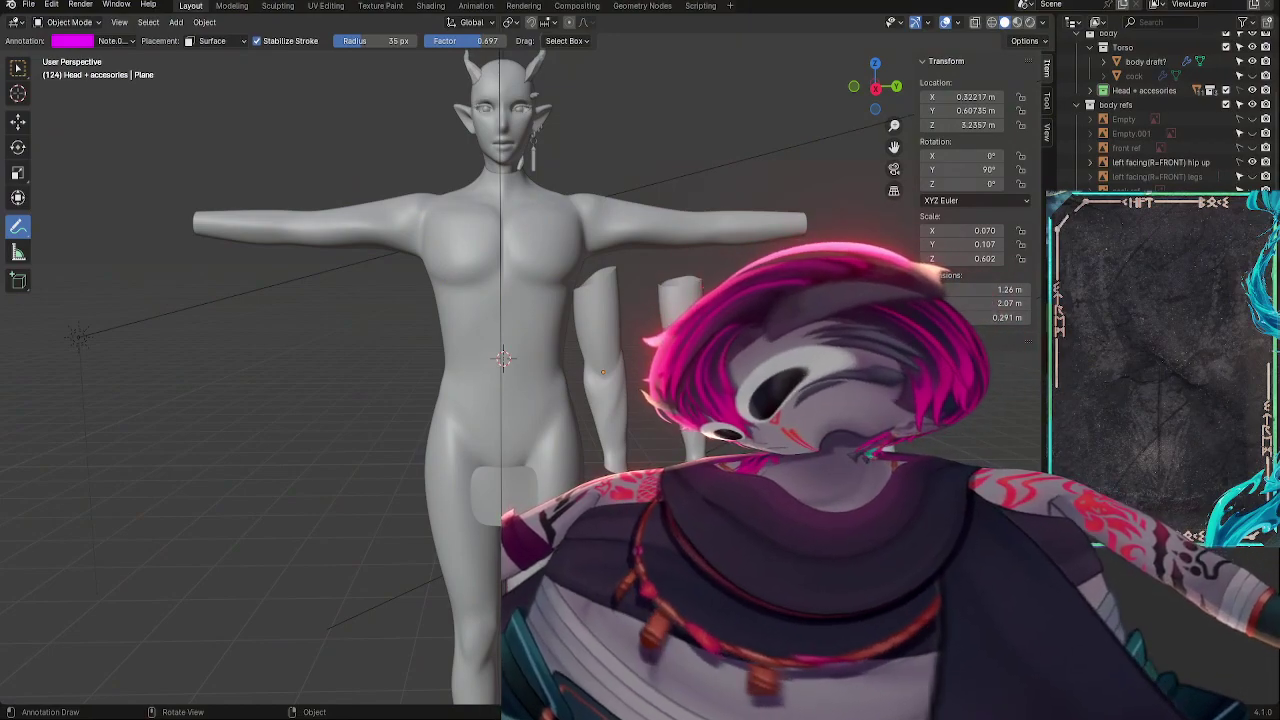
# - Orbit the view to turn the horned figure slightly to the right
pyautogui.moveTo(300, 398); pyautogui.dragTo(350, 403, button='middle')
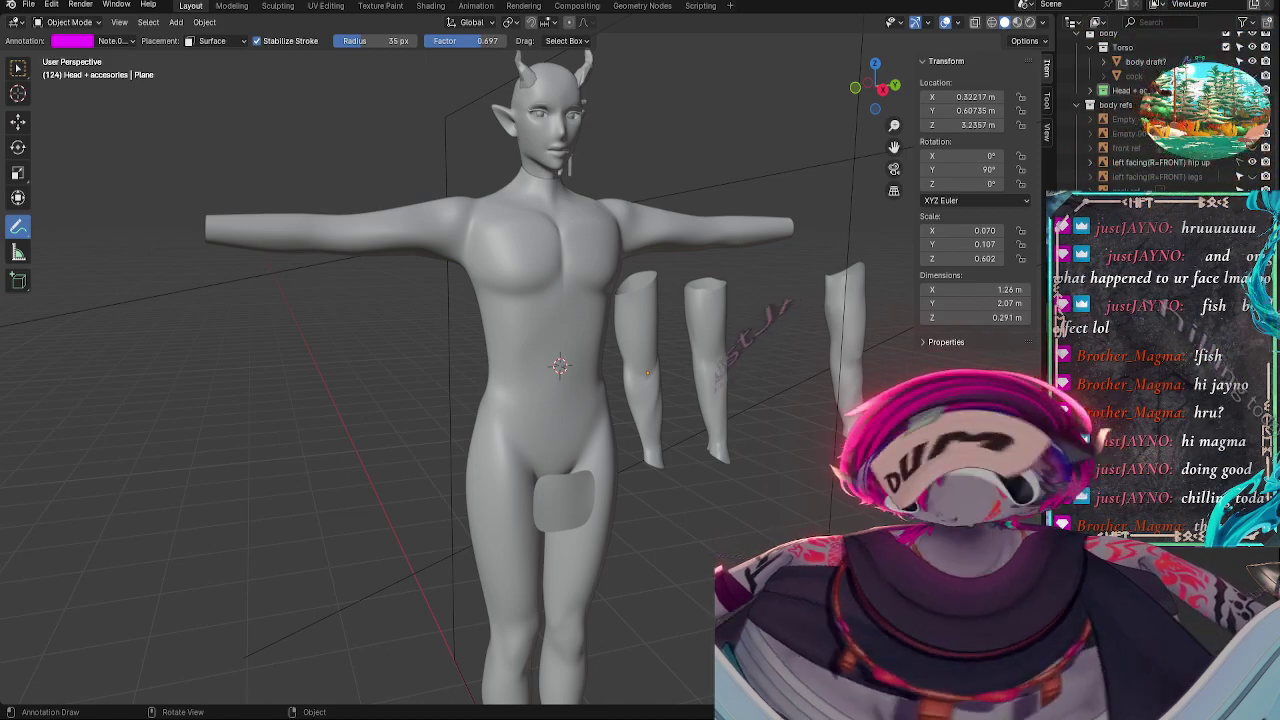
# - Undo the magenta annotation stroke beside the leg pieces
pyautogui.hotkey('ctrl', 'z')
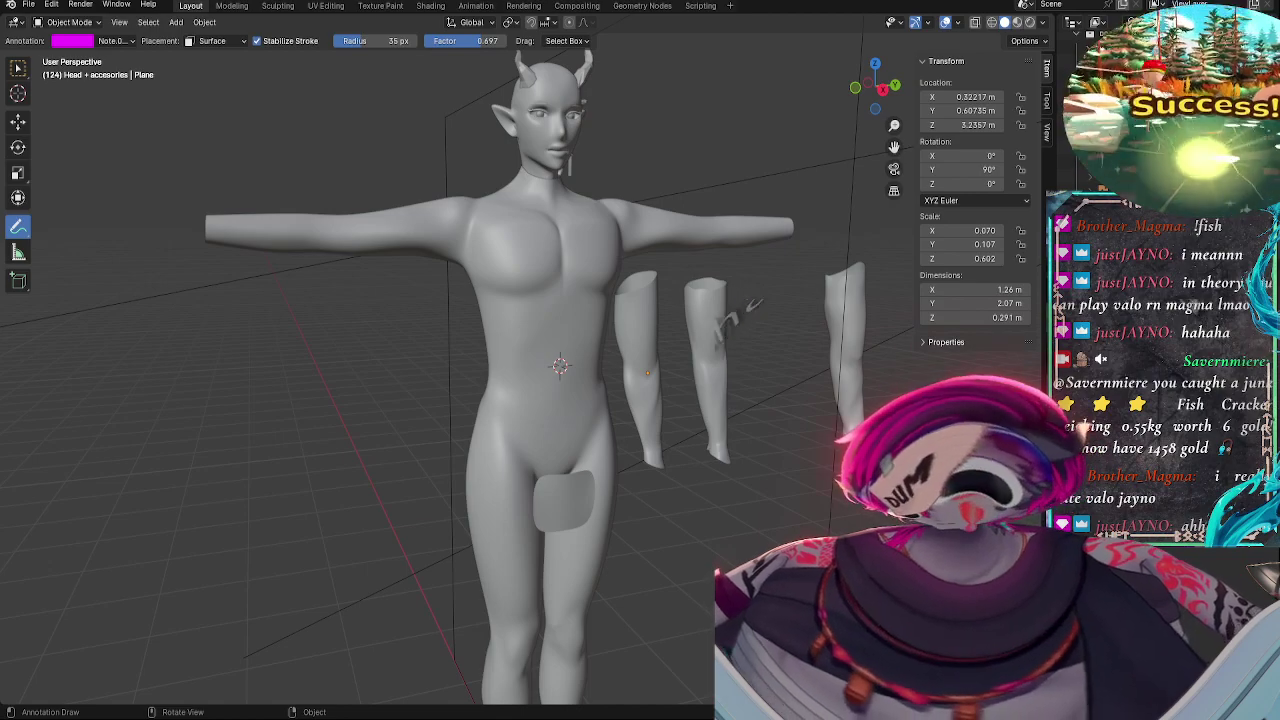
# - Undo the small pink annotation mark next to the leg pieces
pyautogui.hotkey('ctrl', 'z')
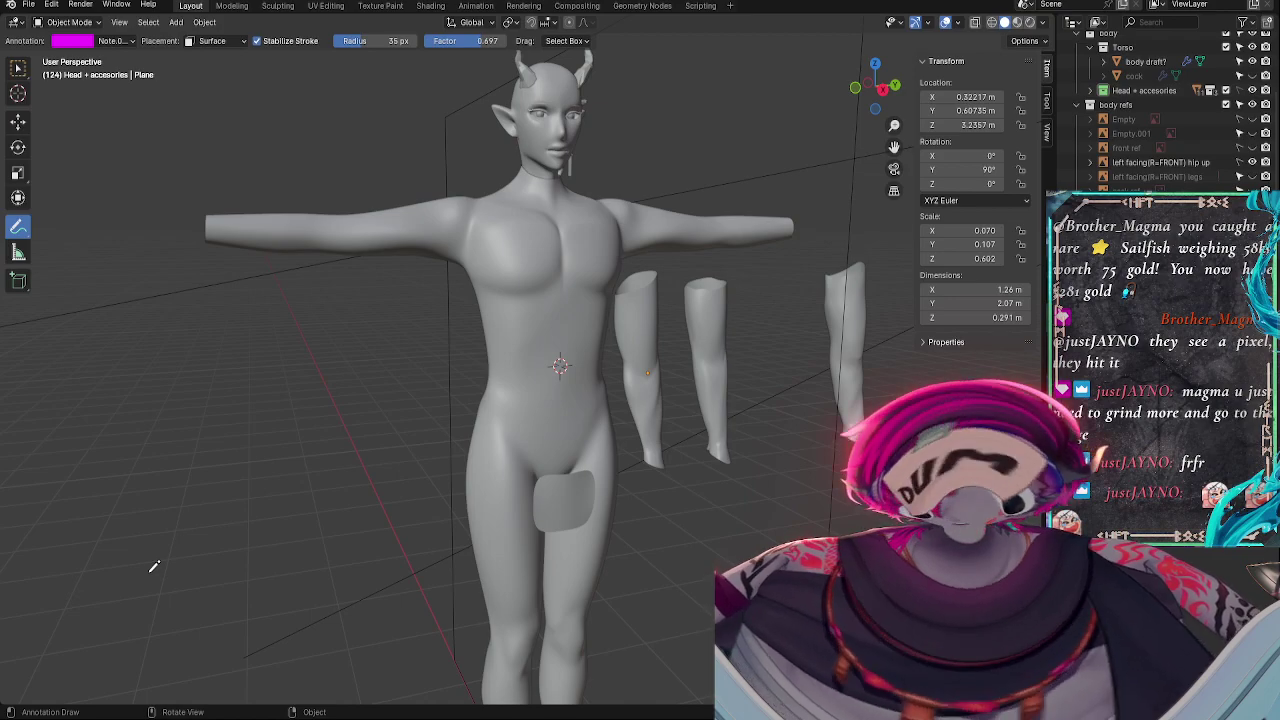
pyautogui.moveTo(692, 541)
pyautogui.mouseDown(button='middle')
pyautogui.moveTo(449, 471)
pyautogui.moveTo(580, 525)
pyautogui.moveTo(530, 510)
pyautogui.moveTo(509, 531)
pyautogui.moveTo(628, 505)
pyautogui.moveTo(626, 562)
pyautogui.moveTo(634, 420)
pyautogui.moveTo(623, 517)
pyautogui.moveTo(651, 517)
pyautogui.moveTo(636, 478)
pyautogui.moveTo(669, 432)
pyautogui.moveTo(666, 375)
pyautogui.moveTo(706, 284)
pyautogui.mouseUp(button='middle')
pyautogui.keyDown('shift'); pyautogui.moveTo(729, 220); pyautogui.dragTo(697, 264, button='middle'); pyautogui.keyUp('shift')
pyautogui.keyDown('ctrl'); pyautogui.moveTo(697, 264); pyautogui.dragTo(697, 293, button='middle'); pyautogui.keyUp('ctrl')
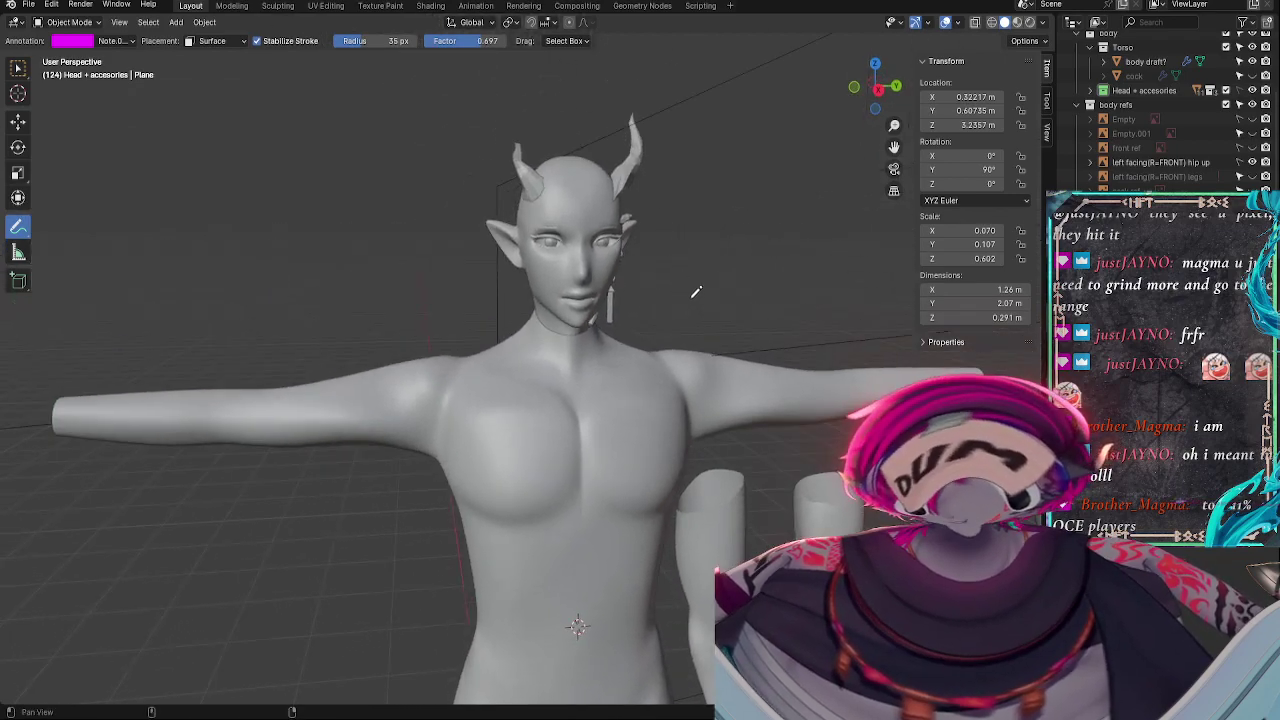
pyautogui.click(878, 92)
pyautogui.scroll(6, 730, 180)
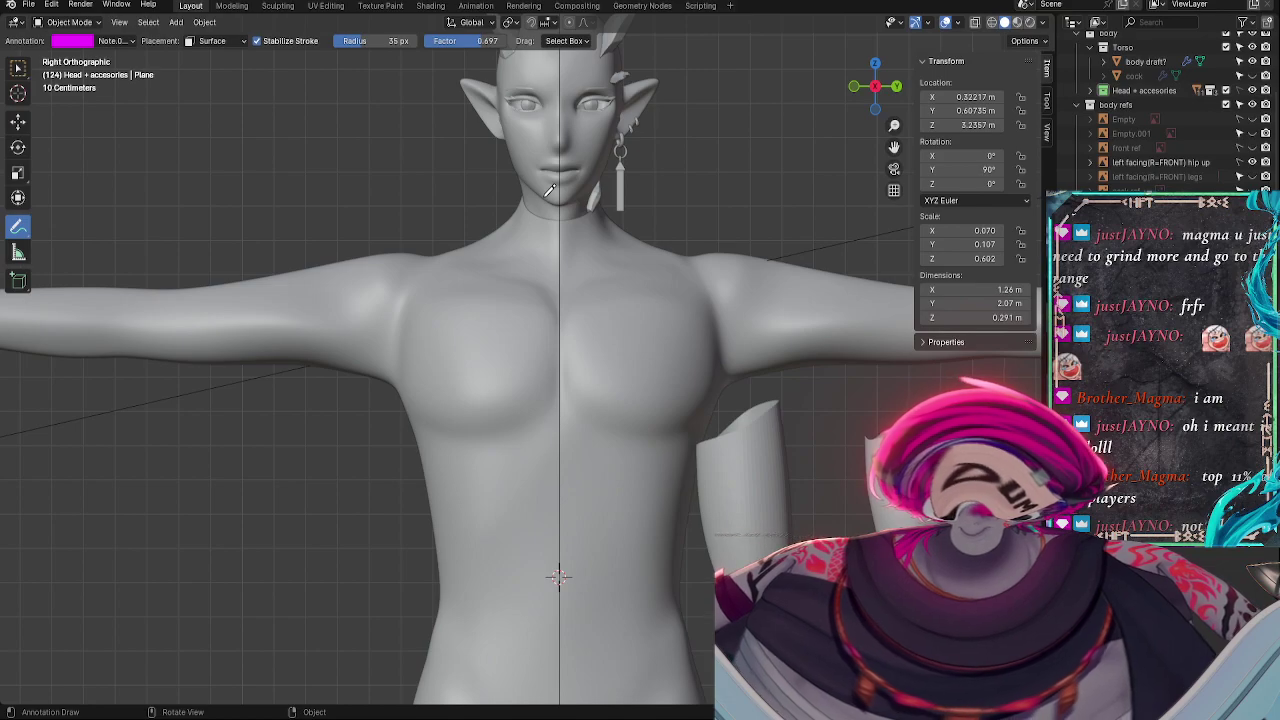
pyautogui.keyDown('shift'); pyautogui.moveTo(758, 425); pyautogui.dragTo(519, 62, button='middle'); pyautogui.keyUp('shift')
pyautogui.keyDown('shift'); pyautogui.moveTo(582, 508); pyautogui.dragTo(722, 460, button='middle'); pyautogui.keyUp('shift')
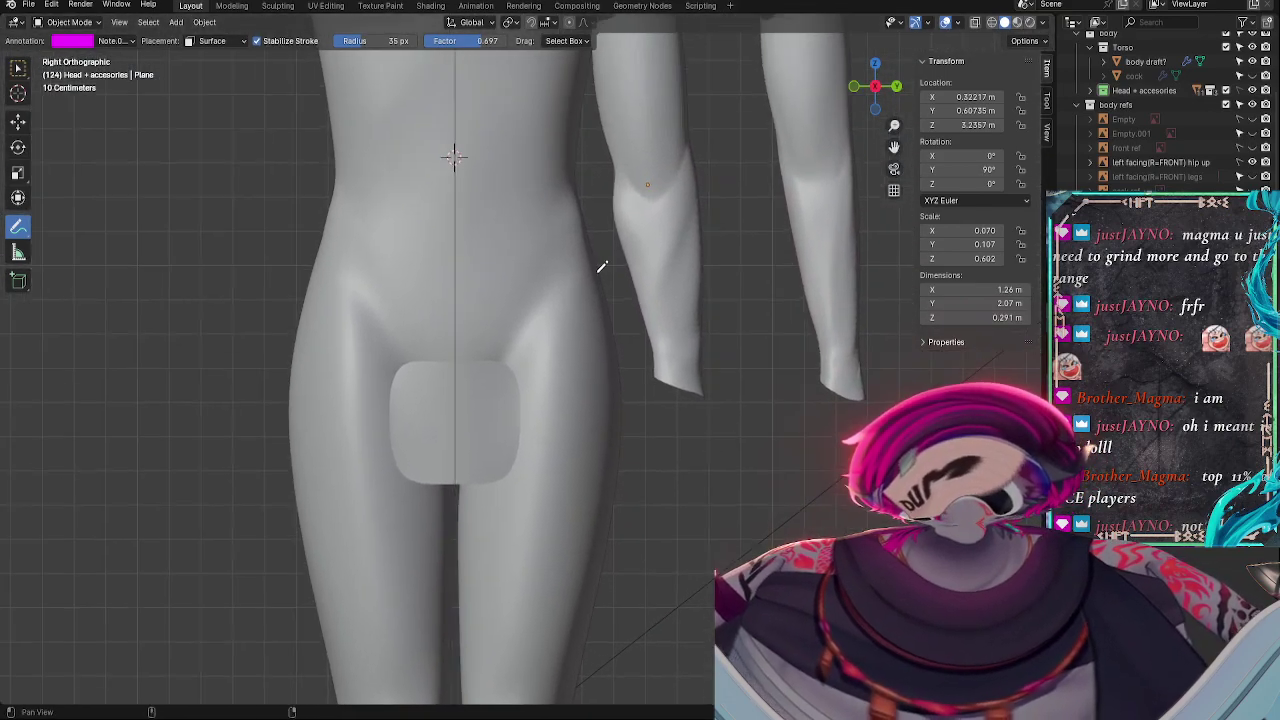
pyautogui.moveTo(602, 264)
pyautogui.keyDown('shift'); pyautogui.mouseDown(button='middle')
pyautogui.moveTo(610, 280)
pyautogui.moveTo(637, 265)
pyautogui.moveTo(677, 356)
pyautogui.moveTo(540, 371)
pyautogui.moveTo(580, 357)
pyautogui.moveTo(509, 350)
pyautogui.moveTo(637, 289)
pyautogui.moveTo(640, 306)
pyautogui.moveTo(837, 289)
pyautogui.moveTo(720, 289)
pyautogui.mouseUp(button='middle'); pyautogui.keyUp('shift')
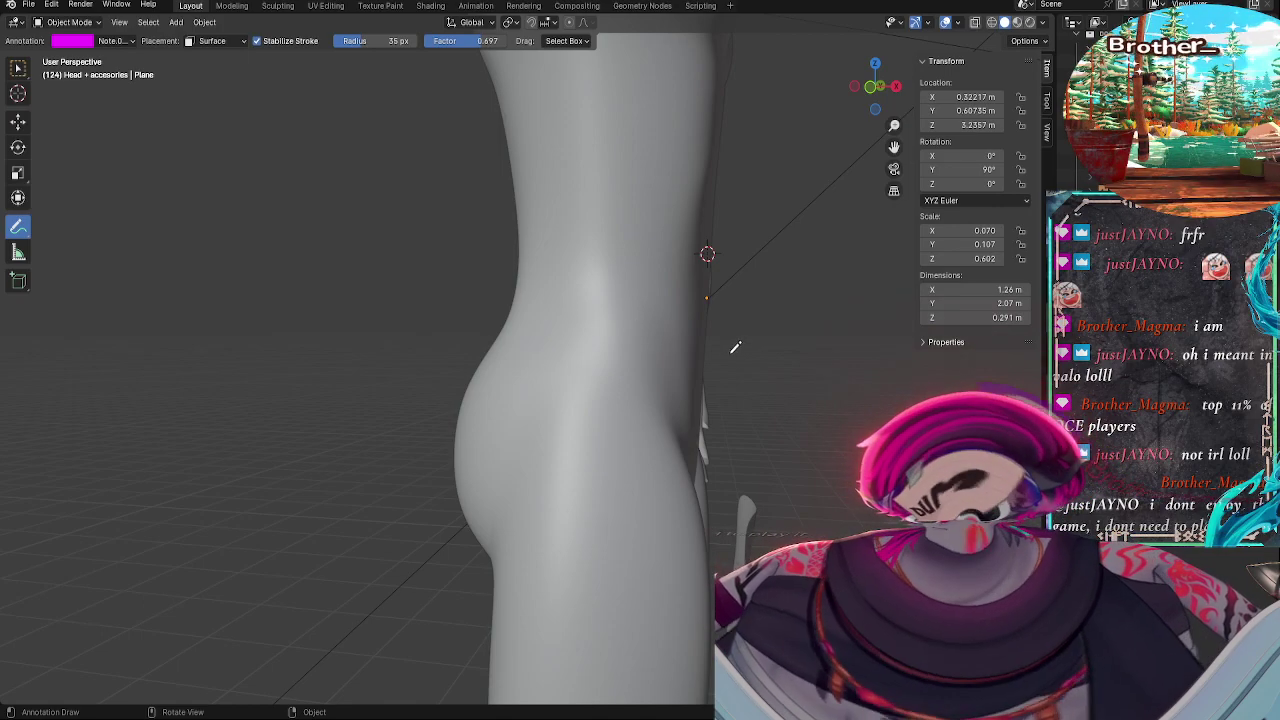
pyautogui.moveTo(735, 347)
pyautogui.mouseDown(button='middle')
pyautogui.moveTo(770, 354)
pyautogui.moveTo(741, 358)
pyautogui.mouseUp(button='middle')
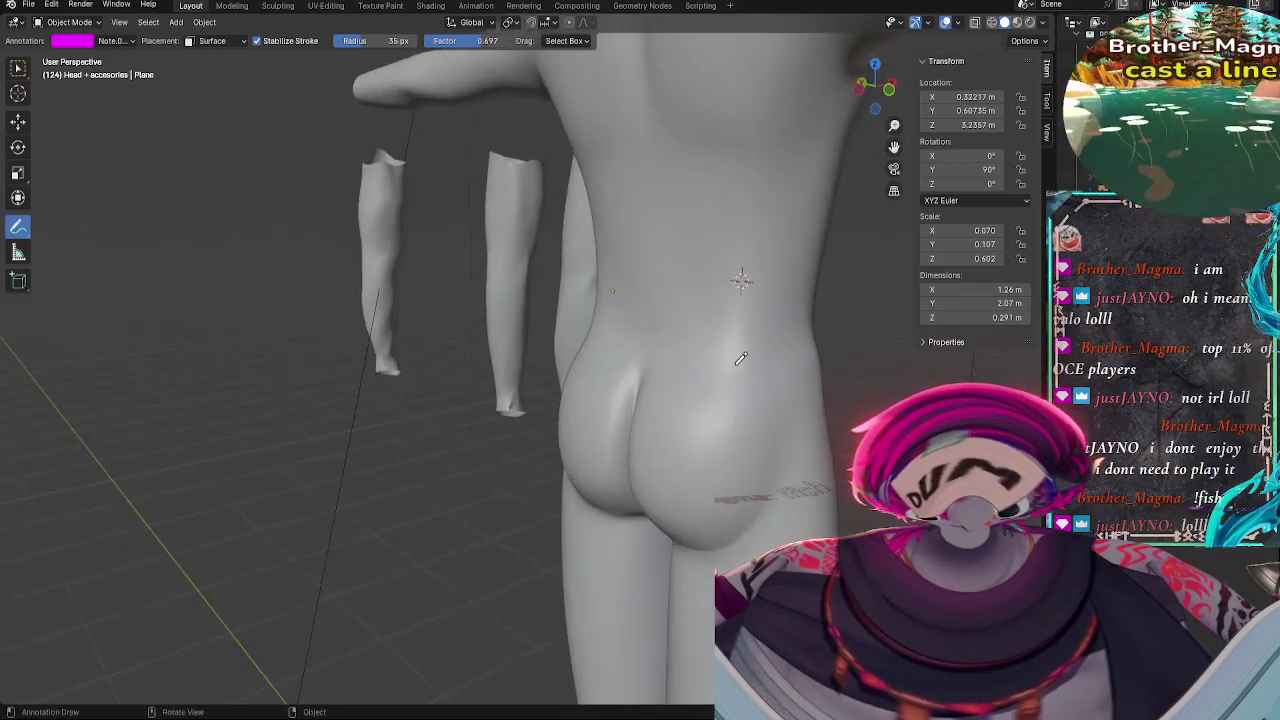
pyautogui.keyDown('shift'); pyautogui.moveTo(842, 340); pyautogui.dragTo(607, 331, button='middle'); pyautogui.keyUp('shift')
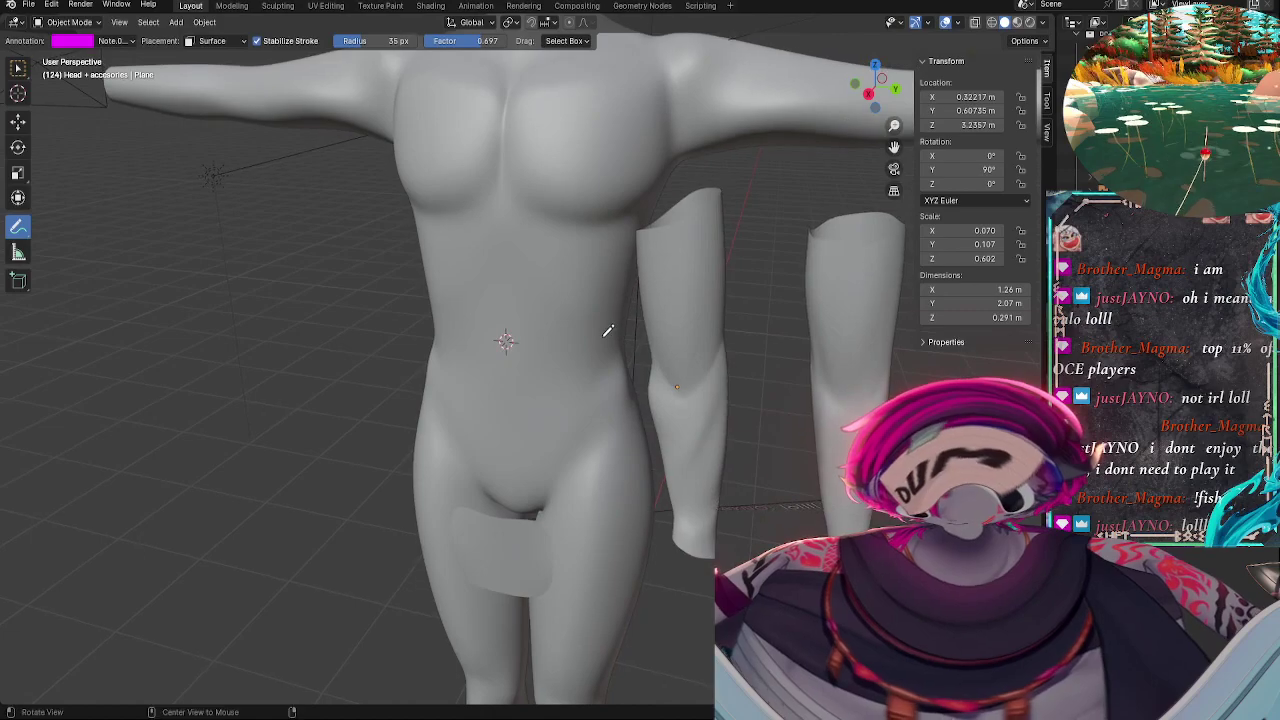
pyautogui.moveTo(705, 256)
pyautogui.keyDown('shift'); pyautogui.mouseDown(button='middle')
pyautogui.moveTo(628, 330)
pyautogui.moveTo(672, 433)
pyautogui.moveTo(830, 160)
pyautogui.mouseUp(button='middle'); pyautogui.keyUp('shift')
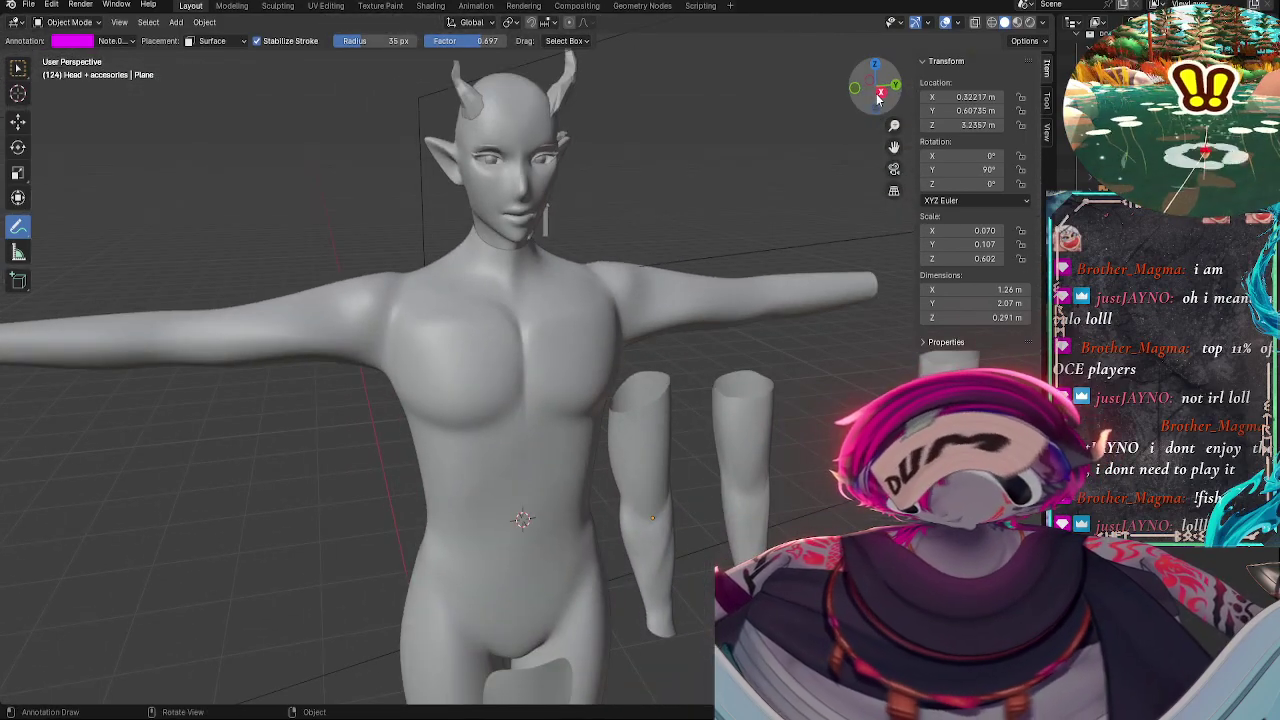
pyautogui.moveTo(879, 97)
pyautogui.mouseDown()
pyautogui.moveTo(766, 266)
pyautogui.moveTo(786, 297)
pyautogui.moveTo(849, 306)
pyautogui.moveTo(737, 314)
pyautogui.moveTo(790, 300)
pyautogui.moveTo(829, 366)
pyautogui.moveTo(762, 321)
pyautogui.moveTo(638, 355)
pyautogui.moveTo(643, 408)
pyautogui.mouseUp()
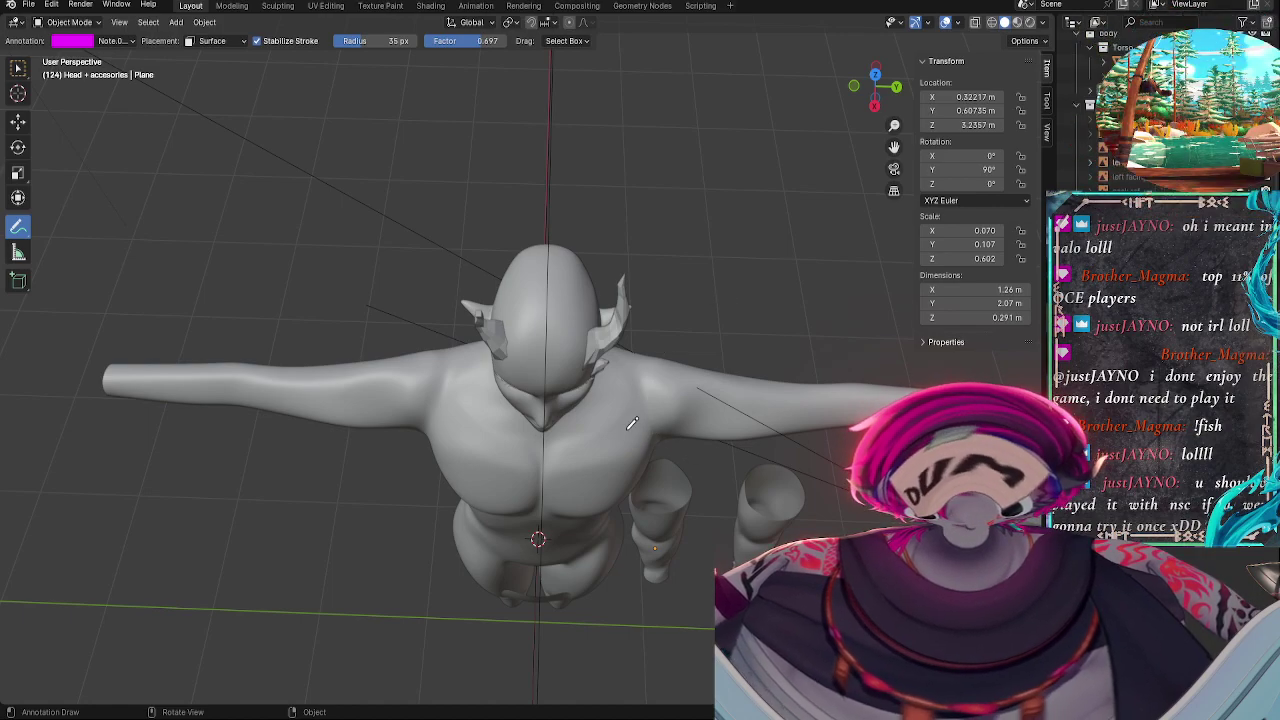
pyautogui.moveTo(688, 434); pyautogui.dragTo(612, 258, button='middle')
pyautogui.keyDown('shift'); pyautogui.moveTo(666, 371); pyautogui.dragTo(646, 223, button='middle'); pyautogui.keyUp('shift')
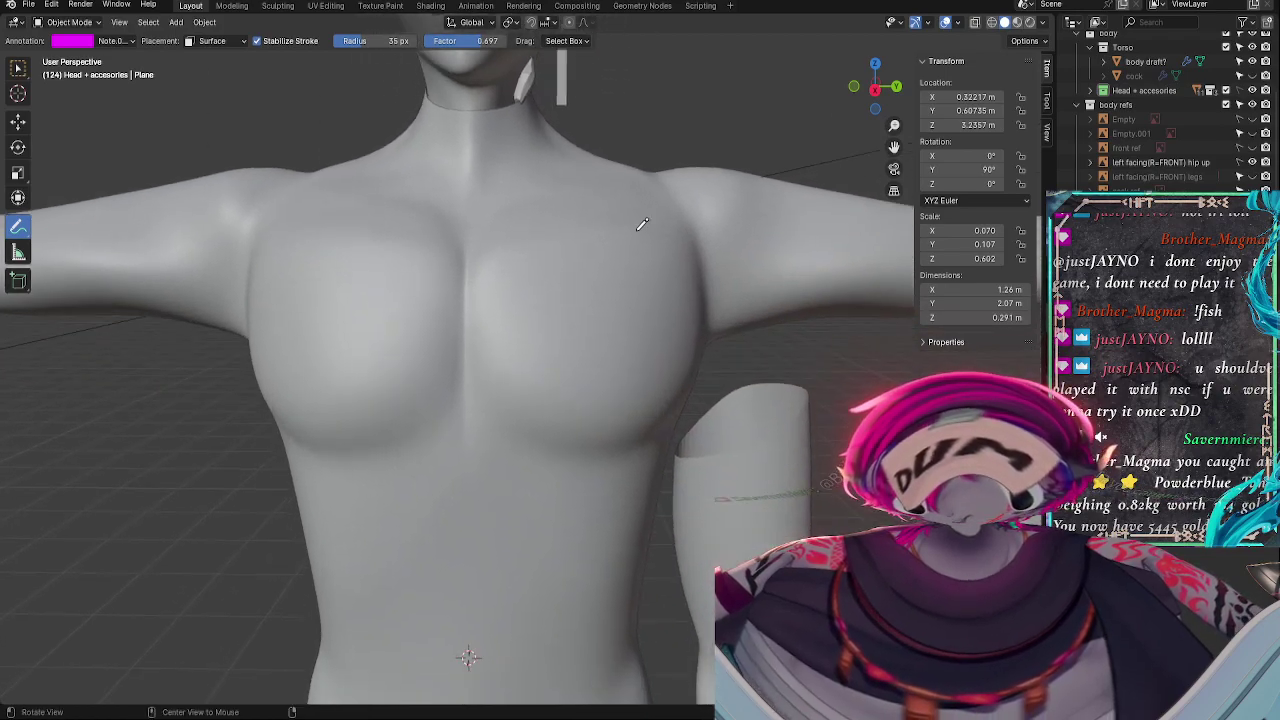
pyautogui.keyDown('ctrl'); pyautogui.moveTo(646, 268); pyautogui.dragTo(699, 286, button='middle'); pyautogui.keyUp('ctrl')
pyautogui.keyDown('alt'); pyautogui.moveTo(703, 360); pyautogui.dragTo(733, 362); pyautogui.keyUp('alt')
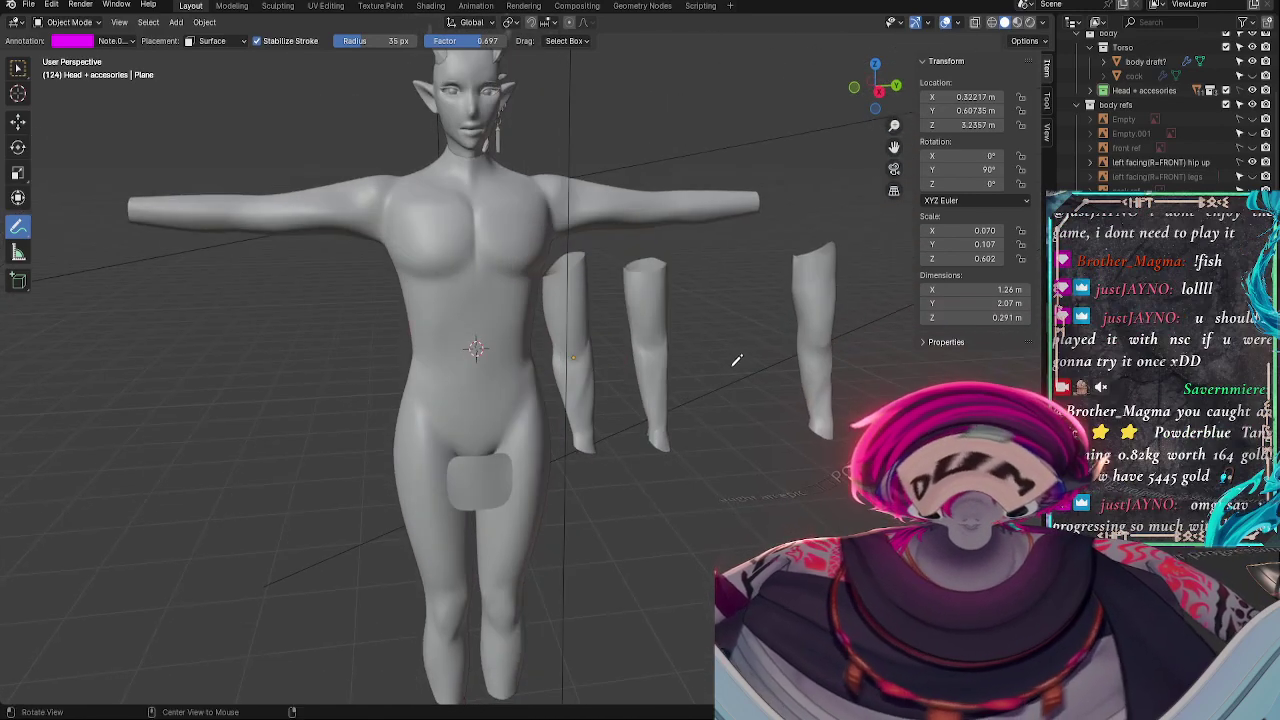
pyautogui.keyDown('alt'); pyautogui.moveTo(716, 287); pyautogui.dragTo(682, 277); pyautogui.keyUp('alt')
pyautogui.press('Tab')
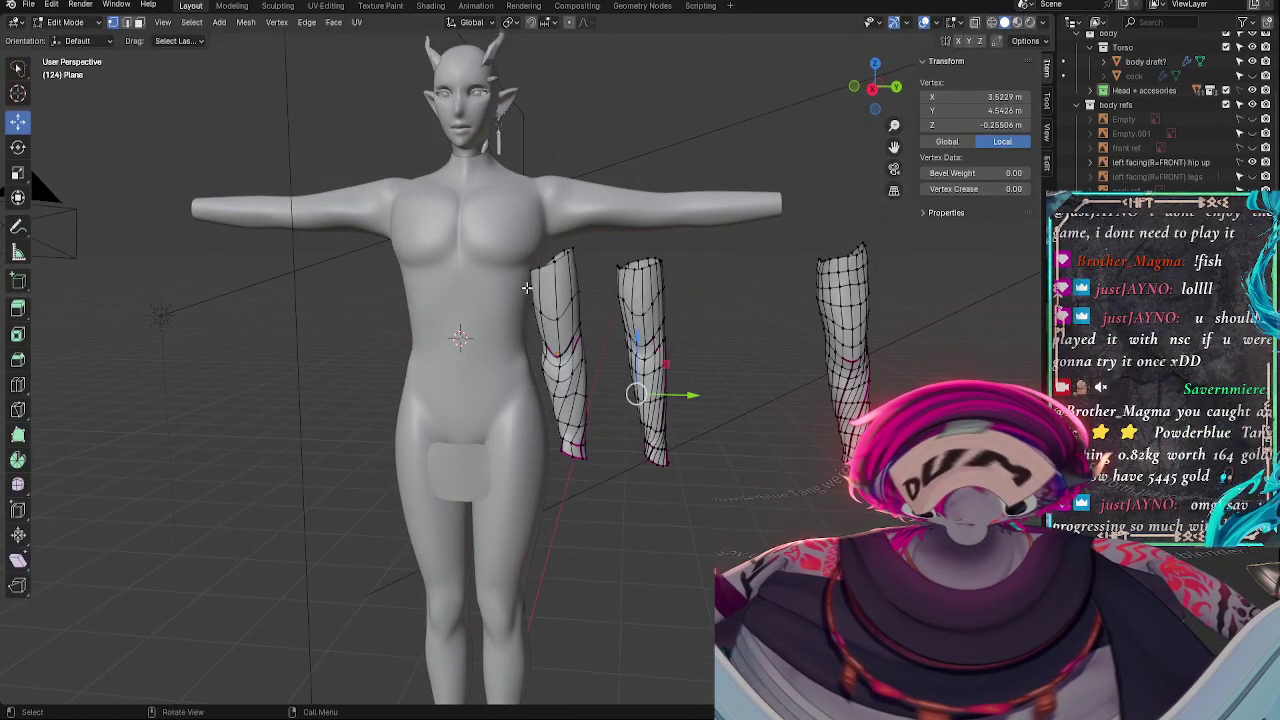
pyautogui.press('Tab')
pyautogui.moveTo(628, 377); pyautogui.dragTo(597, 378, button='middle')
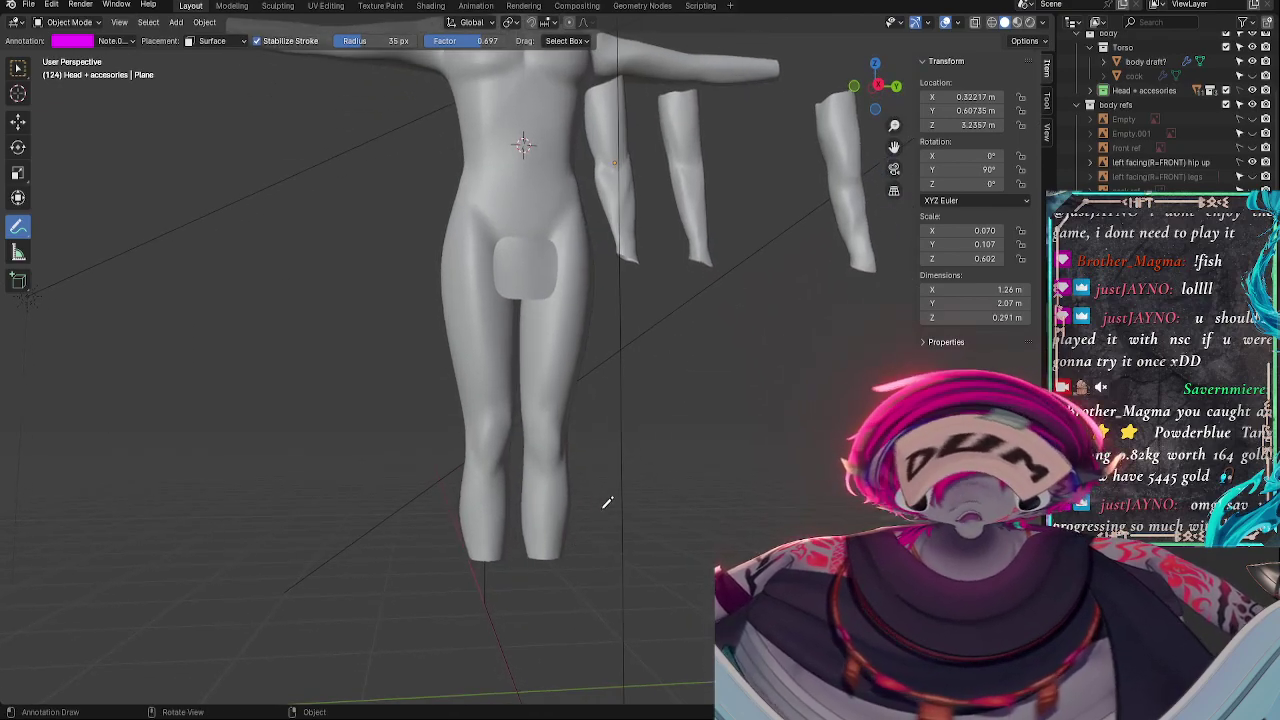
# - Orbit low around the legs, then snap to Right Orthographic view of the body
pyautogui.moveTo(597, 458); pyautogui.dragTo(522, 388, button='middle')
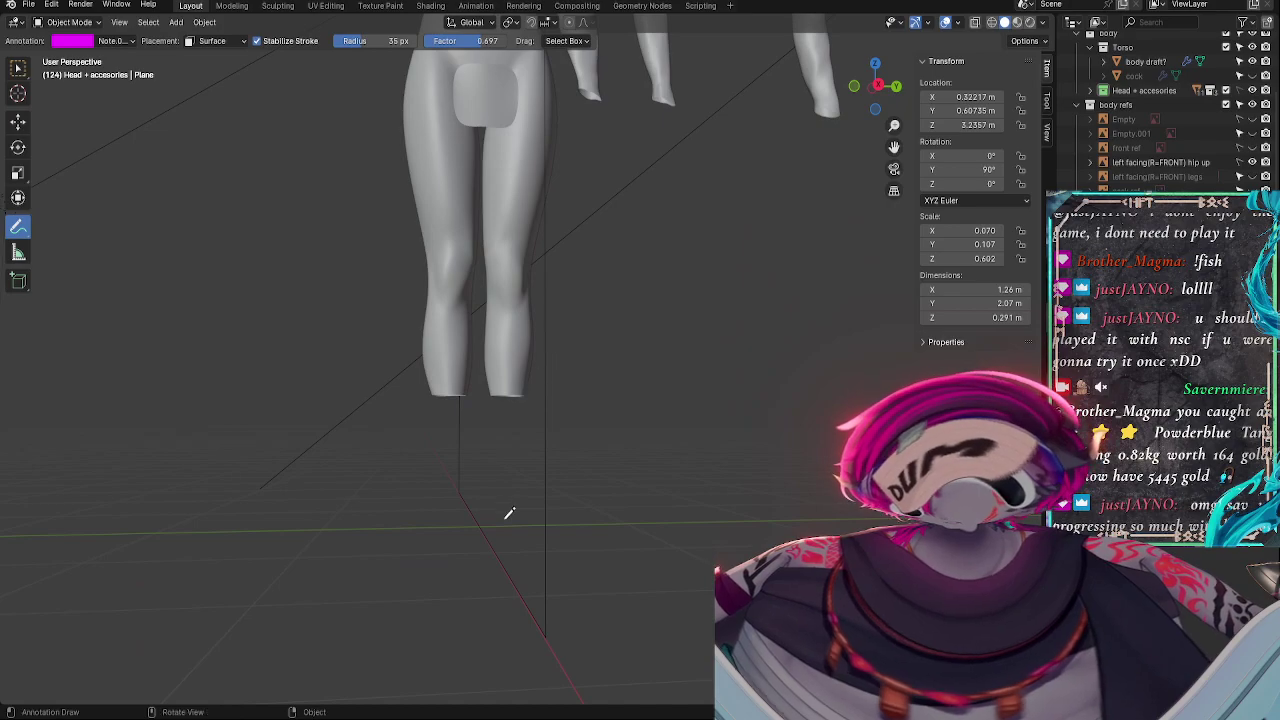
pyautogui.moveTo(520, 492); pyautogui.dragTo(543, 480, button='middle')
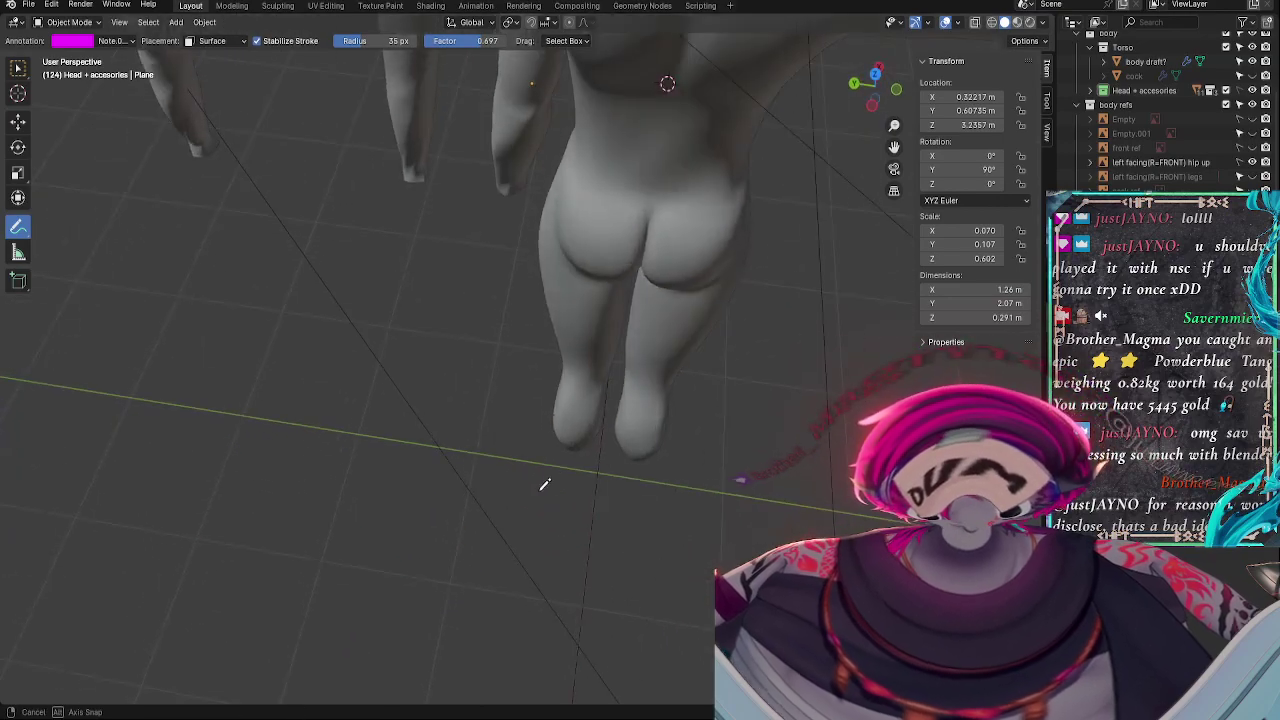
pyautogui.moveTo(567, 423); pyautogui.dragTo(820, 200, button='middle')
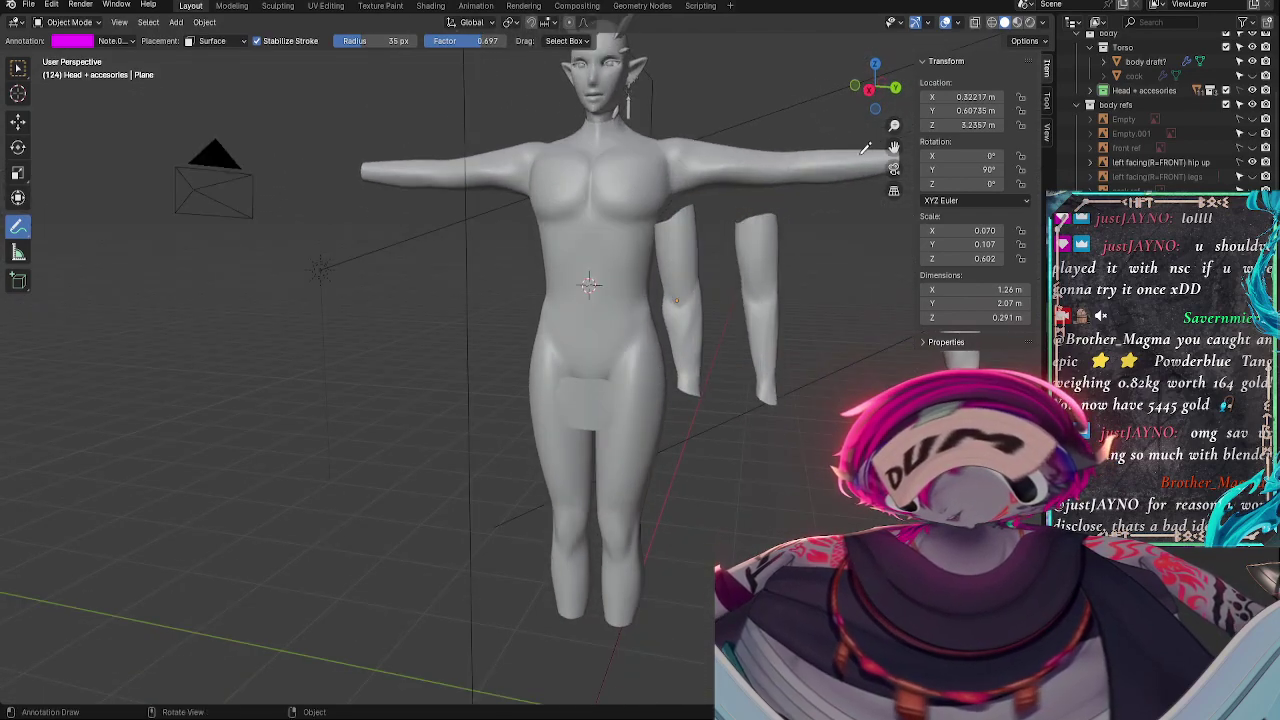
pyautogui.click(872, 90)
pyautogui.keyDown('shift'); pyautogui.moveTo(749, 309); pyautogui.dragTo(703, 149, button='middle'); pyautogui.keyUp('shift')
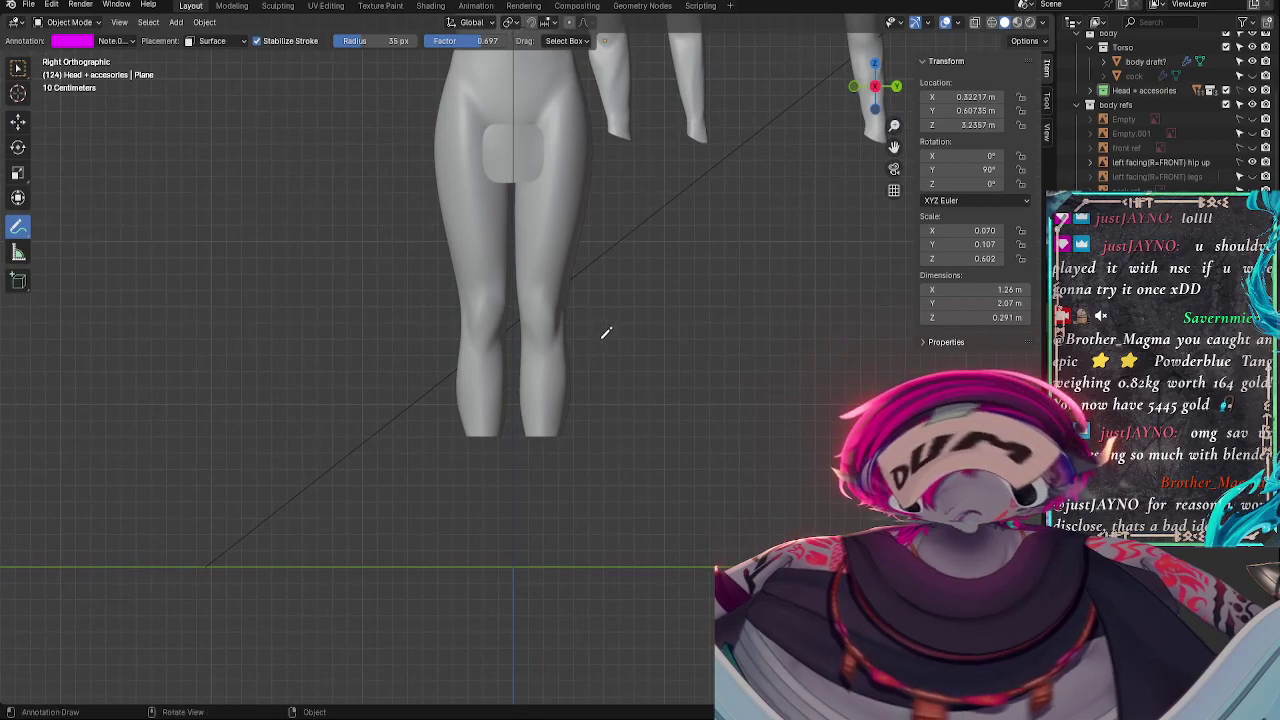
pyautogui.keyDown('alt'); pyautogui.keyDown('shift'); pyautogui.moveTo(659, 211); pyautogui.dragTo(564, 354); pyautogui.keyUp('shift'); pyautogui.keyUp('alt')
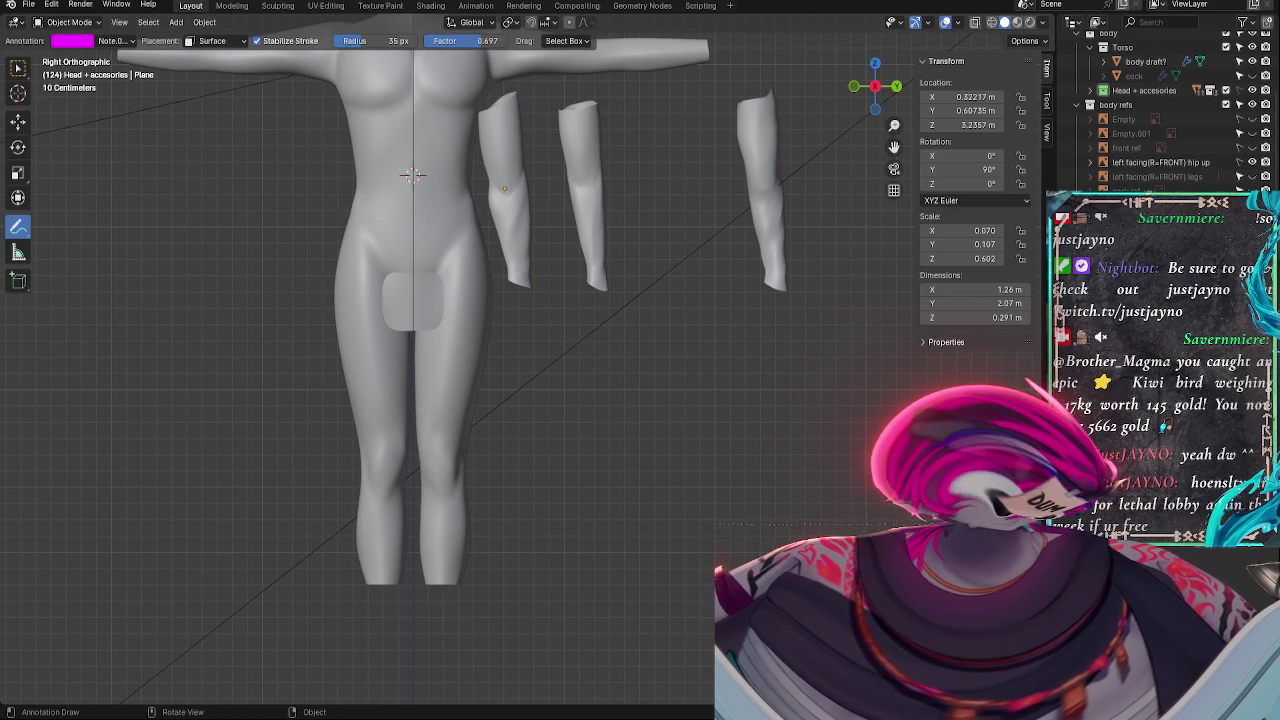
# - Pan the view up to bring the figure's head into frame
pyautogui.keyDown('shift'); pyautogui.moveTo(640, 360); pyautogui.dragTo(754, 477, button='middle'); pyautogui.keyUp('shift')
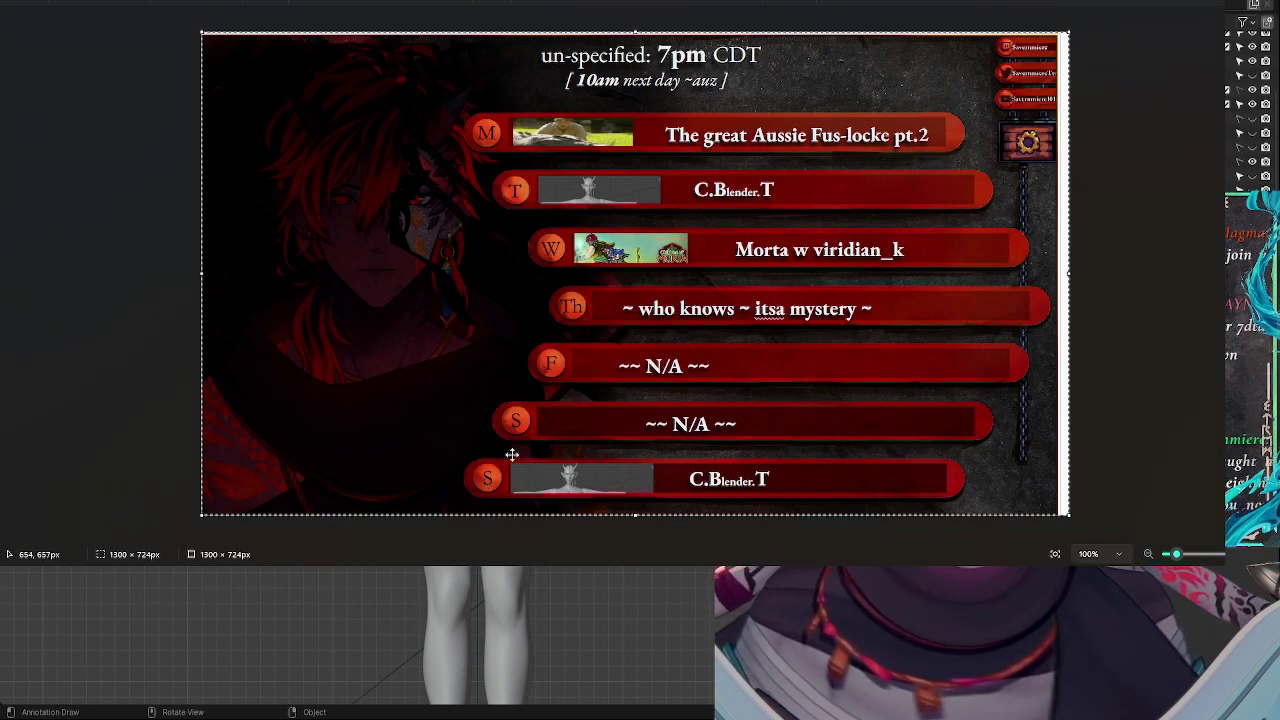
# - Draw arrows pointing at the Sunday C.Blender.T row and the Monday row
pyautogui.press('Escape')
pyautogui.moveTo(375, 445)
pyautogui.mouseDown()
pyautogui.moveTo(449, 479)
pyautogui.moveTo(410, 497)
pyautogui.moveTo(436, 481)
pyautogui.mouseUp()
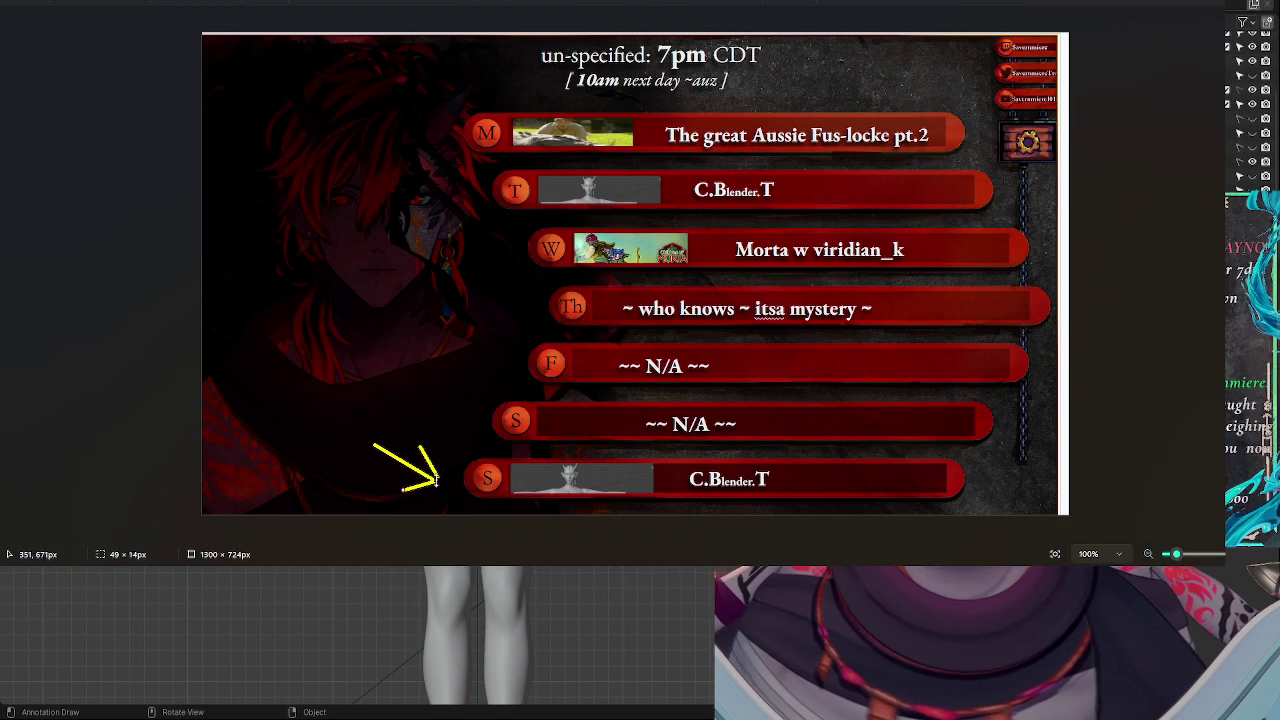
pyautogui.moveTo(413, 91); pyautogui.dragTo(449, 117)
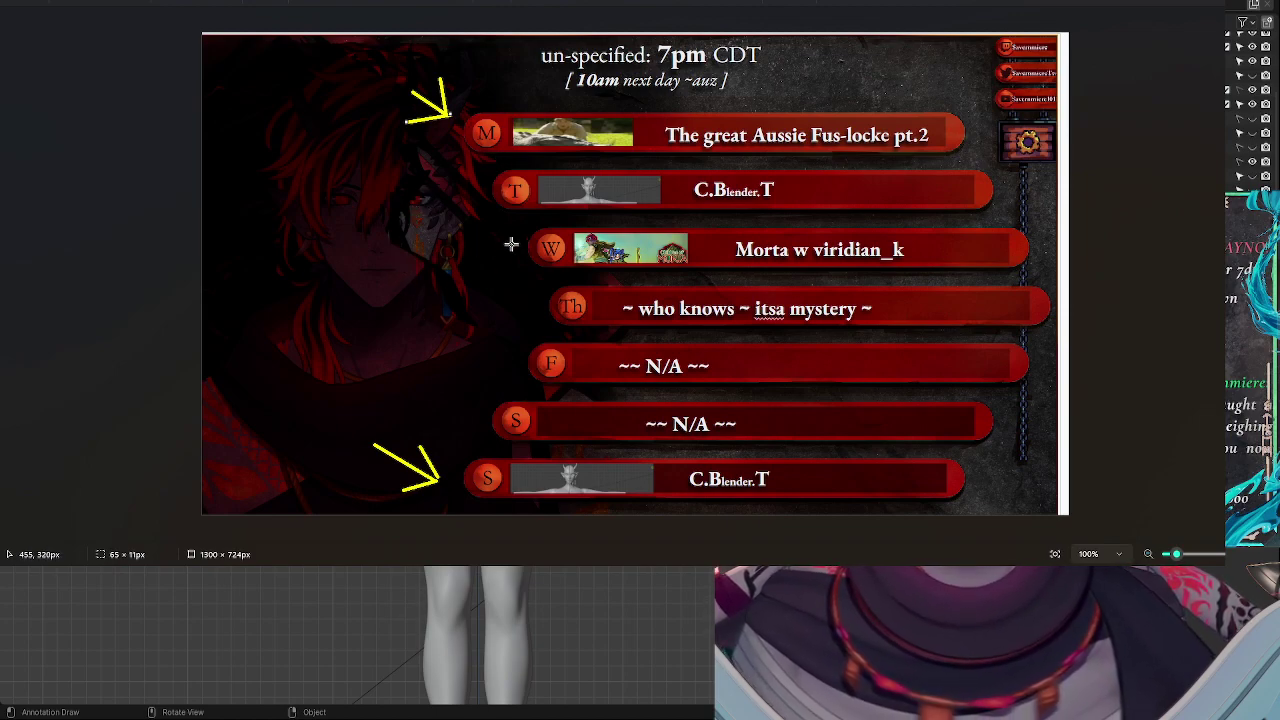
# - Outline the right ends of the Wednesday and Thursday bars with yellow lines
pyautogui.moveTo(943, 213)
pyautogui.mouseDown()
pyautogui.moveTo(908, 295)
pyautogui.moveTo(900, 282)
pyautogui.mouseUp()
pyautogui.moveTo(1040, 213); pyautogui.dragTo(940, 215)
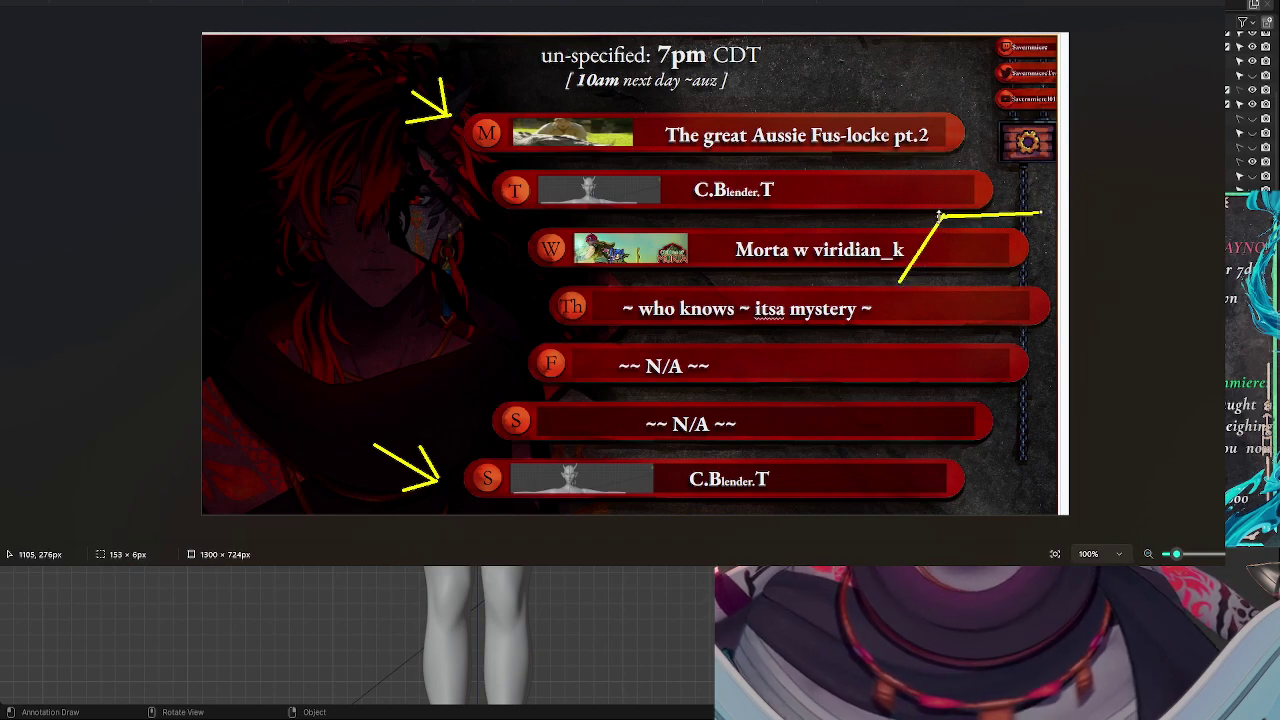
pyautogui.moveTo(1045, 283)
pyautogui.mouseDown()
pyautogui.moveTo(868, 283)
pyautogui.moveTo(903, 281)
pyautogui.mouseUp()
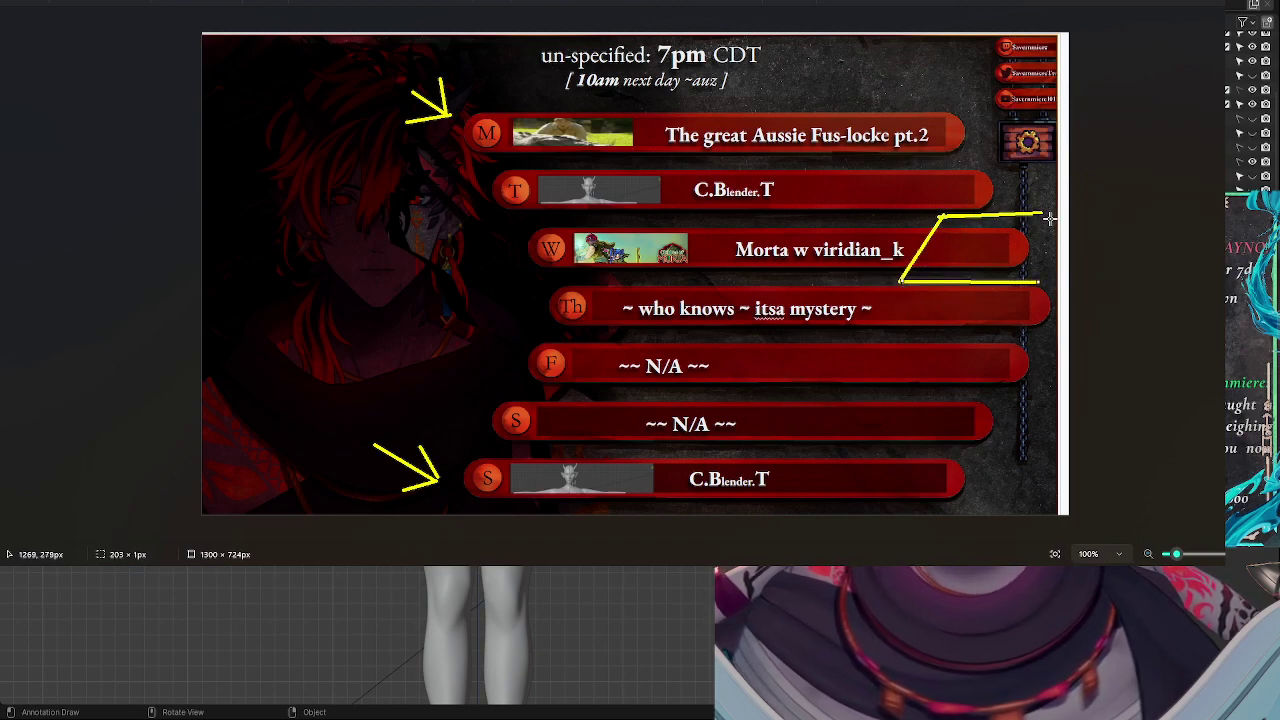
pyautogui.moveTo(1056, 212); pyautogui.dragTo(1038, 283)
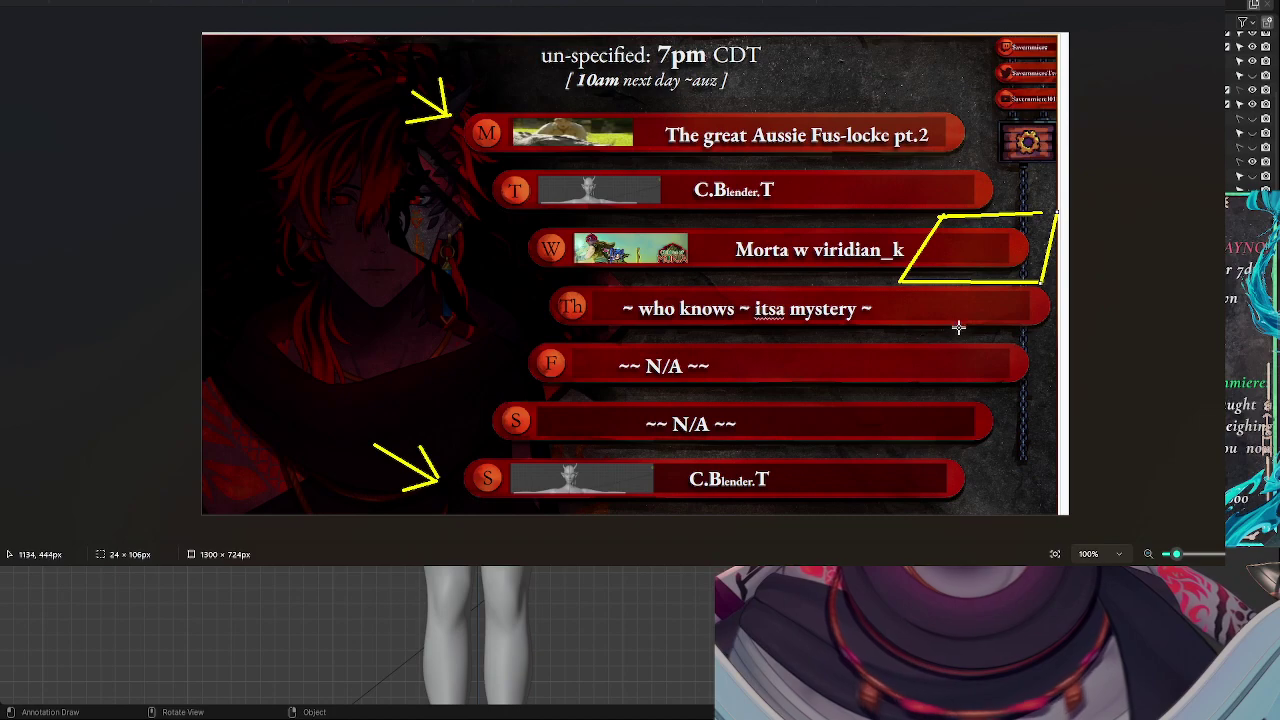
pyautogui.moveTo(889, 290)
pyautogui.mouseDown()
pyautogui.moveTo(880, 331)
pyautogui.moveTo(1026, 330)
pyautogui.mouseUp()
pyautogui.moveTo(916, 293); pyautogui.dragTo(1025, 290)
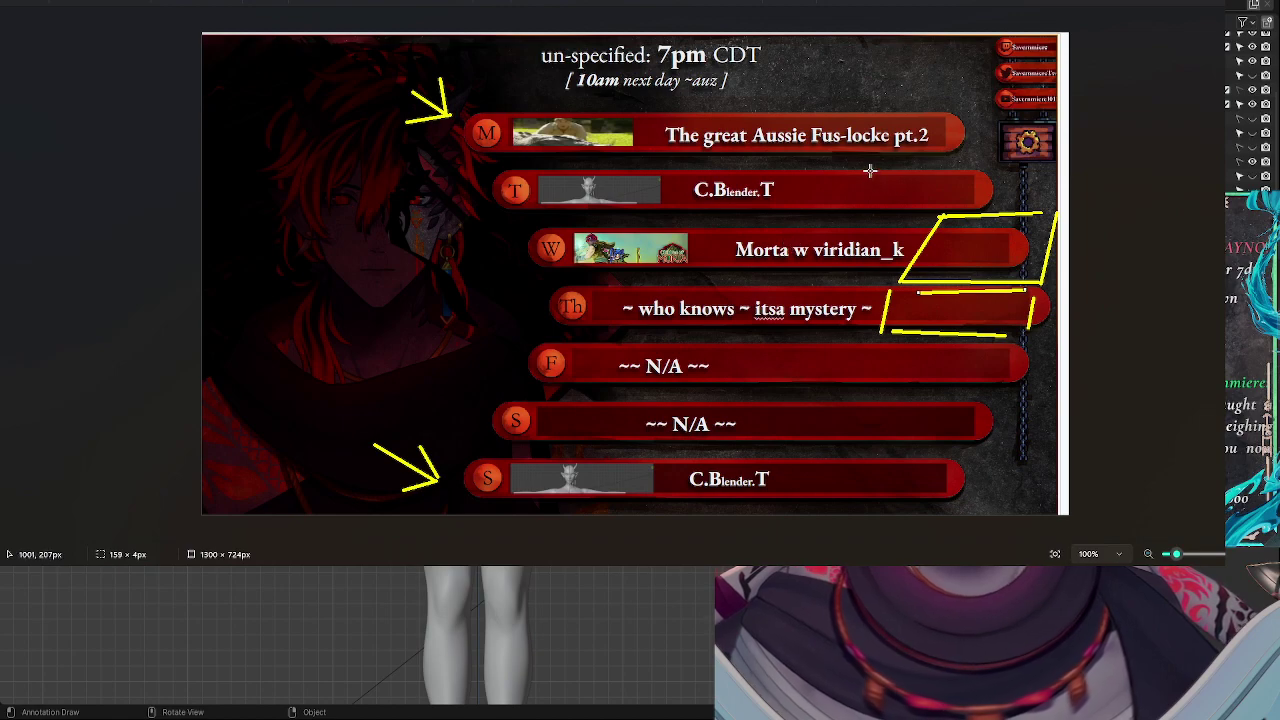
# - Slash diagonally and add horizontal strokes across the Tuesday bar's right end
pyautogui.moveTo(873, 167); pyautogui.dragTo(815, 222)
pyautogui.moveTo(893, 168); pyautogui.dragTo(965, 170)
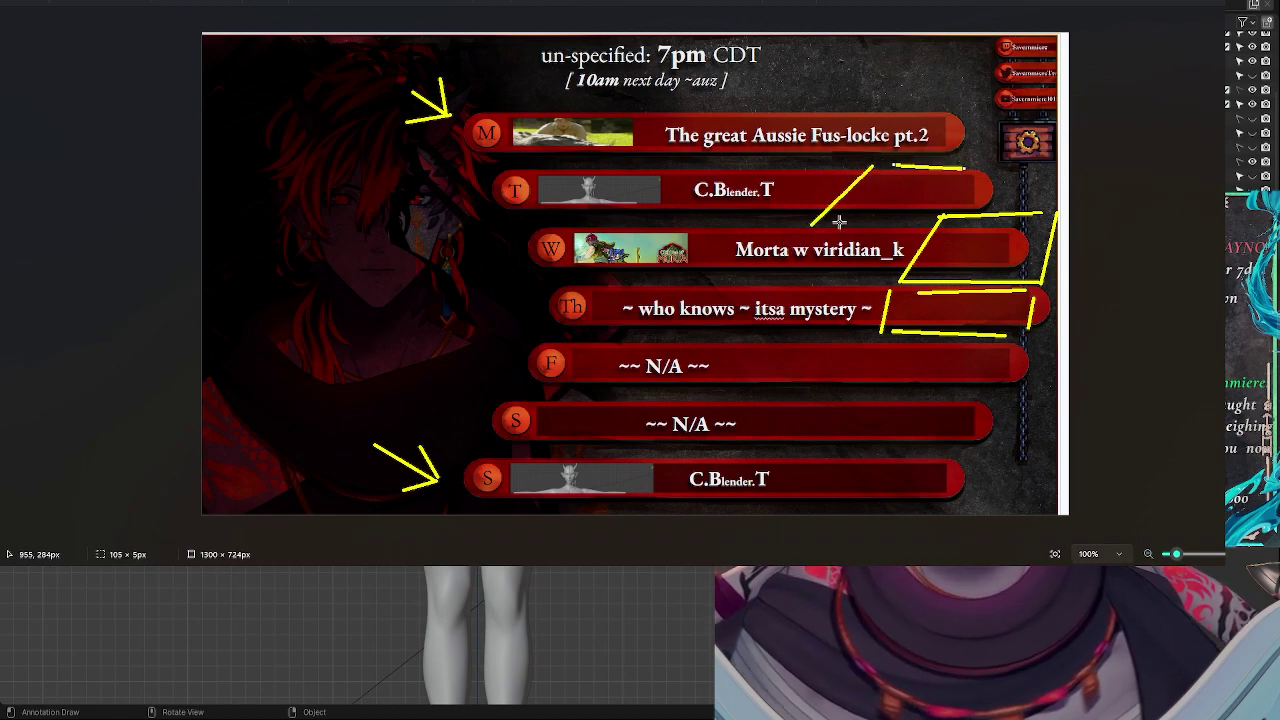
pyautogui.moveTo(838, 222)
pyautogui.mouseDown()
pyautogui.moveTo(905, 220)
pyautogui.moveTo(957, 181)
pyautogui.mouseUp()
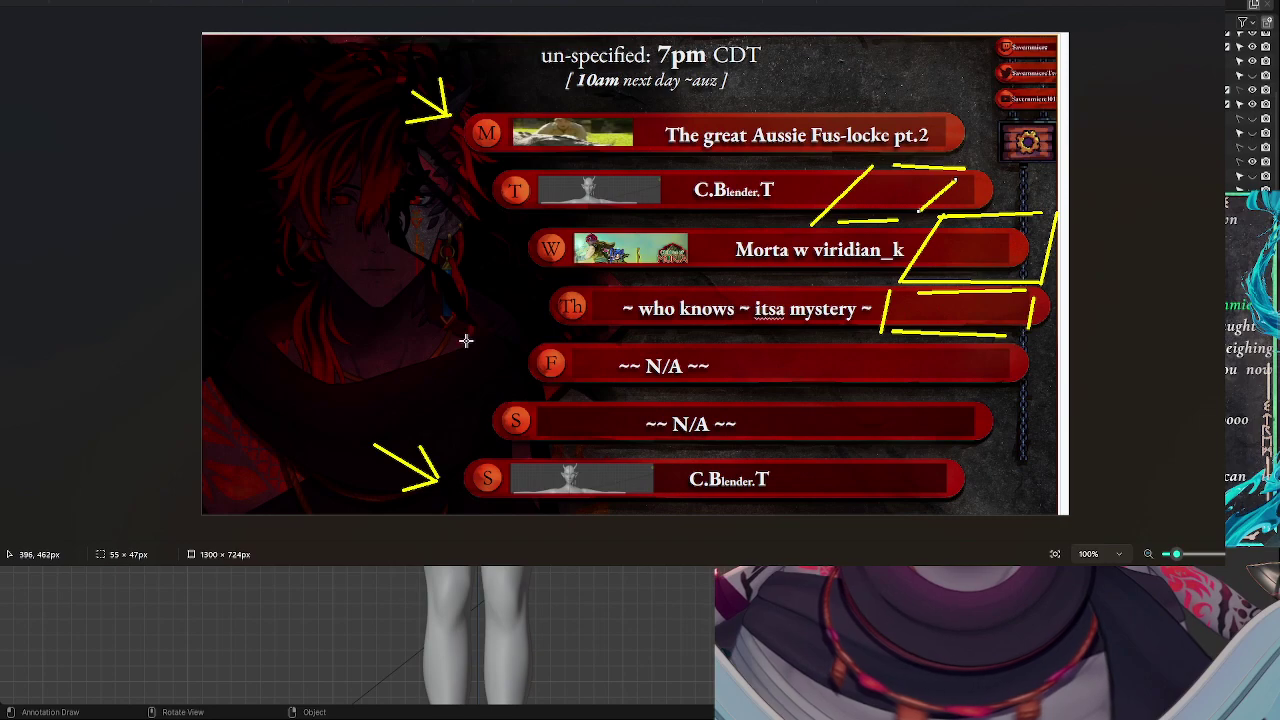
# - Box the left end of the F row, then undo those strokes
pyautogui.moveTo(466, 341)
pyautogui.mouseDown()
pyautogui.moveTo(543, 343)
pyautogui.moveTo(524, 343)
pyautogui.mouseUp()
pyautogui.moveTo(455, 385); pyautogui.dragTo(457, 347)
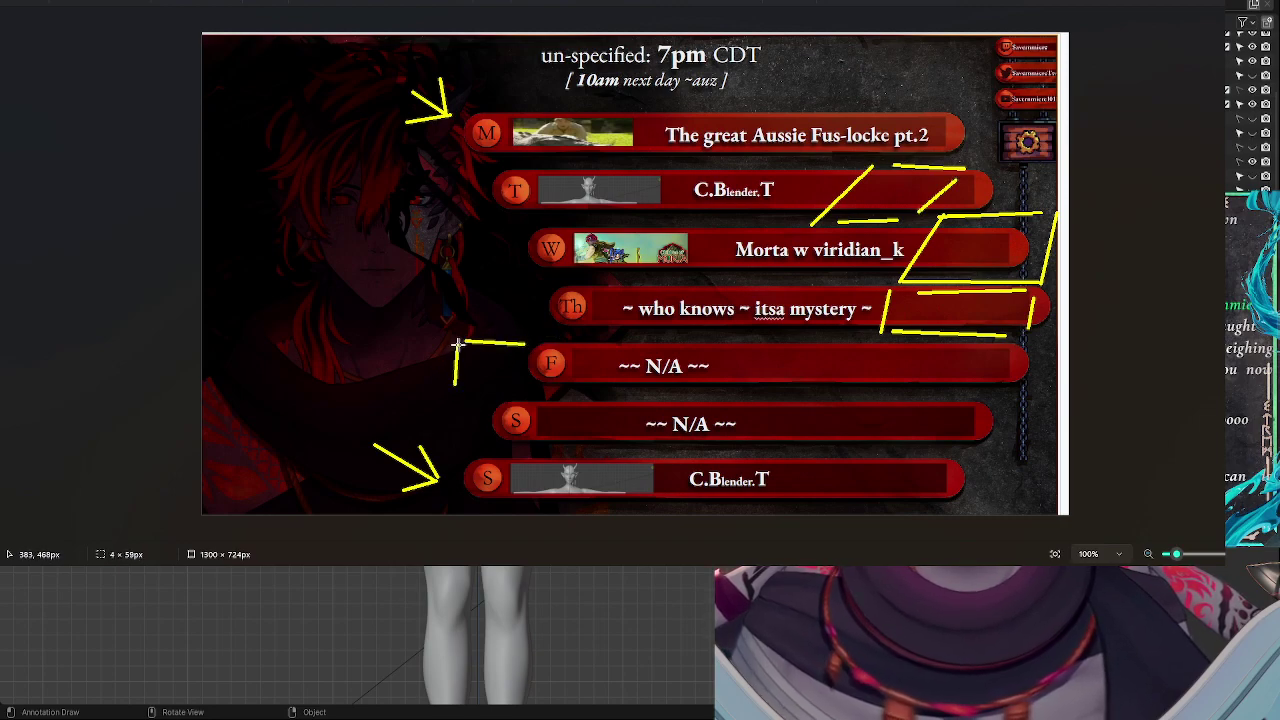
pyautogui.moveTo(477, 393); pyautogui.dragTo(528, 385)
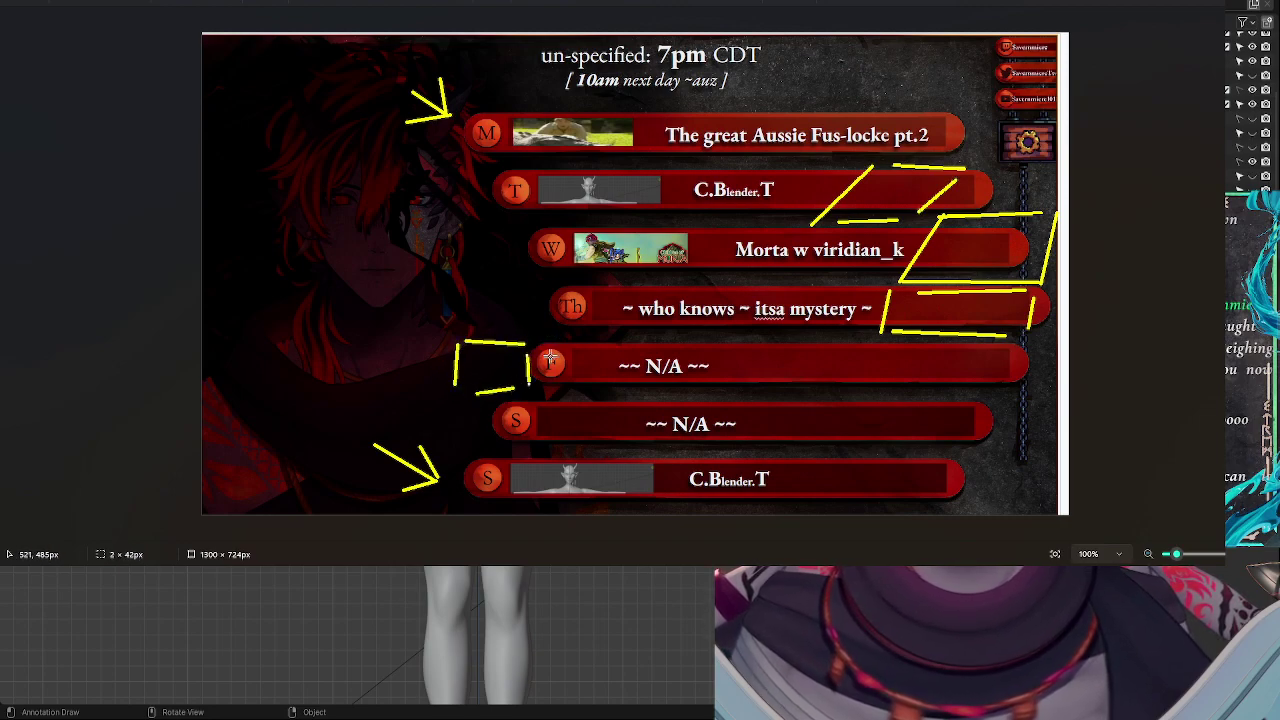
pyautogui.hotkey('ctrl', 'z')
pyautogui.hotkey('ctrl', 'z')
pyautogui.hotkey('ctrl', 'z')
pyautogui.hotkey('ctrl', 'z')
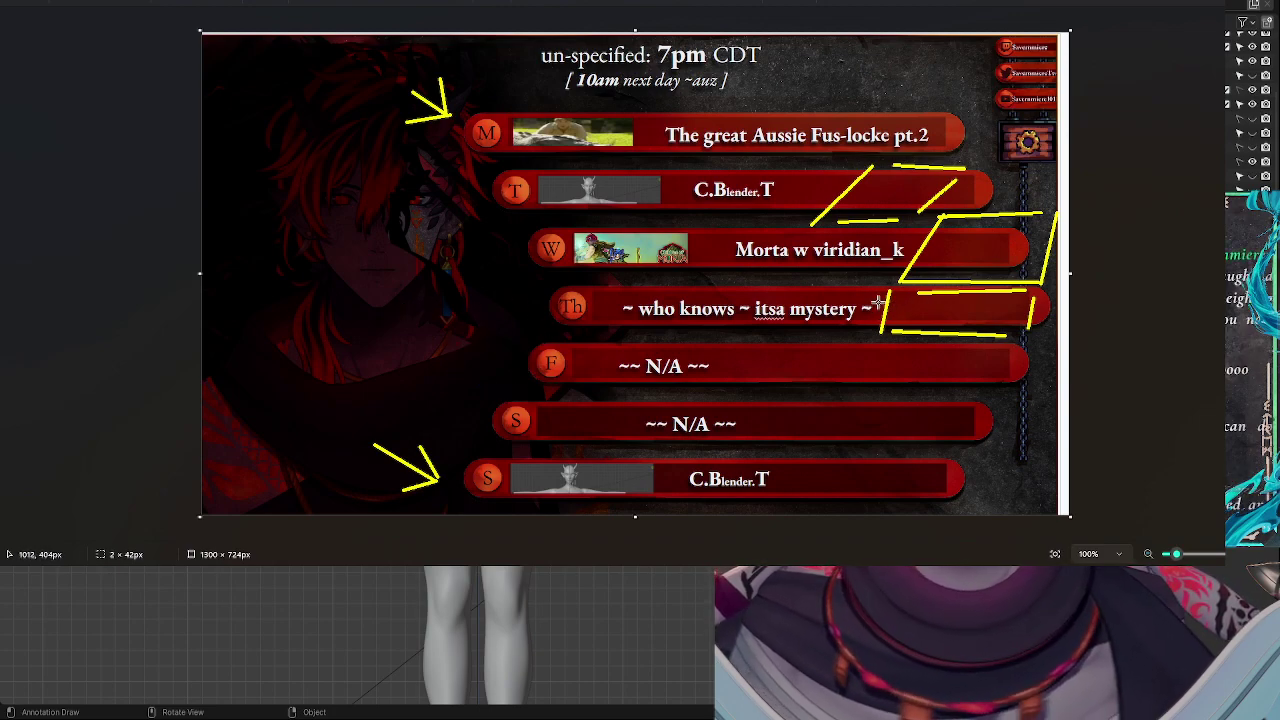
# - Strike through the Thursday row with yellow slashes and draw the first letter stroke
pyautogui.moveTo(568, 322); pyautogui.dragTo(700, 290)
pyautogui.moveTo(636, 327); pyautogui.dragTo(770, 290)
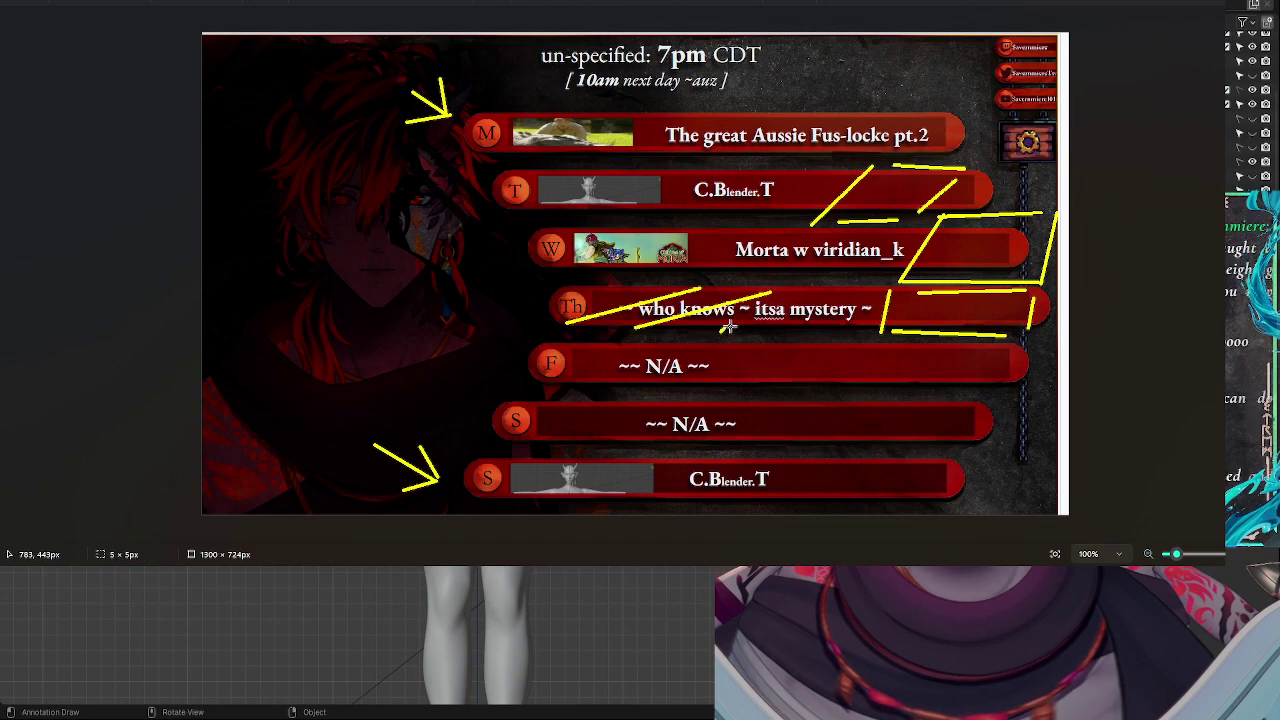
pyautogui.moveTo(720, 334); pyautogui.dragTo(846, 284)
pyautogui.moveTo(792, 334); pyautogui.dragTo(890, 288)
pyautogui.moveTo(406, 280)
pyautogui.mouseDown()
pyautogui.moveTo(374, 328)
pyautogui.moveTo(444, 308)
pyautogui.moveTo(438, 287)
pyautogui.moveTo(464, 290)
pyautogui.moveTo(459, 326)
pyautogui.moveTo(494, 298)
pyautogui.moveTo(500, 318)
pyautogui.moveTo(486, 312)
pyautogui.moveTo(495, 300)
pyautogui.moveTo(516, 323)
pyautogui.moveTo(523, 300)
pyautogui.moveTo(506, 345)
pyautogui.moveTo(540, 311)
pyautogui.moveTo(532, 336)
pyautogui.moveTo(540, 310)
pyautogui.mouseUp()
# - Fix the H and A letters, then draw and undo a 7pm underline and Sunday-row box
pyautogui.hotkey('ctrl', 'z')
pyautogui.hotkey('ctrl', 'z')
pyautogui.moveTo(555, 349)
pyautogui.mouseDown()
pyautogui.moveTo(537, 310)
pyautogui.moveTo(529, 331)
pyautogui.moveTo(556, 344)
pyautogui.moveTo(549, 310)
pyautogui.moveTo(552, 356)
pyautogui.moveTo(566, 306)
pyautogui.moveTo(565, 354)
pyautogui.mouseUp()
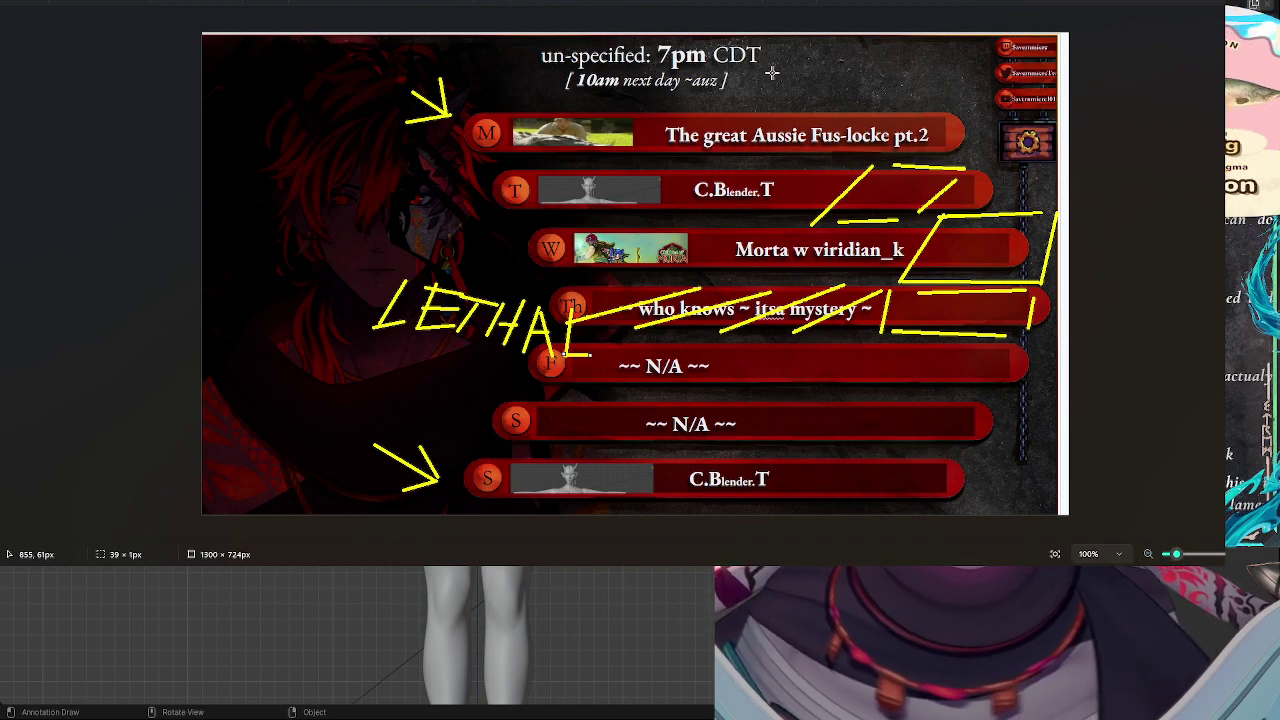
pyautogui.moveTo(760, 62); pyautogui.dragTo(650, 64)
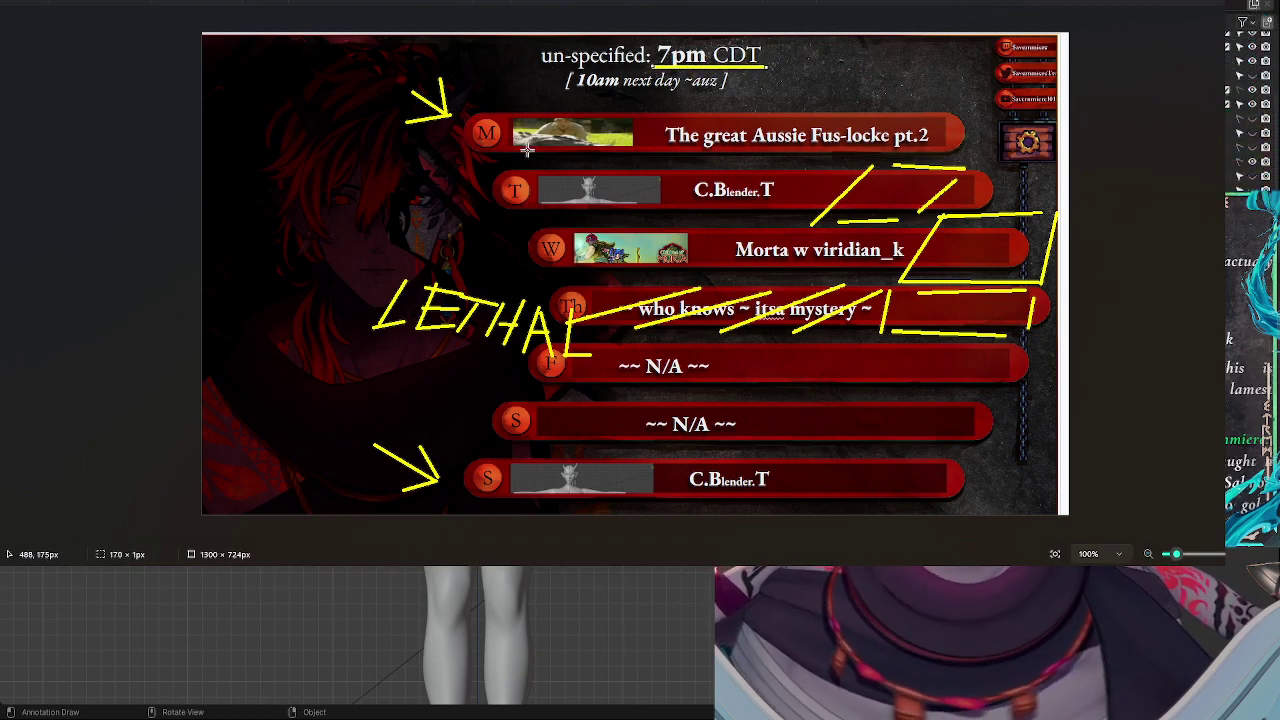
pyautogui.moveTo(477, 441)
pyautogui.mouseDown()
pyautogui.moveTo(975, 452)
pyautogui.moveTo(971, 503)
pyautogui.moveTo(985, 454)
pyautogui.mouseUp()
pyautogui.moveTo(443, 509); pyautogui.dragTo(465, 428)
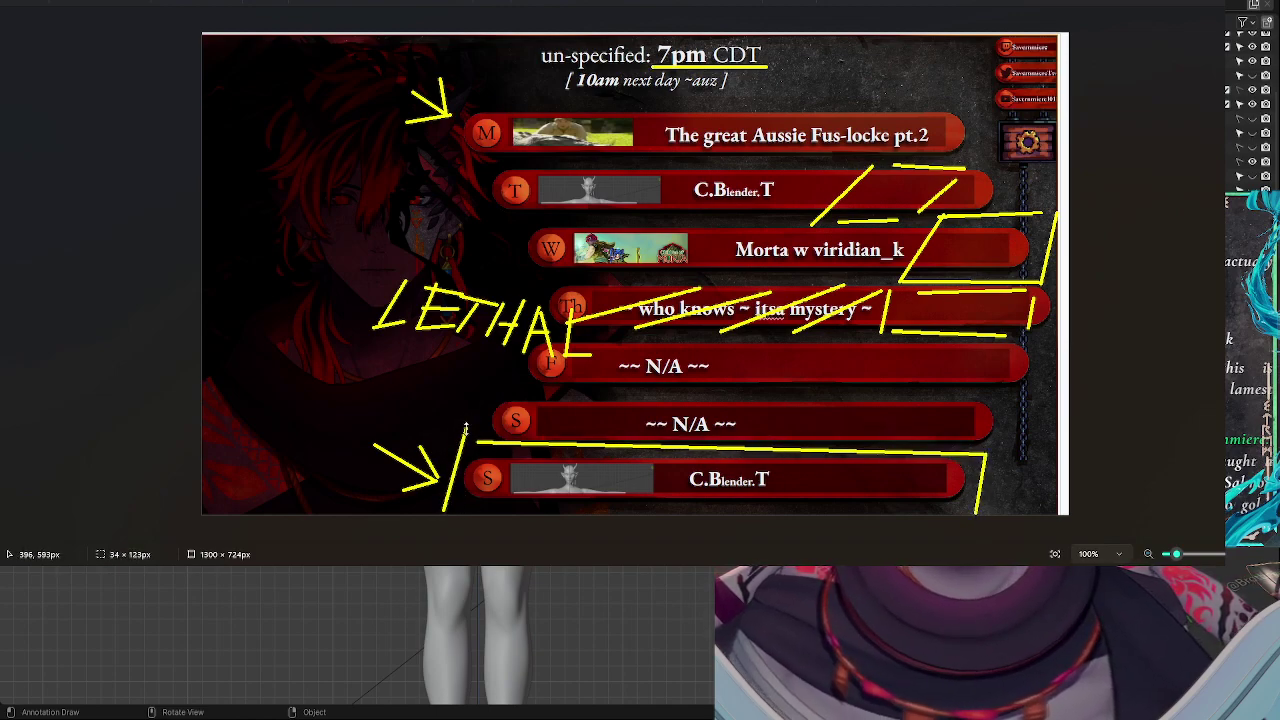
pyautogui.moveTo(962, 508); pyautogui.dragTo(470, 502)
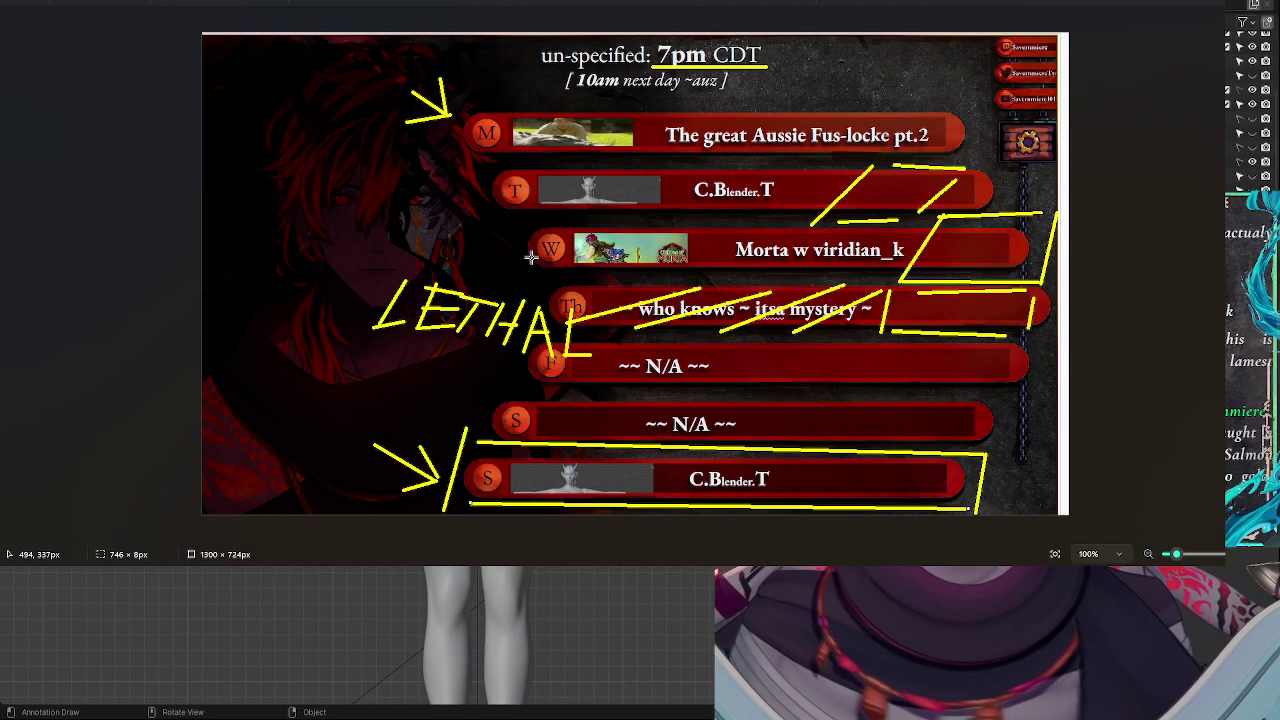
pyautogui.hotkey('ctrl', 'z')
pyautogui.hotkey('ctrl', 'z')
pyautogui.hotkey('ctrl', 'z')
pyautogui.hotkey('ctrl', 'z')
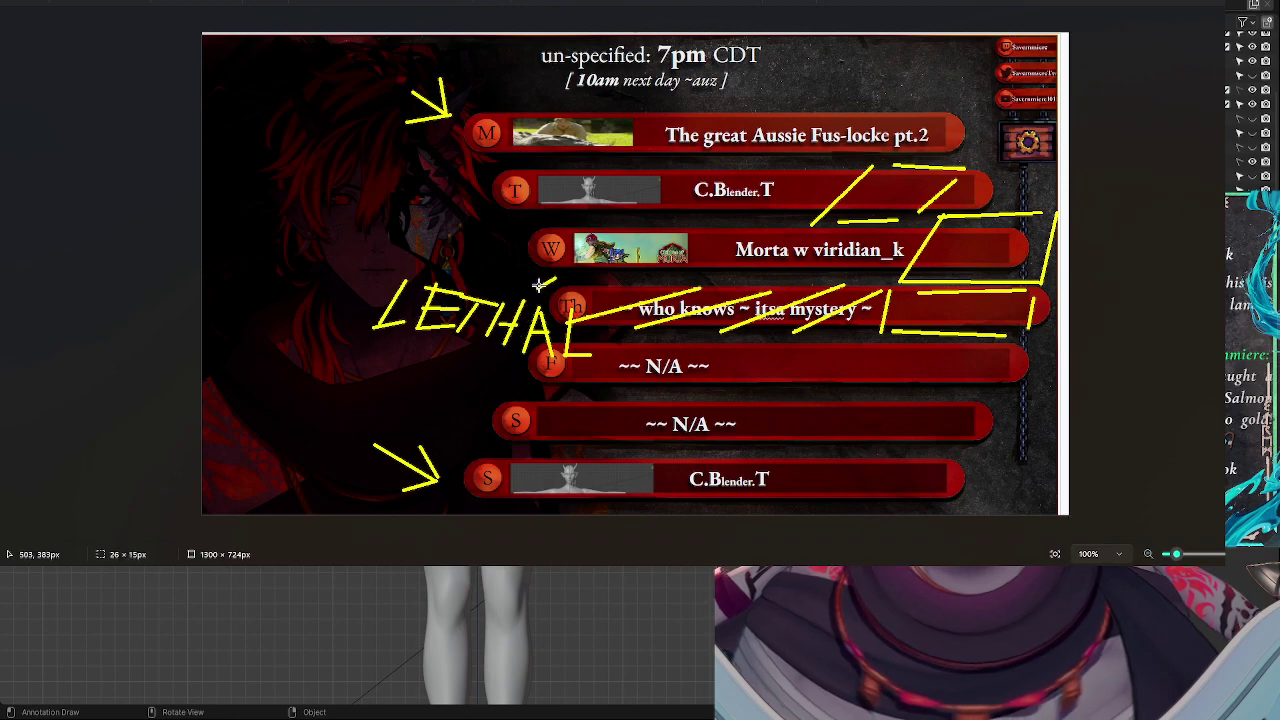
# - Undo a stray dash, then draw a yellow arrow left of LETHAL pointing up
pyautogui.moveTo(536, 273); pyautogui.dragTo(555, 276)
pyautogui.hotkey('ctrl', 'z')
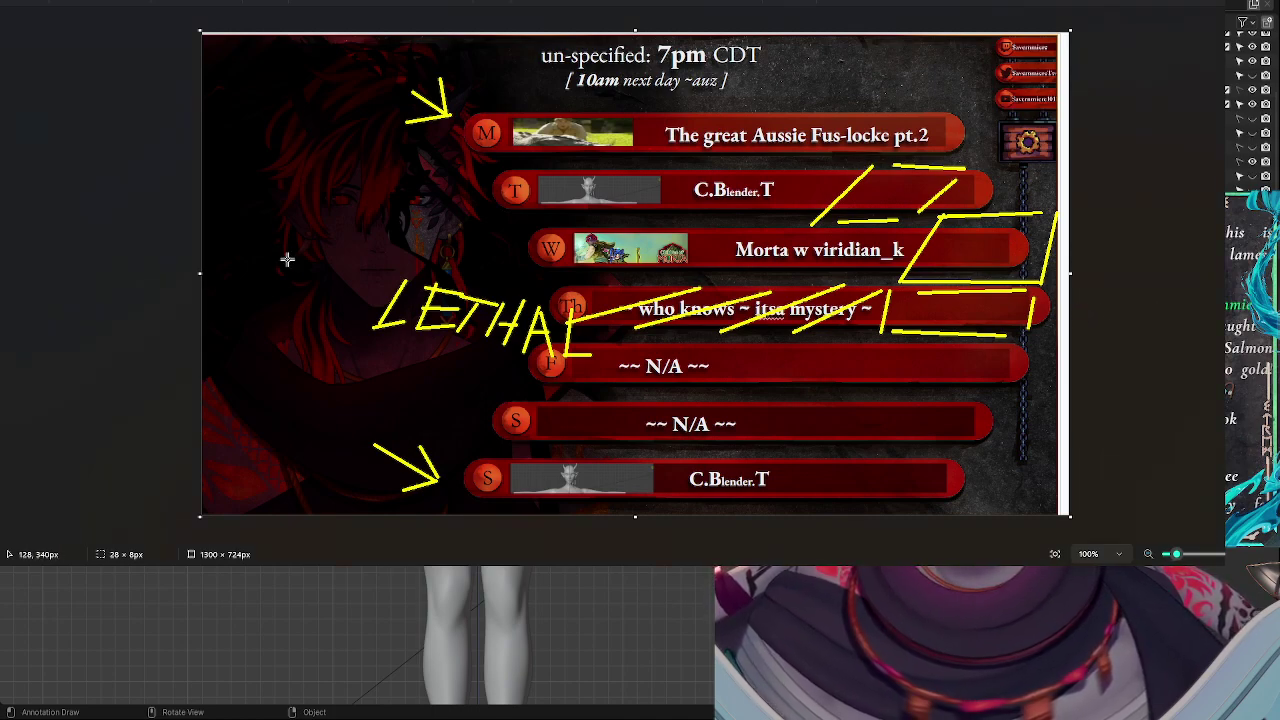
pyautogui.moveTo(265, 360)
pyautogui.mouseDown()
pyautogui.moveTo(298, 331)
pyautogui.moveTo(269, 319)
pyautogui.moveTo(273, 330)
pyautogui.moveTo(256, 330)
pyautogui.moveTo(305, 333)
pyautogui.moveTo(301, 354)
pyautogui.moveTo(305, 331)
pyautogui.moveTo(267, 358)
pyautogui.moveTo(301, 335)
pyautogui.mouseUp()
pyautogui.click(297, 341)
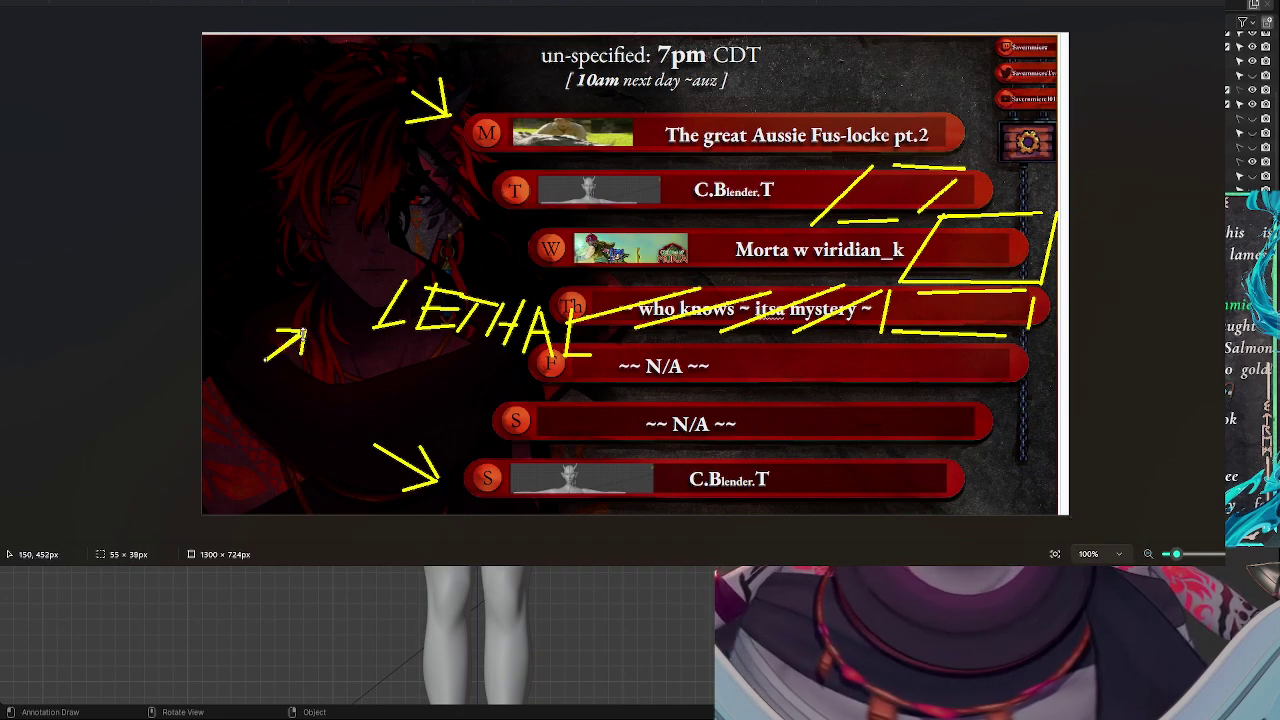
pyautogui.click(309, 336)
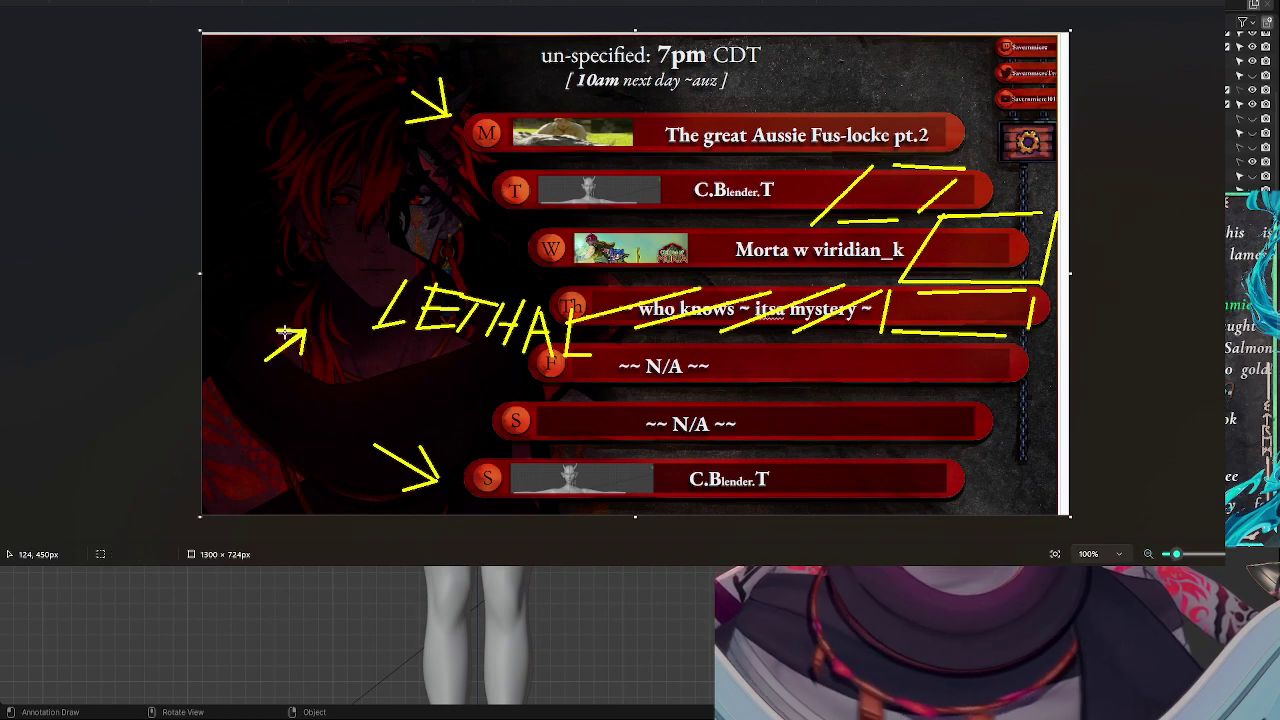
pyautogui.moveTo(281, 333)
pyautogui.mouseDown()
pyautogui.moveTo(303, 331)
pyautogui.moveTo(300, 354)
pyautogui.moveTo(305, 331)
pyautogui.mouseUp()
pyautogui.click(343, 324)
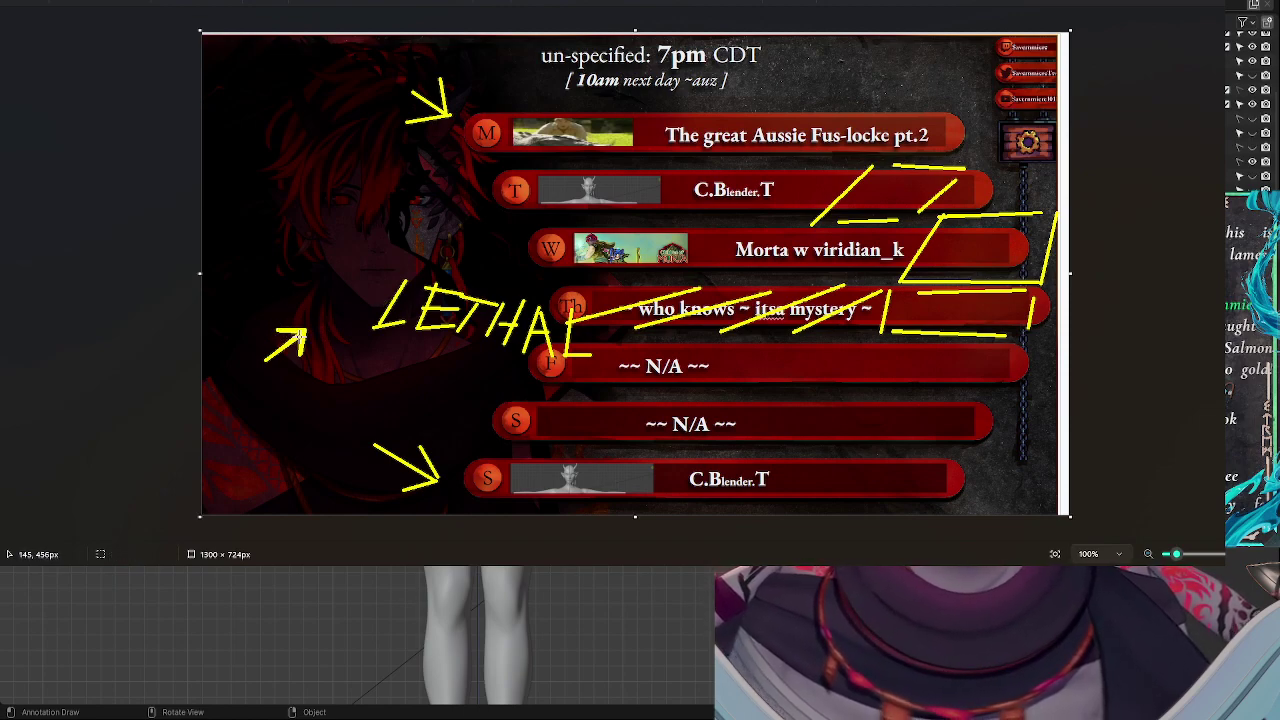
pyautogui.moveTo(299, 335); pyautogui.dragTo(304, 330)
pyautogui.click(433, 306)
# - Leave the annotated schedule and return to Blender's horned character model
pyautogui.click(433, 305)
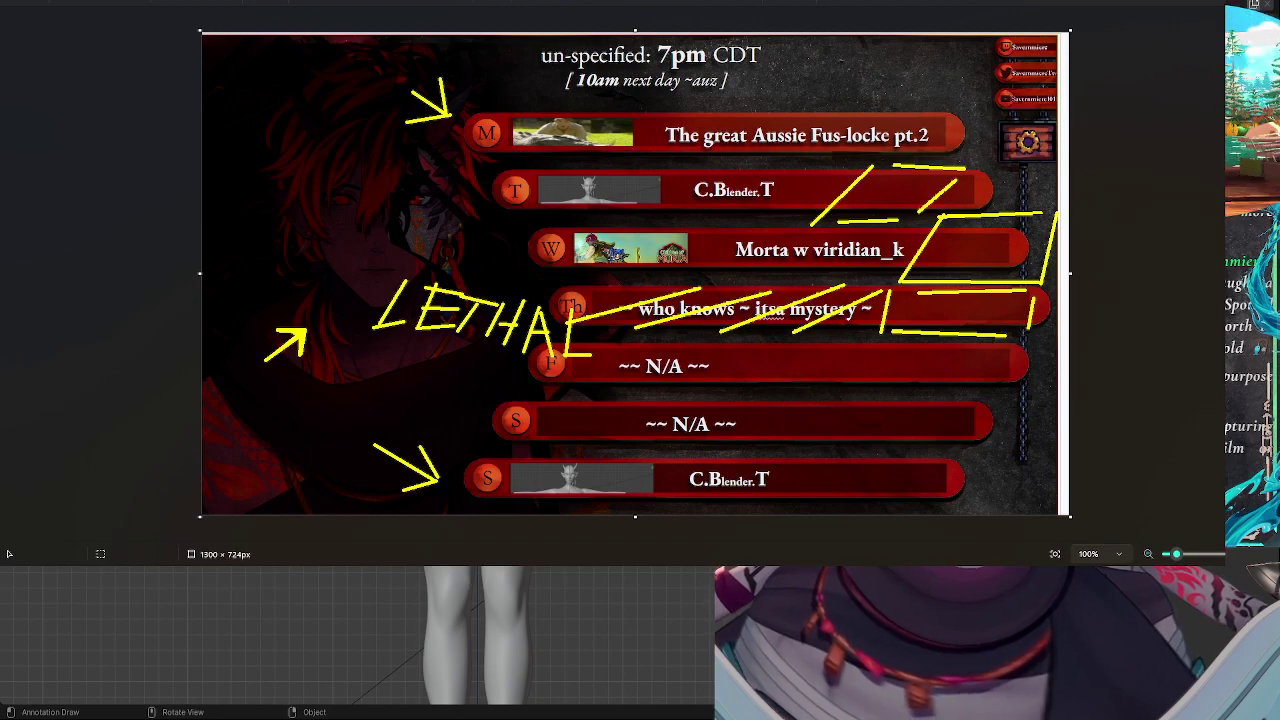
pyautogui.hotkey('alt', 'Tab')
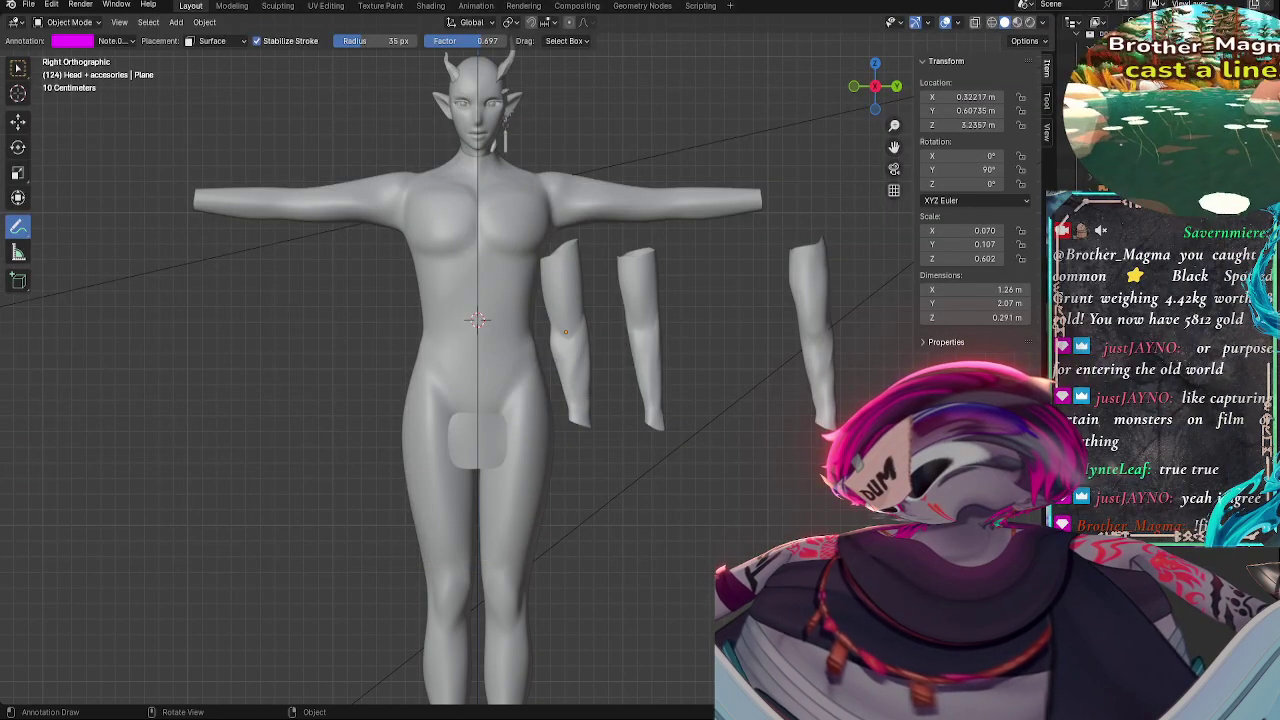
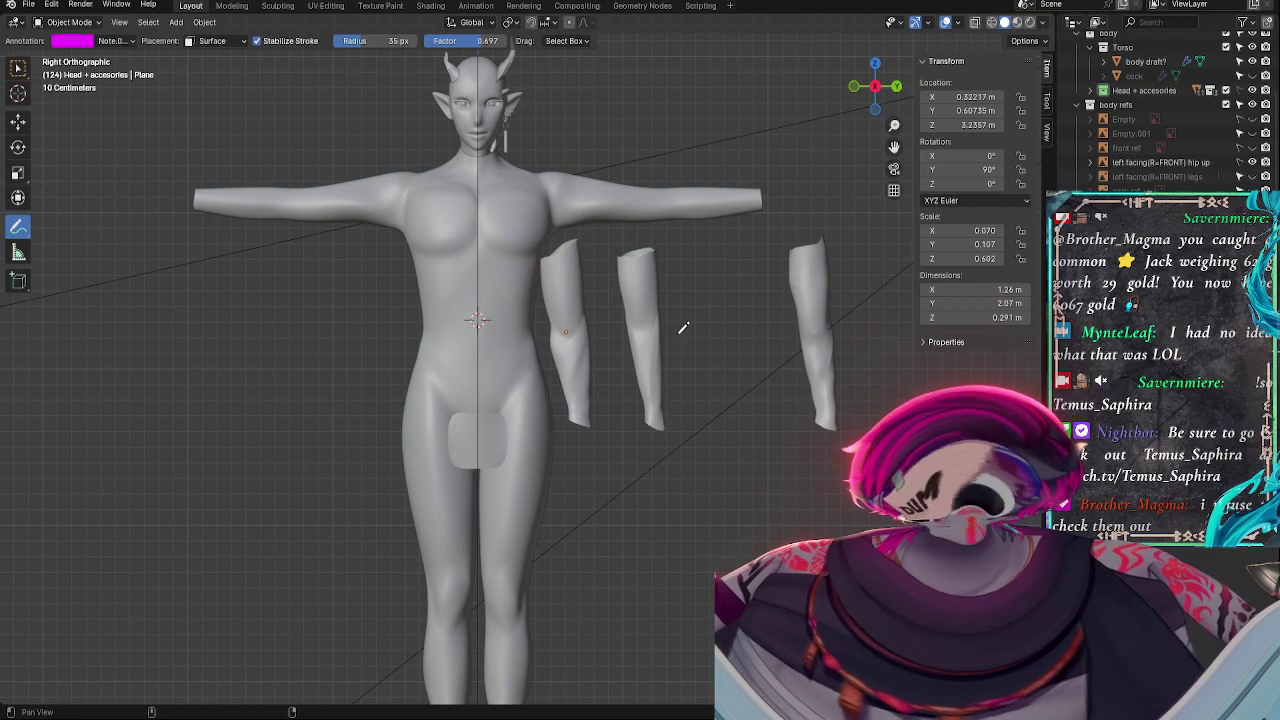
# - Frame and orbit around the body and leg pieces, then switch from annotating back to the Move tool
pyautogui.keyDown('alt'); pyautogui.keyDown('shift'); pyautogui.moveTo(680, 330); pyautogui.dragTo(655, 384); pyautogui.keyUp('shift'); pyautogui.keyUp('alt')
pyautogui.keyDown('ctrl'); pyautogui.keyDown('alt'); pyautogui.moveTo(729, 482); pyautogui.dragTo(687, 430); pyautogui.keyUp('alt'); pyautogui.keyUp('ctrl')
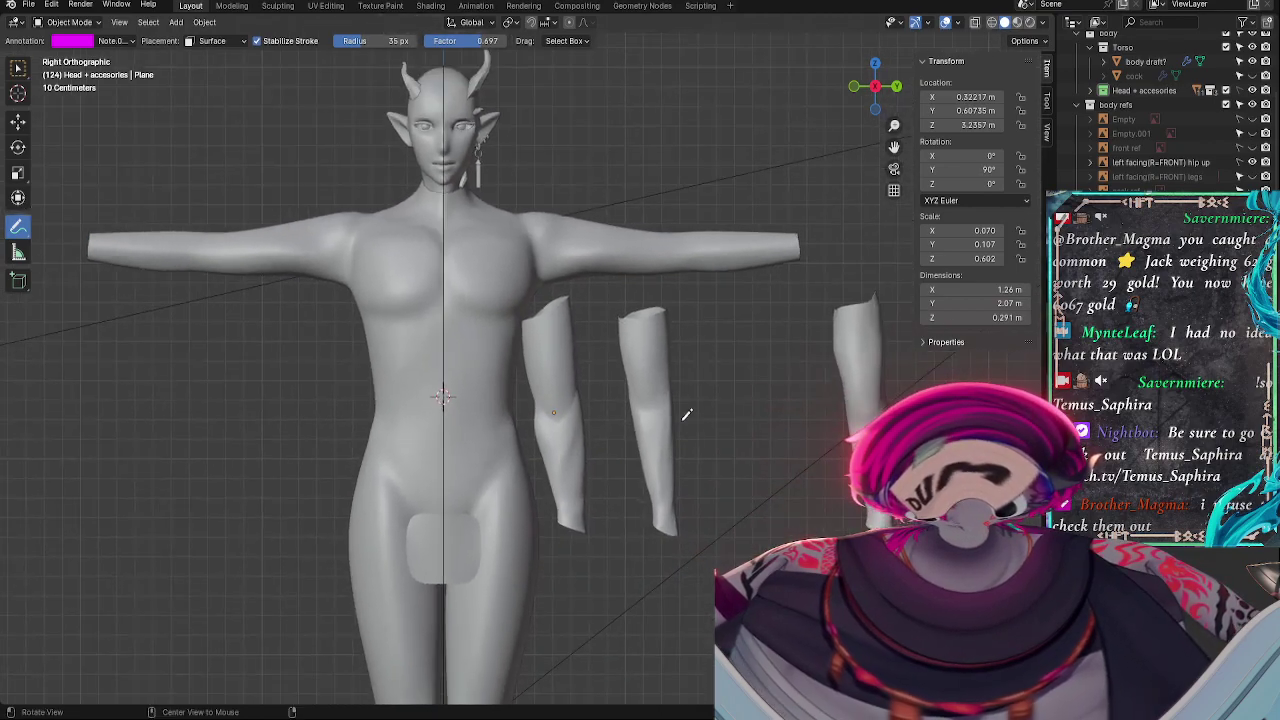
pyautogui.keyDown('shift'); pyautogui.moveTo(686, 414); pyautogui.dragTo(800, 471, button='middle'); pyautogui.keyUp('shift')
pyautogui.moveTo(831, 415); pyautogui.dragTo(290, 437, button='middle')
pyautogui.keyDown('shift'); pyautogui.moveTo(860, 505); pyautogui.dragTo(935, 450, button='middle'); pyautogui.keyUp('shift')
pyautogui.moveTo(975, 450); pyautogui.dragTo(677, 491, button='middle')
pyautogui.keyDown('shift'); pyautogui.moveTo(668, 385); pyautogui.dragTo(806, 420, button='middle'); pyautogui.keyUp('shift')
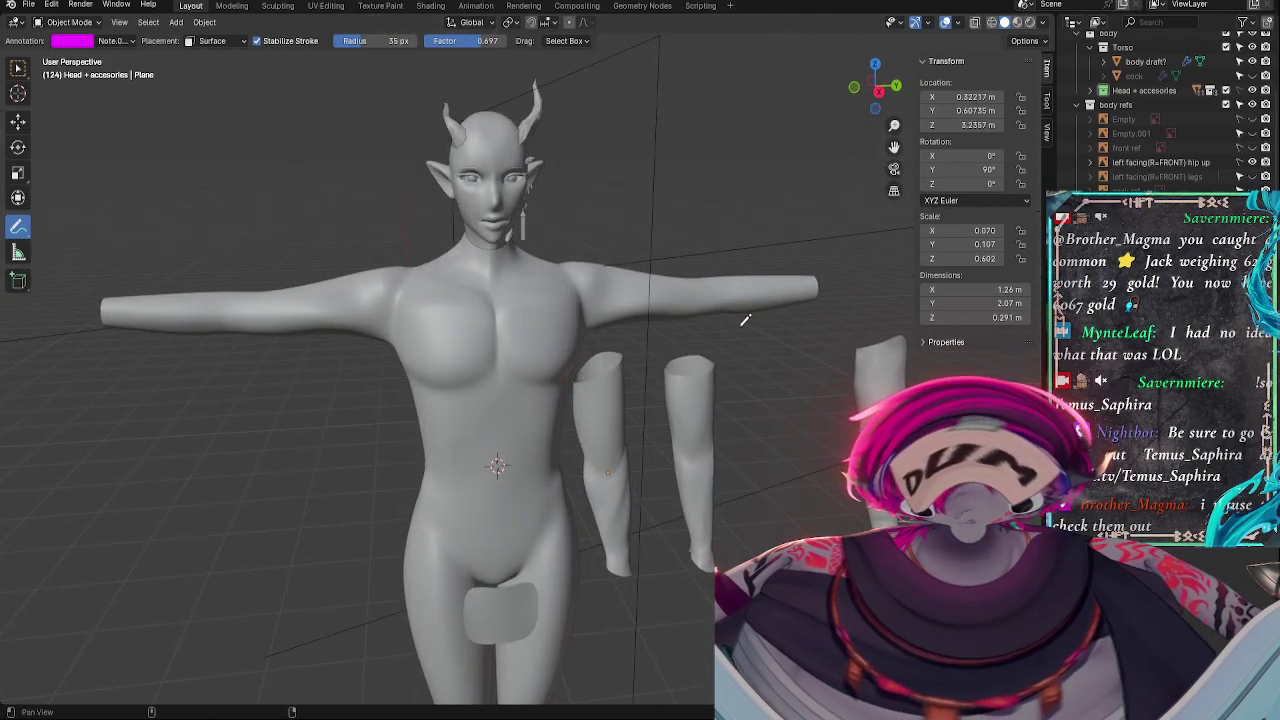
pyautogui.moveTo(743, 314); pyautogui.dragTo(737, 191, button='middle')
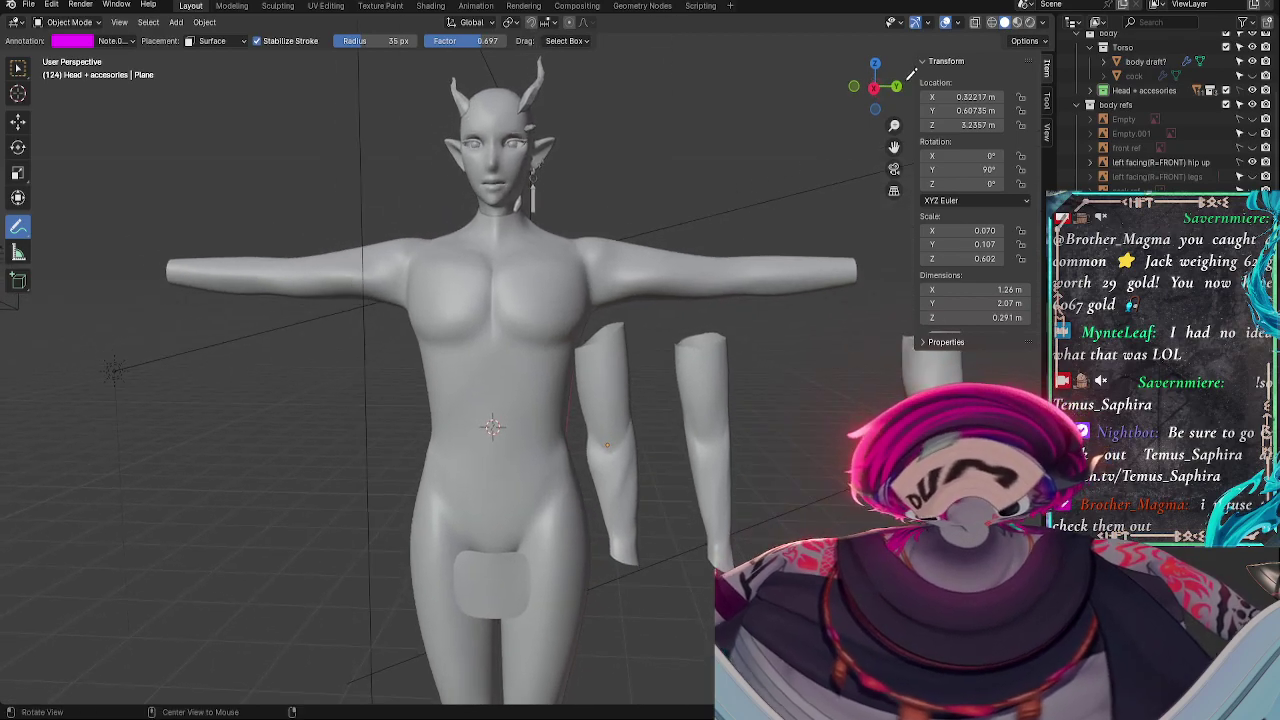
pyautogui.click(874, 88)
pyautogui.moveTo(872, 98)
pyautogui.mouseDown(button='middle')
pyautogui.moveTo(714, 157)
pyautogui.moveTo(430, 357)
pyautogui.moveTo(380, 349)
pyautogui.moveTo(316, 247)
pyautogui.mouseUp(button='middle')
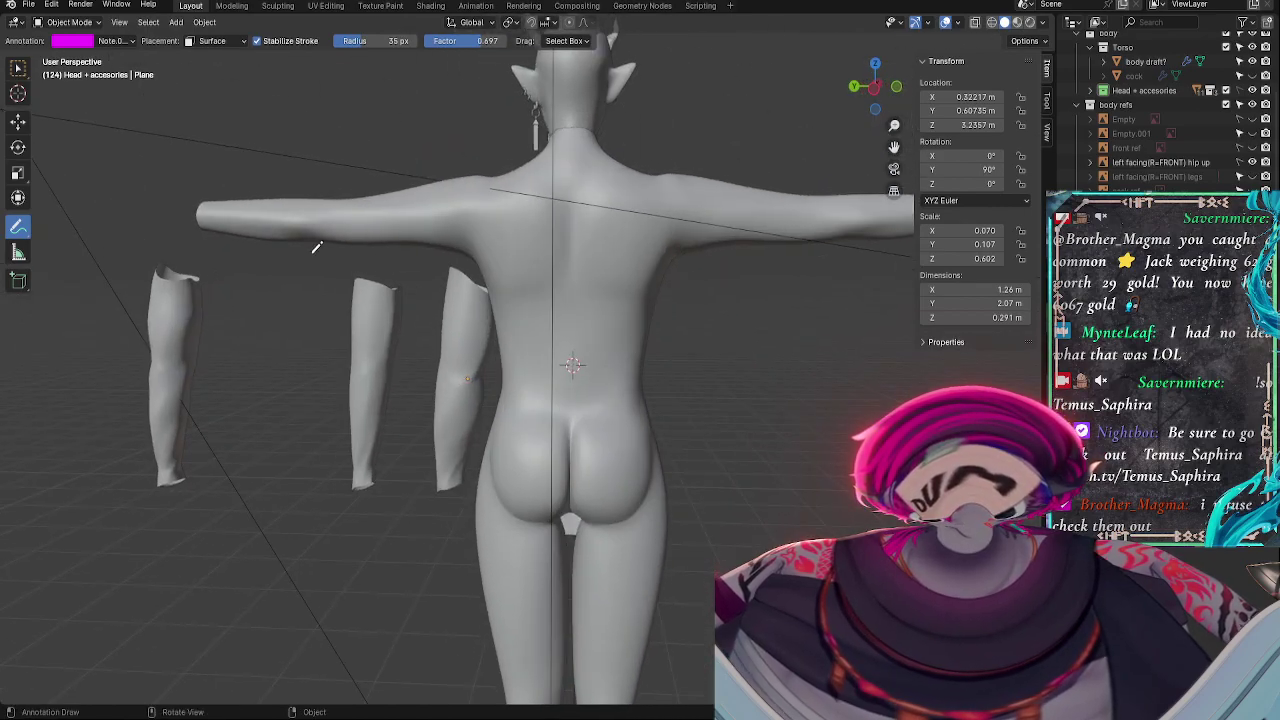
pyautogui.click(18, 121)
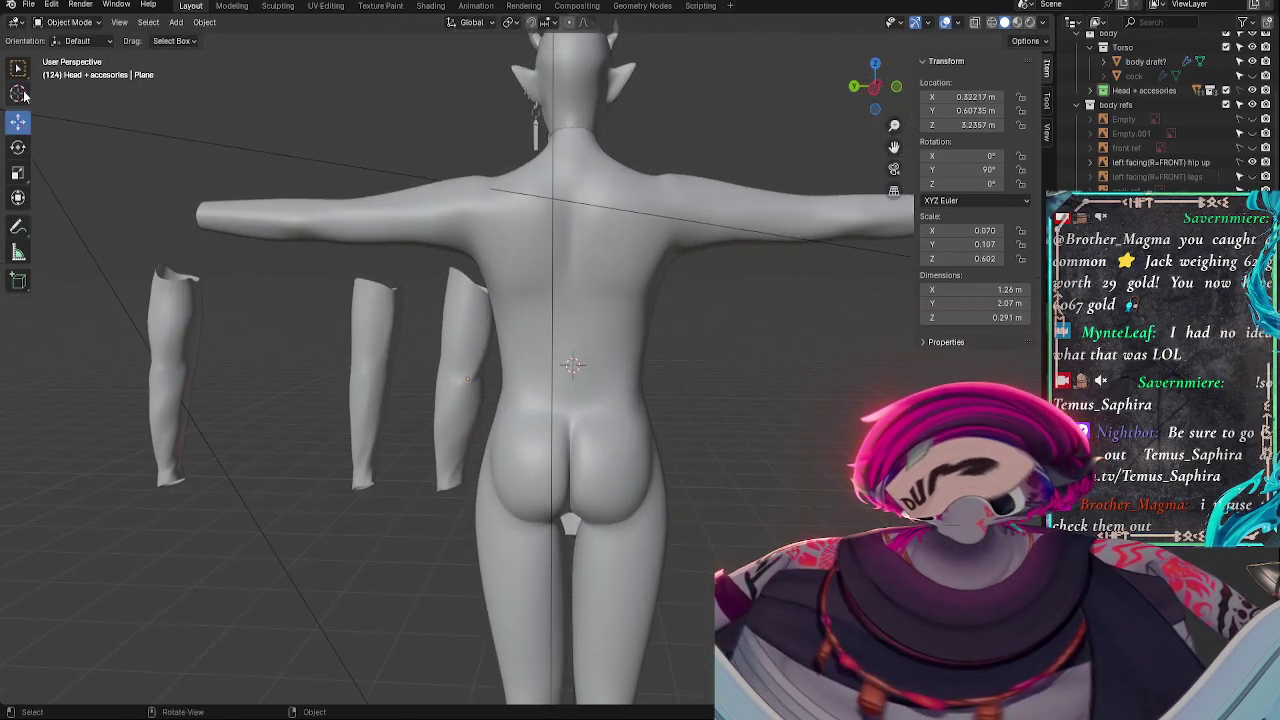
# - Inspect the leg pieces' mesh wireframe in Edit Mode from the front
pyautogui.press('Tab')
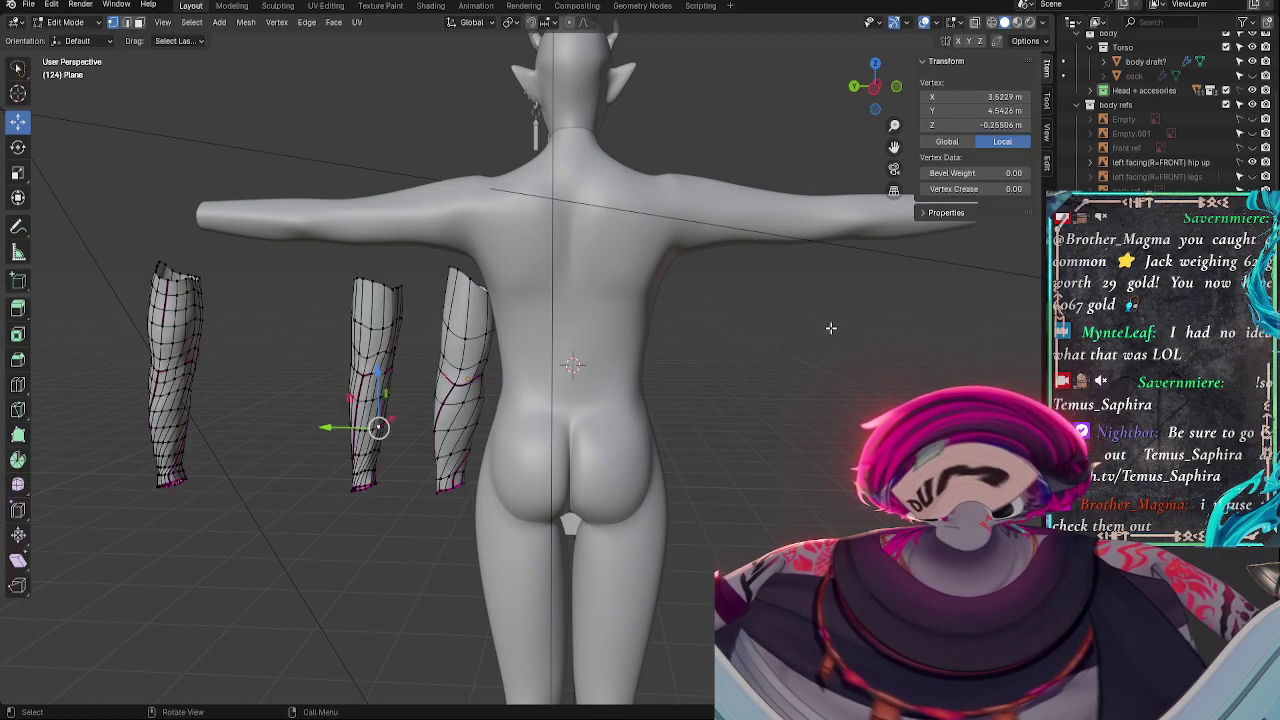
pyautogui.press('Tab')
pyautogui.moveTo(893, 390); pyautogui.dragTo(555, 391, button='middle')
pyautogui.press('Tab')
pyautogui.press('Tab')
pyautogui.keyDown('shift'); pyautogui.moveTo(861, 387); pyautogui.dragTo(774, 368, button='middle'); pyautogui.keyUp('shift')
pyautogui.press('Tab')
pyautogui.press('Tab')
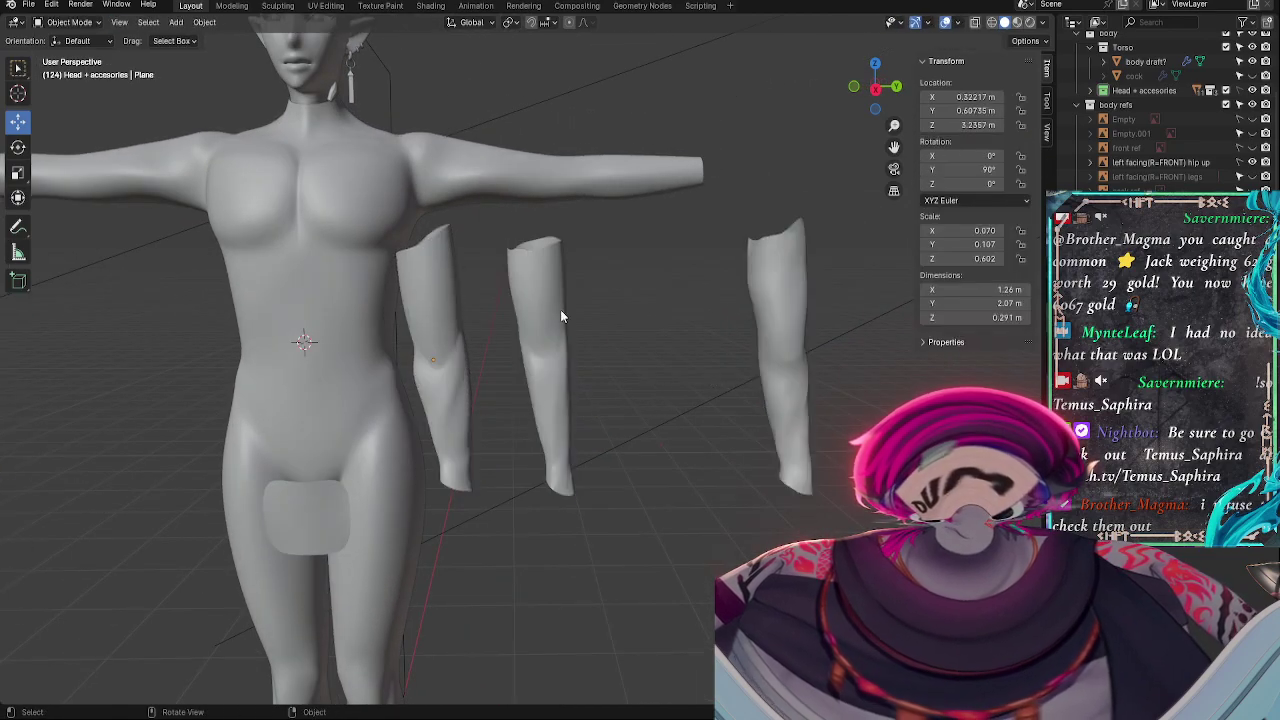
pyautogui.press('Tab')
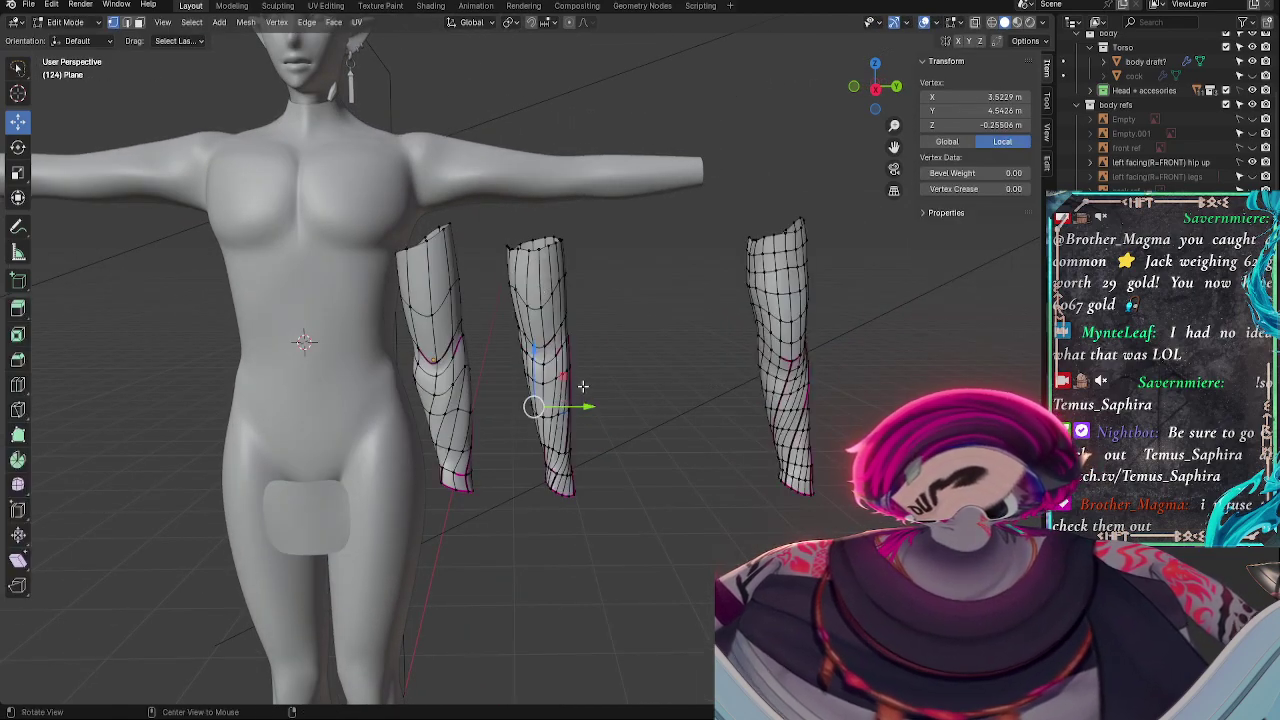
pyautogui.scroll(4, 629, 306)
pyautogui.press('Tab')
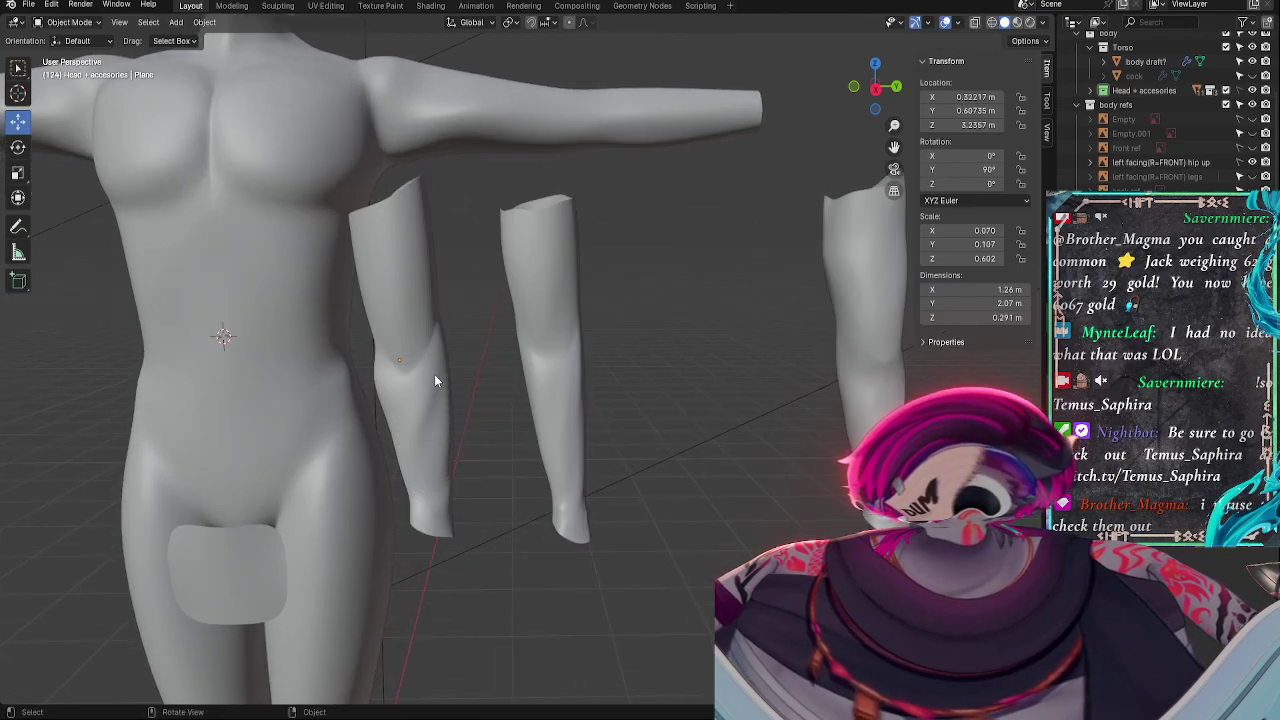
# - Recheck the leg pieces' wireframe from above and from the side, with the head in view
pyautogui.keyDown('shift'); pyautogui.moveTo(434, 380); pyautogui.dragTo(540, 345, button='middle'); pyautogui.keyUp('shift')
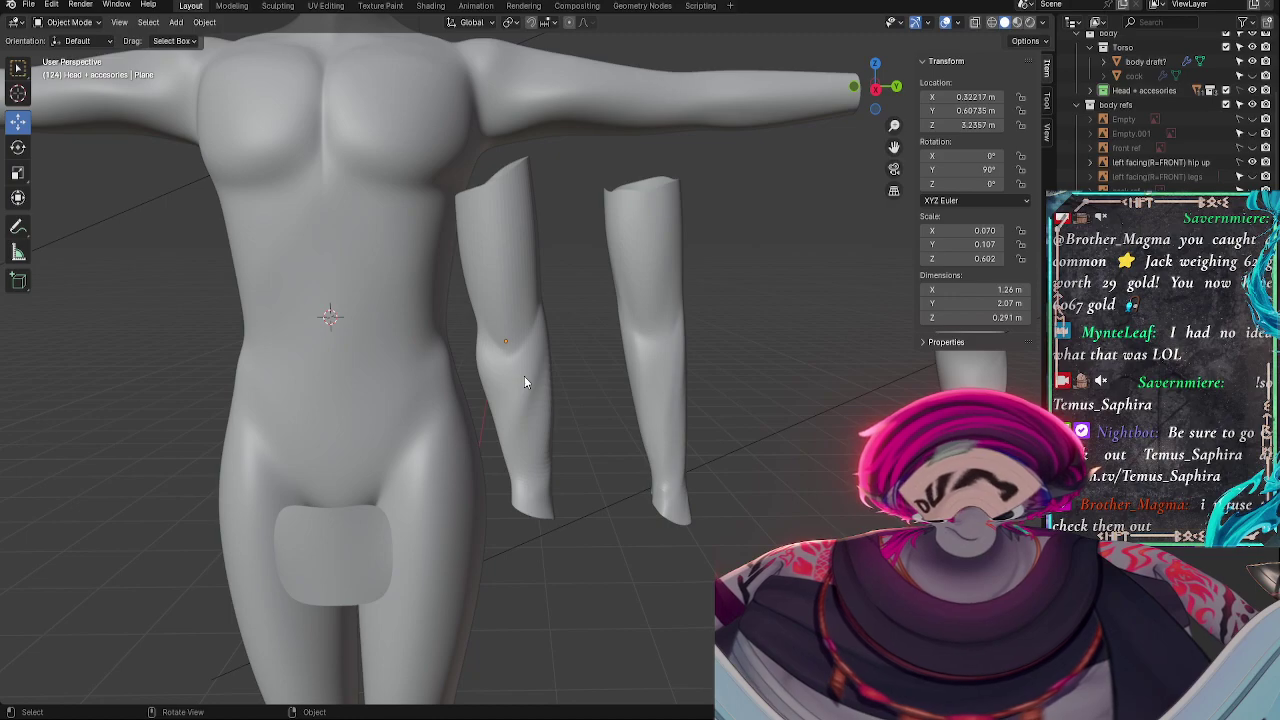
pyautogui.keyDown('shift'); pyautogui.moveTo(772, 228); pyautogui.dragTo(675, 392, button='middle'); pyautogui.keyUp('shift')
pyautogui.press('Tab')
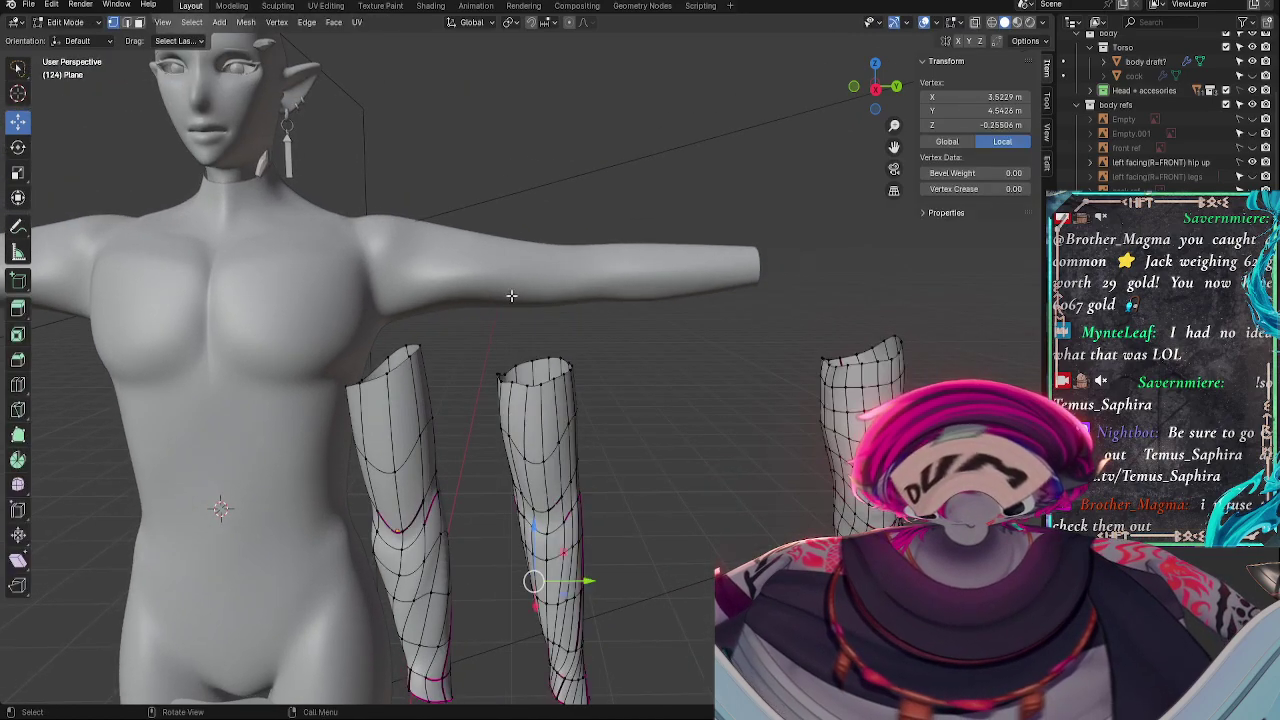
pyautogui.moveTo(511, 296); pyautogui.dragTo(614, 337, button='middle')
pyautogui.press('Tab')
pyautogui.scroll(2, 700, 441)
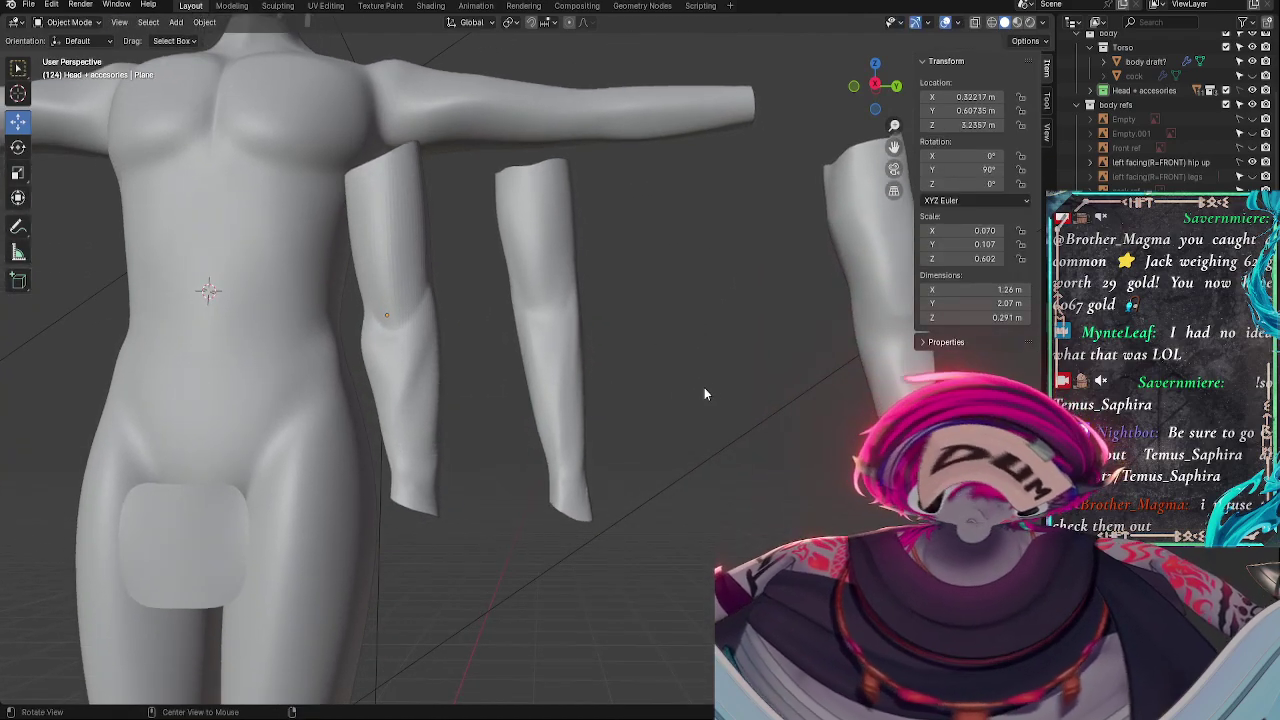
pyautogui.moveTo(603, 403); pyautogui.dragTo(608, 434, button='middle')
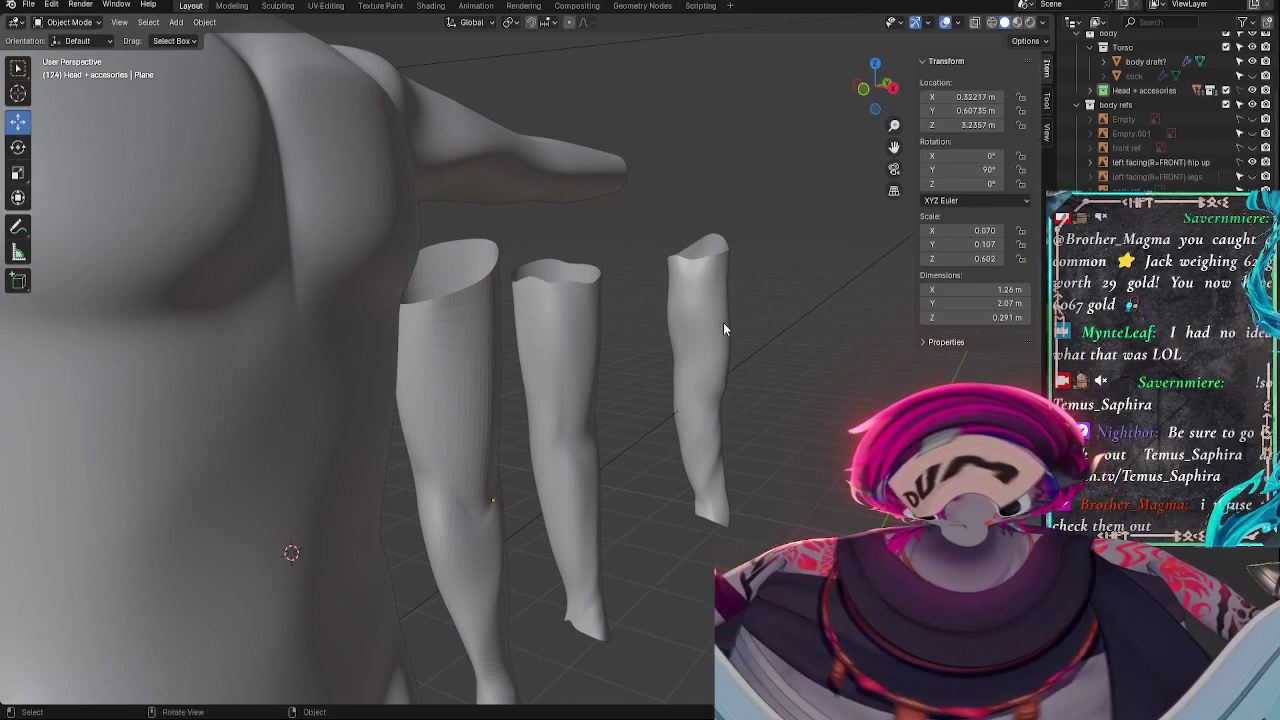
pyautogui.moveTo(749, 337); pyautogui.dragTo(607, 402, button='middle')
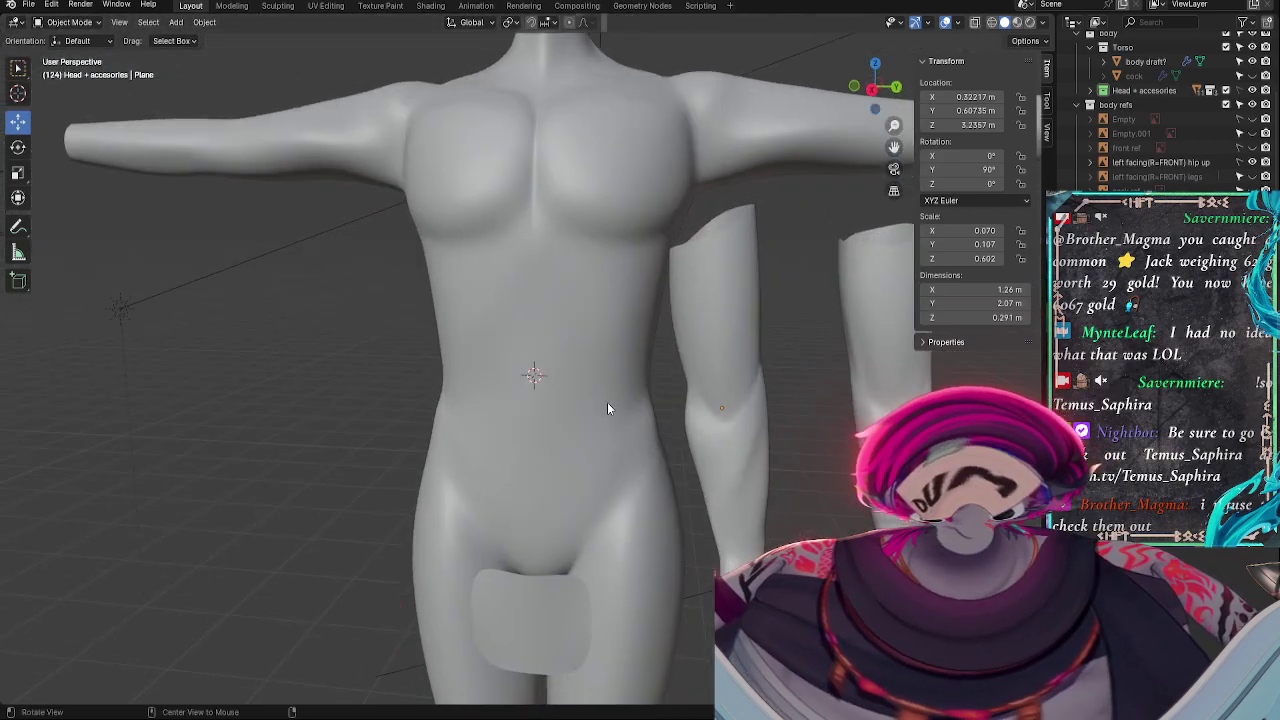
# - Select the 'body draft?' mesh in the Outliner and enter Edit Mode
pyautogui.click(1190, 162)
pyautogui.scroll(3, 1160, 110)
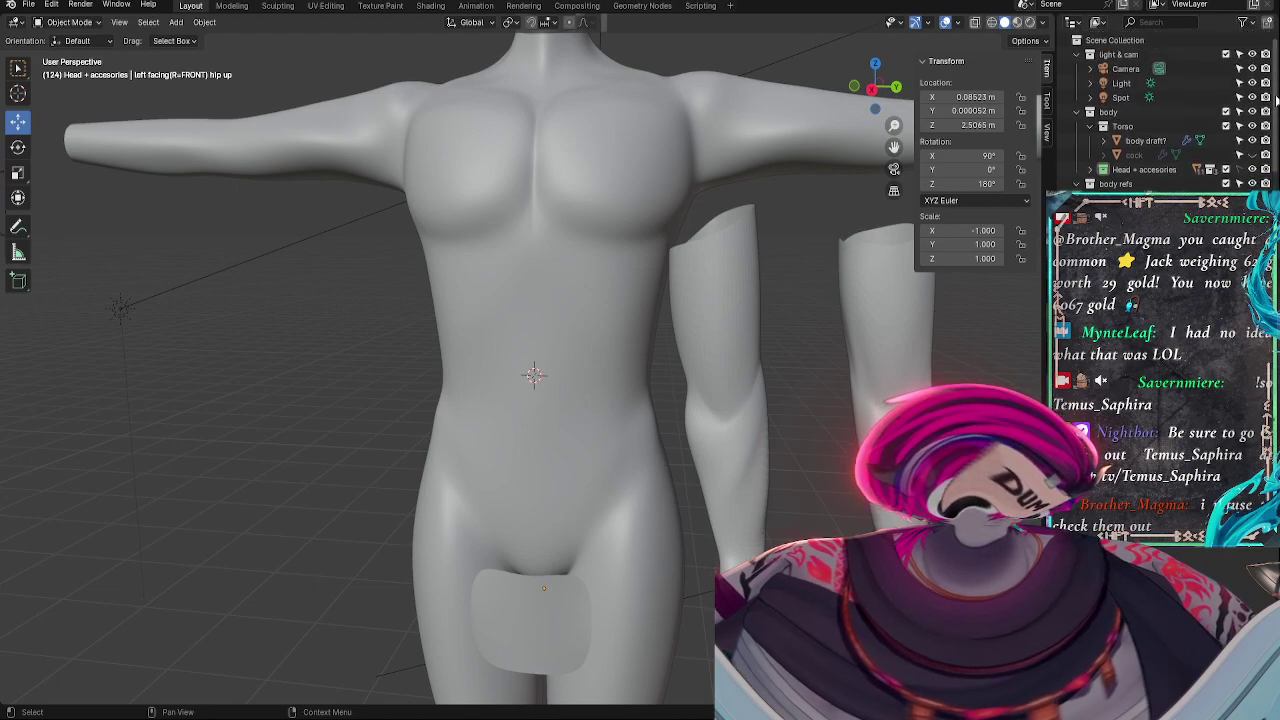
pyautogui.click(1145, 140)
pyautogui.scroll(-2, 674, 317)
pyautogui.press('Tab')
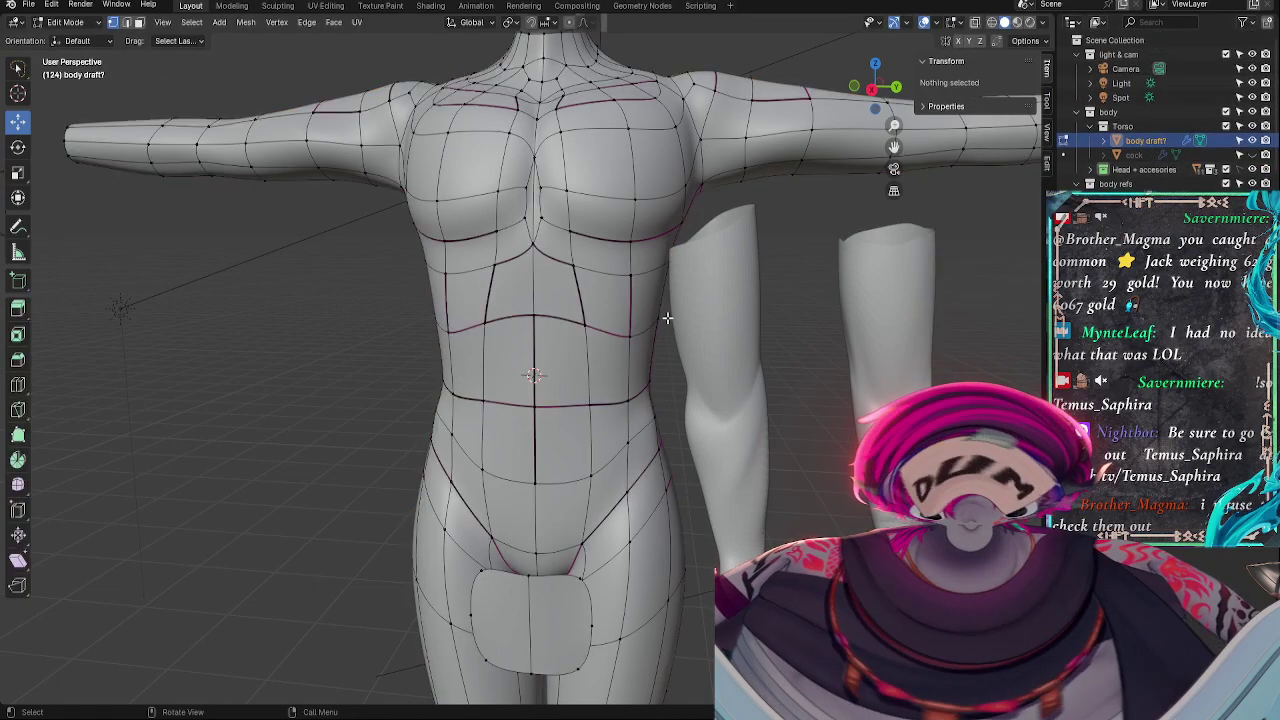
pyautogui.scroll(3, 471, 285)
# - Push a waist vertex and a lower hip vertex along their normals with Alt+S, then shift two hip vertices slightly along X
pyautogui.moveTo(471, 285); pyautogui.dragTo(557, 300, button='middle')
pyautogui.scroll(4, 443, 357)
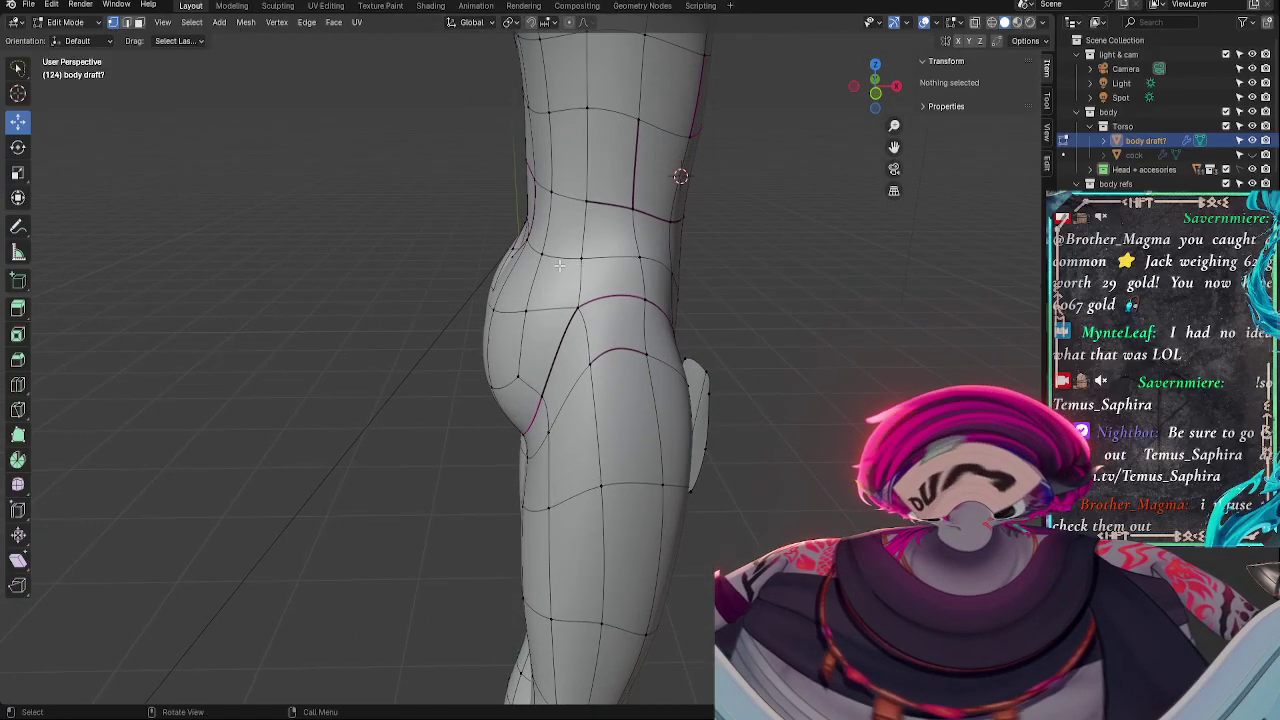
pyautogui.moveTo(717, 332); pyautogui.dragTo(503, 370, button='middle')
pyautogui.click(623, 297)
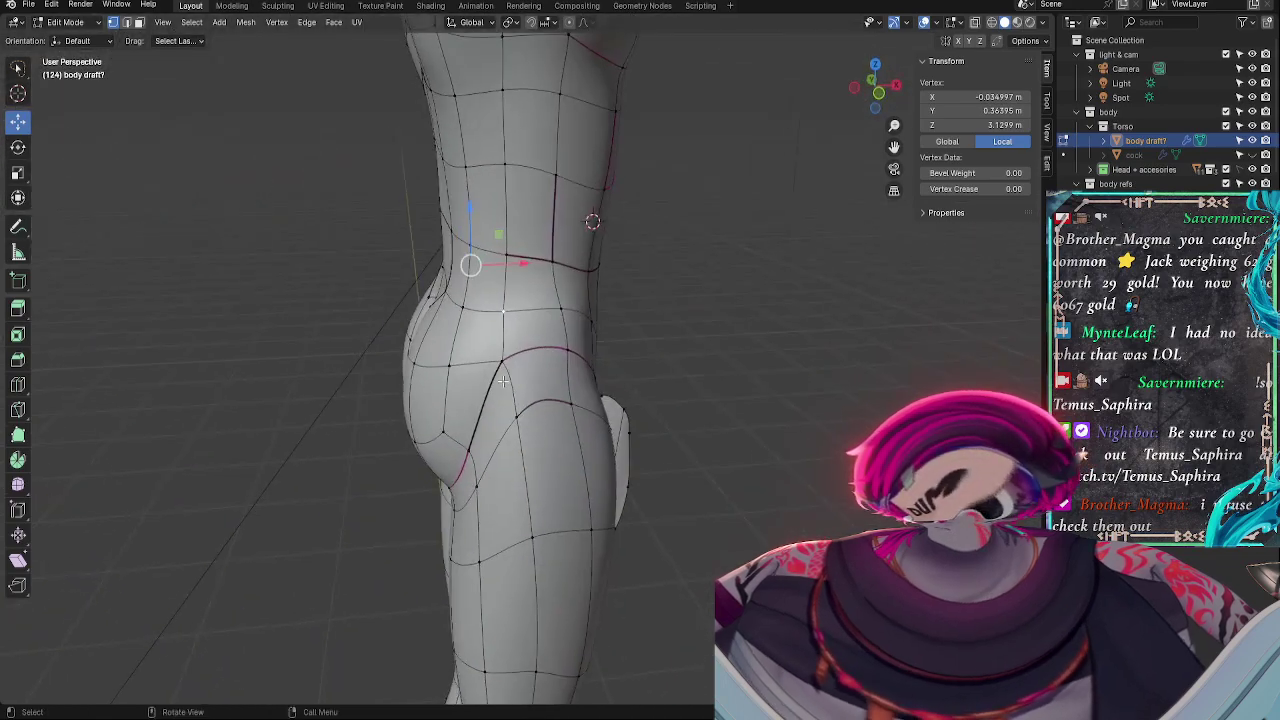
pyautogui.hotkey('alt', 's')
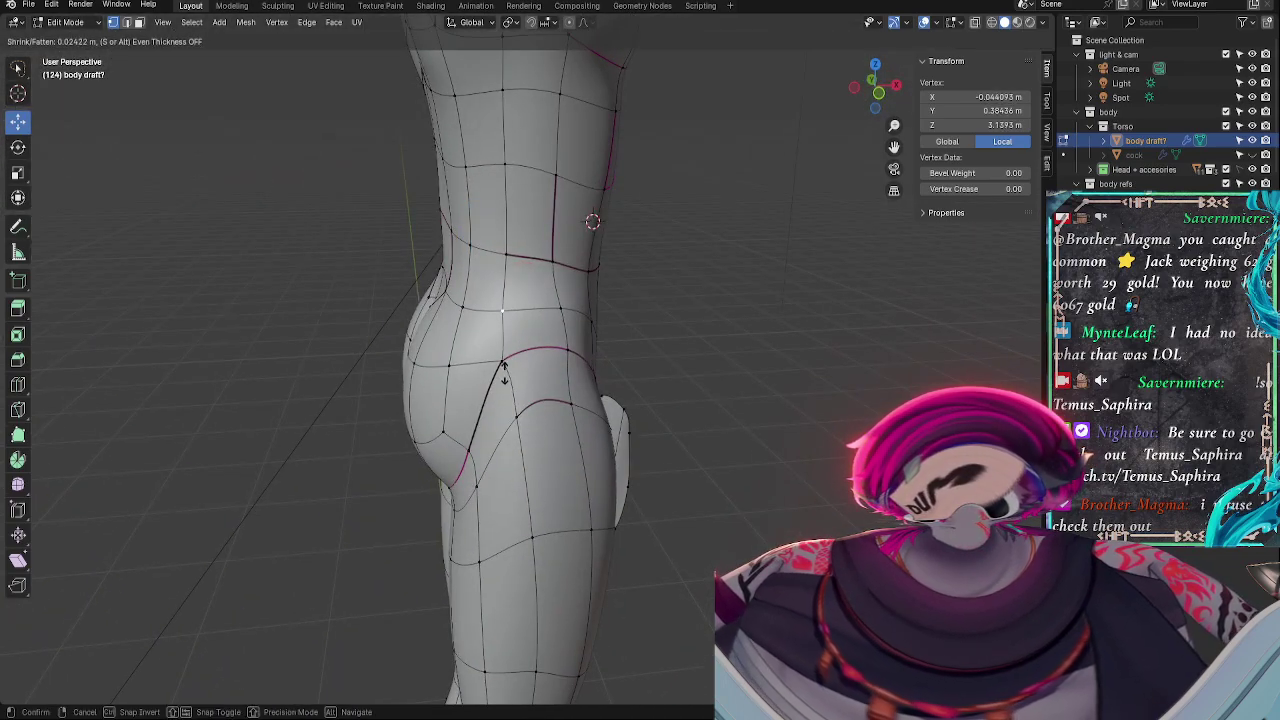
pyautogui.click(504, 372)
pyautogui.keyDown('alt'); pyautogui.moveTo(504, 372); pyautogui.dragTo(472, 340); pyautogui.keyUp('alt')
pyautogui.click(544, 395)
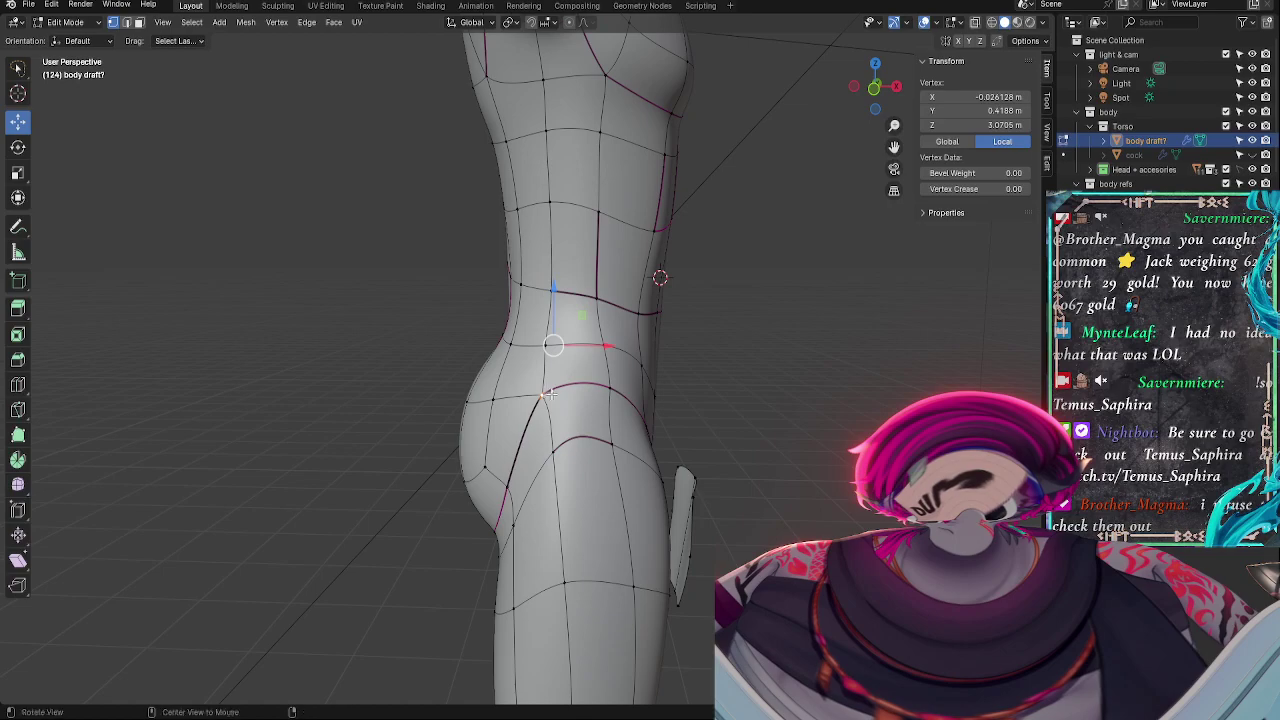
pyautogui.hotkey('alt', 's')
pyautogui.click(550, 393)
pyautogui.keyDown('shift'); pyautogui.click(546, 345); pyautogui.keyUp('shift')
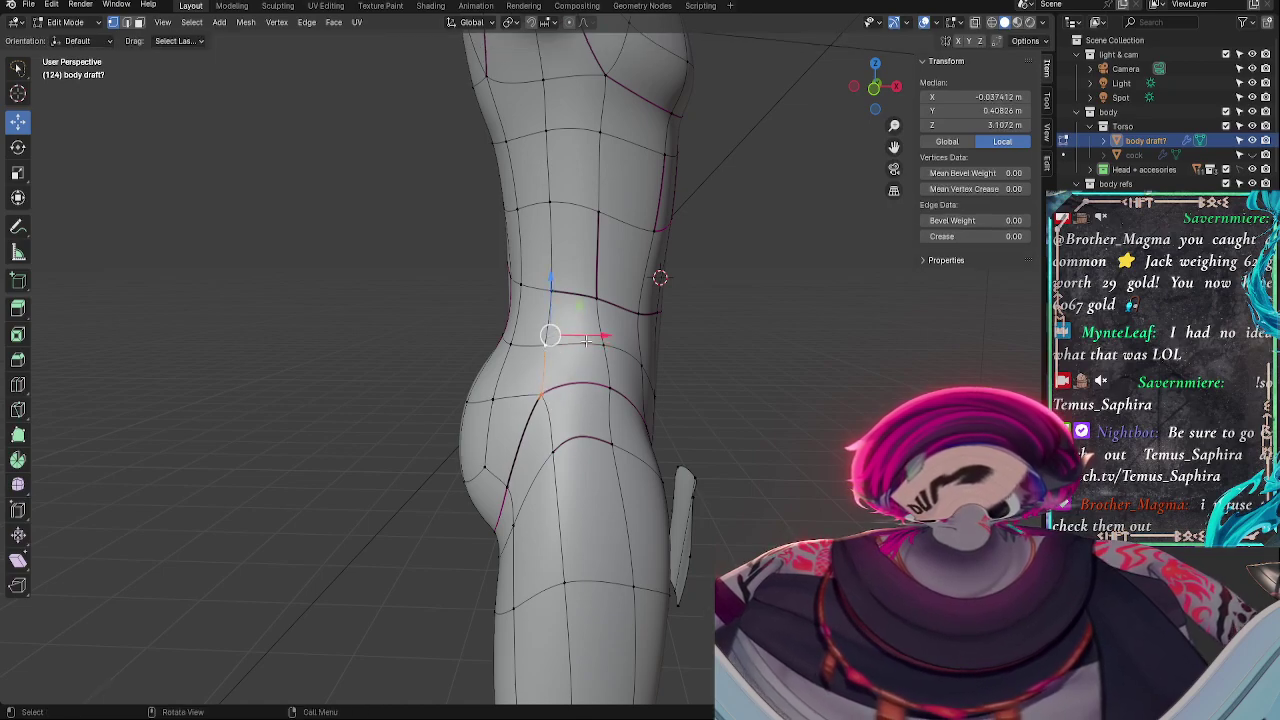
pyautogui.moveTo(585, 333); pyautogui.dragTo(582, 333)
# - Push another hip vertex along its normal and slide it sideways along X, then leave Edit Mode
pyautogui.click(551, 291)
pyautogui.hotkey('alt', 's')
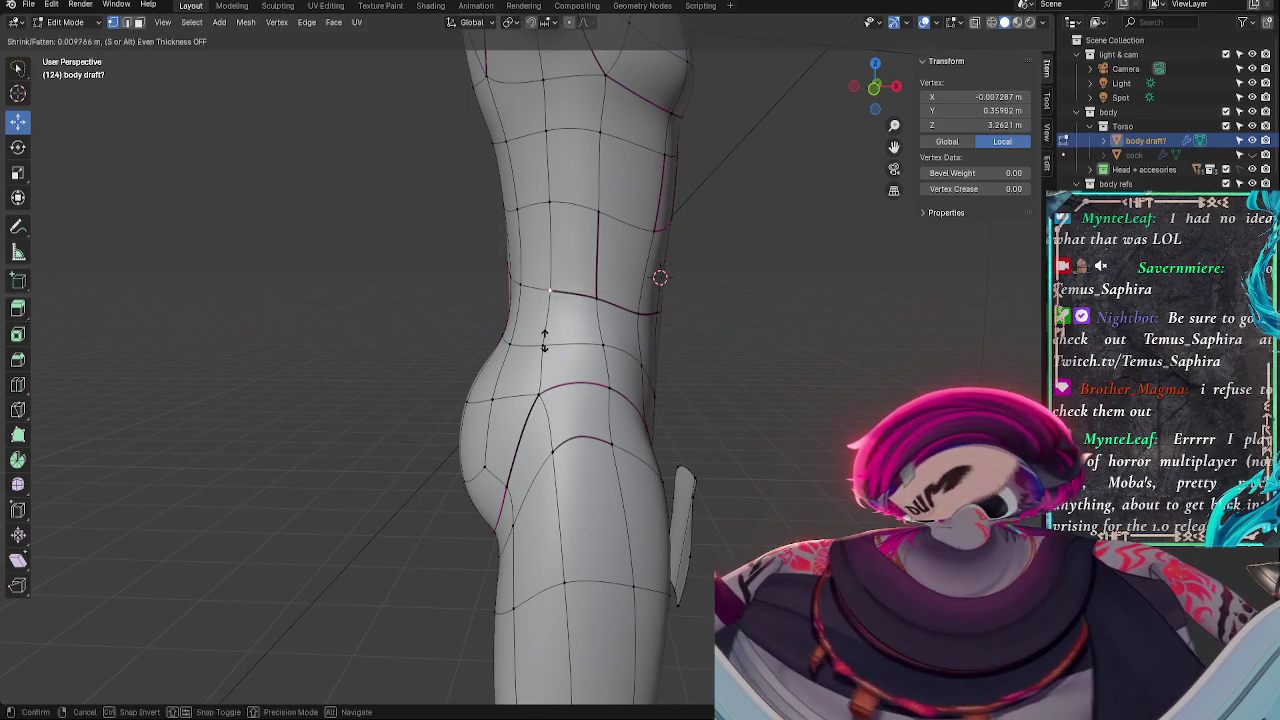
pyautogui.click(545, 340)
pyautogui.moveTo(588, 295); pyautogui.dragTo(640, 318)
pyautogui.moveTo(800, 377); pyautogui.dragTo(644, 263, button='middle')
pyautogui.press('Tab')
pyautogui.press('Tab')
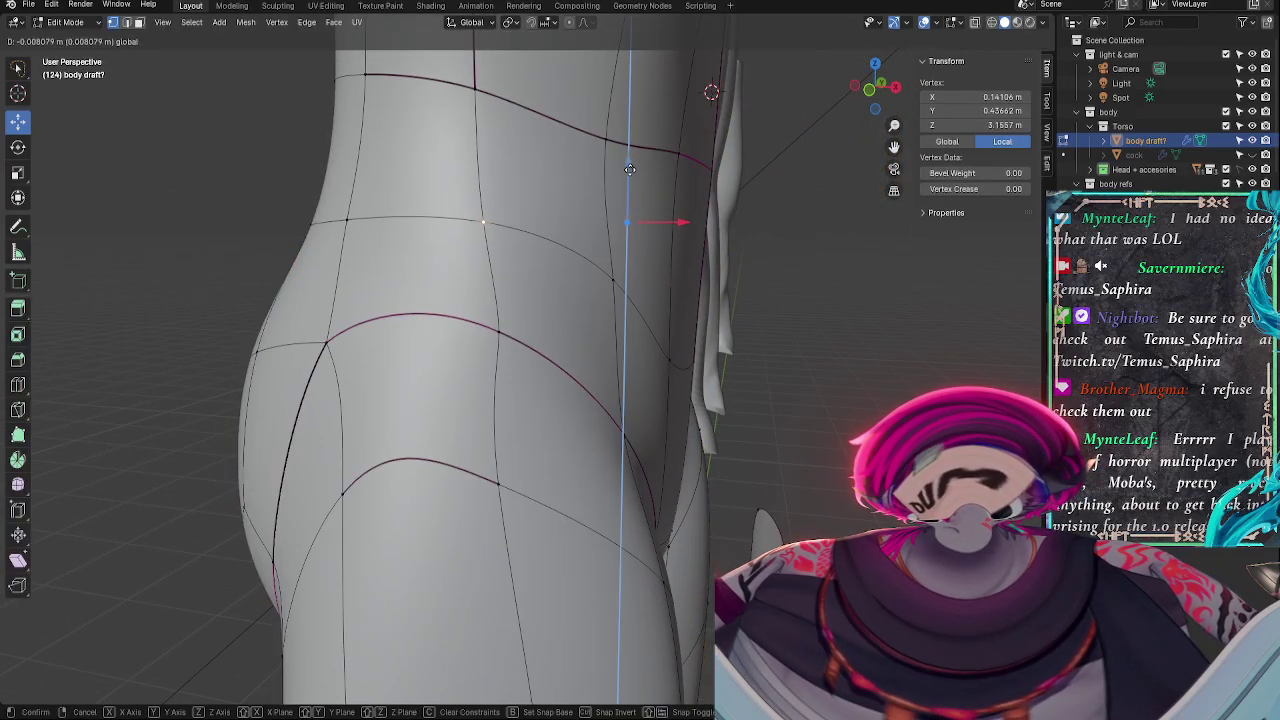
# - Nudge a hip edge and its lower vertex along X, then review the hip contour in Object Mode
pyautogui.keyDown('shift'); pyautogui.click(498, 332); pyautogui.keyUp('shift')
pyautogui.moveTo(689, 247); pyautogui.dragTo(686, 247)
pyautogui.click(492, 328)
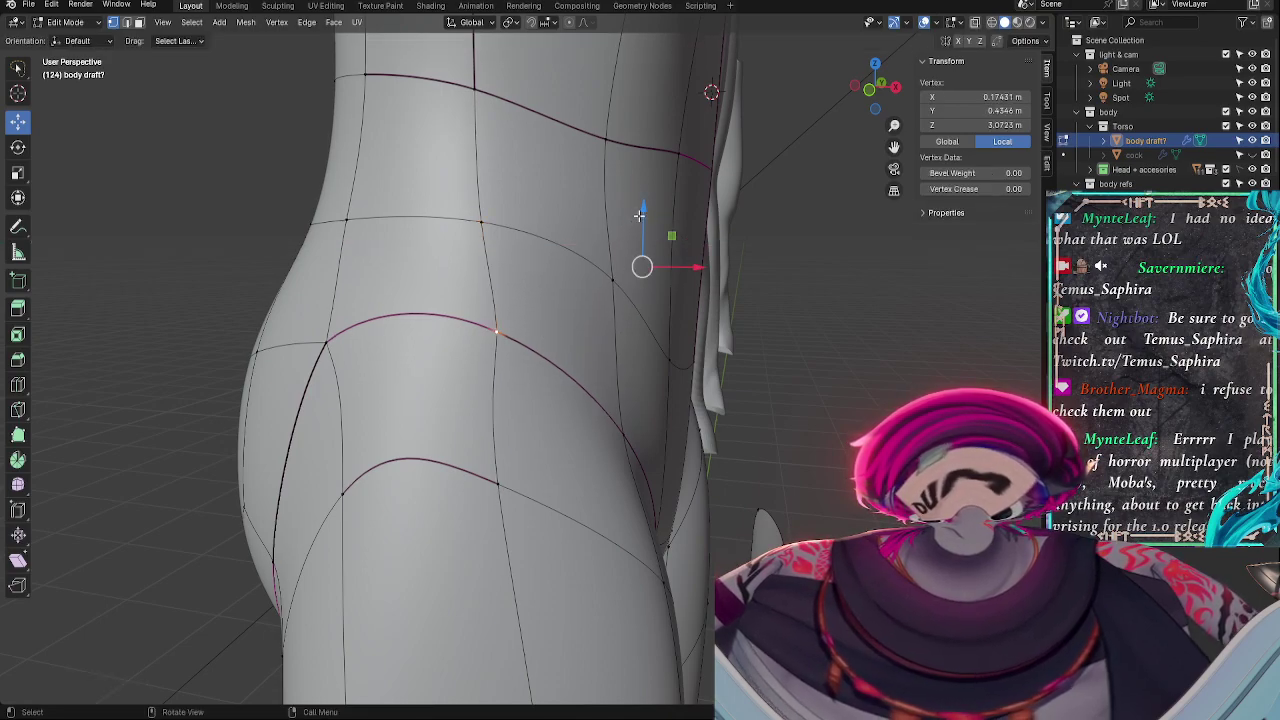
pyautogui.moveTo(697, 267); pyautogui.dragTo(700, 265)
pyautogui.press('Tab')
pyautogui.moveTo(663, 298); pyautogui.dragTo(462, 303, button='middle')
# - Fatten the buttock vertices outward with Alt+S and check the result in Object Mode
pyautogui.scroll(-5, 462, 303)
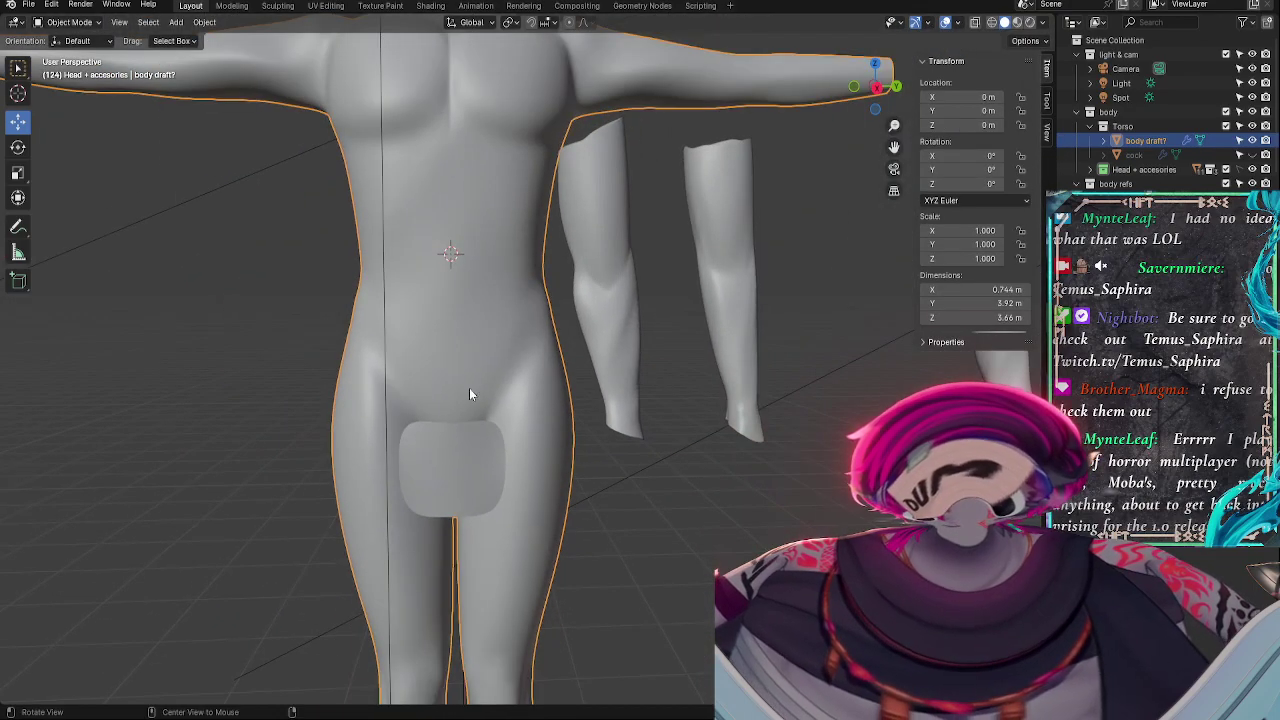
pyautogui.moveTo(469, 393); pyautogui.dragTo(596, 390, button='middle')
pyautogui.press('Tab')
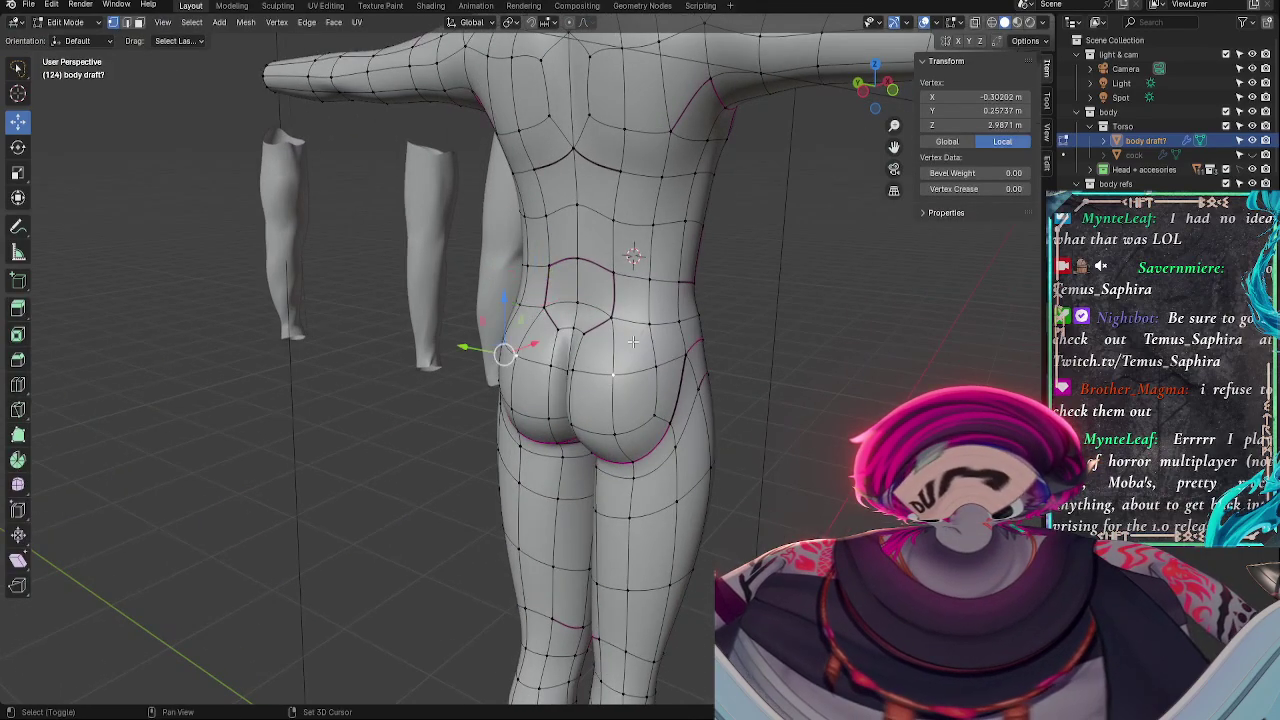
pyautogui.keyDown('shift'); pyautogui.click(627, 330); pyautogui.keyUp('shift')
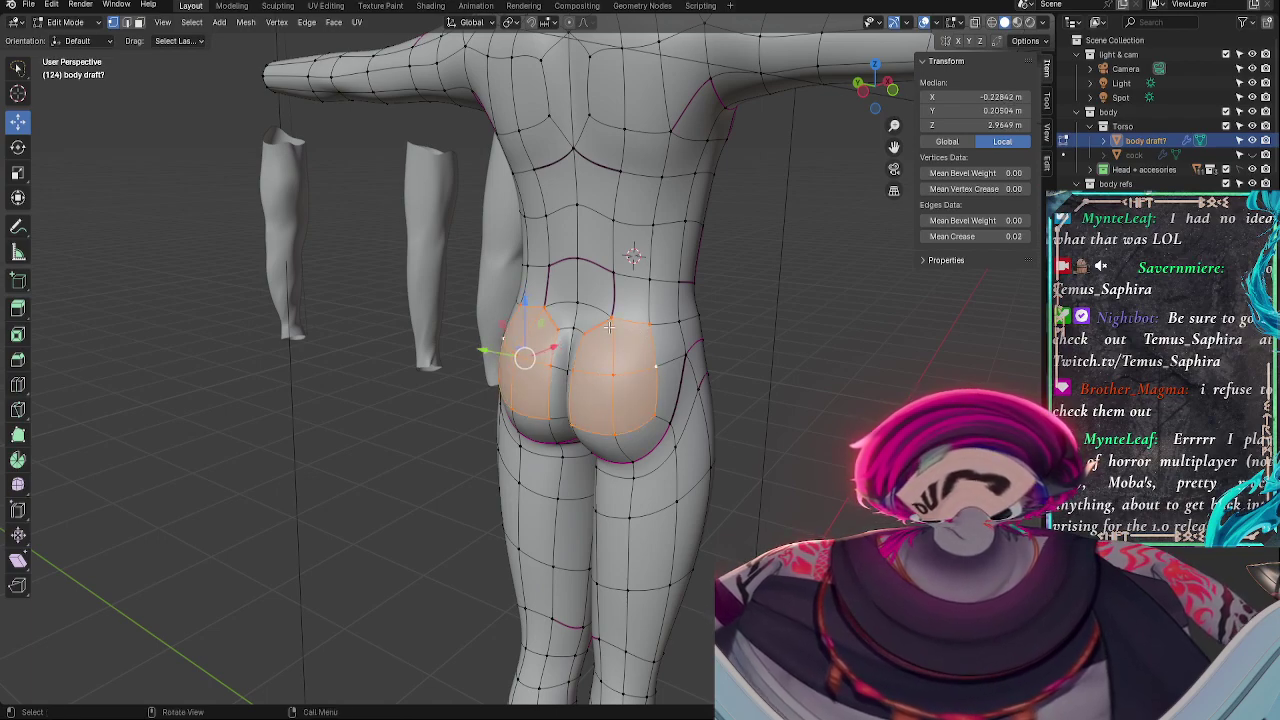
pyautogui.moveTo(608, 326); pyautogui.dragTo(598, 326, button='middle')
pyautogui.hotkey('alt', 's')
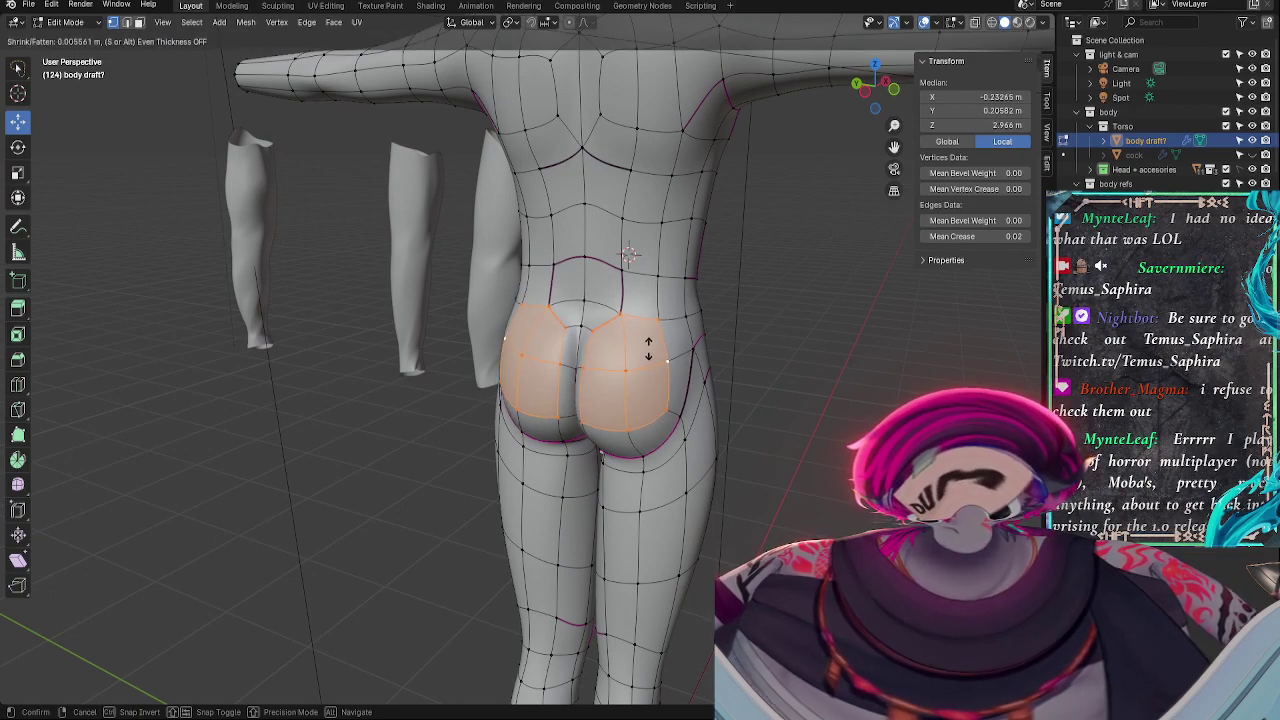
pyautogui.click(649, 349)
pyautogui.press('Tab')
pyautogui.moveTo(660, 352); pyautogui.dragTo(728, 353, button='middle')
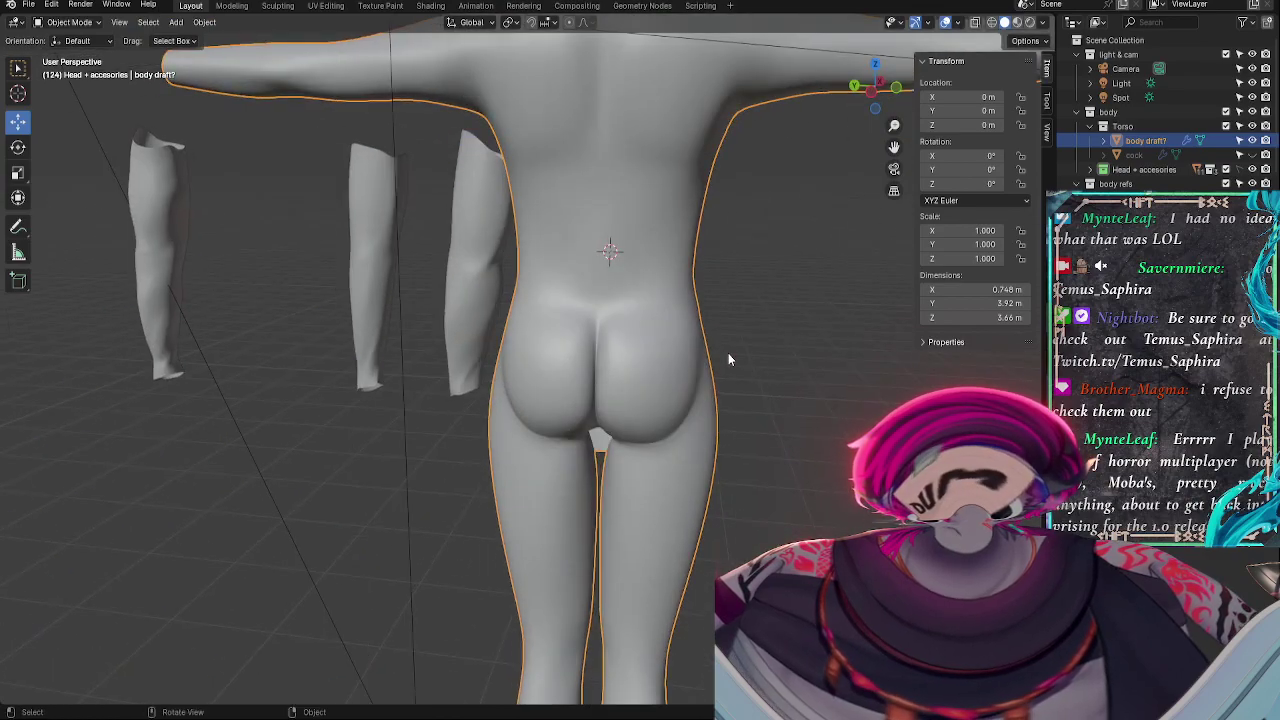
pyautogui.press('Tab')
pyautogui.press('Tab')
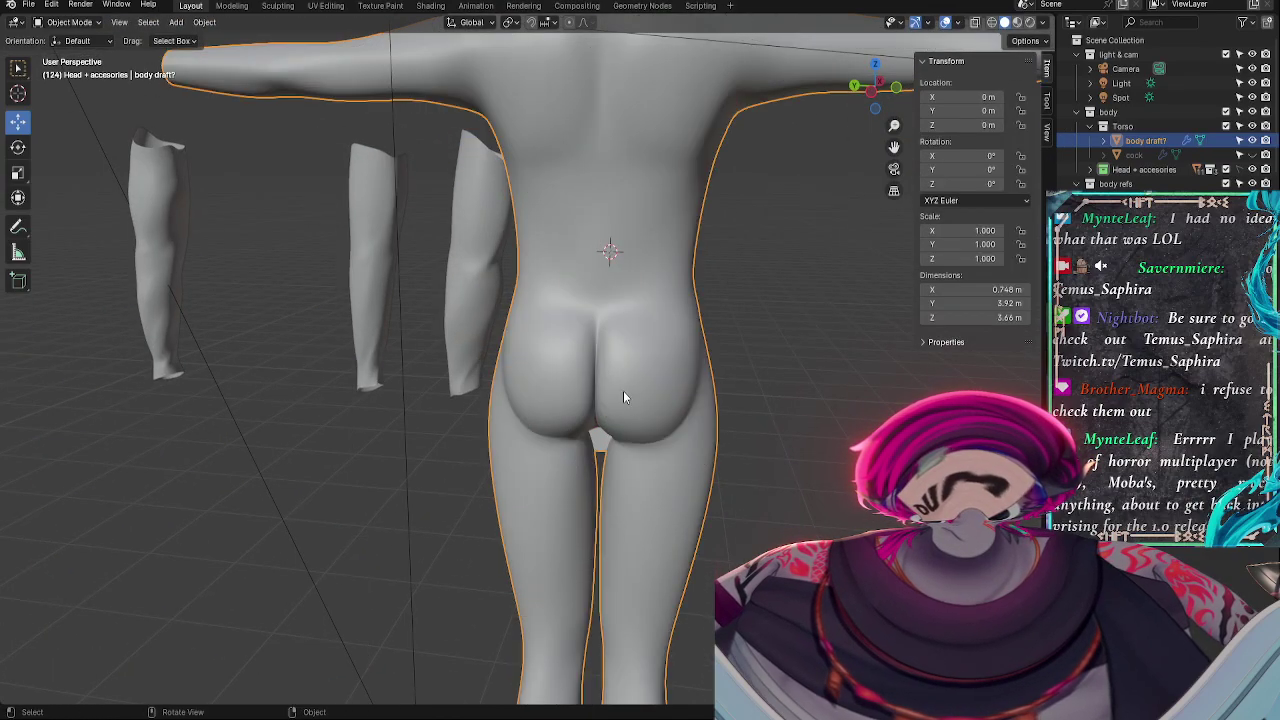
pyautogui.press('Tab')
# - Shift the edge loop beneath the buttocks sideways and nudge a lower buttock vertex front to back
pyautogui.keyDown('alt'); pyautogui.click(608, 407); pyautogui.keyUp('alt')
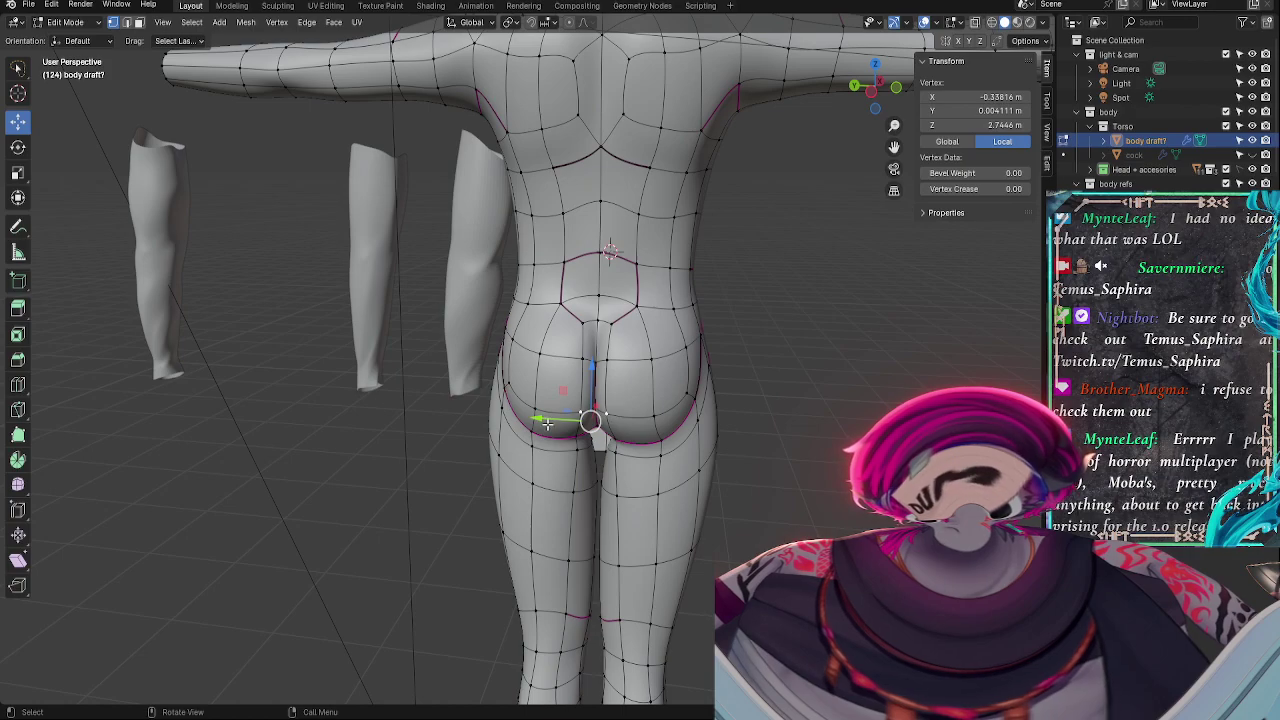
pyautogui.moveTo(547, 424); pyautogui.dragTo(541, 420)
pyautogui.moveTo(590, 410); pyautogui.dragTo(705, 403, button='middle')
pyautogui.click(628, 425)
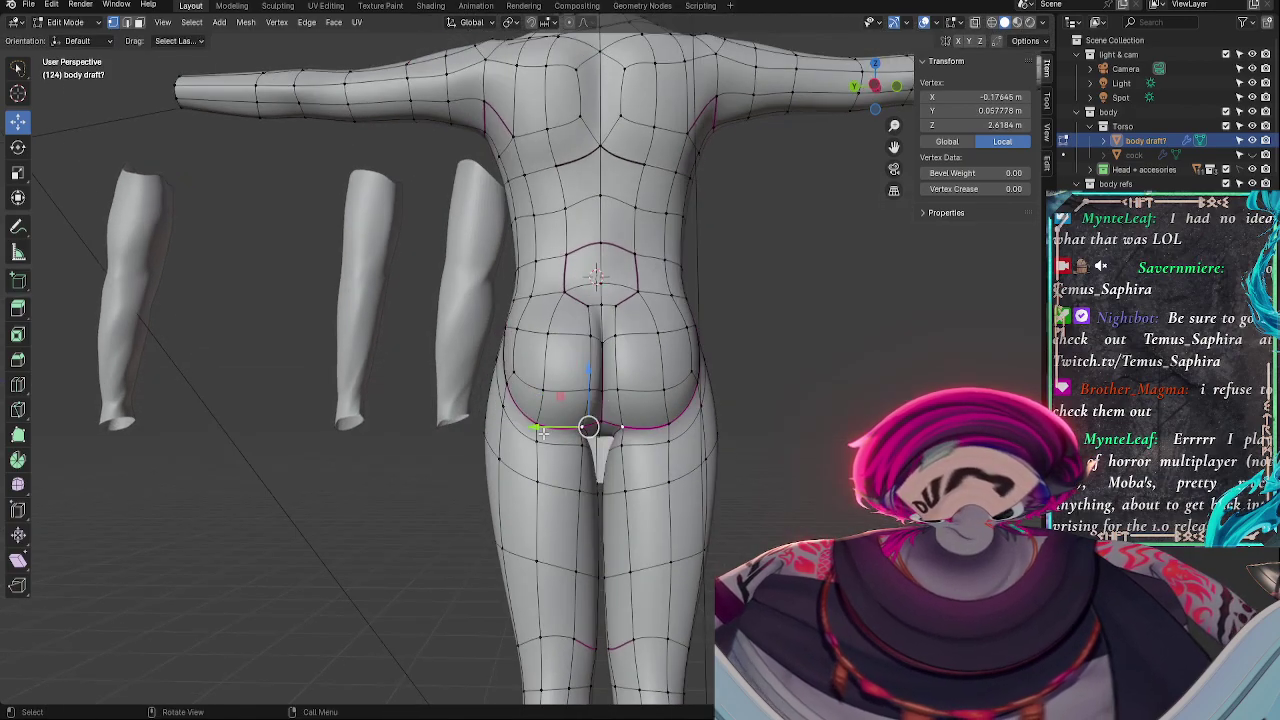
pyautogui.moveTo(556, 427); pyautogui.dragTo(478, 432)
# - Raise an inner-thigh vertex slightly and nudge a higher buttock vertex sideways
pyautogui.click(512, 433)
pyautogui.click(630, 443)
pyautogui.moveTo(714, 421); pyautogui.dragTo(724, 449, button='middle')
pyautogui.moveTo(601, 367); pyautogui.dragTo(598, 352)
pyautogui.click(602, 388)
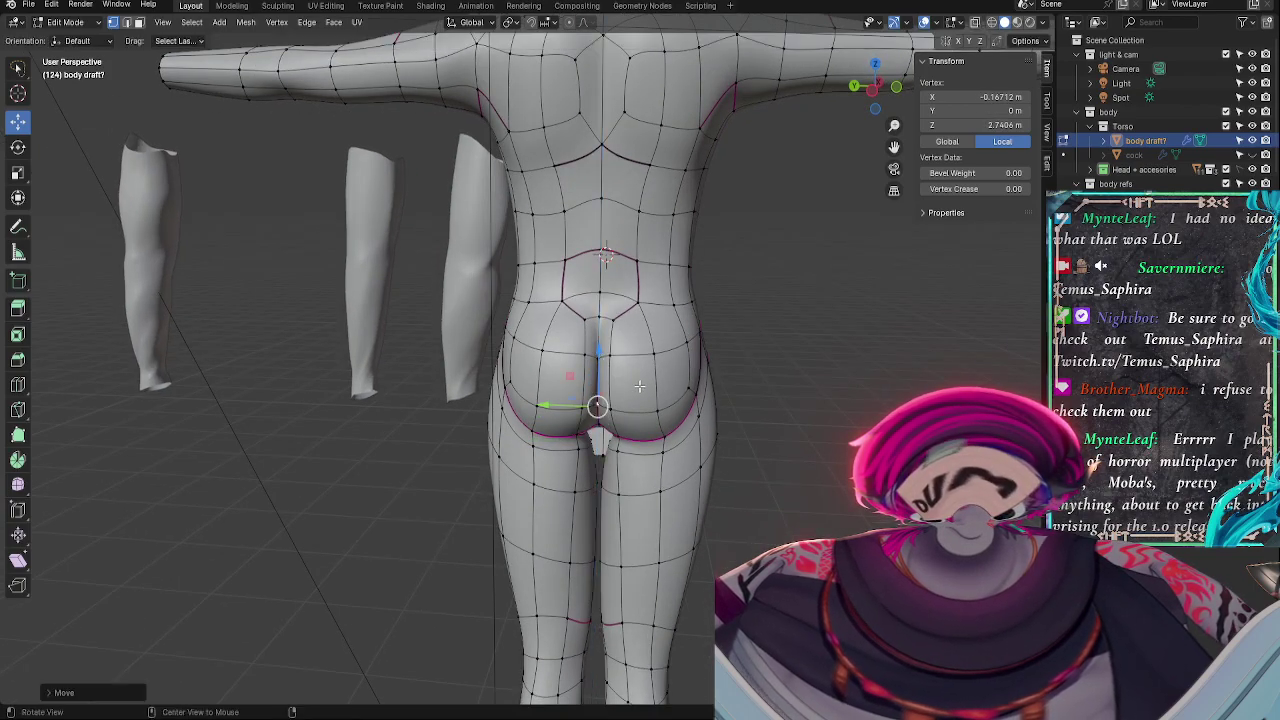
pyautogui.moveTo(598, 352); pyautogui.dragTo(543, 388, button='middle')
pyautogui.moveTo(591, 409); pyautogui.dragTo(595, 408)
pyautogui.moveTo(595, 408); pyautogui.dragTo(657, 420, button='middle')
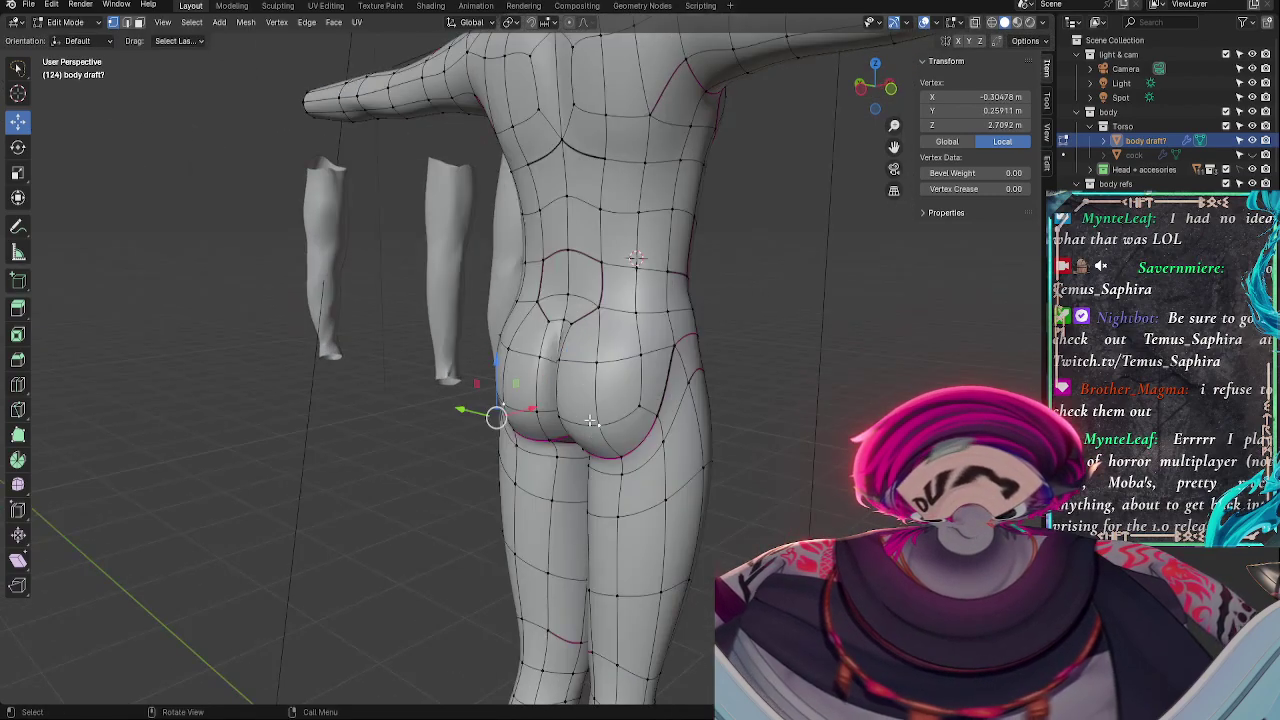
pyautogui.moveTo(593, 435); pyautogui.dragTo(595, 475, button='middle')
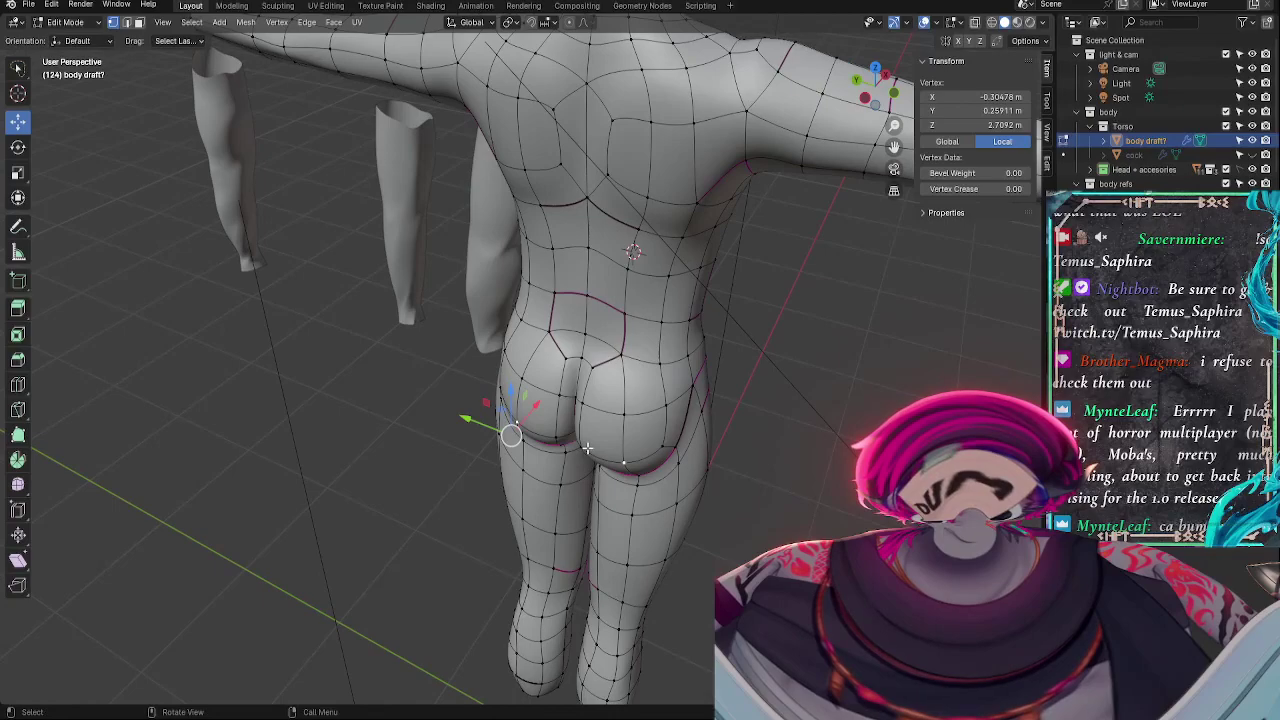
# - Shrink three buttock-crease vertices inward with Alt+S and preview the silhouette in Object Mode
pyautogui.click(557, 438)
pyautogui.keyDown('shift'); pyautogui.click(517, 427); pyautogui.keyUp('shift')
pyautogui.keyDown('shift'); pyautogui.click(522, 379); pyautogui.keyUp('shift')
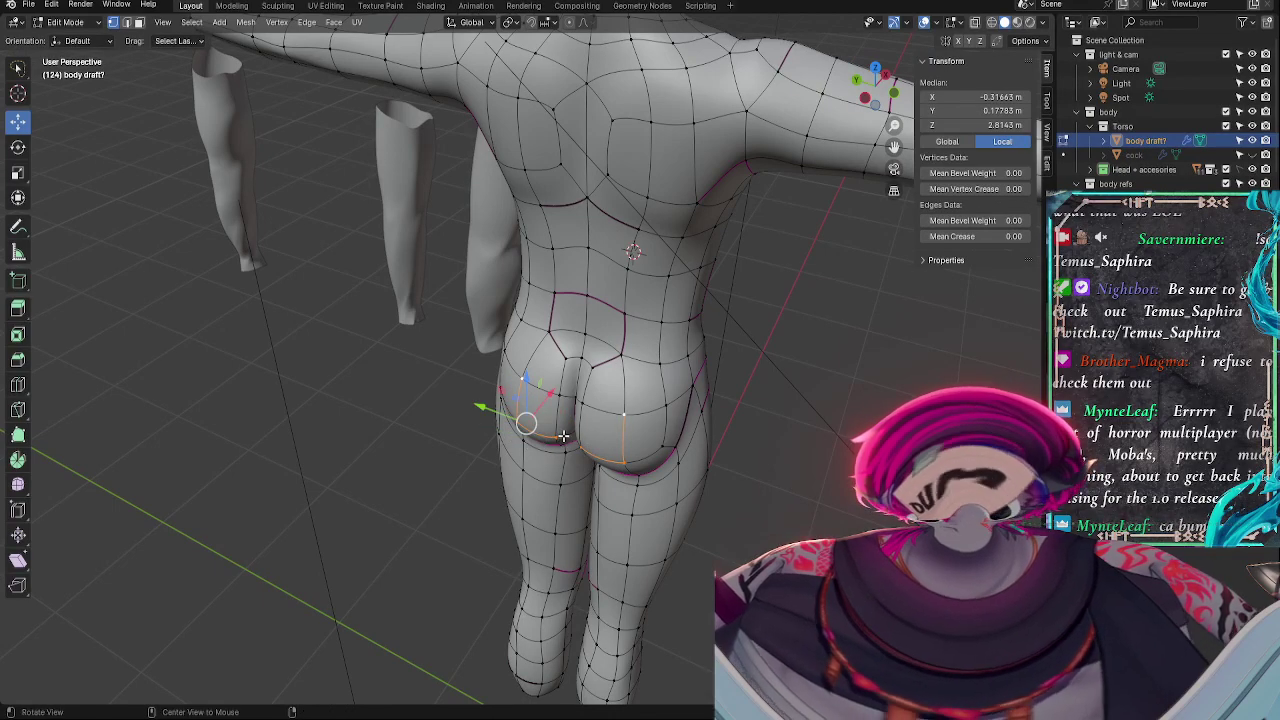
pyautogui.hotkey('alt', 's')
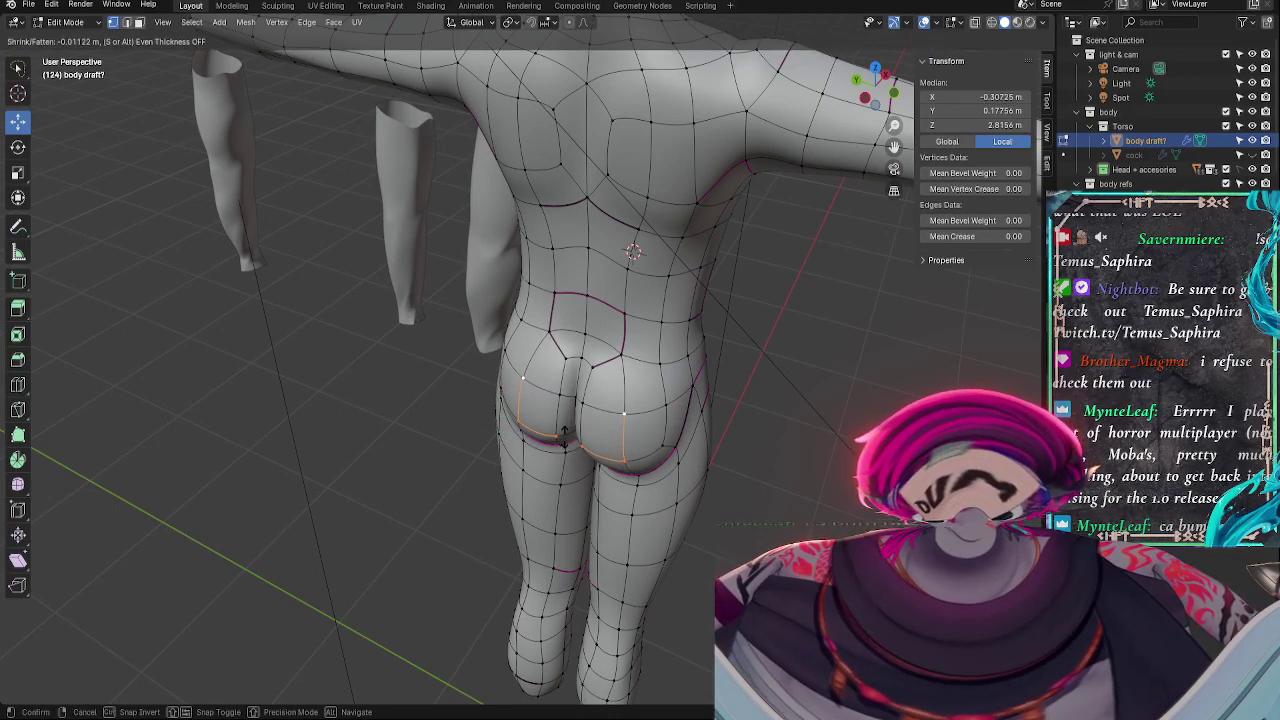
pyautogui.click(563, 432)
pyautogui.moveTo(563, 432); pyautogui.dragTo(663, 400, button='middle')
pyautogui.press('Tab')
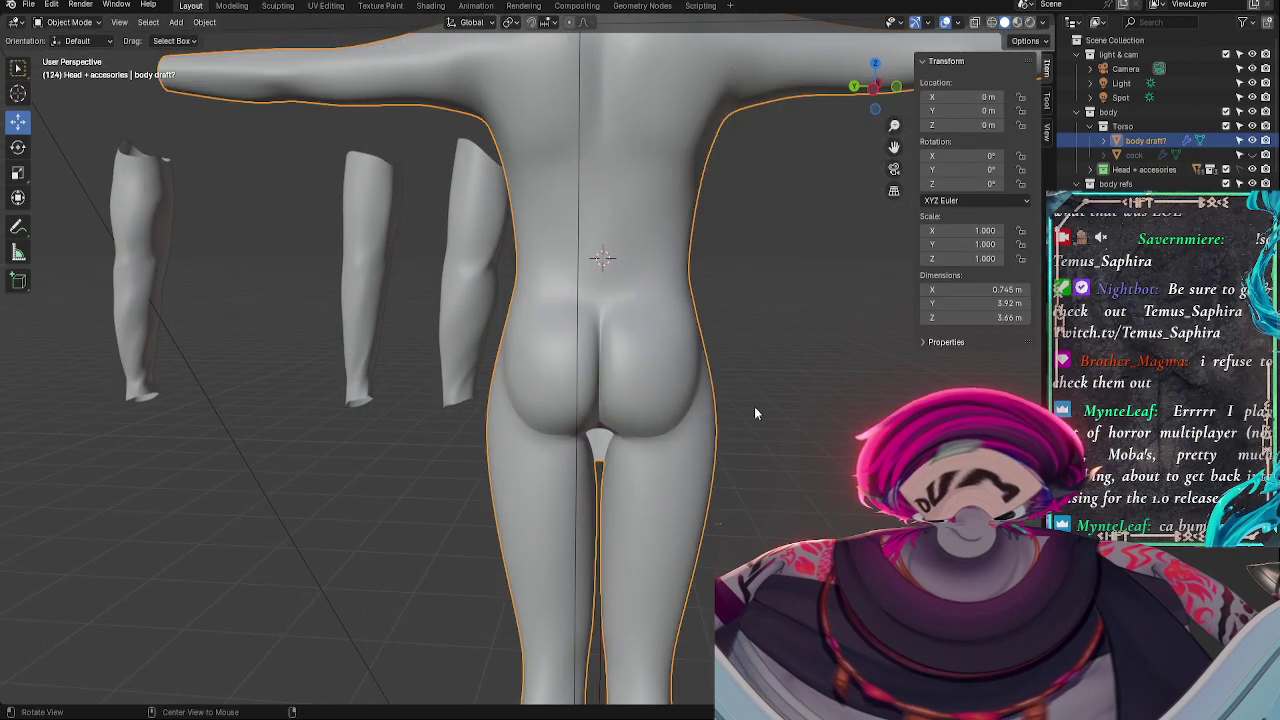
pyautogui.moveTo(754, 406); pyautogui.dragTo(651, 415, button='middle')
# - Shrink a crease vertex inward, slide it along its edge, and move it front to back along Y
pyautogui.press('Tab')
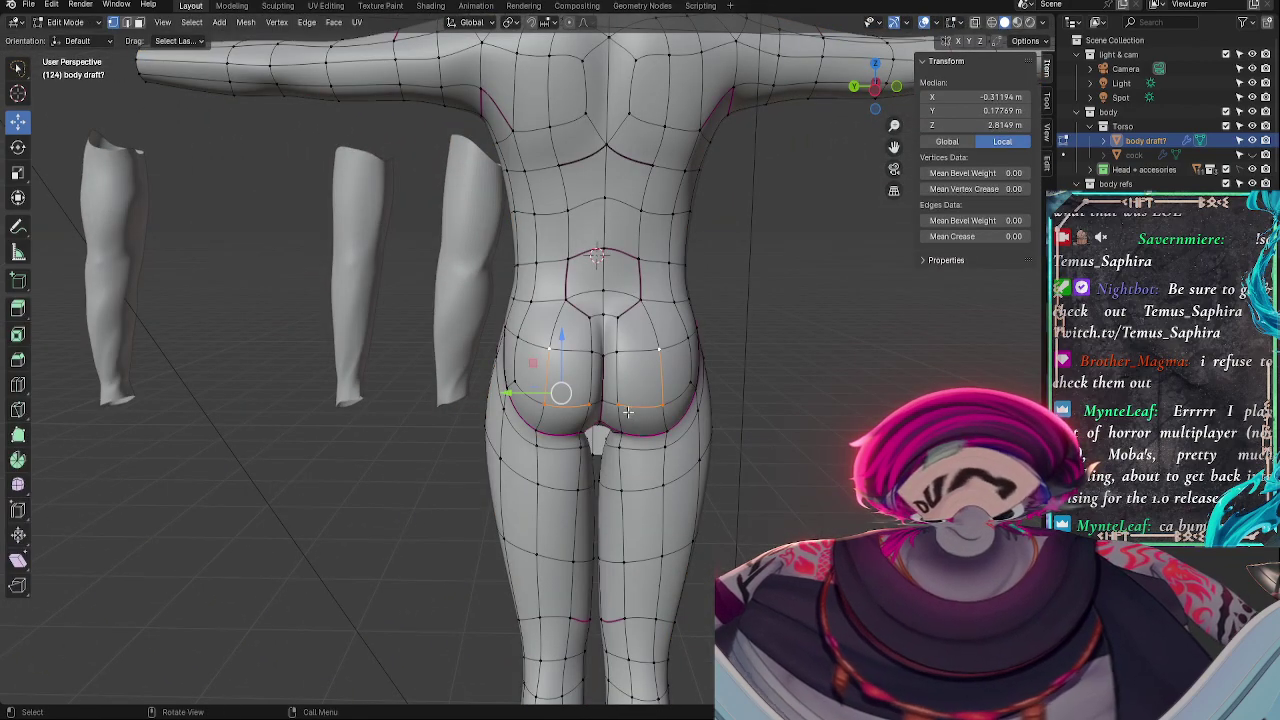
pyautogui.click(591, 405)
pyautogui.hotkey('alt', 's')
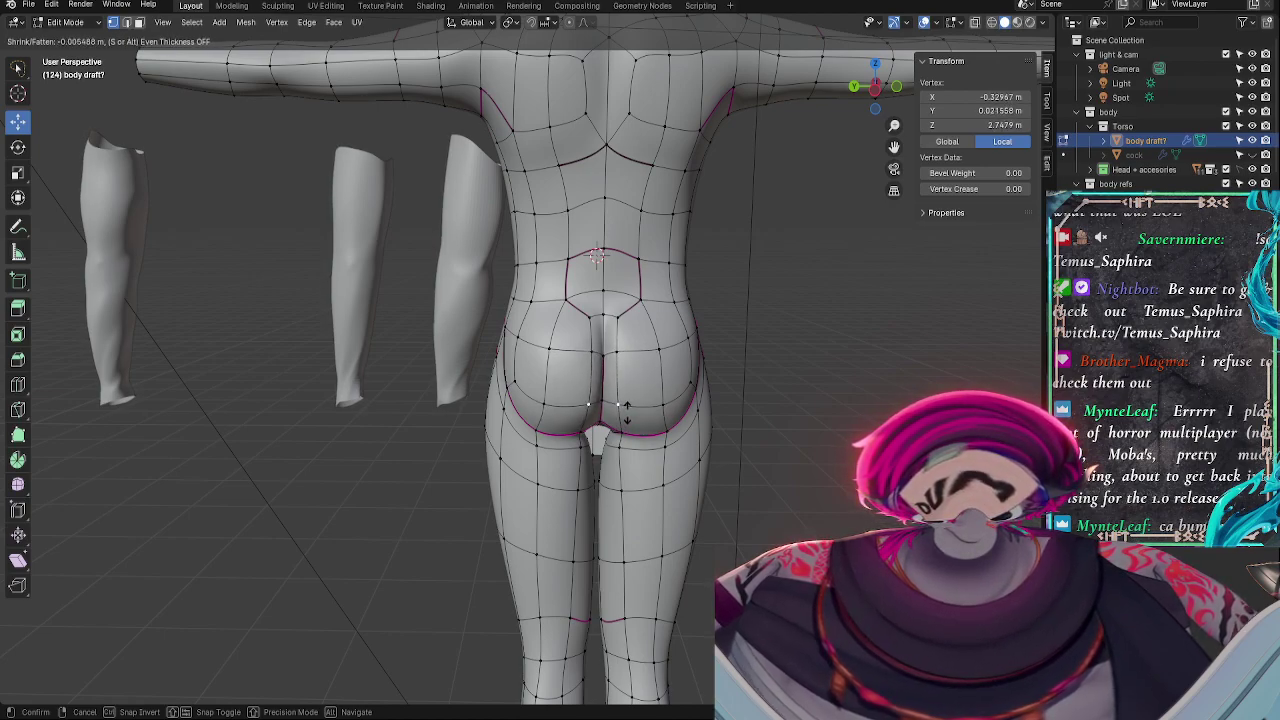
pyautogui.click(626, 410)
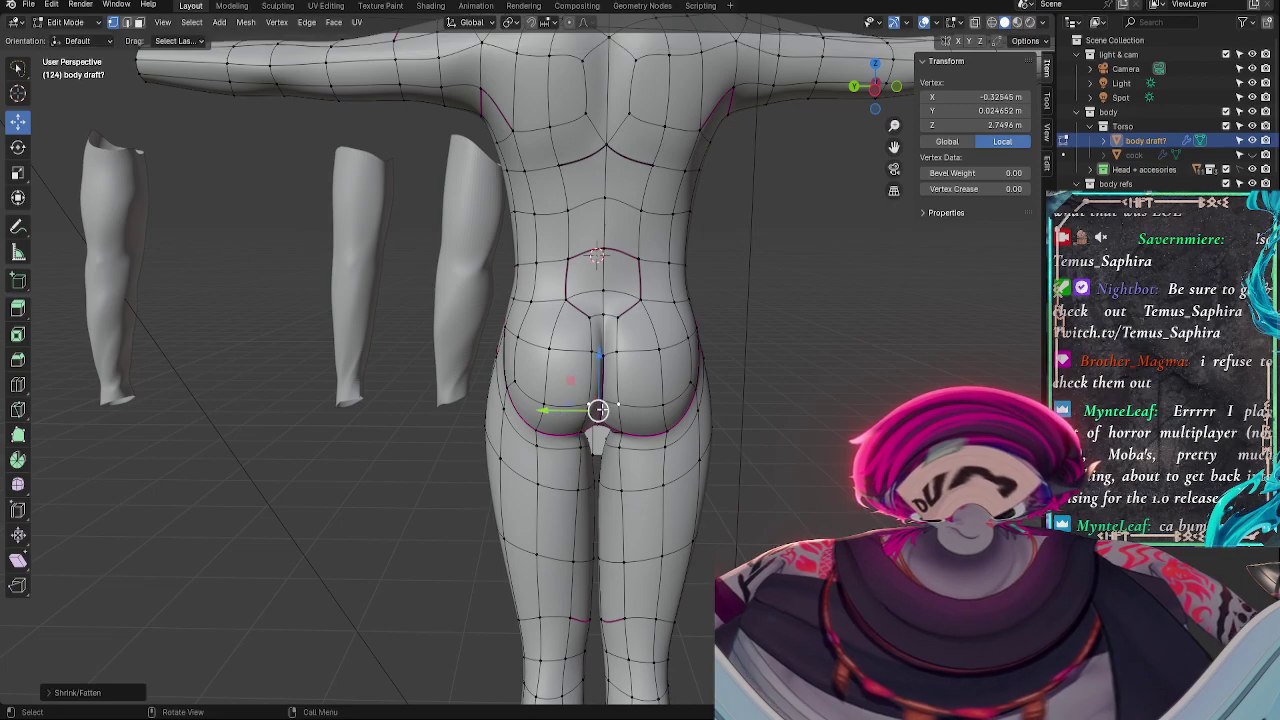
pyautogui.press('g')
pyautogui.press('g')
pyautogui.click(716, 413)
pyautogui.moveTo(716, 413); pyautogui.dragTo(617, 400, button='middle')
pyautogui.press('g')
pyautogui.press('g')
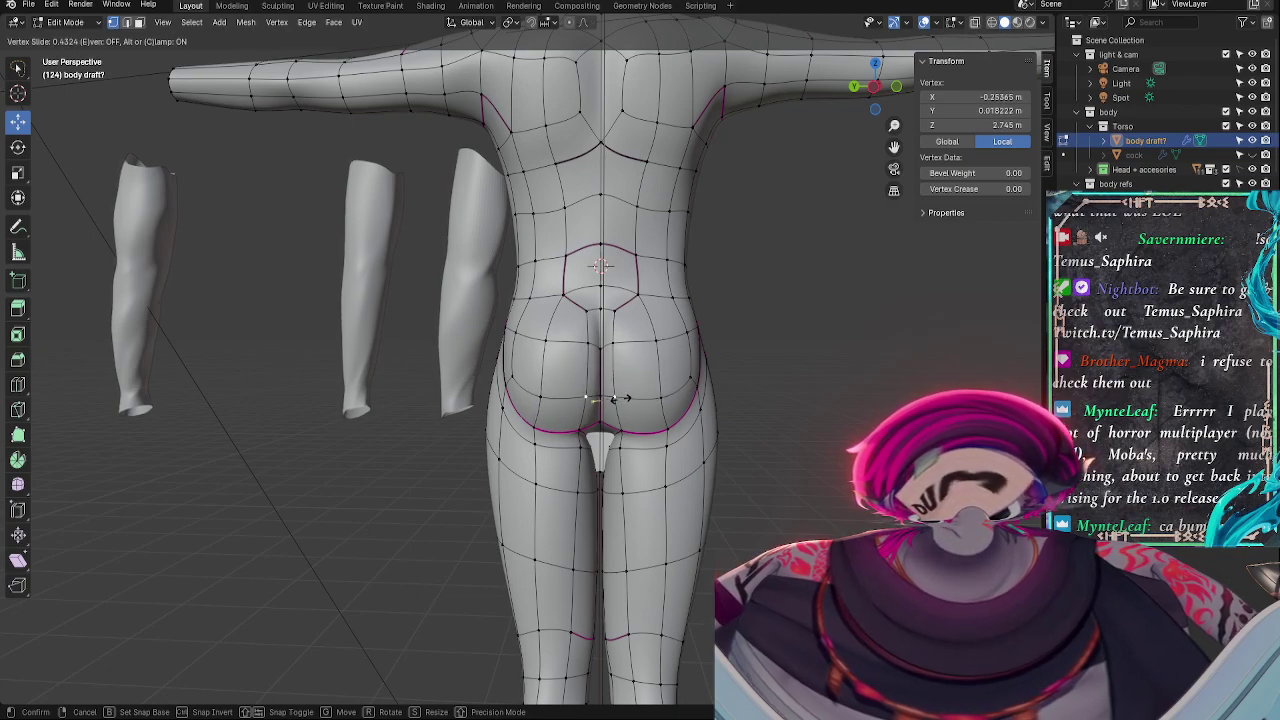
pyautogui.click(614, 398)
pyautogui.press('g')
pyautogui.press('y')
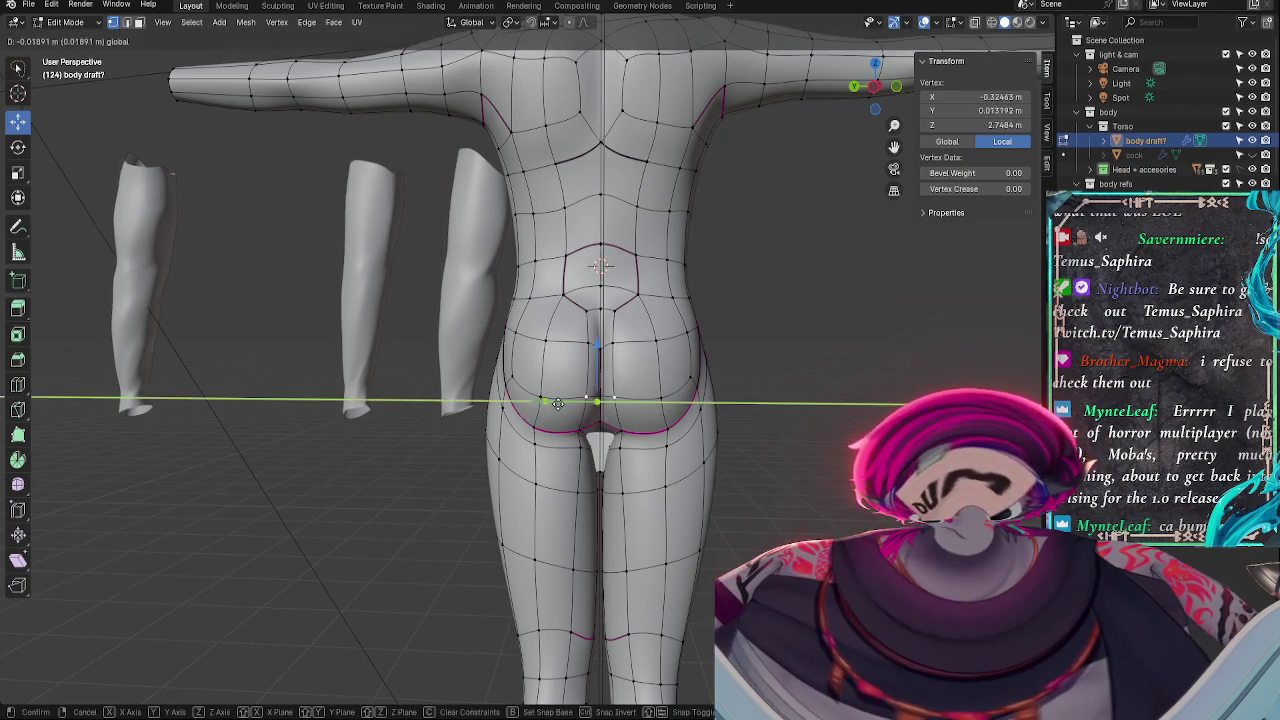
pyautogui.click(558, 405)
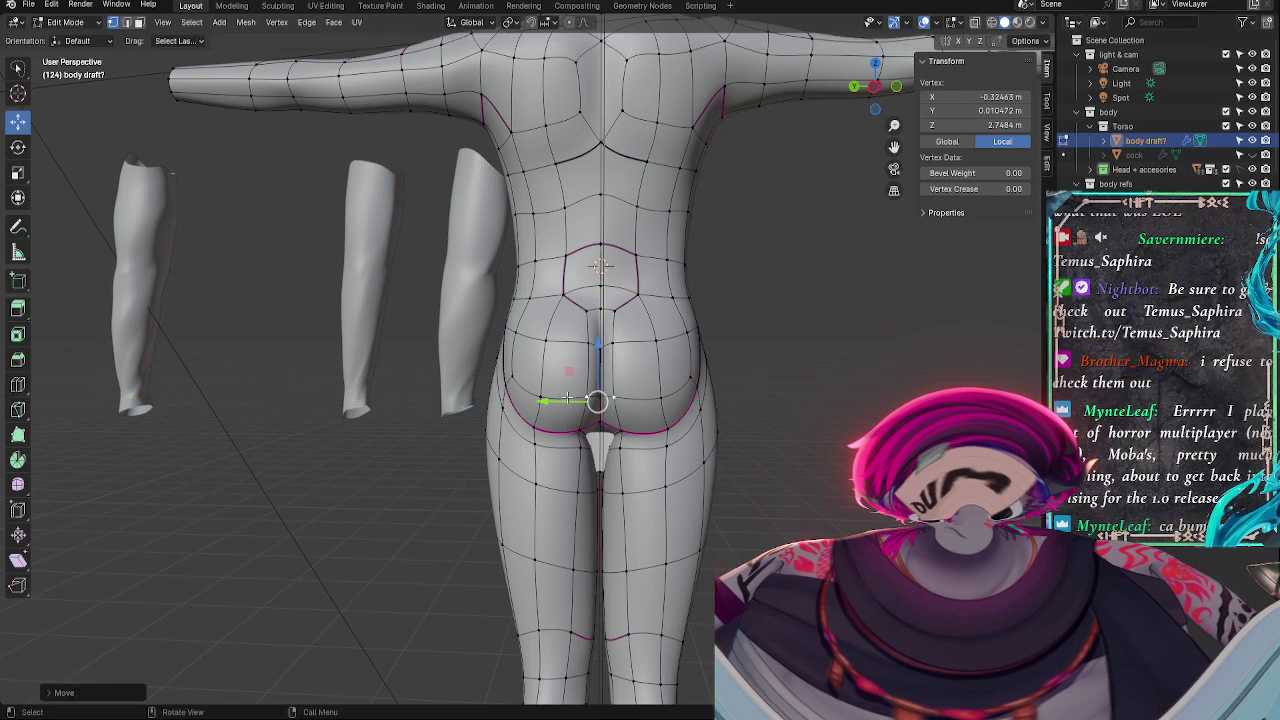
# - Move a higher buttock vertex along Y and shrink a lower buttock vertex slightly inward
pyautogui.click(597, 335)
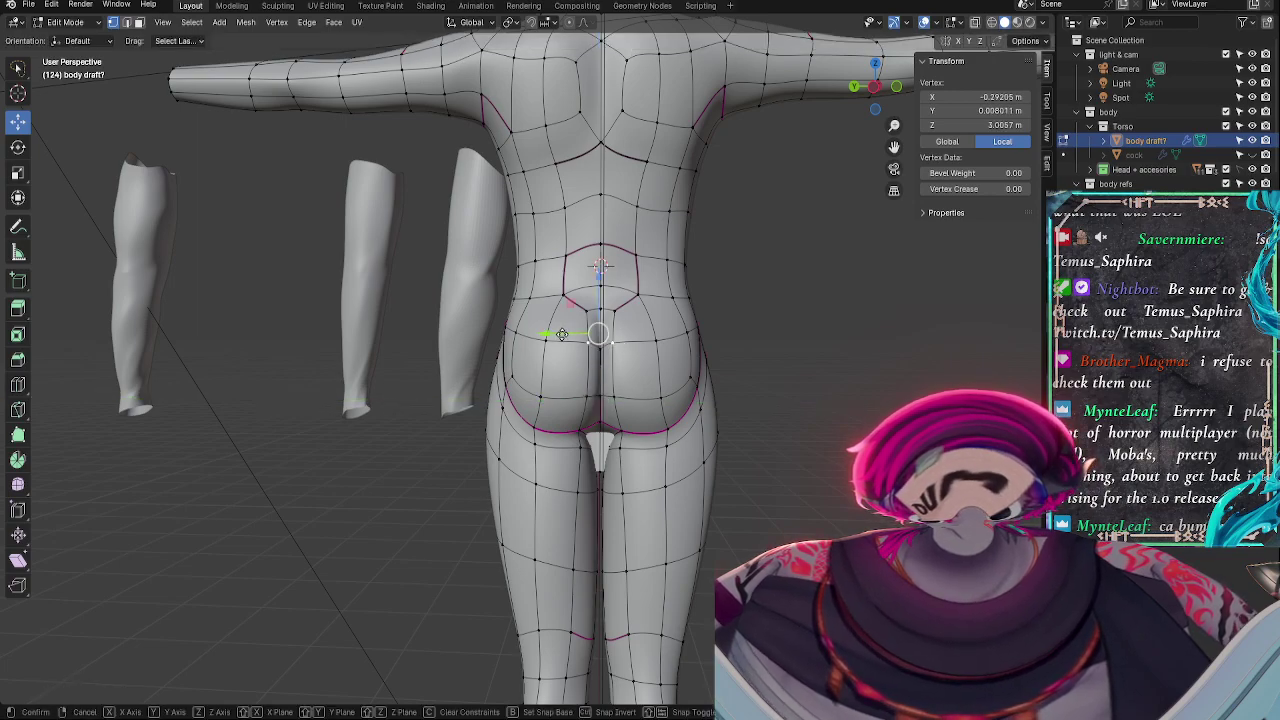
pyautogui.press('g')
pyautogui.press('y')
pyautogui.click(561, 336)
pyautogui.click(657, 398)
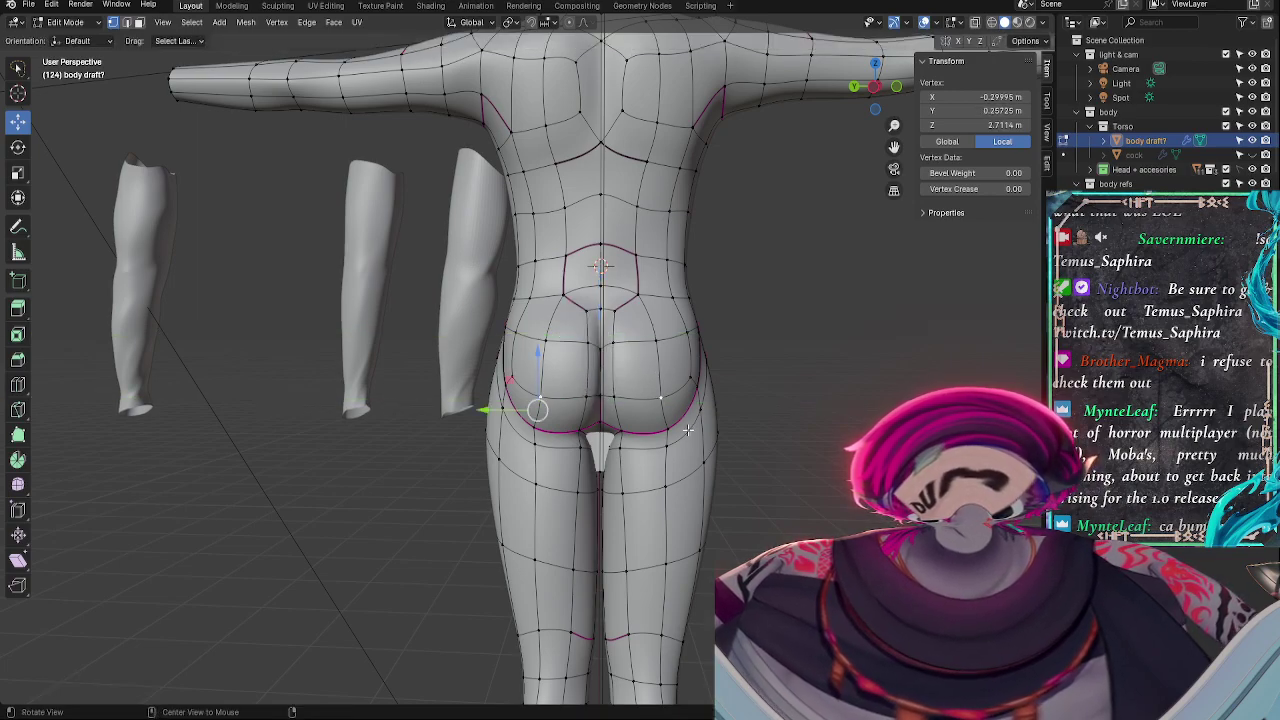
pyautogui.moveTo(660, 405); pyautogui.dragTo(694, 497, button='middle')
pyautogui.hotkey('alt', 's')
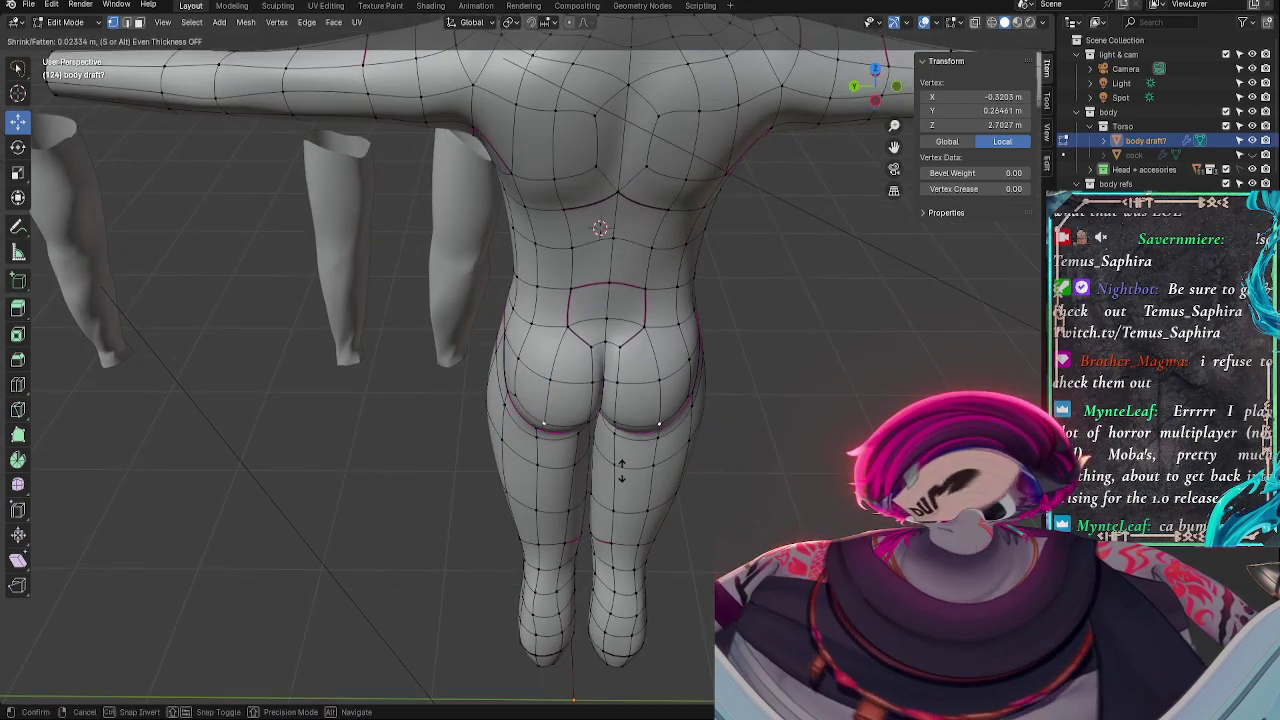
pyautogui.click(755, 479)
pyautogui.keyDown('alt'); pyautogui.moveTo(755, 478); pyautogui.dragTo(749, 403); pyautogui.keyUp('alt')
# - Raise a buttock-seam vertex along Z, then preview the hips from the side in Object Mode
pyautogui.click(797, 403)
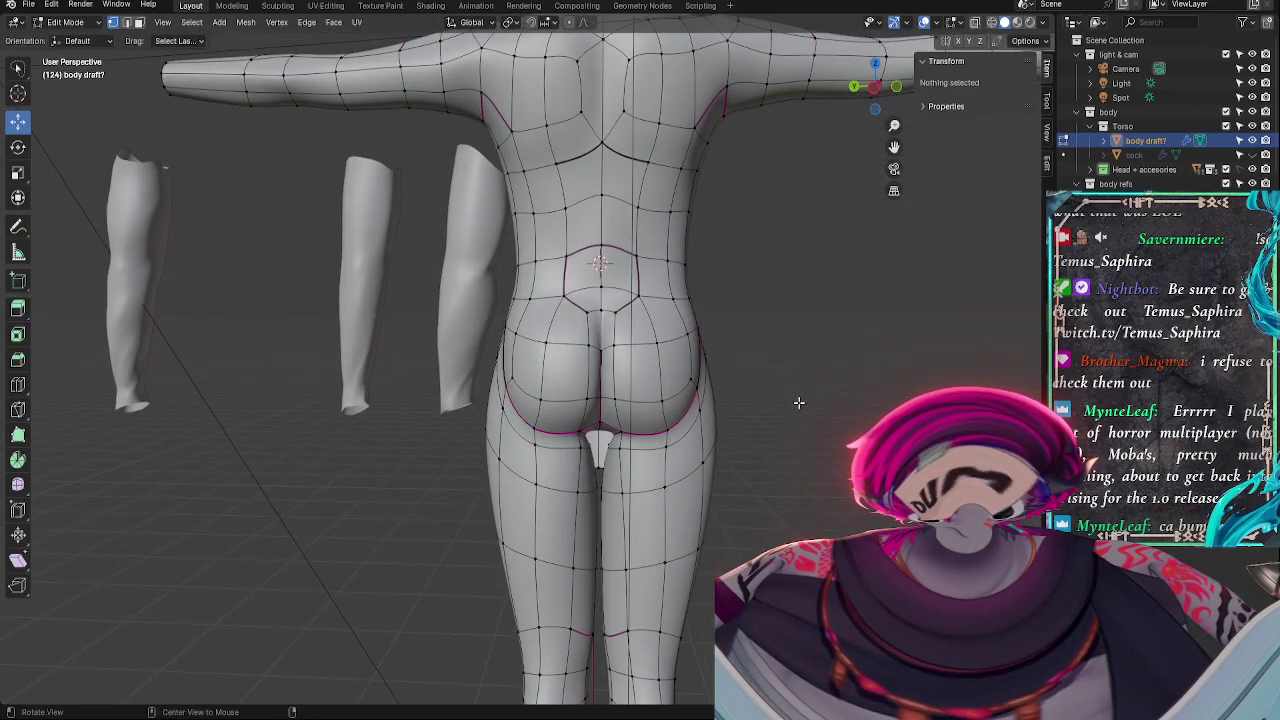
pyautogui.click(668, 430)
pyautogui.click(539, 401)
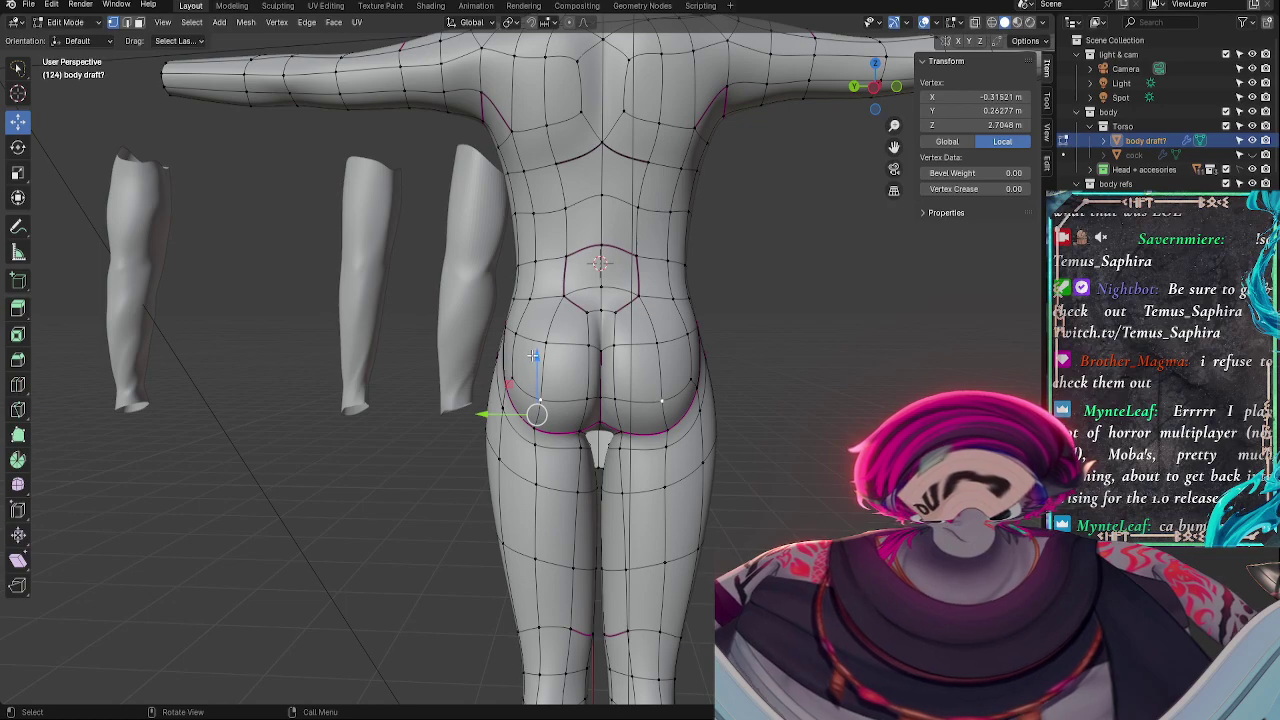
pyautogui.press('g')
pyautogui.press('z')
pyautogui.click(538, 350)
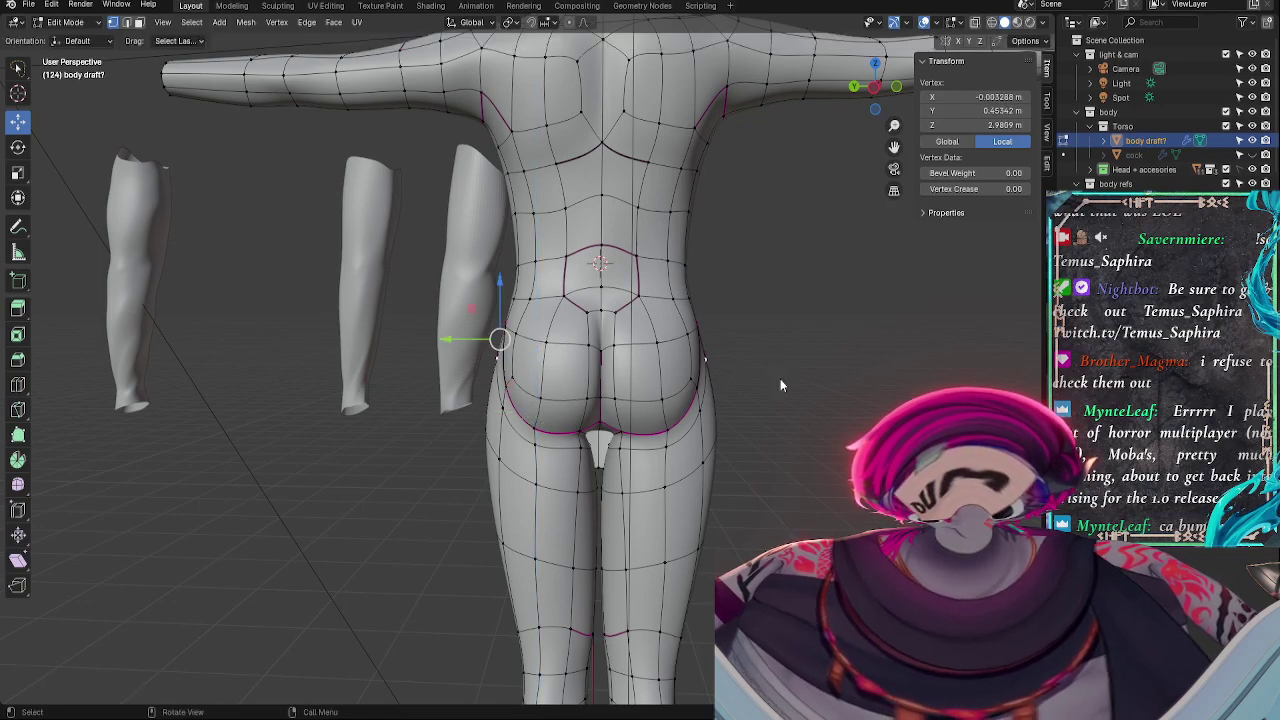
pyautogui.press('Tab')
pyautogui.moveTo(824, 392); pyautogui.dragTo(875, 408, button='middle')
# - In Edit Mode, shift three lower-back vertices sideways along the X axis
pyautogui.press('Tab')
pyautogui.click(571, 300)
pyautogui.keyDown('shift'); pyautogui.click(606, 291); pyautogui.keyUp('shift')
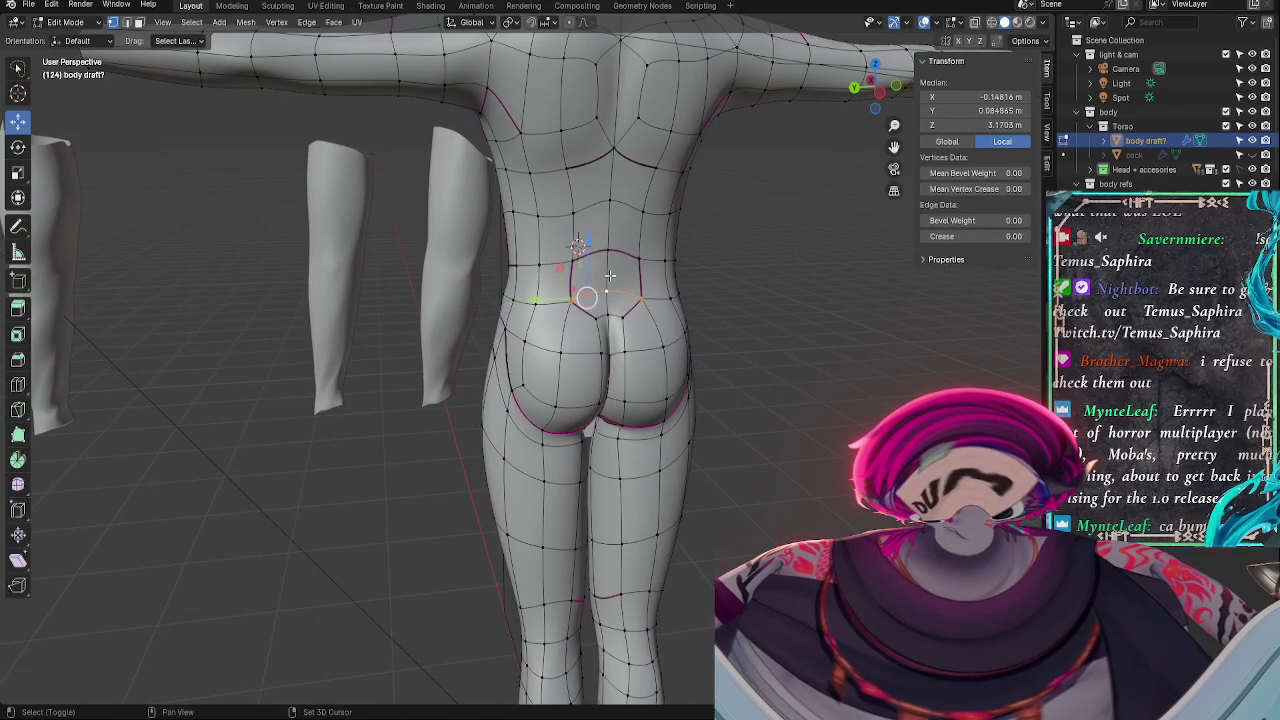
pyautogui.keyDown('shift'); pyautogui.click(608, 251); pyautogui.keyUp('shift')
pyautogui.moveTo(608, 262); pyautogui.dragTo(650, 285, button='middle')
pyautogui.press('g')
pyautogui.press('x')
pyautogui.click(568, 319)
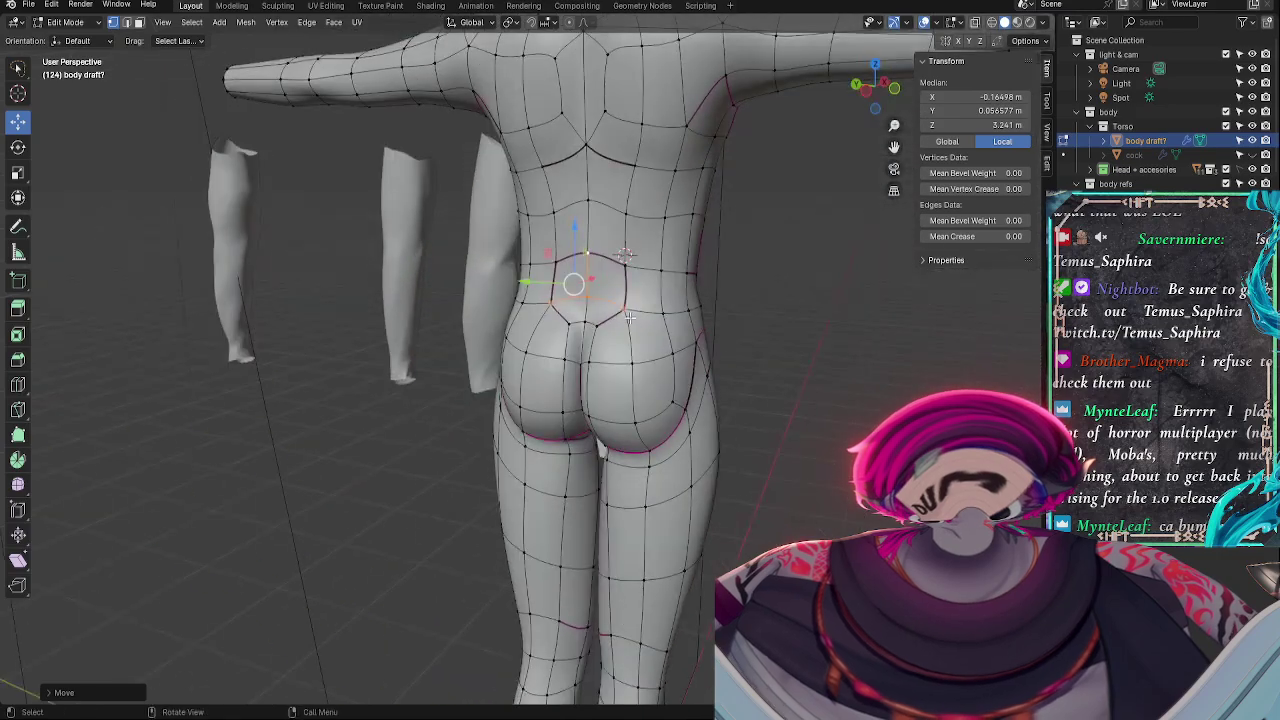
# - Slide a single lower-back vertex along its edge, then nudge it sideways along X
pyautogui.click(563, 307)
pyautogui.moveTo(612, 449); pyautogui.dragTo(525, 440, button='middle')
pyautogui.press('g')
pyautogui.press('g')
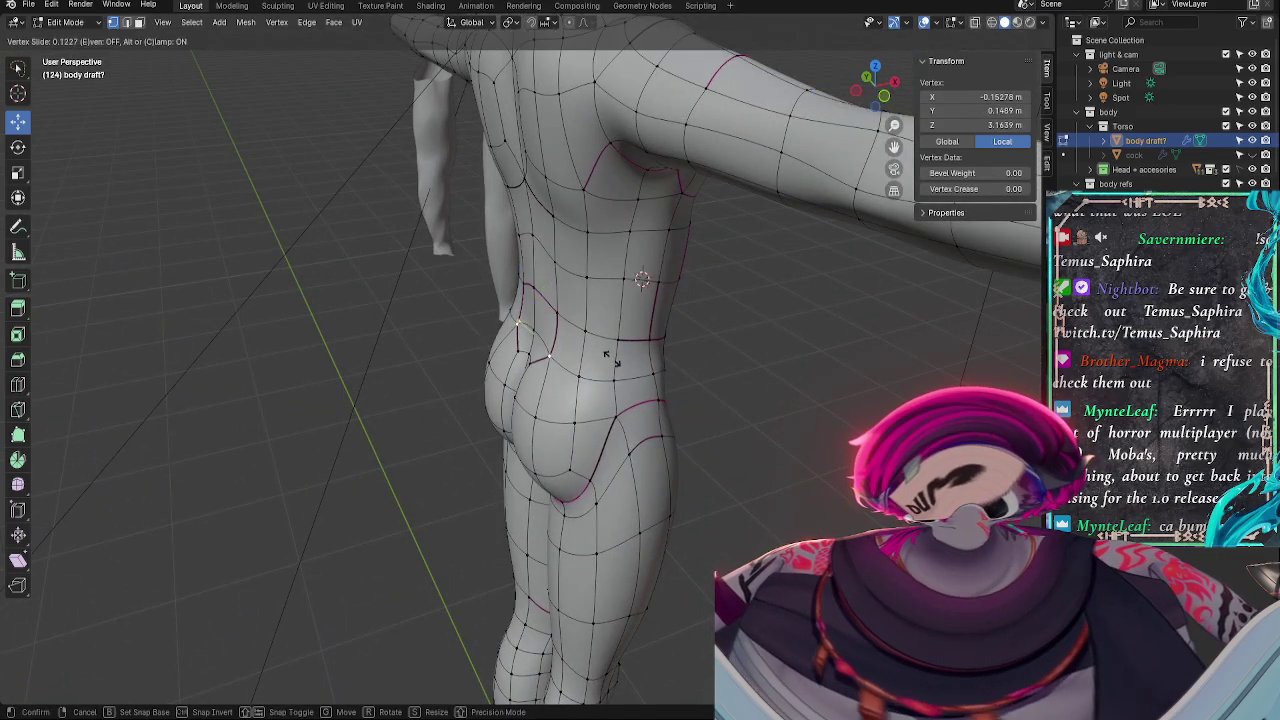
pyautogui.click(610, 358)
pyautogui.moveTo(610, 358)
pyautogui.mouseDown(button='middle')
pyautogui.moveTo(600, 362)
pyautogui.moveTo(620, 370)
pyautogui.mouseUp(button='middle')
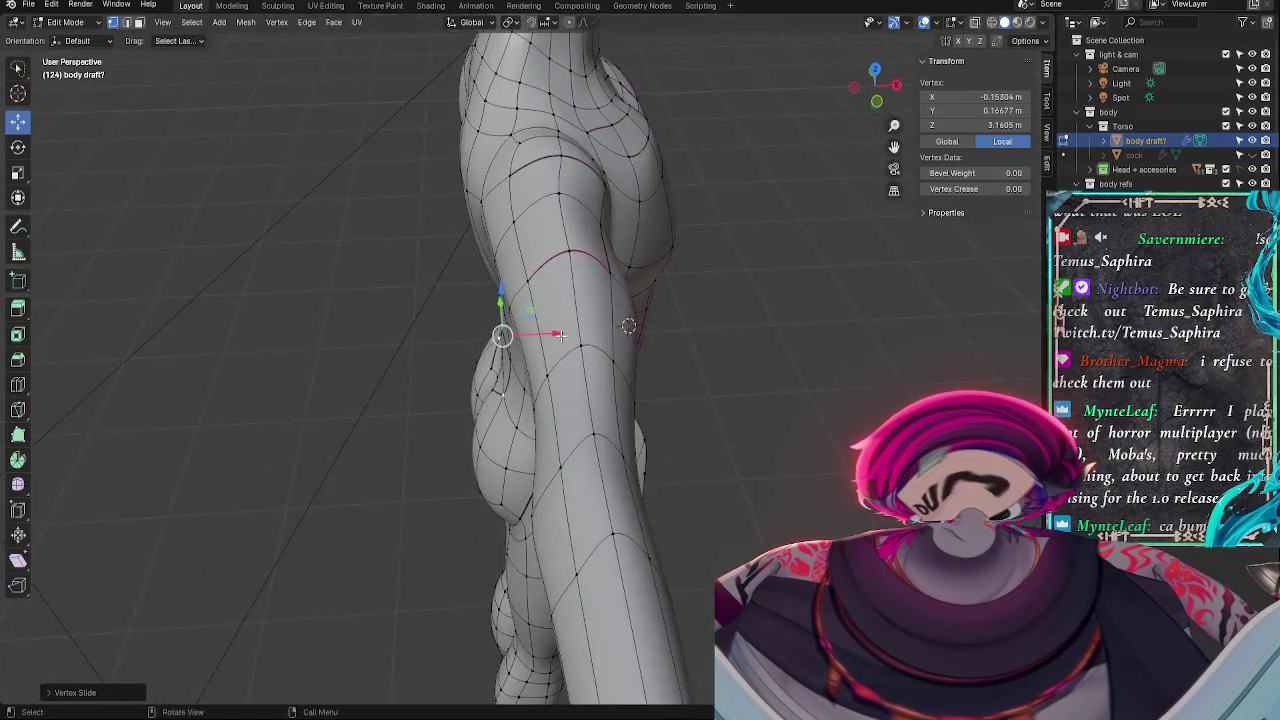
pyautogui.press('g')
pyautogui.press('x')
pyautogui.click(624, 373)
# - Nudge another lower-back vertex slightly and inspect the waist from side views
pyautogui.keyDown('alt'); pyautogui.moveTo(624, 373); pyautogui.dragTo(776, 314); pyautogui.keyUp('alt')
pyautogui.click(775, 303)
pyautogui.click(637, 293)
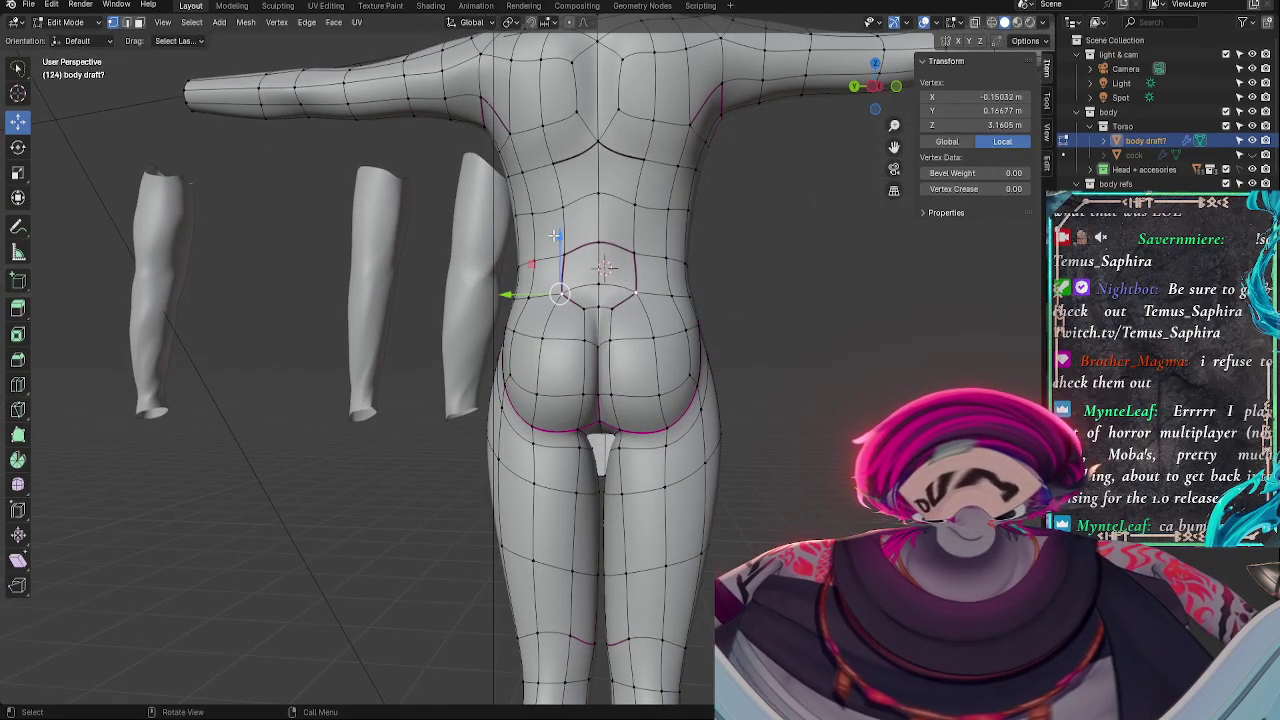
pyautogui.press('g')
pyautogui.click(632, 292)
pyautogui.click(721, 254)
pyautogui.moveTo(721, 254); pyautogui.dragTo(880, 265, button='middle')
pyautogui.moveTo(606, 104); pyautogui.dragTo(576, 73, button='middle')
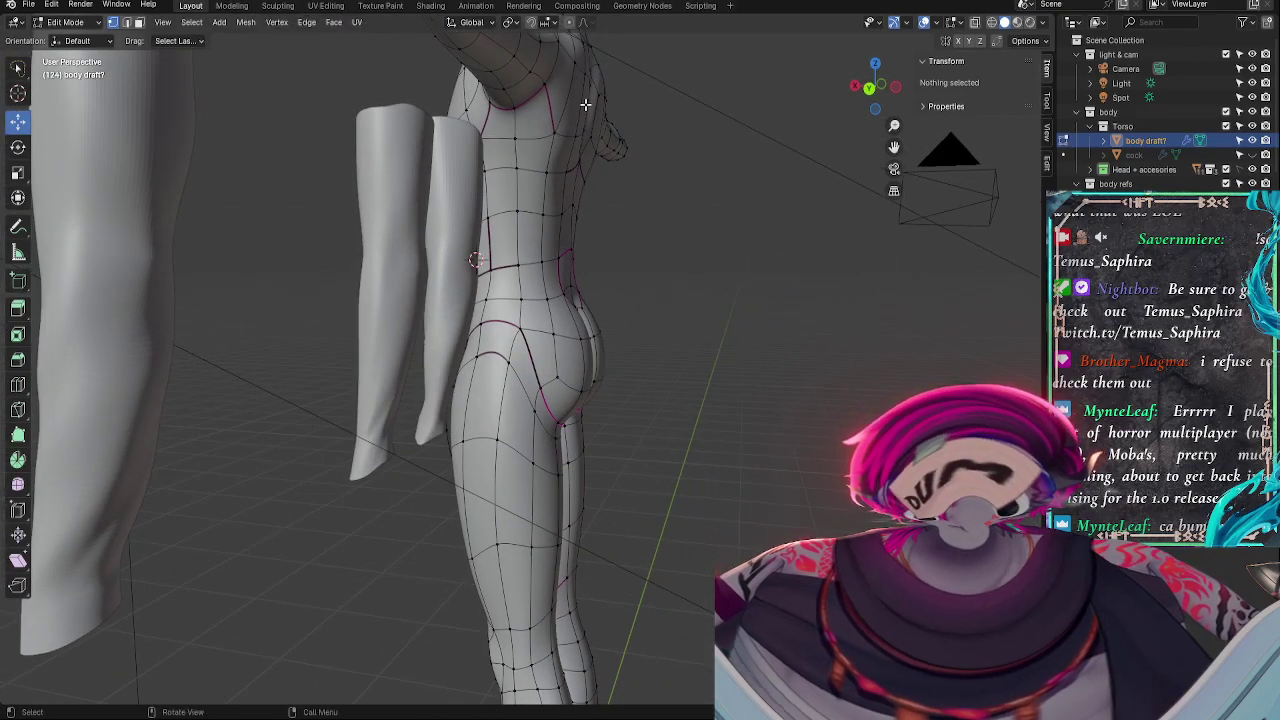
# - Nudge a lower-back vertex and an upper back edge slightly sideways
pyautogui.click(570, 251)
pyautogui.moveTo(666, 263); pyautogui.dragTo(534, 254, button='middle')
pyautogui.moveTo(562, 253); pyautogui.dragTo(566, 254)
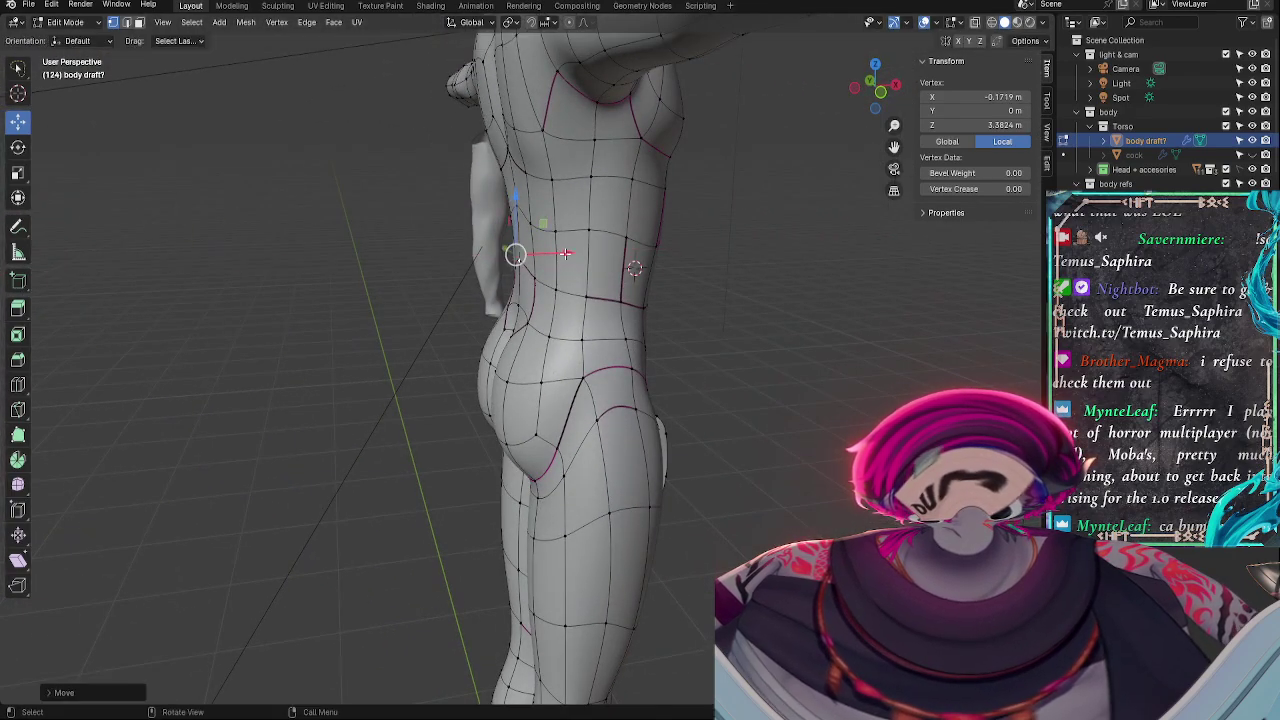
pyautogui.keyDown('shift'); pyautogui.click(632, 275); pyautogui.keyUp('shift')
pyautogui.click(527, 218)
pyautogui.keyDown('shift'); pyautogui.click(516, 208); pyautogui.keyUp('shift')
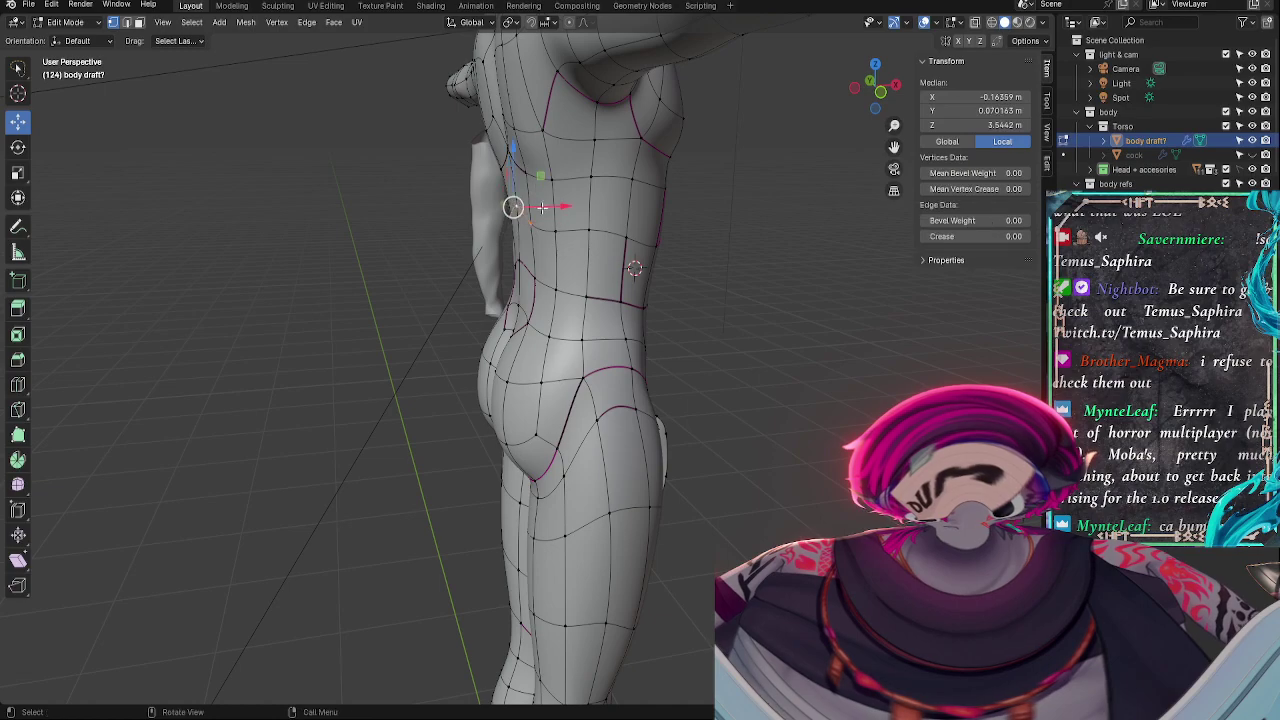
pyautogui.moveTo(555, 207); pyautogui.dragTo(559, 208)
# - Shift a waist-side vertex sideways, then undo a stray selection at the lower spine
pyautogui.click(556, 230)
pyautogui.moveTo(573, 273)
pyautogui.mouseDown(button='middle')
pyautogui.moveTo(863, 274)
pyautogui.moveTo(574, 265)
pyautogui.mouseUp(button='middle')
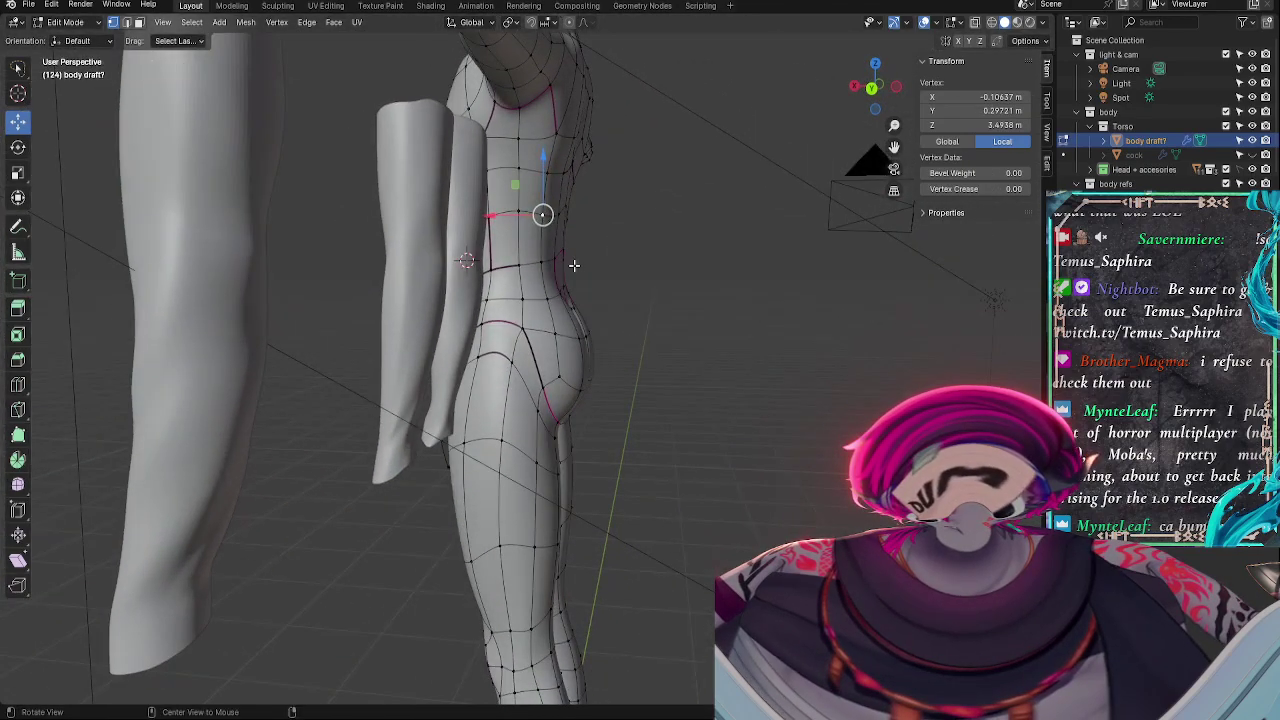
pyautogui.click(563, 285)
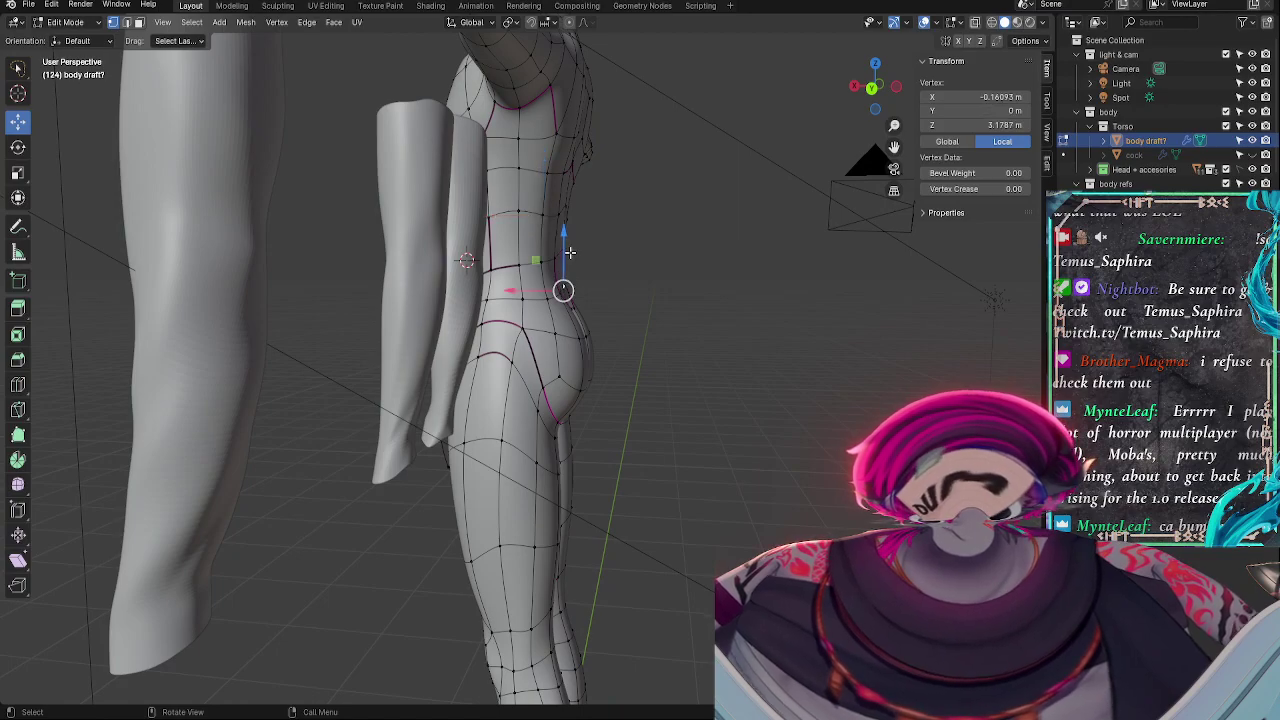
pyautogui.moveTo(563, 285); pyautogui.dragTo(423, 285, button='middle')
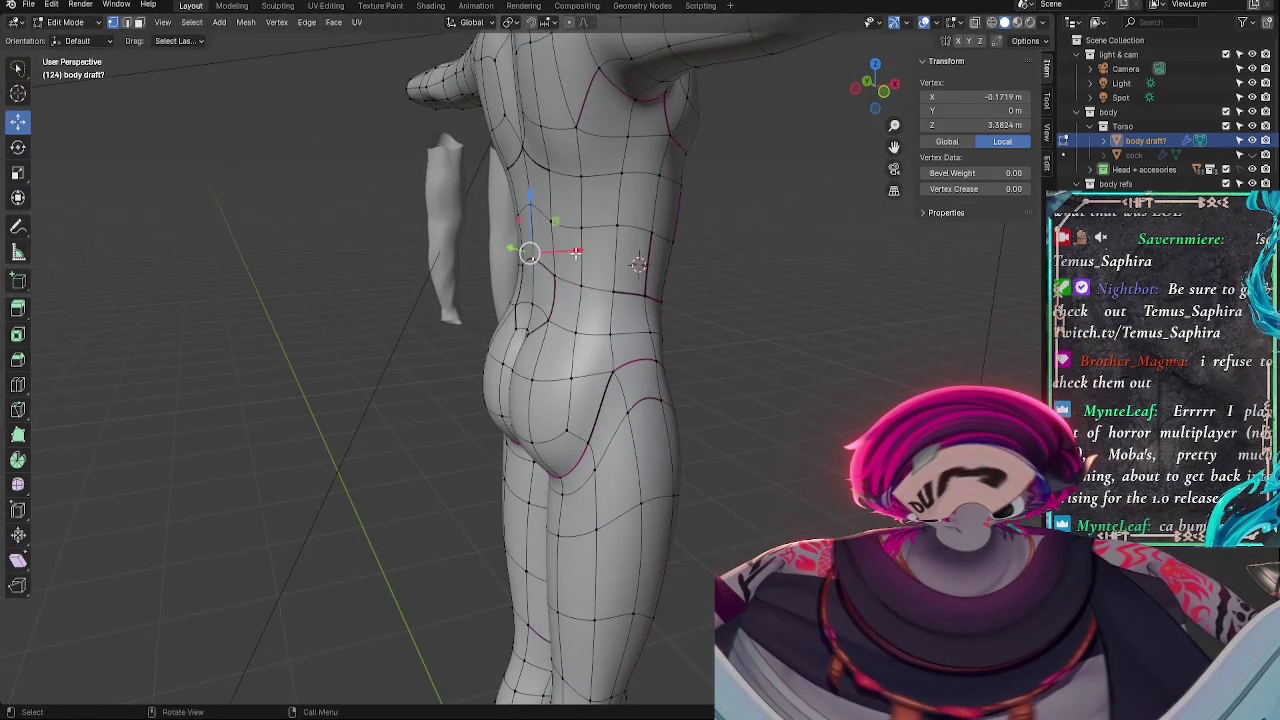
pyautogui.moveTo(573, 251); pyautogui.dragTo(750, 278)
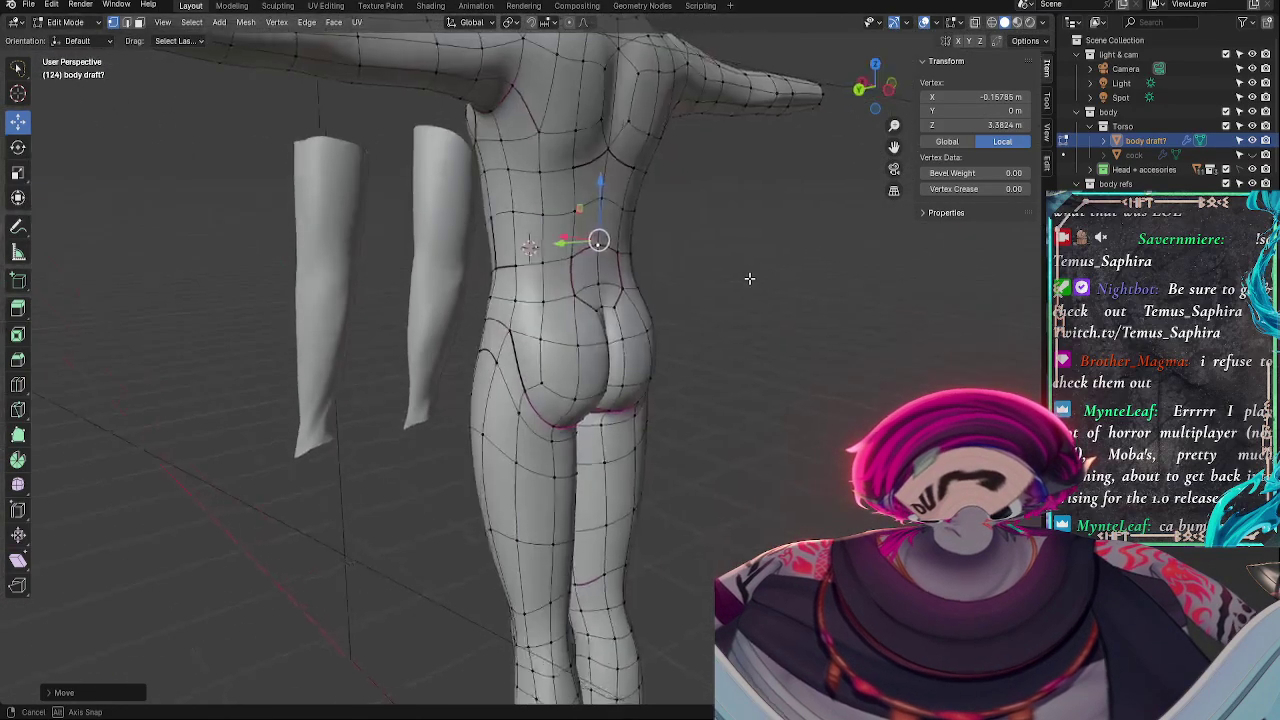
pyautogui.click(599, 288)
pyautogui.keyDown('shift'); pyautogui.click(600, 308); pyautogui.keyUp('shift')
pyautogui.hotkey('ctrl', 'z')
# - Move the lower spine vertex along X and view the smoothed back in Object Mode
pyautogui.moveTo(632, 305); pyautogui.dragTo(587, 309, button='middle')
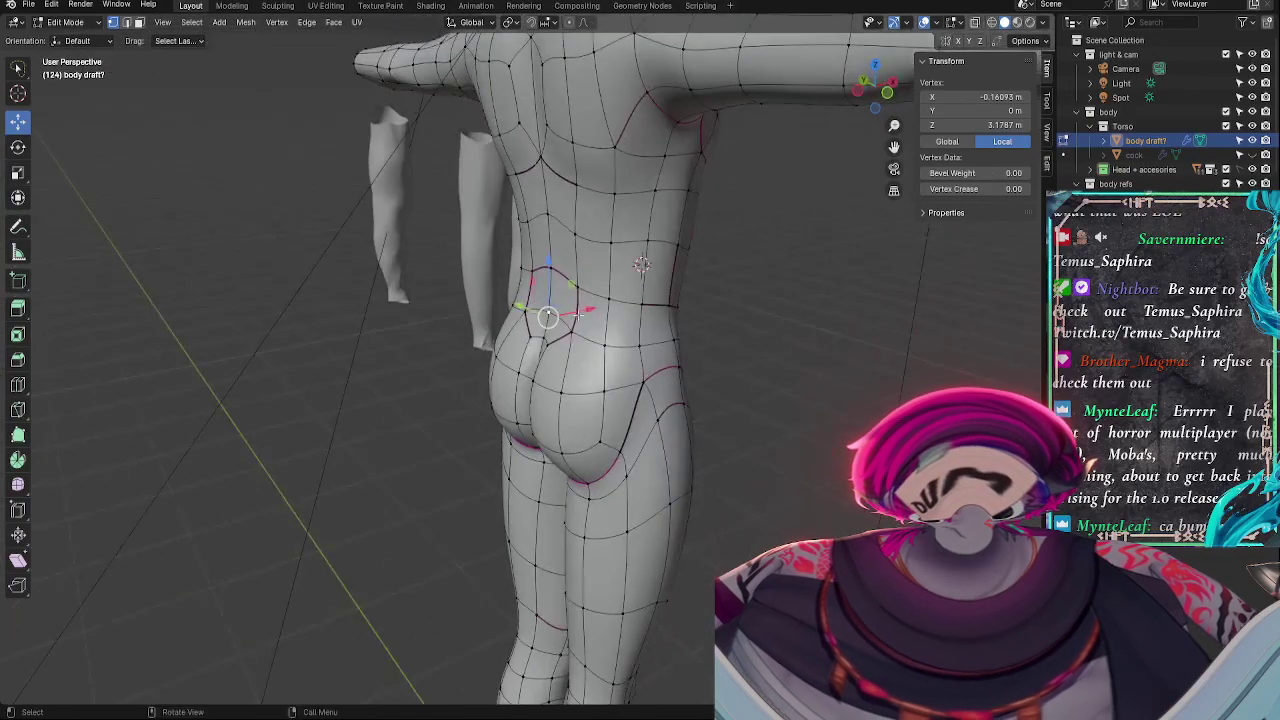
pyautogui.press('g')
pyautogui.press('x')
pyautogui.click(585, 309)
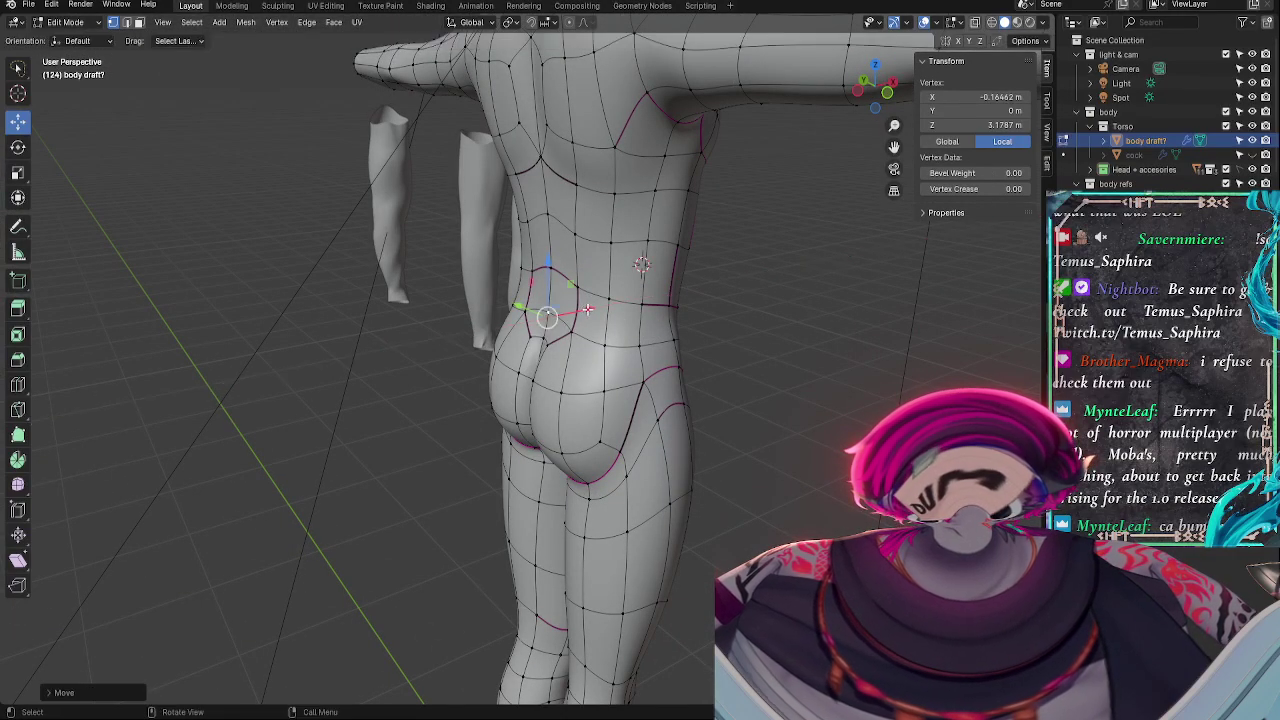
pyautogui.click(530, 335)
pyautogui.click(549, 329)
pyautogui.moveTo(552, 327); pyautogui.dragTo(686, 389, button='middle')
pyautogui.click(618, 344)
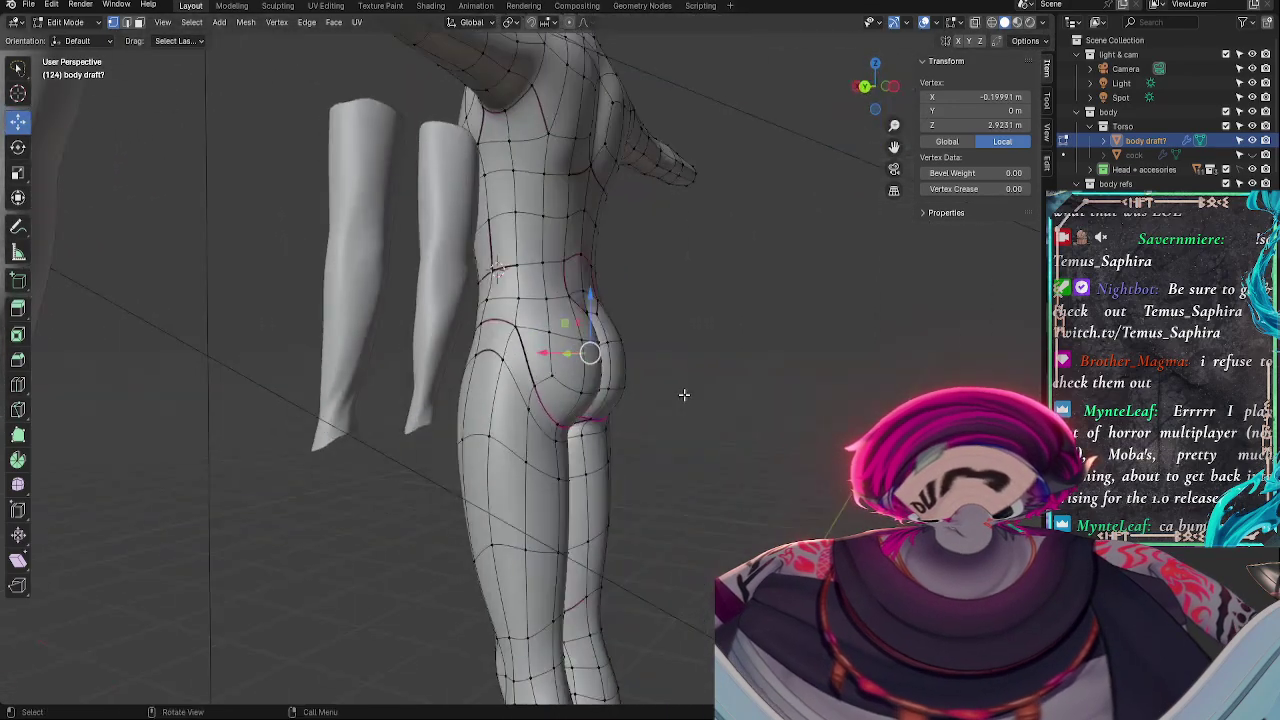
pyautogui.press('Tab')
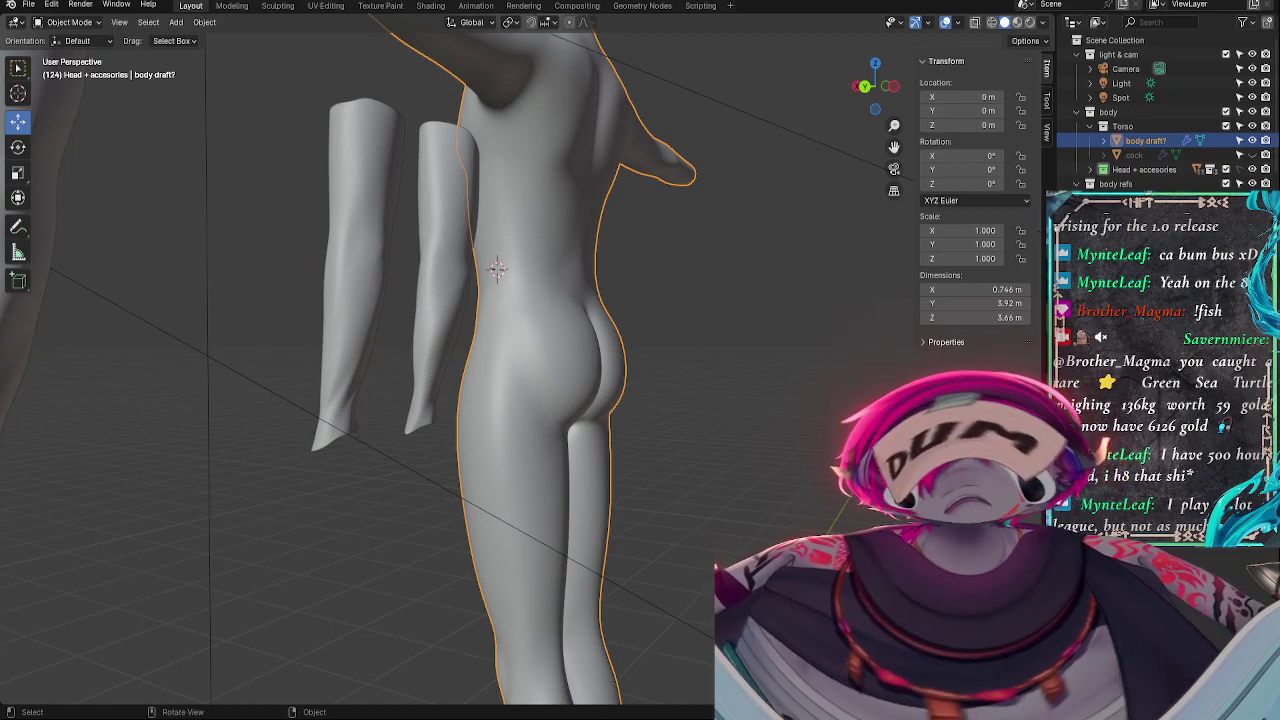
pyautogui.click(797, 351)
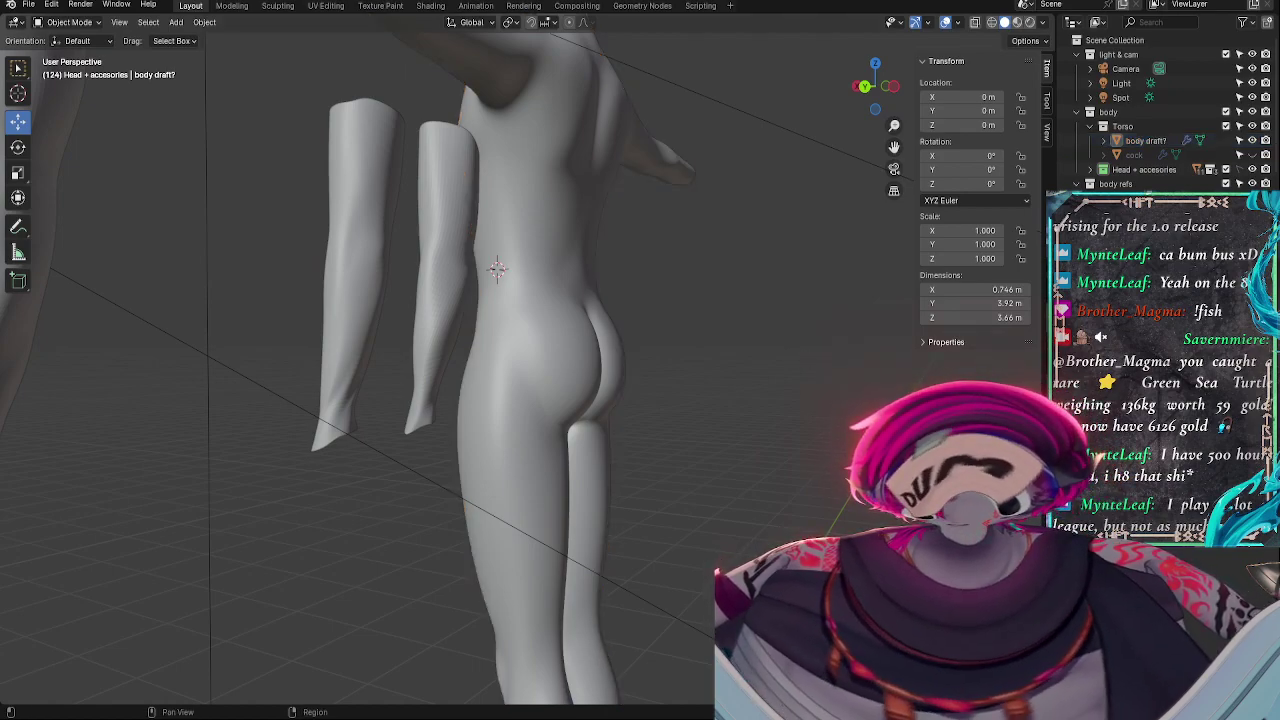
pyautogui.moveTo(740, 505); pyautogui.dragTo(794, 497, button='middle')
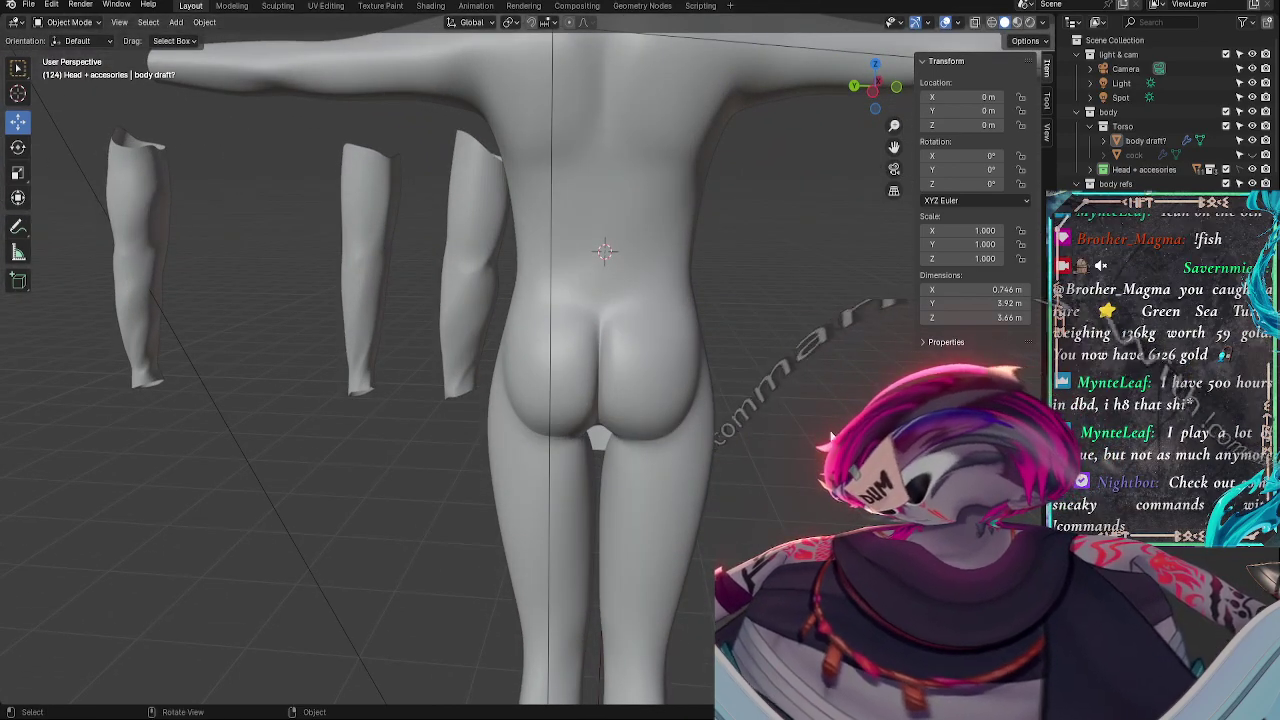
pyautogui.moveTo(820, 410); pyautogui.dragTo(800, 449, button='middle')
pyautogui.press('Tab')
pyautogui.press('Tab')
pyautogui.moveTo(743, 508); pyautogui.dragTo(817, 506, button='middle')
pyautogui.press('Tab')
# - Reposition a vertex on the lower buttock crease
pyautogui.hotkey('alt', 'a')
pyautogui.click(521, 476)
pyautogui.moveTo(700, 502); pyautogui.dragTo(505, 522, button='middle')
pyautogui.moveTo(543, 412); pyautogui.dragTo(540, 412)
pyautogui.moveTo(600, 446); pyautogui.dragTo(662, 526, button='middle')
pyautogui.press('Tab')
# - Toggle out of Edit Mode to check the smooth result, cancelling a pending move
pyautogui.press('Tab')
pyautogui.press('g')
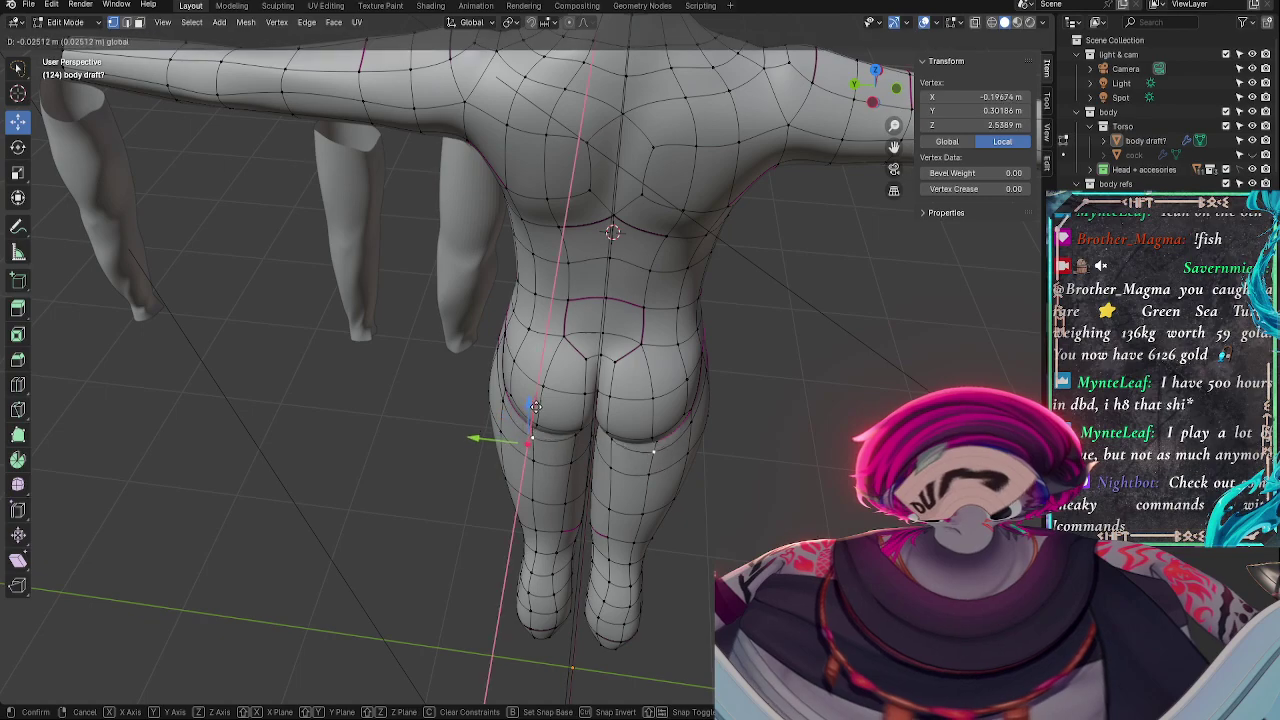
pyautogui.click(536, 408)
pyautogui.press('Tab')
pyautogui.moveTo(765, 420); pyautogui.dragTo(681, 373, button='middle')
pyautogui.press('Tab')
pyautogui.rightClick(806, 343)
pyautogui.press('Tab')
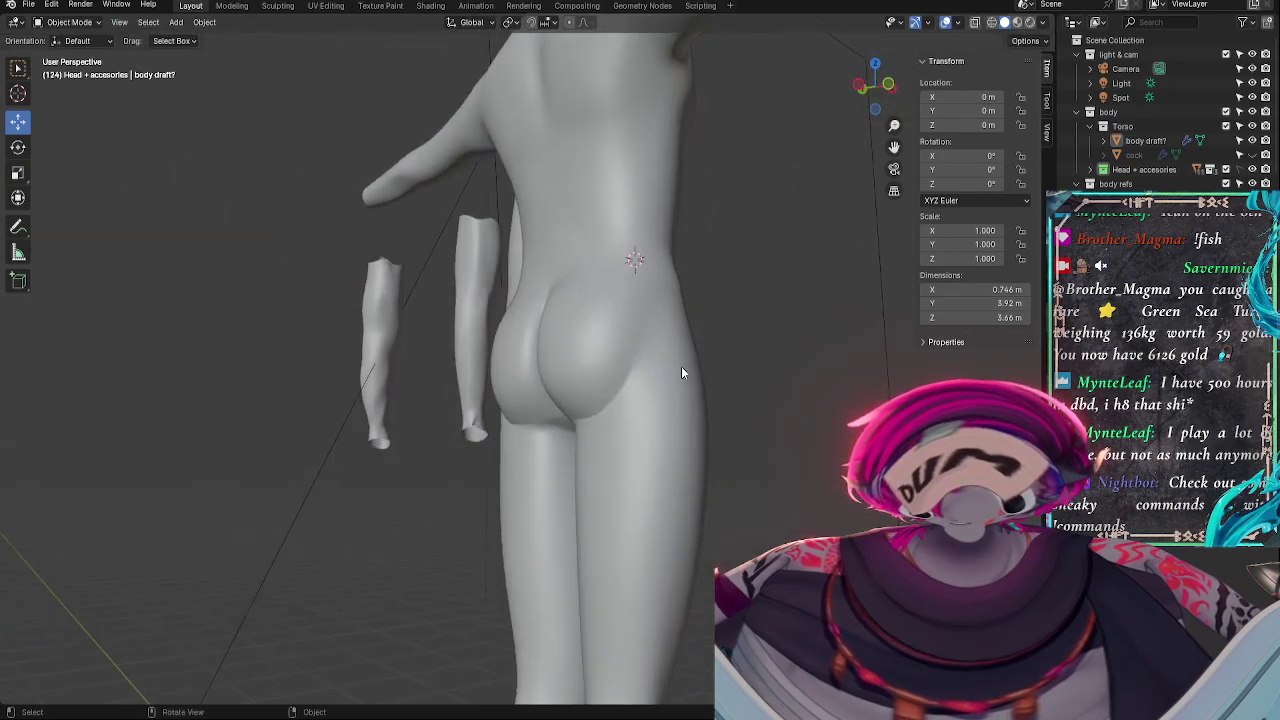
pyautogui.press('Tab')
# - Nudge the buttock crease vertex upward and check the smooth shape
pyautogui.click(540, 423)
pyautogui.click(548, 439)
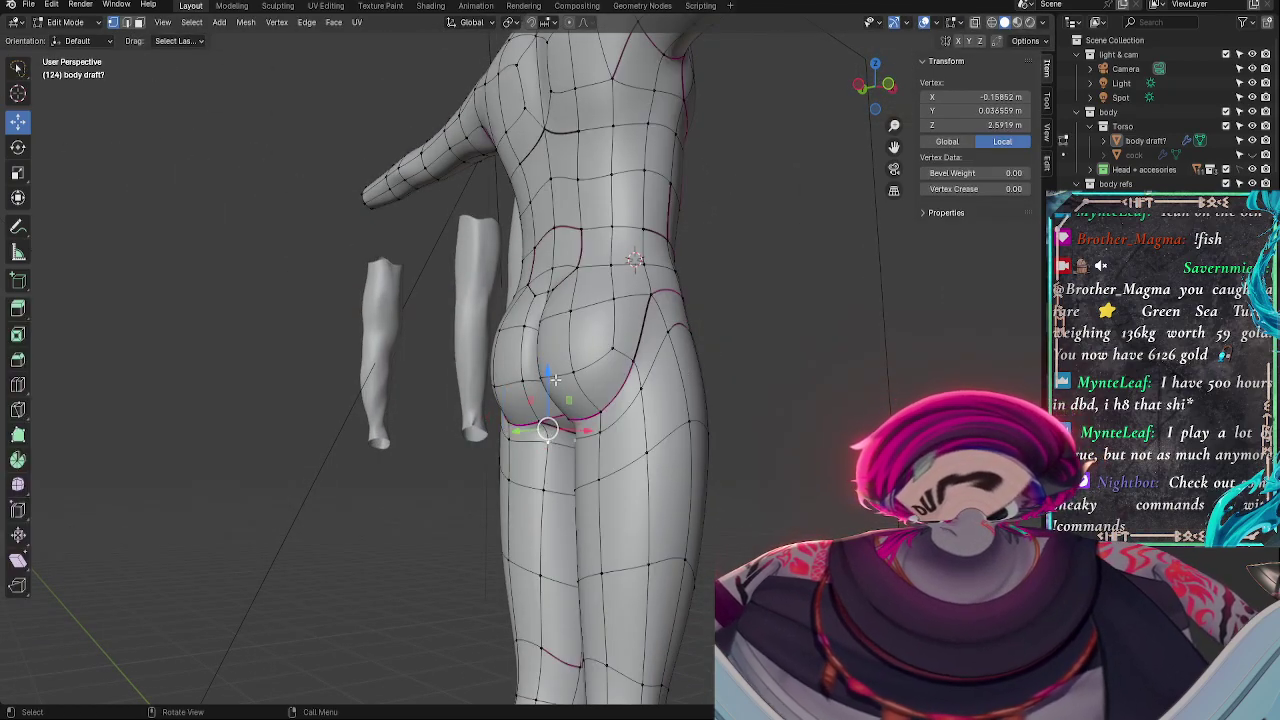
pyautogui.click(540, 423)
pyautogui.moveTo(500, 418); pyautogui.dragTo(586, 408, button='middle')
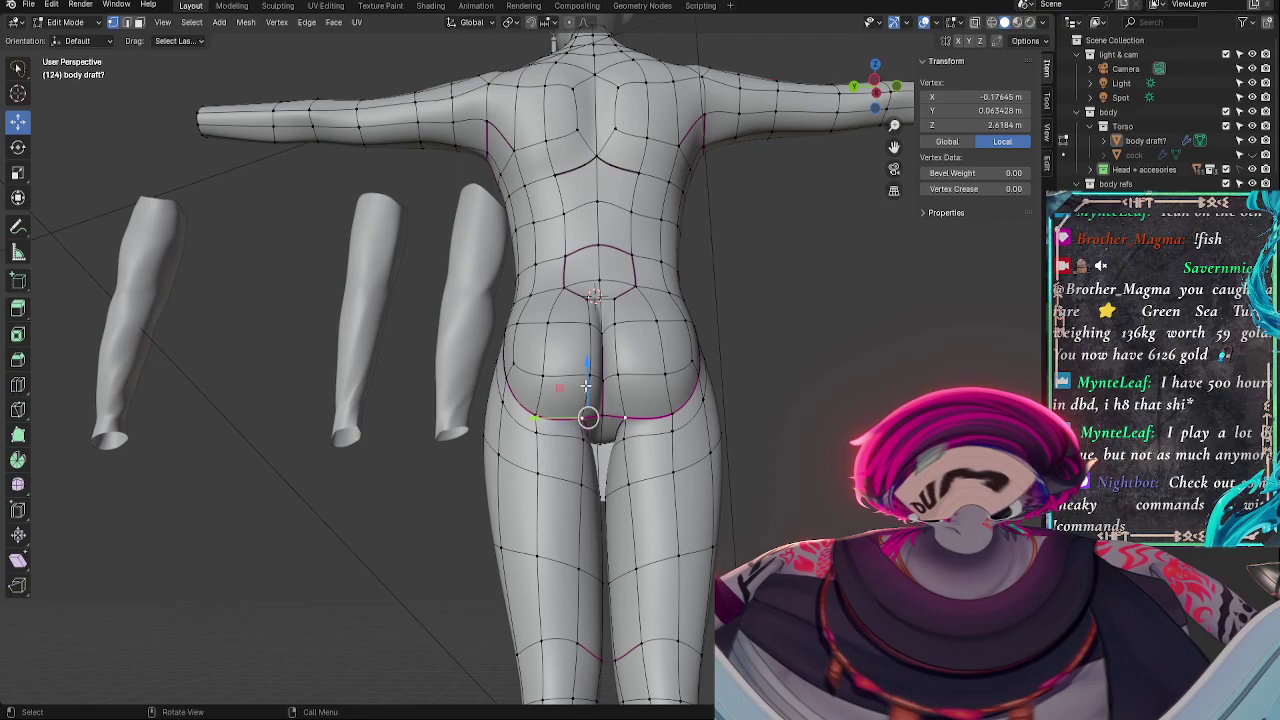
pyautogui.moveTo(586, 386); pyautogui.dragTo(586, 380)
pyautogui.moveTo(625, 411); pyautogui.dragTo(620, 475, button='middle')
pyautogui.moveTo(763, 424); pyautogui.dragTo(843, 371, button='middle')
pyautogui.press('Tab')
pyautogui.scroll(3, 700, 350)
# - Select hip vertices, then pull a waist vertex slightly inward
pyautogui.press('Tab')
pyautogui.click(505, 355)
pyautogui.click(466, 353)
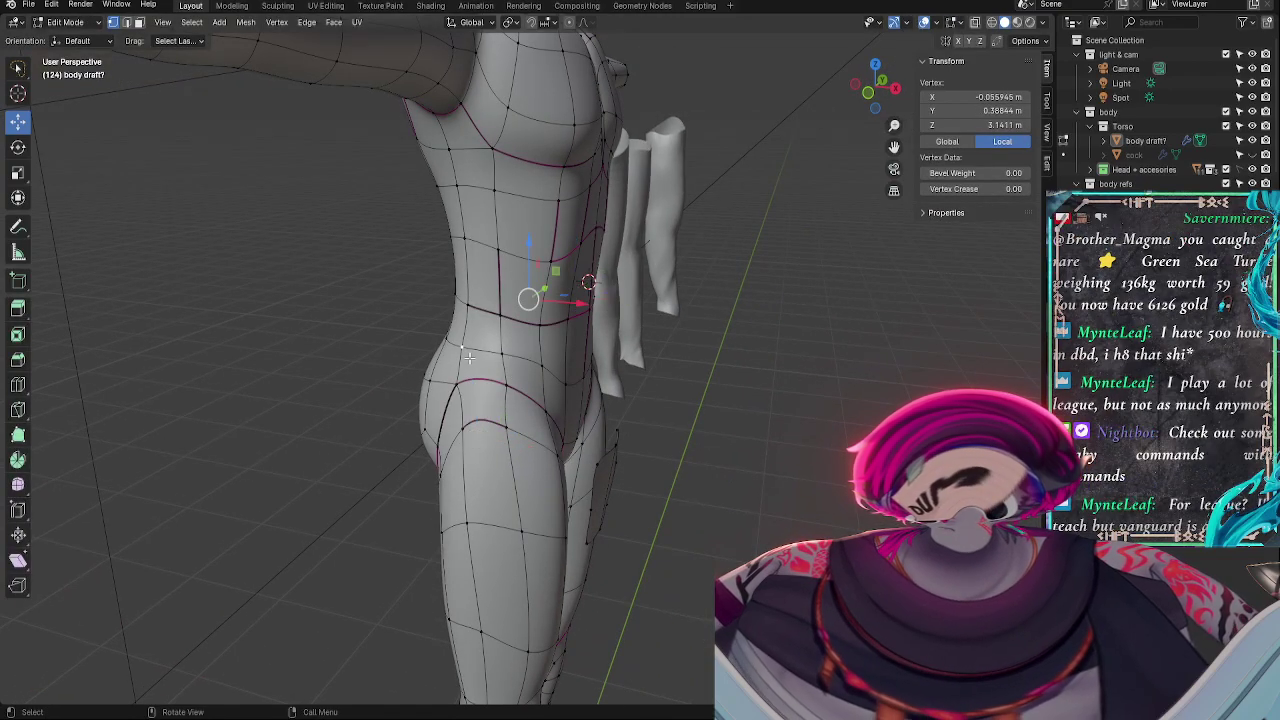
pyautogui.moveTo(553, 383); pyautogui.dragTo(800, 420, button='middle')
pyautogui.click(649, 336)
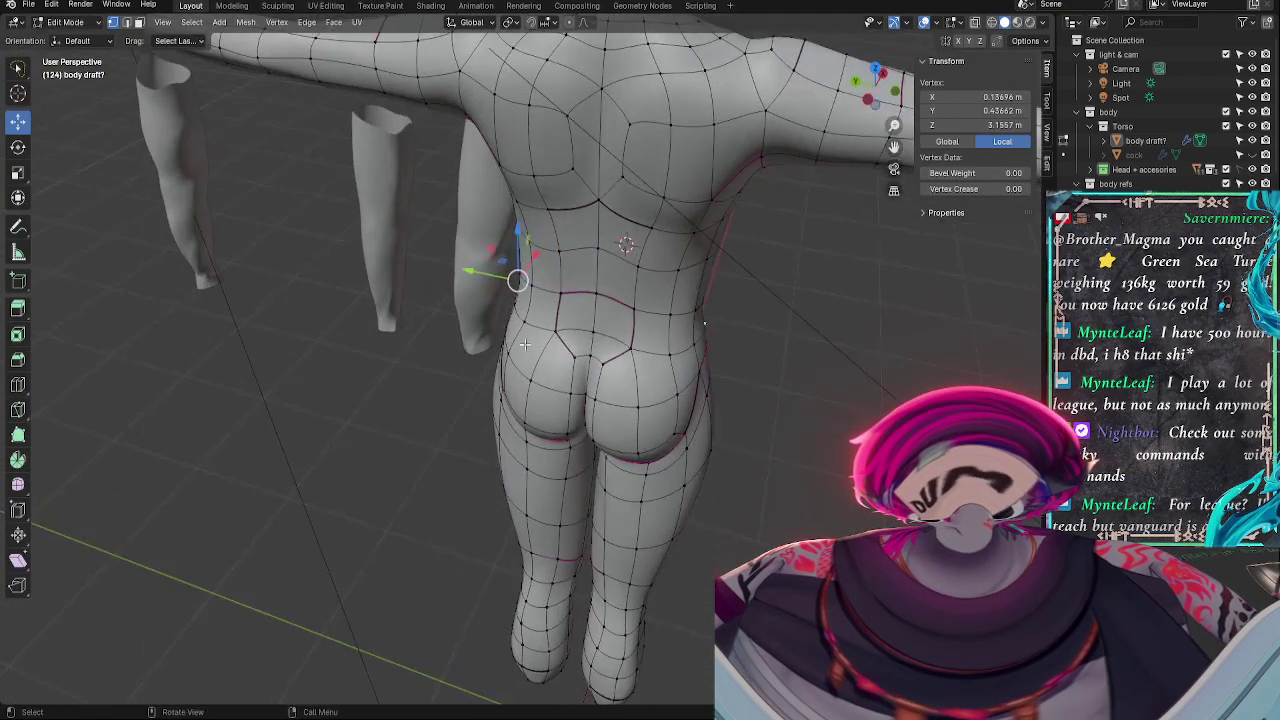
pyautogui.moveTo(476, 271); pyautogui.dragTo(480, 273)
pyautogui.keyDown('alt'); pyautogui.moveTo(733, 346); pyautogui.dragTo(565, 279); pyautogui.keyUp('alt')
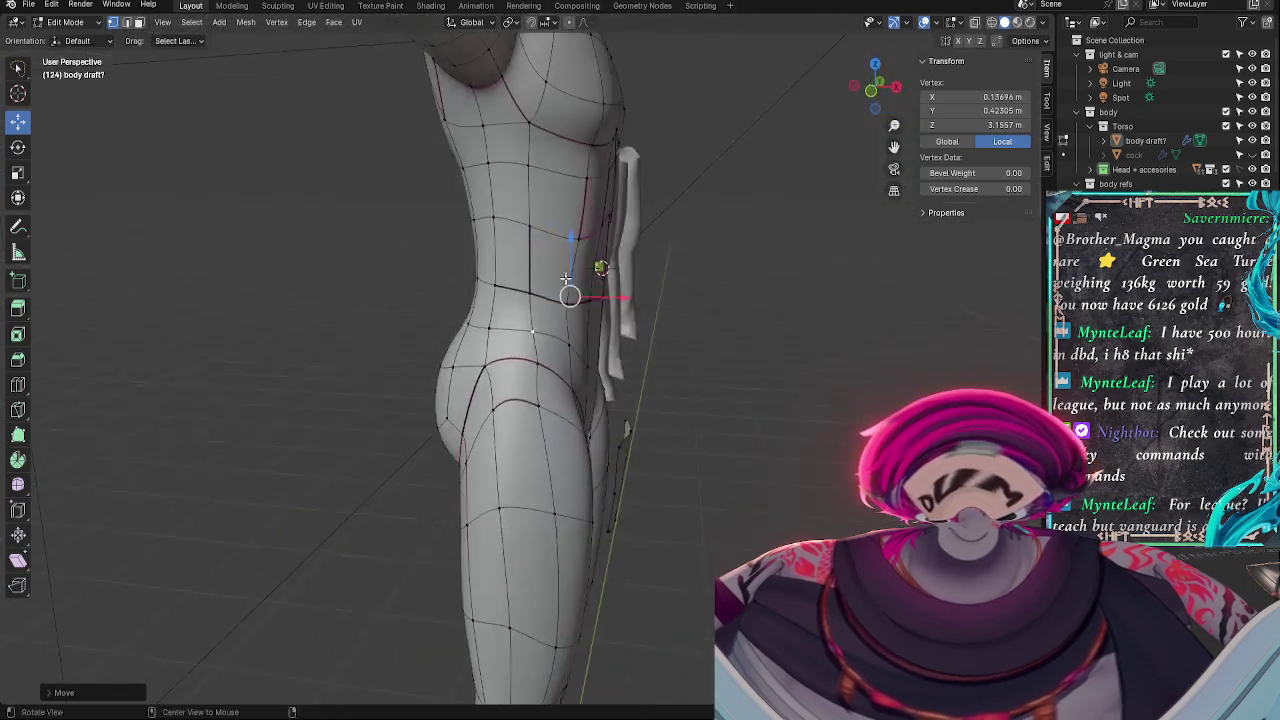
# - Move the waist vertex along X and preview the smooth body from the front
pyautogui.press('g')
pyautogui.press('x')
pyautogui.click(630, 298)
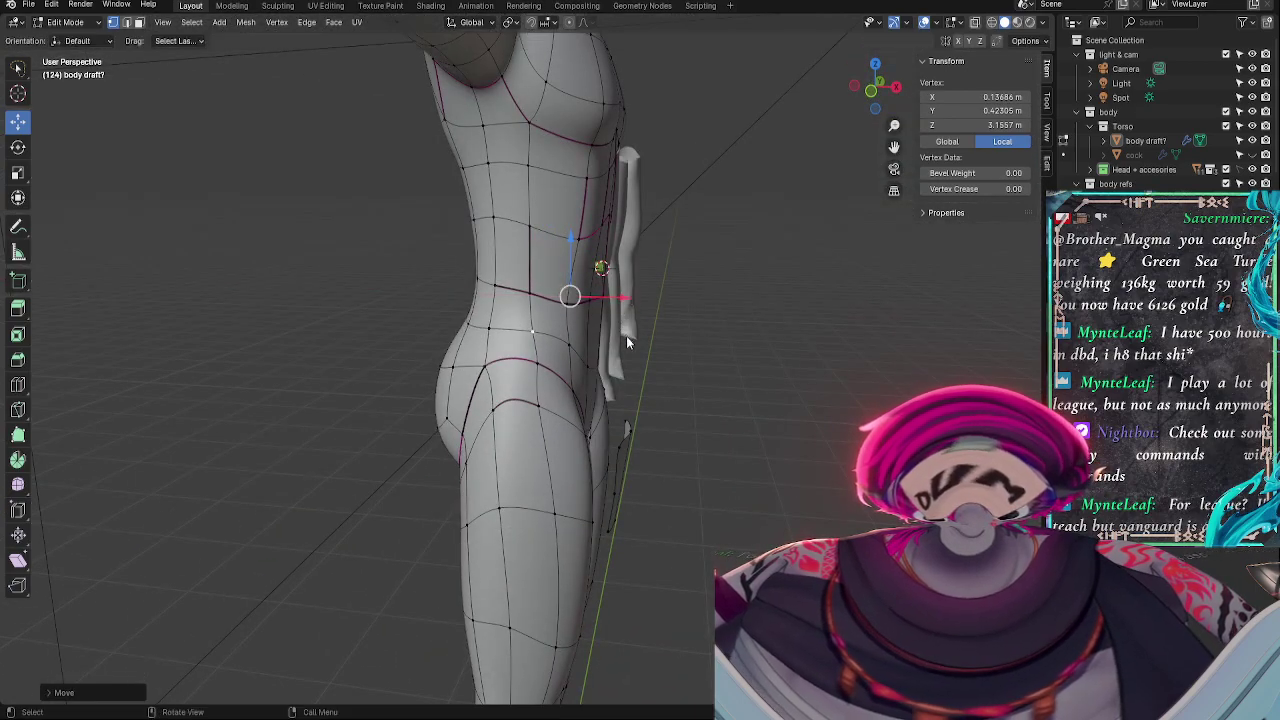
pyautogui.press('Tab')
pyautogui.moveTo(706, 367); pyautogui.dragTo(590, 367, button='middle')
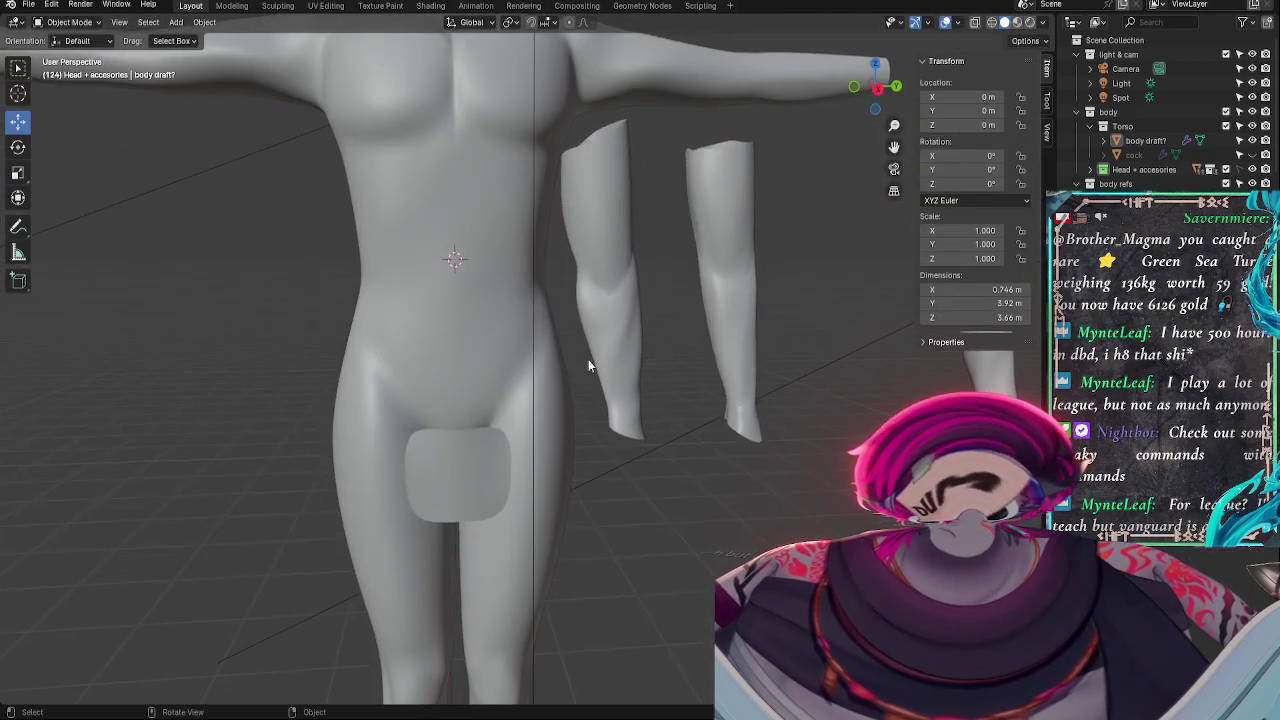
# - Preview the whole smoothed figure with the head and arm pieces
pyautogui.press('Tab')
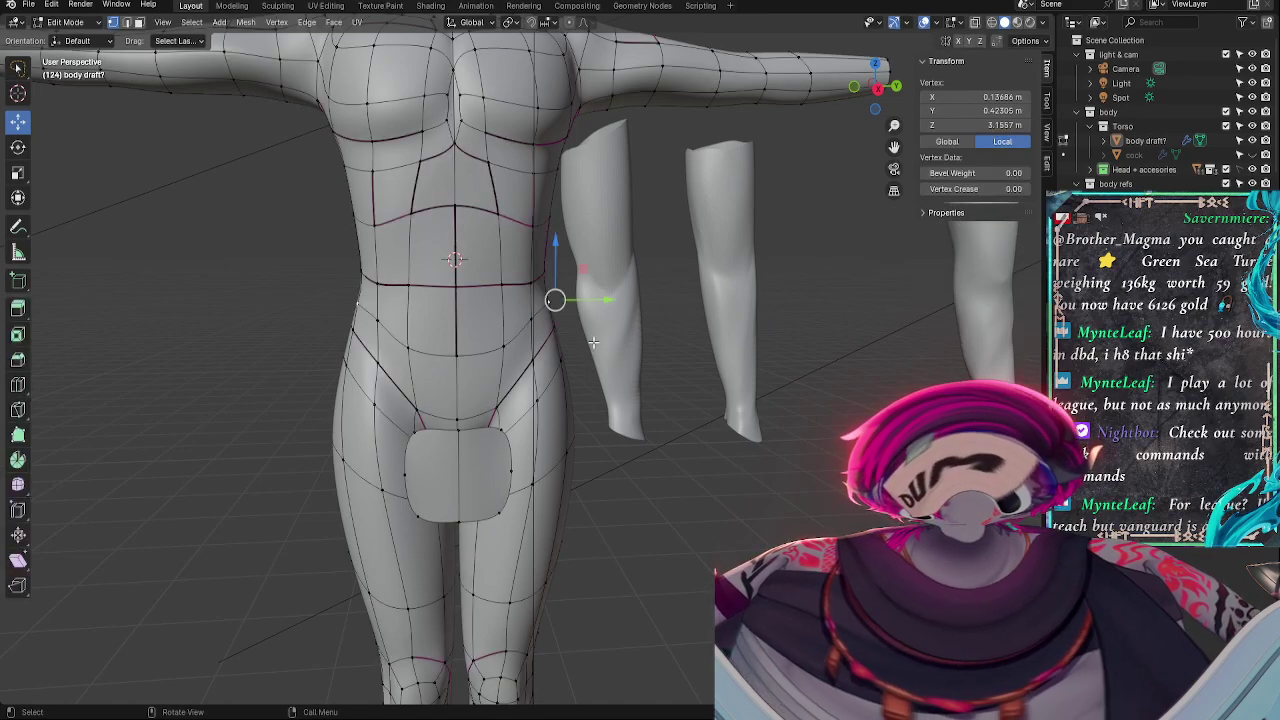
pyautogui.moveTo(593, 342); pyautogui.dragTo(827, 345, button='middle')
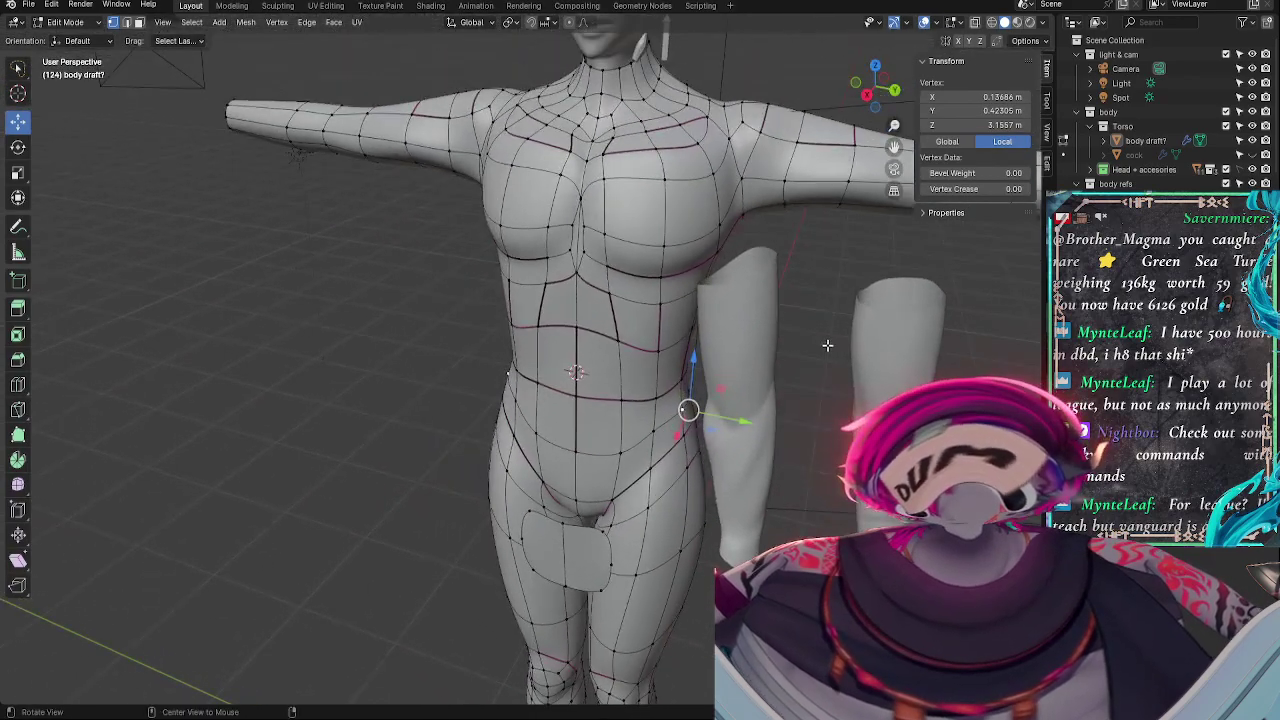
pyautogui.keyDown('alt'); pyautogui.moveTo(827, 345); pyautogui.dragTo(826, 309); pyautogui.keyUp('alt')
pyautogui.press('Tab')
pyautogui.moveTo(652, 338)
pyautogui.keyDown('alt'); pyautogui.mouseDown()
pyautogui.moveTo(686, 346)
pyautogui.moveTo(708, 374)
pyautogui.moveTo(641, 332)
pyautogui.mouseUp(); pyautogui.keyUp('alt')
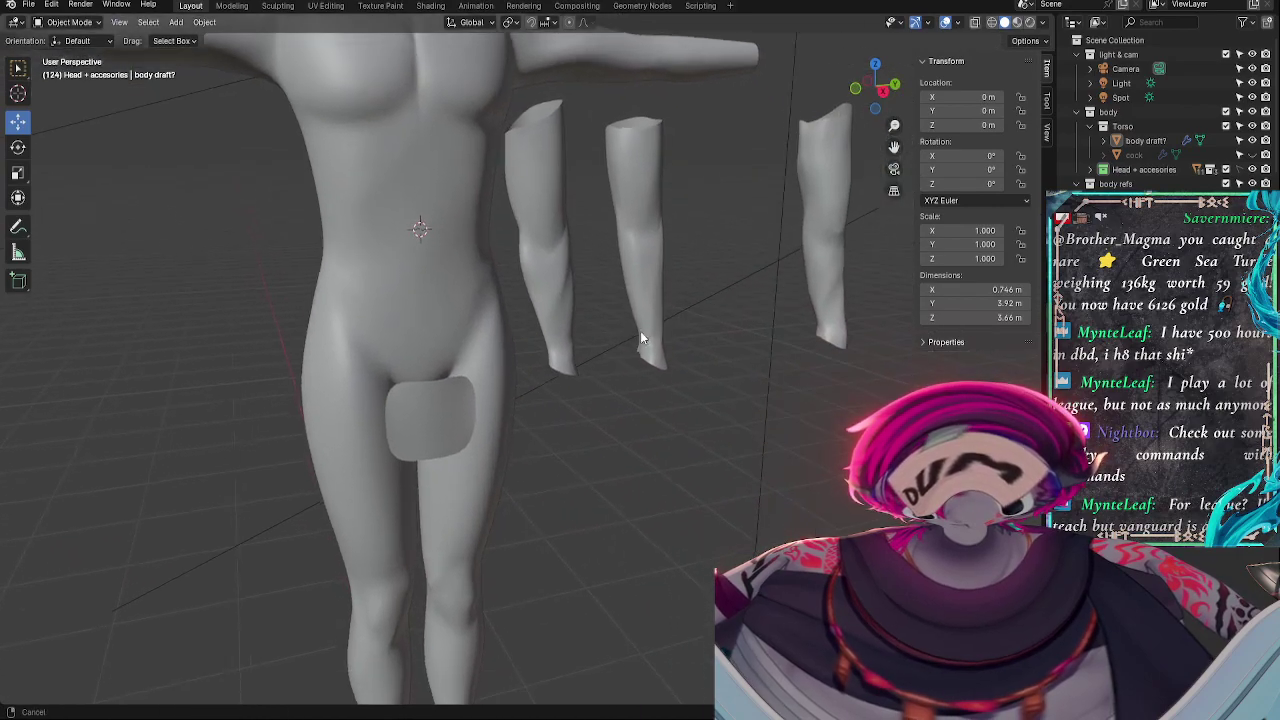
pyautogui.keyDown('ctrl'); pyautogui.moveTo(640, 331); pyautogui.dragTo(676, 412, button='middle'); pyautogui.keyUp('ctrl')
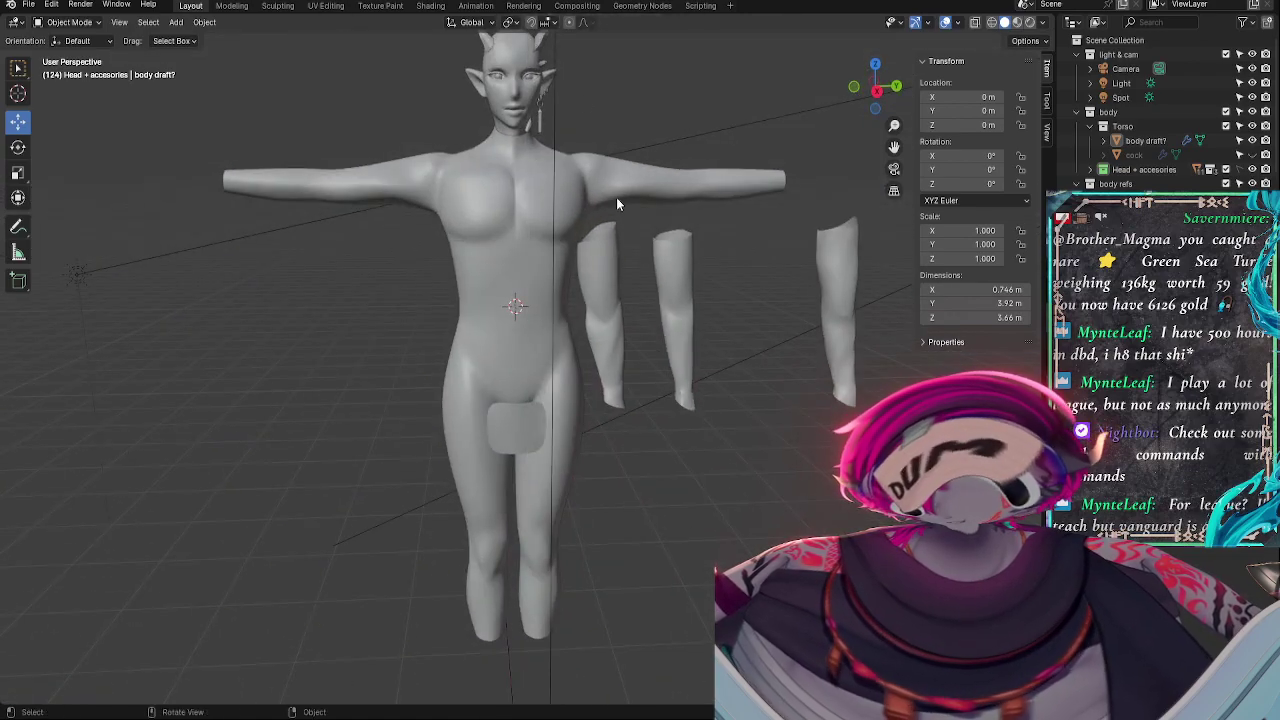
pyautogui.moveTo(616, 206); pyautogui.dragTo(516, 295, button='middle')
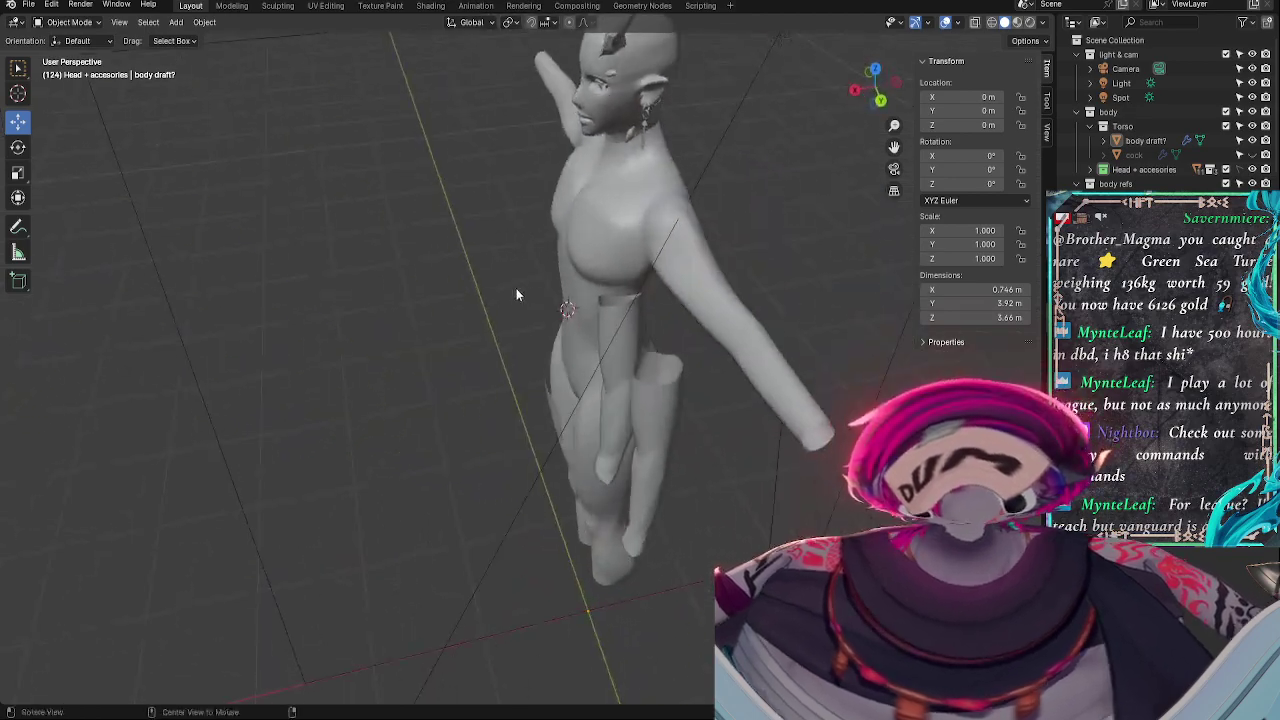
pyautogui.press('Tab')
# - Slide a front shoulder vertex along its edge and shift it along Y
pyautogui.click(646, 266)
pyautogui.moveTo(646, 266); pyautogui.dragTo(667, 218, button='middle')
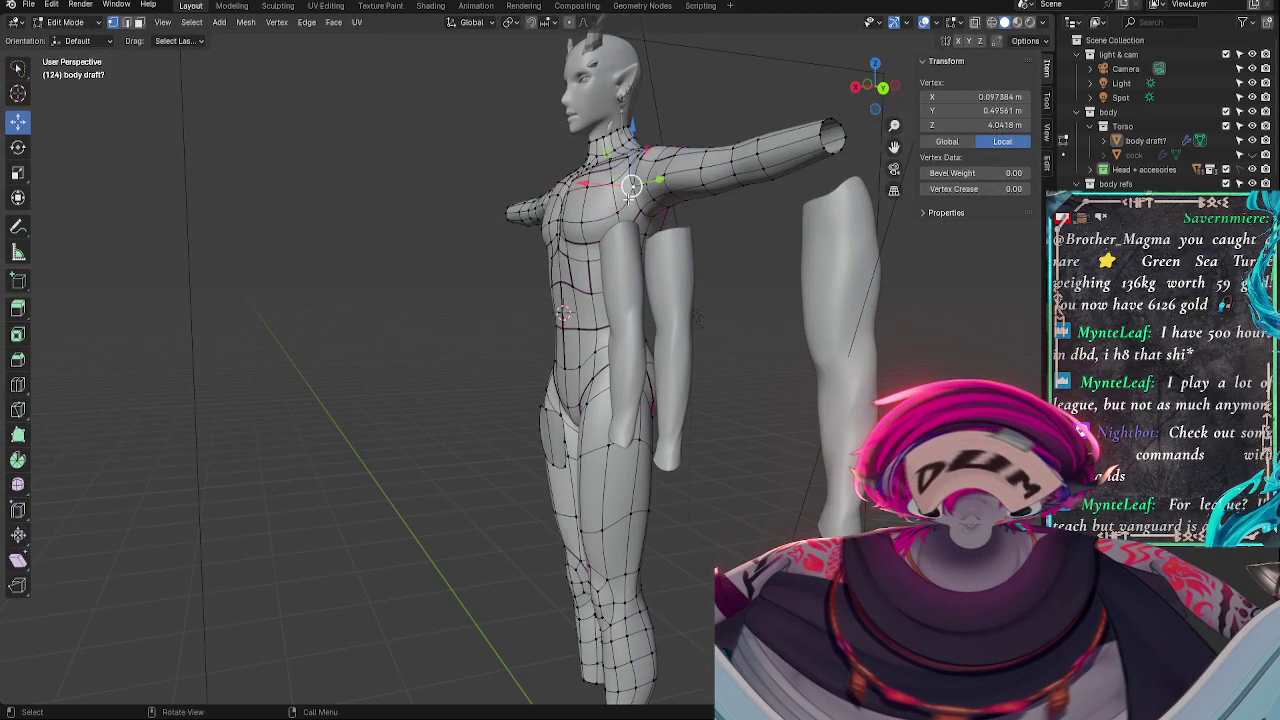
pyautogui.press('g')
pyautogui.press('g')
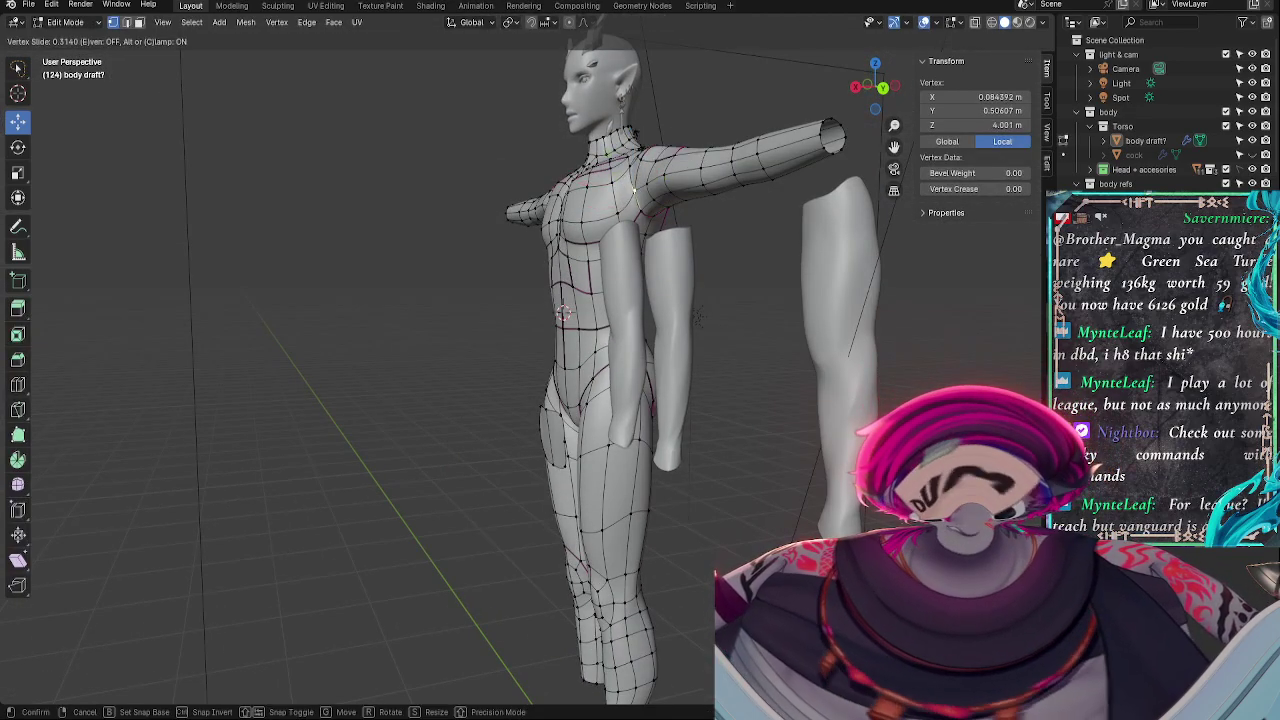
pyautogui.click(697, 318)
pyautogui.moveTo(697, 318); pyautogui.dragTo(673, 155, button='middle')
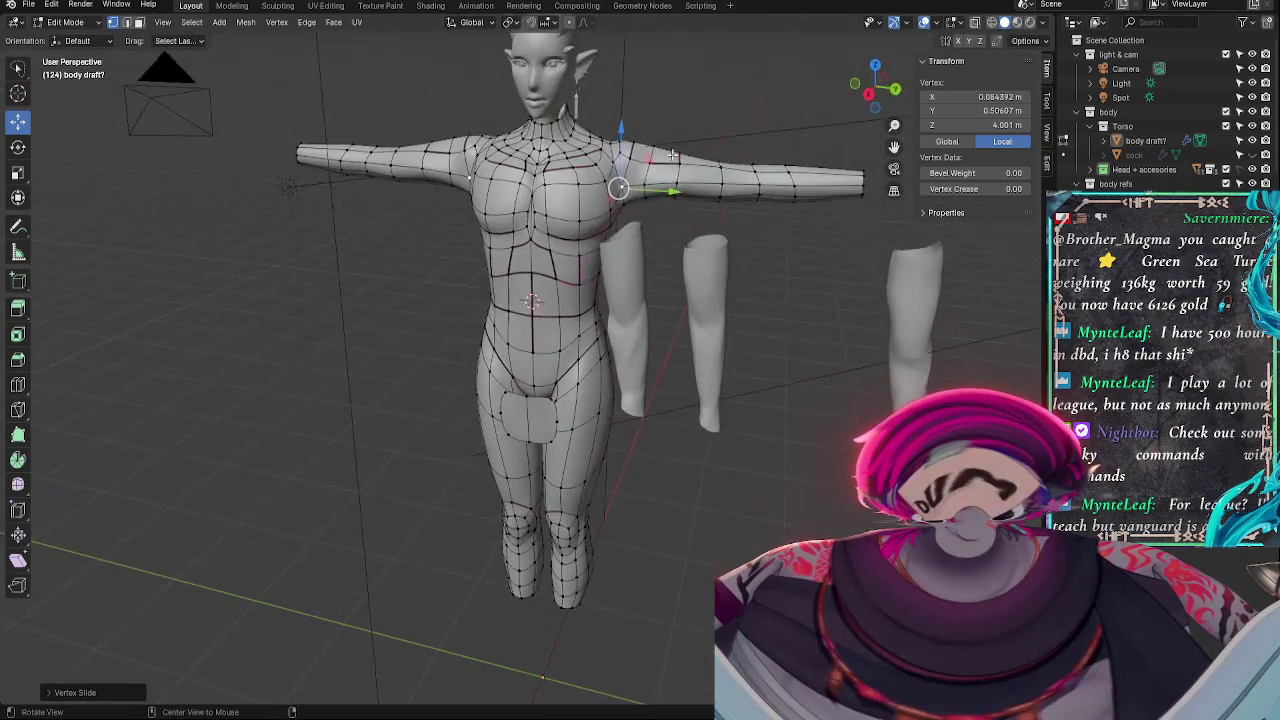
pyautogui.press('g')
pyautogui.press('y')
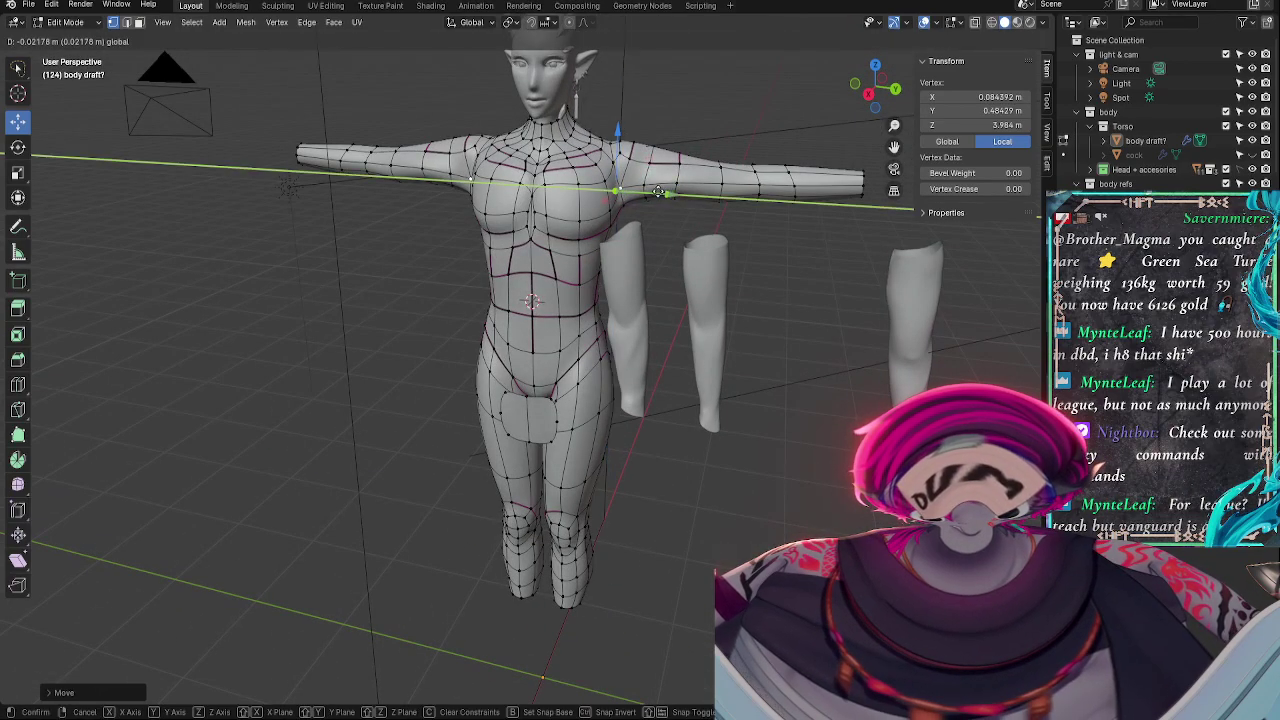
pyautogui.click(660, 191)
# - Move another chest vertex along the Y axis
pyautogui.moveTo(660, 191); pyautogui.dragTo(650, 331, button='middle')
pyautogui.click(628, 263)
pyautogui.press('g')
pyautogui.press('y')
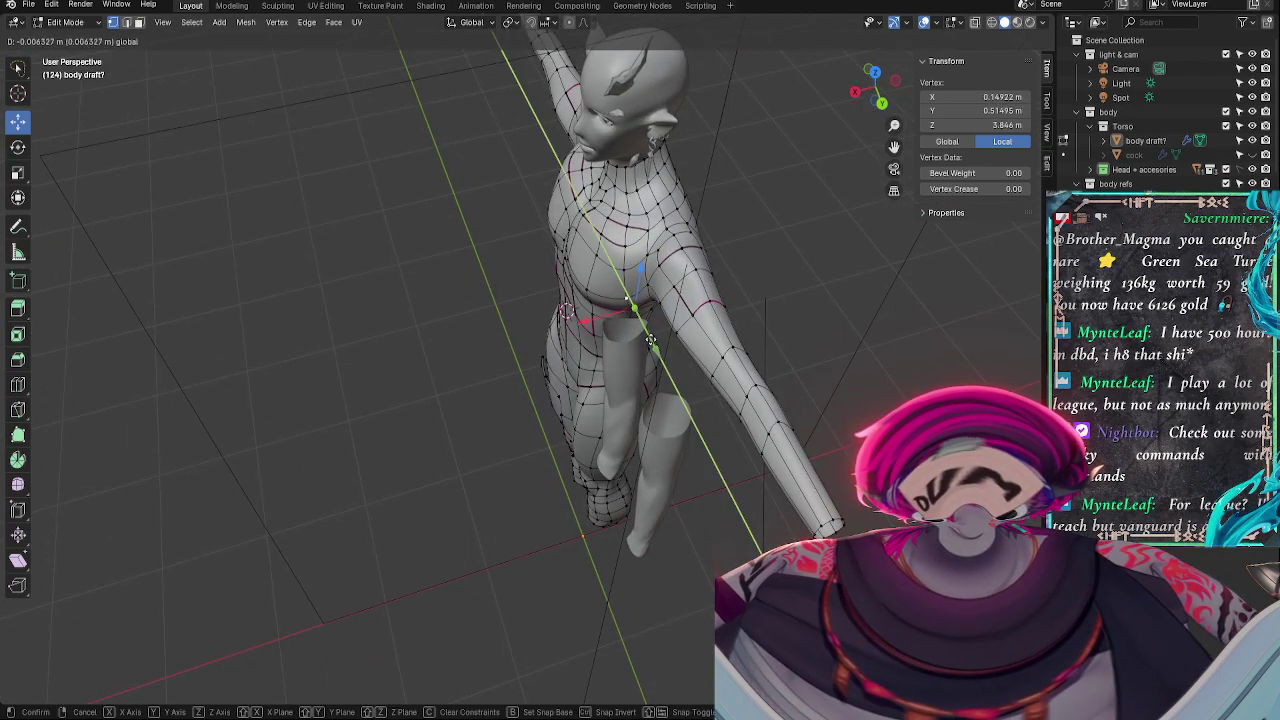
pyautogui.click(650, 340)
# - Lower an upper chest vertex slightly and slide it along its edge
pyautogui.click(621, 272)
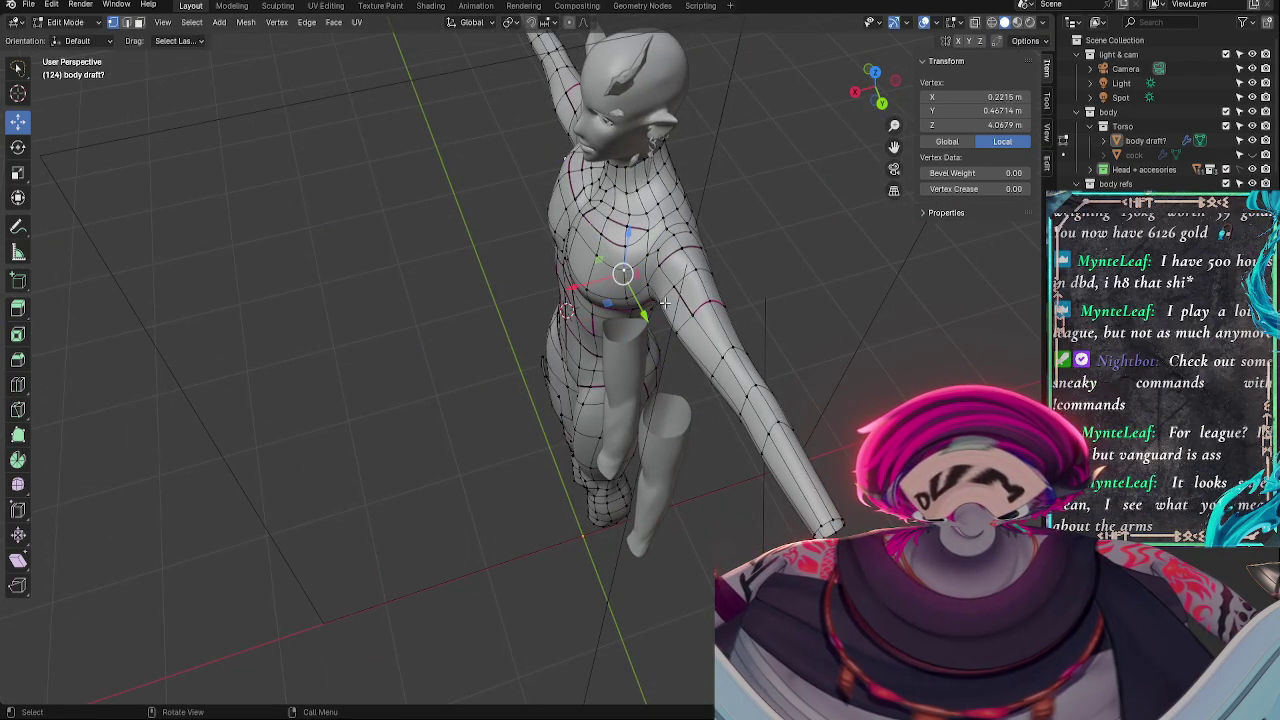
pyautogui.moveTo(651, 216); pyautogui.dragTo(655, 226)
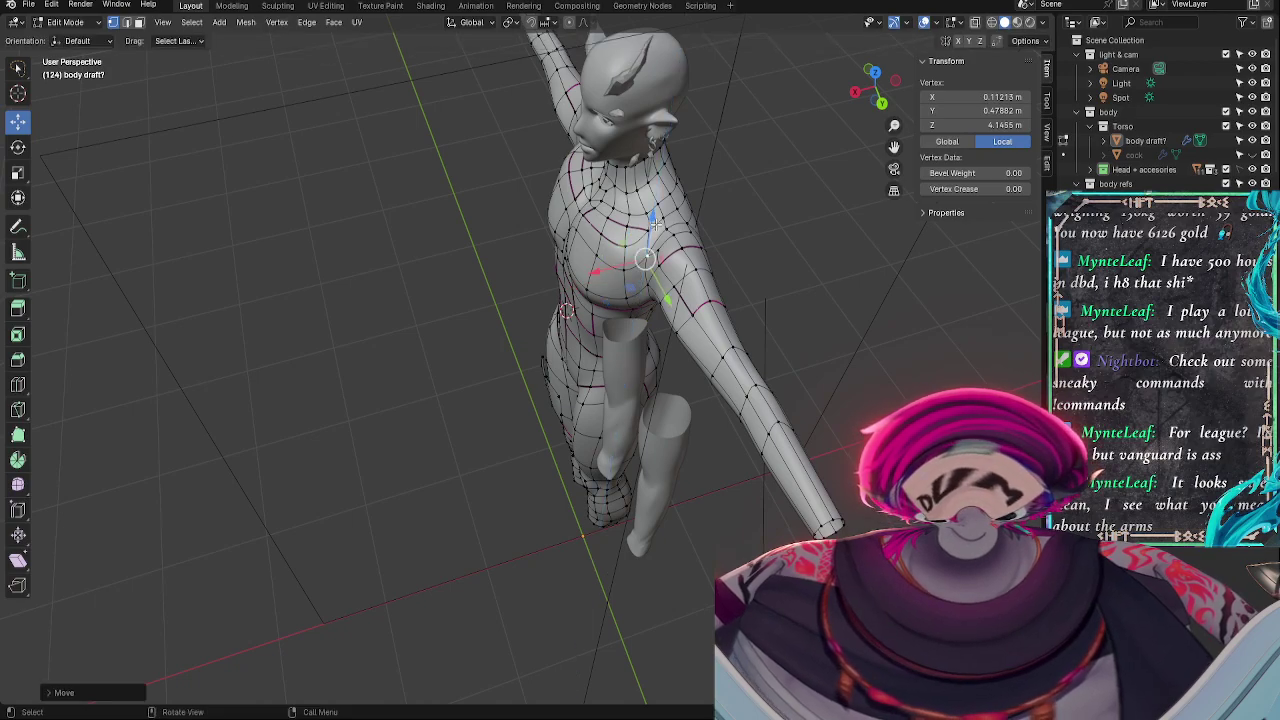
pyautogui.moveTo(666, 237); pyautogui.dragTo(655, 208, button='middle')
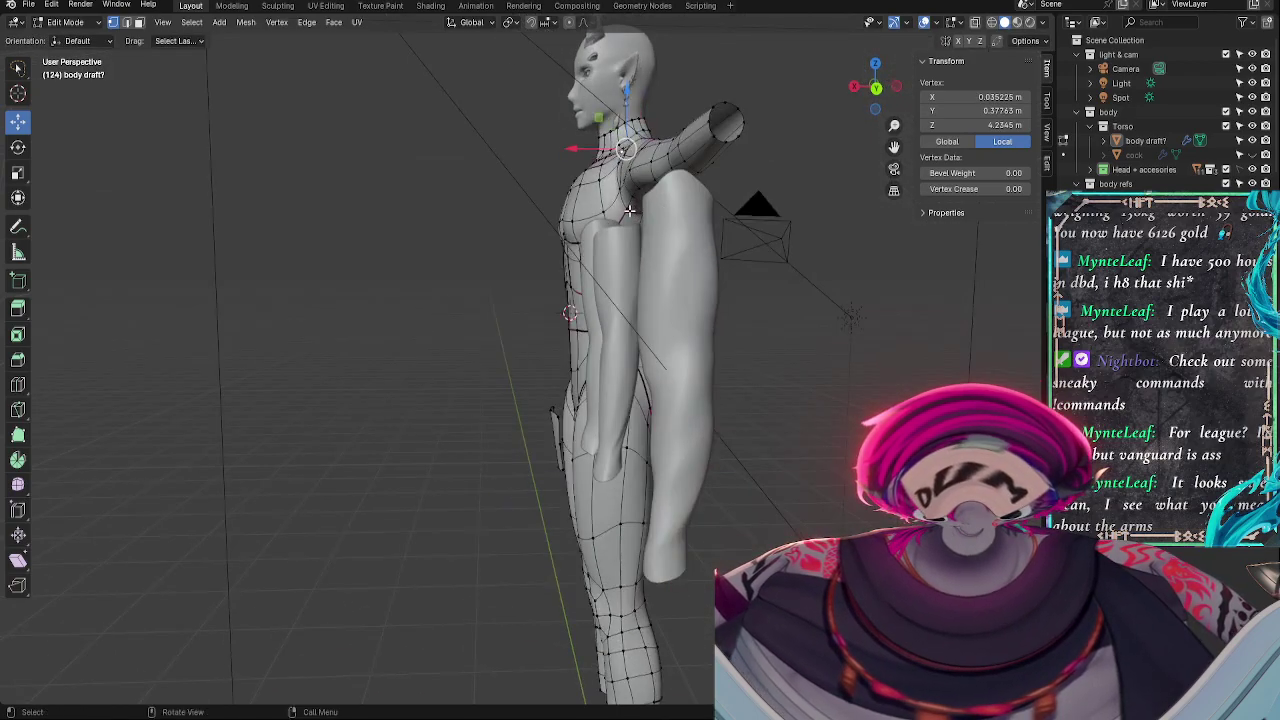
pyautogui.hotkey('shift', 'v')
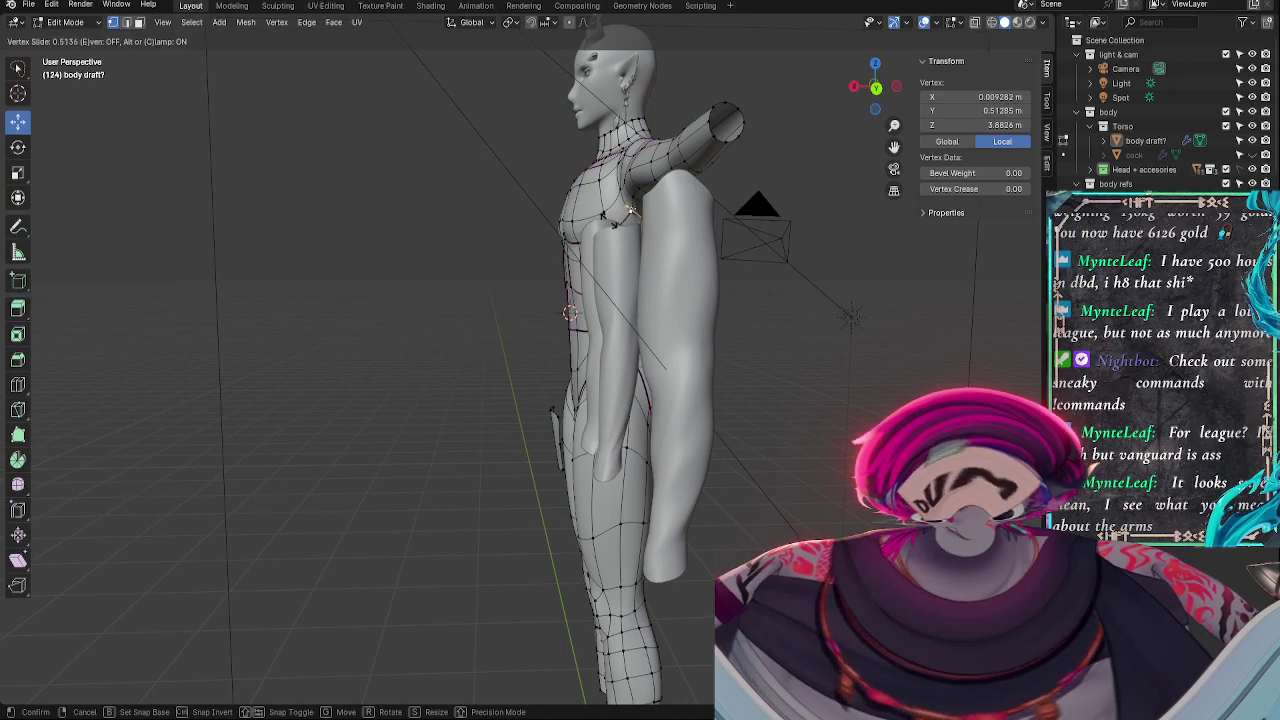
pyautogui.click(631, 210)
# - Raise the opposite collarbone vertex, shift a chest vertex along X, and view in Object Mode
pyautogui.moveTo(631, 210); pyautogui.dragTo(488, 246, button='middle')
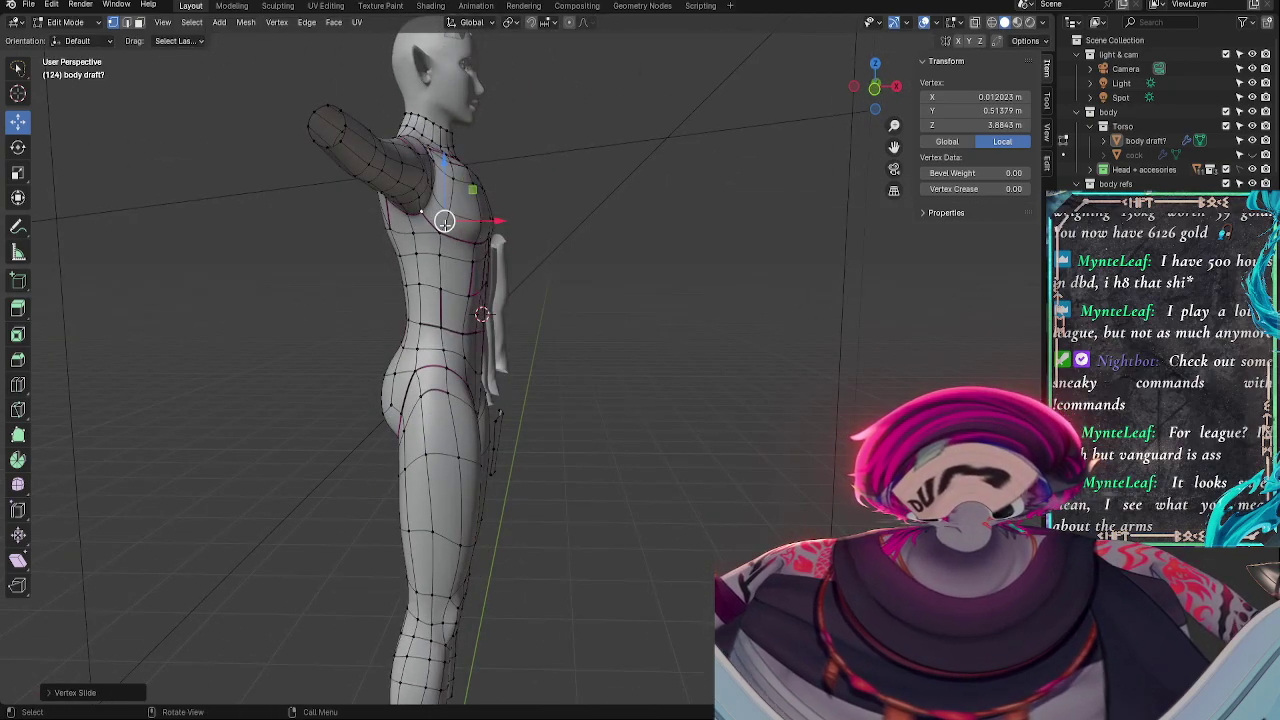
pyautogui.moveTo(462, 182); pyautogui.dragTo(491, 223)
pyautogui.hotkey('alt', 'a')
pyautogui.click(441, 229)
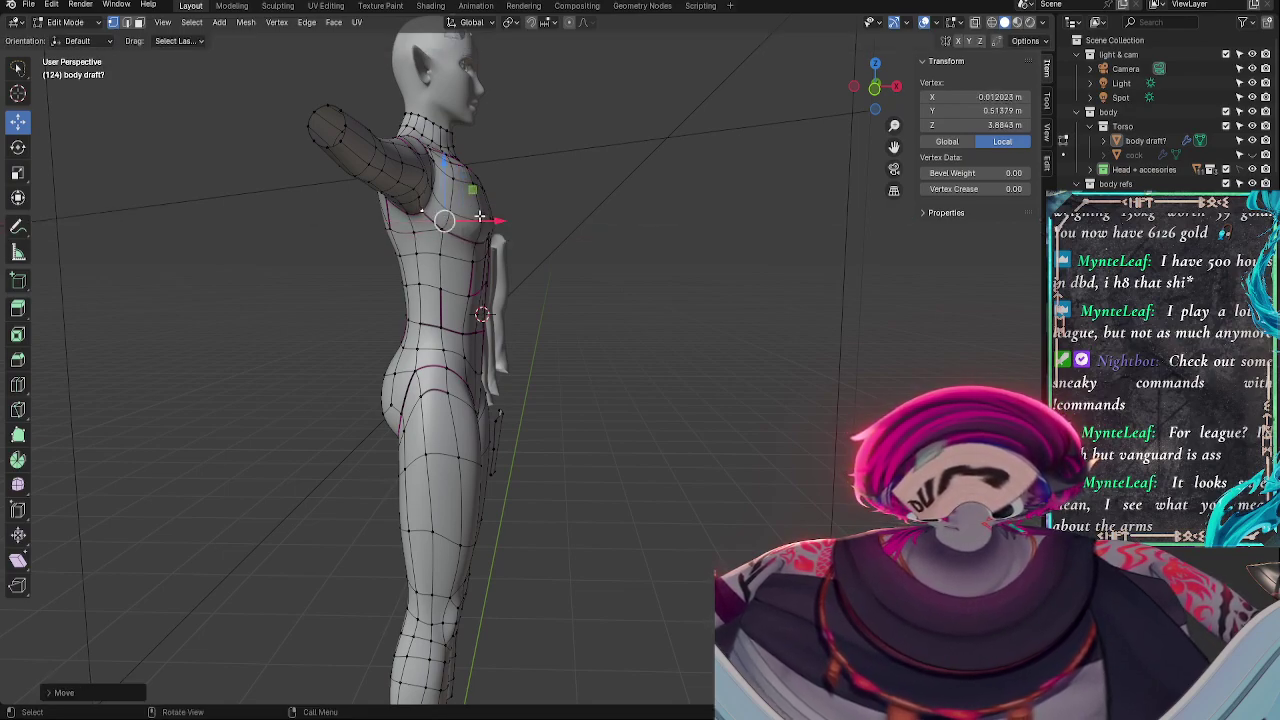
pyautogui.click(680, 231)
pyautogui.moveTo(680, 231); pyautogui.dragTo(714, 348, button='middle')
pyautogui.press('Tab')
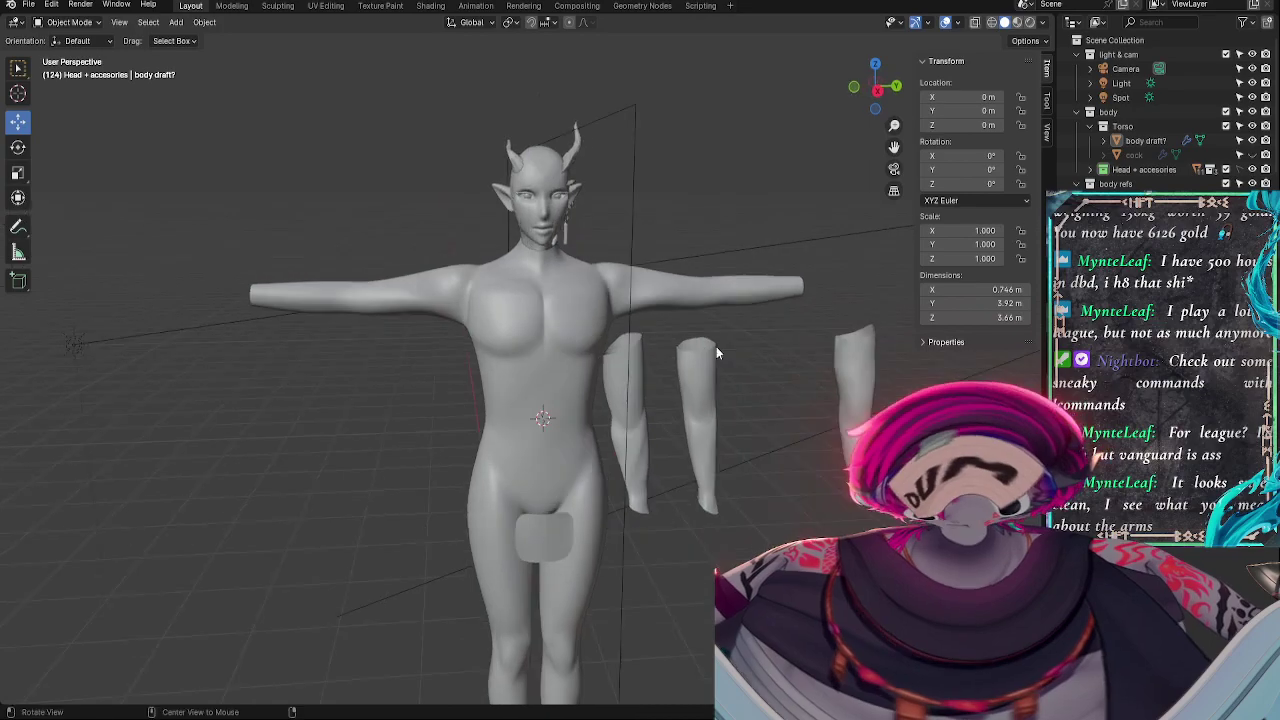
# - Briefly check the body mesh wireframe from the side and behind
pyautogui.moveTo(621, 390); pyautogui.dragTo(509, 331, button='middle')
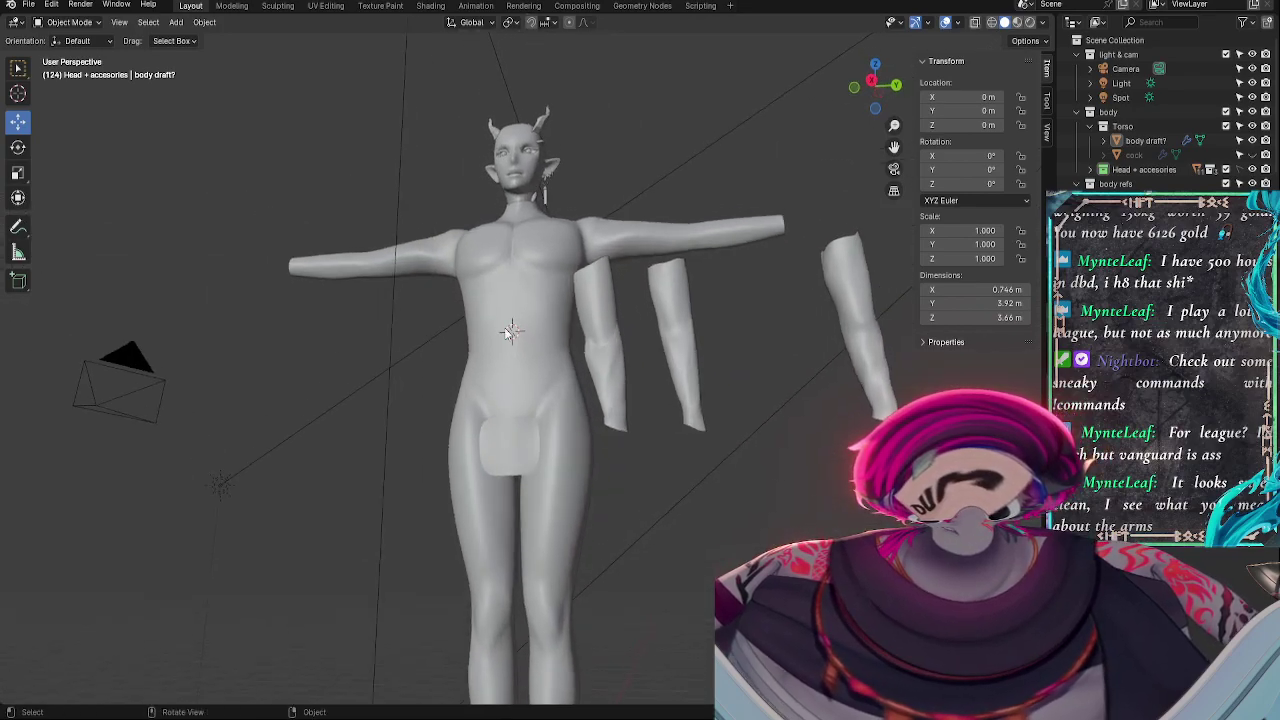
pyautogui.press('Tab')
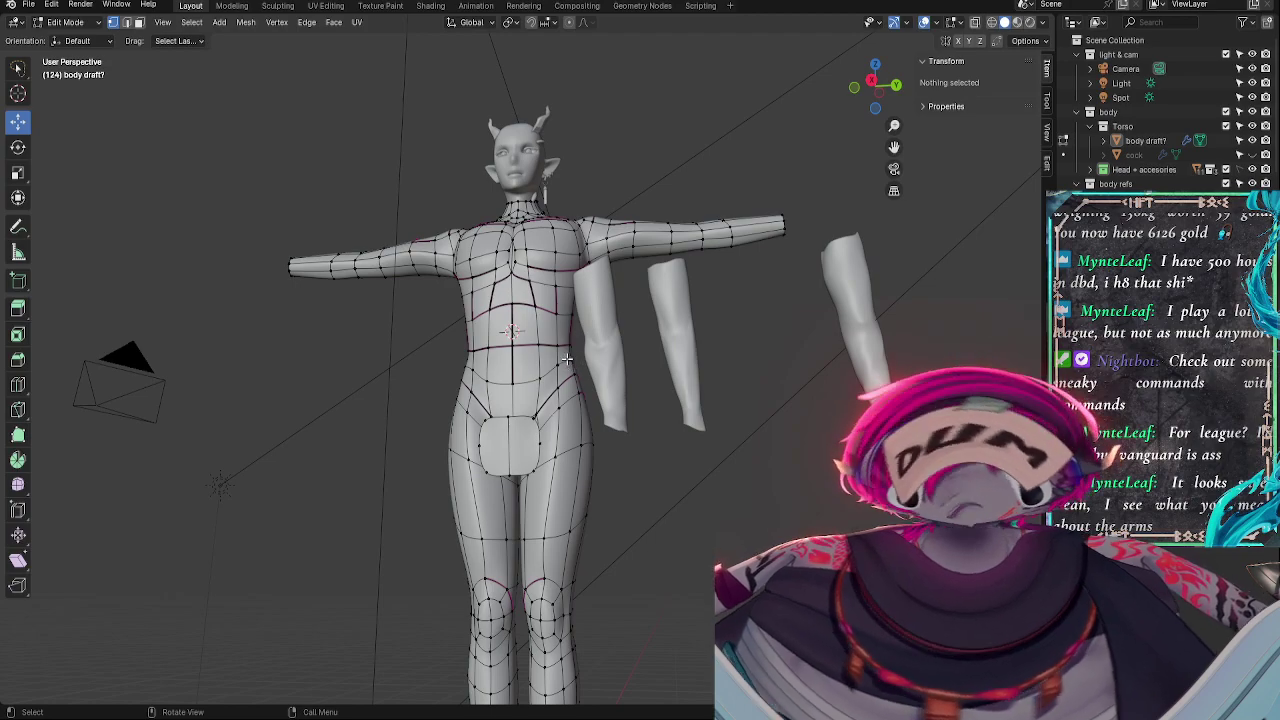
pyautogui.press('Tab')
pyautogui.moveTo(582, 355); pyautogui.dragTo(666, 234, button='middle')
pyautogui.press('Tab')
pyautogui.press('Tab')
pyautogui.press('Tab')
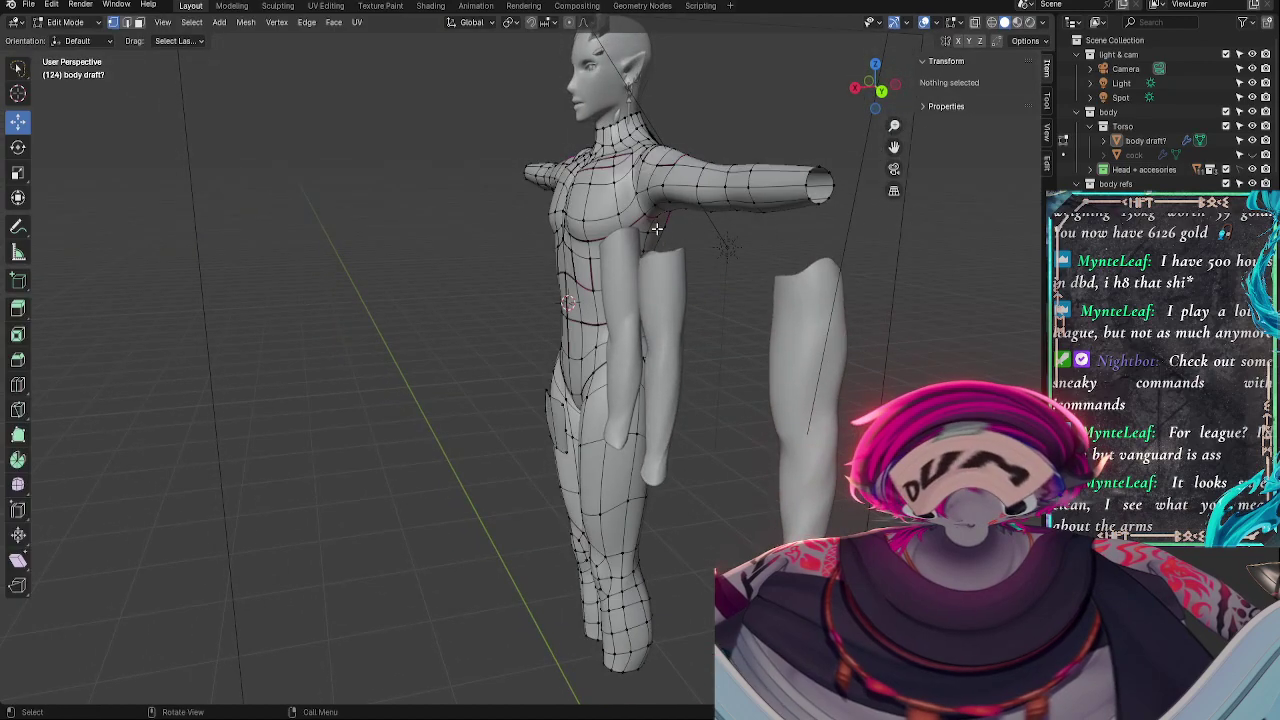
# - Lower the top shoulder edge slightly, then select the body draft in Object Mode
pyautogui.click(646, 184)
pyautogui.click(631, 163)
pyautogui.keyDown('shift'); pyautogui.click(635, 195); pyautogui.keyUp('shift')
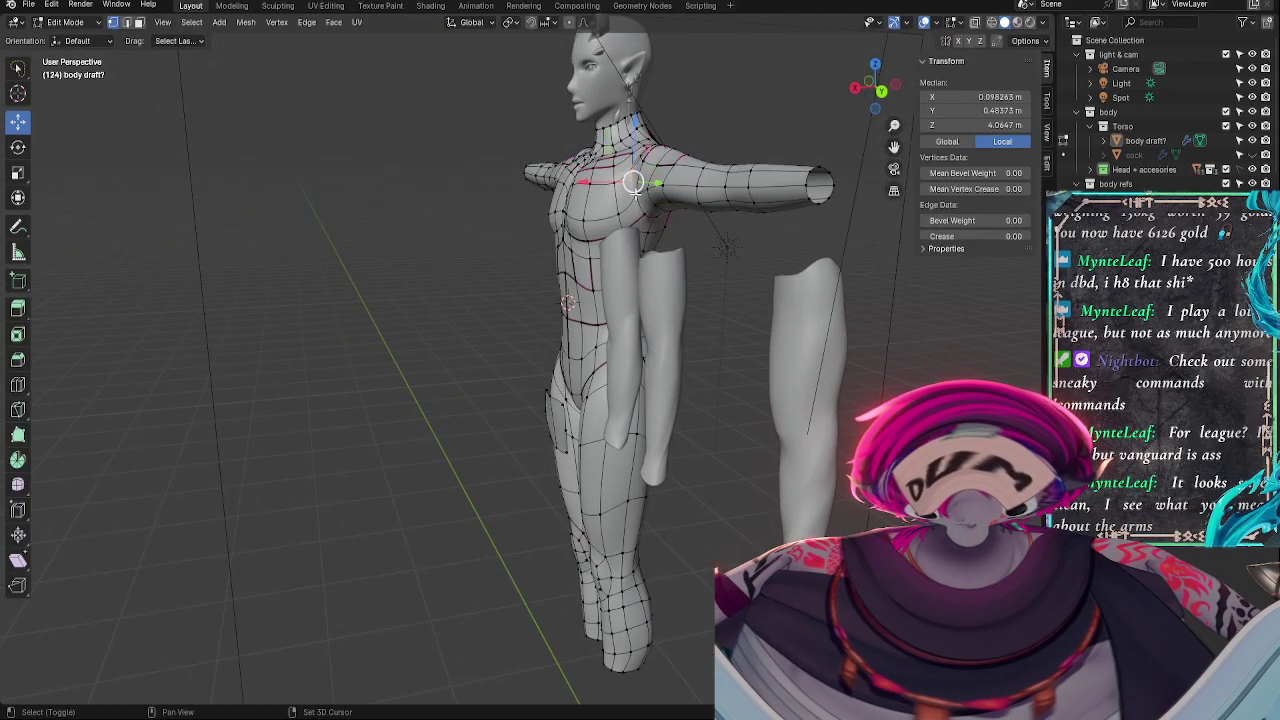
pyautogui.moveTo(638, 142); pyautogui.dragTo(640, 149)
pyautogui.click(654, 206)
pyautogui.click(633, 165)
pyautogui.moveTo(650, 205); pyautogui.dragTo(812, 250, button='middle')
pyautogui.press('Tab')
pyautogui.click(634, 204)
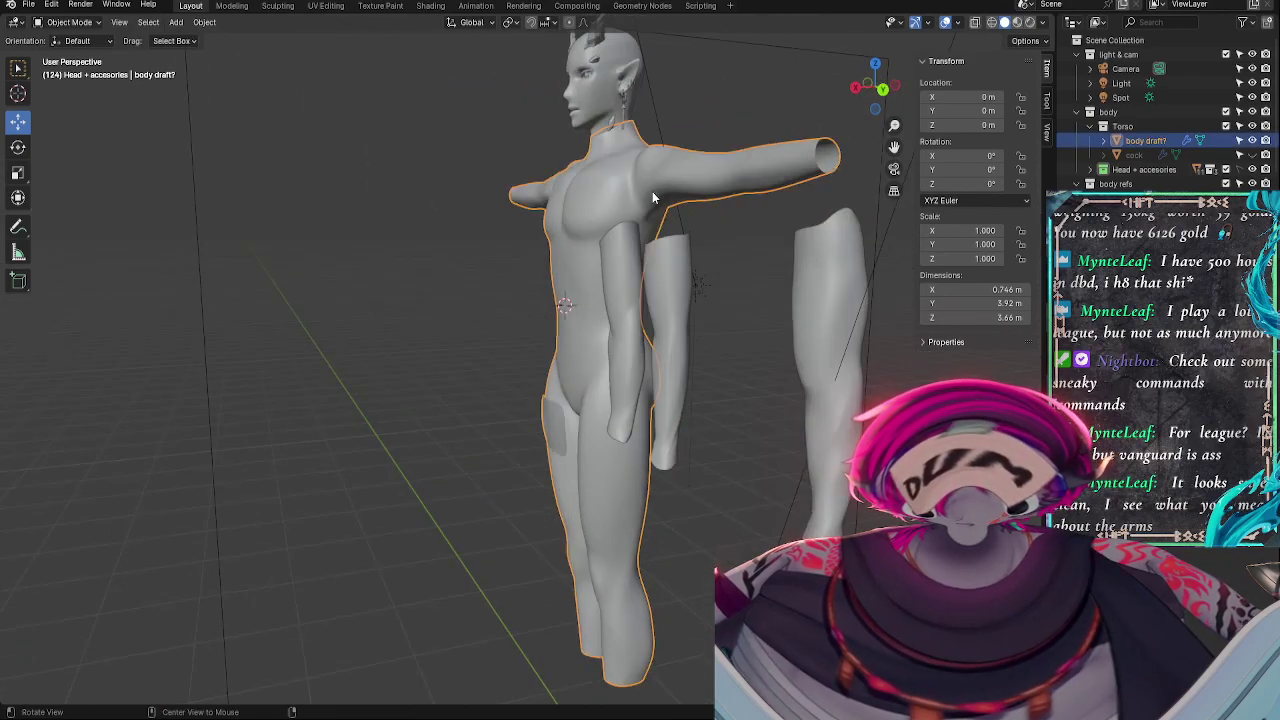
# - In Edit Mode, raise the shoulder vertex and push it further along X with the gizmo arrows
pyautogui.moveTo(652, 197); pyautogui.dragTo(467, 217, button='middle')
pyautogui.press('Tab')
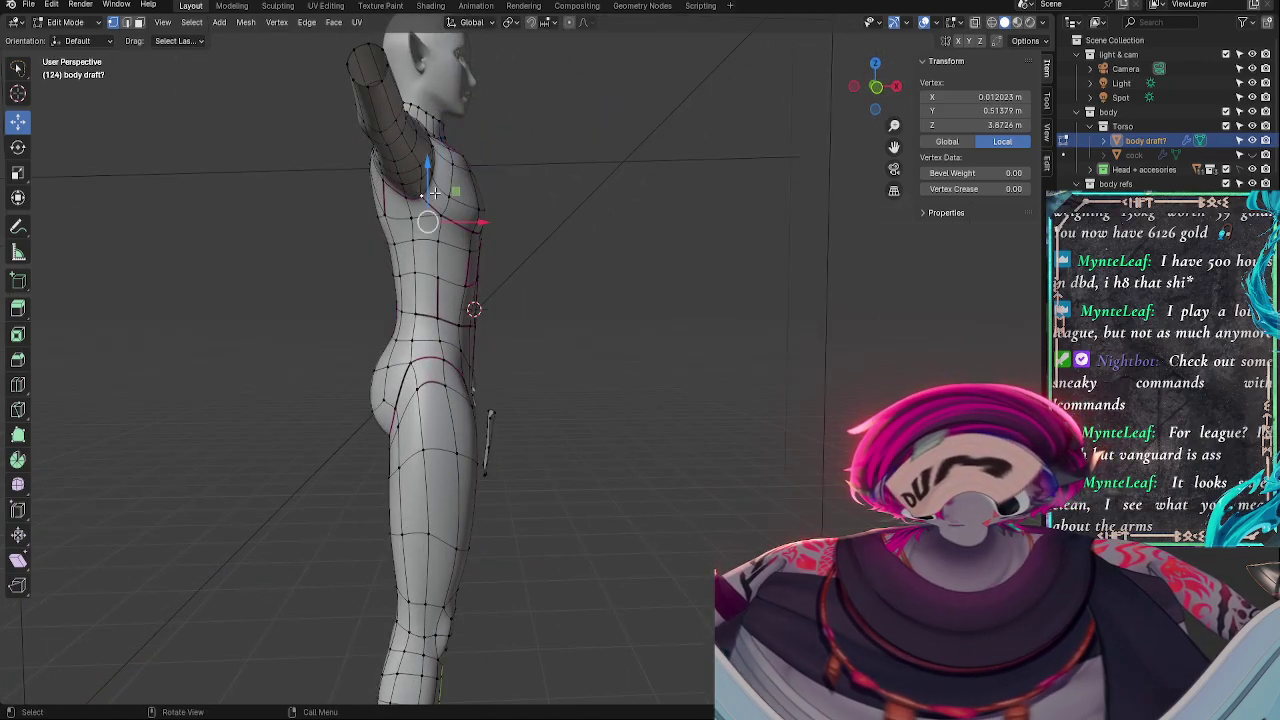
pyautogui.moveTo(438, 204); pyautogui.dragTo(499, 212, button='middle')
pyautogui.moveTo(474, 220); pyautogui.dragTo(470, 218)
pyautogui.moveTo(416, 158); pyautogui.dragTo(416, 152)
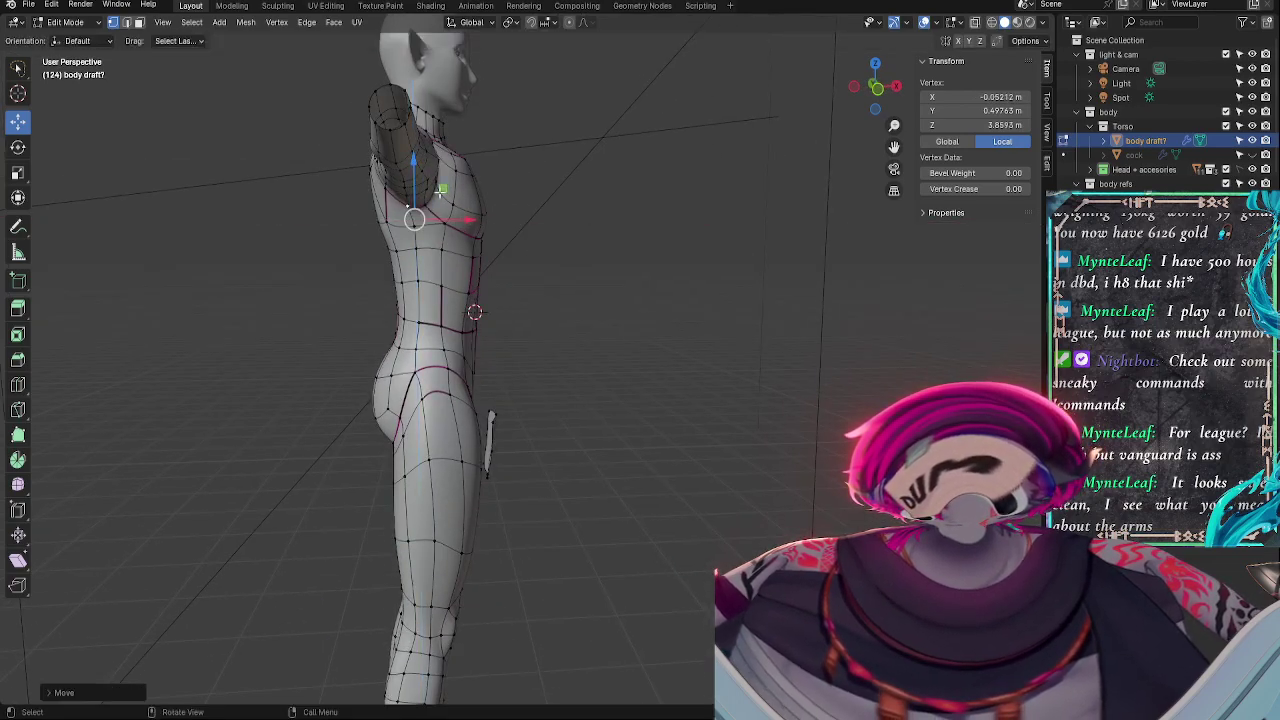
pyautogui.moveTo(462, 220)
pyautogui.mouseDown()
pyautogui.moveTo(416, 201)
pyautogui.moveTo(459, 213)
pyautogui.mouseUp()
pyautogui.moveTo(418, 158); pyautogui.dragTo(418, 146)
pyautogui.moveTo(447, 207); pyautogui.dragTo(438, 208)
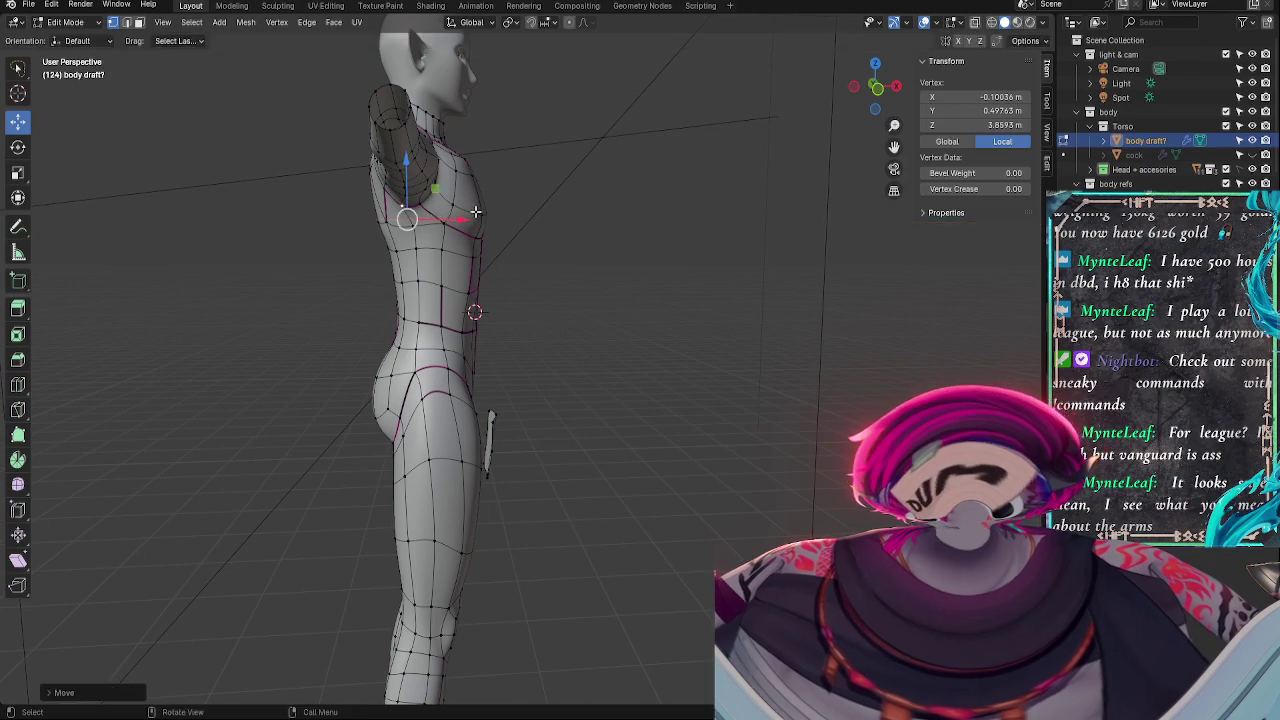
pyautogui.moveTo(438, 208); pyautogui.dragTo(533, 203, button='middle')
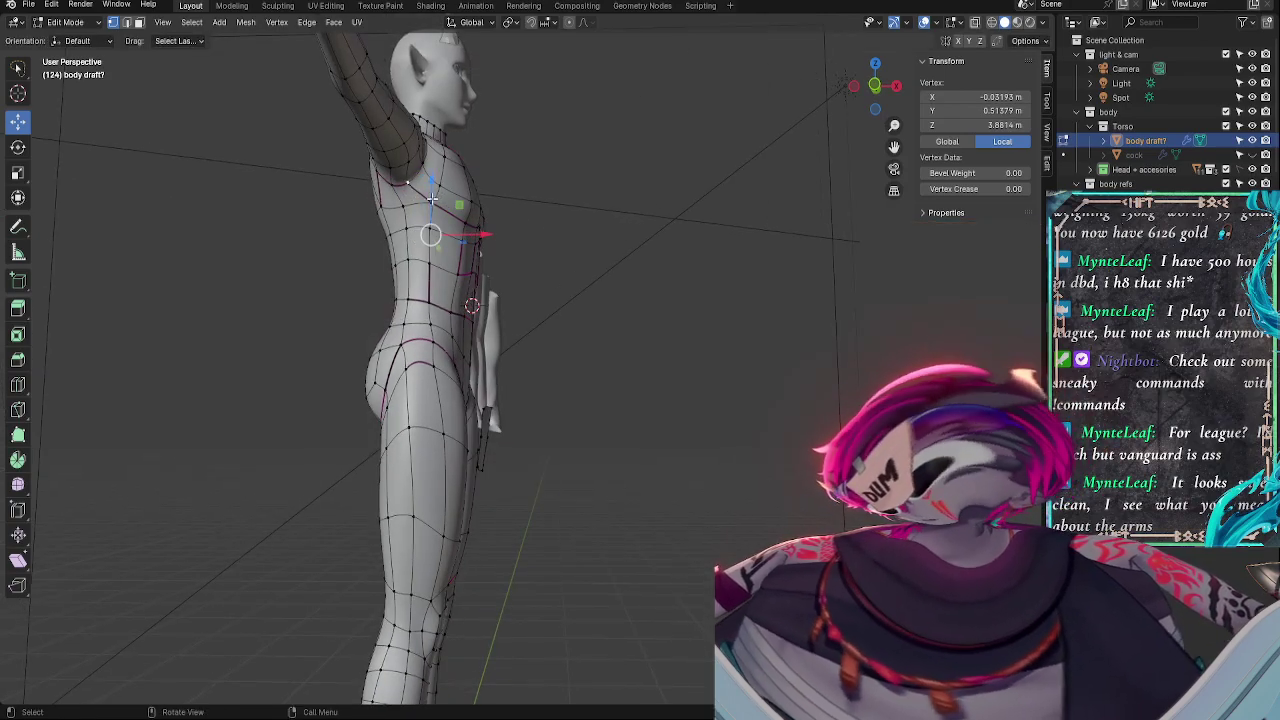
# - Shift the vertex along X toward the chest, then vertex-slide it along its edges twice
pyautogui.moveTo(489, 236); pyautogui.dragTo(502, 239)
pyautogui.press('g')
pyautogui.press('g')
pyautogui.click(497, 230)
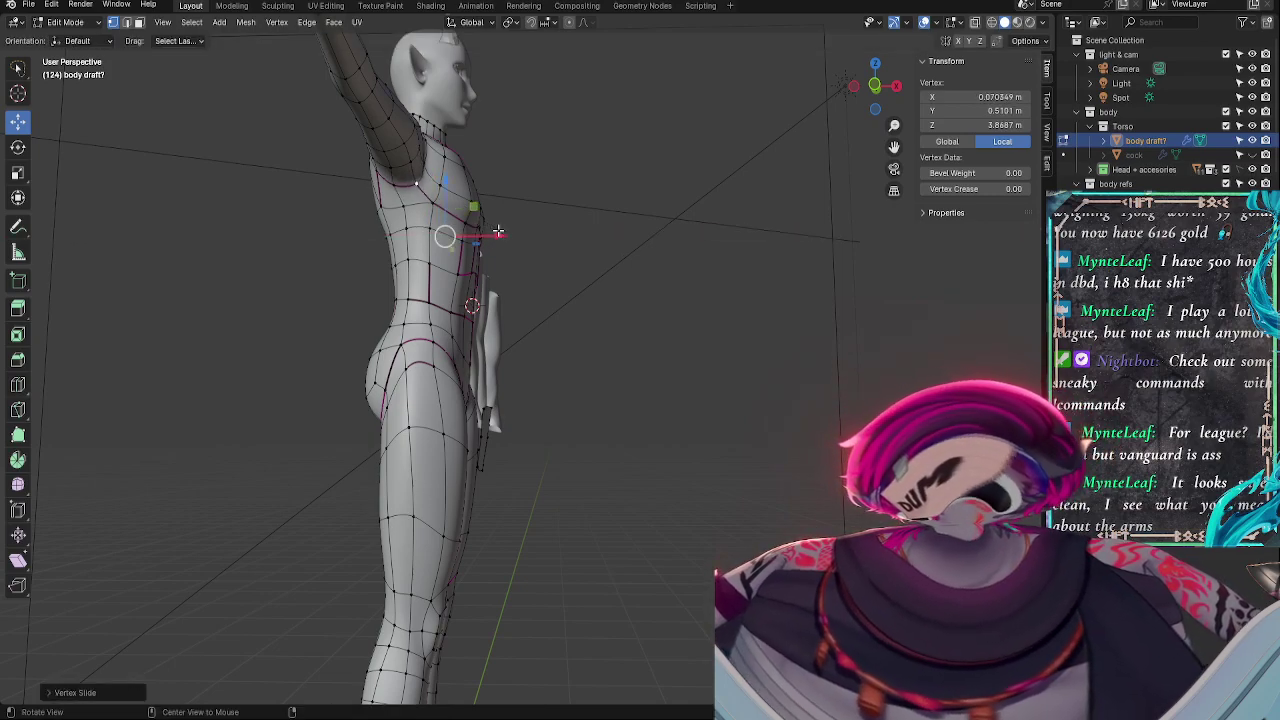
pyautogui.moveTo(548, 186); pyautogui.dragTo(447, 202, button='middle')
pyautogui.moveTo(553, 203); pyautogui.dragTo(445, 235, button='middle')
pyautogui.press('g')
pyautogui.press('g')
pyautogui.click(615, 223)
# - Slide the front-armpit vertex along its edge, then pull it back about 0.014 m along Y
pyautogui.press('g')
pyautogui.press('g')
pyautogui.click(435, 234)
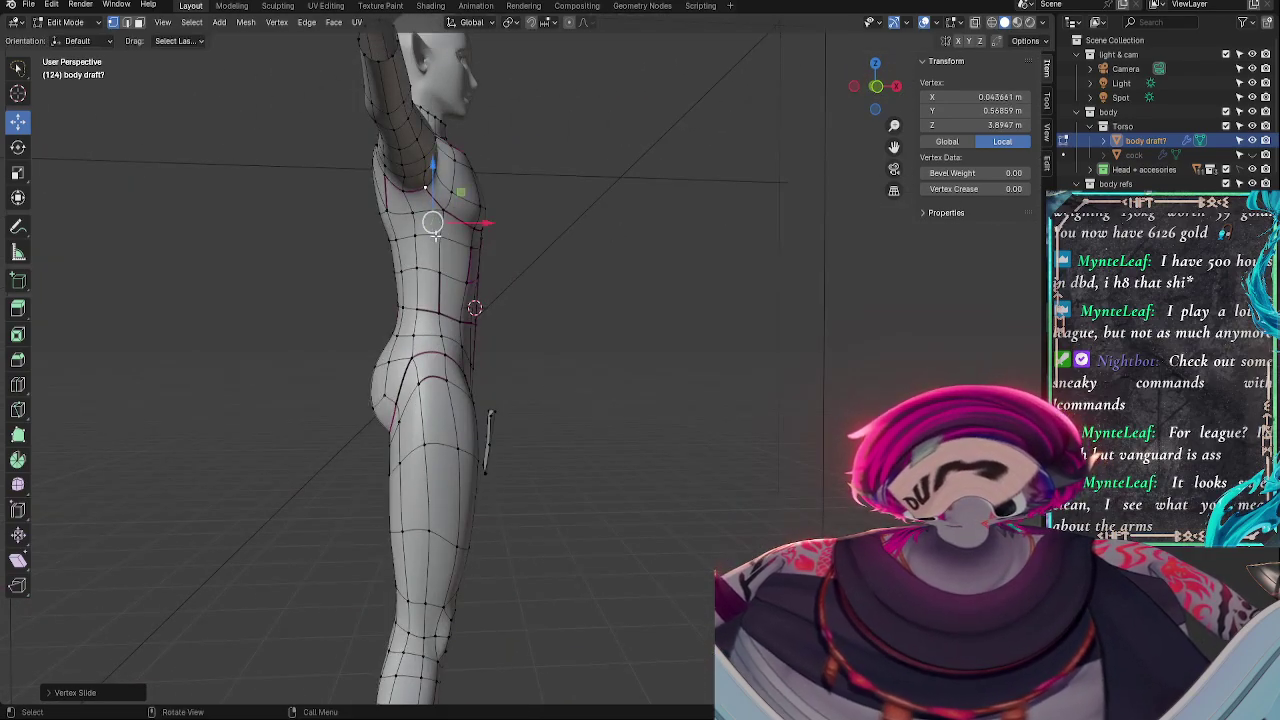
pyautogui.moveTo(491, 226); pyautogui.dragTo(470, 226)
pyautogui.moveTo(616, 236); pyautogui.dragTo(461, 265, button='middle')
pyautogui.moveTo(635, 201); pyautogui.dragTo(633, 201)
pyautogui.moveTo(633, 201); pyautogui.dragTo(490, 225, button='middle')
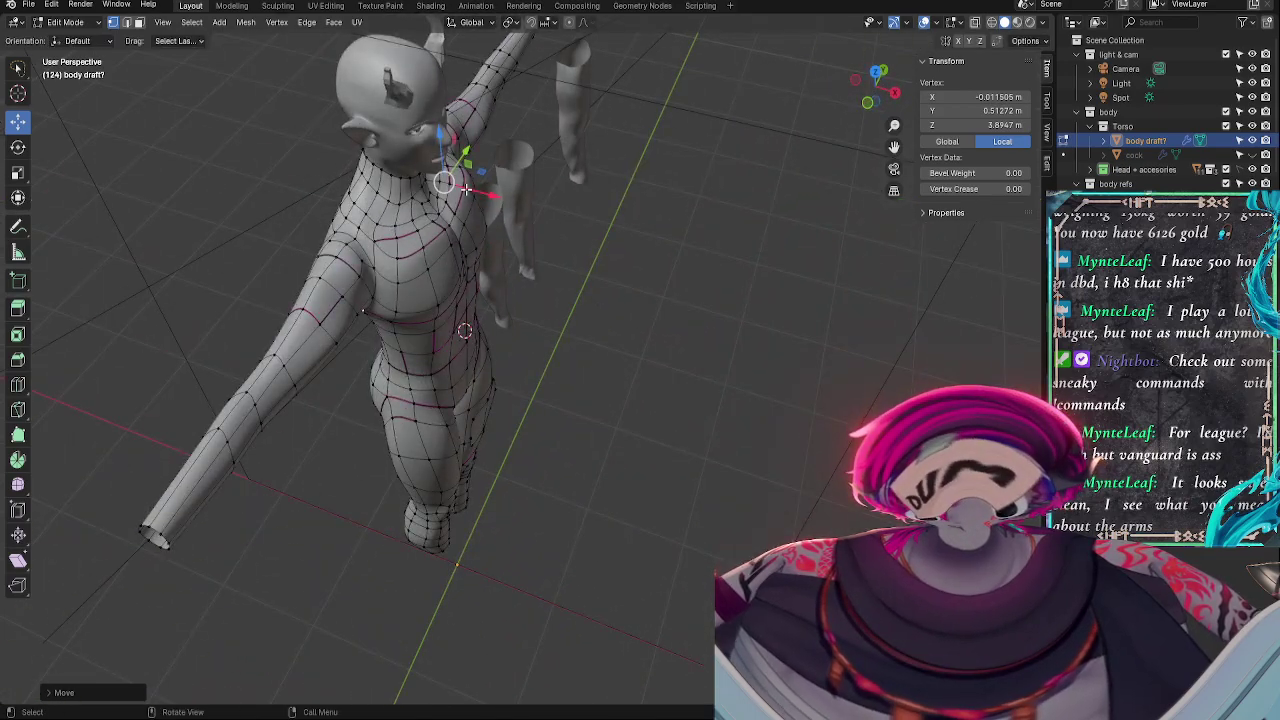
# - Pick a chest vertex, confirm the collarbone edge crease, then clear the selection
pyautogui.moveTo(578, 243); pyautogui.dragTo(505, 167, button='middle')
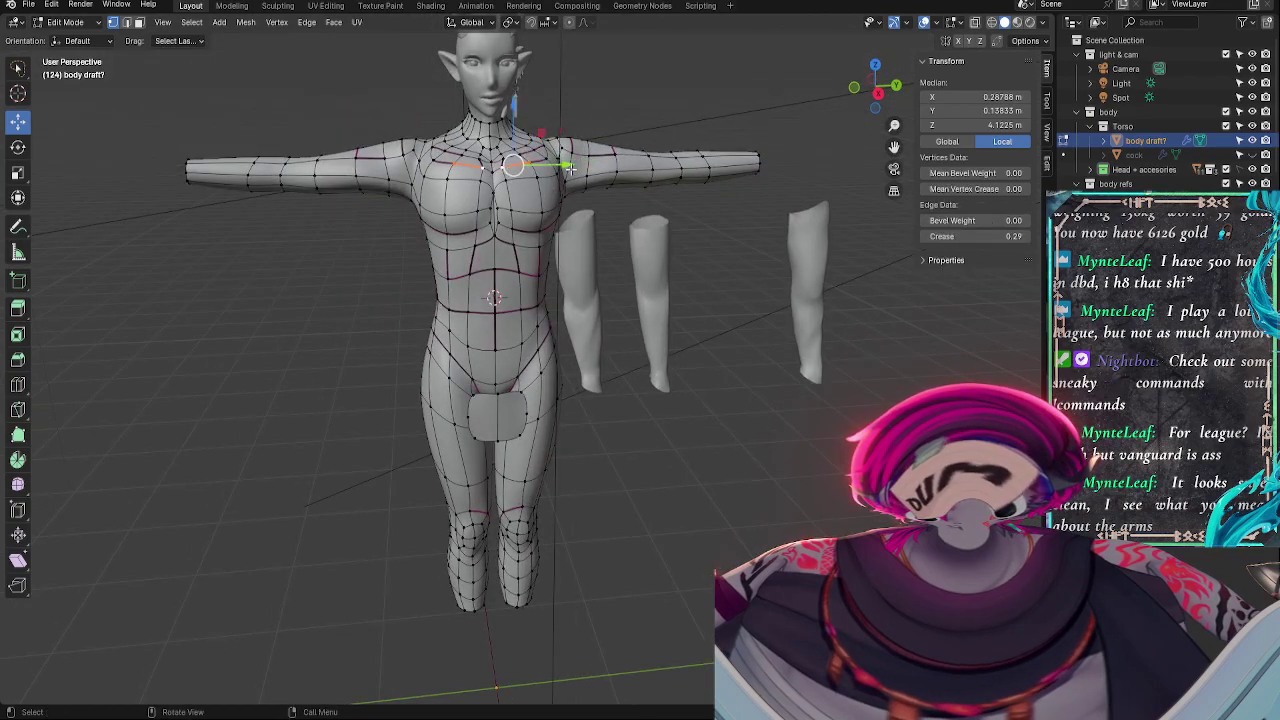
pyautogui.moveTo(657, 272); pyautogui.dragTo(574, 372, button='middle')
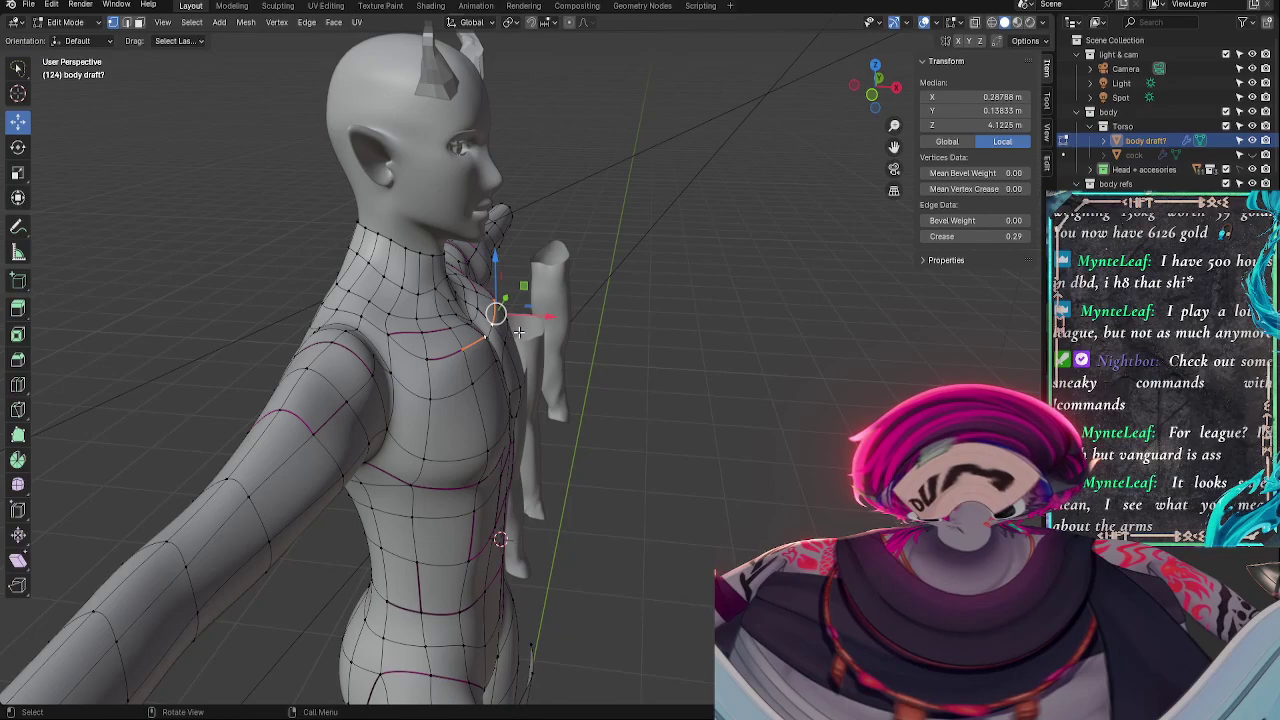
pyautogui.moveTo(519, 331); pyautogui.dragTo(492, 308, button='middle')
pyautogui.keyDown('shift'); pyautogui.click(492, 305); pyautogui.keyUp('shift')
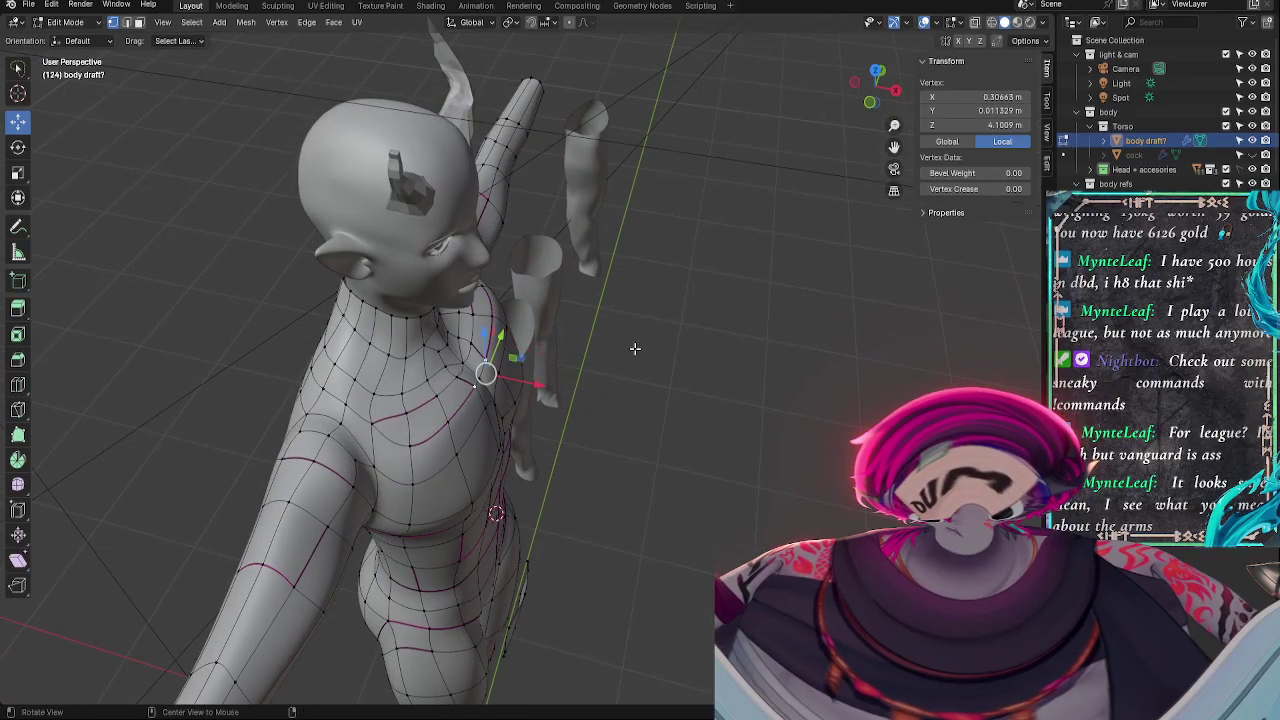
pyautogui.moveTo(634, 348); pyautogui.dragTo(466, 323, button='middle')
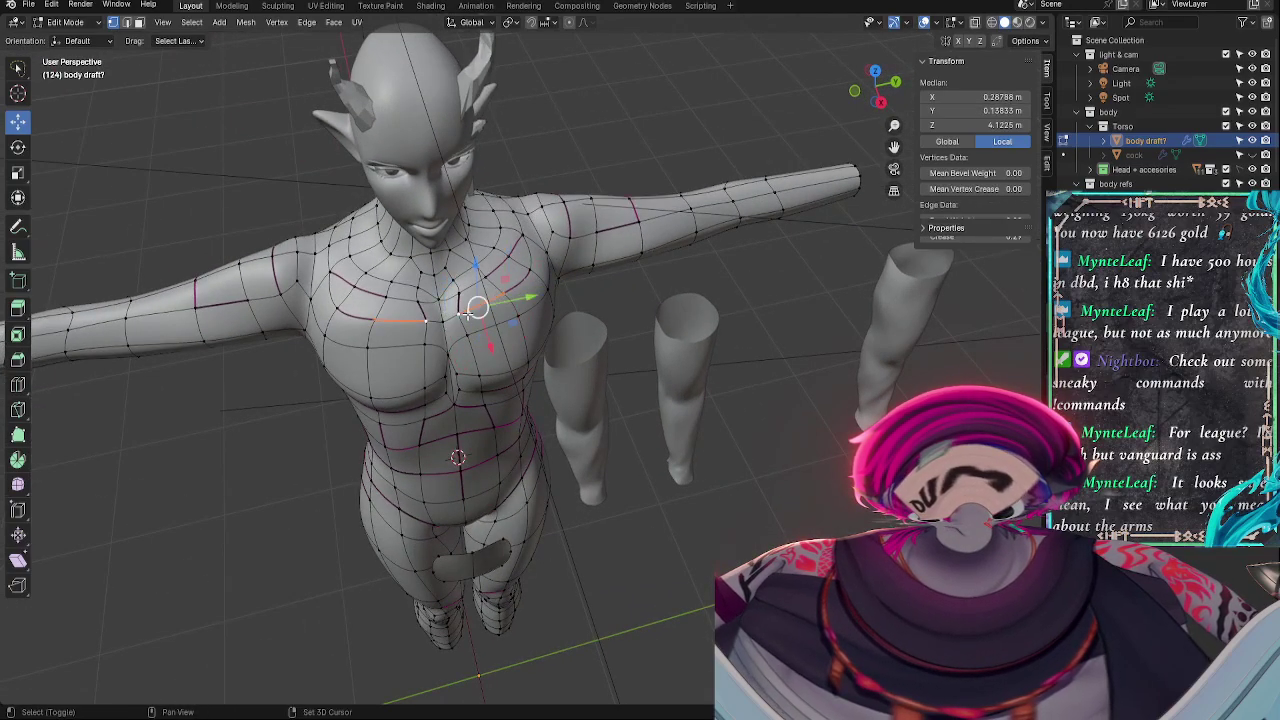
pyautogui.click(545, 321)
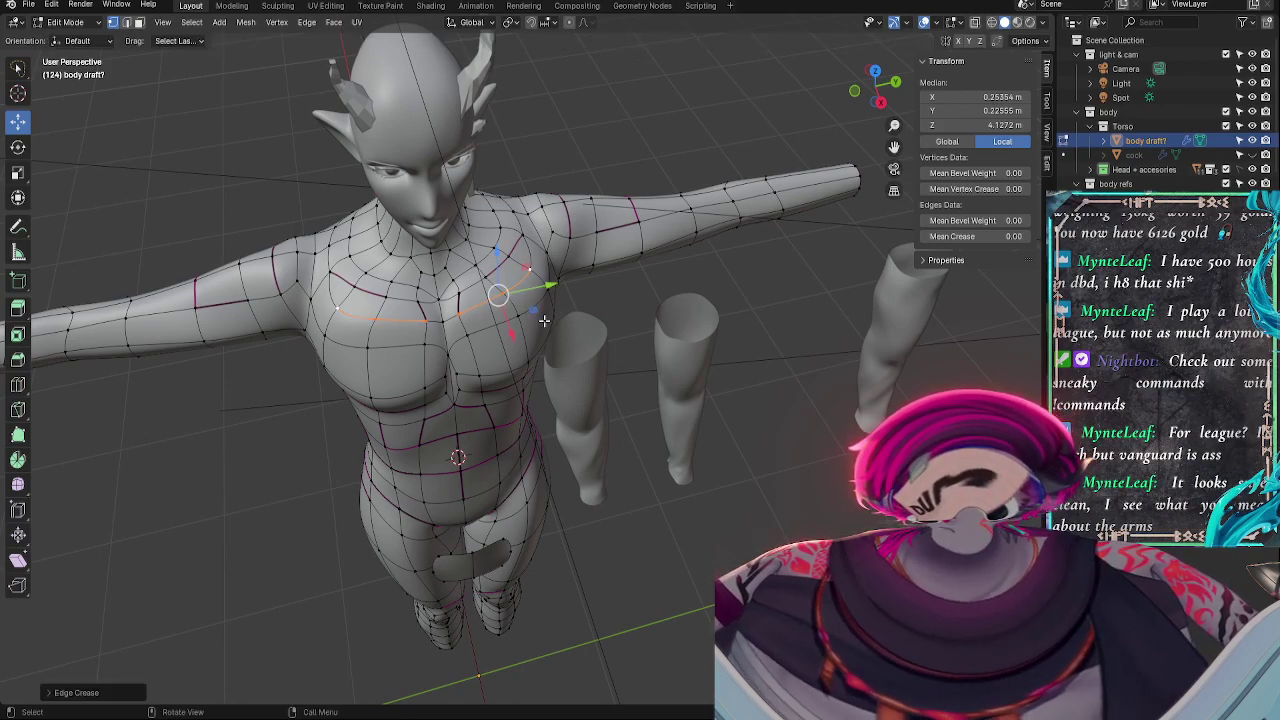
pyautogui.click(645, 347)
pyautogui.moveTo(646, 349); pyautogui.dragTo(680, 295, button='middle')
# - Raise two neighbouring chest vertices, then undo a stray selection and a horizontal move
pyautogui.click(490, 297)
pyautogui.keyDown('shift'); pyautogui.click(547, 278); pyautogui.keyUp('shift')
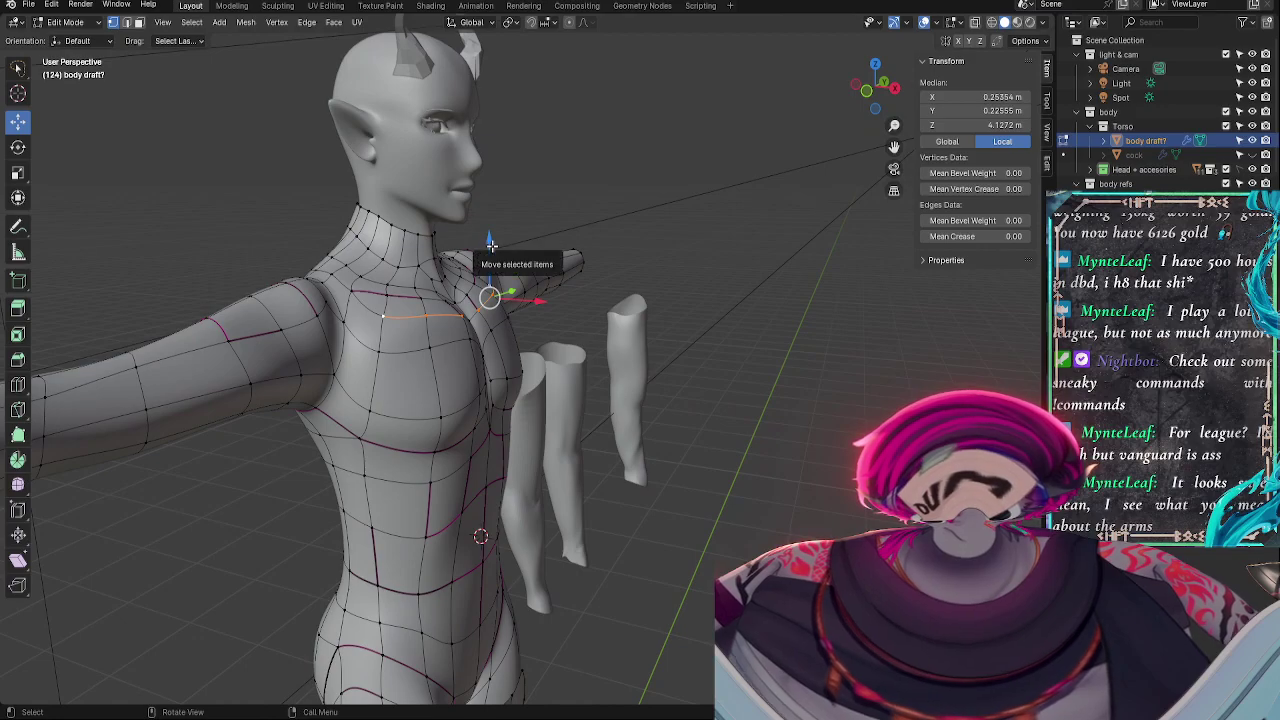
pyautogui.moveTo(490, 245); pyautogui.dragTo(494, 250)
pyautogui.moveTo(494, 250); pyautogui.dragTo(513, 348, button='middle')
pyautogui.click(540, 316)
pyautogui.keyDown('shift'); pyautogui.click(497, 342); pyautogui.keyUp('shift')
pyautogui.hotkey('ctrl', 'z')
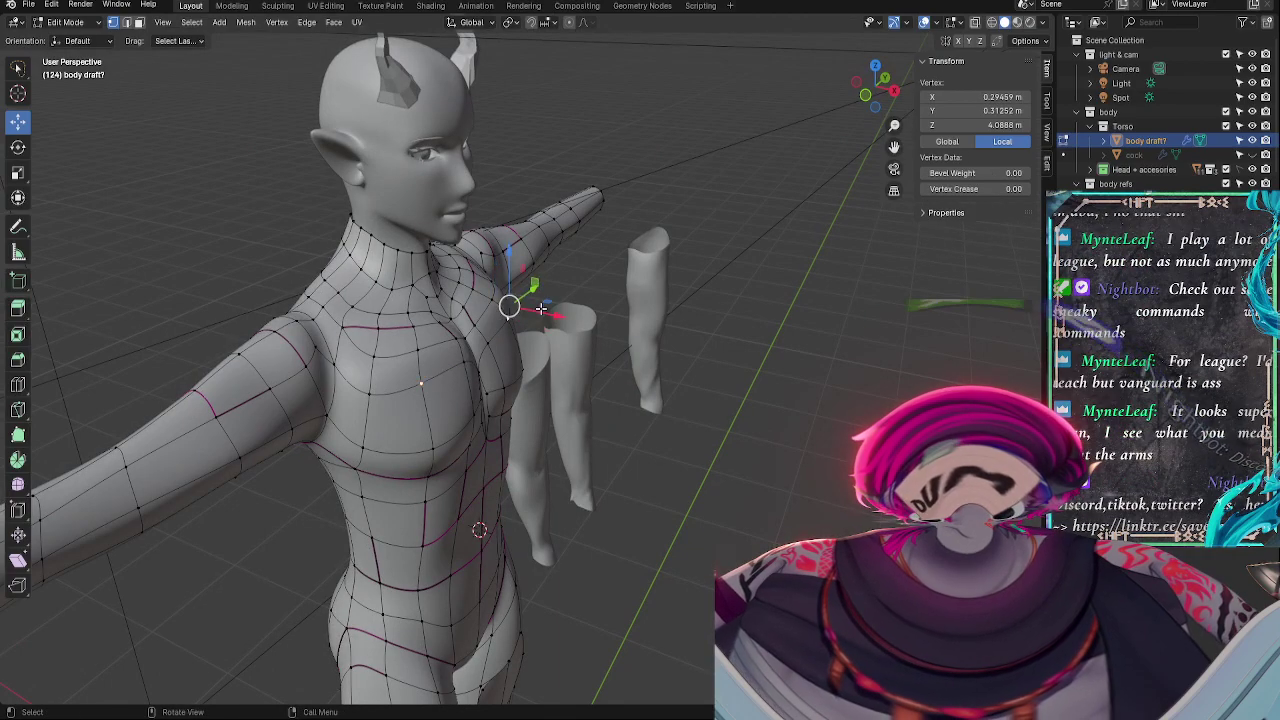
pyautogui.moveTo(549, 304); pyautogui.dragTo(559, 316)
pyautogui.hotkey('ctrl', 'z')
# - Move the neighbouring upper-chest vertex along X toward the centre with G X
pyautogui.moveTo(613, 333); pyautogui.dragTo(500, 292, button='middle')
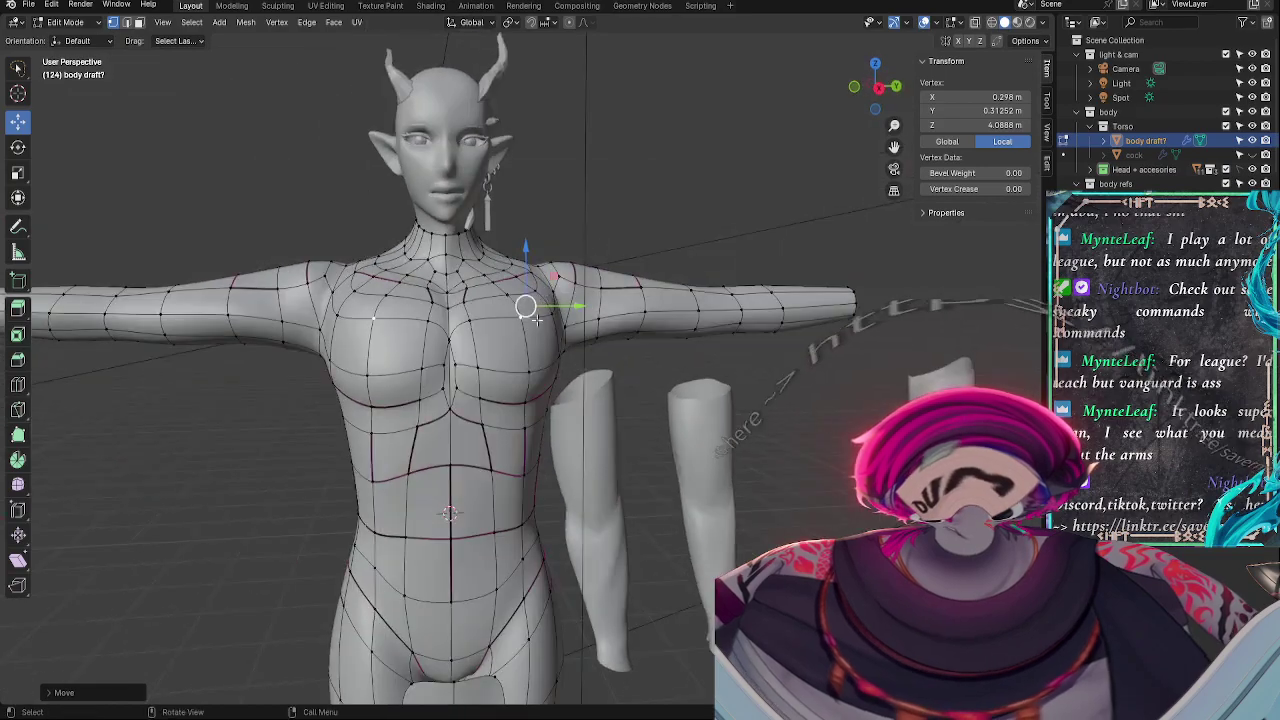
pyautogui.click(502, 293)
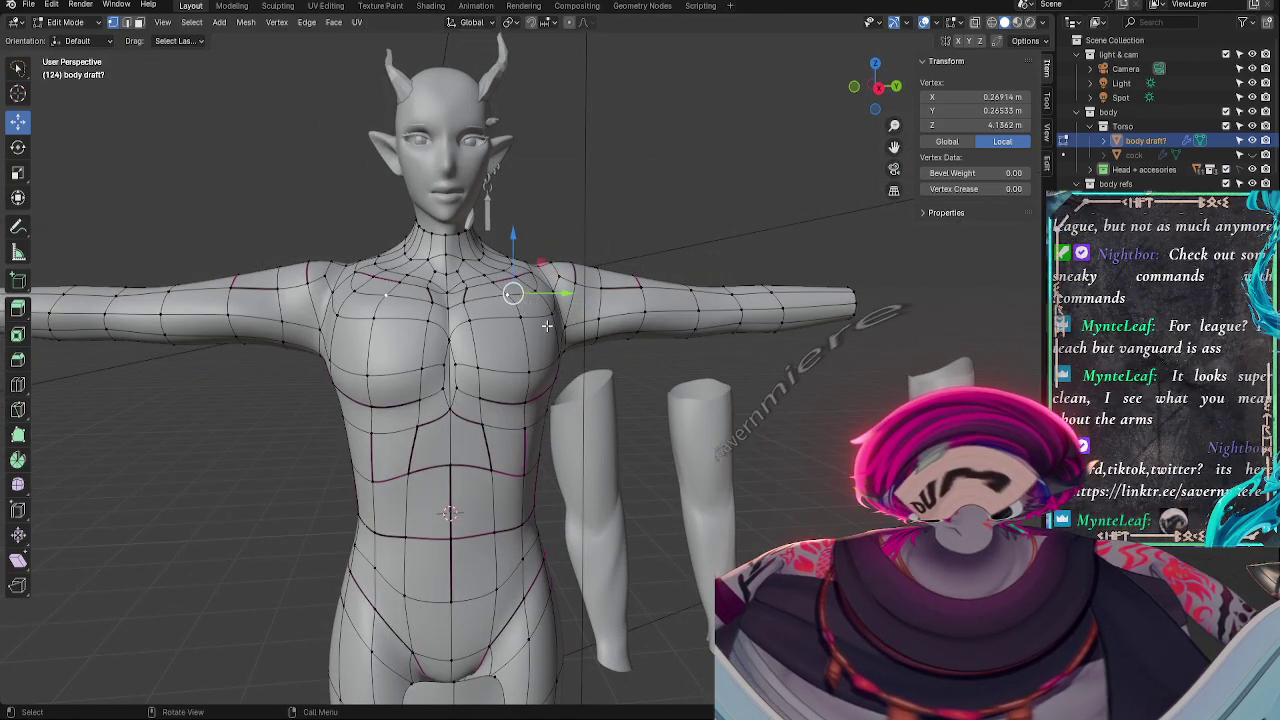
pyautogui.keyDown('alt'); pyautogui.moveTo(547, 326); pyautogui.dragTo(628, 445); pyautogui.keyUp('alt')
pyautogui.moveTo(529, 340); pyautogui.dragTo(534, 345)
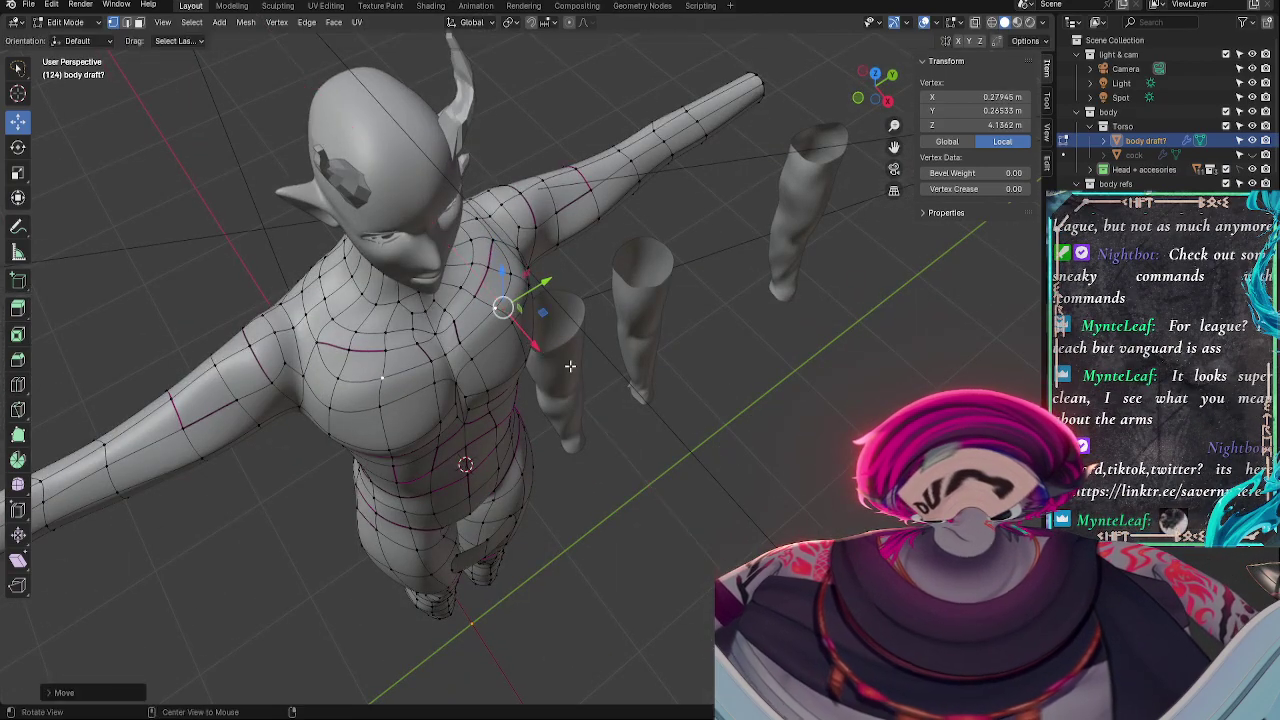
pyautogui.moveTo(570, 366); pyautogui.dragTo(538, 265, button='middle')
pyautogui.press('g')
pyautogui.press('x')
pyautogui.click(511, 325)
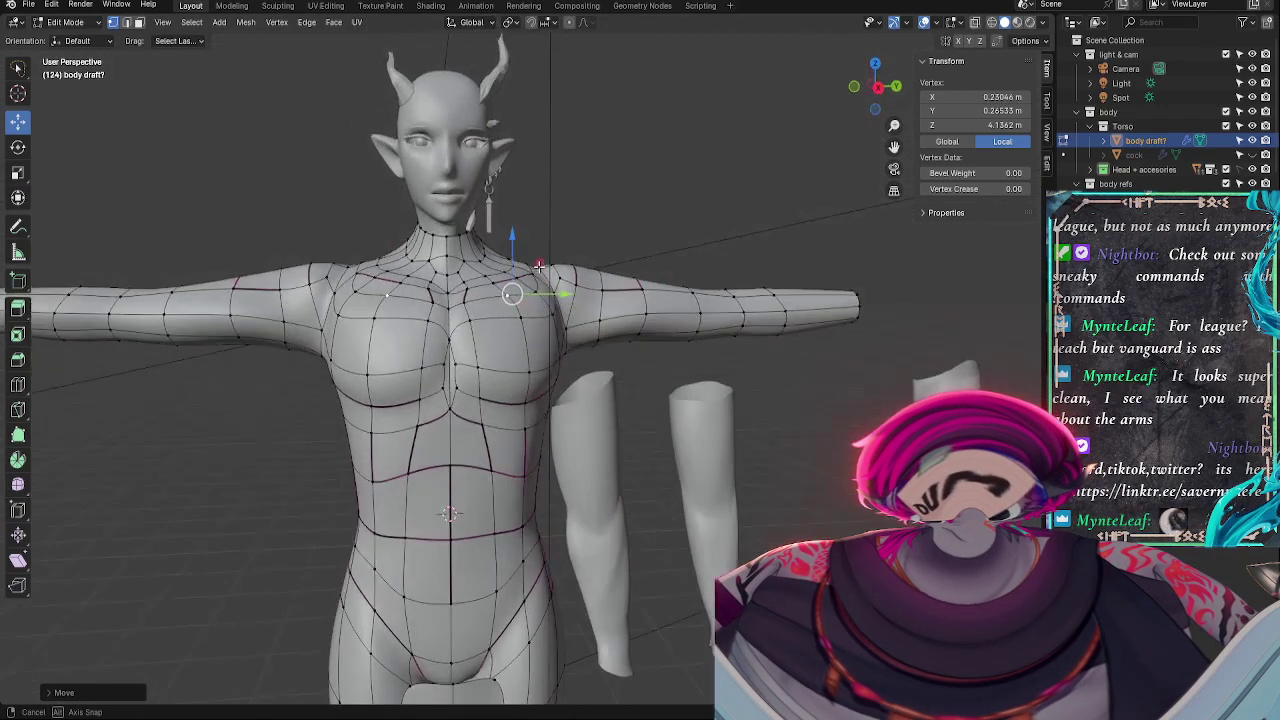
# - Push the vertex outward along X and review the body in Object Mode
pyautogui.keyDown('alt'); pyautogui.moveTo(607, 350); pyautogui.dragTo(628, 425); pyautogui.keyUp('alt')
pyautogui.moveTo(541, 349); pyautogui.dragTo(582, 306)
pyautogui.keyDown('alt'); pyautogui.keyDown('shift'); pyautogui.moveTo(639, 418); pyautogui.dragTo(651, 309); pyautogui.keyUp('shift'); pyautogui.keyUp('alt')
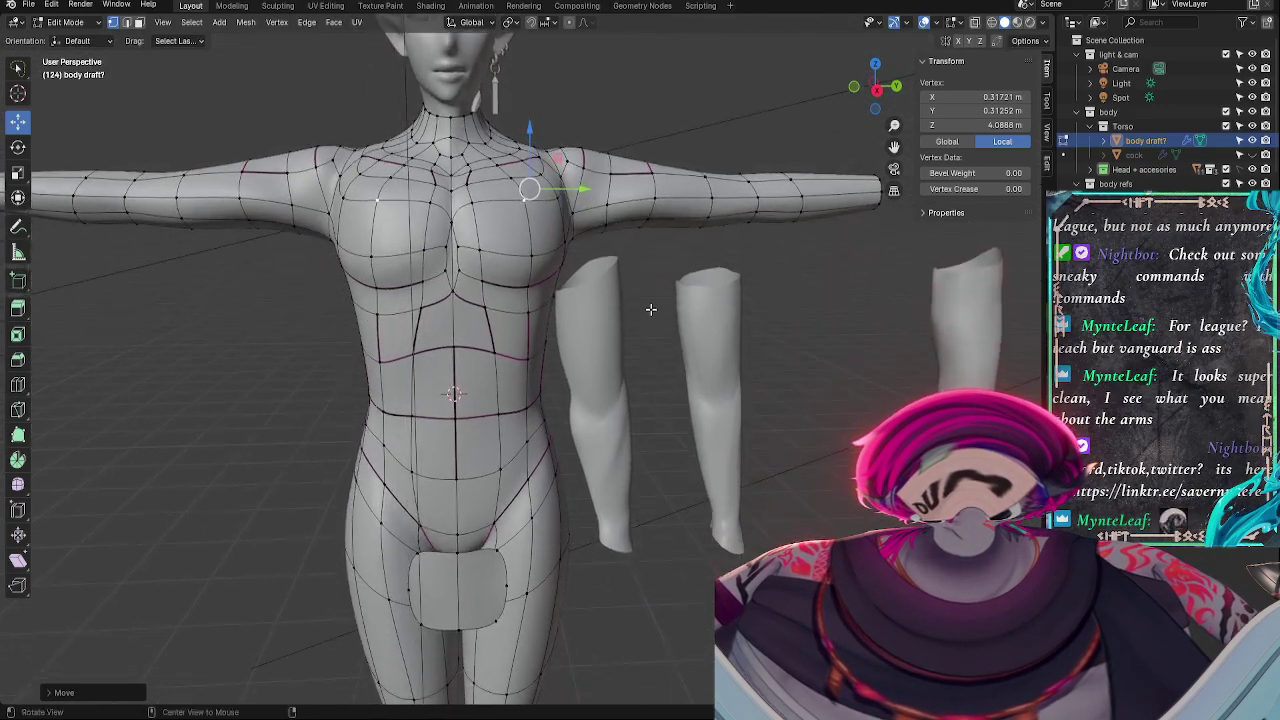
pyautogui.scroll(-2, 651, 309)
pyautogui.press('Tab')
pyautogui.moveTo(700, 385)
pyautogui.mouseDown(button='middle')
pyautogui.moveTo(615, 345)
pyautogui.moveTo(744, 391)
pyautogui.moveTo(685, 365)
pyautogui.moveTo(714, 401)
pyautogui.mouseUp(button='middle')
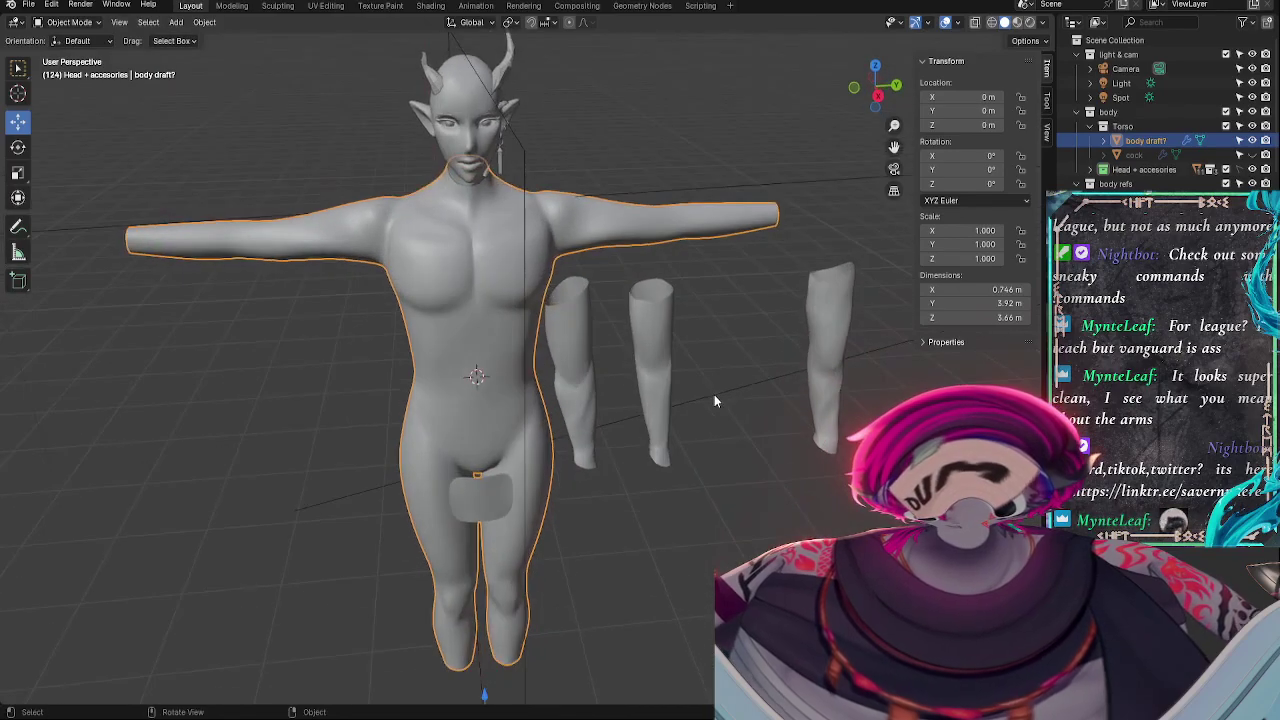
pyautogui.press('Tab')
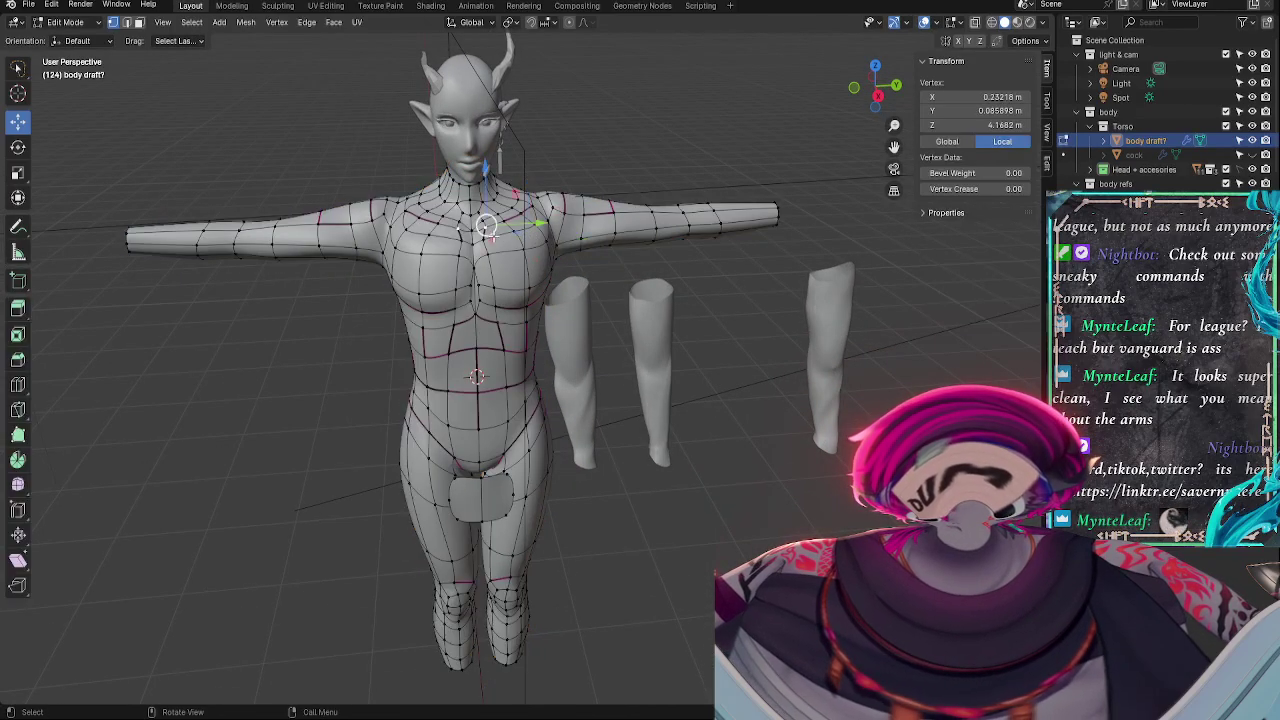
pyautogui.keyDown('ctrl'); pyautogui.moveTo(560, 315); pyautogui.dragTo(560, 251, button='middle'); pyautogui.keyUp('ctrl')
pyautogui.keyDown('shift'); pyautogui.moveTo(579, 204); pyautogui.dragTo(648, 406, button='middle'); pyautogui.keyUp('shift')
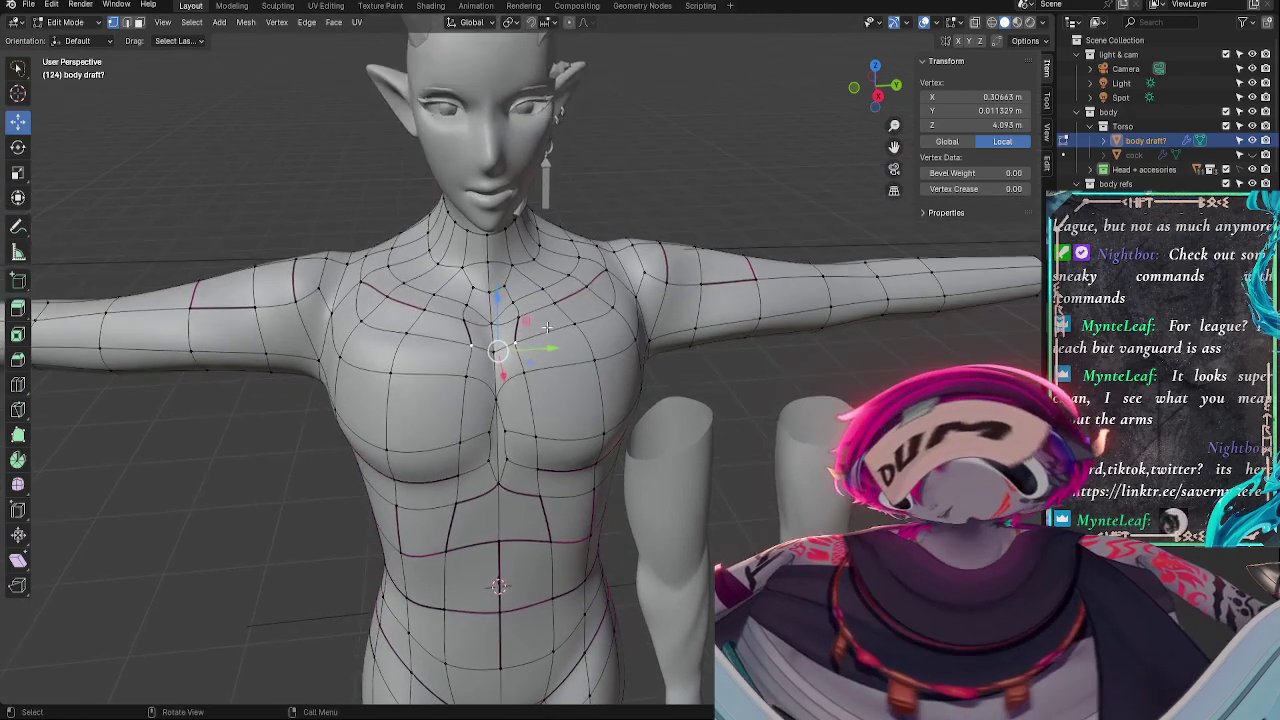
# - Shift the centre-chest vertex along X so it sits near X 0.322 m, Y 0.045 m
pyautogui.keyDown('shift'); pyautogui.click(570, 327); pyautogui.keyUp('shift')
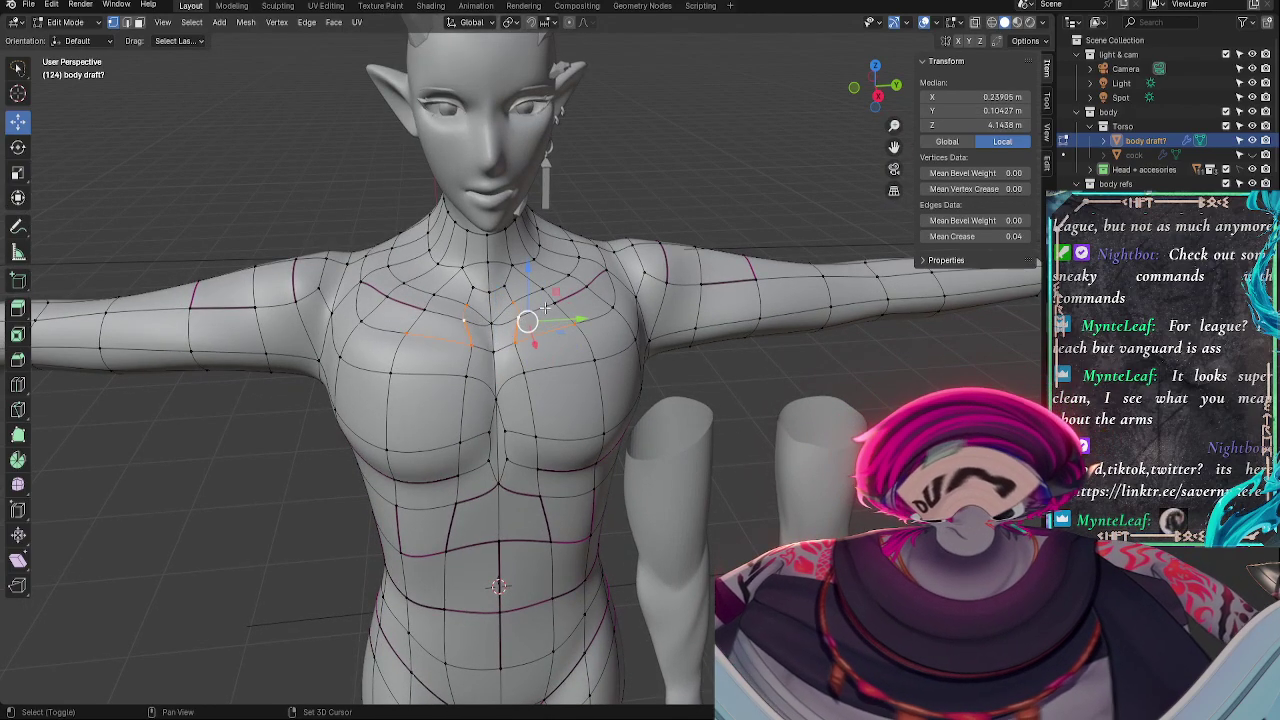
pyautogui.keyDown('alt'); pyautogui.keyDown('shift'); pyautogui.click(553, 297); pyautogui.keyUp('shift'); pyautogui.keyUp('alt')
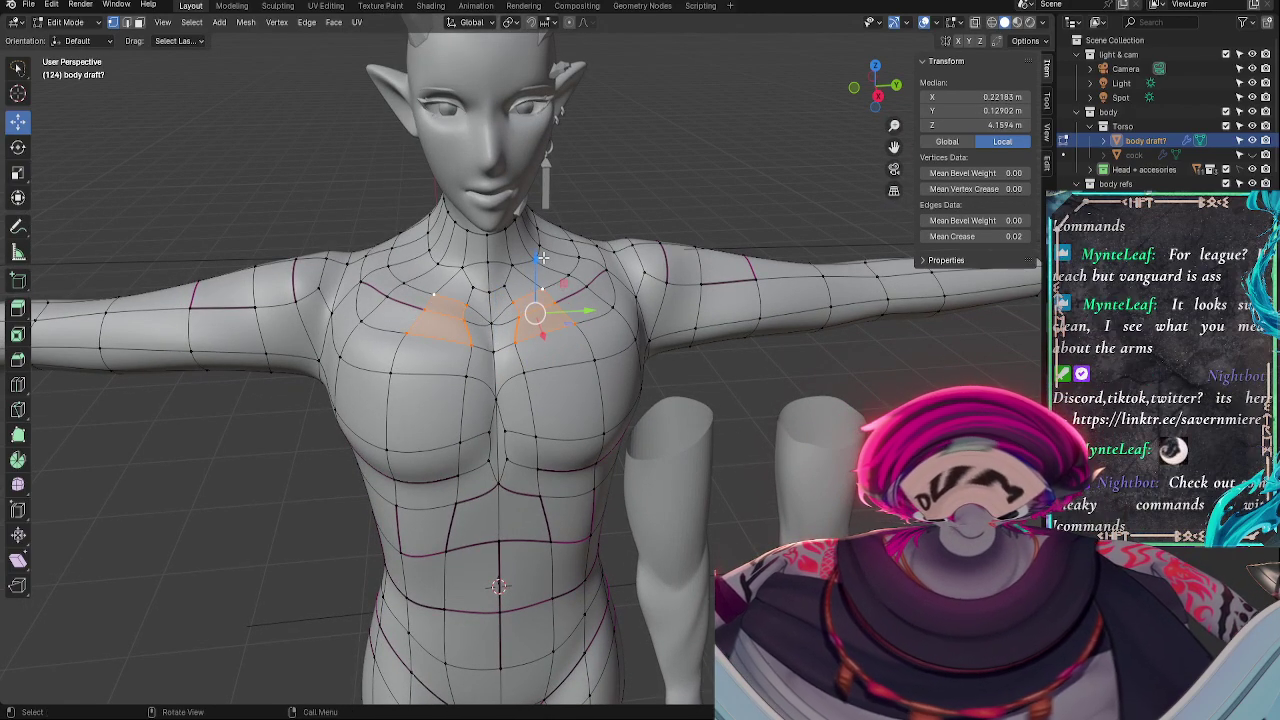
pyautogui.click(500, 348)
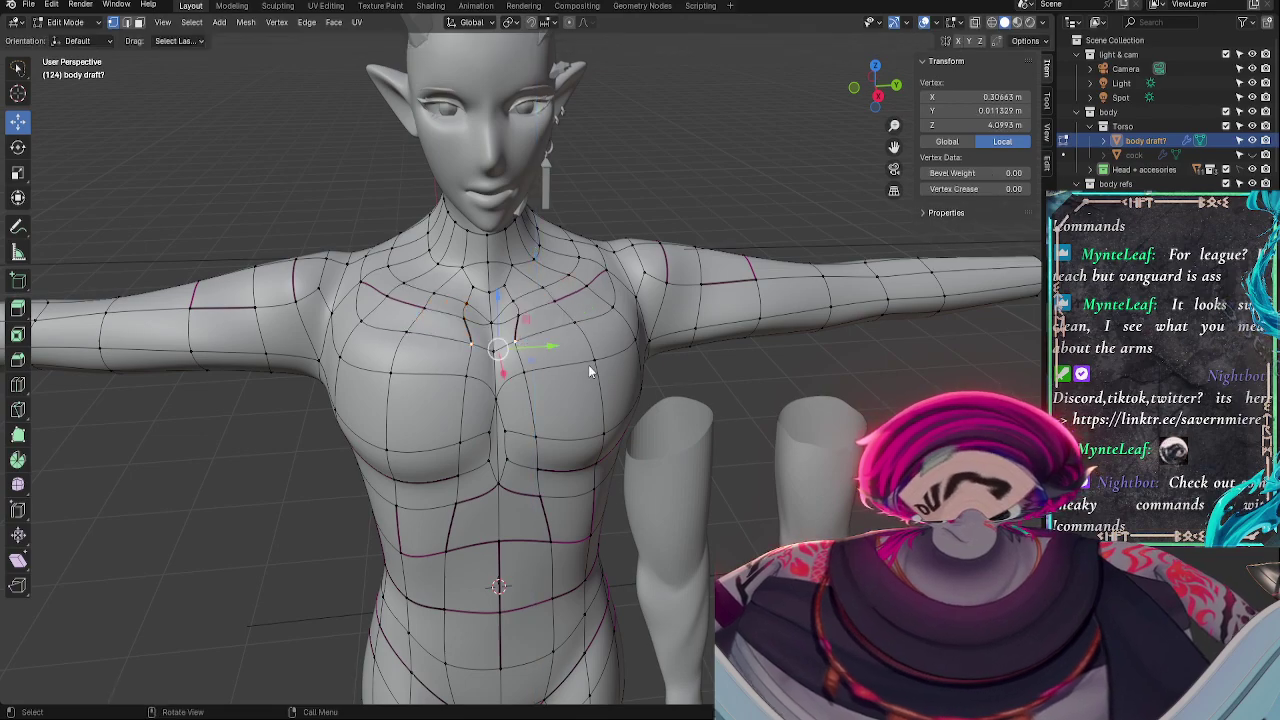
pyautogui.press('Tab')
pyautogui.moveTo(698, 417); pyautogui.dragTo(557, 398, button='middle')
pyautogui.press('Tab')
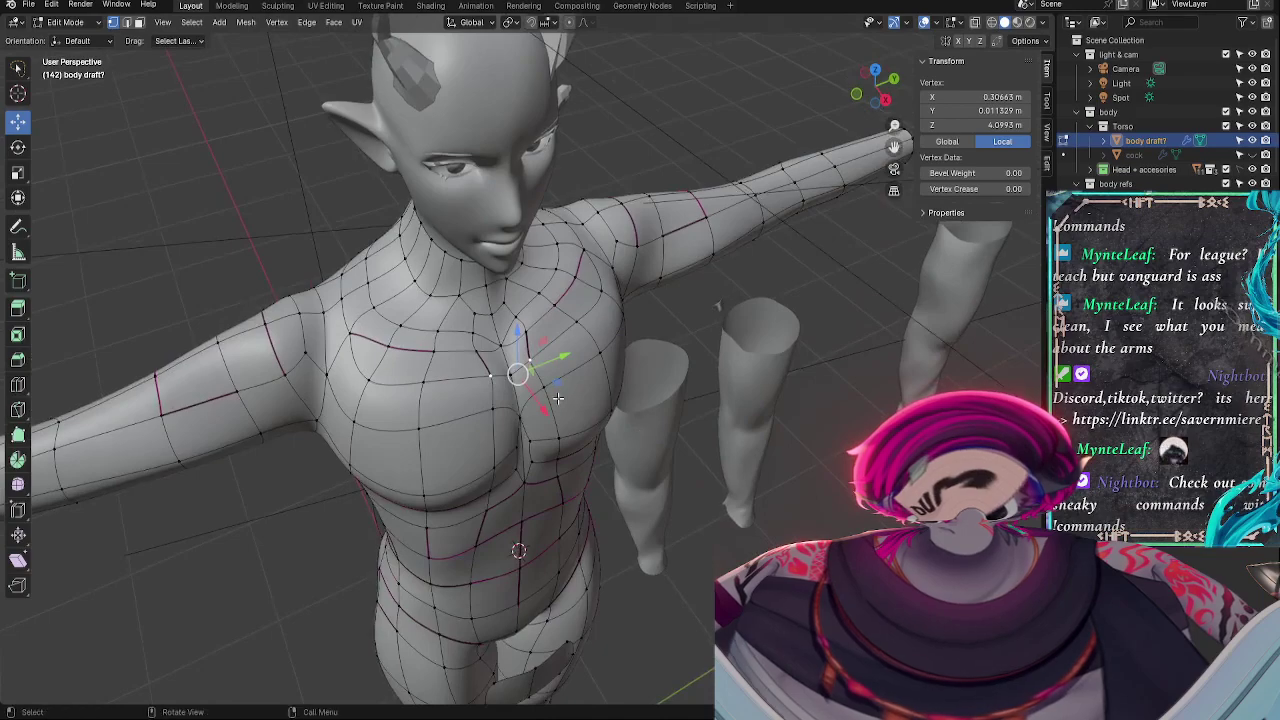
pyautogui.press('g')
pyautogui.press('x')
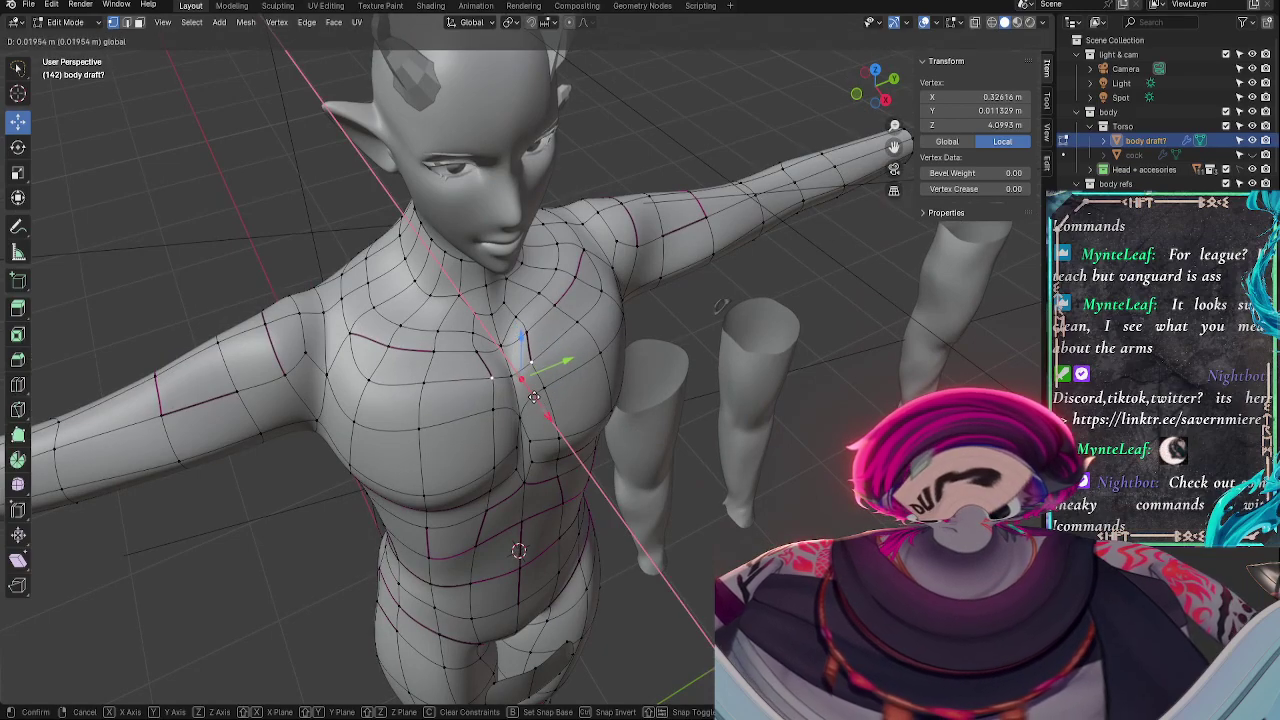
pyautogui.click(537, 383)
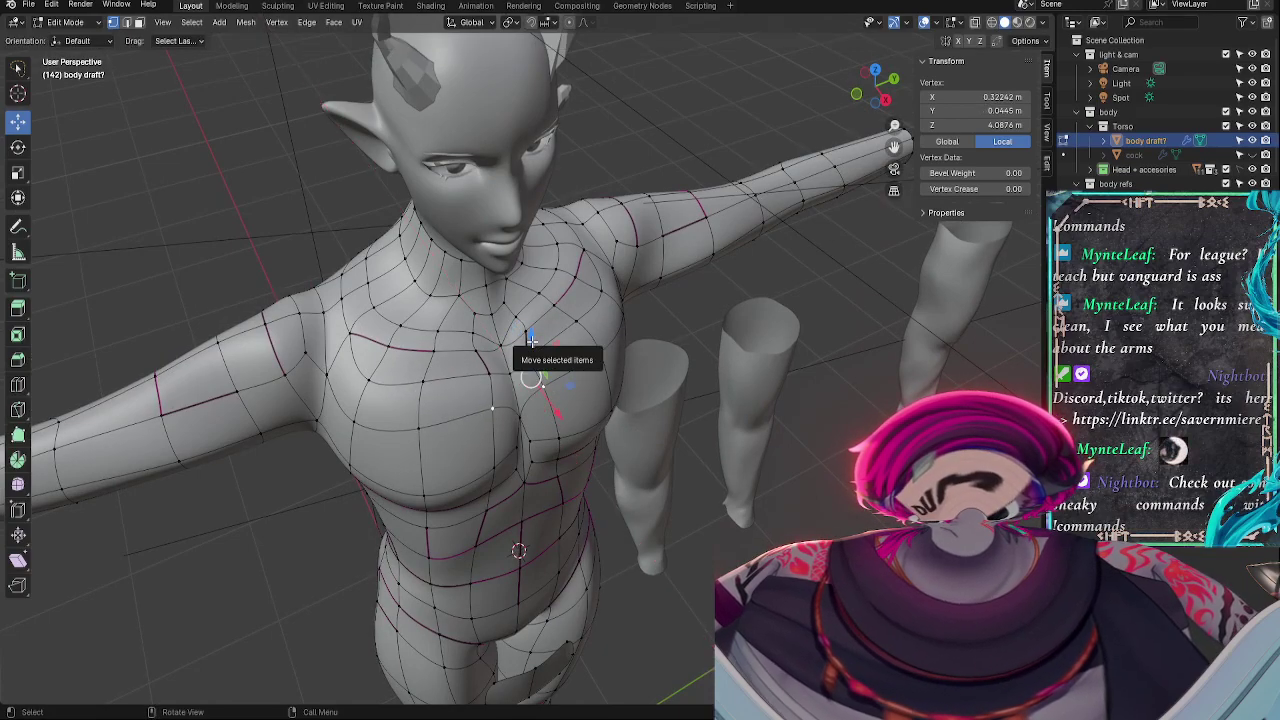
# - Preview the smoothed body from the front and select a pair of chest vertices
pyautogui.press('Tab')
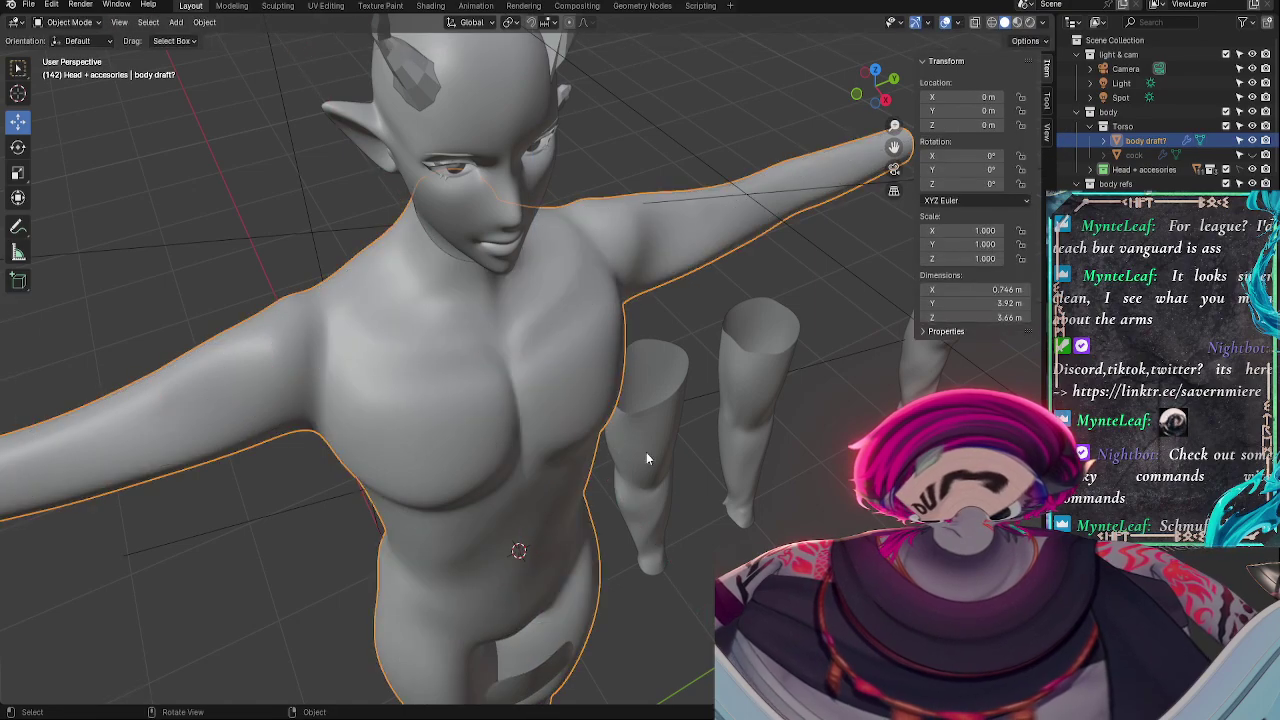
pyautogui.moveTo(646, 458); pyautogui.dragTo(667, 478, button='middle')
pyautogui.moveTo(705, 471); pyautogui.dragTo(533, 427, button='middle')
pyautogui.press('Tab')
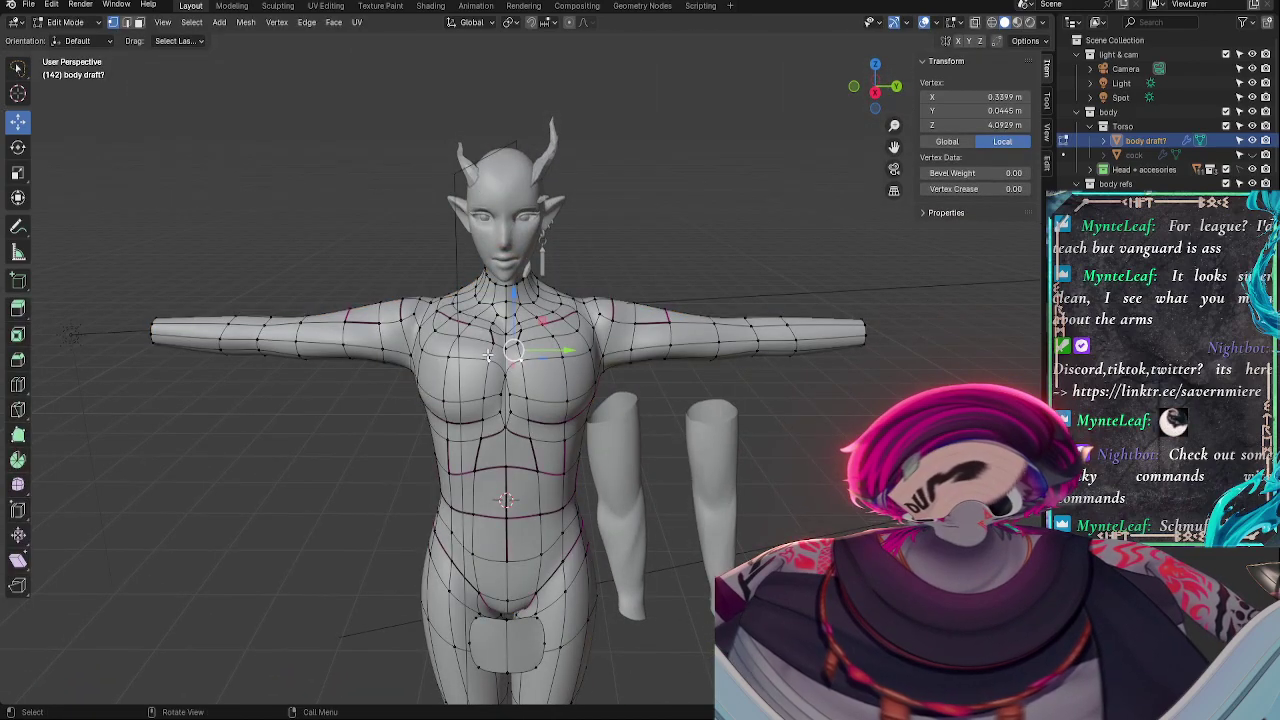
pyautogui.click(494, 341)
pyautogui.keyDown('shift'); pyautogui.click(491, 330); pyautogui.keyUp('shift')
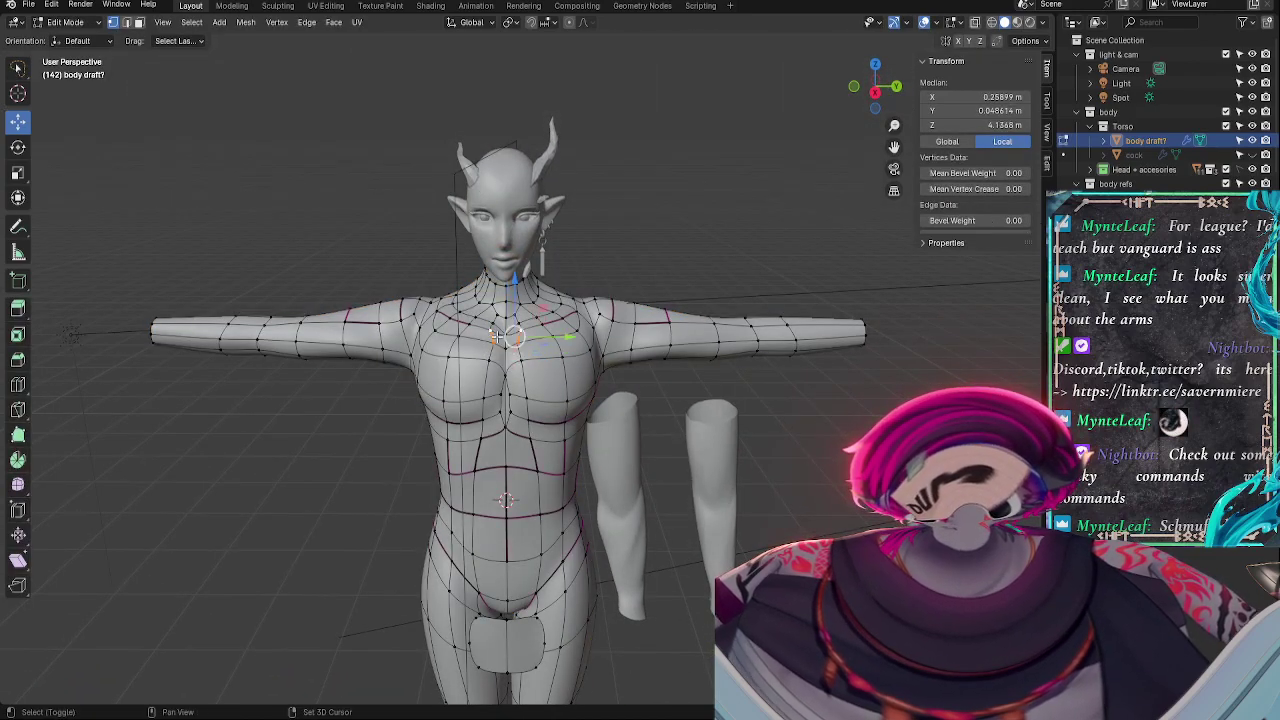
pyautogui.press('Tab')
pyautogui.moveTo(605, 387); pyautogui.dragTo(674, 424, button='middle')
pyautogui.press('Tab')
# - Rotate the two upper-chest vertices near the collarbone, lowering them about 0.004 m
pyautogui.click(538, 328)
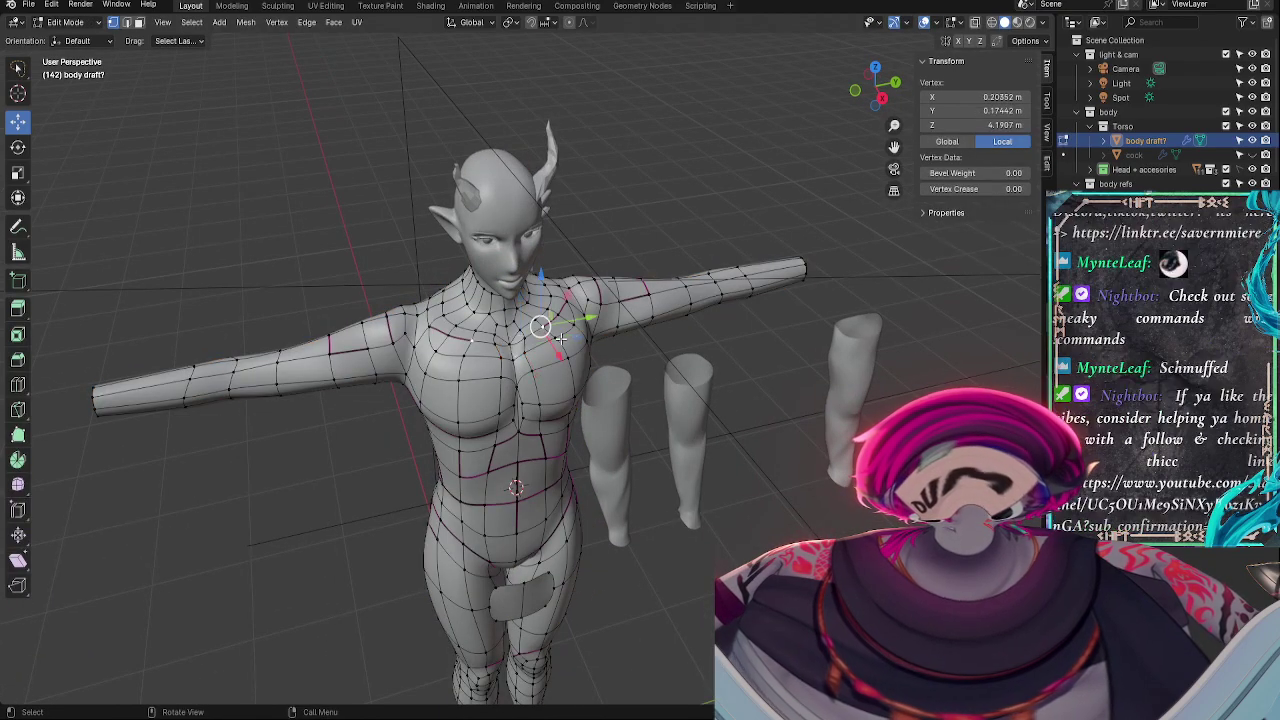
pyautogui.keyDown('shift'); pyautogui.click(524, 336); pyautogui.keyUp('shift')
pyautogui.press('r')
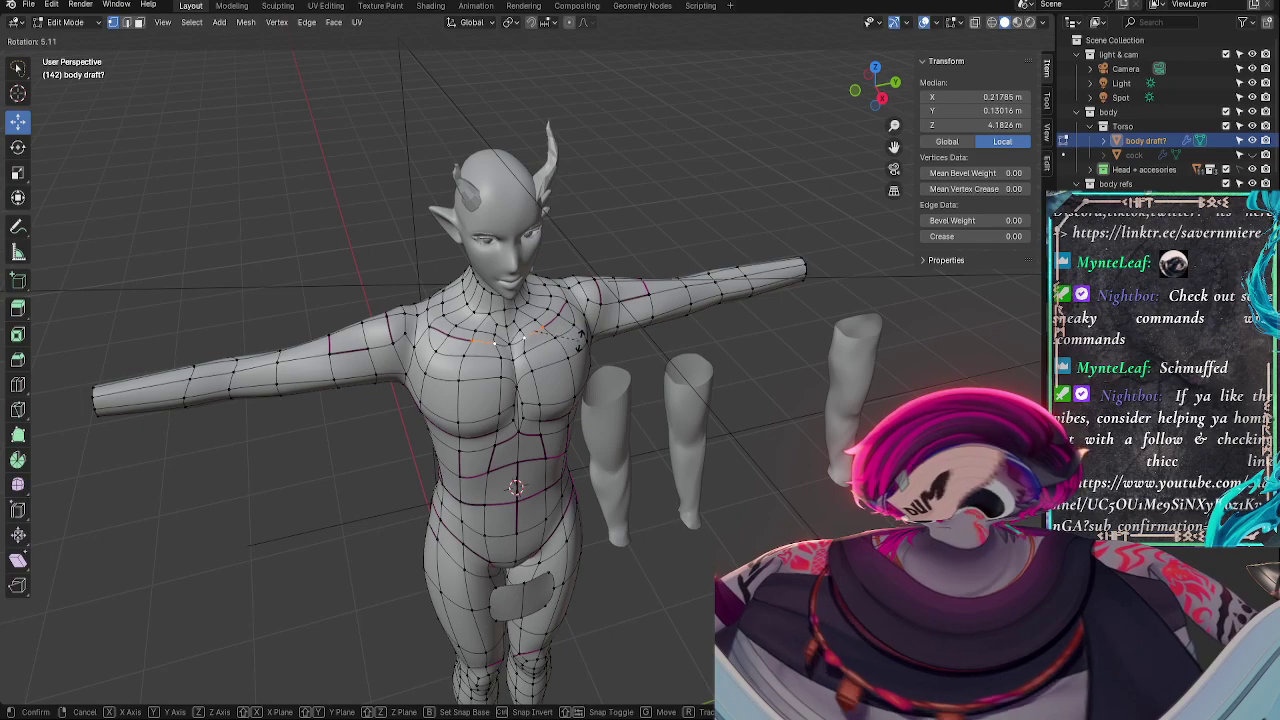
pyautogui.click(577, 338)
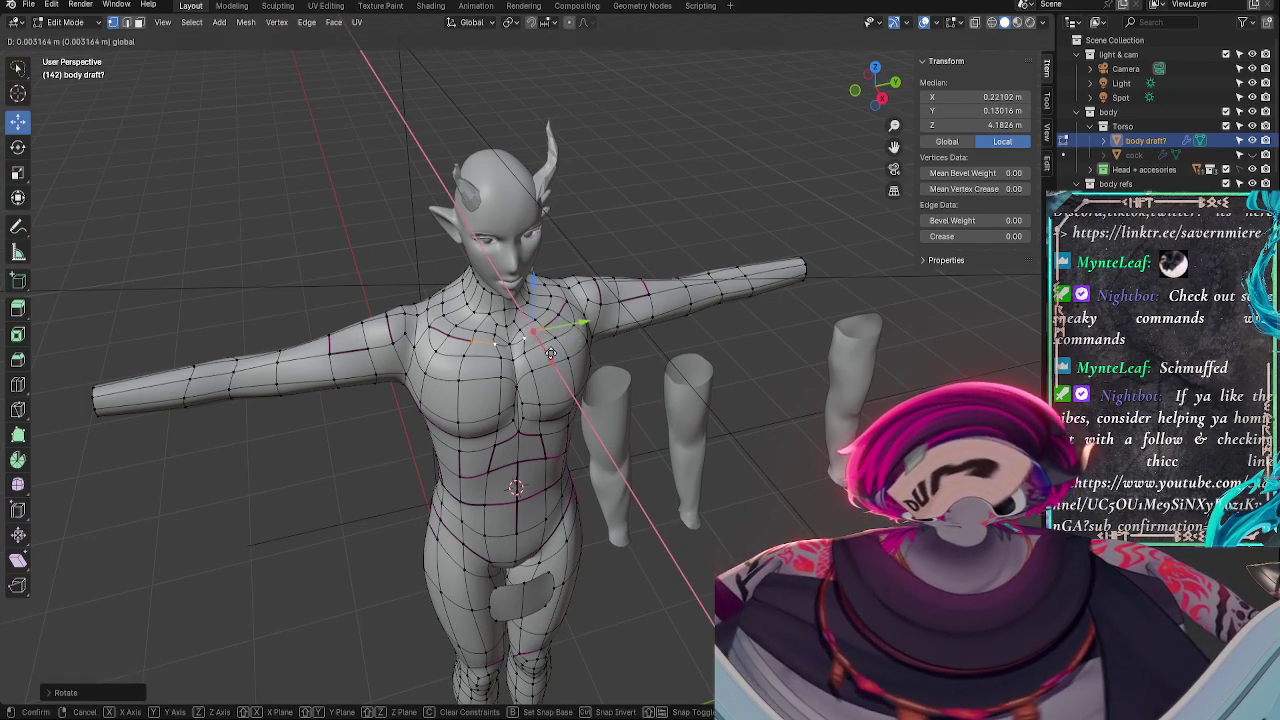
pyautogui.press('Tab')
pyautogui.keyDown('alt'); pyautogui.moveTo(666, 432); pyautogui.dragTo(640, 387); pyautogui.keyUp('alt')
pyautogui.press('Tab')
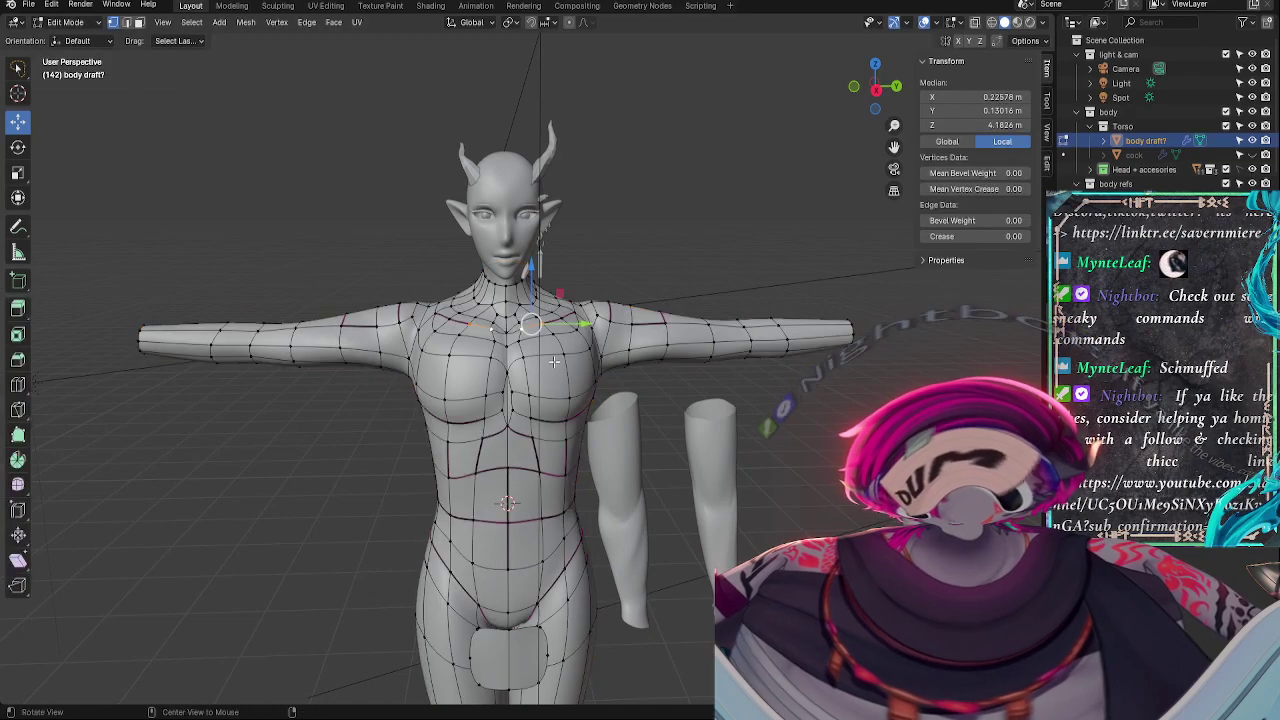
# - Select another pair of chest vertices and check the smooth body from the front
pyautogui.keyDown('alt'); pyautogui.moveTo(537, 363); pyautogui.dragTo(559, 413); pyautogui.keyUp('alt')
pyautogui.click(524, 364)
pyautogui.keyDown('shift'); pyautogui.click(566, 356); pyautogui.keyUp('shift')
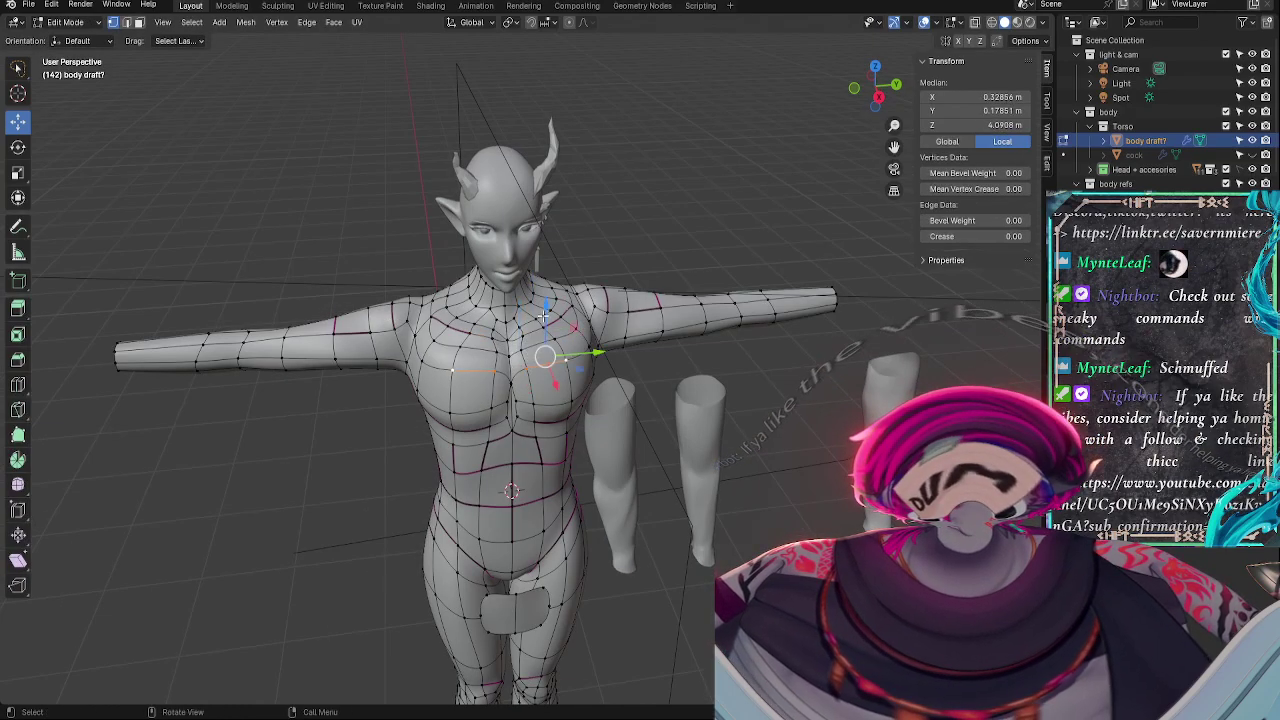
pyautogui.press('Tab')
pyautogui.moveTo(578, 350)
pyautogui.keyDown('alt'); pyautogui.mouseDown()
pyautogui.moveTo(654, 371)
pyautogui.moveTo(560, 352)
pyautogui.mouseUp(); pyautogui.keyUp('alt')
pyautogui.press('Tab')
# - Reselect a pair of chest vertices below the neck and preview the smoothed result
pyautogui.click(510, 340)
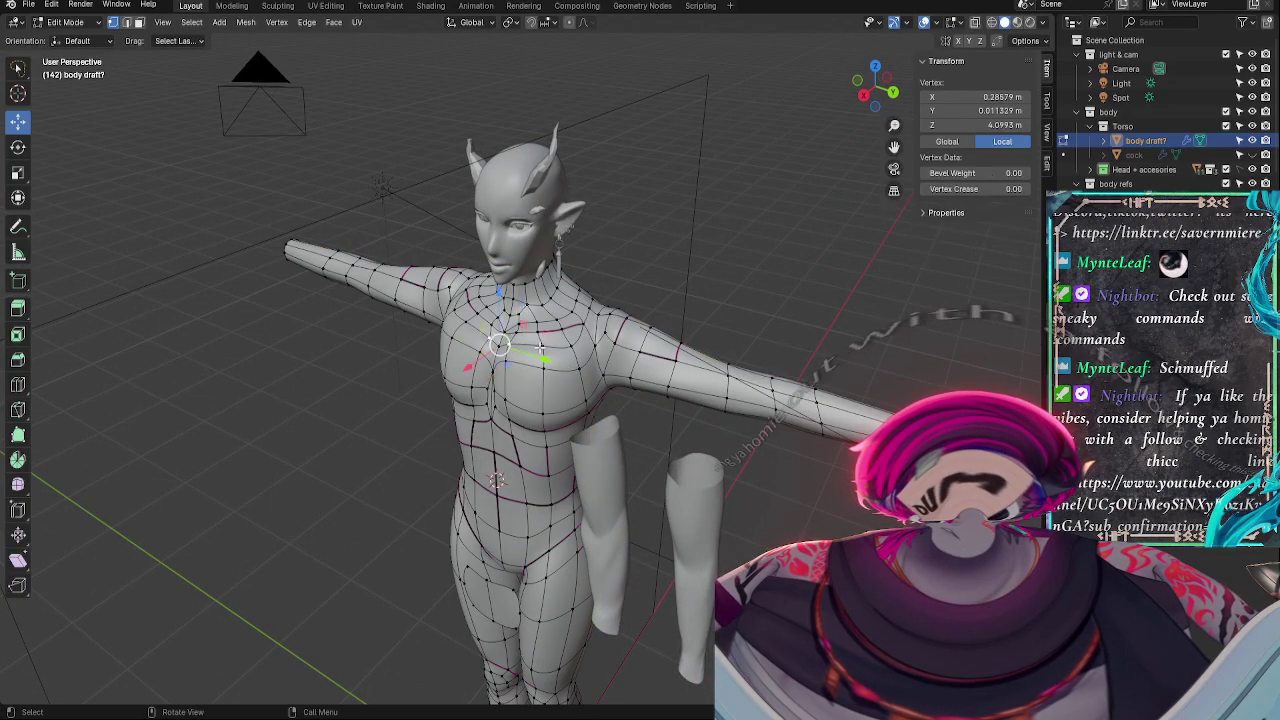
pyautogui.click(543, 348)
pyautogui.keyDown('shift'); pyautogui.click(509, 344); pyautogui.keyUp('shift')
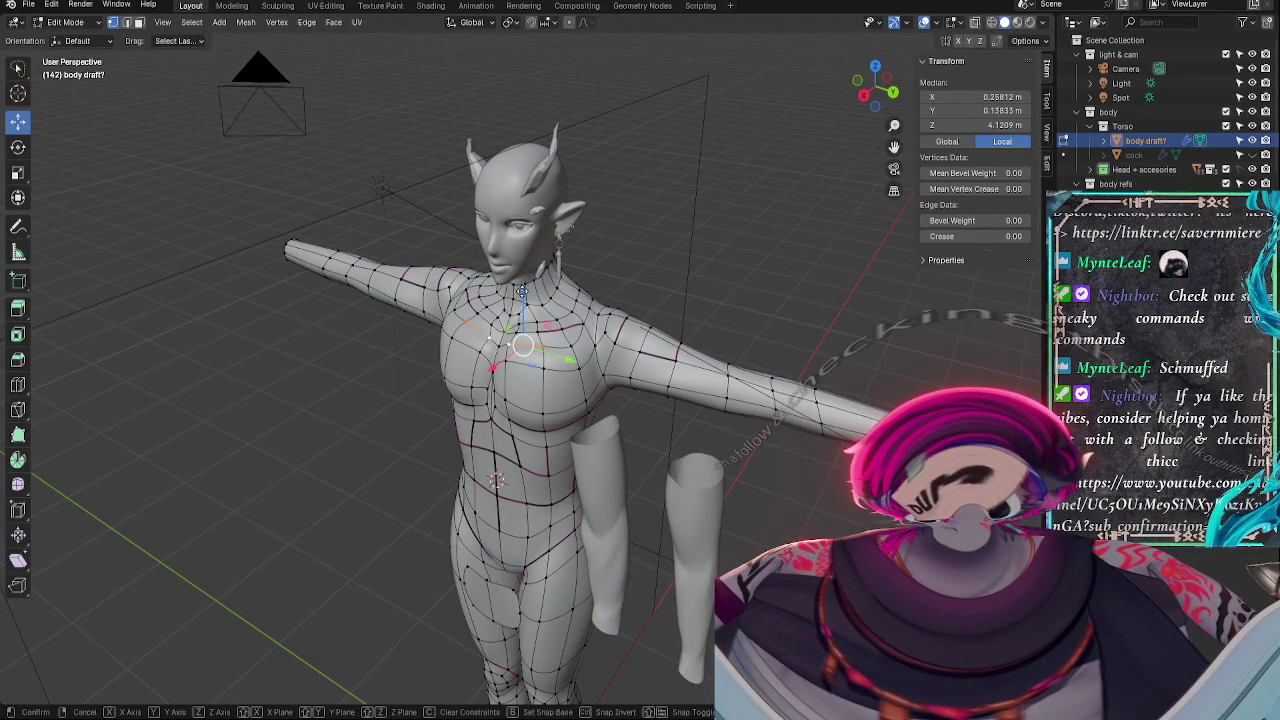
pyautogui.click(525, 302)
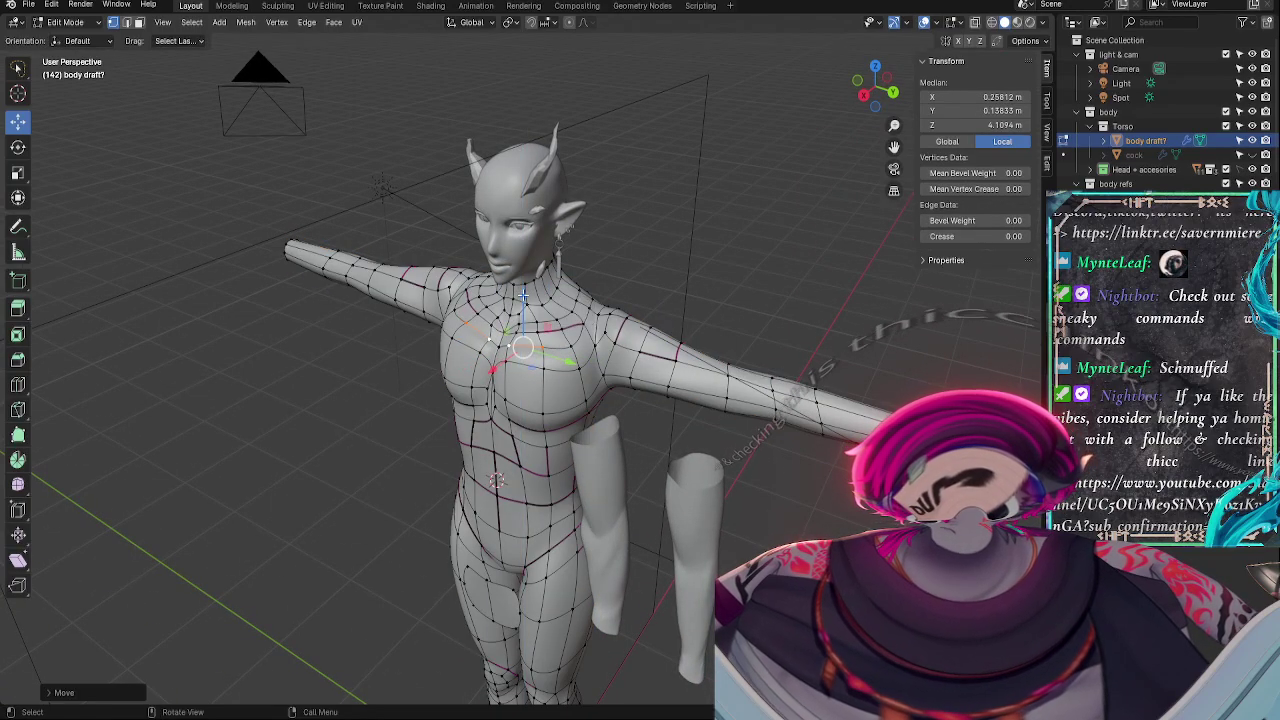
pyautogui.click(505, 347)
pyautogui.keyDown('shift'); pyautogui.click(542, 347); pyautogui.keyUp('shift')
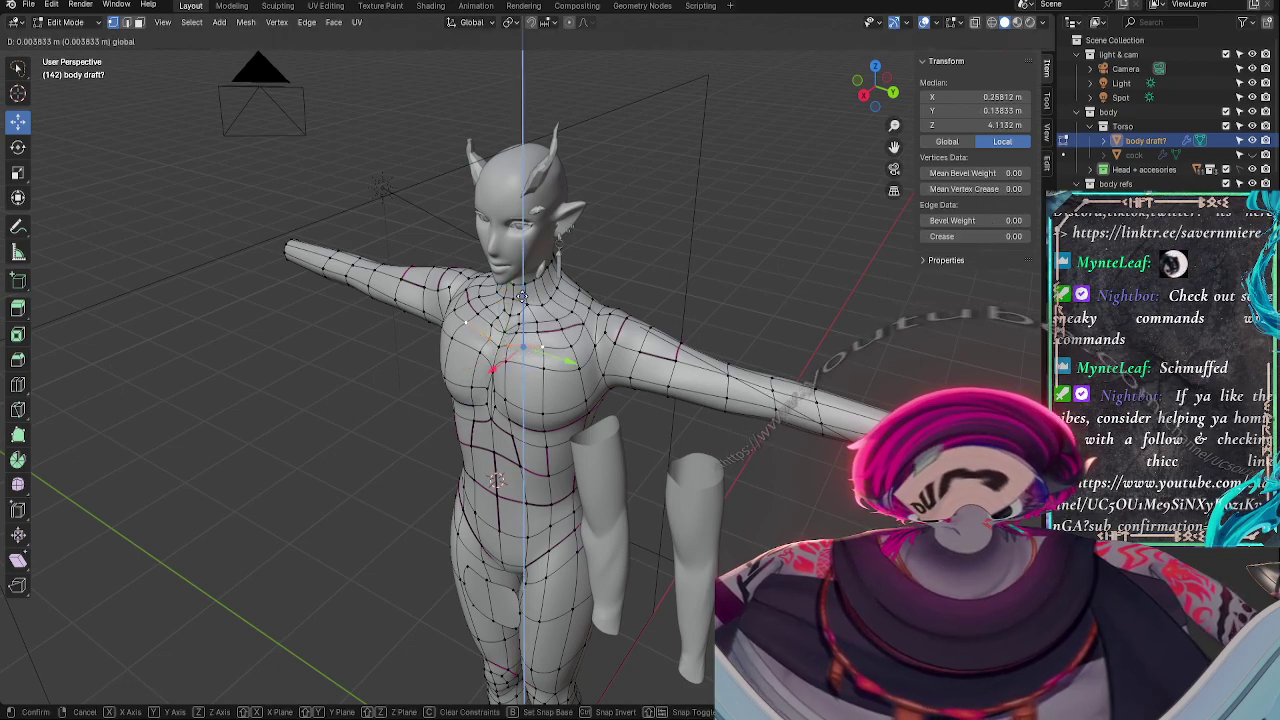
pyautogui.press('Tab')
pyautogui.moveTo(564, 391); pyautogui.dragTo(566, 438, button='middle')
# - Shrink/fatten the selected chest vertices along their normals and nudge one along Y
pyautogui.press('Tab')
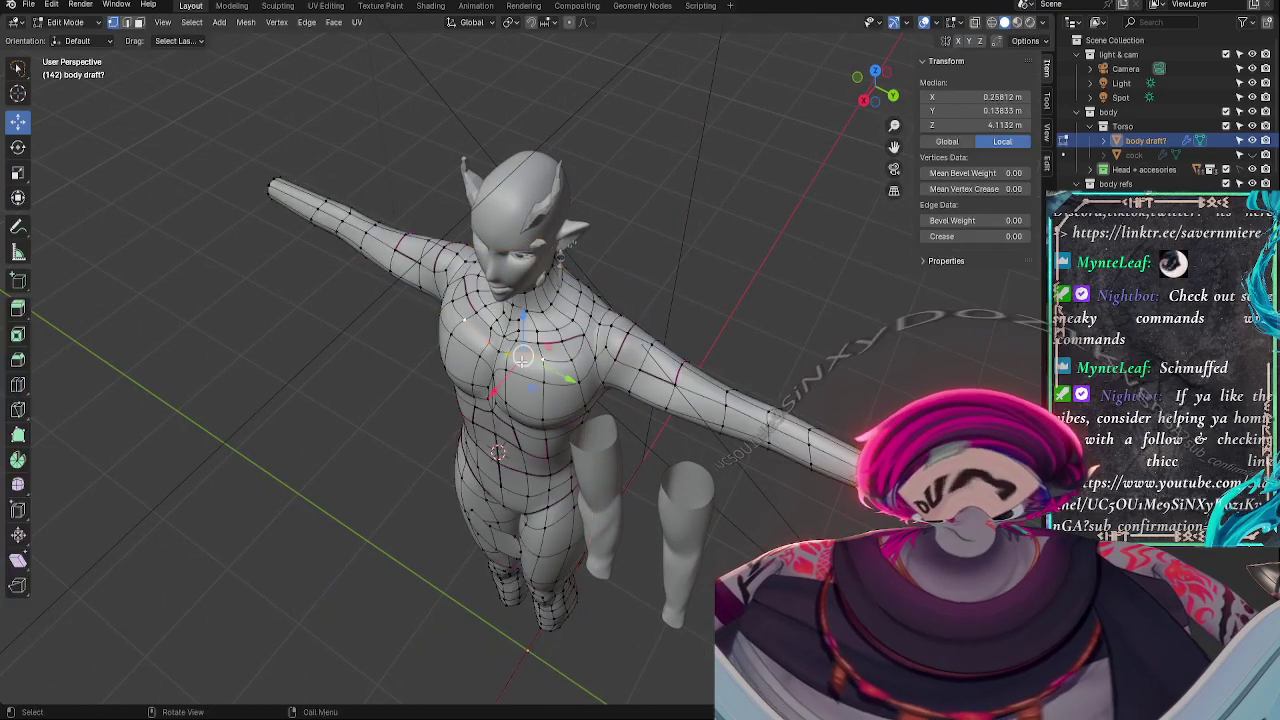
pyautogui.hotkey('alt', 's')
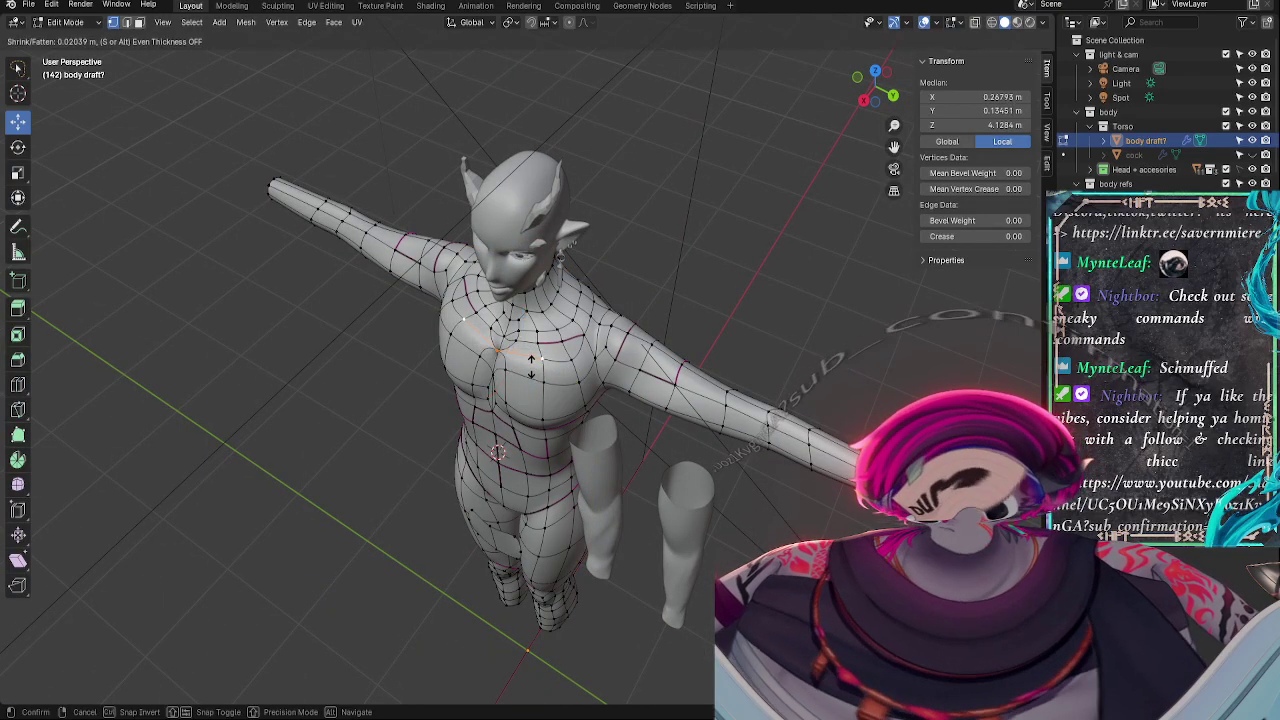
pyautogui.click(527, 364)
pyautogui.click(504, 357)
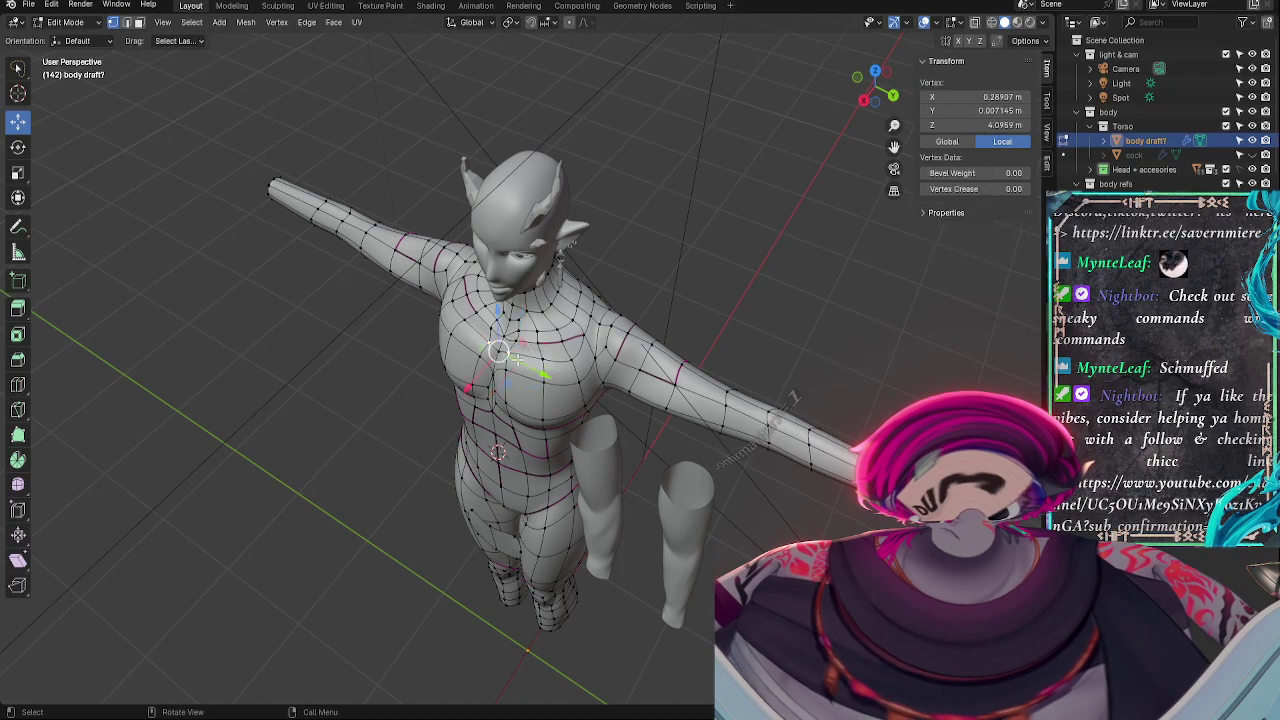
pyautogui.moveTo(532, 366); pyautogui.dragTo(539, 369)
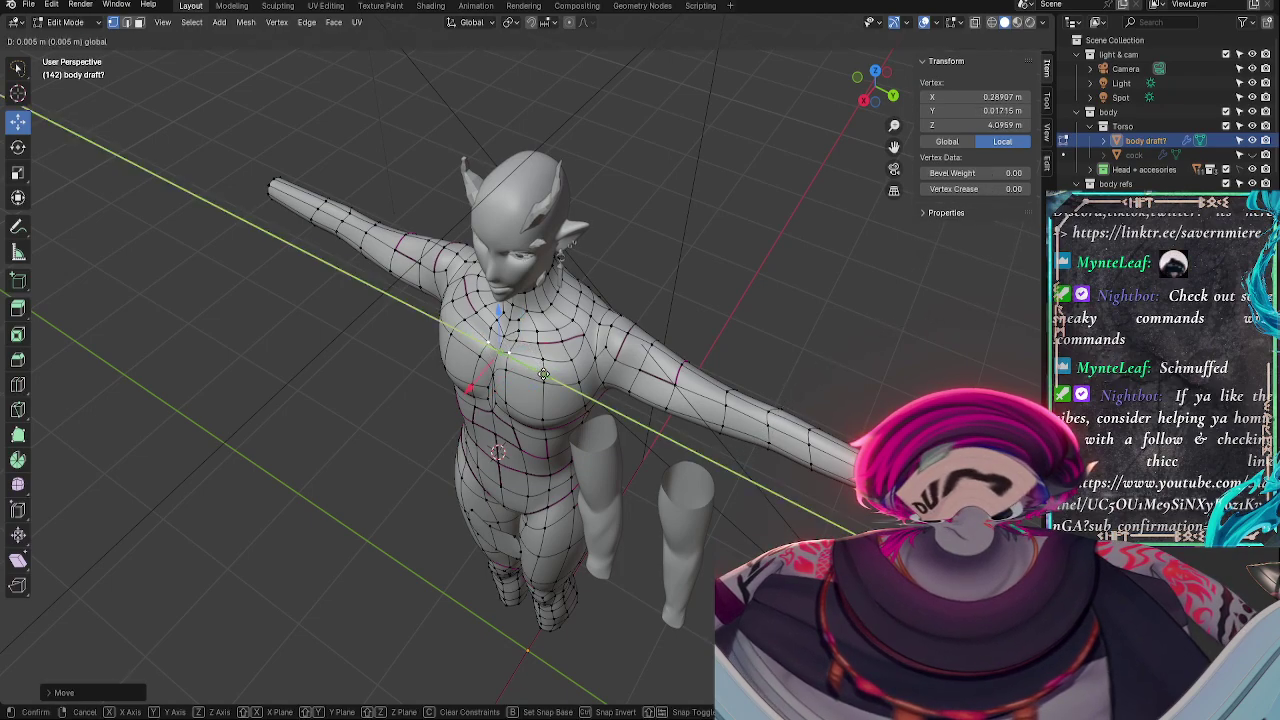
pyautogui.press('Tab')
pyautogui.moveTo(540, 370); pyautogui.dragTo(452, 362, button='middle')
# - Move two chest vertices along X and lower them, then raise and shift another
pyautogui.press('Tab')
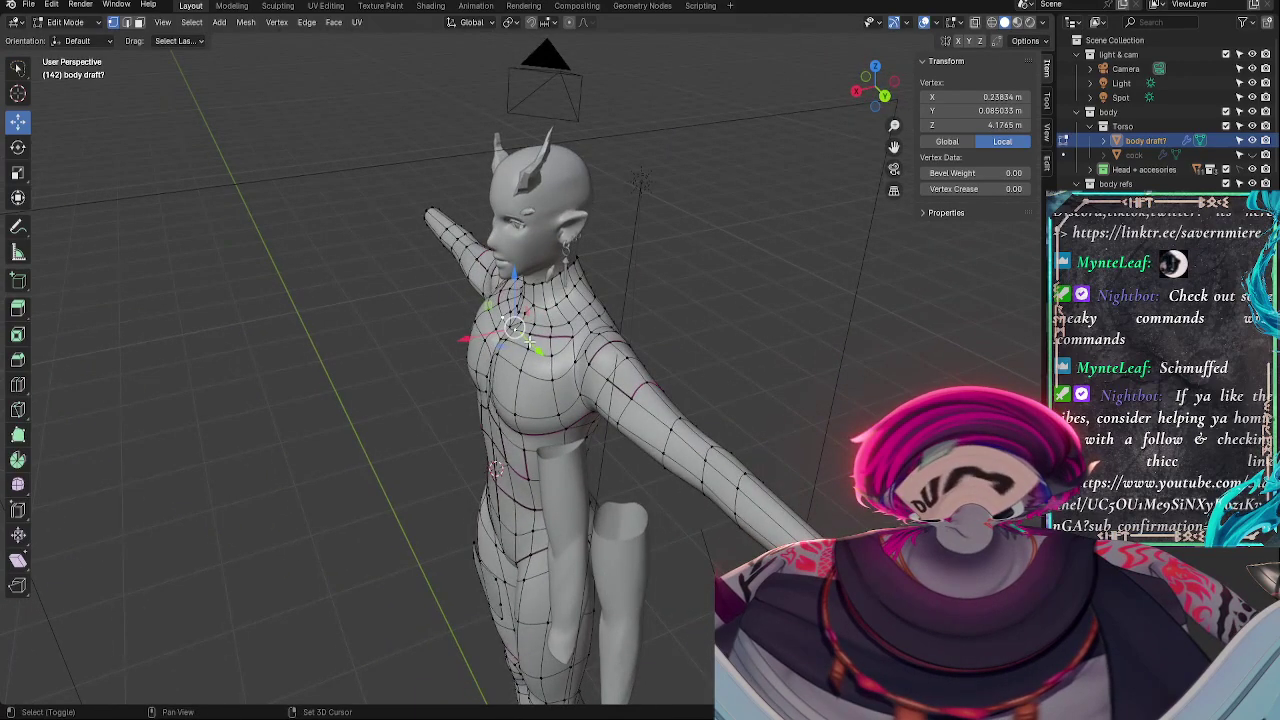
pyautogui.keyDown('shift'); pyautogui.click(528, 335); pyautogui.keyUp('shift')
pyautogui.moveTo(469, 340); pyautogui.dragTo(461, 339)
pyautogui.moveTo(519, 284)
pyautogui.mouseDown()
pyautogui.moveTo(517, 298)
pyautogui.moveTo(530, 296)
pyautogui.mouseUp()
pyautogui.click(504, 341)
pyautogui.keyDown('shift'); pyautogui.click(527, 349); pyautogui.keyUp('shift')
pyautogui.click(527, 346)
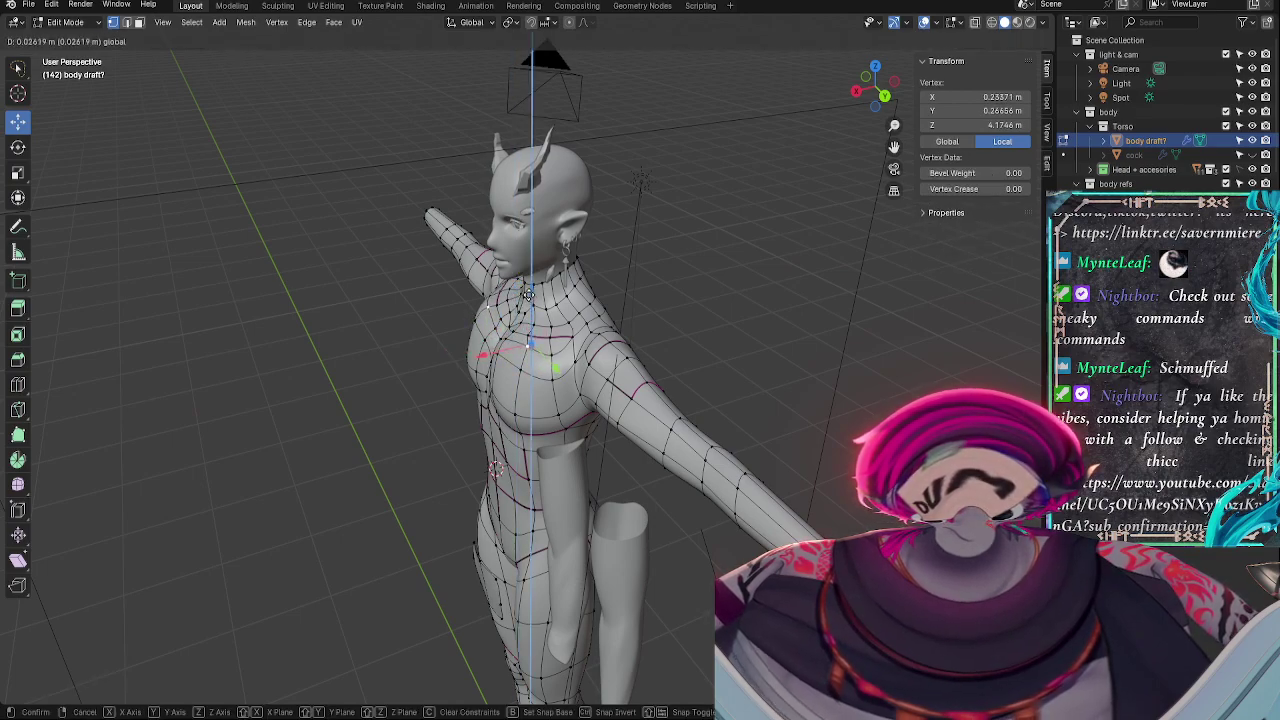
pyautogui.click(528, 300)
pyautogui.moveTo(499, 354); pyautogui.dragTo(489, 357)
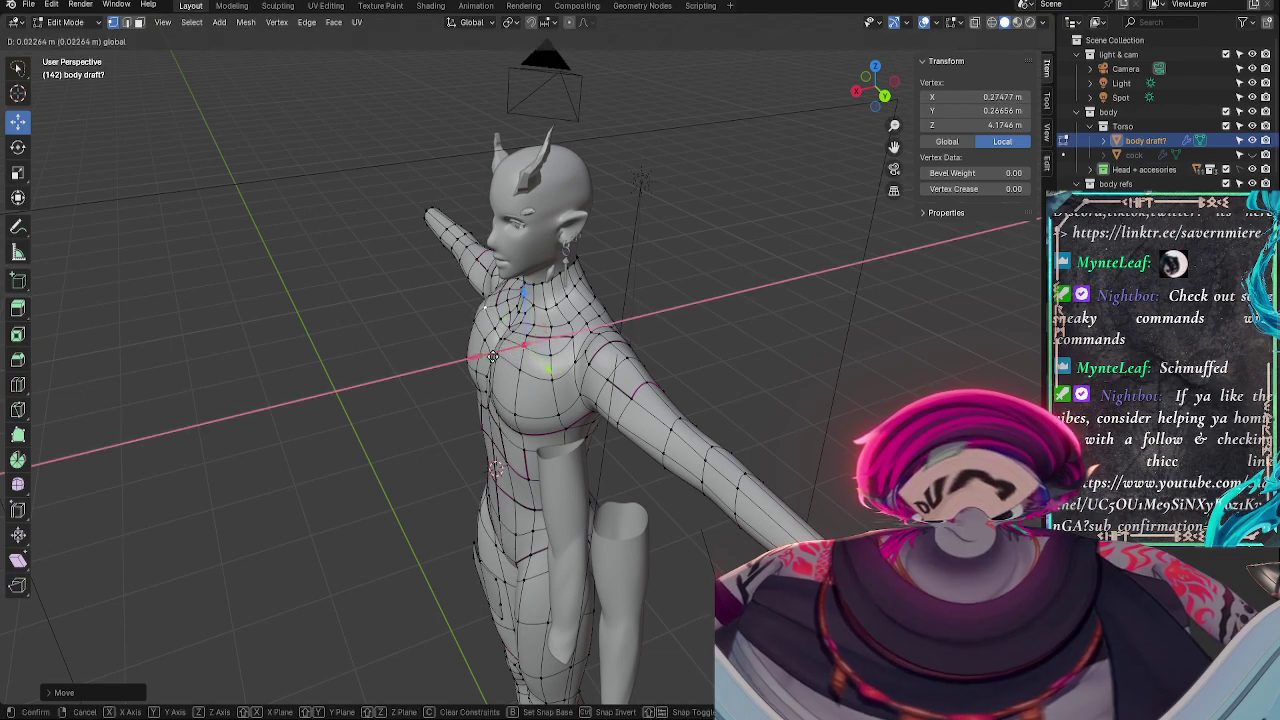
pyautogui.moveTo(489, 357); pyautogui.dragTo(590, 330, button='middle')
# - Select a centre-line chest vertex, then a collarbone vertex, toggling the smooth preview
pyautogui.click(513, 342)
pyautogui.press('Tab')
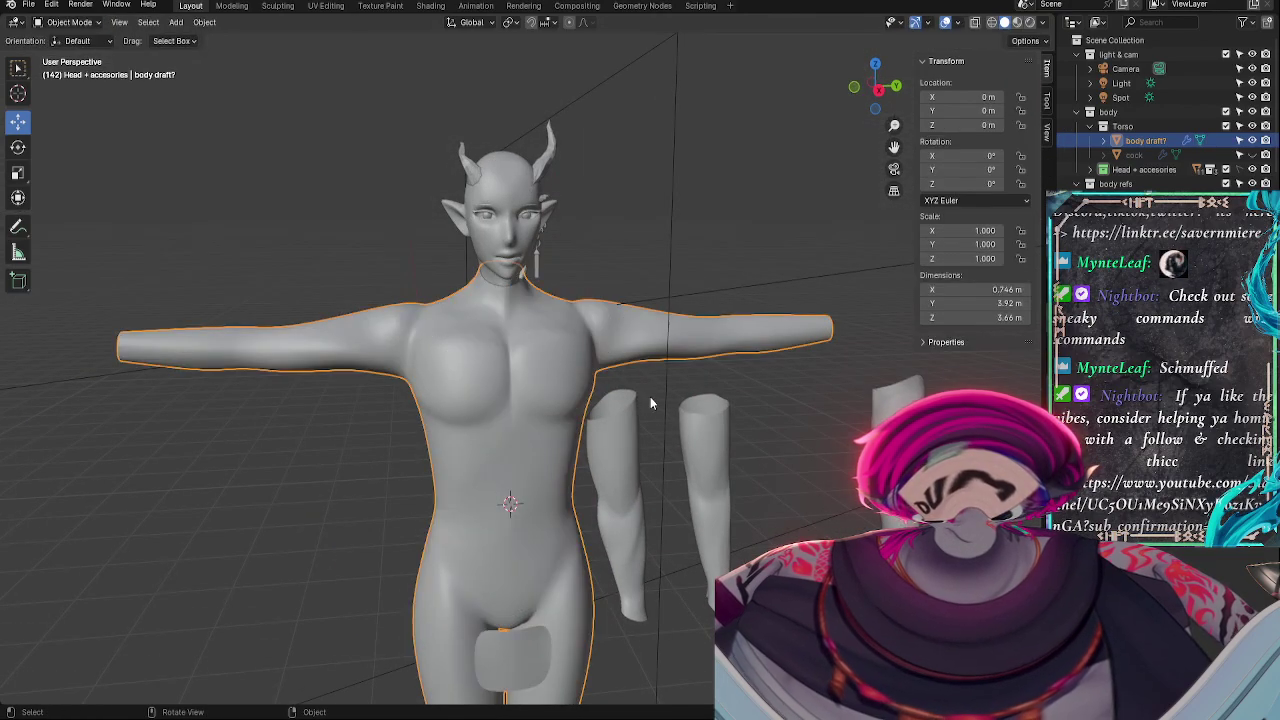
pyautogui.moveTo(650, 398); pyautogui.dragTo(615, 405, button='middle')
pyautogui.press('Tab')
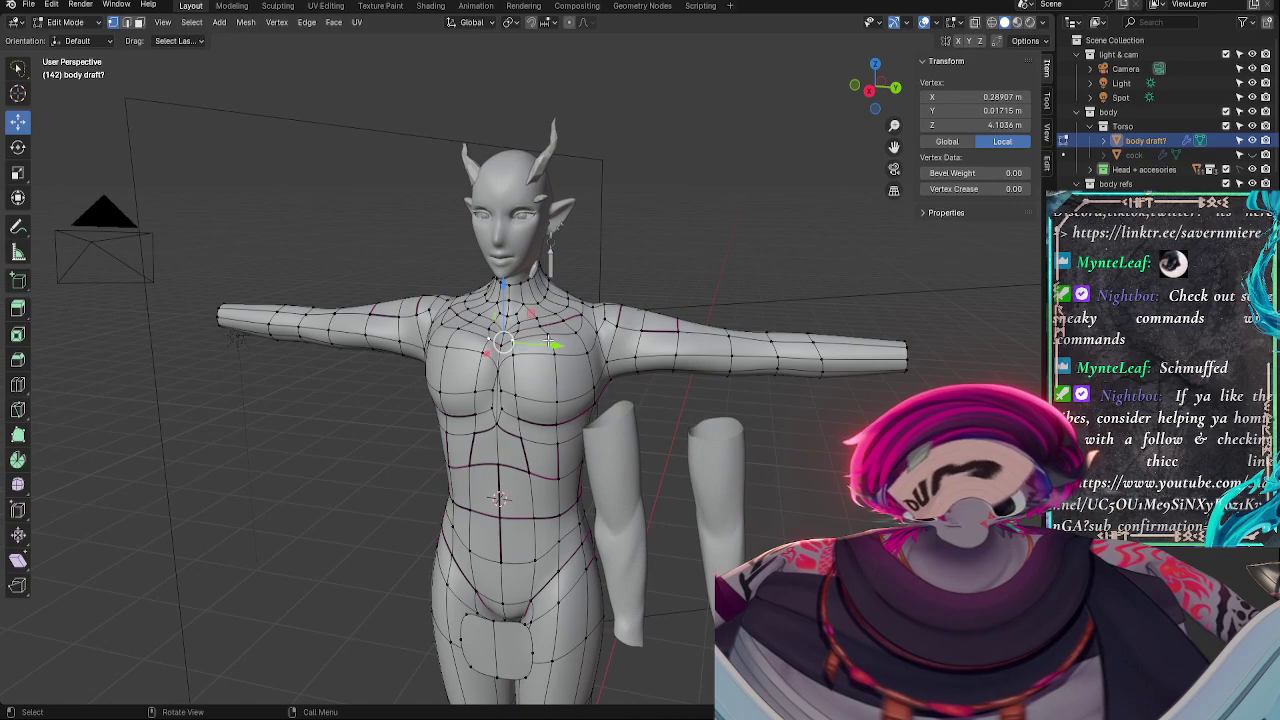
pyautogui.press('Tab')
pyautogui.press('Tab')
pyautogui.click(551, 329)
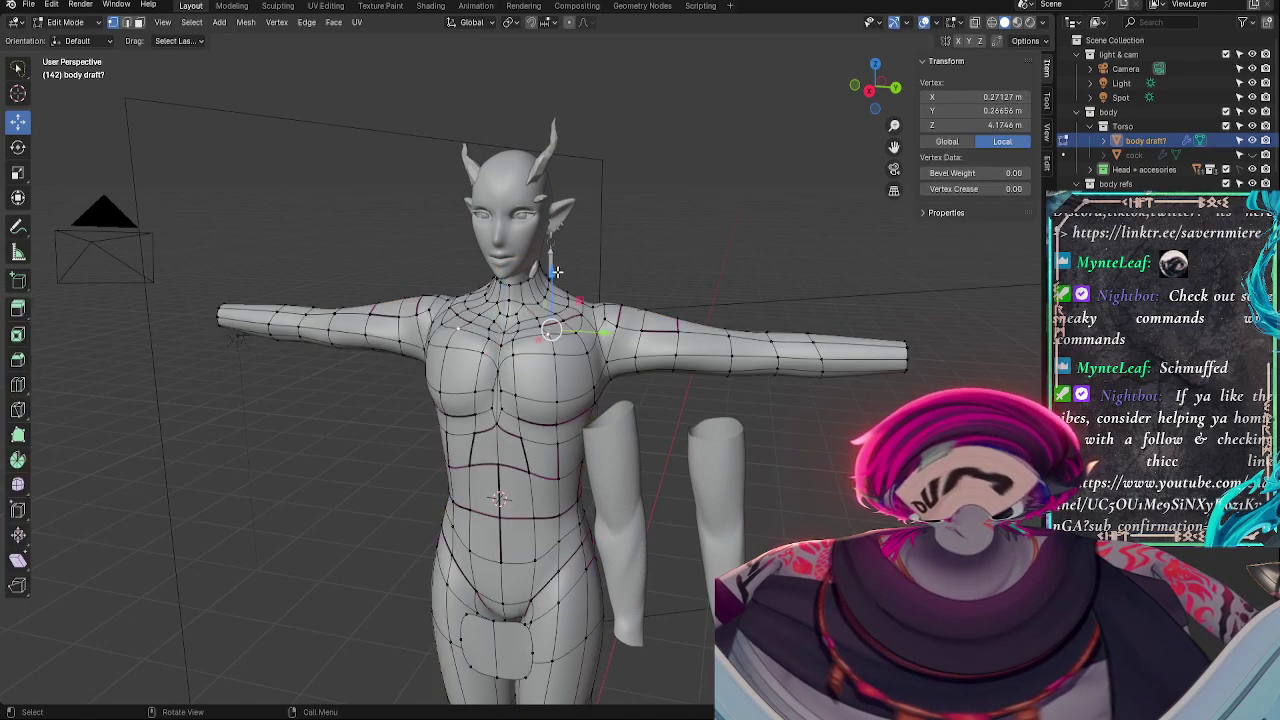
pyautogui.press('Tab')
pyautogui.moveTo(617, 316); pyautogui.dragTo(672, 311, button='middle')
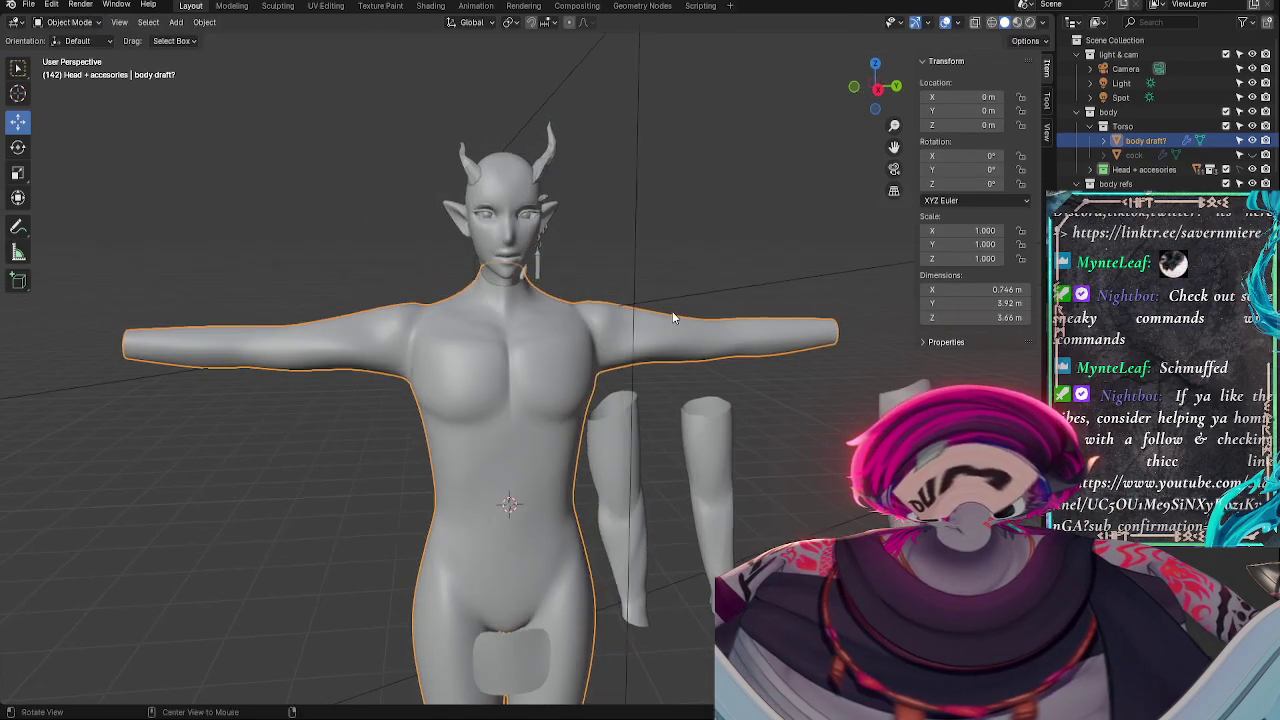
pyautogui.press('Tab')
# - Vertex-slide the collarbone vertex twice, then view the whole smooth figure in Object Mode
pyautogui.press('g')
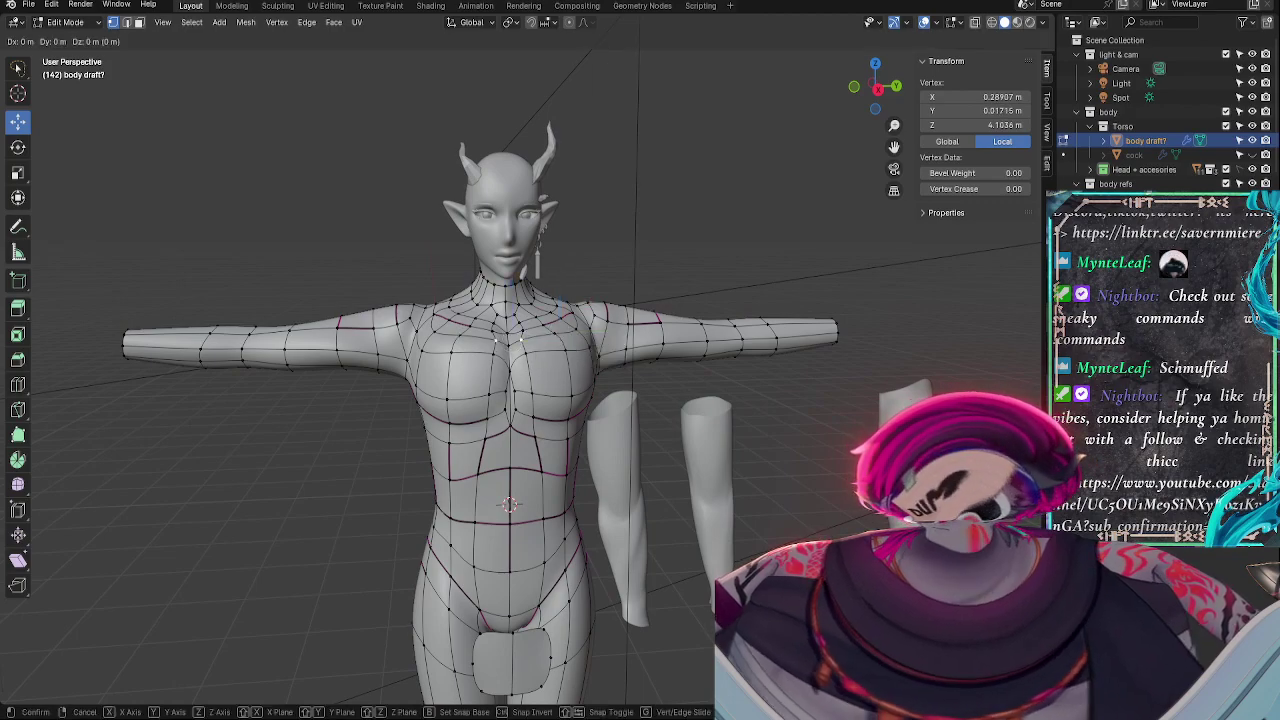
pyautogui.press('g')
pyautogui.click(556, 338)
pyautogui.press('g')
pyautogui.press('g')
pyautogui.click(555, 333)
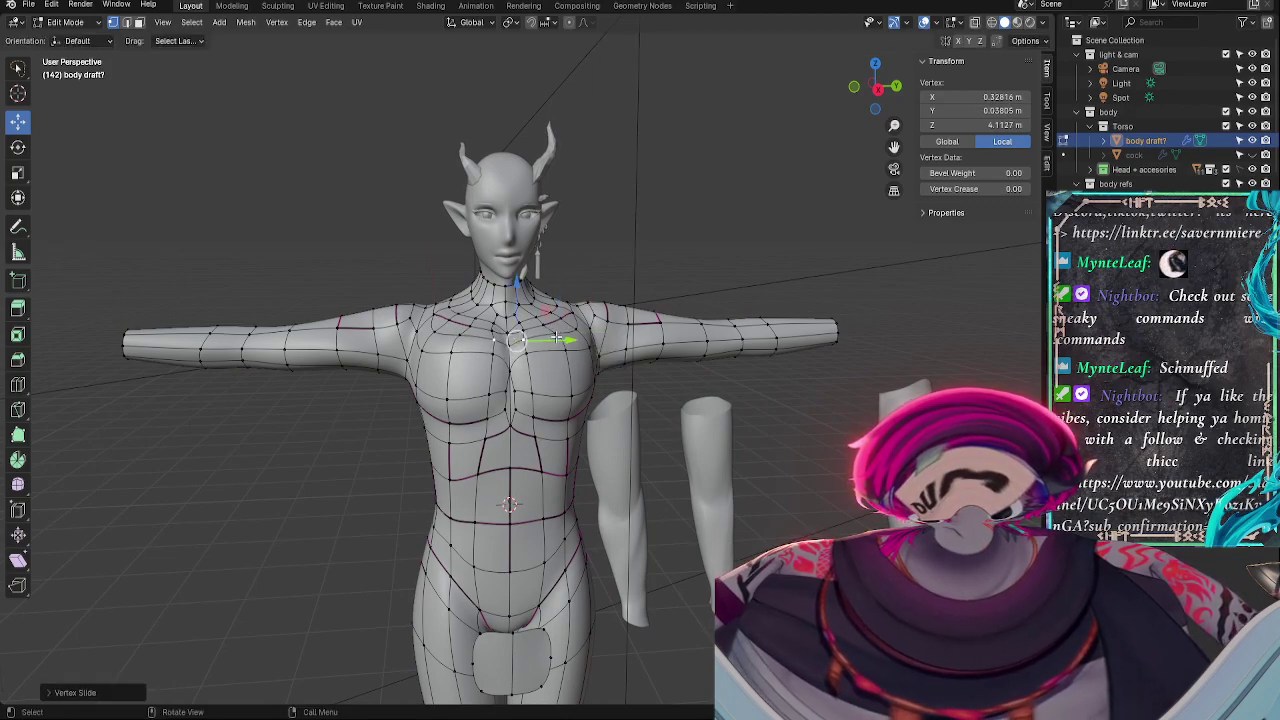
pyautogui.press('Tab')
pyautogui.moveTo(566, 356); pyautogui.dragTo(560, 421, button='middle')
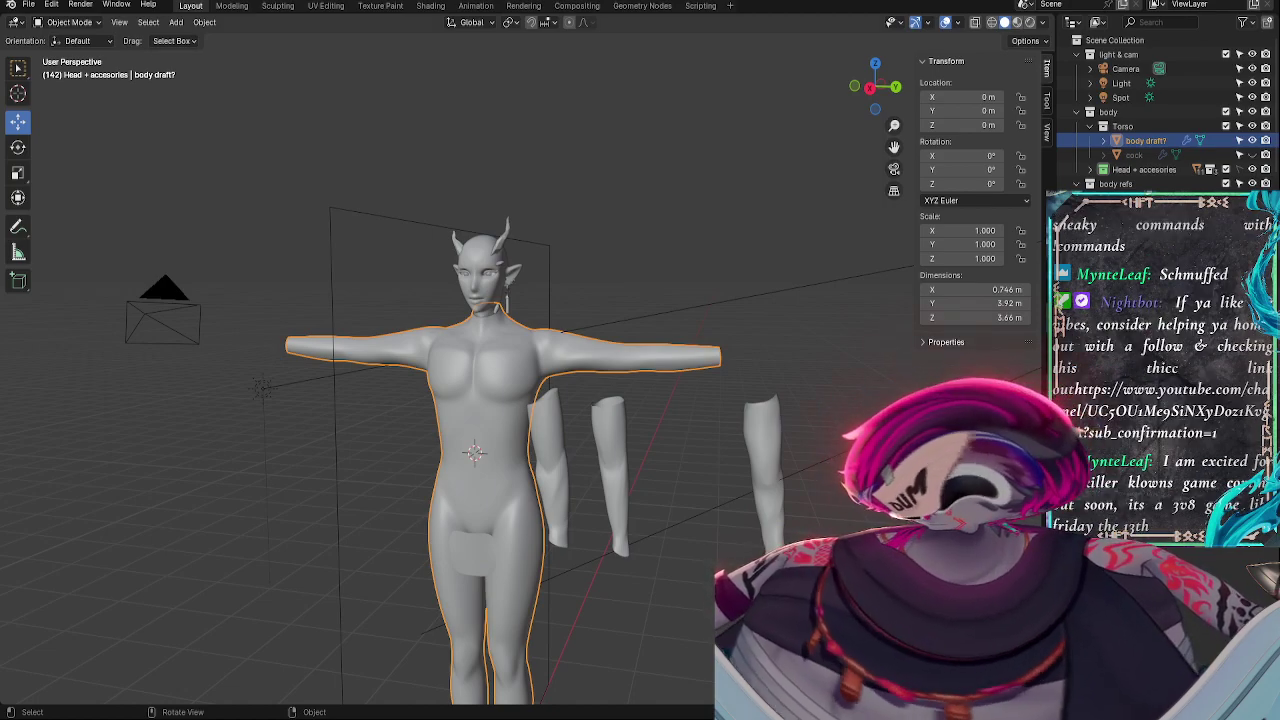
pyautogui.moveTo(650, 200); pyautogui.dragTo(764, 231, button='middle')
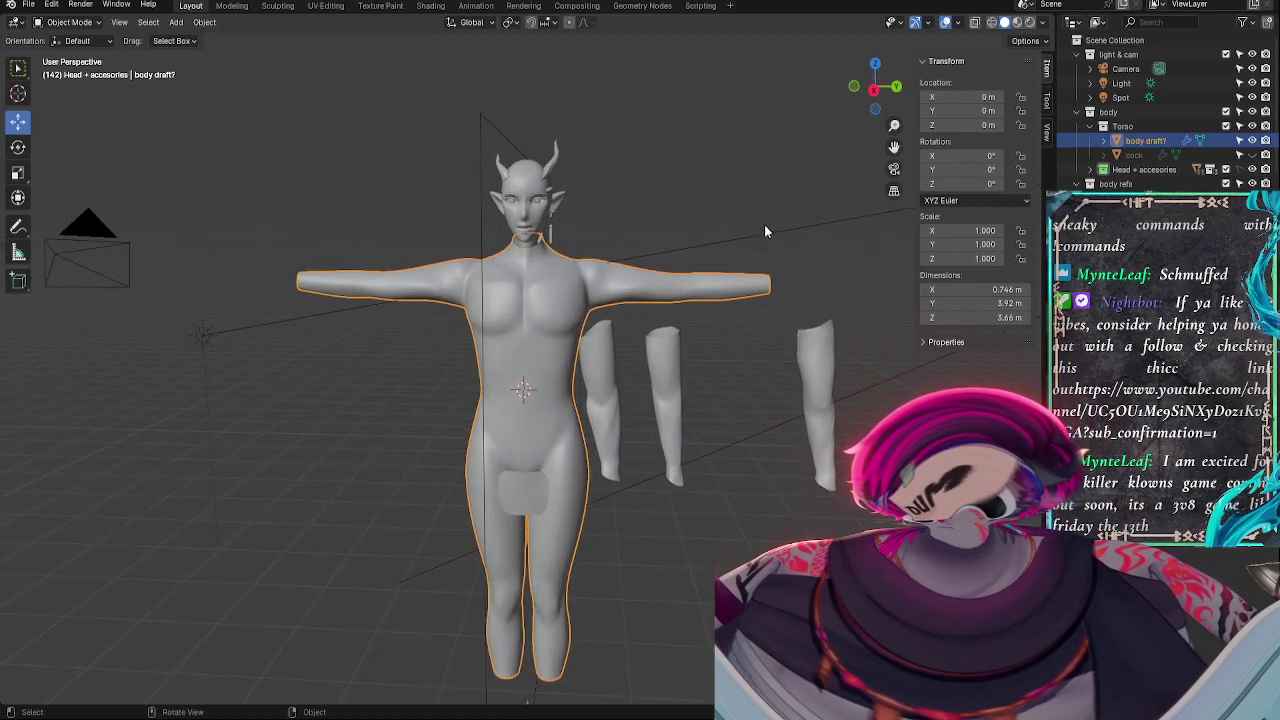
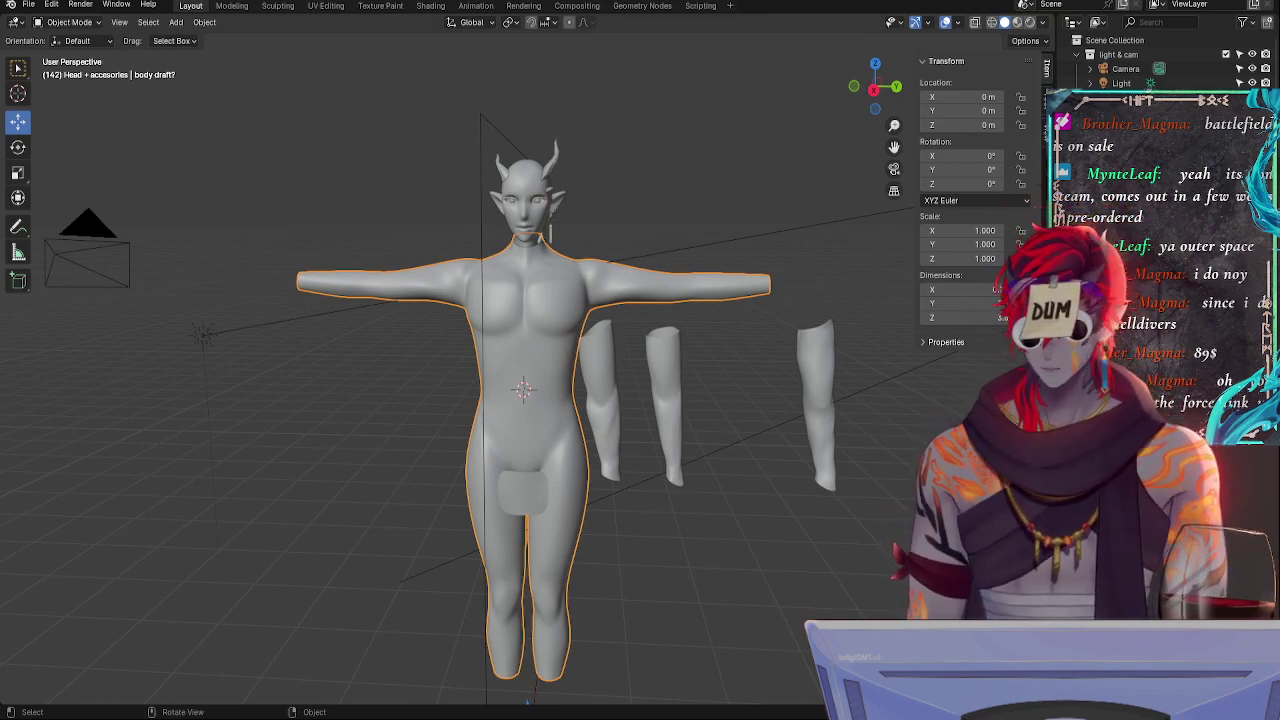
# - Orbit around the body from back to front, briefly peeking at its mesh in Edit Mode
pyautogui.scroll(4, 724, 569)
pyautogui.scroll(-2, 696, 453)
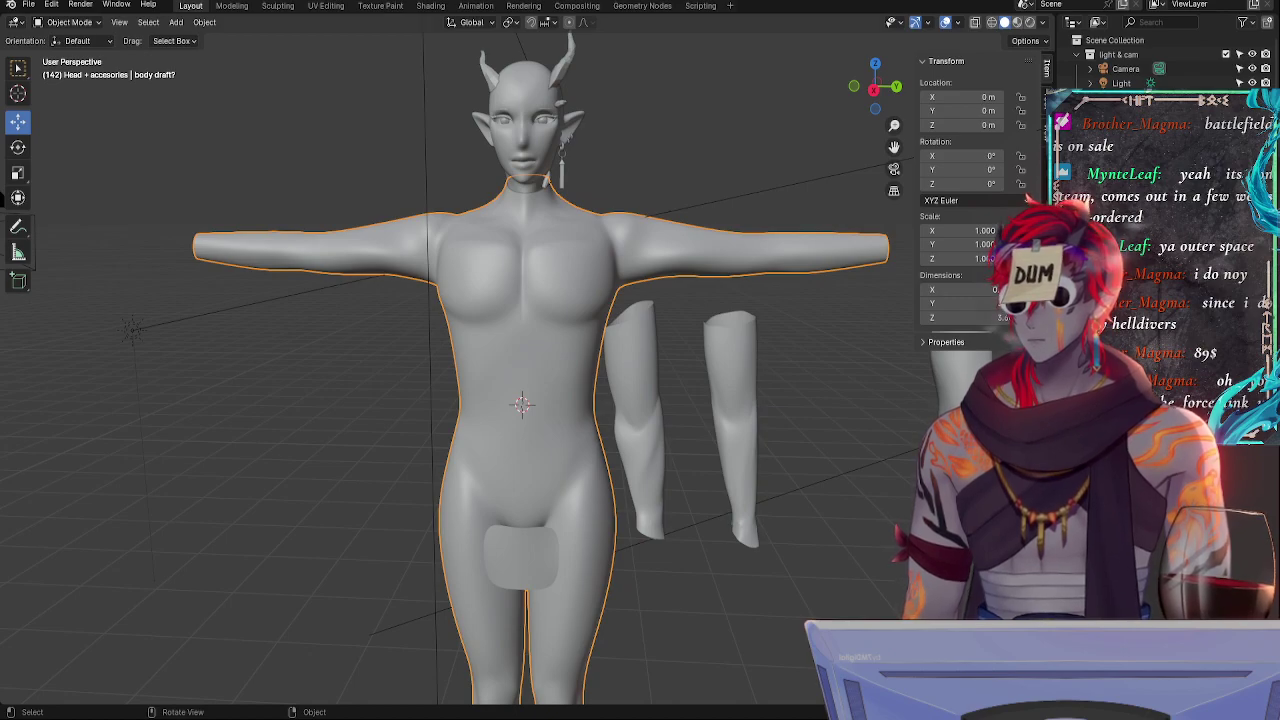
pyautogui.moveTo(810, 558); pyautogui.dragTo(490, 566, button='middle')
pyautogui.press('Tab')
pyautogui.press('Tab')
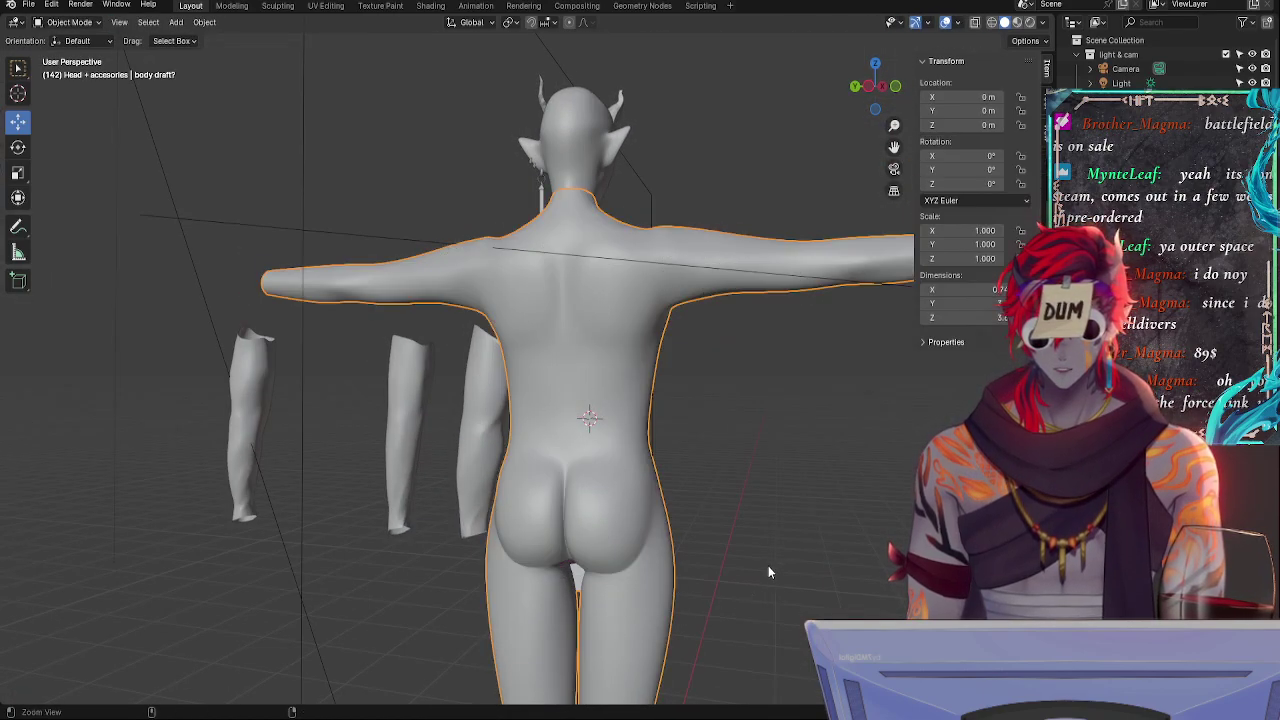
pyautogui.moveTo(768, 565)
pyautogui.keyDown('ctrl'); pyautogui.mouseDown(button='middle')
pyautogui.moveTo(804, 576)
pyautogui.moveTo(701, 571)
pyautogui.moveTo(748, 558)
pyautogui.mouseUp(button='middle'); pyautogui.keyUp('ctrl')
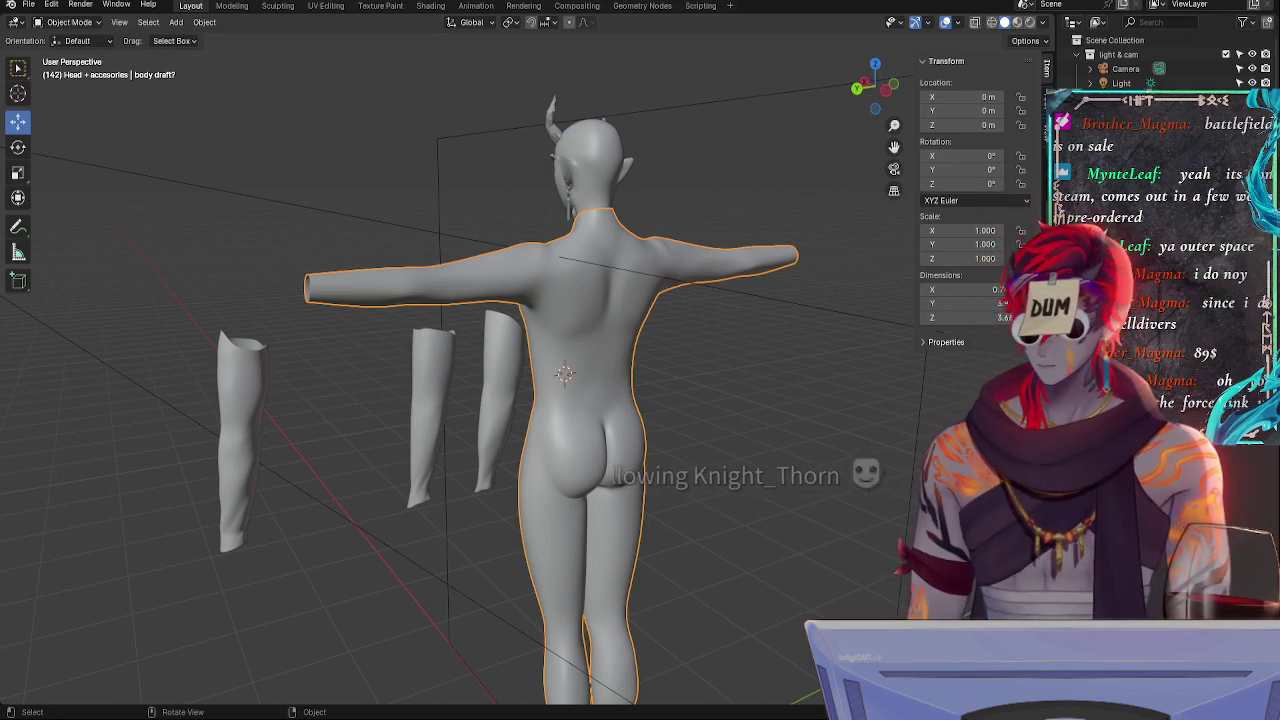
pyautogui.moveTo(740, 436); pyautogui.dragTo(349, 477, button='middle')
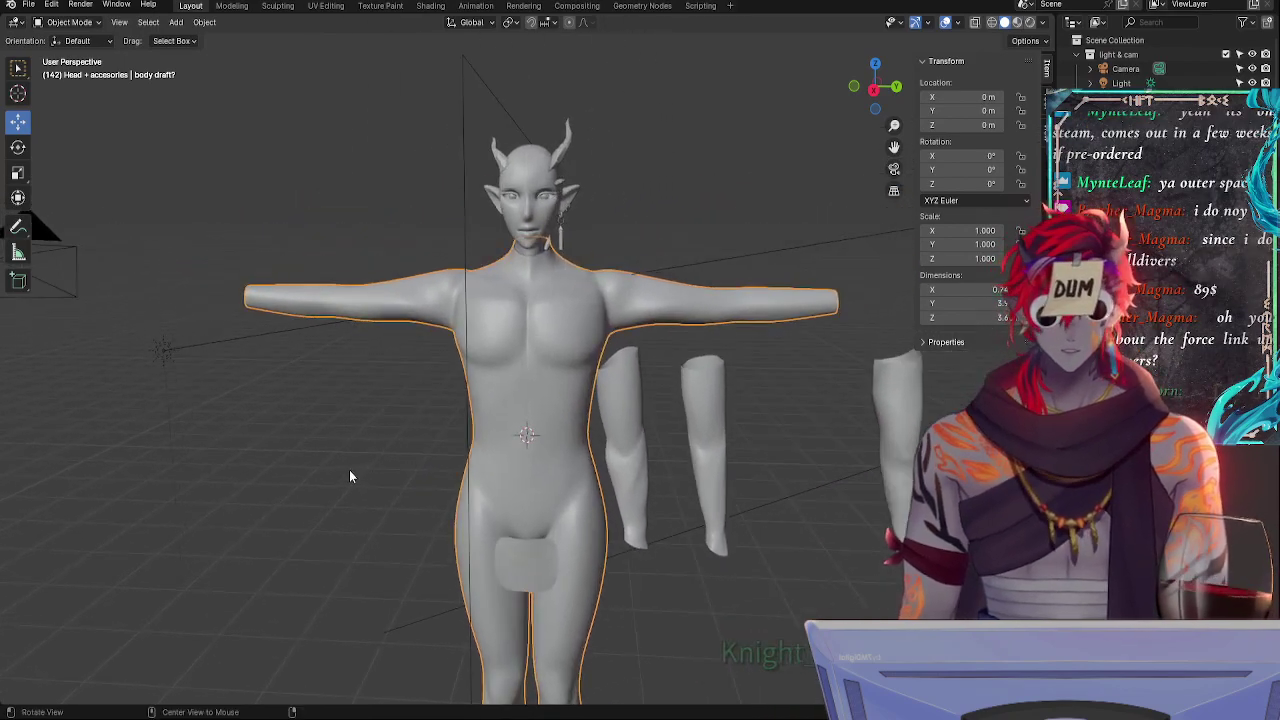
pyautogui.moveTo(737, 457); pyautogui.dragTo(664, 343, button='middle')
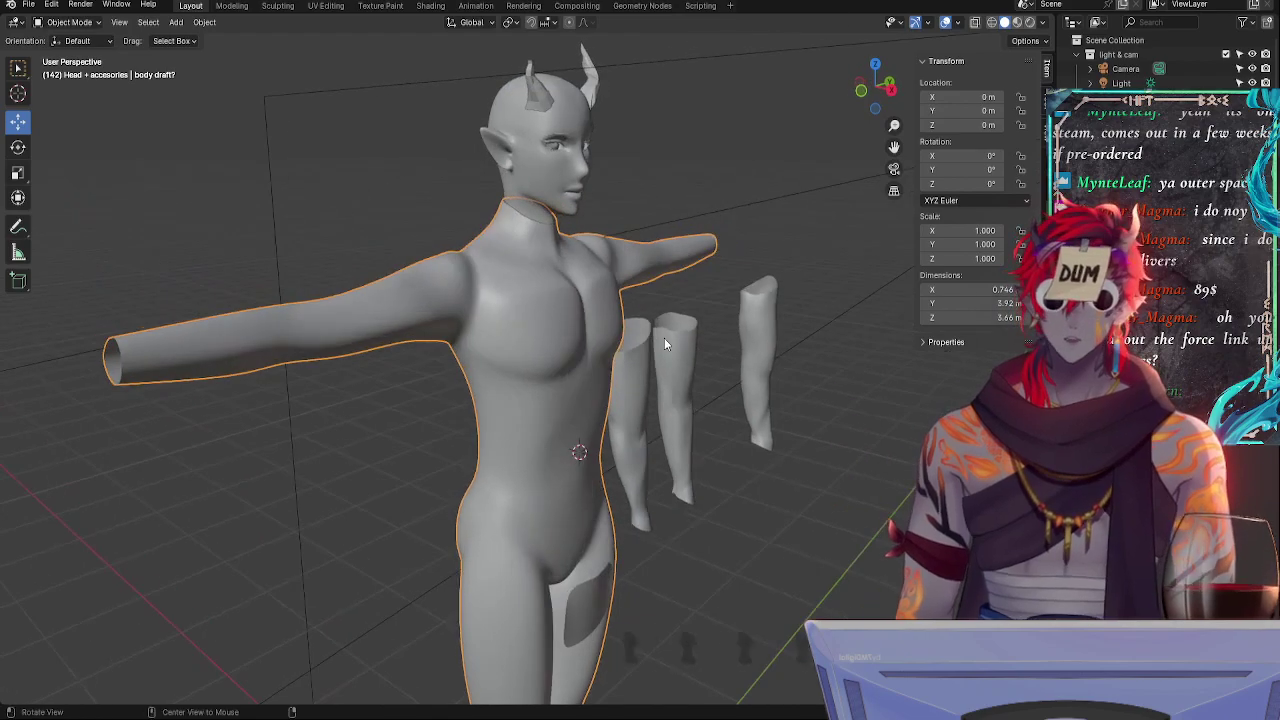
pyautogui.click(823, 337)
pyautogui.moveTo(844, 366); pyautogui.dragTo(942, 317, button='middle')
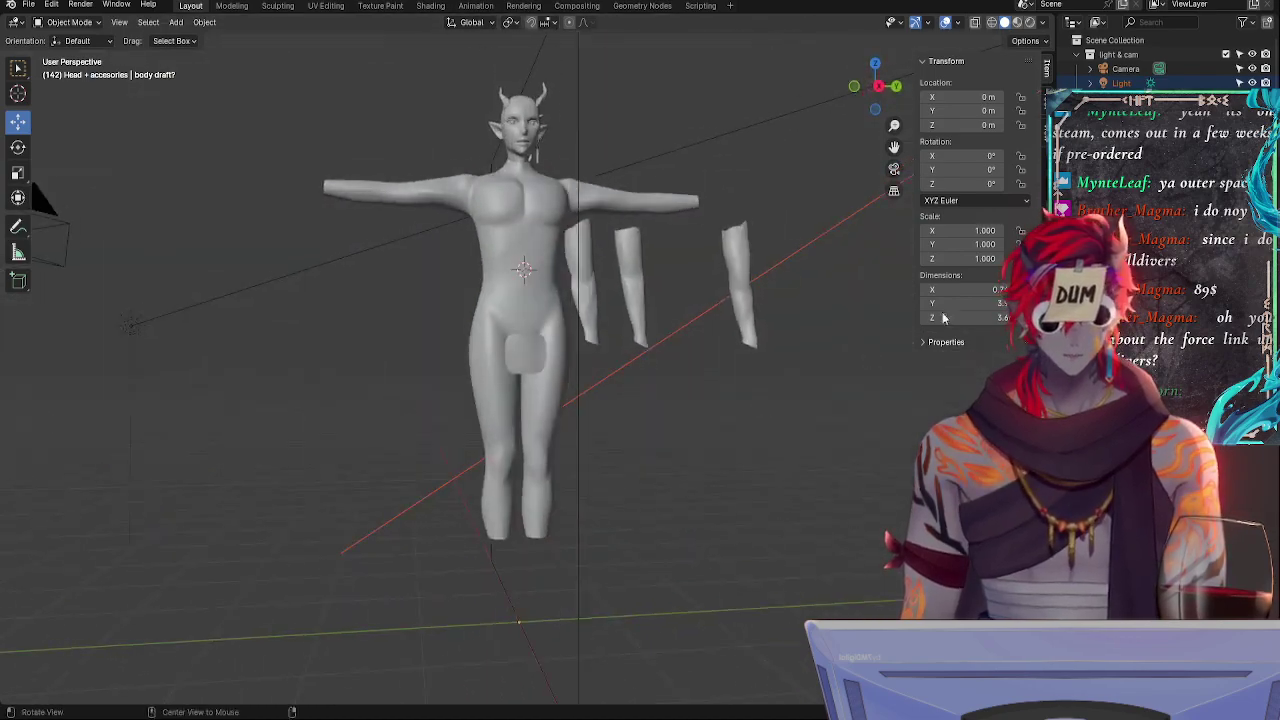
# - Hide the toolbar and close in on the torso from the front
pyautogui.click(1130, 83)
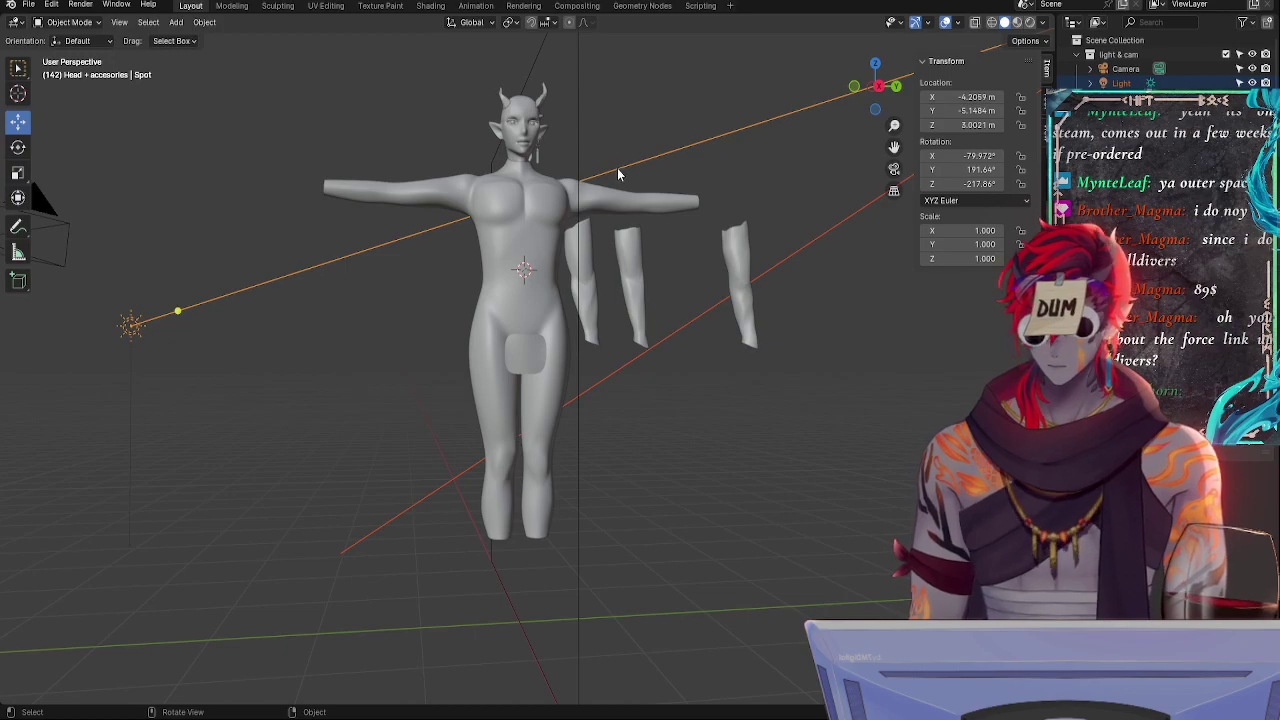
pyautogui.press('t')
pyautogui.click(654, 149)
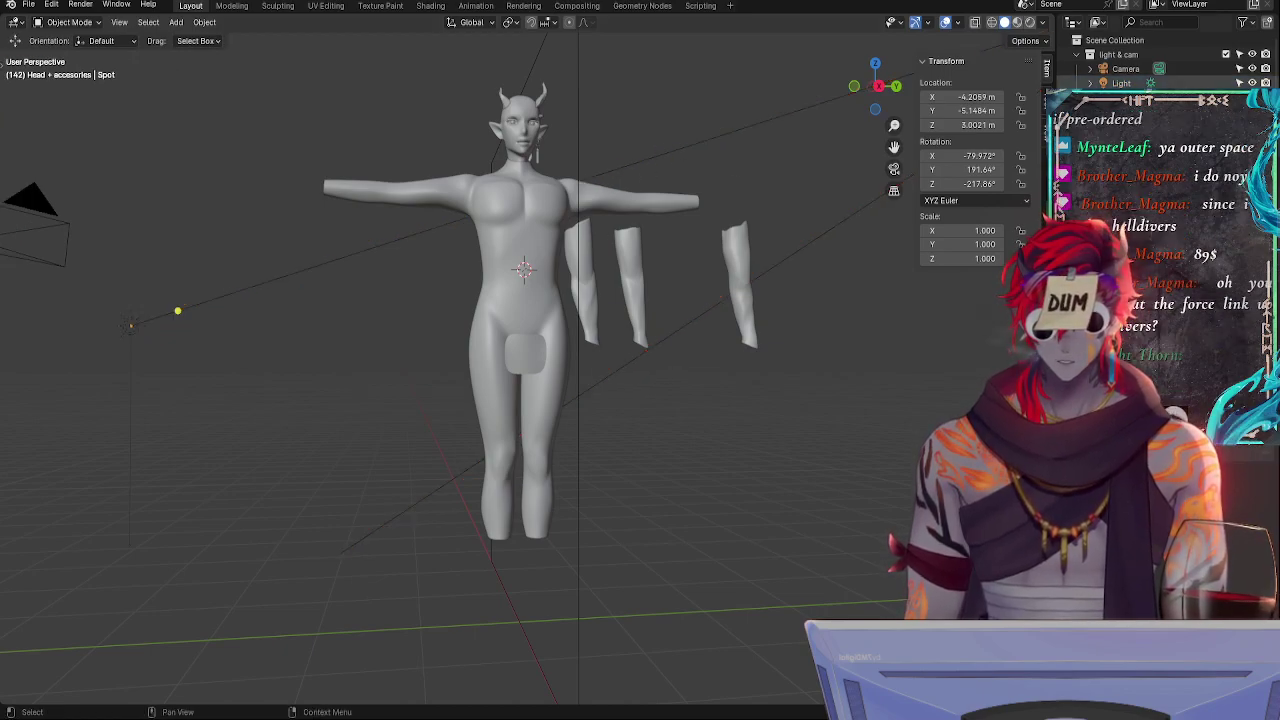
pyautogui.hotkey('ctrl', 'z')
pyautogui.hotkey('ctrl', 'z')
pyautogui.hotkey('ctrl', 'z')
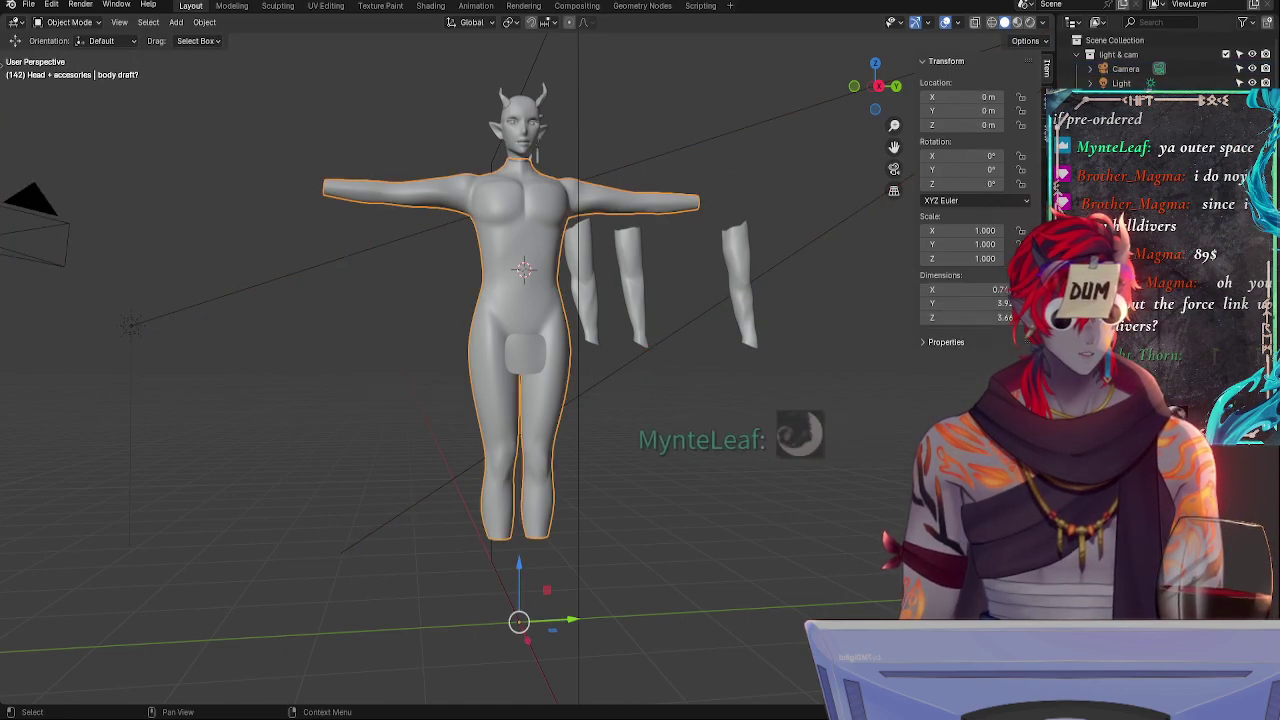
pyautogui.keyDown('shift'); pyautogui.moveTo(777, 350); pyautogui.dragTo(664, 223, button='middle'); pyautogui.keyUp('shift')
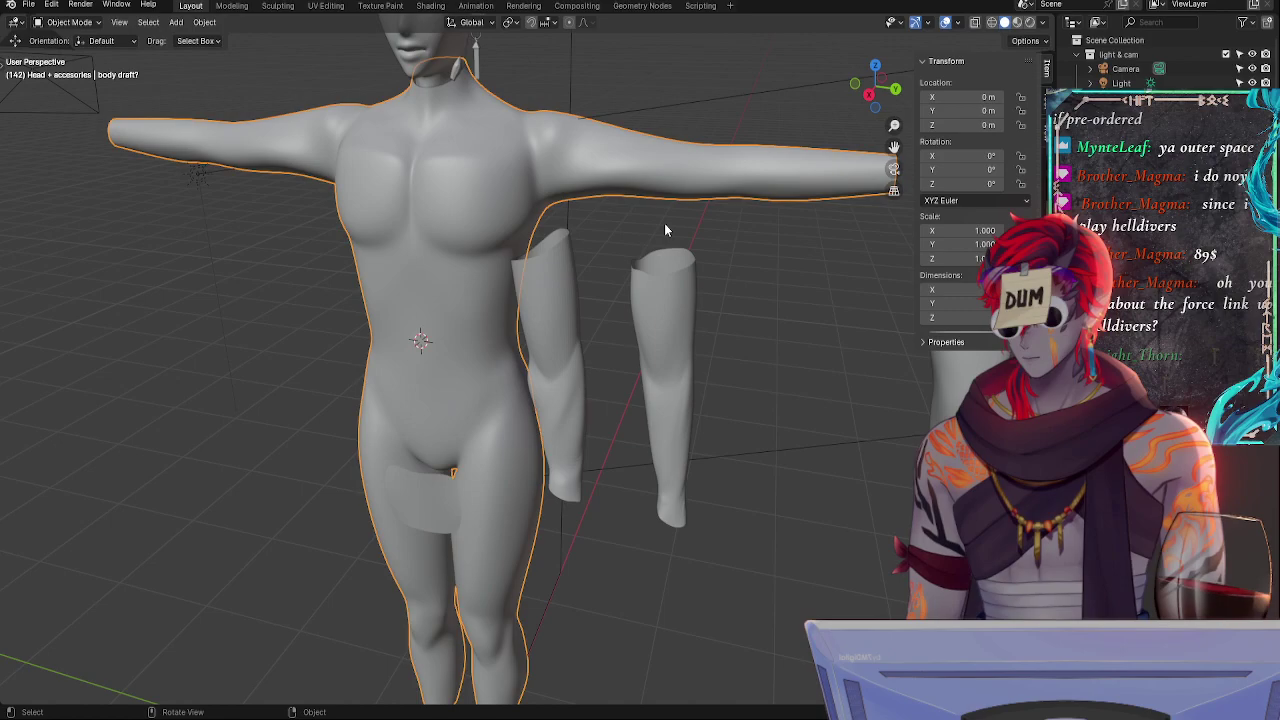
pyautogui.moveTo(694, 249); pyautogui.dragTo(702, 285, button='middle')
pyautogui.press('Tab')
pyautogui.press('Tab')
pyautogui.click(742, 484)
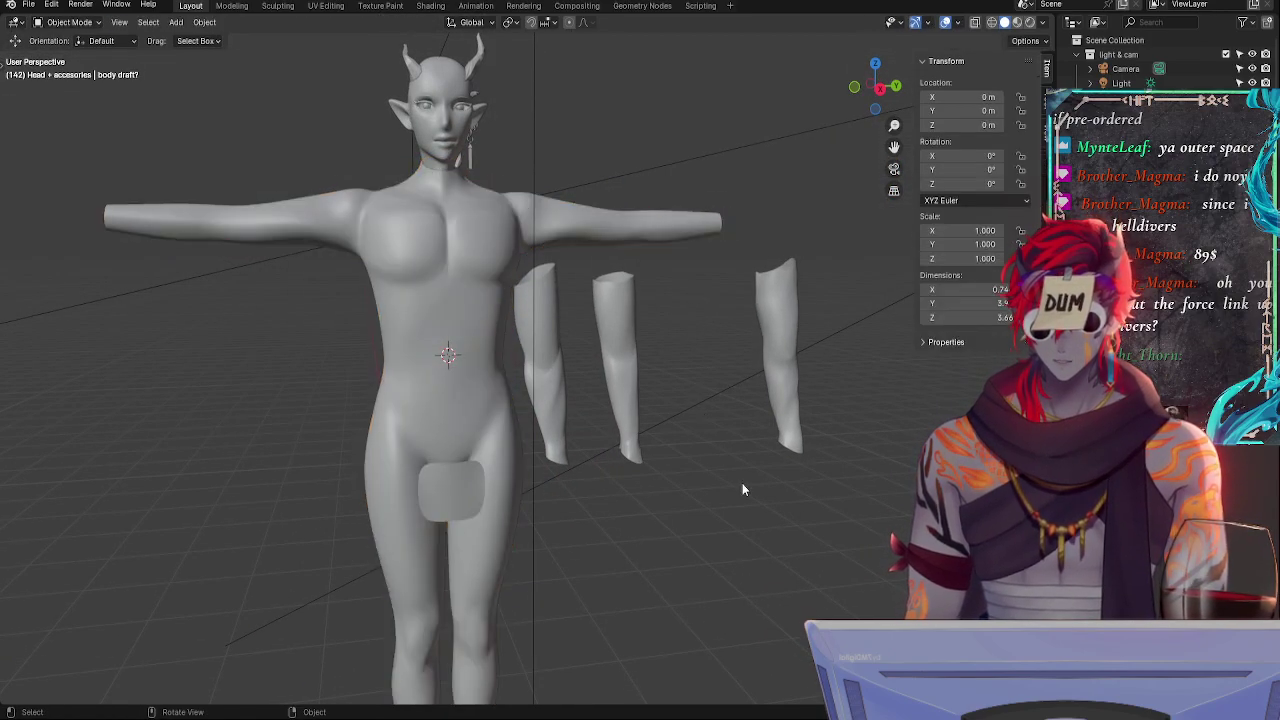
# - Preview the body in X-ray and Material Preview shading, then return to Solid shading
pyautogui.hotkey('alt', 'z')
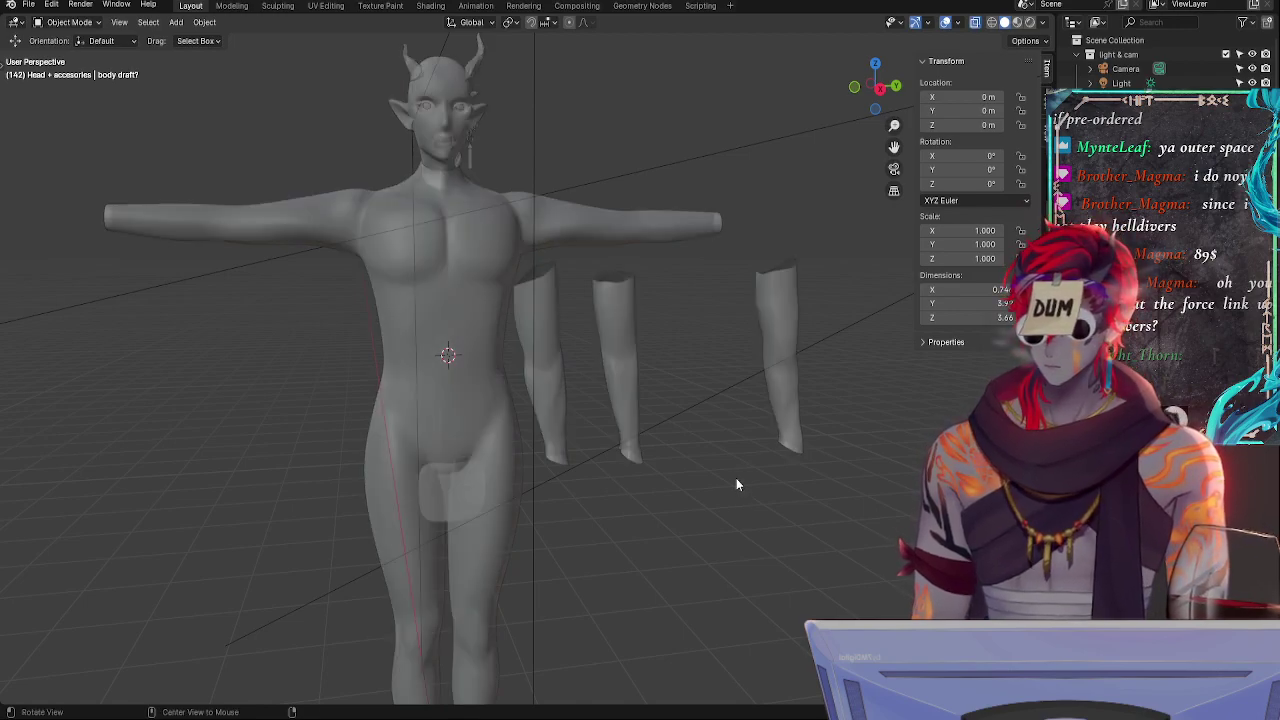
pyautogui.hotkey('alt', 'z')
pyautogui.press('z')
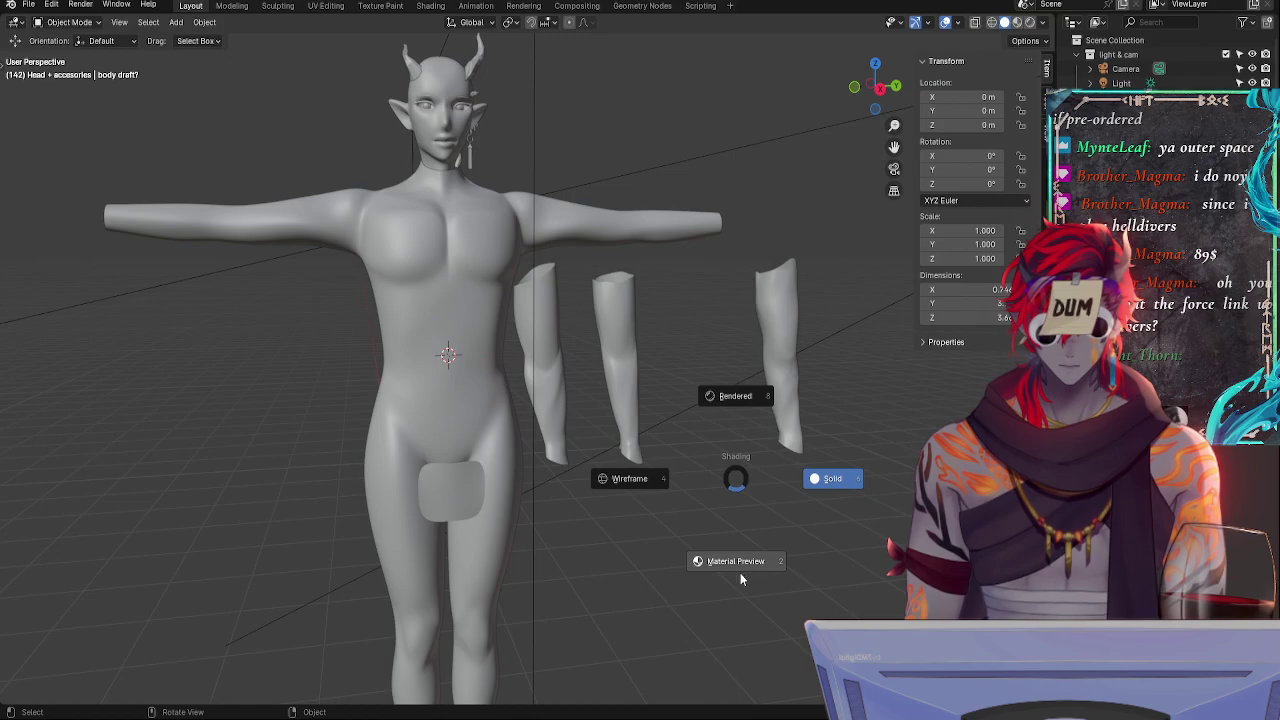
pyautogui.press('2')
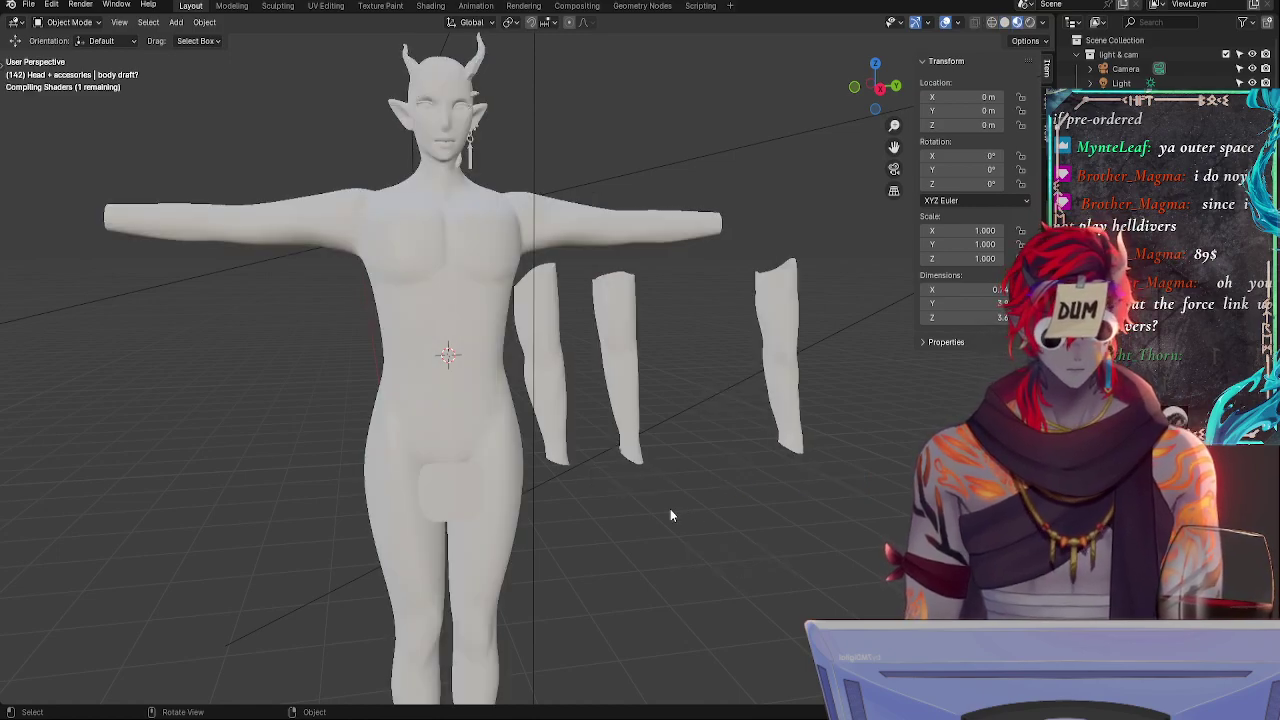
pyautogui.moveTo(721, 517); pyautogui.dragTo(652, 459, button='middle')
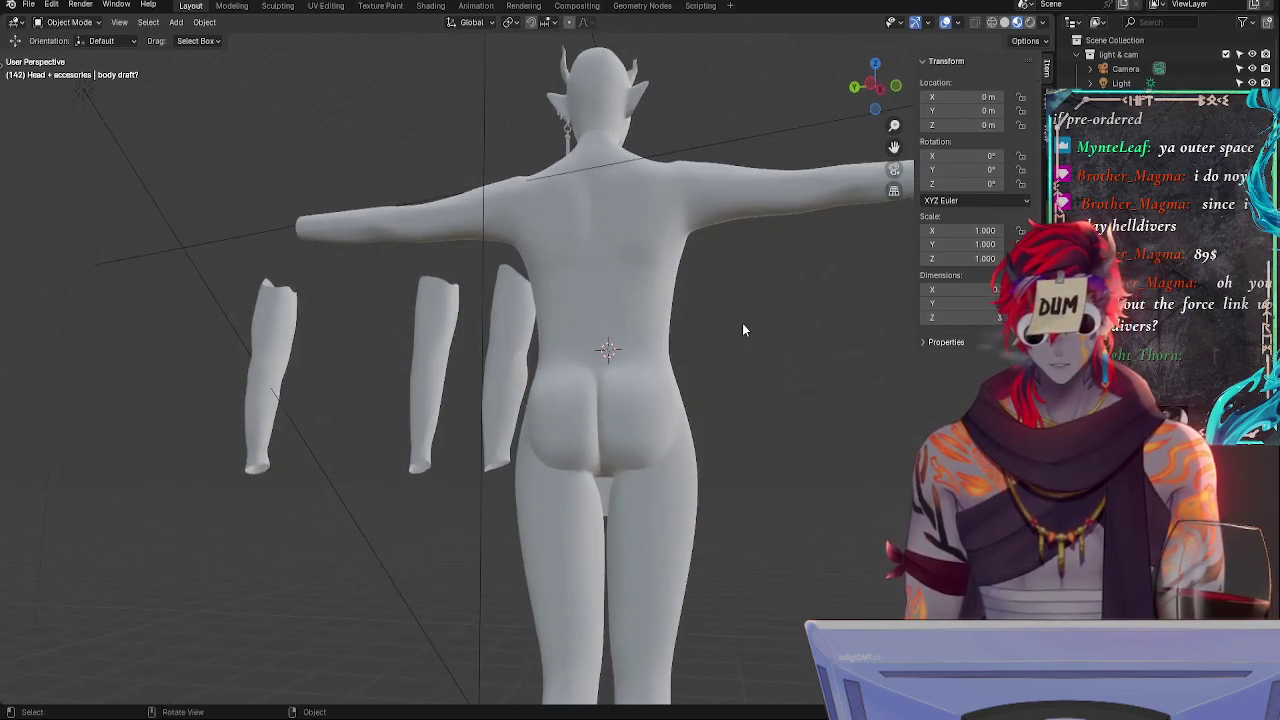
pyautogui.moveTo(742, 330); pyautogui.dragTo(537, 372, button='middle')
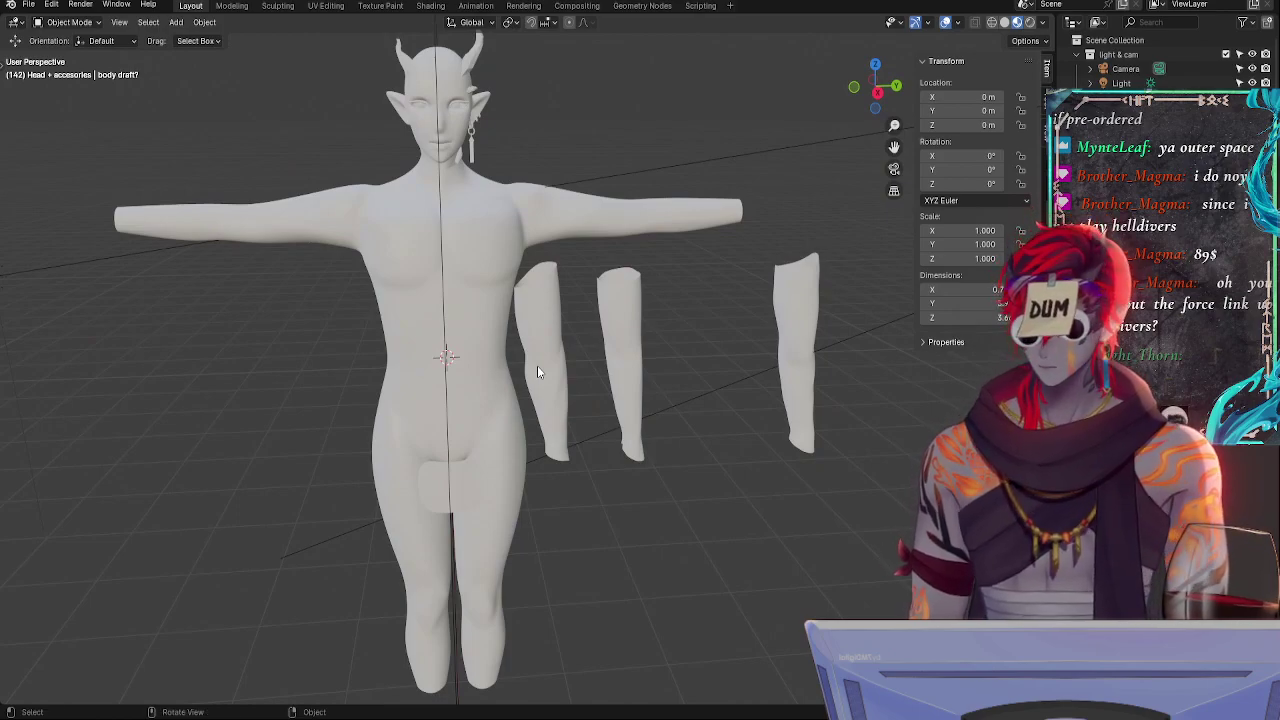
pyautogui.press('z')
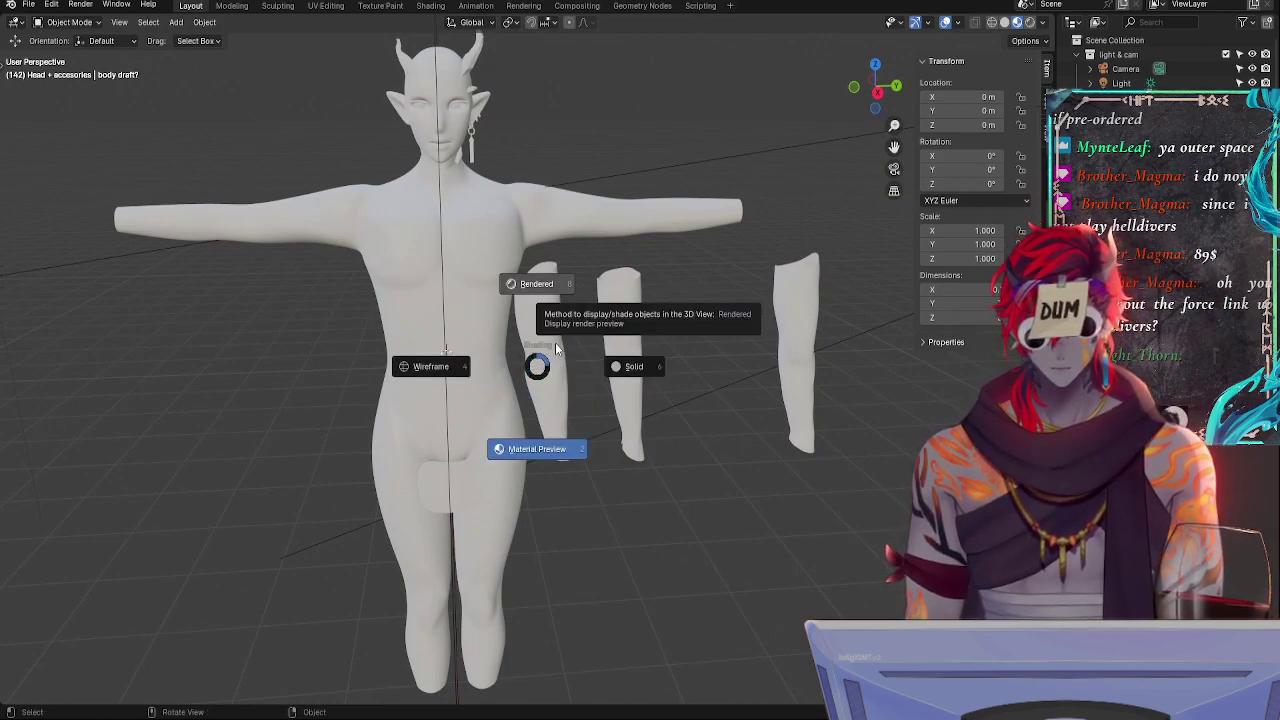
pyautogui.click(638, 375)
# - Inspect the chest and shoulder from several angles, checking a shoulder vertex in Edit Mode
pyautogui.moveTo(660, 421); pyautogui.dragTo(661, 324, button='middle')
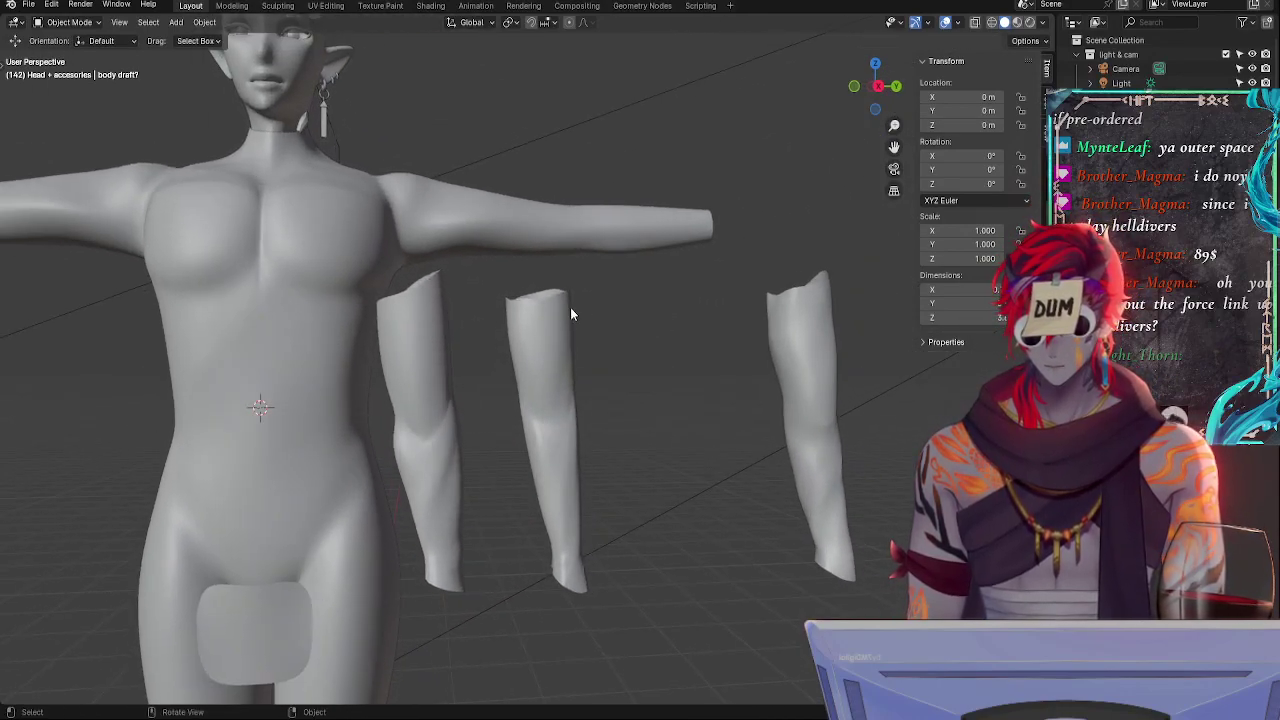
pyautogui.moveTo(554, 297); pyautogui.dragTo(518, 438, button='middle')
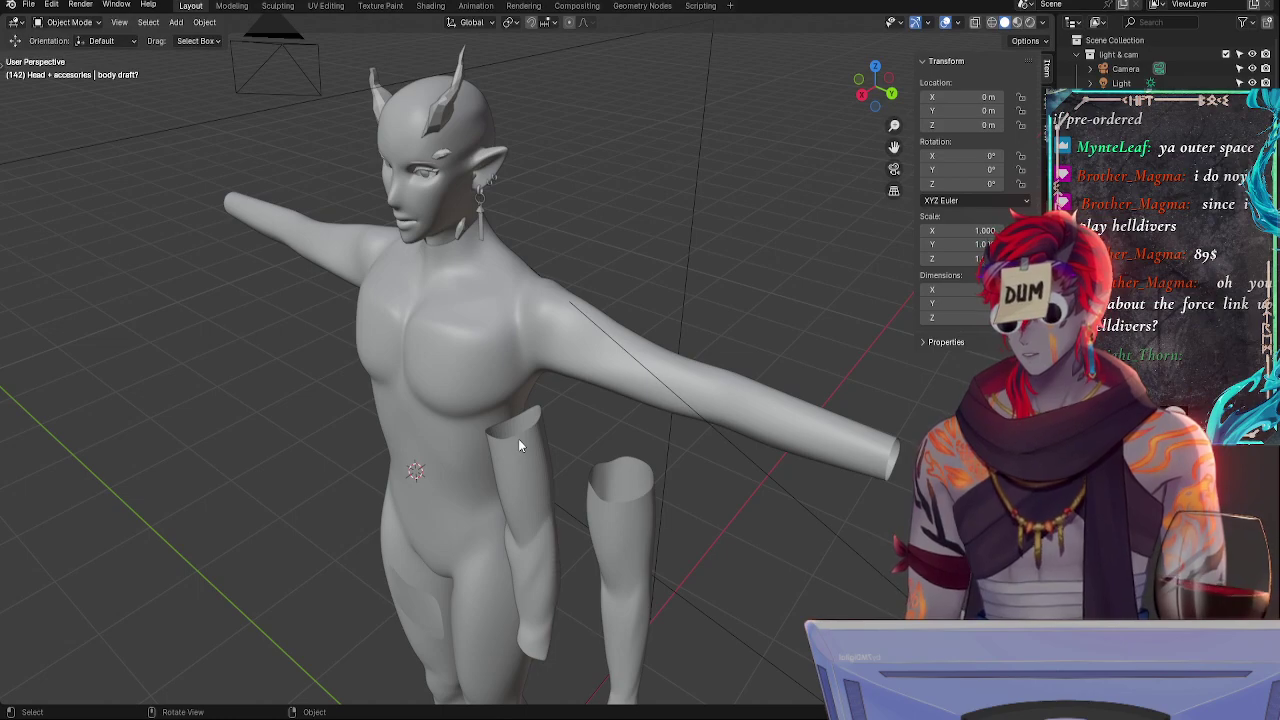
pyautogui.moveTo(518, 438); pyautogui.dragTo(677, 443, button='middle')
pyautogui.scroll(4, 610, 340)
pyautogui.moveTo(610, 340); pyautogui.dragTo(423, 286, button='middle')
pyautogui.press('Tab')
pyautogui.click(742, 368)
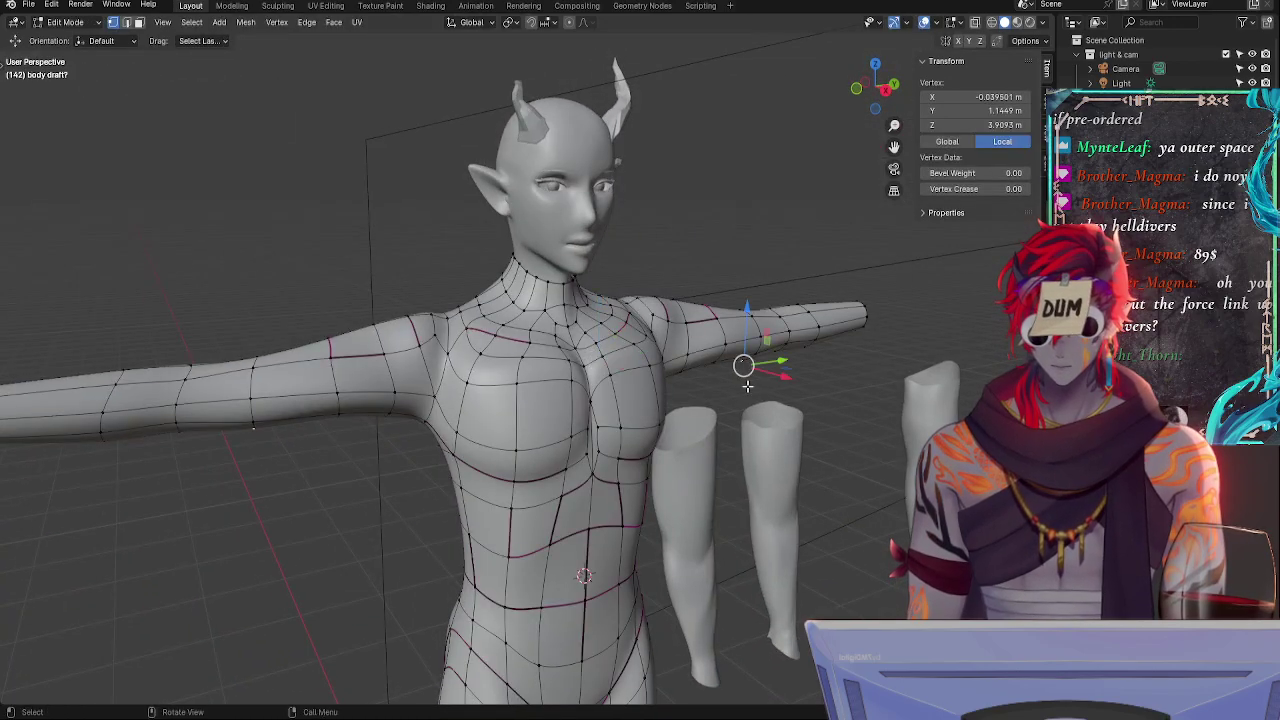
pyautogui.press('Tab')
pyautogui.moveTo(825, 366); pyautogui.dragTo(768, 357, button='middle')
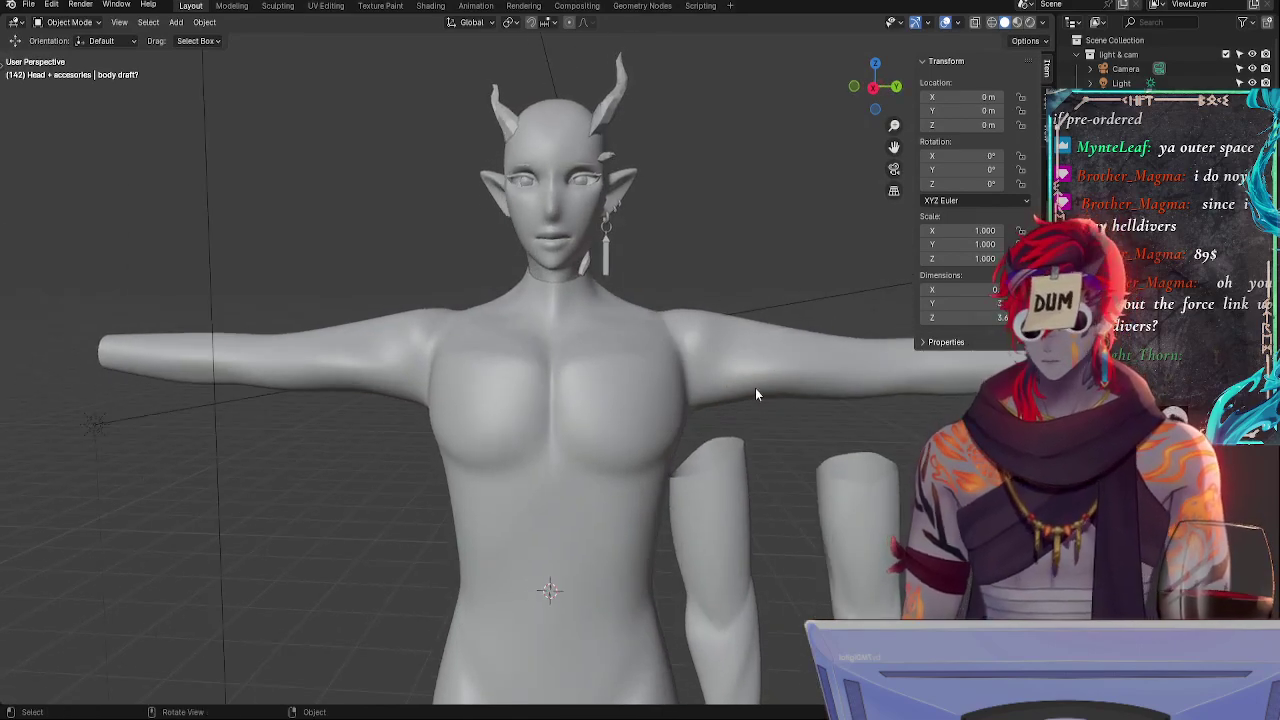
pyautogui.keyDown('shift'); pyautogui.moveTo(868, 426); pyautogui.dragTo(790, 365, button='middle'); pyautogui.keyUp('shift')
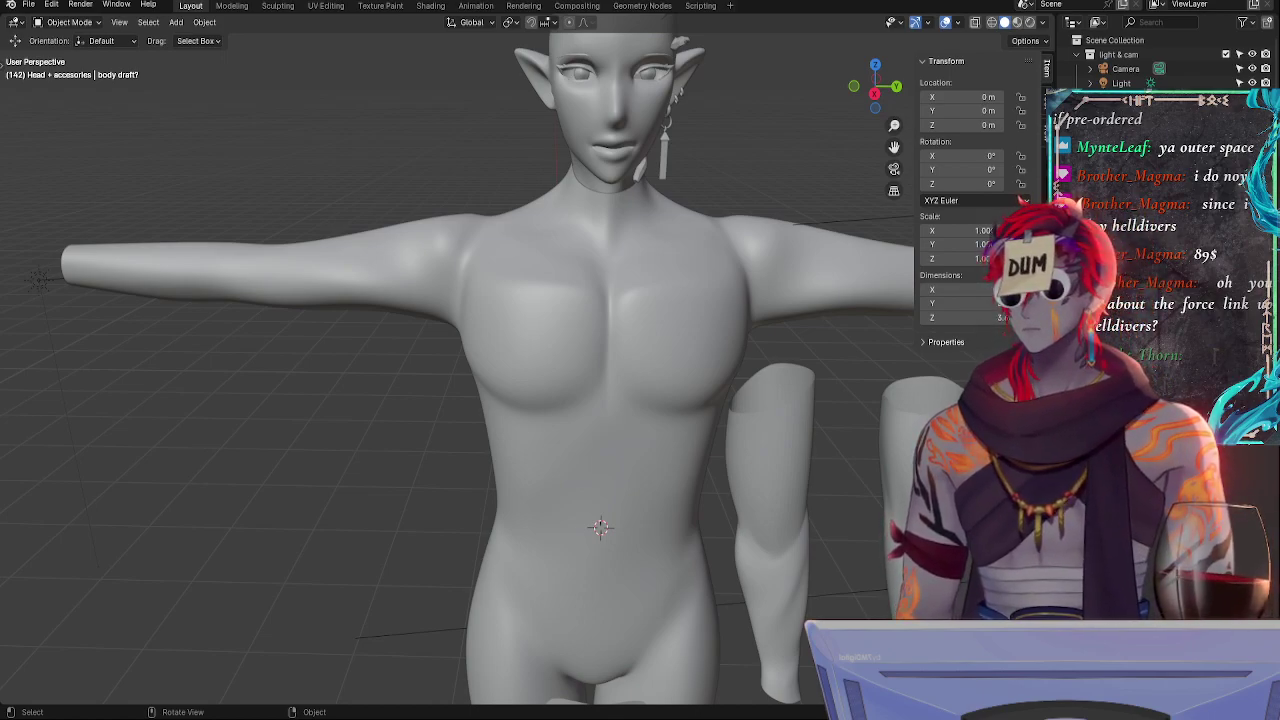
# - Compare the shoulder wireframe from side and three-quarter front views
pyautogui.moveTo(750, 382); pyautogui.dragTo(628, 369, button='middle')
pyautogui.moveTo(628, 303); pyautogui.dragTo(702, 292, button='middle')
pyautogui.press('Tab')
pyautogui.press('Tab')
pyautogui.moveTo(704, 387); pyautogui.dragTo(754, 345, button='middle')
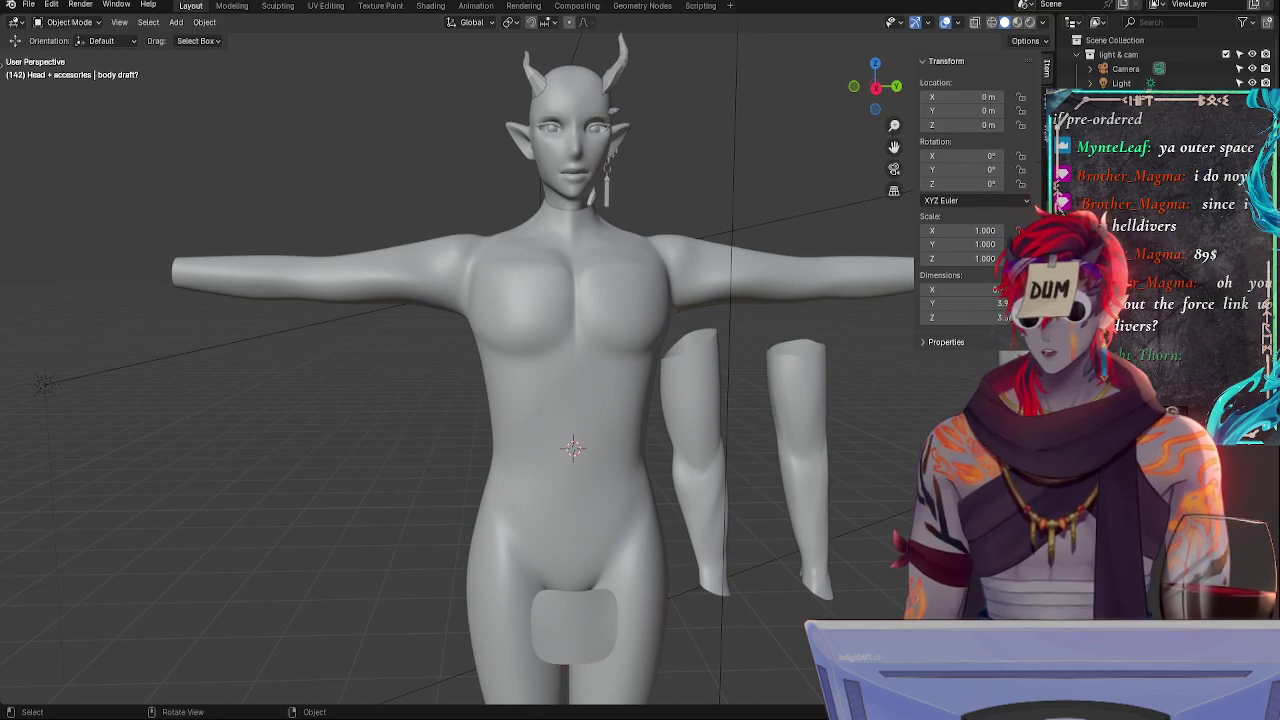
pyautogui.press('Tab')
pyautogui.press('Tab')
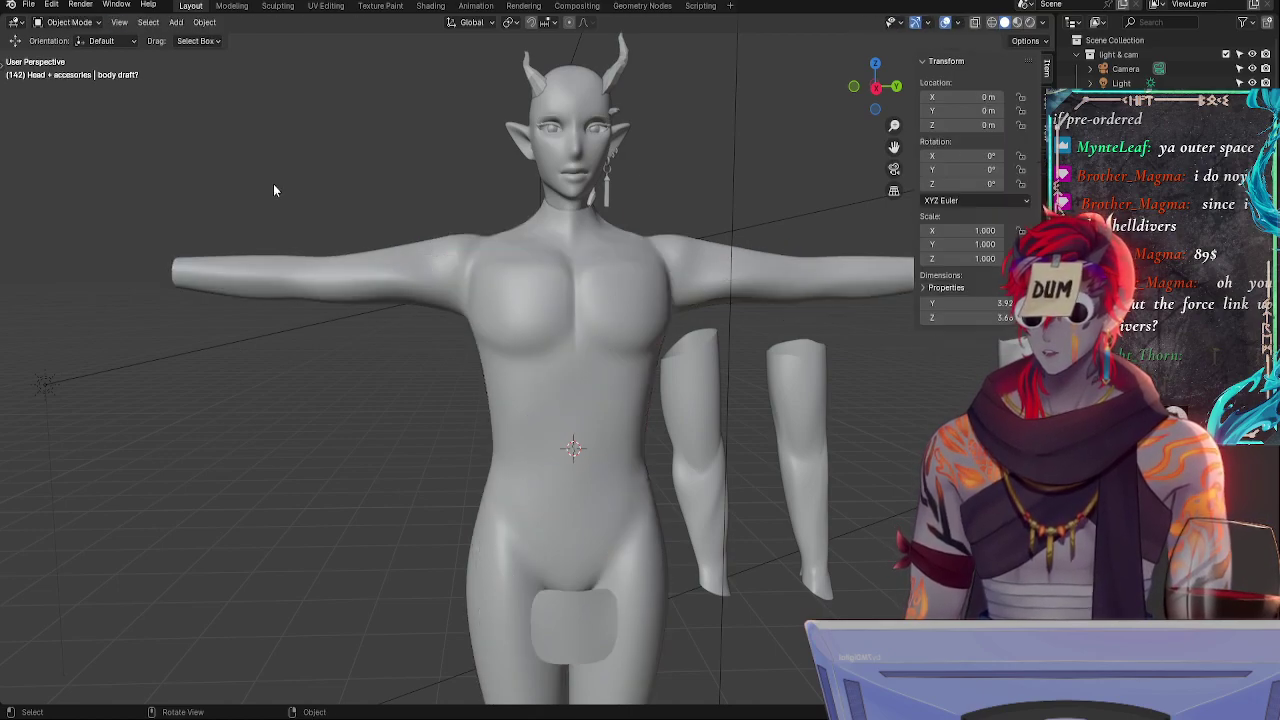
# - Switch to the Annotate tool, show the earlier magenta notes and turn off stroke stabilization
pyautogui.press('t')
pyautogui.click(18, 226)
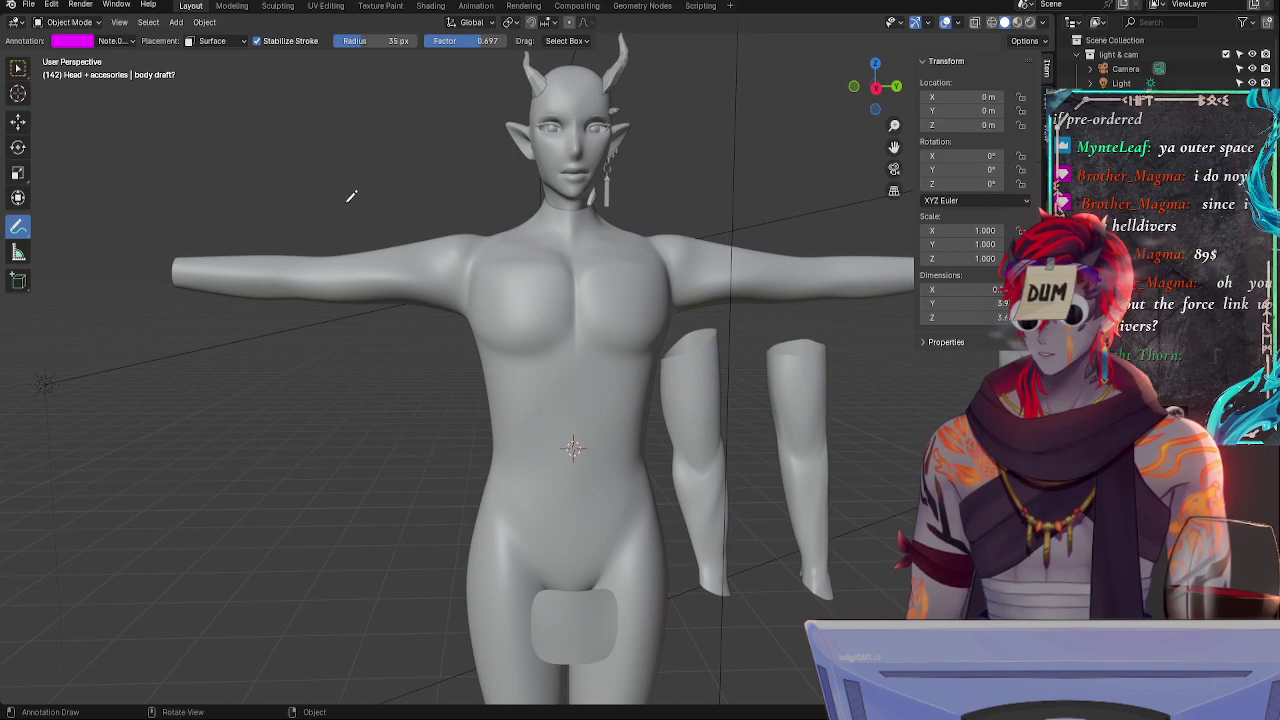
pyautogui.moveTo(470, 238); pyautogui.dragTo(511, 243)
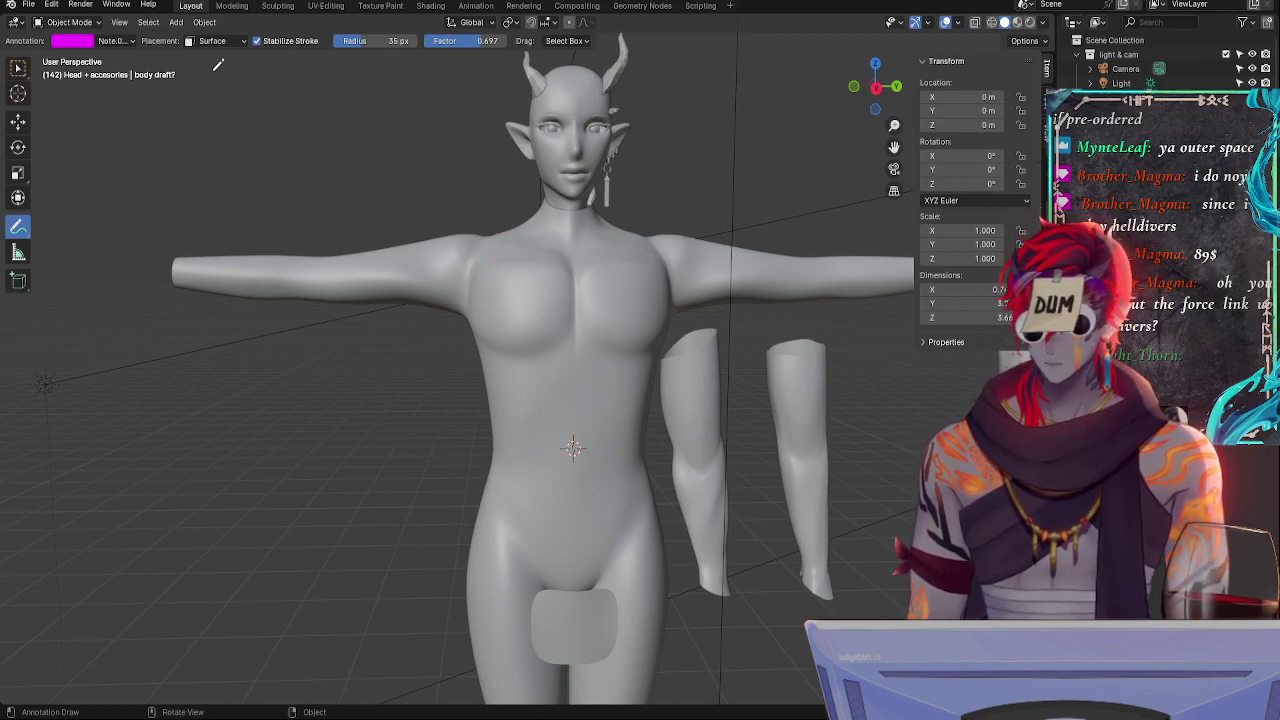
pyautogui.click(115, 41)
pyautogui.click(178, 135)
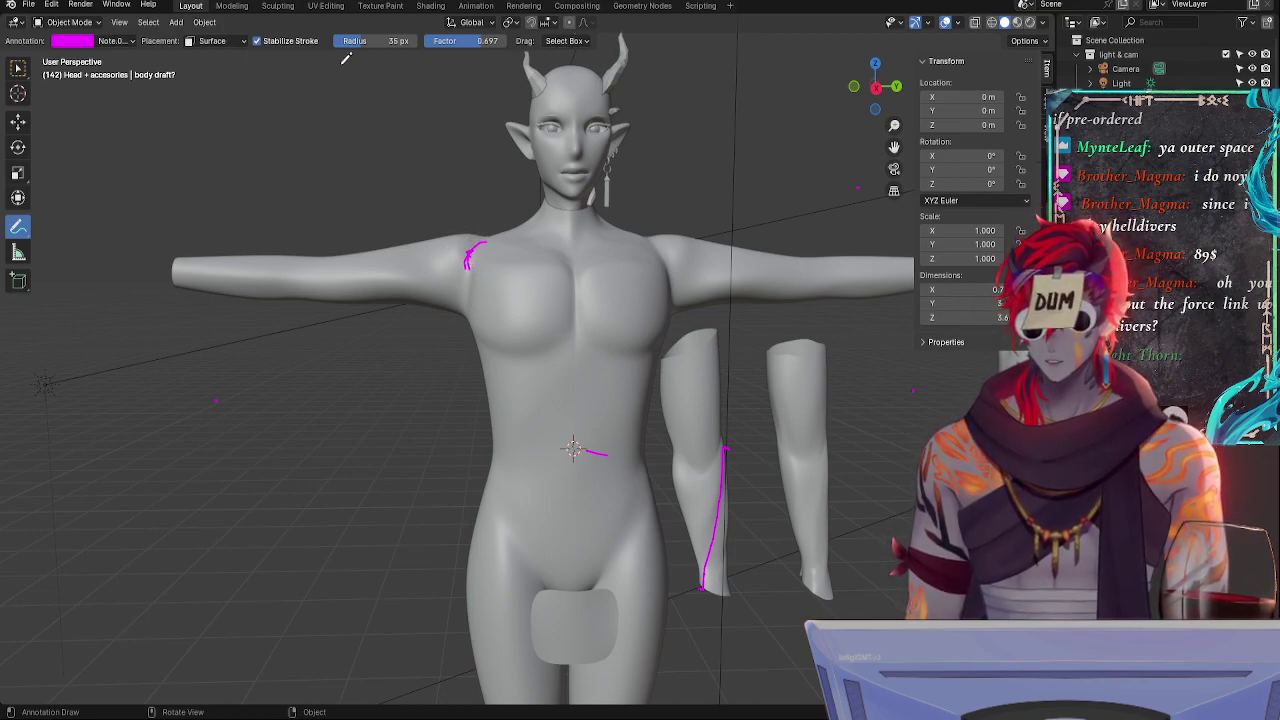
pyautogui.click(258, 41)
# - Draw magenta strokes looping the shoulder and outlining the chest down to its lower edge
pyautogui.moveTo(470, 262)
pyautogui.mouseDown()
pyautogui.moveTo(449, 240)
pyautogui.moveTo(510, 245)
pyautogui.moveTo(505, 262)
pyautogui.mouseUp()
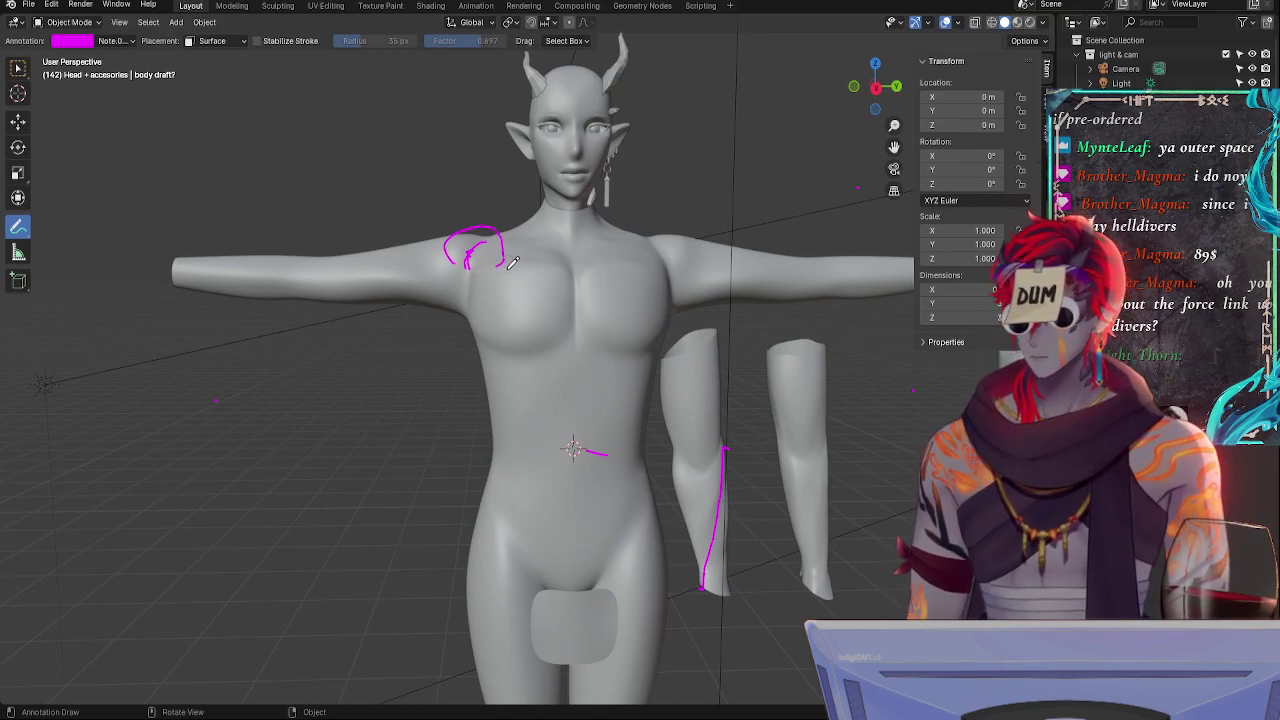
pyautogui.moveTo(495, 249)
pyautogui.mouseDown()
pyautogui.moveTo(565, 259)
pyautogui.moveTo(576, 308)
pyautogui.mouseUp()
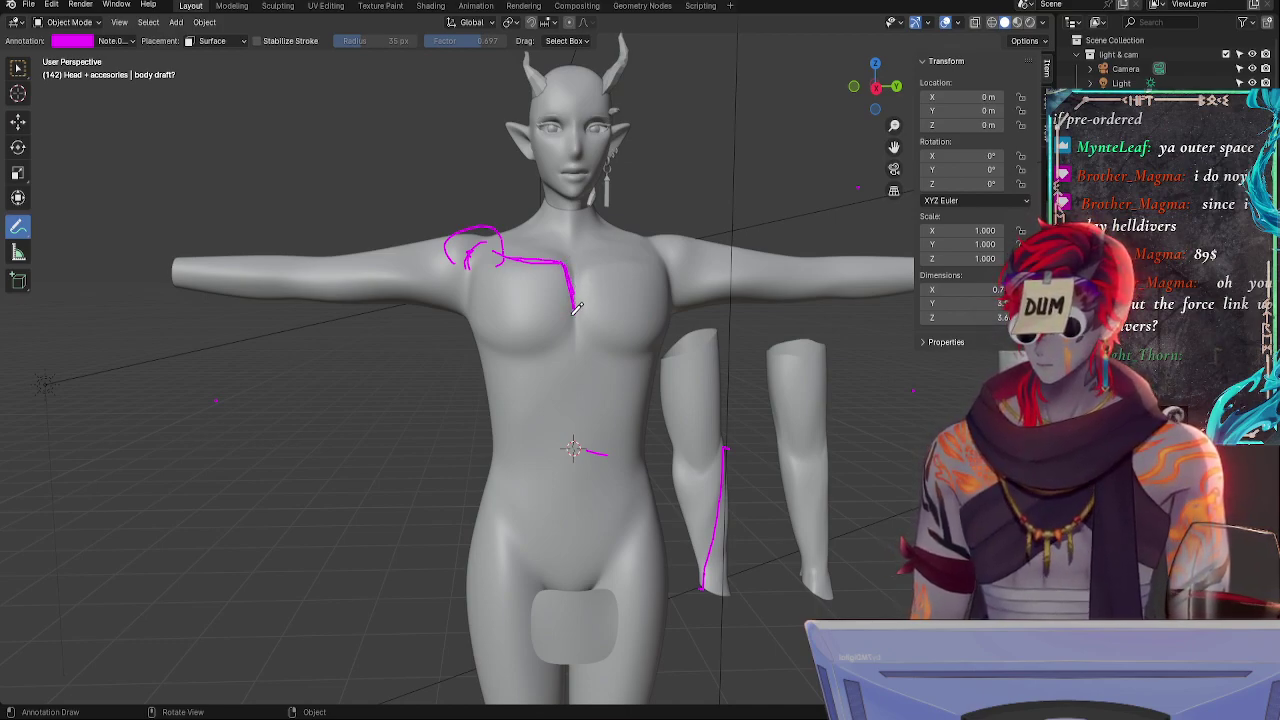
pyautogui.moveTo(575, 309)
pyautogui.mouseDown()
pyautogui.moveTo(564, 344)
pyautogui.moveTo(491, 346)
pyautogui.moveTo(570, 343)
pyautogui.mouseUp()
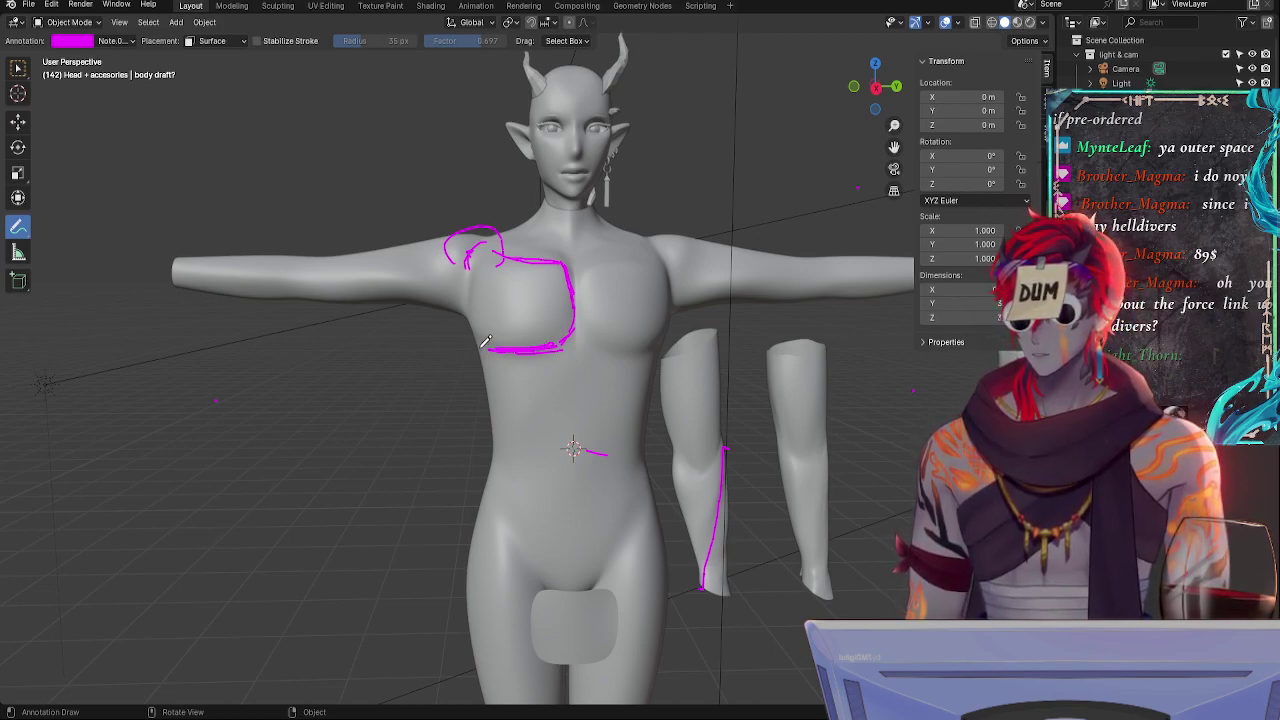
pyautogui.moveTo(479, 324)
pyautogui.mouseDown()
pyautogui.moveTo(500, 350)
pyautogui.moveTo(480, 325)
pyautogui.mouseUp()
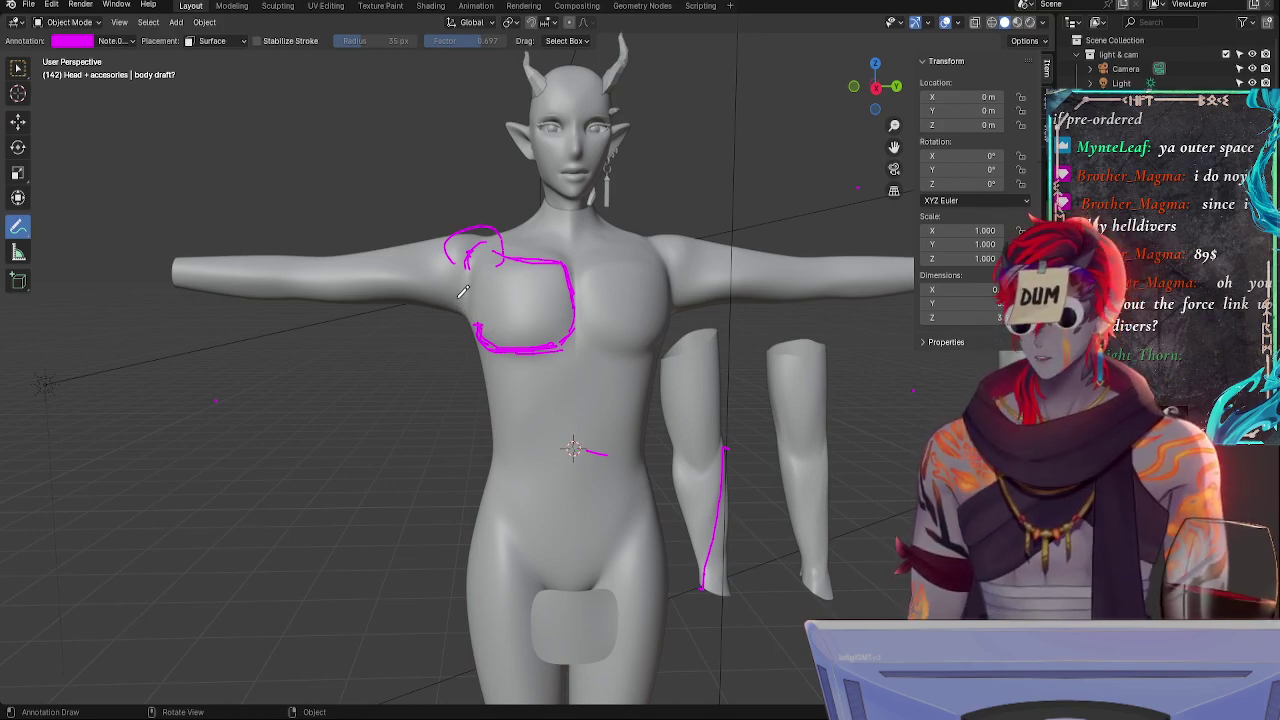
pyautogui.moveTo(463, 305)
pyautogui.mouseDown()
pyautogui.moveTo(473, 323)
pyautogui.moveTo(461, 305)
pyautogui.mouseUp()
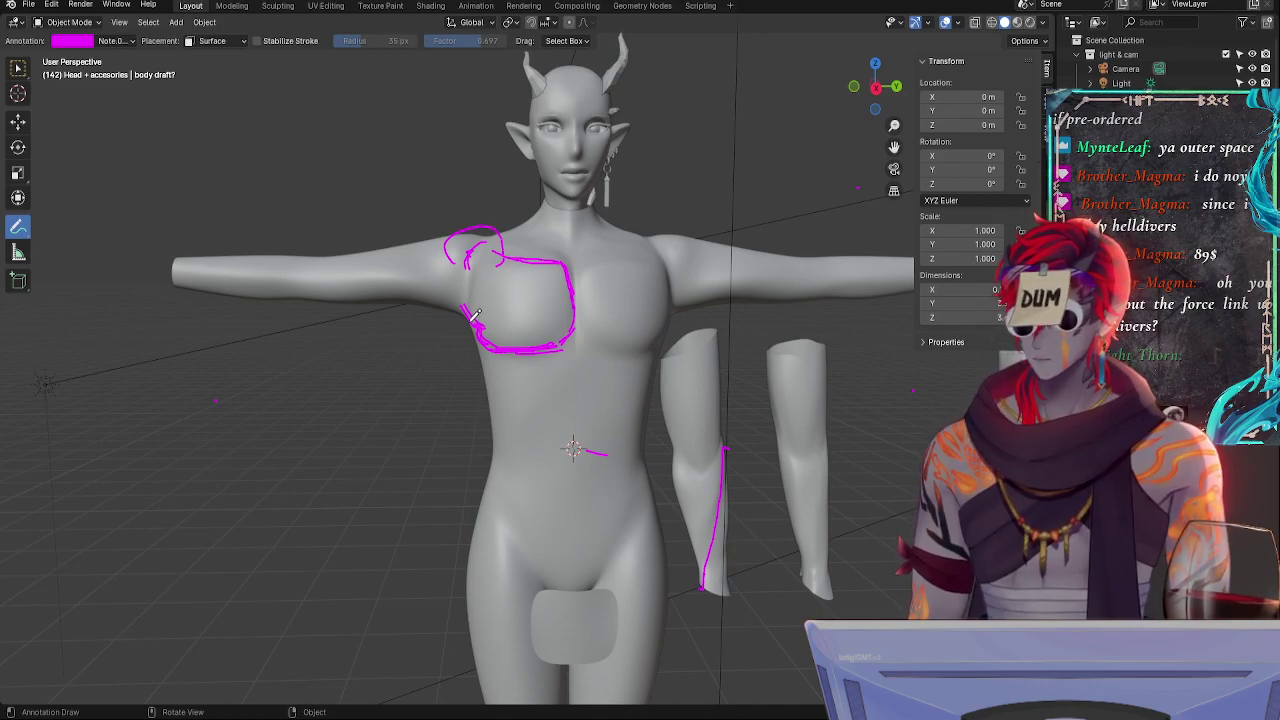
# - Orbit around the figure to check the notes from side and three-quarter views
pyautogui.moveTo(451, 378)
pyautogui.keyDown('alt'); pyautogui.mouseDown()
pyautogui.moveTo(585, 365)
pyautogui.moveTo(465, 367)
pyautogui.mouseUp(); pyautogui.keyUp('alt')
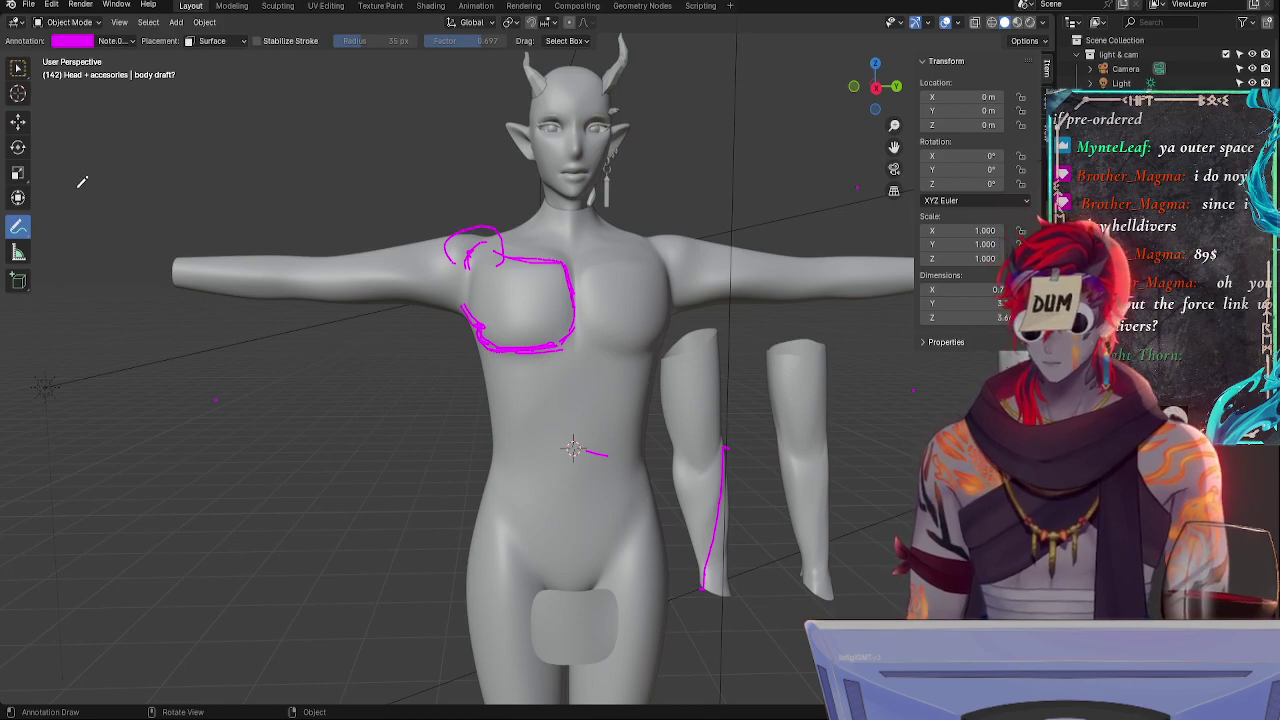
pyautogui.keyDown('alt'); pyautogui.moveTo(449, 366); pyautogui.dragTo(465, 316); pyautogui.keyUp('alt')
pyautogui.moveTo(462, 322); pyautogui.dragTo(576, 368, button='middle')
pyautogui.moveTo(578, 362)
pyautogui.keyDown('alt'); pyautogui.mouseDown()
pyautogui.moveTo(760, 349)
pyautogui.moveTo(642, 344)
pyautogui.moveTo(651, 337)
pyautogui.mouseUp(); pyautogui.keyUp('alt')
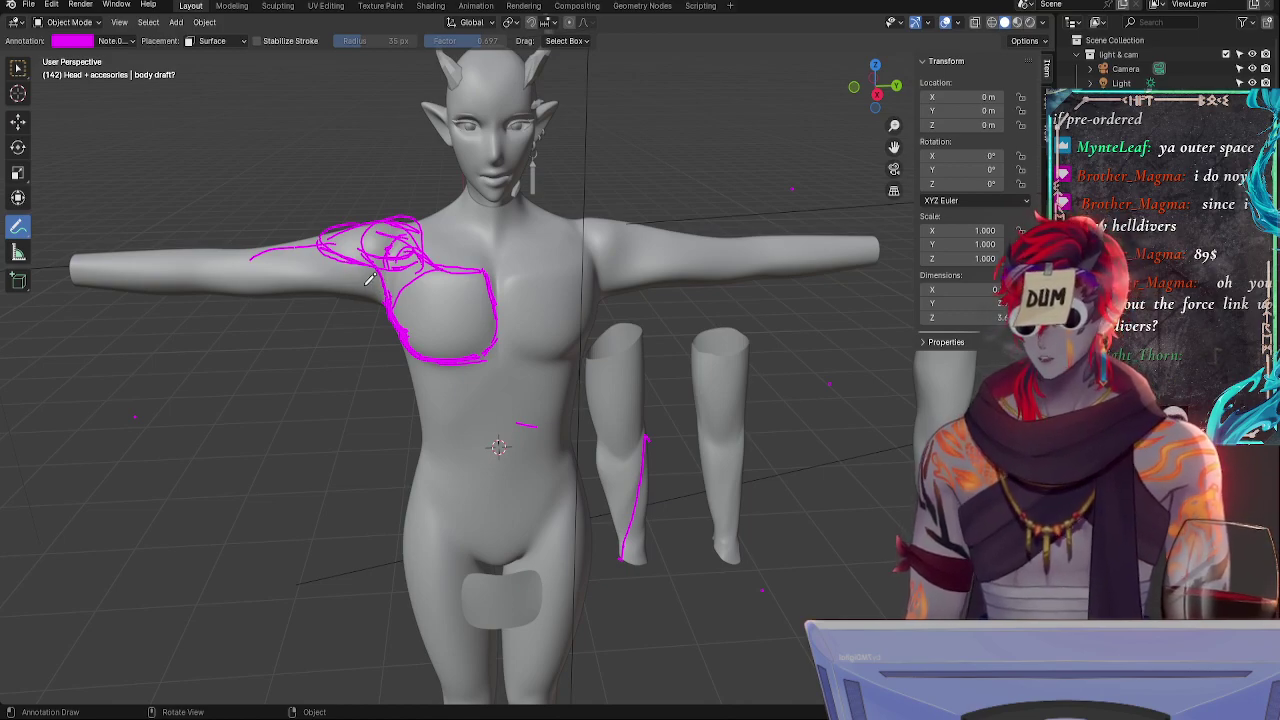
pyautogui.moveTo(408, 333)
pyautogui.mouseDown(button='middle')
pyautogui.moveTo(303, 363)
pyautogui.moveTo(392, 358)
pyautogui.moveTo(397, 343)
pyautogui.mouseUp(button='middle')
# - Enter Edit Mode and fade the annotation layer opacity to 0.118
pyautogui.press('Tab')
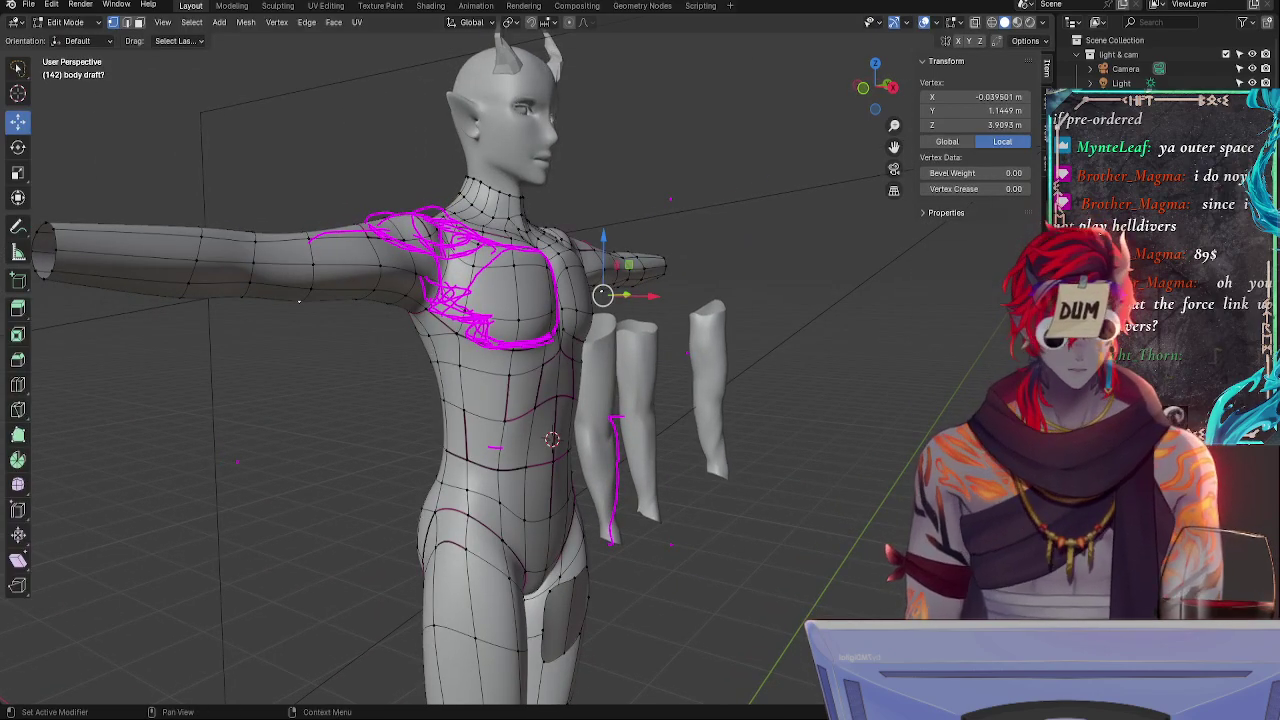
pyautogui.moveTo(298, 300); pyautogui.dragTo(724, 403, button='middle')
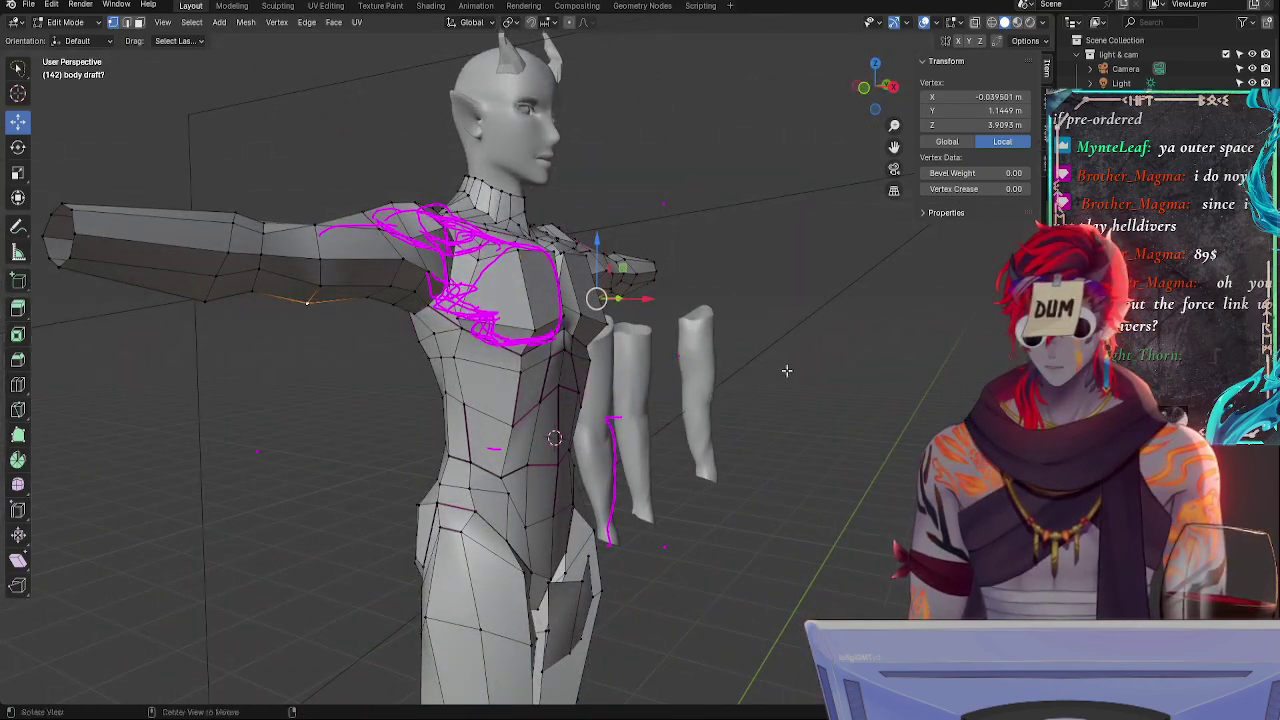
pyautogui.moveTo(786, 370); pyautogui.dragTo(640, 345, button='middle')
pyautogui.click(71, 46)
pyautogui.click(73, 43)
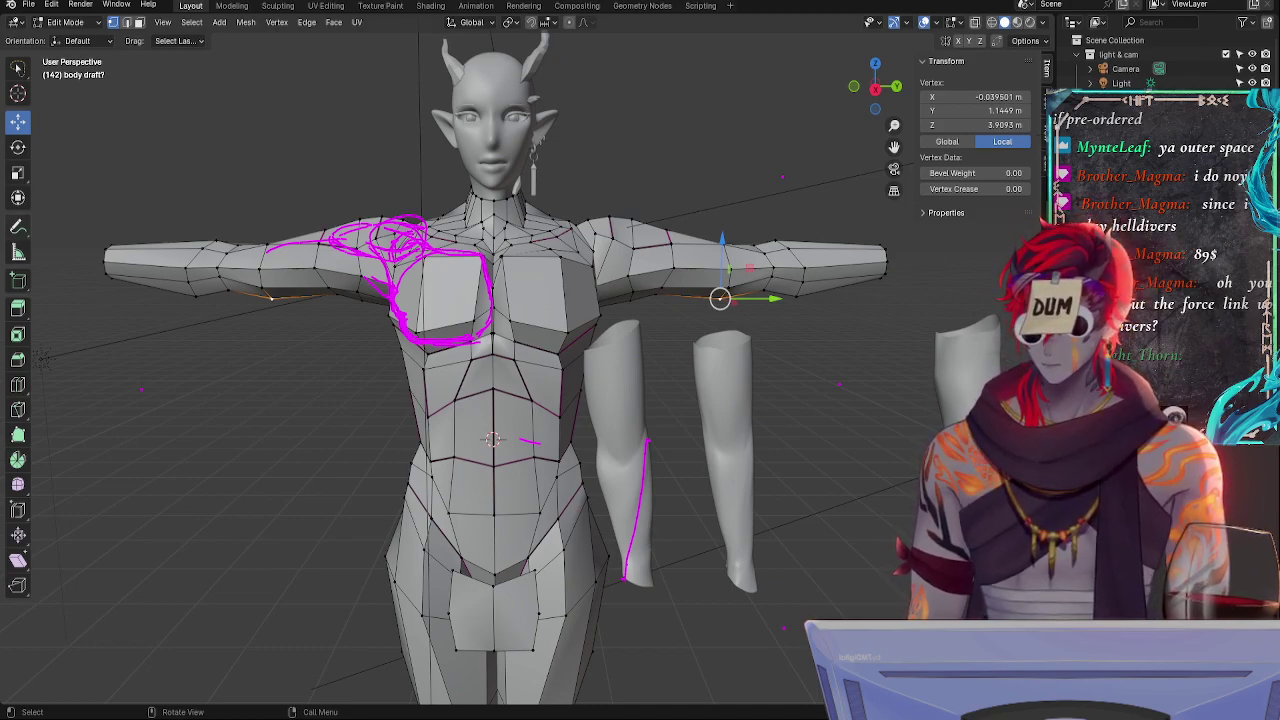
pyautogui.hotkey('shift', 'space')
pyautogui.press('d')
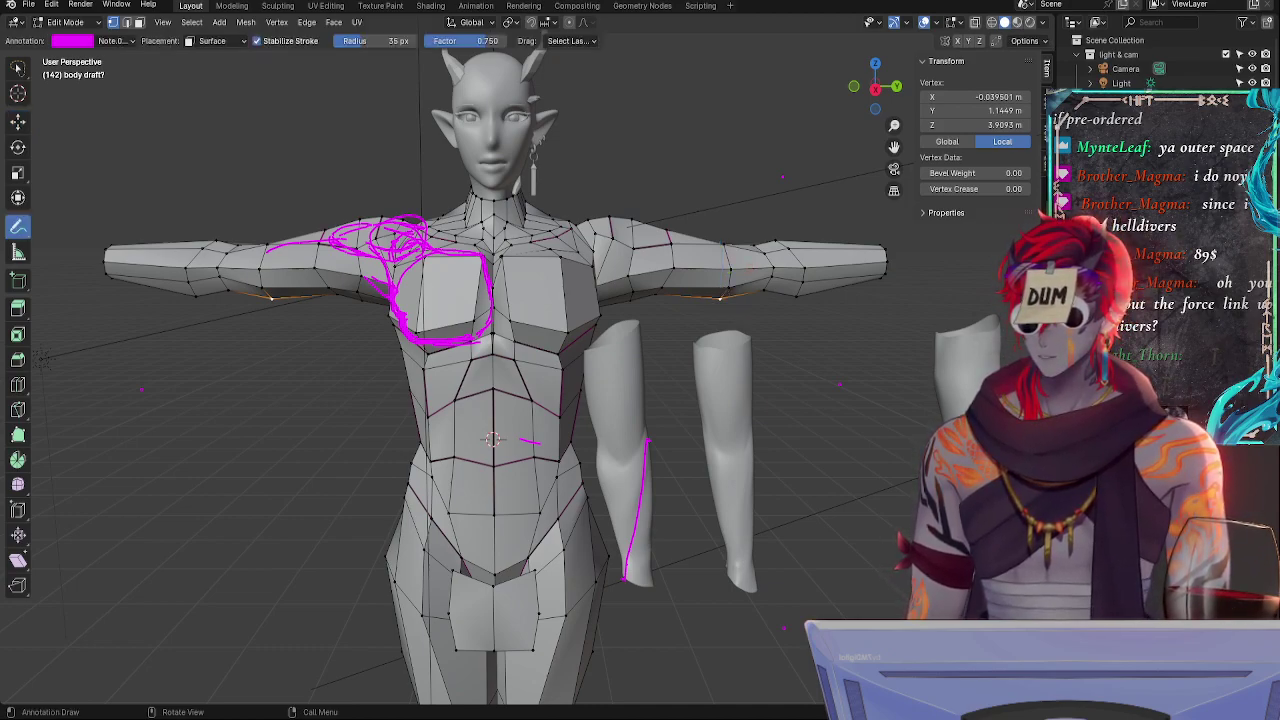
pyautogui.click(115, 41)
pyautogui.moveTo(190, 176)
pyautogui.mouseDown()
pyautogui.moveTo(38, 176)
pyautogui.moveTo(92, 194)
pyautogui.mouseUp()
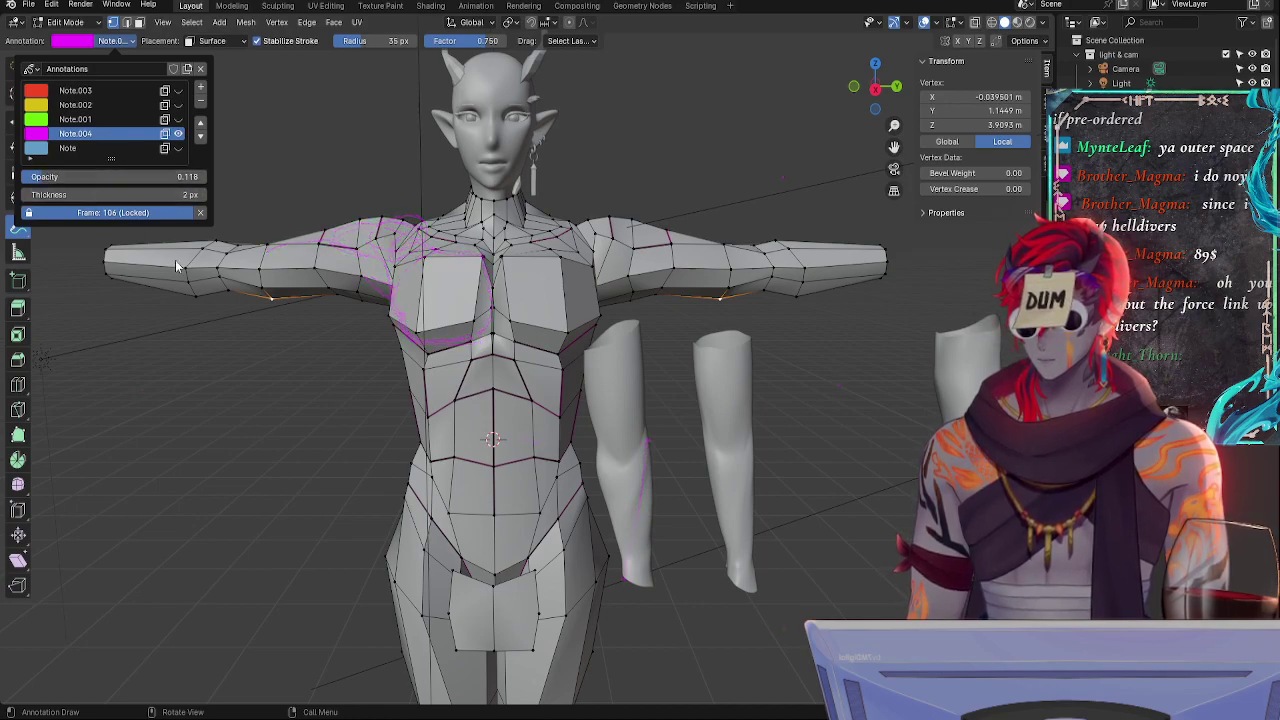
# - Zoom onto the torso and vertex-slide a shoulder vertex twice
pyautogui.moveTo(229, 346)
pyautogui.mouseDown(button='middle')
pyautogui.moveTo(277, 363)
pyautogui.moveTo(244, 352)
pyautogui.mouseUp(button='middle')
pyautogui.moveTo(290, 407)
pyautogui.keyDown('ctrl'); pyautogui.mouseDown(button='middle')
pyautogui.moveTo(277, 356)
pyautogui.moveTo(380, 245)
pyautogui.moveTo(507, 298)
pyautogui.mouseUp(button='middle'); pyautogui.keyUp('ctrl')
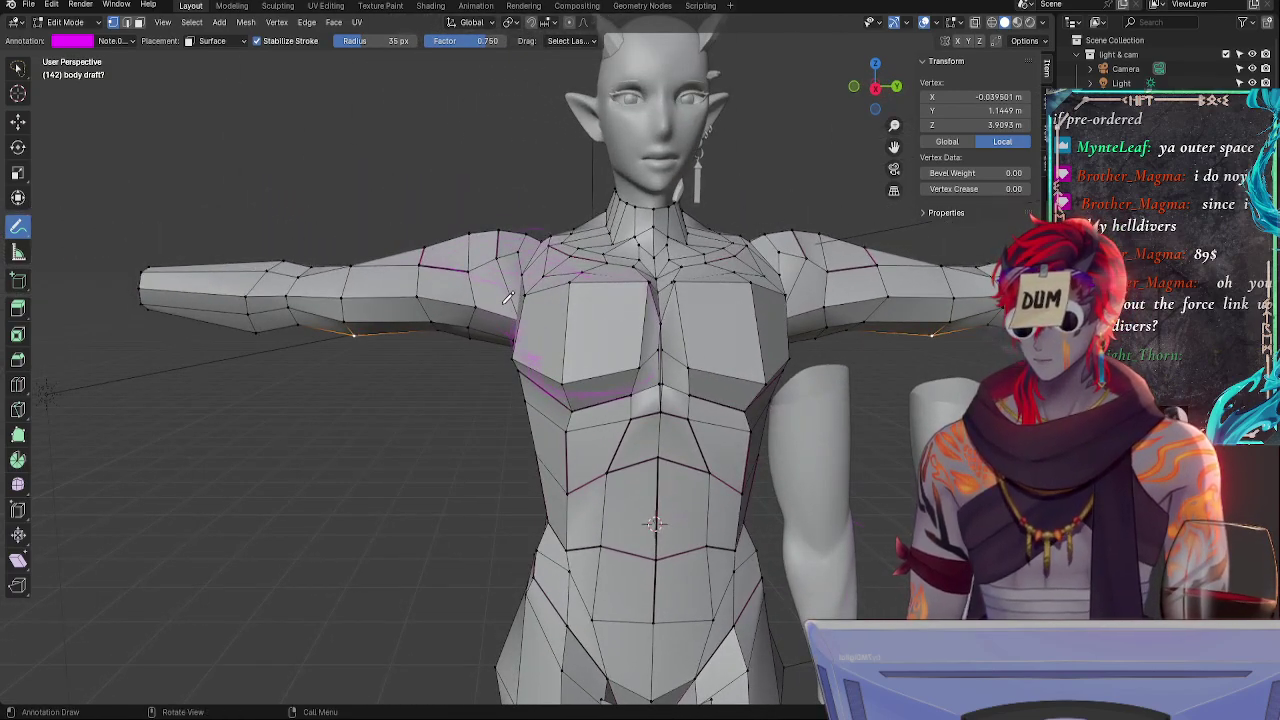
pyautogui.click(17, 121)
pyautogui.moveTo(411, 363)
pyautogui.mouseDown(button='middle')
pyautogui.moveTo(491, 363)
pyautogui.moveTo(592, 331)
pyautogui.moveTo(481, 358)
pyautogui.moveTo(595, 308)
pyautogui.mouseUp(button='middle')
pyautogui.click(608, 298)
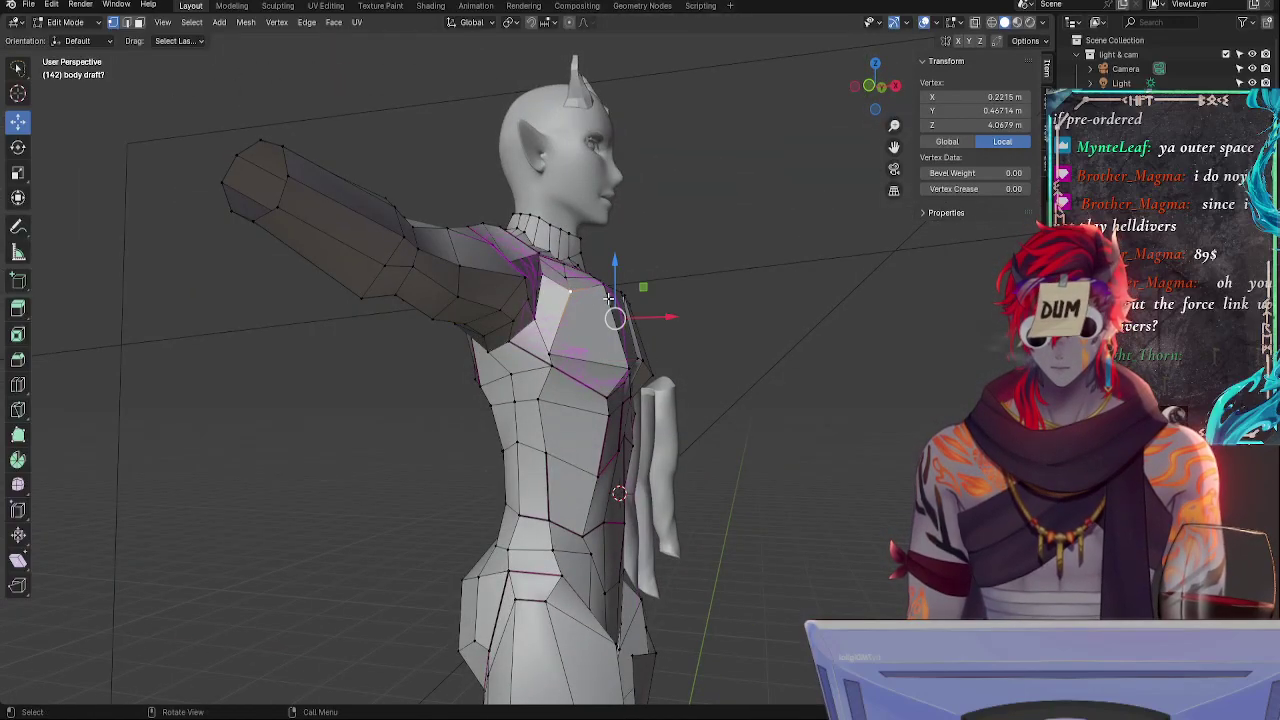
pyautogui.hotkey('shift', 'v')
pyautogui.click(593, 300)
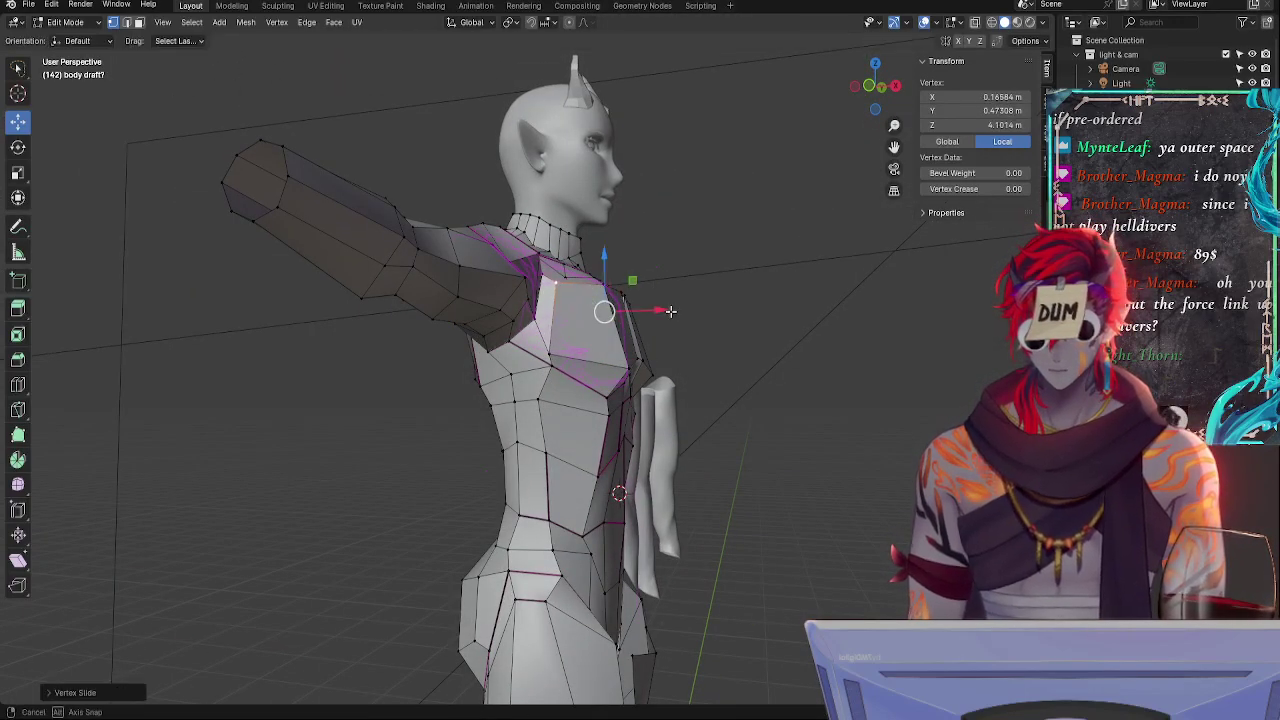
pyautogui.moveTo(600, 305); pyautogui.dragTo(565, 372, button='middle')
pyautogui.hotkey('shift', 'v')
pyautogui.click(697, 372)
pyautogui.moveTo(697, 372); pyautogui.dragTo(564, 337, button='middle')
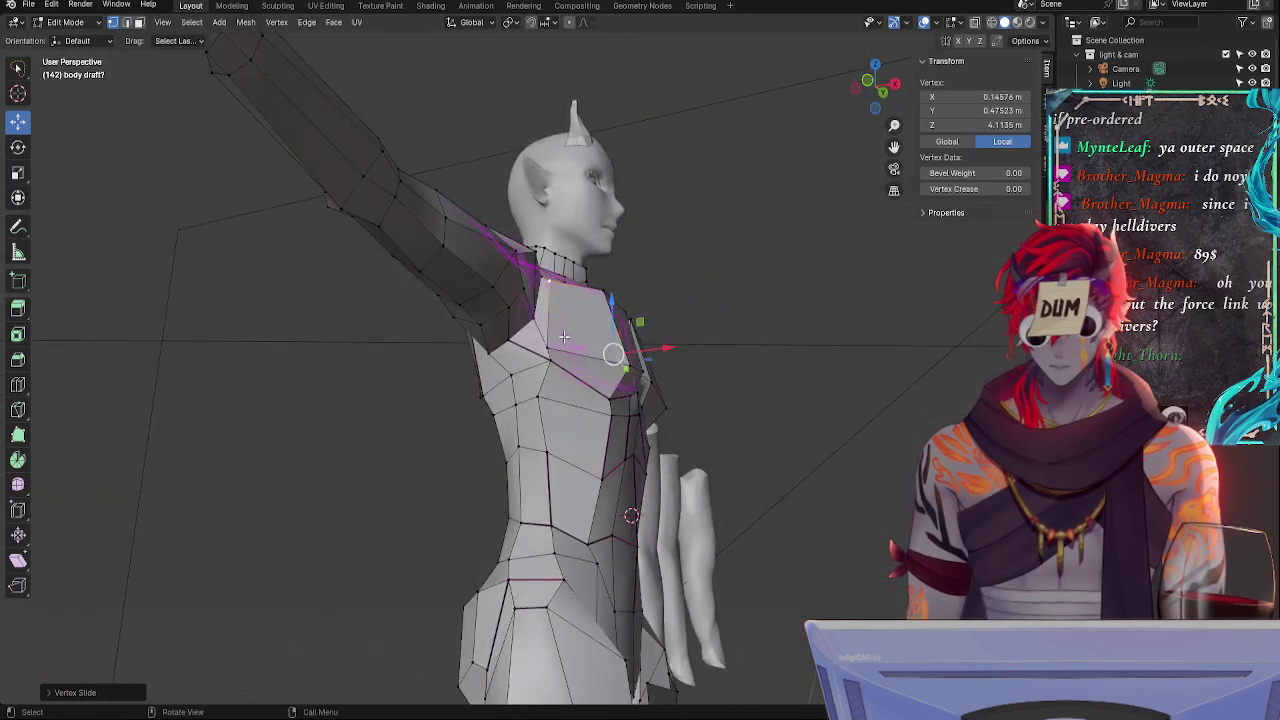
# - Slide a shoulder edge and vertex, then move the vertex up toward the neck
pyautogui.keyDown('shift'); pyautogui.click(555, 347); pyautogui.keyUp('shift')
pyautogui.press('g')
pyautogui.press('g')
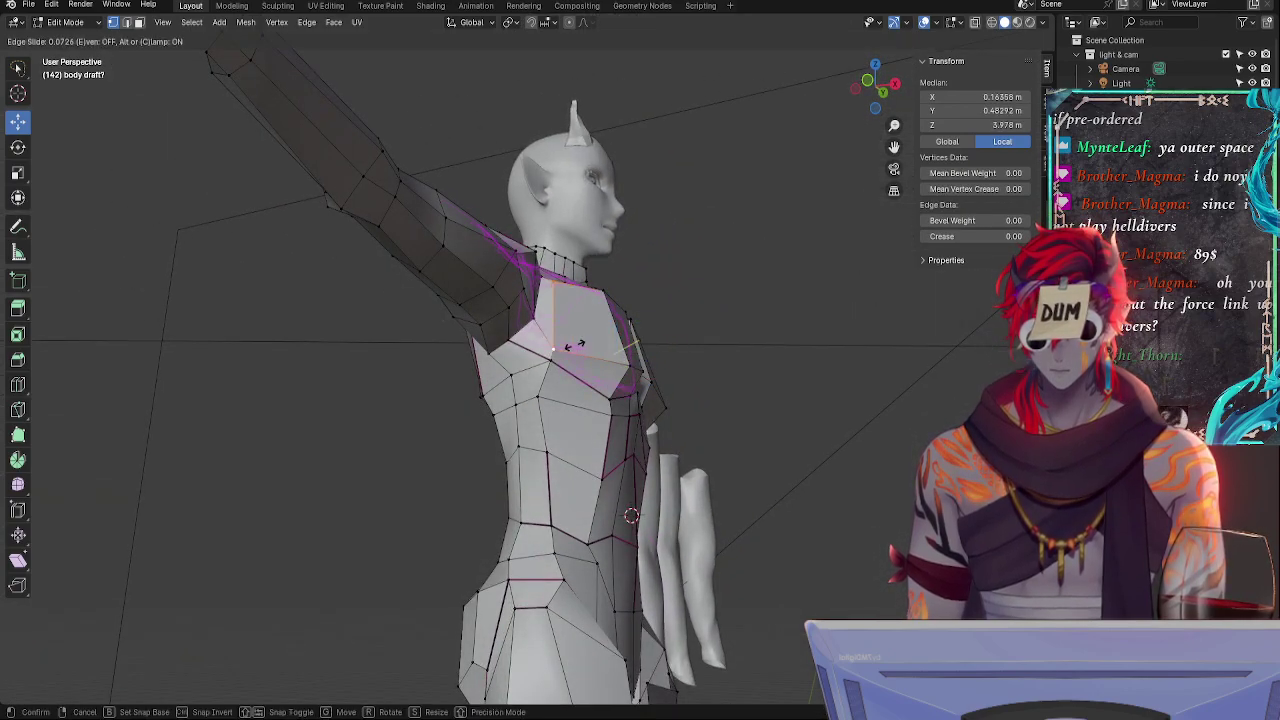
pyautogui.click(576, 347)
pyautogui.click(558, 349)
pyautogui.press('g')
pyautogui.press('g')
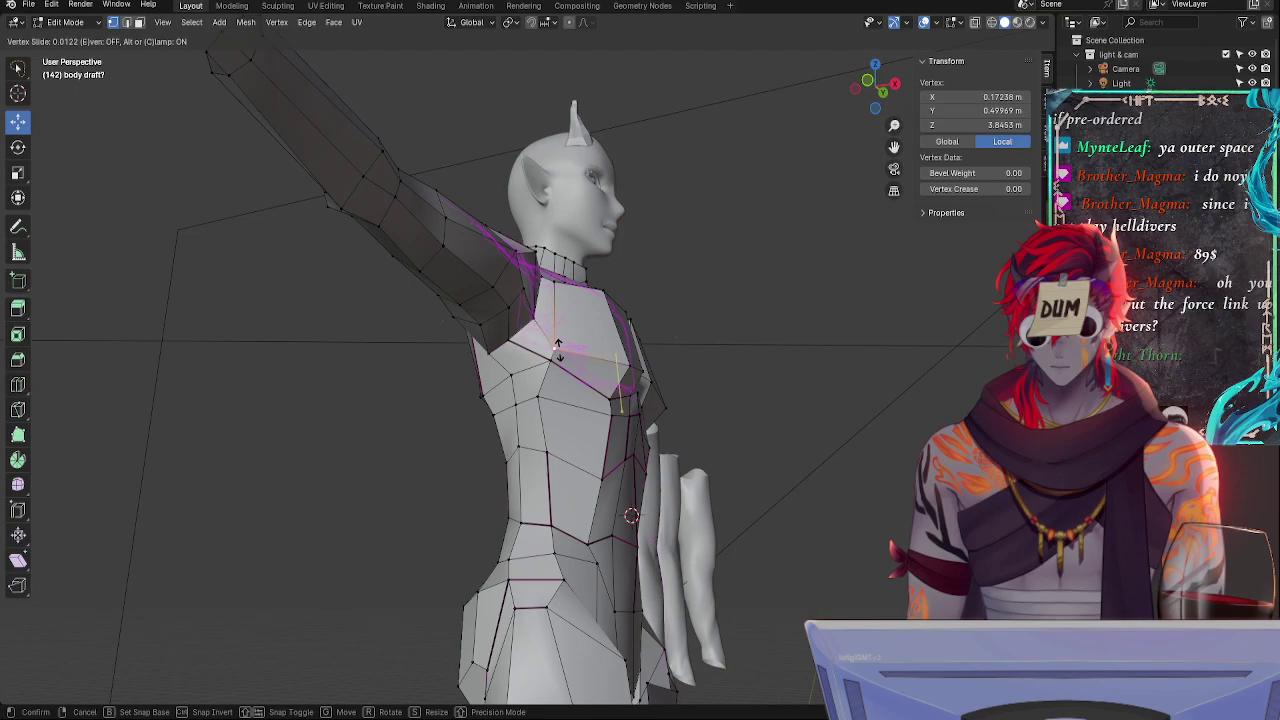
pyautogui.click(557, 347)
pyautogui.press('g')
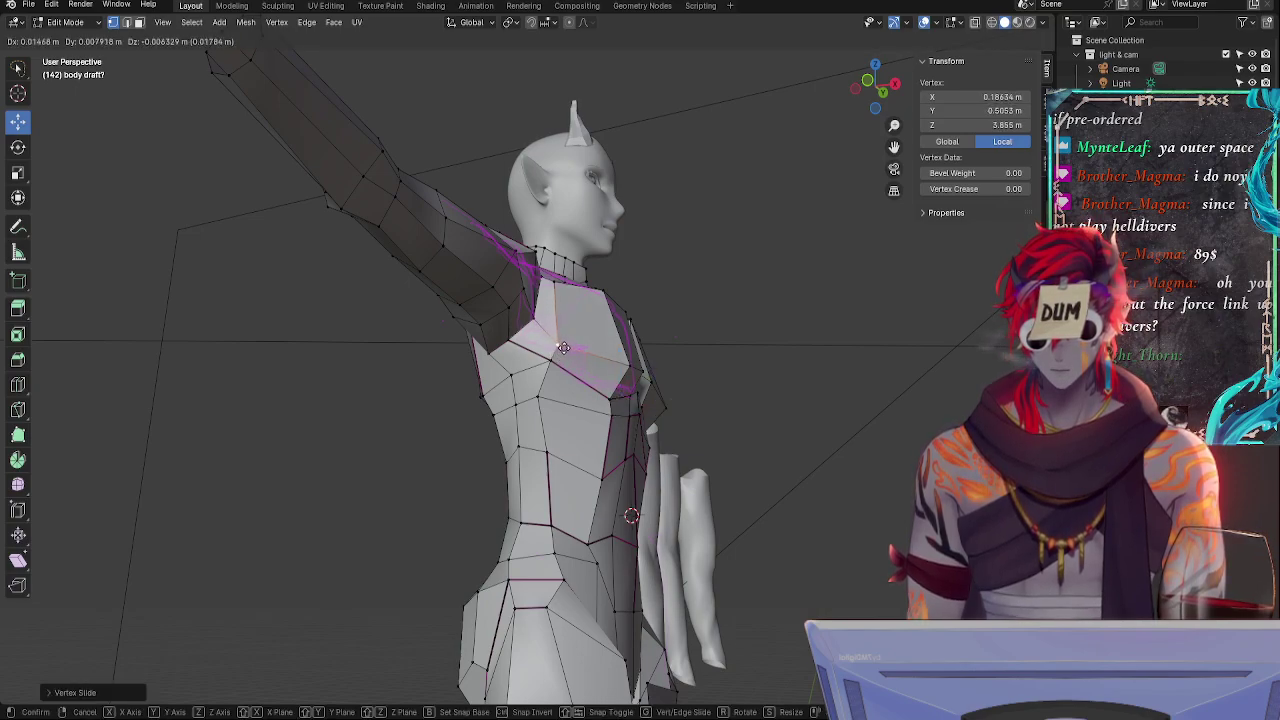
pyautogui.rightClick(566, 348)
pyautogui.press('g')
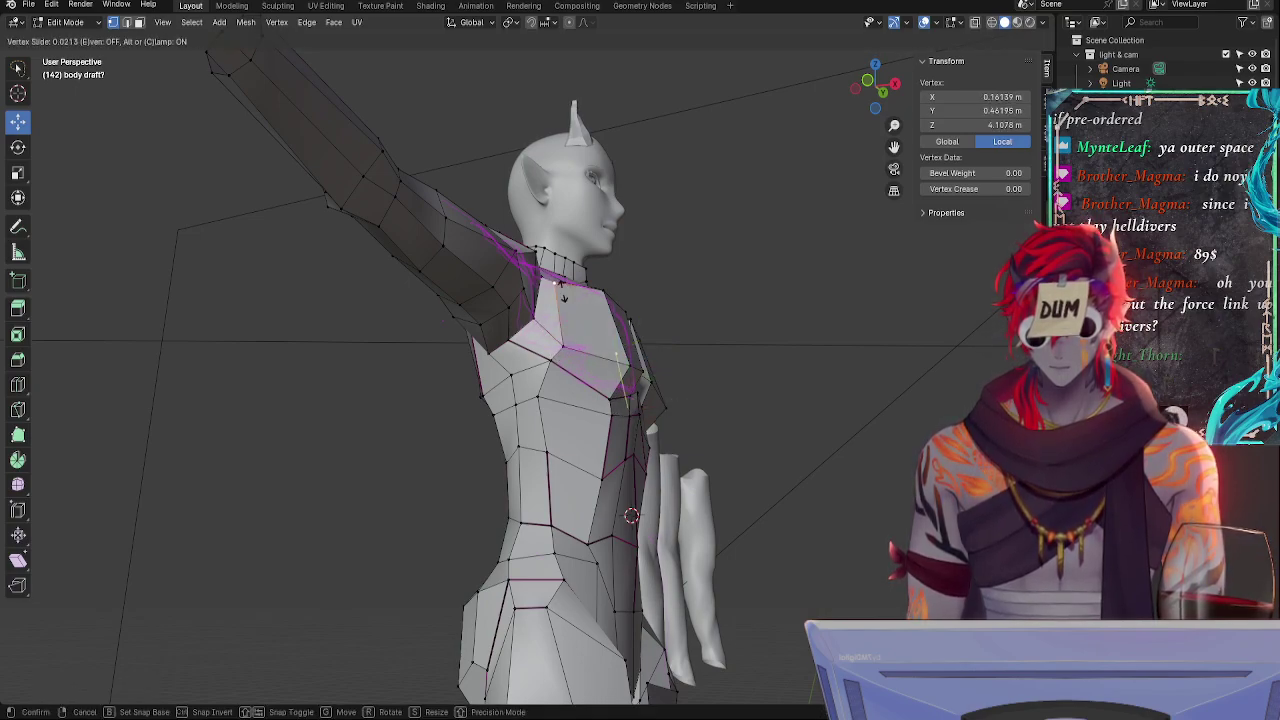
pyautogui.click(563, 291)
# - Slide an underarm chest vertex toward the chest to follow the magenta outline
pyautogui.moveTo(563, 291); pyautogui.dragTo(616, 322, button='middle')
pyautogui.click(541, 368)
pyautogui.press('g')
pyautogui.press('g')
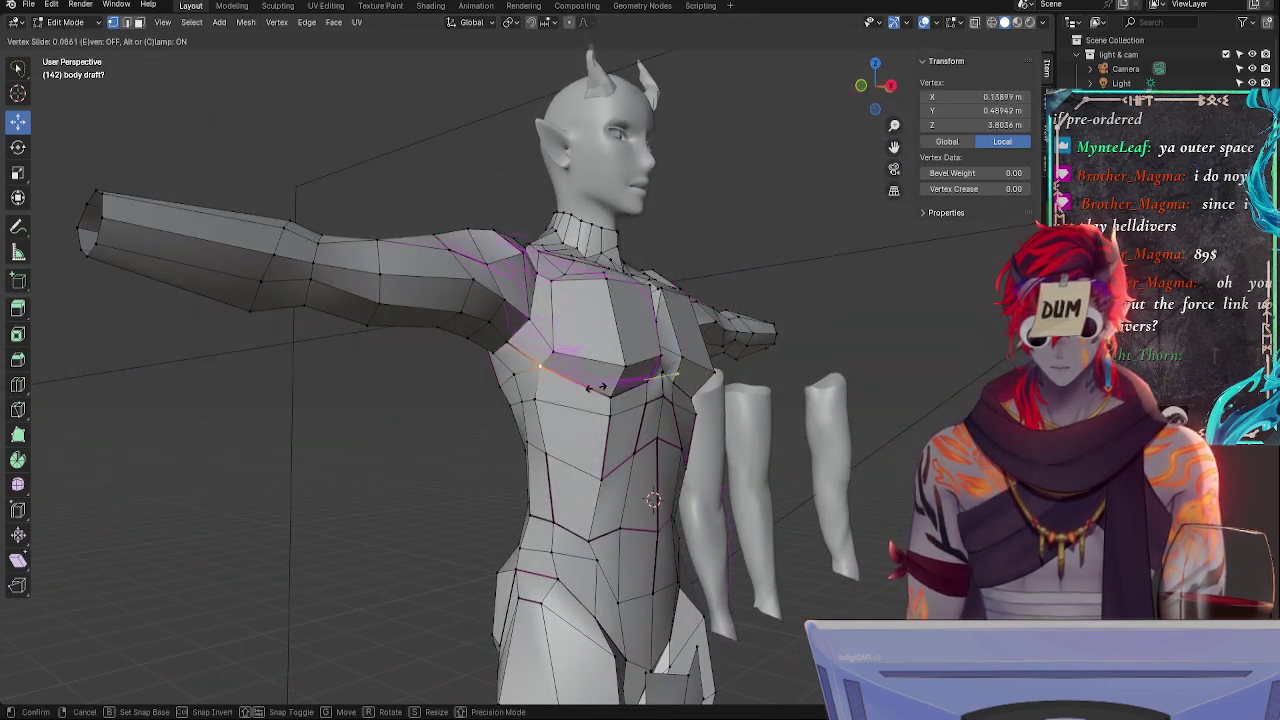
pyautogui.click(596, 386)
pyautogui.press('g')
pyautogui.press('g')
pyautogui.click(585, 353)
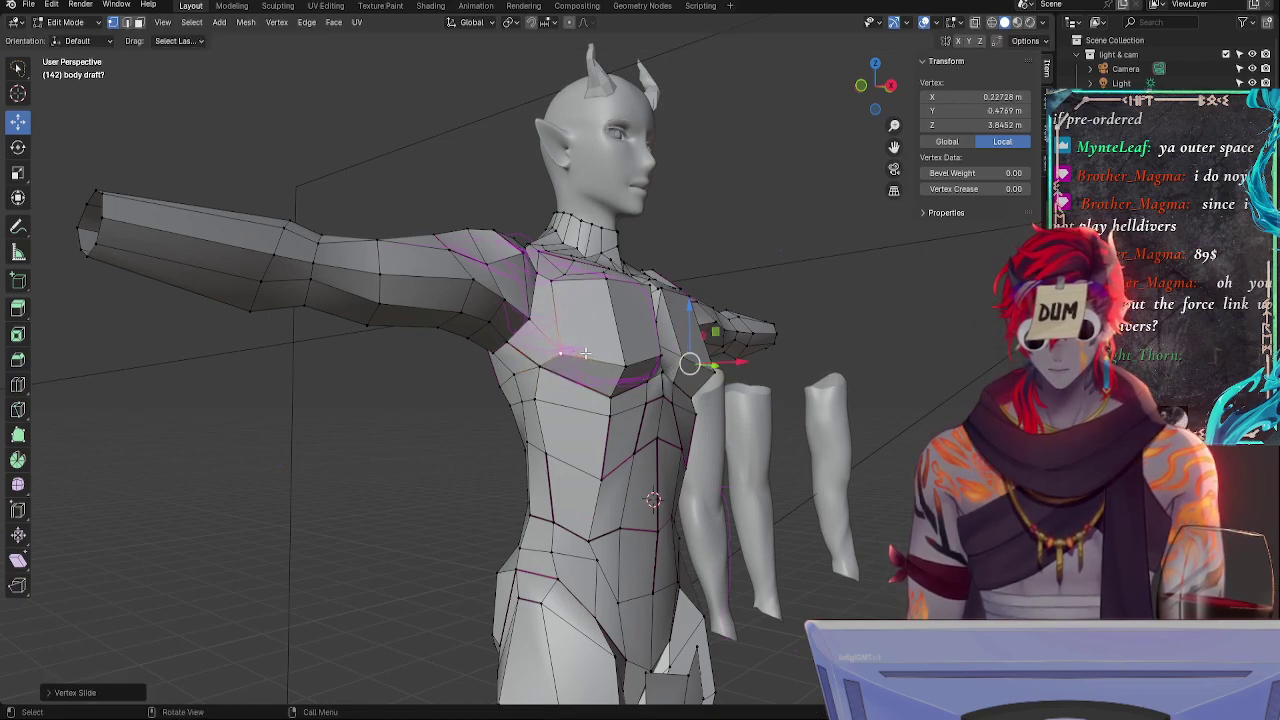
pyautogui.moveTo(585, 353); pyautogui.dragTo(622, 376, button='middle')
pyautogui.press('g')
pyautogui.press('g')
pyautogui.click(662, 372)
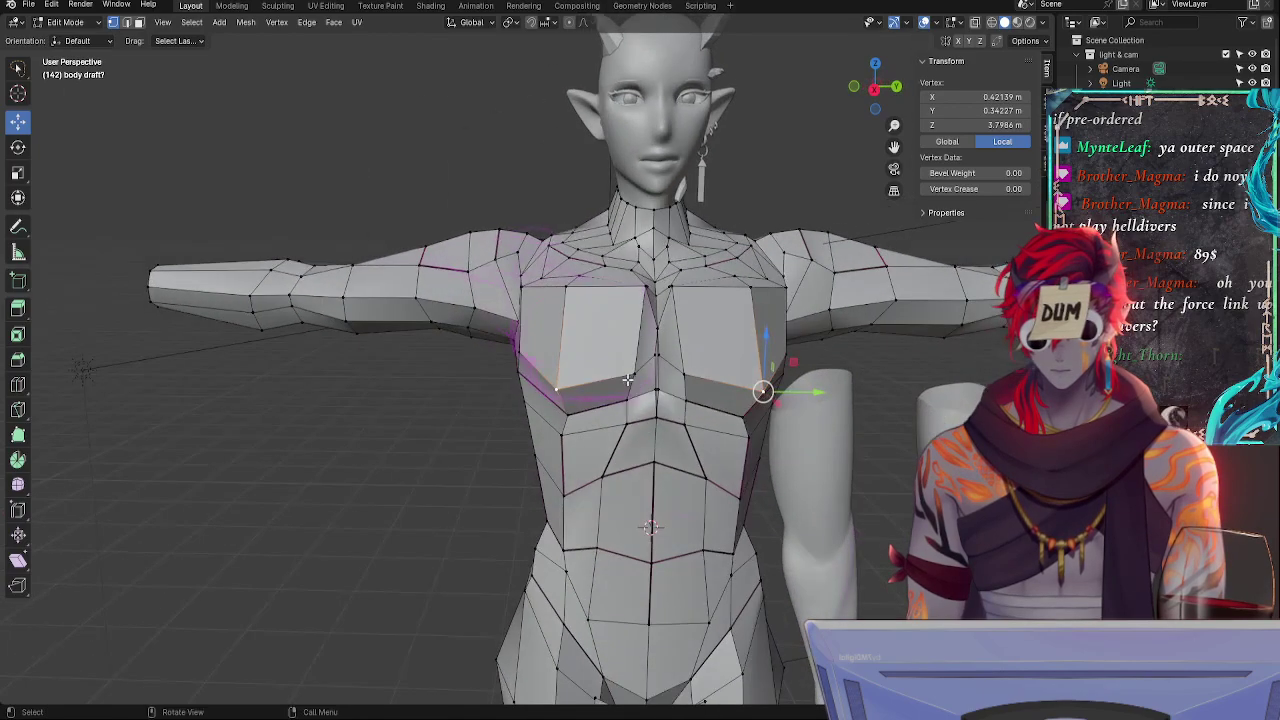
# - Vertex-slide a chest vertex, then slide a pair of upper chest vertices along their edges
pyautogui.press('g')
pyautogui.press('g')
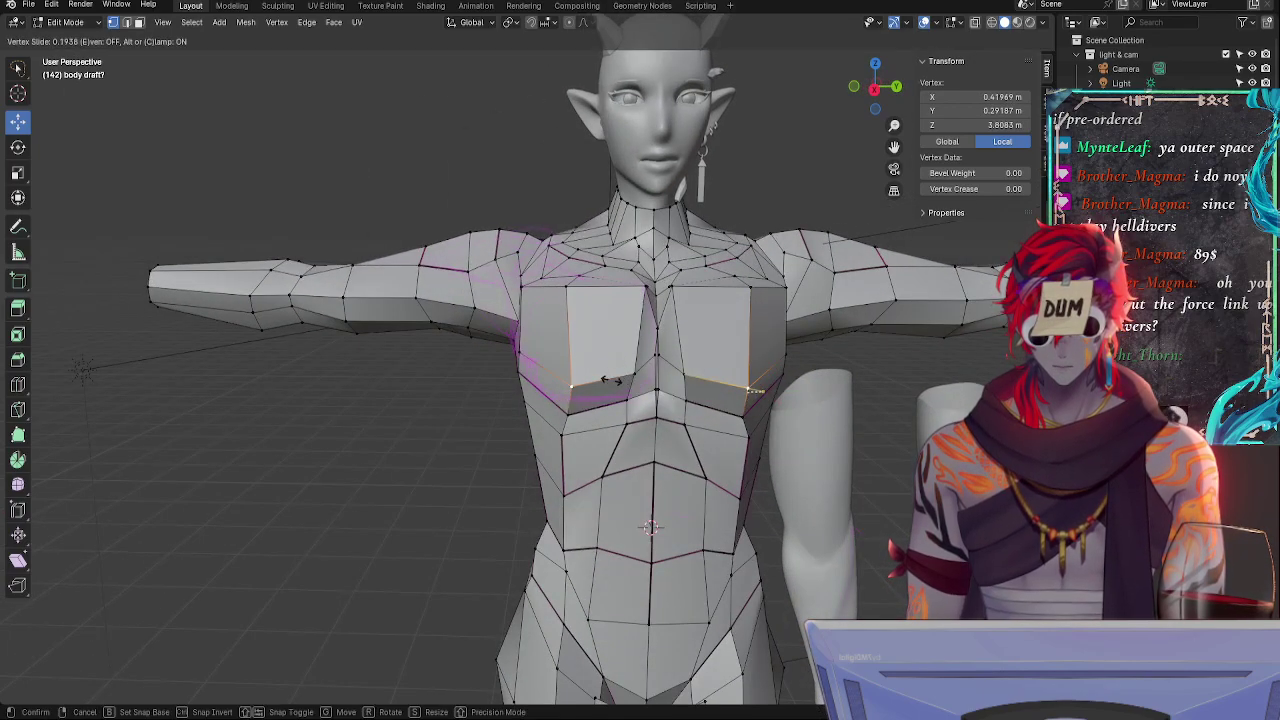
pyautogui.click(628, 376)
pyautogui.click(670, 292)
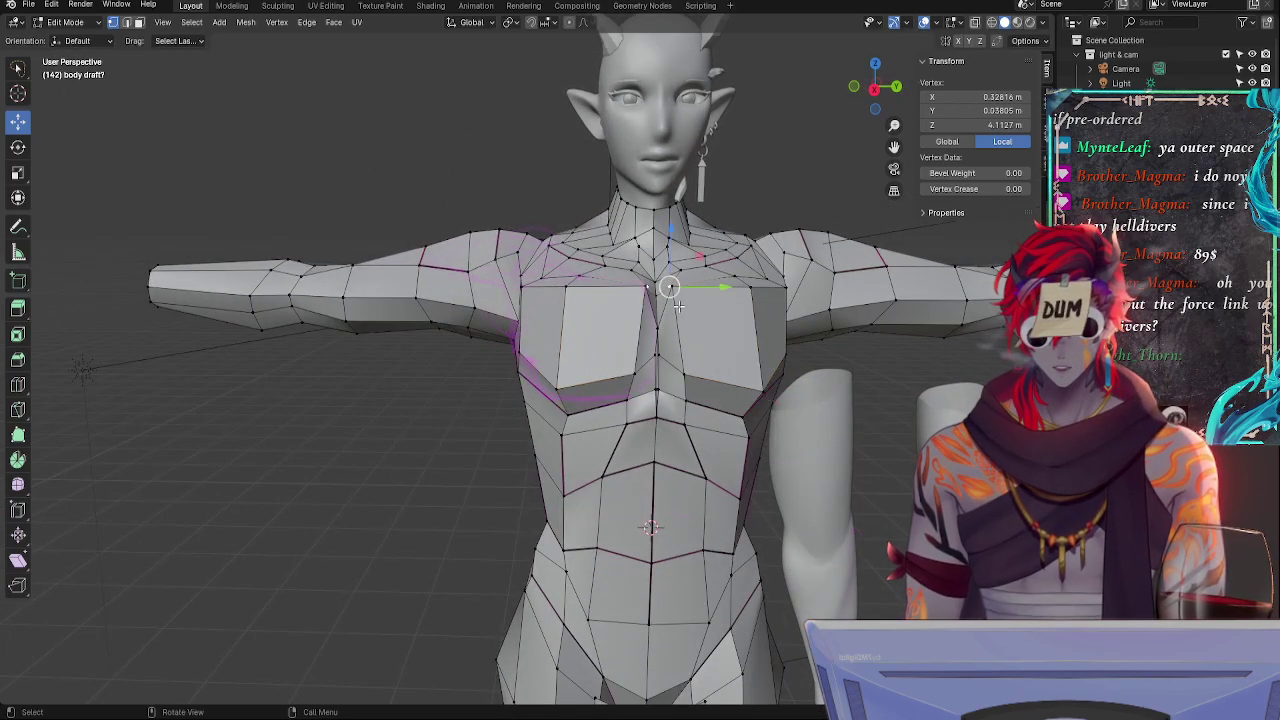
pyautogui.keyDown('shift'); pyautogui.click(648, 290); pyautogui.keyUp('shift')
pyautogui.moveTo(648, 290); pyautogui.dragTo(670, 368, button='middle')
pyautogui.press('g')
pyautogui.press('g')
pyautogui.click(674, 367)
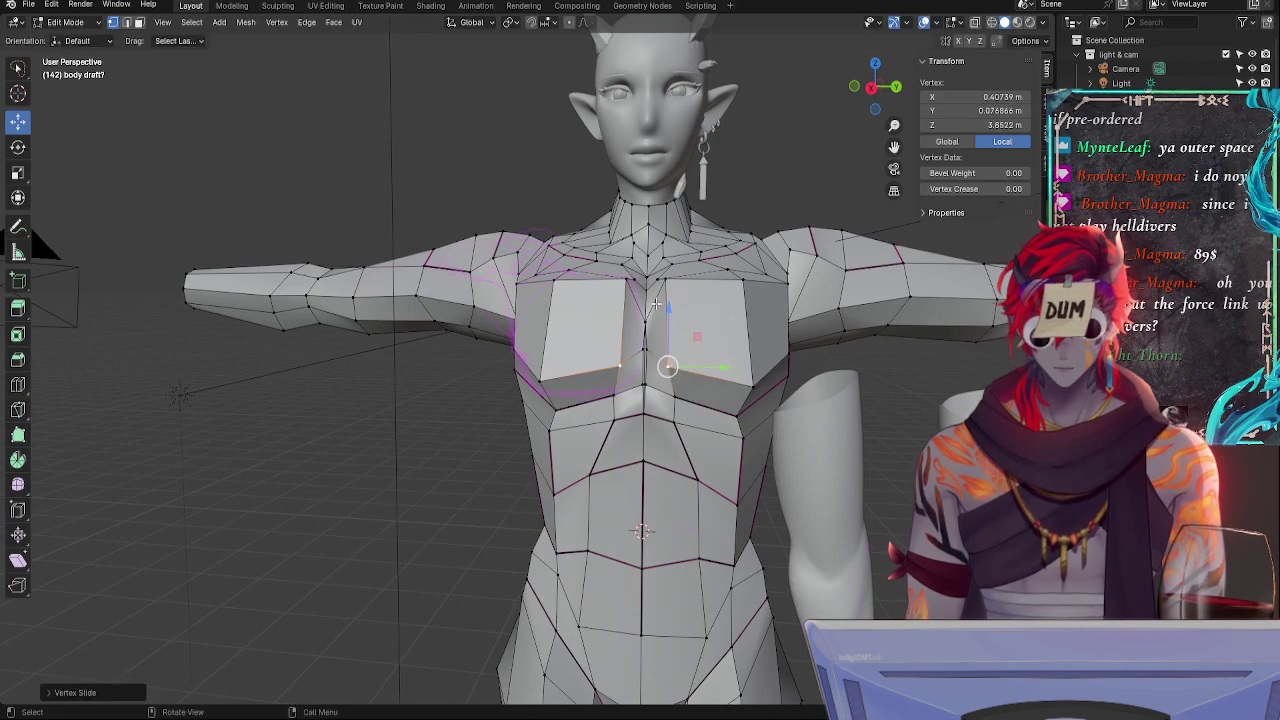
# - Slide the upper chest vertex further toward the shoulder and reposition it
pyautogui.click(668, 287)
pyautogui.press('g')
pyautogui.press('g')
pyautogui.click(674, 304)
pyautogui.moveTo(675, 303); pyautogui.dragTo(645, 360, button='middle')
pyautogui.press('g')
pyautogui.press('g')
pyautogui.click(657, 354)
pyautogui.press('g')
pyautogui.click(645, 362)
# - Undo the last edits, redo the chest vertex slides, and nudge one slightly along Y
pyautogui.hotkey('ctrl', 'z')
pyautogui.hotkey('ctrl', 'z')
pyautogui.hotkey('ctrl', 'z')
pyautogui.hotkey('ctrl', 'z')
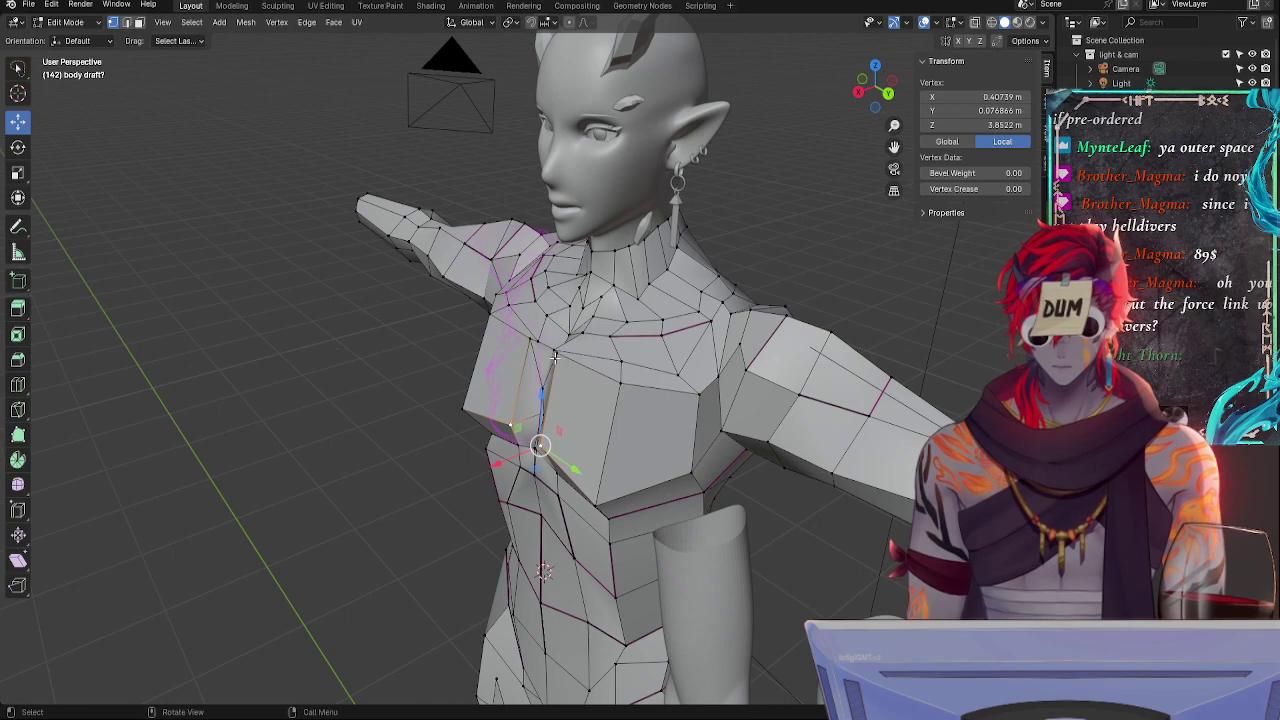
pyautogui.hotkey('shift', 'v')
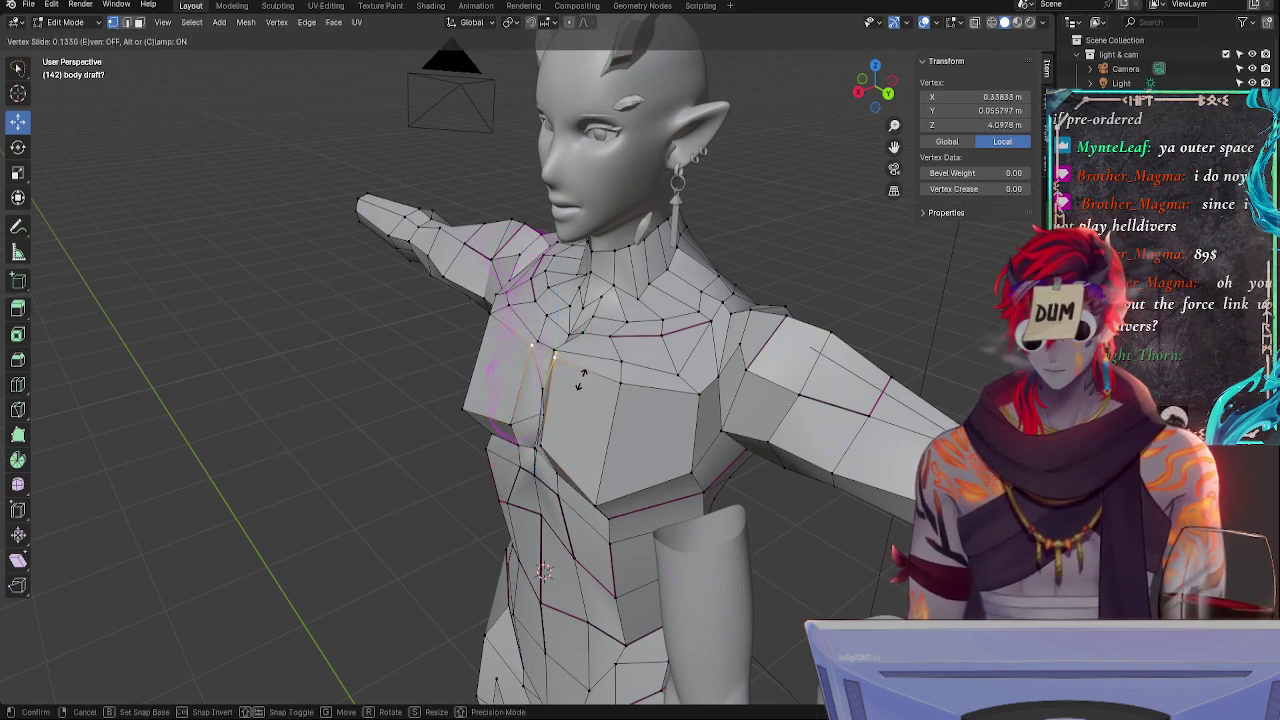
pyautogui.click(581, 379)
pyautogui.moveTo(581, 379); pyautogui.dragTo(701, 353, button='middle')
pyautogui.press('g')
pyautogui.press('g')
pyautogui.click(686, 365)
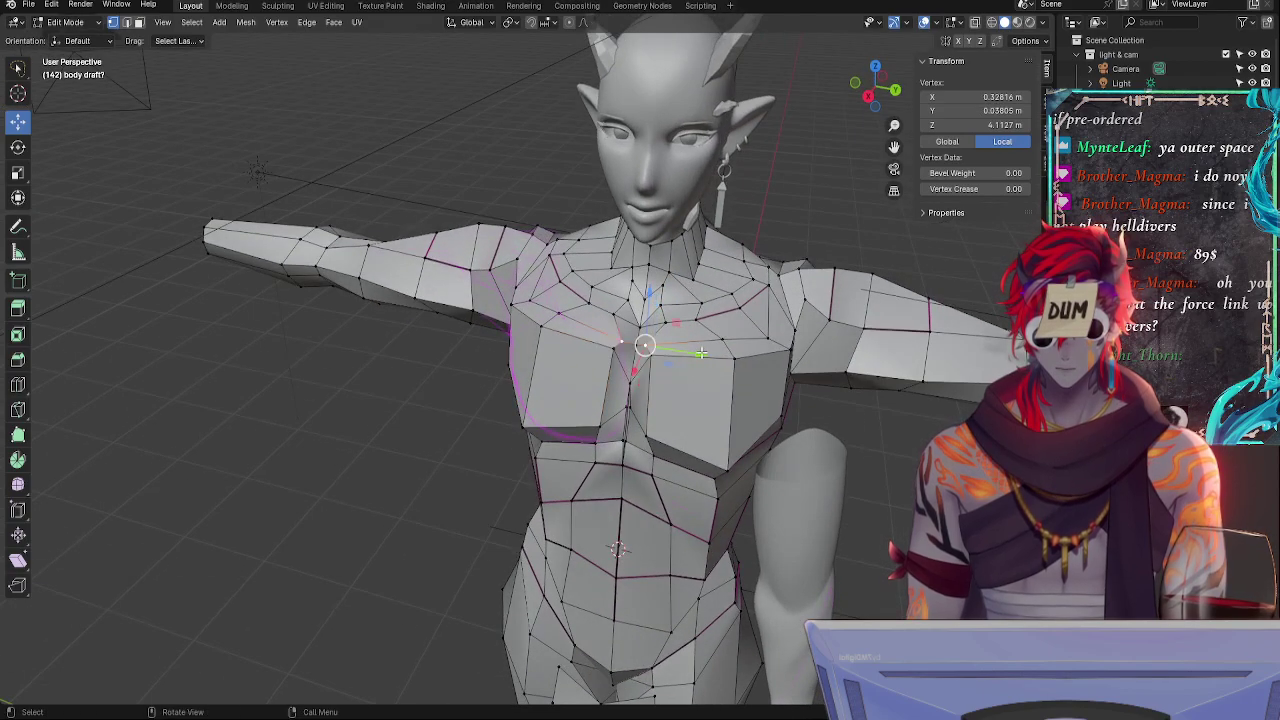
pyautogui.moveTo(701, 353); pyautogui.dragTo(703, 355)
# - Pull the chest vertex inward along X, then slide it along its edges from the front
pyautogui.moveTo(693, 364); pyautogui.dragTo(514, 420, button='middle')
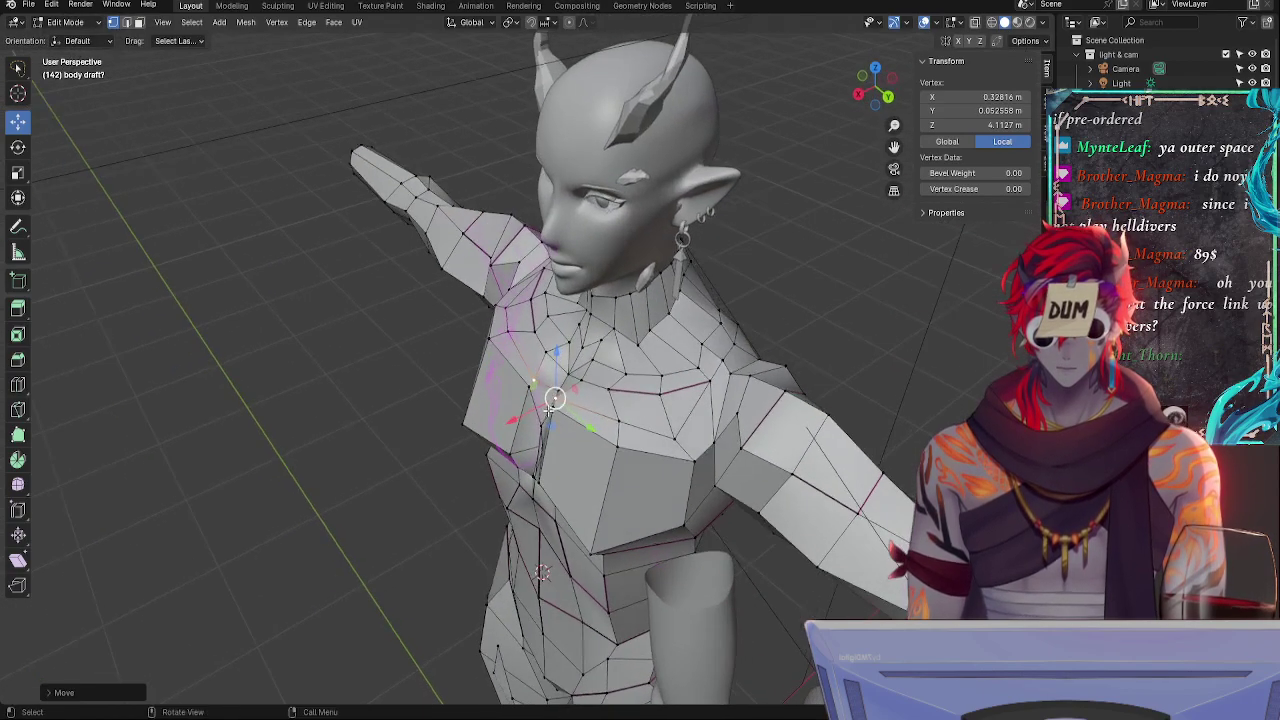
pyautogui.moveTo(524, 414); pyautogui.dragTo(534, 408)
pyautogui.moveTo(534, 408); pyautogui.dragTo(709, 391, button='middle')
pyautogui.press('g')
pyautogui.press('g')
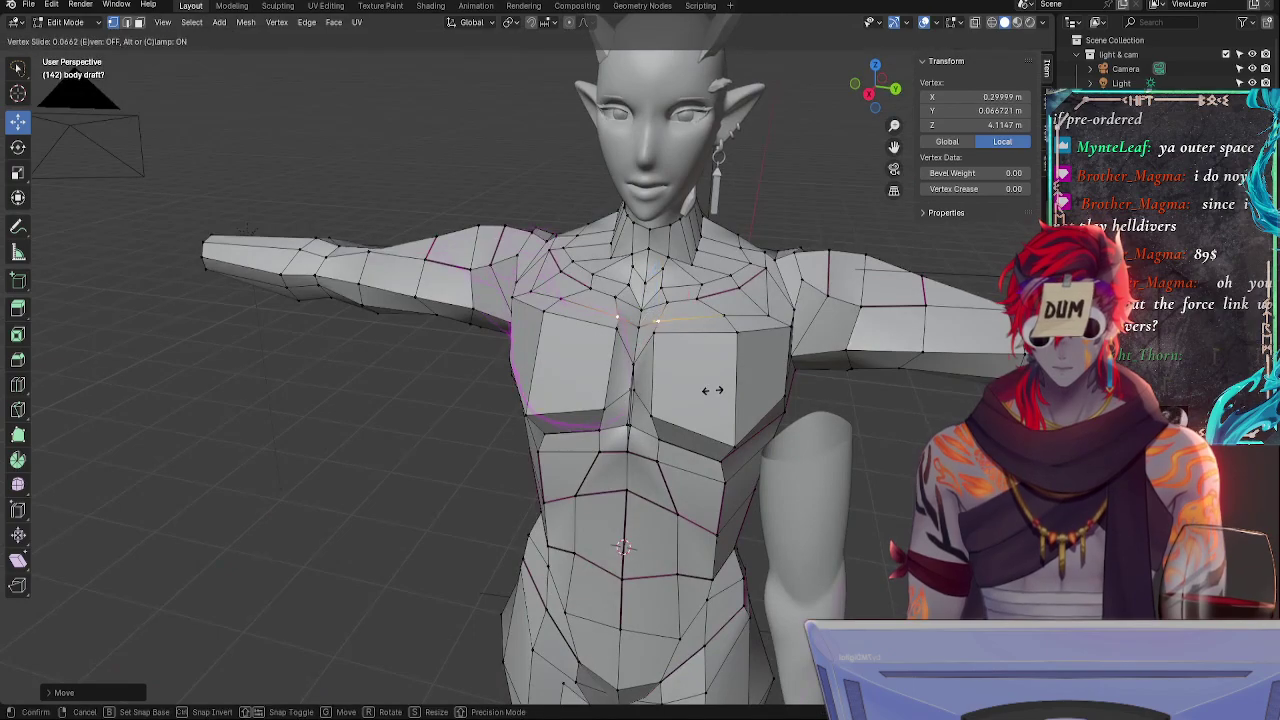
pyautogui.click(712, 389)
pyautogui.press('g')
pyautogui.click(718, 381)
pyautogui.press('g')
# - Keep sliding the chest vertex along its edges until it settles in its new position
pyautogui.press('g')
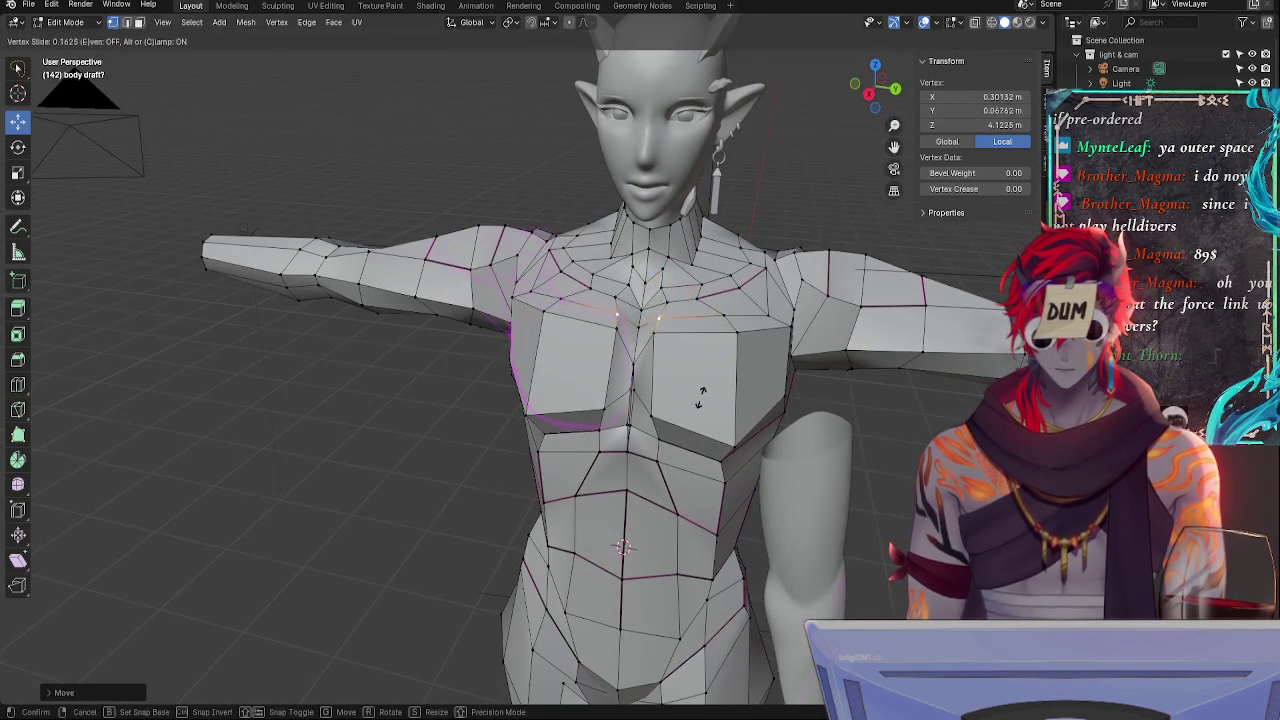
pyautogui.click(702, 392)
pyautogui.moveTo(702, 392); pyautogui.dragTo(690, 367, button='middle')
pyautogui.press('g')
pyautogui.press('g')
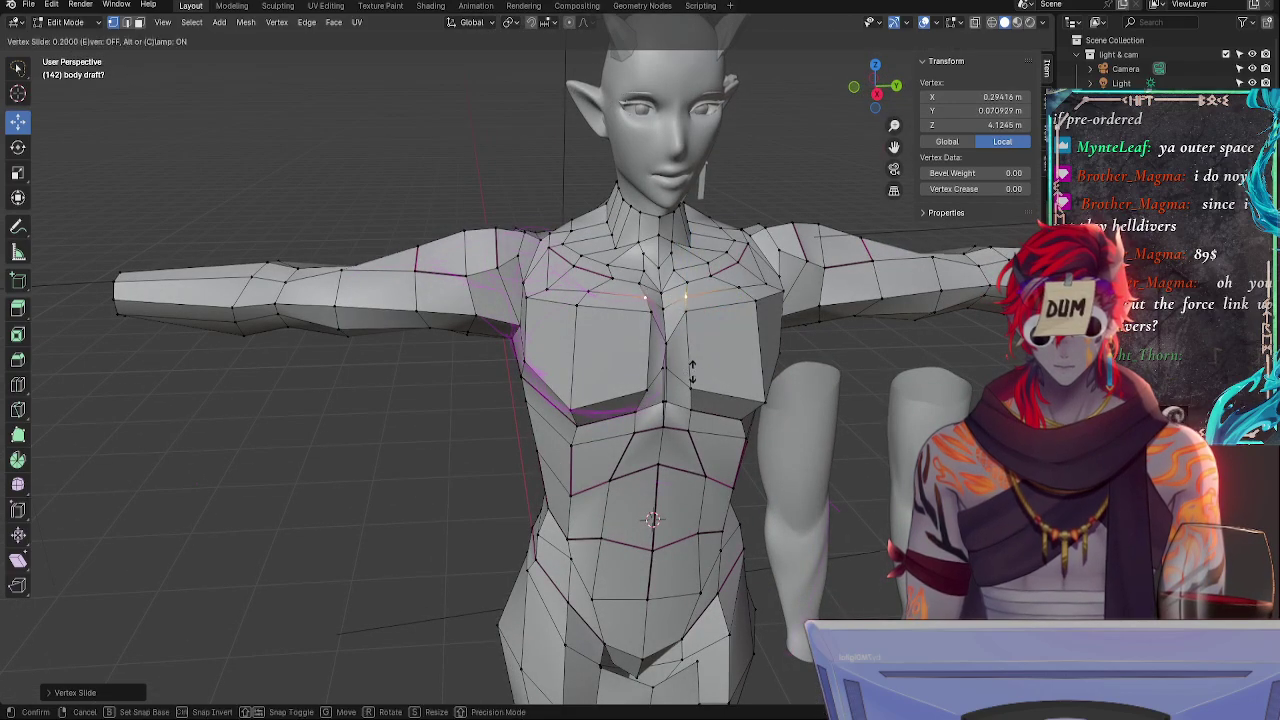
pyautogui.click(693, 370)
pyautogui.moveTo(693, 370); pyautogui.dragTo(683, 289, button='middle')
pyautogui.press('g')
pyautogui.press('g')
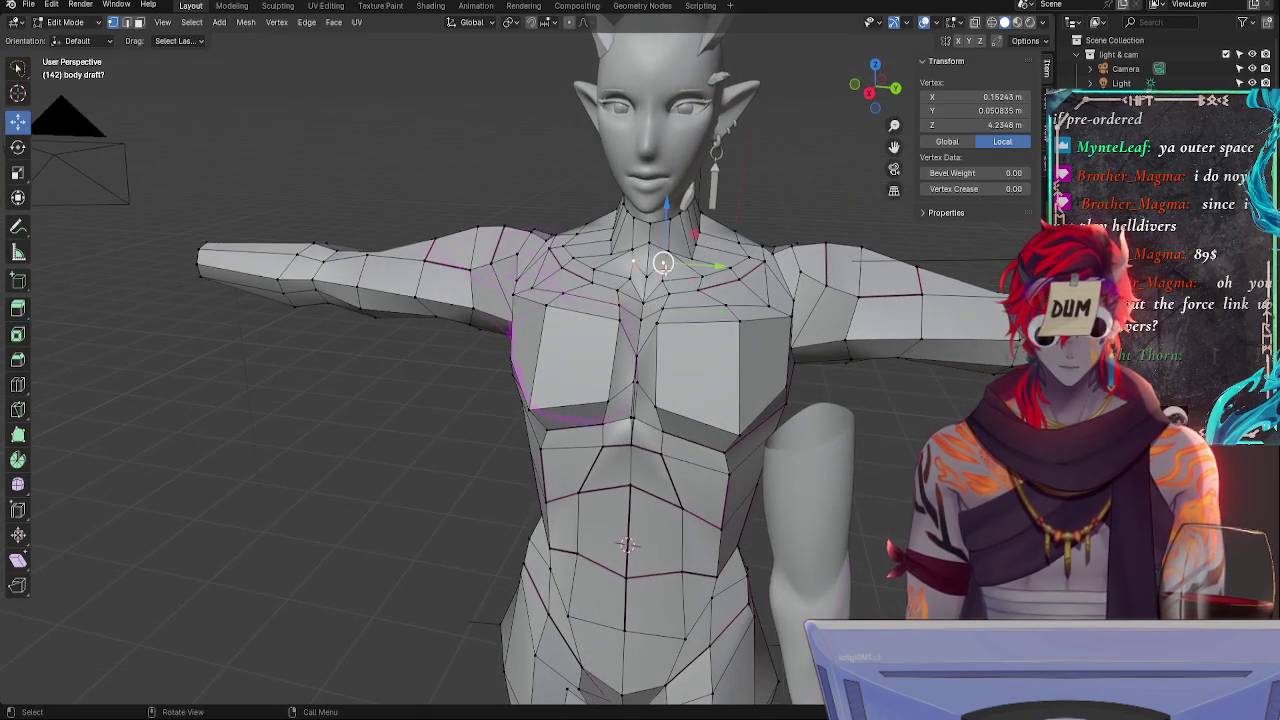
pyautogui.click(785, 310)
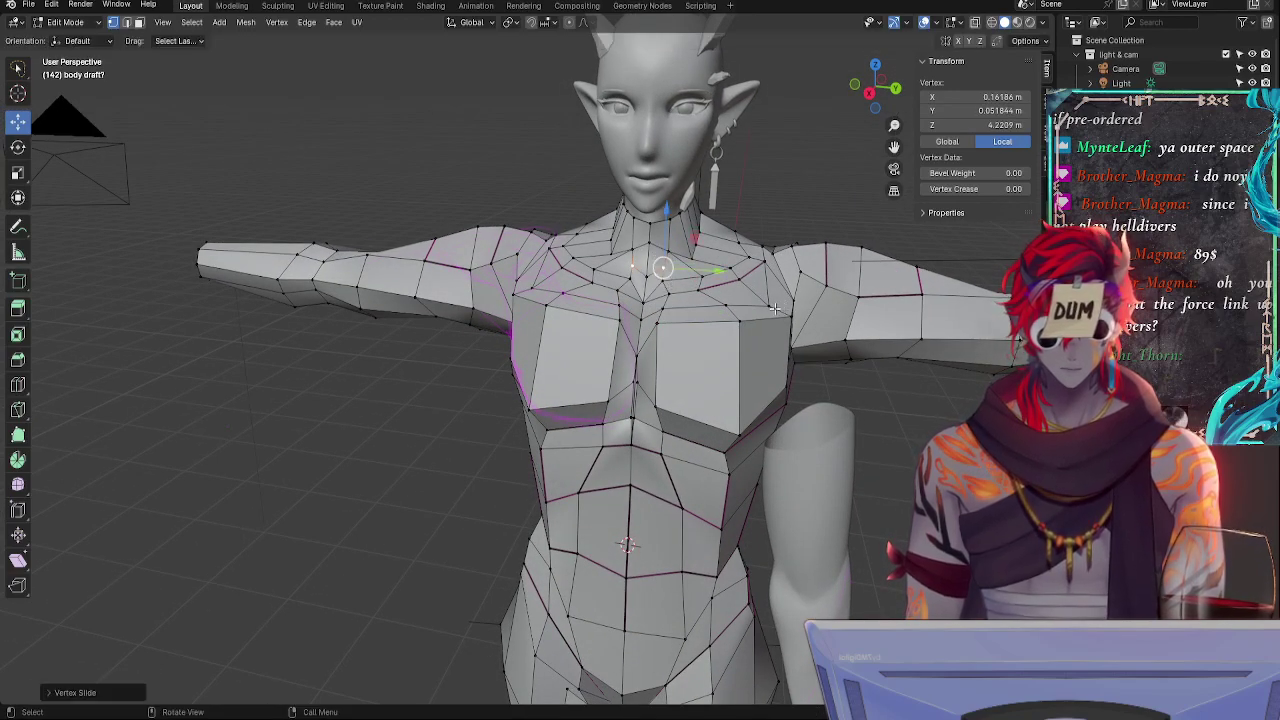
pyautogui.moveTo(775, 310); pyautogui.dragTo(739, 348, button='middle')
# - Slide another chest corner and the lower chest vertex, then raise one straight up on Z
pyautogui.click(608, 346)
pyautogui.press('g')
pyautogui.press('g')
pyautogui.click(610, 340)
pyautogui.click(646, 377)
pyautogui.press('g')
pyautogui.press('g')
pyautogui.click(641, 369)
pyautogui.moveTo(746, 242); pyautogui.dragTo(749, 229)
# - Slide one more chest corner vertex and a lower chest vertex along their edges
pyautogui.click(687, 295)
pyautogui.moveTo(690, 302); pyautogui.dragTo(756, 357, button='middle')
pyautogui.press('g')
pyautogui.press('g')
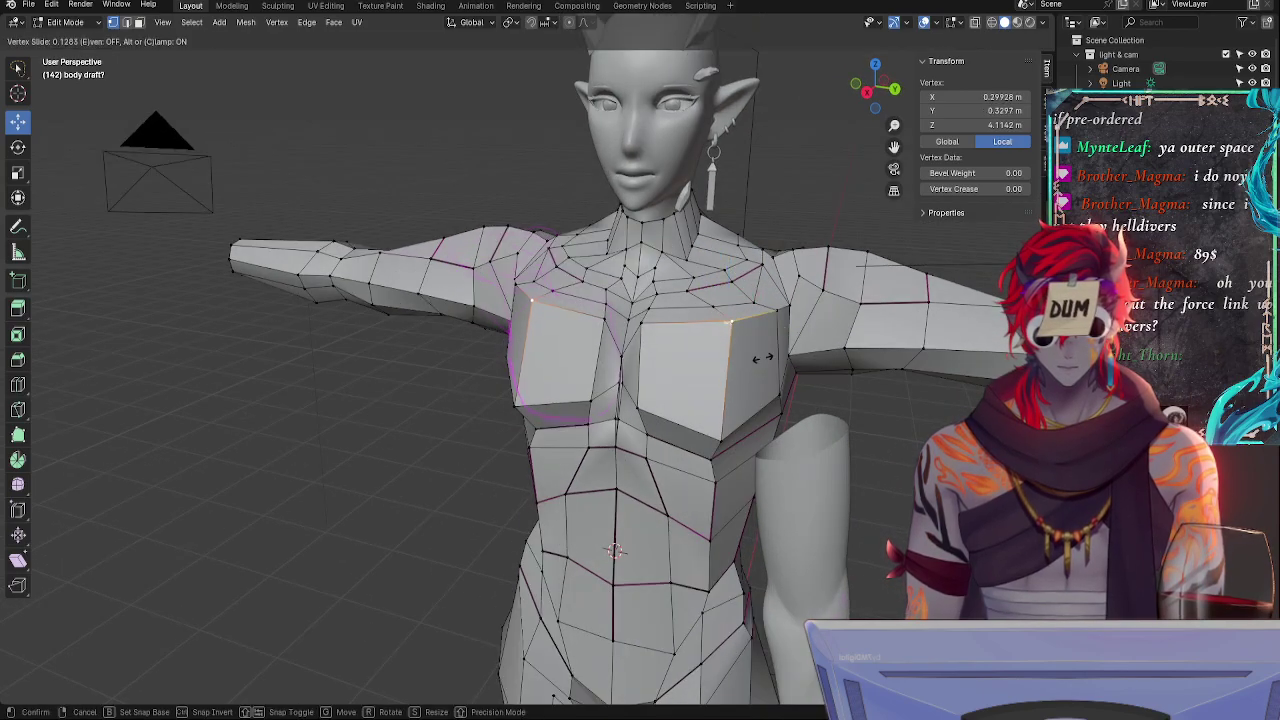
pyautogui.click(745, 345)
pyautogui.click(722, 435)
pyautogui.press('g')
pyautogui.press('g')
pyautogui.click(730, 422)
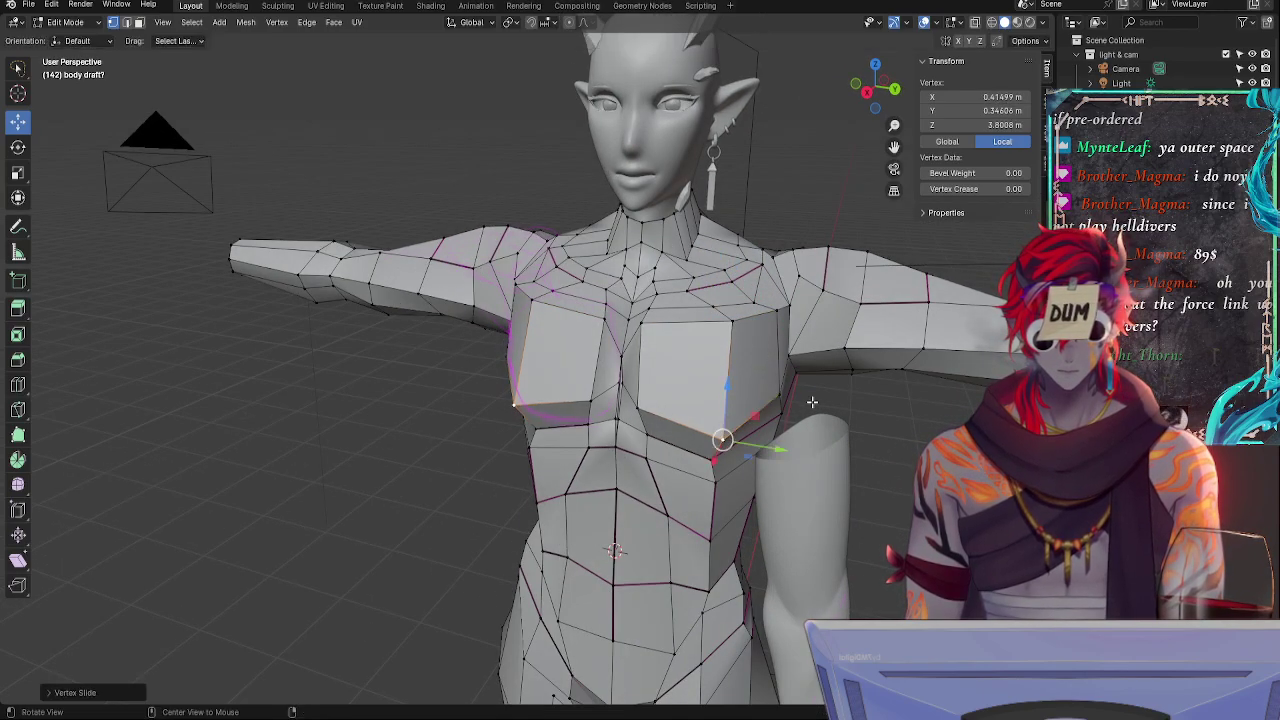
pyautogui.moveTo(733, 425); pyautogui.dragTo(527, 407, button='middle')
# - Shift an upper chest vertex sideways along X and reposition a shoulder vertex
pyautogui.click(496, 414)
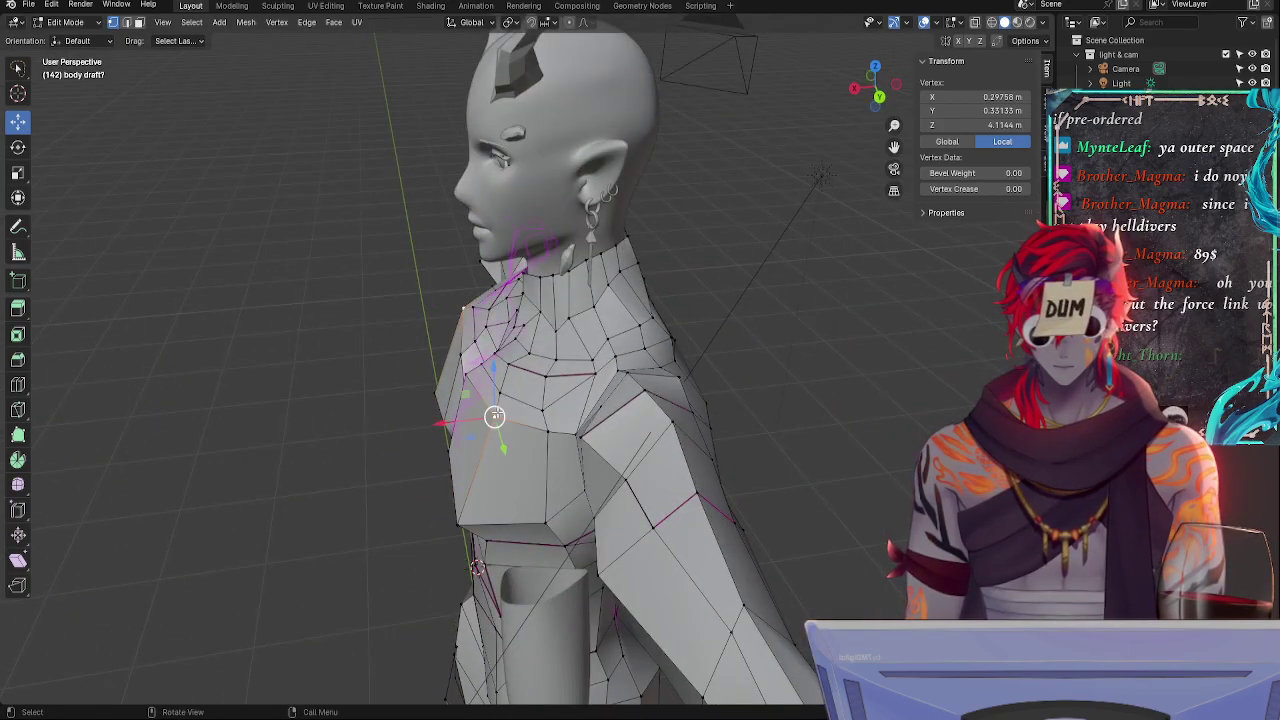
pyautogui.moveTo(441, 430); pyautogui.dragTo(425, 431)
pyautogui.moveTo(430, 430); pyautogui.dragTo(651, 342, button='middle')
pyautogui.click(602, 337)
pyautogui.press('g')
pyautogui.click(596, 322)
# - Slide a neighbouring shoulder vertex along its edge and push it outward with Shrink/Fatten
pyautogui.click(749, 306)
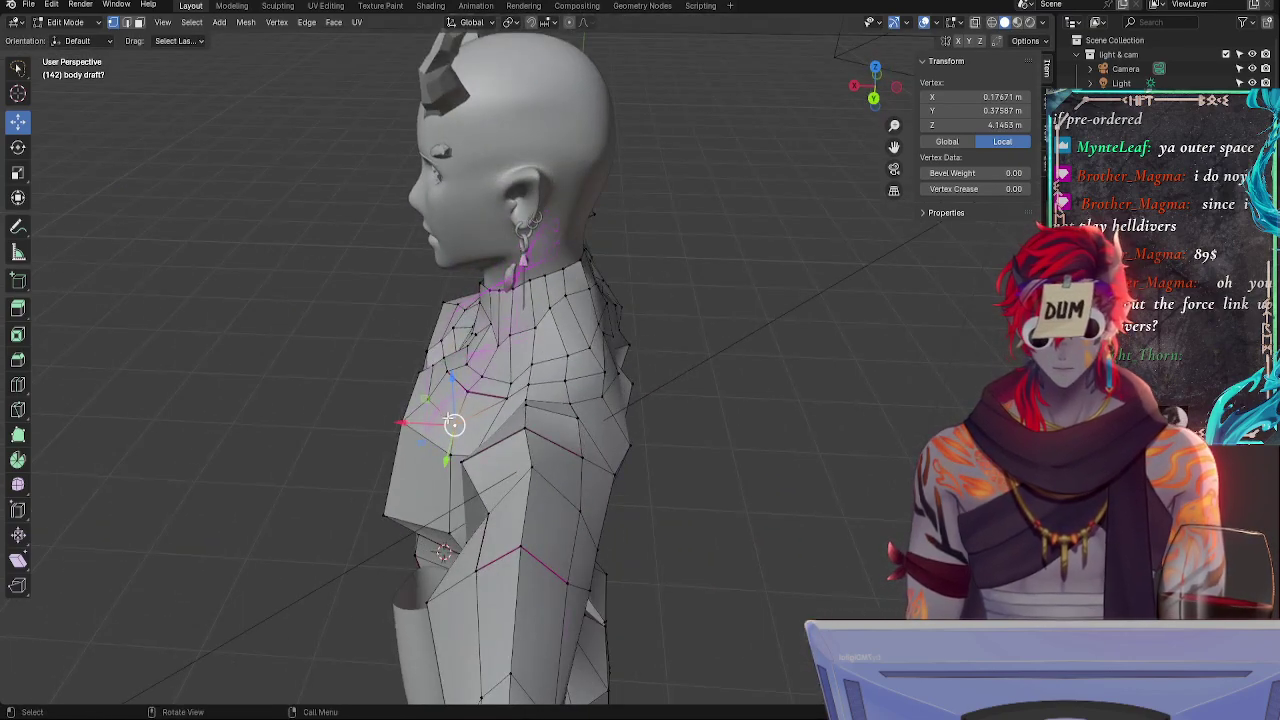
pyautogui.moveTo(453, 424); pyautogui.dragTo(753, 314, button='middle')
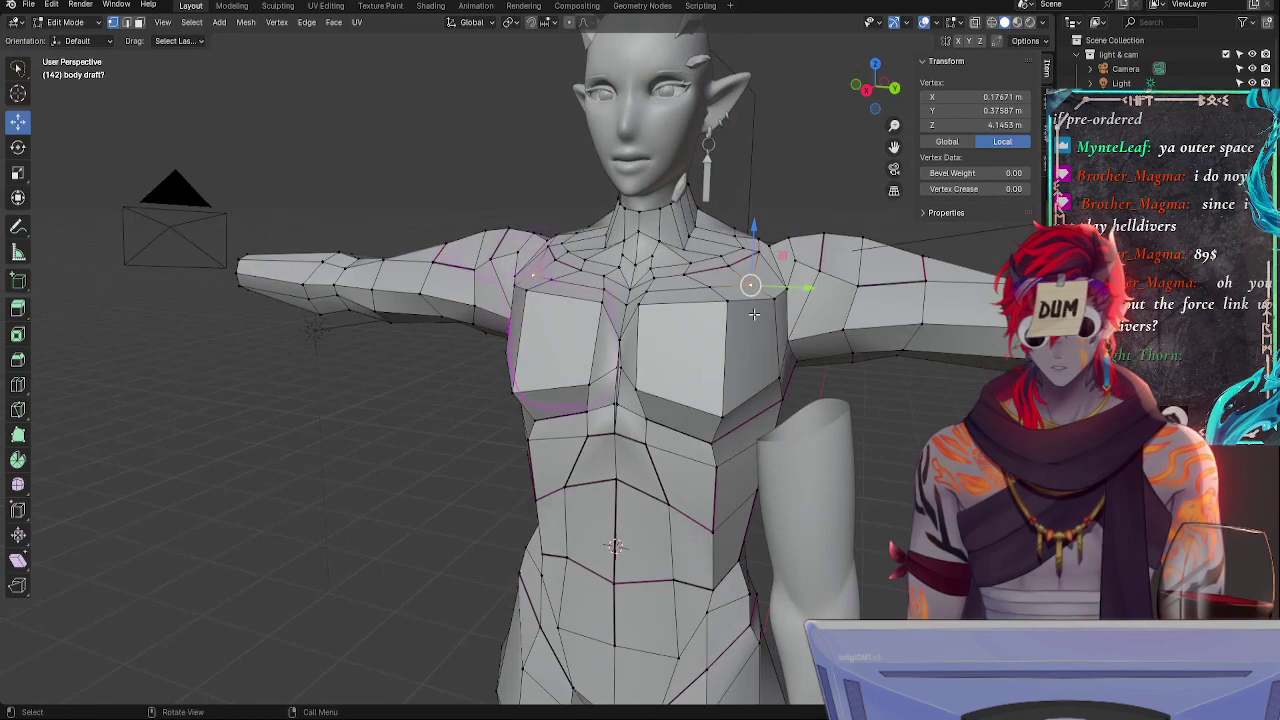
pyautogui.hotkey('shift', 'v')
pyautogui.click(805, 290)
pyautogui.hotkey('alt', 's')
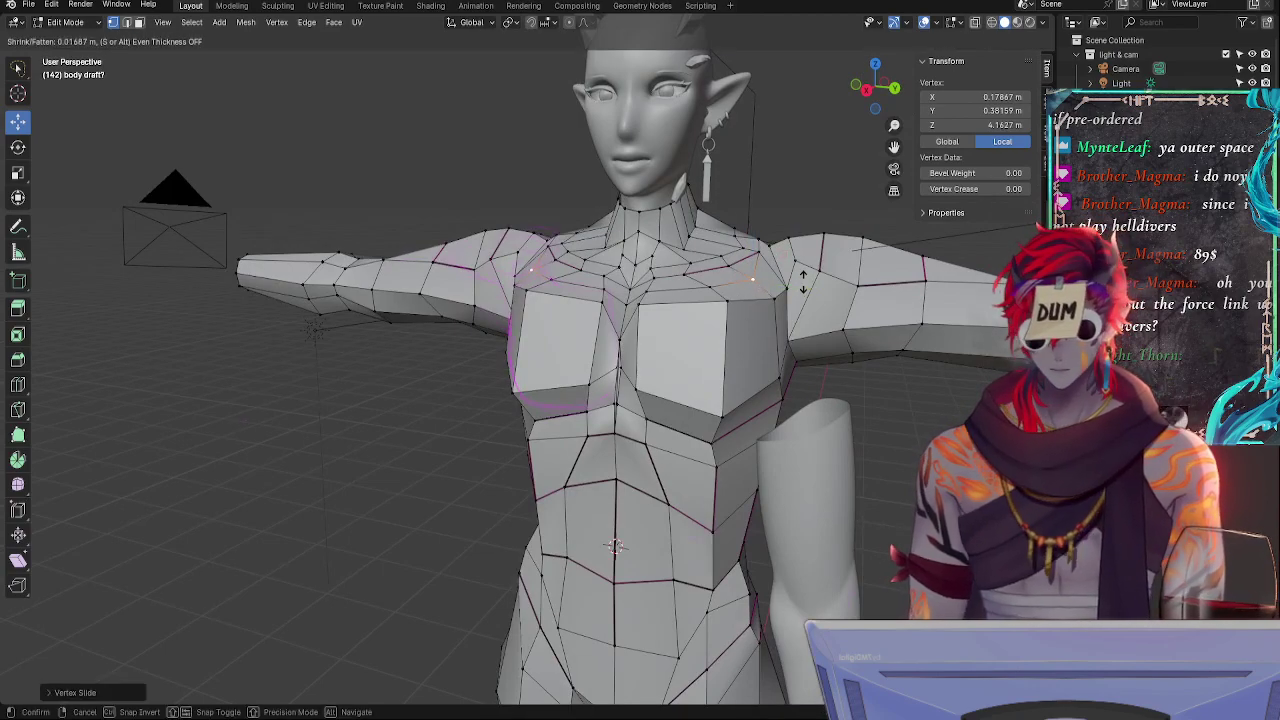
pyautogui.click(803, 283)
pyautogui.moveTo(880, 290); pyautogui.dragTo(729, 338, button='middle')
# - Slide another shoulder vertex along its edge and move a neighbouring one along Y
pyautogui.hotkey('alt', 'a')
pyautogui.click(538, 349)
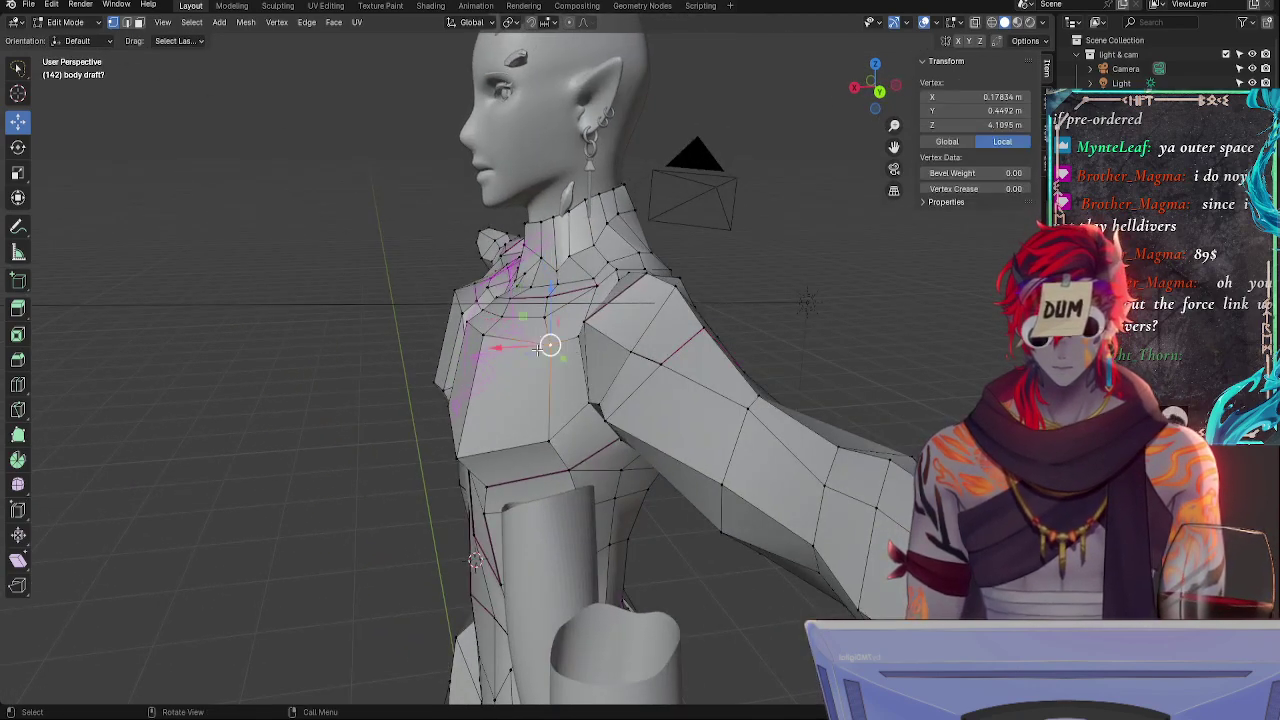
pyautogui.press('g')
pyautogui.press('g')
pyautogui.click(548, 347)
pyautogui.moveTo(548, 347); pyautogui.dragTo(843, 411, button='middle')
pyautogui.click(753, 361)
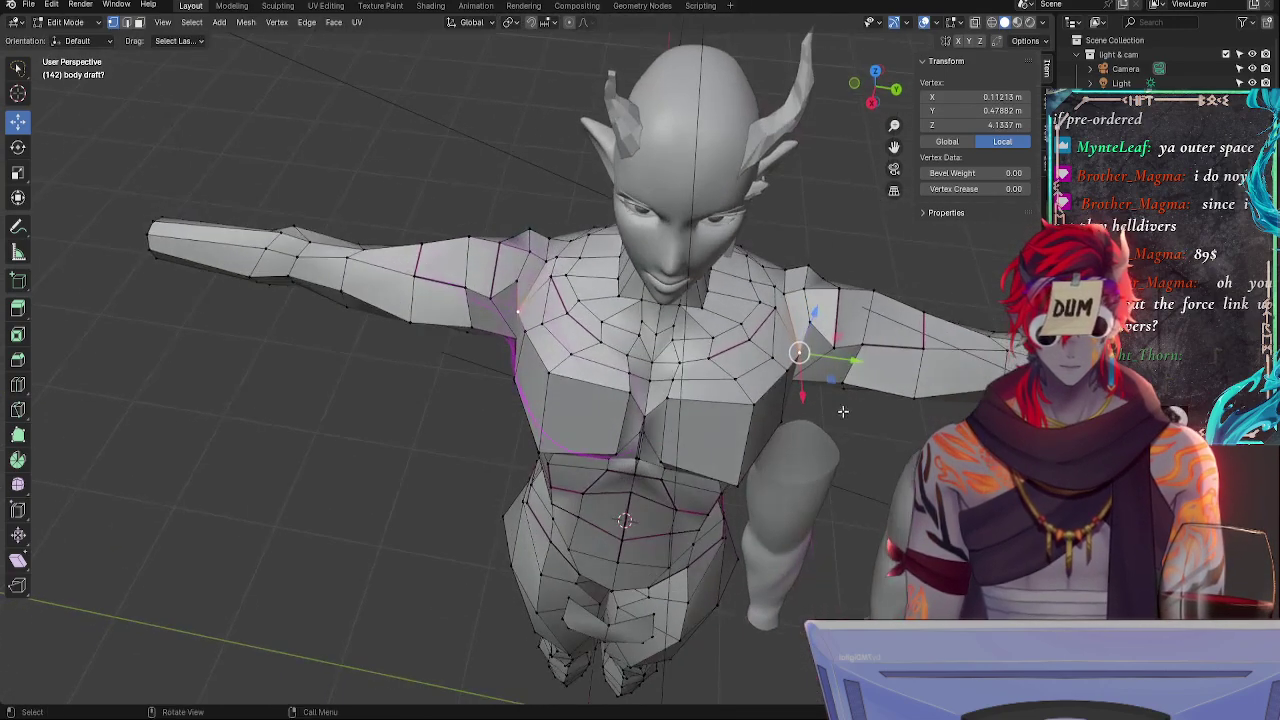
pyautogui.moveTo(852, 362); pyautogui.dragTo(841, 360)
# - Slide the remaining shoulder vertices along their edges
pyautogui.moveTo(841, 360); pyautogui.dragTo(605, 356, button='middle')
pyautogui.press('g')
pyautogui.press('g')
pyautogui.click(790, 330)
pyautogui.press('g')
pyautogui.press('g')
pyautogui.click(863, 357)
pyautogui.press('g')
pyautogui.press('g')
pyautogui.click(817, 336)
pyautogui.click(700, 355)
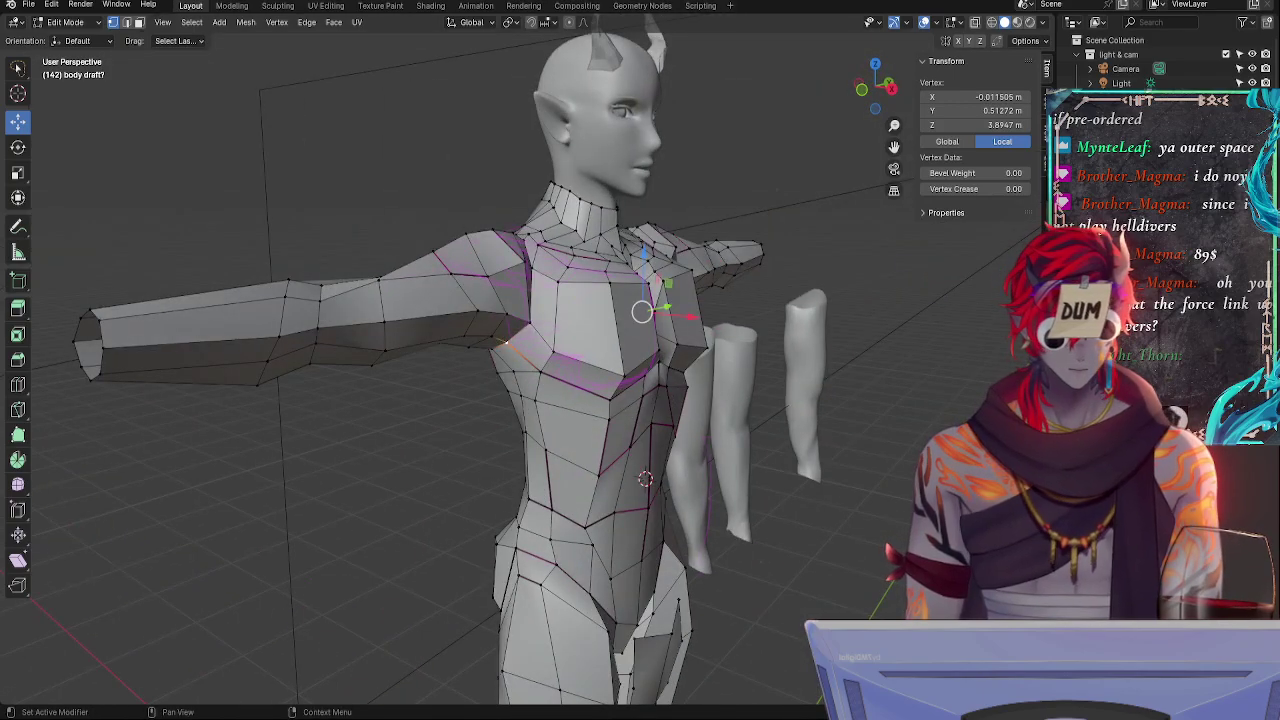
# - Enable the Subdivision modifier in the viewport and view the smoothed body in Object Mode
pyautogui.click(1178, 392)
pyautogui.moveTo(886, 394); pyautogui.dragTo(823, 379, button='middle')
pyautogui.press('Tab')
pyautogui.moveTo(946, 361); pyautogui.dragTo(789, 363, button='middle')
# - Undo the last three vertex edits in Edit Mode, then return to Object Mode
pyautogui.moveTo(807, 501)
pyautogui.mouseDown(button='middle')
pyautogui.moveTo(742, 439)
pyautogui.moveTo(840, 439)
pyautogui.mouseUp(button='middle')
pyautogui.press('Tab')
pyautogui.hotkey('ctrl', 'z')
pyautogui.hotkey('ctrl', 'z')
pyautogui.hotkey('ctrl', 'z')
pyautogui.hotkey('ctrl', 'z')
pyautogui.hotkey('ctrl', 'z')
pyautogui.hotkey('ctrl', 'z')
pyautogui.hotkey('ctrl', 'z')
pyautogui.hotkey('ctrl', 'z')
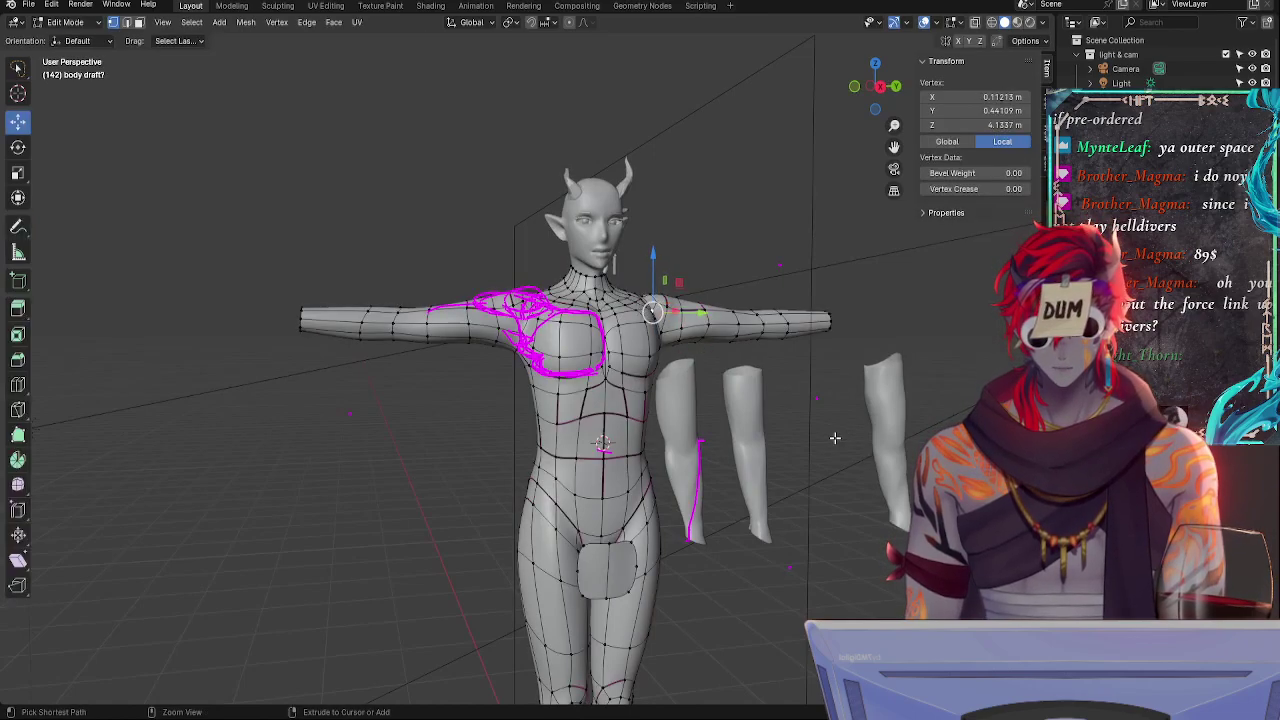
pyautogui.hotkey('ctrl', 'z')
pyautogui.hotkey('ctrl', 'z')
pyautogui.hotkey('ctrl', 'z')
pyautogui.hotkey('ctrl', 'z')
pyautogui.hotkey('ctrl', 'z')
pyautogui.hotkey('ctrl', 'z')
pyautogui.hotkey('ctrl', 'z')
pyautogui.hotkey('ctrl', 'z')
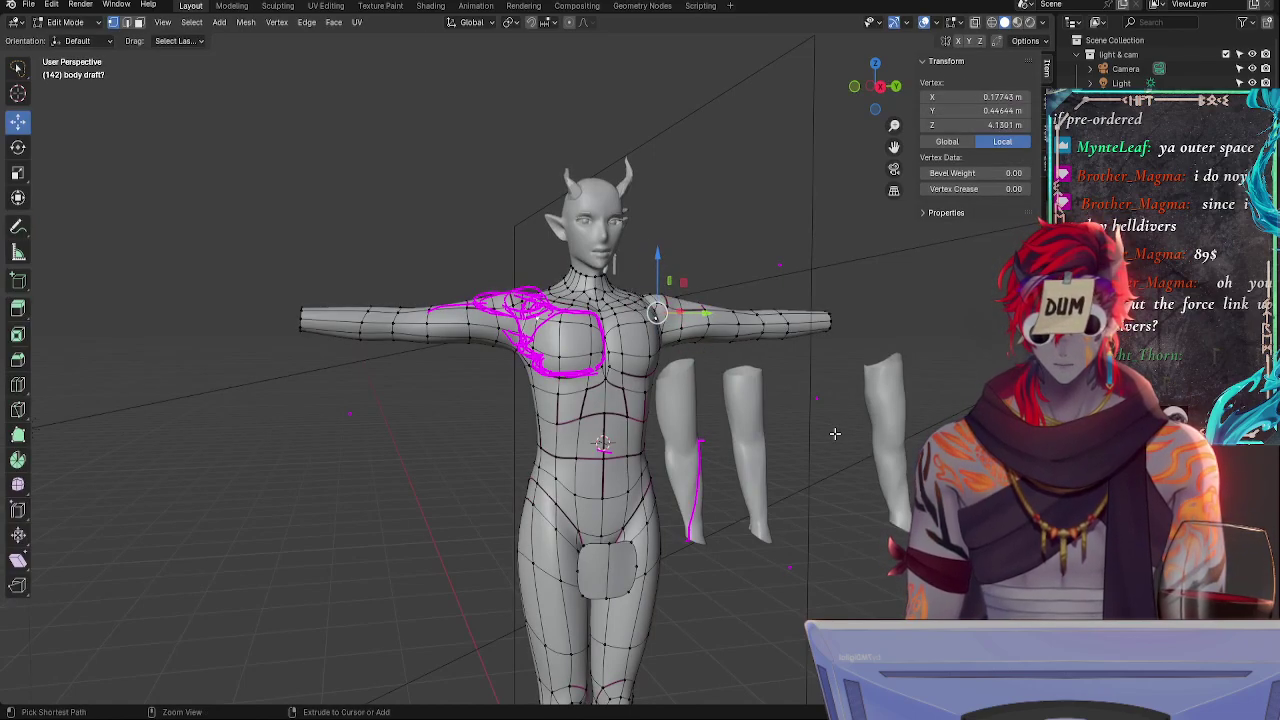
pyautogui.hotkey('ctrl', 'z')
pyautogui.hotkey('ctrl', 'z')
pyautogui.hotkey('ctrl', 'z')
pyautogui.hotkey('ctrl', 'z')
pyautogui.hotkey('ctrl', 'z')
pyautogui.hotkey('ctrl', 'z')
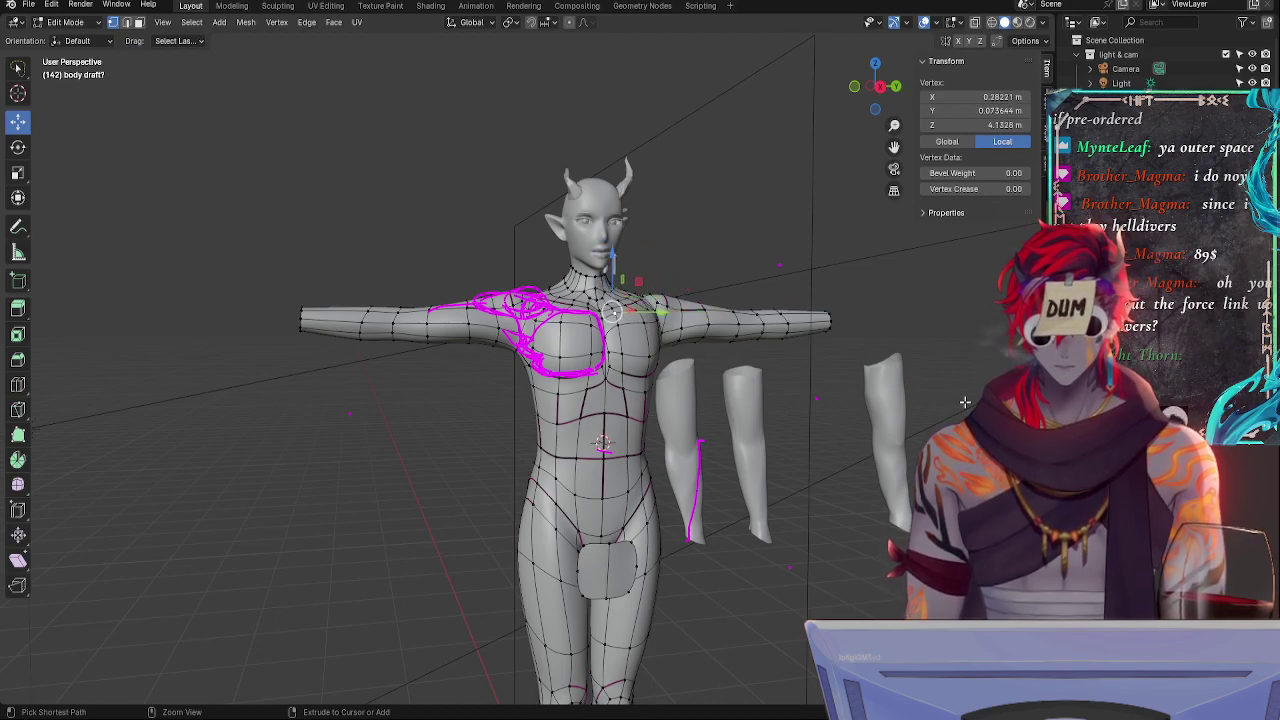
pyautogui.moveTo(965, 402); pyautogui.dragTo(817, 417, button='middle')
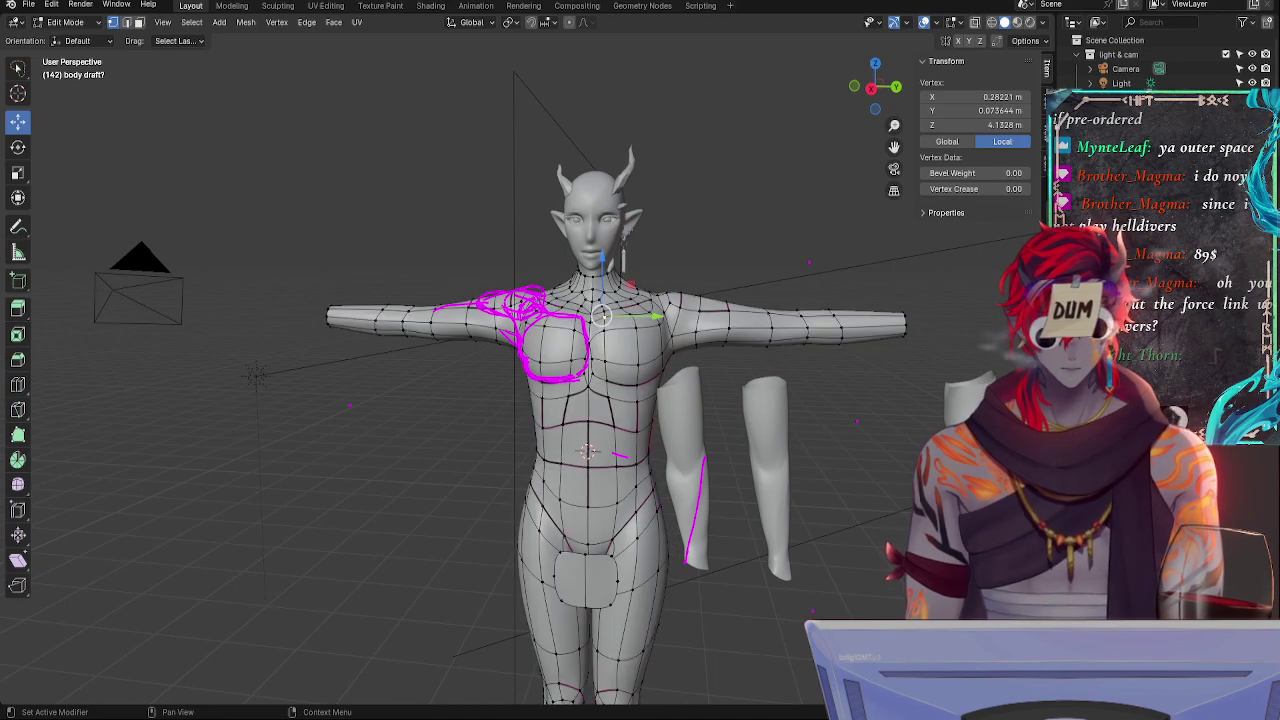
pyautogui.press('Tab')
# - Hide the magenta annotation layer and go back into Edit Mode
pyautogui.moveTo(677, 420)
pyautogui.keyDown('alt'); pyautogui.mouseDown()
pyautogui.moveTo(794, 434)
pyautogui.moveTo(791, 417)
pyautogui.moveTo(846, 374)
pyautogui.mouseUp(); pyautogui.keyUp('alt')
pyautogui.moveTo(846, 374); pyautogui.dragTo(266, 118, button='middle')
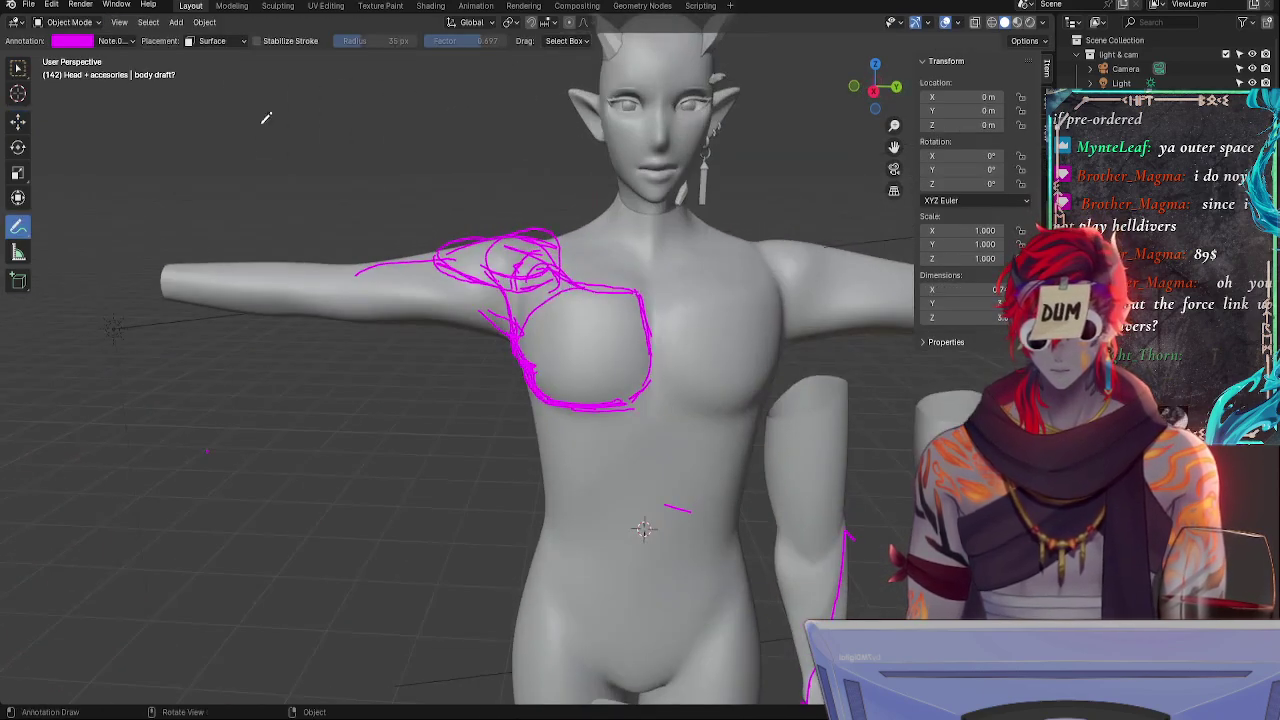
pyautogui.click(110, 44)
pyautogui.click(183, 138)
pyautogui.moveTo(466, 420)
pyautogui.mouseDown(button='middle')
pyautogui.moveTo(379, 406)
pyautogui.moveTo(517, 434)
pyautogui.moveTo(471, 418)
pyautogui.moveTo(486, 429)
pyautogui.moveTo(520, 420)
pyautogui.moveTo(491, 394)
pyautogui.moveTo(531, 390)
pyautogui.moveTo(386, 414)
pyautogui.moveTo(374, 437)
pyautogui.moveTo(408, 421)
pyautogui.mouseUp(button='middle')
pyautogui.press('Tab')
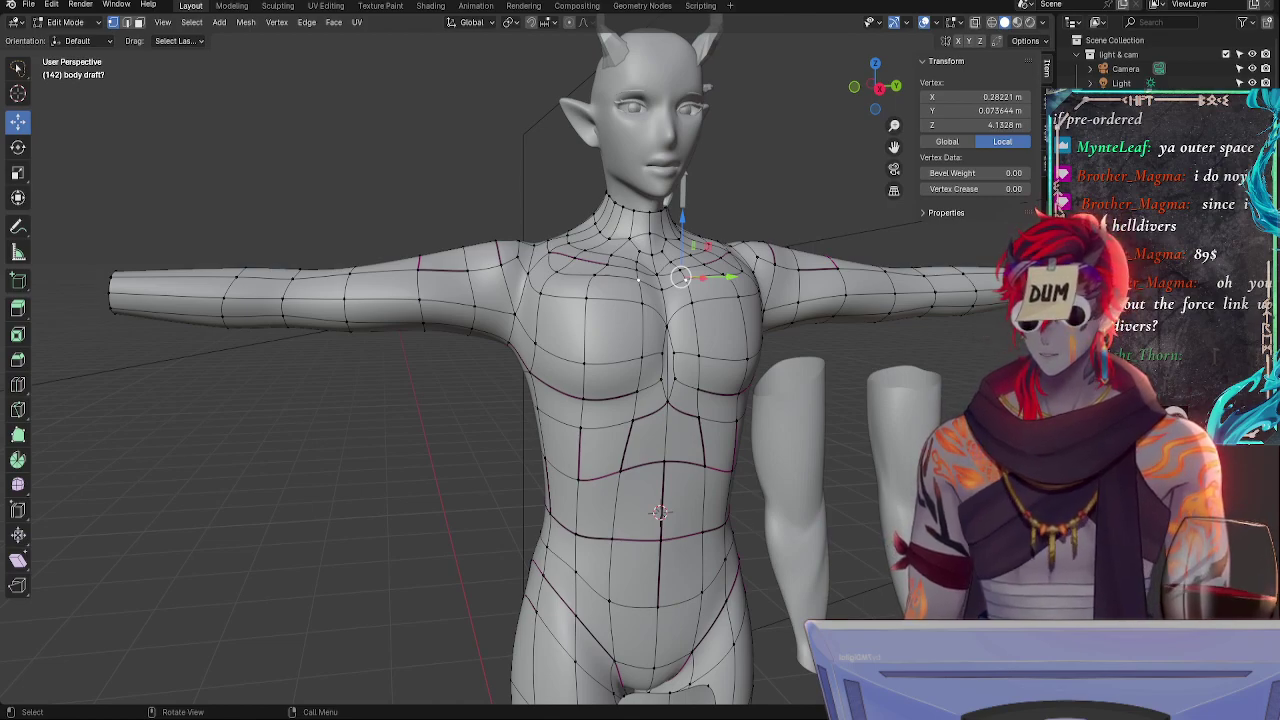
# - Slide the vertex under the breast and lower it along Z
pyautogui.moveTo(394, 421); pyautogui.dragTo(497, 414, button='middle')
pyautogui.click(566, 365)
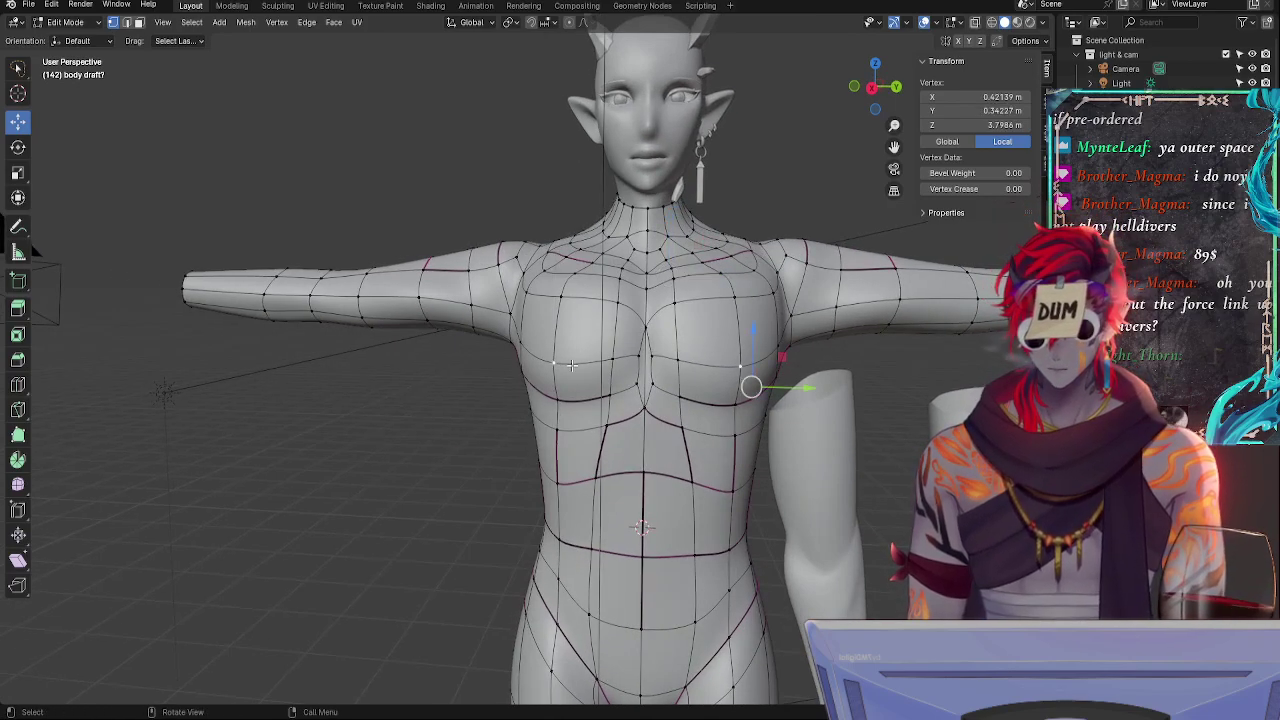
pyautogui.press('g')
pyautogui.press('g')
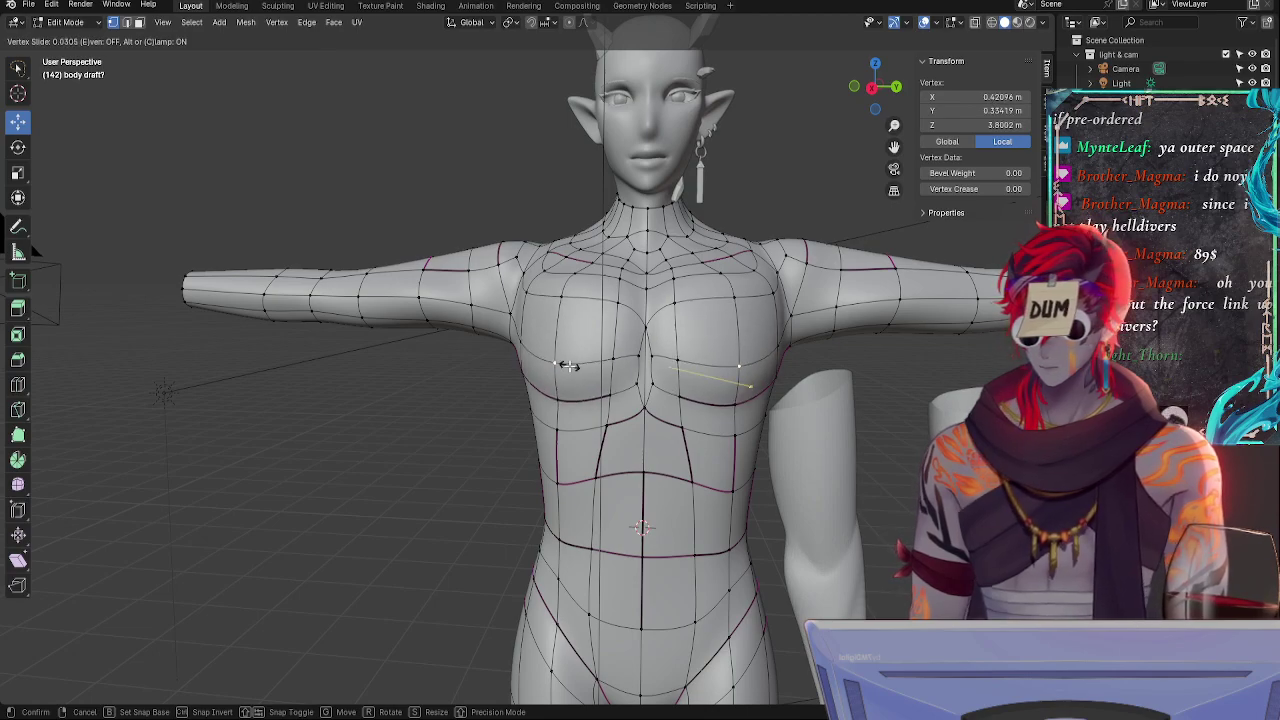
pyautogui.click(569, 366)
pyautogui.press('g')
pyautogui.press('z')
pyautogui.click(565, 385)
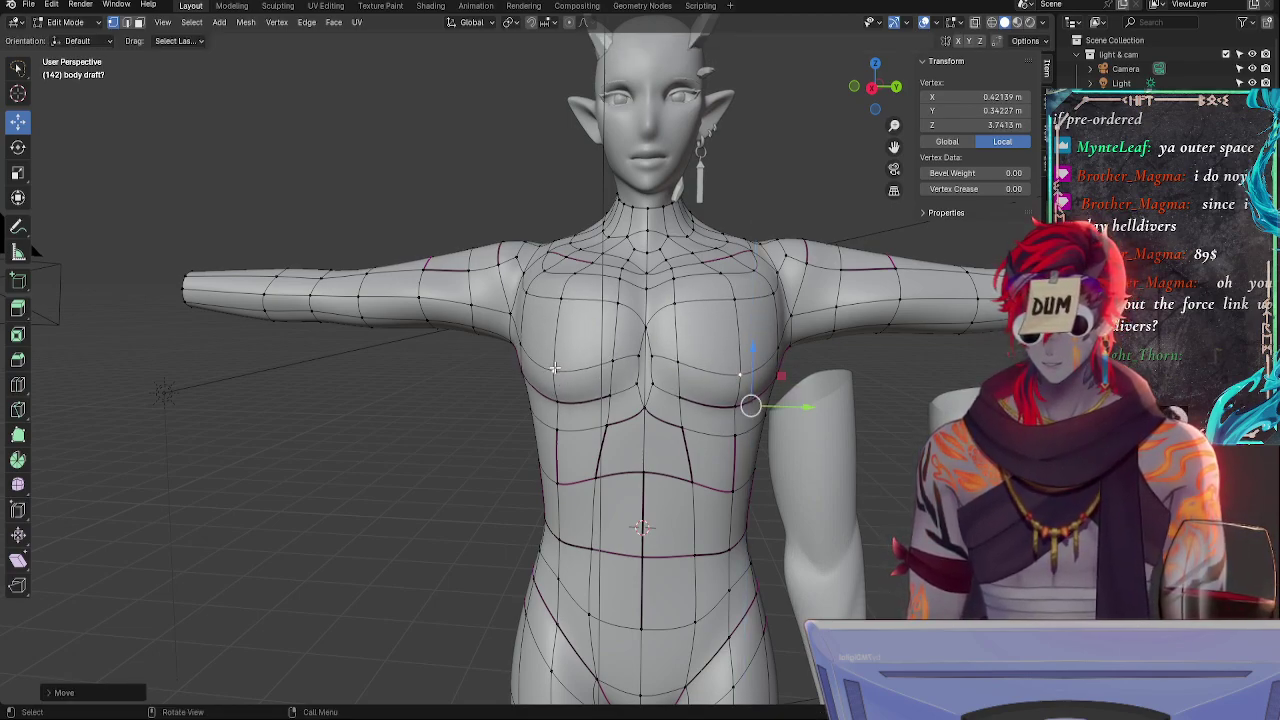
# - Lower the inner chest vertex pair vertically along Z
pyautogui.click(614, 365)
pyautogui.press('g')
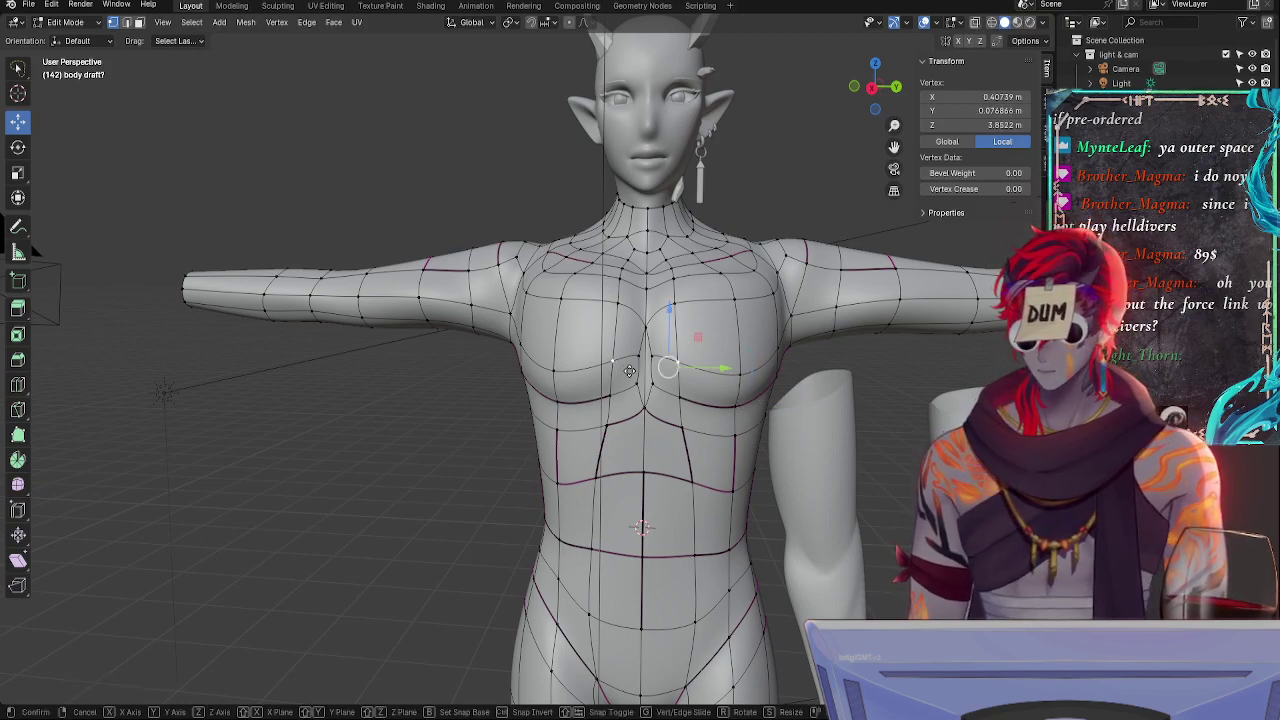
pyautogui.press('z')
pyautogui.click(623, 385)
pyautogui.moveTo(623, 385); pyautogui.dragTo(824, 399, button='middle')
# - Move a vertex on the right chest along the Y axis
pyautogui.hotkey('alt', 'a')
pyautogui.click(763, 372)
pyautogui.moveTo(763, 372); pyautogui.dragTo(754, 400, button='middle')
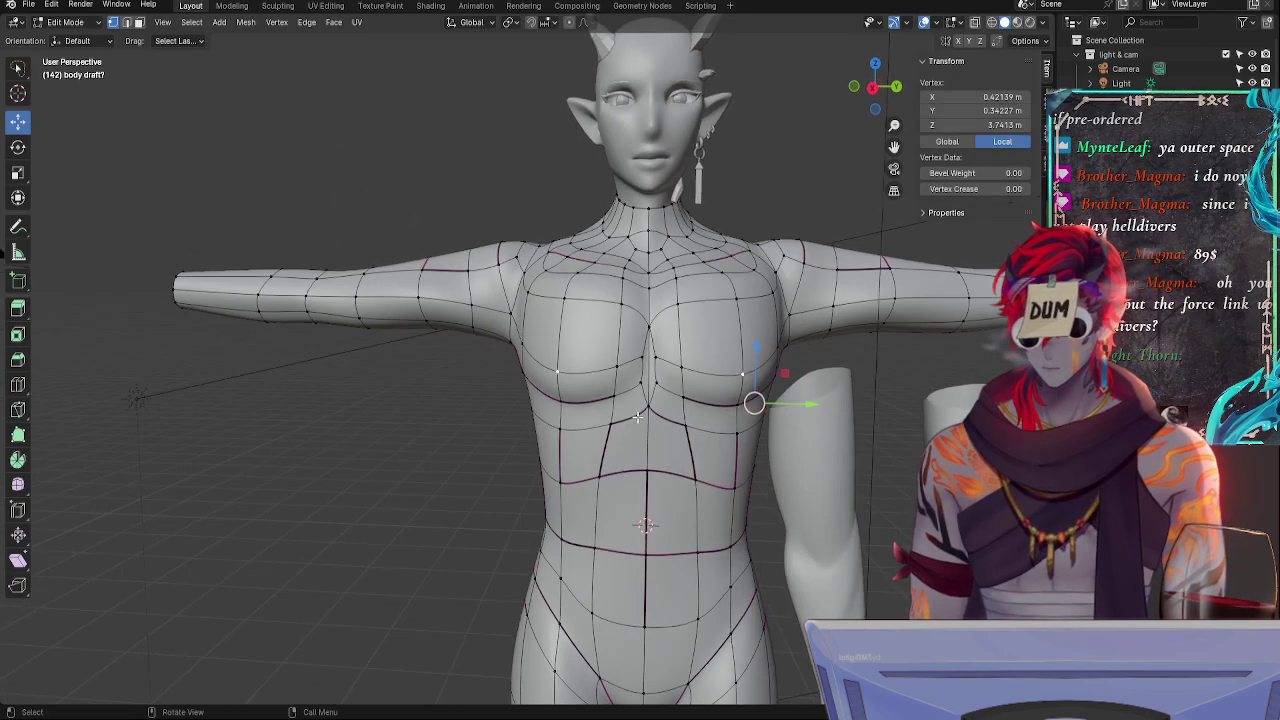
pyautogui.press('g')
pyautogui.press('y')
pyautogui.click(643, 414)
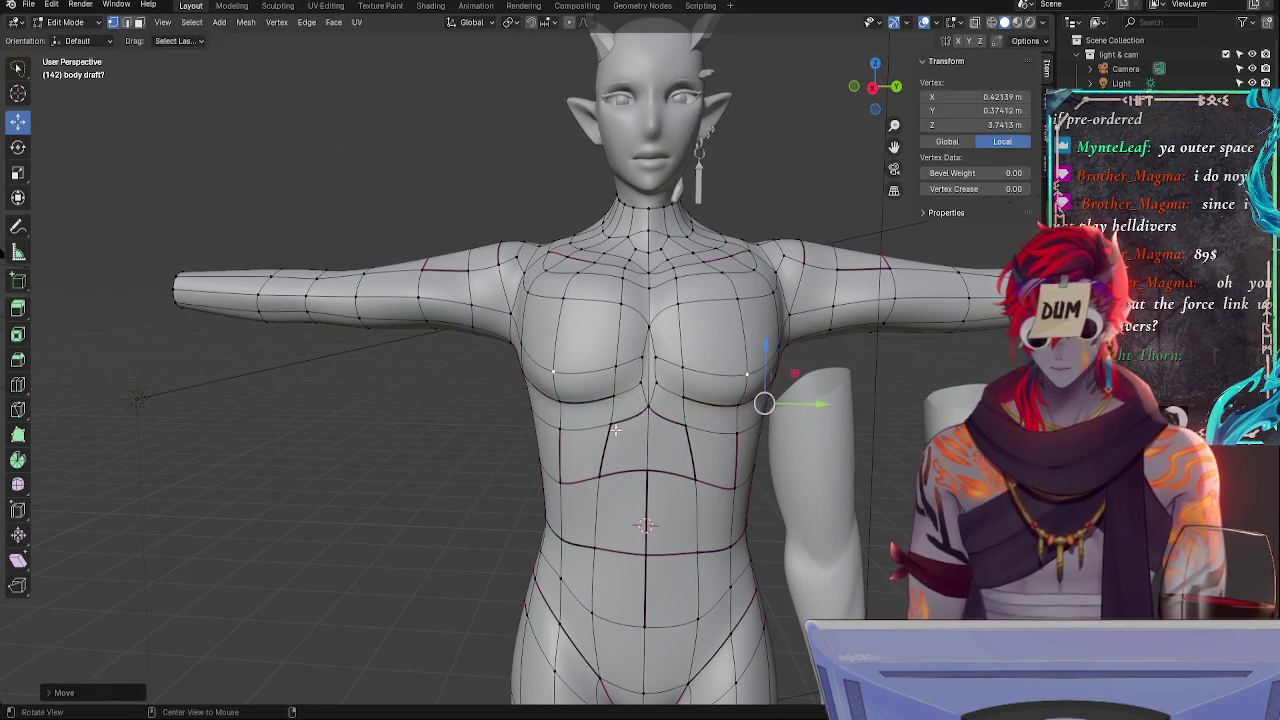
pyautogui.moveTo(643, 414); pyautogui.dragTo(581, 376, button='middle')
# - Move another chest vertex along Y, slide it down its edge, then snap to right orthographic view
pyautogui.click(536, 366)
pyautogui.hotkey('shift', 'v')
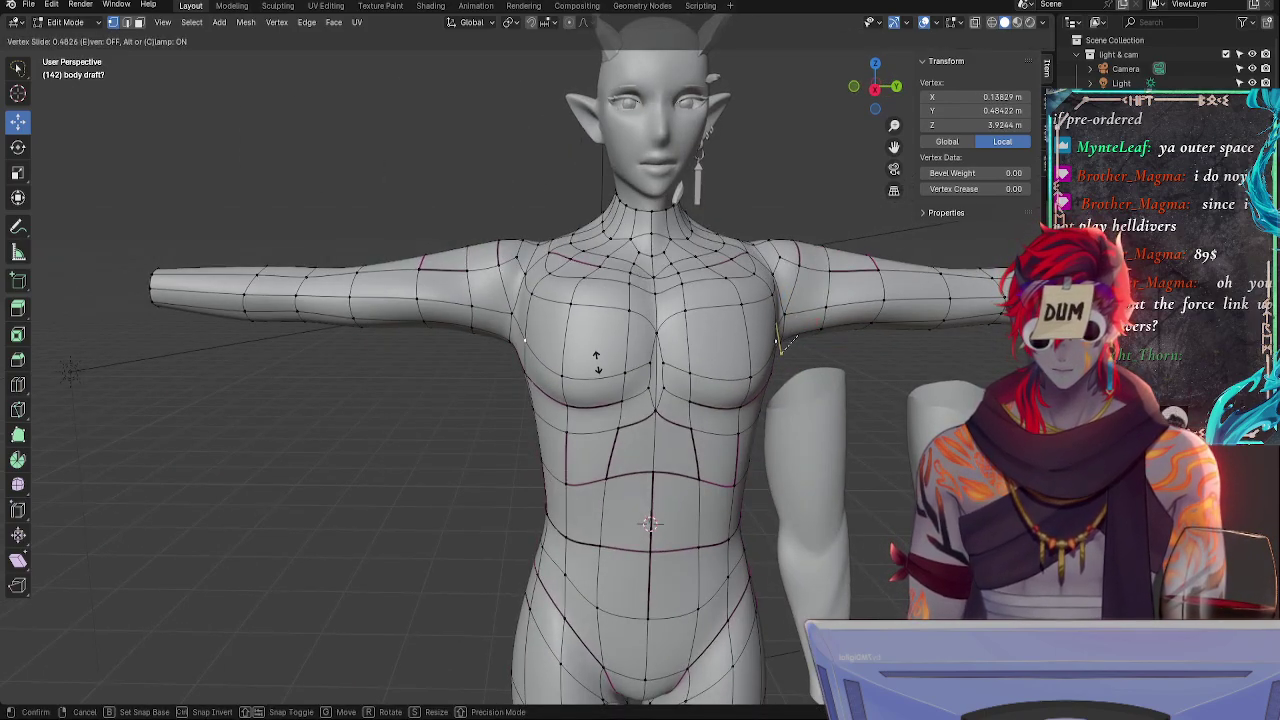
pyautogui.press('g')
pyautogui.press('y')
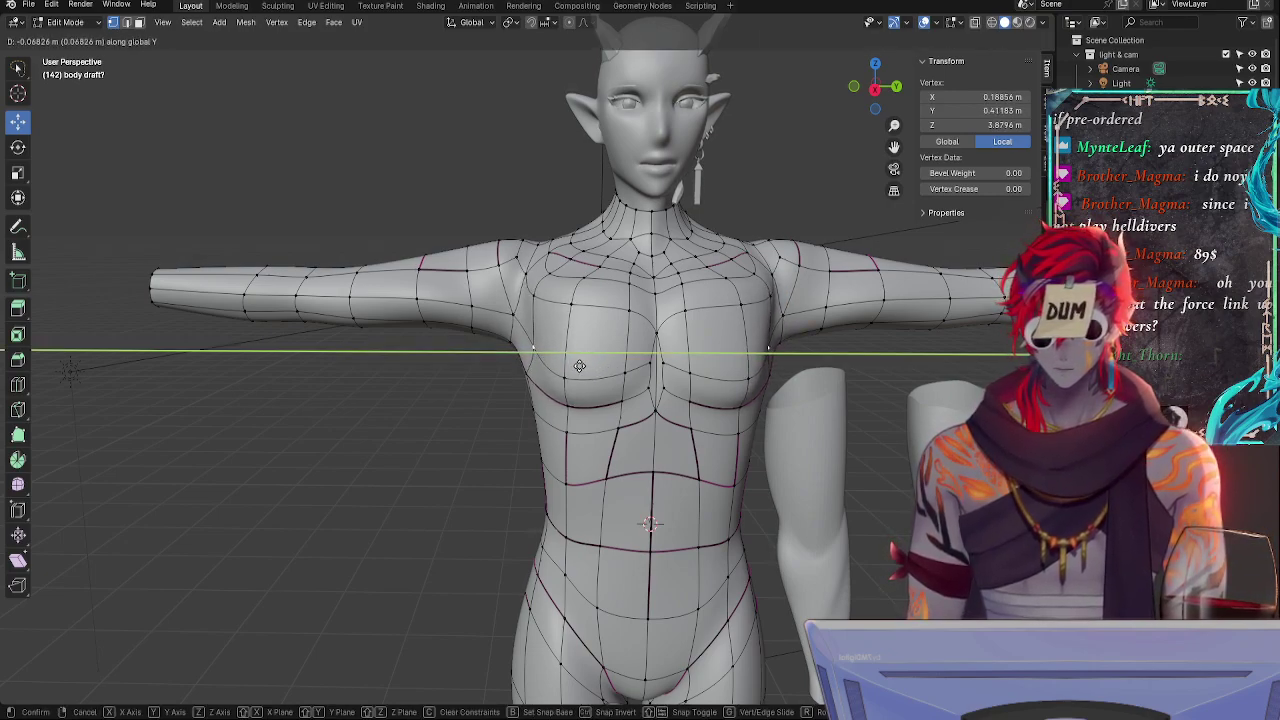
pyautogui.click(585, 366)
pyautogui.moveTo(585, 366); pyautogui.dragTo(633, 383, button='middle')
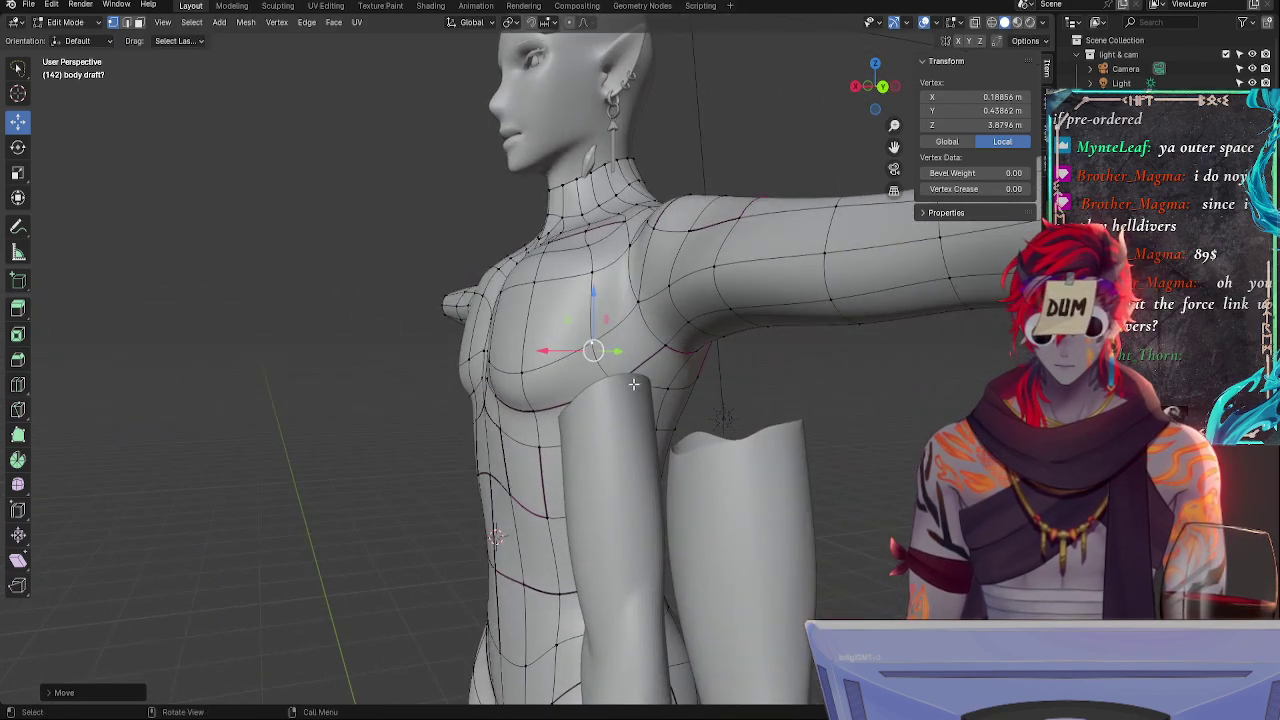
pyautogui.press('g')
pyautogui.press('g')
pyautogui.click(566, 377)
pyautogui.moveTo(566, 377); pyautogui.dragTo(770, 372, button='middle')
pyautogui.click(876, 92)
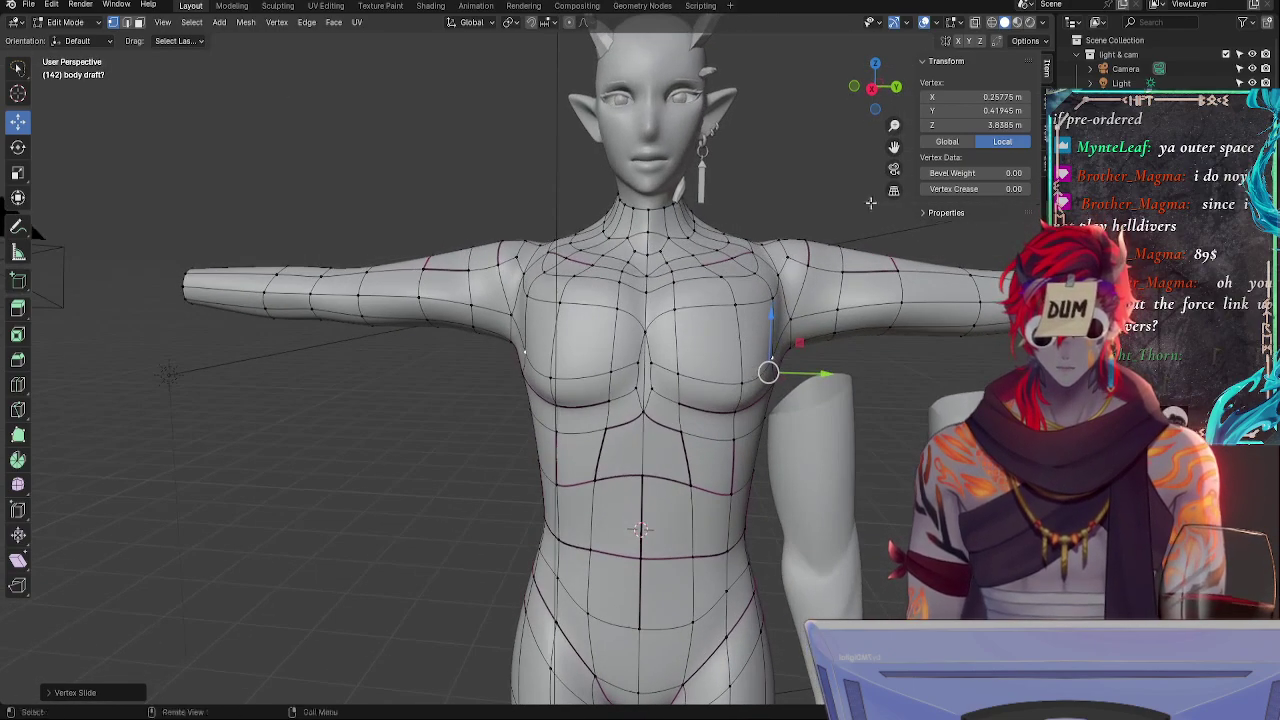
pyautogui.click(872, 90)
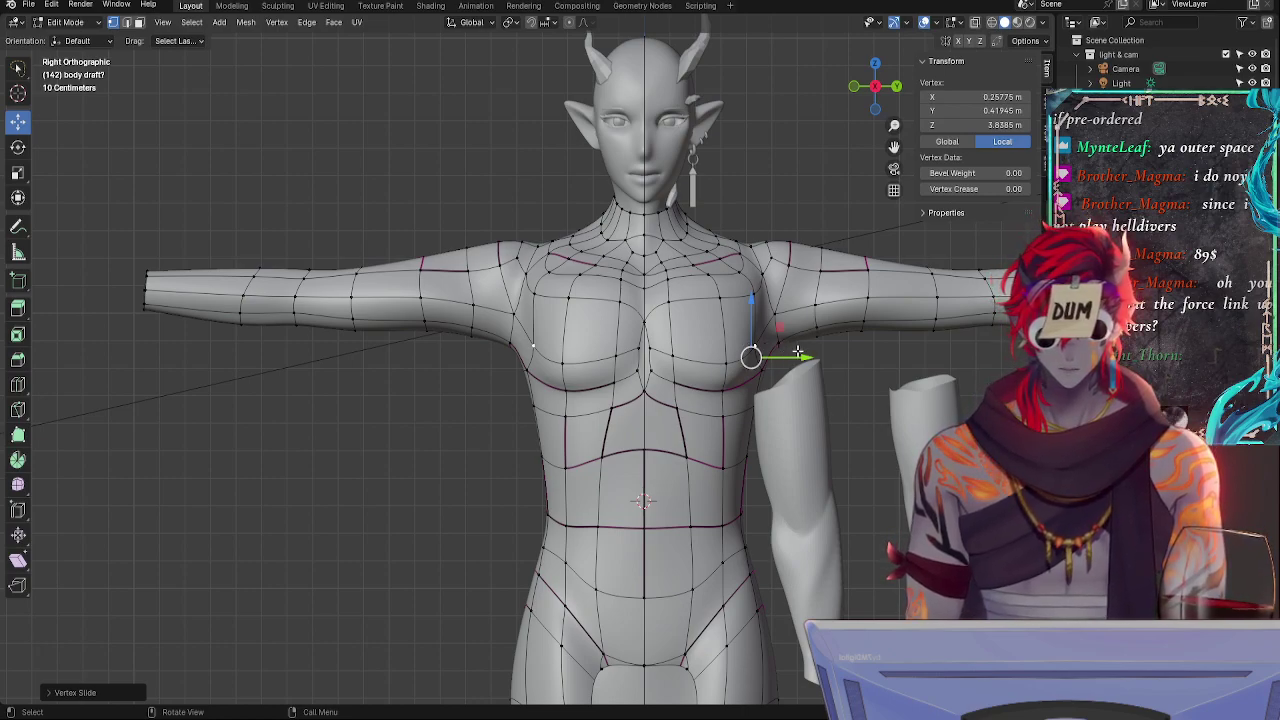
# - Move the chest-side vertex along Y and lower it along Z, undoing a trial edge slide
pyautogui.press('g')
pyautogui.press('y')
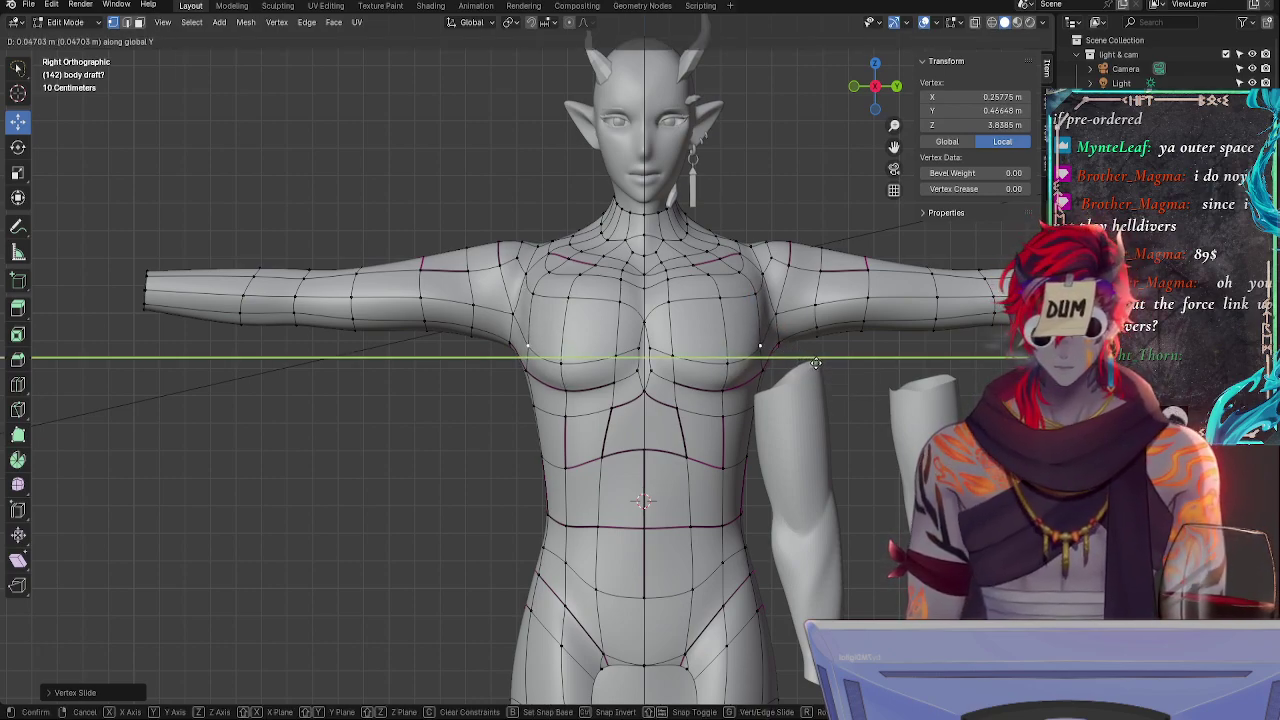
pyautogui.click(823, 367)
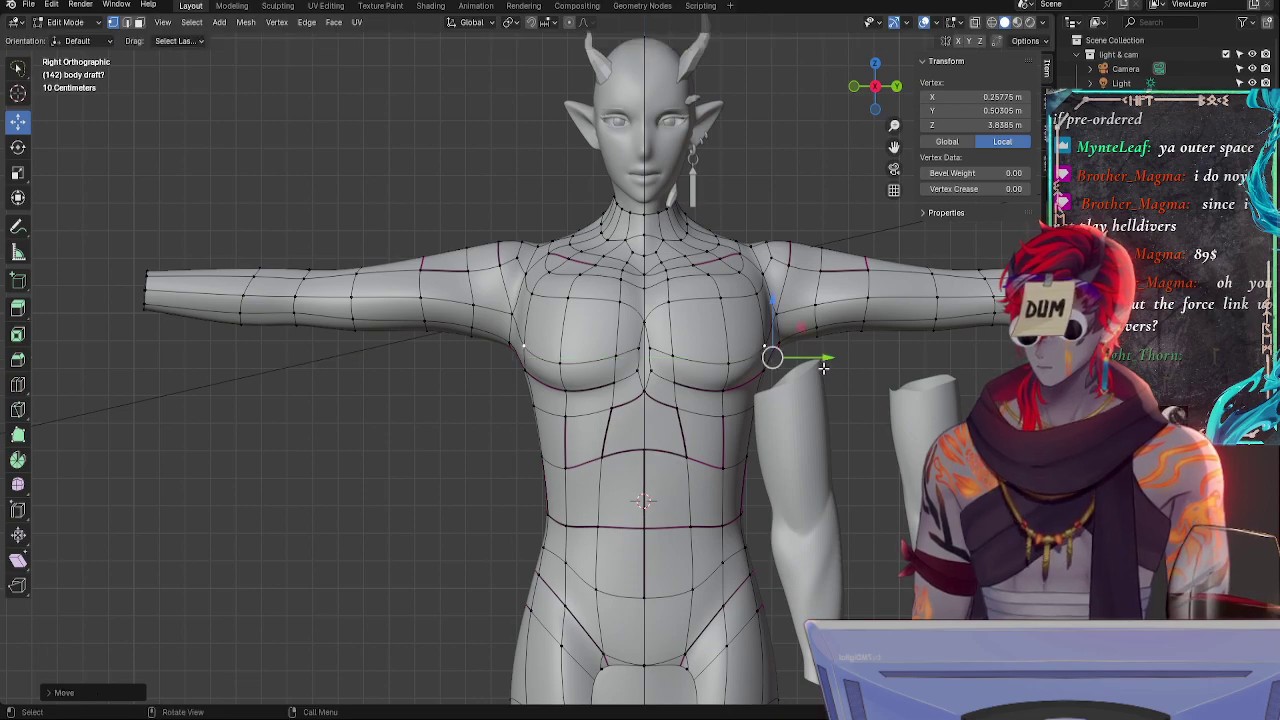
pyautogui.press('g')
pyautogui.press('z')
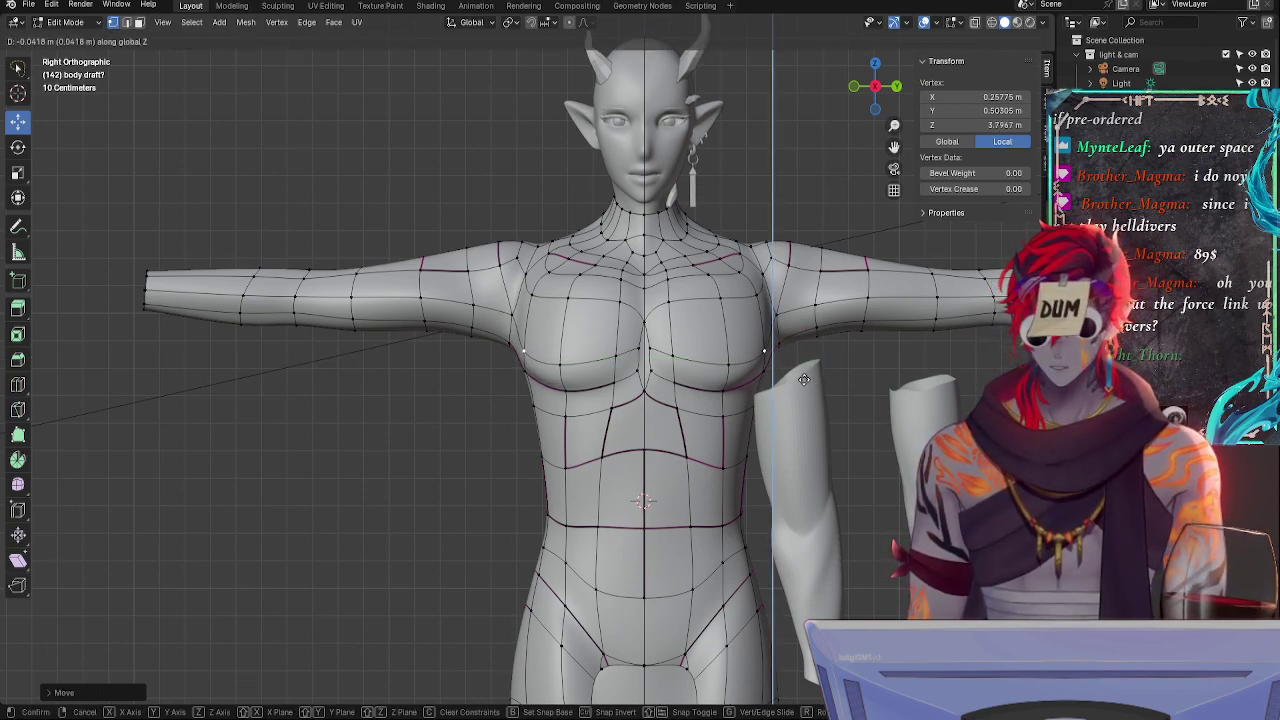
pyautogui.click(800, 377)
pyautogui.press('g')
pyautogui.press('g')
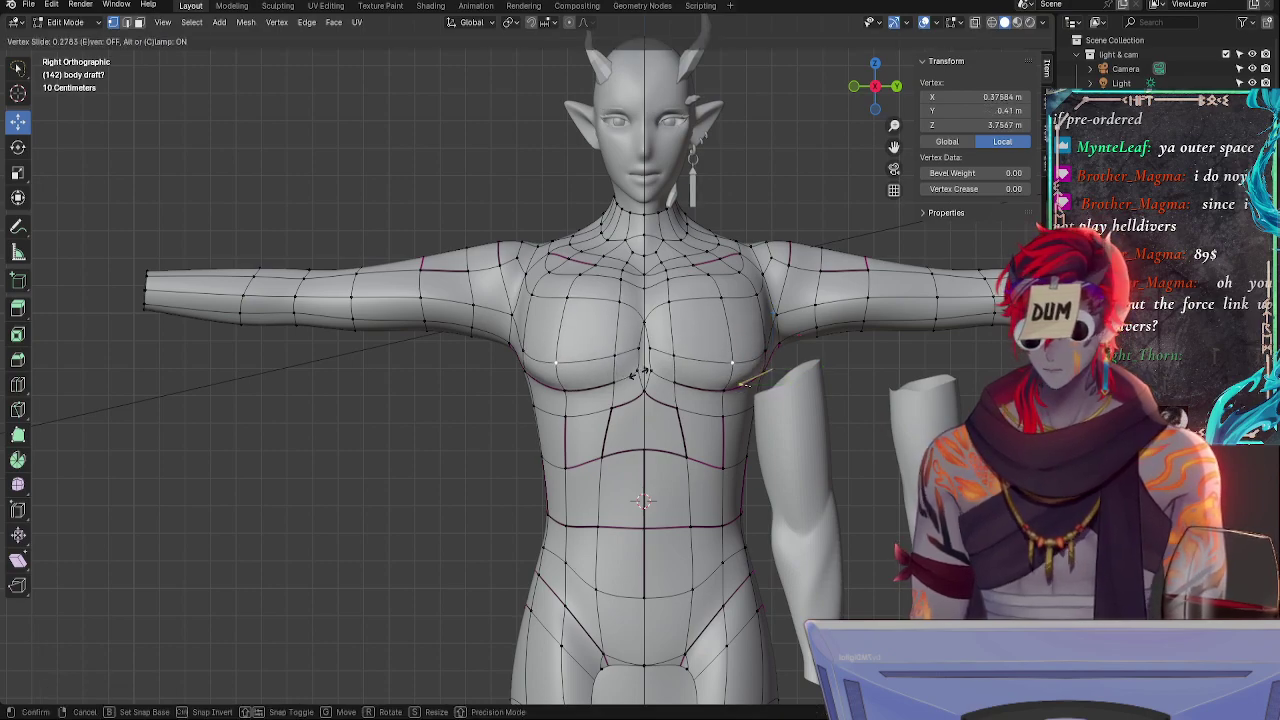
pyautogui.click(618, 368)
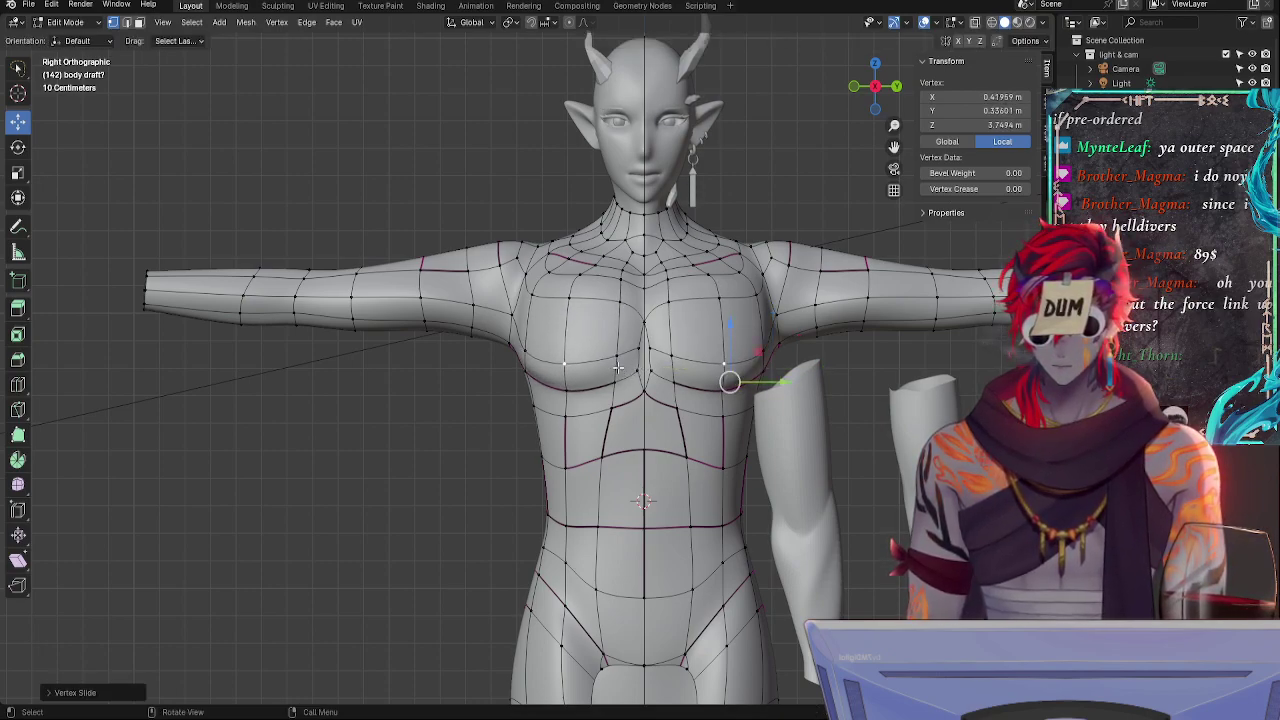
pyautogui.hotkey('ctrl', 'z')
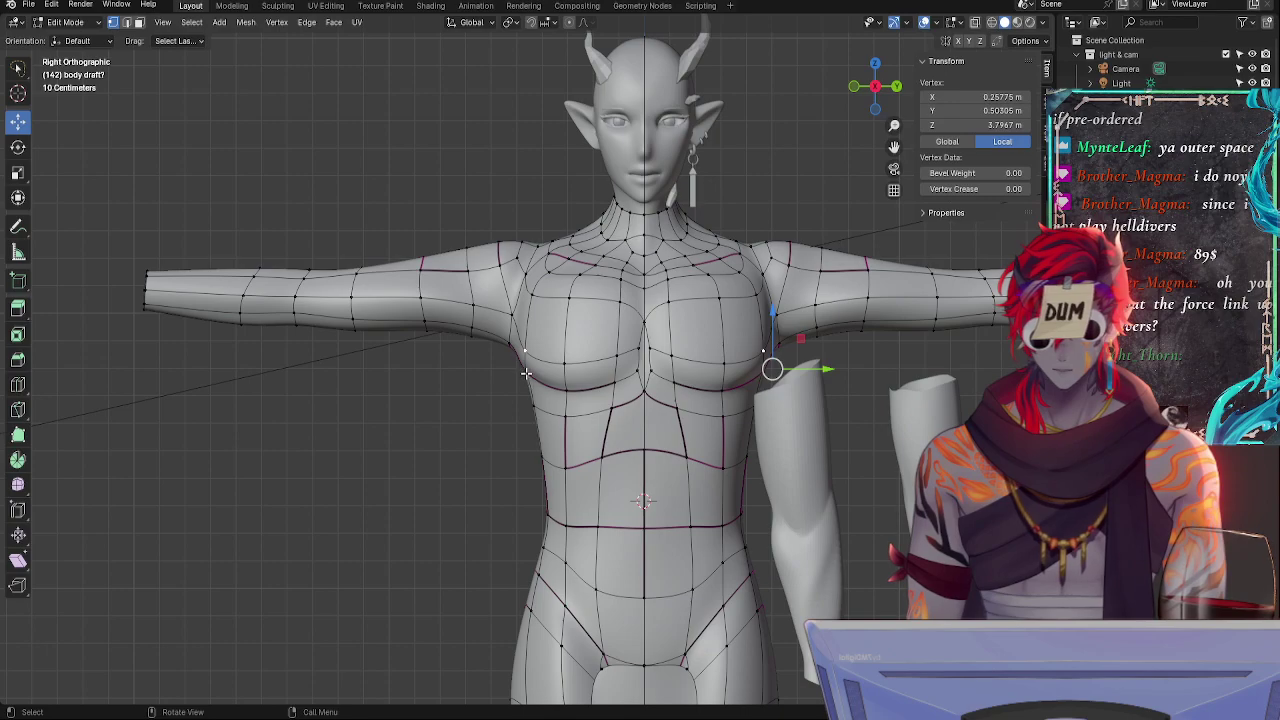
# - Move a second armpit vertex with the first along Y, then select the higher armpit vertex
pyautogui.keyDown('shift'); pyautogui.click(766, 371); pyautogui.keyUp('shift')
pyautogui.press('g')
pyautogui.press('y')
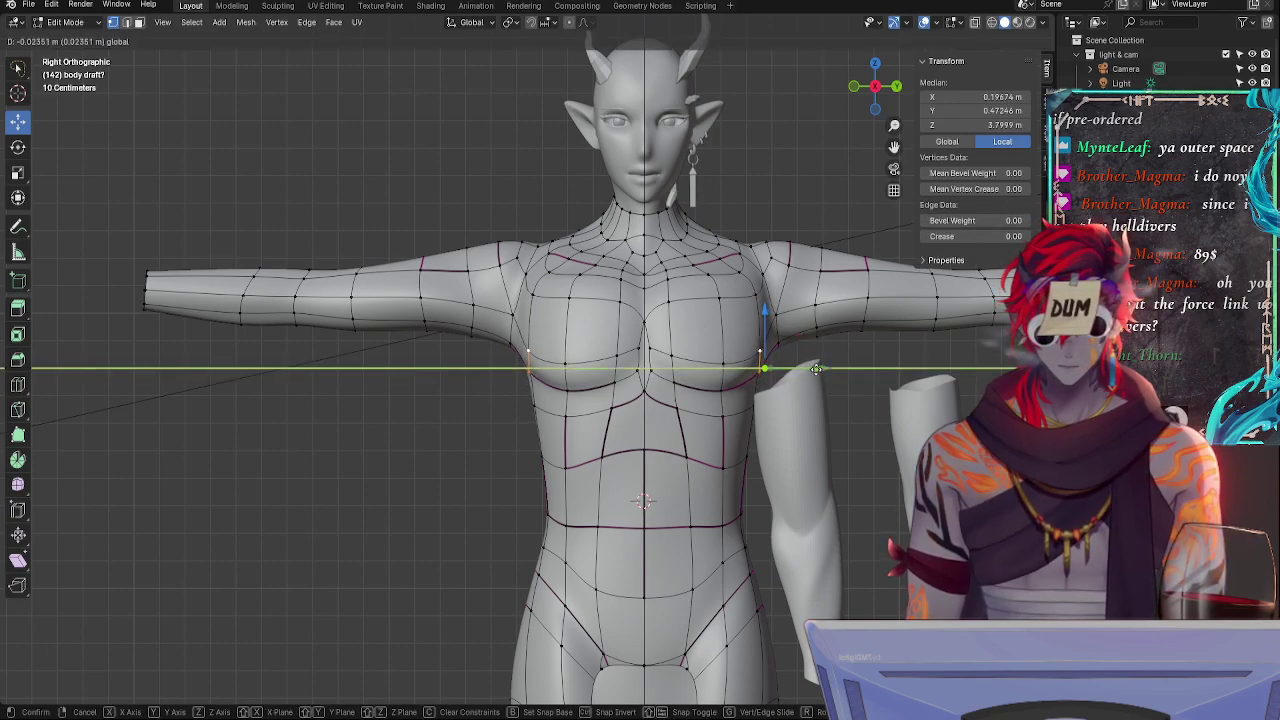
pyautogui.click(818, 369)
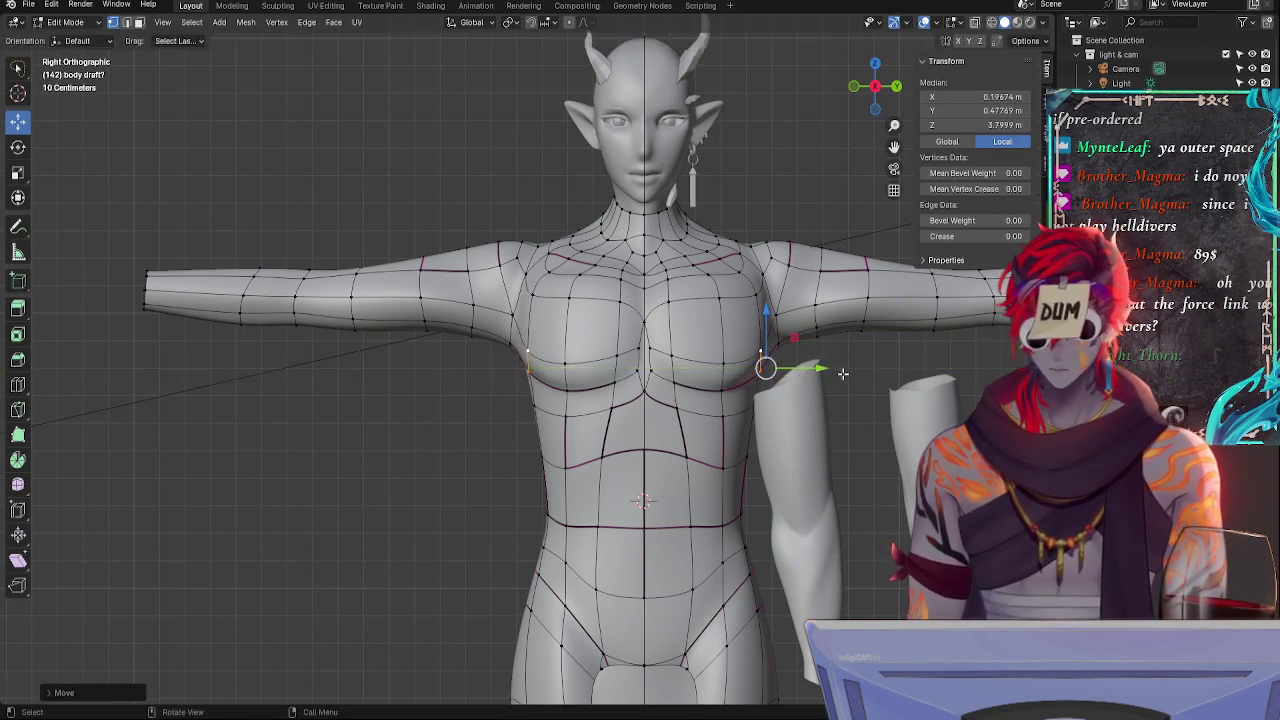
pyautogui.moveTo(844, 374); pyautogui.dragTo(771, 377, button='middle')
pyautogui.click(617, 365)
pyautogui.moveTo(617, 365); pyautogui.dragTo(812, 394, button='middle')
pyautogui.click(787, 323)
pyautogui.moveTo(820, 351); pyautogui.dragTo(858, 338, button='middle')
# - Slide the higher armpit vertex along its edge, then move it along the X axis in orthographic view
pyautogui.press('g')
pyautogui.press('g')
pyautogui.click(753, 360)
pyautogui.click(873, 87)
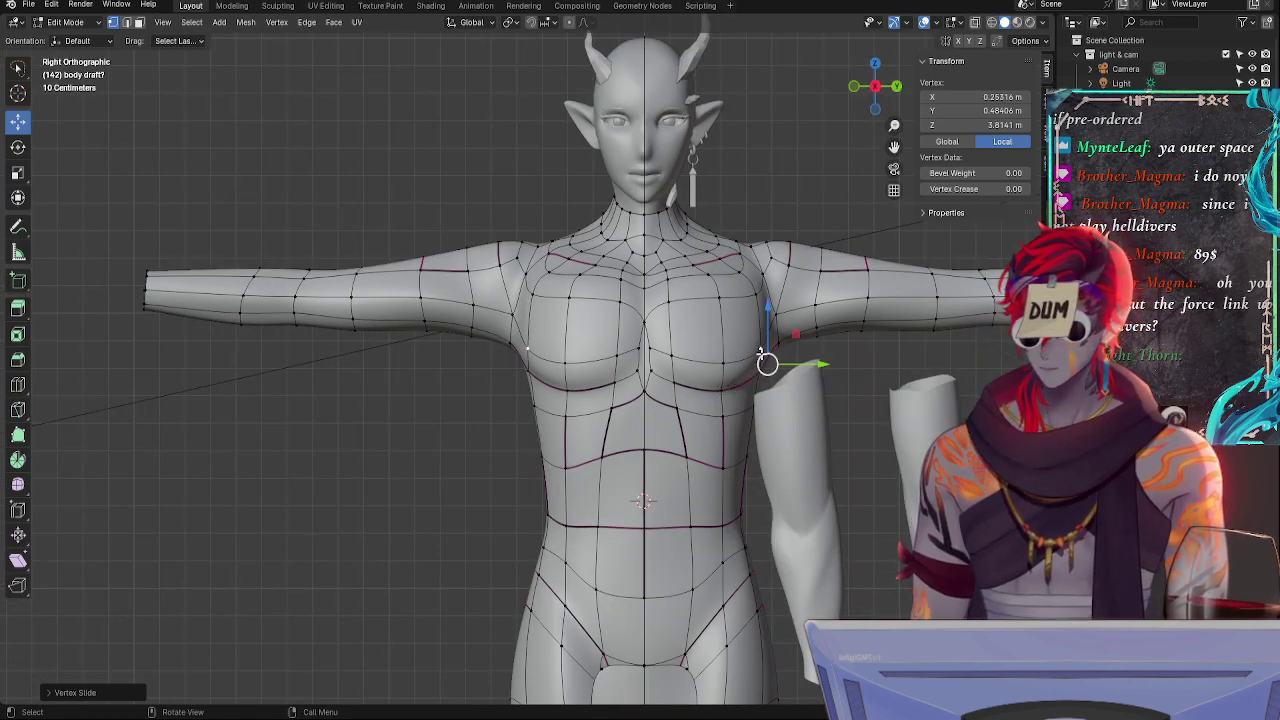
pyautogui.press('g')
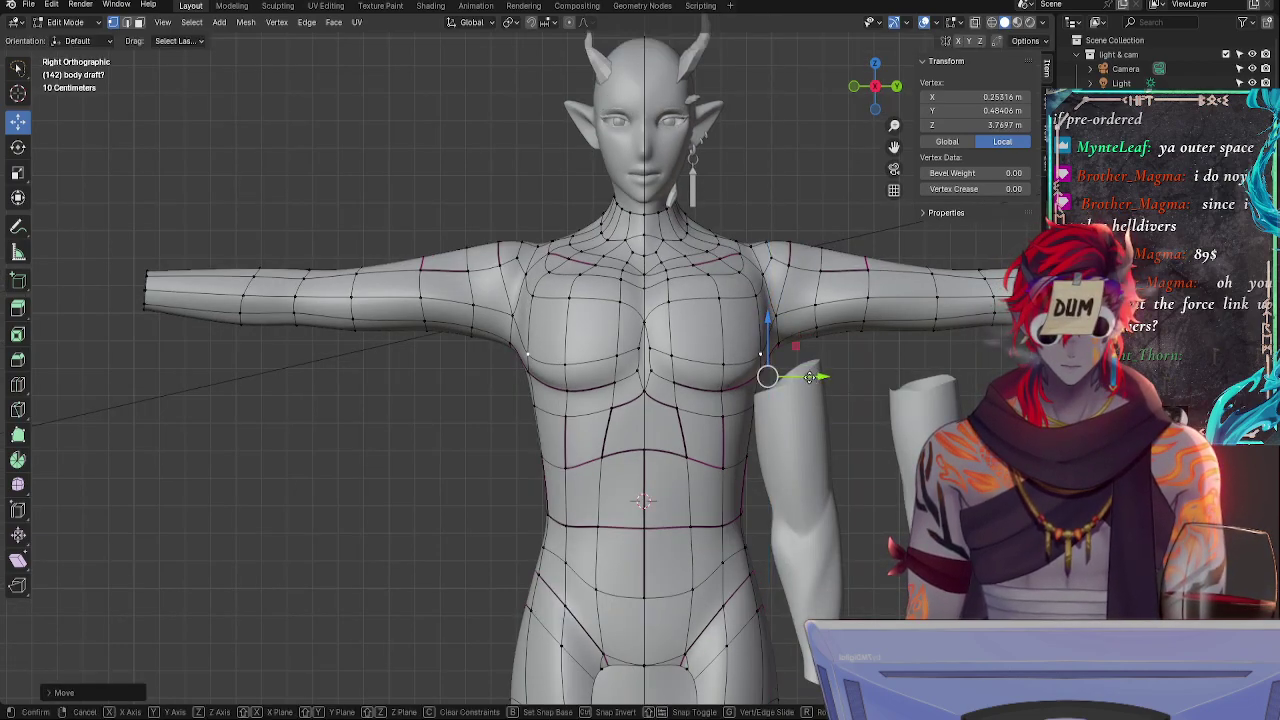
pyautogui.press('y')
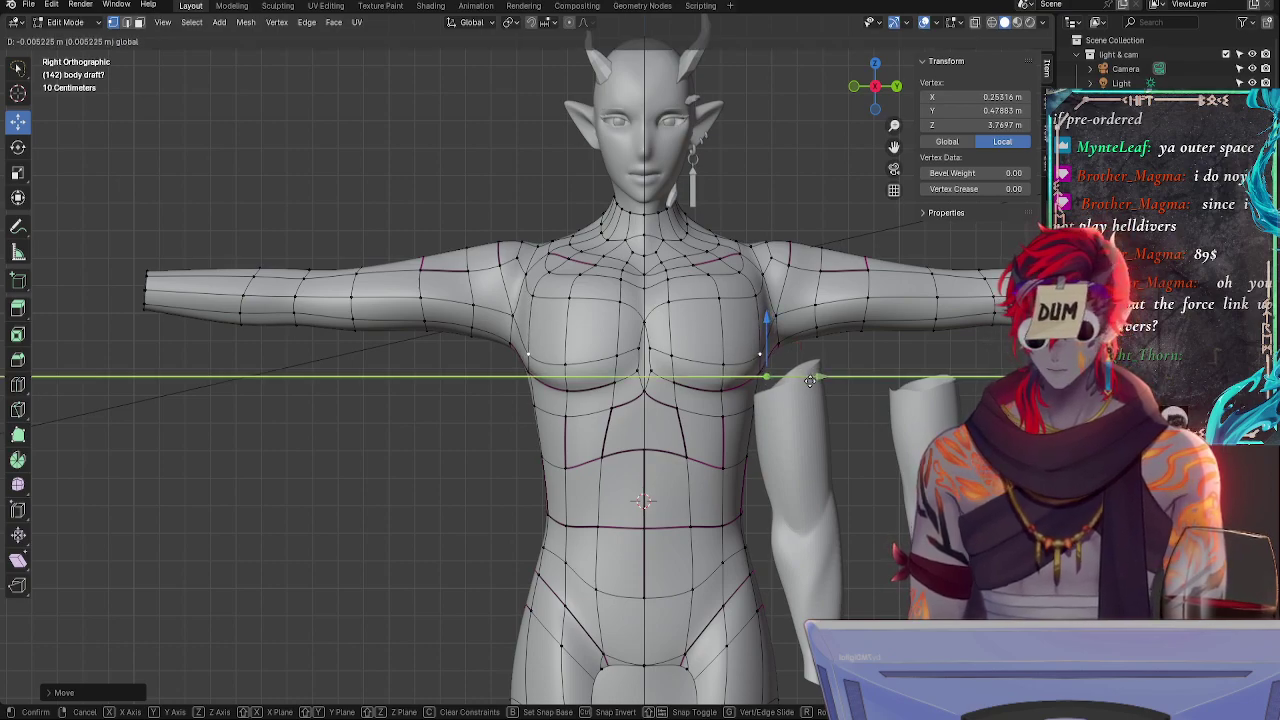
pyautogui.moveTo(810, 380); pyautogui.dragTo(750, 458, button='middle')
pyautogui.press('x')
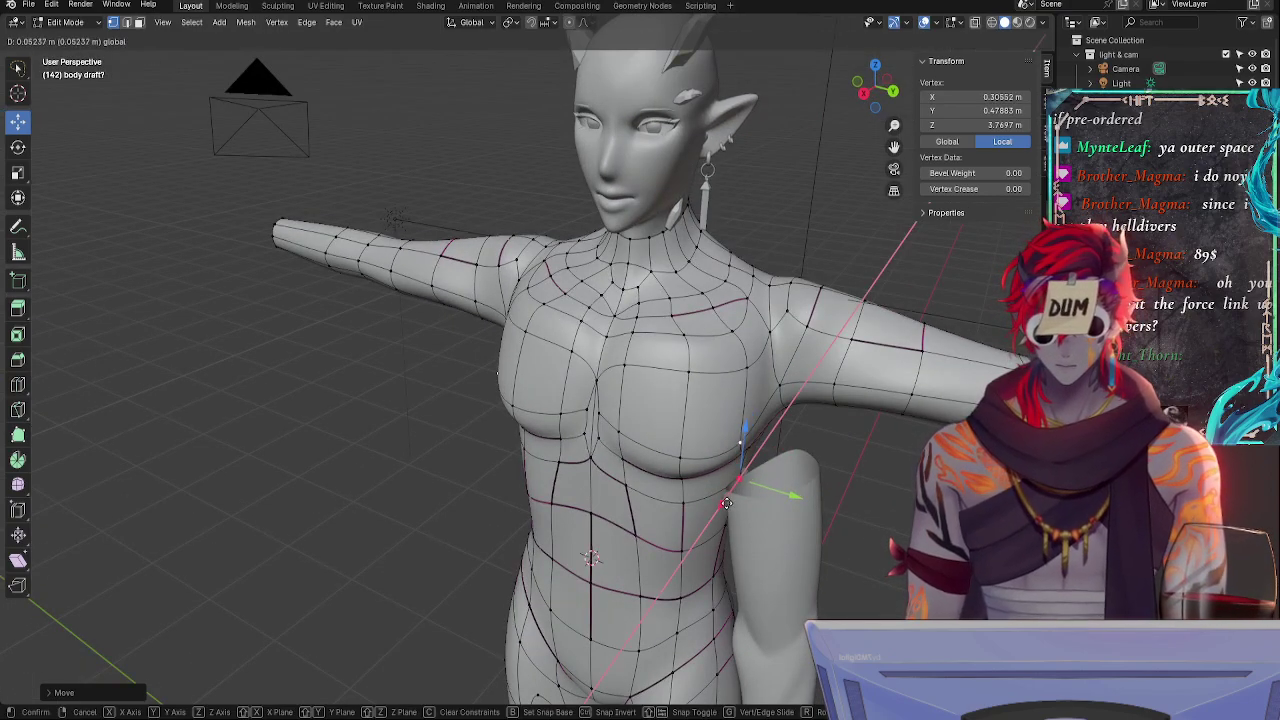
pyautogui.click(727, 503)
pyautogui.moveTo(727, 503); pyautogui.dragTo(777, 430, button='middle')
pyautogui.click(875, 86)
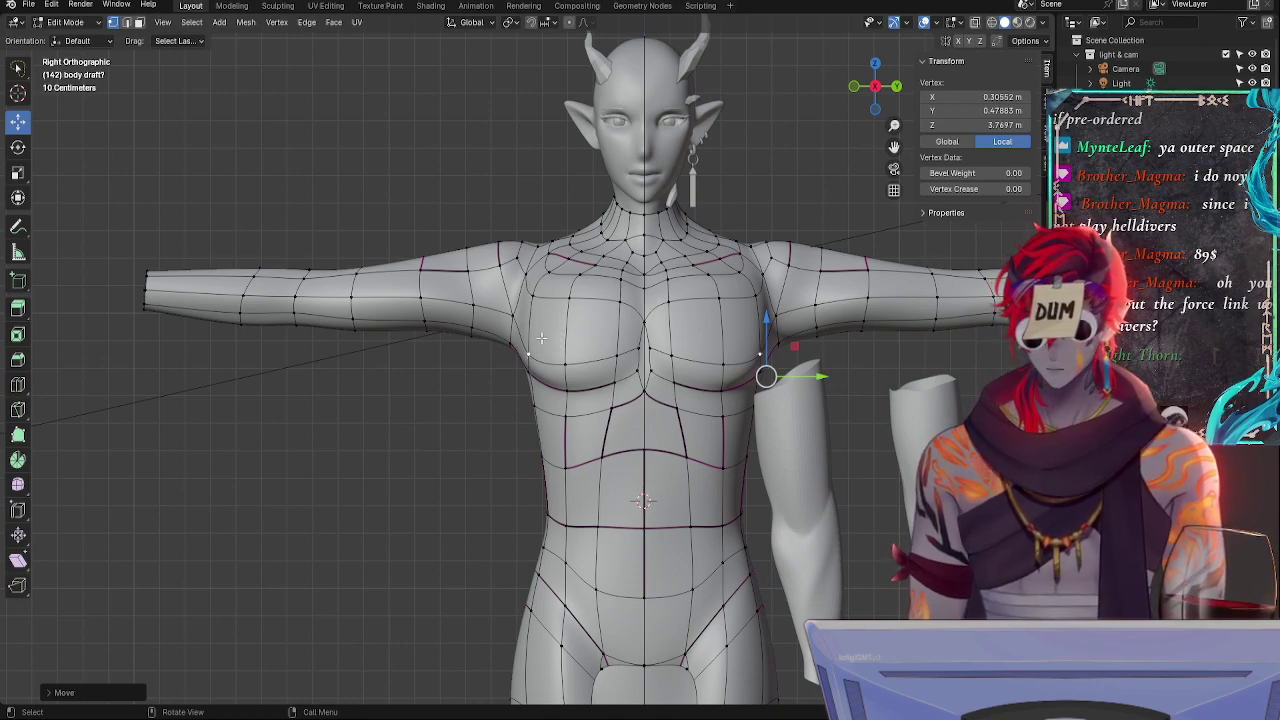
# - Lower the two selected vertices along Z, then fine-tune one with repeated edge slides
pyautogui.press('g')
pyautogui.press('z')
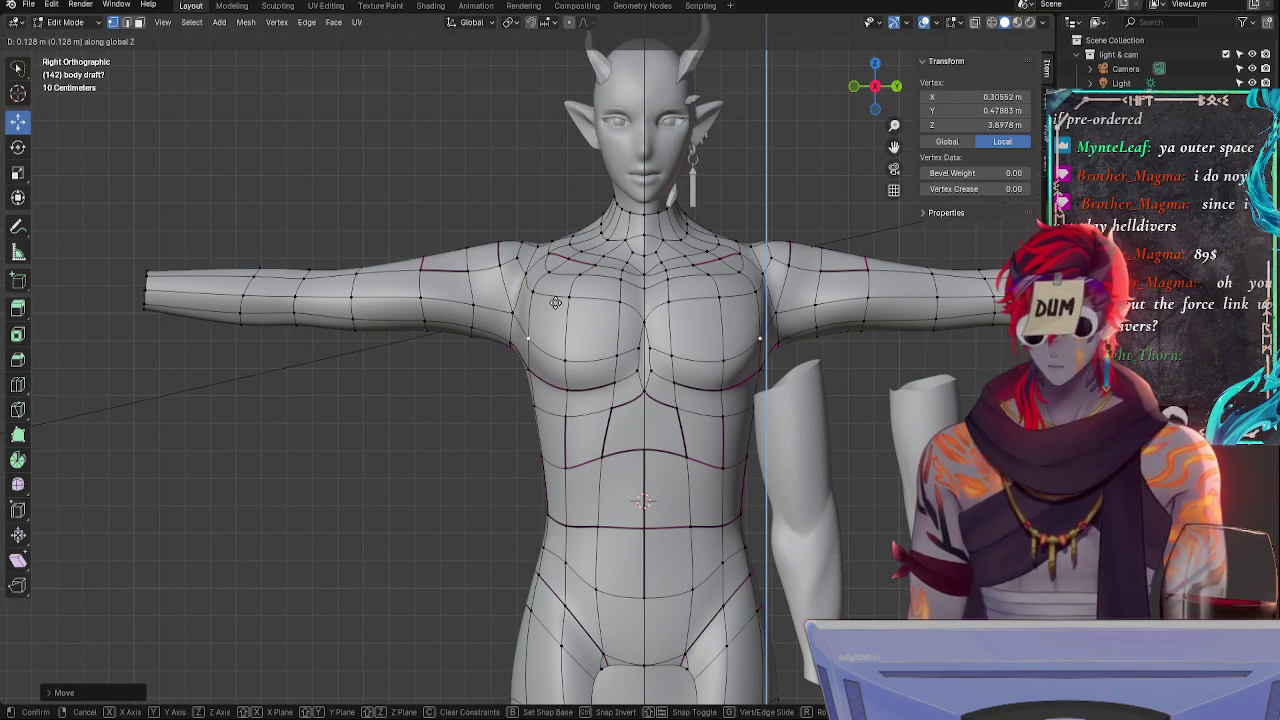
pyautogui.click(558, 316)
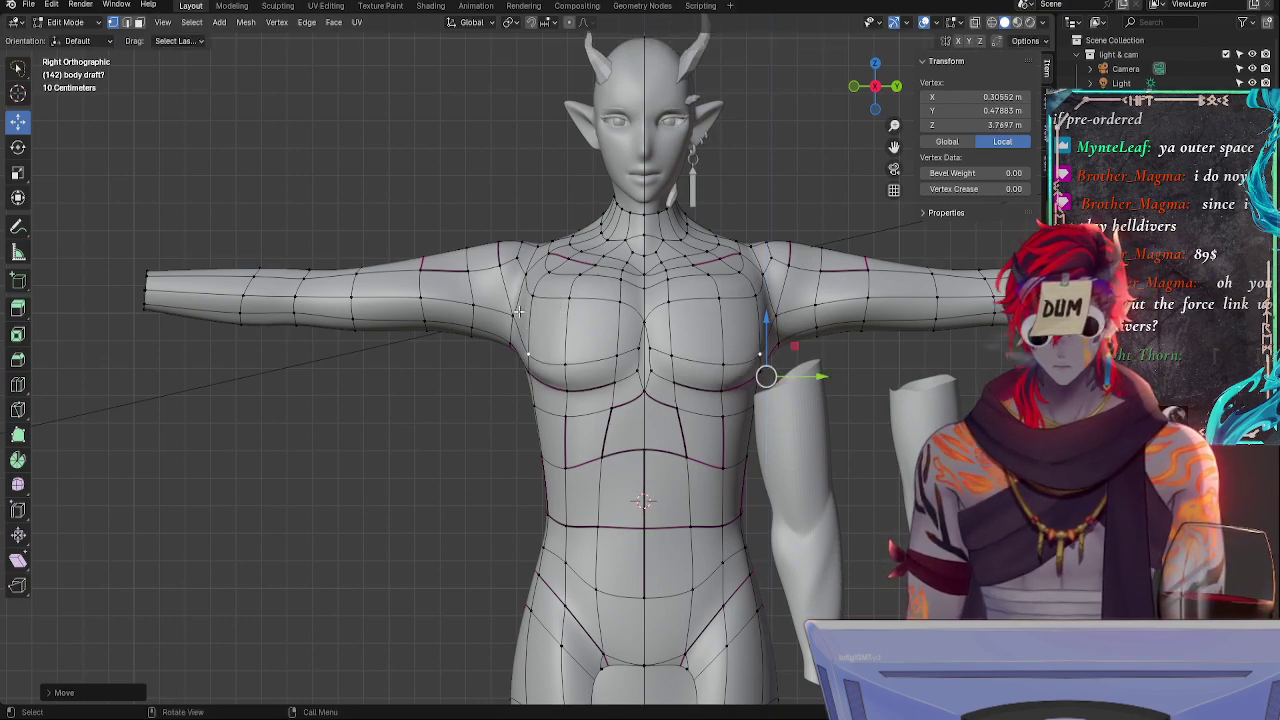
pyautogui.press('g')
pyautogui.press('g')
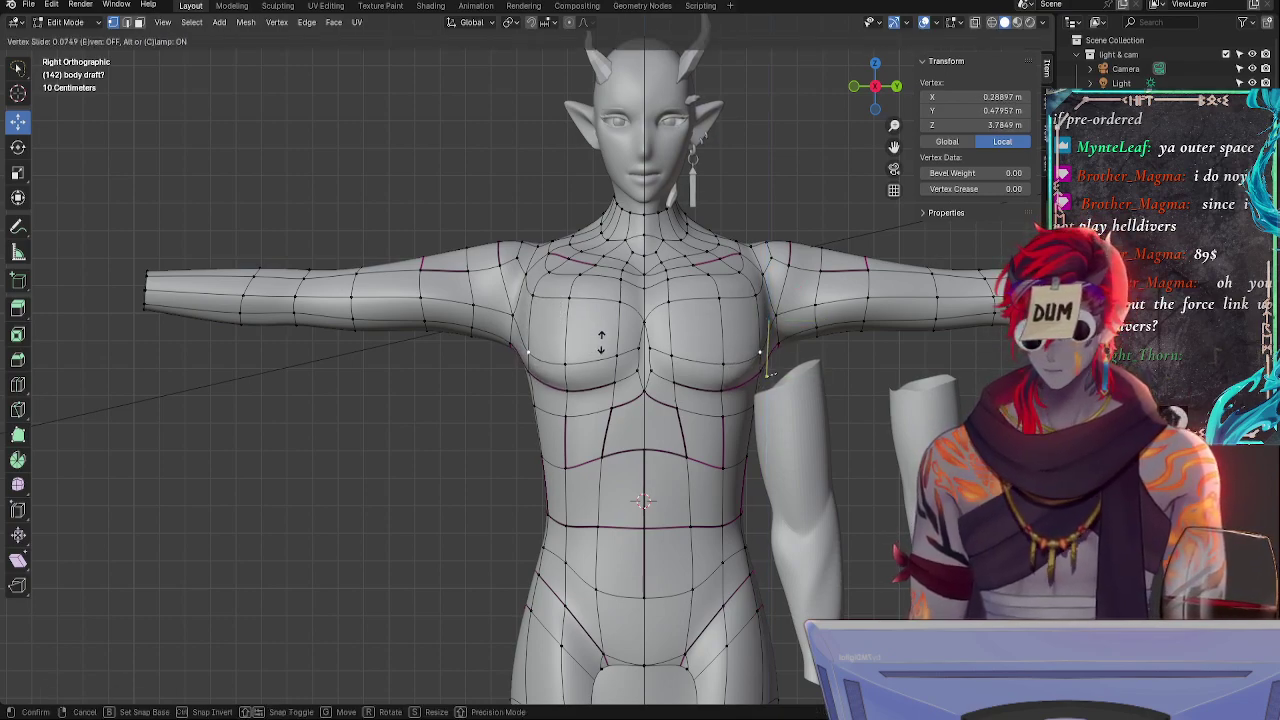
pyautogui.click(572, 339)
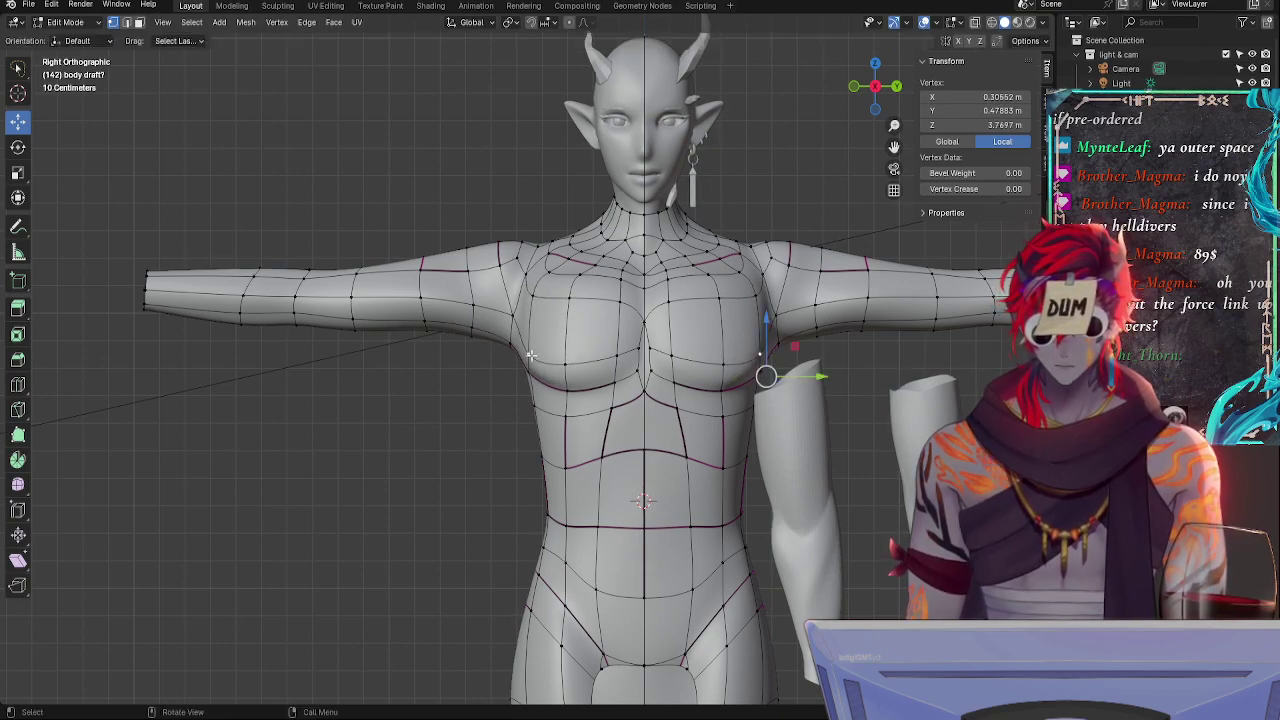
pyautogui.press('g')
pyautogui.press('g')
pyautogui.click(504, 320)
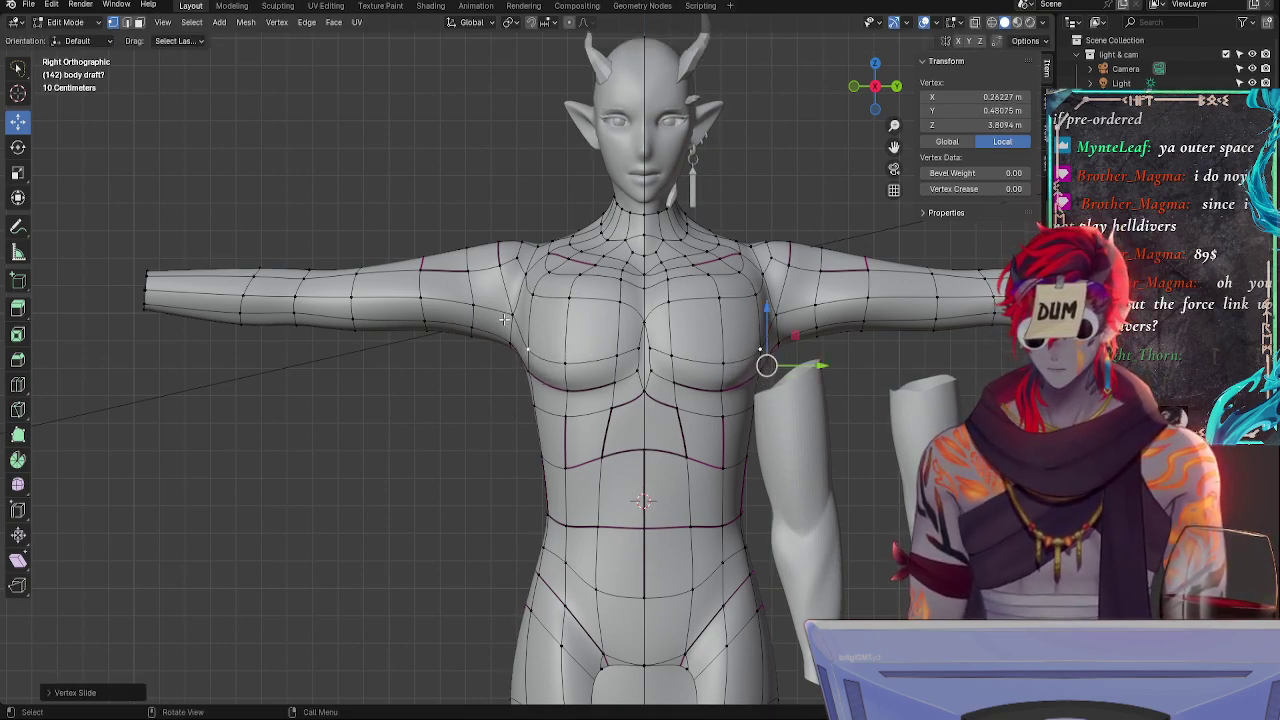
pyautogui.press('g')
pyautogui.press('g')
pyautogui.click(540, 336)
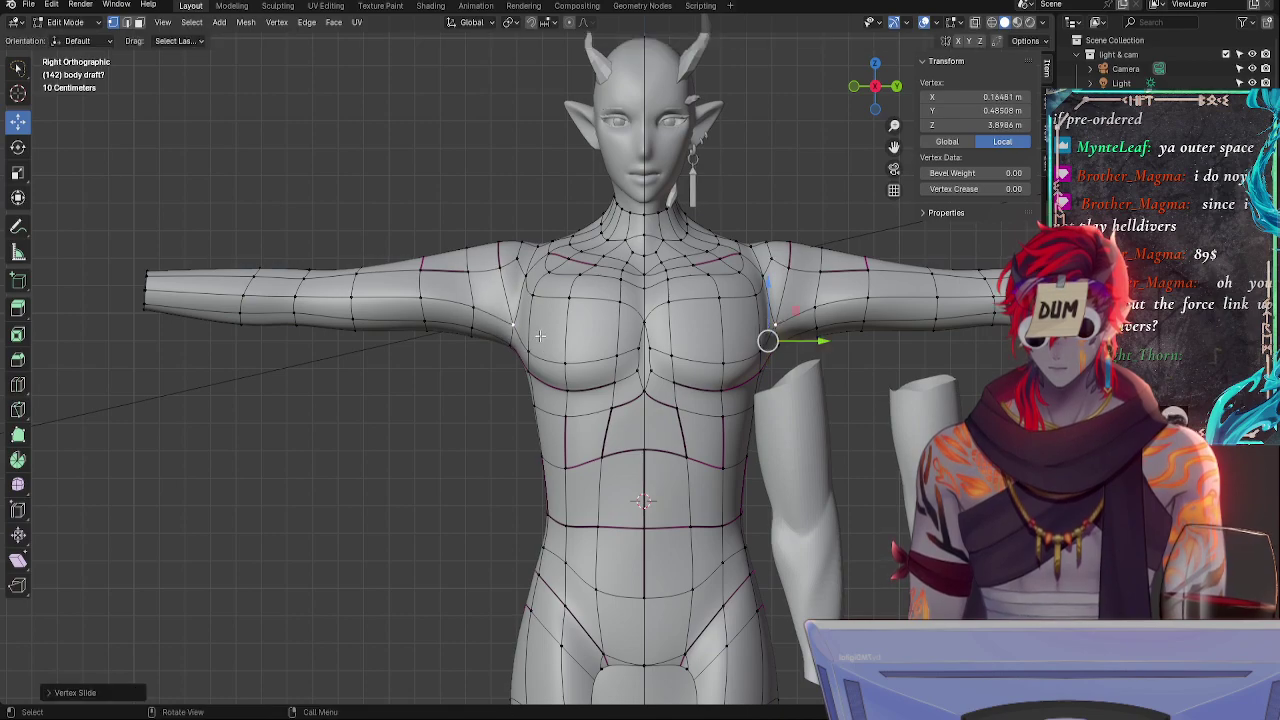
pyautogui.press('g')
pyautogui.press('g')
pyautogui.click(540, 345)
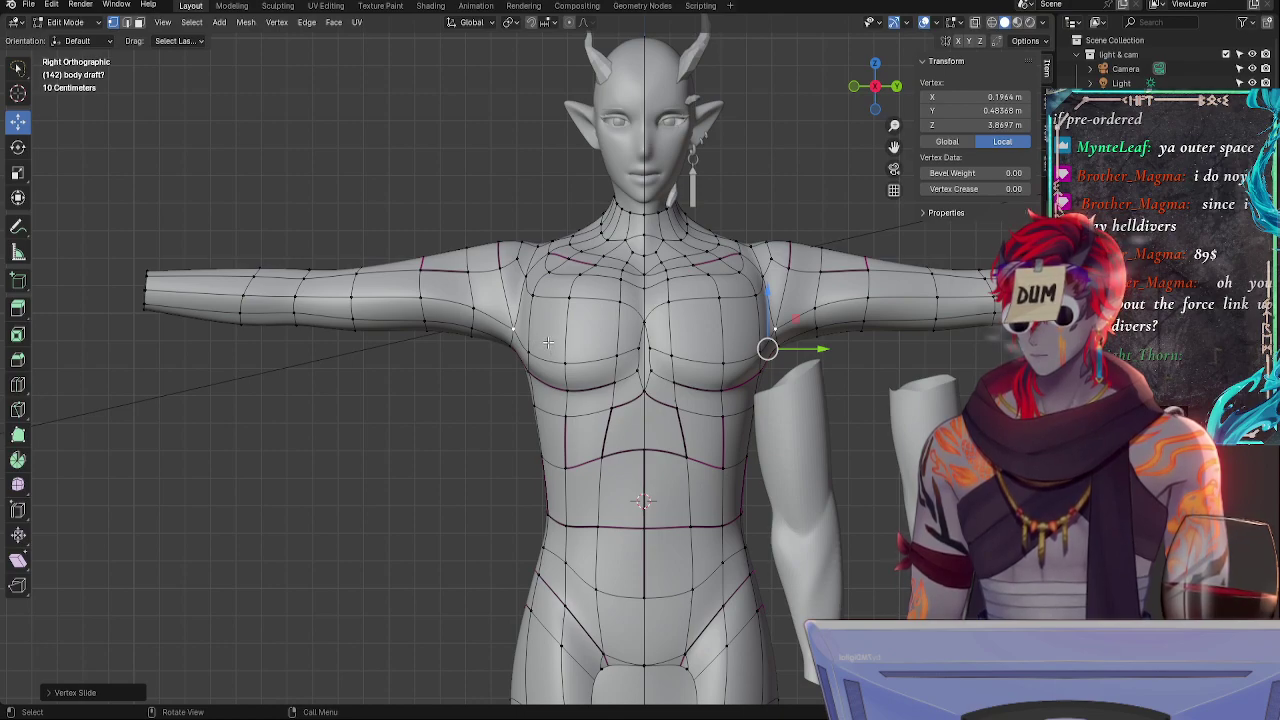
# - Push the armpit vertex outward along the Y axis to fill out the underarm
pyautogui.press('g')
pyautogui.press('y')
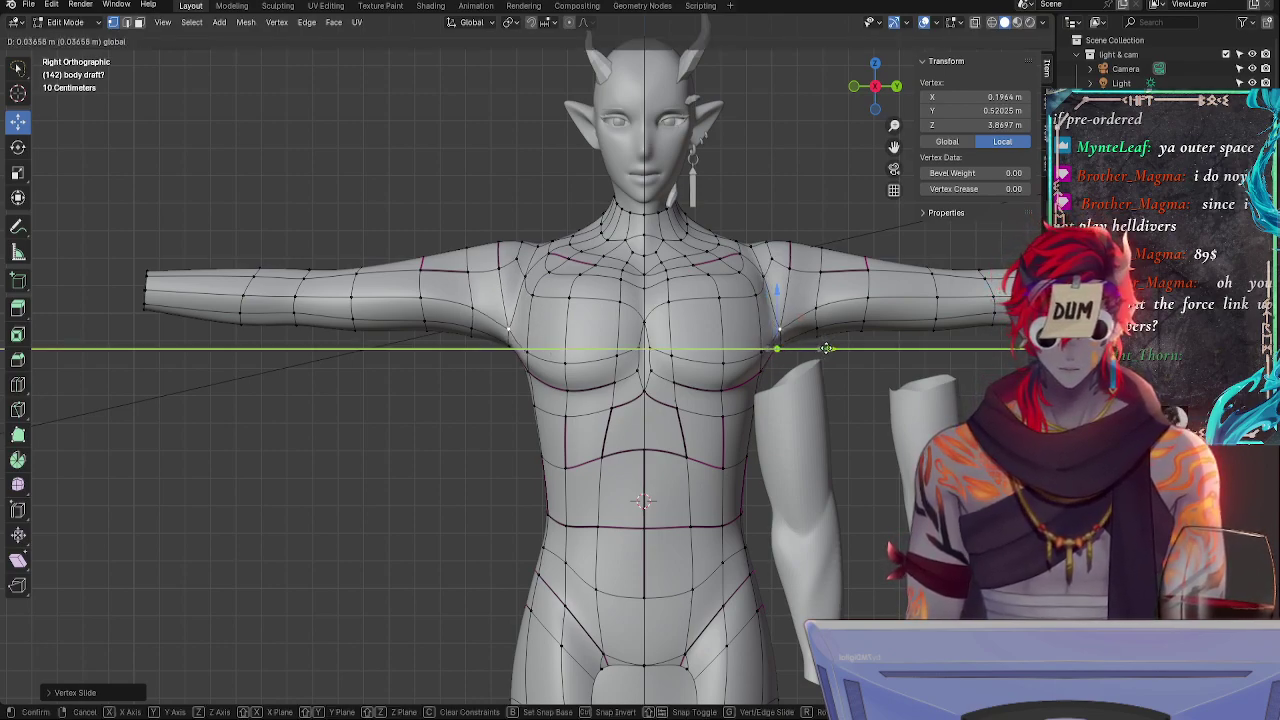
pyautogui.click(776, 292)
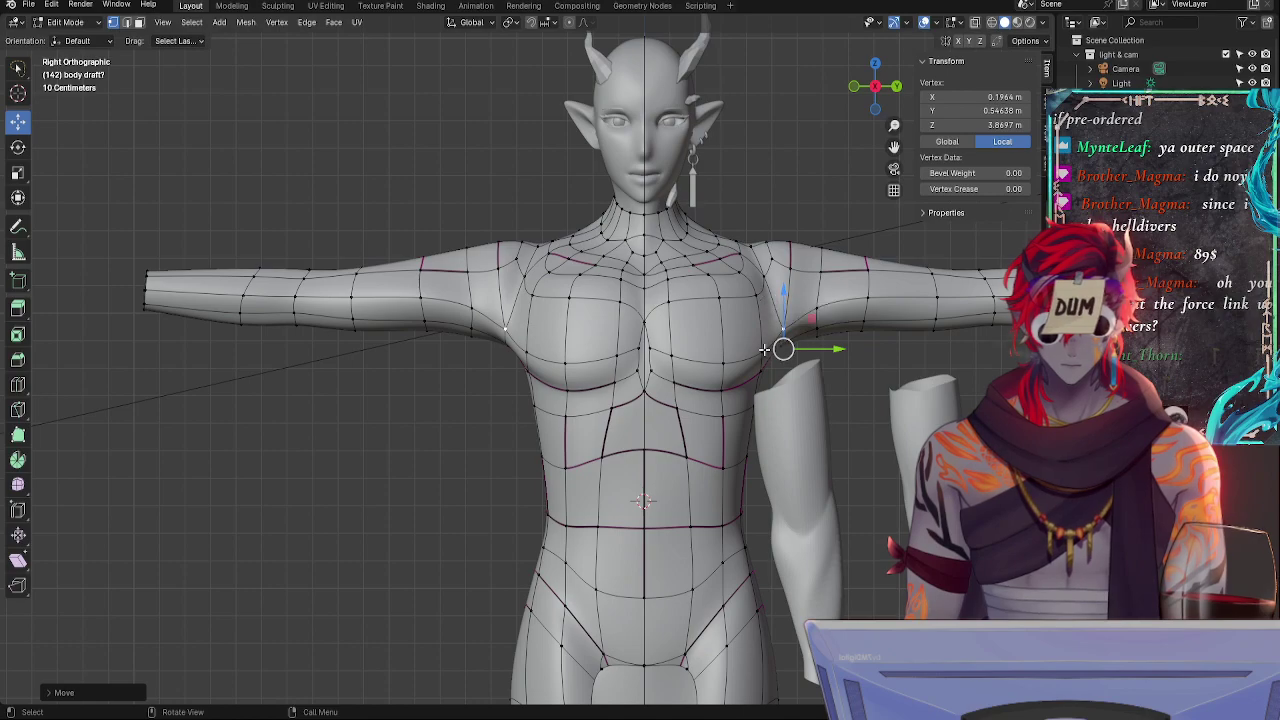
pyautogui.moveTo(851, 395); pyautogui.dragTo(740, 375, button='middle')
pyautogui.keyDown('shift'); pyautogui.click(731, 368); pyautogui.keyUp('shift')
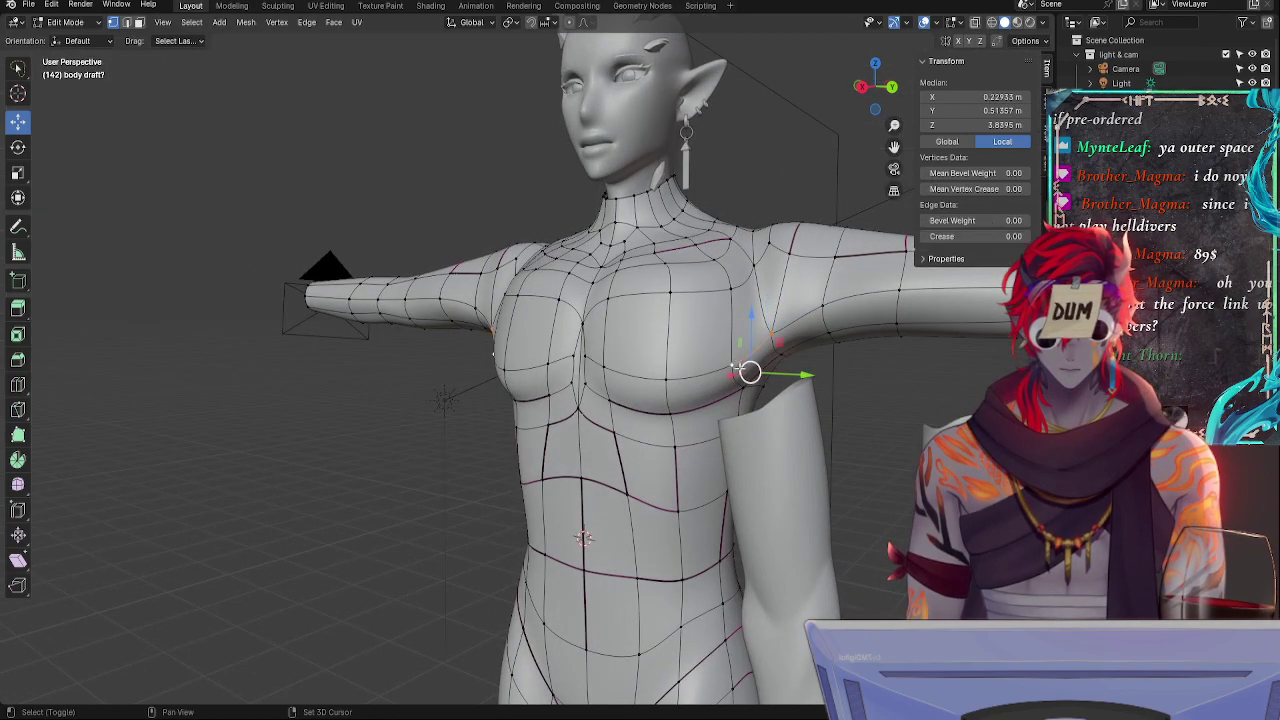
pyautogui.hotkey('shift', 'e')
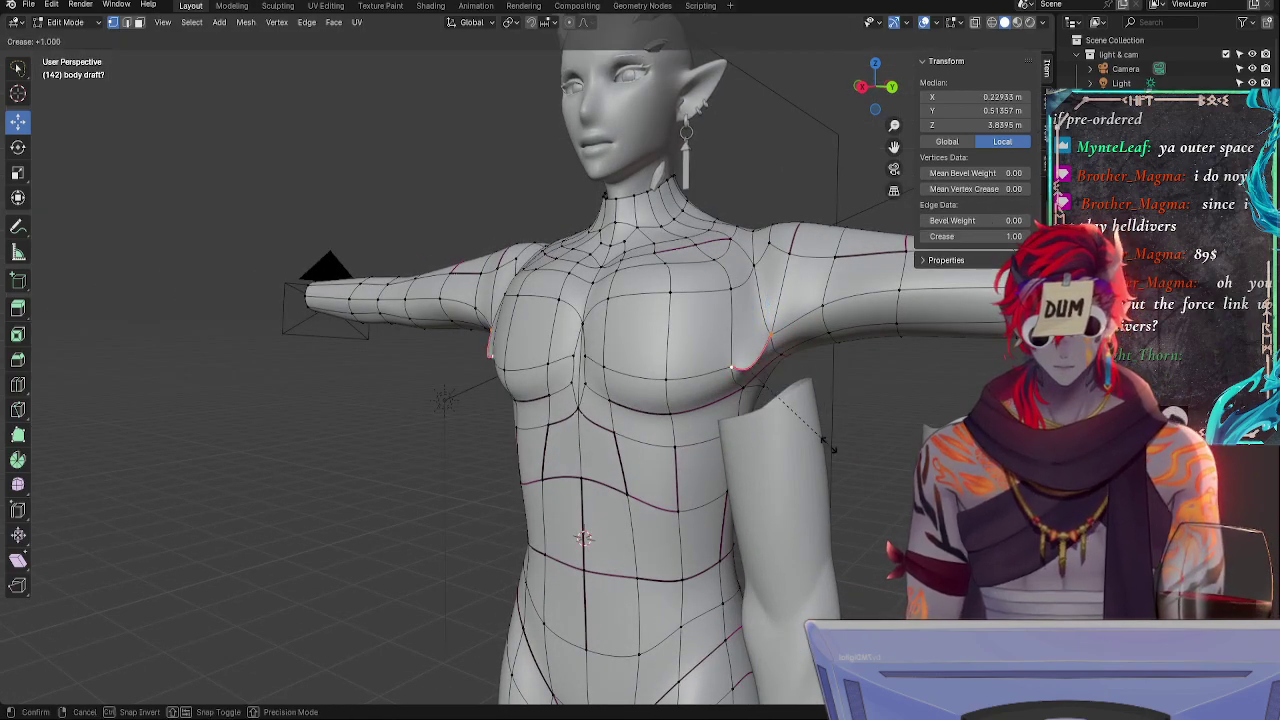
pyautogui.rightClick(771, 377)
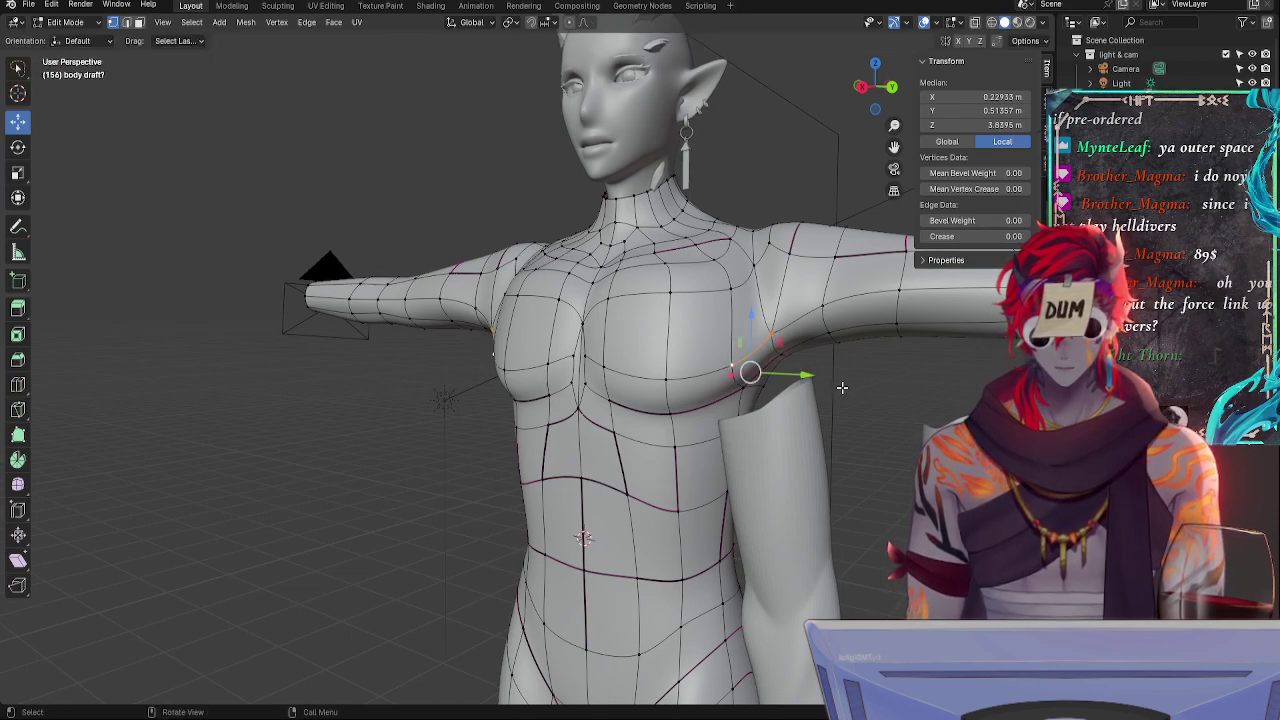
pyautogui.press('Tab')
pyautogui.moveTo(814, 380); pyautogui.dragTo(877, 390, button='middle')
pyautogui.press('Tab')
pyautogui.press('Tab')
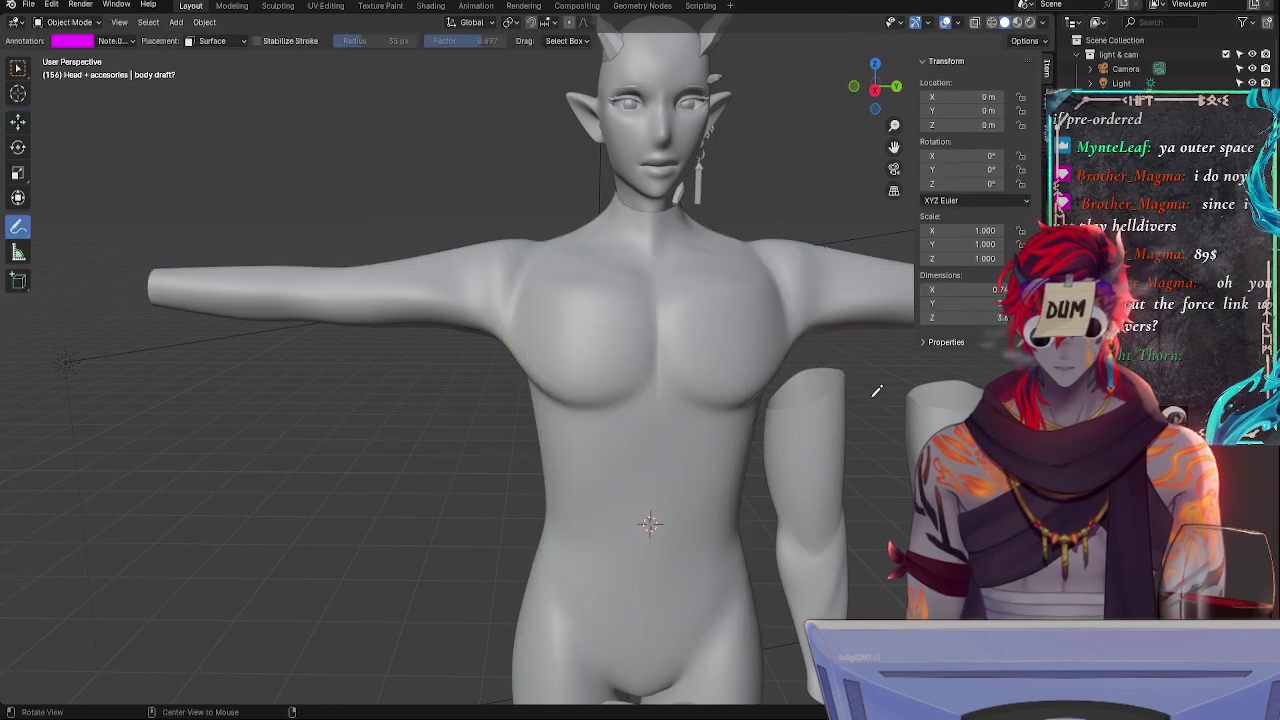
pyautogui.press('Tab')
pyautogui.press('Tab')
pyautogui.moveTo(874, 380); pyautogui.dragTo(928, 378, button='middle')
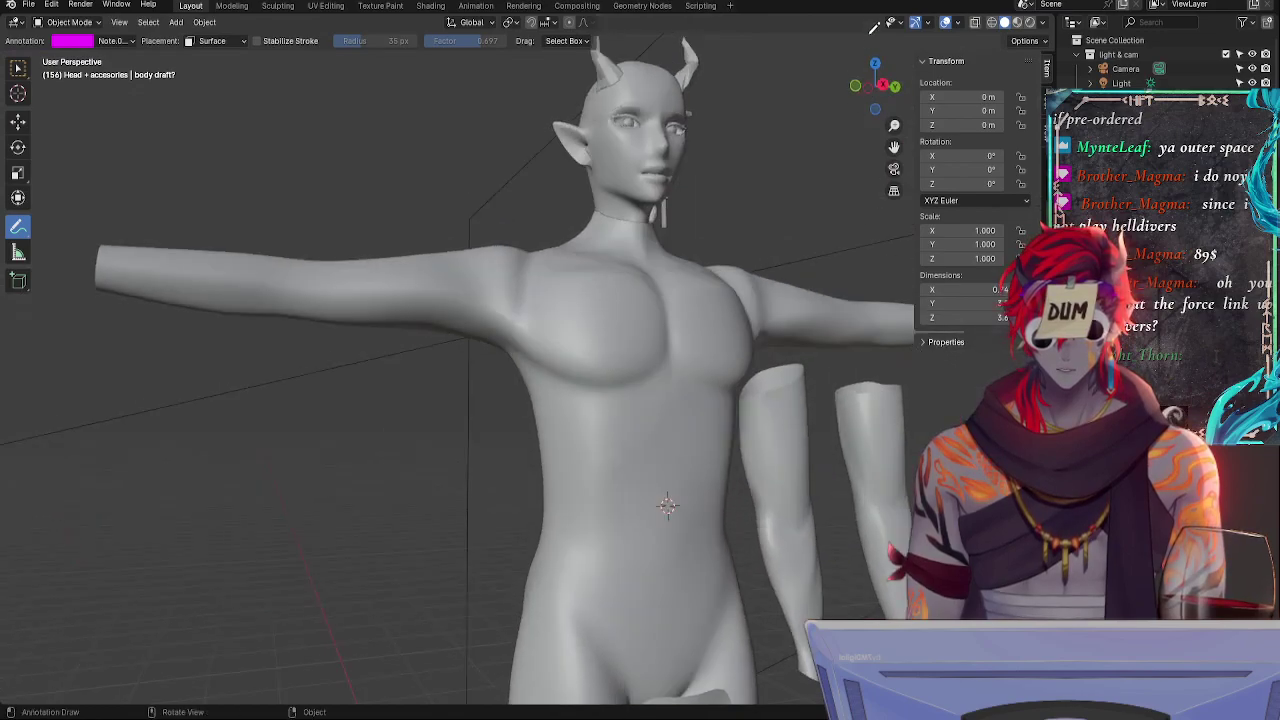
pyautogui.click(884, 85)
# - Back in Edit Mode, add an armpit vertex and rotate the selected armpit edges in orthographic view
pyautogui.press('Tab')
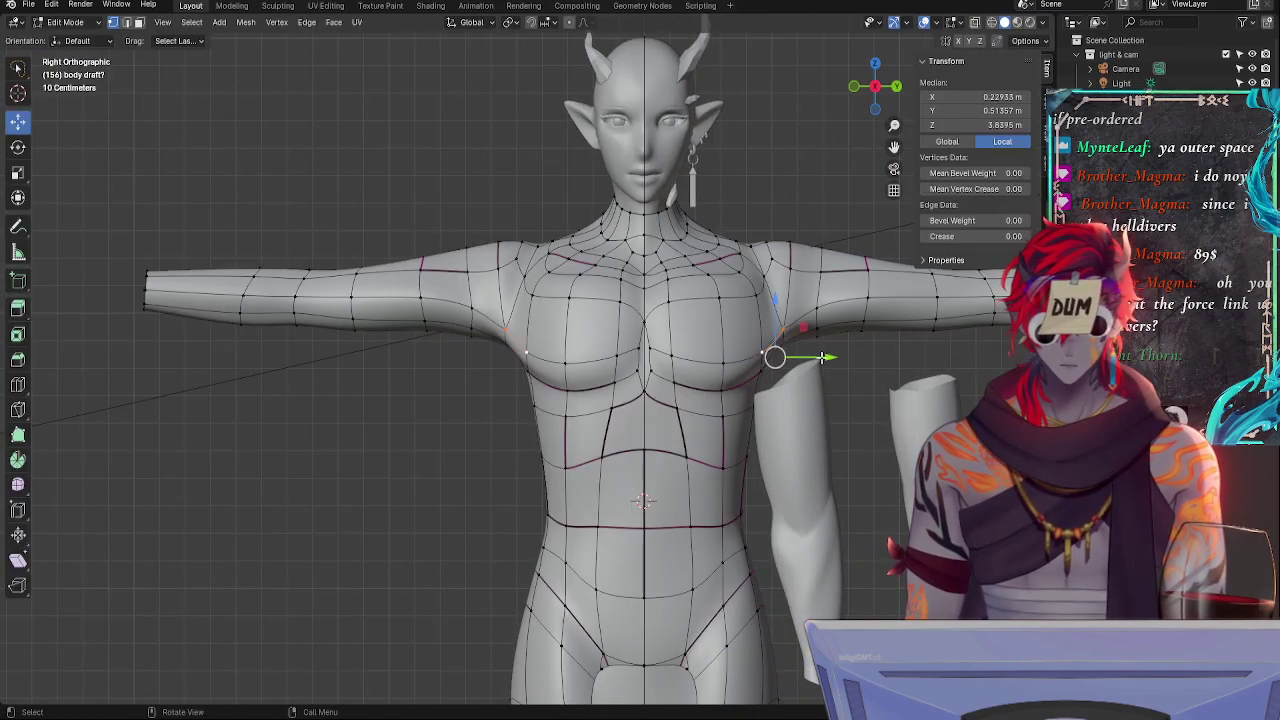
pyautogui.moveTo(797, 325); pyautogui.dragTo(780, 410, button='middle')
pyautogui.keyDown('shift'); pyautogui.click(736, 337); pyautogui.keyUp('shift')
pyautogui.press('r')
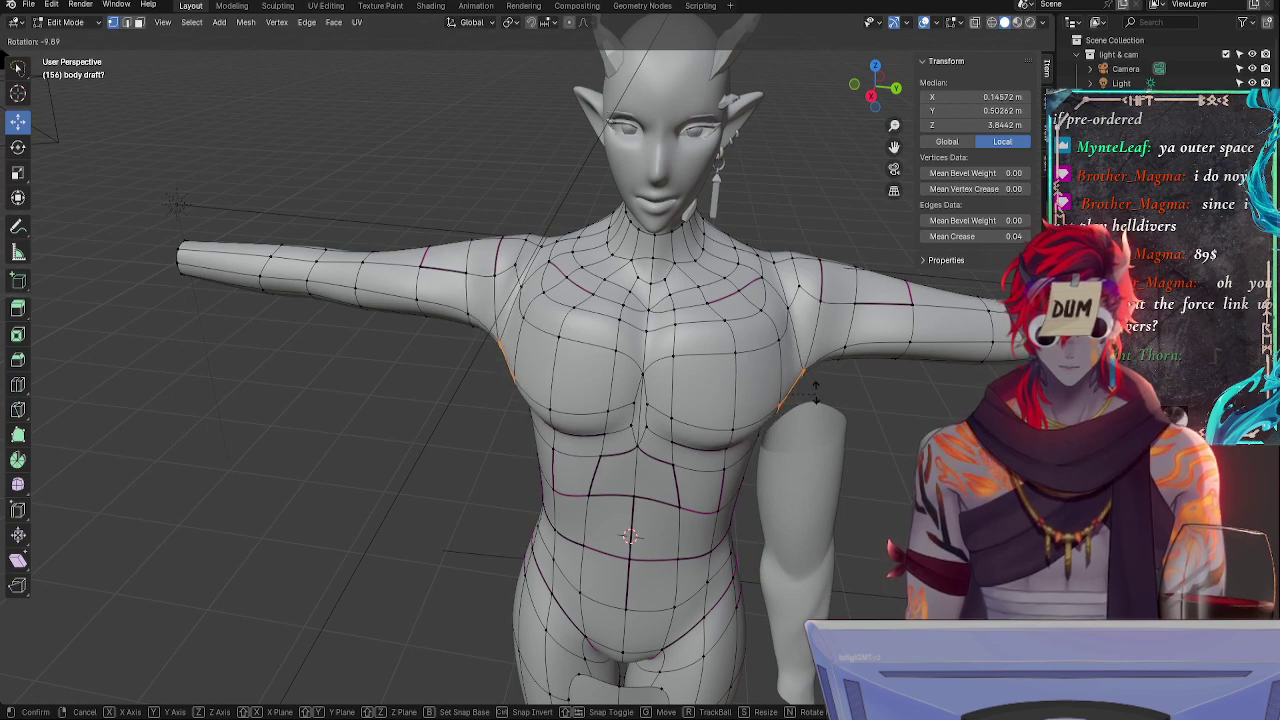
pyautogui.click(815, 395)
pyautogui.click(871, 96)
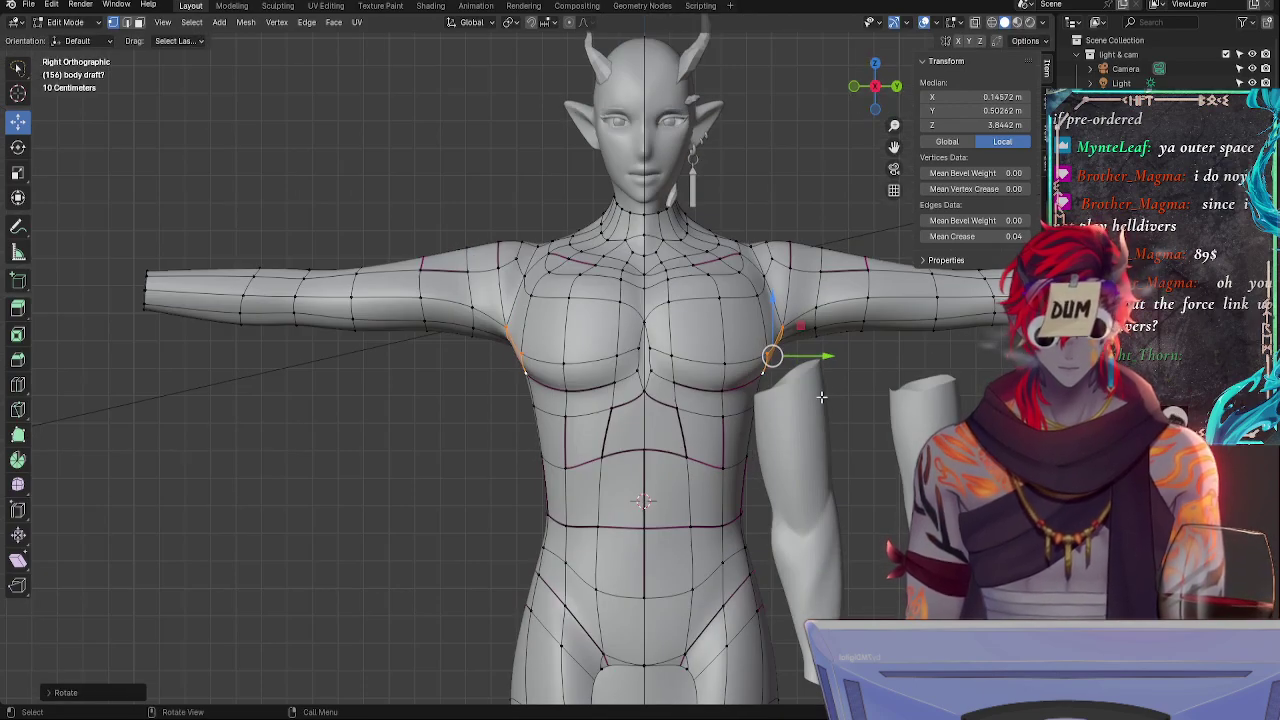
pyautogui.press('r')
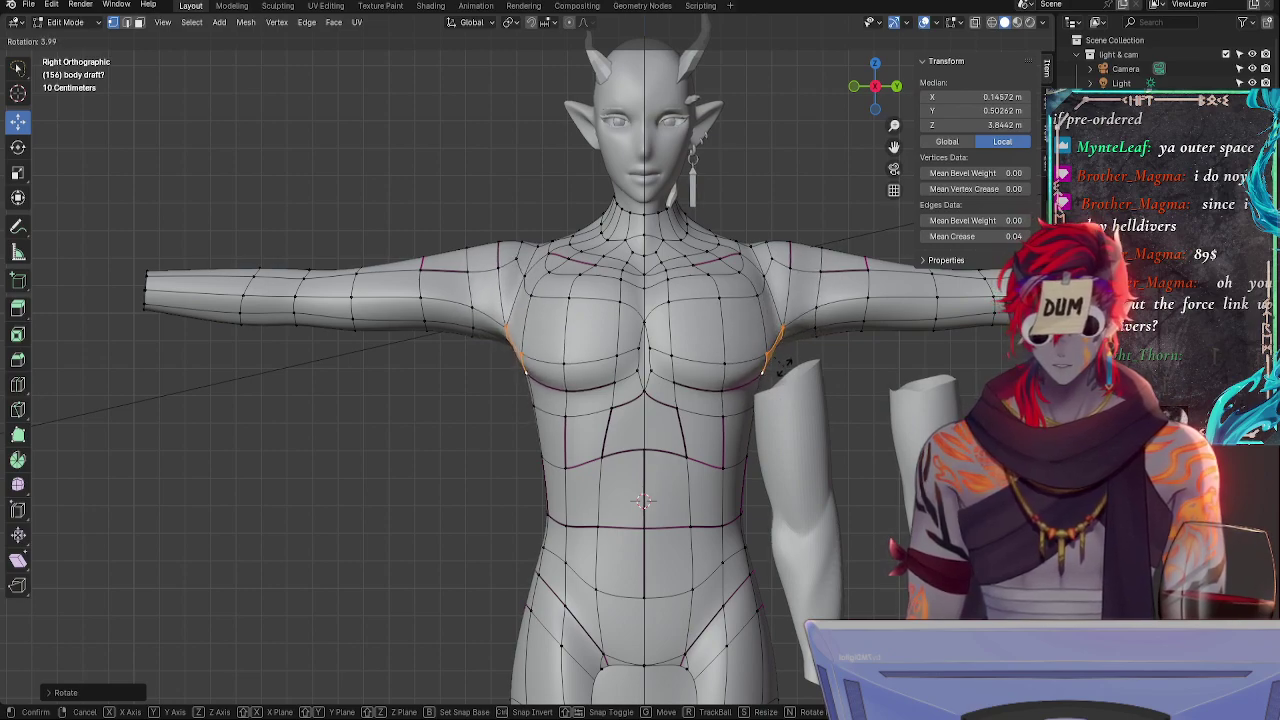
pyautogui.click(788, 358)
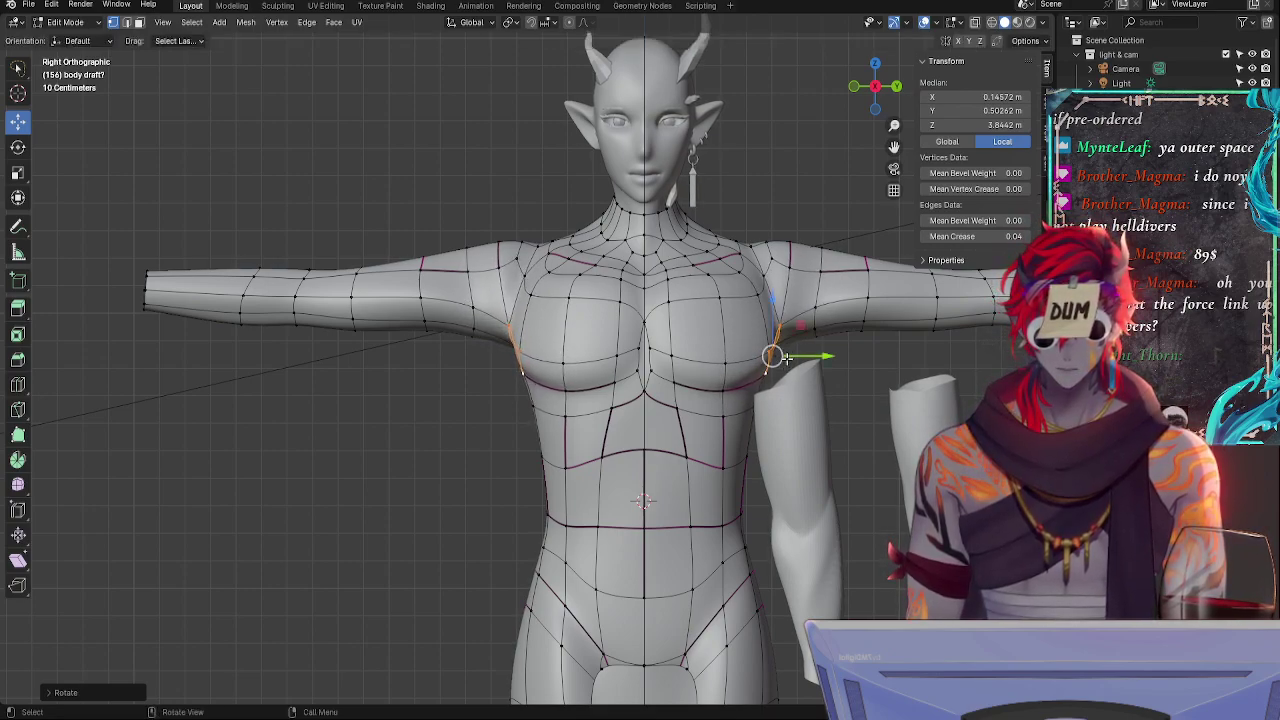
# - Try further rotations of the armpit edges, cancelling the Y- and Z-constrained attempts
pyautogui.press('r')
pyautogui.click(788, 358)
pyautogui.press('r')
pyautogui.press('r')
pyautogui.press('y')
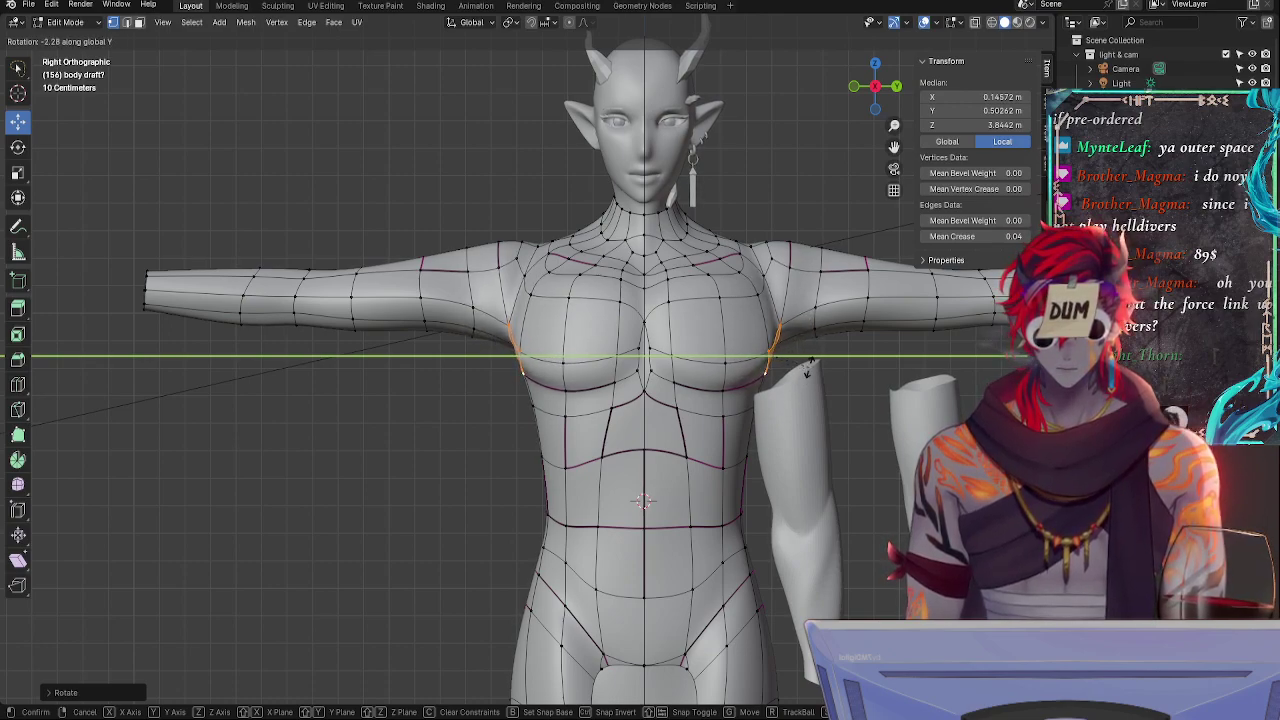
pyautogui.press('Escape')
pyautogui.press('r')
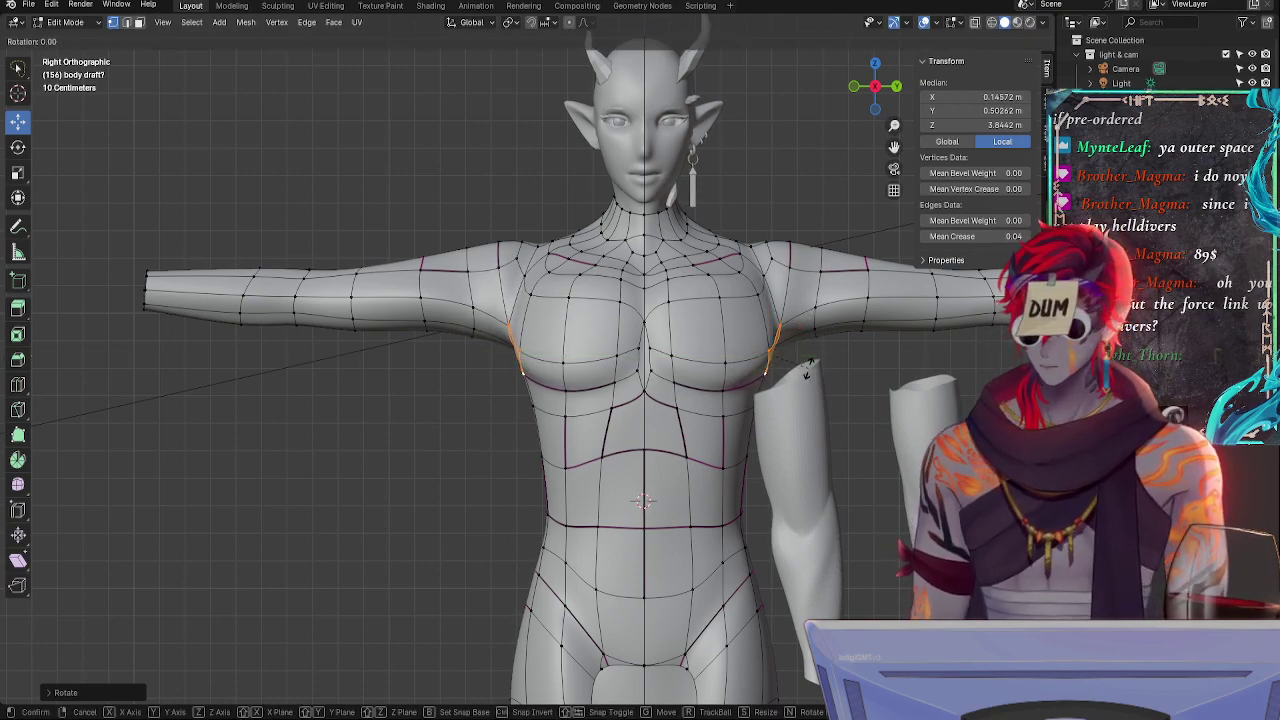
pyautogui.press('z')
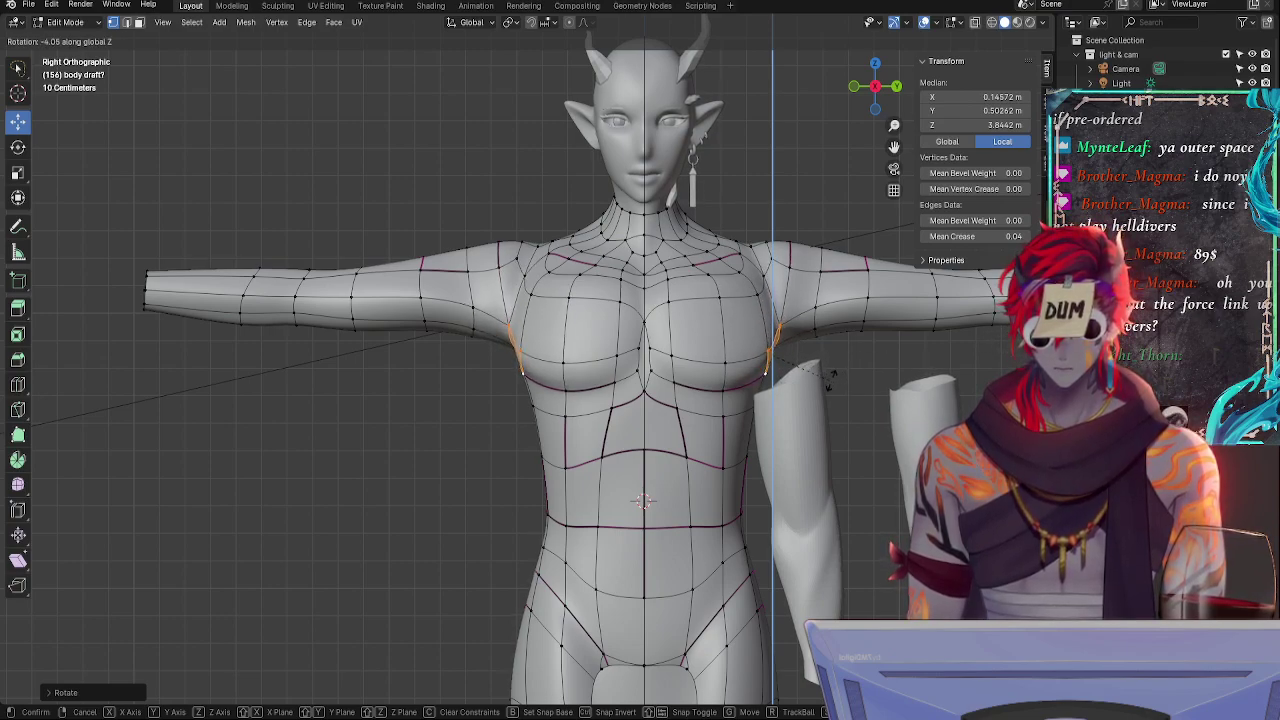
pyautogui.press('Escape')
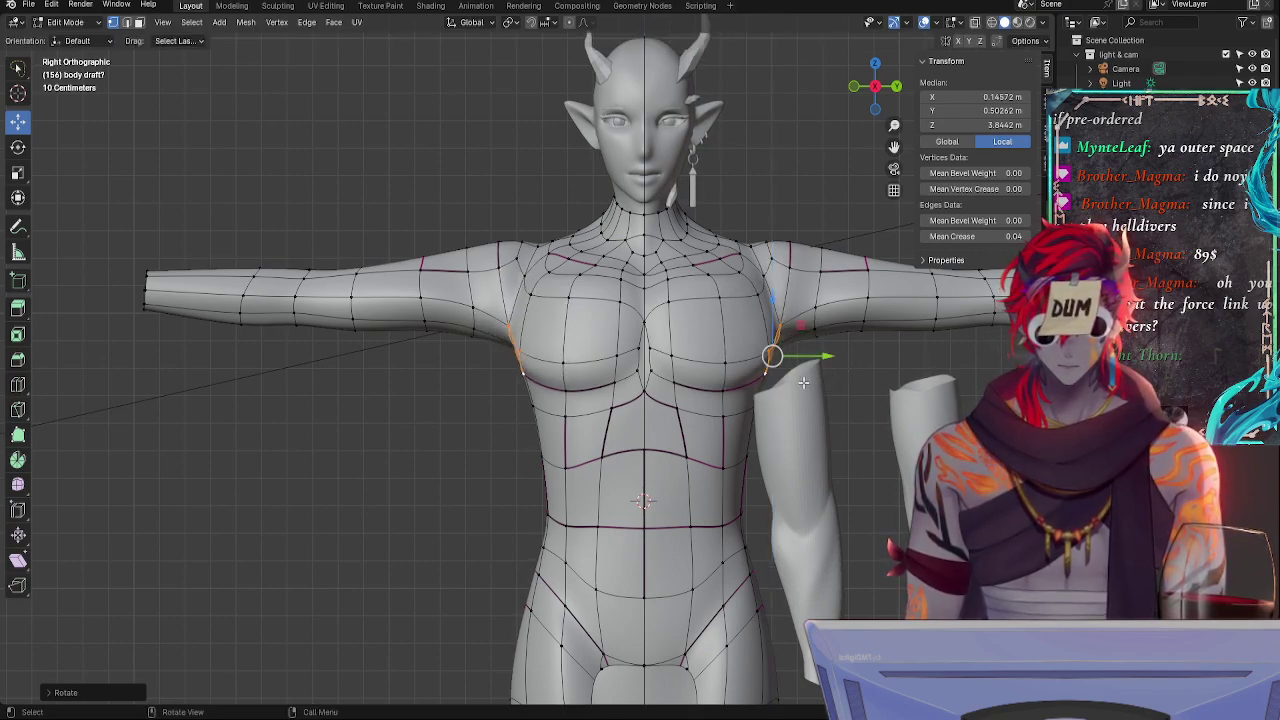
# - Slide and nudge a single armpit vertex to refine the lower outer pectoral edge
pyautogui.click(782, 360)
pyautogui.press('g')
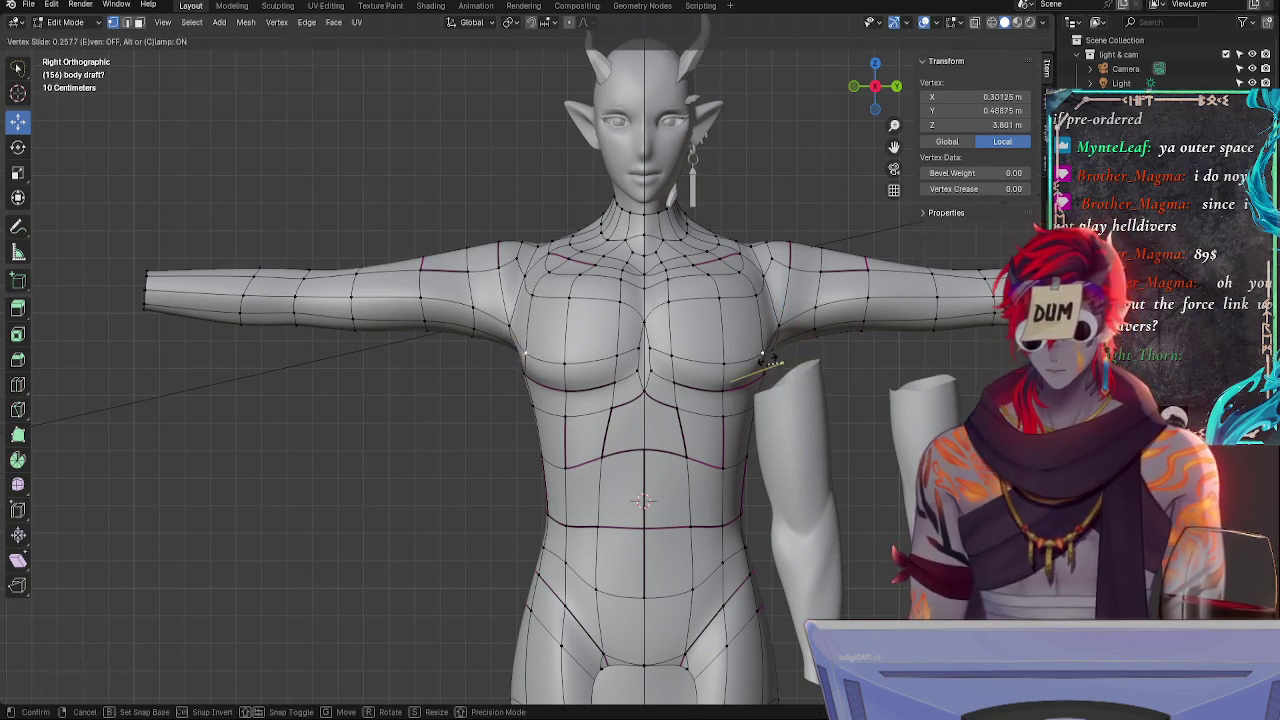
pyautogui.click(775, 348)
pyautogui.moveTo(777, 319); pyautogui.dragTo(777, 327)
pyautogui.moveTo(819, 369); pyautogui.dragTo(816, 369)
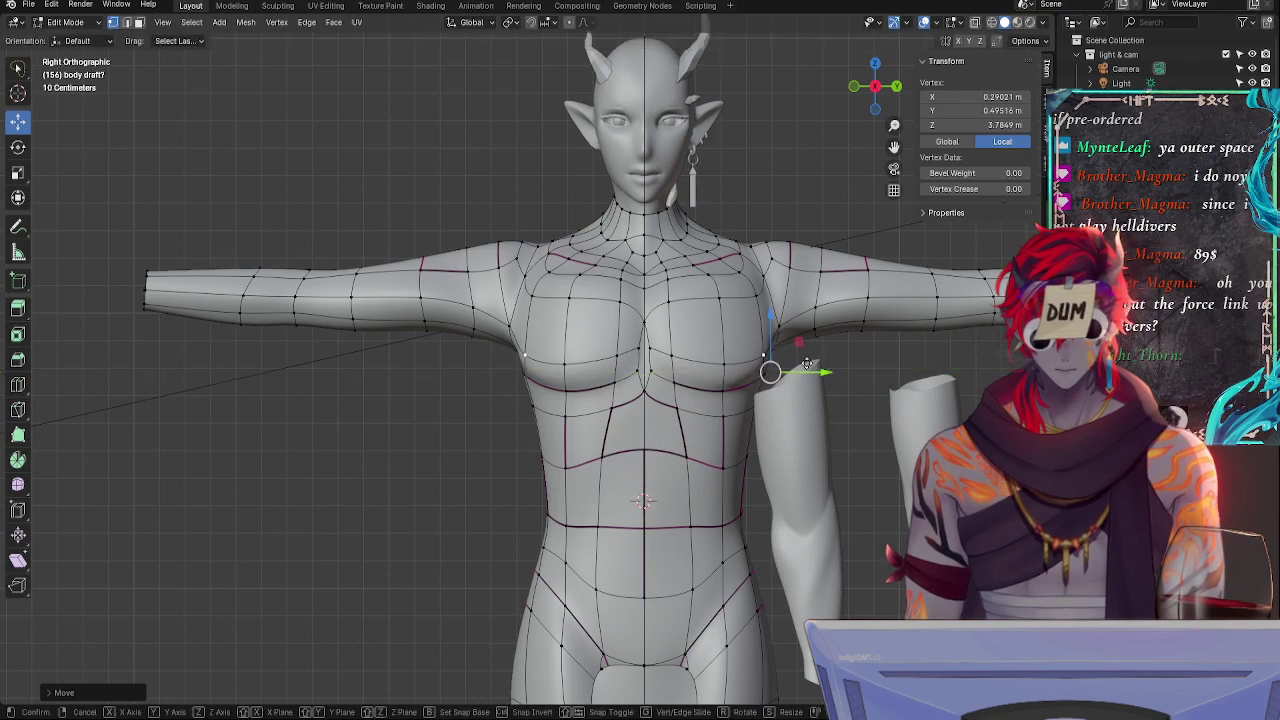
pyautogui.press('g')
pyautogui.press('g')
pyautogui.click(805, 354)
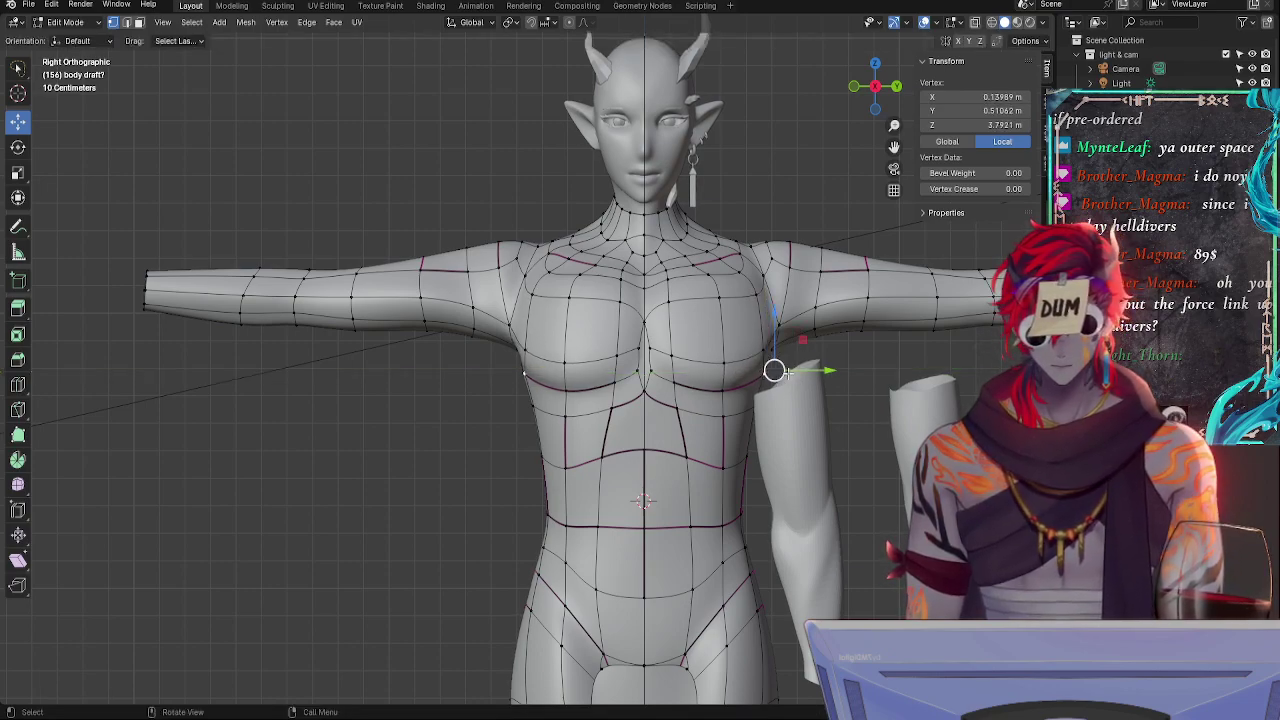
pyautogui.press('g')
pyautogui.press('g')
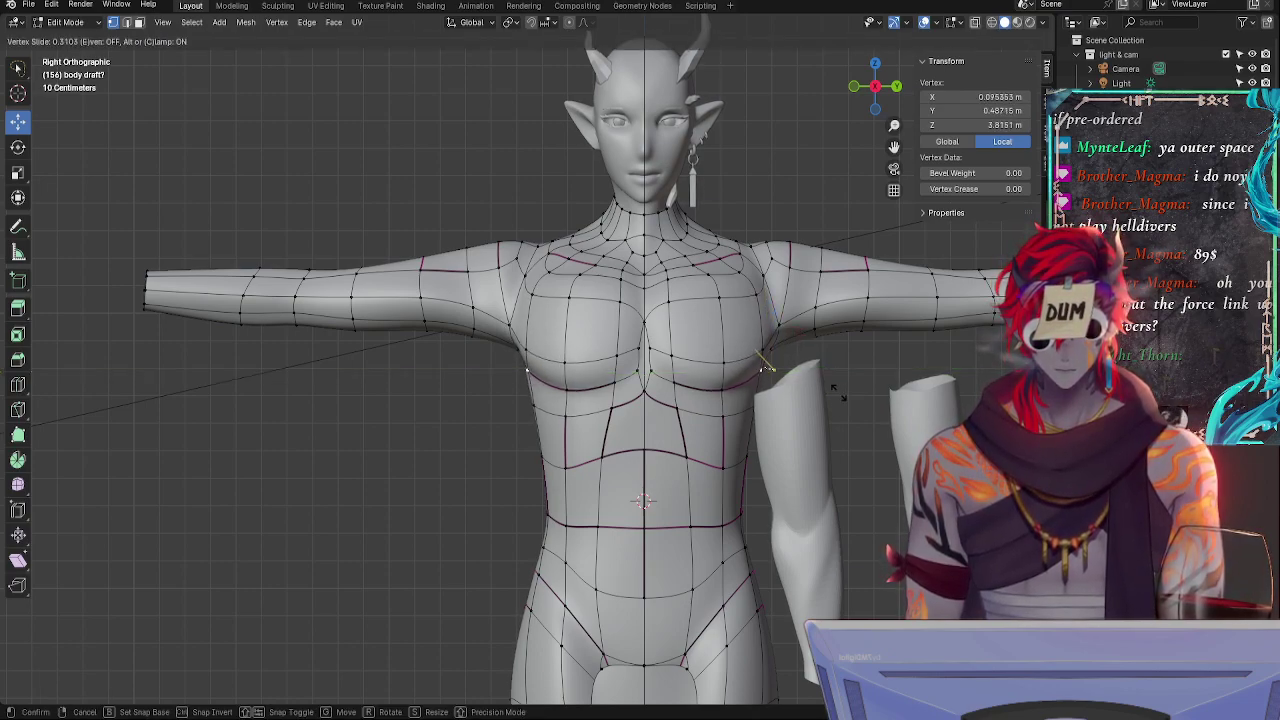
pyautogui.click(842, 393)
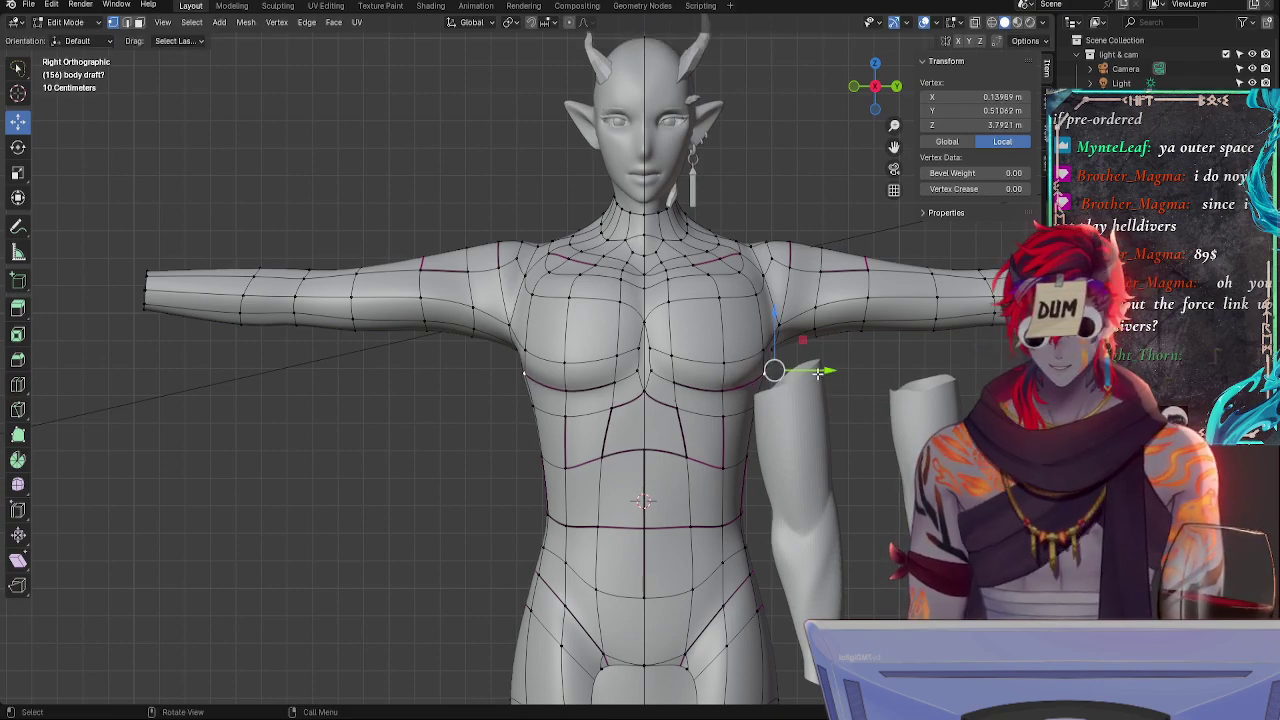
pyautogui.moveTo(815, 369); pyautogui.dragTo(815, 371)
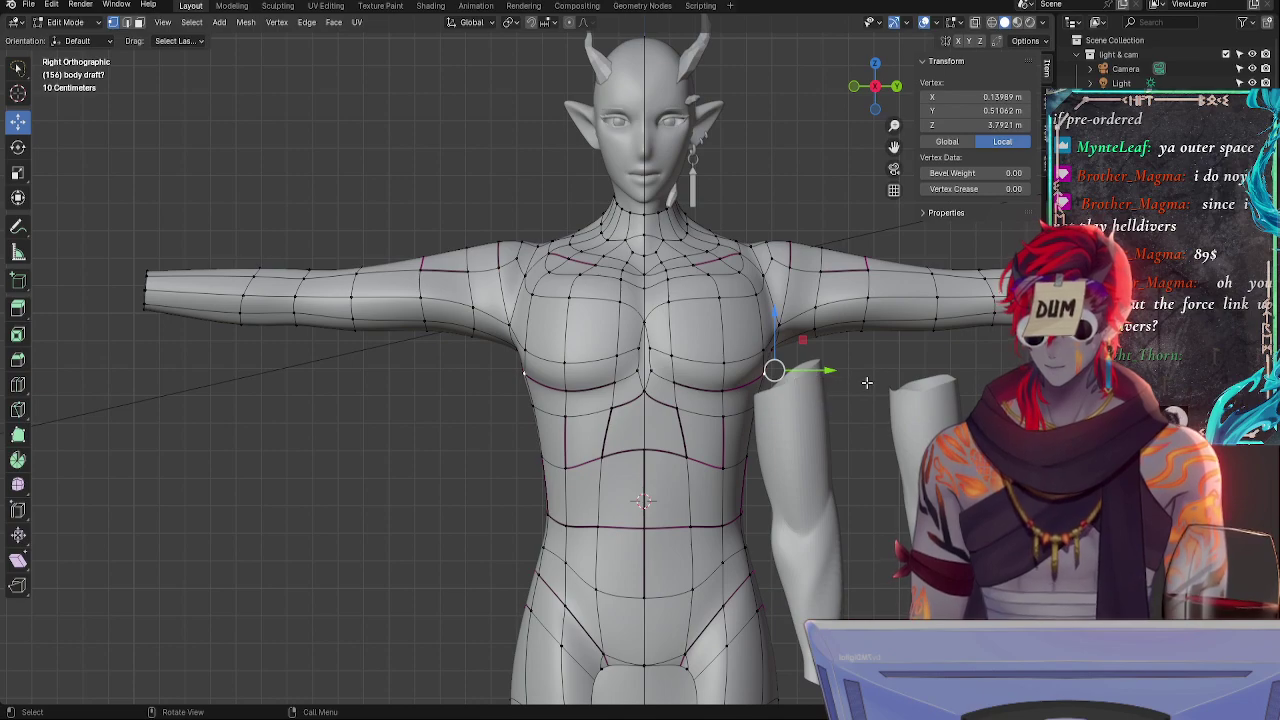
pyautogui.moveTo(815, 371); pyautogui.dragTo(715, 416, button='middle')
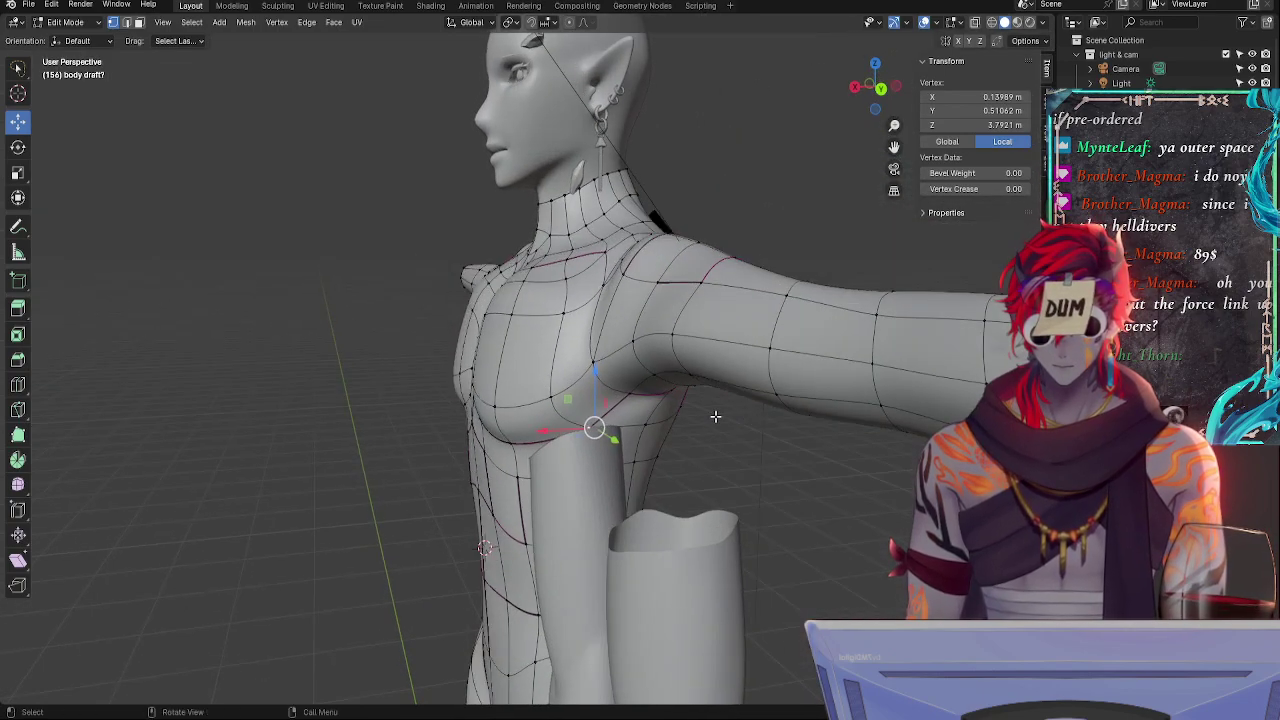
# - Lower the underarm vertex along Z, shift it along X, and slide it along its edge
pyautogui.press('g')
pyautogui.press('z')
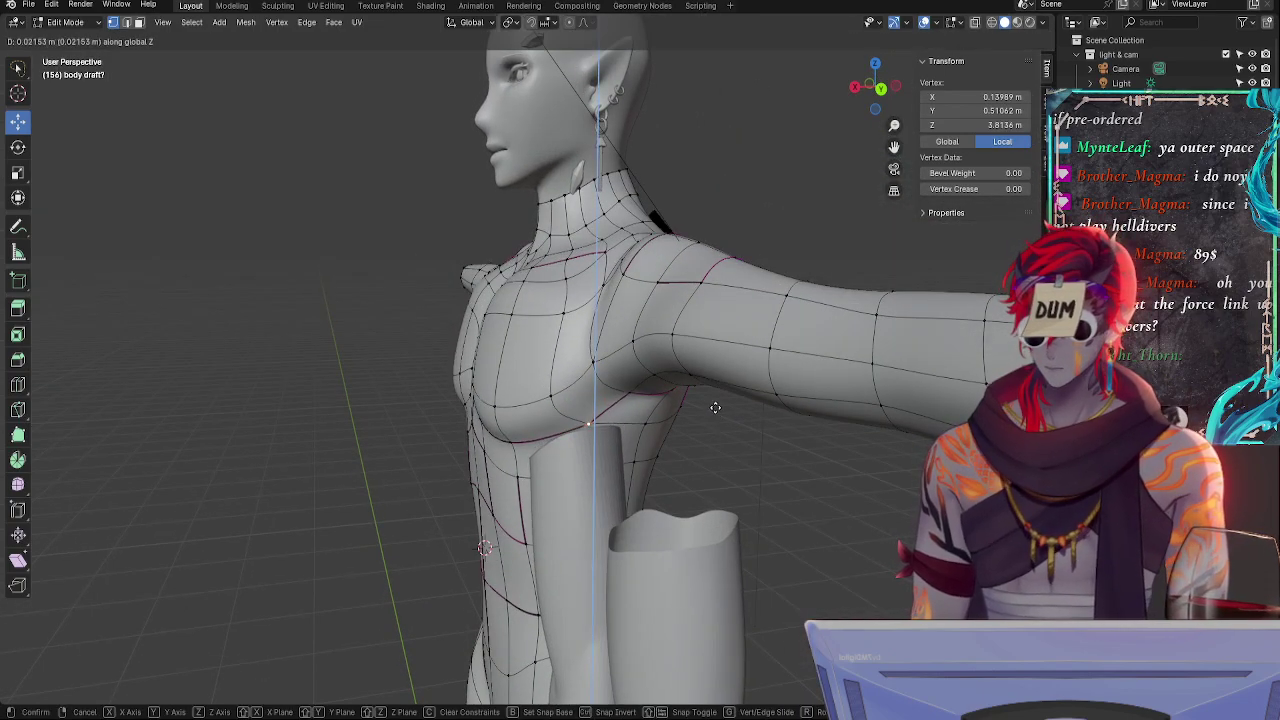
pyautogui.click(713, 418)
pyautogui.press('g')
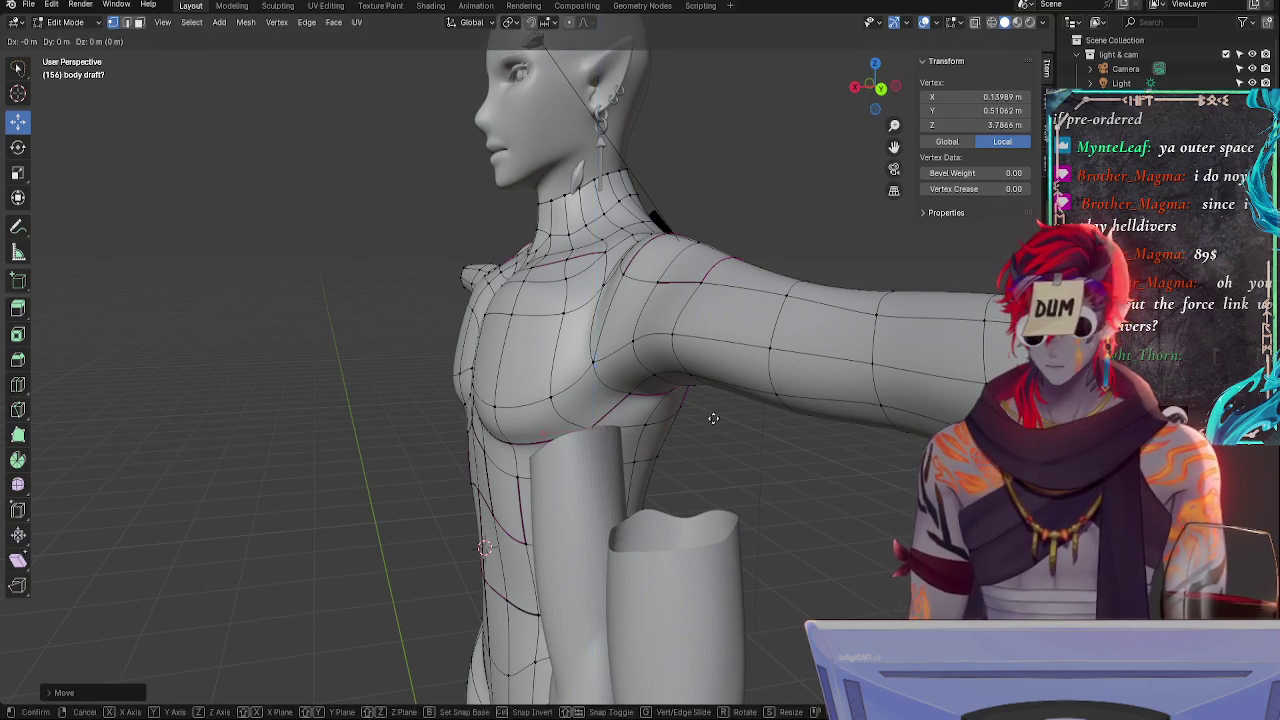
pyautogui.press('x')
pyautogui.click(697, 420)
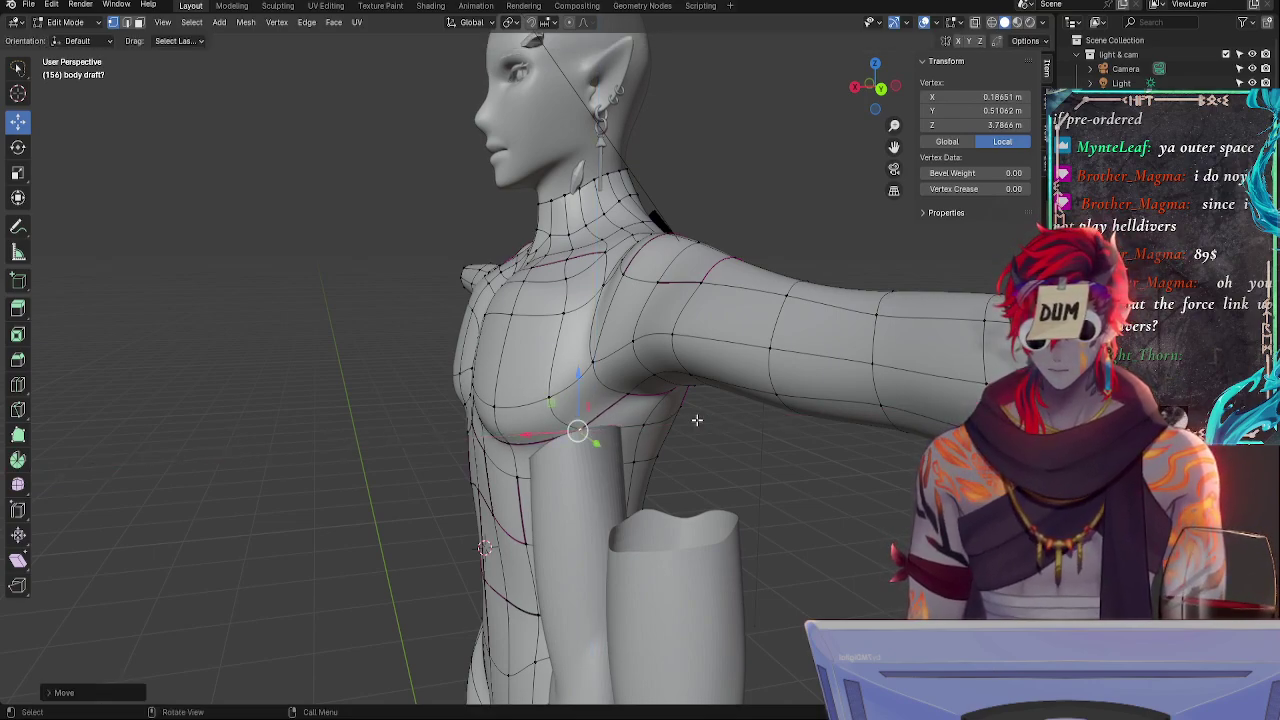
pyautogui.moveTo(643, 426); pyautogui.dragTo(686, 423, button='middle')
pyautogui.press('g')
pyautogui.press('g')
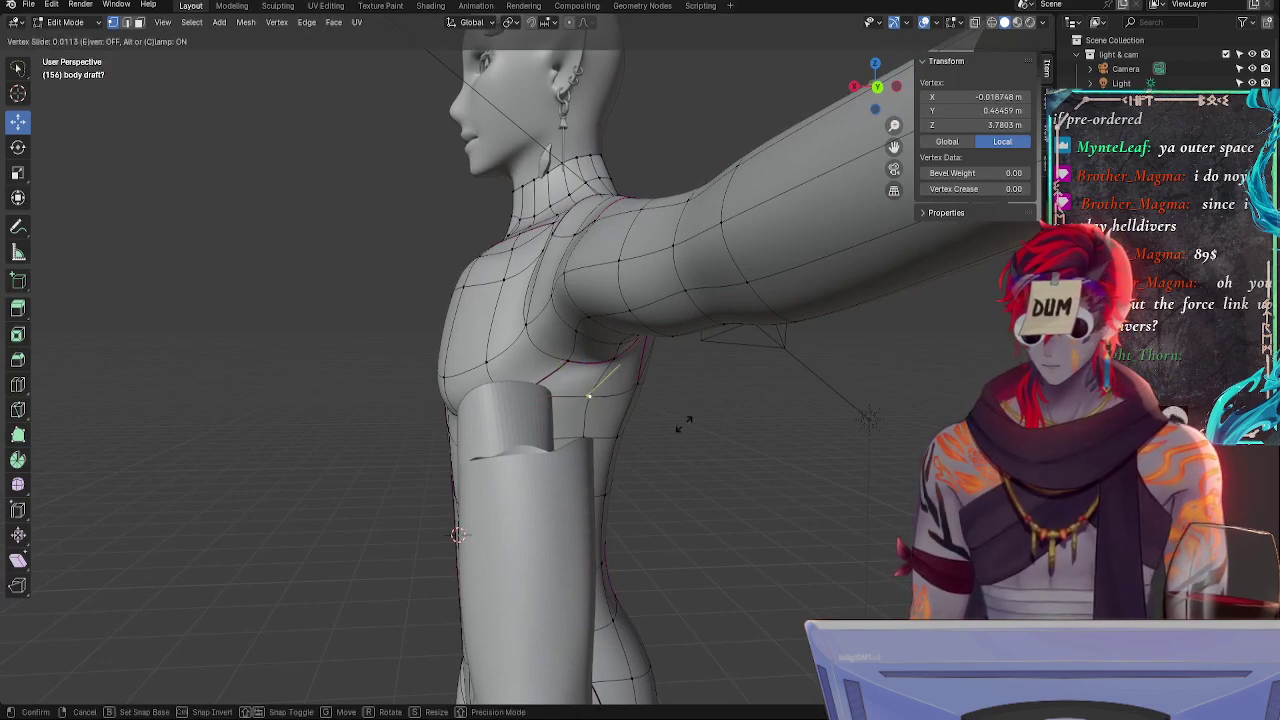
pyautogui.click(676, 423)
# - Slide the upper armpit vertex along its edge and nudge it along the X and Y axes
pyautogui.click(619, 361)
pyautogui.press('g')
pyautogui.press('g')
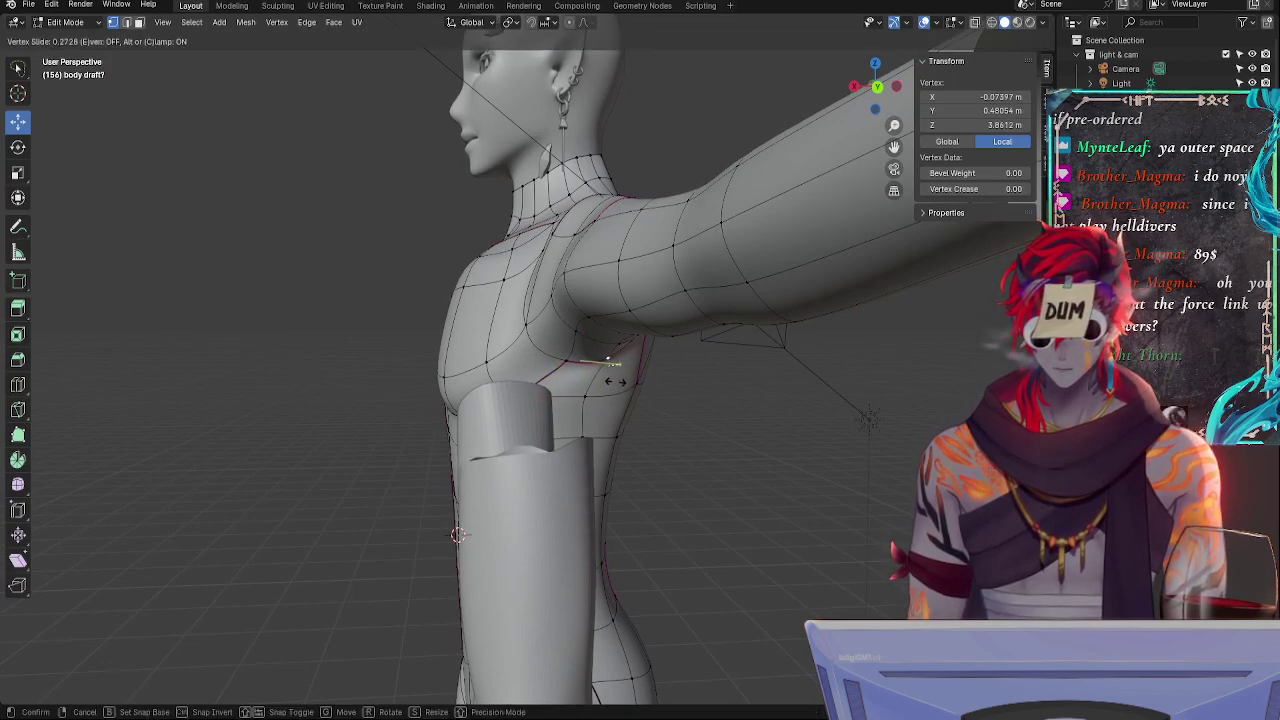
pyautogui.click(631, 385)
pyautogui.press('g')
pyautogui.press('x')
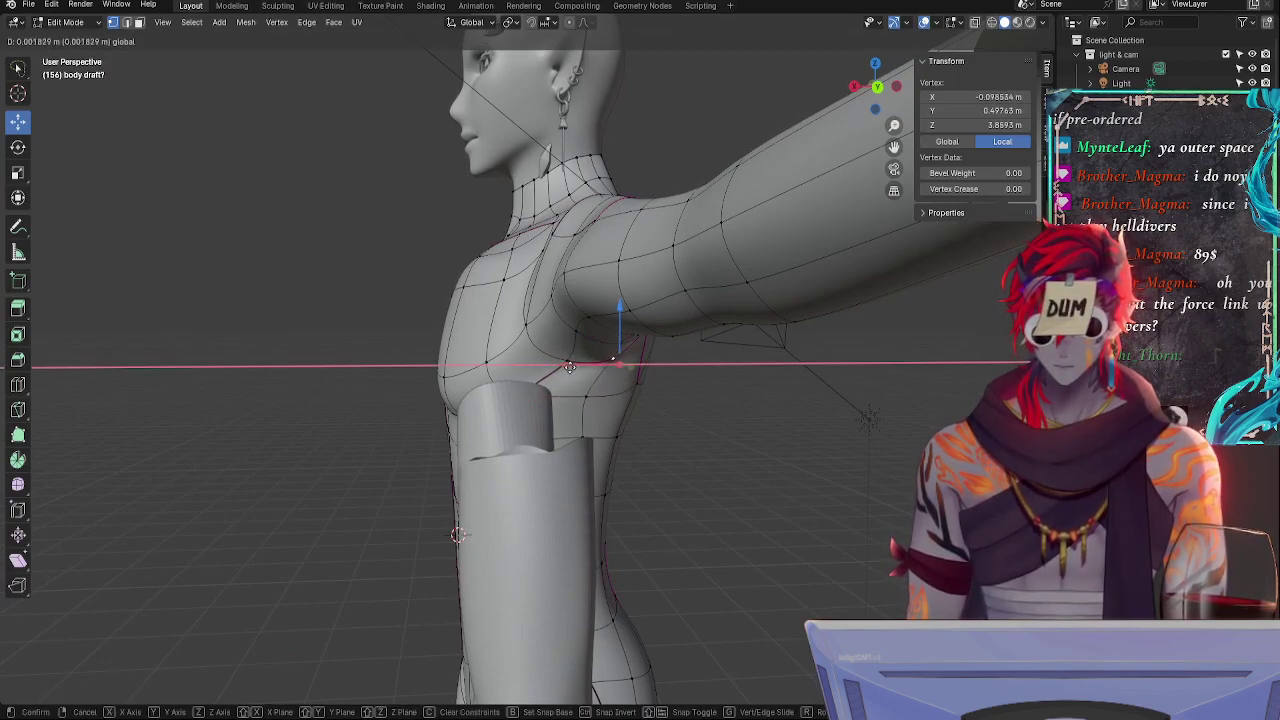
pyautogui.moveTo(572, 371); pyautogui.dragTo(576, 371)
pyautogui.moveTo(643, 394); pyautogui.dragTo(757, 449, button='middle')
pyautogui.moveTo(763, 447); pyautogui.dragTo(769, 450)
pyautogui.moveTo(769, 450); pyautogui.dragTo(553, 299, button='middle')
# - Select an edge on the back of the shoulder and crease it with Shift+E
pyautogui.click(540, 250)
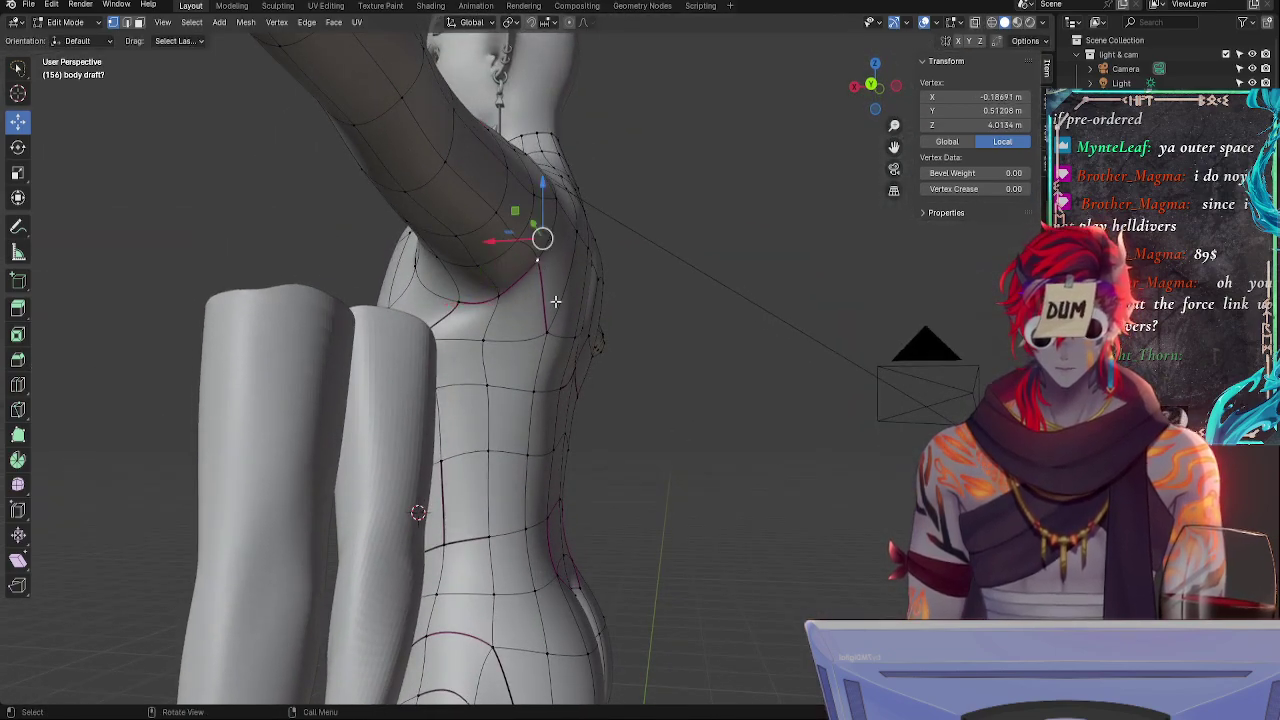
pyautogui.moveTo(683, 409); pyautogui.dragTo(615, 403, button='middle')
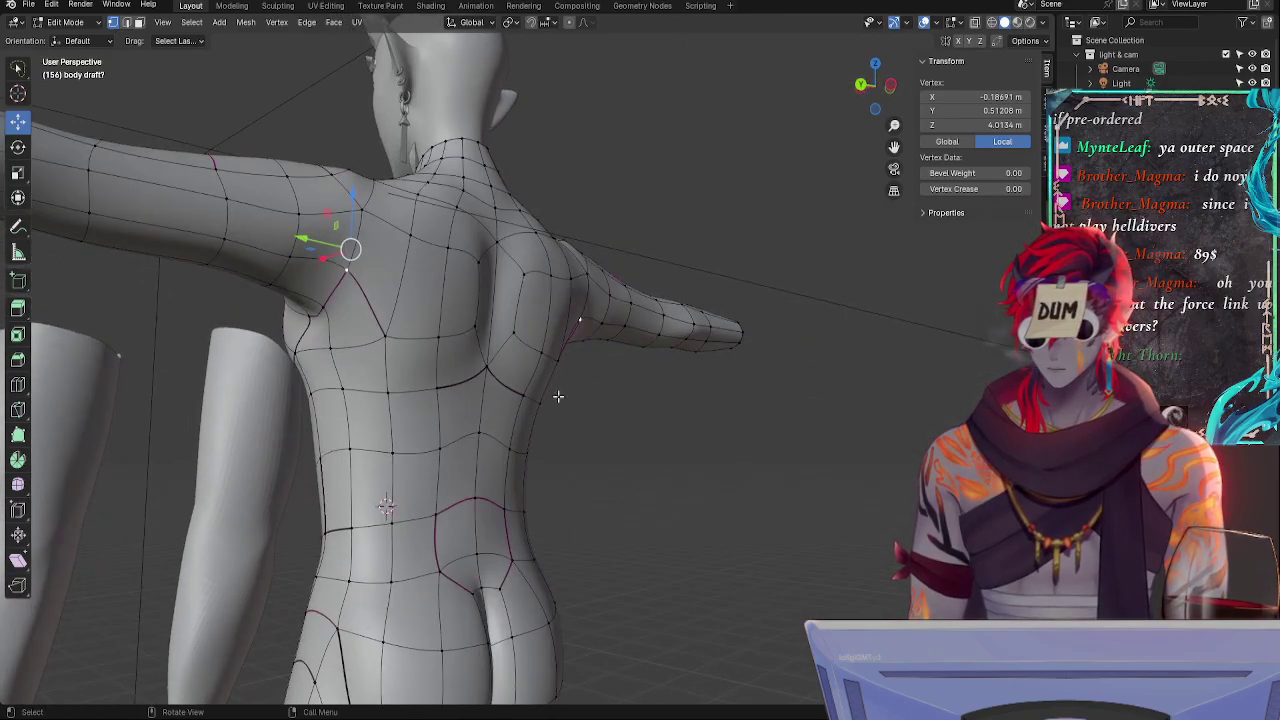
pyautogui.click(388, 342)
pyautogui.click(348, 262)
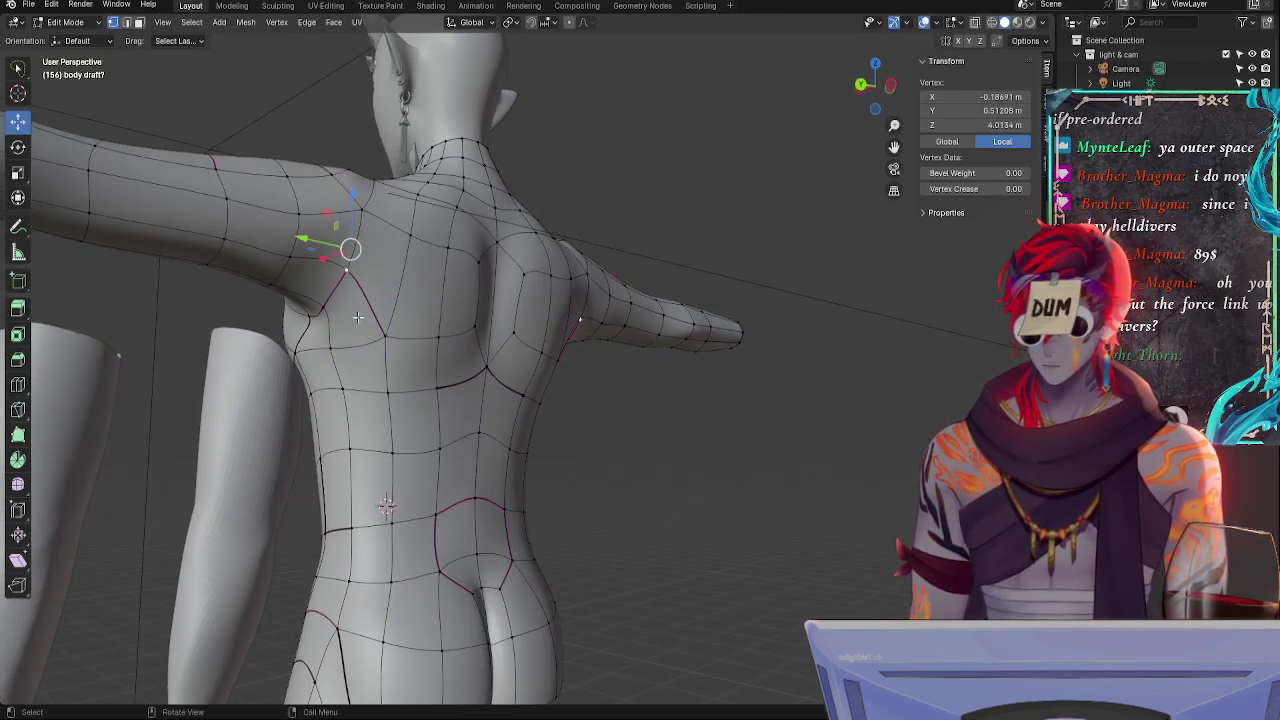
pyautogui.keyDown('shift'); pyautogui.click(388, 337); pyautogui.keyUp('shift')
pyautogui.hotkey('shift', 'e')
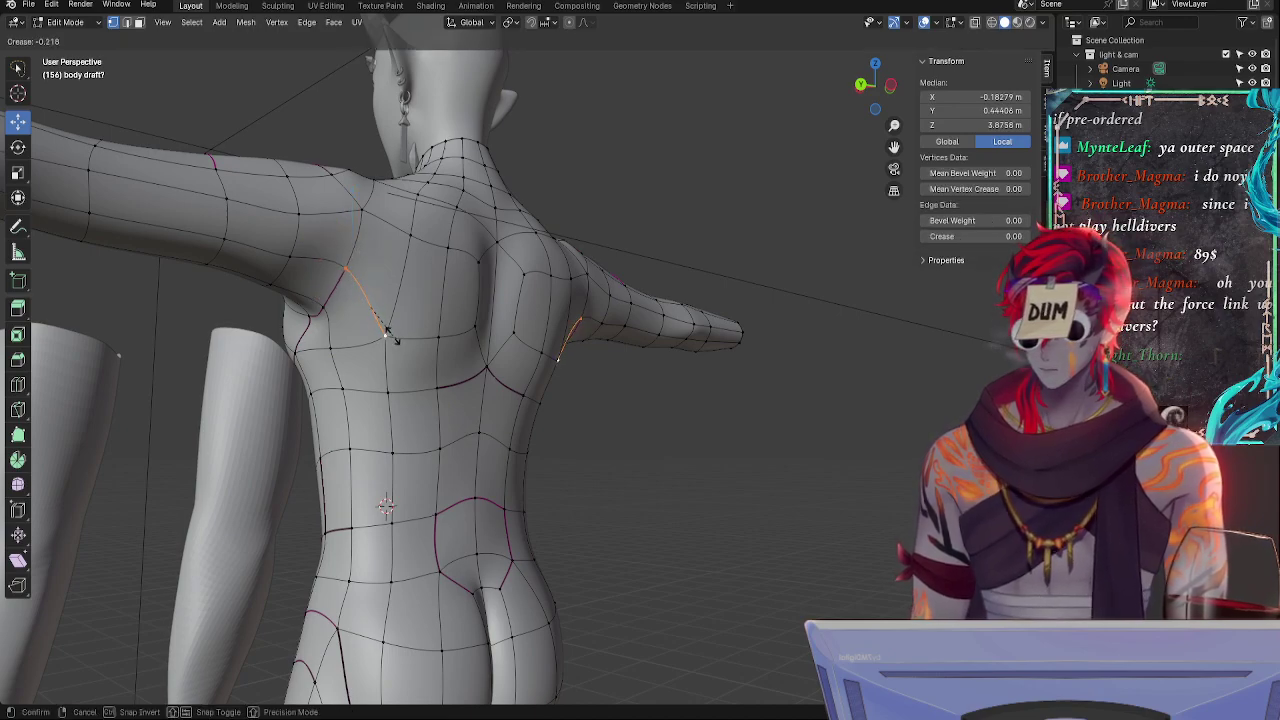
pyautogui.click(390, 333)
# - Lower a back-of-shoulder vertex along Z and move its neighbour sideways along X
pyautogui.click(345, 270)
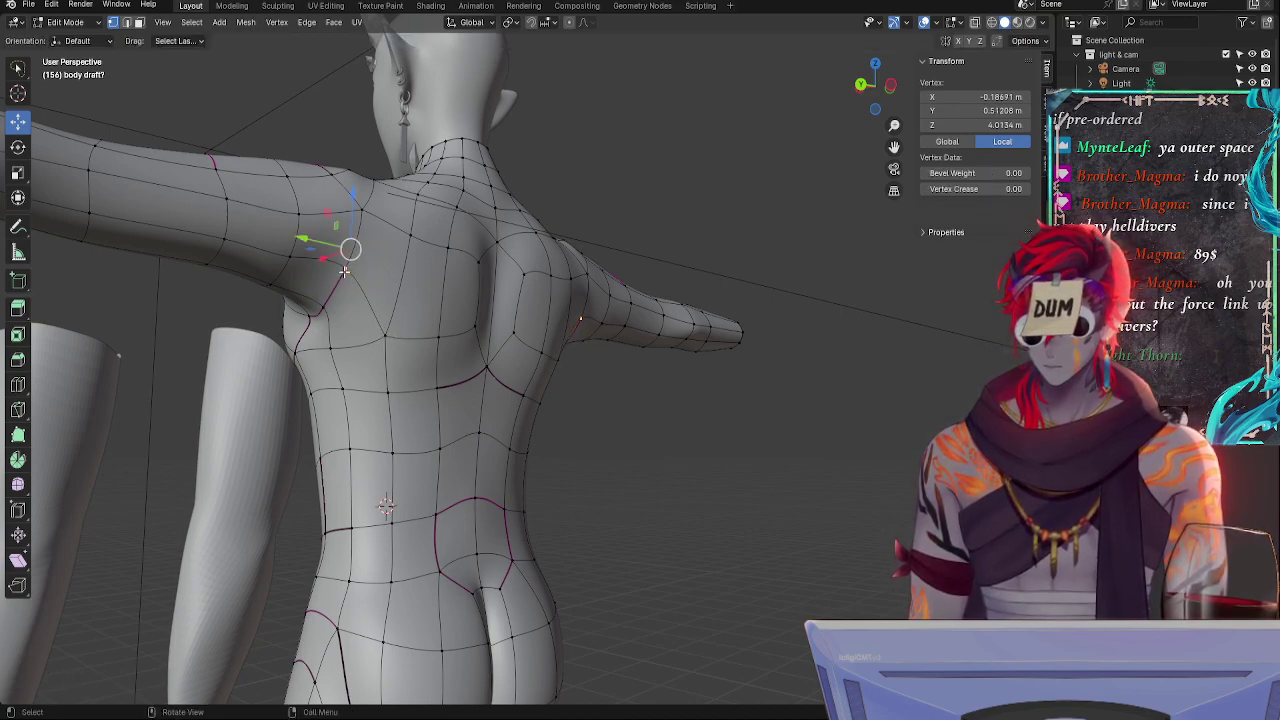
pyautogui.press('g')
pyautogui.press('z')
pyautogui.click(351, 213)
pyautogui.moveTo(351, 213); pyautogui.dragTo(555, 292, button='middle')
pyautogui.click(559, 291)
pyautogui.press('g')
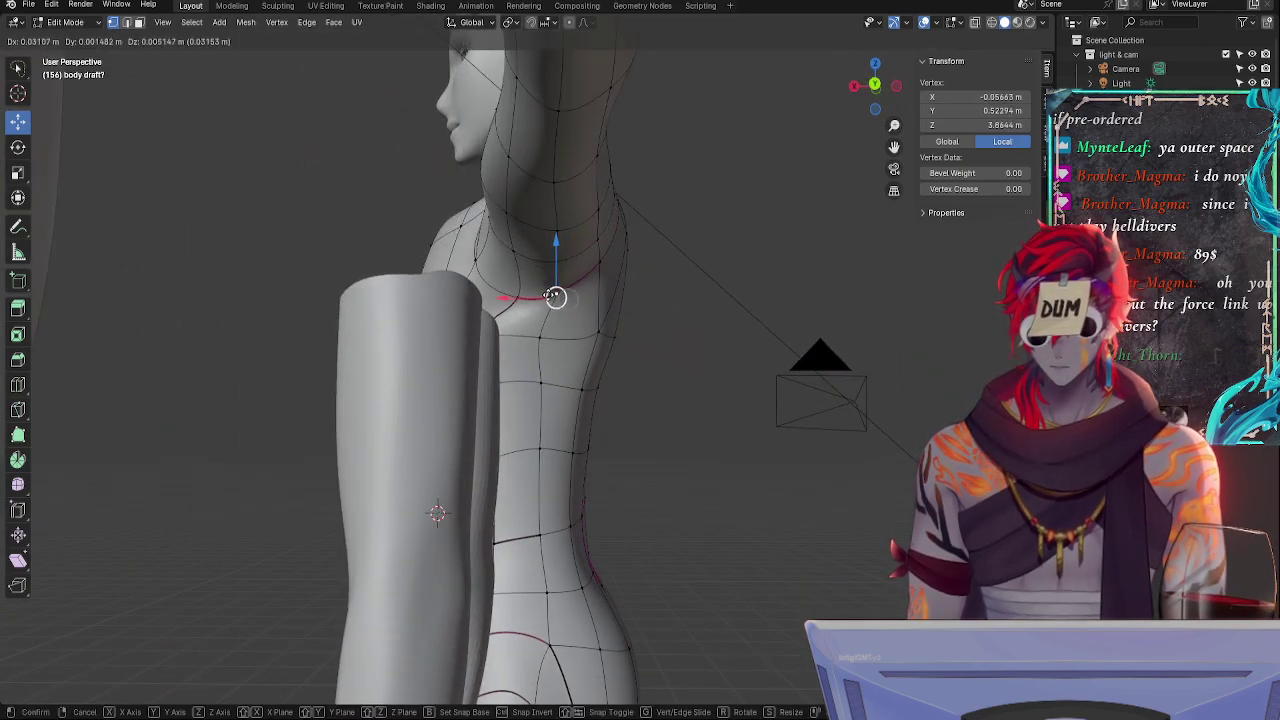
pyautogui.press('x')
pyautogui.click(499, 298)
pyautogui.moveTo(499, 298); pyautogui.dragTo(712, 368, button='middle')
pyautogui.moveTo(815, 394); pyautogui.dragTo(873, 321, button='middle')
# - Preview the body outside Edit Mode, then leave mesh editing for Object Mode
pyautogui.press('Tab')
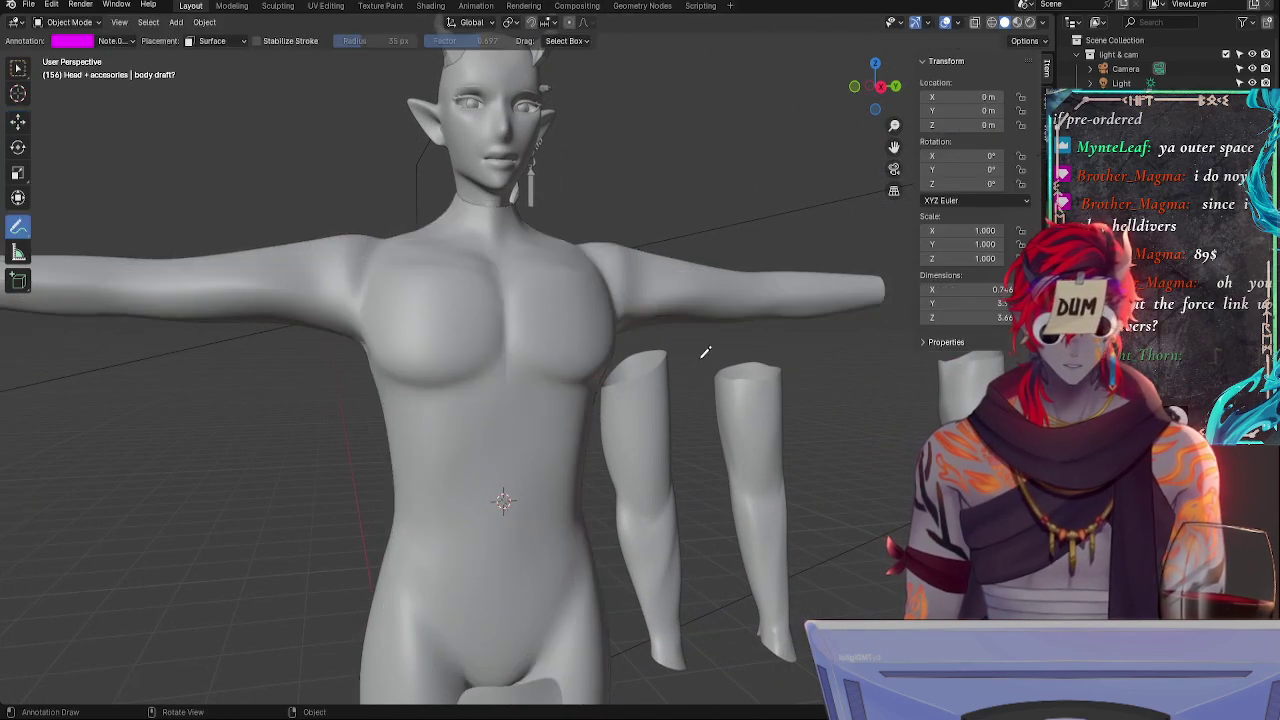
pyautogui.press('Tab')
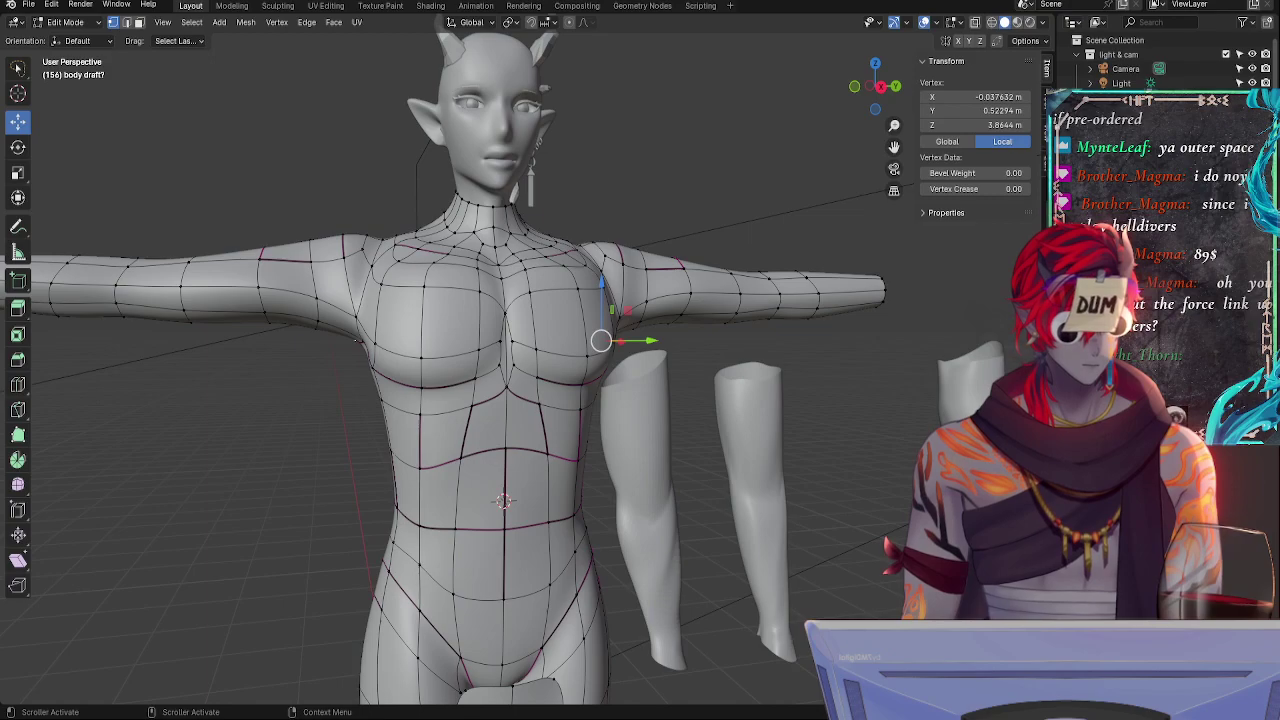
pyautogui.scroll(-3, 1165, 60)
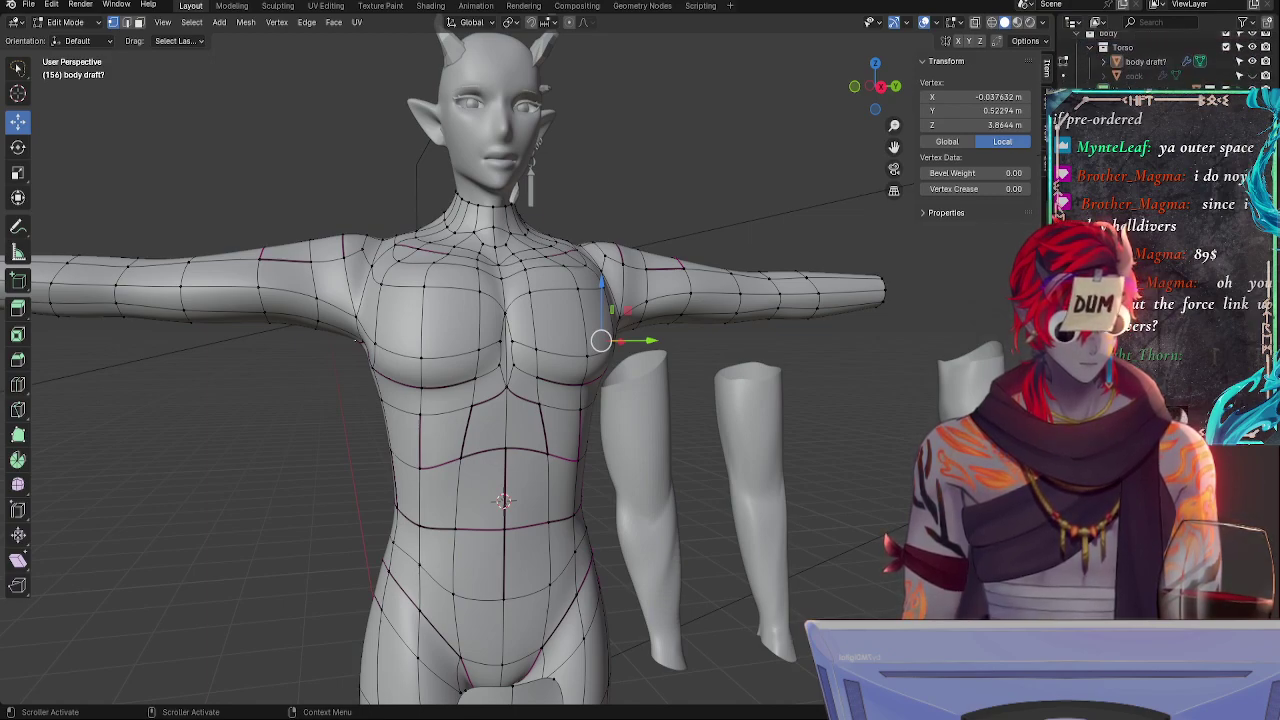
pyautogui.press('b')
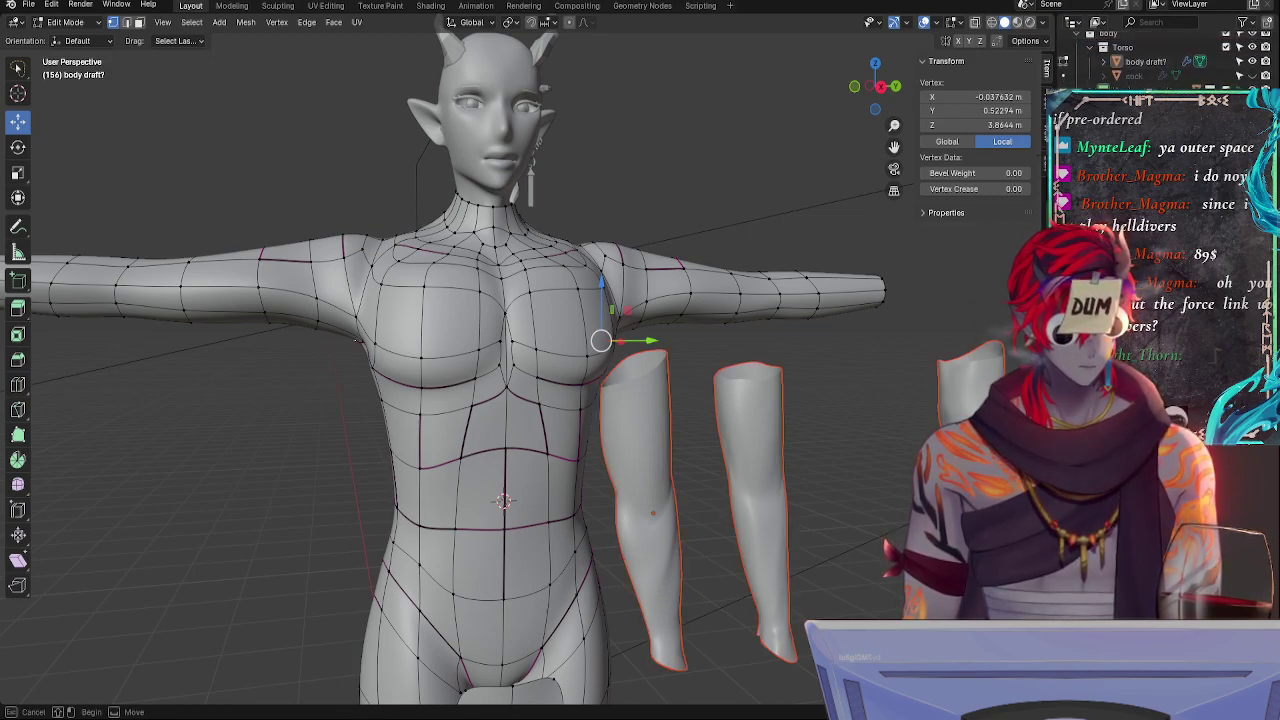
pyautogui.press('Escape')
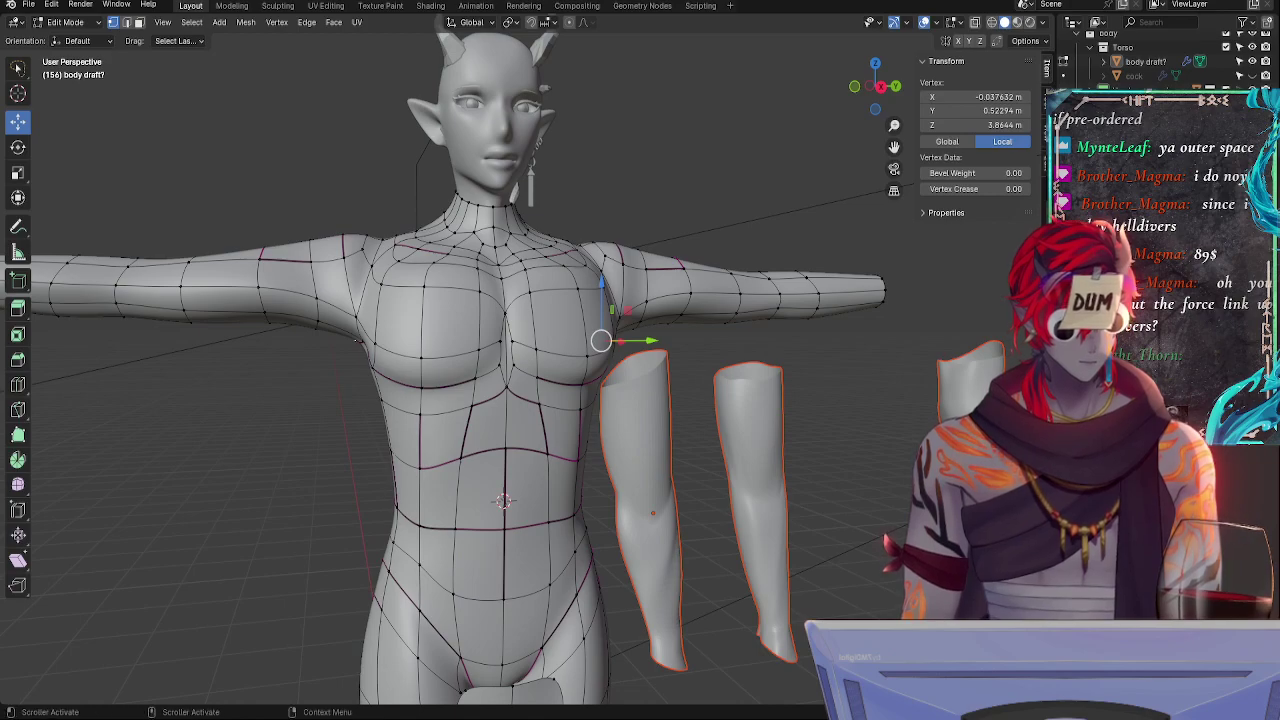
pyautogui.press('Tab')
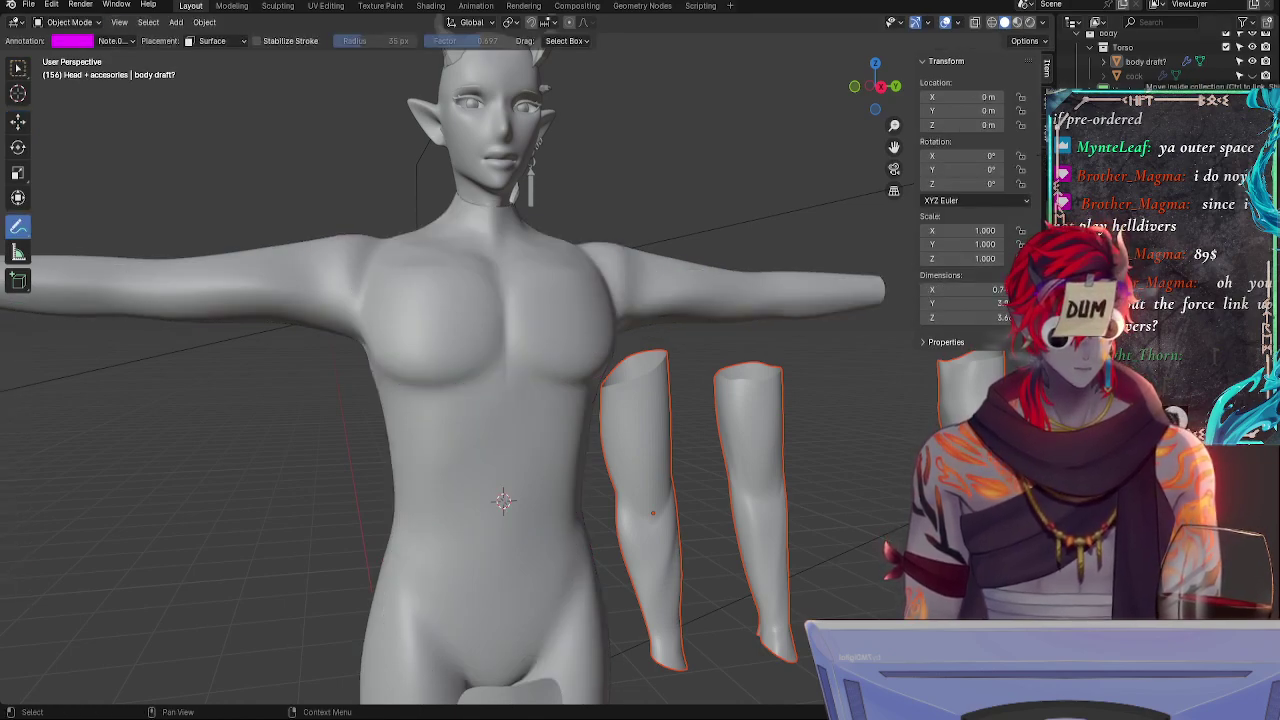
# - Rename the Plane object to 'arms Idea' and hide the two arm meshes
pyautogui.moveTo(1127, 78); pyautogui.dragTo(1128, 52)
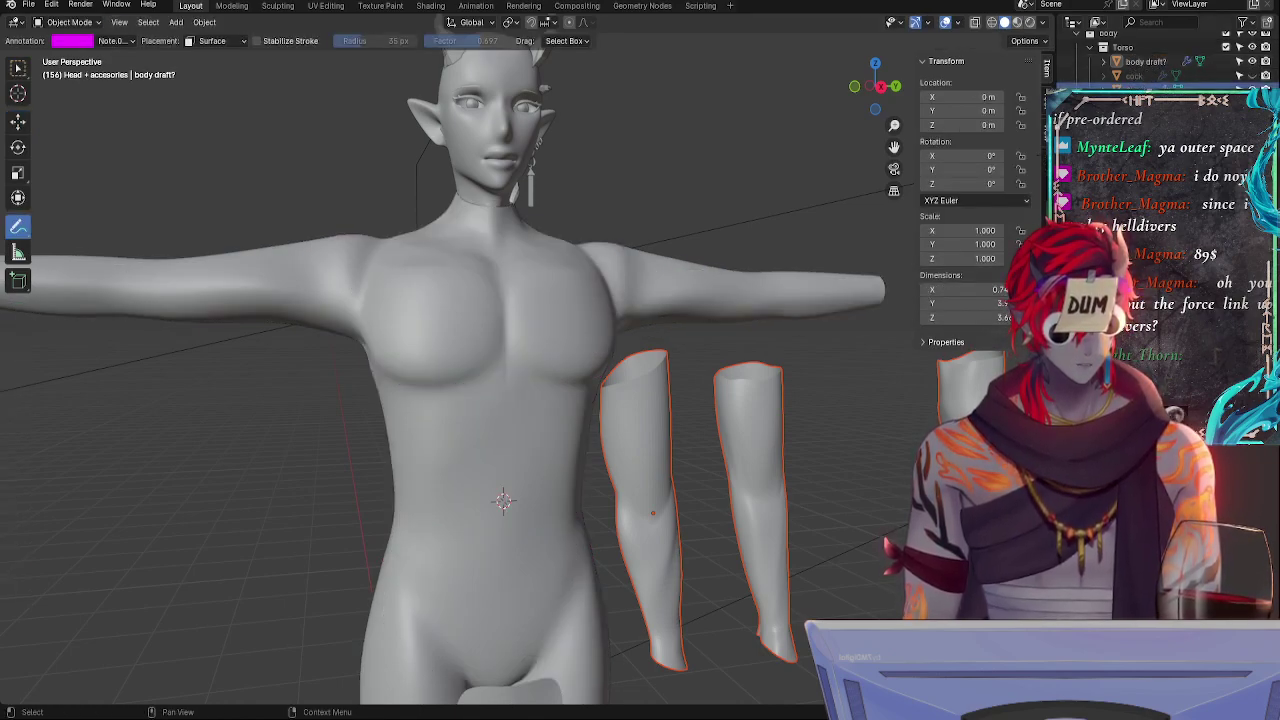
pyautogui.click(1135, 78)
pyautogui.scroll(1, 1135, 78)
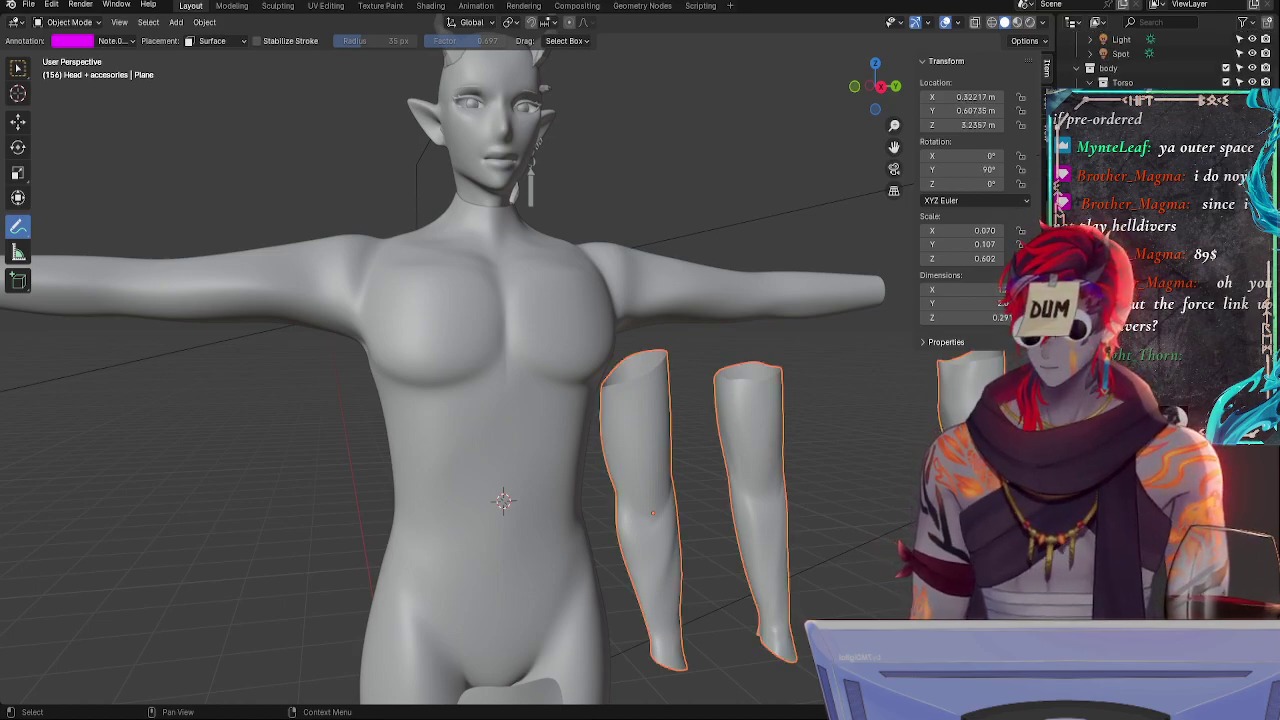
pyautogui.press('Return')
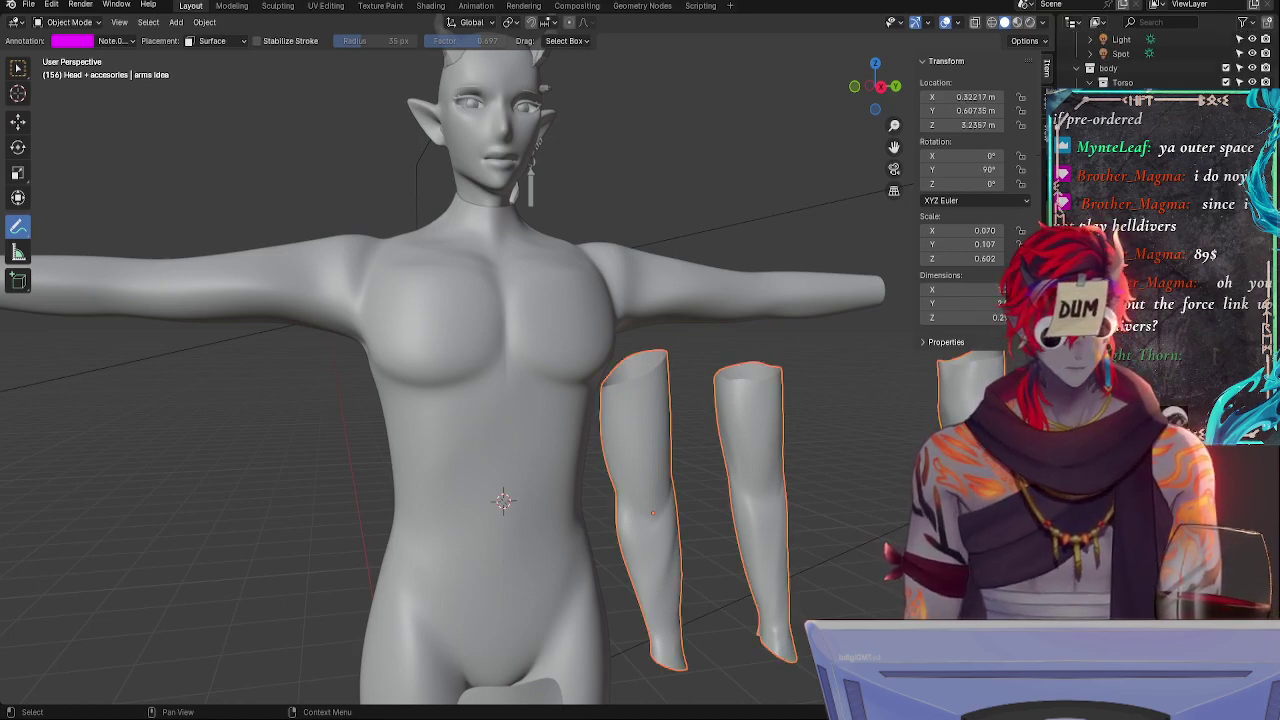
pyautogui.press('h')
pyautogui.hotkey('alt', 'h')
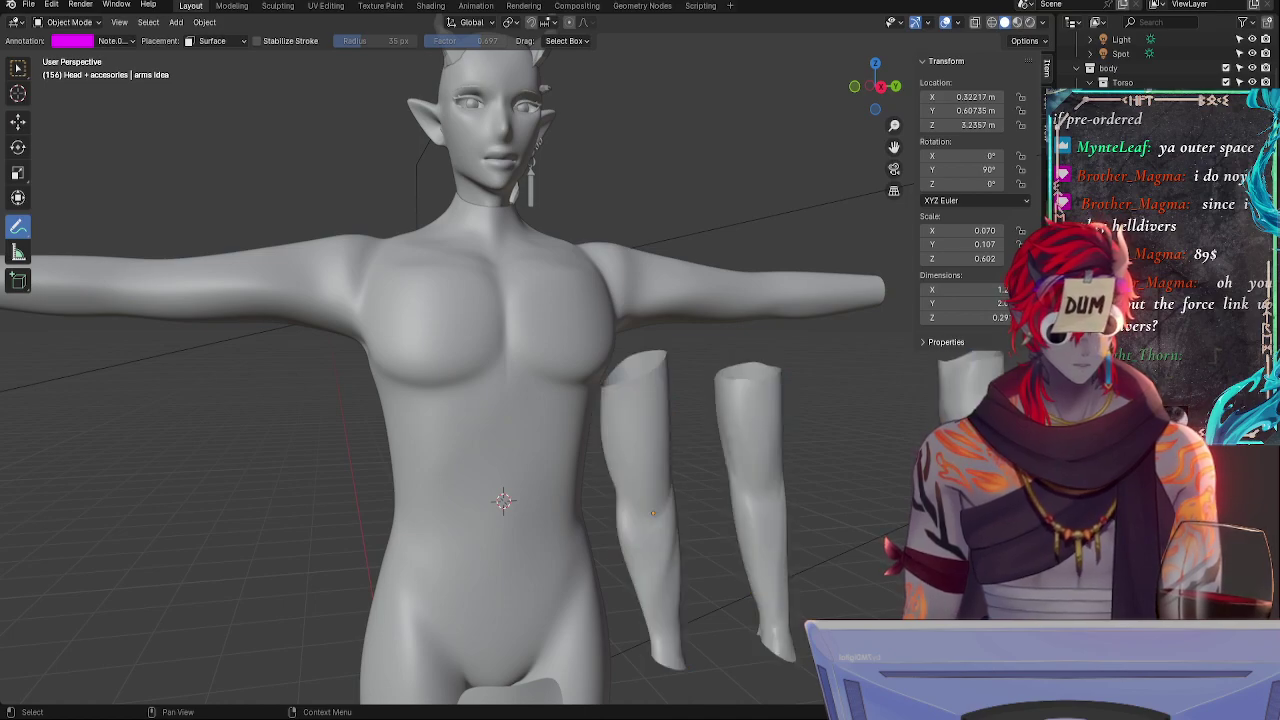
pyautogui.press('h')
pyautogui.hotkey('alt', 'h')
pyautogui.press('h')
pyautogui.hotkey('alt', 'h')
pyautogui.press('h')
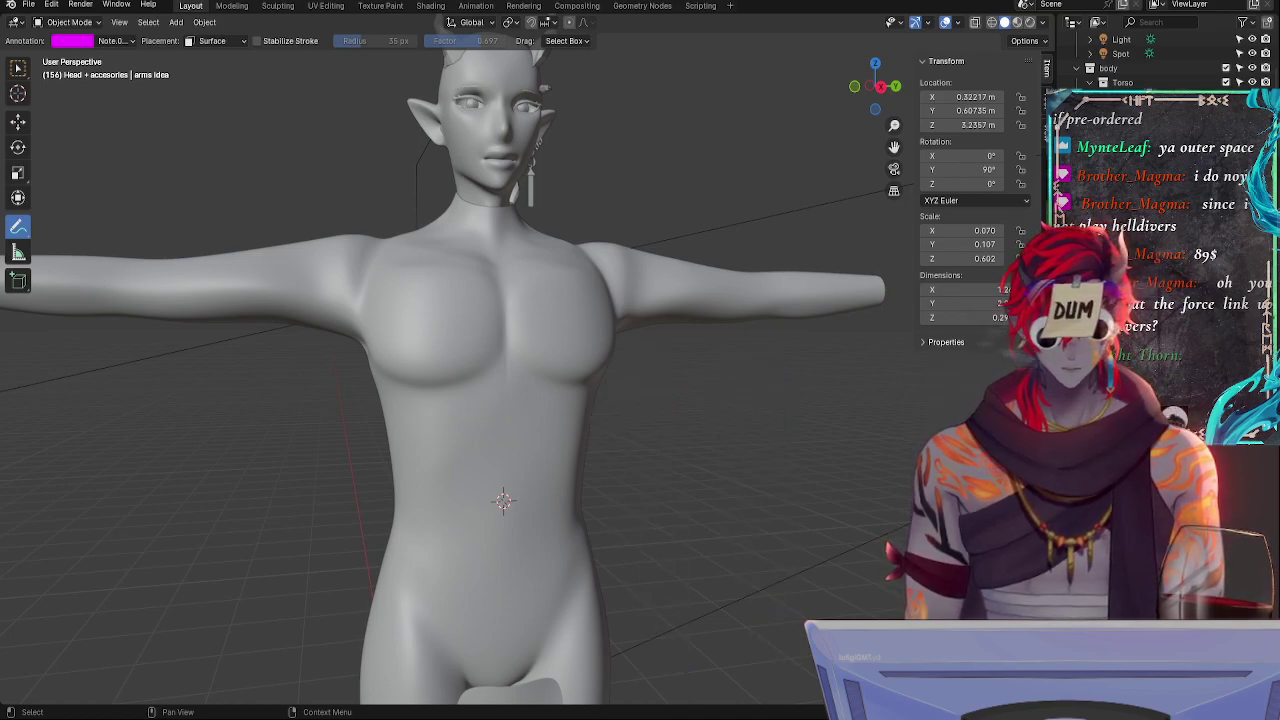
# - Select the body mesh and enter Edit Mode facing the front
pyautogui.click(1130, 97)
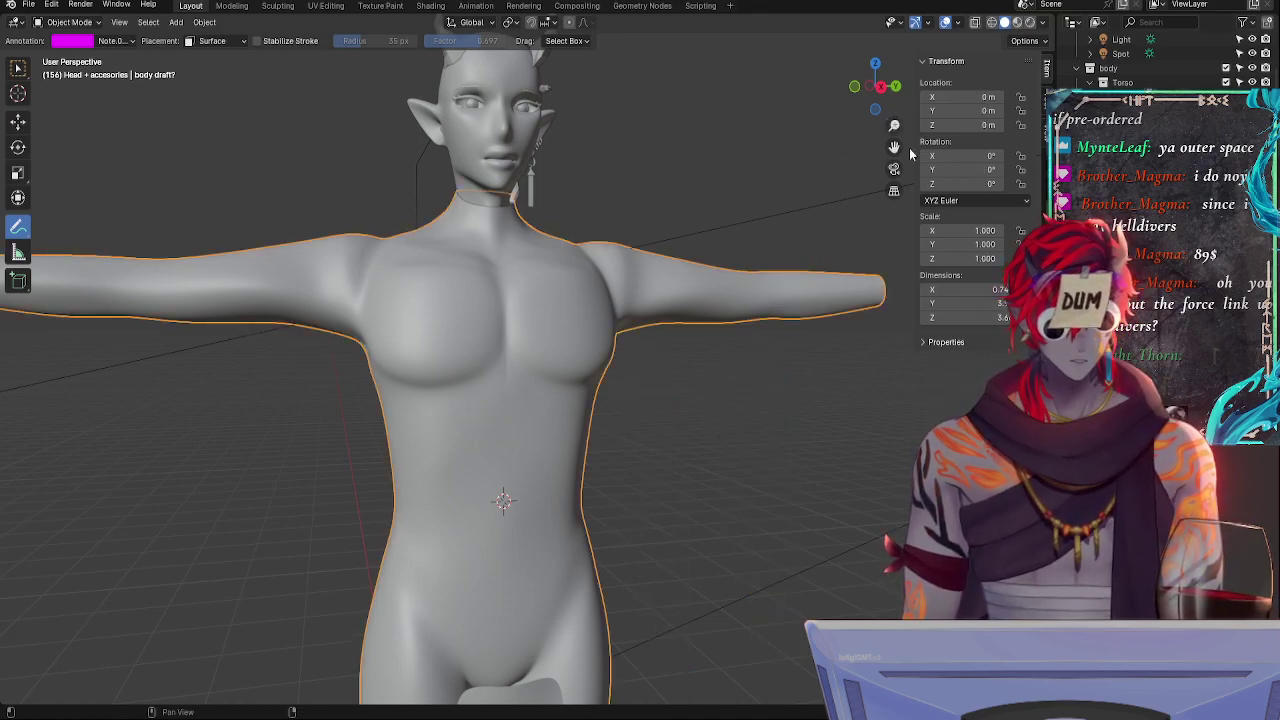
pyautogui.press('Tab')
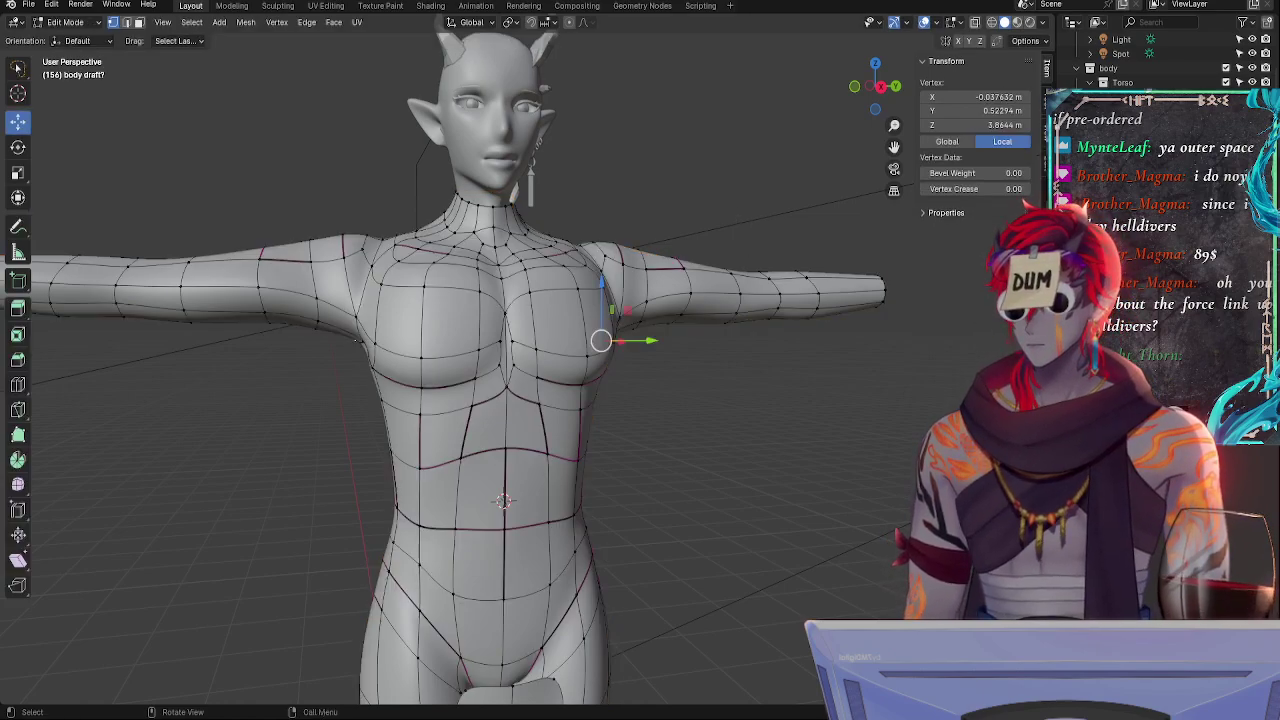
pyautogui.moveTo(843, 449); pyautogui.dragTo(785, 449, button='middle')
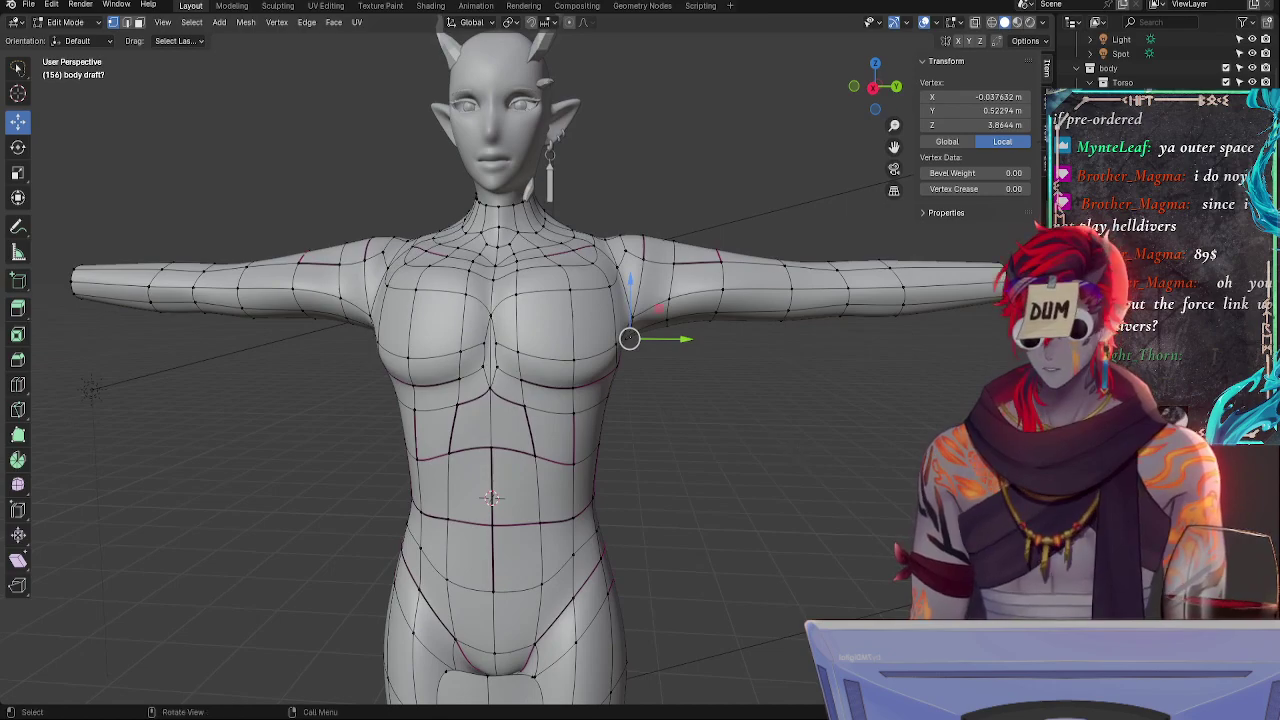
# - Save the work as '6-5-2224 … pectoral armpit fix start.blend'
pyautogui.click(29, 4)
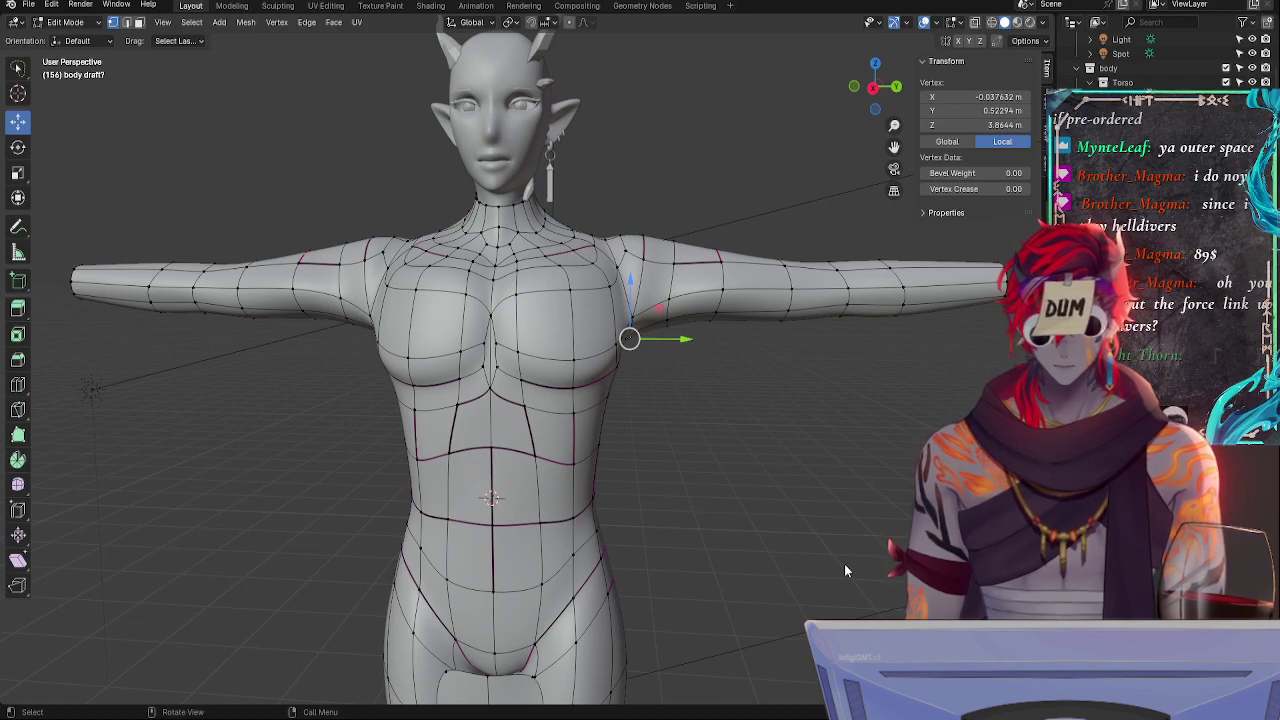
pyautogui.hotkey('ctrl', 's')
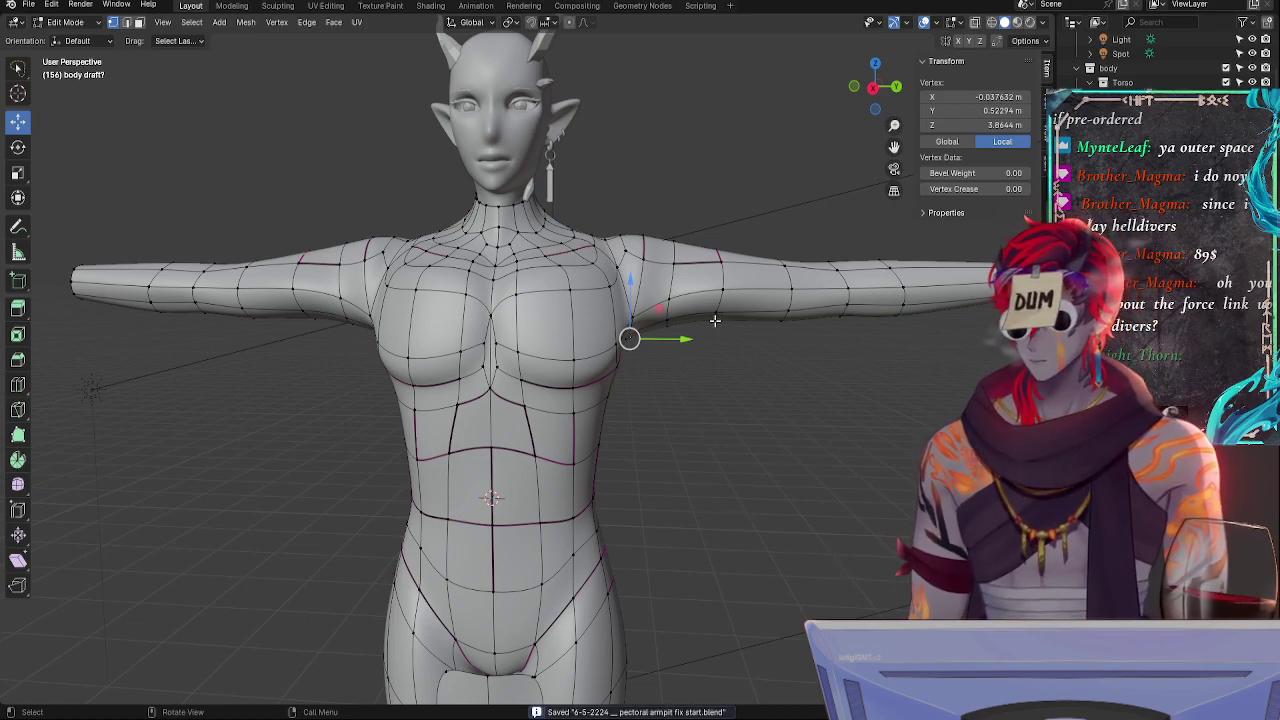
pyautogui.moveTo(705, 334); pyautogui.dragTo(628, 382, button='middle')
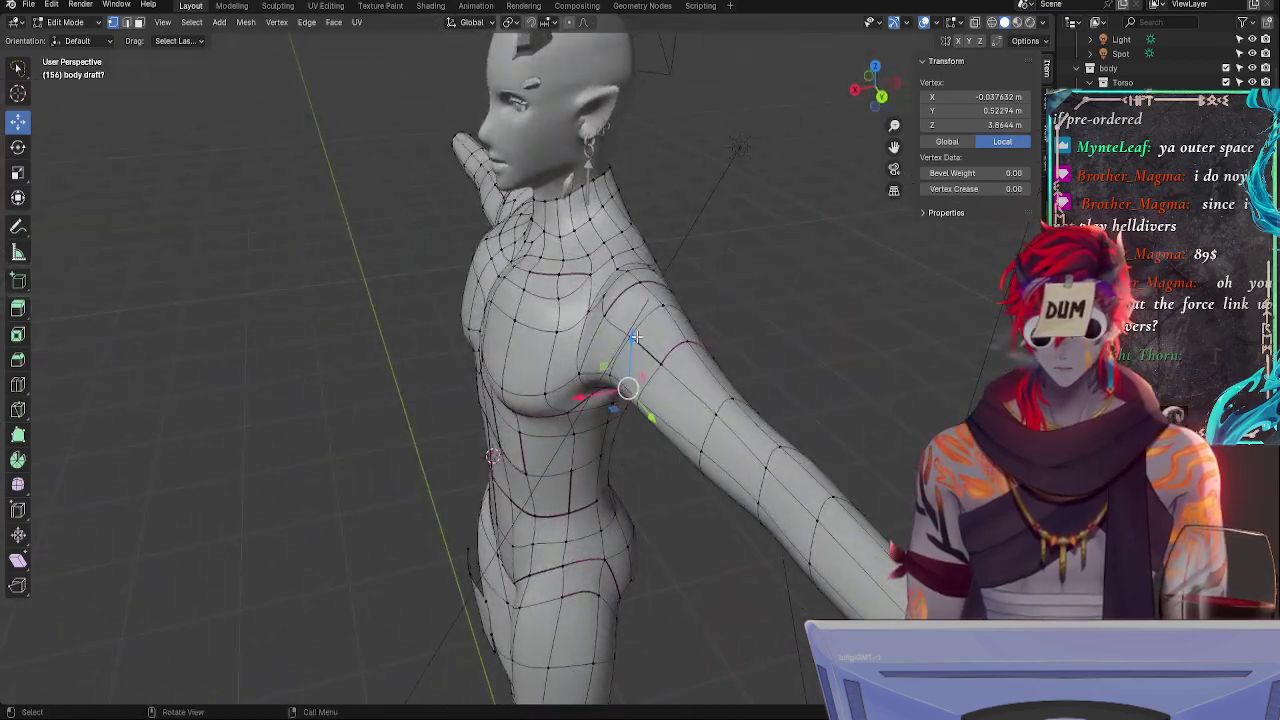
# - Shift a shoulder vertex slightly along X, then orbit around the torso to inspect it
pyautogui.click(630, 338)
pyautogui.moveTo(585, 352); pyautogui.dragTo(572, 351)
pyautogui.moveTo(572, 351); pyautogui.dragTo(746, 314, button='middle')
pyautogui.moveTo(817, 331); pyautogui.dragTo(731, 400, button='middle')
pyautogui.moveTo(606, 364); pyautogui.dragTo(710, 336, button='middle')
pyautogui.keyDown('alt'); pyautogui.moveTo(709, 336); pyautogui.dragTo(625, 314); pyautogui.keyUp('alt')
# - Nudge the armpit vertex and select its neighbouring armpit vertices
pyautogui.click(736, 300)
pyautogui.moveTo(575, 266); pyautogui.dragTo(636, 277)
pyautogui.click(650, 278)
pyautogui.keyDown('shift'); pyautogui.click(604, 242); pyautogui.keyUp('shift')
pyautogui.moveTo(604, 242); pyautogui.dragTo(789, 330, button='middle')
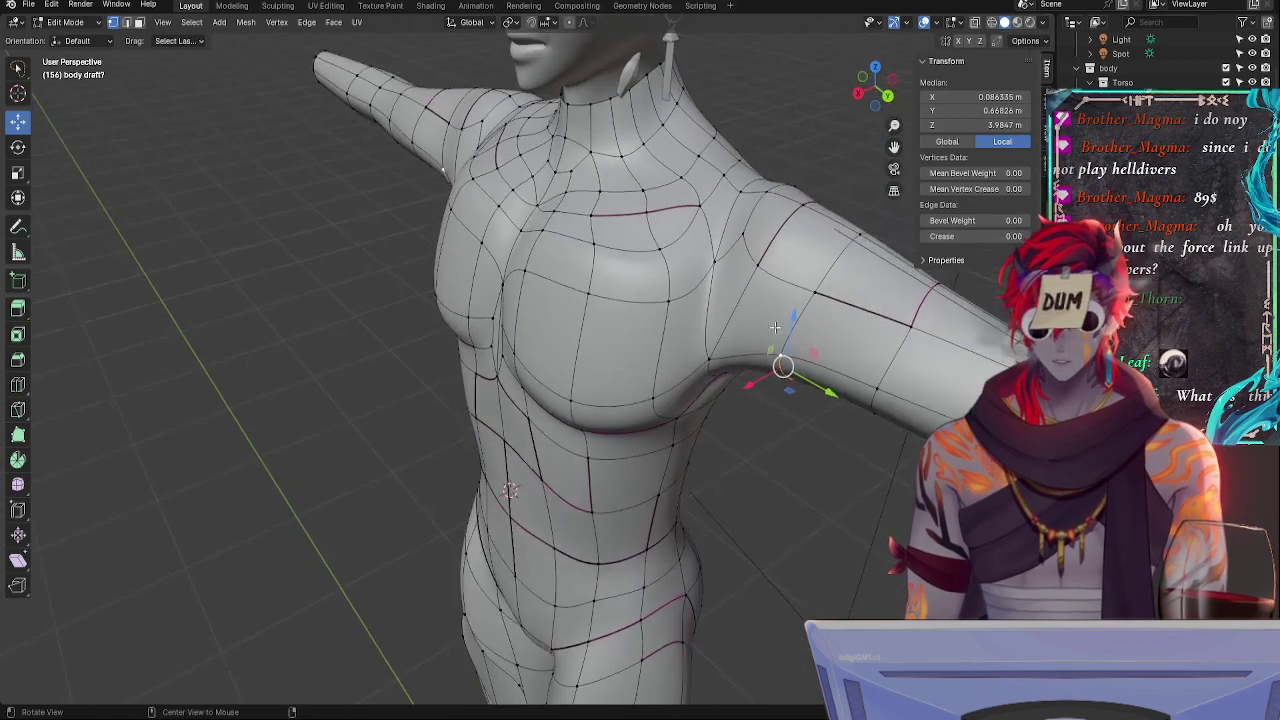
# - Move a single armpit vertex vertically with a Z-constrained move
pyautogui.click(711, 361)
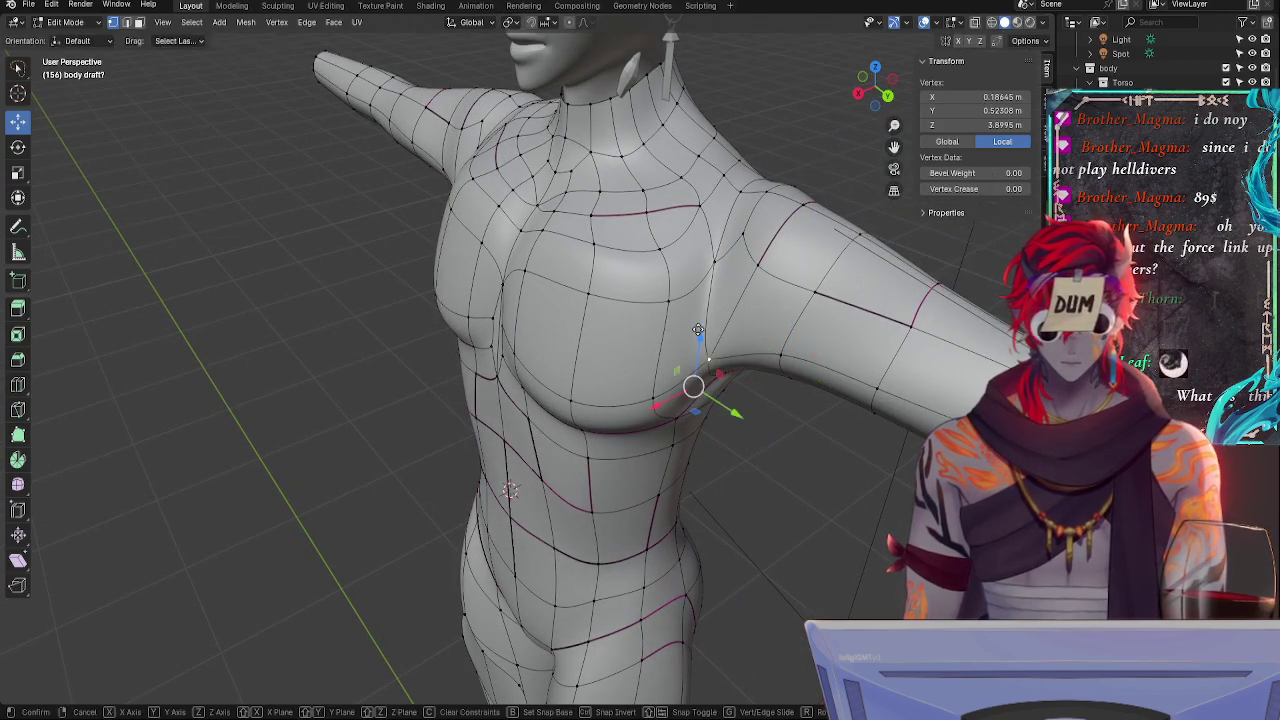
pyautogui.press('g')
pyautogui.press('z')
pyautogui.click(698, 319)
pyautogui.moveTo(698, 319); pyautogui.dragTo(807, 352, button='middle')
# - Undo a trial Y move and pull the armpit vertex inward along X instead
pyautogui.press('g')
pyautogui.press('y')
pyautogui.click(745, 268)
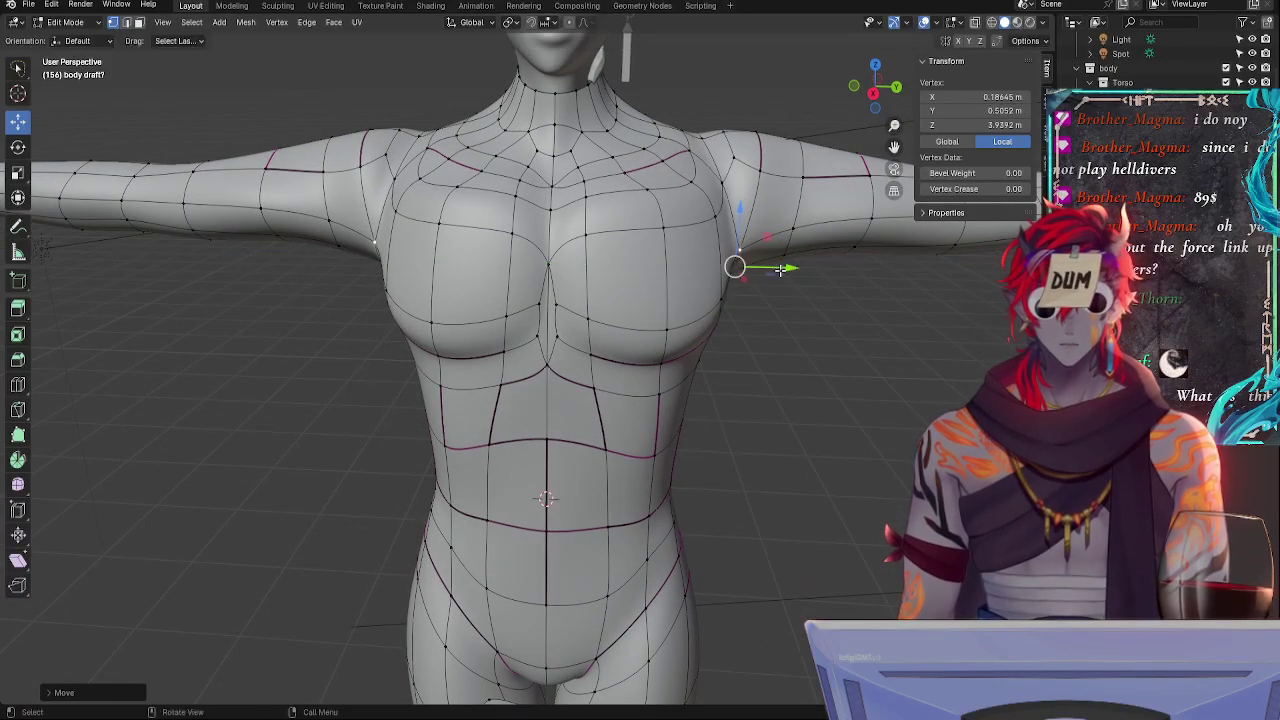
pyautogui.moveTo(745, 268); pyautogui.dragTo(749, 349, button='middle')
pyautogui.hotkey('ctrl', 'z')
pyautogui.press('g')
pyautogui.press('x')
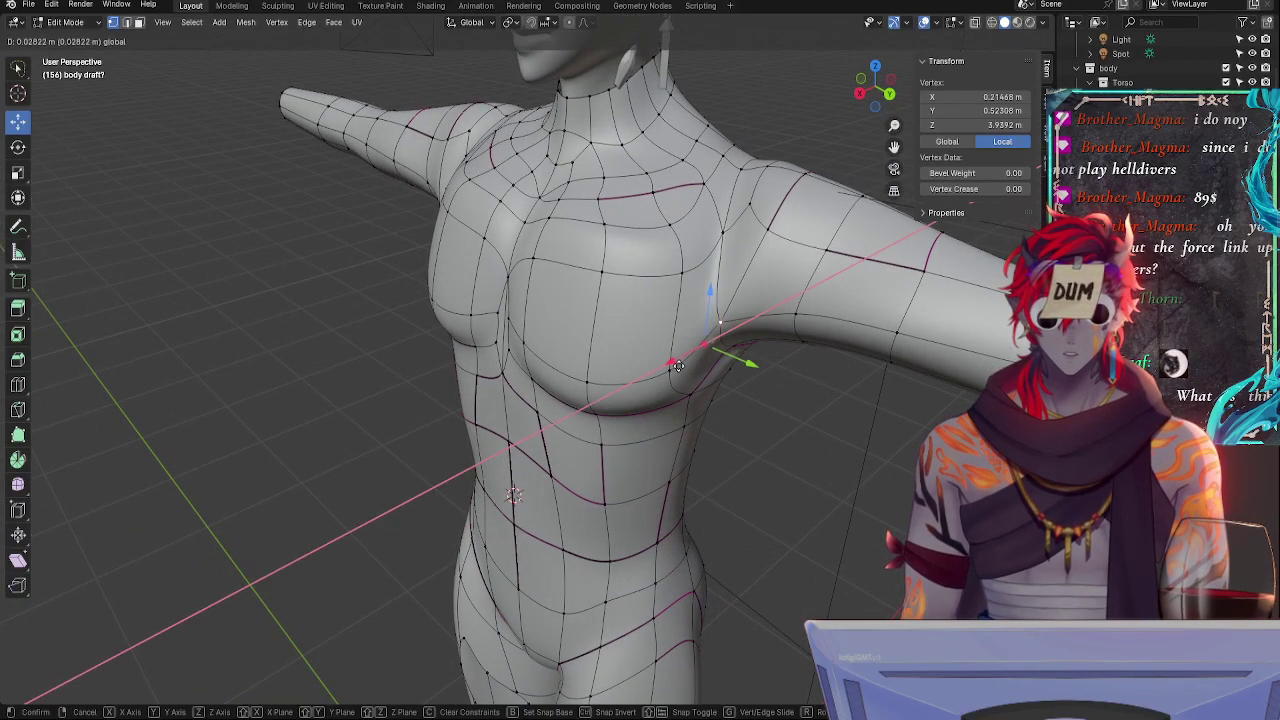
pyautogui.click(725, 340)
pyautogui.moveTo(725, 340); pyautogui.dragTo(746, 385, button='middle')
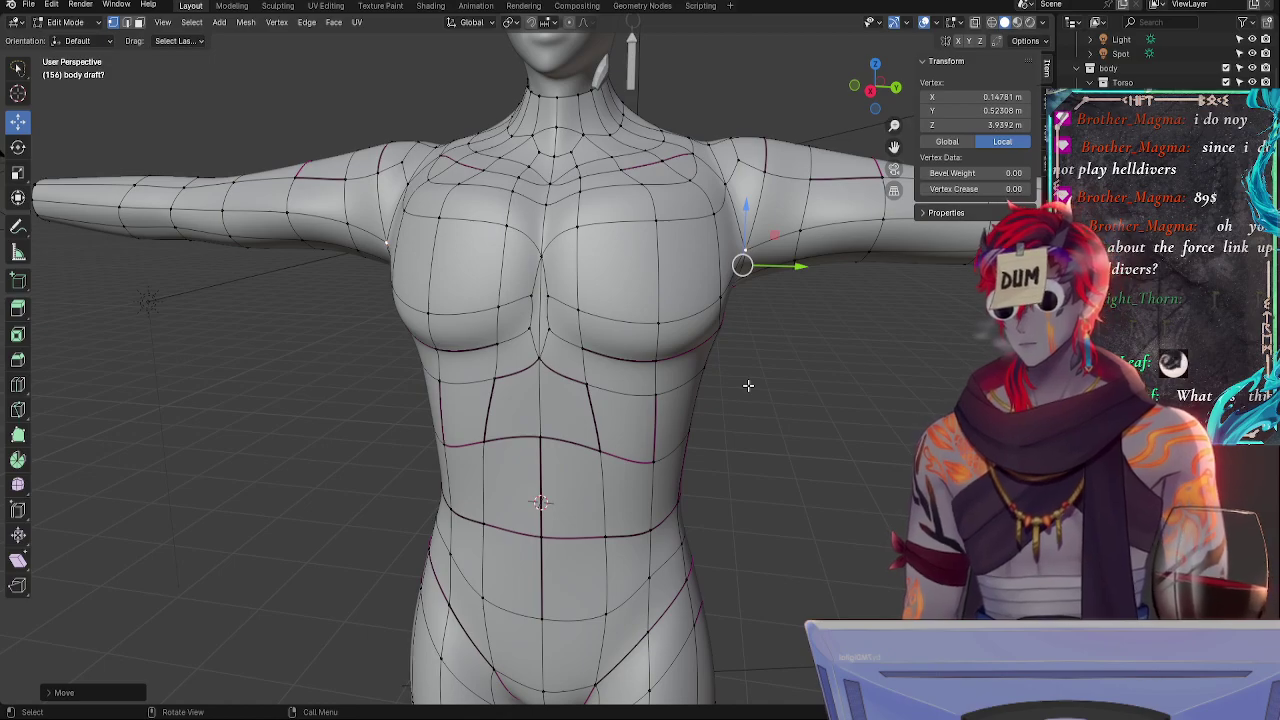
# - From the back, slide the vertex below the armpit along its edges
pyautogui.moveTo(748, 385); pyautogui.dragTo(630, 317, button='middle')
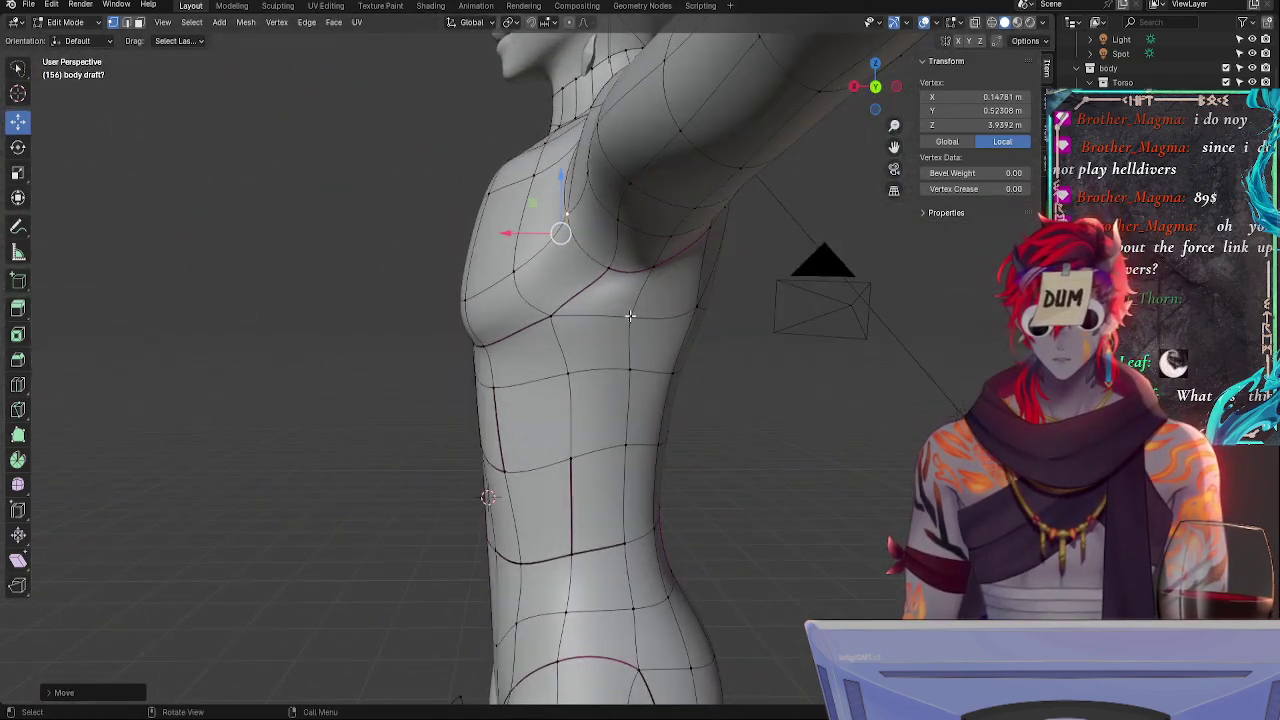
pyautogui.click(626, 274)
pyautogui.click(625, 317)
pyautogui.moveTo(686, 377); pyautogui.dragTo(644, 351, button='middle')
pyautogui.press('g')
pyautogui.press('g')
pyautogui.click(708, 381)
# - Slide the shoulder vertex and a neighbouring armpit vertex along their edges with G G
pyautogui.press('g')
pyautogui.press('g')
pyautogui.click(630, 333)
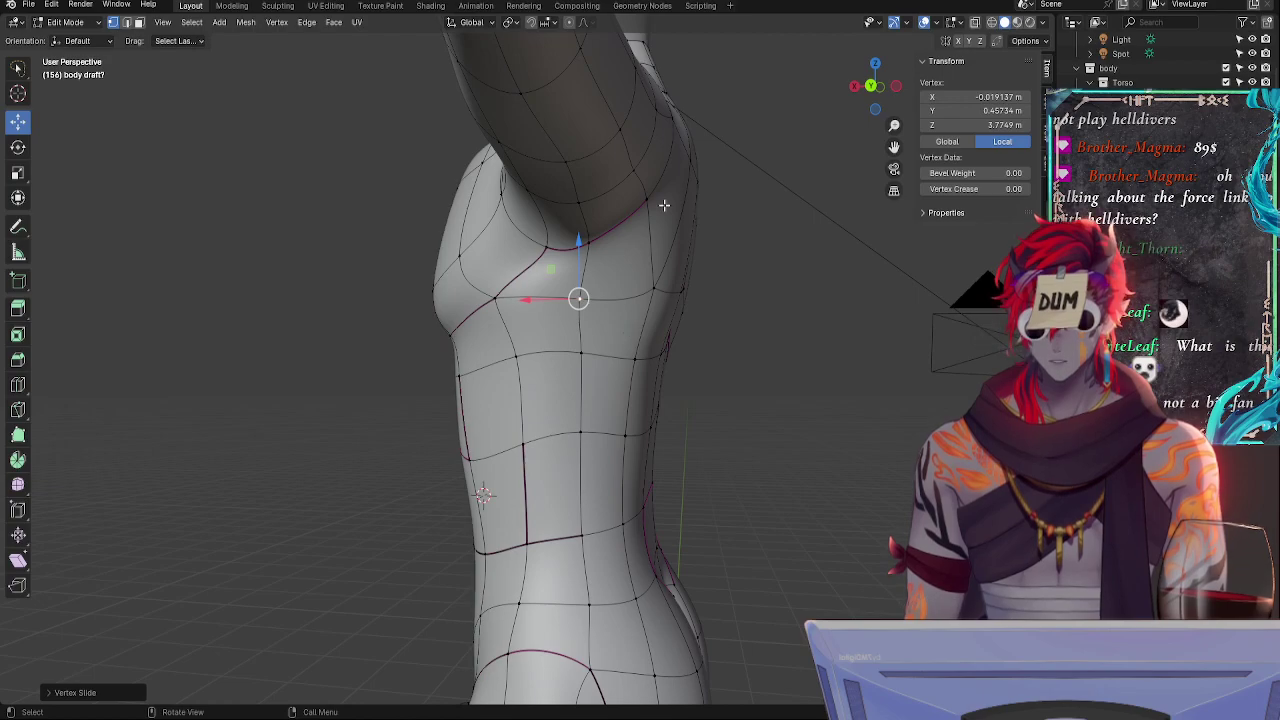
pyautogui.click(649, 199)
pyautogui.press('g')
pyautogui.press('g')
pyautogui.click(652, 217)
pyautogui.click(566, 250)
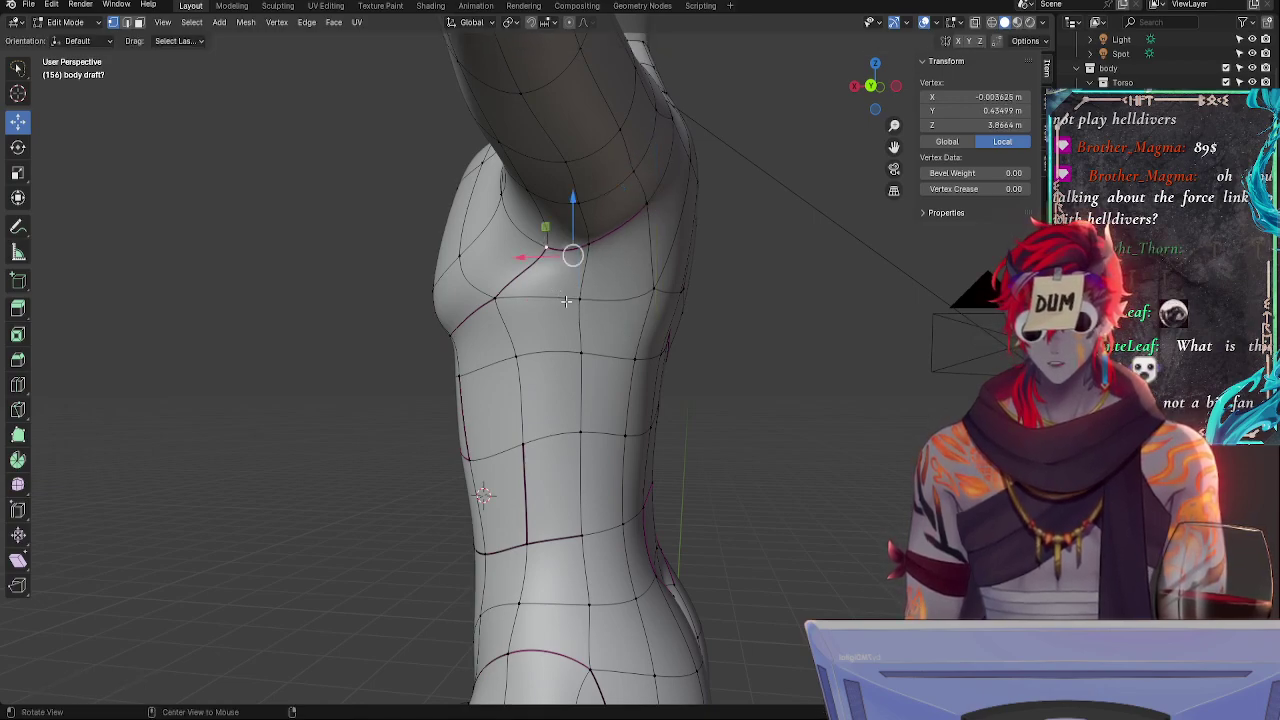
pyautogui.moveTo(569, 300); pyautogui.dragTo(777, 322, button='middle')
pyautogui.click(666, 240)
# - Slide two more shoulder vertices, including a lower one, along their edges
pyautogui.press('g')
pyautogui.press('g')
pyautogui.click(682, 250)
pyautogui.click(638, 240)
pyautogui.press('g')
pyautogui.press('g')
pyautogui.click(642, 244)
pyautogui.click(583, 279)
pyautogui.press('g')
pyautogui.press('g')
pyautogui.click(591, 281)
# - Select an underarm vertex and lower it slightly
pyautogui.moveTo(799, 337); pyautogui.dragTo(791, 337, button='middle')
pyautogui.click(791, 337)
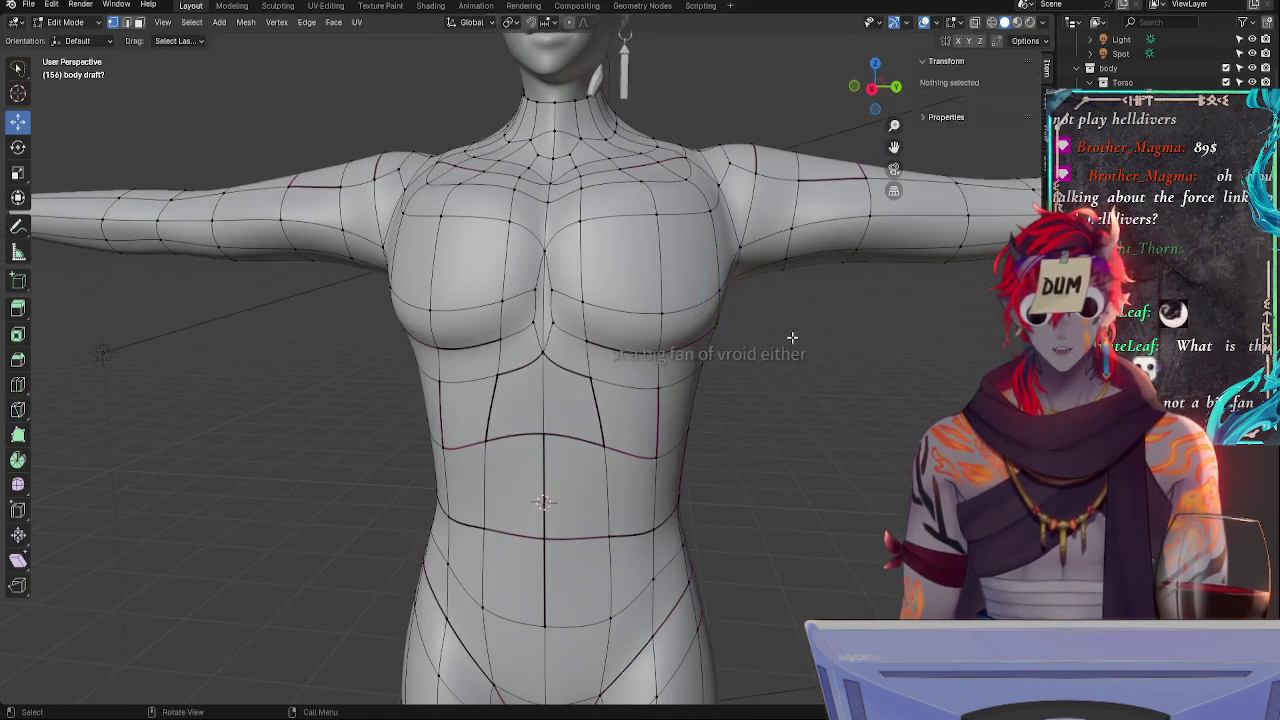
pyautogui.moveTo(860, 369); pyautogui.dragTo(798, 368, button='middle')
pyautogui.keyDown('ctrl'); pyautogui.click(797, 368); pyautogui.keyUp('ctrl')
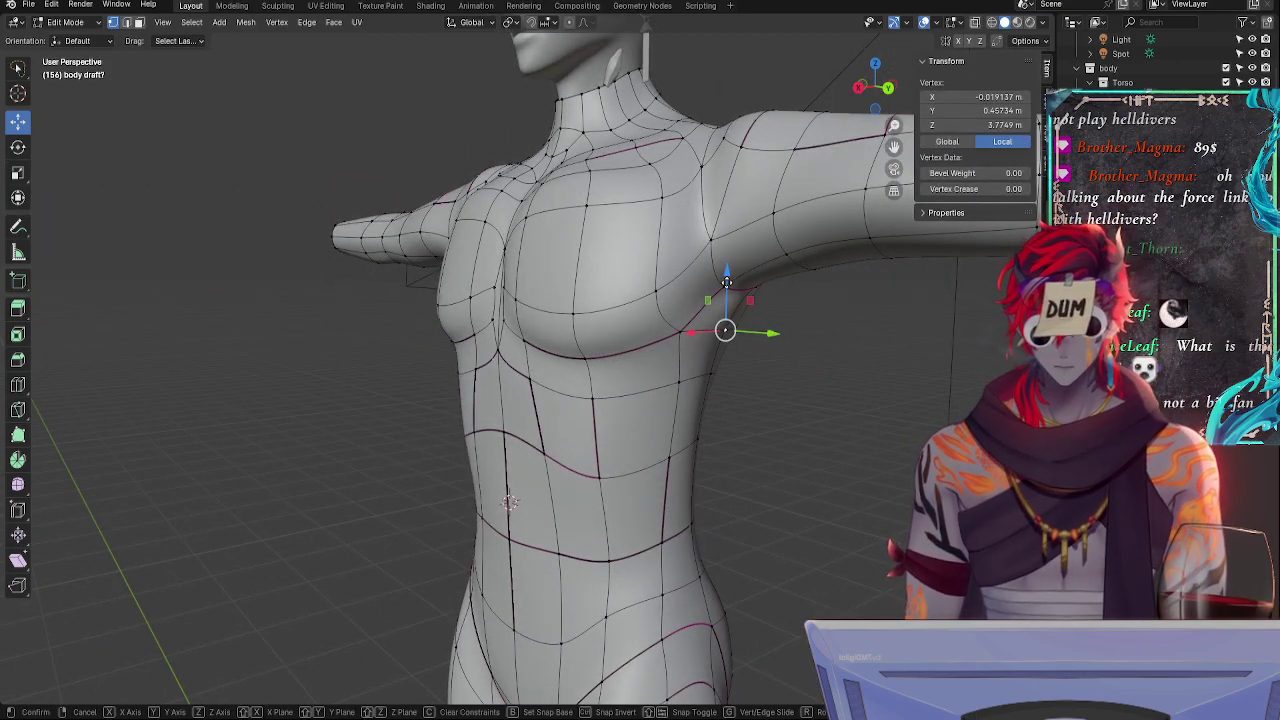
pyautogui.moveTo(725, 280); pyautogui.dragTo(725, 286)
pyautogui.moveTo(725, 286); pyautogui.dragTo(782, 376, button='middle')
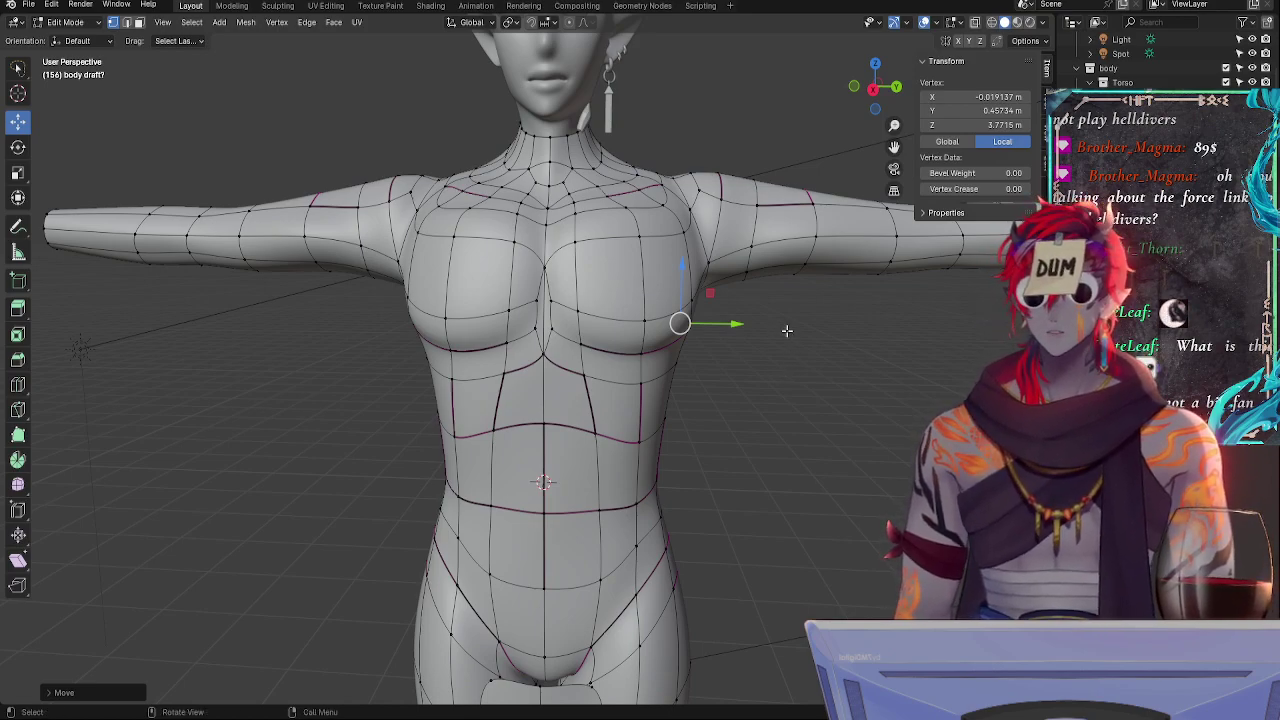
# - Push a shoulder vertex out along X, then pull it up toward the neck
pyautogui.moveTo(823, 340)
pyautogui.mouseDown(button='middle')
pyautogui.moveTo(683, 323)
pyautogui.moveTo(819, 338)
pyautogui.mouseUp(button='middle')
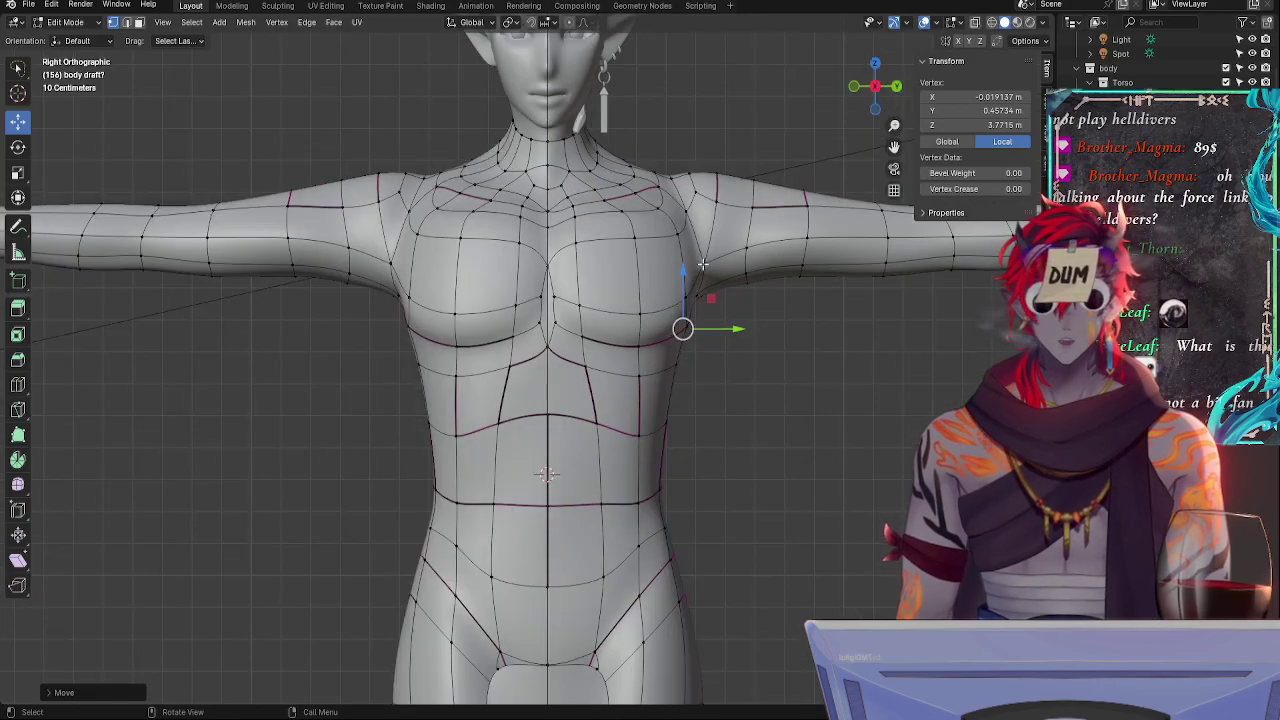
pyautogui.moveTo(704, 346)
pyautogui.mouseDown(button='middle')
pyautogui.moveTo(696, 387)
pyautogui.moveTo(700, 330)
pyautogui.moveTo(650, 420)
pyautogui.moveTo(603, 397)
pyautogui.moveTo(765, 359)
pyautogui.moveTo(774, 446)
pyautogui.moveTo(741, 369)
pyautogui.moveTo(699, 322)
pyautogui.mouseUp(button='middle')
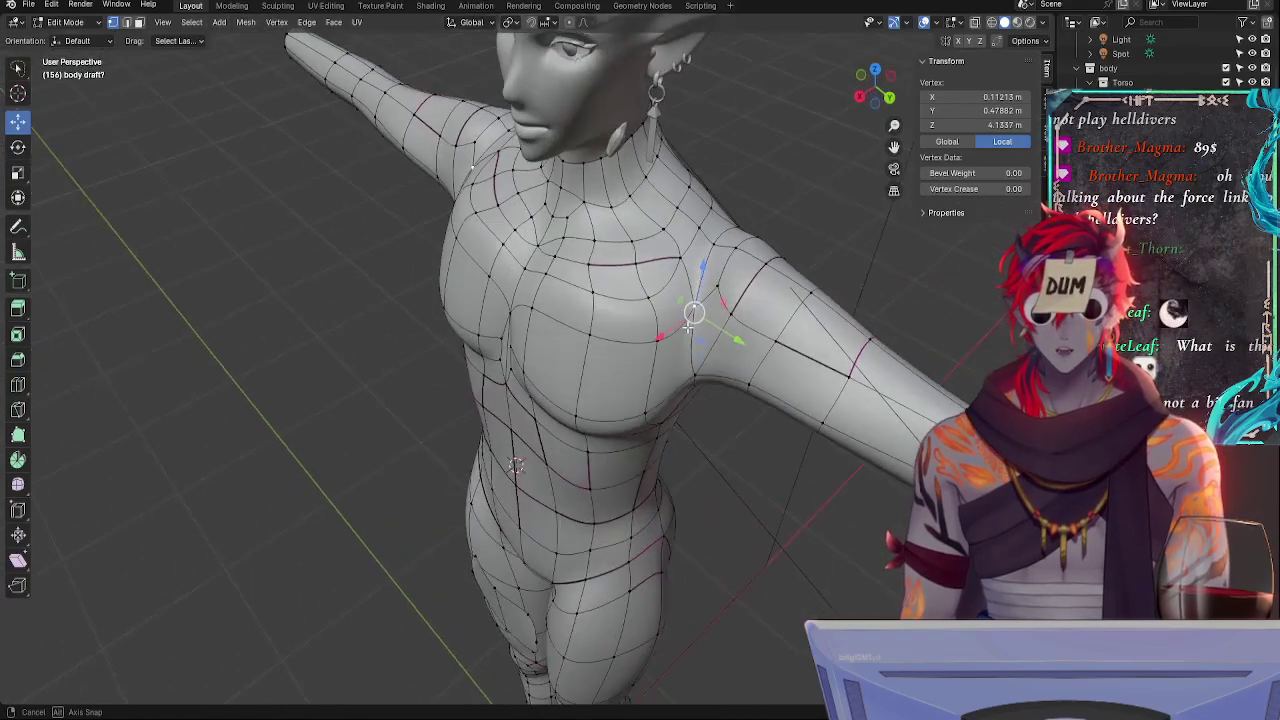
pyautogui.press('g')
pyautogui.press('x')
pyautogui.click(740, 360)
pyautogui.moveTo(740, 360); pyautogui.dragTo(649, 377, button='middle')
pyautogui.moveTo(649, 377); pyautogui.dragTo(686, 346)
pyautogui.moveTo(686, 346); pyautogui.dragTo(790, 295, button='middle')
# - Select the shoulder loop around the upper arm and start Shrink/Fatten with Alt+S
pyautogui.keyDown('shift'); pyautogui.click(787, 290); pyautogui.keyUp('shift')
pyautogui.keyDown('shift'); pyautogui.click(786, 288); pyautogui.keyUp('shift')
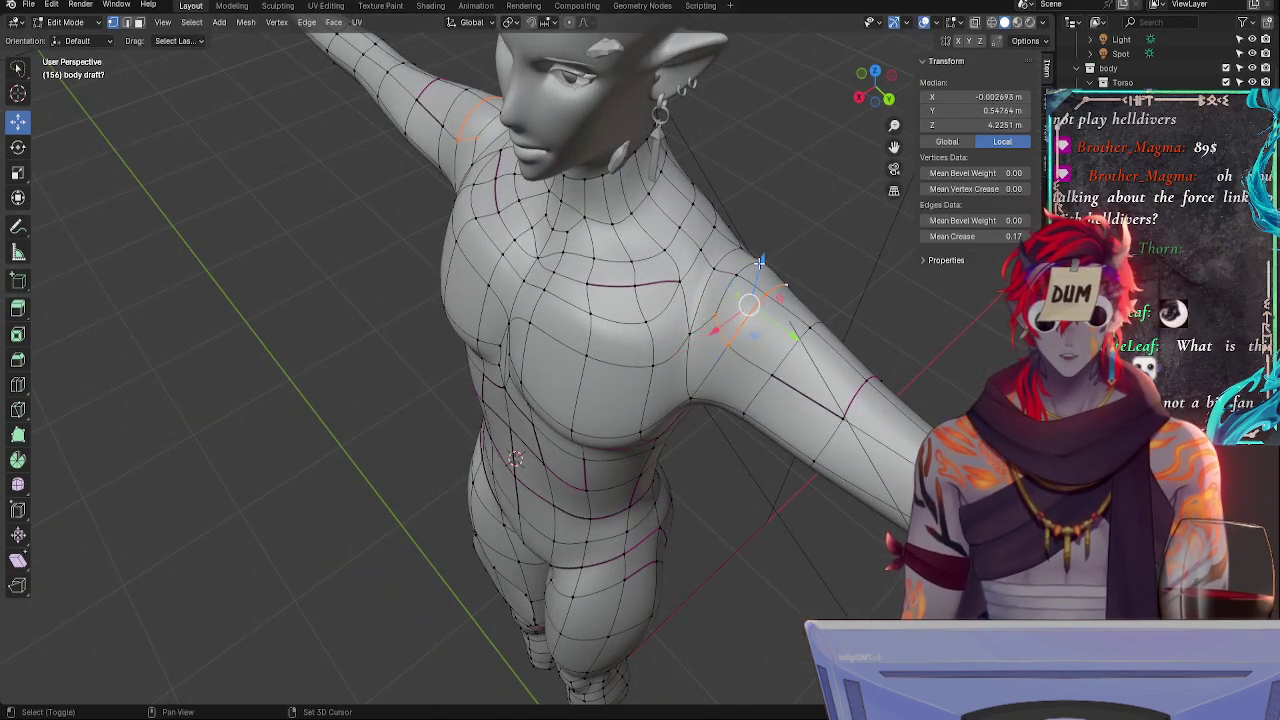
pyautogui.keyDown('shift'); pyautogui.click(757, 264); pyautogui.keyUp('shift')
pyautogui.keyDown('shift'); pyautogui.click(731, 280); pyautogui.keyUp('shift')
pyautogui.keyDown('shift'); pyautogui.click(774, 372); pyautogui.keyUp('shift')
pyautogui.keyDown('shift'); pyautogui.click(809, 327); pyautogui.keyUp('shift')
pyautogui.keyDown('shift'); pyautogui.click(822, 321); pyautogui.keyUp('shift')
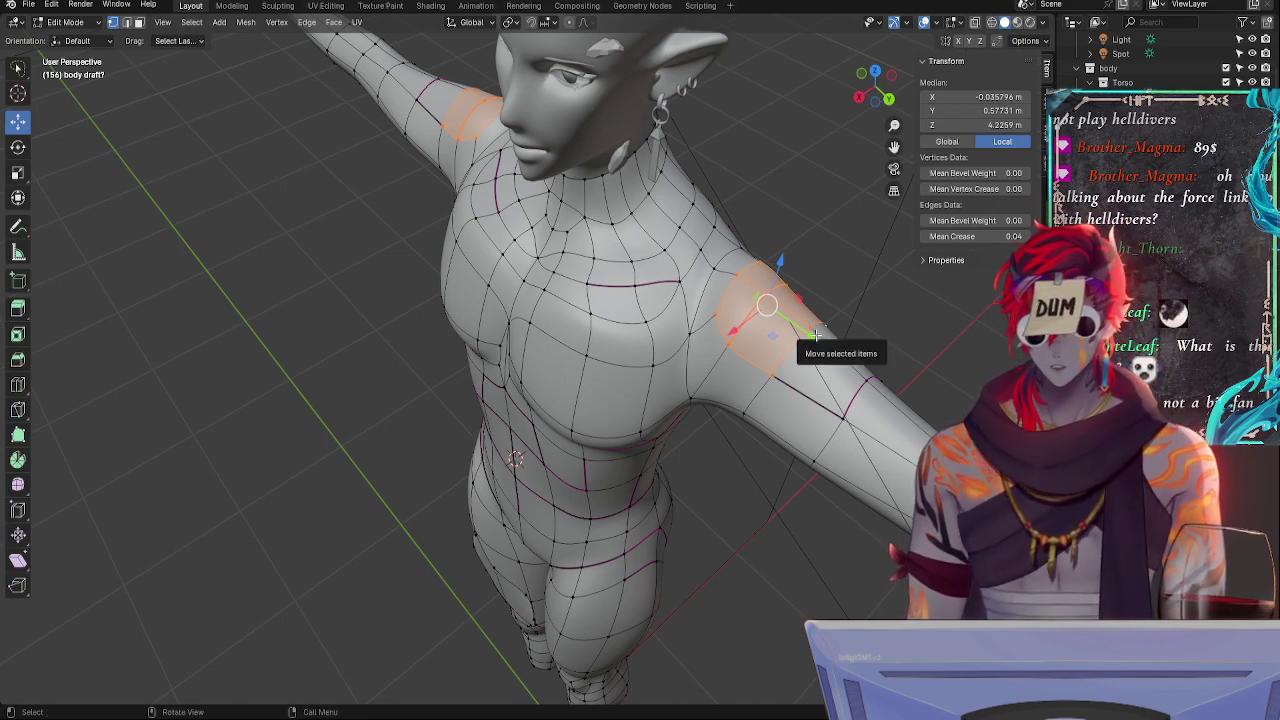
pyautogui.hotkey('alt', 'a')
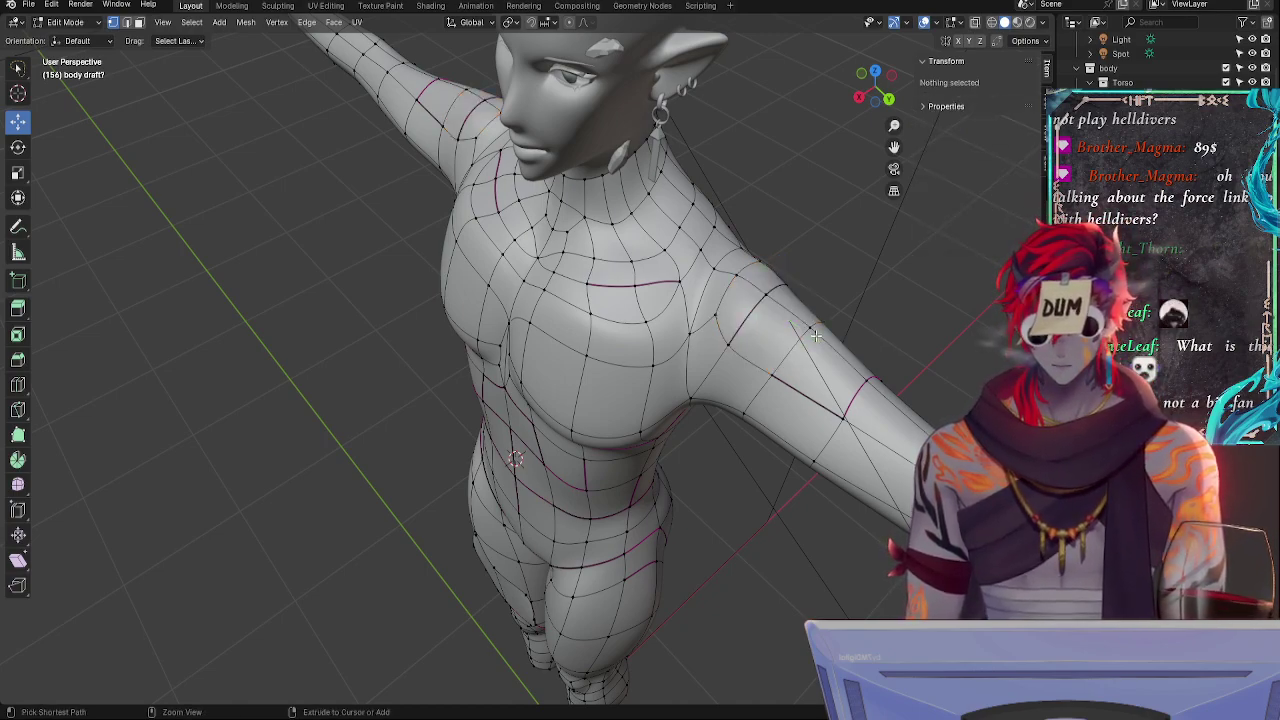
pyautogui.hotkey('ctrl', 'z')
pyautogui.hotkey('alt', 's')
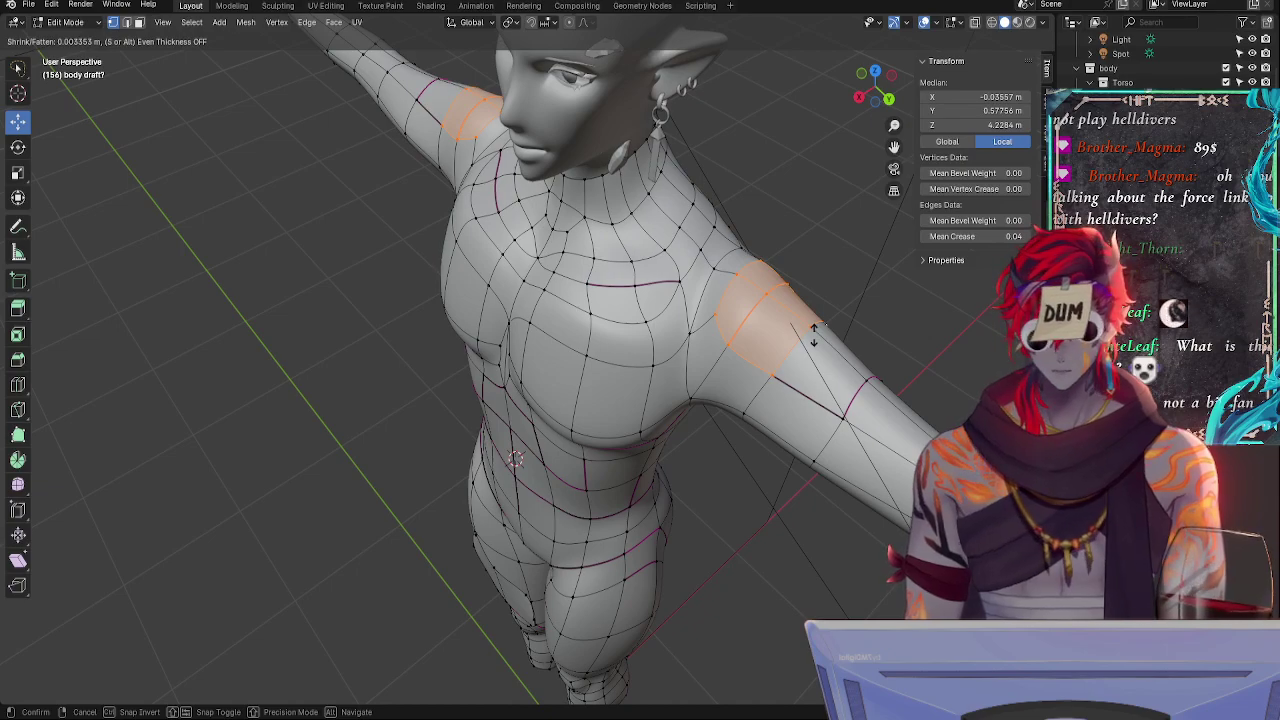
# - Confirm fattening the shoulder loop, deselect everything, and orbit to a three-quarter side view
pyautogui.click(818, 330)
pyautogui.moveTo(818, 330); pyautogui.dragTo(887, 323, button='middle')
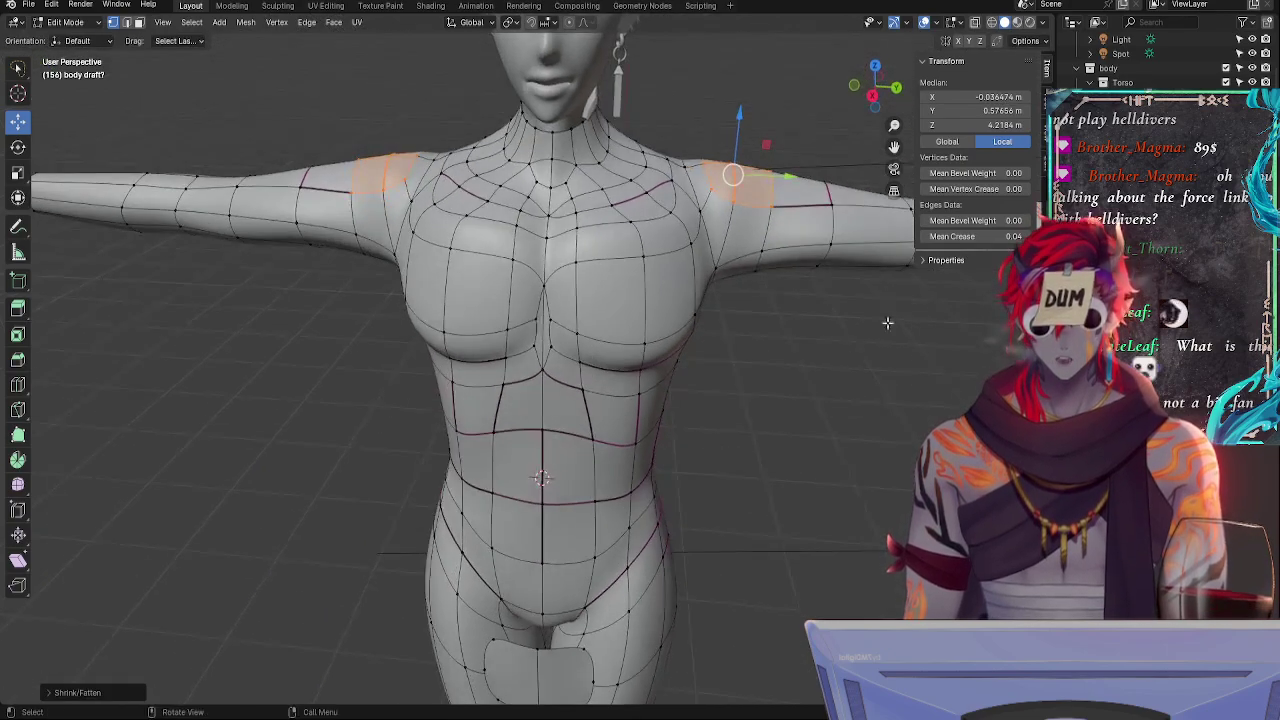
pyautogui.hotkey('alt', 'a')
pyautogui.moveTo(814, 354); pyautogui.dragTo(829, 320, button='middle')
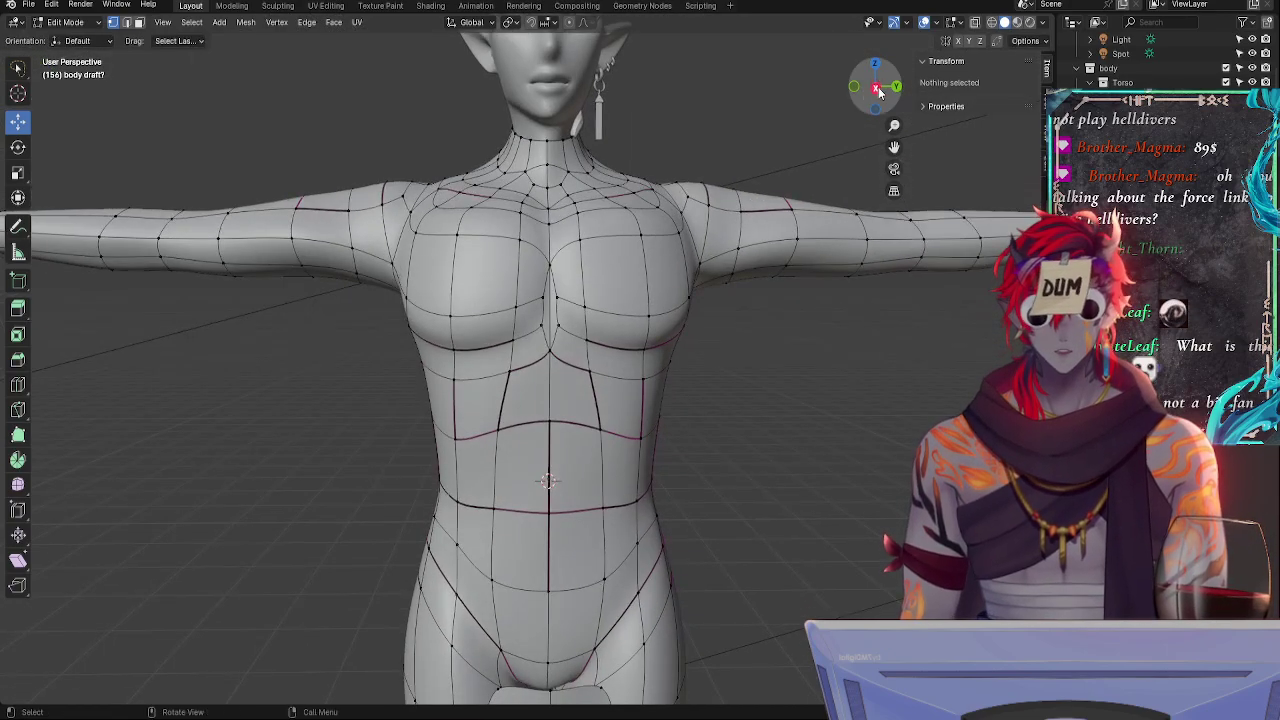
pyautogui.moveTo(879, 90); pyautogui.dragTo(681, 427)
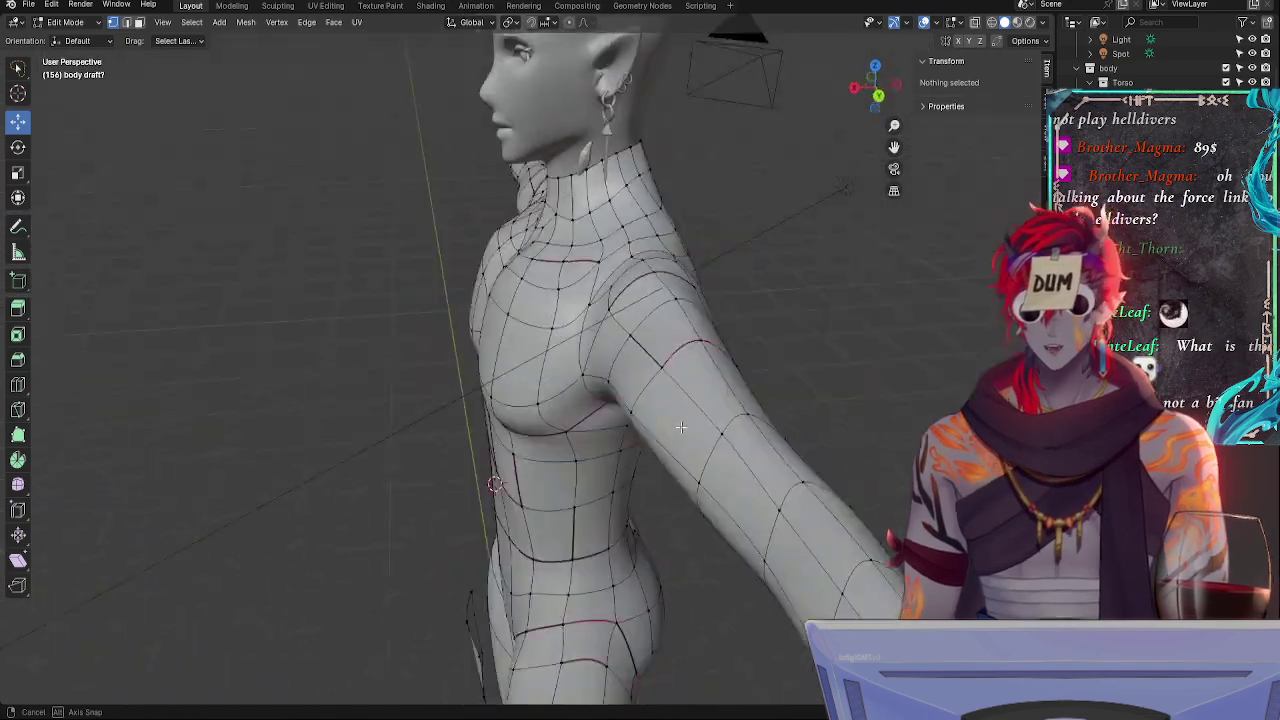
pyautogui.moveTo(681, 427); pyautogui.dragTo(694, 380, button='middle')
# - Select neighbouring armpit vertices and move them along X
pyautogui.click(604, 300)
pyautogui.moveTo(666, 327); pyautogui.dragTo(751, 383, button='middle')
pyautogui.click(576, 314)
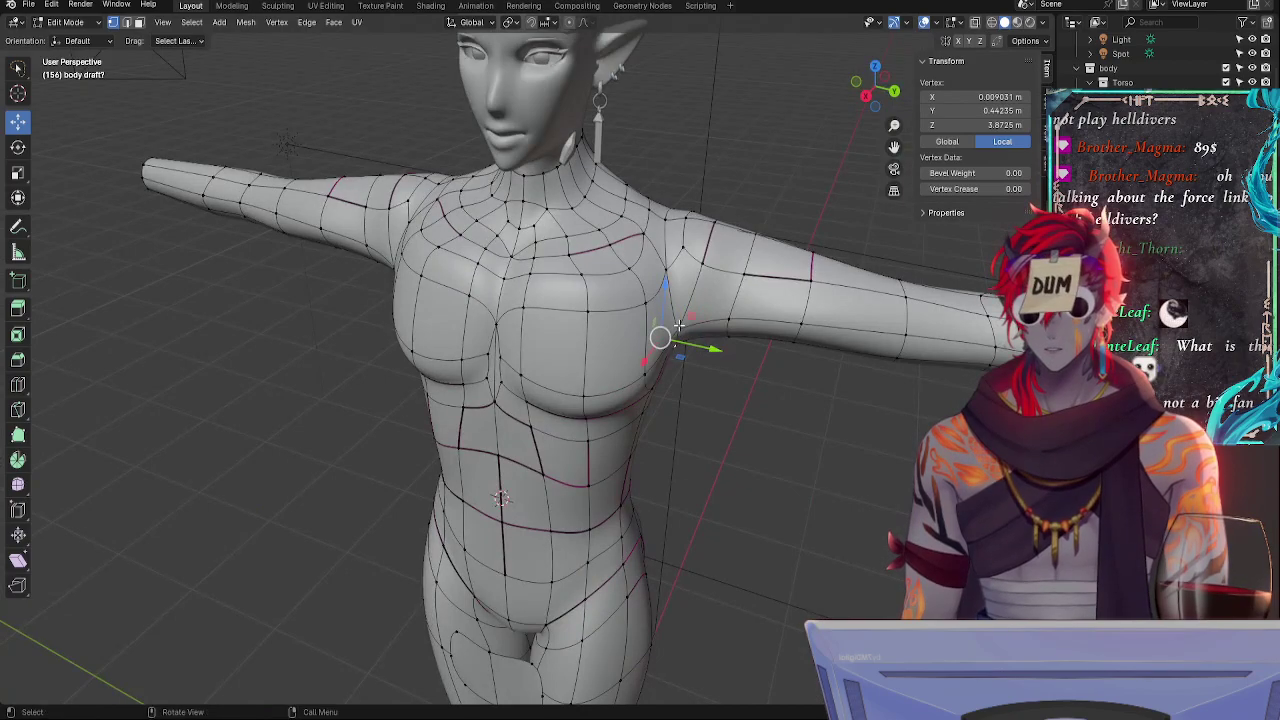
pyautogui.moveTo(678, 325); pyautogui.dragTo(797, 363, button='middle')
pyautogui.press('g')
pyautogui.press('x')
pyautogui.click(509, 282)
# - Slide the armpit vertex along its edge, then lower it slightly along Z
pyautogui.press('g')
pyautogui.click(645, 355)
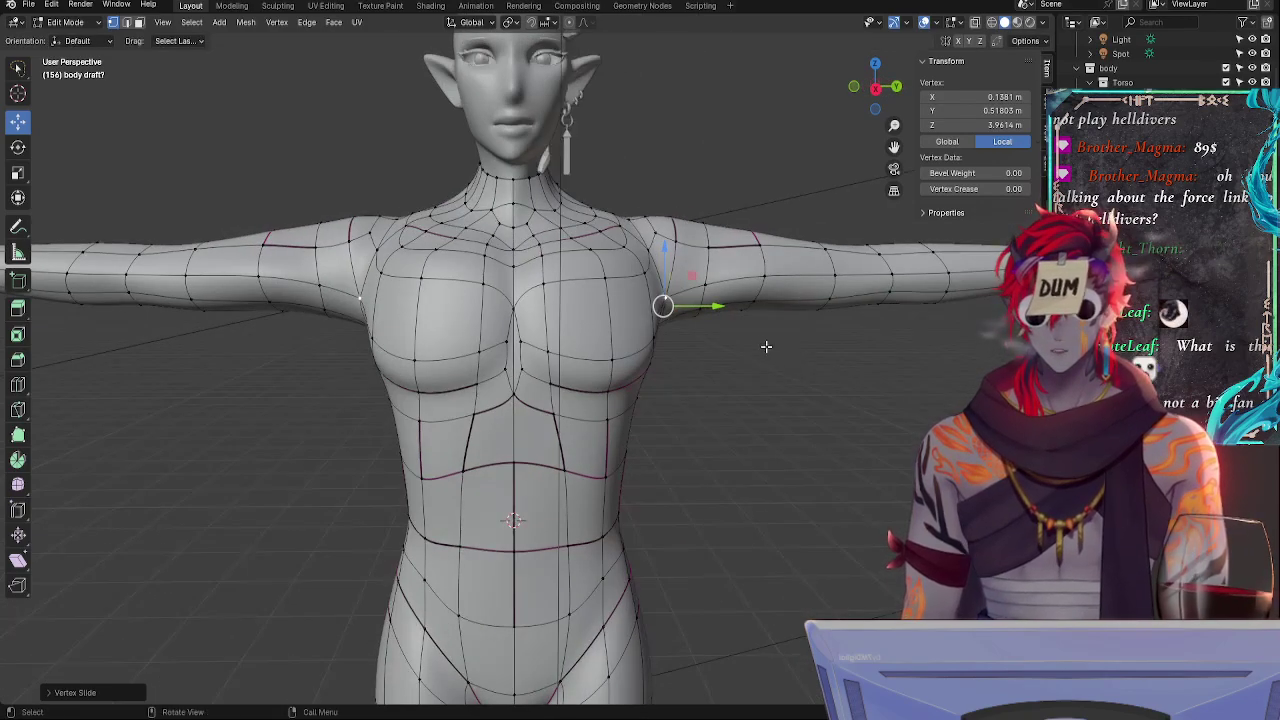
pyautogui.press('g')
pyautogui.press('z')
pyautogui.click(712, 336)
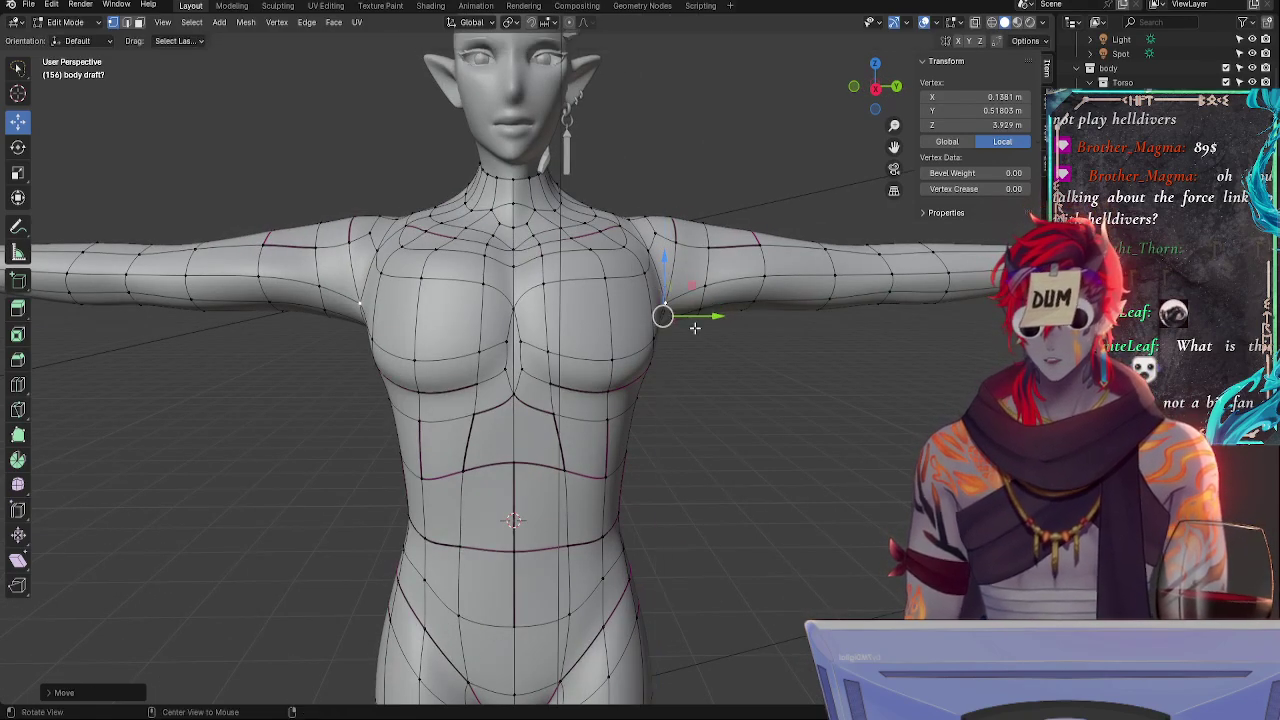
pyautogui.moveTo(712, 336); pyautogui.dragTo(597, 317, button='middle')
# - Select another armpit vertex and move it along X
pyautogui.click(592, 270)
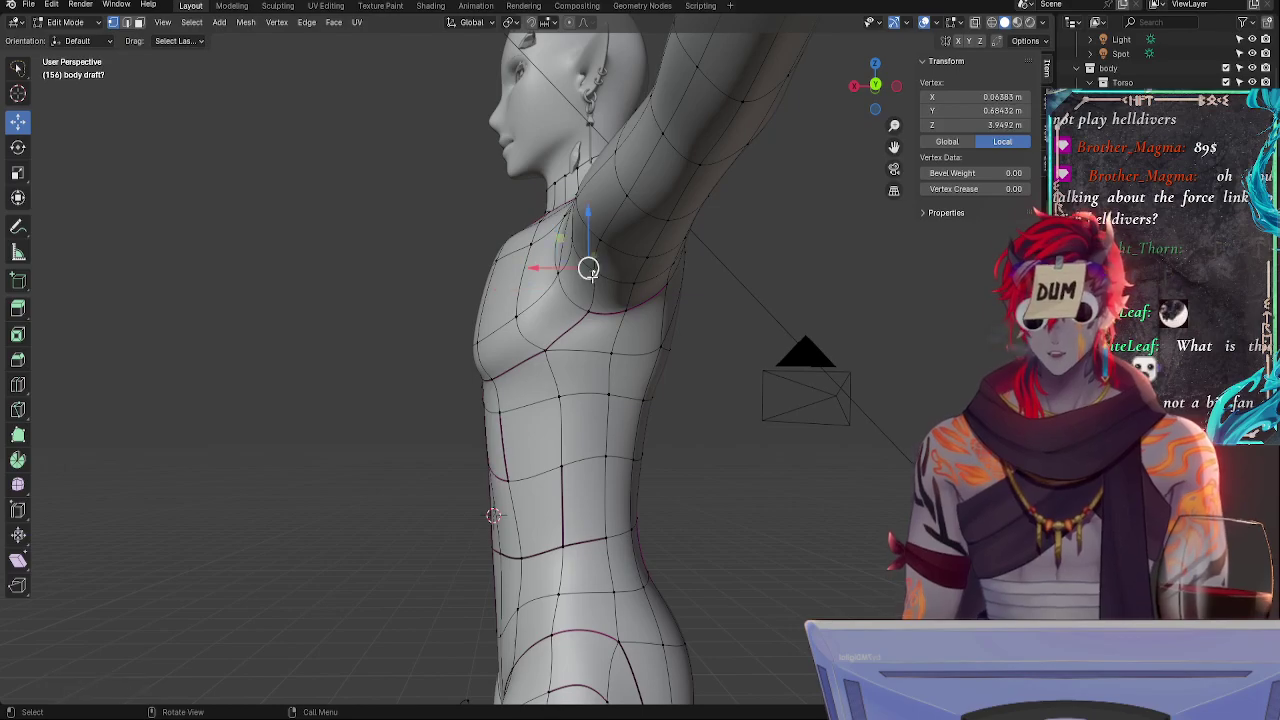
pyautogui.moveTo(592, 270); pyautogui.dragTo(581, 321, button='middle')
pyautogui.click(694, 296)
pyautogui.click(608, 334)
pyautogui.click(652, 326)
pyautogui.press('g')
pyautogui.press('x')
pyautogui.click(501, 318)
# - Crease the short armpit edge with Shift+E, then orbit to the front orthographic view
pyautogui.click(663, 337)
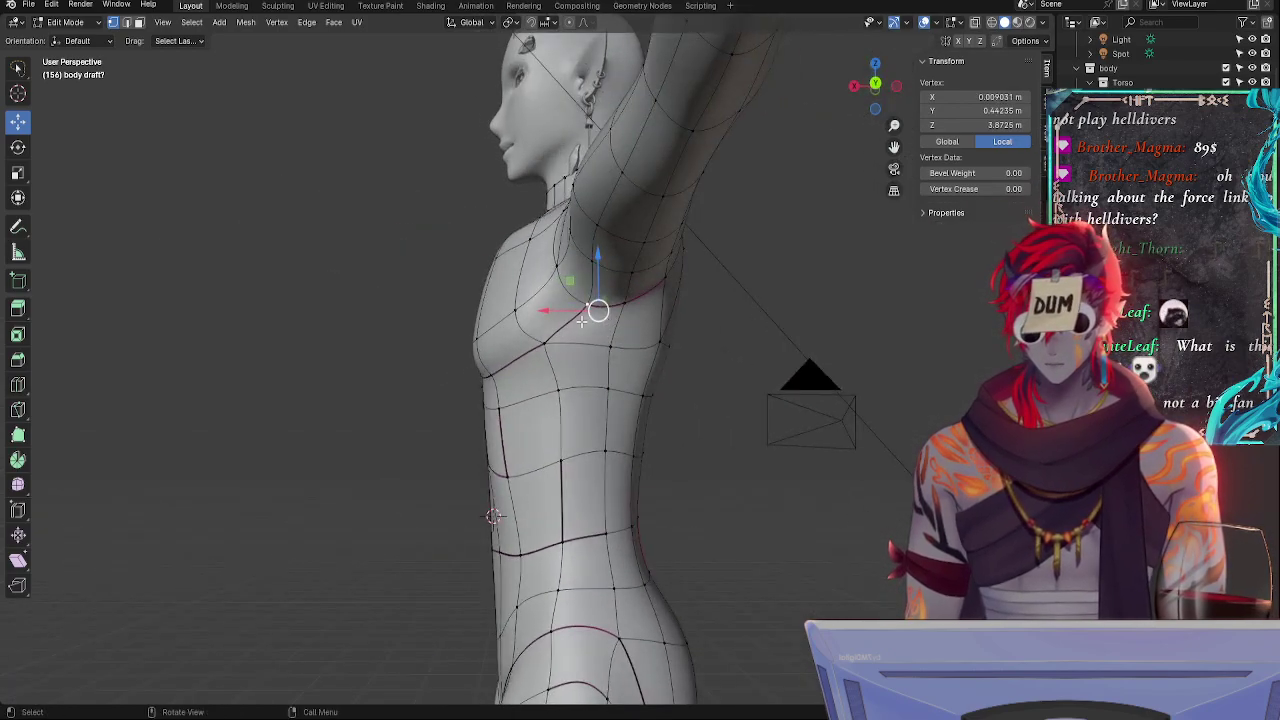
pyautogui.keyDown('shift'); pyautogui.click(556, 281); pyautogui.keyUp('shift')
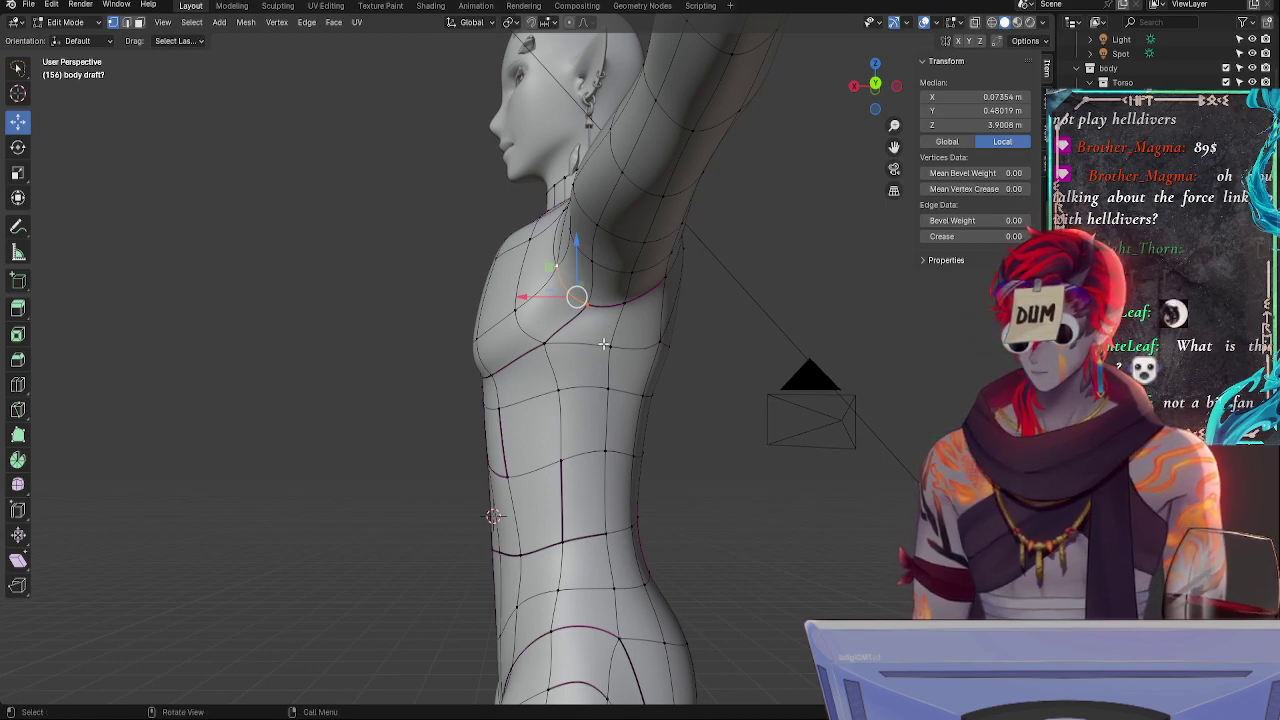
pyautogui.hotkey('alt', 'e')
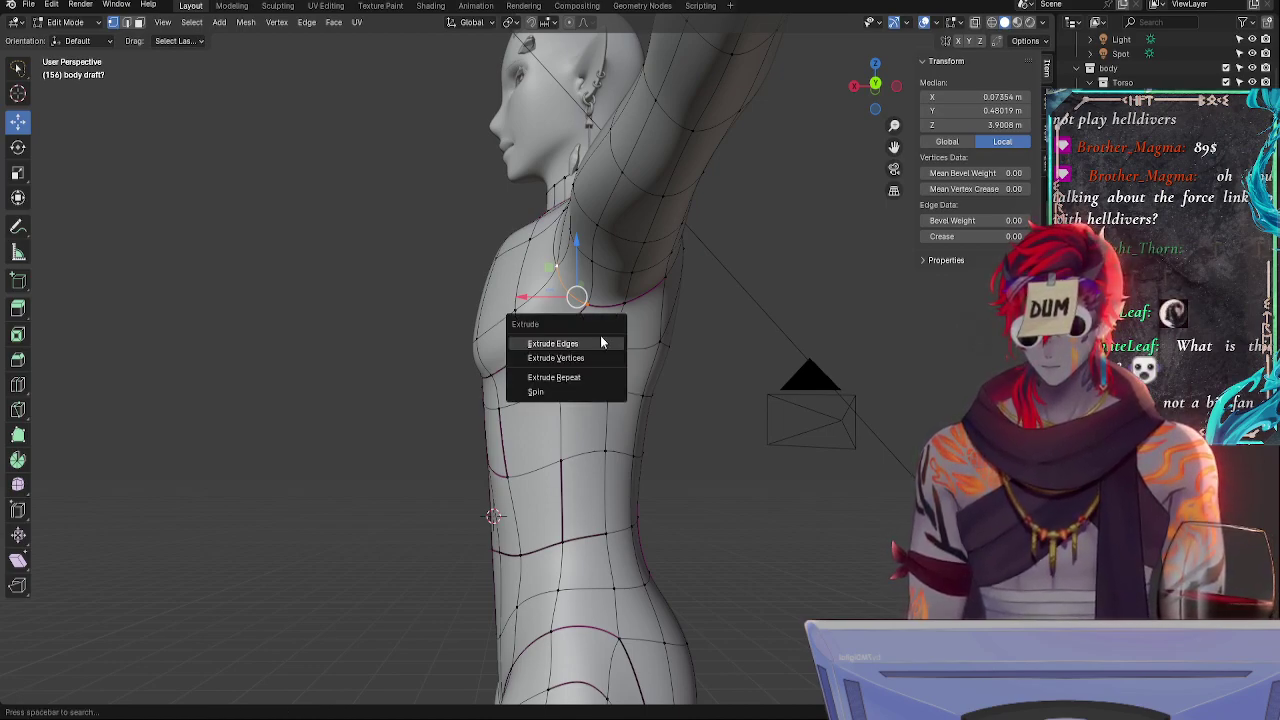
pyautogui.press('Escape')
pyautogui.hotkey('shift', 'e')
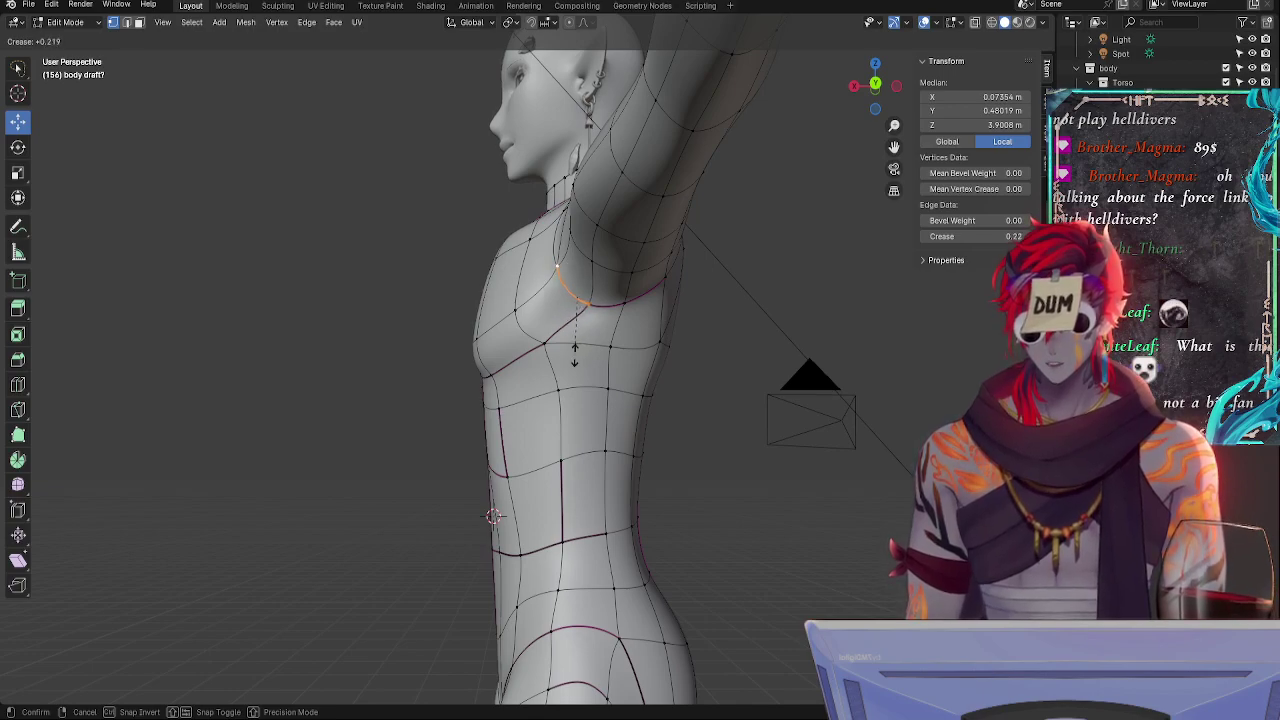
pyautogui.click(575, 355)
pyautogui.moveTo(583, 357); pyautogui.dragTo(770, 350, button='middle')
pyautogui.click(756, 372)
pyautogui.click(875, 89)
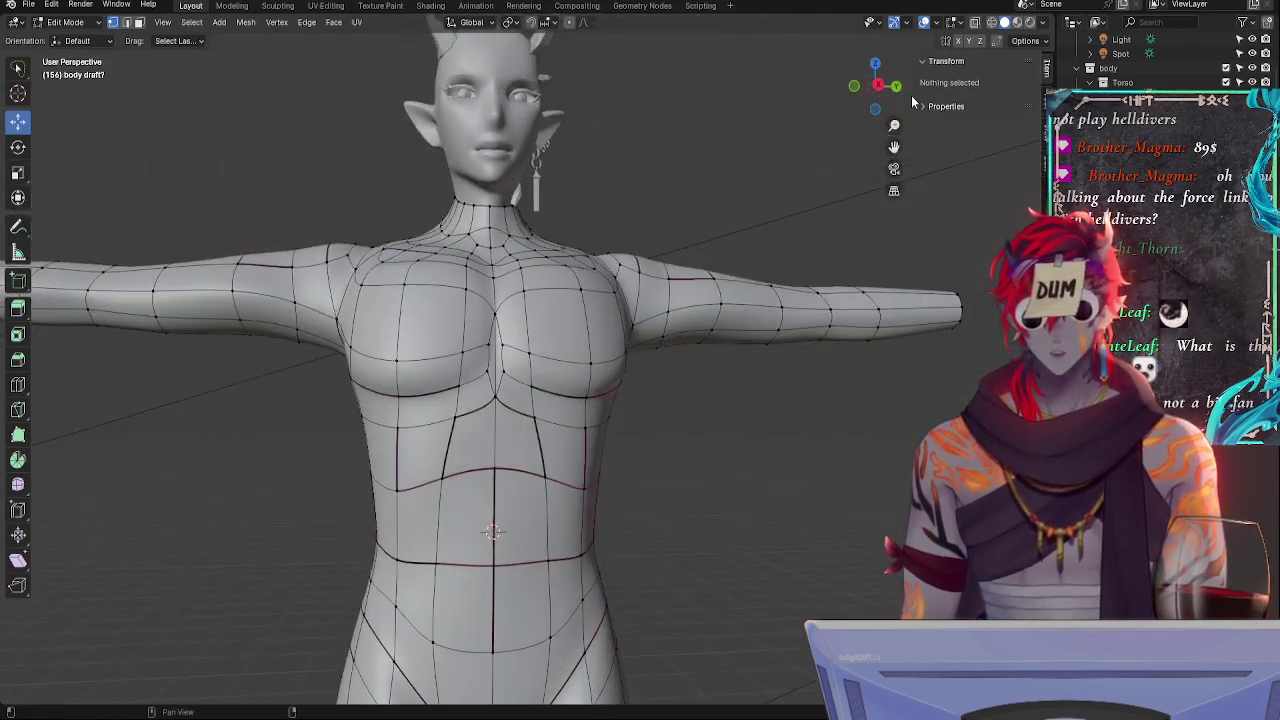
# - Check the neck-shoulder vertex, return to the flat orthographic view, and pan to bring the hips in
pyautogui.click(878, 85)
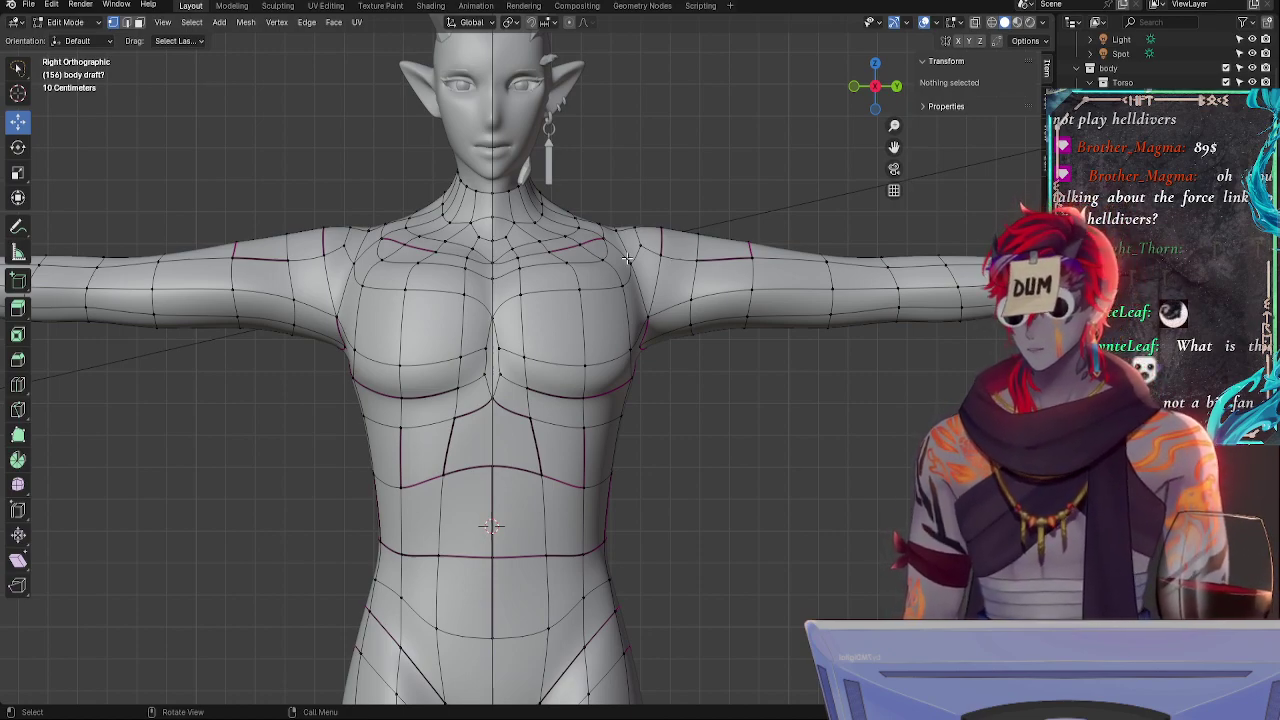
pyautogui.click(567, 210)
pyautogui.moveTo(570, 210); pyautogui.dragTo(672, 206, button='middle')
pyautogui.click(871, 94)
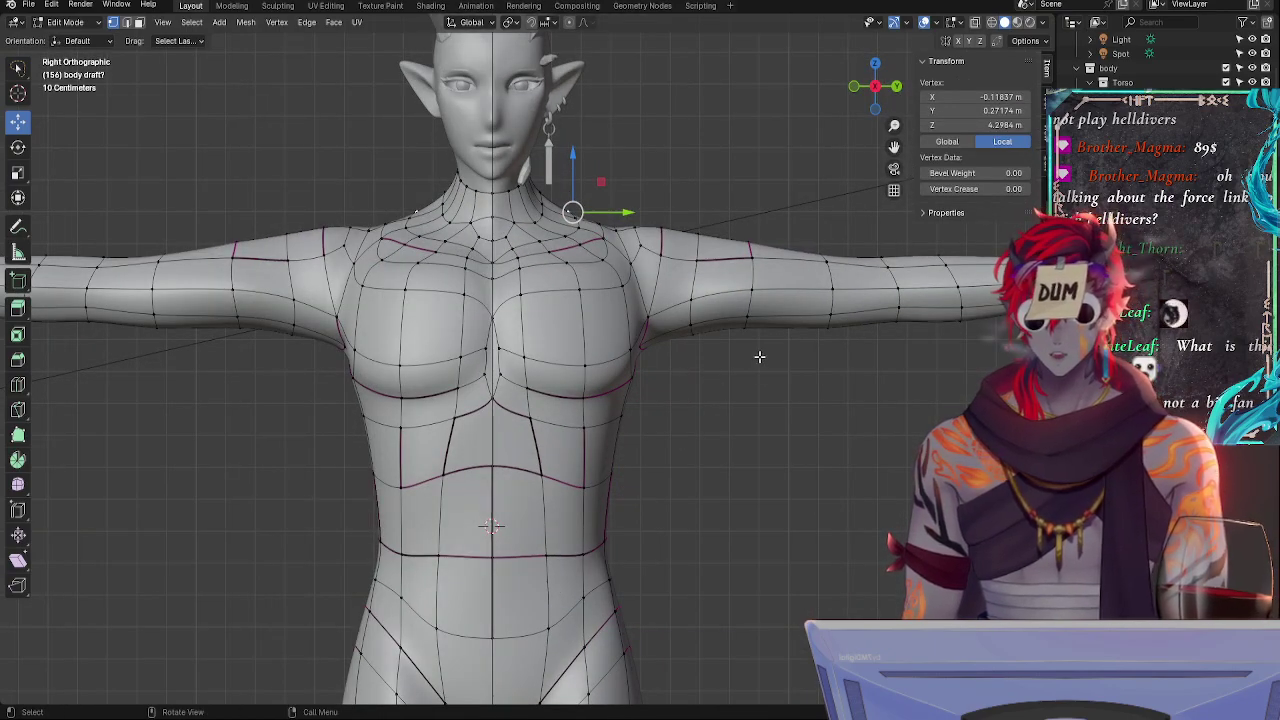
pyautogui.moveTo(849, 426)
pyautogui.keyDown('shift'); pyautogui.mouseDown(button='middle')
pyautogui.moveTo(851, 374)
pyautogui.moveTo(875, 348)
pyautogui.moveTo(806, 380)
pyautogui.mouseUp(button='middle'); pyautogui.keyUp('shift')
# - Shift a lower-chest vertex along X and slide the vertex above it slightly upward
pyautogui.press('Tab')
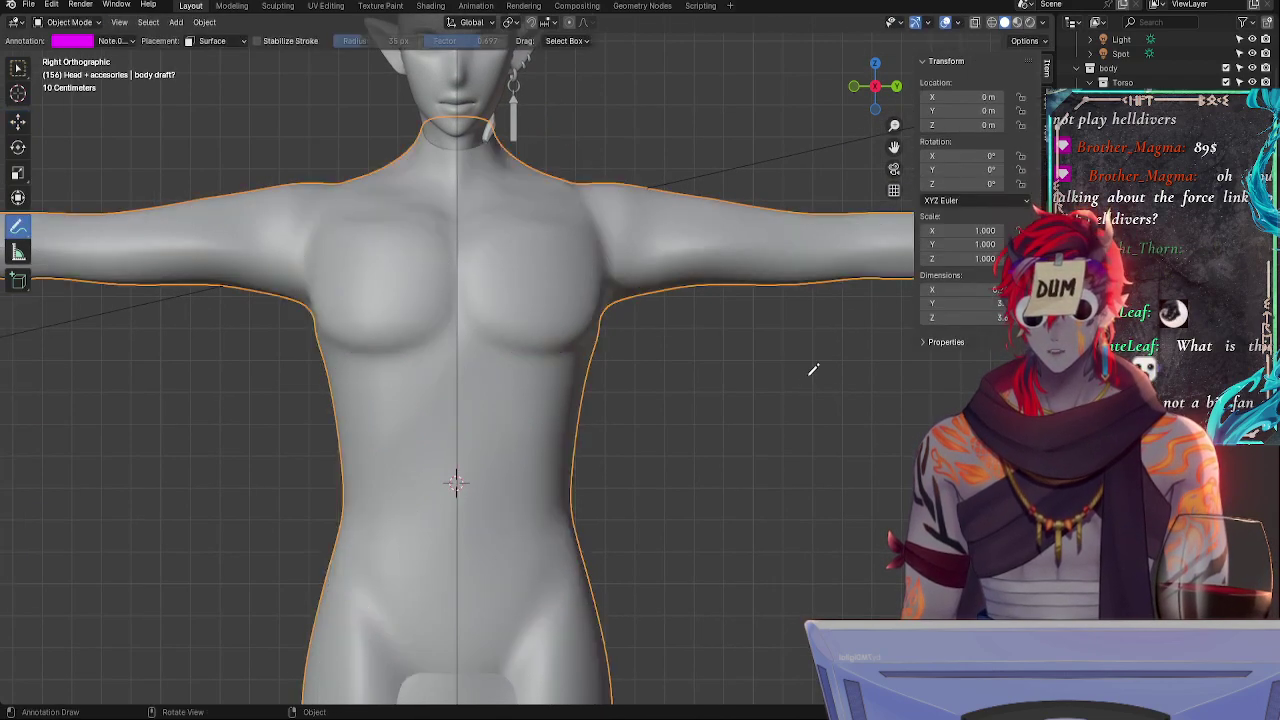
pyautogui.press('Tab')
pyautogui.click(546, 362)
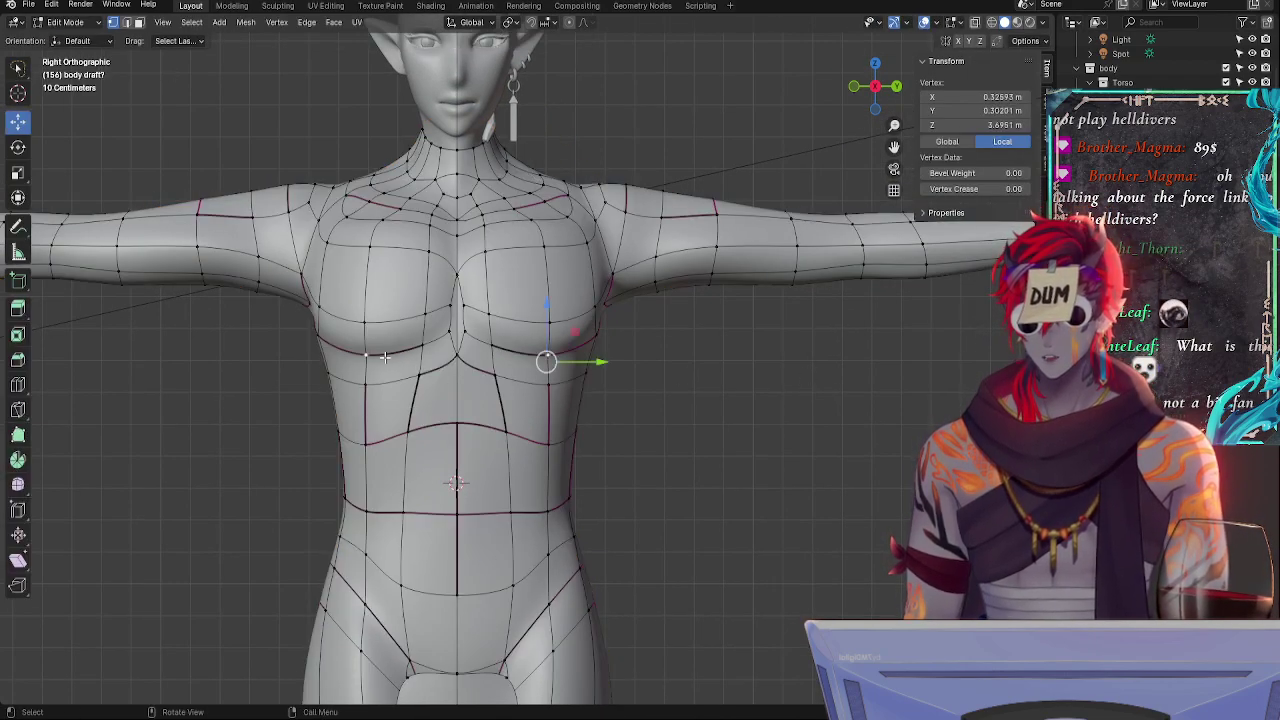
pyautogui.moveTo(508, 362); pyautogui.dragTo(654, 388, button='middle')
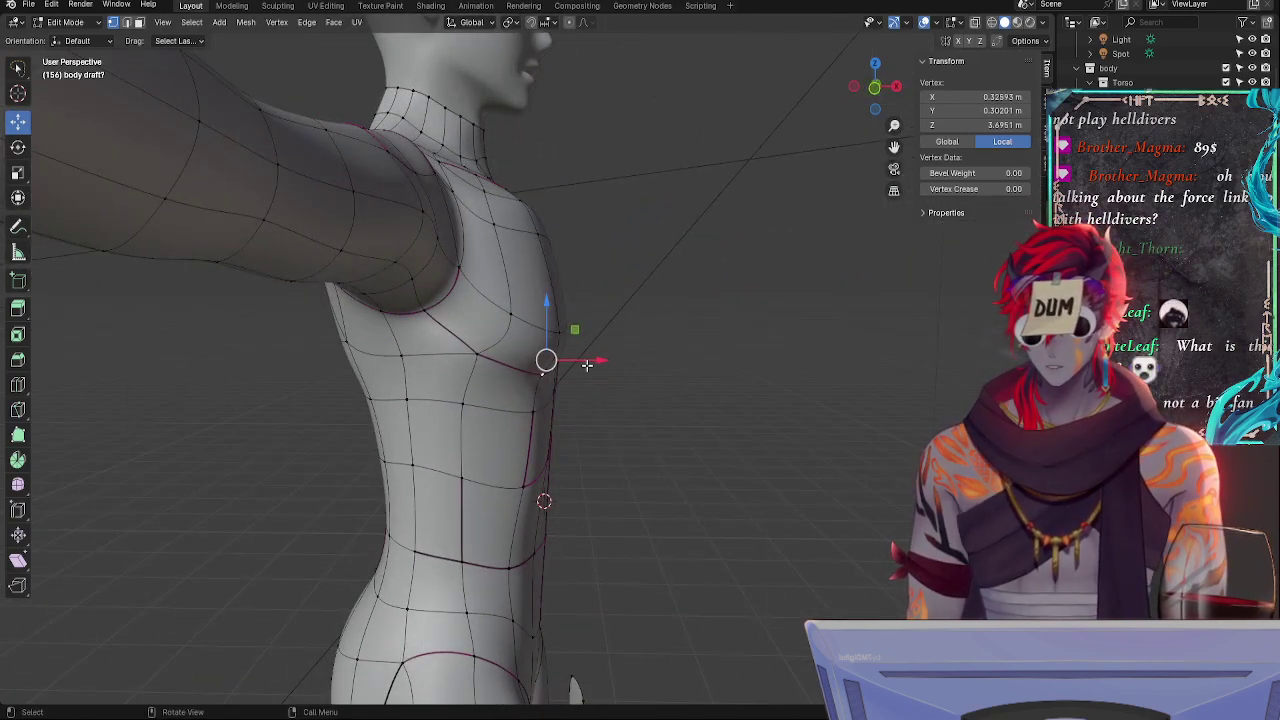
pyautogui.moveTo(587, 365); pyautogui.dragTo(591, 368)
pyautogui.click(566, 332)
pyautogui.moveTo(761, 374)
pyautogui.mouseDown(button='middle')
pyautogui.moveTo(665, 371)
pyautogui.moveTo(667, 408)
pyautogui.moveTo(729, 393)
pyautogui.moveTo(700, 400)
pyautogui.moveTo(775, 405)
pyautogui.moveTo(700, 395)
pyautogui.mouseUp(button='middle')
pyautogui.press('g')
pyautogui.press('g')
pyautogui.click(663, 365)
# - Check the shaded chest in orthographic view and select a vertex at the side of the neck
pyautogui.press('Tab')
pyautogui.press('Tab')
pyautogui.press('Tab')
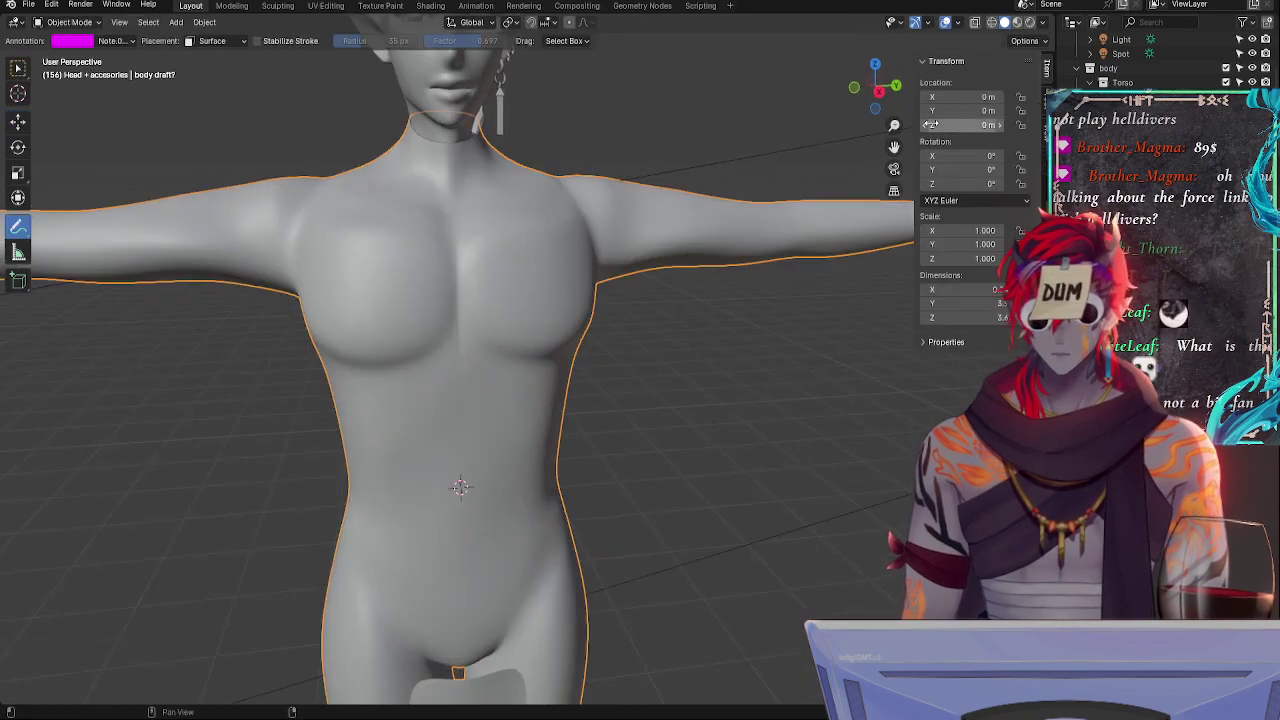
pyautogui.click(875, 88)
pyautogui.press('Tab')
pyautogui.moveTo(734, 371); pyautogui.dragTo(797, 362, button='middle')
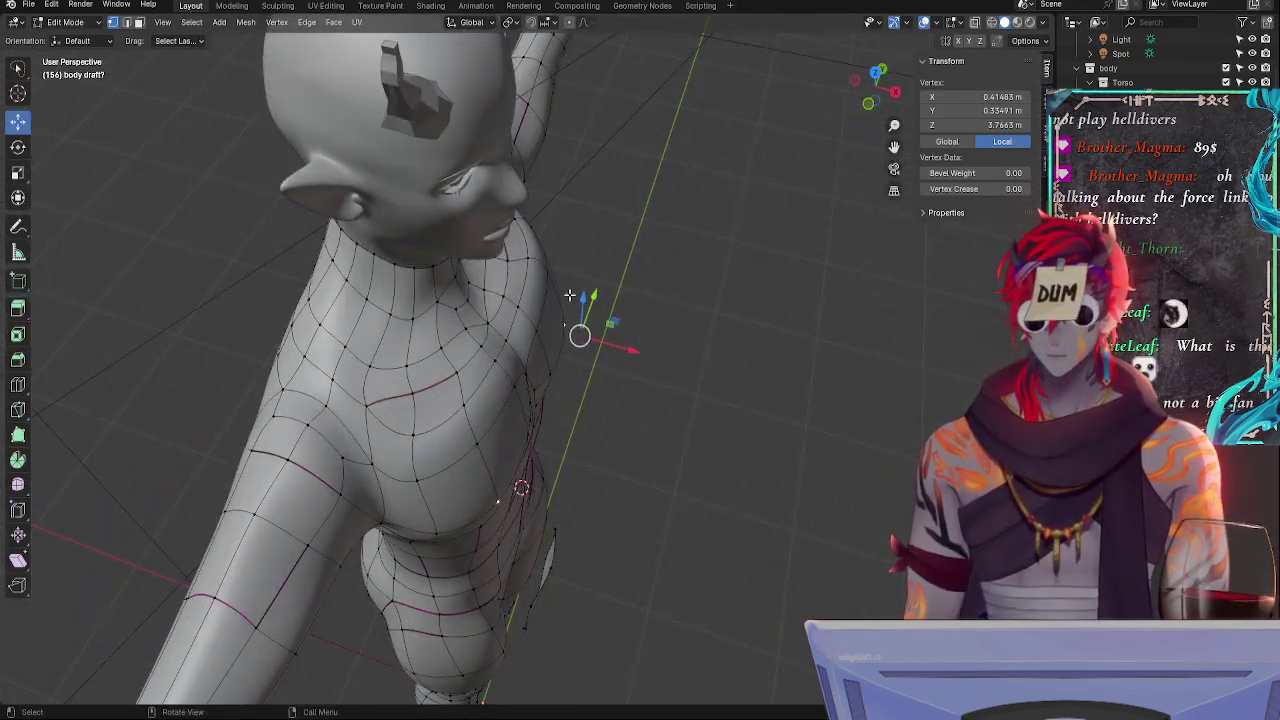
pyautogui.click(554, 278)
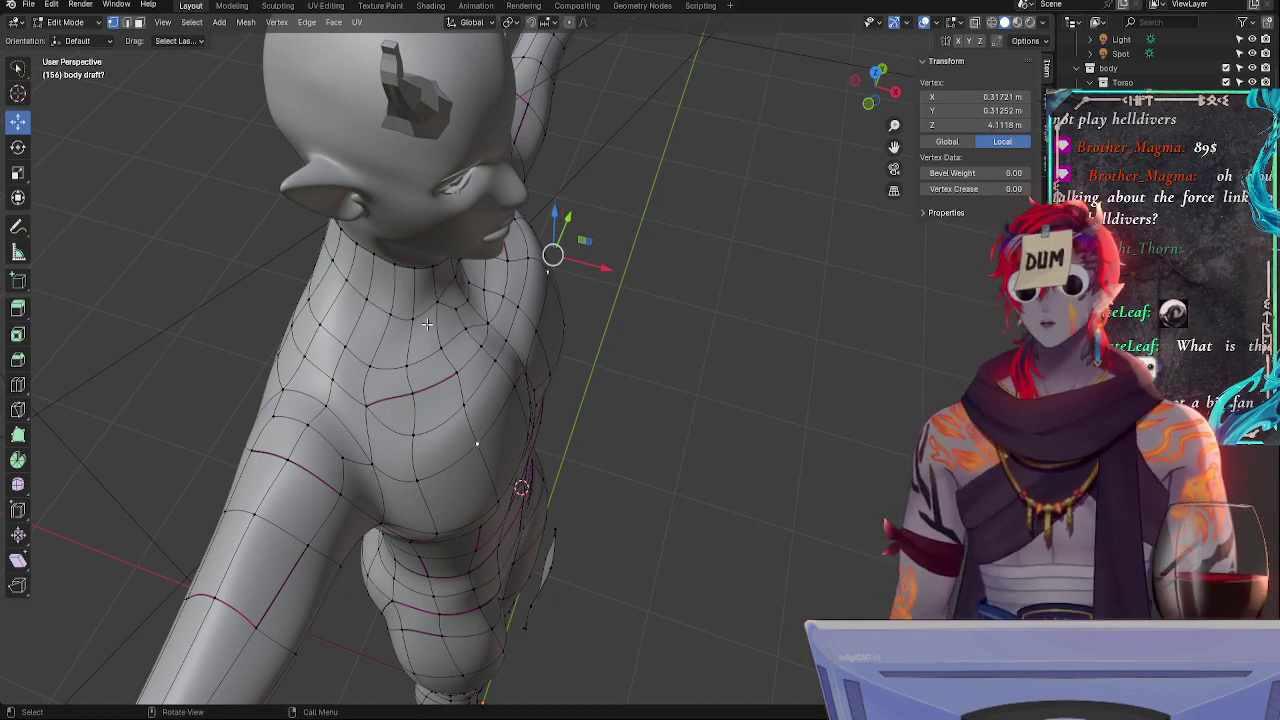
pyautogui.click(895, 92)
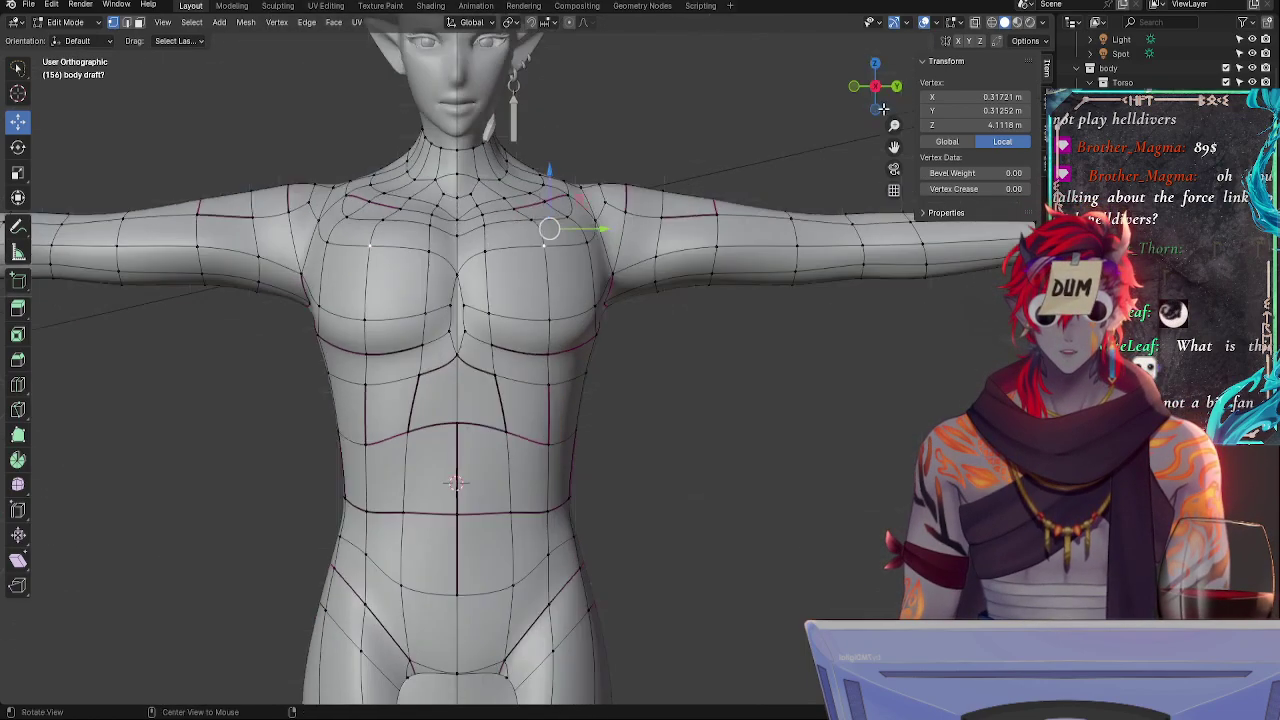
pyautogui.press('Tab')
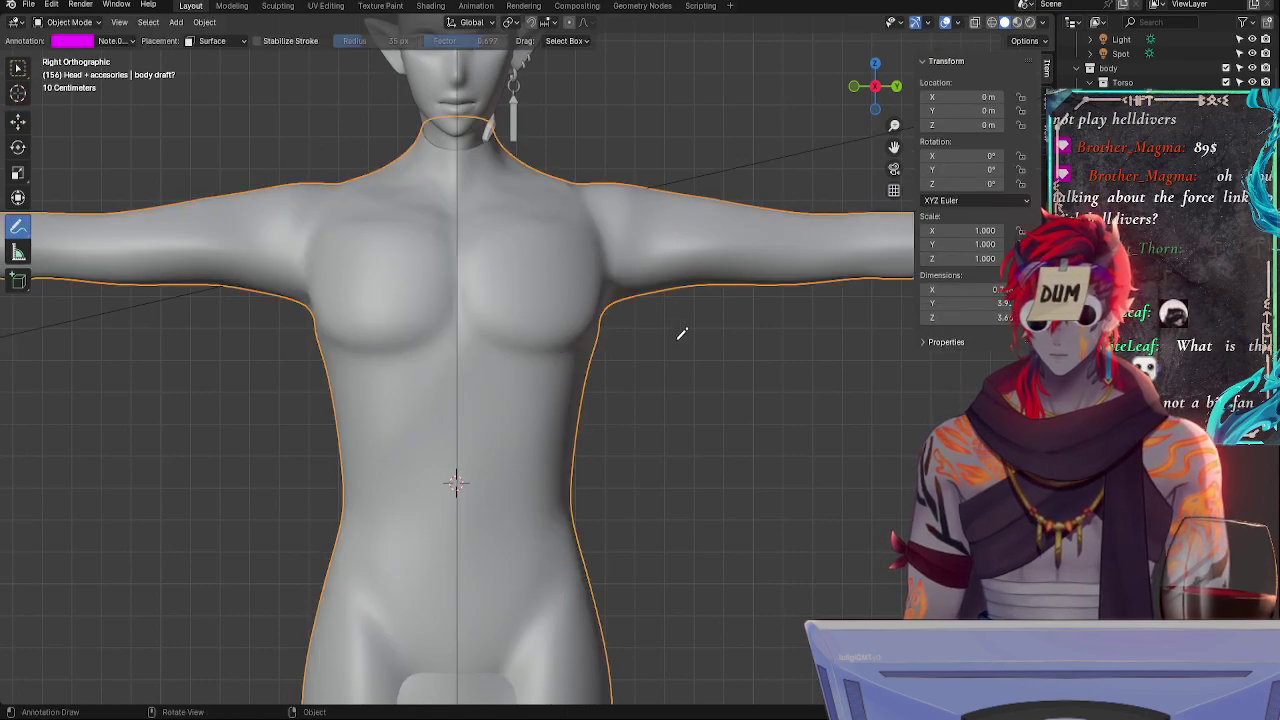
pyautogui.press('Tab')
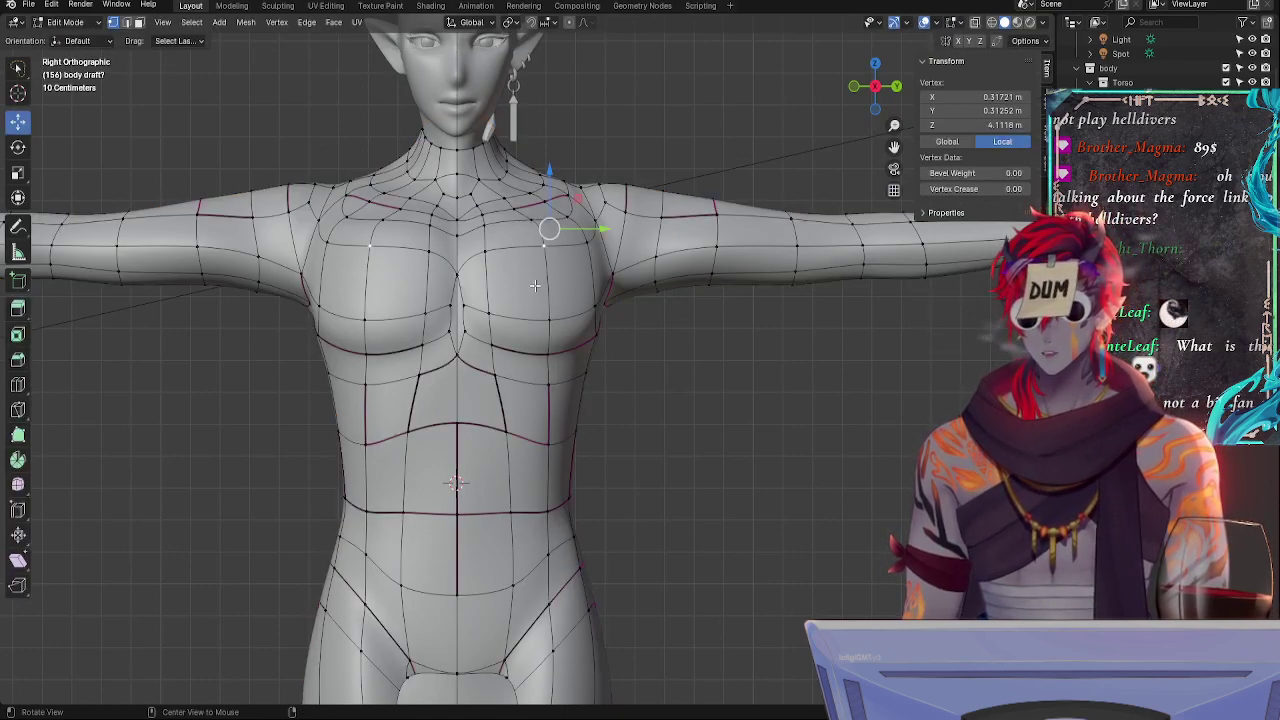
pyautogui.press('Tab')
pyautogui.press('Tab')
# - Raise an upper centre-chest vertex along Z and nudge it along Y
pyautogui.moveTo(510, 270); pyautogui.dragTo(490, 335, button='middle')
pyautogui.click(478, 276)
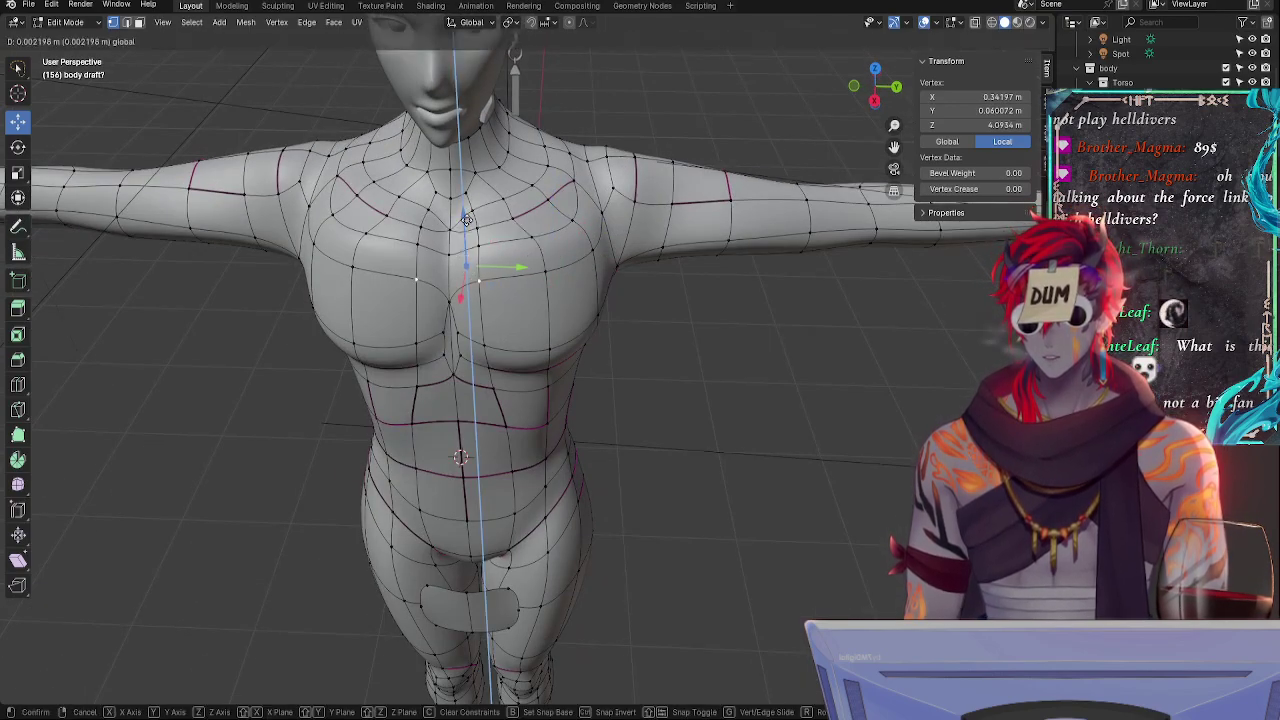
pyautogui.moveTo(466, 222); pyautogui.dragTo(469, 194)
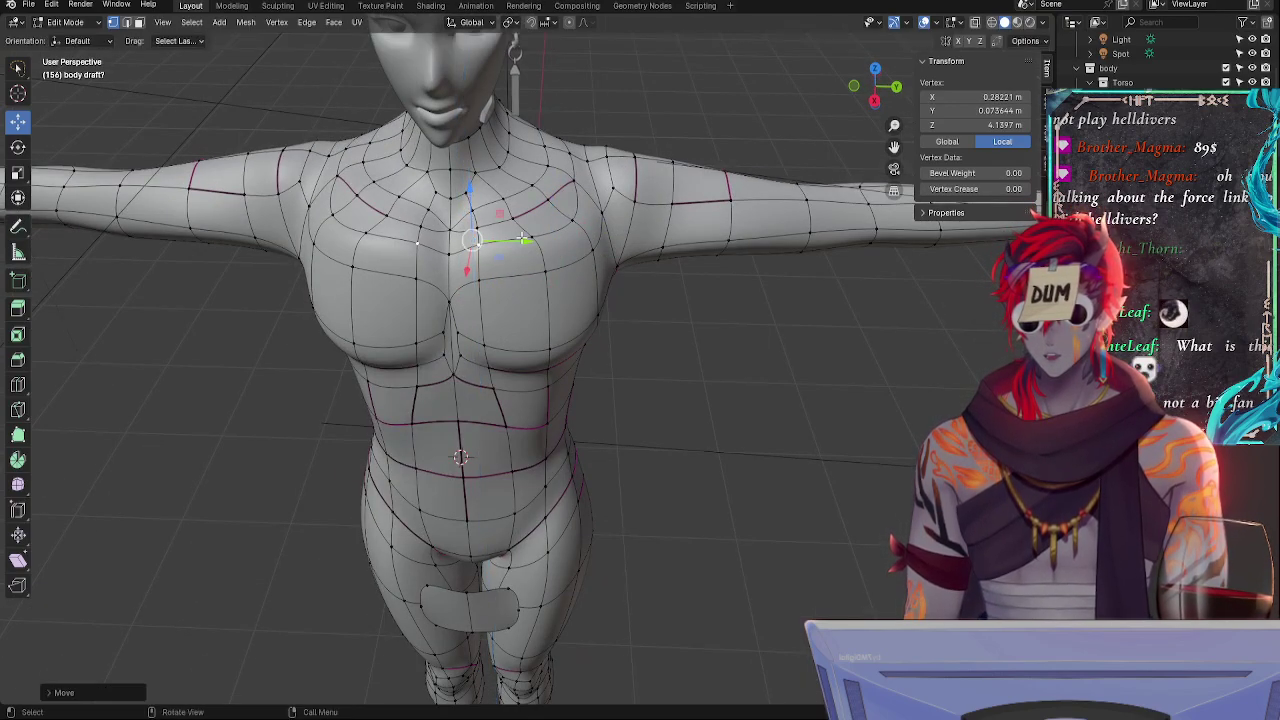
pyautogui.moveTo(524, 241); pyautogui.dragTo(534, 243)
pyautogui.press('Tab')
# - Push a lower-chest vertex along Y and adjust it along Z
pyautogui.moveTo(559, 302); pyautogui.dragTo(597, 245, button='middle')
pyautogui.press('Tab')
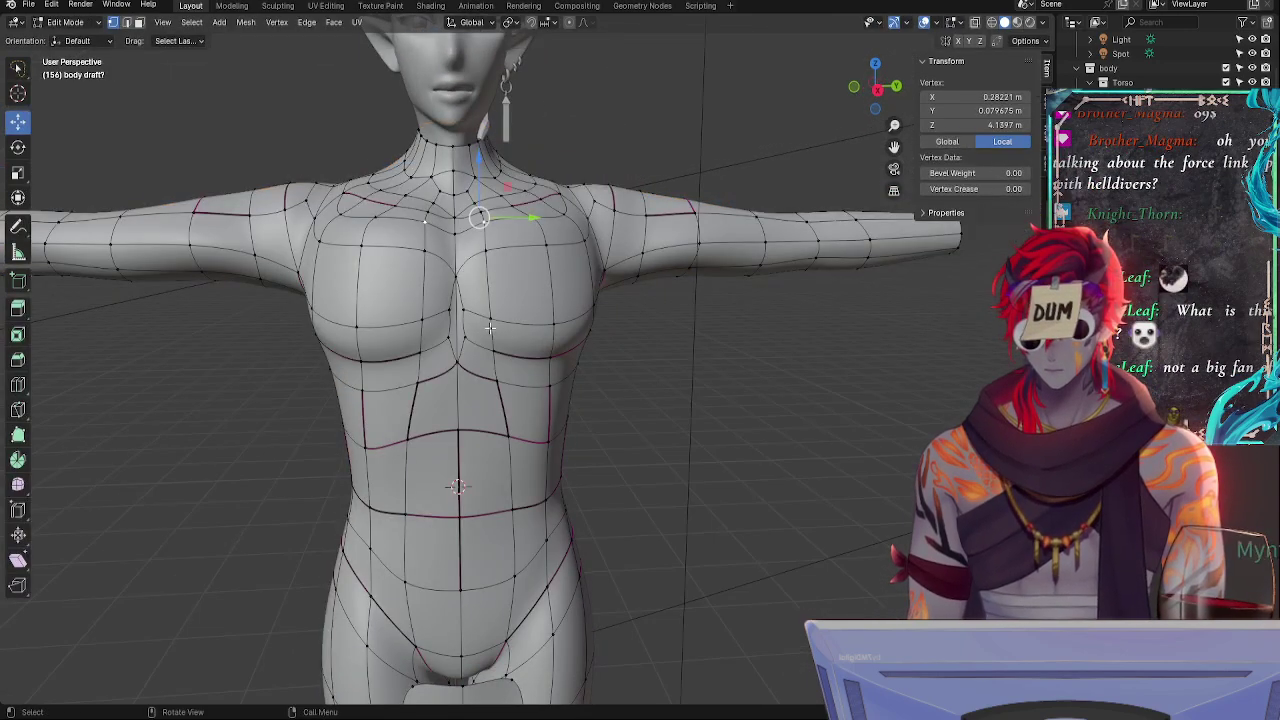
pyautogui.click(490, 321)
pyautogui.click(492, 351)
pyautogui.moveTo(538, 348); pyautogui.dragTo(533, 349)
pyautogui.moveTo(491, 302); pyautogui.dragTo(491, 303)
pyautogui.press('Tab')
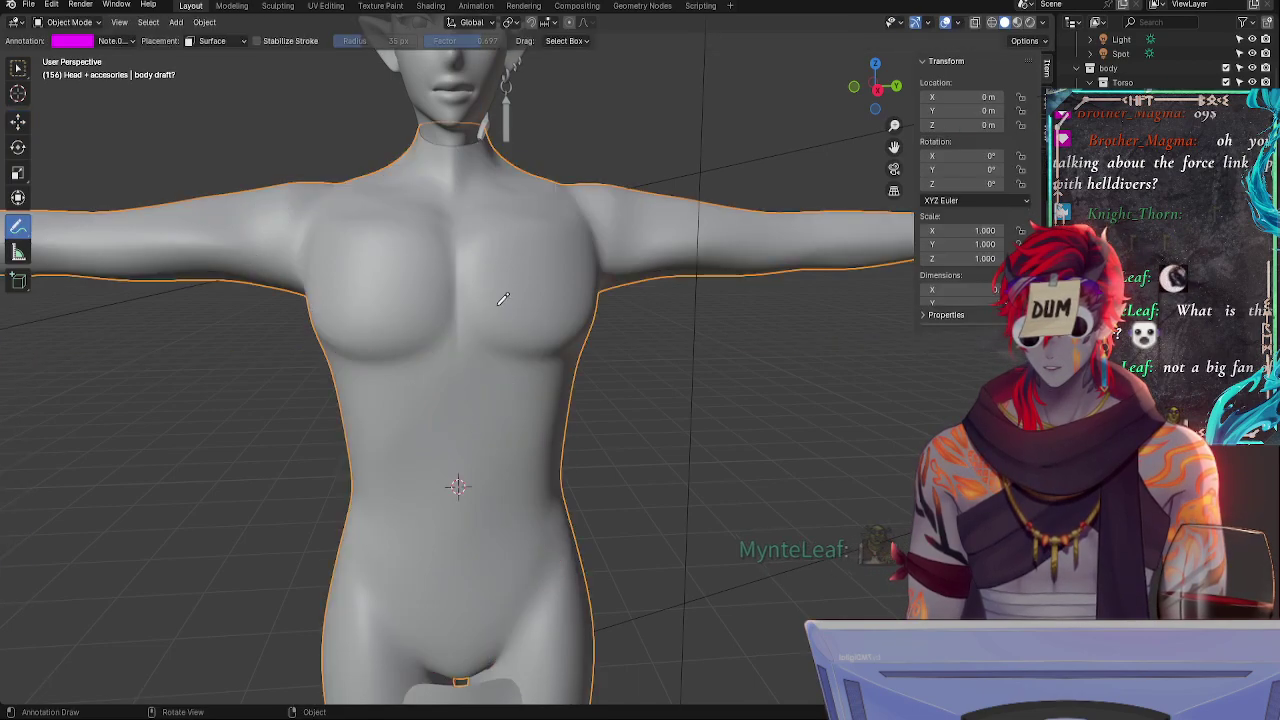
# - Orbit and zoom around the smoothed body to inspect the chest and shoulder silhouette
pyautogui.moveTo(645, 334)
pyautogui.mouseDown(button='middle')
pyautogui.moveTo(598, 349)
pyautogui.moveTo(666, 337)
pyautogui.mouseUp(button='middle')
pyautogui.scroll(-2, 670, 366)
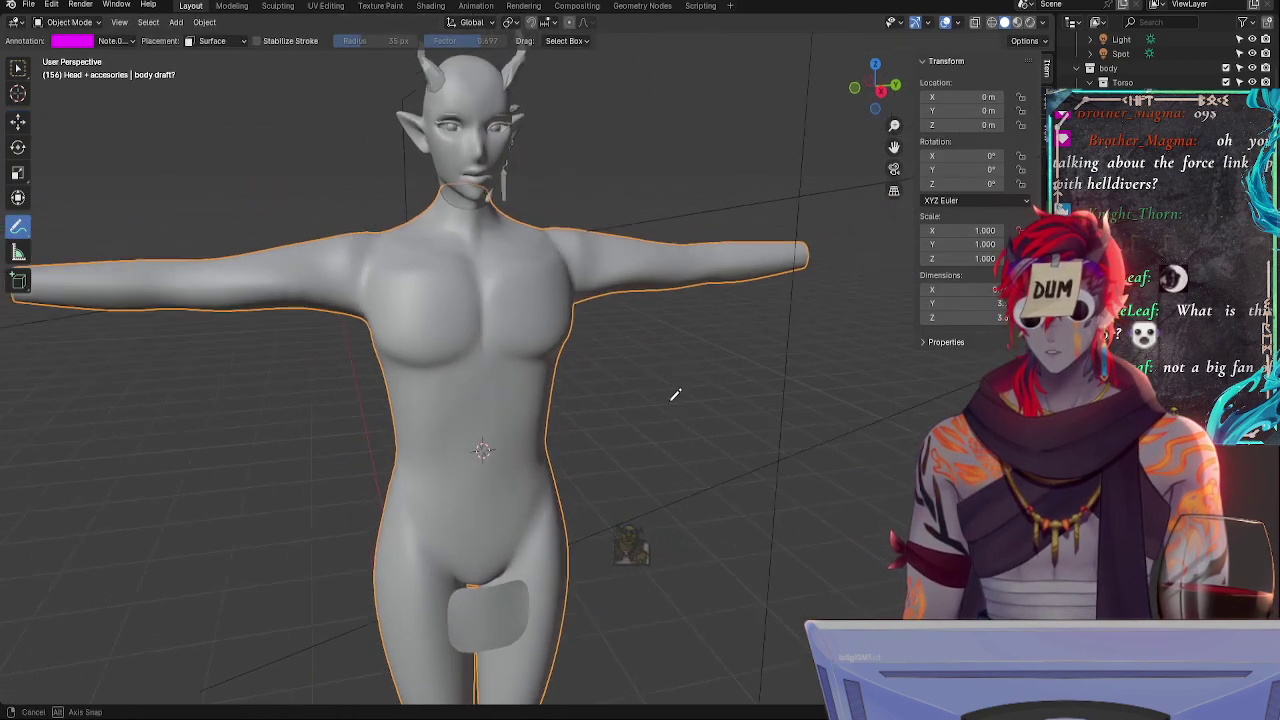
pyautogui.moveTo(674, 394); pyautogui.dragTo(628, 388, button='middle')
pyautogui.click(872, 95)
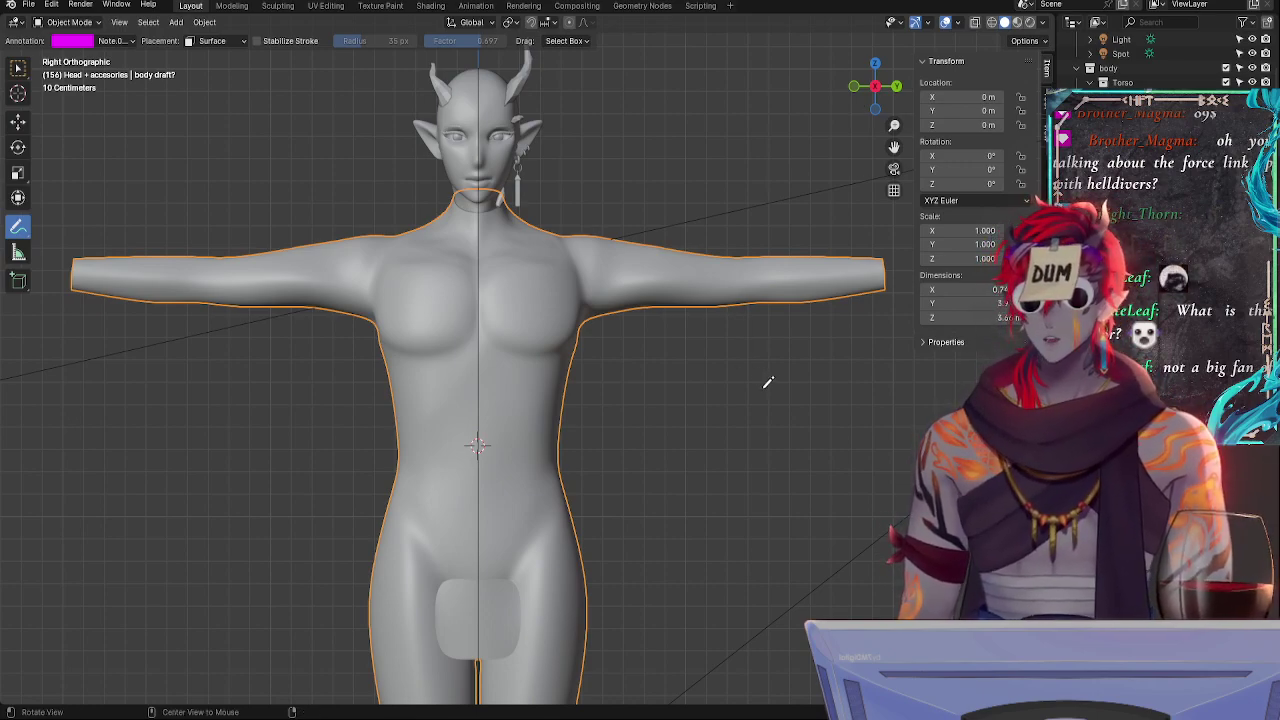
pyautogui.moveTo(766, 374); pyautogui.dragTo(750, 410, button='middle')
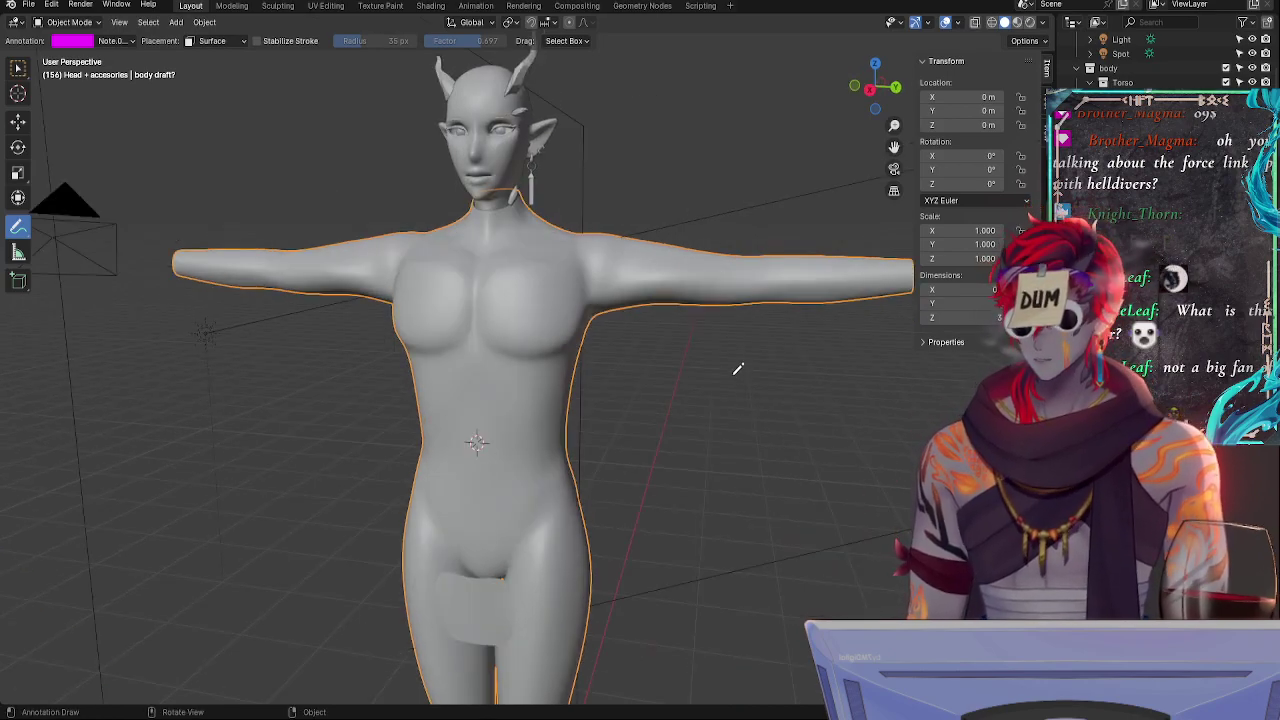
pyautogui.moveTo(736, 354); pyautogui.dragTo(808, 340, button='middle')
pyautogui.click(881, 91)
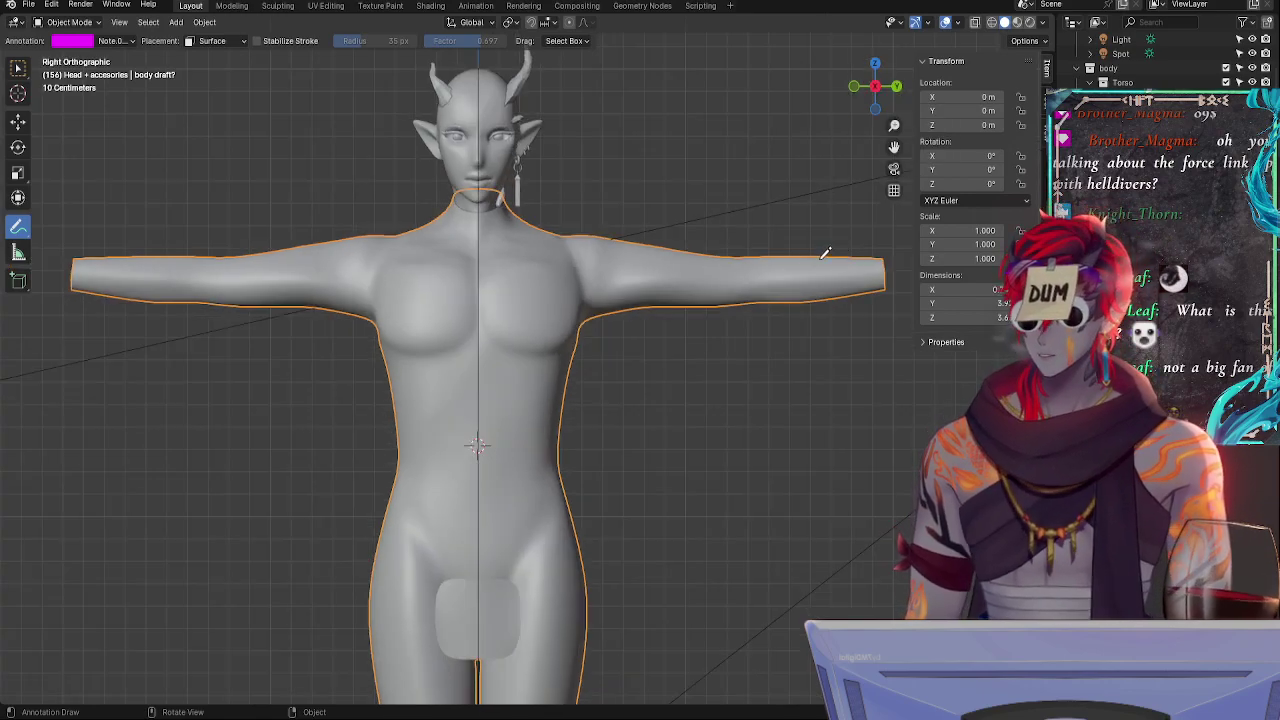
pyautogui.moveTo(771, 323); pyautogui.dragTo(726, 334, button='middle')
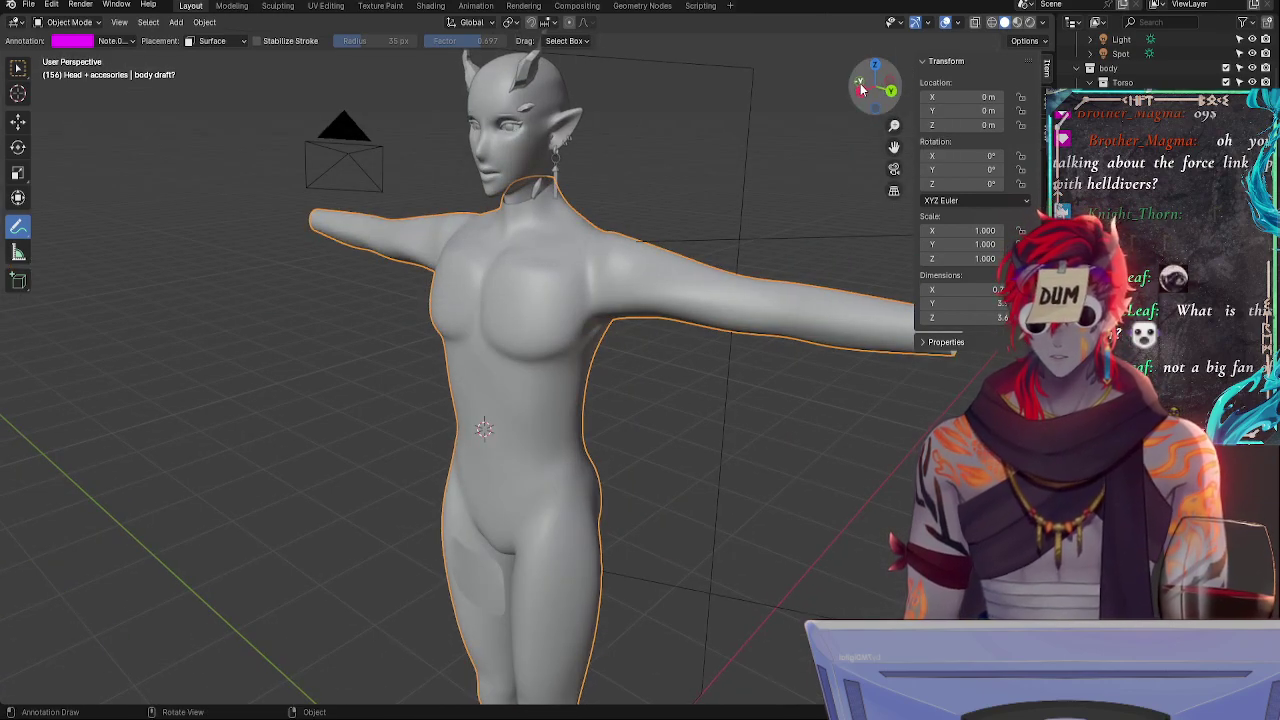
pyautogui.click(861, 88)
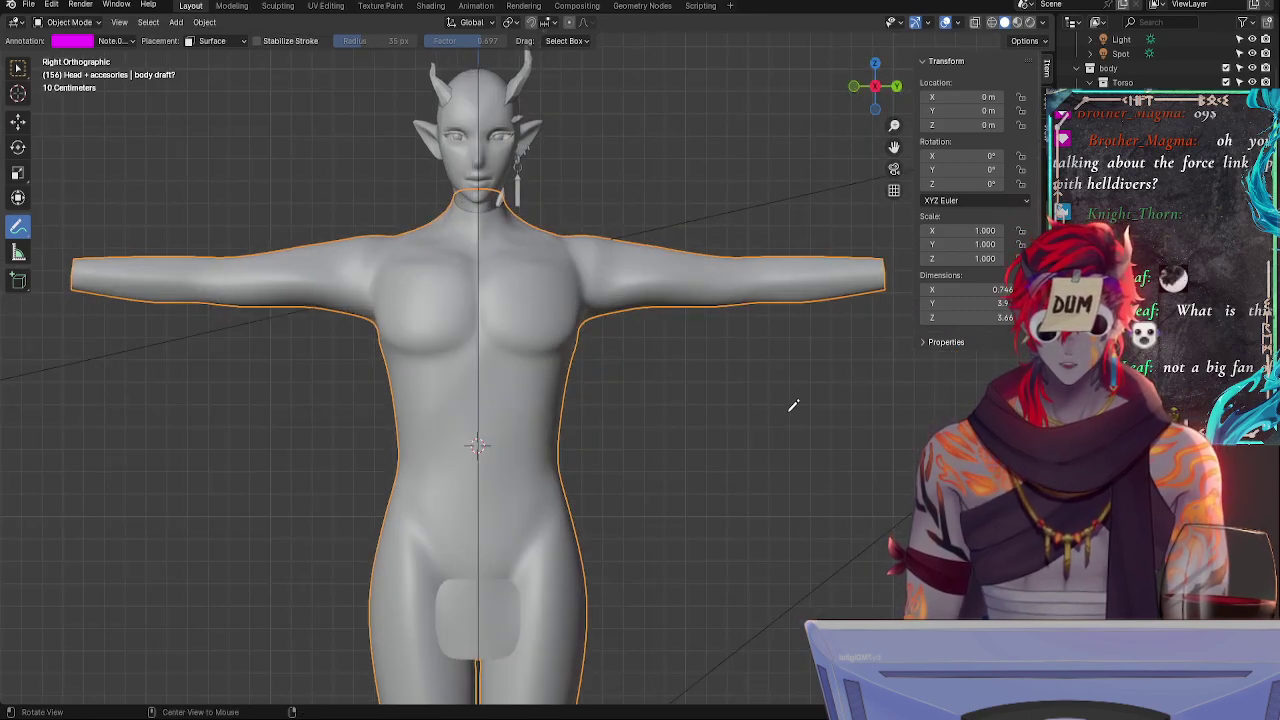
pyautogui.scroll(4, 793, 405)
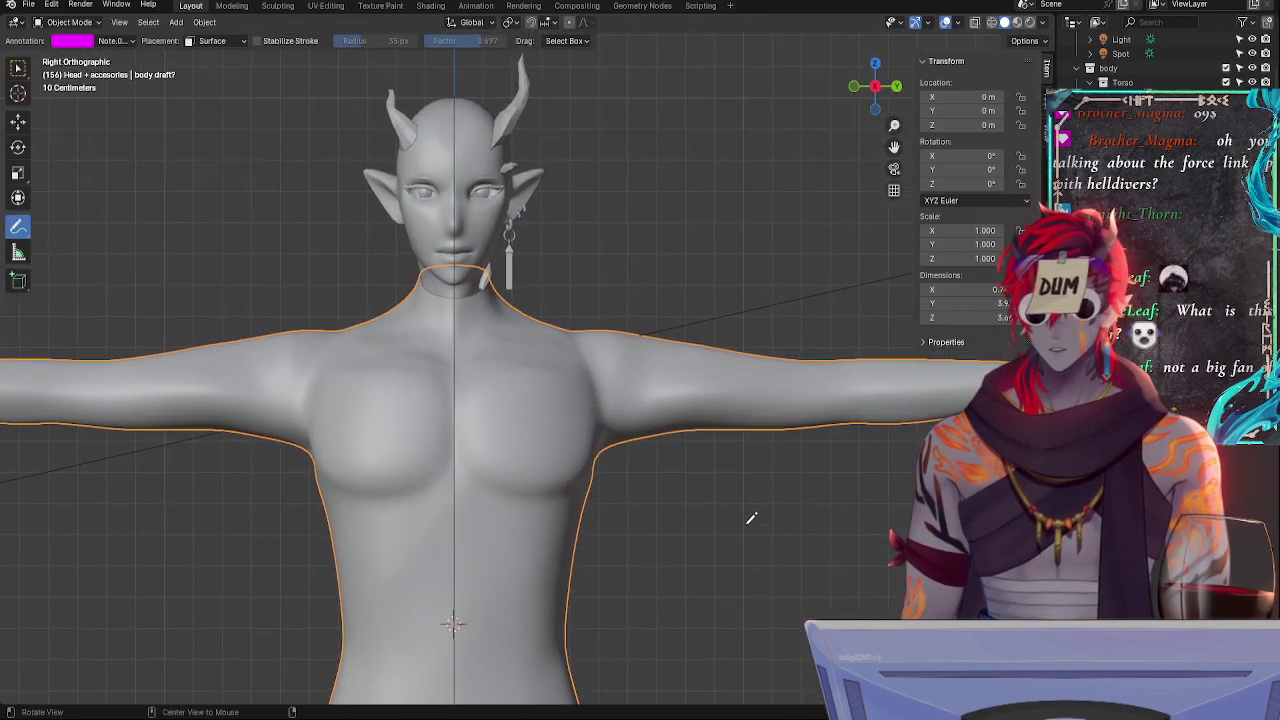
pyautogui.scroll(2, 780, 500)
pyautogui.scroll(-2, 808, 480)
pyautogui.moveTo(800, 508); pyautogui.dragTo(726, 577, button='middle')
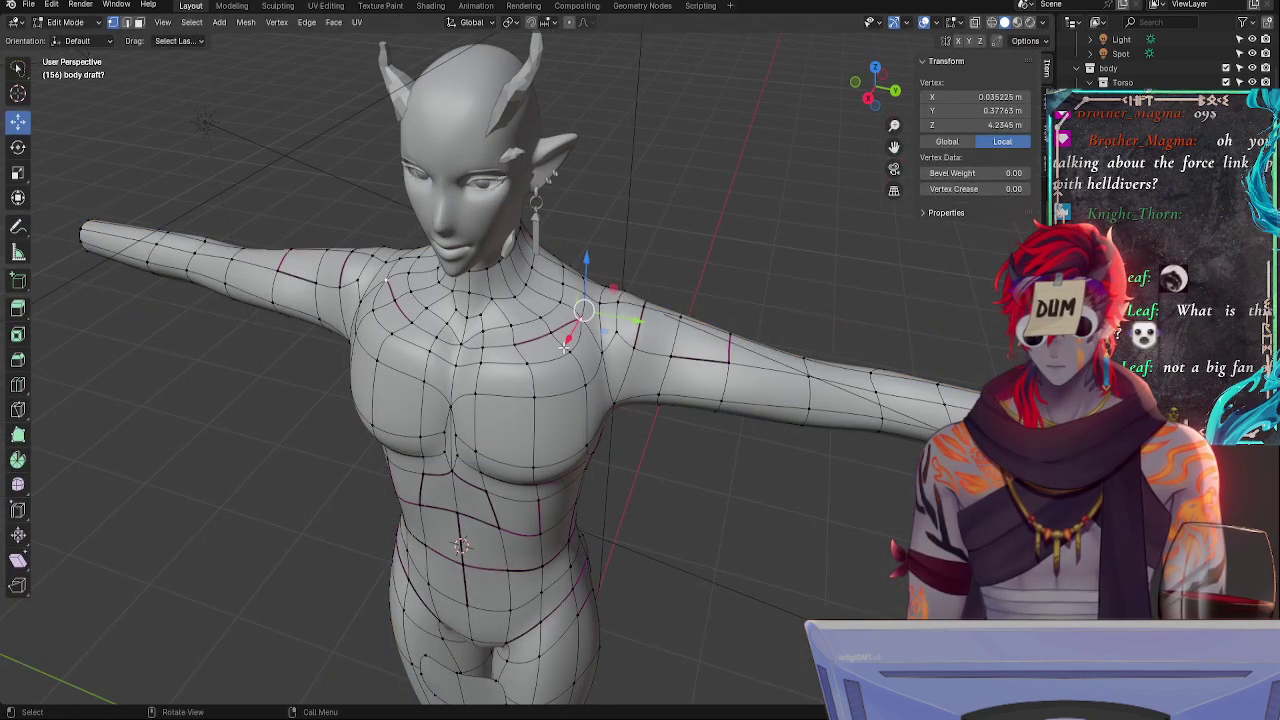
# - Move a front-shoulder vertex along Y and lower it along Z
pyautogui.click(578, 360)
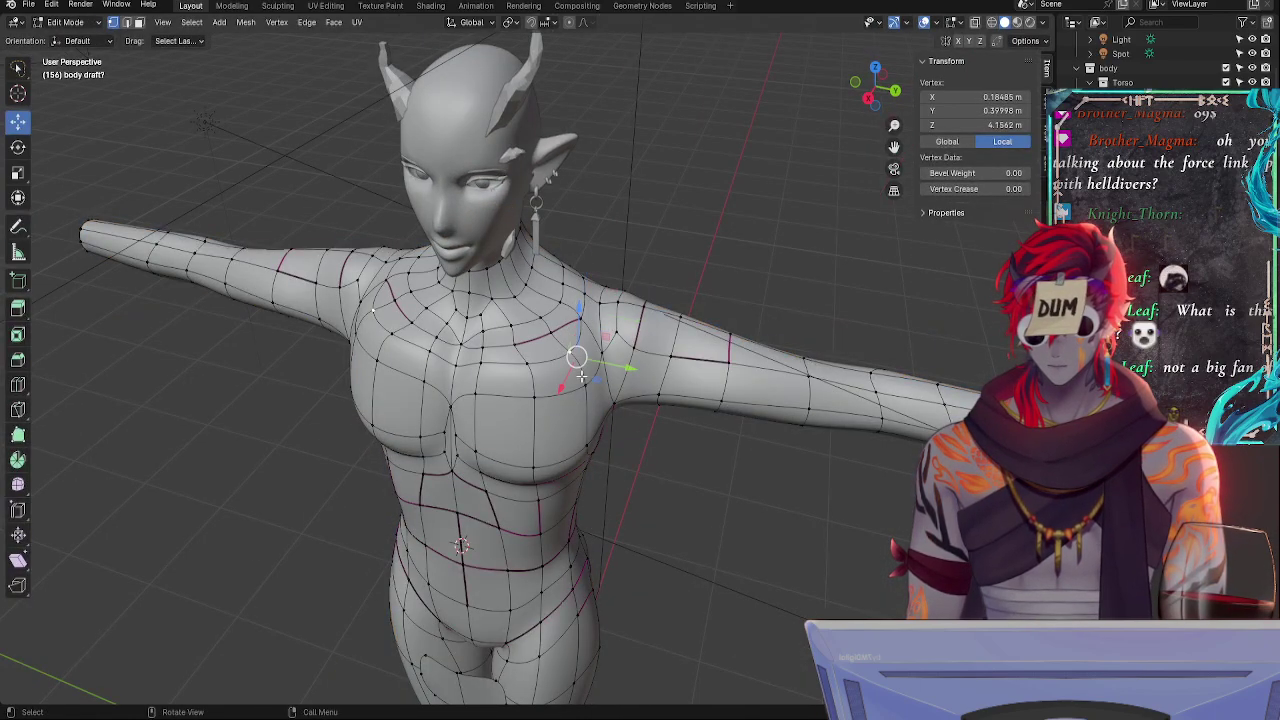
pyautogui.press('g')
pyautogui.press('y')
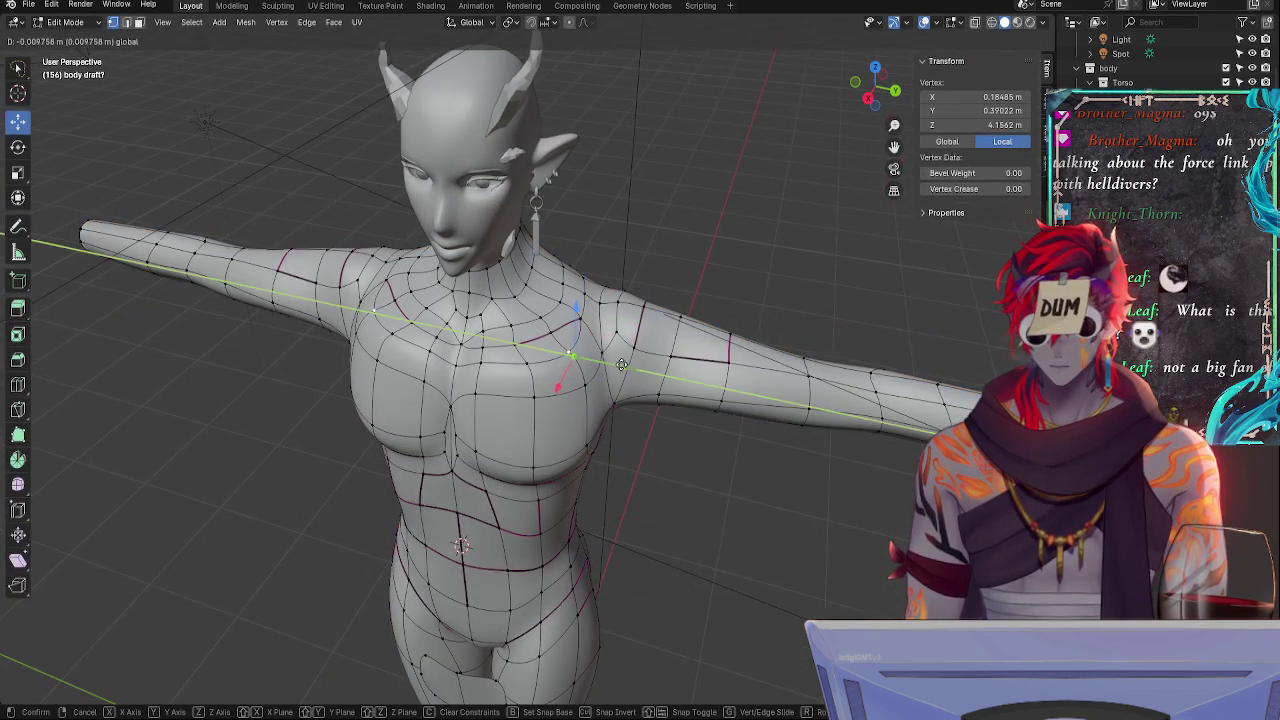
pyautogui.moveTo(621, 364); pyautogui.dragTo(619, 364)
pyautogui.moveTo(649, 440); pyautogui.dragTo(681, 386, button='middle')
pyautogui.moveTo(566, 307); pyautogui.dragTo(565, 322)
pyautogui.press('Tab')
pyautogui.moveTo(727, 432); pyautogui.dragTo(653, 379, button='middle')
pyautogui.press('Tab')
# - Raise the shoulder vertex slightly on Z, then nudge the upper shoulder vertex along Y and Z
pyautogui.press('g')
pyautogui.press('z')
pyautogui.click(576, 330)
pyautogui.press('Tab')
pyautogui.press('Tab')
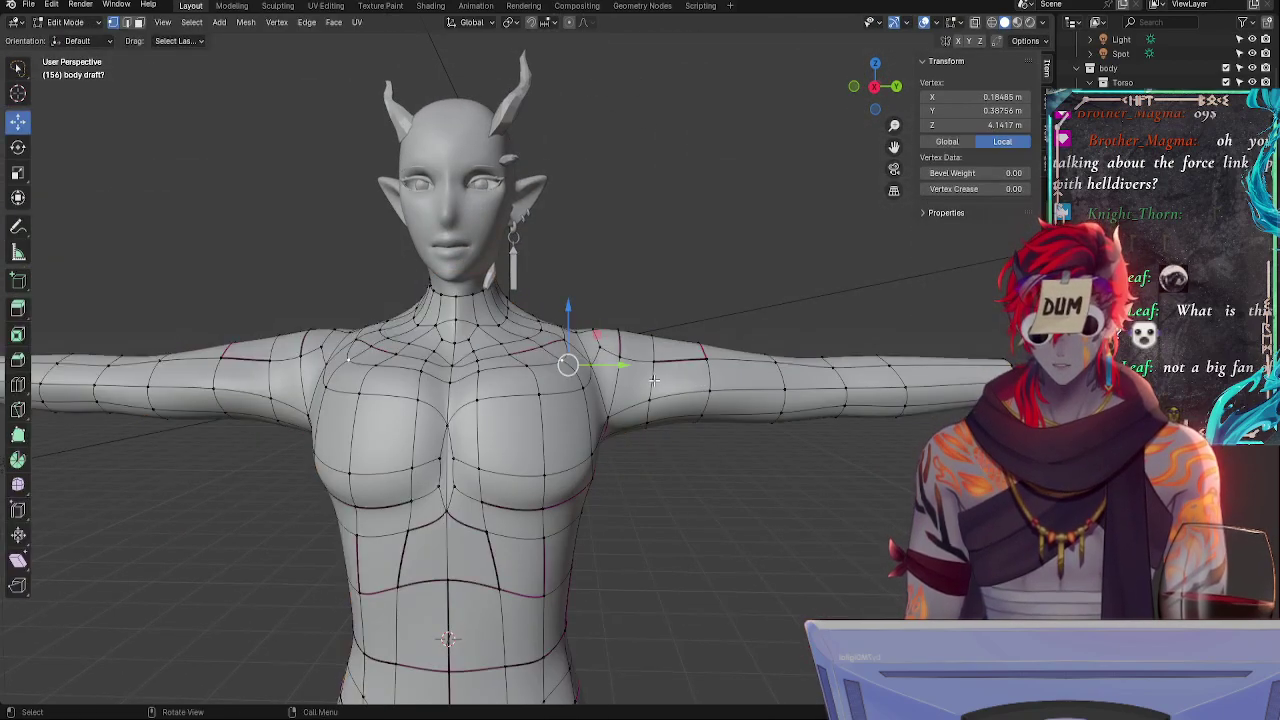
pyautogui.click(586, 363)
pyautogui.click(564, 338)
pyautogui.moveTo(616, 334); pyautogui.dragTo(574, 311)
pyautogui.press('Tab')
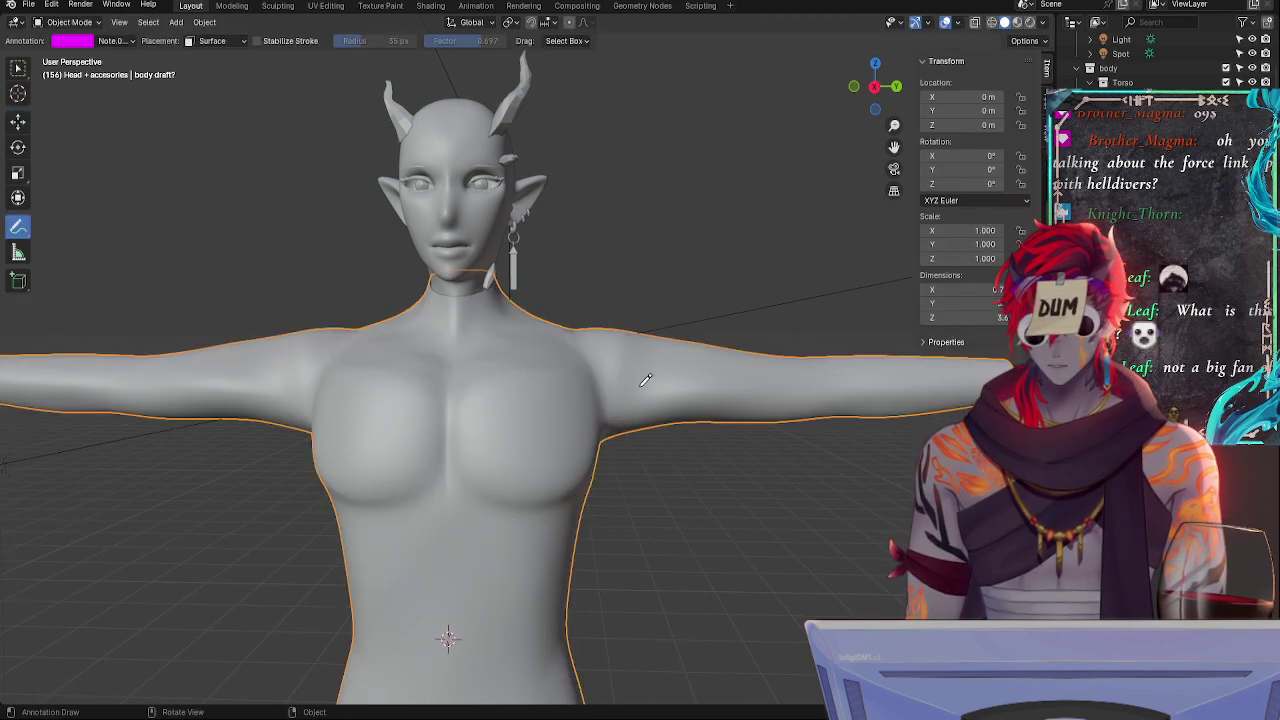
pyautogui.moveTo(648, 377)
pyautogui.mouseDown(button='middle')
pyautogui.moveTo(620, 492)
pyautogui.moveTo(700, 440)
pyautogui.moveTo(746, 451)
pyautogui.moveTo(663, 469)
pyautogui.moveTo(737, 469)
pyautogui.moveTo(731, 439)
pyautogui.mouseUp(button='middle')
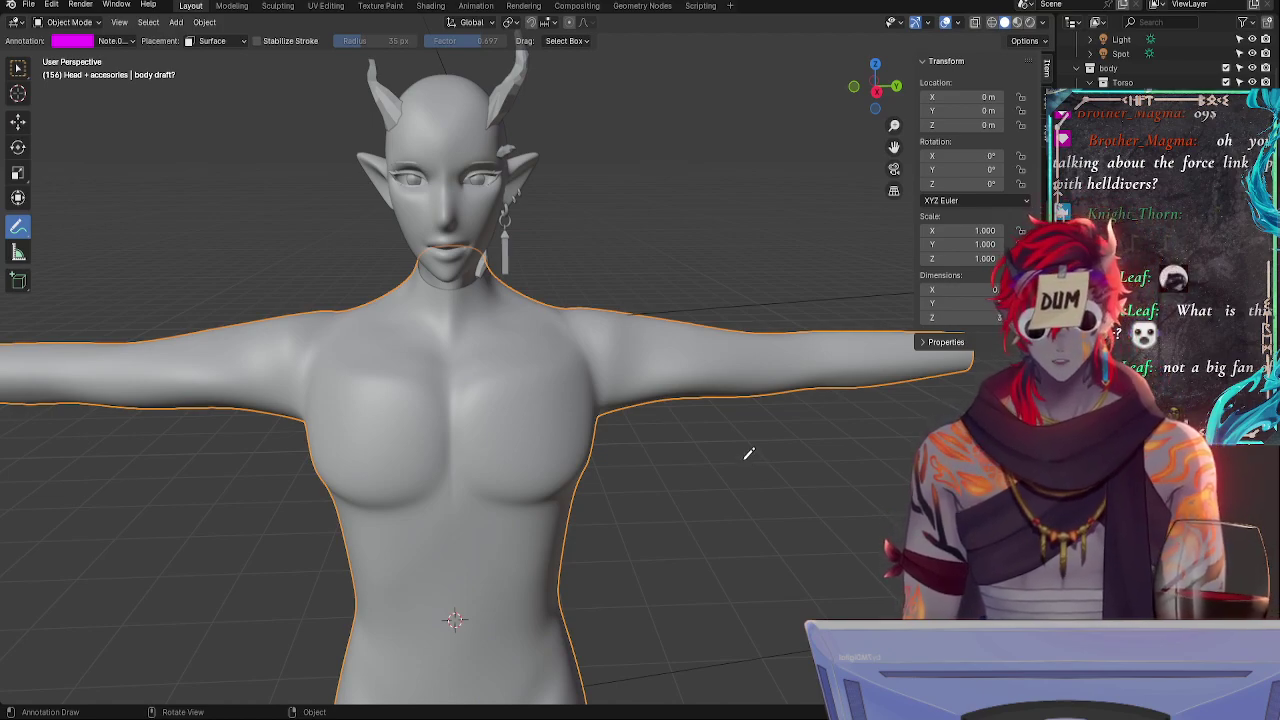
# - Nudge a chest vertex upward and shift the vertex below it slightly outward along X
pyautogui.click(875, 91)
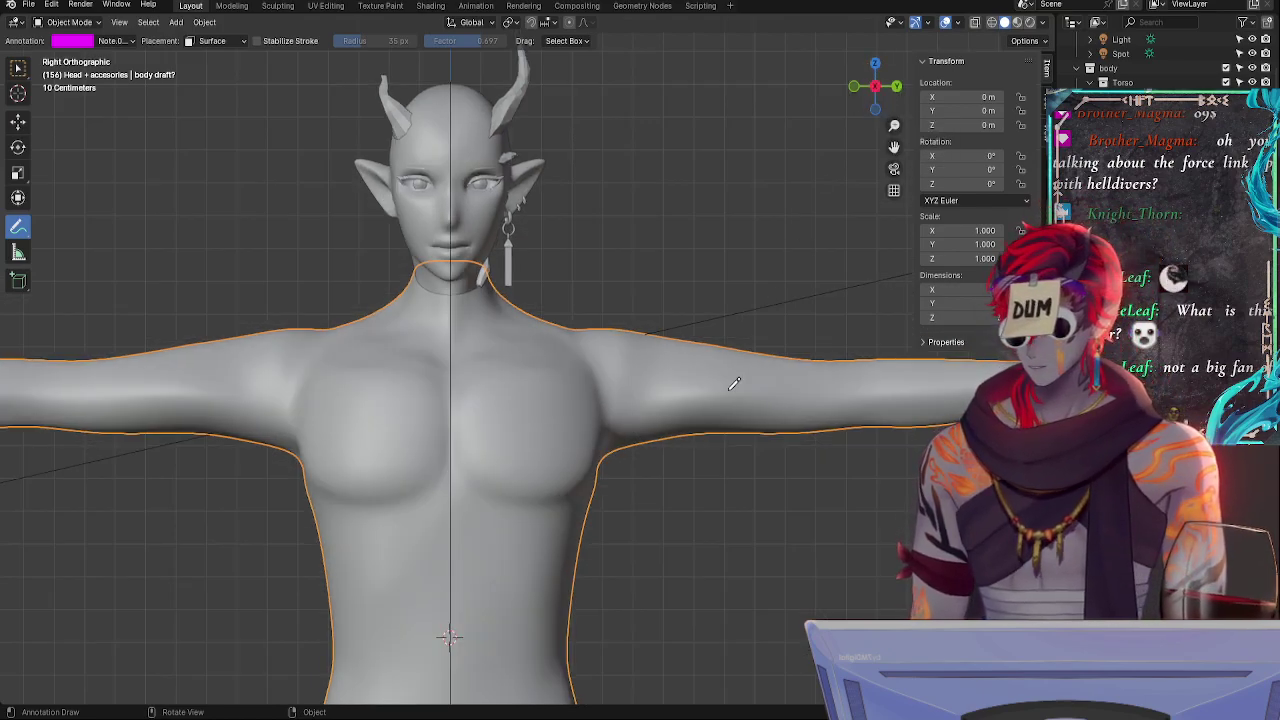
pyautogui.keyDown('shift'); pyautogui.moveTo(771, 457); pyautogui.dragTo(660, 370, button='middle'); pyautogui.keyUp('shift')
pyautogui.press('Tab')
pyautogui.press('Tab')
pyautogui.press('Tab')
pyautogui.press('Tab')
pyautogui.press('Tab')
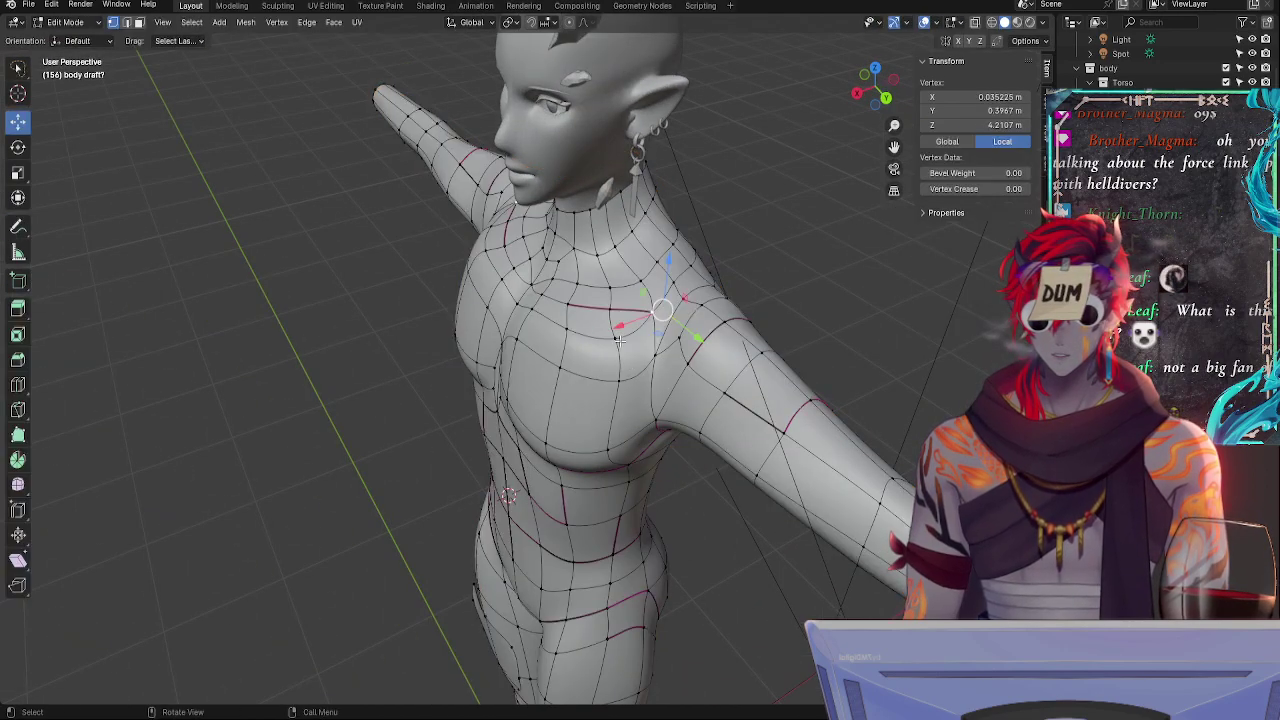
pyautogui.click(617, 339)
pyautogui.moveTo(620, 312); pyautogui.dragTo(620, 320)
pyautogui.click(618, 378)
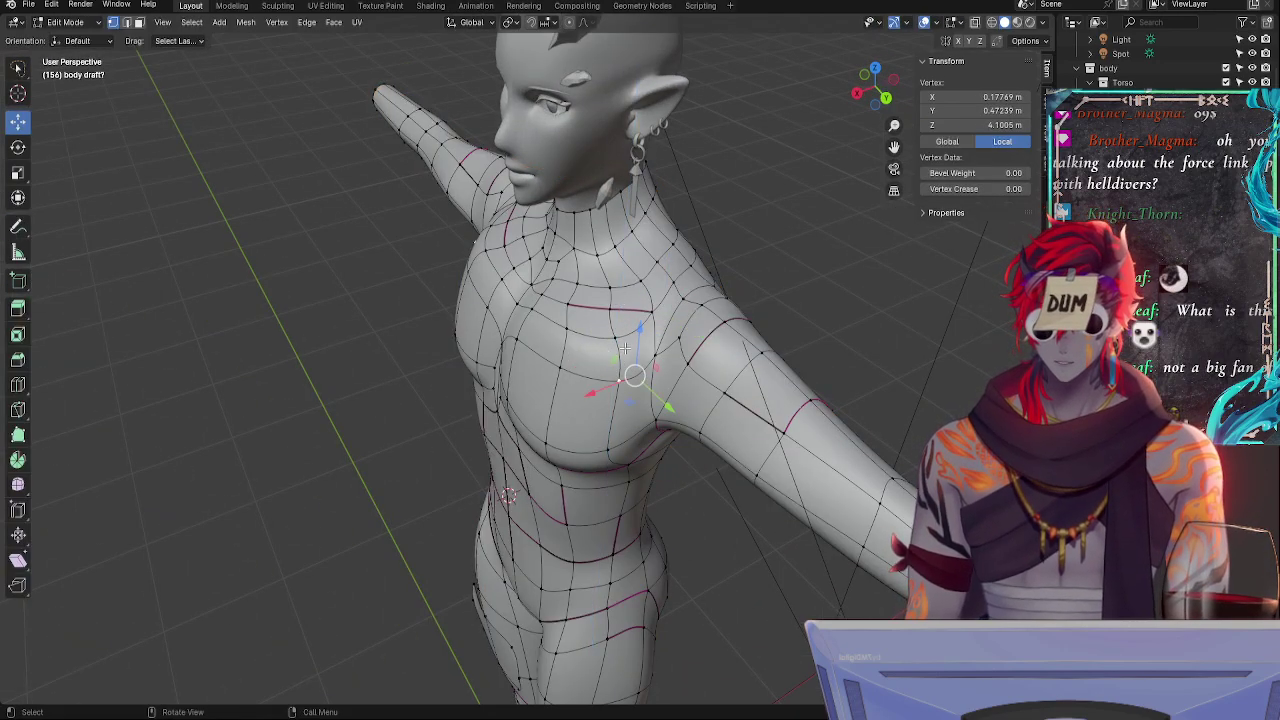
pyautogui.moveTo(660, 350)
pyautogui.mouseDown(button='middle')
pyautogui.moveTo(726, 486)
pyautogui.moveTo(808, 414)
pyautogui.moveTo(790, 435)
pyautogui.moveTo(796, 450)
pyautogui.moveTo(781, 393)
pyautogui.mouseUp(button='middle')
pyautogui.press('Tab')
pyautogui.scroll(2, 786, 420)
pyautogui.press('Tab')
pyautogui.press('Tab')
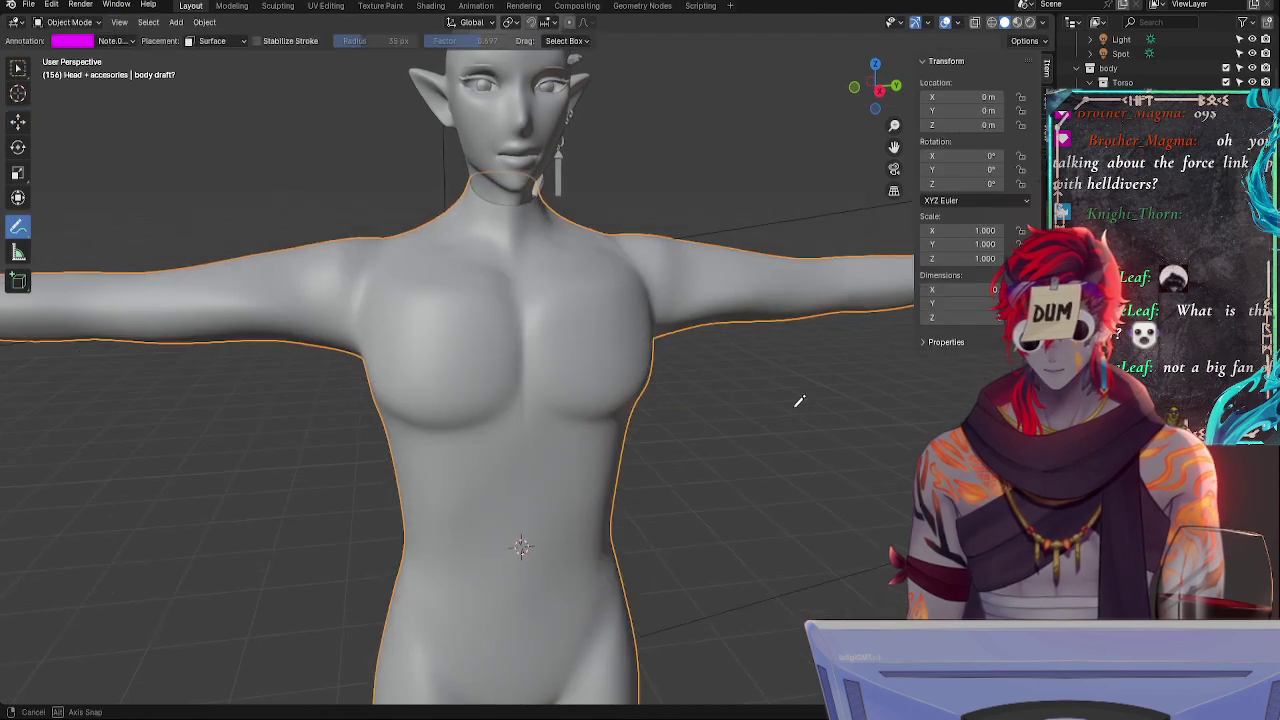
pyautogui.moveTo(658, 330); pyautogui.dragTo(777, 463, button='middle')
pyautogui.press('Tab')
pyautogui.moveTo(633, 381); pyautogui.dragTo(627, 387)
# - Move a centre-line vertex along the X axis
pyautogui.click(524, 367)
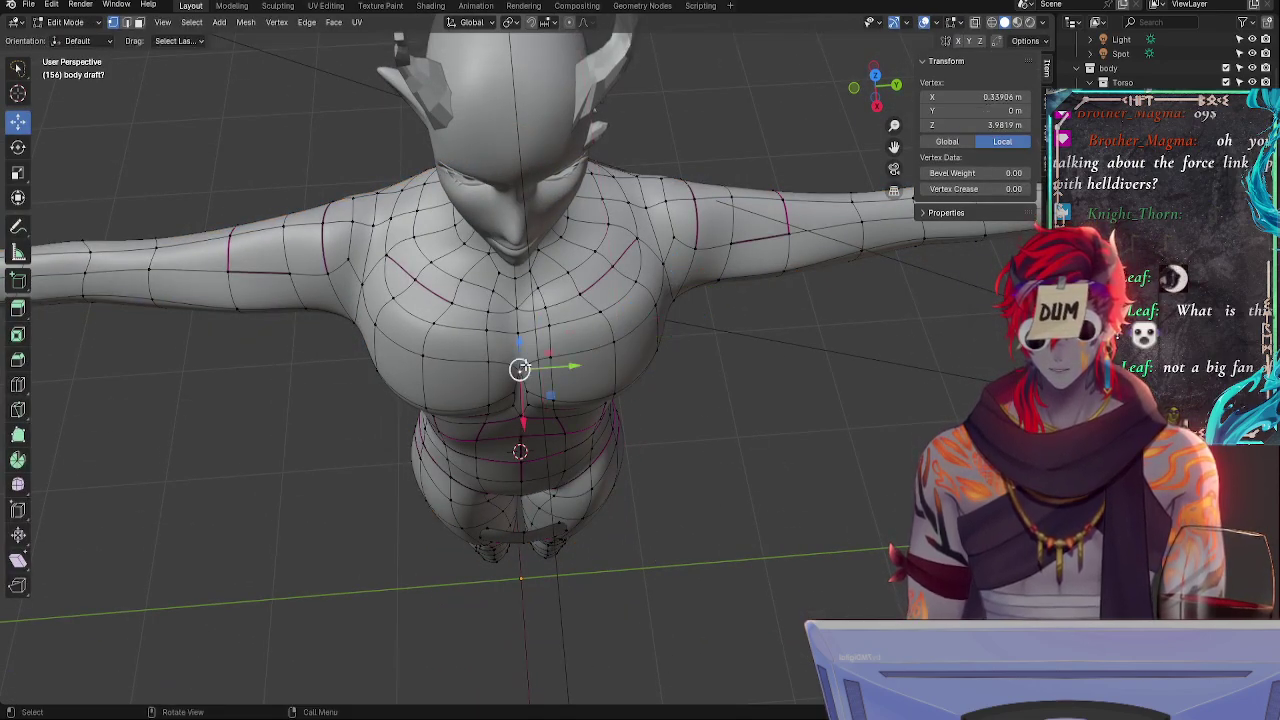
pyautogui.press('g')
pyautogui.press('x')
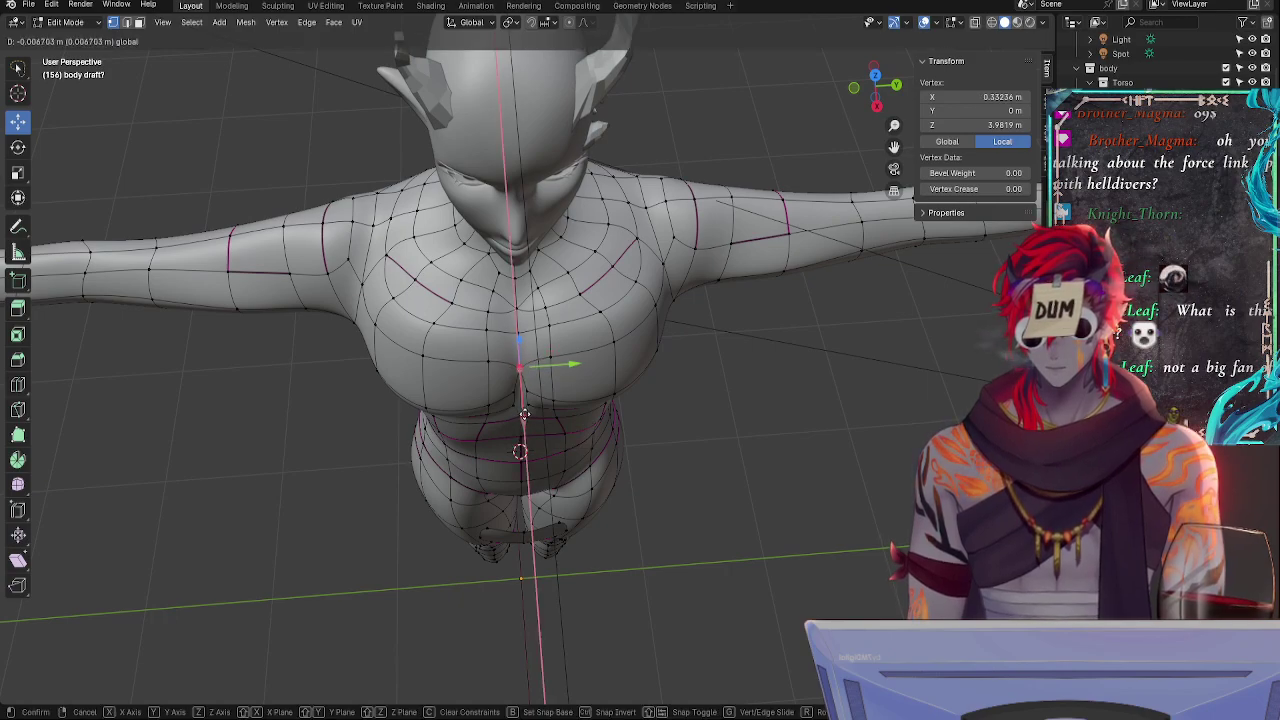
pyautogui.click(523, 414)
pyautogui.press('Tab')
pyautogui.moveTo(766, 403); pyautogui.dragTo(760, 366, button='middle')
# - Shift the armpit vertex along Y and raise it slightly
pyautogui.press('Tab')
pyautogui.click(678, 327)
pyautogui.moveTo(714, 347); pyautogui.dragTo(718, 349)
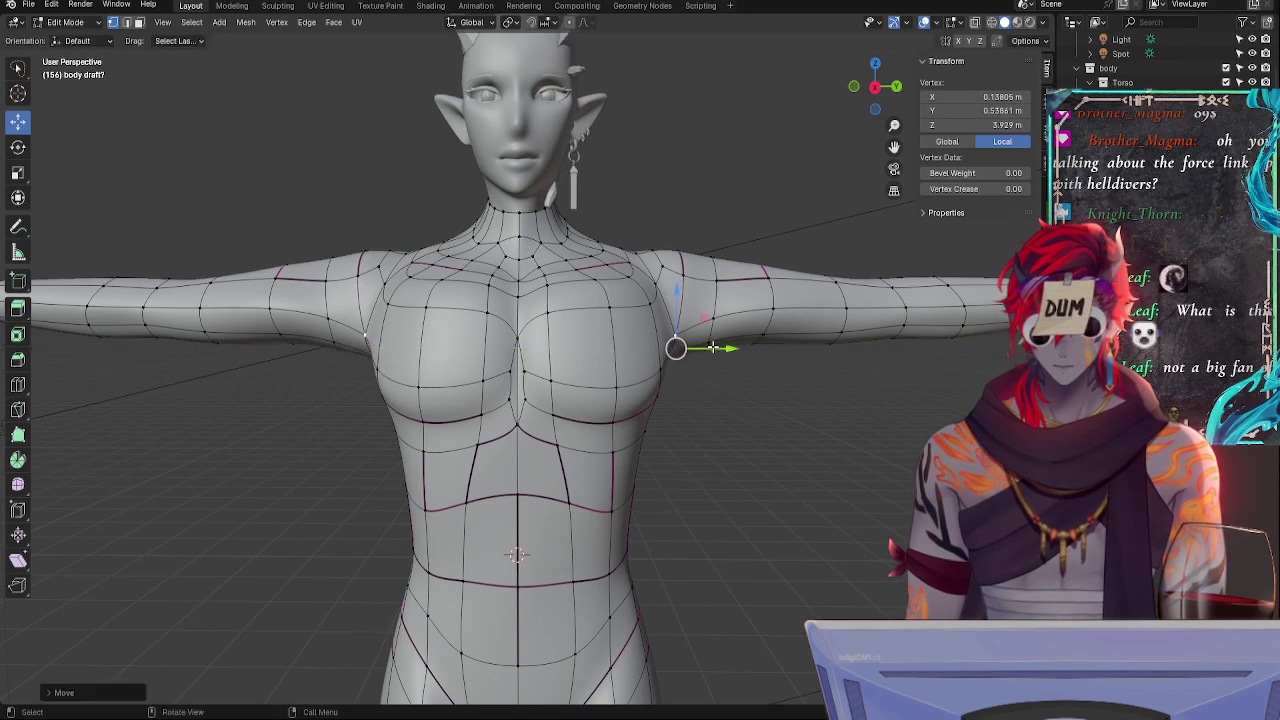
pyautogui.moveTo(675, 292); pyautogui.dragTo(676, 281)
pyautogui.moveTo(701, 408); pyautogui.dragTo(600, 398, button='middle')
# - Lower a vertex at the chest side and review the smoothed body in object mode
pyautogui.hotkey('alt', 'a')
pyautogui.click(621, 357)
pyautogui.moveTo(622, 347); pyautogui.dragTo(620, 345)
pyautogui.keyDown('alt'); pyautogui.moveTo(639, 401); pyautogui.dragTo(767, 551); pyautogui.keyUp('alt')
pyautogui.press('Tab')
pyautogui.keyDown('alt'); pyautogui.moveTo(697, 451); pyautogui.dragTo(697, 479); pyautogui.keyUp('alt')
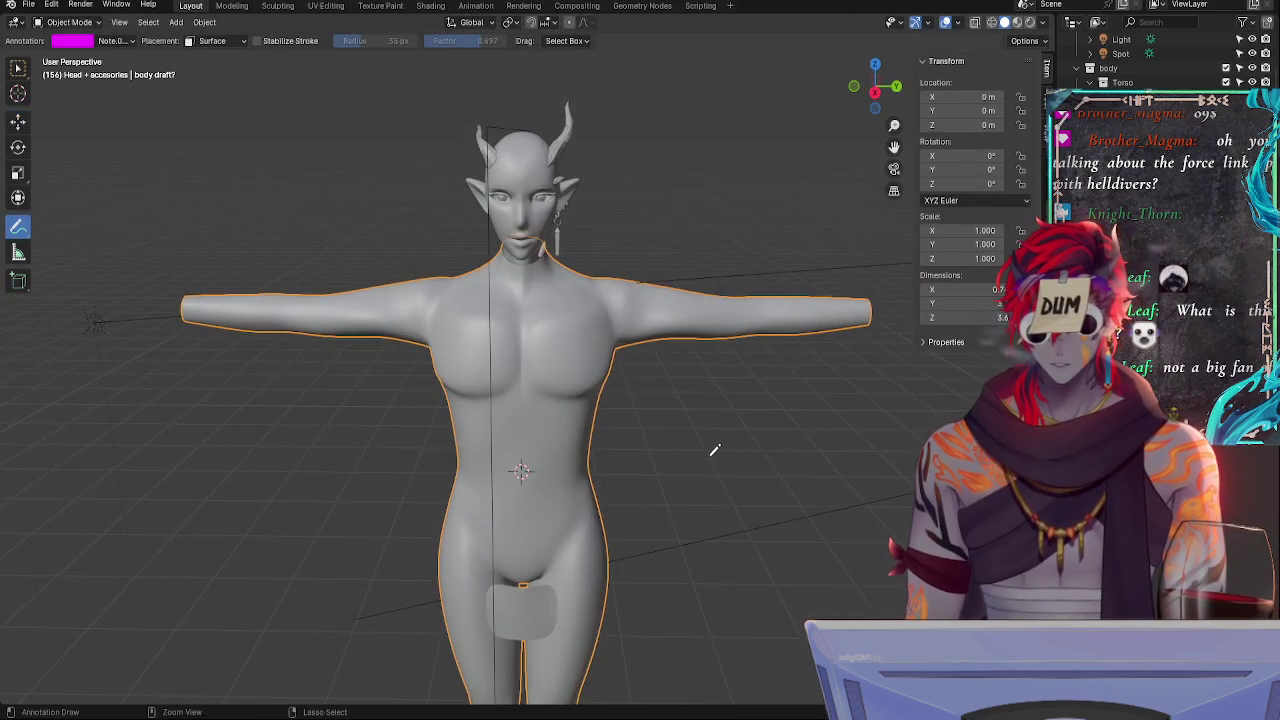
pyautogui.press('Tab')
pyautogui.press('Tab')
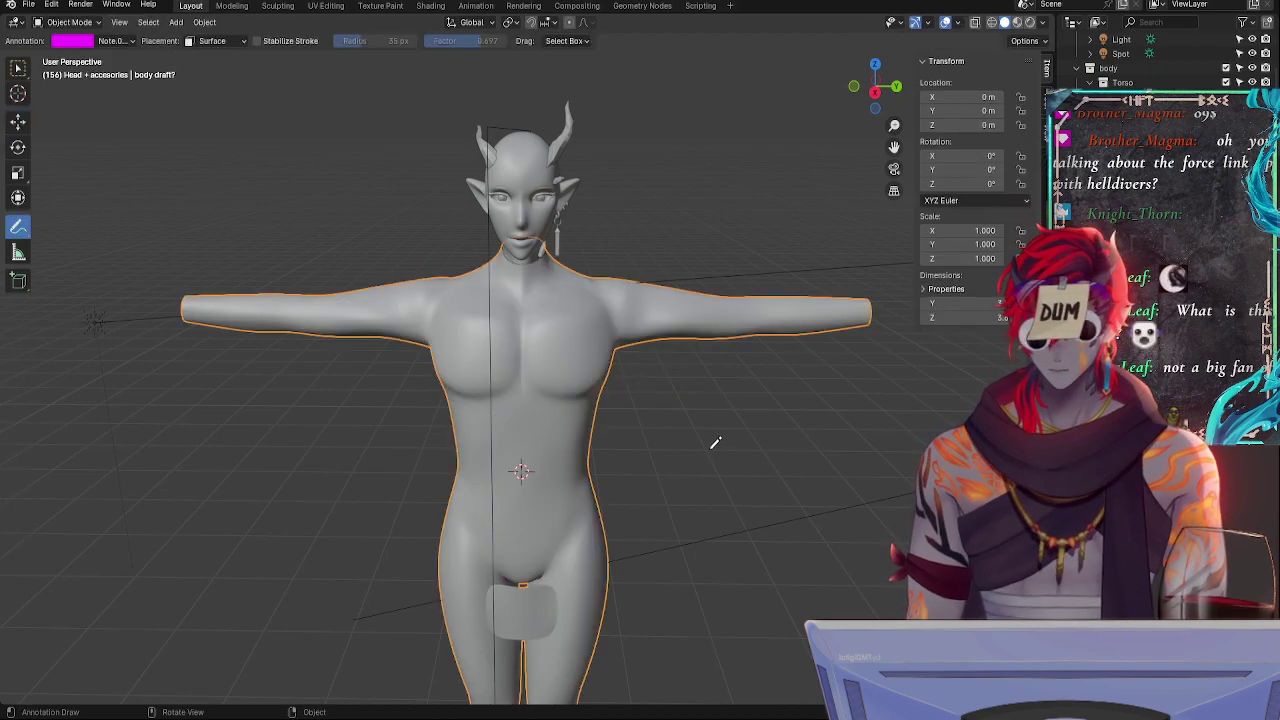
pyautogui.moveTo(709, 449); pyautogui.dragTo(717, 429, button='middle')
pyautogui.click(875, 86)
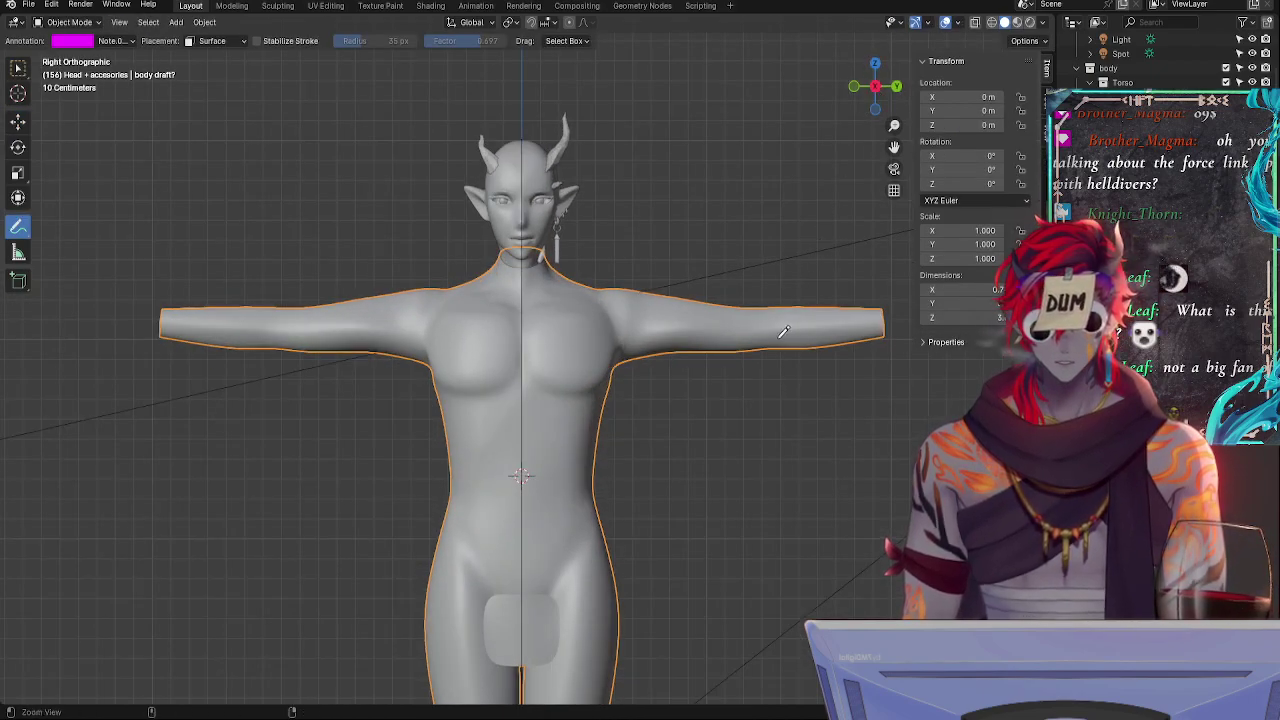
pyautogui.keyDown('ctrl'); pyautogui.keyDown('alt'); pyautogui.moveTo(787, 332); pyautogui.dragTo(775, 513); pyautogui.keyUp('alt'); pyautogui.keyUp('ctrl')
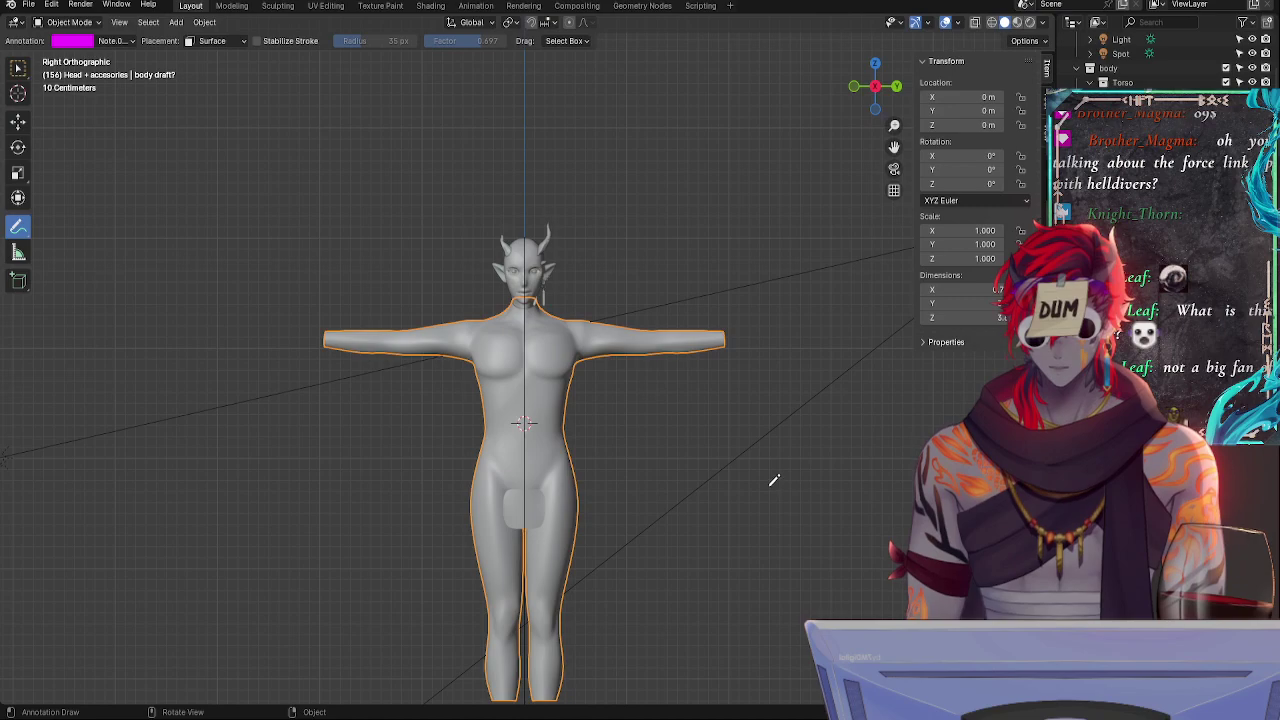
pyautogui.moveTo(773, 481); pyautogui.dragTo(708, 438, button='middle')
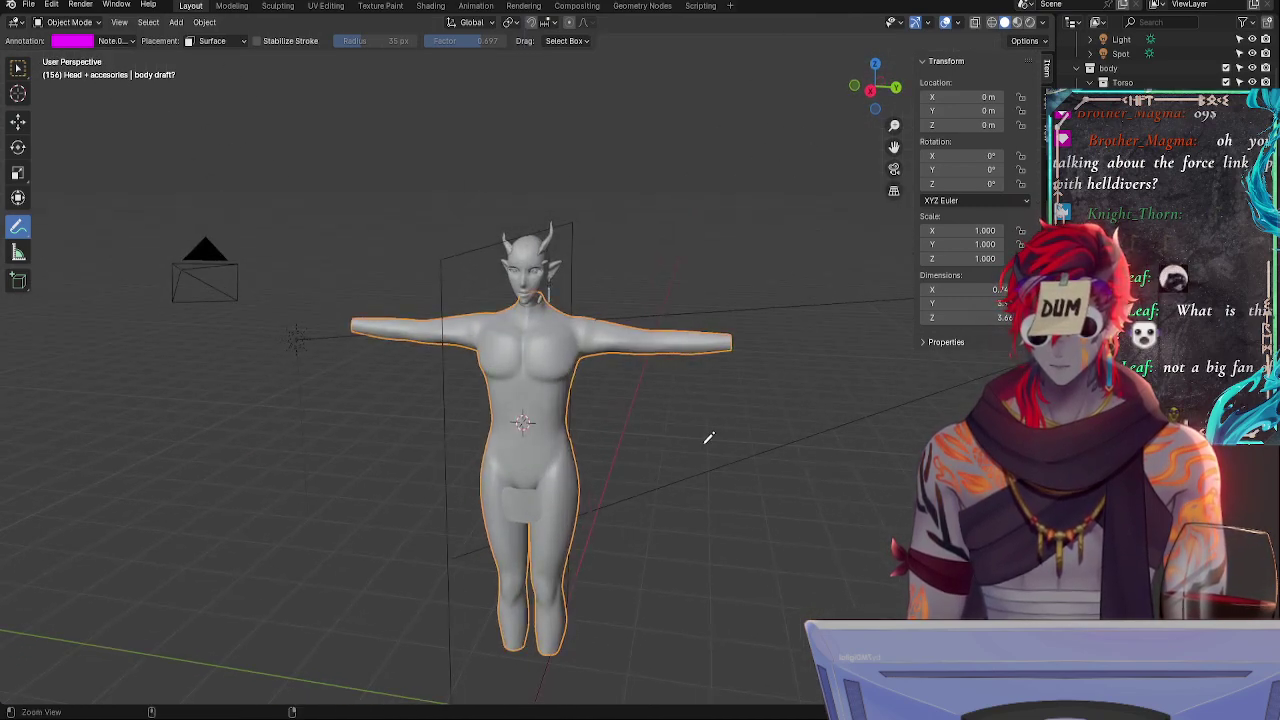
pyautogui.keyDown('ctrl'); pyautogui.keyDown('alt'); pyautogui.moveTo(708, 438); pyautogui.dragTo(671, 389); pyautogui.keyUp('alt'); pyautogui.keyUp('ctrl')
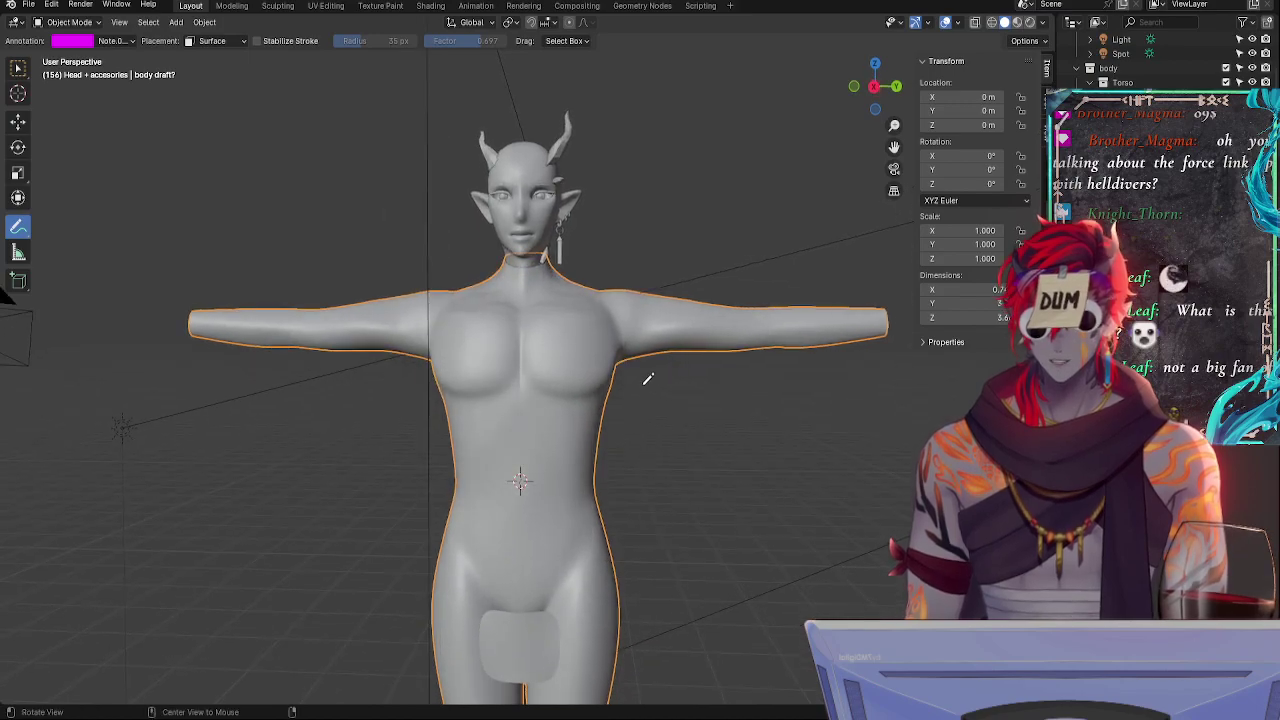
pyautogui.moveTo(634, 366); pyautogui.dragTo(694, 434, button='middle')
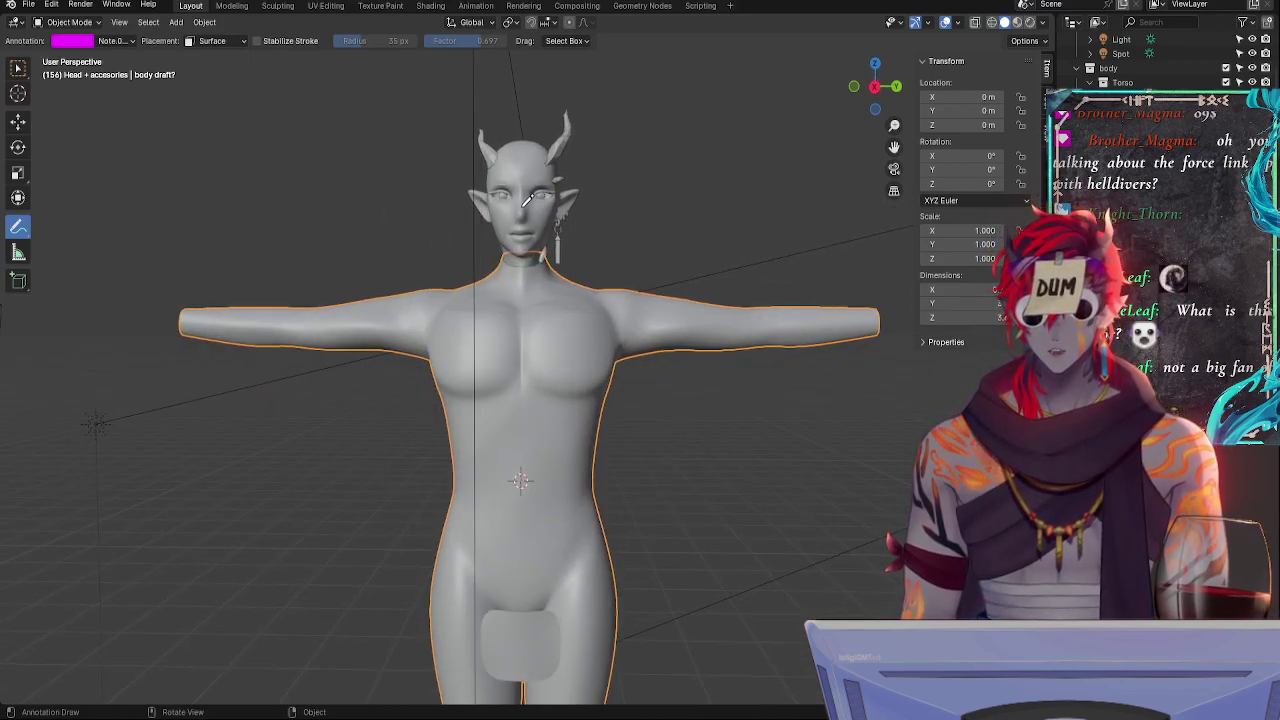
pyautogui.click(875, 86)
pyautogui.scroll(1, 714, 154)
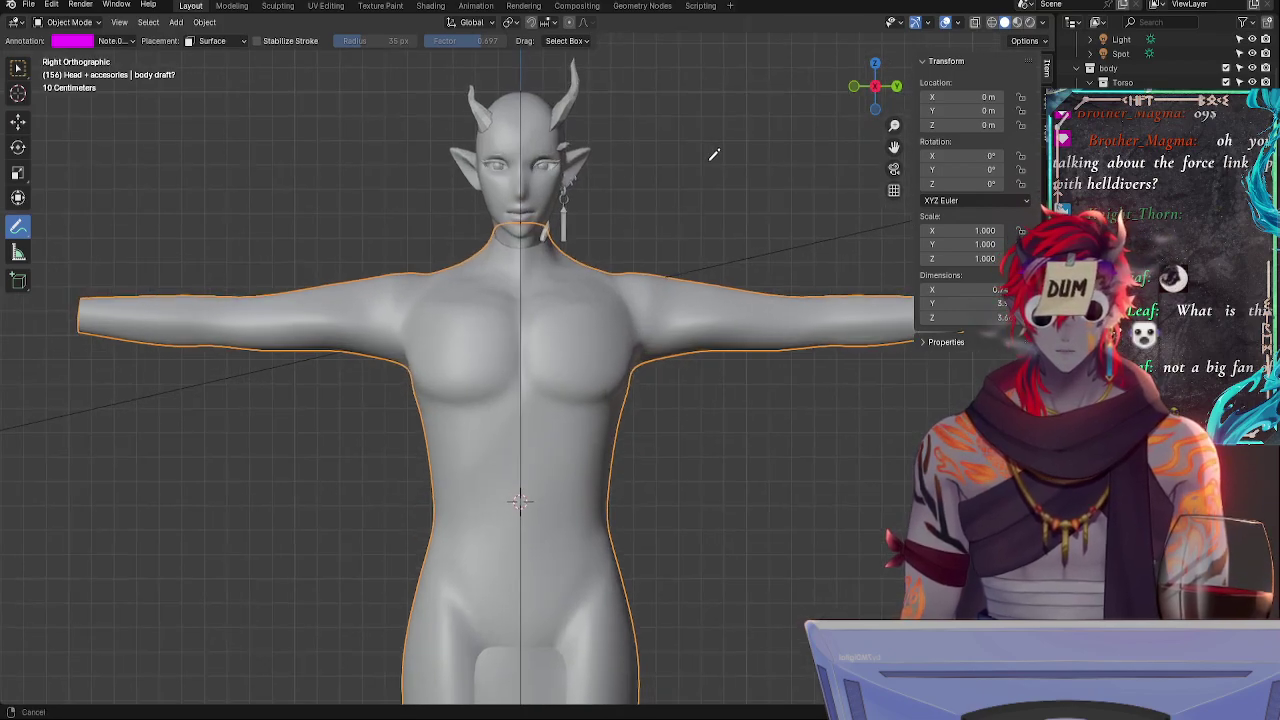
pyautogui.keyDown('ctrl'); pyautogui.moveTo(710, 160); pyautogui.dragTo(704, 170, button='middle'); pyautogui.keyUp('ctrl')
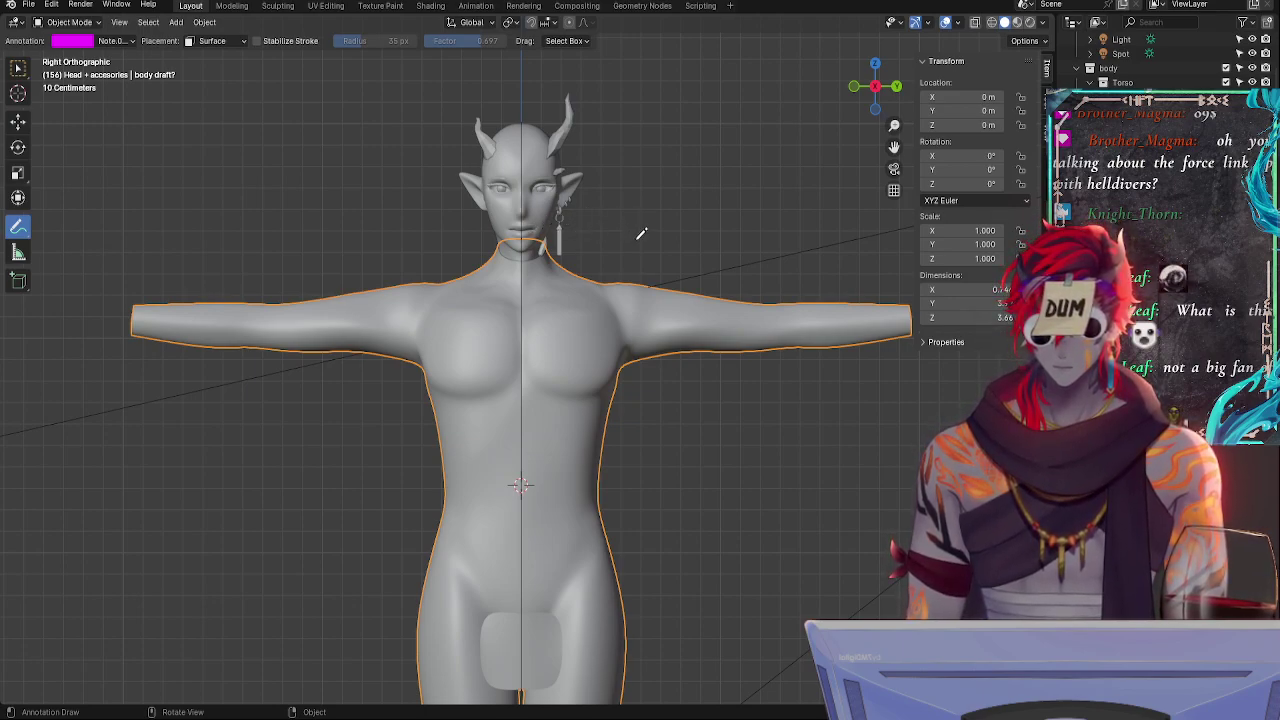
# - Unhide the magenta Note layer and draw vertical magenta marks down the shoulder beside the arm
pyautogui.click(131, 41)
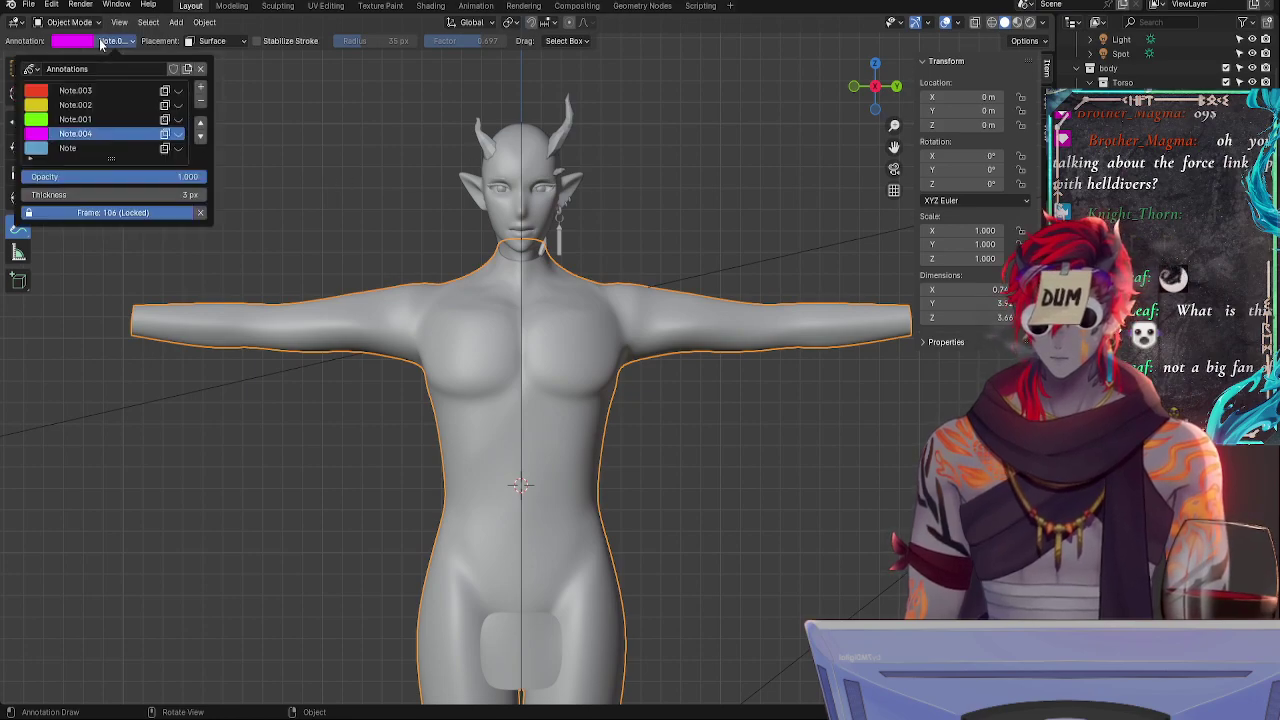
pyautogui.click(186, 137)
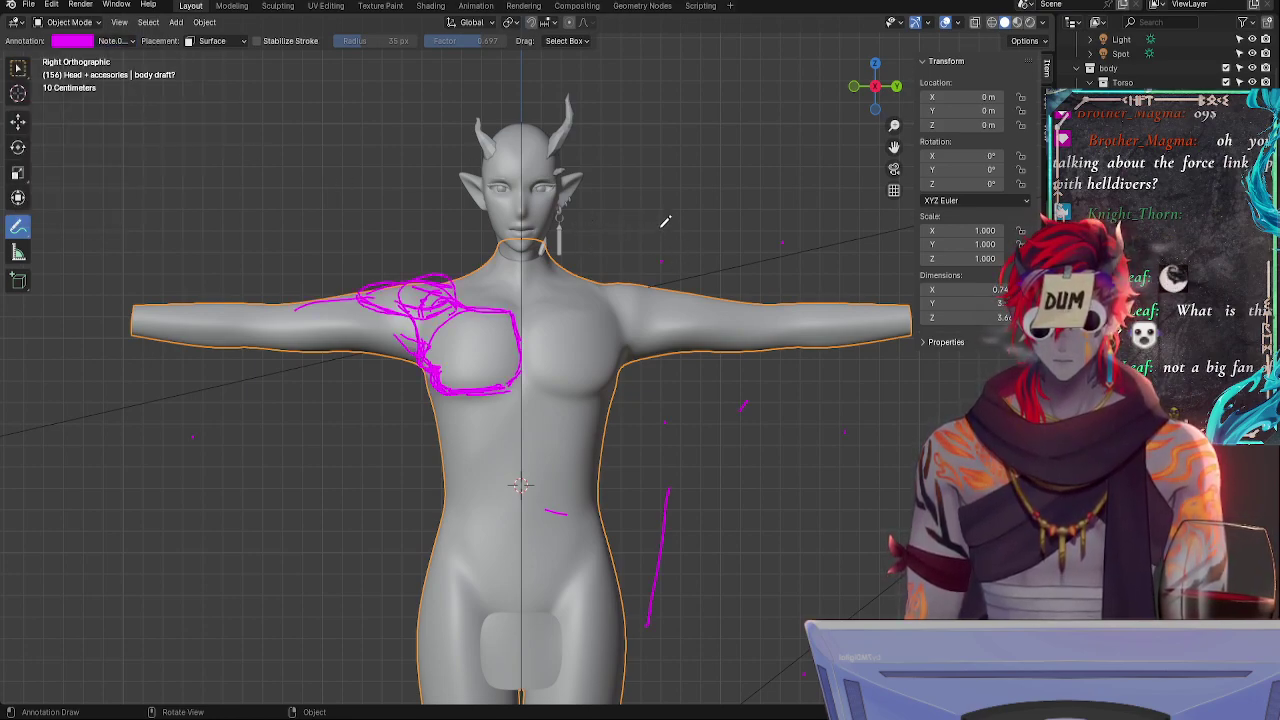
pyautogui.moveTo(661, 228); pyautogui.dragTo(662, 366)
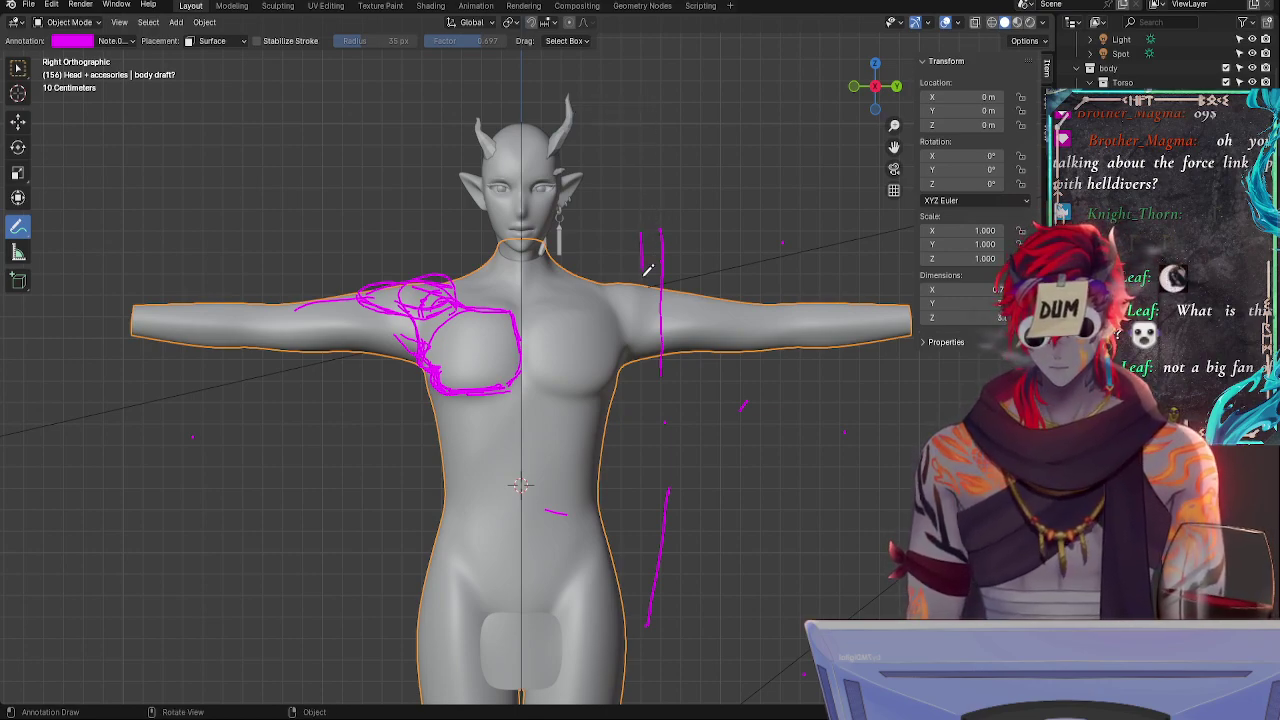
pyautogui.moveTo(648, 268); pyautogui.dragTo(645, 372)
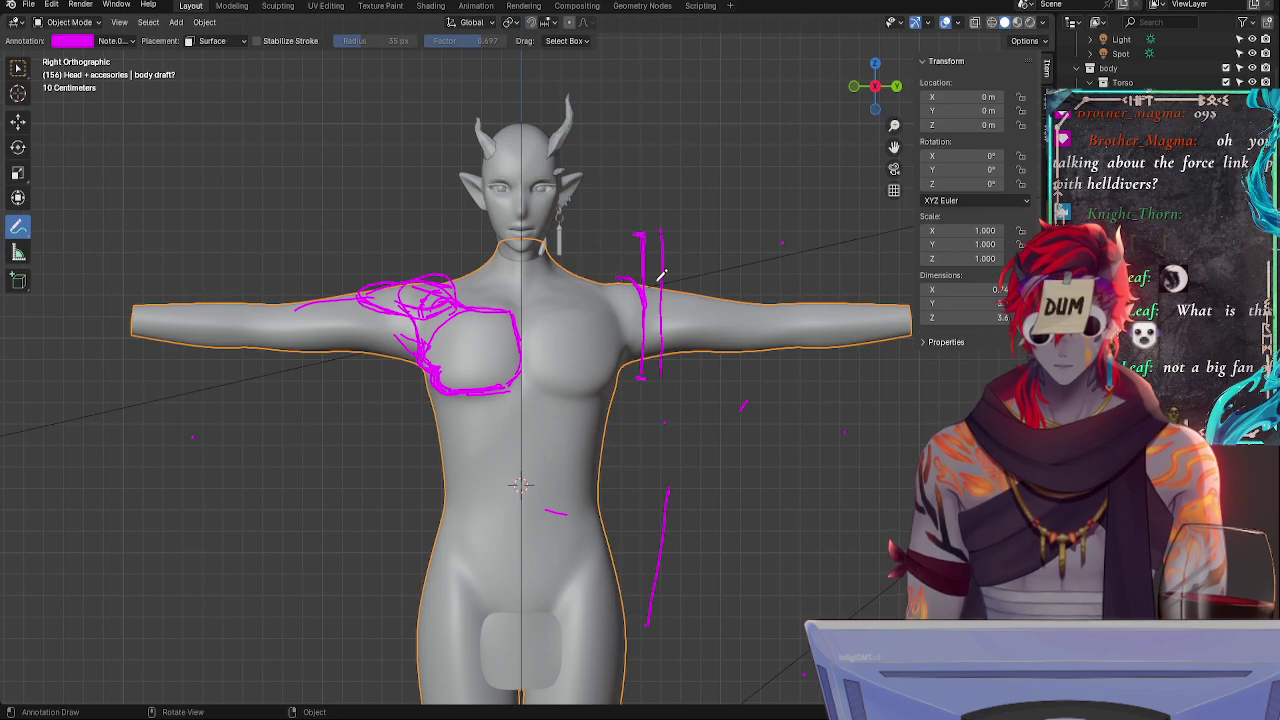
# - Hatch the shoulder in magenta, mark the top of the head, and circle the neck-collarbone area
pyautogui.moveTo(580, 270)
pyautogui.mouseDown()
pyautogui.moveTo(640, 293)
pyautogui.moveTo(630, 302)
pyautogui.moveTo(642, 316)
pyautogui.mouseUp()
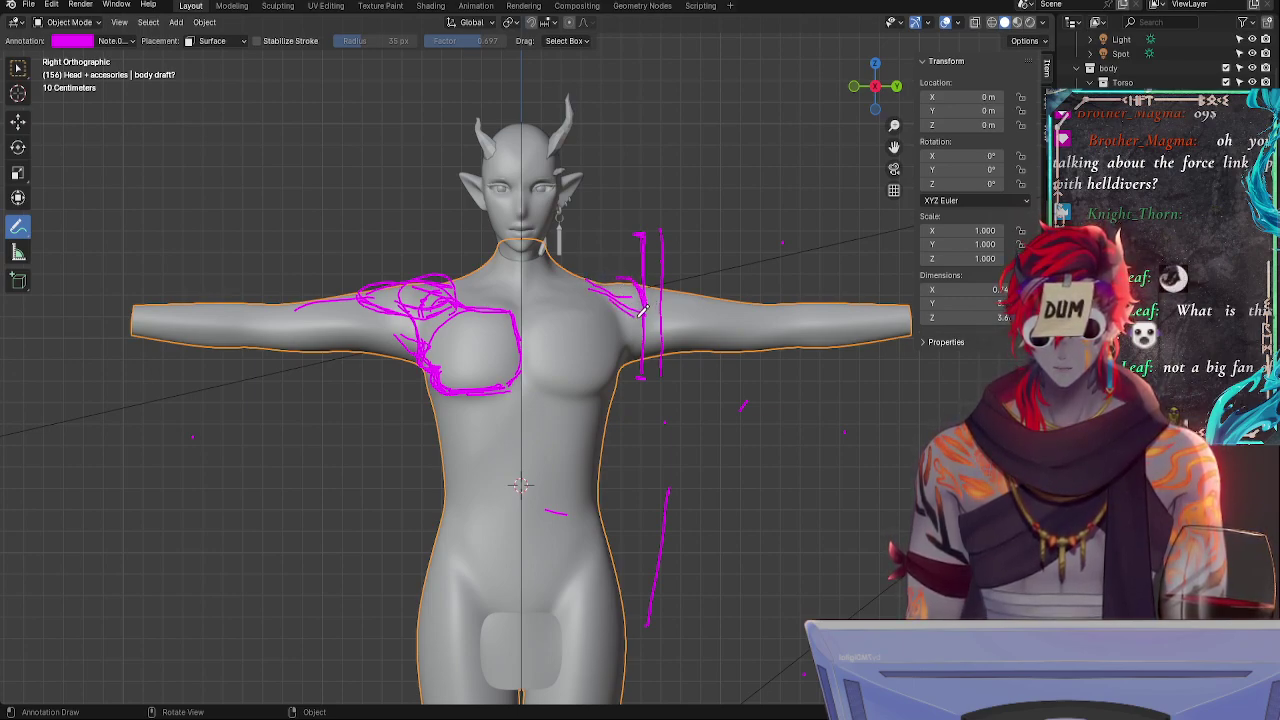
pyautogui.moveTo(582, 279); pyautogui.dragTo(637, 282)
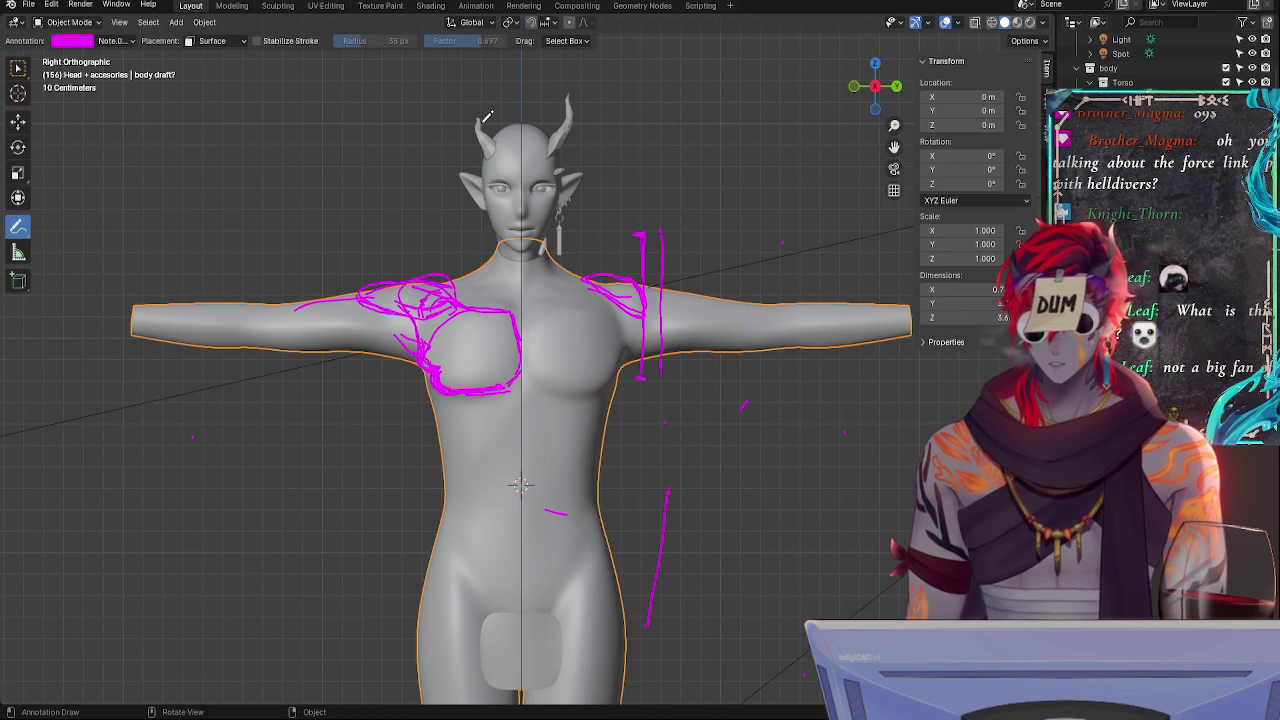
pyautogui.moveTo(503, 113); pyautogui.dragTo(551, 112)
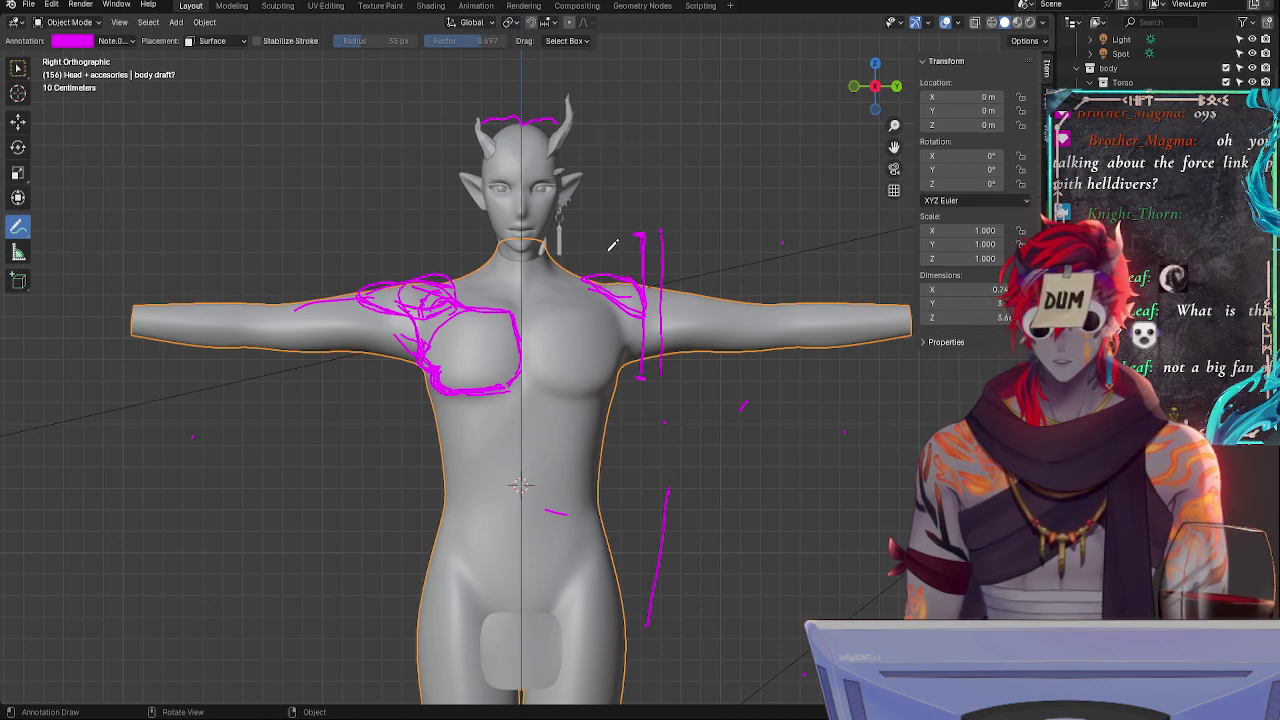
pyautogui.moveTo(605, 245)
pyautogui.mouseDown()
pyautogui.moveTo(550, 246)
pyautogui.moveTo(598, 262)
pyautogui.moveTo(545, 264)
pyautogui.moveTo(612, 261)
pyautogui.mouseUp()
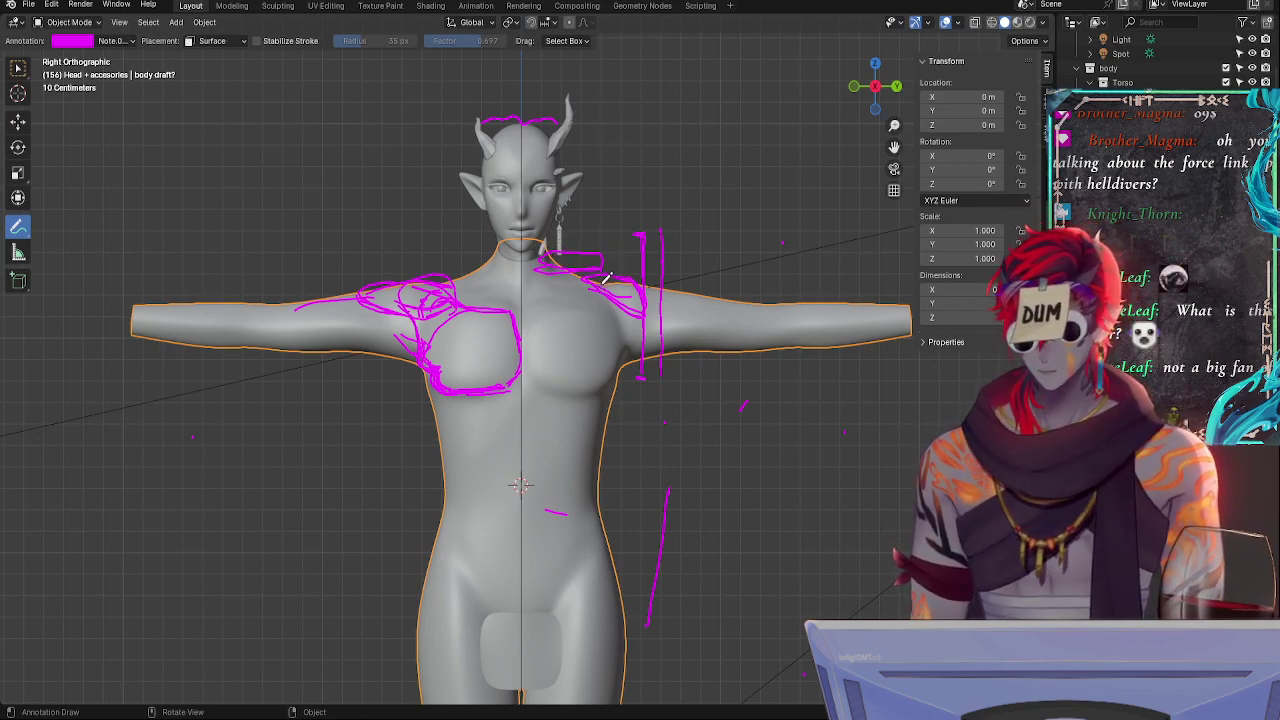
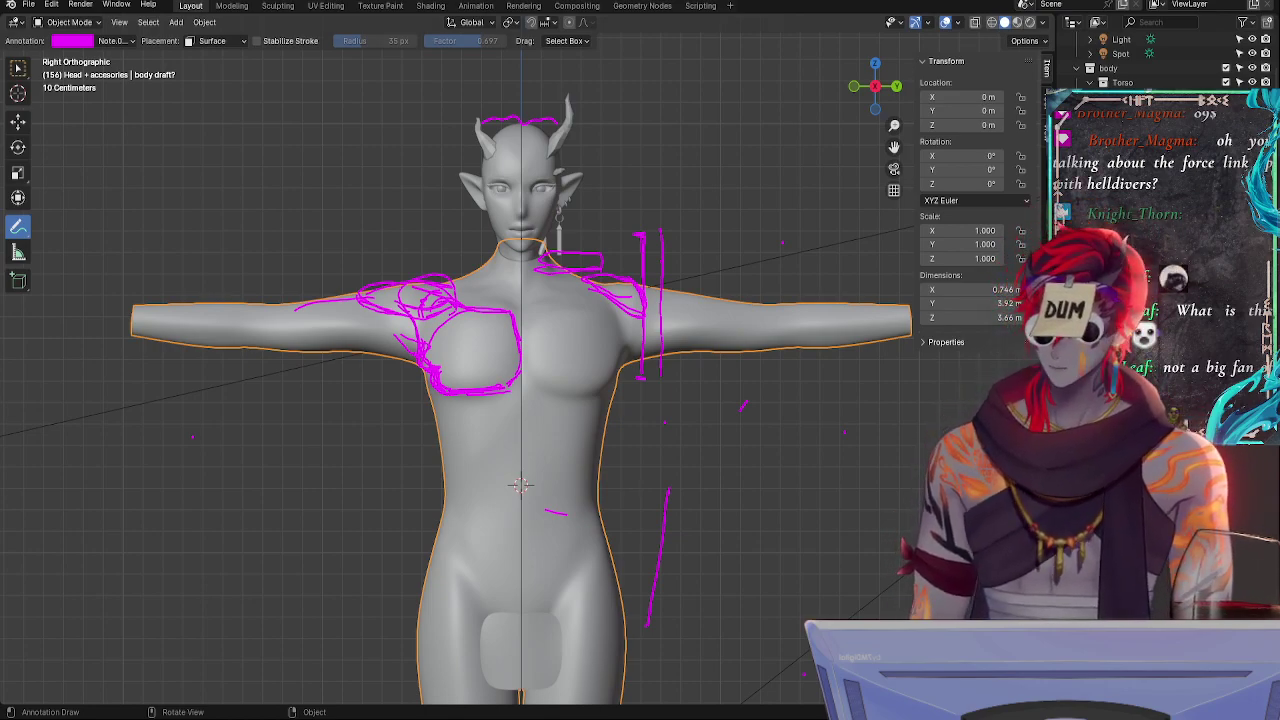
# - Frame the body in Right Orthographic view and zoom in closer
pyautogui.keyDown('shift'); pyautogui.moveTo(262, 470); pyautogui.dragTo(313, 280, button='middle'); pyautogui.keyUp('shift')
pyautogui.click(866, 89)
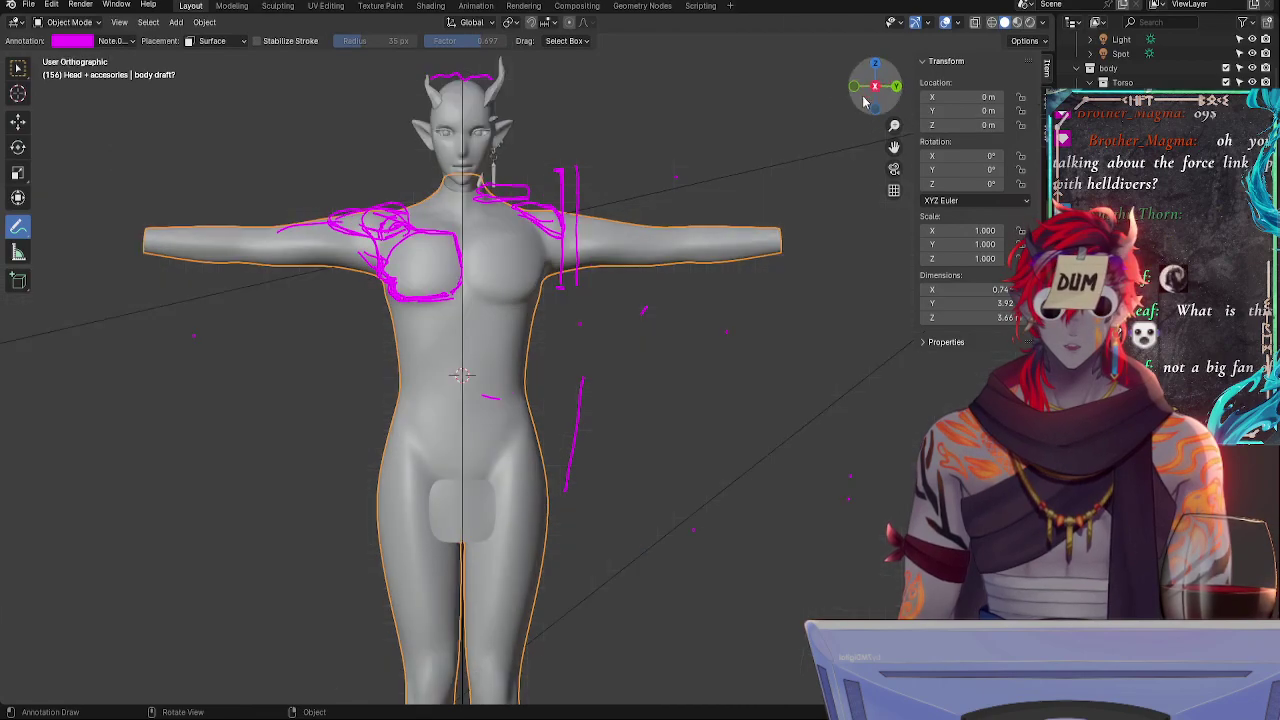
pyautogui.keyDown('shift'); pyautogui.moveTo(619, 142); pyautogui.dragTo(620, 149, button='middle'); pyautogui.keyUp('shift')
pyautogui.moveTo(678, 286)
pyautogui.keyDown('ctrl'); pyautogui.mouseDown(button='middle')
pyautogui.moveTo(678, 243)
pyautogui.moveTo(678, 275)
pyautogui.mouseUp(button='middle'); pyautogui.keyUp('ctrl')
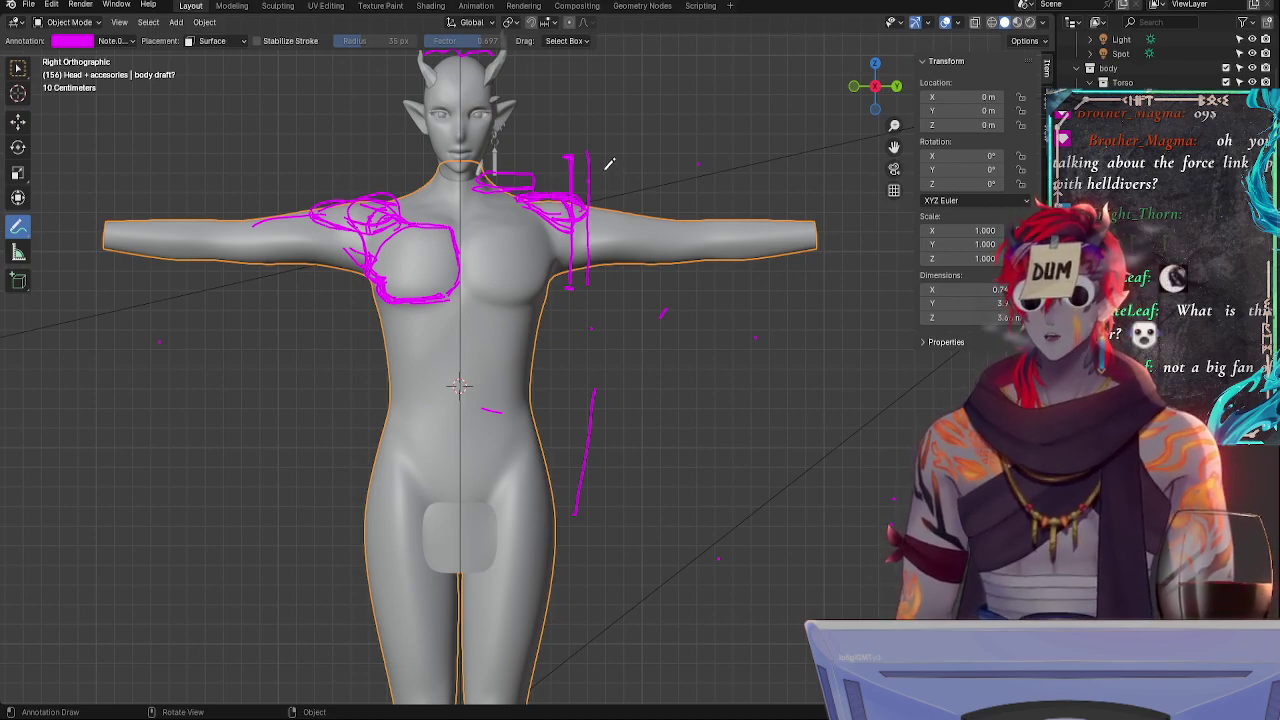
# - Fade the magenta annotation layer to about 0.107 opacity and enter Edit Mode on the body
pyautogui.click(112, 41)
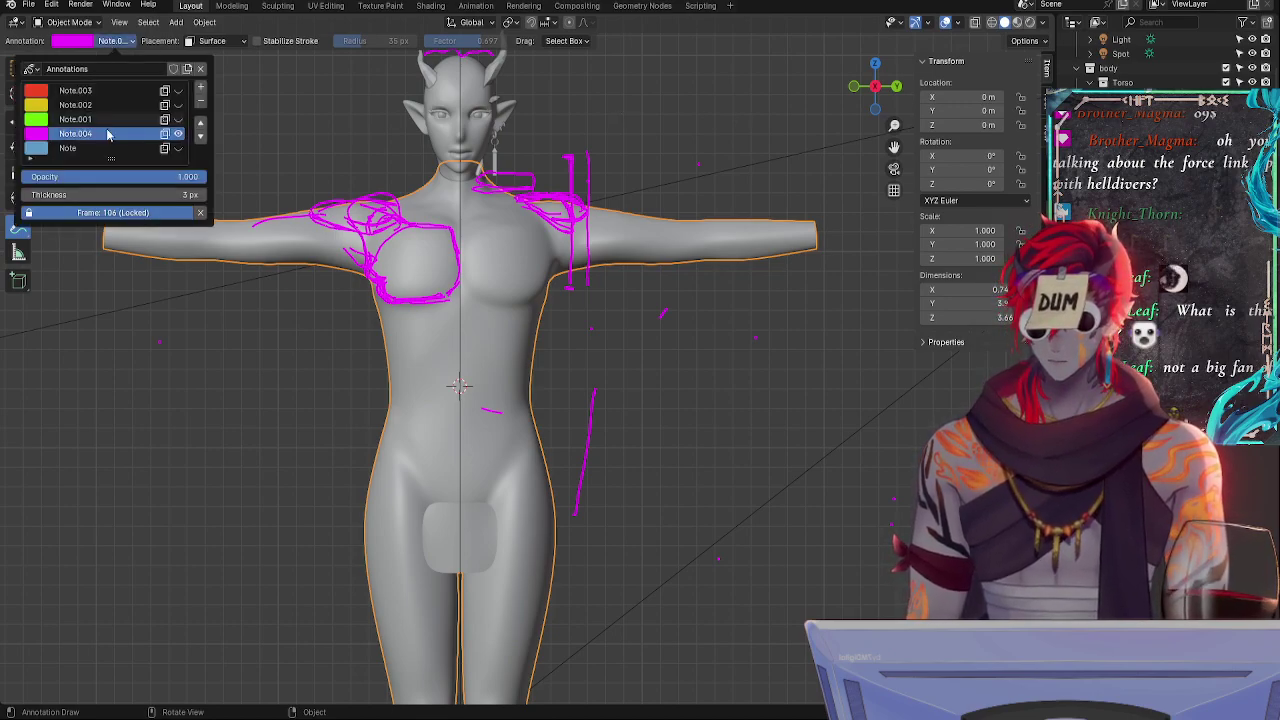
pyautogui.moveTo(110, 177)
pyautogui.mouseDown()
pyautogui.moveTo(30, 177)
pyautogui.moveTo(44, 177)
pyautogui.mouseUp()
pyautogui.moveTo(596, 309)
pyautogui.keyDown('shift'); pyautogui.mouseDown(button='middle')
pyautogui.moveTo(624, 355)
pyautogui.moveTo(611, 329)
pyautogui.moveTo(644, 318)
pyautogui.moveTo(651, 357)
pyautogui.moveTo(609, 337)
pyautogui.mouseUp(button='middle'); pyautogui.keyUp('shift')
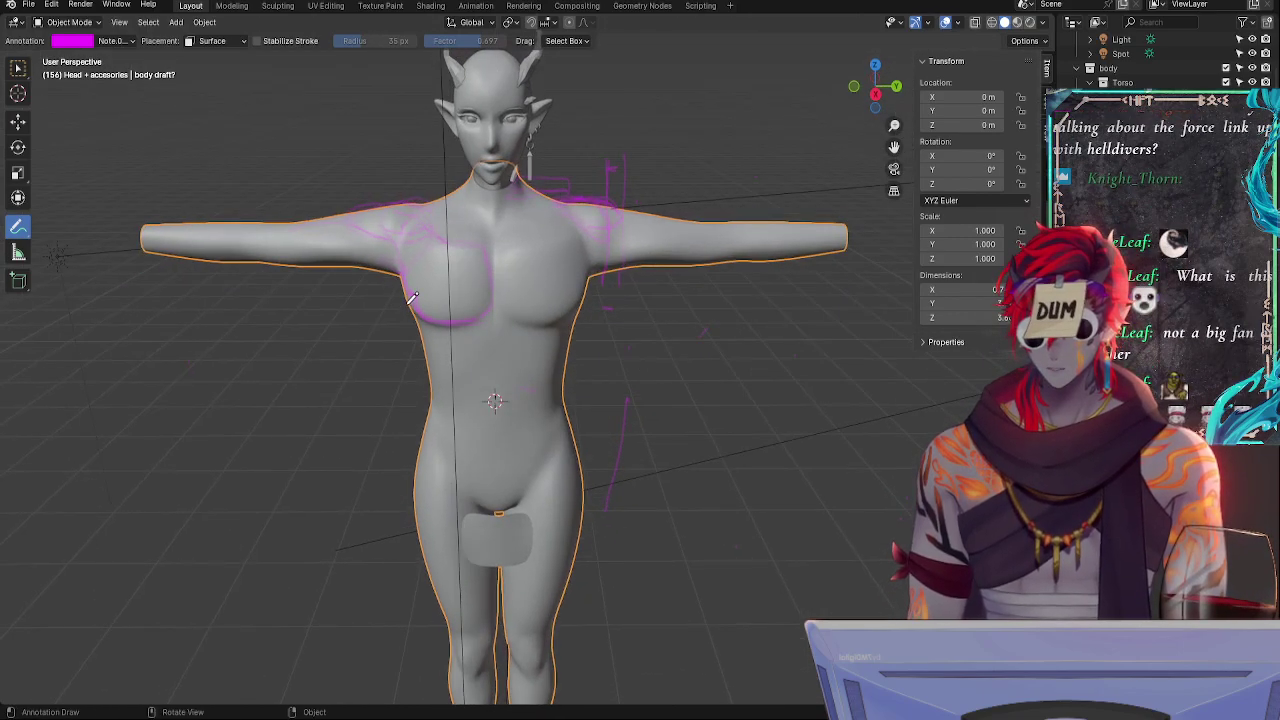
pyautogui.press('Tab')
pyautogui.moveTo(363, 323); pyautogui.dragTo(614, 340, button='middle')
# - Nudge shoulder vertices along the Y and X axes
pyautogui.press('g')
pyautogui.press('y')
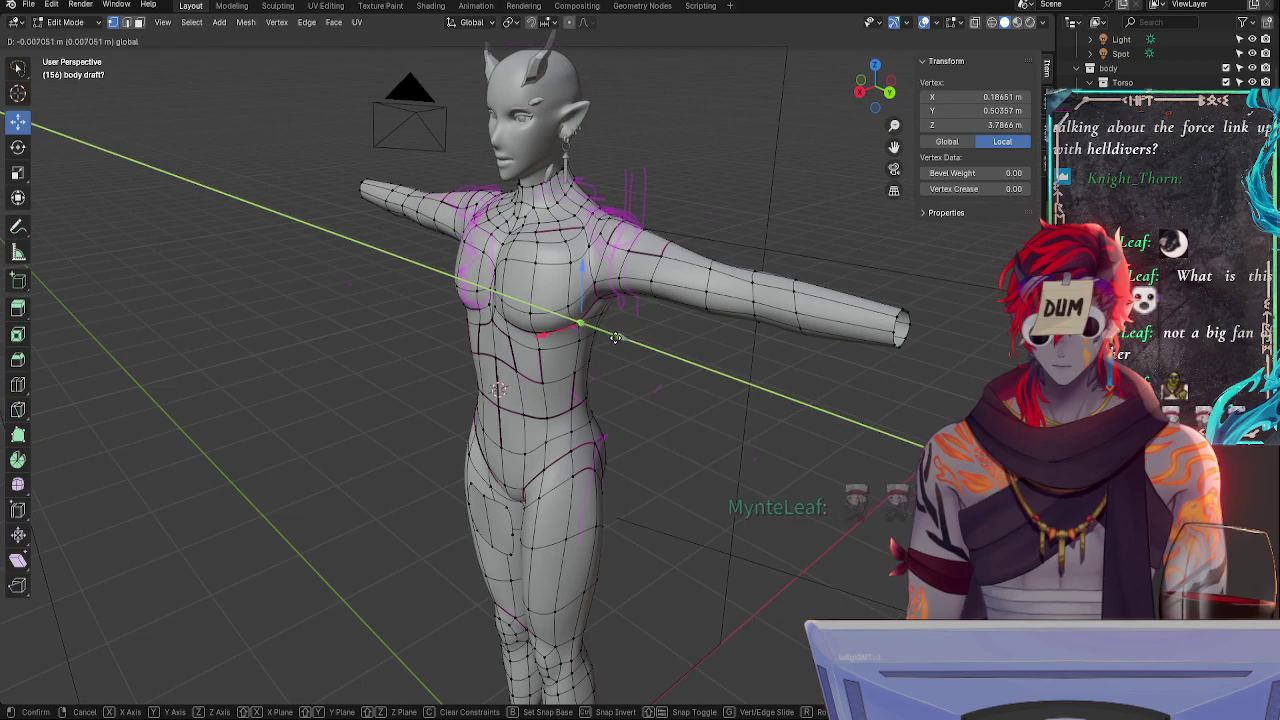
pyautogui.click(654, 357)
pyautogui.moveTo(654, 357)
pyautogui.mouseDown(button='middle')
pyautogui.moveTo(640, 350)
pyautogui.moveTo(683, 336)
pyautogui.moveTo(540, 342)
pyautogui.moveTo(663, 377)
pyautogui.moveTo(692, 399)
pyautogui.moveTo(720, 391)
pyautogui.mouseUp(button='middle')
pyautogui.press('g')
pyautogui.press('x')
pyautogui.click(530, 343)
pyautogui.press('Tab')
pyautogui.press('Tab')
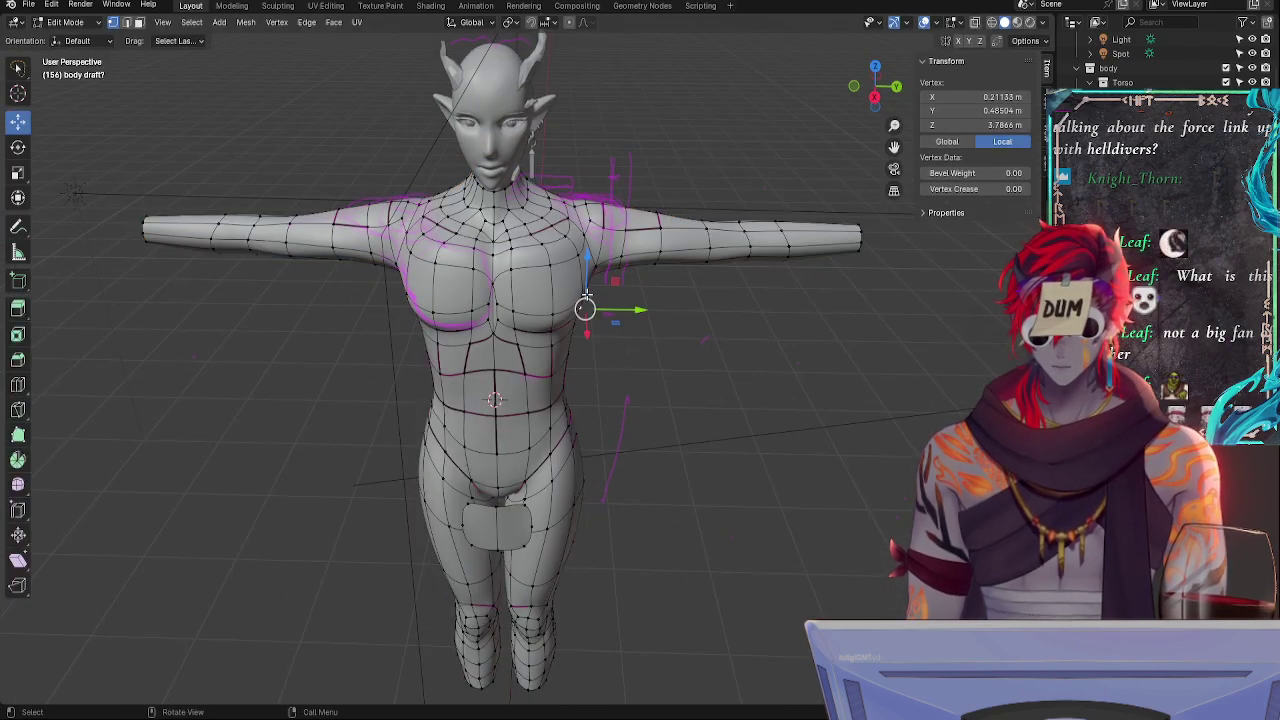
# - Slide a shoulder vertex along its edge and nudge it slightly along Y
pyautogui.moveTo(585, 307); pyautogui.dragTo(674, 394, button='middle')
pyautogui.hotkey('shift', 'v')
pyautogui.click(625, 308)
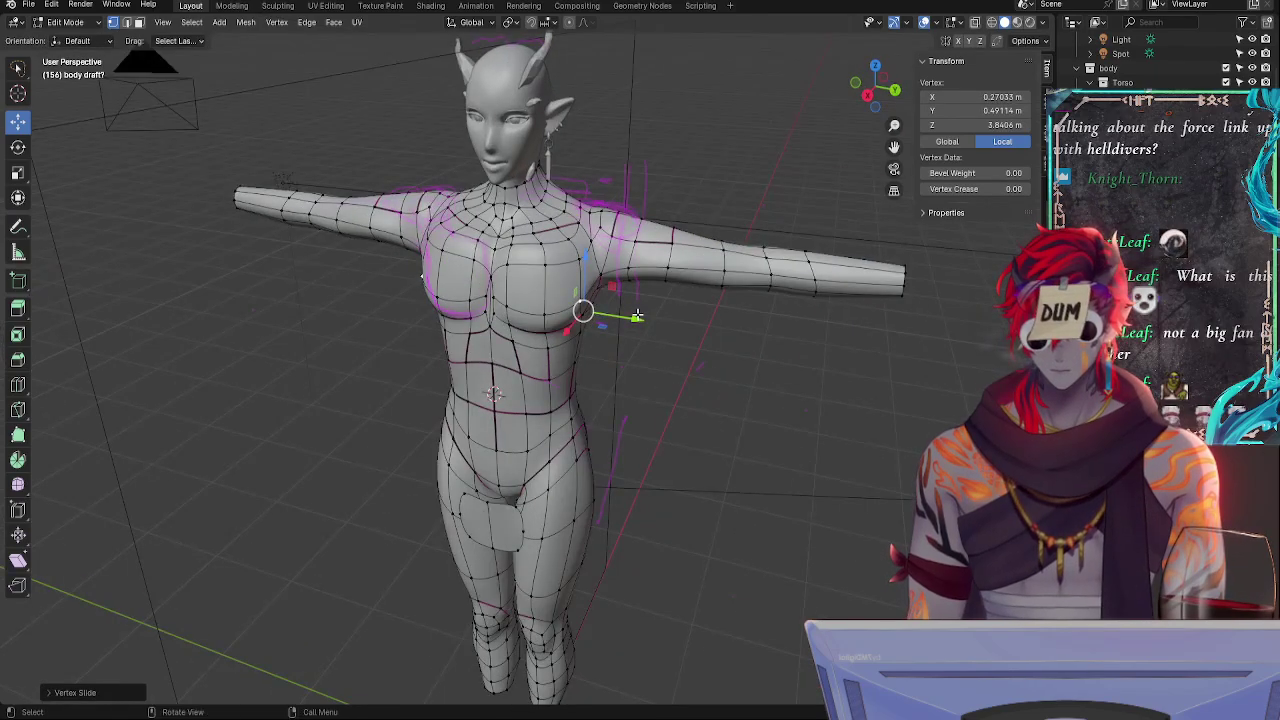
pyautogui.moveTo(637, 316); pyautogui.dragTo(626, 315)
pyautogui.moveTo(672, 376)
pyautogui.mouseDown(button='middle')
pyautogui.moveTo(700, 386)
pyautogui.moveTo(728, 372)
pyautogui.moveTo(603, 322)
pyautogui.moveTo(646, 326)
pyautogui.moveTo(680, 349)
pyautogui.moveTo(623, 317)
pyautogui.moveTo(611, 334)
pyautogui.moveTo(560, 300)
pyautogui.moveTo(703, 380)
pyautogui.mouseUp(button='middle')
pyautogui.press('Tab')
pyautogui.press('Tab')
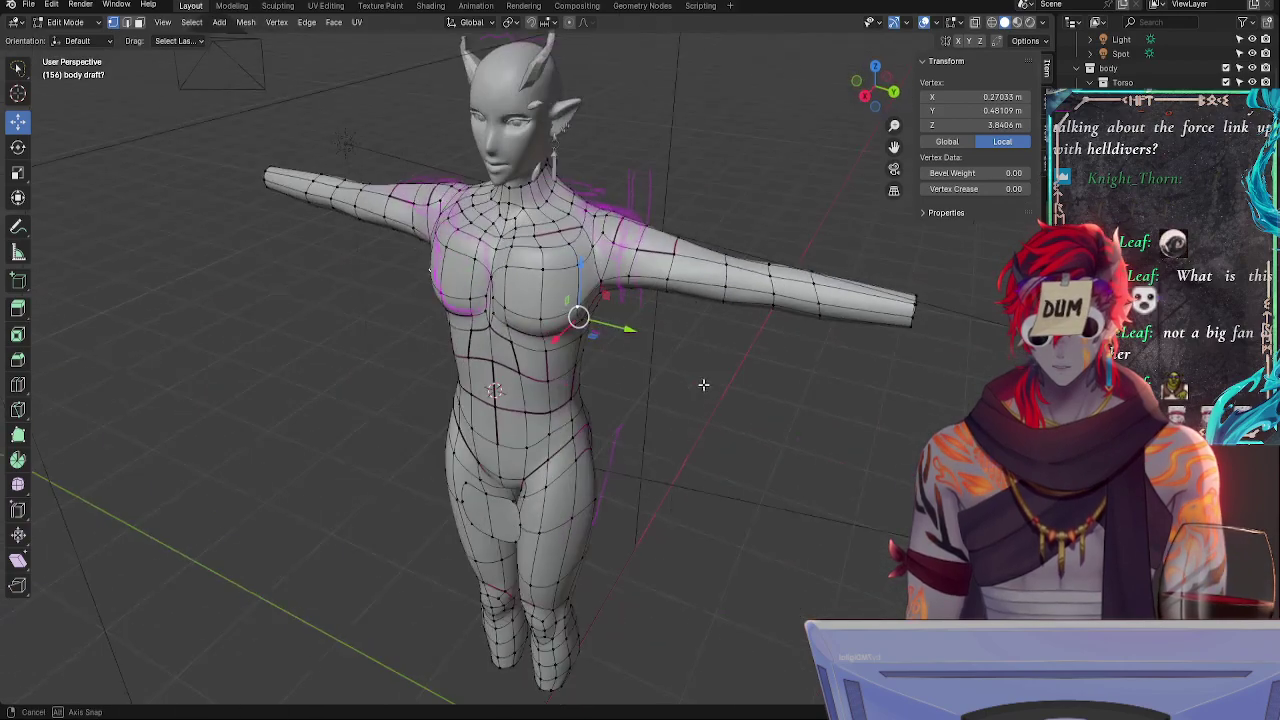
# - Slide a shoulder vertex, raise it along Z, and adjust it inward and outward along X
pyautogui.click(601, 276)
pyautogui.hotkey('shift', 'v')
pyautogui.click(642, 292)
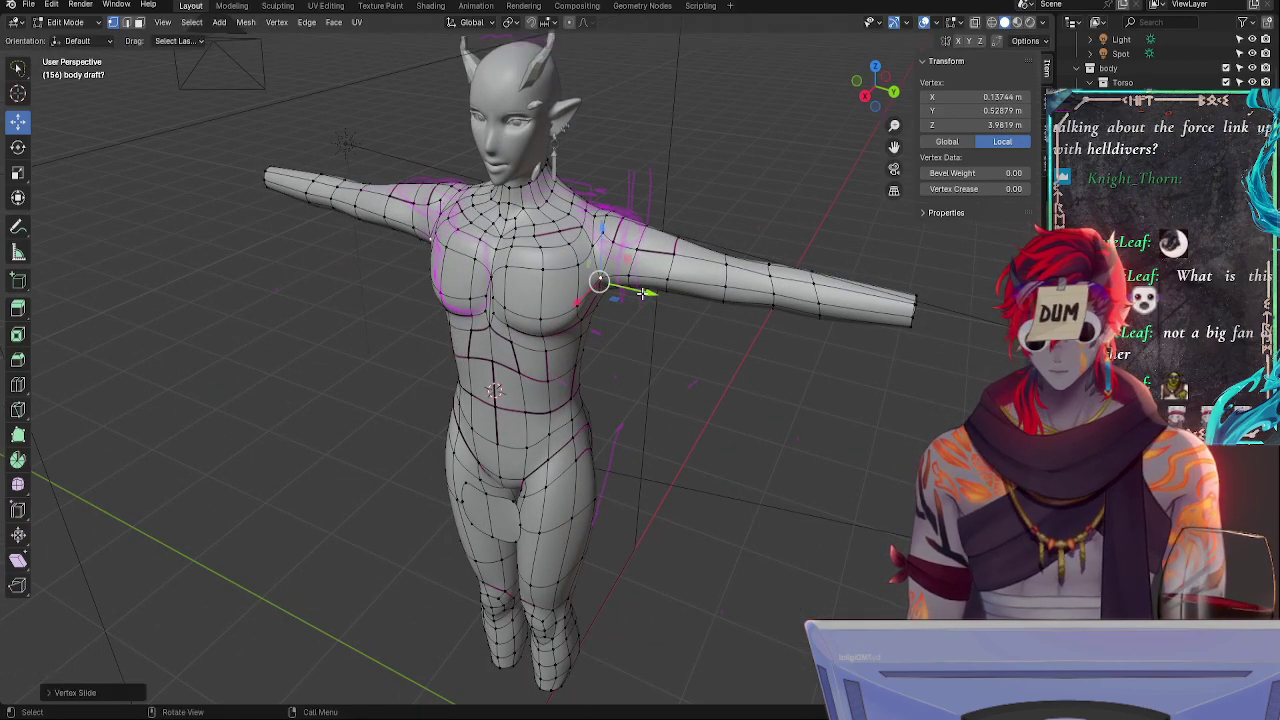
pyautogui.moveTo(642, 292); pyautogui.dragTo(590, 258, button='middle')
pyautogui.press('g')
pyautogui.press('z')
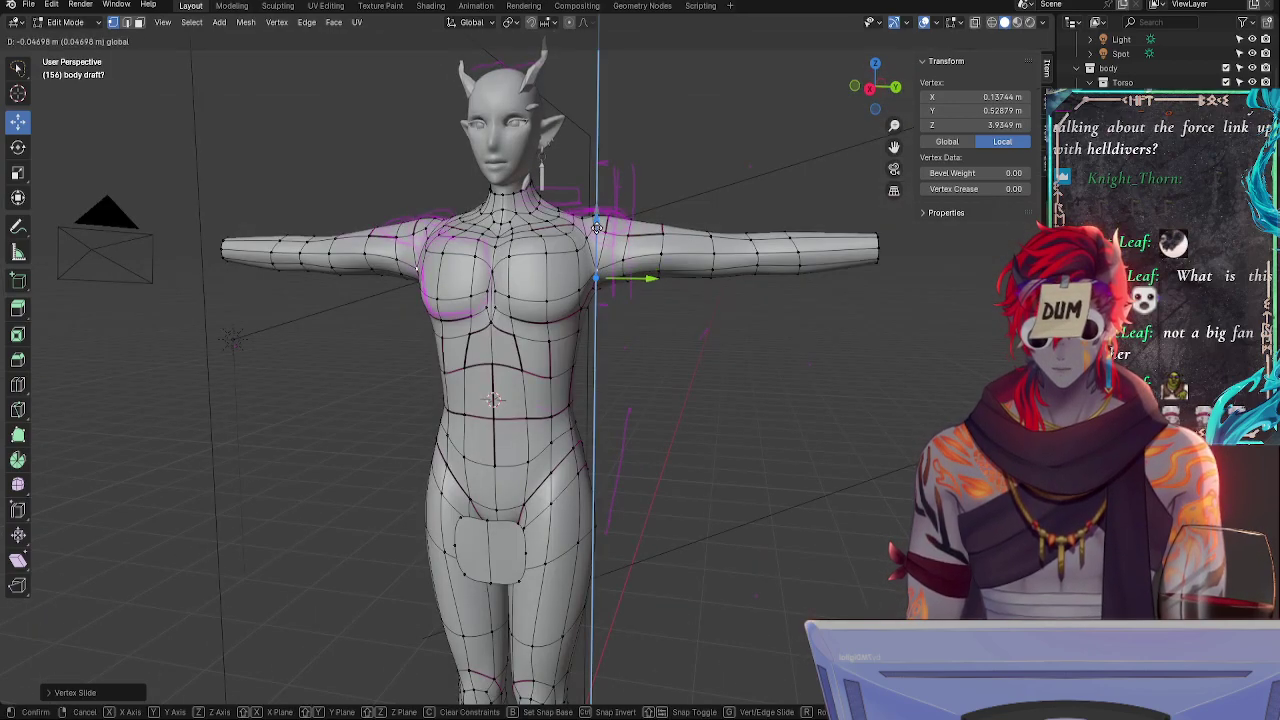
pyautogui.click(650, 276)
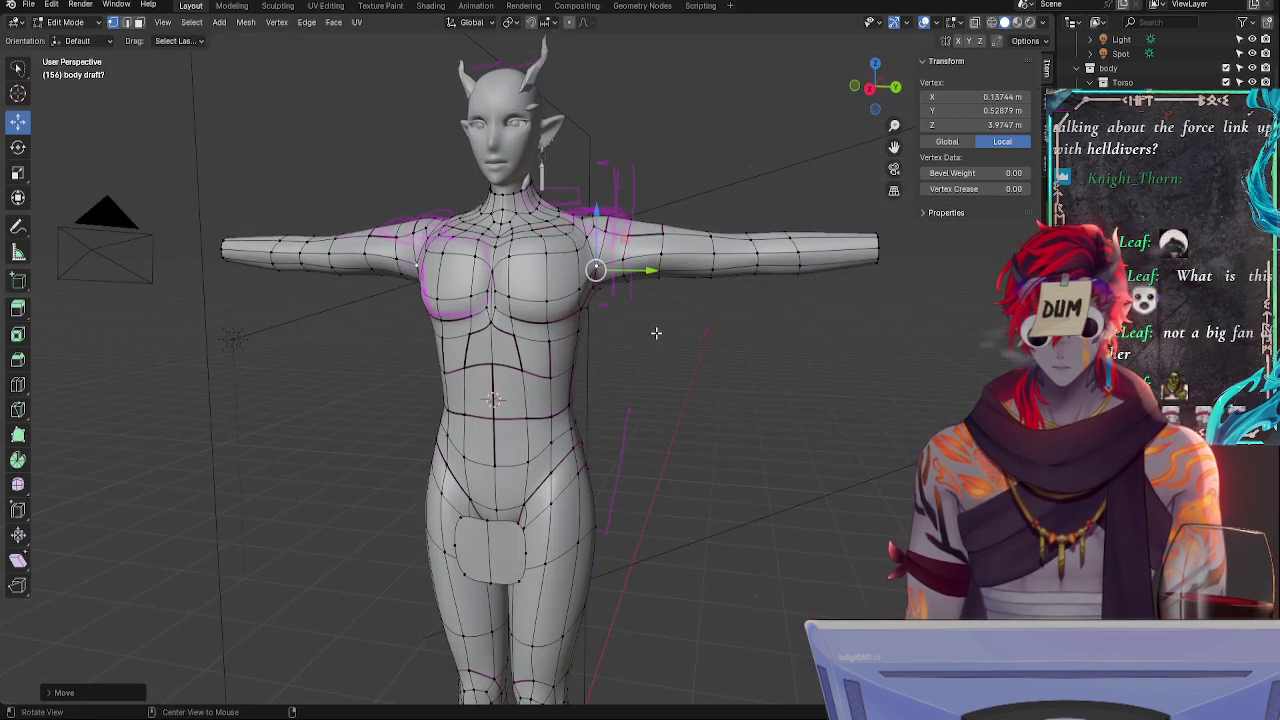
pyautogui.moveTo(654, 329); pyautogui.dragTo(551, 313, button='middle')
pyautogui.moveTo(530, 273); pyautogui.dragTo(535, 274)
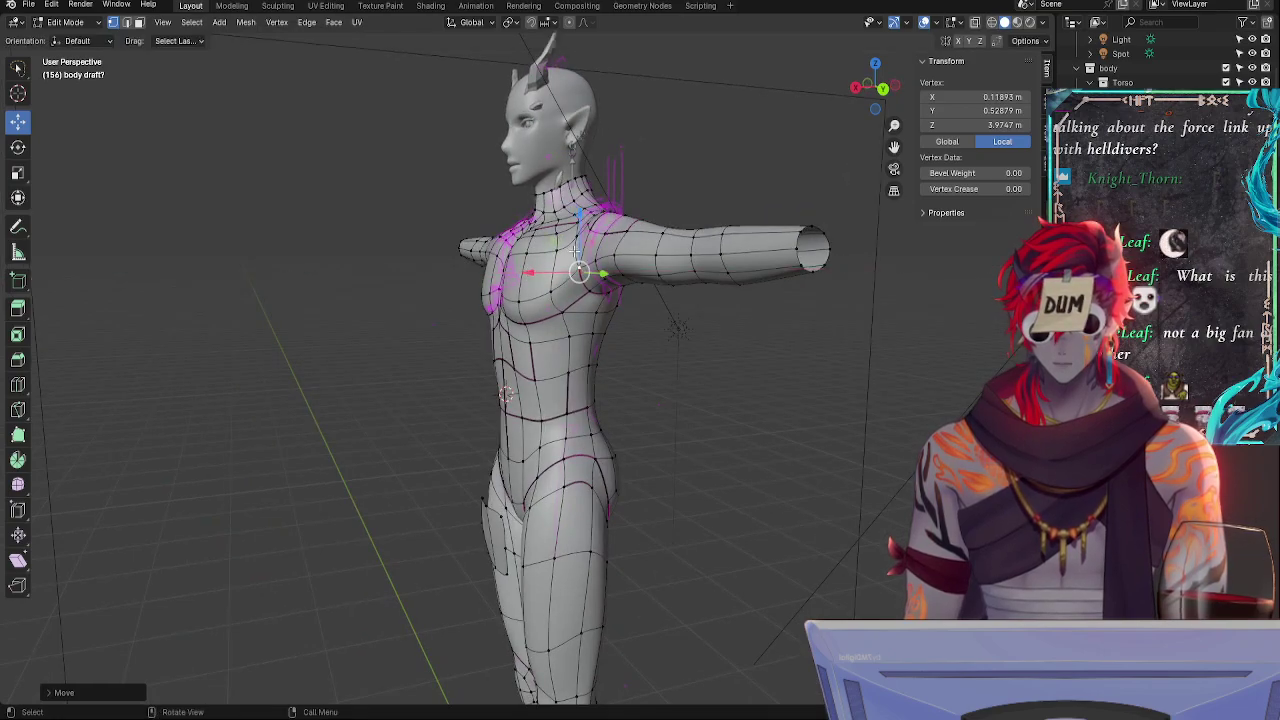
pyautogui.moveTo(536, 278); pyautogui.dragTo(593, 321, button='middle')
pyautogui.moveTo(529, 284); pyautogui.dragTo(515, 285)
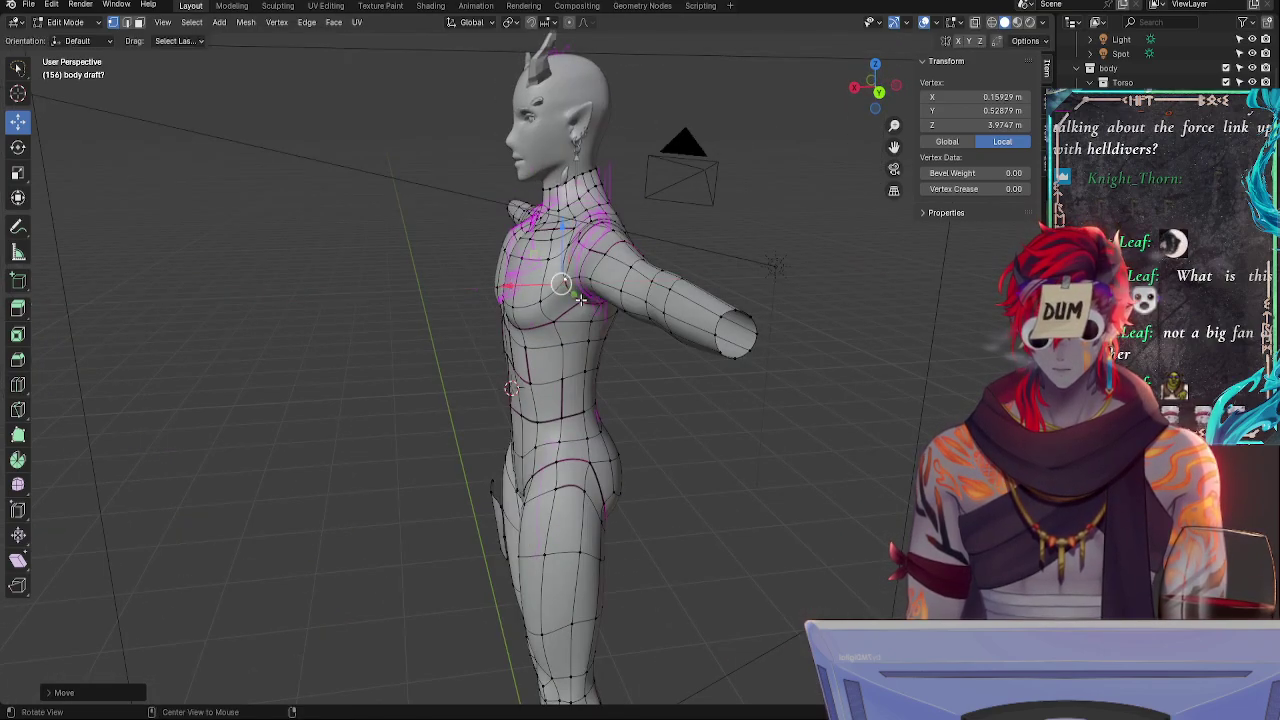
pyautogui.moveTo(610, 306); pyautogui.dragTo(666, 338, button='middle')
# - Slide another shoulder vertex upward, then slide its neighbouring vertices along their edges
pyautogui.click(608, 258)
pyautogui.moveTo(608, 258); pyautogui.dragTo(720, 263, button='middle')
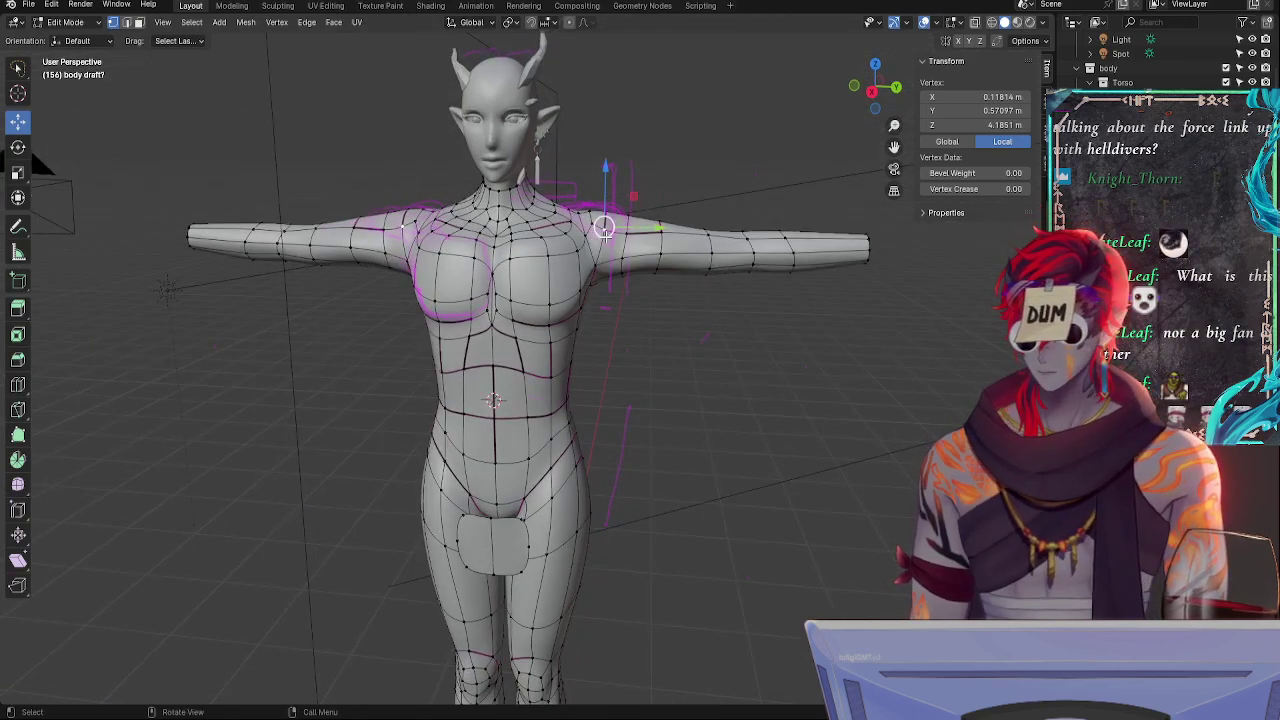
pyautogui.hotkey('shift', 'v')
pyautogui.click(605, 207)
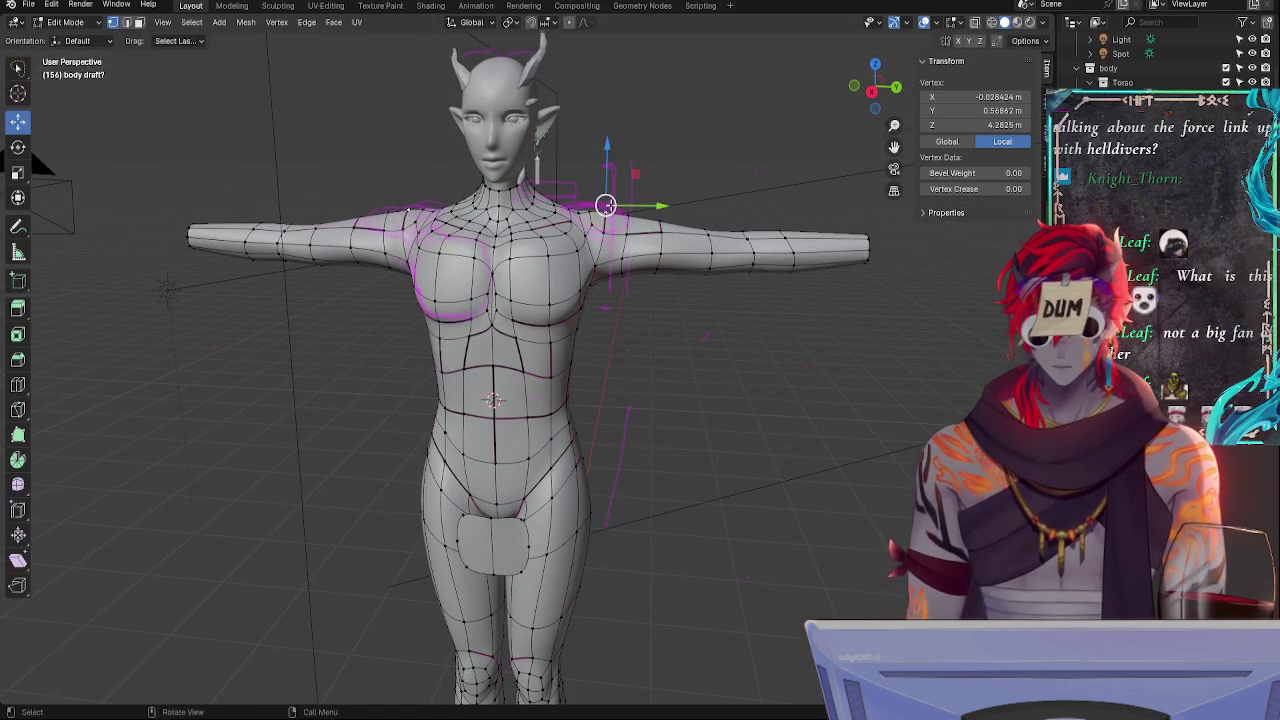
pyautogui.click(605, 232)
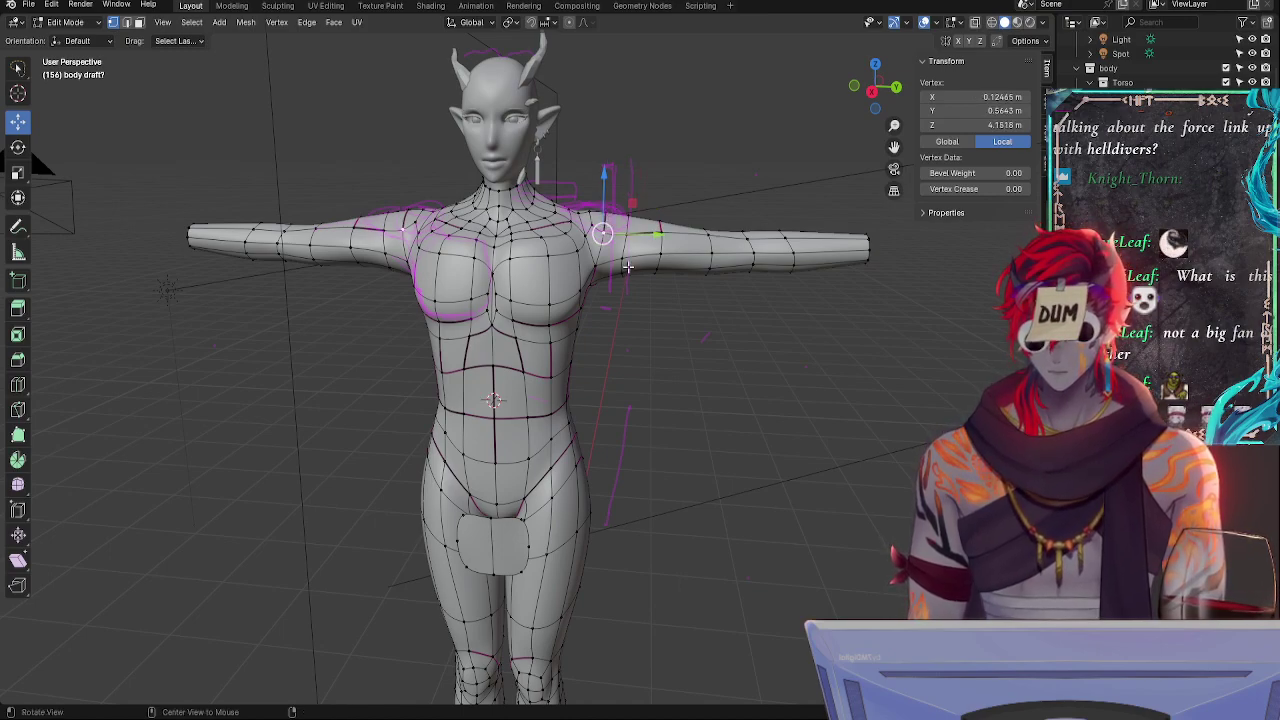
pyautogui.click(592, 222)
pyautogui.click(627, 236)
pyautogui.hotkey('shift', 'v')
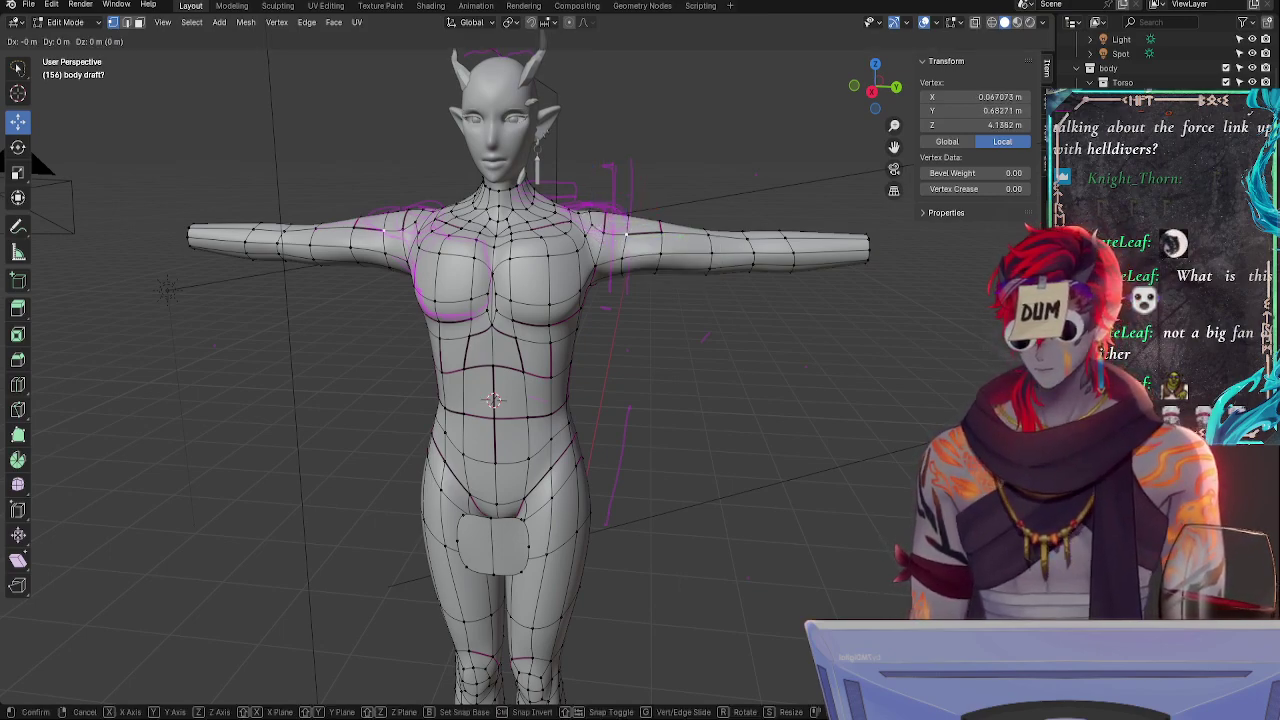
pyautogui.click(624, 237)
# - Select a group of neighbouring shoulder vertices, viewing the shoulder from an angle
pyautogui.moveTo(700, 271); pyautogui.dragTo(642, 226, button='middle')
pyautogui.click(641, 226)
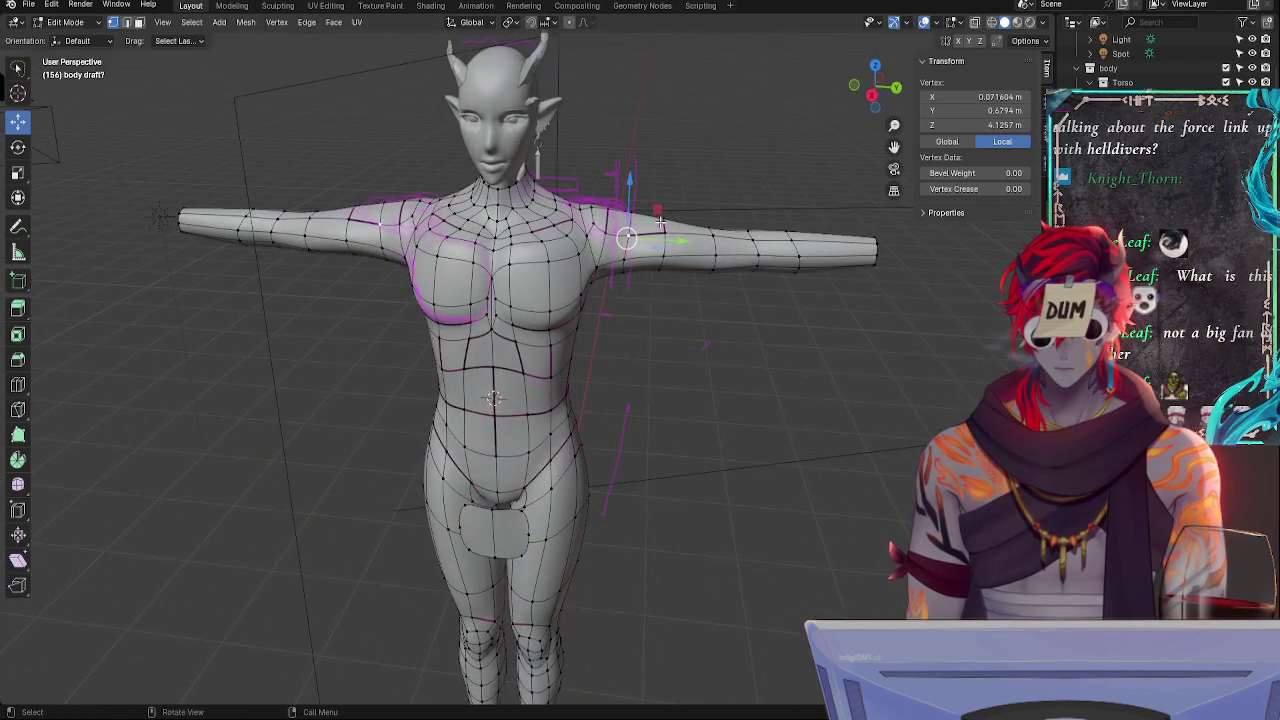
pyautogui.click(605, 232)
pyautogui.keyDown('shift'); pyautogui.click(592, 222); pyautogui.keyUp('shift')
pyautogui.keyDown('shift'); pyautogui.click(592, 206); pyautogui.keyUp('shift')
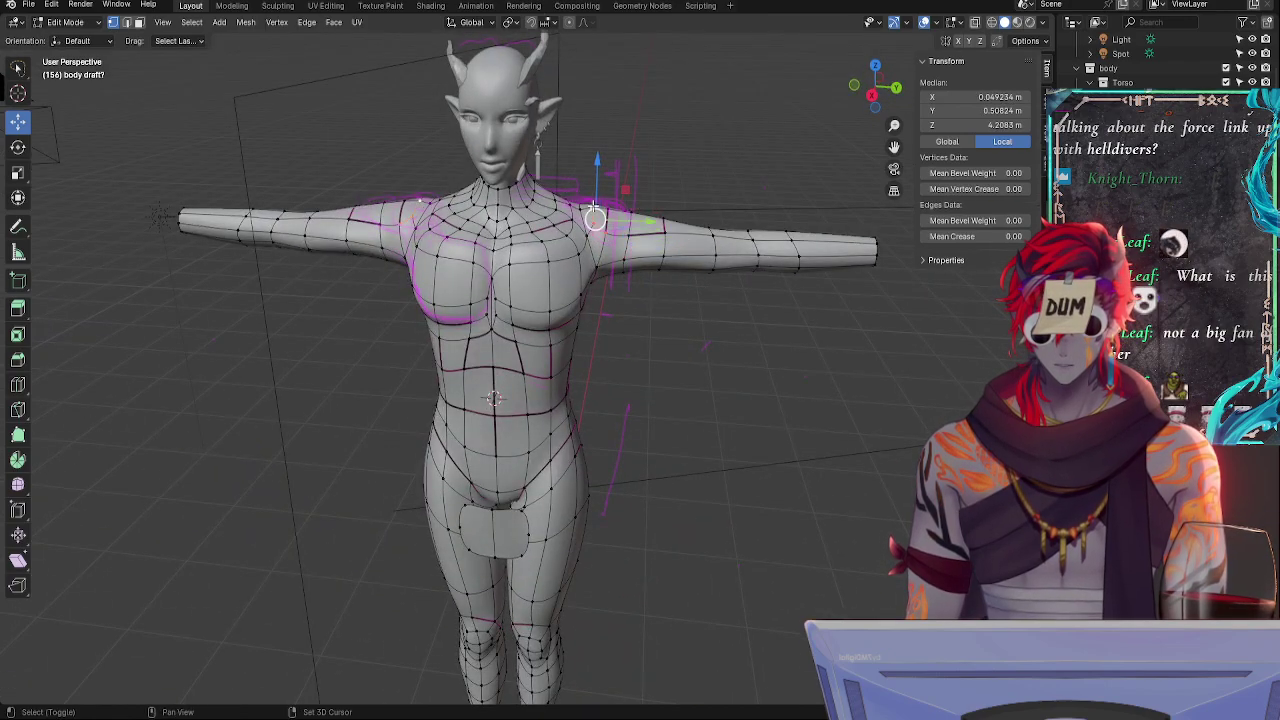
# - Extend the shoulder vertex selection and puff it outward with Shrink/Fatten
pyautogui.keyDown('shift'); pyautogui.click(622, 212); pyautogui.keyUp('shift')
pyautogui.keyDown('shift'); pyautogui.click(628, 226); pyautogui.keyUp('shift')
pyautogui.moveTo(700, 249); pyautogui.dragTo(556, 250, button='middle')
pyautogui.keyDown('shift'); pyautogui.click(570, 306); pyautogui.keyUp('shift')
pyautogui.moveTo(570, 306); pyautogui.dragTo(779, 273, button='middle')
pyautogui.hotkey('alt', 's')
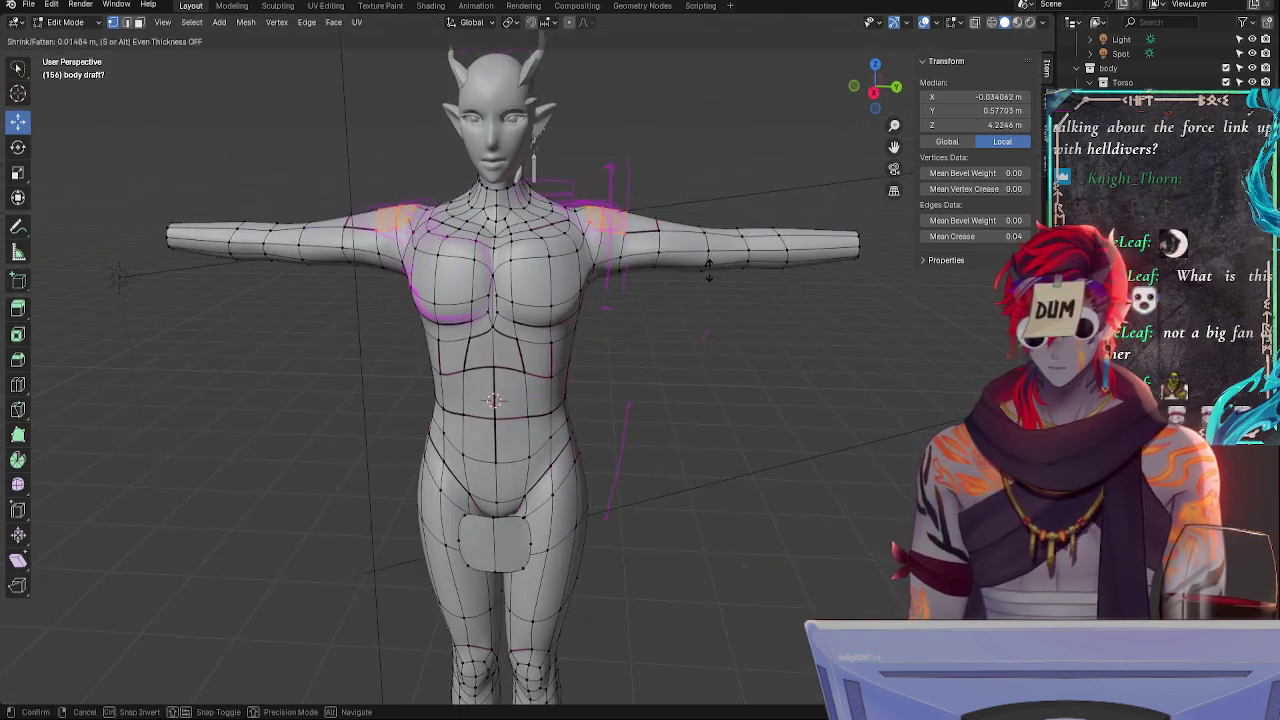
pyautogui.click(710, 272)
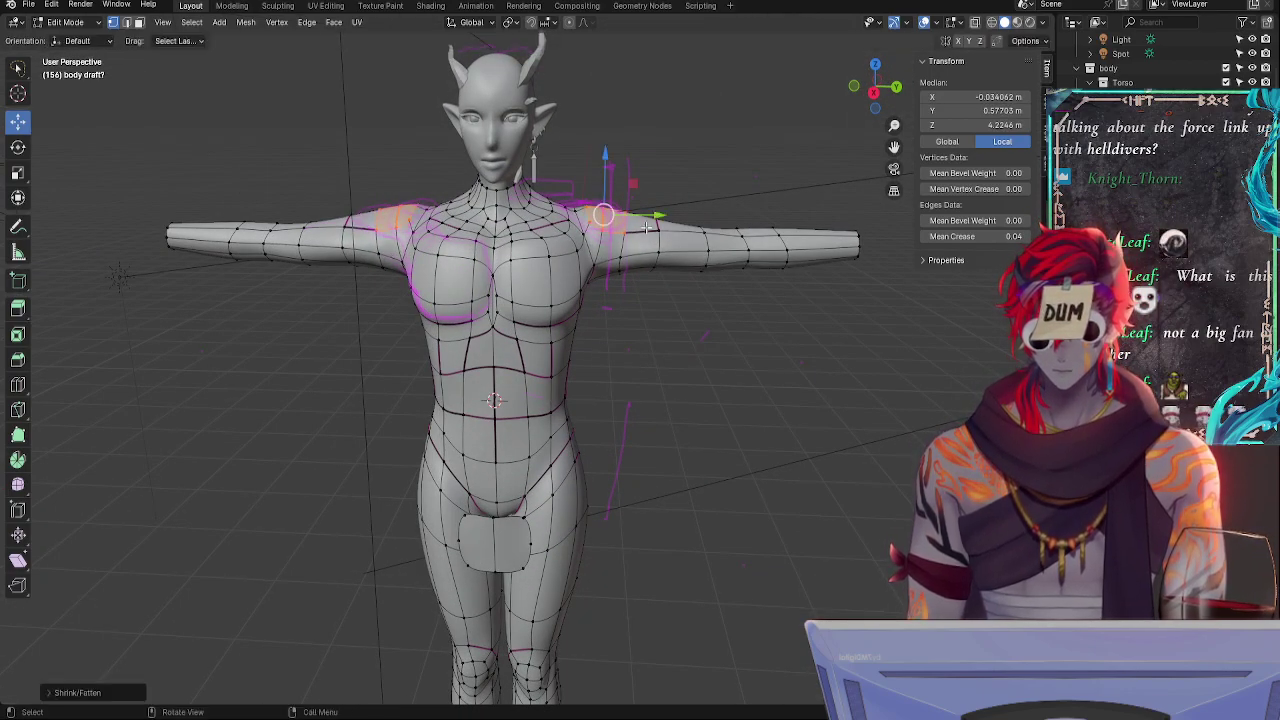
# - Slide, nudge and slightly rotate the selected shoulder vertices to round off the shoulder
pyautogui.hotkey('shift', 'v')
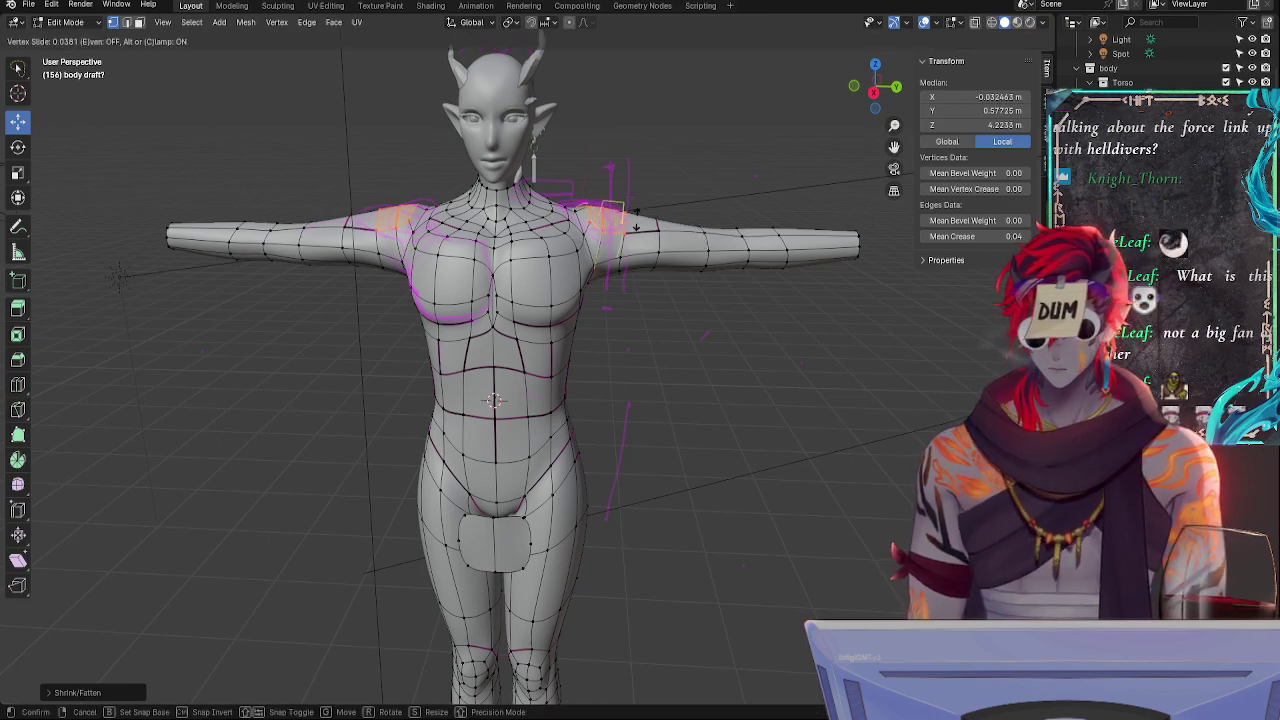
pyautogui.click(634, 219)
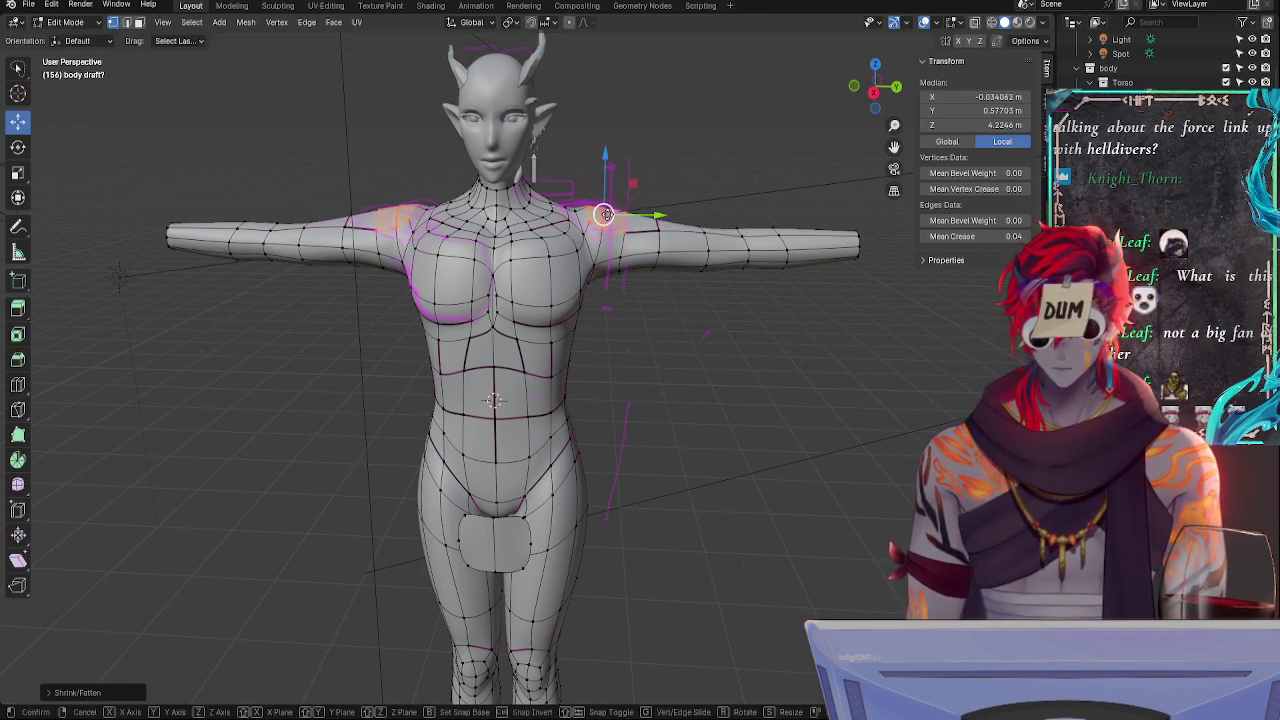
pyautogui.moveTo(603, 215); pyautogui.dragTo(605, 214)
pyautogui.press('r')
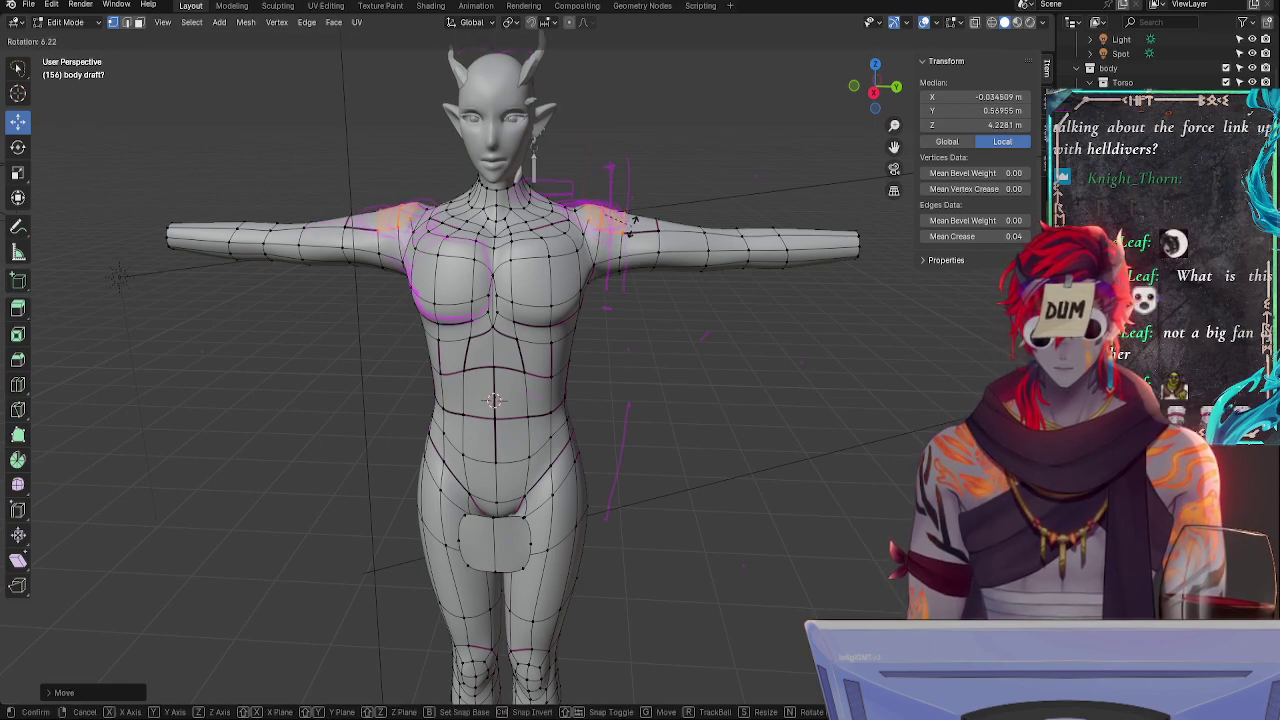
pyautogui.click(630, 221)
pyautogui.moveTo(630, 221); pyautogui.dragTo(565, 195, button='middle')
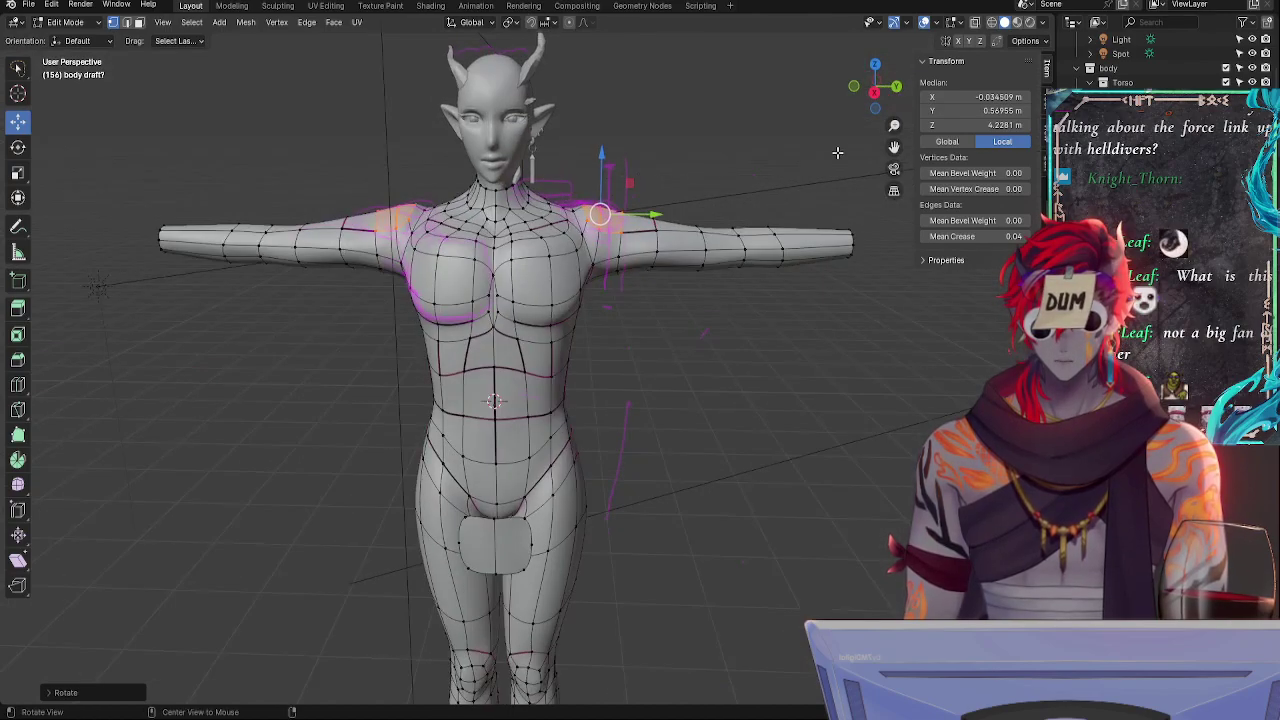
pyautogui.moveTo(760, 130); pyautogui.dragTo(709, 326, button='middle')
# - Select two shoulder vertices and shrink them inward along their normals
pyautogui.click(654, 251)
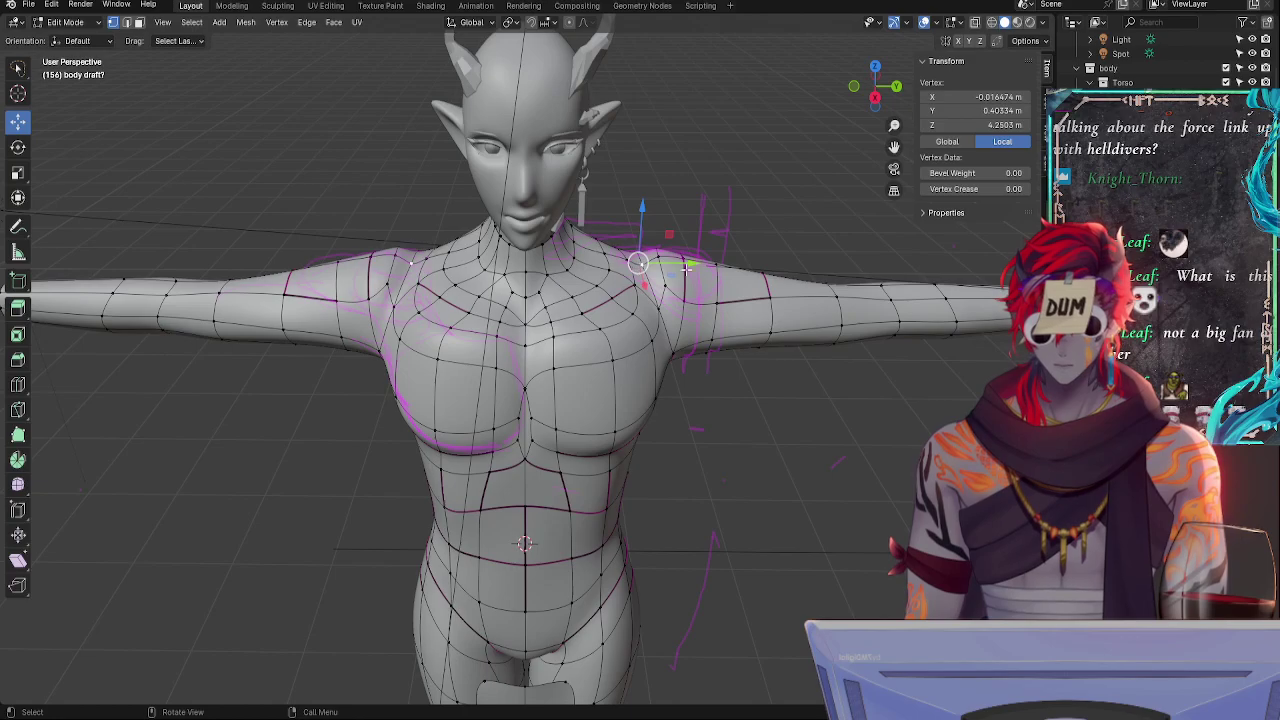
pyautogui.moveTo(686, 268); pyautogui.dragTo(615, 241, button='middle')
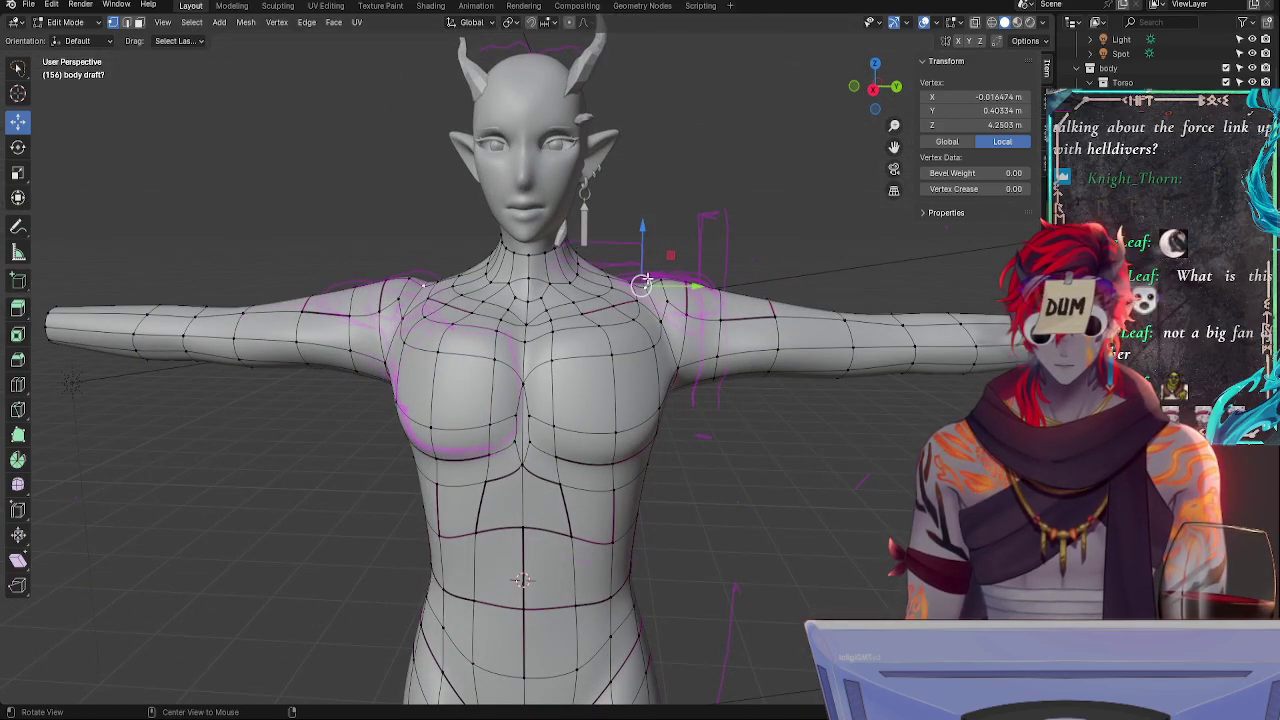
pyautogui.moveTo(646, 283); pyautogui.dragTo(645, 335, button='middle')
pyautogui.keyDown('shift'); pyautogui.click(634, 245); pyautogui.keyUp('shift')
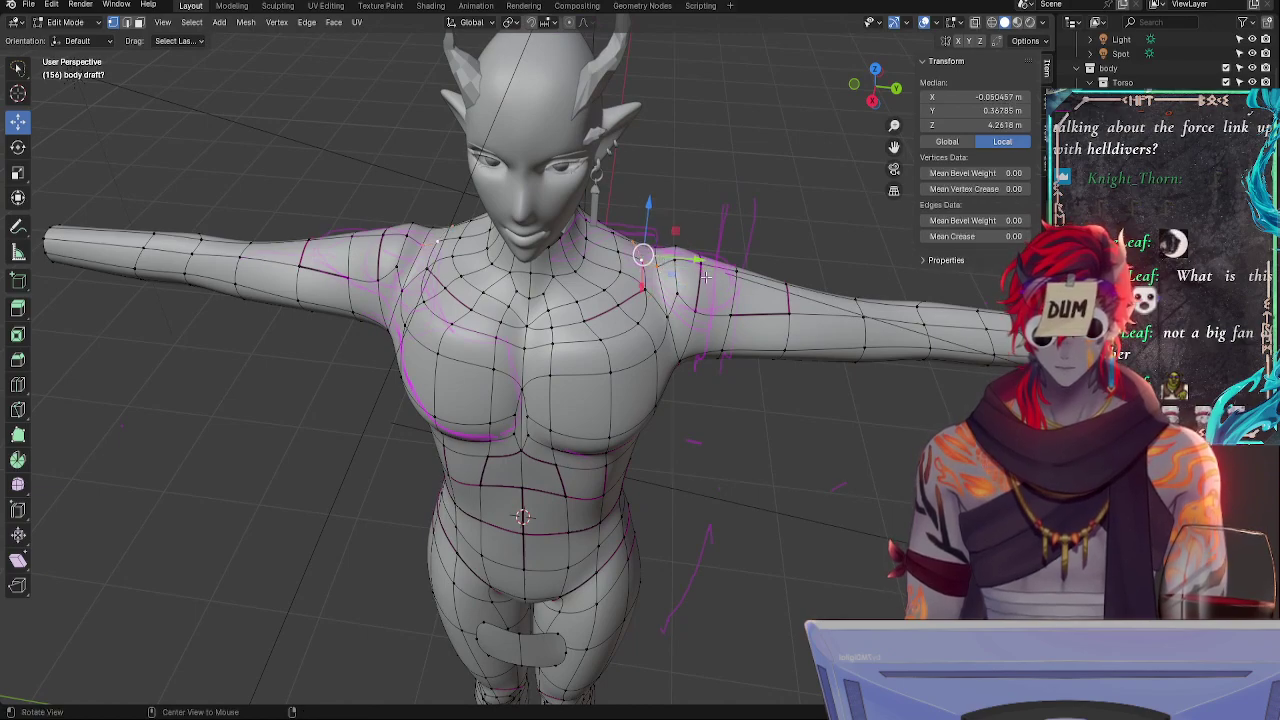
pyautogui.moveTo(705, 276); pyautogui.dragTo(681, 270, button='middle')
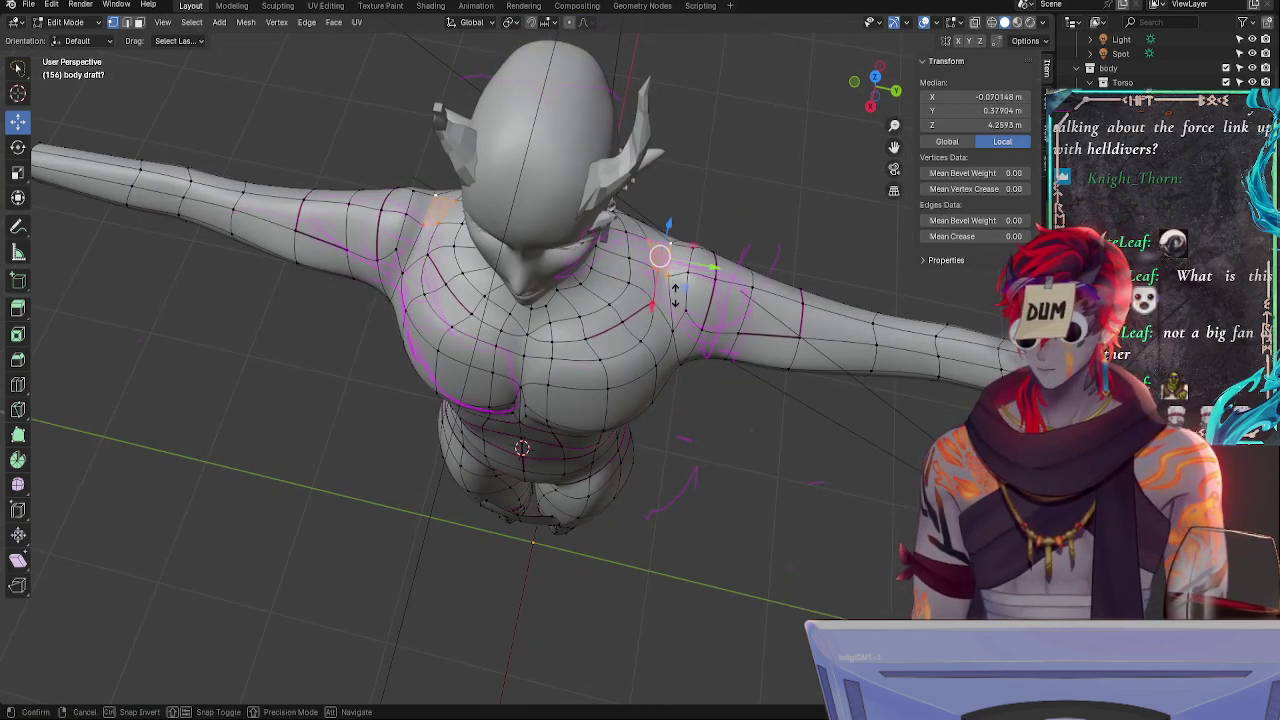
pyautogui.hotkey('alt', 's')
pyautogui.click(670, 285)
# - Slide a shoulder vertex toward the neck and raise it along the Z axis
pyautogui.click(671, 272)
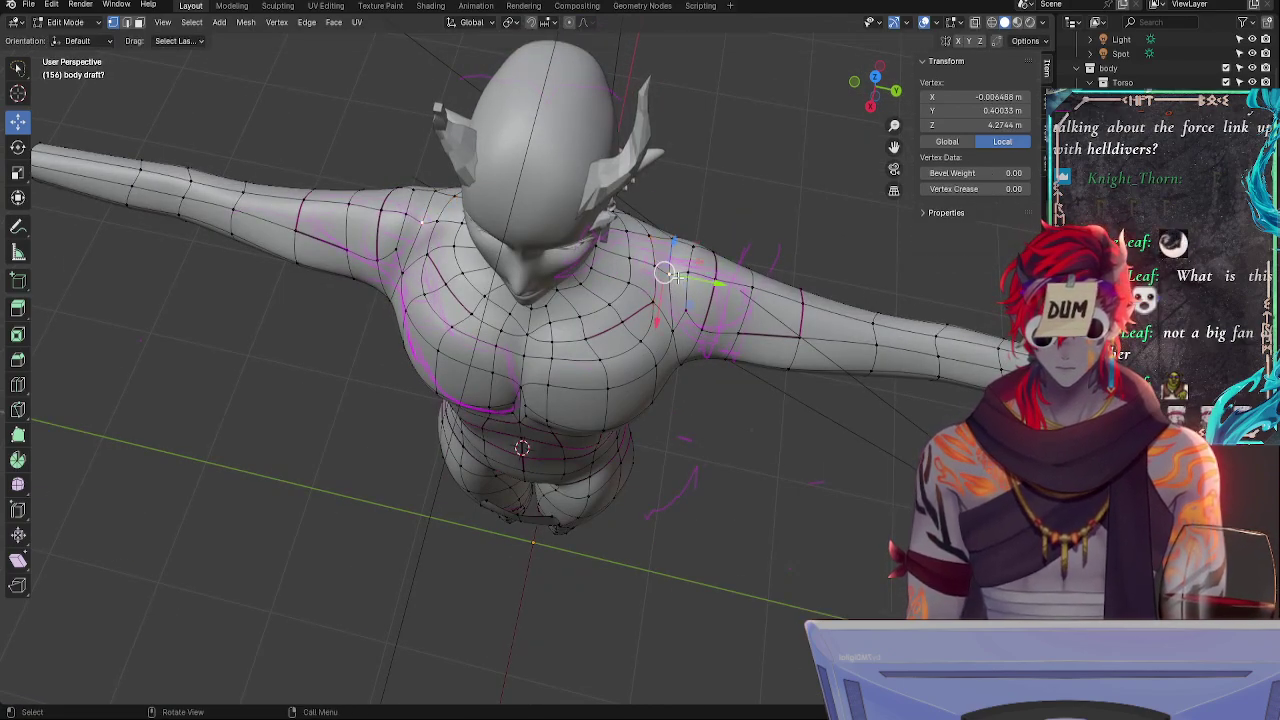
pyautogui.hotkey('shift', 'v')
pyautogui.click(679, 273)
pyautogui.moveTo(679, 273); pyautogui.dragTo(630, 243, button='middle')
pyautogui.moveTo(681, 261); pyautogui.dragTo(680, 250)
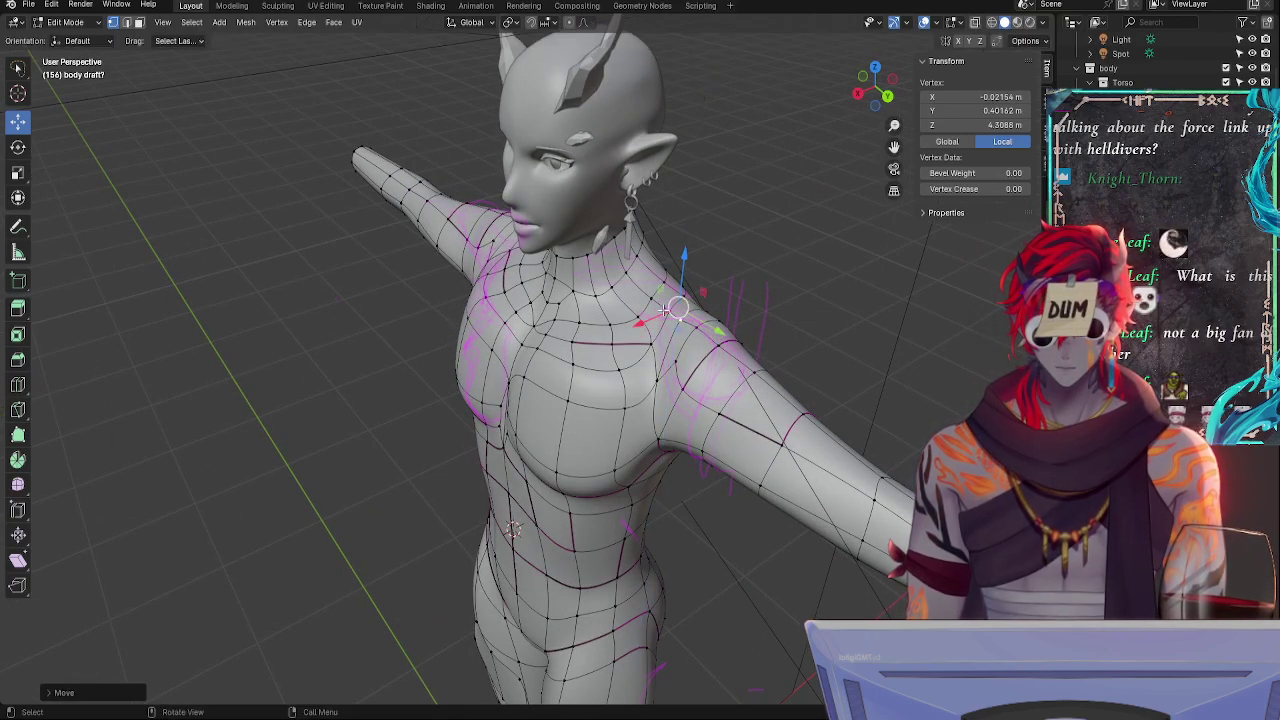
pyautogui.click(678, 318)
pyautogui.hotkey('shift', 'v')
pyautogui.click(663, 321)
pyautogui.moveTo(700, 330); pyautogui.dragTo(805, 294, button='middle')
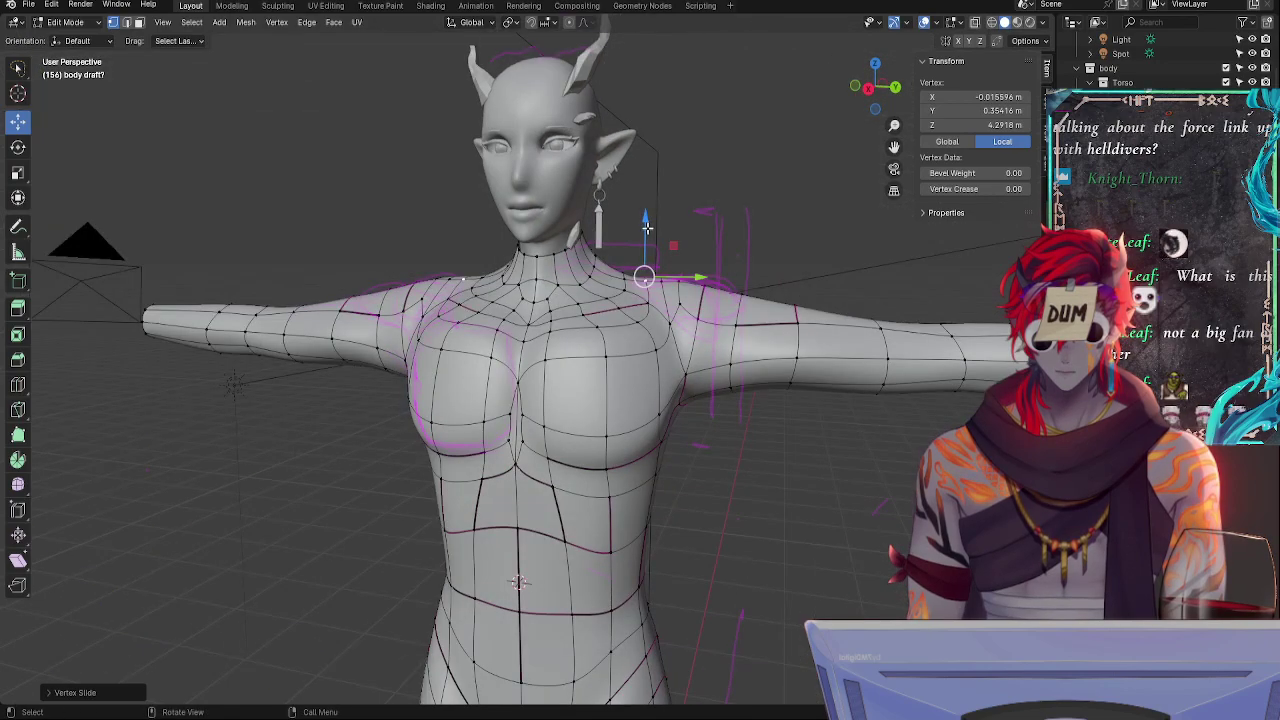
pyautogui.press('g')
pyautogui.press('z')
pyautogui.click(646, 248)
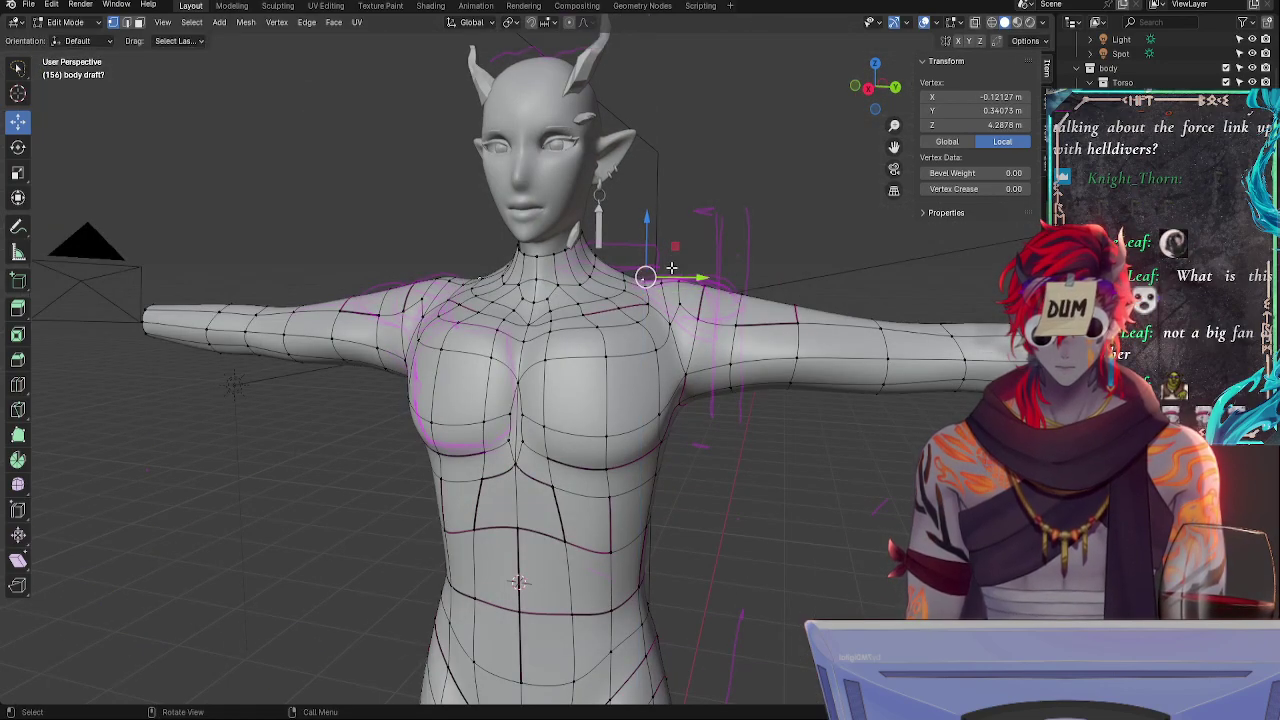
# - Reposition the same vertex freely and vertically, then slide a shoulder vertex seen from above
pyautogui.hotkey('shift', 'v')
pyautogui.press('g')
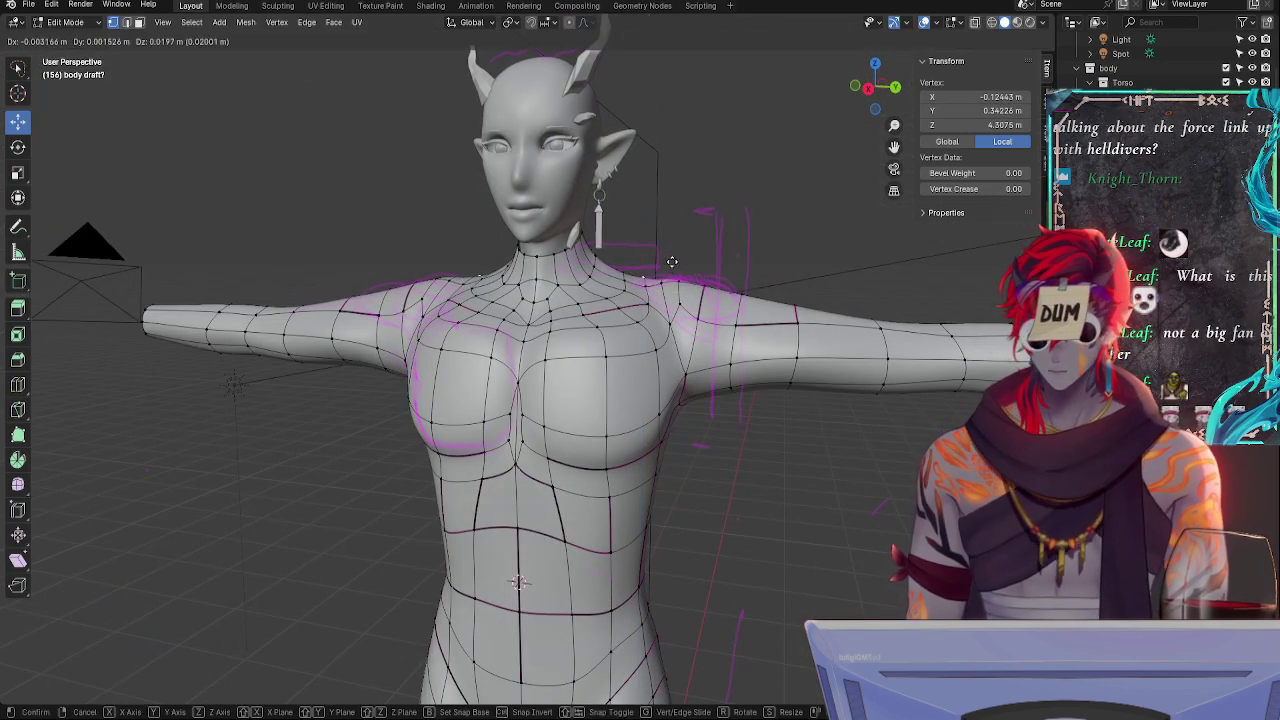
pyautogui.click(672, 261)
pyautogui.press('g')
pyautogui.press('z')
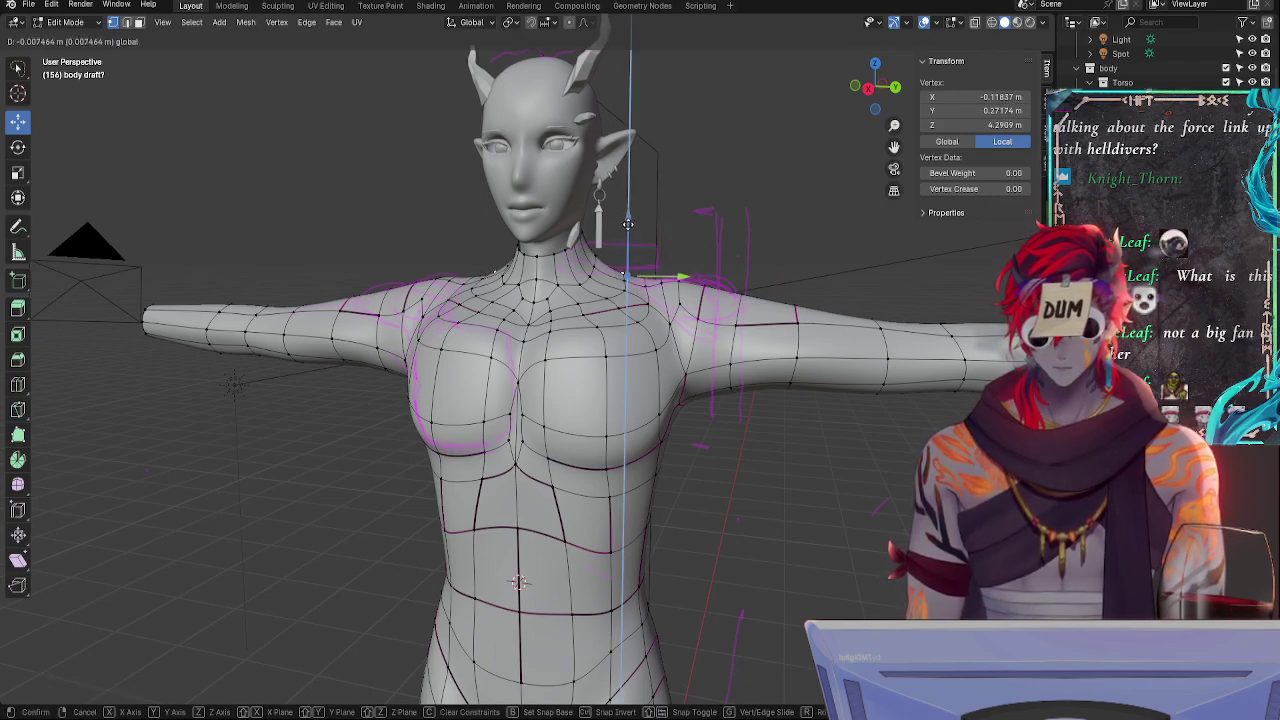
pyautogui.click(630, 221)
pyautogui.moveTo(630, 221); pyautogui.dragTo(685, 333, button='middle')
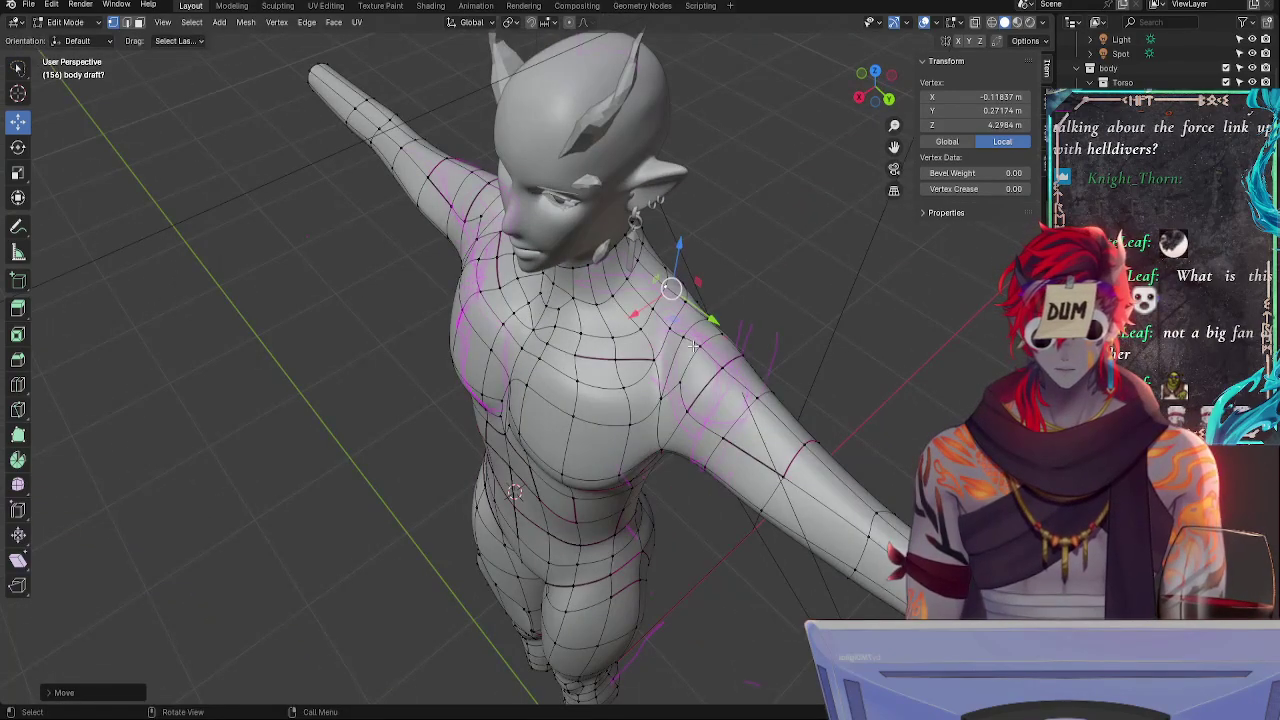
pyautogui.click(693, 346)
pyautogui.press('g')
pyautogui.press('g')
pyautogui.click(686, 343)
# - Slide the shoulder vertices near the collarbone along their edges
pyautogui.click(663, 357)
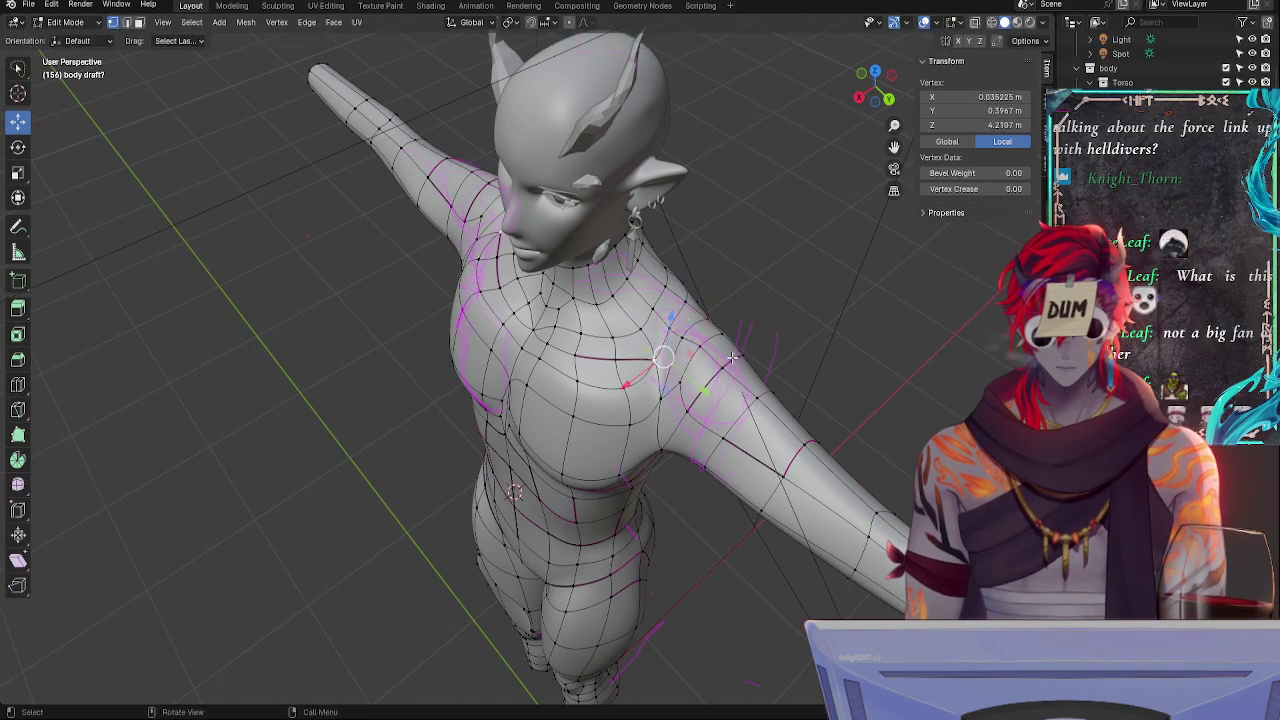
pyautogui.moveTo(732, 358); pyautogui.dragTo(746, 269, button='middle')
pyautogui.click(636, 265)
pyautogui.click(636, 267)
pyautogui.press('g')
pyautogui.press('g')
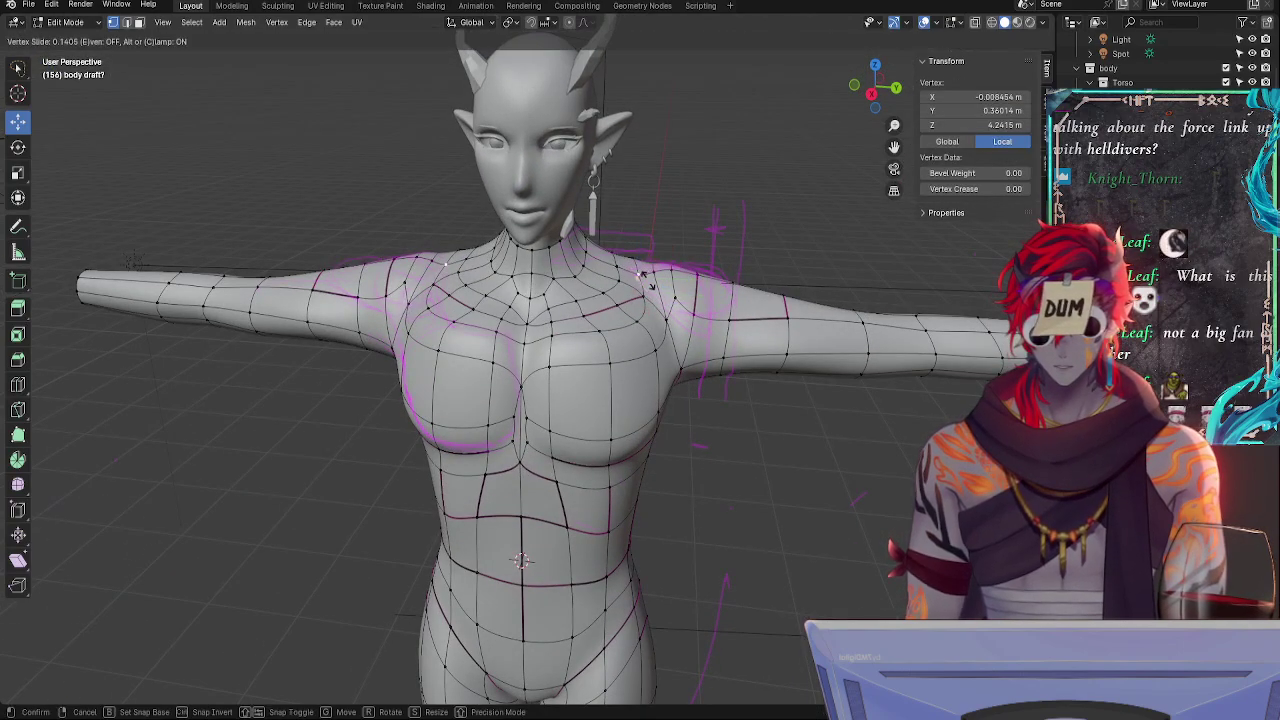
pyautogui.click(646, 278)
pyautogui.moveTo(646, 278); pyautogui.dragTo(650, 366, button='middle')
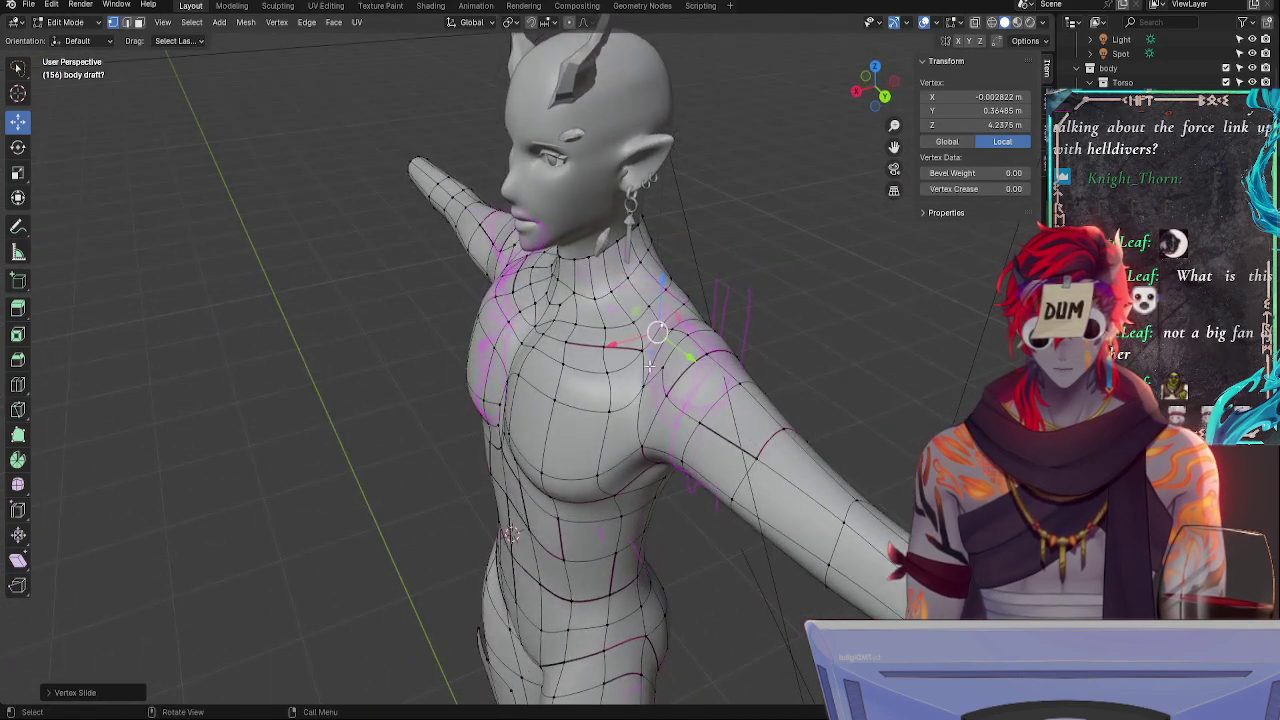
pyautogui.click(660, 358)
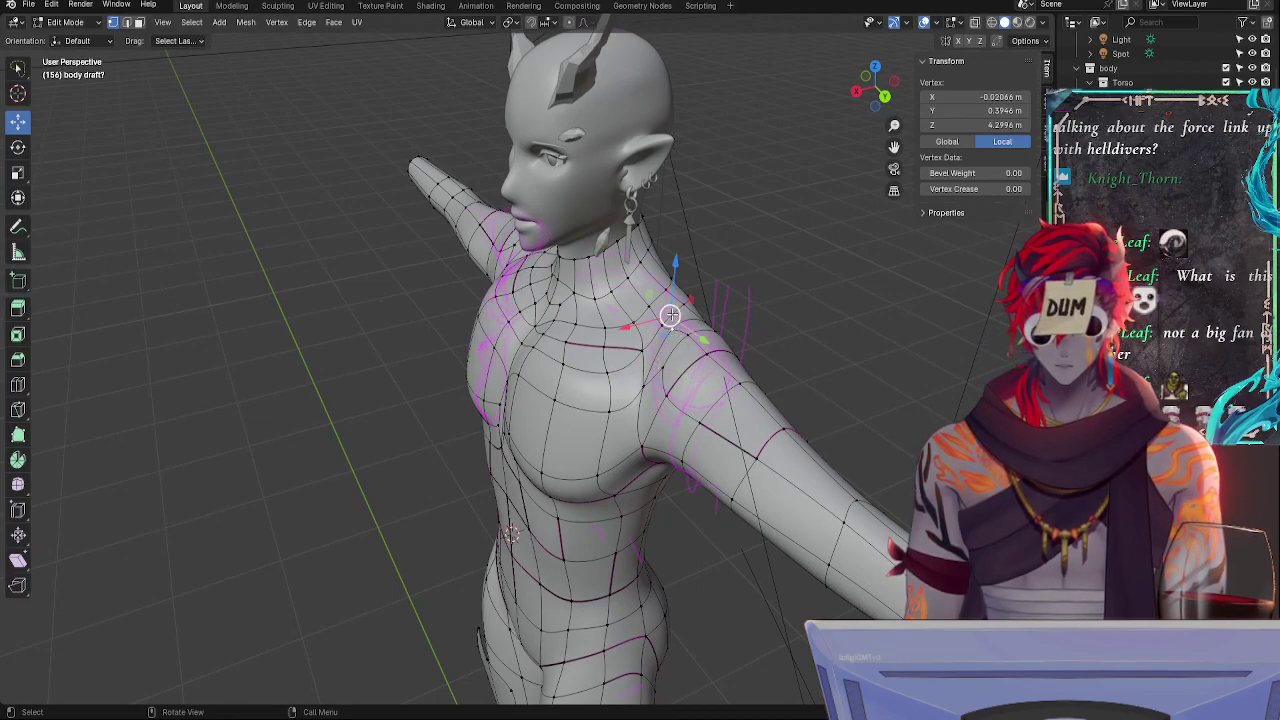
pyautogui.press('g')
pyautogui.press('g')
pyautogui.click(666, 316)
# - Slide a neighbouring shoulder vertex and a lower shoulder vertex into line
pyautogui.click(683, 334)
pyautogui.click(662, 364)
pyautogui.press('g')
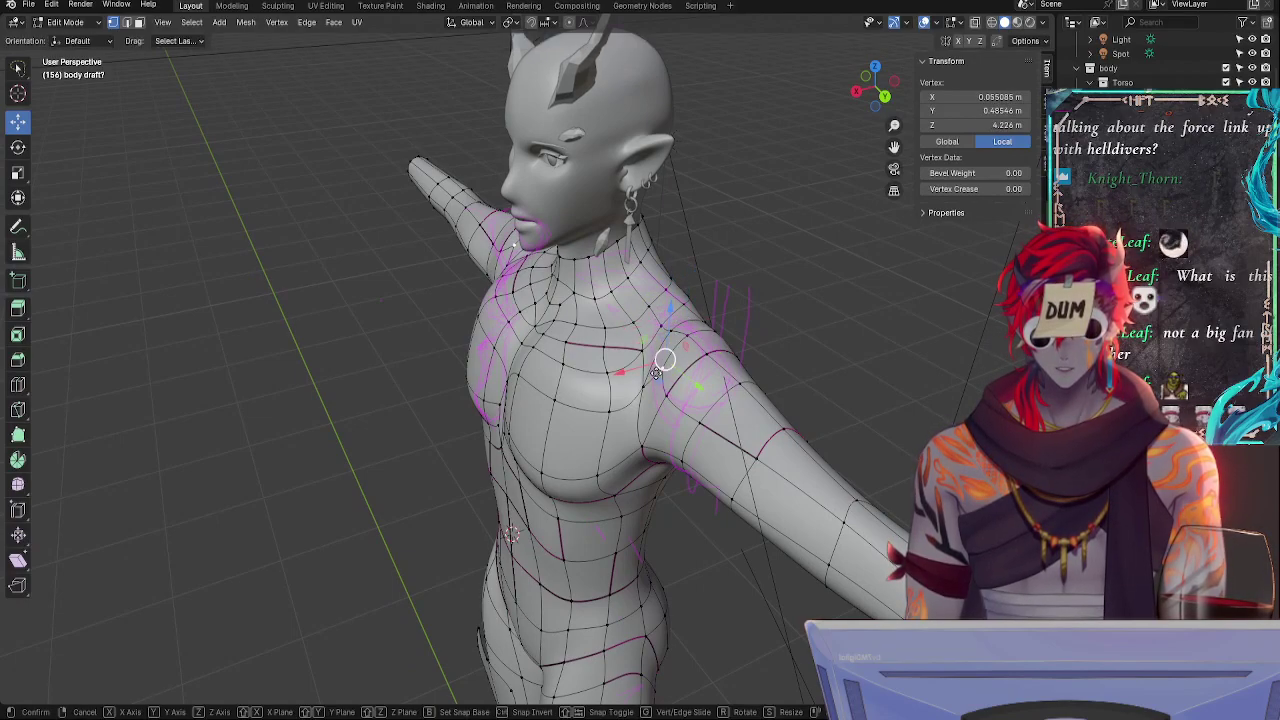
pyautogui.press('g')
pyautogui.click(659, 371)
pyautogui.click(666, 404)
pyautogui.press('g')
pyautogui.press('g')
pyautogui.click(688, 420)
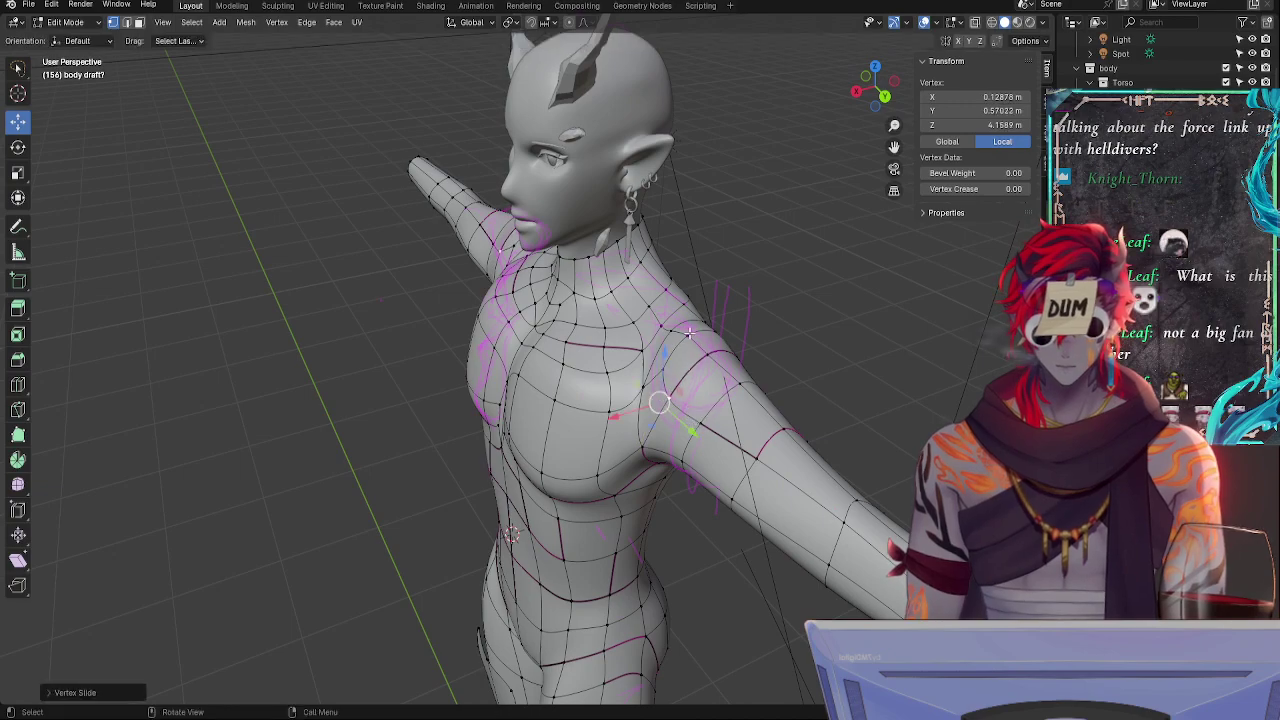
# - From the side, slide a shoulder vertex and lift it slightly
pyautogui.click(689, 333)
pyautogui.moveTo(689, 333); pyautogui.dragTo(625, 336, button='middle')
pyautogui.press('g')
pyautogui.press('g')
pyautogui.click(653, 339)
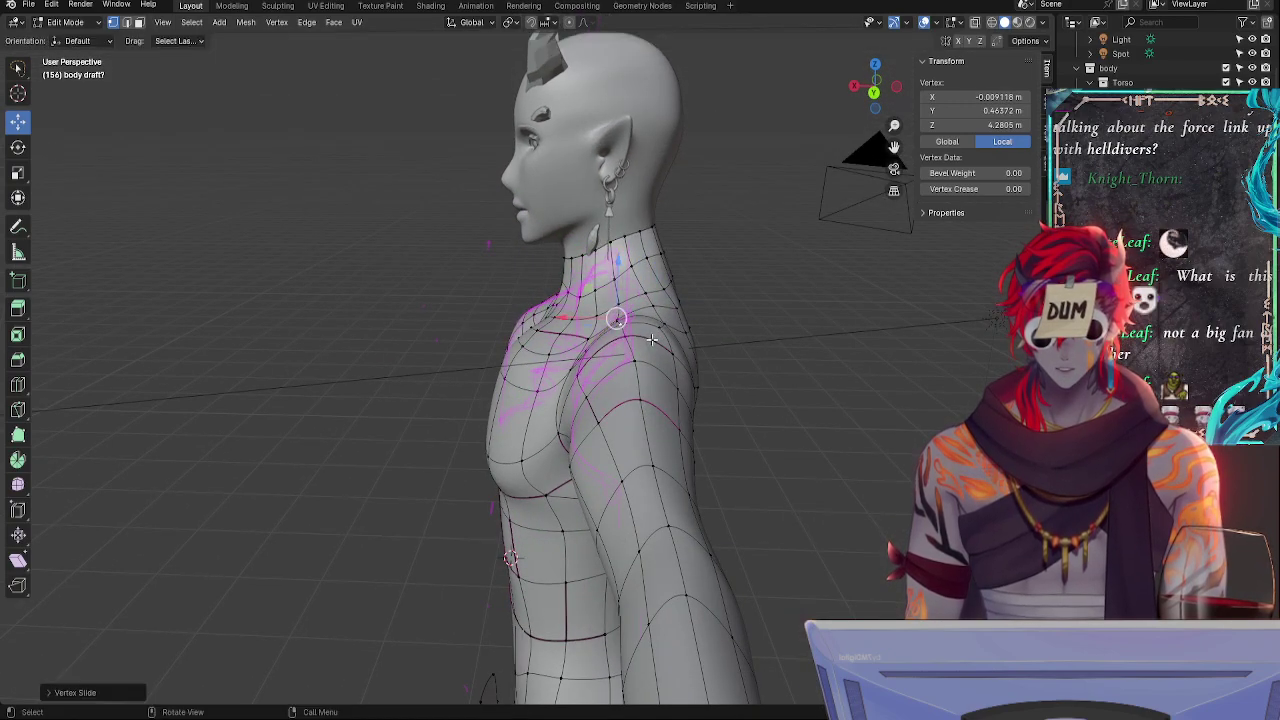
pyautogui.press('g')
pyautogui.click(633, 288)
pyautogui.moveTo(618, 261); pyautogui.dragTo(617, 256)
pyautogui.moveTo(721, 353); pyautogui.dragTo(878, 335, button='middle')
pyautogui.moveTo(734, 276); pyautogui.dragTo(708, 346, button='middle')
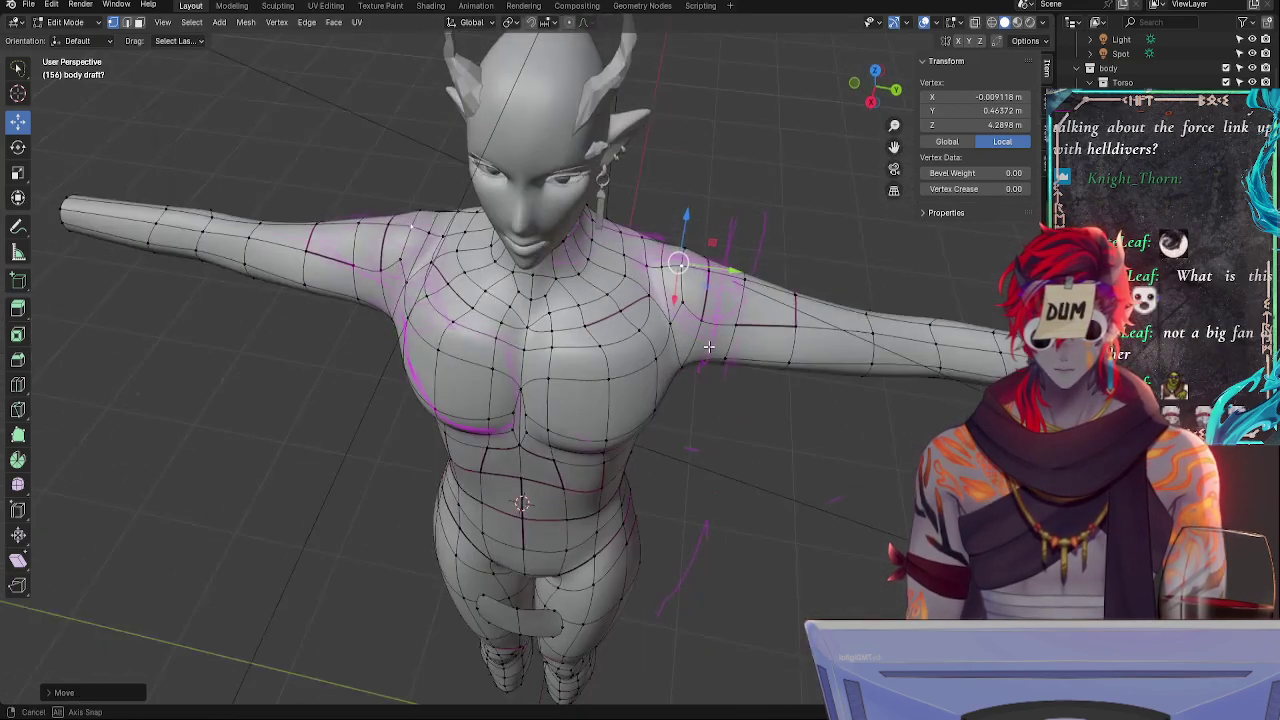
# - Raise a vertex near the neck and nudge two back-of-shoulder vertices vertically
pyautogui.click(625, 242)
pyautogui.moveTo(625, 242); pyautogui.dragTo(582, 323, button='middle')
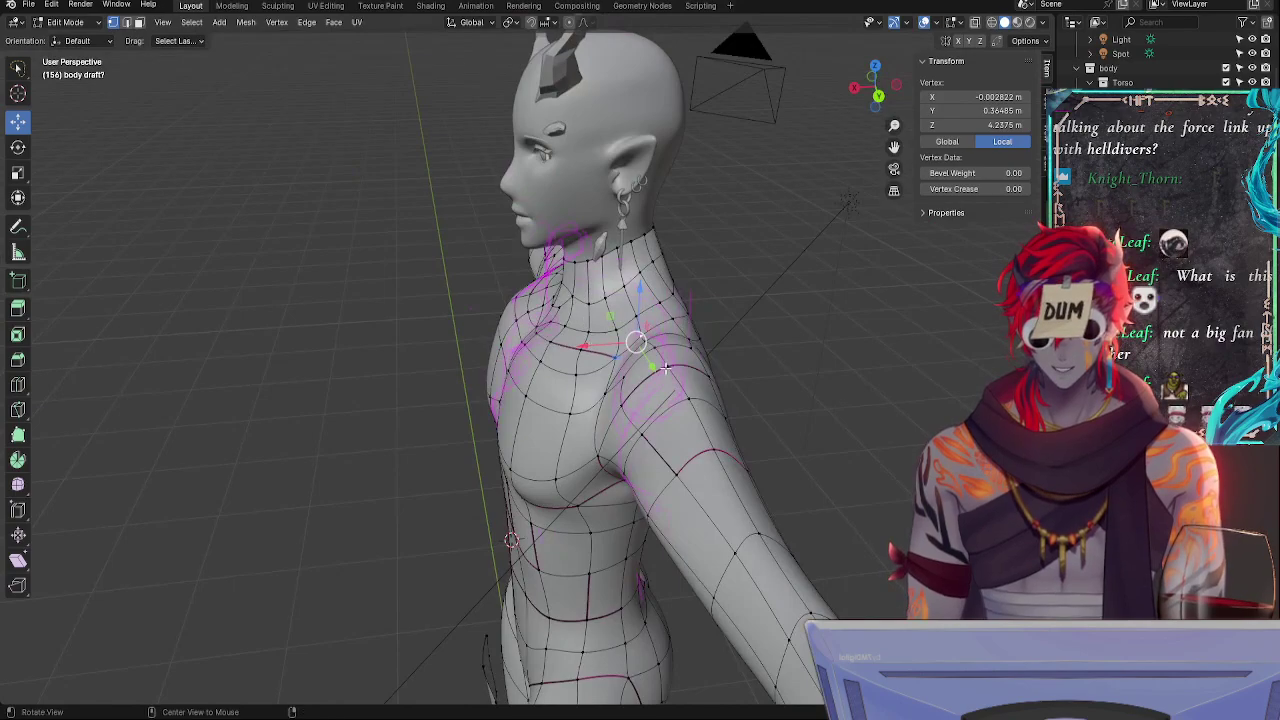
pyautogui.moveTo(664, 370); pyautogui.dragTo(605, 373, button='middle')
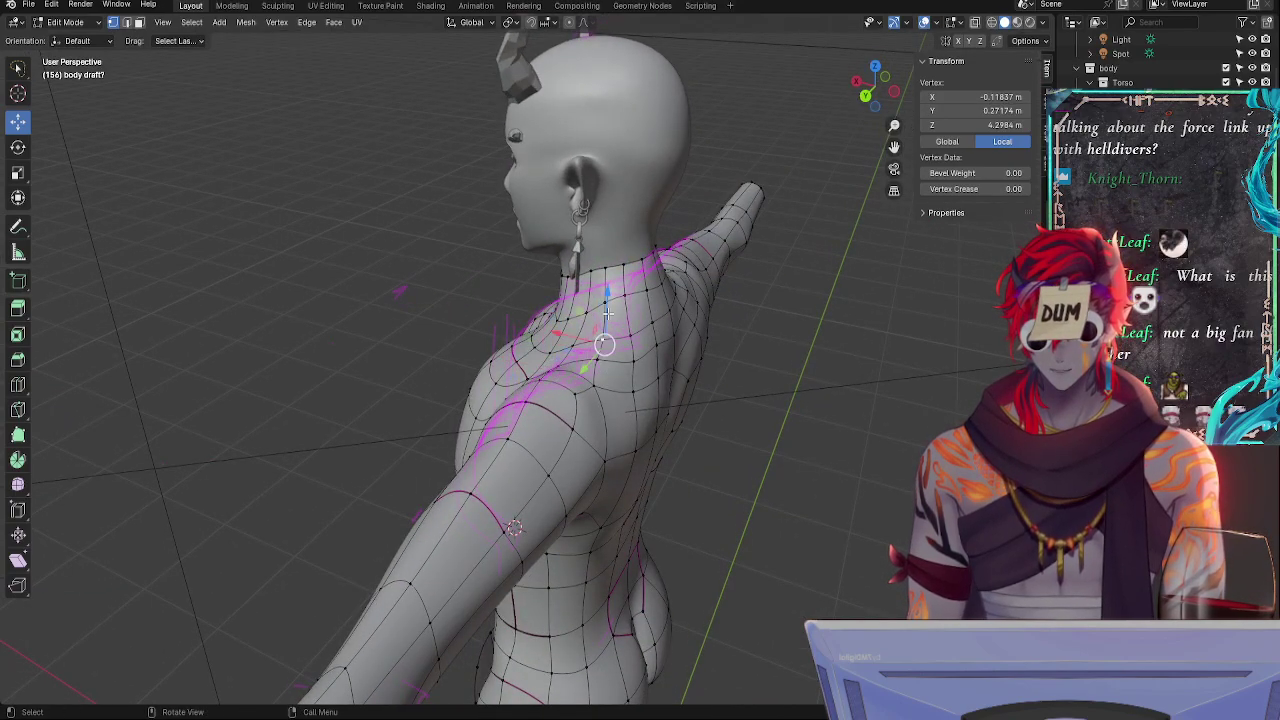
pyautogui.moveTo(608, 313); pyautogui.dragTo(608, 306)
pyautogui.moveTo(608, 306); pyautogui.dragTo(704, 363, button='middle')
pyautogui.click(636, 362)
pyautogui.moveTo(640, 341); pyautogui.dragTo(640, 345)
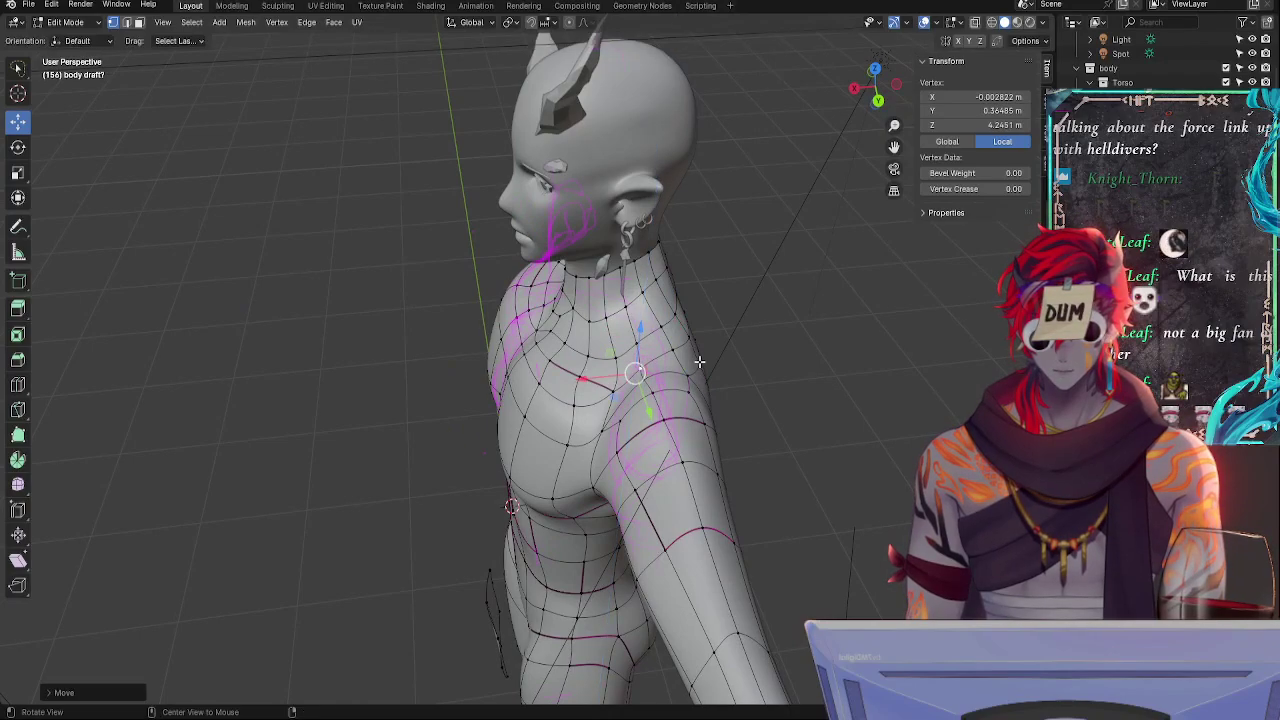
pyautogui.moveTo(699, 362); pyautogui.dragTo(590, 340, button='middle')
pyautogui.click(583, 338)
pyautogui.moveTo(558, 298); pyautogui.dragTo(592, 296)
# - Pick a run of adjacent shoulder vertices and raise one slightly
pyautogui.click(559, 327)
pyautogui.click(573, 398)
pyautogui.click(566, 398)
pyautogui.click(578, 369)
pyautogui.click(588, 352)
pyautogui.moveTo(592, 296); pyautogui.dragTo(641, 347, button='middle')
# - Slide a neck edge along the mesh and move it up in Z
pyautogui.keyDown('shift'); pyautogui.click(643, 346); pyautogui.keyUp('shift')
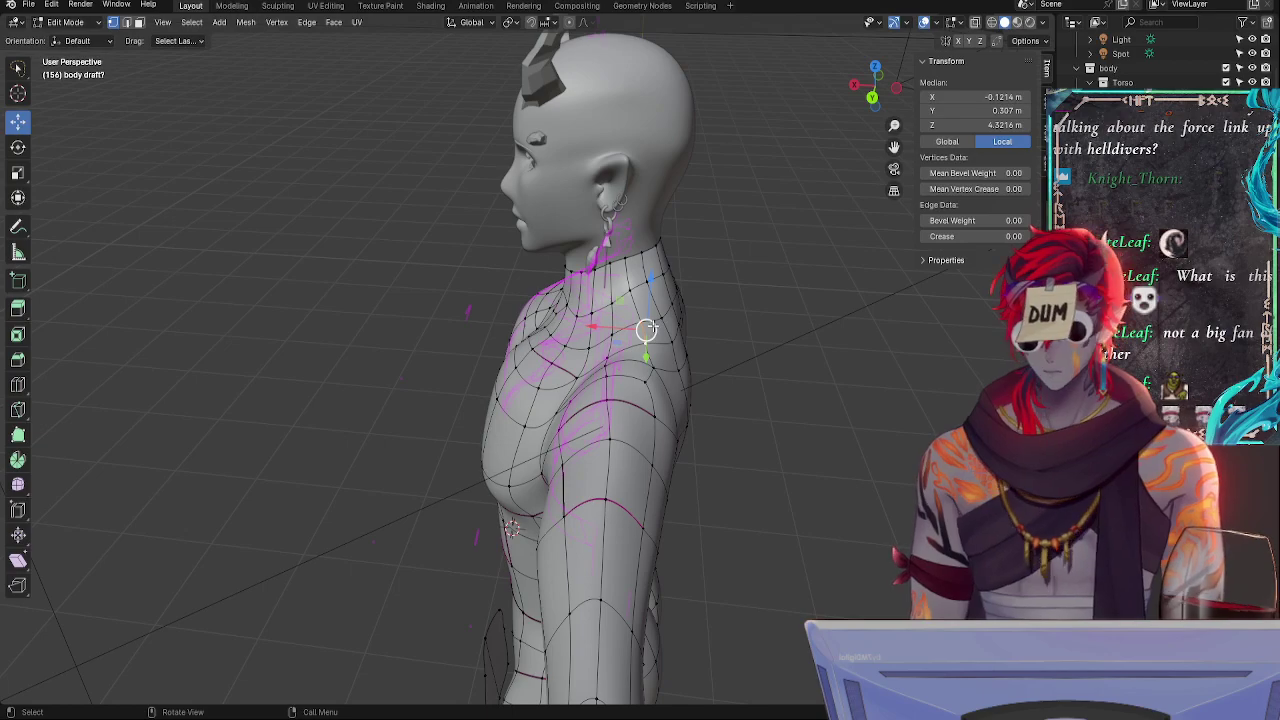
pyautogui.press('g')
pyautogui.press('g')
pyautogui.click(646, 331)
pyautogui.press('g')
pyautogui.press('z')
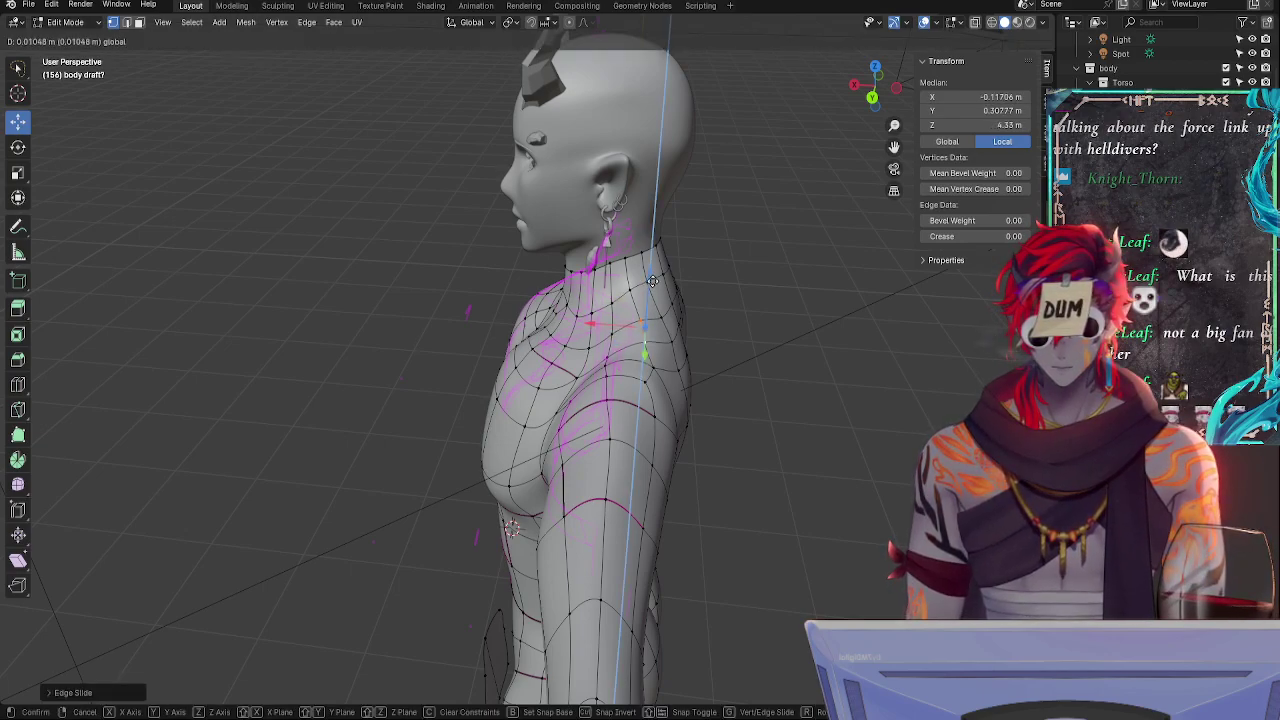
pyautogui.click(653, 282)
pyautogui.moveTo(723, 306); pyautogui.dragTo(883, 291, button='middle')
pyautogui.click(782, 393)
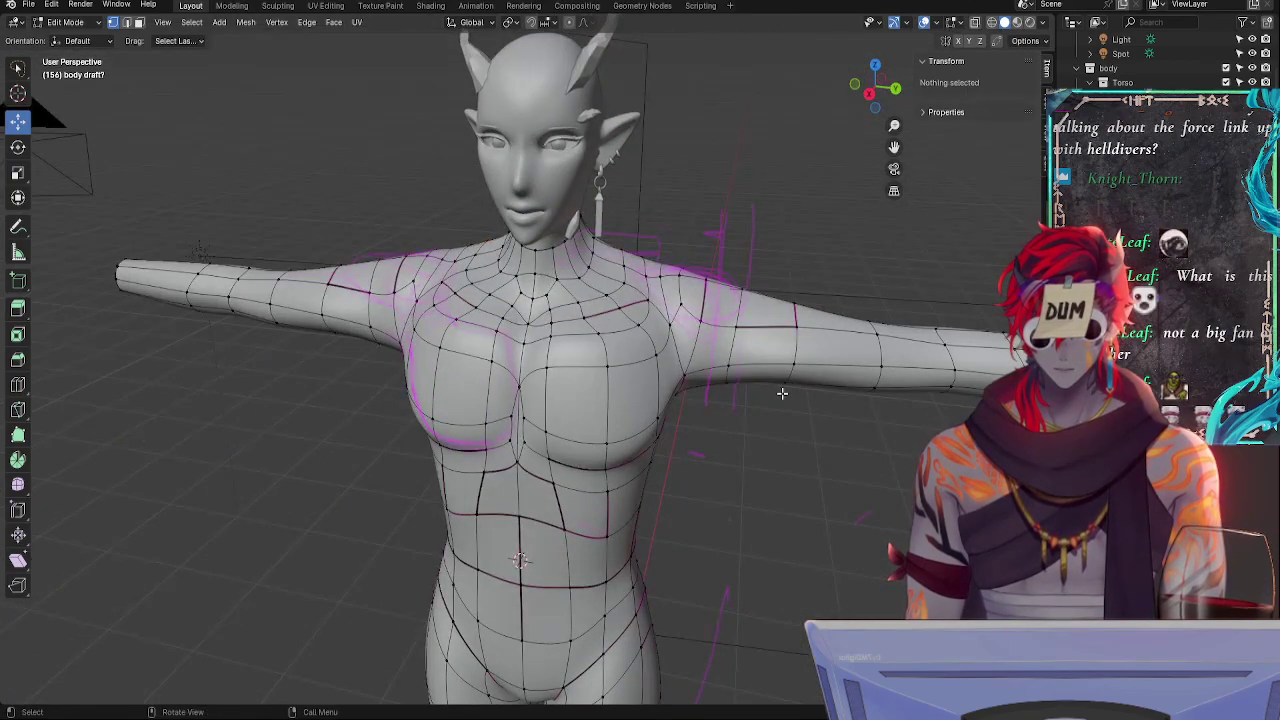
# - Adjust the height of two vertices beside the neck, checking in orthographic side view
pyautogui.click(643, 256)
pyautogui.moveTo(643, 256); pyautogui.dragTo(751, 217, button='middle')
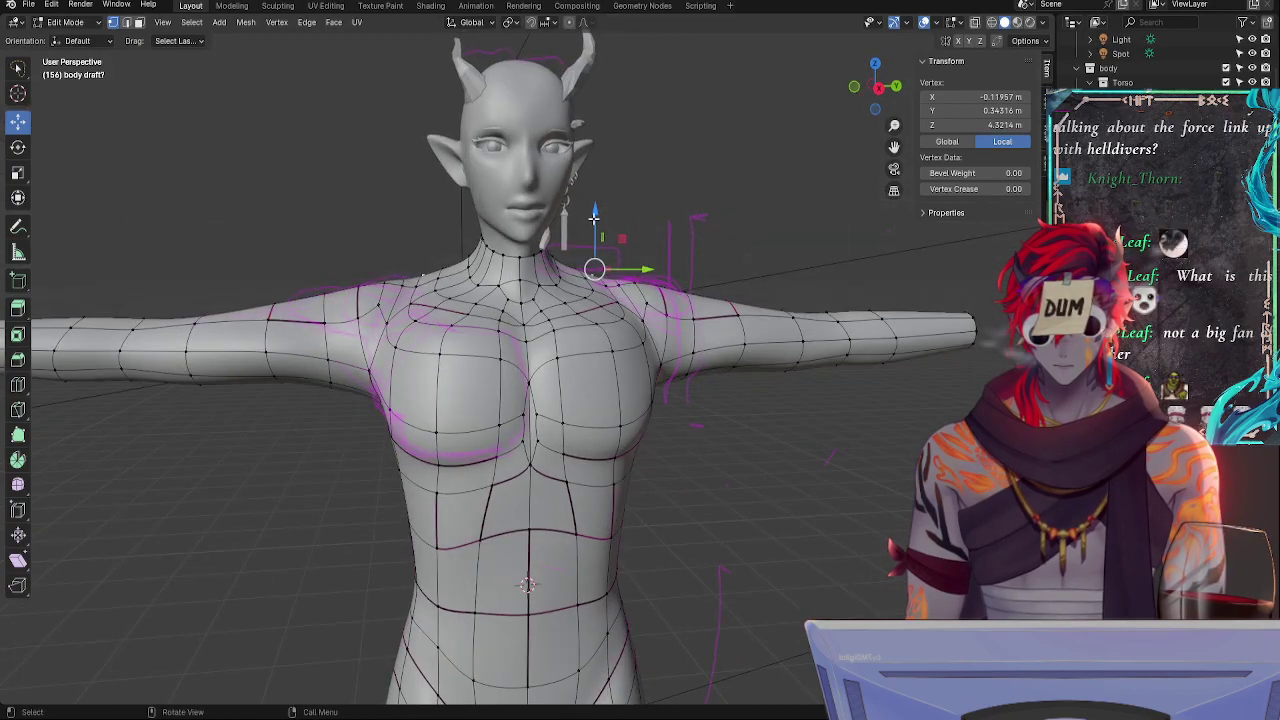
pyautogui.moveTo(594, 219); pyautogui.dragTo(595, 225)
pyautogui.moveTo(686, 229); pyautogui.dragTo(624, 266, button='middle')
pyautogui.click(634, 262)
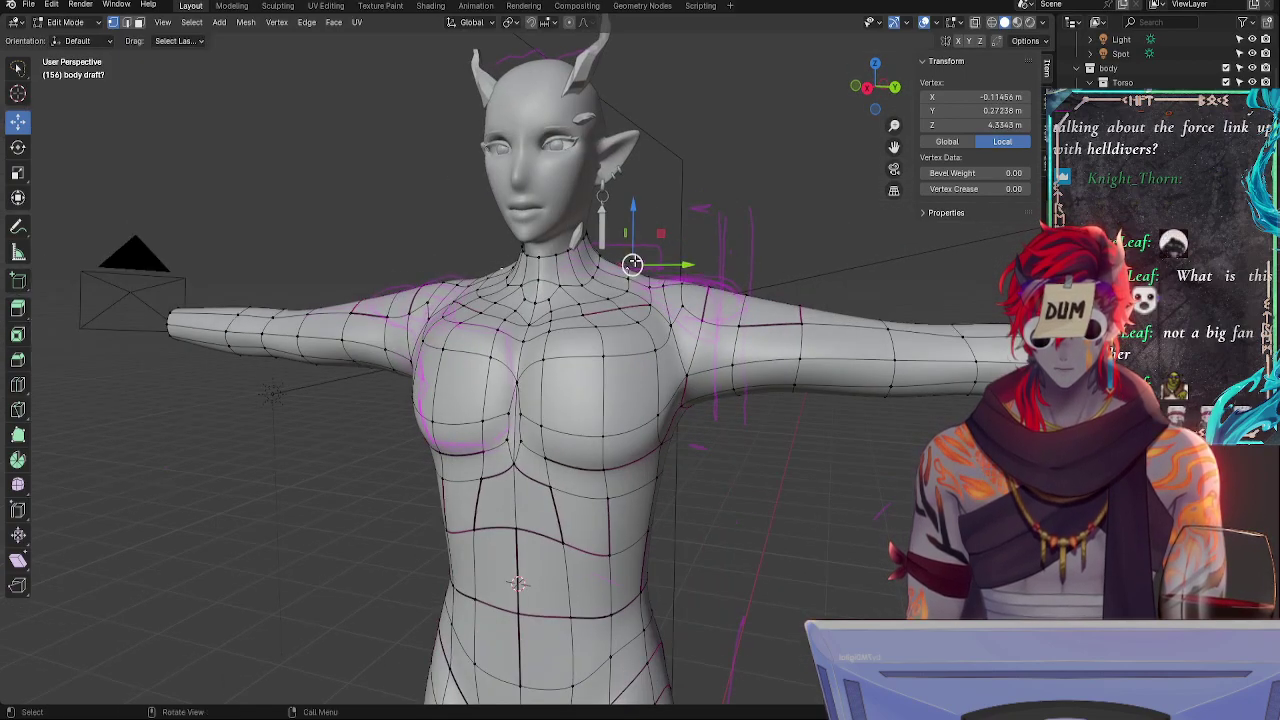
pyautogui.press('KP_3')
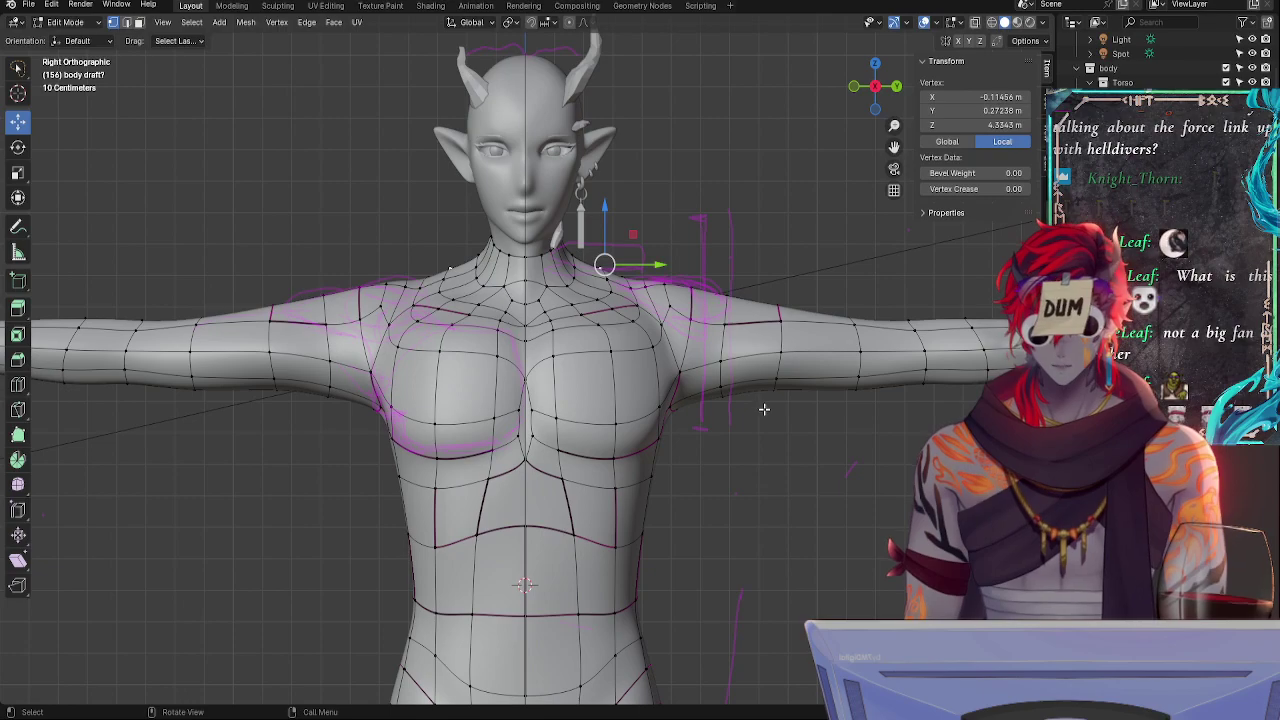
pyautogui.moveTo(602, 222); pyautogui.dragTo(595, 229)
pyautogui.moveTo(595, 229); pyautogui.dragTo(573, 279, button='middle')
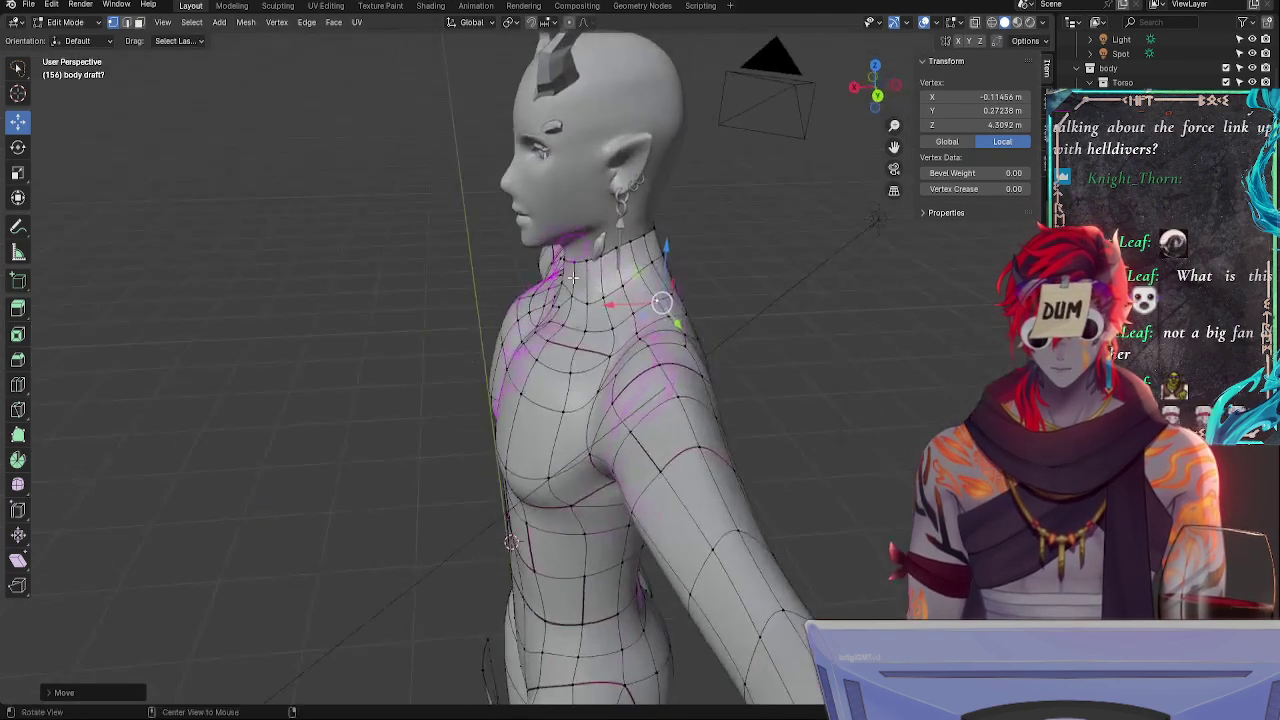
# - Vertex-slide three more shoulder vertices to even out spacing
pyautogui.click(635, 312)
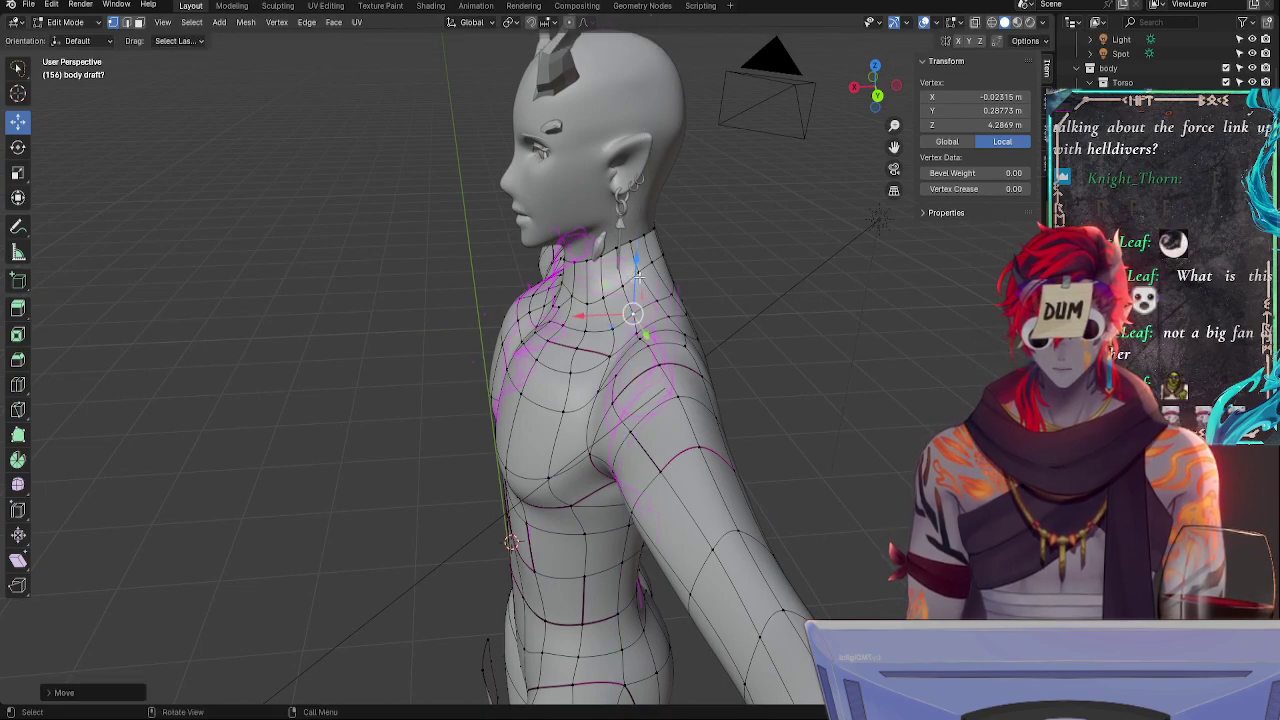
pyautogui.hotkey('shift', 'v')
pyautogui.click(649, 288)
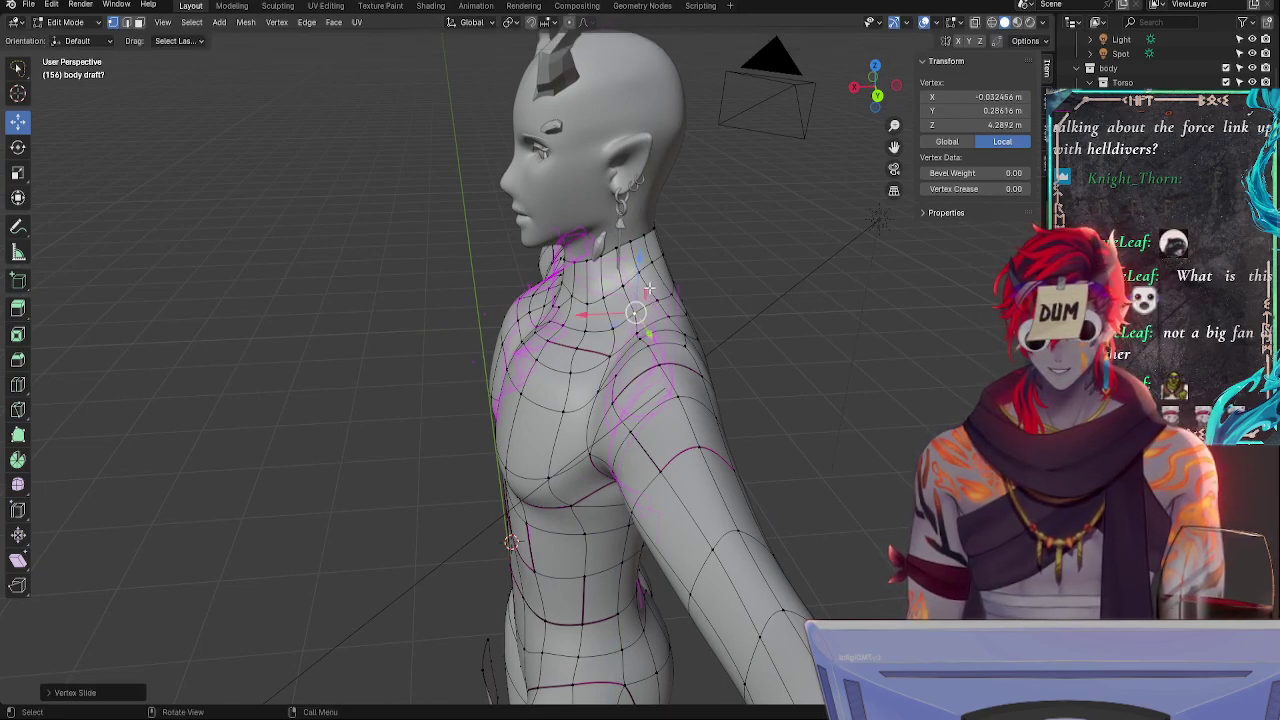
pyautogui.click(656, 301)
pyautogui.hotkey('shift', 'v')
pyautogui.click(651, 285)
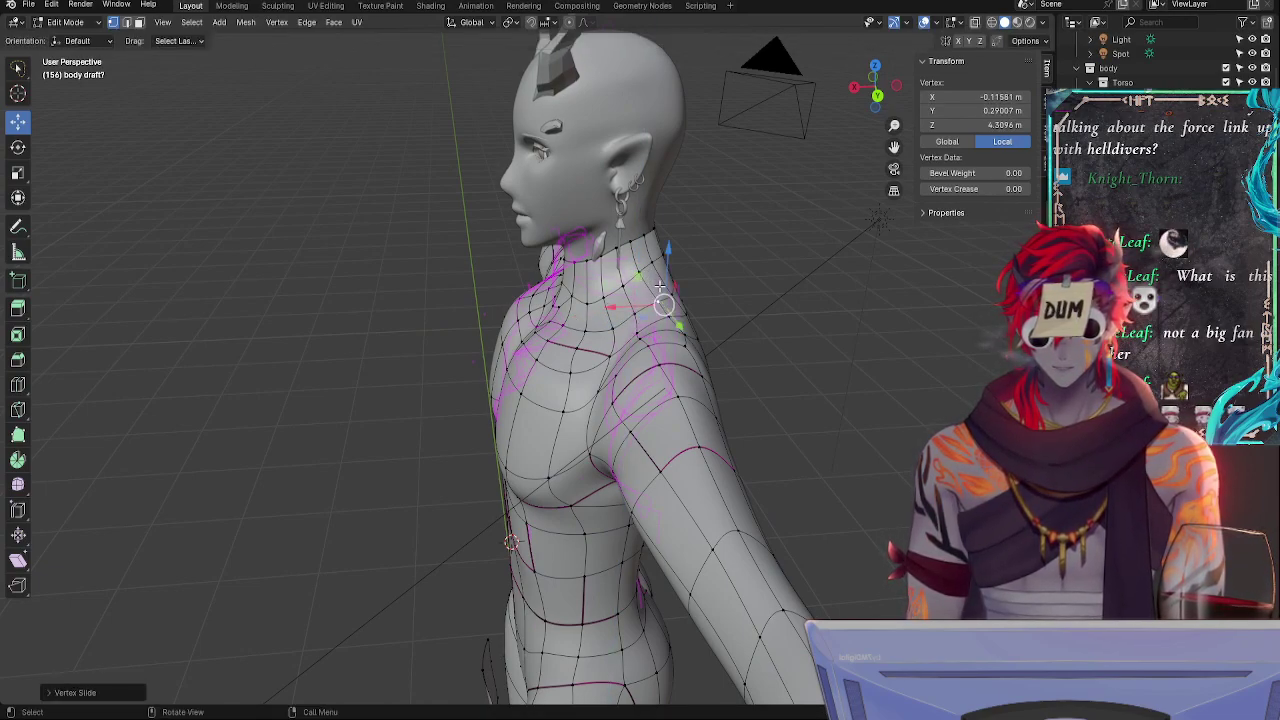
pyautogui.moveTo(800, 300); pyautogui.dragTo(648, 302, button='middle')
pyautogui.press('g')
pyautogui.press('g')
pyautogui.click(650, 304)
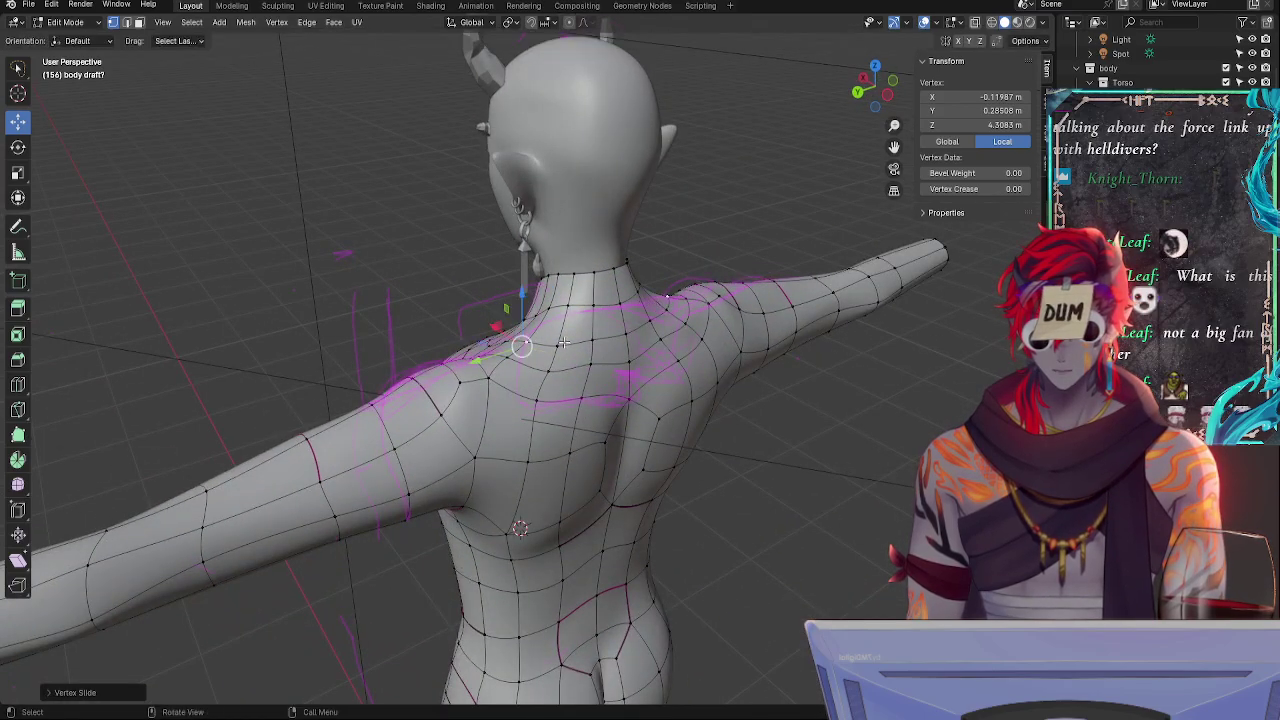
# - Vertex-slide the upper-back vertices, checking from front and back
pyautogui.click(564, 345)
pyautogui.hotkey('shift', 'v')
pyautogui.click(563, 345)
pyautogui.moveTo(563, 345); pyautogui.dragTo(605, 216, button='middle')
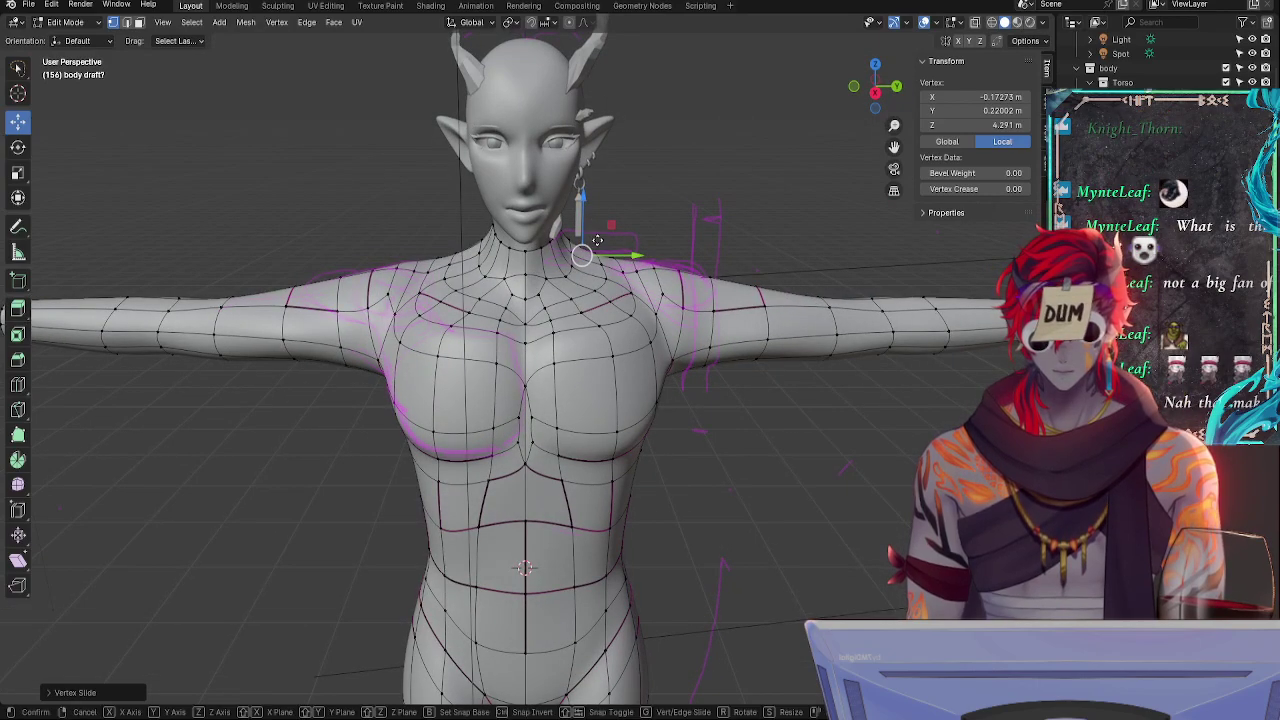
pyautogui.hotkey('shift', 'v')
pyautogui.click(600, 241)
pyautogui.moveTo(743, 263); pyautogui.dragTo(513, 265, button='middle')
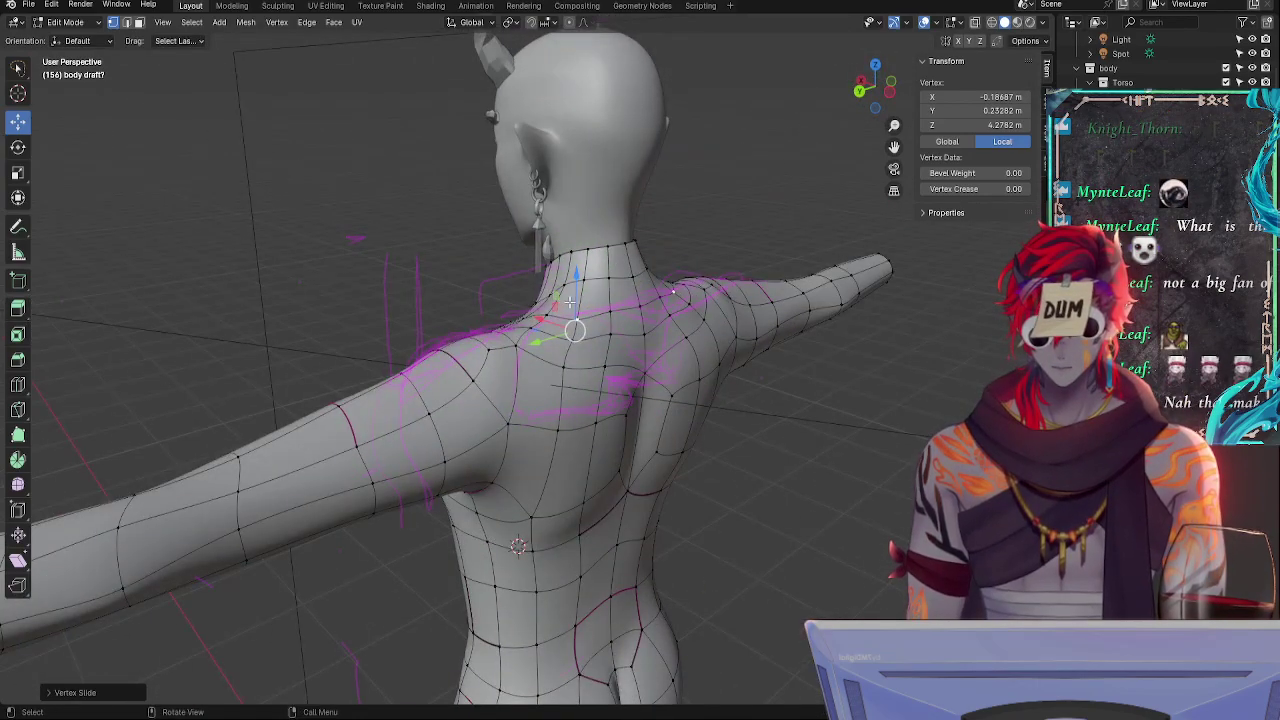
pyautogui.moveTo(678, 394); pyautogui.dragTo(655, 388, button='middle')
pyautogui.hotkey('shift', 'v')
pyautogui.click(652, 387)
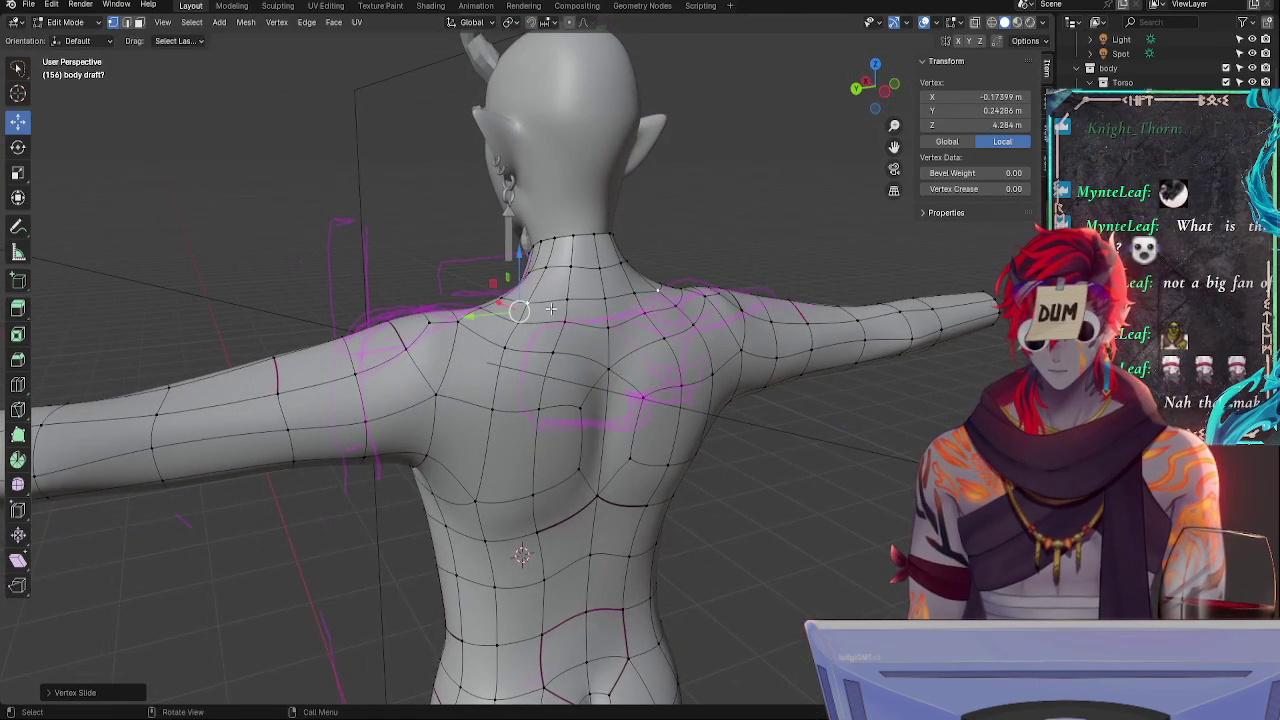
pyautogui.moveTo(570, 354); pyautogui.dragTo(510, 330, button='middle')
# - Slide three neighbouring vertices along the back of the shoulder
pyautogui.click(443, 313)
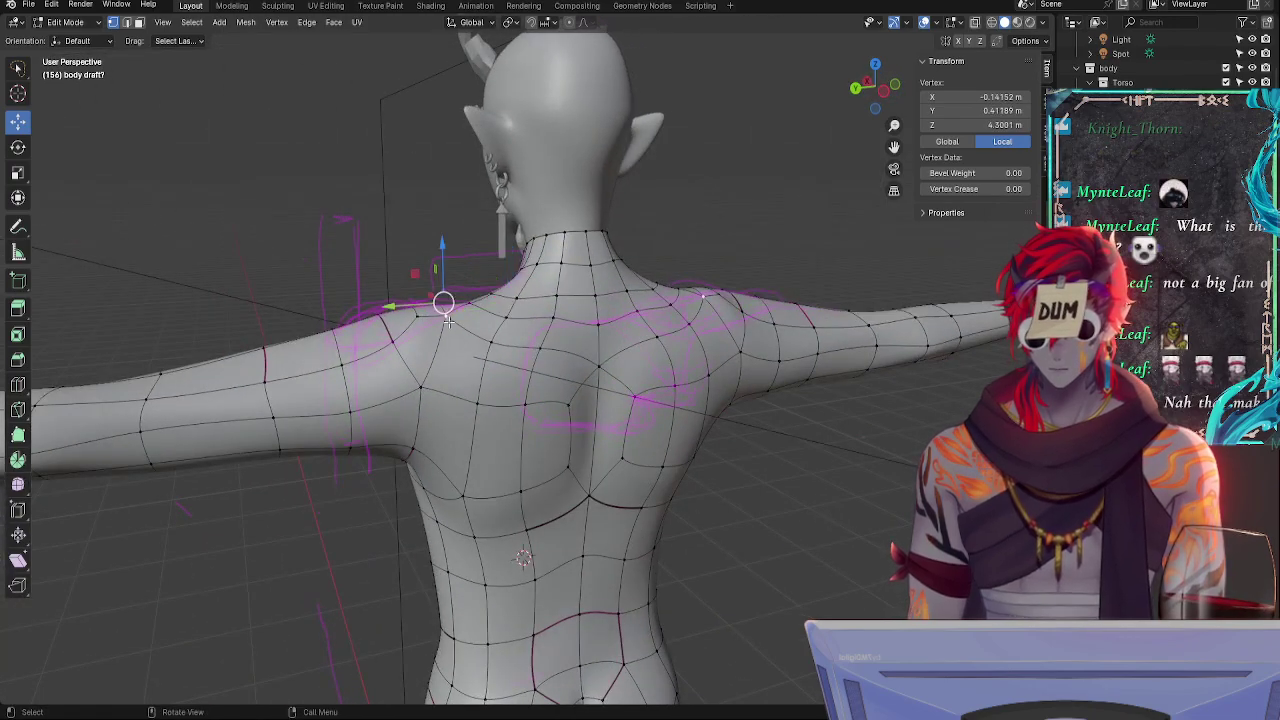
pyautogui.hotkey('shift', 'v')
pyautogui.click(443, 327)
pyautogui.click(416, 323)
pyautogui.hotkey('shift', 'v')
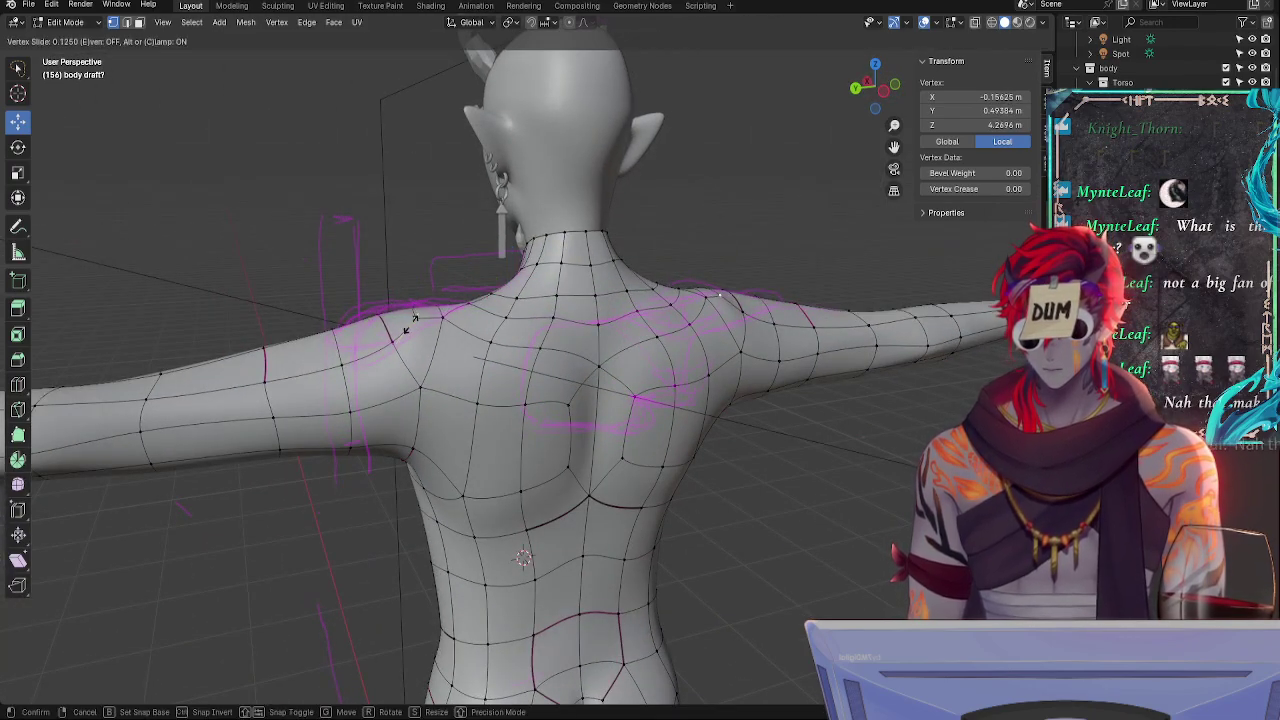
pyautogui.click(411, 325)
pyautogui.click(396, 350)
pyautogui.hotkey('shift', 'v')
pyautogui.click(383, 354)
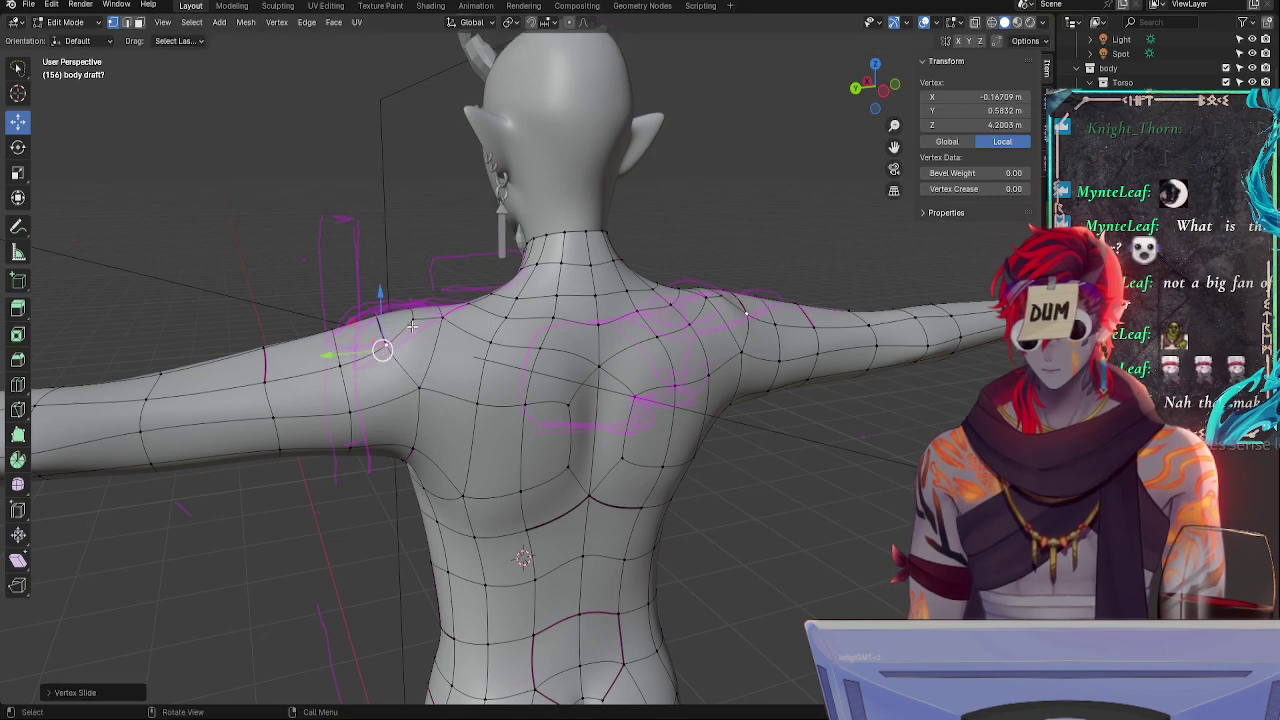
# - Slide and lift the remaining back vertex, then slide and raise the vertex atop the shoulder
pyautogui.click(411, 324)
pyautogui.hotkey('shift', 'v')
pyautogui.click(406, 332)
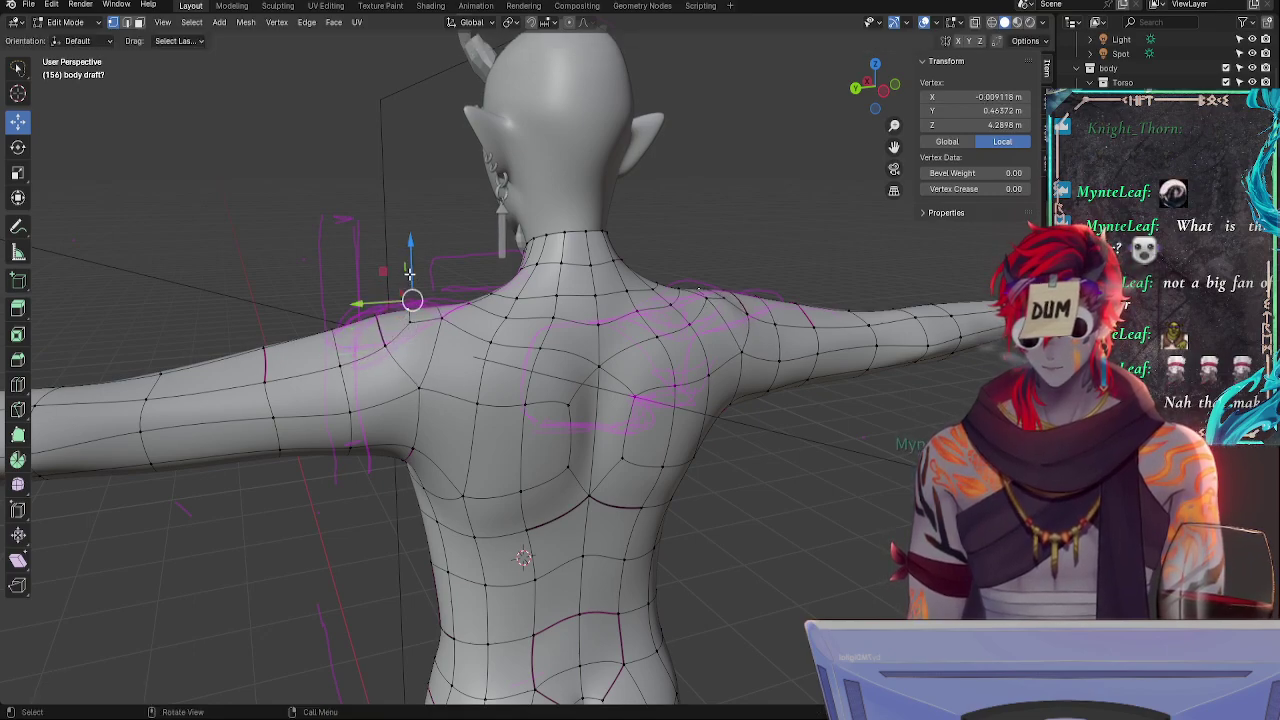
pyautogui.moveTo(416, 251); pyautogui.dragTo(416, 244)
pyautogui.moveTo(316, 262); pyautogui.dragTo(580, 258, button='middle')
pyautogui.click(689, 276)
pyautogui.hotkey('shift', 'v')
pyautogui.click(690, 323)
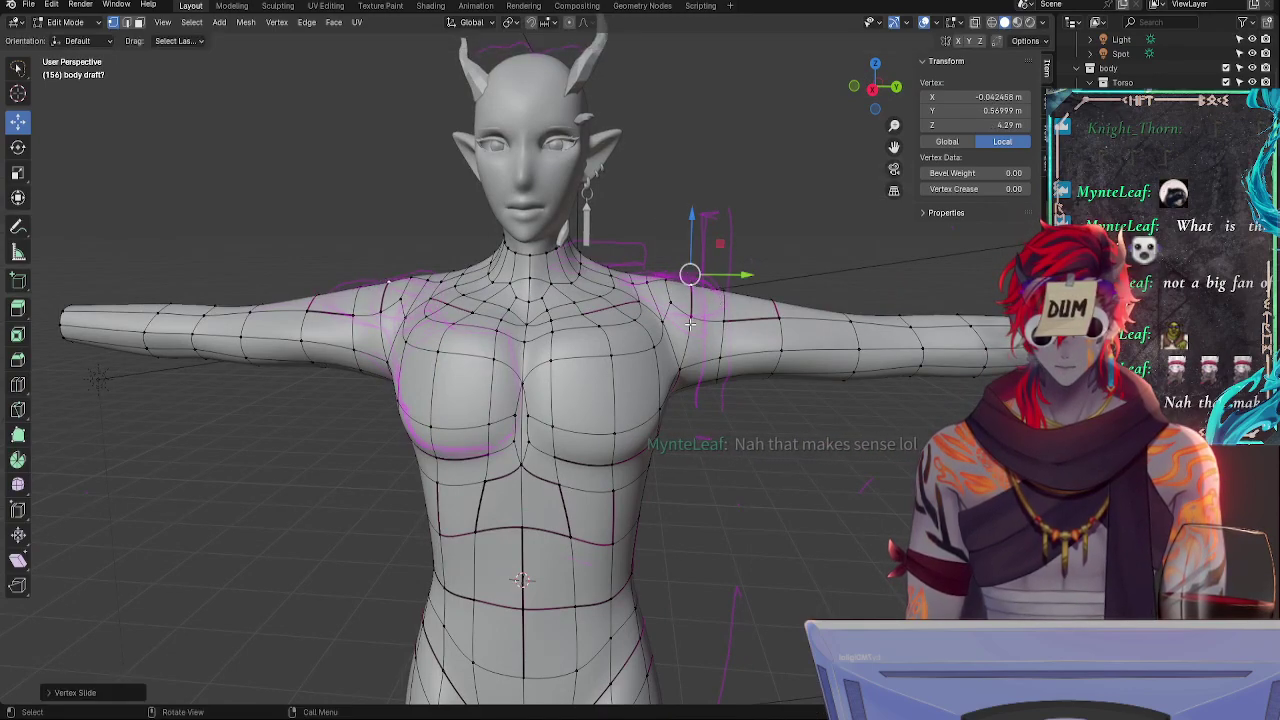
pyautogui.hotkey('shift', 'v')
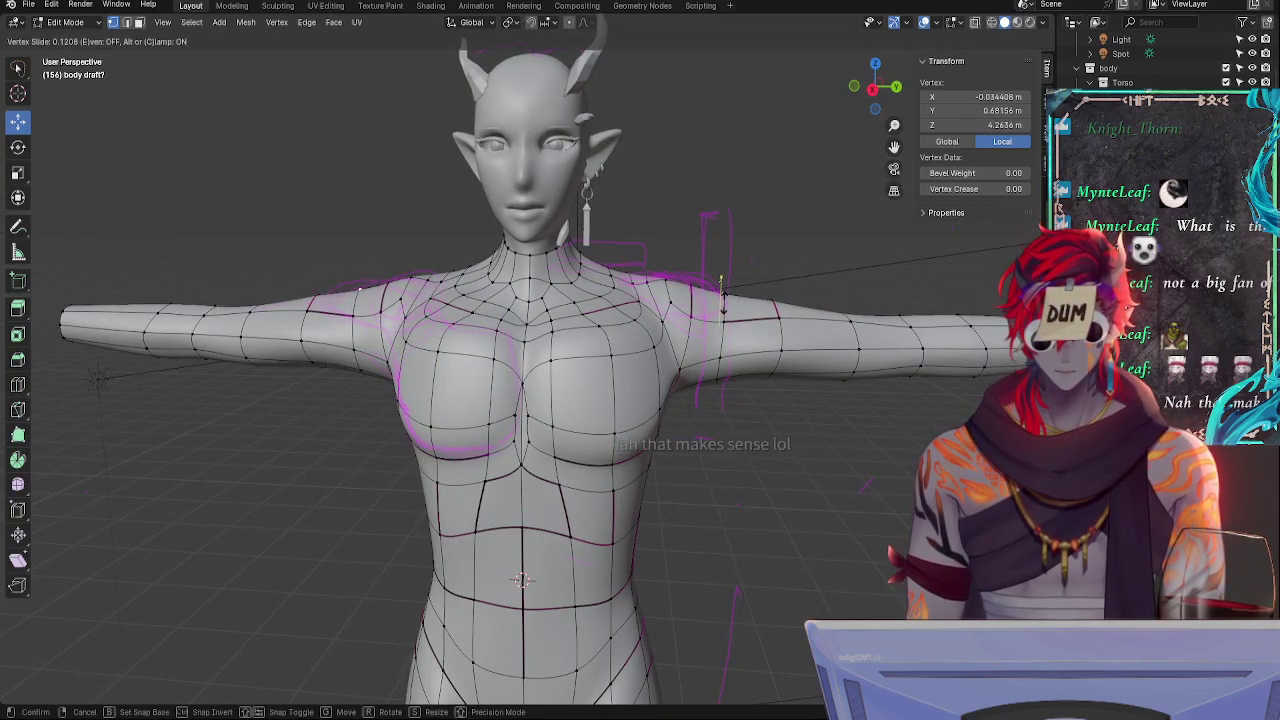
pyautogui.click(721, 300)
pyautogui.moveTo(694, 260); pyautogui.dragTo(695, 256)
# - Slide a vertex near the neck along its edge, lift it slightly, and shift it along X
pyautogui.click(636, 276)
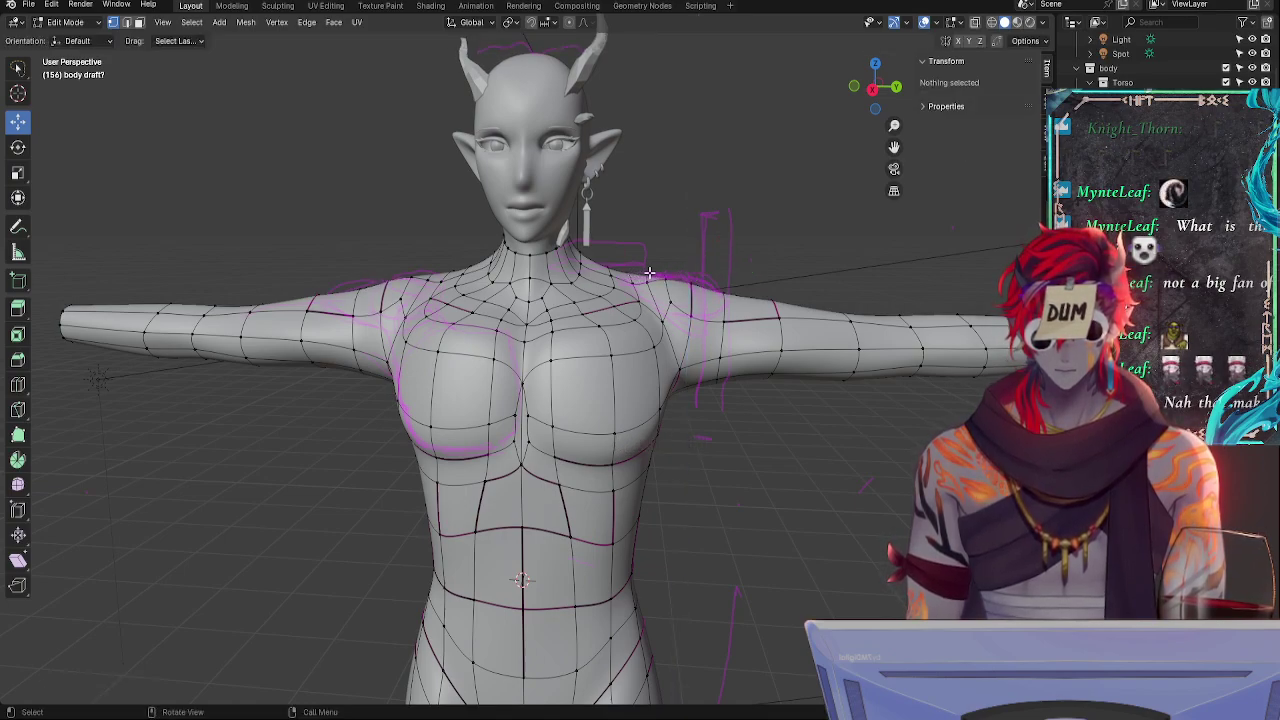
pyautogui.click(646, 275)
pyautogui.hotkey('shift', 'v')
pyautogui.click(678, 264)
pyautogui.moveTo(640, 231); pyautogui.dragTo(642, 225)
pyautogui.moveTo(658, 326); pyautogui.dragTo(617, 367, button='middle')
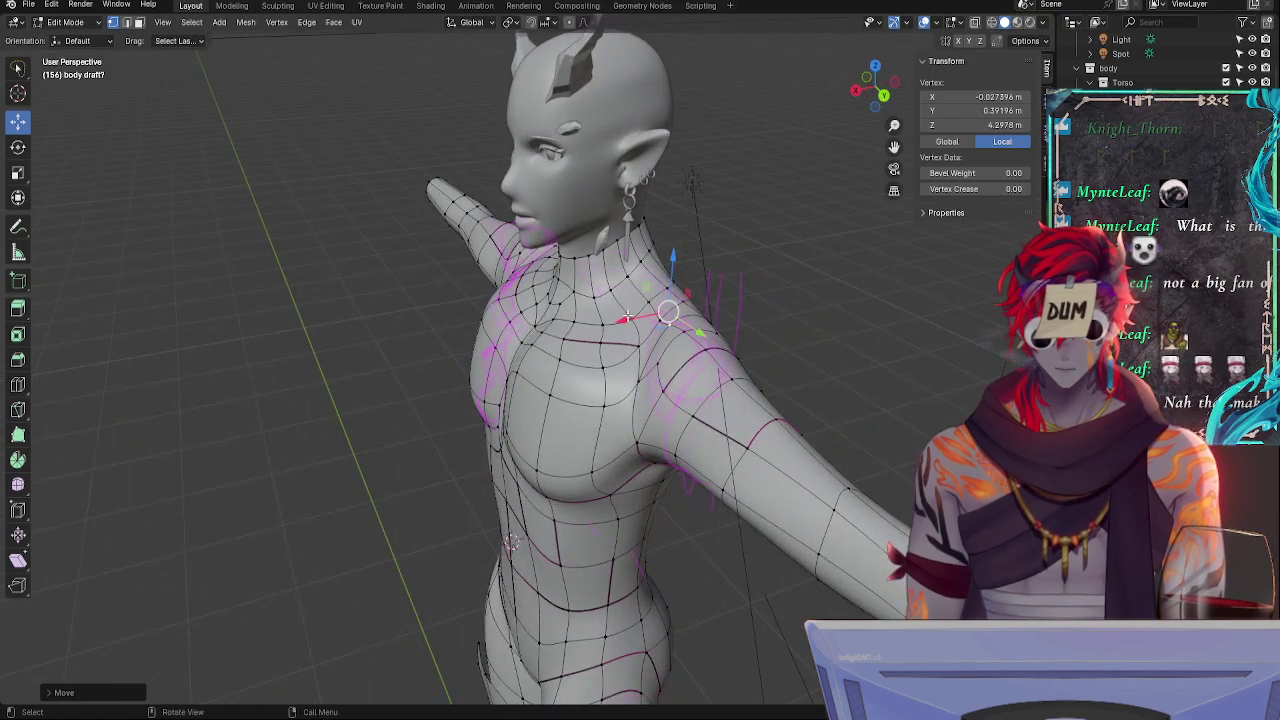
pyautogui.moveTo(628, 316); pyautogui.dragTo(616, 318)
# - Nudge a side shoulder vertex along X and raise it along Z
pyautogui.moveTo(771, 334); pyautogui.dragTo(711, 340, button='middle')
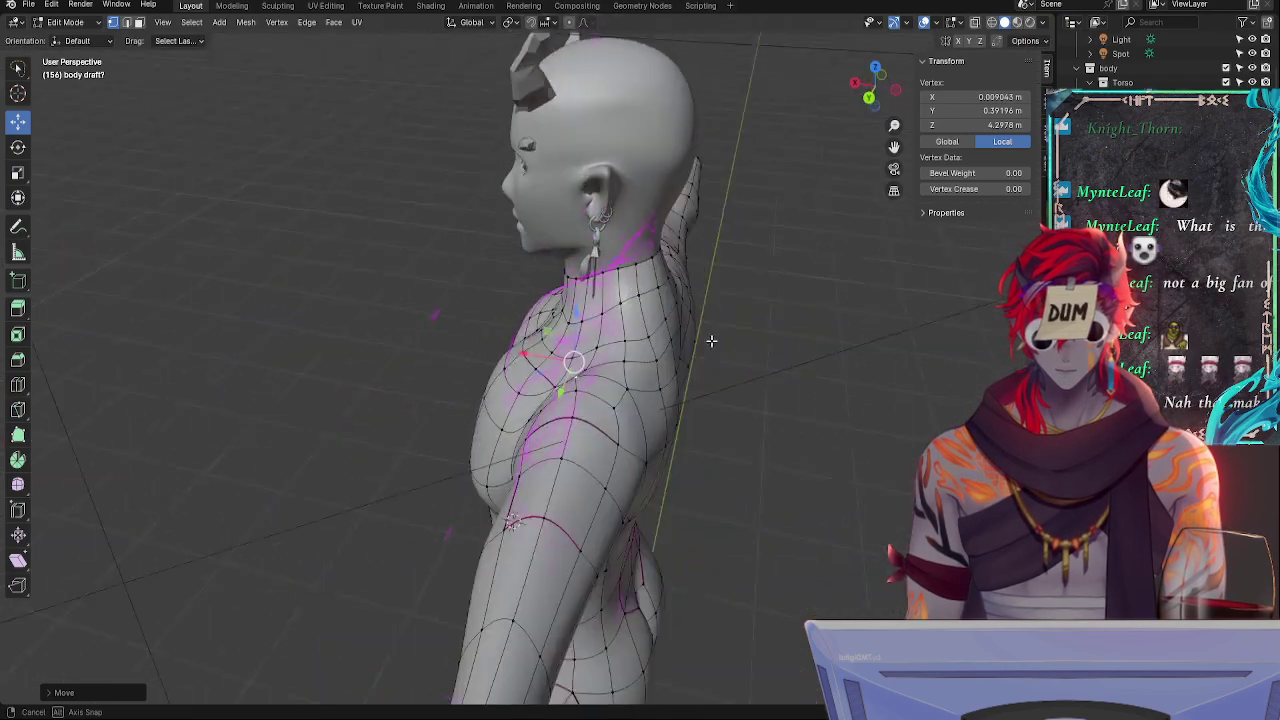
pyautogui.click(619, 389)
pyautogui.moveTo(576, 368); pyautogui.dragTo(586, 370)
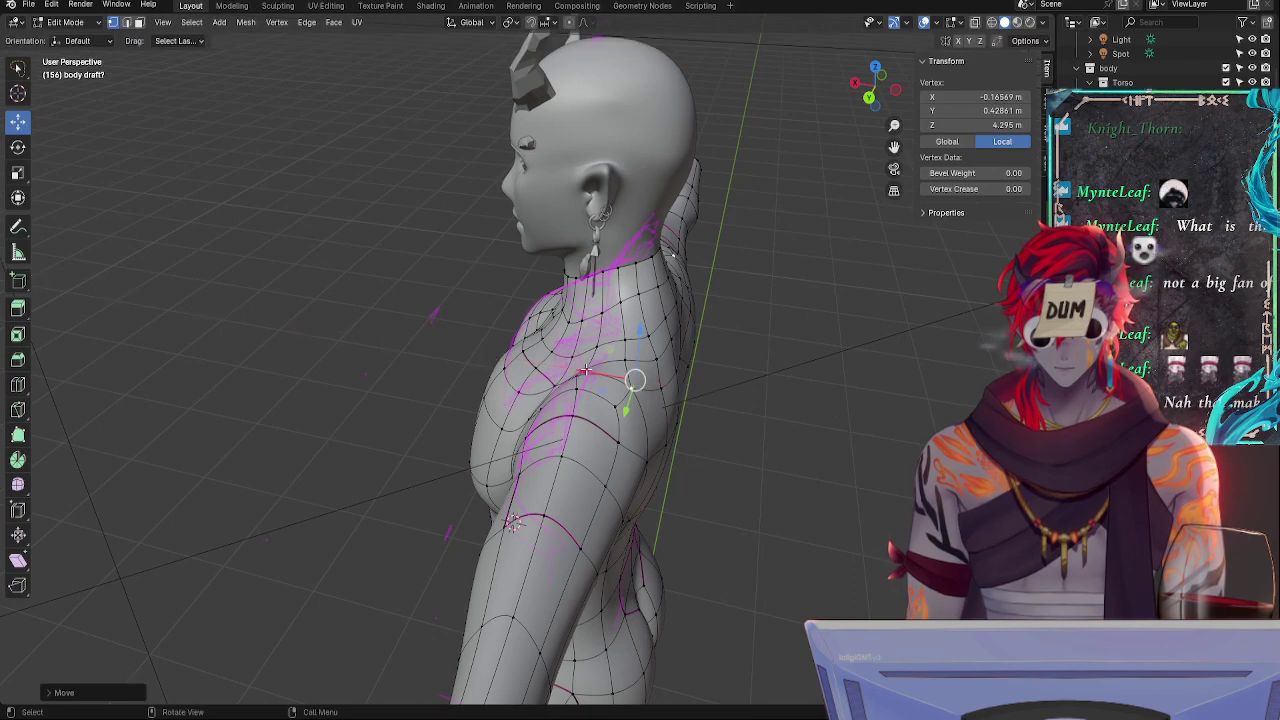
pyautogui.moveTo(640, 331); pyautogui.dragTo(640, 324)
# - From the back, reposition the shoulder vertices, lowering one and moving a pair together
pyautogui.moveTo(735, 365); pyautogui.dragTo(649, 328, button='middle')
pyautogui.click(564, 334)
pyautogui.moveTo(575, 284); pyautogui.dragTo(504, 290)
pyautogui.click(506, 339)
pyautogui.moveTo(525, 295); pyautogui.dragTo(515, 385, button='middle')
pyautogui.click(524, 306)
pyautogui.keyDown('shift'); pyautogui.click(485, 307); pyautogui.keyUp('shift')
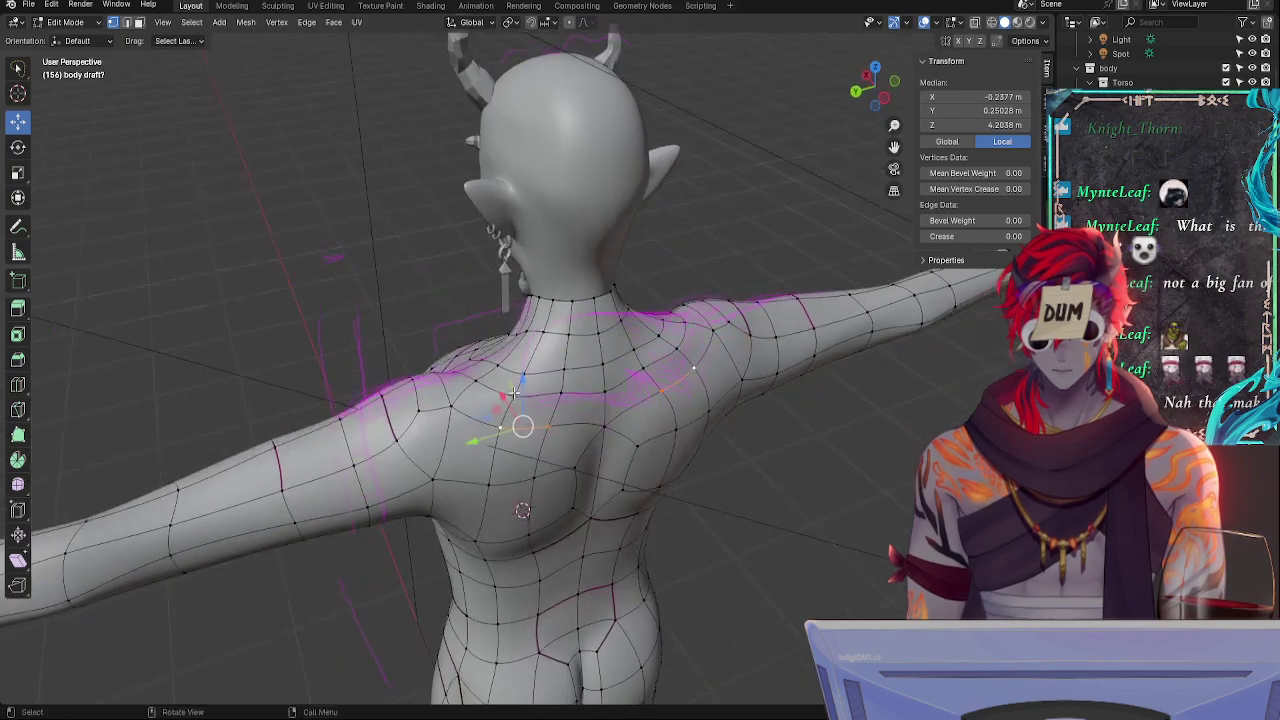
pyautogui.moveTo(515, 385); pyautogui.dragTo(520, 378)
pyautogui.click(520, 377)
# - Pull the neck vertex down and left, then shift a nearby shoulder vertex along X
pyautogui.click(558, 392)
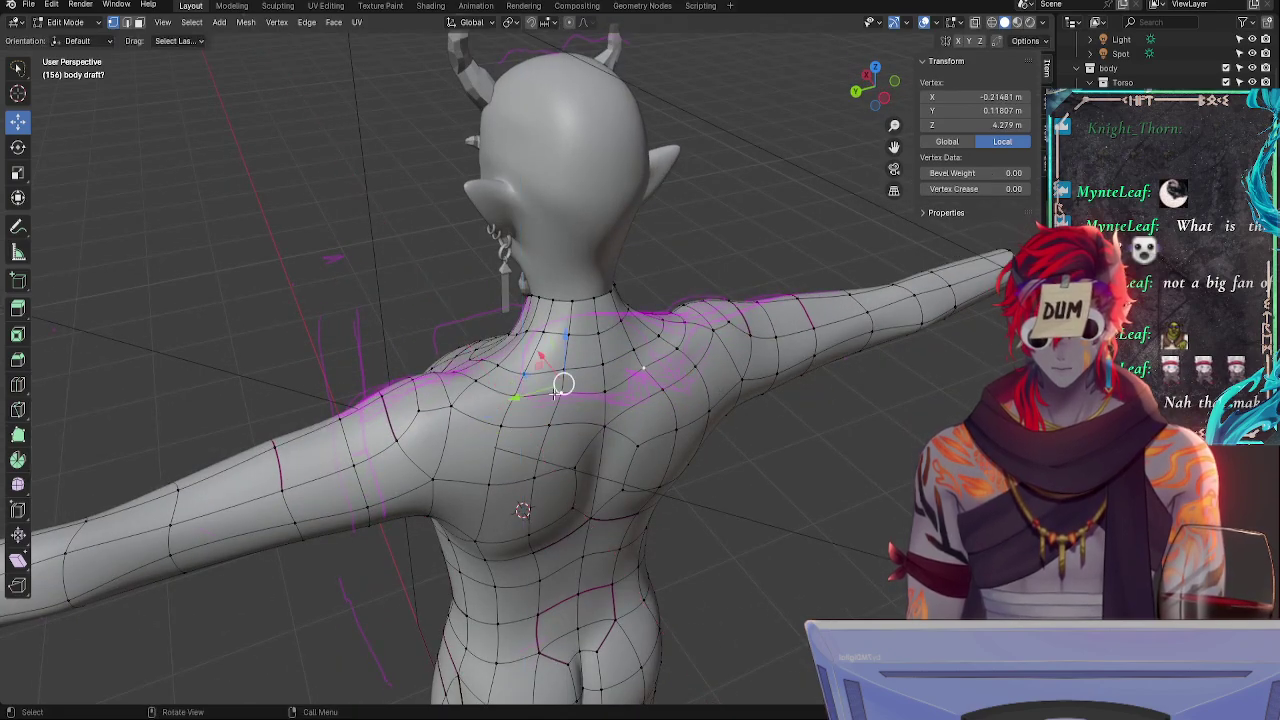
pyautogui.moveTo(583, 411); pyautogui.dragTo(561, 367, button='middle')
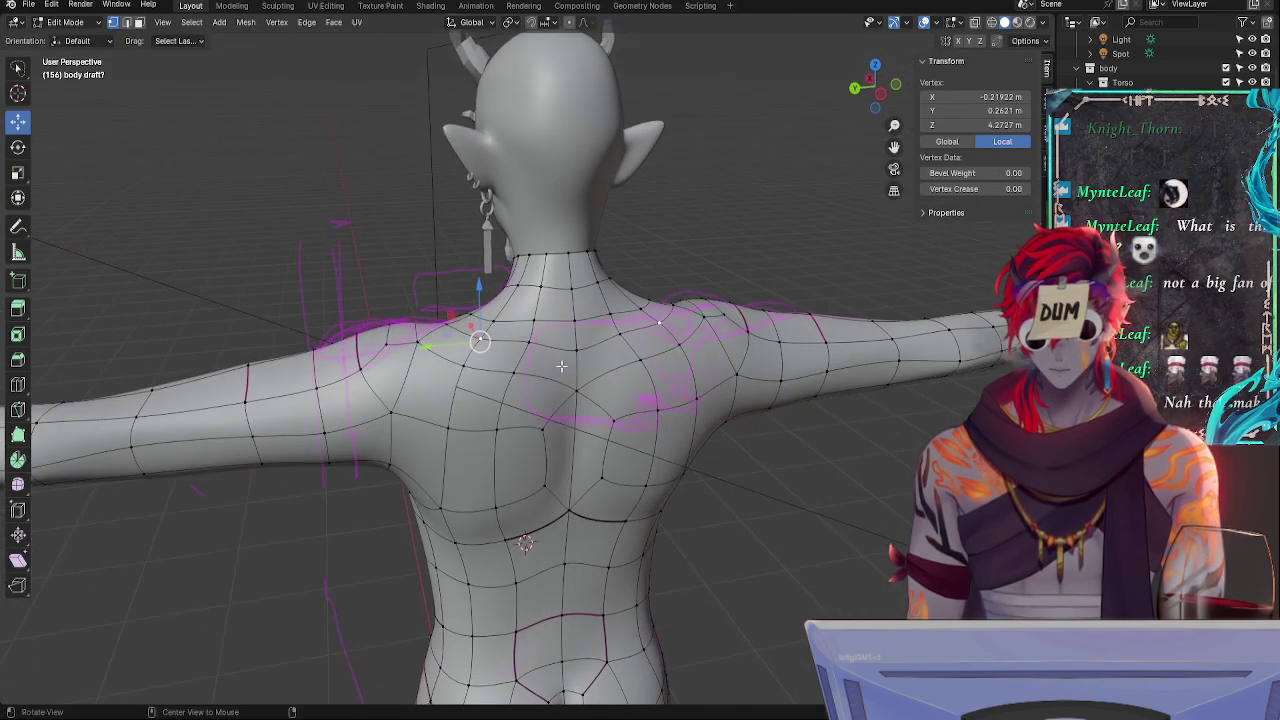
pyautogui.moveTo(532, 333); pyautogui.dragTo(470, 373)
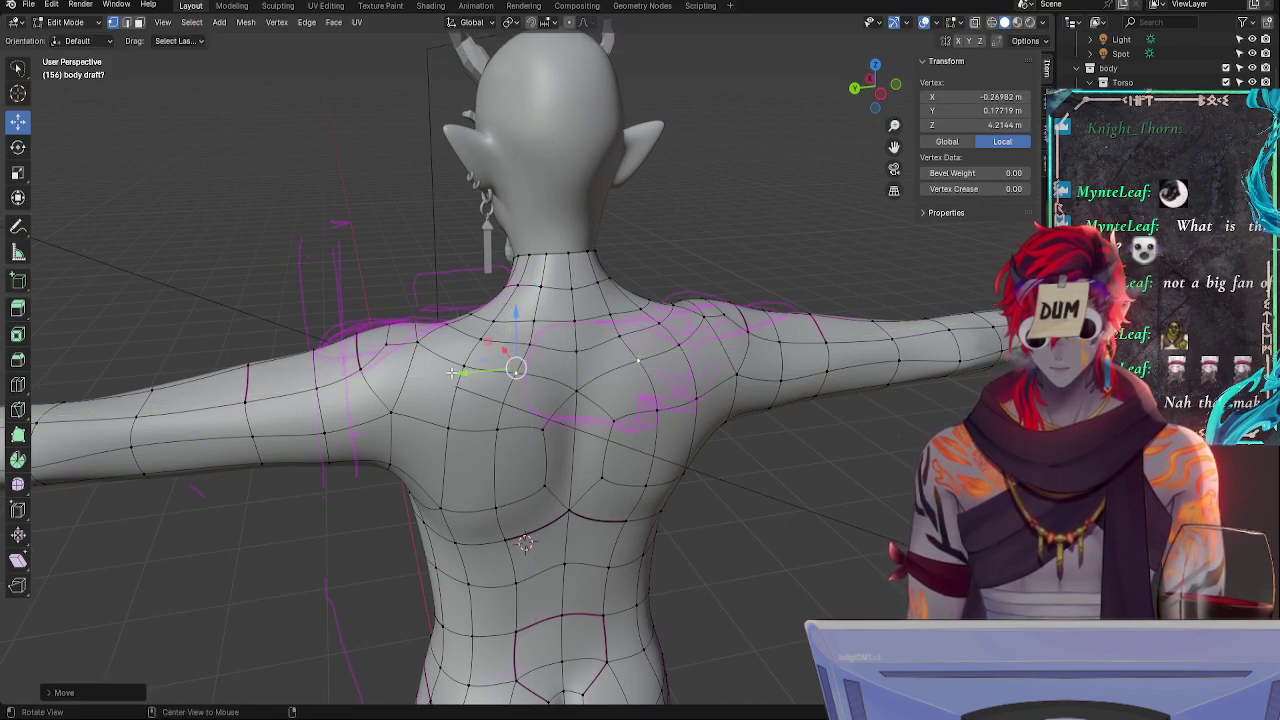
pyautogui.moveTo(452, 372); pyautogui.dragTo(509, 375, button='middle')
pyautogui.moveTo(532, 432)
pyautogui.mouseDown()
pyautogui.moveTo(550, 436)
pyautogui.moveTo(517, 425)
pyautogui.mouseUp()
pyautogui.moveTo(590, 408); pyautogui.dragTo(489, 364, button='middle')
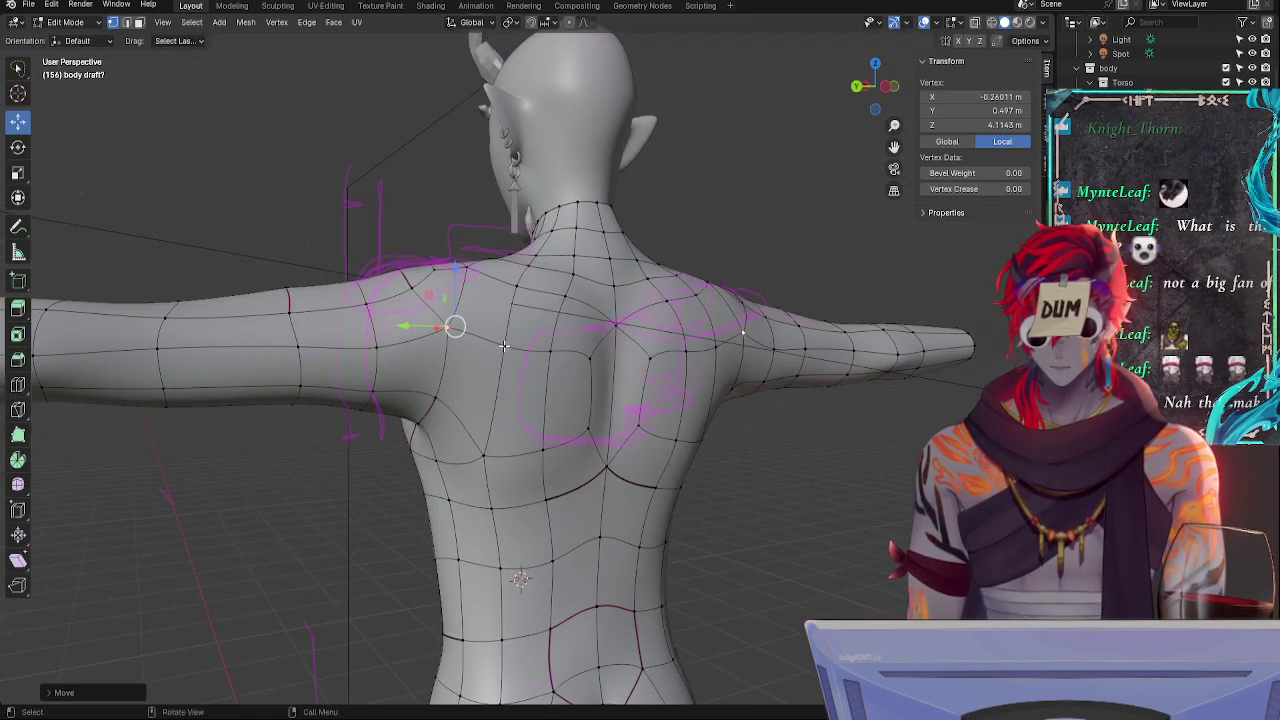
# - Nudge the rear armpit vertex and push it outward along X
pyautogui.moveTo(440, 398); pyautogui.dragTo(439, 386)
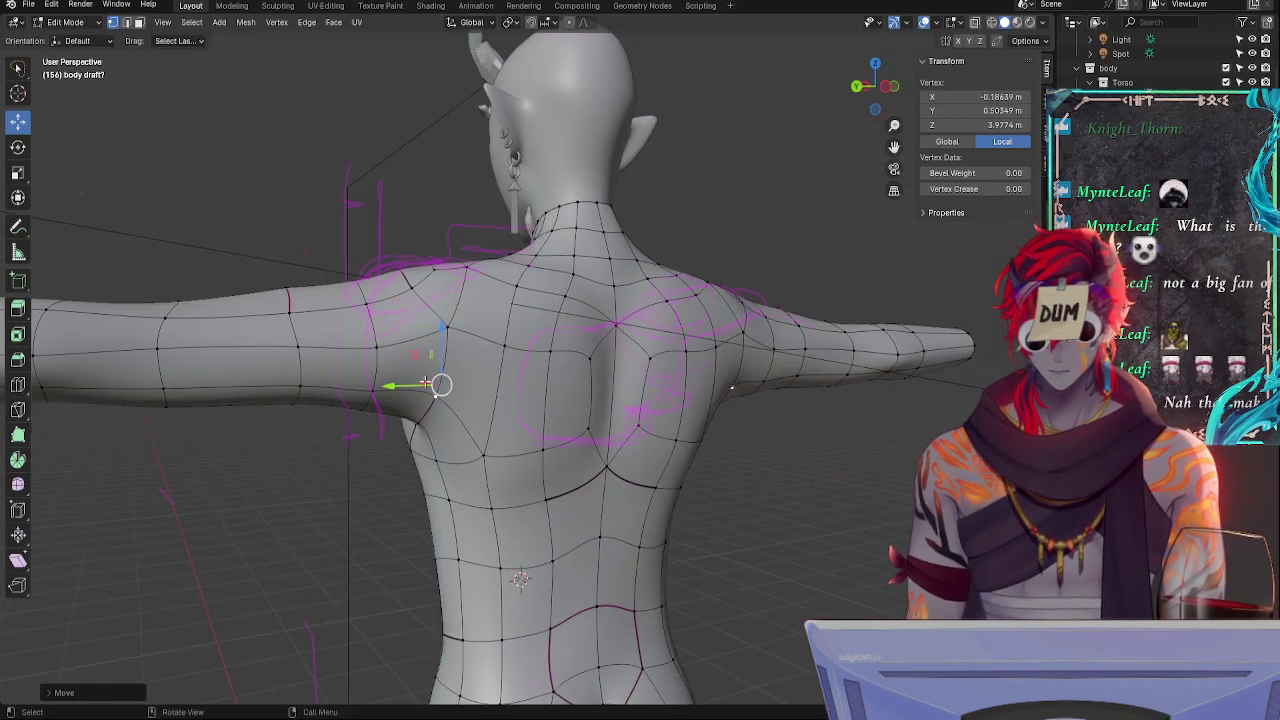
pyautogui.moveTo(428, 418); pyautogui.dragTo(527, 483, button='middle')
pyautogui.moveTo(521, 470); pyautogui.dragTo(521, 474)
pyautogui.moveTo(521, 474); pyautogui.dragTo(618, 385, button='middle')
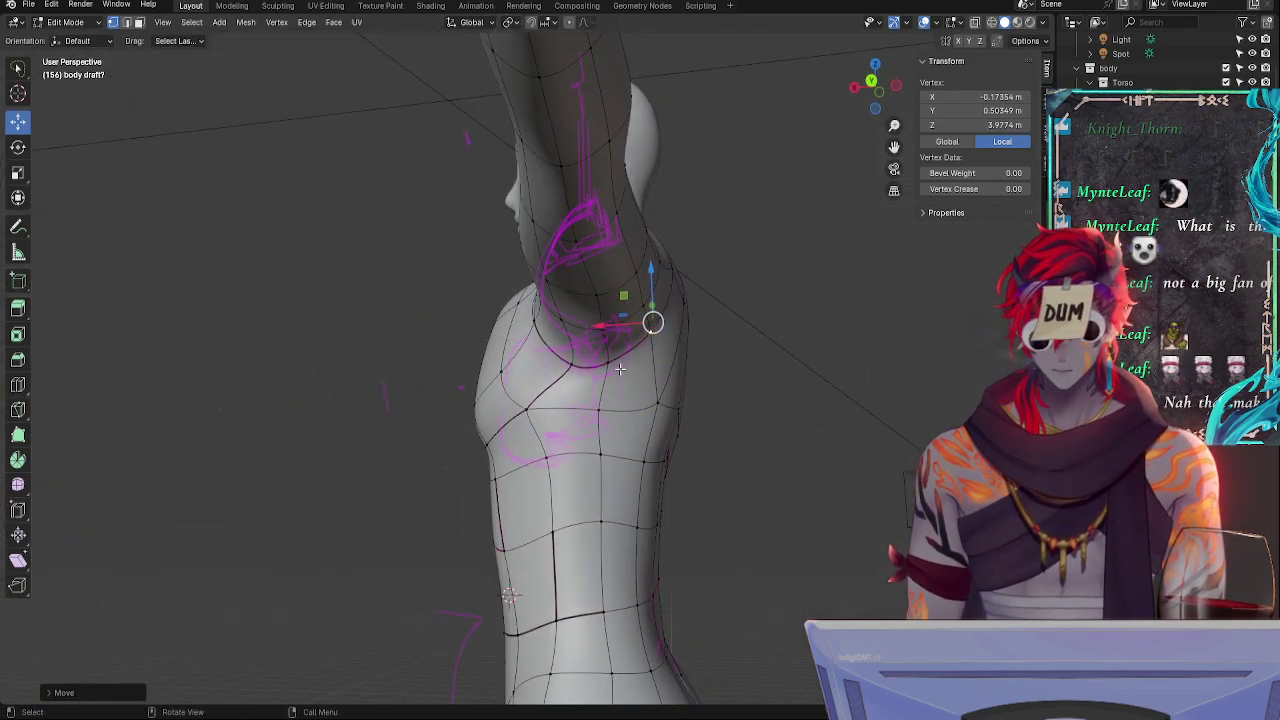
# - Move an underarm vertex, then move a second armpit vertex vertically along Z
pyautogui.click(617, 367)
pyautogui.press('g')
pyautogui.press('g')
pyautogui.click(651, 342)
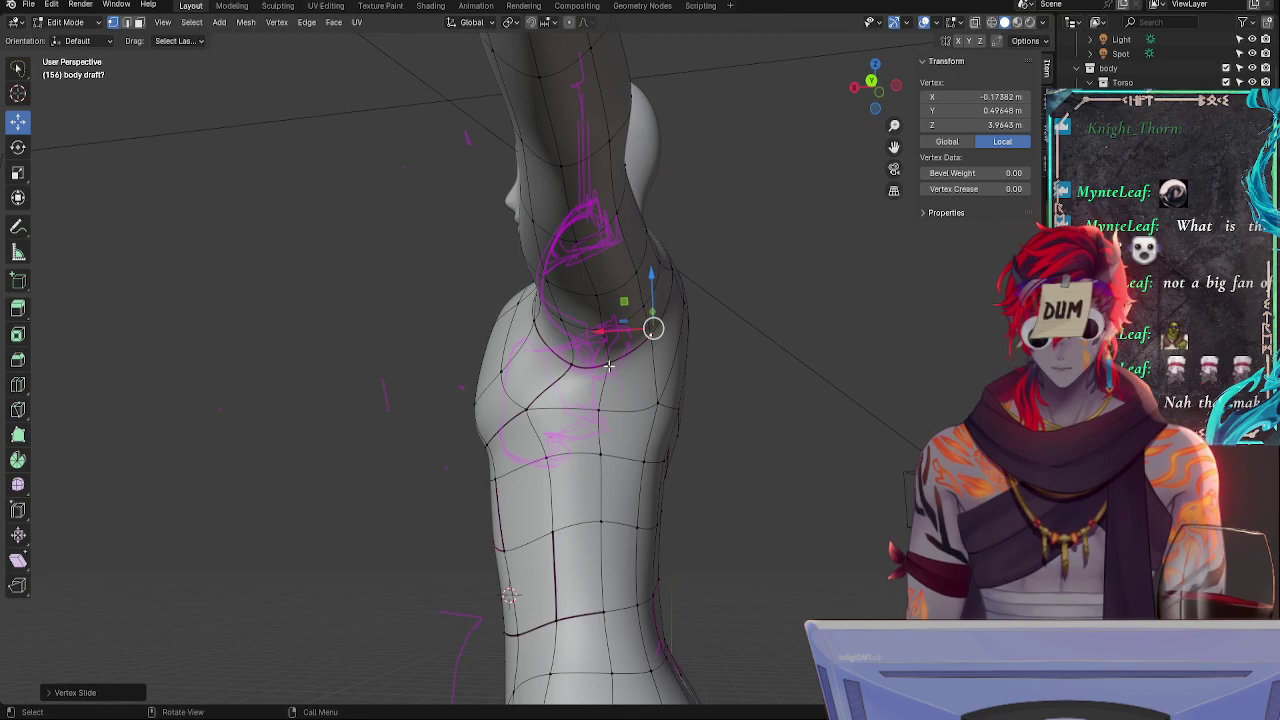
pyautogui.click(608, 366)
pyautogui.press('g')
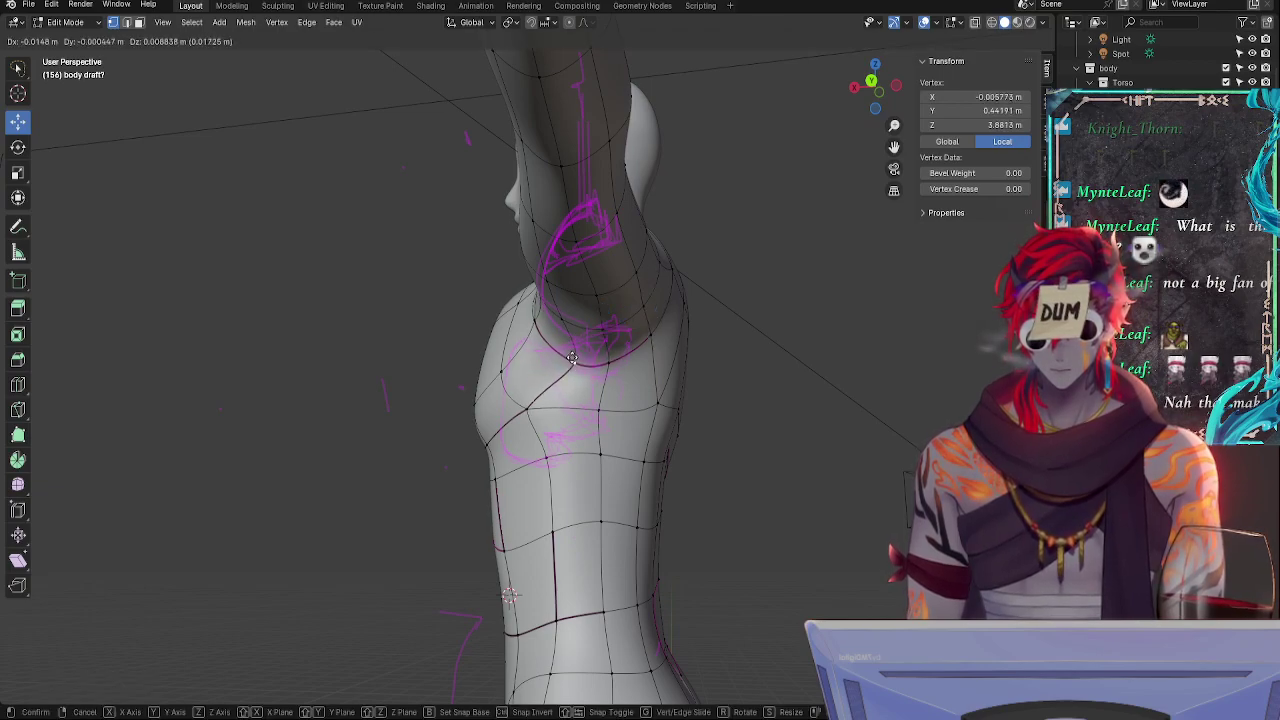
pyautogui.press('g')
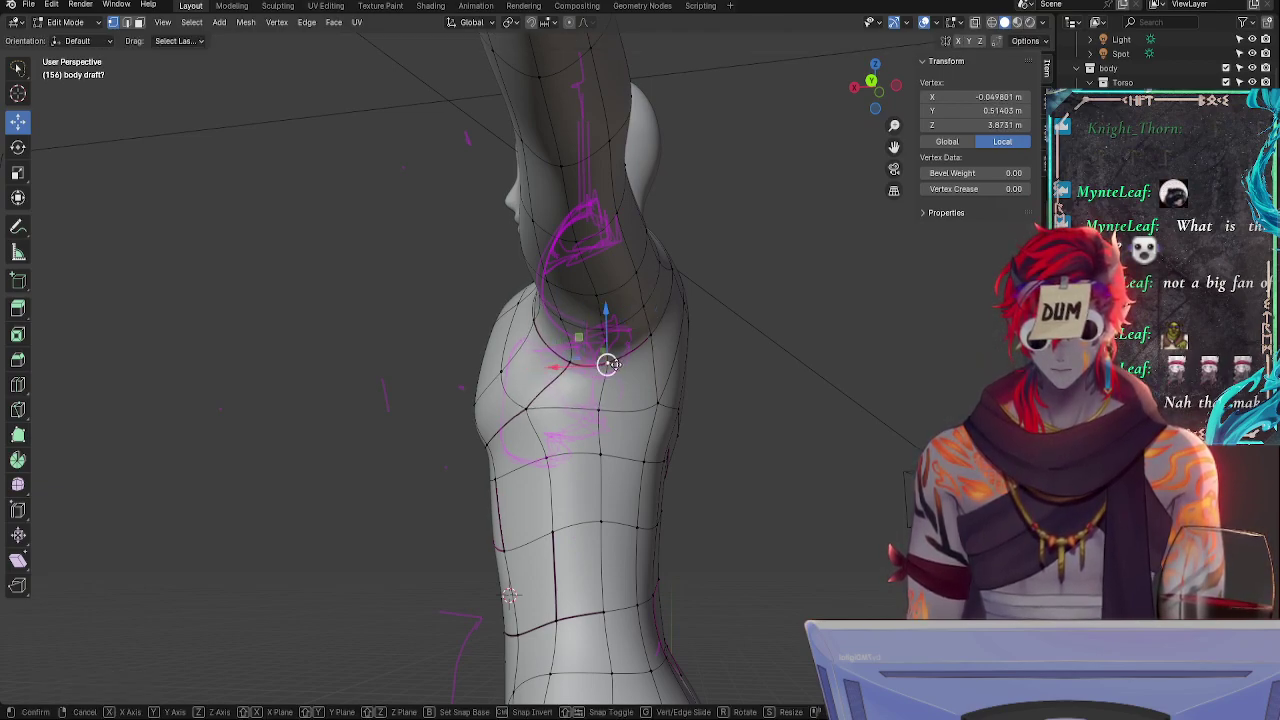
pyautogui.press('g')
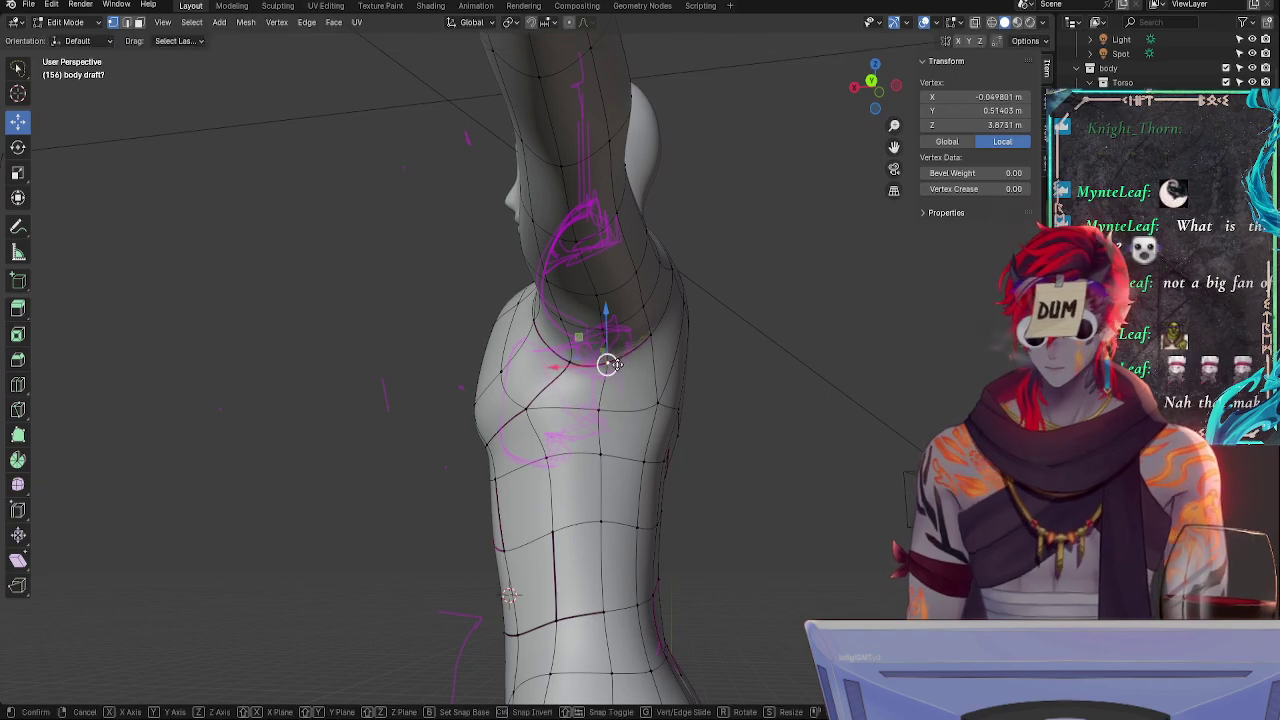
pyautogui.press('z')
pyautogui.click(614, 345)
# - Move the armpit vertex along X, lower it along Z, undo the last sideways move, then deselect
pyautogui.moveTo(603, 340); pyautogui.dragTo(648, 385, button='middle')
pyautogui.press('g')
pyautogui.press('x')
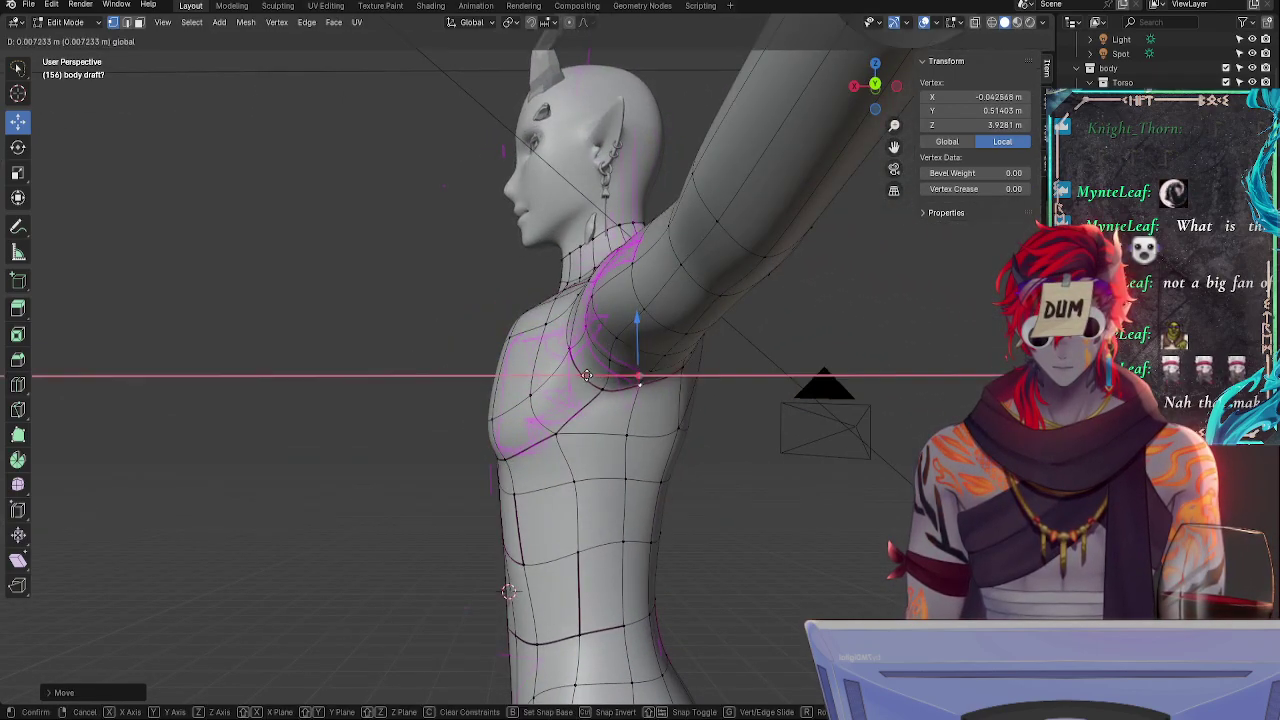
pyautogui.click(577, 374)
pyautogui.moveTo(651, 371); pyautogui.dragTo(624, 342, button='middle')
pyautogui.moveTo(620, 297); pyautogui.dragTo(620, 312)
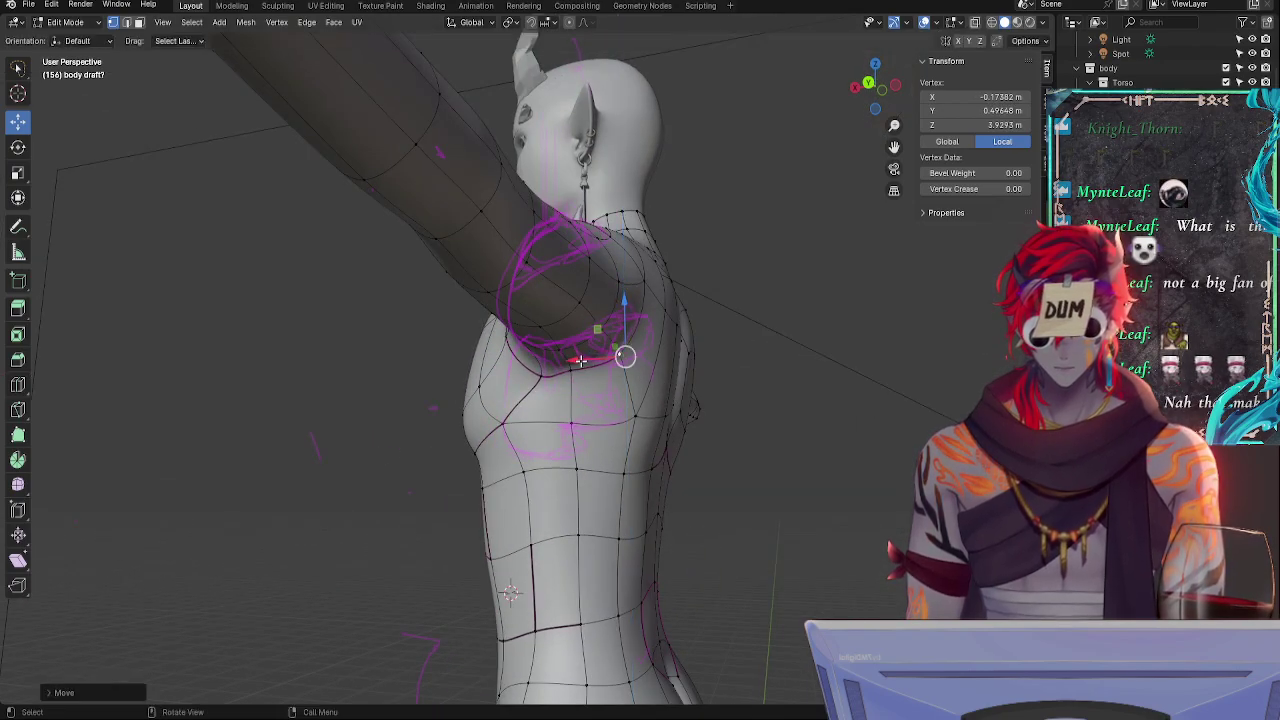
pyautogui.moveTo(578, 361); pyautogui.dragTo(579, 366)
pyautogui.hotkey('ctrl', 'z')
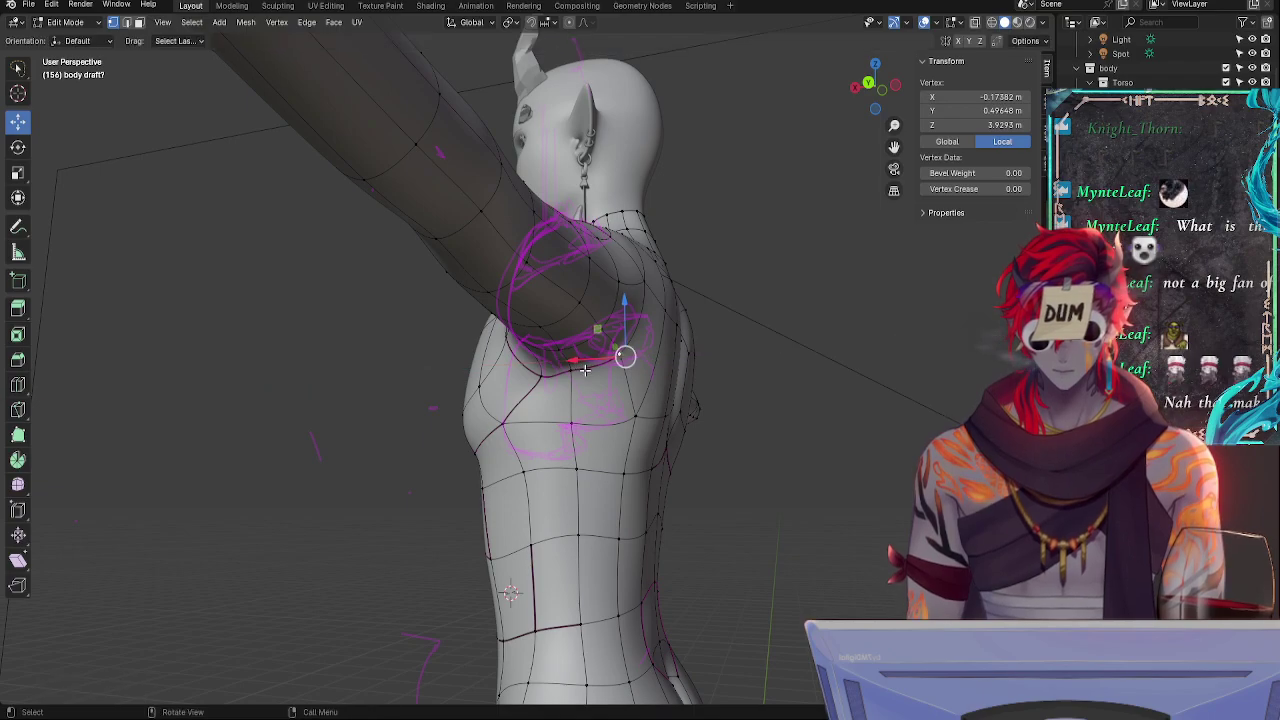
pyautogui.click(766, 406)
pyautogui.moveTo(766, 406)
pyautogui.mouseDown(button='middle')
pyautogui.moveTo(720, 420)
pyautogui.moveTo(780, 414)
pyautogui.moveTo(766, 394)
pyautogui.mouseUp(button='middle')
pyautogui.moveTo(706, 358); pyautogui.dragTo(881, 356, button='middle')
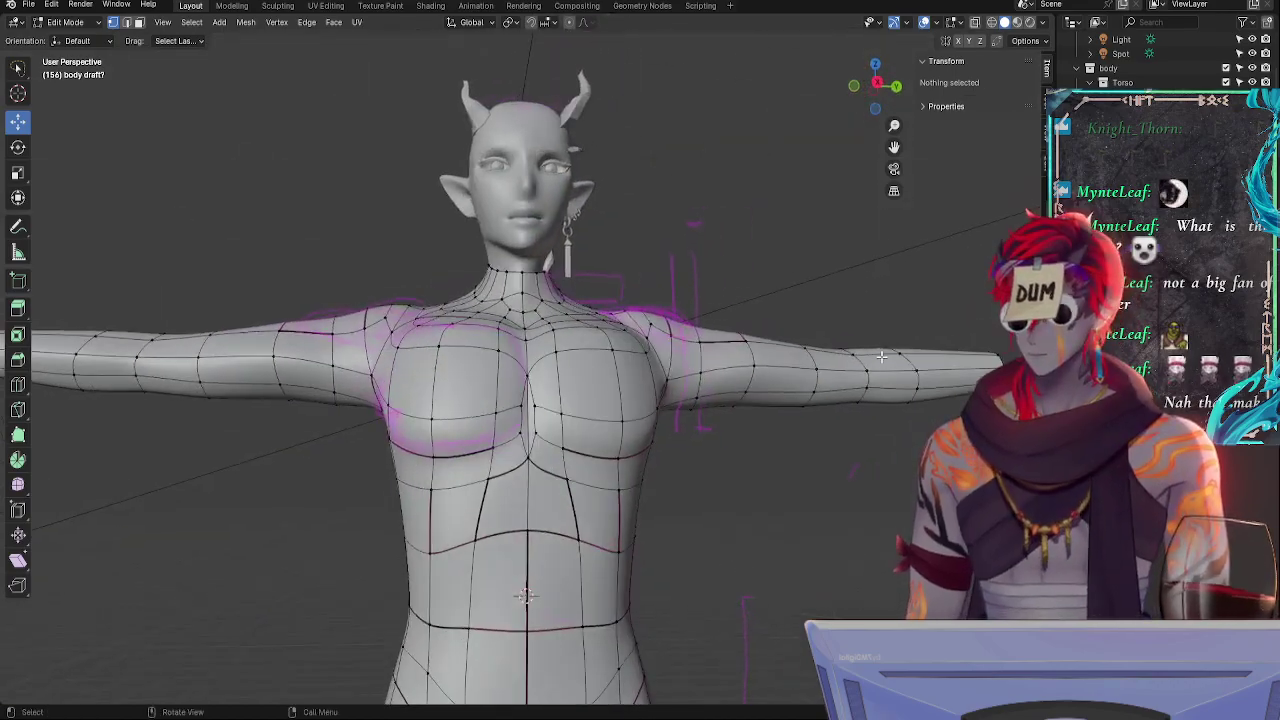
# - Select the back shoulder faces and thicken them with Alt+S Shrink/Fatten
pyautogui.moveTo(794, 310); pyautogui.dragTo(452, 490, button='middle')
pyautogui.press('Tab')
pyautogui.press('Tab')
pyautogui.click(483, 350)
pyautogui.keyDown('shift'); pyautogui.click(506, 334); pyautogui.keyUp('shift')
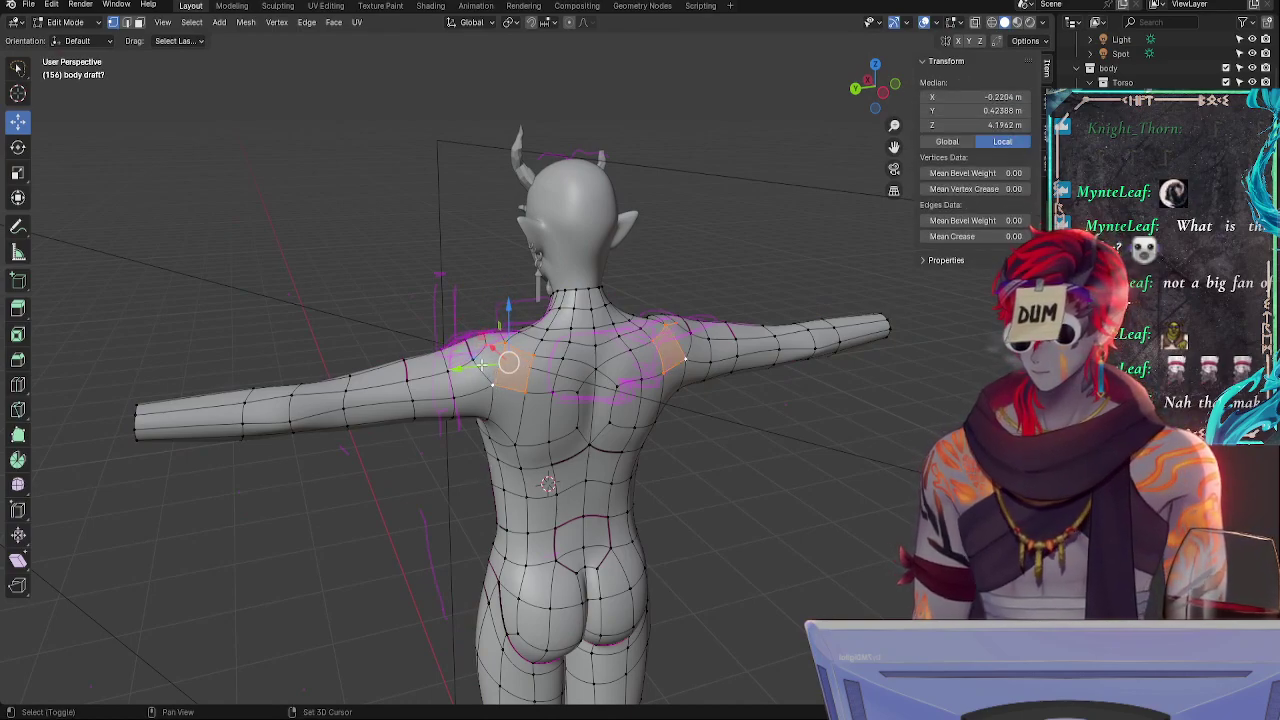
pyautogui.keyDown('shift'); pyautogui.click(500, 363); pyautogui.keyUp('shift')
pyautogui.hotkey('alt', 's')
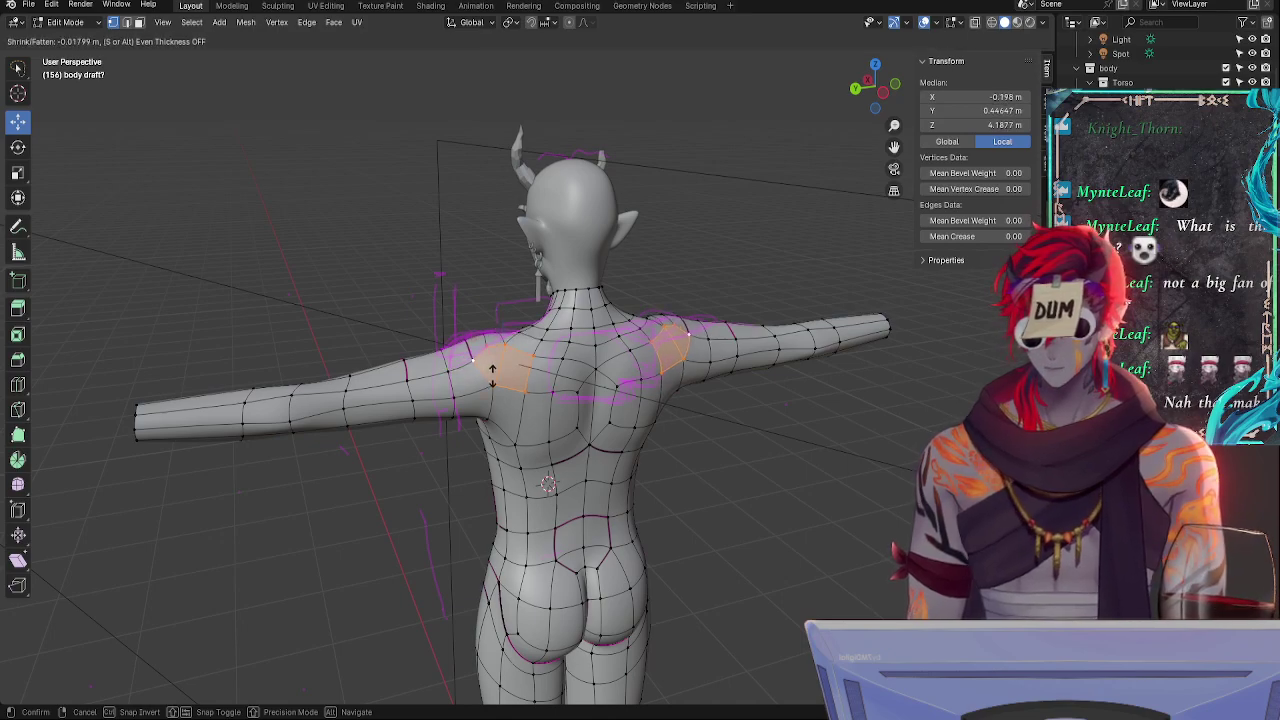
pyautogui.click(492, 372)
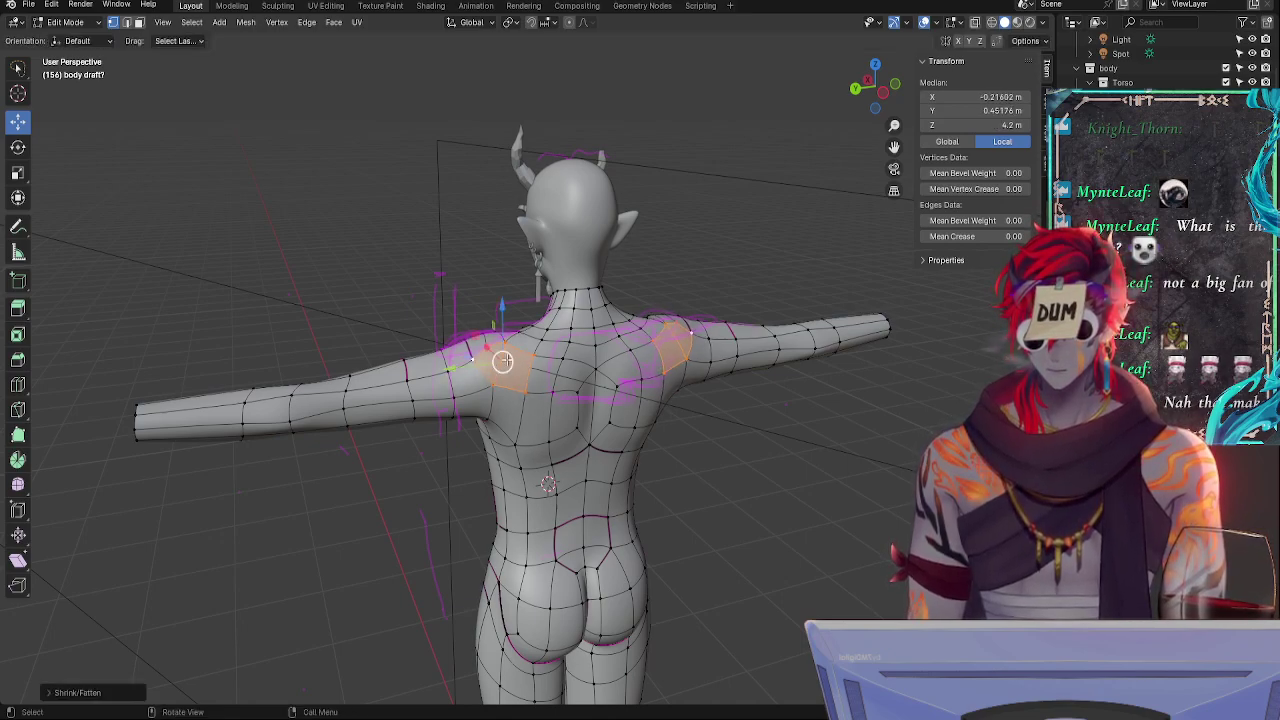
# - Undo back to the shoulder faces on both sides and reapply Shrink/Fatten
pyautogui.click(505, 341)
pyautogui.keyDown('shift'); pyautogui.click(534, 354); pyautogui.keyUp('shift')
pyautogui.keyDown('shift'); pyautogui.click(526, 391); pyautogui.keyUp('shift')
pyautogui.hotkey('ctrl', 'z')
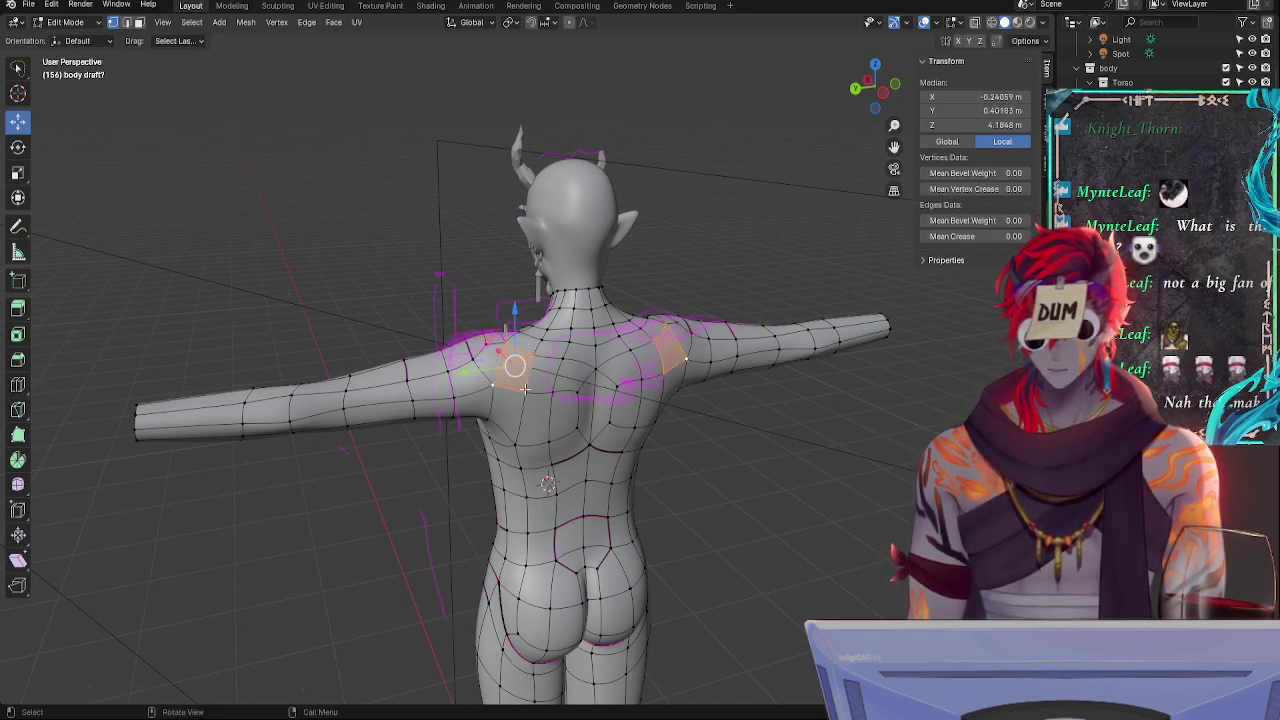
pyautogui.hotkey('alt', 's')
pyautogui.click(524, 390)
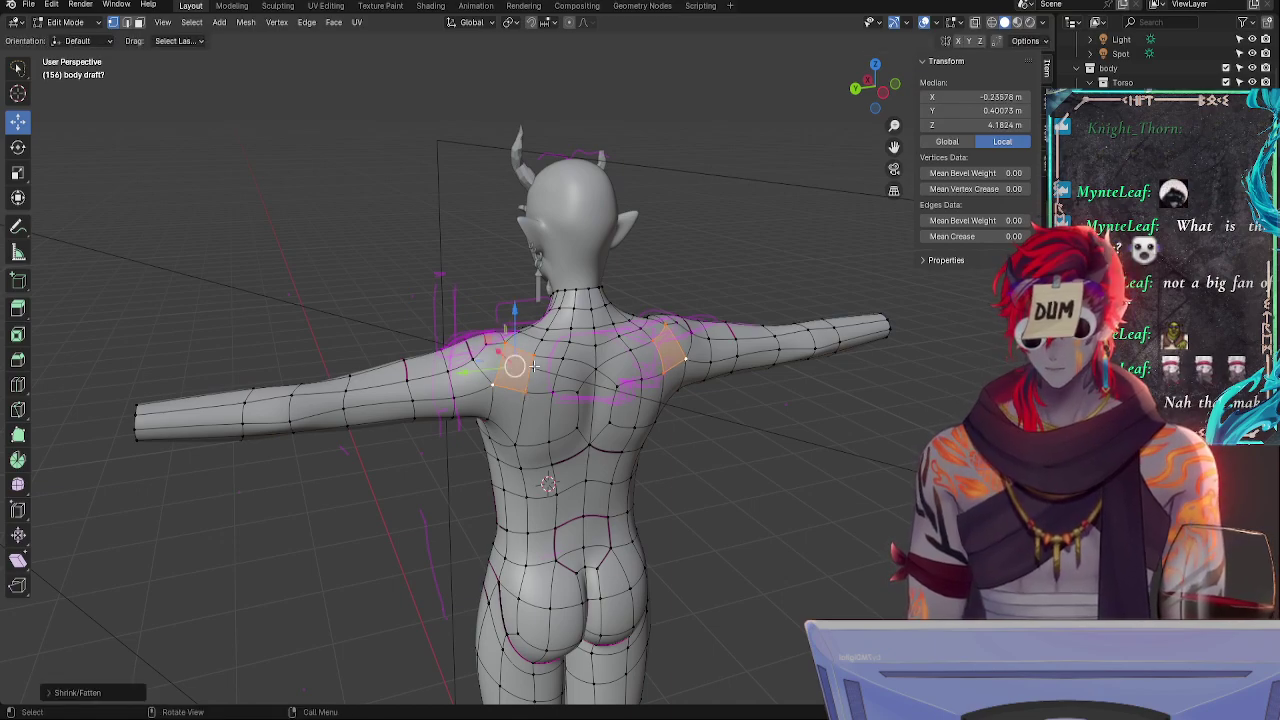
# - Slide a back shoulder vertex along its edges into a smoother position
pyautogui.click(533, 356)
pyautogui.press('g')
pyautogui.press('g')
pyautogui.click(533, 368)
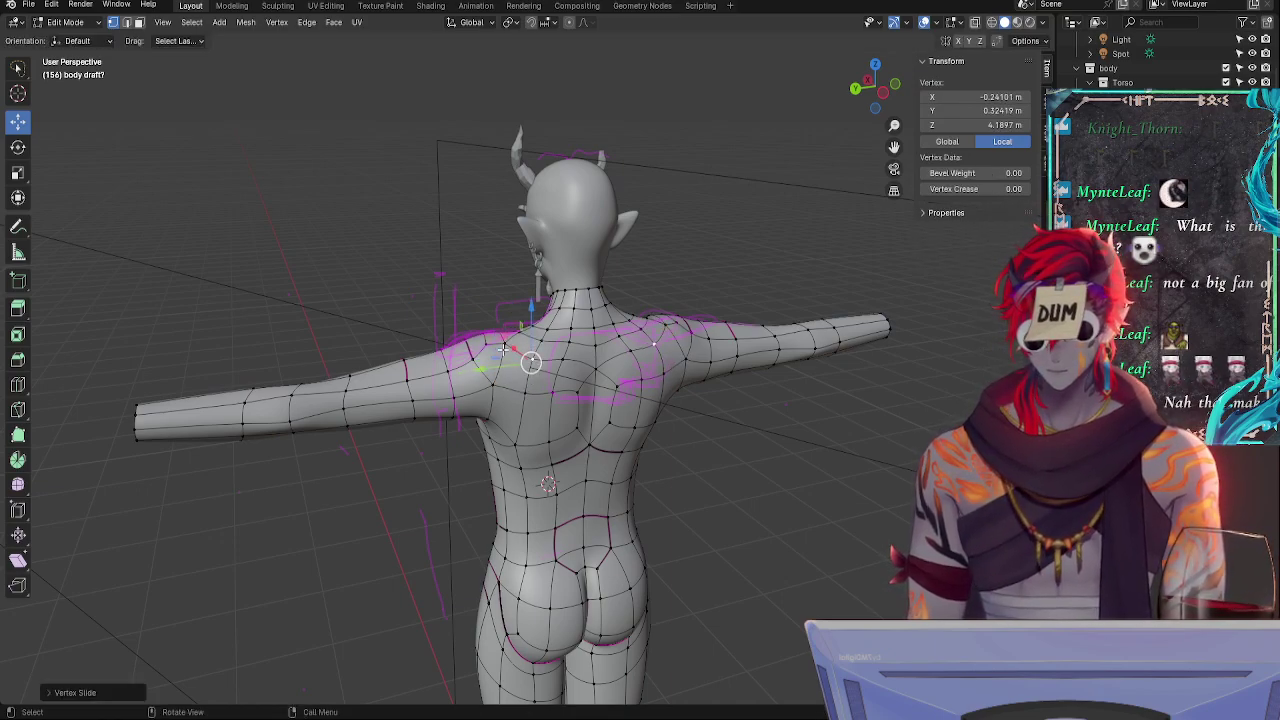
pyautogui.moveTo(535, 370); pyautogui.dragTo(610, 402, button='middle')
pyautogui.hotkey('shift', 'v')
pyautogui.click(655, 418)
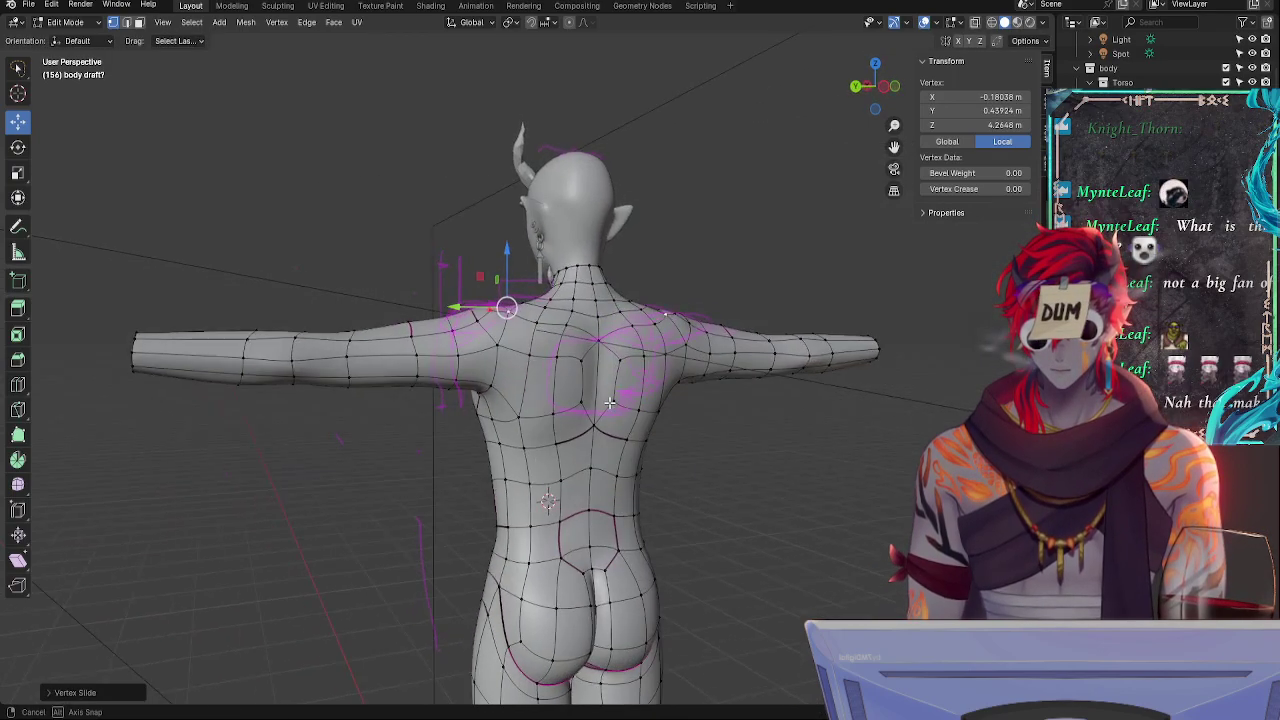
pyautogui.hotkey('shift', 'v')
pyautogui.click(516, 322)
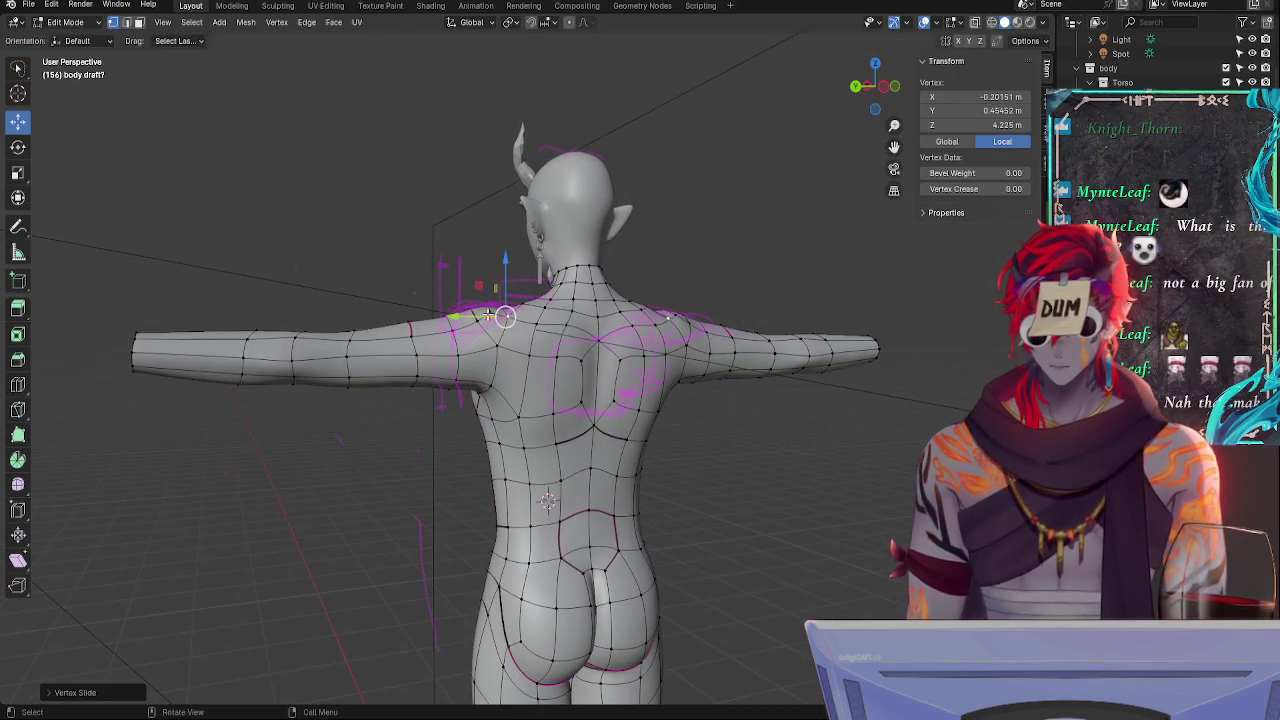
# - Vertex-slide the neighbouring and lower shoulder vertices to even the shoulder-blade contour
pyautogui.click(490, 311)
pyautogui.click(475, 321)
pyautogui.hotkey('shift', 'v')
pyautogui.click(463, 329)
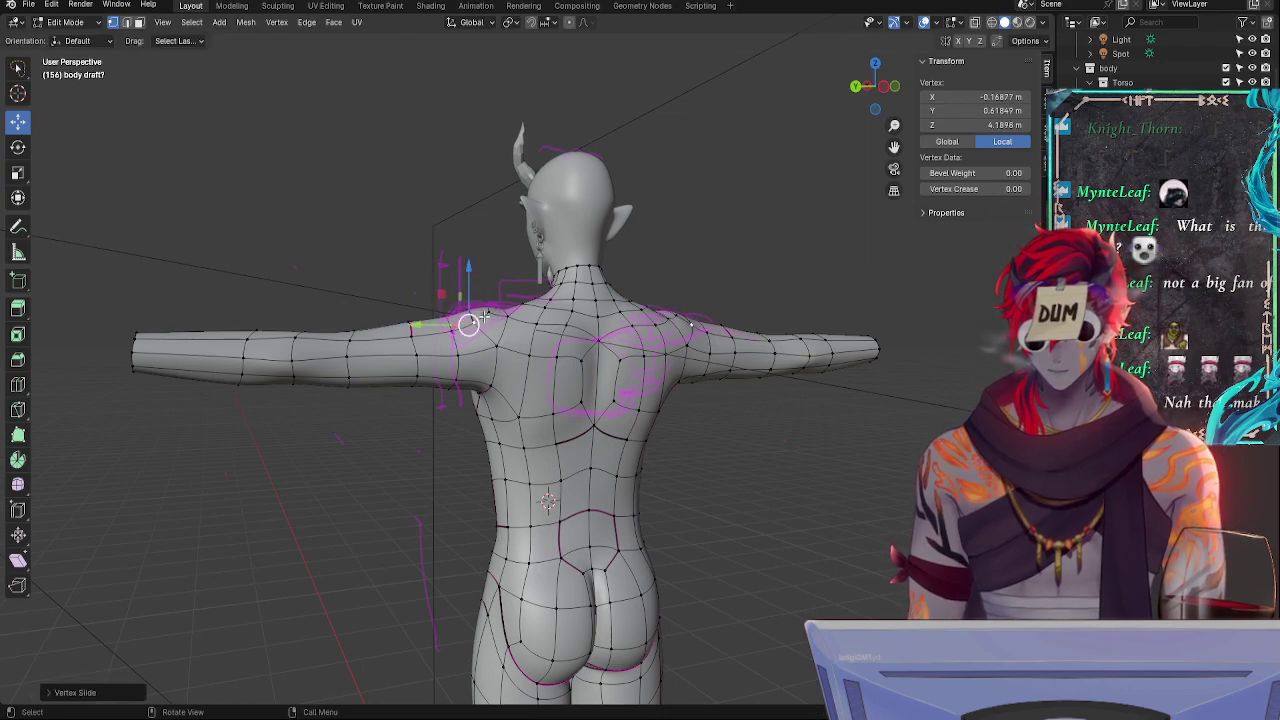
pyautogui.click(488, 311)
pyautogui.press('g')
pyautogui.press('g')
pyautogui.click(488, 309)
pyautogui.click(499, 345)
pyautogui.hotkey('shift', 'v')
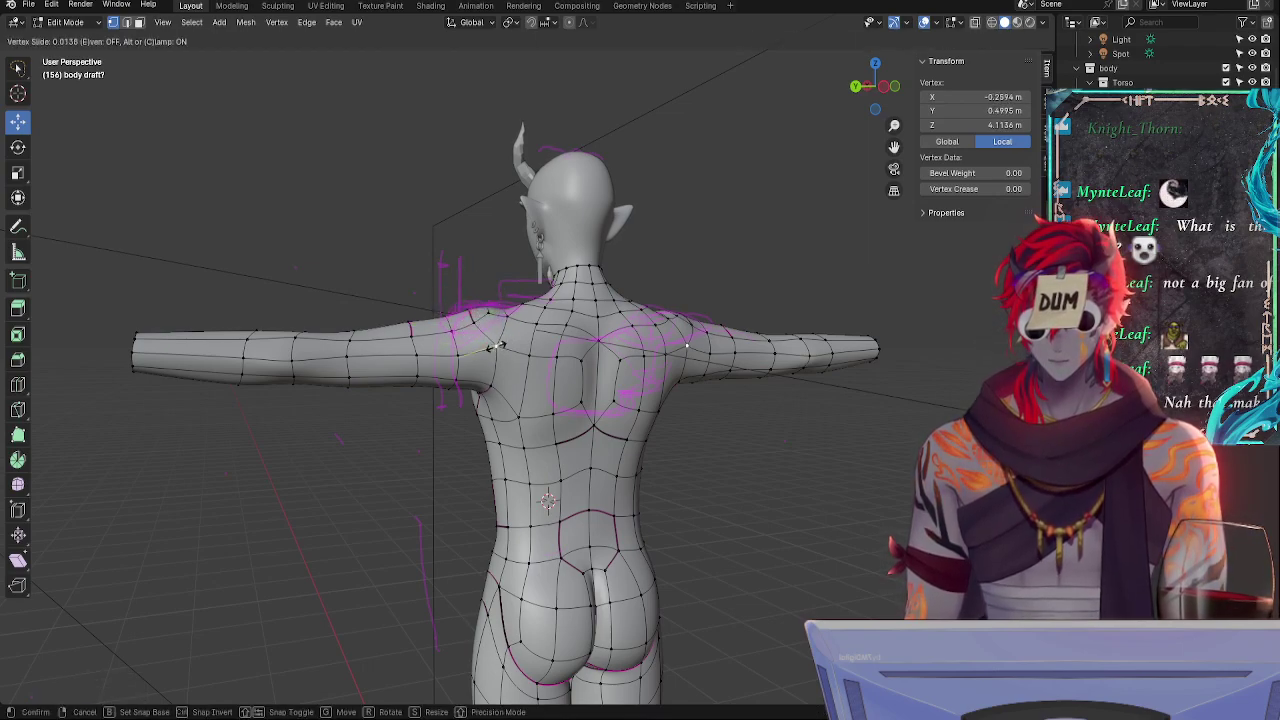
pyautogui.click(498, 347)
pyautogui.moveTo(540, 399); pyautogui.dragTo(611, 471, button='middle')
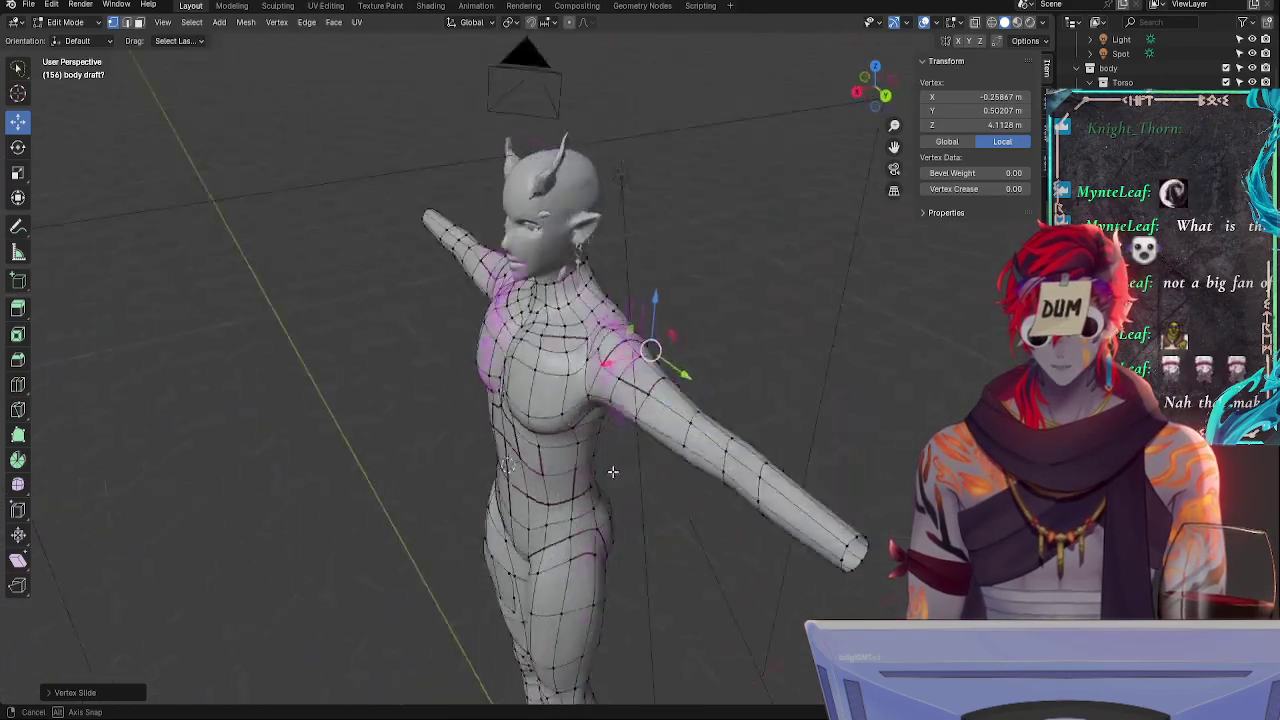
# - Cancel a Shrink/Fatten on two front shoulder vertices, then slide and raise one vertex
pyautogui.click(610, 324)
pyautogui.keyDown('shift'); pyautogui.click(626, 342); pyautogui.keyUp('shift')
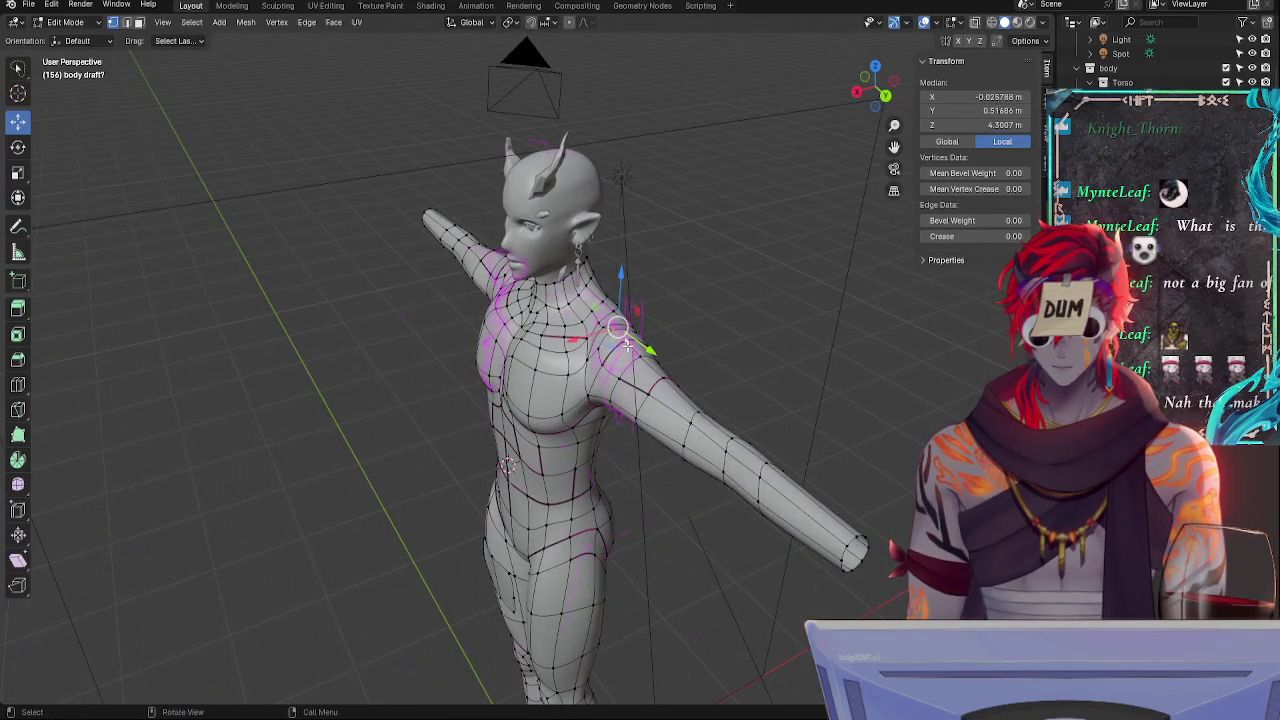
pyautogui.hotkey('alt', 's')
pyautogui.rightClick(627, 343)
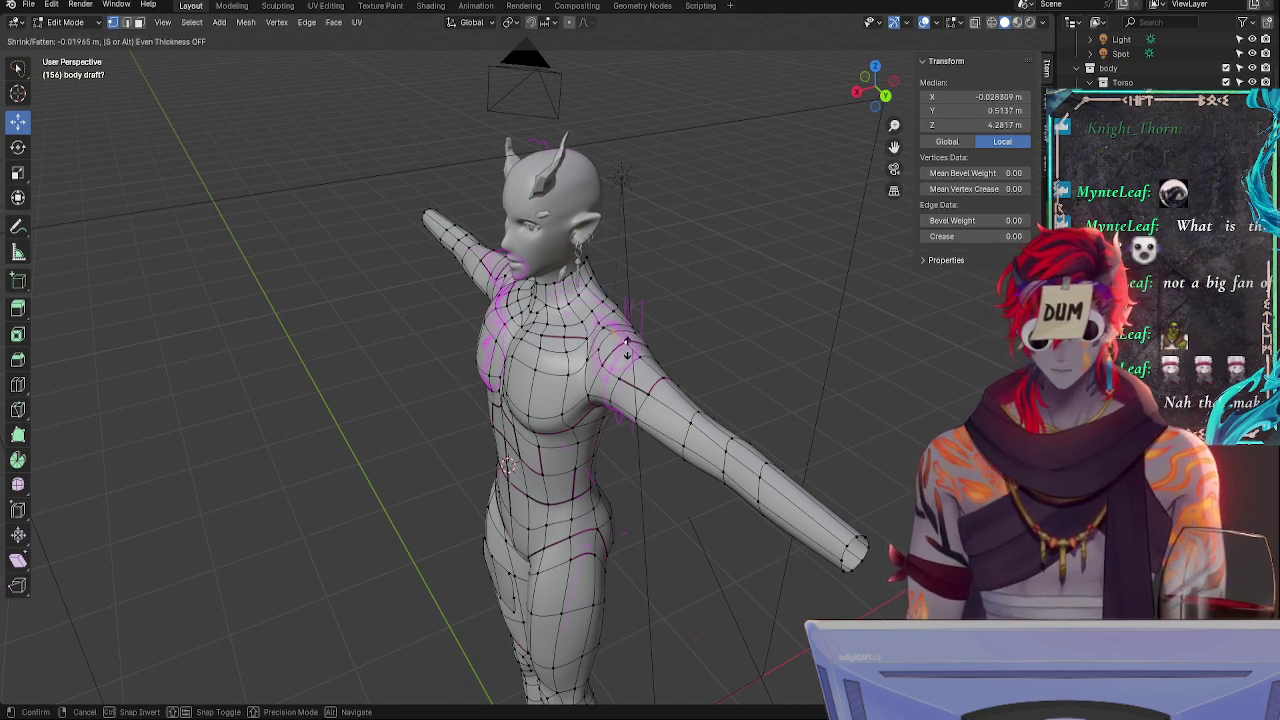
pyautogui.click(626, 338)
pyautogui.press('g')
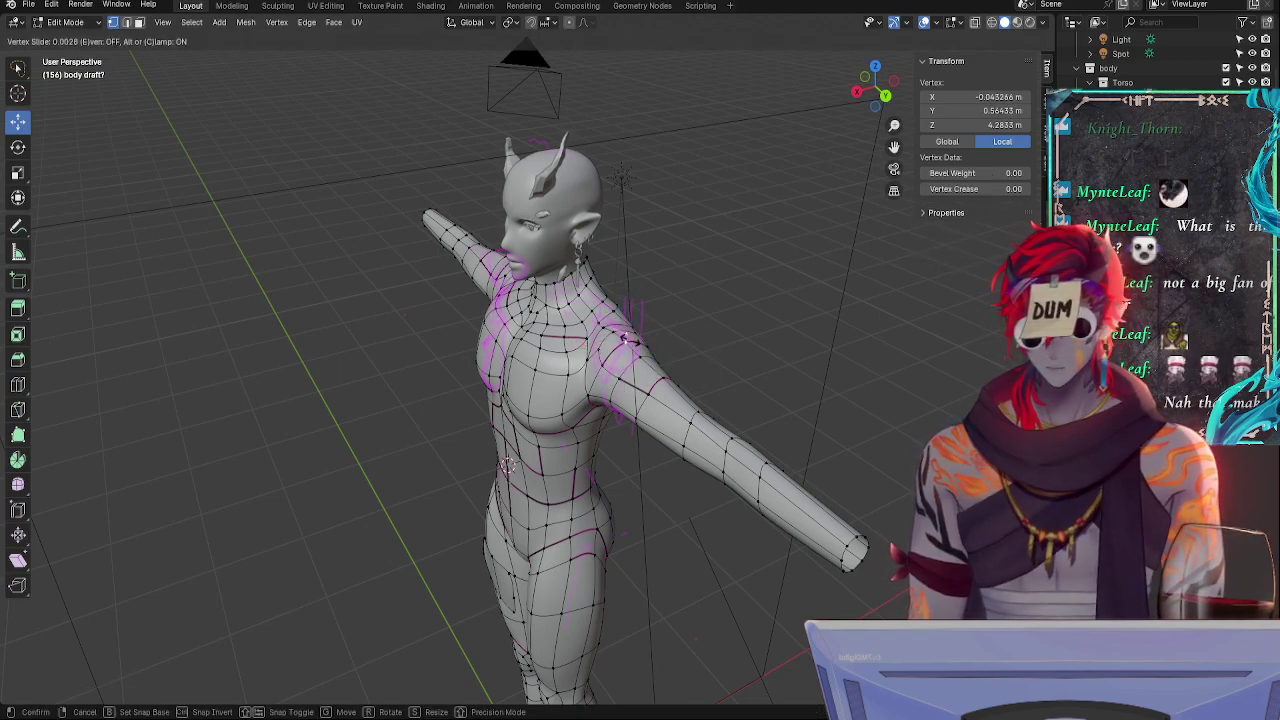
pyautogui.click(629, 338)
pyautogui.moveTo(631, 283); pyautogui.dragTo(632, 279)
# - Reposition that shoulder vertex from the front view and return to Object Mode
pyautogui.moveTo(636, 432); pyautogui.dragTo(670, 434, button='middle')
pyautogui.press('g')
pyautogui.click(671, 429)
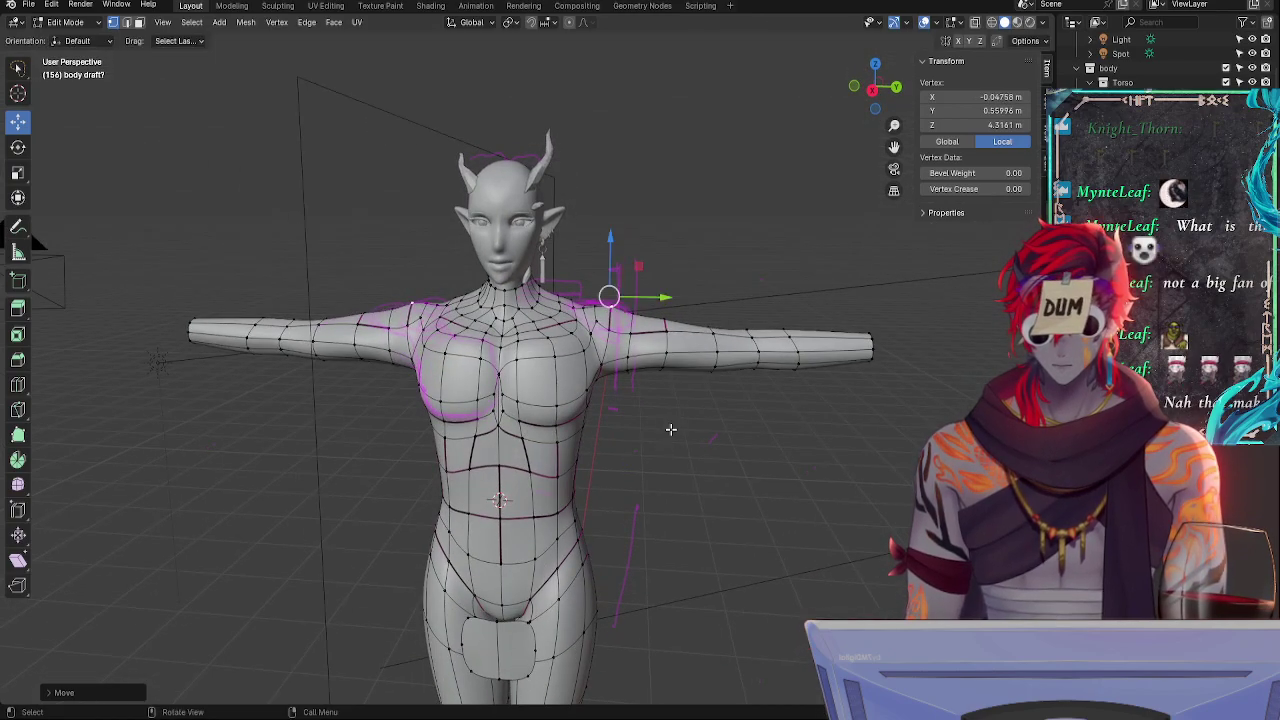
pyautogui.press('g')
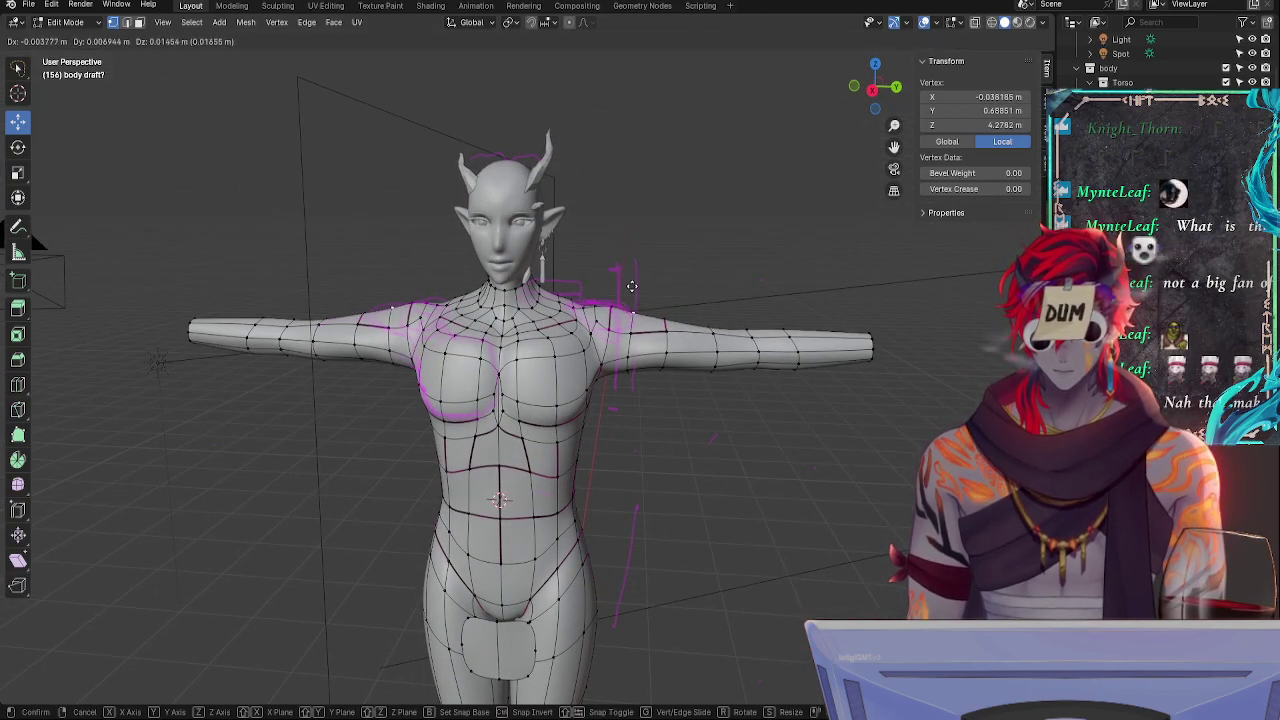
pyautogui.click(663, 403)
pyautogui.moveTo(663, 403)
pyautogui.mouseDown(button='middle')
pyautogui.moveTo(651, 393)
pyautogui.moveTo(651, 423)
pyautogui.moveTo(633, 440)
pyautogui.moveTo(669, 431)
pyautogui.moveTo(649, 338)
pyautogui.moveTo(633, 329)
pyautogui.moveTo(634, 342)
pyautogui.mouseUp(button='middle')
pyautogui.press('Tab')
pyautogui.press('Tab')
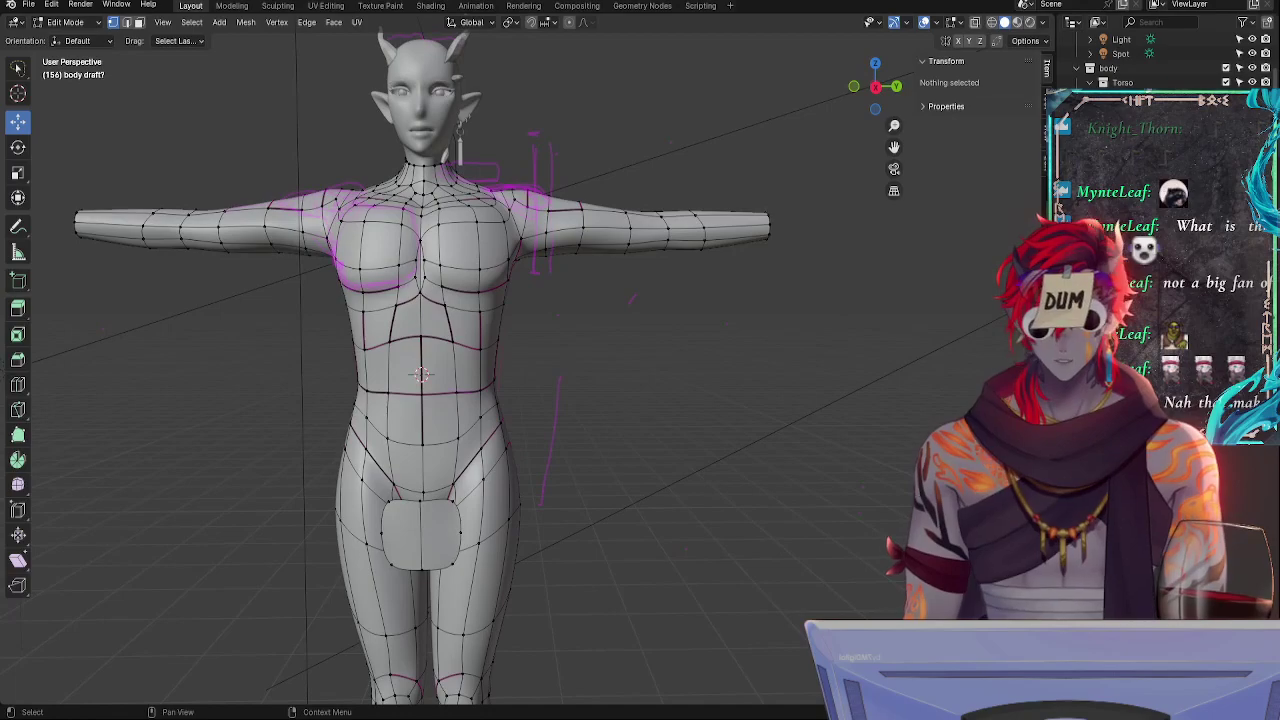
# - Unhide the three leg pieces and enter Edit Mode on them together with the body
pyautogui.hotkey('alt', 'h')
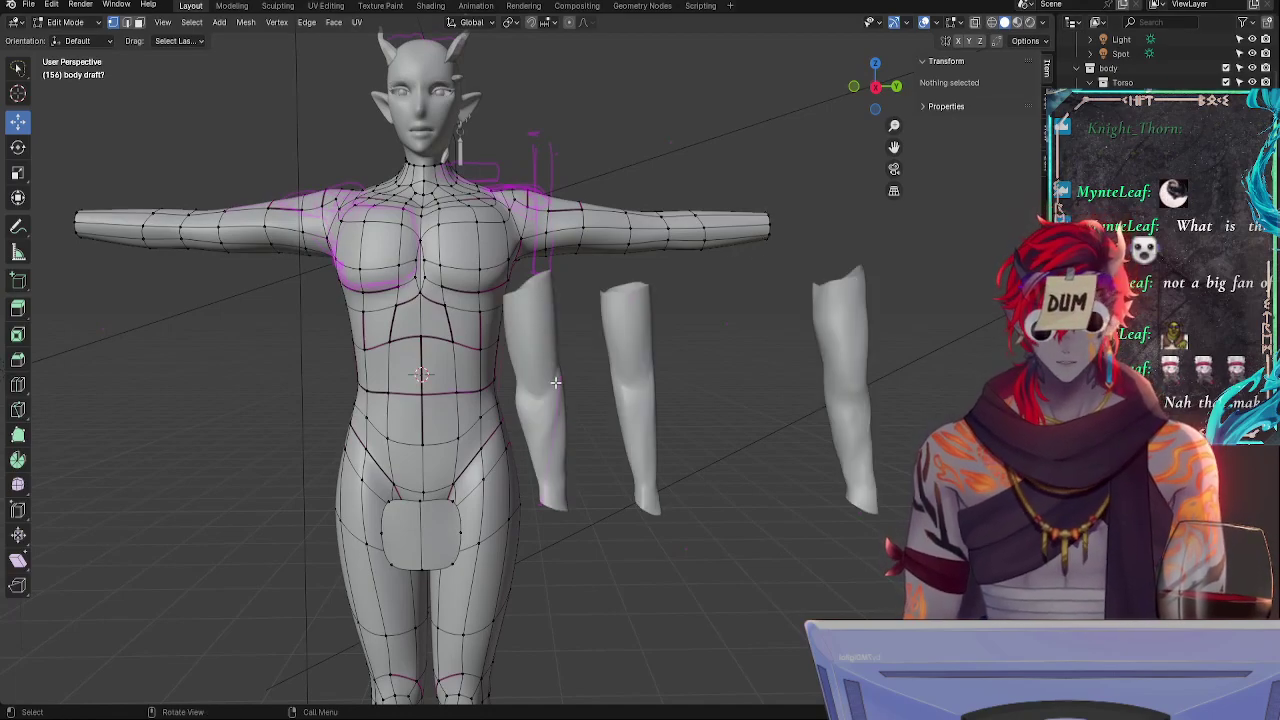
pyautogui.press('Tab')
pyautogui.press('Tab')
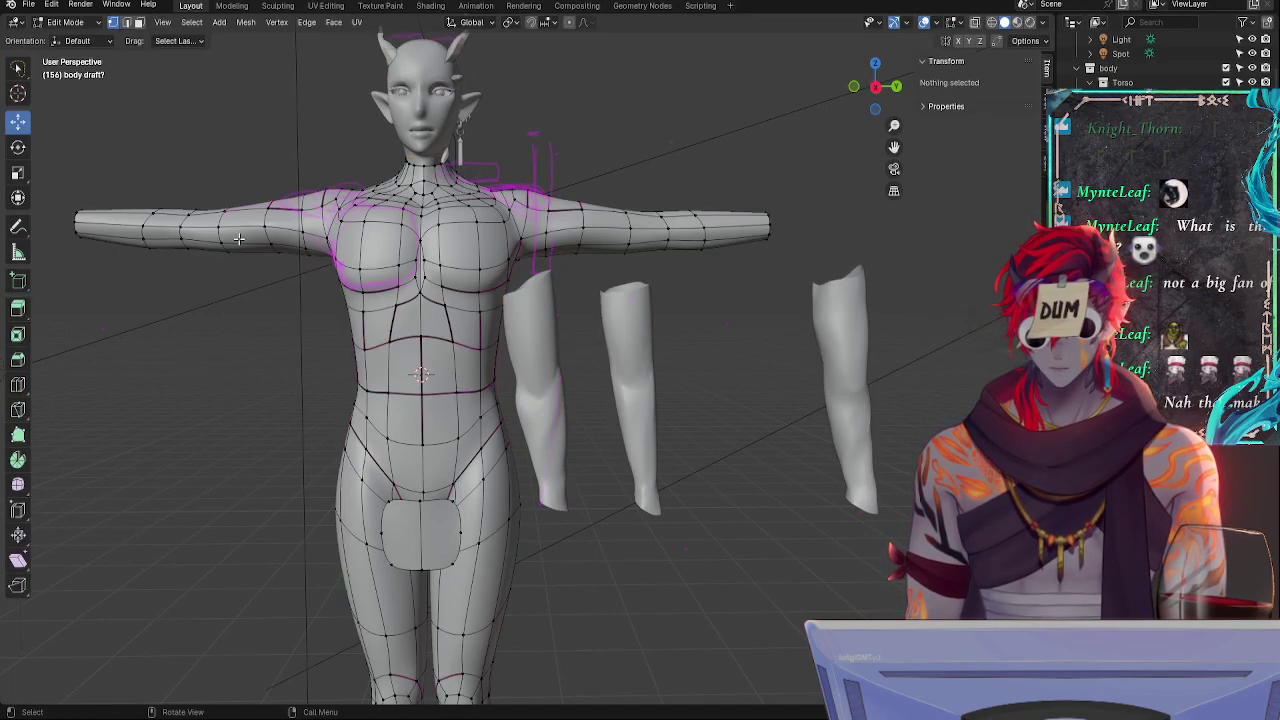
pyautogui.click(771, 222)
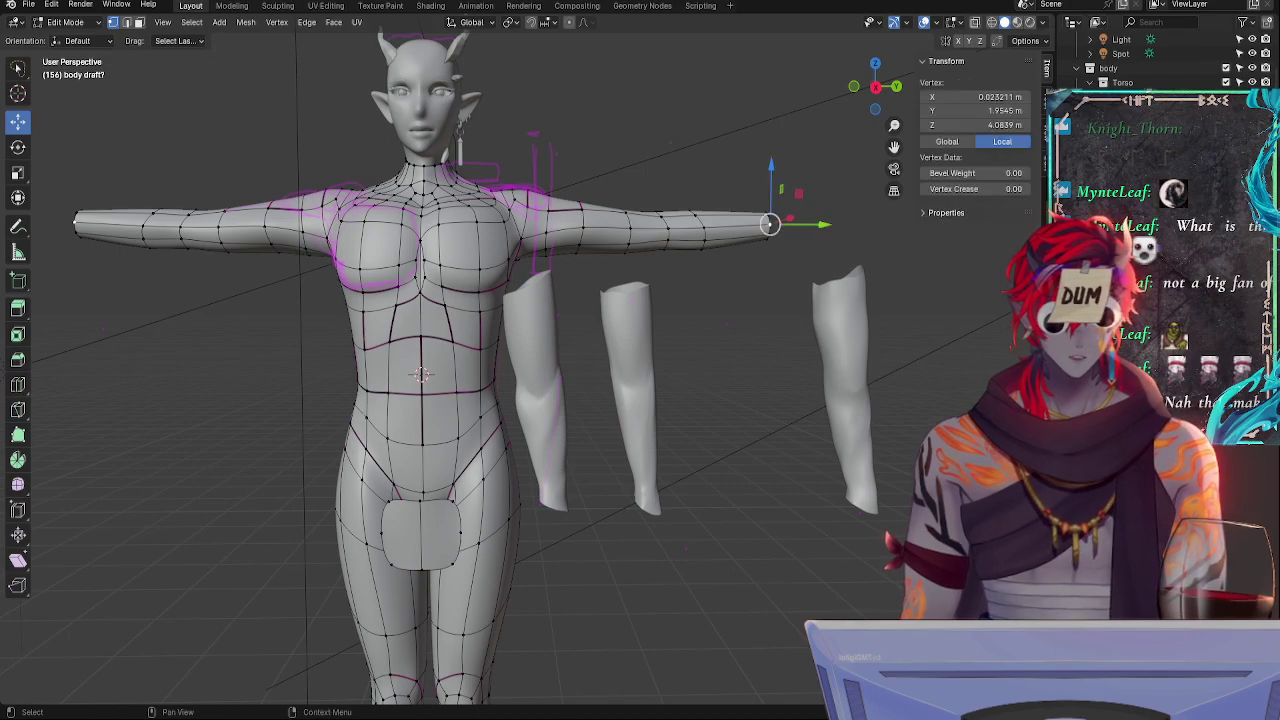
pyautogui.press('Tab')
pyautogui.press('Tab')
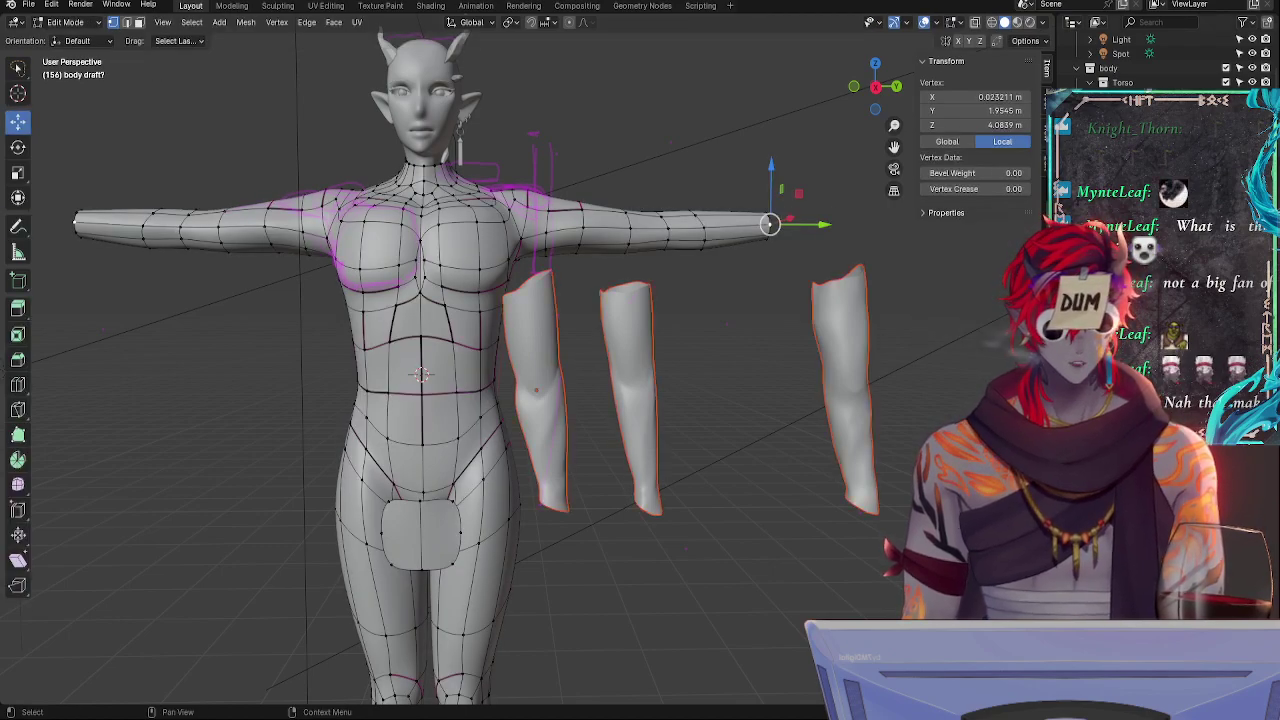
pyautogui.press('Tab')
pyautogui.press('Tab')
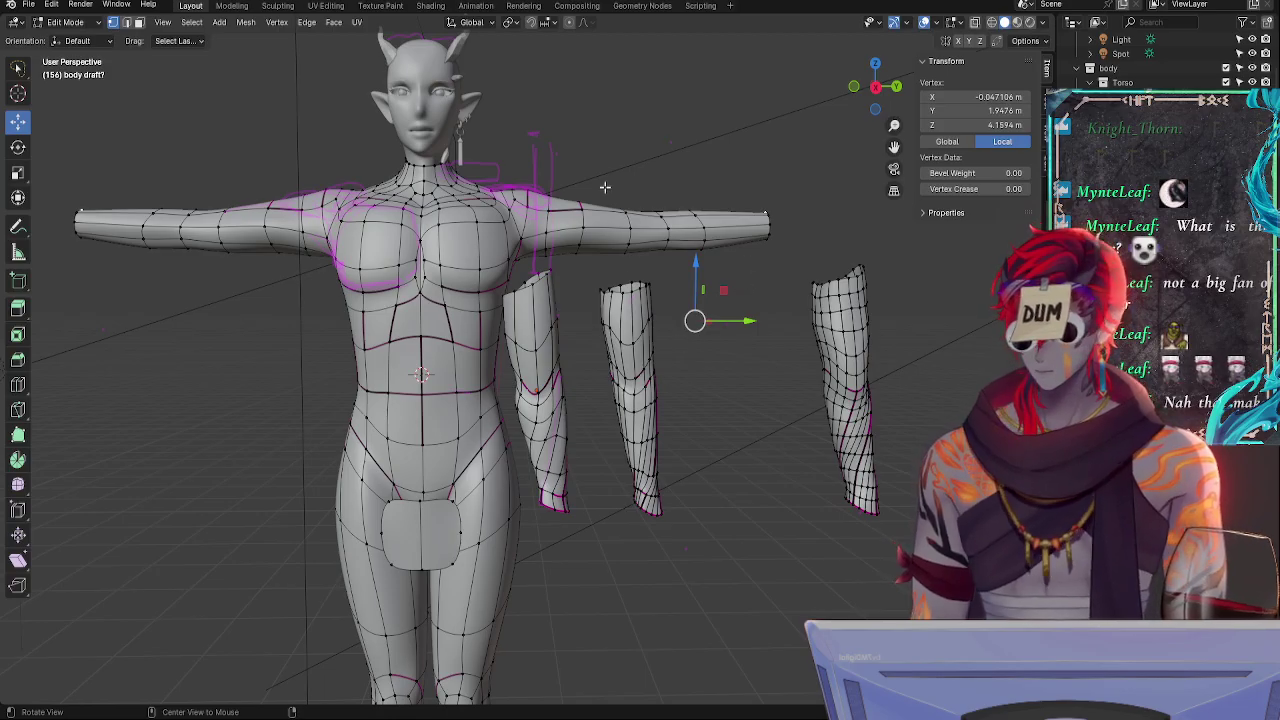
# - Inspect torso and legs from several angles, then save as '6-5-2224 _ pectoral armpit fix start.blend'
pyautogui.moveTo(604, 189); pyautogui.dragTo(562, 378, button='middle')
pyautogui.keyDown('alt'); pyautogui.moveTo(562, 378); pyautogui.dragTo(590, 230); pyautogui.keyUp('alt')
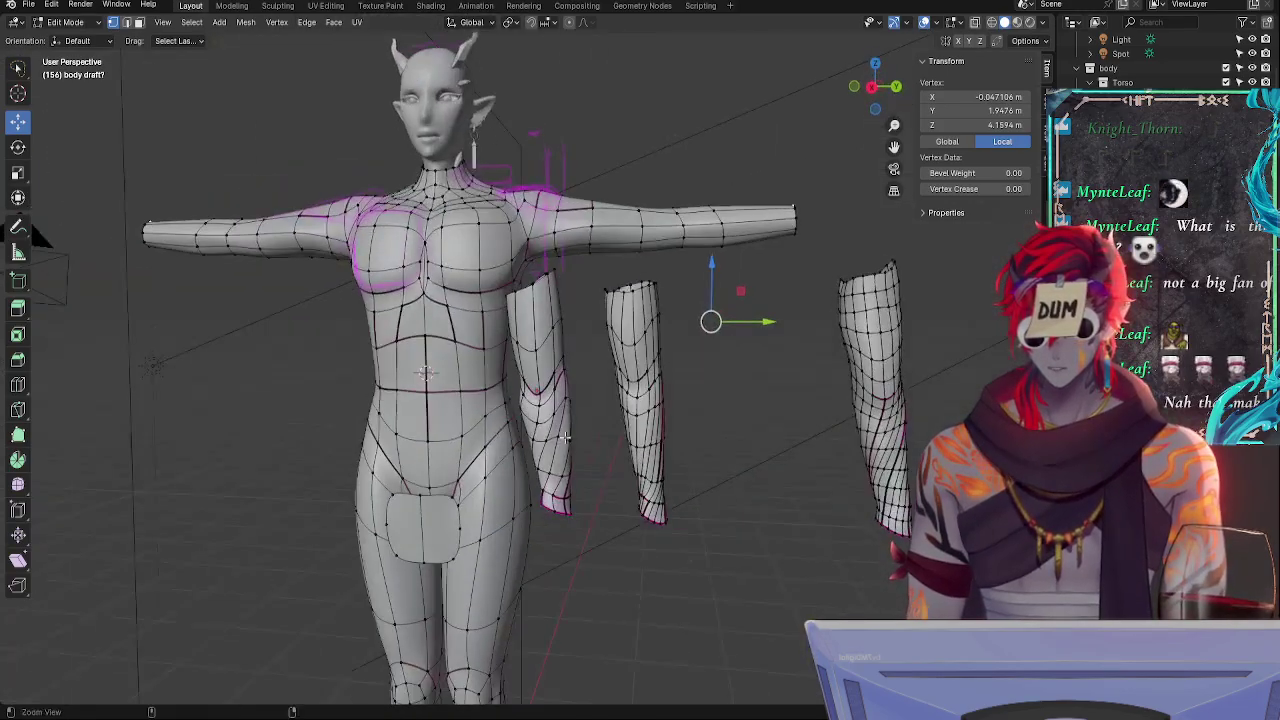
pyautogui.scroll(4, 609, 424)
pyautogui.moveTo(609, 424); pyautogui.dragTo(737, 326, button='middle')
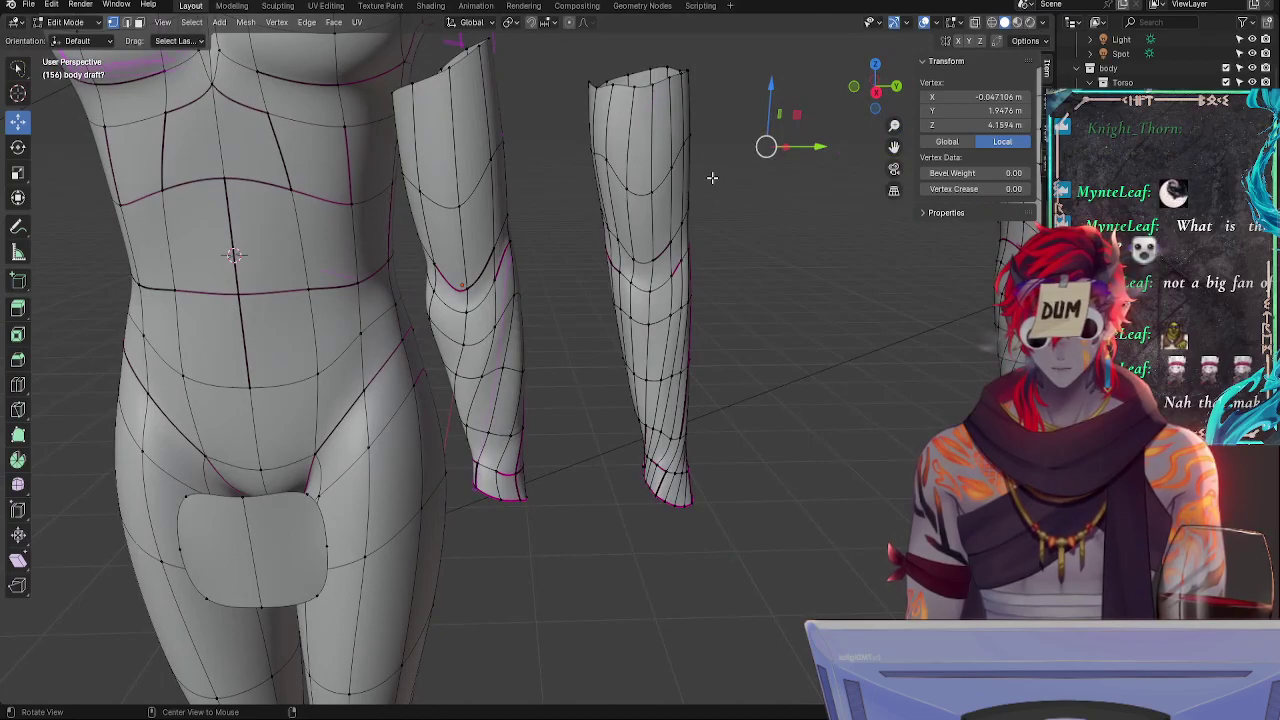
pyautogui.keyDown('ctrl'); pyautogui.moveTo(711, 177); pyautogui.dragTo(733, 347, button='middle'); pyautogui.keyUp('ctrl')
pyautogui.scroll(4, 733, 347)
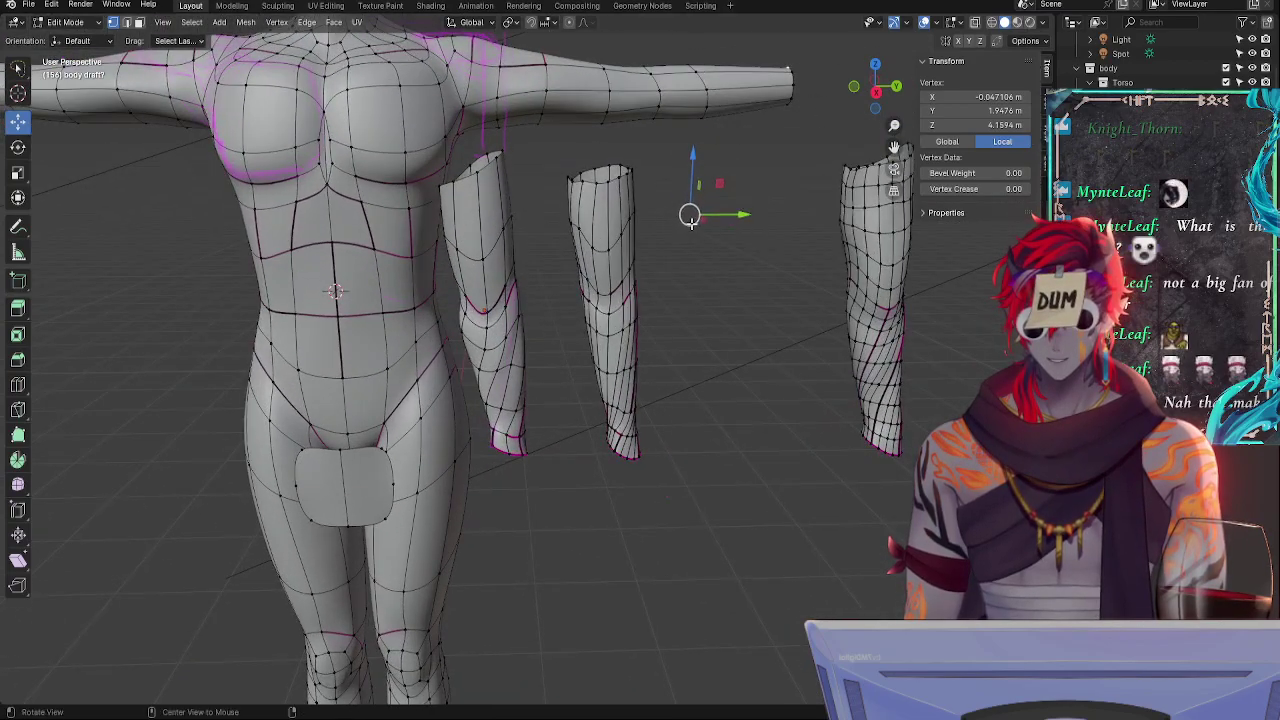
pyautogui.moveTo(743, 306)
pyautogui.mouseDown(button='middle')
pyautogui.moveTo(549, 313)
pyautogui.moveTo(756, 296)
pyautogui.moveTo(734, 294)
pyautogui.mouseUp(button='middle')
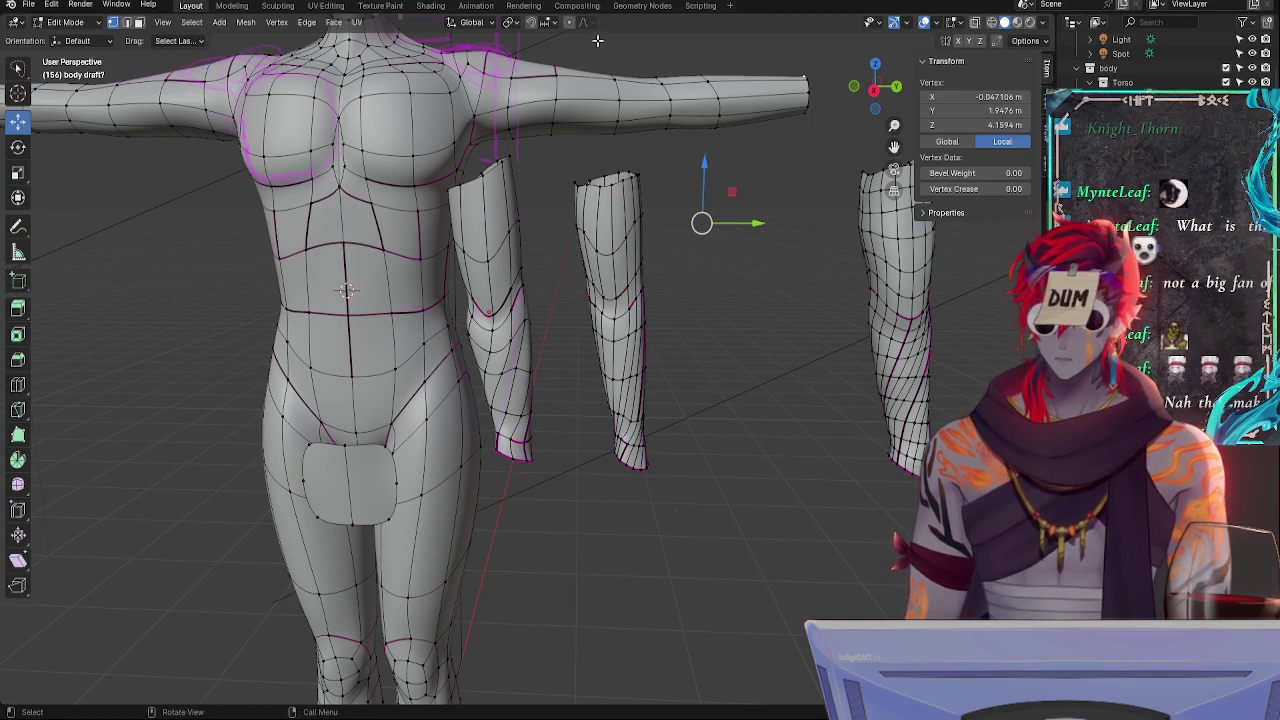
pyautogui.press('g')
pyautogui.moveTo(715, 406); pyautogui.dragTo(703, 389, button='middle')
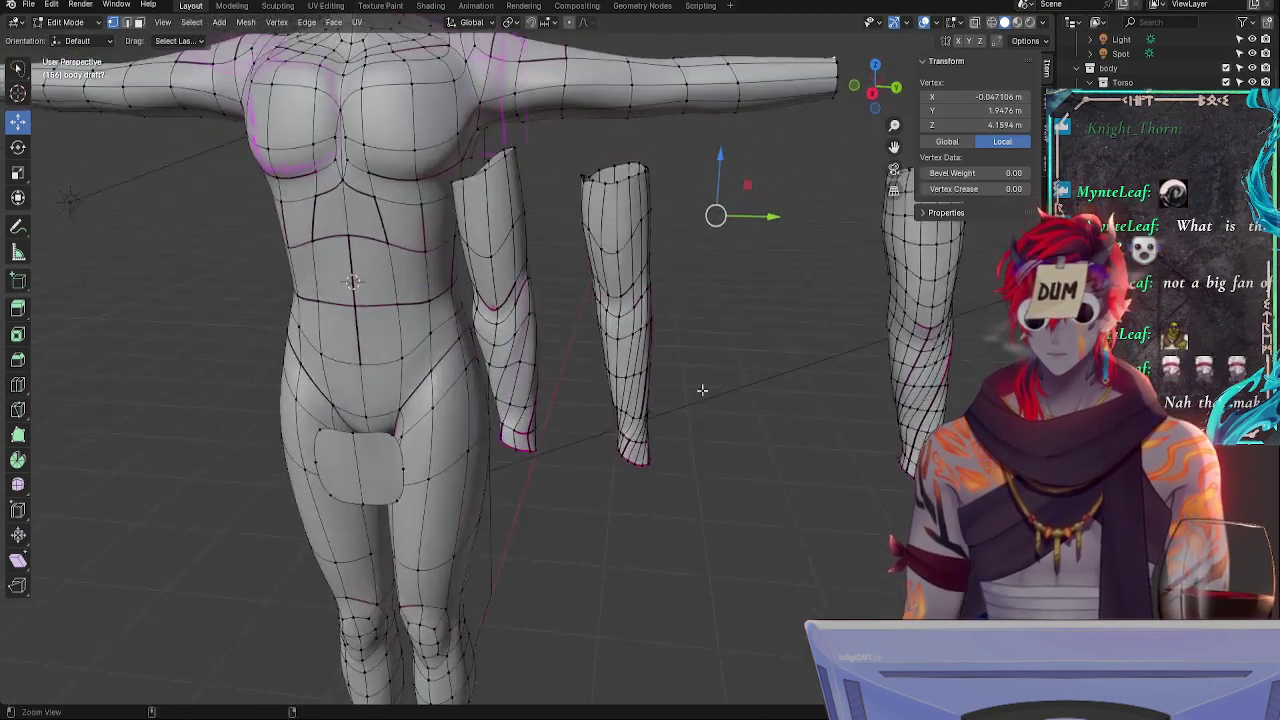
pyautogui.scroll(-3, 701, 387)
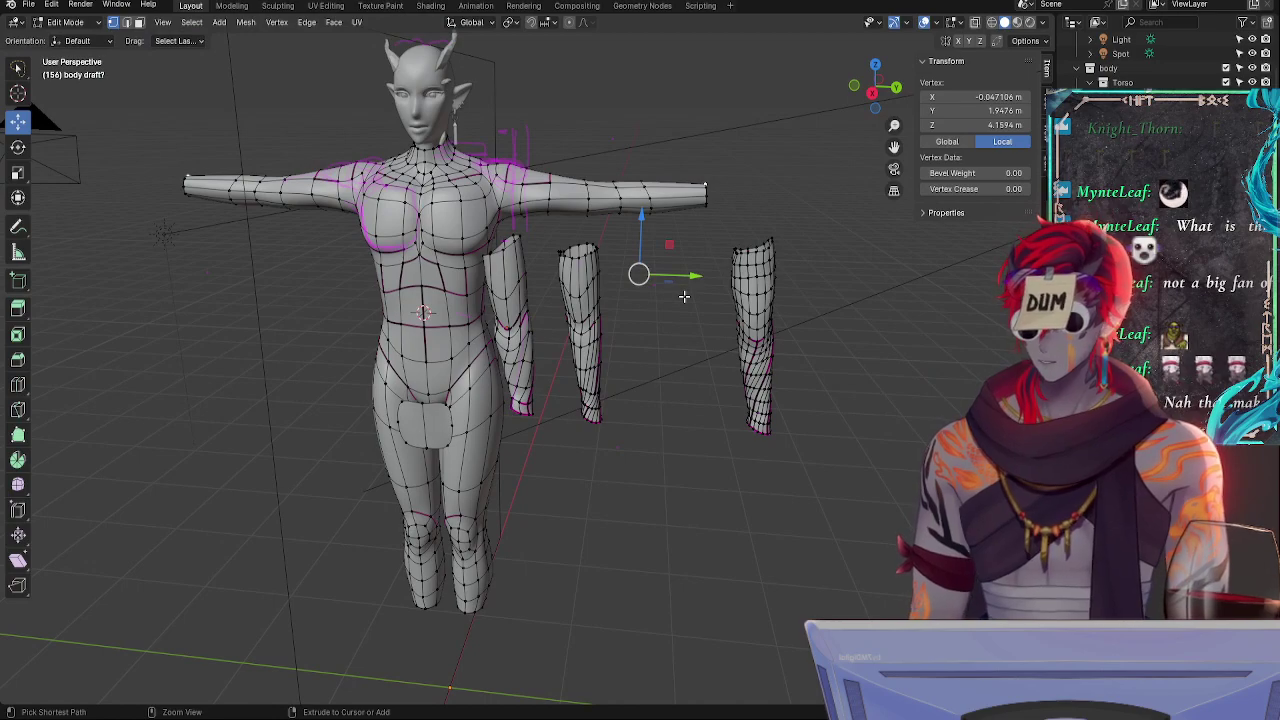
pyautogui.hotkey('ctrl', 's')
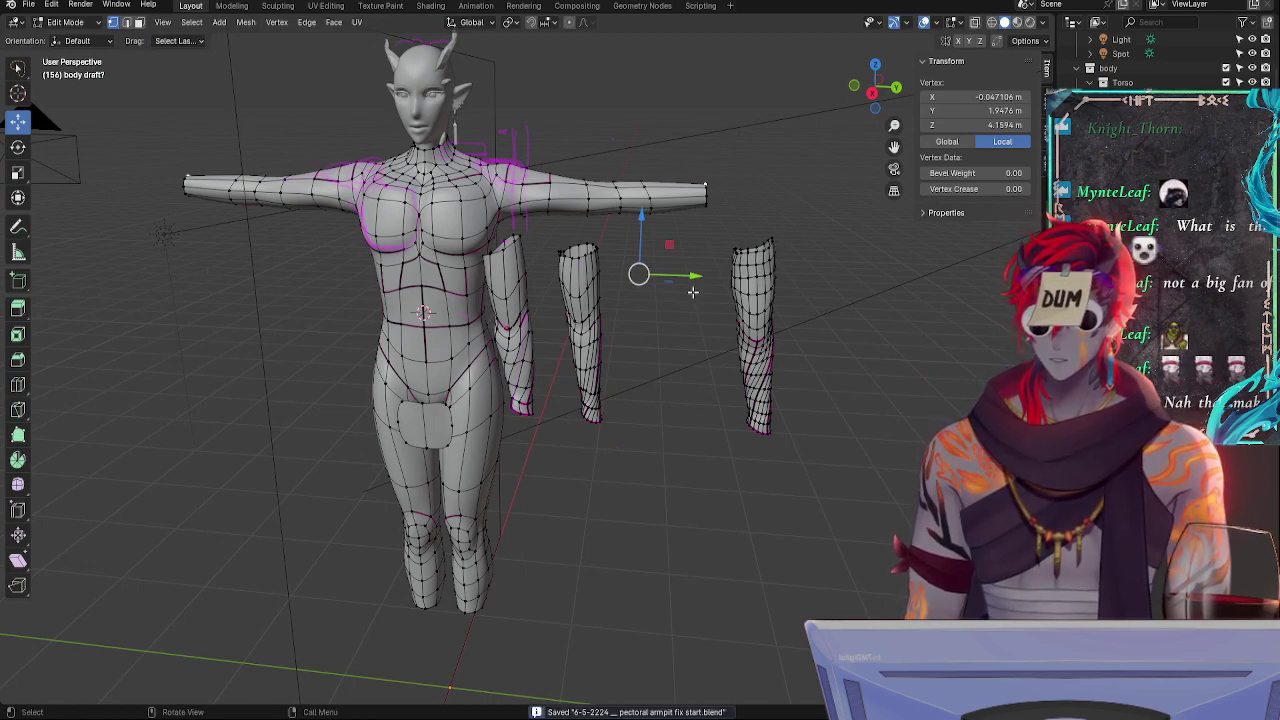
# - Return to Object Mode and level the view over the figure
pyautogui.press('Tab')
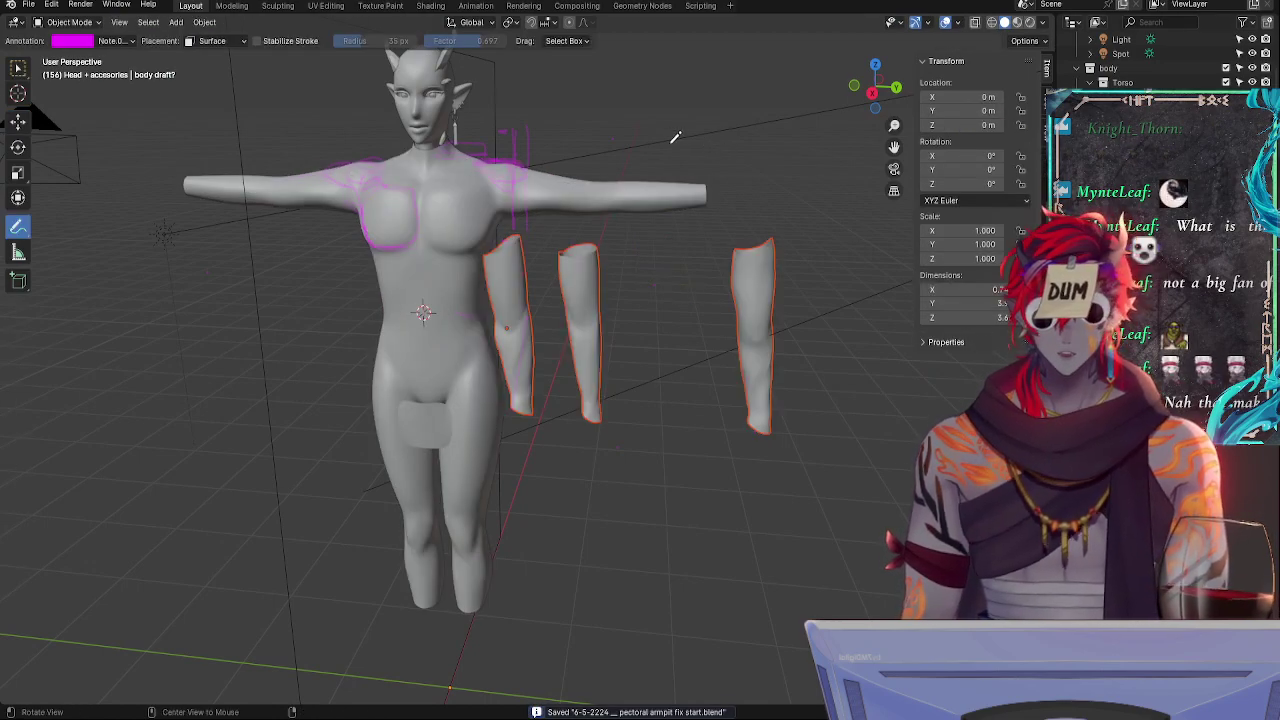
pyautogui.moveTo(672, 143); pyautogui.dragTo(683, 139, button='middle')
pyautogui.moveTo(613, 166)
pyautogui.keyDown('shift'); pyautogui.mouseDown(button='middle')
pyautogui.moveTo(673, 118)
pyautogui.moveTo(730, 106)
pyautogui.mouseUp(button='middle'); pyautogui.keyUp('shift')
pyautogui.moveTo(703, 186)
pyautogui.mouseDown(button='middle')
pyautogui.moveTo(703, 152)
pyautogui.moveTo(726, 341)
pyautogui.moveTo(695, 150)
pyautogui.moveTo(657, 179)
pyautogui.moveTo(654, 151)
pyautogui.mouseUp(button='middle')
# - Hide the Note.004 annotation layer and frame the head, horns and torso head-on
pyautogui.click(115, 40)
pyautogui.click(178, 134)
pyautogui.moveTo(672, 250)
pyautogui.keyDown('ctrl'); pyautogui.mouseDown(button='middle')
pyautogui.moveTo(674, 171)
pyautogui.moveTo(643, 214)
pyautogui.moveTo(760, 236)
pyautogui.mouseUp(button='middle'); pyautogui.keyUp('ctrl')
pyautogui.moveTo(867, 210); pyautogui.dragTo(712, 270, button='middle')
pyautogui.keyDown('ctrl'); pyautogui.moveTo(735, 318); pyautogui.dragTo(718, 236, button='middle'); pyautogui.keyUp('ctrl')
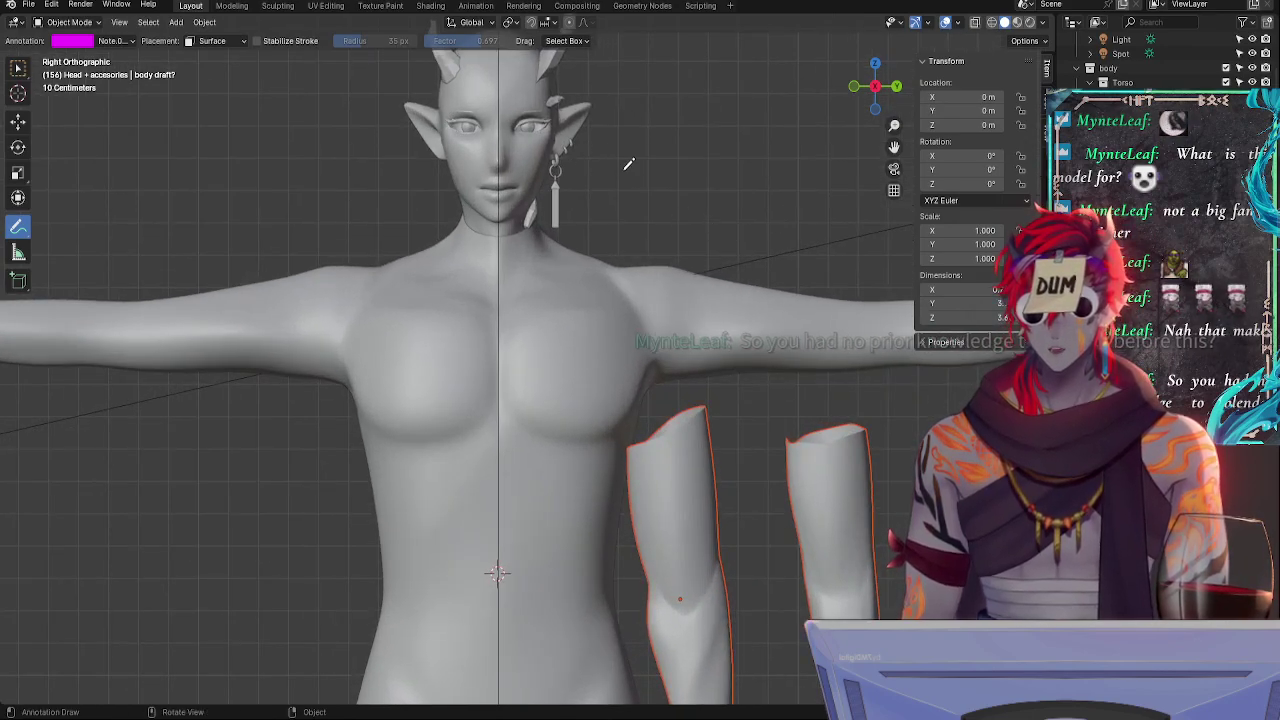
pyautogui.keyDown('shift'); pyautogui.moveTo(682, 122); pyautogui.dragTo(686, 214, button='middle'); pyautogui.keyUp('shift')
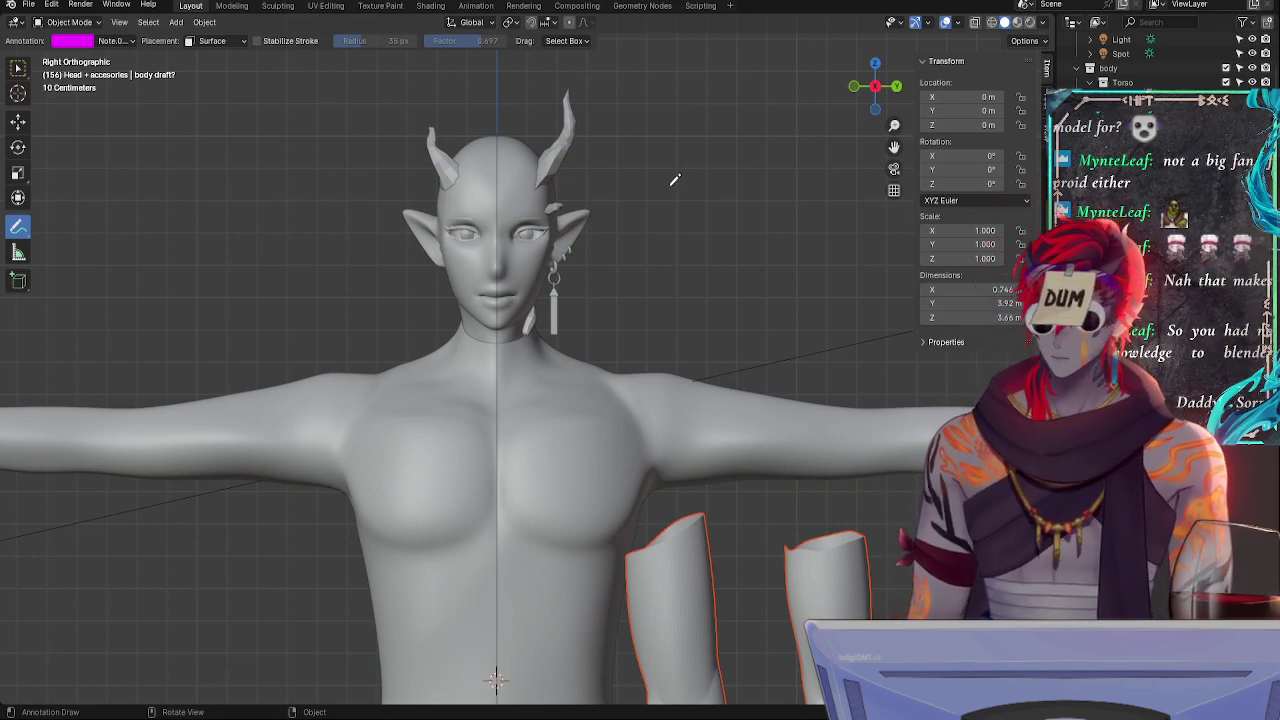
pyautogui.keyDown('ctrl'); pyautogui.moveTo(686, 257); pyautogui.dragTo(758, 190, button='middle'); pyautogui.keyUp('ctrl')
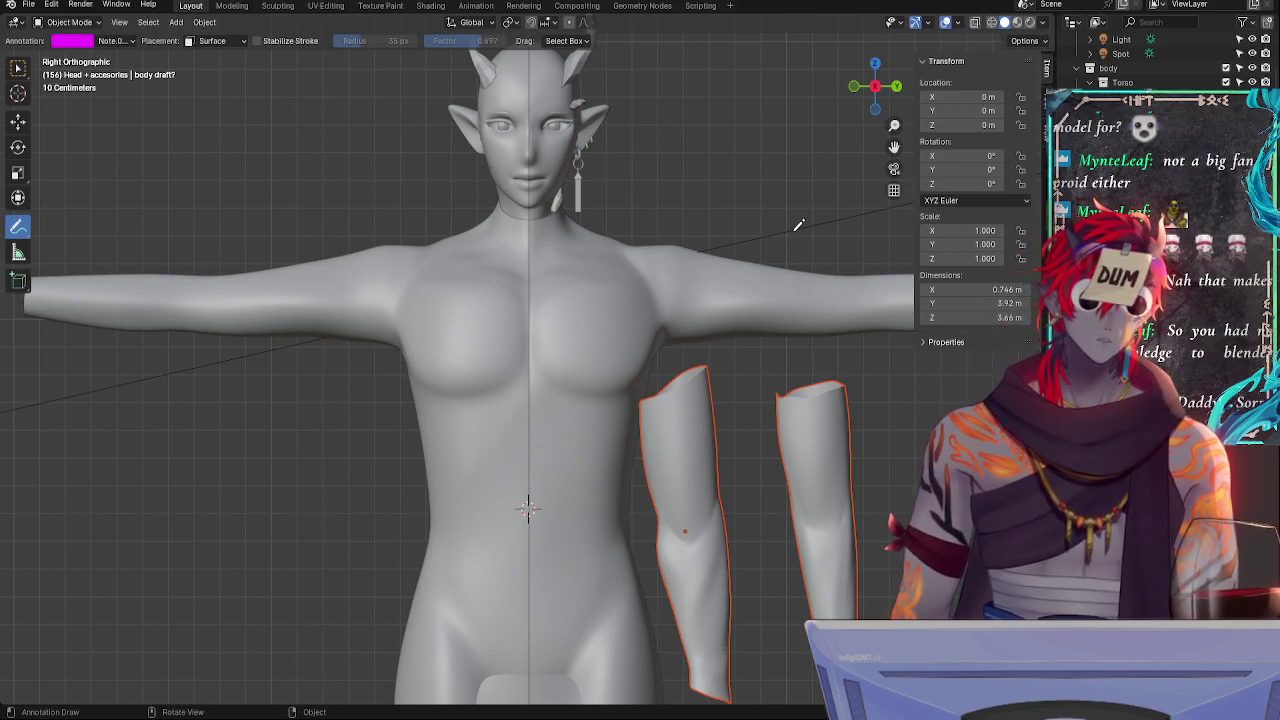
# - Orbit the horned body mesh to a perspective view of torso, arms and leg pieces
pyautogui.scroll(-3, 737, 200)
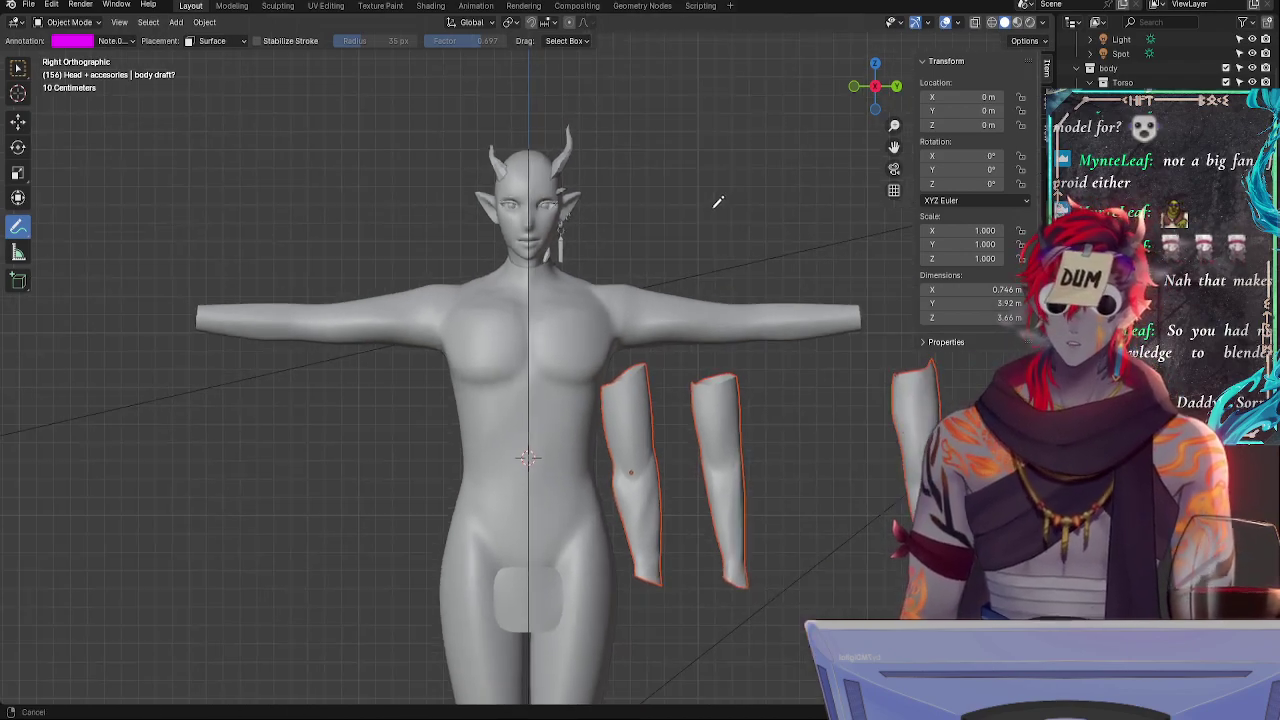
pyautogui.scroll(3, 717, 200)
pyautogui.moveTo(714, 167); pyautogui.dragTo(767, 165, button='middle')
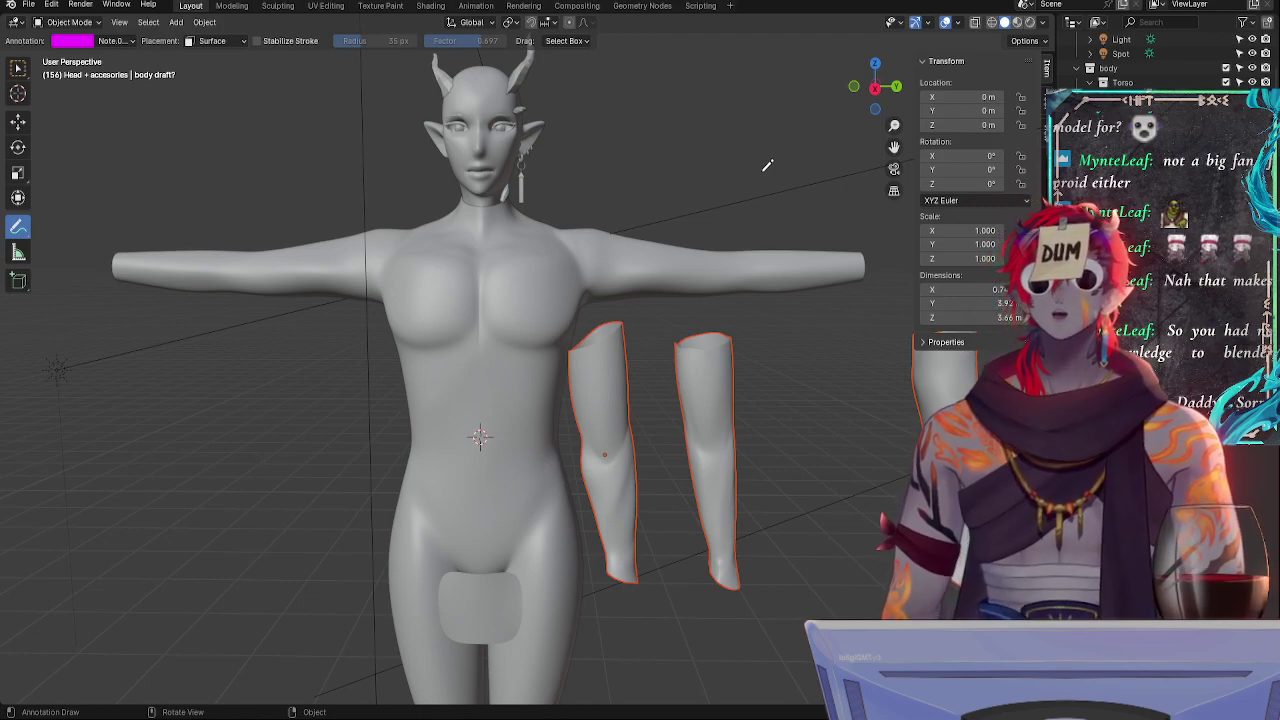
pyautogui.moveTo(737, 170)
pyautogui.mouseDown(button='middle')
pyautogui.moveTo(690, 176)
pyautogui.moveTo(690, 190)
pyautogui.moveTo(694, 150)
pyautogui.moveTo(745, 187)
pyautogui.moveTo(739, 174)
pyautogui.mouseUp(button='middle')
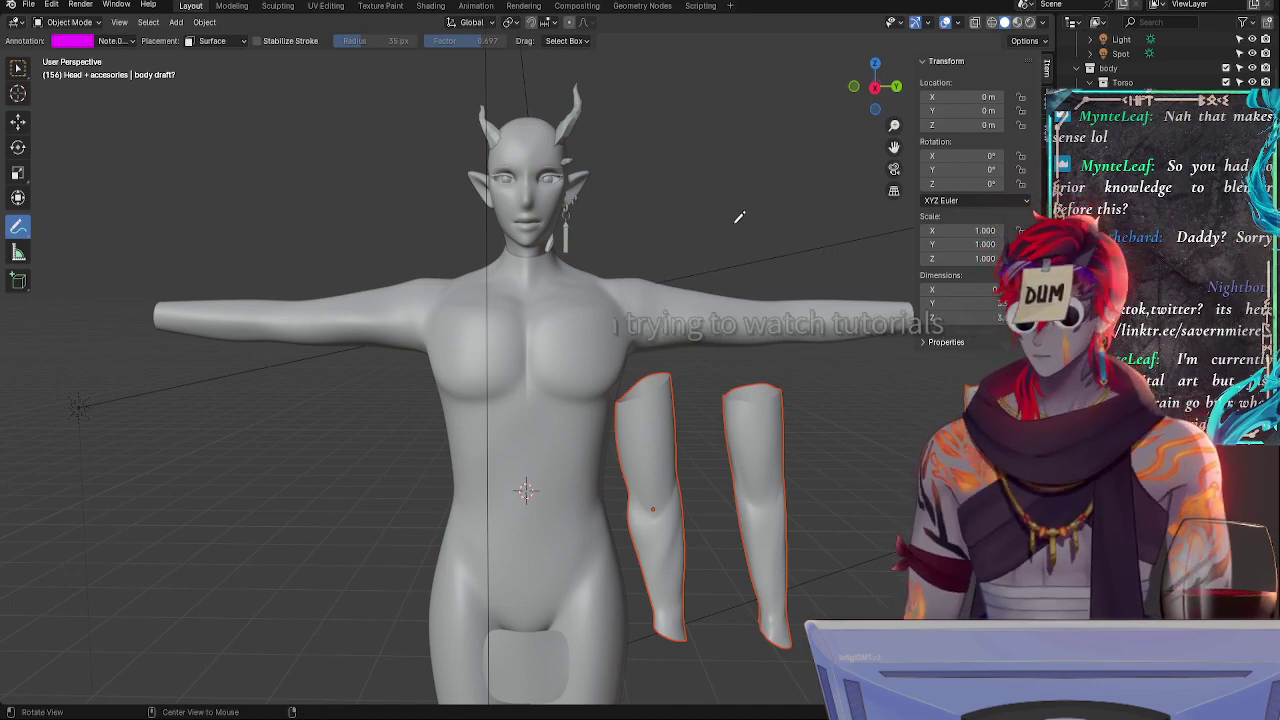
pyautogui.moveTo(737, 211); pyautogui.dragTo(668, 252, button='middle')
# - Raise and nudge the upper-chest vertices slightly, then check the shape in Object Mode
pyautogui.press('Tab')
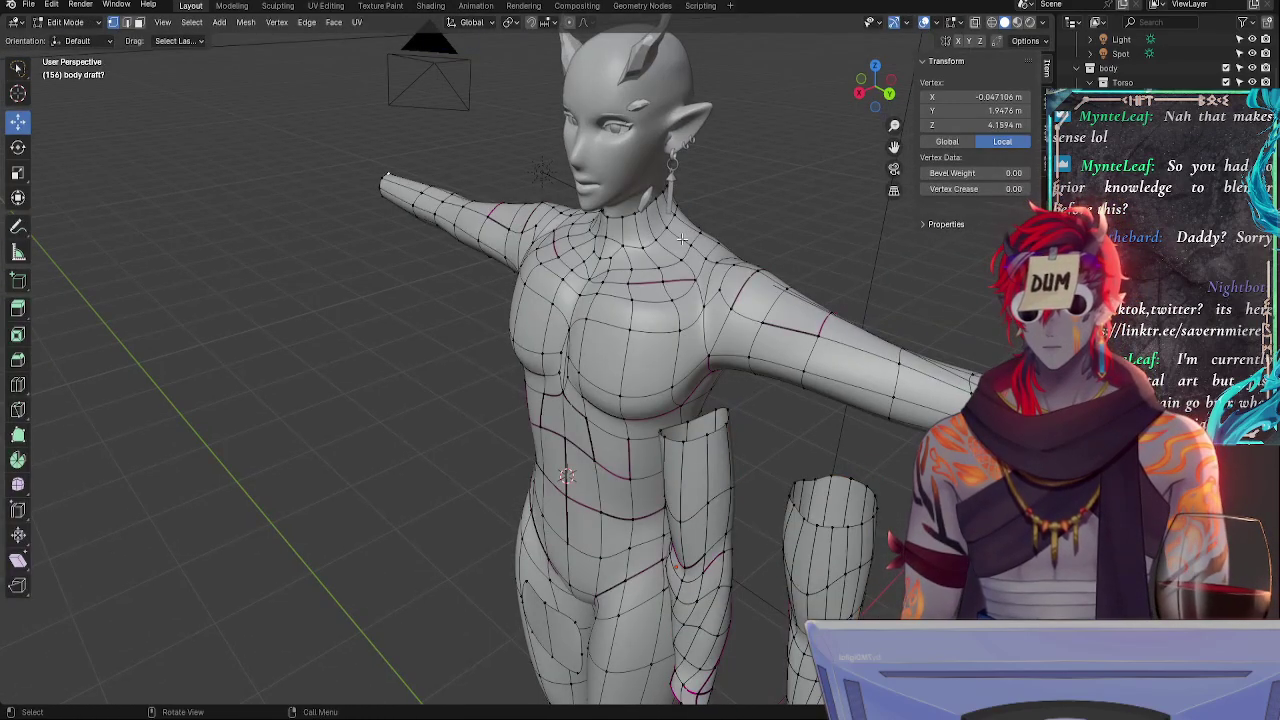
pyautogui.click(661, 281)
pyautogui.keyDown('shift'); pyautogui.click(664, 265); pyautogui.keyUp('shift')
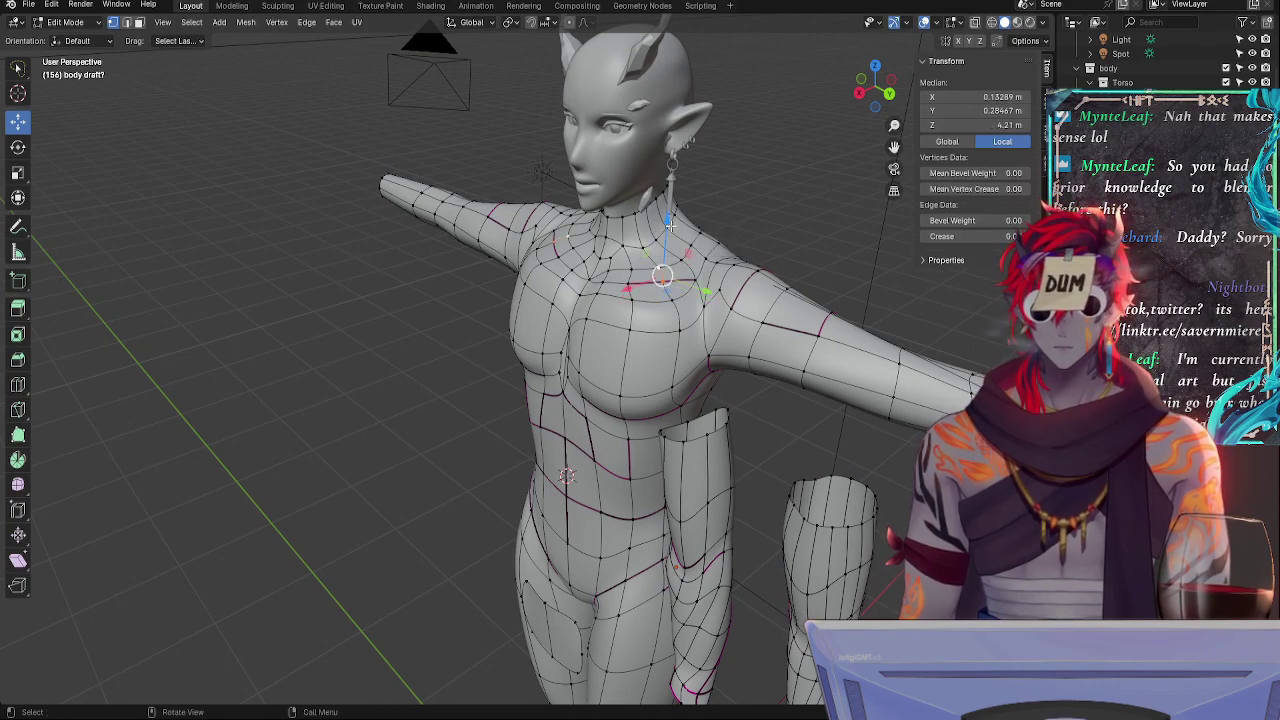
pyautogui.moveTo(668, 229); pyautogui.dragTo(668, 224)
pyautogui.moveTo(628, 279); pyautogui.dragTo(620, 282)
pyautogui.moveTo(620, 282); pyautogui.dragTo(709, 289, button='middle')
pyautogui.press('Tab')
pyautogui.press('Tab')
# - Select the neighbouring collarbone vertices and try a Y-constrained move, cancelling it
pyautogui.moveTo(568, 234); pyautogui.dragTo(543, 198)
pyautogui.click(568, 227)
pyautogui.click(541, 223)
pyautogui.click(563, 234)
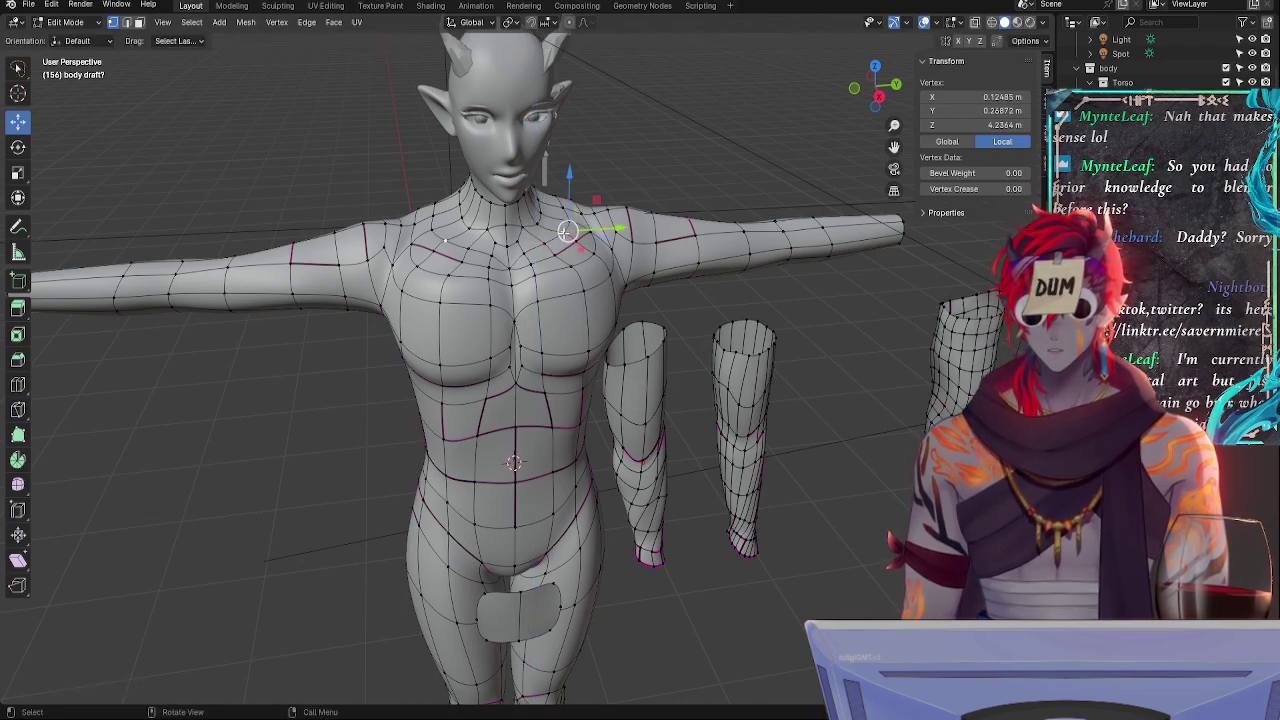
pyautogui.moveTo(582, 253); pyautogui.dragTo(675, 298, button='middle')
pyautogui.keyDown('shift'); pyautogui.click(668, 282); pyautogui.keyUp('shift')
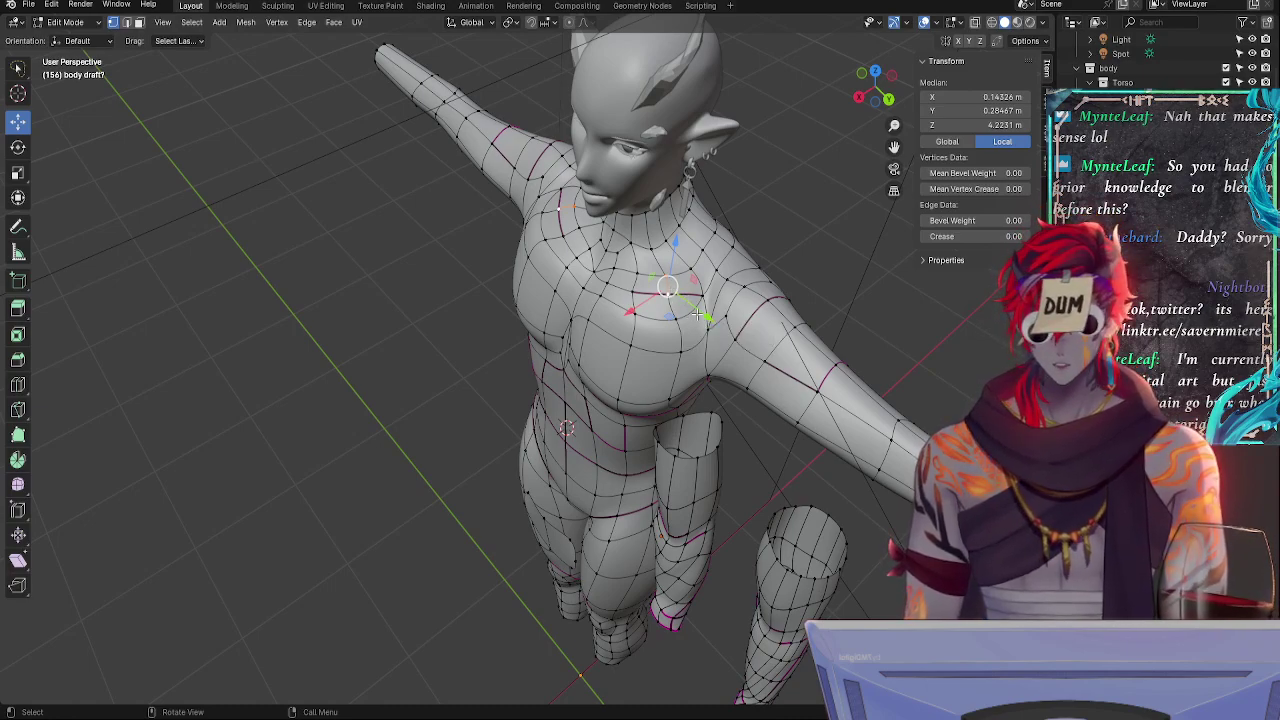
pyautogui.press('g')
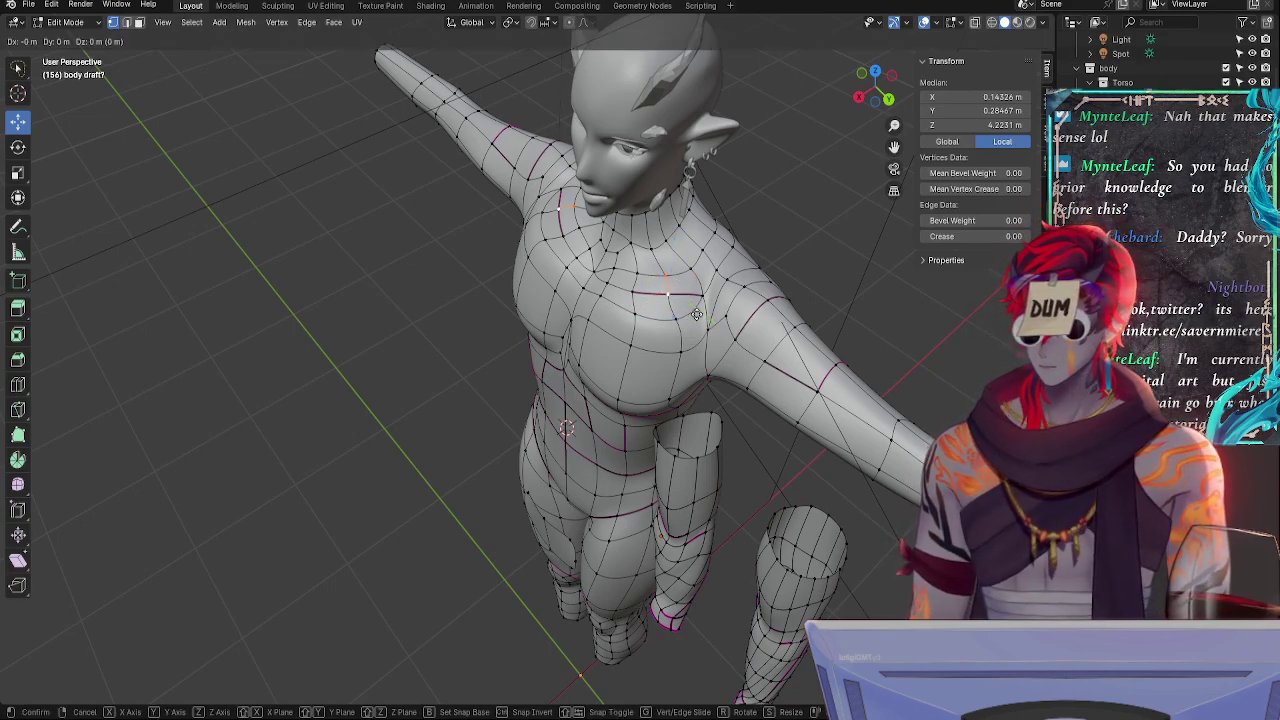
pyautogui.press('y')
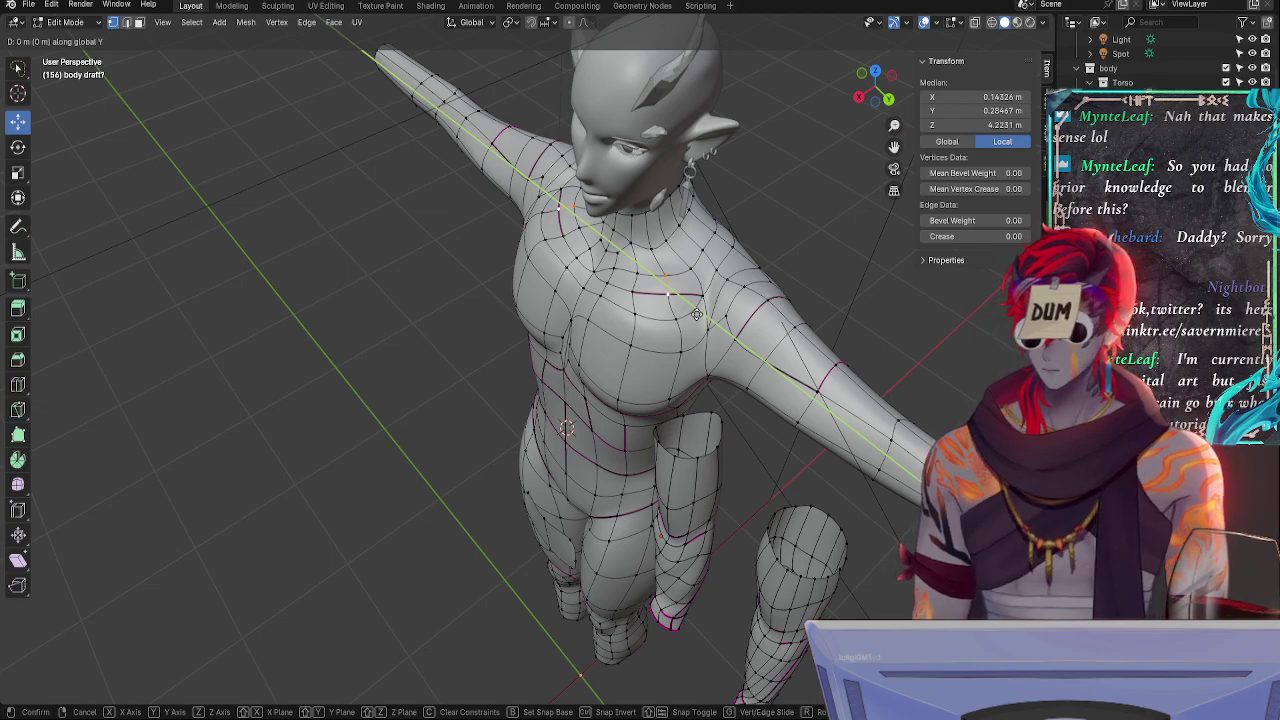
pyautogui.hotkey('shift', 'y')
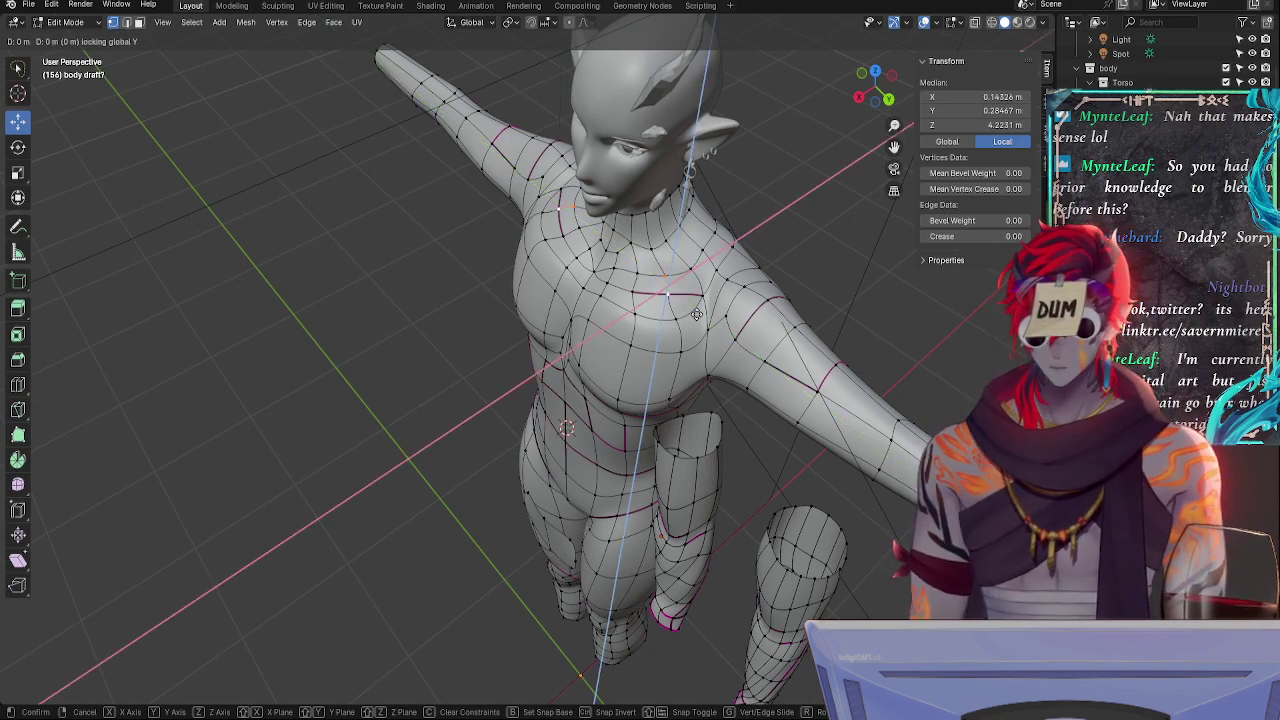
pyautogui.rightClick(697, 314)
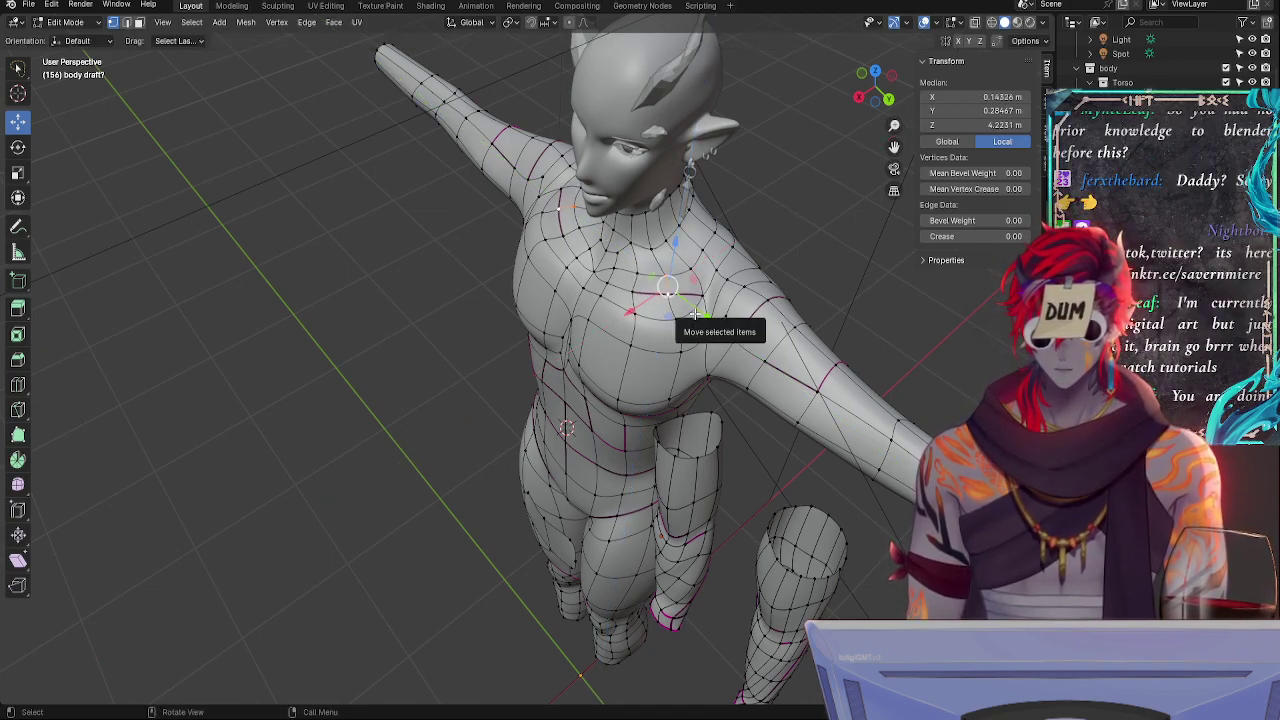
# - Shift the collarbone selection outward along X, then along Y, and check the shape
pyautogui.press('g')
pyautogui.press('g')
pyautogui.press('x')
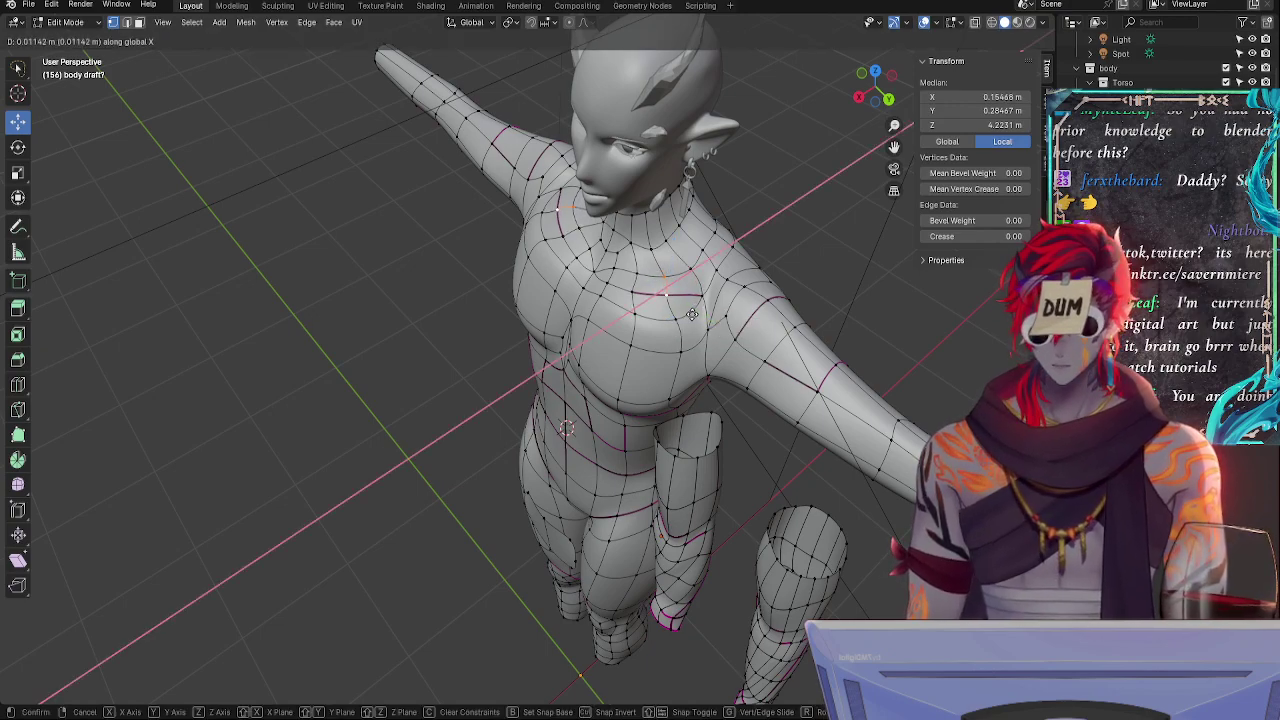
pyautogui.click(691, 313)
pyautogui.press('g')
pyautogui.press('y')
pyautogui.click(698, 317)
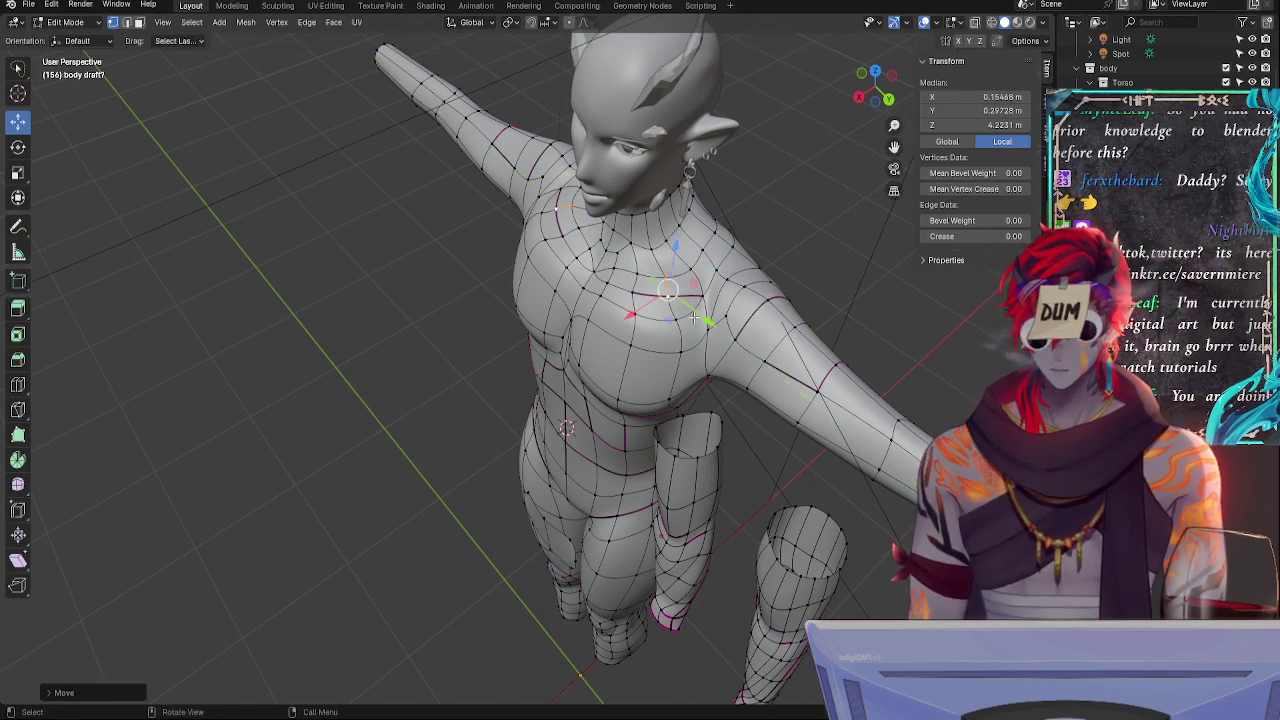
pyautogui.moveTo(703, 389)
pyautogui.mouseDown(button='middle')
pyautogui.moveTo(730, 390)
pyautogui.moveTo(811, 334)
pyautogui.moveTo(676, 338)
pyautogui.moveTo(666, 296)
pyautogui.moveTo(692, 338)
pyautogui.moveTo(808, 332)
pyautogui.mouseUp(button='middle')
pyautogui.click(803, 337)
pyautogui.press('Tab')
pyautogui.press('Tab')
# - Vertex-slide the shoulder vertex along its edges with Shift+V
pyautogui.click(666, 297)
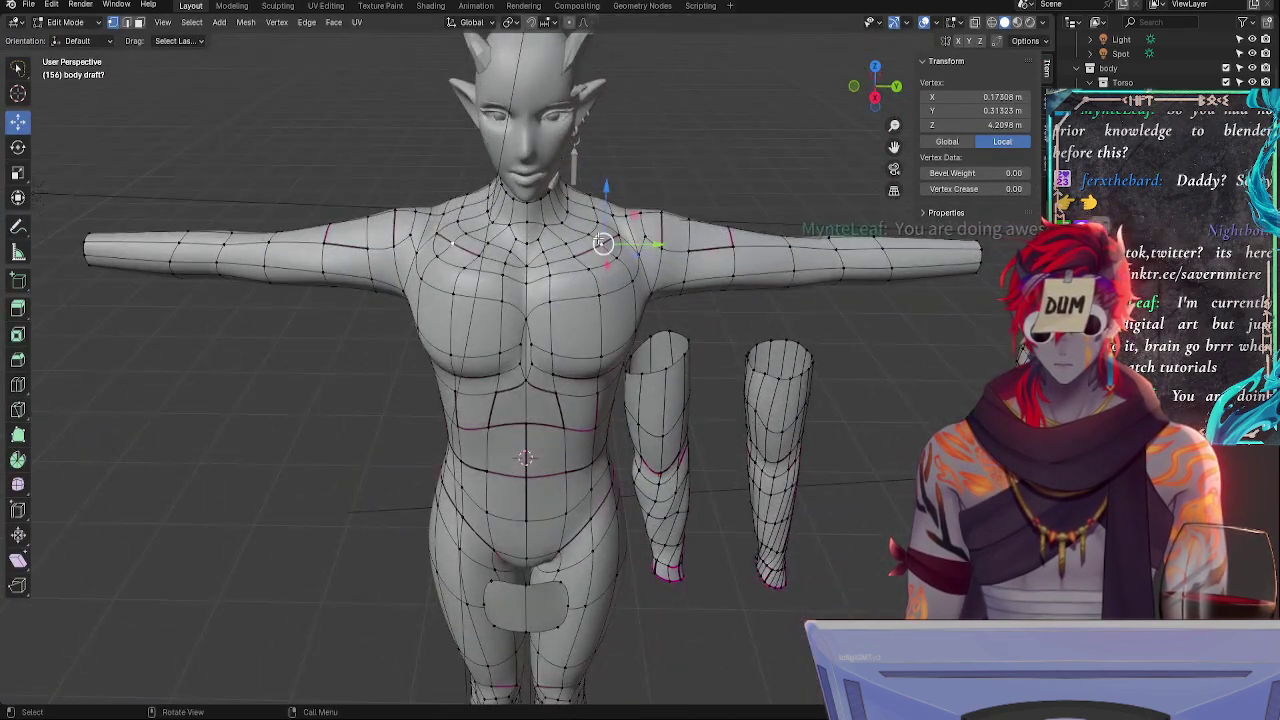
pyautogui.click(595, 233)
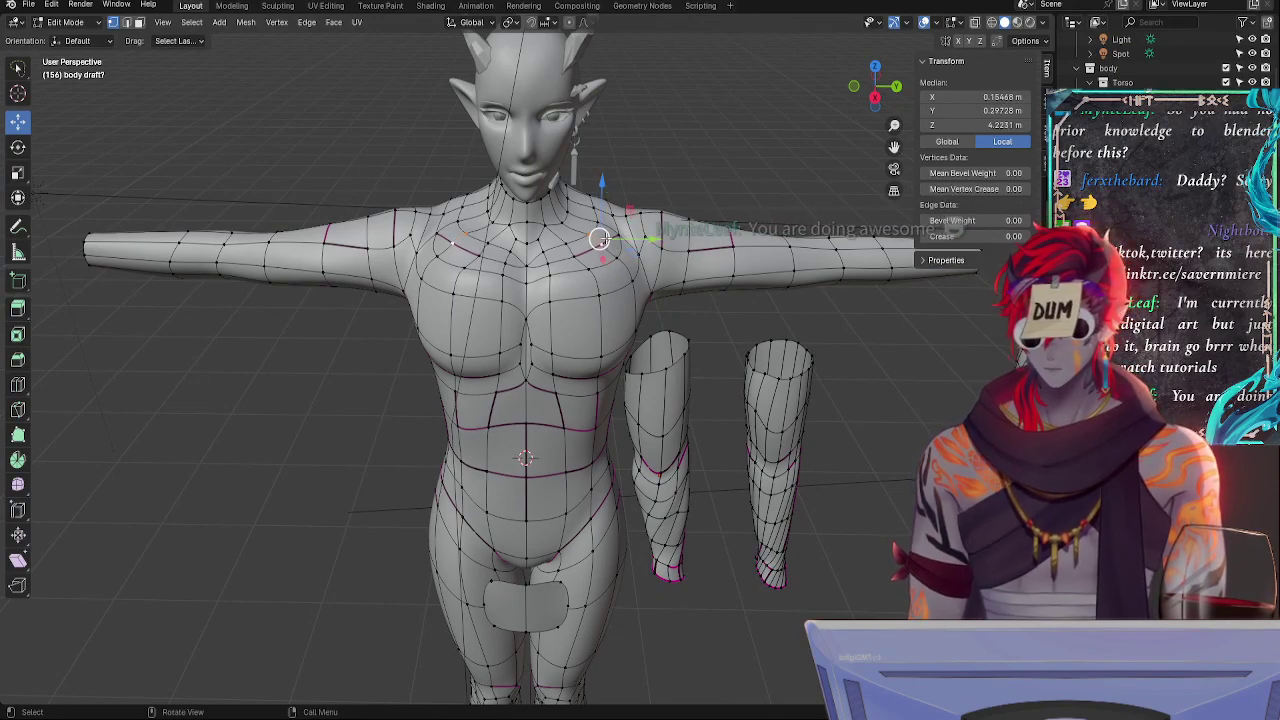
pyautogui.hotkey('shift', 'v')
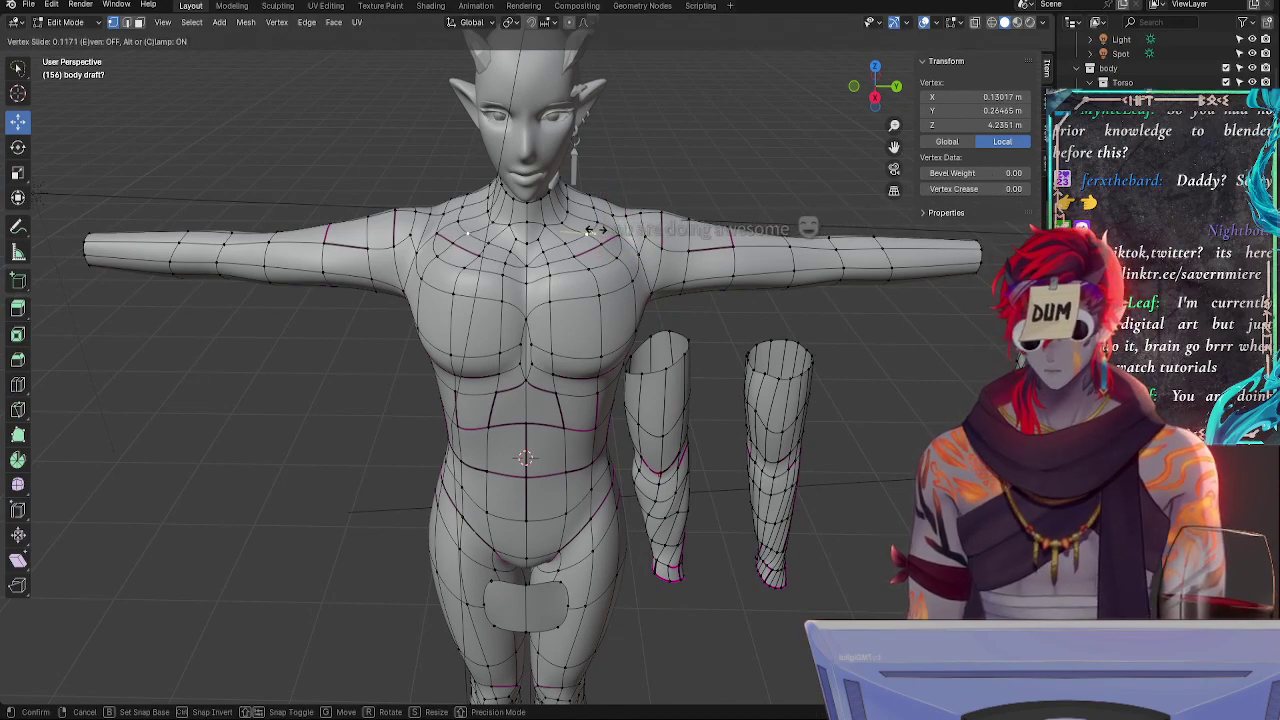
pyautogui.click(591, 230)
# - Move the shoulder vertex along Z, then Y, then X, and inspect the result
pyautogui.press('g')
pyautogui.press('z')
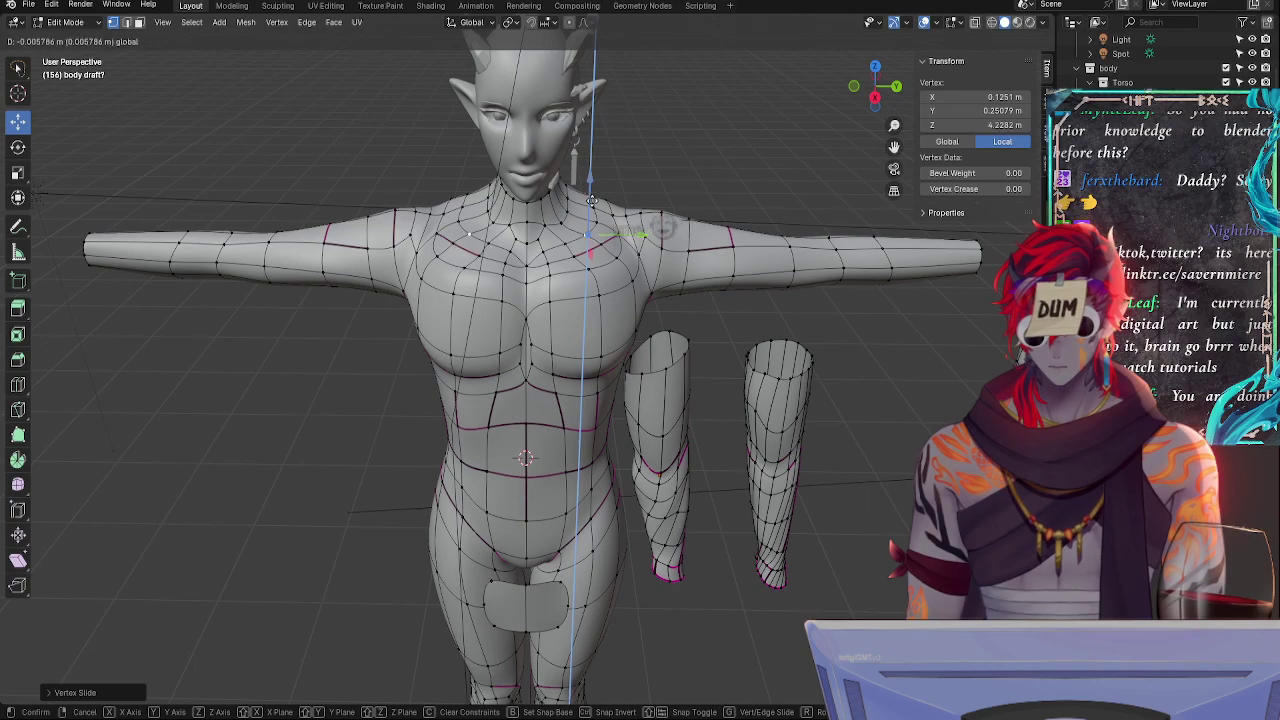
pyautogui.click(592, 204)
pyautogui.press('g')
pyautogui.press('y')
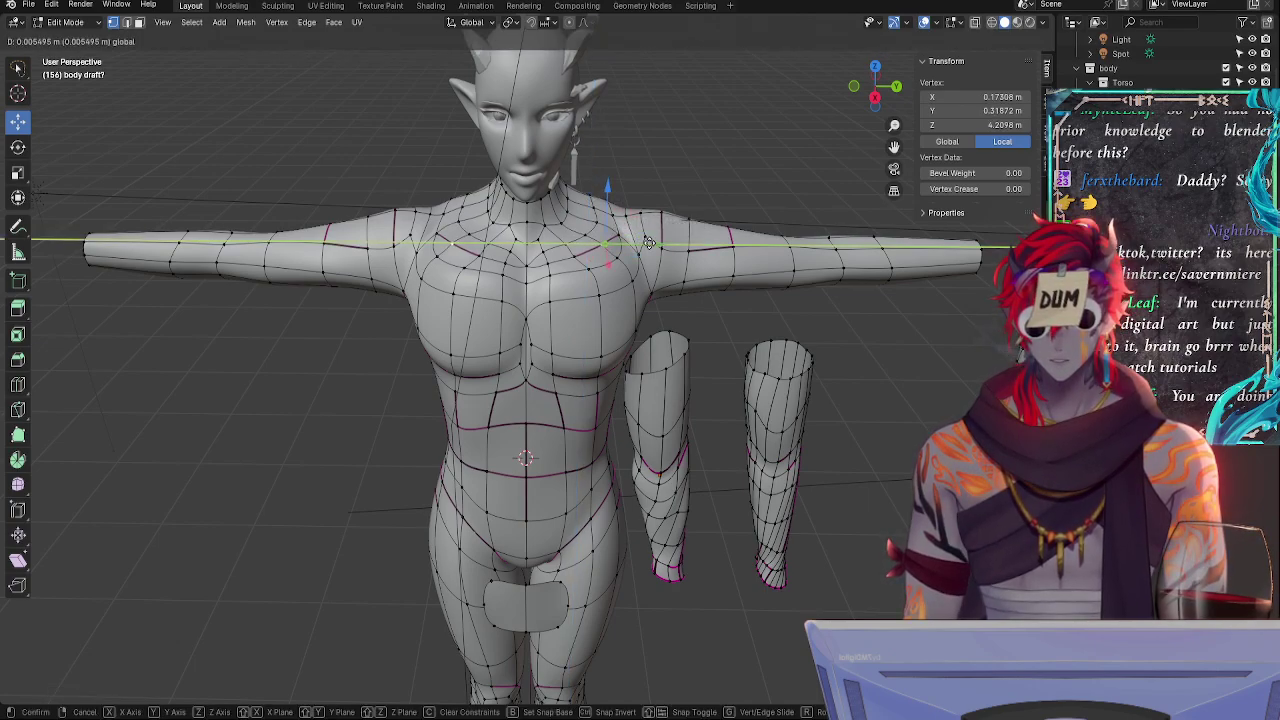
pyautogui.click(640, 244)
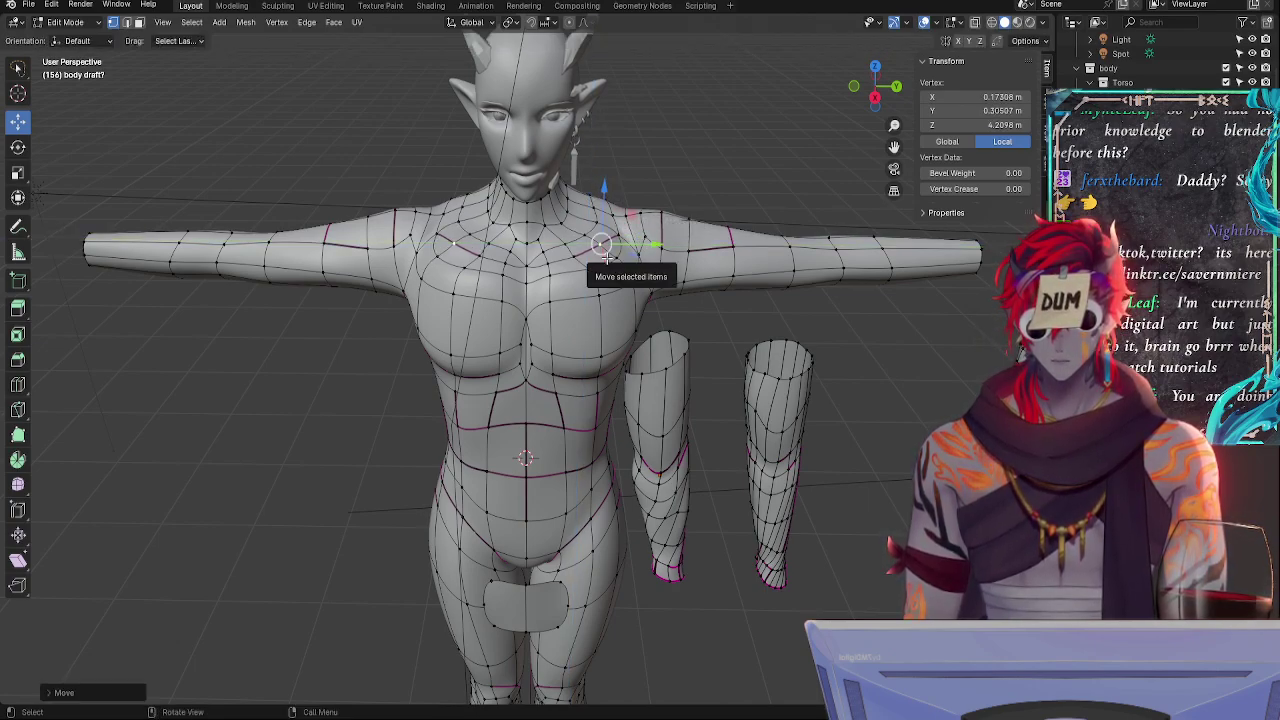
pyautogui.press('g')
pyautogui.press('x')
pyautogui.click(608, 261)
pyautogui.press('Tab')
pyautogui.moveTo(652, 296)
pyautogui.mouseDown(button='middle')
pyautogui.moveTo(682, 270)
pyautogui.moveTo(659, 297)
pyautogui.mouseUp(button='middle')
pyautogui.press('Tab')
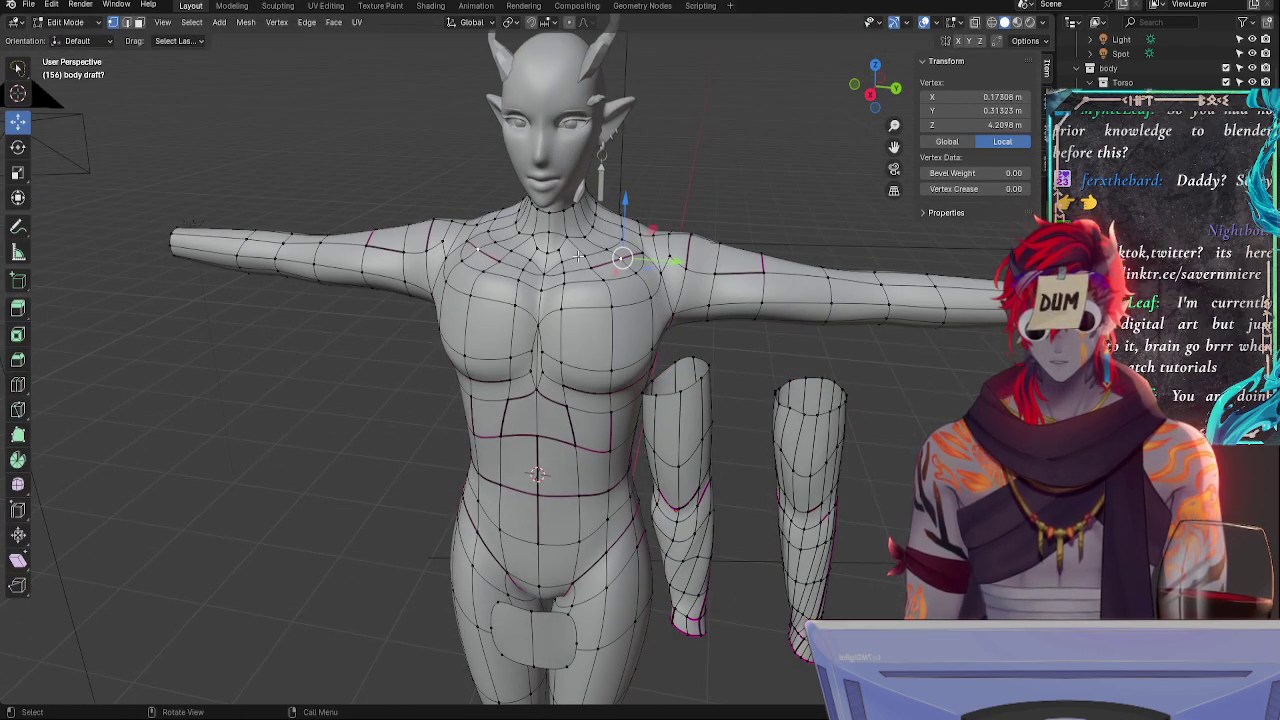
# - Crease the neckline edge loop with Shift+E, nudge a vertex, and return to Object Mode
pyautogui.keyDown('alt'); pyautogui.click(628, 256); pyautogui.keyUp('alt')
pyautogui.hotkey('shift', 'e')
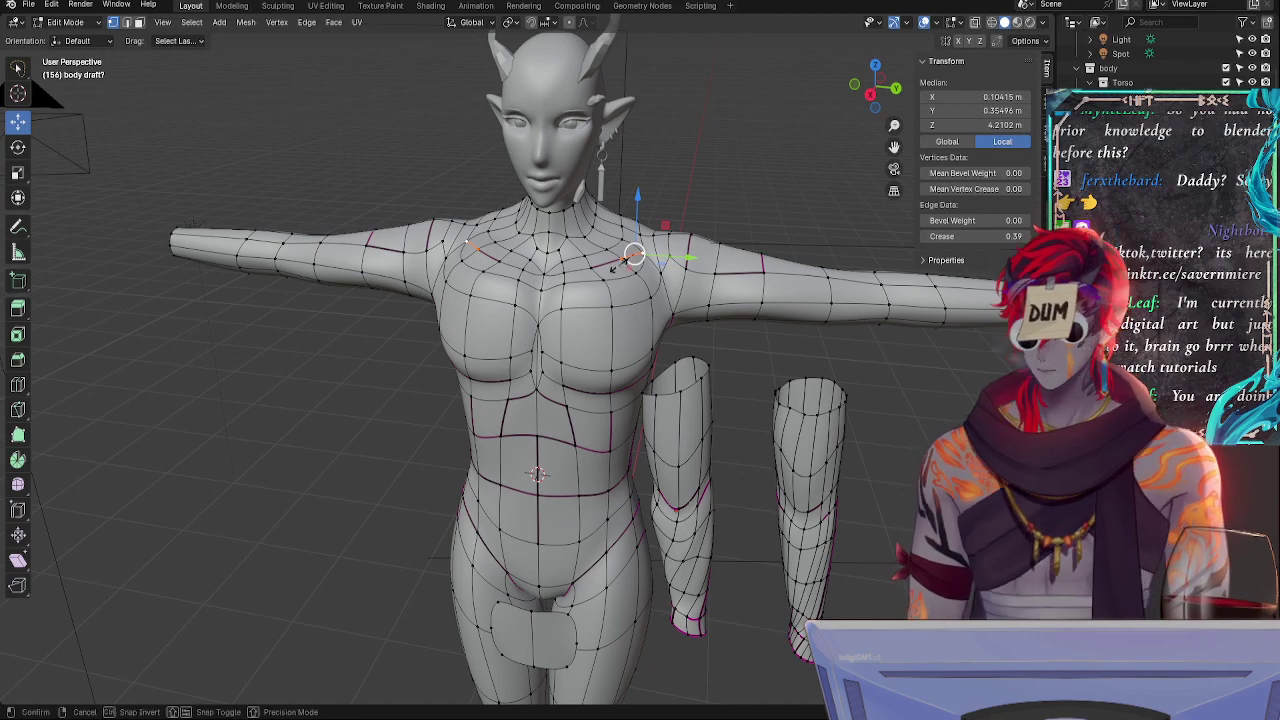
pyautogui.click(660, 253)
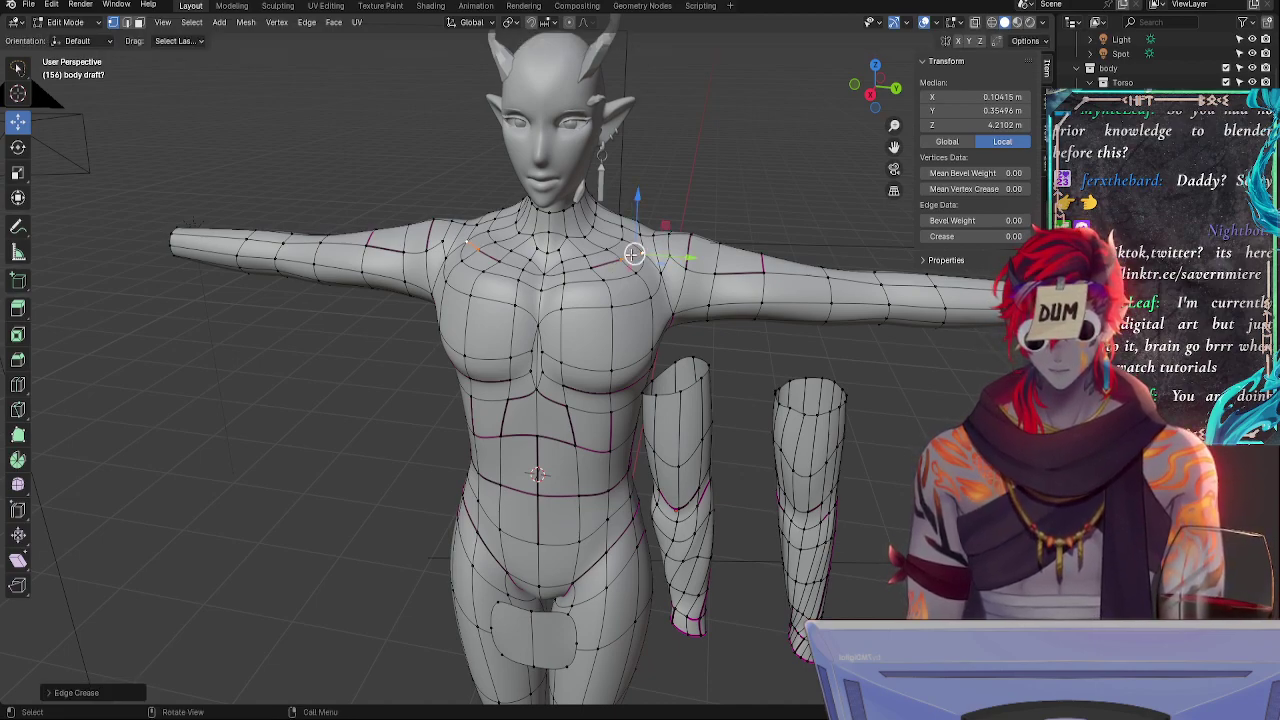
pyautogui.press('Tab')
pyautogui.moveTo(698, 340); pyautogui.dragTo(600, 290, button='middle')
pyautogui.press('Tab')
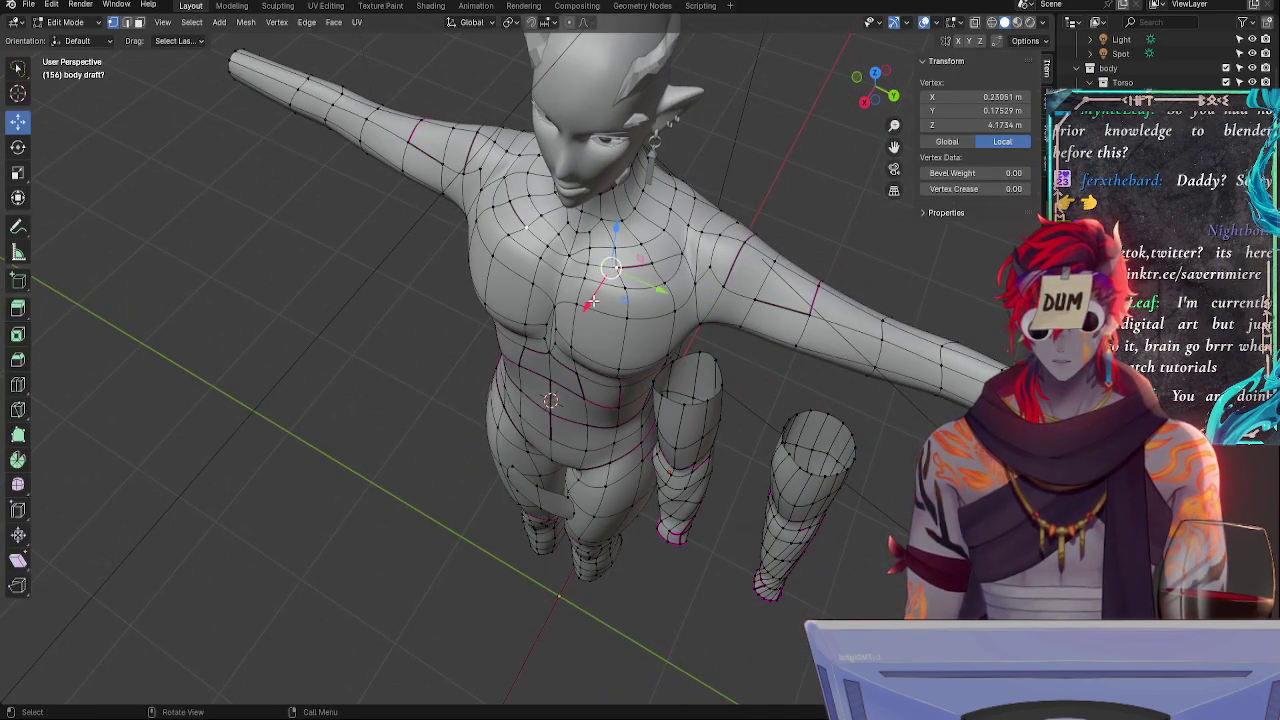
pyautogui.moveTo(591, 302); pyautogui.dragTo(590, 304)
pyautogui.press('Tab')
pyautogui.moveTo(612, 343)
pyautogui.mouseDown(button='middle')
pyautogui.moveTo(704, 364)
pyautogui.moveTo(770, 345)
pyautogui.moveTo(749, 338)
pyautogui.moveTo(783, 359)
pyautogui.moveTo(706, 368)
pyautogui.mouseUp(button='middle')
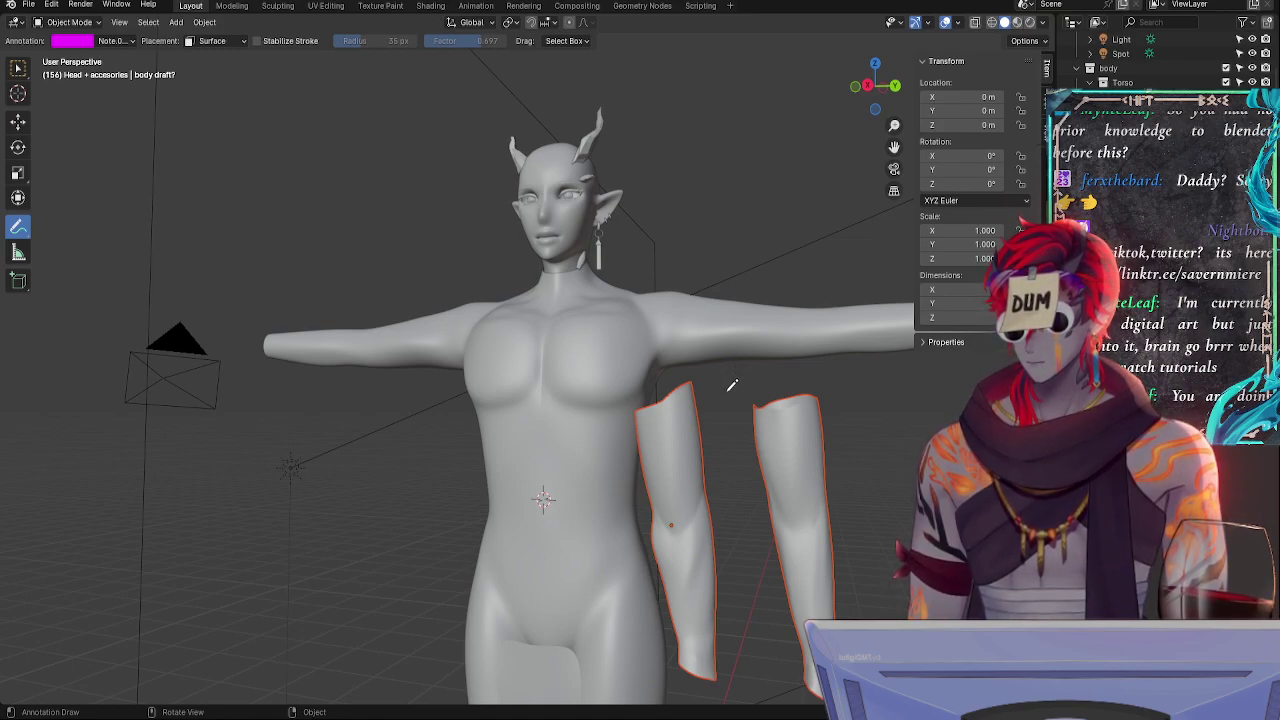
# - Orbit around the figure and leg pieces, then put the body mesh back into Edit Mode
pyautogui.moveTo(817, 381)
pyautogui.mouseDown(button='middle')
pyautogui.moveTo(845, 415)
pyautogui.moveTo(843, 374)
pyautogui.moveTo(789, 450)
pyautogui.moveTo(851, 421)
pyautogui.moveTo(846, 437)
pyautogui.moveTo(238, 437)
pyautogui.moveTo(700, 355)
pyautogui.moveTo(623, 389)
pyautogui.moveTo(623, 423)
pyautogui.moveTo(757, 430)
pyautogui.moveTo(720, 440)
pyautogui.moveTo(666, 443)
pyautogui.moveTo(777, 406)
pyautogui.moveTo(477, 394)
pyautogui.moveTo(613, 419)
pyautogui.mouseUp(button='middle')
pyautogui.press('Tab')
pyautogui.press('Tab')
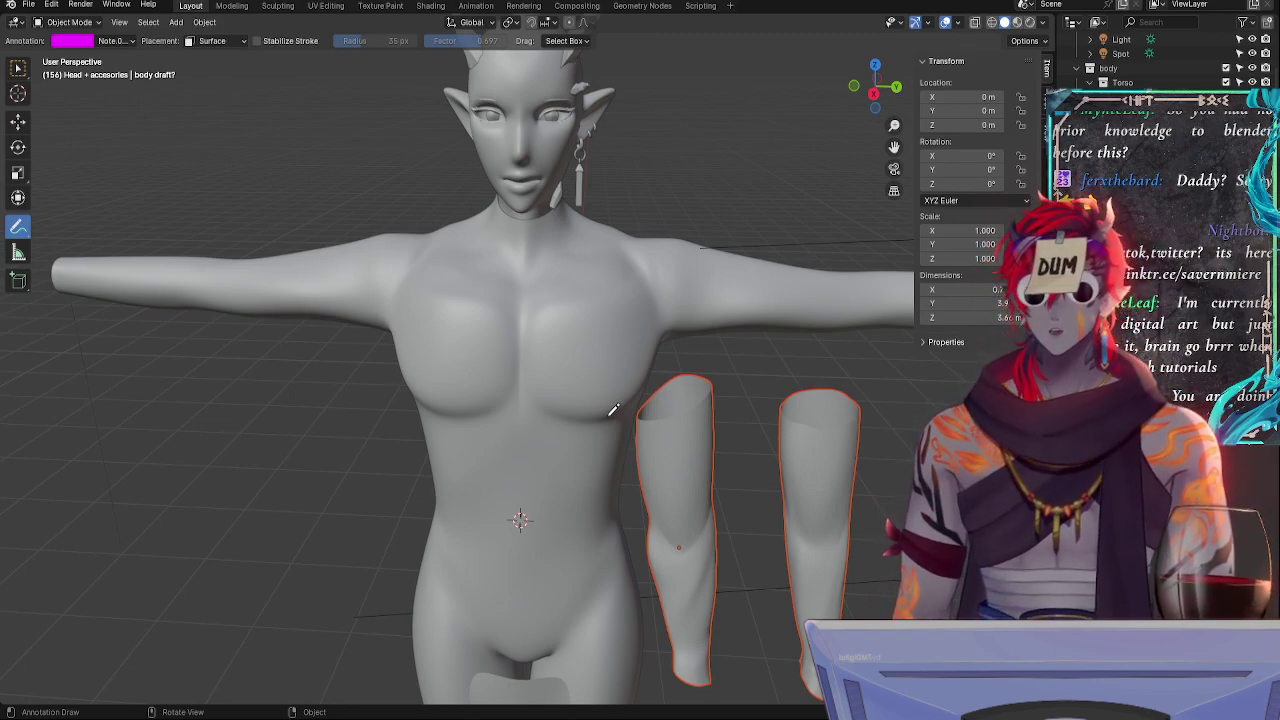
pyautogui.moveTo(756, 406); pyautogui.dragTo(517, 468, button='middle')
pyautogui.press('Tab')
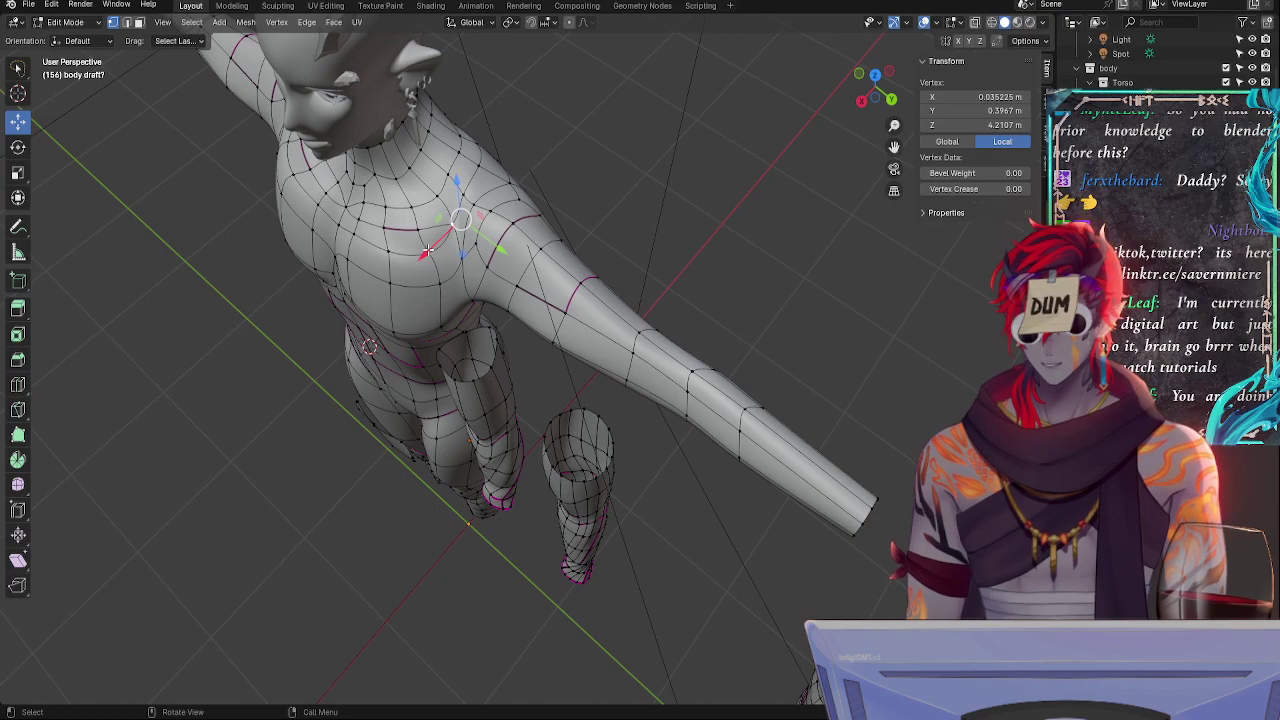
# - Shift the shoulder vertices sideways and along their depth
pyautogui.moveTo(426, 250); pyautogui.dragTo(418, 256)
pyautogui.moveTo(418, 256)
pyautogui.mouseDown(button='middle')
pyautogui.moveTo(583, 206)
pyautogui.moveTo(412, 265)
pyautogui.mouseUp(button='middle')
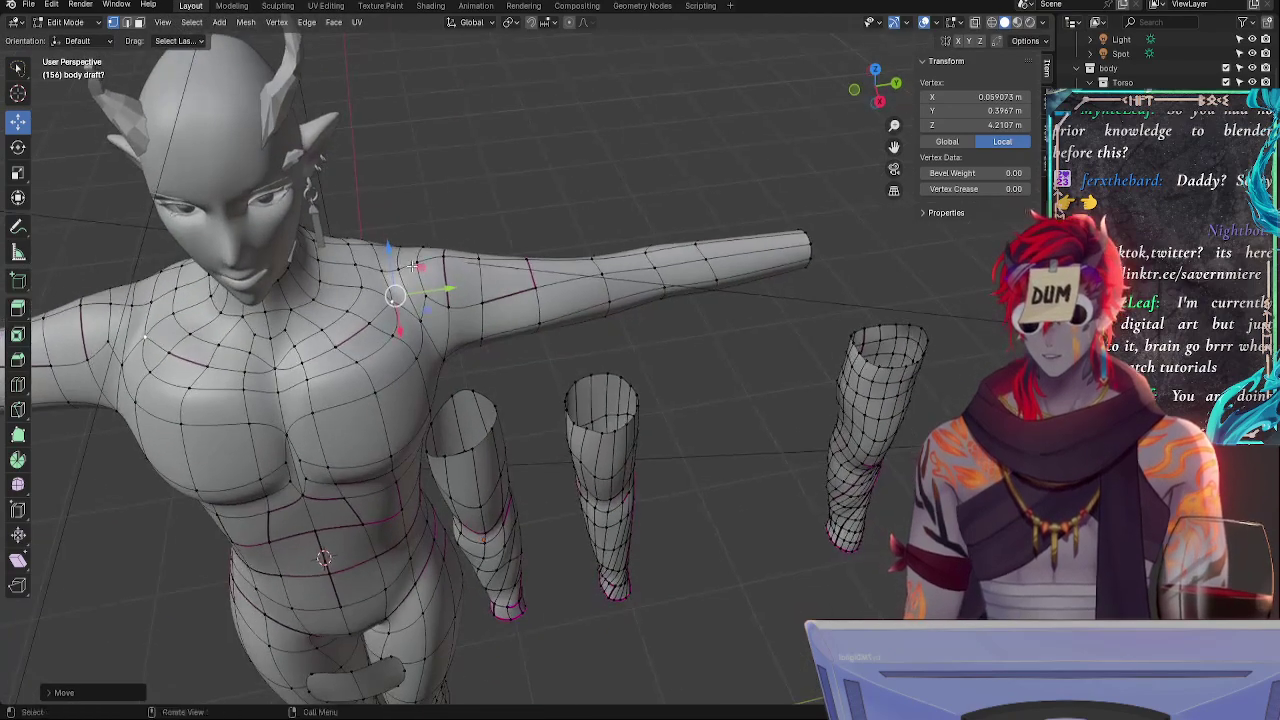
pyautogui.moveTo(438, 282); pyautogui.dragTo(447, 281)
pyautogui.click(411, 262)
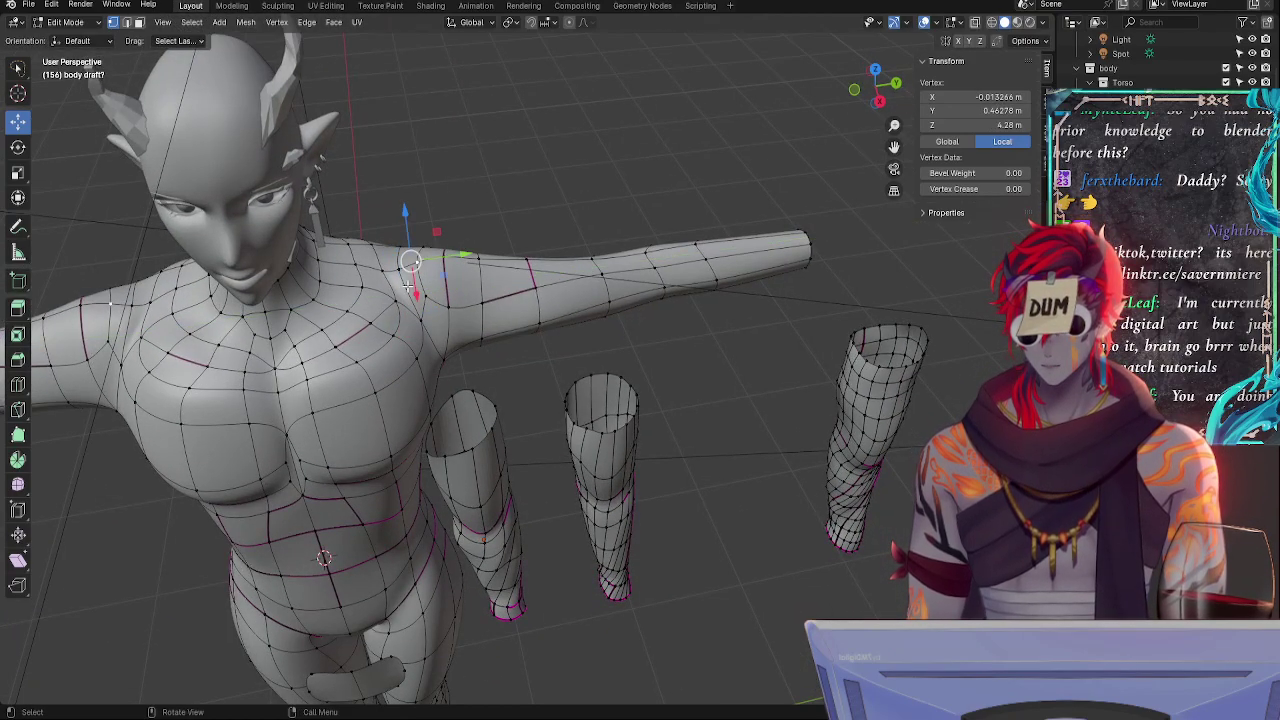
pyautogui.moveTo(407, 278); pyautogui.dragTo(267, 350, button='middle')
pyautogui.moveTo(438, 228); pyautogui.dragTo(452, 220)
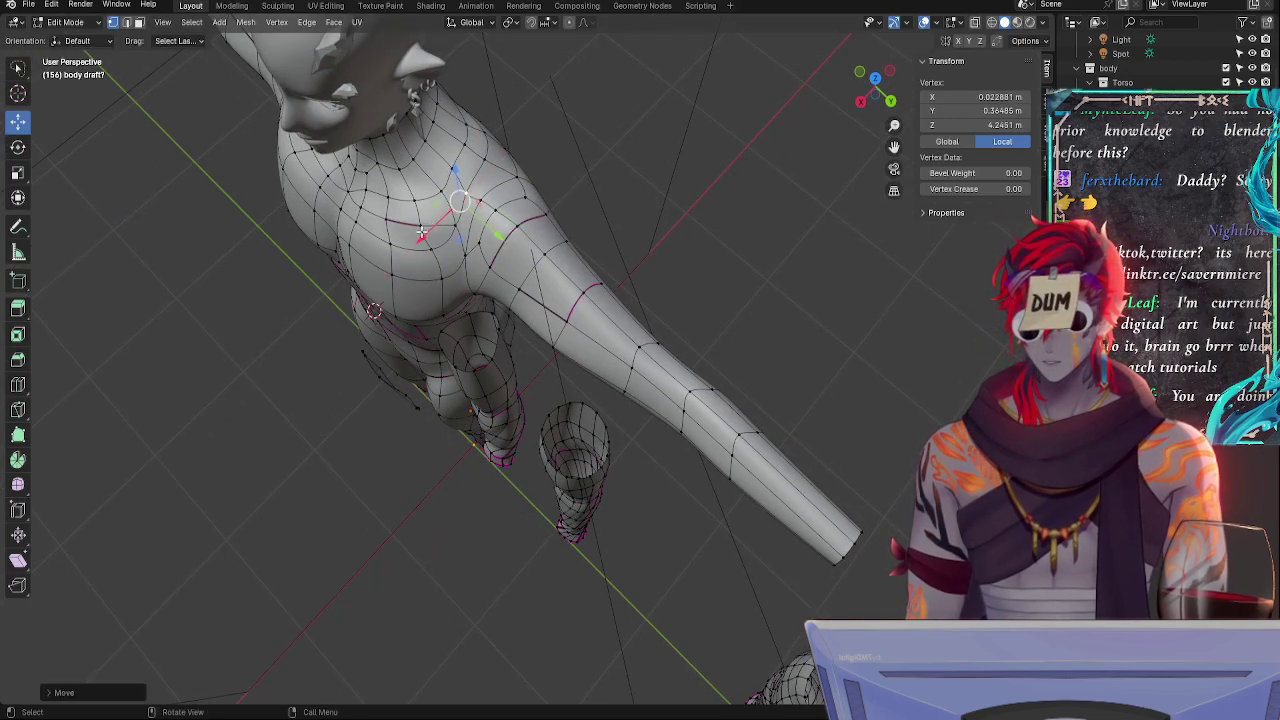
pyautogui.moveTo(452, 220); pyautogui.dragTo(525, 246, button='middle')
# - Slide a shoulder vertex along its edge, then push two shoulder vertices along their normals with Alt+S
pyautogui.click(444, 280)
pyautogui.moveTo(522, 298); pyautogui.dragTo(424, 266, button='middle')
pyautogui.press('g')
pyautogui.press('g')
pyautogui.click(571, 233)
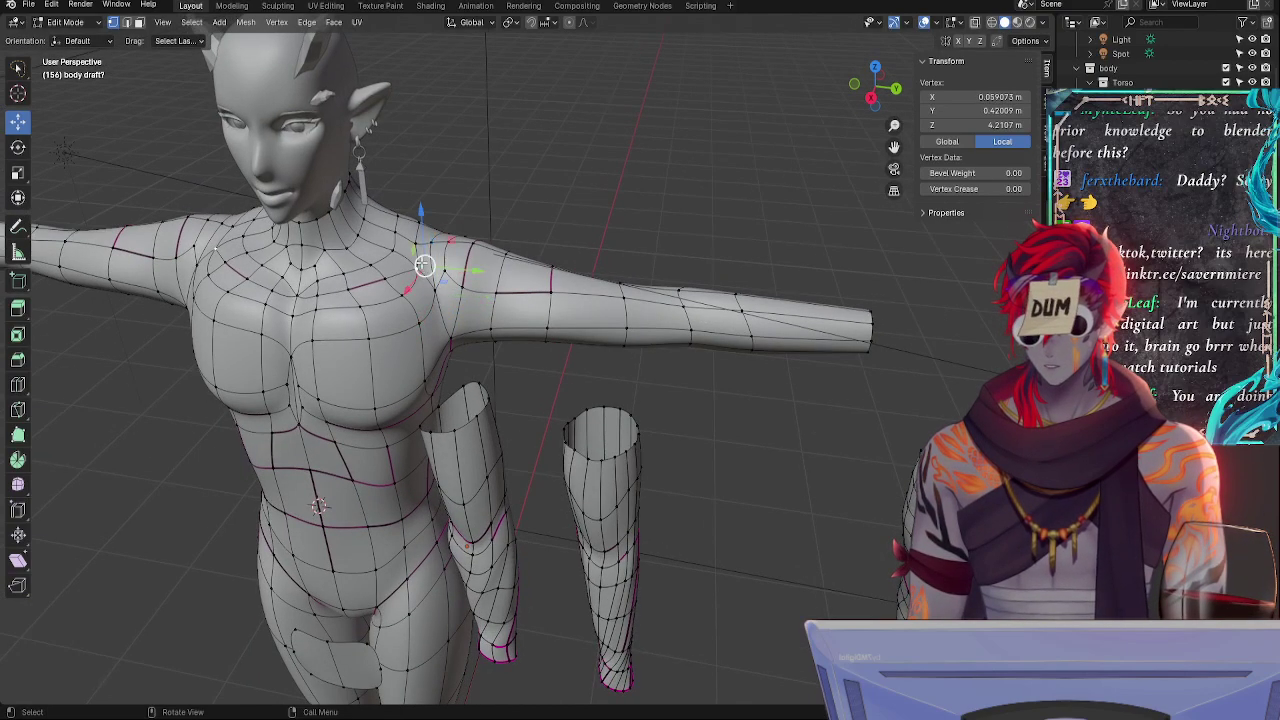
pyautogui.keyDown('shift'); pyautogui.click(415, 273); pyautogui.keyUp('shift')
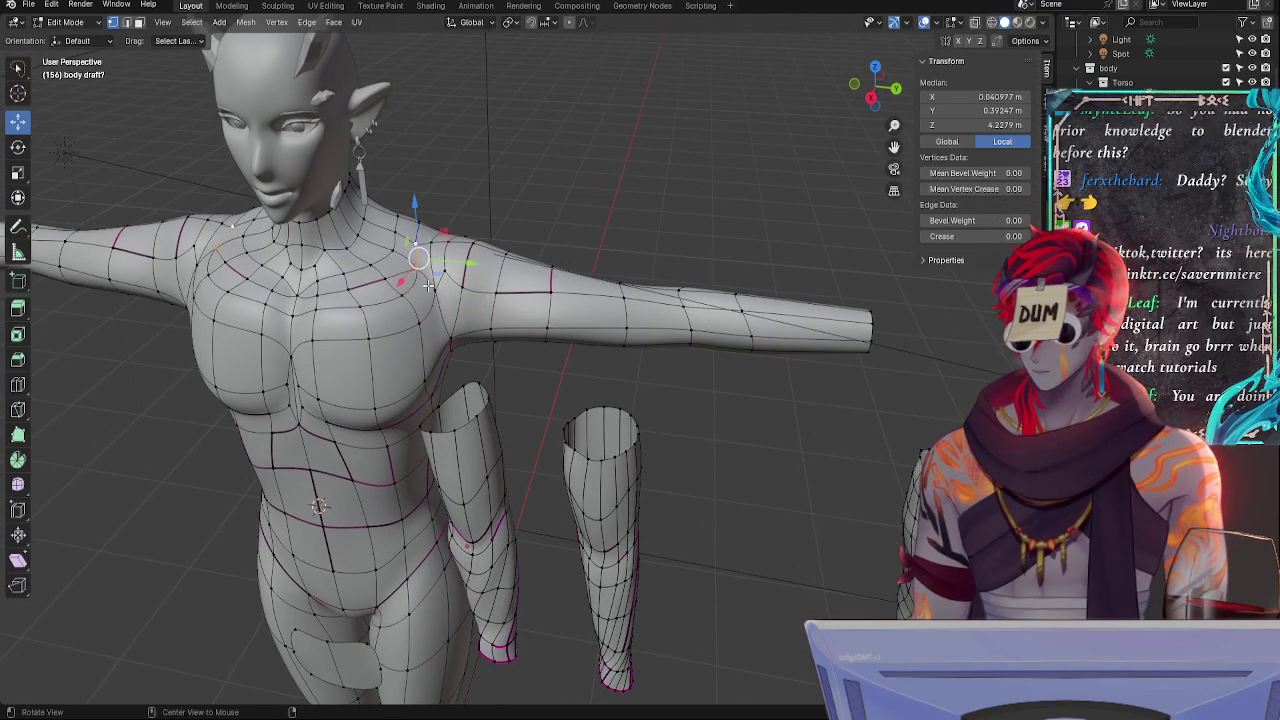
pyautogui.hotkey('alt', 's')
pyautogui.click(416, 254)
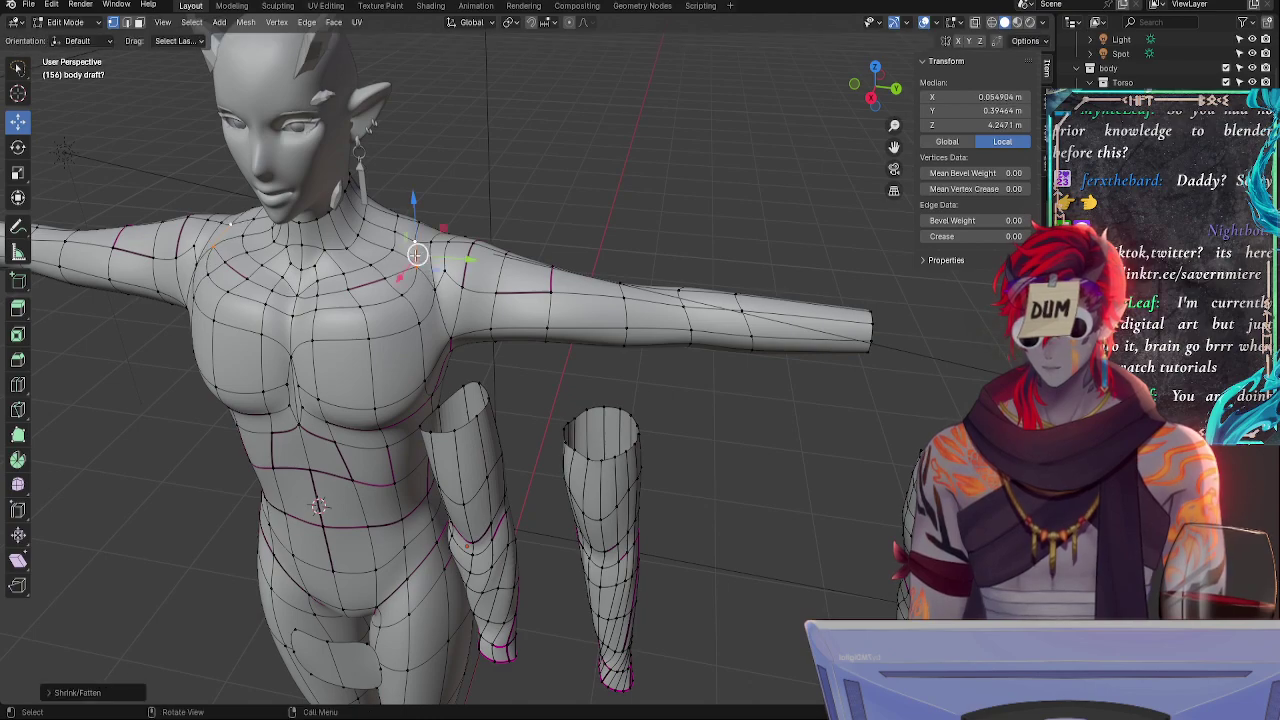
# - Move a pair of collarbone vertices along the Y axis
pyautogui.click(411, 247)
pyautogui.keyDown('shift'); pyautogui.click(429, 242); pyautogui.keyUp('shift')
pyautogui.press('g')
pyautogui.press('y')
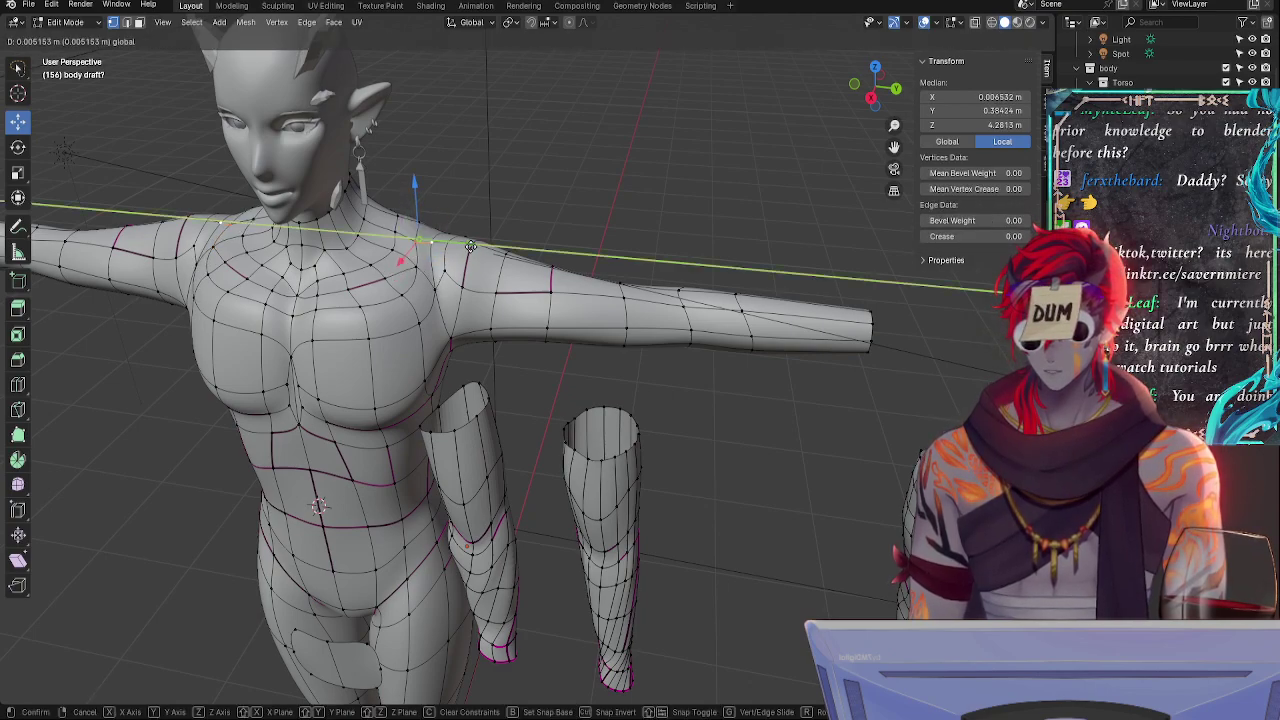
pyautogui.click(473, 246)
pyautogui.moveTo(473, 246); pyautogui.dragTo(560, 205, button='middle')
# - Lower and vertically nudge two neighbouring shoulder vertices
pyautogui.click(571, 286)
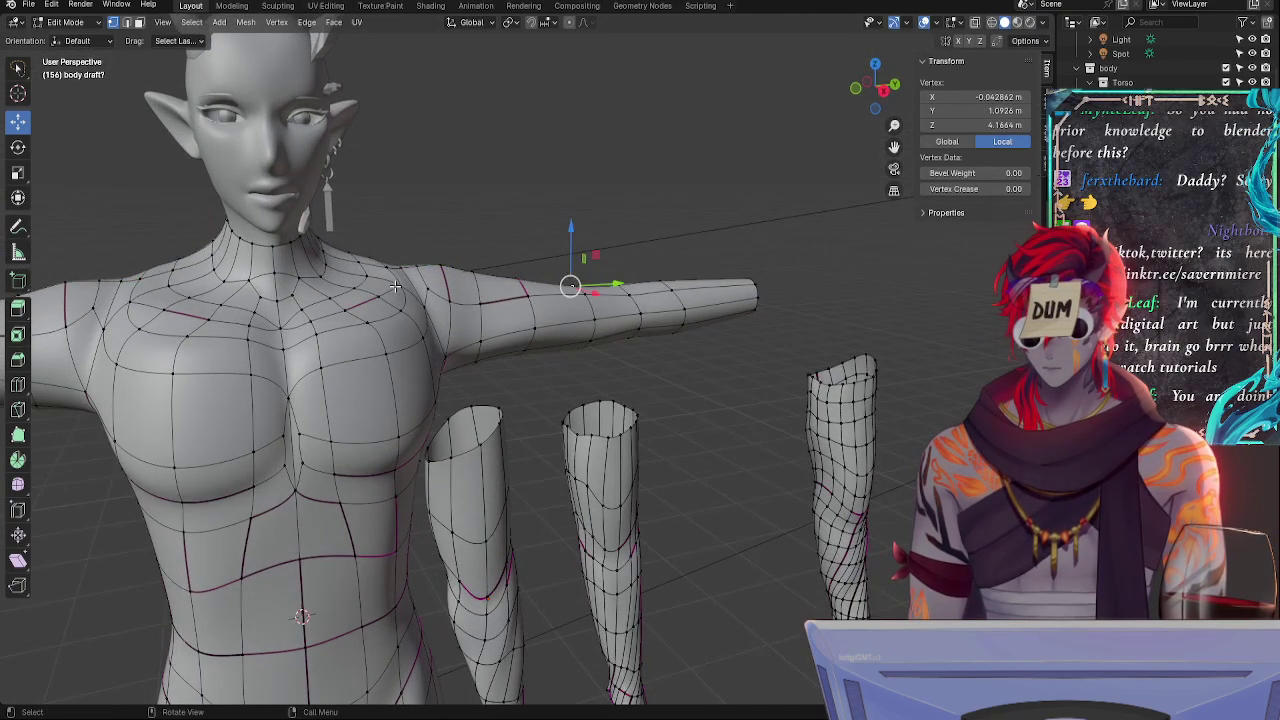
pyautogui.click(405, 292)
pyautogui.moveTo(500, 305); pyautogui.dragTo(365, 263, button='middle')
pyautogui.click(373, 277)
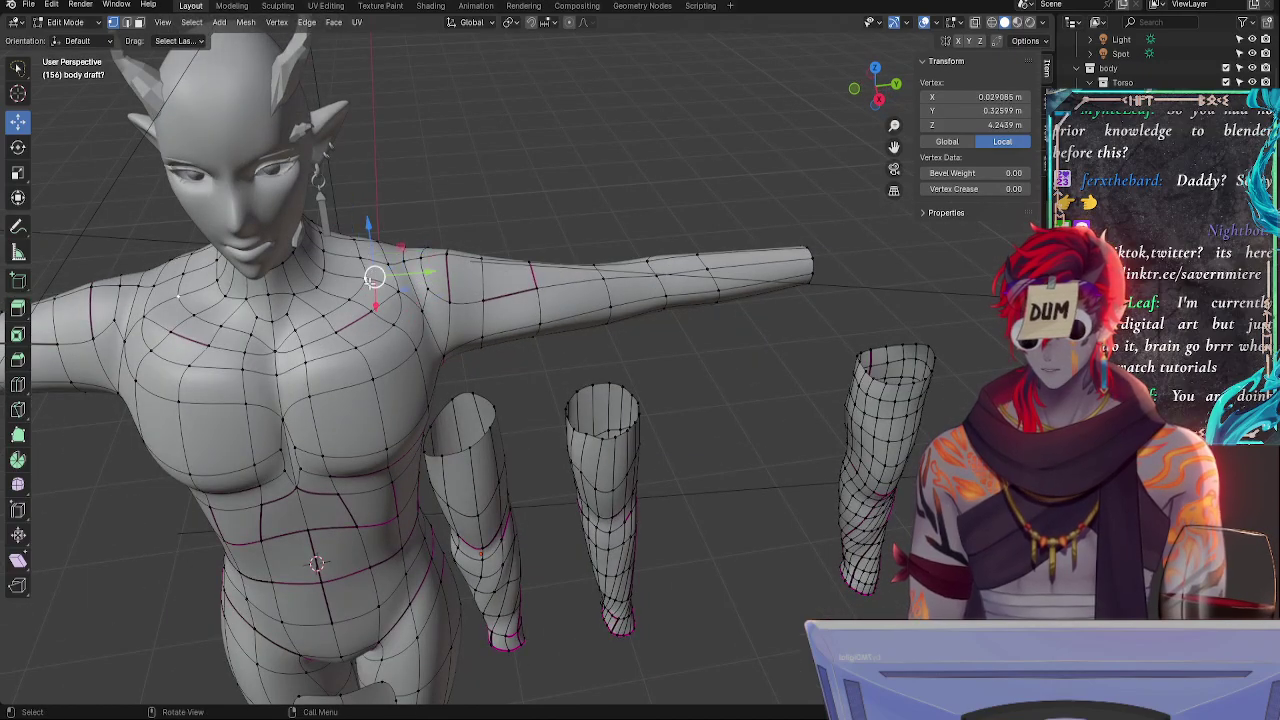
pyautogui.moveTo(372, 240); pyautogui.dragTo(373, 247)
pyautogui.keyDown('alt'); pyautogui.moveTo(490, 330); pyautogui.dragTo(342, 279); pyautogui.keyUp('alt')
pyautogui.click(458, 219)
pyautogui.moveTo(458, 175); pyautogui.dragTo(459, 182)
# - Slide another shoulder vertex along its edge and view the body from the other side
pyautogui.keyDown('alt'); pyautogui.moveTo(466, 264); pyautogui.dragTo(527, 246); pyautogui.keyUp('alt')
pyautogui.moveTo(527, 246); pyautogui.dragTo(466, 263, button='middle')
pyautogui.click(466, 263)
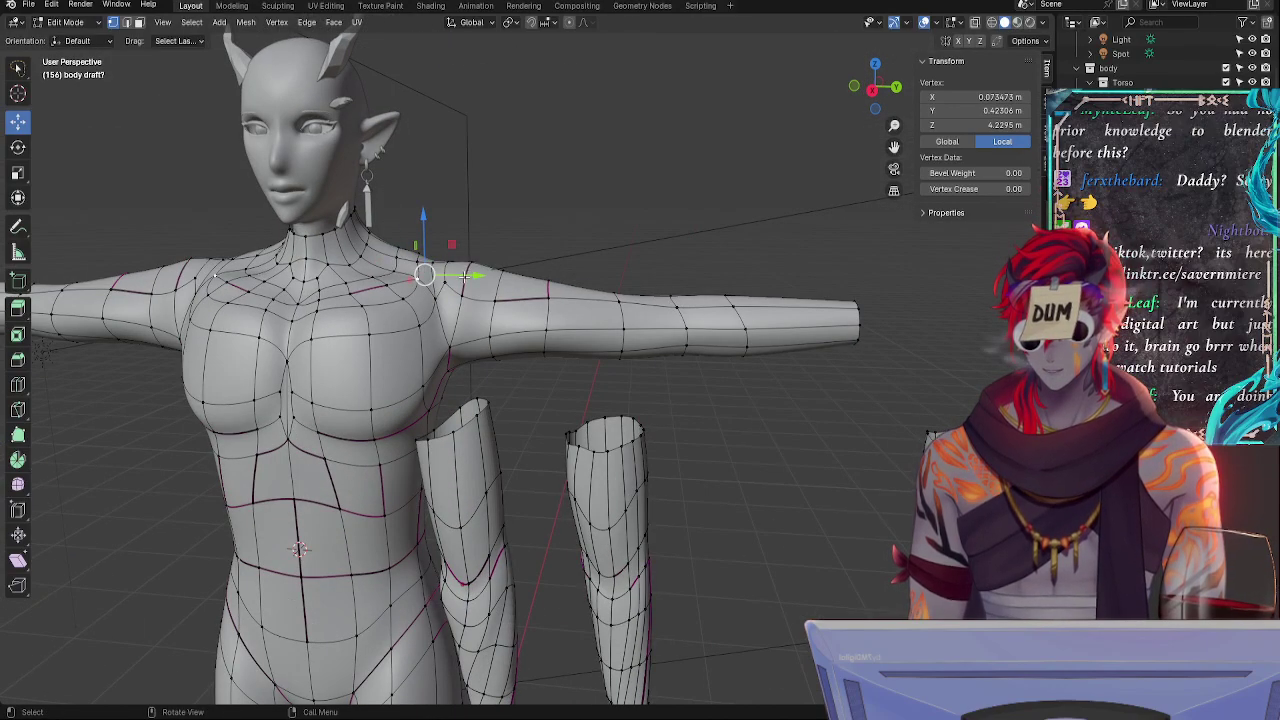
pyautogui.press('g')
pyautogui.press('g')
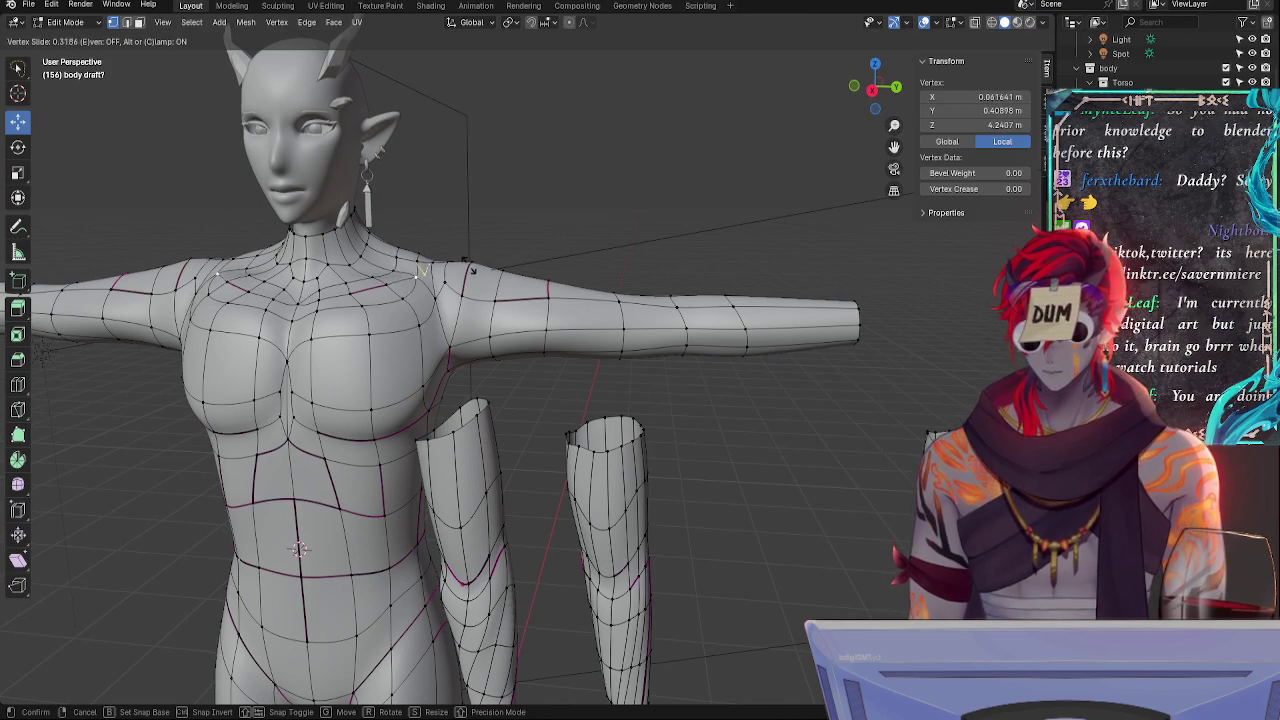
pyautogui.click(470, 269)
pyautogui.moveTo(470, 269)
pyautogui.mouseDown(button='middle')
pyautogui.moveTo(500, 255)
pyautogui.moveTo(546, 334)
pyautogui.moveTo(763, 317)
pyautogui.moveTo(743, 354)
pyautogui.mouseUp(button='middle')
pyautogui.click(489, 240)
# - Inspect the smooth body from back and front, toggling between Object and Edit Mode
pyautogui.press('Tab')
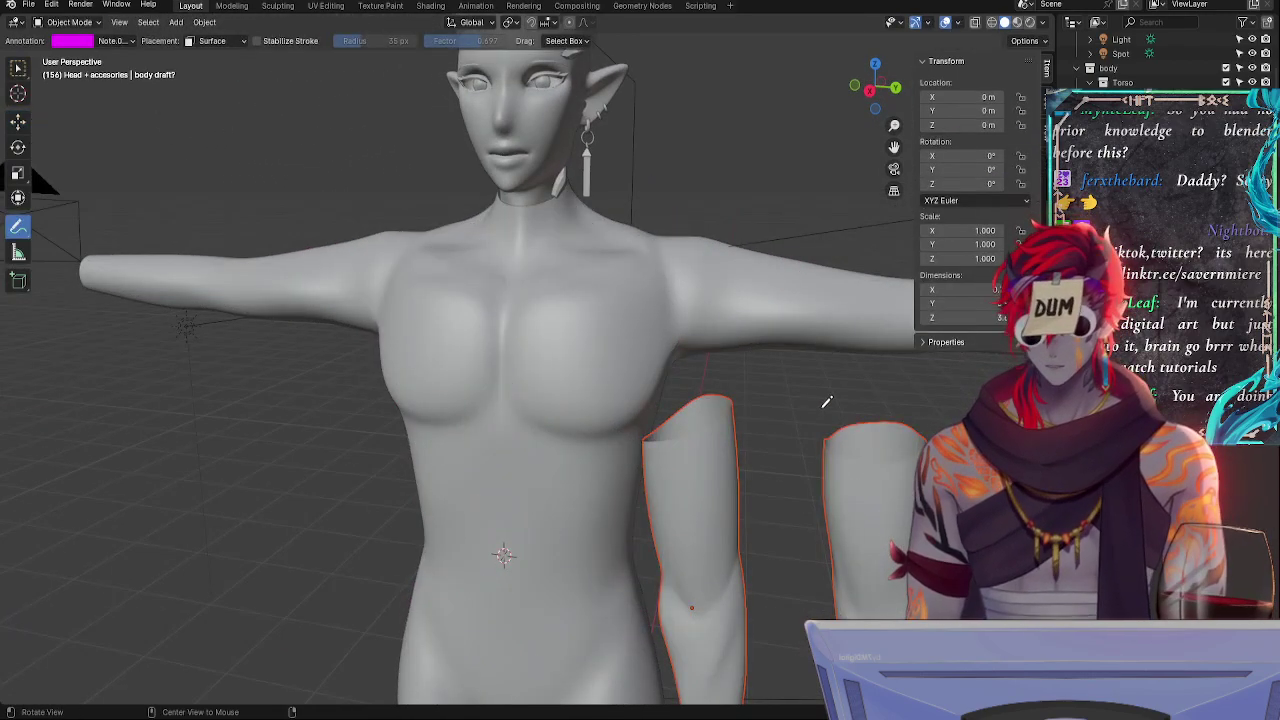
pyautogui.scroll(-3, 826, 401)
pyautogui.moveTo(777, 506); pyautogui.dragTo(665, 523, button='middle')
pyautogui.scroll(3, 665, 523)
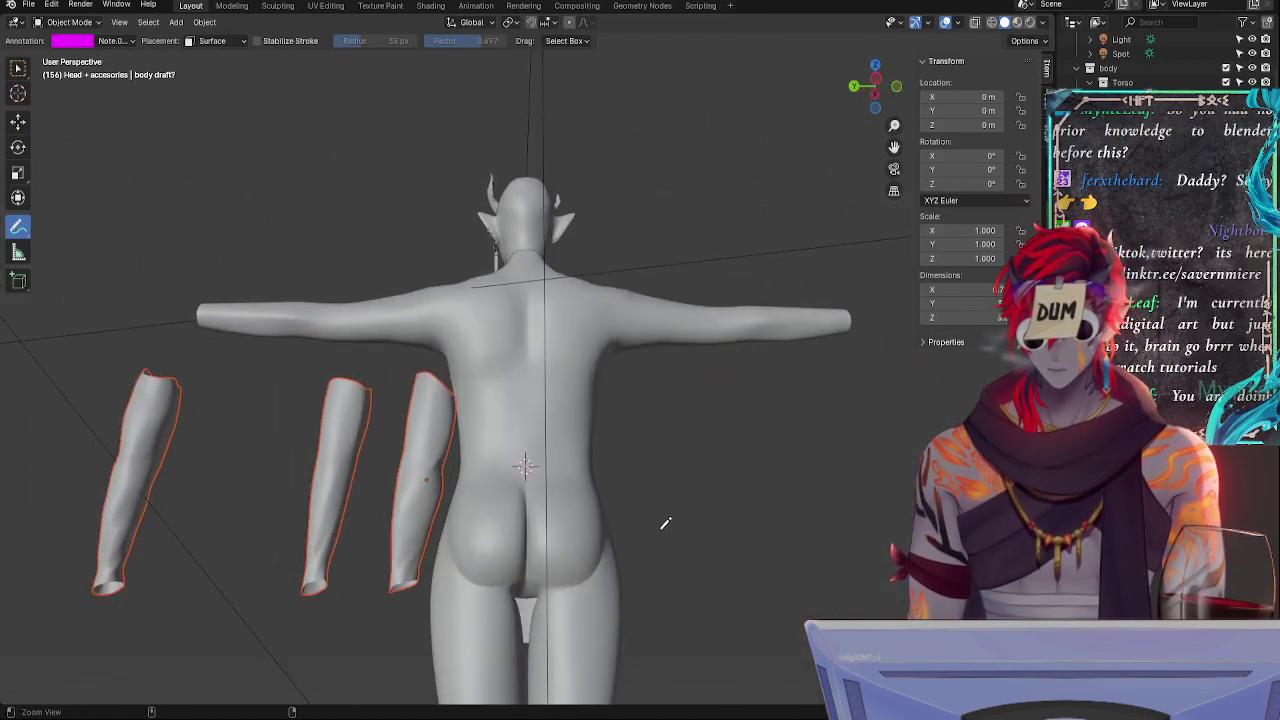
pyautogui.scroll(4, 614, 471)
pyautogui.moveTo(563, 523); pyautogui.dragTo(363, 423, button='middle')
pyautogui.keyDown('shift'); pyautogui.moveTo(594, 280); pyautogui.dragTo(503, 400, button='middle'); pyautogui.keyUp('shift')
pyautogui.press('Tab')
pyautogui.press('Tab')
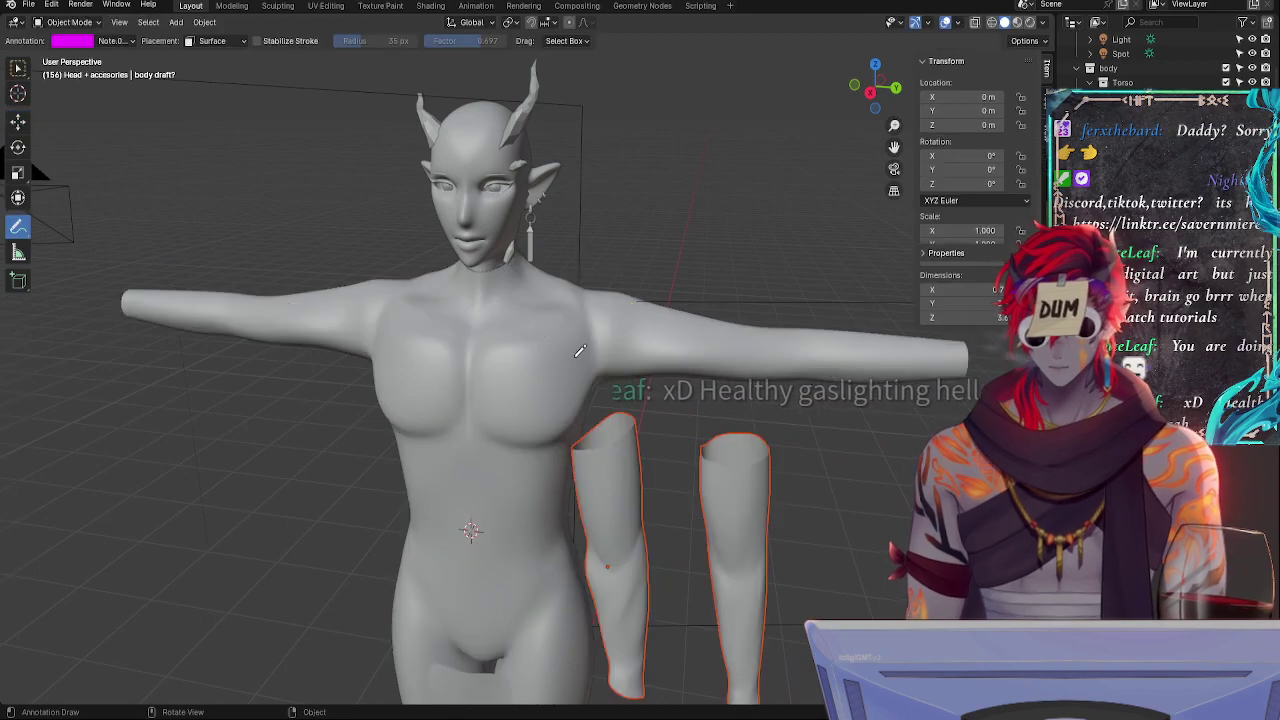
pyautogui.moveTo(580, 351); pyautogui.dragTo(694, 363, button='middle')
pyautogui.press('Tab')
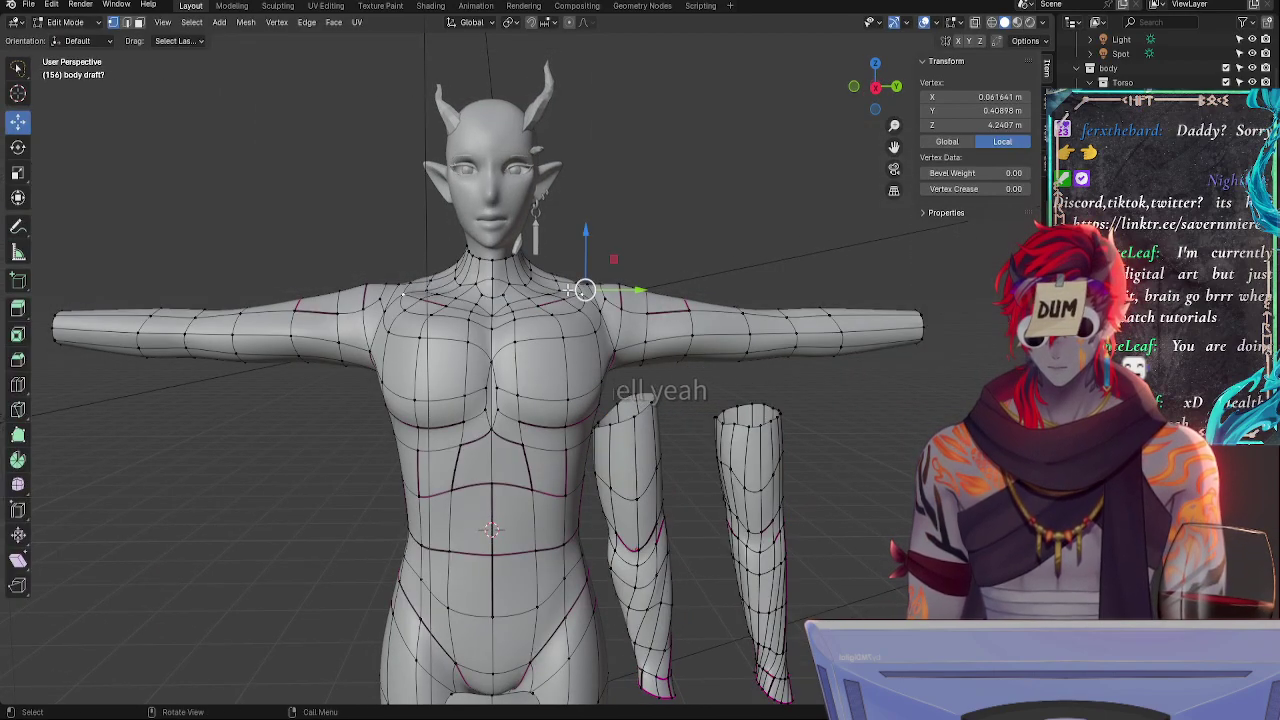
# - Slide two neighbouring shoulder vertices along their edges and nudge one upward
pyautogui.click(565, 295)
pyautogui.moveTo(586, 275); pyautogui.dragTo(535, 321, button='middle')
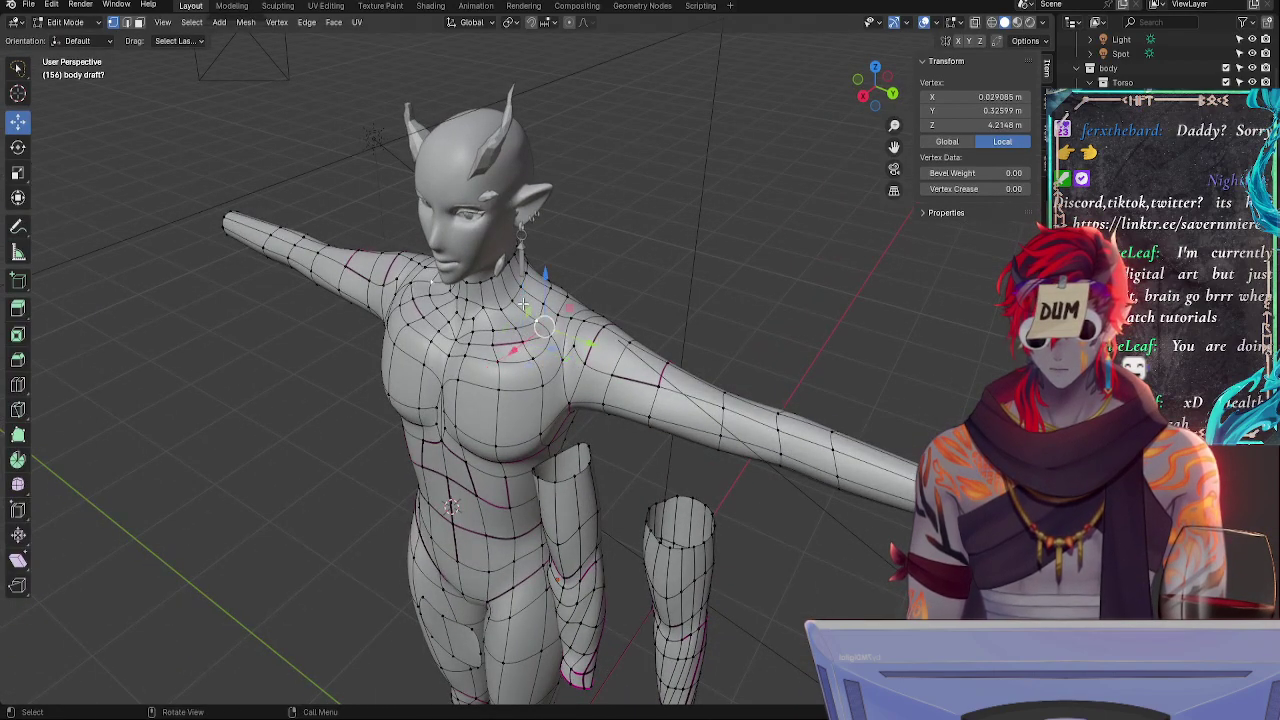
pyautogui.press('g')
pyautogui.press('g')
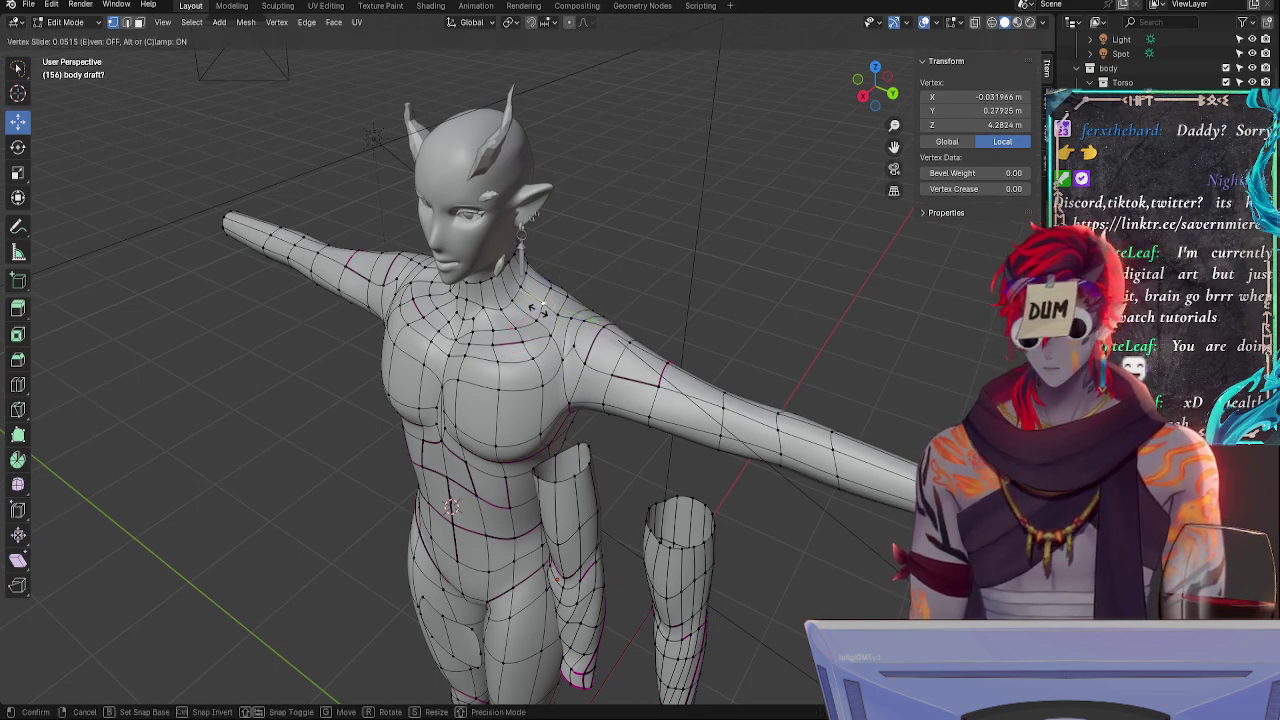
pyautogui.click(543, 304)
pyautogui.moveTo(520, 335); pyautogui.dragTo(562, 283, button='middle')
pyautogui.click(552, 298)
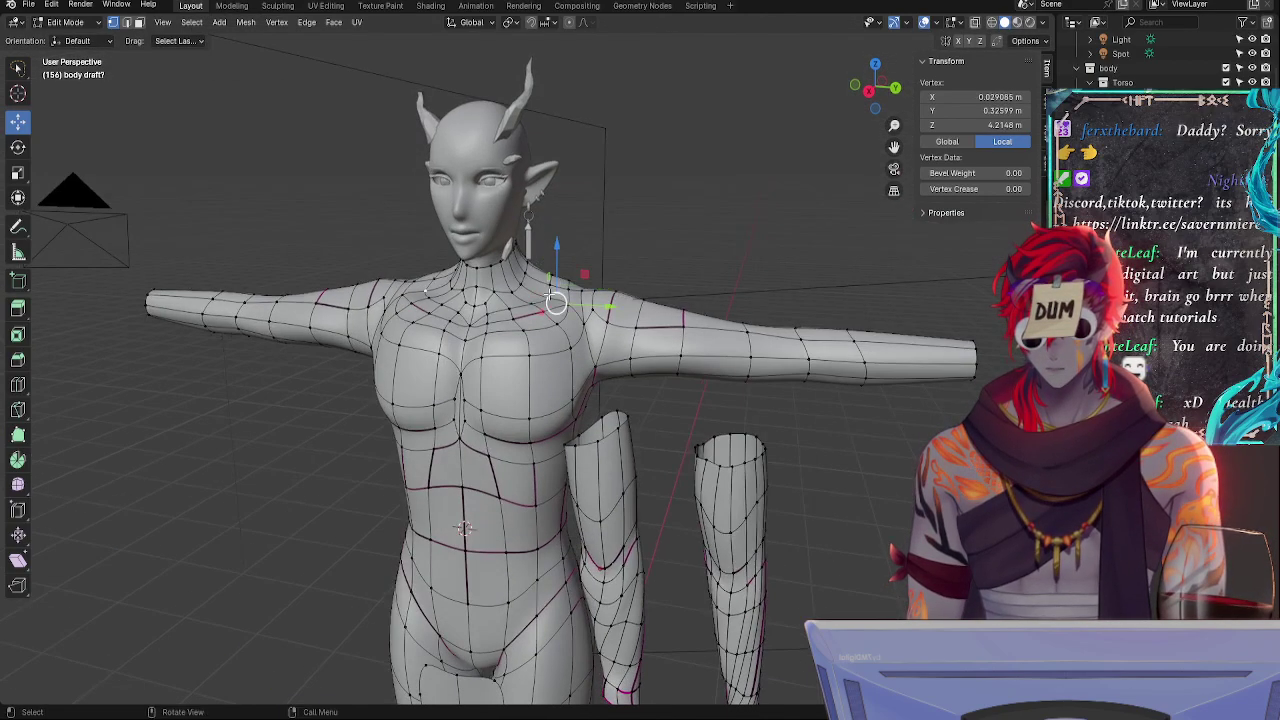
pyautogui.hotkey('shift', 'v')
pyautogui.click(551, 271)
pyautogui.moveTo(559, 249); pyautogui.dragTo(559, 244)
# - Push the neck-base vertex along its normal with Alt+S
pyautogui.press('Tab')
pyautogui.moveTo(566, 330)
pyautogui.mouseDown(button='middle')
pyautogui.moveTo(611, 314)
pyautogui.moveTo(611, 326)
pyautogui.mouseUp(button='middle')
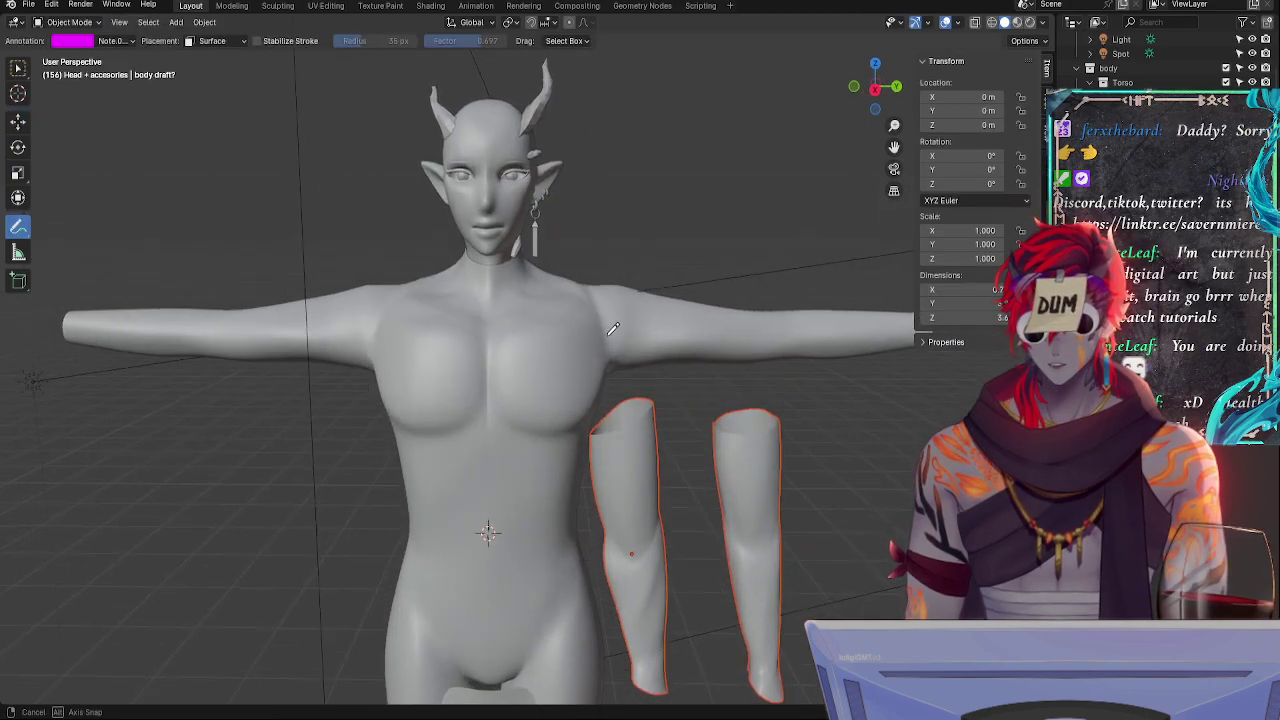
pyautogui.press('Tab')
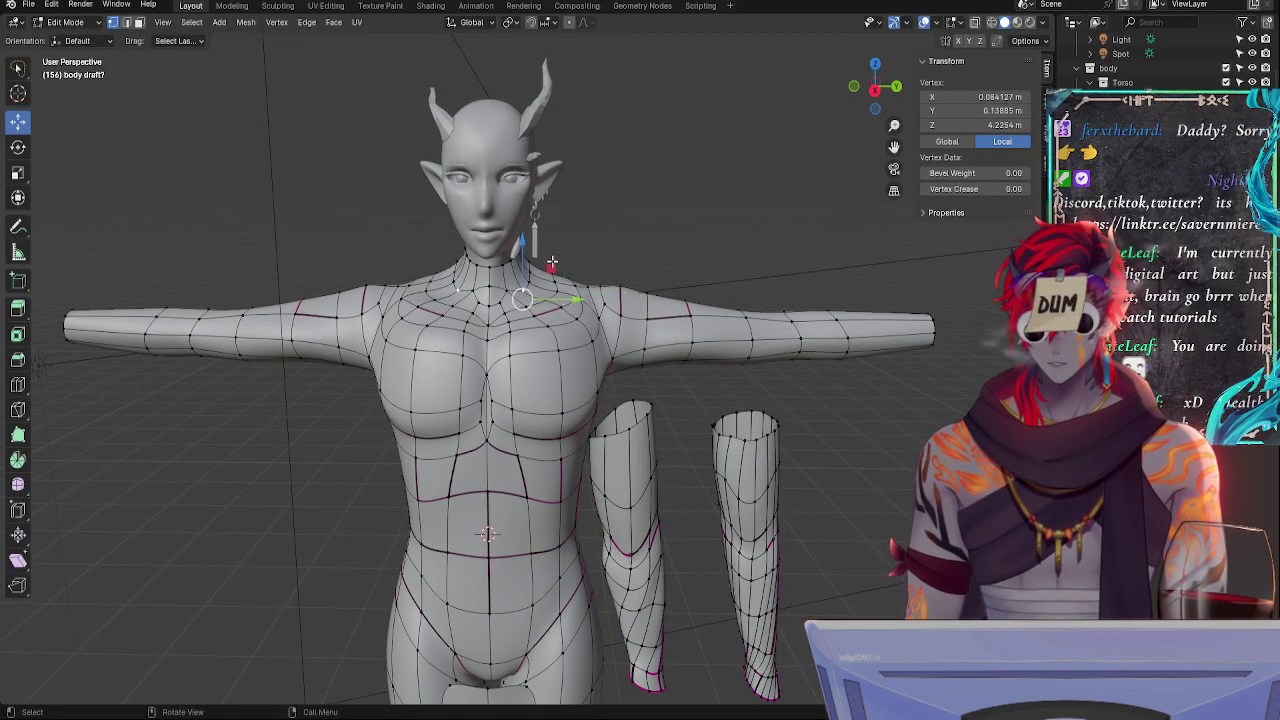
pyautogui.hotkey('alt', 's')
pyautogui.click(527, 268)
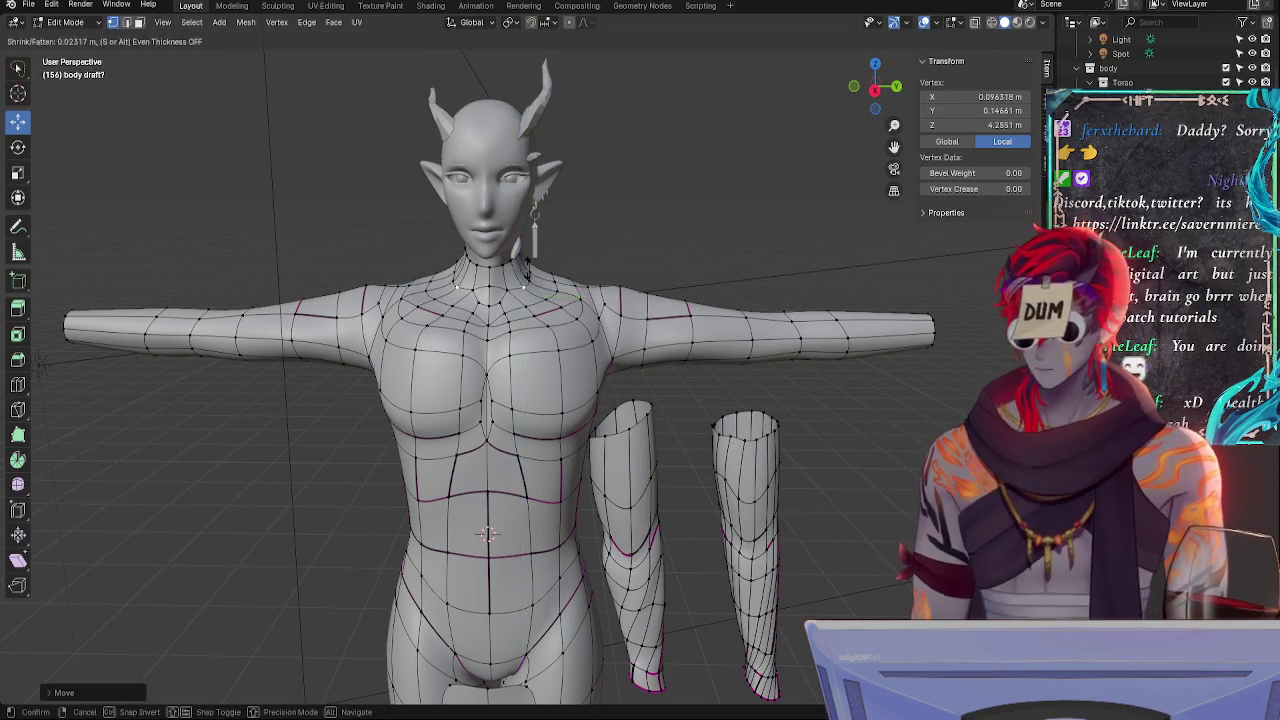
pyautogui.press('`')
pyautogui.press('Escape')
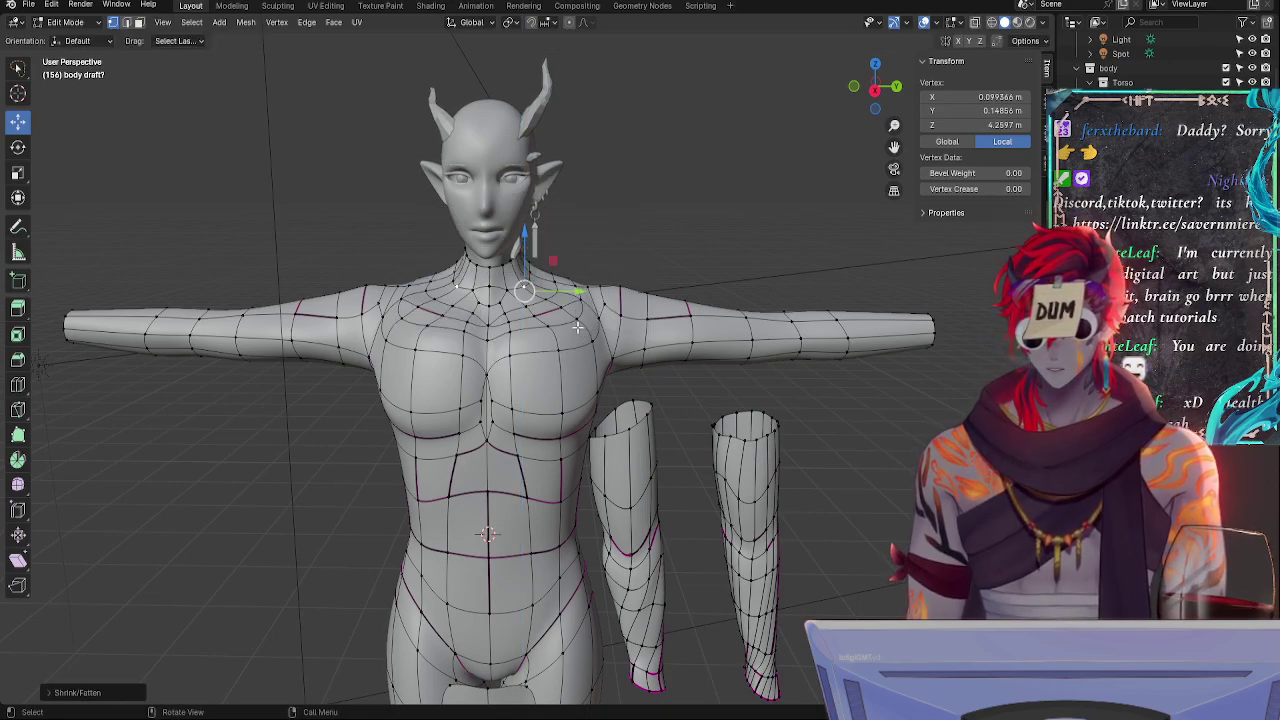
# - Compare the smooth preview with the mesh from several angles, ending back in Edit Mode
pyautogui.press('Tab')
pyautogui.moveTo(585, 366)
pyautogui.mouseDown(button='middle')
pyautogui.moveTo(571, 390)
pyautogui.moveTo(621, 374)
pyautogui.mouseUp(button='middle')
pyautogui.press('Tab')
pyautogui.press('Tab')
pyautogui.press('Tab')
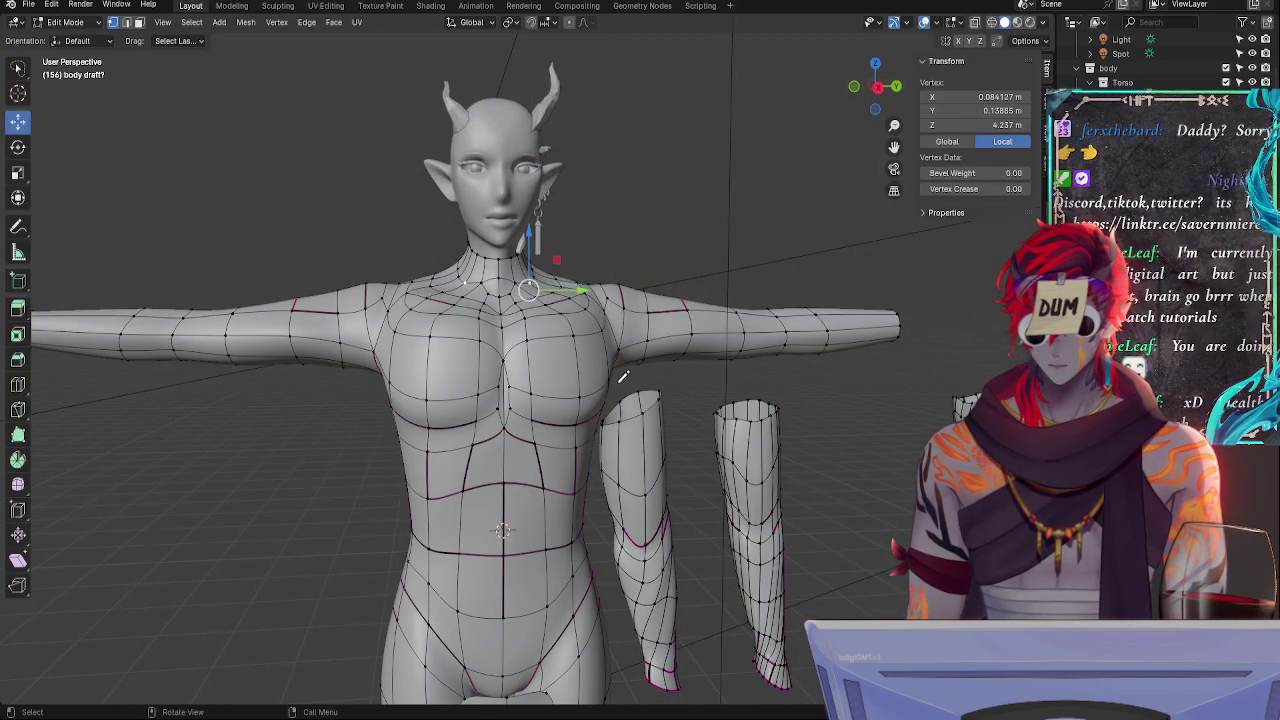
pyautogui.press('Tab')
pyautogui.moveTo(620, 385)
pyautogui.mouseDown(button='middle')
pyautogui.moveTo(655, 403)
pyautogui.moveTo(645, 398)
pyautogui.mouseUp(button='middle')
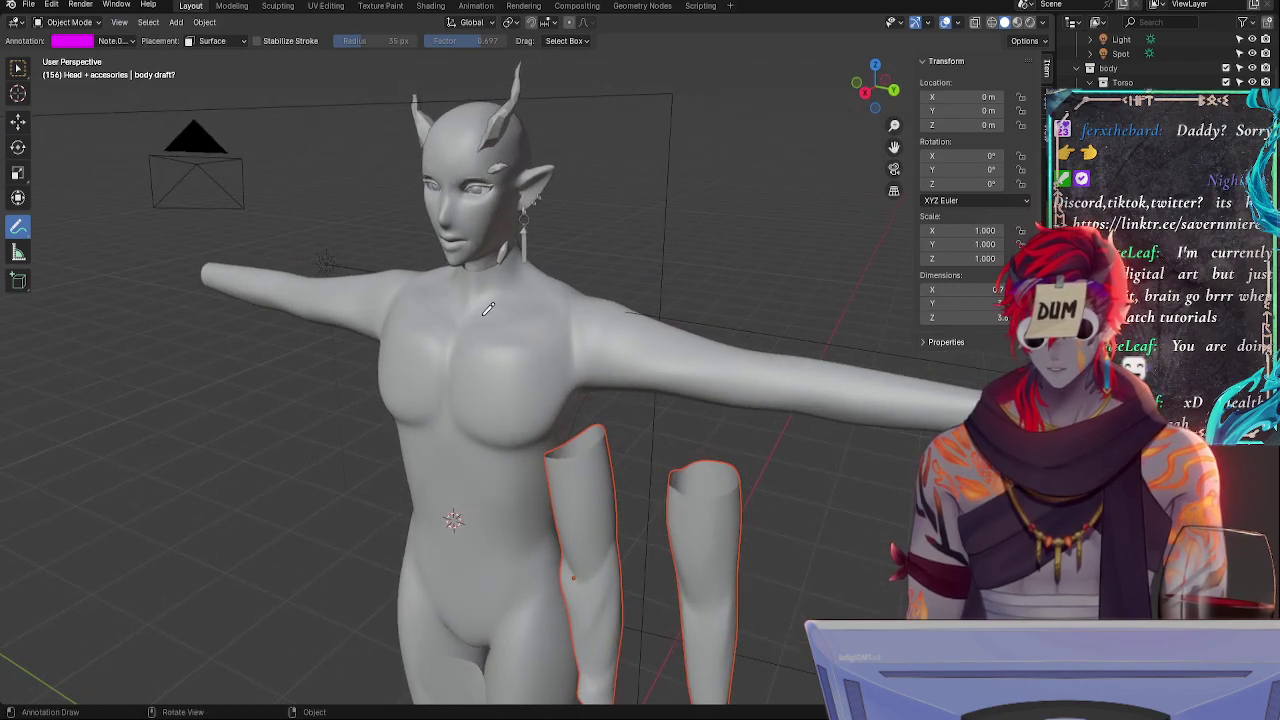
pyautogui.press('Tab')
pyautogui.moveTo(516, 334); pyautogui.dragTo(563, 393, button='middle')
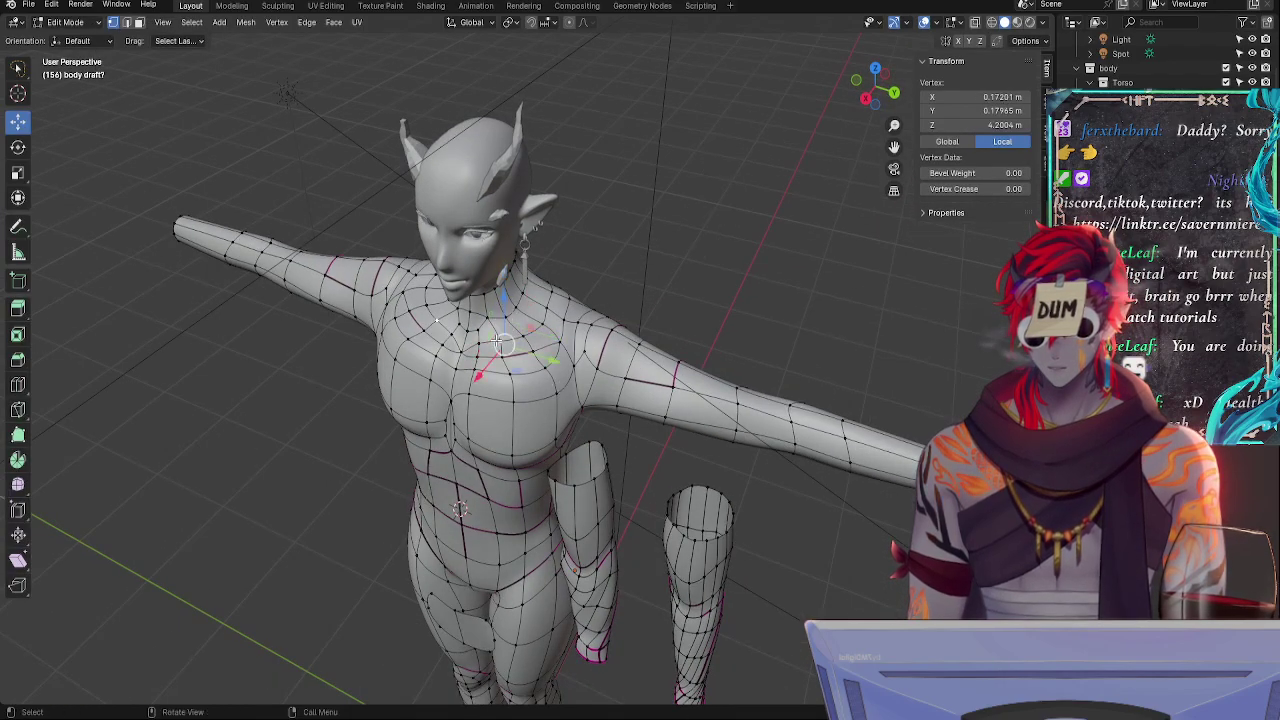
# - Select two chest vertices and move them sideways
pyautogui.keyDown('shift'); pyautogui.click(502, 344); pyautogui.keyUp('shift')
pyautogui.keyDown('shift'); pyautogui.click(530, 342); pyautogui.keyUp('shift')
pyautogui.moveTo(532, 342); pyautogui.dragTo(700, 292, button='middle')
pyautogui.moveTo(589, 319); pyautogui.dragTo(589, 319)
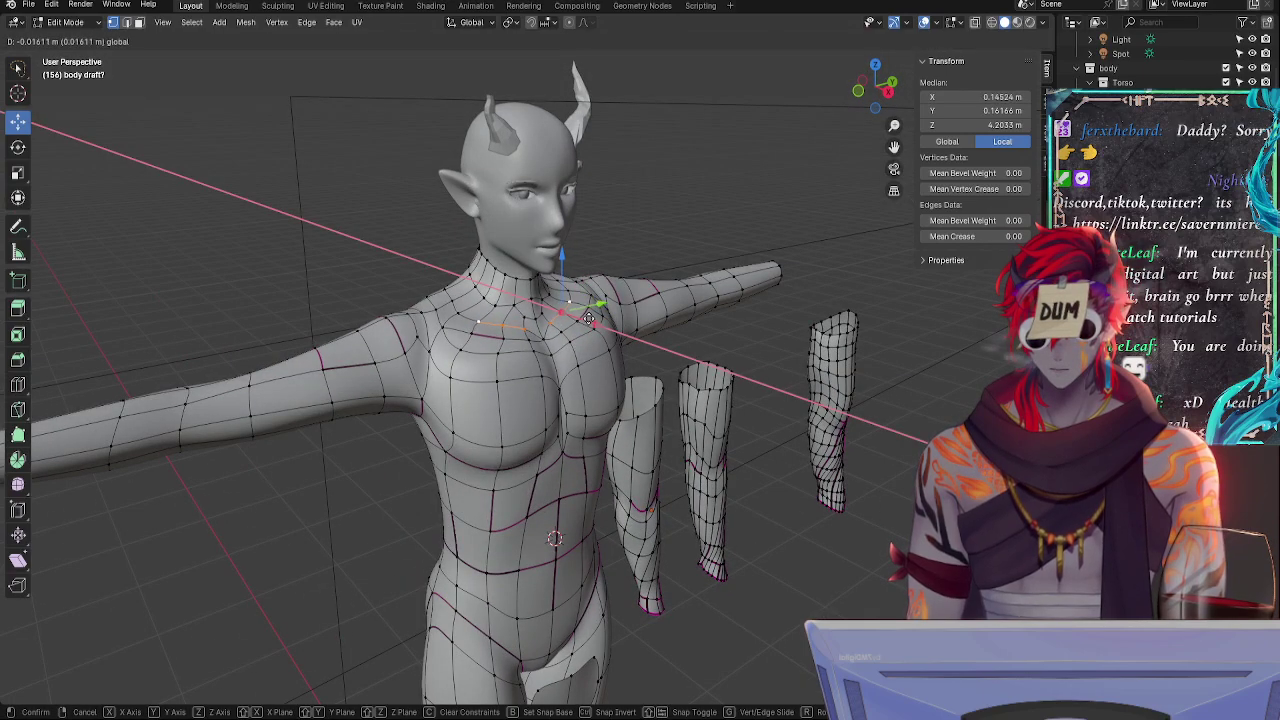
pyautogui.click(590, 318)
# - Nudge a collarbone vertex slightly upward, checking the smoothed body from the front
pyautogui.click(564, 326)
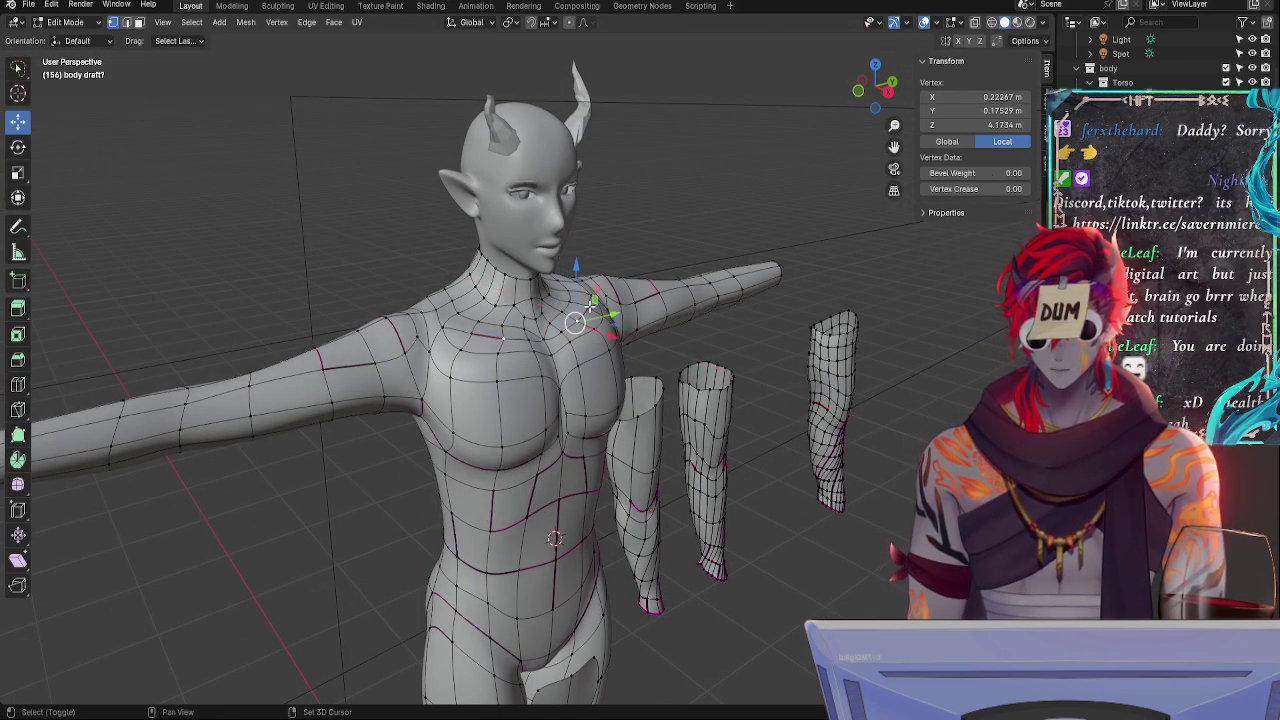
pyautogui.press('Tab')
pyautogui.moveTo(651, 389)
pyautogui.mouseDown(button='middle')
pyautogui.moveTo(657, 349)
pyautogui.moveTo(600, 366)
pyautogui.mouseUp(button='middle')
pyautogui.press('Tab')
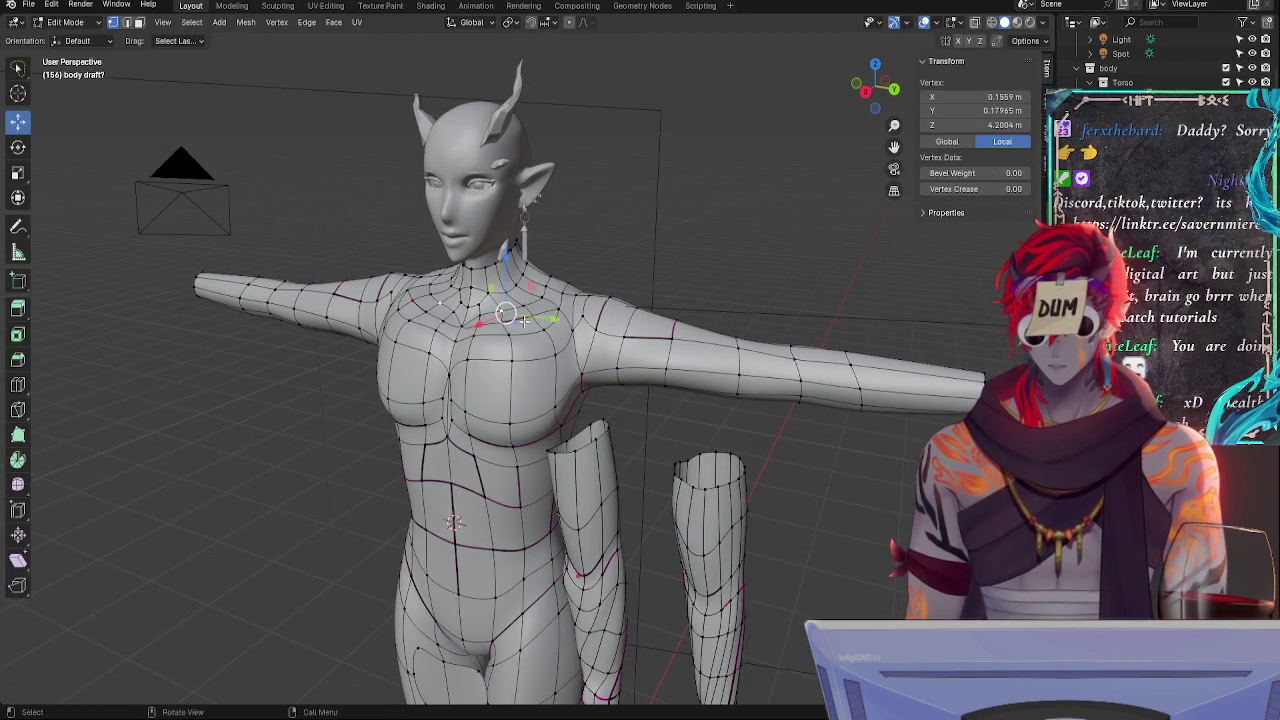
pyautogui.moveTo(506, 265); pyautogui.dragTo(507, 260)
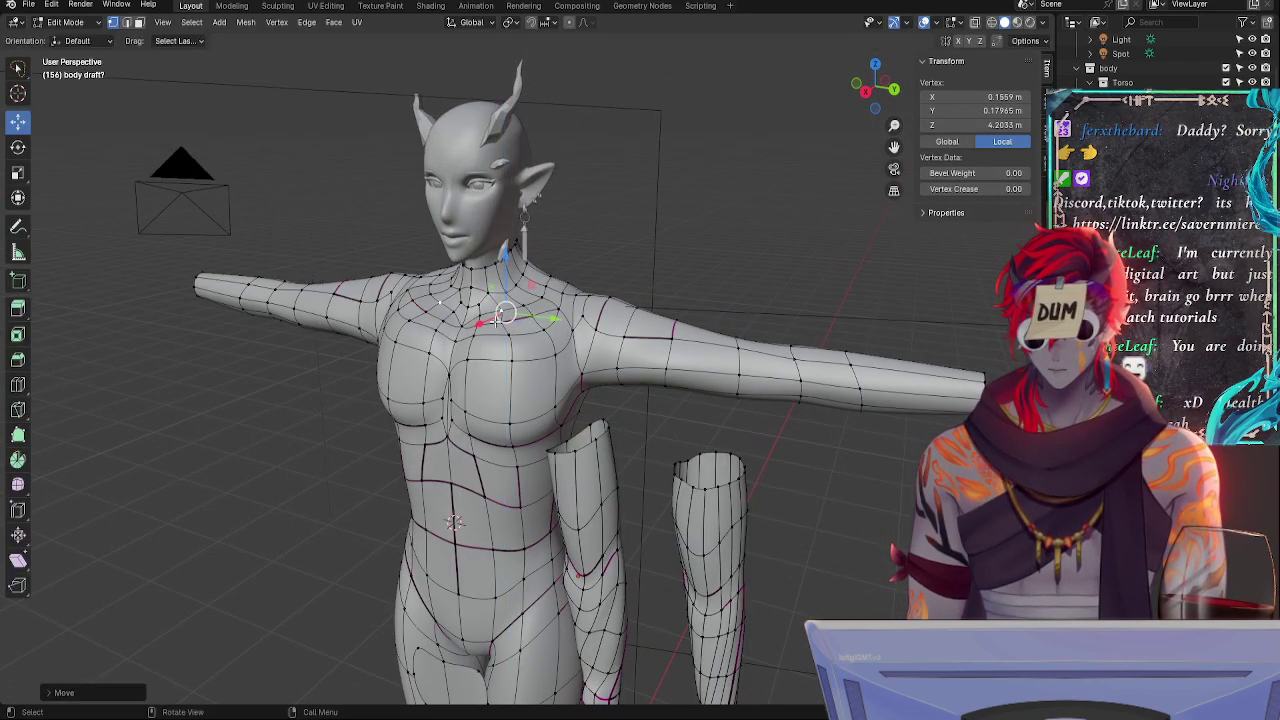
pyautogui.click(498, 323)
pyautogui.moveTo(536, 351)
pyautogui.mouseDown(button='middle')
pyautogui.moveTo(613, 330)
pyautogui.moveTo(535, 330)
pyautogui.moveTo(586, 354)
pyautogui.moveTo(588, 374)
pyautogui.mouseUp(button='middle')
pyautogui.press('Tab')
pyautogui.press('Tab')
# - Slide the selected pair of chest vertices along the surface
pyautogui.keyDown('shift'); pyautogui.click(549, 309); pyautogui.keyUp('shift')
pyautogui.keyDown('shift'); pyautogui.click(494, 331); pyautogui.keyUp('shift')
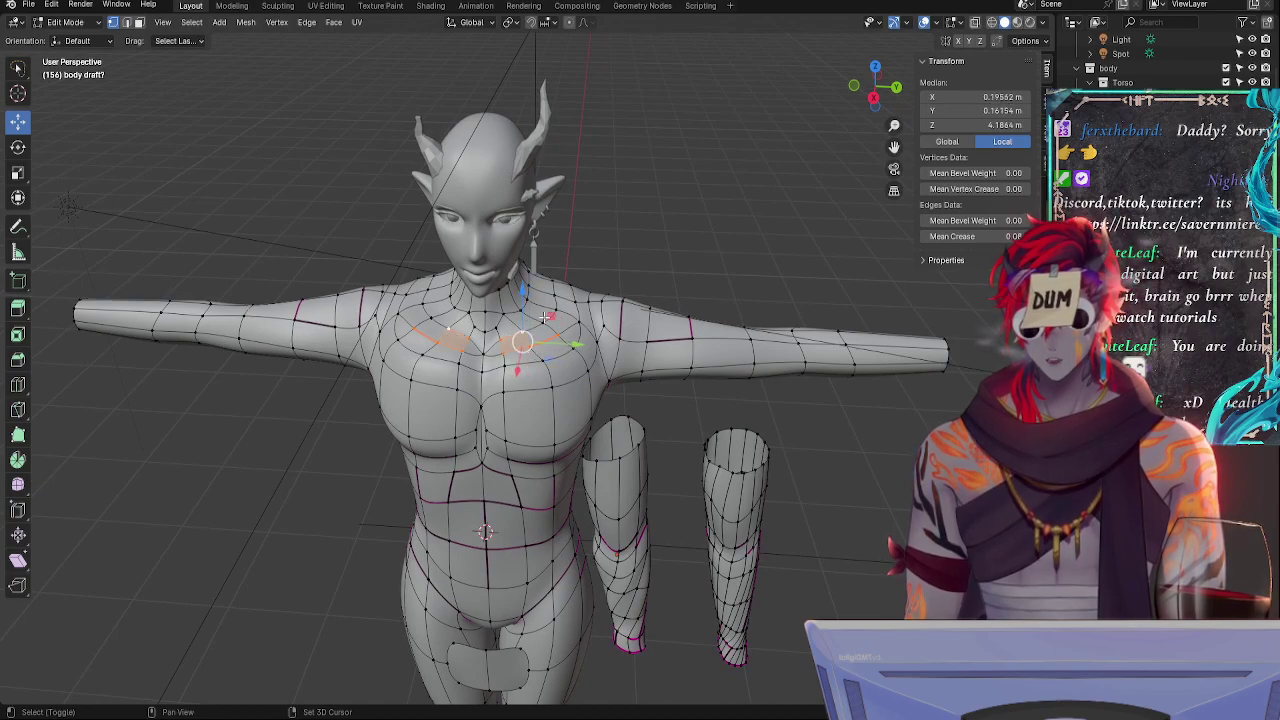
pyautogui.press('g')
pyautogui.press('g')
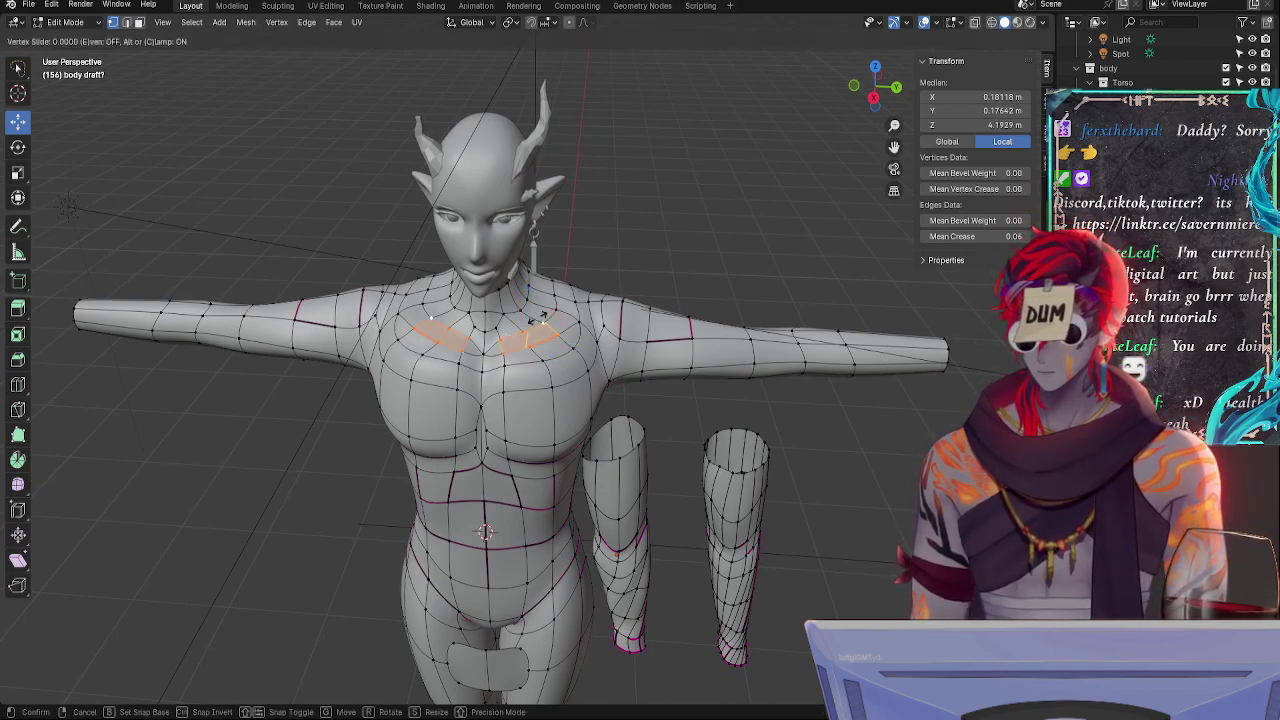
pyautogui.click(537, 317)
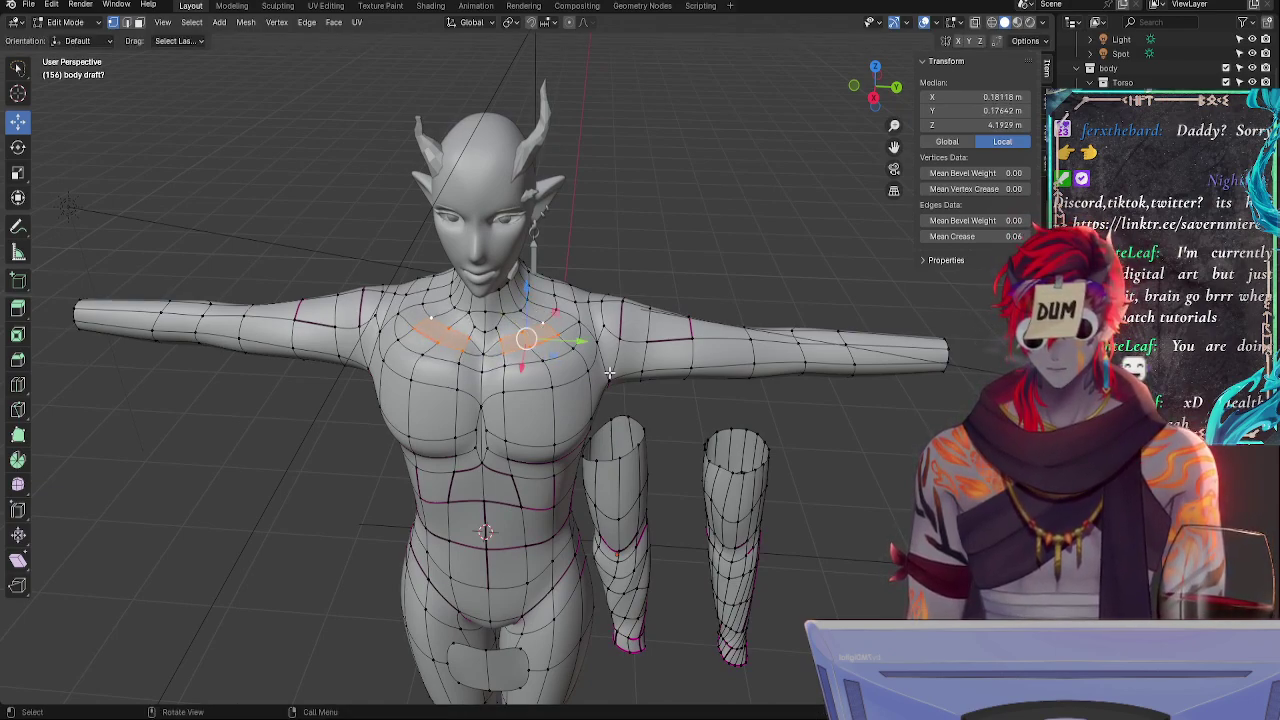
# - Try moving a shoulder vertex along X and pushing it outward, undoing both attempts
pyautogui.click(608, 380)
pyautogui.moveTo(608, 380); pyautogui.dragTo(666, 353, button='middle')
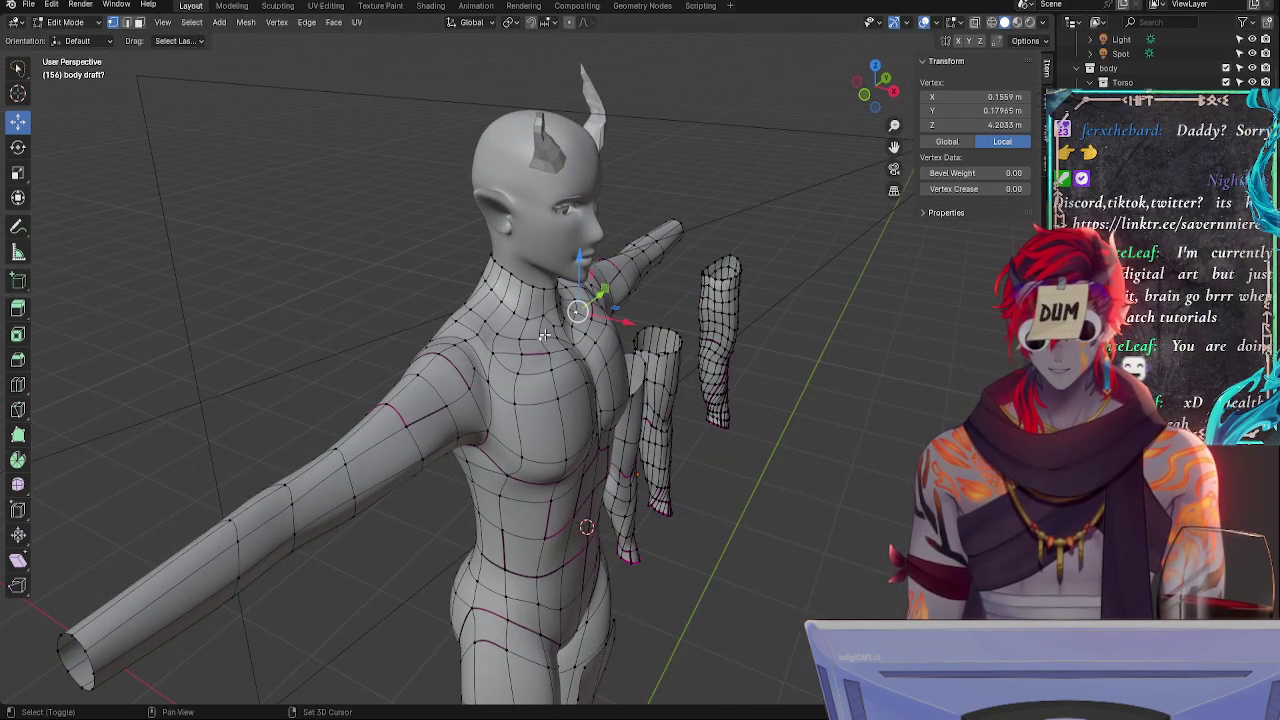
pyautogui.moveTo(614, 320); pyautogui.dragTo(621, 321)
pyautogui.moveTo(621, 321); pyautogui.dragTo(441, 317, button='middle')
pyautogui.hotkey('ctrl', 'z')
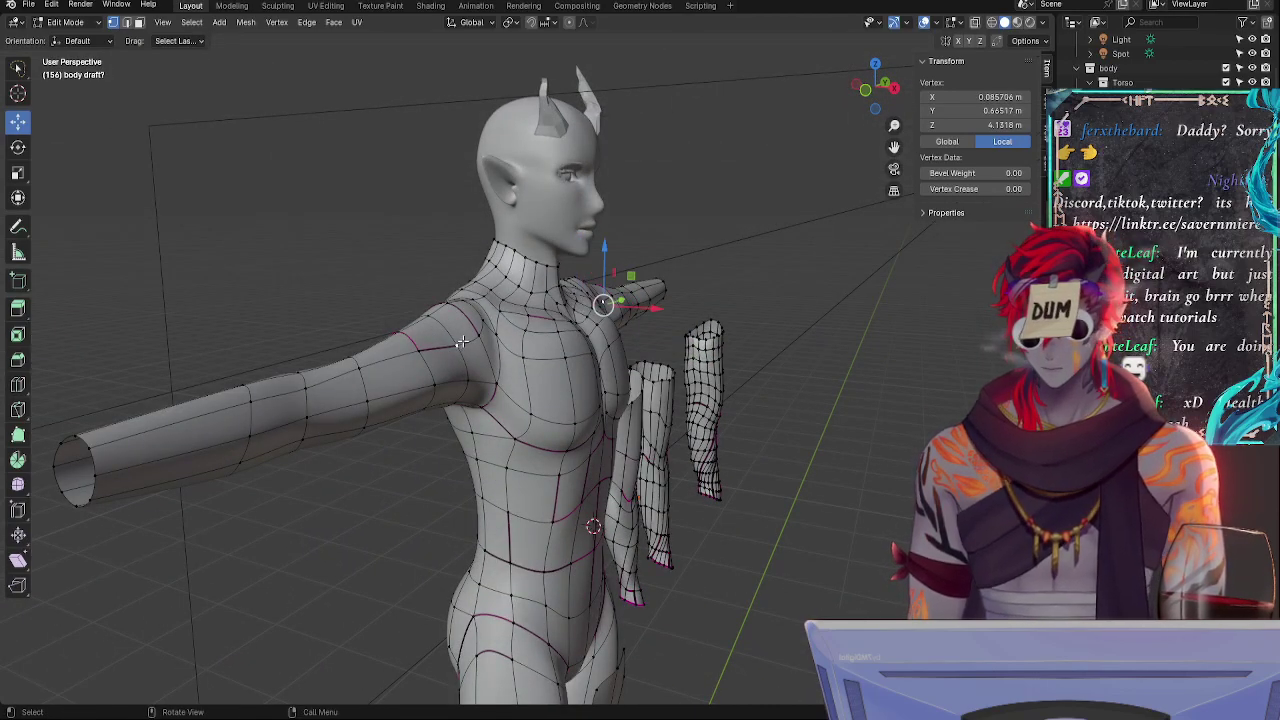
pyautogui.hotkey('alt', 's')
pyautogui.click(462, 337)
pyautogui.moveTo(464, 372); pyautogui.dragTo(398, 369, button='middle')
pyautogui.moveTo(380, 298); pyautogui.dragTo(457, 385, button='middle')
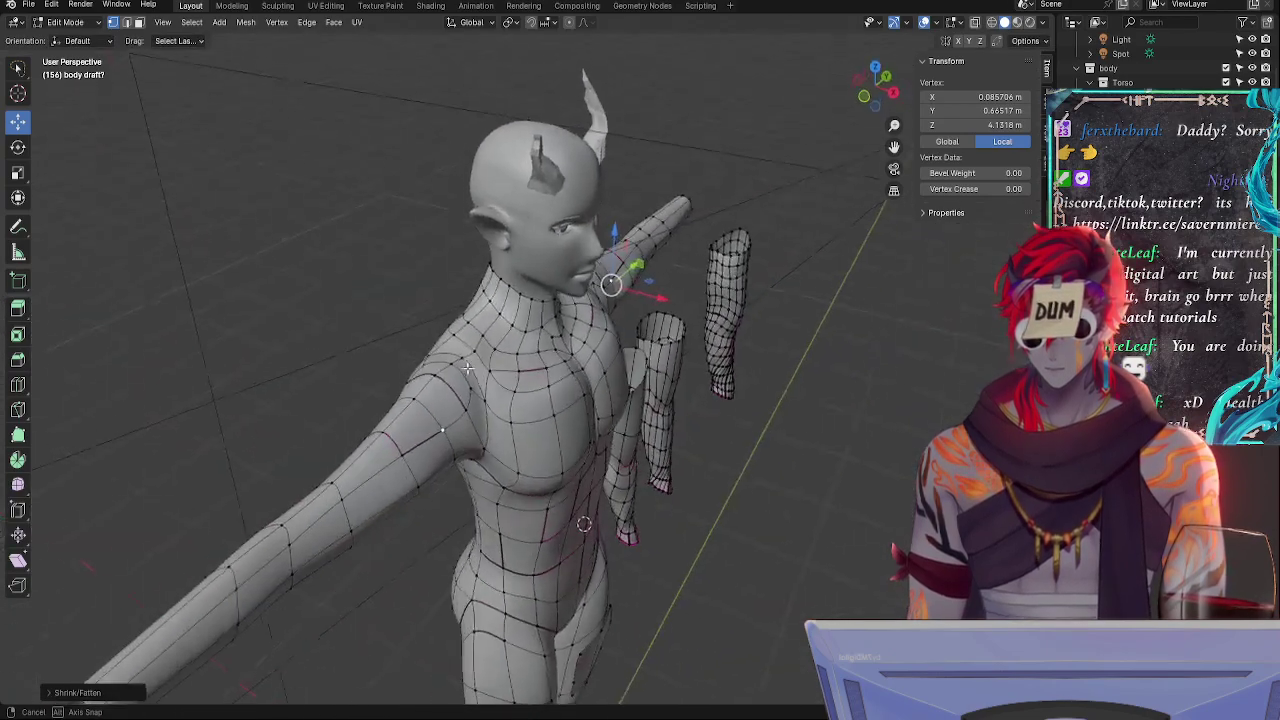
pyautogui.hotkey('ctrl', 'z')
pyautogui.hotkey('ctrl', 'z')
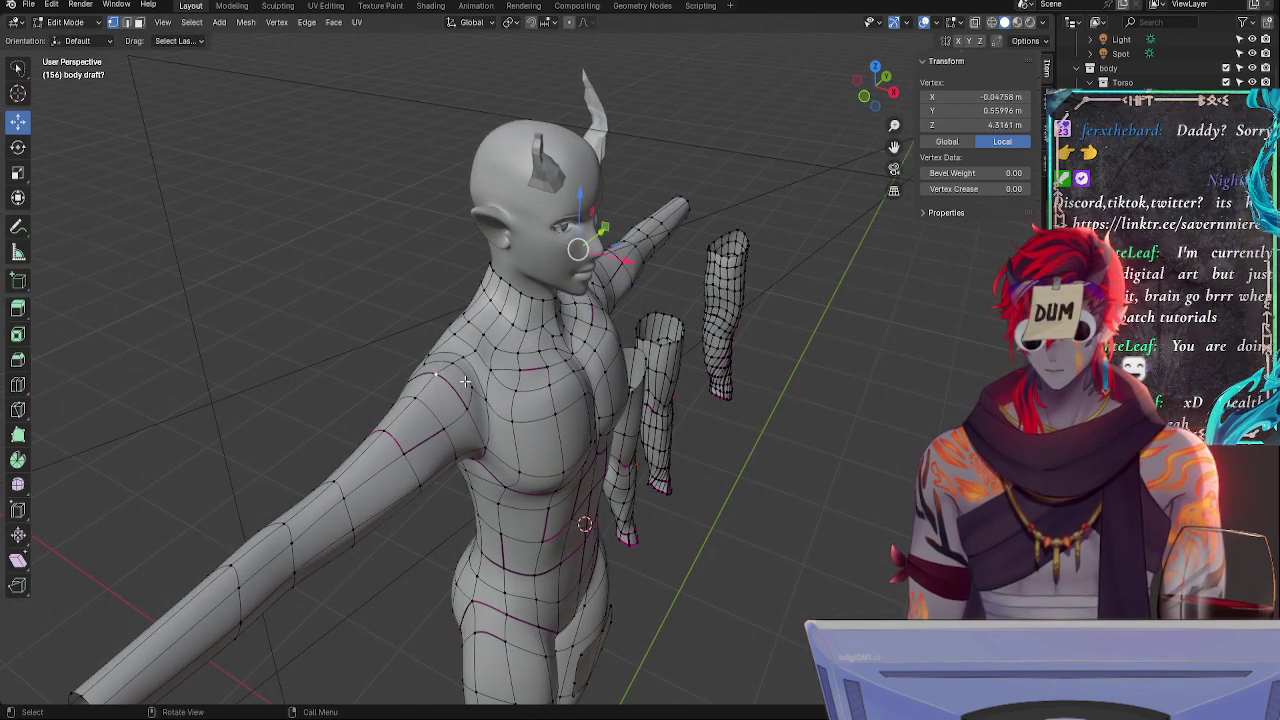
# - Move the shoulder vertex, then rotate the shoulder edge around the Y axis
pyautogui.press('g')
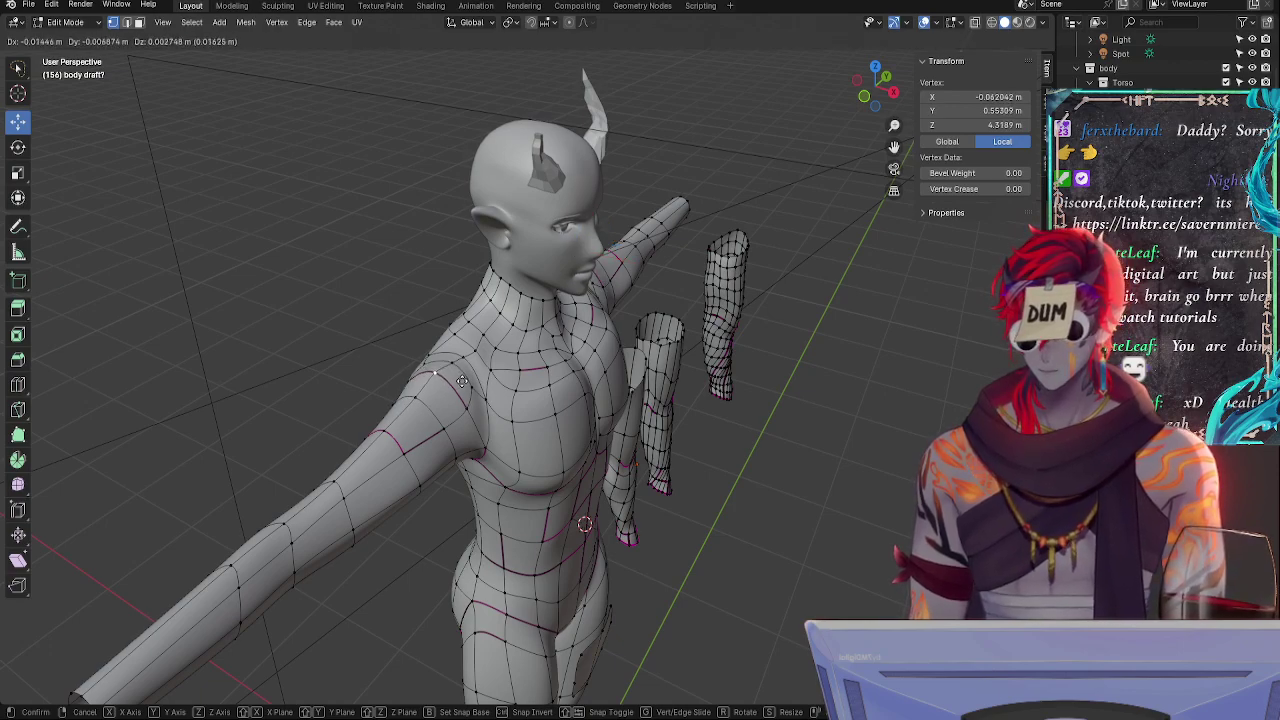
pyautogui.click(462, 381)
pyautogui.keyDown('shift'); pyautogui.click(470, 392); pyautogui.keyUp('shift')
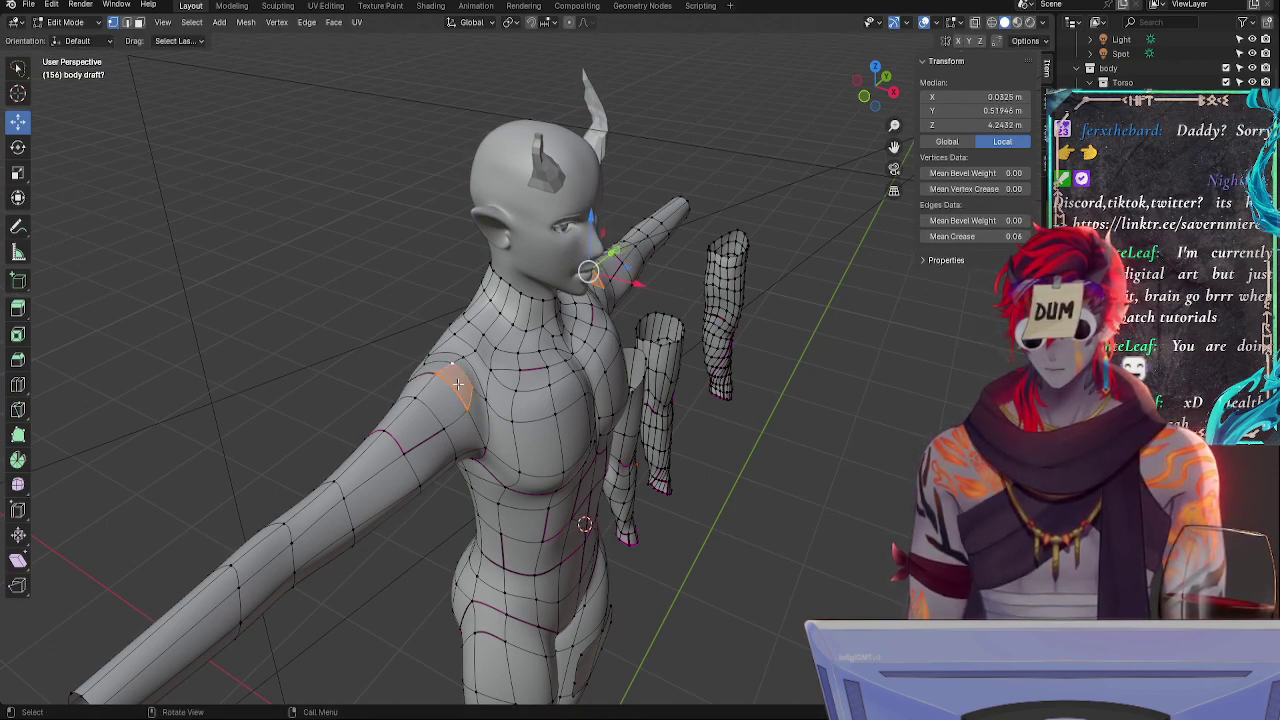
pyautogui.press('r')
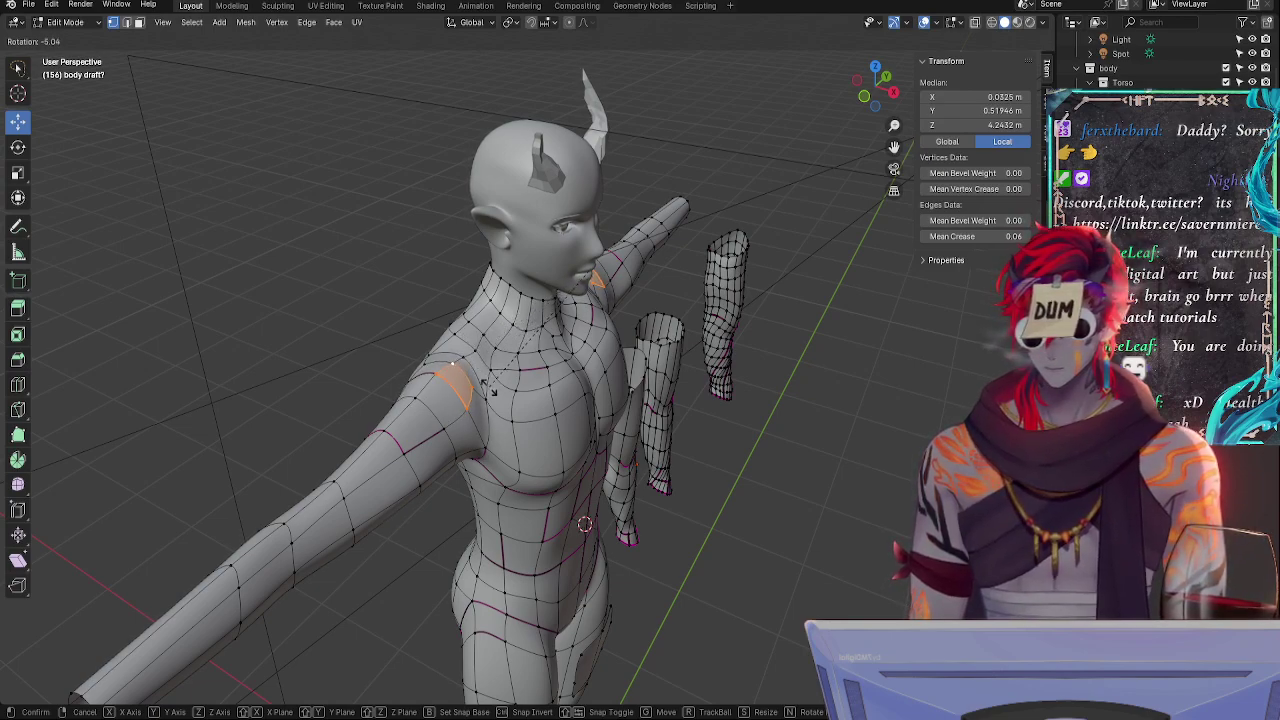
pyautogui.press('y')
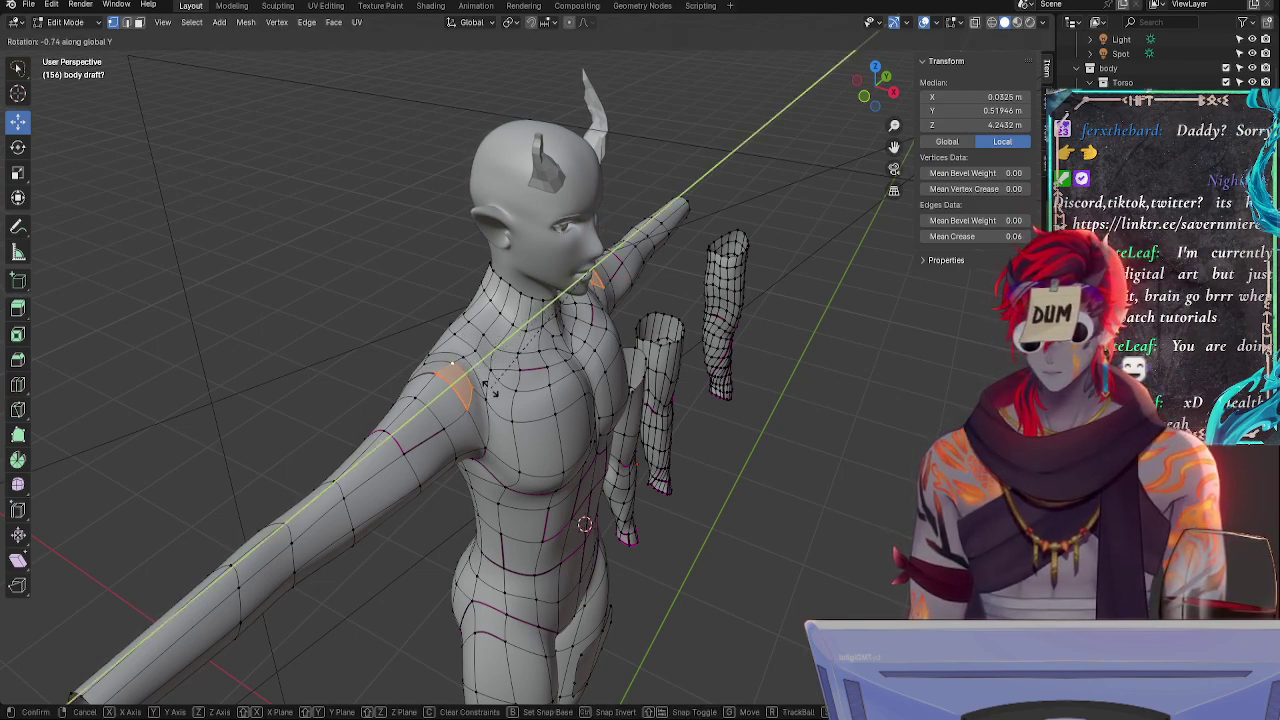
pyautogui.click(492, 391)
# - Select a different shoulder vertex and slide it along its edge
pyautogui.moveTo(827, 364); pyautogui.dragTo(546, 365, button='middle')
pyautogui.click(683, 279)
pyautogui.click(575, 285)
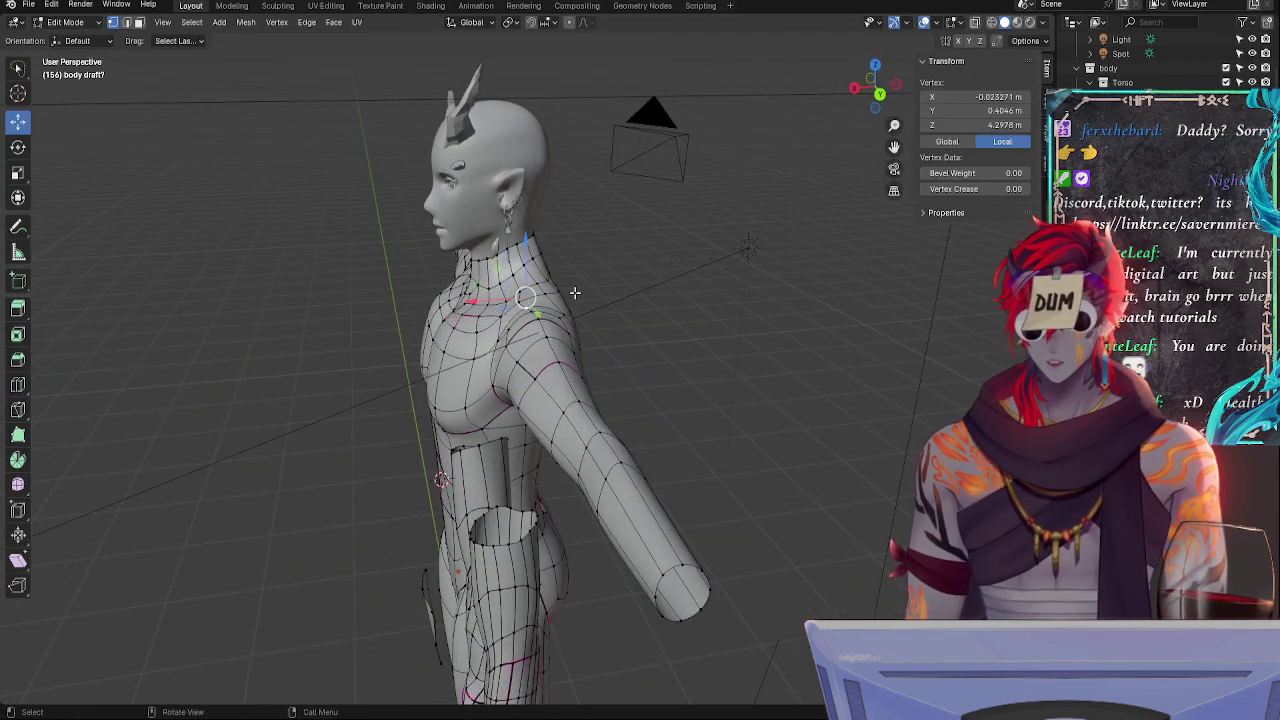
pyautogui.moveTo(575, 293)
pyautogui.mouseDown(button='middle')
pyautogui.moveTo(749, 266)
pyautogui.moveTo(737, 283)
pyautogui.moveTo(726, 266)
pyautogui.mouseUp(button='middle')
pyautogui.press('Tab')
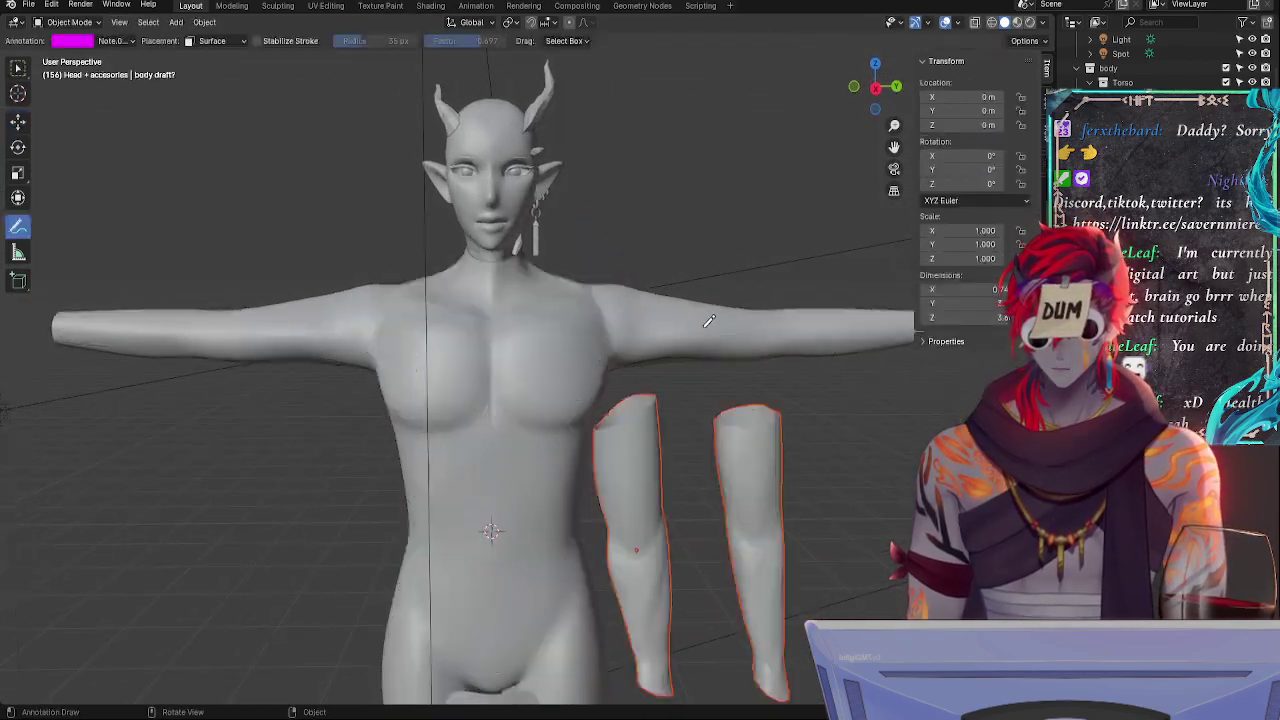
pyautogui.press('Tab')
pyautogui.moveTo(709, 320); pyautogui.dragTo(568, 336, button='middle')
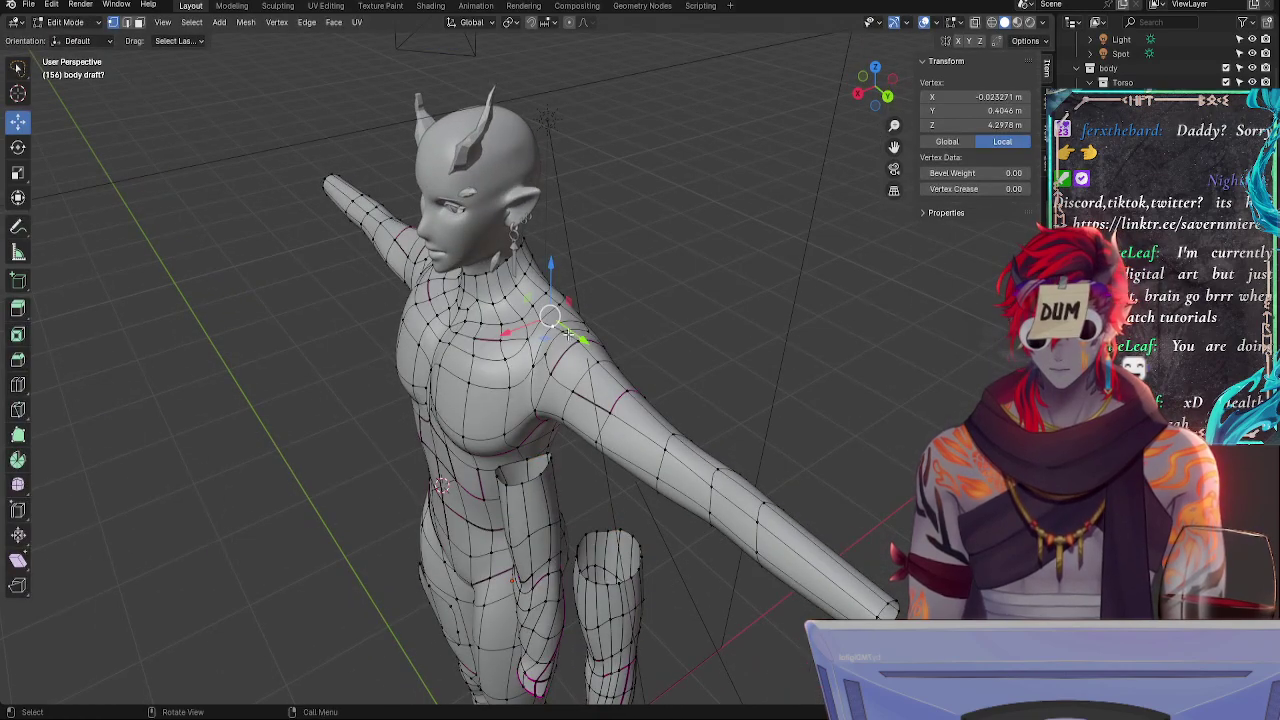
pyautogui.press('g')
pyautogui.press('g')
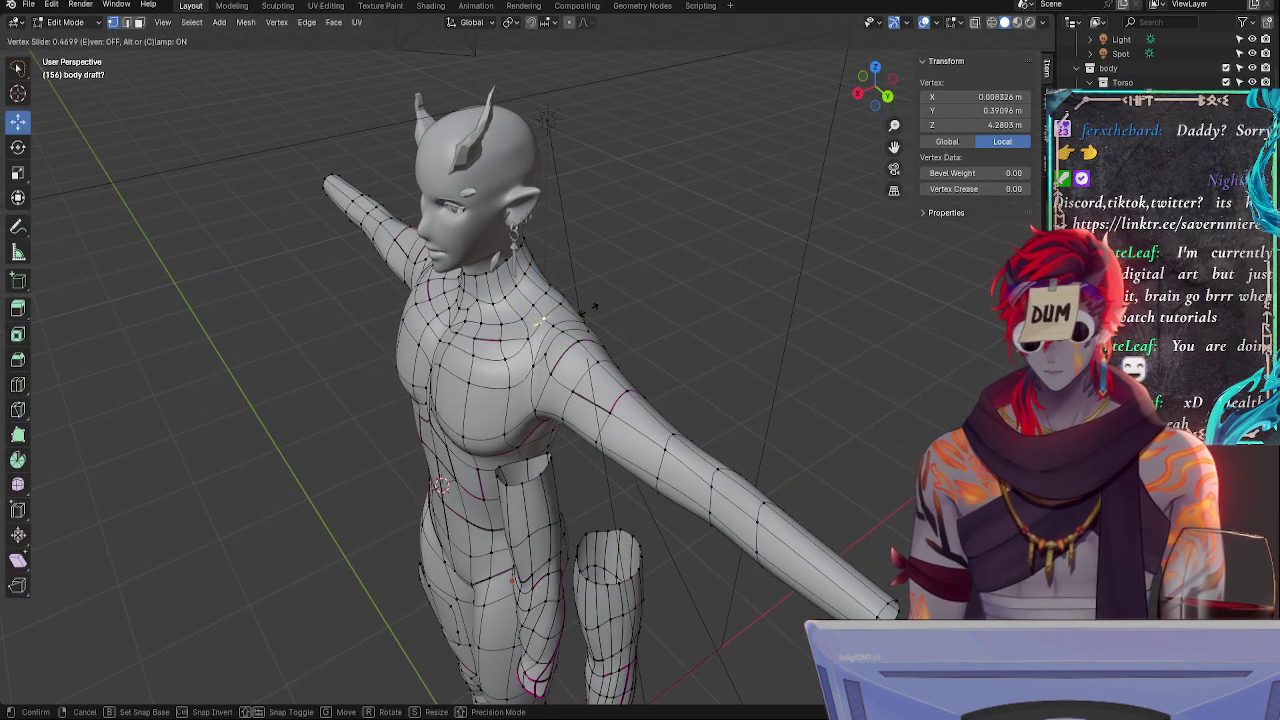
pyautogui.click(591, 305)
# - Raise the shoulder vertex upward and slide it along its edge
pyautogui.moveTo(544, 374); pyautogui.dragTo(525, 396, button='middle')
pyautogui.press('Tab')
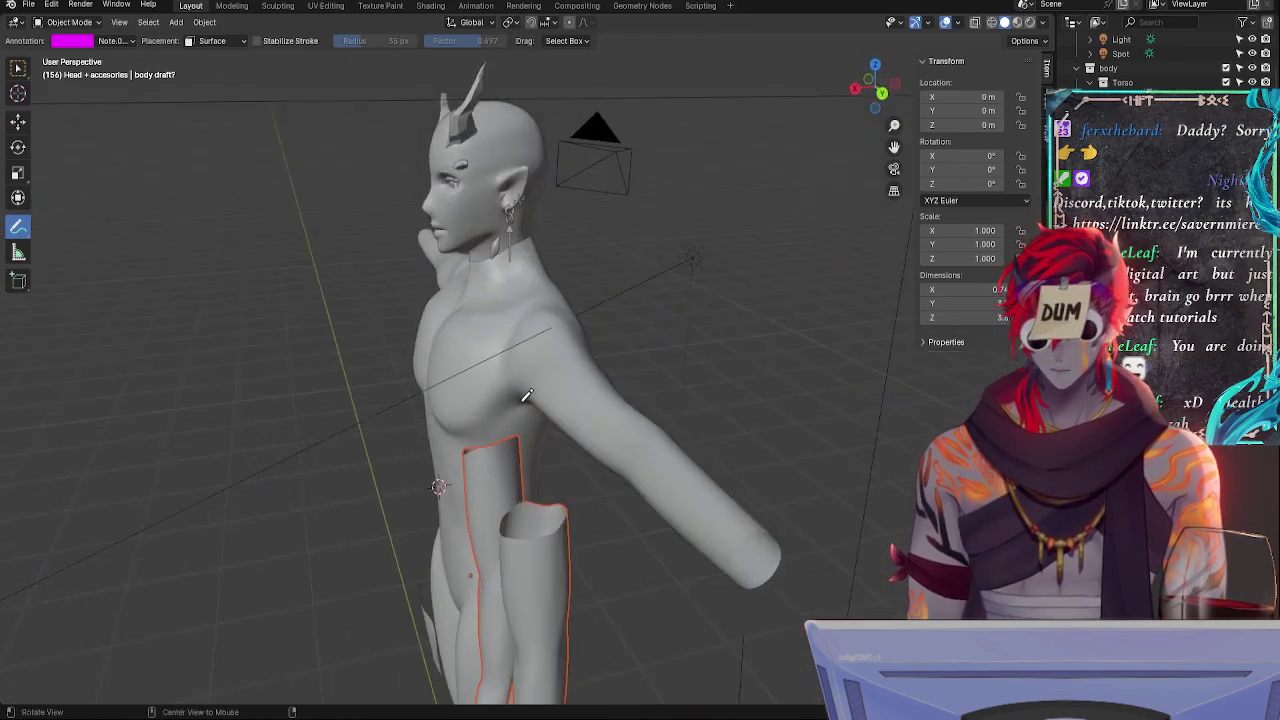
pyautogui.press('Tab')
pyautogui.moveTo(548, 289); pyautogui.dragTo(563, 311, button='middle')
pyautogui.press('Tab')
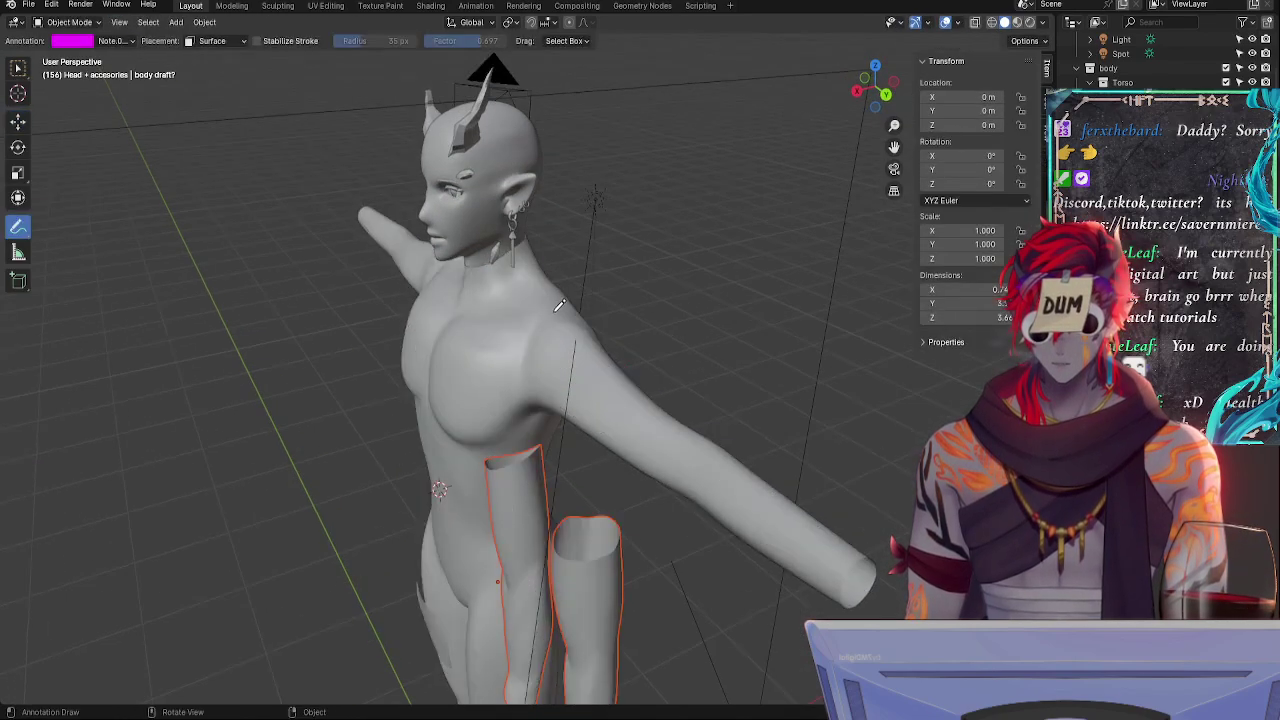
pyautogui.press('Tab')
pyautogui.moveTo(548, 259); pyautogui.dragTo(548, 240)
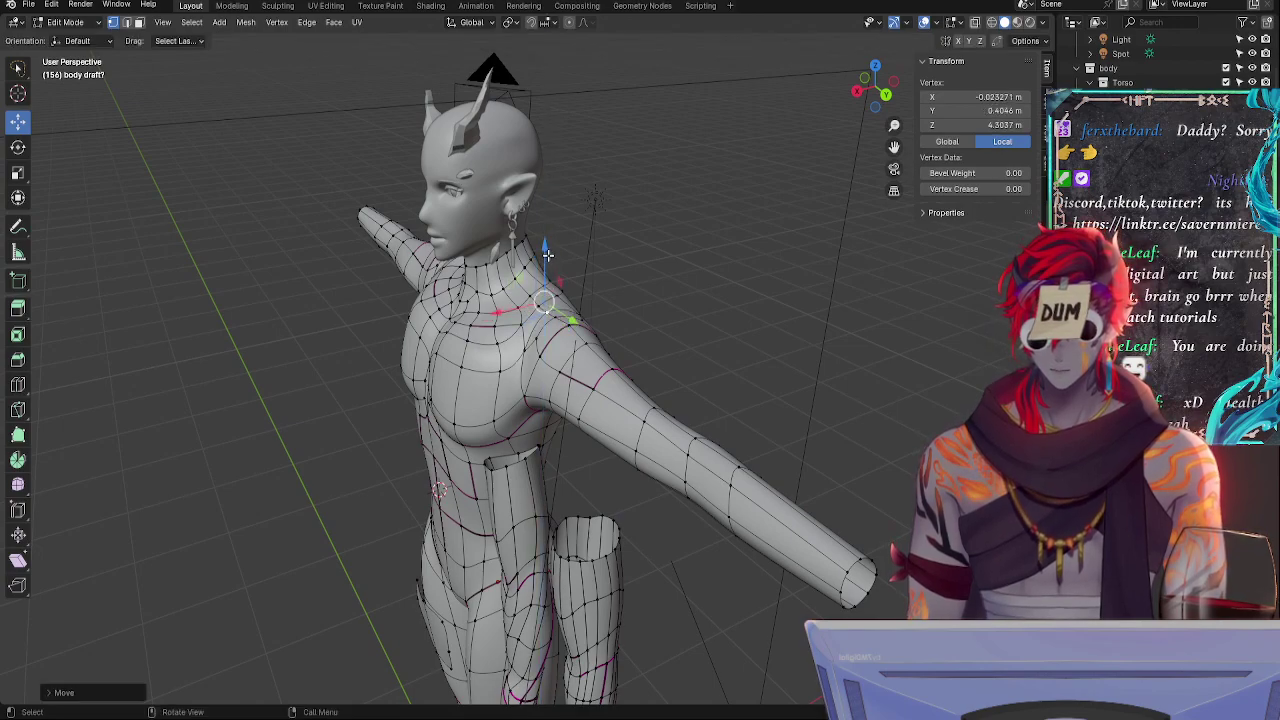
pyautogui.moveTo(548, 240); pyautogui.dragTo(493, 340, button='middle')
pyautogui.hotkey('shift', 'v')
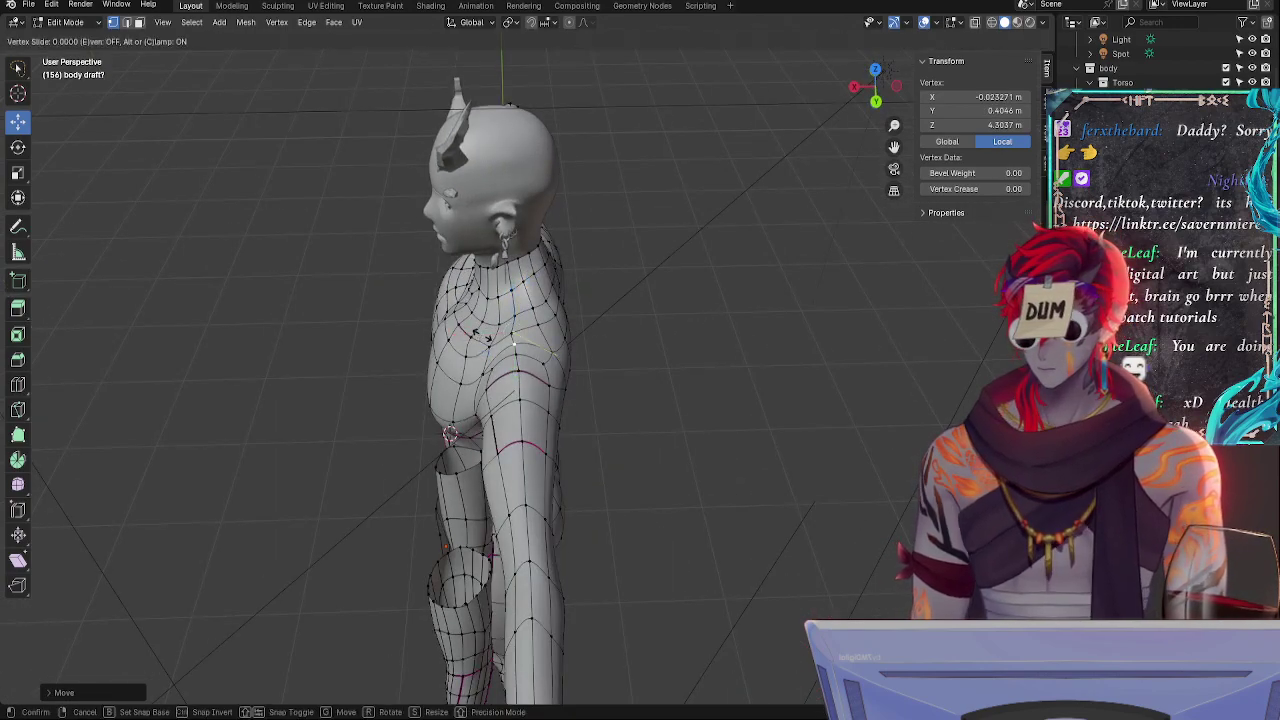
pyautogui.click(487, 334)
# - Scale the two-vertex shoulder edge after previewing the smoothed body
pyautogui.press('Tab')
pyautogui.moveTo(487, 334)
pyautogui.mouseDown(button='middle')
pyautogui.moveTo(571, 300)
pyautogui.moveTo(651, 329)
pyautogui.moveTo(634, 367)
pyautogui.mouseUp(button='middle')
pyautogui.press('Tab')
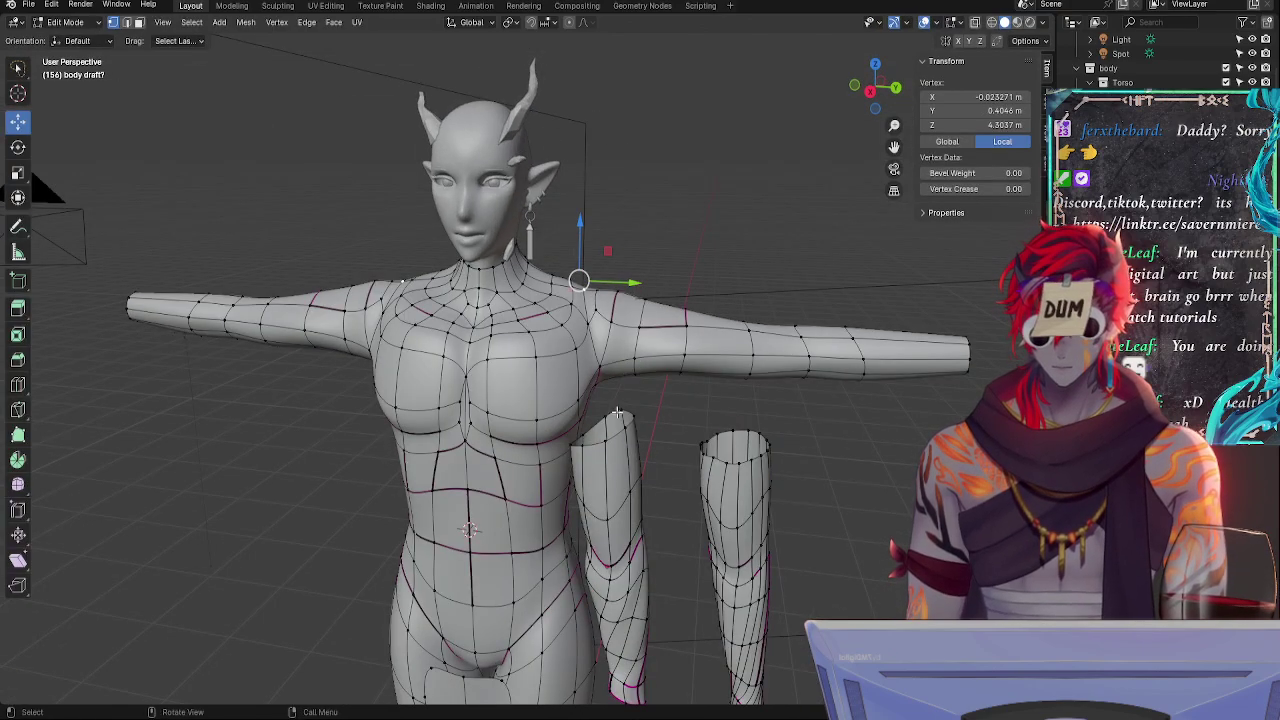
pyautogui.keyDown('alt'); pyautogui.moveTo(617, 412); pyautogui.dragTo(553, 446); pyautogui.keyUp('alt')
pyautogui.keyDown('shift'); pyautogui.click(549, 356); pyautogui.keyUp('shift')
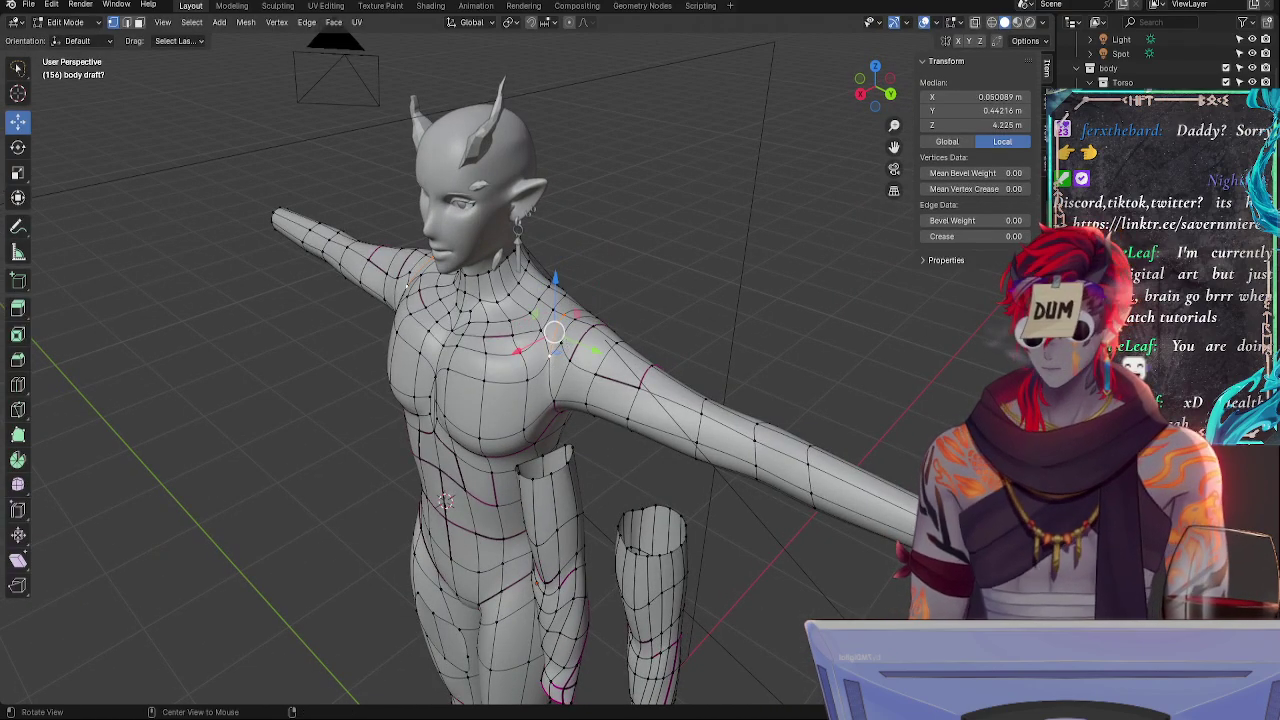
pyautogui.press('s')
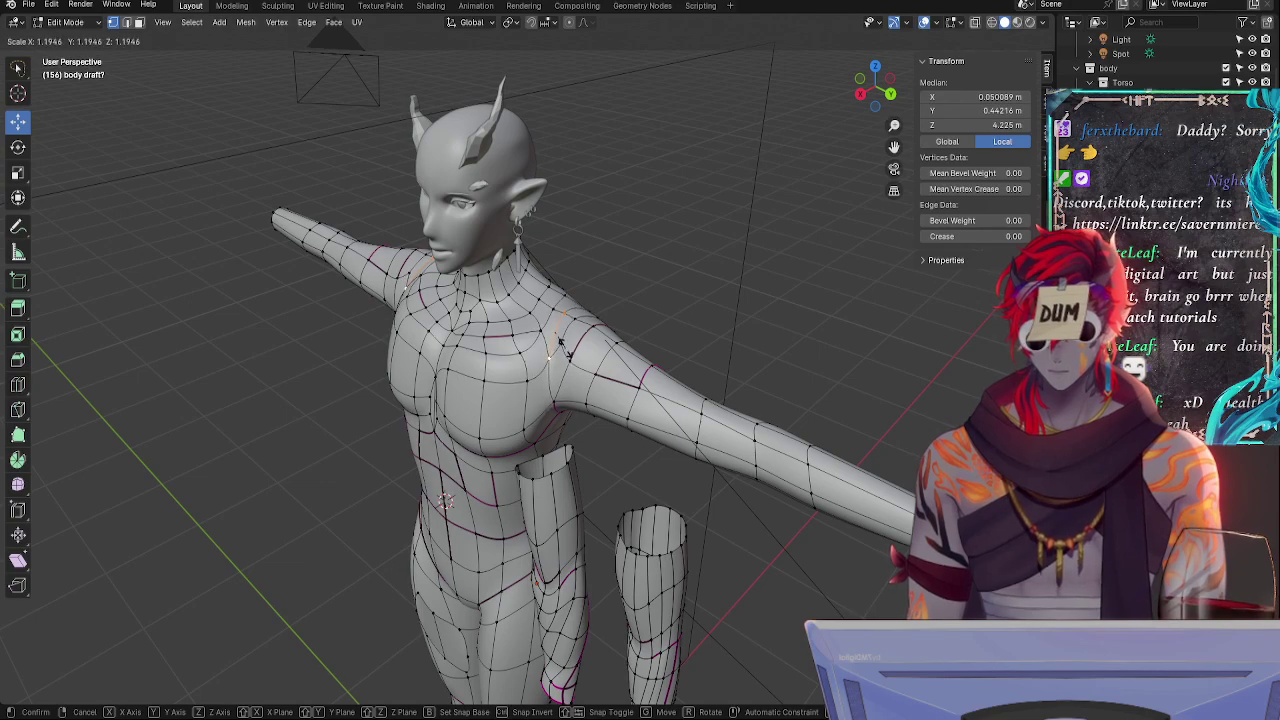
pyautogui.click(563, 348)
# - Slide the next shoulder vertex along its edge and preview the smoothed shoulder
pyautogui.click(555, 313)
pyautogui.click(563, 298)
pyautogui.press('g')
pyautogui.press('g')
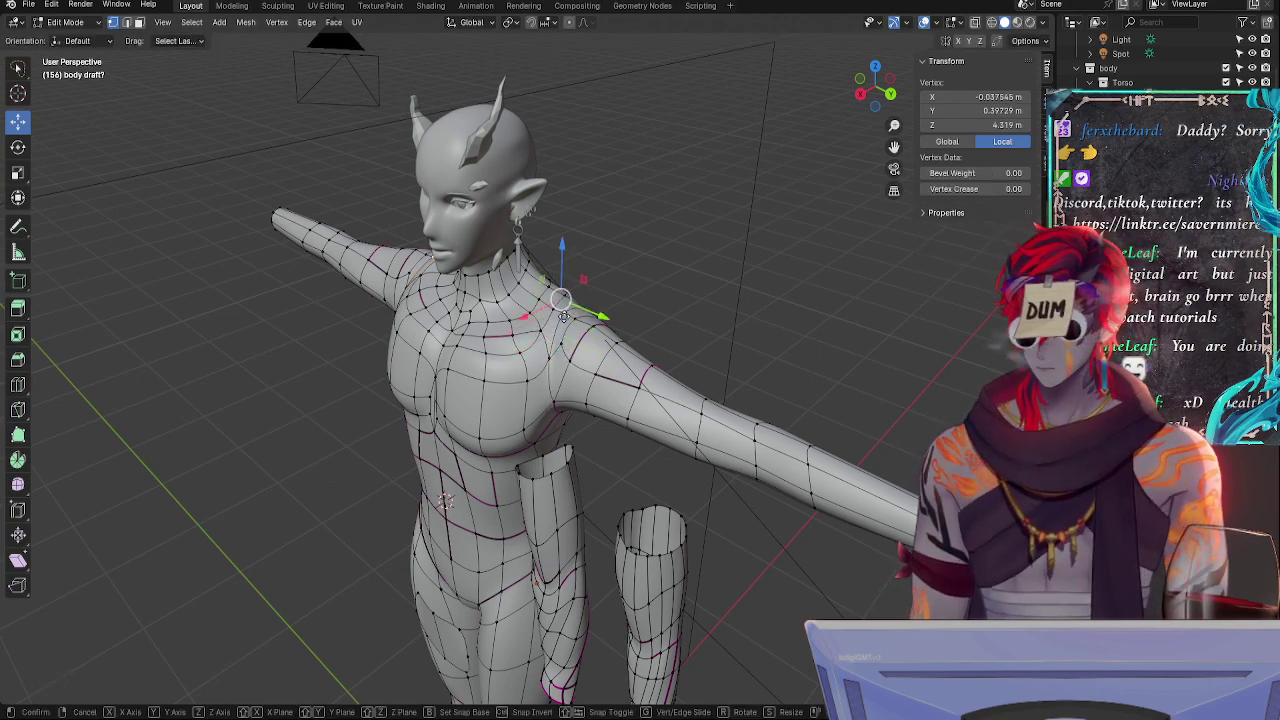
pyautogui.click(561, 321)
pyautogui.press('Tab')
pyautogui.moveTo(571, 378)
pyautogui.keyDown('alt'); pyautogui.mouseDown()
pyautogui.moveTo(649, 329)
pyautogui.moveTo(646, 366)
pyautogui.moveTo(657, 359)
pyautogui.mouseUp(); pyautogui.keyUp('alt')
pyautogui.press('Tab')
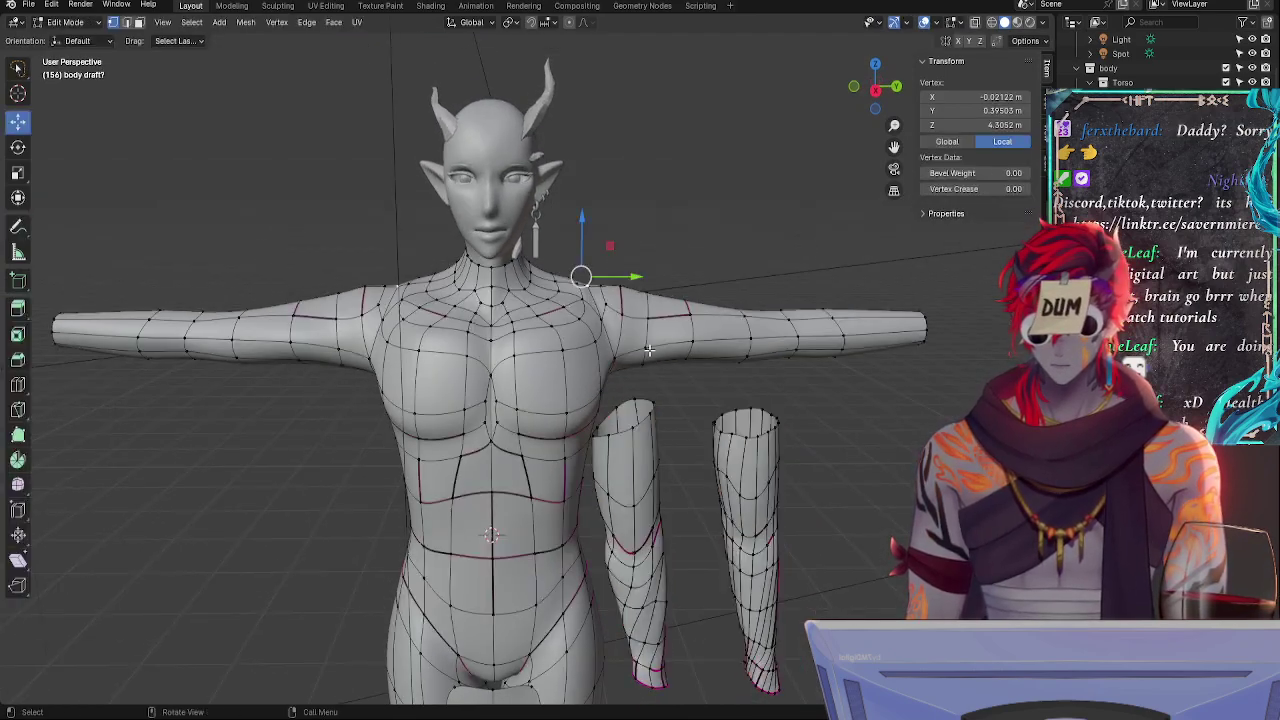
# - Push two neighbouring shoulder vertices outward with Alt+S
pyautogui.click(597, 308)
pyautogui.moveTo(597, 308); pyautogui.dragTo(531, 370, button='middle')
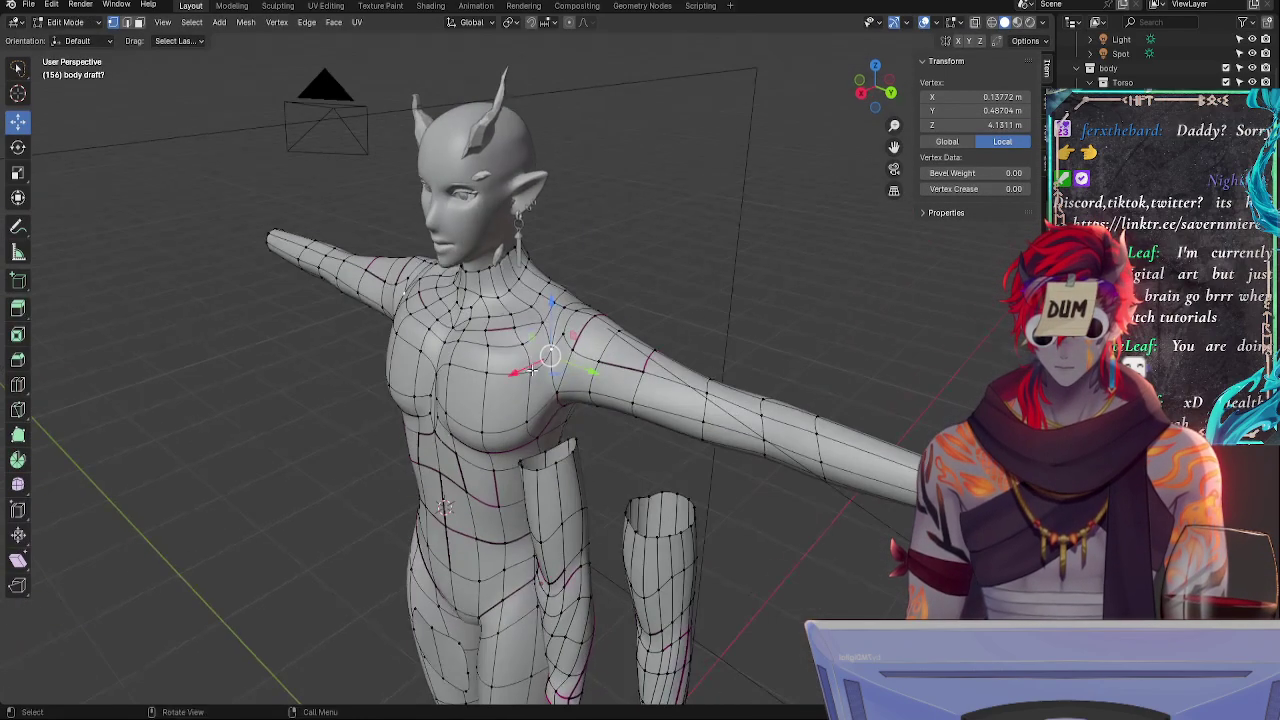
pyautogui.keyDown('shift'); pyautogui.click(559, 322); pyautogui.keyUp('shift')
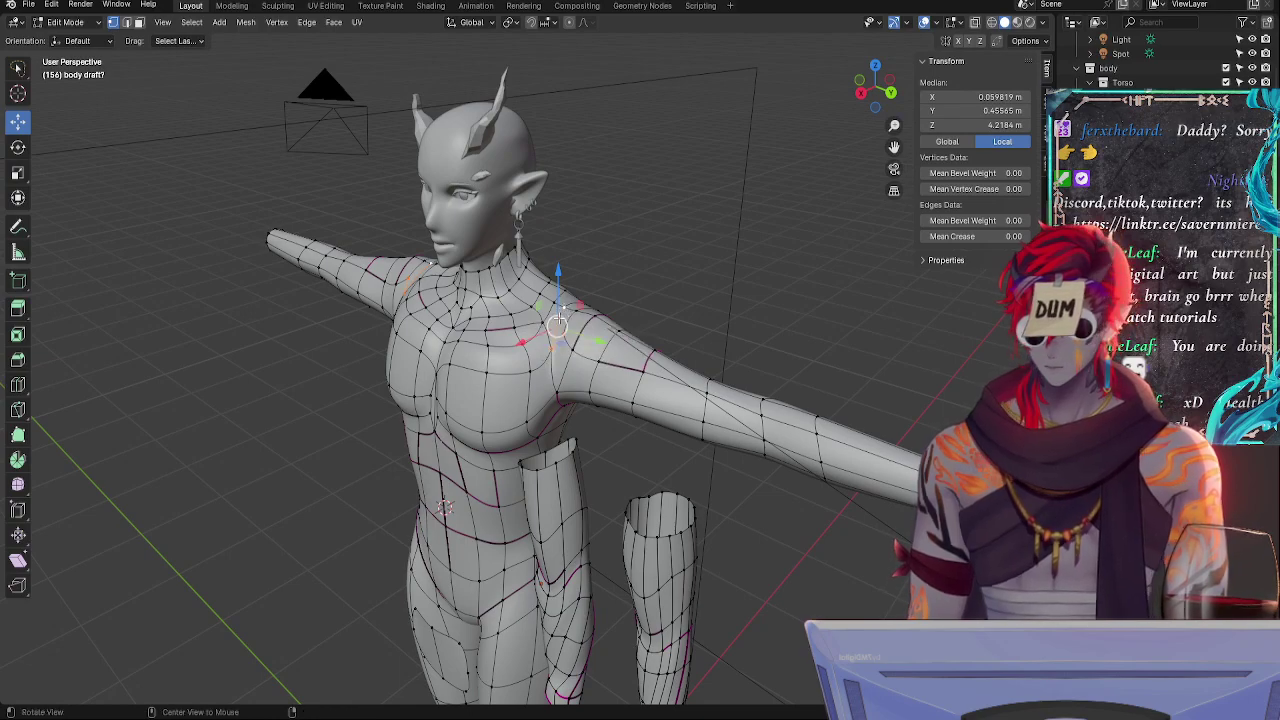
pyautogui.hotkey('alt', 's')
pyautogui.click(558, 316)
# - Move one shoulder vertex along X and return to Object Mode
pyautogui.click(565, 308)
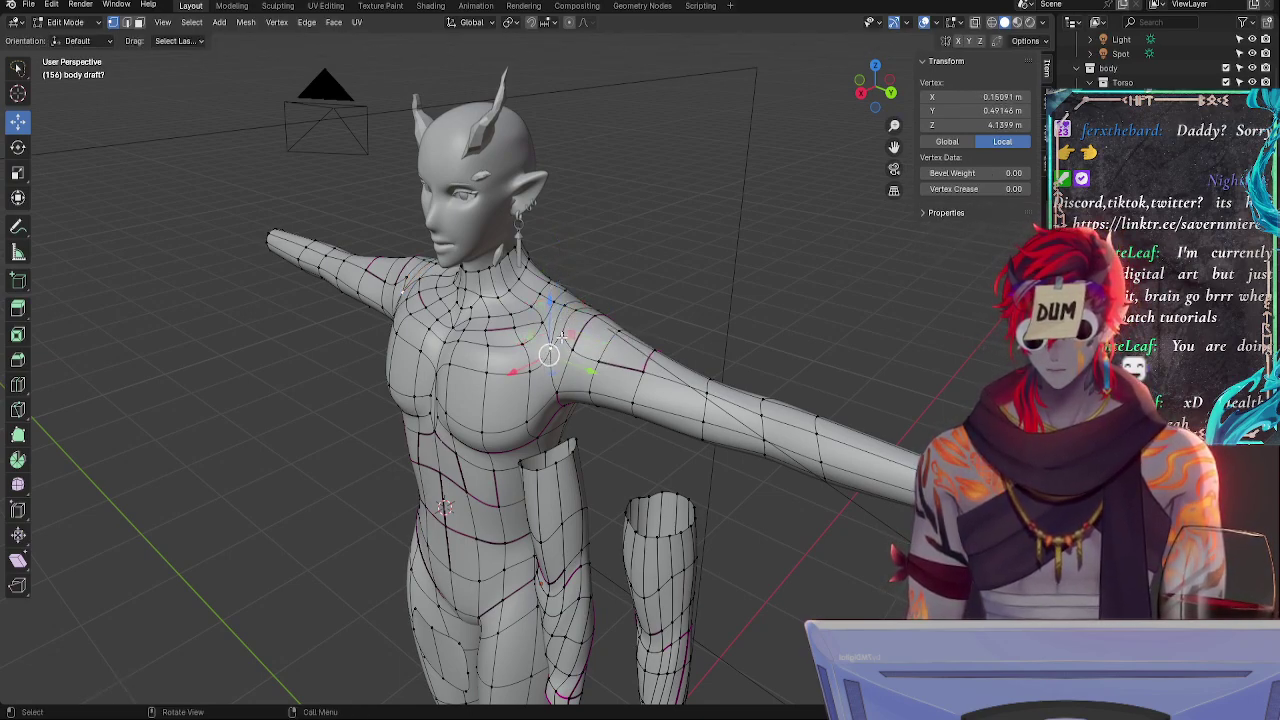
pyautogui.press('g')
pyautogui.press('x')
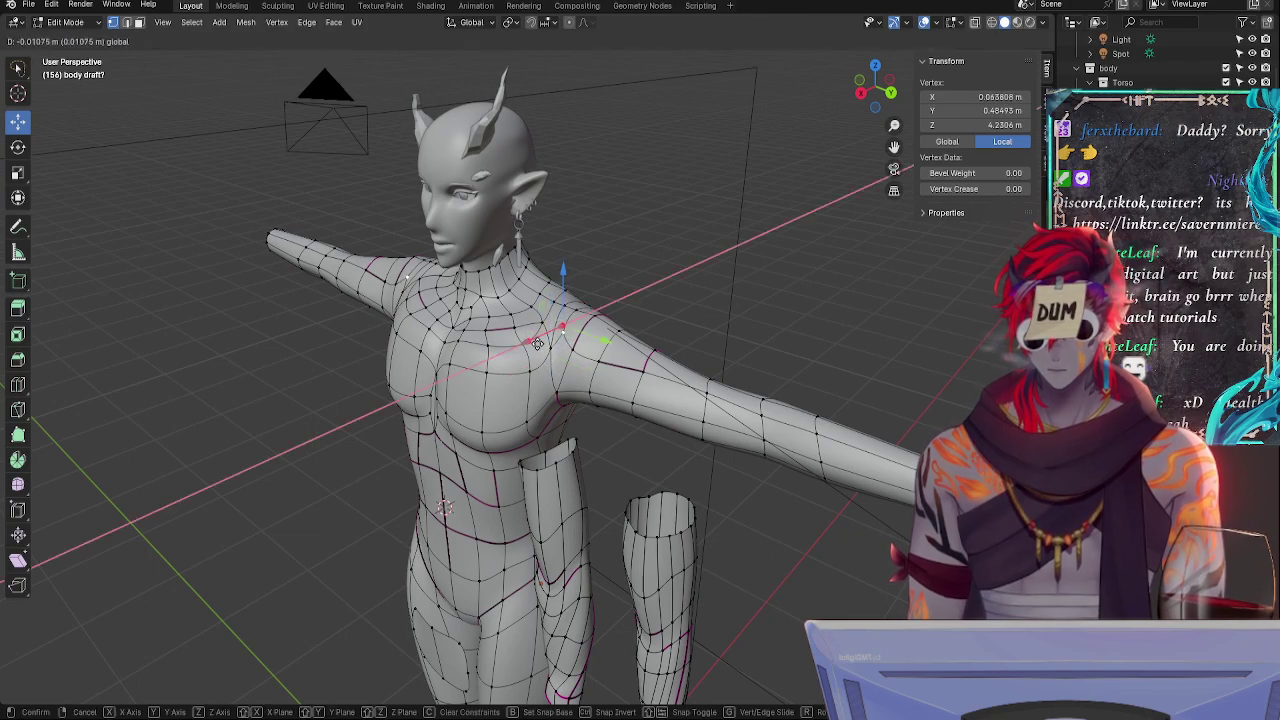
pyautogui.click(537, 344)
pyautogui.press('Tab')
pyautogui.moveTo(542, 384); pyautogui.dragTo(647, 373, button='middle')
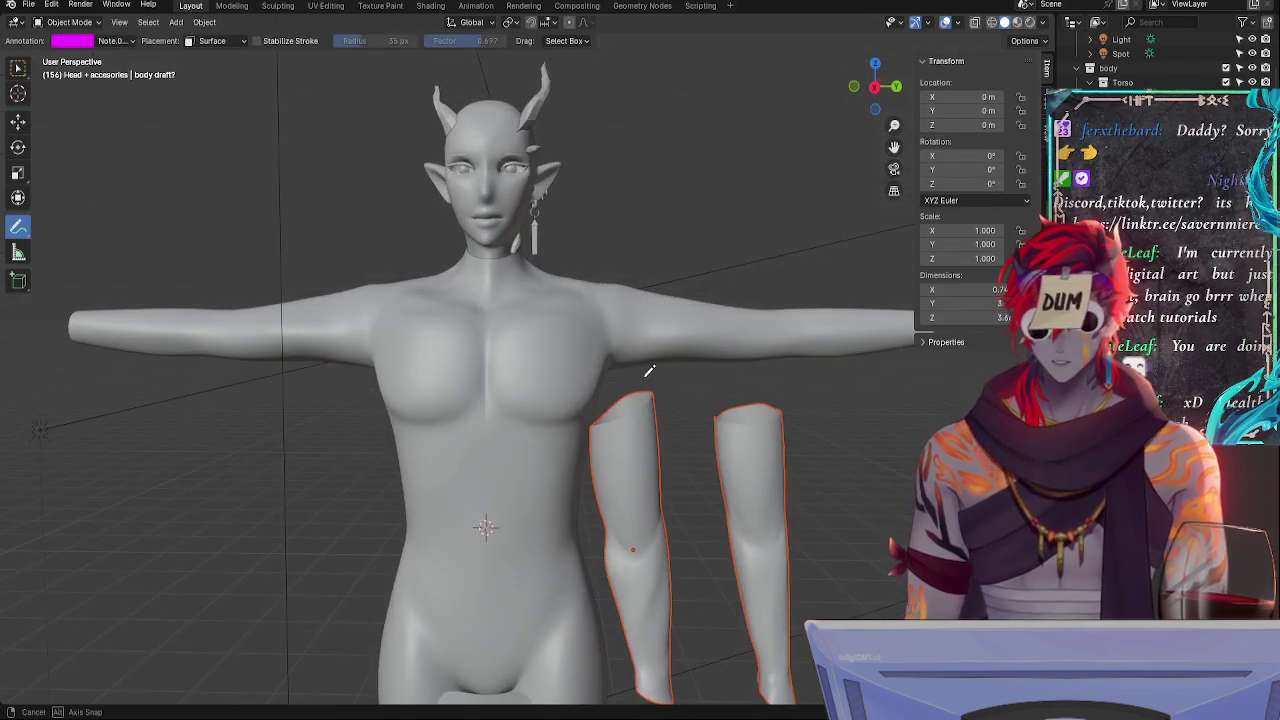
# - Slide a vertex near the shoulder along the shoulder edge
pyautogui.keyDown('ctrl'); pyautogui.keyDown('alt'); pyautogui.moveTo(674, 413); pyautogui.dragTo(726, 364); pyautogui.keyUp('alt'); pyautogui.keyUp('ctrl')
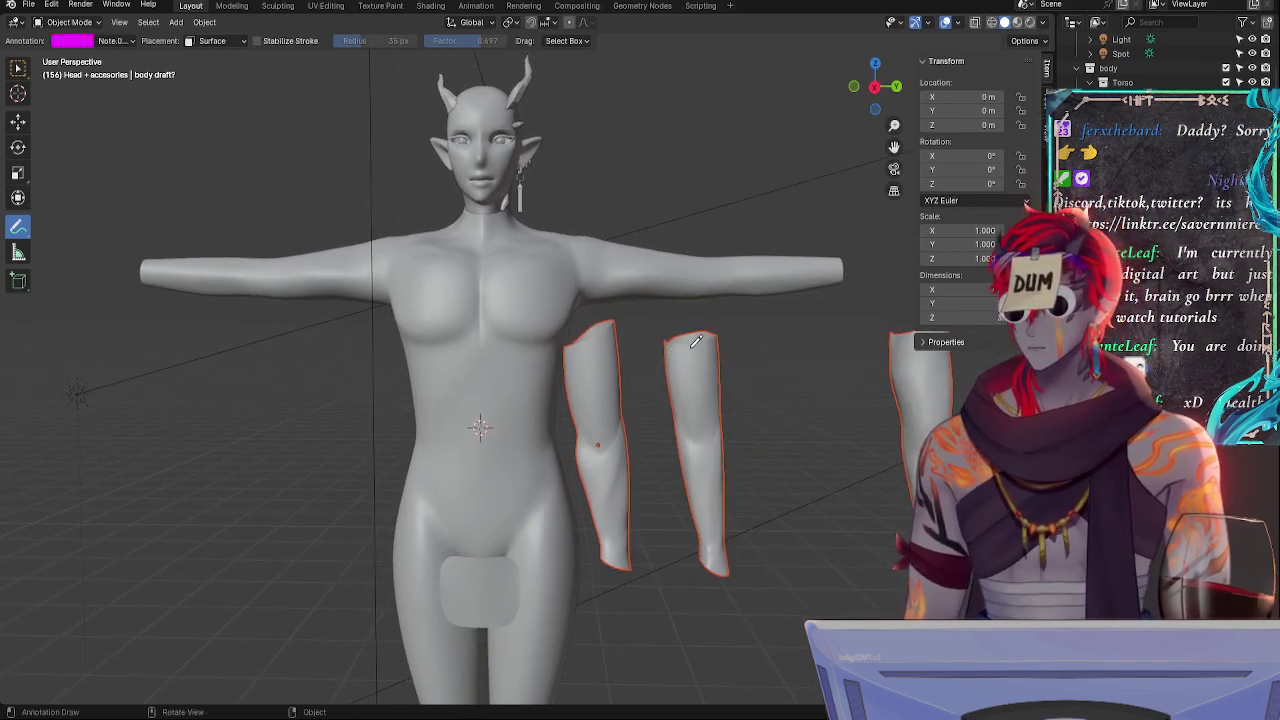
pyautogui.moveTo(696, 341); pyautogui.dragTo(671, 366, button='middle')
pyautogui.press('Tab')
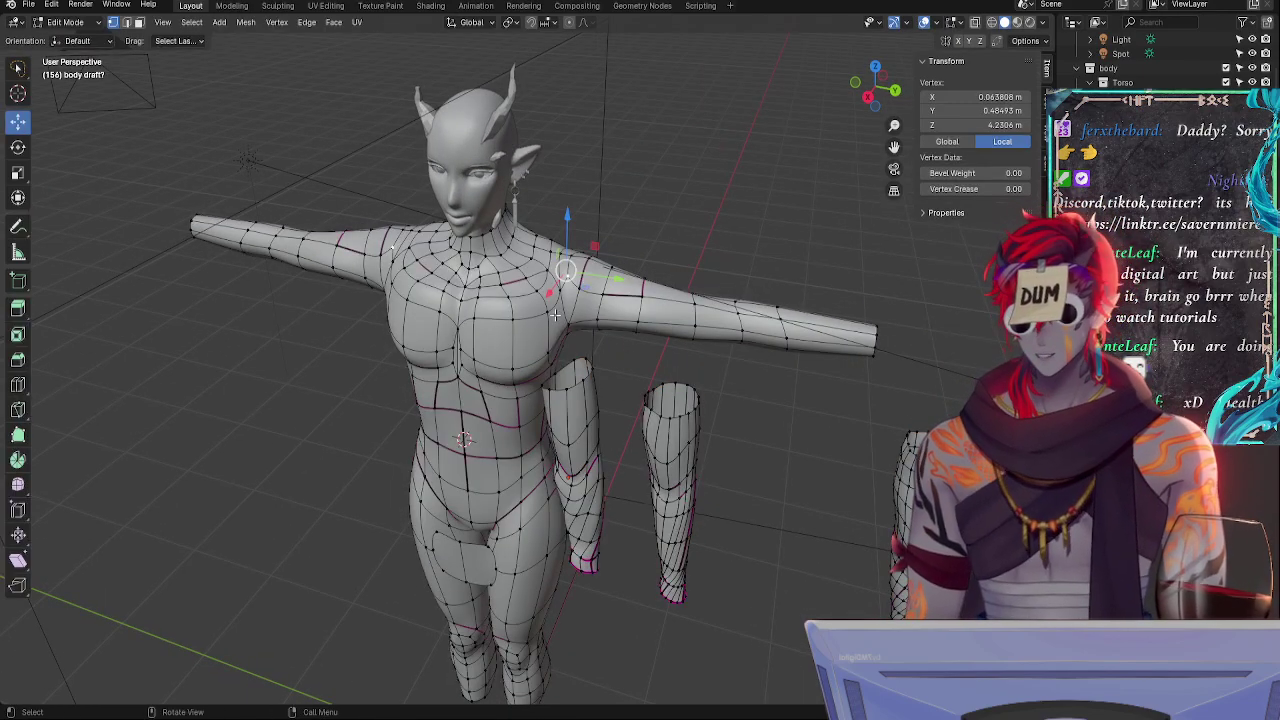
pyautogui.click(555, 310)
pyautogui.moveTo(555, 314)
pyautogui.mouseDown(button='middle')
pyautogui.moveTo(594, 380)
pyautogui.moveTo(665, 345)
pyautogui.moveTo(645, 330)
pyautogui.moveTo(648, 356)
pyautogui.moveTo(571, 329)
pyautogui.mouseUp(button='middle')
pyautogui.press('Tab')
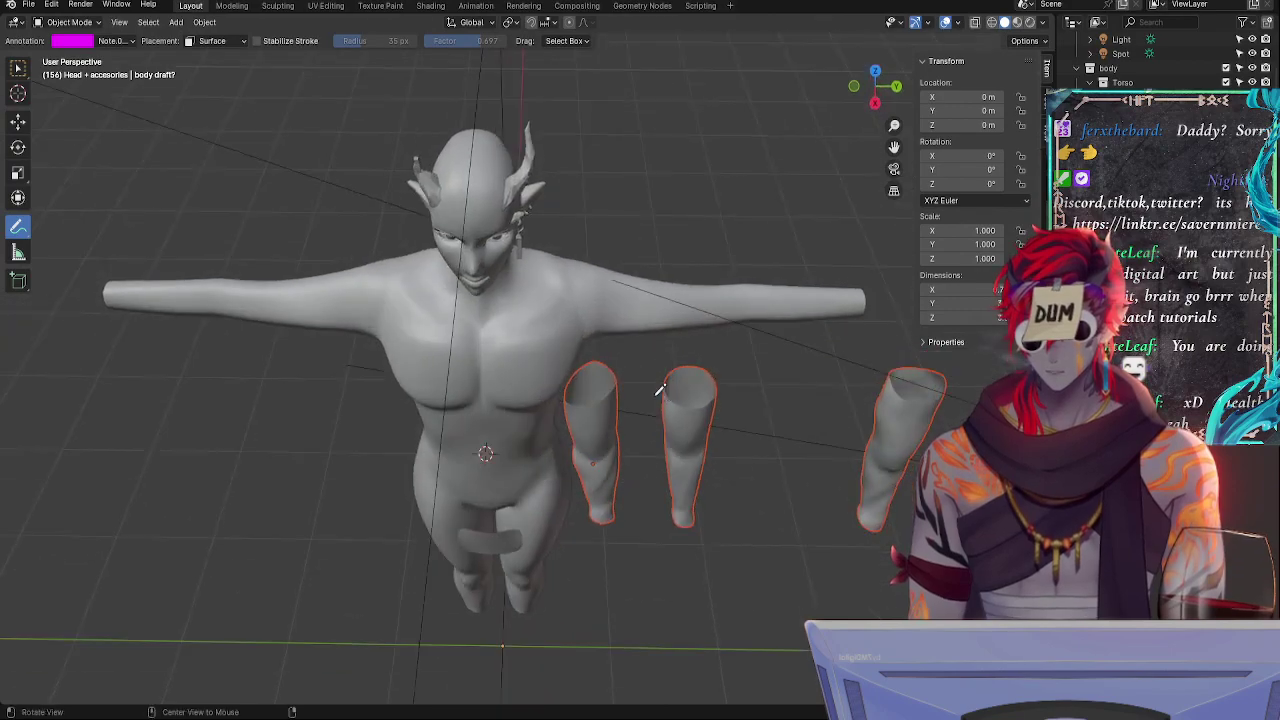
pyautogui.press('Tab')
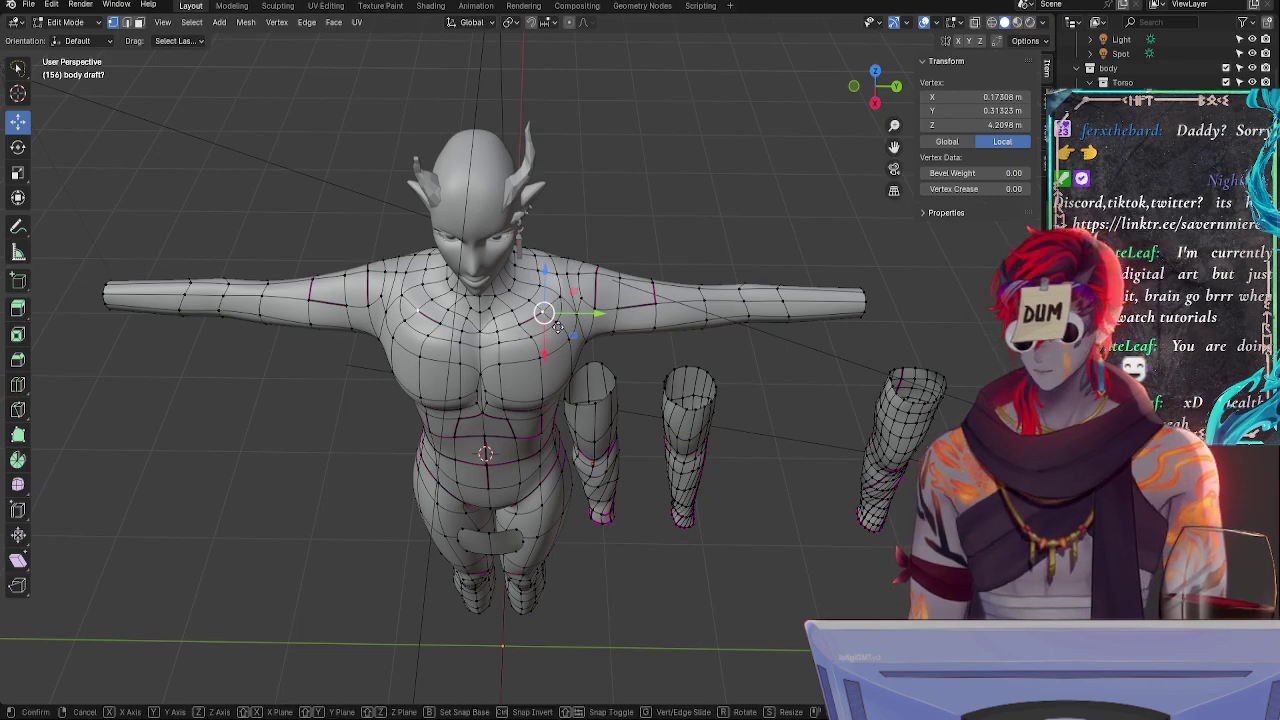
pyautogui.press('g')
pyautogui.press('g')
pyautogui.click(523, 325)
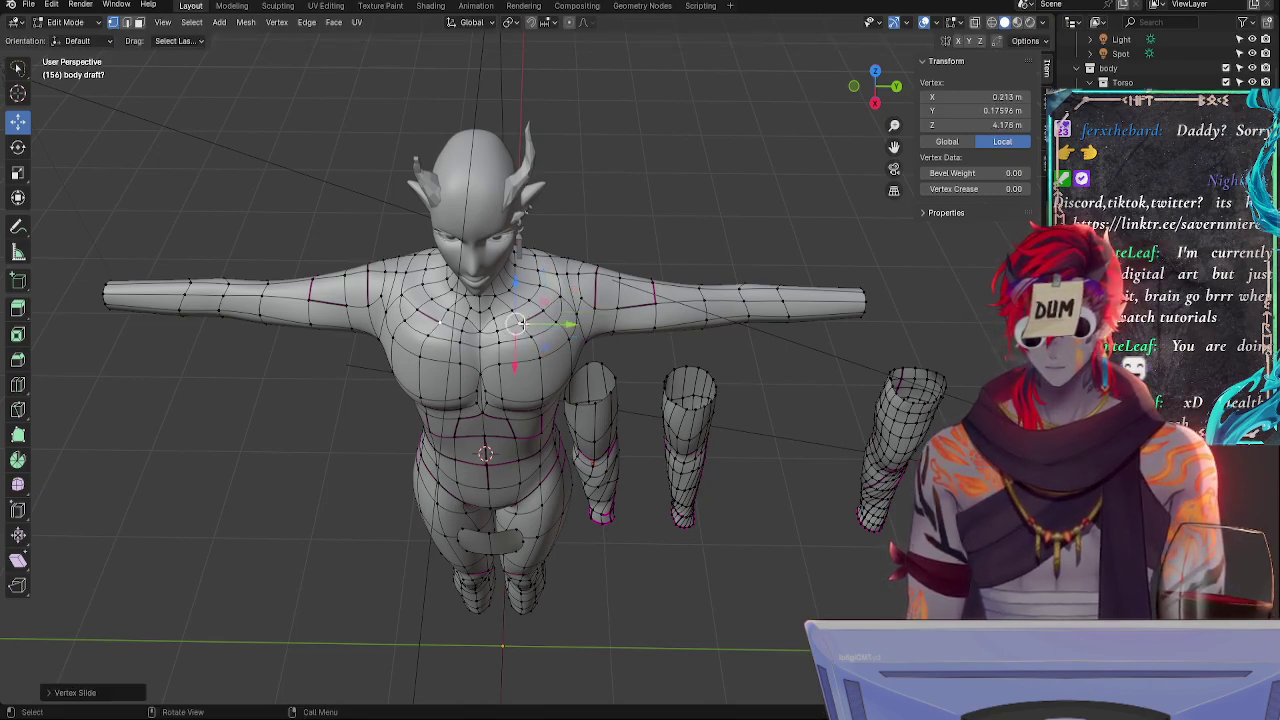
# - Nudge a chest vertex slightly upward and preview the body outside Edit Mode
pyautogui.press('Tab')
pyautogui.keyDown('alt'); pyautogui.moveTo(618, 356); pyautogui.dragTo(633, 278); pyautogui.keyUp('alt')
pyautogui.moveTo(638, 272); pyautogui.dragTo(520, 289, button='middle')
pyautogui.press('Tab')
pyautogui.click(514, 286)
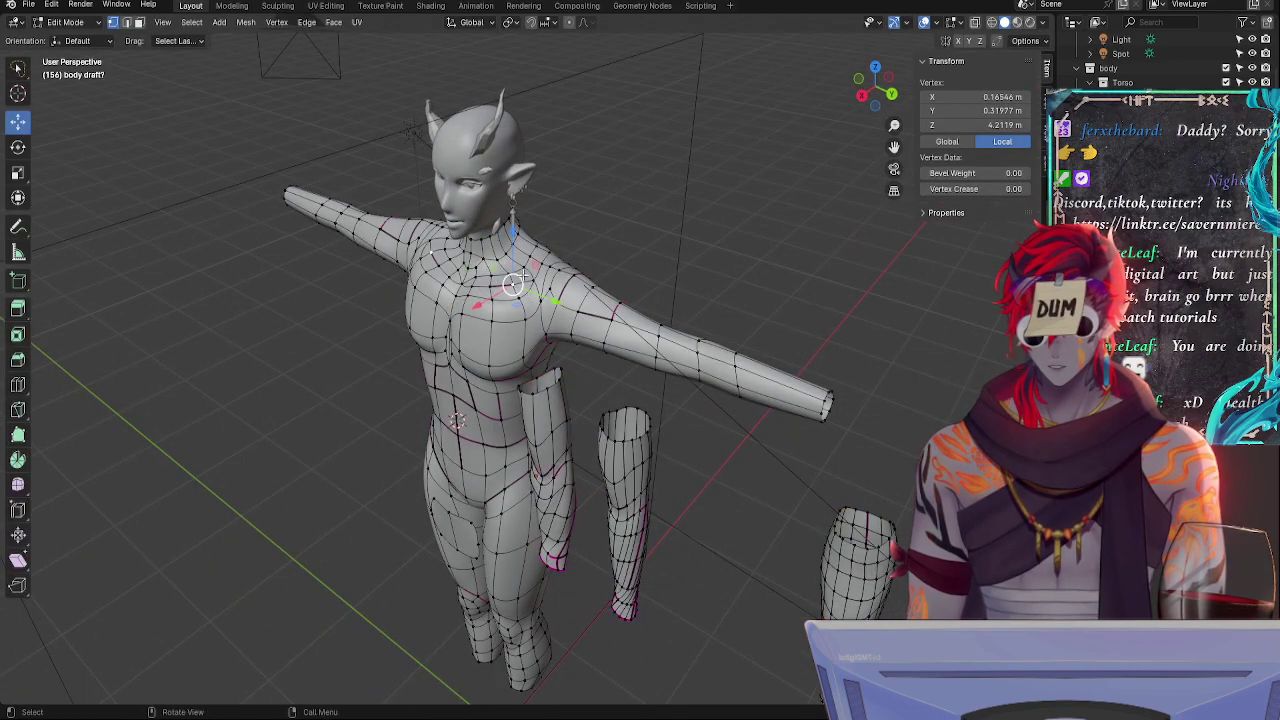
pyautogui.moveTo(514, 252); pyautogui.dragTo(514, 247)
pyautogui.moveTo(550, 340); pyautogui.dragTo(674, 300, button='middle')
pyautogui.press('Tab')
pyautogui.press('Tab')
# - Select three neighbouring chest vertices and start rotating them
pyautogui.click(563, 270)
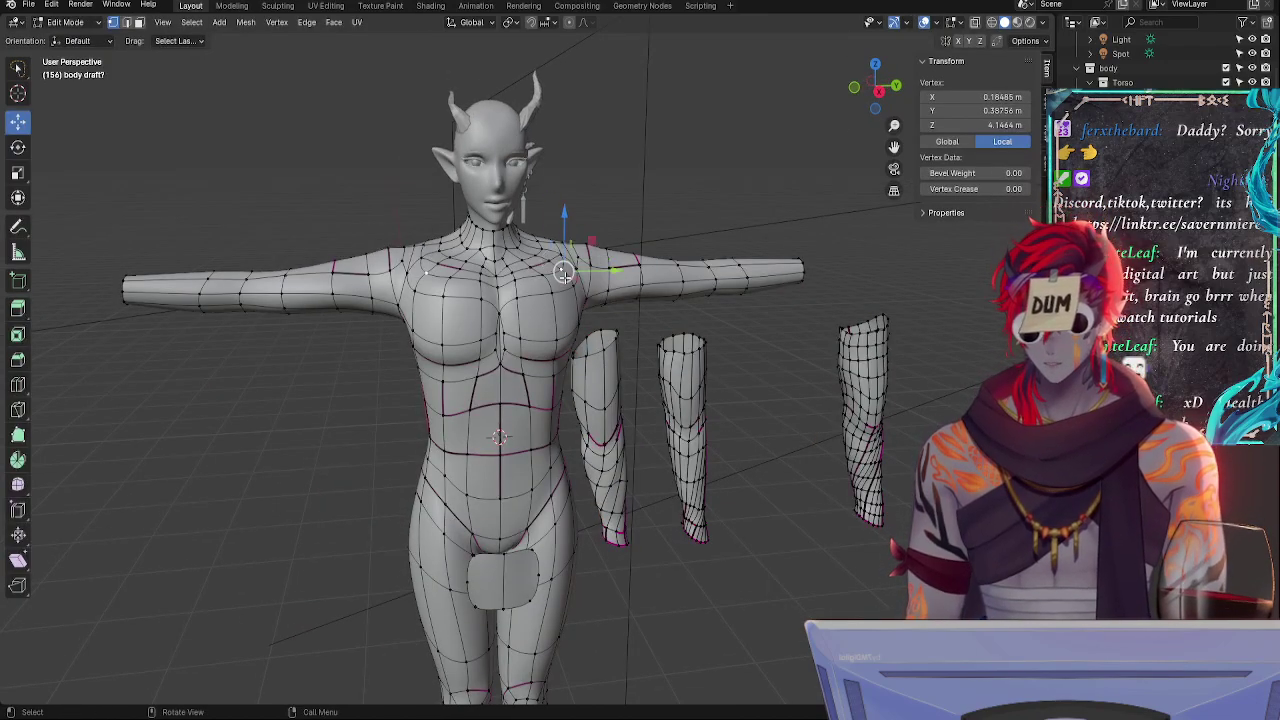
pyautogui.keyDown('shift'); pyautogui.click(574, 285); pyautogui.keyUp('shift')
pyautogui.keyDown('shift'); pyautogui.click(542, 275); pyautogui.keyUp('shift')
pyautogui.moveTo(605, 312); pyautogui.dragTo(682, 330, button='middle')
pyautogui.press('r')
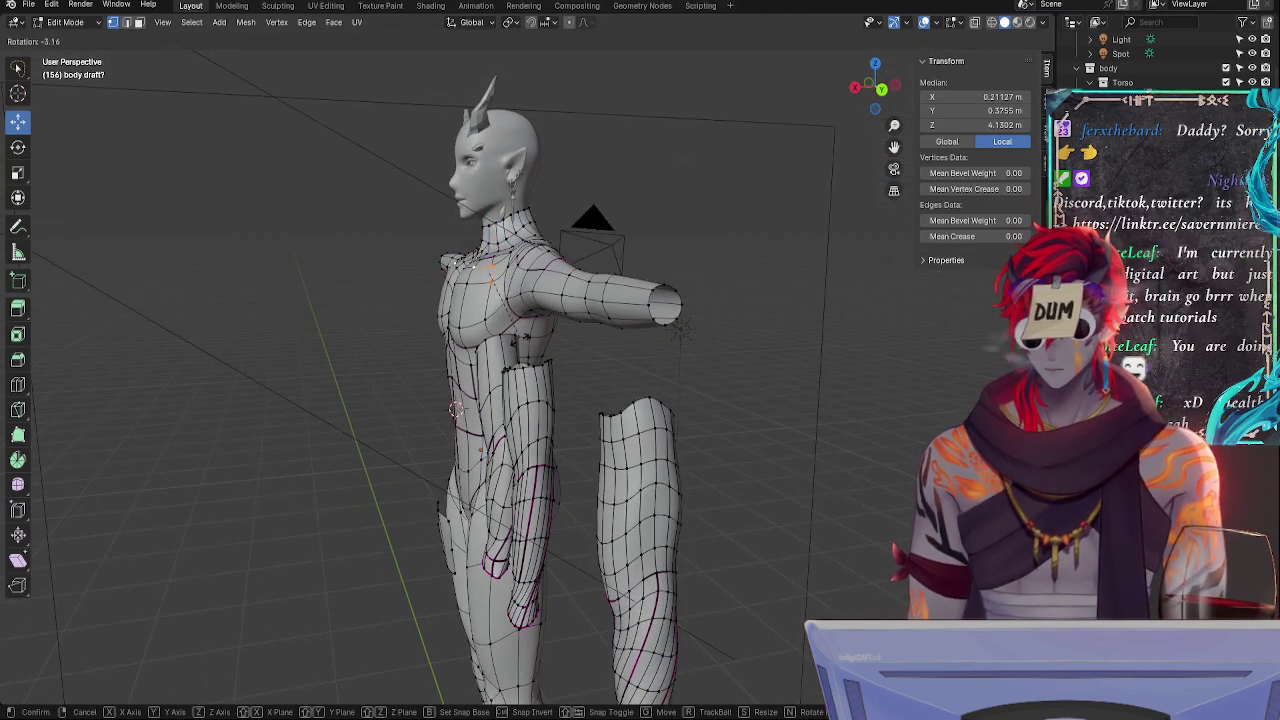
# - Cancel the rotation and lower a shoulder vertex slightly
pyautogui.rightClick(519, 340)
pyautogui.moveTo(519, 340); pyautogui.dragTo(607, 295, button='middle')
pyautogui.click(566, 299)
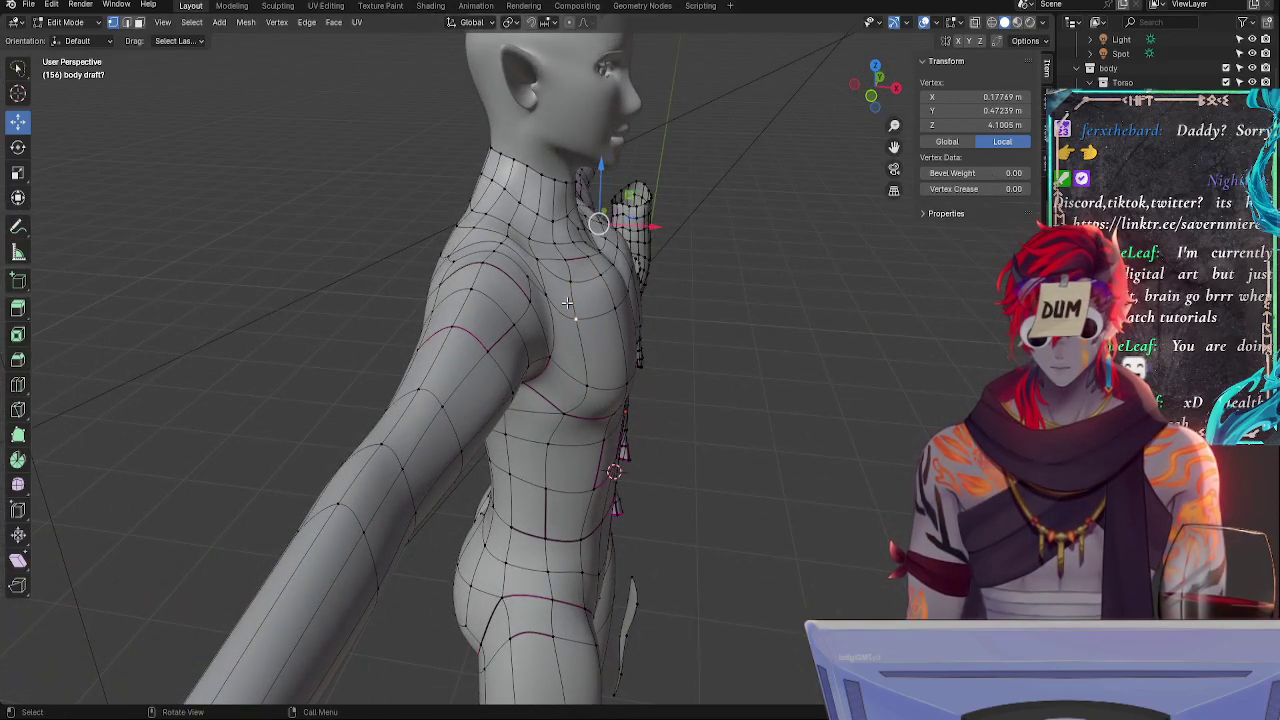
pyautogui.click(570, 291)
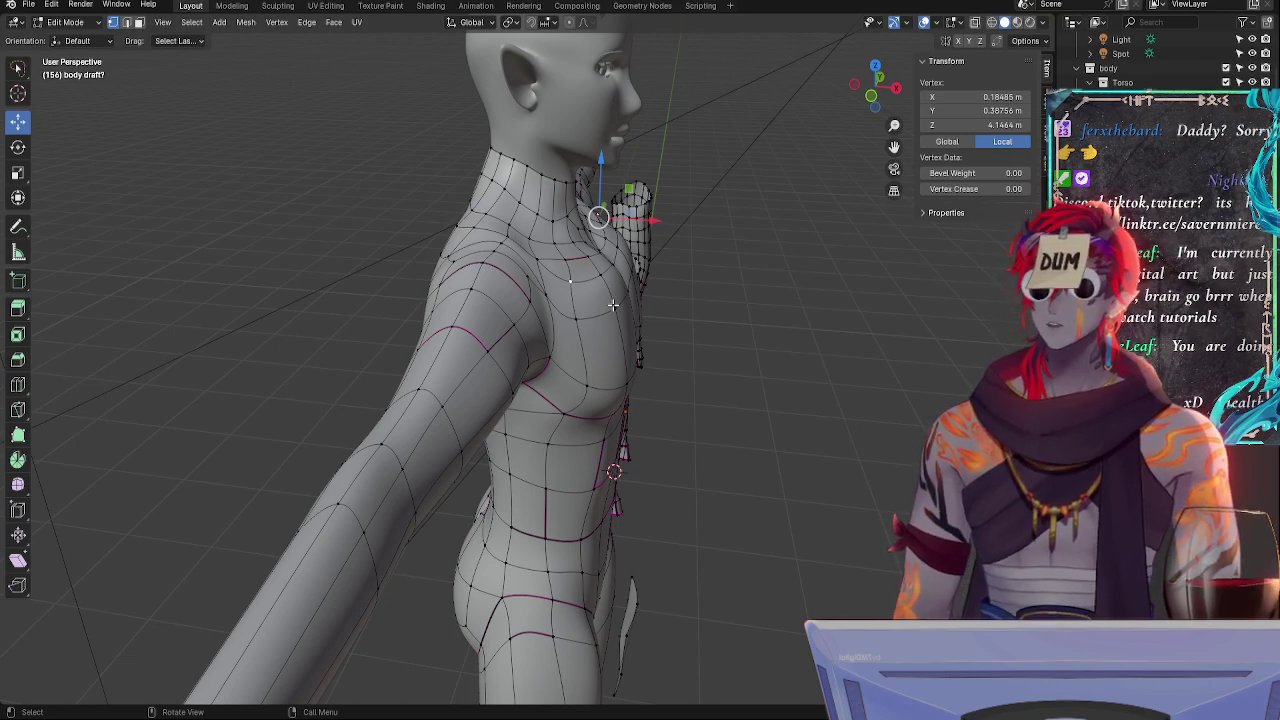
pyautogui.moveTo(613, 304); pyautogui.dragTo(444, 290, button='middle')
pyautogui.click(421, 250)
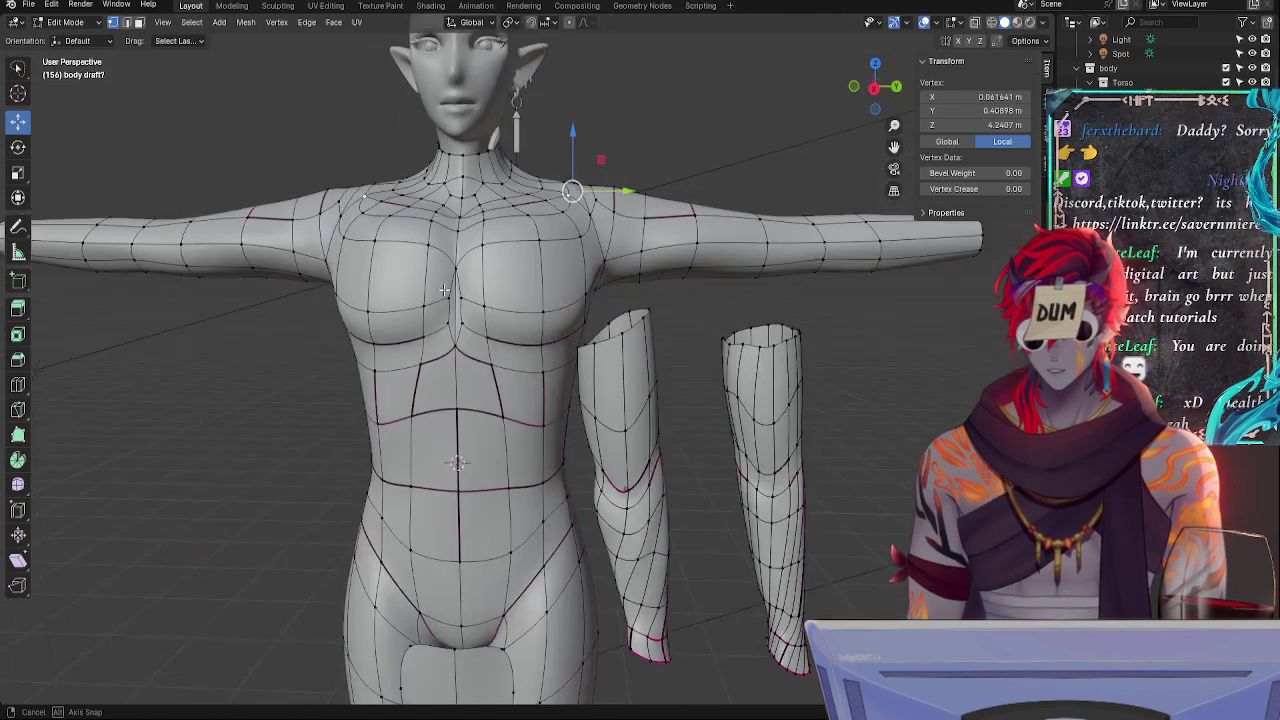
pyautogui.moveTo(574, 153); pyautogui.dragTo(574, 160)
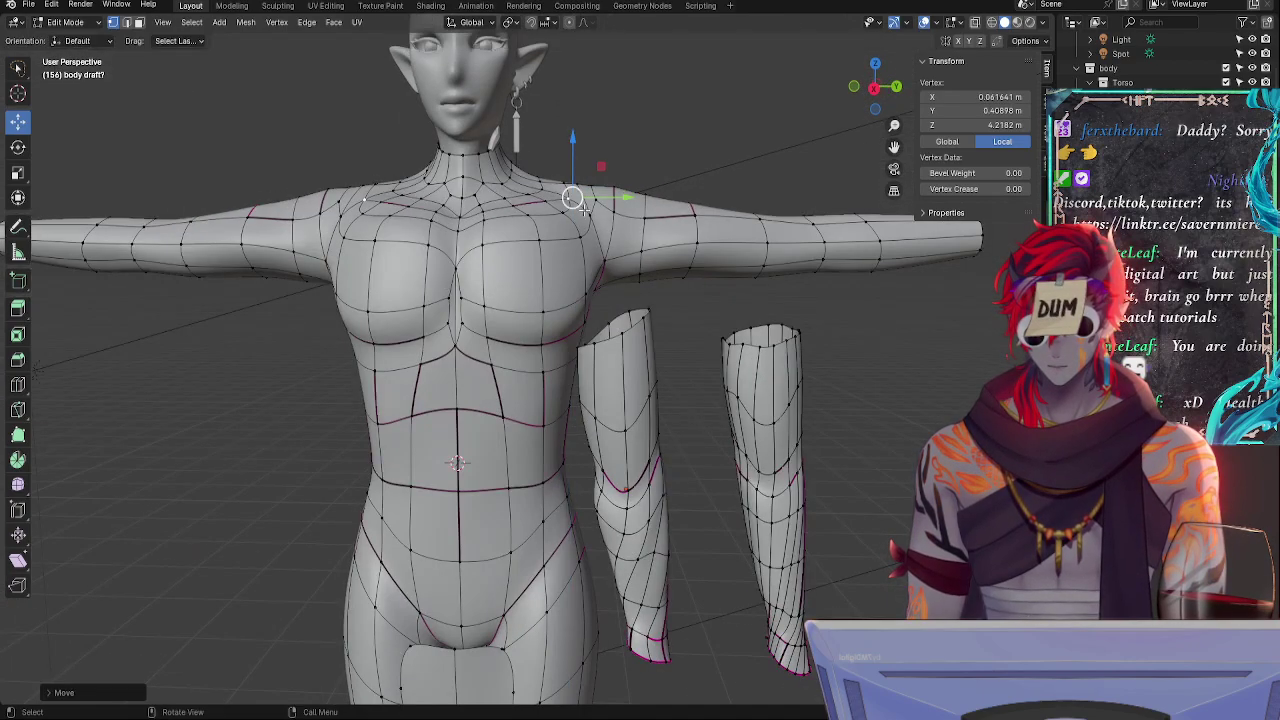
# - Select vertices around the collarbone, then return to Object Mode
pyautogui.click(593, 218)
pyautogui.moveTo(657, 257); pyautogui.dragTo(657, 296, button='middle')
pyautogui.click(530, 207)
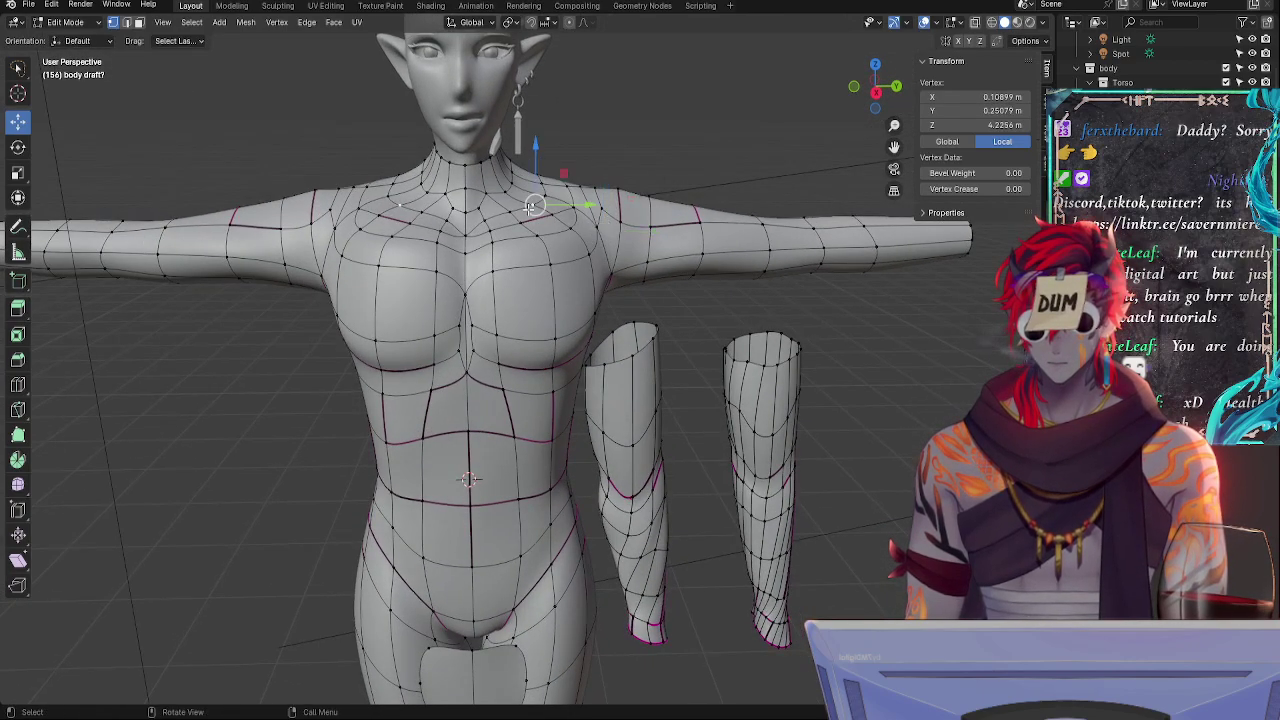
pyautogui.click(518, 229)
pyautogui.moveTo(534, 242); pyautogui.dragTo(580, 268, button='middle')
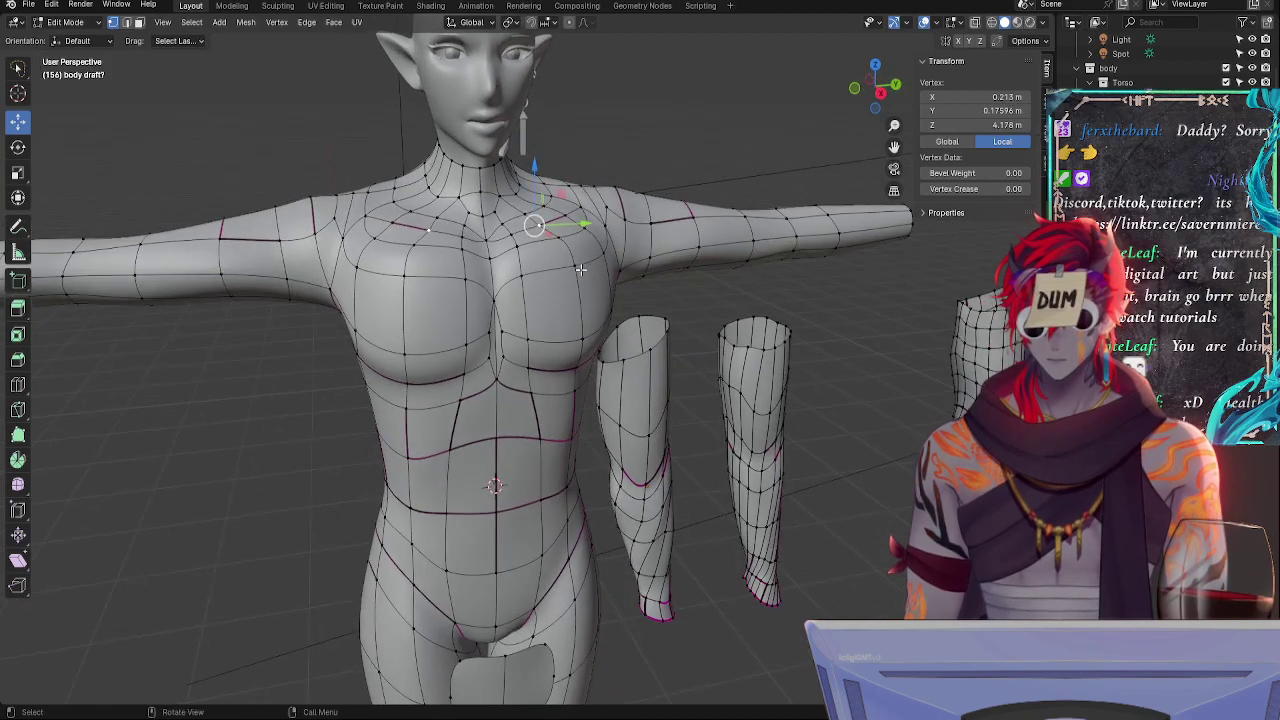
pyautogui.keyDown('alt'); pyautogui.moveTo(581, 270); pyautogui.dragTo(566, 300); pyautogui.keyUp('alt')
pyautogui.press('Tab')
pyautogui.keyDown('ctrl'); pyautogui.keyDown('alt'); pyautogui.moveTo(714, 334); pyautogui.dragTo(782, 447); pyautogui.keyUp('alt'); pyautogui.keyUp('ctrl')
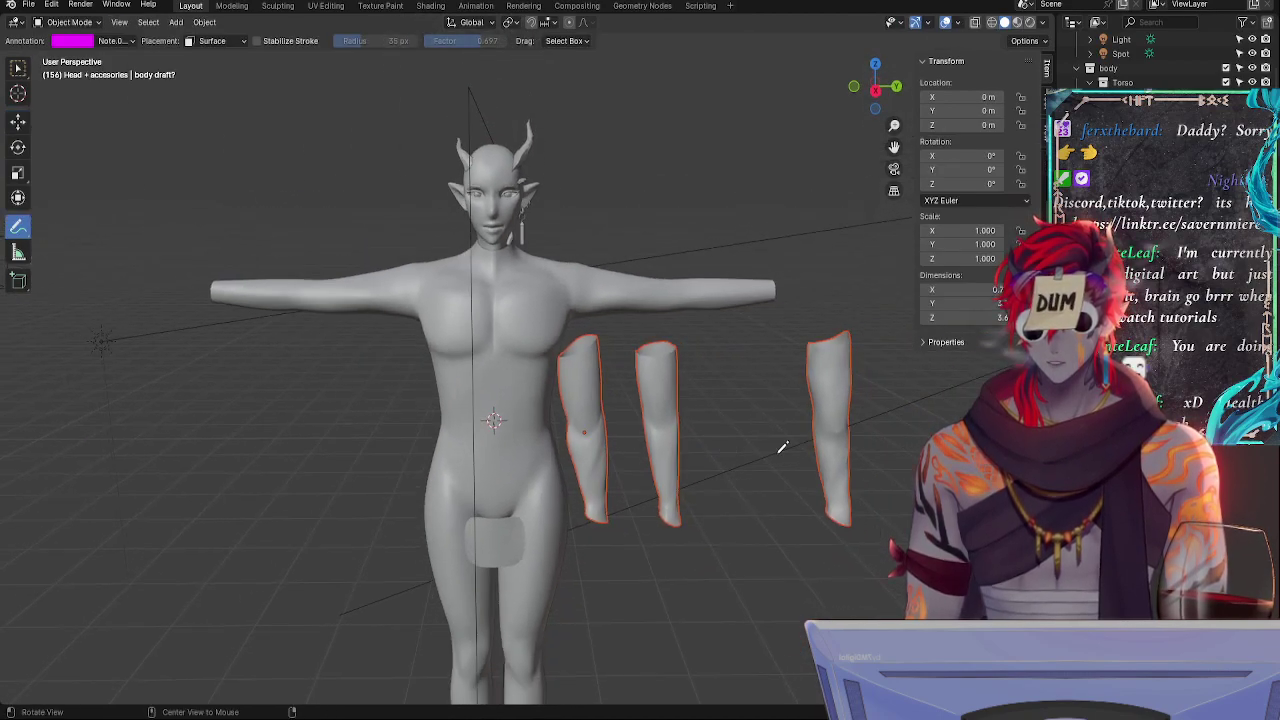
pyautogui.moveTo(782, 447)
pyautogui.mouseDown(button='middle')
pyautogui.moveTo(694, 434)
pyautogui.moveTo(766, 420)
pyautogui.mouseUp(button='middle')
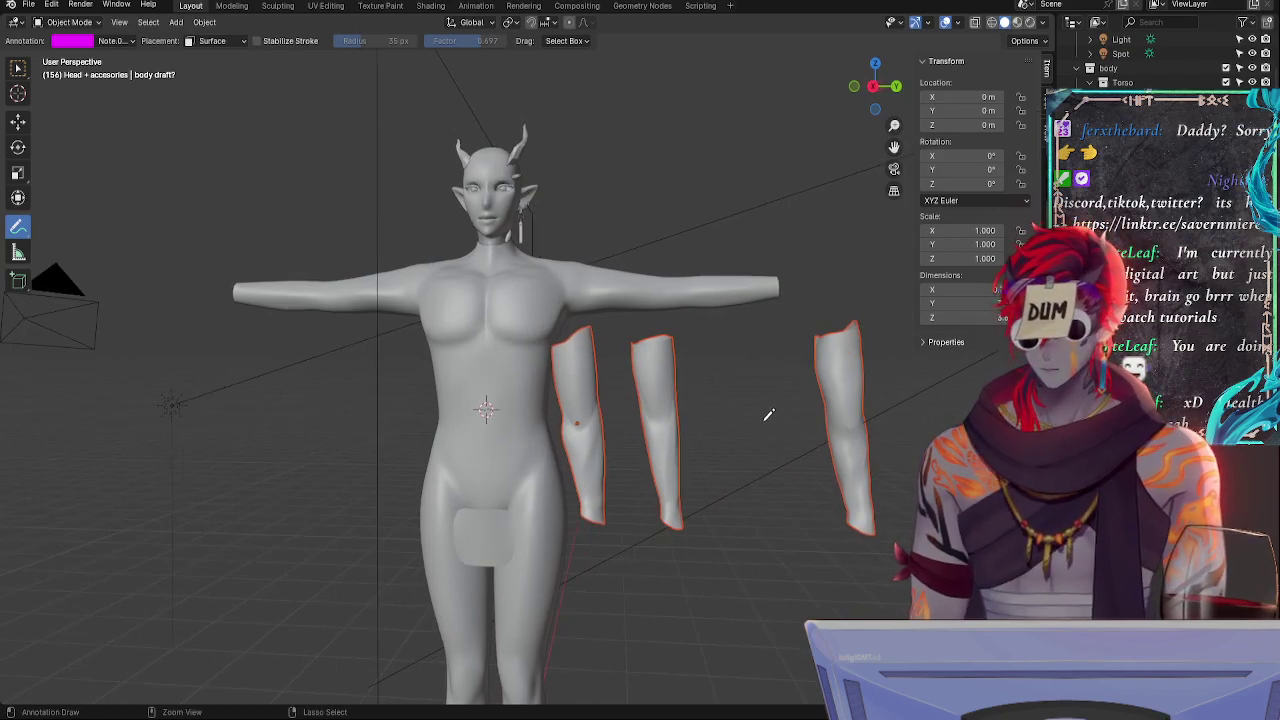
pyautogui.moveTo(662, 414)
pyautogui.mouseDown(button='middle')
pyautogui.moveTo(682, 441)
pyautogui.moveTo(497, 284)
pyautogui.moveTo(636, 310)
pyautogui.moveTo(590, 360)
pyautogui.moveTo(535, 341)
pyautogui.moveTo(571, 365)
pyautogui.moveTo(588, 360)
pyautogui.mouseUp(button='middle')
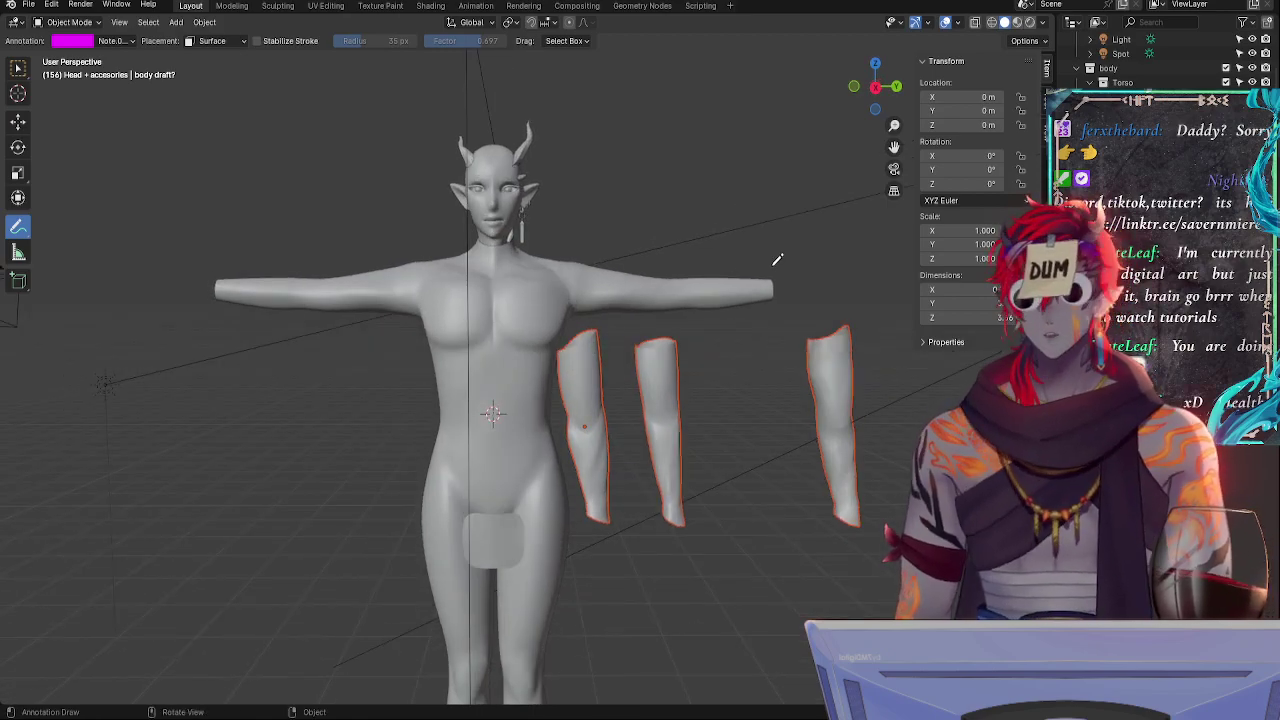
pyautogui.click(1130, 97)
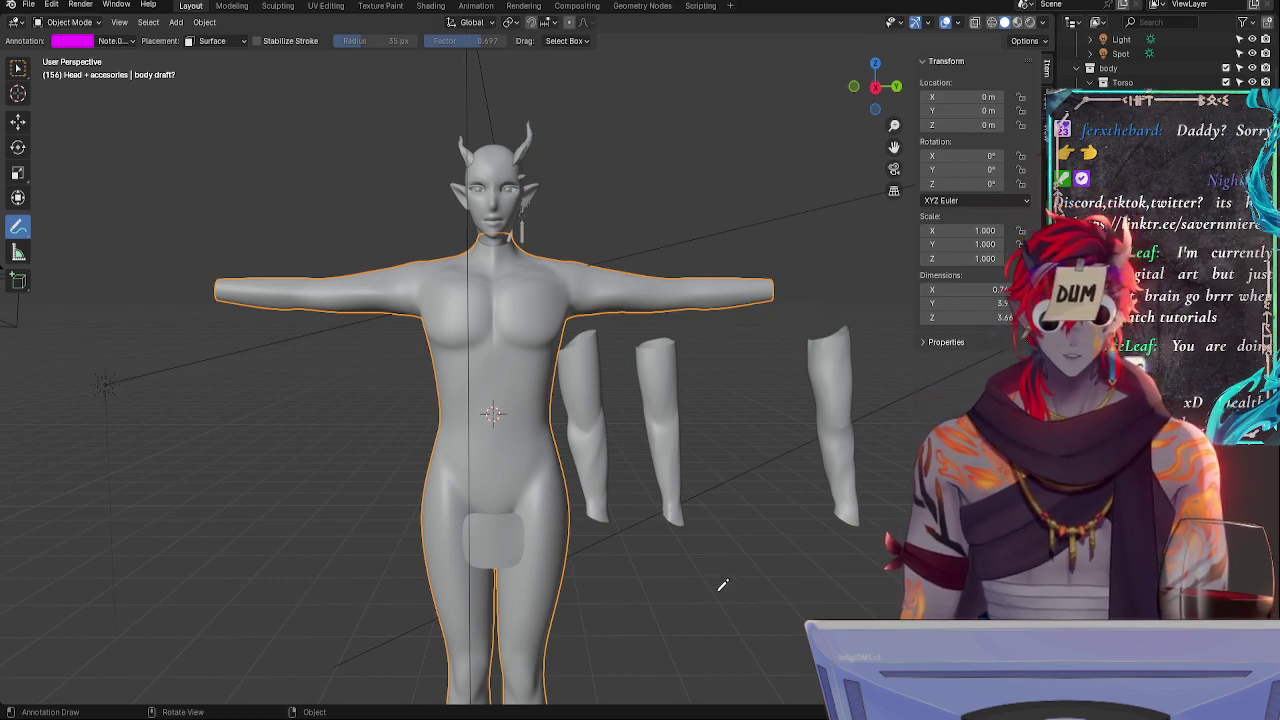
pyautogui.press('Tab')
pyautogui.press('Tab')
pyautogui.moveTo(789, 503)
pyautogui.mouseDown(button='middle')
pyautogui.moveTo(586, 517)
pyautogui.moveTo(474, 563)
pyautogui.moveTo(780, 580)
pyautogui.moveTo(800, 566)
pyautogui.moveTo(812, 520)
pyautogui.mouseUp(button='middle')
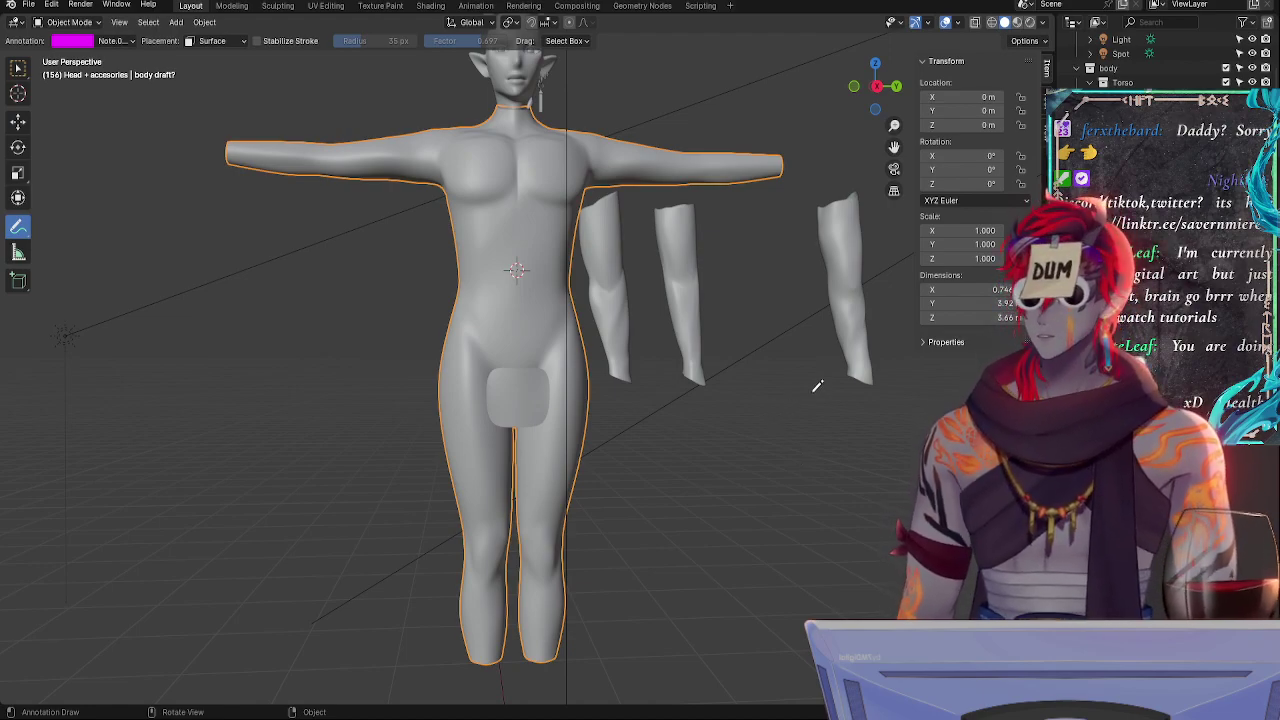
pyautogui.keyDown('shift'); pyautogui.moveTo(803, 420); pyautogui.dragTo(714, 417, button='middle'); pyautogui.keyUp('shift')
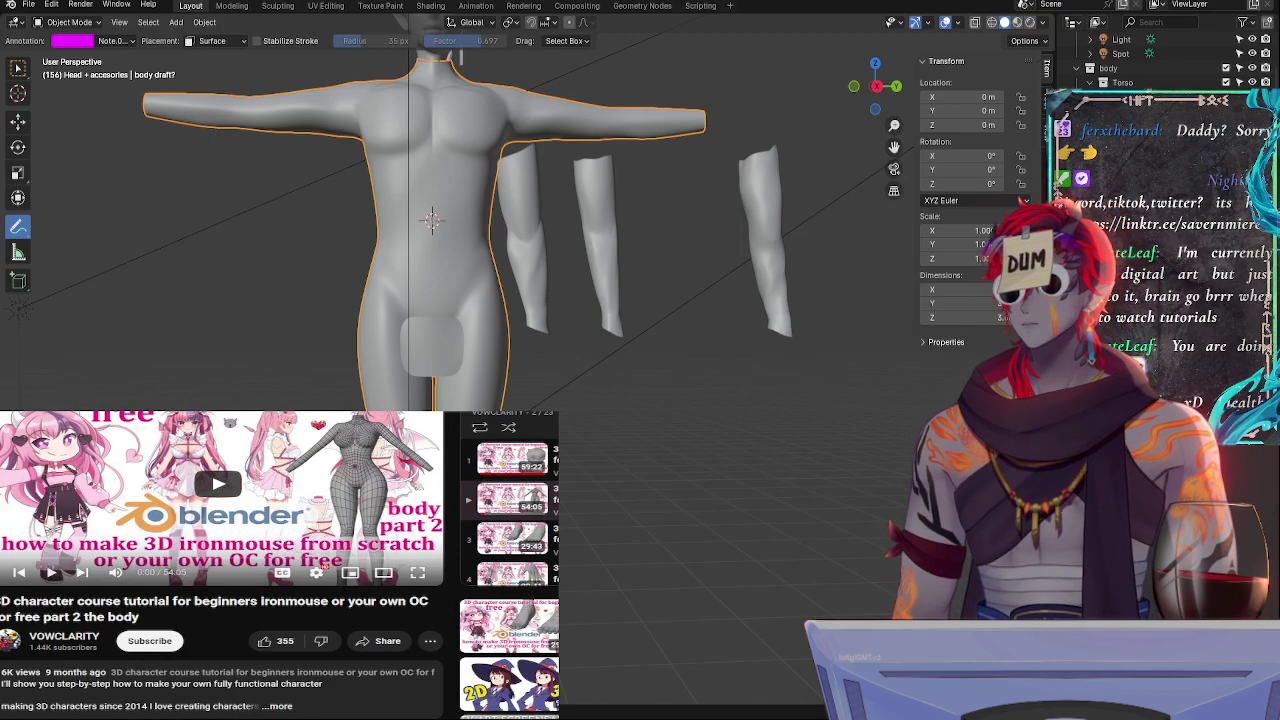
# - Play the part 2 body tutorial in YouTube's theater mode
pyautogui.click(383, 572)
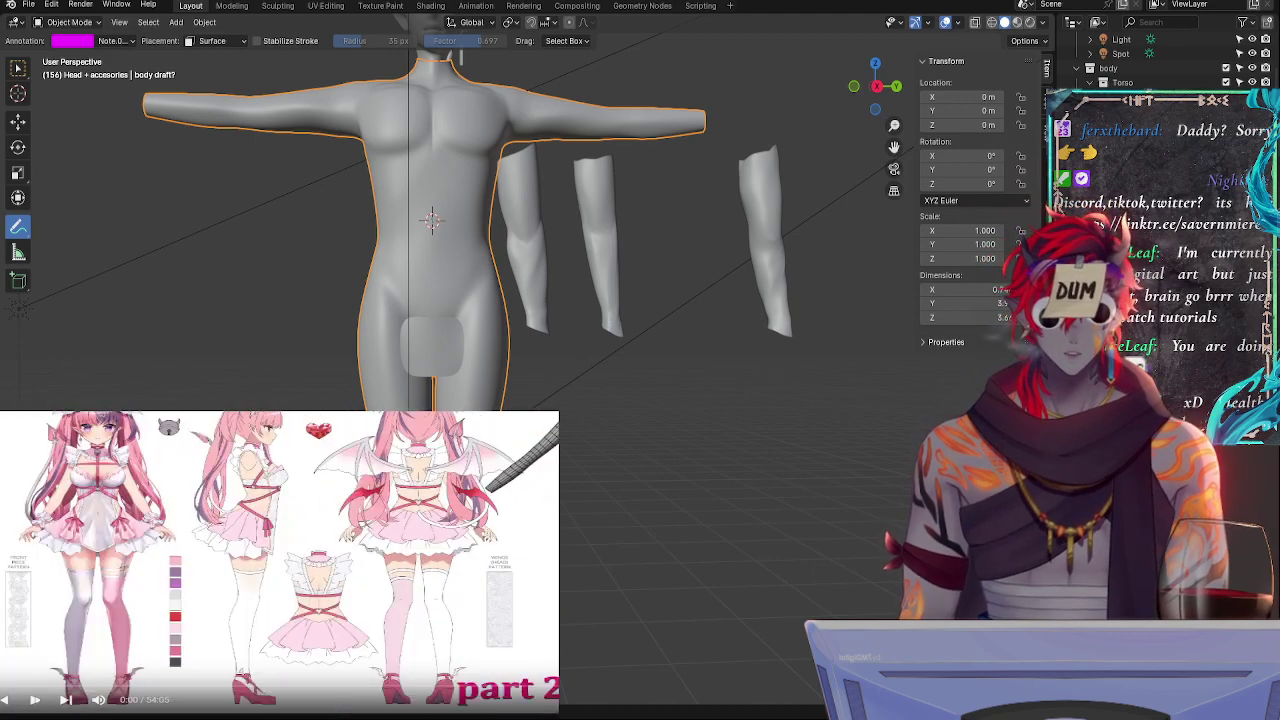
pyautogui.press('space')
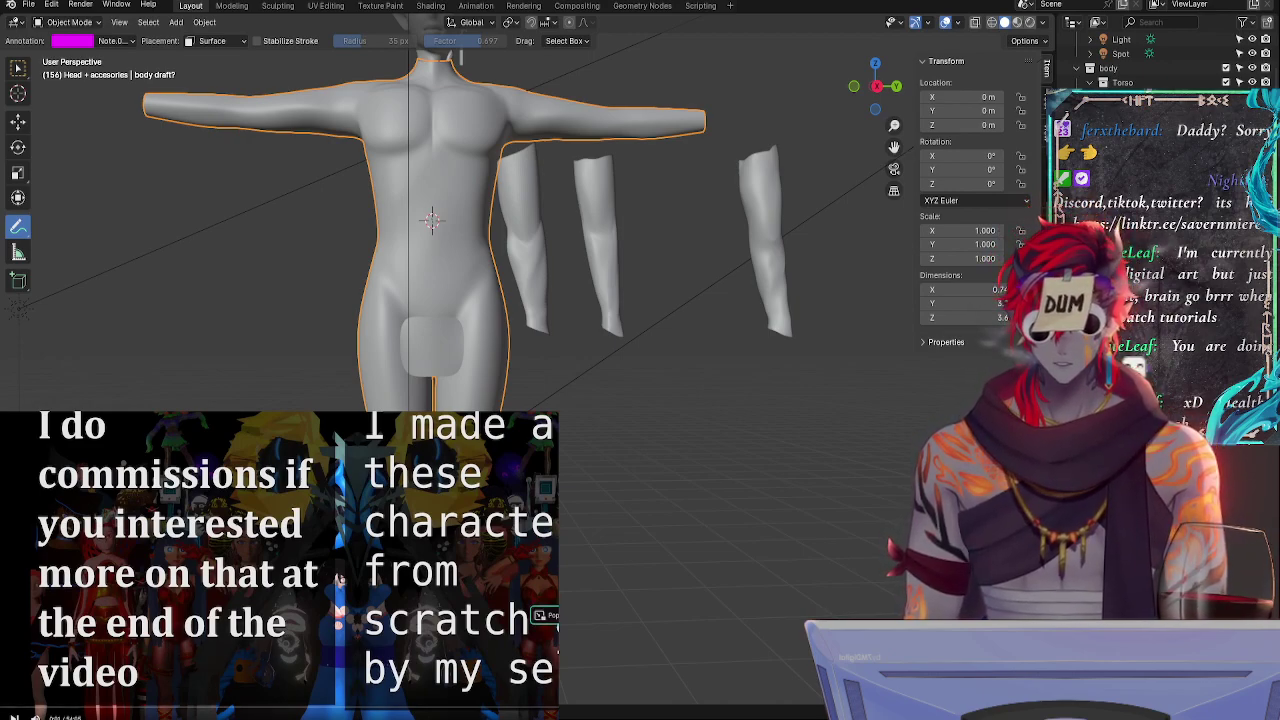
pyautogui.scroll(-1, 279, 565)
pyautogui.scroll(1, 280, 565)
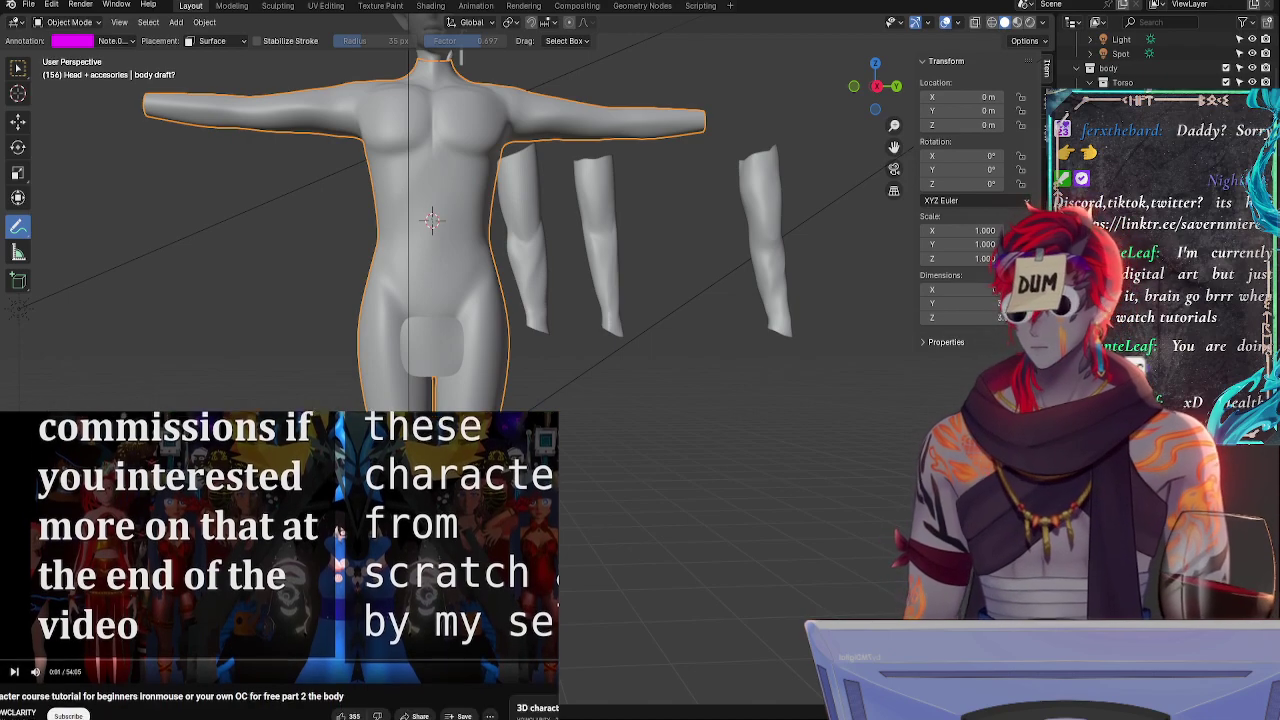
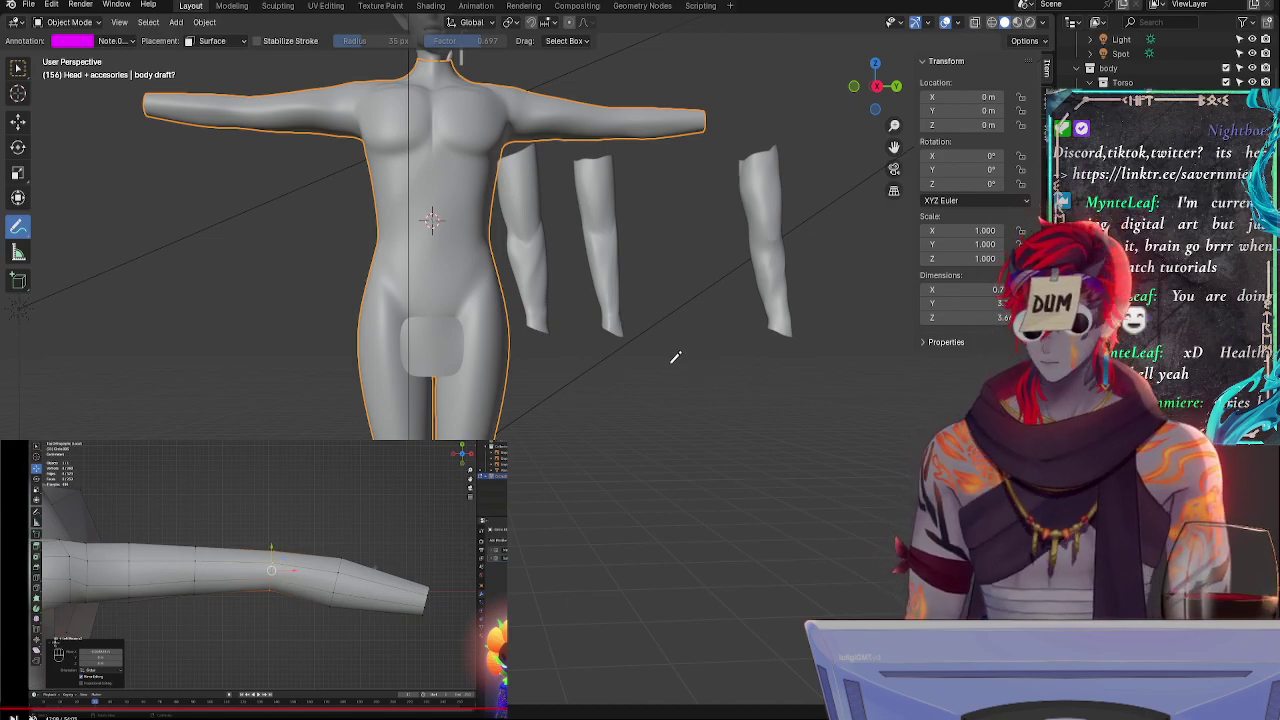
# - Enter Edit Mode on the body mesh and orbit to view the right arm
pyautogui.keyDown('shift'); pyautogui.moveTo(677, 351); pyautogui.dragTo(714, 529, button='middle'); pyautogui.keyUp('shift')
pyautogui.press('Tab')
pyautogui.moveTo(772, 438); pyautogui.dragTo(815, 370, button='middle')
pyautogui.scroll(2, 815, 371)
pyautogui.keyDown('shift'); pyautogui.moveTo(854, 263); pyautogui.dragTo(771, 431, button='middle'); pyautogui.keyUp('shift')
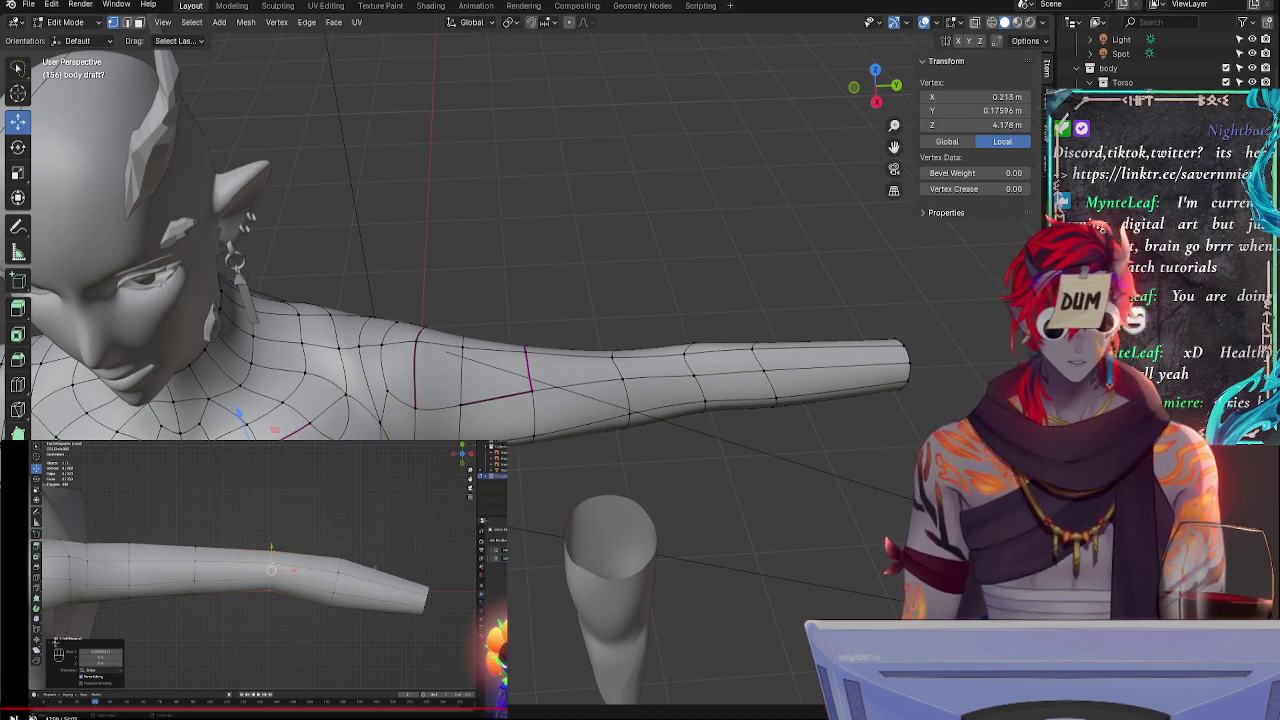
# - Hide the subdivision smoothing and inspect the low-poly cage of the torso and arms
pyautogui.hotkey('ctrl', '0')
pyautogui.moveTo(747, 484); pyautogui.dragTo(795, 495, button='middle')
pyautogui.keyDown('shift'); pyautogui.moveTo(731, 461); pyautogui.dragTo(676, 410, button='middle'); pyautogui.keyUp('shift')
pyautogui.scroll(3, 679, 383)
pyautogui.scroll(-3, 679, 383)
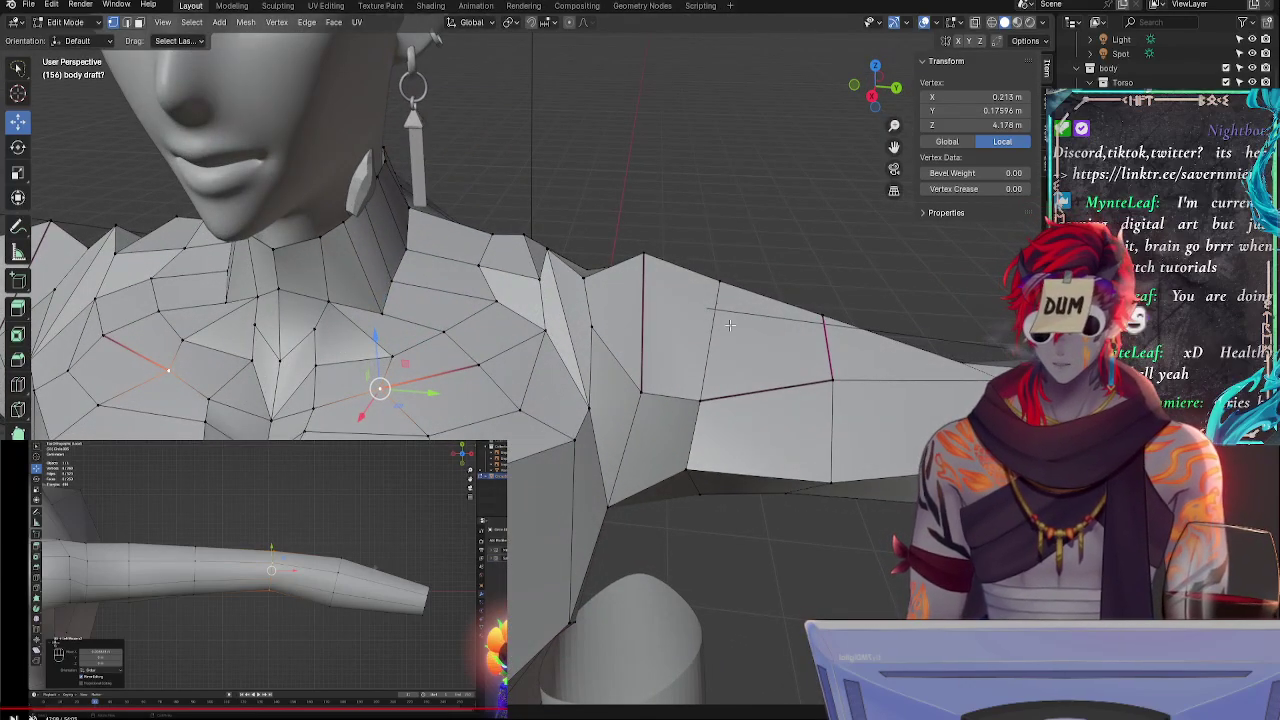
pyautogui.moveTo(730, 326); pyautogui.dragTo(660, 375, button='middle')
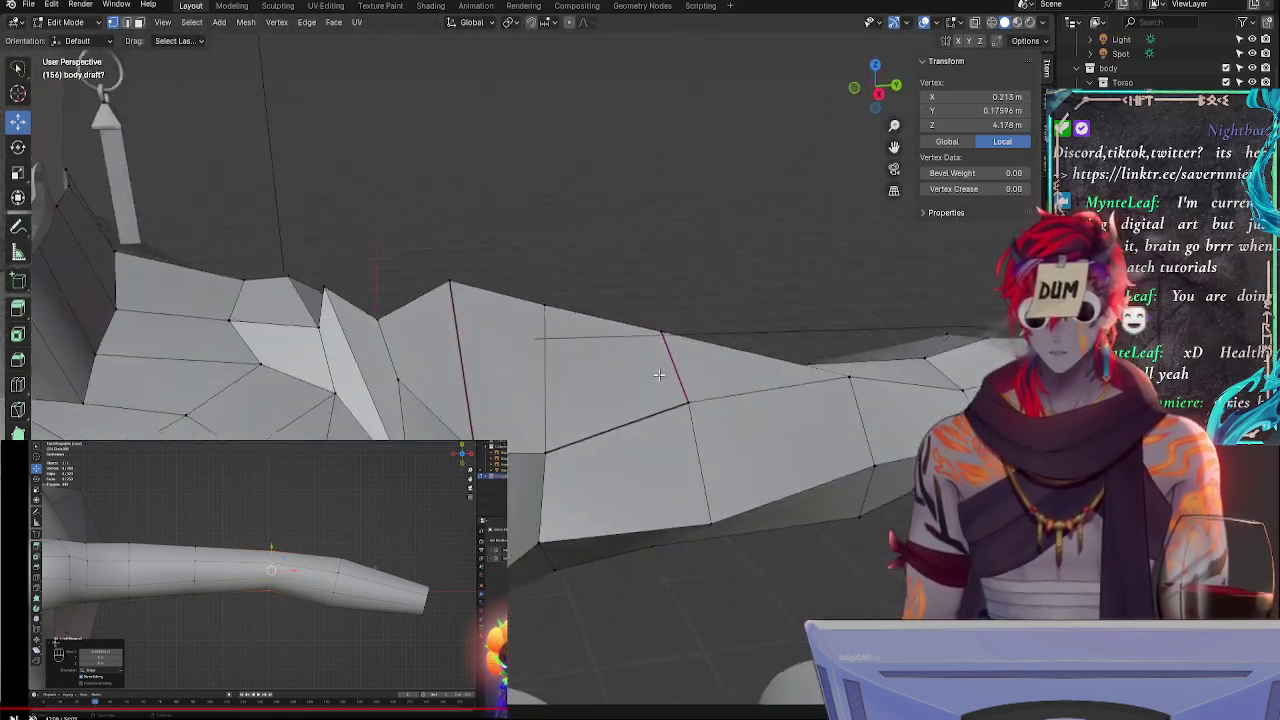
pyautogui.moveTo(766, 337); pyautogui.dragTo(577, 364, button='middle')
pyautogui.moveTo(675, 374); pyautogui.dragTo(658, 411, button='middle')
pyautogui.keyDown('shift'); pyautogui.moveTo(507, 420); pyautogui.dragTo(706, 374, button='middle'); pyautogui.keyUp('shift')
# - Select the upper-arm edge loop and nudge it slightly
pyautogui.keyDown('alt'); pyautogui.click(650, 433); pyautogui.keyUp('alt')
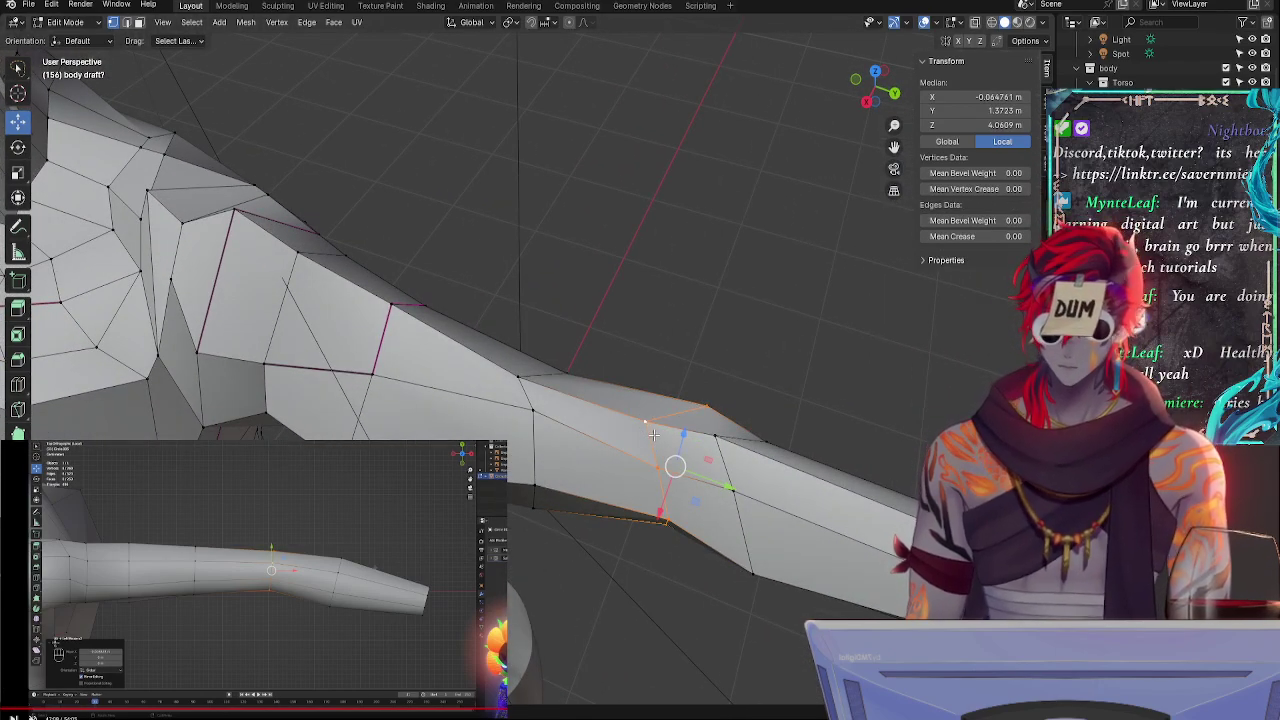
pyautogui.press('g')
pyautogui.click(654, 438)
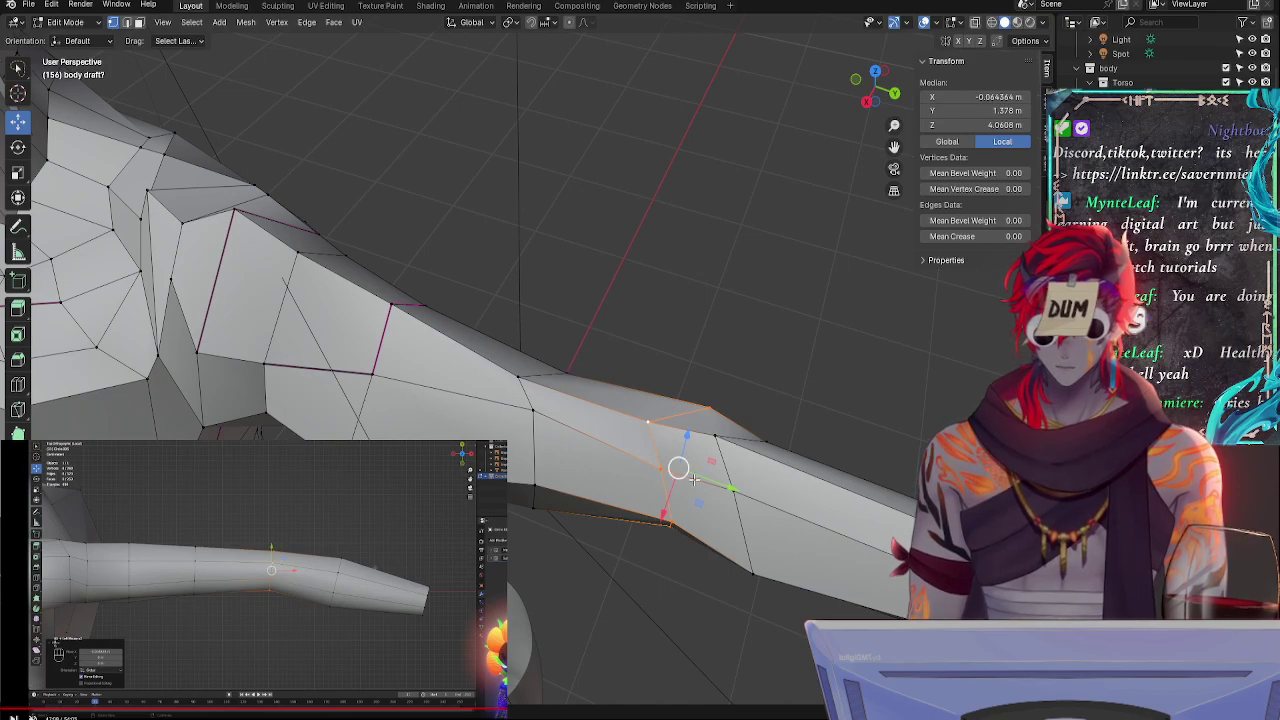
pyautogui.scroll(-4, 733, 364)
pyautogui.moveTo(731, 397); pyautogui.dragTo(757, 377, button='middle')
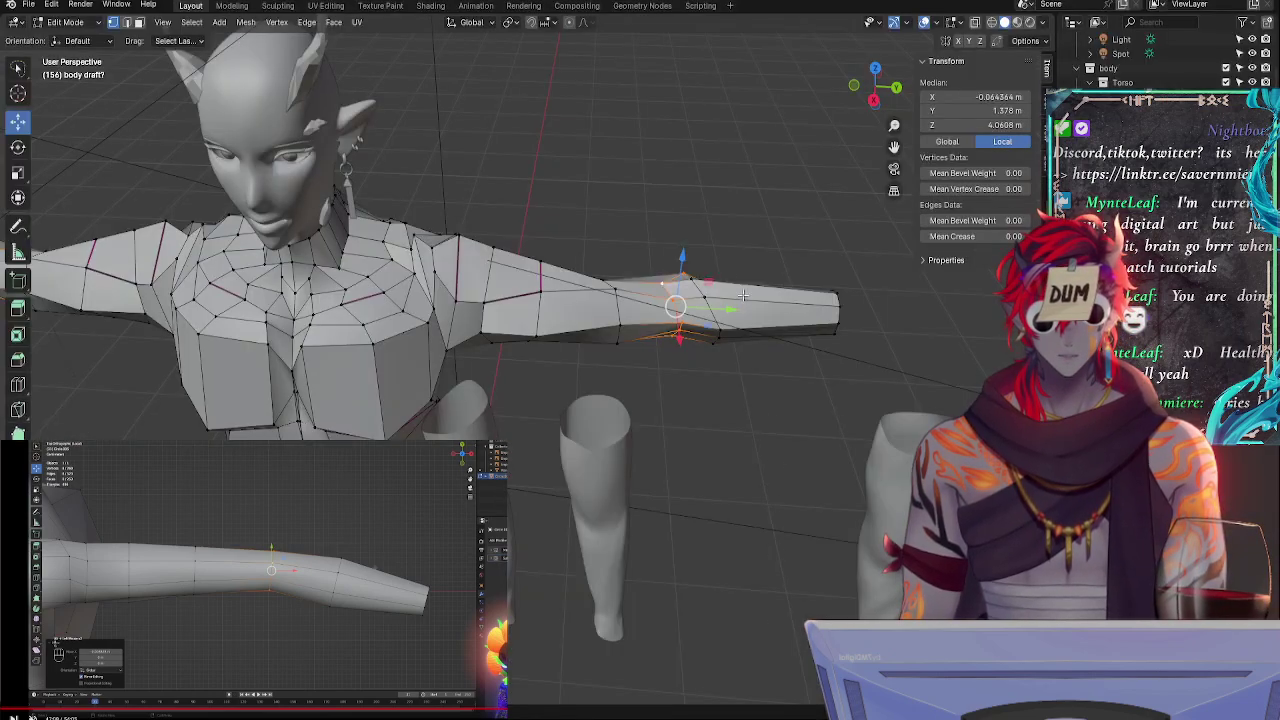
# - Bend the arm loop into a smooth curve with LoopTools Curve and rotate it around Z
pyautogui.rightClick(677, 298)
pyautogui.moveTo(668, 300)
pyautogui.click(722, 322)
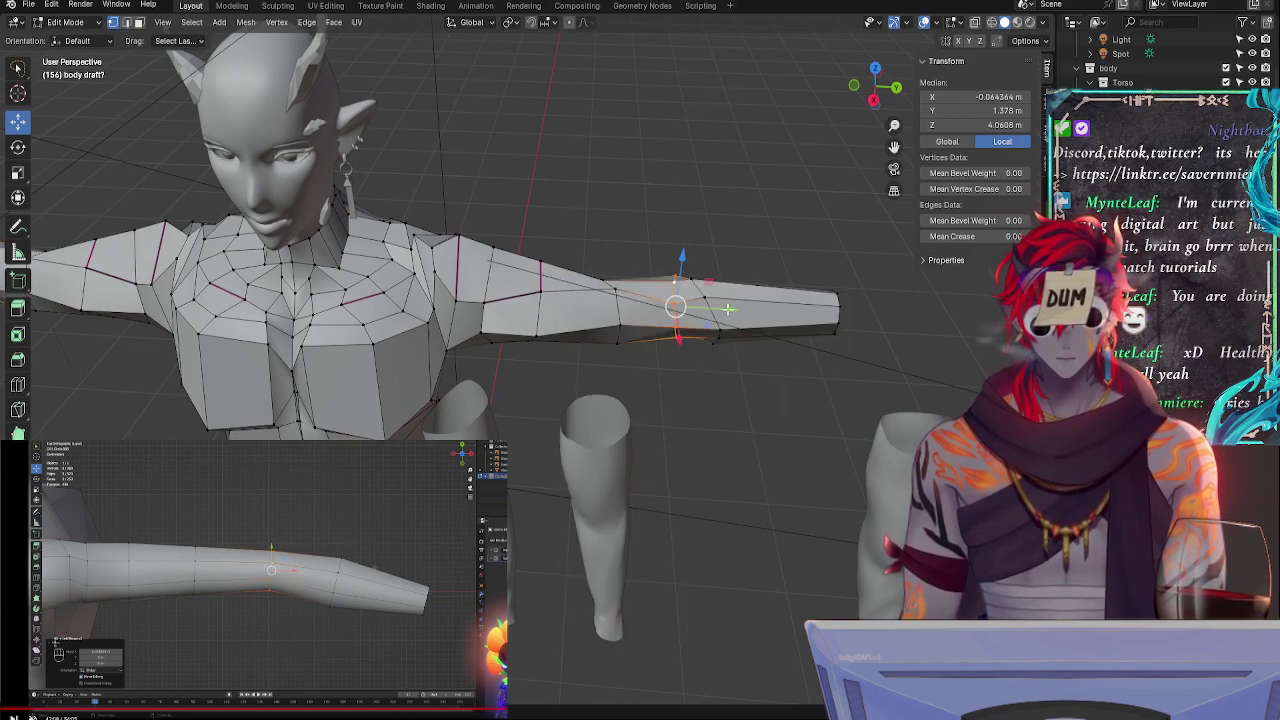
pyautogui.press('r')
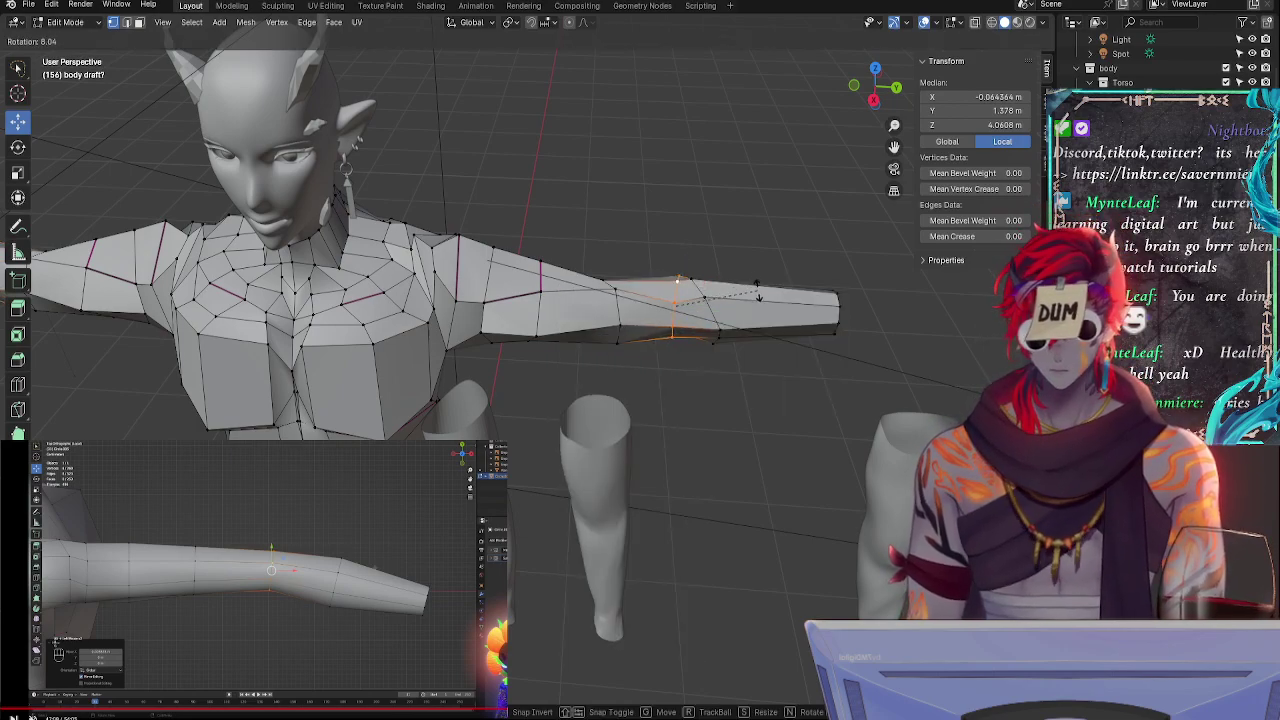
pyautogui.press('y')
pyautogui.rightClick(769, 274)
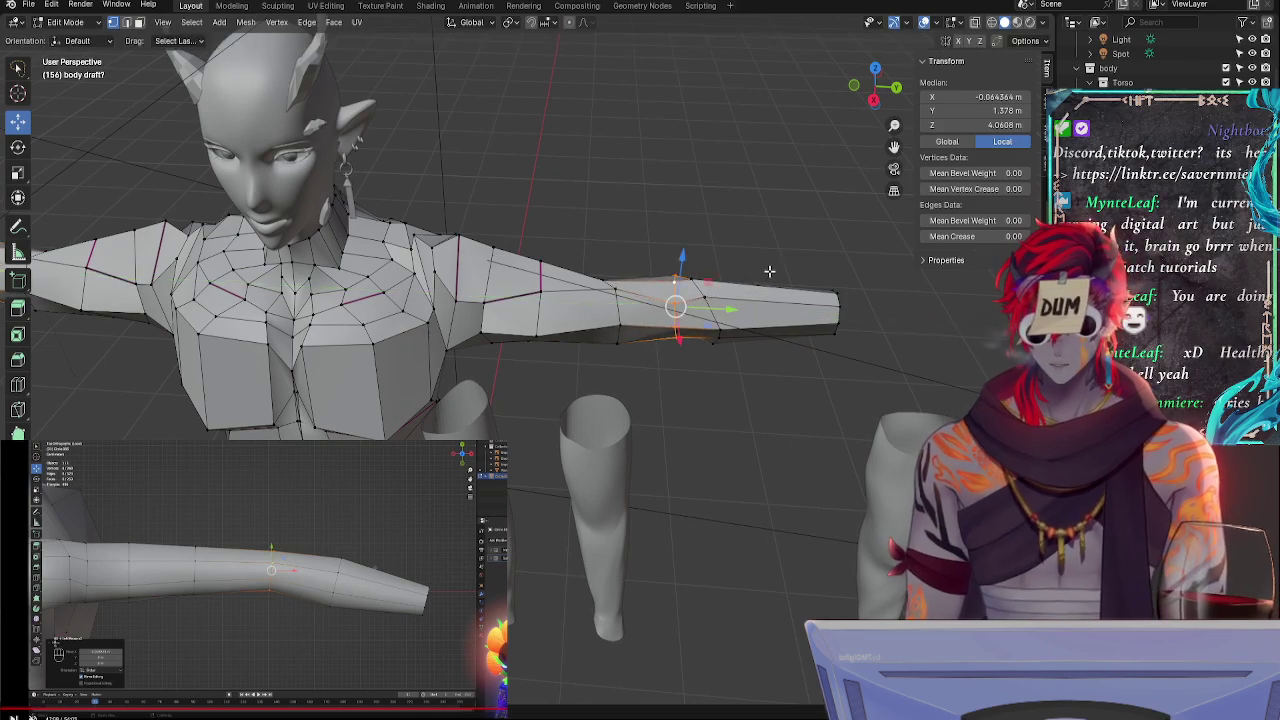
pyautogui.press('r')
pyautogui.press('z')
pyautogui.click(786, 300)
# - Select the arm's end section, shift it slightly, and switch to orthographic view
pyautogui.moveTo(857, 251); pyautogui.dragTo(778, 323, button='middle')
pyautogui.click(604, 426)
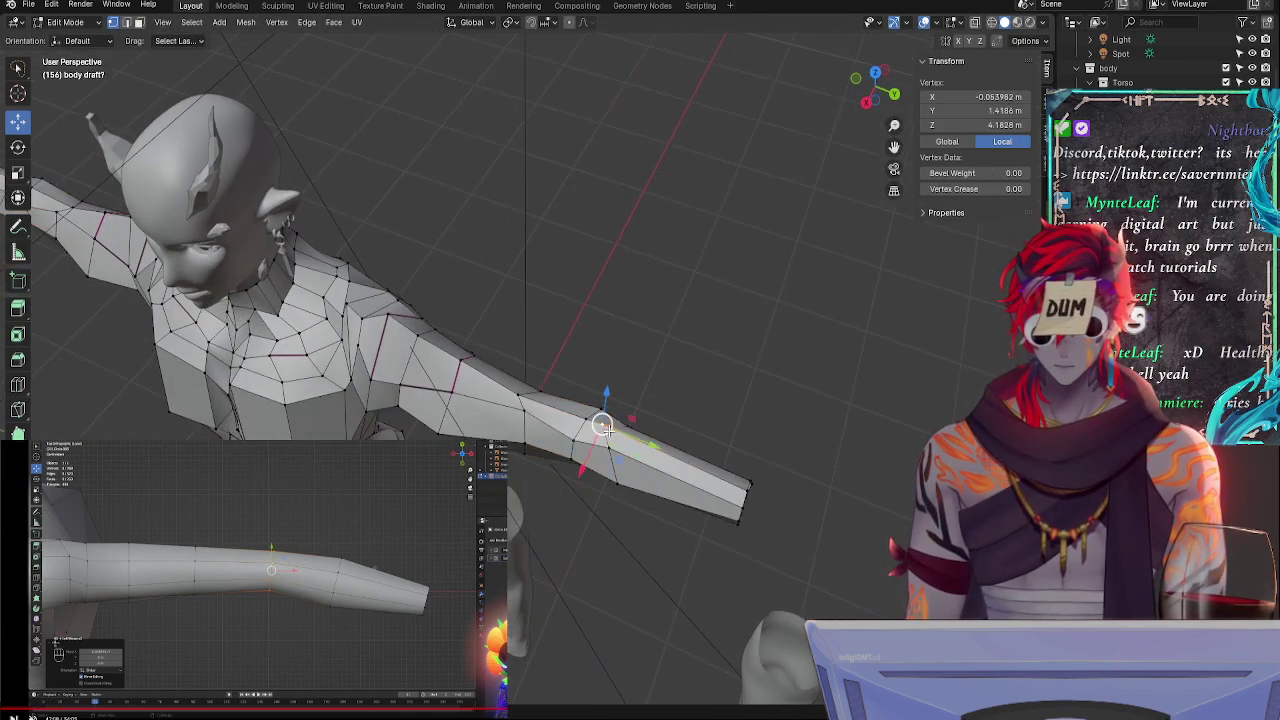
pyautogui.rightClick(595, 340)
pyautogui.moveTo(595, 340)
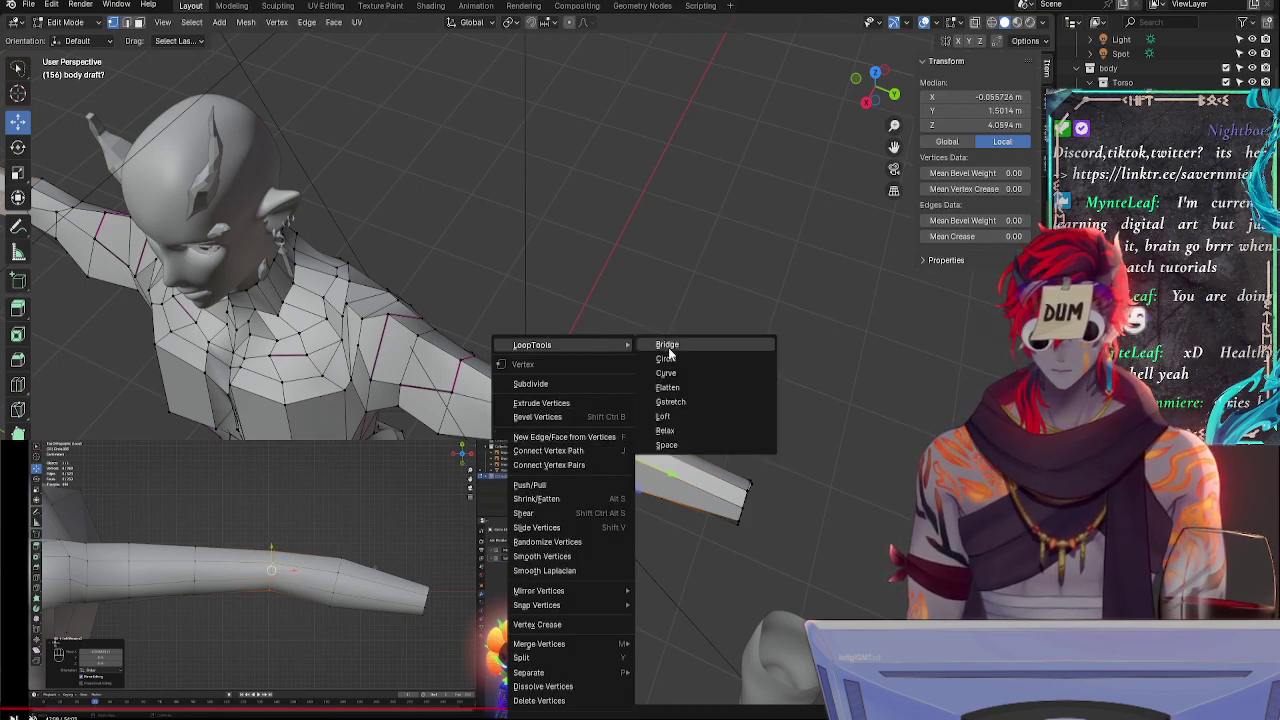
pyautogui.click(686, 358)
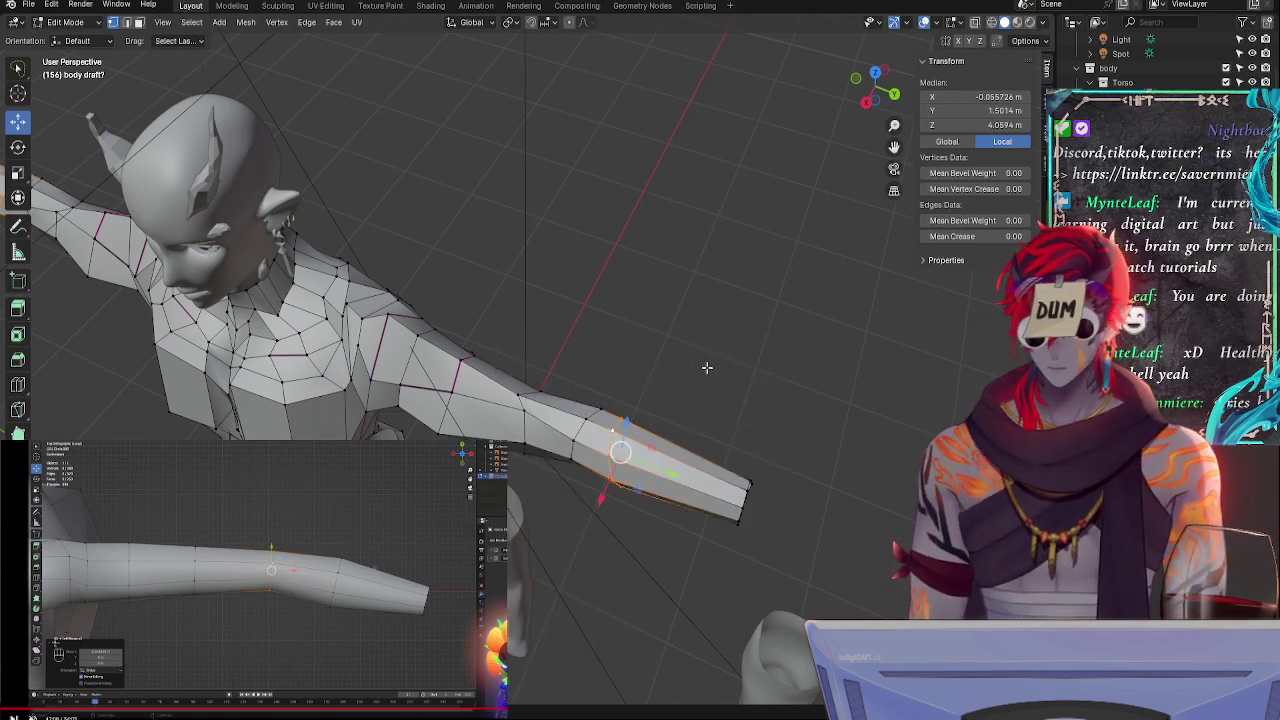
pyautogui.press('g')
pyautogui.click(716, 372)
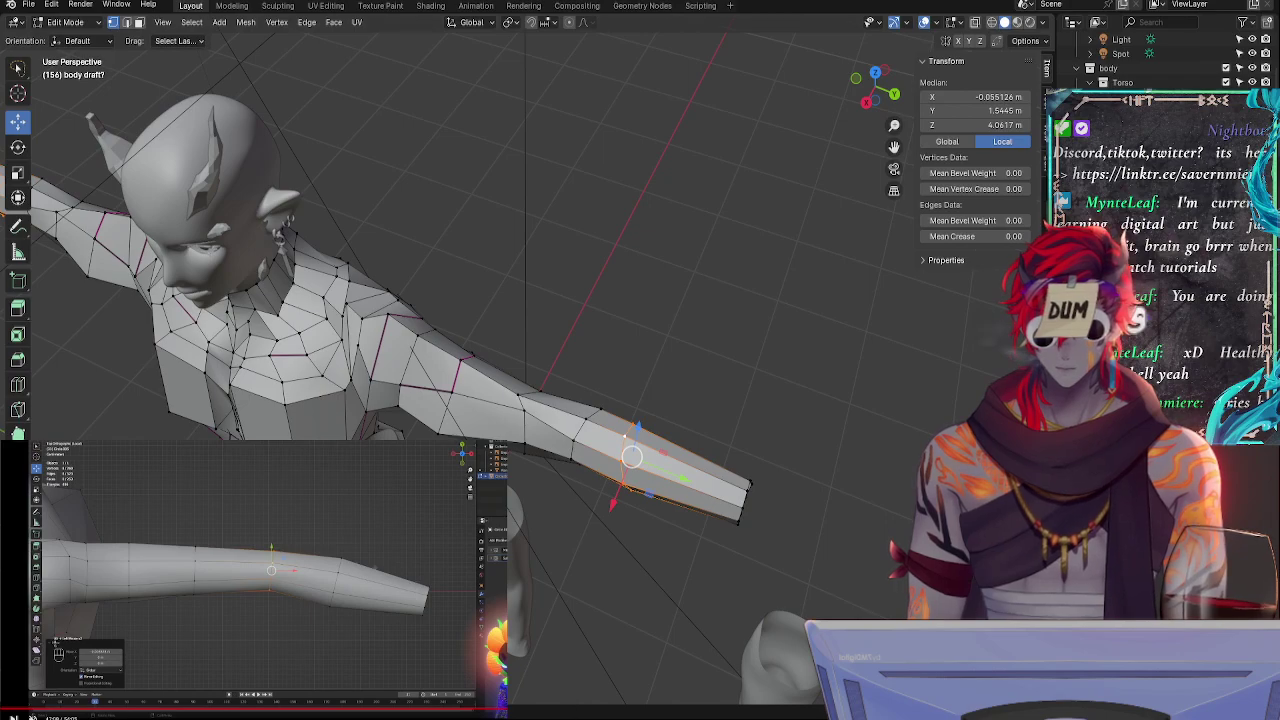
pyautogui.click(866, 101)
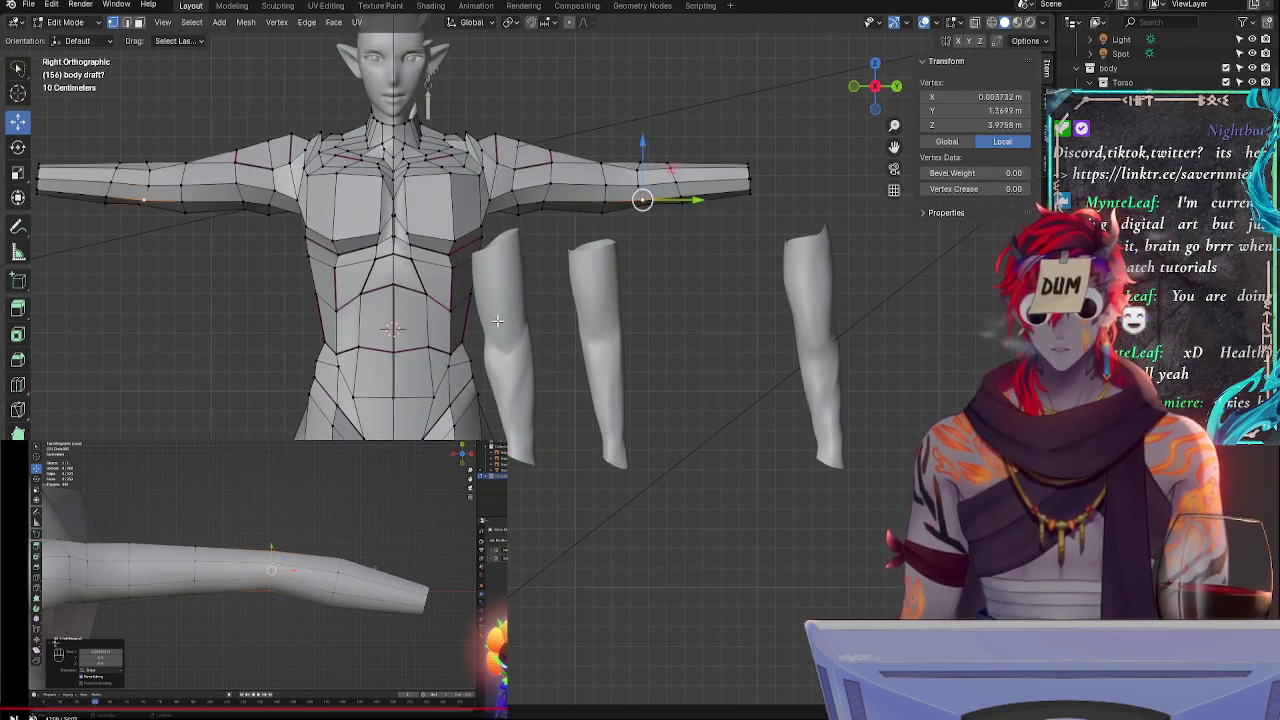
# - Show the body smoothed again (Ctrl+2) and deselect all vertices
pyautogui.hotkey('ctrl', '2')
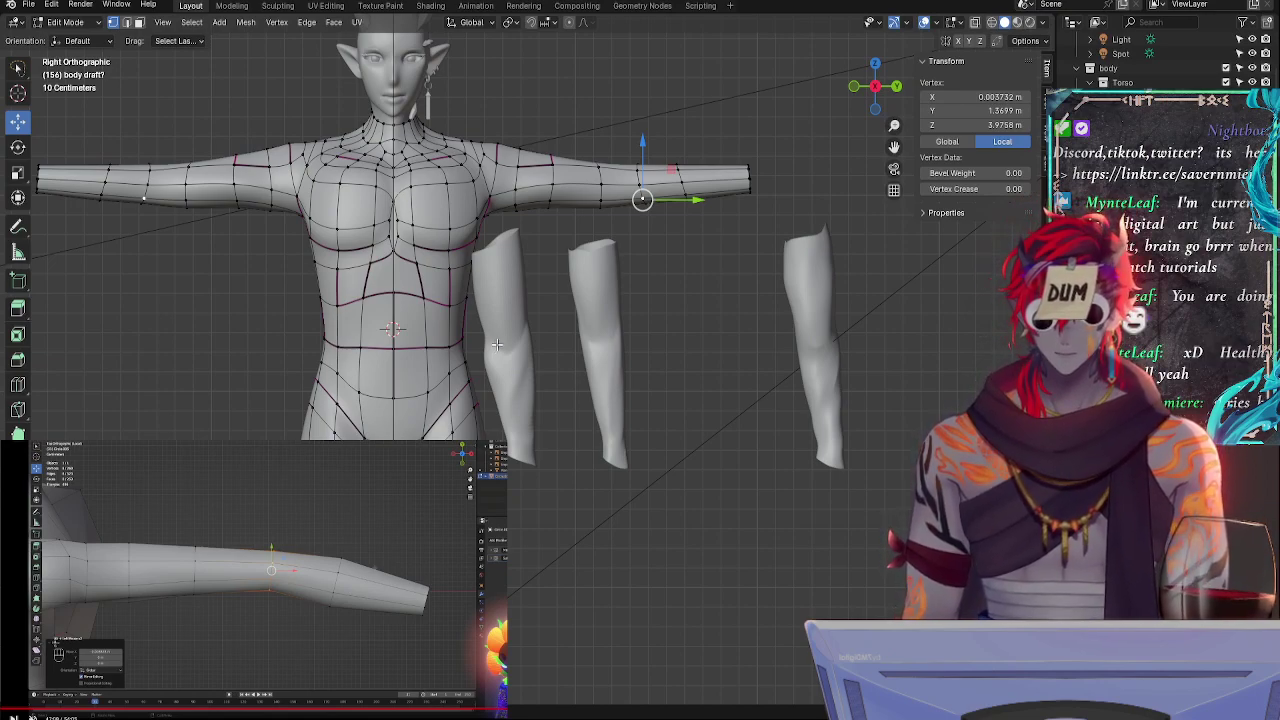
pyautogui.hotkey('alt', 'a')
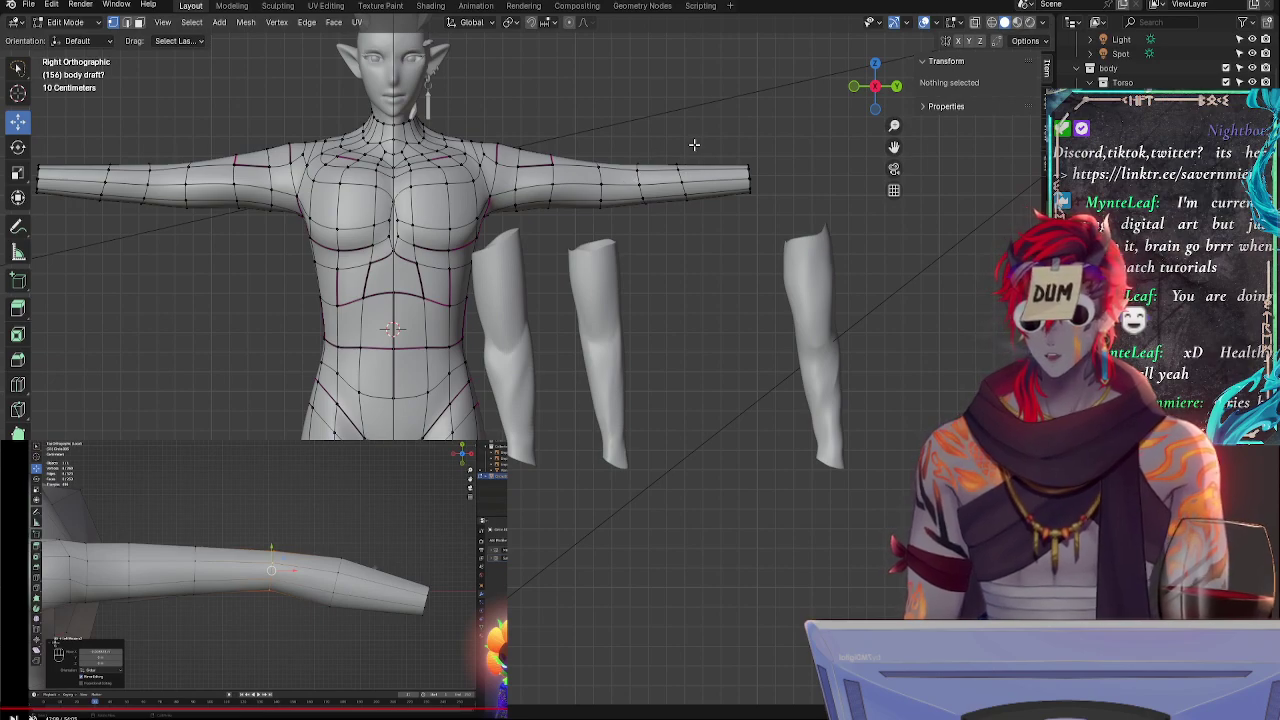
# - Select the forearm ring loop, slide it along the arm, and rotate it around Z
pyautogui.scroll(2, 700, 140)
pyautogui.keyDown('alt'); pyautogui.click(661, 140); pyautogui.keyUp('alt')
pyautogui.scroll(-3, 661, 140)
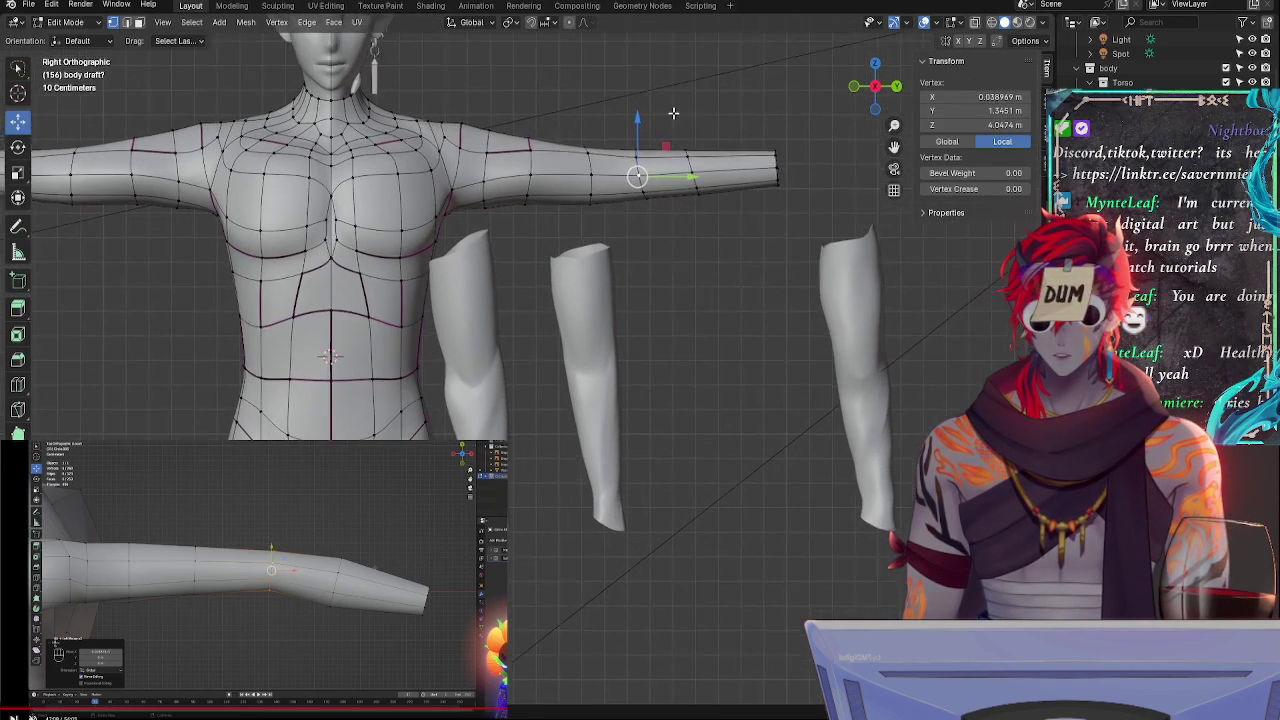
pyautogui.keyDown('alt'); pyautogui.click(584, 314); pyautogui.keyUp('alt')
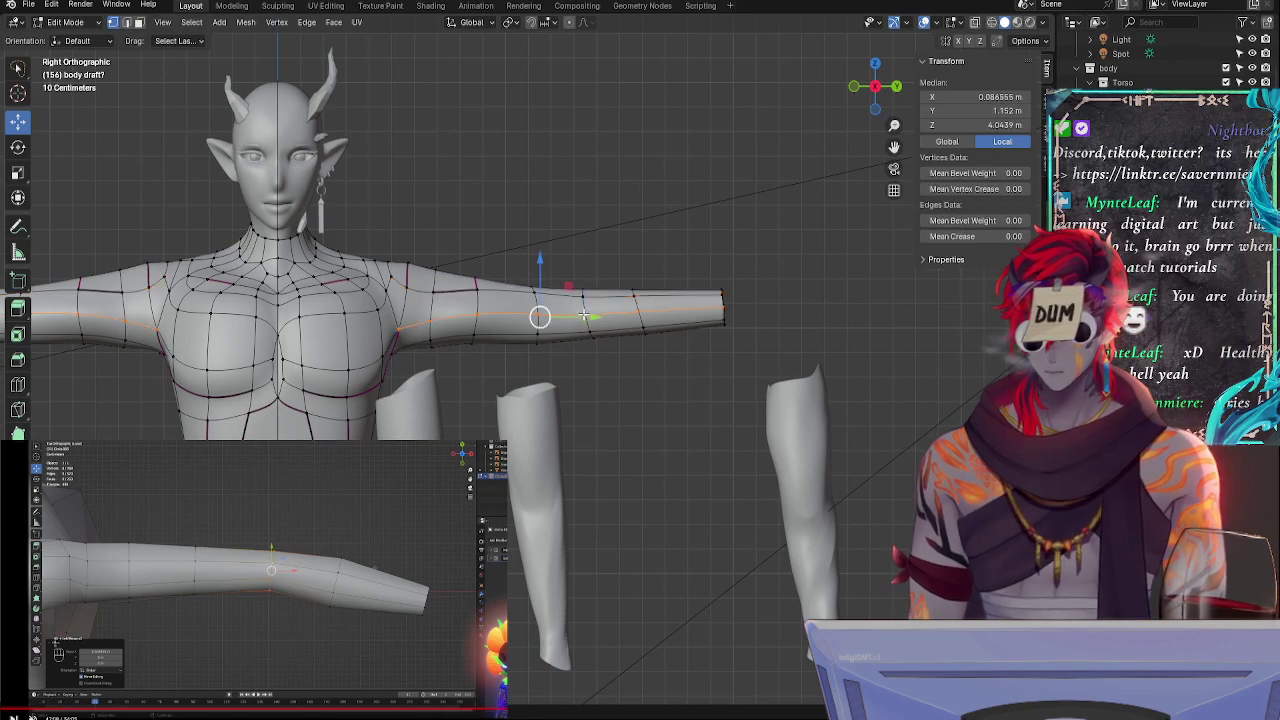
pyautogui.keyDown('alt'); pyautogui.click(588, 329); pyautogui.keyUp('alt')
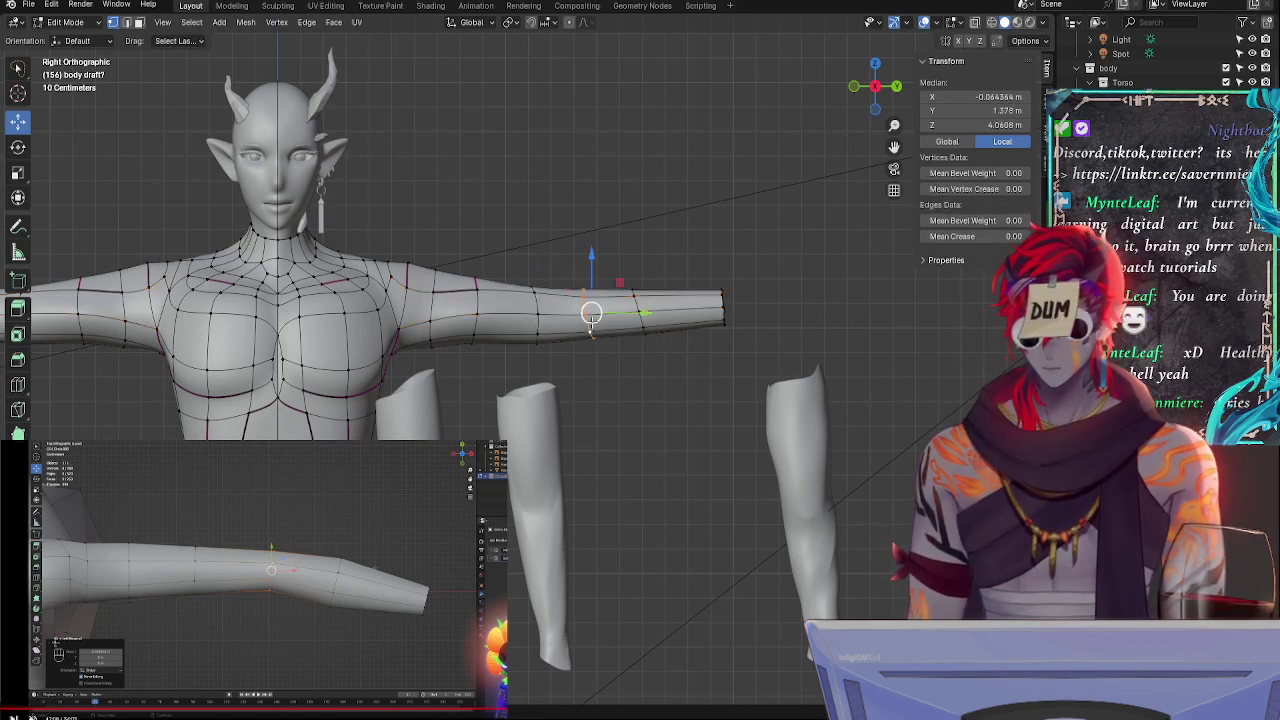
pyautogui.press('g')
pyautogui.press('g')
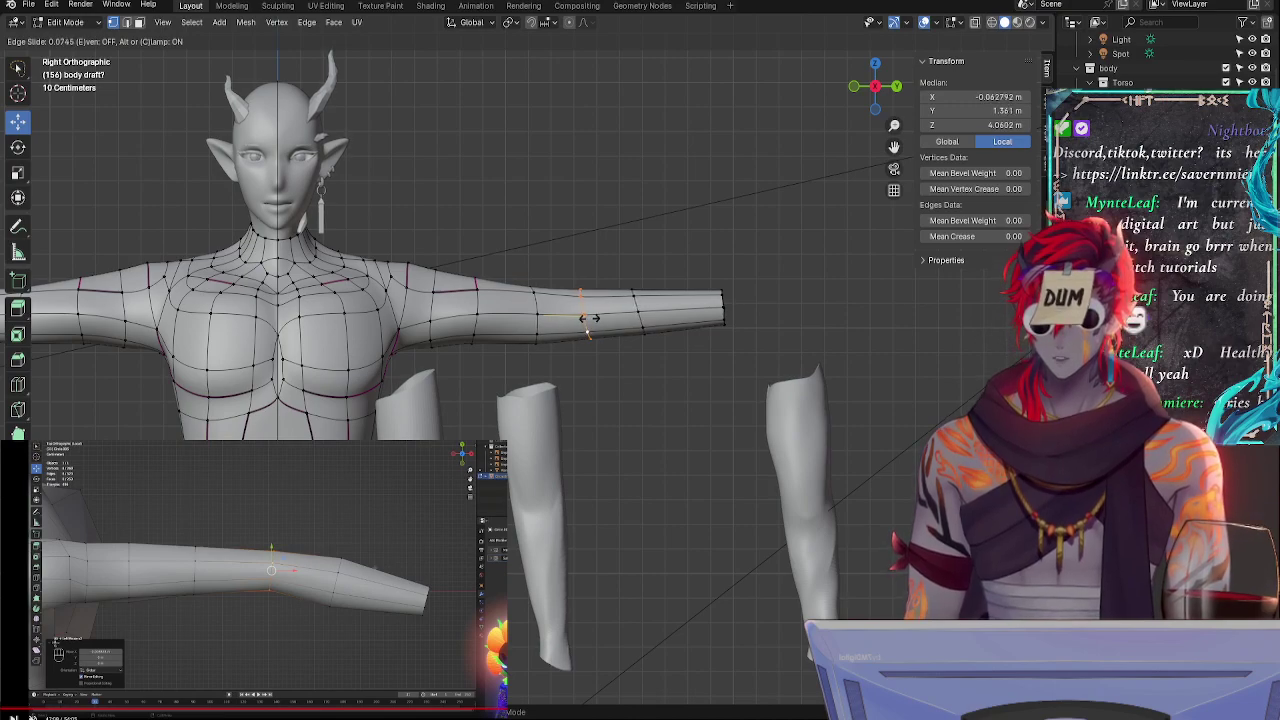
pyautogui.click(590, 314)
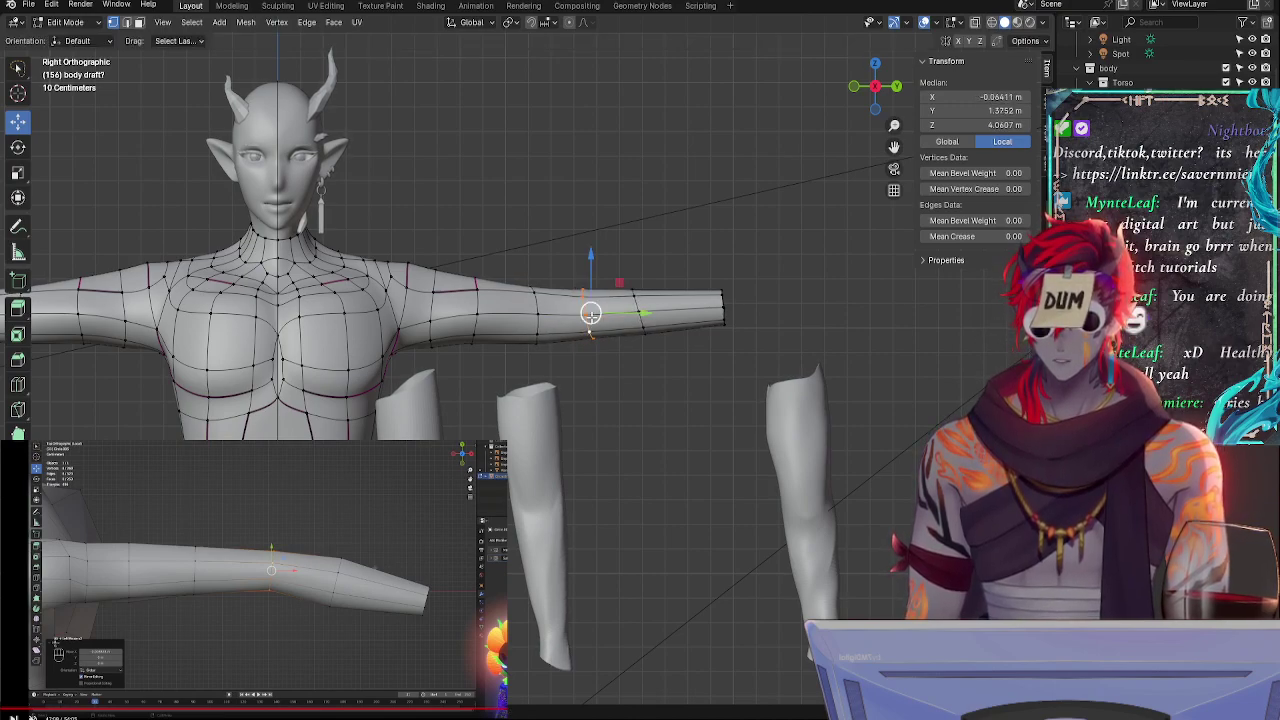
pyautogui.moveTo(590, 314); pyautogui.dragTo(618, 351, button='middle')
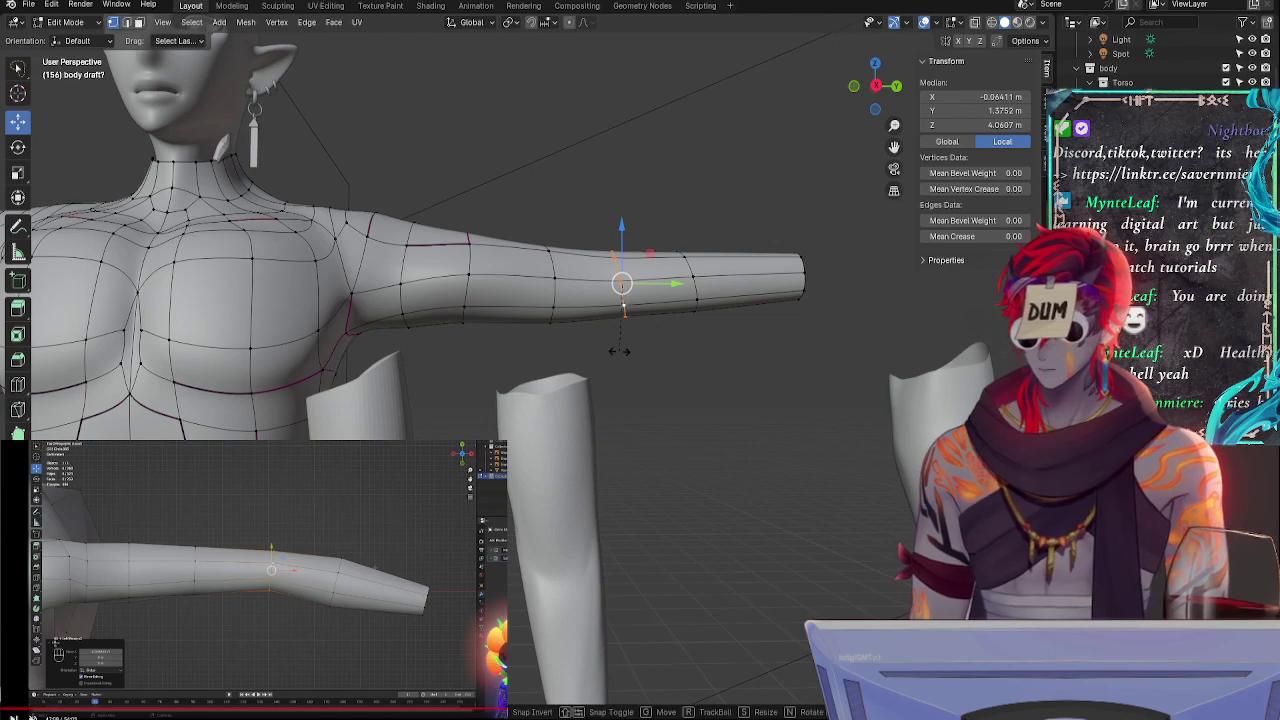
pyautogui.press('r')
pyautogui.press('z')
pyautogui.click(621, 348)
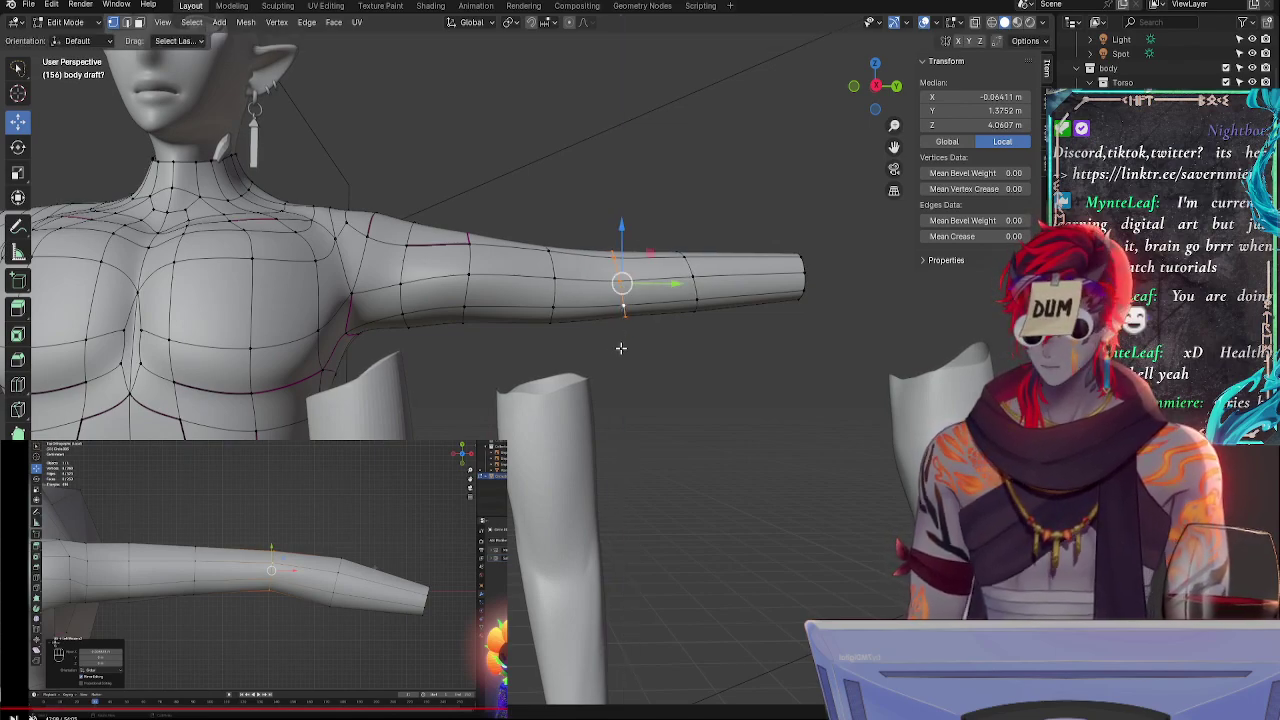
# - Try scaling and moving the forearm loop along Z, X and Y, cancelling each attempt
pyautogui.press('s')
pyautogui.press('z')
pyautogui.press('0')
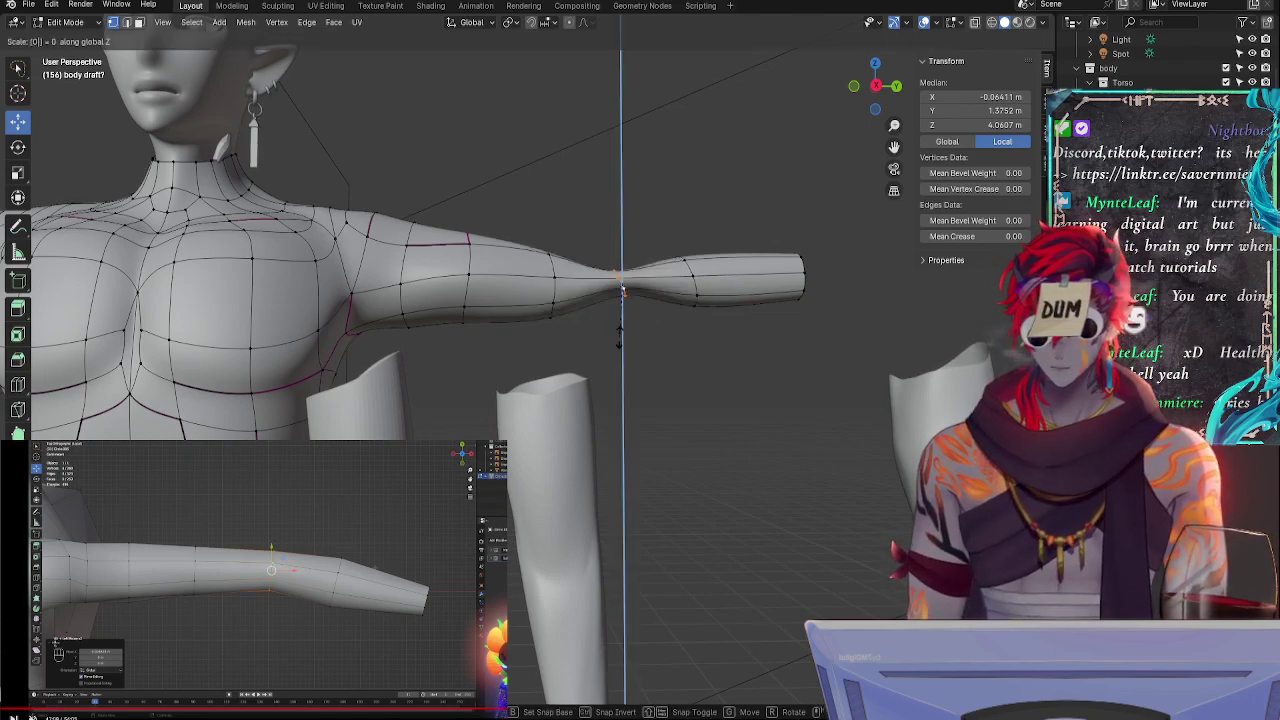
pyautogui.rightClick(619, 337)
pyautogui.press('s')
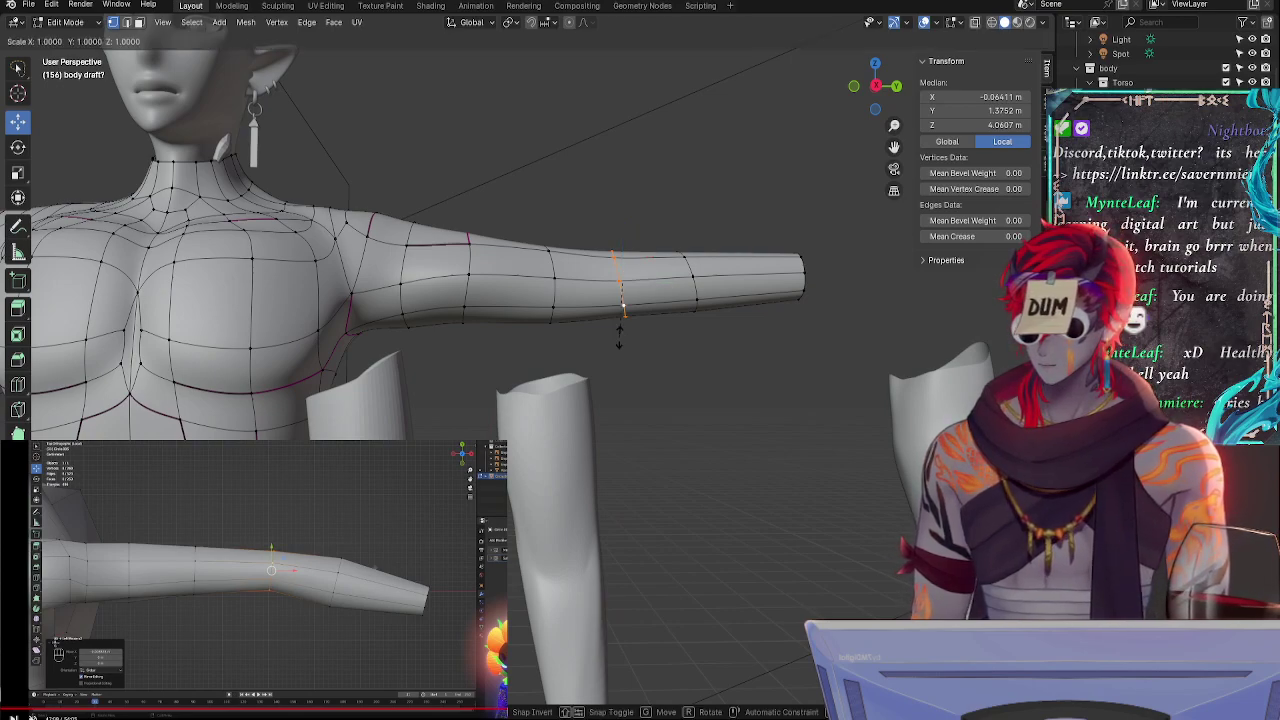
pyautogui.press('r')
pyautogui.rightClick(619, 337)
pyautogui.press('s')
pyautogui.press('g')
pyautogui.press('x')
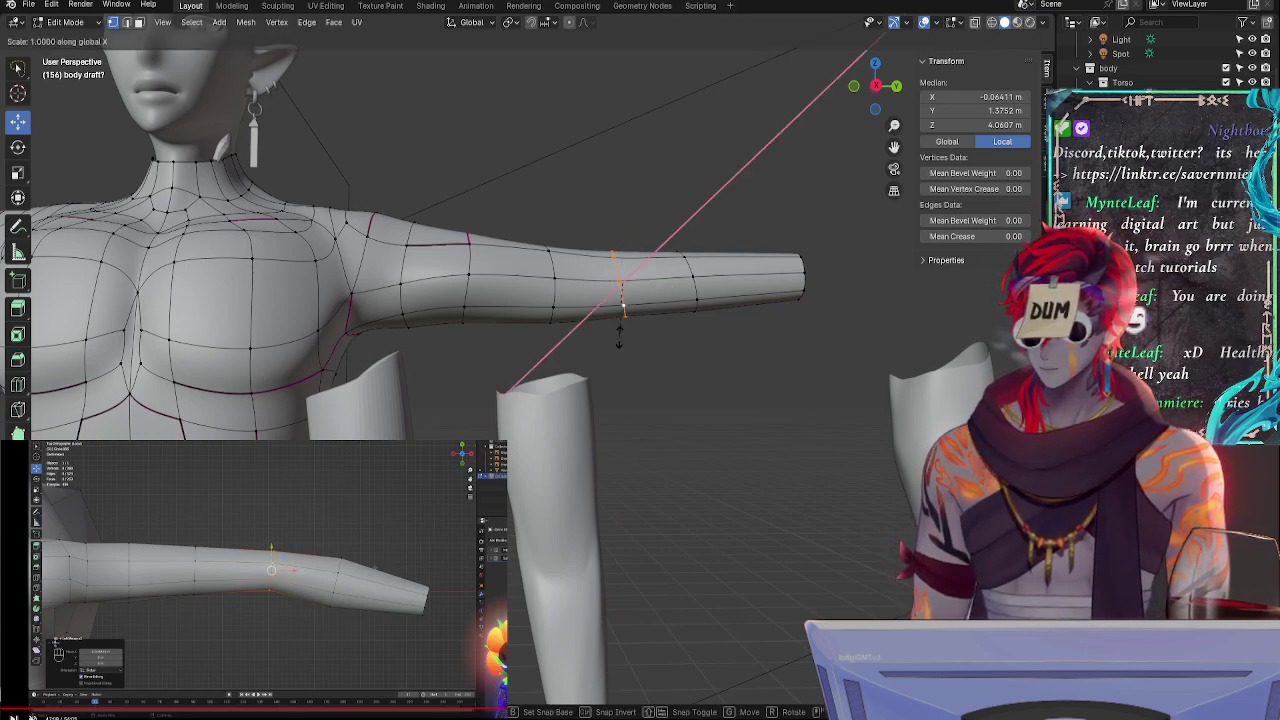
pyautogui.press('Escape')
pyautogui.press('g')
pyautogui.press('y')
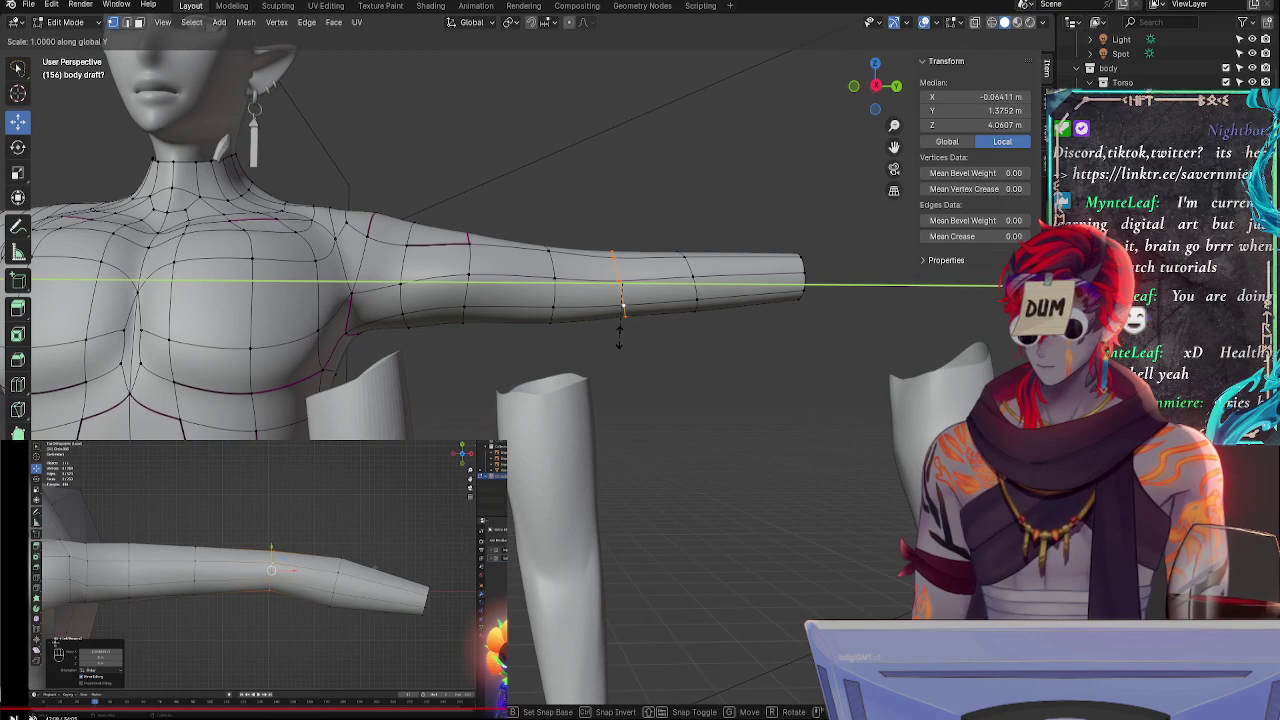
pyautogui.press('Escape')
# - Return to a straight-on orthographic side view framed on the torso and arm
pyautogui.scroll(-2, 659, 325)
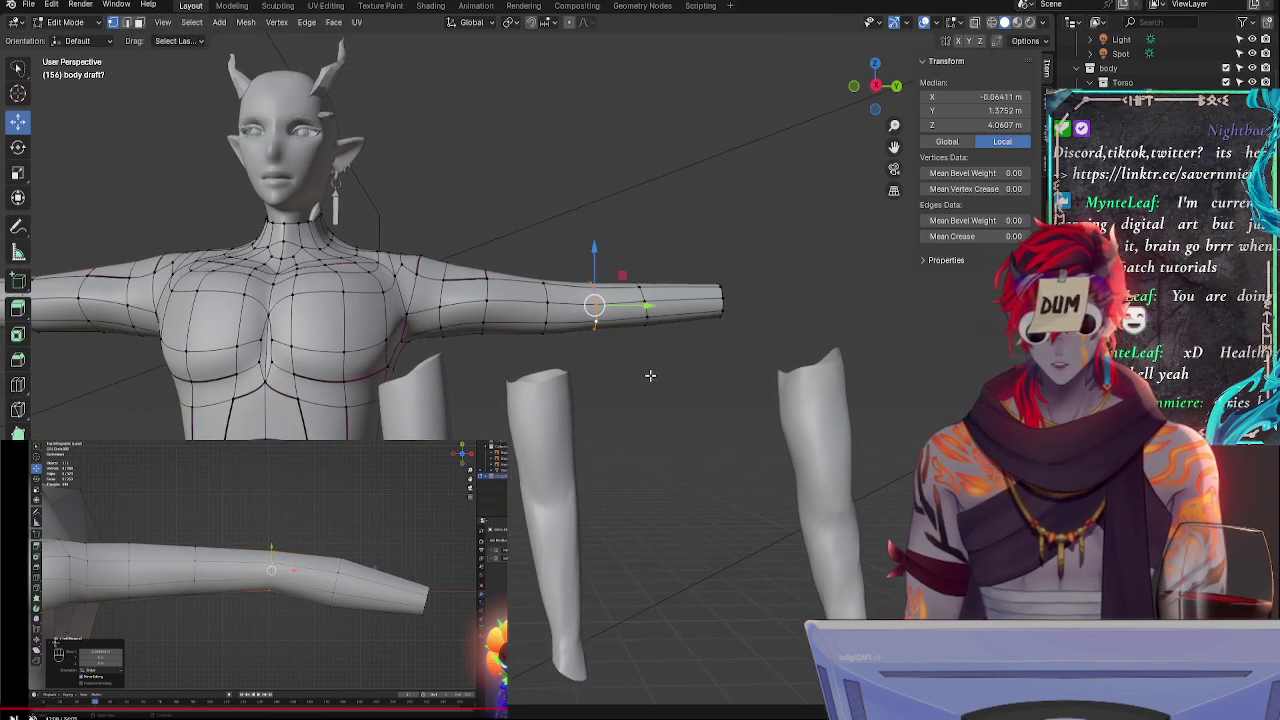
pyautogui.moveTo(651, 377)
pyautogui.mouseDown(button='middle')
pyautogui.moveTo(600, 430)
pyautogui.moveTo(640, 389)
pyautogui.mouseUp(button='middle')
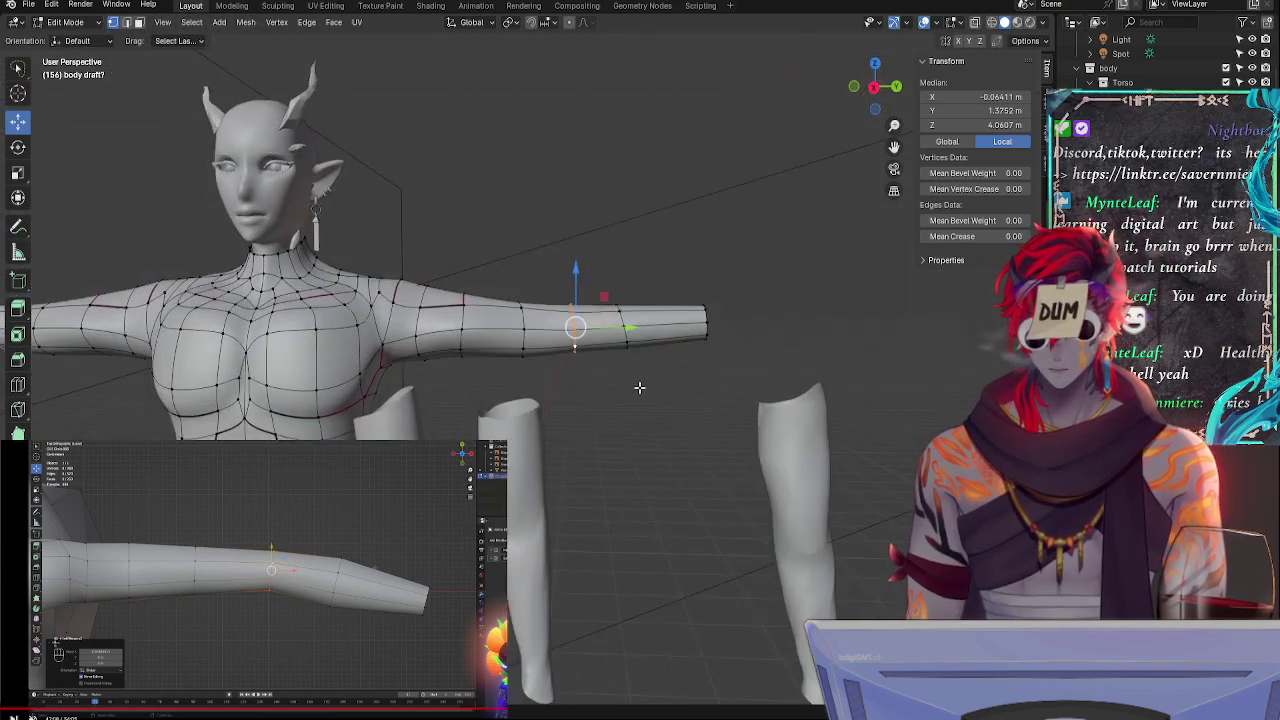
pyautogui.click(874, 86)
pyautogui.scroll(3, 695, 228)
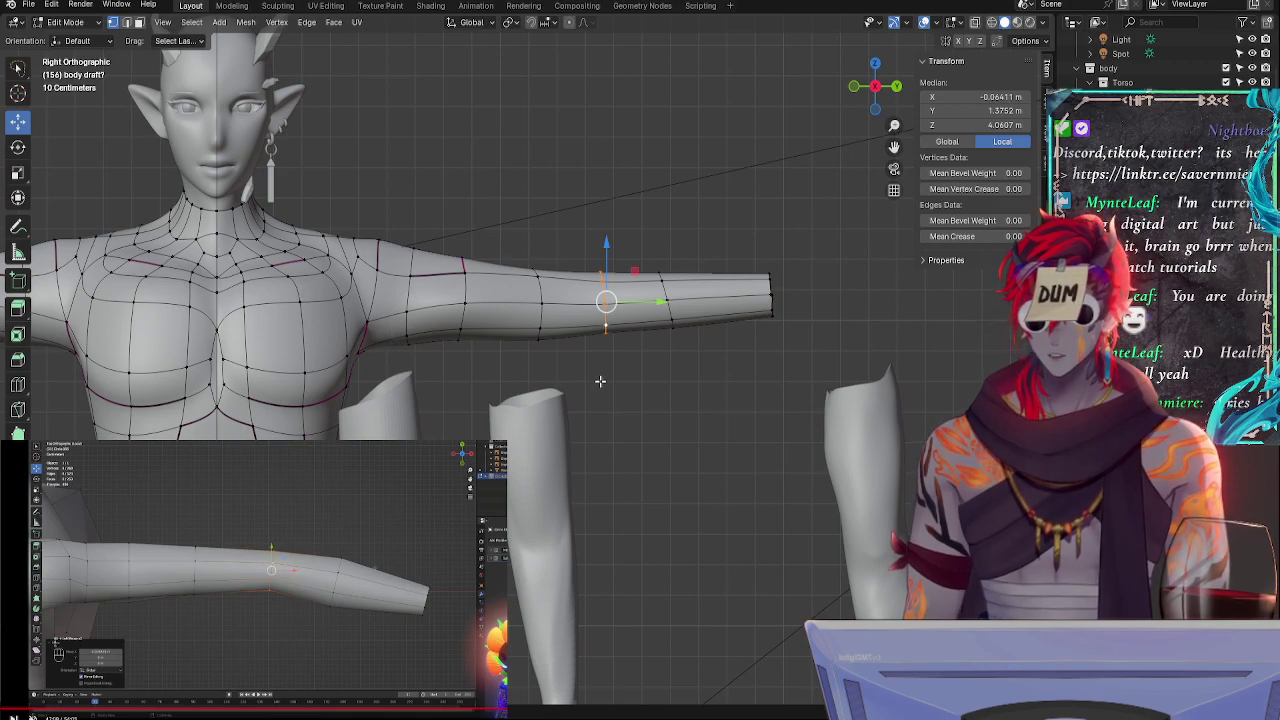
# - Slide the selected arm loop to a new position and rotate it
pyautogui.keyDown('shift'); pyautogui.moveTo(600, 381); pyautogui.dragTo(637, 283, button='middle'); pyautogui.keyUp('shift')
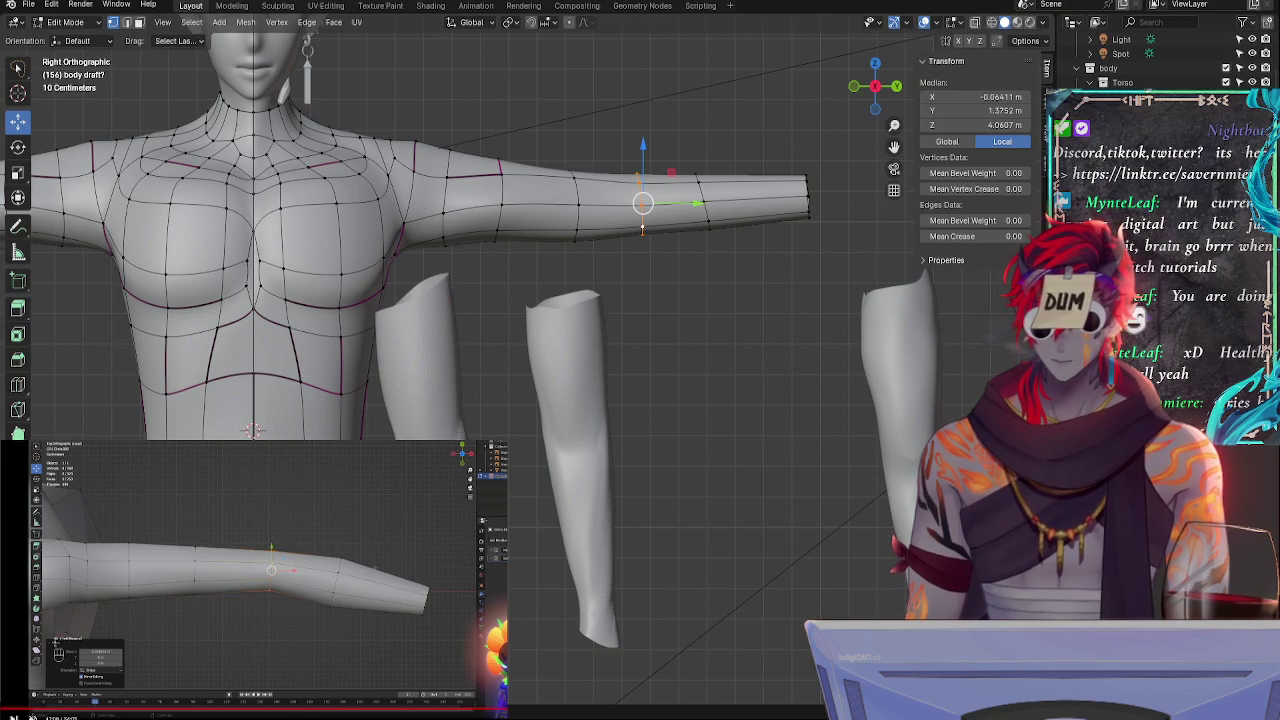
pyautogui.keyDown('shift'); pyautogui.moveTo(640, 328); pyautogui.dragTo(637, 389, button='middle'); pyautogui.keyUp('shift')
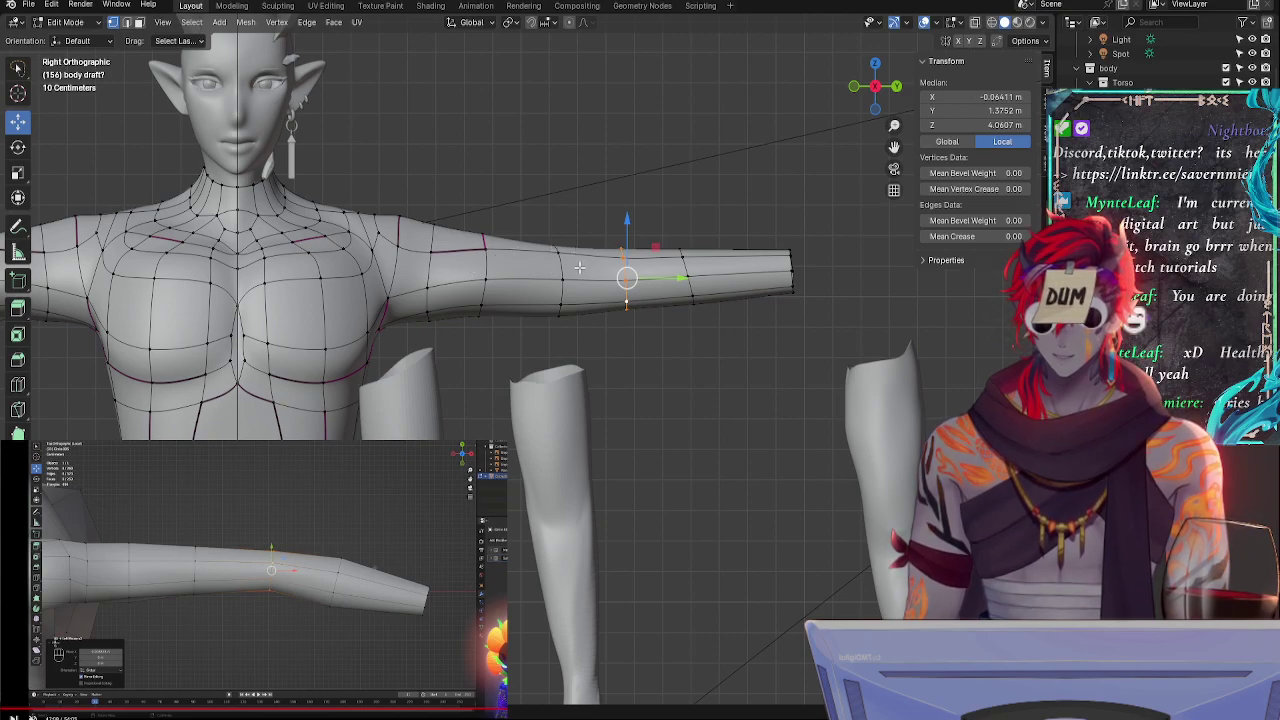
pyautogui.press('g')
pyautogui.press('g')
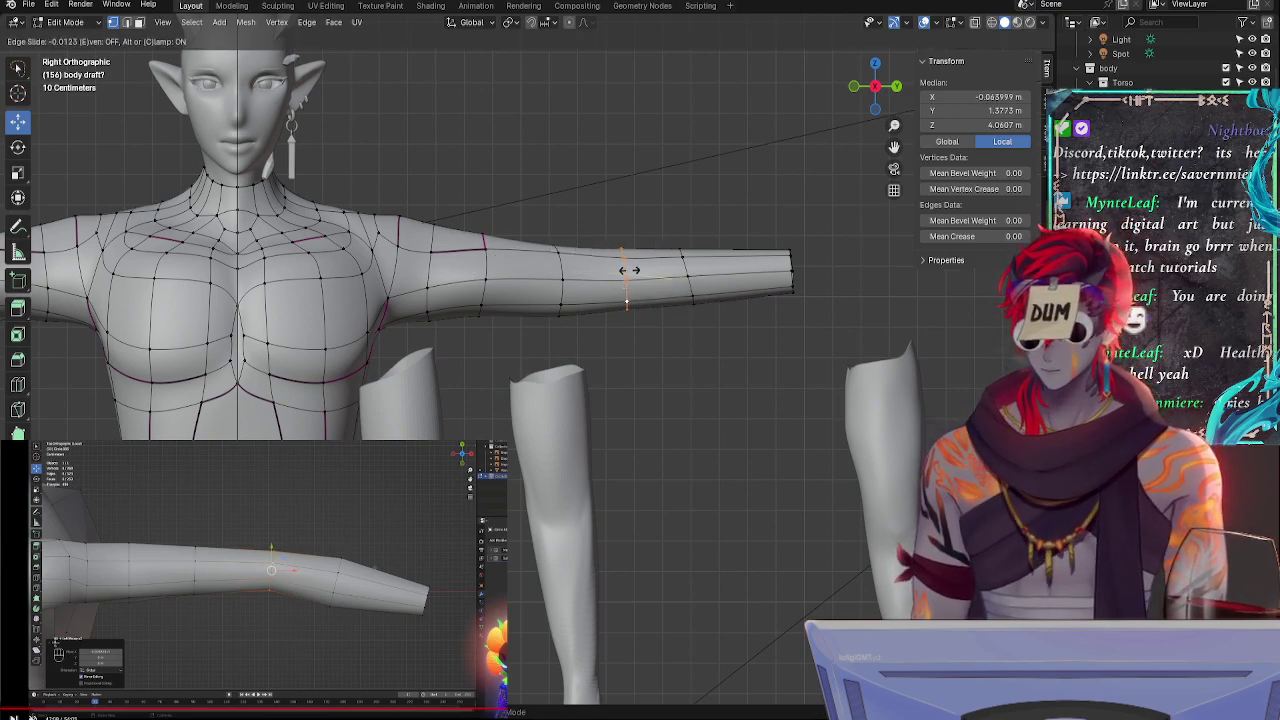
pyautogui.click(650, 273)
pyautogui.scroll(-1, 726, 356)
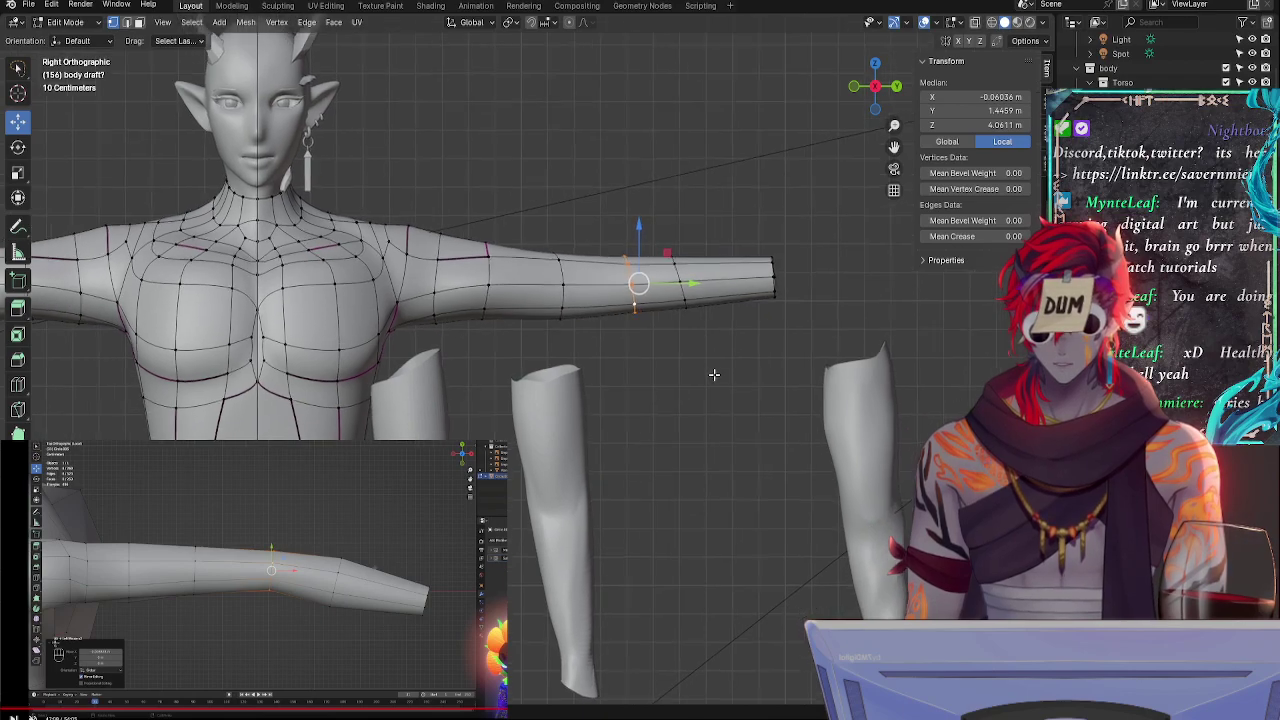
pyautogui.scroll(1, 750, 345)
pyautogui.scroll(-1, 748, 329)
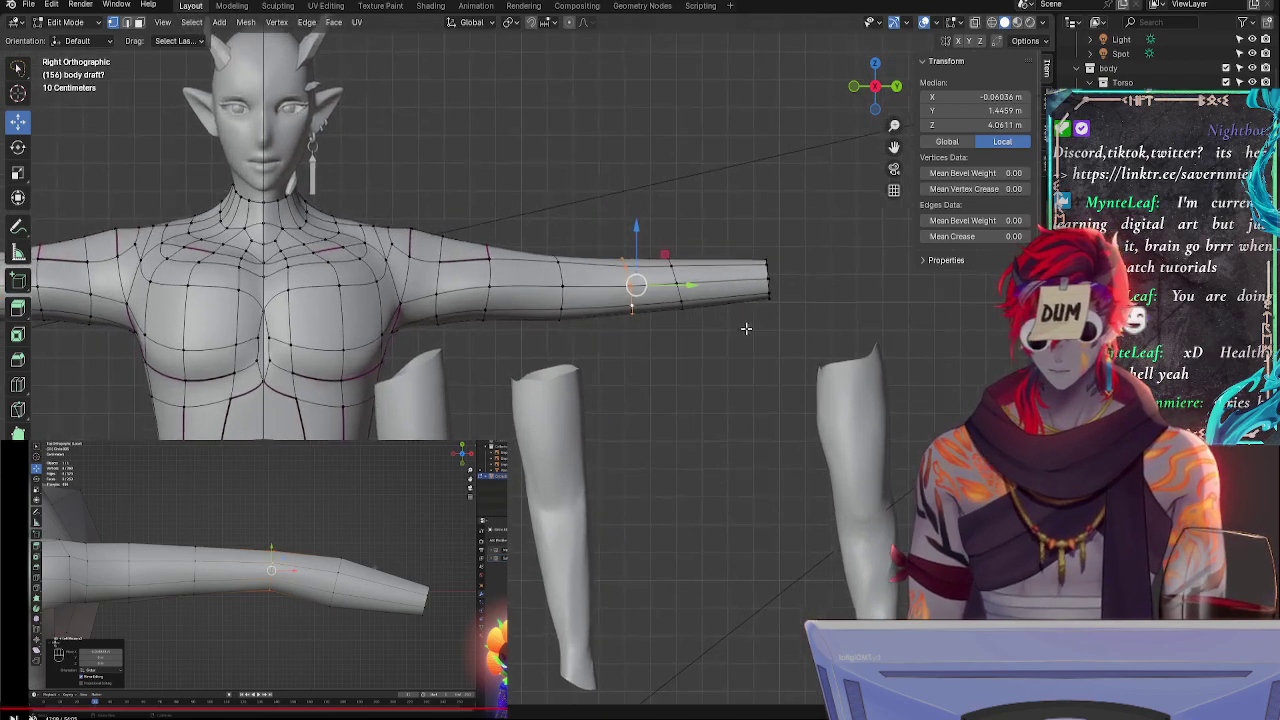
pyautogui.press('r')
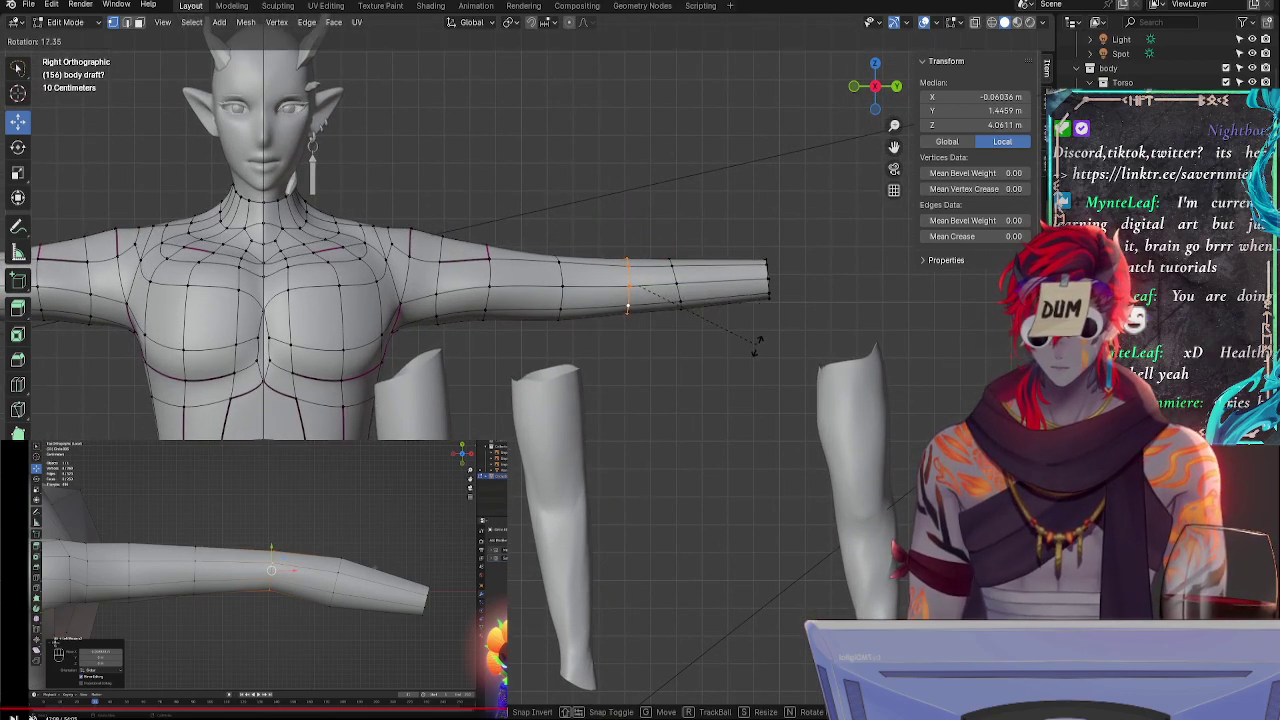
pyautogui.click(757, 320)
# - Select the next forearm ring loop and slide it further along the arm
pyautogui.moveTo(743, 213); pyautogui.dragTo(703, 228, button='middle')
pyautogui.scroll(1, 745, 193)
pyautogui.moveTo(788, 157); pyautogui.dragTo(720, 292, button='middle')
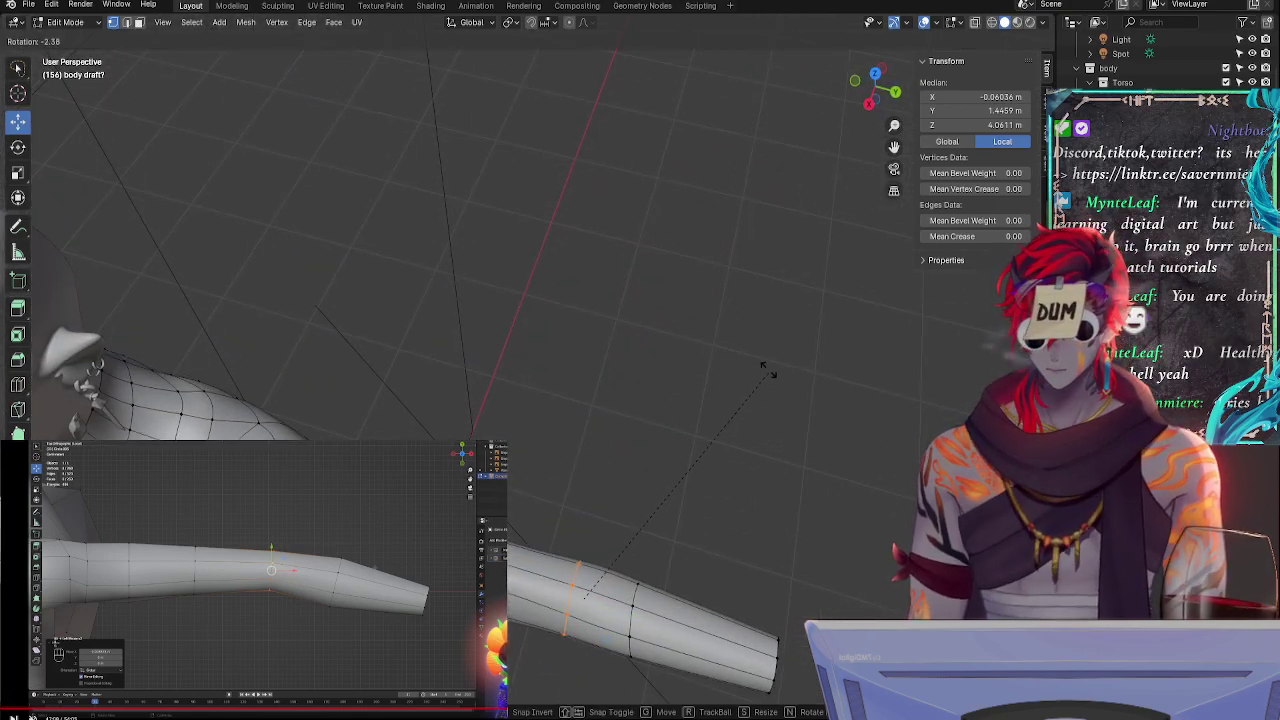
pyautogui.moveTo(774, 397); pyautogui.dragTo(783, 309, button='middle')
pyautogui.doubleClick(565, 430)
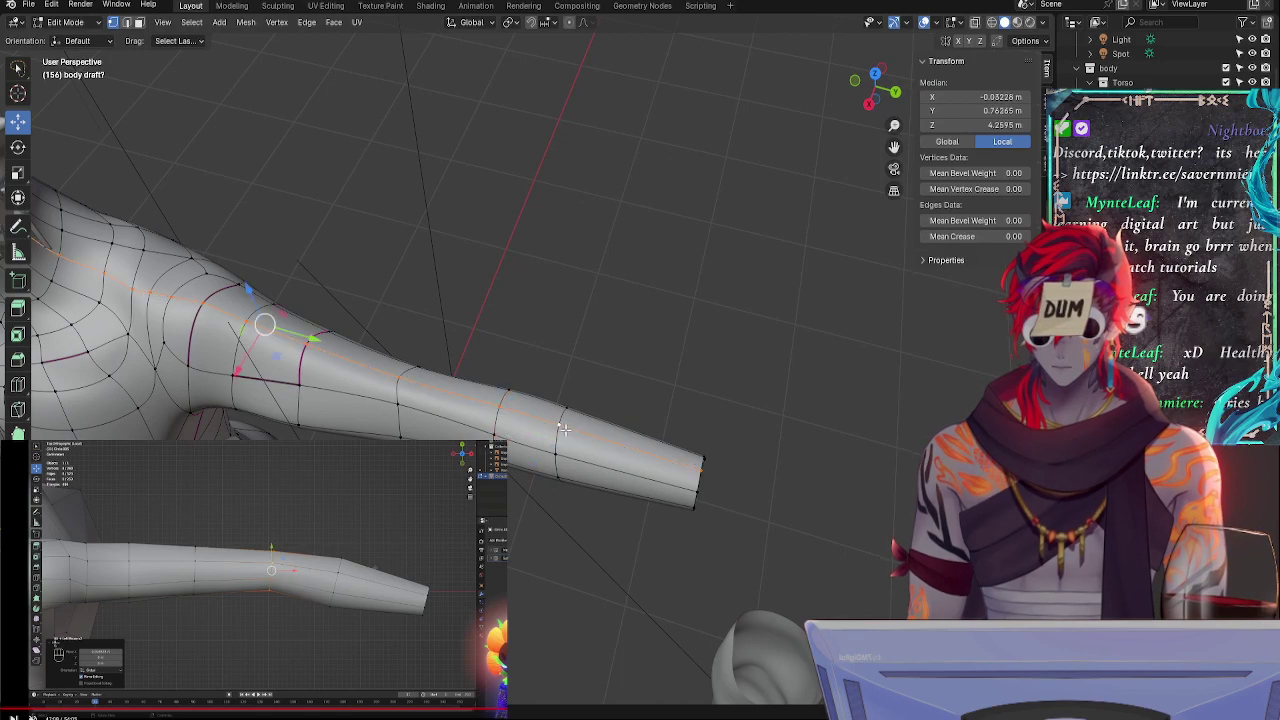
pyautogui.doubleClick(558, 442)
pyautogui.moveTo(565, 445); pyautogui.dragTo(570, 452)
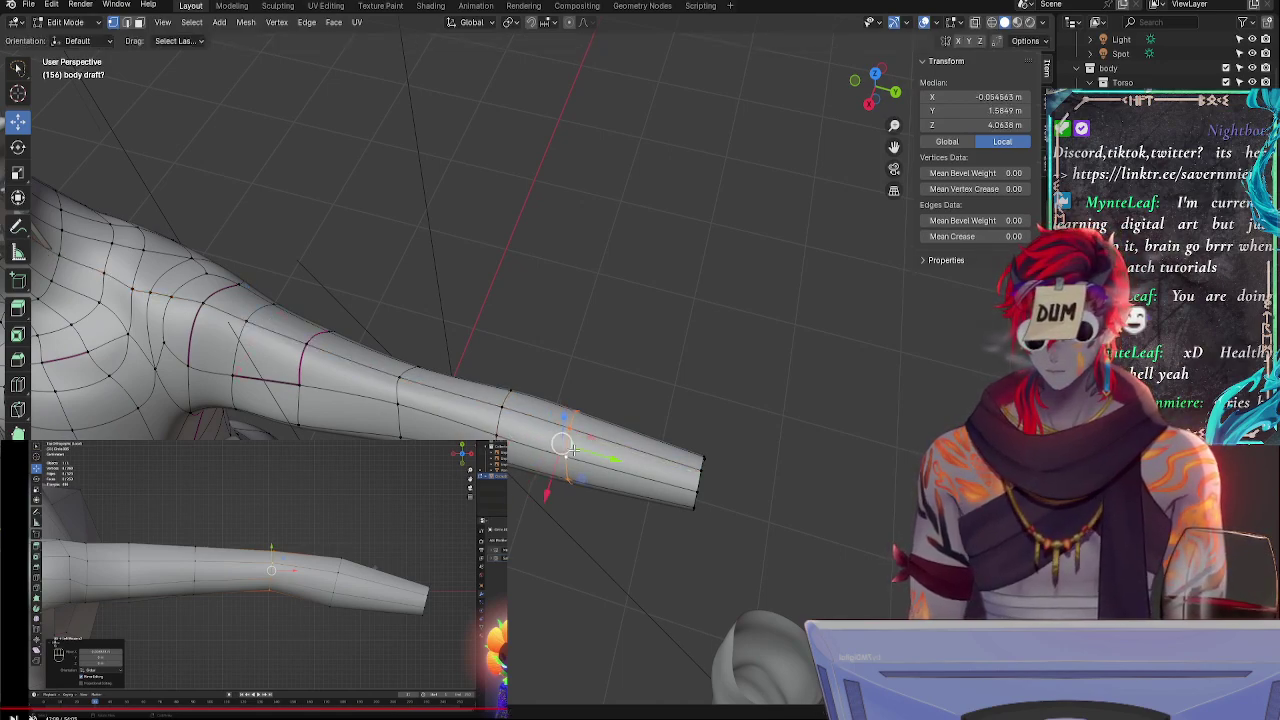
pyautogui.press('g')
pyautogui.press('g')
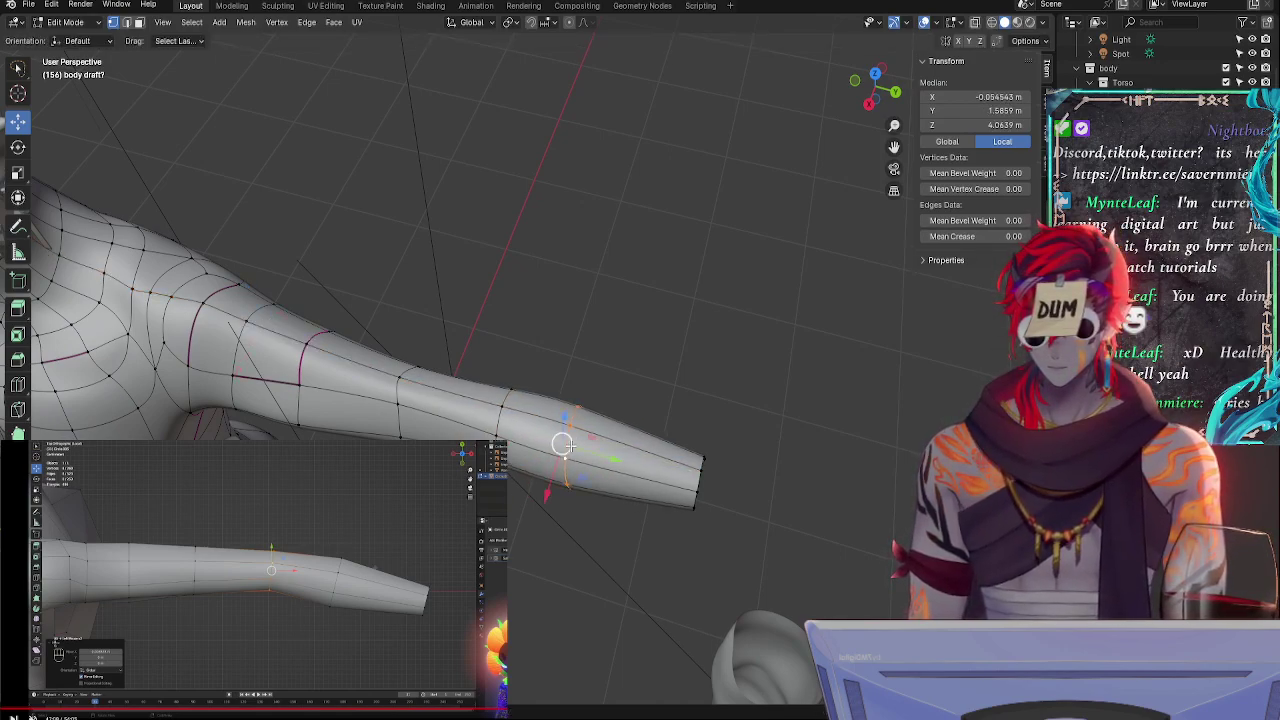
pyautogui.click(554, 440)
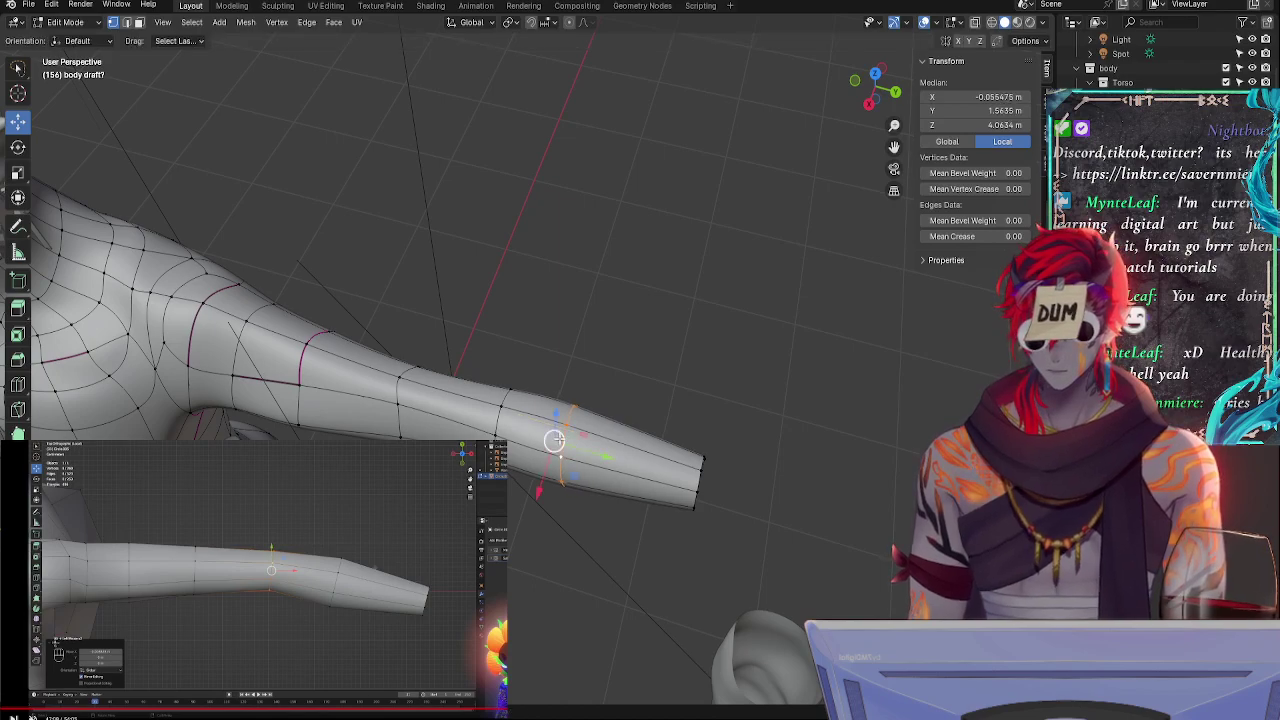
# - Select another ring loop further along the forearm
pyautogui.click(506, 430)
pyautogui.moveTo(597, 384); pyautogui.dragTo(611, 340, button='middle')
pyautogui.click(430, 381)
pyautogui.keyDown('alt'); pyautogui.click(439, 388); pyautogui.keyUp('alt')
pyautogui.moveTo(614, 397)
pyautogui.mouseDown(button='middle')
pyautogui.moveTo(631, 326)
pyautogui.moveTo(632, 392)
pyautogui.mouseUp(button='middle')
pyautogui.moveTo(562, 417); pyautogui.dragTo(543, 418, button='middle')
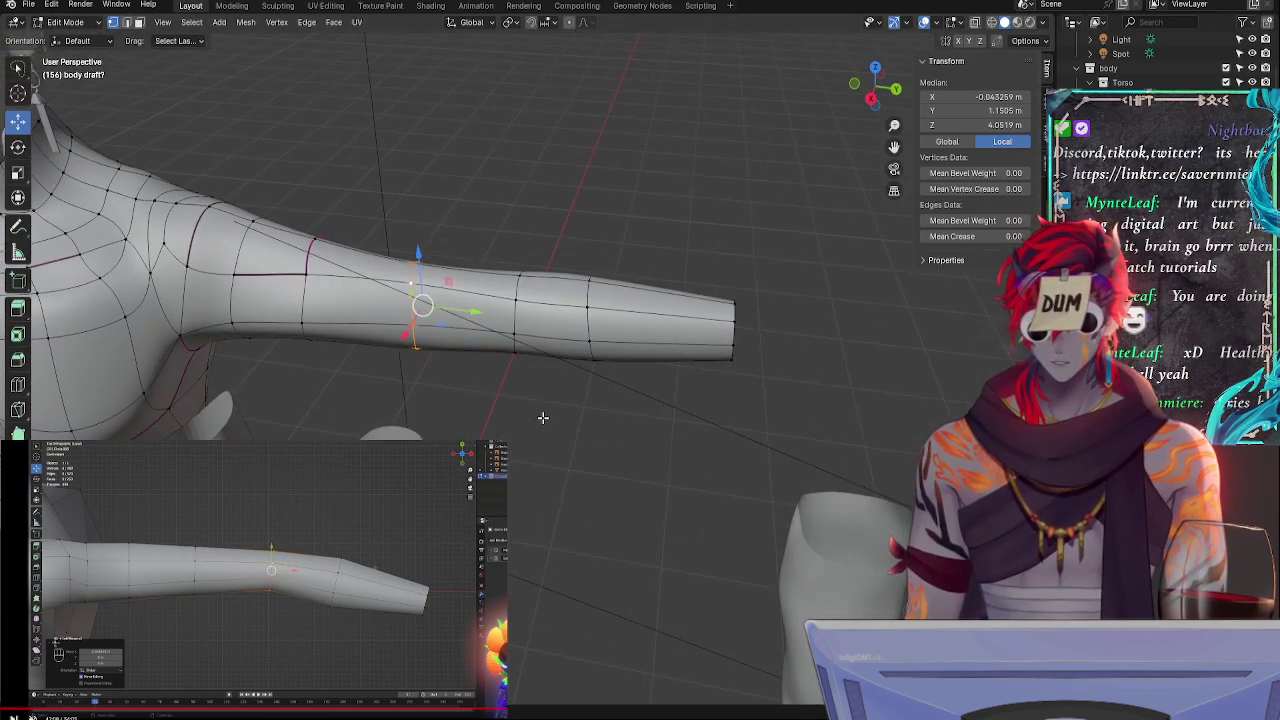
pyautogui.moveTo(584, 372); pyautogui.dragTo(530, 279, button='middle')
pyautogui.click(538, 267)
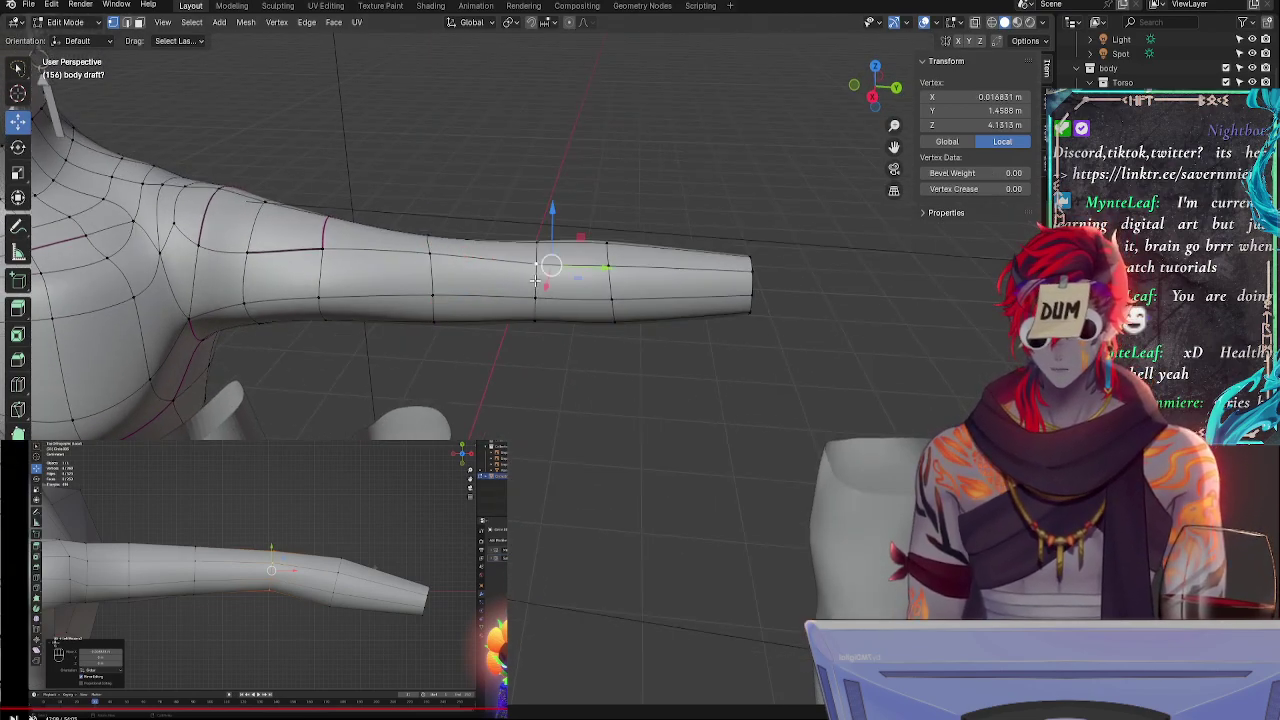
pyautogui.keyDown('alt'); pyautogui.click(536, 284); pyautogui.keyUp('alt')
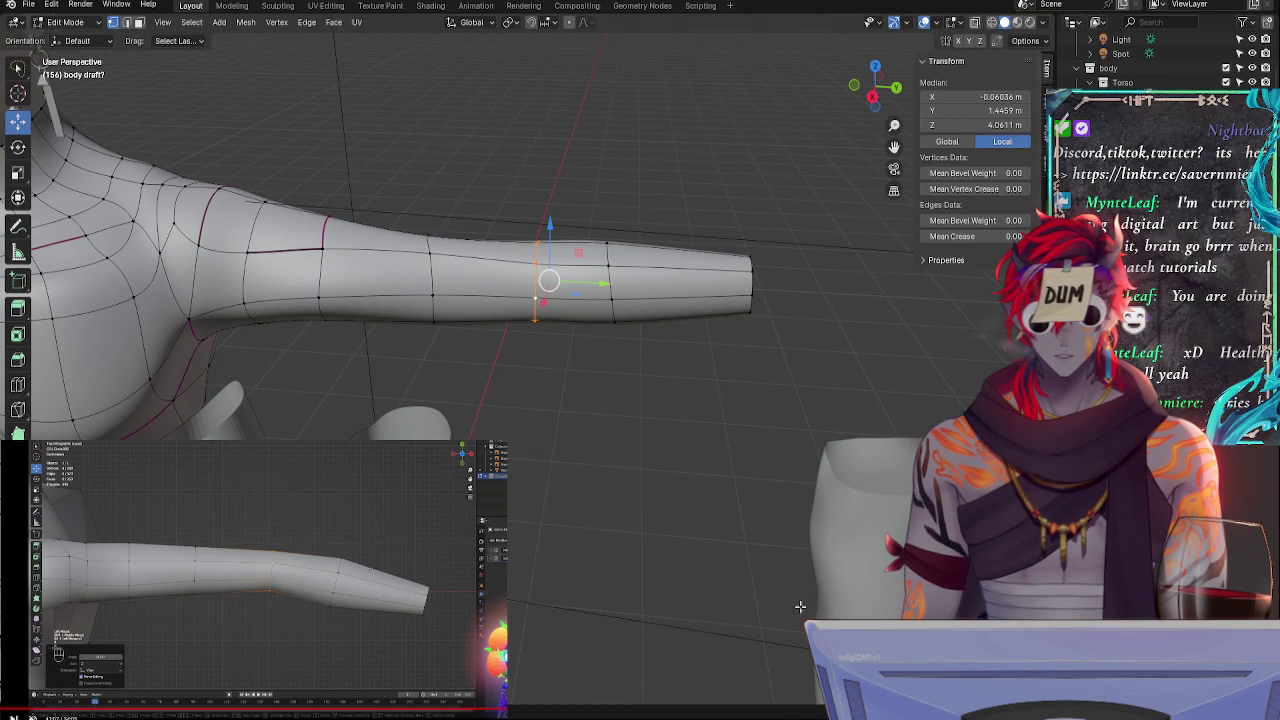
# - Check the loop from the side and top views, then tilt it with a rotation
pyautogui.click(877, 75)
pyautogui.click(876, 66)
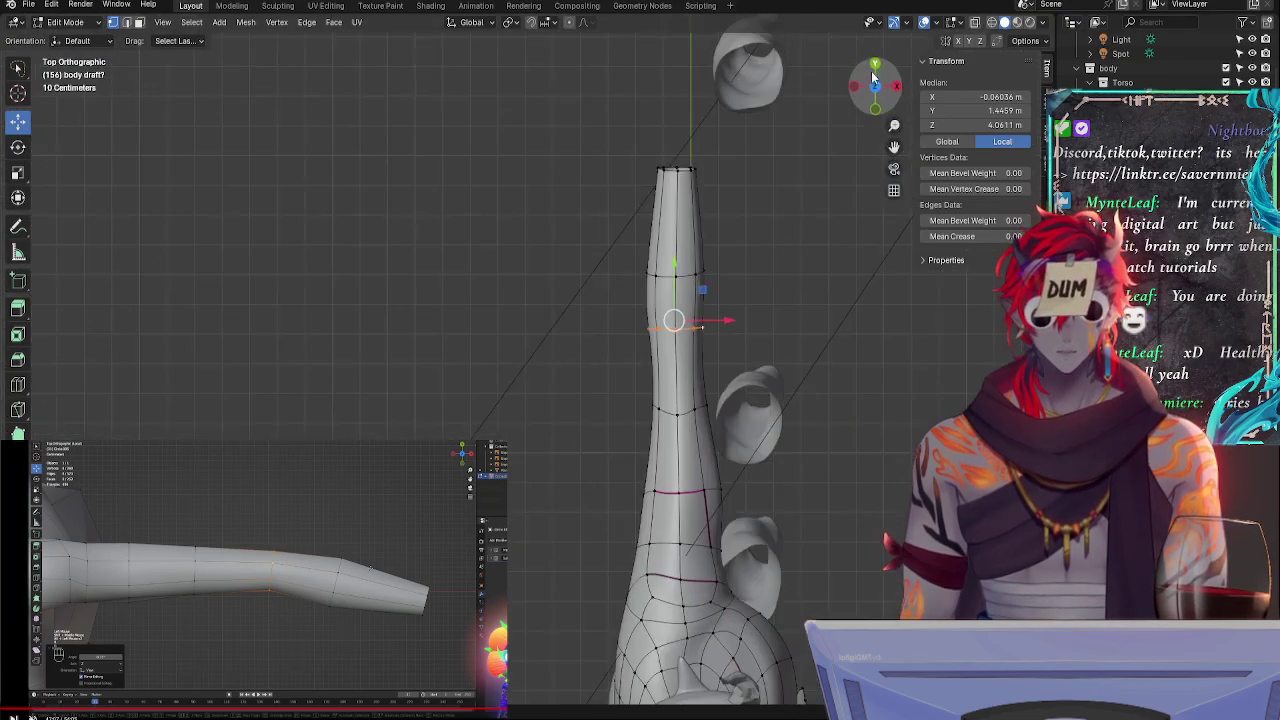
pyautogui.moveTo(733, 285); pyautogui.dragTo(657, 340, button='middle')
pyautogui.press('r')
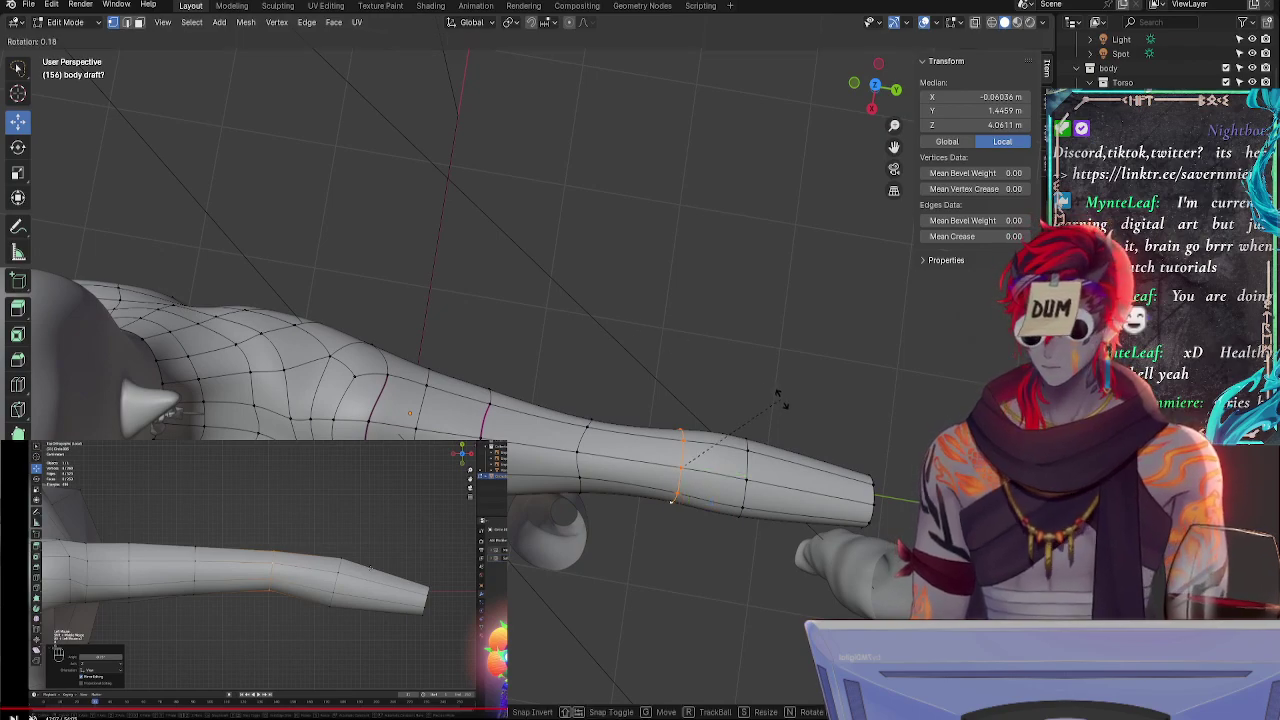
pyautogui.click(803, 421)
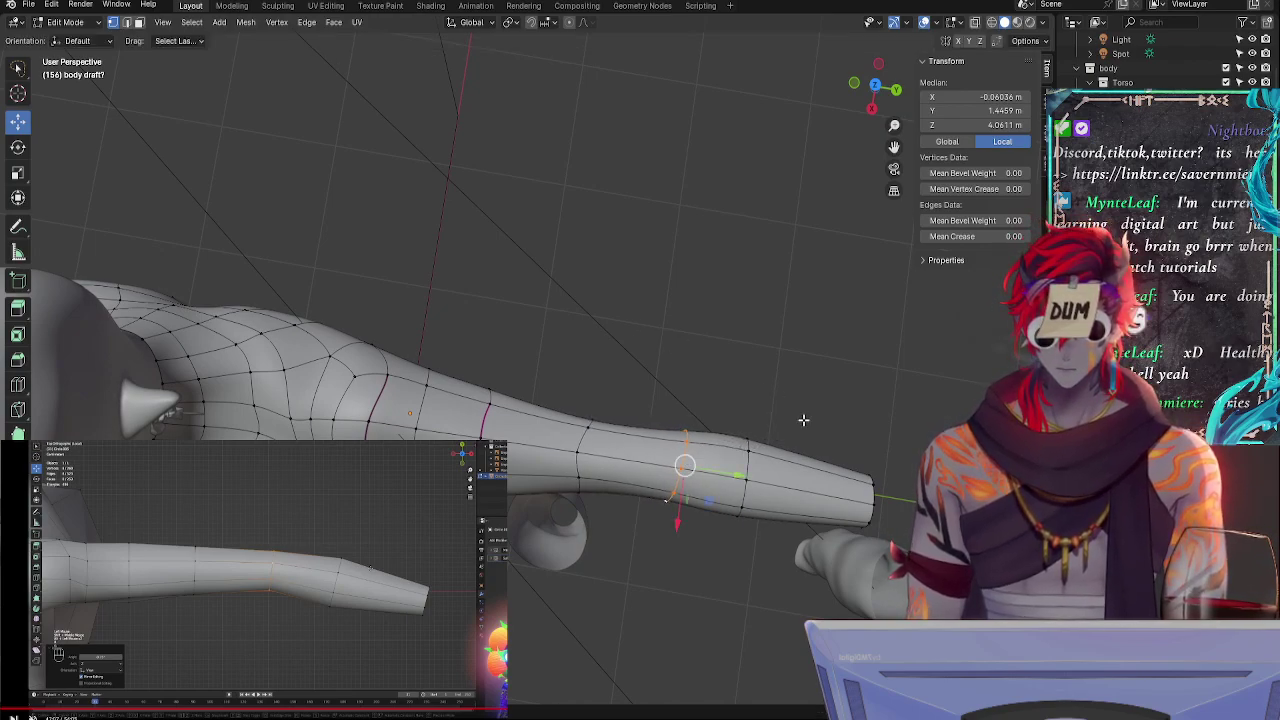
pyautogui.moveTo(803, 421); pyautogui.dragTo(732, 218, button='middle')
# - Flatten the selected forearm loop by scaling it to 0 along X and along Y
pyautogui.press('s')
pyautogui.press('z')
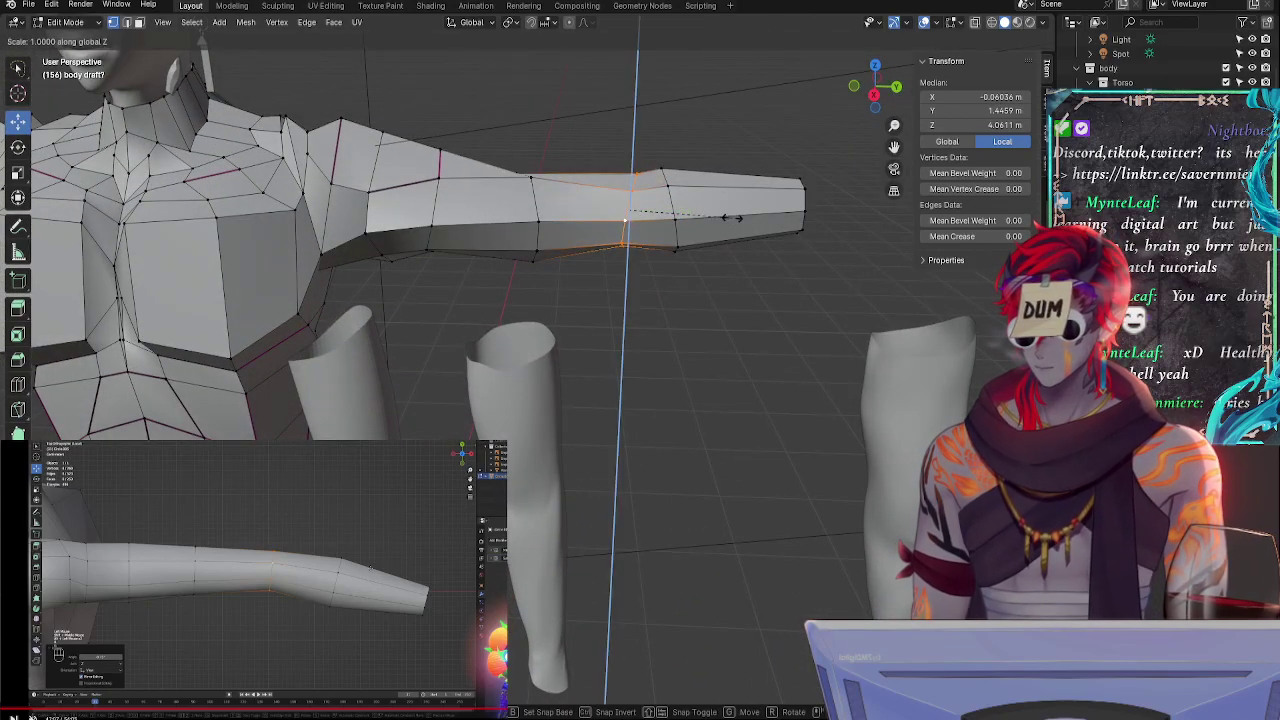
pyautogui.press('0')
pyautogui.rightClick(732, 218)
pyautogui.press('s')
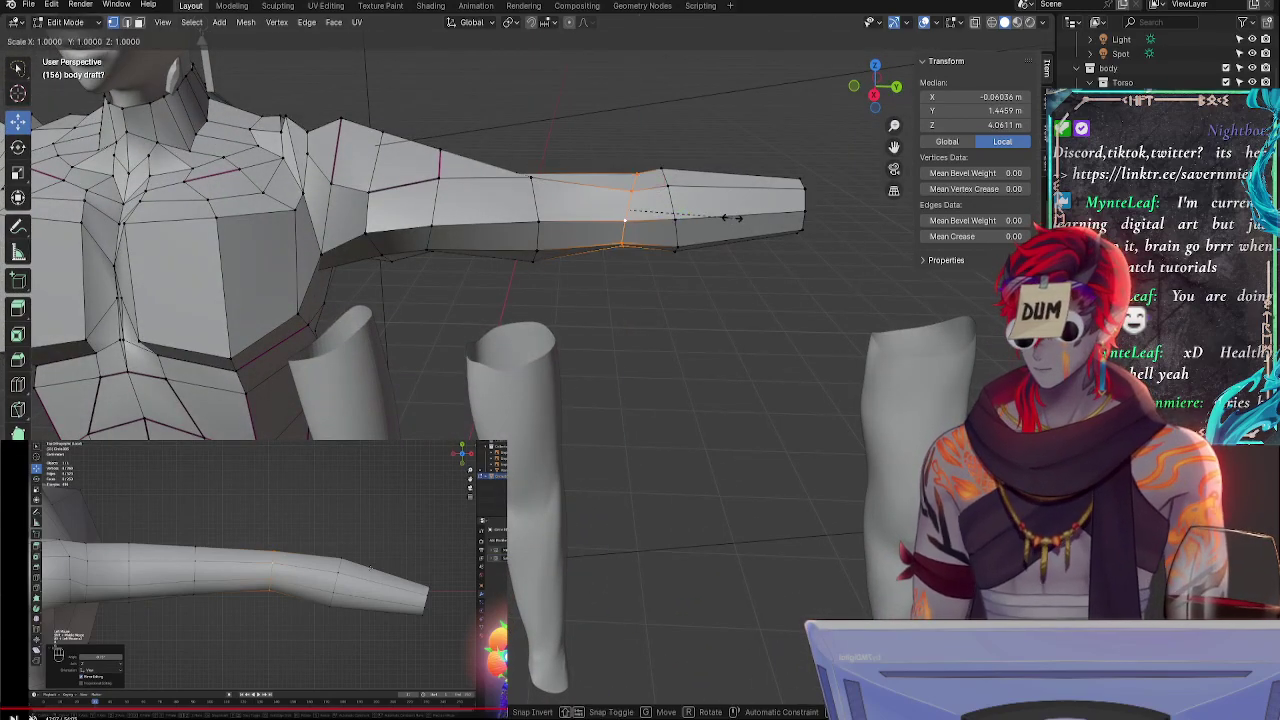
pyautogui.press('Escape')
pyautogui.press('s')
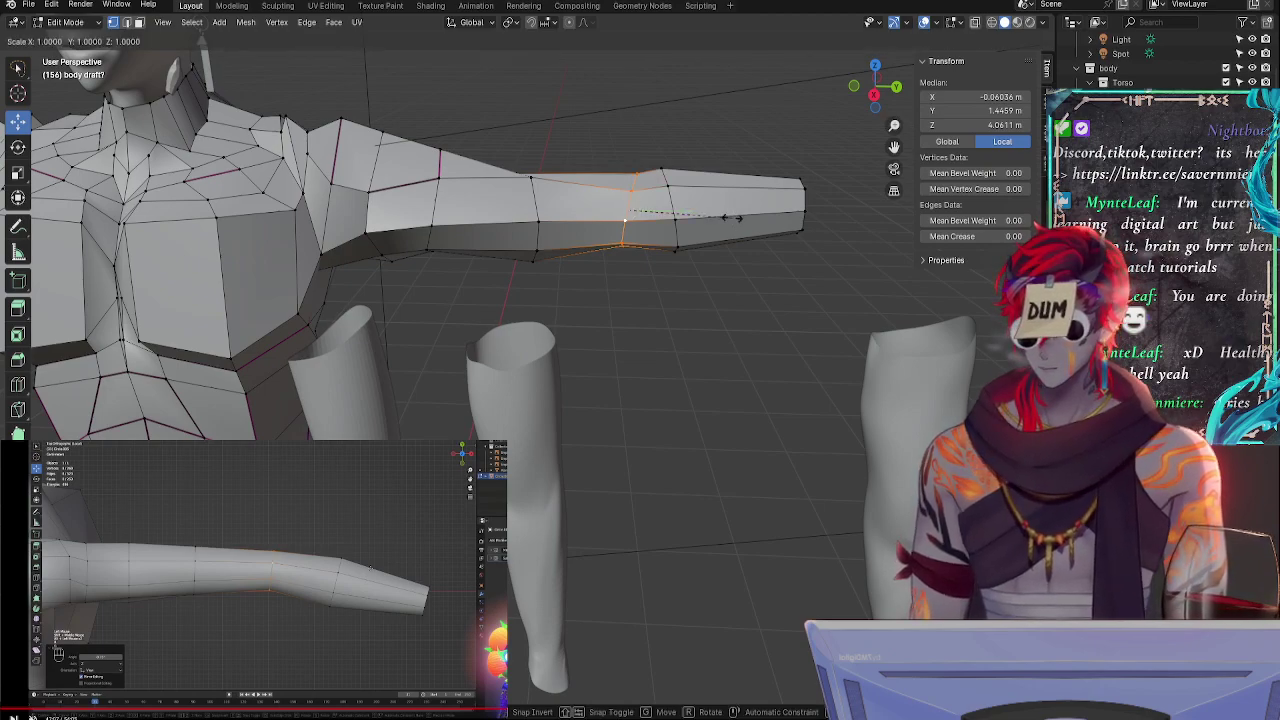
pyautogui.press('x')
pyautogui.press('0')
pyautogui.press('Return')
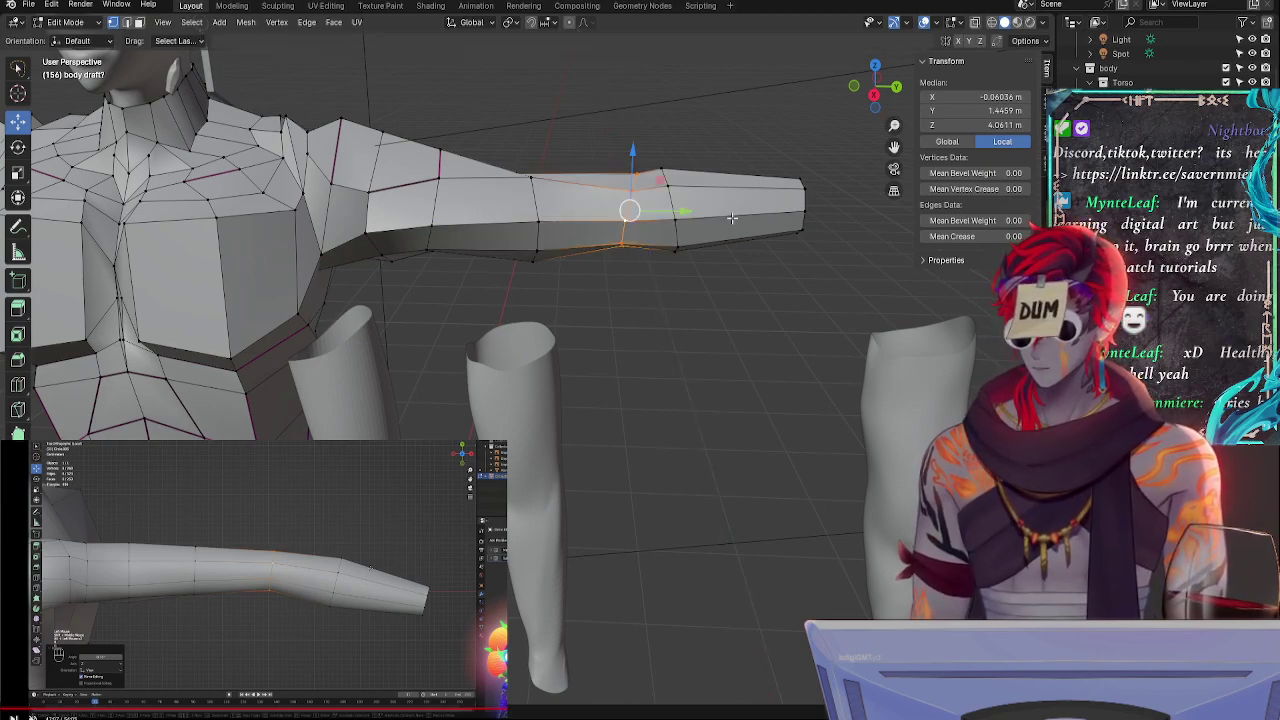
pyautogui.press('s')
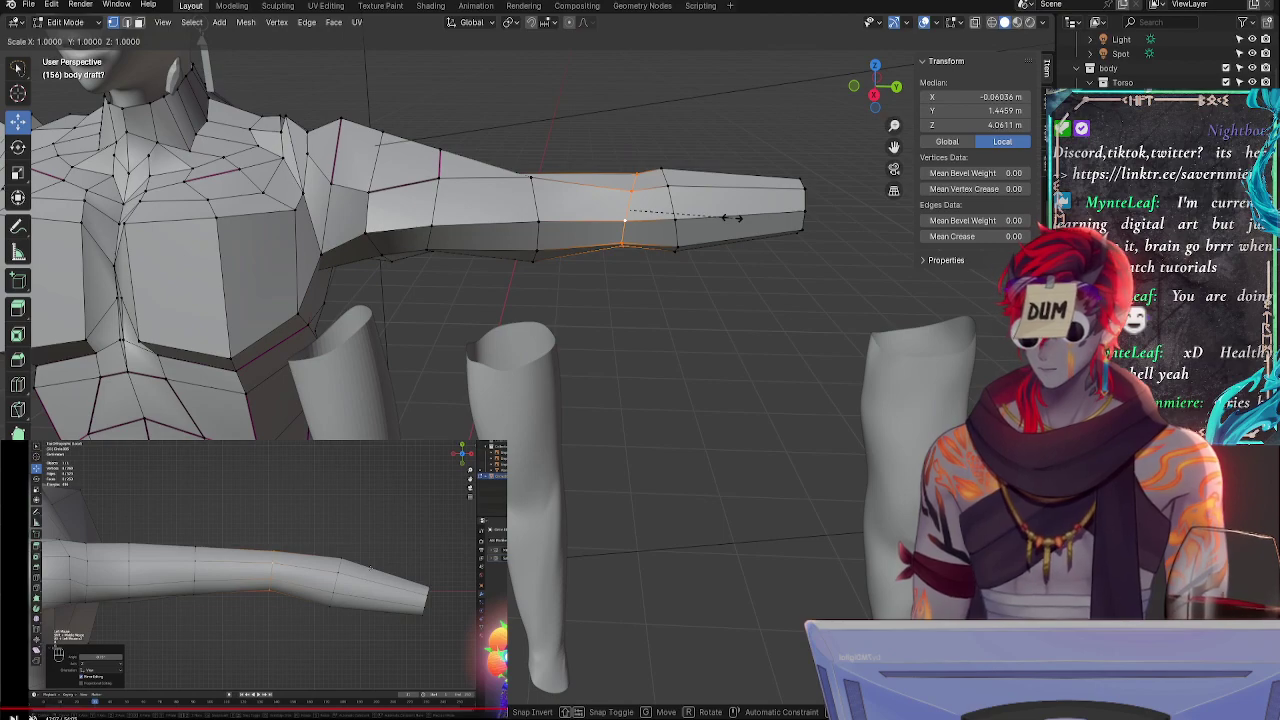
pyautogui.press('y')
pyautogui.press('0')
pyautogui.press('Return')
# - Rotate the flattened loop around Z and move it along the arm
pyautogui.moveTo(735, 217); pyautogui.dragTo(631, 407, button='middle')
pyautogui.press('r')
pyautogui.press('z')
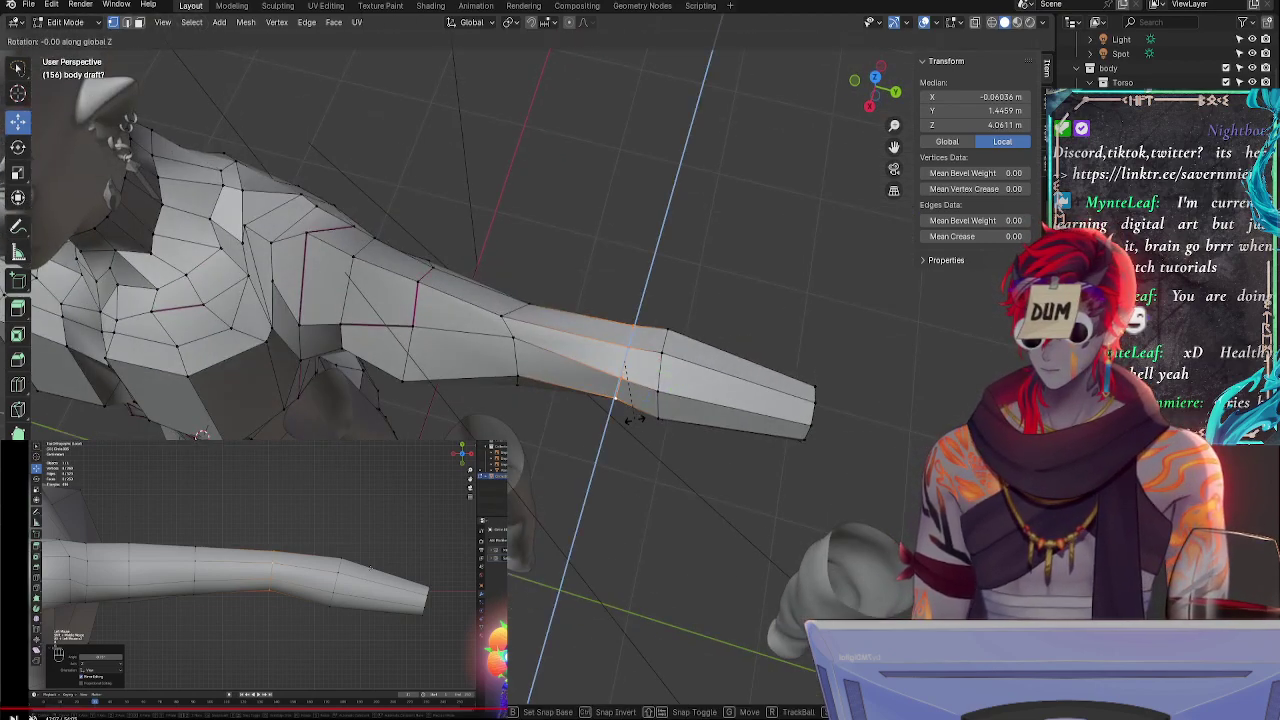
pyautogui.click(628, 445)
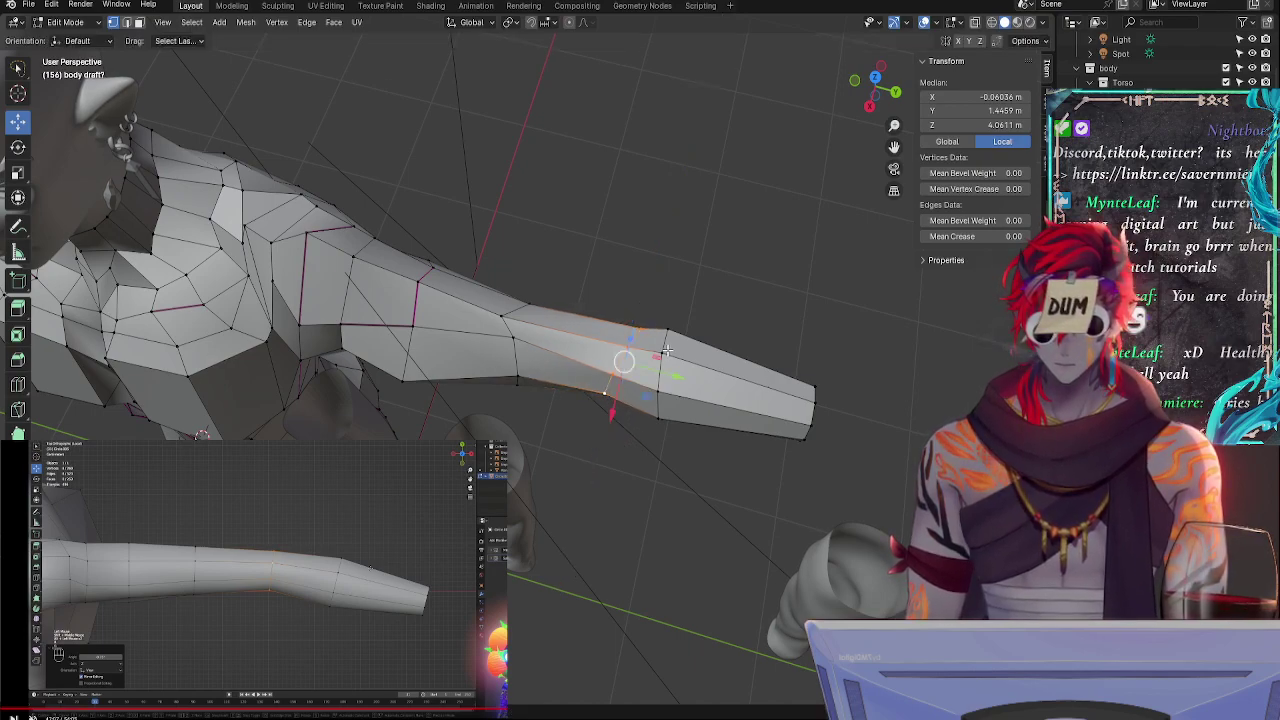
pyautogui.moveTo(665, 355); pyautogui.dragTo(681, 376)
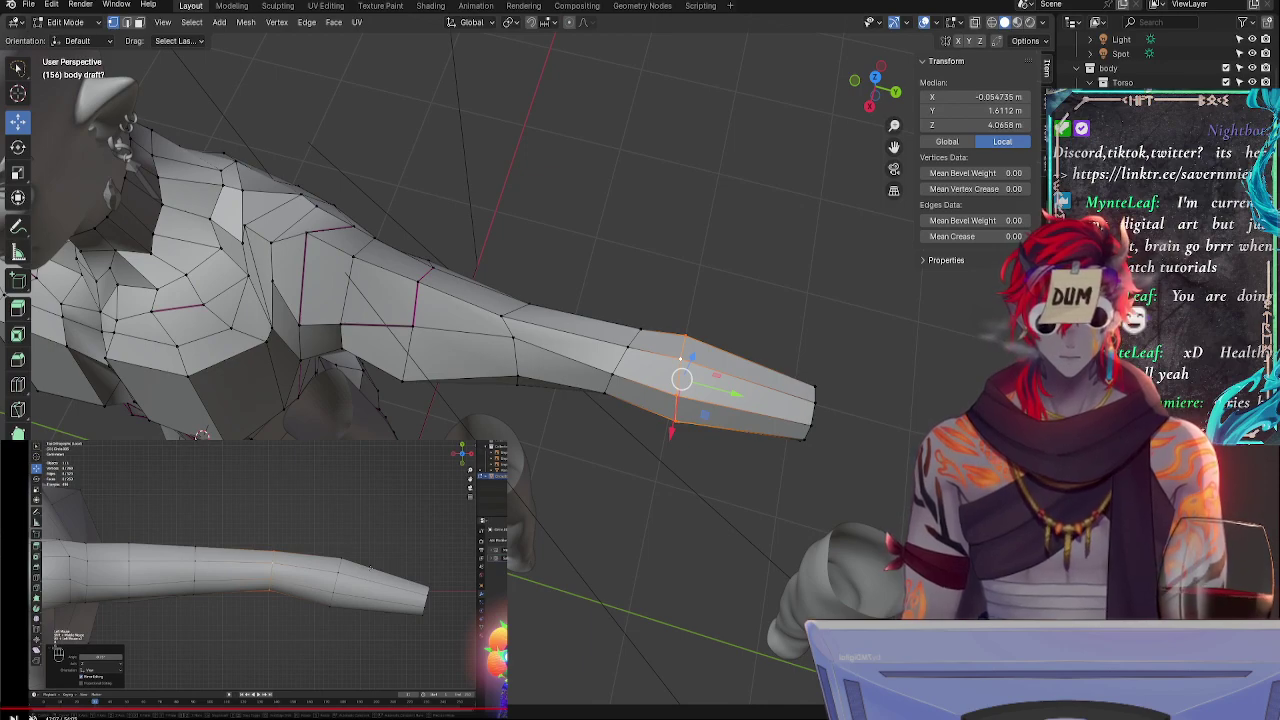
# - Slide the selected loop along the forearm, leaving the end ring's size unchanged
pyautogui.press('g')
pyautogui.press('g')
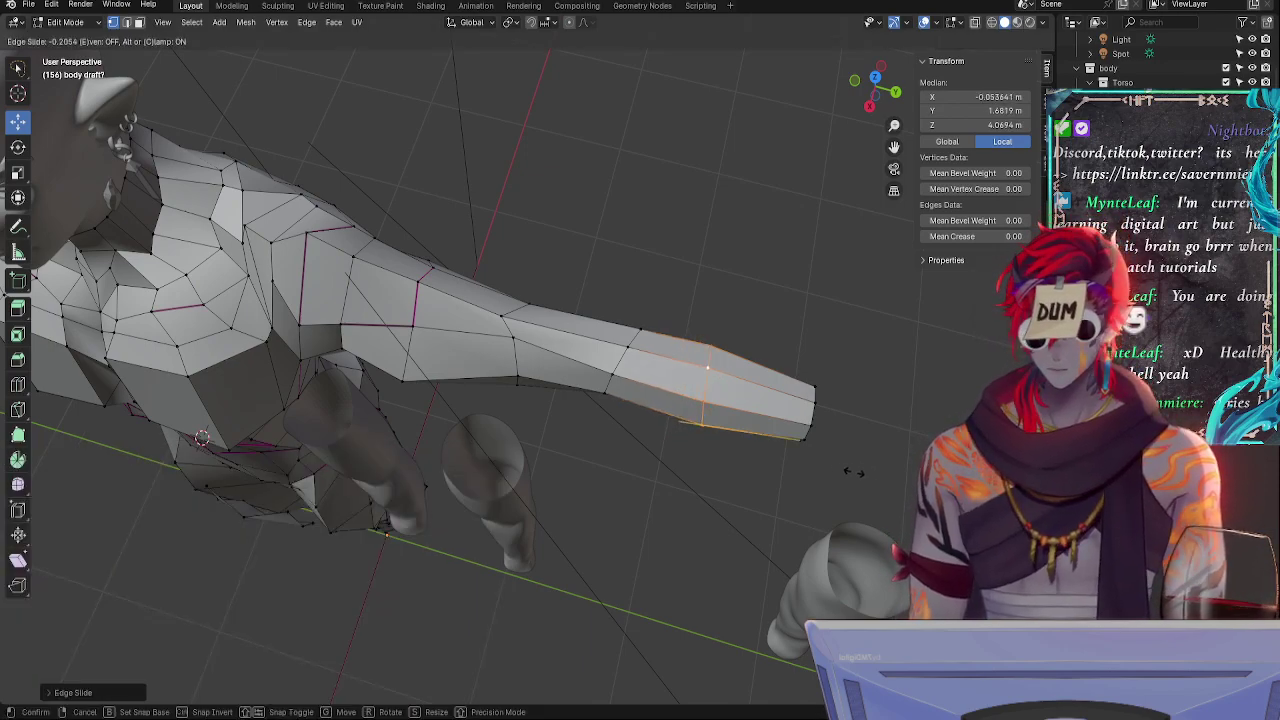
pyautogui.click(852, 473)
pyautogui.press('s')
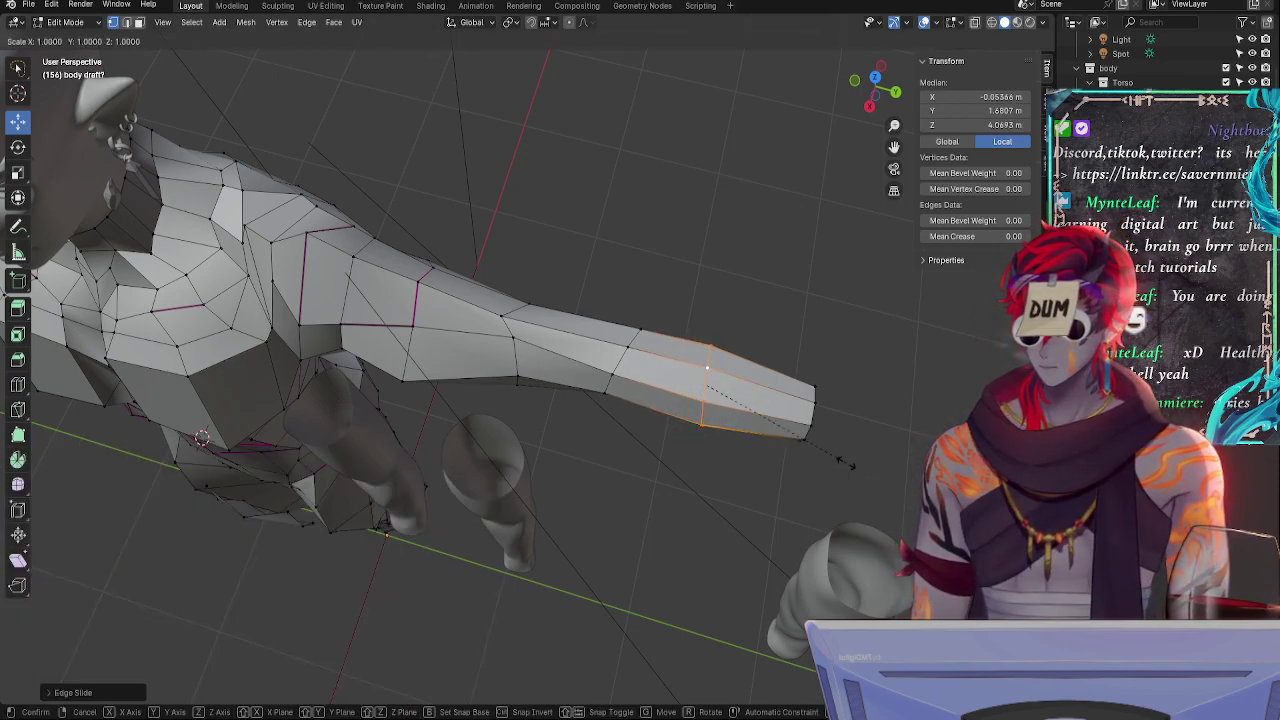
pyautogui.press('x')
pyautogui.rightClick(846, 463)
pyautogui.press('s')
pyautogui.click(847, 463)
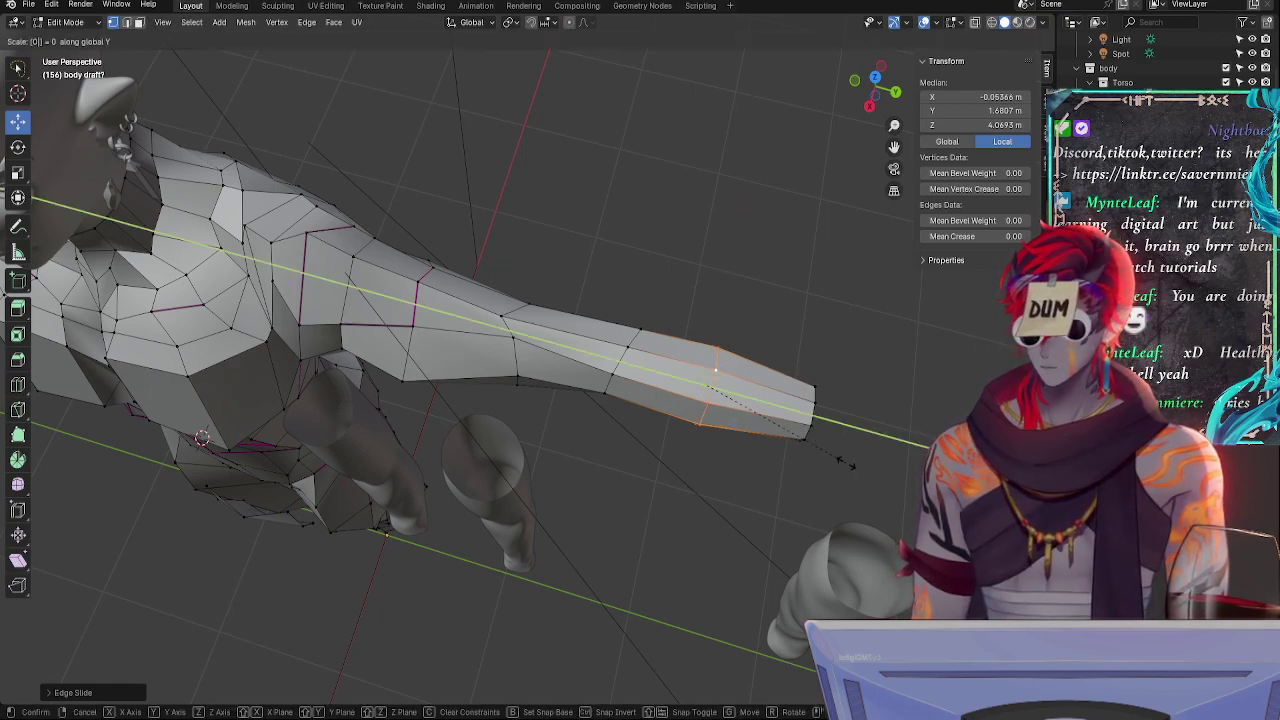
# - Rotate the forearm end ring around Z, then rotate it freely and rescale it
pyautogui.press('r')
pyautogui.press('z')
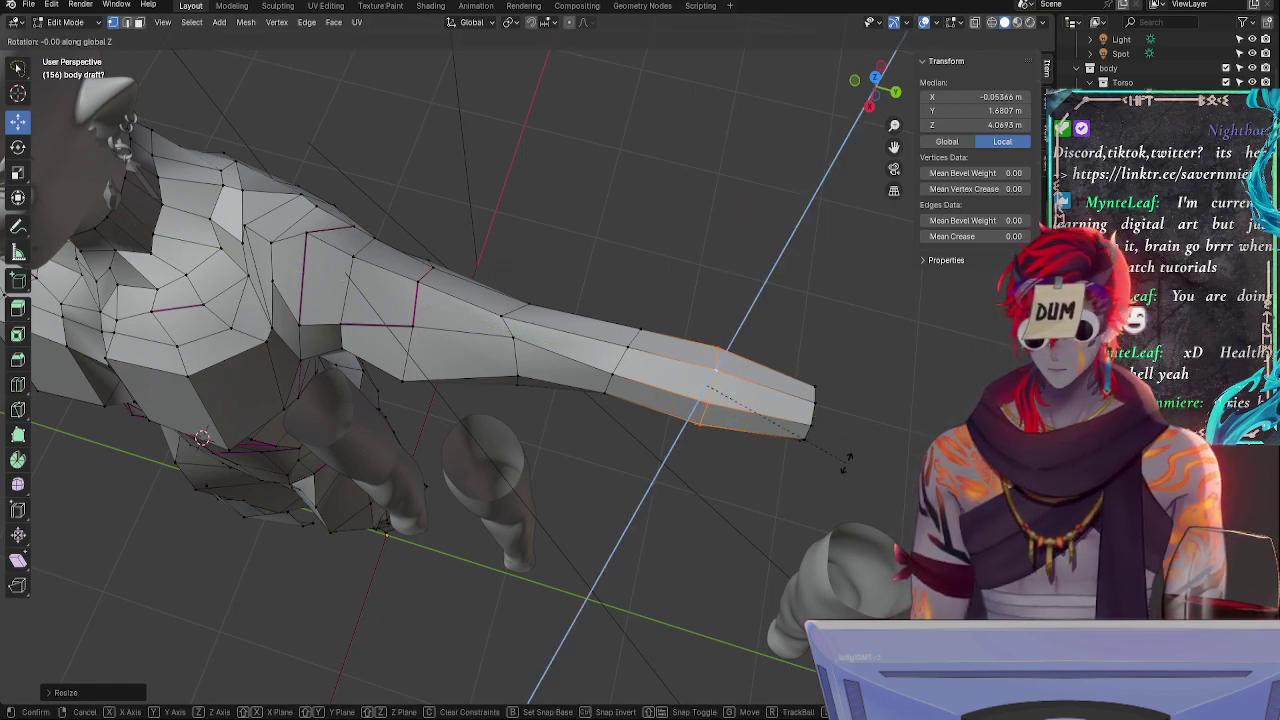
pyautogui.click(808, 490)
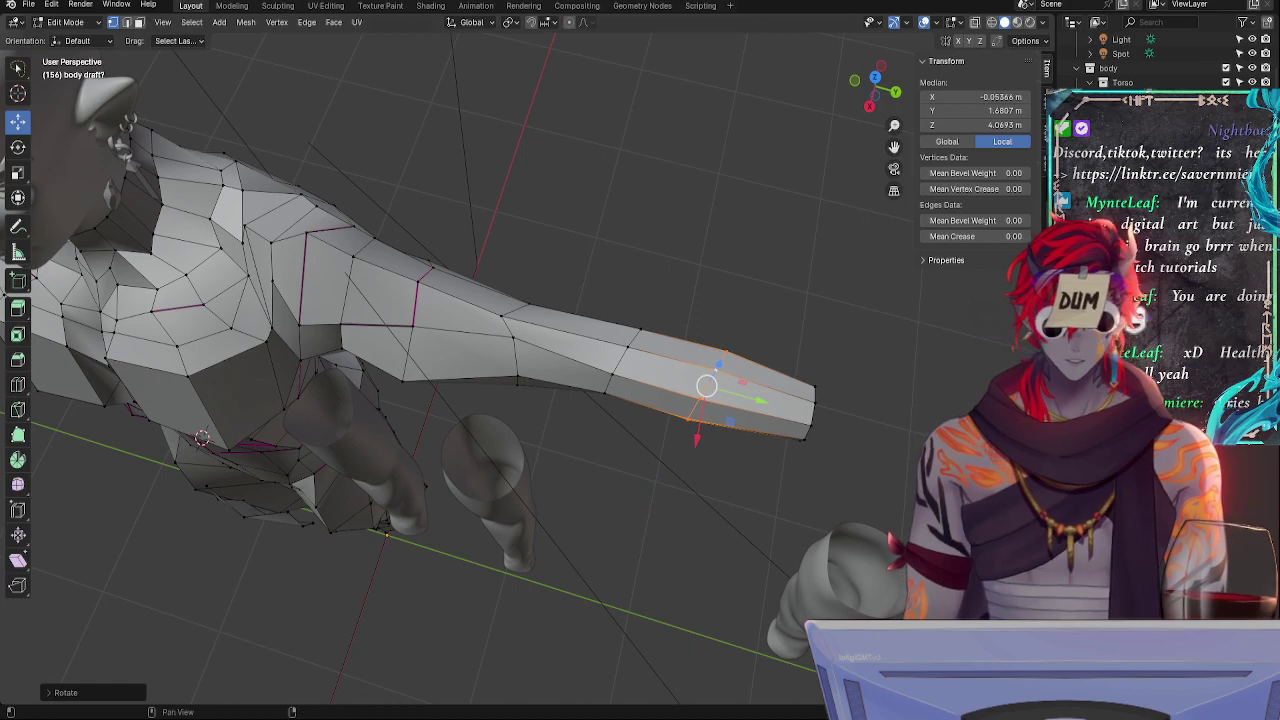
pyautogui.press('r')
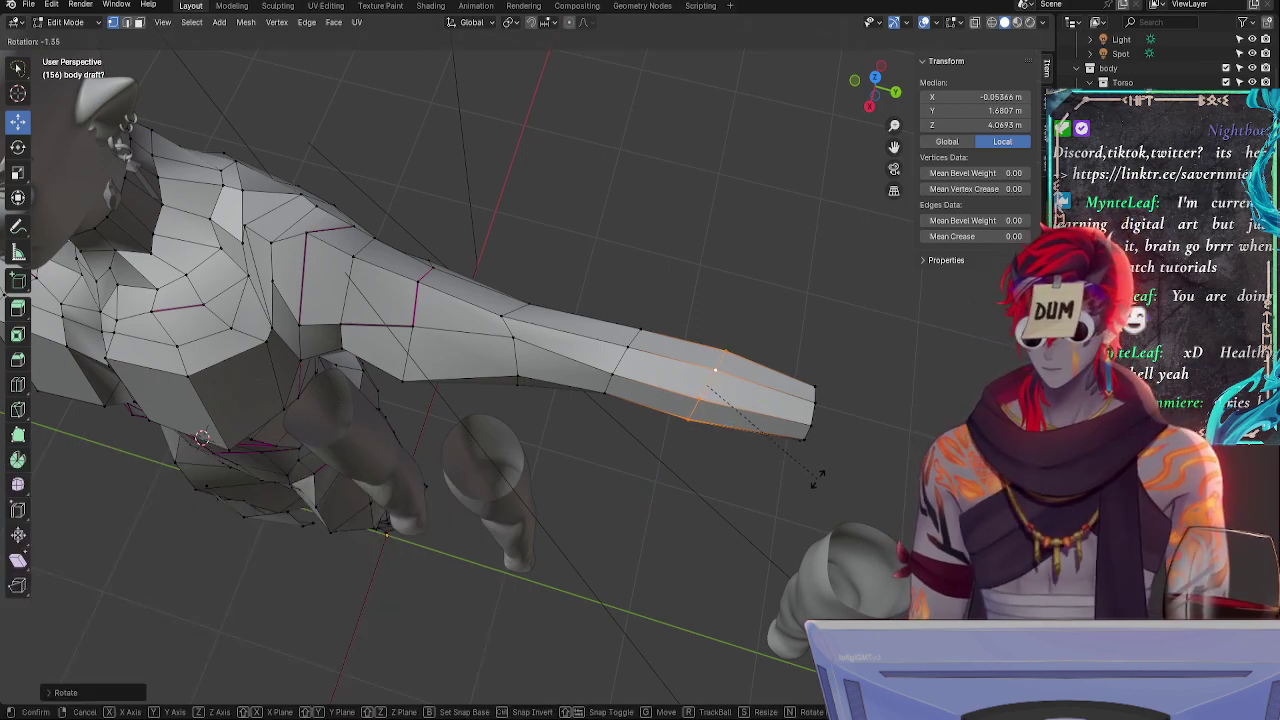
pyautogui.click(886, 469)
pyautogui.press('s')
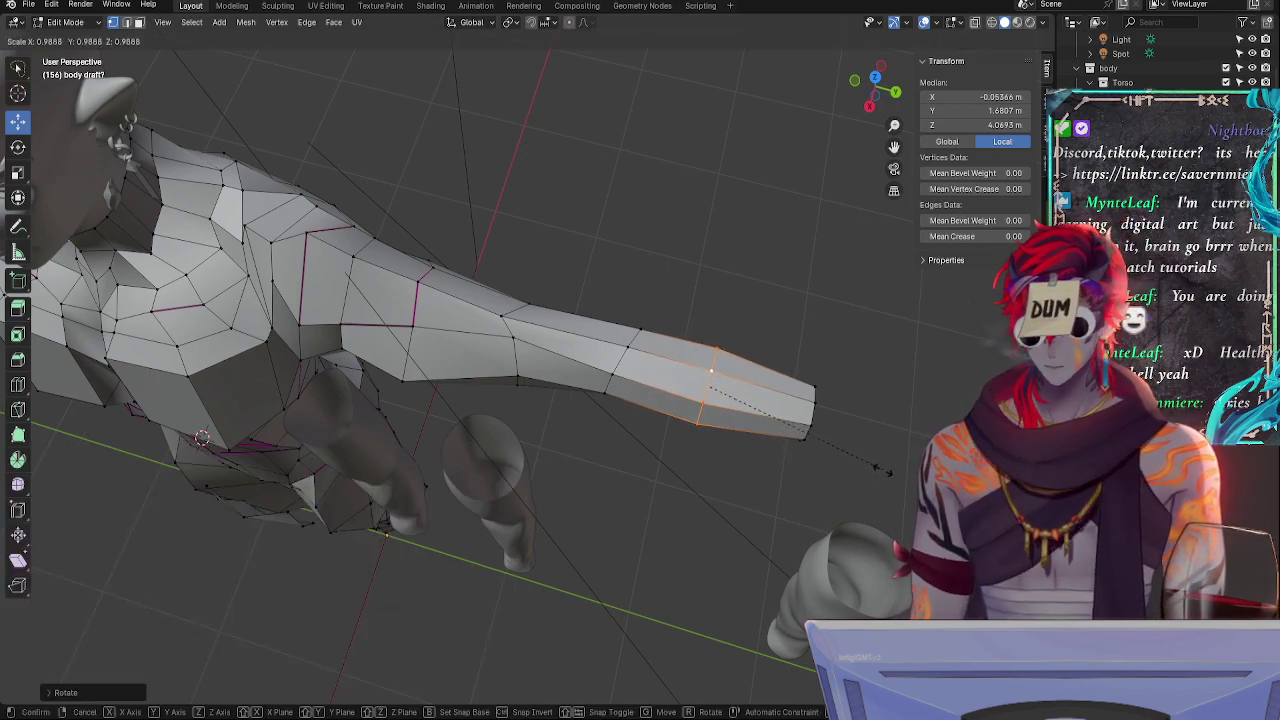
pyautogui.click(885, 479)
# - Nudge the edge at the arm's tip slightly up and to the right
pyautogui.click(814, 432)
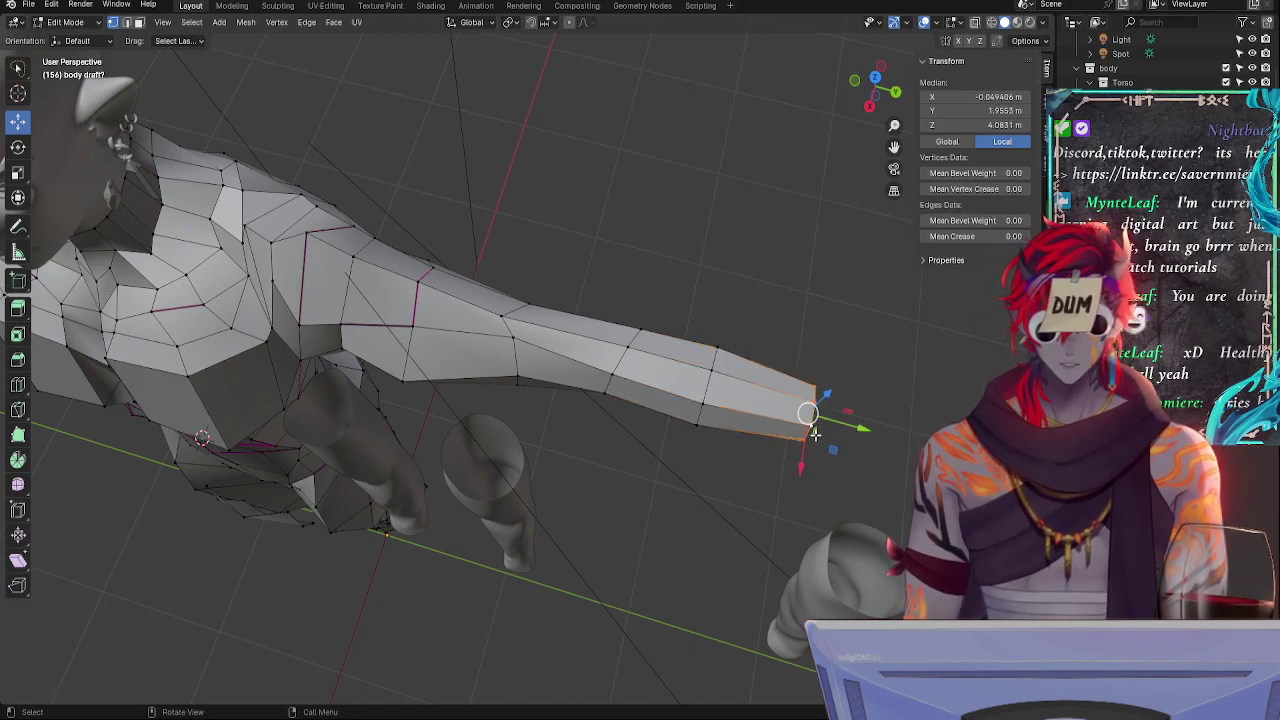
pyautogui.press('g')
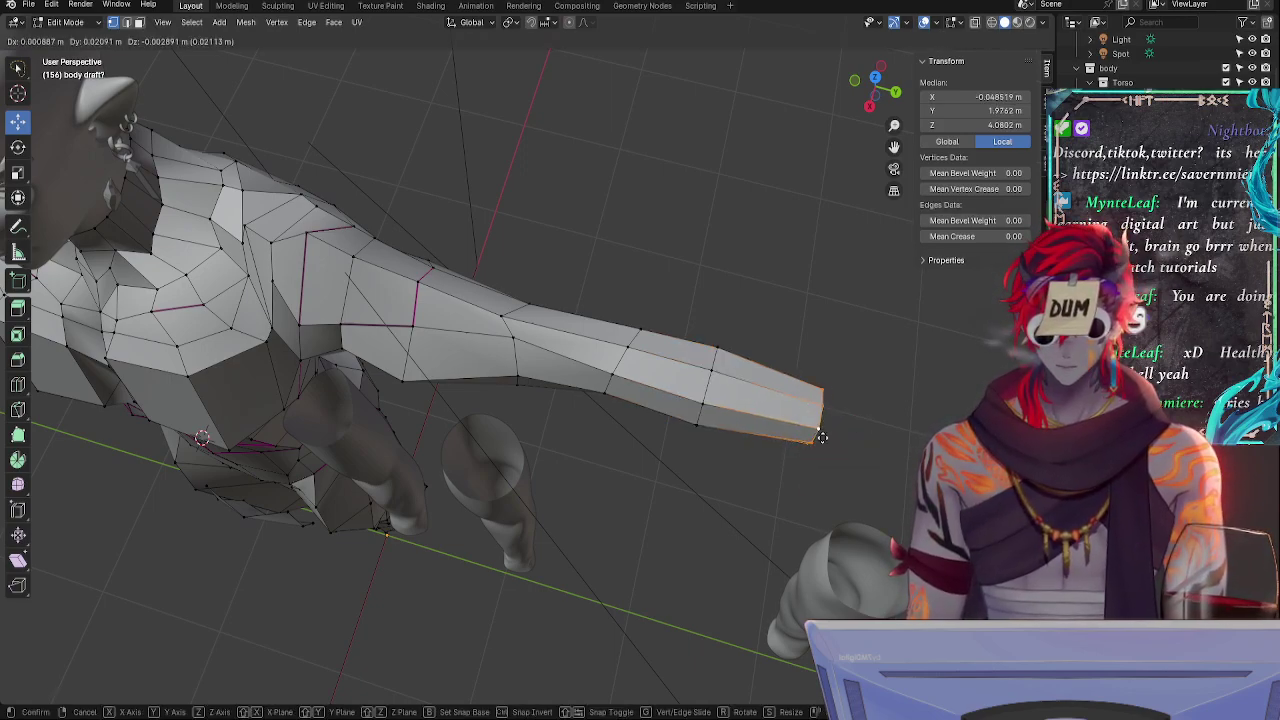
pyautogui.click(822, 428)
pyautogui.click(688, 453)
# - Round the edge loop further up the forearm with LoopTools Circle and tilt it slightly
pyautogui.doubleClick(613, 363)
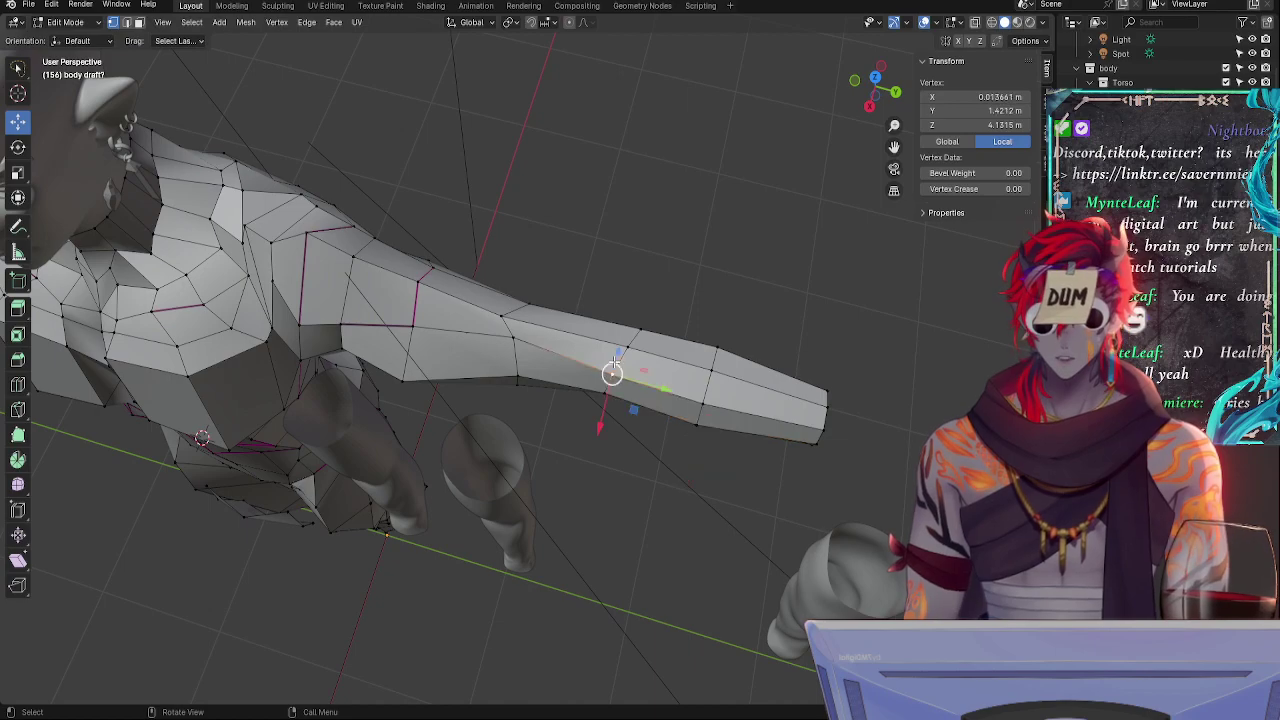
pyautogui.doubleClick(508, 352)
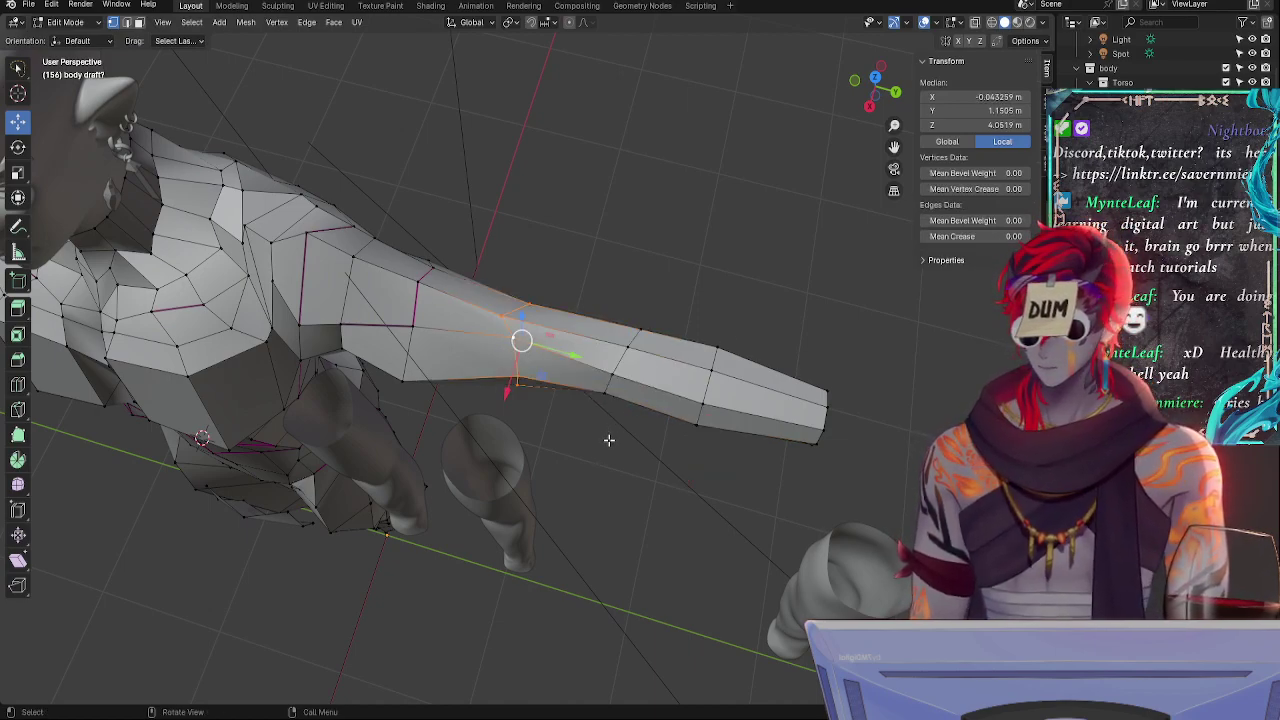
pyautogui.rightClick(524, 358)
pyautogui.moveTo(490, 345)
pyautogui.click(575, 361)
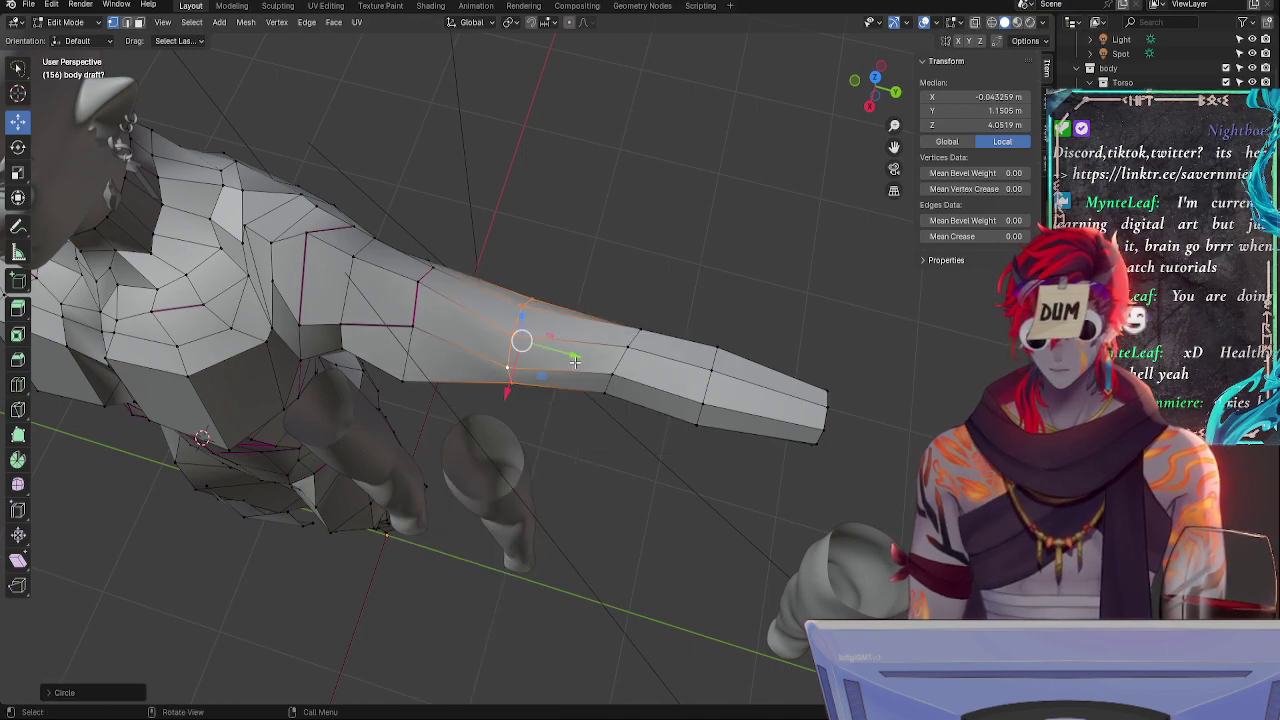
pyautogui.moveTo(587, 499); pyautogui.dragTo(617, 453, button='middle')
pyautogui.press('r')
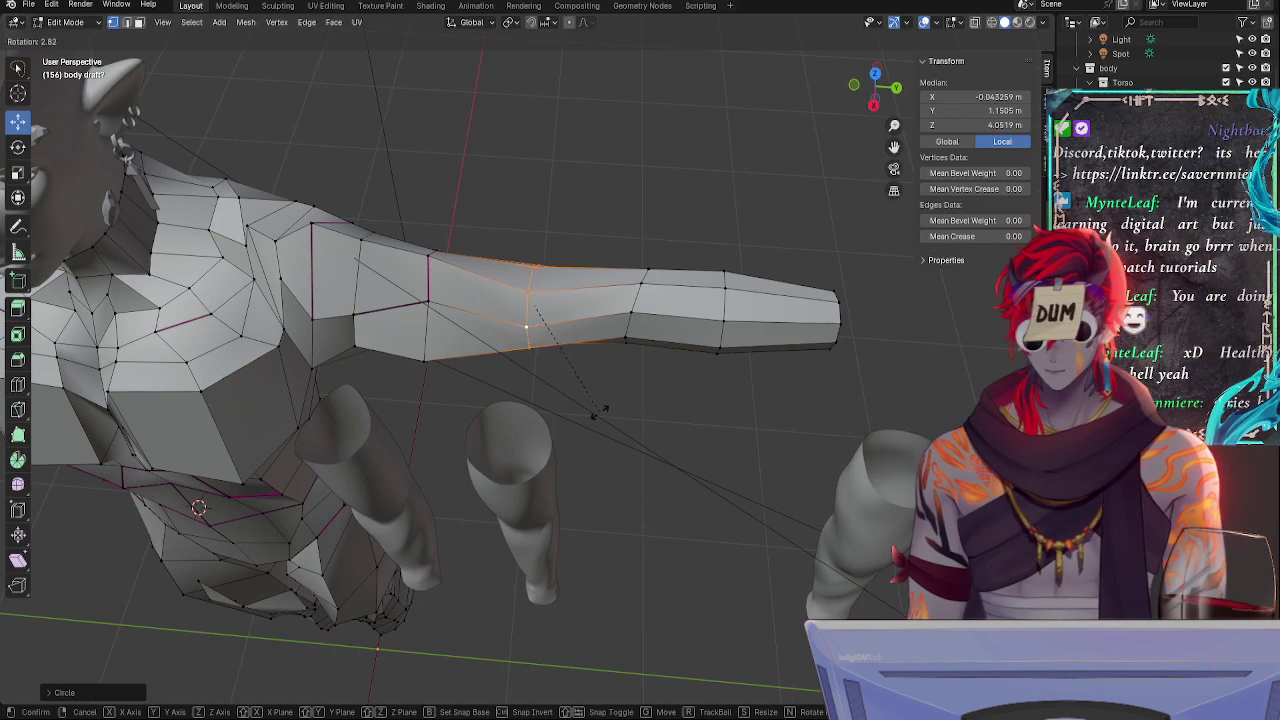
pyautogui.click(603, 407)
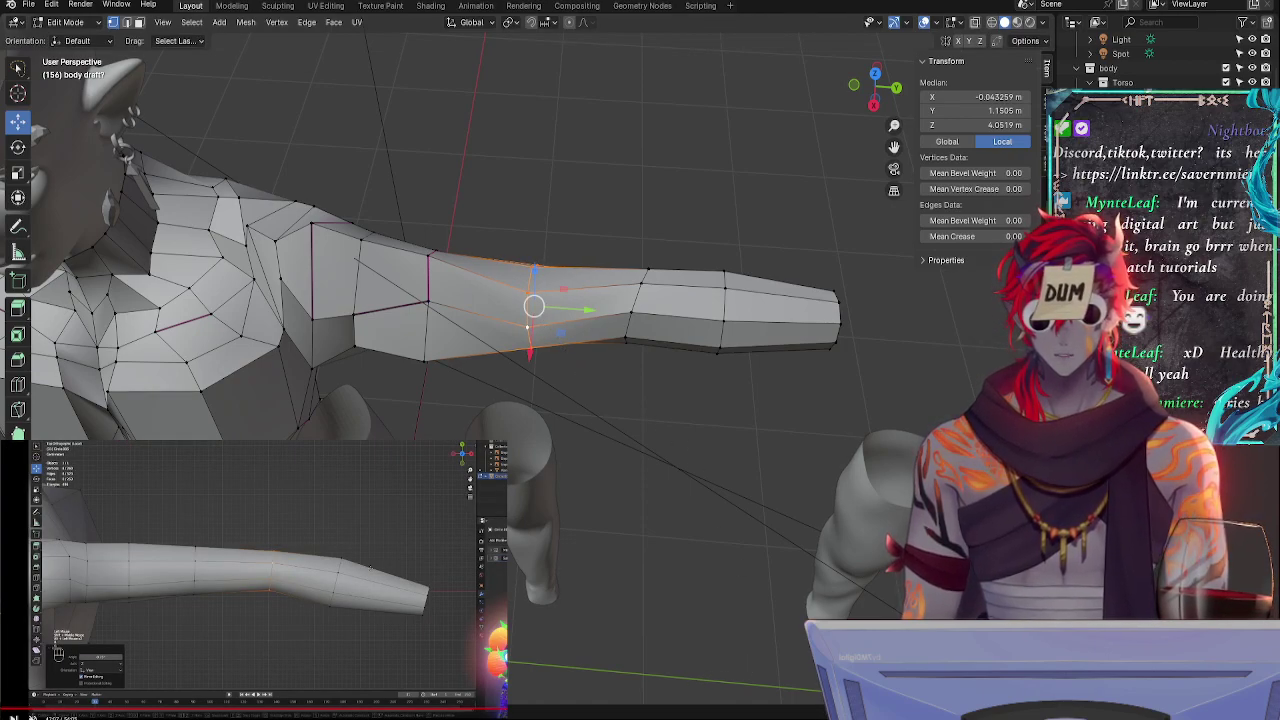
# - Tilt that rounded loop around the Y axis so it angles across the arm
pyautogui.moveTo(699, 397); pyautogui.dragTo(700, 457, button='middle')
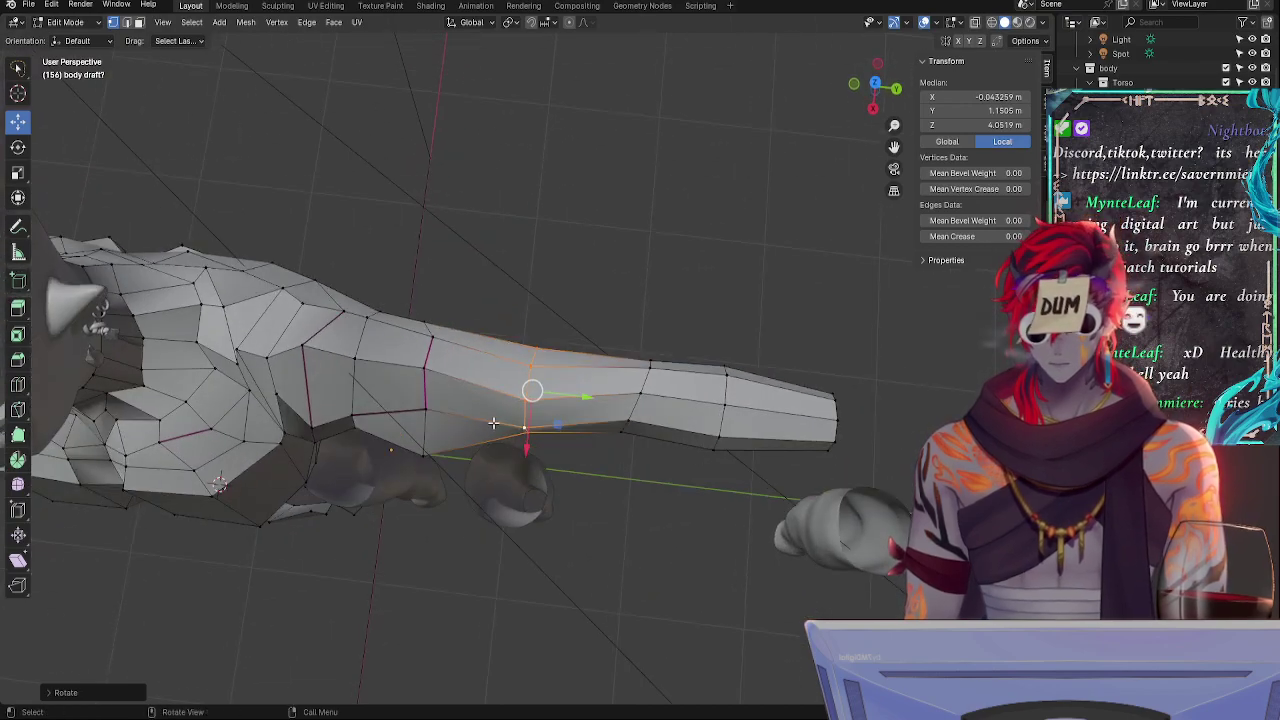
pyautogui.press('r')
pyautogui.press('x')
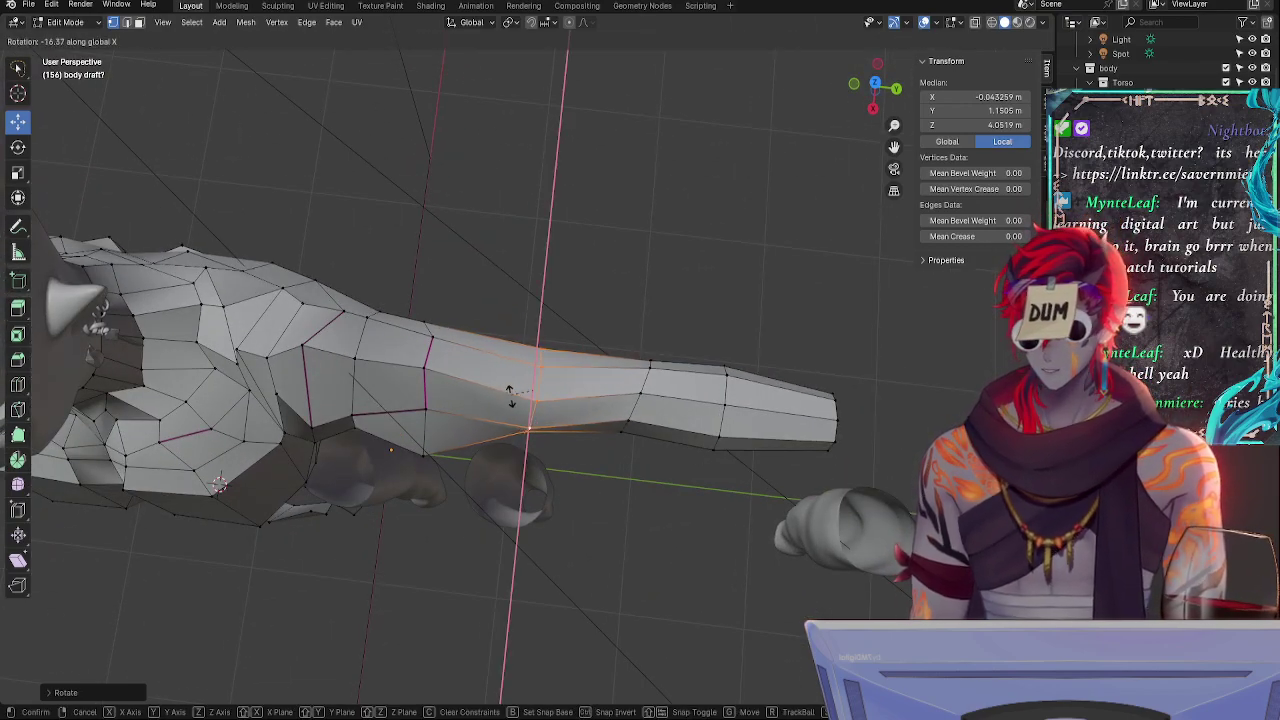
pyautogui.rightClick(516, 405)
pyautogui.press('r')
pyautogui.press('y')
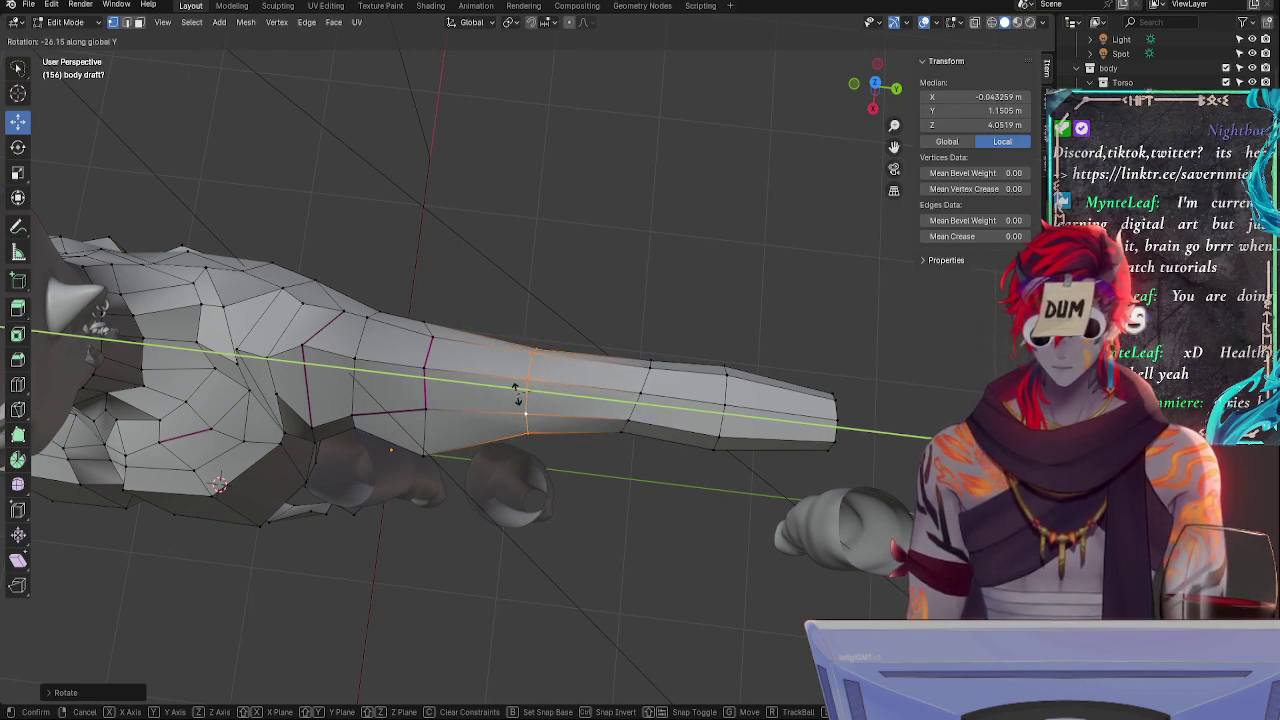
pyautogui.click(517, 393)
pyautogui.keyDown('alt'); pyautogui.moveTo(530, 500); pyautogui.dragTo(531, 365); pyautogui.keyUp('alt')
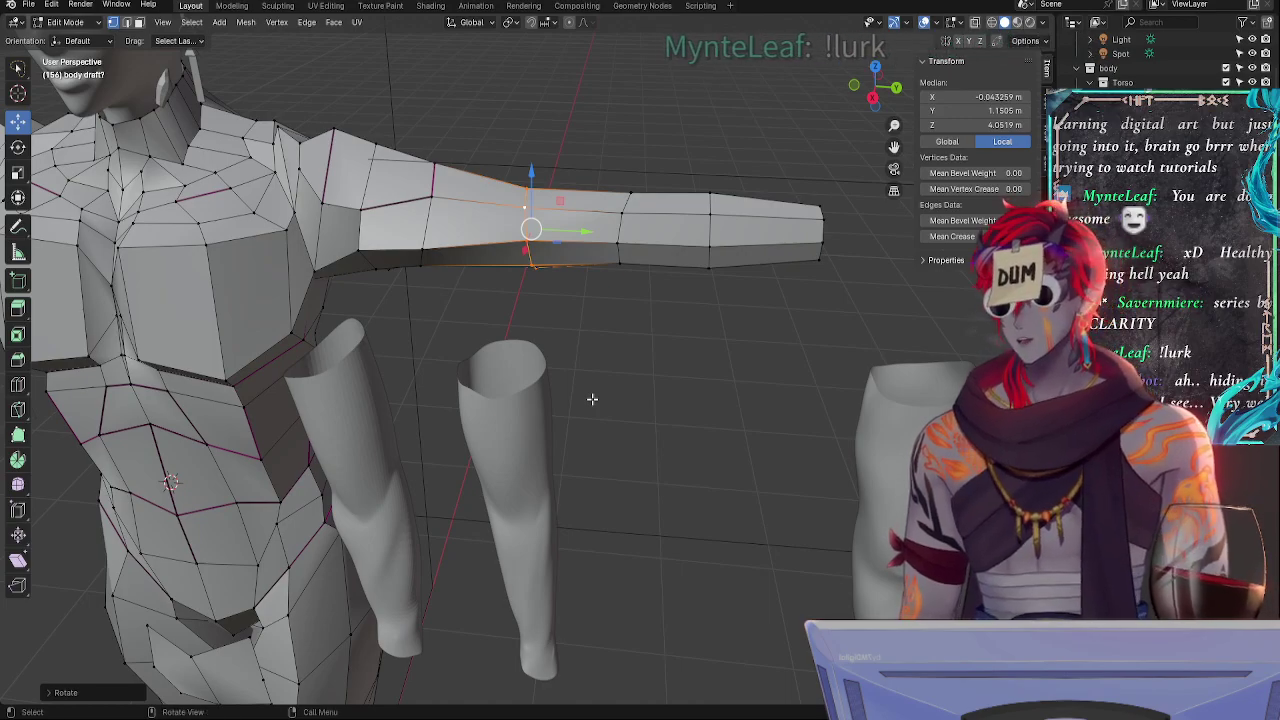
pyautogui.moveTo(600, 371); pyautogui.dragTo(655, 478, button='middle')
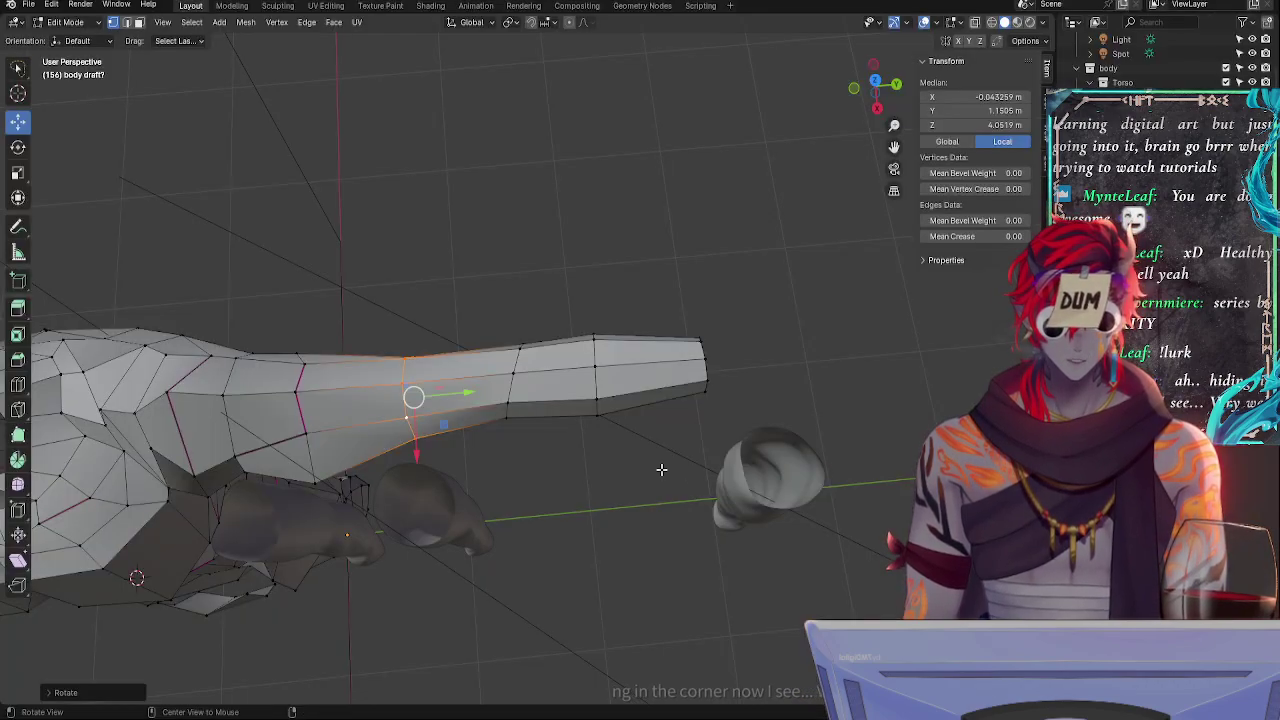
pyautogui.moveTo(660, 466); pyautogui.dragTo(523, 426, button='middle')
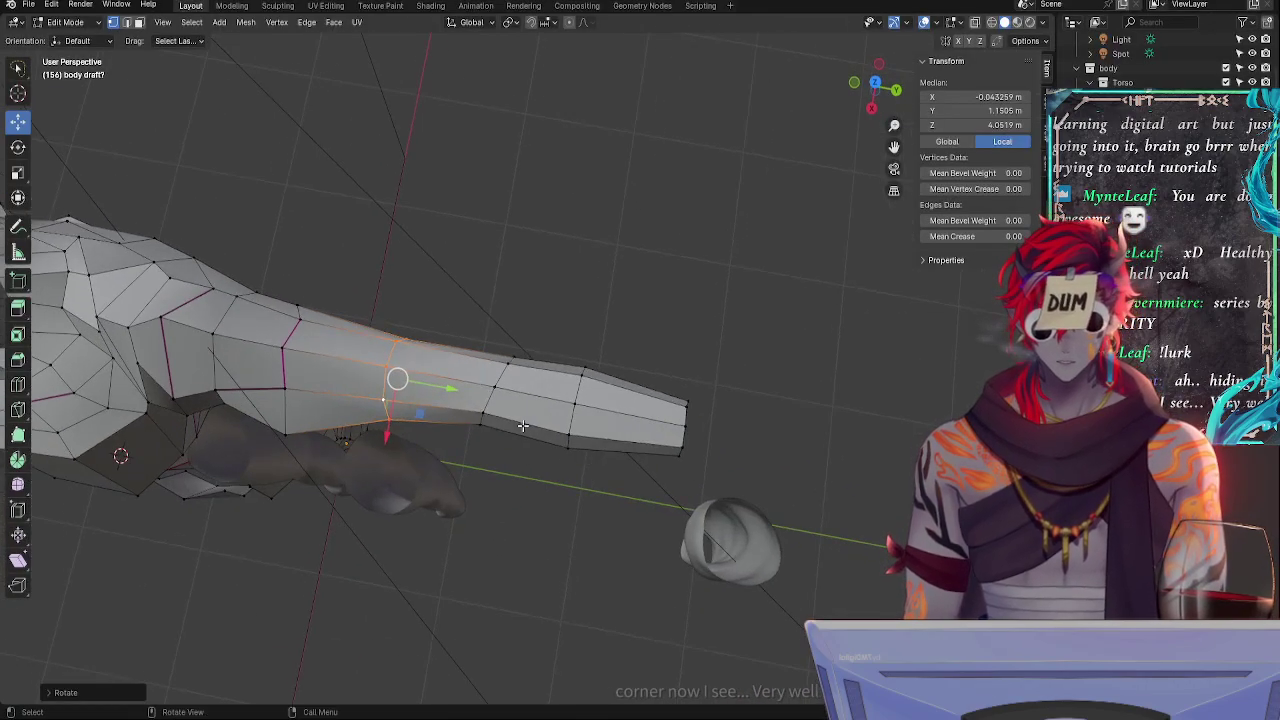
# - Select the mid-forearm cross loop, undo an accidental nudge, and scale the loop to thin the arm
pyautogui.keyDown('alt'); pyautogui.click(494, 384); pyautogui.keyUp('alt')
pyautogui.keyDown('alt'); pyautogui.click(491, 400); pyautogui.keyUp('alt')
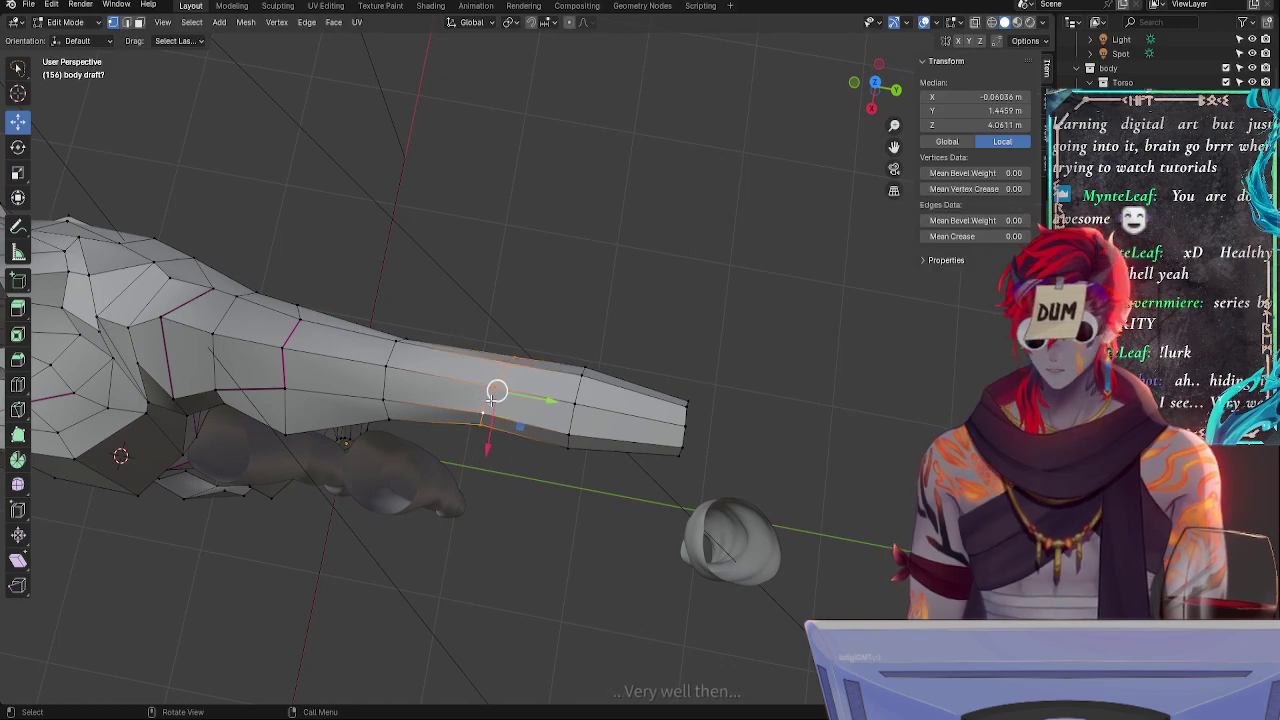
pyautogui.moveTo(491, 400); pyautogui.dragTo(494, 398)
pyautogui.hotkey('ctrl', 'z')
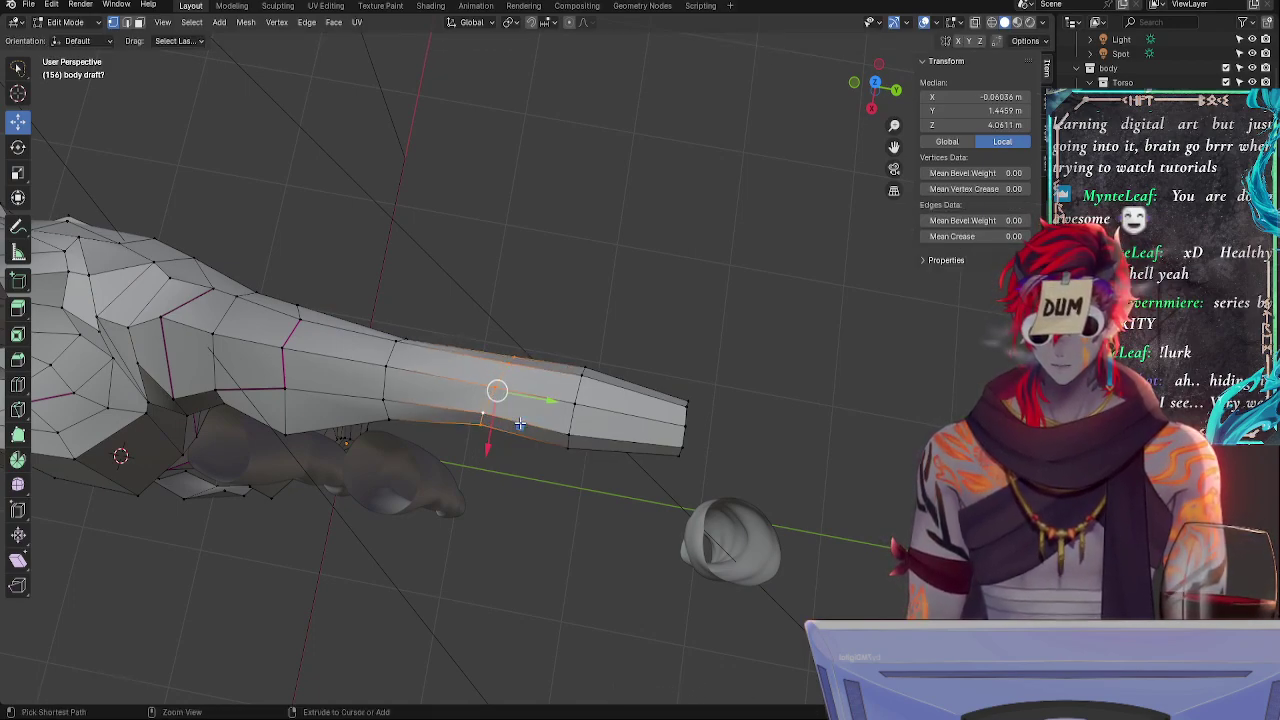
pyautogui.press('s')
pyautogui.click(516, 422)
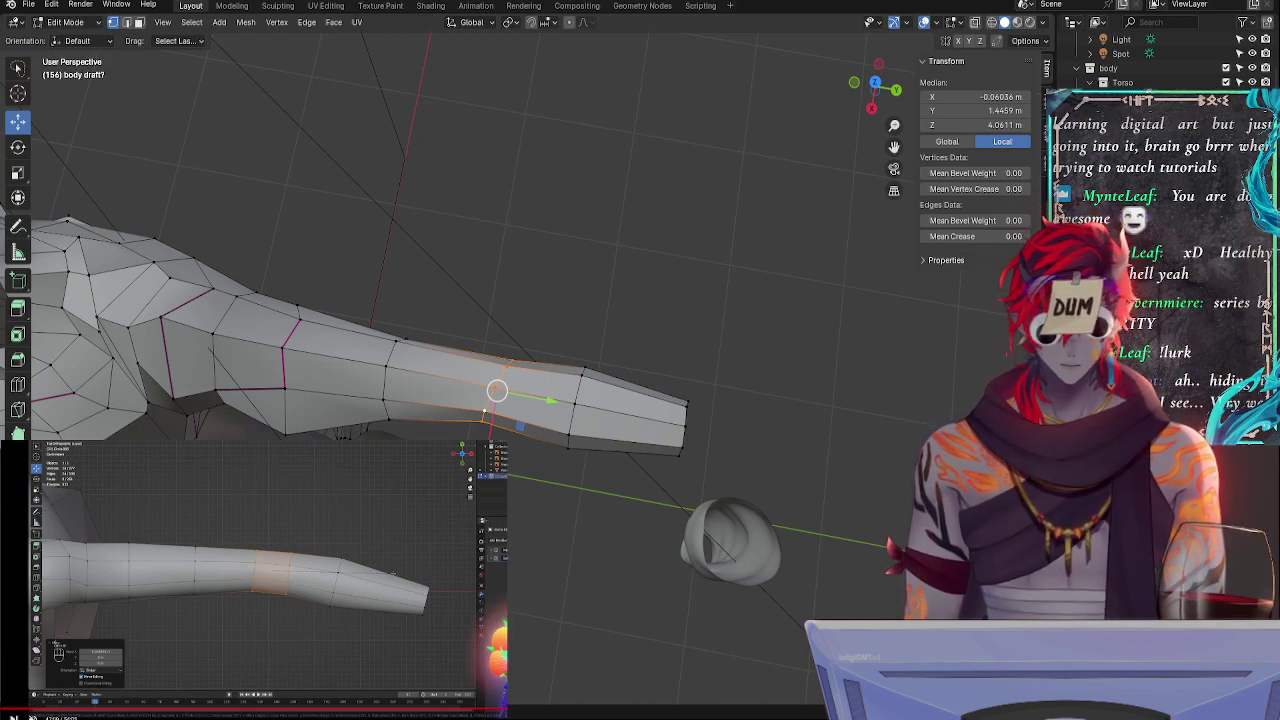
pyautogui.moveTo(497, 391); pyautogui.dragTo(472, 436, button='middle')
pyautogui.scroll(1, 510, 400)
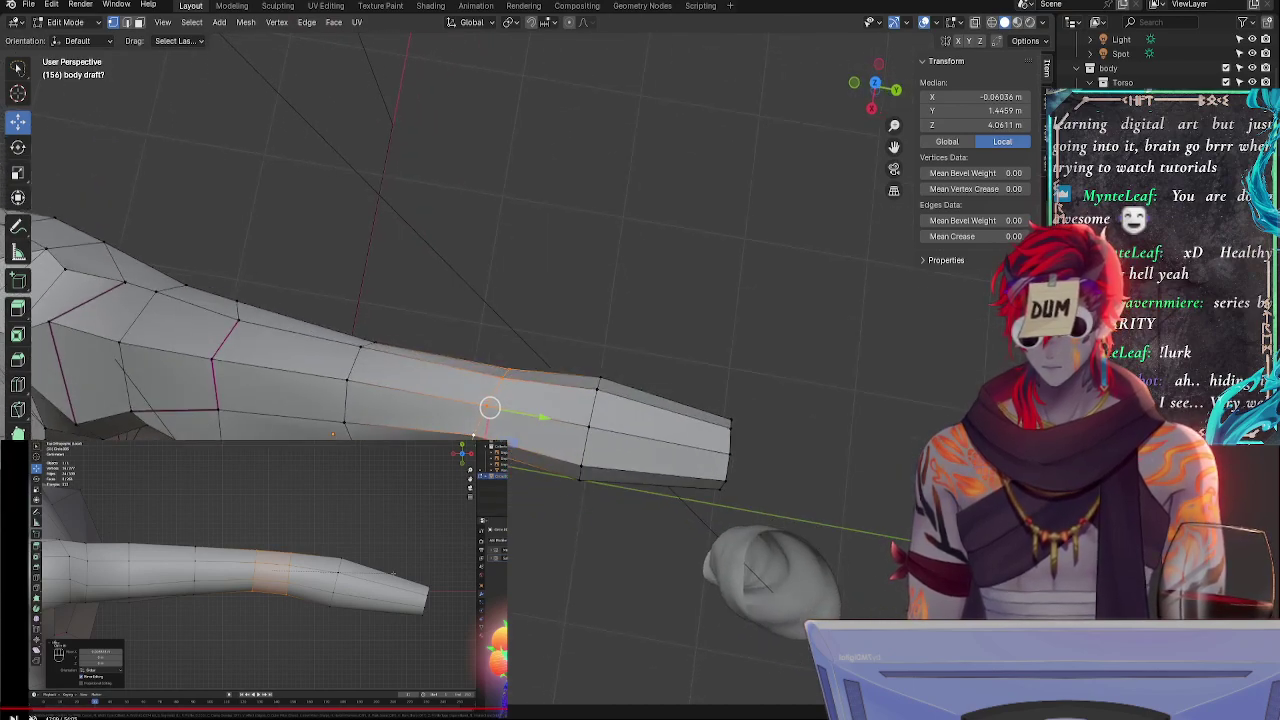
# - Bevel the selected forearm loop with Ctrl+B into a narrow band and replay the reference tutorial
pyautogui.hotkey('ctrl', 'b')
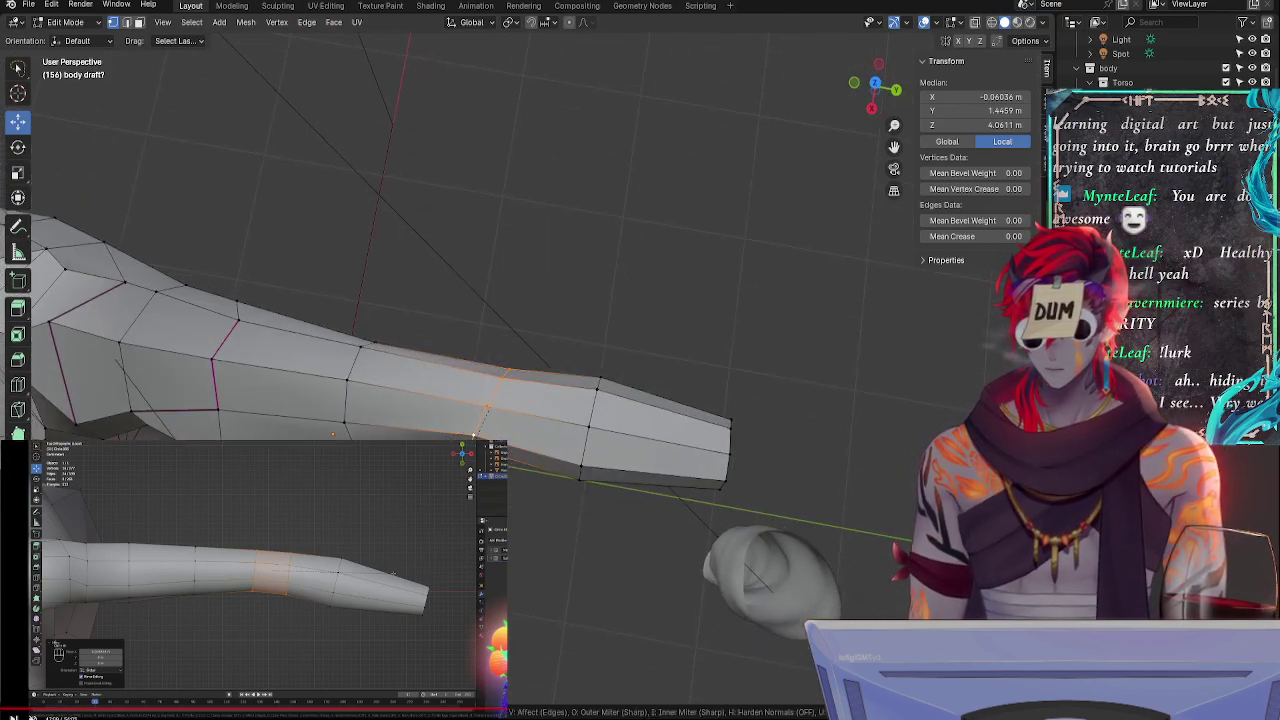
pyautogui.click(639, 591)
pyautogui.moveTo(580, 577); pyautogui.dragTo(655, 575, button='middle')
pyautogui.moveTo(534, 407); pyautogui.dragTo(651, 481, button='middle')
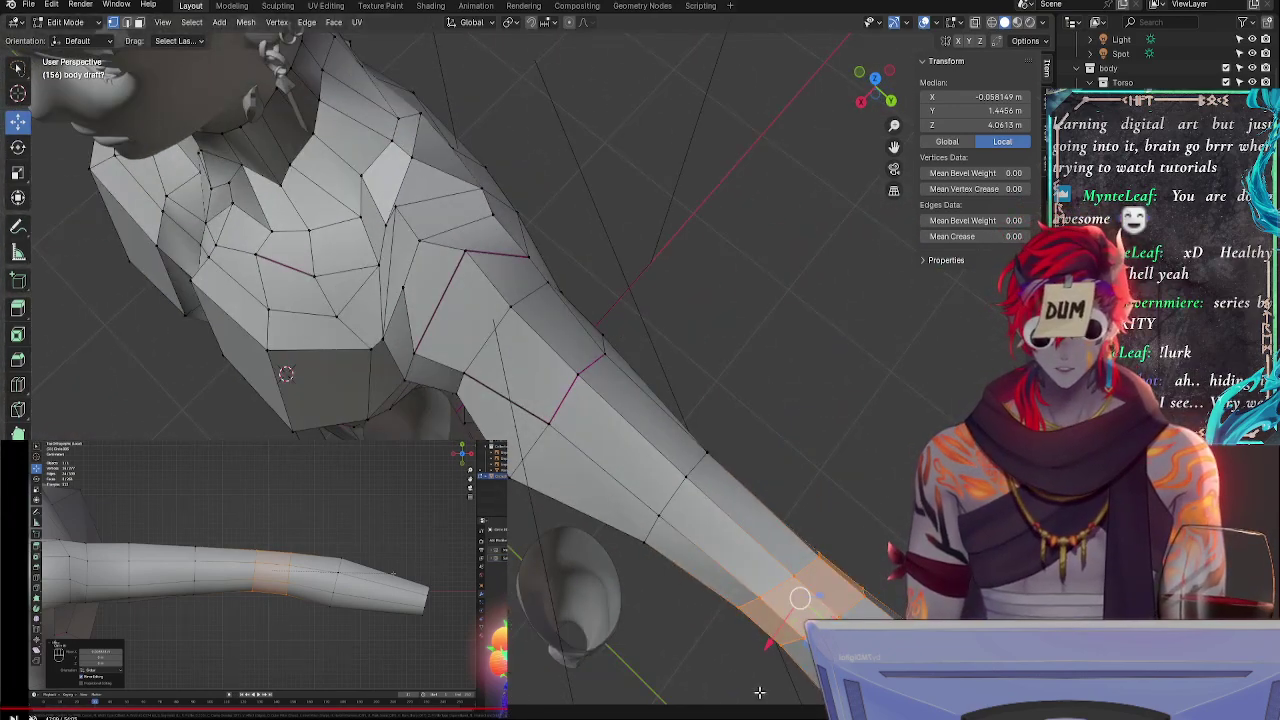
pyautogui.hotkey('alt', 'Tab')
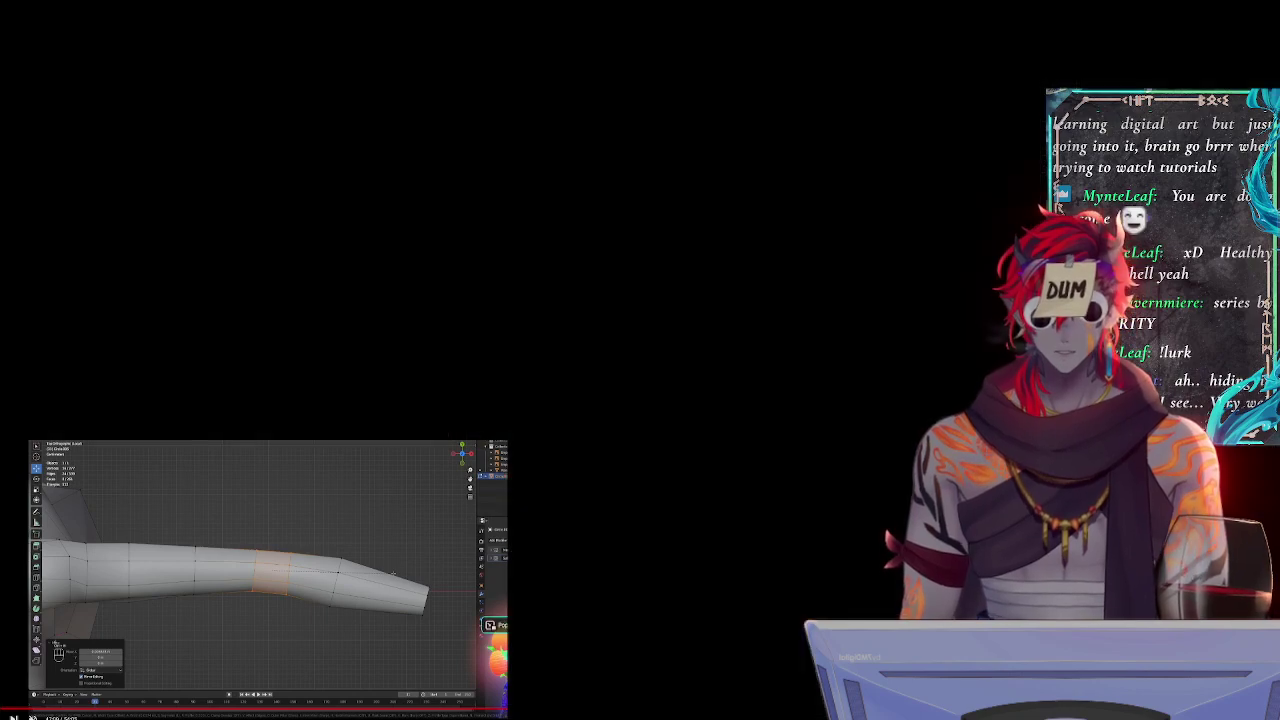
pyautogui.press('space')
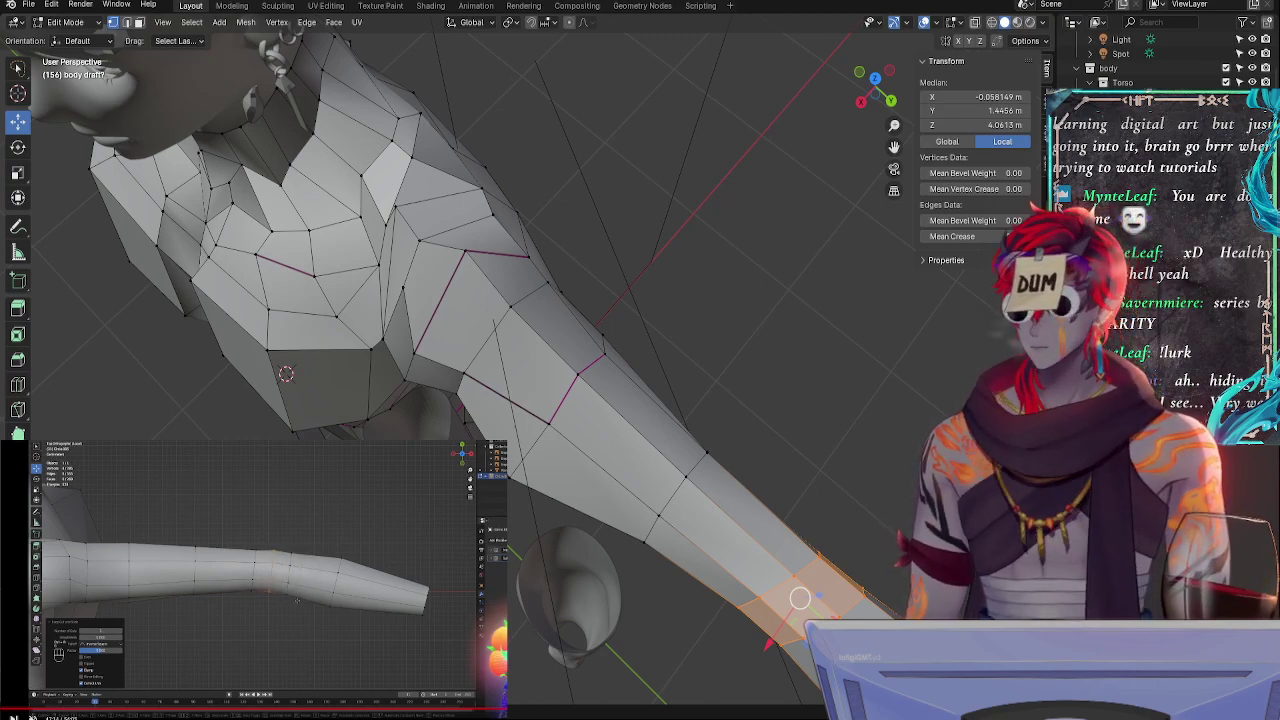
pyautogui.moveTo(690, 517); pyautogui.dragTo(633, 496, button='middle')
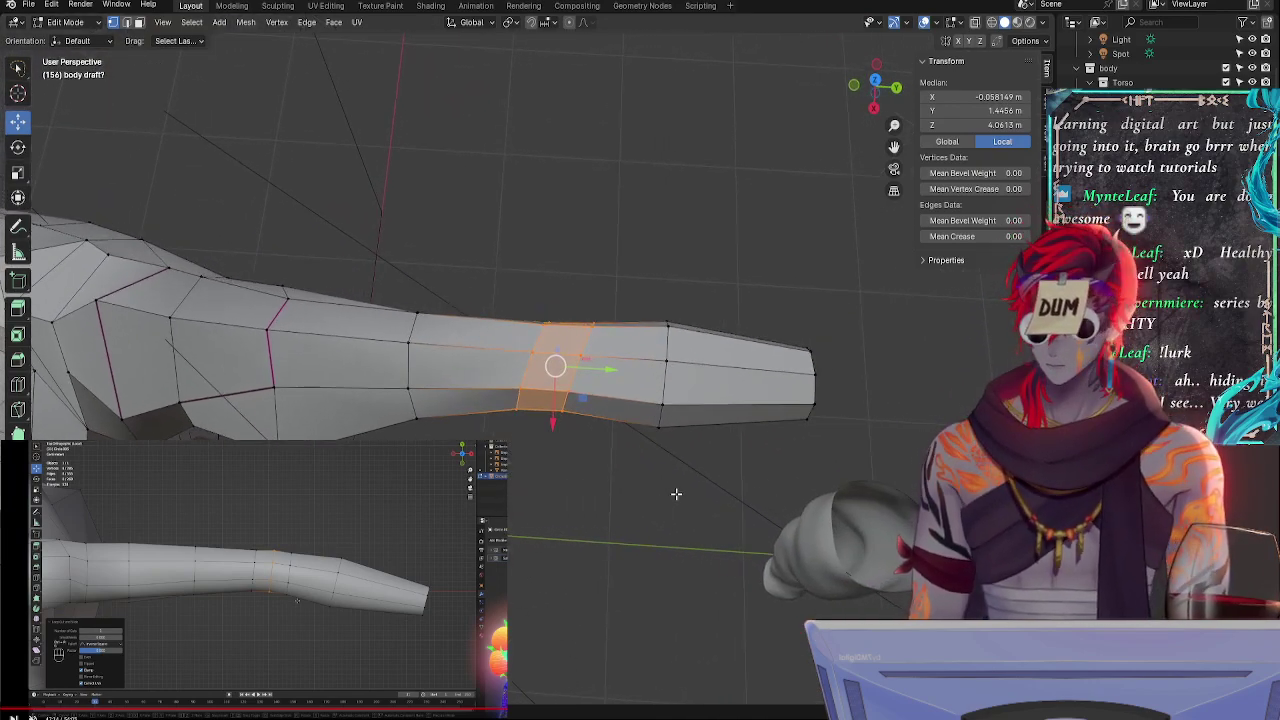
# - Add a new edge loop across the forearm and slide the loops toward the shoulder
pyautogui.hotkey('ctrl', 'r')
pyautogui.click(560, 350)
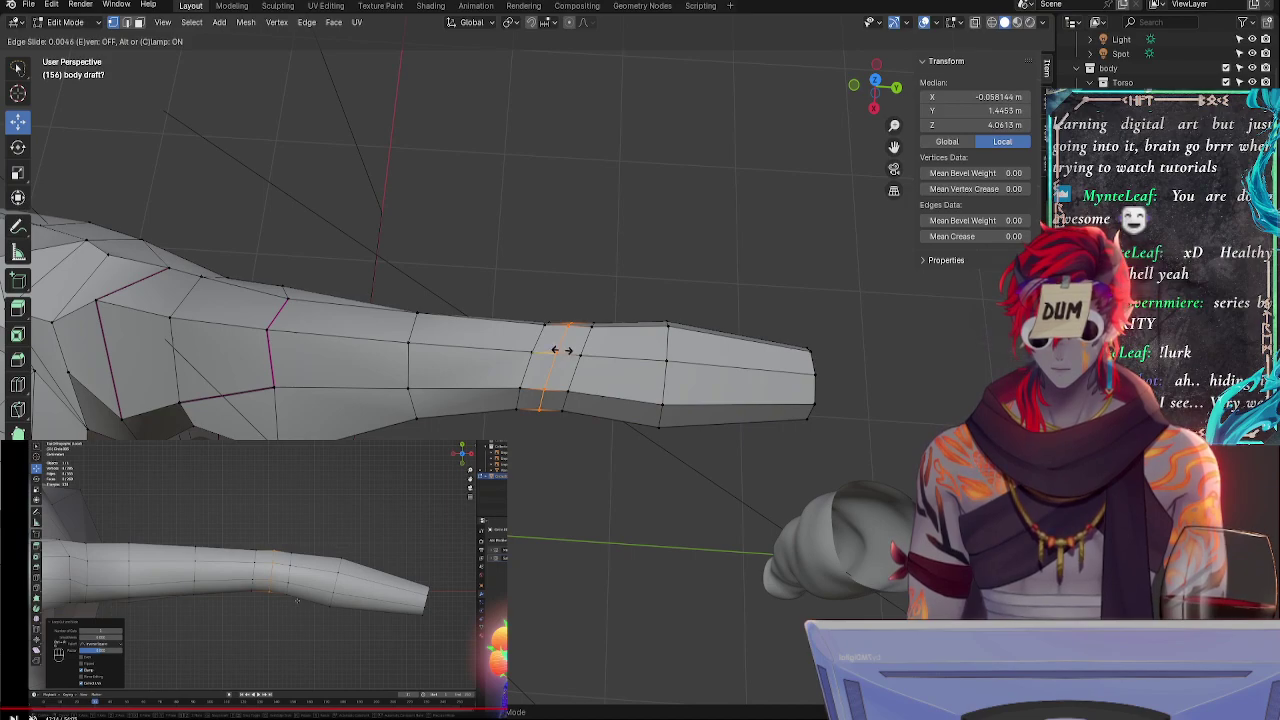
pyautogui.click(563, 347)
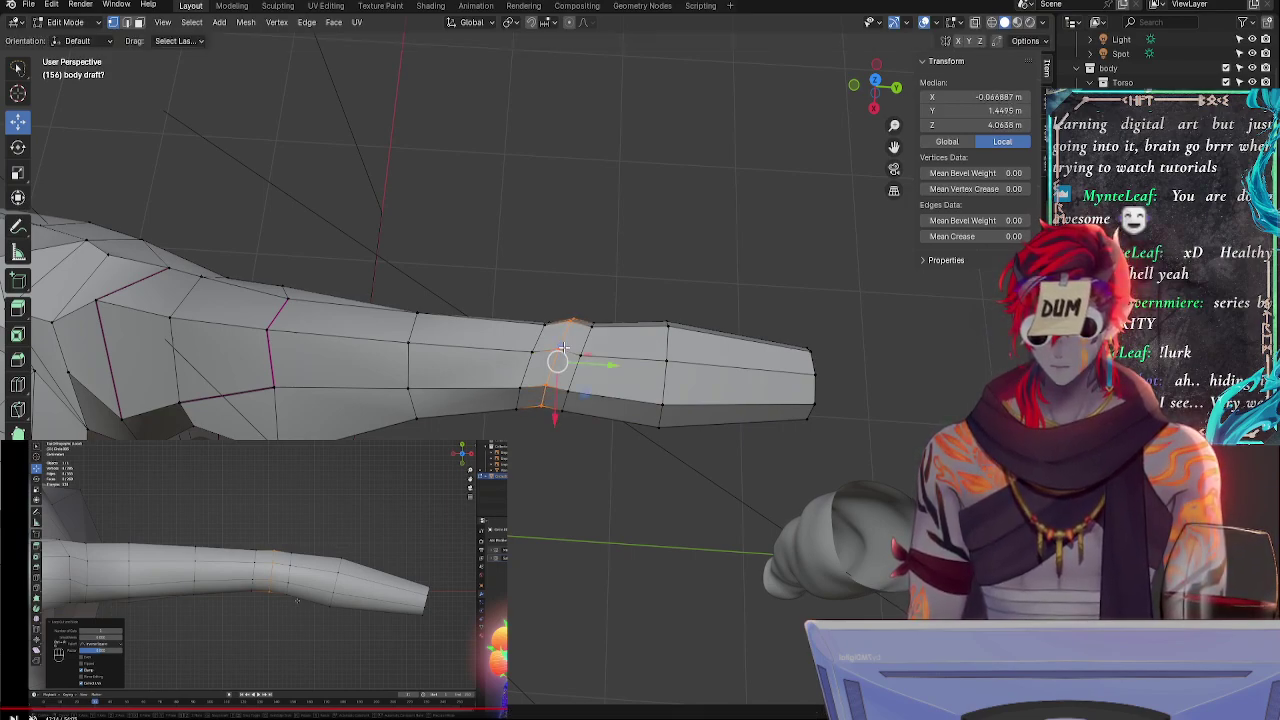
pyautogui.moveTo(558, 352); pyautogui.dragTo(529, 364)
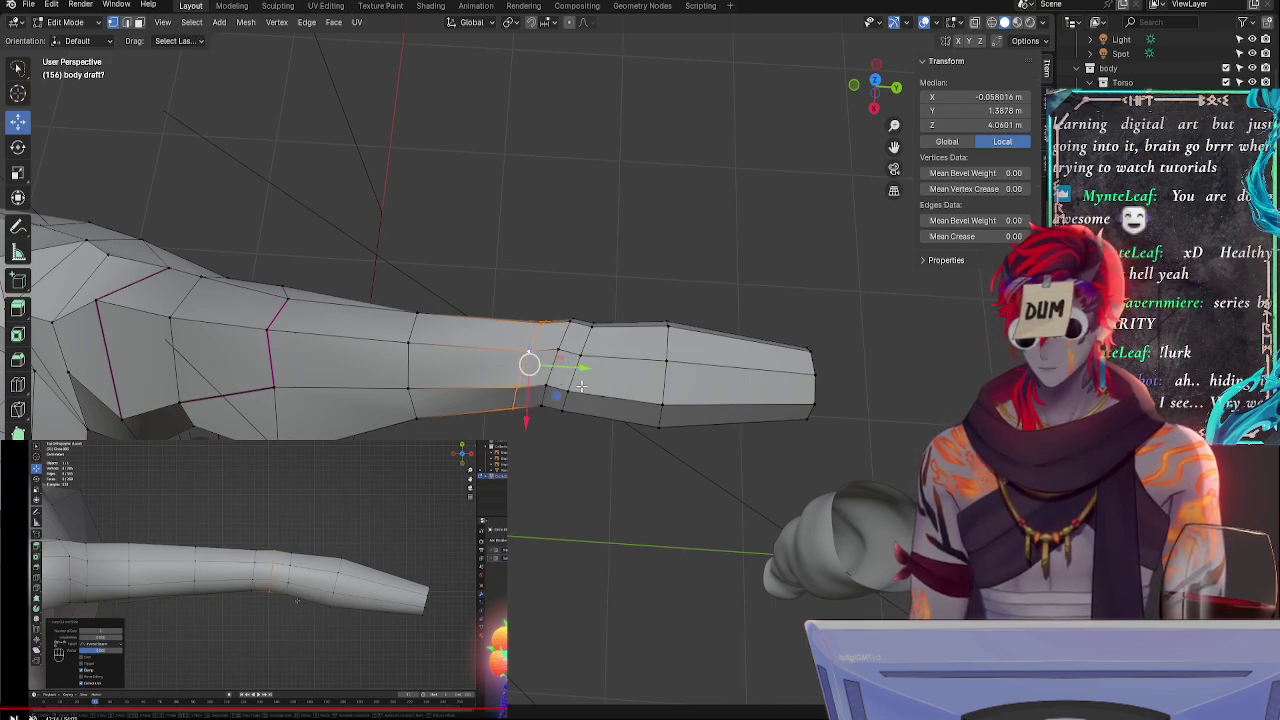
pyautogui.press('r')
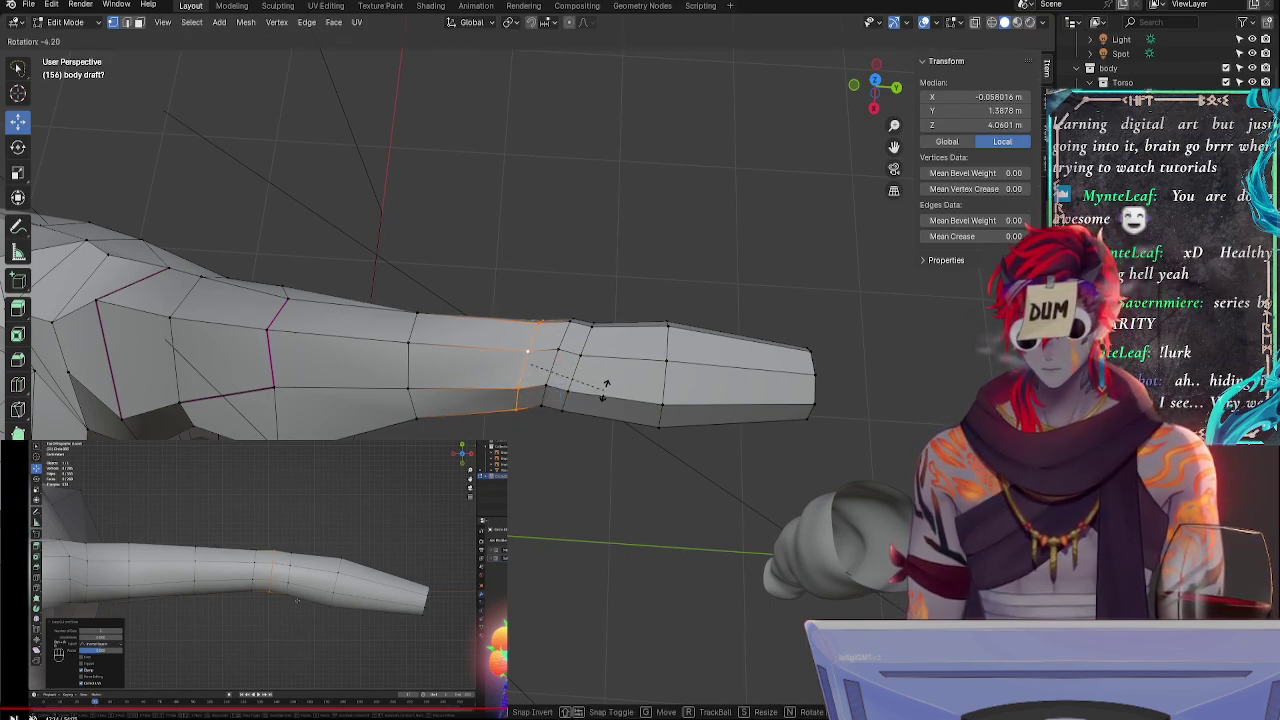
pyautogui.press('Escape')
pyautogui.press('g')
pyautogui.press('g')
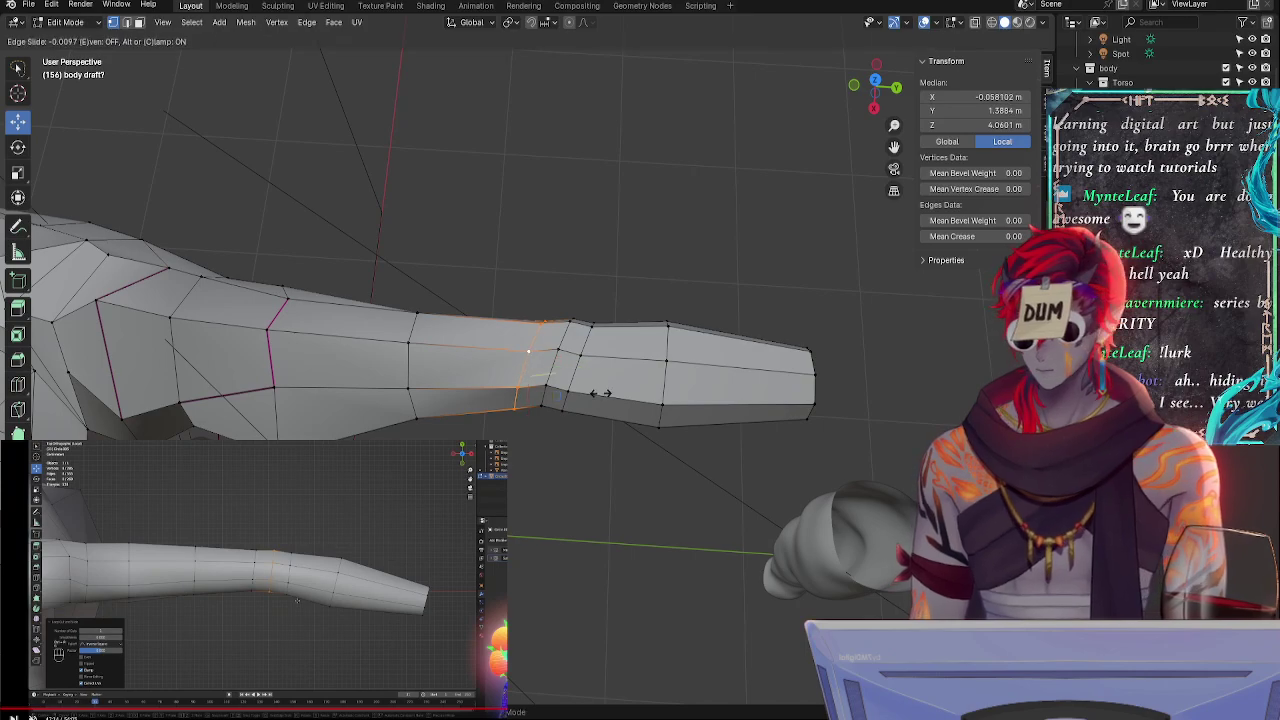
pyautogui.click(603, 392)
# - Slide the next loop toward the hand into place and clear the selection
pyautogui.doubleClick(569, 385)
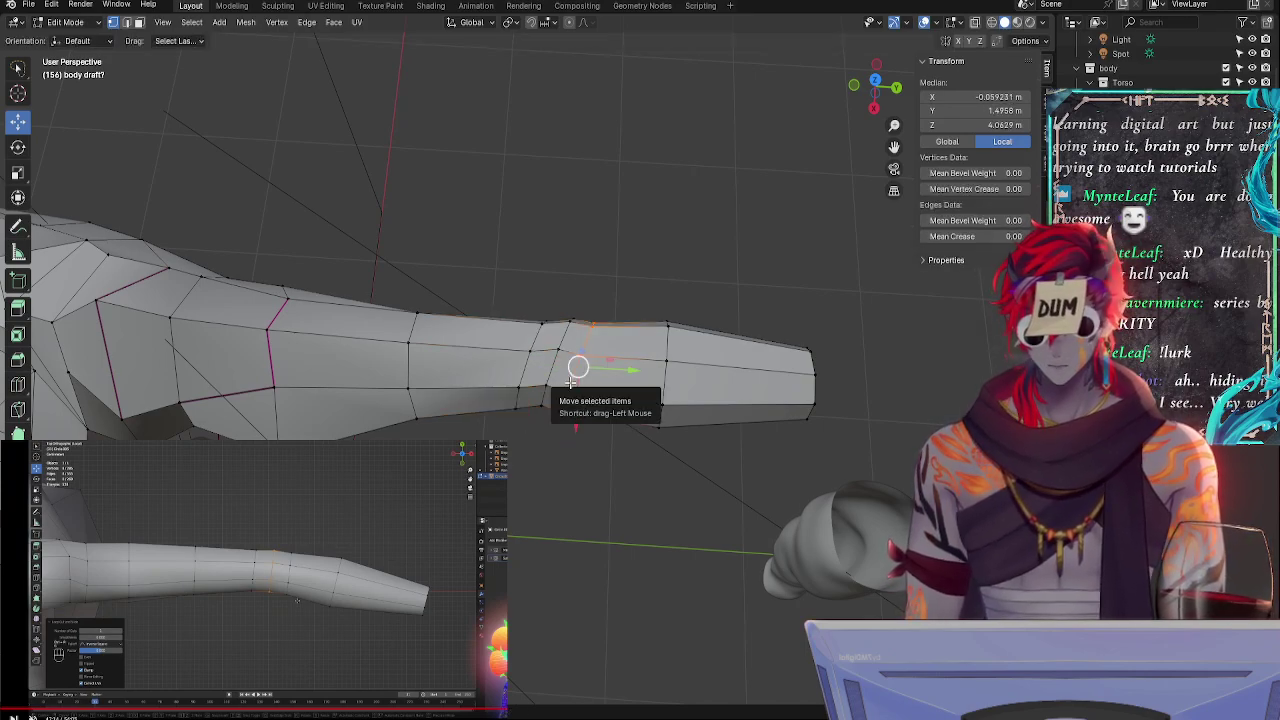
pyautogui.press('g')
pyautogui.press('g')
pyautogui.click(571, 383)
pyautogui.click(566, 413)
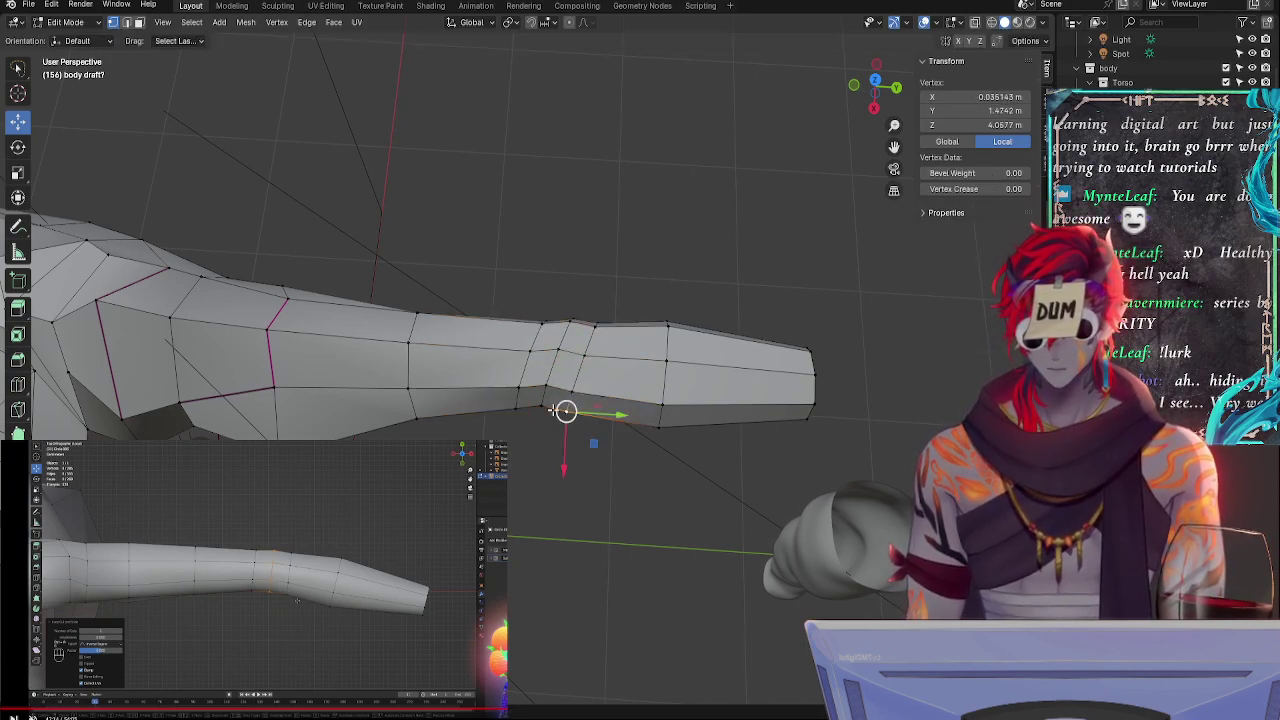
pyautogui.moveTo(579, 494); pyautogui.dragTo(614, 477, button='middle')
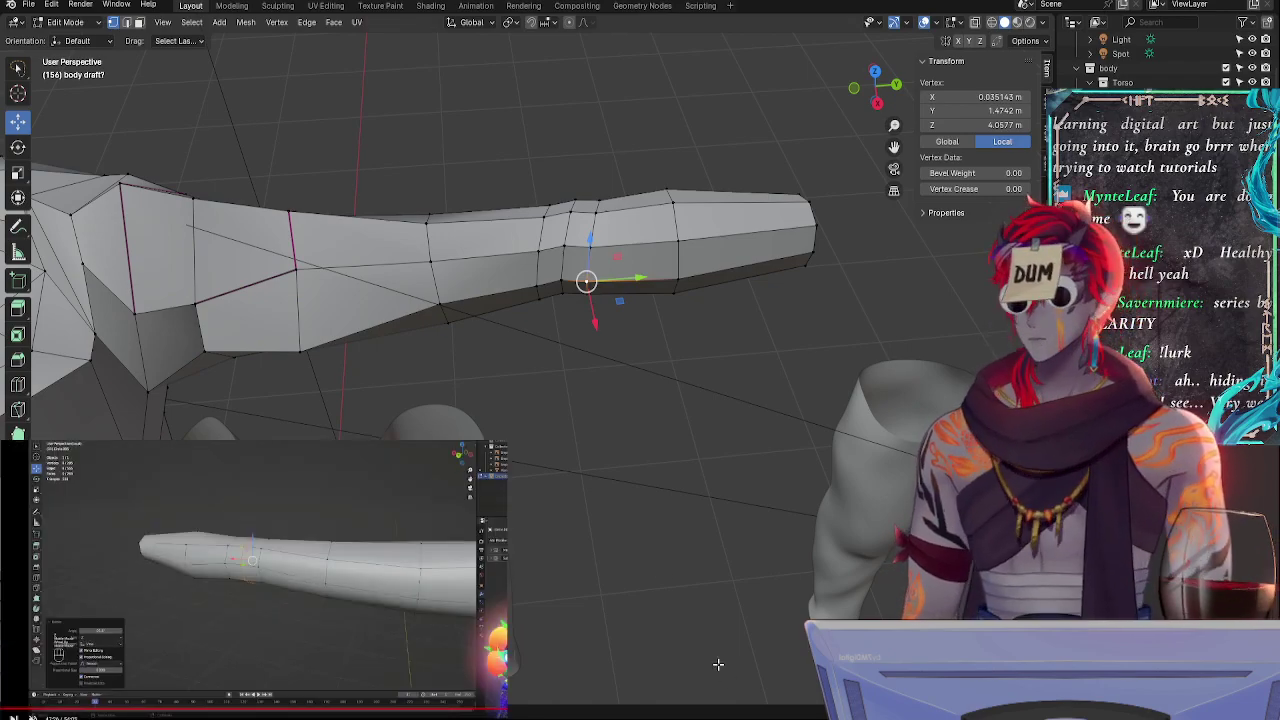
pyautogui.moveTo(737, 420); pyautogui.dragTo(562, 461, button='middle')
pyautogui.click(349, 345)
pyautogui.hotkey('alt', 'a')
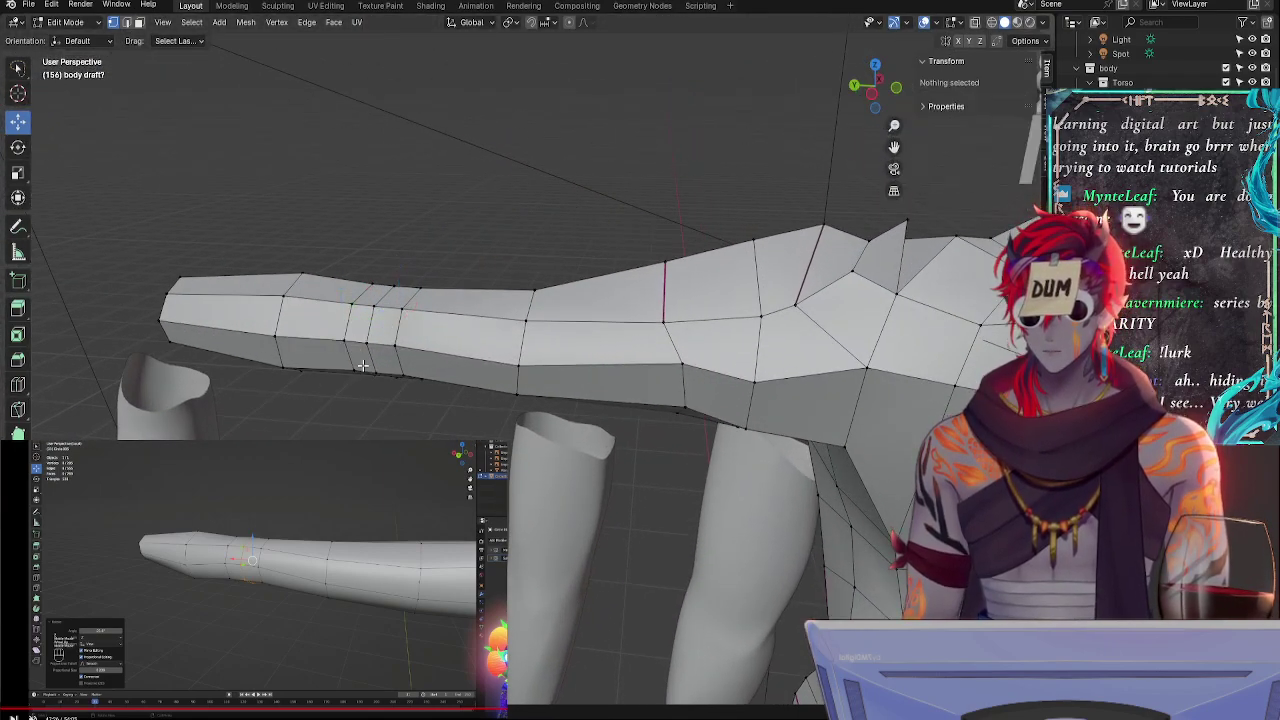
# - Select the wrist face and the face above it, then rewind the reference video
pyautogui.click(140, 23)
pyautogui.click(364, 330)
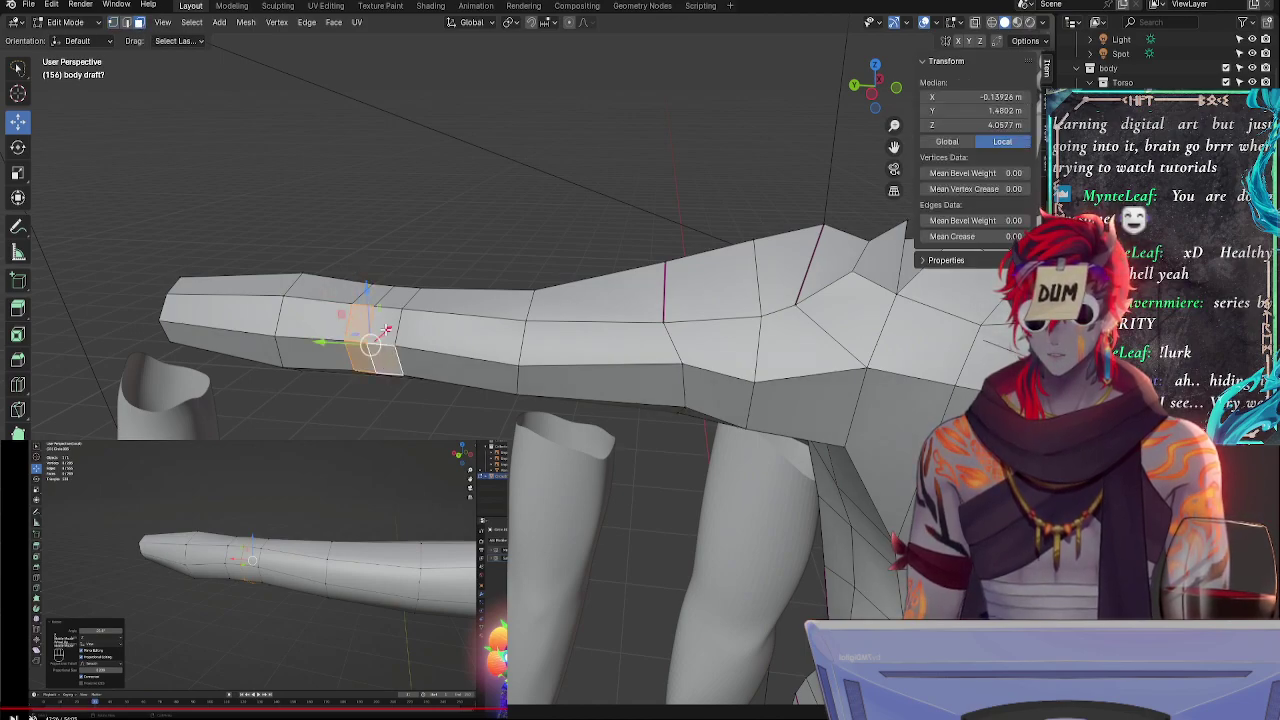
pyautogui.keyDown('shift'); pyautogui.click(386, 328); pyautogui.keyUp('shift')
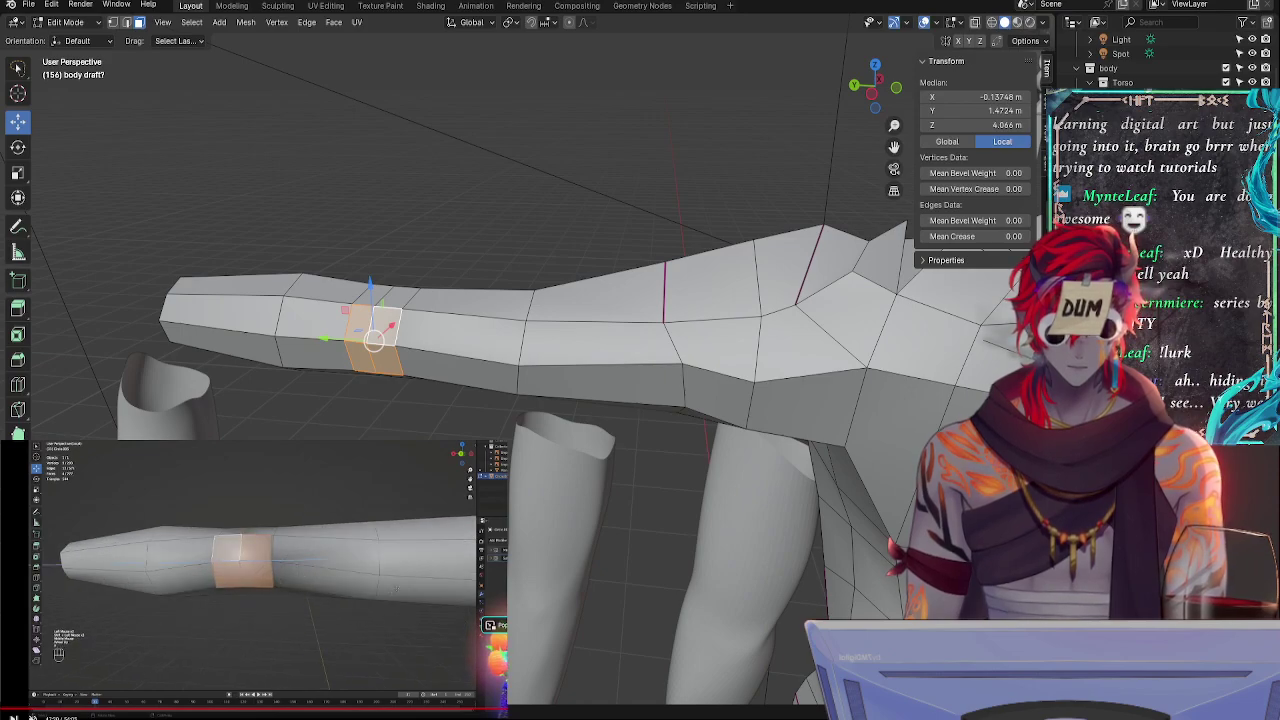
pyautogui.press('Left')
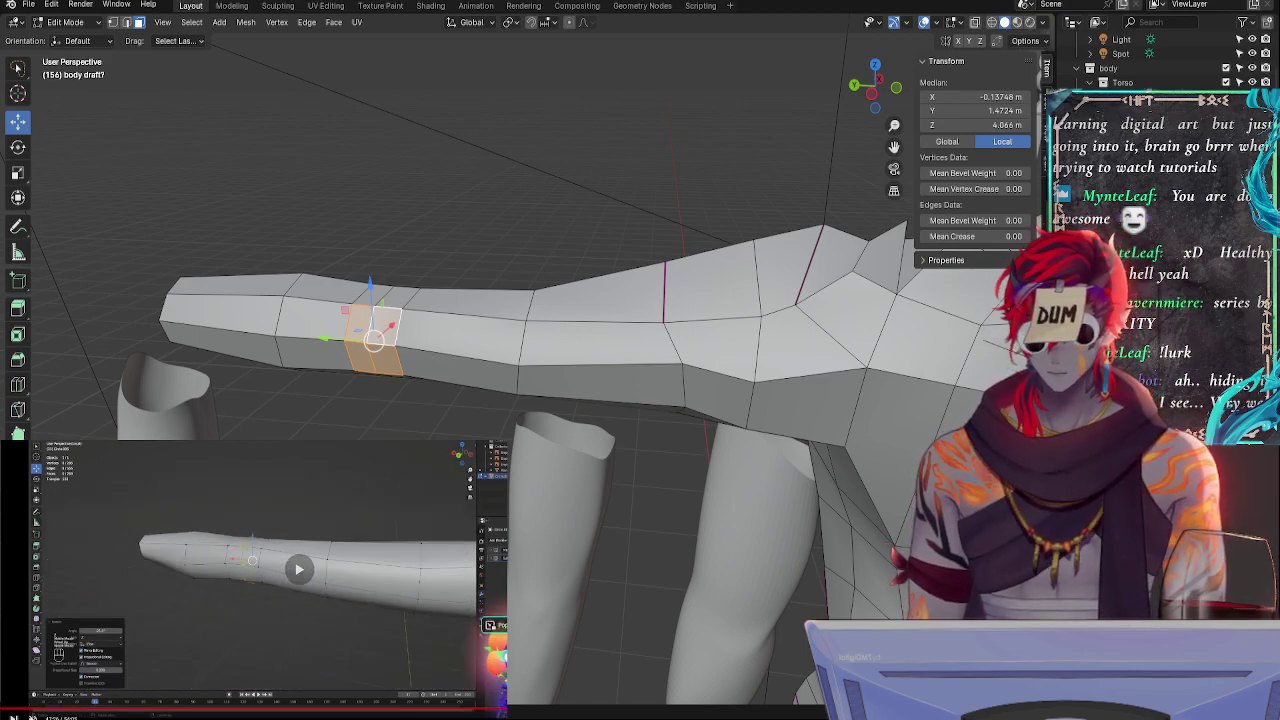
pyautogui.press('Left')
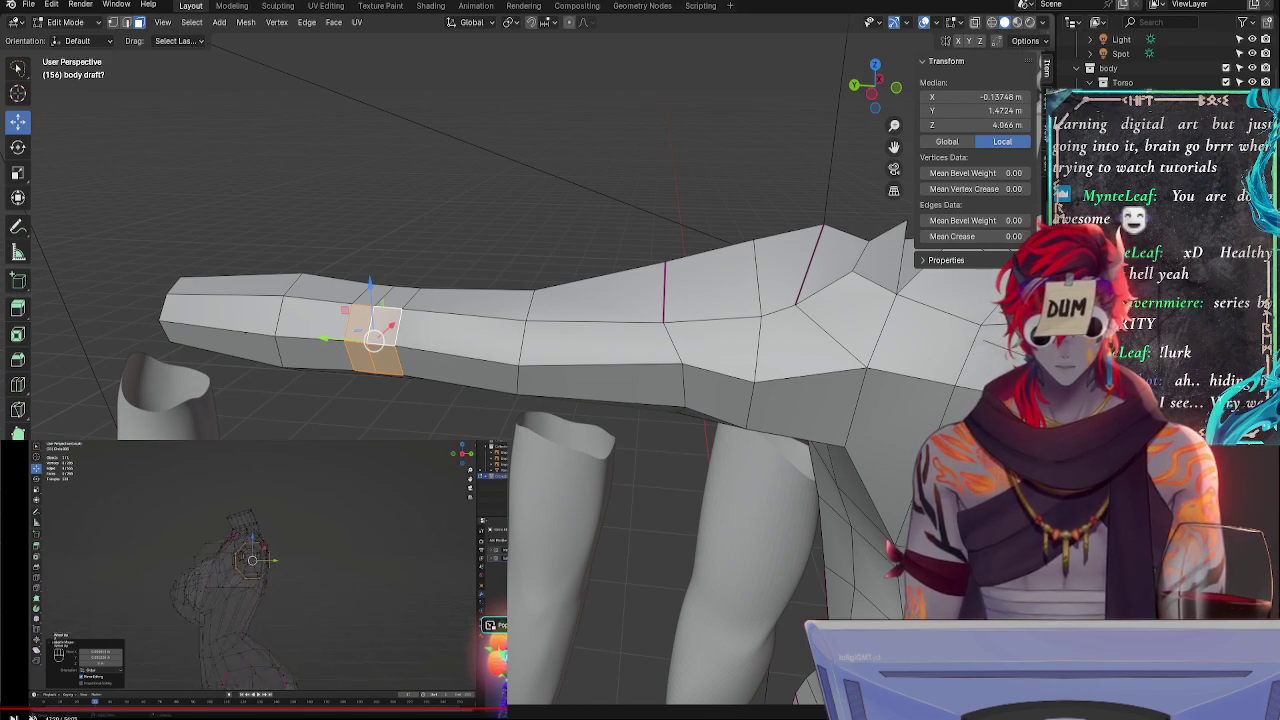
pyautogui.press('Left')
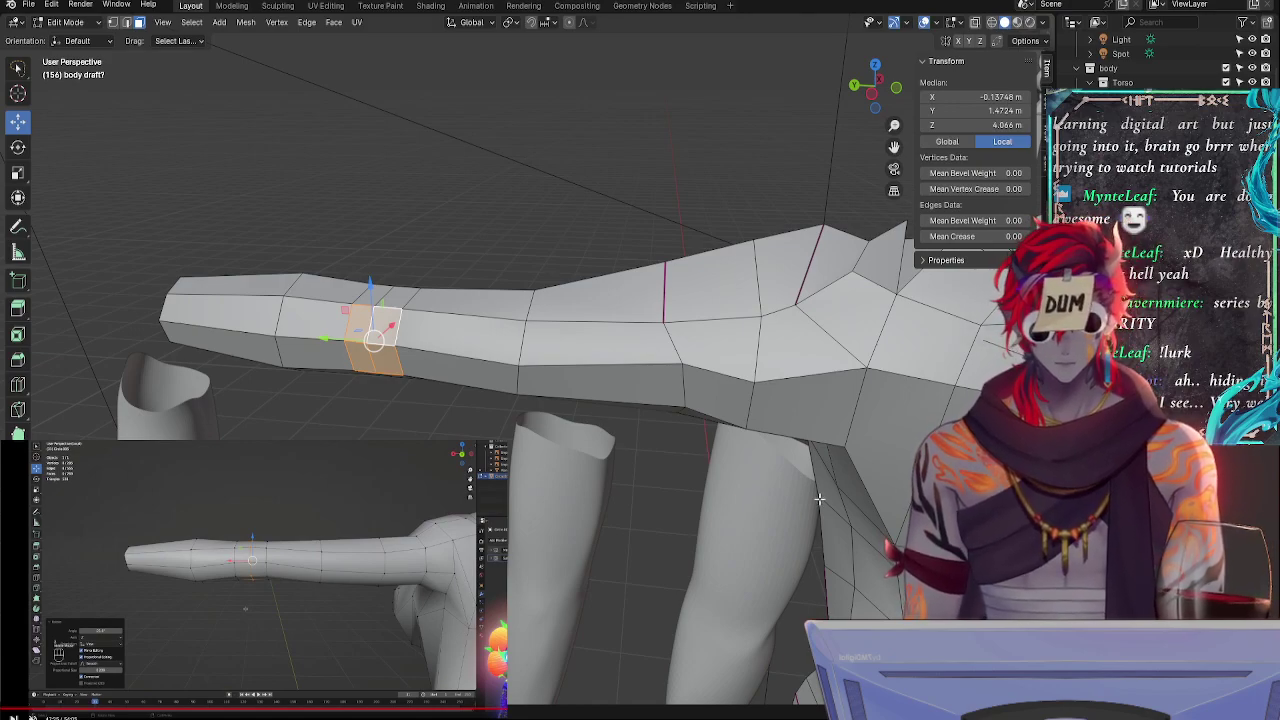
# - Move a shoulder vertex along the Y axis to reshape the arm joint
pyautogui.moveTo(818, 498); pyautogui.dragTo(705, 492, button='middle')
pyautogui.click(736, 443)
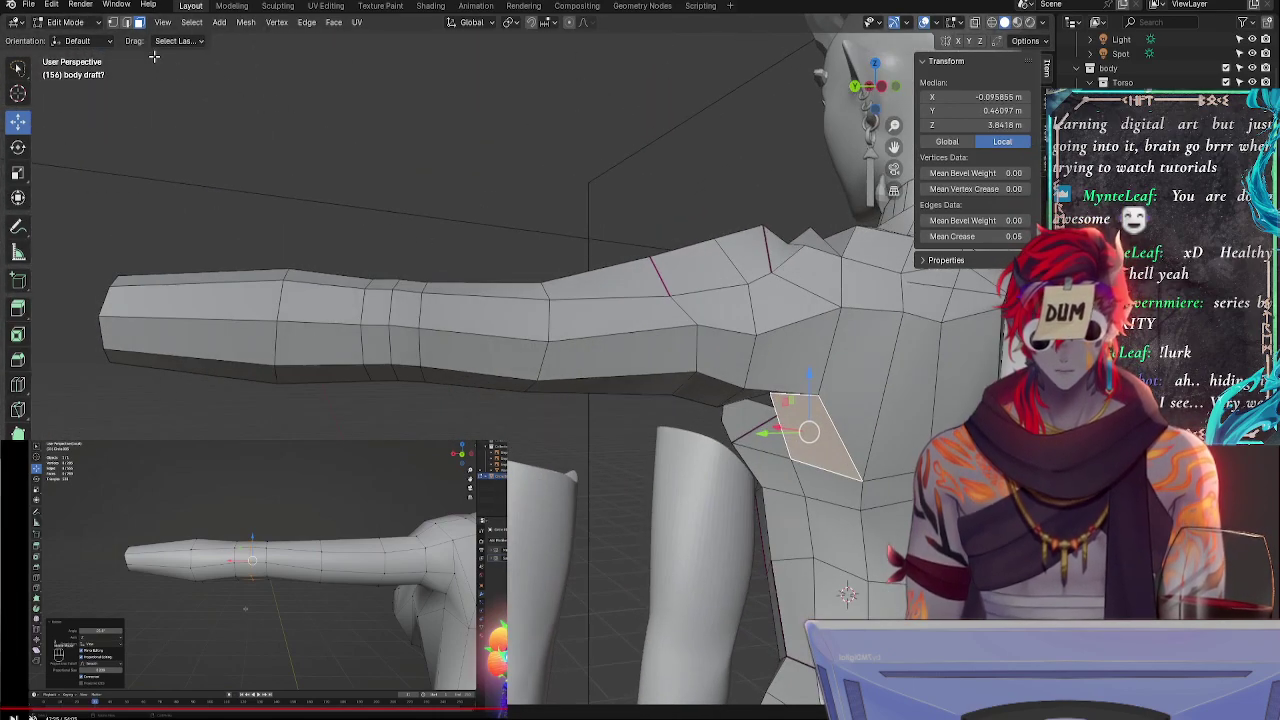
pyautogui.click(127, 22)
pyautogui.moveTo(430, 330); pyautogui.dragTo(640, 385, button='middle')
pyautogui.click(543, 436)
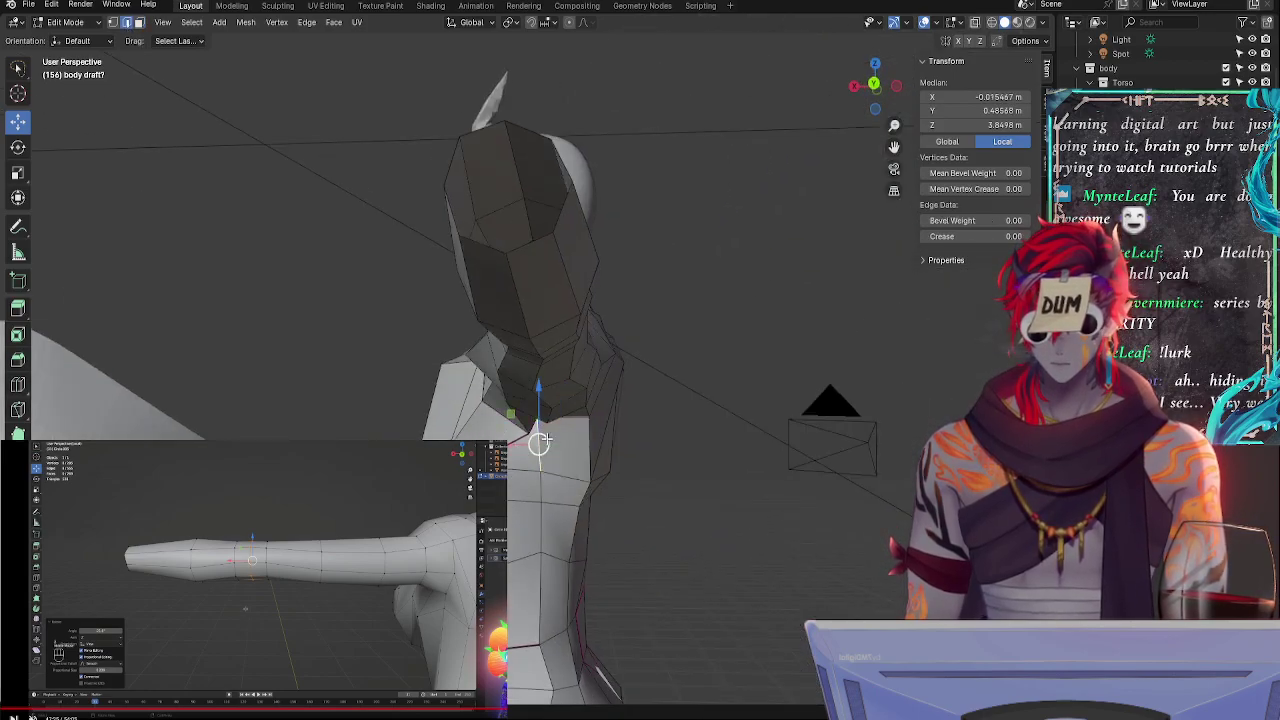
pyautogui.moveTo(570, 438); pyautogui.dragTo(640, 440, button='middle')
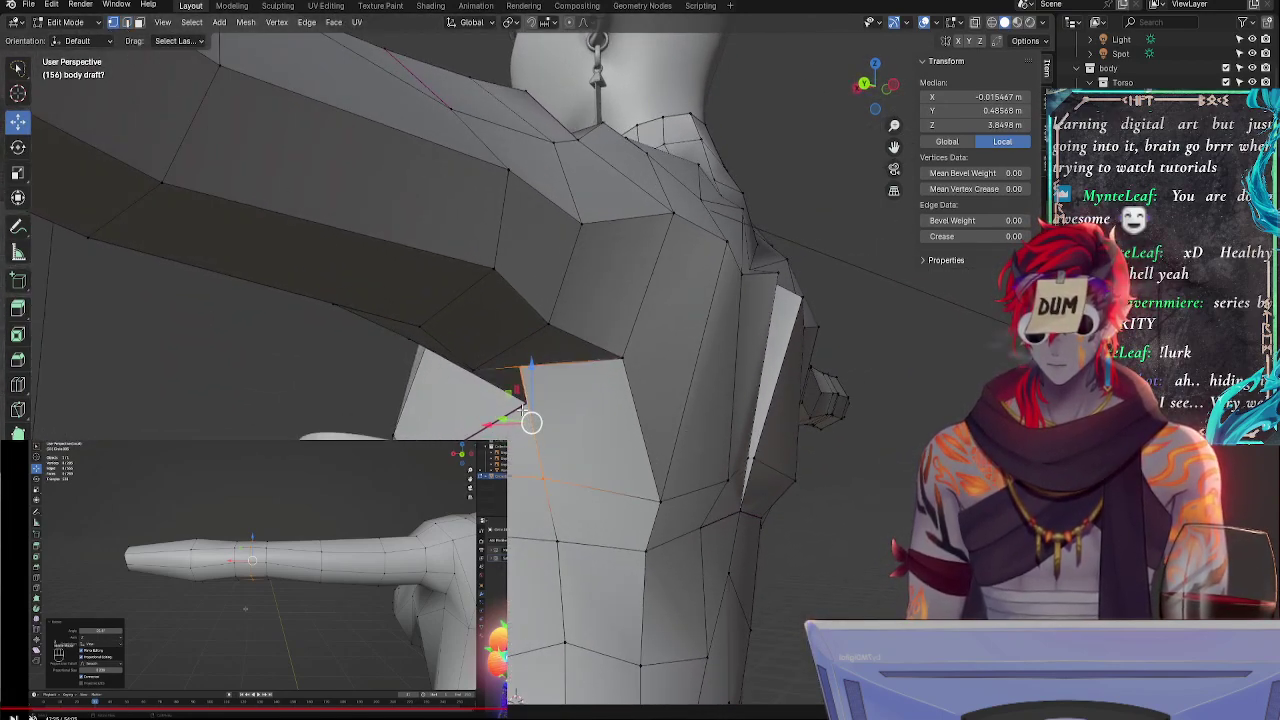
pyautogui.click(520, 368)
pyautogui.moveTo(495, 407); pyautogui.dragTo(731, 457, button='middle')
pyautogui.press('g')
pyautogui.press('y')
pyautogui.click(400, 412)
# - Pull the lower armpit notch vertex along Y deeper into the armpit
pyautogui.click(636, 428)
pyautogui.click(620, 420)
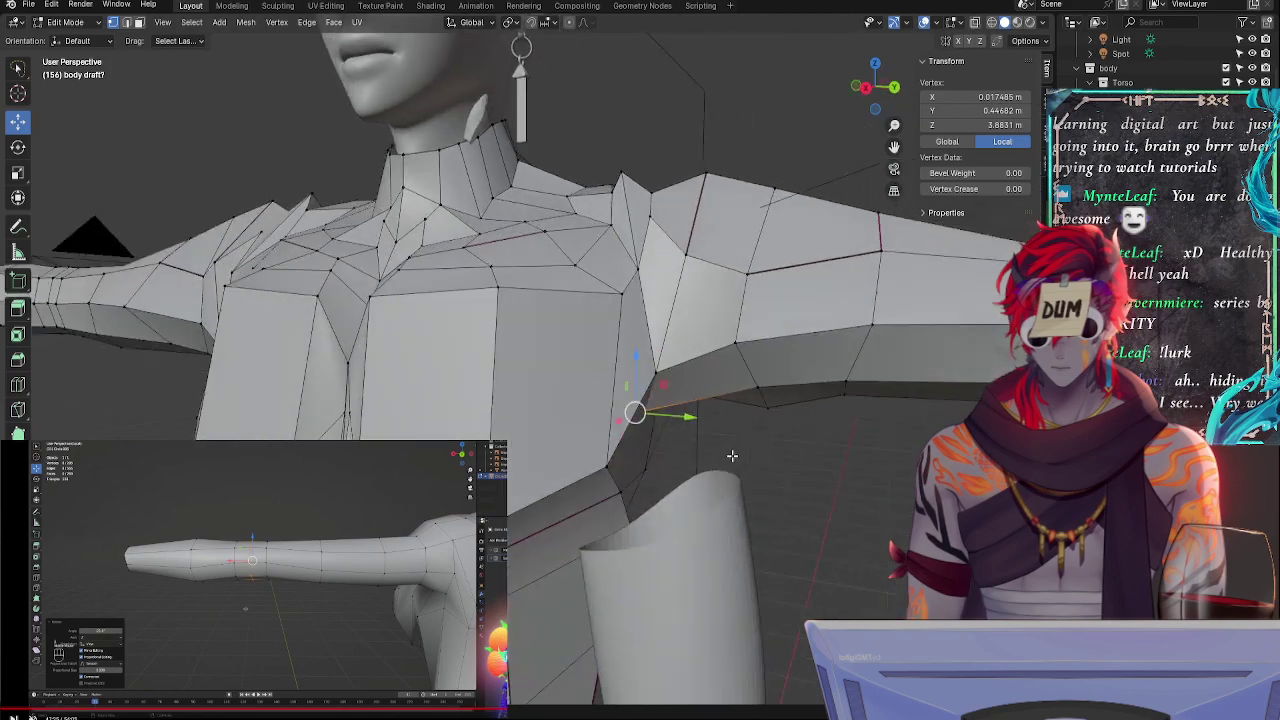
pyautogui.moveTo(686, 417); pyautogui.dragTo(708, 420)
pyautogui.moveTo(708, 480); pyautogui.dragTo(512, 557, button='middle')
pyautogui.hotkey('alt', 'a')
# - Slide the neighbouring armpit vertex up and to the left along its edges
pyautogui.click(514, 380)
pyautogui.moveTo(495, 488); pyautogui.dragTo(568, 346, button='middle')
pyautogui.click(549, 388)
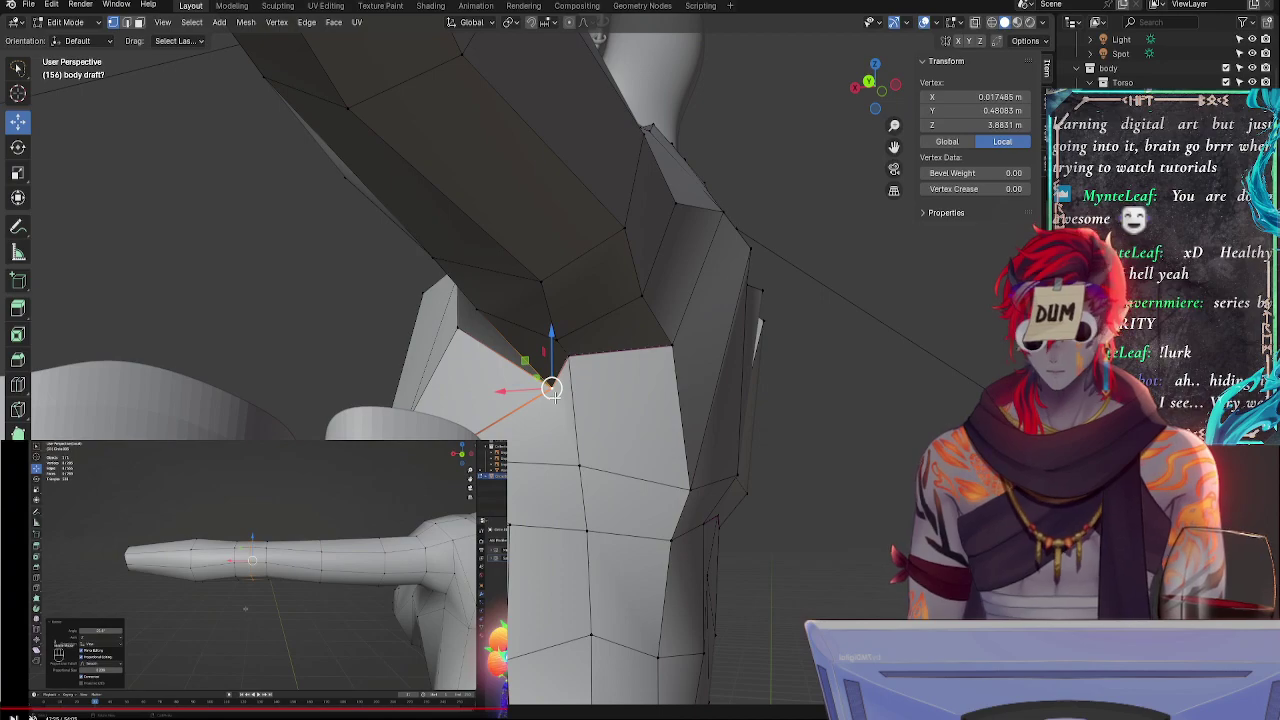
pyautogui.press('g')
pyautogui.press('g')
pyautogui.click(536, 382)
pyautogui.moveTo(537, 372); pyautogui.dragTo(477, 306)
pyautogui.moveTo(477, 306); pyautogui.dragTo(578, 391, button='middle')
# - Slide the ribcage vertex below the armpit to the right along its edge
pyautogui.click(567, 354)
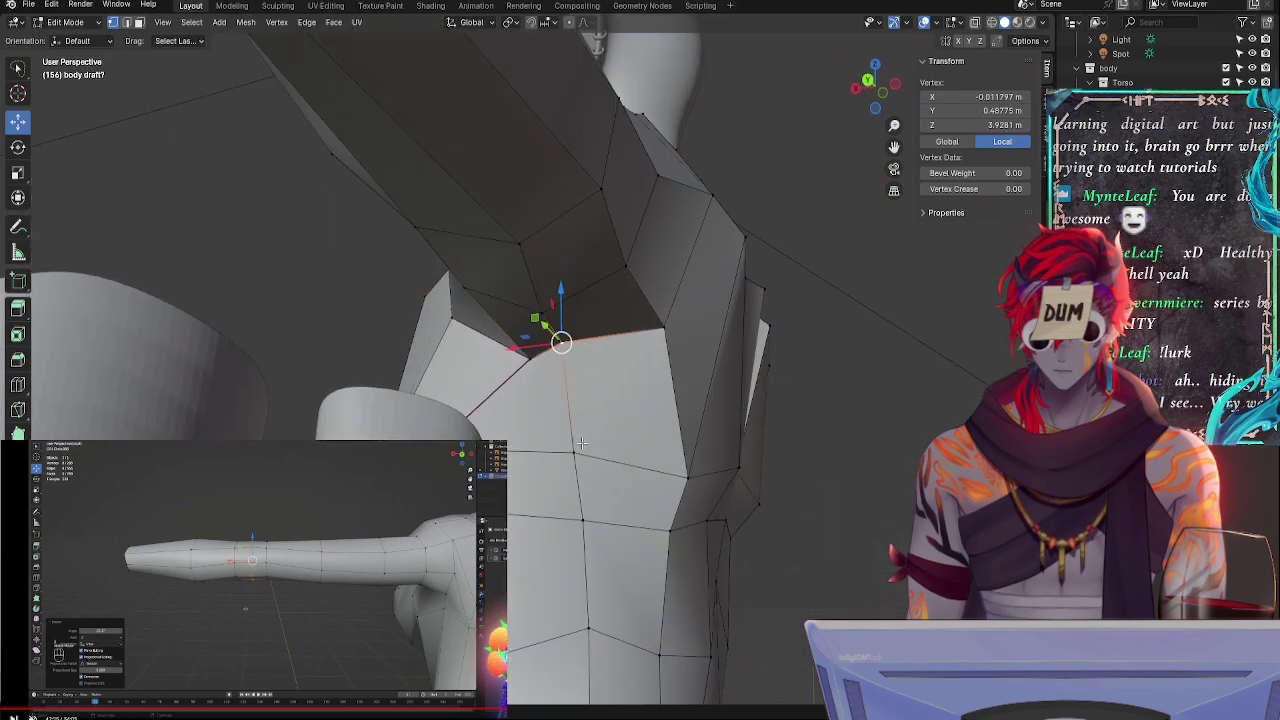
pyautogui.click(583, 448)
pyautogui.press('g')
pyautogui.press('g')
pyautogui.click(641, 465)
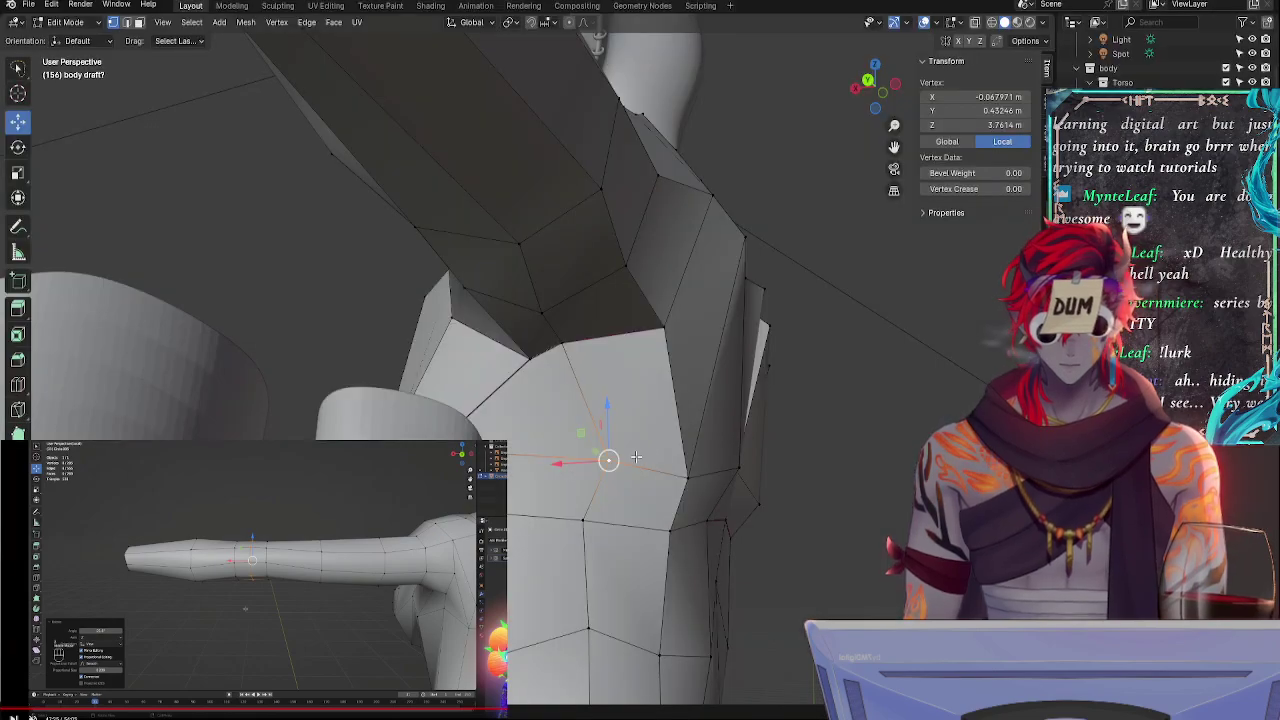
pyautogui.press('g')
pyautogui.press('g')
pyautogui.click(608, 449)
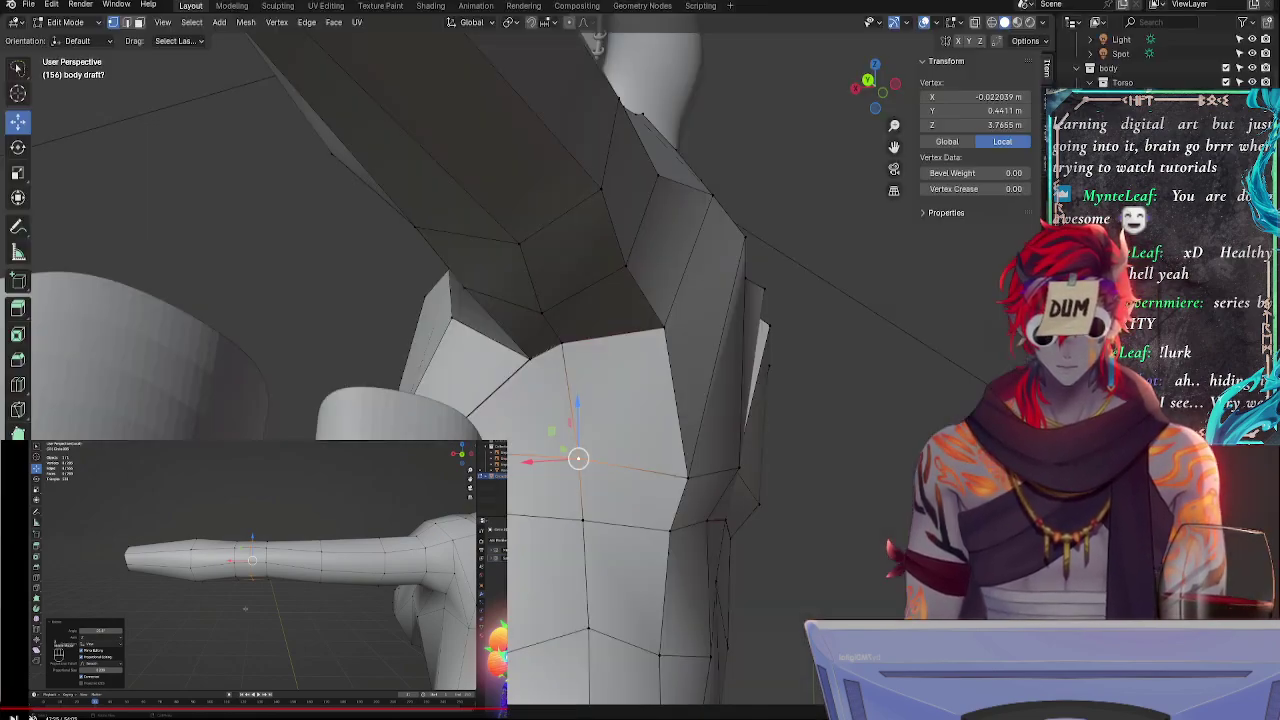
pyautogui.click(578, 344)
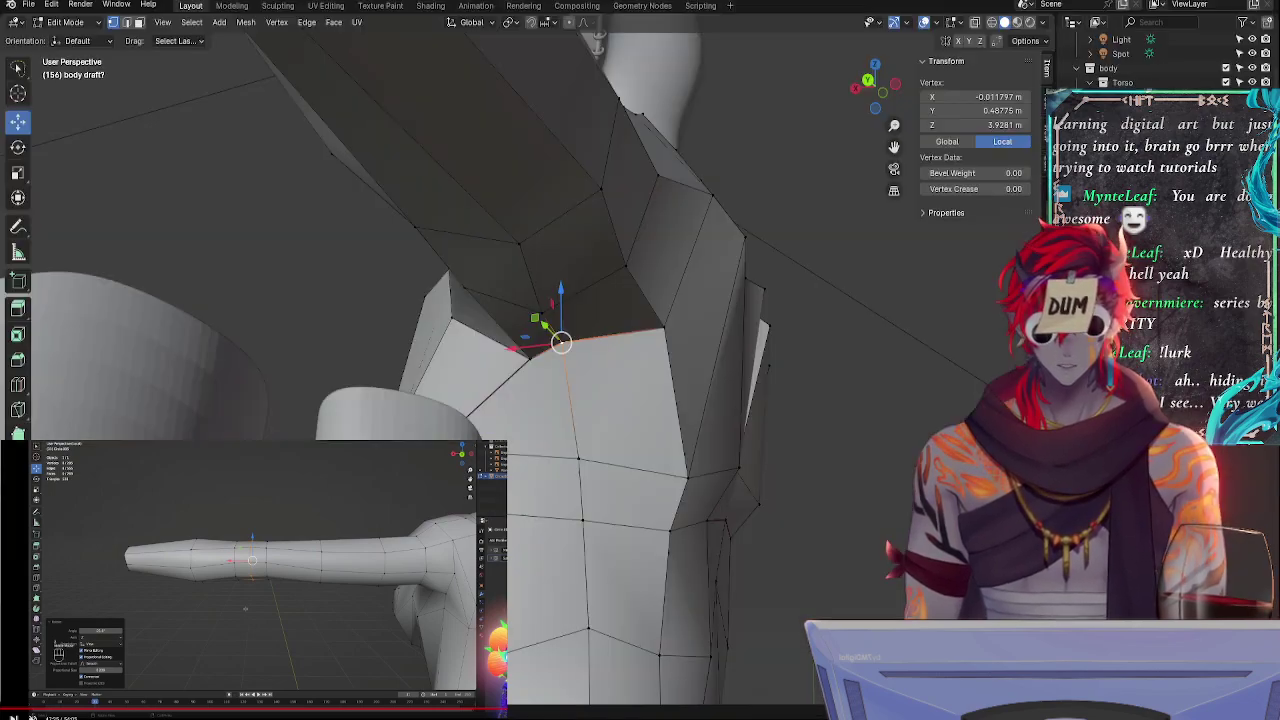
pyautogui.moveTo(516, 495); pyautogui.dragTo(700, 535, button='middle')
# - In a side orthographic view, lower the armpit vertex along Z, then nudge it slightly
pyautogui.click(852, 90)
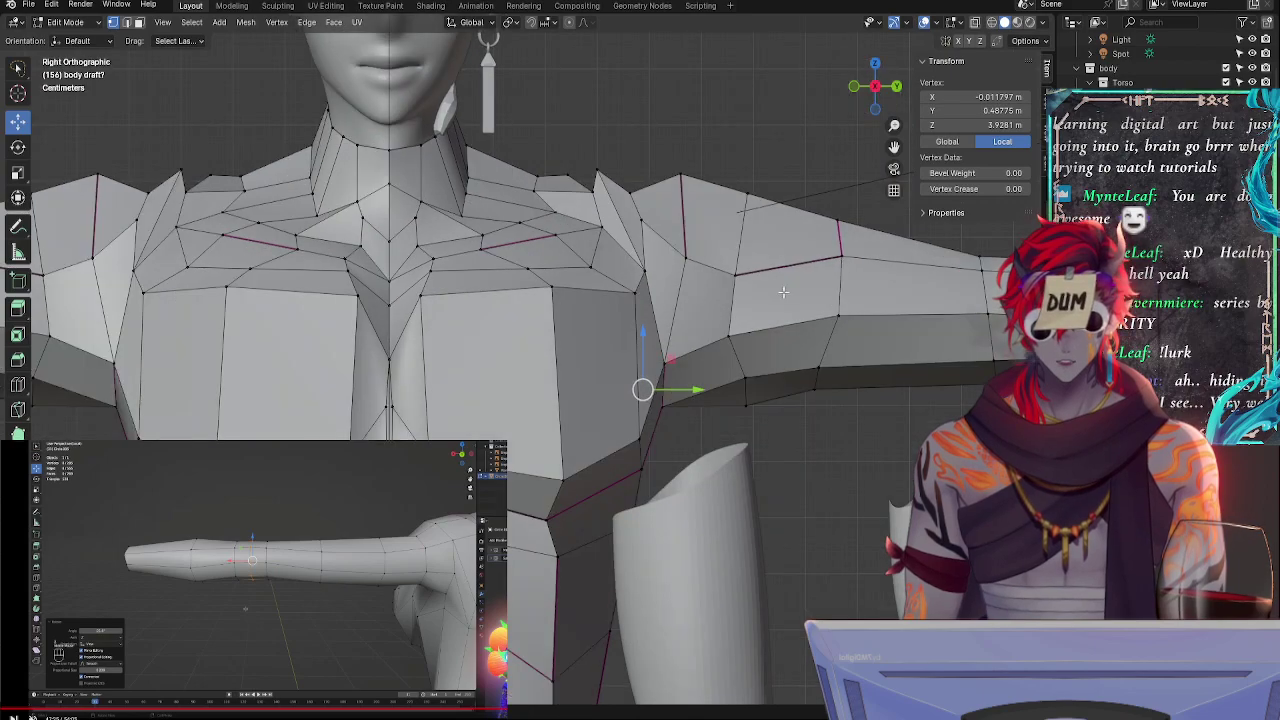
pyautogui.scroll(-3, 820, 390)
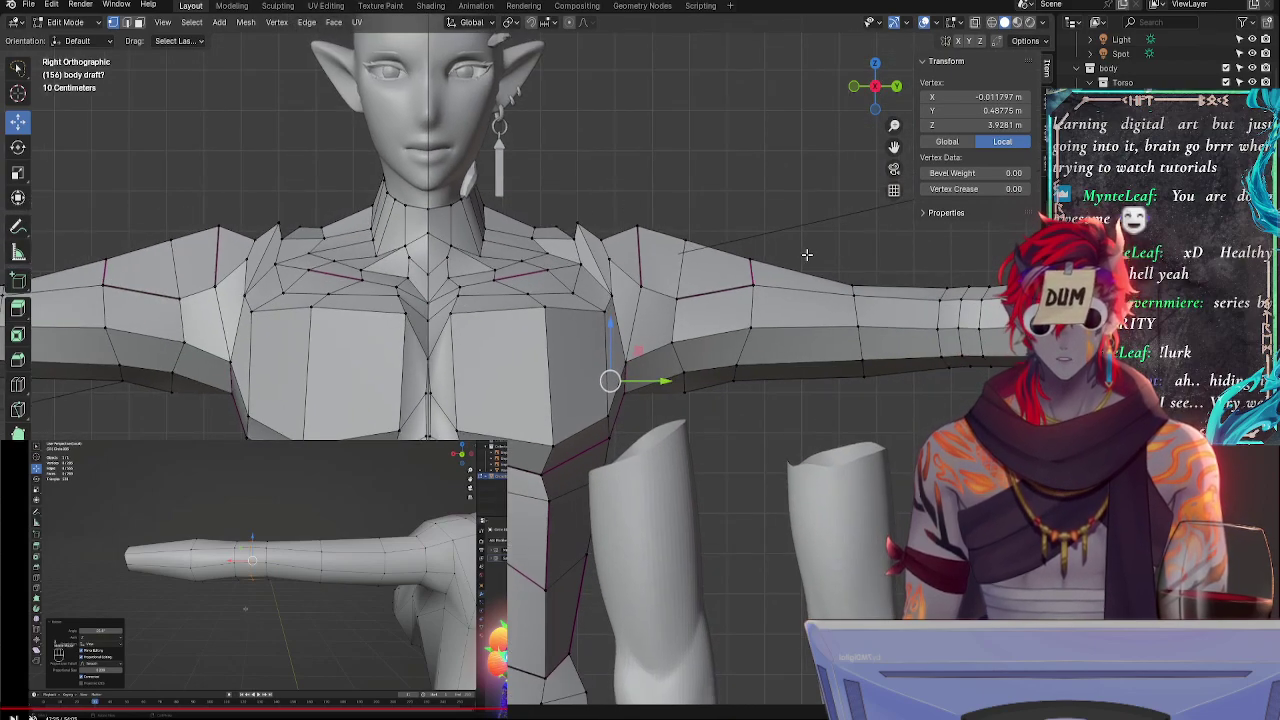
pyautogui.scroll(4, 822, 285)
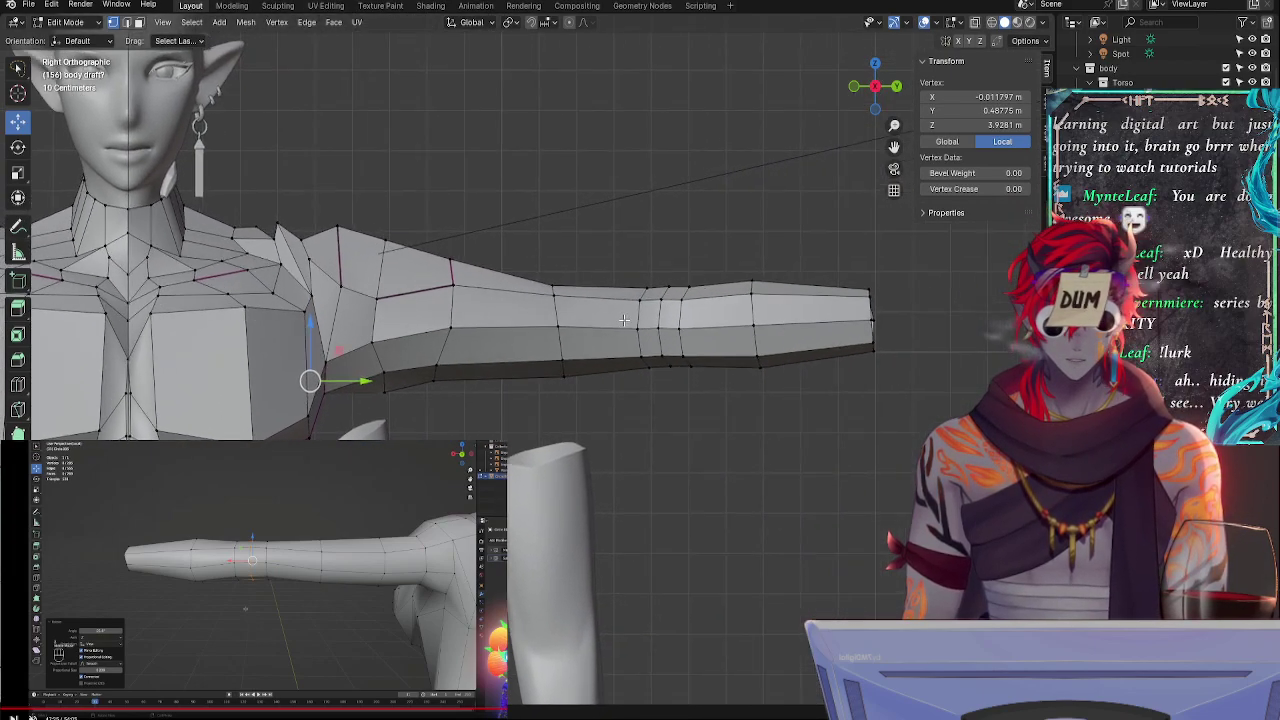
pyautogui.scroll(-4, 899, 298)
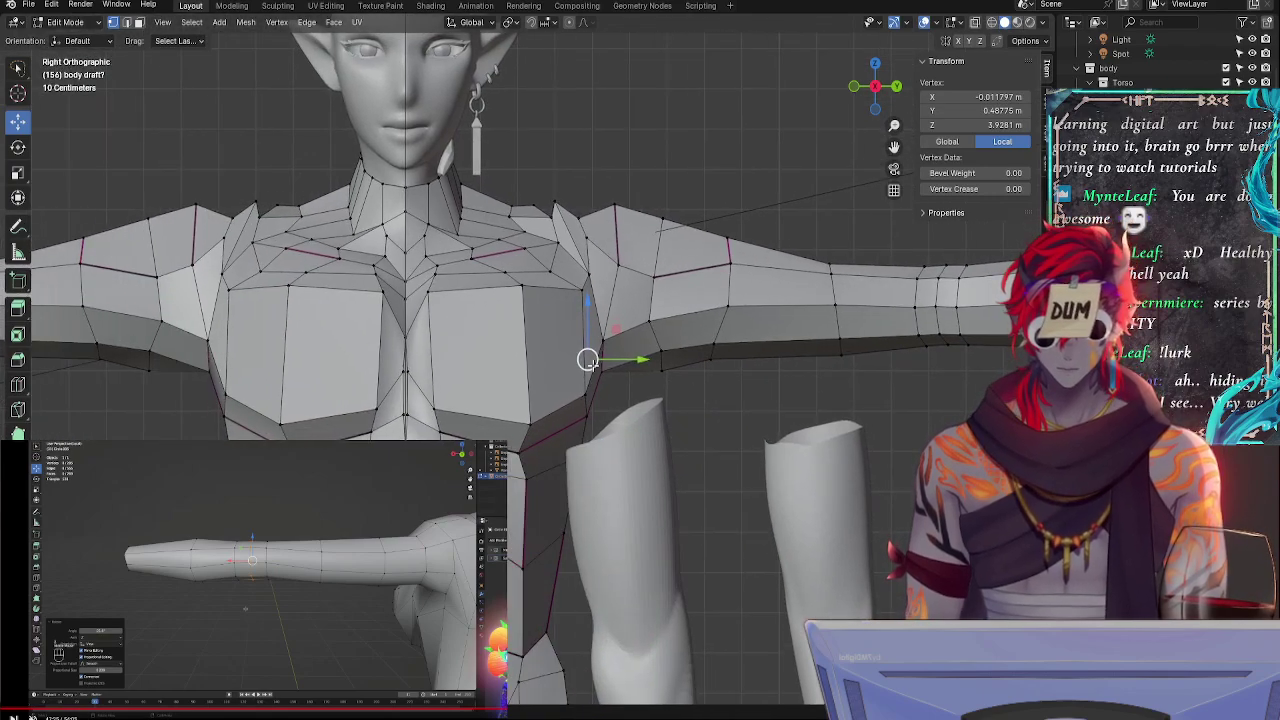
pyautogui.press('g')
pyautogui.press('z')
pyautogui.click(600, 360)
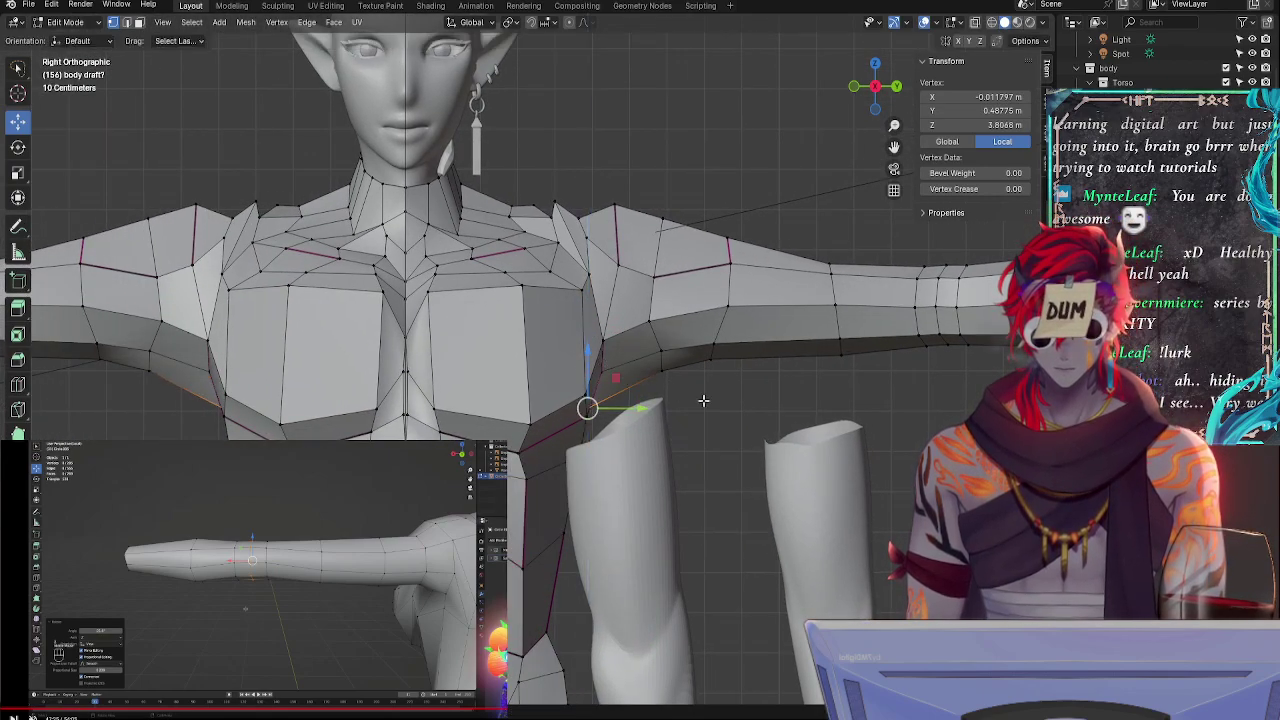
pyautogui.moveTo(706, 403); pyautogui.dragTo(630, 412, button='middle')
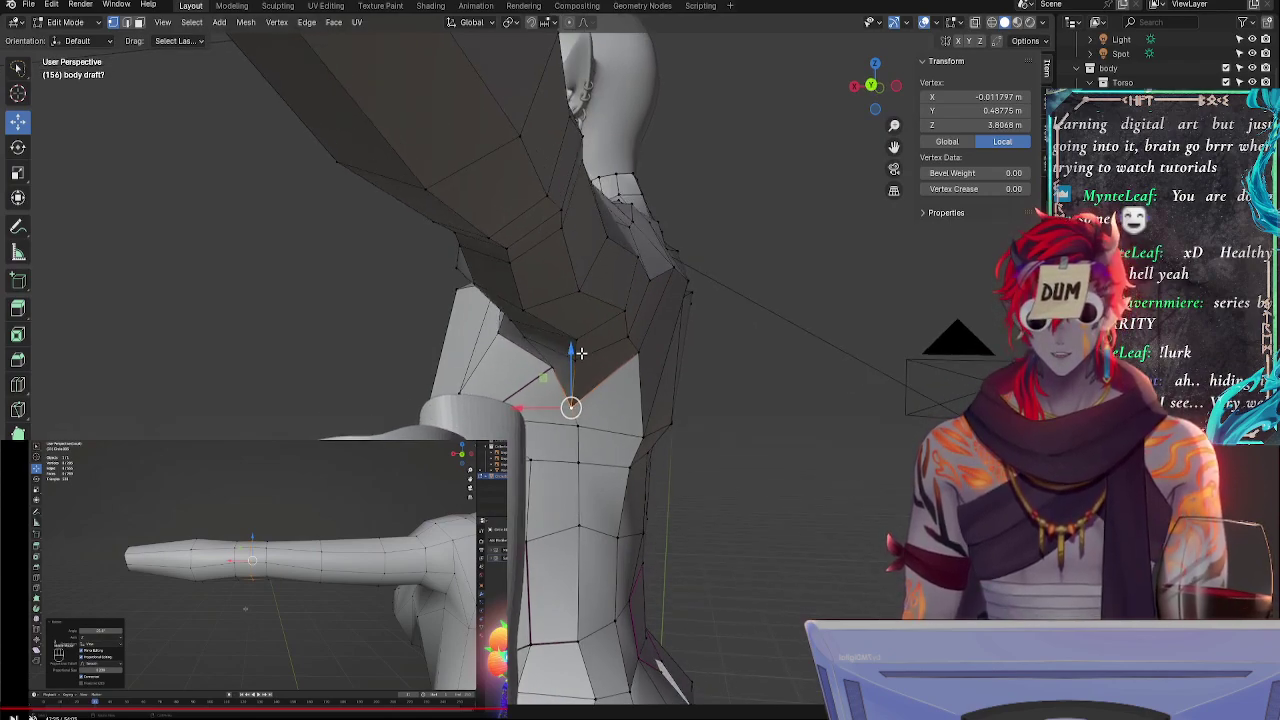
pyautogui.moveTo(579, 347); pyautogui.dragTo(579, 335)
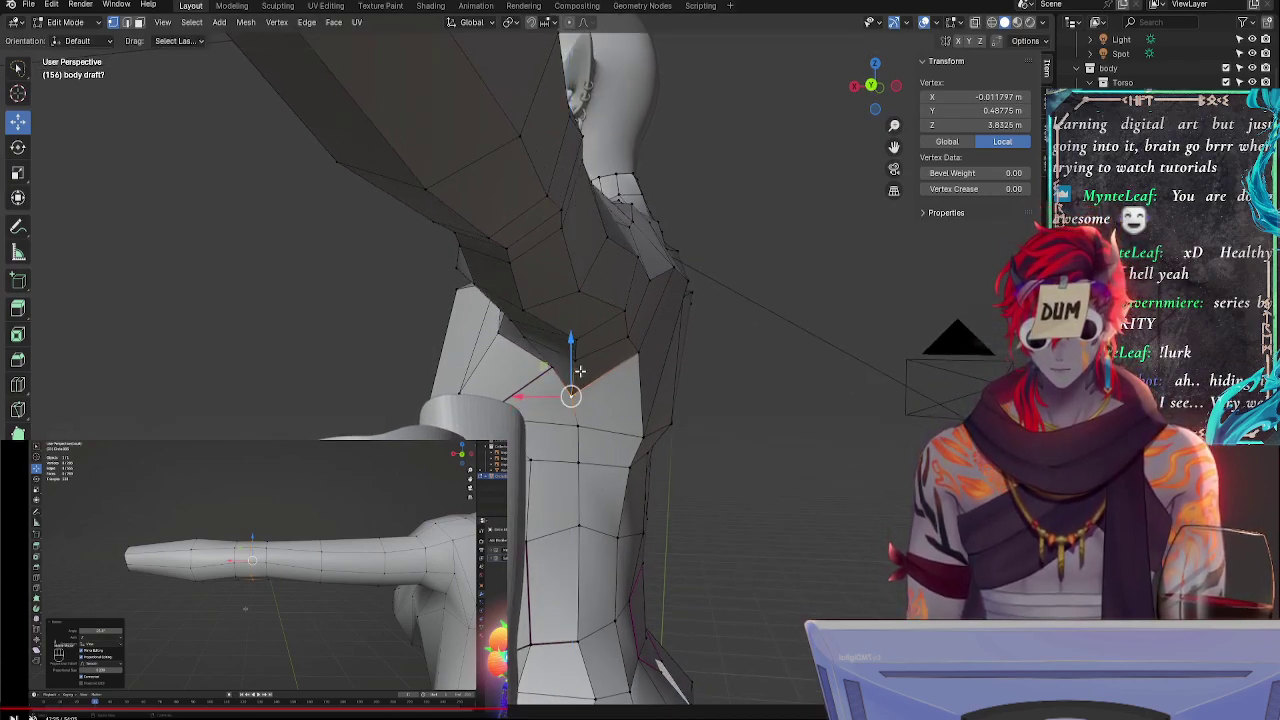
pyautogui.press('g')
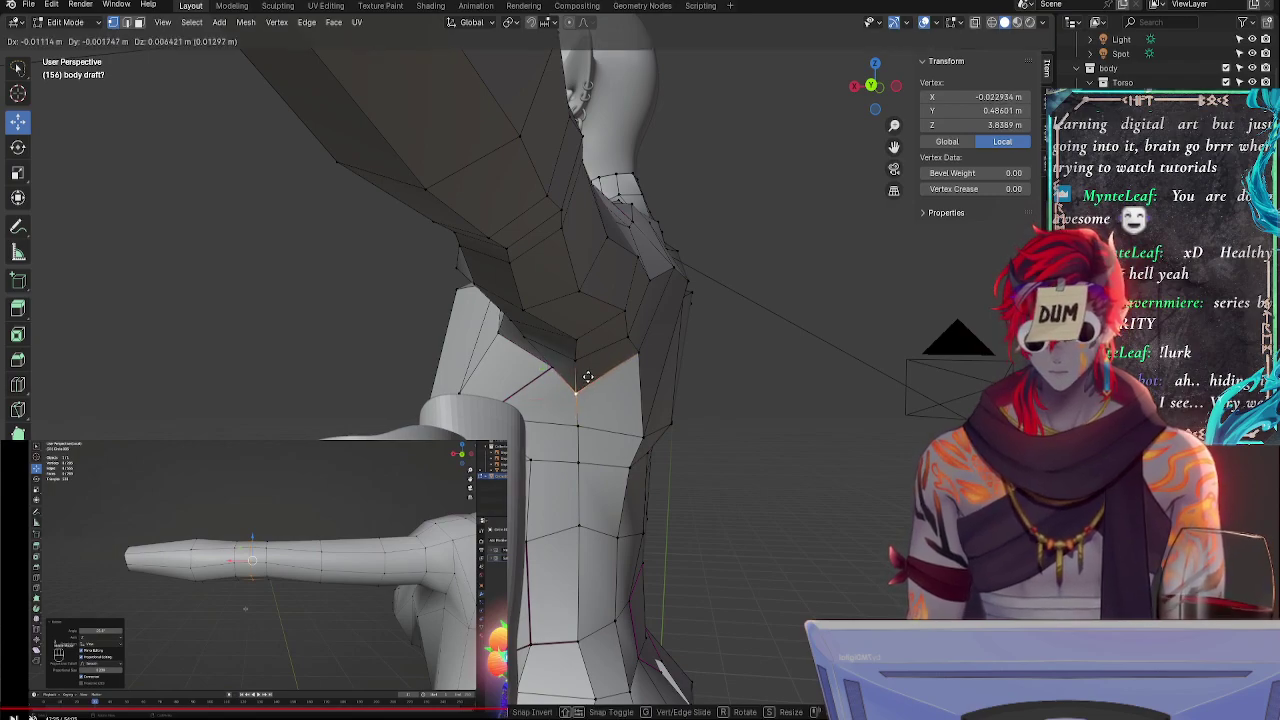
pyautogui.click(588, 380)
# - Reposition a side-torso vertex and make a small adjustment to the neighbouring armpit vertex
pyautogui.click(546, 368)
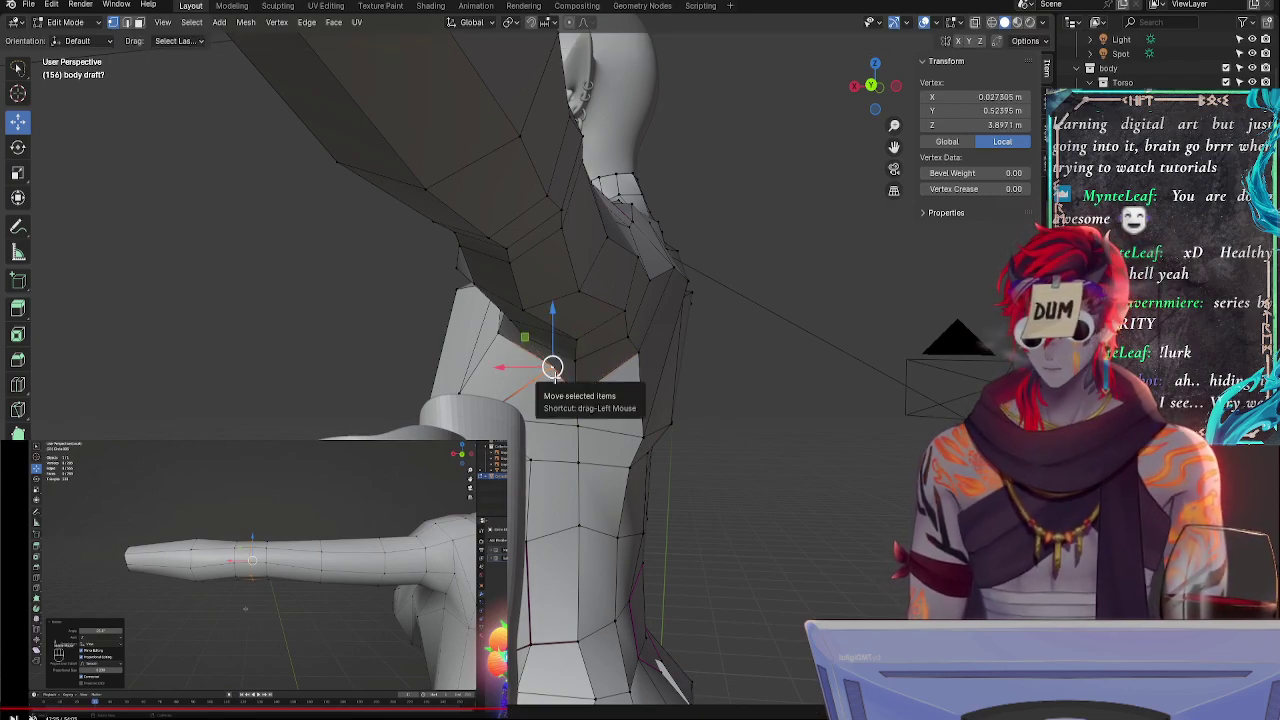
pyautogui.moveTo(546, 368); pyautogui.dragTo(576, 409, button='middle')
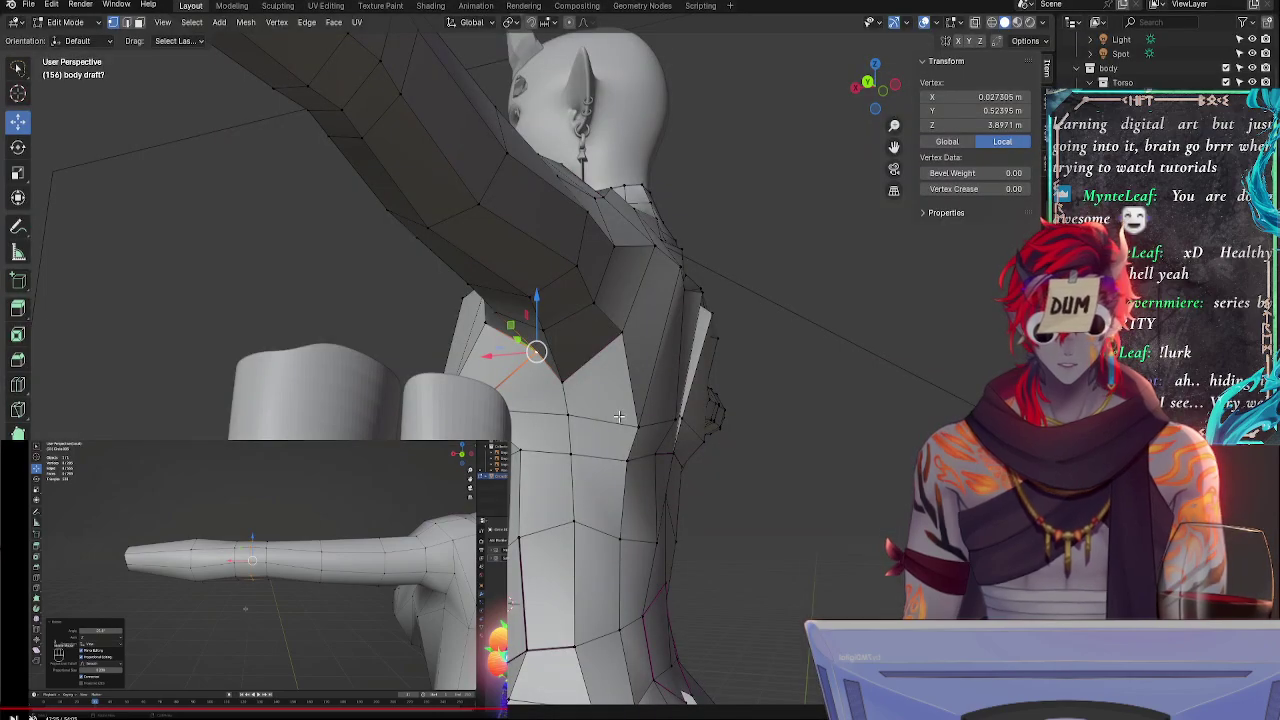
pyautogui.click(626, 420)
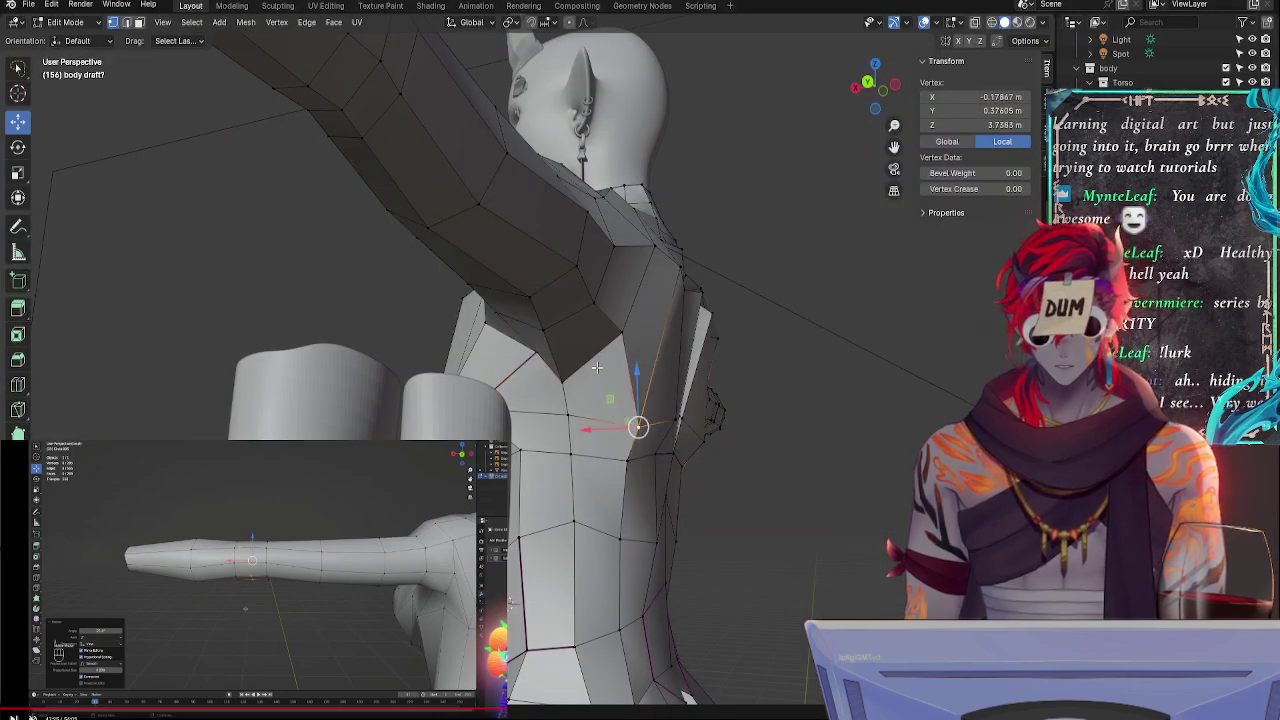
pyautogui.click(551, 368)
pyautogui.press('g')
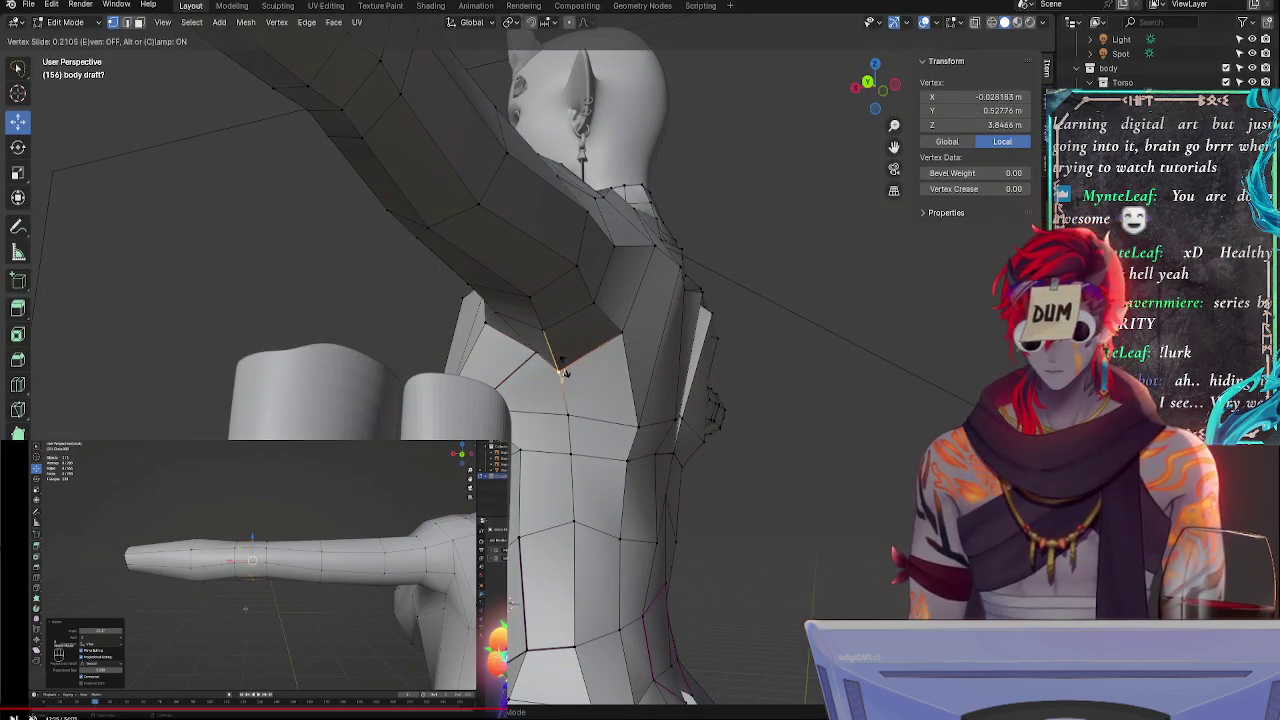
pyautogui.click(566, 375)
pyautogui.click(532, 352)
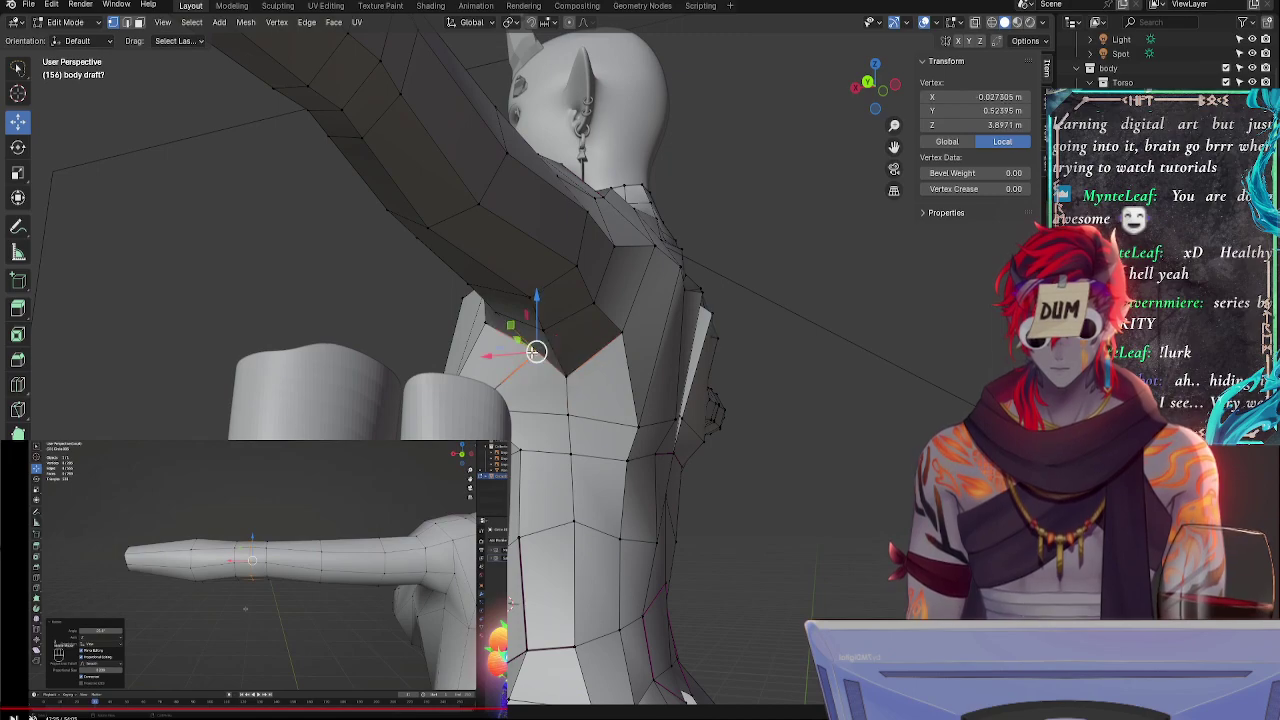
pyautogui.press('g')
pyautogui.click(530, 358)
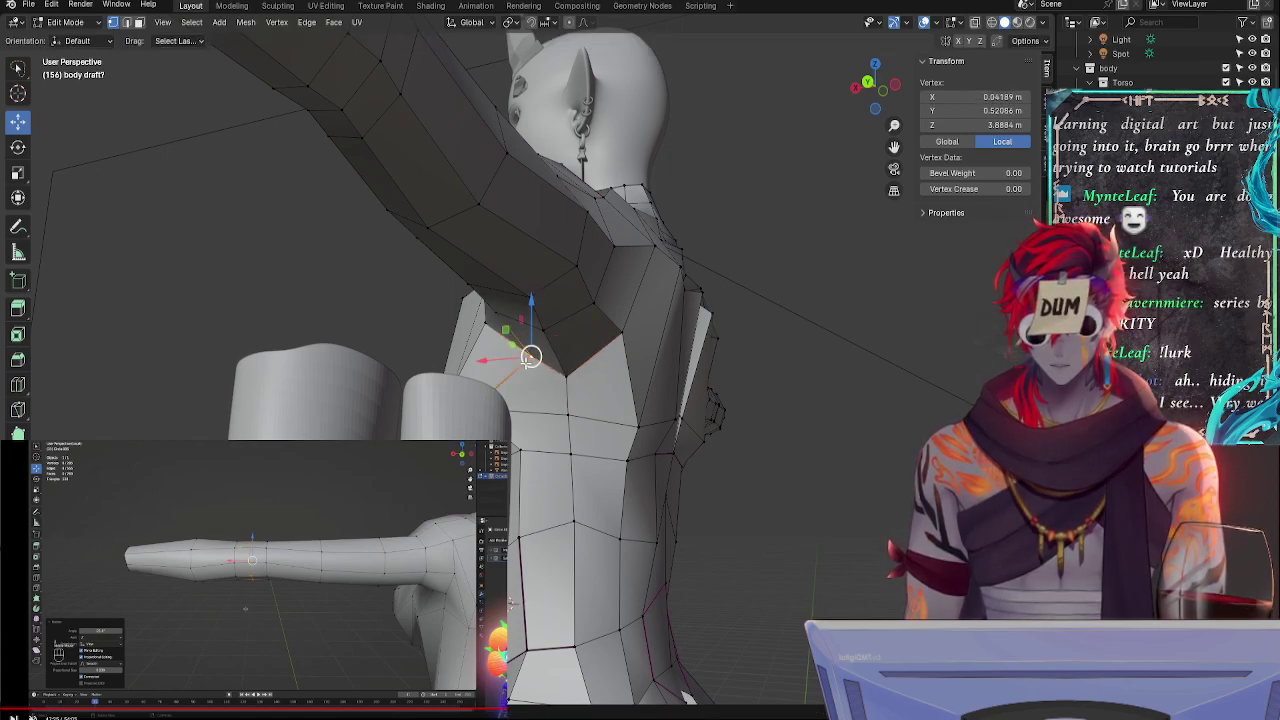
# - Pull the side-torso vertex below the armpit outward and up
pyautogui.click(621, 332)
pyautogui.click(568, 414)
pyautogui.click(638, 427)
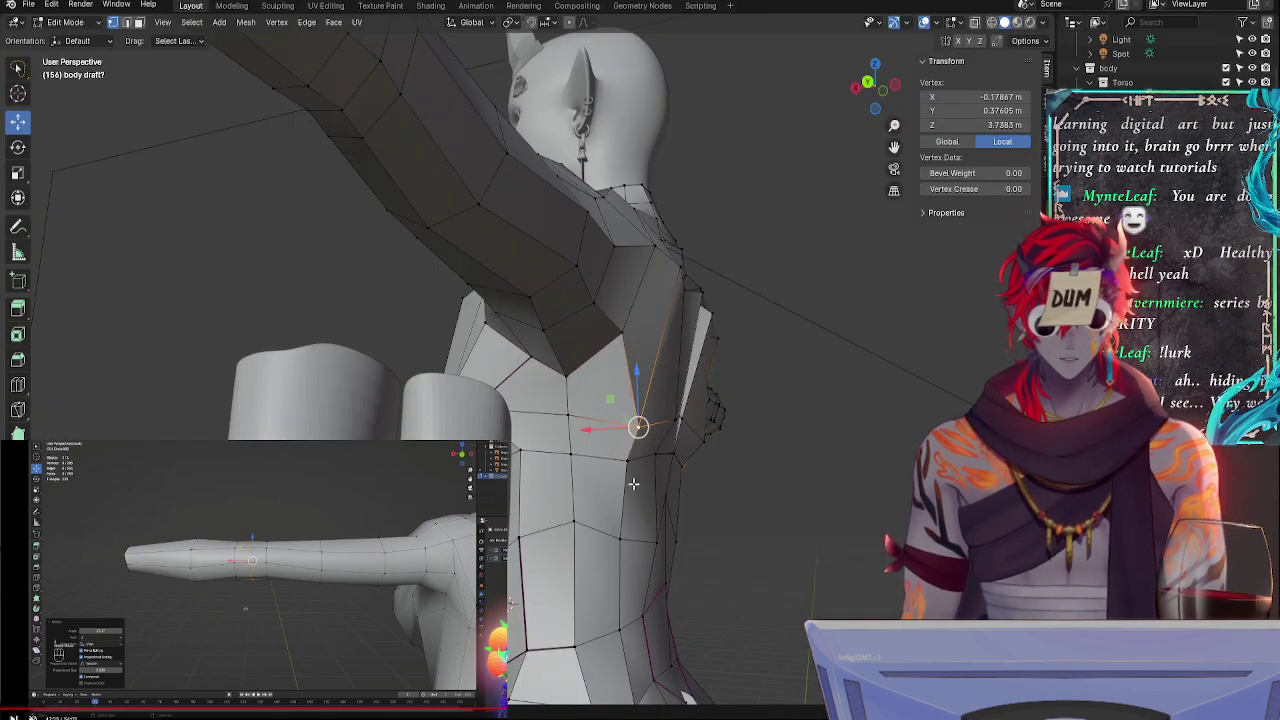
pyautogui.click(632, 484)
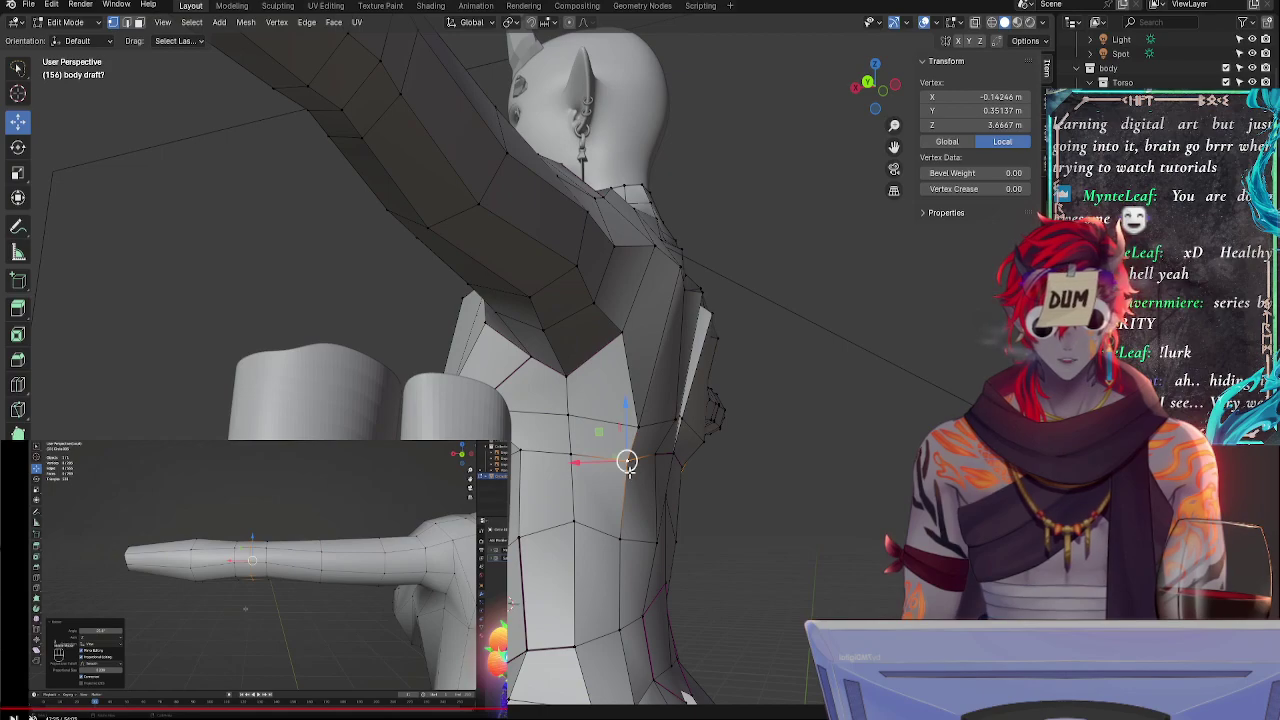
pyautogui.moveTo(626, 459)
pyautogui.mouseDown()
pyautogui.moveTo(566, 414)
pyautogui.moveTo(638, 428)
pyautogui.moveTo(644, 441)
pyautogui.mouseUp()
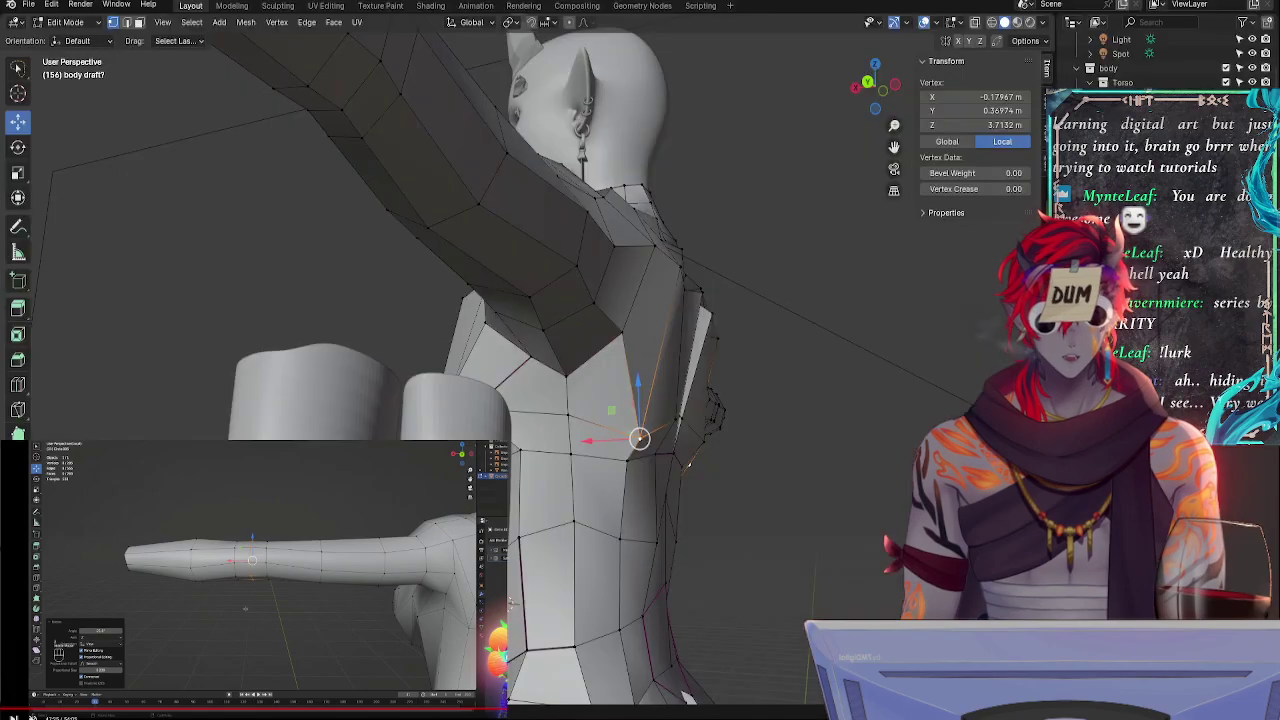
# - Vertex-slide the vertex beneath the armpit fold slightly higher with Shift+V
pyautogui.click(562, 417)
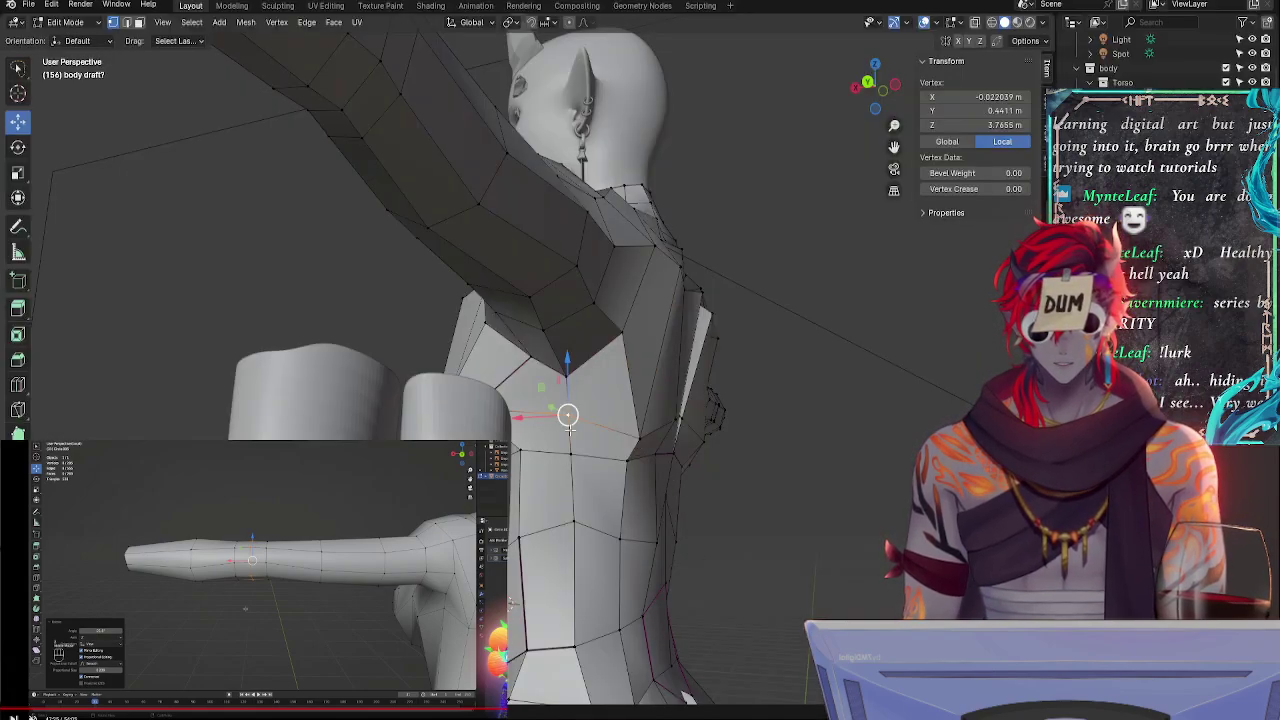
pyautogui.hotkey('shift', 'v')
pyautogui.click(577, 425)
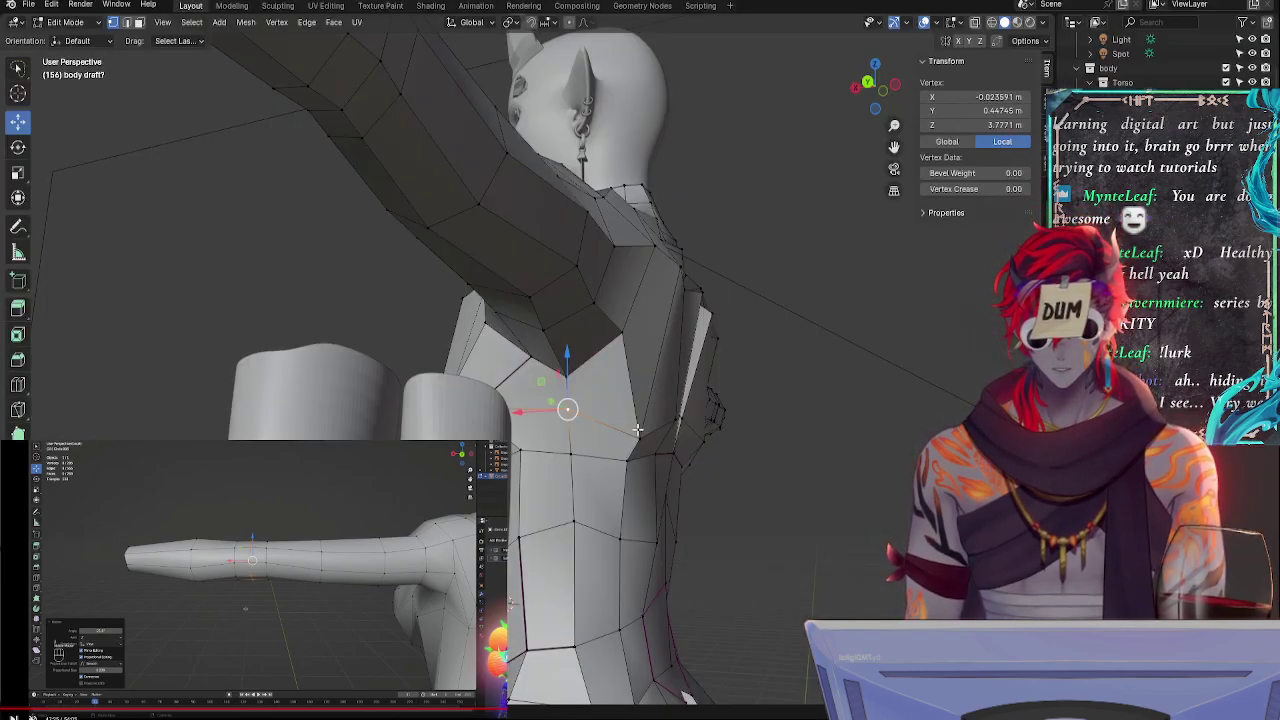
pyautogui.click(639, 437)
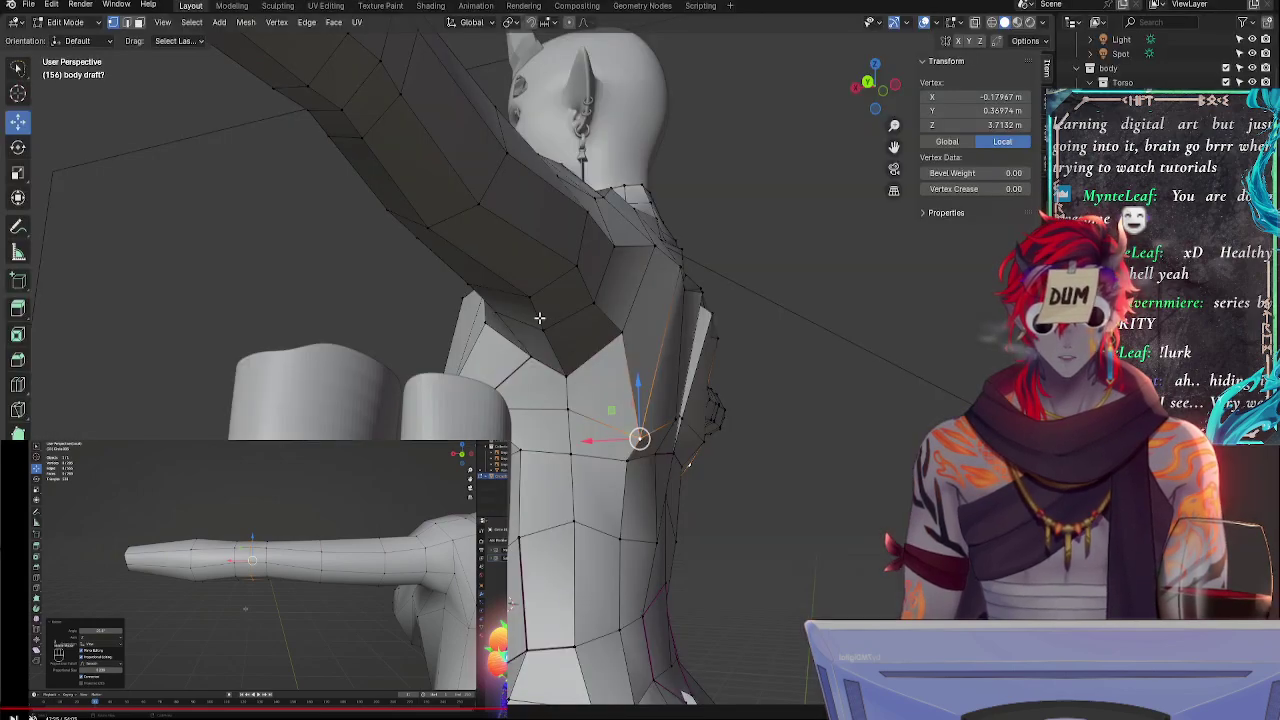
pyautogui.click(540, 327)
# - Nudge the two front armpit vertices sideways along X and slide the vertex above along its edge
pyautogui.moveTo(522, 300); pyautogui.dragTo(600, 345, button='middle')
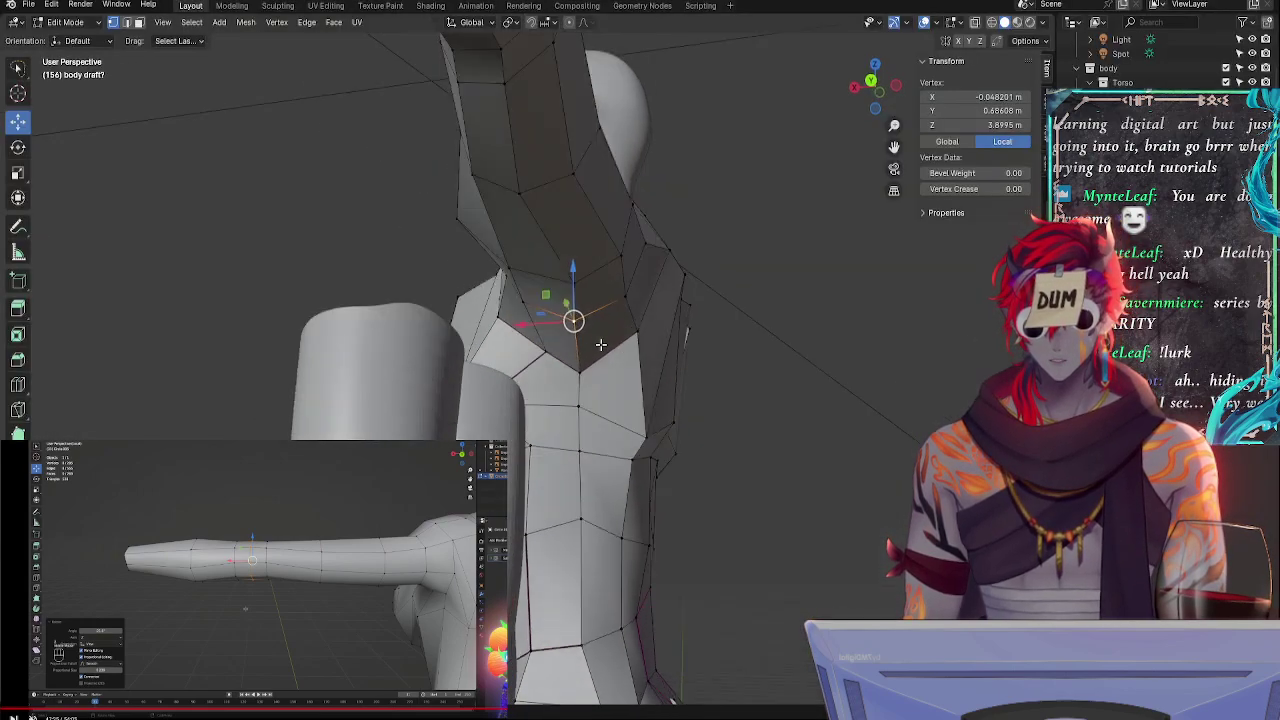
pyautogui.keyDown('shift'); pyautogui.click(590, 372); pyautogui.keyUp('shift')
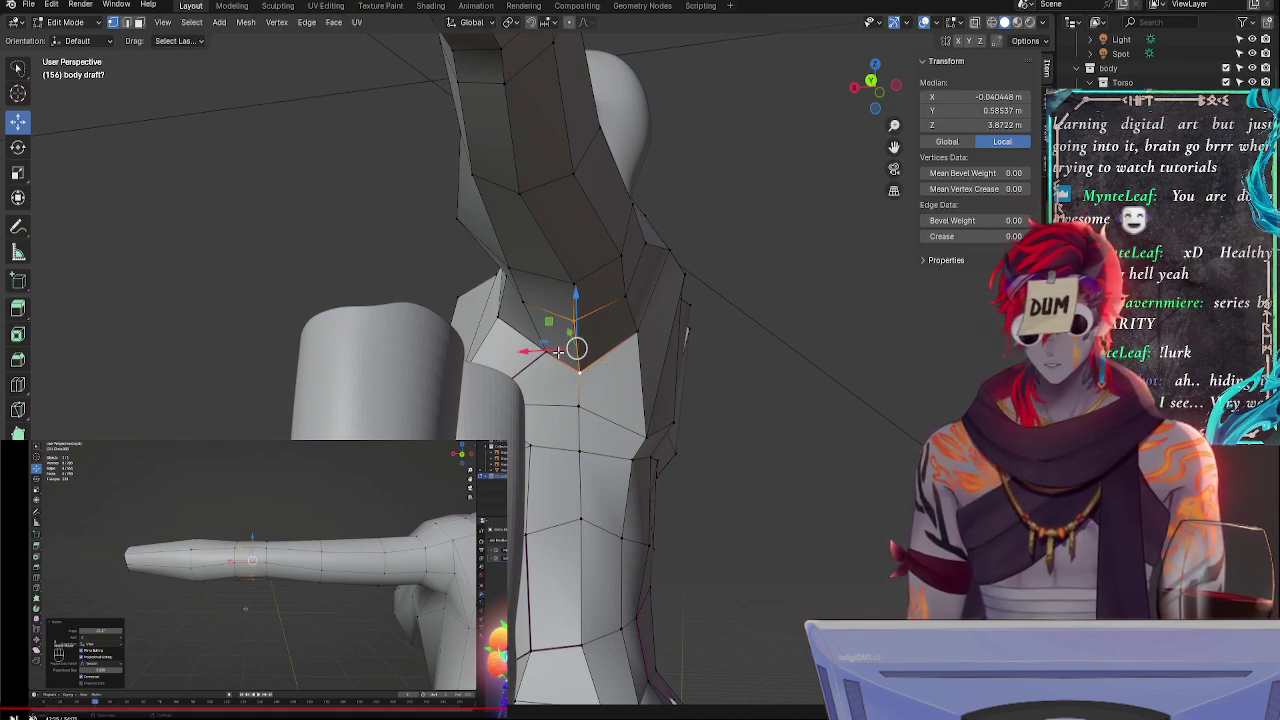
pyautogui.click(579, 370)
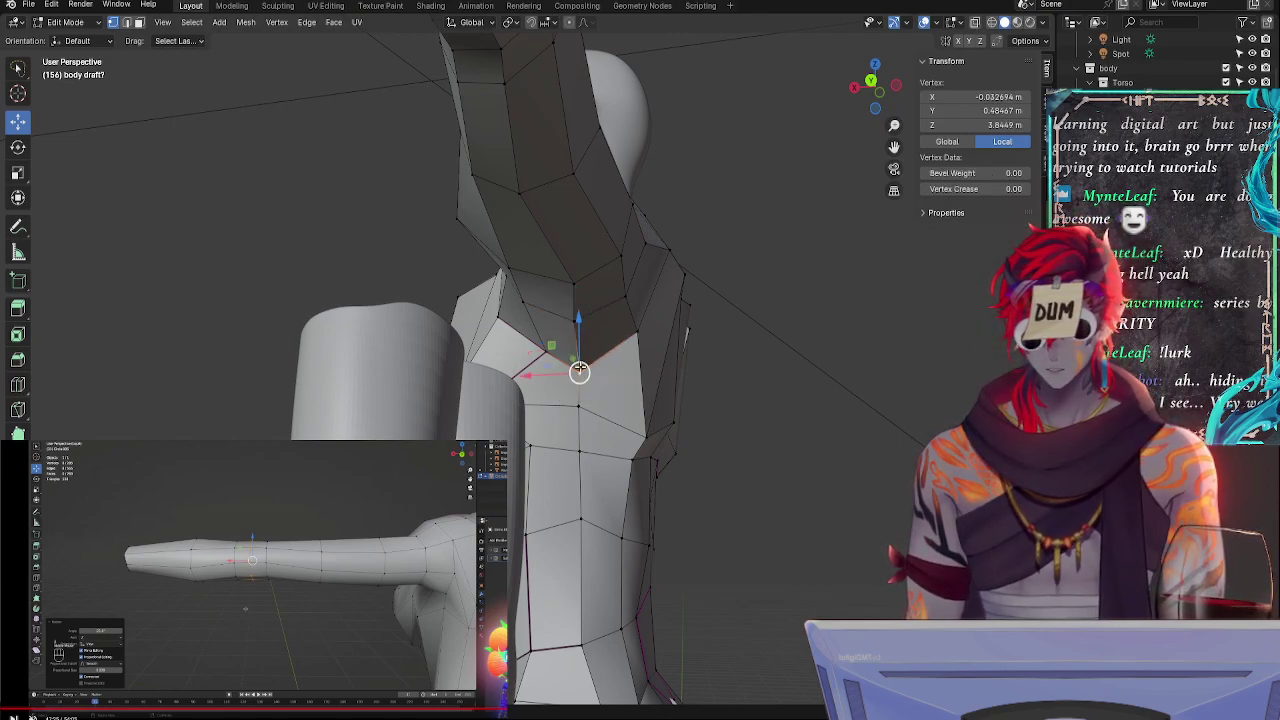
pyautogui.moveTo(547, 372); pyautogui.dragTo(551, 371)
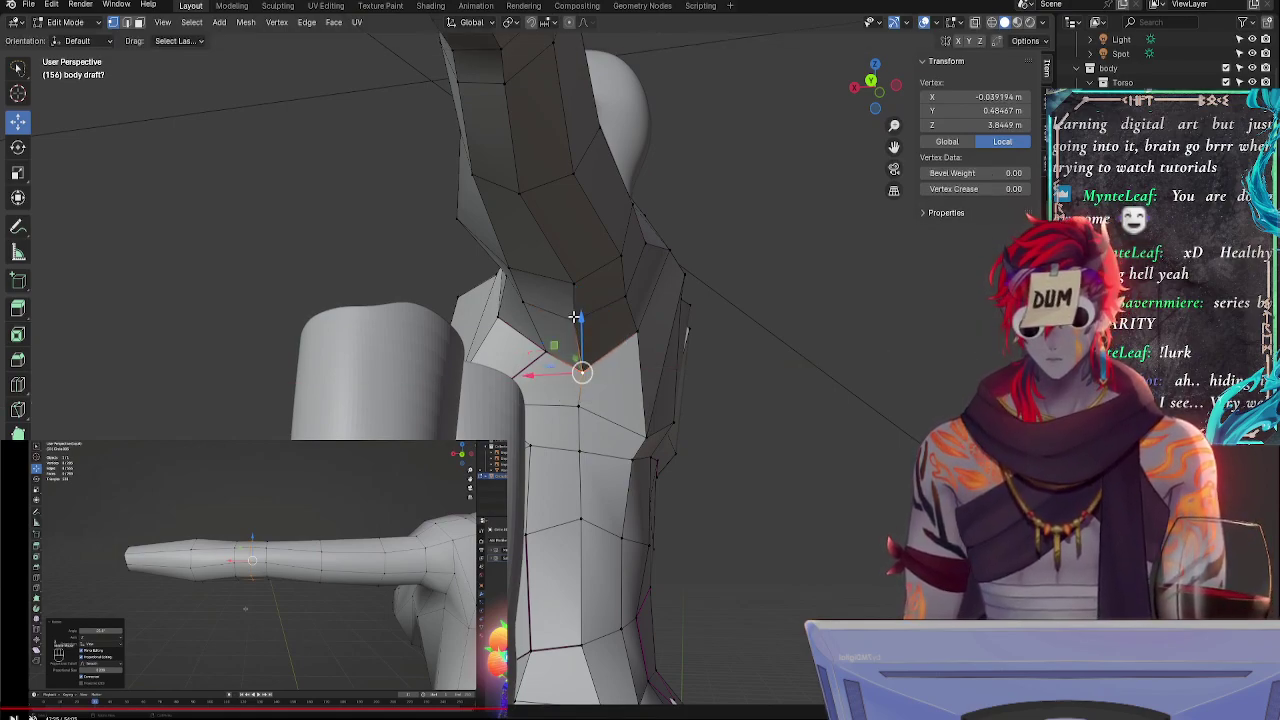
pyautogui.click(574, 320)
pyautogui.moveTo(530, 326); pyautogui.dragTo(526, 326)
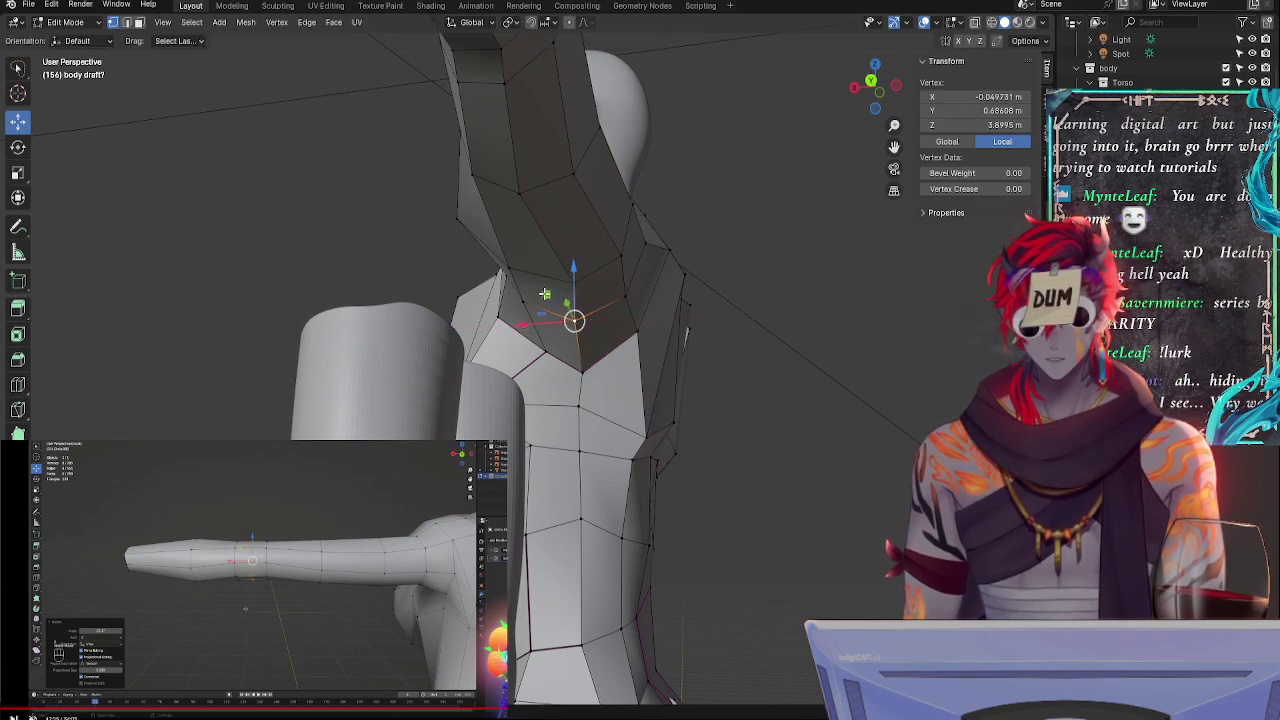
pyautogui.click(571, 283)
pyautogui.press('g')
pyautogui.press('g')
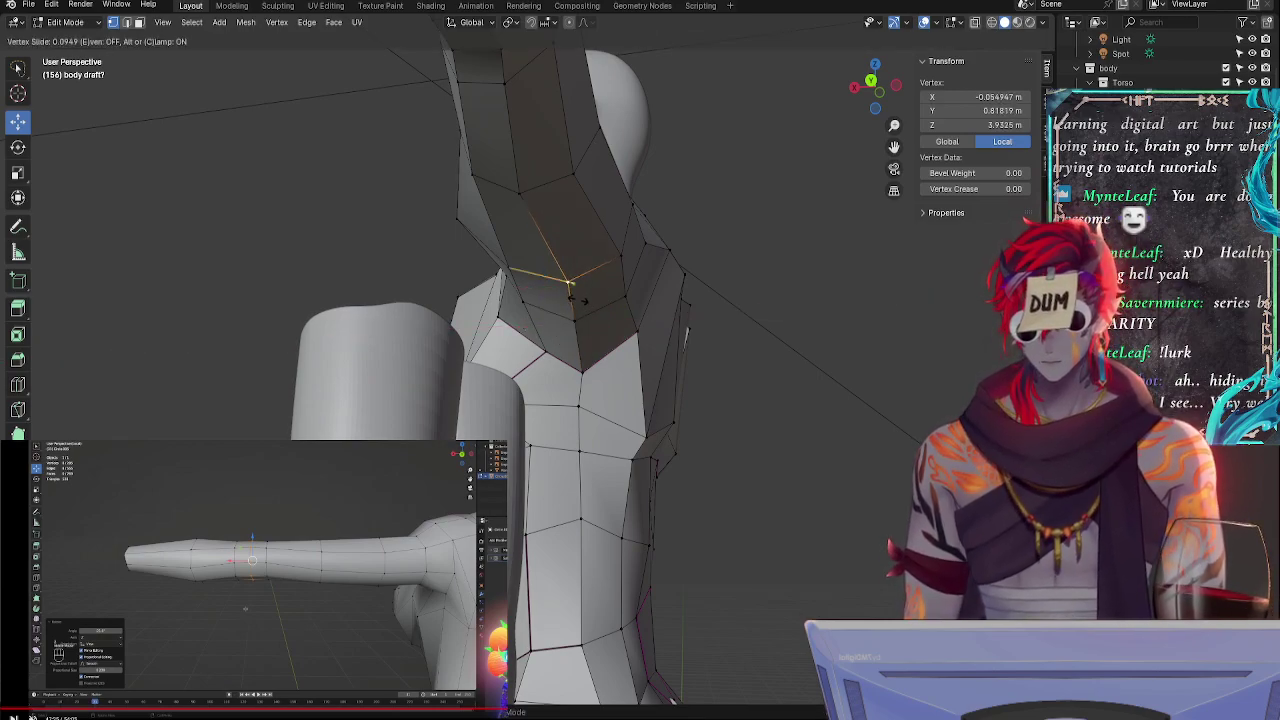
pyautogui.click(578, 298)
pyautogui.press('g')
pyautogui.press('g')
pyautogui.click(571, 301)
# - Slide the edge on the underside of the shoulder along the mesh
pyautogui.moveTo(677, 349)
pyautogui.mouseDown(button='middle')
pyautogui.moveTo(586, 306)
pyautogui.moveTo(670, 355)
pyautogui.mouseUp(button='middle')
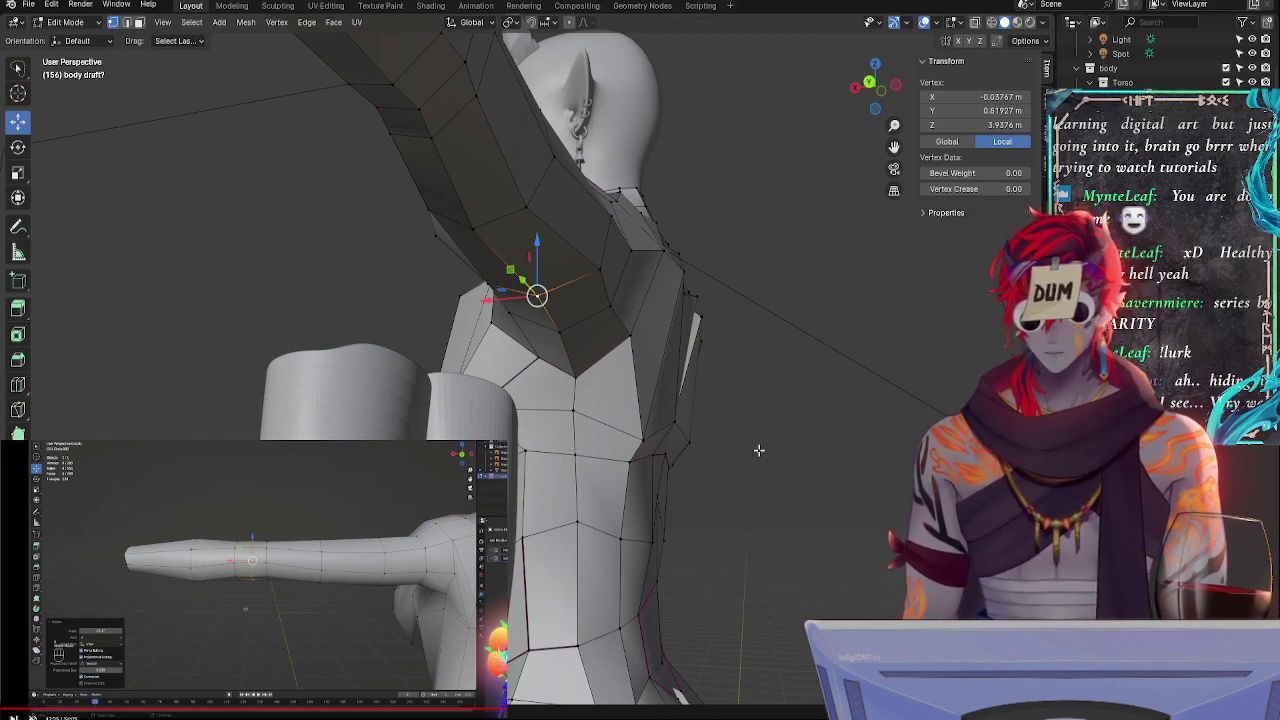
pyautogui.moveTo(715, 393); pyautogui.dragTo(692, 372, button='middle')
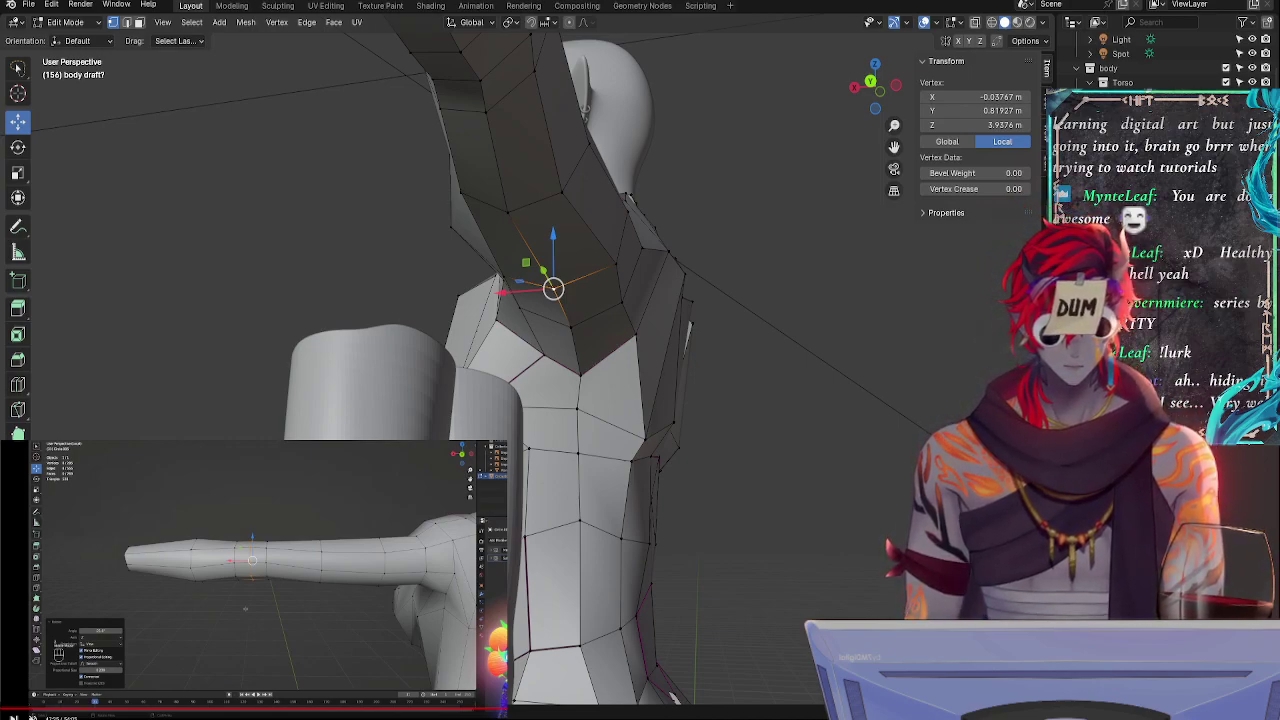
pyautogui.click(642, 337)
pyautogui.moveTo(636, 334); pyautogui.dragTo(606, 346, button='middle')
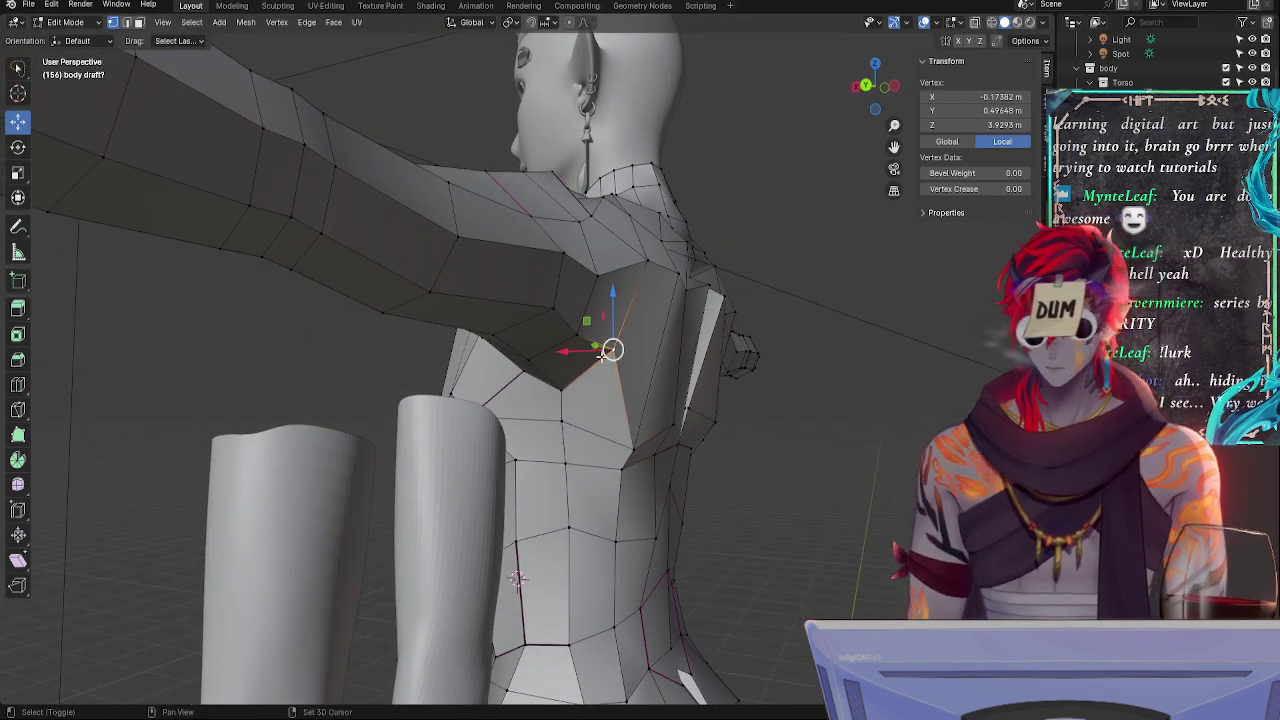
pyautogui.keyDown('shift'); pyautogui.click(577, 337); pyautogui.keyUp('shift')
pyautogui.press('g')
pyautogui.press('g')
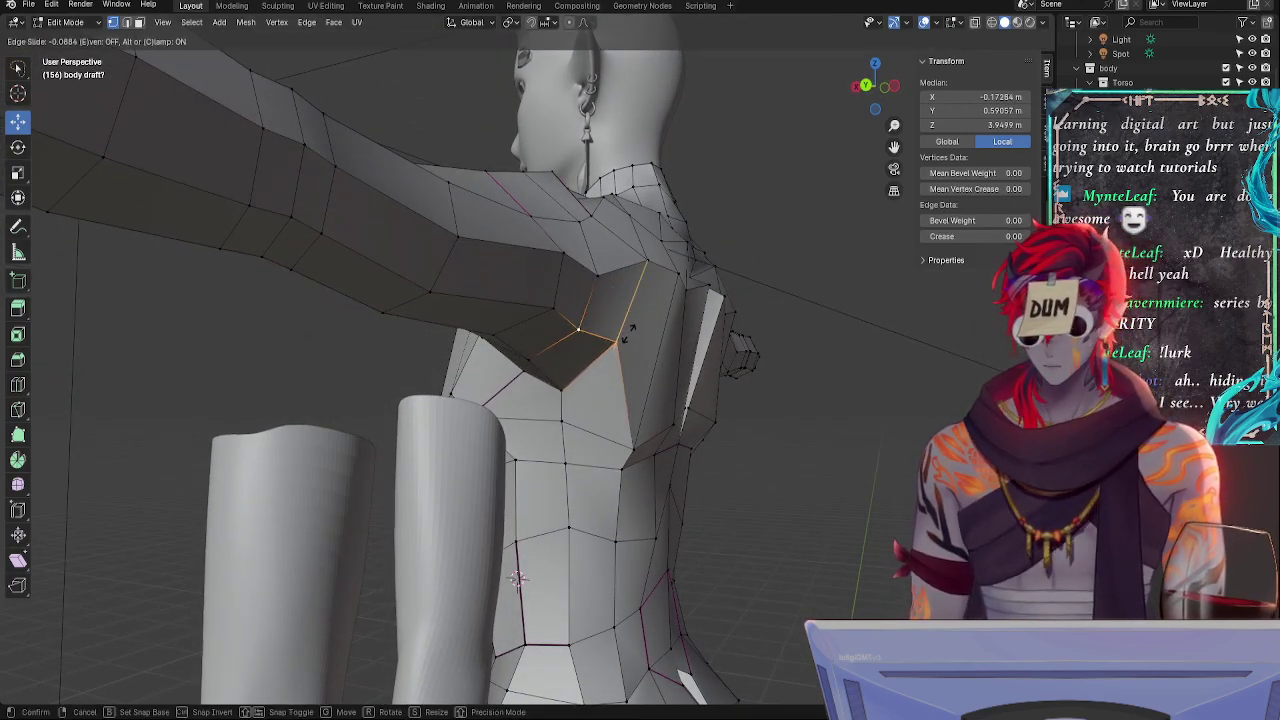
pyautogui.click(614, 331)
# - Slide the left shoulder vertex and the upper shoulder vertex along their edges
pyautogui.click(578, 326)
pyautogui.press('g')
pyautogui.press('g')
pyautogui.click(581, 320)
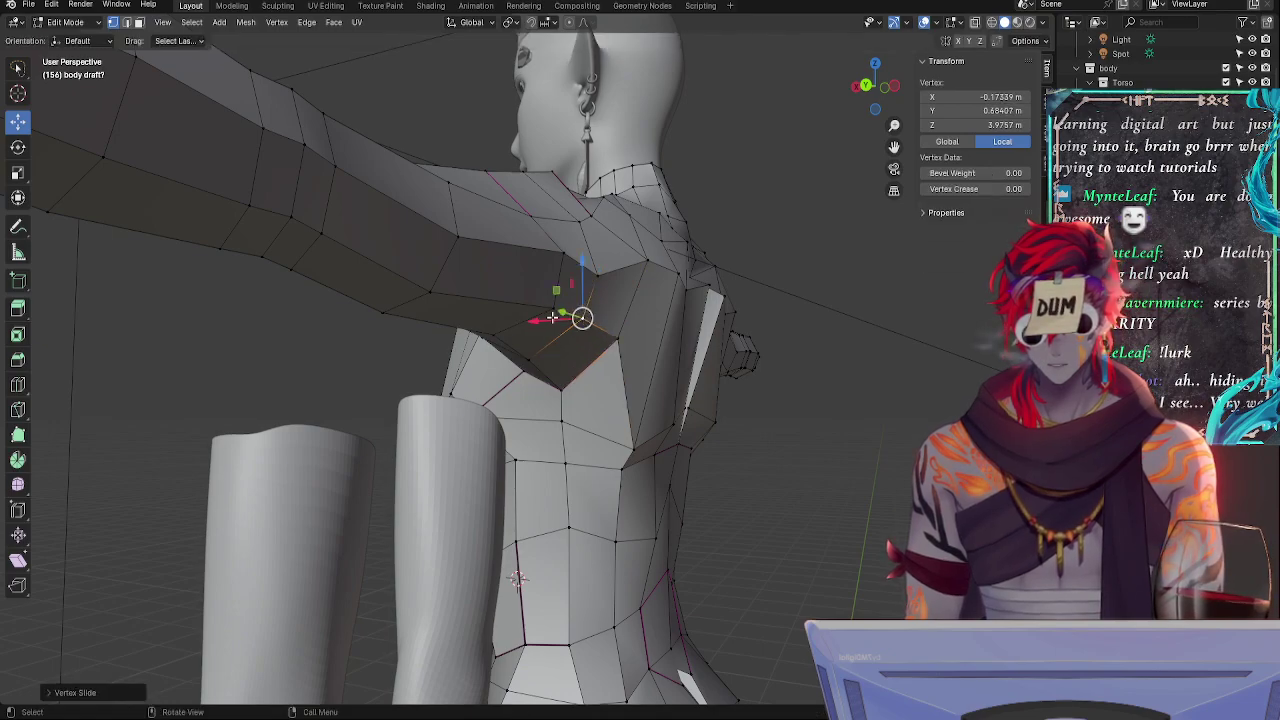
pyautogui.hotkey('shift', 'v')
pyautogui.click(559, 251)
pyautogui.click(560, 251)
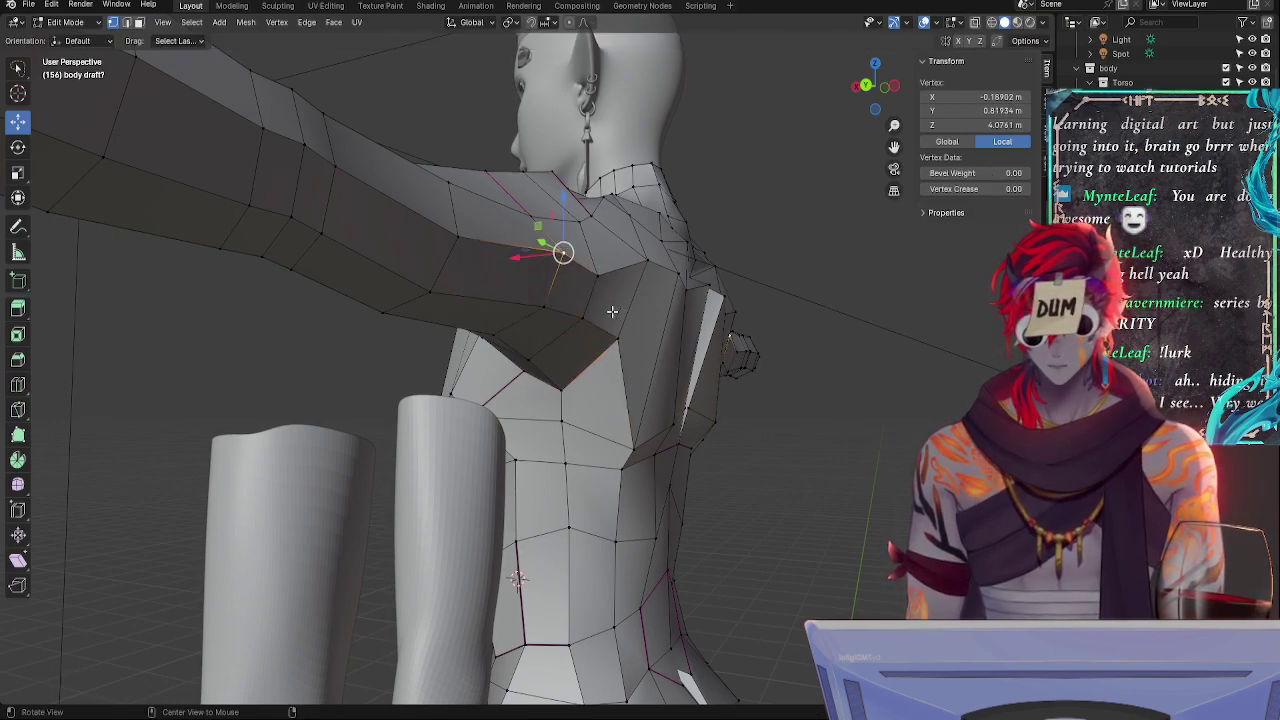
pyautogui.moveTo(611, 311); pyautogui.dragTo(543, 314, button='middle')
pyautogui.press('g')
pyautogui.press('g')
pyautogui.click(538, 315)
# - Push the back armpit vertex along Y, then slide and Y-move a lower back vertex
pyautogui.click(389, 214)
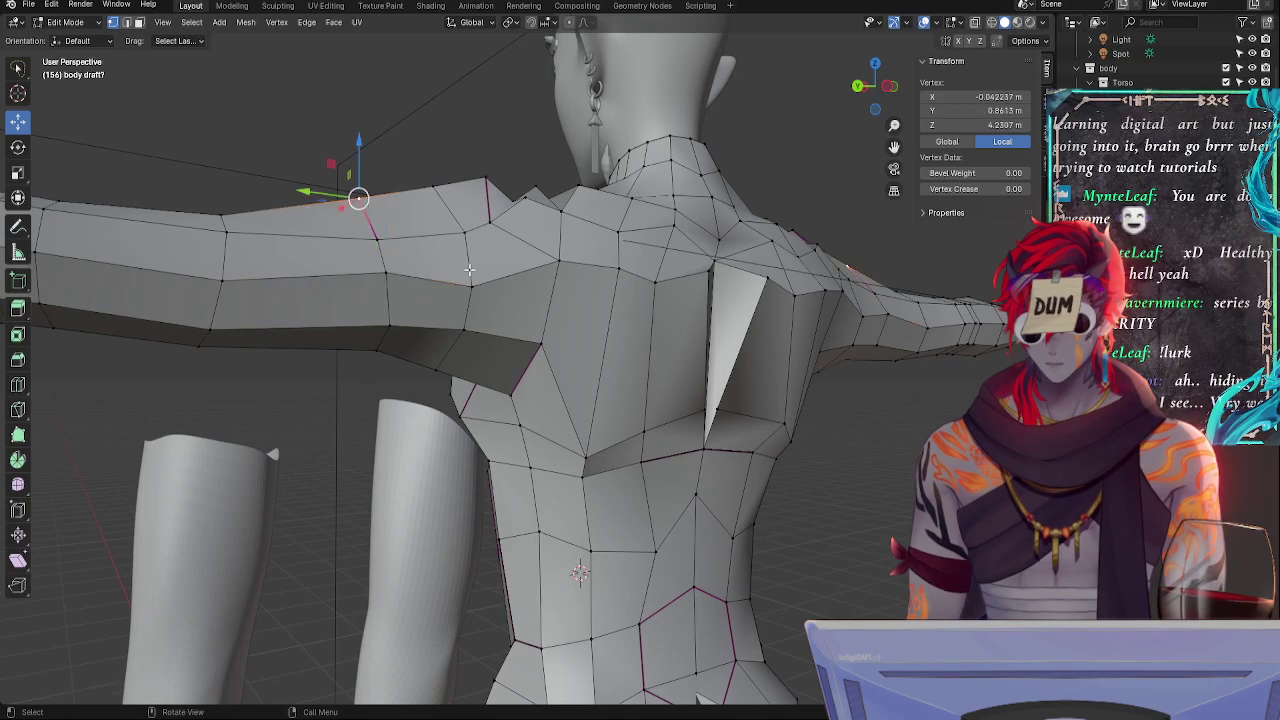
pyautogui.click(545, 346)
pyautogui.moveTo(617, 343); pyautogui.dragTo(405, 360, button='middle')
pyautogui.moveTo(414, 346); pyautogui.dragTo(427, 347)
pyautogui.click(519, 462)
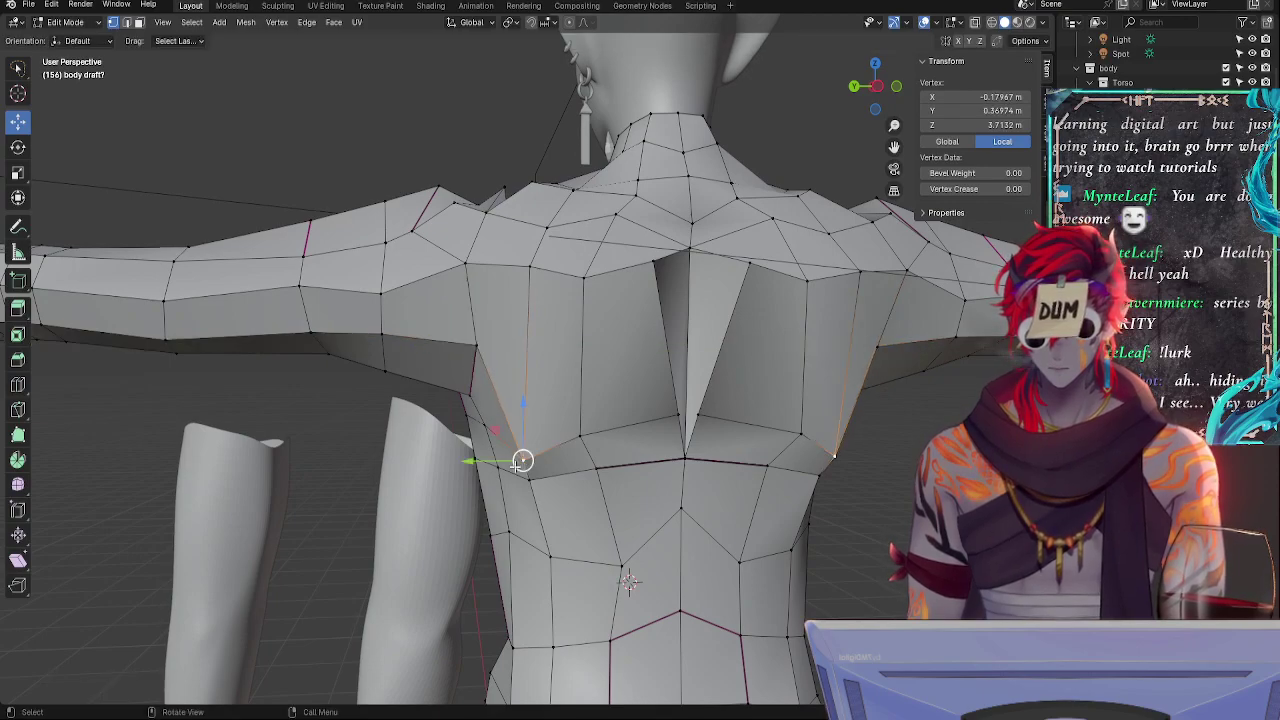
pyautogui.moveTo(462, 461)
pyautogui.mouseDown()
pyautogui.moveTo(436, 461)
pyautogui.moveTo(459, 461)
pyautogui.mouseUp()
pyautogui.moveTo(459, 461); pyautogui.dragTo(691, 491, button='middle')
pyautogui.hotkey('shift', 'v')
pyautogui.click(556, 469)
pyautogui.press('g')
pyautogui.press('y')
pyautogui.click(457, 465)
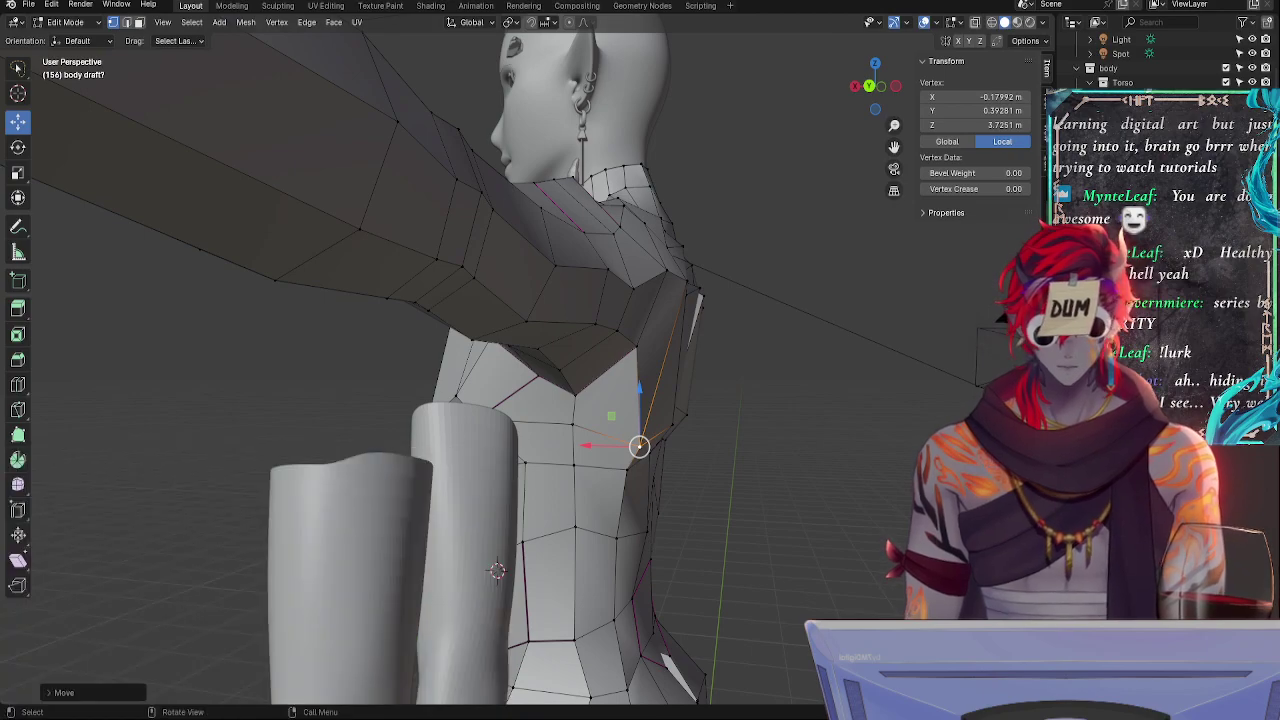
# - Slide a lower side vertex along its edge and nudge the left waist vertex along Y
pyautogui.click(627, 478)
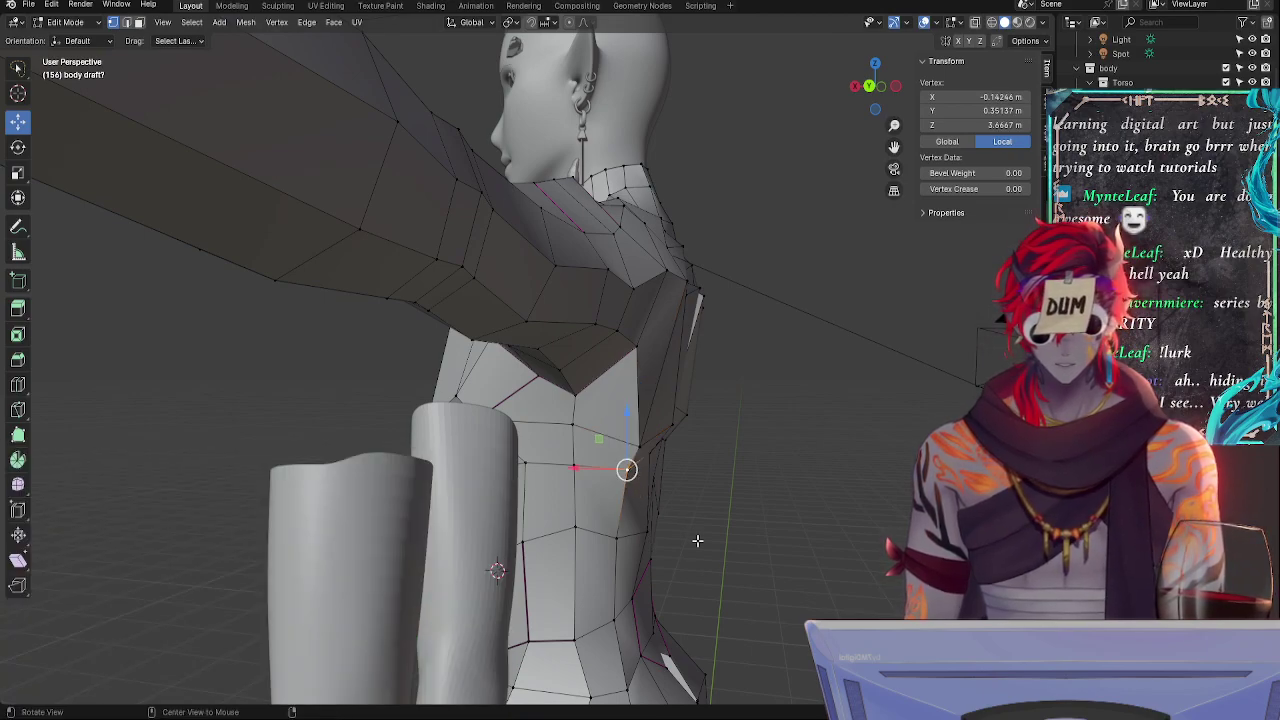
pyautogui.moveTo(697, 540); pyautogui.dragTo(563, 529, button='middle')
pyautogui.press('g')
pyautogui.press('g')
pyautogui.click(590, 482)
pyautogui.click(526, 489)
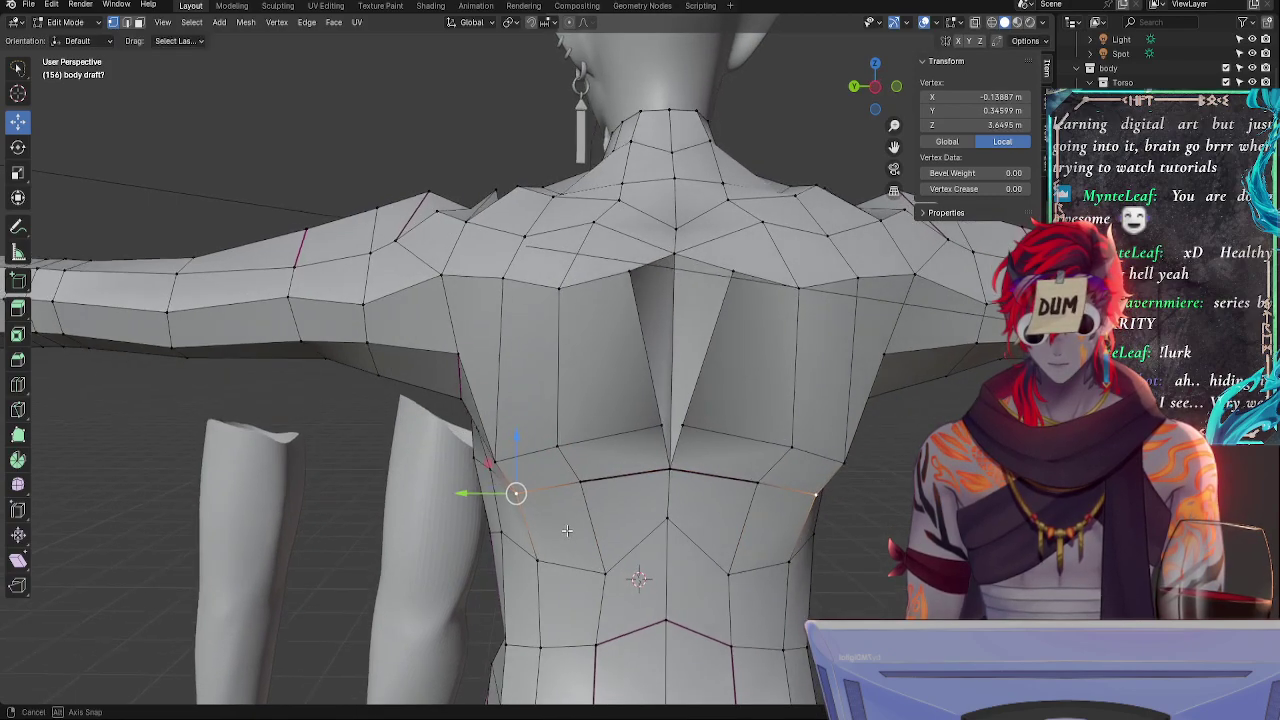
pyautogui.moveTo(465, 496); pyautogui.dragTo(461, 496)
# - Slide the waist vertex and its neighbouring torso vertex slightly along their edges
pyautogui.press('g')
pyautogui.press('g')
pyautogui.press('g')
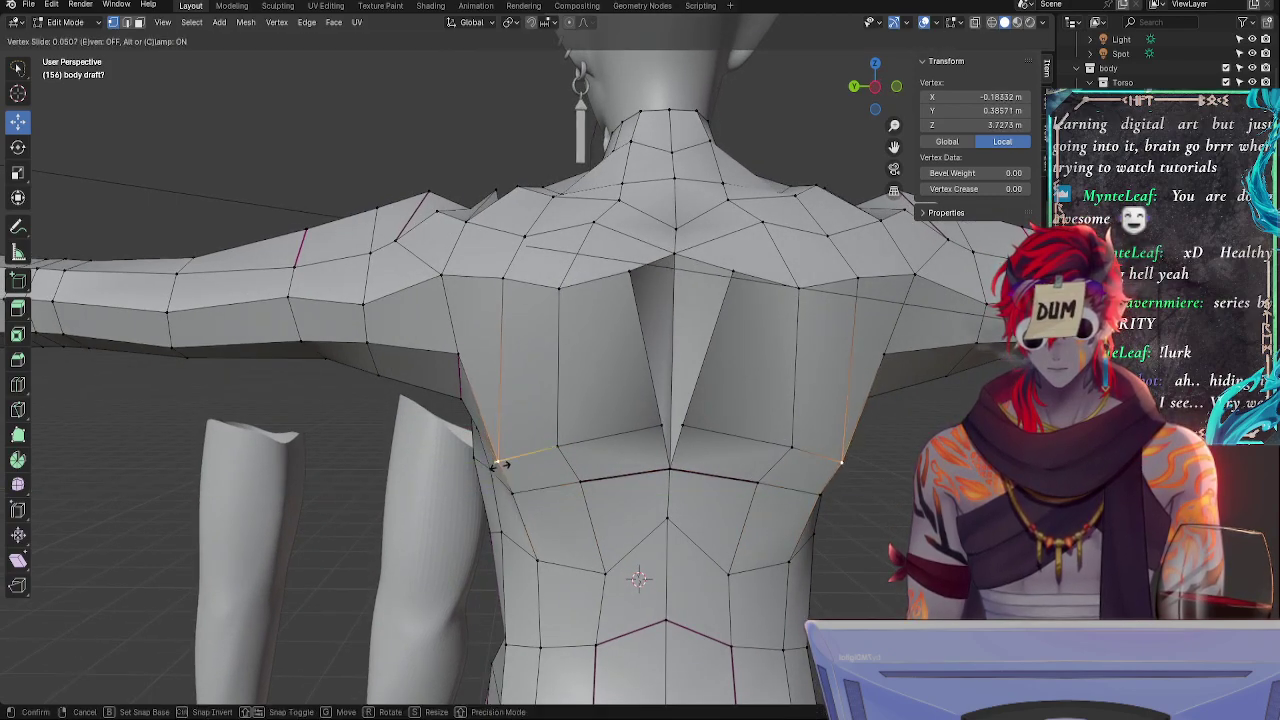
pyautogui.moveTo(497, 451); pyautogui.dragTo(646, 423, button='middle')
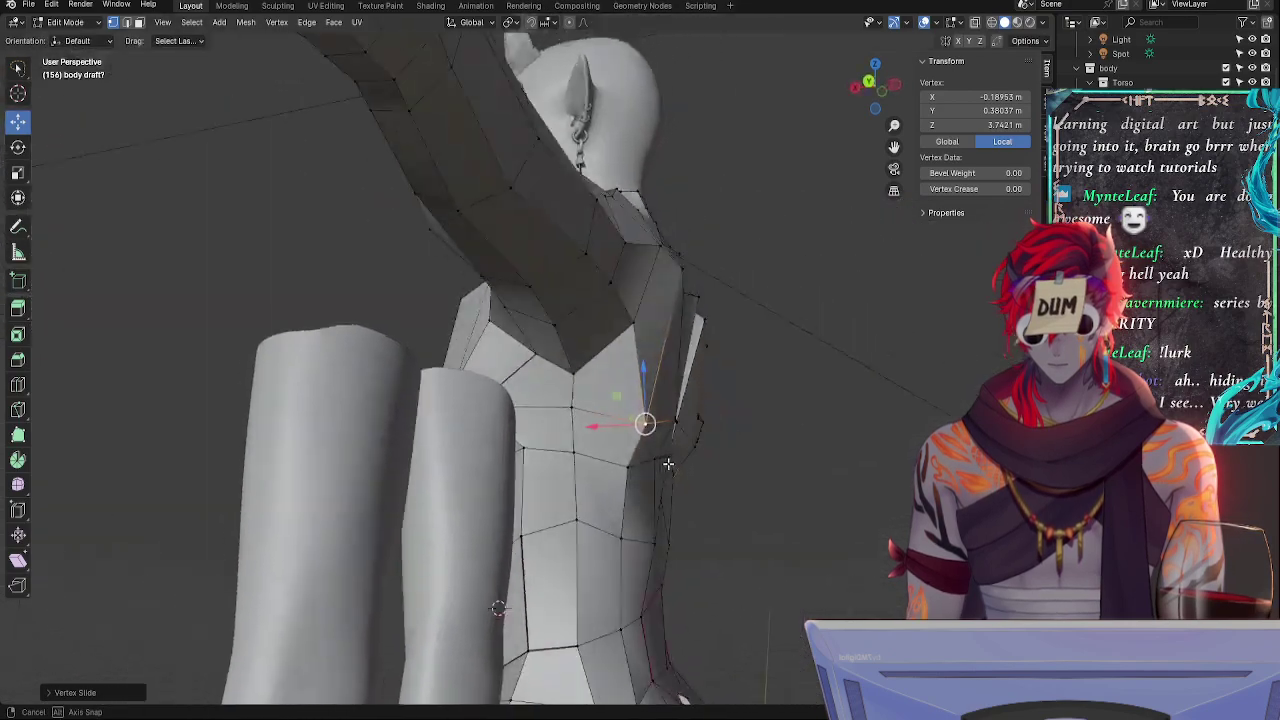
pyautogui.click(641, 439)
pyautogui.press('g')
pyautogui.press('g')
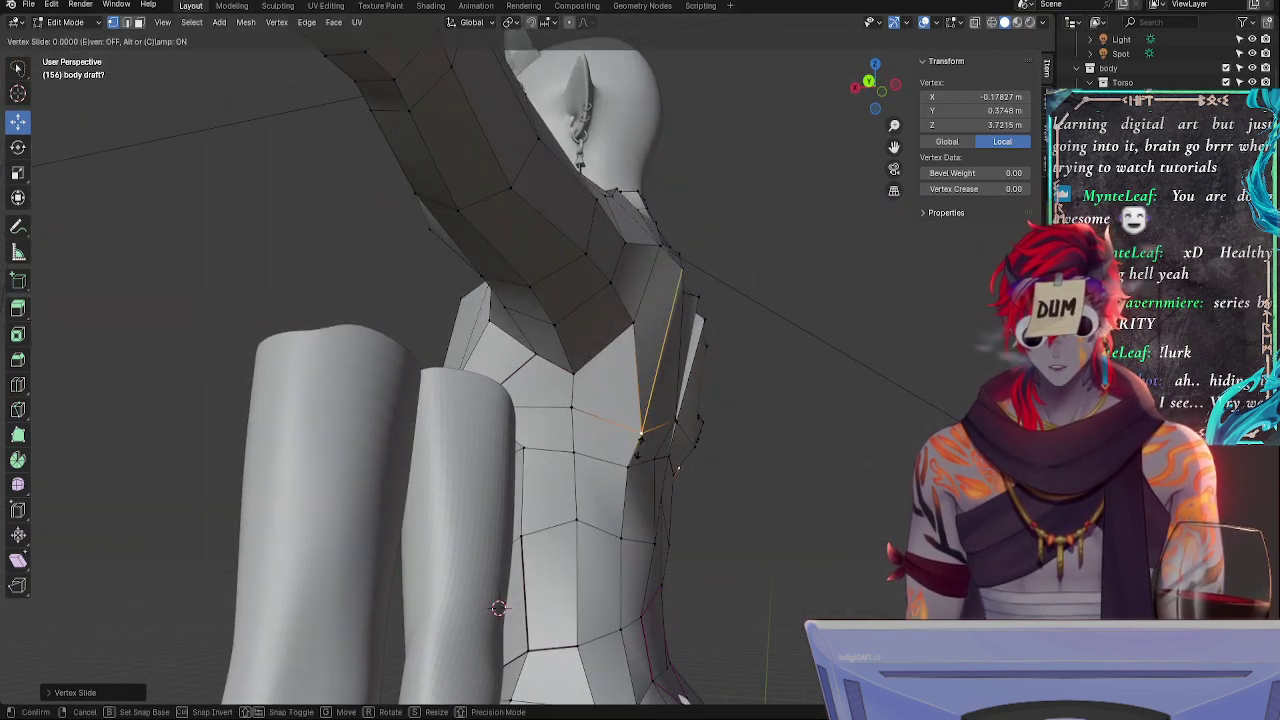
pyautogui.press('g')
pyautogui.click(640, 436)
pyautogui.click(545, 400)
pyautogui.press('g')
pyautogui.press('g')
pyautogui.click(552, 397)
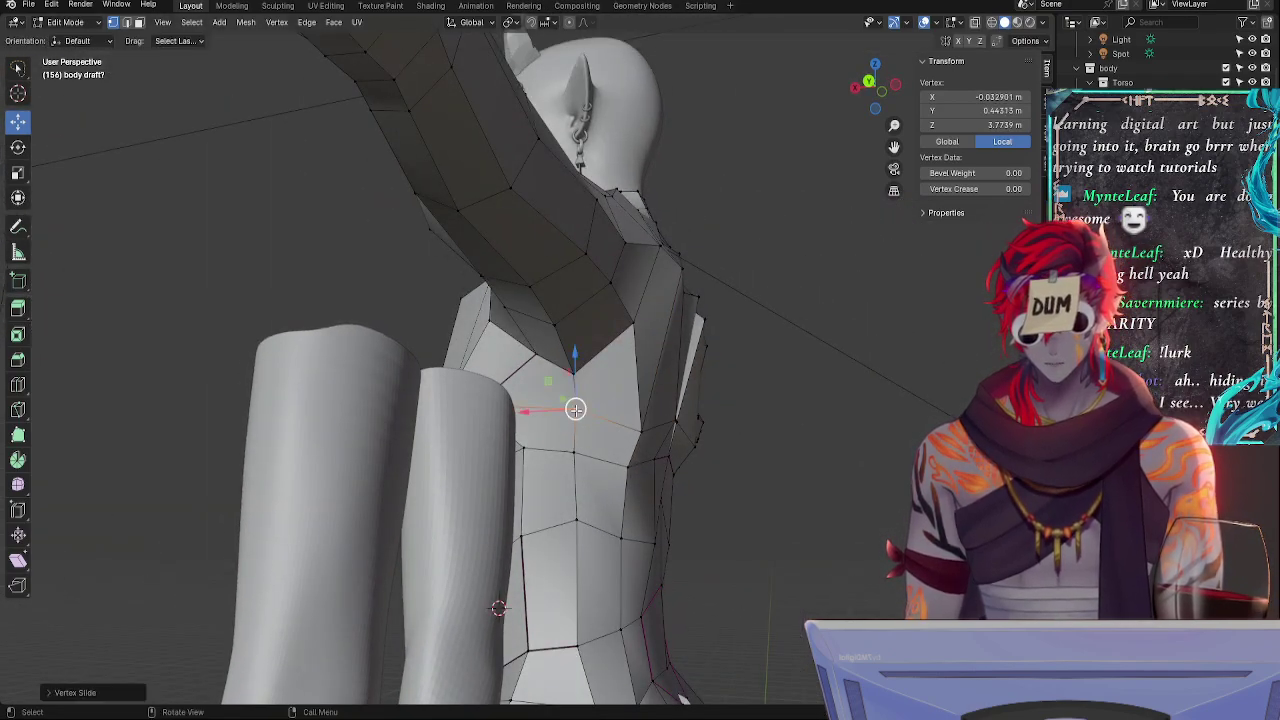
# - Move the armpit-corner vertex along Y, then reposition it freely from a rear view
pyautogui.moveTo(593, 378); pyautogui.dragTo(600, 550, button='middle')
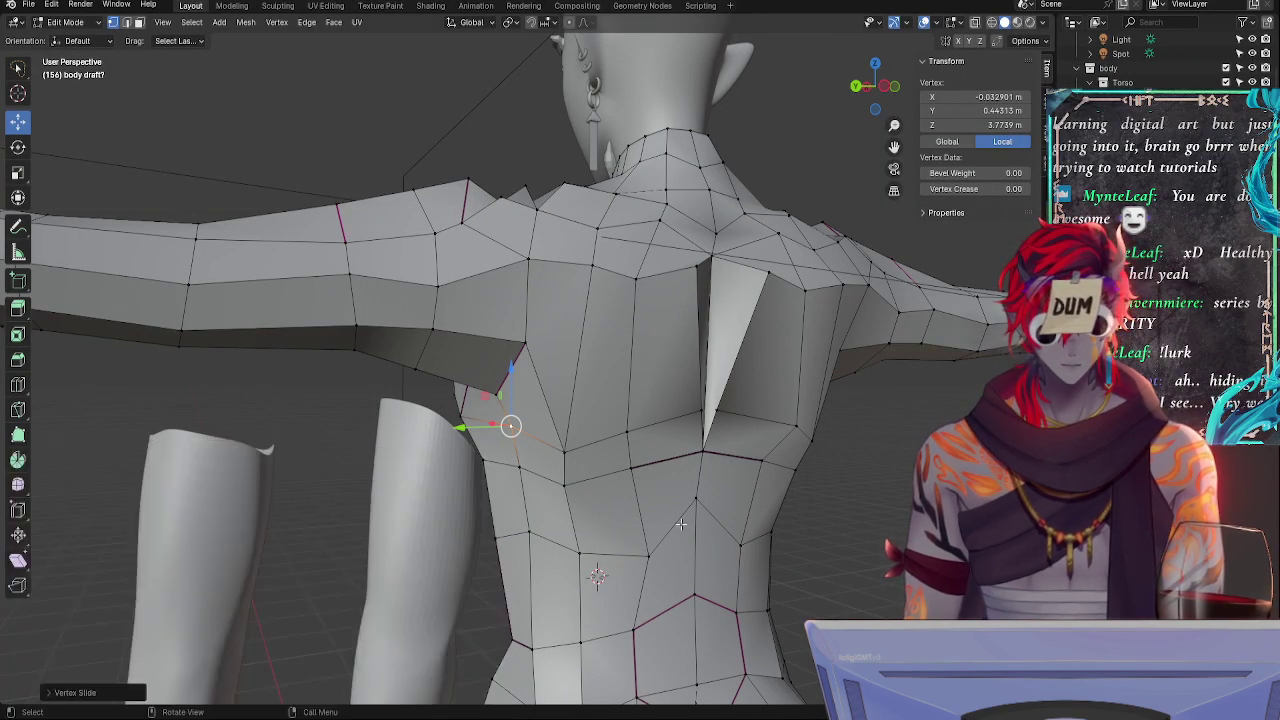
pyautogui.click(527, 357)
pyautogui.moveTo(527, 357); pyautogui.dragTo(476, 406, button='middle')
pyautogui.press('g')
pyautogui.press('y')
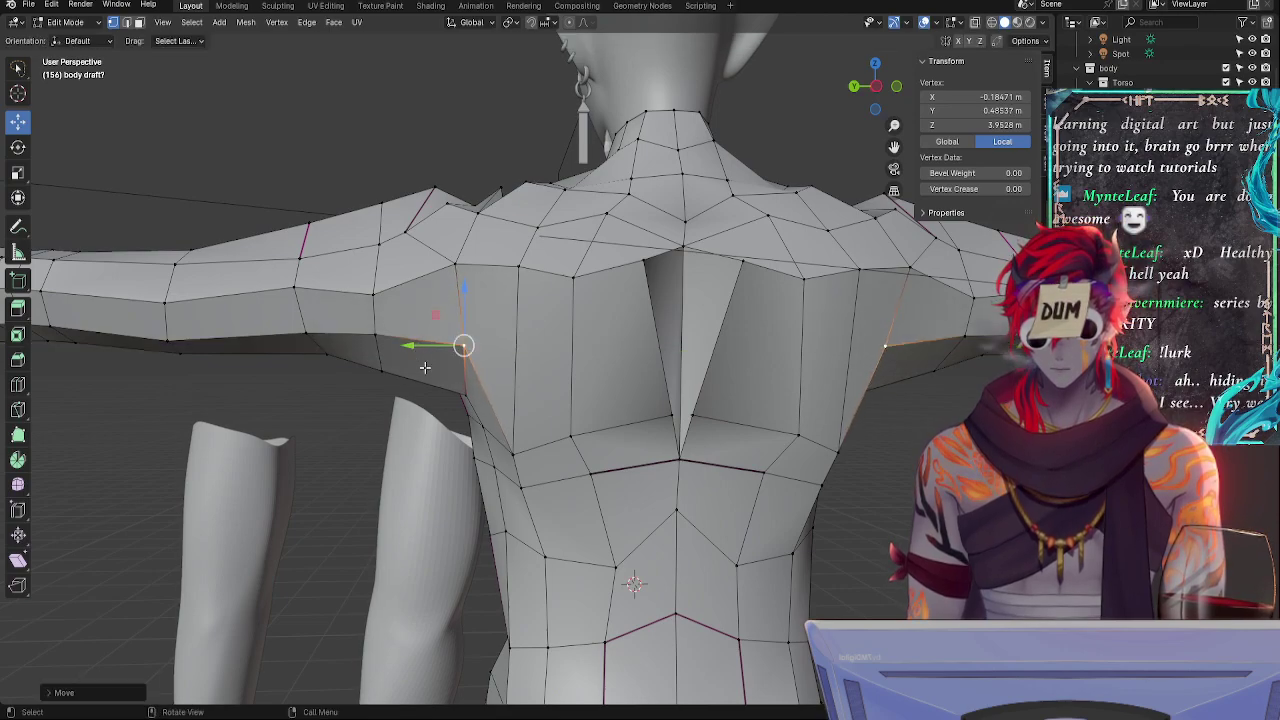
pyautogui.click(433, 395)
pyautogui.moveTo(433, 395); pyautogui.dragTo(568, 398, button='middle')
pyautogui.press('g')
pyautogui.click(585, 398)
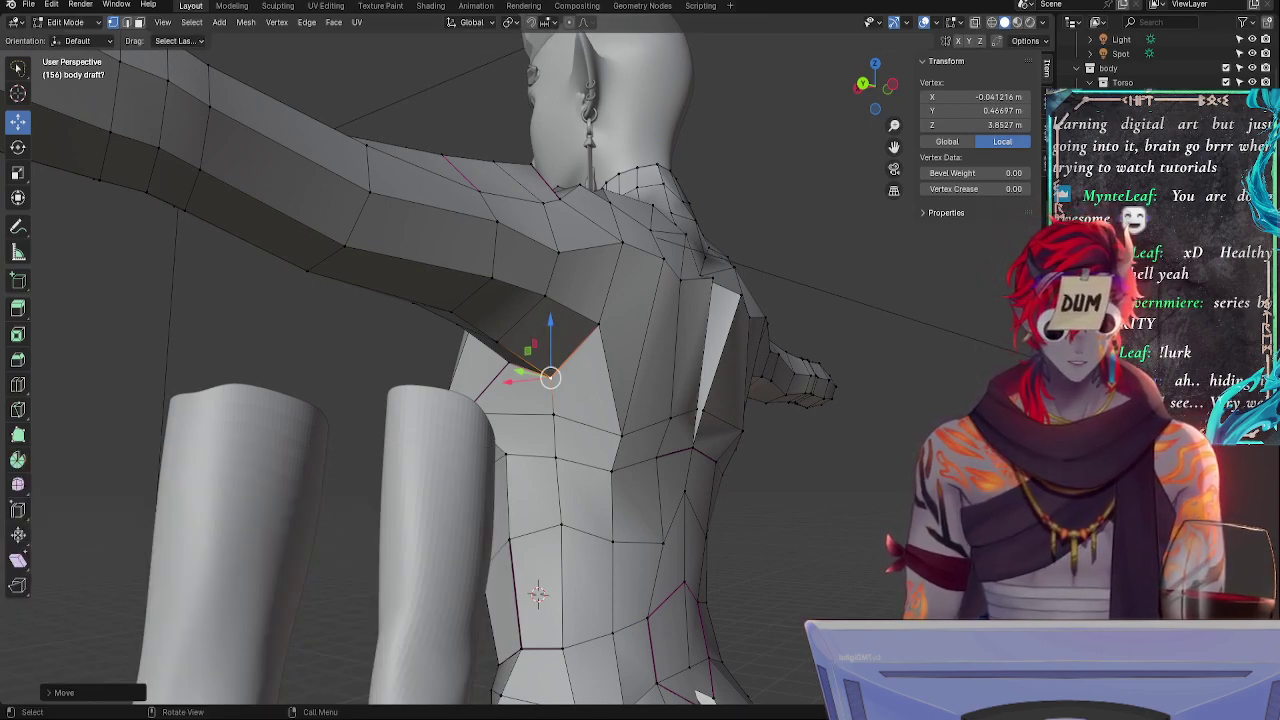
# - Pull the armpit vertex up and outward, slide it along its edge, and nudge it slightly
pyautogui.moveTo(550, 376); pyautogui.dragTo(597, 322)
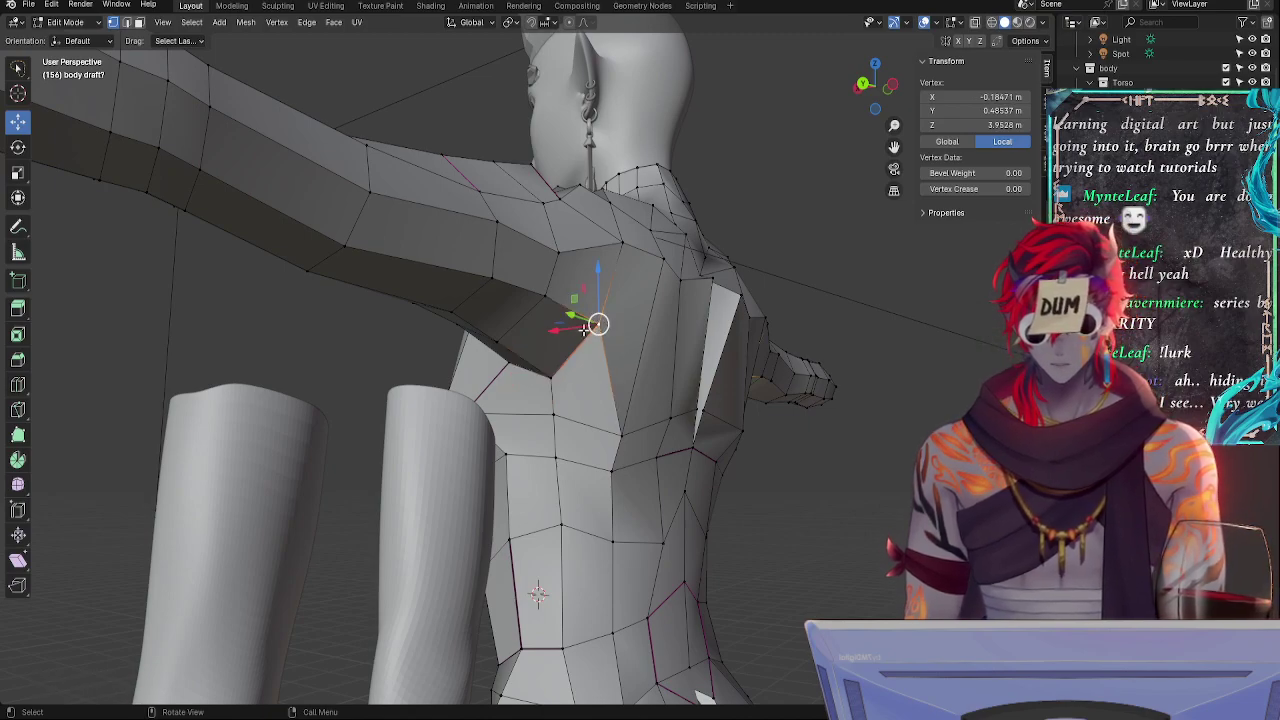
pyautogui.press('g')
pyautogui.press('g')
pyautogui.click(583, 360)
pyautogui.moveTo(646, 388); pyautogui.dragTo(632, 436, button='middle')
pyautogui.press('g')
pyautogui.click(567, 398)
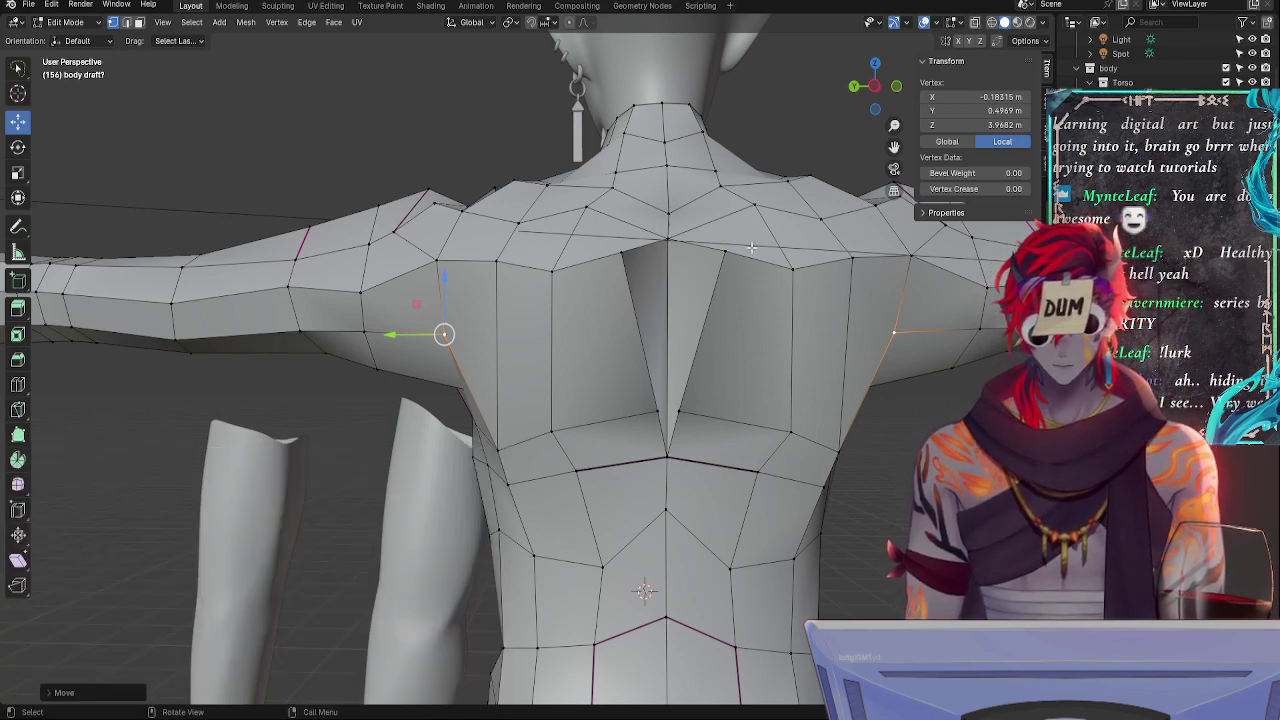
# - Raise the back armpit vertex toward the shoulder, then slide it slightly back down its edge
pyautogui.scroll(-3, 751, 247)
pyautogui.moveTo(751, 247); pyautogui.dragTo(444, 424, button='middle')
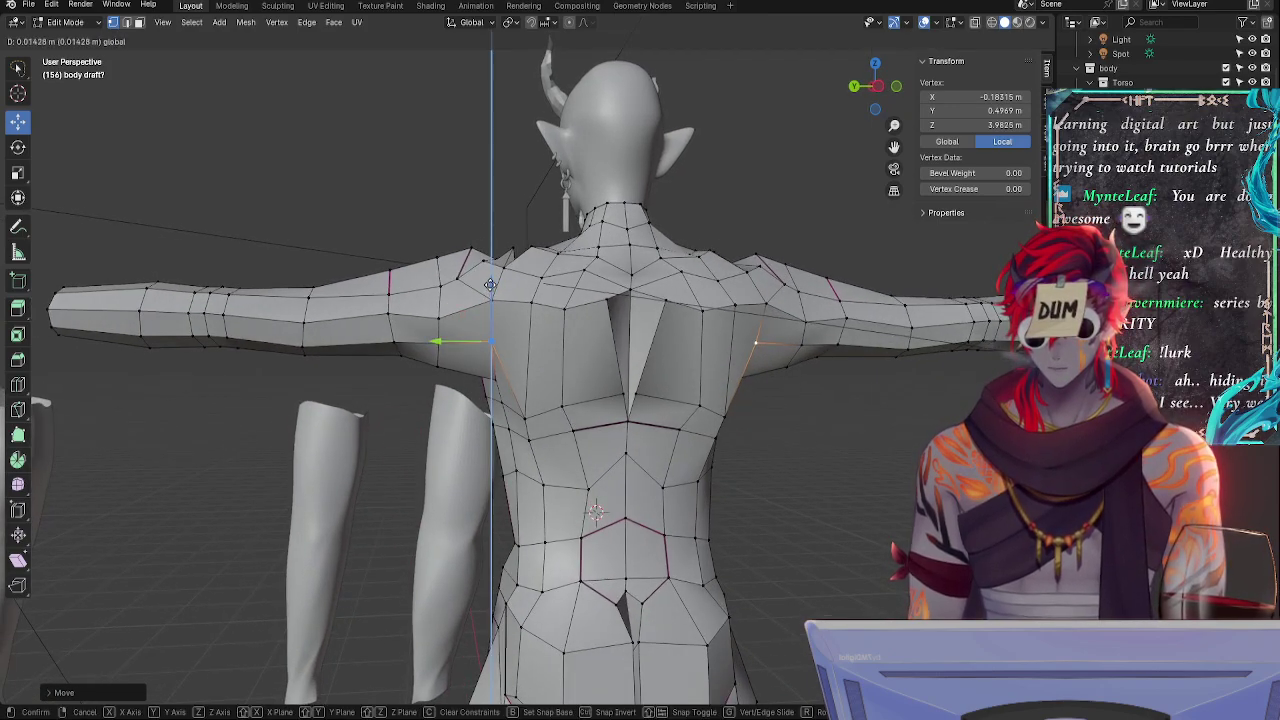
pyautogui.moveTo(490, 346); pyautogui.dragTo(491, 299)
pyautogui.press('g')
pyautogui.press('g')
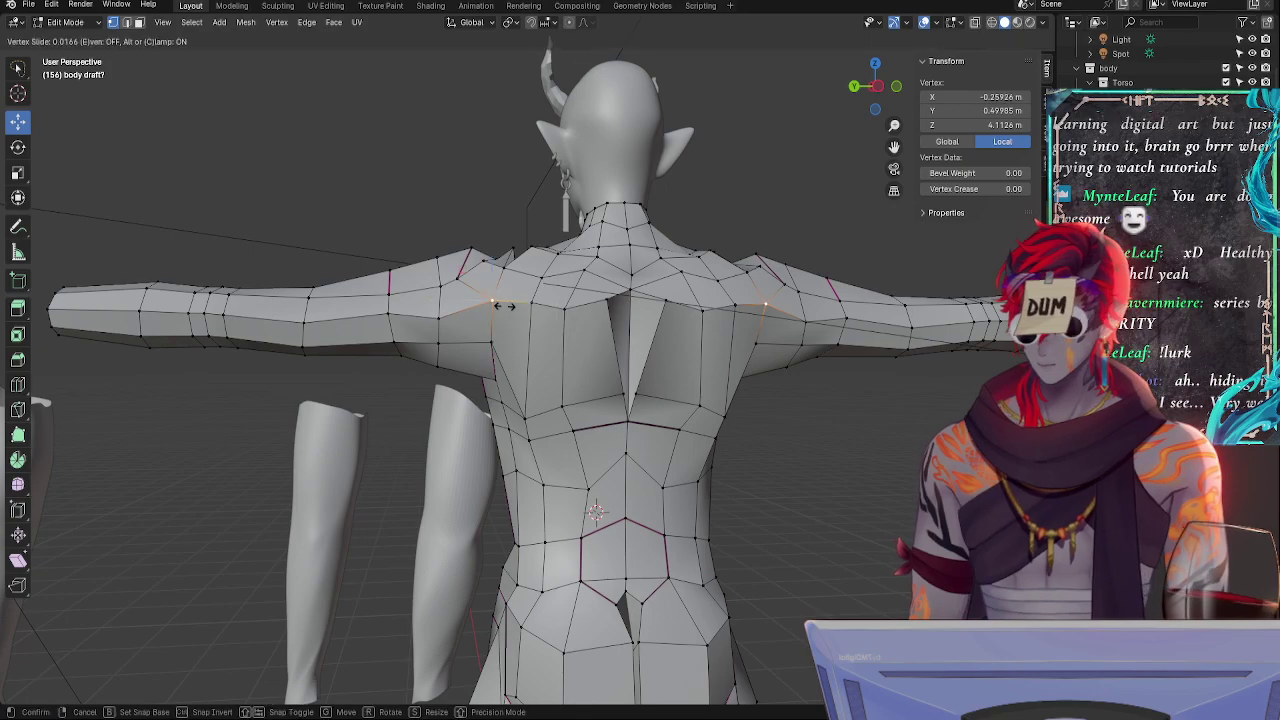
pyautogui.click(506, 320)
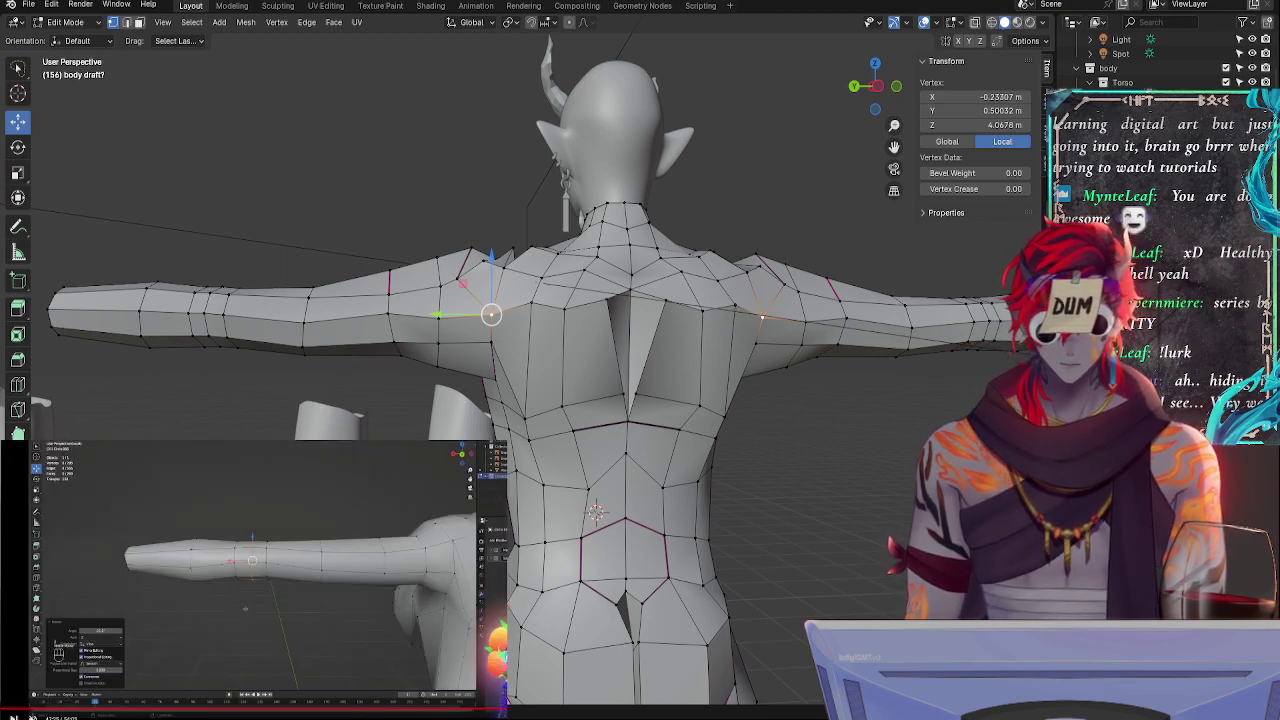
pyautogui.moveTo(702, 646); pyautogui.dragTo(597, 422, button='middle')
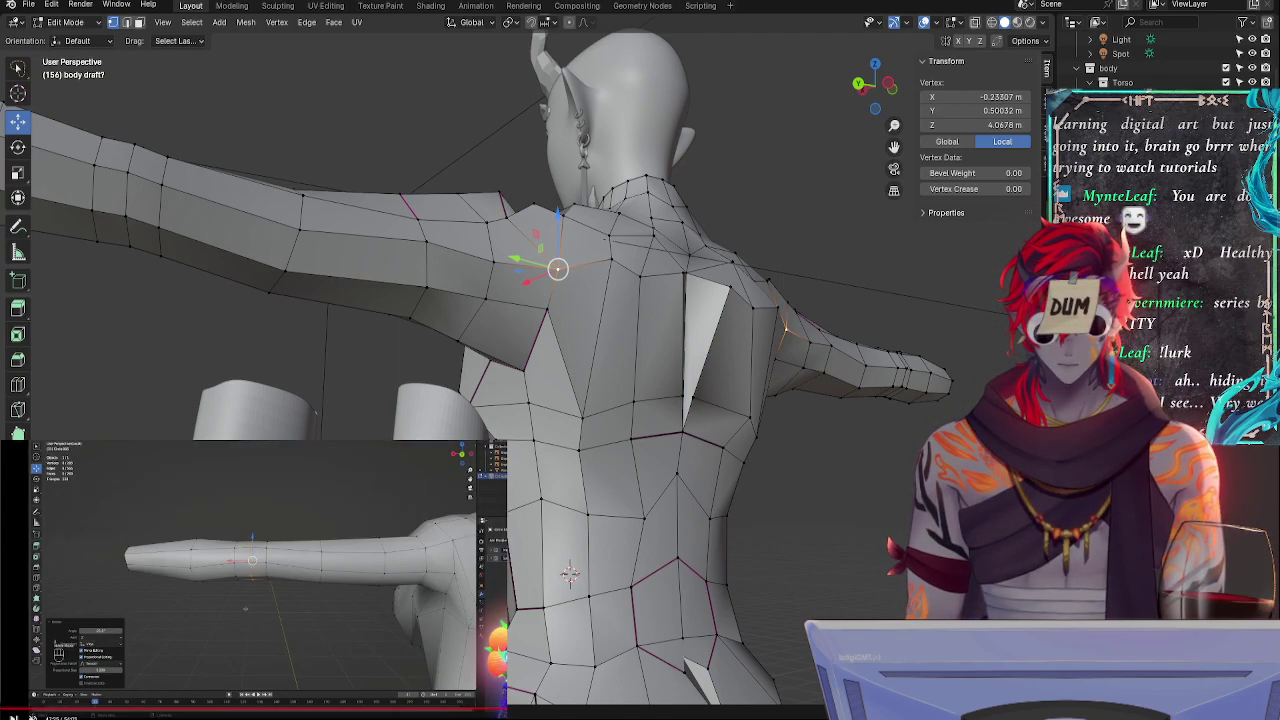
pyautogui.moveTo(607, 370); pyautogui.dragTo(433, 327, button='middle')
# - Slide an arm vertex and the top shoulder vertex along their edges from a level back view
pyautogui.click(435, 314)
pyautogui.click(419, 384)
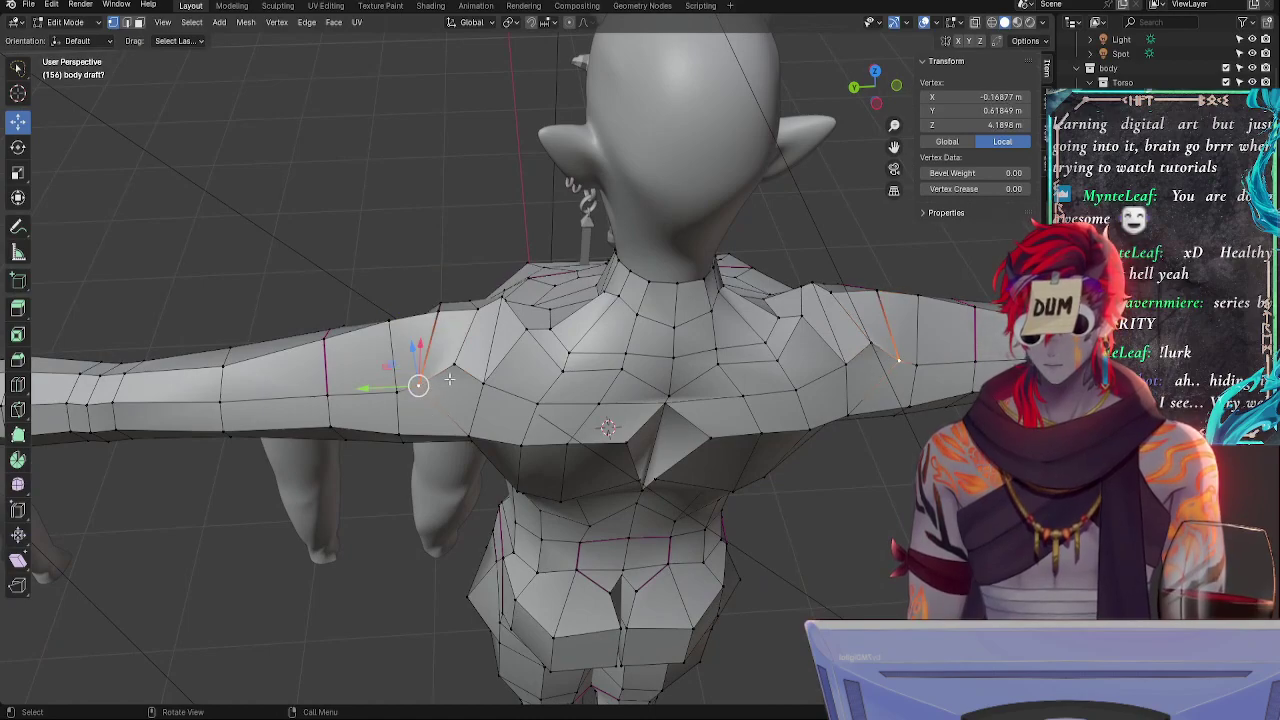
pyautogui.moveTo(446, 381); pyautogui.dragTo(454, 341, button='middle')
pyautogui.press('g')
pyautogui.press('g')
pyautogui.click(459, 337)
pyautogui.click(440, 265)
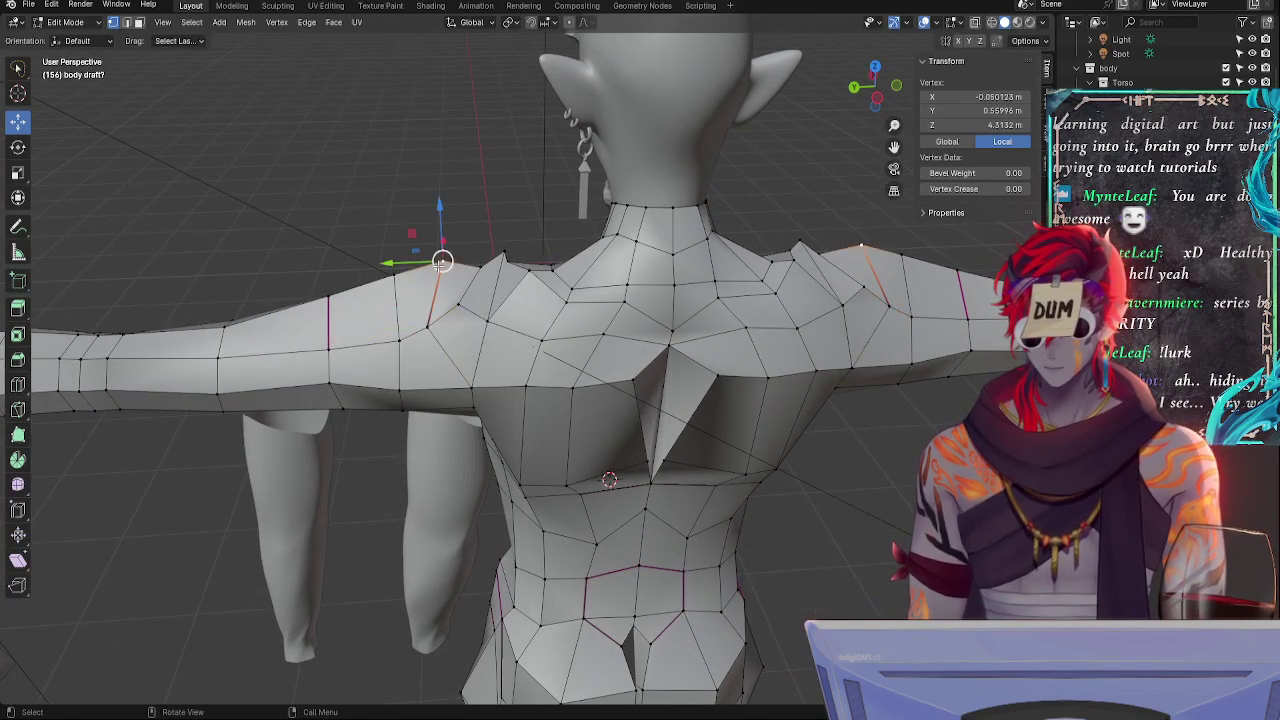
pyautogui.press('g')
pyautogui.press('g')
pyautogui.click(434, 270)
# - Slide the upper and lower left-arm vertices along their edges
pyautogui.click(397, 279)
pyautogui.press('g')
pyautogui.press('g')
pyautogui.click(389, 279)
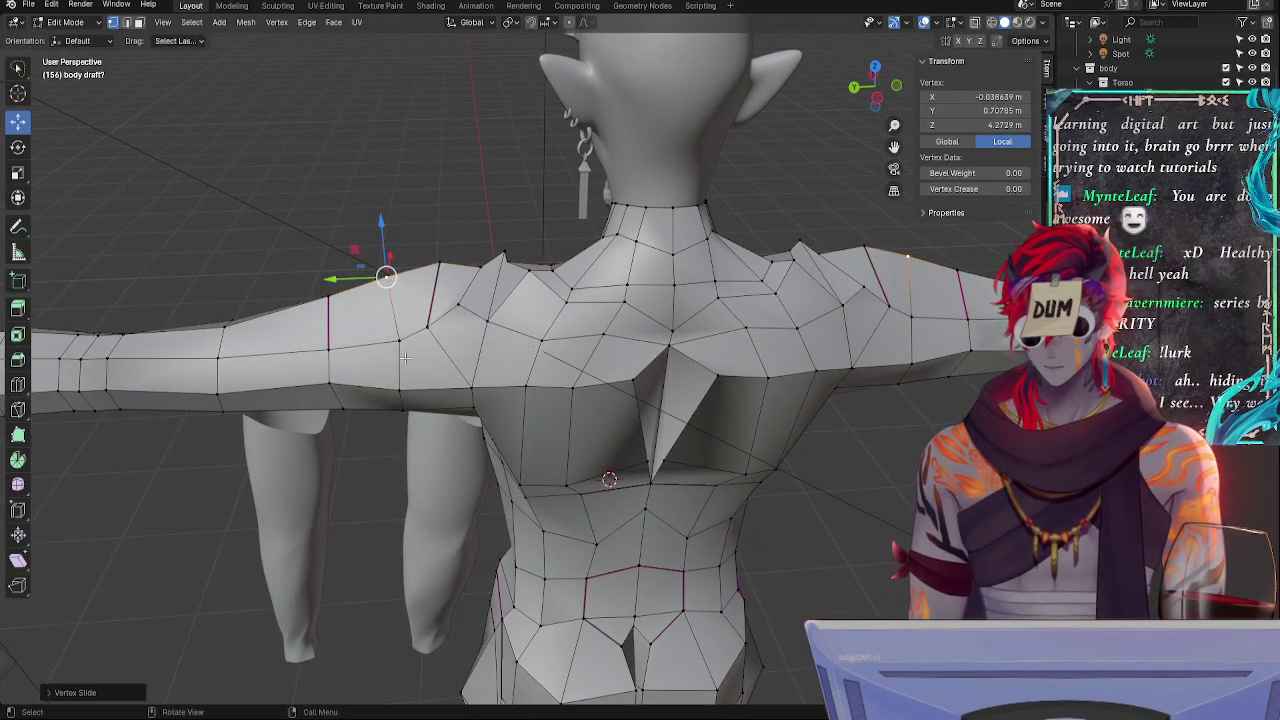
pyautogui.click(401, 349)
pyautogui.press('g')
pyautogui.press('g')
pyautogui.click(390, 350)
# - Slide a left-shoulder vertex, then raise a vertex at the top of the shoulder slightly along Z
pyautogui.click(428, 328)
pyautogui.click(458, 305)
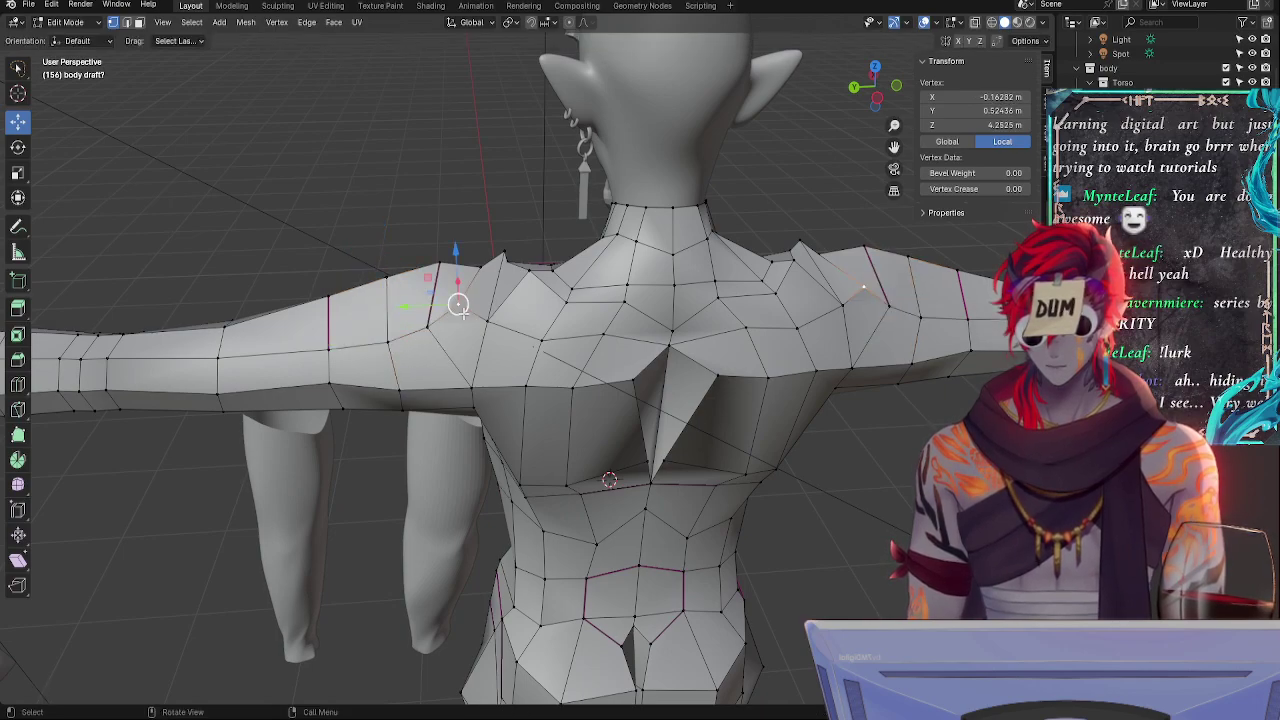
pyautogui.press('g')
pyautogui.press('g')
pyautogui.click(469, 312)
pyautogui.moveTo(472, 313); pyautogui.dragTo(602, 380, button='middle')
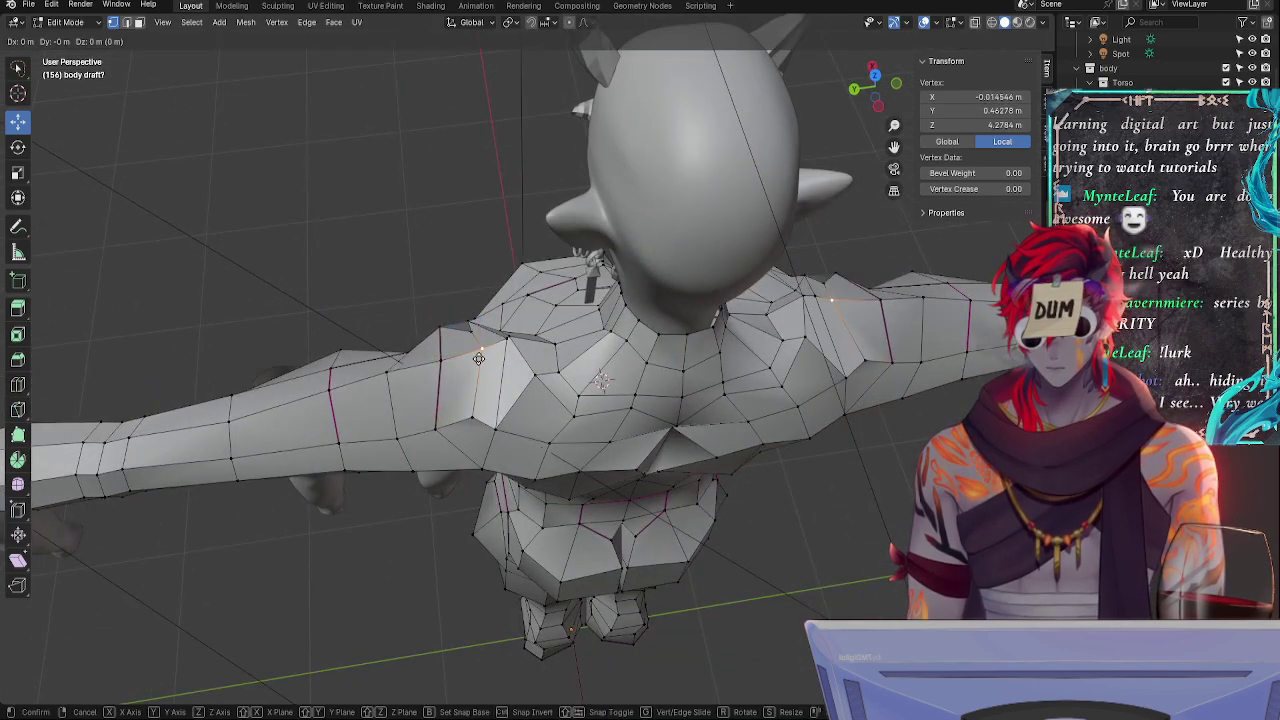
pyautogui.click(476, 314)
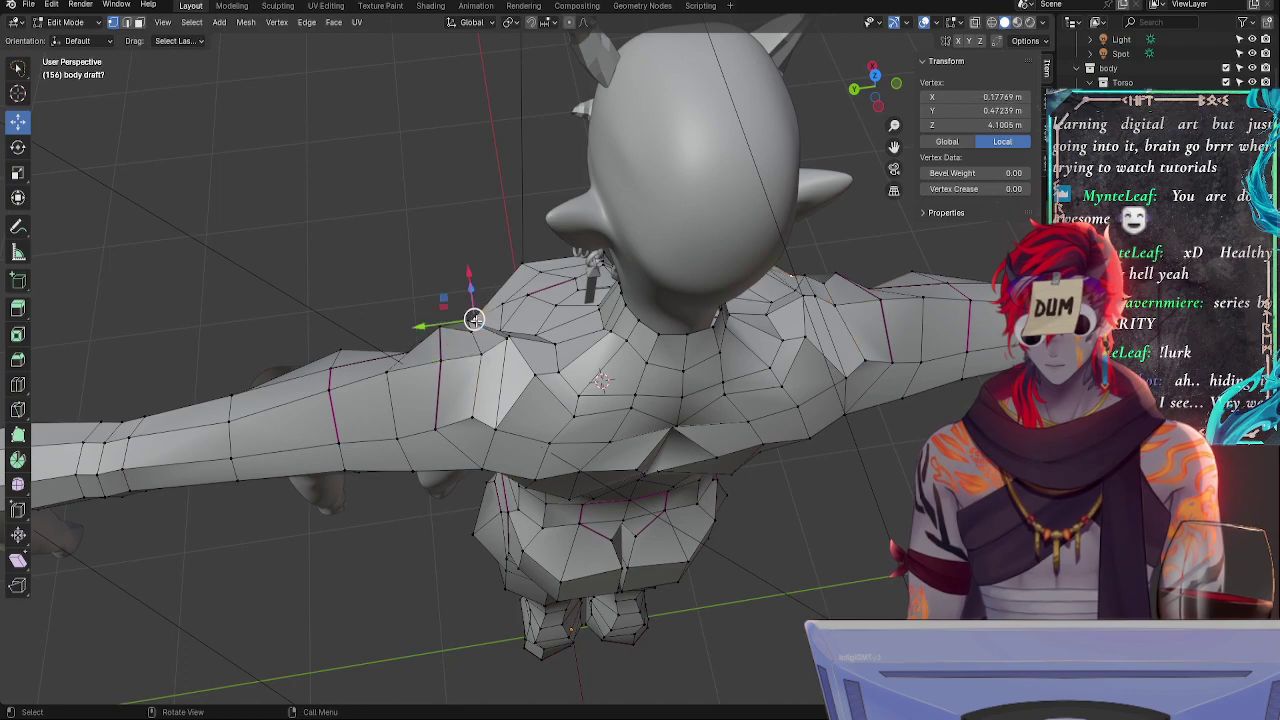
pyautogui.hotkey('ctrl', 'z')
pyautogui.moveTo(476, 318); pyautogui.dragTo(559, 252, button='middle')
pyautogui.moveTo(550, 221); pyautogui.dragTo(552, 216)
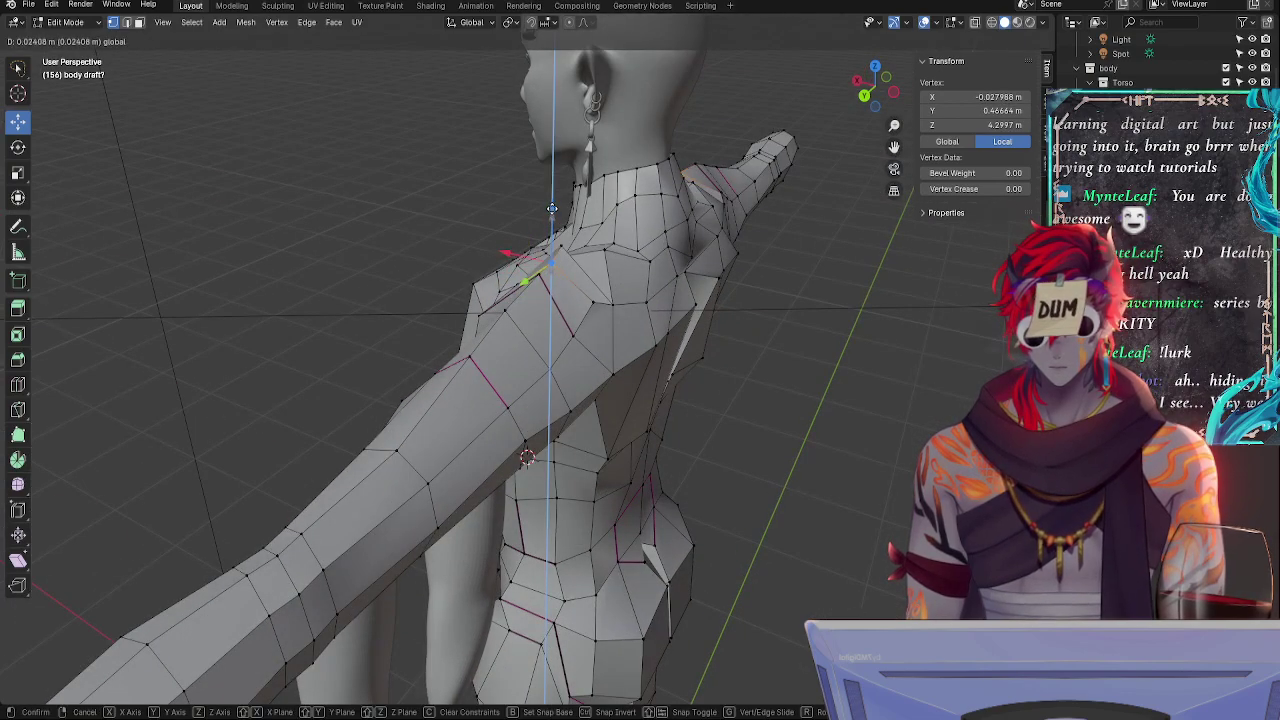
pyautogui.click(552, 210)
pyautogui.moveTo(552, 210); pyautogui.dragTo(455, 225, button='middle')
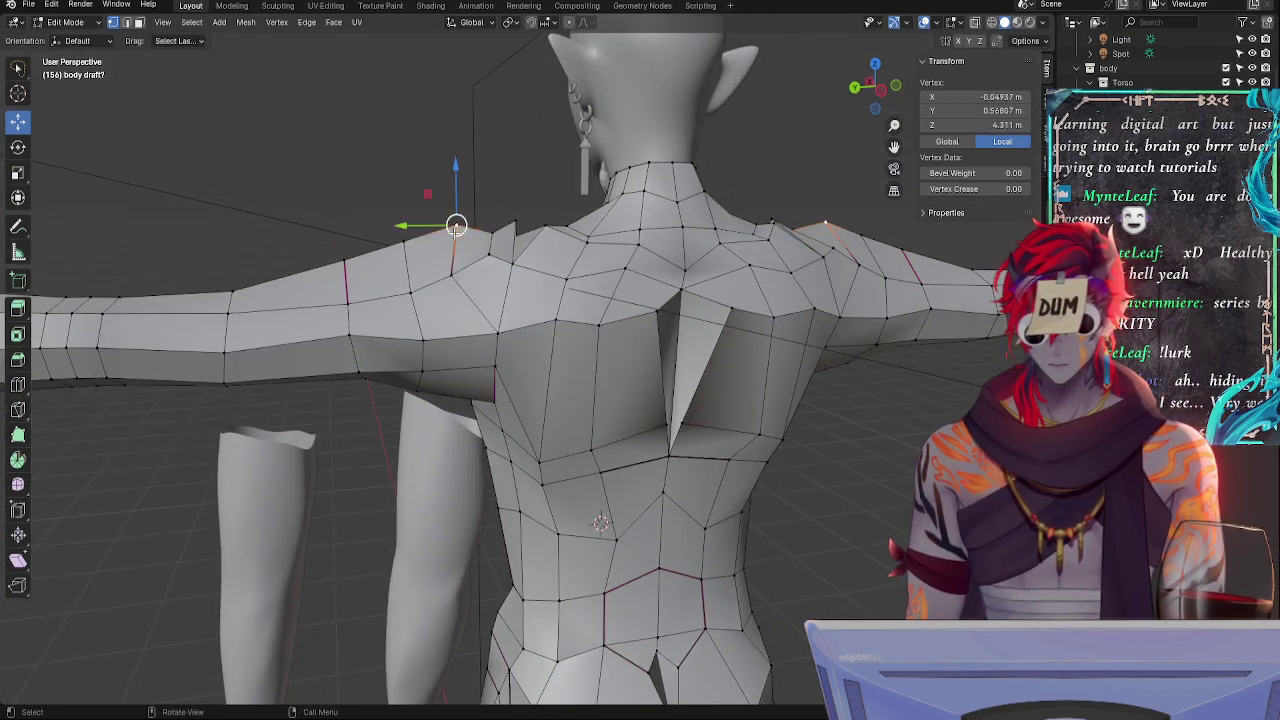
# - Edge-slide a shoulder vertex and its neighbour on the back to even out the spacing
pyautogui.press('g')
pyautogui.press('g')
pyautogui.click(450, 231)
pyautogui.keyDown('alt'); pyautogui.moveTo(450, 231); pyautogui.dragTo(477, 248); pyautogui.keyUp('alt')
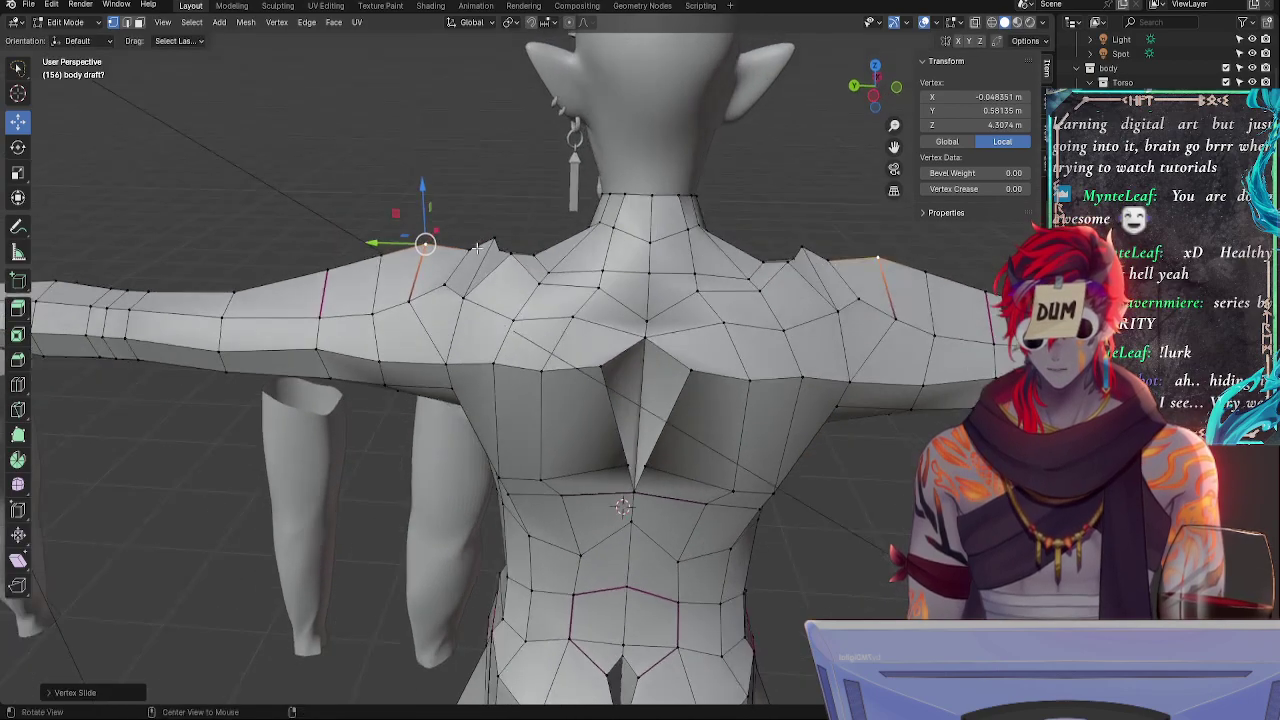
pyautogui.moveTo(478, 247); pyautogui.dragTo(468, 255, button='middle')
pyautogui.click(466, 256)
pyautogui.press('g')
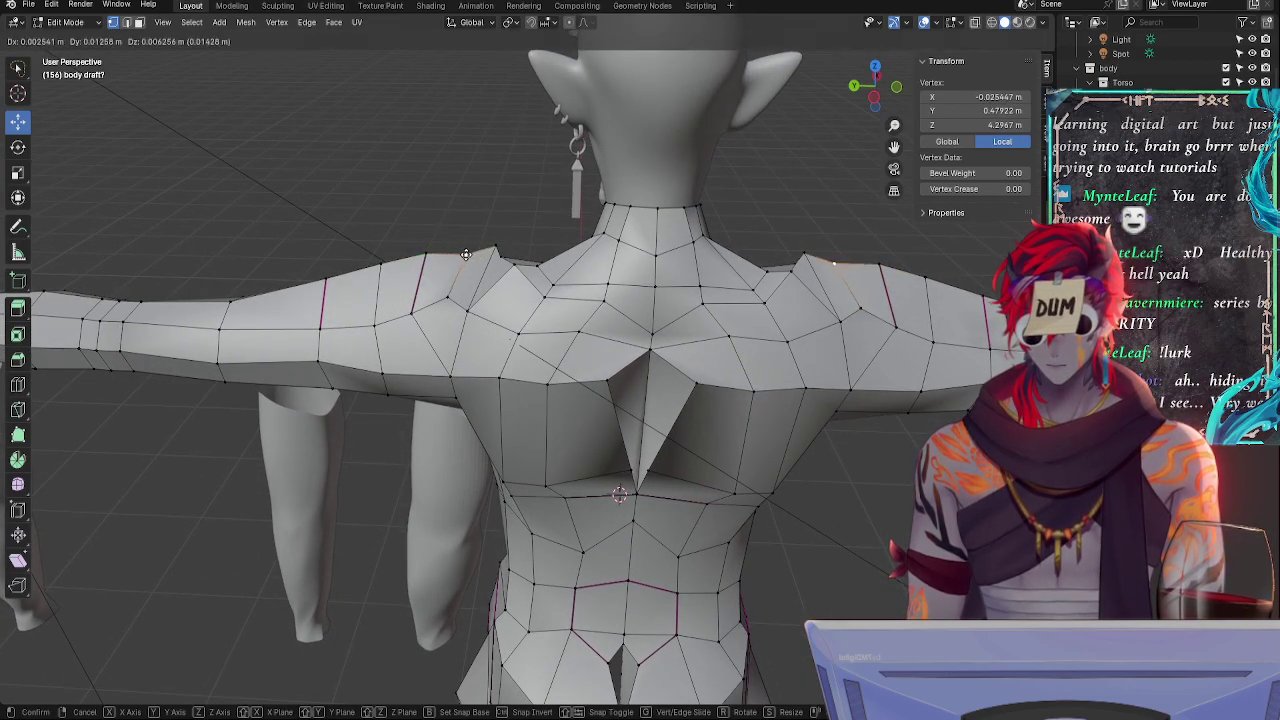
pyautogui.press('g')
pyautogui.click(461, 257)
pyautogui.click(495, 245)
pyautogui.press('g')
pyautogui.press('g')
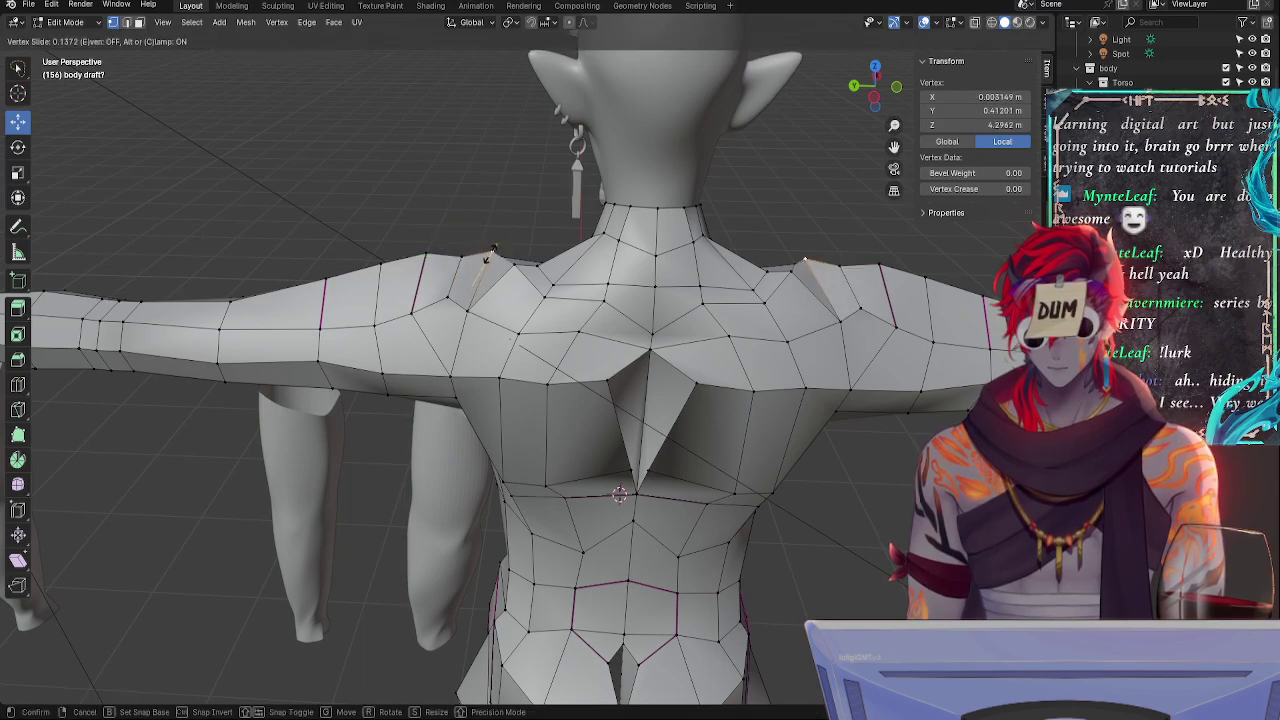
pyautogui.click(490, 254)
pyautogui.press('g')
pyautogui.press('g')
pyautogui.click(486, 264)
# - From the front of the body, slide the shoulder vertices and a nearby vertex along their edges
pyautogui.moveTo(486, 264); pyautogui.dragTo(586, 262, button='middle')
pyautogui.press('g')
pyautogui.press('g')
pyautogui.click(511, 318)
pyautogui.press('g')
pyautogui.press('g')
pyautogui.click(628, 268)
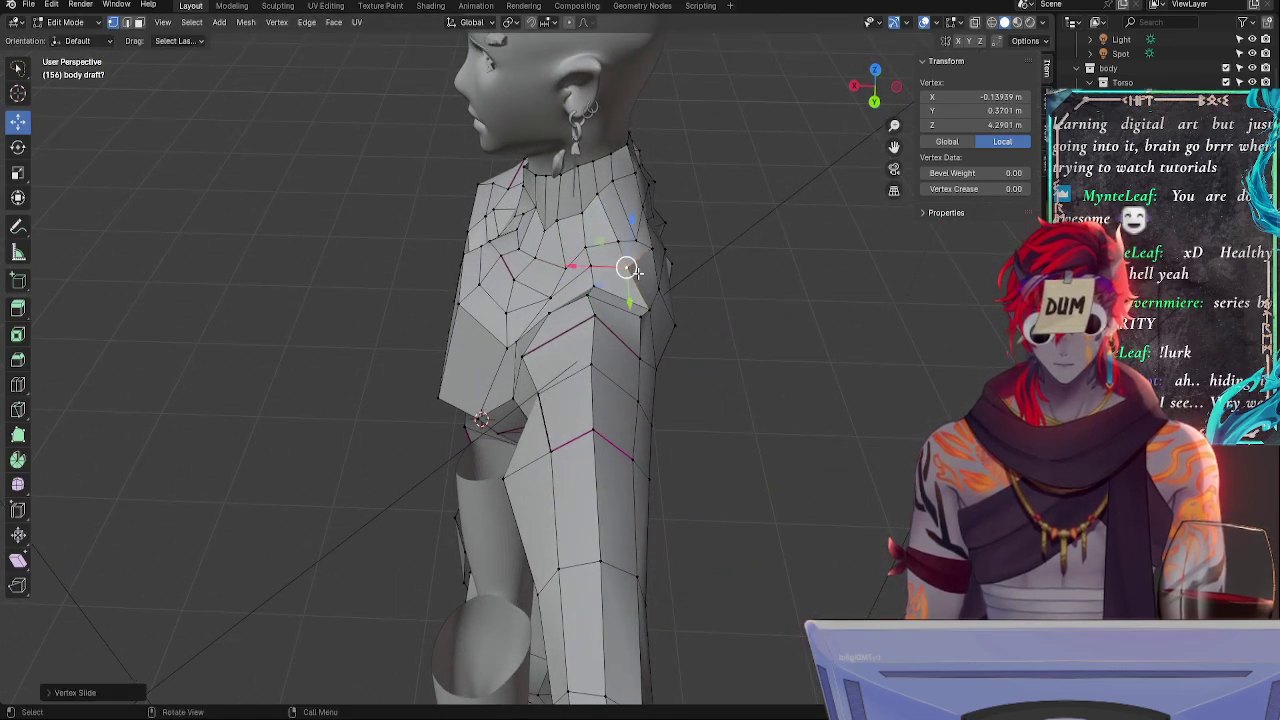
pyautogui.click(621, 243)
pyautogui.press('g')
pyautogui.press('g')
pyautogui.click(617, 239)
# - Slide a vertex near the shoulder, then nudge it slightly up along Z and sideways along X
pyautogui.moveTo(617, 239); pyautogui.dragTo(762, 279, button='middle')
pyautogui.click(615, 290)
pyautogui.press('g')
pyautogui.press('g')
pyautogui.click(614, 288)
pyautogui.moveTo(639, 198); pyautogui.dragTo(642, 190)
pyautogui.moveTo(593, 225); pyautogui.dragTo(597, 226)
# - Slide two more vertices on the back of the shoulder along their edges
pyautogui.moveTo(597, 226); pyautogui.dragTo(504, 278, button='middle')
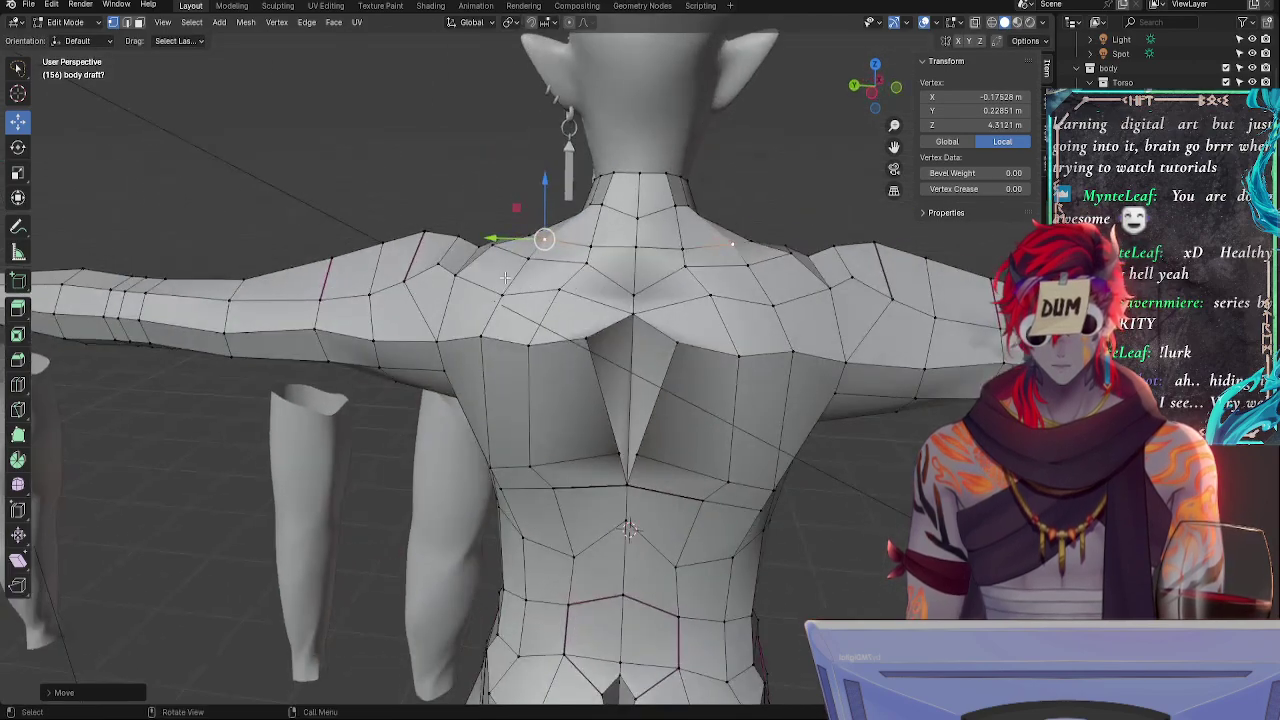
pyautogui.click(490, 249)
pyautogui.press('g')
pyautogui.press('g')
pyautogui.click(498, 257)
pyautogui.click(450, 275)
pyautogui.press('g')
pyautogui.press('g')
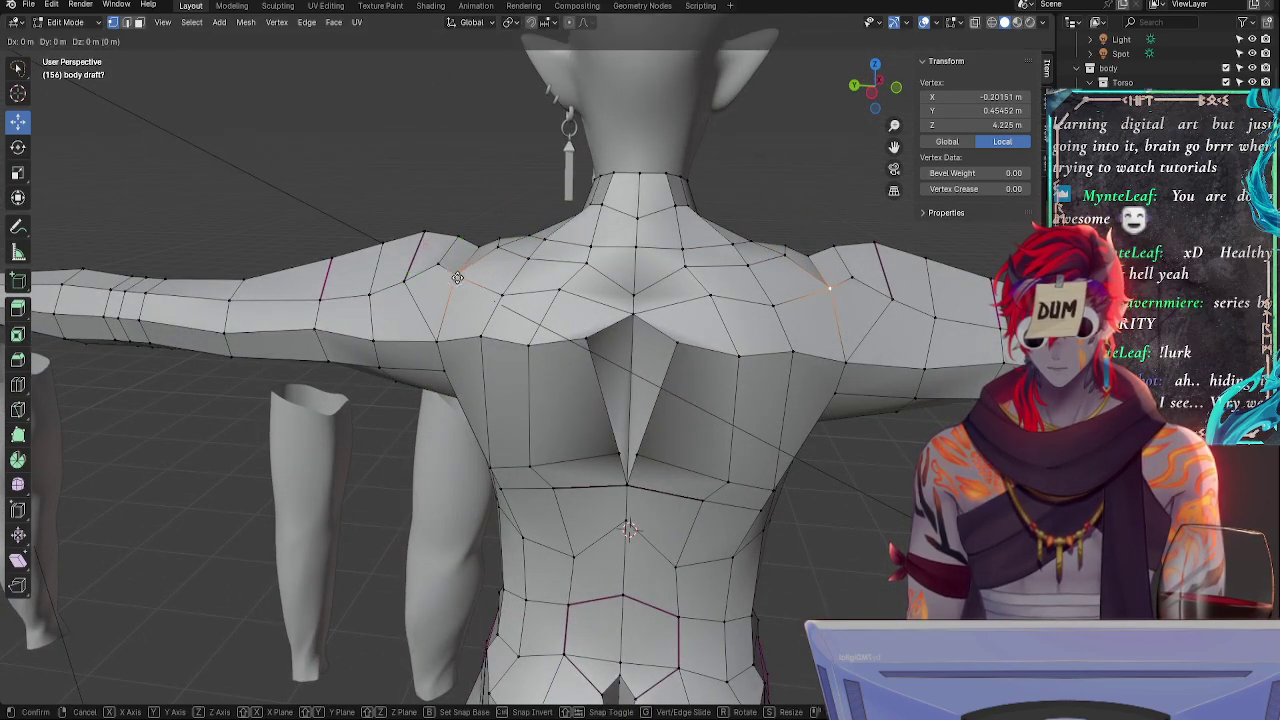
pyautogui.click(460, 270)
# - Slide the upper-back vertex, its neighbour and the shoulder vertex just above
pyautogui.click(505, 296)
pyautogui.press('g')
pyautogui.press('g')
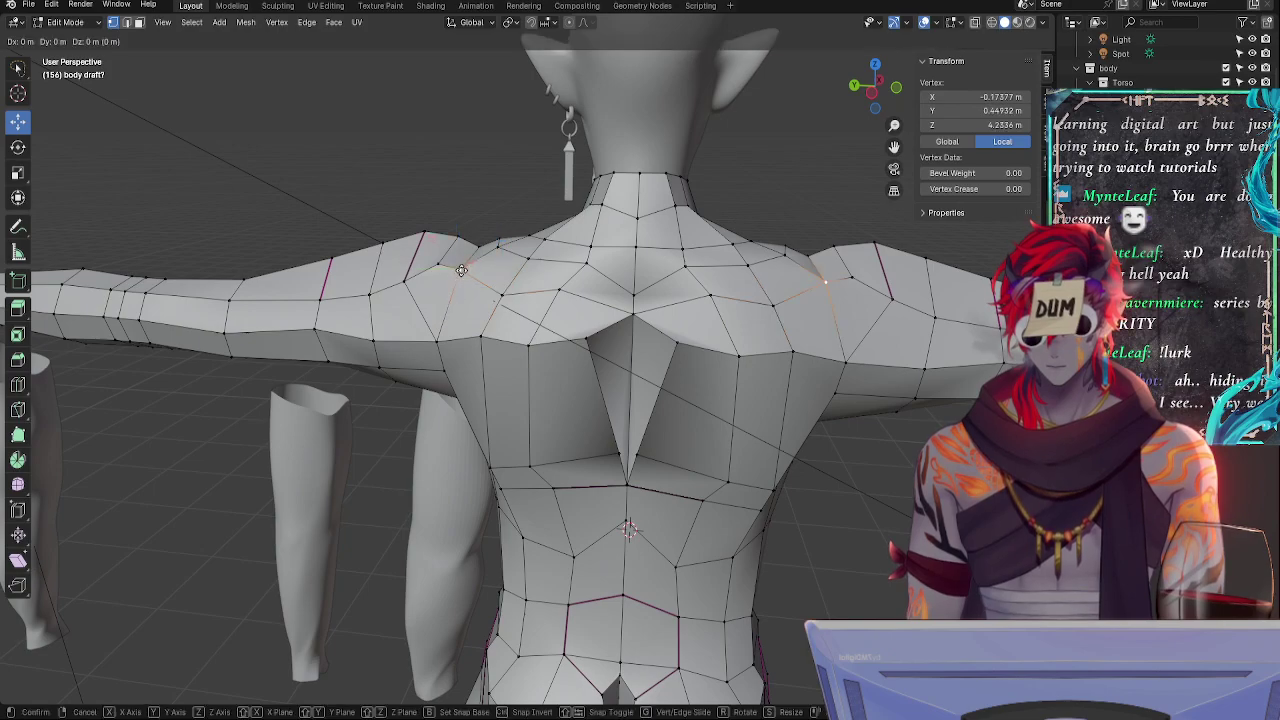
pyautogui.click(457, 270)
pyautogui.click(437, 263)
pyautogui.press('g')
pyautogui.press('g')
pyautogui.click(434, 265)
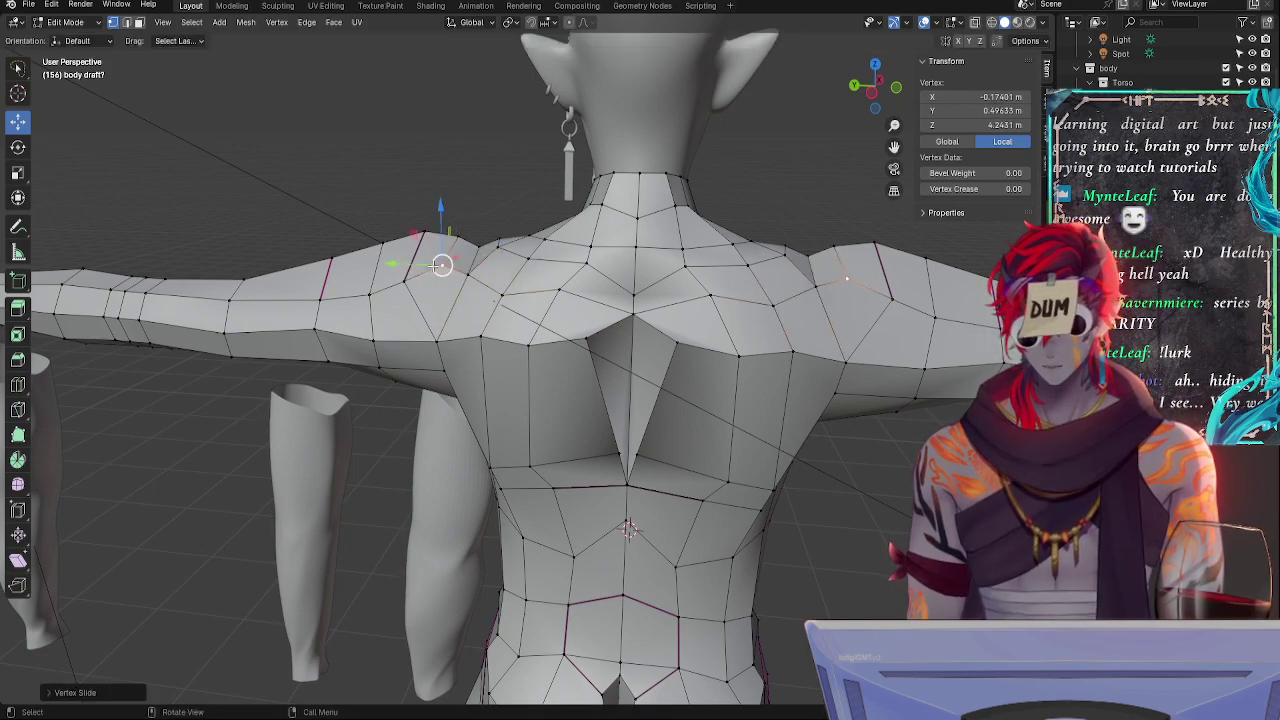
pyautogui.press('g')
pyautogui.click(432, 266)
pyautogui.click(451, 236)
pyautogui.press('g')
pyautogui.click(451, 236)
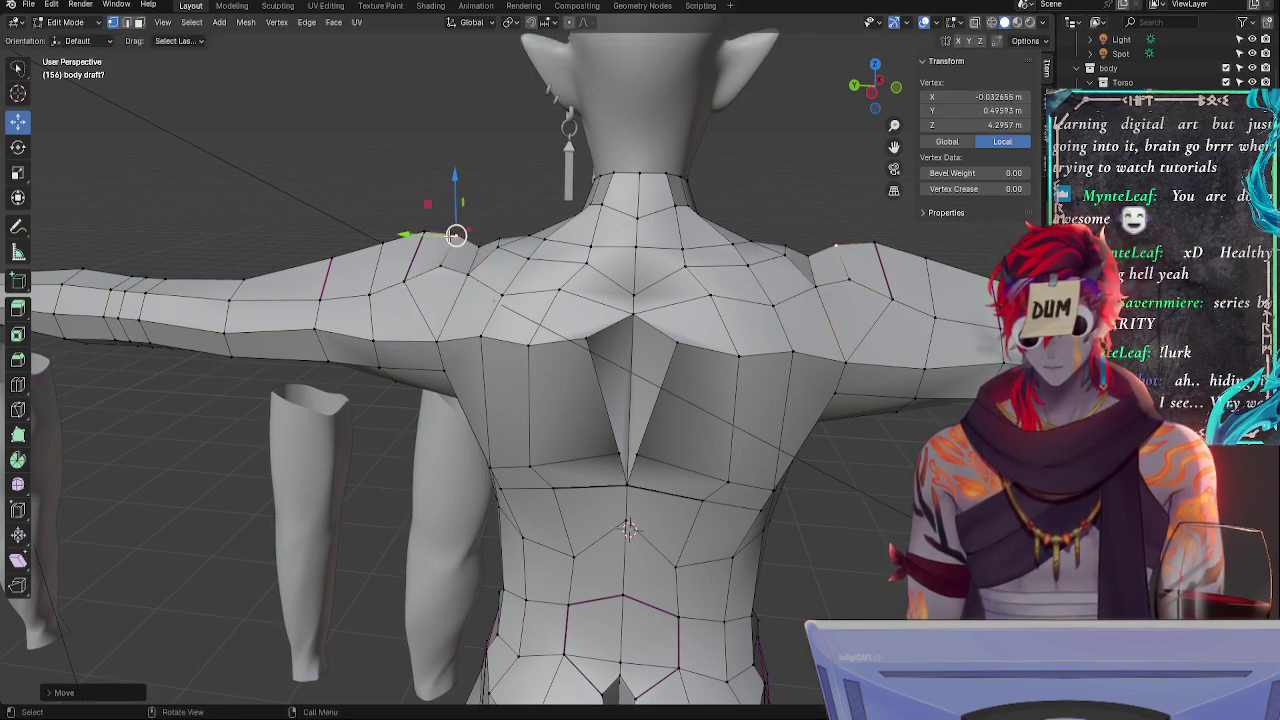
# - Slide a shoulder vertex along its edge, then shift it along the Y and X axes
pyautogui.moveTo(452, 236); pyautogui.dragTo(548, 337, button='middle')
pyautogui.click(540, 268)
pyautogui.press('g')
pyautogui.press('g')
pyautogui.click(540, 270)
pyautogui.press('g')
pyautogui.press('g')
pyautogui.moveTo(543, 339); pyautogui.dragTo(538, 340)
pyautogui.moveTo(538, 340); pyautogui.dragTo(638, 310, button='middle')
pyautogui.moveTo(618, 288); pyautogui.dragTo(630, 291)
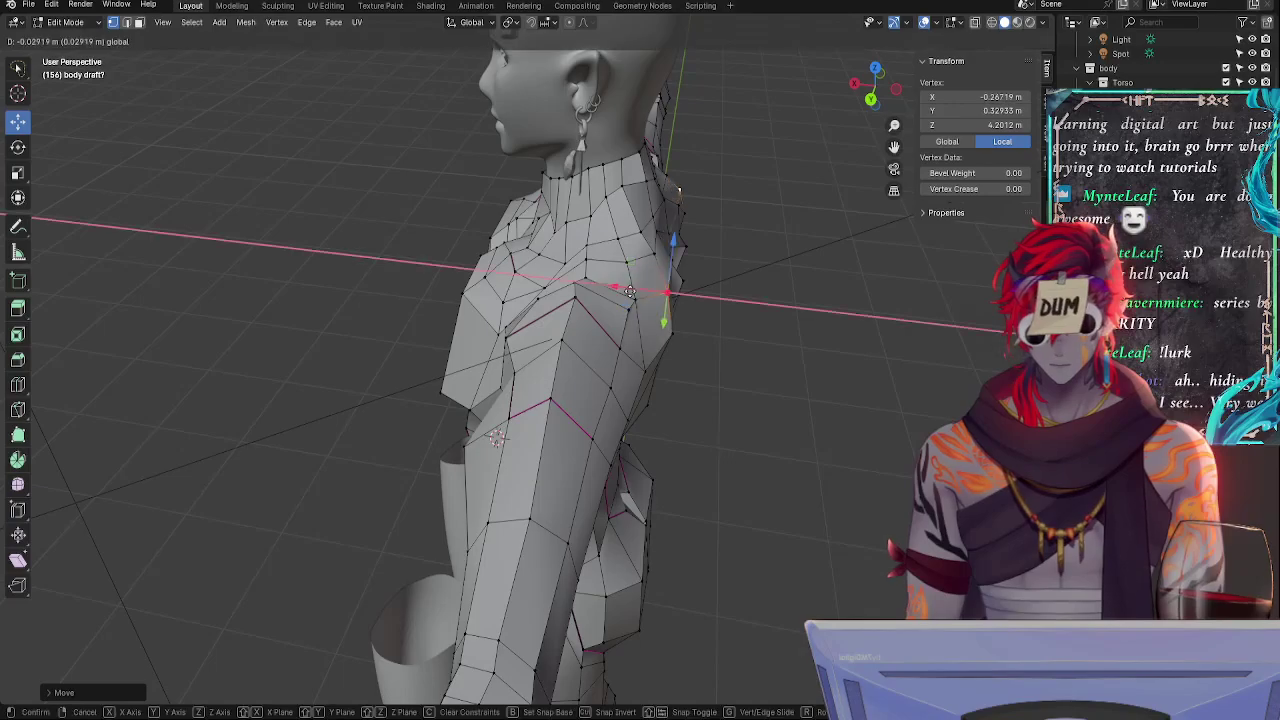
pyautogui.click(630, 291)
# - Re-slide the original shoulder vertex and nudge a vertex on the upper-back loop along X
pyautogui.moveTo(630, 291); pyautogui.dragTo(566, 318, button='middle')
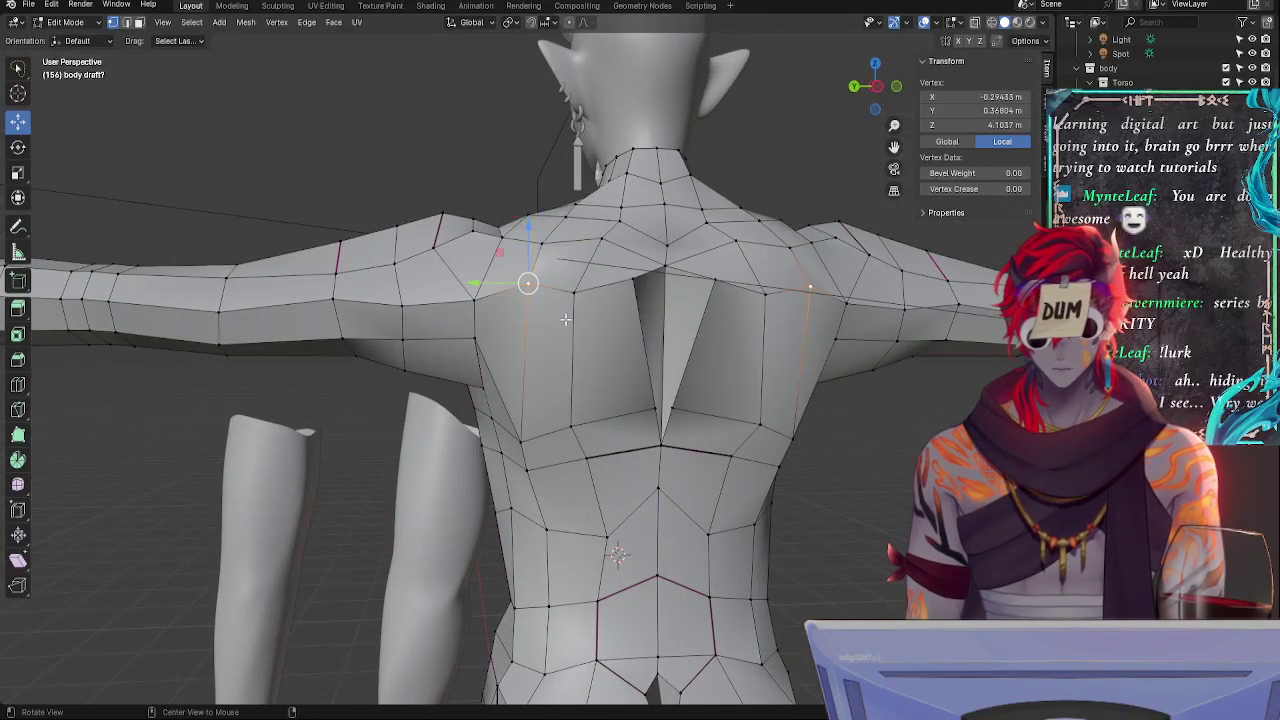
pyautogui.keyDown('alt'); pyautogui.moveTo(566, 319); pyautogui.dragTo(643, 436); pyautogui.keyUp('alt')
pyautogui.click(545, 297)
pyautogui.click(541, 346)
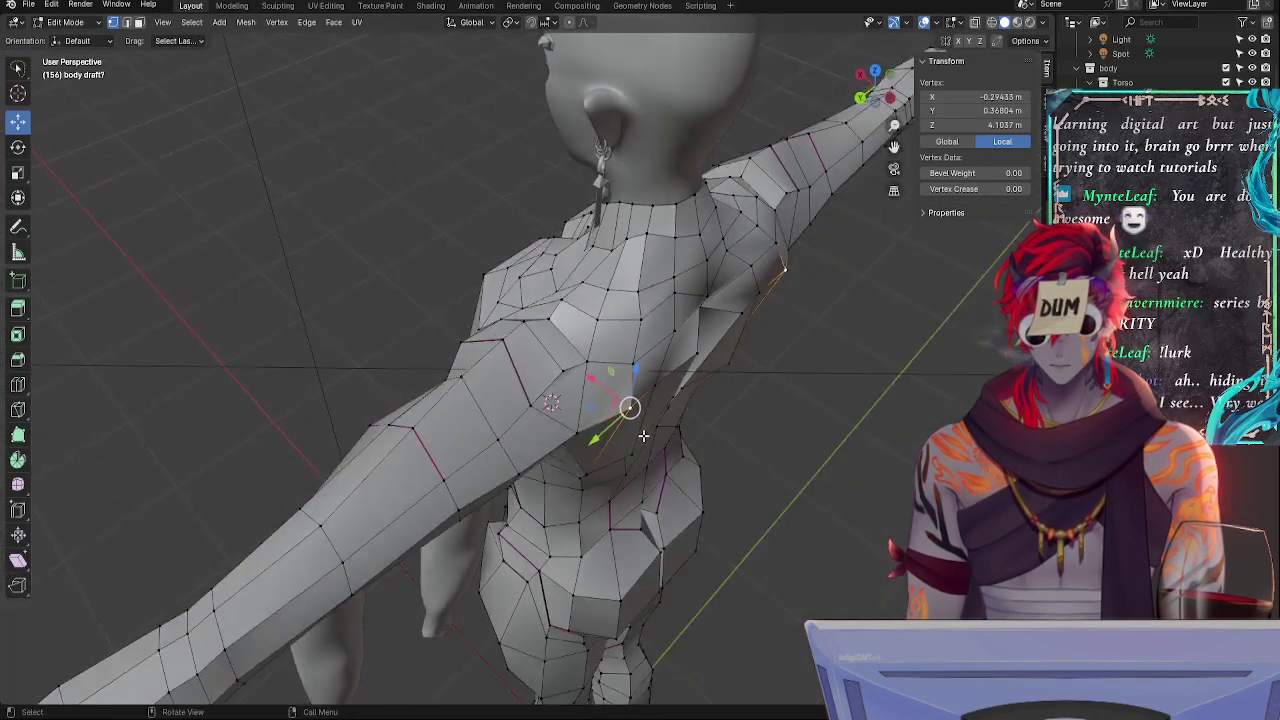
pyautogui.press('g')
pyautogui.press('g')
pyautogui.click(634, 436)
pyautogui.moveTo(634, 436); pyautogui.dragTo(573, 398, button='middle')
pyautogui.press('g')
pyautogui.press('g')
pyautogui.click(597, 372)
pyautogui.keyDown('alt'); pyautogui.click(573, 398); pyautogui.keyUp('alt')
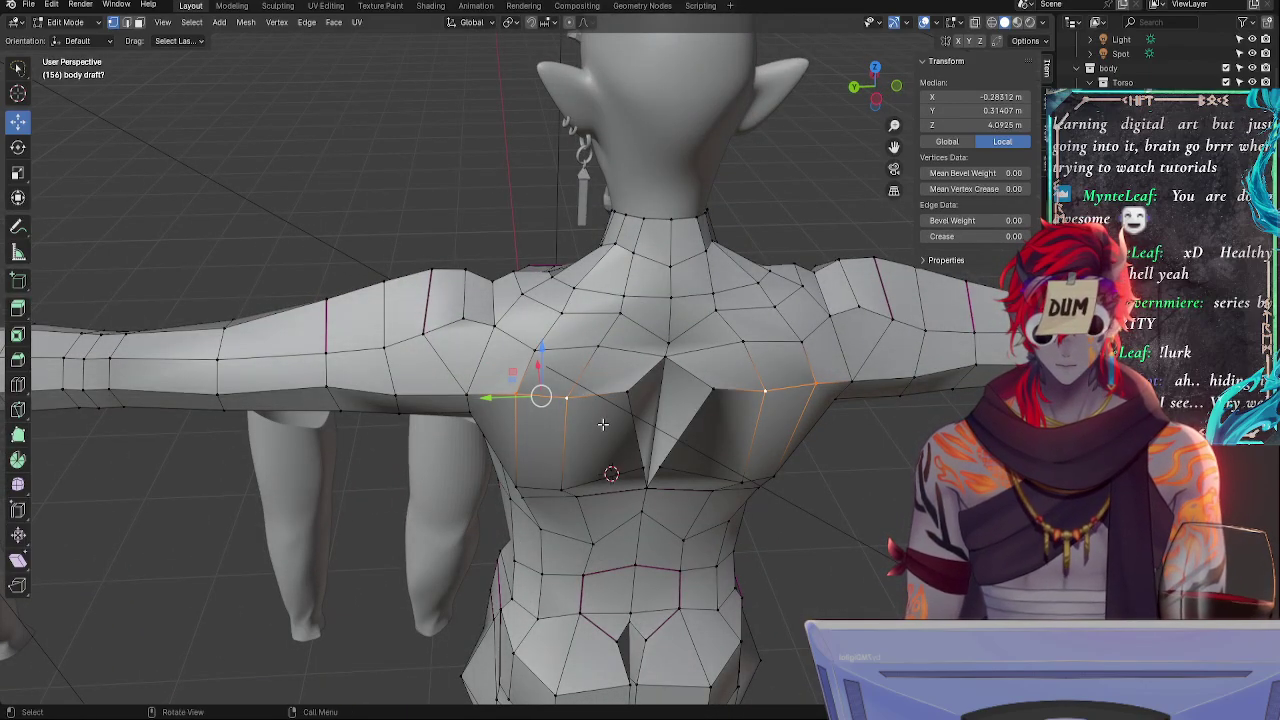
pyautogui.click(566, 397)
pyautogui.moveTo(566, 397); pyautogui.dragTo(576, 500, button='middle')
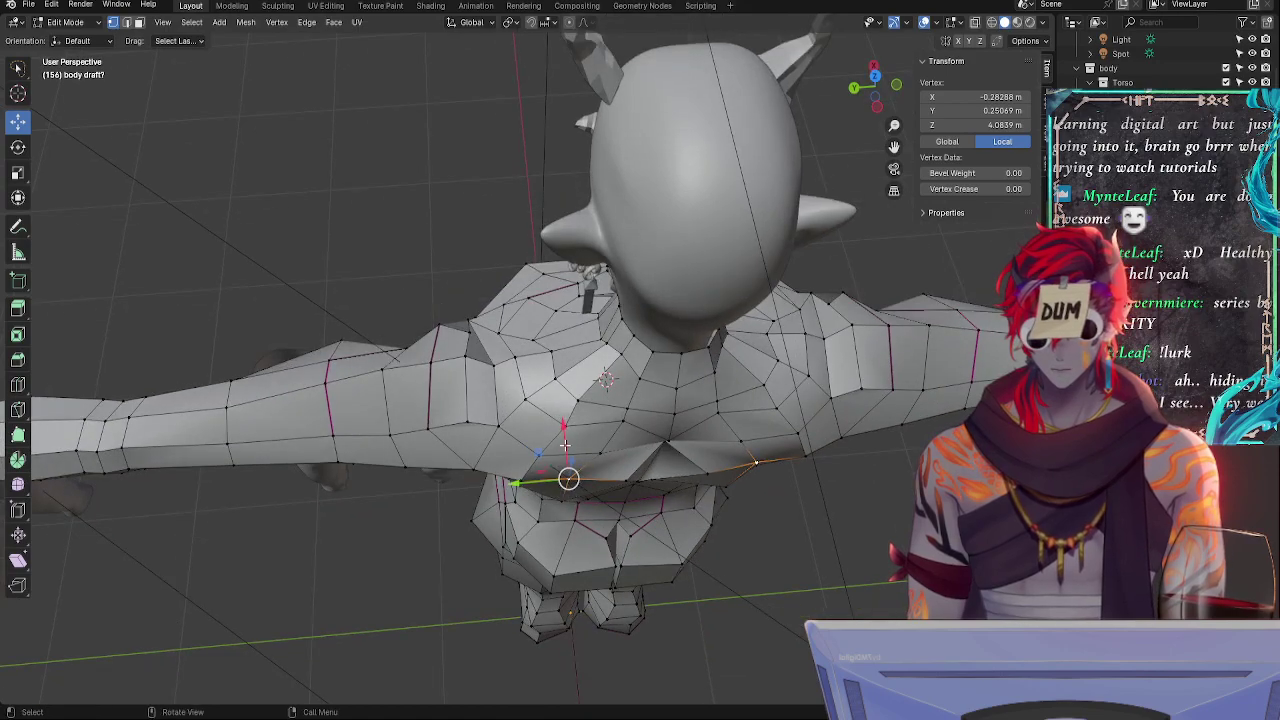
pyautogui.moveTo(565, 445); pyautogui.dragTo(565, 448)
pyautogui.moveTo(623, 457); pyautogui.dragTo(649, 364, button='middle')
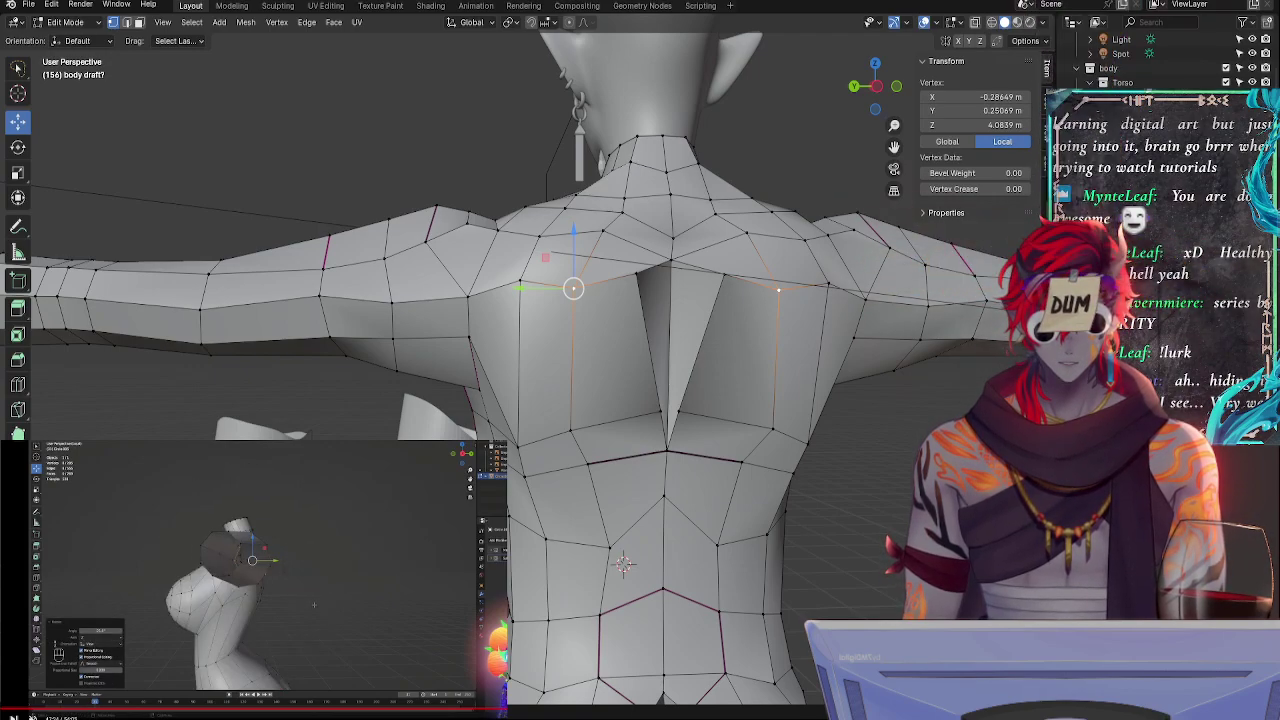
# - Watch the reference clip, then move two adjacent torso vertices under the arm
pyautogui.press('space')
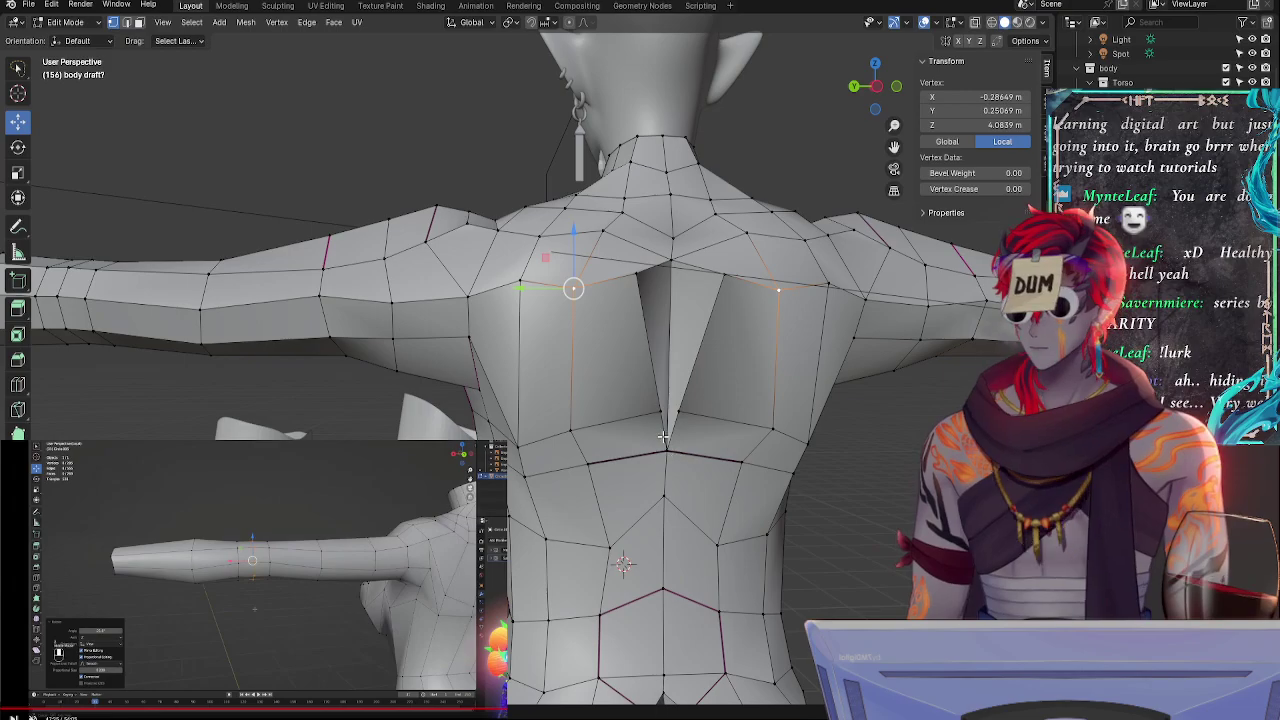
pyautogui.moveTo(663, 437); pyautogui.dragTo(840, 437, button='middle')
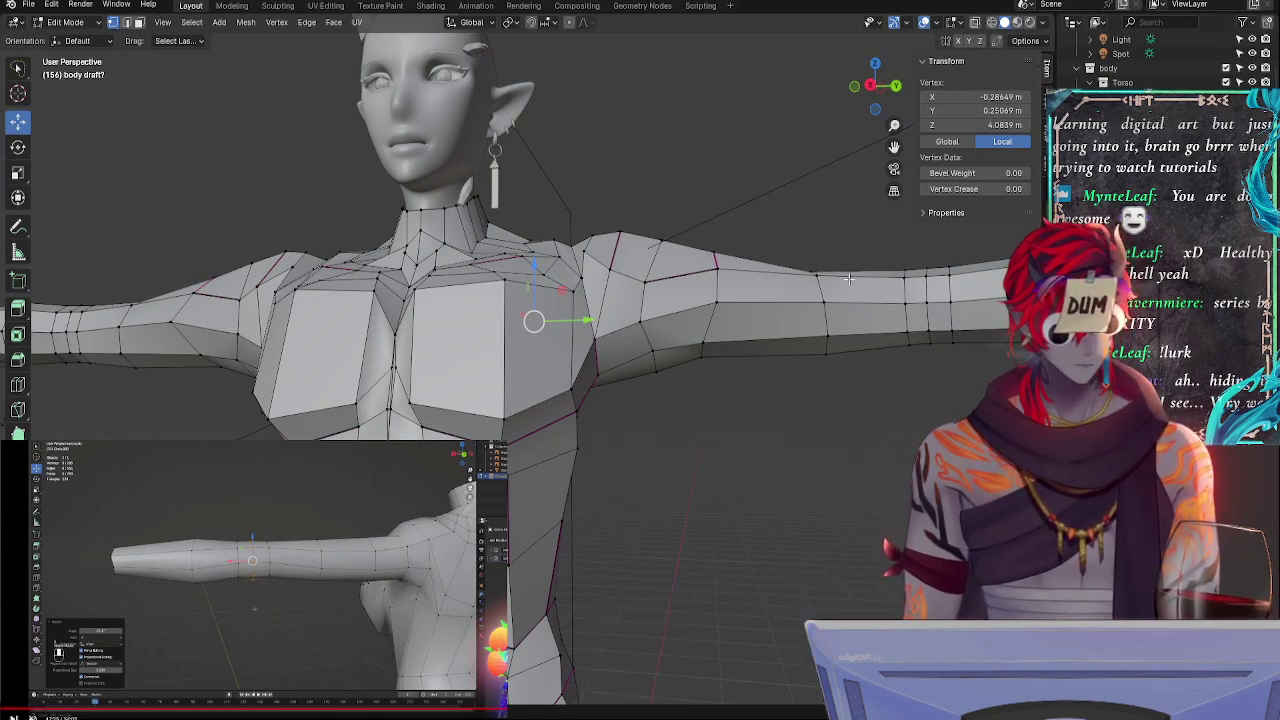
pyautogui.moveTo(667, 492); pyautogui.dragTo(738, 463, button='middle')
pyautogui.click(558, 455)
pyautogui.press('g')
pyautogui.click(522, 488)
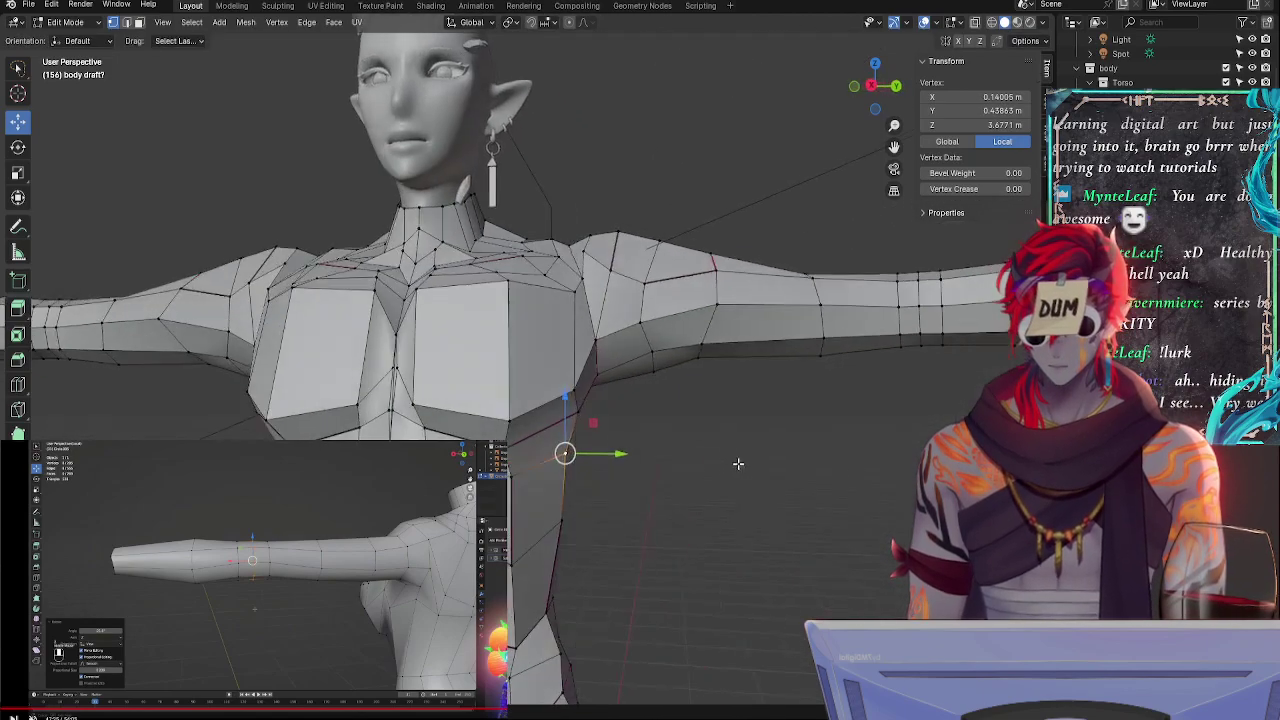
pyautogui.click(512, 480)
pyautogui.moveTo(512, 480); pyautogui.dragTo(340, 470, button='middle')
pyautogui.press('g')
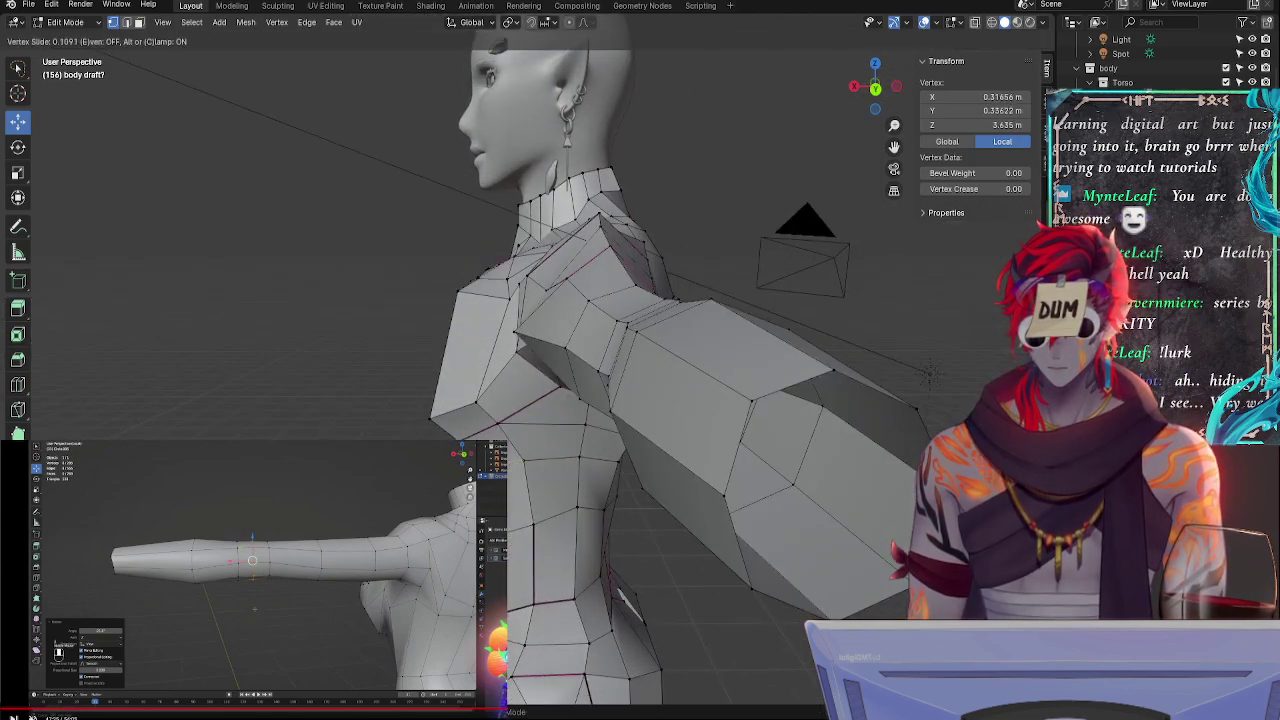
pyautogui.click(340, 470)
pyautogui.moveTo(512, 480); pyautogui.dragTo(540, 484, button='middle')
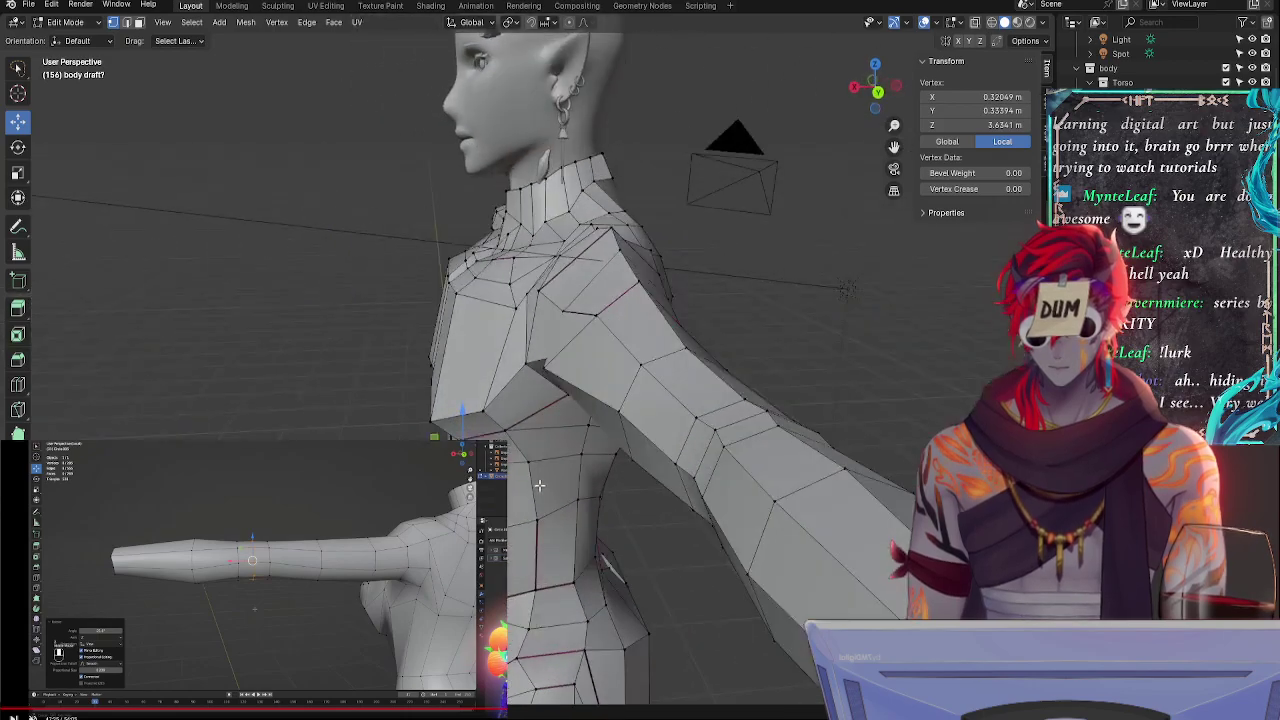
# - Slide a vertex at the side of the chest along its edge, checking it from three-quarter views
pyautogui.click(539, 481)
pyautogui.moveTo(620, 489); pyautogui.dragTo(640, 492)
pyautogui.moveTo(740, 490)
pyautogui.mouseDown(button='middle')
pyautogui.moveTo(586, 488)
pyautogui.moveTo(717, 451)
pyautogui.moveTo(760, 462)
pyautogui.mouseUp(button='middle')
pyautogui.click(578, 411)
pyautogui.moveTo(578, 411); pyautogui.dragTo(758, 480, button='middle')
pyautogui.hotkey('shift', 'v')
pyautogui.click(630, 446)
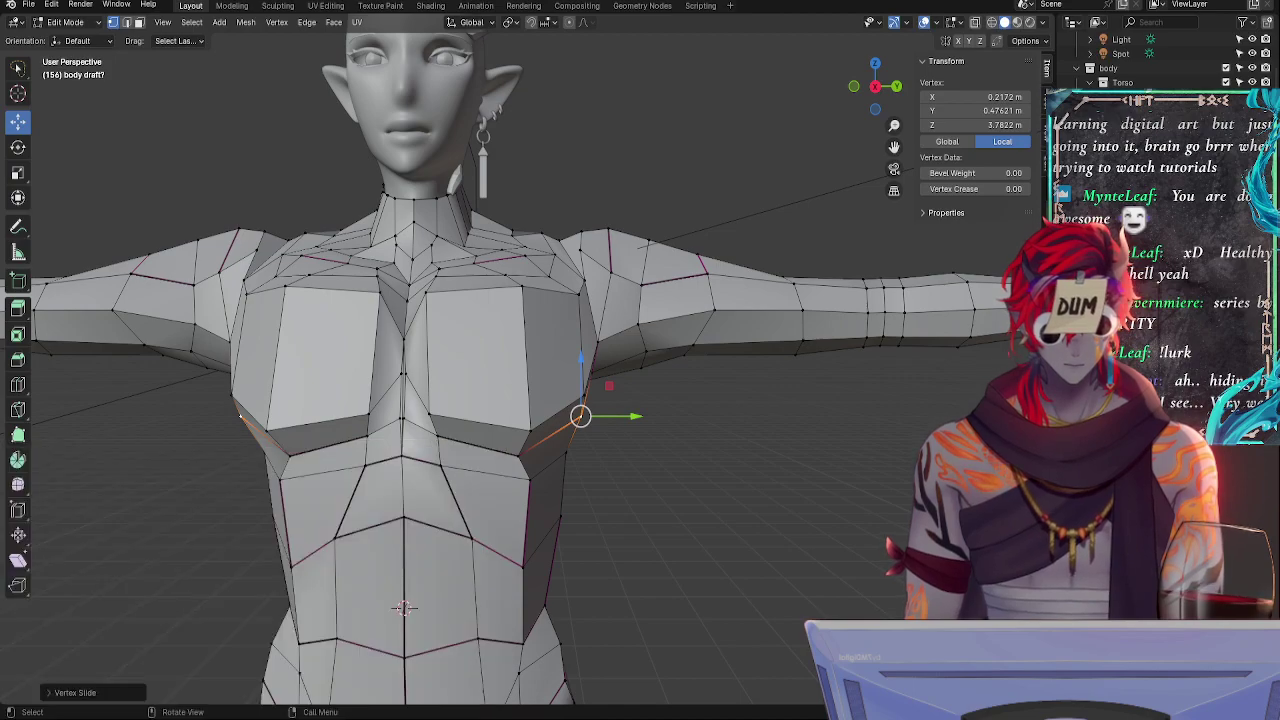
pyautogui.moveTo(640, 468); pyautogui.dragTo(557, 470, button='middle')
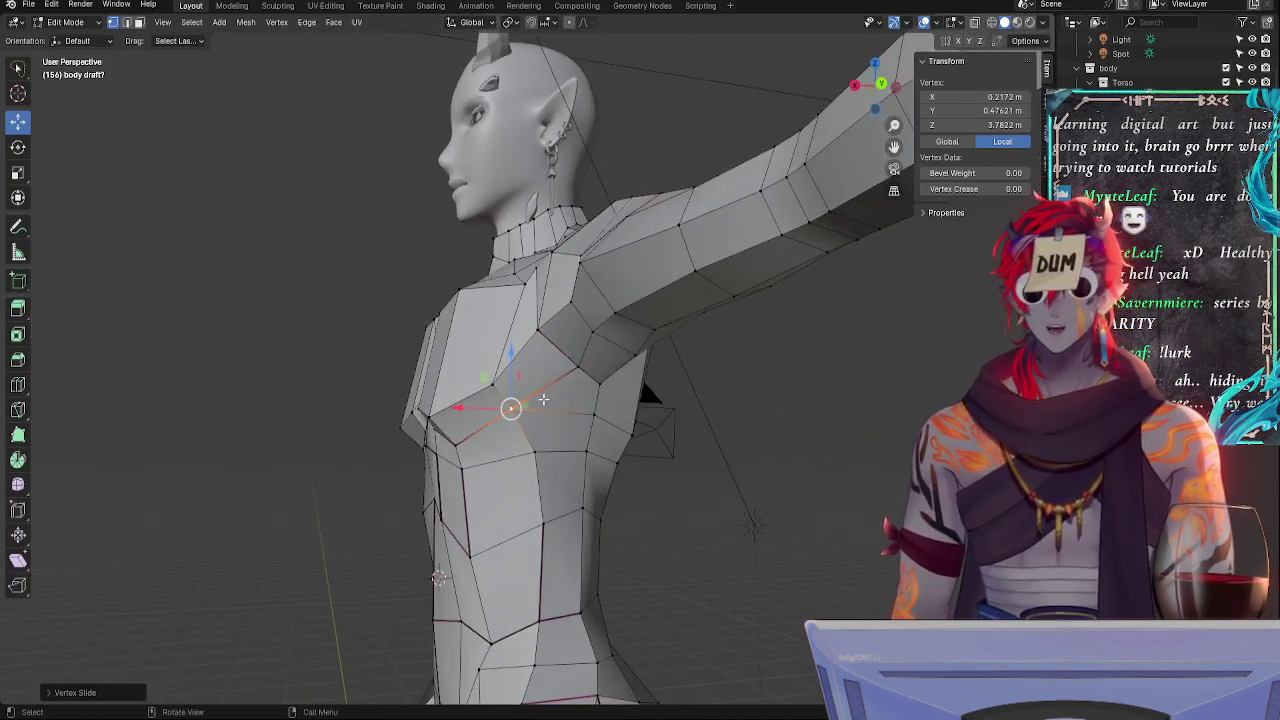
pyautogui.moveTo(557, 411); pyautogui.dragTo(576, 443, button='middle')
pyautogui.press('g')
pyautogui.press('g')
pyautogui.click(715, 471)
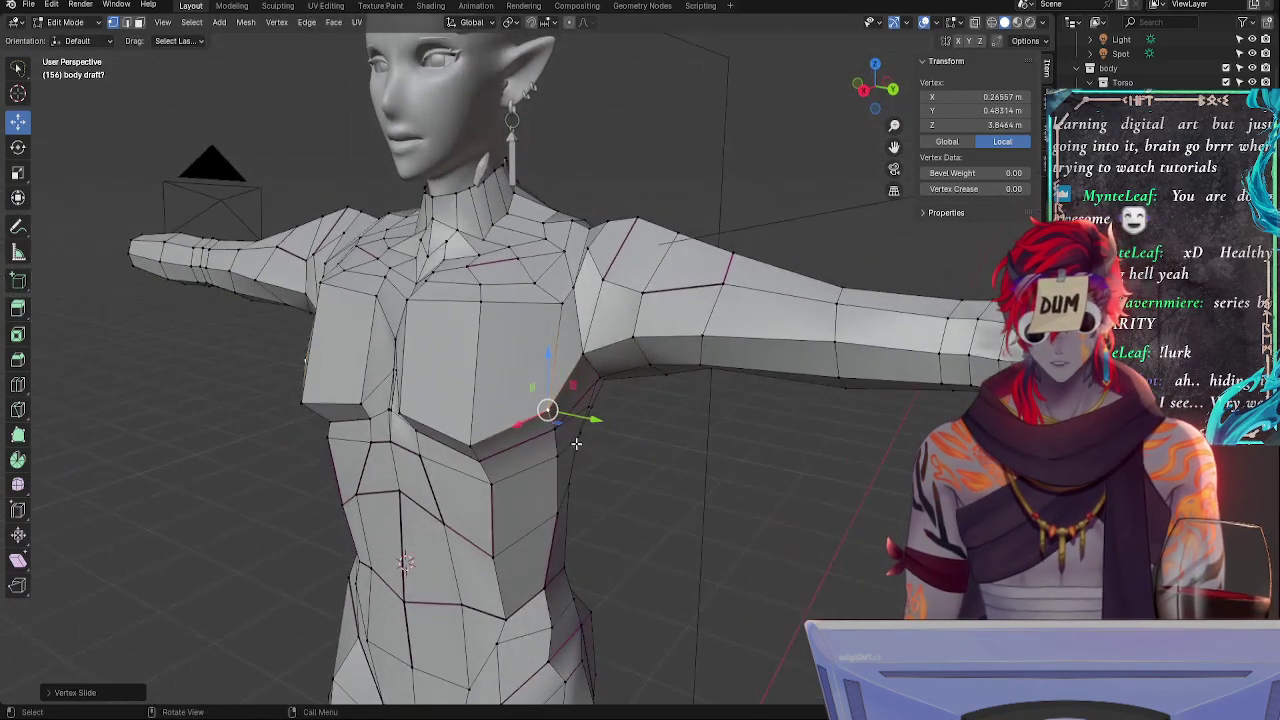
# - Move a chest-side vertex along Y, then try a further slide and undo it
pyautogui.press('g')
pyautogui.press('y')
pyautogui.click(595, 448)
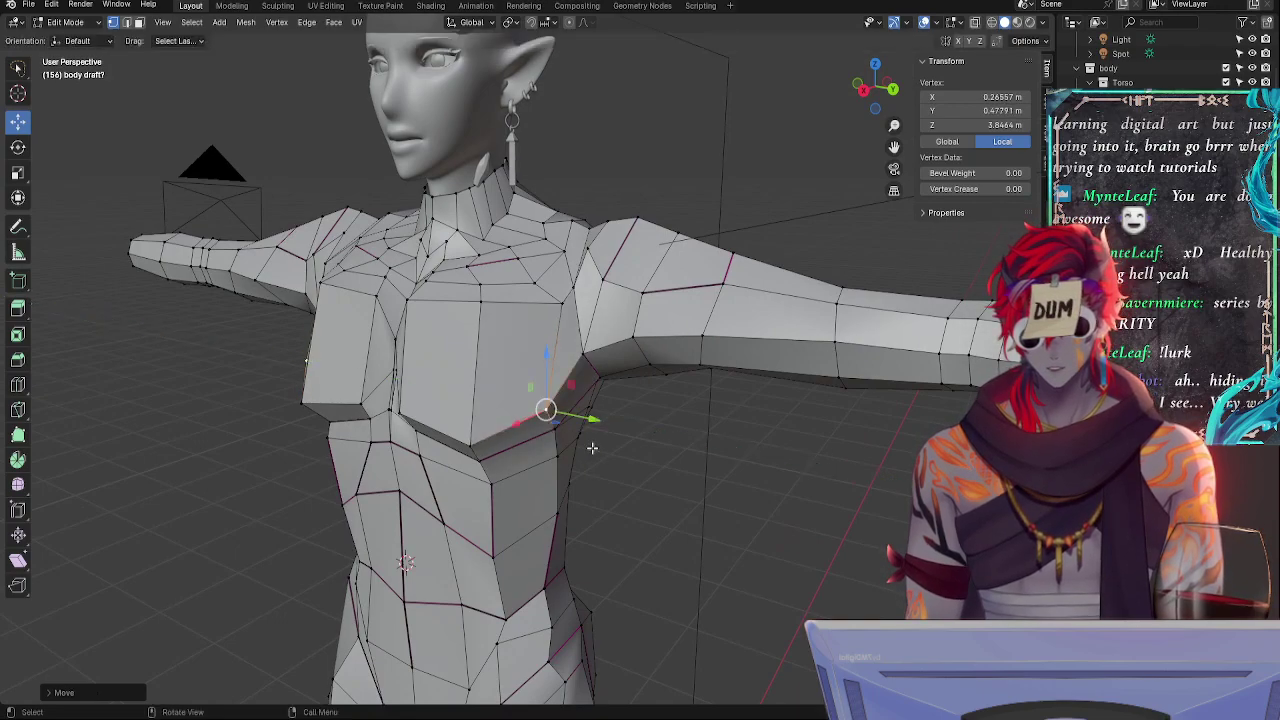
pyautogui.moveTo(595, 454); pyautogui.dragTo(632, 478, button='middle')
pyautogui.press('g')
pyautogui.press('g')
pyautogui.click(628, 490)
pyautogui.hotkey('ctrl', 'z')
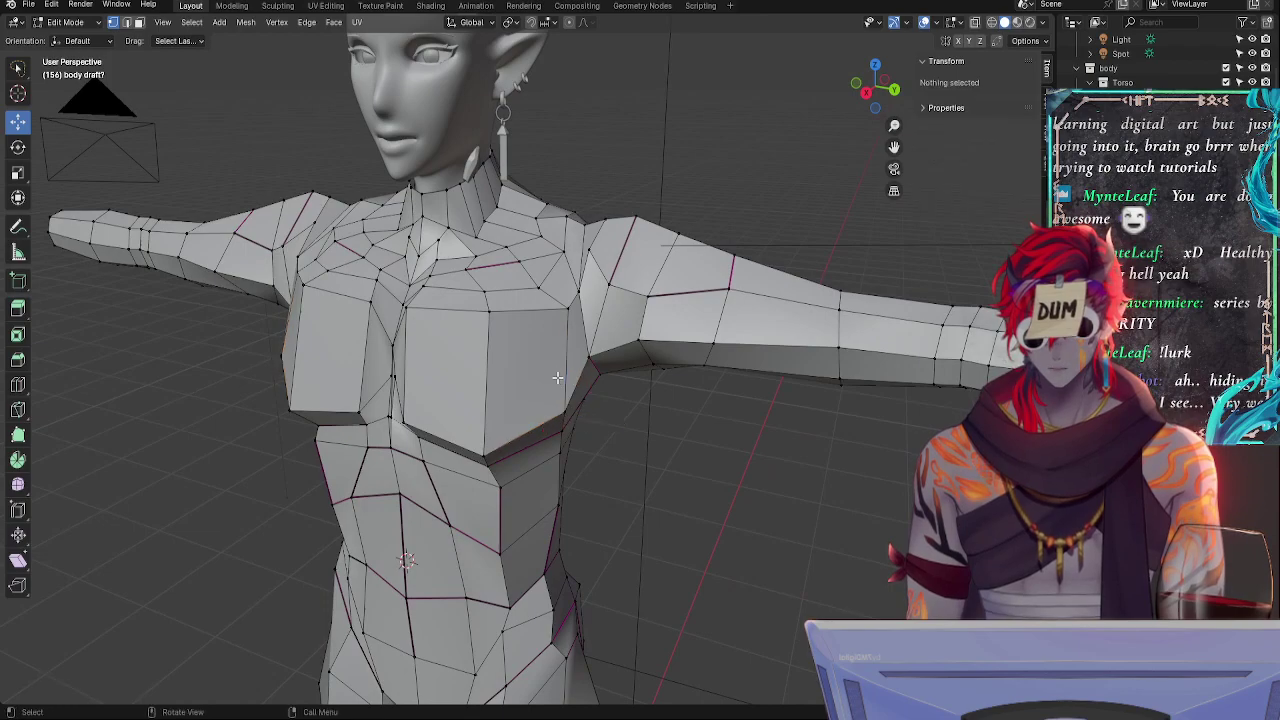
pyautogui.moveTo(729, 494); pyautogui.dragTo(636, 434, button='middle')
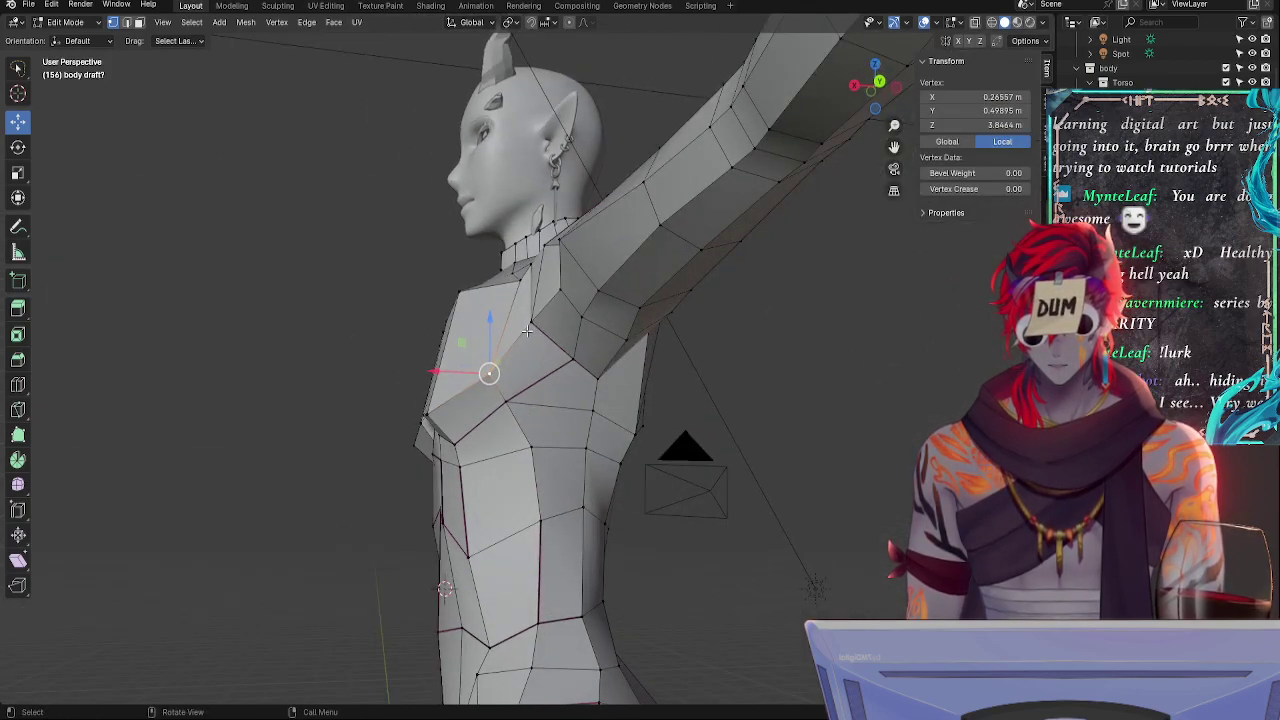
pyautogui.moveTo(527, 331); pyautogui.dragTo(576, 398, button='middle')
# - Try a vertex slide on the side ribcage, then undo it
pyautogui.press('g')
pyautogui.press('g')
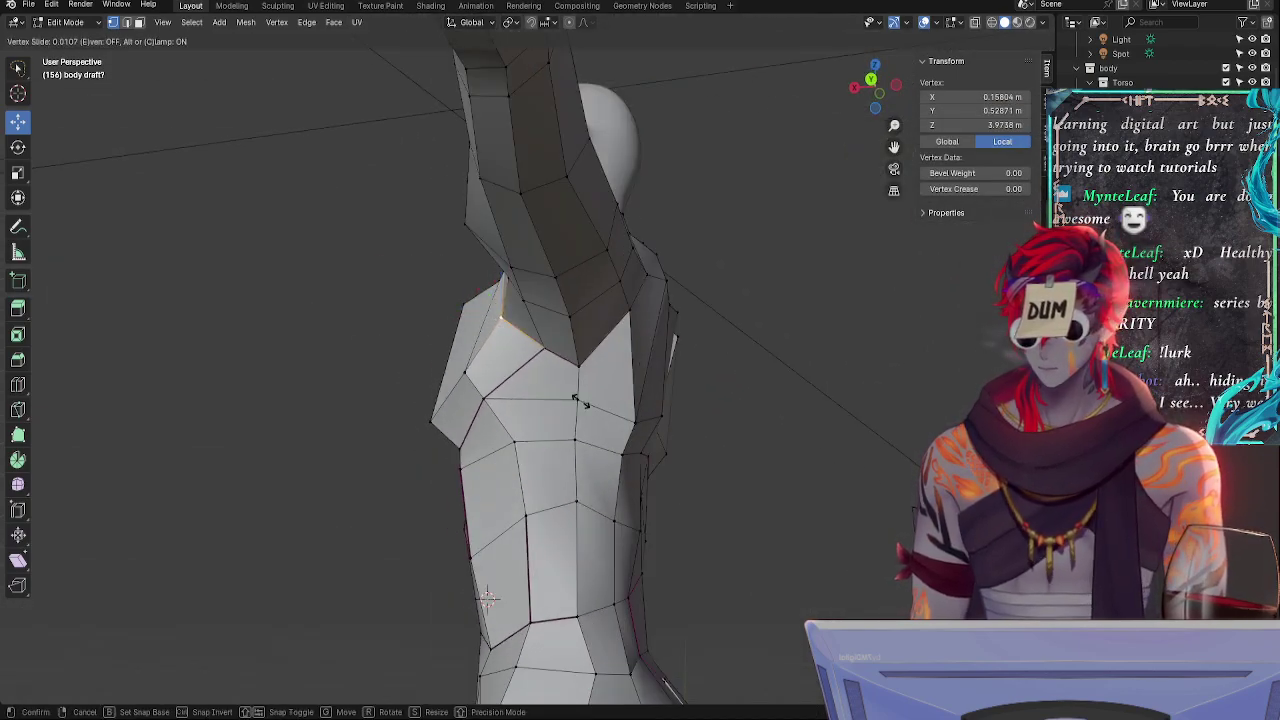
pyautogui.click(584, 408)
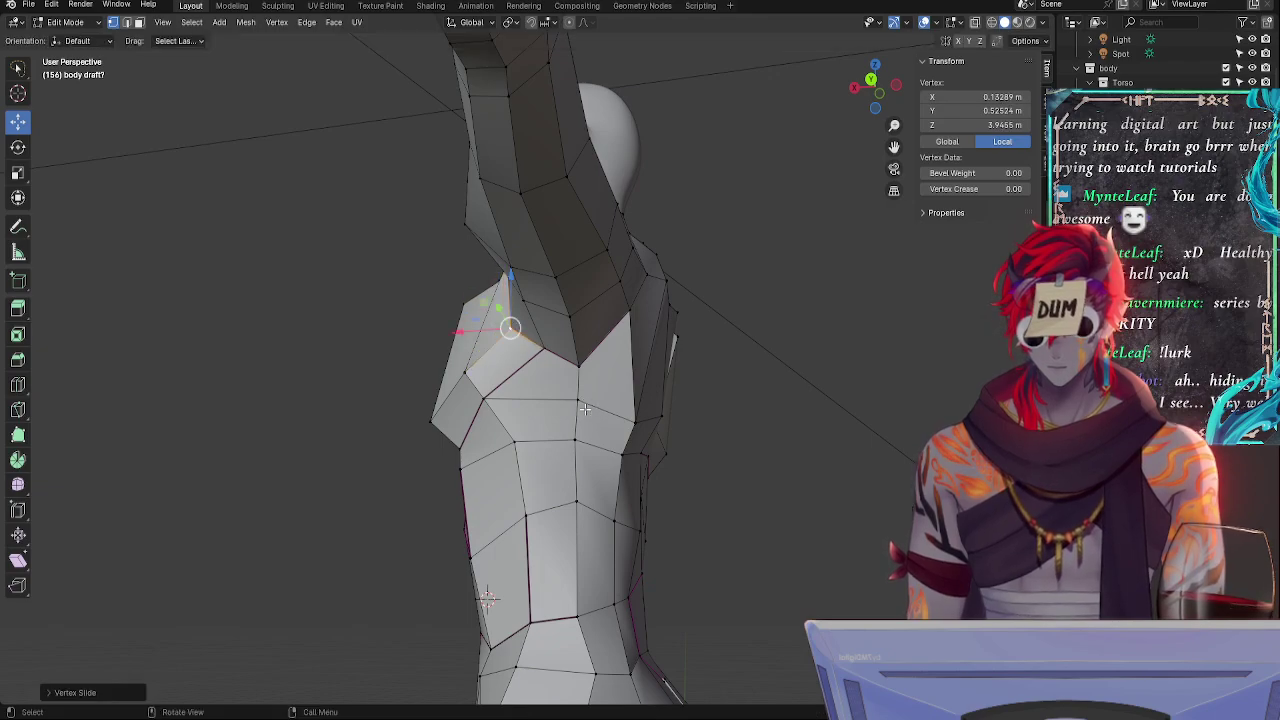
pyautogui.moveTo(585, 409); pyautogui.dragTo(546, 417, button='middle')
pyautogui.hotkey('ctrl', 'z')
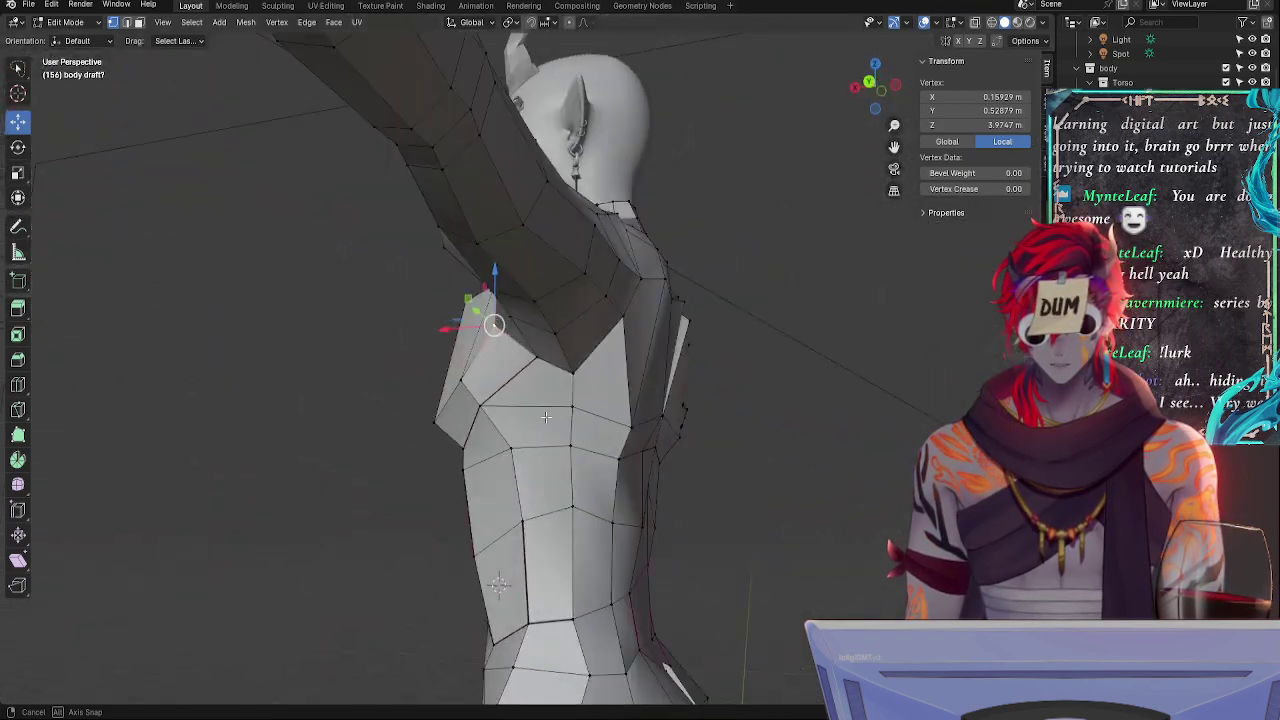
# - Slide a lower side-ribcage vertex slightly along its edge
pyautogui.keyDown('alt'); pyautogui.moveTo(546, 417); pyautogui.dragTo(449, 385); pyautogui.keyUp('alt')
pyautogui.click(554, 414)
pyautogui.keyDown('alt'); pyautogui.moveTo(554, 414); pyautogui.dragTo(654, 462); pyautogui.keyUp('alt')
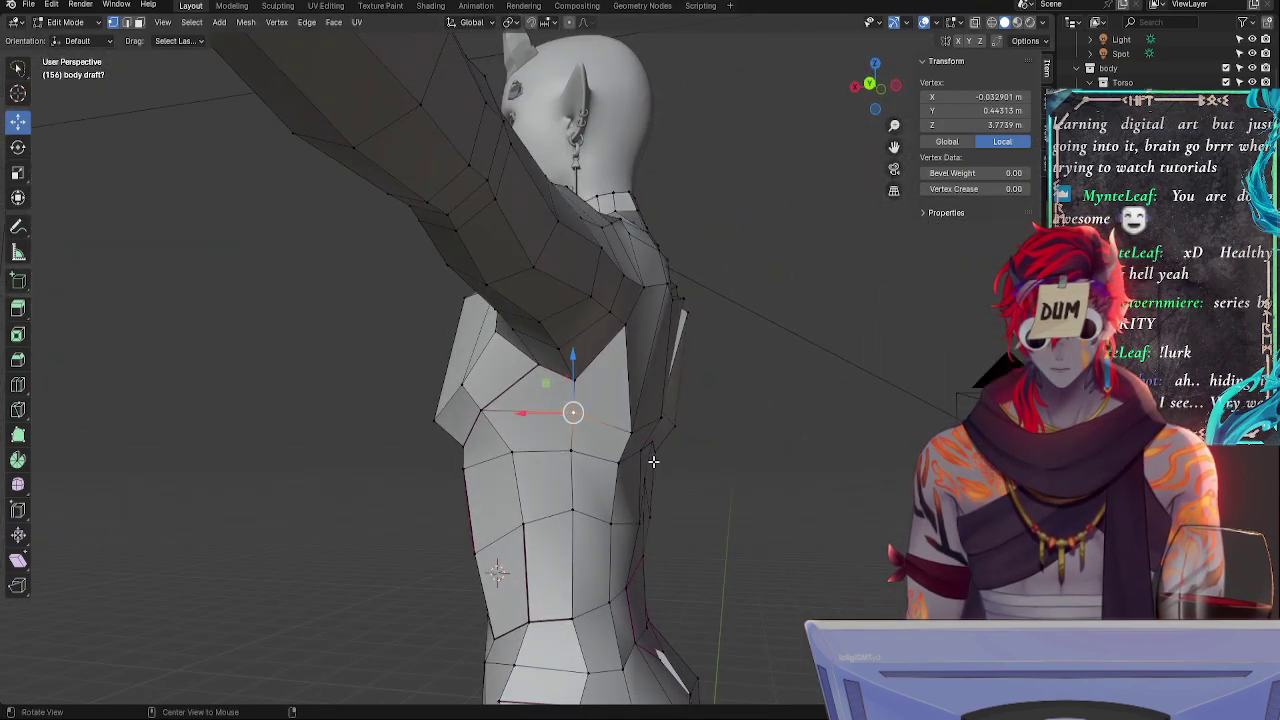
pyautogui.click(570, 620)
pyautogui.press('g')
pyautogui.press('g')
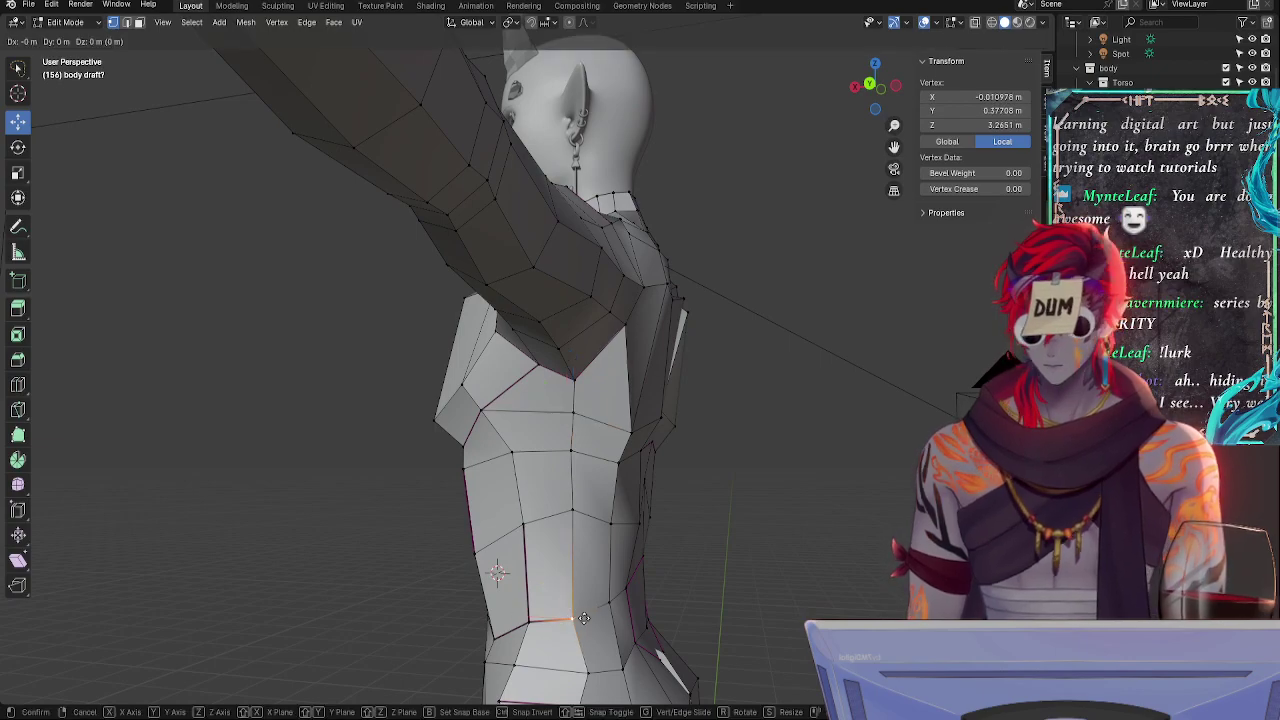
pyautogui.click(583, 613)
# - Nudge a lower-back vertex slightly along the Y axis
pyautogui.click(611, 605)
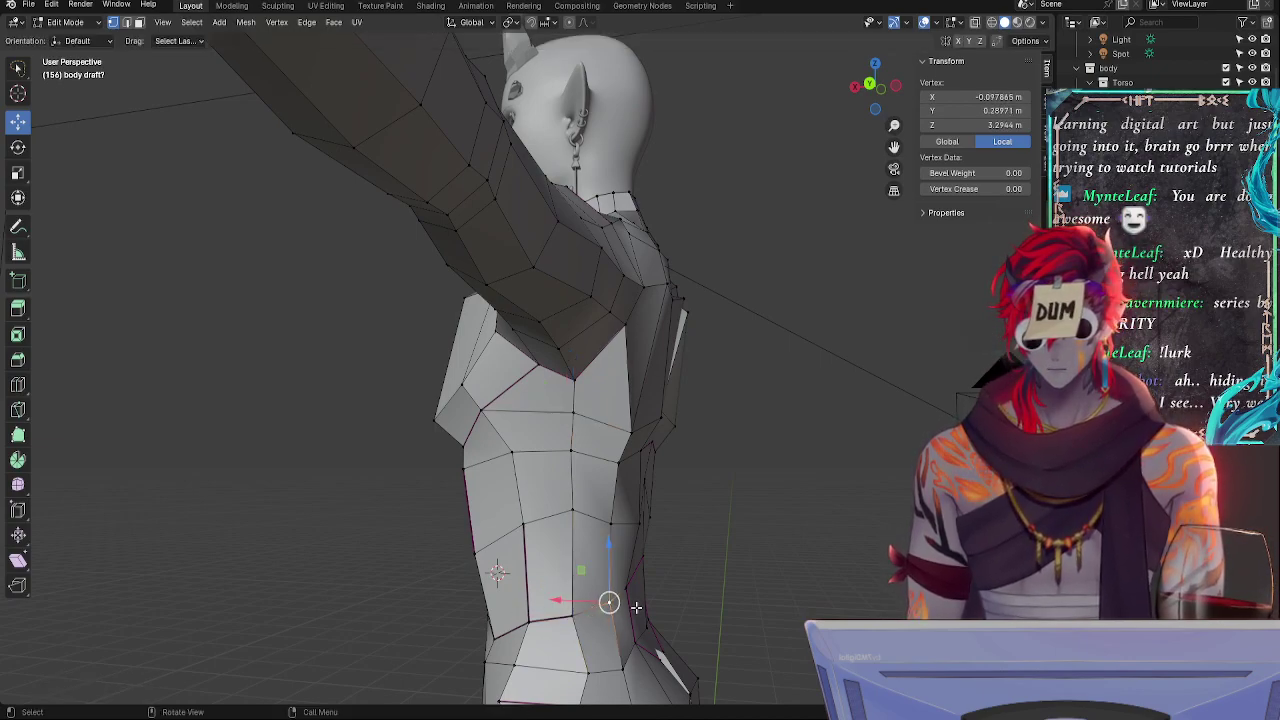
pyautogui.moveTo(606, 603); pyautogui.dragTo(590, 545, button='middle')
pyautogui.click(507, 620)
pyautogui.press('g')
pyautogui.press('y')
pyautogui.click(505, 616)
# - Slide two more lower-back vertices along their edges
pyautogui.click(511, 521)
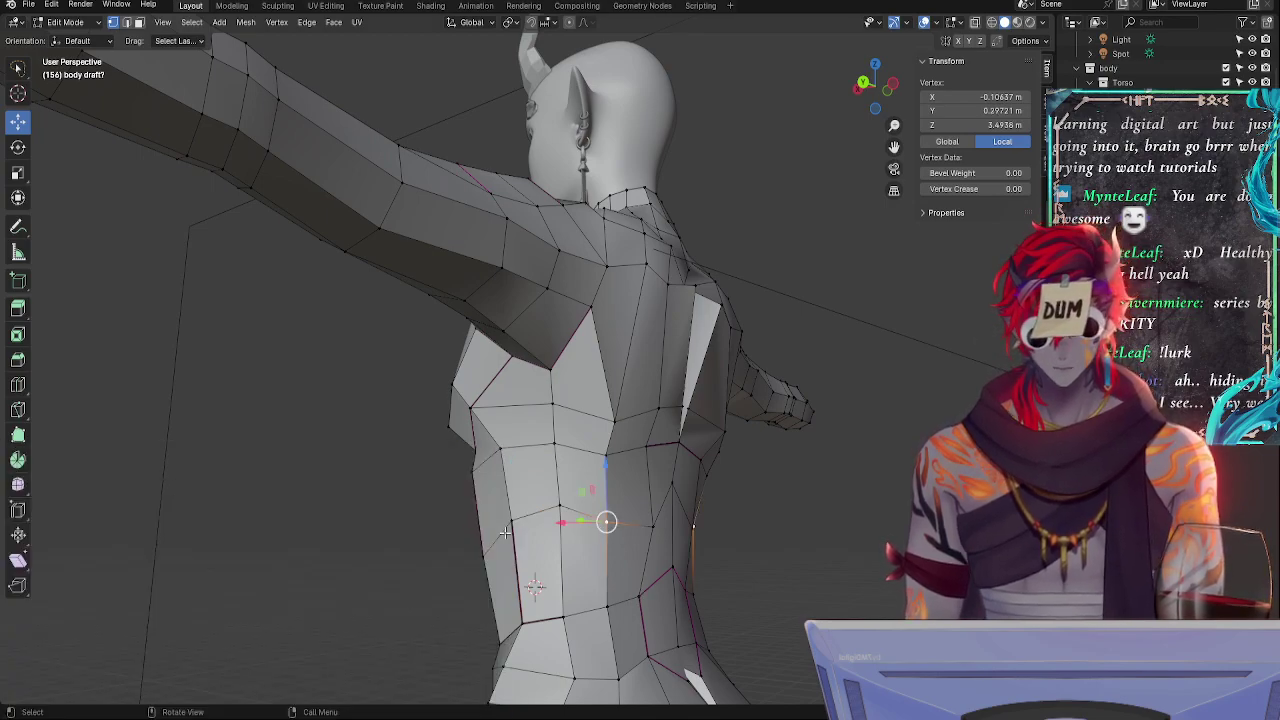
pyautogui.moveTo(608, 527); pyautogui.dragTo(598, 526, button='middle')
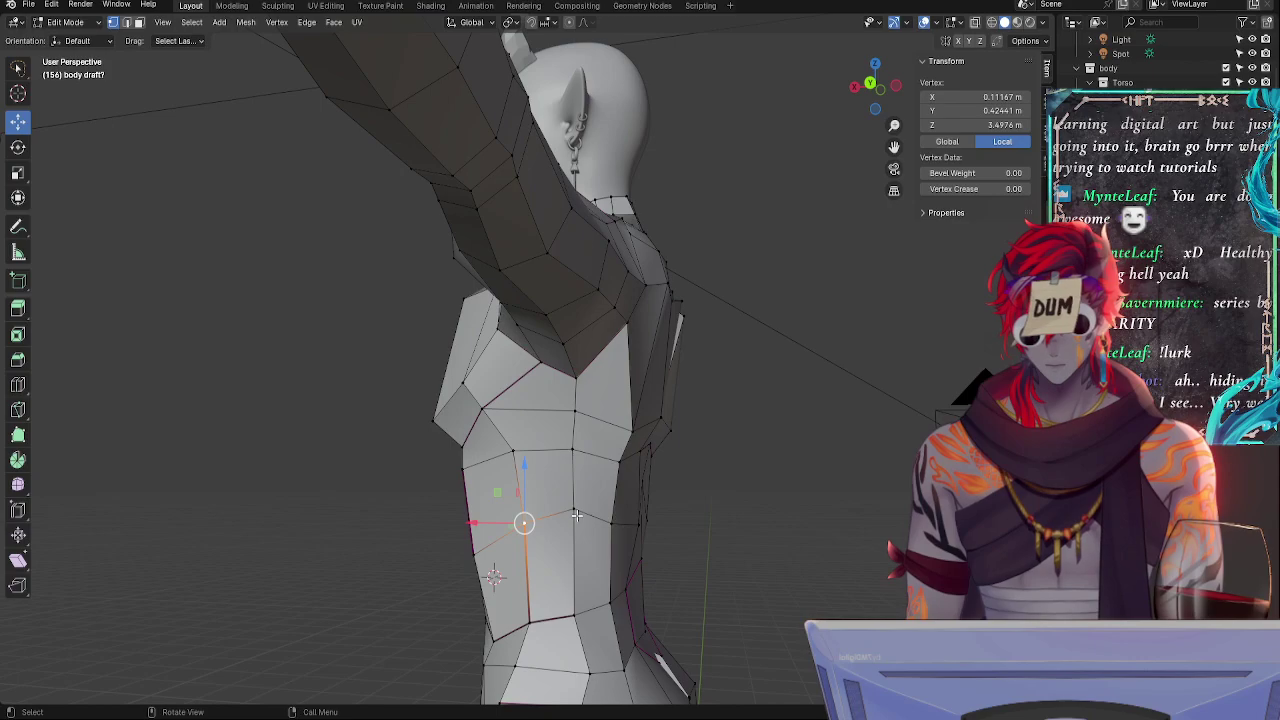
pyautogui.press('g')
pyautogui.press('g')
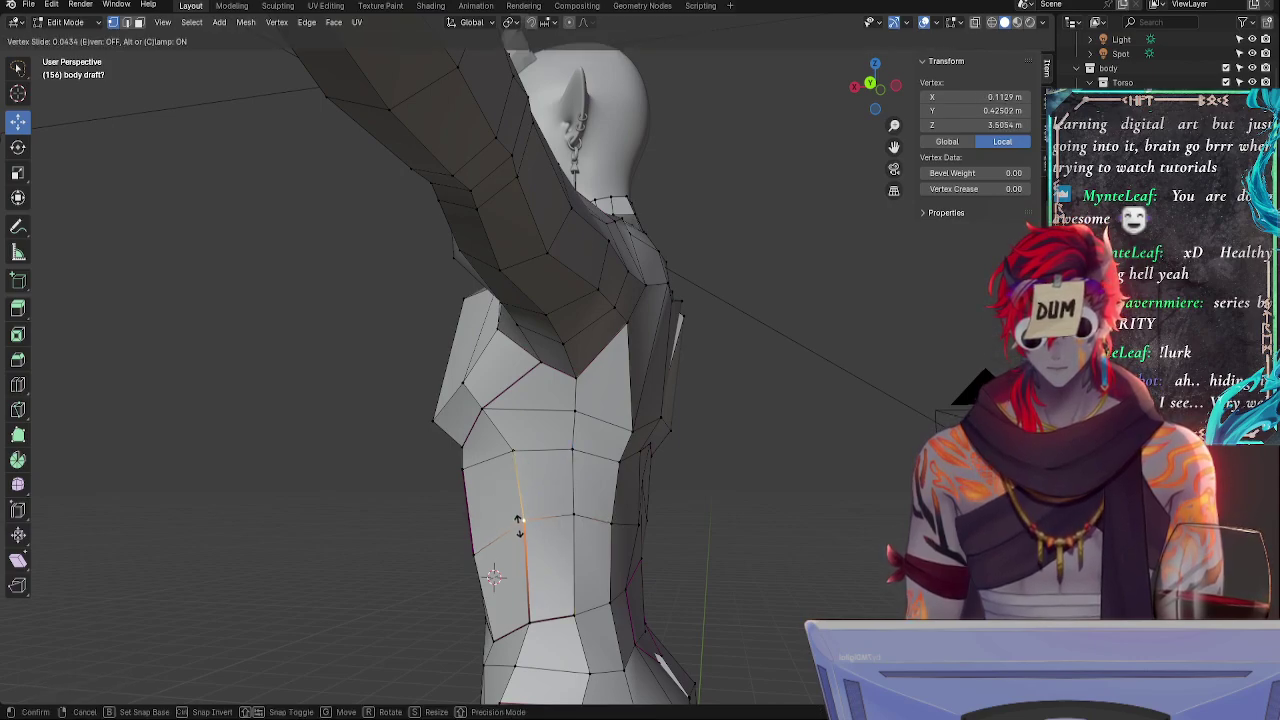
pyautogui.click(519, 526)
pyautogui.click(613, 525)
pyautogui.hotkey('alt', 'a')
pyautogui.click(642, 526)
pyautogui.moveTo(642, 526); pyautogui.dragTo(563, 568, button='middle')
# - Slide the centre spine vertex down and the lower-left back vertex along its edge
pyautogui.press('g')
pyautogui.press('g')
pyautogui.click(565, 571)
pyautogui.click(634, 522)
pyautogui.press('g')
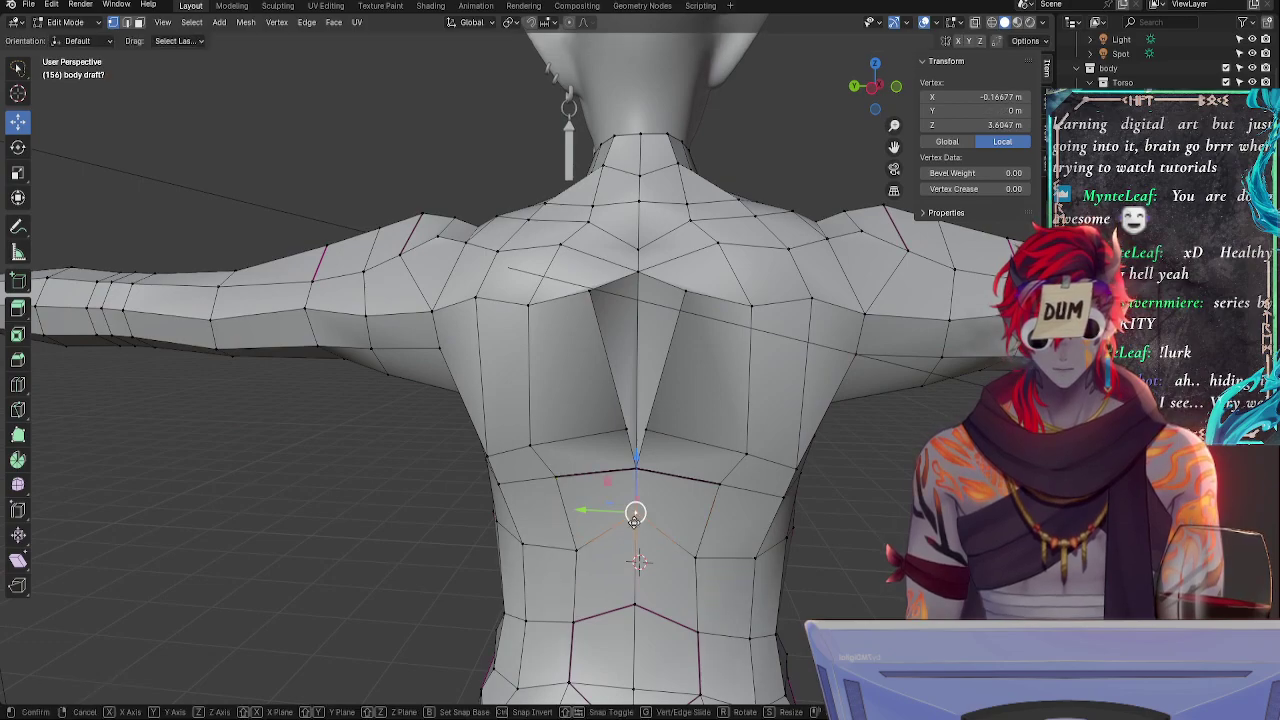
pyautogui.press('g')
pyautogui.click(635, 540)
pyautogui.click(577, 549)
# - Slide the remaining left-side and back torso vertices along their edges
pyautogui.press('g')
pyautogui.press('g')
pyautogui.click(576, 551)
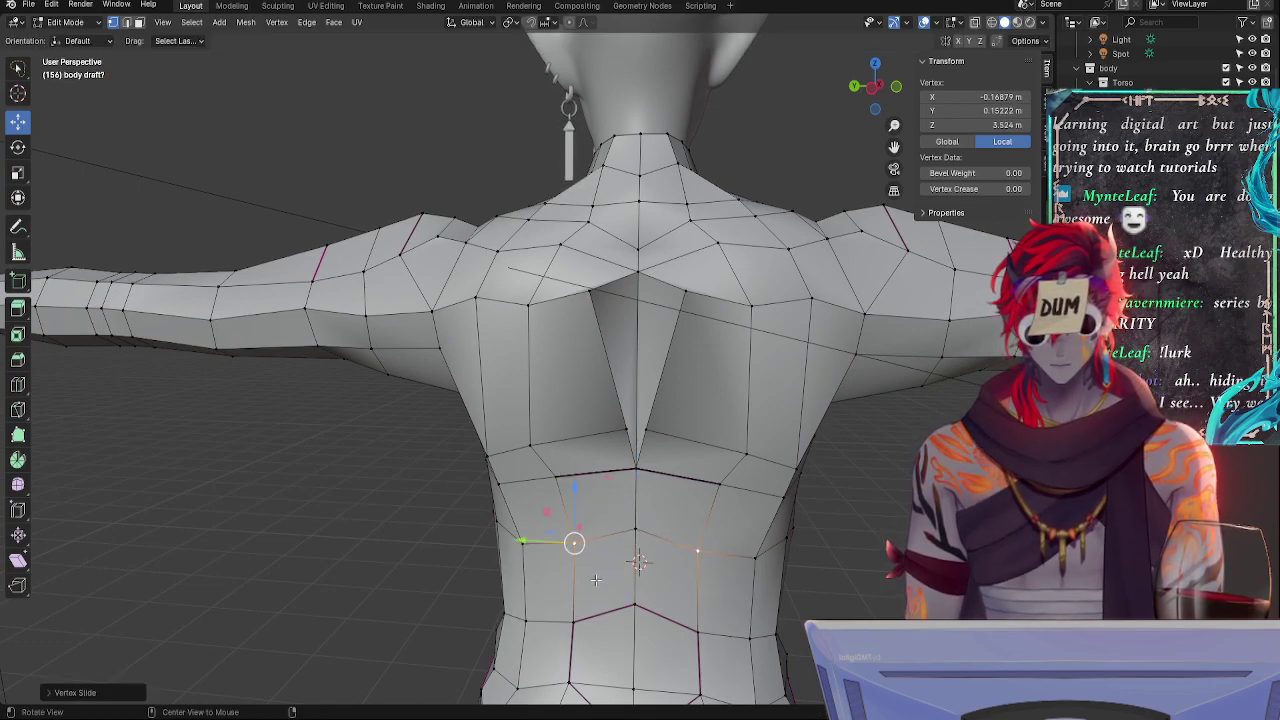
pyautogui.moveTo(595, 579); pyautogui.dragTo(593, 523, button='middle')
pyautogui.press('g')
pyautogui.press('g')
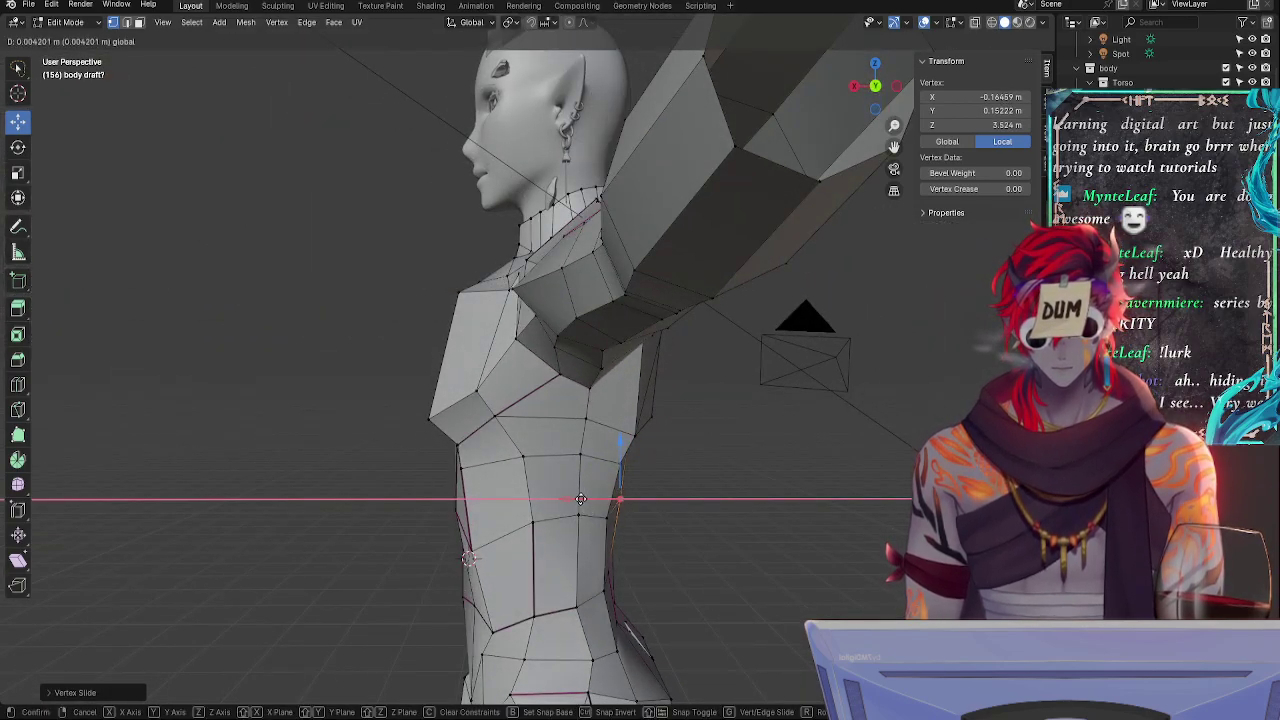
pyautogui.click(619, 534)
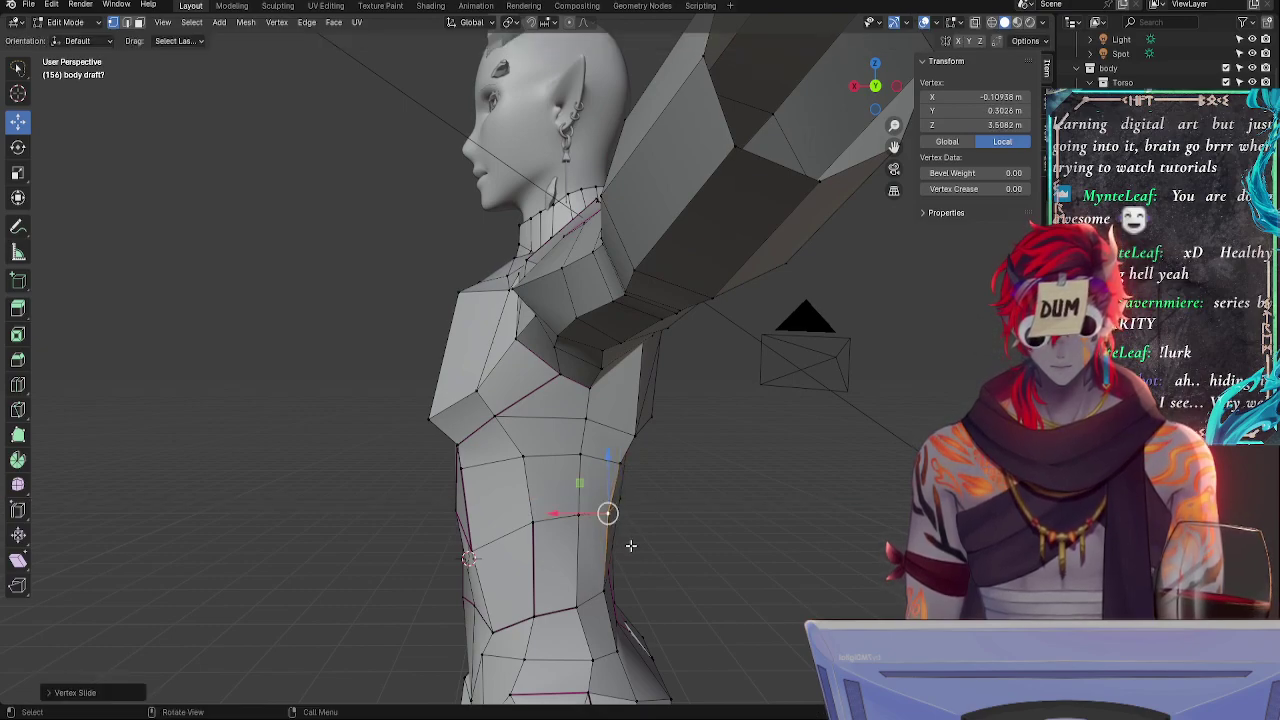
pyautogui.press('g')
pyautogui.press('g')
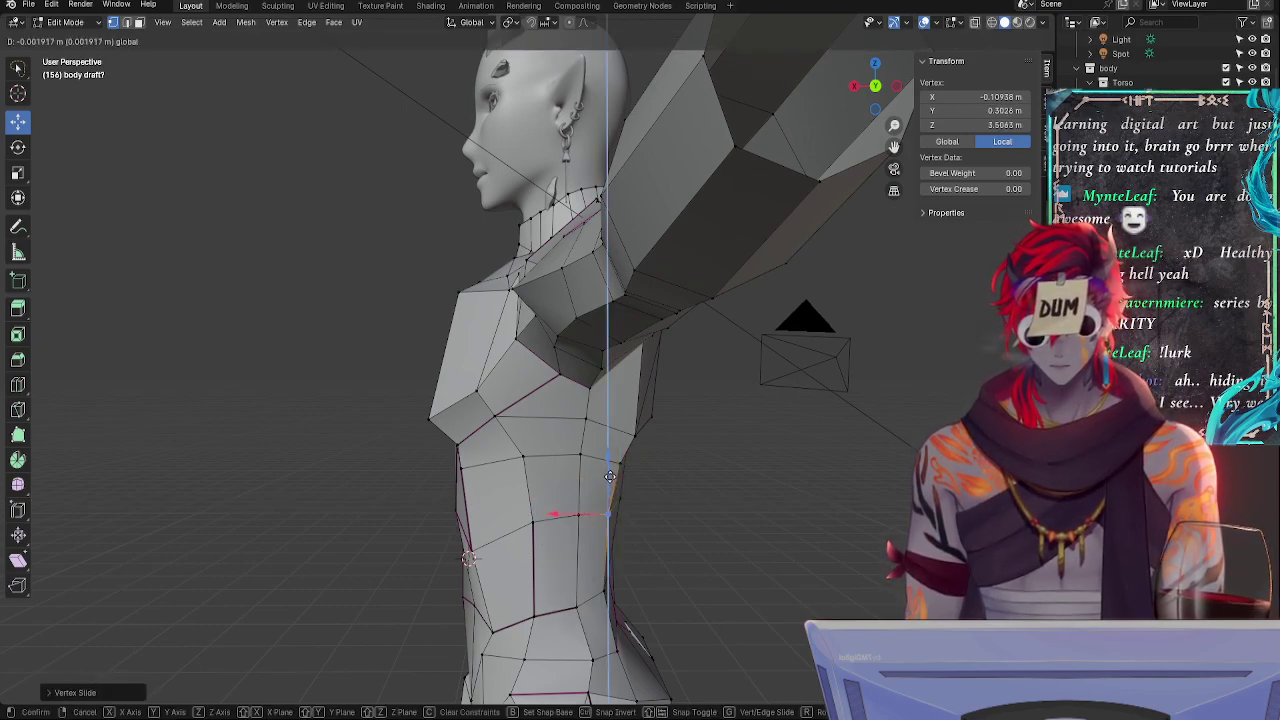
pyautogui.click(621, 450)
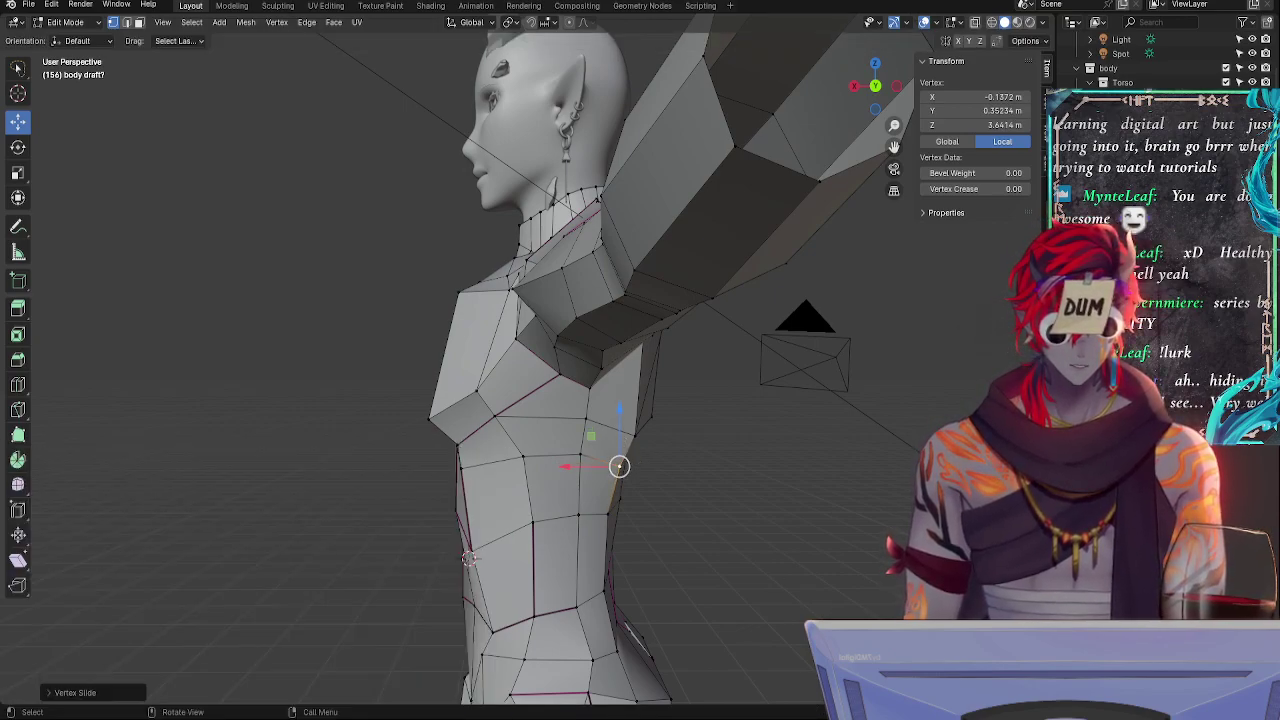
pyautogui.moveTo(790, 545); pyautogui.dragTo(683, 495, button='middle')
pyautogui.hotkey('shift', 'v')
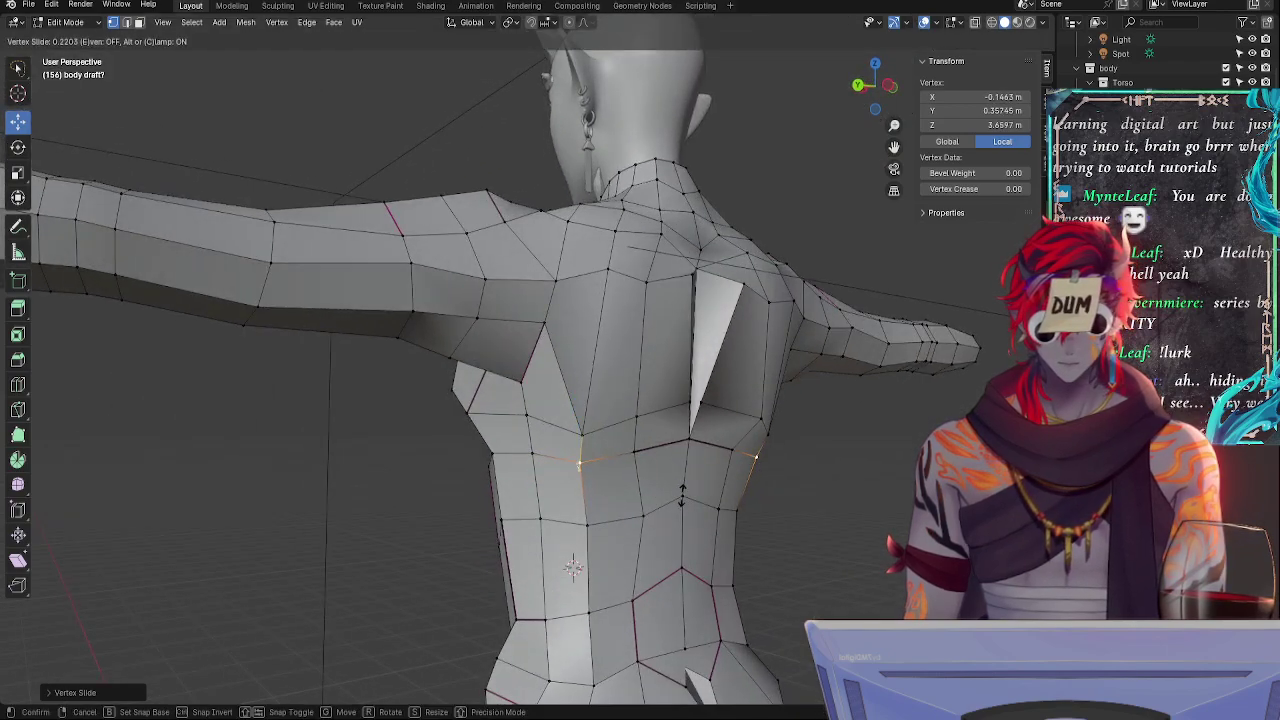
pyautogui.click(683, 495)
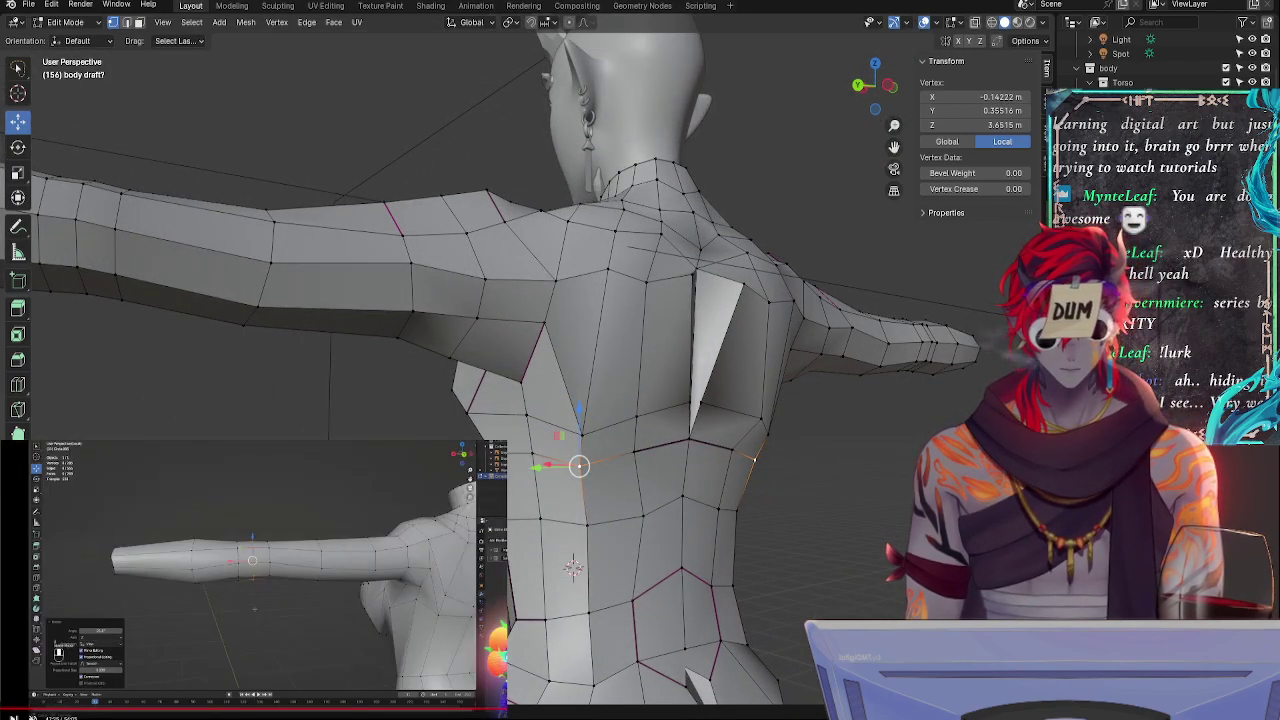
# - Lower a vertex near the chest along the Z axis
pyautogui.moveTo(573, 567); pyautogui.dragTo(568, 478, button='middle')
pyautogui.keyDown('alt'); pyautogui.click(568, 470); pyautogui.keyUp('alt')
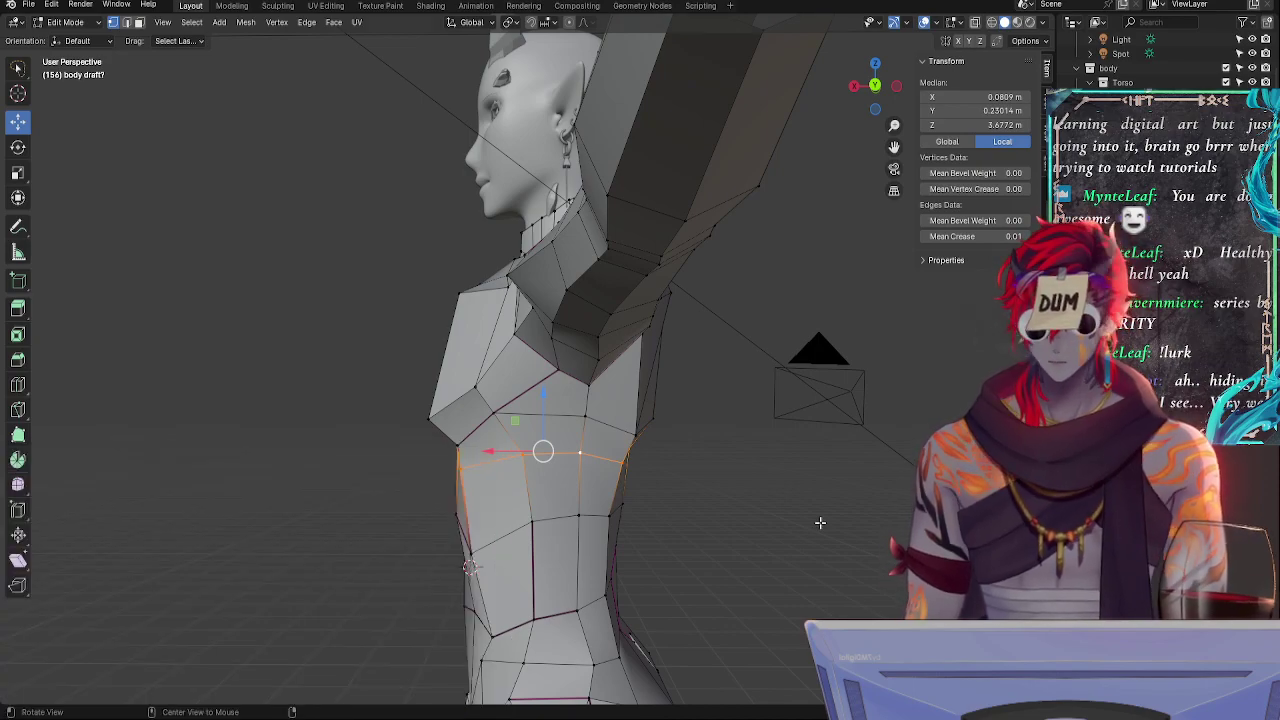
pyautogui.moveTo(820, 520); pyautogui.dragTo(749, 463, button='middle')
pyautogui.click(558, 415)
pyautogui.moveTo(558, 415); pyautogui.dragTo(627, 428, button='middle')
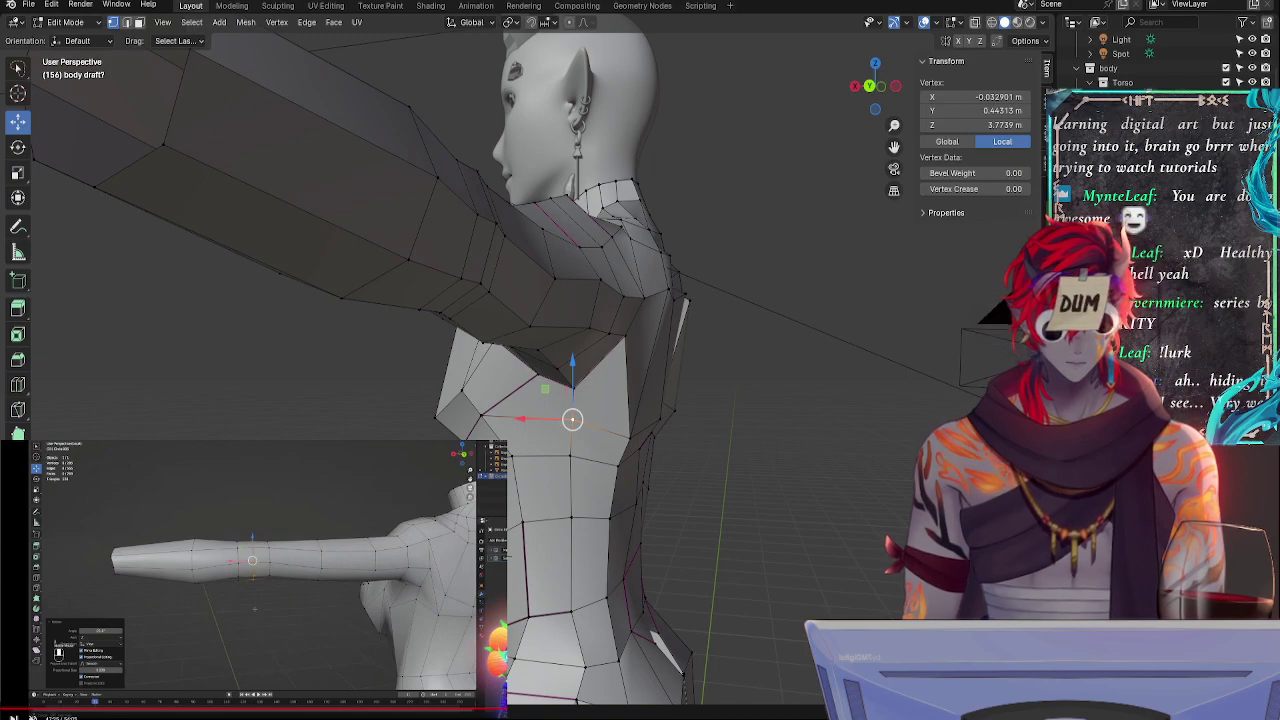
pyautogui.click(486, 422)
pyautogui.moveTo(608, 480); pyautogui.dragTo(618, 455, button='middle')
pyautogui.press('g')
pyautogui.press('x')
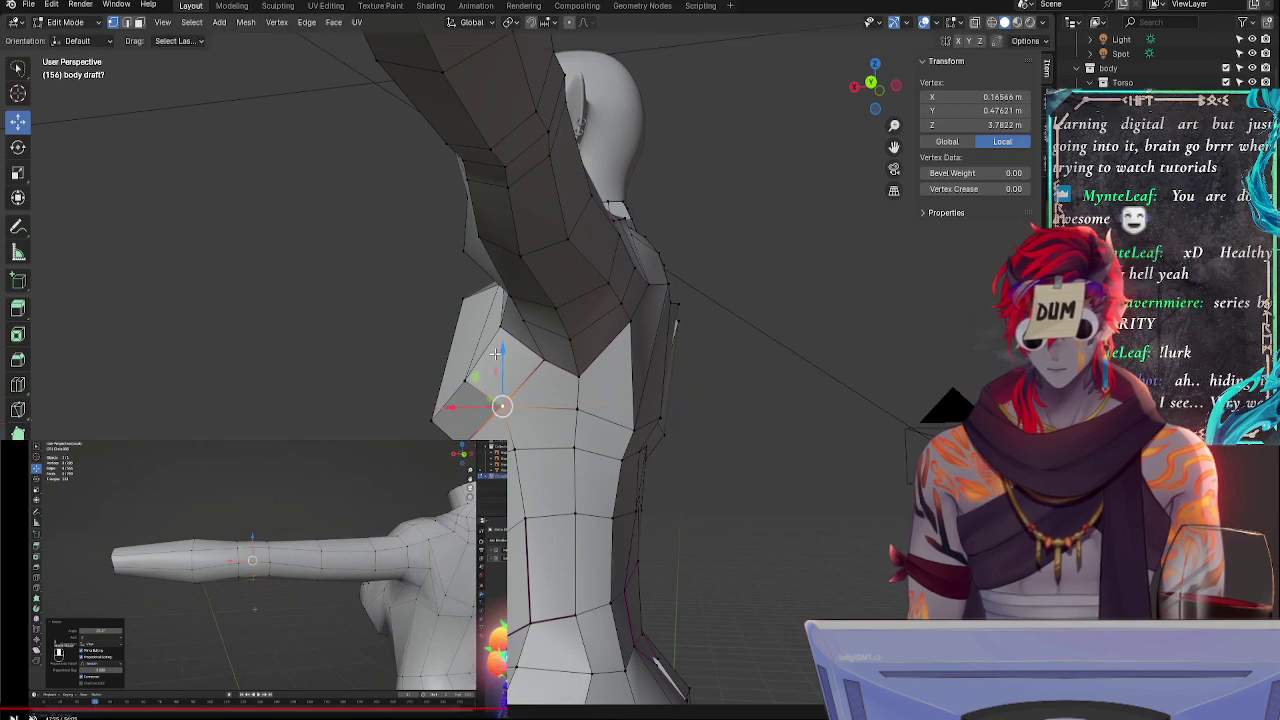
pyautogui.press('z')
pyautogui.click(511, 384)
# - Nudge a chest vertex slightly down and to the right
pyautogui.moveTo(644, 410); pyautogui.dragTo(570, 414, button='middle')
pyautogui.click(476, 388)
pyautogui.hotkey('alt', 'a')
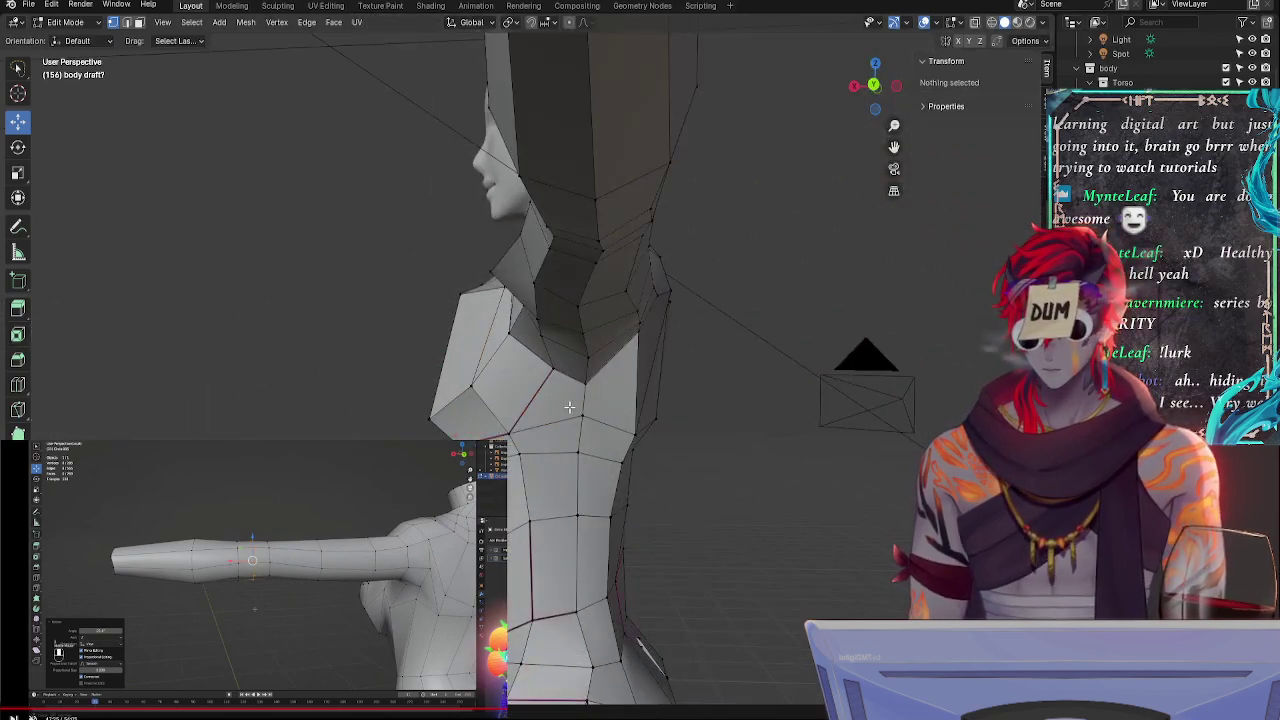
pyautogui.click(490, 395)
pyautogui.press('g')
pyautogui.click(496, 397)
# - Reposition the armpit vertex and shift the upper chest vertex slightly left
pyautogui.moveTo(576, 390); pyautogui.dragTo(612, 394, button='middle')
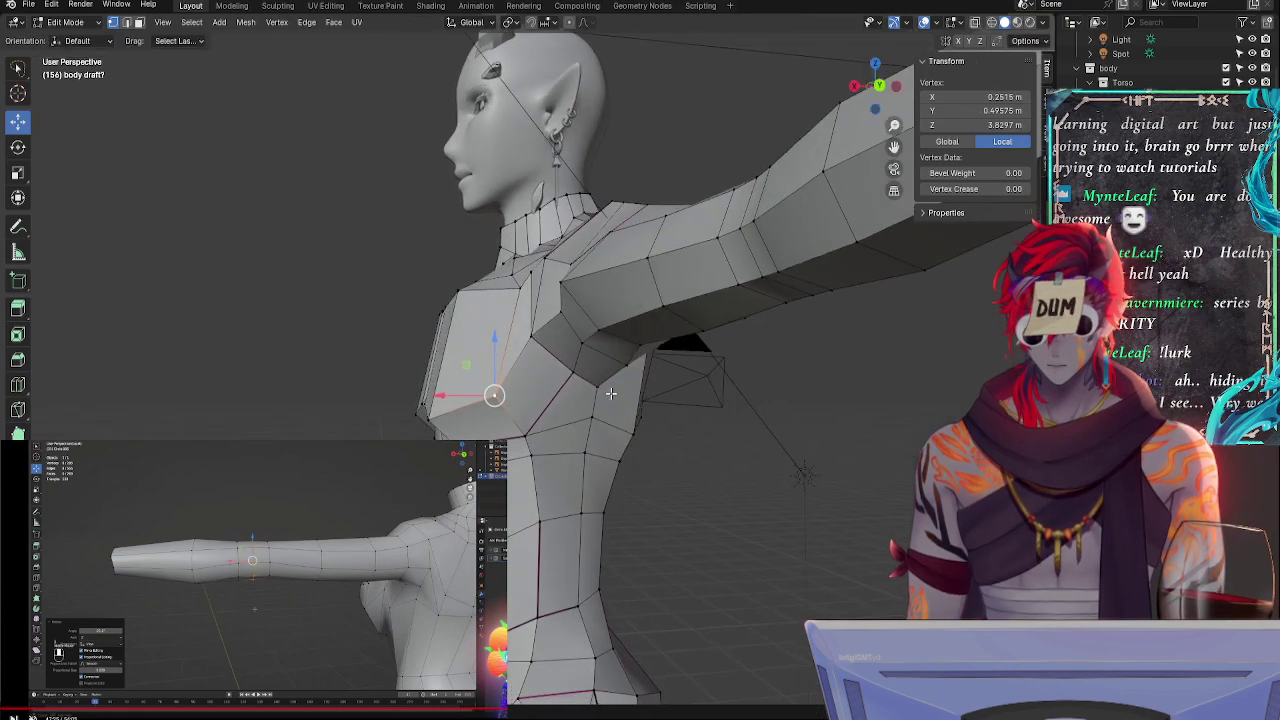
pyautogui.click(534, 342)
pyautogui.press('g')
pyautogui.click(550, 354)
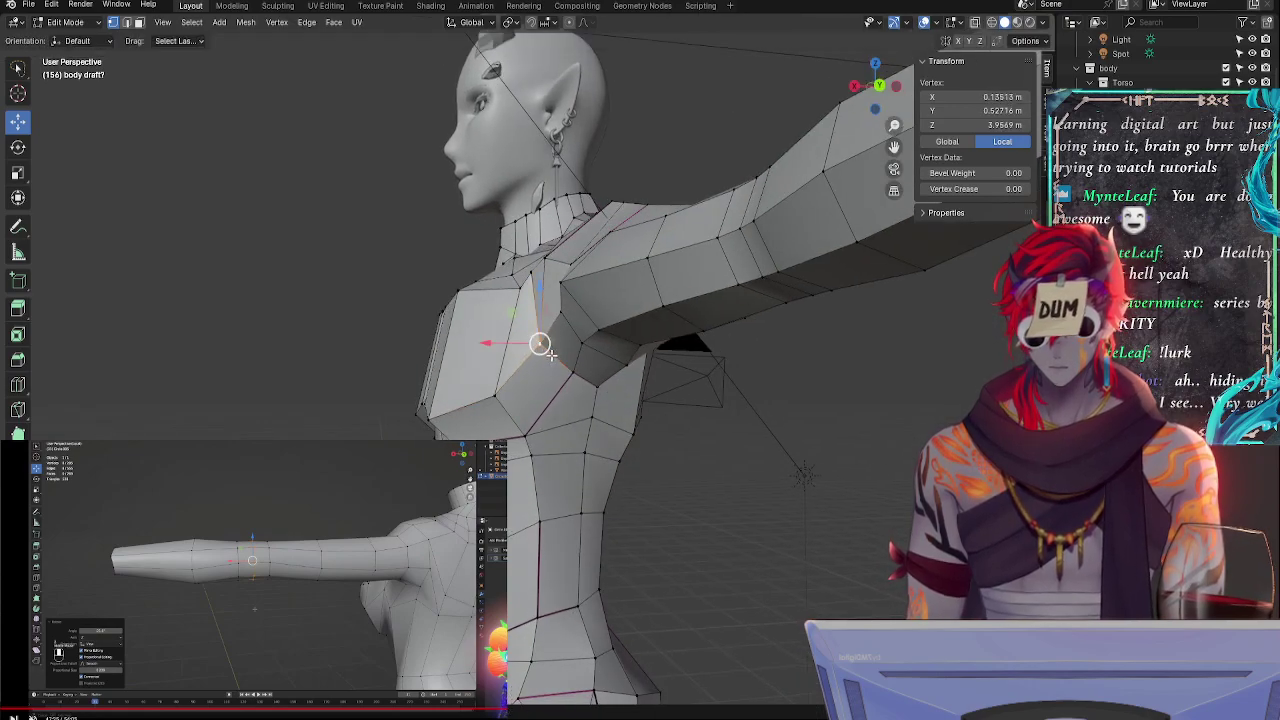
pyautogui.click(510, 298)
pyautogui.press('g')
pyautogui.click(508, 299)
# - Slide the armpit vertex down along its edge in two passes
pyautogui.click(554, 343)
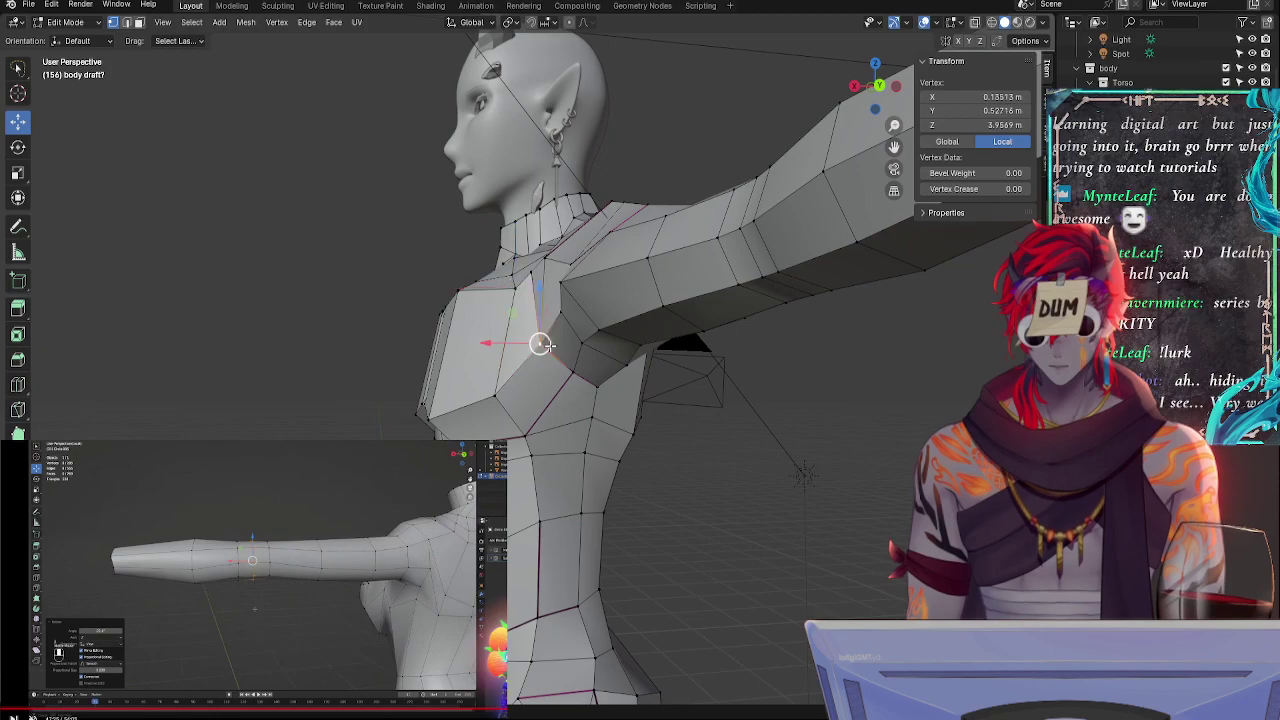
pyautogui.hotkey('shift', 'v')
pyautogui.click(565, 364)
pyautogui.hotkey('shift', 'v')
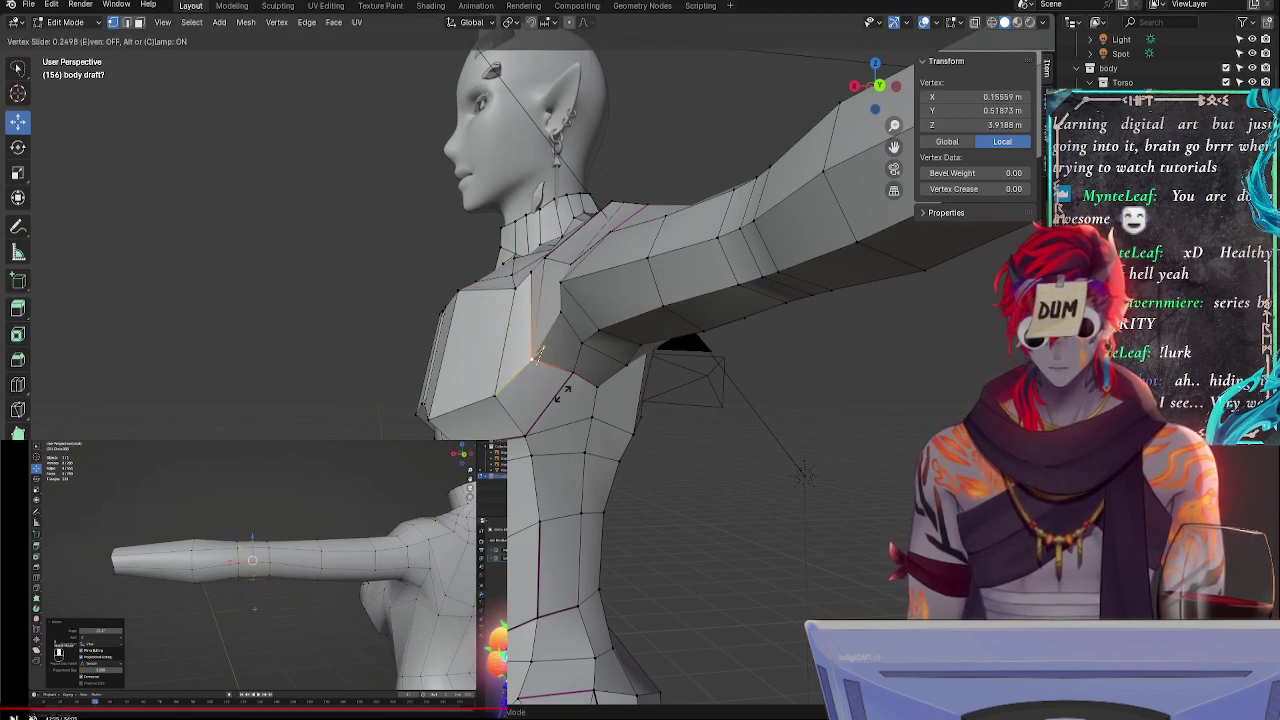
pyautogui.click(565, 388)
# - Slide armpit vertices along their edges, including one upward
pyautogui.moveTo(565, 388); pyautogui.dragTo(691, 443, button='middle')
pyautogui.hotkey('shift', 'v')
pyautogui.click(594, 410)
pyautogui.hotkey('shift', 'v')
pyautogui.click(730, 437)
pyautogui.click(712, 416)
pyautogui.click(600, 350)
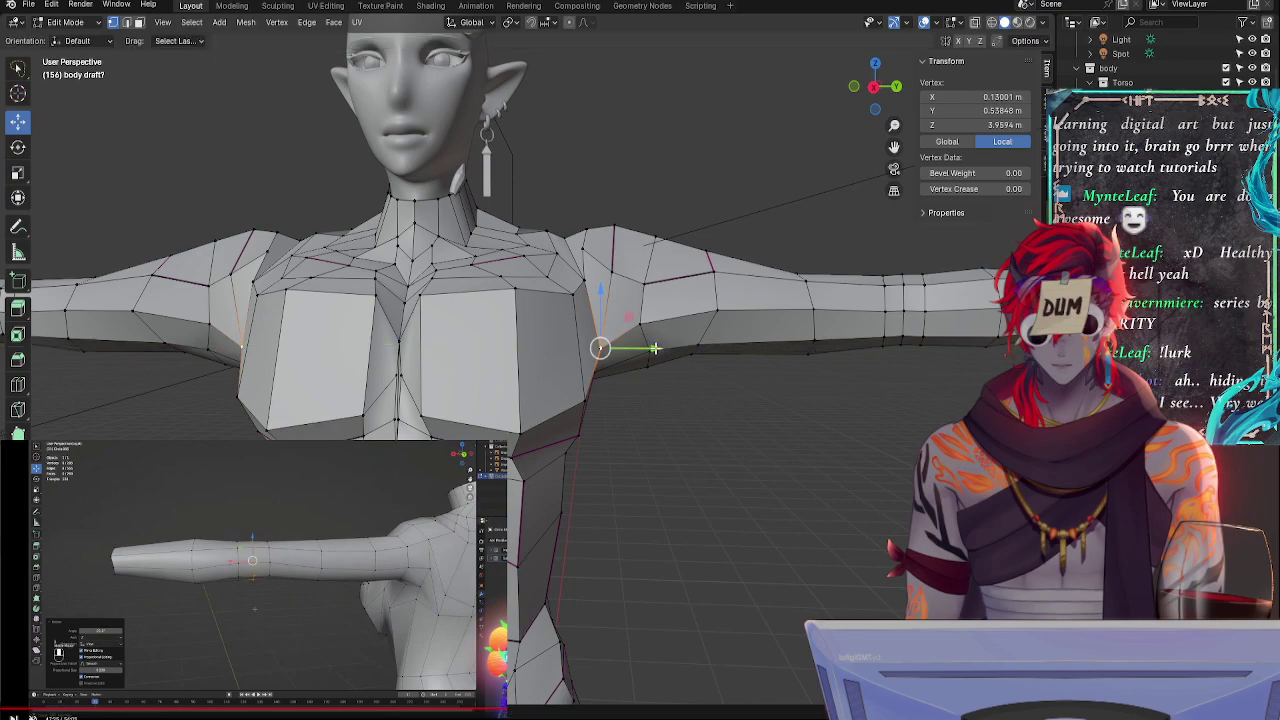
# - Adjust the armpit vertex slightly and nudge two shoulder vertices into place
pyautogui.press('g')
pyautogui.click(655, 363)
pyautogui.click(614, 277)
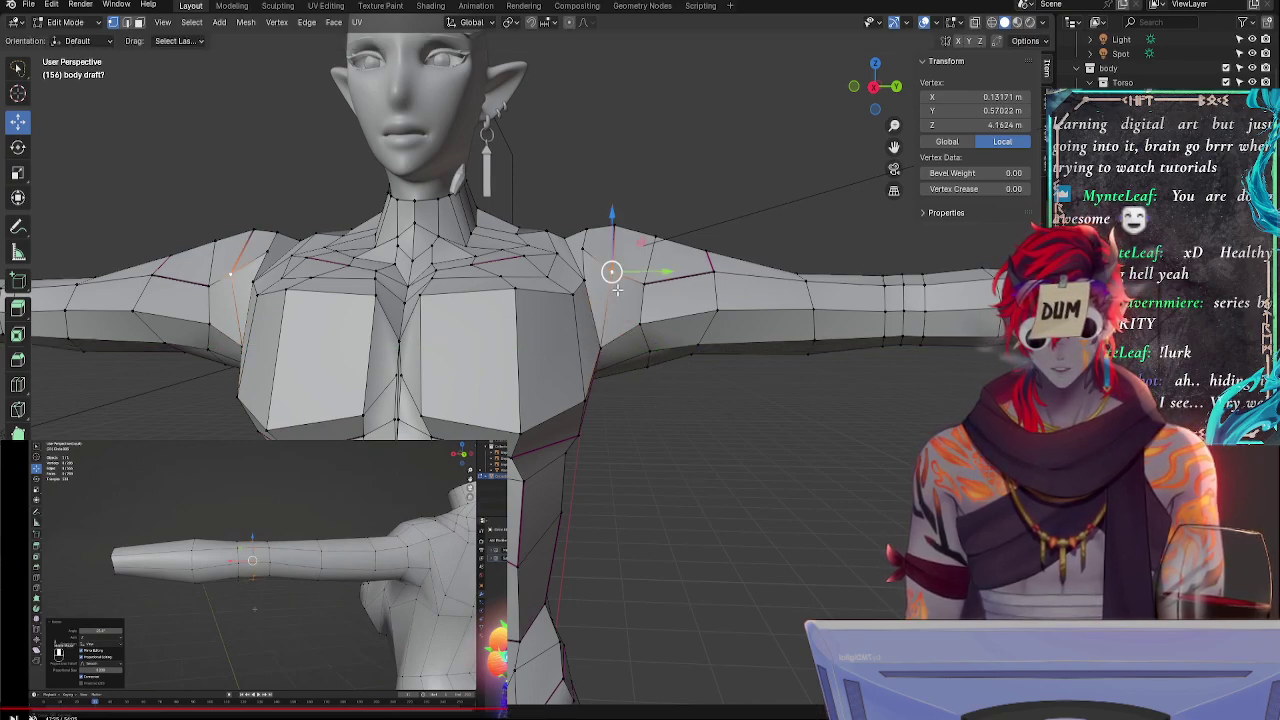
pyautogui.press('g')
pyautogui.click(623, 294)
pyautogui.click(571, 238)
pyautogui.click(584, 247)
pyautogui.press('g')
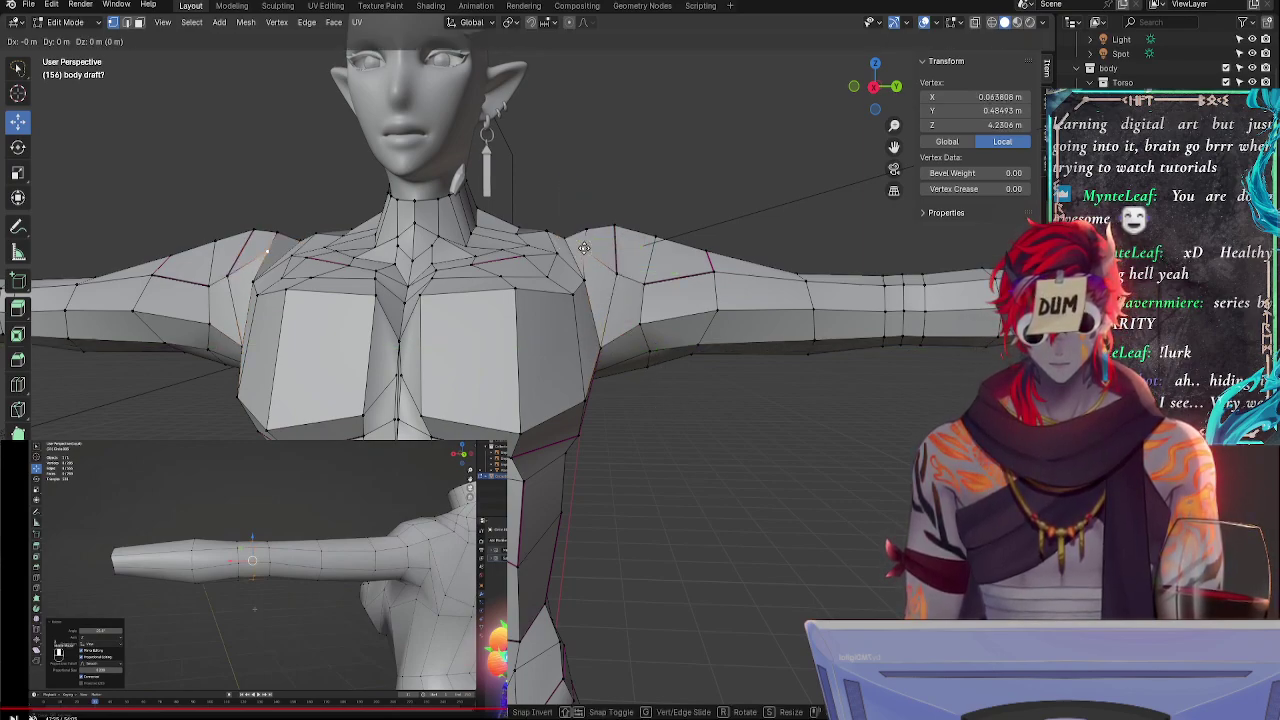
pyautogui.click(590, 250)
# - Slide the lower and upper shoulder vertices along their edges
pyautogui.click(585, 279)
pyautogui.moveTo(617, 351); pyautogui.dragTo(720, 450, button='middle')
pyautogui.press('g')
pyautogui.press('g')
pyautogui.click(557, 408)
pyautogui.press('g')
pyautogui.press('g')
pyautogui.click(717, 439)
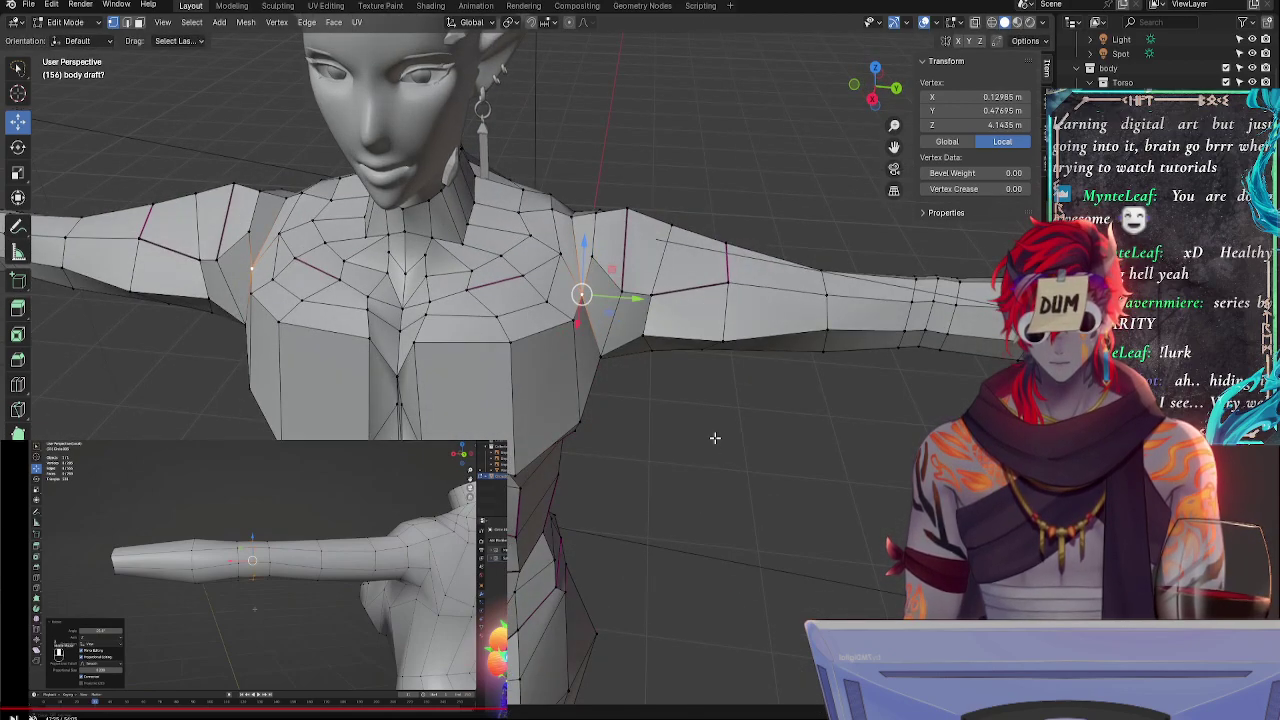
pyautogui.click(594, 255)
pyautogui.press('g')
pyautogui.press('g')
pyautogui.click(611, 275)
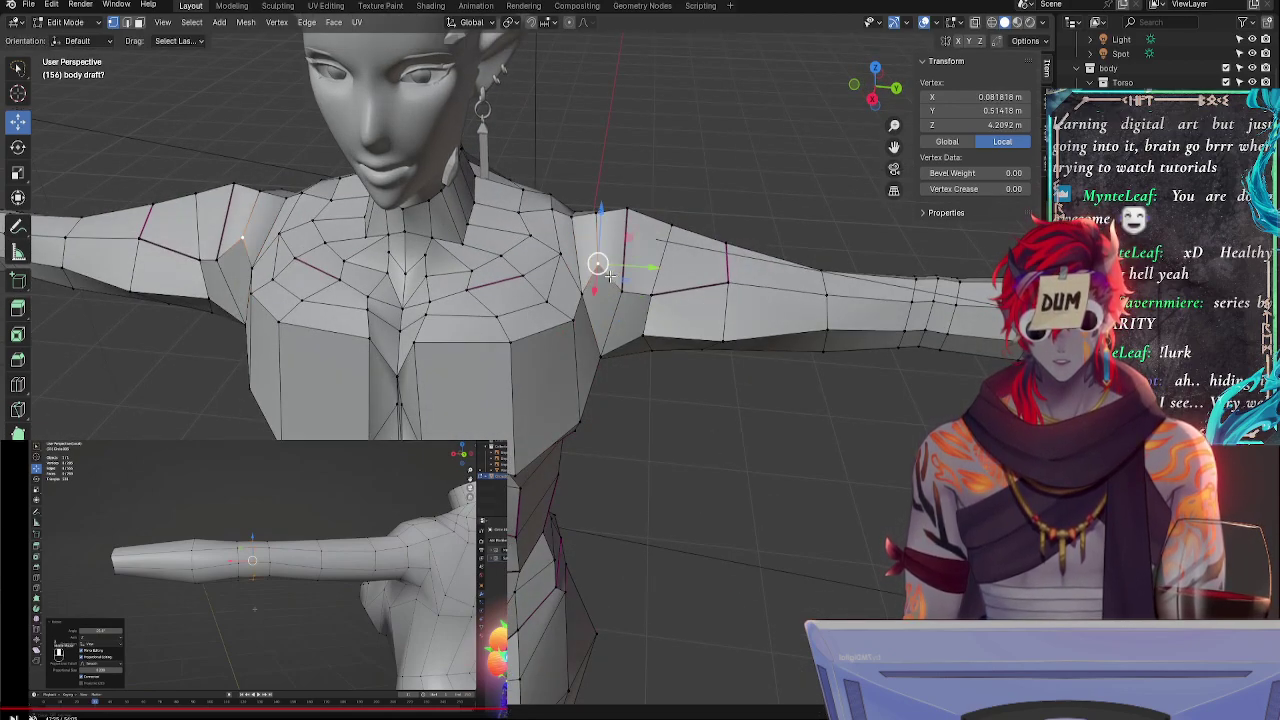
pyautogui.click(560, 263)
# - Orbit around to inspect the shoulders and back with arms spread
pyautogui.moveTo(579, 261); pyautogui.dragTo(626, 290, button='middle')
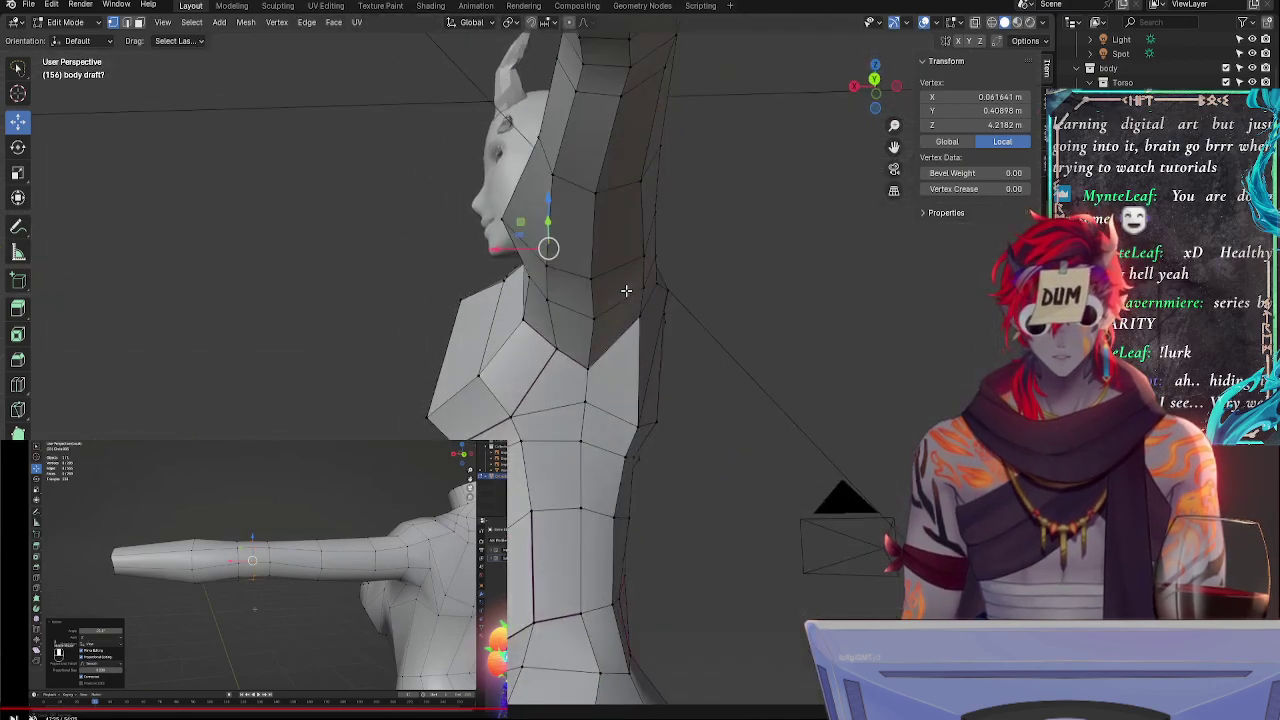
pyautogui.moveTo(660, 411)
pyautogui.mouseDown(button='middle')
pyautogui.moveTo(620, 420)
pyautogui.moveTo(683, 414)
pyautogui.moveTo(662, 420)
pyautogui.moveTo(671, 432)
pyautogui.mouseUp(button='middle')
pyautogui.moveTo(766, 559); pyautogui.dragTo(758, 579, button='middle')
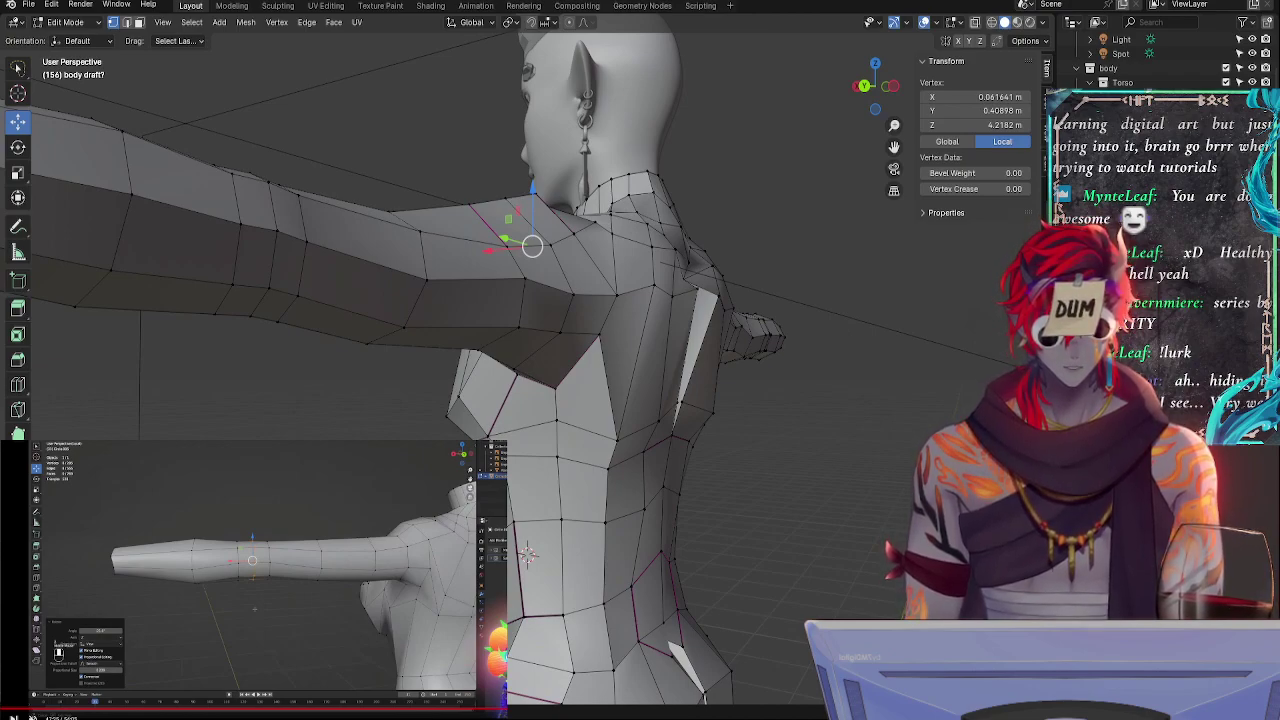
pyautogui.moveTo(783, 391); pyautogui.dragTo(710, 397, button='middle')
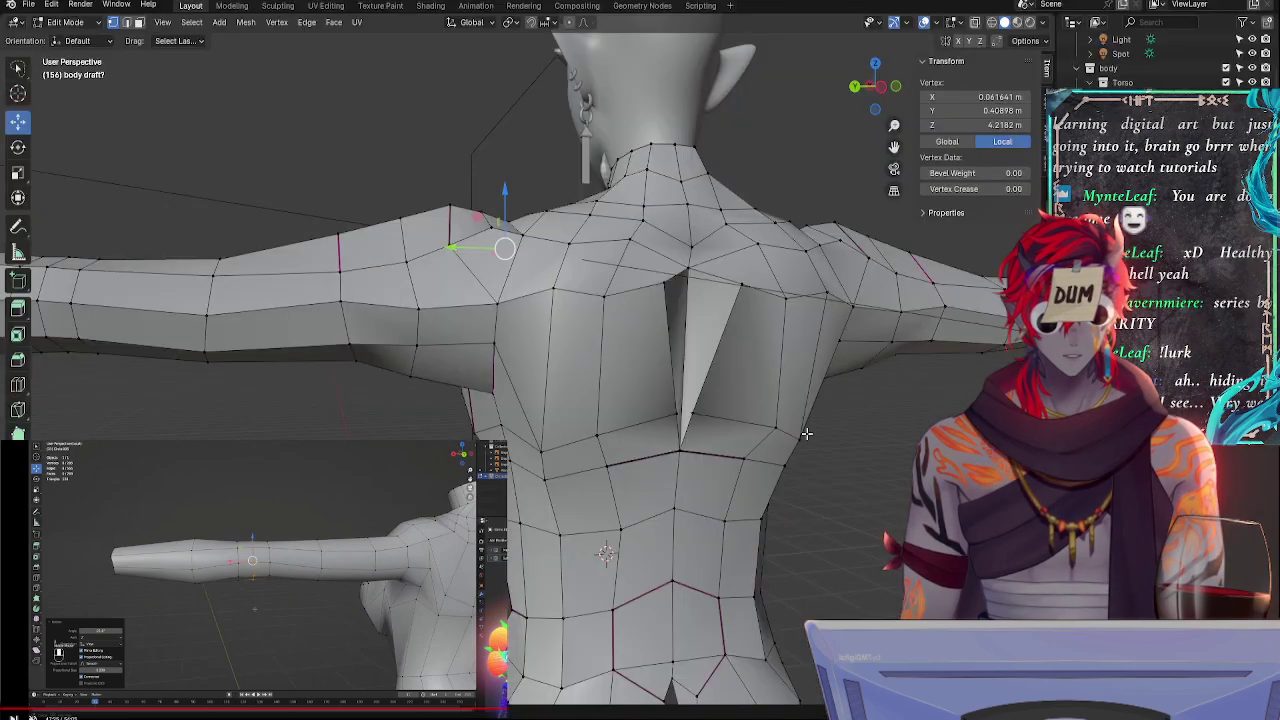
pyautogui.moveTo(806, 433); pyautogui.dragTo(801, 439, button='middle')
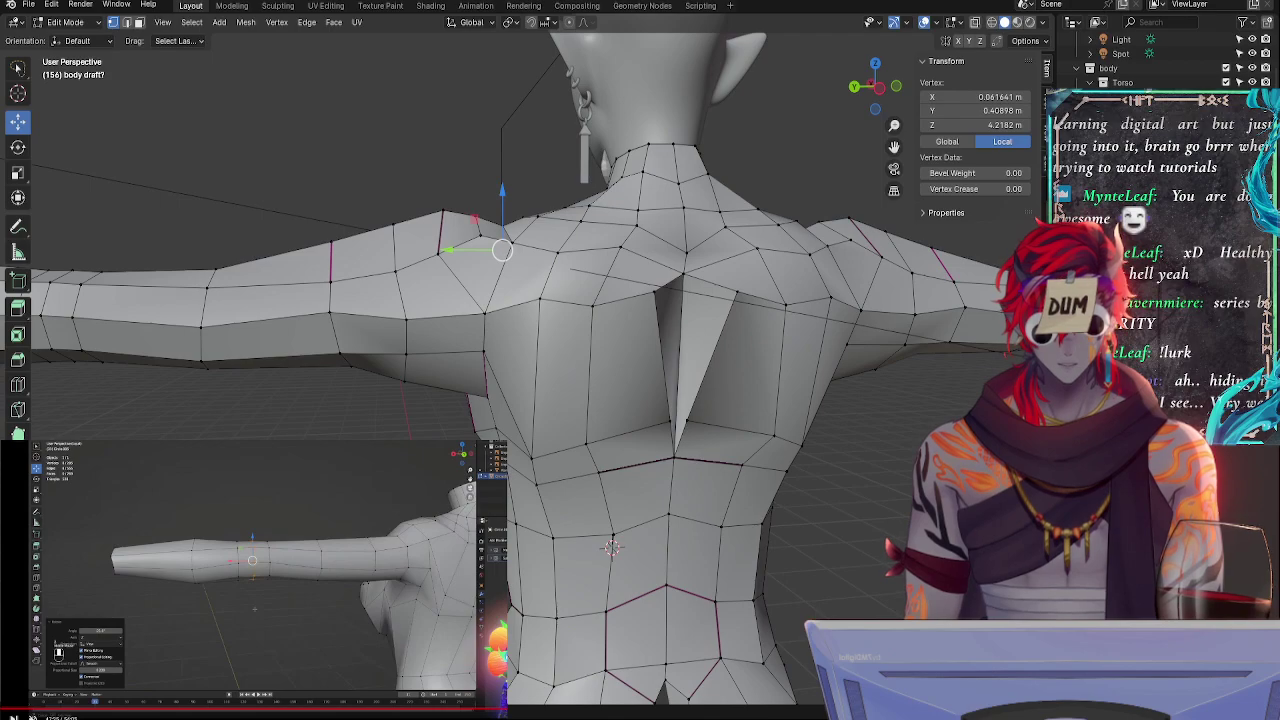
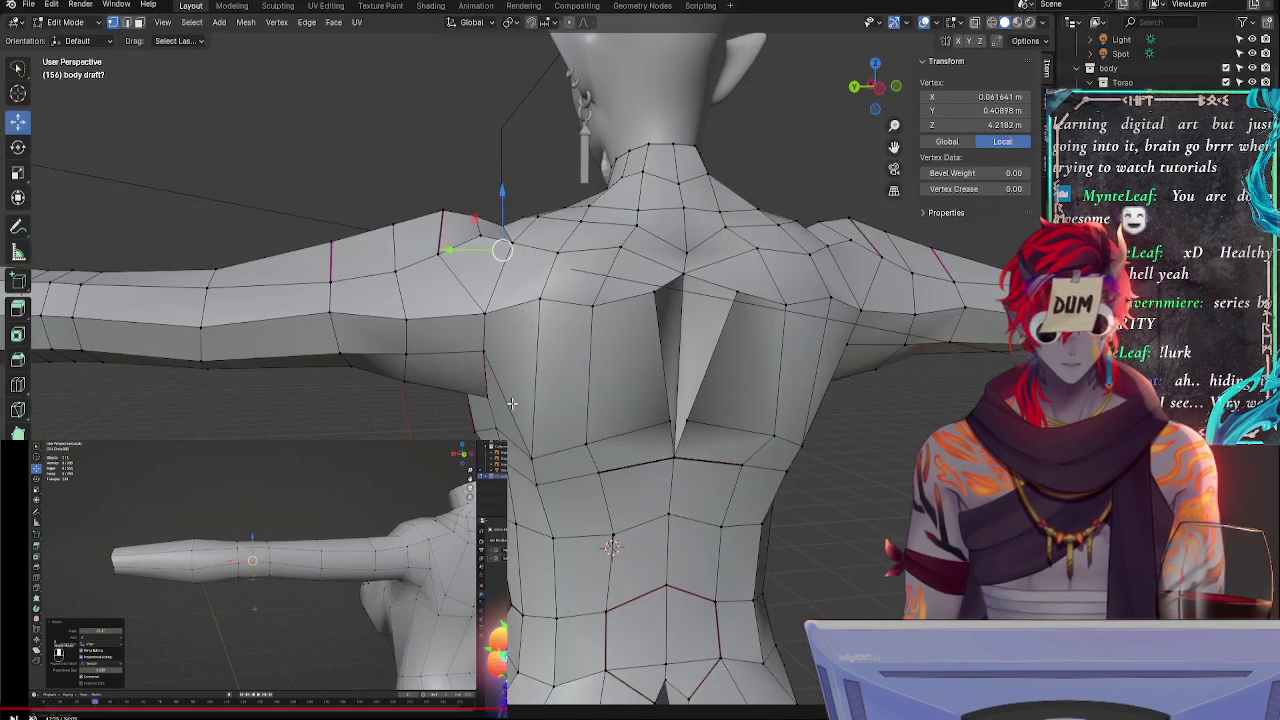
# - Shift the left underarm vertex along Y and select the vertices above and below it
pyautogui.click(491, 404)
pyautogui.click(486, 360)
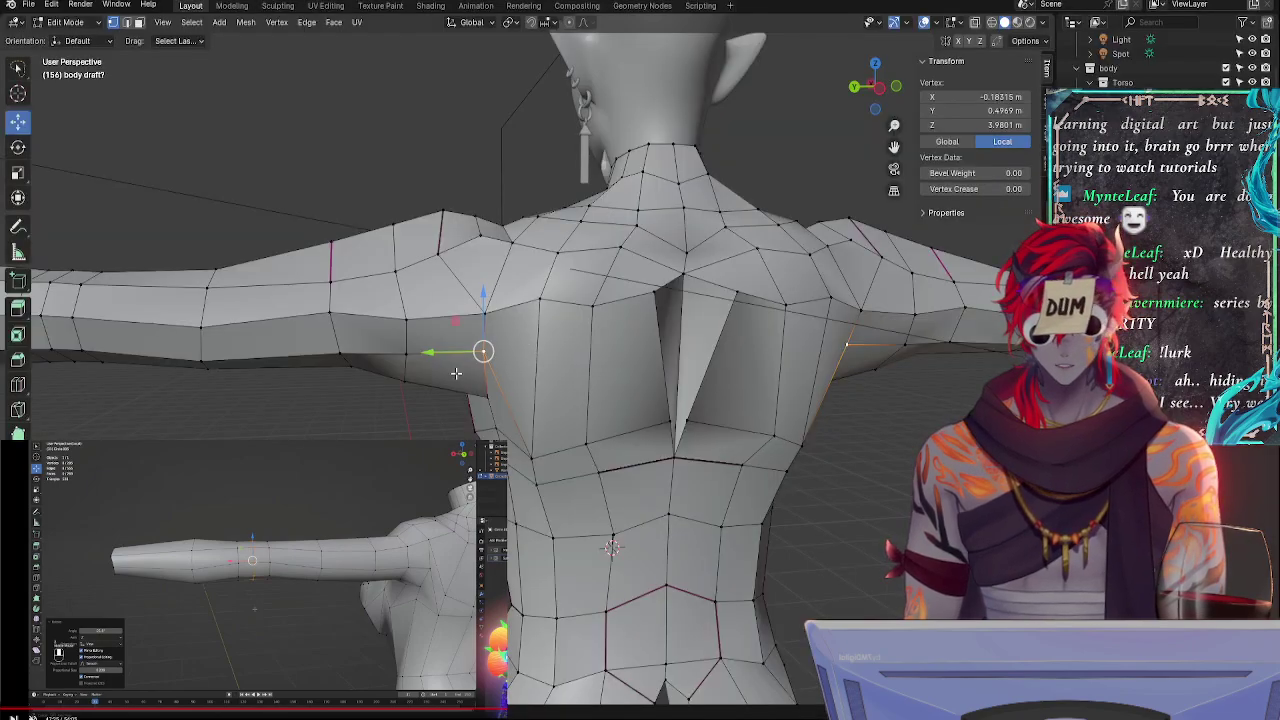
pyautogui.moveTo(439, 353); pyautogui.dragTo(458, 314)
pyautogui.click(484, 314)
pyautogui.click(503, 372)
# - Nudge the side ribcage vertices slightly along Y, then check the armpit from a new angle
pyautogui.moveTo(530, 439); pyautogui.dragTo(546, 467)
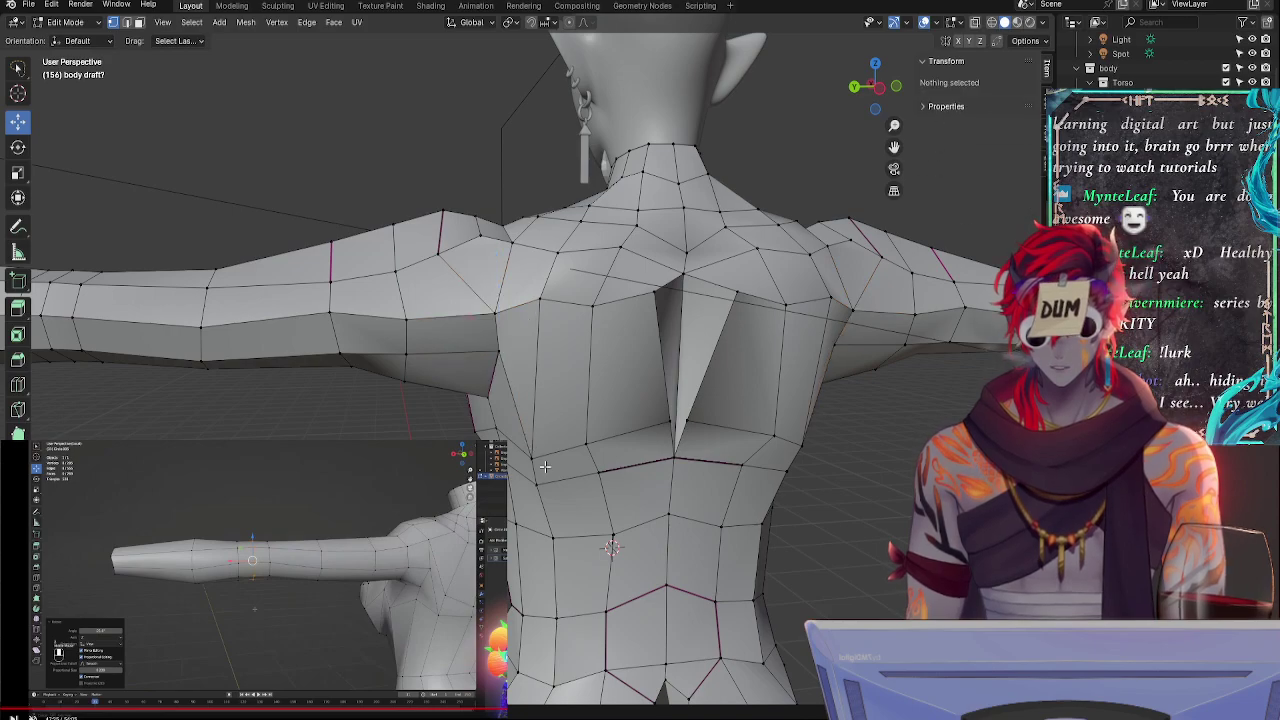
pyautogui.click(500, 436)
pyautogui.moveTo(451, 430); pyautogui.dragTo(455, 430)
pyautogui.click(455, 430)
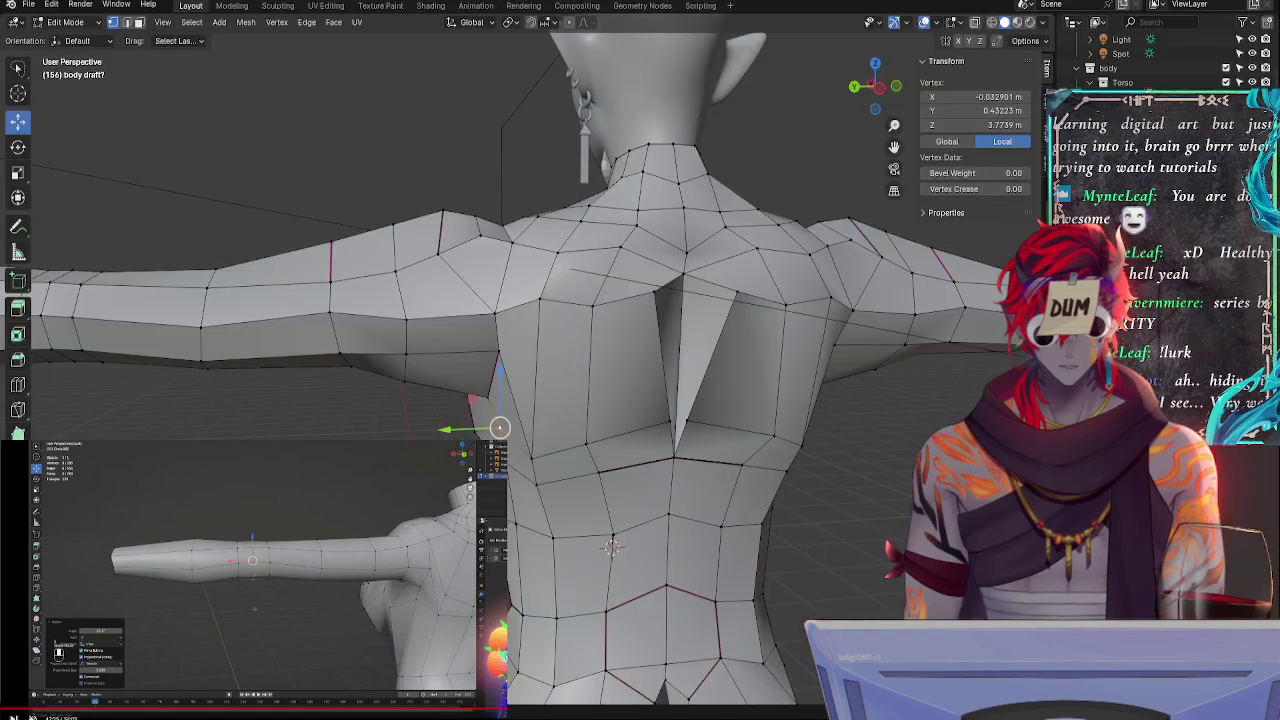
pyautogui.moveTo(536, 409); pyautogui.dragTo(606, 462, button='middle')
# - Slide the armpit vertices down their edges, nudge one along Y, and inspect the torso front-side
pyautogui.press('g')
pyautogui.press('g')
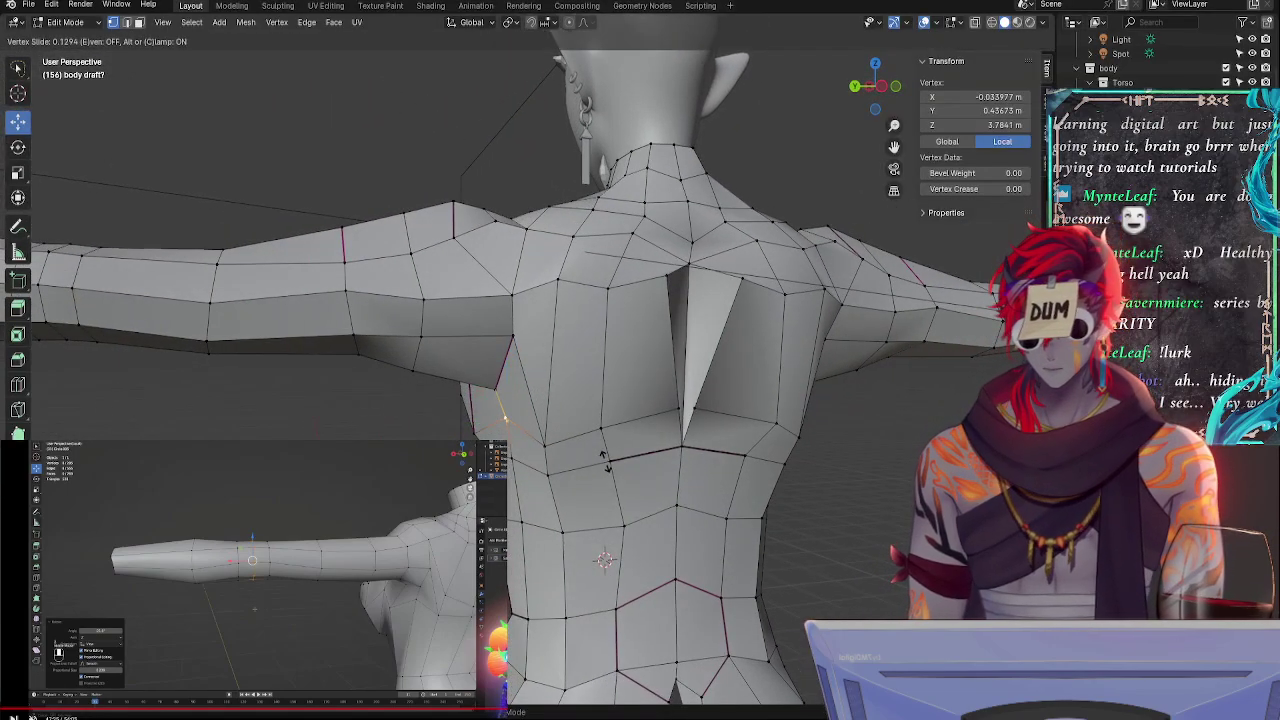
pyautogui.click(605, 461)
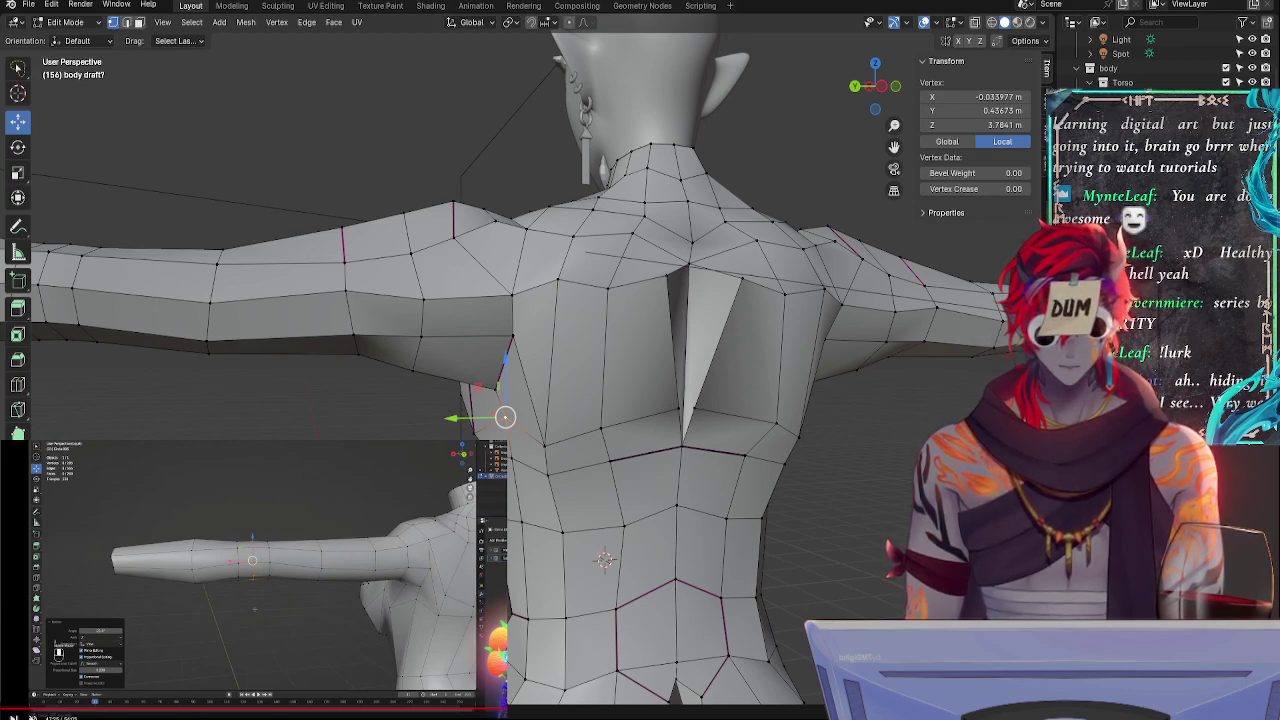
pyautogui.press('g')
pyautogui.press('g')
pyautogui.click(575, 519)
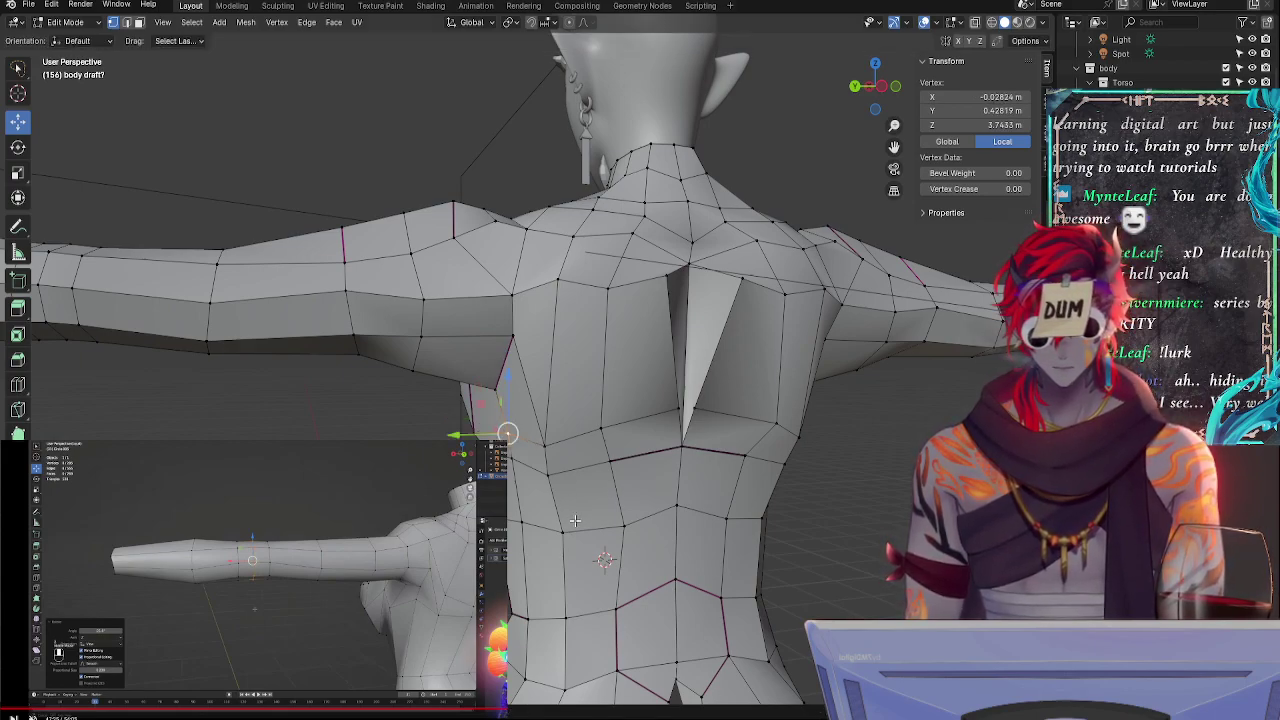
pyautogui.moveTo(468, 430); pyautogui.dragTo(471, 426)
pyautogui.click(494, 388)
pyautogui.moveTo(566, 413); pyautogui.dragTo(618, 427, button='middle')
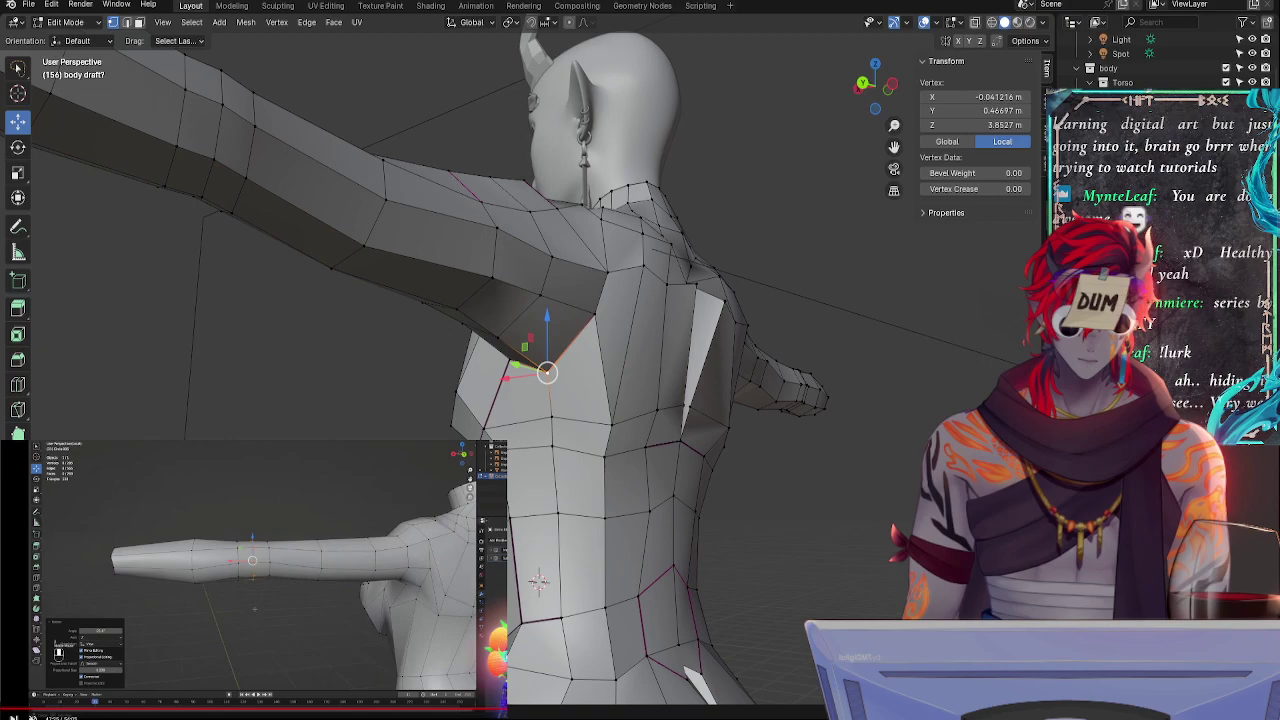
pyautogui.moveTo(720, 560); pyautogui.dragTo(628, 444, button='middle')
# - Move the selected armpit vertex along X and slide the side chest vertex along its edge
pyautogui.press('g')
pyautogui.press('x')
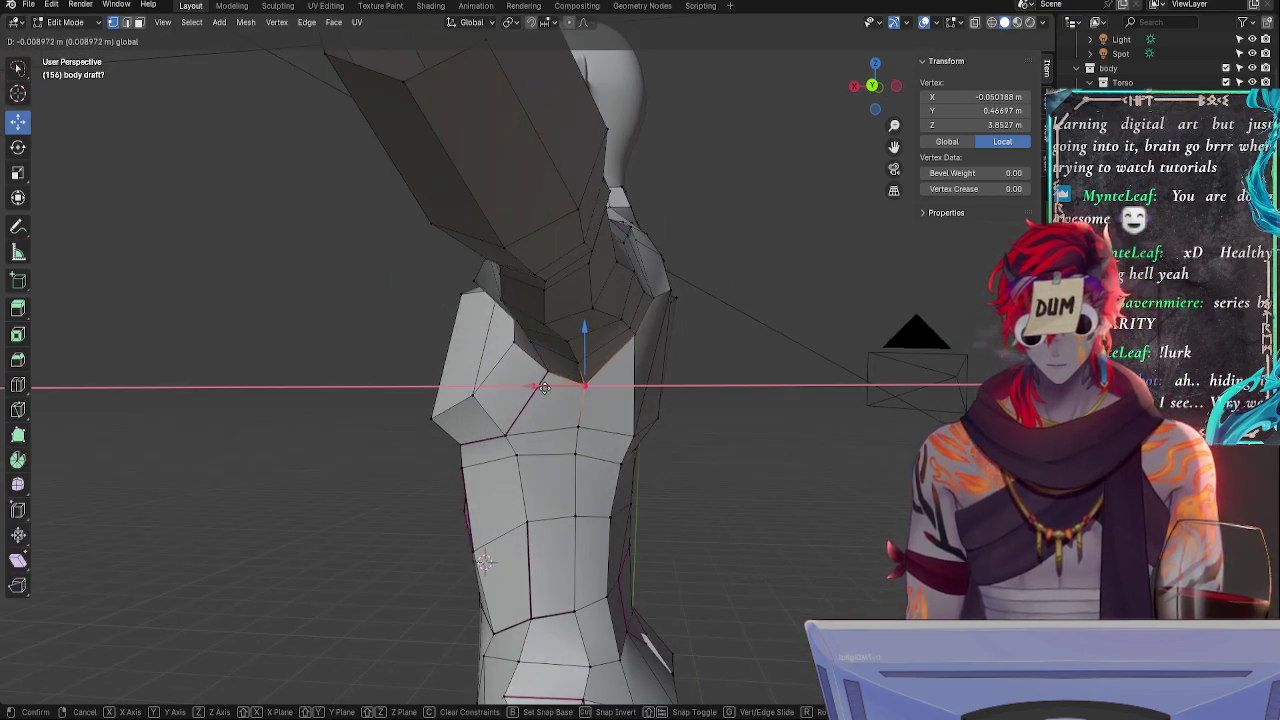
pyautogui.click(549, 384)
pyautogui.click(581, 427)
pyautogui.press('g')
pyautogui.press('g')
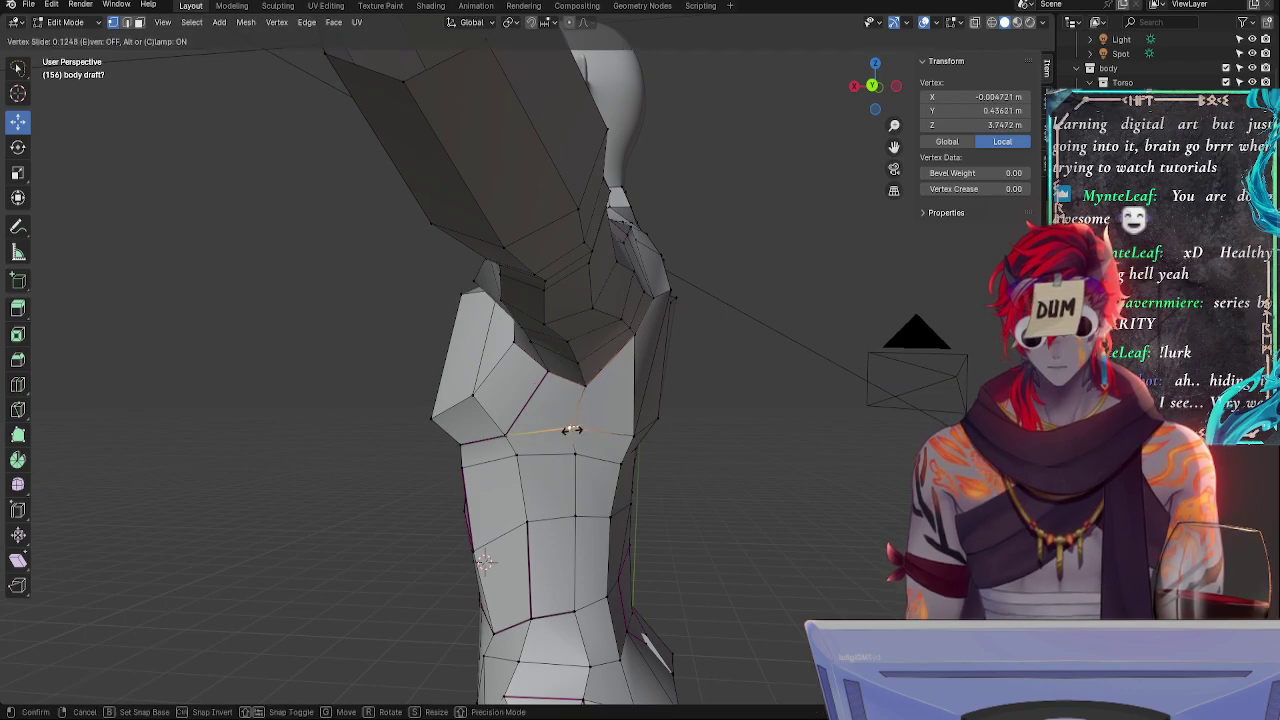
pyautogui.click(569, 428)
# - Slide the outer side vertex along its edge and briefly preview the subdivision-smoothed shape
pyautogui.click(634, 436)
pyautogui.press('g')
pyautogui.press('g')
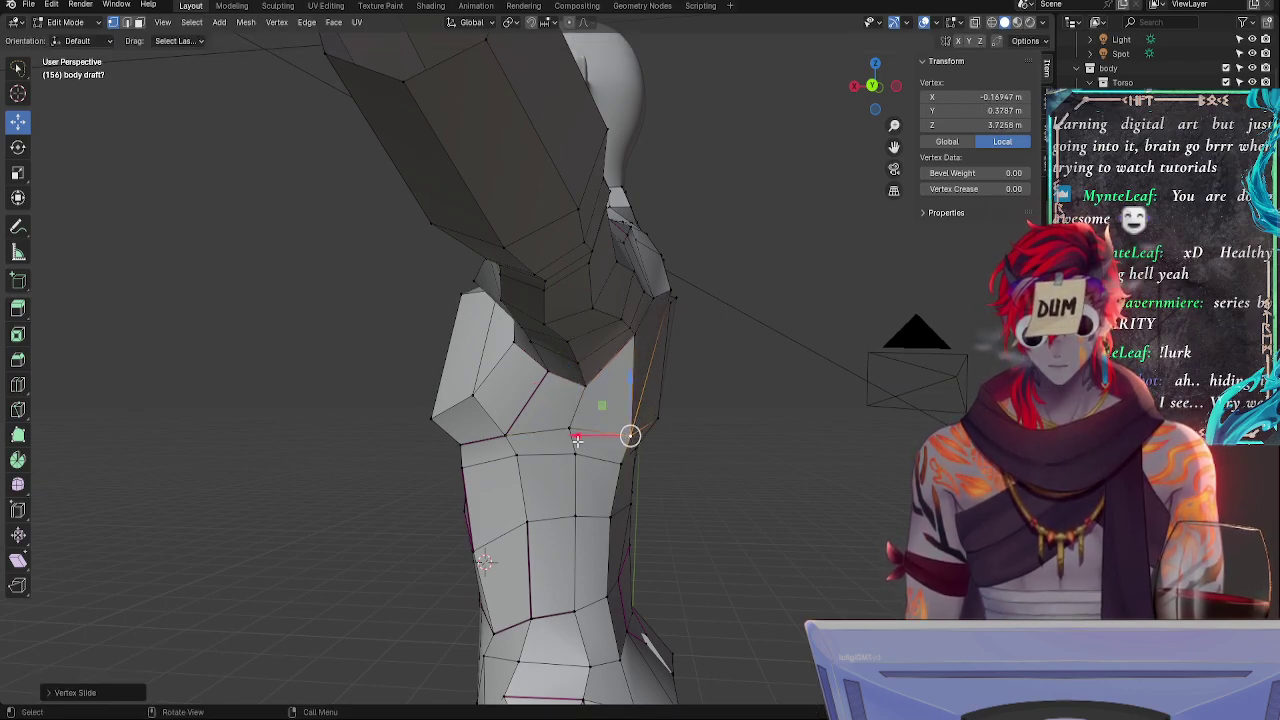
pyautogui.click(578, 431)
pyautogui.moveTo(634, 429); pyautogui.dragTo(647, 406, button='middle')
pyautogui.hotkey('ctrl', '1')
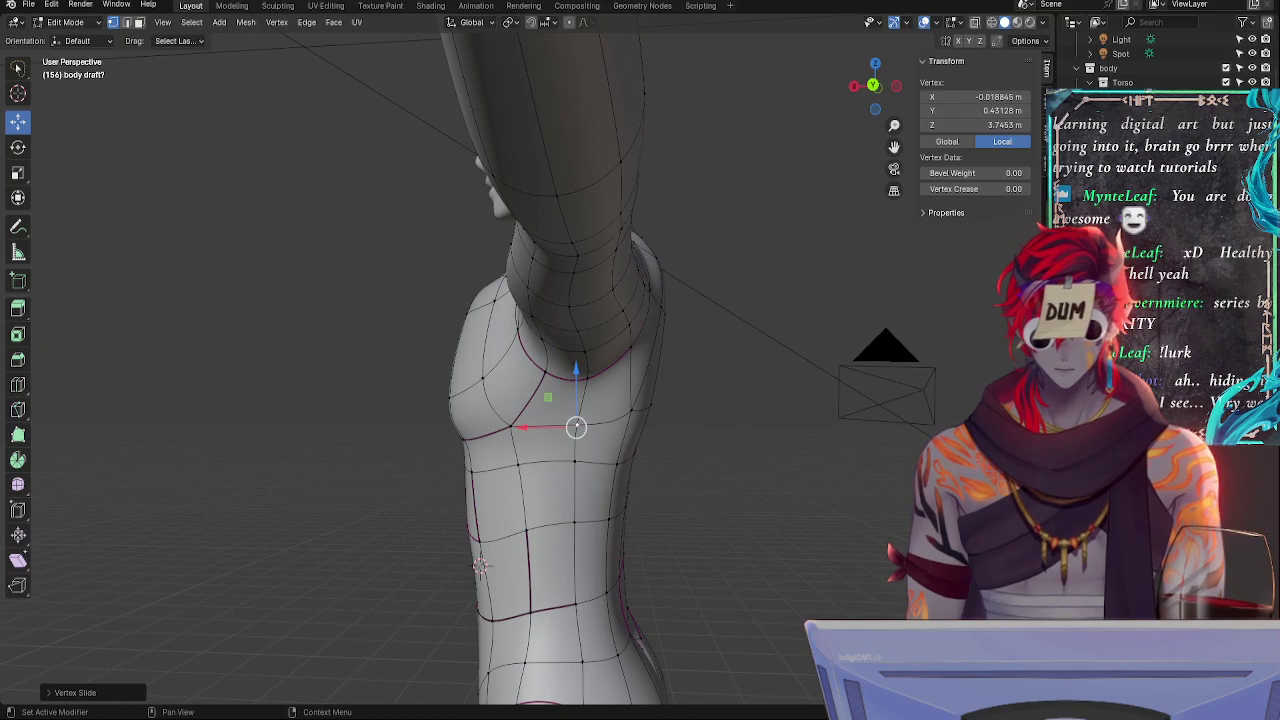
pyautogui.hotkey('ctrl', '0')
# - Move the side ribcage vertex along X to X -0.17141, Y 0.3787, Z 3.7259
pyautogui.click(620, 462)
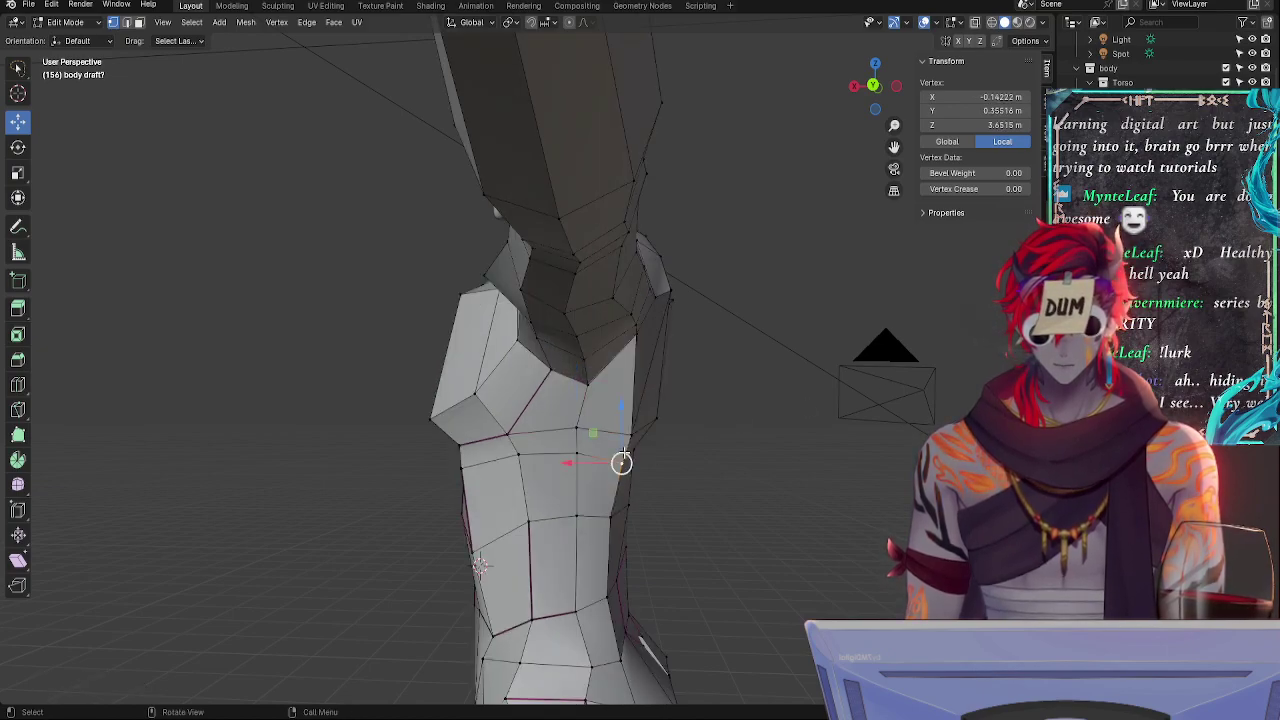
pyautogui.press('g')
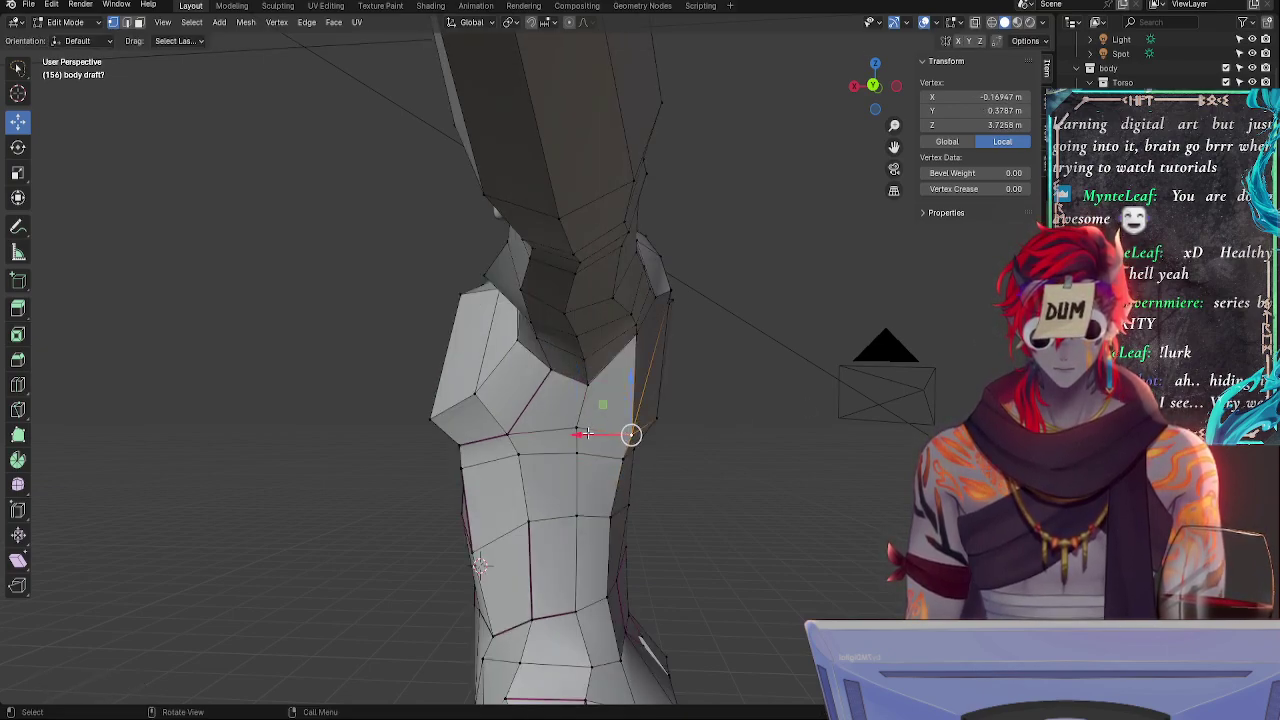
pyautogui.press('x')
pyautogui.click(630, 434)
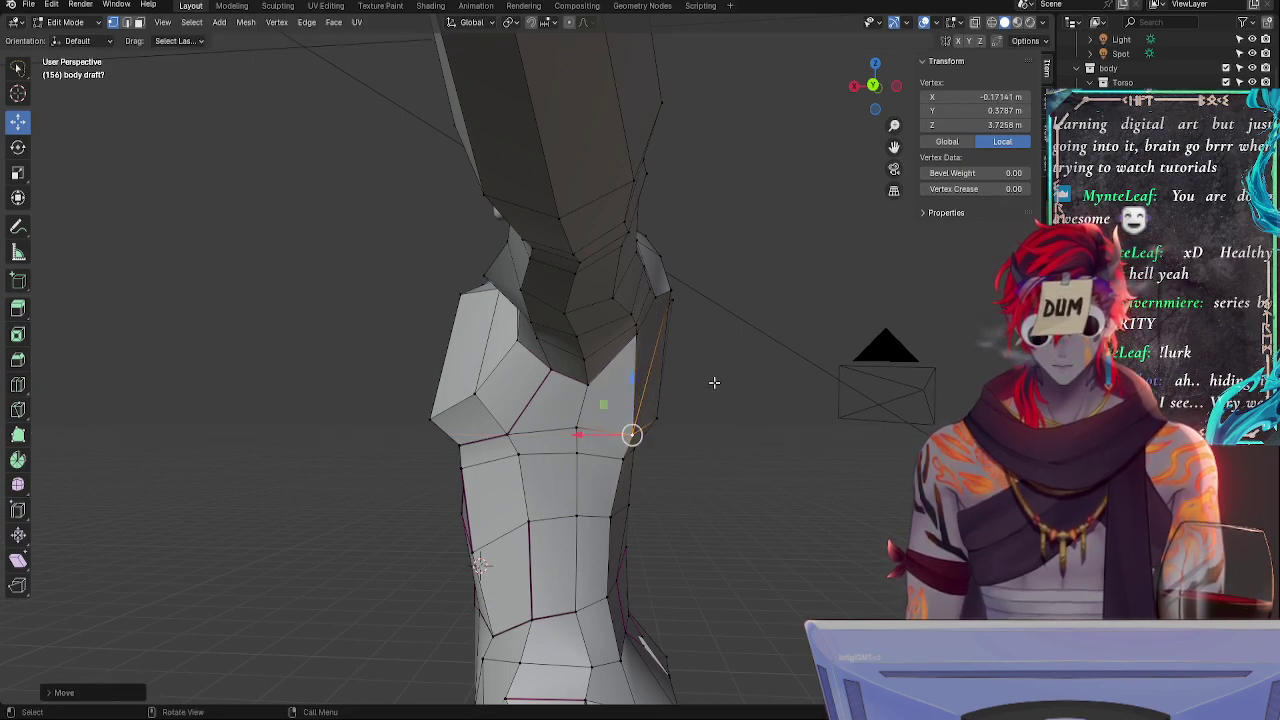
pyautogui.click(878, 88)
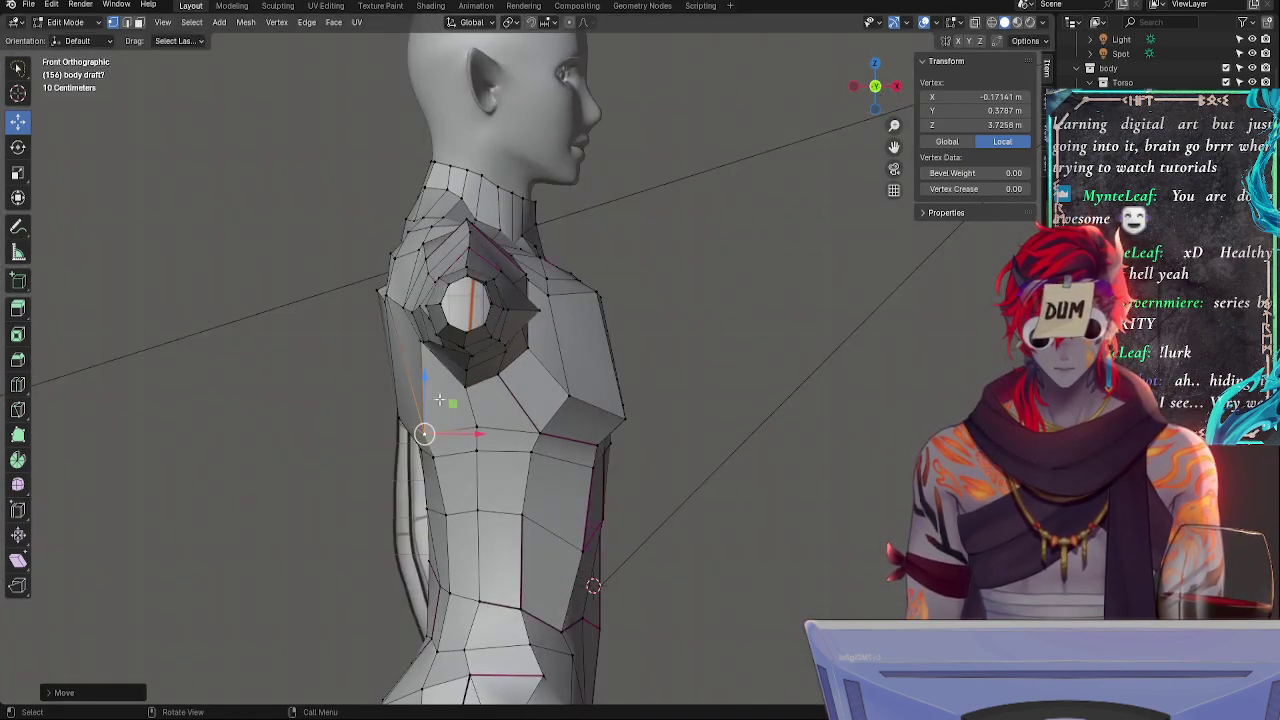
# - Undo the last vertex move and nudge the vertex below the shoulder socket slightly along X
pyautogui.hotkey('alt', 'z')
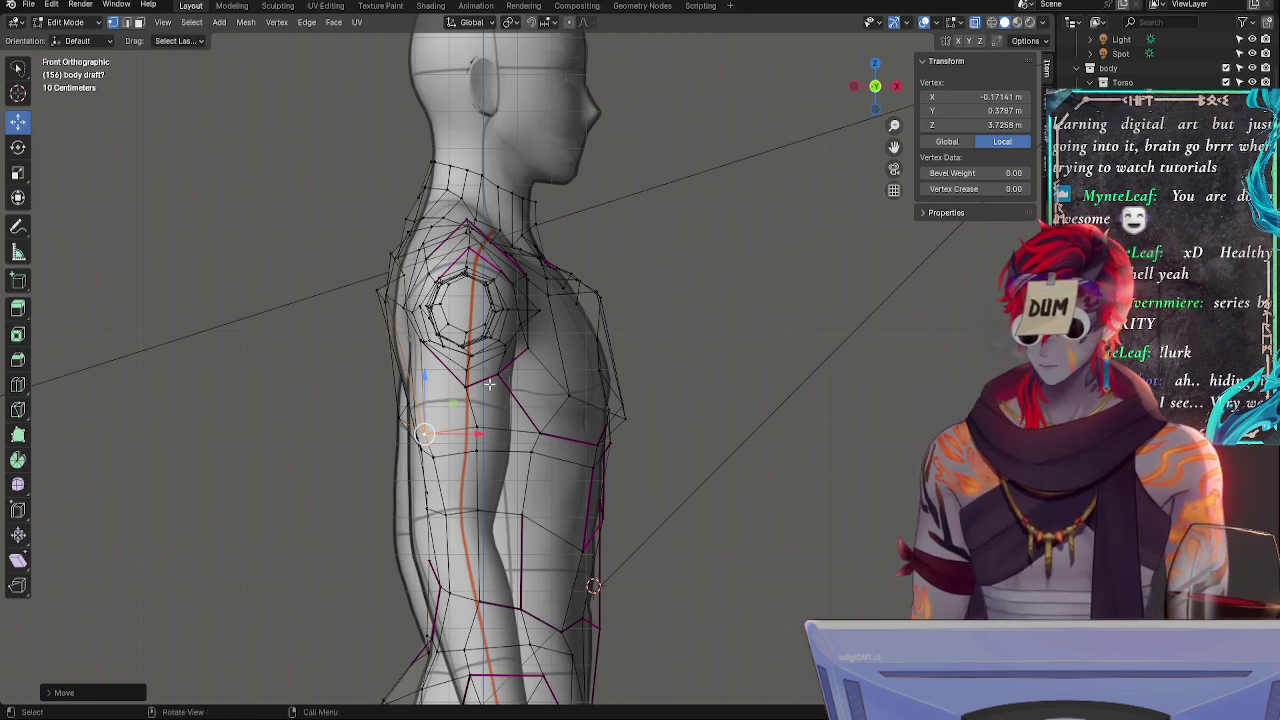
pyautogui.hotkey('ctrl', 'z')
pyautogui.hotkey('ctrl', 'z')
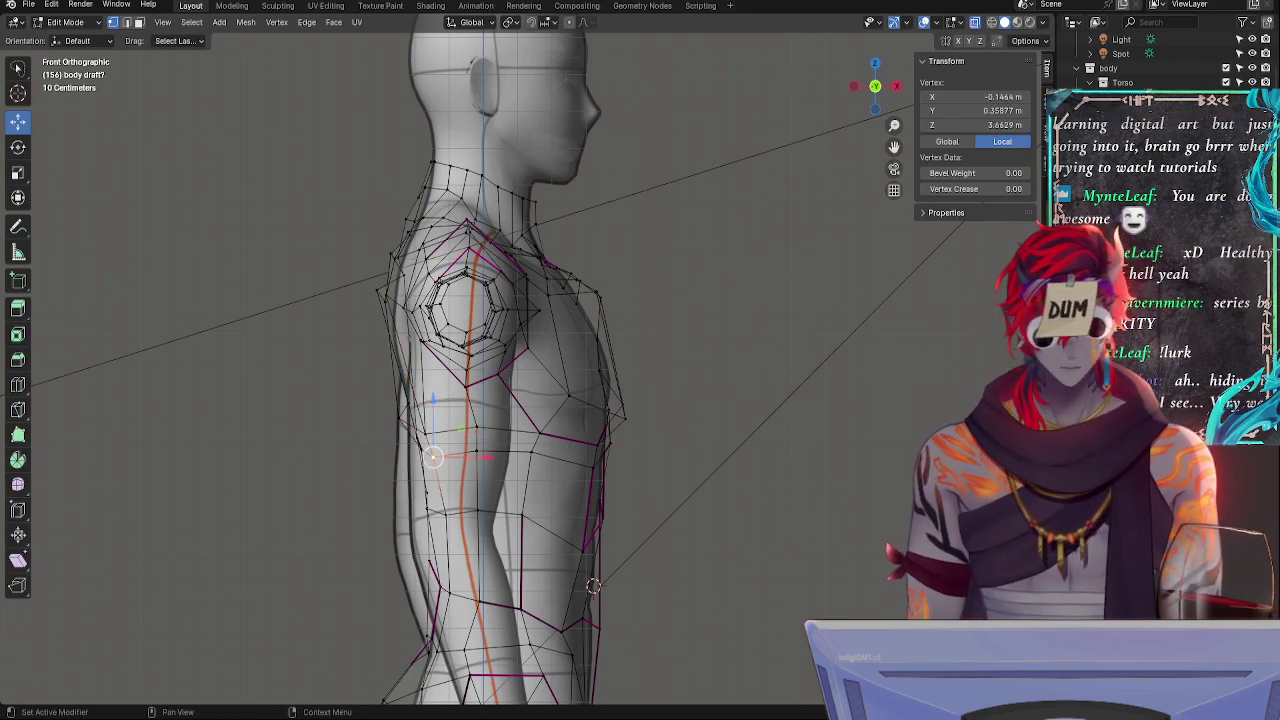
pyautogui.hotkey('ctrl', 'z')
pyautogui.hotkey('alt', 'z')
pyautogui.hotkey('alt', 'z')
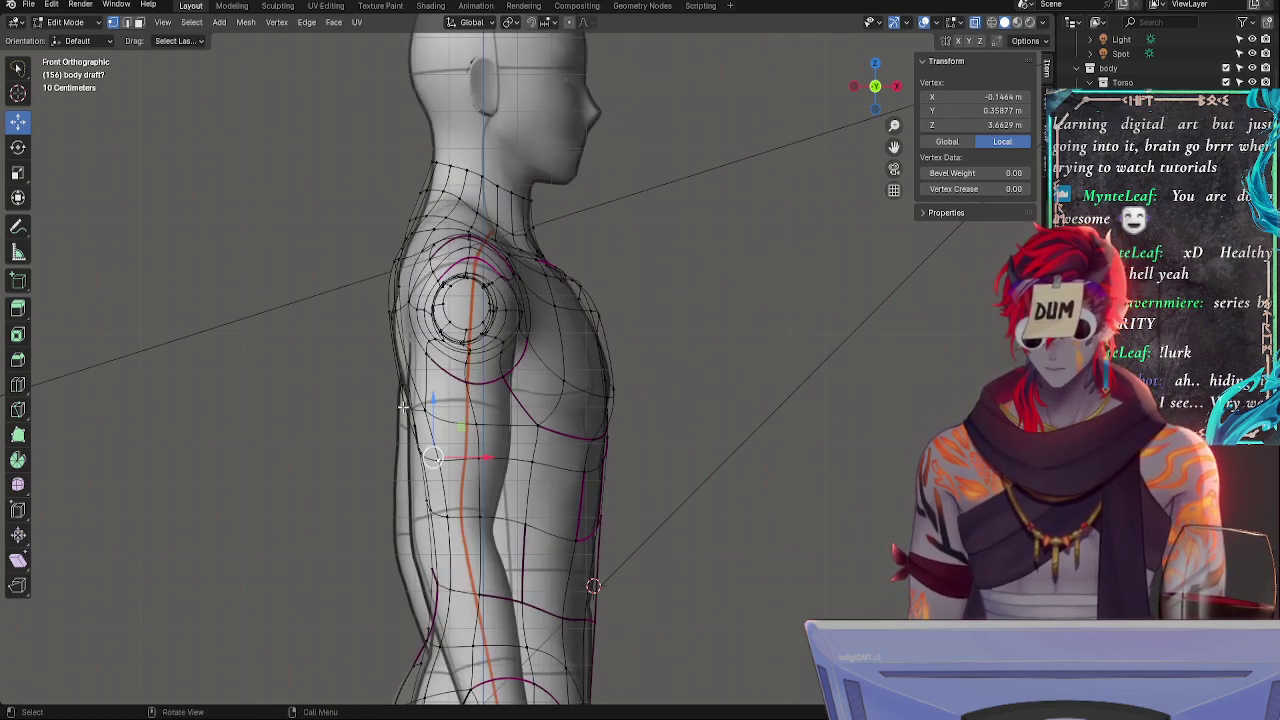
pyautogui.click(405, 409)
pyautogui.hotkey('alt', 'z')
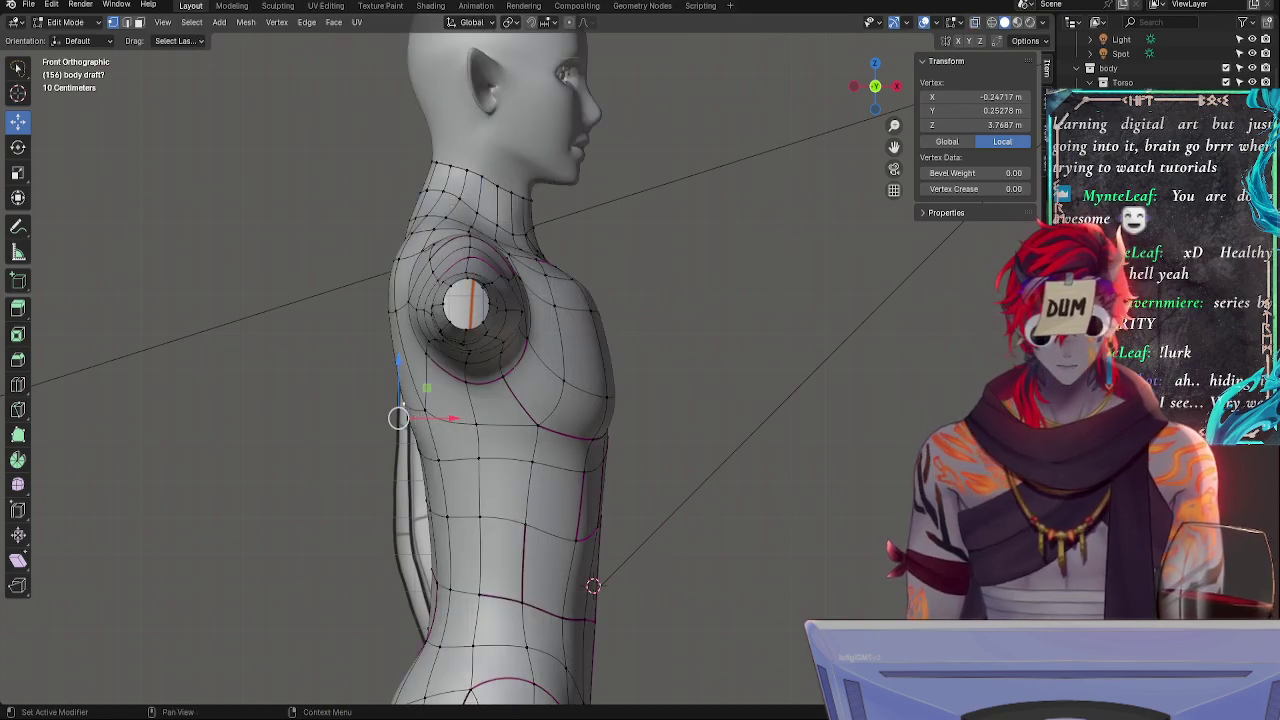
pyautogui.hotkey('ctrl', '0')
pyautogui.moveTo(454, 417); pyautogui.dragTo(459, 417)
# - Select the torso vertex under the shoulder and toggle subdivision smoothing to compare the shape
pyautogui.click(388, 297)
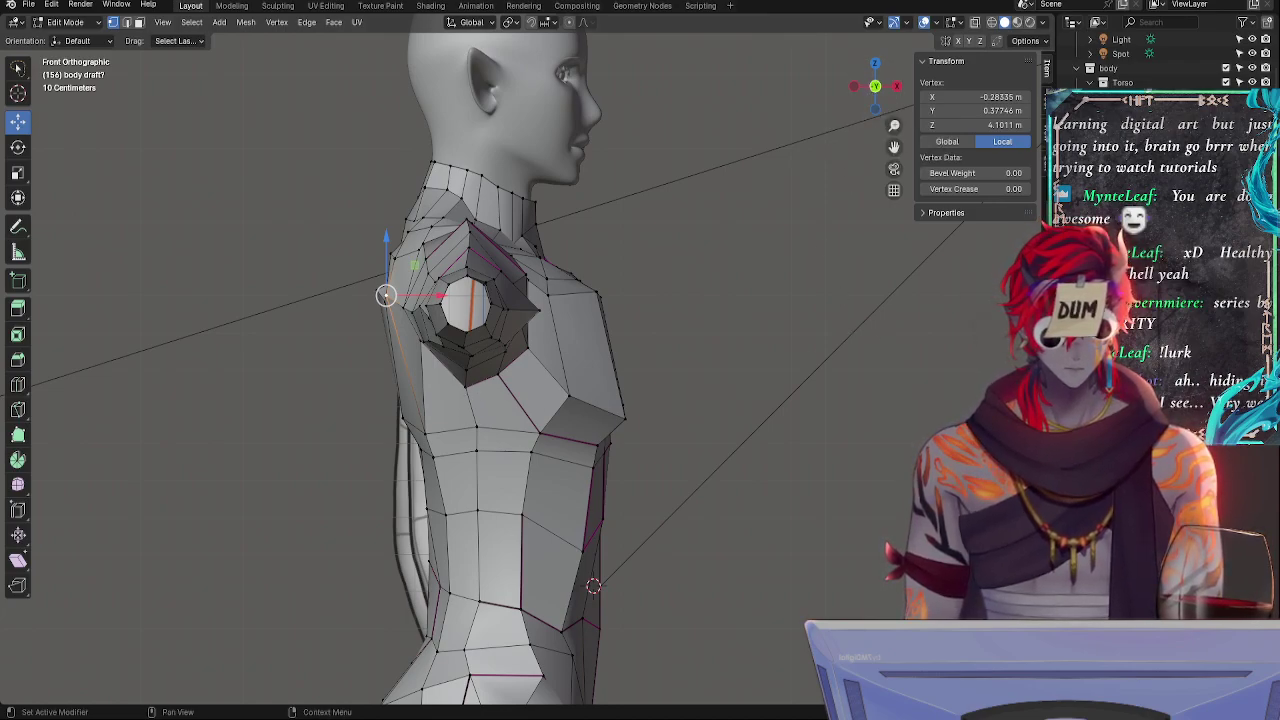
pyautogui.click(730, 367)
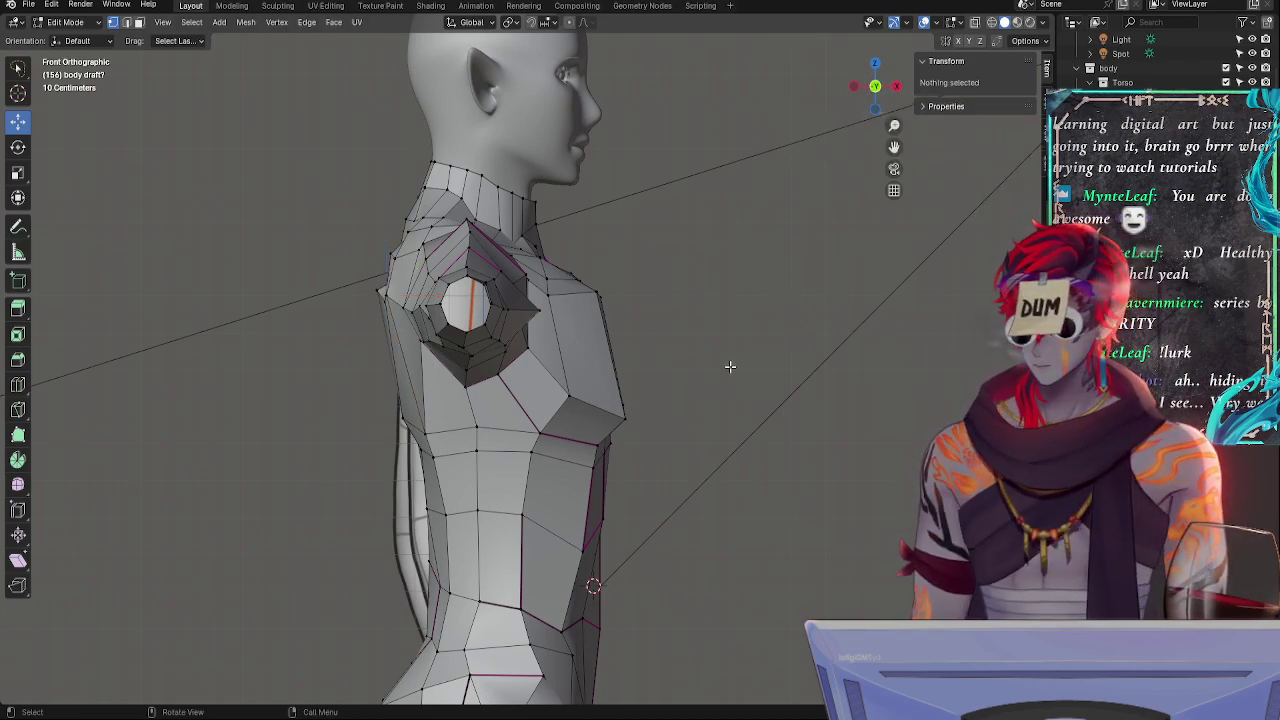
pyautogui.click(476, 425)
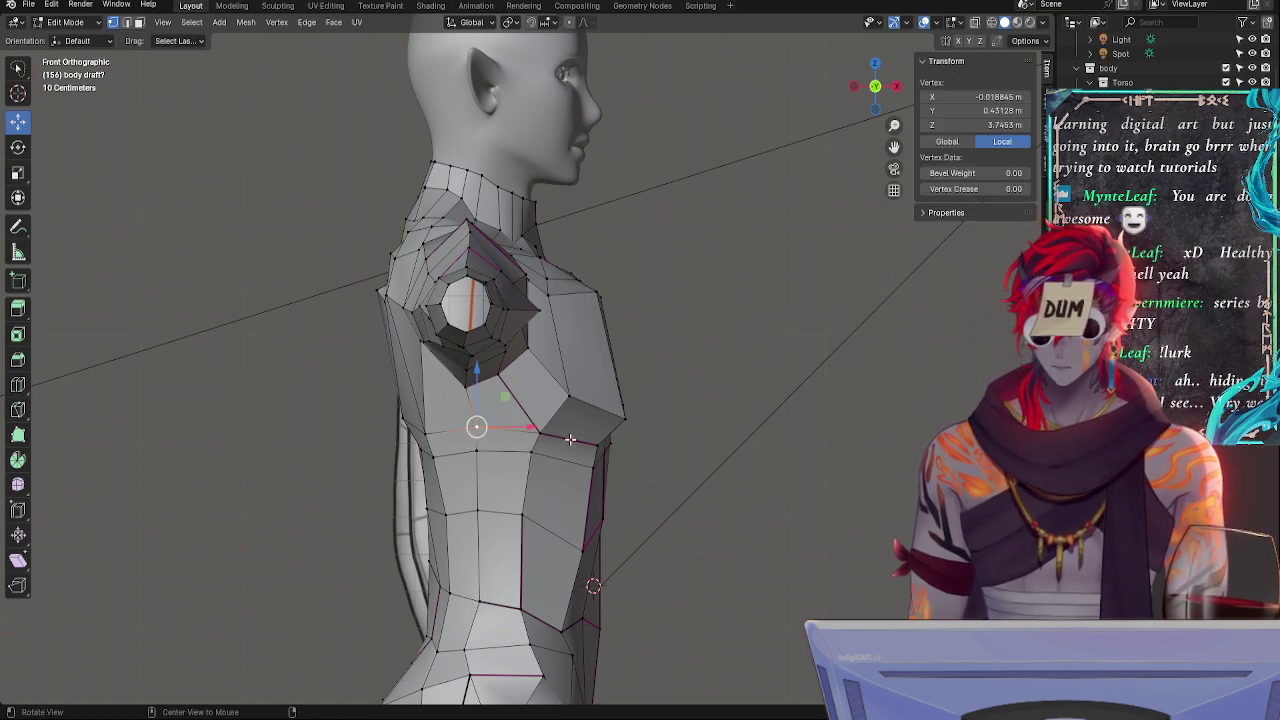
pyautogui.hotkey('alt', 'z')
pyautogui.hotkey('alt', 'z')
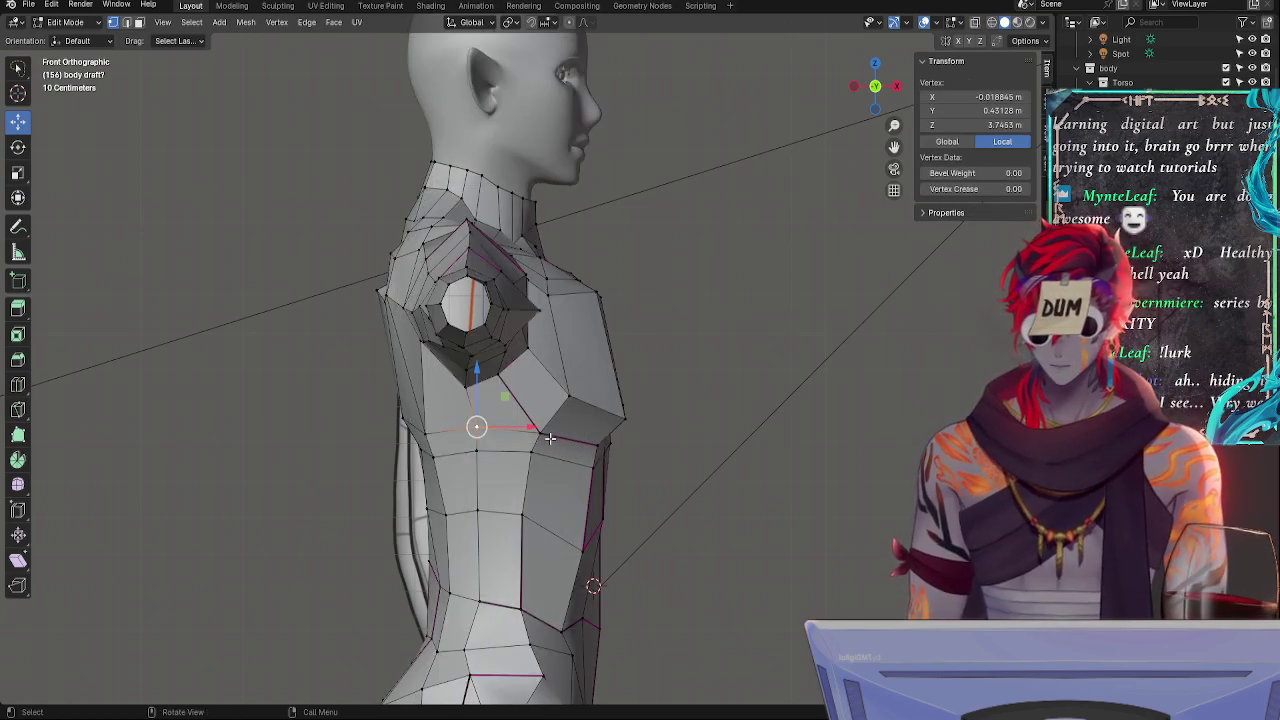
pyautogui.click(1191, 565)
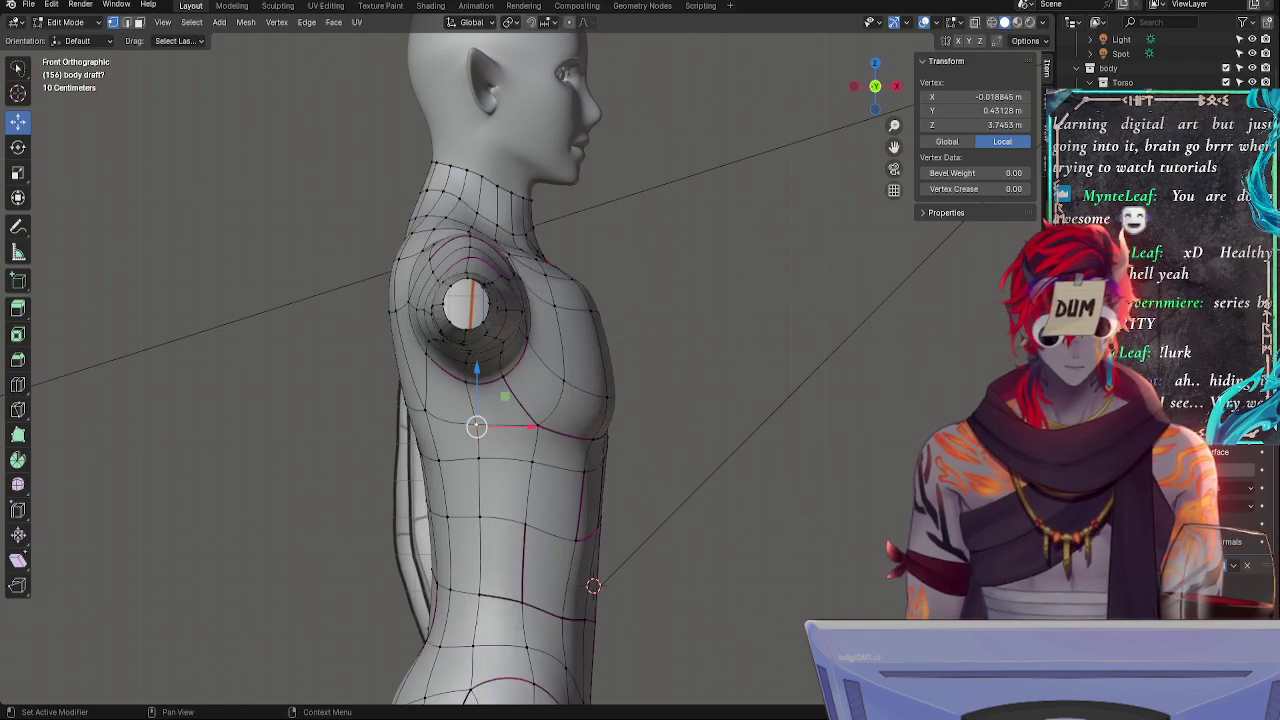
pyautogui.click(1191, 565)
pyautogui.click(1191, 565)
# - Check the chest and armpit in see-through and front view, then begin selecting the chest patch
pyautogui.hotkey('alt', 'z')
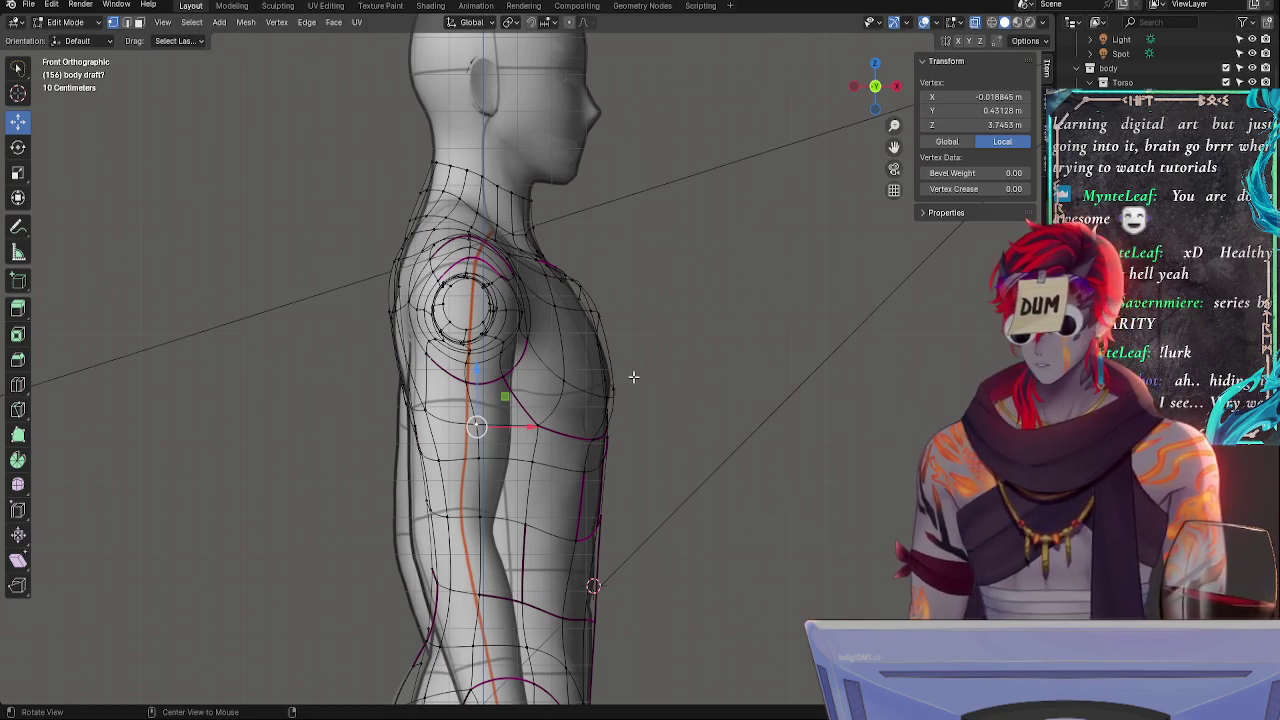
pyautogui.hotkey('alt', 'z')
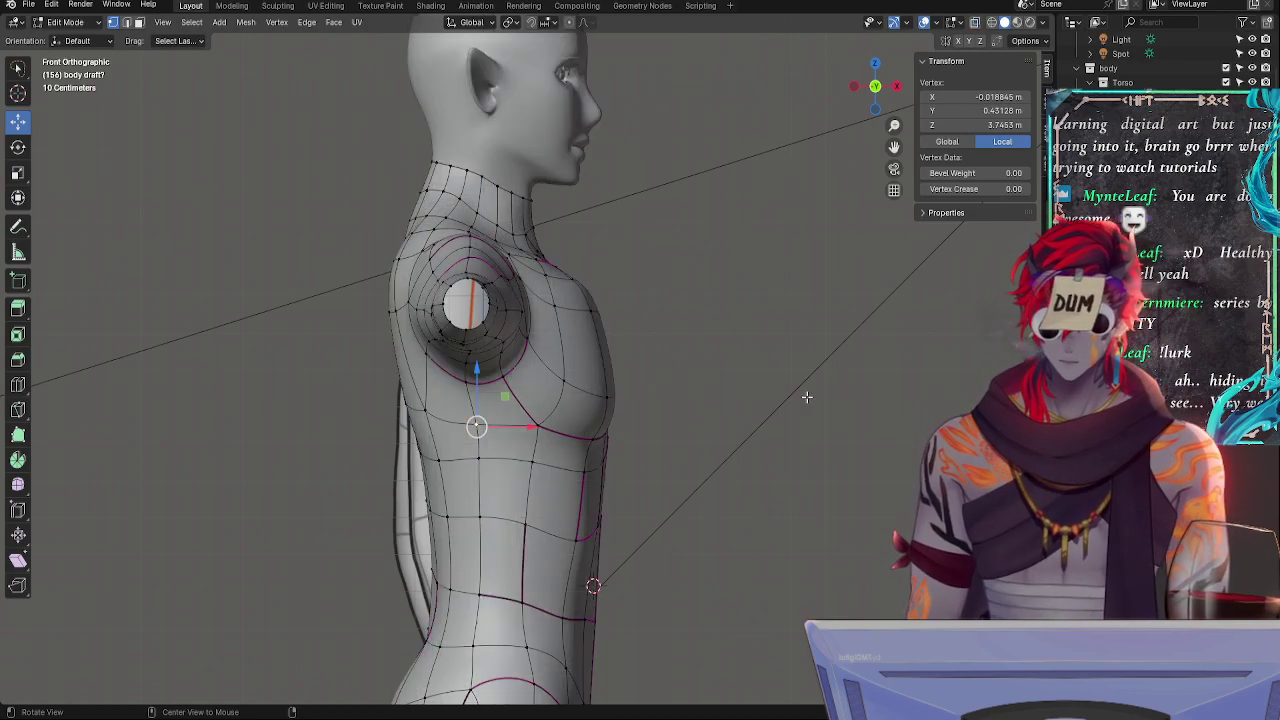
pyautogui.moveTo(806, 394); pyautogui.dragTo(870, 380, button='middle')
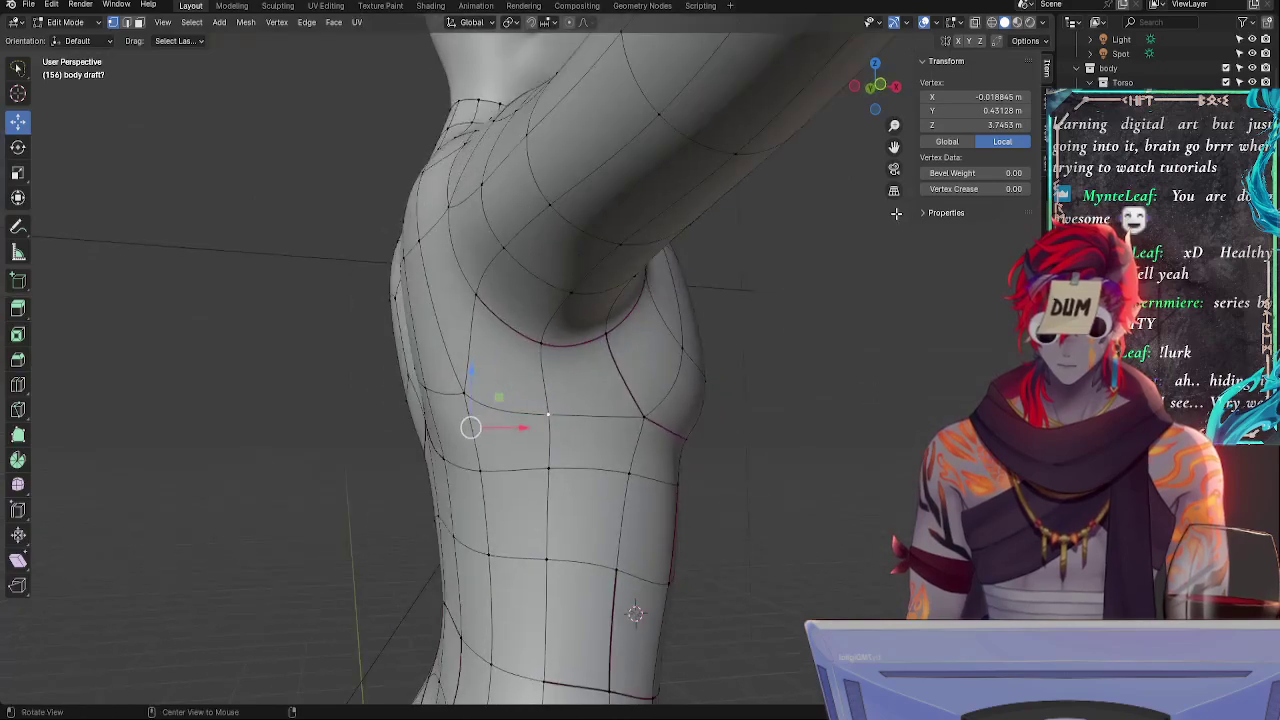
pyautogui.click(880, 89)
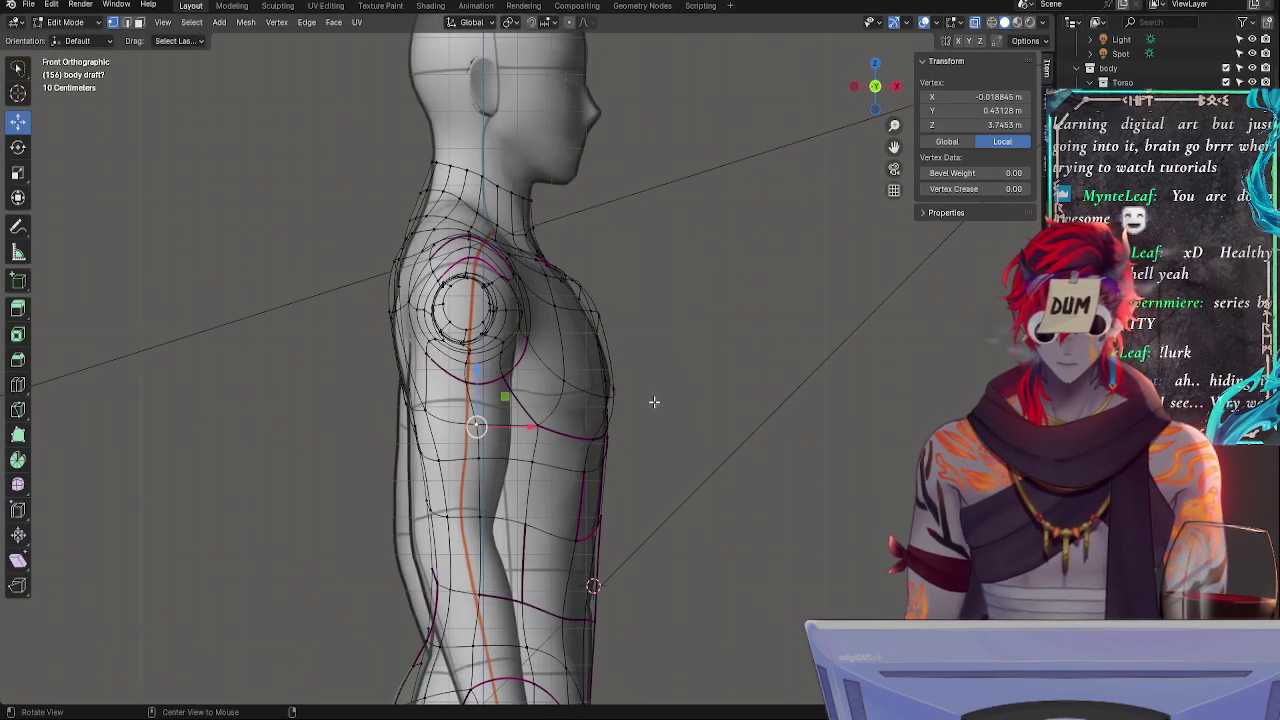
pyautogui.hotkey('alt', 'z')
pyautogui.hotkey('alt', 'z')
pyautogui.hotkey('alt', 'z')
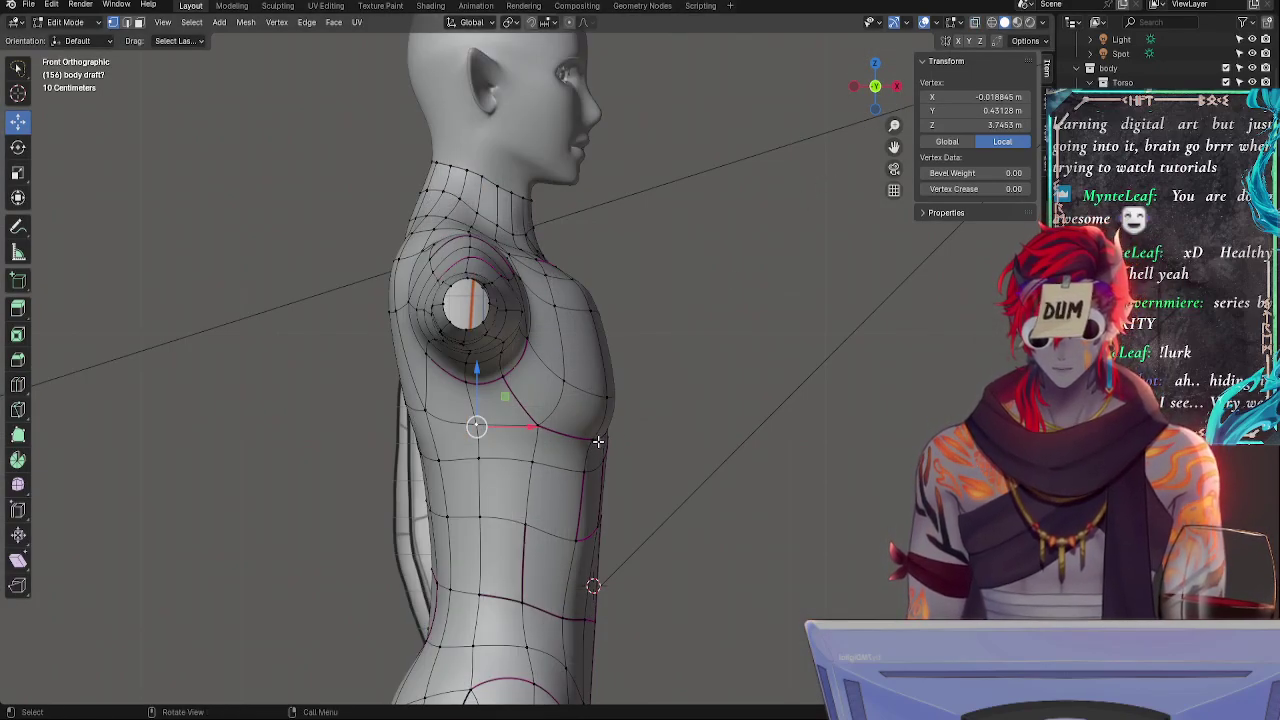
pyautogui.click(598, 441)
# - Select the outer chest vertices up to the upper corner of the pectoral area
pyautogui.keyDown('shift'); pyautogui.click(605, 439); pyautogui.keyUp('shift')
pyautogui.keyDown('shift'); pyautogui.click(537, 427); pyautogui.keyUp('shift')
pyautogui.keyDown('shift'); pyautogui.click(606, 399); pyautogui.keyUp('shift')
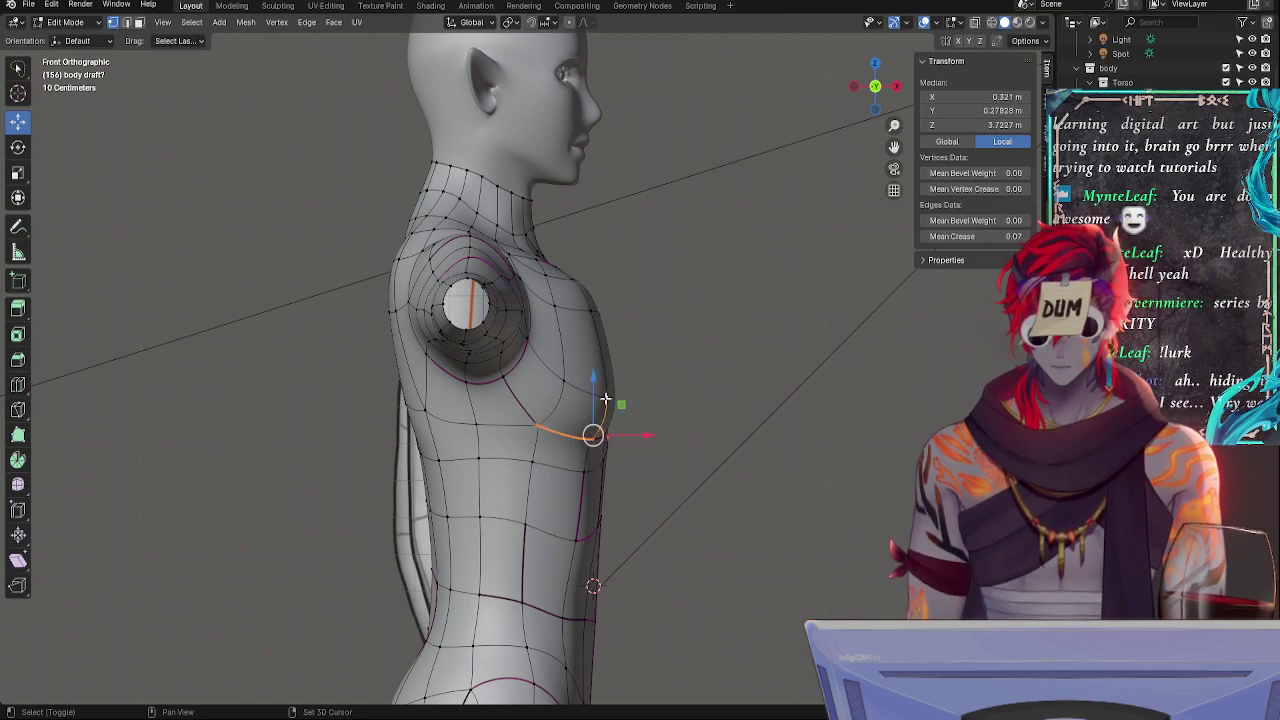
pyautogui.keyDown('shift'); pyautogui.click(613, 398); pyautogui.keyUp('shift')
pyautogui.keyDown('shift'); pyautogui.click(566, 382); pyautogui.keyUp('shift')
pyautogui.keyDown('shift'); pyautogui.click(558, 308); pyautogui.keyUp('shift')
pyautogui.keyDown('shift'); pyautogui.click(592, 311); pyautogui.keyUp('shift')
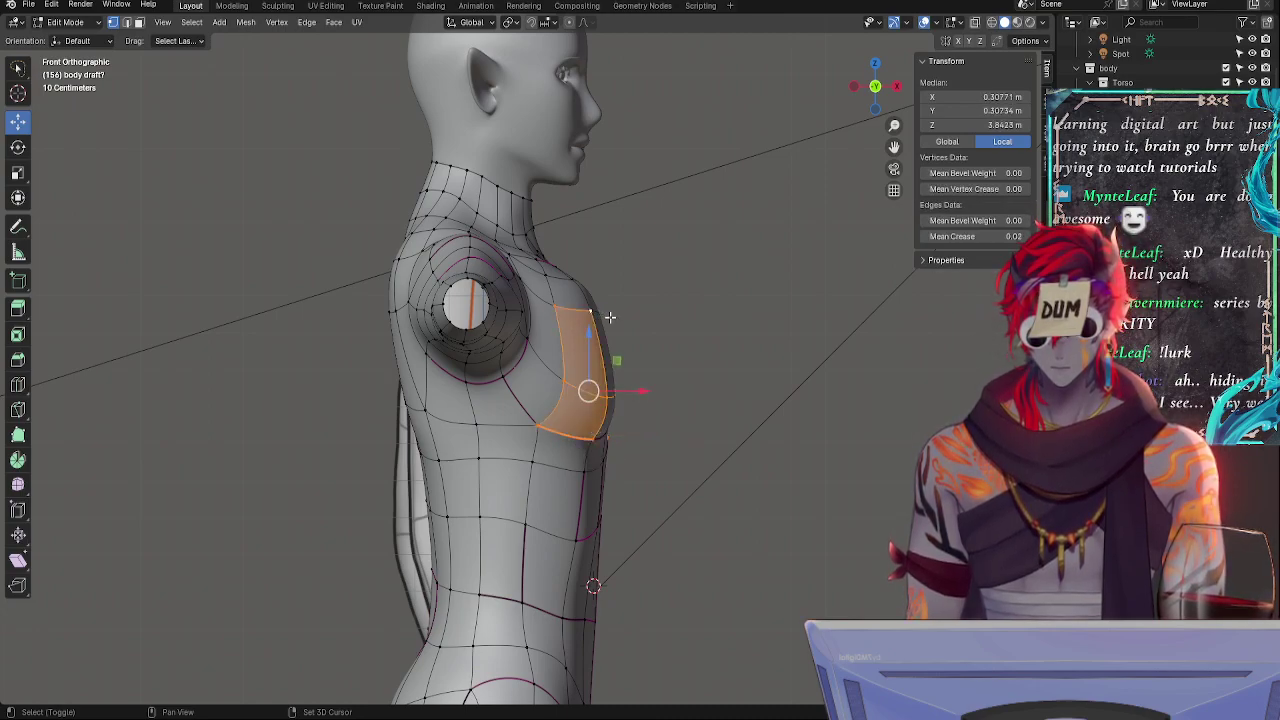
pyautogui.keyDown('shift'); pyautogui.click(610, 317); pyautogui.keyUp('shift')
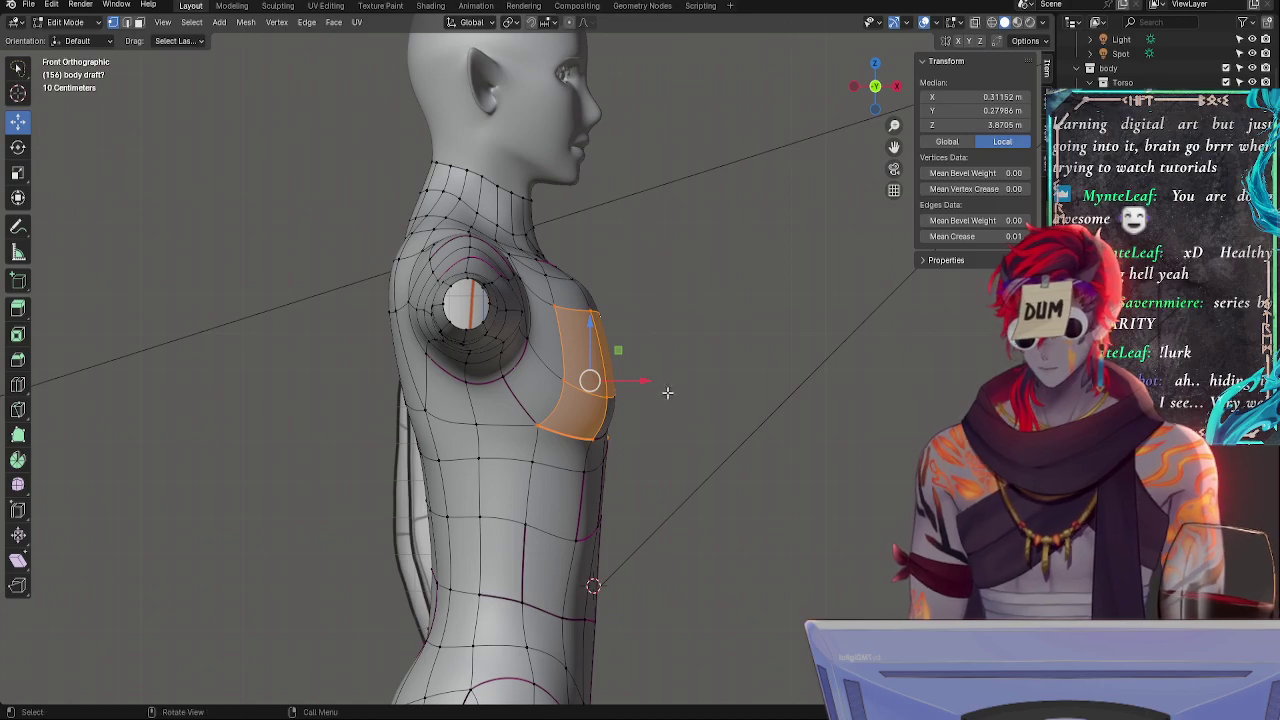
pyautogui.moveTo(666, 391); pyautogui.dragTo(414, 468, button='middle')
# - Extend the chest selection across the lower inner chest and along the top row
pyautogui.keyDown('shift'); pyautogui.click(417, 456); pyautogui.keyUp('shift')
pyautogui.keyDown('shift'); pyautogui.click(460, 462); pyautogui.keyUp('shift')
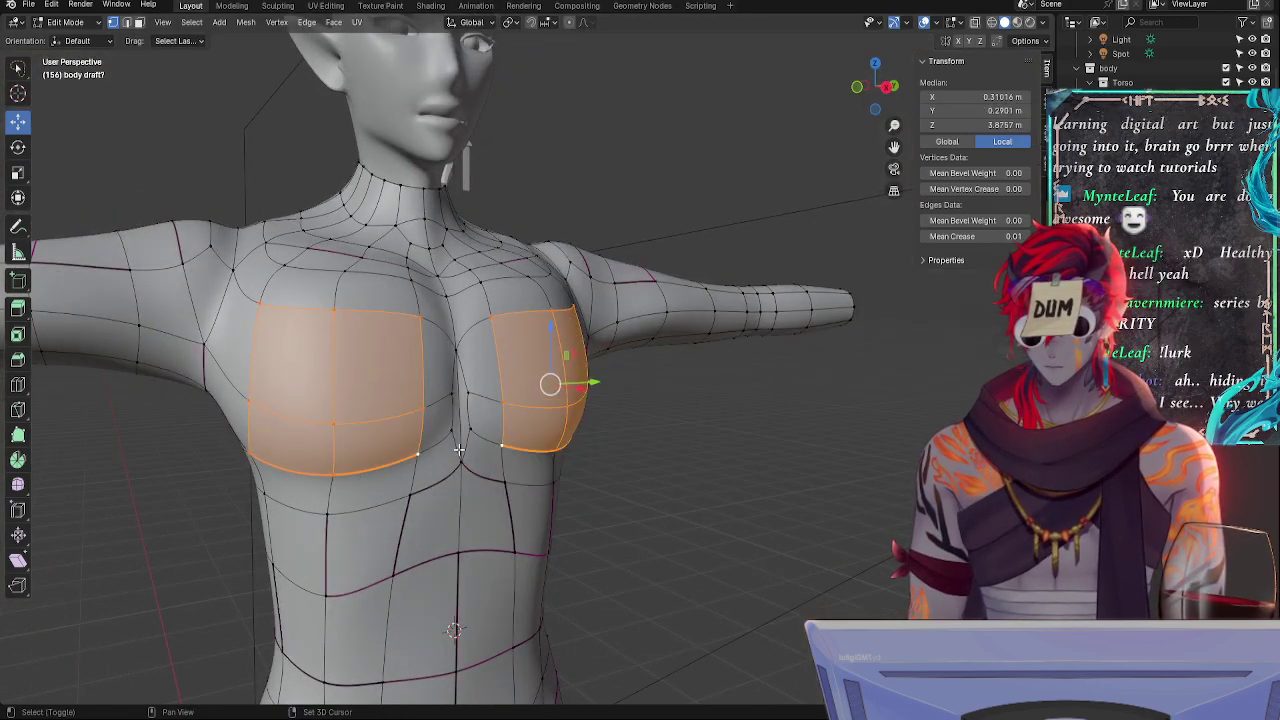
pyautogui.keyDown('shift'); pyautogui.click(452, 431); pyautogui.keyUp('shift')
pyautogui.keyDown('shift'); pyautogui.click(452, 394); pyautogui.keyUp('shift')
pyautogui.keyDown('shift'); pyautogui.click(453, 352); pyautogui.keyUp('shift')
pyautogui.keyDown('shift'); pyautogui.click(420, 286); pyautogui.keyUp('shift')
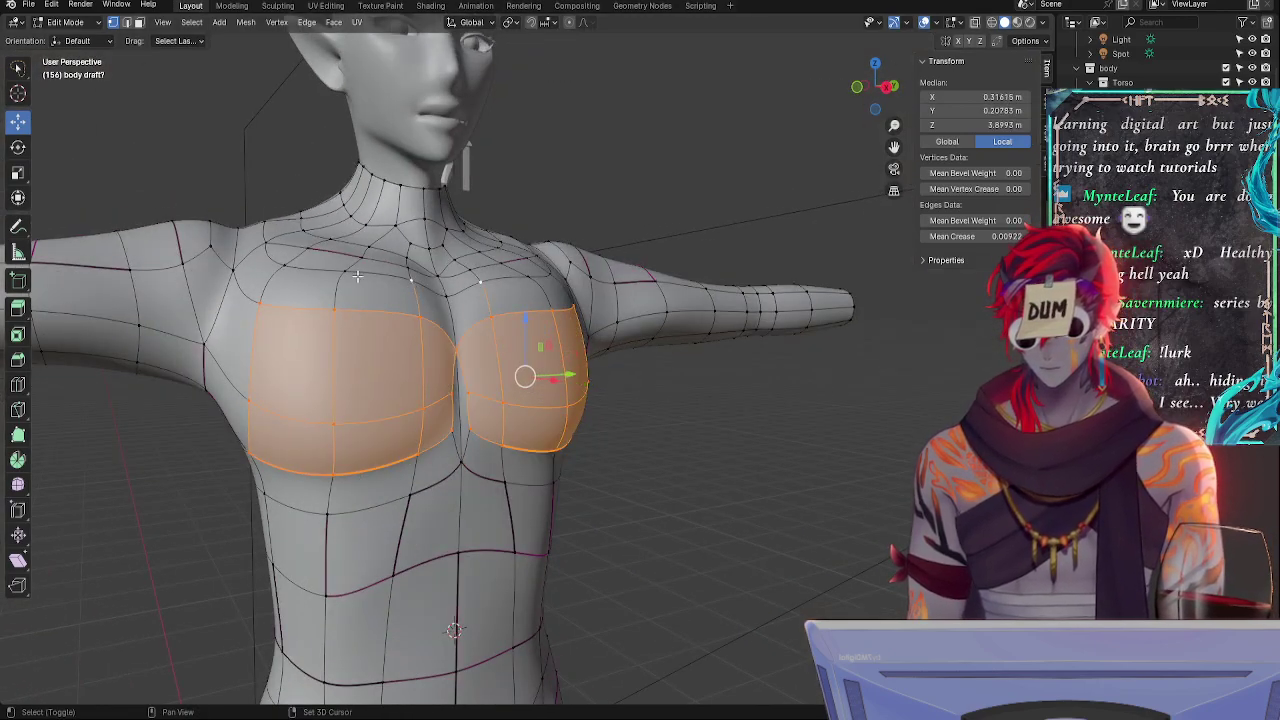
pyautogui.keyDown('shift'); pyautogui.click(335, 270); pyautogui.keyUp('shift')
pyautogui.keyDown('shift'); pyautogui.click(490, 282); pyautogui.keyUp('shift')
pyautogui.keyDown('shift'); pyautogui.click(550, 275); pyautogui.keyUp('shift')
pyautogui.keyDown('shift'); pyautogui.click(285, 265); pyautogui.keyUp('shift')
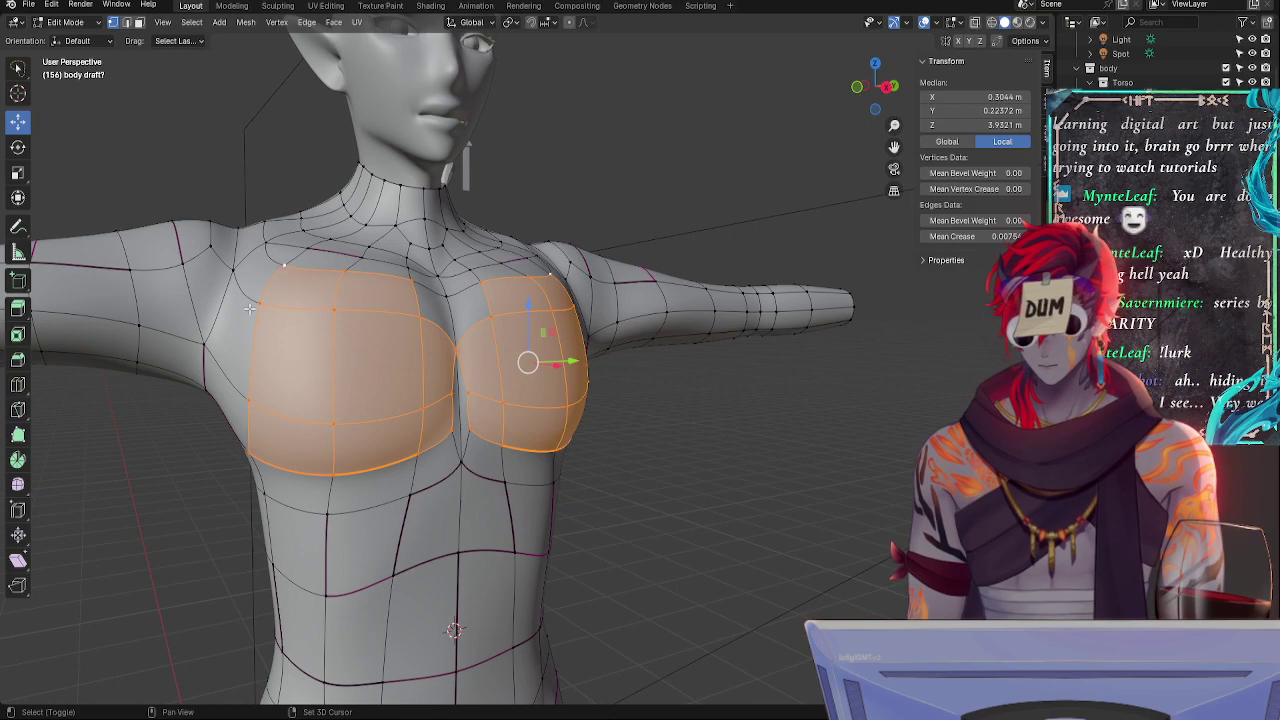
pyautogui.click(856, 89)
# - Flatten the selected chest faces inward with Shrink/Fatten and check the profile in see-through
pyautogui.hotkey('alt', 's')
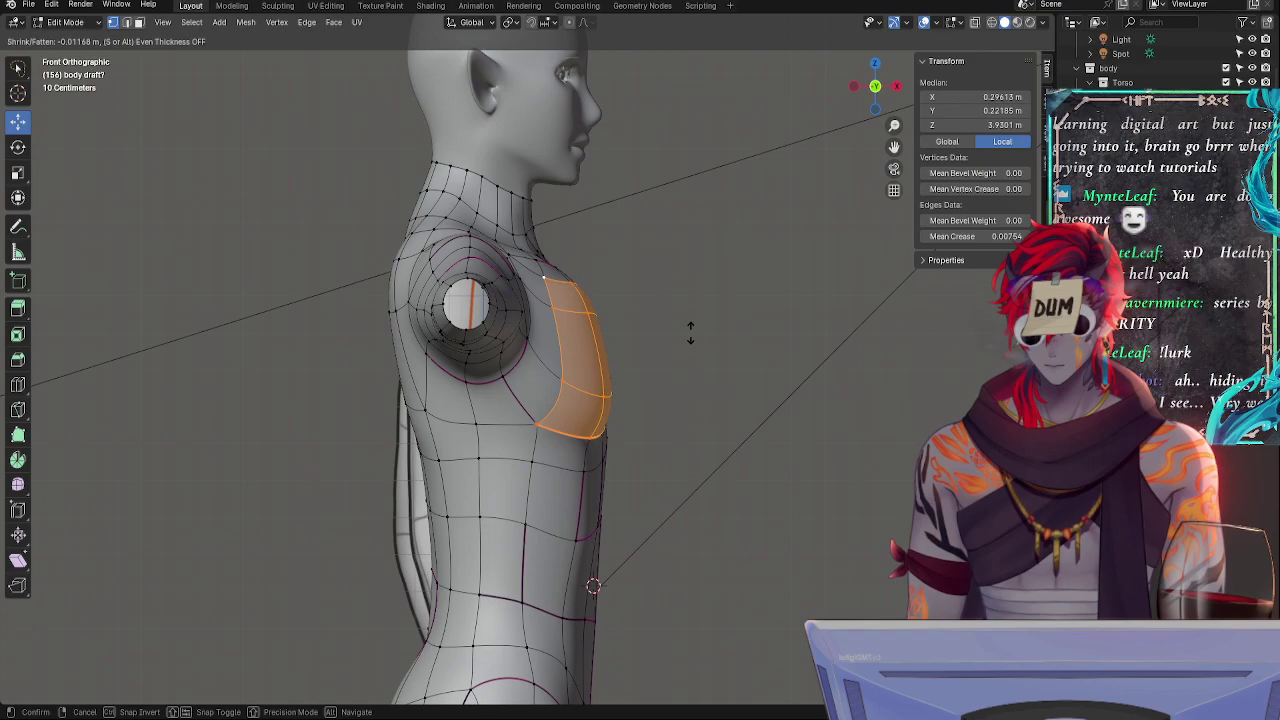
pyautogui.click(689, 331)
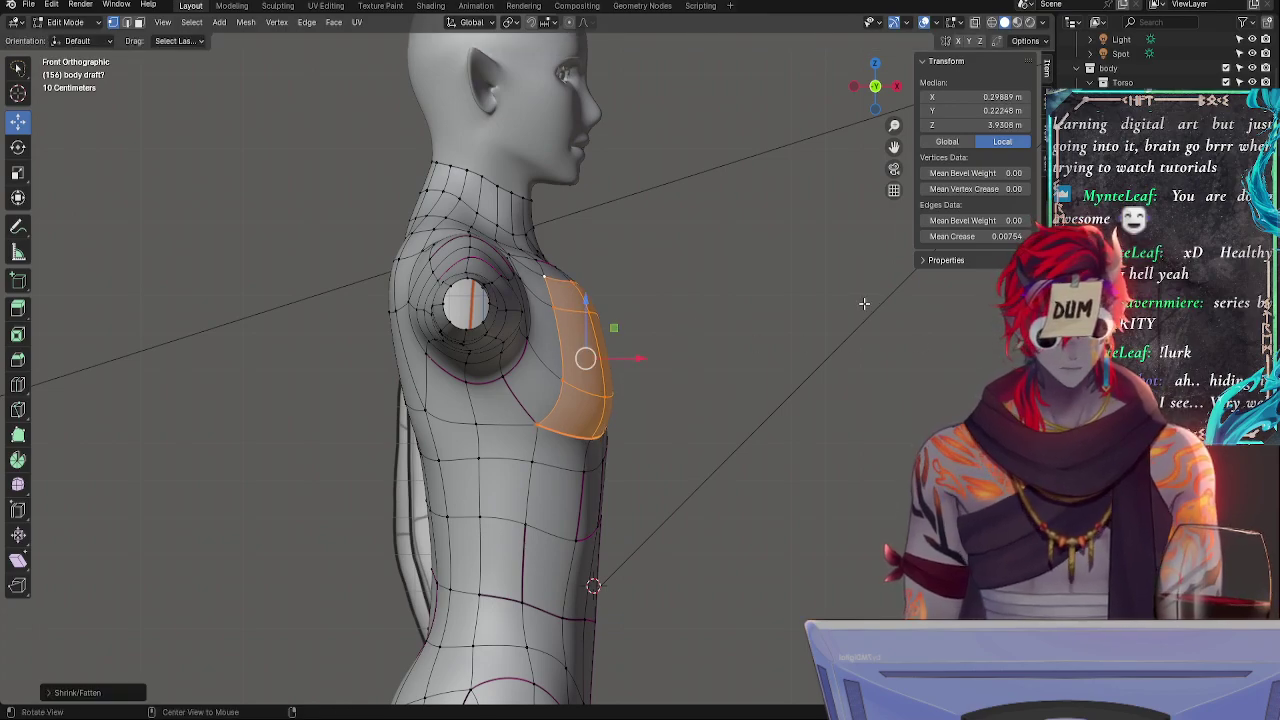
pyautogui.hotkey('alt', 'z')
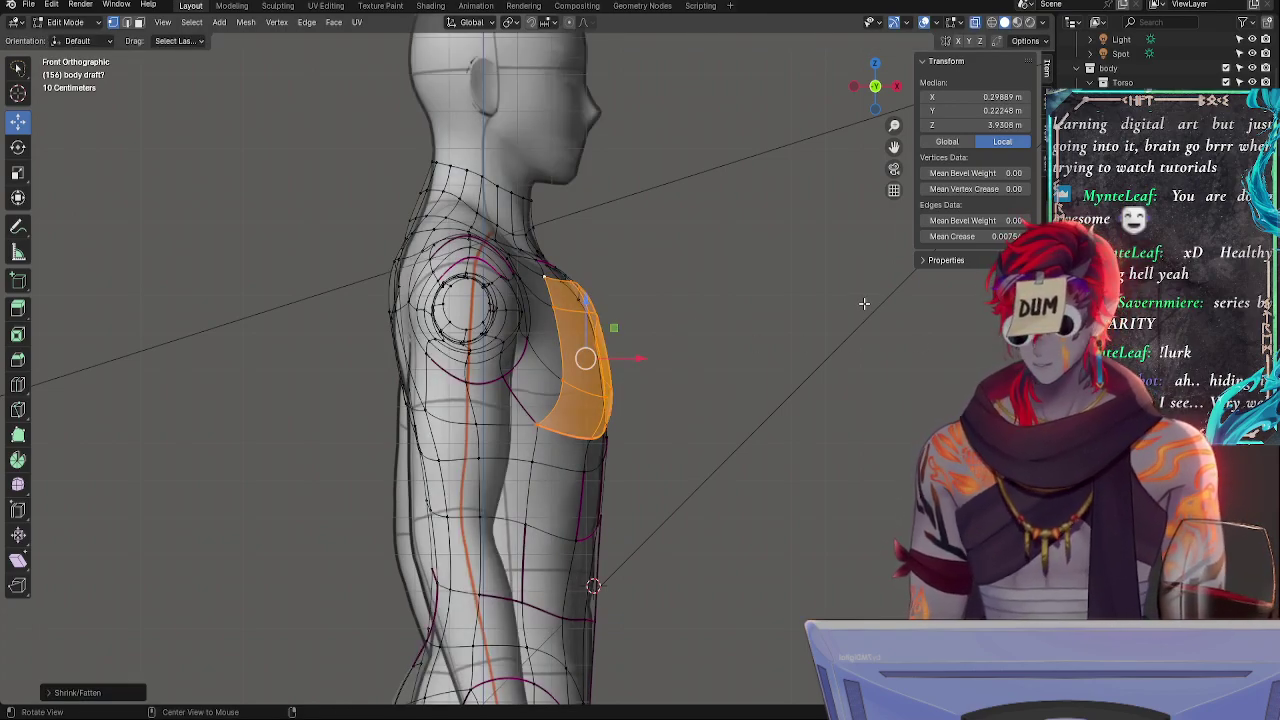
pyautogui.hotkey('alt', 'z')
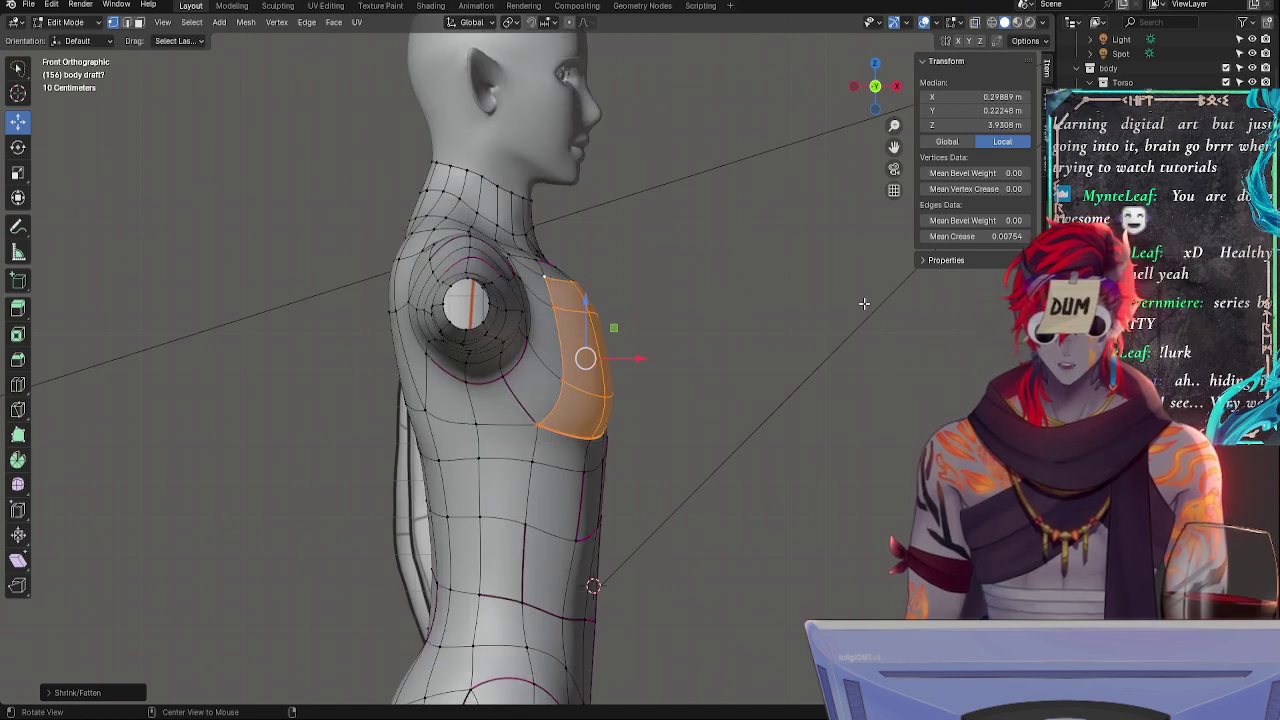
# - Tilt the chest faces slightly around Y, cancel the trial X rotations, and clear the selection
pyautogui.press('r')
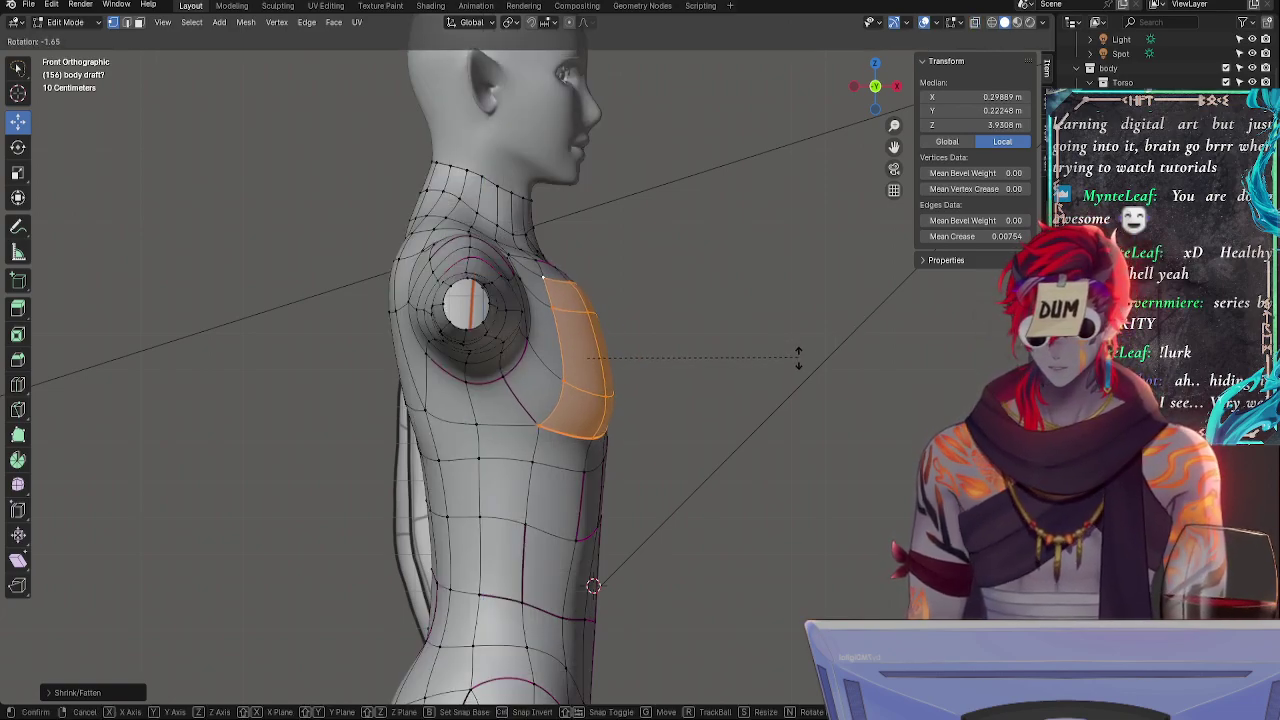
pyautogui.press('y')
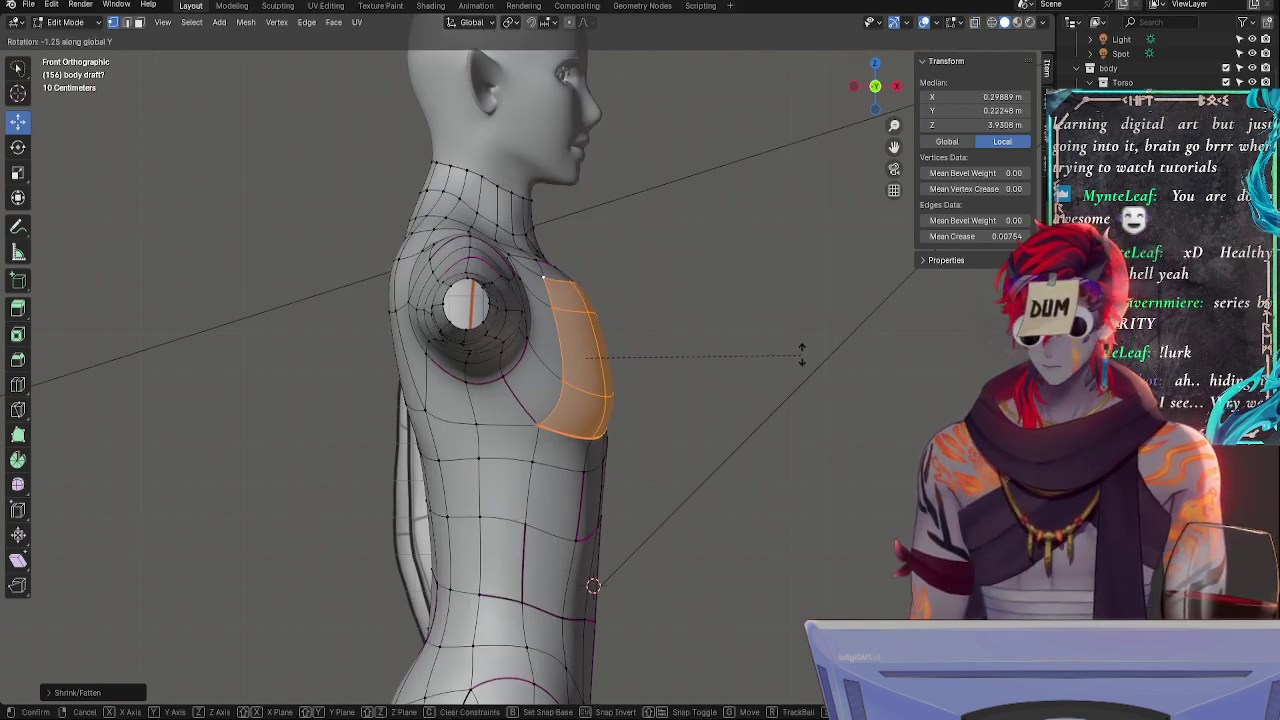
pyautogui.click(803, 367)
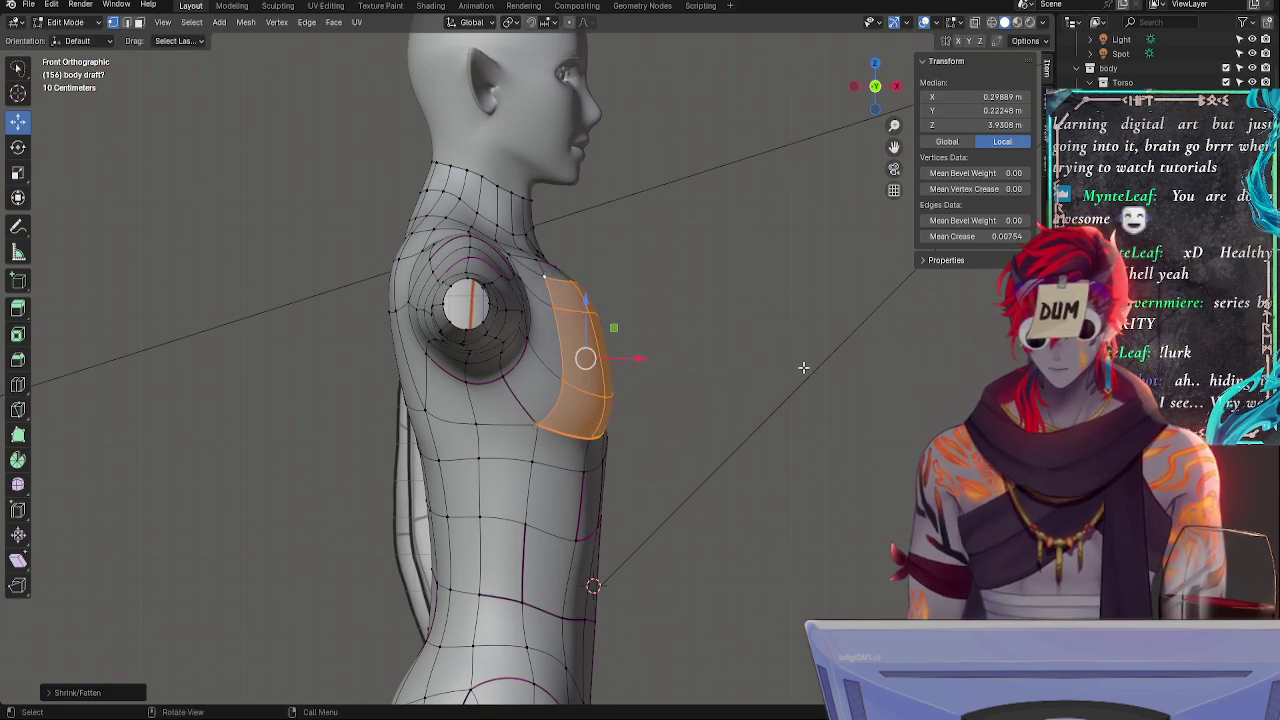
pyautogui.press('r')
pyautogui.press('x')
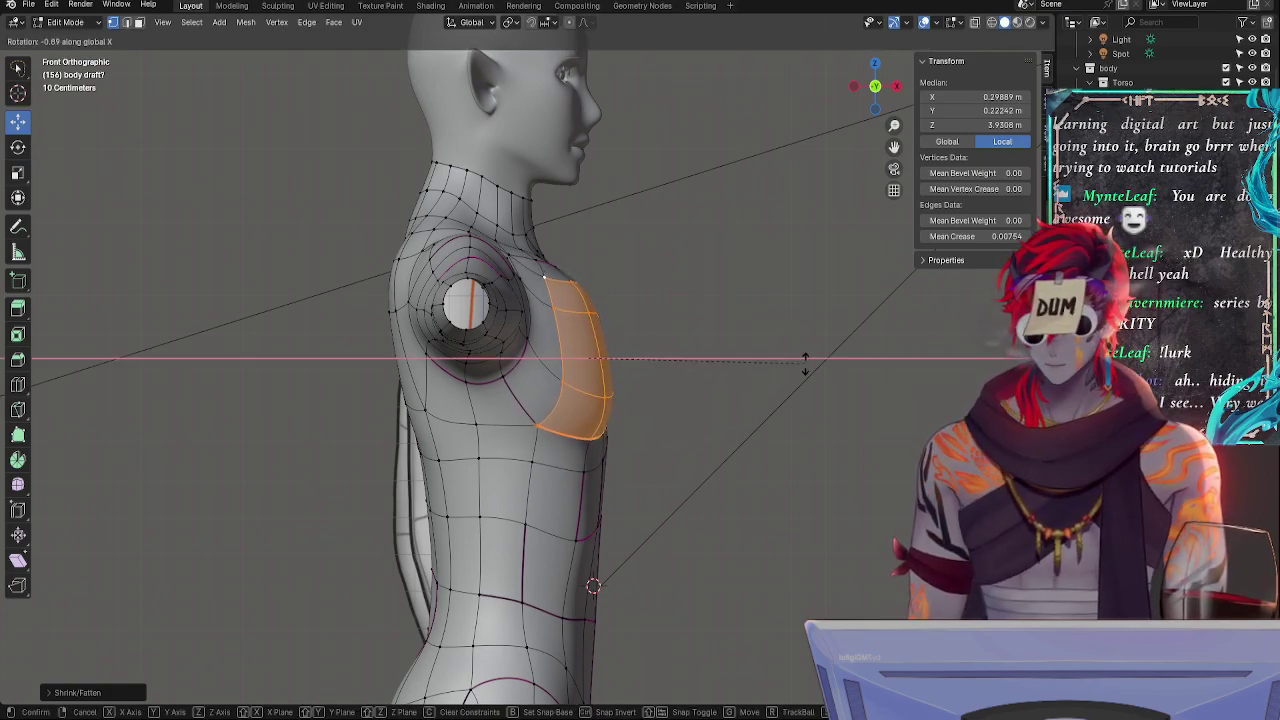
pyautogui.rightClick(805, 364)
pyautogui.hotkey('alt', 'z')
pyautogui.press('r')
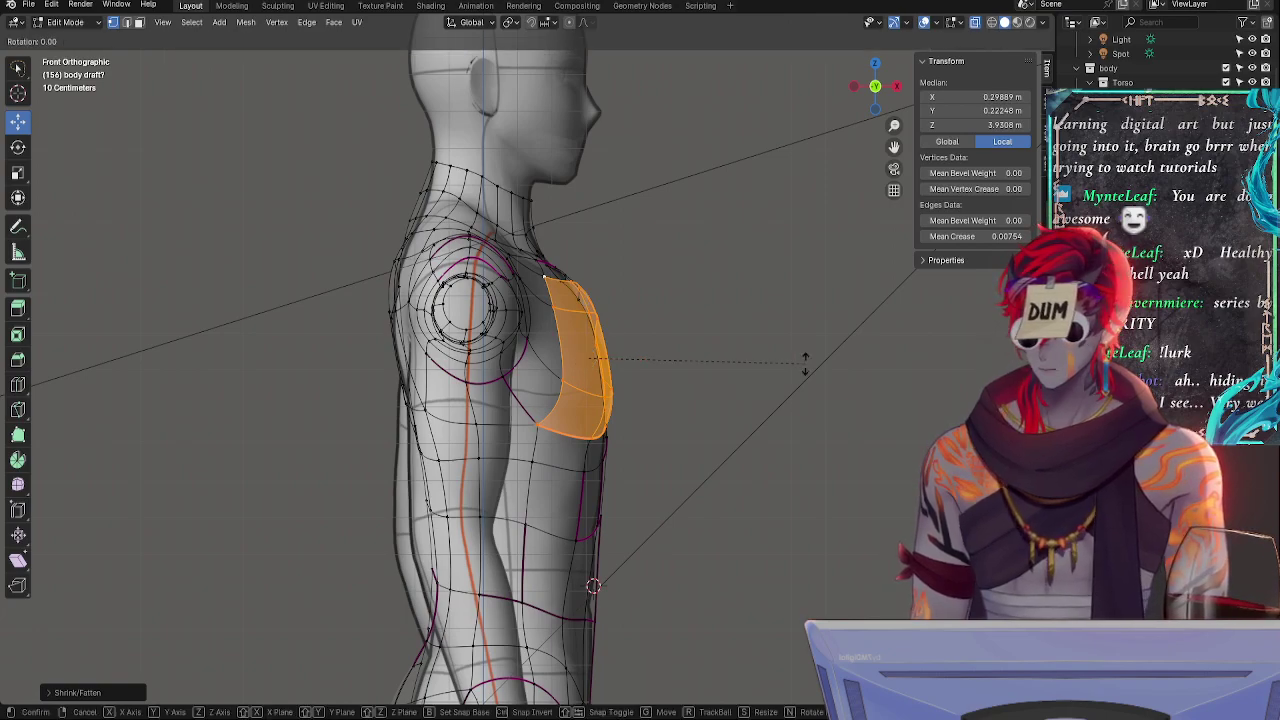
pyautogui.press('x')
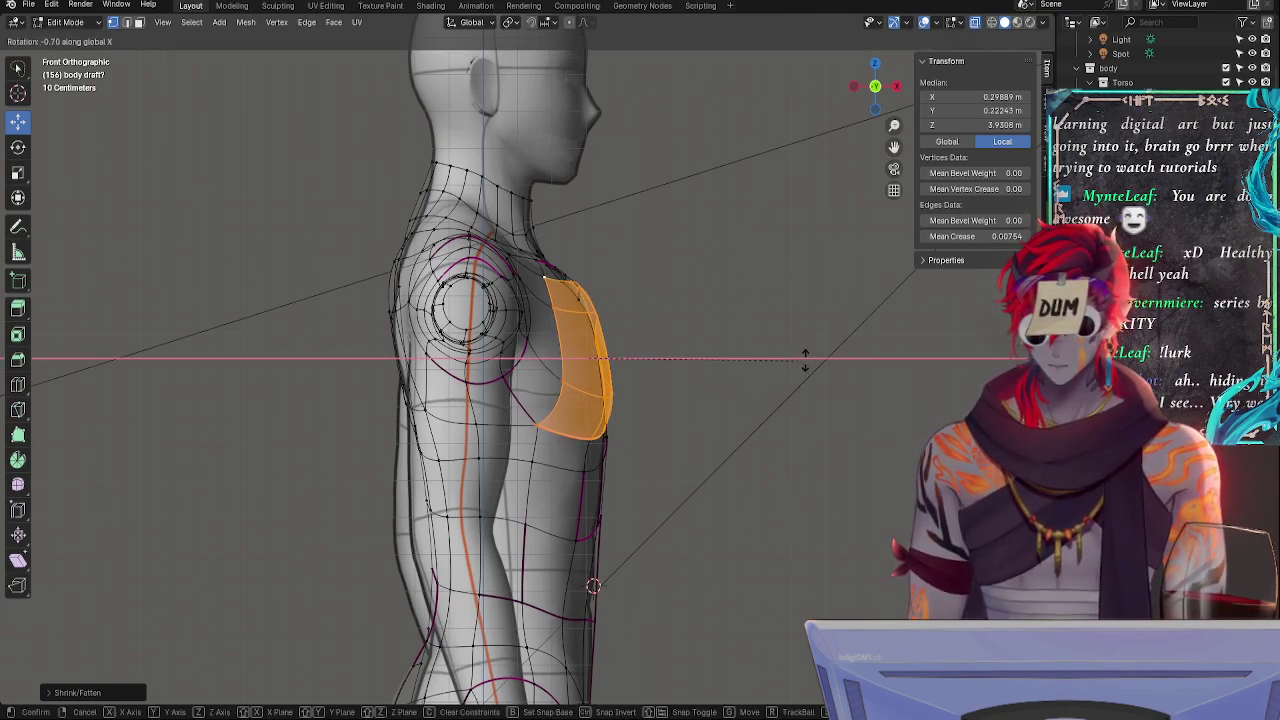
pyautogui.rightClick(804, 356)
pyautogui.click(803, 369)
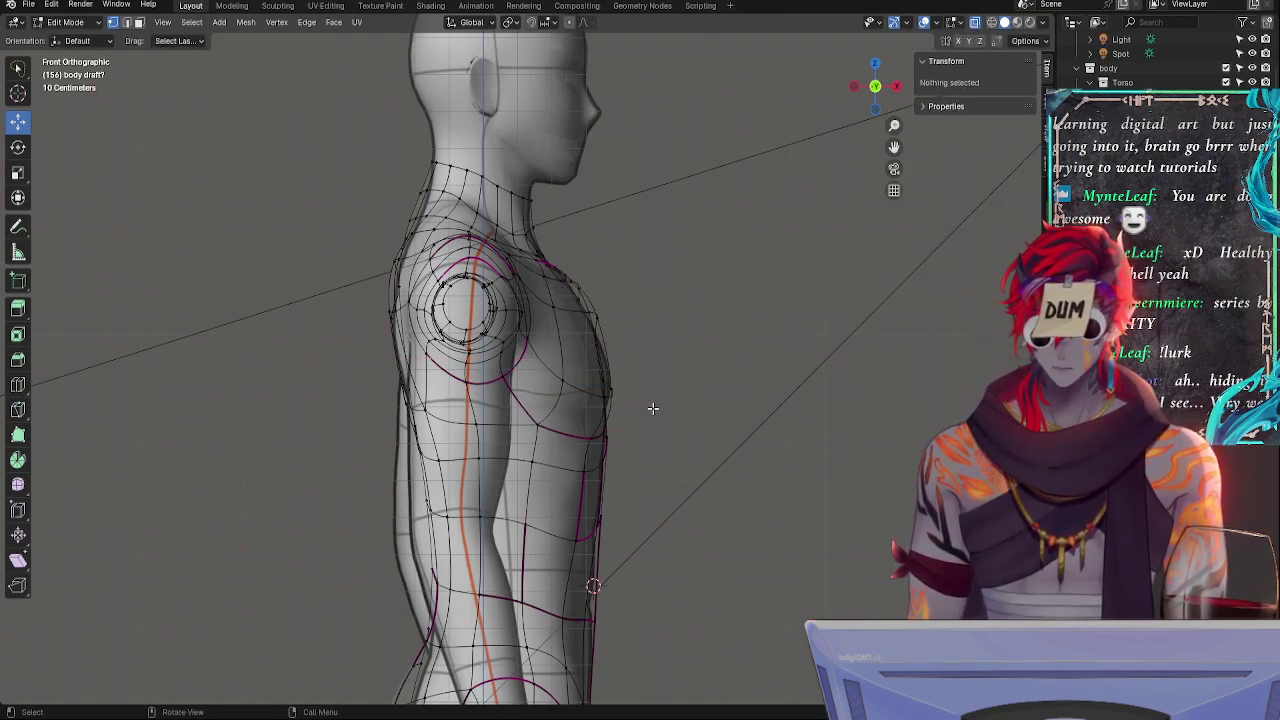
pyautogui.keyDown('alt'); pyautogui.moveTo(700, 423); pyautogui.dragTo(623, 434); pyautogui.keyUp('alt')
# - Select a vertical chest edge and view it from the side in see-through mode
pyautogui.hotkey('alt', 'z')
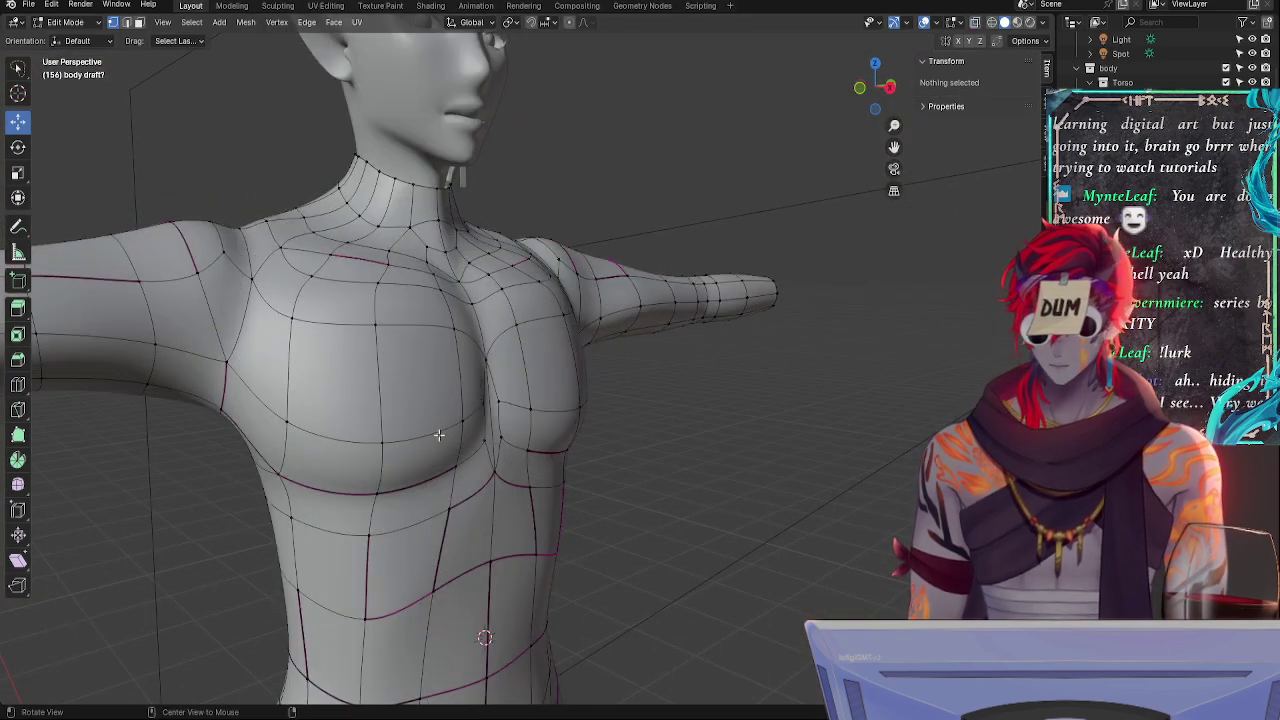
pyautogui.click(383, 442)
pyautogui.keyDown('shift'); pyautogui.click(375, 327); pyautogui.keyUp('shift')
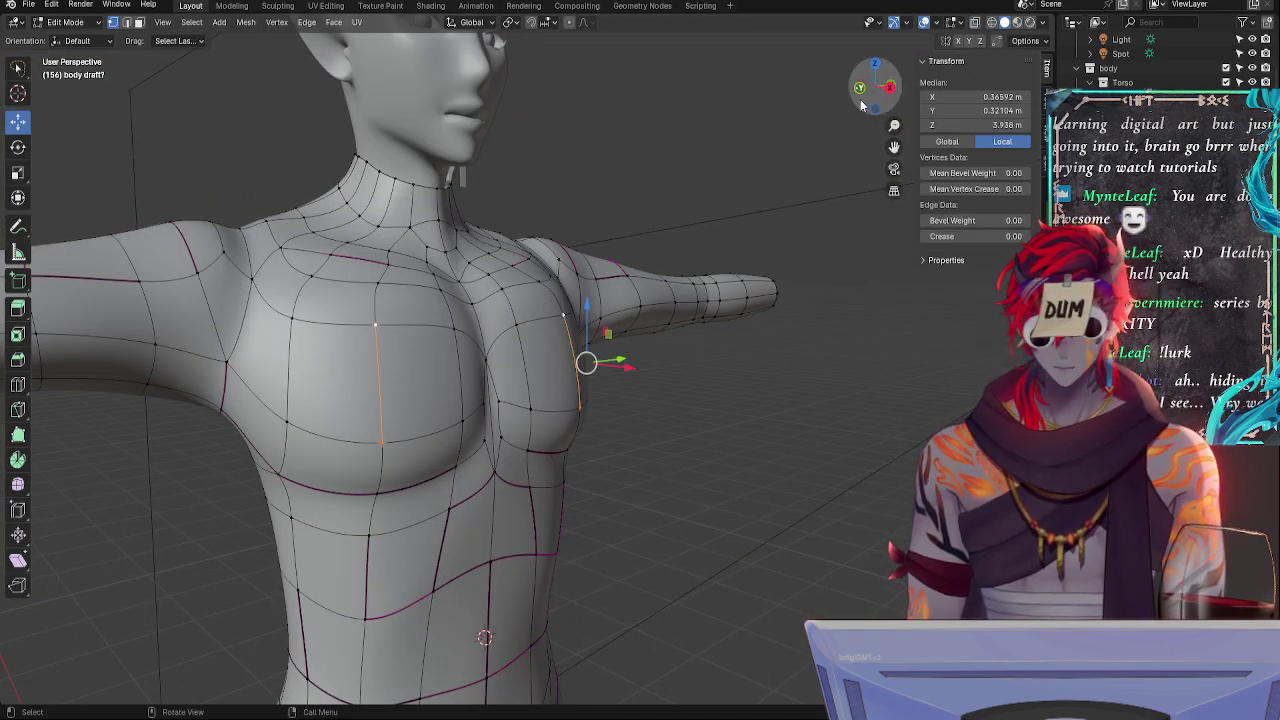
pyautogui.press('KP_1')
pyautogui.hotkey('alt', 'z')
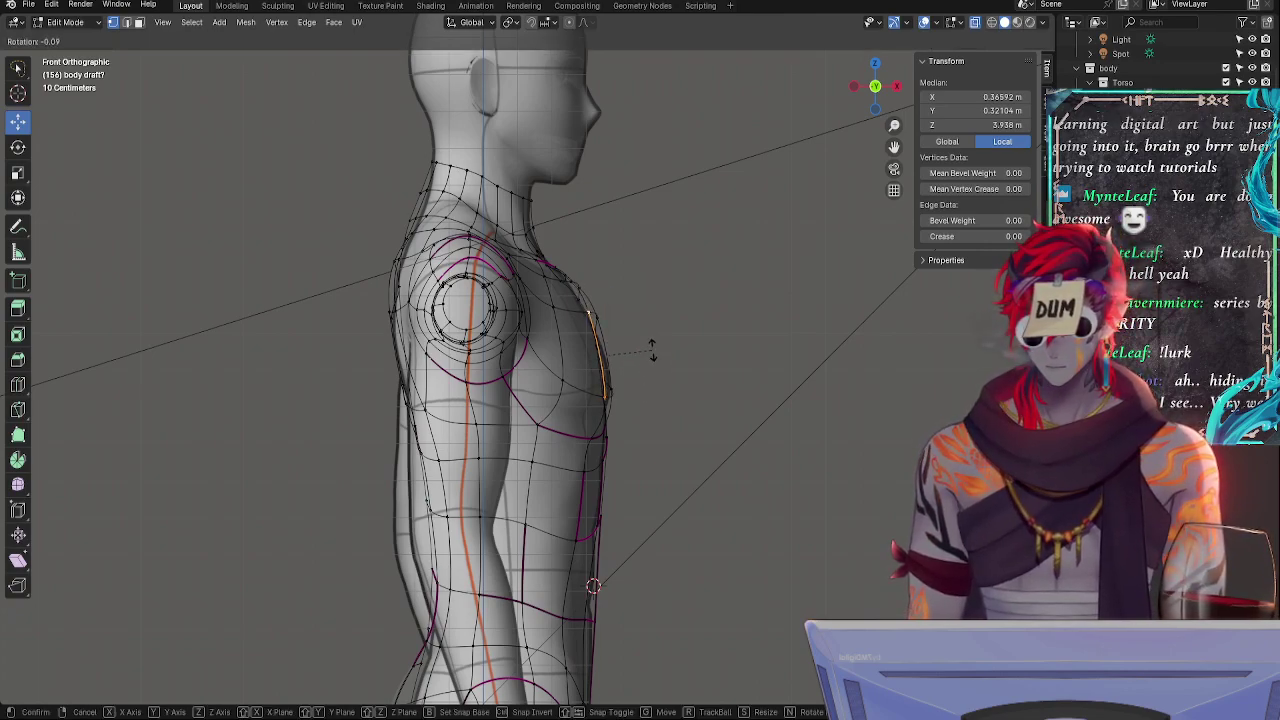
pyautogui.press('r')
# - Slide the side vertex below the chest along its edge and raise it slightly
pyautogui.click(594, 443)
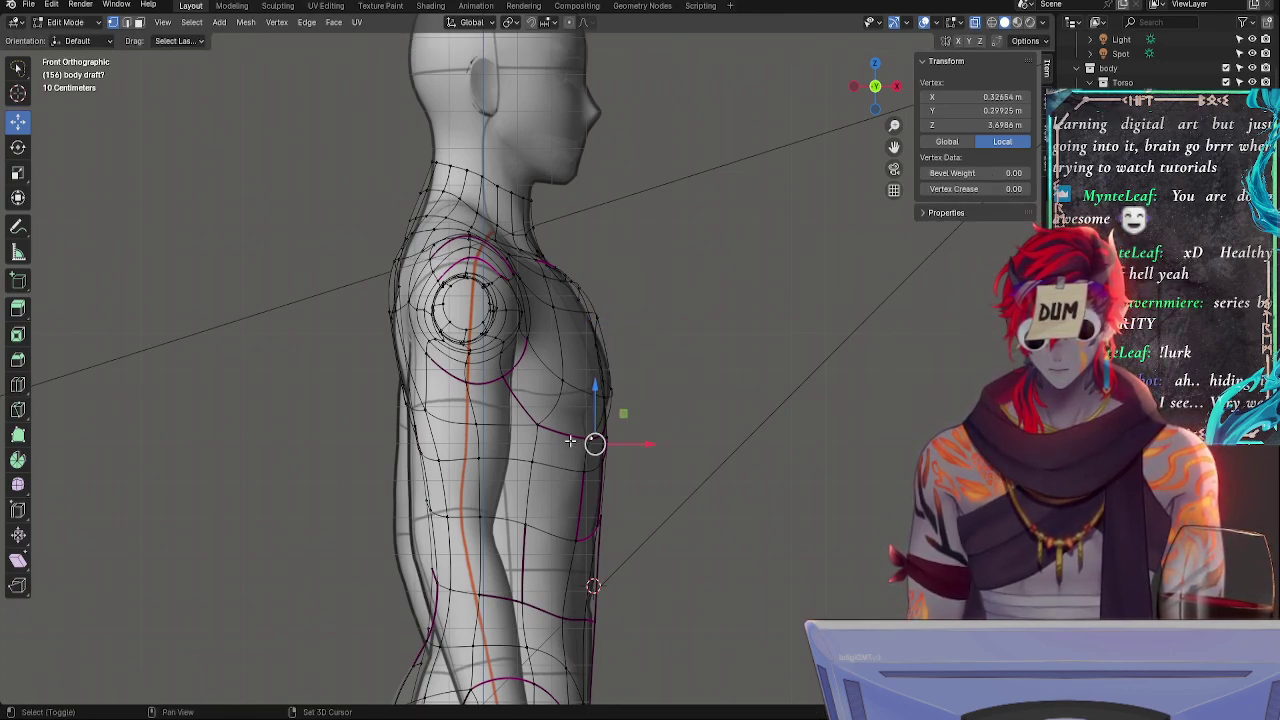
pyautogui.click(571, 440)
pyautogui.click(595, 442)
pyautogui.press('g')
pyautogui.press('g')
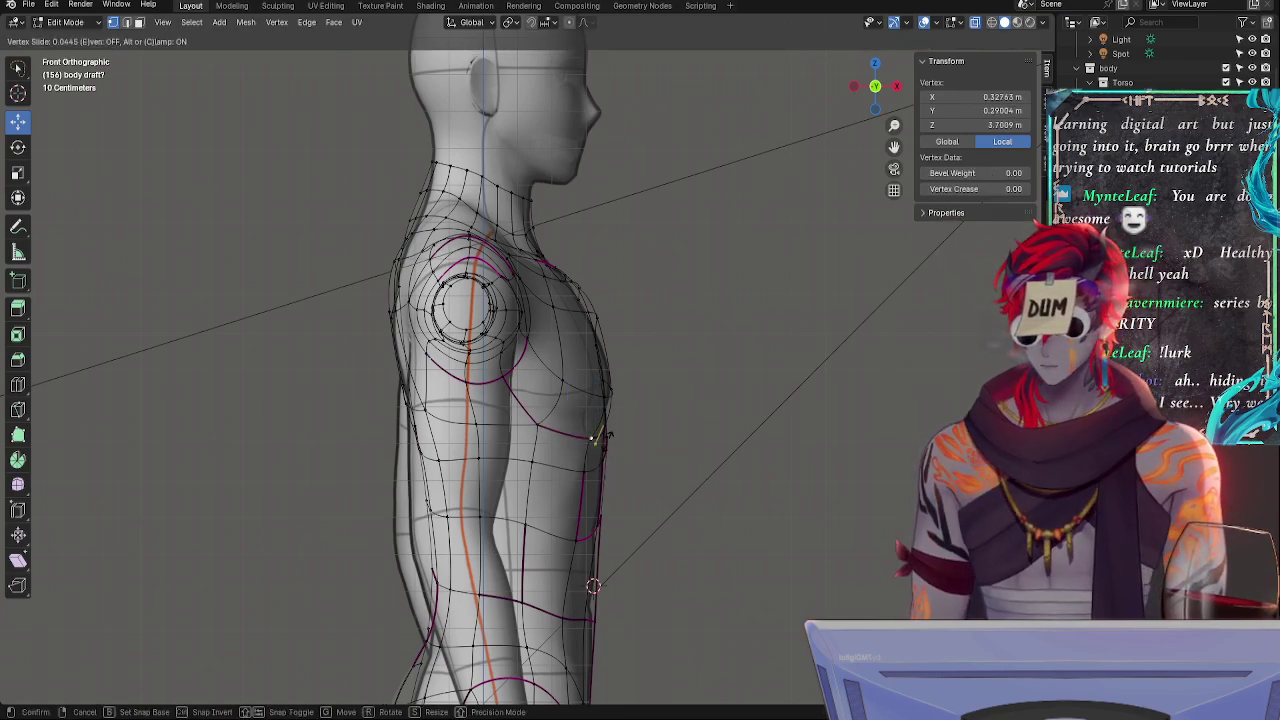
pyautogui.click(604, 441)
pyautogui.moveTo(591, 396); pyautogui.dragTo(590, 386)
pyautogui.click(587, 379)
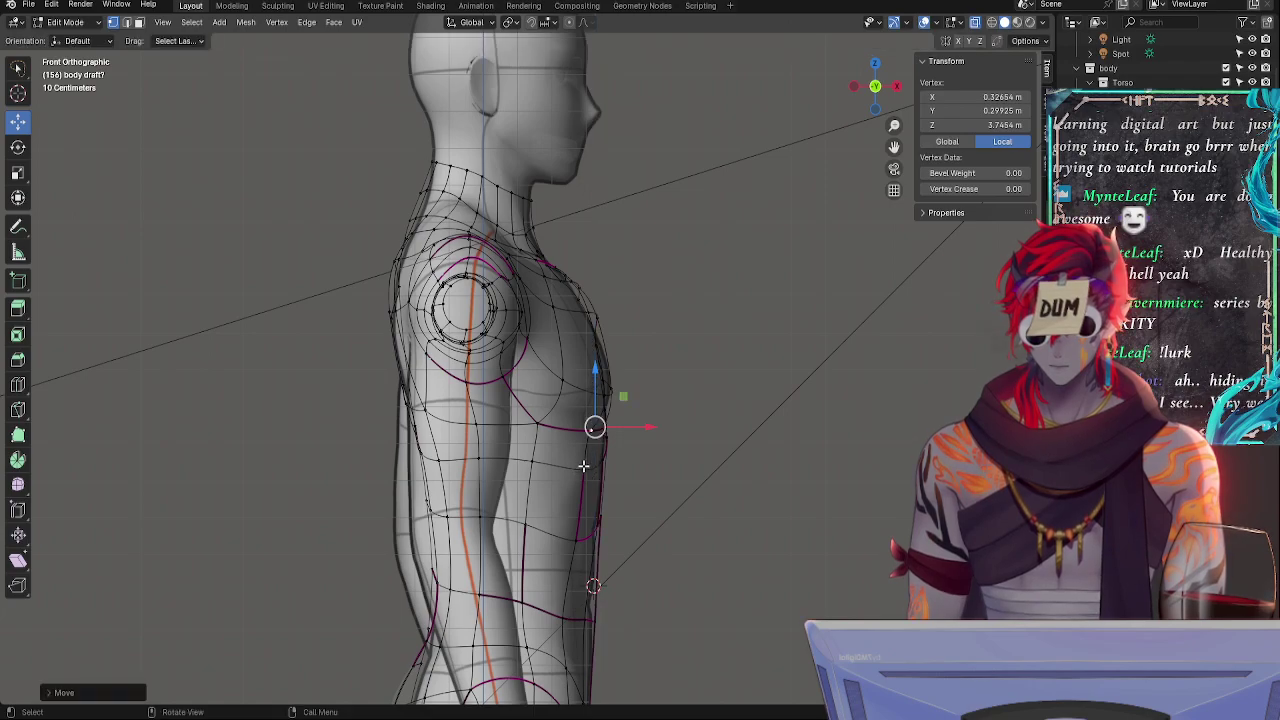
# - Move a vertex further back on the side ribcage sideways along X
pyautogui.click(539, 430)
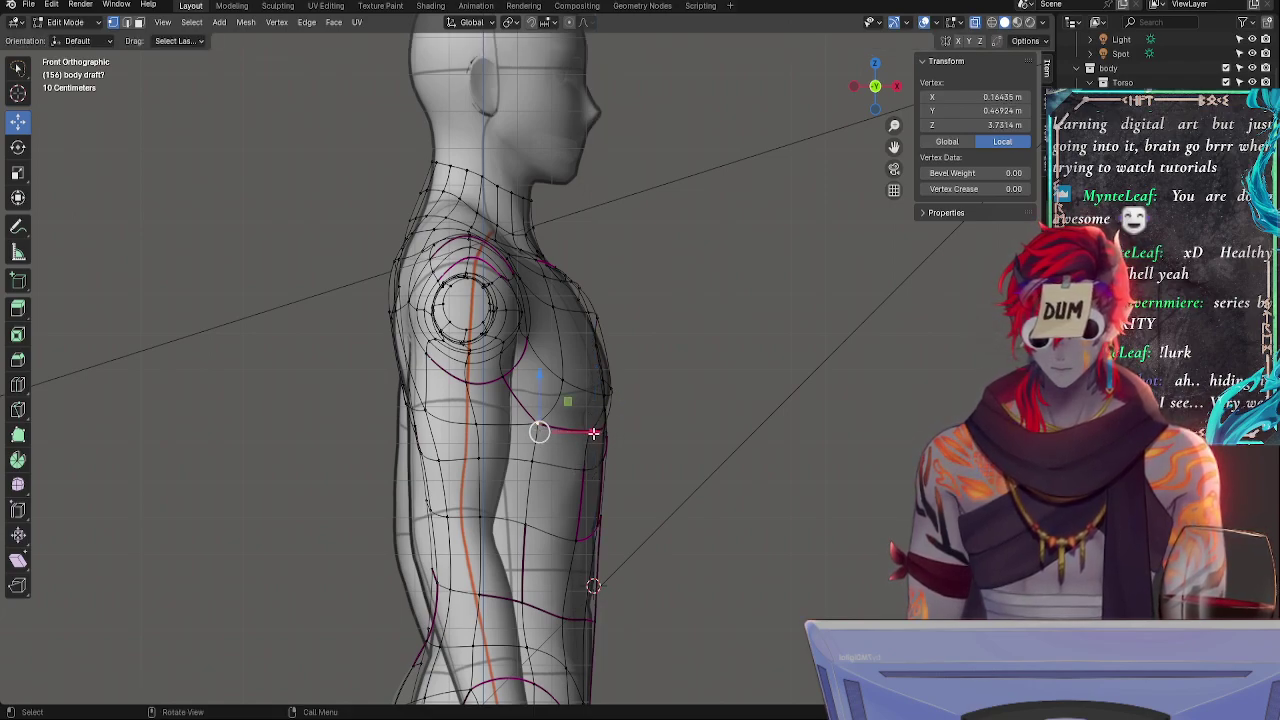
pyautogui.press('g')
pyautogui.press('x')
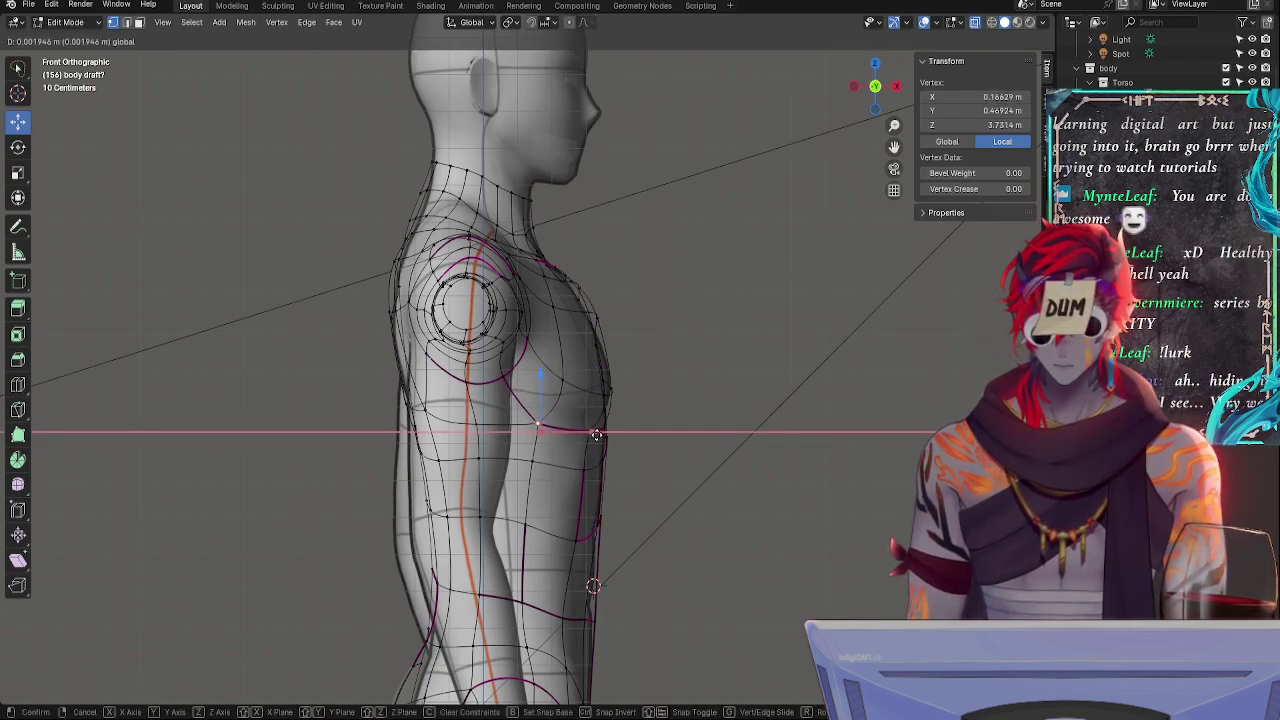
pyautogui.click(593, 435)
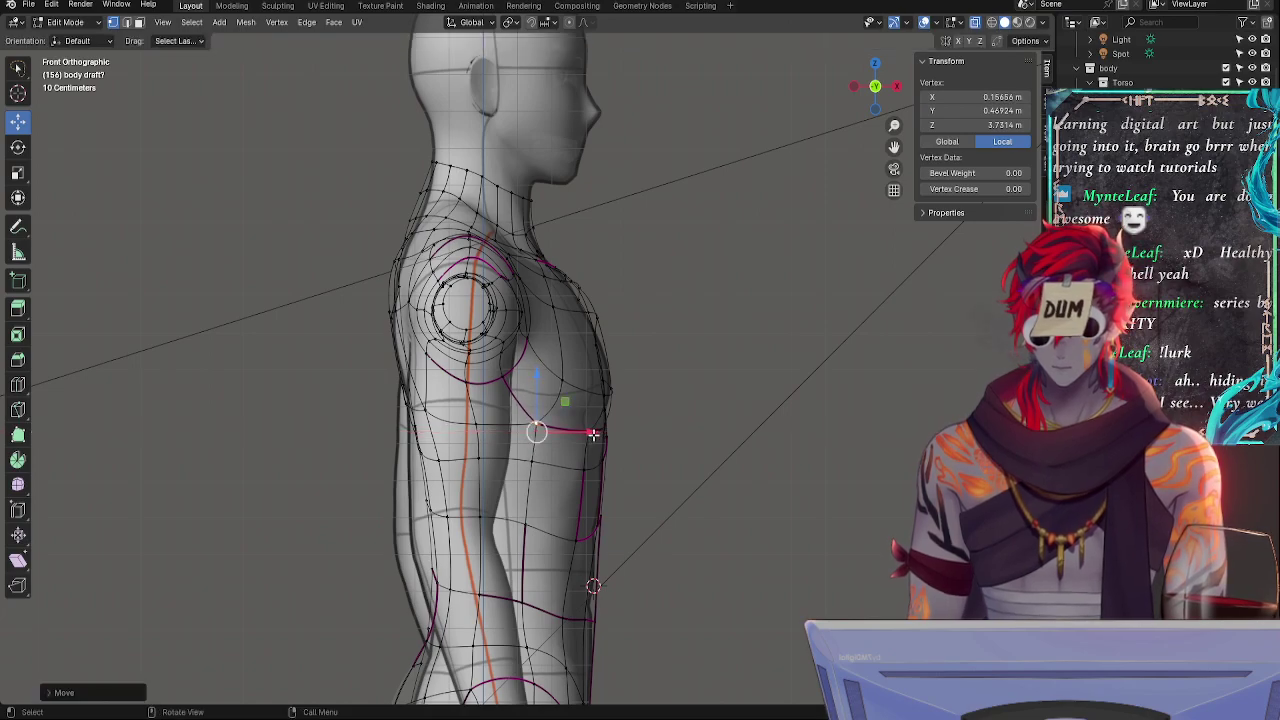
pyautogui.hotkey('alt', 'z')
pyautogui.click(462, 385)
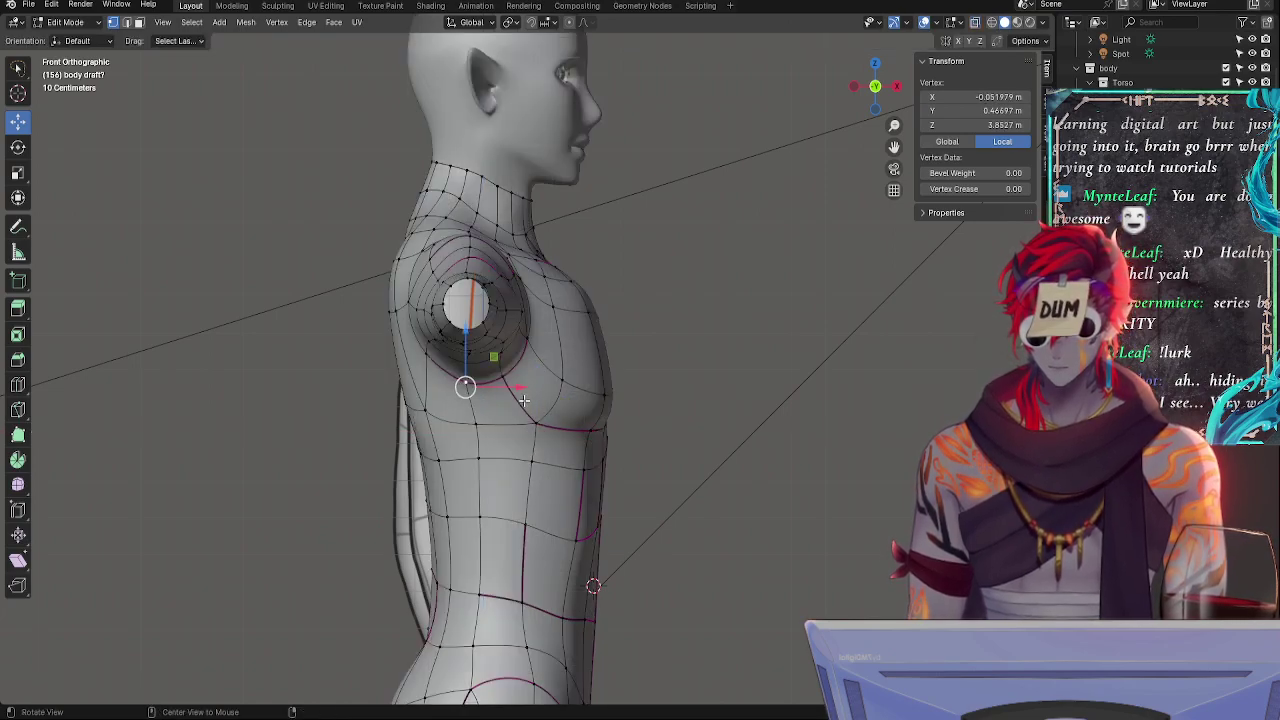
pyautogui.hotkey('alt', 'z')
# - Shift a lower torso-side vertex forward along X after cancelling a trial rotation
pyautogui.click(478, 510)
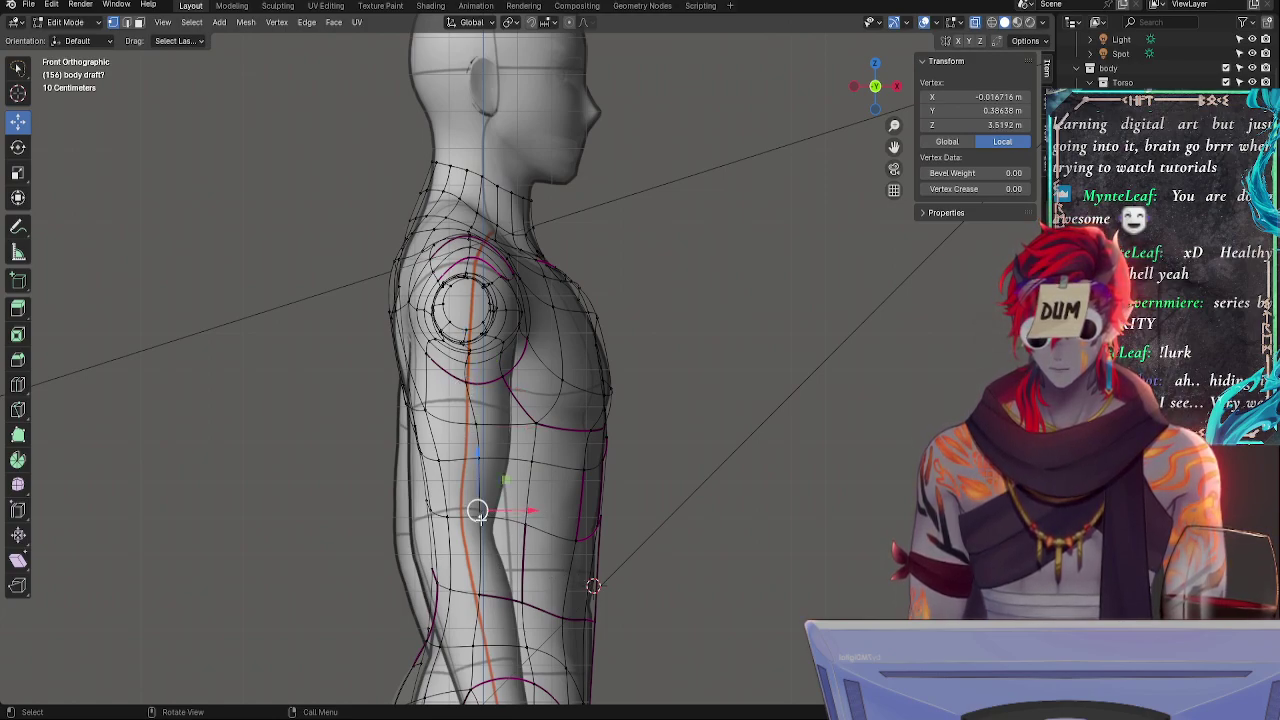
pyautogui.keyDown('shift'); pyautogui.click(471, 424); pyautogui.keyUp('shift')
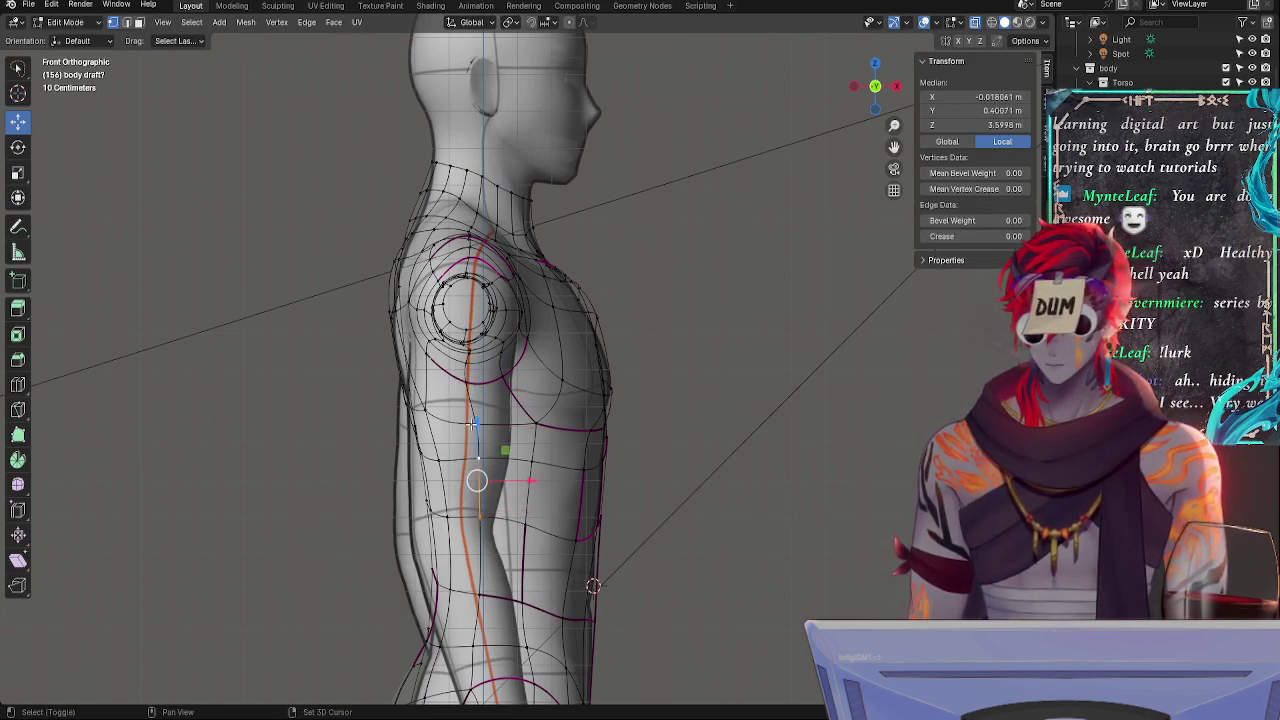
pyautogui.press('r')
pyautogui.press('Escape')
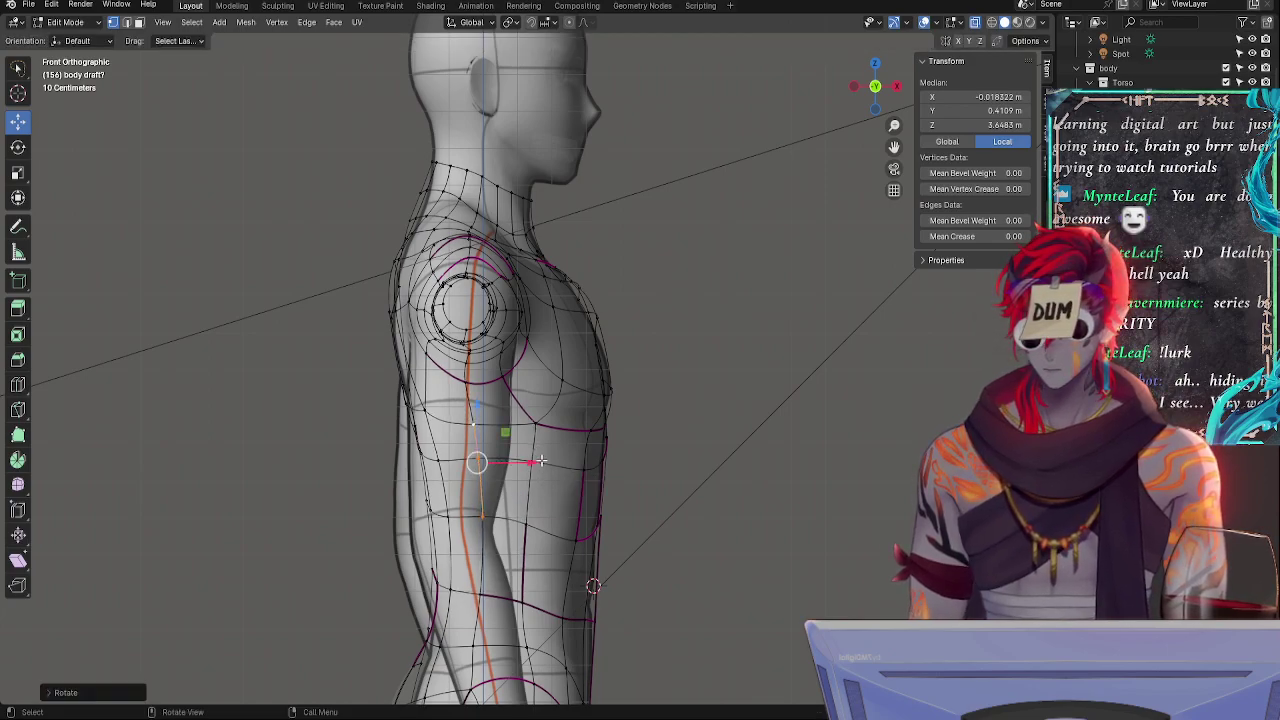
pyautogui.click(490, 511)
pyautogui.press('g')
pyautogui.press('x')
pyautogui.moveTo(546, 505); pyautogui.dragTo(539, 505)
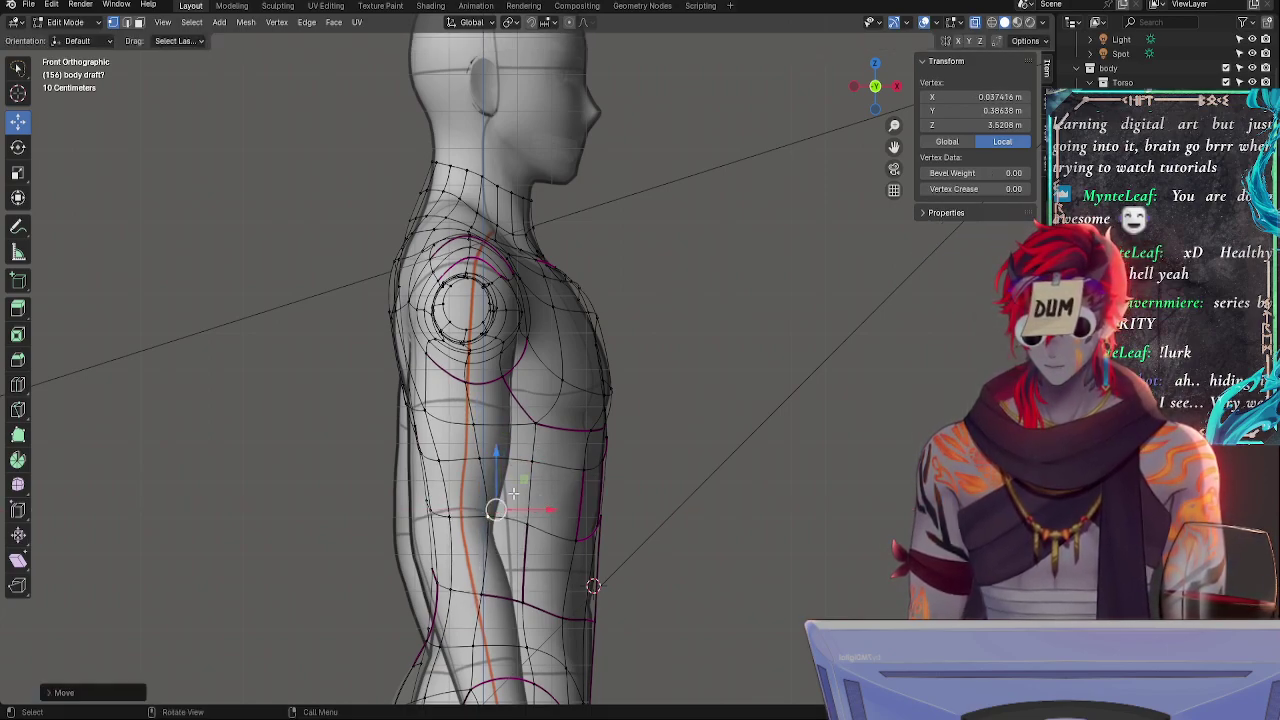
pyautogui.click(486, 478)
pyautogui.moveTo(526, 451); pyautogui.dragTo(543, 452)
# - Move a higher torso-side vertex slightly along X and select the upper-arm seam edge
pyautogui.click(478, 429)
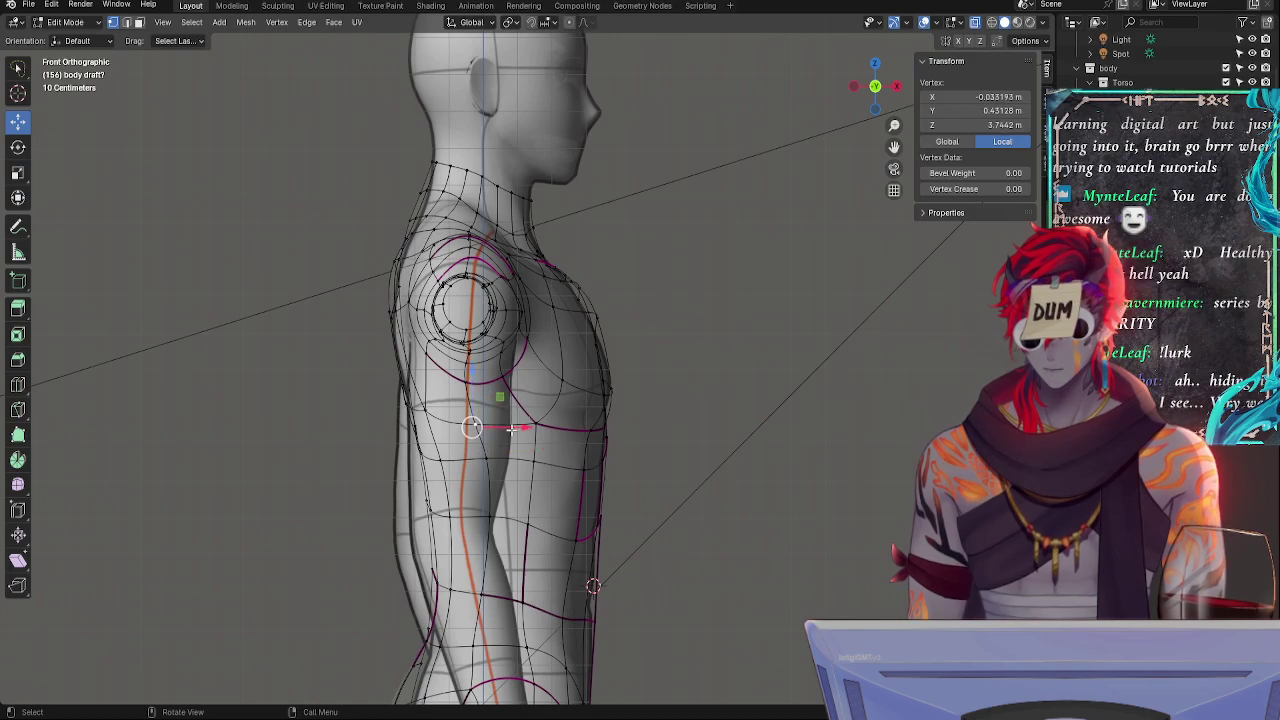
pyautogui.press('g')
pyautogui.press('x')
pyautogui.click(501, 458)
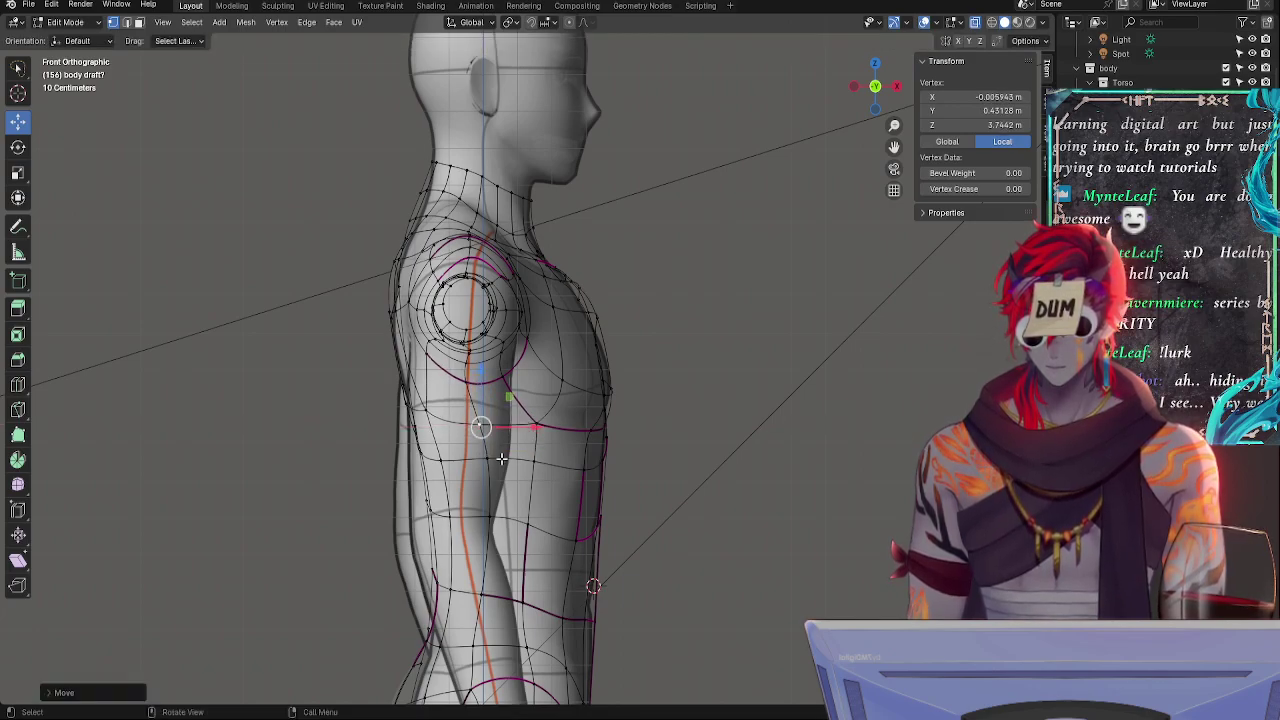
pyautogui.click(545, 461)
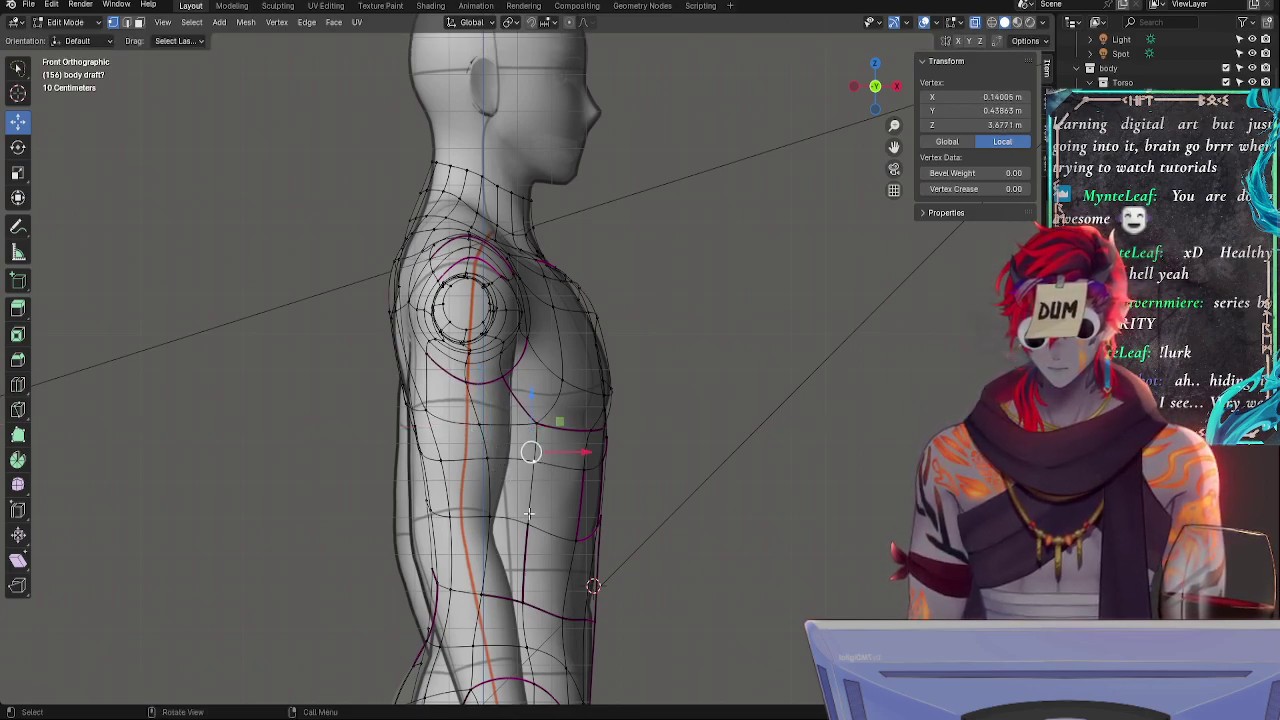
pyautogui.click(435, 511)
pyautogui.keyDown('shift'); pyautogui.click(433, 424); pyautogui.keyUp('shift')
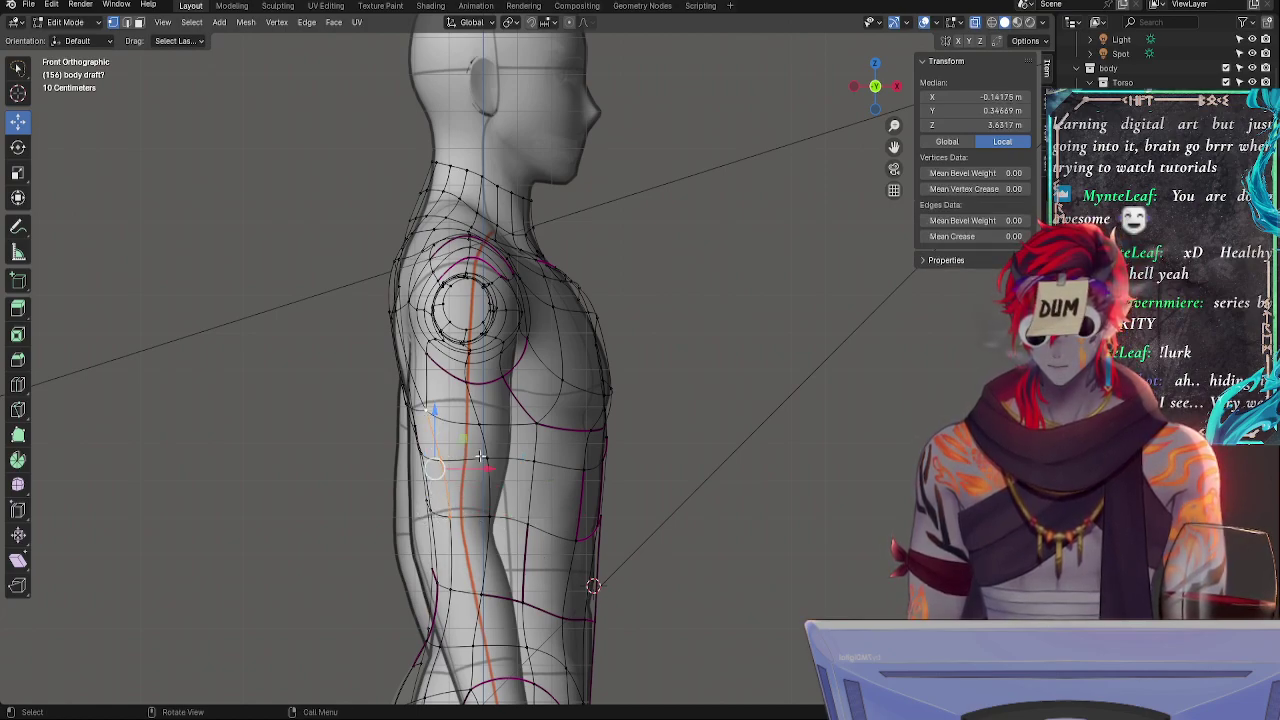
# - Slide the arm edge, then slide the front-chest vertex along its edge and raise it slightly
pyautogui.press('g')
pyautogui.press('g')
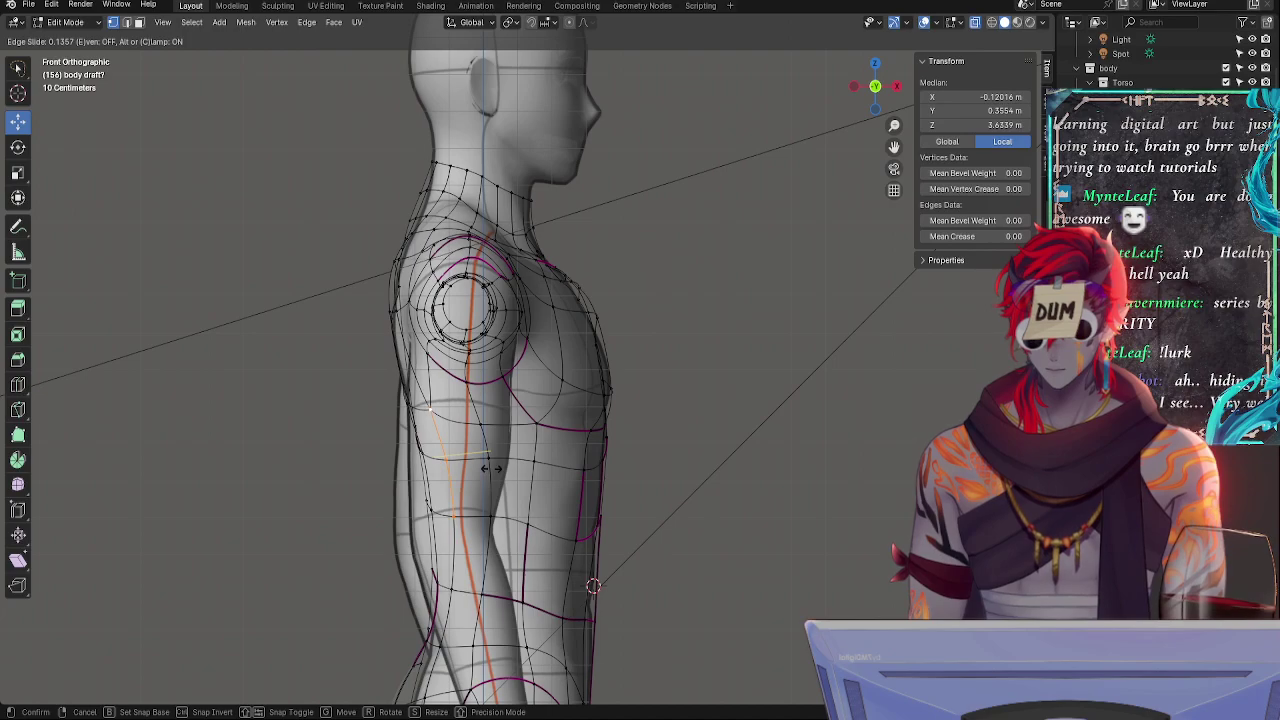
pyautogui.click(491, 468)
pyautogui.click(449, 460)
pyautogui.click(434, 410)
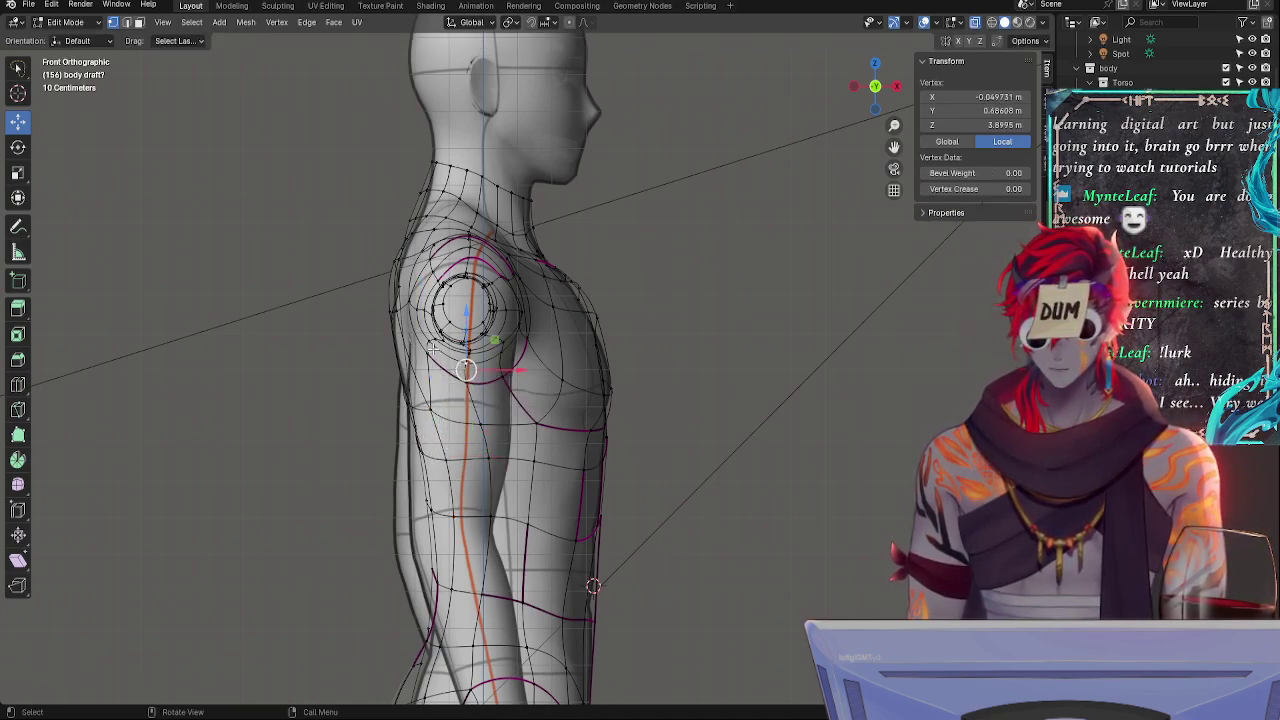
pyautogui.click(481, 427)
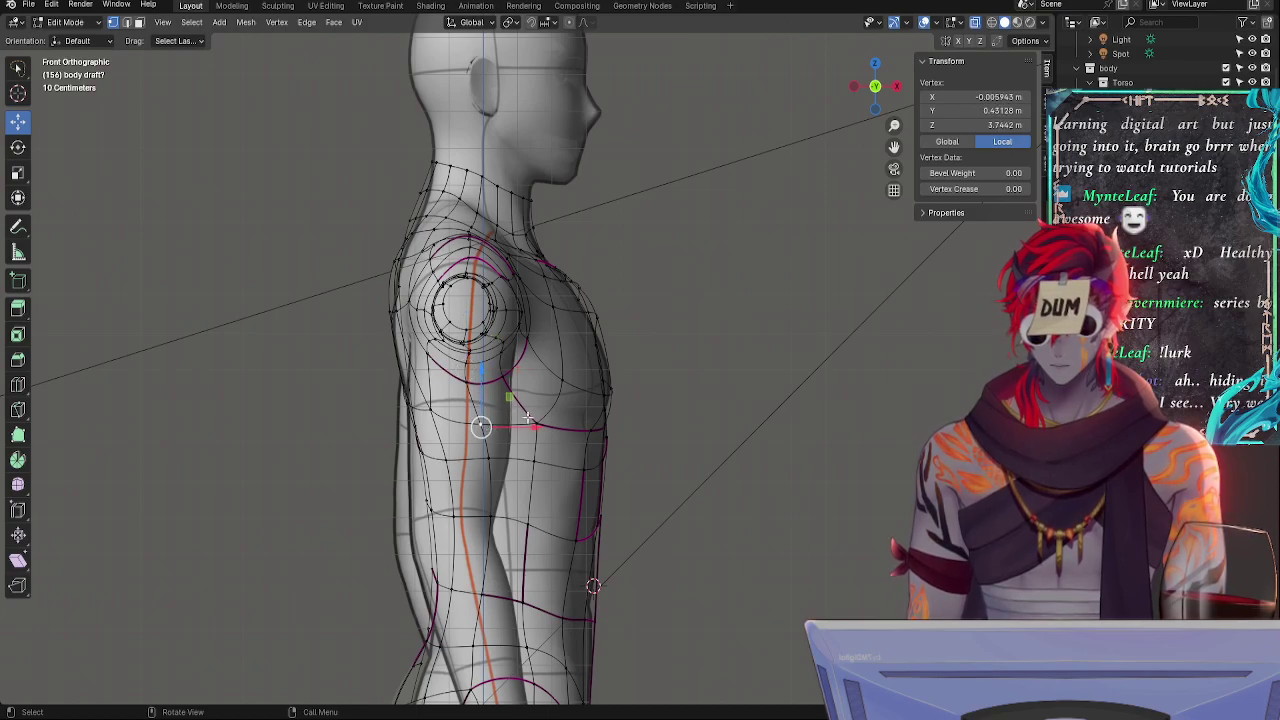
pyautogui.click(495, 371)
pyautogui.click(537, 428)
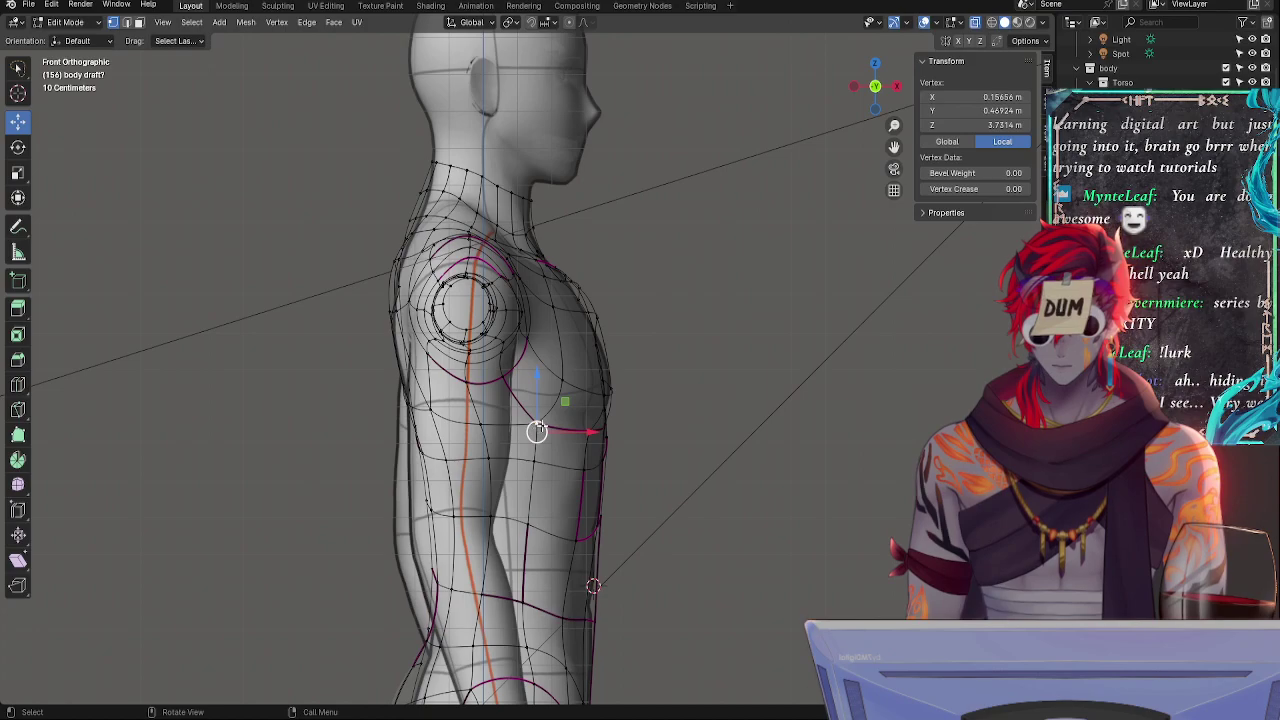
pyautogui.press('g')
pyautogui.press('g')
pyautogui.click(548, 425)
pyautogui.moveTo(545, 379); pyautogui.dragTo(545, 372)
# - Vertex-slide the chest's front-edge vertex back, then up toward the shoulder
pyautogui.click(594, 425)
pyautogui.press('g')
pyautogui.press('g')
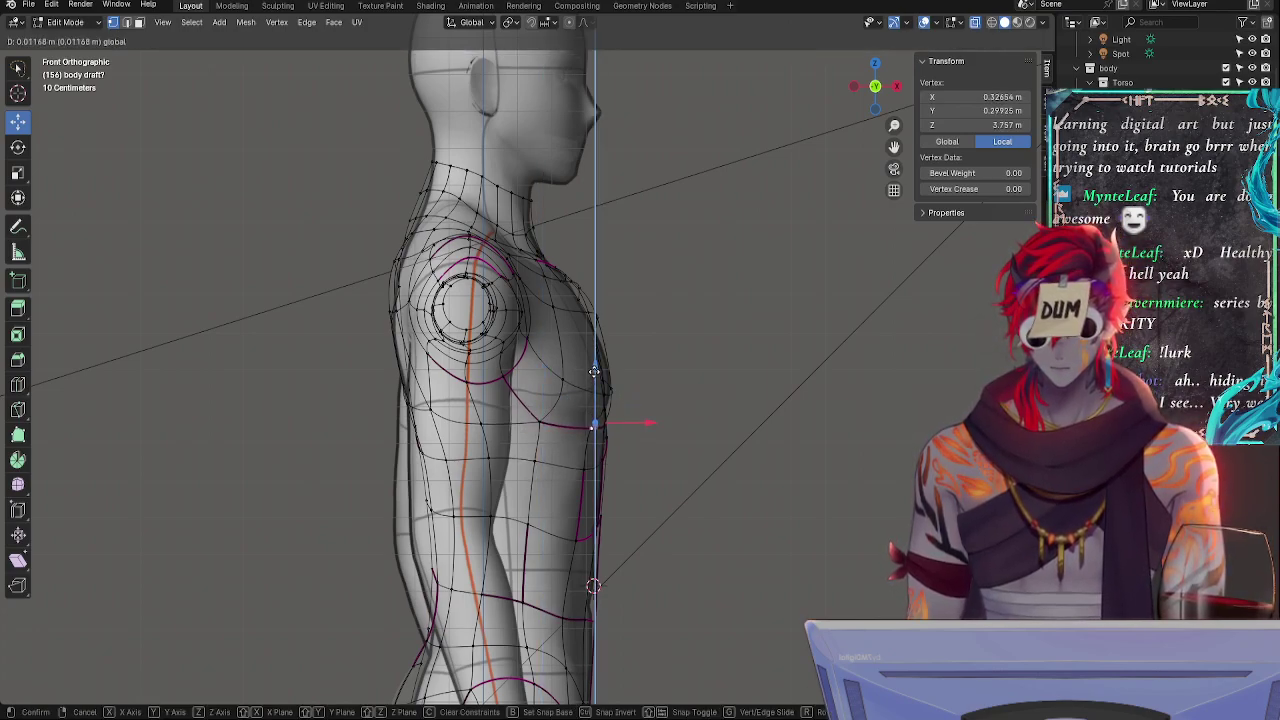
pyautogui.click(541, 428)
pyautogui.press('g')
pyautogui.press('g')
pyautogui.click(503, 378)
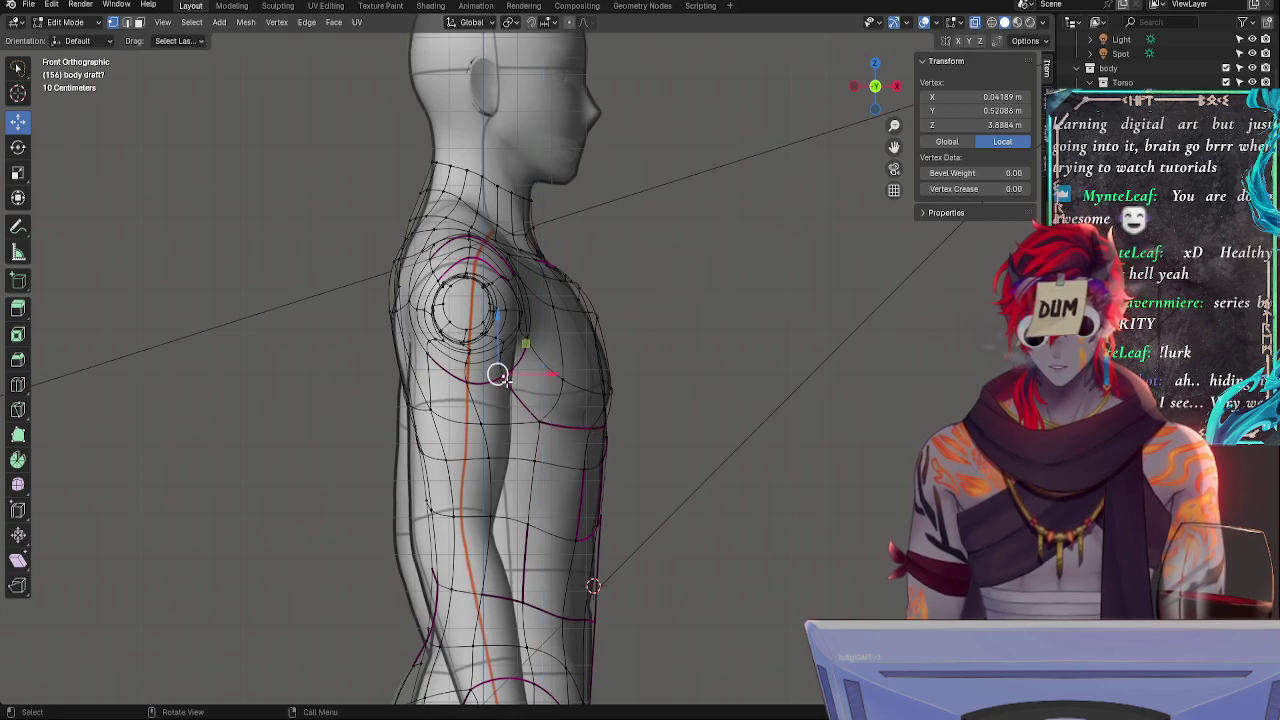
pyautogui.press('g')
pyautogui.press('g')
pyautogui.click(516, 362)
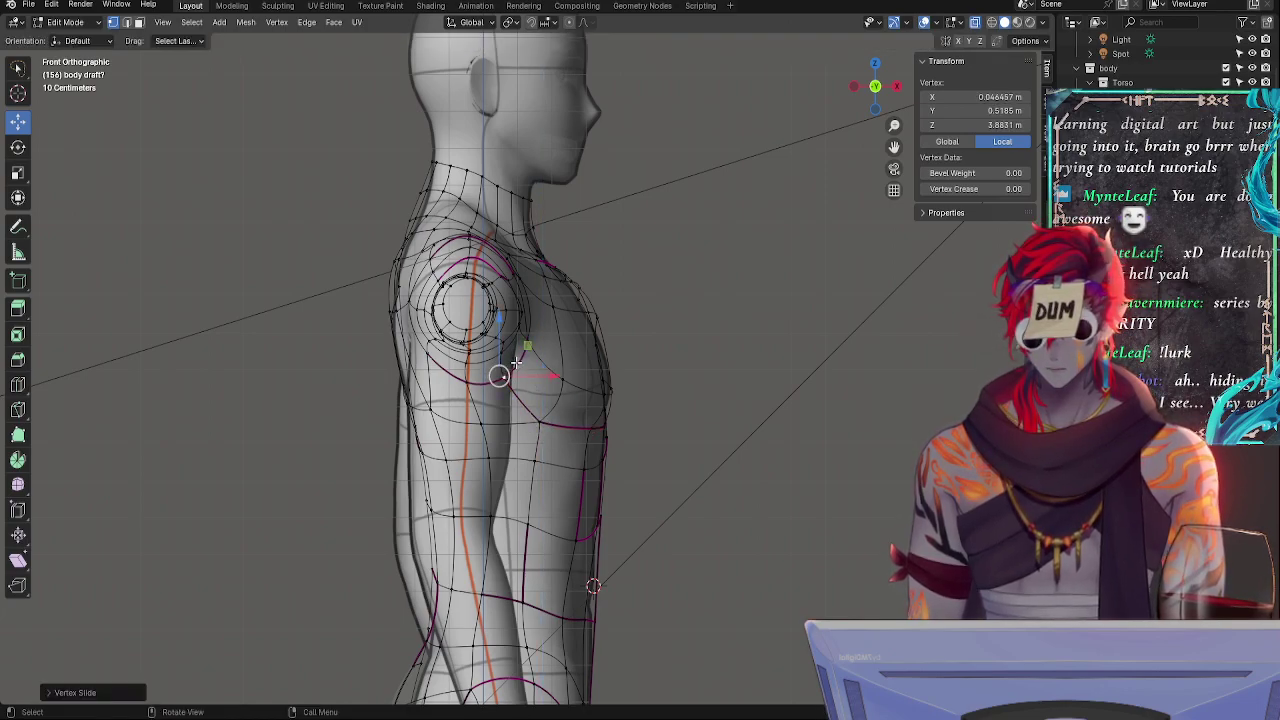
# - Slide the upper-chest vertex down its edge, then view the shoulder solid without X-ray
pyautogui.click(533, 345)
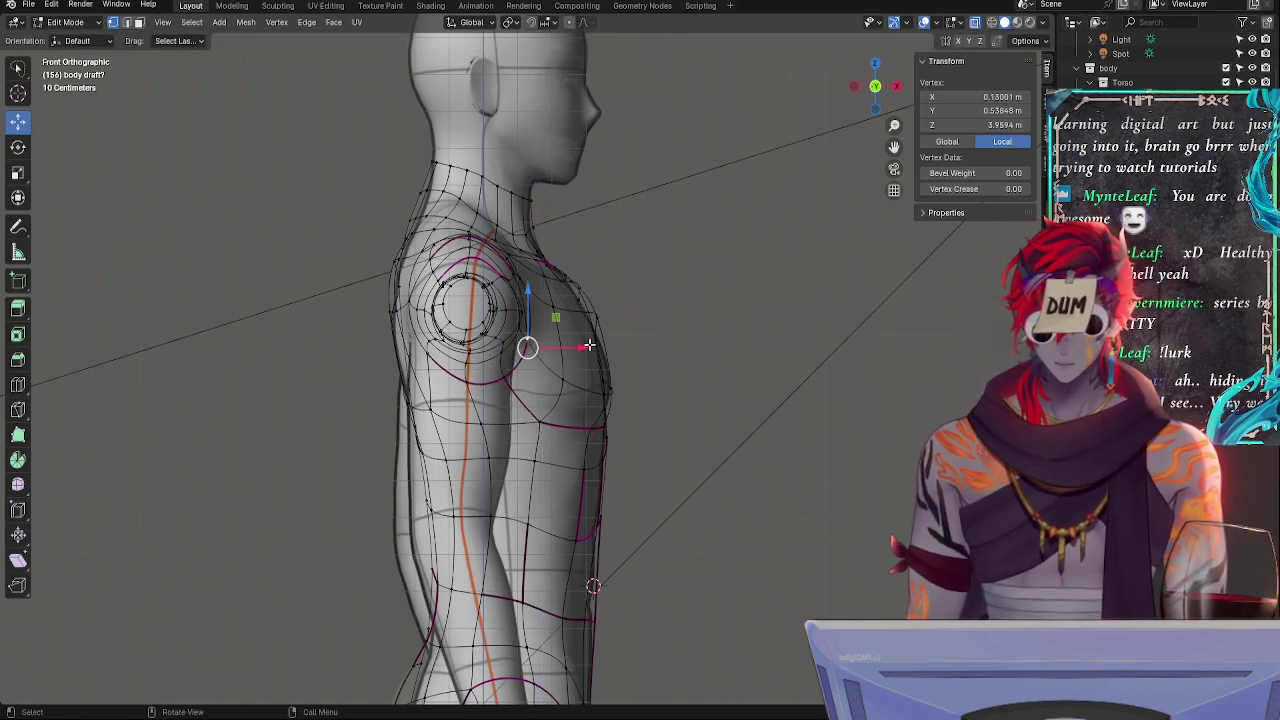
pyautogui.click(556, 310)
pyautogui.press('g')
pyautogui.press('g')
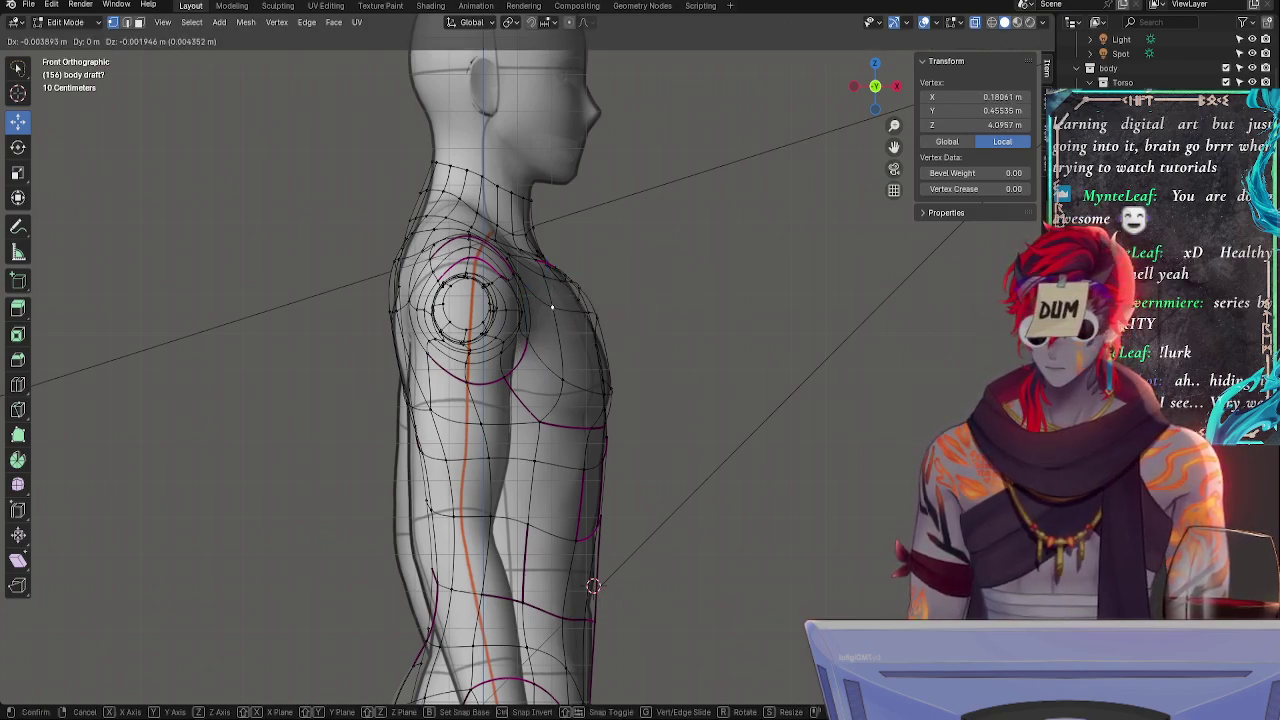
pyautogui.rightClick(585, 304)
pyautogui.press('g')
pyautogui.press('g')
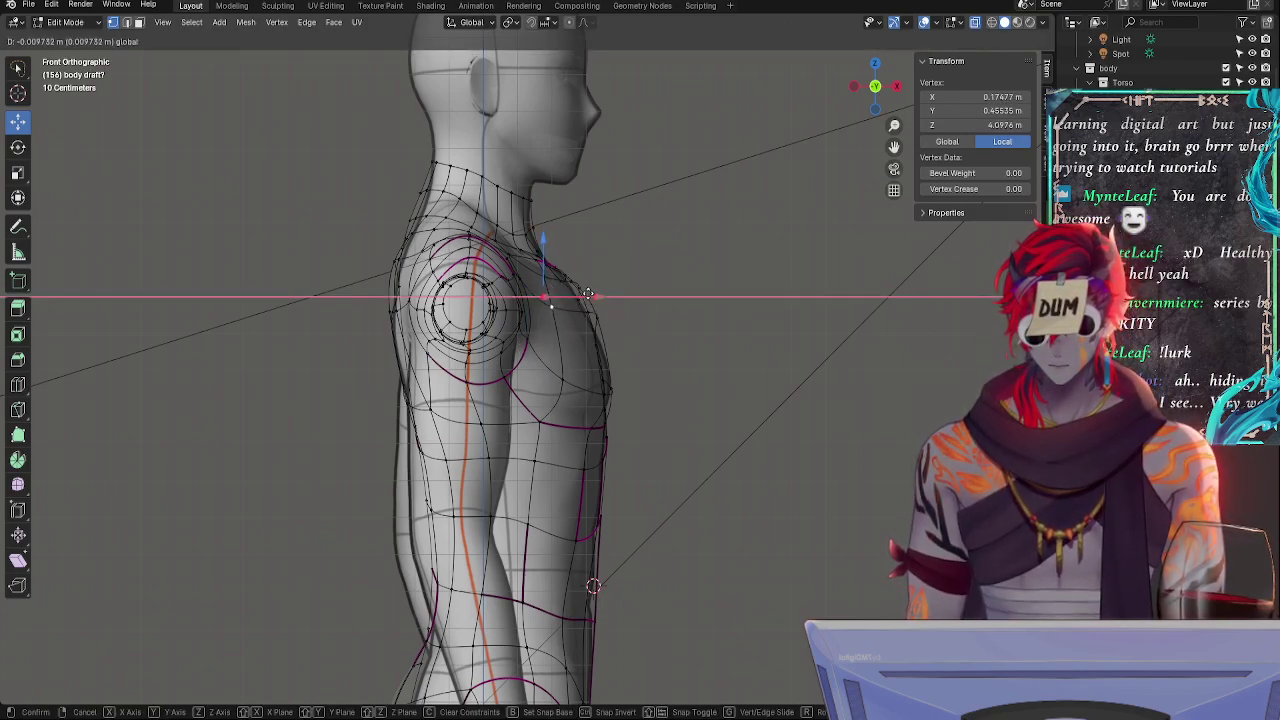
pyautogui.click(585, 300)
pyautogui.hotkey('alt', 'z')
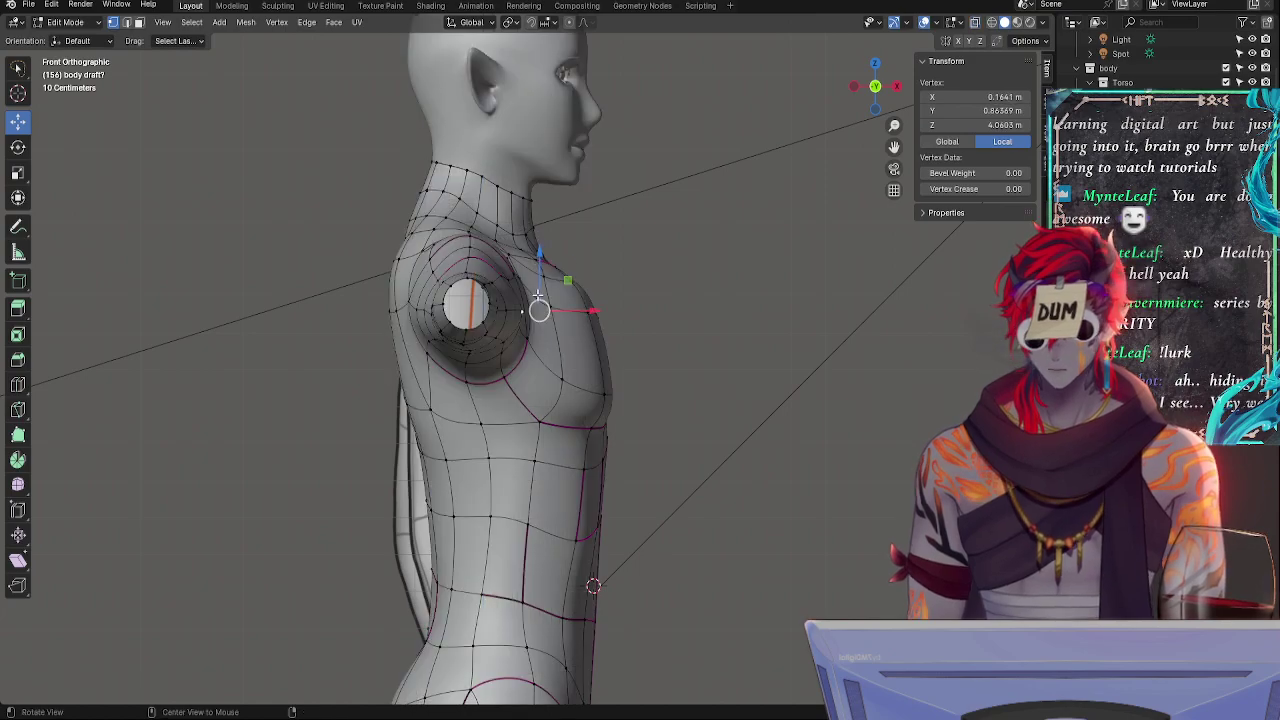
pyautogui.moveTo(612, 326); pyautogui.dragTo(566, 330, button='middle')
pyautogui.click(435, 299)
# - Select the band of shoulder vertices and faces around the socket
pyautogui.keyDown('shift'); pyautogui.click(432, 391); pyautogui.keyUp('shift')
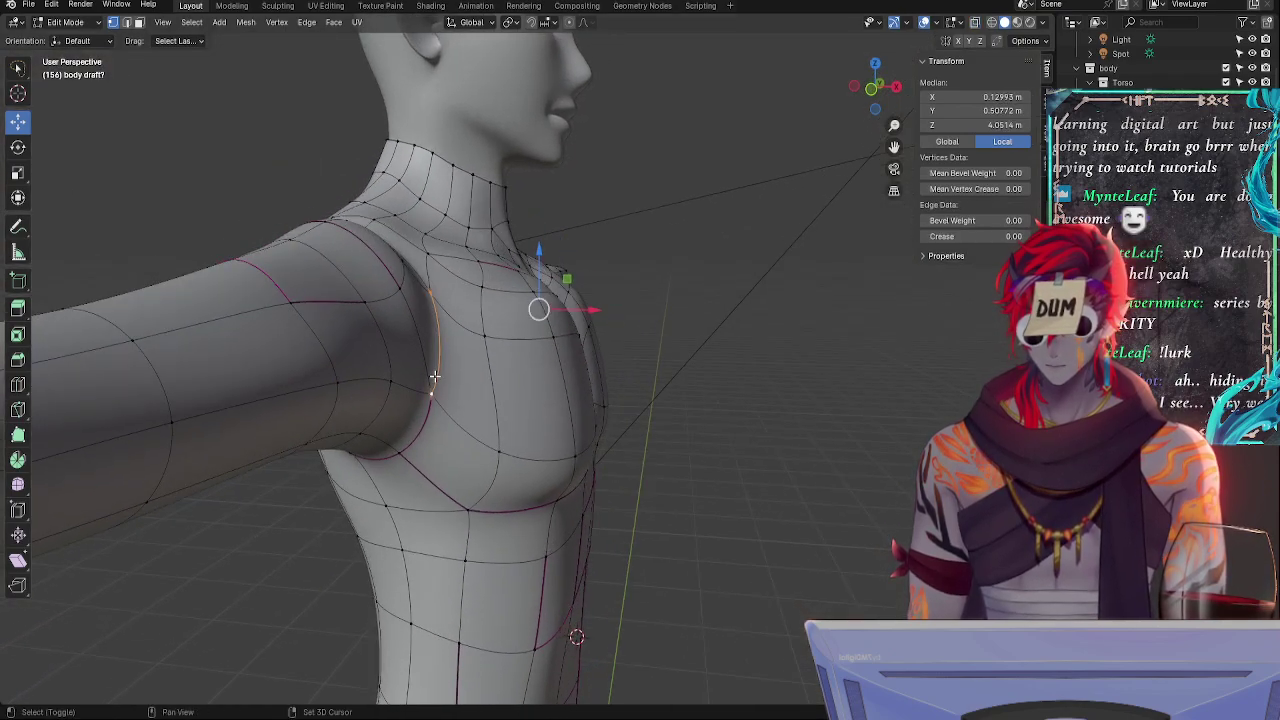
pyautogui.moveTo(478, 328); pyautogui.dragTo(469, 419, button='middle')
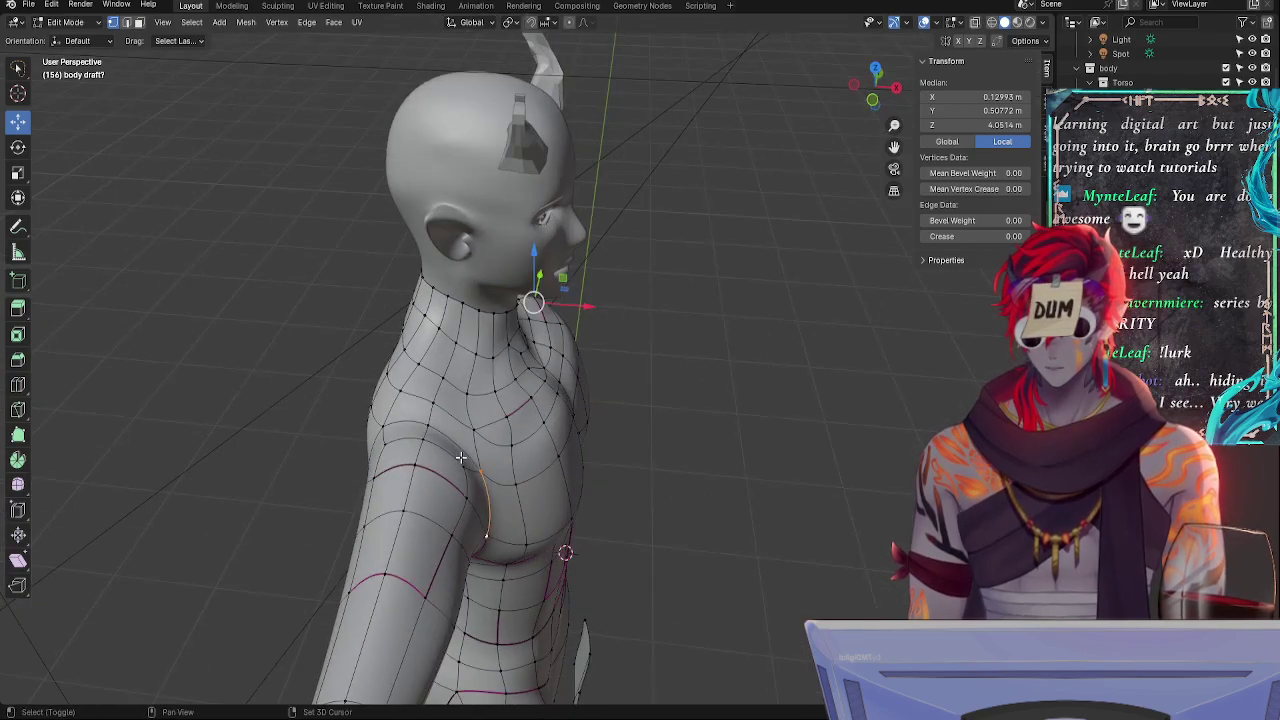
pyautogui.keyDown('shift'); pyautogui.click(430, 436); pyautogui.keyUp('shift')
pyautogui.keyDown('shift'); pyautogui.click(464, 472); pyautogui.keyUp('shift')
pyautogui.keyDown('shift'); pyautogui.click(389, 423); pyautogui.keyUp('shift')
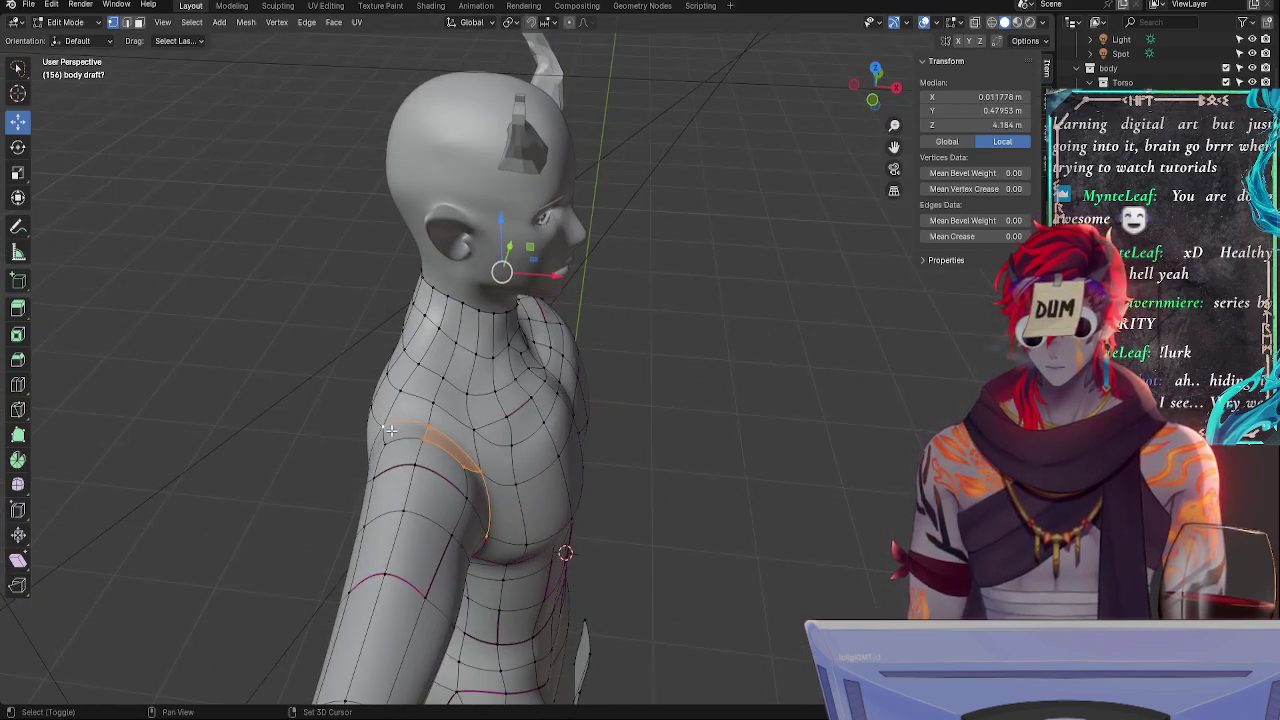
pyautogui.keyDown('shift'); pyautogui.click(388, 438); pyautogui.keyUp('shift')
pyautogui.keyDown('shift'); pyautogui.click(463, 492); pyautogui.keyUp('shift')
pyautogui.keyDown('shift'); pyautogui.click(424, 472); pyautogui.keyUp('shift')
pyautogui.keyDown('shift'); pyautogui.click(360, 470); pyautogui.keyUp('shift')
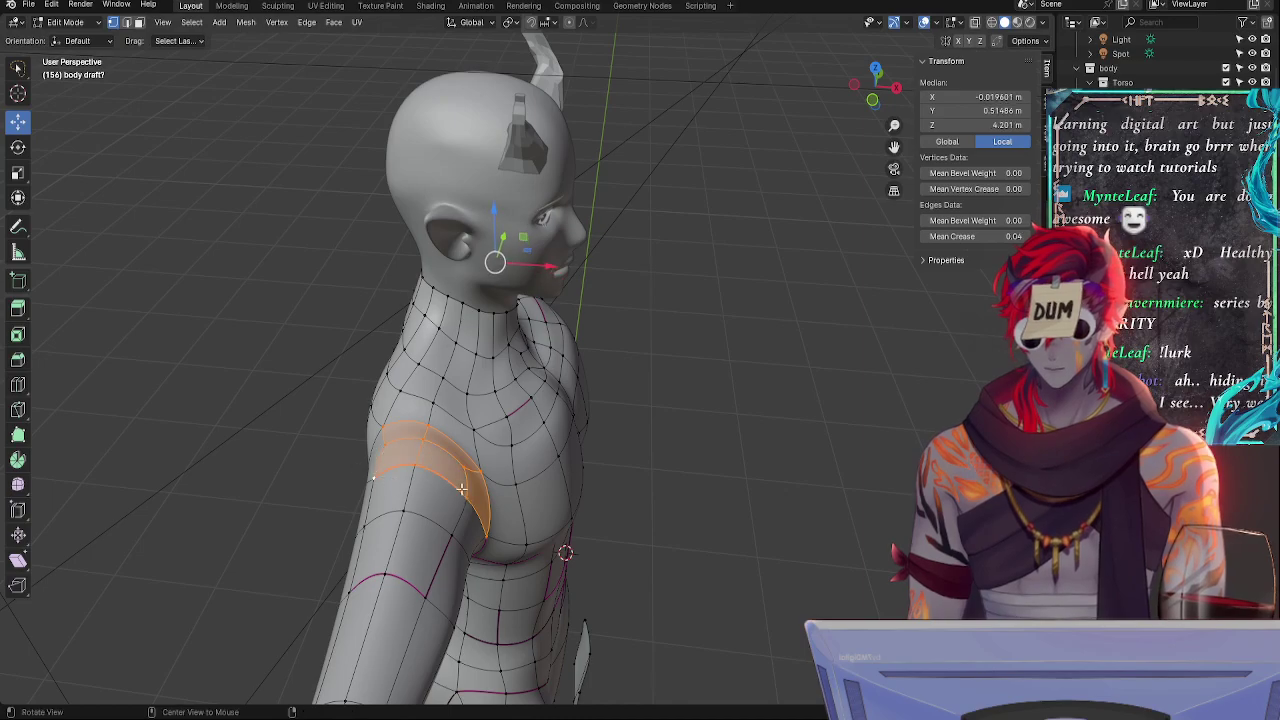
pyautogui.moveTo(463, 486); pyautogui.dragTo(395, 441, button='middle')
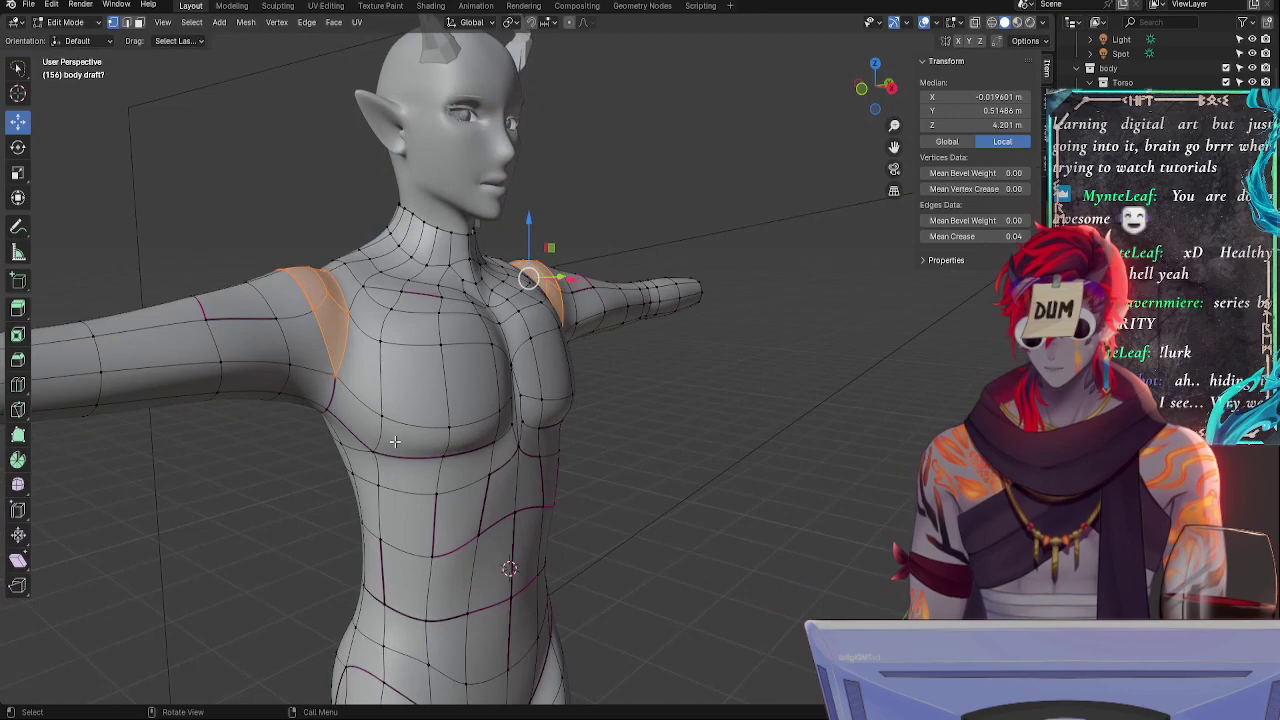
pyautogui.keyDown('shift'); pyautogui.click(252, 282); pyautogui.keyUp('shift')
pyautogui.keyDown('shift'); pyautogui.click(305, 345); pyautogui.keyUp('shift')
pyautogui.moveTo(305, 345); pyautogui.dragTo(424, 392, button='middle')
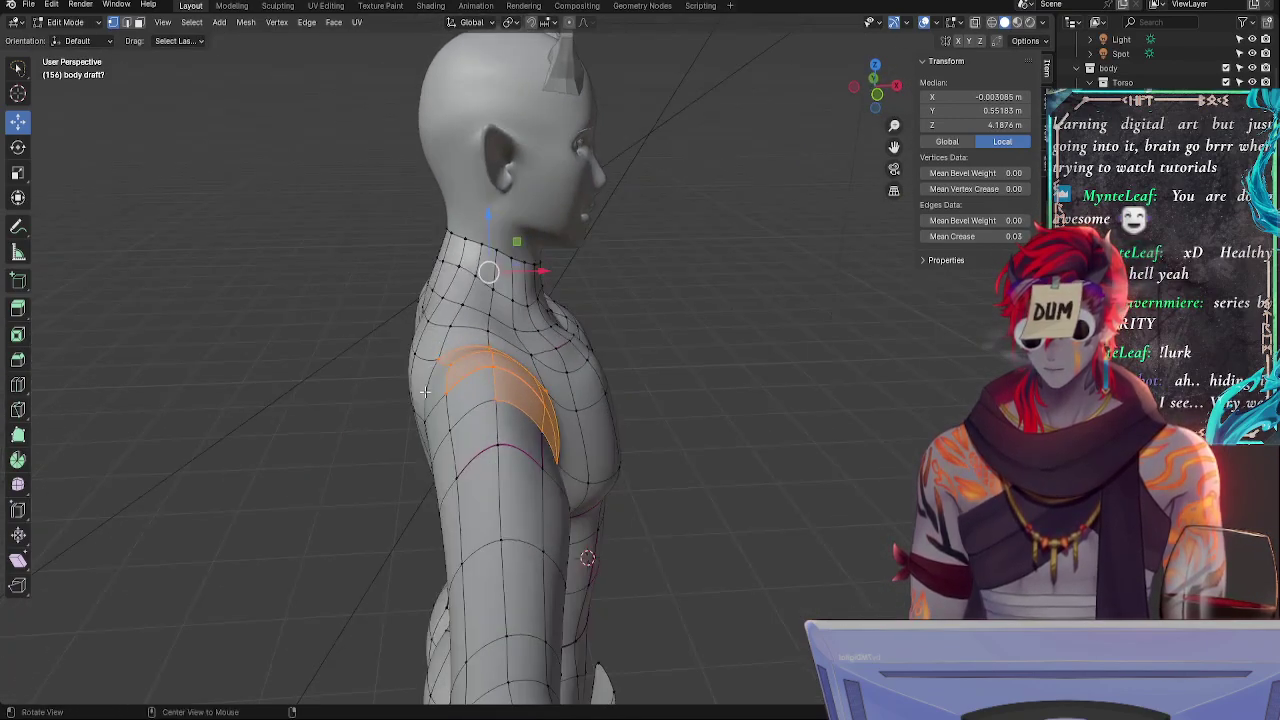
# - Nudge the selected shoulder faces slightly along X
pyautogui.moveTo(540, 271); pyautogui.dragTo(536, 272)
pyautogui.click(536, 272)
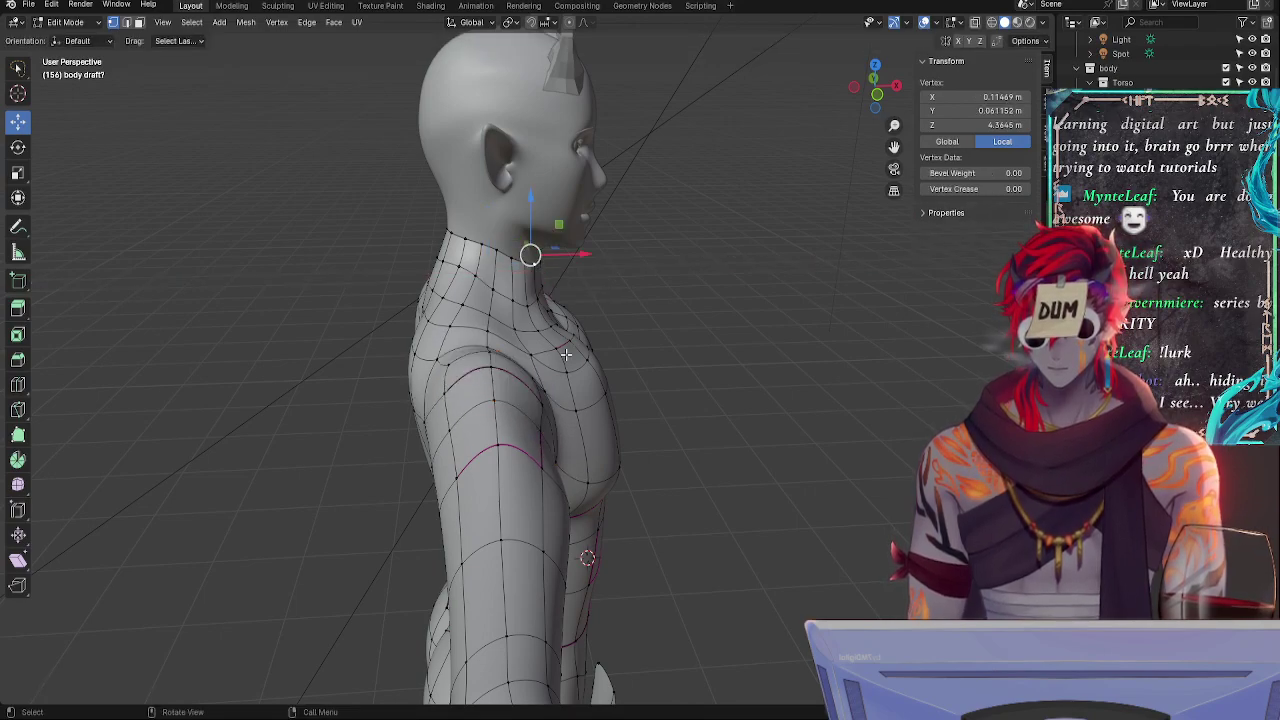
pyautogui.hotkey('ctrl', 'z')
pyautogui.moveTo(565, 354); pyautogui.dragTo(672, 357, button='middle')
pyautogui.click(654, 323)
pyautogui.hotkey('ctrl', 'z')
pyautogui.moveTo(558, 271); pyautogui.dragTo(552, 272)
pyautogui.moveTo(552, 272); pyautogui.dragTo(720, 251, button='middle')
# - Clear the selection and pick the chest edge near the armpit in side view
pyautogui.click(872, 92)
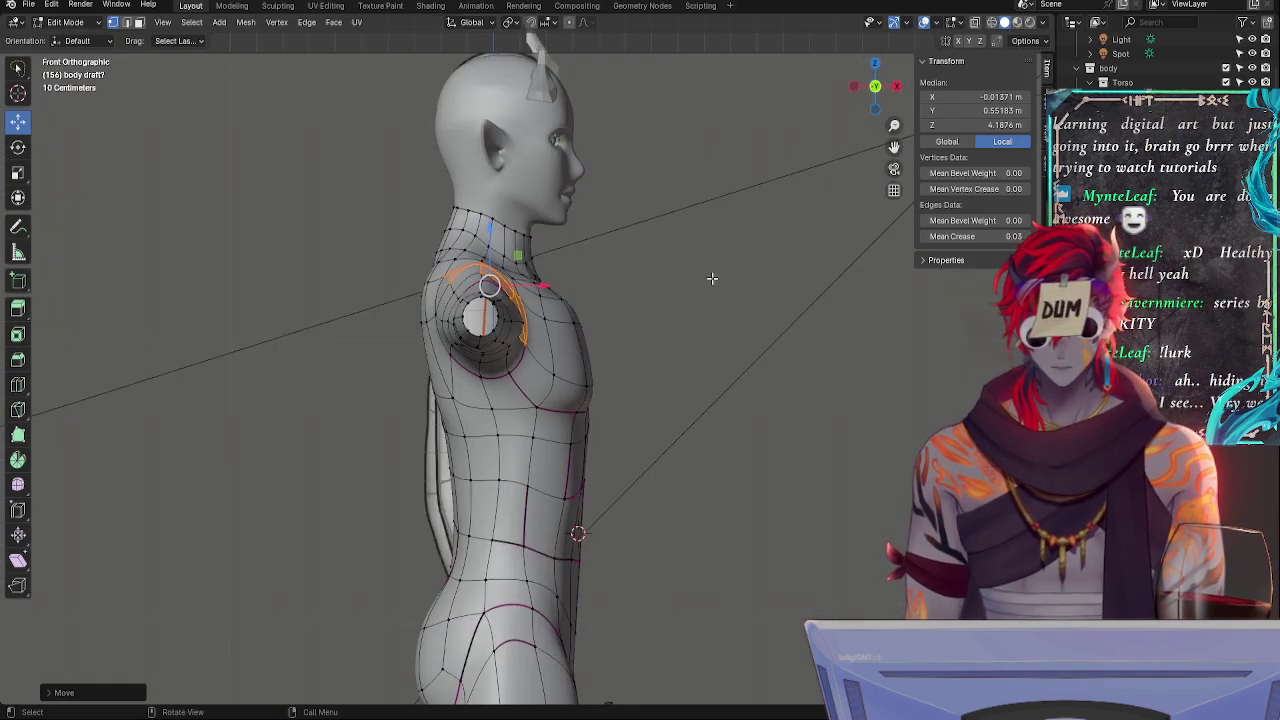
pyautogui.hotkey('alt', 'a')
pyautogui.hotkey('alt', 'z')
pyautogui.hotkey('alt', 'z')
pyautogui.hotkey('alt', 'z')
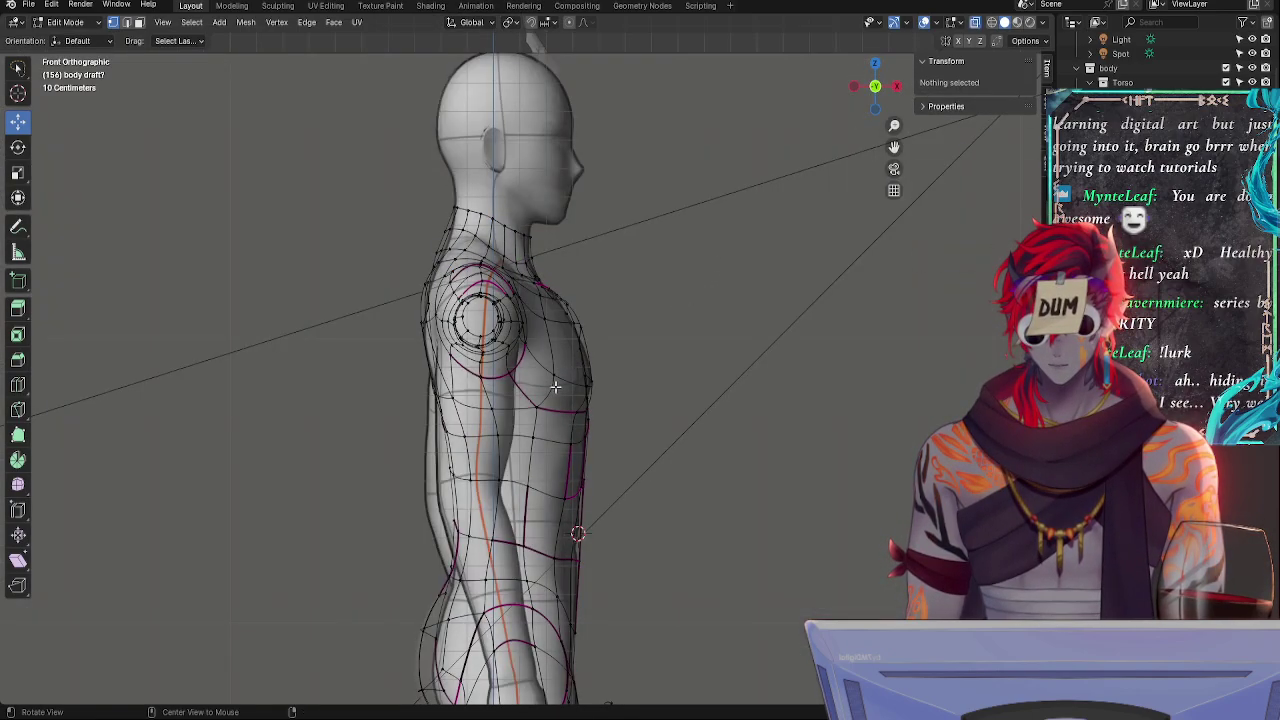
pyautogui.hotkey('alt', 'z')
pyautogui.hotkey('alt', 'z')
pyautogui.hotkey('alt', 'z')
pyautogui.moveTo(669, 423); pyautogui.dragTo(481, 431, button='middle')
pyautogui.hotkey('alt', 'z')
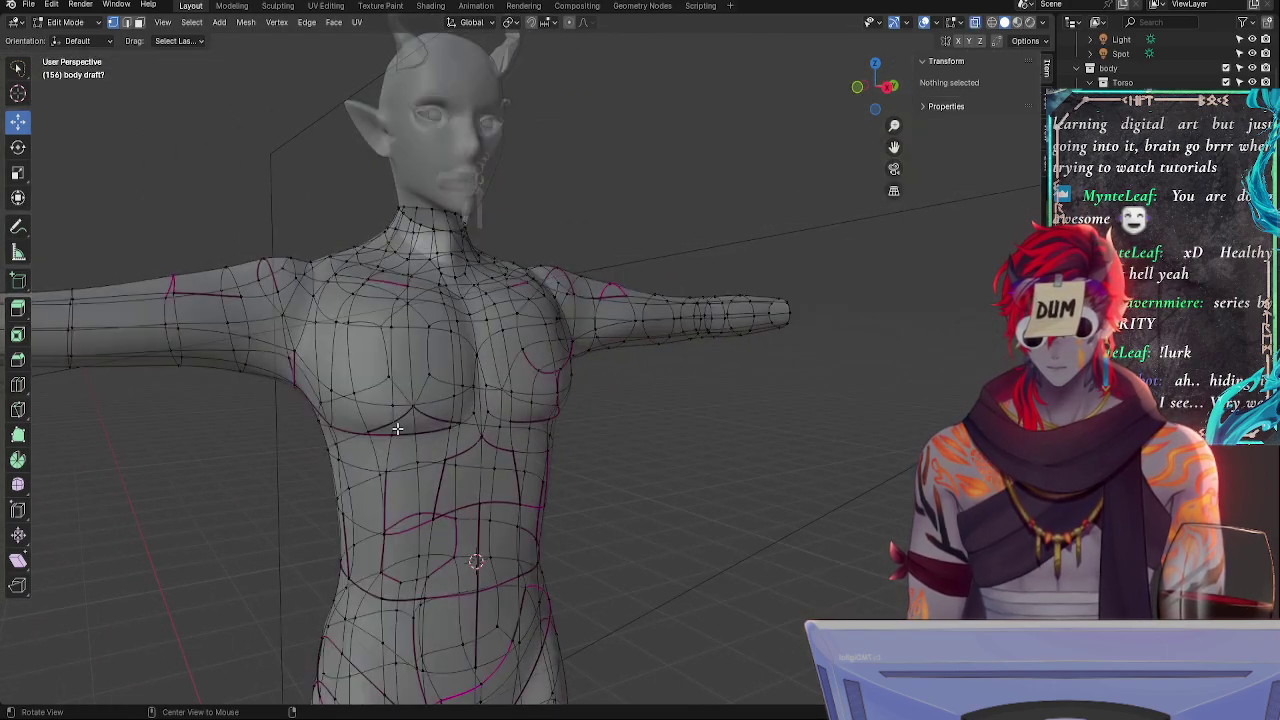
pyautogui.click(334, 393)
pyautogui.keyDown('shift'); pyautogui.click(331, 427); pyautogui.keyUp('shift')
pyautogui.click(857, 88)
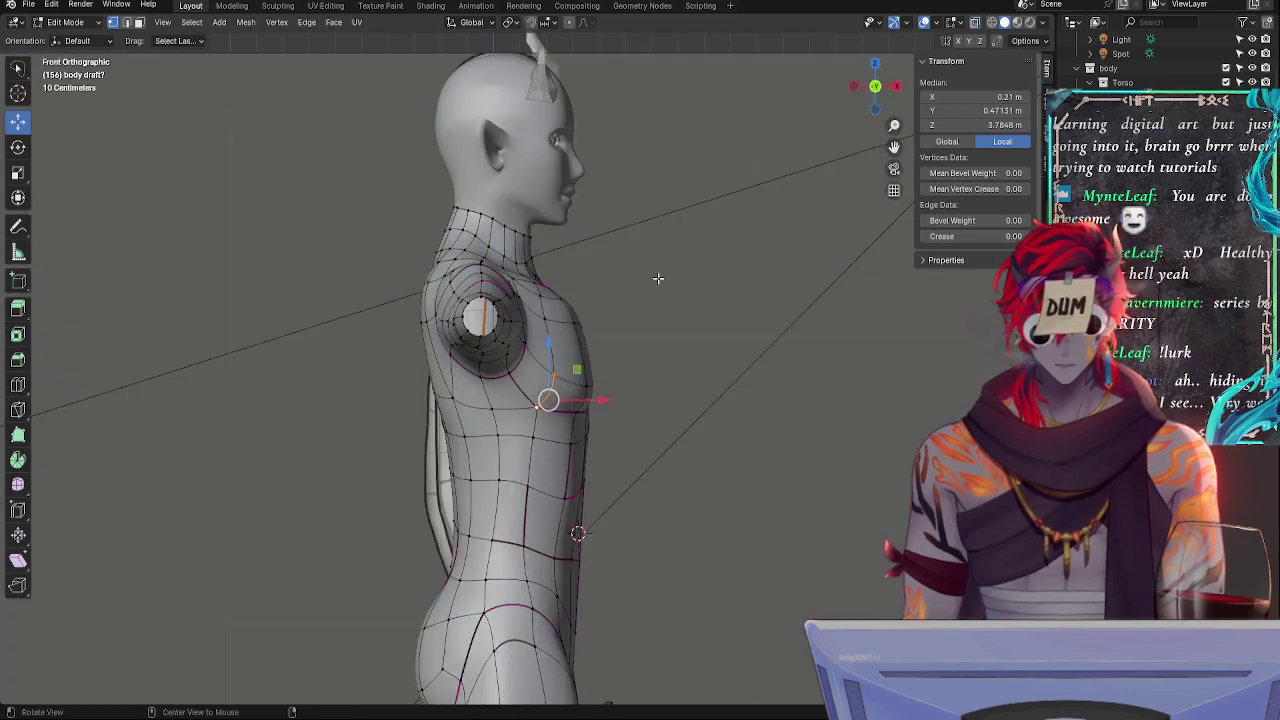
pyautogui.hotkey('alt', 'z')
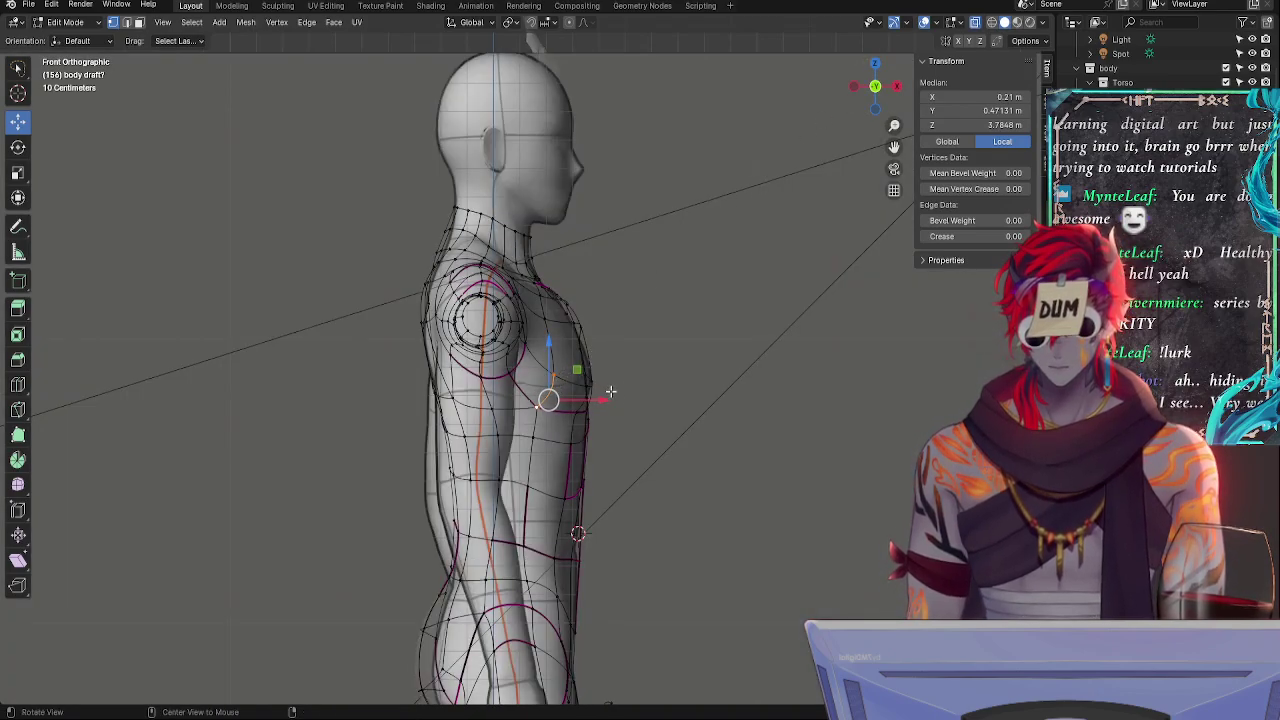
pyautogui.hotkey('alt', 'z')
pyautogui.moveTo(610, 391); pyautogui.dragTo(468, 458, button='middle')
# - Push a chest vertex and the two armpit-edge vertices back along Y
pyautogui.click(329, 423)
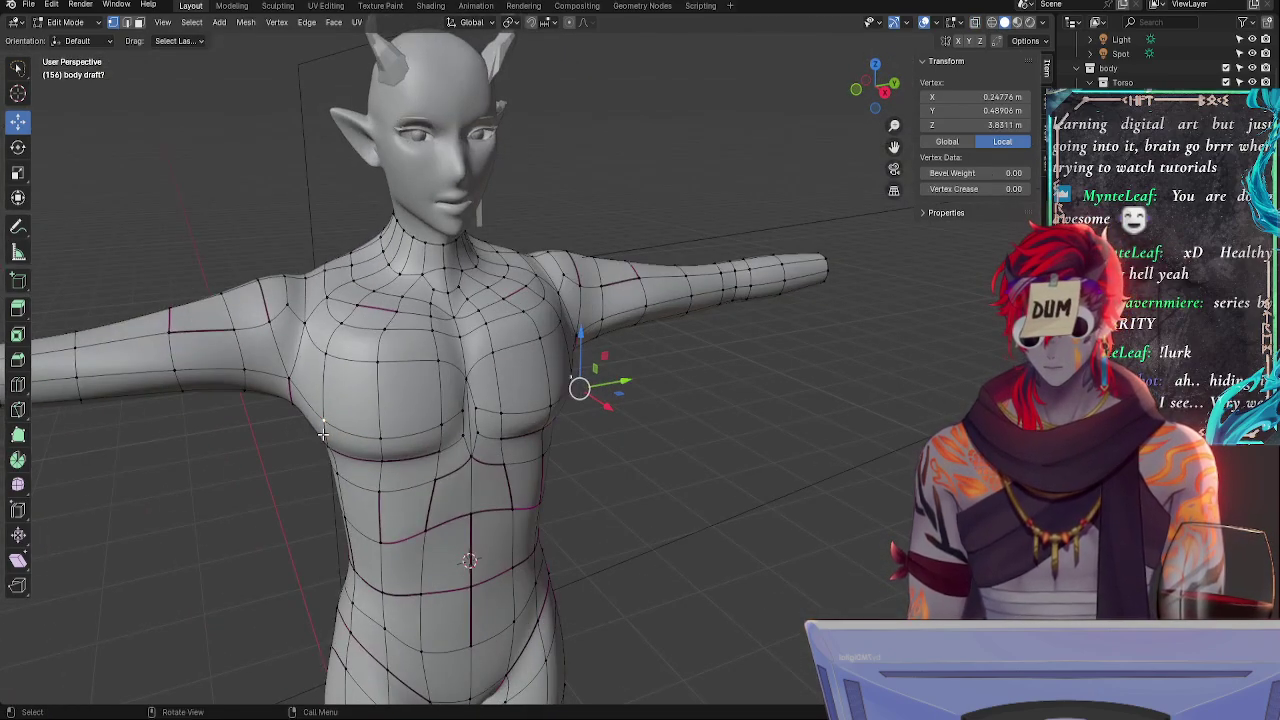
pyautogui.moveTo(622, 381); pyautogui.dragTo(603, 398)
pyautogui.click(333, 443)
pyautogui.click(312, 406)
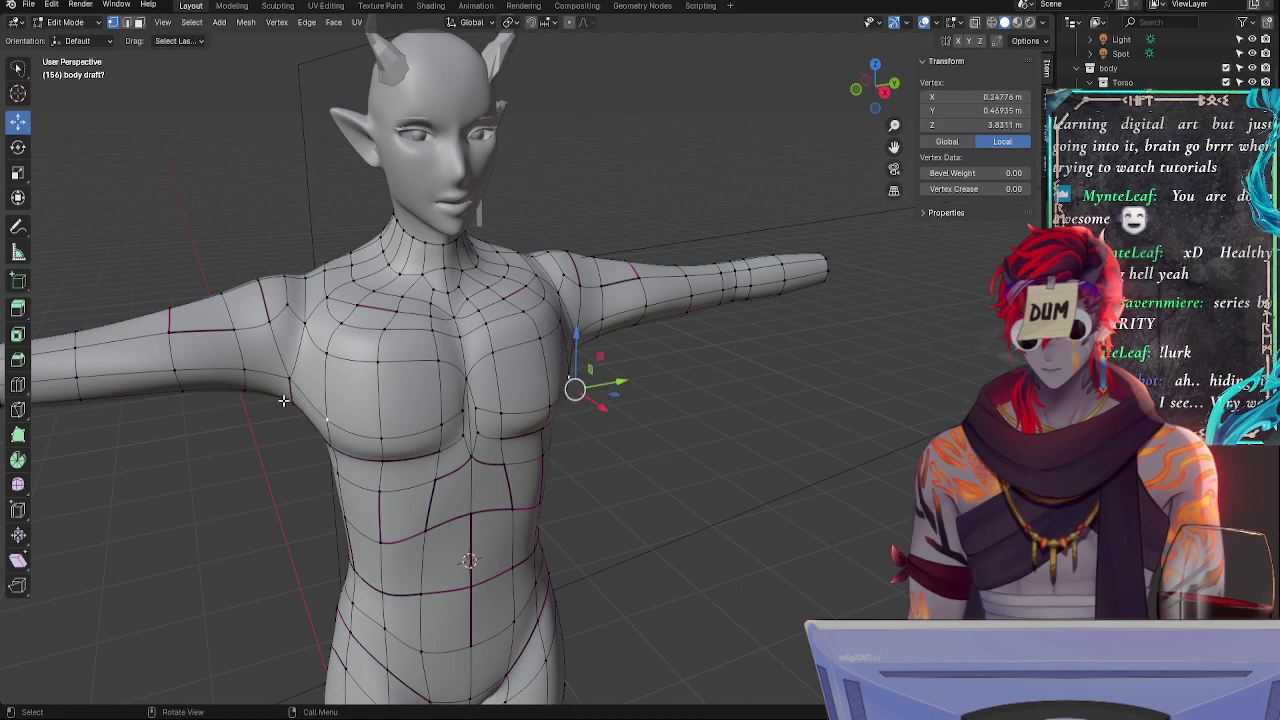
pyautogui.click(291, 404)
pyautogui.keyDown('shift'); pyautogui.click(290, 379); pyautogui.keyUp('shift')
pyautogui.moveTo(610, 345); pyautogui.dragTo(605, 345)
# - Shrink the armpit face vertices inward with Alt+S and move them back along Y
pyautogui.keyDown('shift'); pyautogui.click(322, 437); pyautogui.keyUp('shift')
pyautogui.keyDown('shift'); pyautogui.click(318, 353); pyautogui.keyUp('shift')
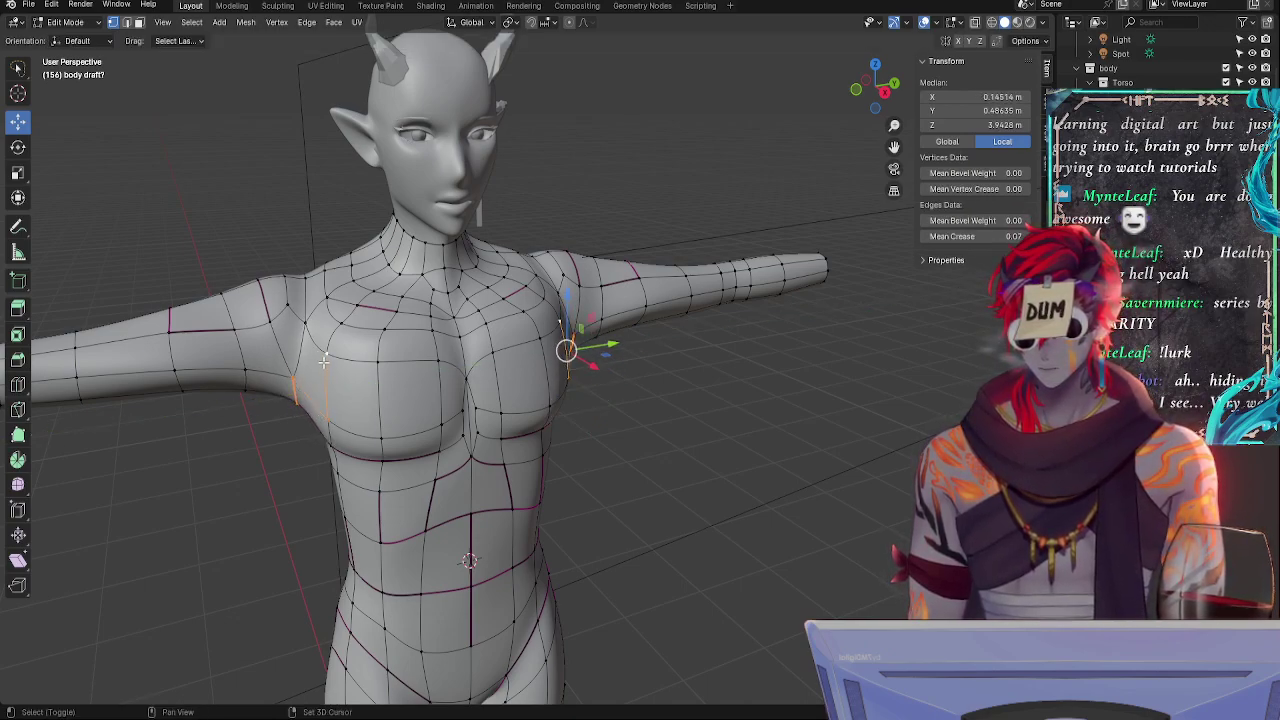
pyautogui.keyDown('shift'); pyautogui.click(320, 362); pyautogui.keyUp('shift')
pyautogui.keyDown('shift'); pyautogui.click(335, 441); pyautogui.keyUp('shift')
pyautogui.keyDown('shift'); pyautogui.click(329, 360); pyautogui.keyUp('shift')
pyautogui.keyDown('shift'); pyautogui.click(311, 341); pyautogui.keyUp('shift')
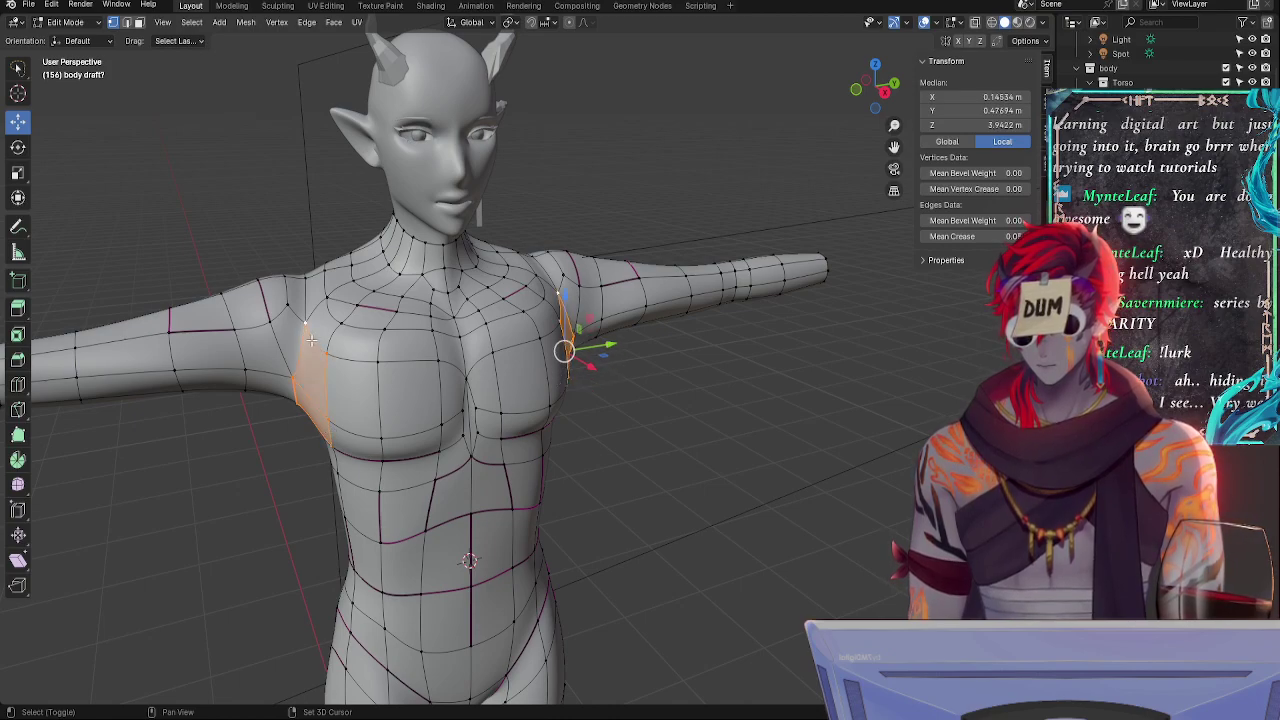
pyautogui.hotkey('alt', 's')
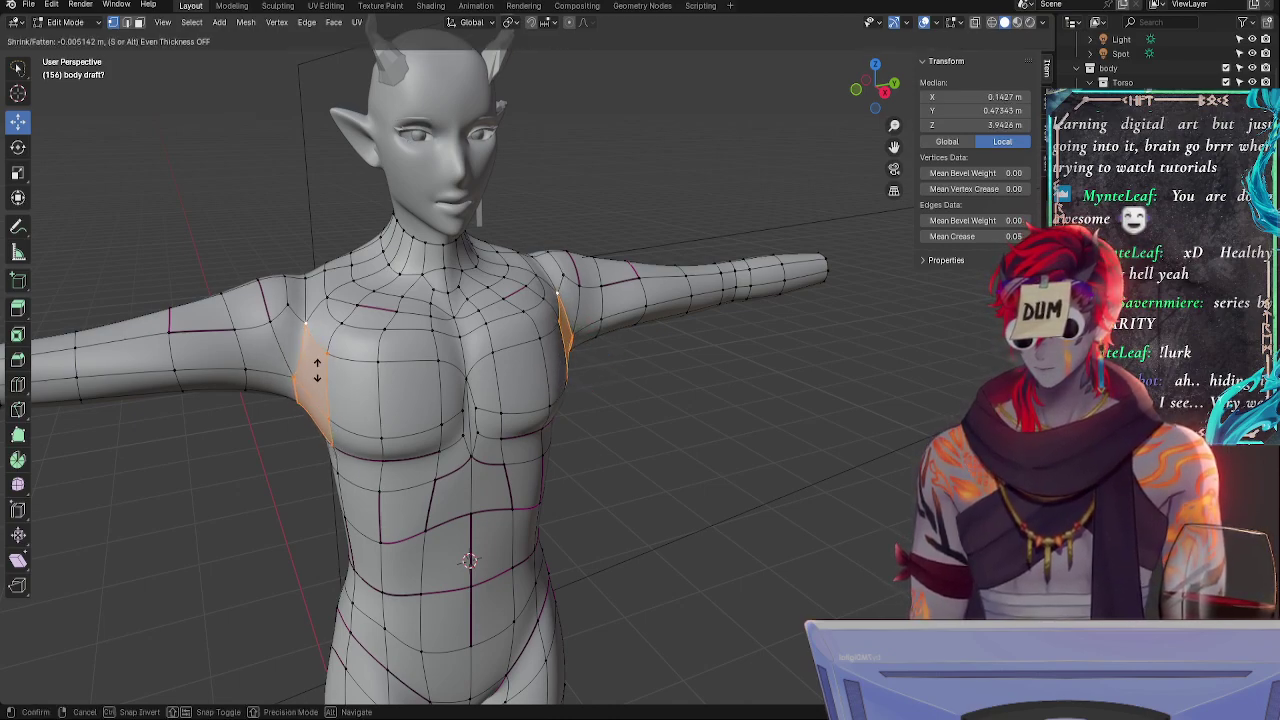
pyautogui.click(318, 372)
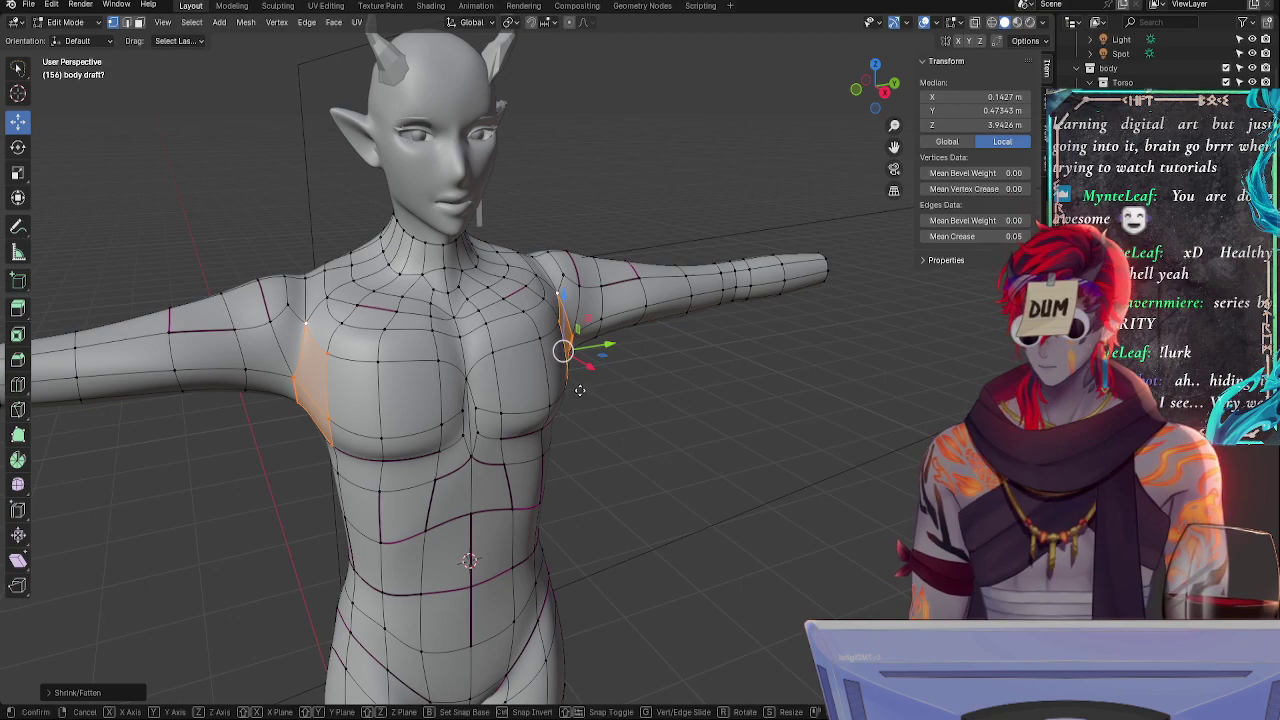
pyautogui.press('g')
pyautogui.press('y')
pyautogui.click(577, 390)
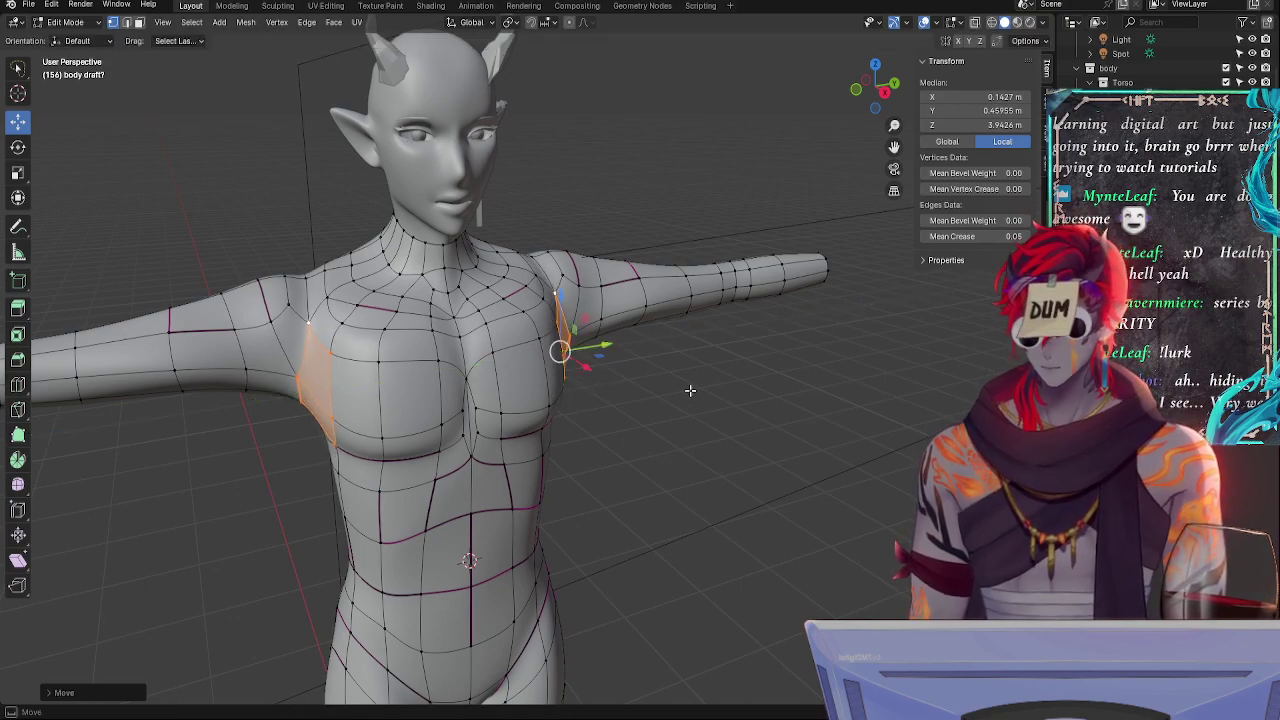
pyautogui.click(691, 389)
pyautogui.moveTo(691, 389)
pyautogui.mouseDown(button='middle')
pyautogui.moveTo(631, 391)
pyautogui.moveTo(769, 383)
pyautogui.mouseUp(button='middle')
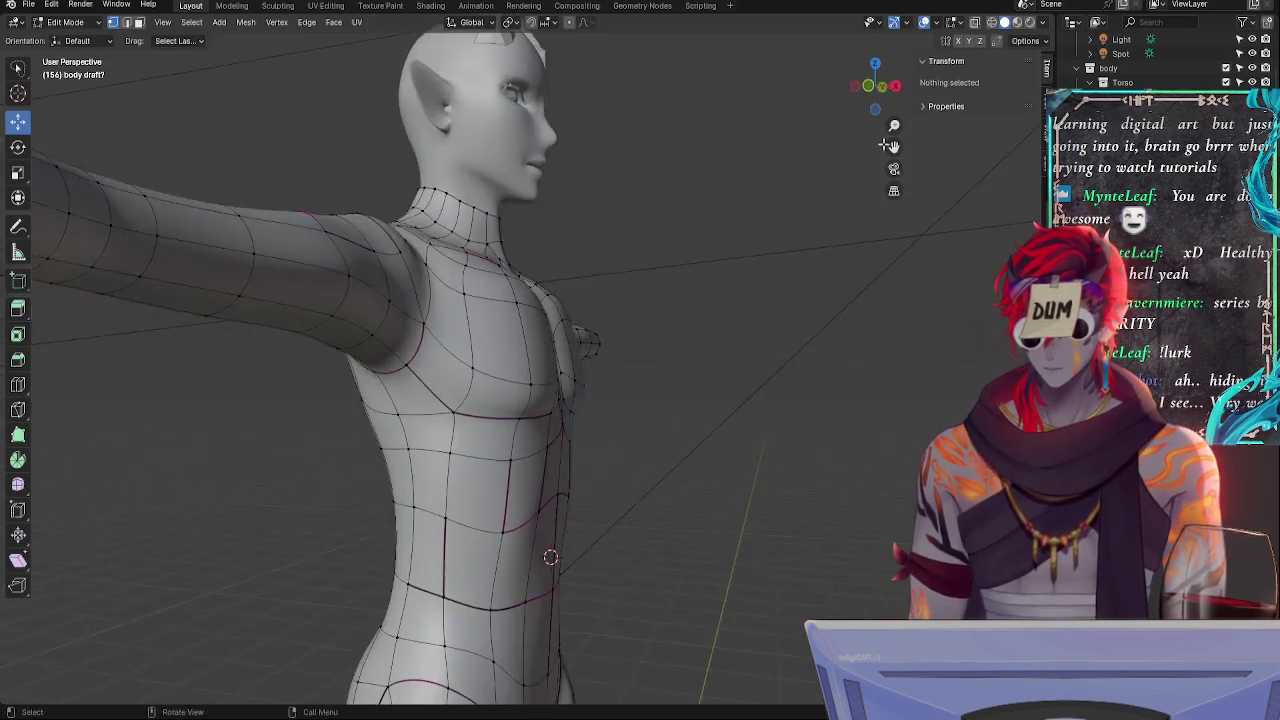
# - In X-ray side view, lower the front shoulder-socket vertex along Z to Z 3.859
pyautogui.click(868, 87)
pyautogui.hotkey('alt', 'z')
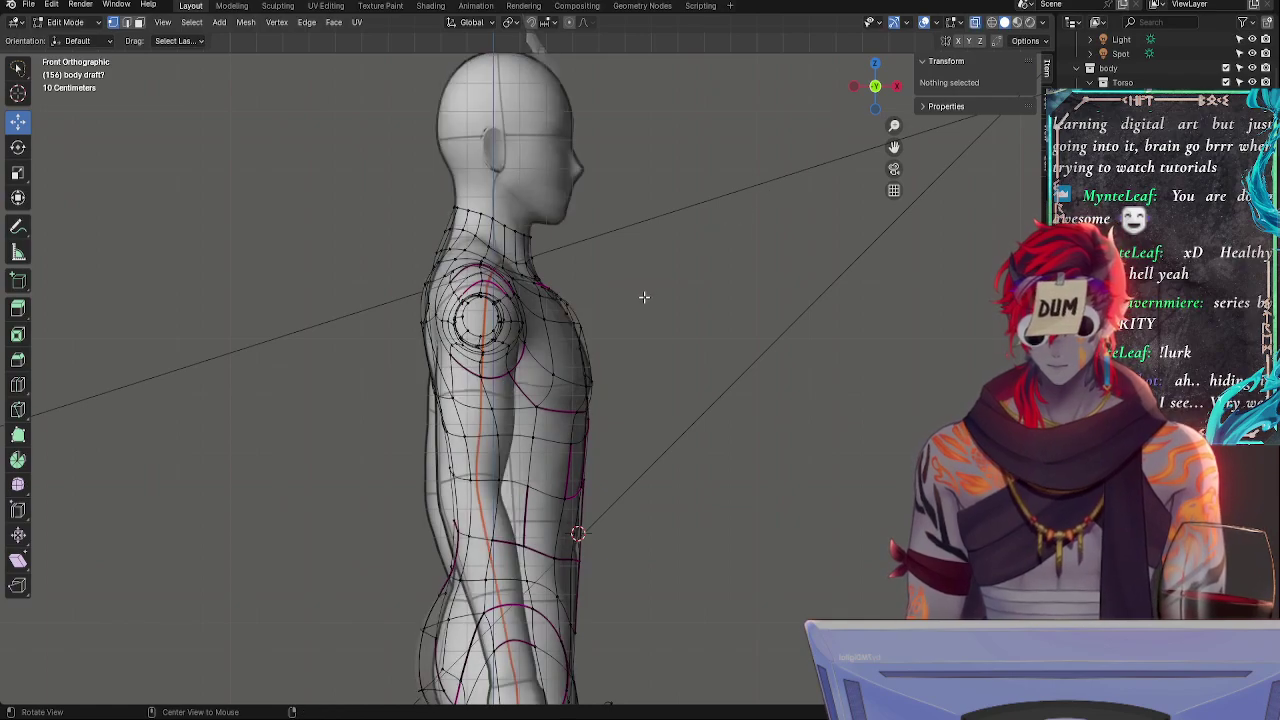
pyautogui.hotkey('alt', 'z')
pyautogui.click(523, 349)
pyautogui.hotkey('alt', 'z')
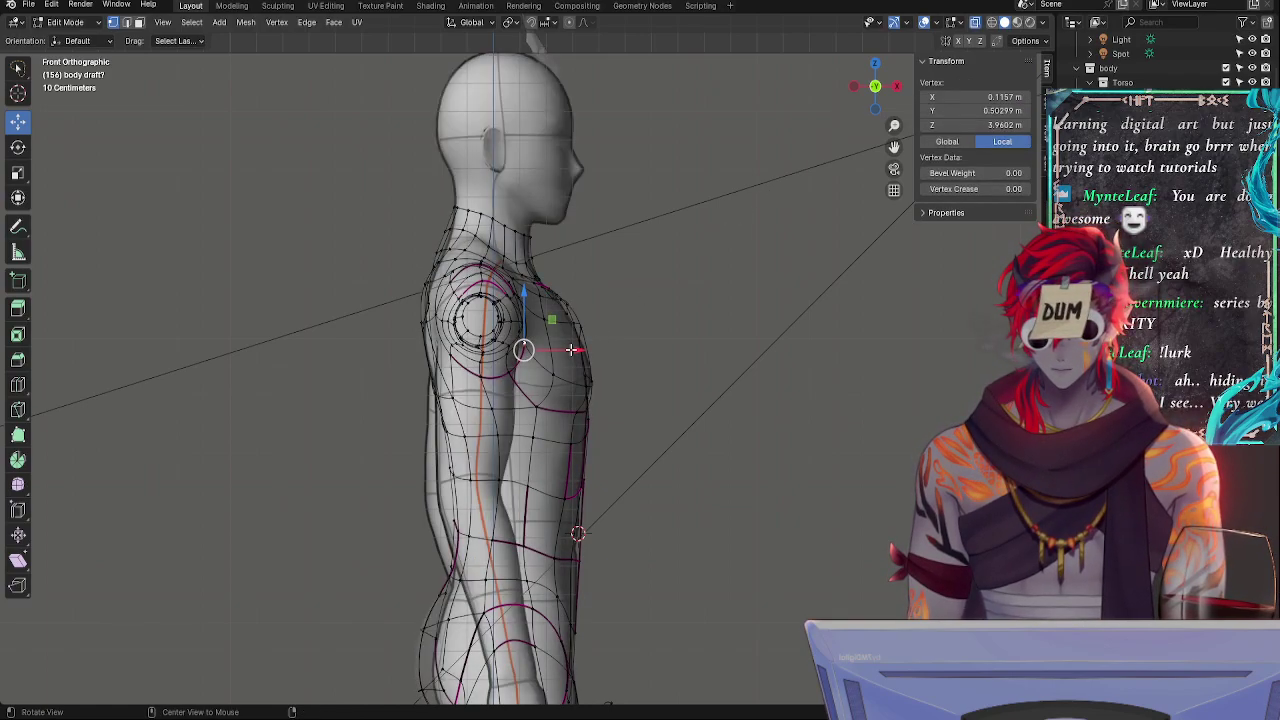
pyautogui.press('g')
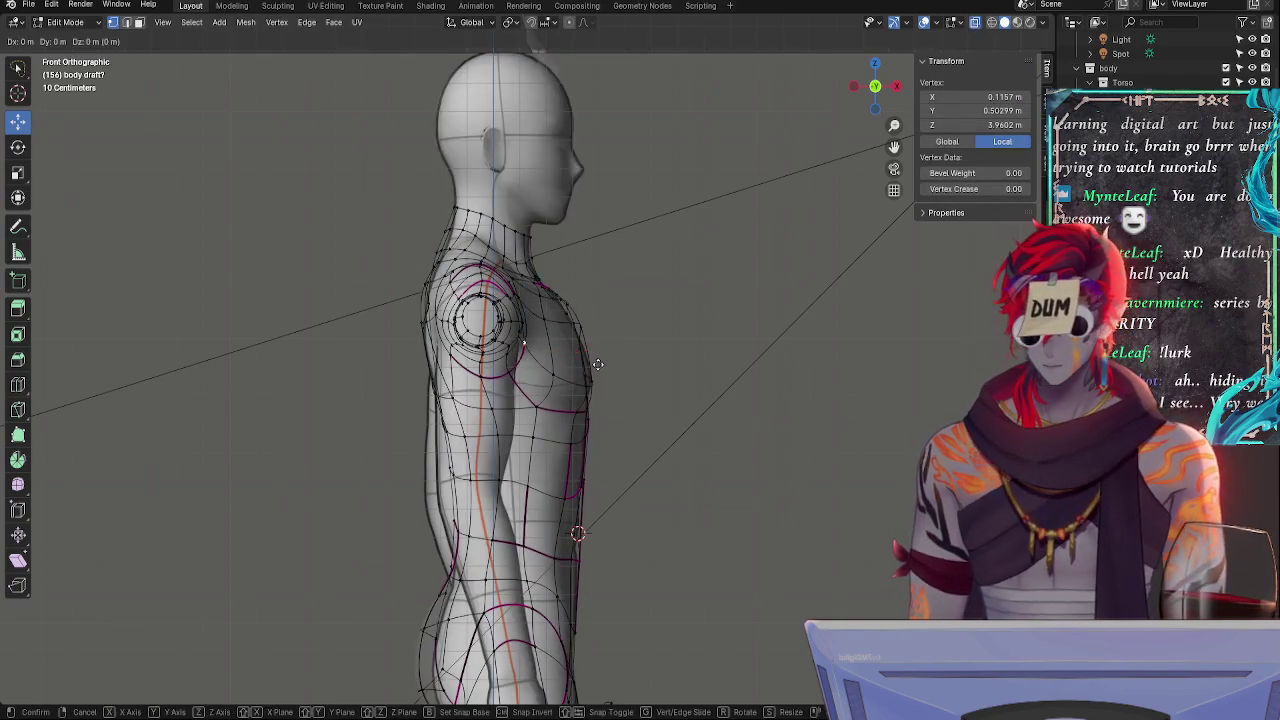
pyautogui.press('z')
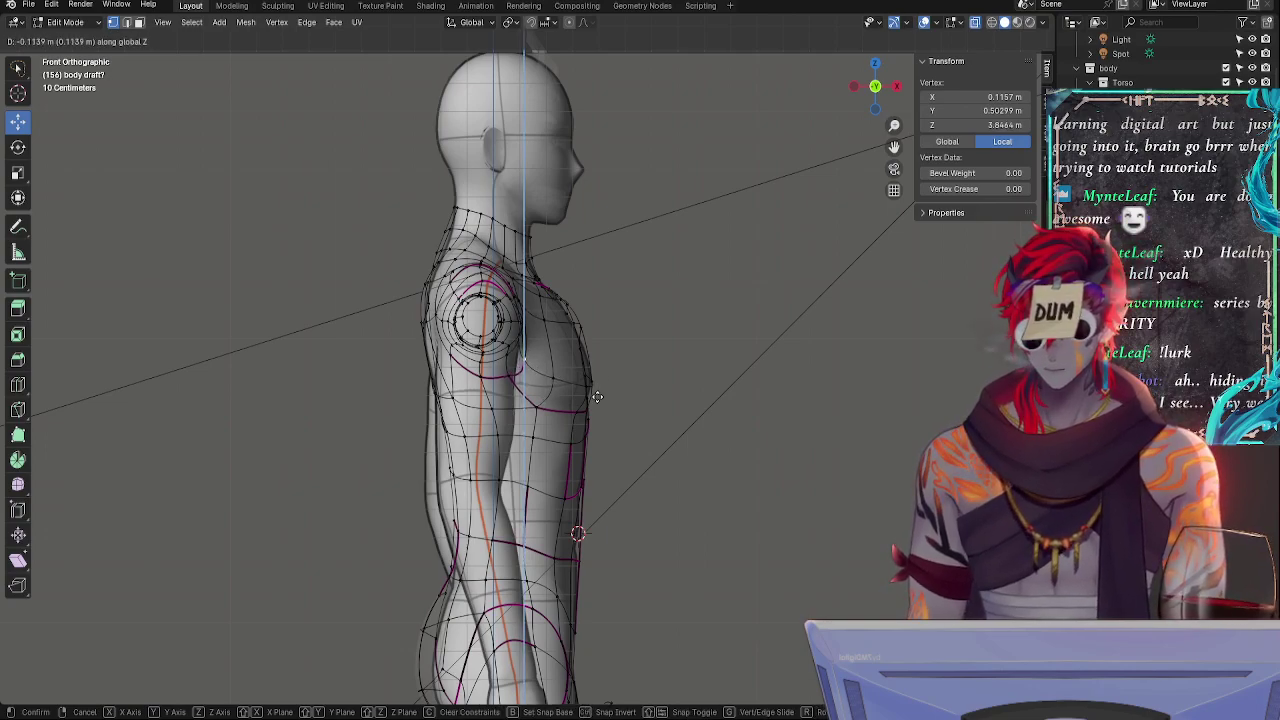
pyautogui.click(597, 393)
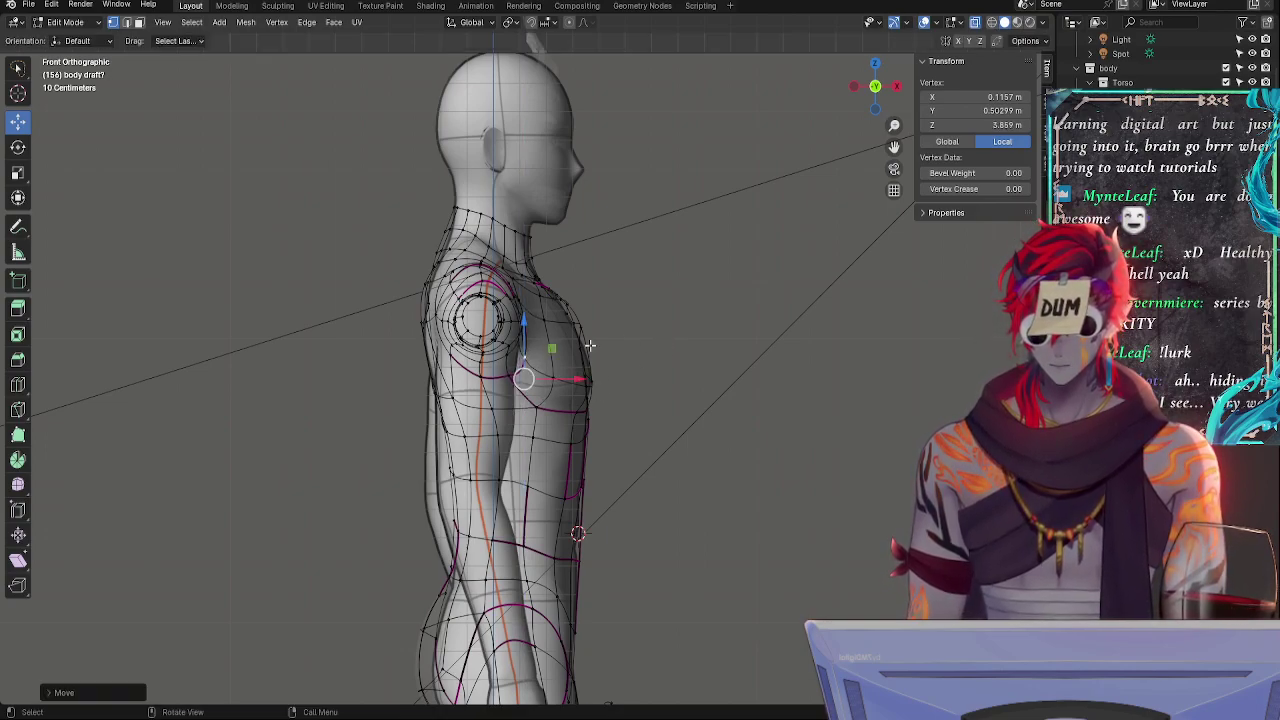
pyautogui.keyDown('ctrl'); pyautogui.moveTo(674, 408); pyautogui.dragTo(651, 309, button='middle'); pyautogui.keyUp('ctrl')
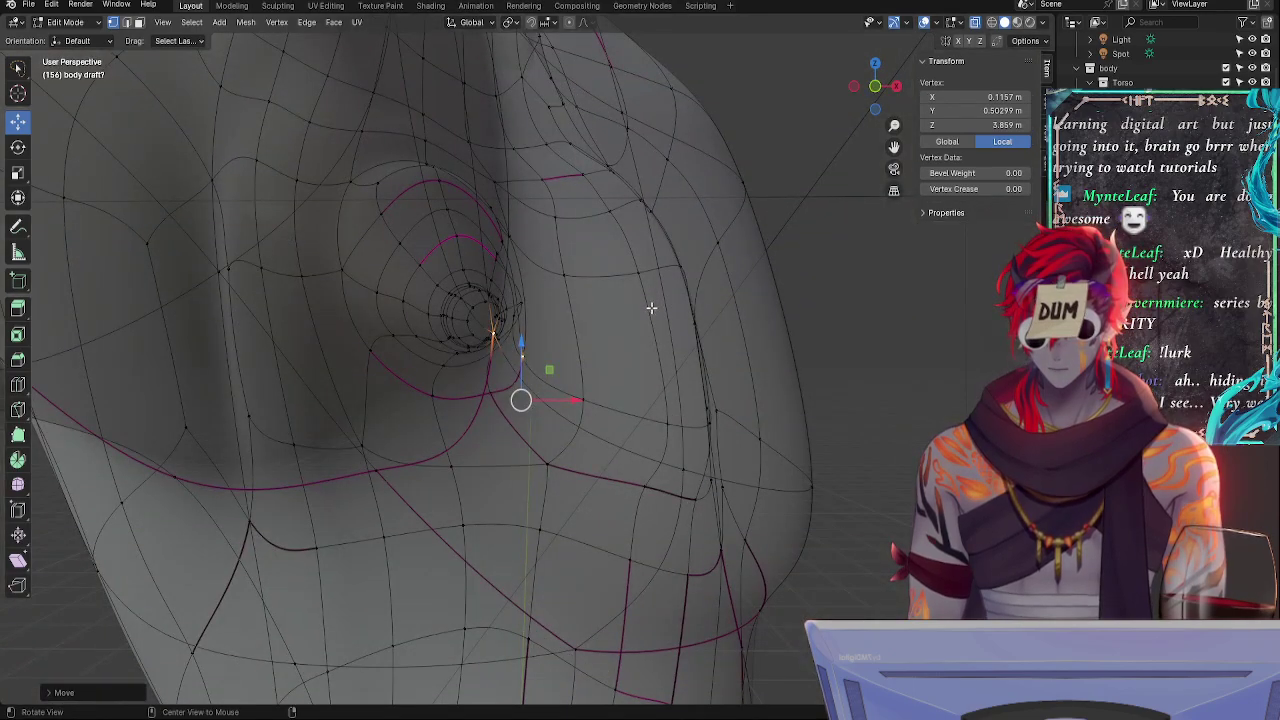
pyautogui.click(886, 85)
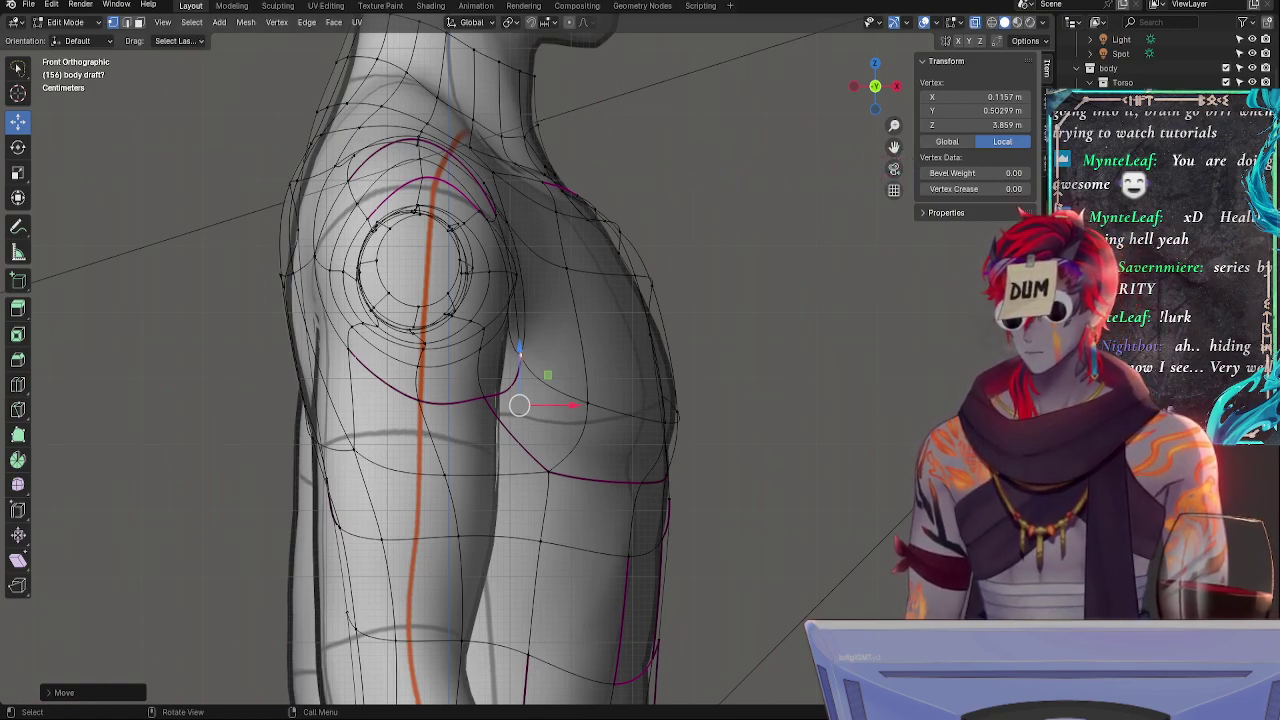
# - Inspect the reshaped armpit from side and front, with and without X-ray
pyautogui.moveTo(640, 400); pyautogui.dragTo(774, 414, button='middle')
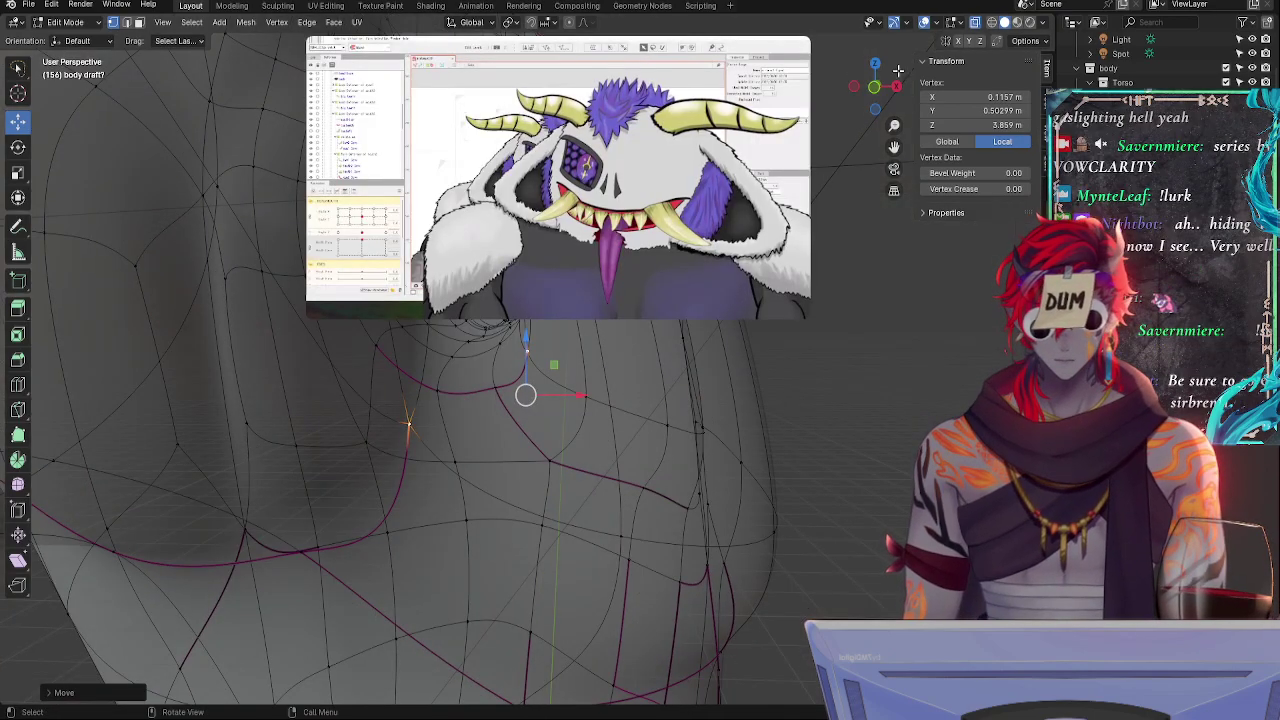
pyautogui.click(875, 87)
pyautogui.keyDown('ctrl'); pyautogui.moveTo(640, 430); pyautogui.dragTo(640, 370, button='middle'); pyautogui.keyUp('ctrl')
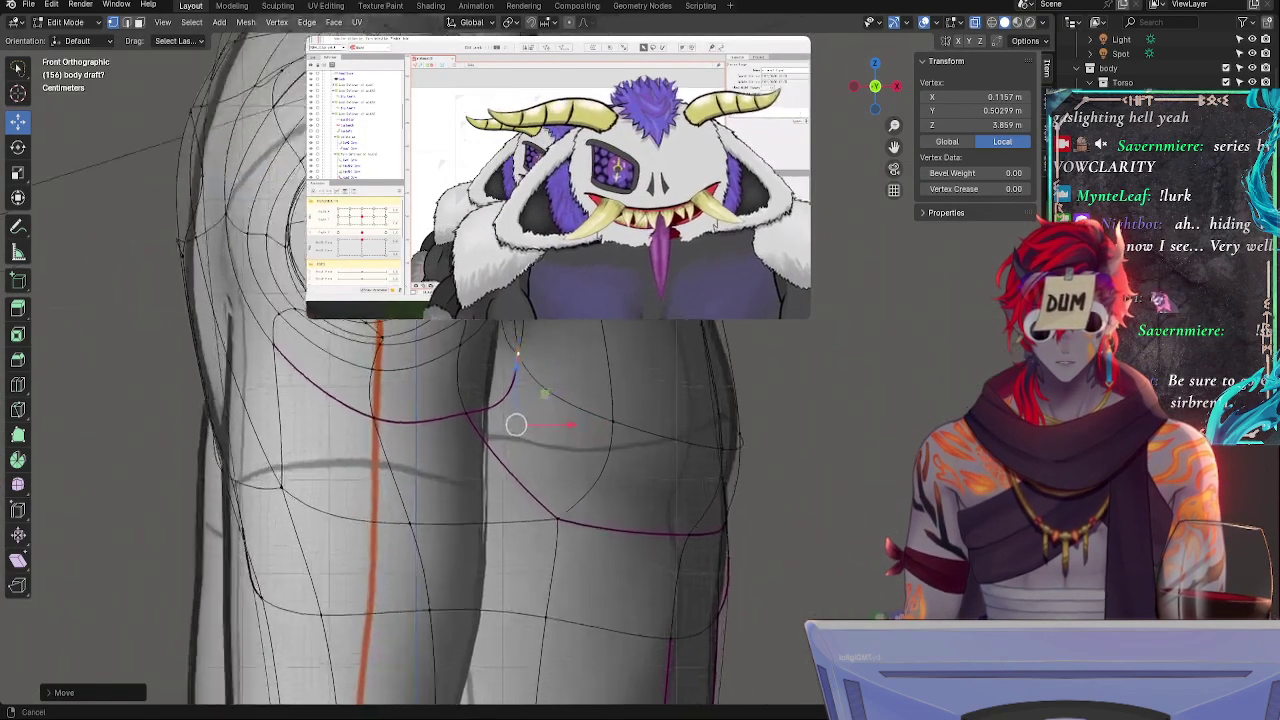
pyautogui.keyDown('ctrl'); pyautogui.moveTo(588, 314); pyautogui.dragTo(588, 334, button='middle'); pyautogui.keyUp('ctrl')
pyautogui.hotkey('alt', 'z')
pyautogui.hotkey('alt', 'z')
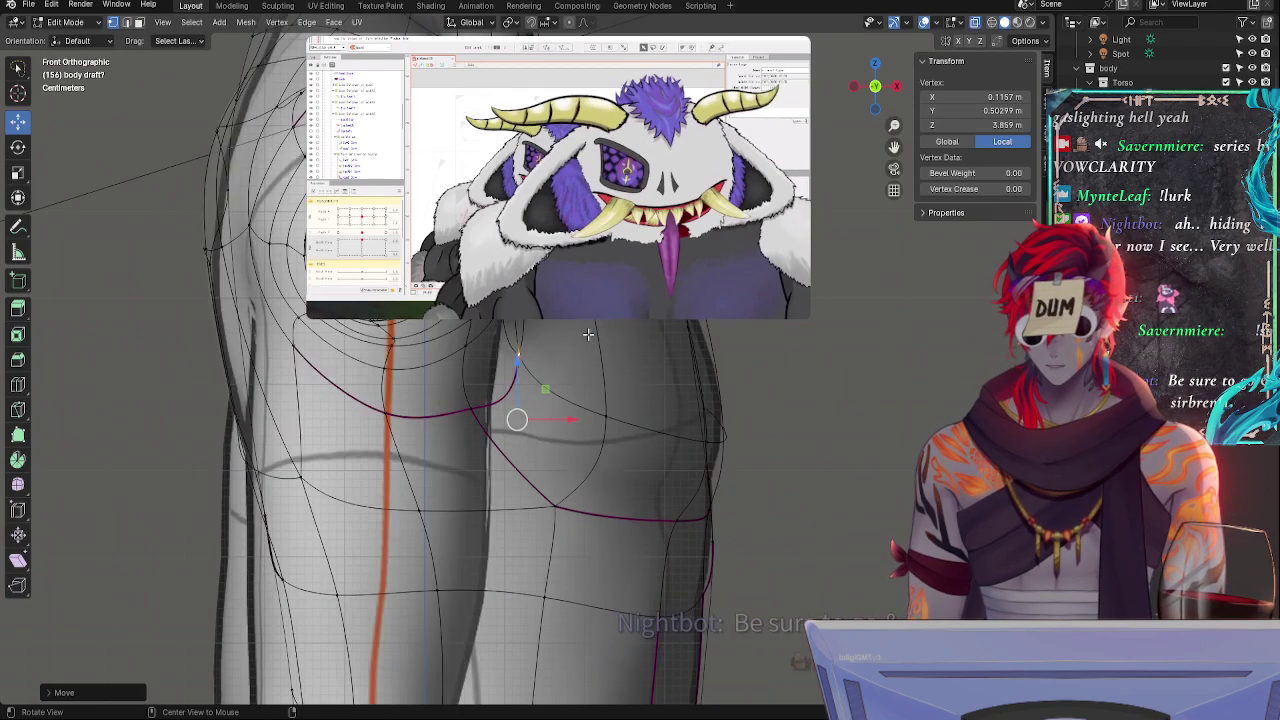
pyautogui.hotkey('alt', 'z')
pyautogui.hotkey('alt', 'z')
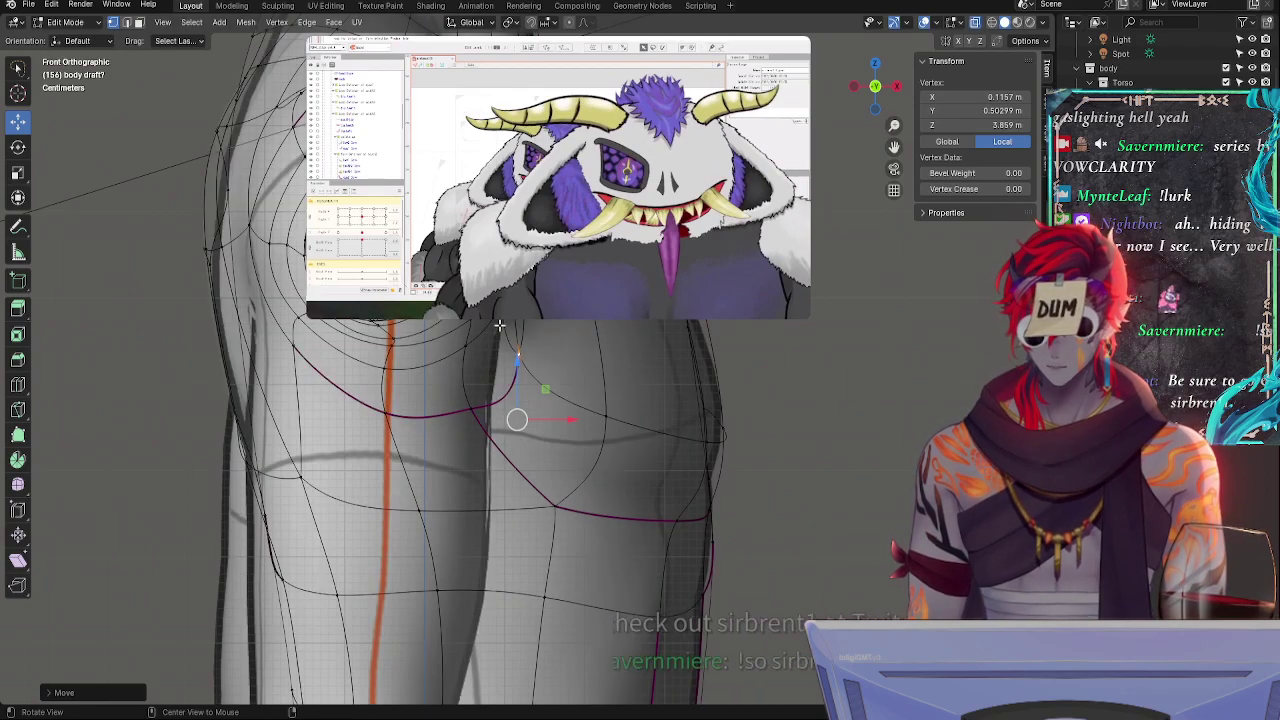
pyautogui.hotkey('alt', 'z')
pyautogui.keyDown('alt'); pyautogui.moveTo(548, 326); pyautogui.dragTo(600, 300); pyautogui.keyUp('alt')
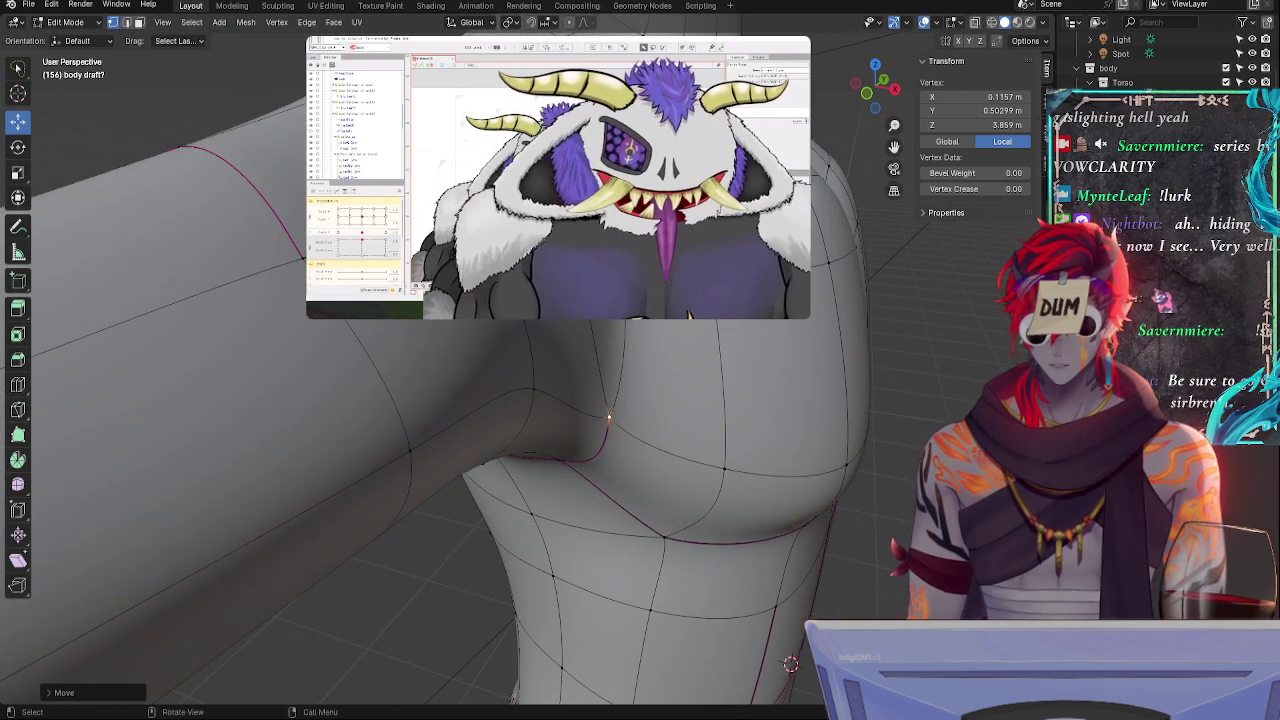
pyautogui.hotkey('alt', 'z')
pyautogui.hotkey('alt', 'z')
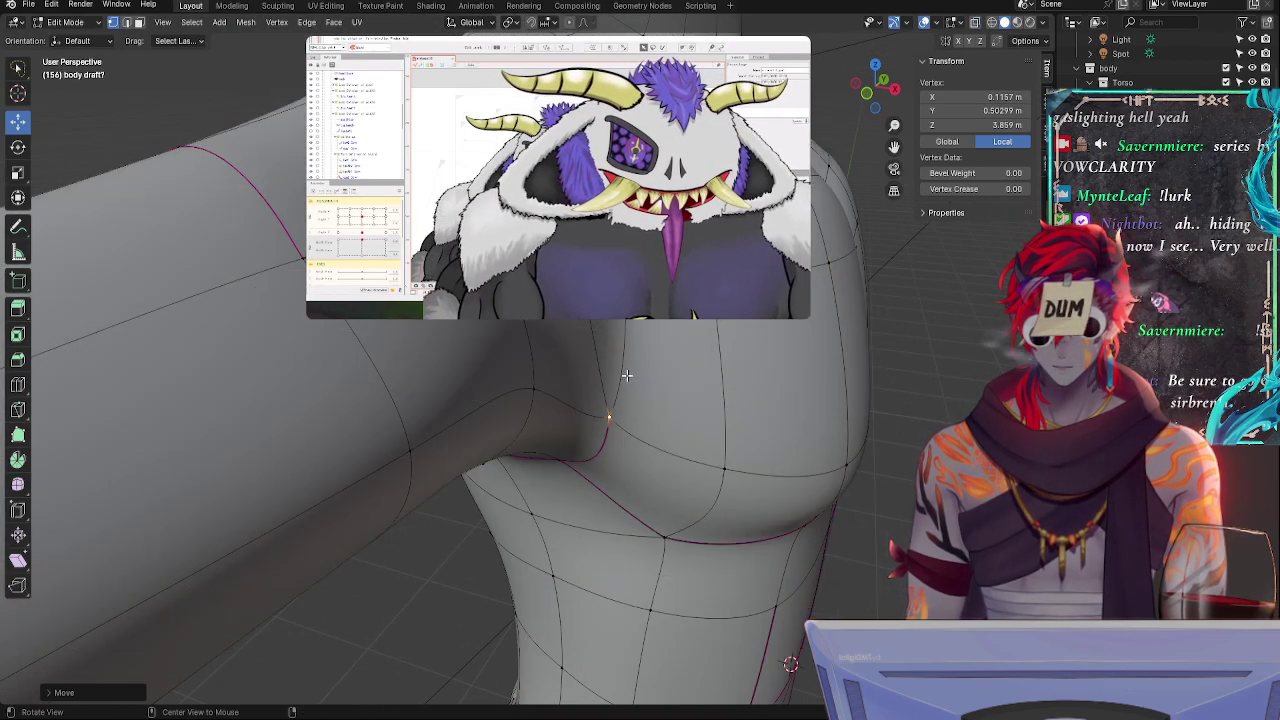
pyautogui.moveTo(627, 375)
pyautogui.keyDown('alt'); pyautogui.mouseDown()
pyautogui.moveTo(560, 380)
pyautogui.moveTo(620, 369)
pyautogui.mouseUp(); pyautogui.keyUp('alt')
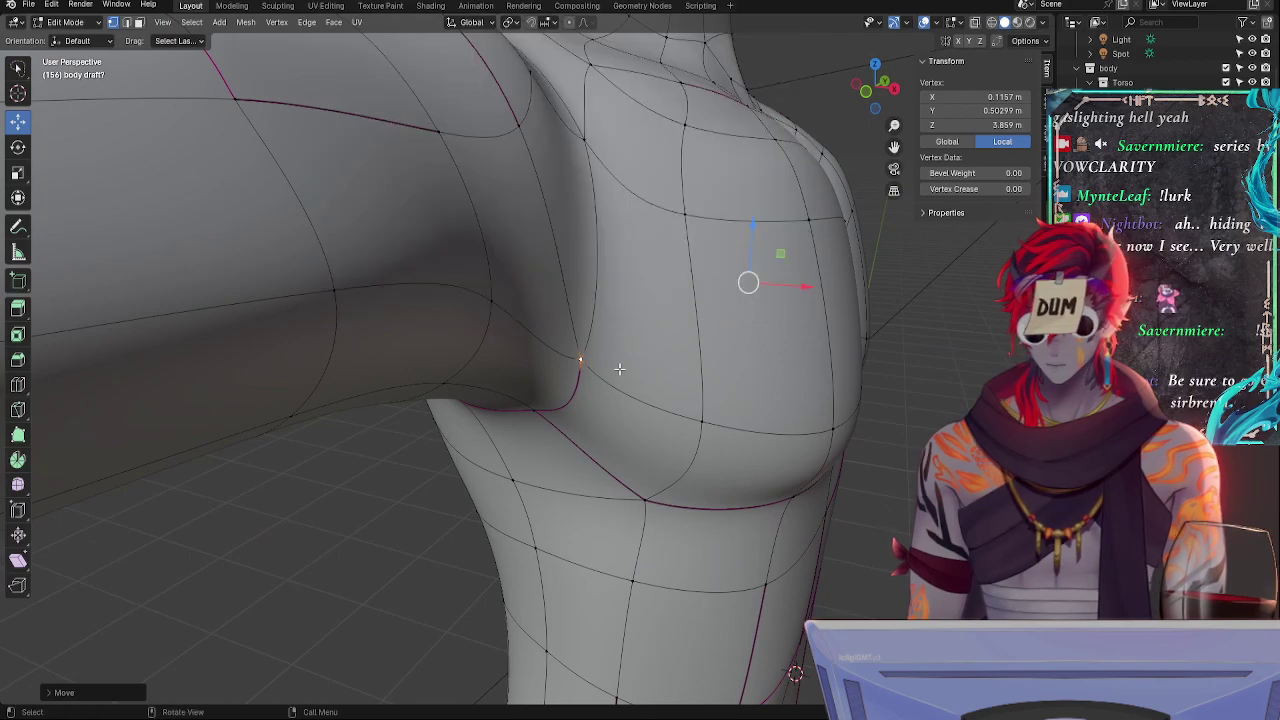
pyautogui.press('g')
pyautogui.press('g')
pyautogui.rightClick(620, 328)
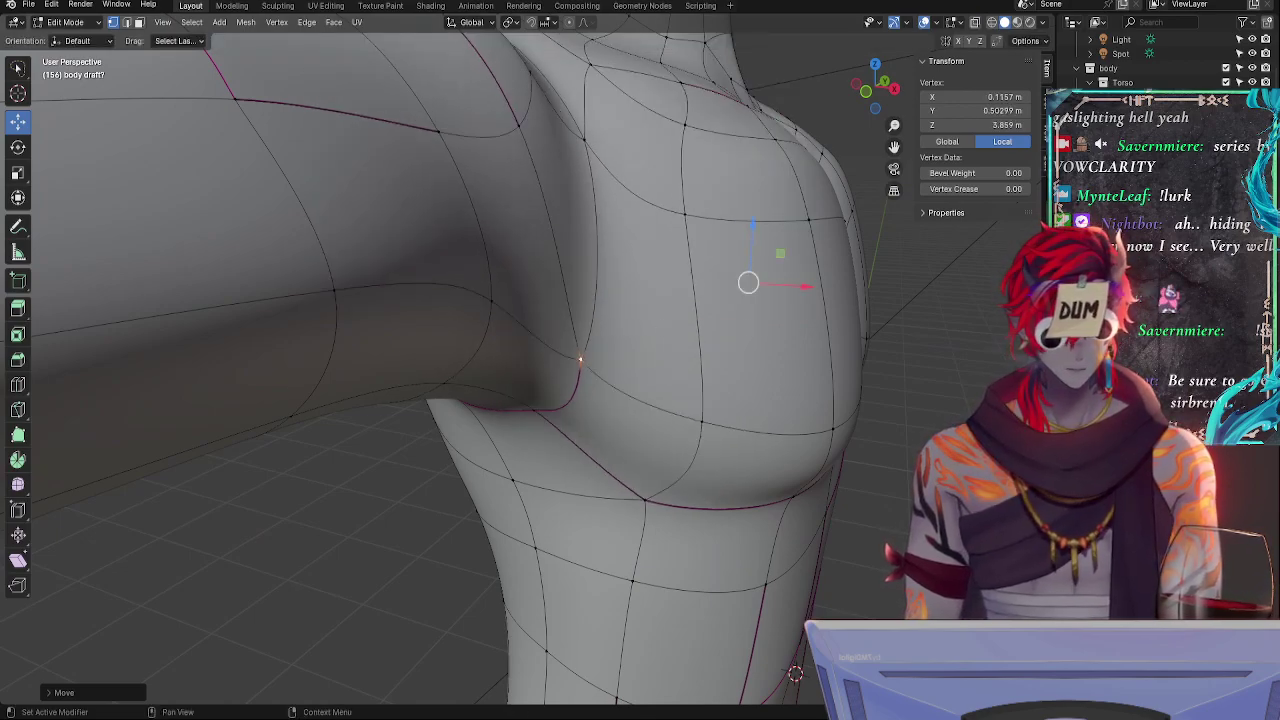
# - Slide a chest vertex along its edge, shift another along X, and slide the lower chest vertex down
pyautogui.scroll(3, 737, 360)
pyautogui.scroll(-4, 737, 360)
pyautogui.keyDown('alt'); pyautogui.moveTo(737, 360); pyautogui.dragTo(679, 382); pyautogui.keyUp('alt')
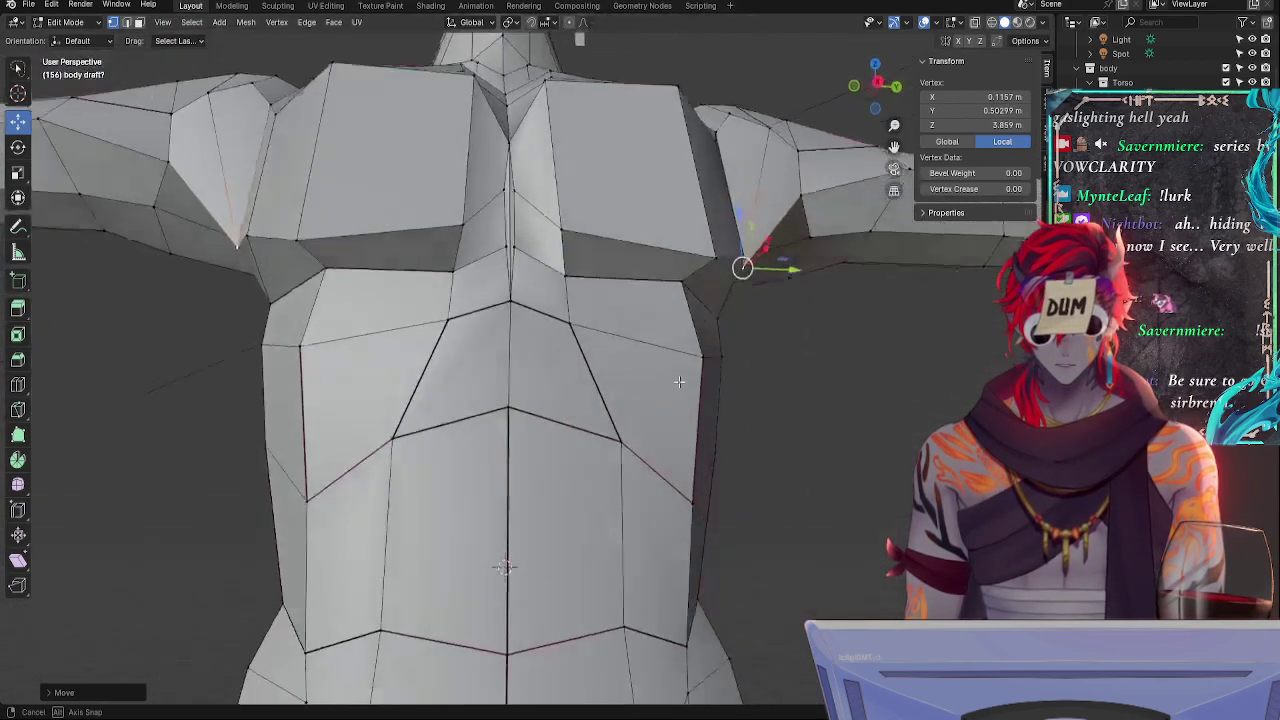
pyautogui.moveTo(679, 381); pyautogui.dragTo(514, 380, button='middle')
pyautogui.hotkey('shift', 'v')
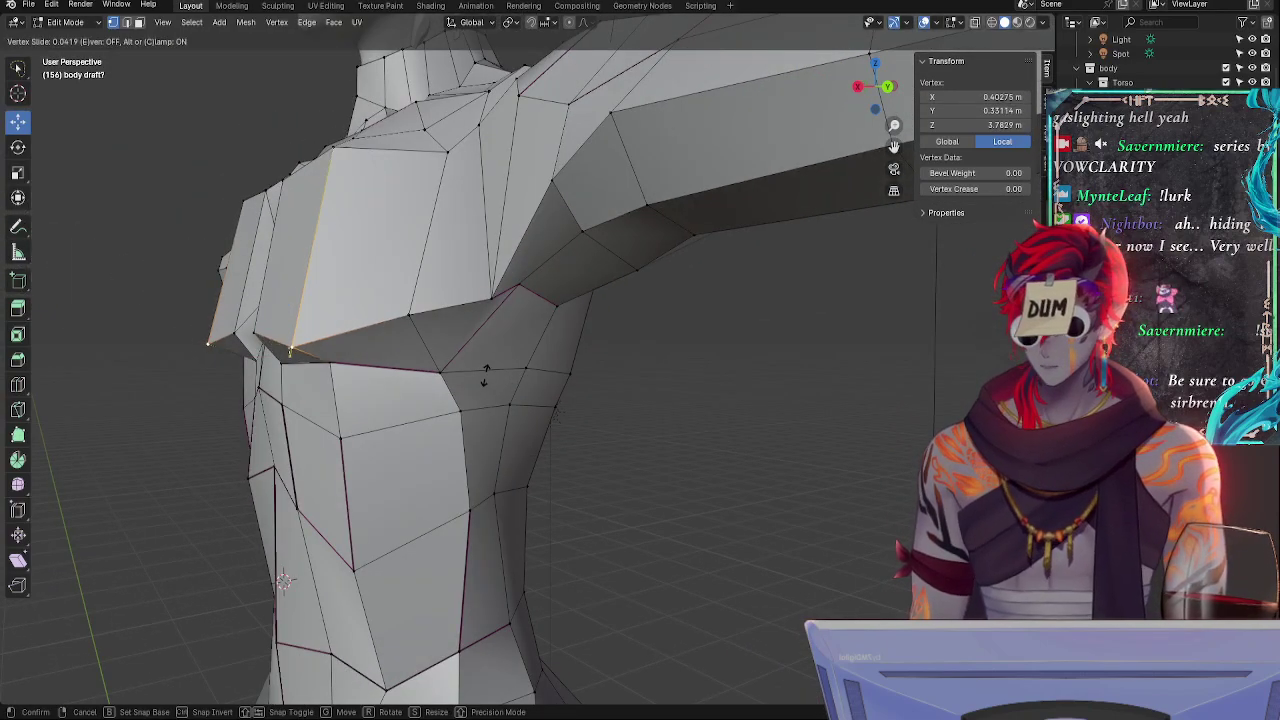
pyautogui.click(490, 370)
pyautogui.moveTo(230, 339); pyautogui.dragTo(242, 340)
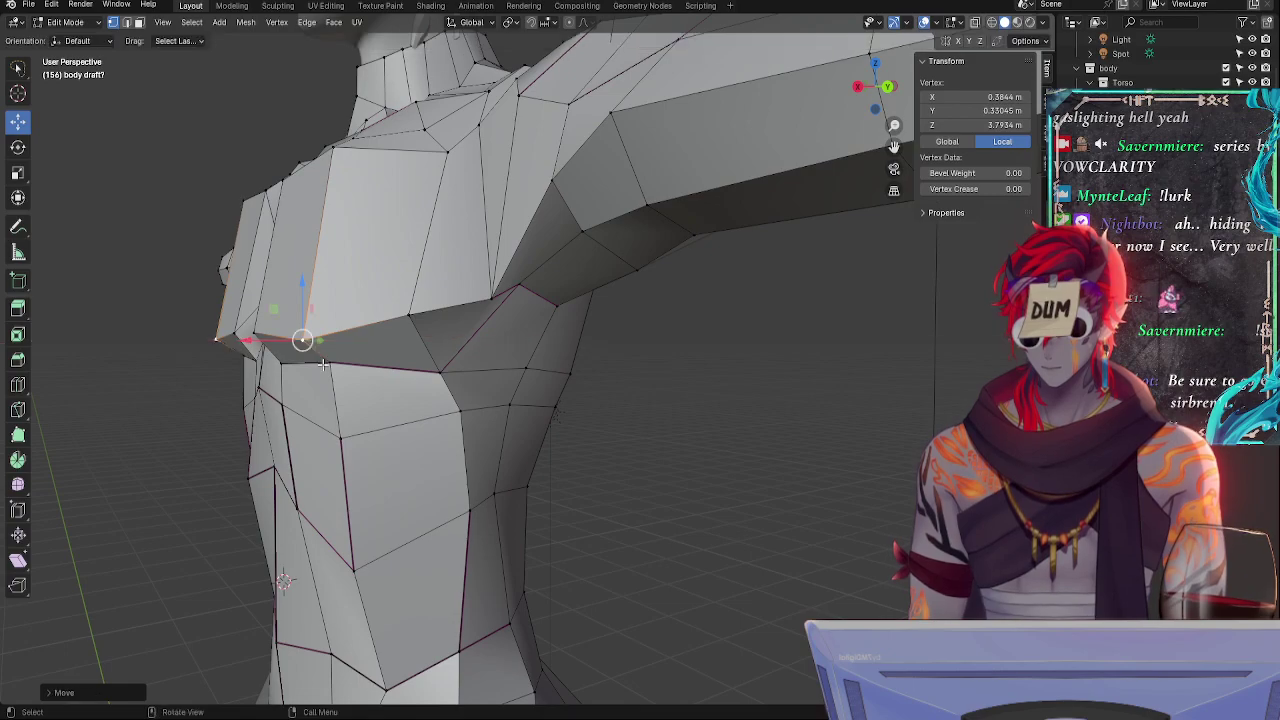
pyautogui.click(329, 364)
pyautogui.press('g')
pyautogui.press('g')
pyautogui.click(328, 391)
# - Slide the chest vertices further down and slide a shoulder vertex along its edge
pyautogui.moveTo(300, 395); pyautogui.dragTo(391, 400, button='middle')
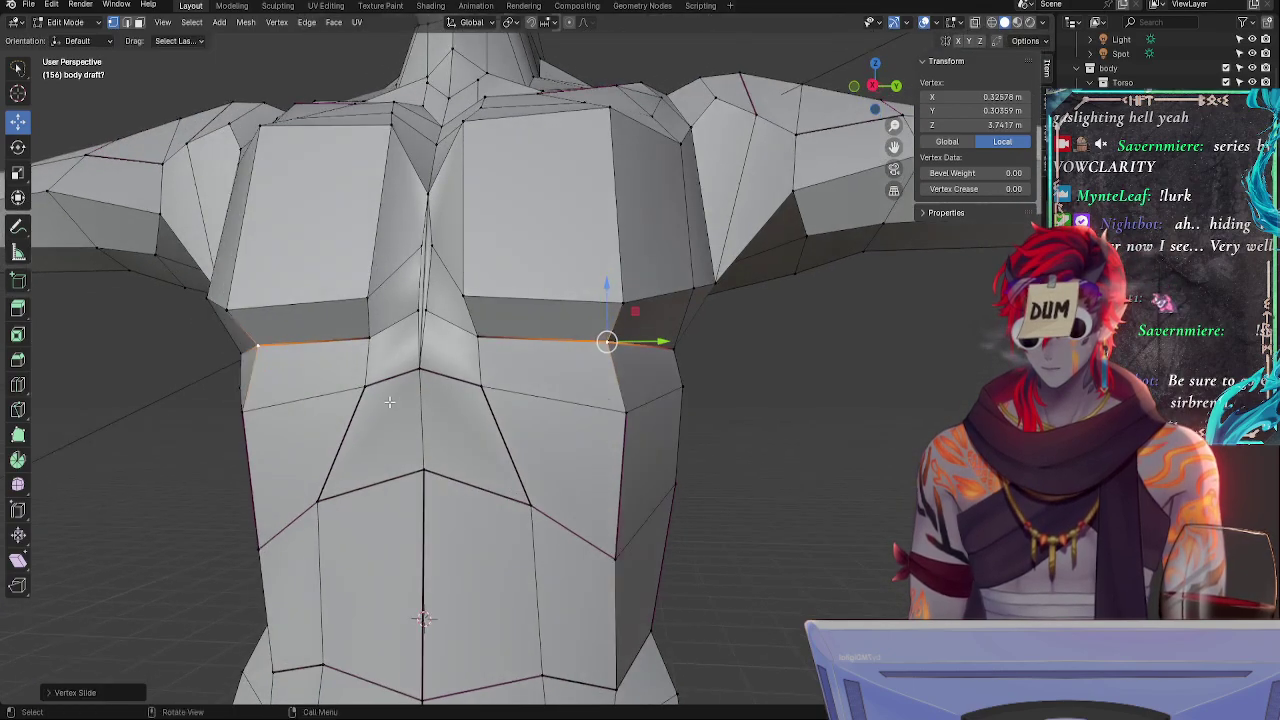
pyautogui.press('g')
pyautogui.press('g')
pyautogui.click(390, 426)
pyautogui.moveTo(477, 432); pyautogui.dragTo(433, 447, button='middle')
pyautogui.press('g')
pyautogui.click(433, 447)
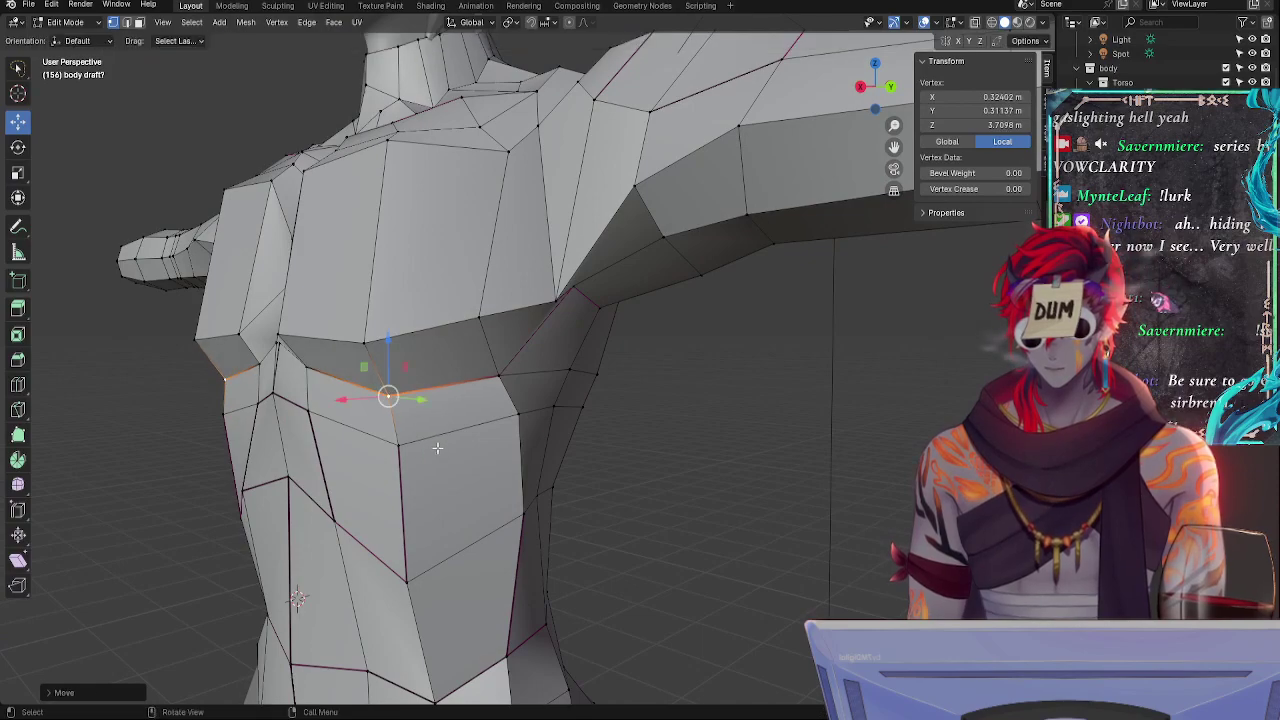
pyautogui.hotkey('shift', 'v')
pyautogui.click(416, 440)
# - Slide the armpit vertex and the neighbouring vertices along their edges to even the armpit
pyautogui.moveTo(416, 440); pyautogui.dragTo(447, 432, button='middle')
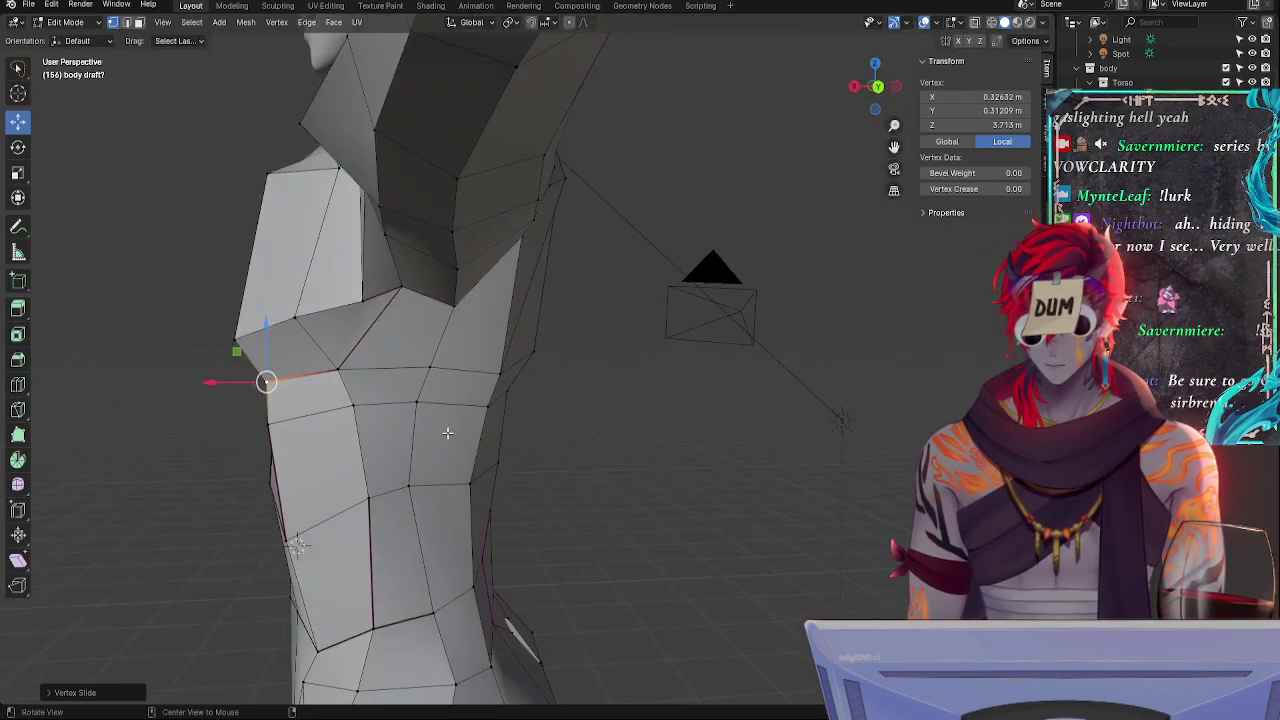
pyautogui.click(370, 299)
pyautogui.keyDown('alt'); pyautogui.moveTo(370, 299); pyautogui.dragTo(535, 351); pyautogui.keyUp('alt')
pyautogui.hotkey('shift', 'v')
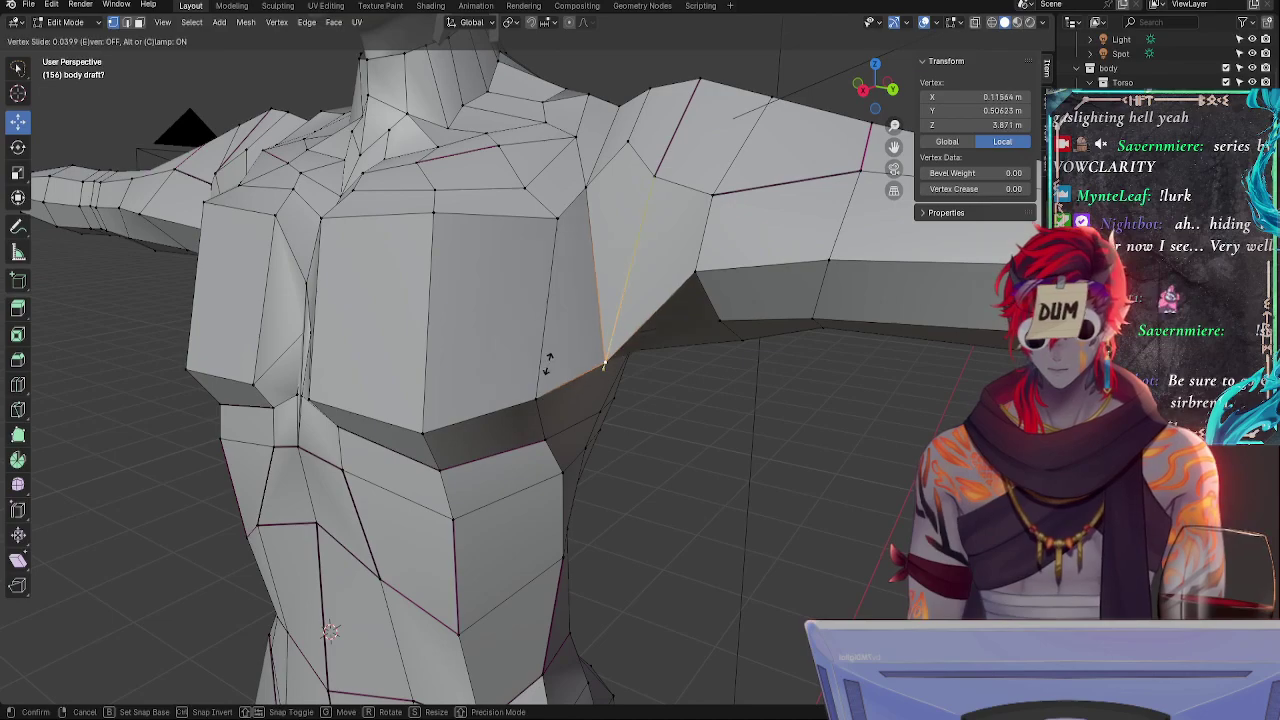
pyautogui.click(558, 369)
pyautogui.moveTo(561, 369); pyautogui.dragTo(619, 373, button='middle')
pyautogui.hotkey('shift', 'v')
pyautogui.click(645, 327)
pyautogui.hotkey('shift', 'v')
pyautogui.click(490, 370)
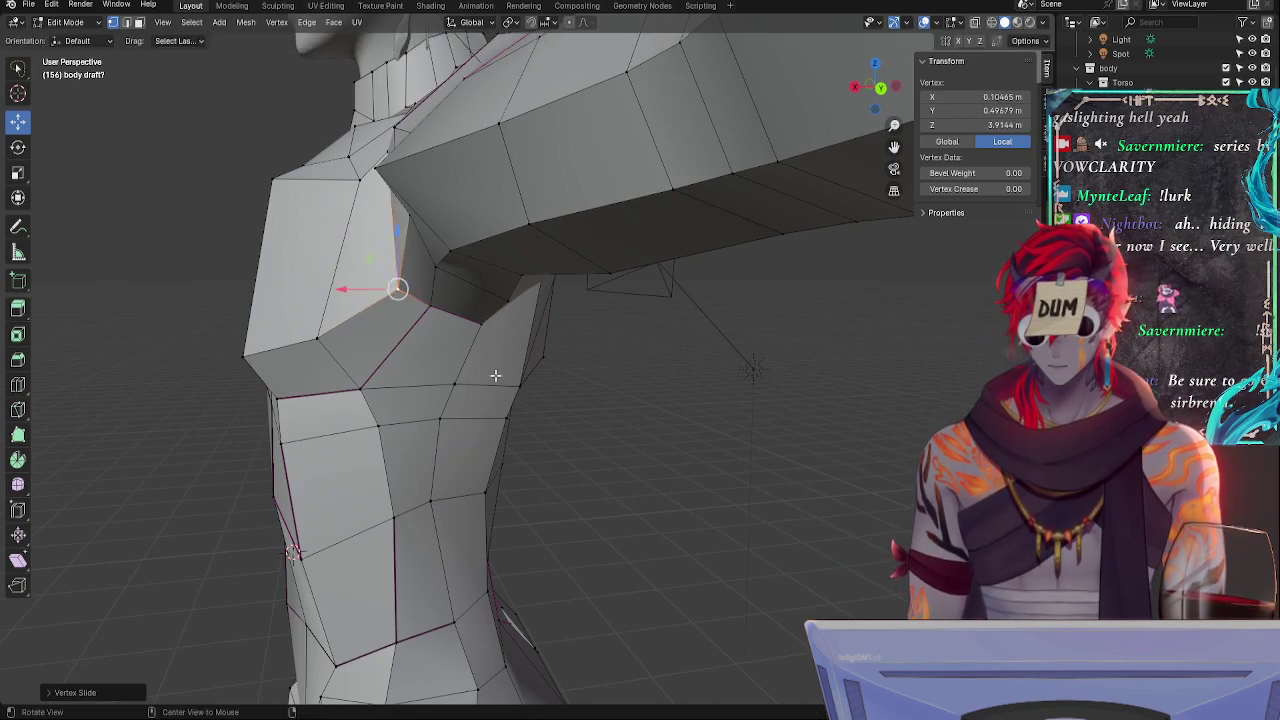
pyautogui.moveTo(494, 374); pyautogui.dragTo(619, 392, button='middle')
# - Select the two vertices of a shoulder edge and adjust its crease
pyautogui.click(634, 176)
pyautogui.moveTo(672, 244); pyautogui.dragTo(624, 304, button='middle')
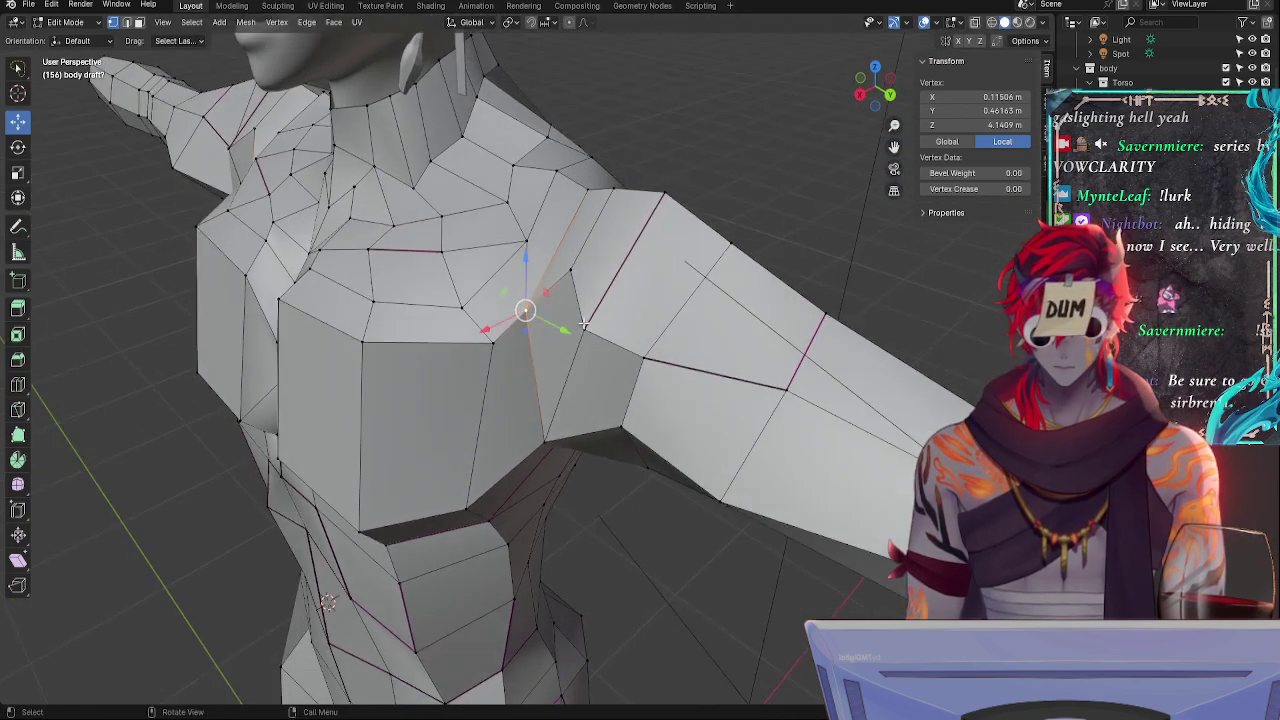
pyautogui.click(585, 327)
pyautogui.keyDown('shift'); pyautogui.click(660, 198); pyautogui.keyUp('shift')
pyautogui.hotkey('shift', 'e')
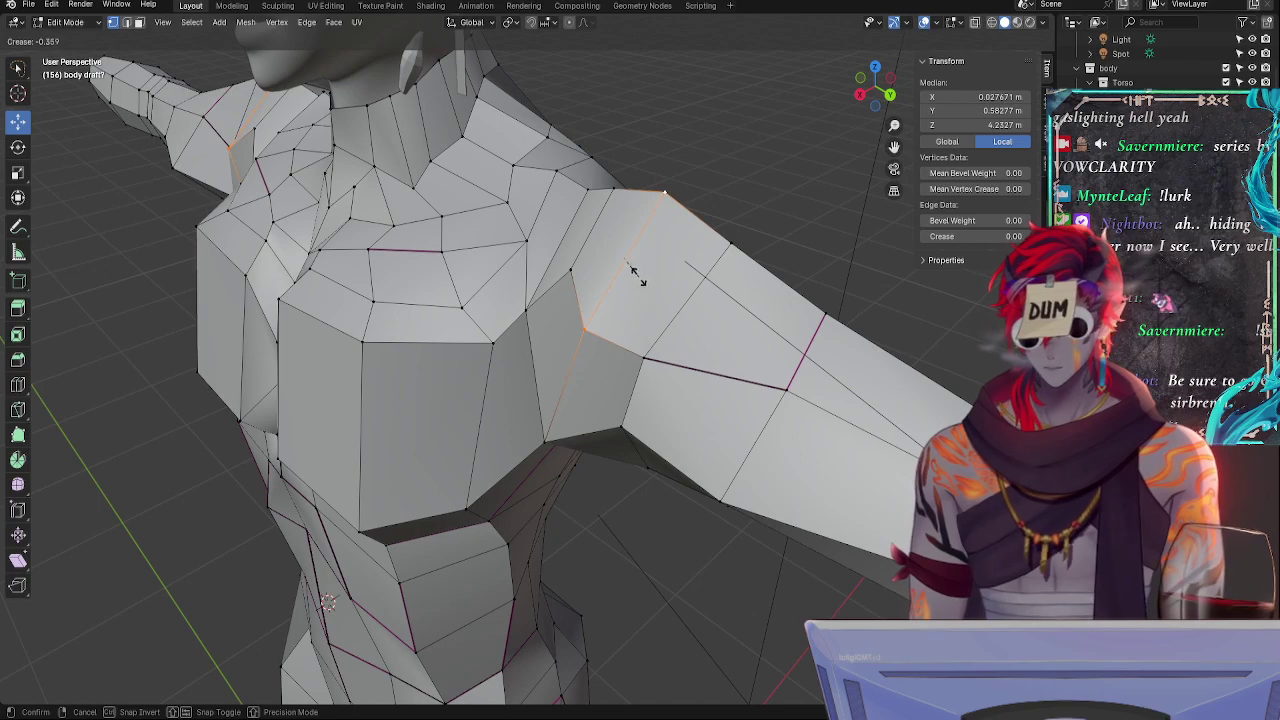
pyautogui.click(639, 276)
# - Slide the edge loop running along the shoulder
pyautogui.click(582, 336)
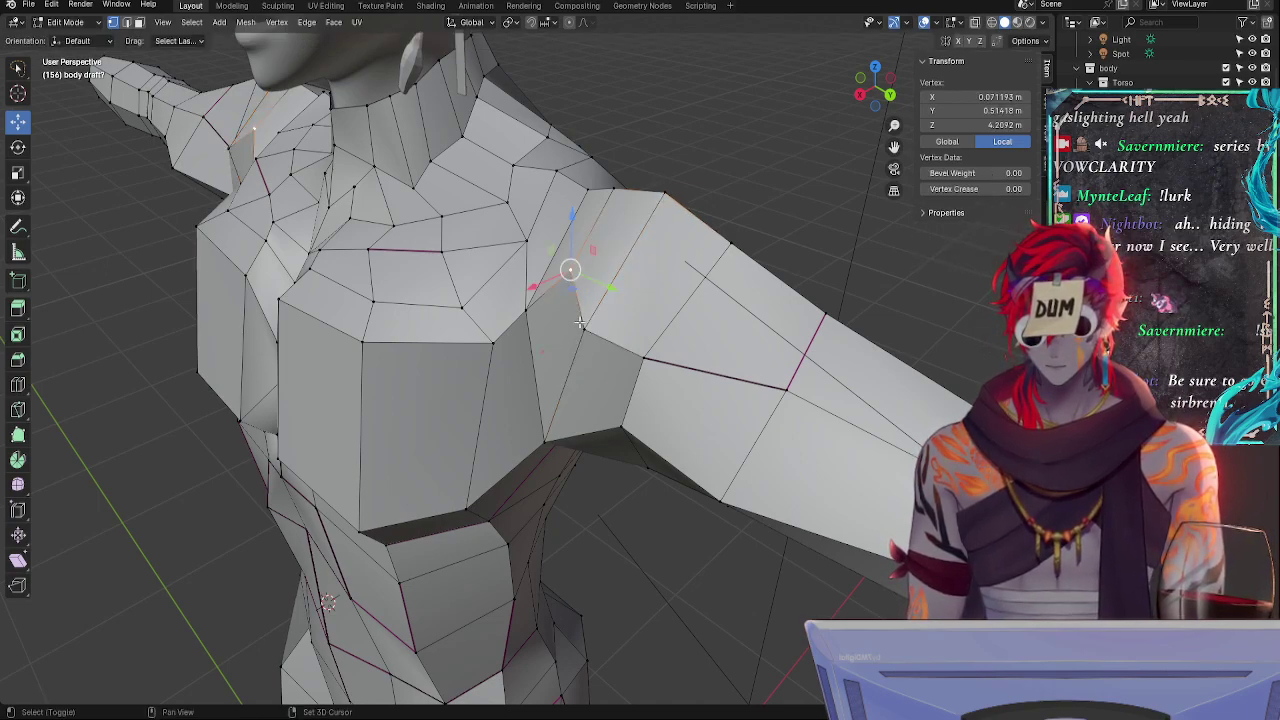
pyautogui.keyDown('alt'); pyautogui.click(580, 321); pyautogui.keyUp('alt')
pyautogui.press('g')
pyautogui.press('g')
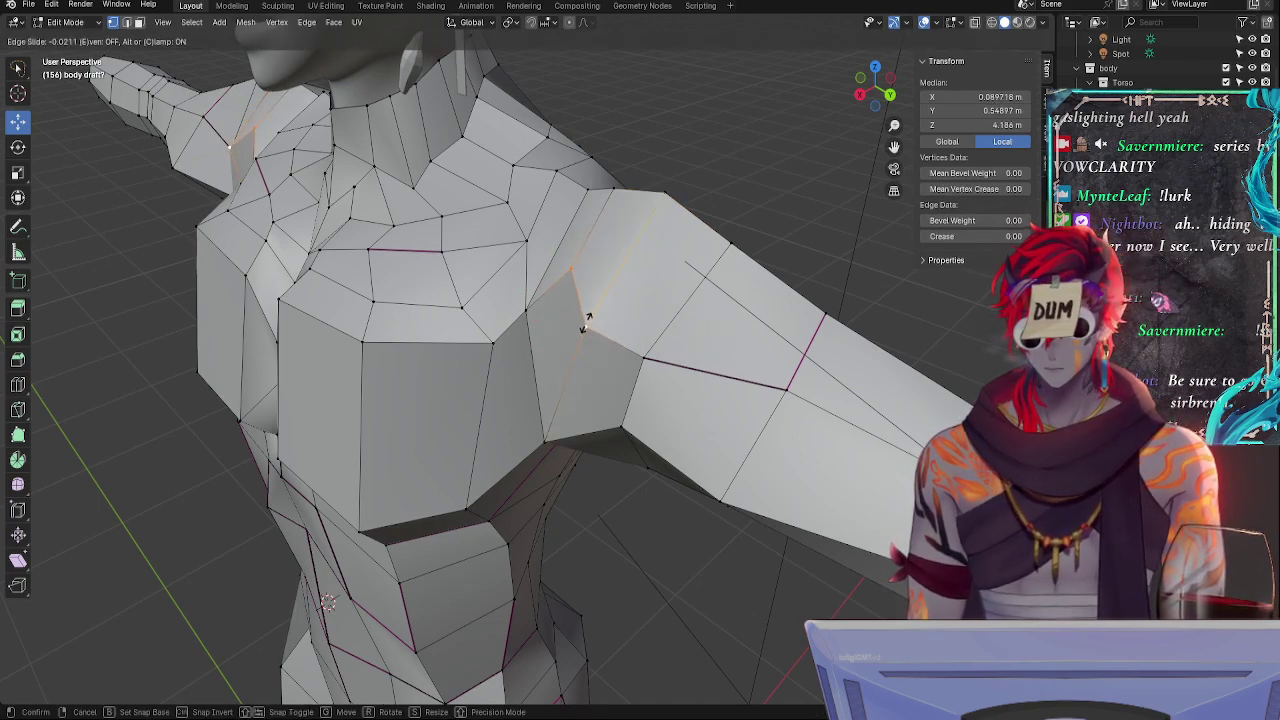
pyautogui.click(586, 320)
# - Slide the front shoulder vertex down its edge and nudge it along Y, X and Z
pyautogui.click(527, 305)
pyautogui.press('g')
pyautogui.press('g')
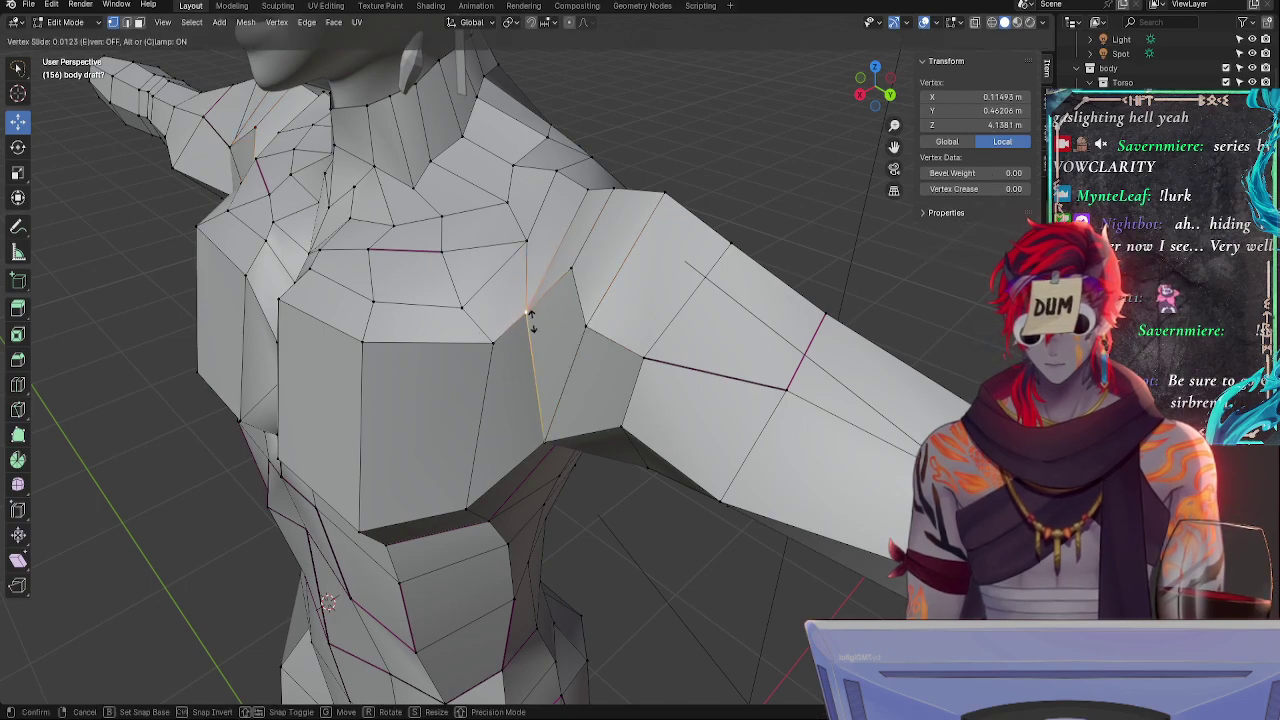
pyautogui.click(512, 333)
pyautogui.moveTo(568, 345); pyautogui.dragTo(575, 348)
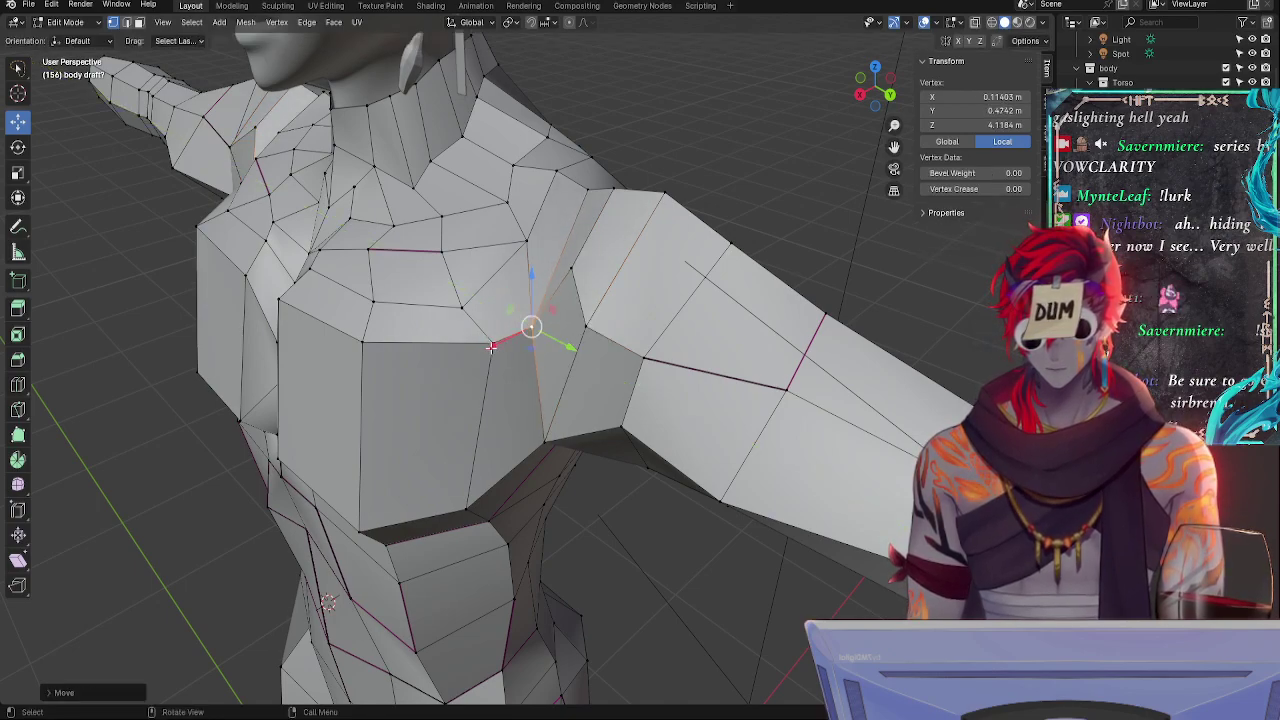
pyautogui.moveTo(492, 348); pyautogui.dragTo(502, 343)
pyautogui.moveTo(502, 343); pyautogui.dragTo(645, 295, button='middle')
pyautogui.moveTo(689, 189); pyautogui.dragTo(688, 179)
# - Slide another shoulder vertex along its edge
pyautogui.click(651, 182)
pyautogui.press('g')
pyautogui.press('g')
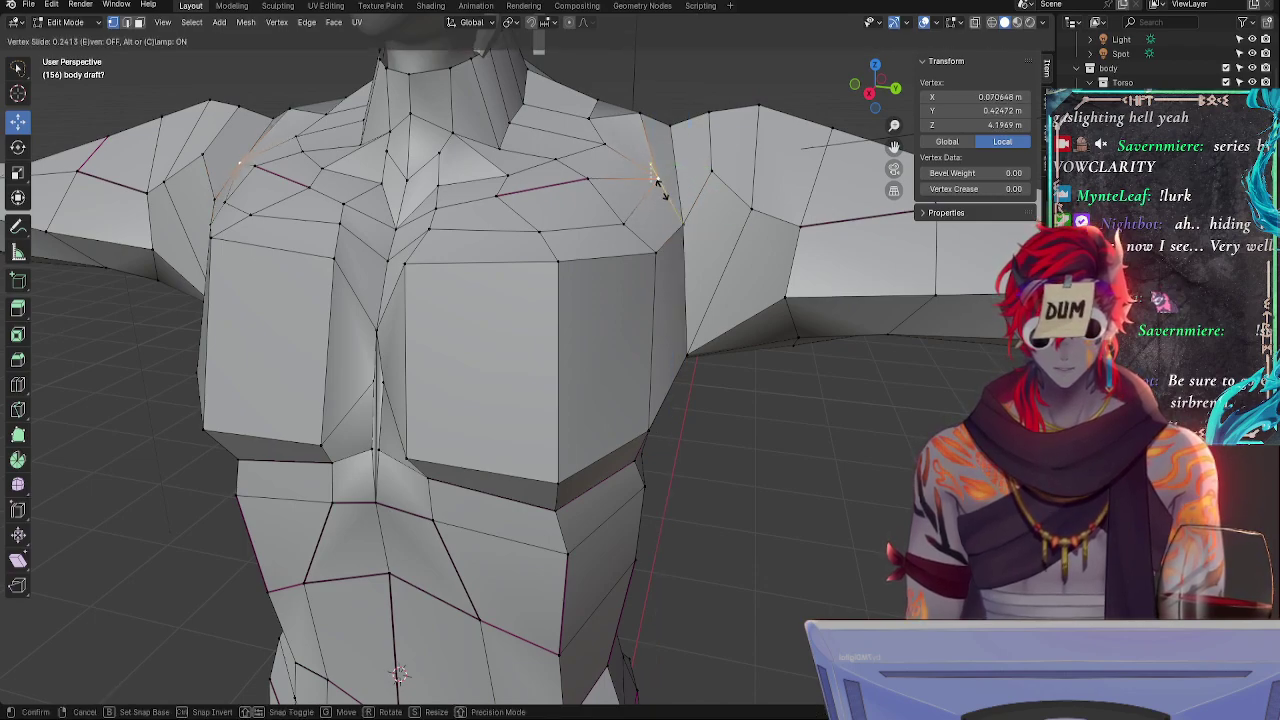
pyautogui.click(656, 181)
pyautogui.moveTo(654, 177); pyautogui.dragTo(476, 288, button='middle')
pyautogui.moveTo(540, 340); pyautogui.dragTo(557, 332, button='middle')
# - Select two edge loops around the upper arm
pyautogui.click(448, 292)
pyautogui.moveTo(448, 292); pyautogui.dragTo(581, 317, button='middle')
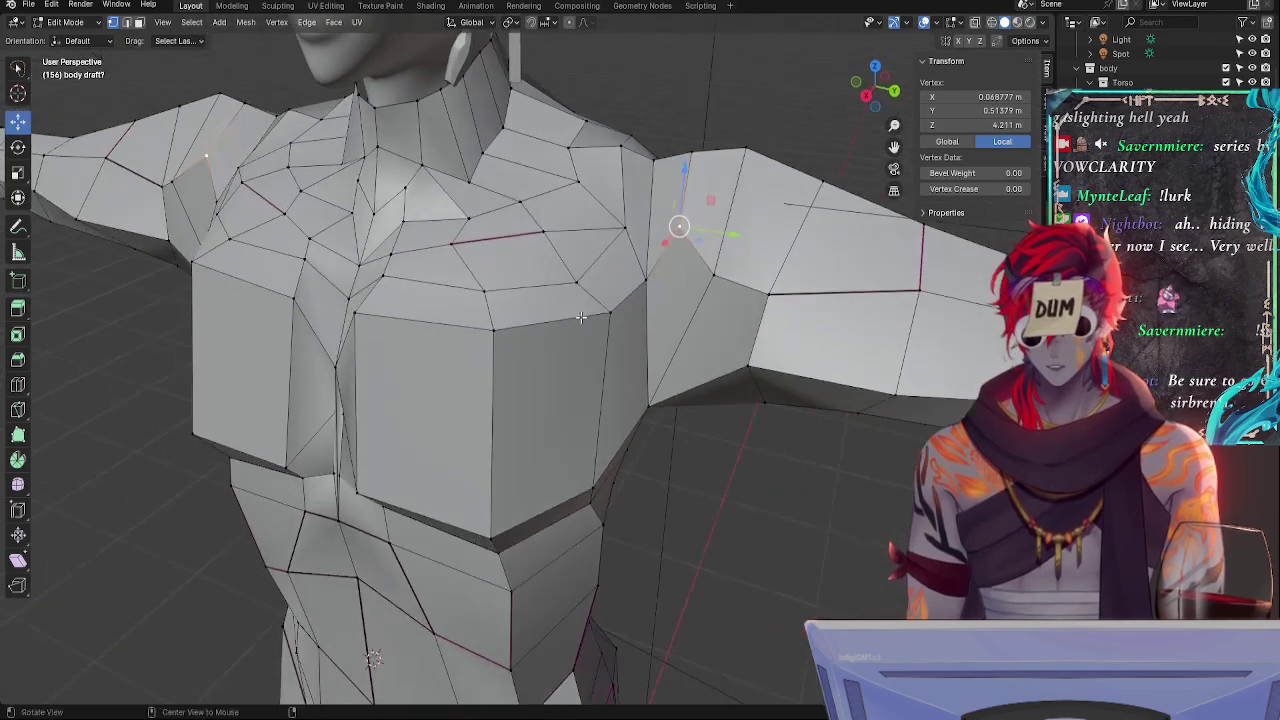
pyautogui.moveTo(681, 321); pyautogui.dragTo(635, 349, button='middle')
pyautogui.click(770, 248)
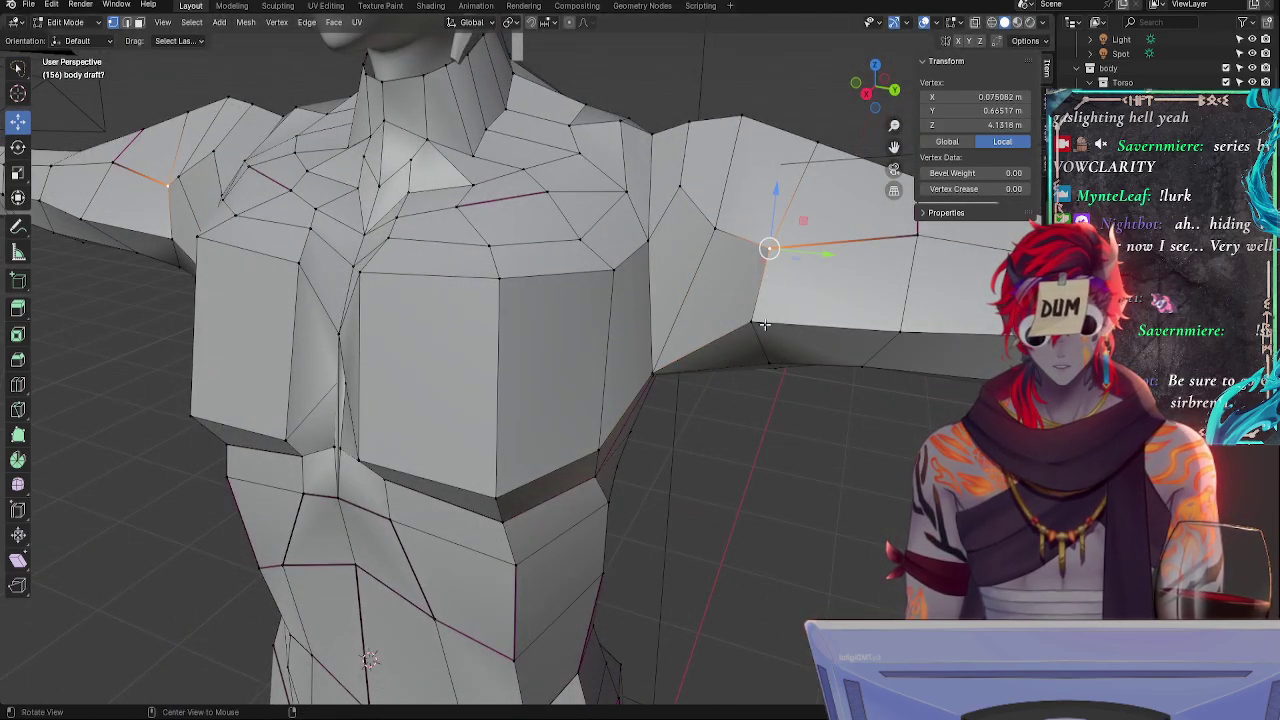
pyautogui.moveTo(770, 248); pyautogui.dragTo(716, 326, button='middle')
pyautogui.doubleClick(597, 262)
pyautogui.moveTo(603, 268); pyautogui.dragTo(764, 400, button='middle')
pyautogui.moveTo(857, 347); pyautogui.dragTo(803, 315, button='middle')
pyautogui.click(803, 315)
pyautogui.keyDown('alt'); pyautogui.click(573, 294); pyautogui.keyUp('alt')
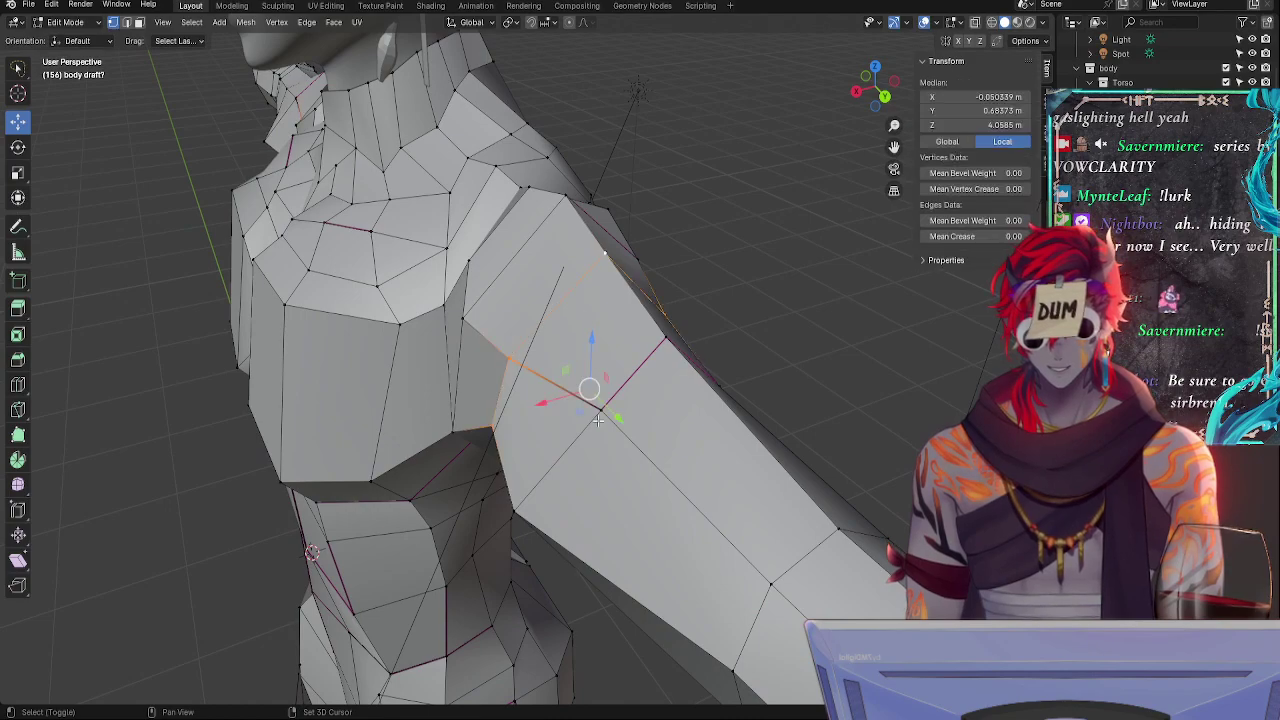
pyautogui.keyDown('alt'); pyautogui.keyDown('shift'); pyautogui.click(693, 396); pyautogui.keyUp('shift'); pyautogui.keyUp('alt')
pyautogui.scroll(-10, 777, 375)
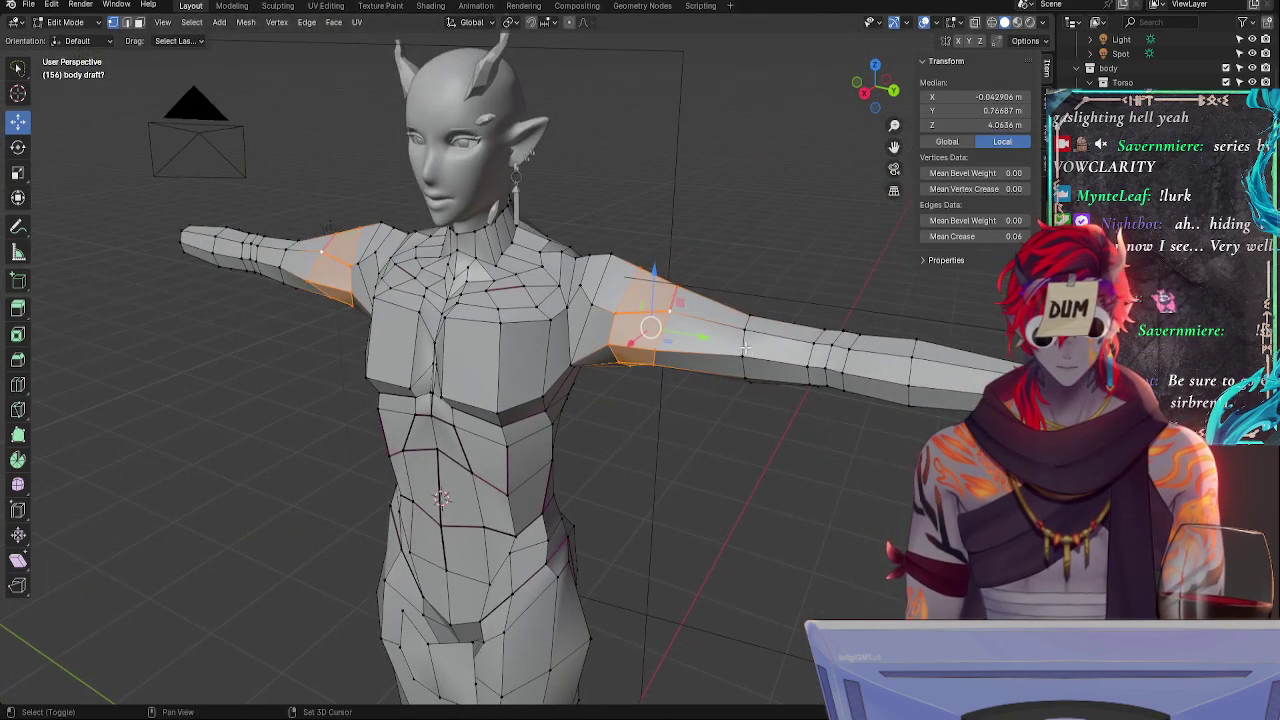
# - Rotate both arms' edge loops about 3.44 degrees around global Y, then deselect them
pyautogui.keyDown('alt'); pyautogui.keyDown('shift'); pyautogui.click(810, 350); pyautogui.keyUp('shift'); pyautogui.keyUp('alt')
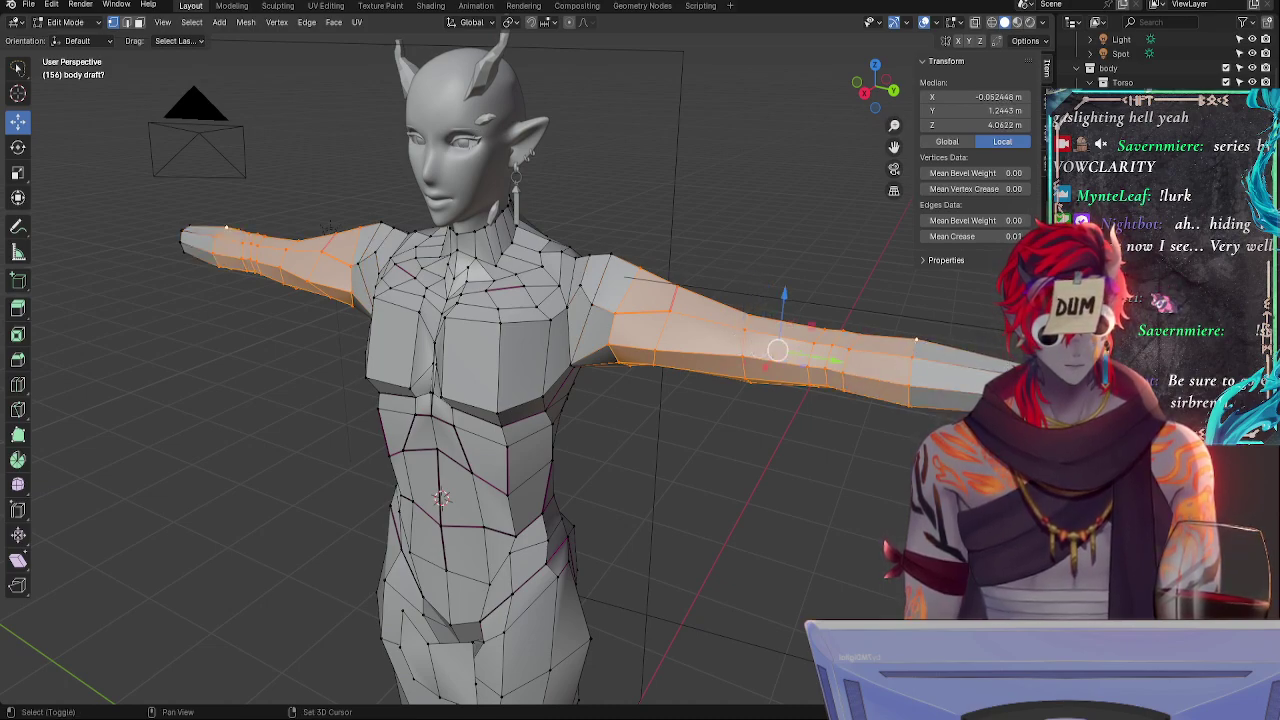
pyautogui.press('r')
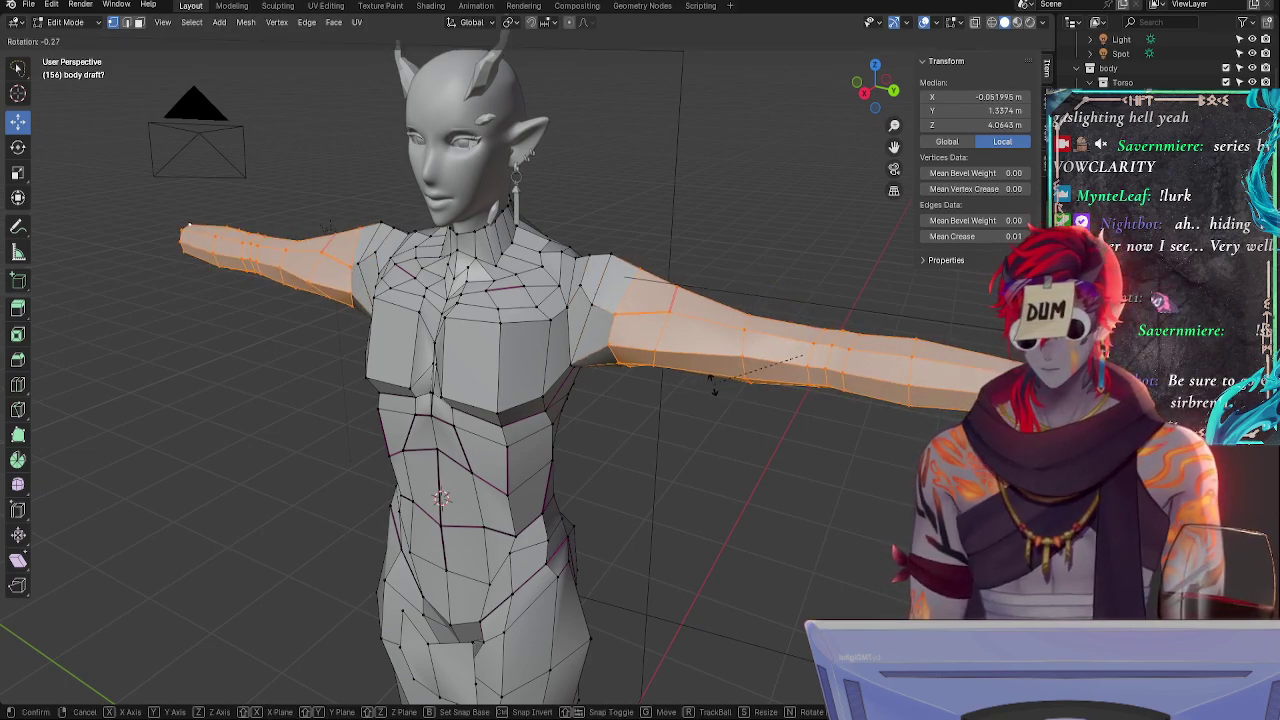
pyautogui.press('y')
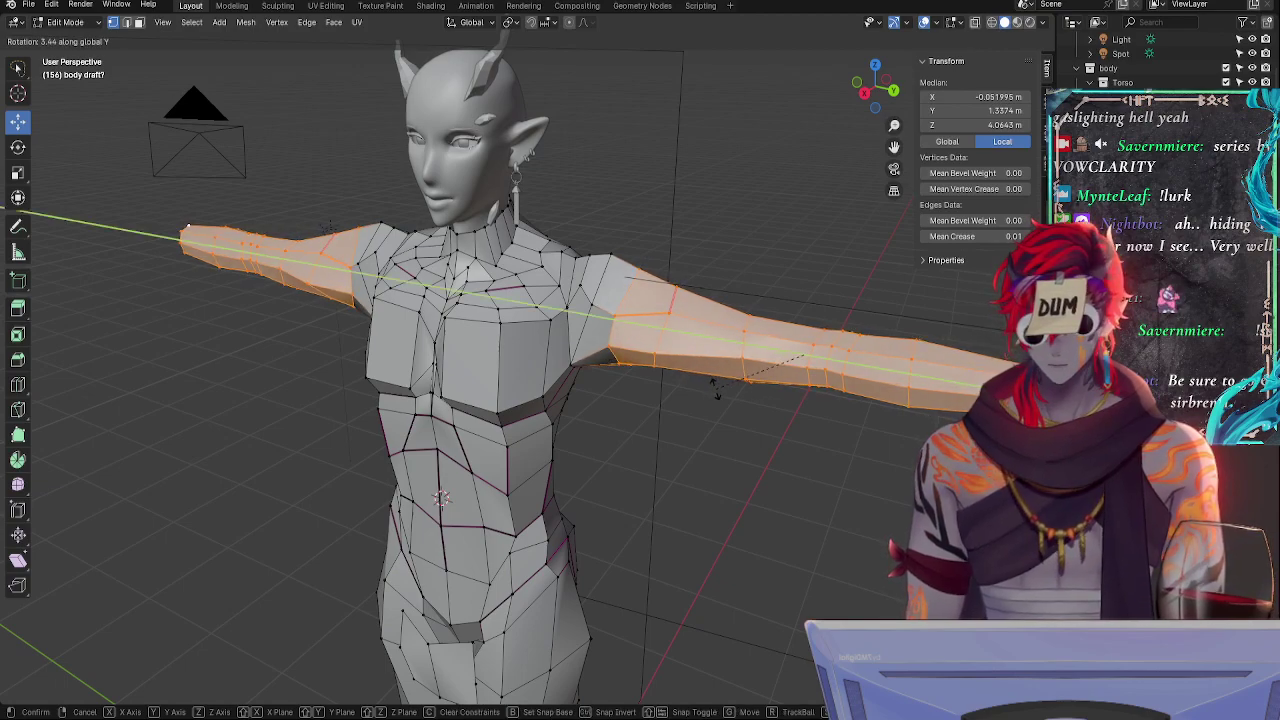
pyautogui.click(715, 394)
pyautogui.click(697, 434)
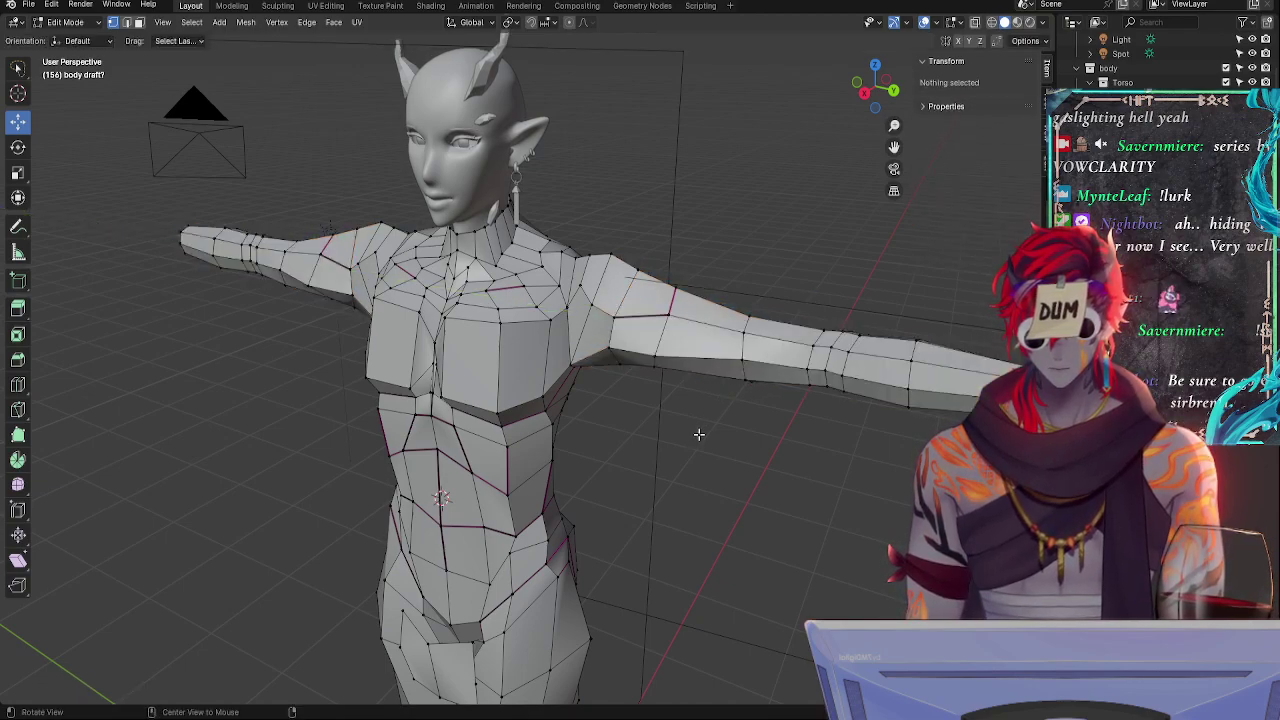
pyautogui.moveTo(697, 434); pyautogui.dragTo(654, 368, button='middle')
# - Slide a chest vertex along its edge and move a shoulder vertex and its mirror along Y
pyautogui.click(613, 237)
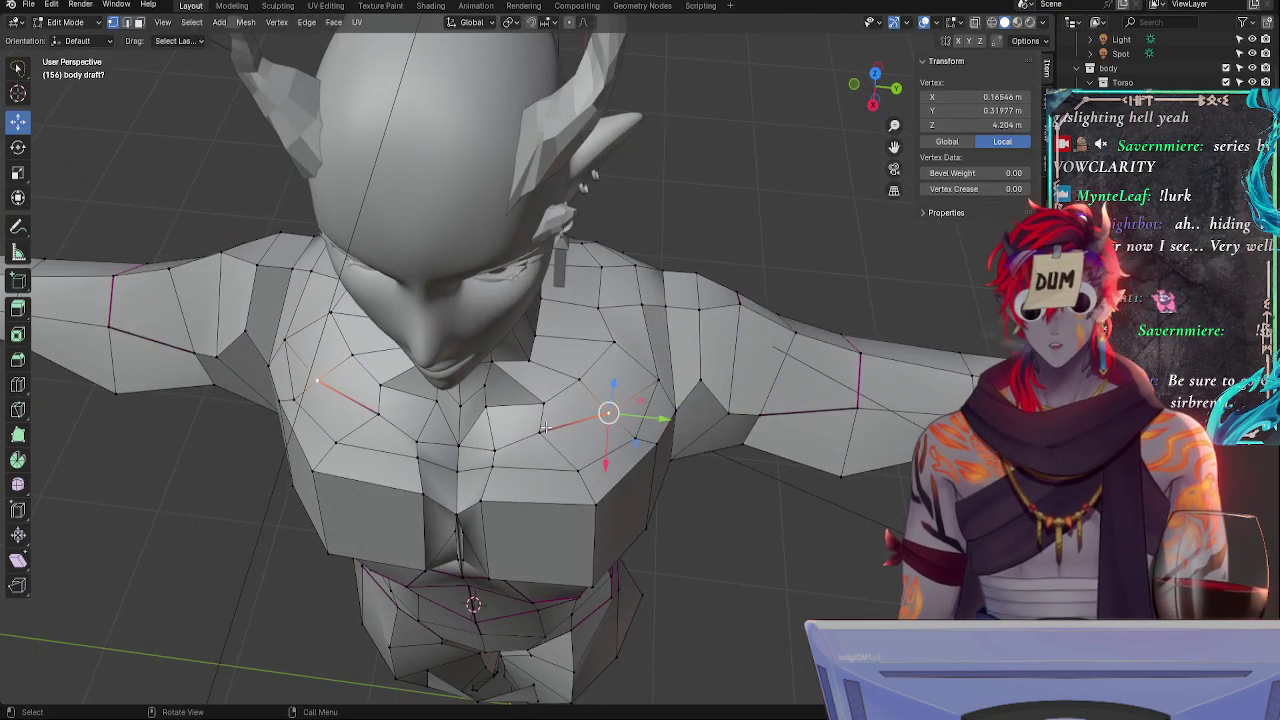
pyautogui.moveTo(576, 411); pyautogui.dragTo(565, 318, button='middle')
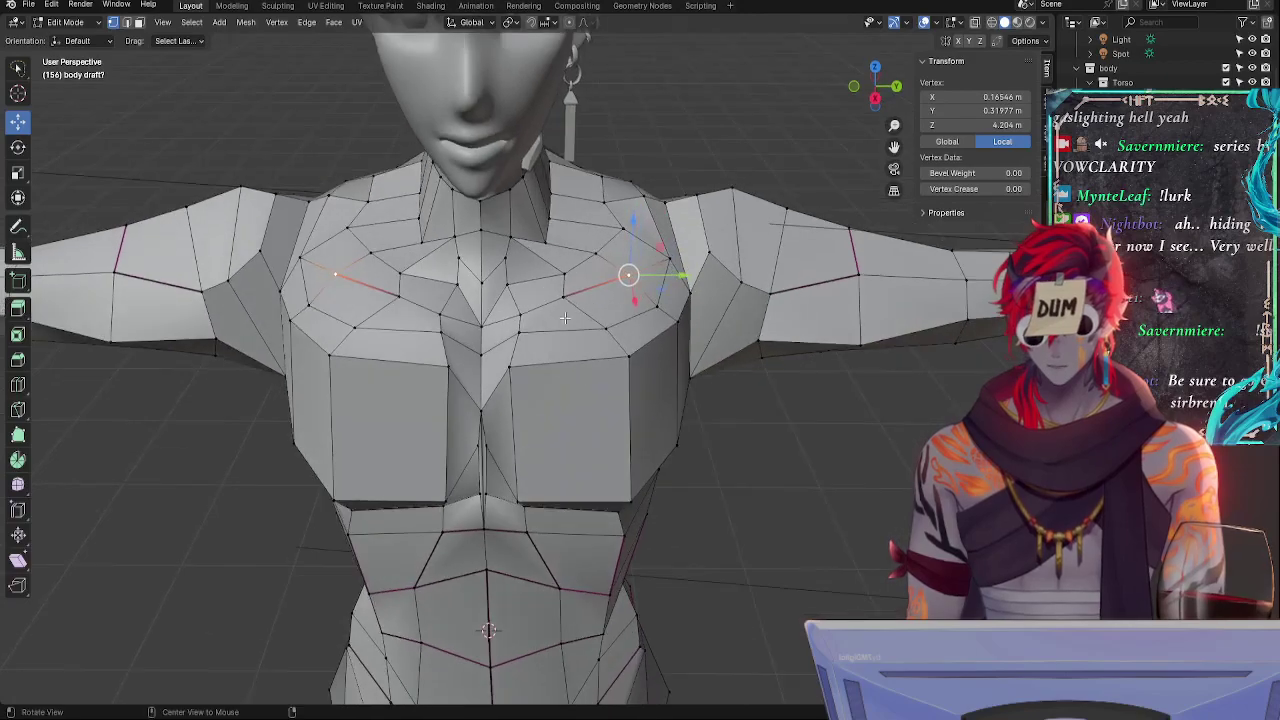
pyautogui.press('g')
pyautogui.press('g')
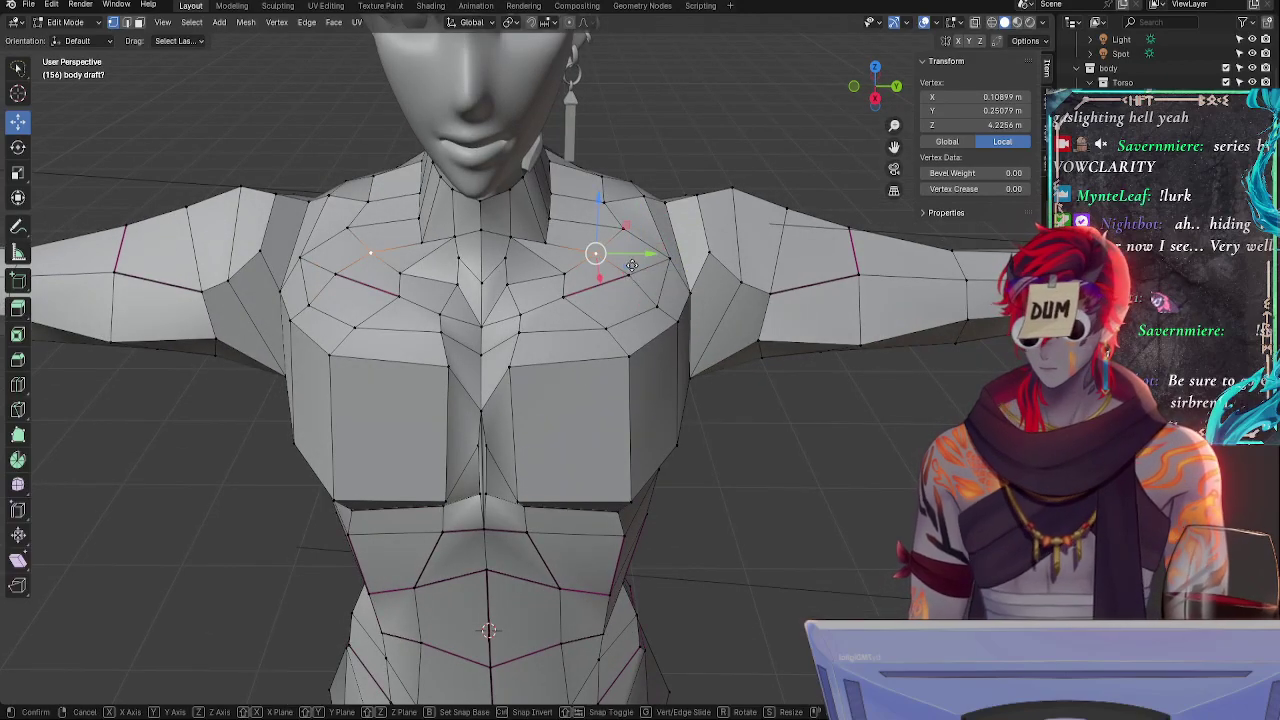
pyautogui.click(636, 268)
pyautogui.click(674, 258)
pyautogui.press('g')
pyautogui.press('y')
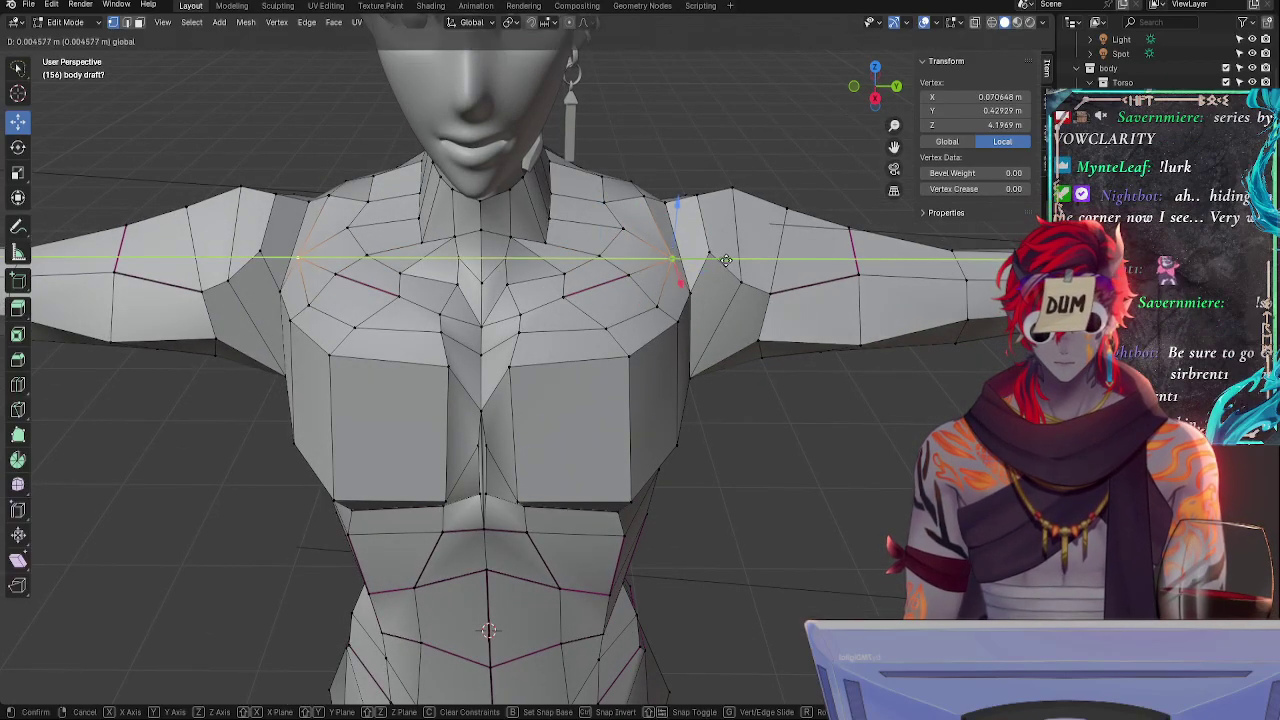
pyautogui.click(705, 260)
# - Slide the shoulder vertex, raise another slightly in Z, and nudge and slide a chest vertex
pyautogui.moveTo(722, 286); pyautogui.dragTo(685, 258, button='middle')
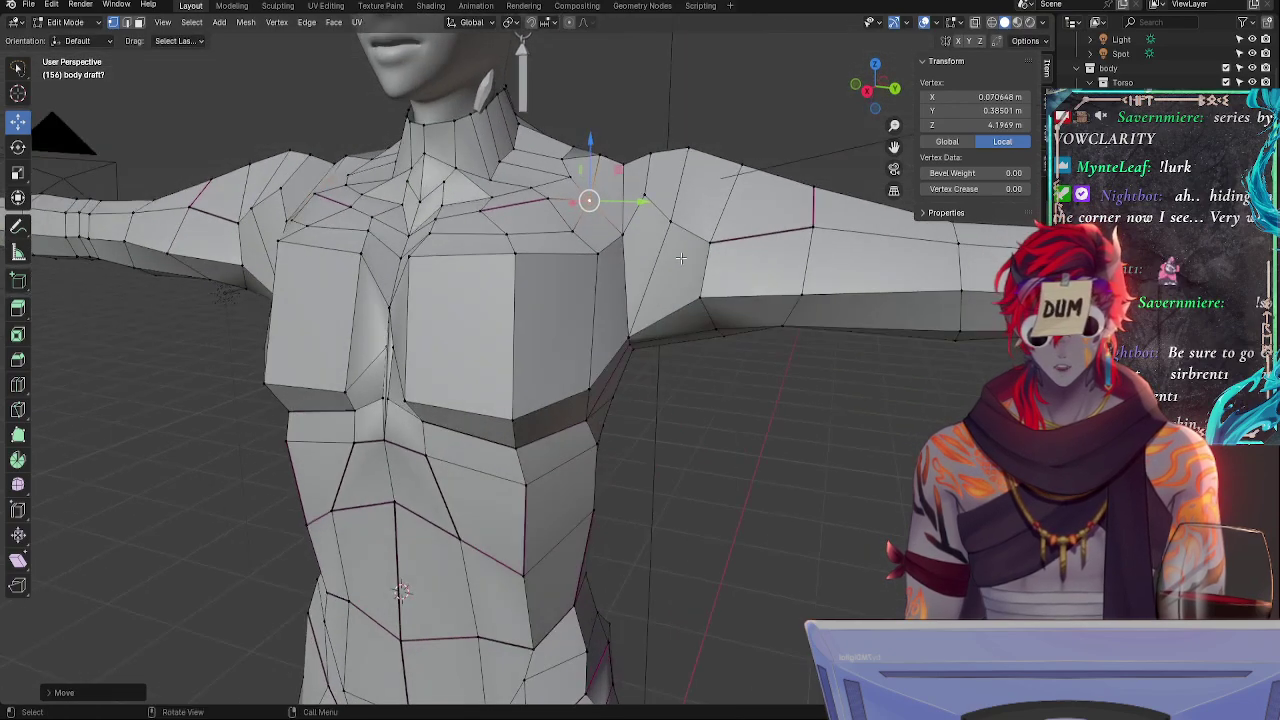
pyautogui.press('g')
pyautogui.press('g')
pyautogui.click(688, 251)
pyautogui.click(595, 260)
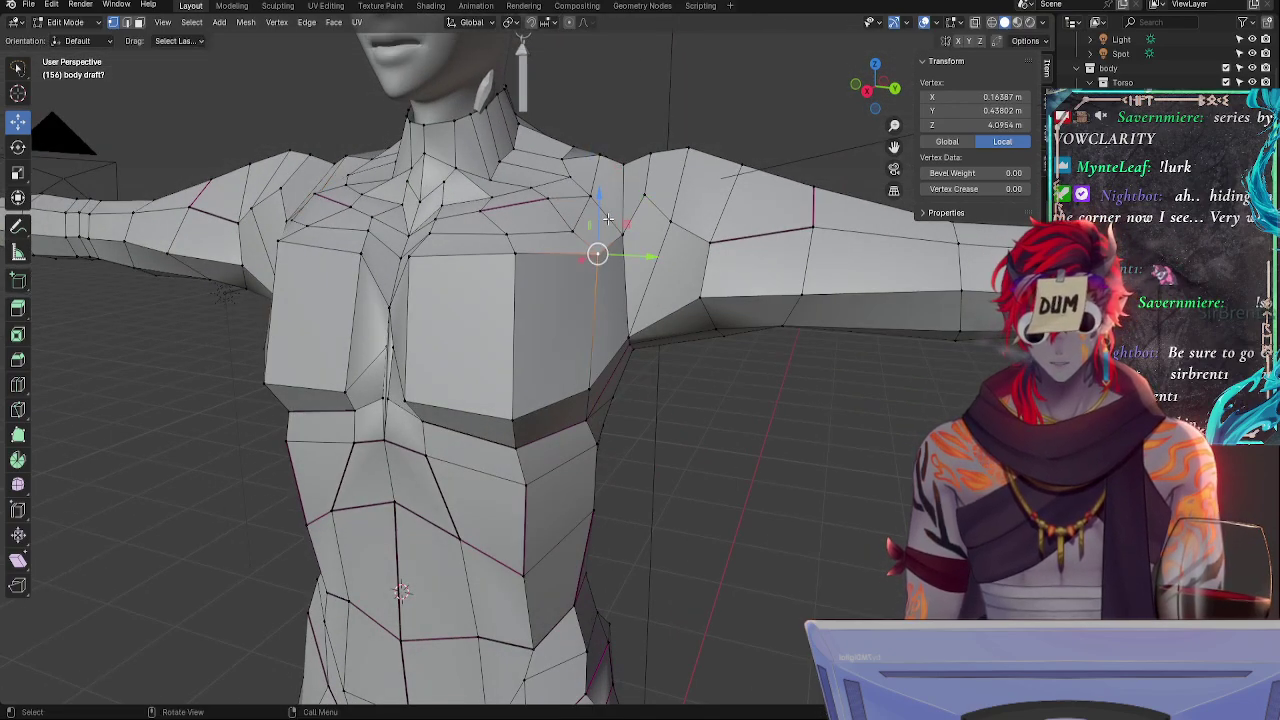
pyautogui.moveTo(600, 208); pyautogui.dragTo(600, 201)
pyautogui.click(510, 253)
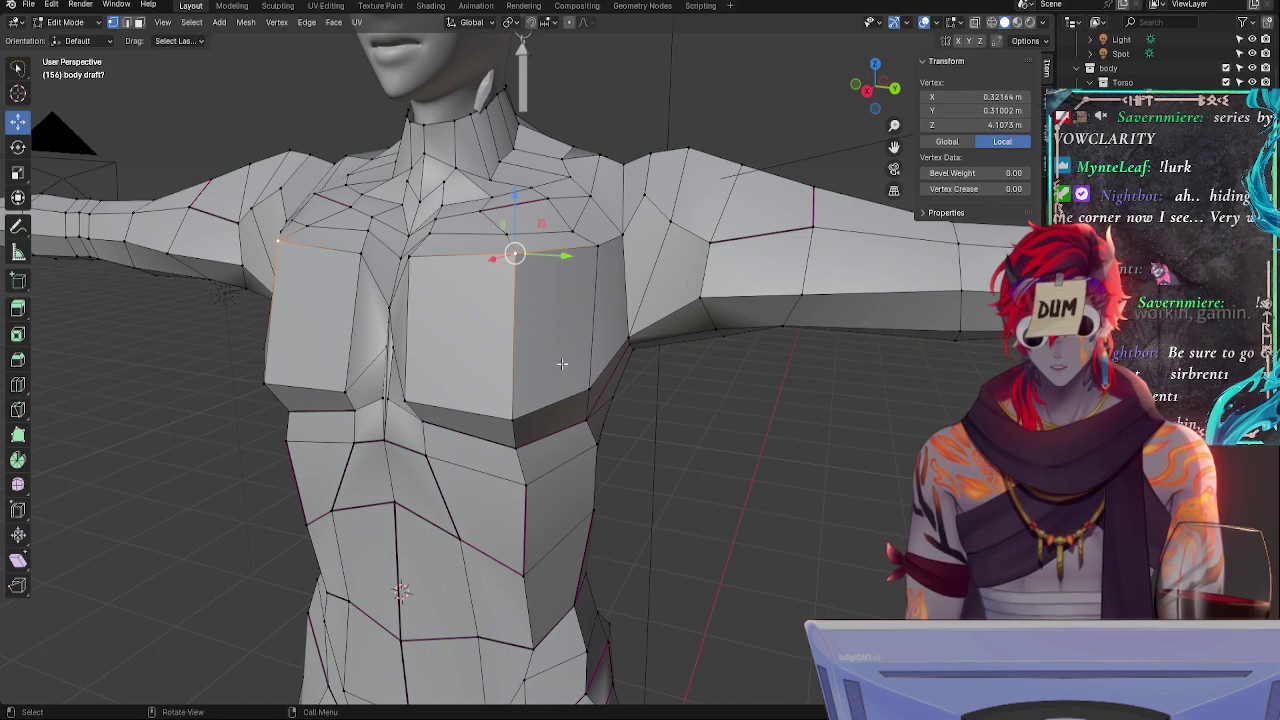
pyautogui.moveTo(562, 364); pyautogui.dragTo(659, 316, button='middle')
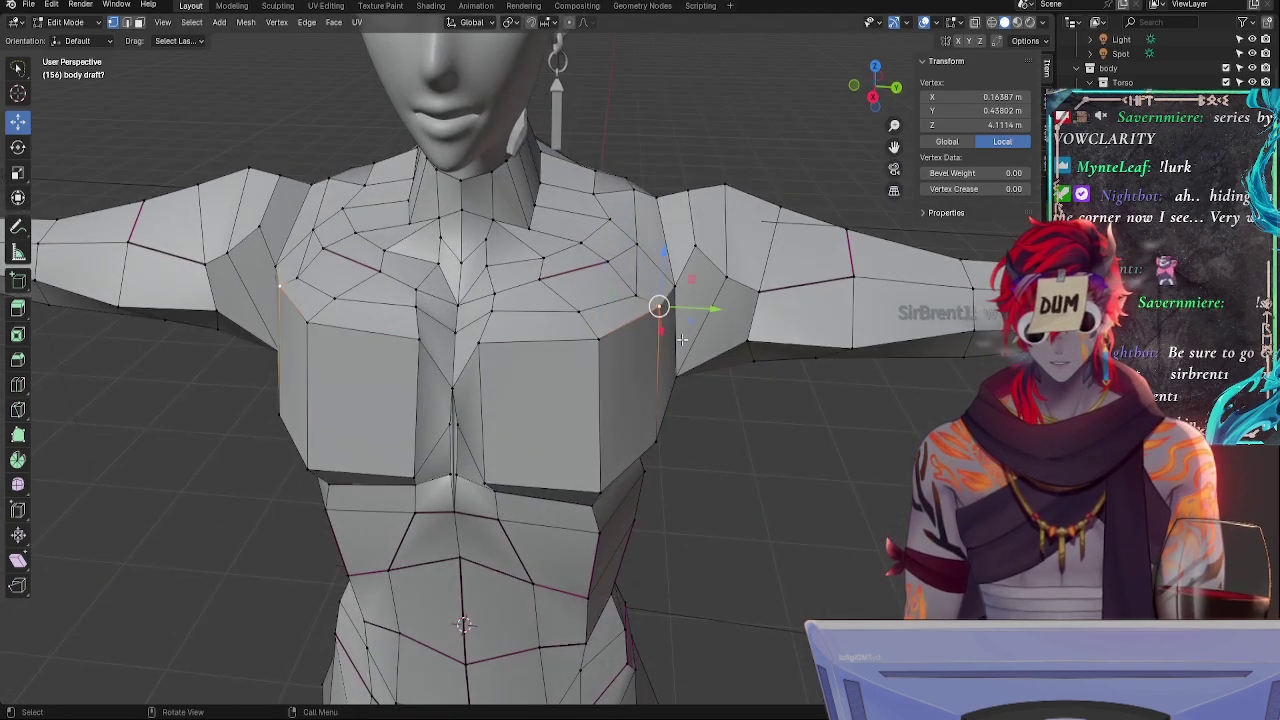
pyautogui.moveTo(703, 306); pyautogui.dragTo(700, 307)
pyautogui.press('g')
pyautogui.press('g')
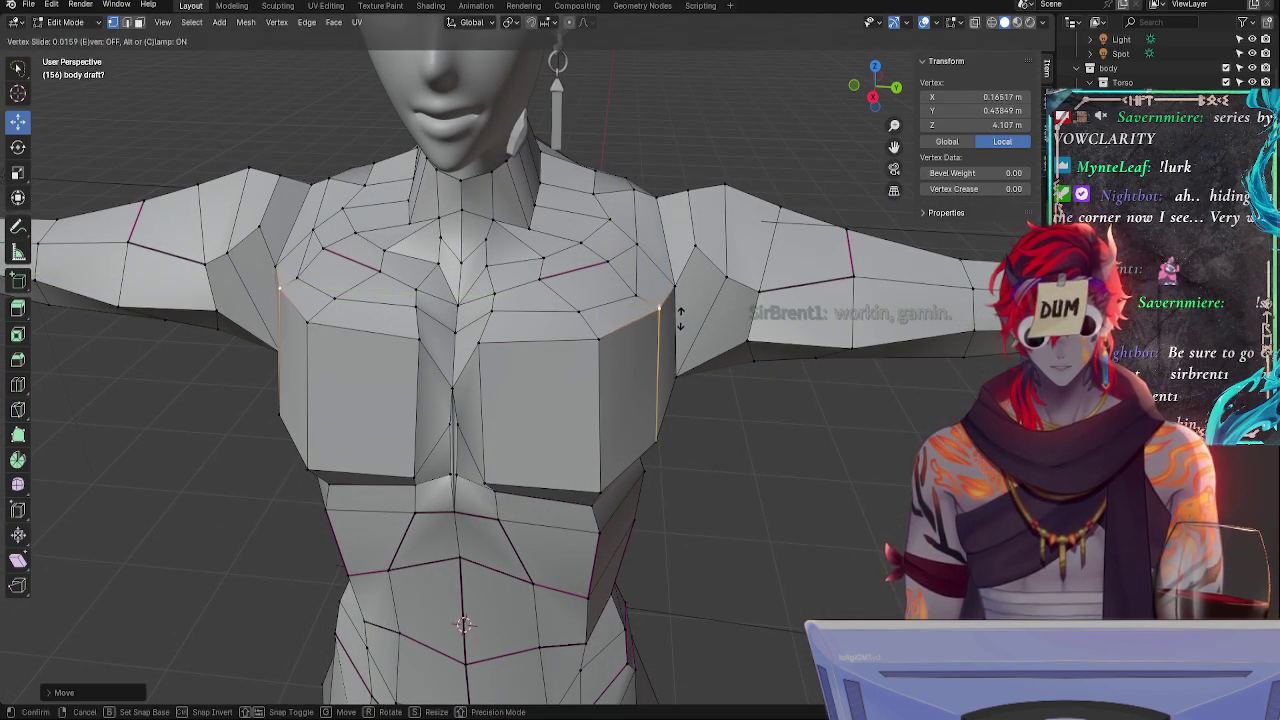
pyautogui.click(674, 331)
# - Slide the lower chest vertices along their edges to smooth the pectoral's lower edge
pyautogui.click(636, 296)
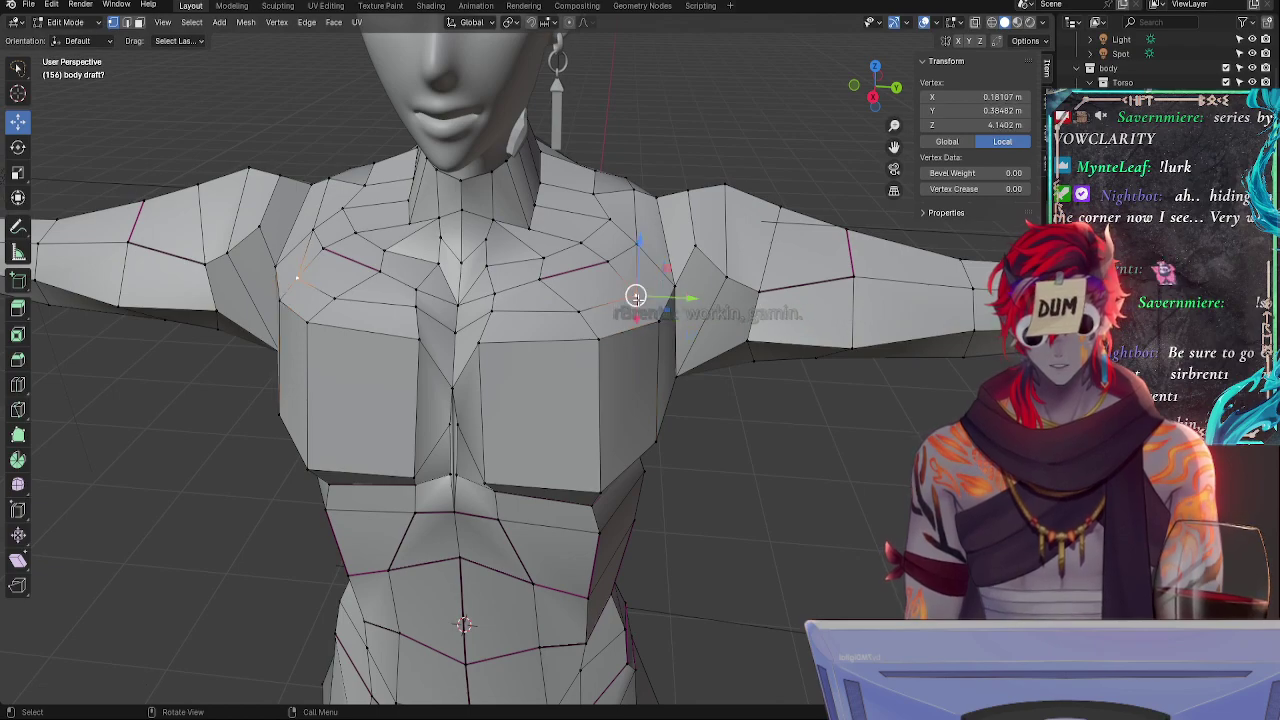
pyautogui.click(652, 323)
pyautogui.press('g')
pyautogui.press('g')
pyautogui.click(700, 312)
pyautogui.moveTo(712, 312); pyautogui.dragTo(644, 321, button='middle')
pyautogui.press('g')
pyautogui.press('g')
pyautogui.click(644, 308)
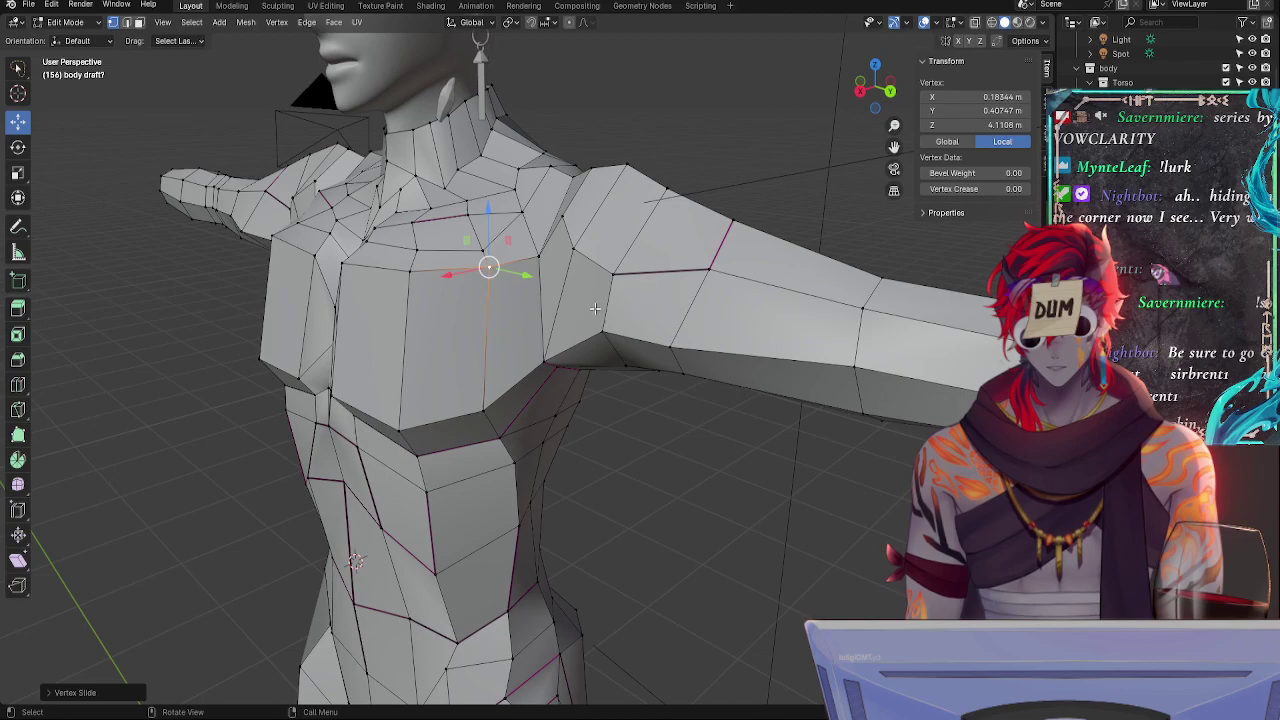
pyautogui.press('g')
pyautogui.press('g')
pyautogui.click(497, 287)
pyautogui.press('g')
pyautogui.press('g')
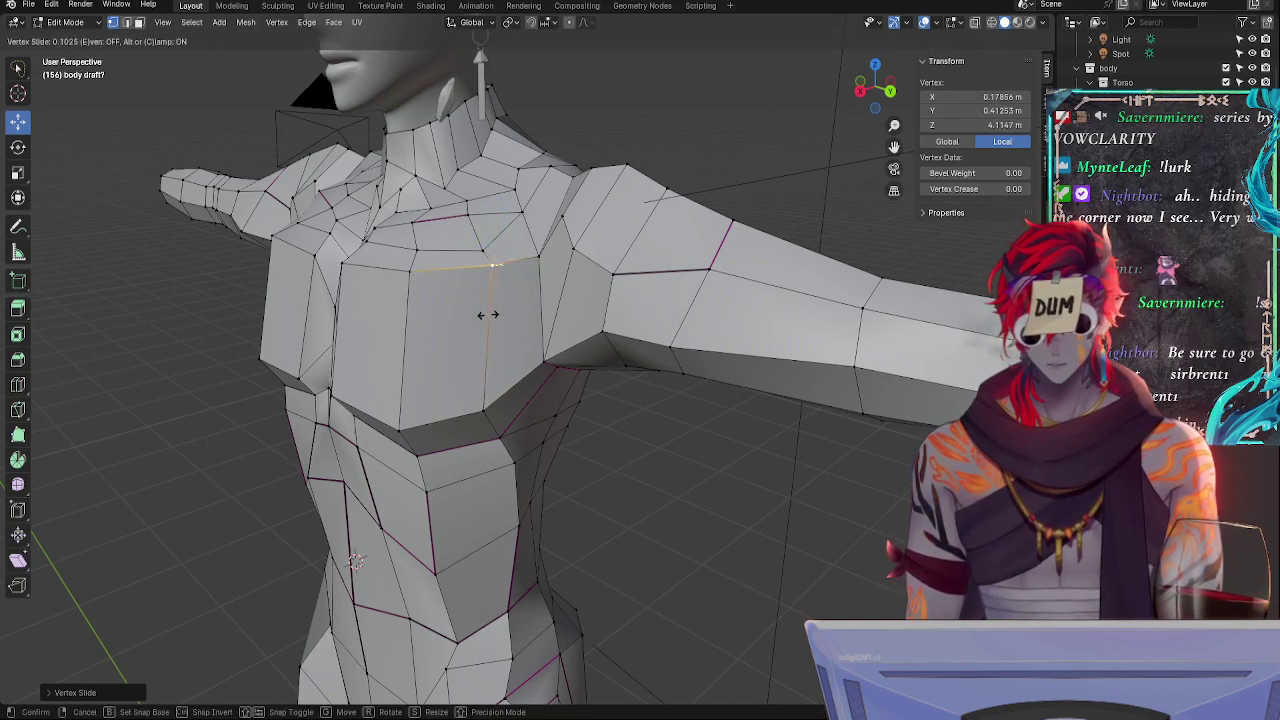
pyautogui.click(488, 316)
# - Nudge a chest vertex along Y and slide a lower side-chest vertex along its edge
pyautogui.click(486, 385)
pyautogui.moveTo(486, 385); pyautogui.dragTo(704, 289, button='middle')
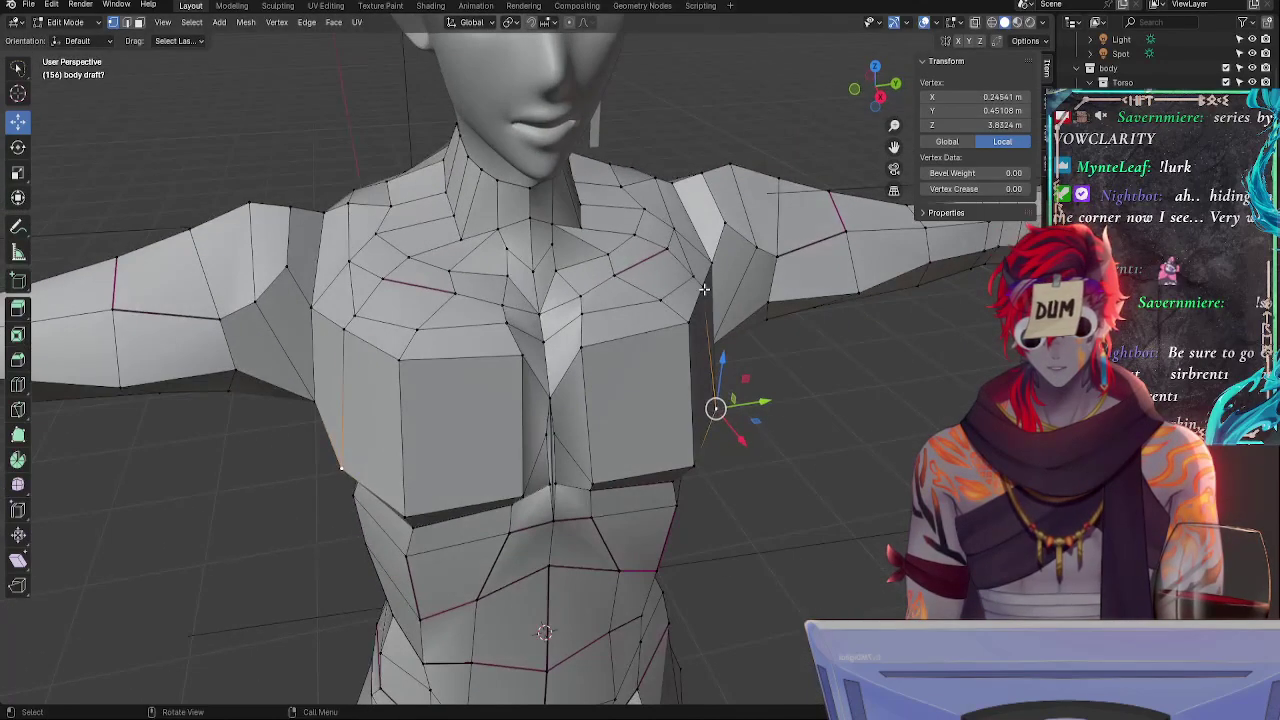
pyautogui.moveTo(748, 280); pyautogui.dragTo(753, 281)
pyautogui.click(719, 379)
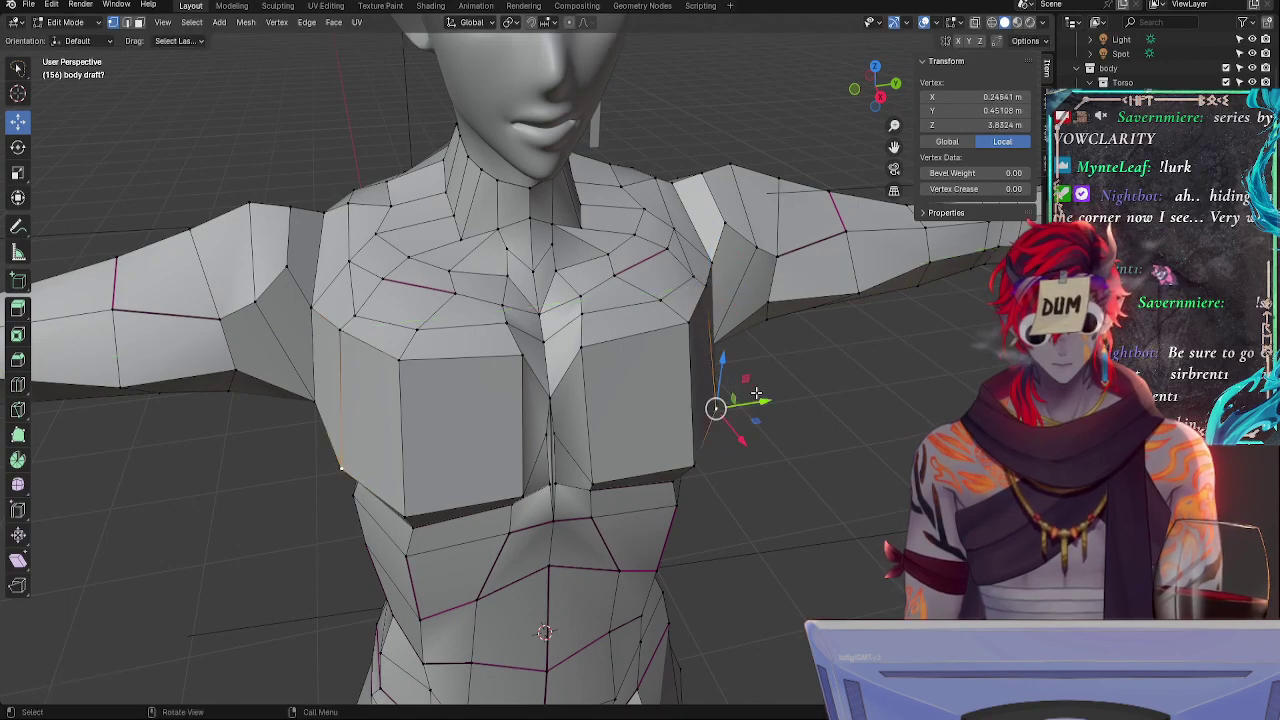
pyautogui.moveTo(762, 398); pyautogui.dragTo(651, 363, button='middle')
pyautogui.press('g')
pyautogui.press('g')
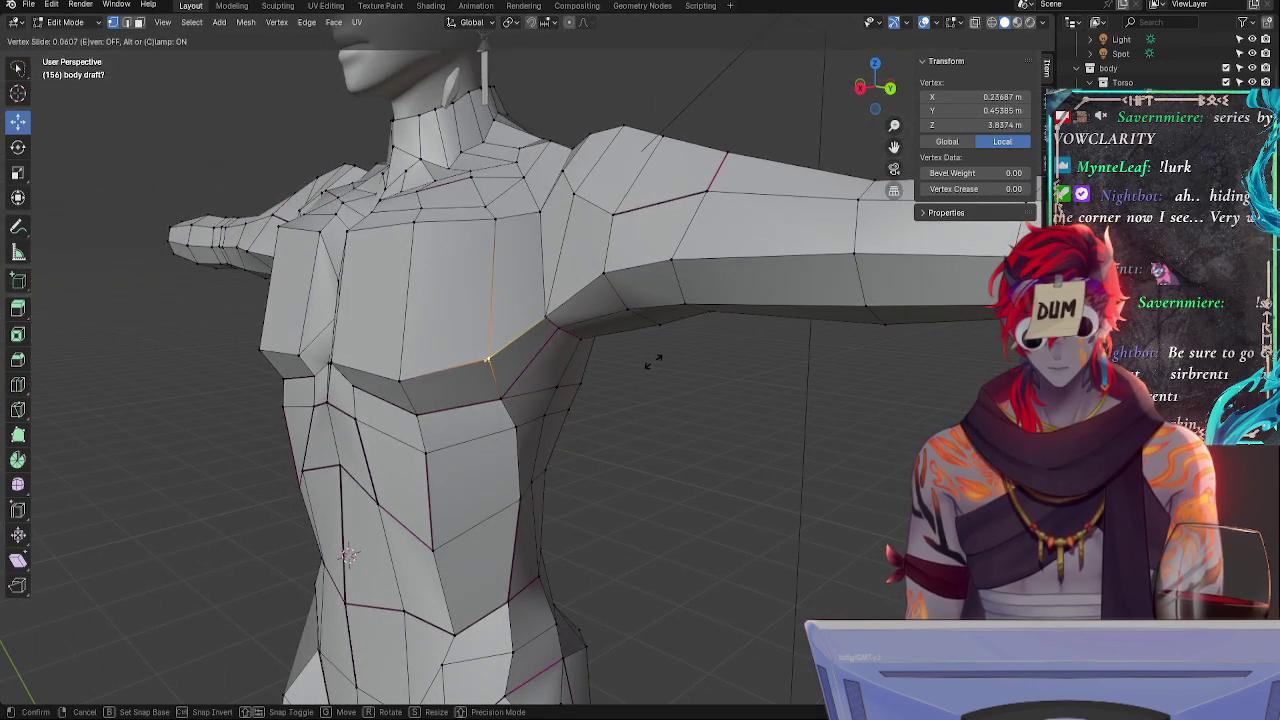
pyautogui.click(653, 365)
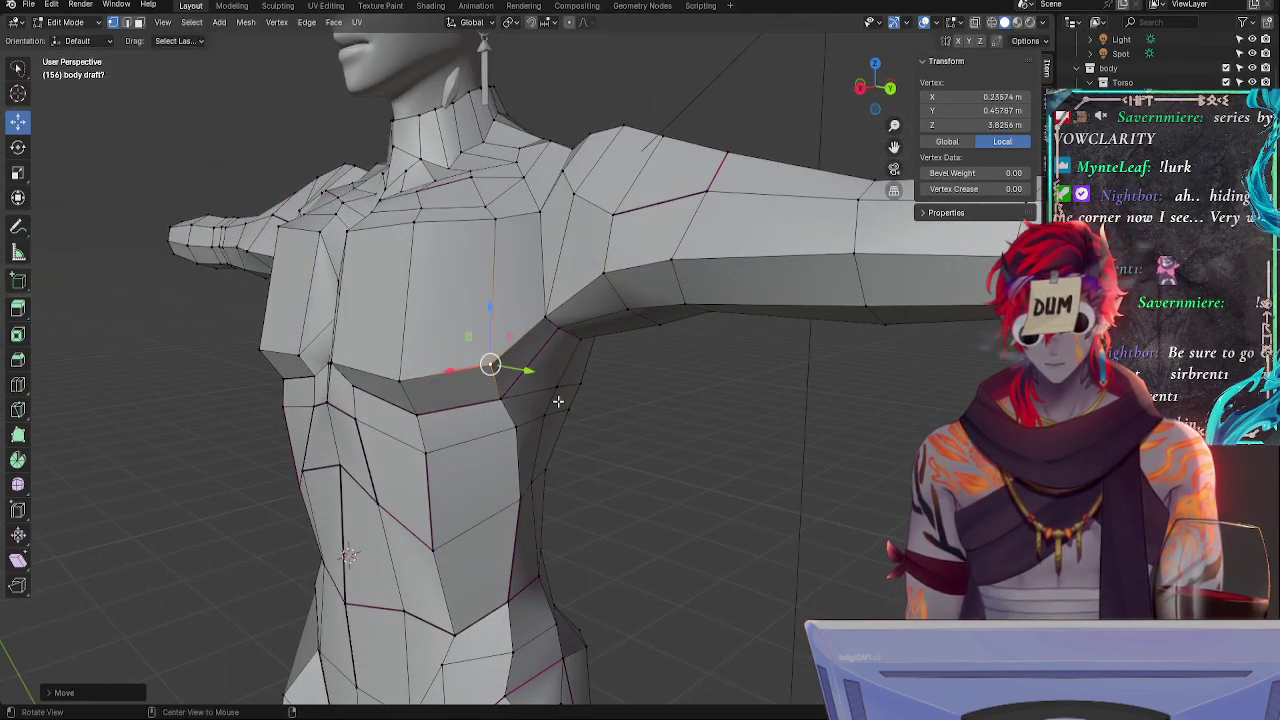
# - Move the lower pectoral vertex along Y and pull it inward in X, near X 0.15981
pyautogui.keyDown('alt'); pyautogui.moveTo(558, 401); pyautogui.dragTo(581, 371); pyautogui.keyUp('alt')
pyautogui.click(459, 362)
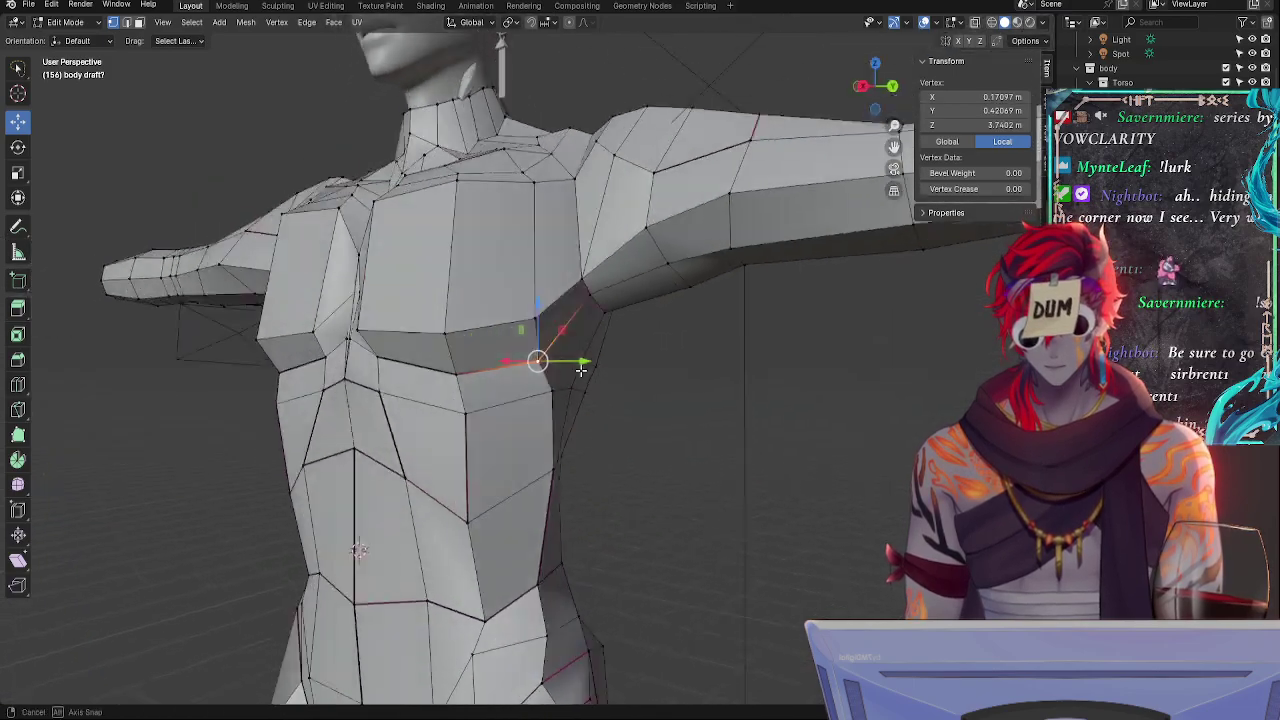
pyautogui.moveTo(581, 370); pyautogui.dragTo(630, 375, button='middle')
pyautogui.press('g')
pyautogui.press('y')
pyautogui.click(652, 378)
pyautogui.keyDown('alt'); pyautogui.moveTo(653, 379); pyautogui.dragTo(559, 382); pyautogui.keyUp('alt')
pyautogui.moveTo(559, 382); pyautogui.dragTo(432, 368, button='middle')
pyautogui.moveTo(350, 357); pyautogui.dragTo(368, 356)
pyautogui.moveTo(368, 356); pyautogui.dragTo(420, 355, button='middle')
pyautogui.click(436, 283)
# - Lower the neighbouring side-chest vertex, slide it along its edges, then pull it back along X
pyautogui.click(433, 349)
pyautogui.press('g')
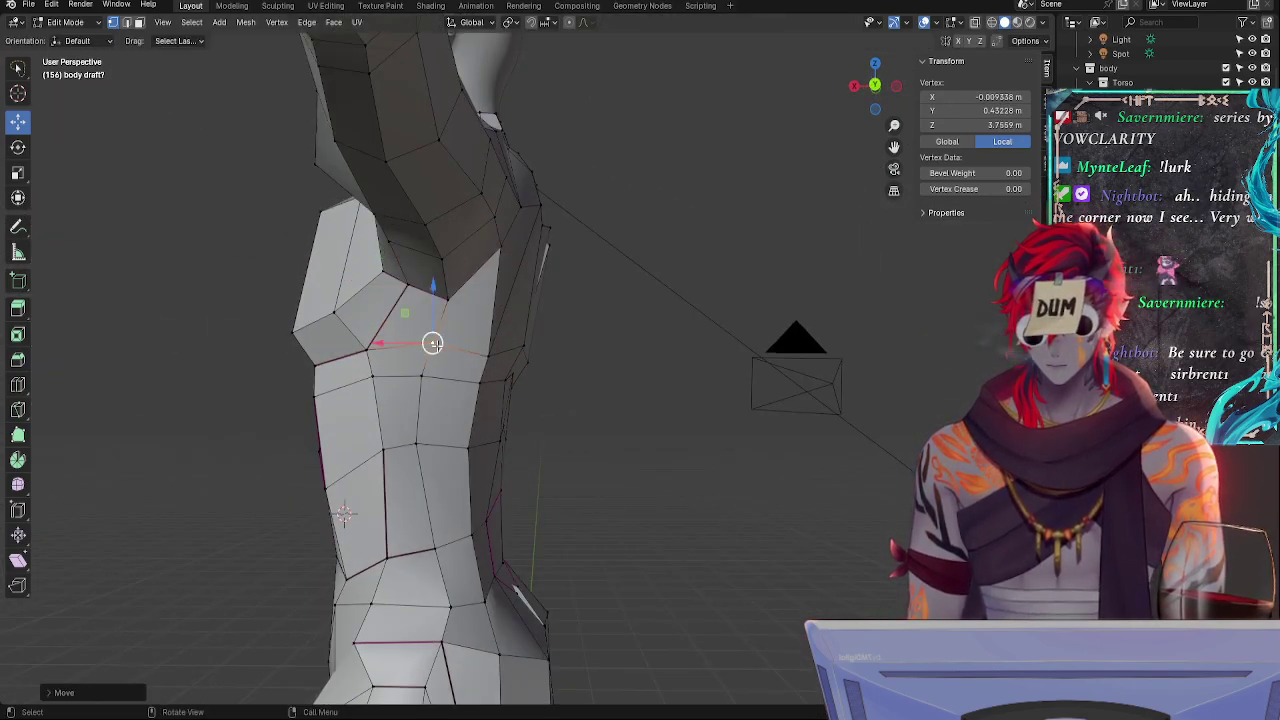
pyautogui.click(421, 377)
pyautogui.press('g')
pyautogui.press('g')
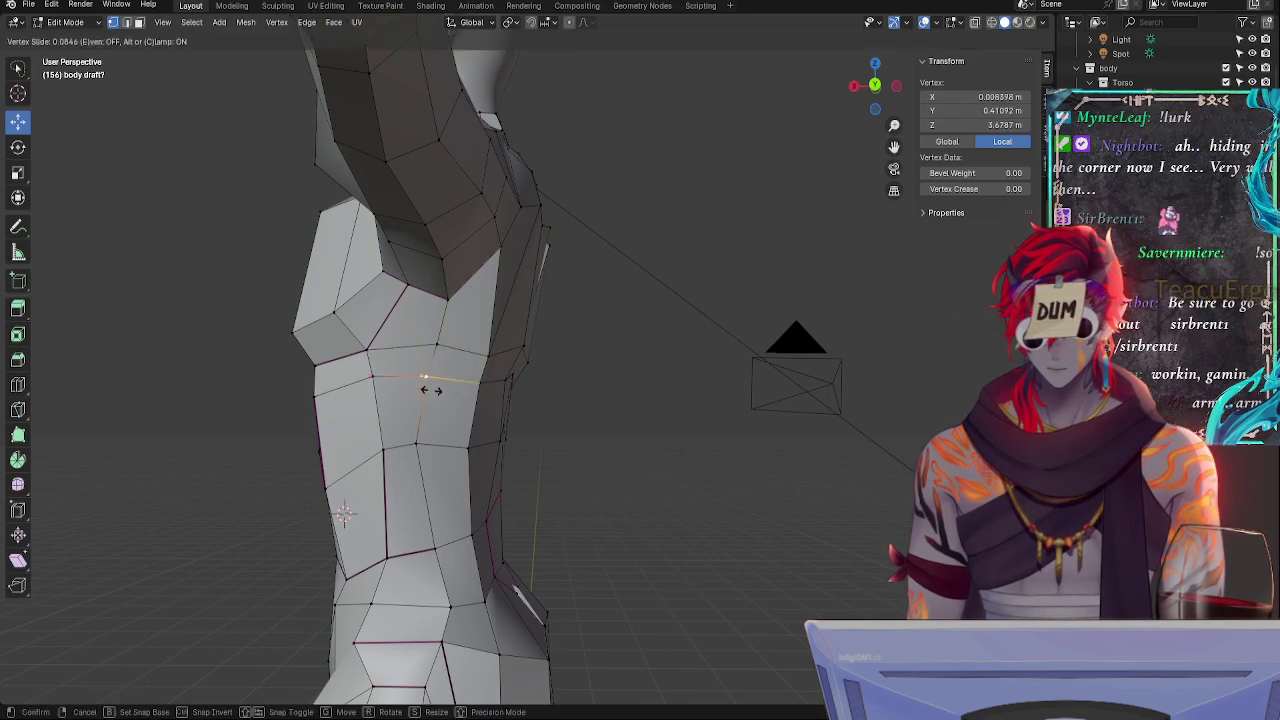
pyautogui.click(431, 390)
pyautogui.press('g')
pyautogui.press('g')
pyautogui.click(429, 426)
pyautogui.press('g')
pyautogui.press('g')
pyautogui.click(479, 383)
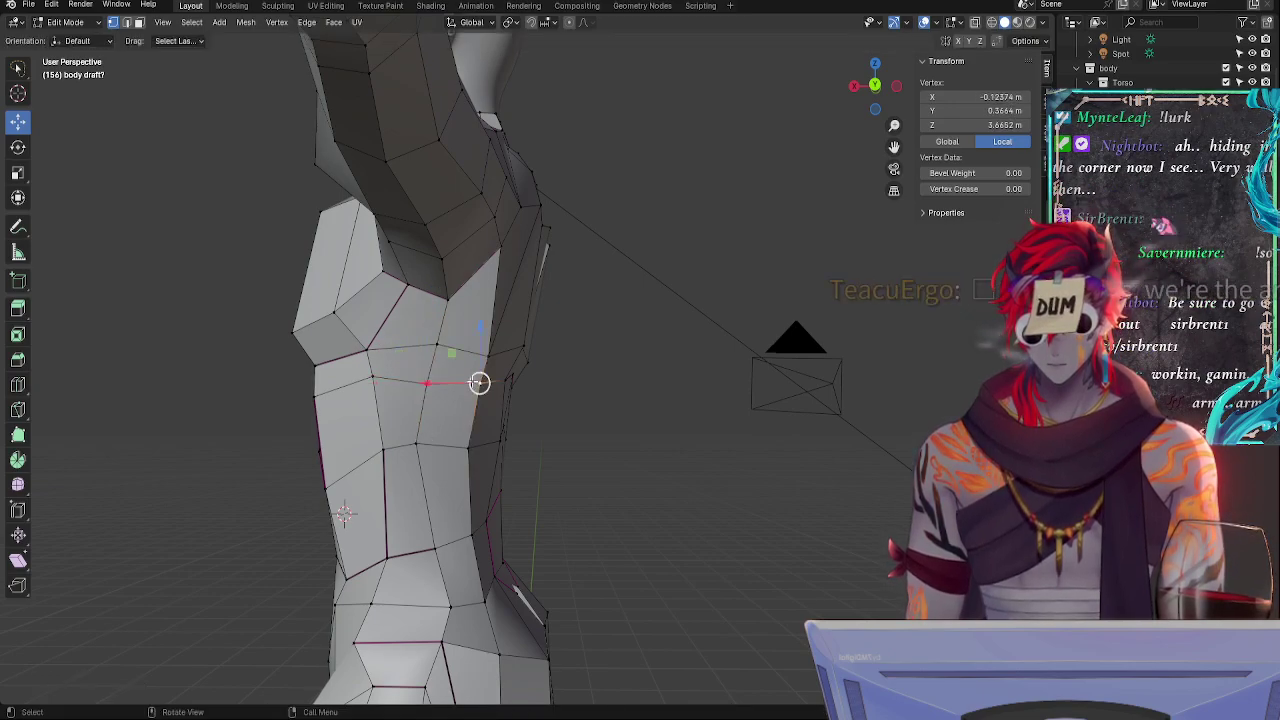
pyautogui.moveTo(434, 386); pyautogui.dragTo(326, 378)
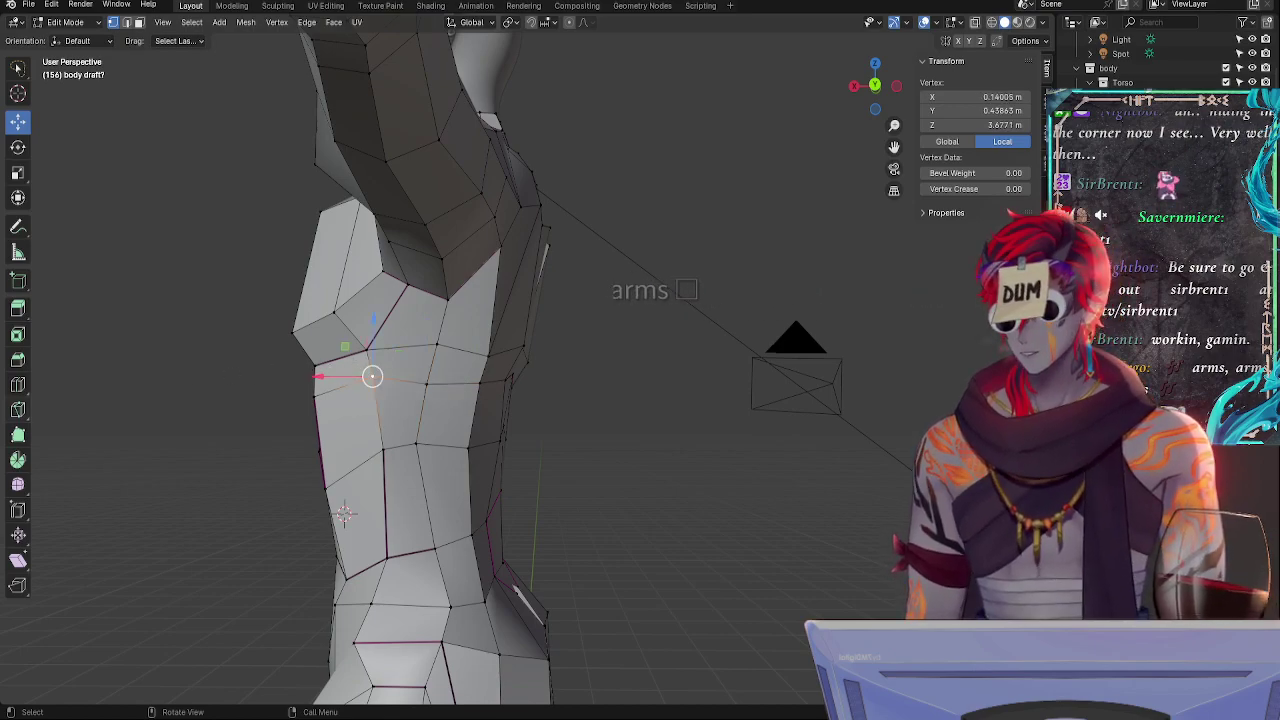
# - Slide the vertex at the back of the shoulder down its edge and reposition it
pyautogui.moveTo(436, 347); pyautogui.dragTo(630, 361, button='middle')
pyautogui.click(396, 289)
pyautogui.keyDown('alt'); pyautogui.moveTo(630, 361); pyautogui.dragTo(595, 352); pyautogui.keyUp('alt')
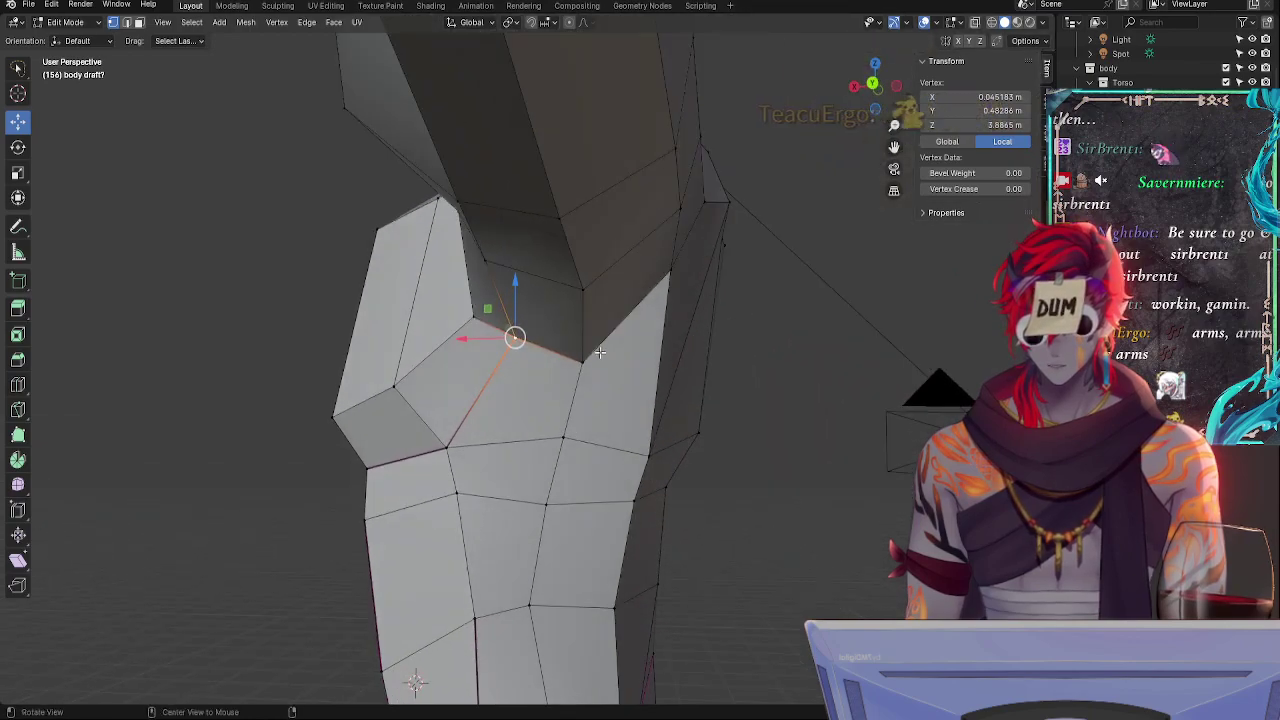
pyautogui.click(668, 277)
pyautogui.keyDown('alt'); pyautogui.moveTo(668, 282); pyautogui.dragTo(654, 320); pyautogui.keyUp('alt')
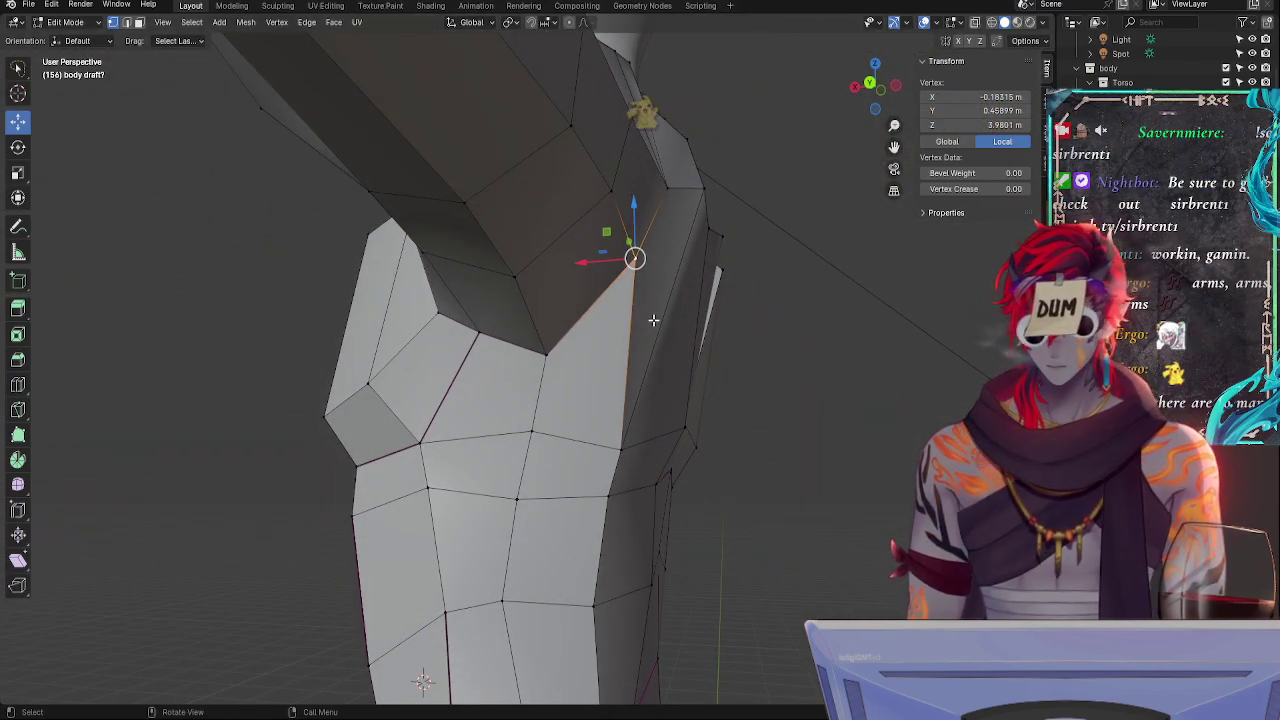
pyautogui.press('g')
pyautogui.press('g')
pyautogui.click(653, 356)
pyautogui.press('g')
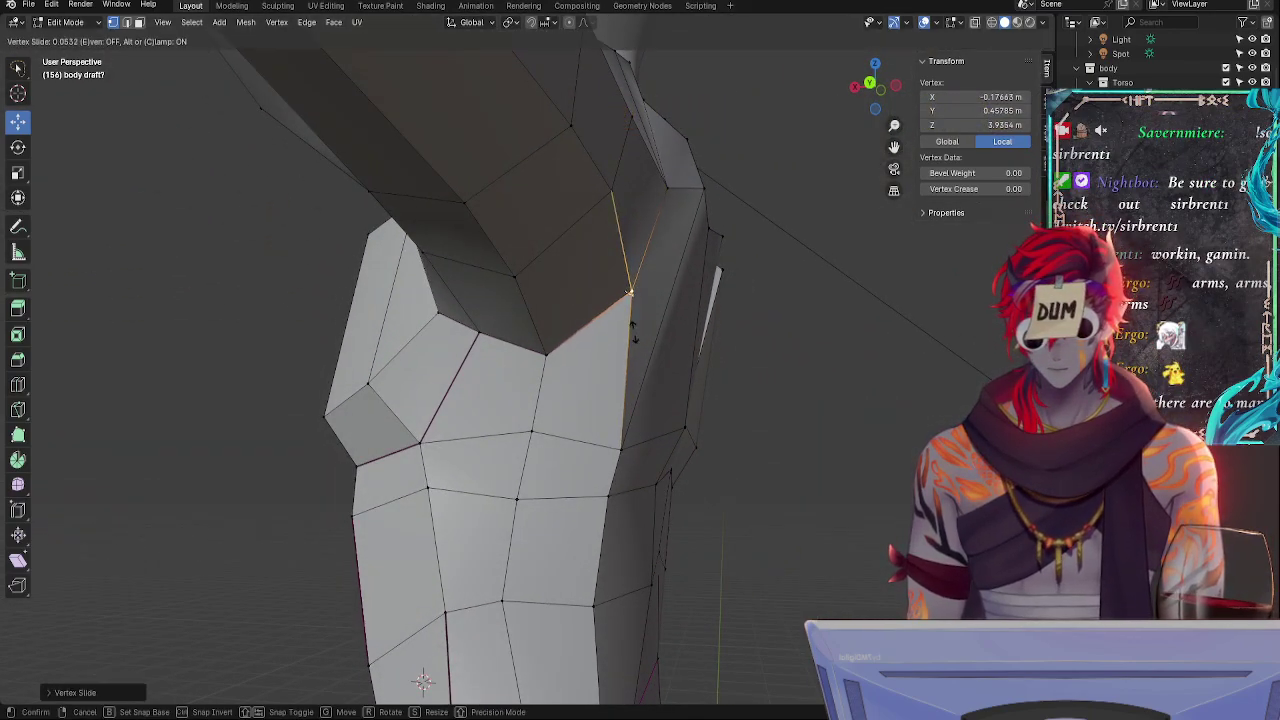
pyautogui.click(636, 335)
# - Slide the neighbouring armpit vertex up its edge and nudge it into place
pyautogui.moveTo(636, 335); pyautogui.dragTo(600, 346, button='middle')
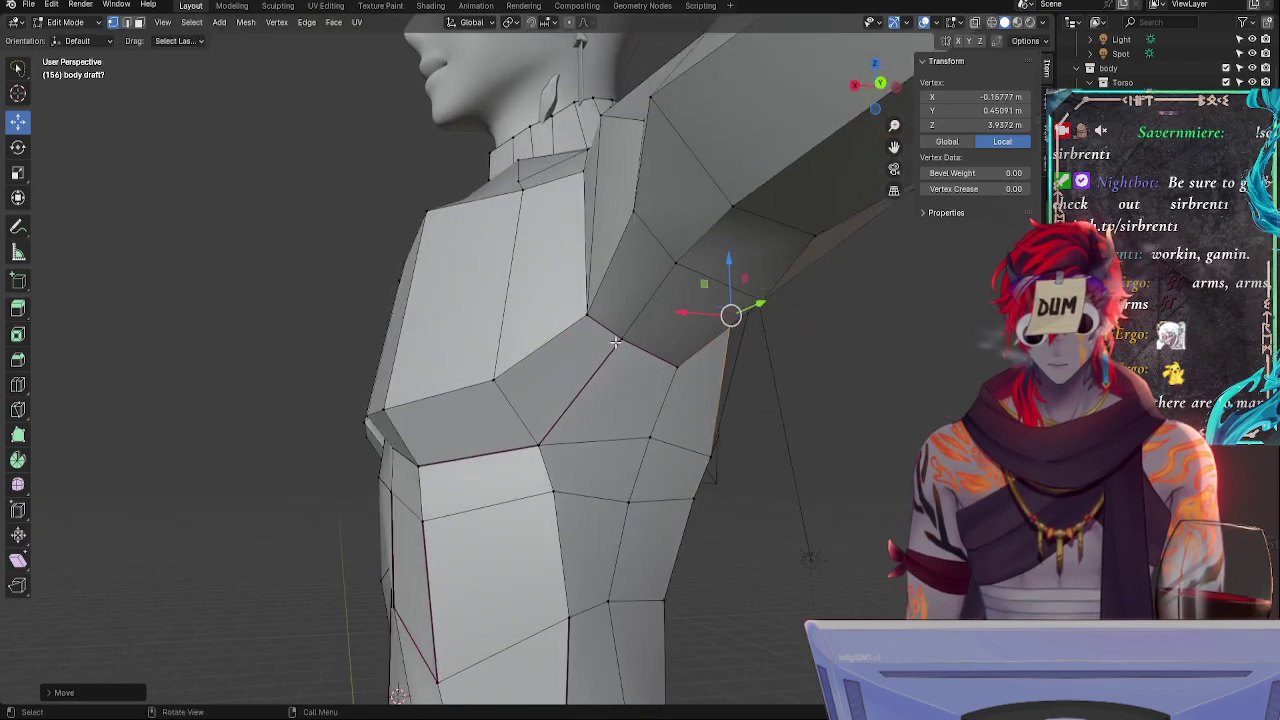
pyautogui.click(620, 340)
pyautogui.click(587, 302)
pyautogui.press('g')
pyautogui.press('g')
pyautogui.click(583, 298)
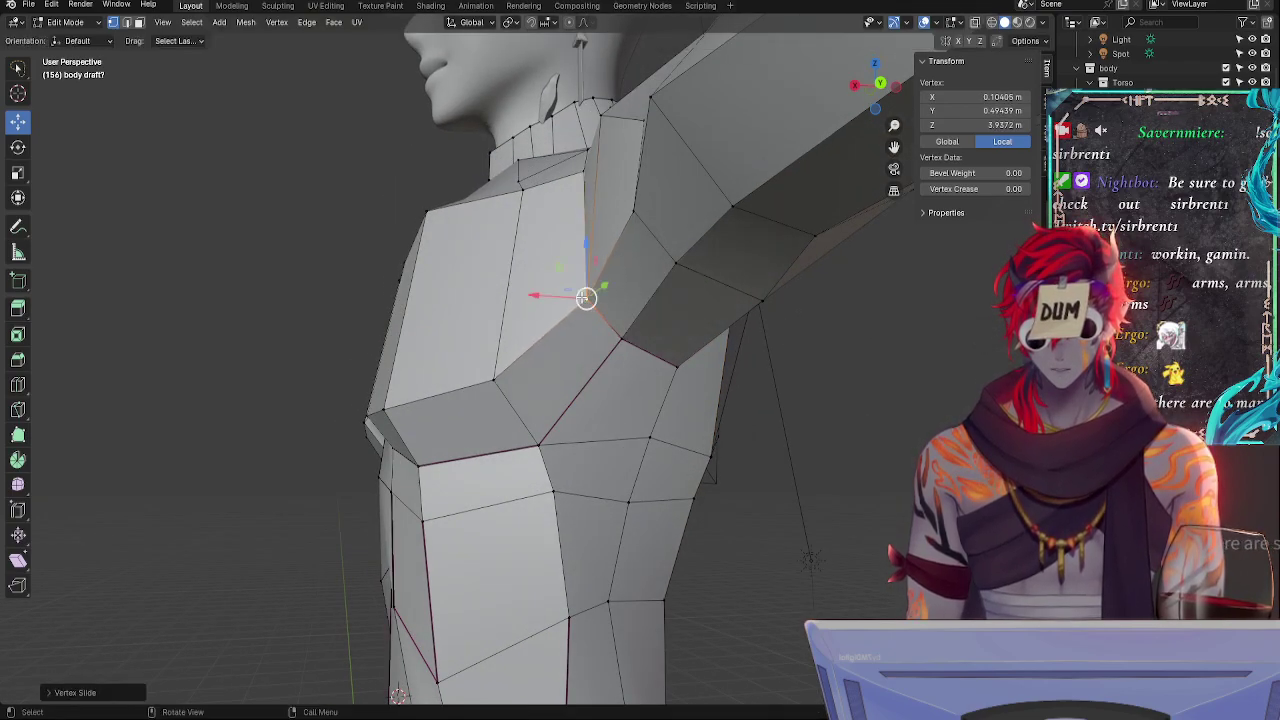
pyautogui.press('g')
pyautogui.press('g')
pyautogui.click(579, 275)
pyautogui.press('g')
pyautogui.click(573, 272)
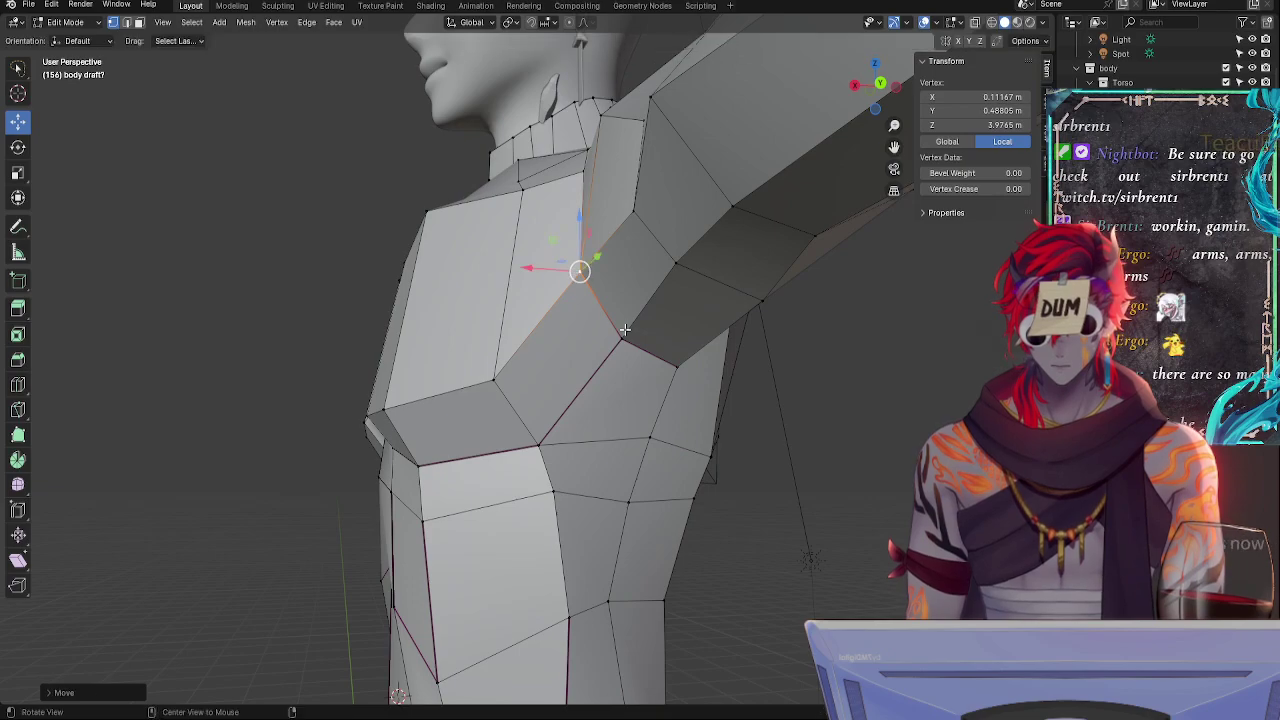
# - Slide the armpit vertex along its vertical edge, then move and slide the shoulder vertex
pyautogui.moveTo(623, 334); pyautogui.dragTo(578, 350, button='middle')
pyautogui.click(569, 304)
pyautogui.press('g')
pyautogui.press('g')
pyautogui.click(573, 290)
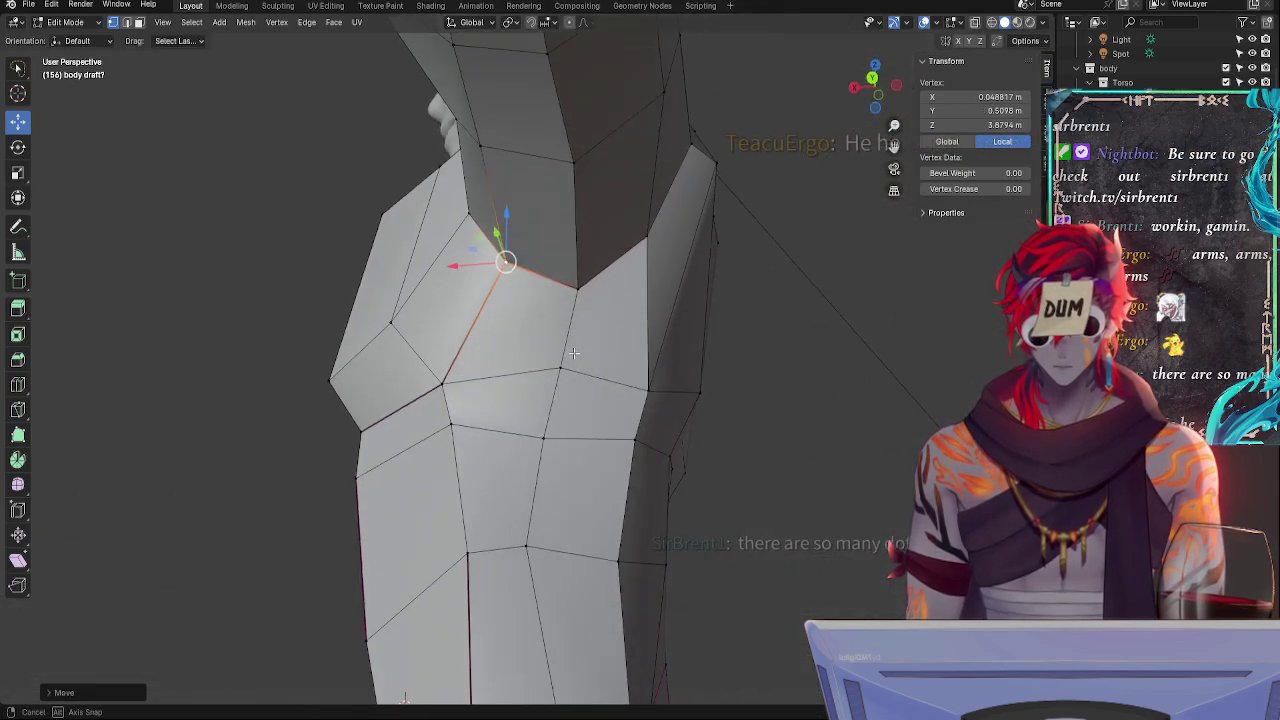
pyautogui.press('g')
pyautogui.click(568, 349)
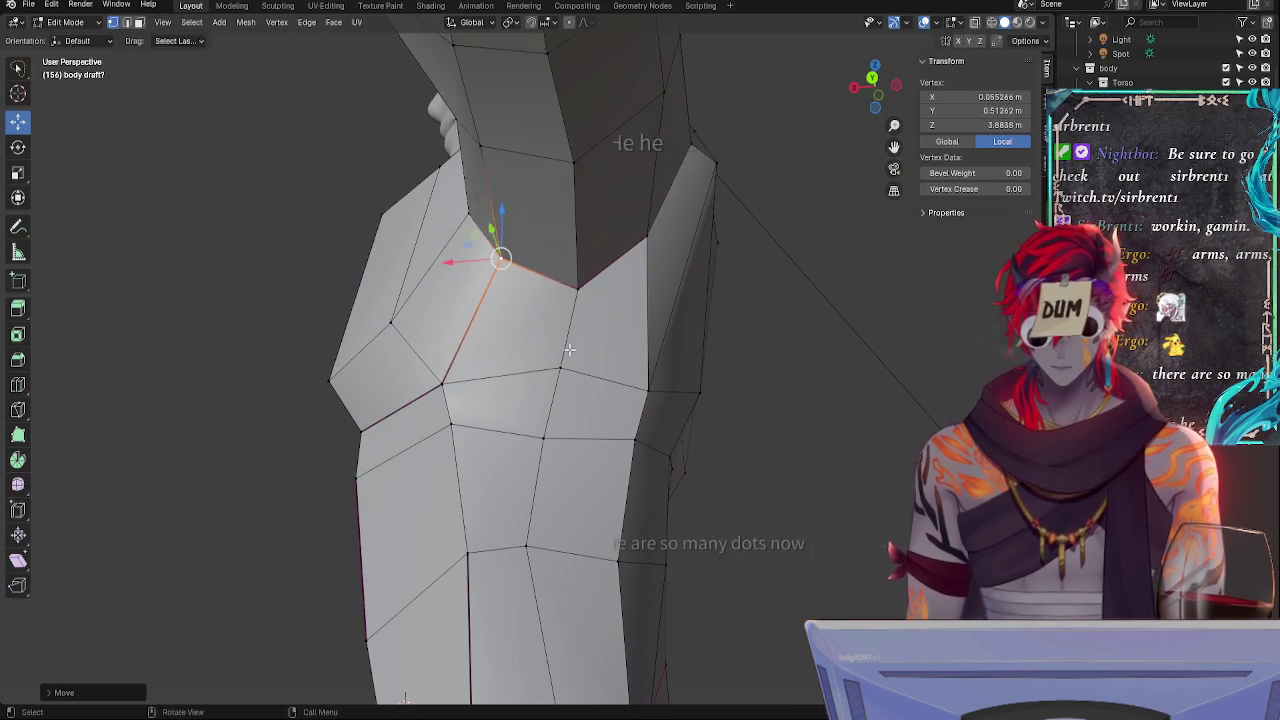
pyautogui.press('g')
pyautogui.press('g')
pyautogui.click(563, 300)
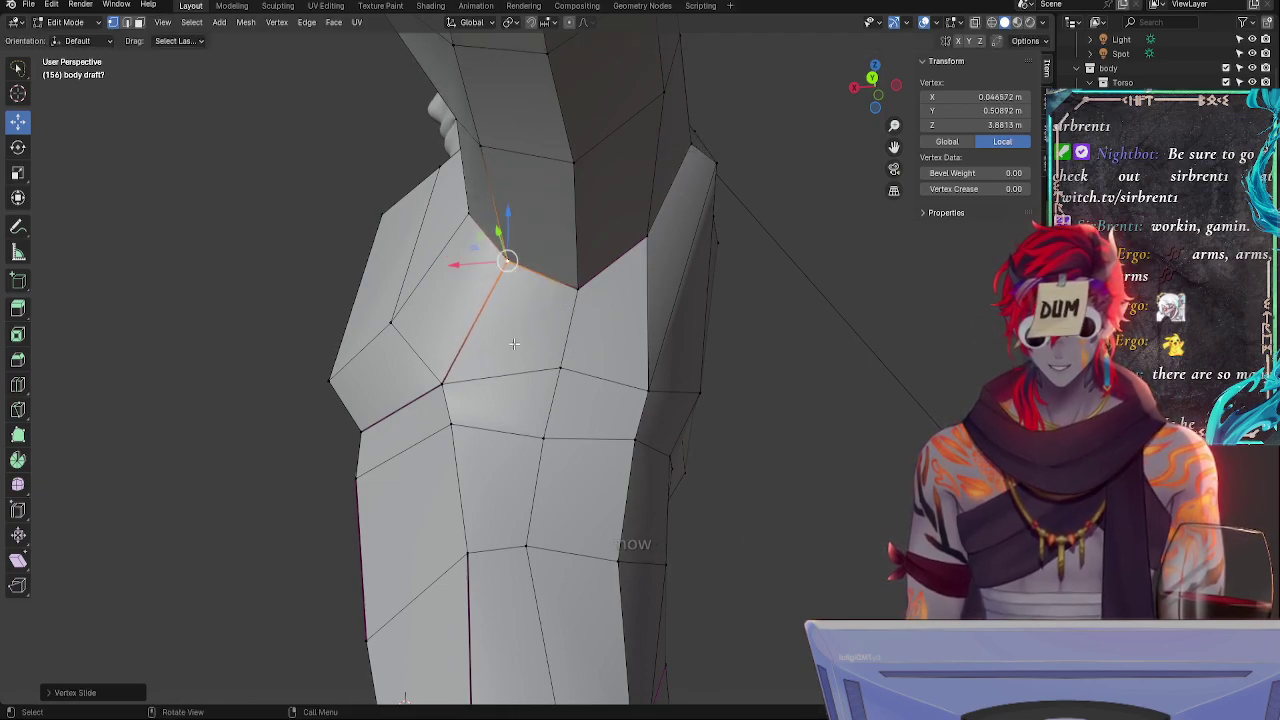
# - Move the shoulder-socket vertex up to X 0.12465, Y 0.4869, Z 3.9638, then select a lower armpit vertex
pyautogui.moveTo(563, 300); pyautogui.dragTo(563, 378, button='middle')
pyautogui.press('g')
pyautogui.click(567, 377)
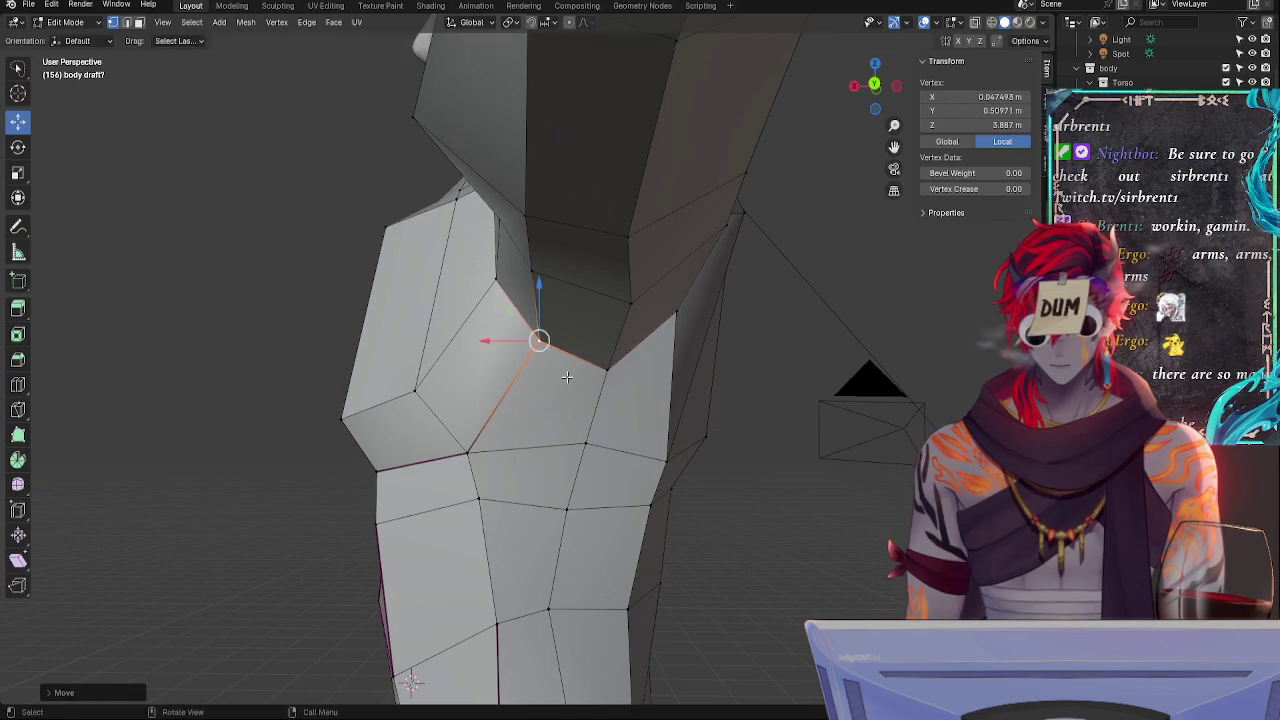
pyautogui.press('g')
pyautogui.click(555, 391)
pyautogui.press('g')
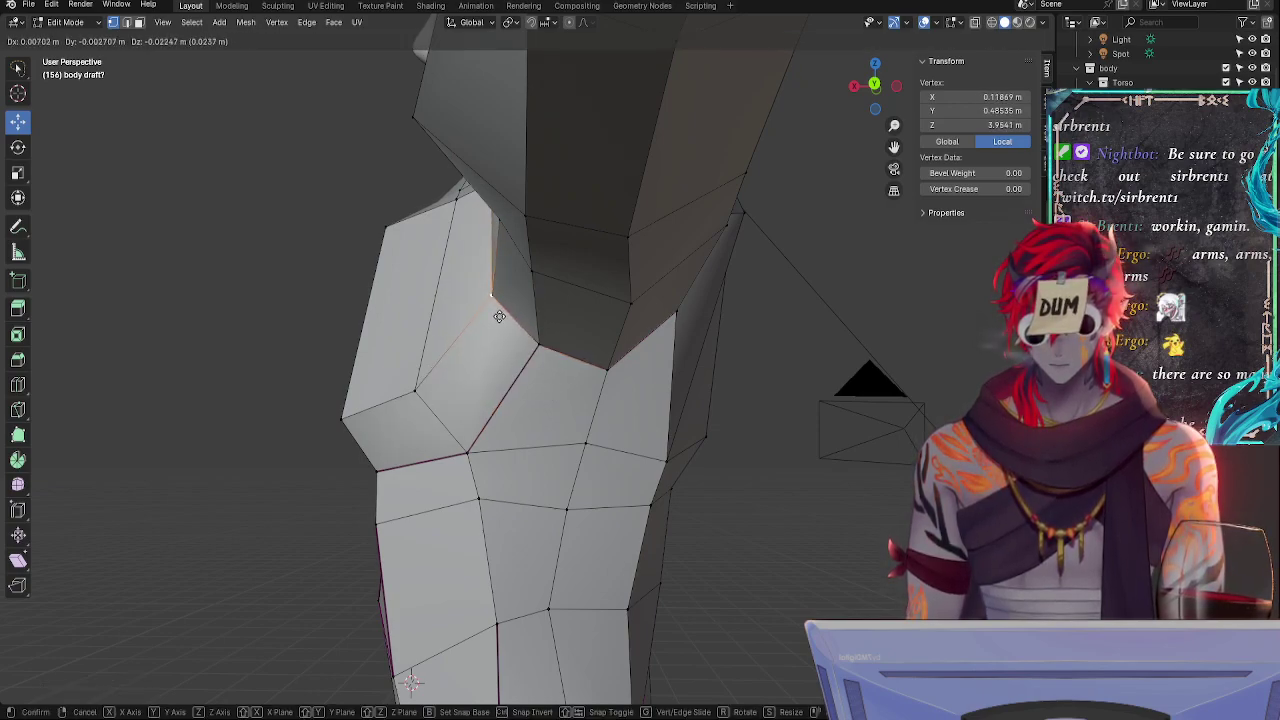
pyautogui.click(505, 332)
pyautogui.press('g')
pyautogui.click(506, 327)
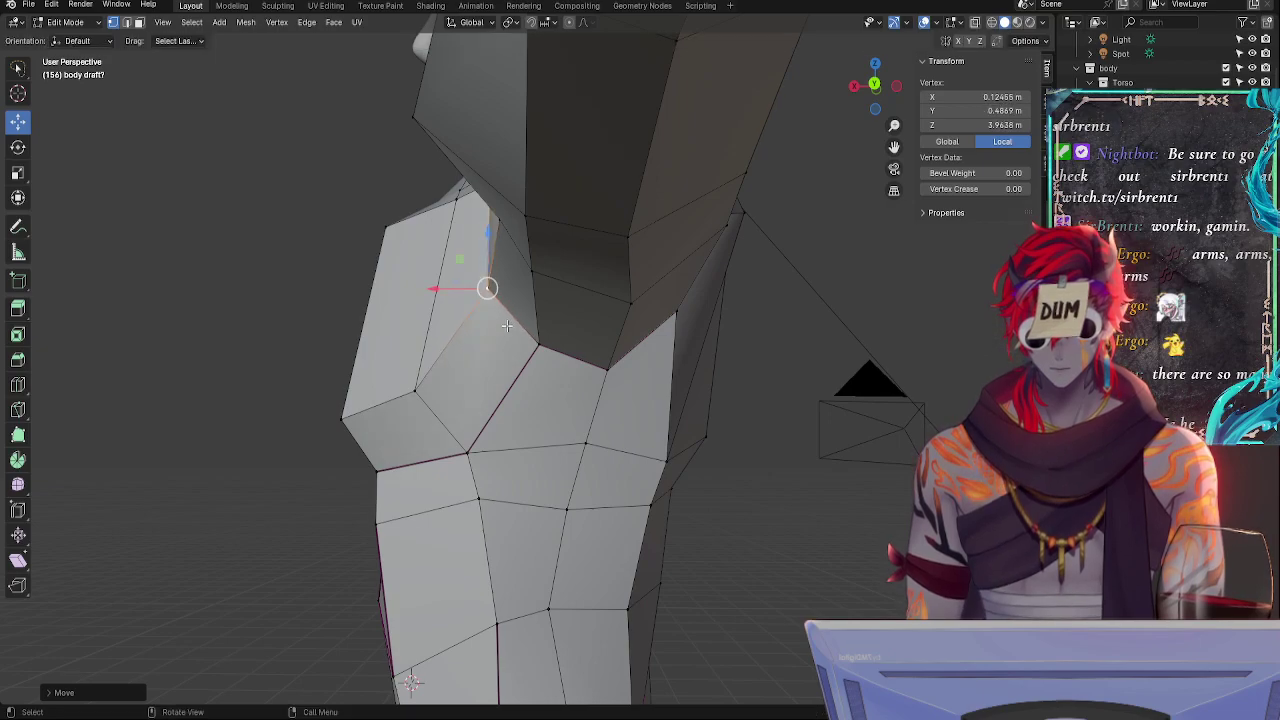
pyautogui.moveTo(506, 327); pyautogui.dragTo(807, 398, button='middle')
pyautogui.click(695, 381)
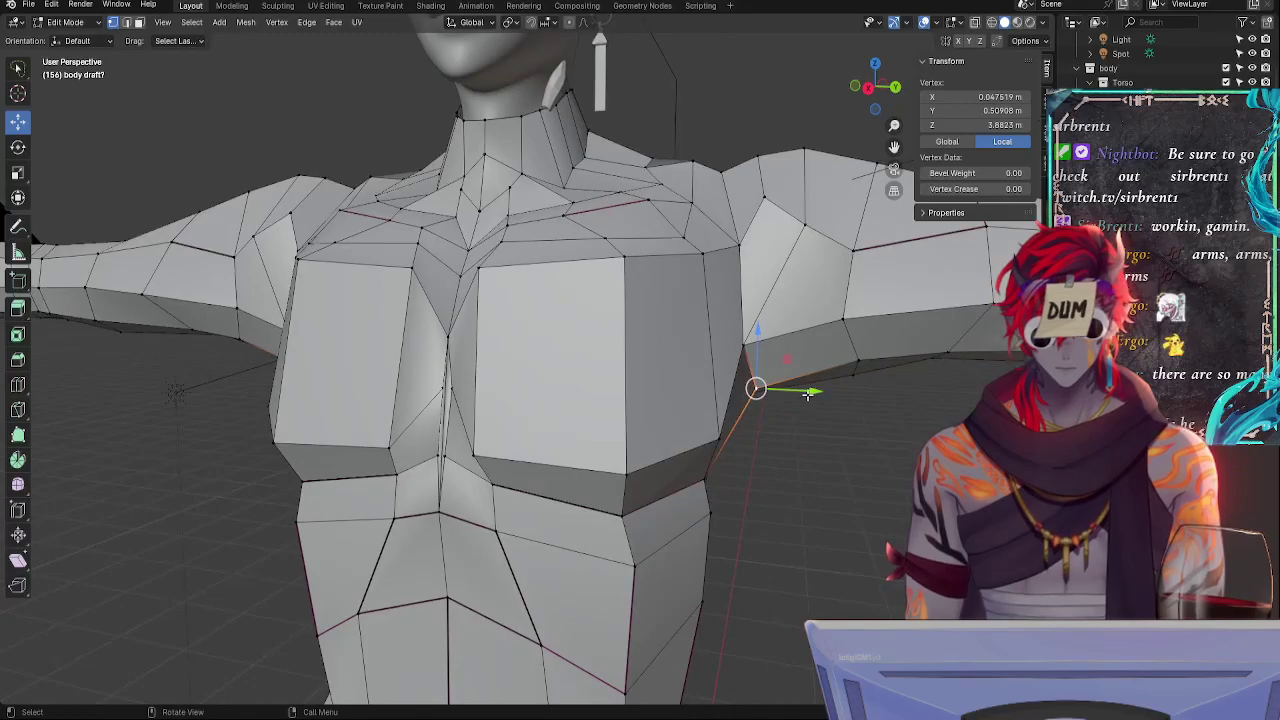
# - Move the lower armpit vertex along the Y axis
pyautogui.press('g')
pyautogui.press('y')
pyautogui.click(812, 443)
pyautogui.moveTo(812, 443); pyautogui.dragTo(660, 410, button='middle')
# - Select two more armpit vertices and edge-slide them along the side surface
pyautogui.click(652, 476)
pyautogui.keyDown('shift'); pyautogui.click(640, 515); pyautogui.keyUp('shift')
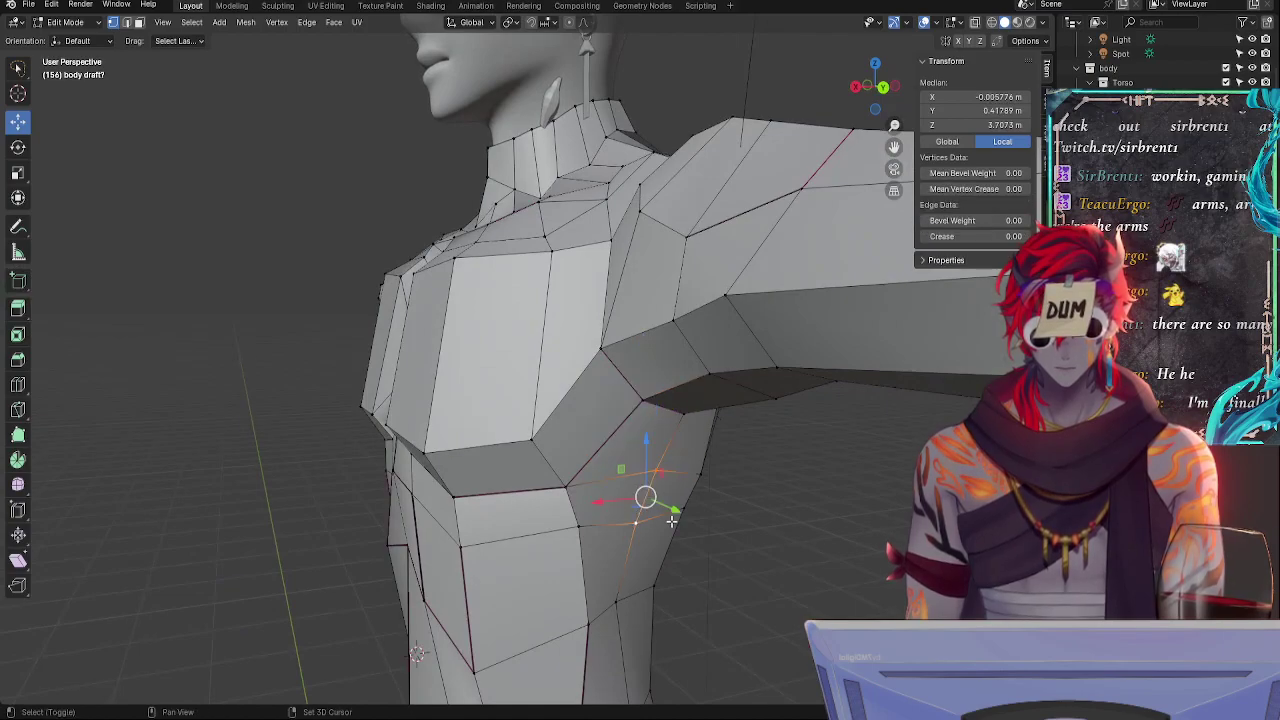
pyautogui.press('g')
pyautogui.moveTo(665, 510); pyautogui.dragTo(697, 491, button='middle')
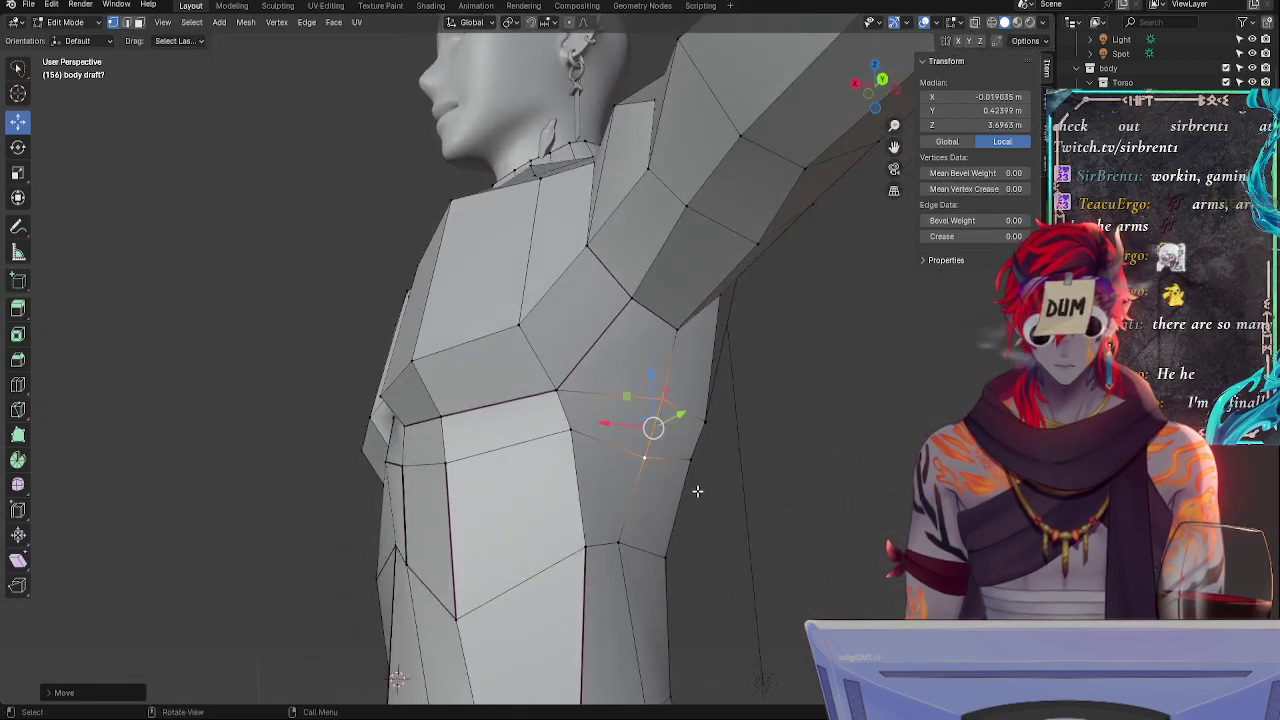
pyautogui.press('g')
pyautogui.rightClick(698, 485)
pyautogui.press('g')
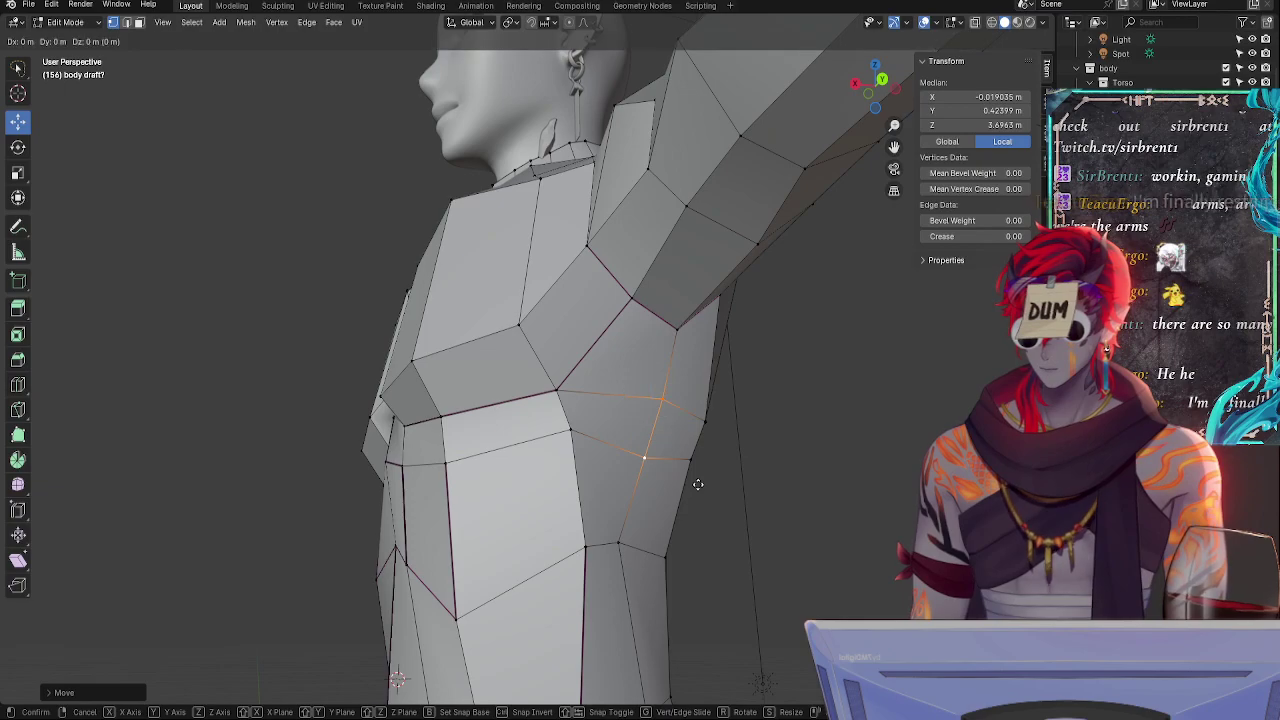
pyautogui.press('g')
pyautogui.click(699, 481)
# - Slide a single side-ribcage vertex along its edge and push it along Y
pyautogui.click(648, 459)
pyautogui.press('g')
pyautogui.press('g')
pyautogui.click(650, 451)
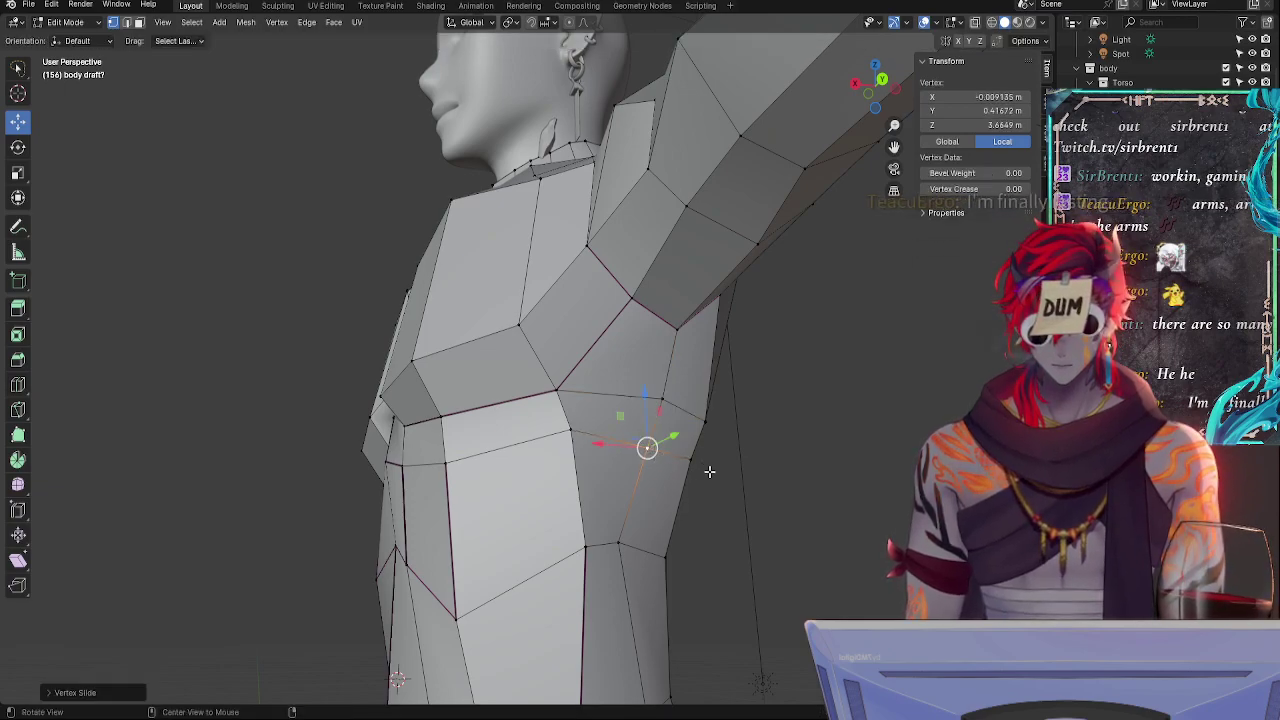
pyautogui.moveTo(709, 471); pyautogui.dragTo(748, 514, button='middle')
pyautogui.moveTo(731, 514); pyautogui.dragTo(736, 515)
# - Slide the vertex above along its edge and adjust it on the Y axis
pyautogui.click(708, 459)
pyautogui.press('g')
pyautogui.press('g')
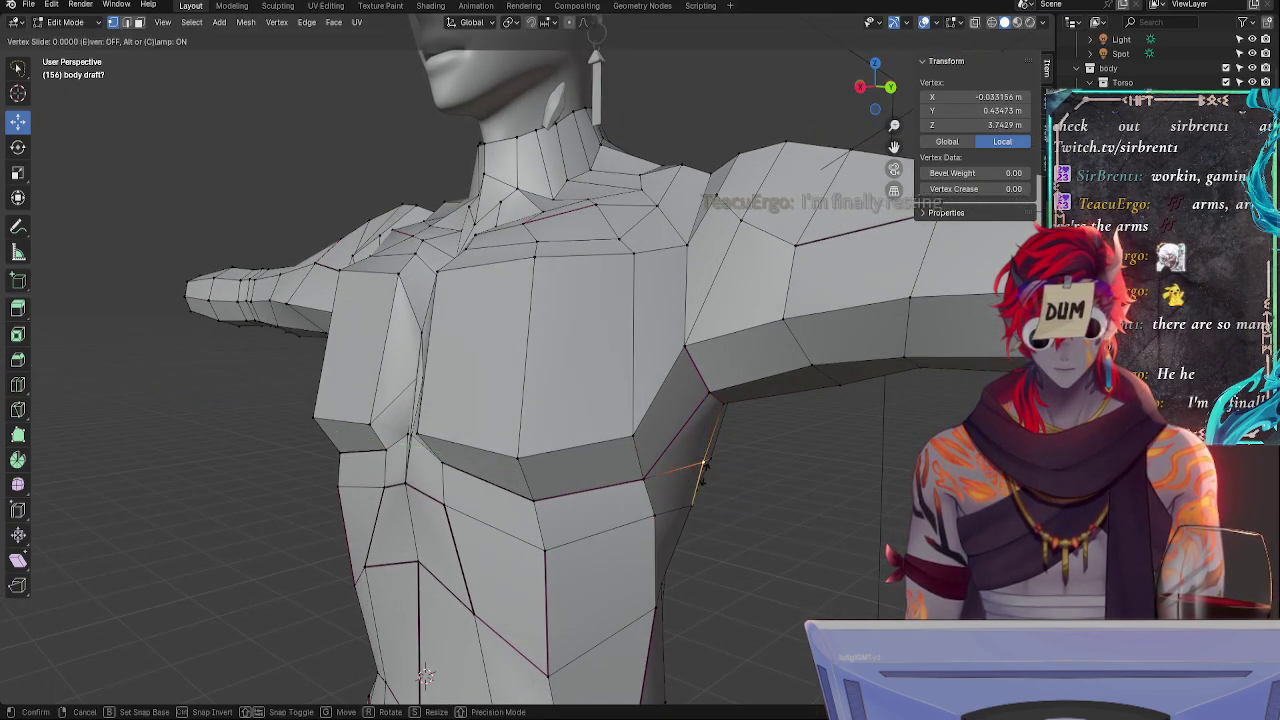
pyautogui.click(705, 458)
pyautogui.moveTo(743, 467); pyautogui.dragTo(746, 469)
pyautogui.click(746, 468)
pyautogui.moveTo(746, 468); pyautogui.dragTo(663, 569, button='middle')
pyautogui.press('g')
pyautogui.click(632, 576)
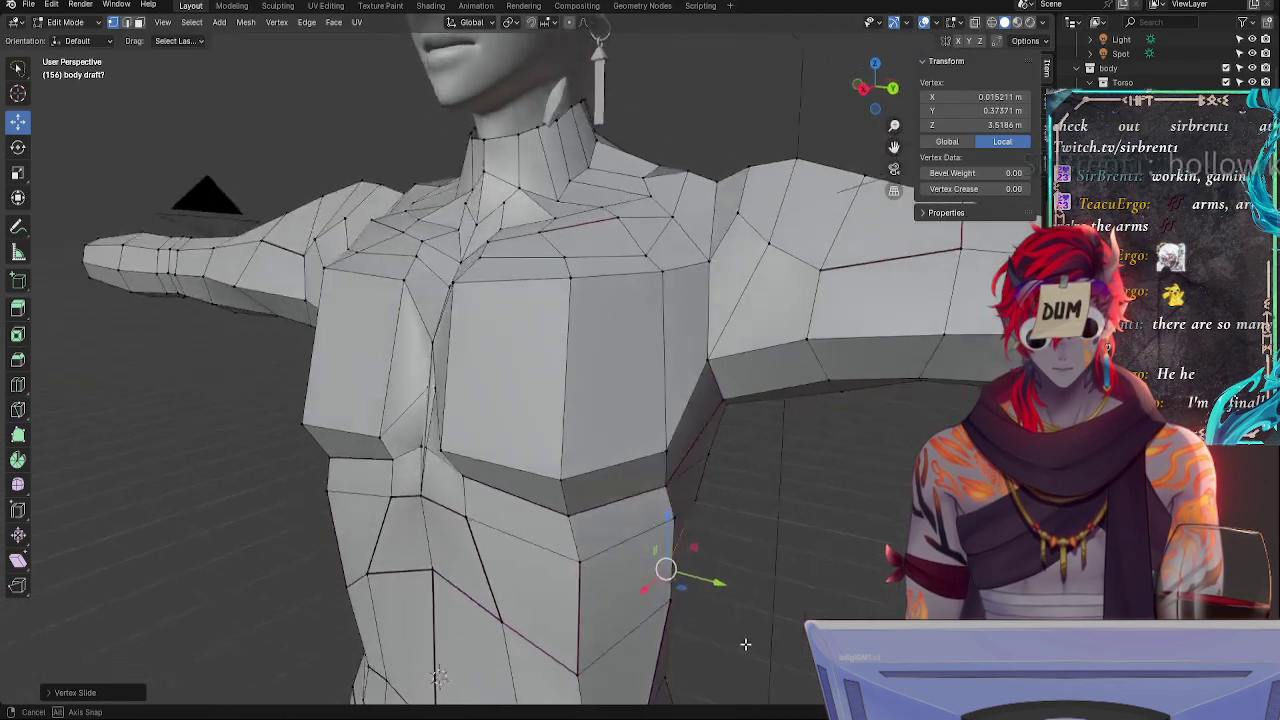
# - From the back of the torso, move a flank vertex along Y and edge-slide it twice
pyautogui.moveTo(783, 616); pyautogui.dragTo(600, 545, button='middle')
pyautogui.press('g')
pyautogui.press('y')
pyautogui.click(362, 530)
pyautogui.press('g')
pyautogui.press('g')
pyautogui.click(574, 564)
pyautogui.press('g')
pyautogui.press('g')
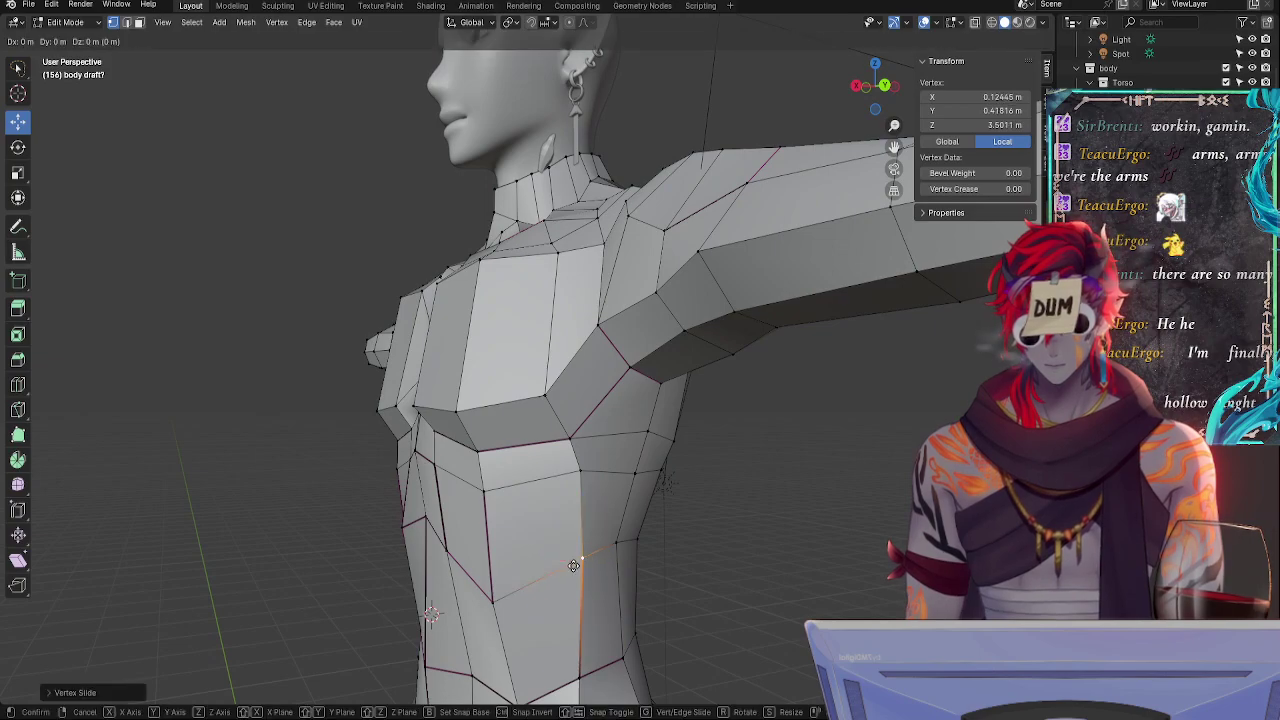
pyautogui.click(574, 562)
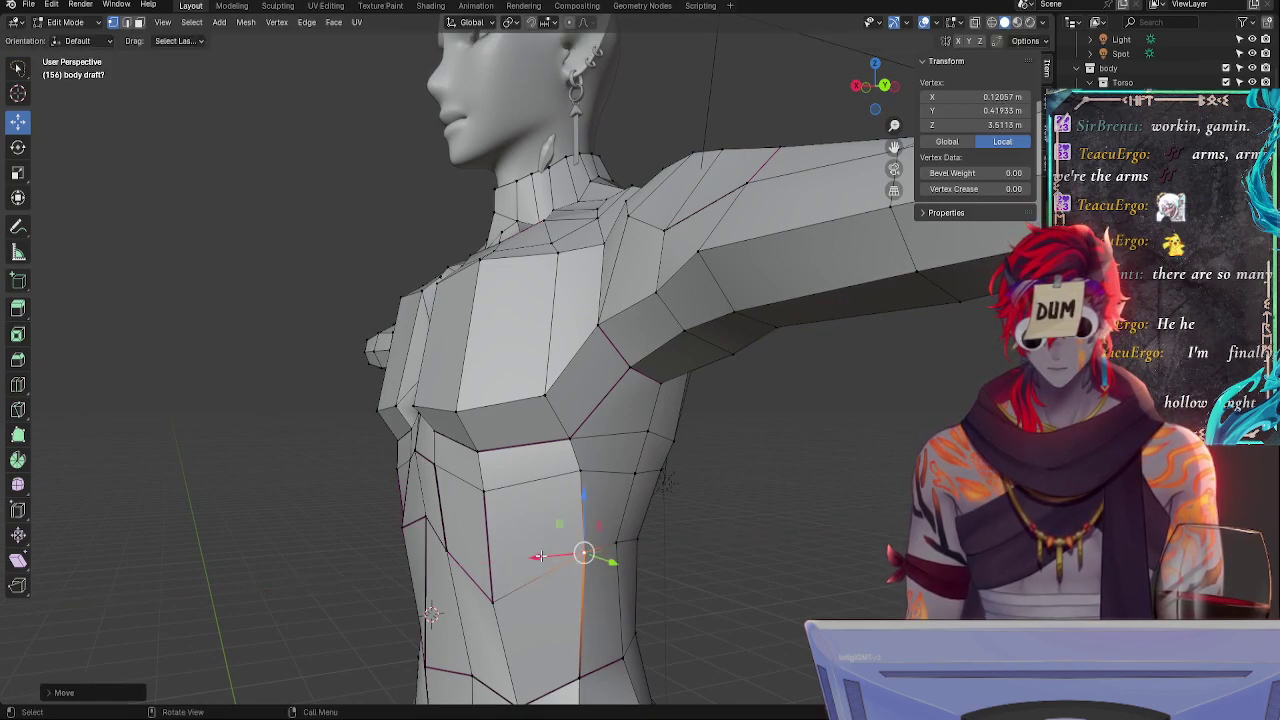
pyautogui.click(737, 543)
# - Edge-slide a lower side-torso vertex to X 0.12492, Y 0.41664, Z 3.5086
pyautogui.moveTo(737, 543); pyautogui.dragTo(824, 535, button='middle')
pyautogui.click(666, 536)
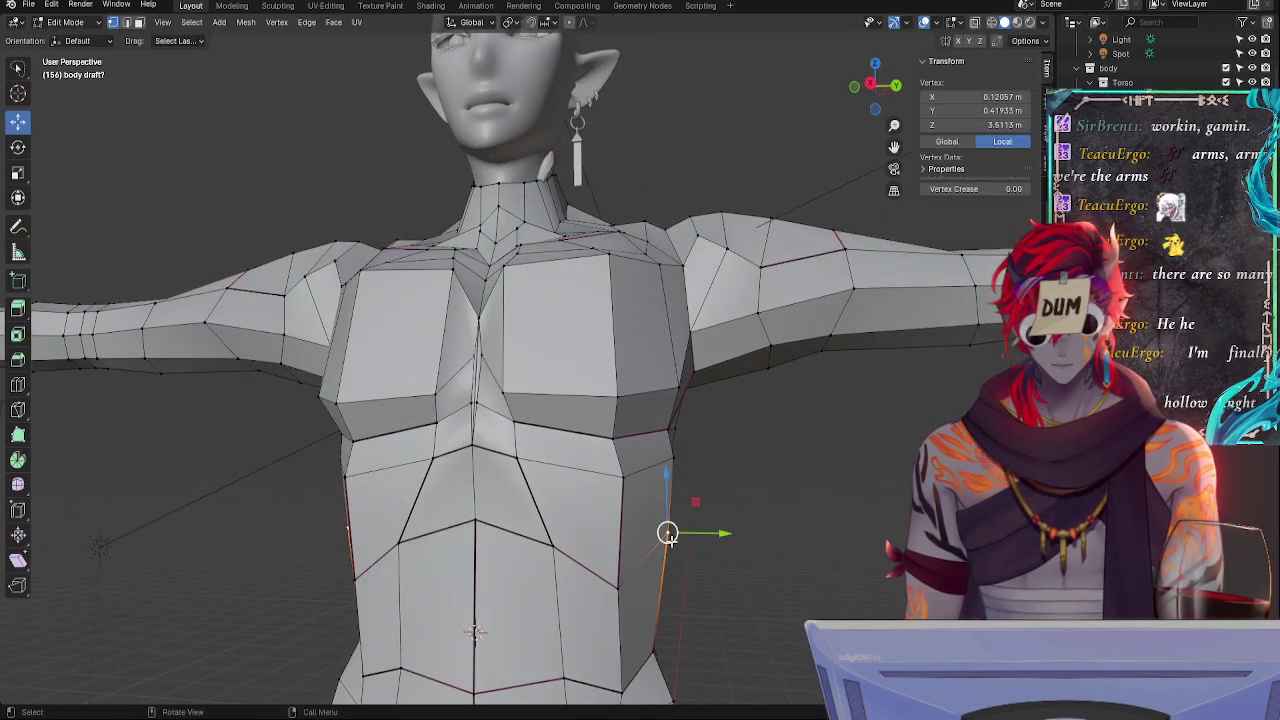
pyautogui.press('g')
pyautogui.press('g')
pyautogui.click(891, 464)
# - Preview the torso with smoothing and return to Object Mode to check the ribcage
pyautogui.click(1160, 460)
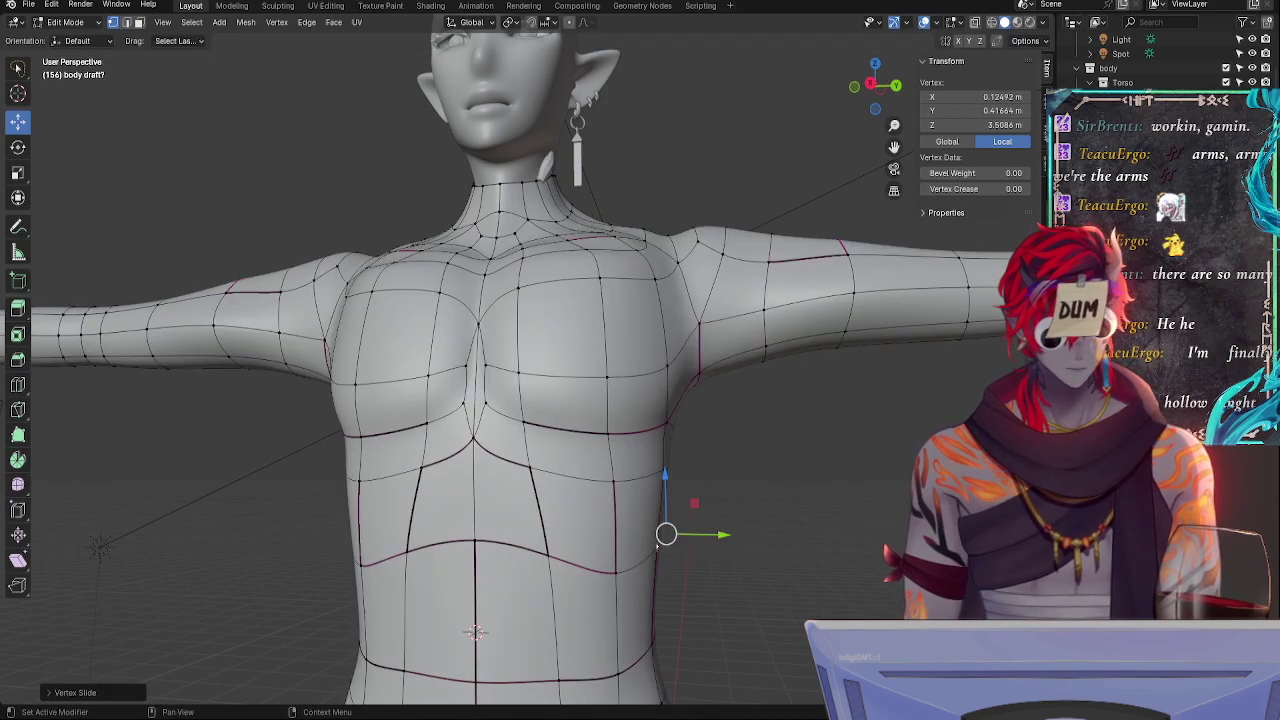
pyautogui.moveTo(694, 445)
pyautogui.mouseDown(button='middle')
pyautogui.moveTo(757, 471)
pyautogui.moveTo(635, 440)
pyautogui.moveTo(786, 480)
pyautogui.moveTo(789, 497)
pyautogui.moveTo(713, 452)
pyautogui.moveTo(808, 551)
pyautogui.moveTo(680, 431)
pyautogui.mouseUp(button='middle')
pyautogui.click(825, 472)
pyautogui.press('Tab')
pyautogui.press('Tab')
# - Crease the edge loop across the chest near the collarbone, then inspect the body from the front
pyautogui.click(576, 346)
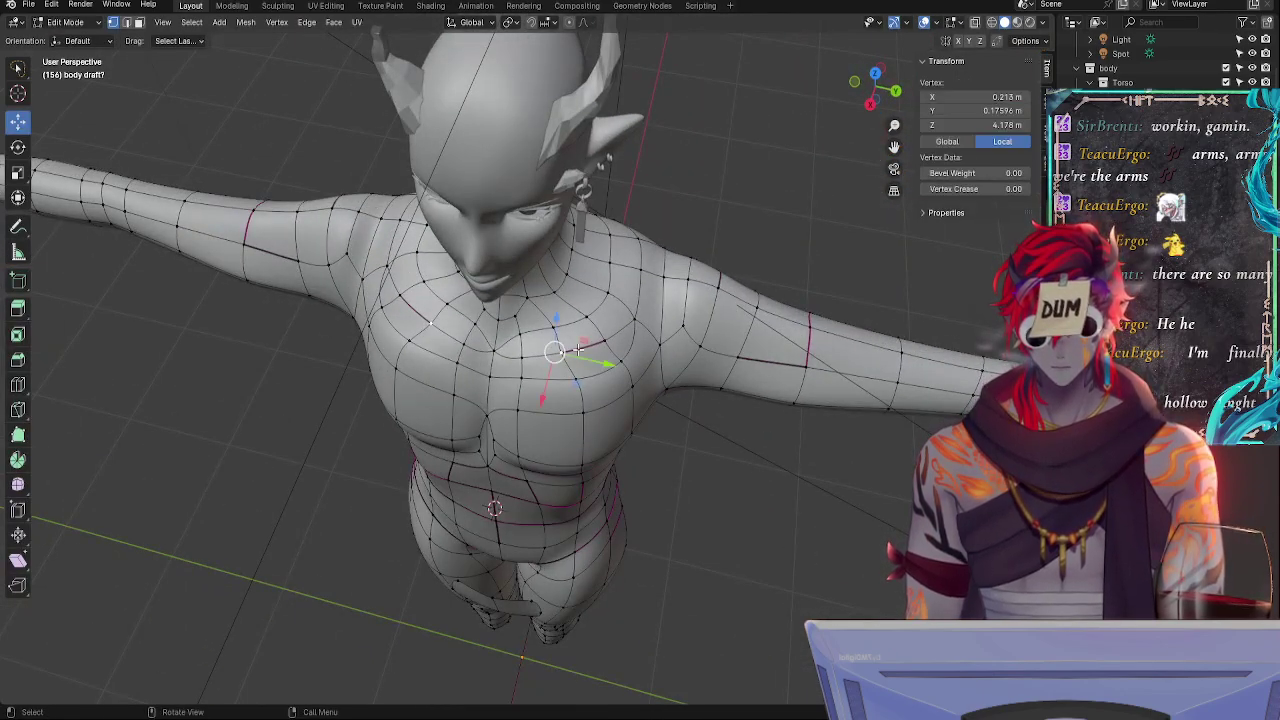
pyautogui.keyDown('alt'); pyautogui.click(597, 347); pyautogui.keyUp('alt')
pyautogui.hotkey('shift', 'e')
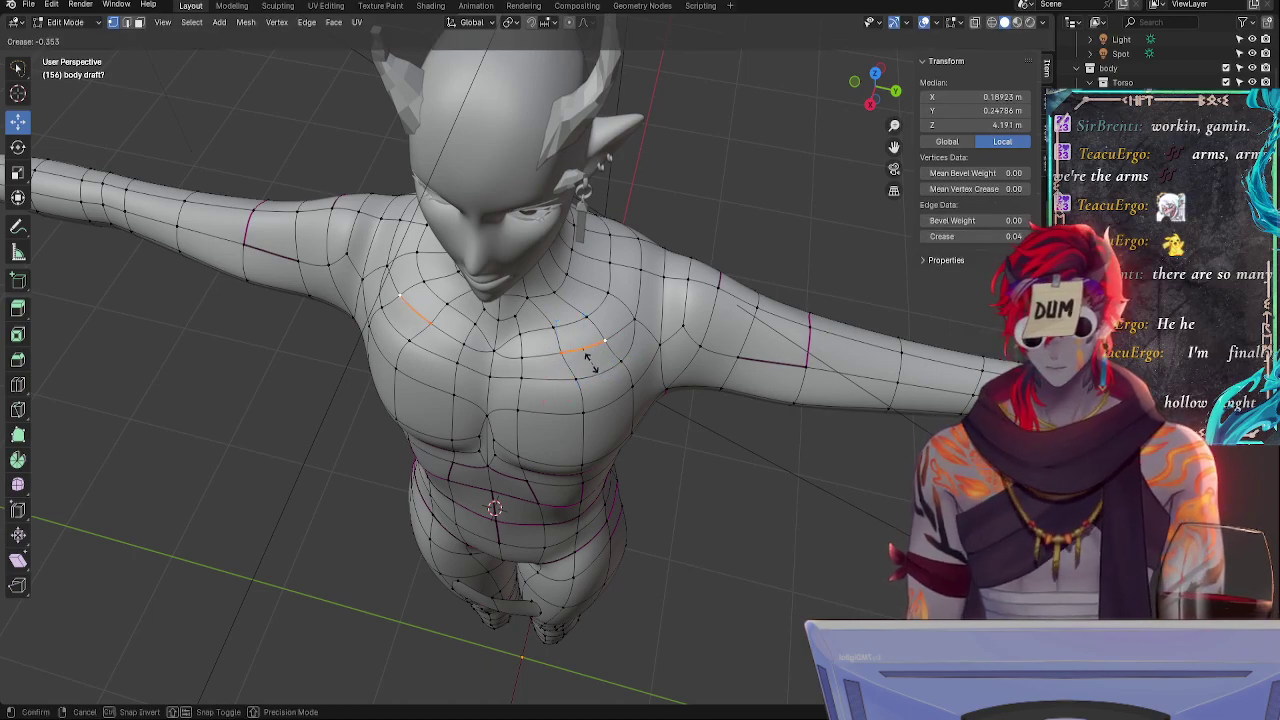
pyautogui.click(585, 352)
pyautogui.press('Tab')
pyautogui.moveTo(585, 352); pyautogui.dragTo(758, 420, button='middle')
pyautogui.press('Tab')
# - Shrink the upper-chest vertices below the collarbone inward along their normals with Alt+S
pyautogui.click(568, 306)
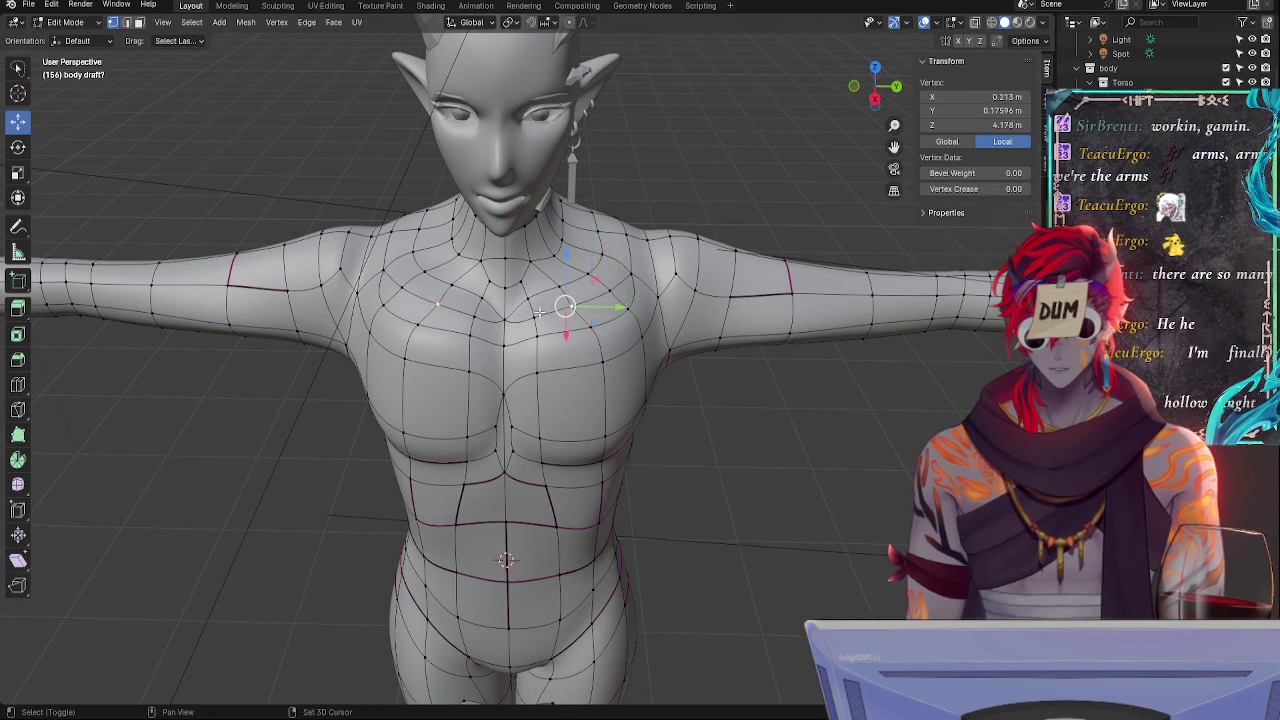
pyautogui.keyDown('shift'); pyautogui.click(534, 318); pyautogui.keyUp('shift')
pyautogui.keyDown('shift'); pyautogui.click(573, 303); pyautogui.keyUp('shift')
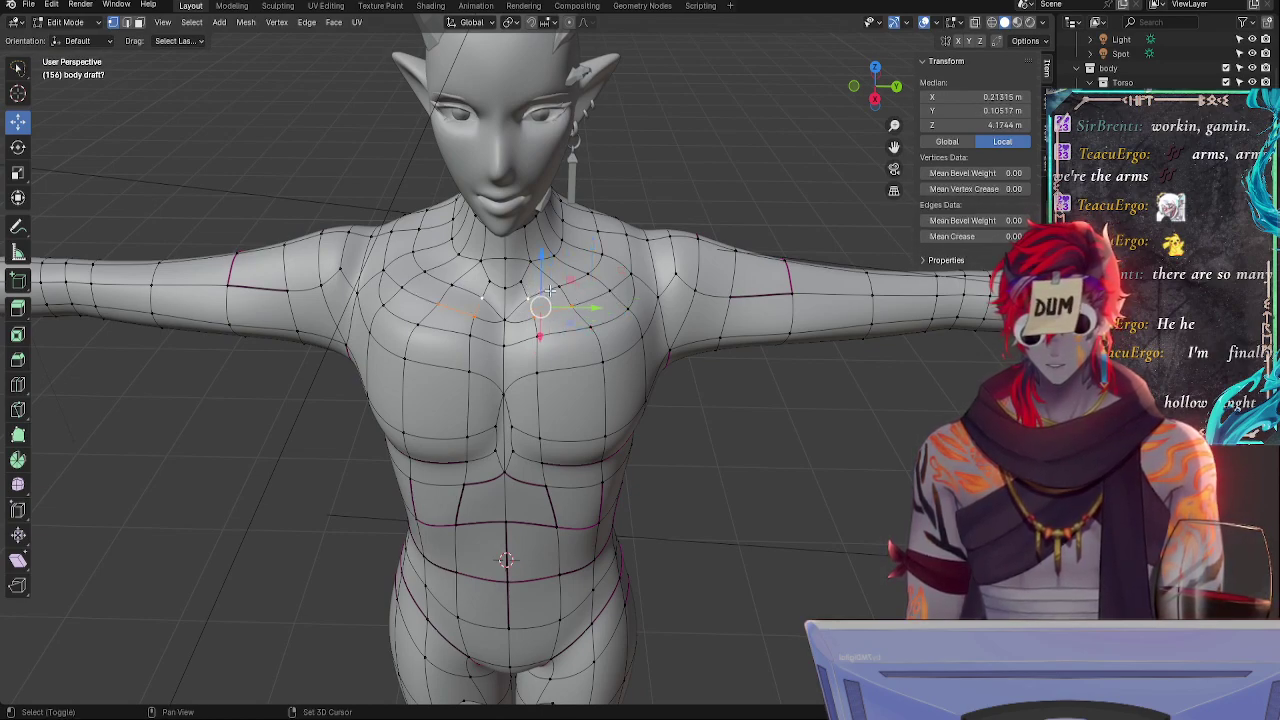
pyautogui.click(566, 290)
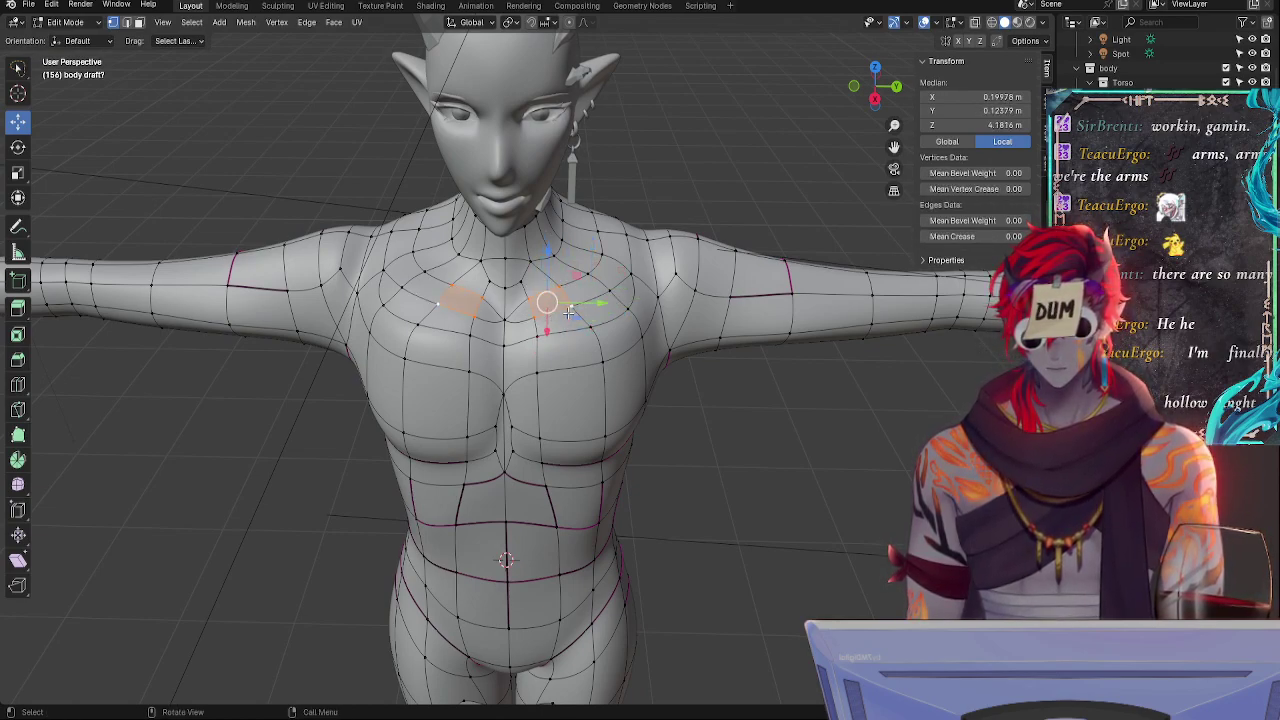
pyautogui.hotkey('alt', 's')
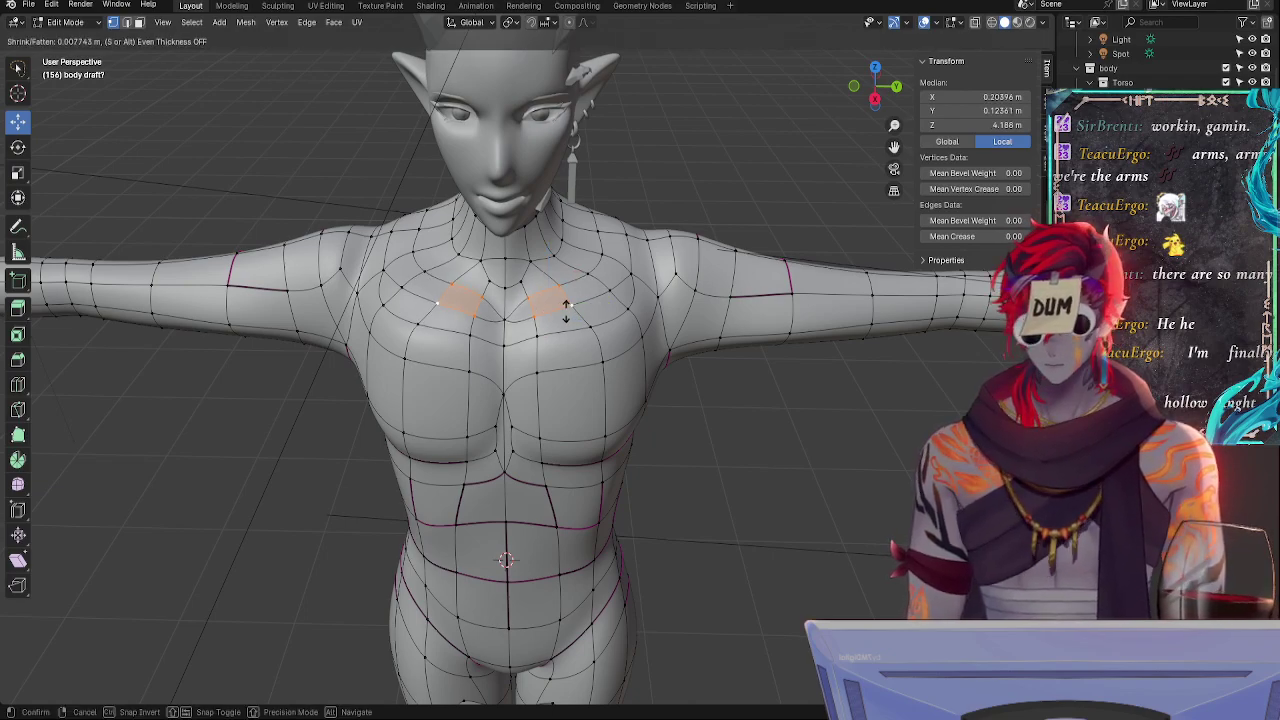
pyautogui.click(569, 312)
pyautogui.click(561, 294)
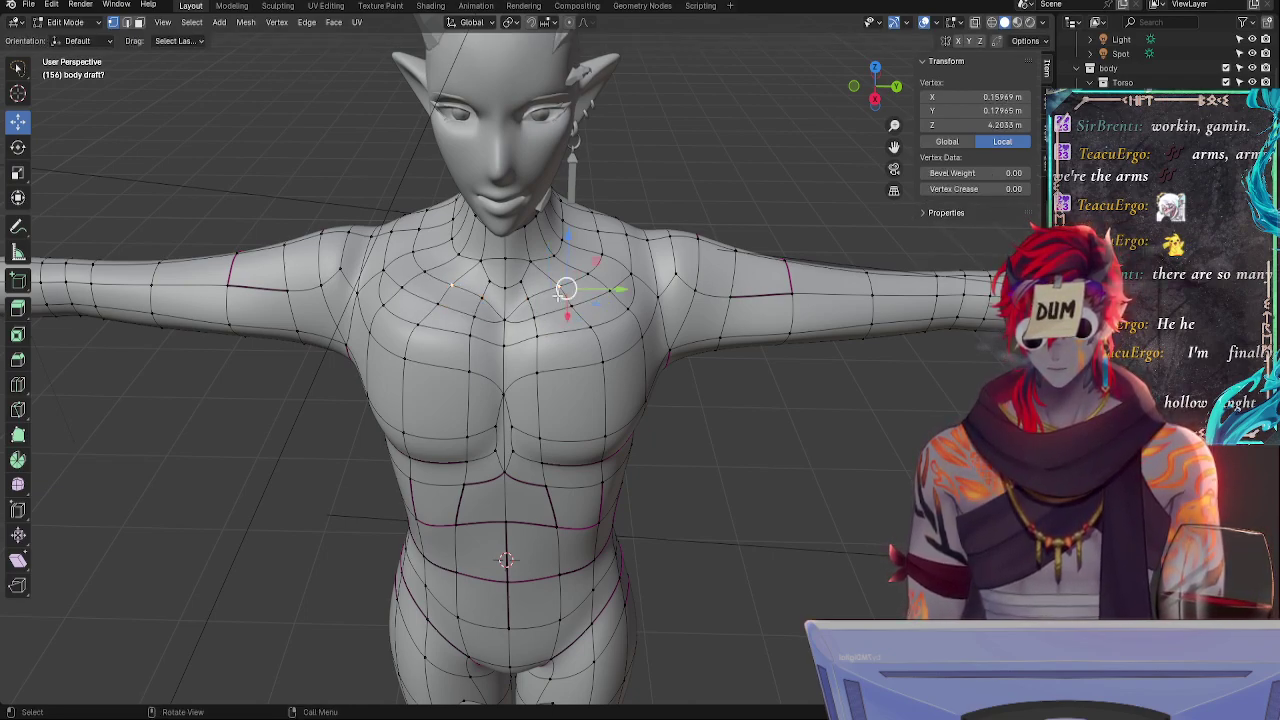
pyautogui.hotkey('alt', 's')
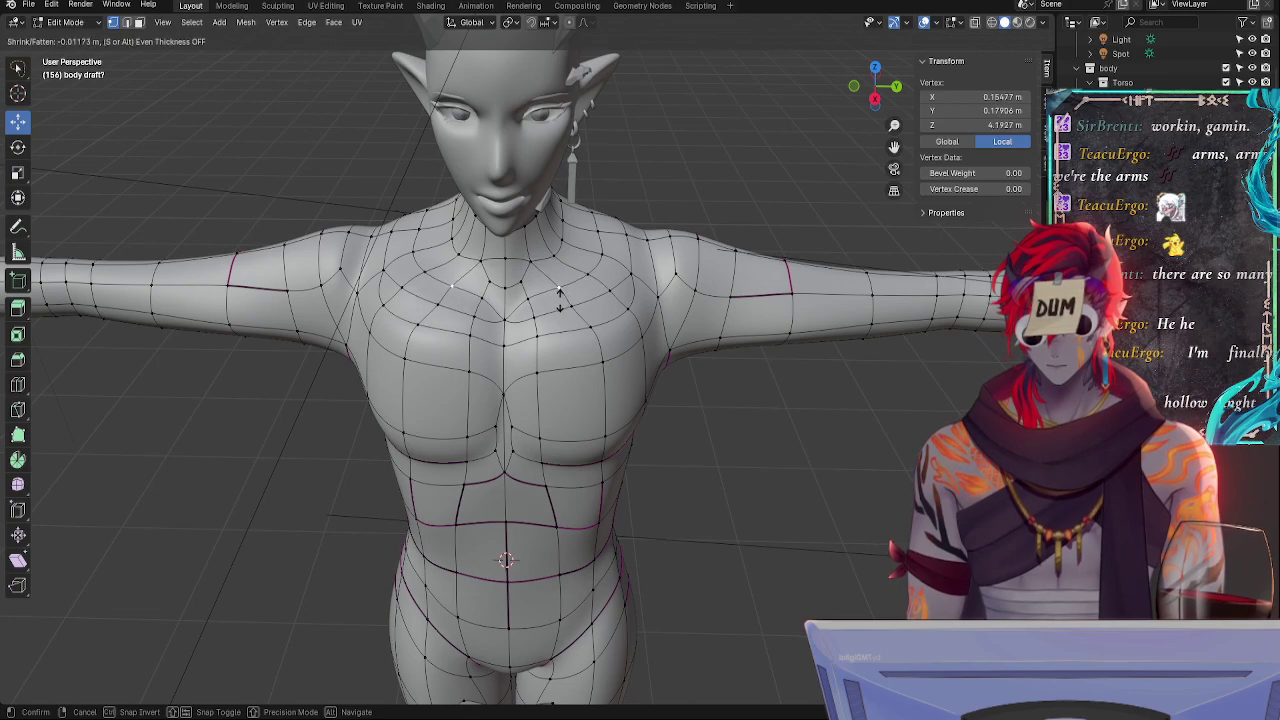
pyautogui.click(561, 293)
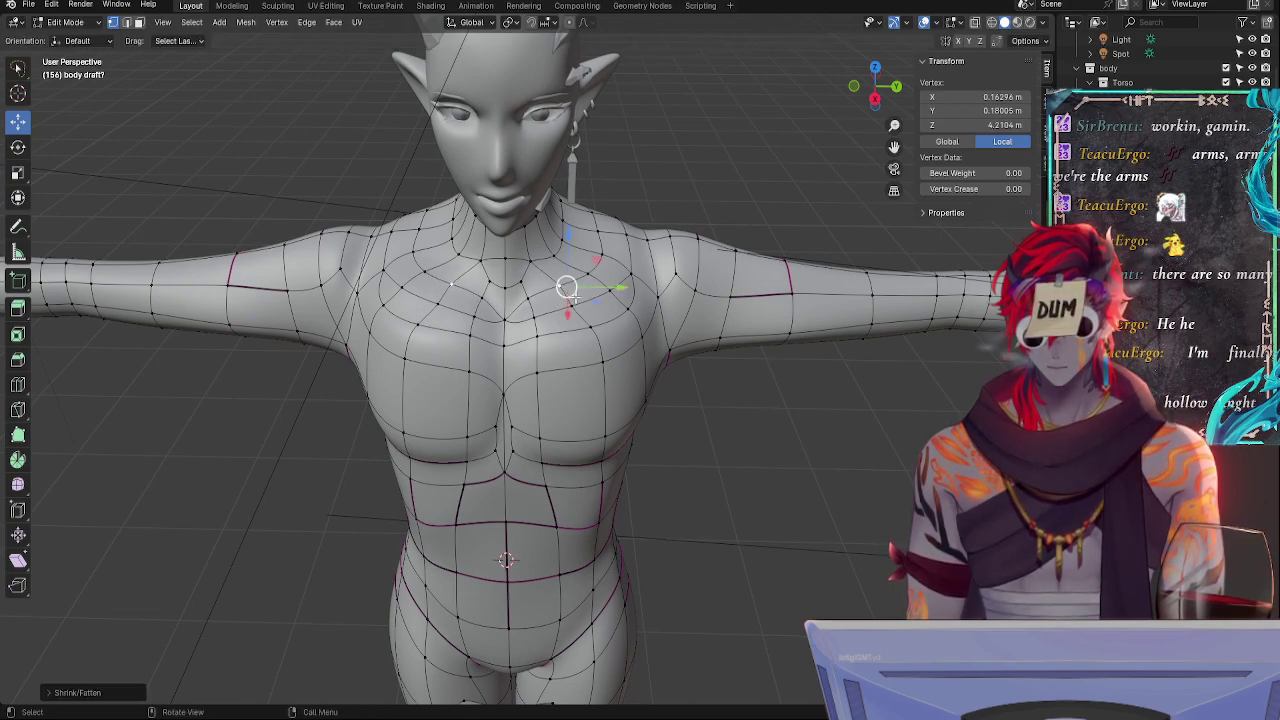
# - Slide the collarbone vertex along its edge and shift it along the Y axis
pyautogui.hotkey('shift', 'v')
pyautogui.click(577, 298)
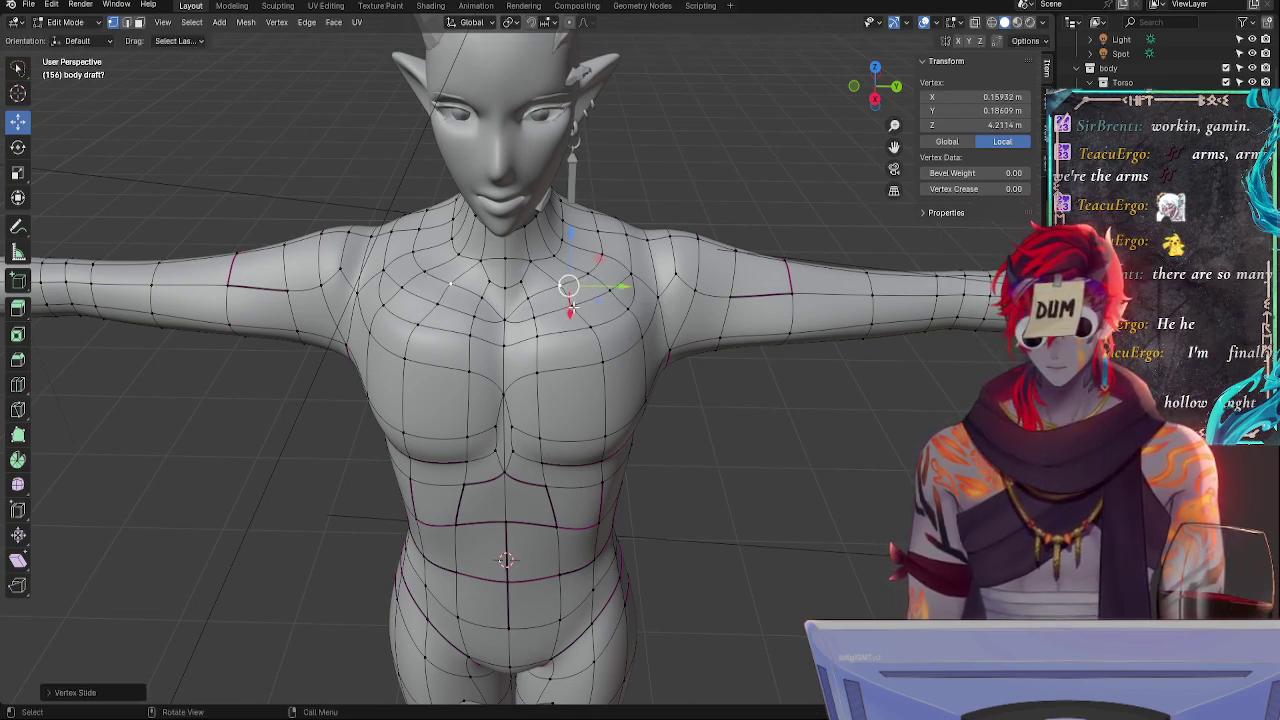
pyautogui.moveTo(571, 311); pyautogui.dragTo(572, 316)
pyautogui.press('g')
pyautogui.press('y')
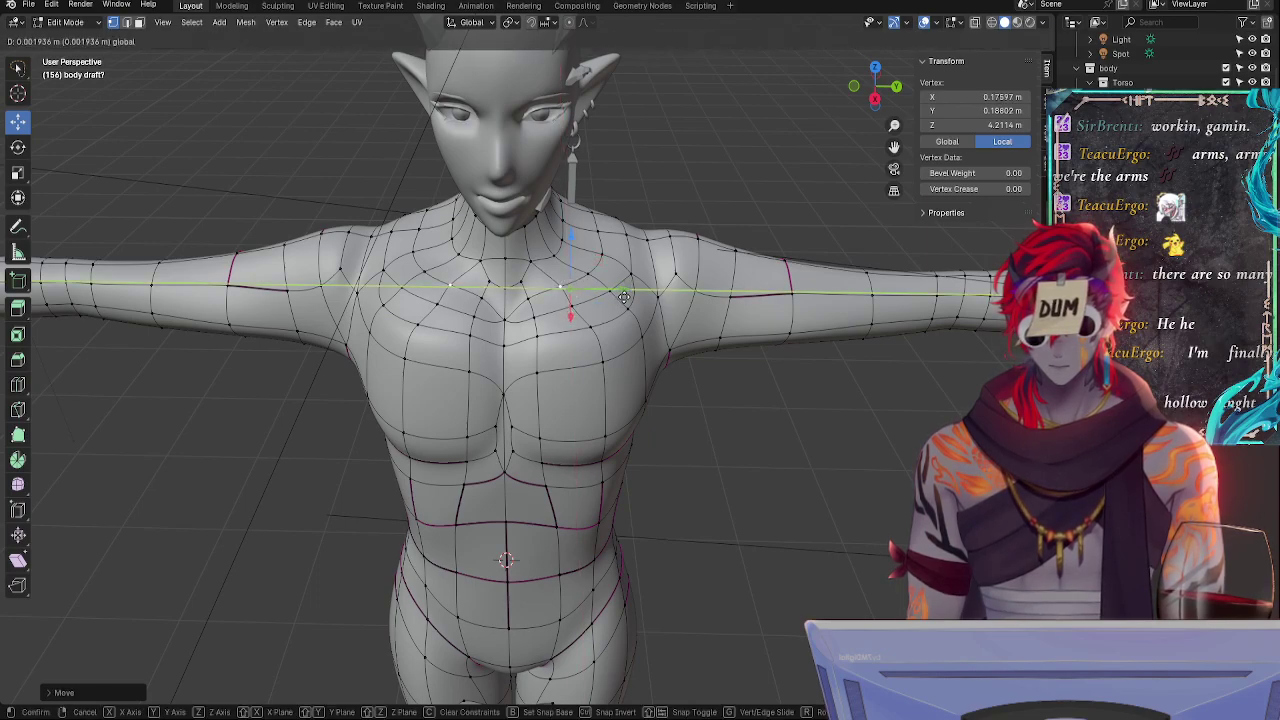
pyautogui.click(623, 296)
pyautogui.press('g')
pyautogui.press('g')
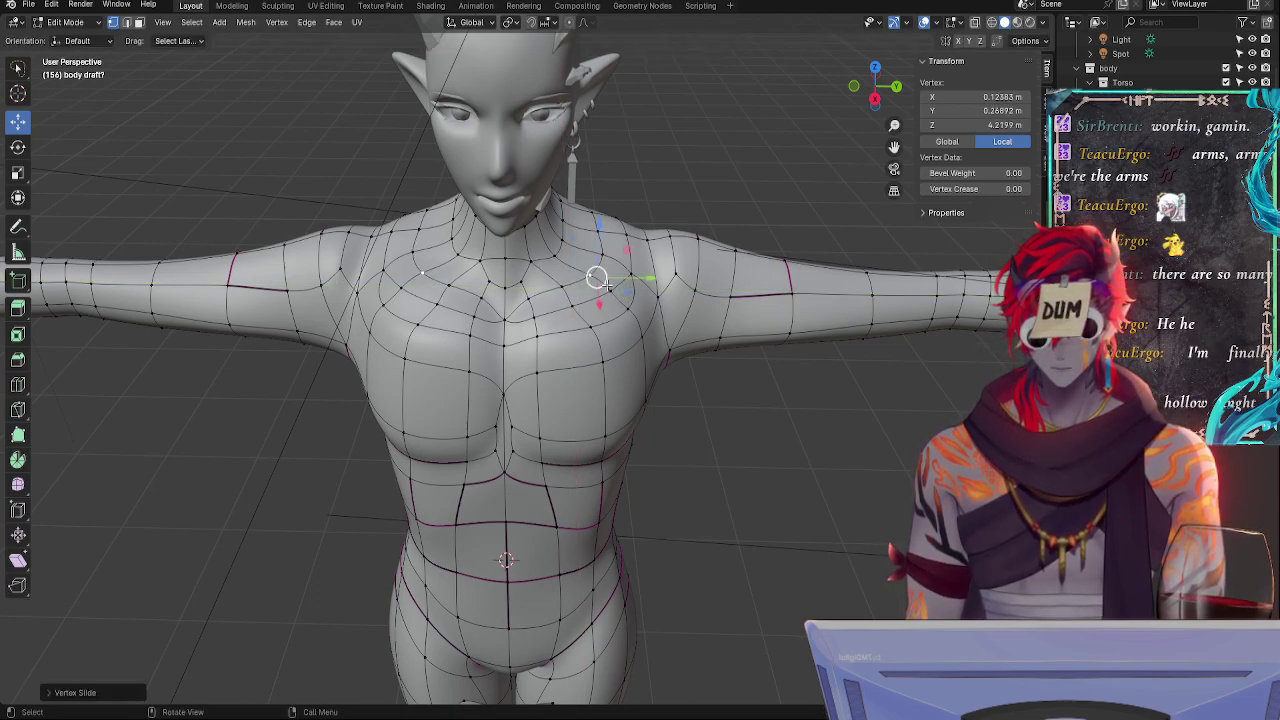
pyautogui.click(649, 279)
pyautogui.click(666, 294)
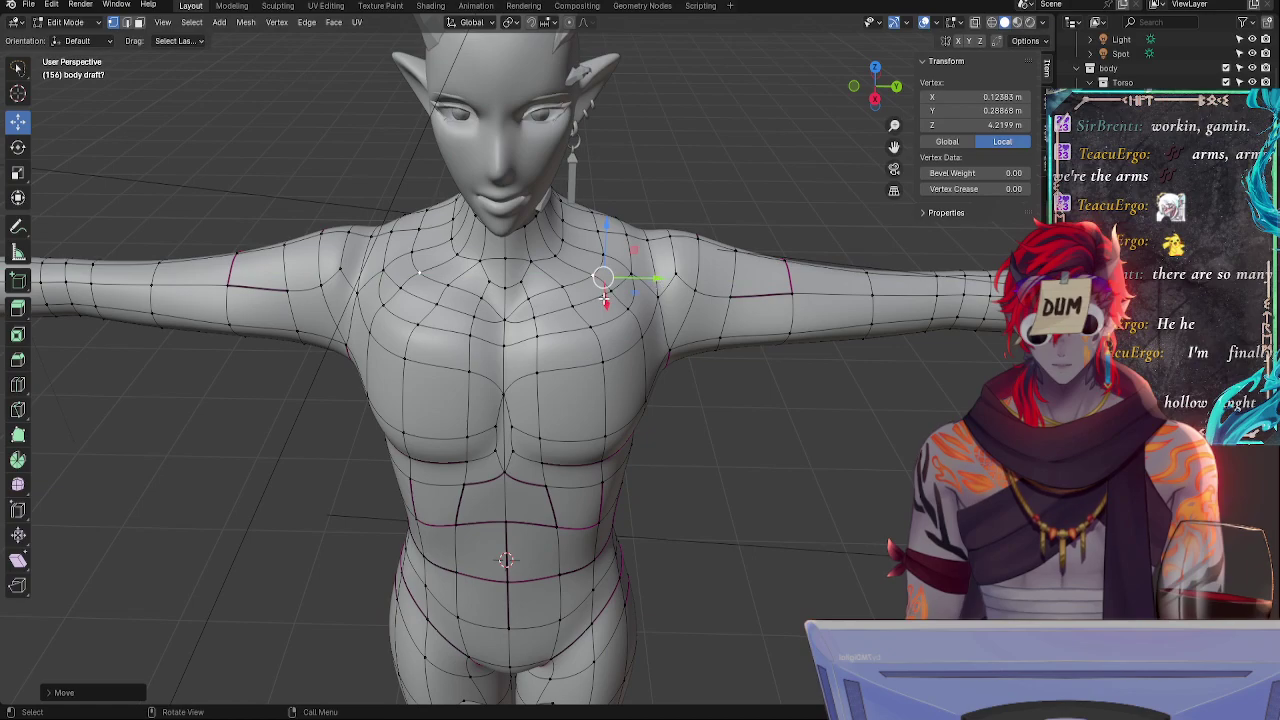
# - Slide a second collarbone vertex along its edge and raise it along Z
pyautogui.click(528, 288)
pyautogui.click(536, 265)
pyautogui.press('g')
pyautogui.press('g')
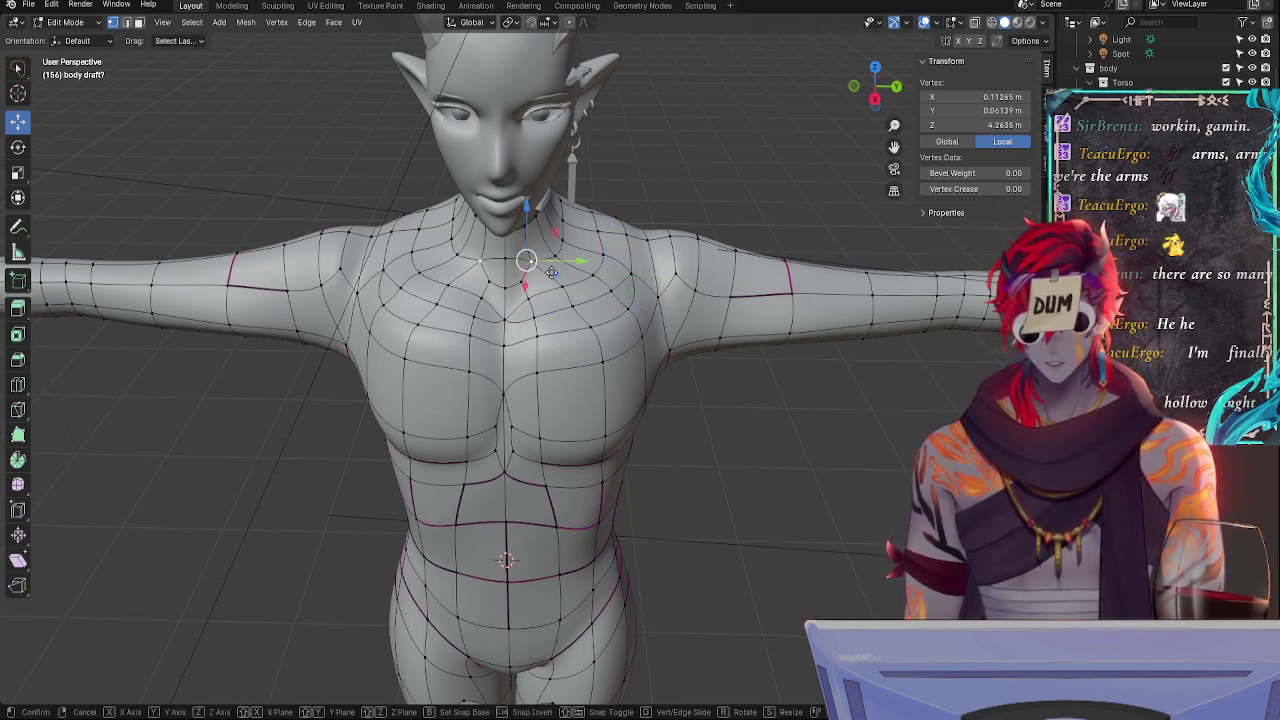
pyautogui.click(557, 277)
pyautogui.press('g')
pyautogui.press('z')
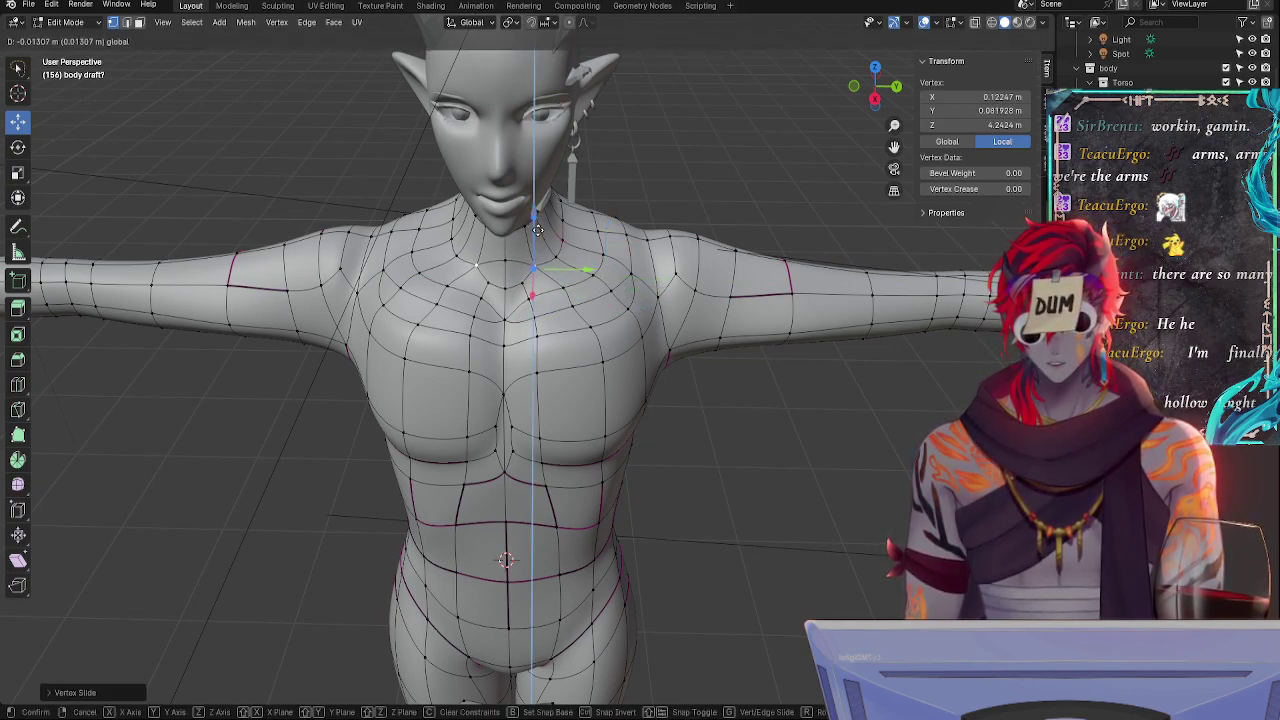
pyautogui.click(541, 232)
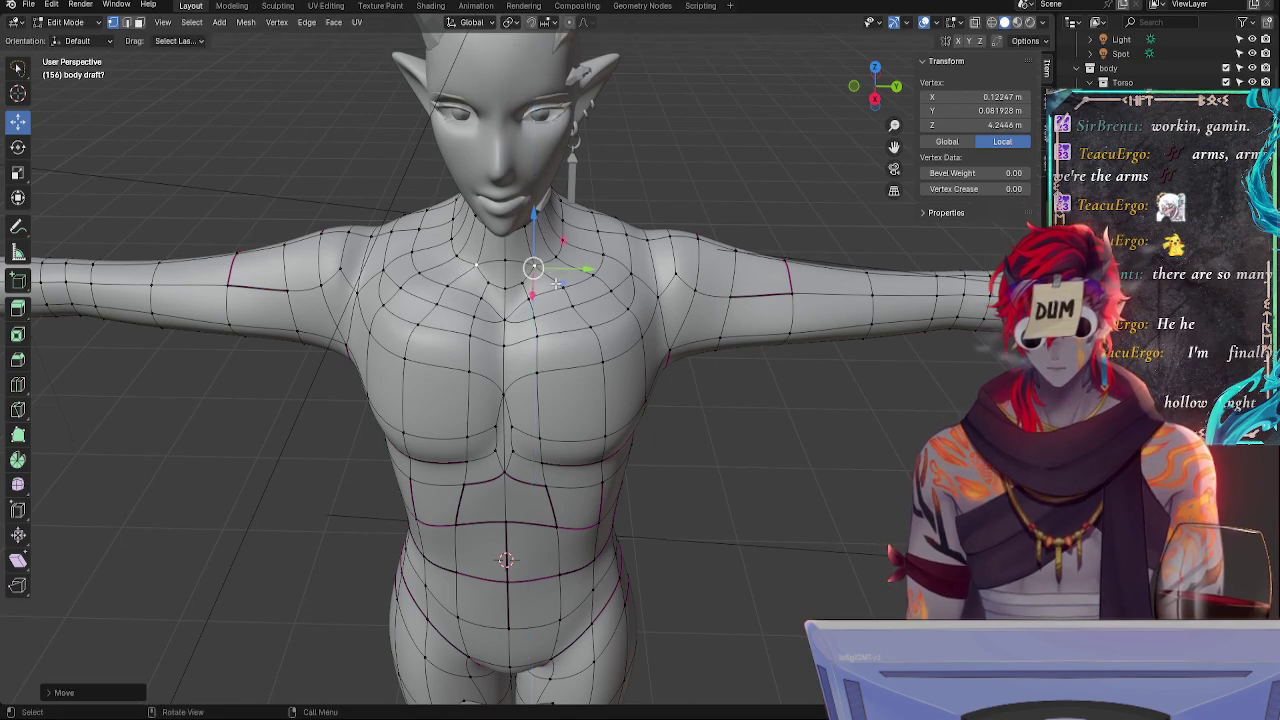
# - Slide a neighbouring chest vertex along its edge and adjust it vertically along Z
pyautogui.click(571, 308)
pyautogui.press('g')
pyautogui.press('g')
pyautogui.click(580, 312)
pyautogui.press('g')
pyautogui.press('z')
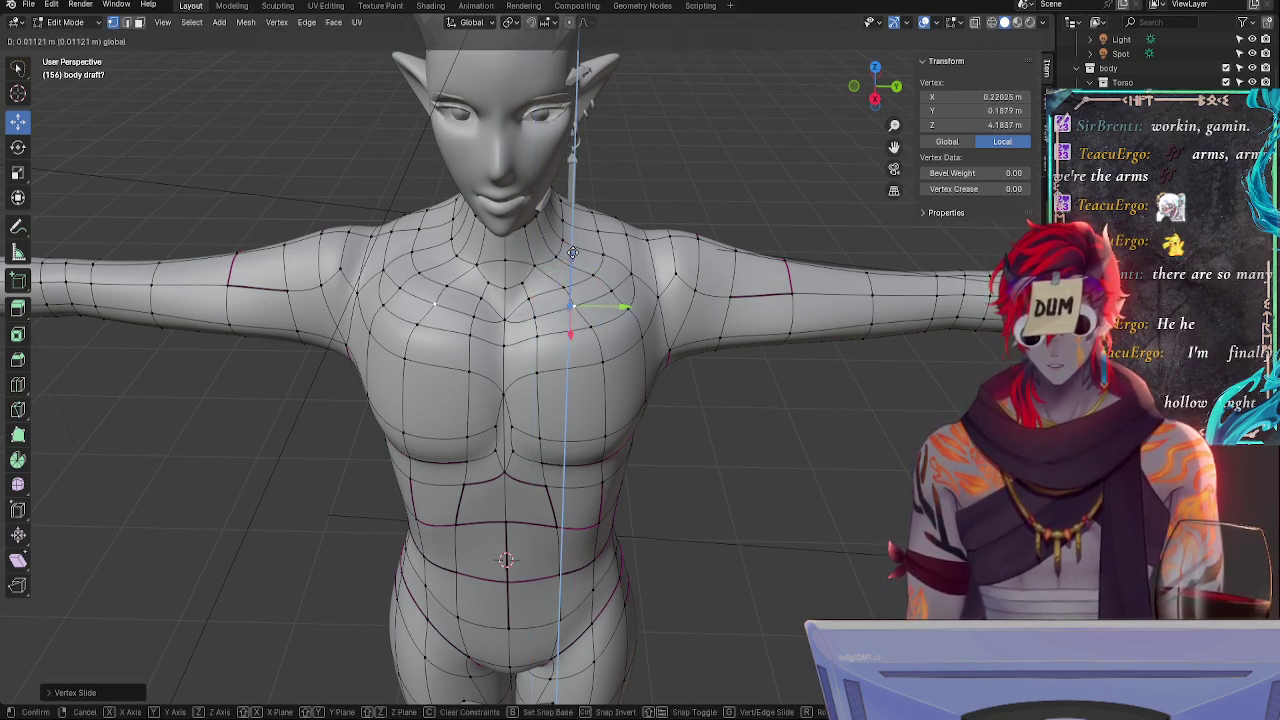
pyautogui.click(580, 308)
# - Slide another chest vertex along its edge, checking the torso shape from several angles
pyautogui.press('Tab')
pyautogui.moveTo(714, 366)
pyautogui.mouseDown(button='middle')
pyautogui.moveTo(731, 437)
pyautogui.moveTo(677, 452)
pyautogui.moveTo(737, 517)
pyautogui.moveTo(771, 466)
pyautogui.mouseUp(button='middle')
pyautogui.press('Tab')
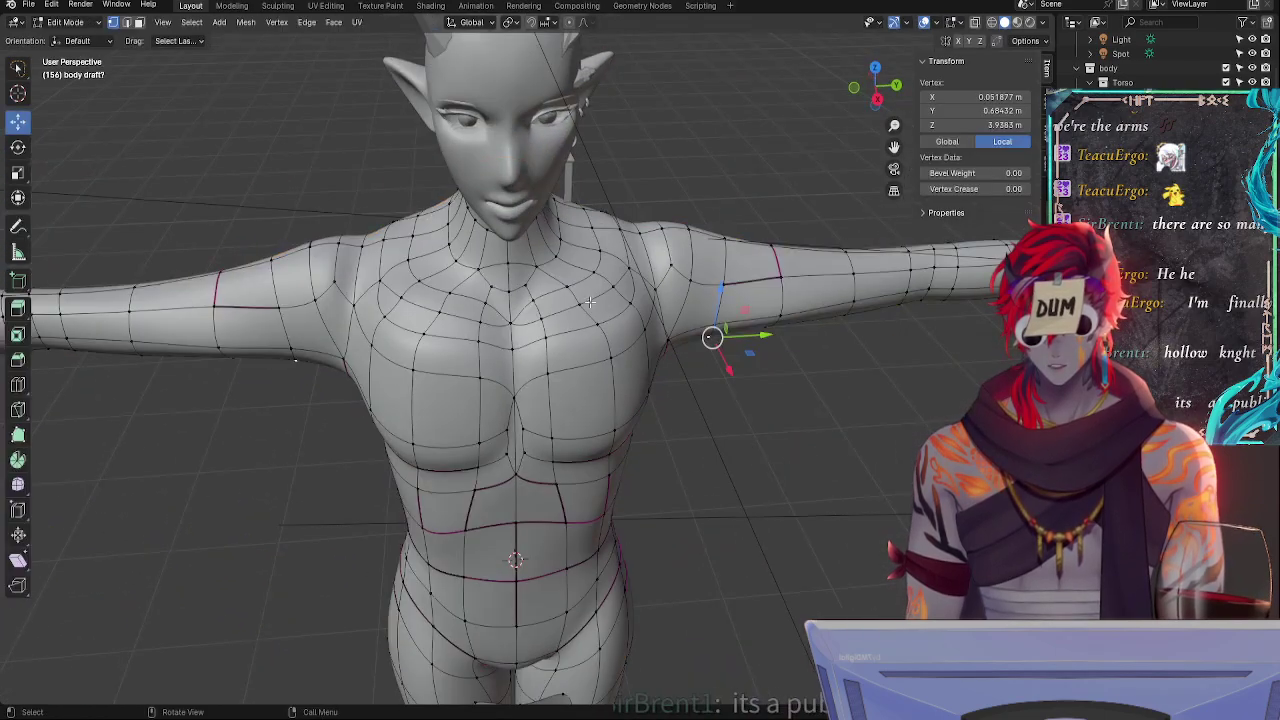
pyautogui.click(575, 301)
pyautogui.press('g')
pyautogui.press('g')
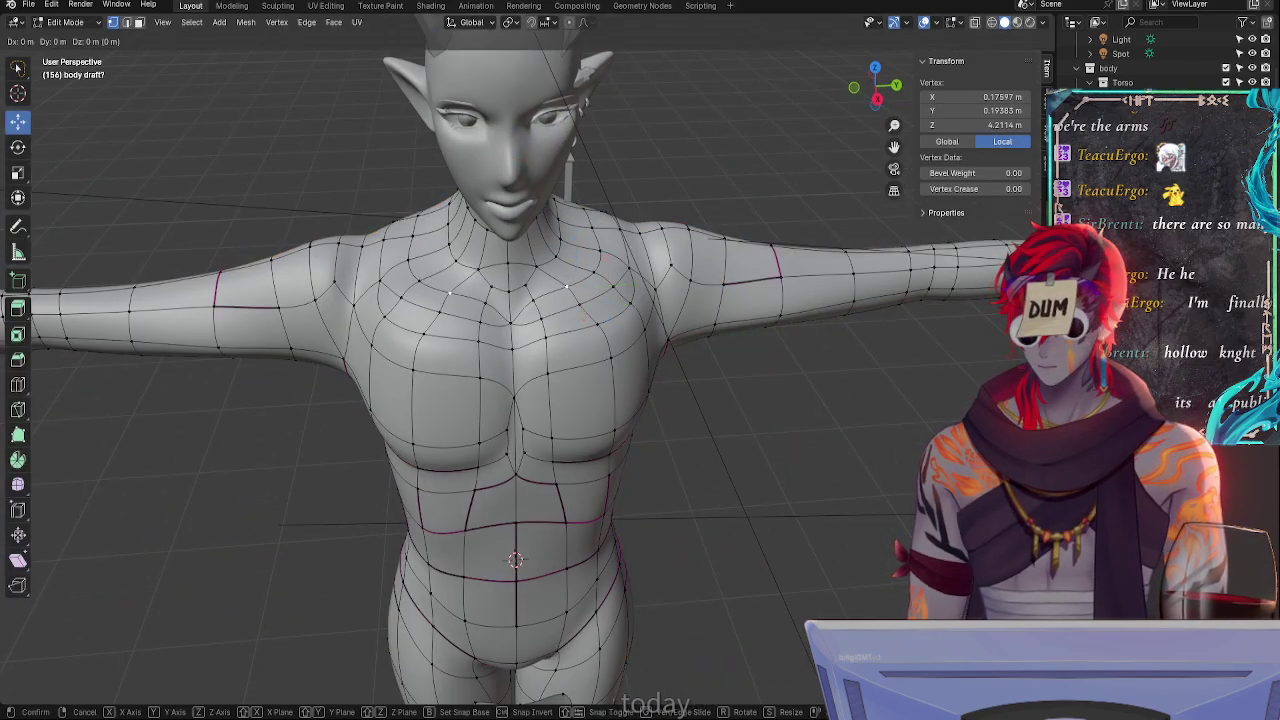
pyautogui.click(580, 286)
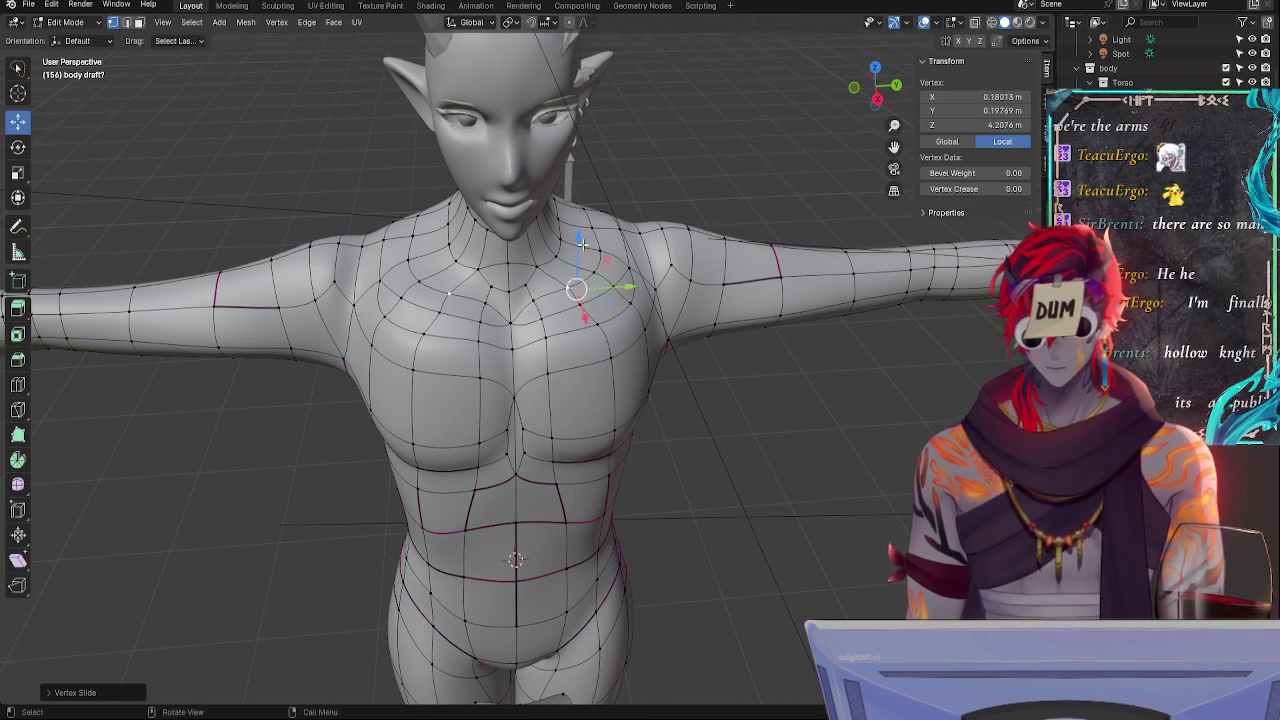
pyautogui.press('Tab')
pyautogui.moveTo(691, 434)
pyautogui.mouseDown(button='middle')
pyautogui.moveTo(689, 371)
pyautogui.moveTo(643, 435)
pyautogui.moveTo(580, 457)
pyautogui.mouseUp(button='middle')
pyautogui.press('Tab')
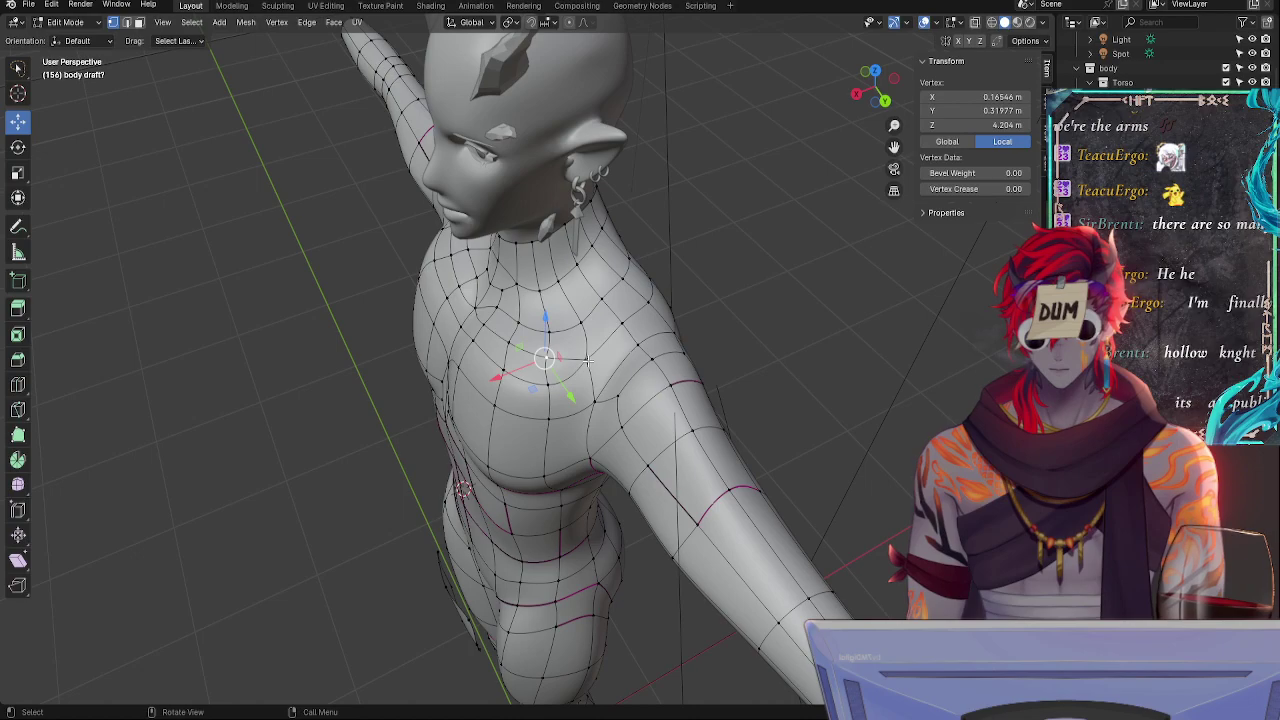
# - Nudge a shoulder-socket vertex along X and shrink the upper-shoulder vertex inward with Alt+S
pyautogui.click(589, 360)
pyautogui.moveTo(568, 370); pyautogui.dragTo(576, 367)
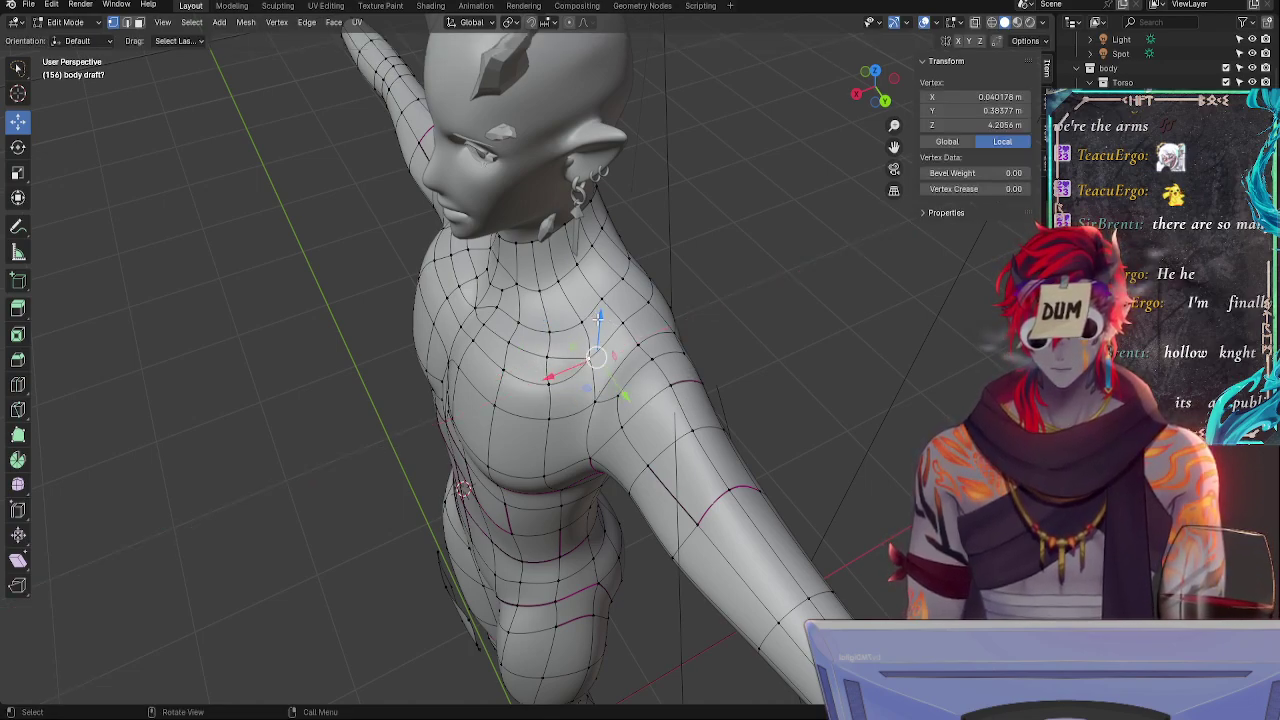
pyautogui.moveTo(592, 350); pyautogui.dragTo(660, 300, button='middle')
pyautogui.moveTo(666, 301); pyautogui.dragTo(672, 302)
pyautogui.click(594, 294)
pyautogui.moveTo(643, 354); pyautogui.dragTo(667, 425, button='middle')
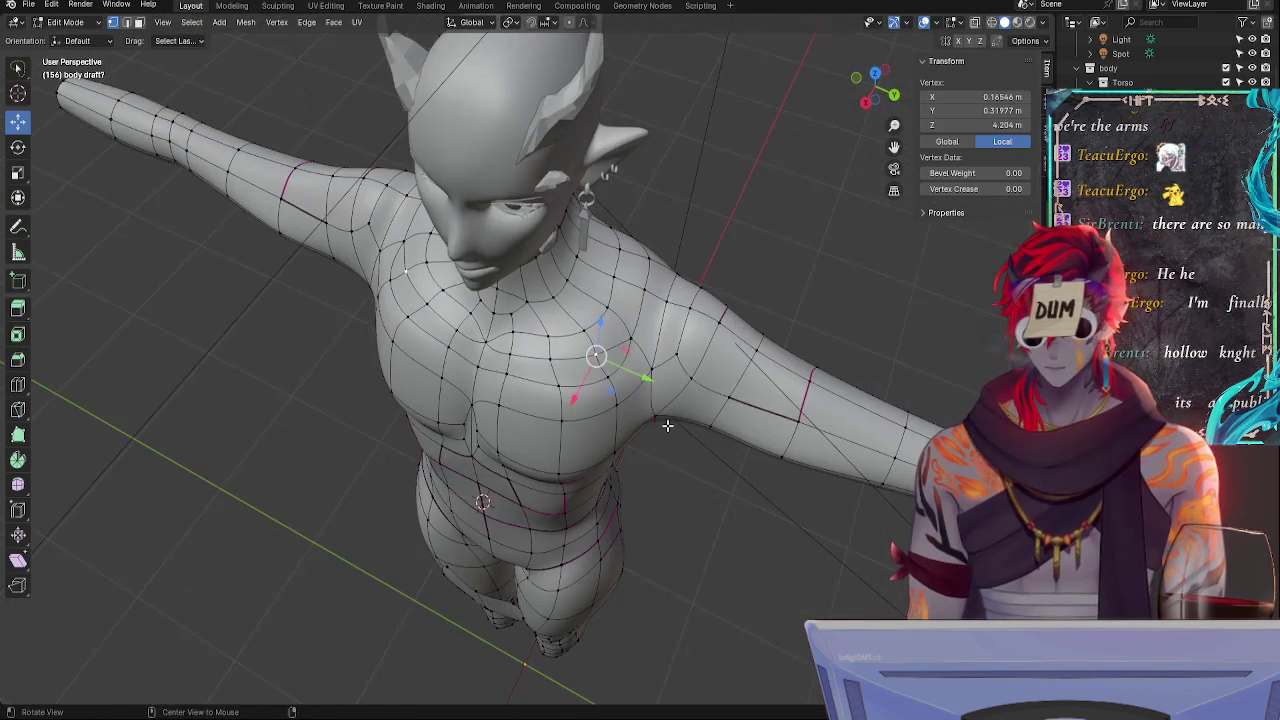
pyautogui.hotkey('alt', 's')
pyautogui.click(665, 430)
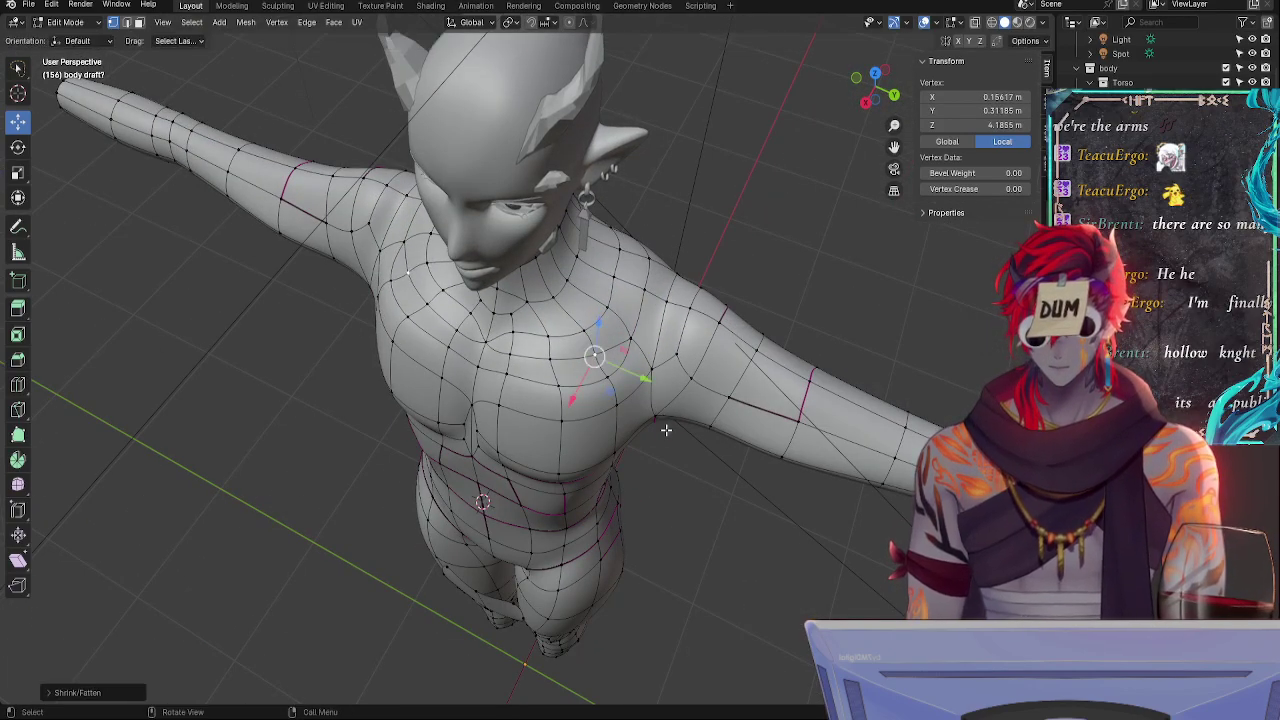
pyautogui.moveTo(665, 430); pyautogui.dragTo(652, 268, button='middle')
# - Move the upper-shoulder vertex along Y and preview the torso from above
pyautogui.press('g')
pyautogui.press('y')
pyautogui.click(659, 270)
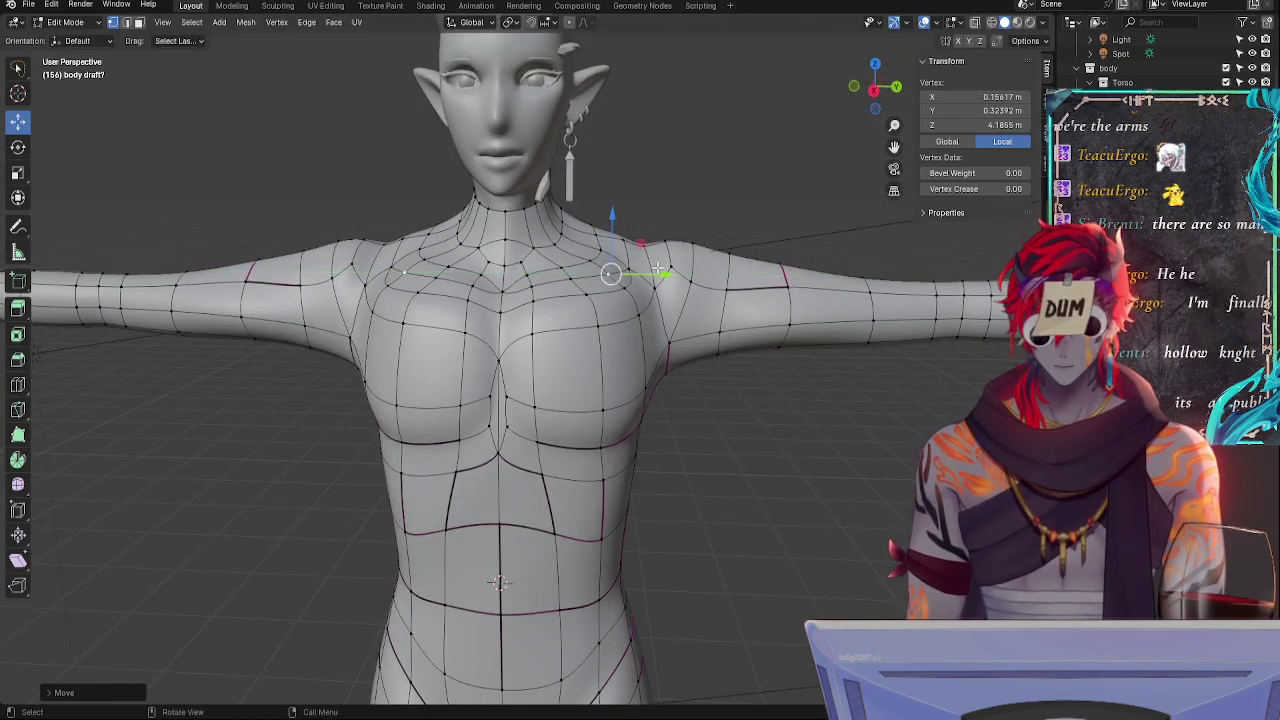
pyautogui.press('Tab')
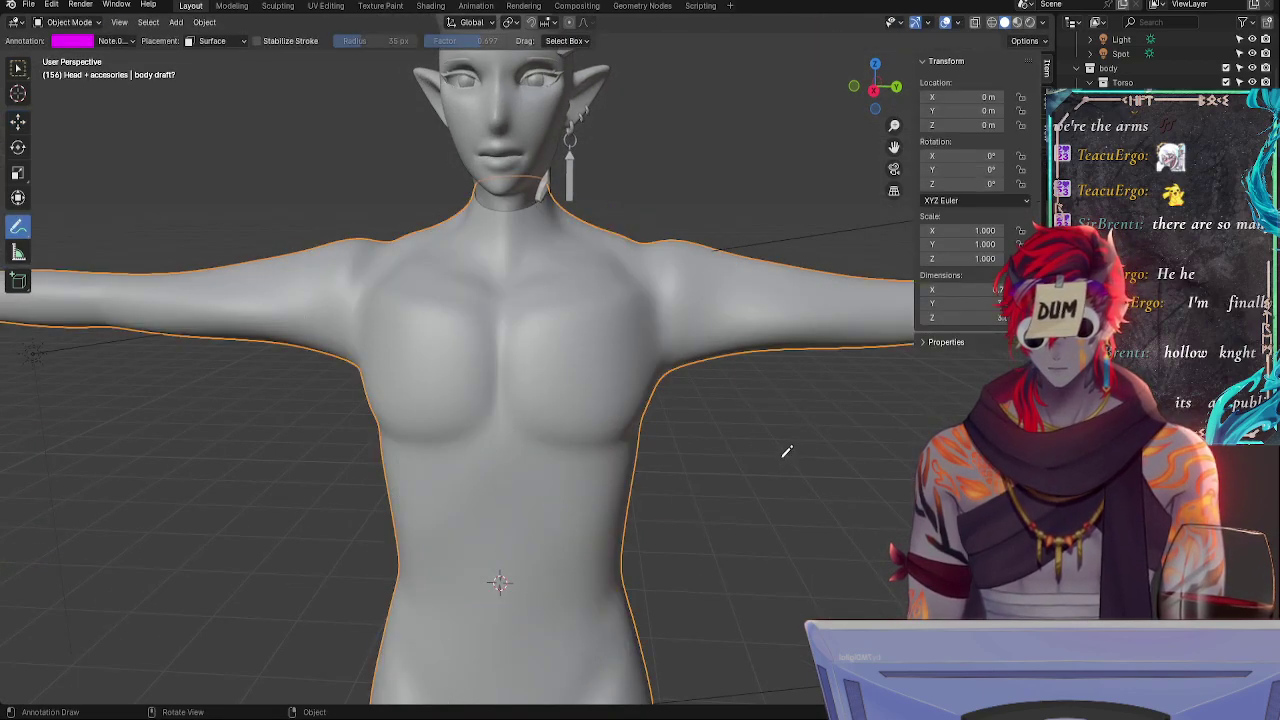
pyautogui.moveTo(799, 458); pyautogui.dragTo(803, 517, button='middle')
pyautogui.press('Tab')
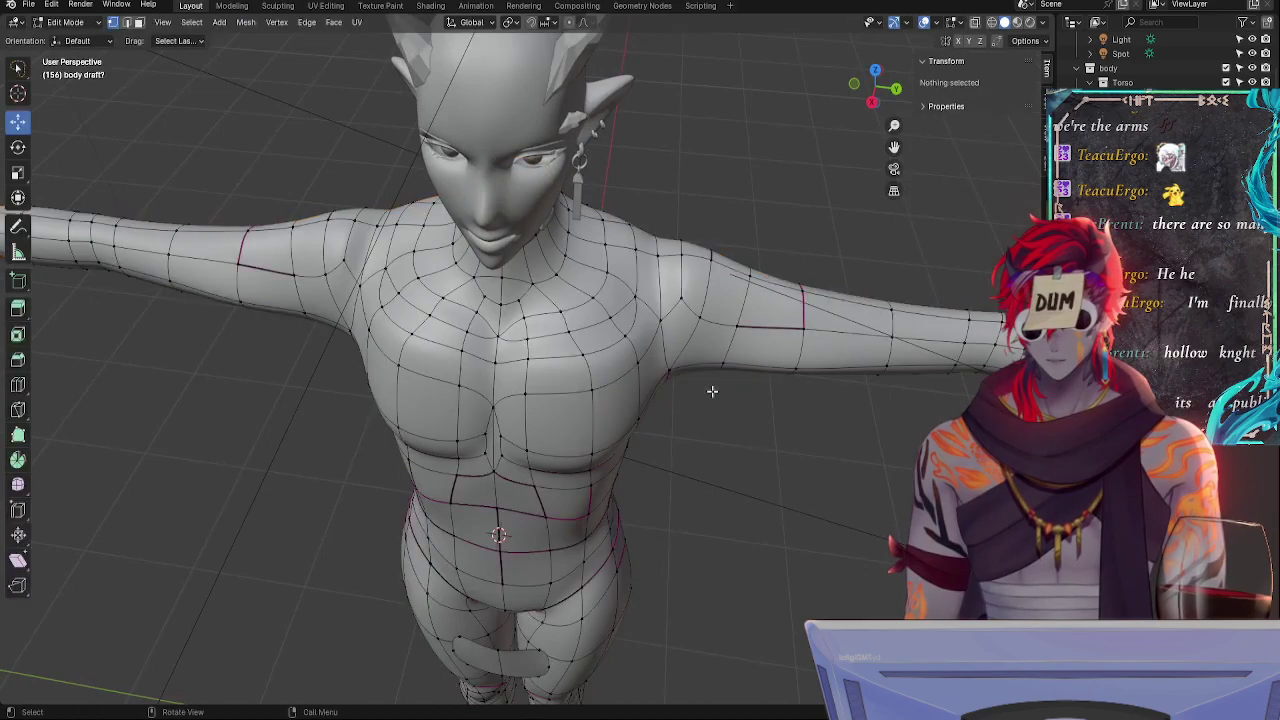
# - Raise two neighbouring shoulder vertices so the shoulder line flows smoothly
pyautogui.click(640, 294)
pyautogui.press('g')
pyautogui.click(648, 262)
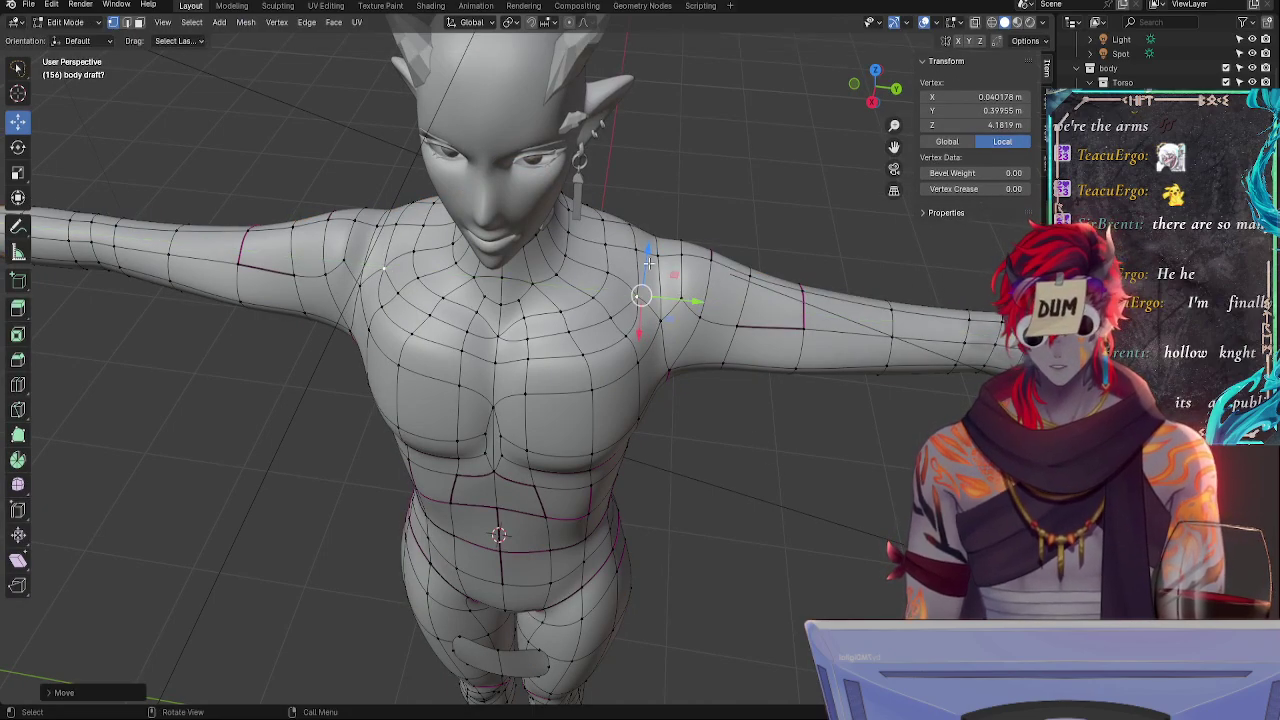
pyautogui.moveTo(649, 263); pyautogui.dragTo(624, 253)
pyautogui.click(618, 271)
pyautogui.press('g')
pyautogui.press('g')
pyautogui.click(630, 257)
pyautogui.moveTo(731, 414); pyautogui.dragTo(645, 302, button='middle')
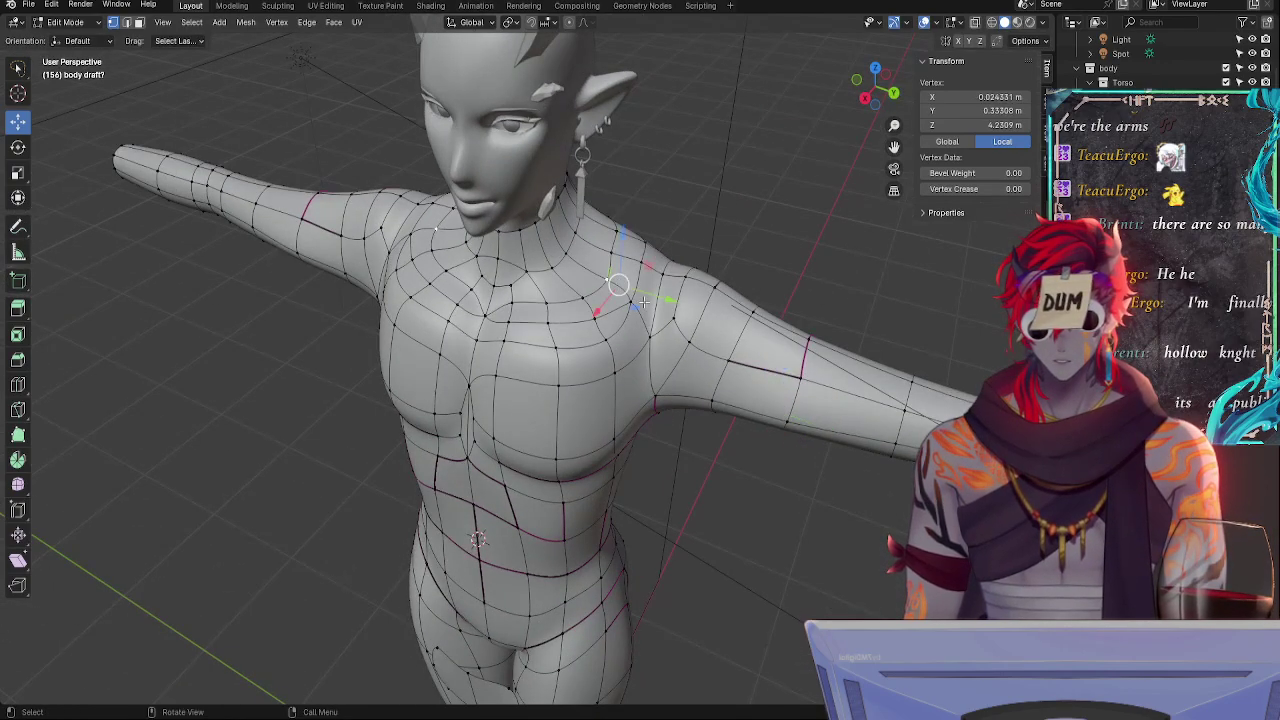
pyautogui.moveTo(645, 259); pyautogui.dragTo(647, 247)
# - Lower the vertex where the neck meets the shoulder slightly, then preview from the side
pyautogui.click(657, 404)
pyautogui.press('Tab')
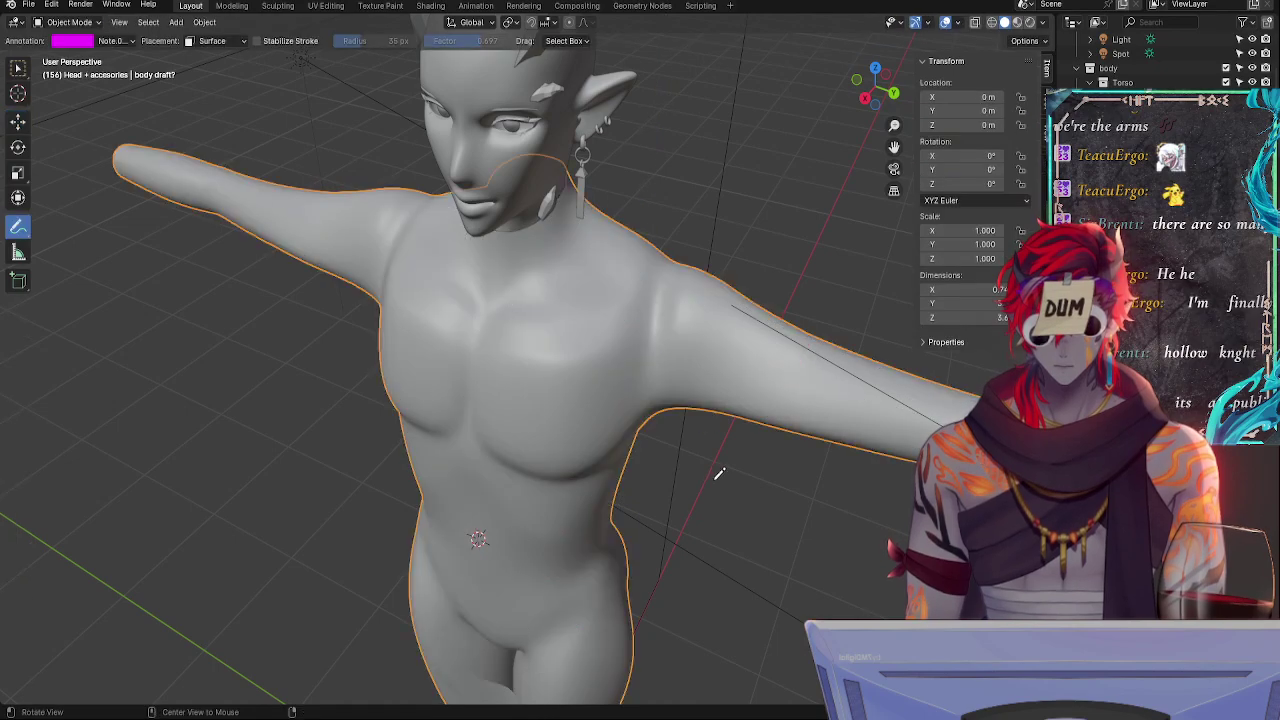
pyautogui.moveTo(716, 476); pyautogui.dragTo(594, 287, button='middle')
pyautogui.press('Tab')
pyautogui.click(614, 260)
pyautogui.moveTo(618, 219); pyautogui.dragTo(618, 231)
pyautogui.moveTo(655, 280); pyautogui.dragTo(771, 333, button='middle')
pyautogui.press('Tab')
pyautogui.press('Tab')
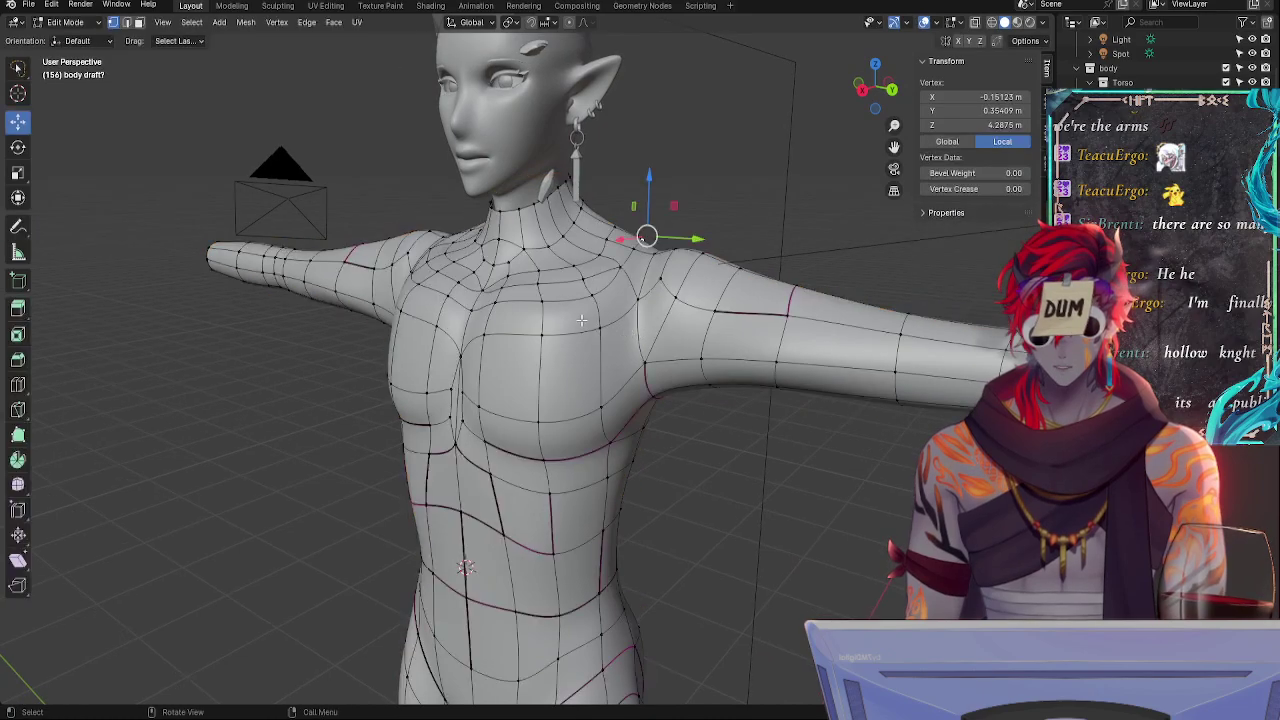
# - Raise two upper-chest vertices below the collarbone and preview the chest
pyautogui.click(597, 299)
pyautogui.keyDown('shift'); pyautogui.click(542, 299); pyautogui.keyUp('shift')
pyautogui.moveTo(566, 251); pyautogui.dragTo(600, 250)
pyautogui.click(566, 246)
pyautogui.click(602, 294)
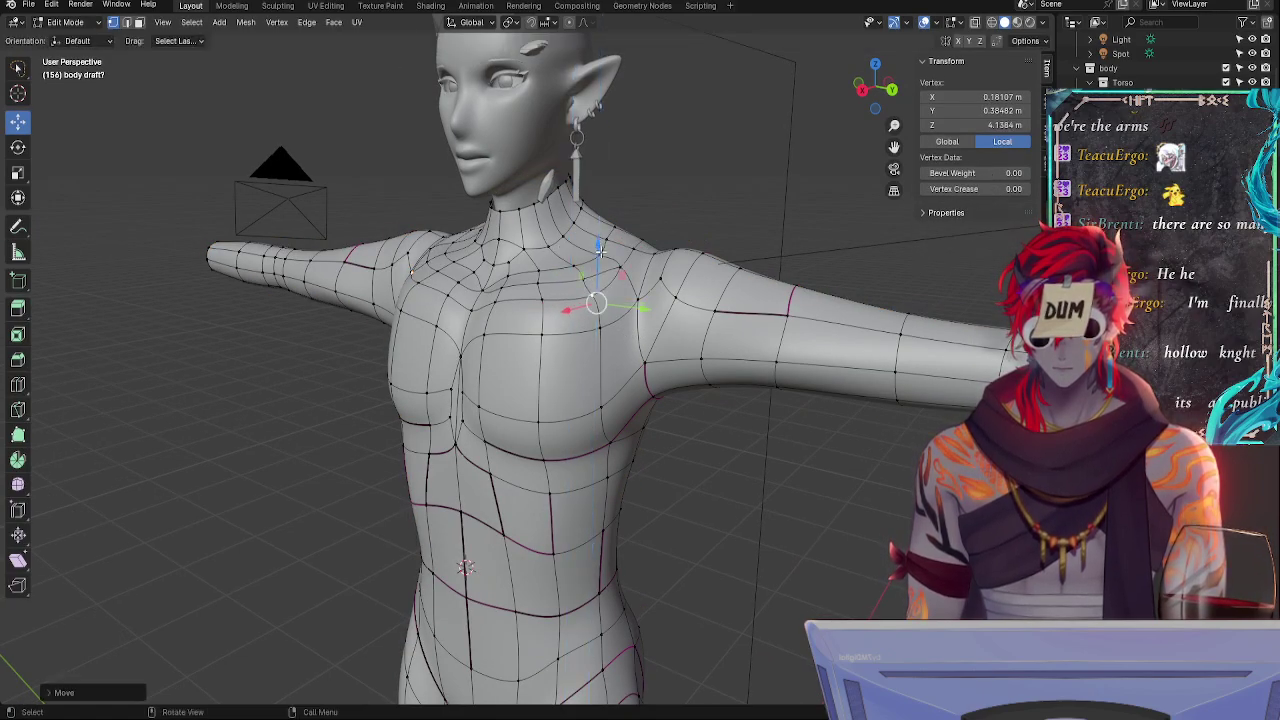
pyautogui.press('Tab')
pyautogui.moveTo(686, 372); pyautogui.dragTo(601, 353, button='middle')
pyautogui.press('Tab')
# - Slide two chest vertices below the collarbone along their edges
pyautogui.click(565, 316)
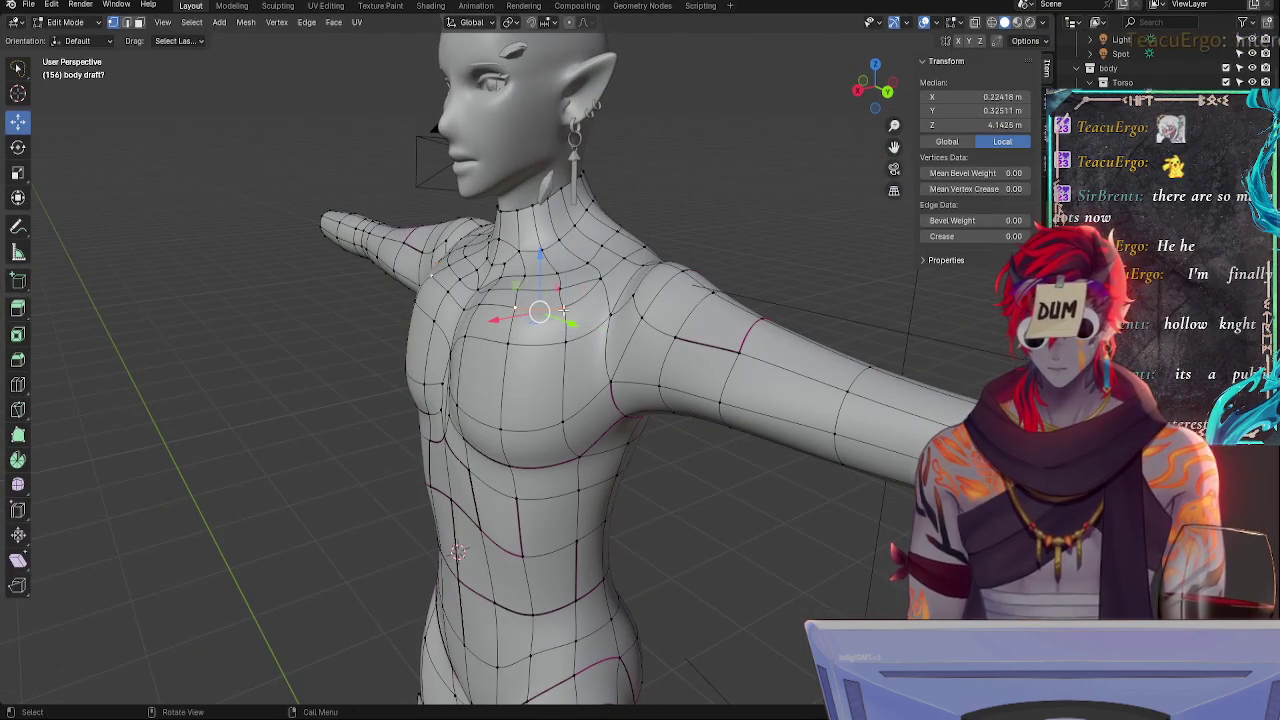
pyautogui.press('g')
pyautogui.press('g')
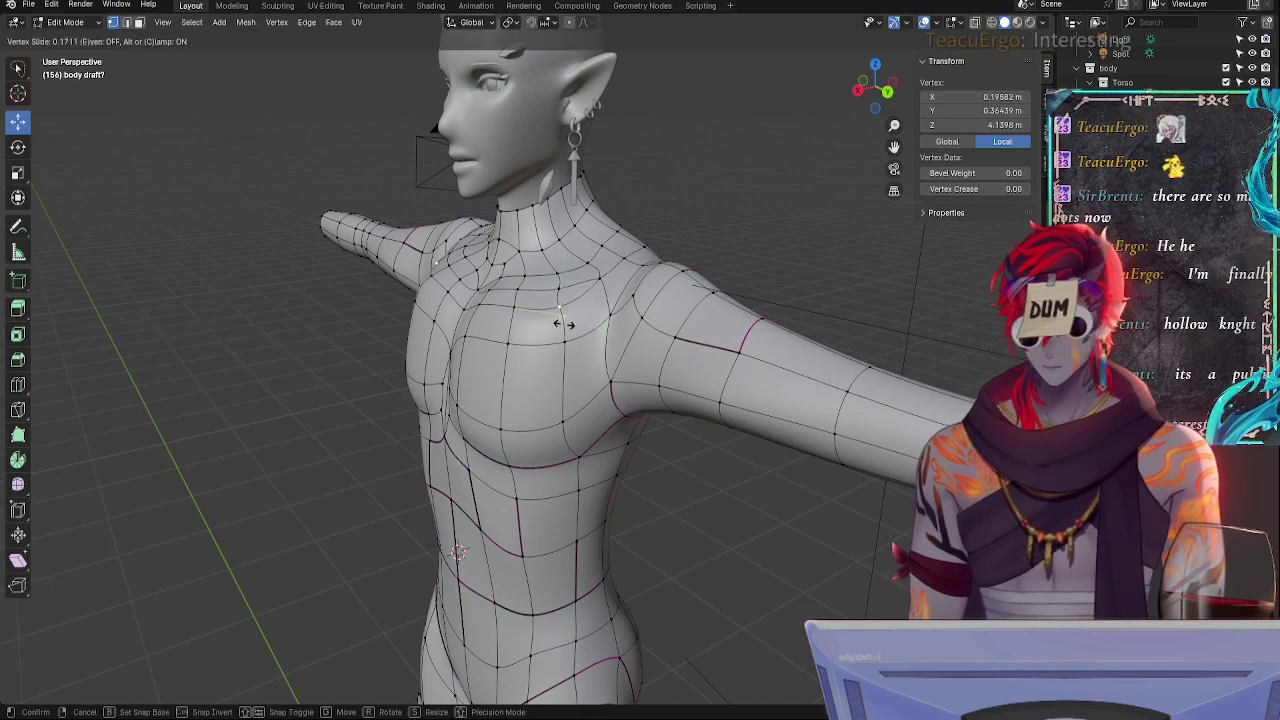
pyautogui.press('g')
pyautogui.click(568, 325)
pyautogui.click(517, 309)
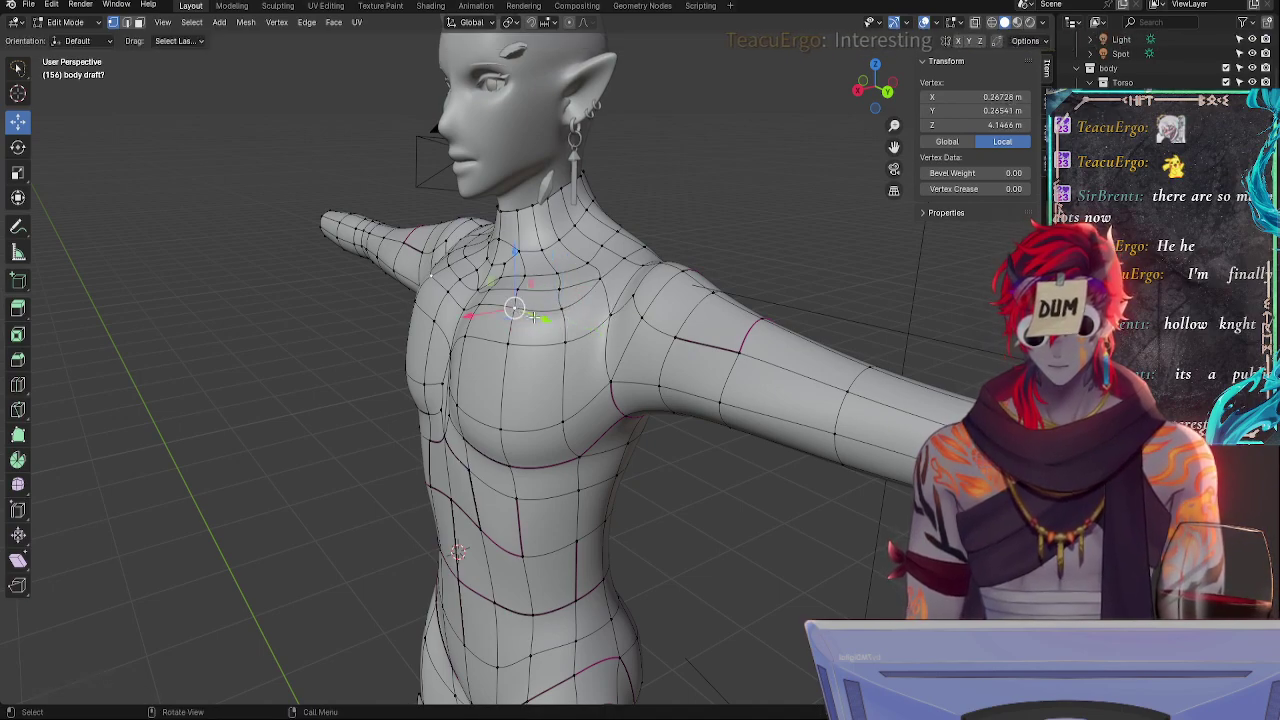
pyautogui.press('g')
pyautogui.press('g')
pyautogui.click(537, 317)
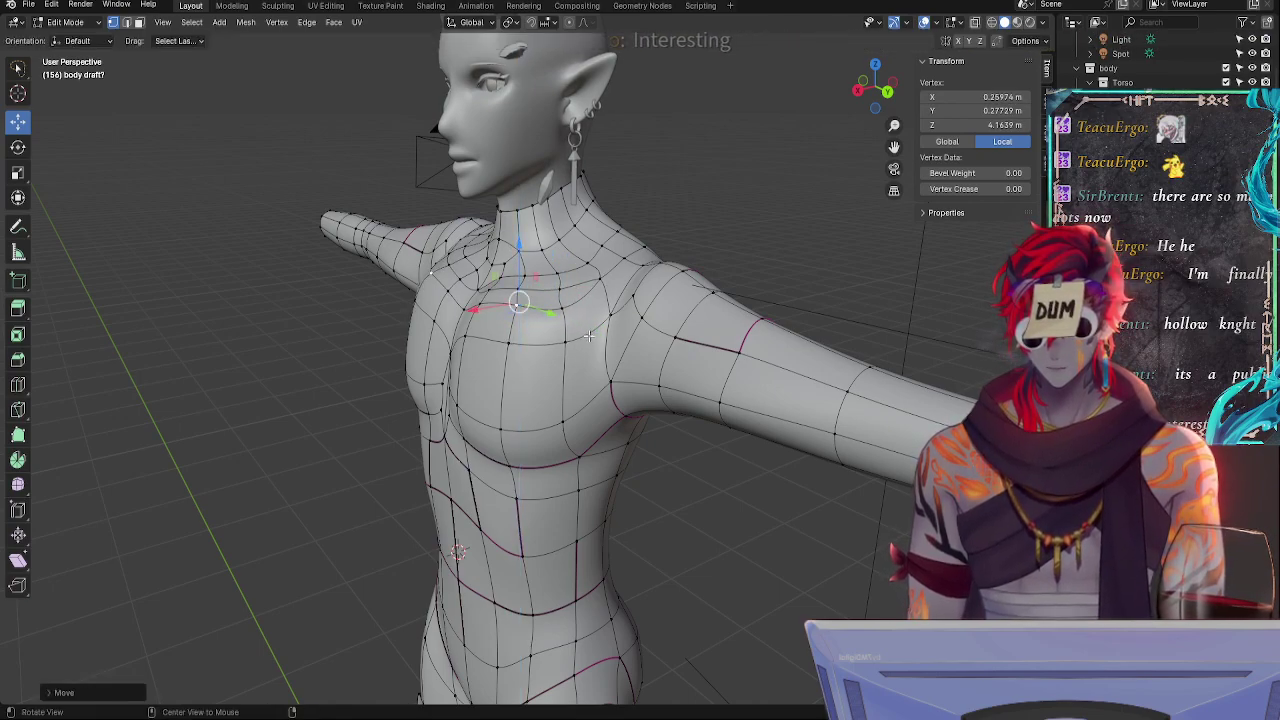
# - Slide the front-neck vertex to X 0.028583, Y 0.40455, Z 4.2432 and preview the result
pyautogui.moveTo(537, 317); pyautogui.dragTo(650, 362, button='middle')
pyautogui.press('g')
pyautogui.press('g')
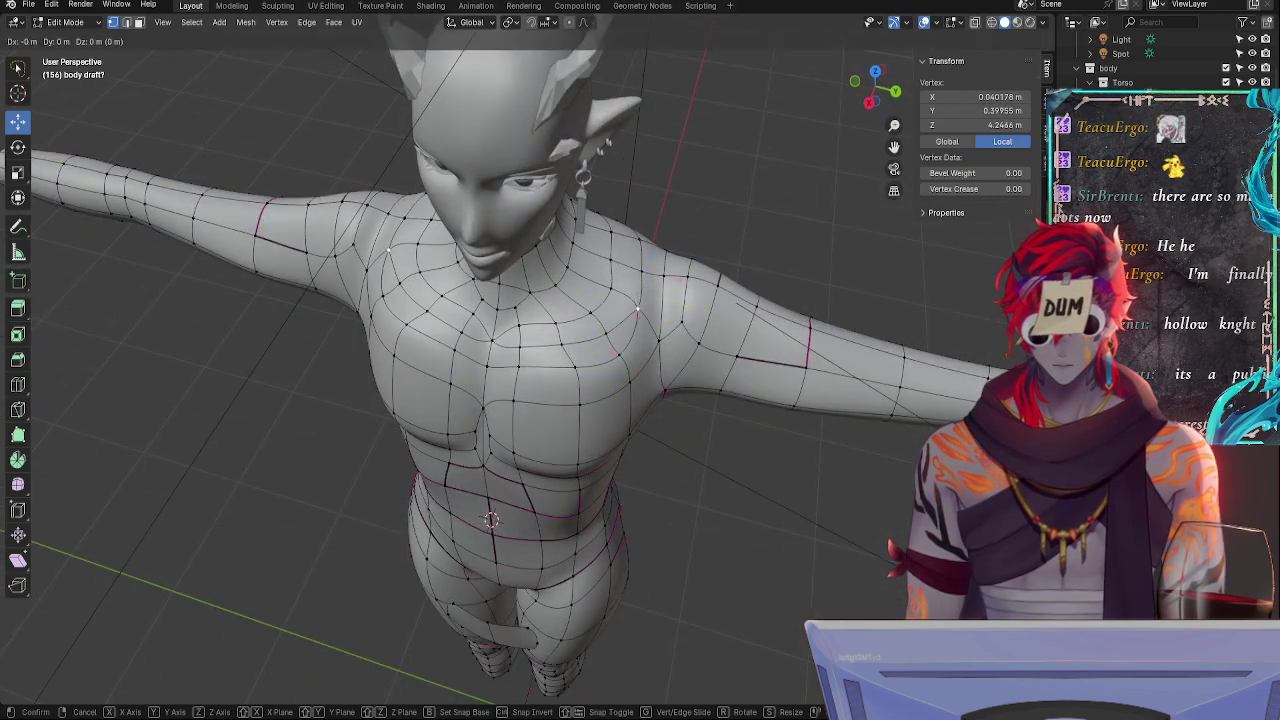
pyautogui.click(652, 329)
pyautogui.moveTo(650, 332); pyautogui.dragTo(654, 318)
pyautogui.moveTo(697, 420); pyautogui.dragTo(560, 297, button='middle')
pyautogui.press('Tab')
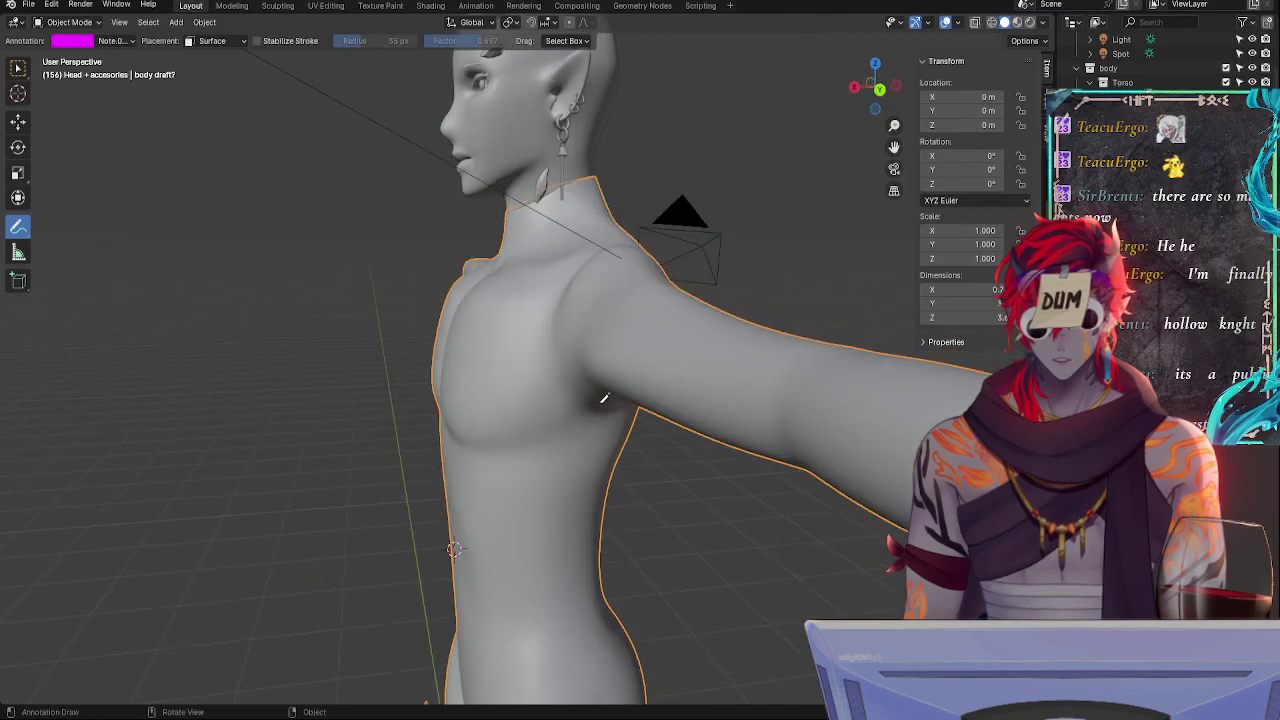
pyautogui.press('Tab')
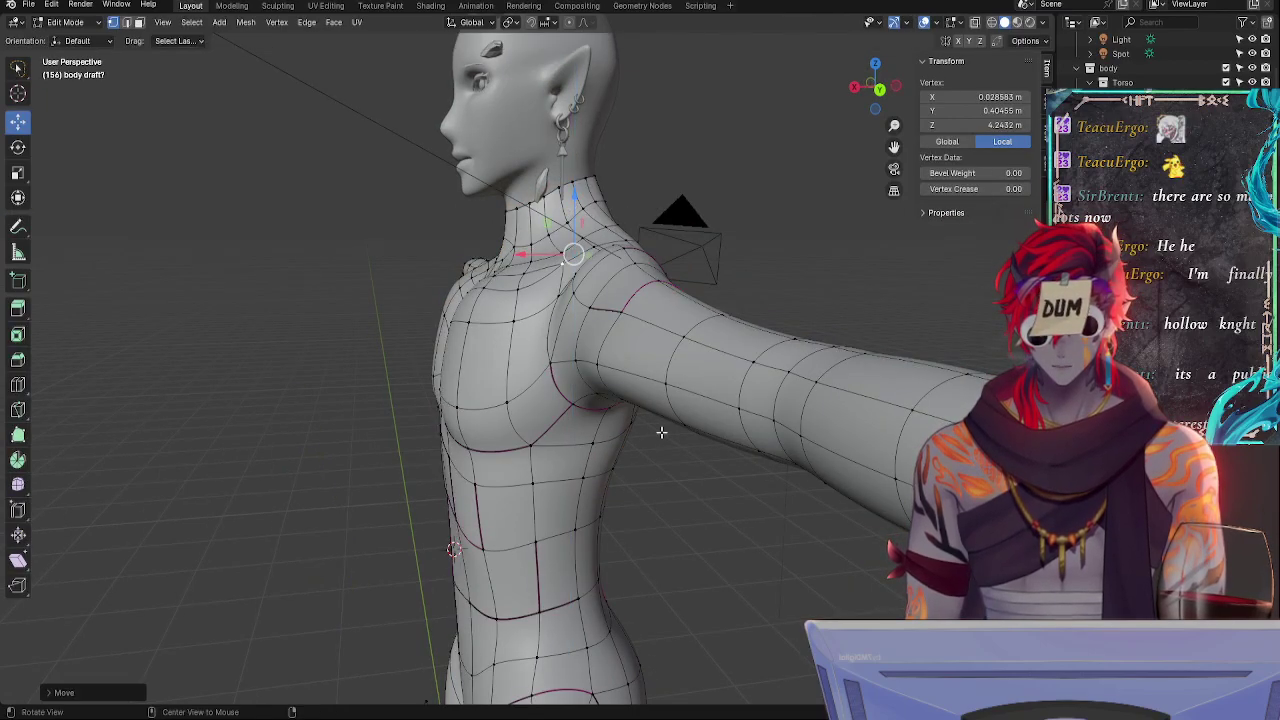
pyautogui.moveTo(663, 429)
pyautogui.mouseDown(button='middle')
pyautogui.moveTo(634, 380)
pyautogui.moveTo(709, 420)
pyautogui.moveTo(625, 426)
pyautogui.moveTo(657, 429)
pyautogui.moveTo(664, 447)
pyautogui.mouseUp(button='middle')
pyautogui.press('Tab')
pyautogui.press('Tab')
pyautogui.press('Tab')
pyautogui.press('Tab')
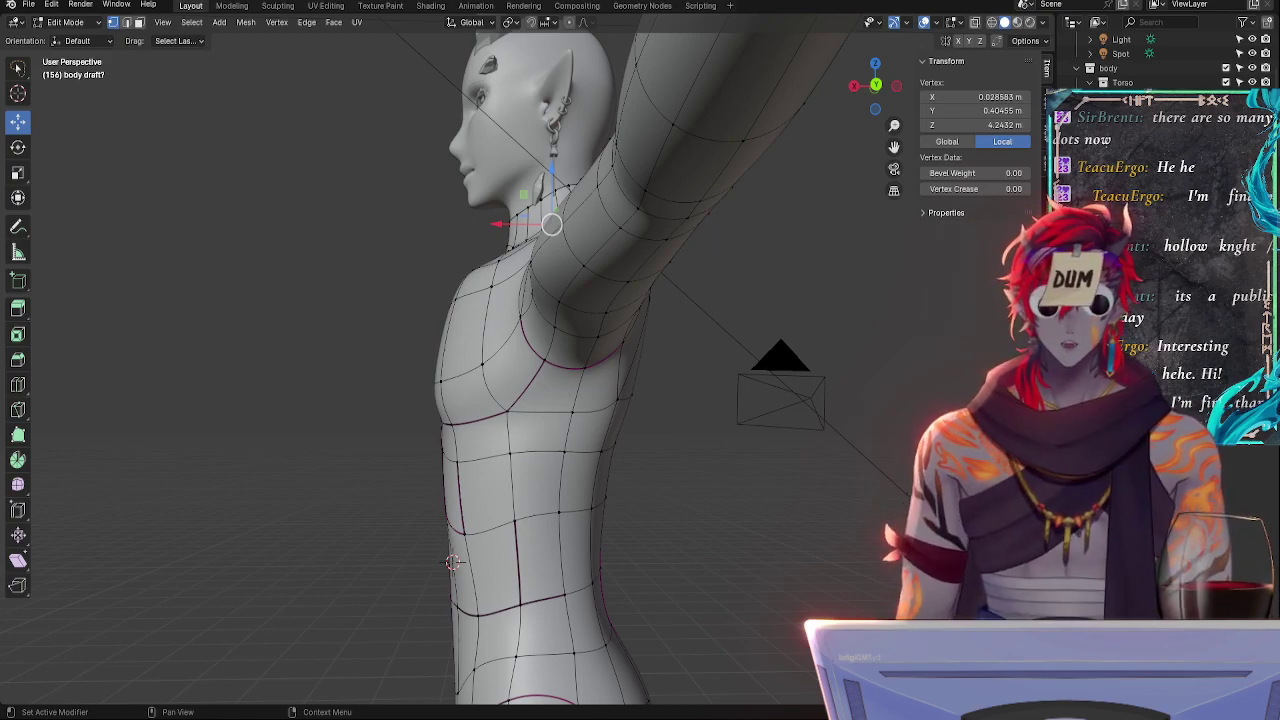
# - Switch to Front Orthographic view, zoom in, and check the shoulder with X-ray
pyautogui.moveTo(797, 506); pyautogui.dragTo(800, 465, button='middle')
pyautogui.click(881, 86)
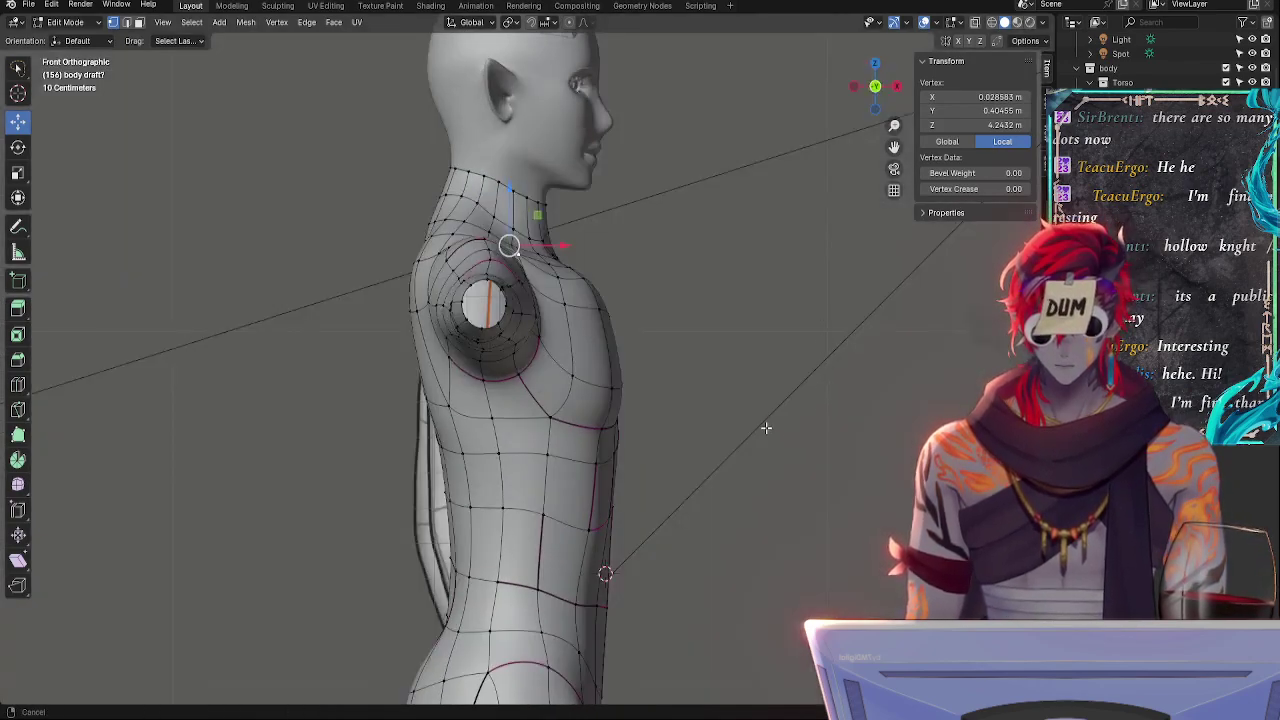
pyautogui.scroll(2, 760, 400)
pyautogui.hotkey('alt', 'z')
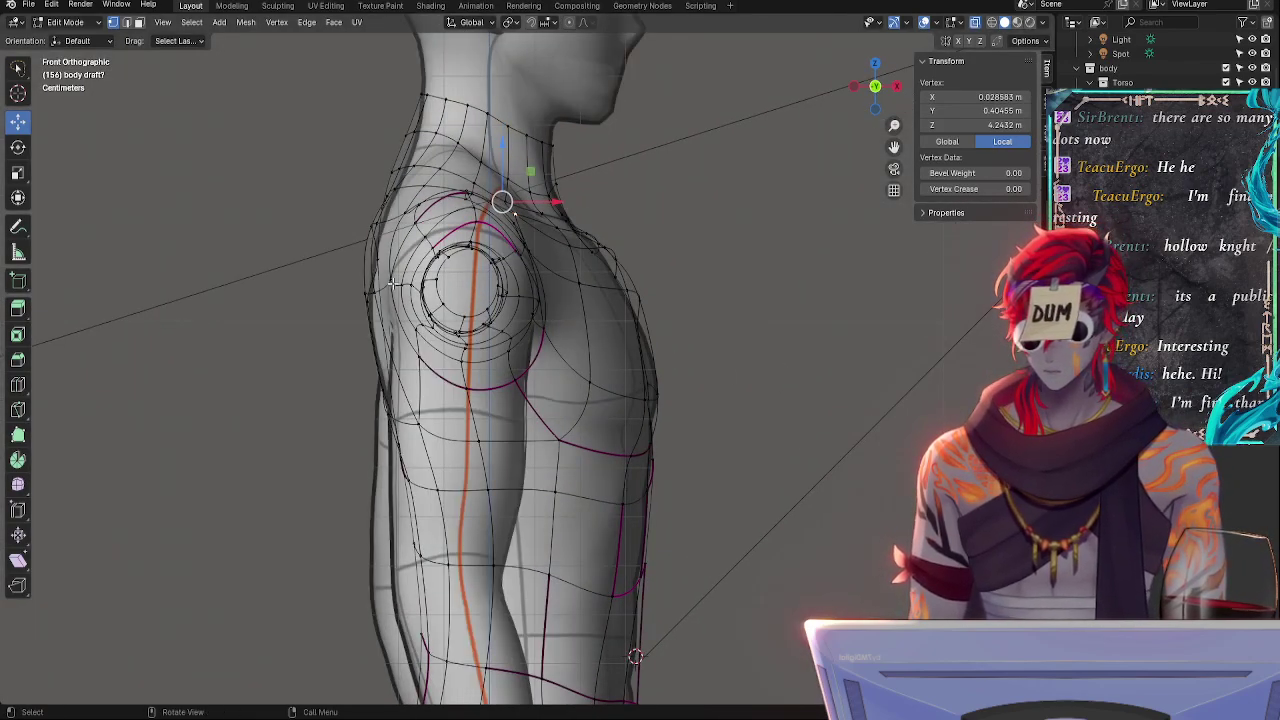
pyautogui.hotkey('alt', 'z')
pyautogui.moveTo(405, 290); pyautogui.dragTo(525, 365, button='middle')
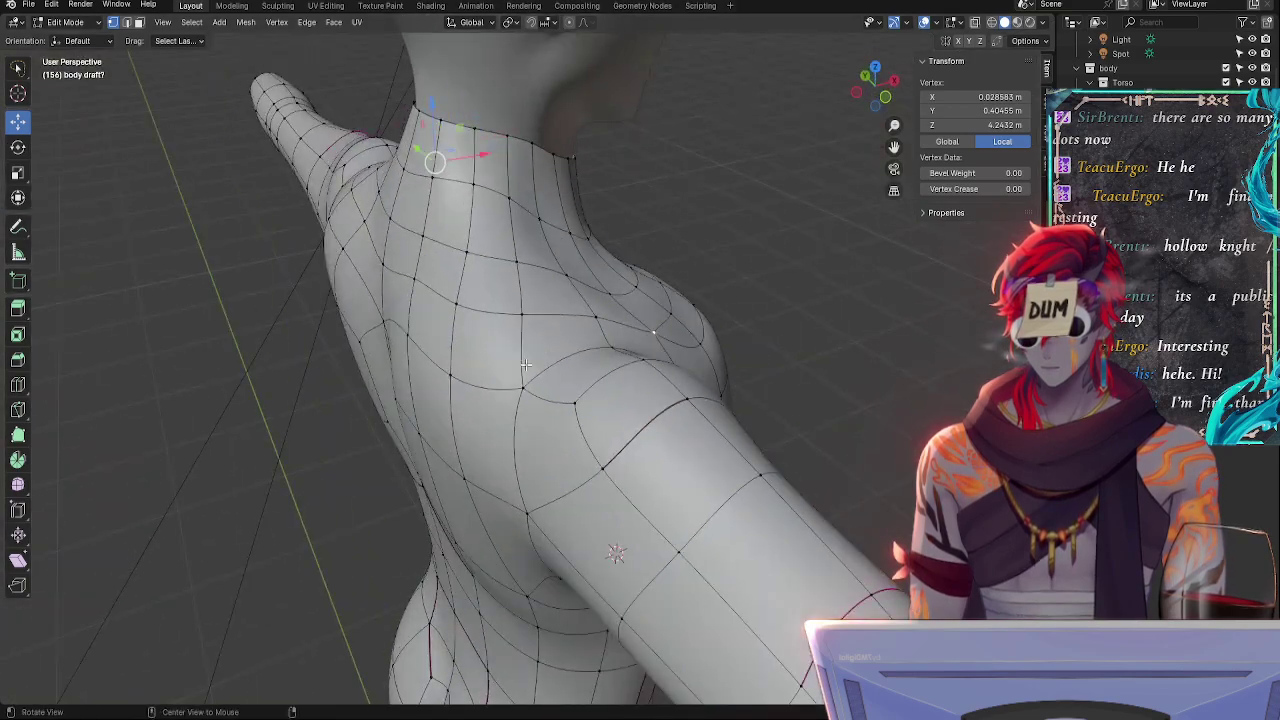
# - Move the three under-arm vertices along X, centring them at X -0.1826, Y 0.51053, Z 4.068
pyautogui.click(528, 512)
pyautogui.keyDown('shift'); pyautogui.click(603, 468); pyautogui.keyUp('shift')
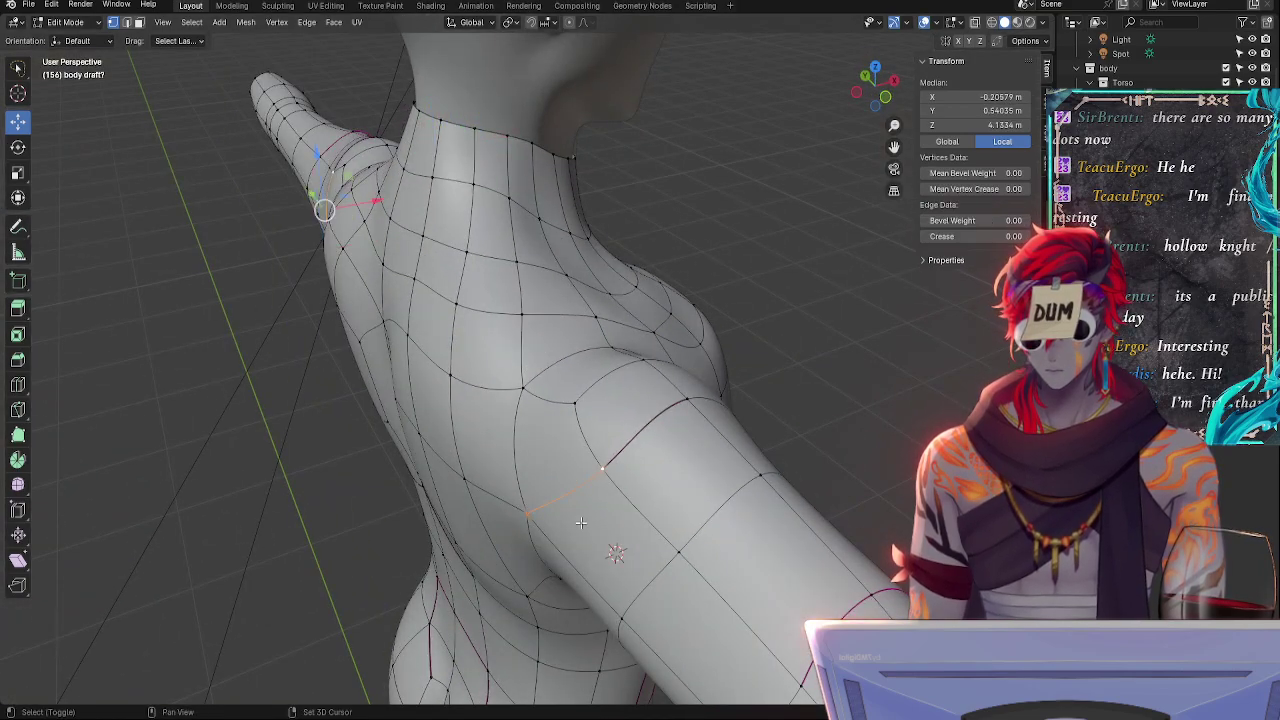
pyautogui.keyDown('shift'); pyautogui.click(558, 583); pyautogui.keyUp('shift')
pyautogui.moveTo(558, 583); pyautogui.dragTo(491, 483, button='middle')
pyautogui.hotkey('alt', 'z')
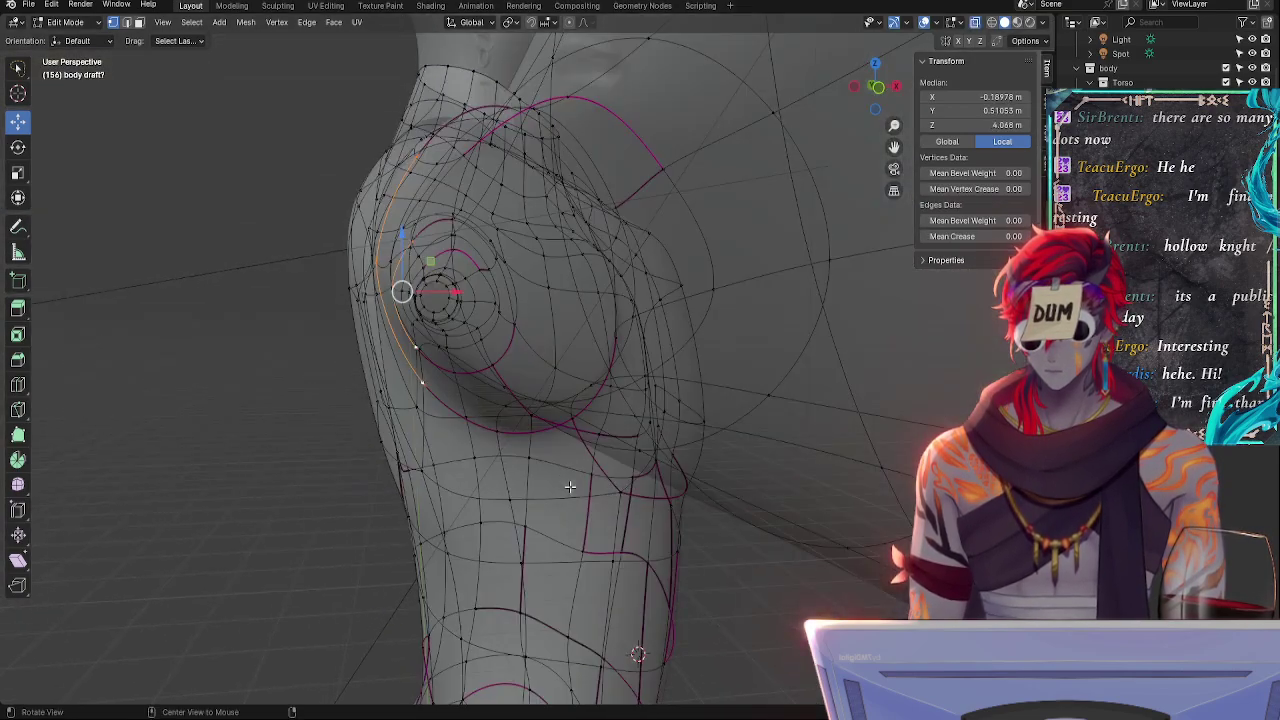
pyautogui.press('g')
pyautogui.press('x')
pyautogui.click(456, 291)
# - In front orthographic view, select vertices around the shoulder socket rim, checking them with X-ray
pyautogui.click(877, 88)
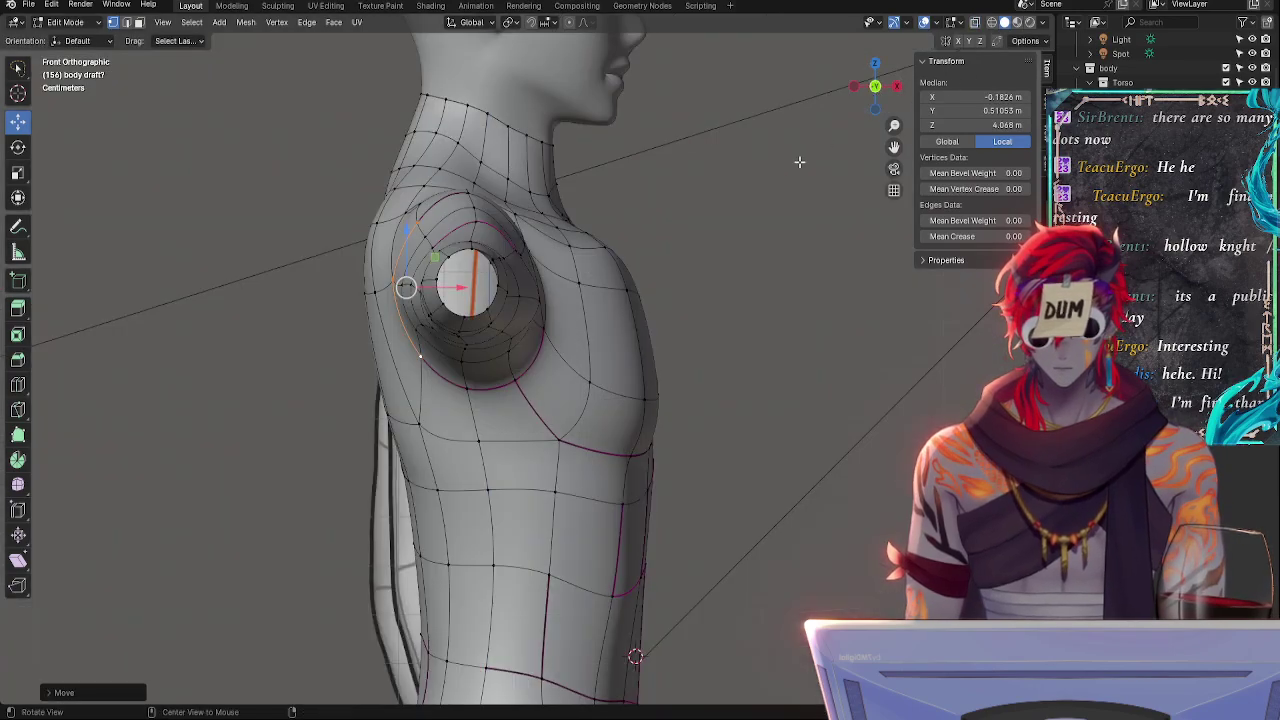
pyautogui.hotkey('alt', 'z')
pyautogui.click(408, 245)
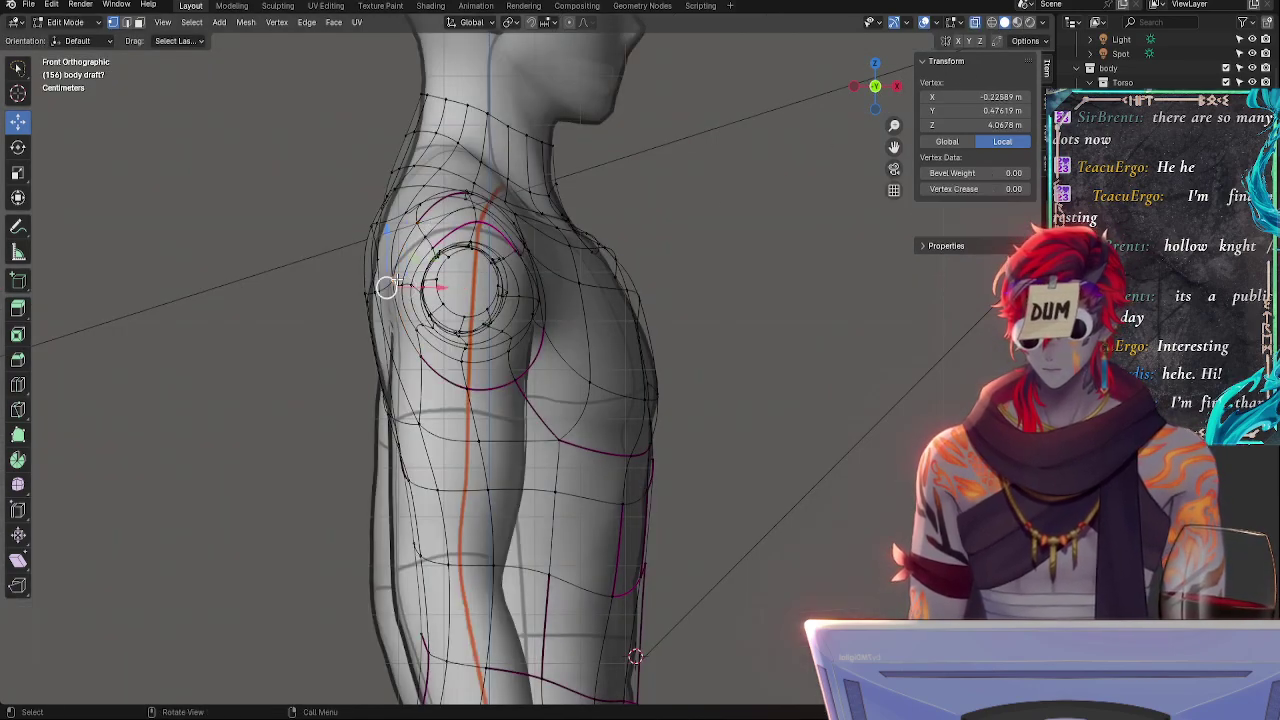
pyautogui.hotkey('alt', 'z')
pyautogui.click(421, 352)
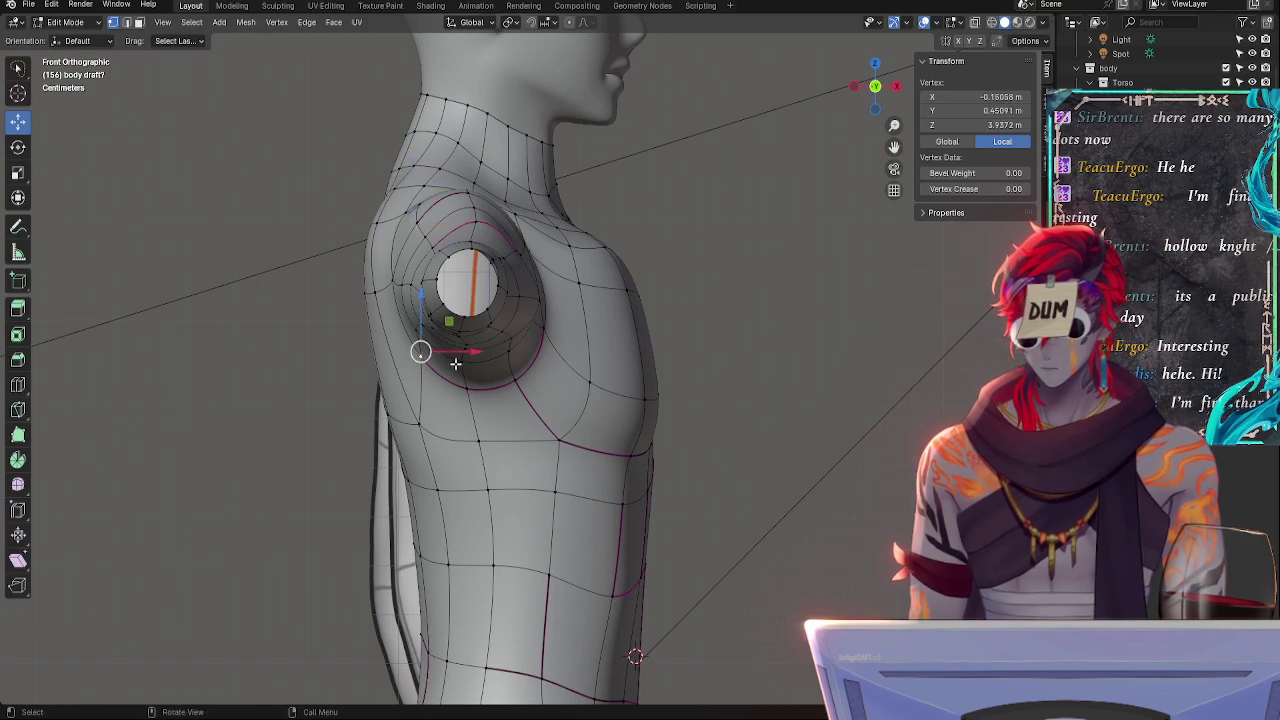
pyautogui.hotkey('alt', 'z')
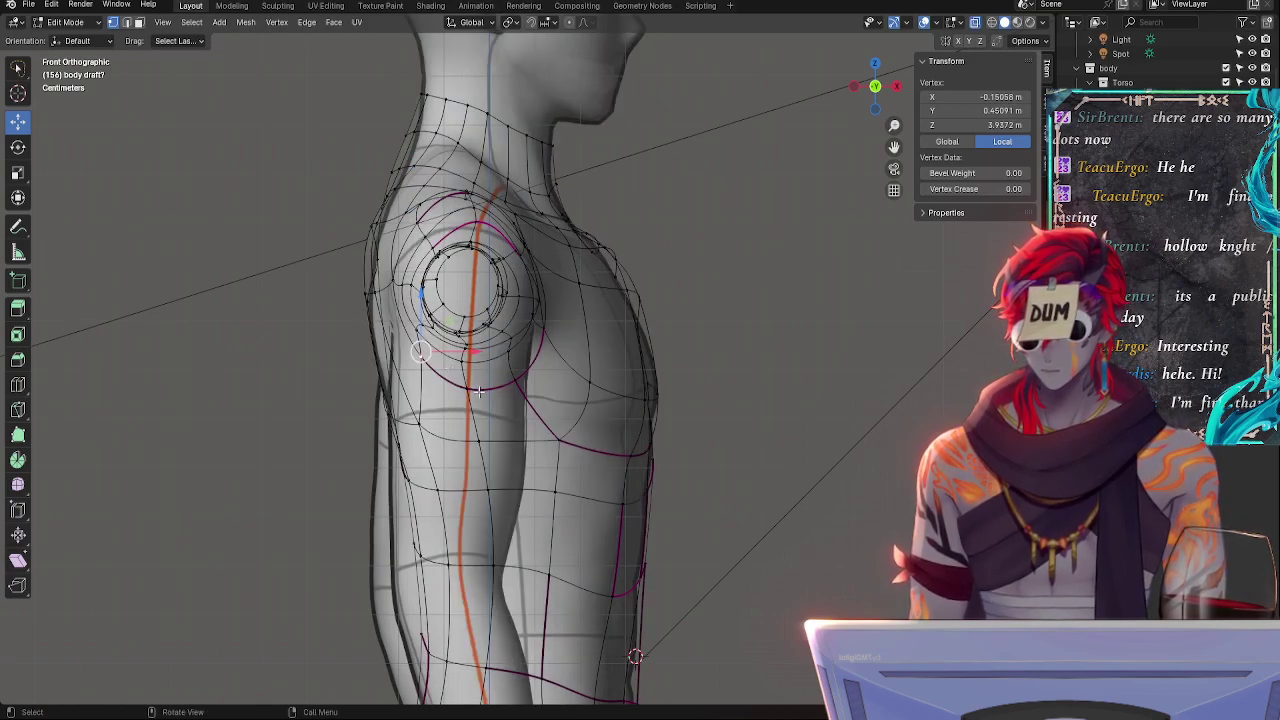
pyautogui.hotkey('alt', 'z')
pyautogui.click(465, 391)
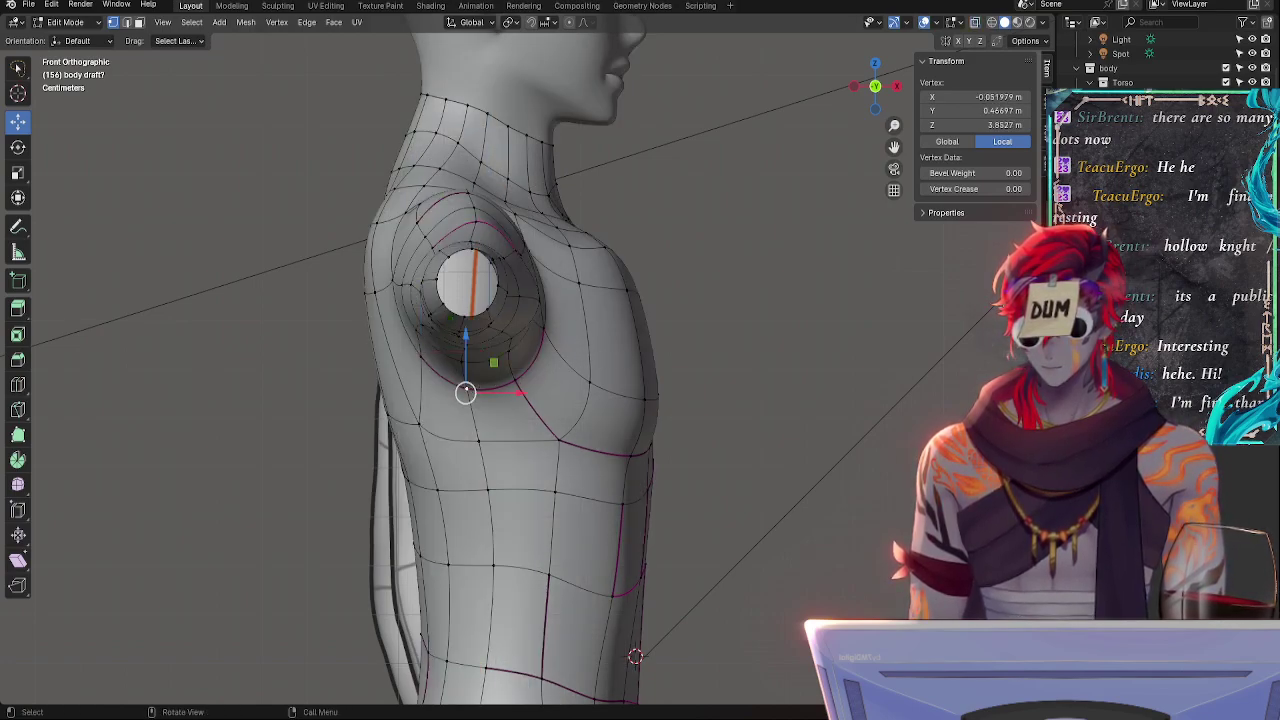
pyautogui.hotkey('alt', 'z')
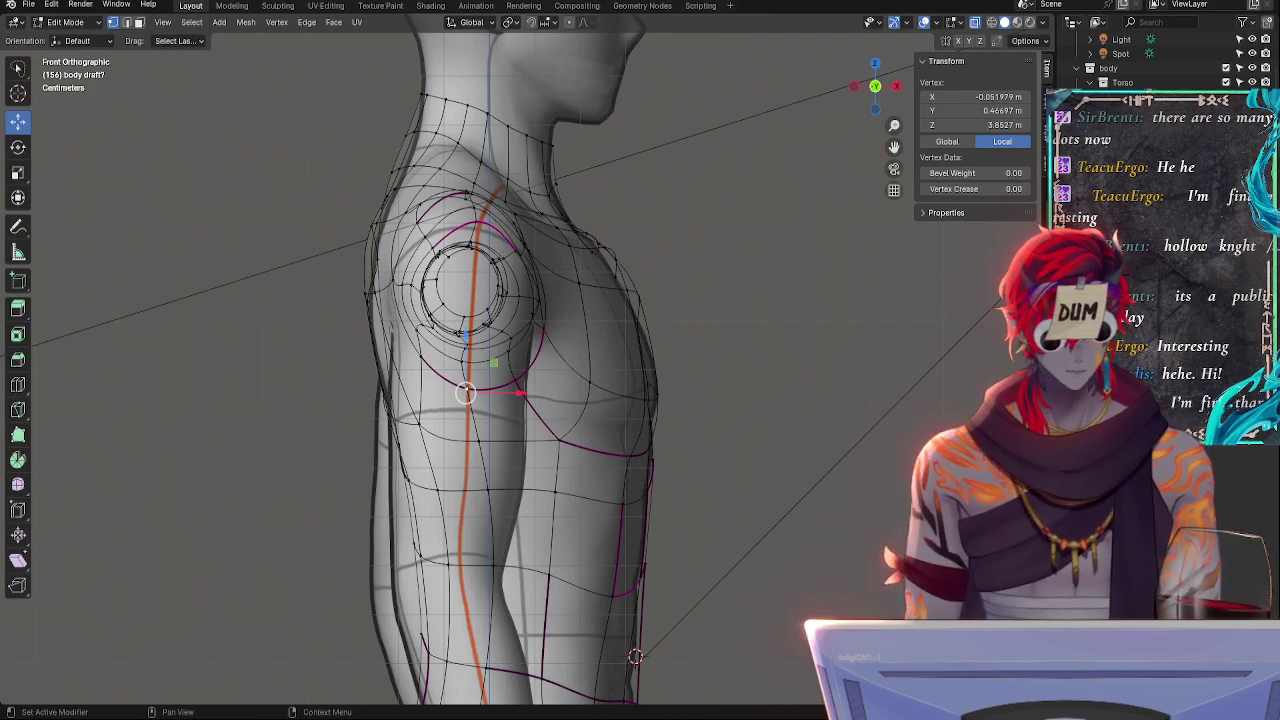
pyautogui.hotkey('alt', 'z')
pyautogui.hotkey('alt', 'z')
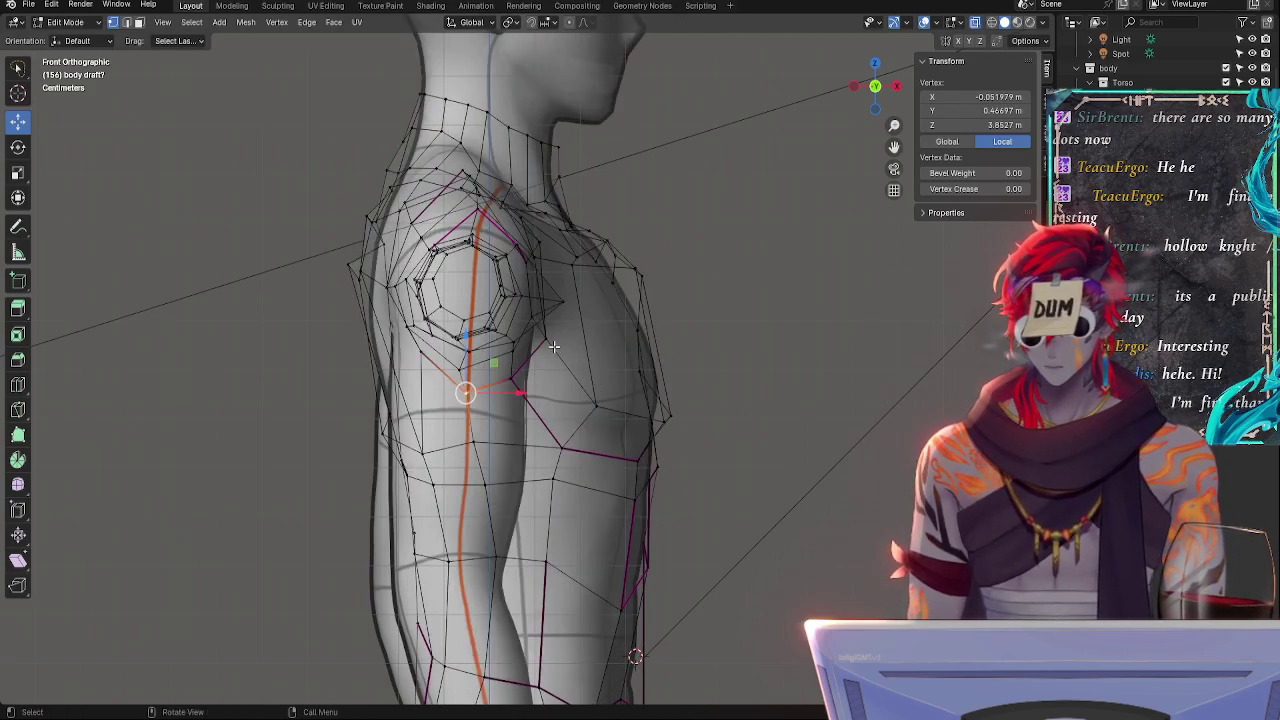
# - Raise a shoulder-socket vertex along Z and edge-slide a neighbouring socket vertex outward
pyautogui.hotkey('alt', 'z')
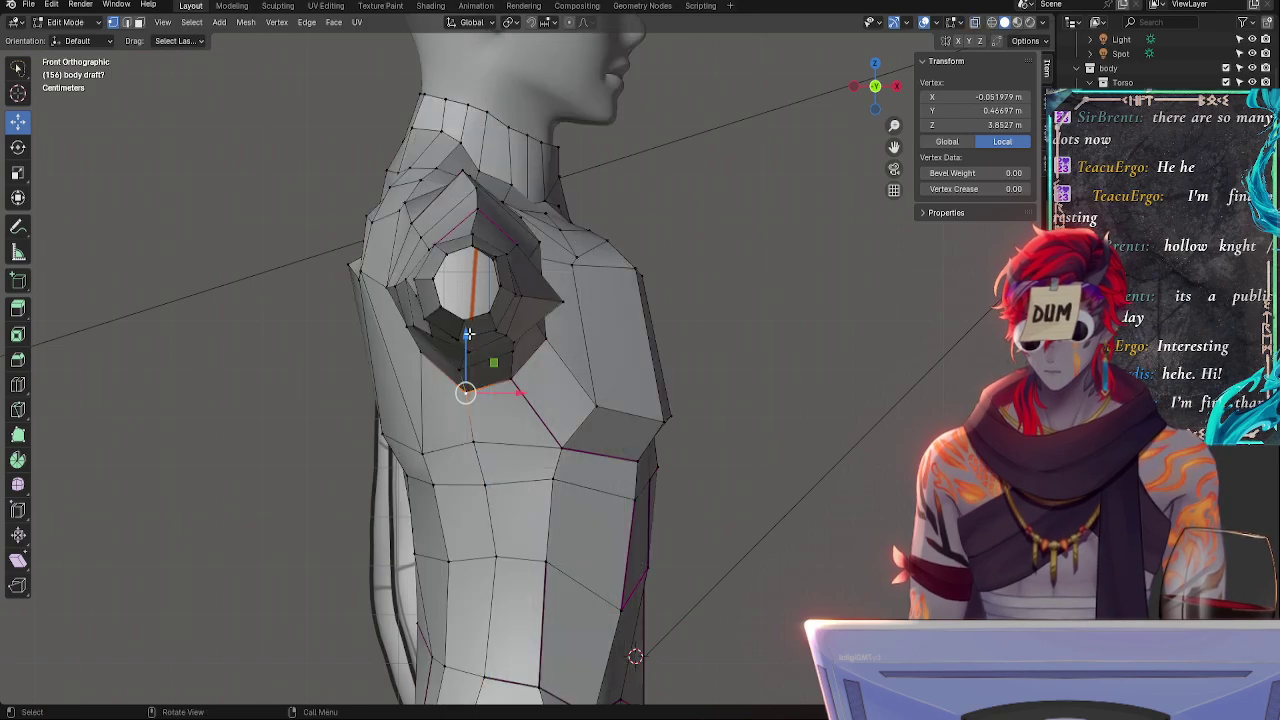
pyautogui.press('g')
pyautogui.press('z')
pyautogui.click(465, 330)
pyautogui.hotkey('alt', 'z')
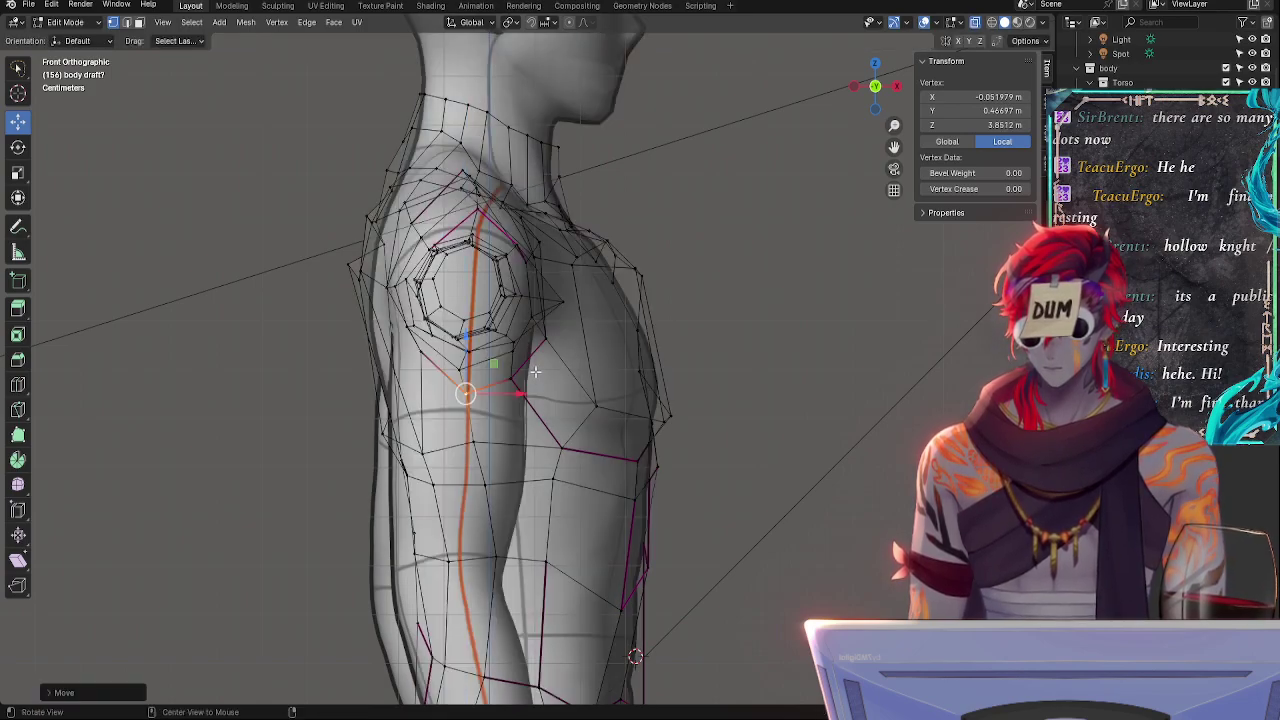
pyautogui.click(512, 380)
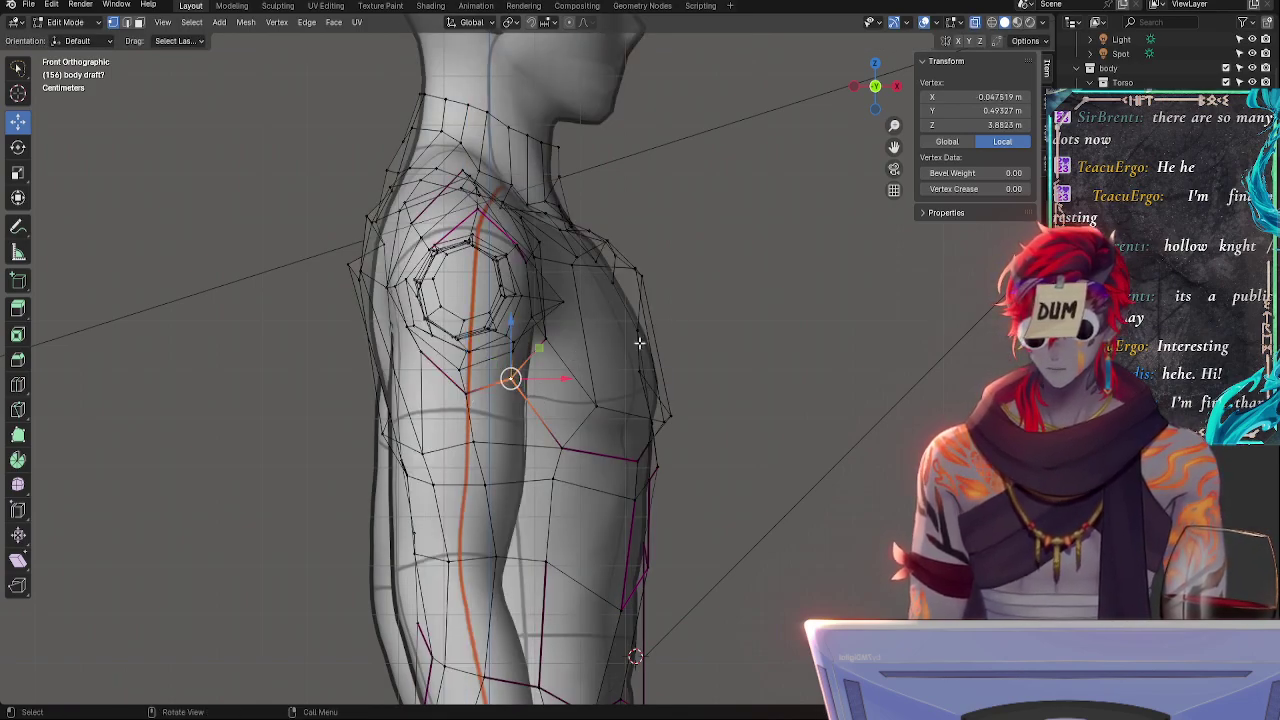
pyautogui.press('g')
pyautogui.press('g')
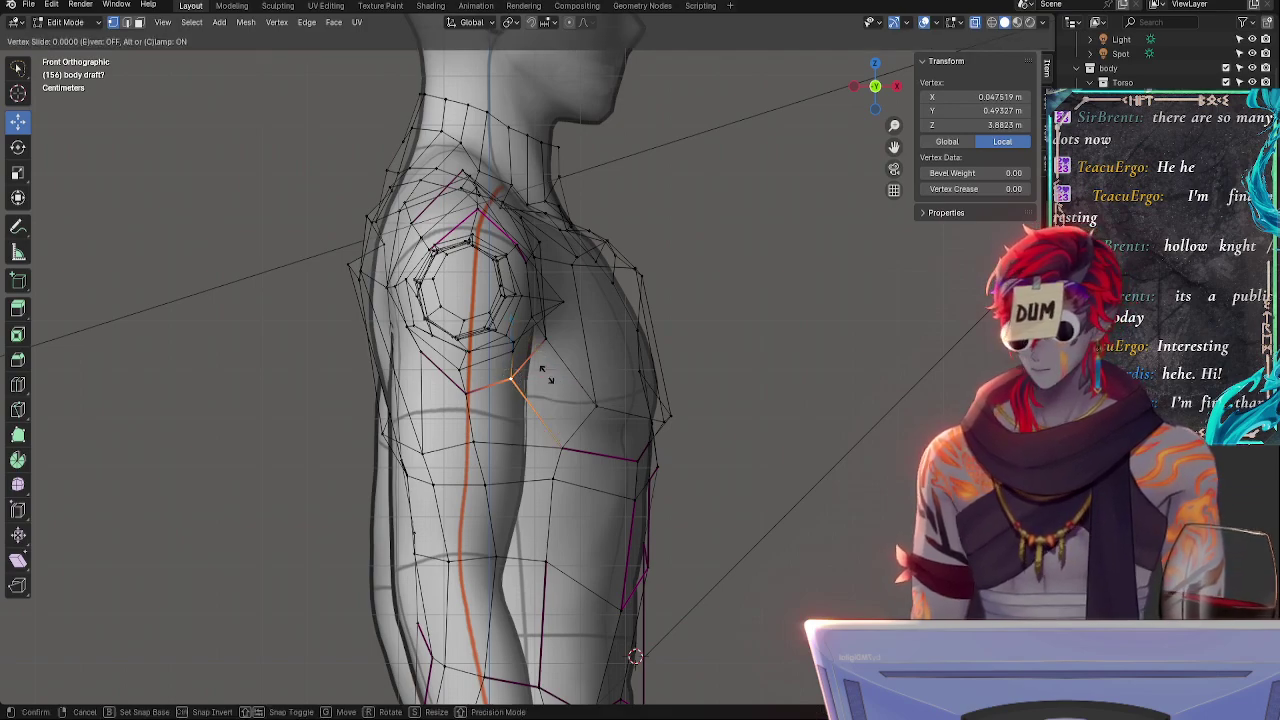
pyautogui.click(550, 375)
pyautogui.hotkey('alt', 'z')
pyautogui.hotkey('alt', 'z')
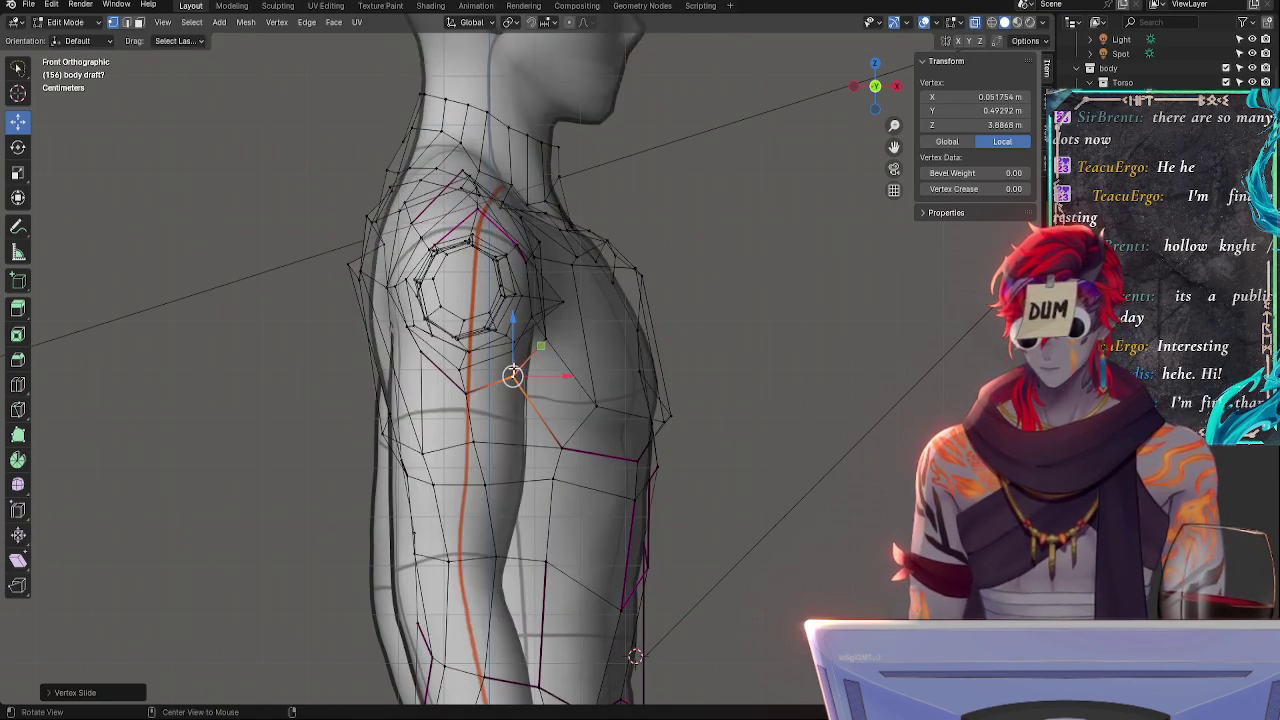
# - Edge-slide the side-ribcage vertex under the shoulder slightly to the right
pyautogui.hotkey('alt', 'z')
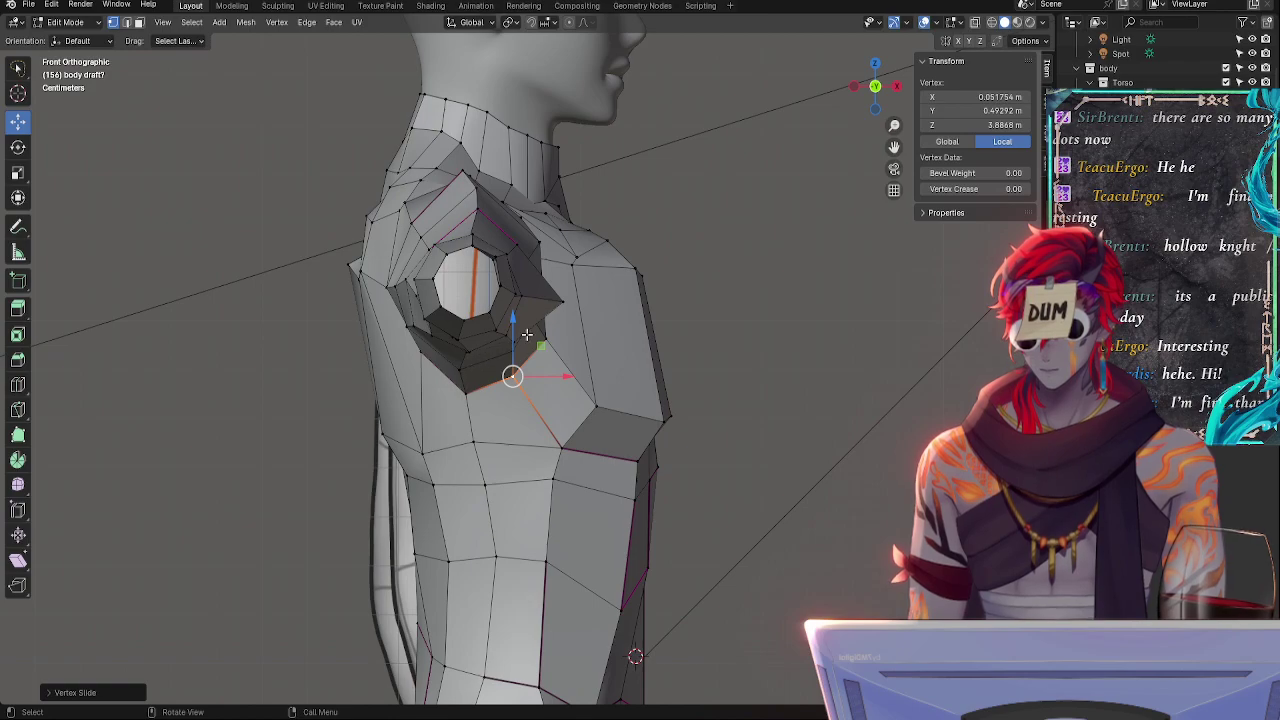
pyautogui.click(563, 300)
pyautogui.moveTo(563, 300)
pyautogui.mouseDown(button='middle')
pyautogui.moveTo(687, 322)
pyautogui.moveTo(575, 291)
pyautogui.mouseUp(button='middle')
pyautogui.hotkey('alt', 'z')
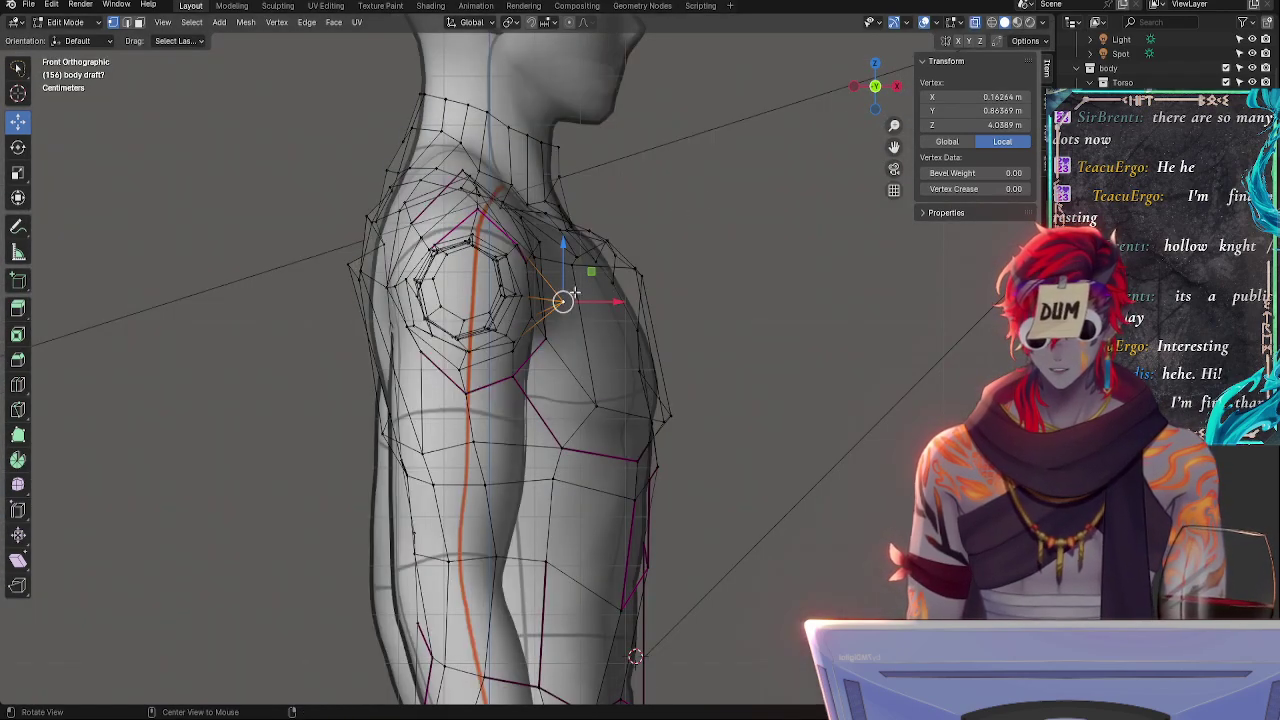
pyautogui.hotkey('alt', 'z')
pyautogui.hotkey('alt', 'z')
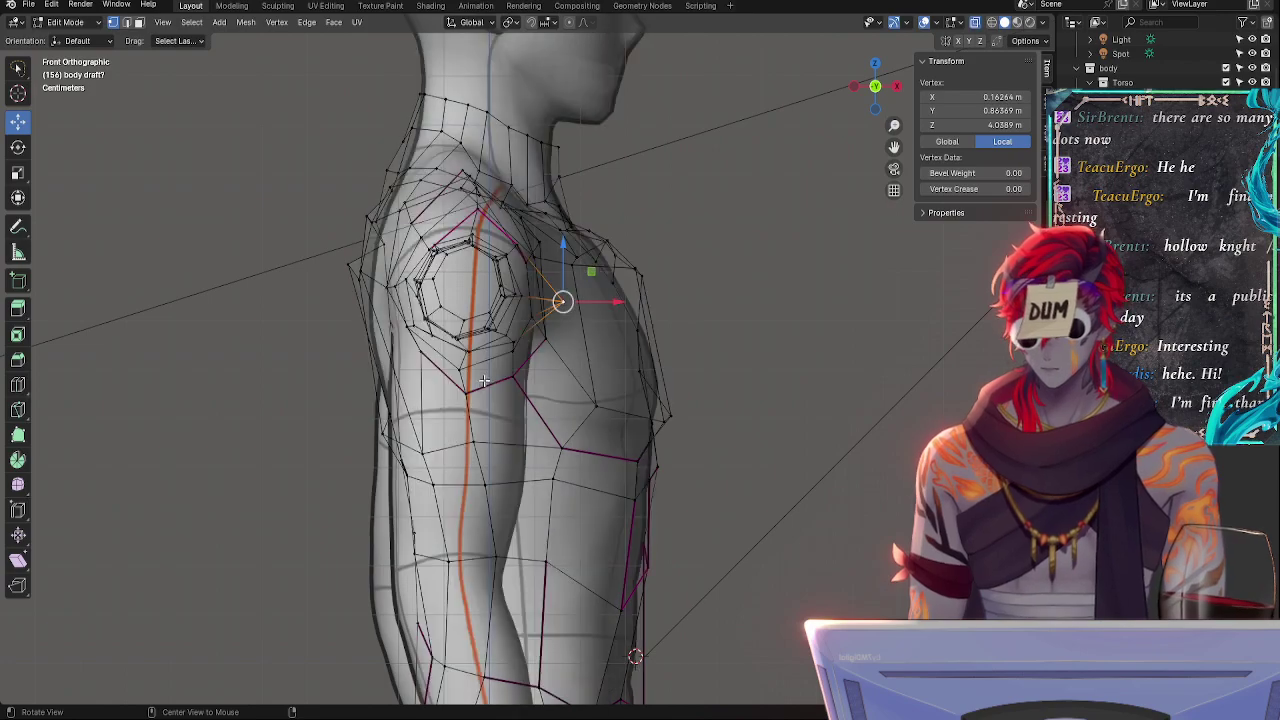
pyautogui.click(510, 441)
pyautogui.click(498, 443)
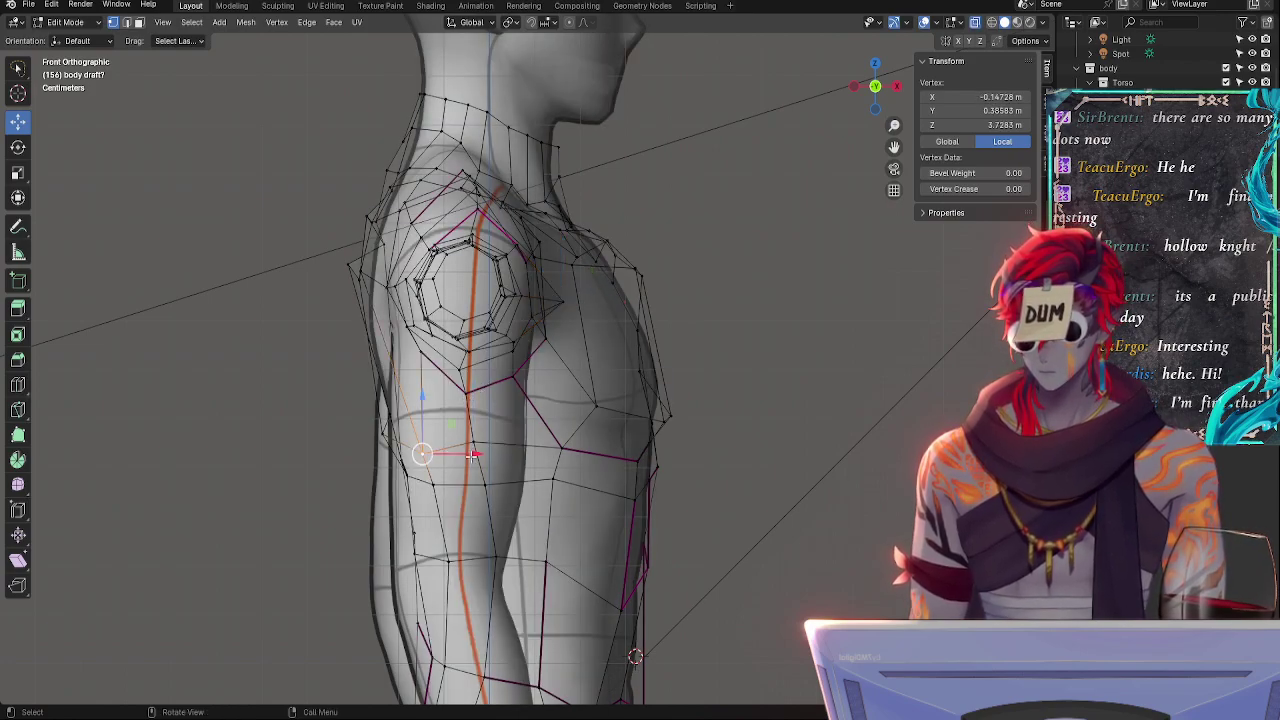
pyautogui.click(486, 486)
pyautogui.press('g')
pyautogui.press('g')
pyautogui.click(555, 483)
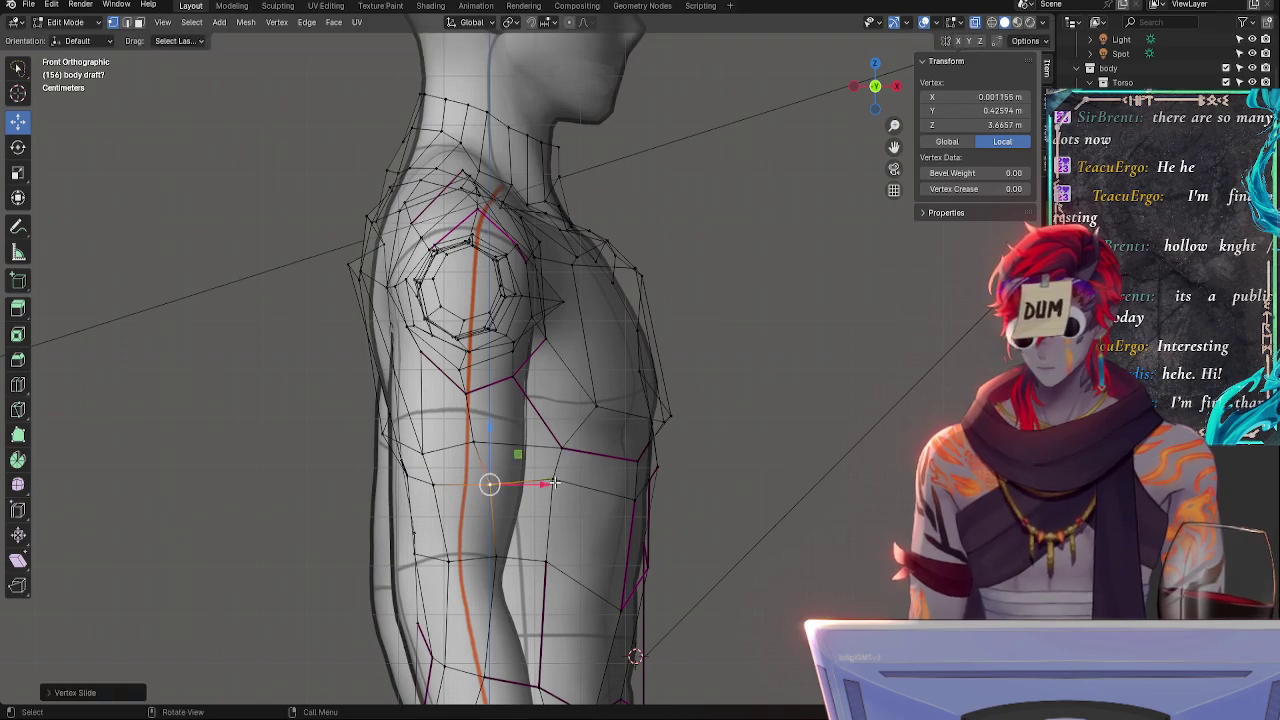
# - Edge-slide the back-edge vertex on the side of the ribcage to even the flow
pyautogui.click(506, 564)
pyautogui.click(439, 491)
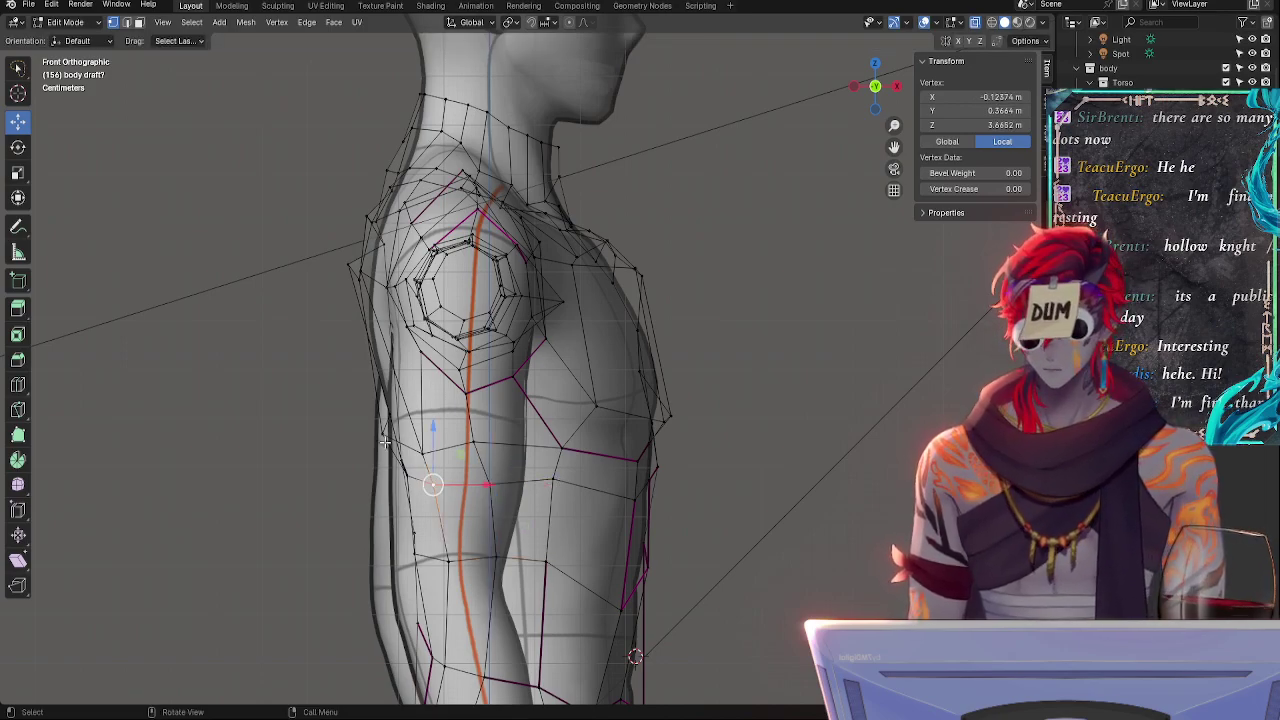
pyautogui.click(385, 443)
pyautogui.press('g')
pyautogui.press('g')
pyautogui.click(400, 446)
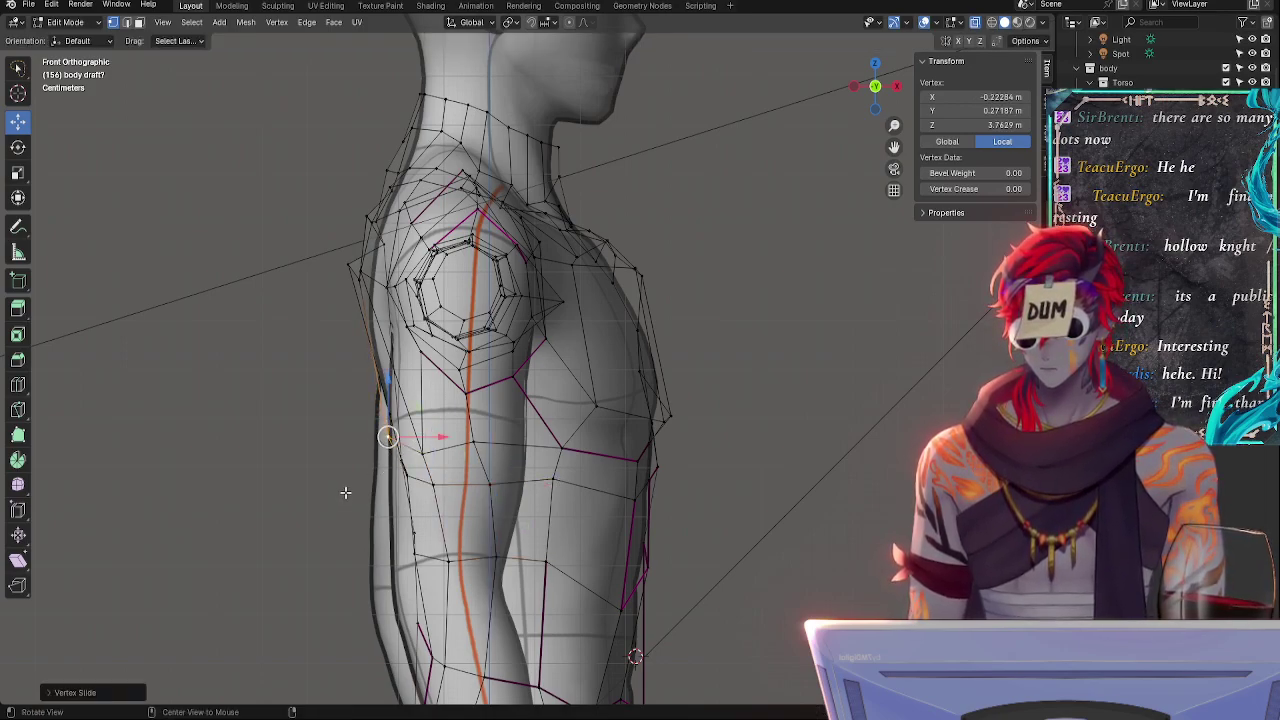
pyautogui.moveTo(346, 491); pyautogui.dragTo(523, 489, button='middle')
# - Vertex-slide the under-chest vertices along their horizontal edges to reshape the pectorals' lower line
pyautogui.press('g')
pyautogui.press('g')
pyautogui.click(523, 488)
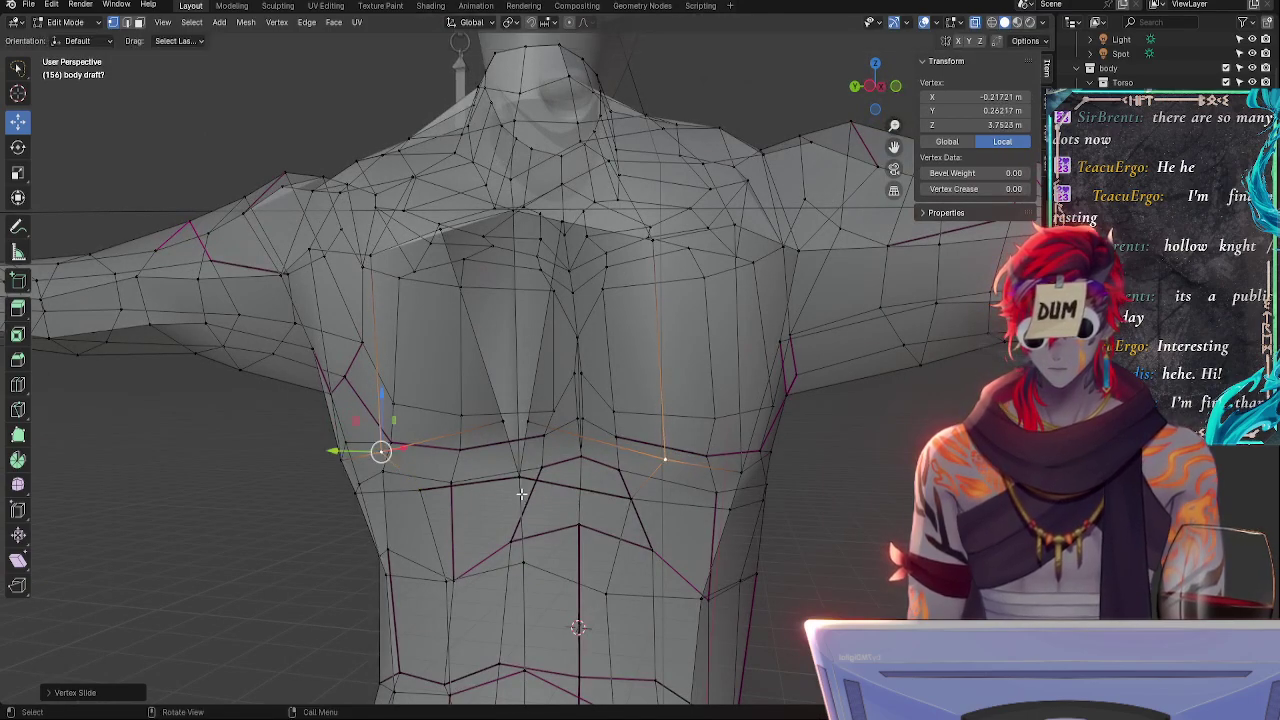
pyautogui.press('g')
pyautogui.press('g')
pyautogui.click(523, 488)
pyautogui.press('g')
pyautogui.press('g')
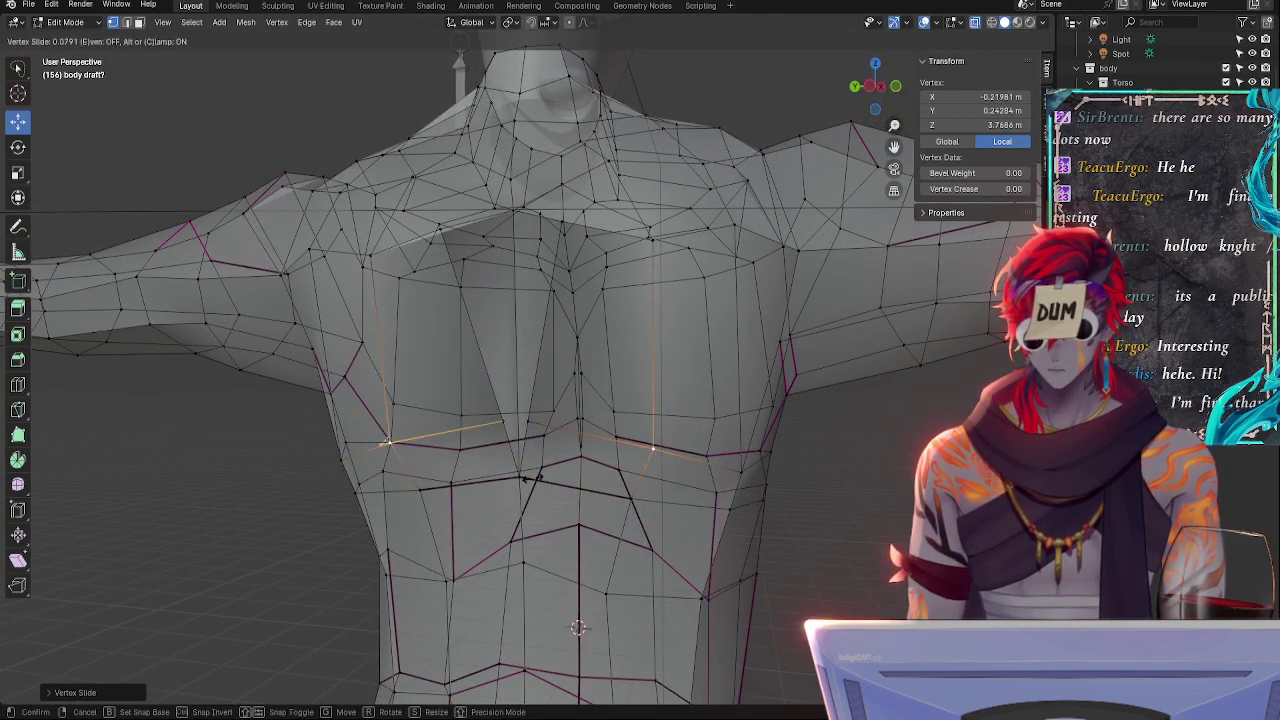
pyautogui.click(524, 490)
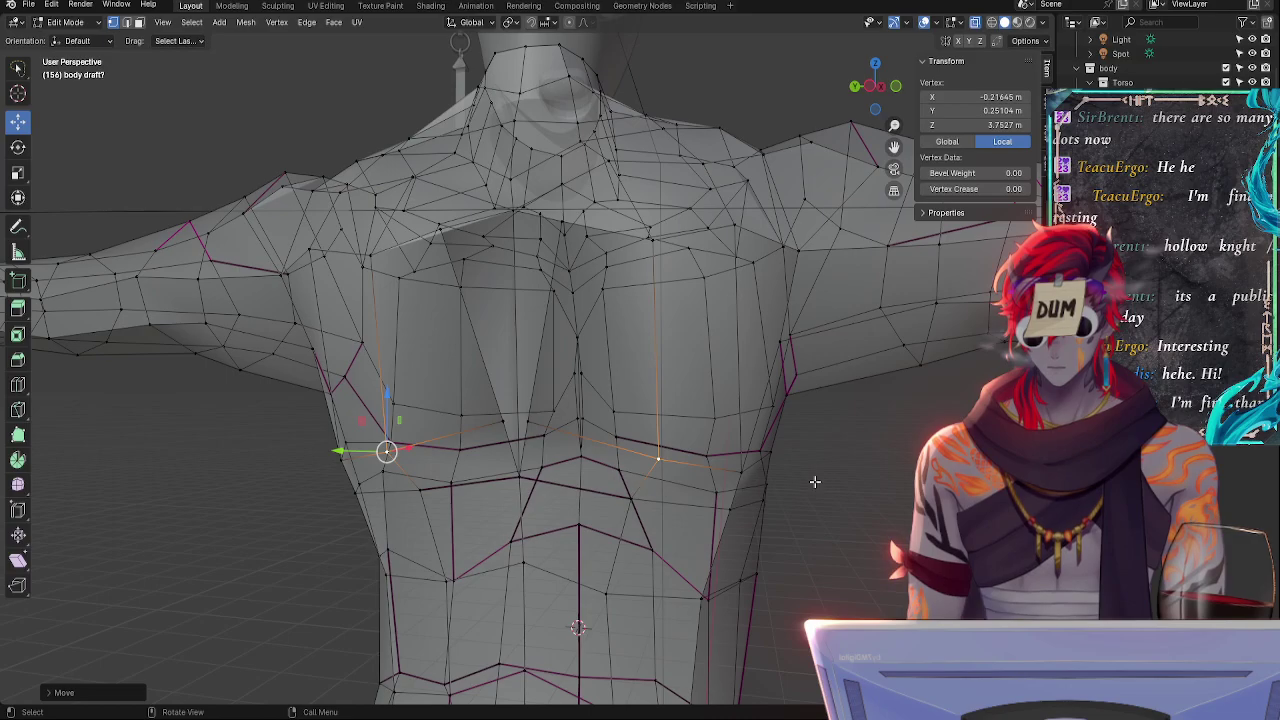
pyautogui.moveTo(815, 483); pyautogui.dragTo(708, 494, button='middle')
# - In side orthographic view, nudge the vertex below the shoulder socket slightly along the X axis
pyautogui.click(875, 87)
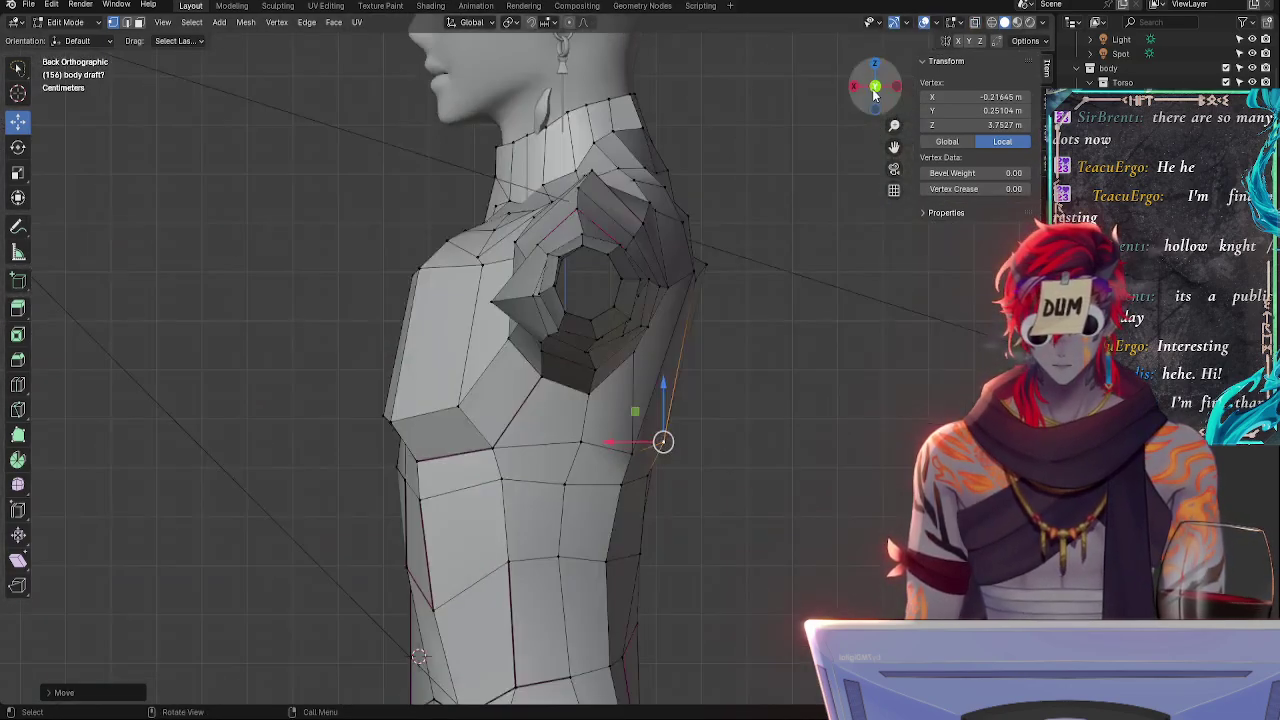
pyautogui.click(874, 88)
pyautogui.click(773, 355)
pyautogui.click(468, 398)
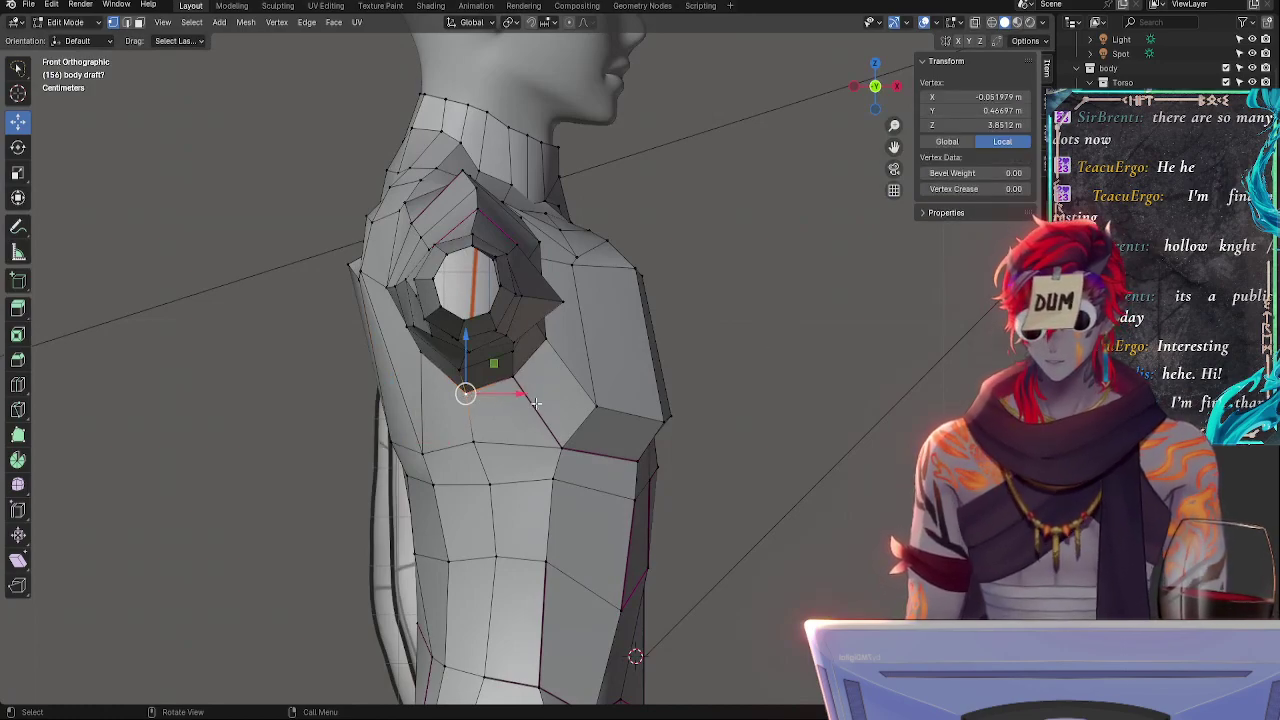
pyautogui.hotkey('alt', 'z')
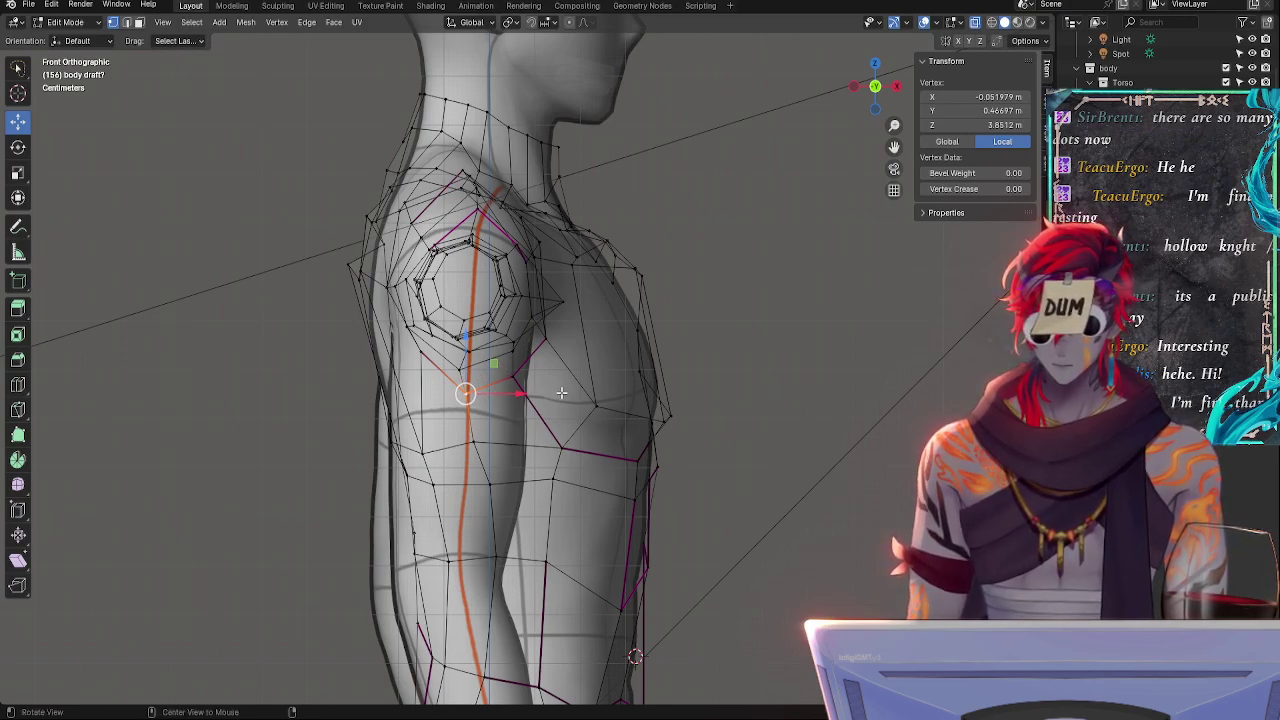
pyautogui.hotkey('alt', 'z')
pyautogui.hotkey('alt', 'z')
pyautogui.hotkey('alt', 'z')
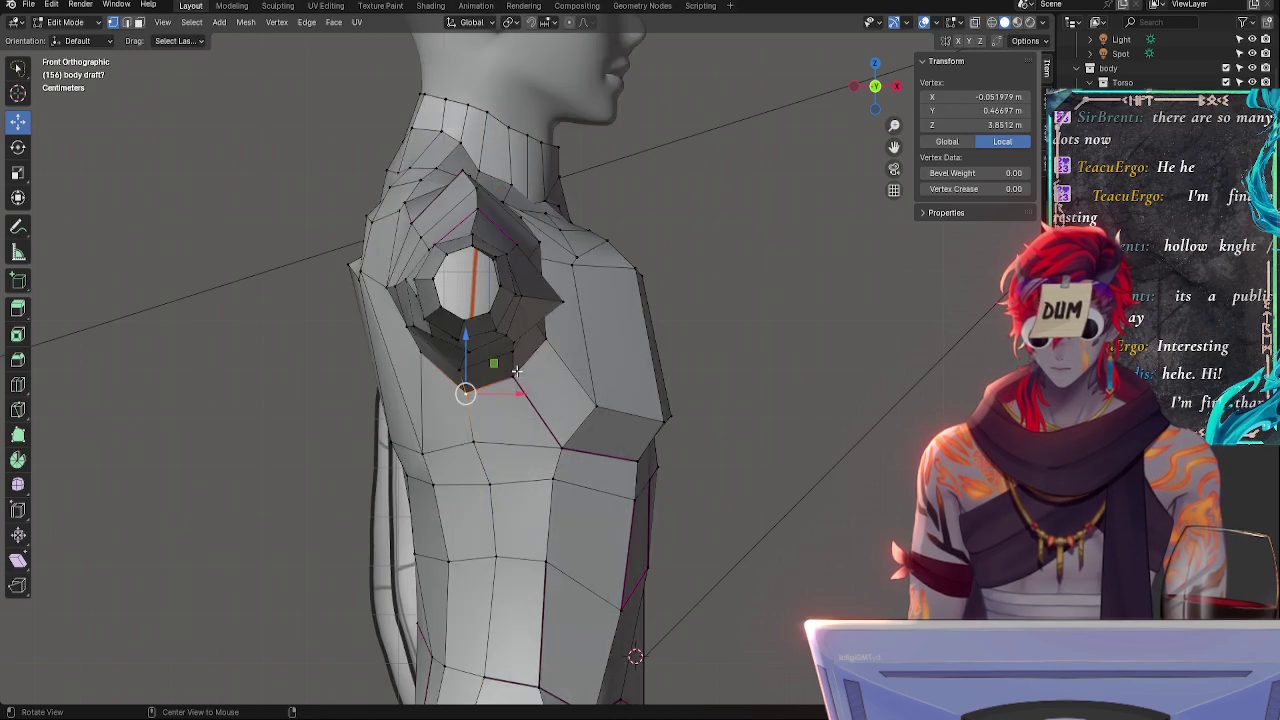
pyautogui.moveTo(513, 395); pyautogui.dragTo(517, 401)
pyautogui.hotkey('alt', 'z')
pyautogui.hotkey('alt', 'z')
pyautogui.click(511, 377)
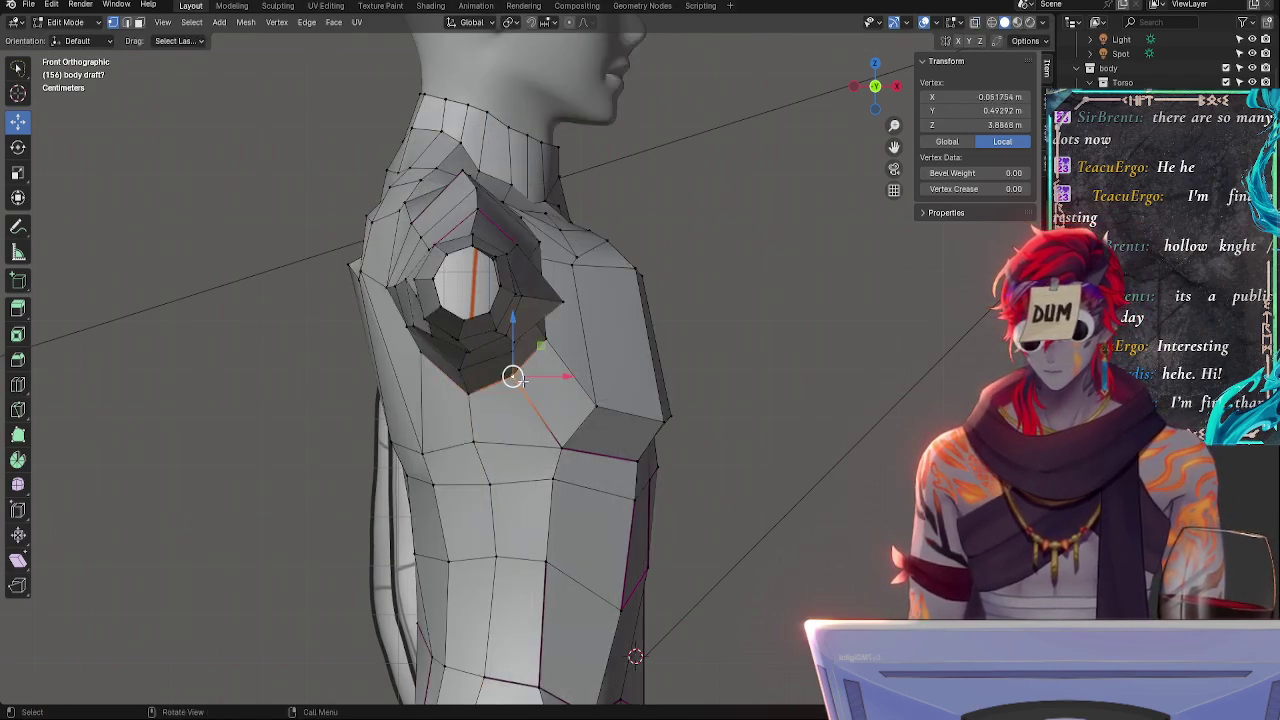
pyautogui.press('z')
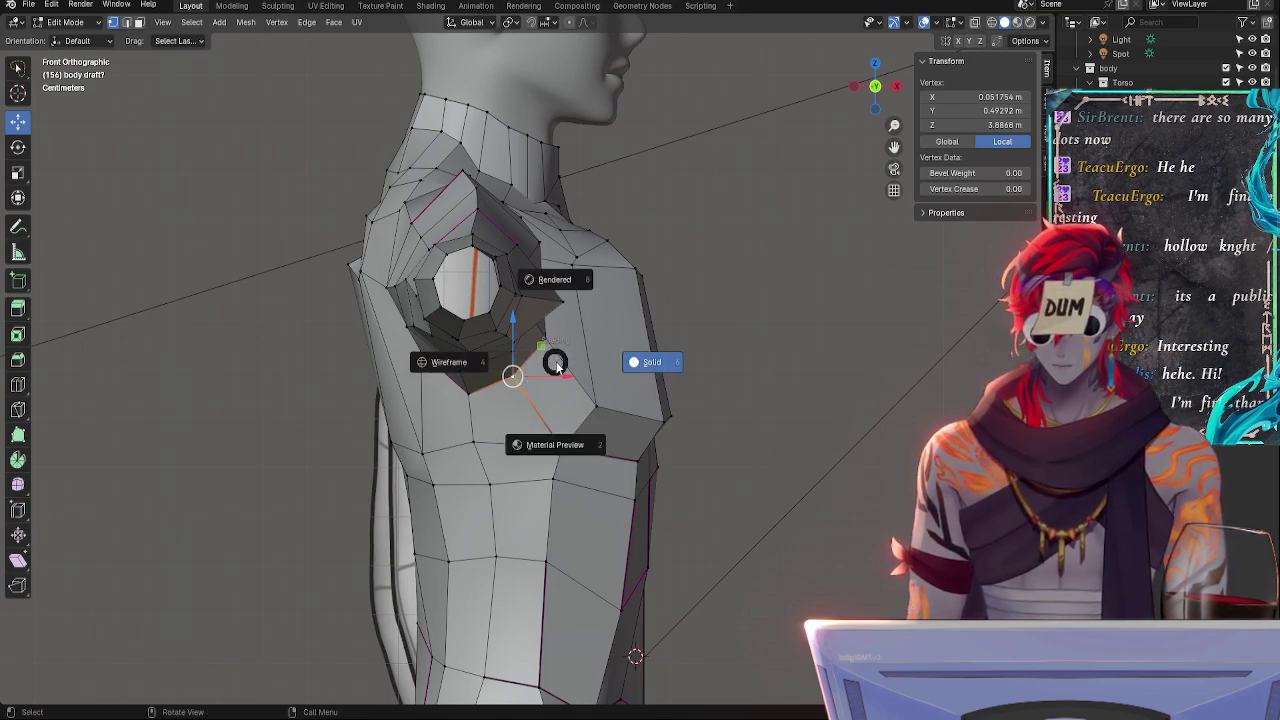
pyautogui.press('8')
pyautogui.click(810, 229)
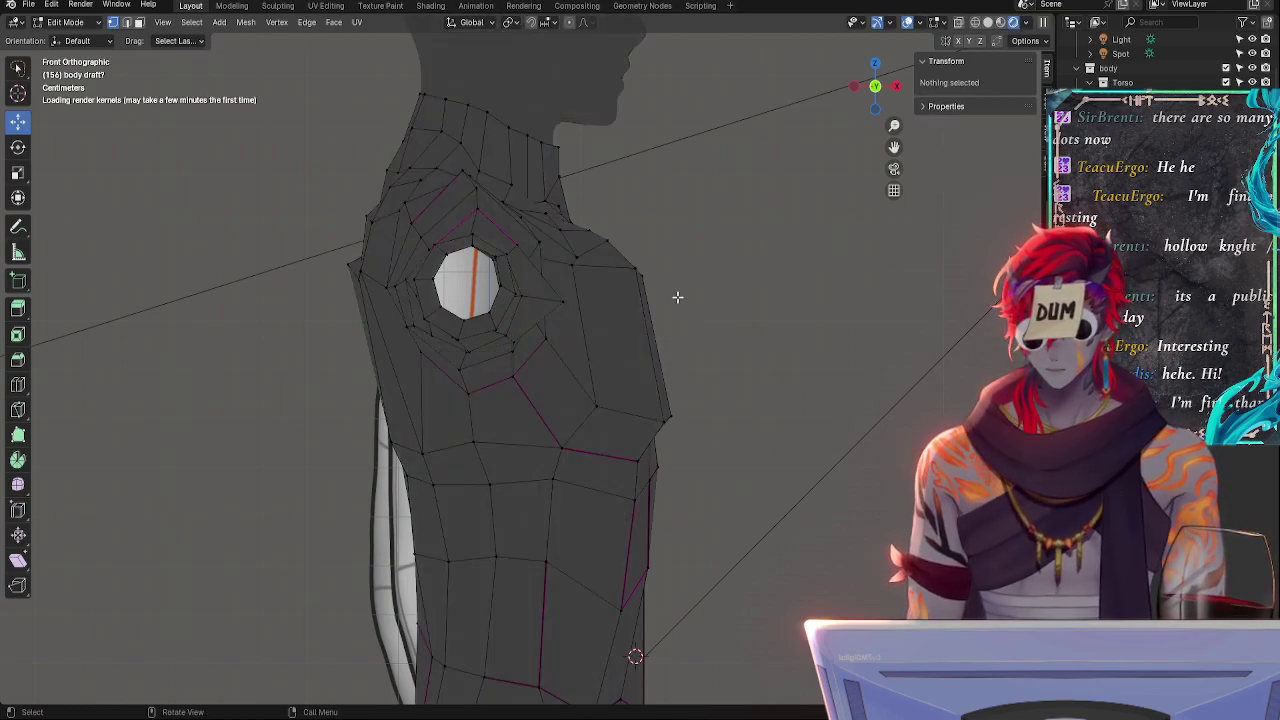
pyautogui.press('z')
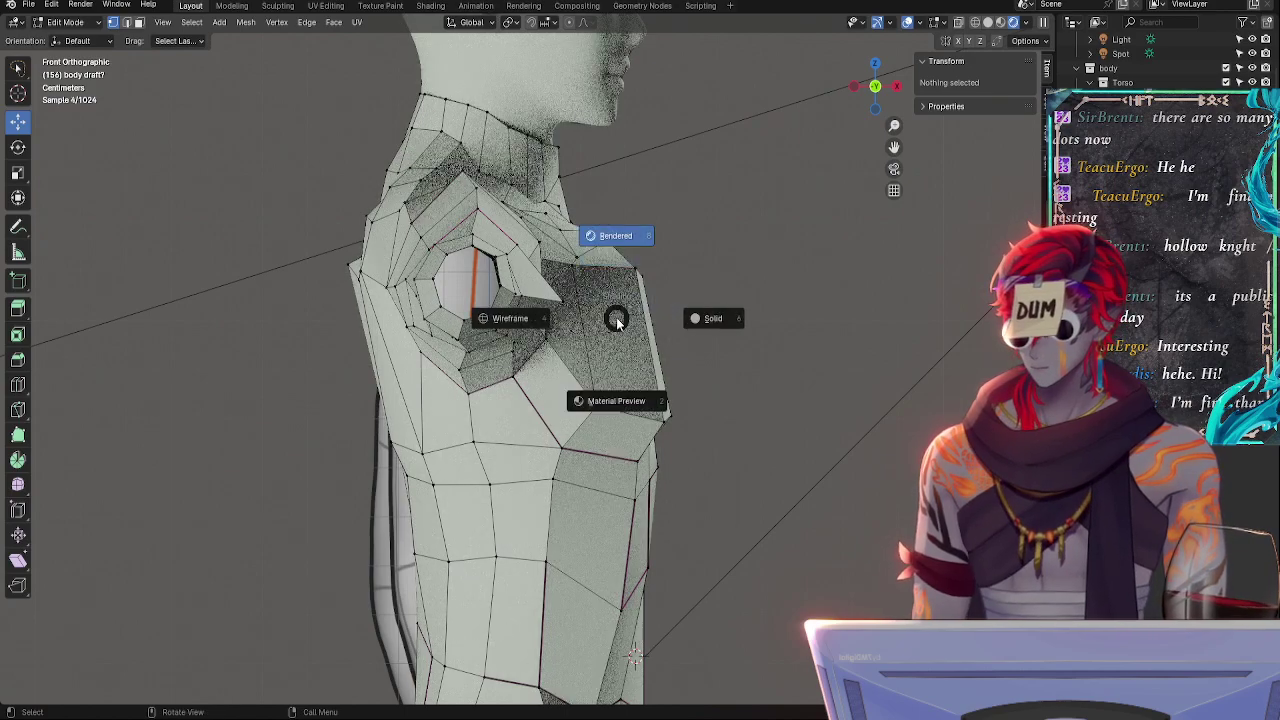
pyautogui.click(703, 316)
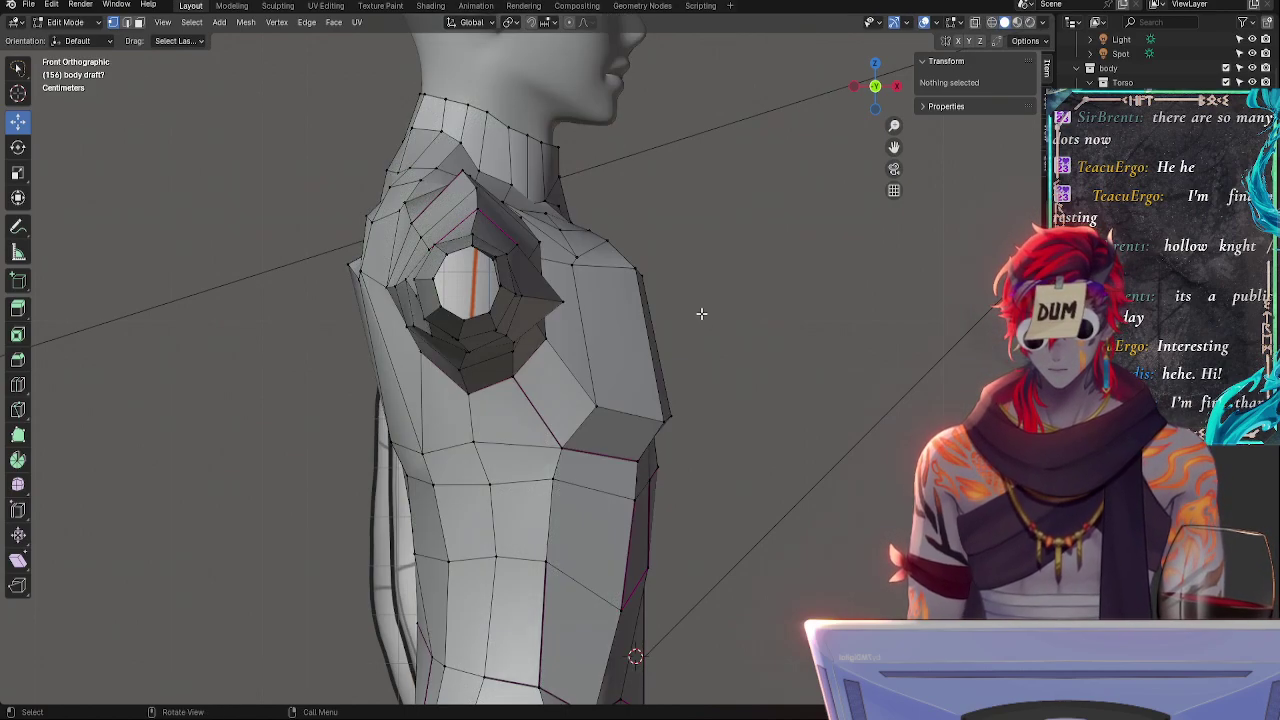
pyautogui.hotkey('alt', 'z')
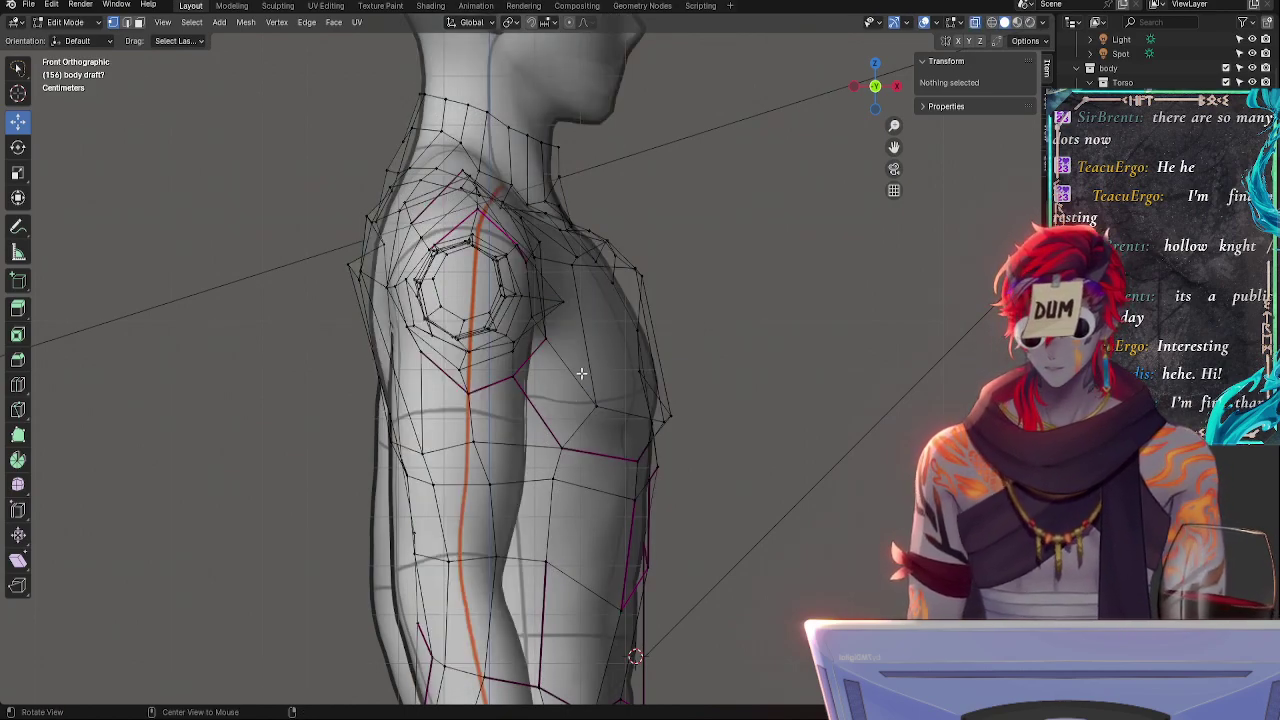
# - Move the vertex below the shoulder socket left and slightly down, then select its neighbour
pyautogui.hotkey('alt', 'z')
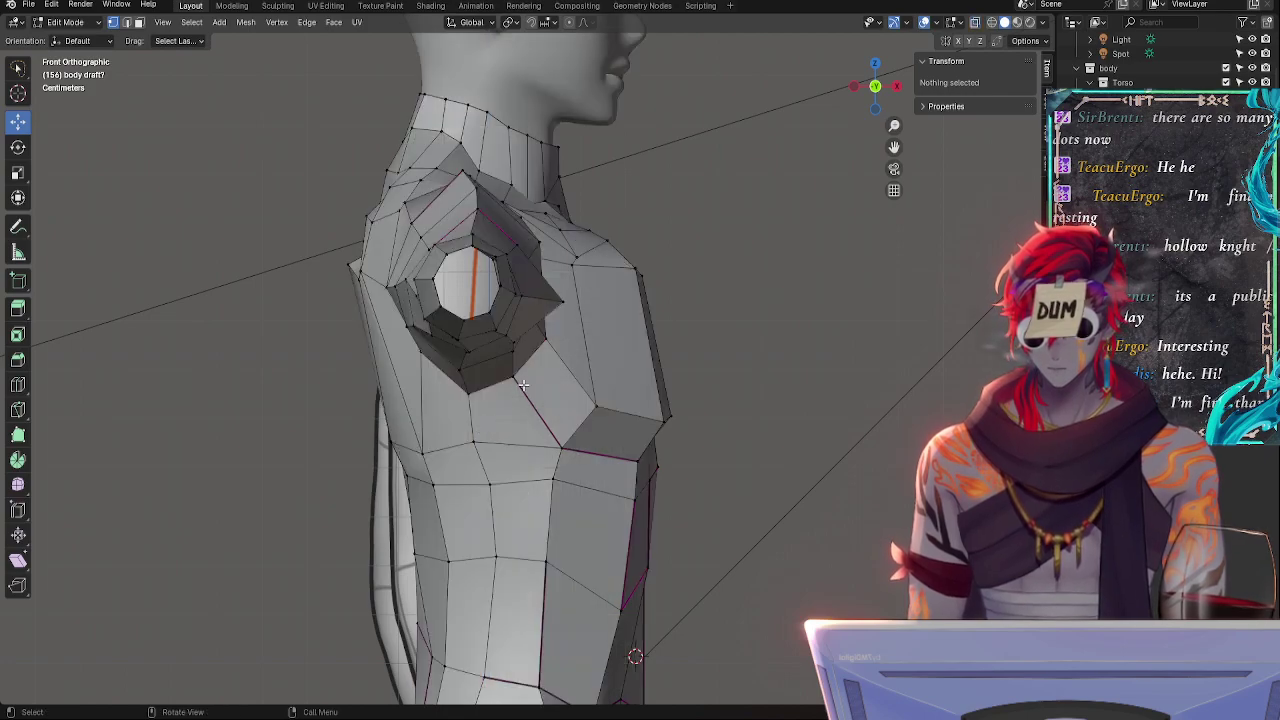
pyautogui.click(514, 397)
pyautogui.press('g')
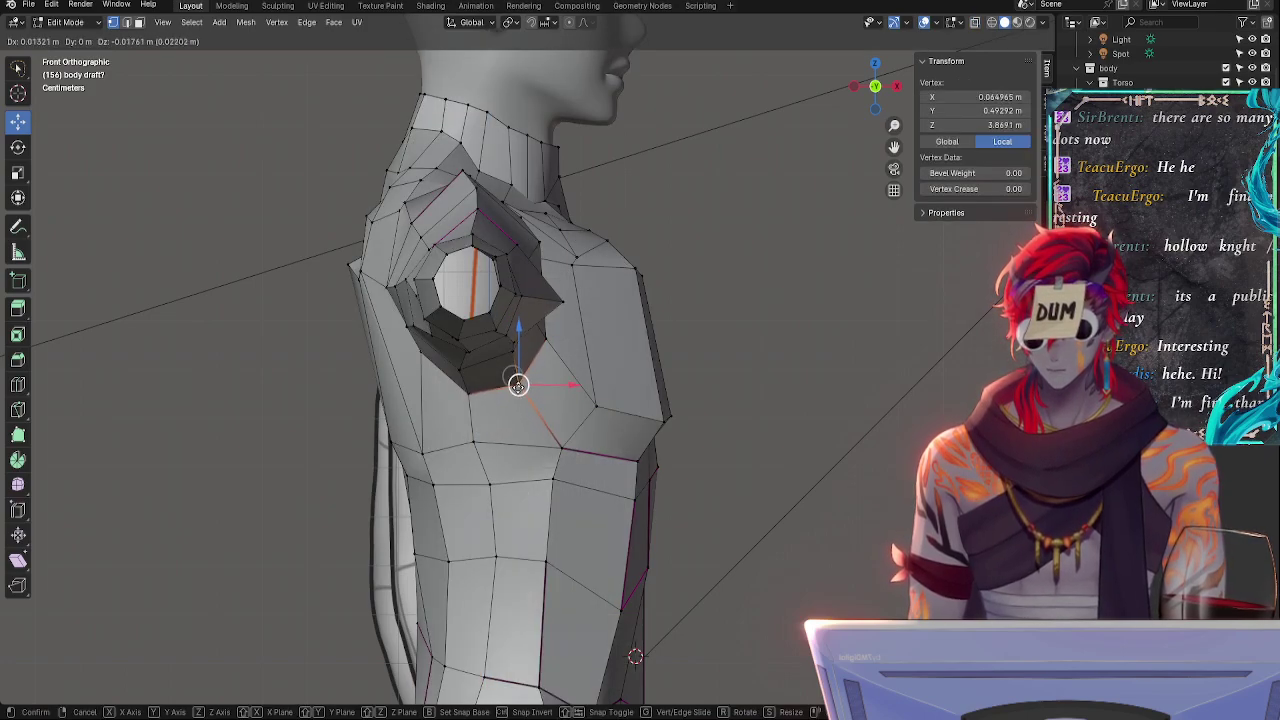
pyautogui.click(469, 393)
pyautogui.moveTo(480, 393); pyautogui.dragTo(480, 397)
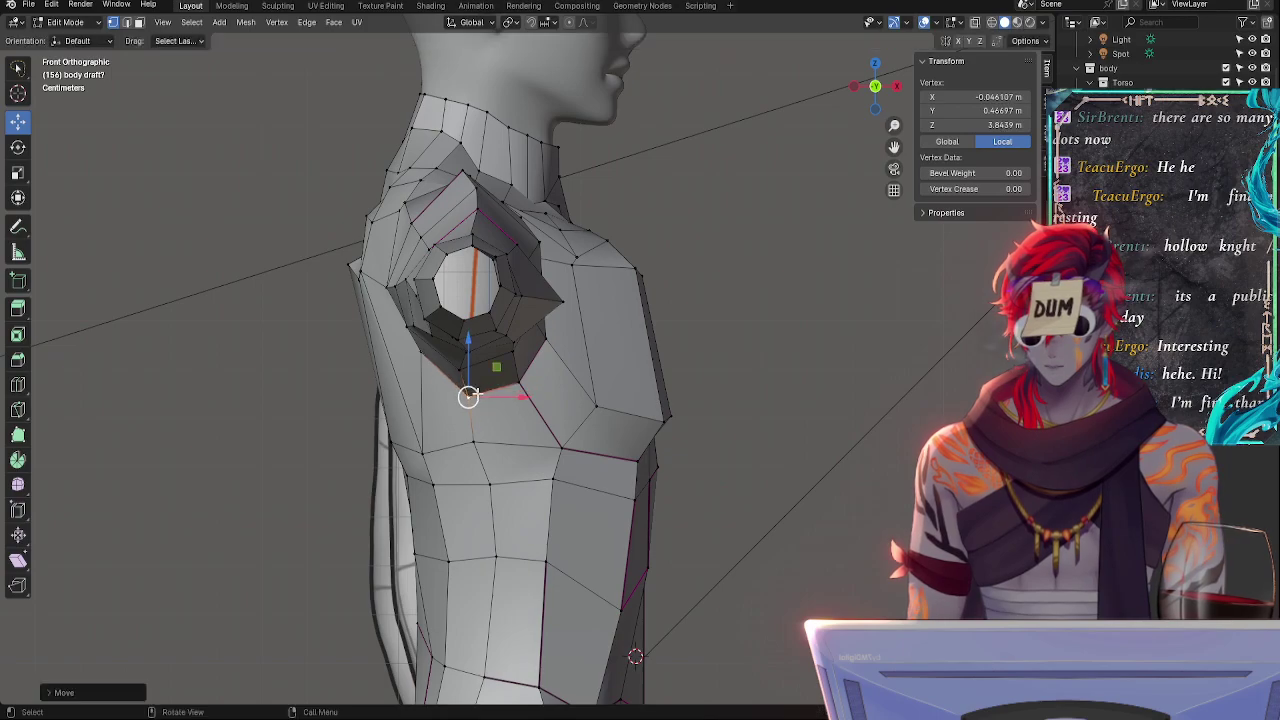
pyautogui.click(422, 353)
pyautogui.moveTo(504, 402); pyautogui.dragTo(611, 410, button='middle')
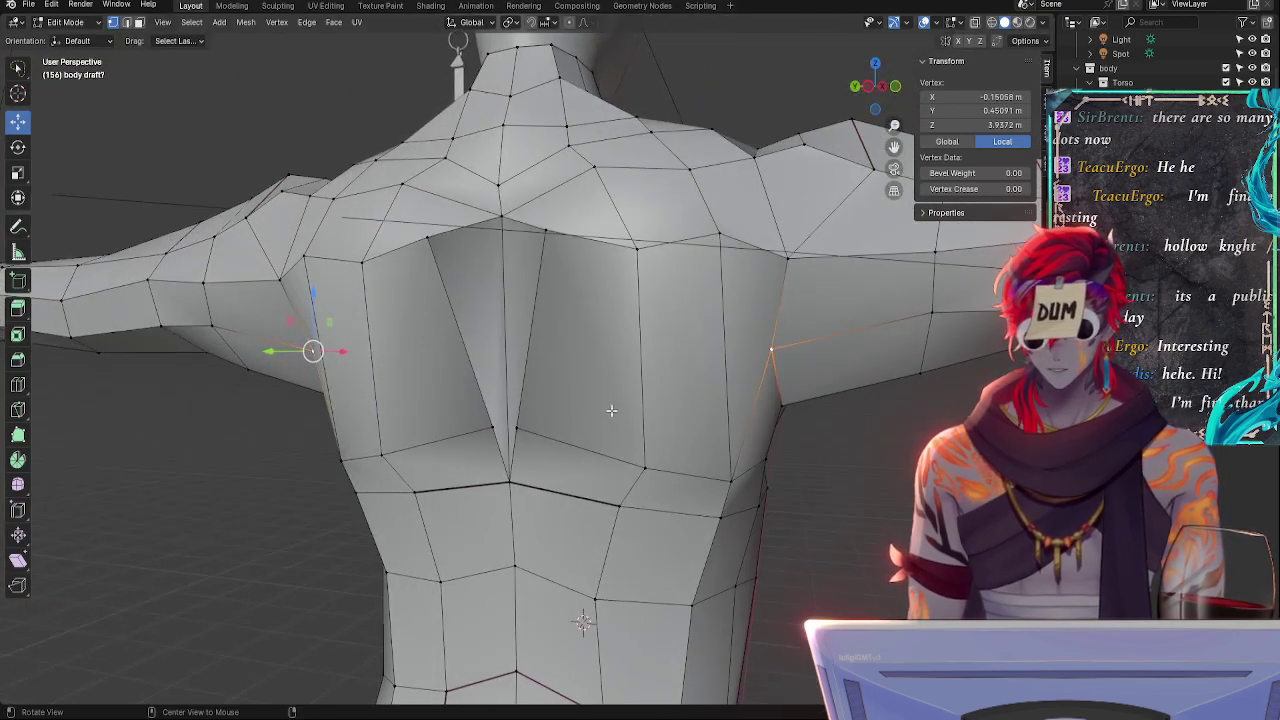
pyautogui.click(872, 485)
pyautogui.keyDown('shift'); pyautogui.moveTo(857, 492); pyautogui.dragTo(719, 509, button='middle'); pyautogui.keyUp('shift')
pyautogui.moveTo(685, 399); pyautogui.dragTo(693, 518, button='middle')
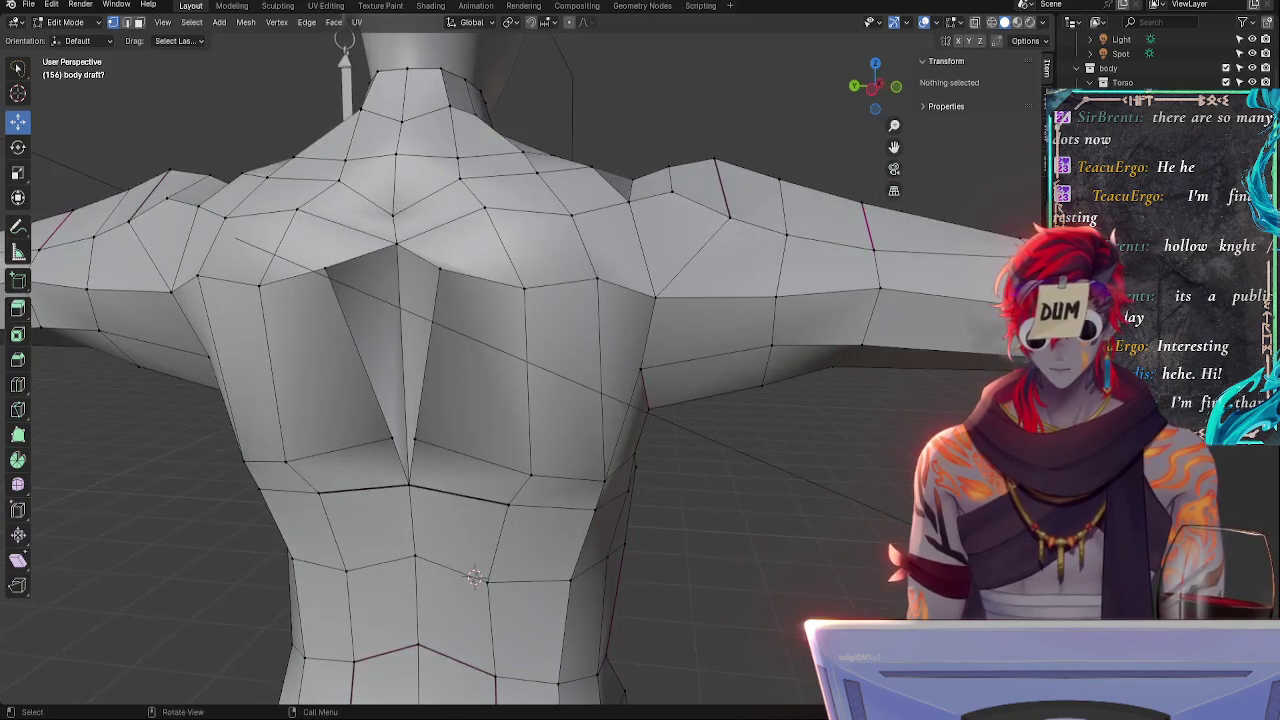
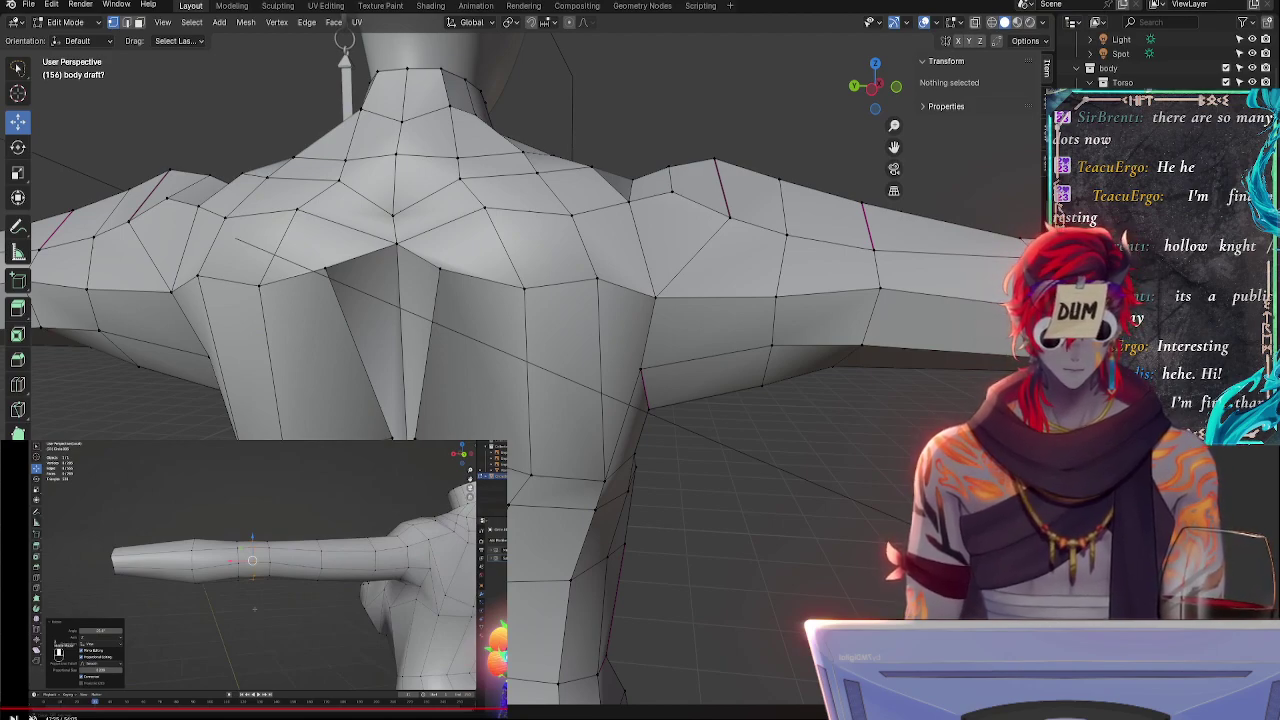
# - Nudge and slide the vertices along the upper arm's lower edge to even its contour
pyautogui.moveTo(655, 445); pyautogui.dragTo(343, 436, button='middle')
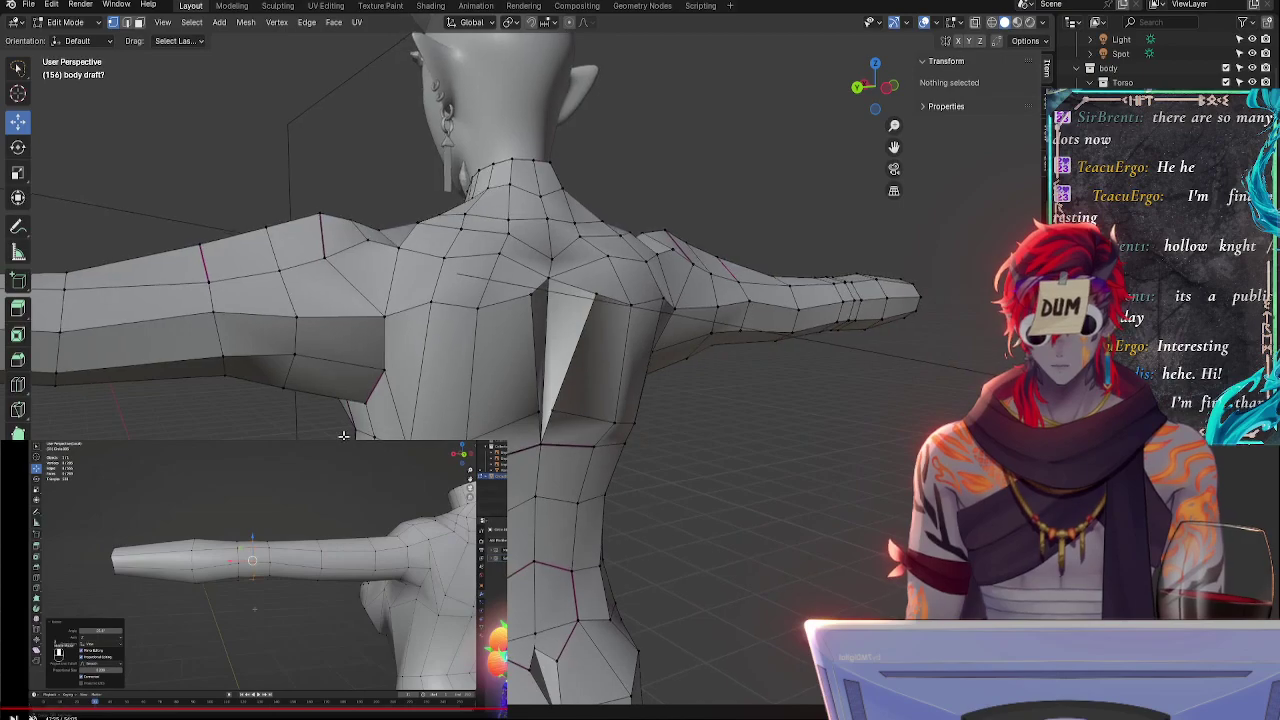
pyautogui.moveTo(245, 435); pyautogui.dragTo(512, 411, button='middle')
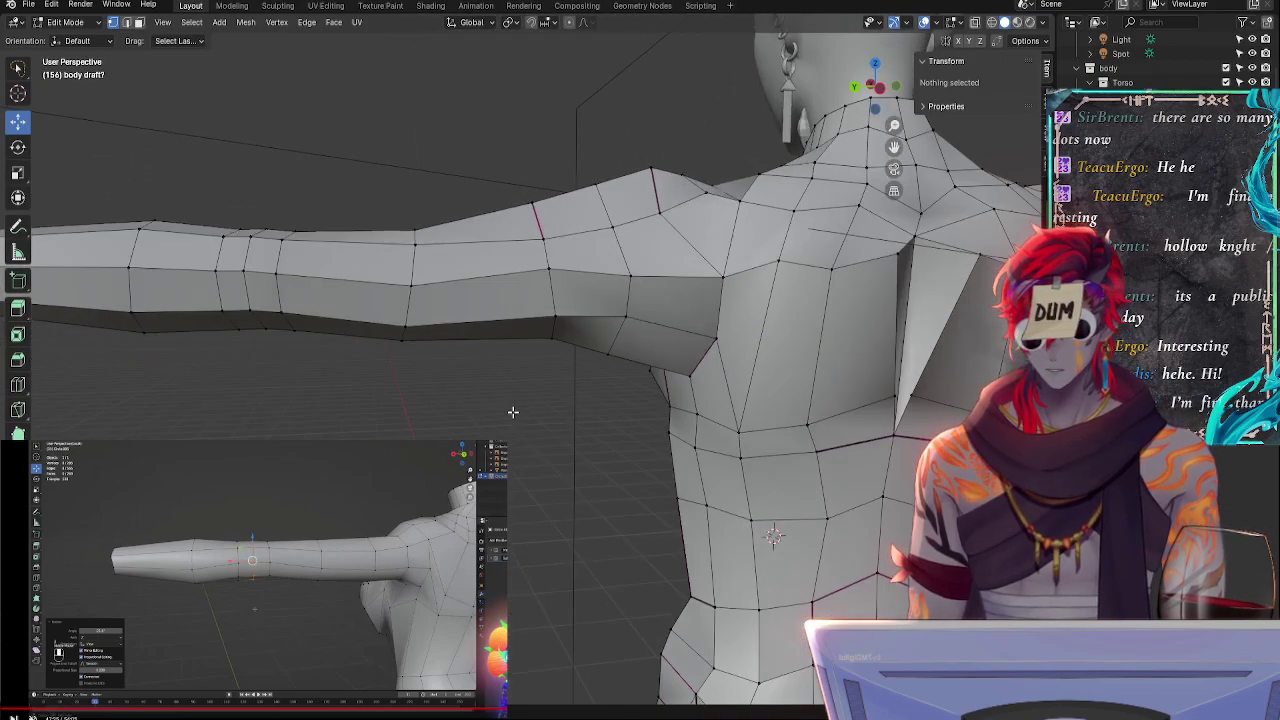
pyautogui.click(406, 327)
pyautogui.moveTo(406, 327); pyautogui.dragTo(414, 325)
pyautogui.click(391, 340)
pyautogui.press('g')
pyautogui.press('g')
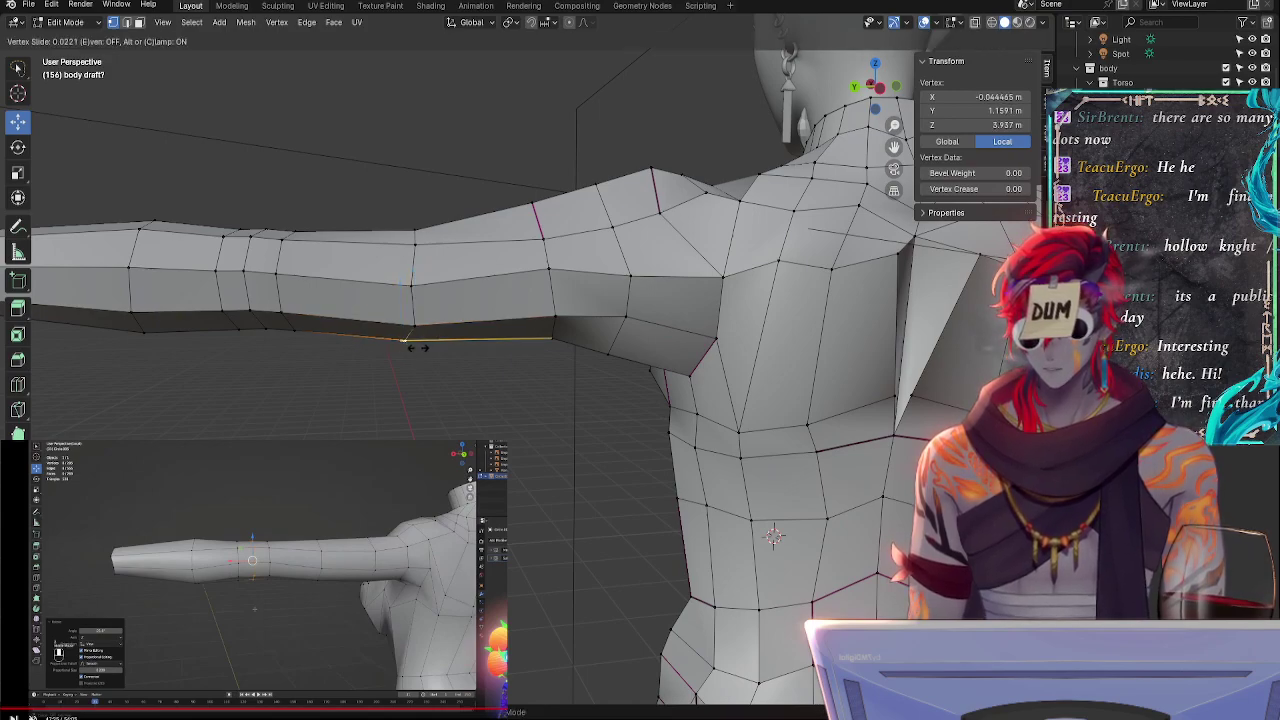
pyautogui.click(423, 348)
# - Lower the armpit vertices, sliding them down along their edges
pyautogui.click(556, 318)
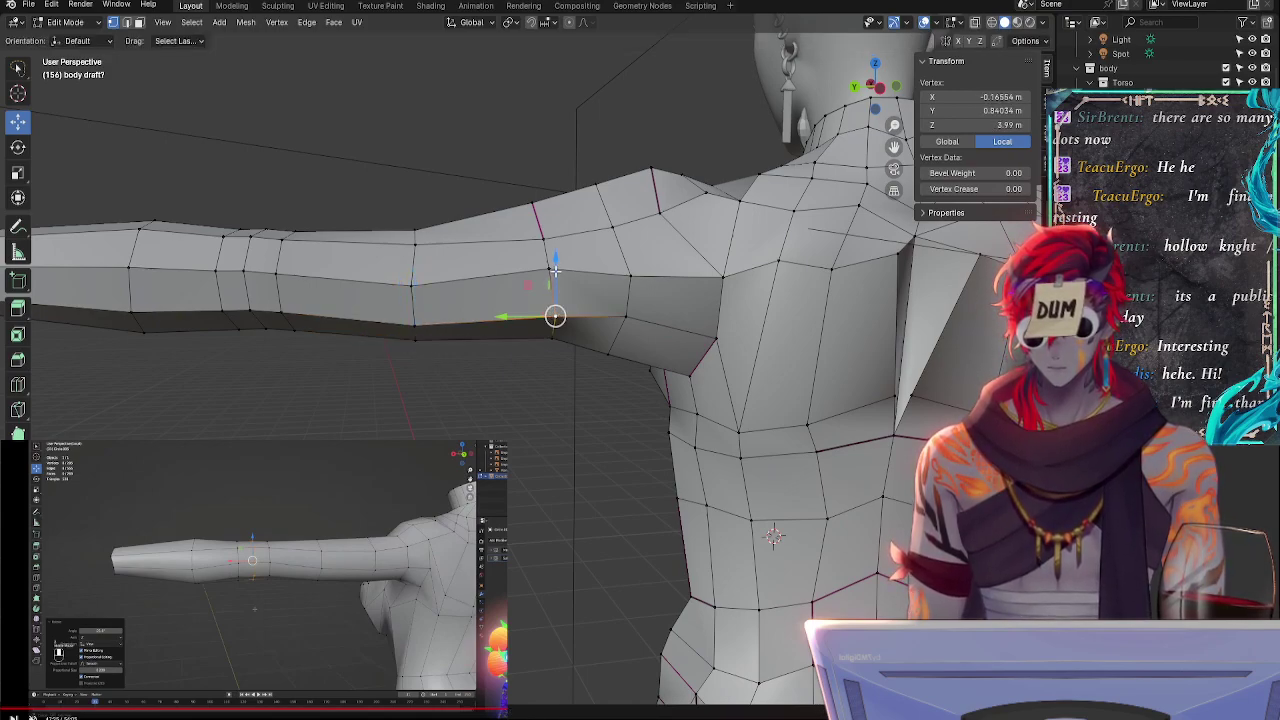
pyautogui.moveTo(553, 270); pyautogui.dragTo(578, 323)
pyautogui.click(630, 314)
pyautogui.press('g')
pyautogui.press('g')
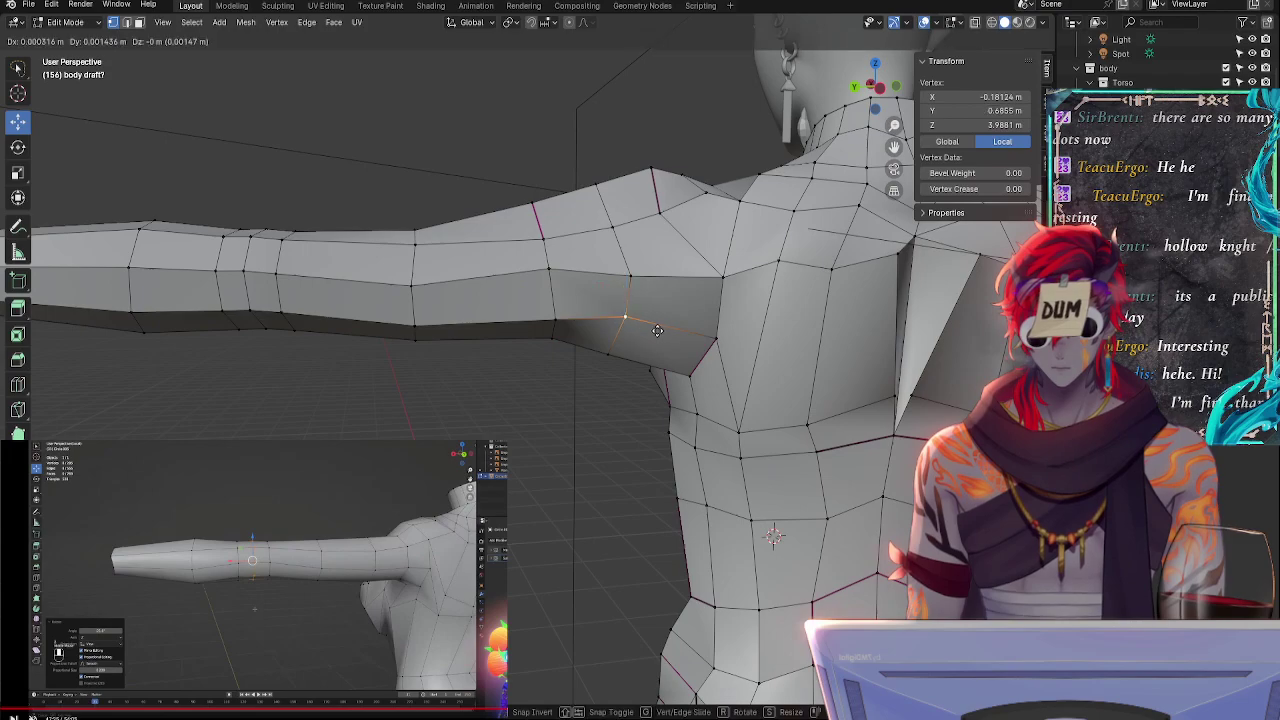
pyautogui.click(658, 338)
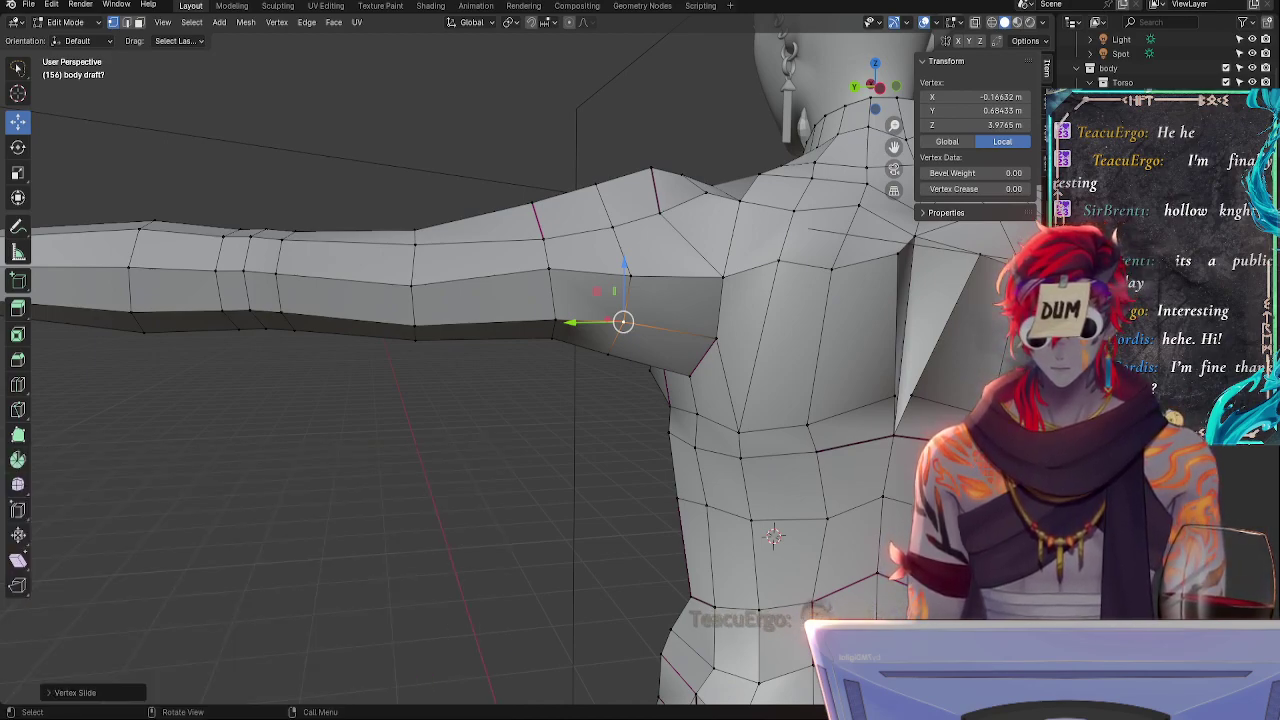
# - Slide the shoulder edge loop slightly along the arm, then check it from the back
pyautogui.keyDown('alt'); pyautogui.click(626, 285); pyautogui.keyUp('alt')
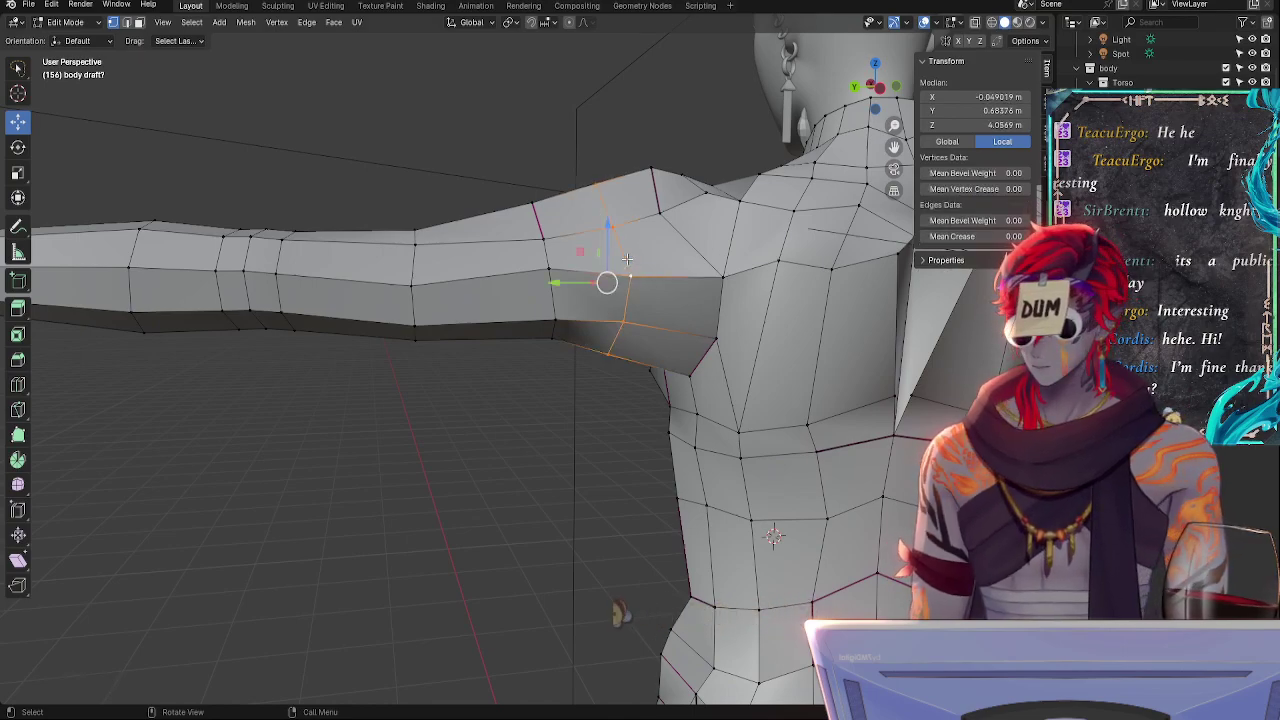
pyautogui.press('g')
pyautogui.press('g')
pyautogui.click(620, 262)
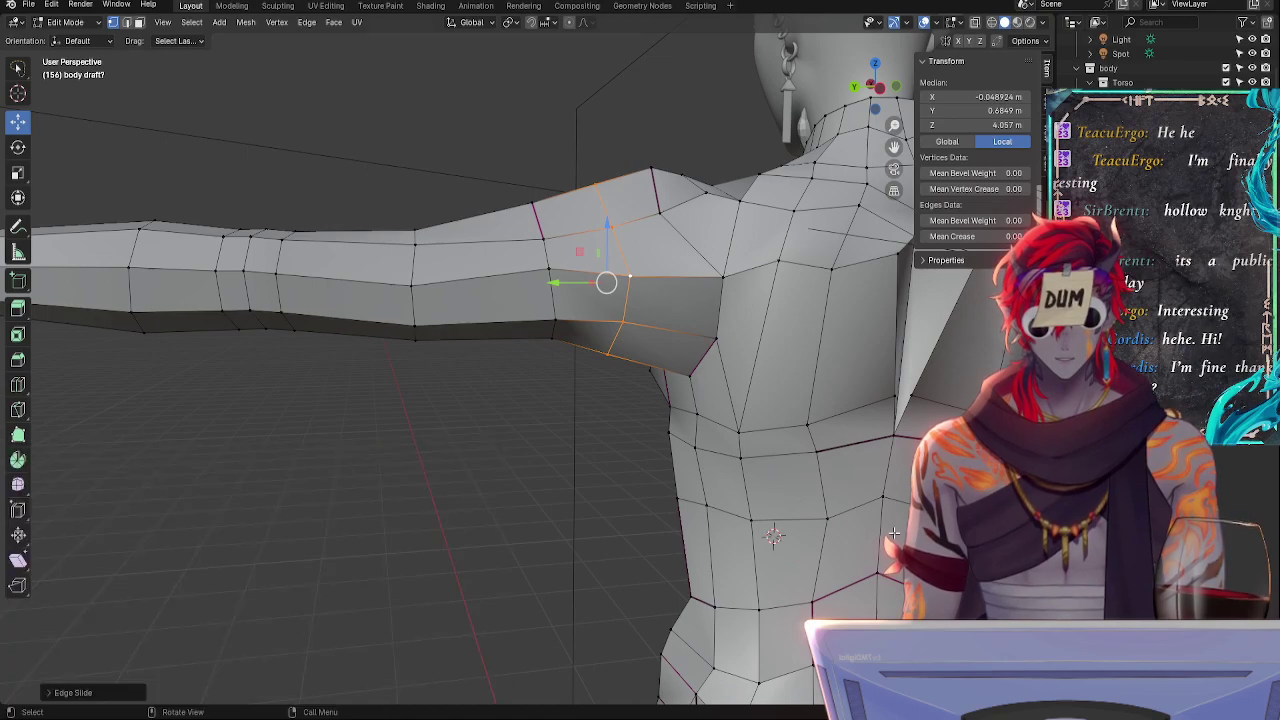
pyautogui.moveTo(665, 252); pyautogui.dragTo(617, 446, button='middle')
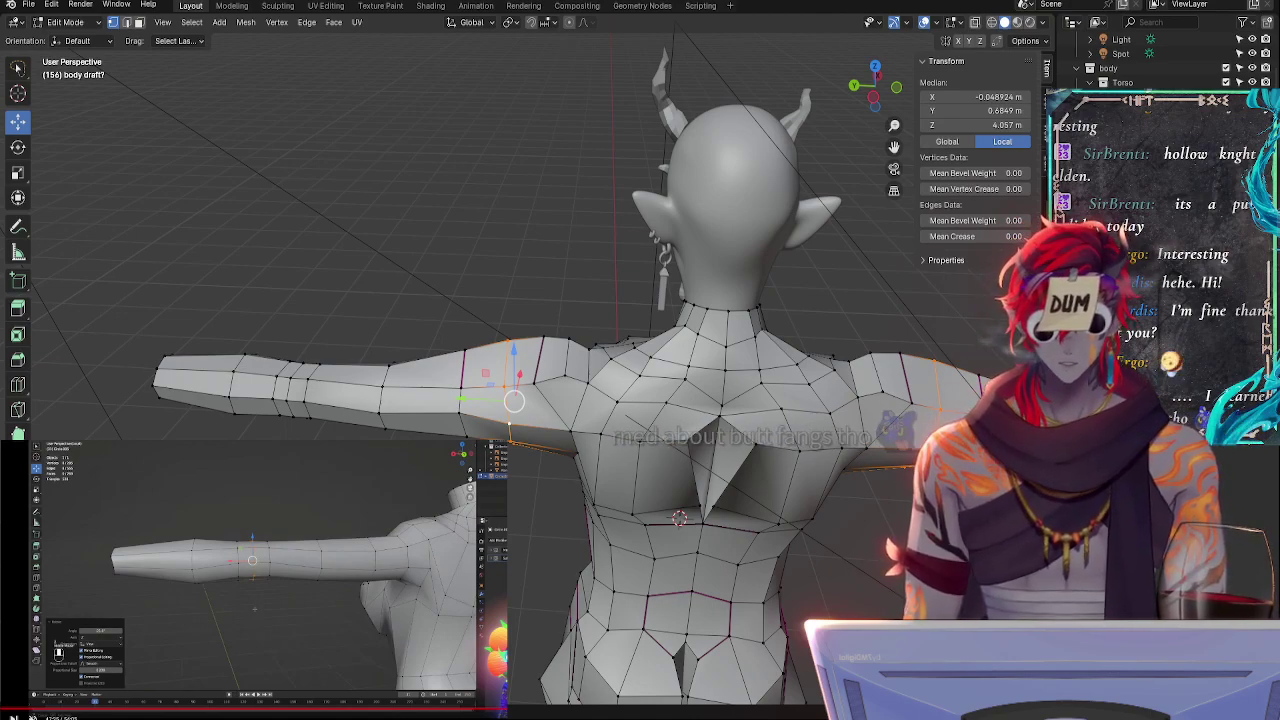
# - Select the creased upper-arm edges and set their crease to 0 with Shift+E
pyautogui.moveTo(466, 543); pyautogui.dragTo(632, 523, button='middle')
pyautogui.click(595, 251)
pyautogui.click(640, 261)
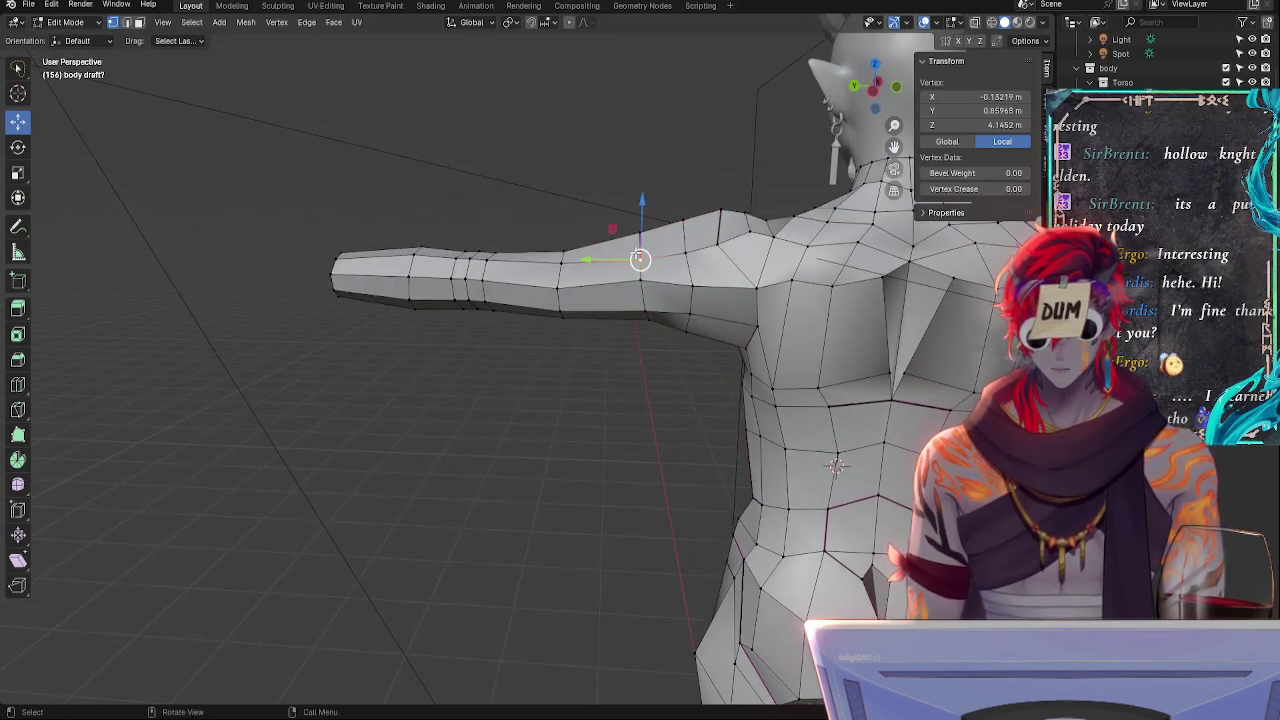
pyautogui.moveTo(638, 279); pyautogui.dragTo(662, 428, button='middle')
pyautogui.keyDown('shift'); pyautogui.click(653, 379); pyautogui.keyUp('shift')
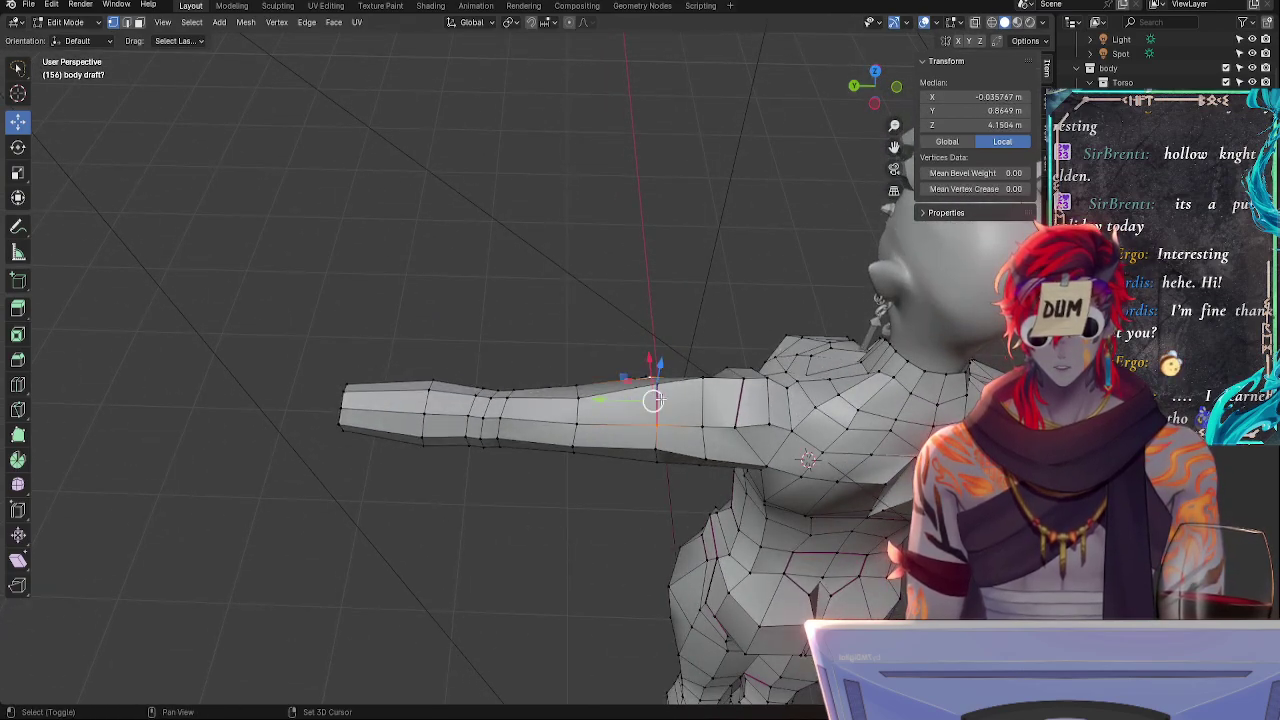
pyautogui.keyDown('shift'); pyautogui.click(657, 385); pyautogui.keyUp('shift')
pyautogui.click(656, 384)
pyautogui.click(657, 424)
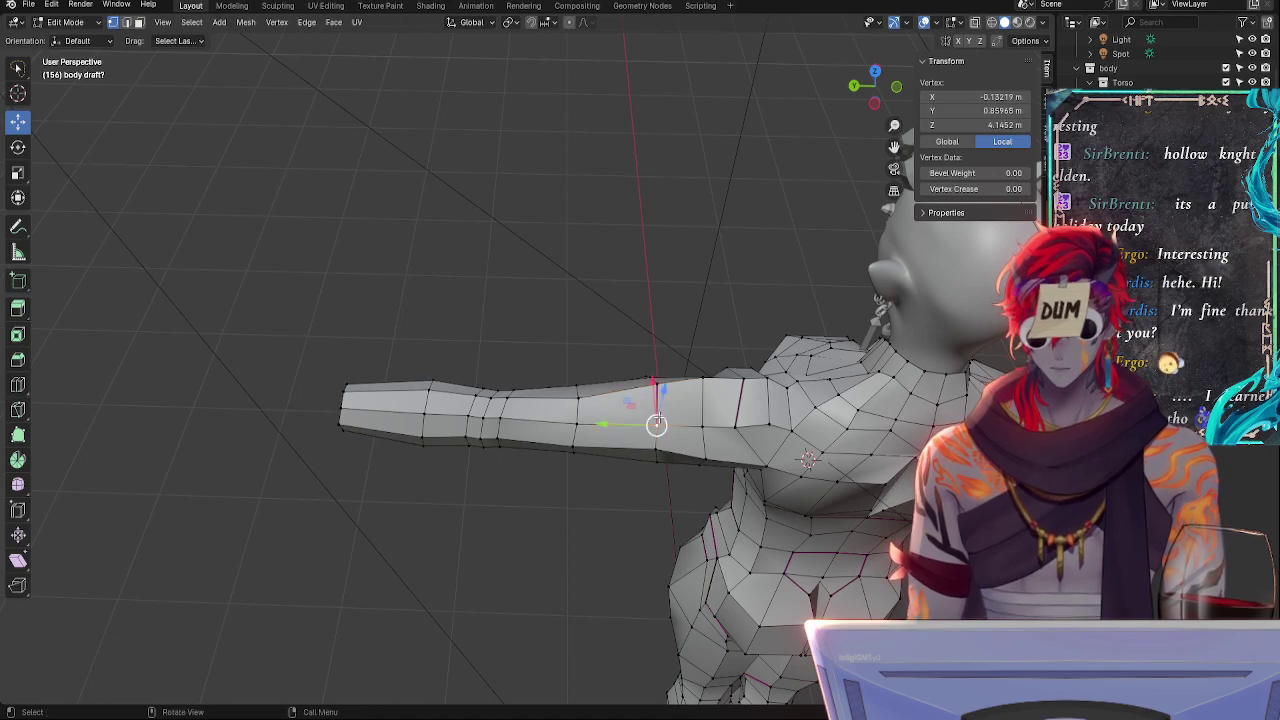
pyautogui.keyDown('shift'); pyautogui.click(655, 386); pyautogui.keyUp('shift')
pyautogui.keyDown('shift'); pyautogui.click(655, 384); pyautogui.keyUp('shift')
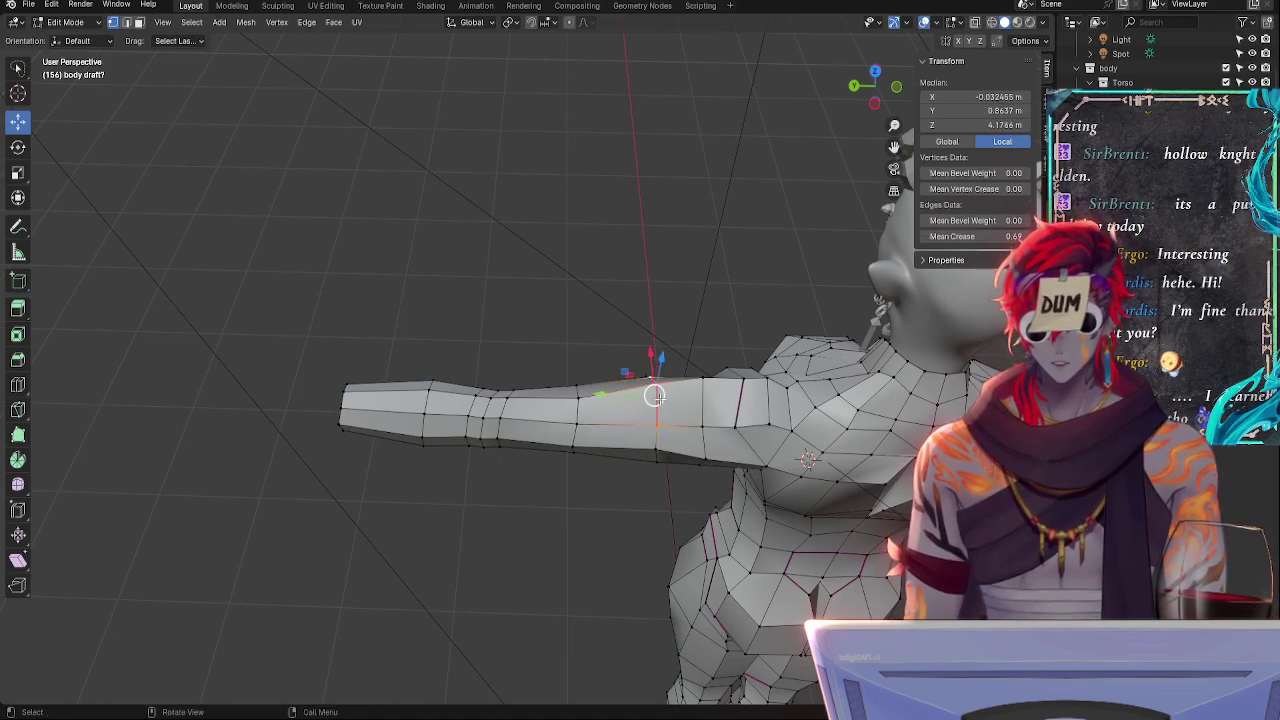
pyautogui.hotkey('shift', 'e')
pyautogui.click(657, 398)
# - Switch to a flat side orthographic view framed on the upper arm
pyautogui.moveTo(657, 398); pyautogui.dragTo(642, 452, button='middle')
pyautogui.click(873, 100)
pyautogui.keyDown('ctrl'); pyautogui.moveTo(652, 384); pyautogui.dragTo(637, 275, button='middle'); pyautogui.keyUp('ctrl')
pyautogui.keyDown('shift'); pyautogui.moveTo(637, 275); pyautogui.dragTo(502, 494, button='middle'); pyautogui.keyUp('shift')
pyautogui.moveTo(633, 530)
pyautogui.keyDown('ctrl'); pyautogui.mouseDown(button='middle')
pyautogui.moveTo(633, 507)
pyautogui.moveTo(649, 525)
pyautogui.mouseUp(button='middle'); pyautogui.keyUp('ctrl')
# - Slide two vertices on the arm's top edge along the arm
pyautogui.click(612, 310)
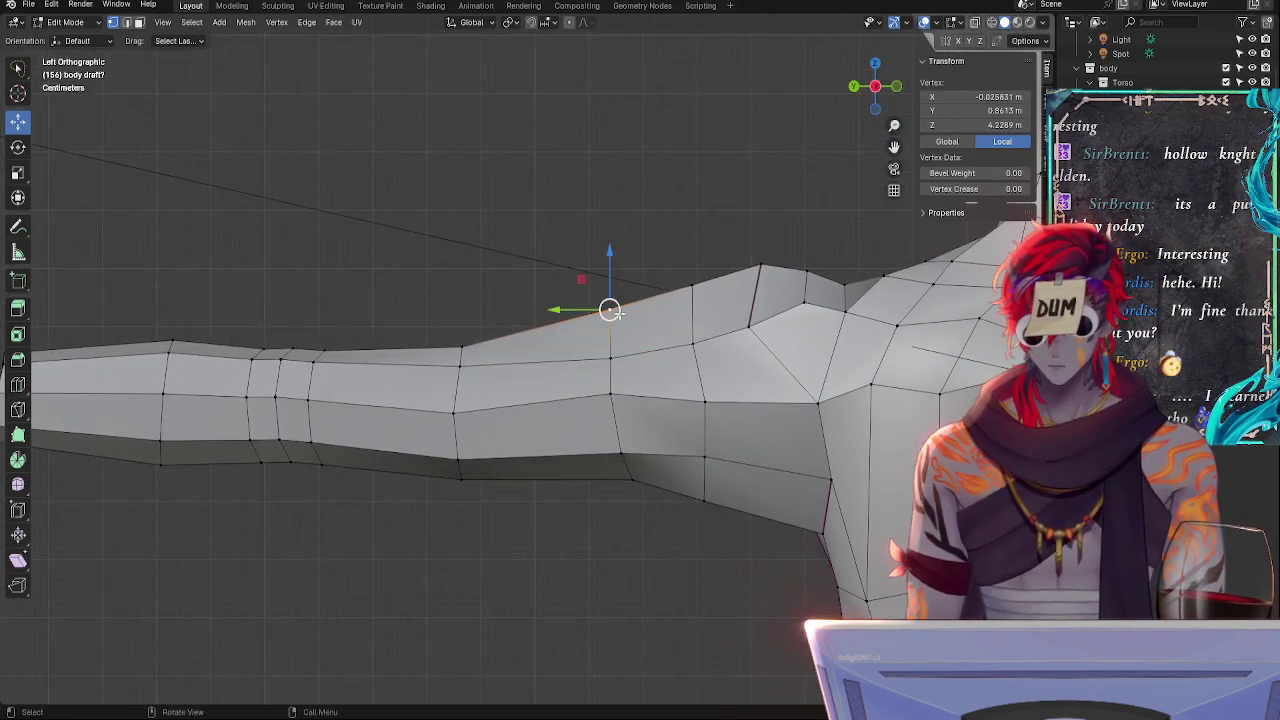
pyautogui.hotkey('shift', 'v')
pyautogui.click(618, 328)
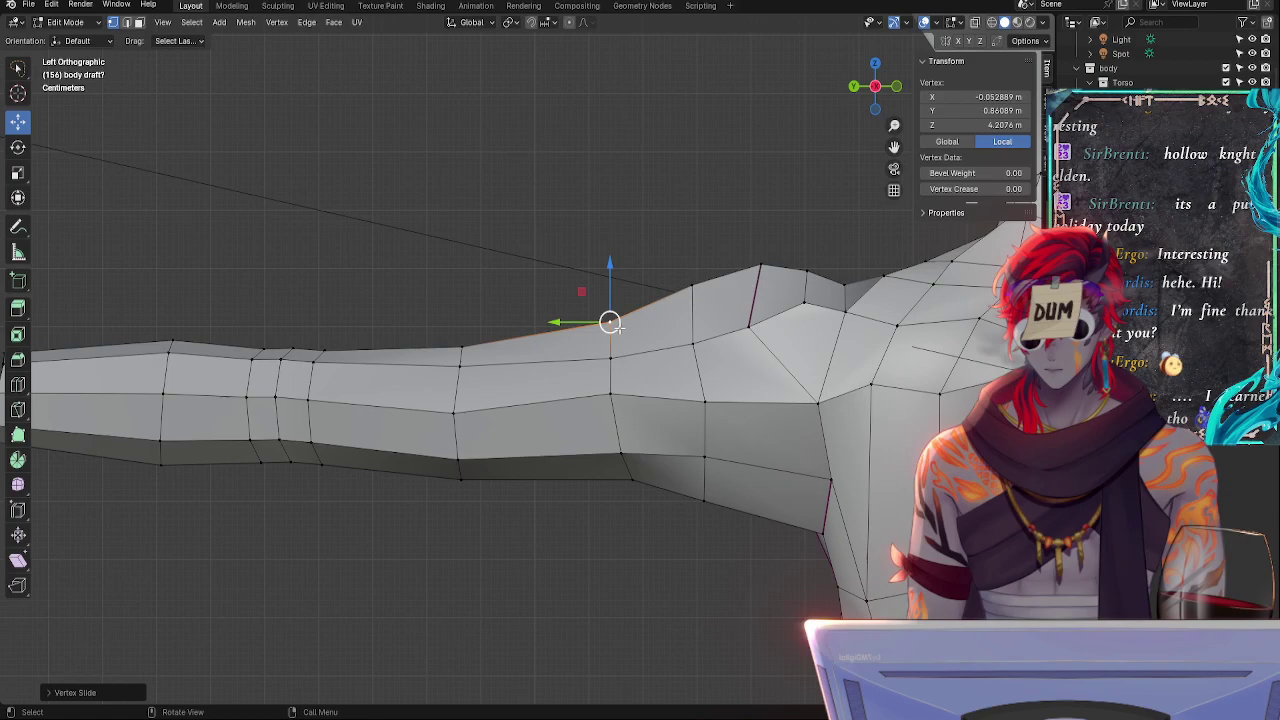
pyautogui.click(464, 347)
pyautogui.hotkey('shift', 'v')
pyautogui.click(467, 347)
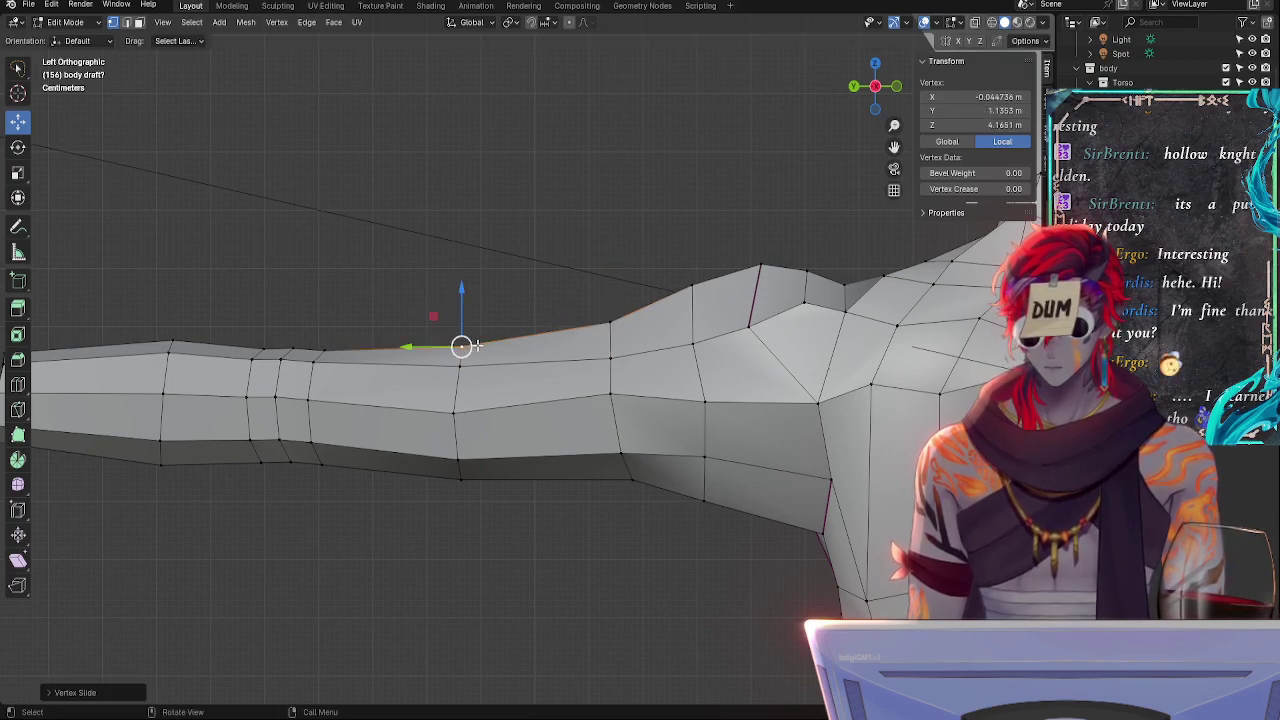
# - Make the vertical upper-arm loop circular and flatten it with a Y scale of 0
pyautogui.keyDown('alt'); pyautogui.click(614, 358); pyautogui.keyUp('alt')
pyautogui.keyDown('alt'); pyautogui.click(613, 398); pyautogui.keyUp('alt')
pyautogui.rightClick(599, 361)
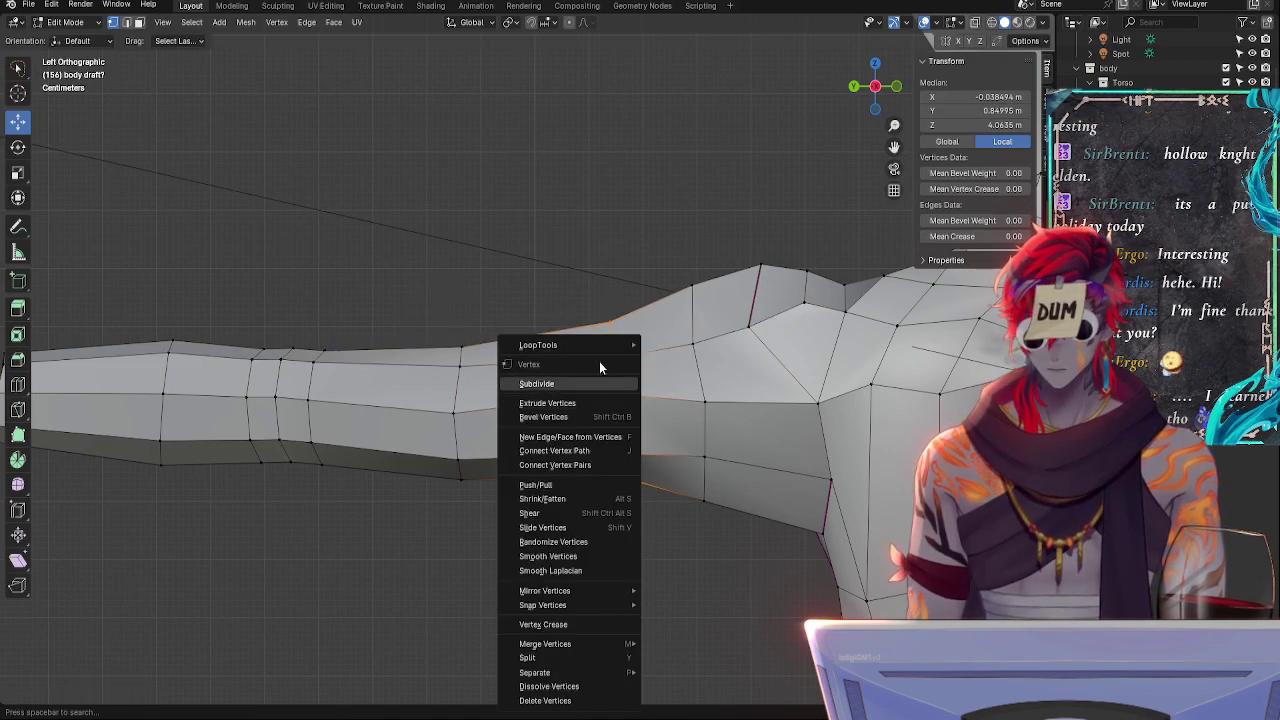
pyautogui.moveTo(600, 359)
pyautogui.click(682, 356)
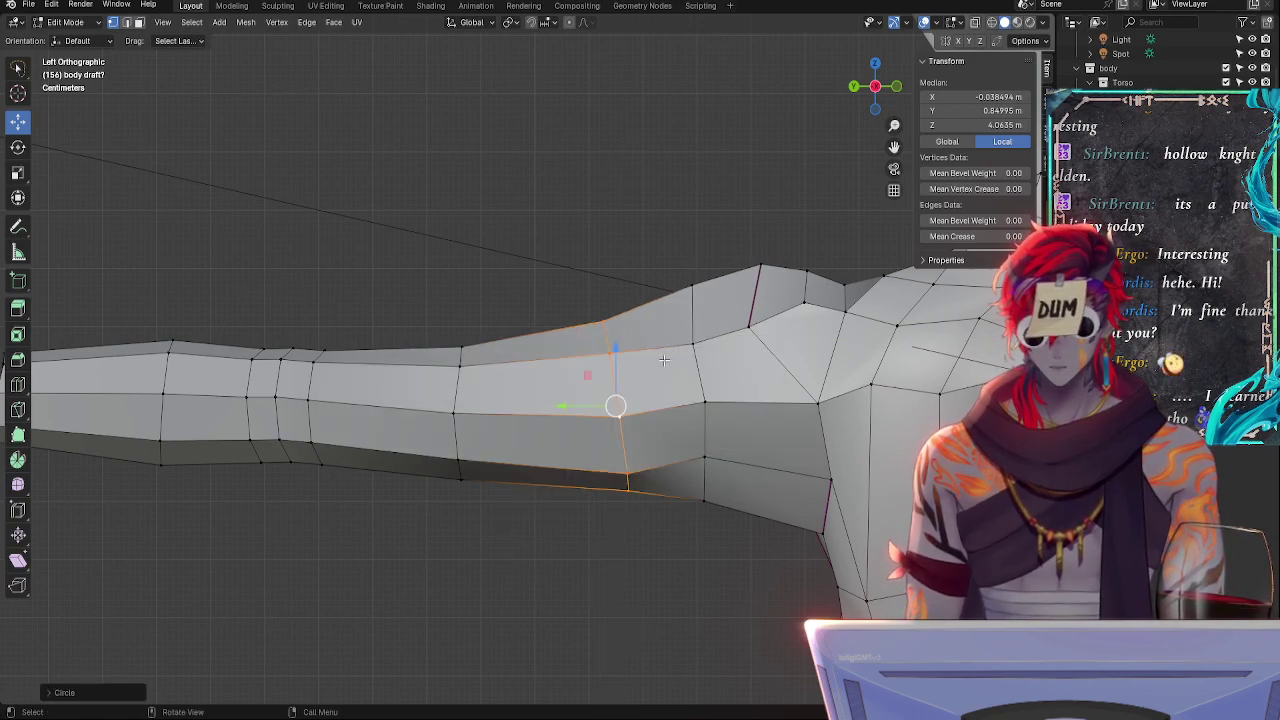
pyautogui.press('s')
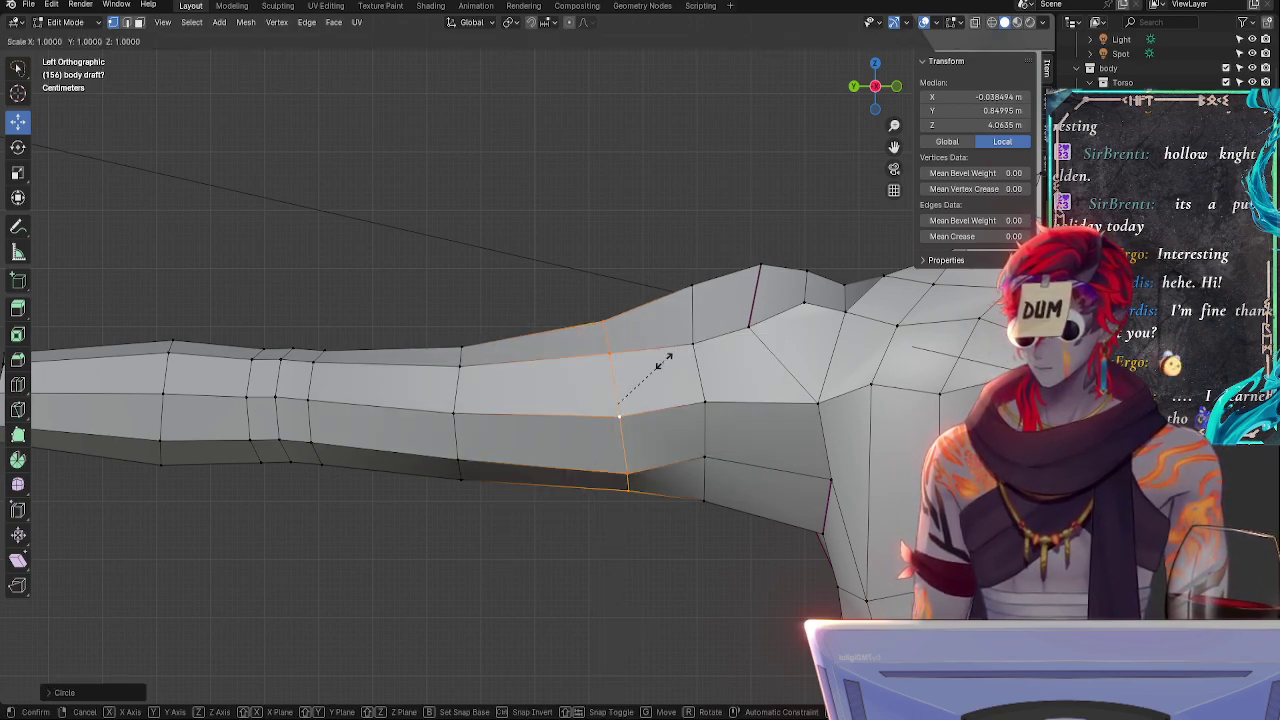
pyautogui.press('y')
pyautogui.press('0')
pyautogui.press('Return')
# - Shrink the upper-arm loop toward its centre and slide it slightly left
pyautogui.press('s')
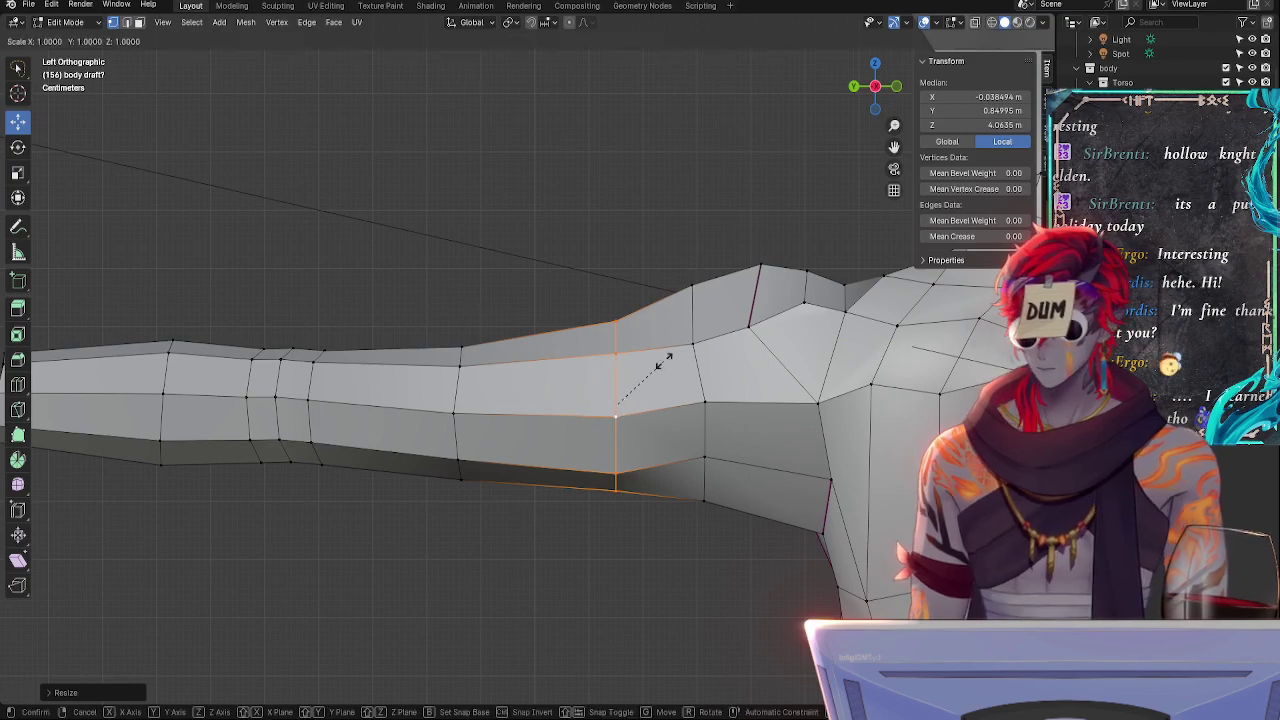
pyautogui.click(643, 359)
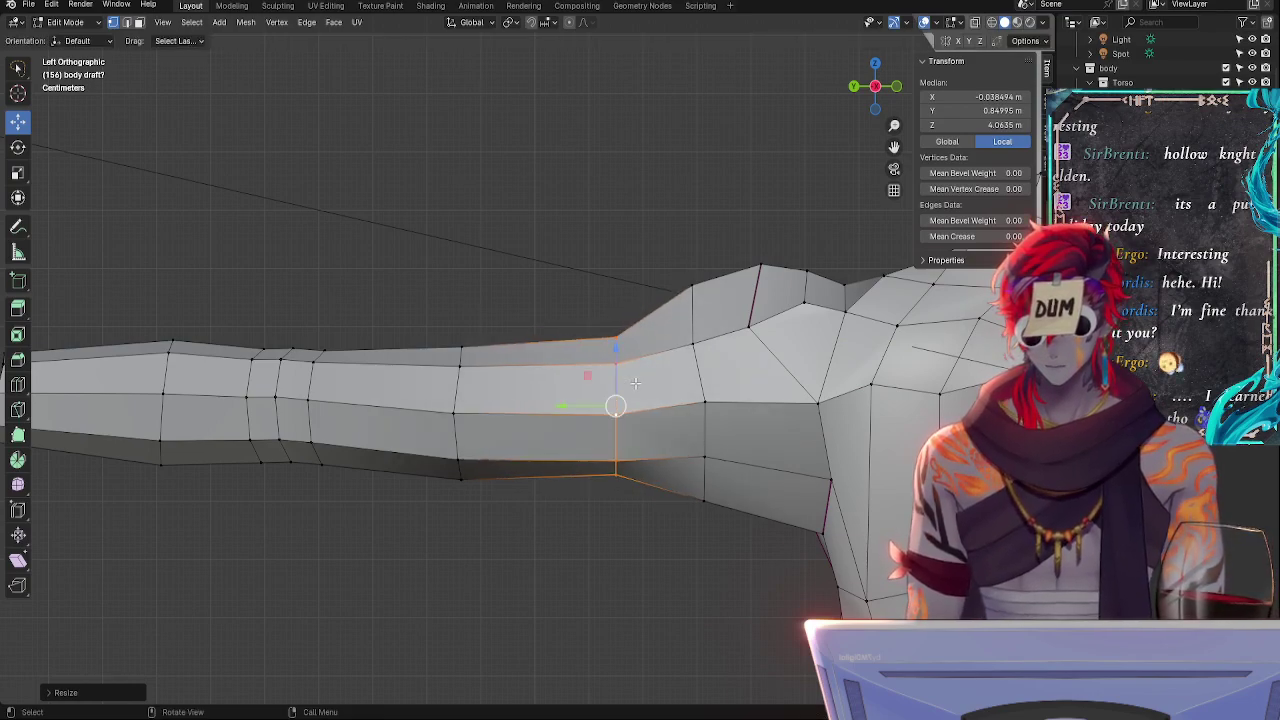
pyautogui.press('g')
pyautogui.press('g')
pyautogui.click(631, 381)
# - Make the shoulder-side loop circular, flatten it on Y to 0, and slide it left
pyautogui.click(694, 302)
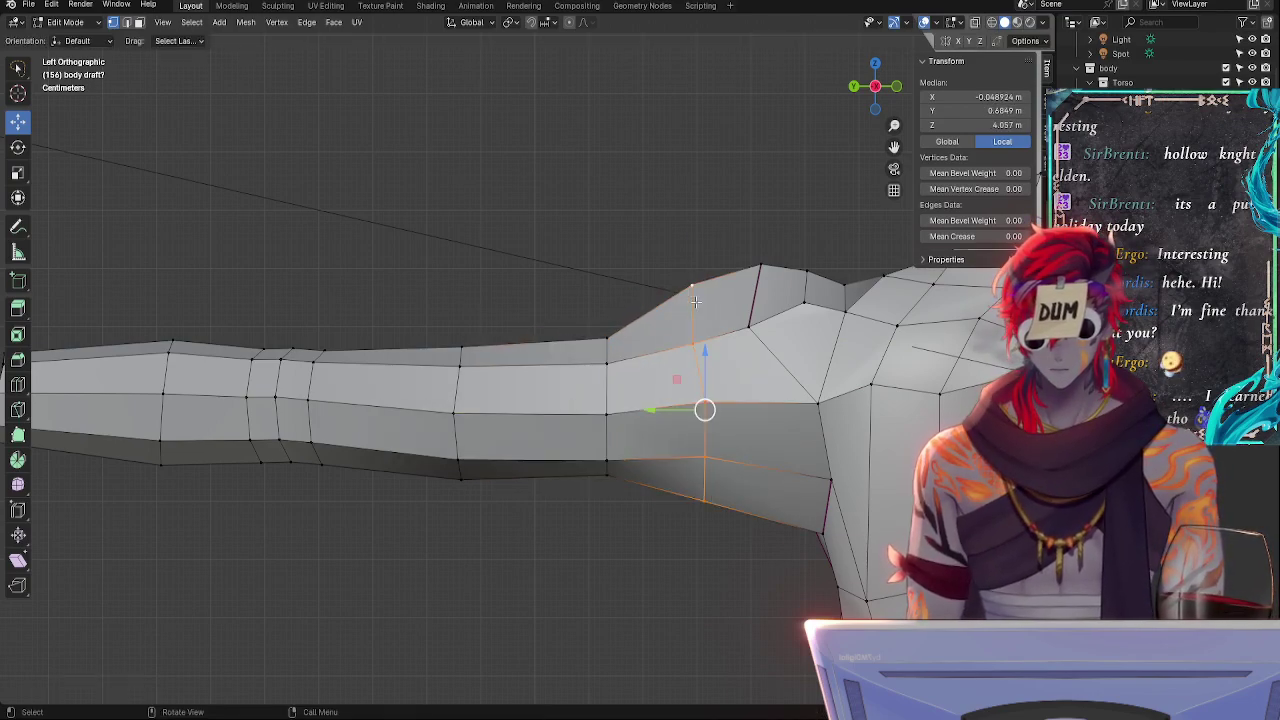
pyautogui.rightClick(687, 355)
pyautogui.moveTo(686, 358)
pyautogui.click(746, 358)
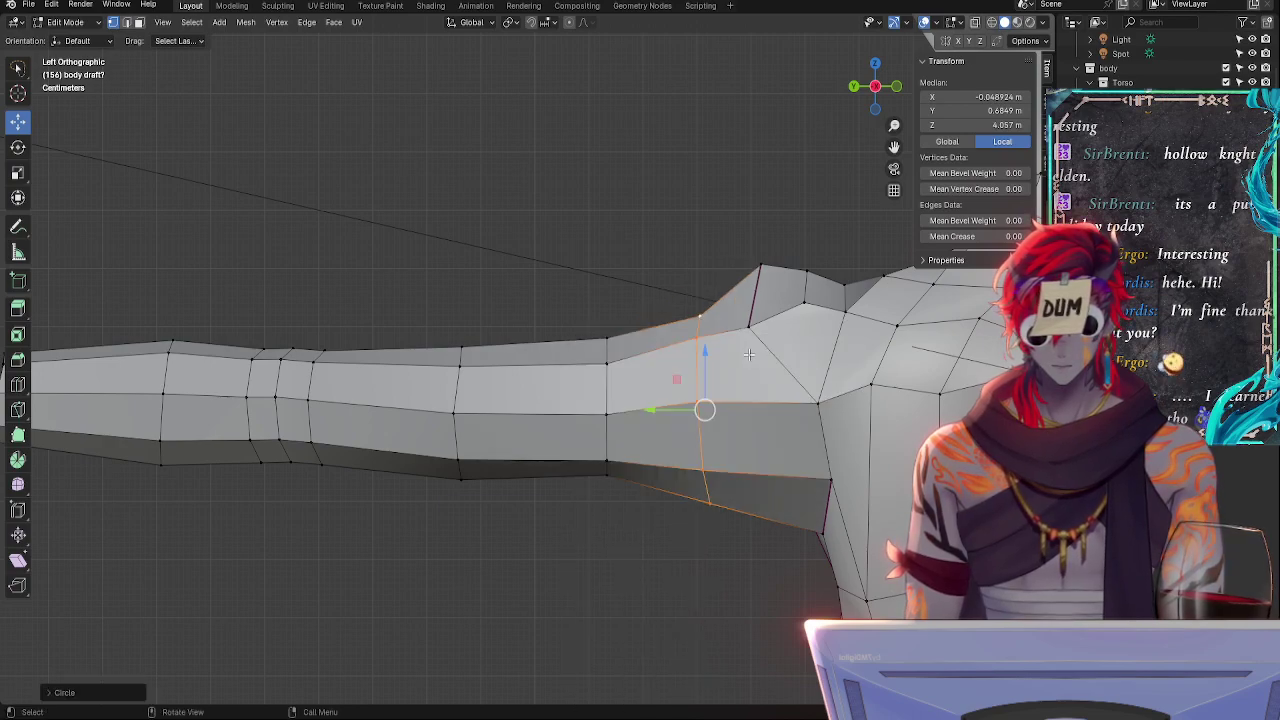
pyautogui.press('s')
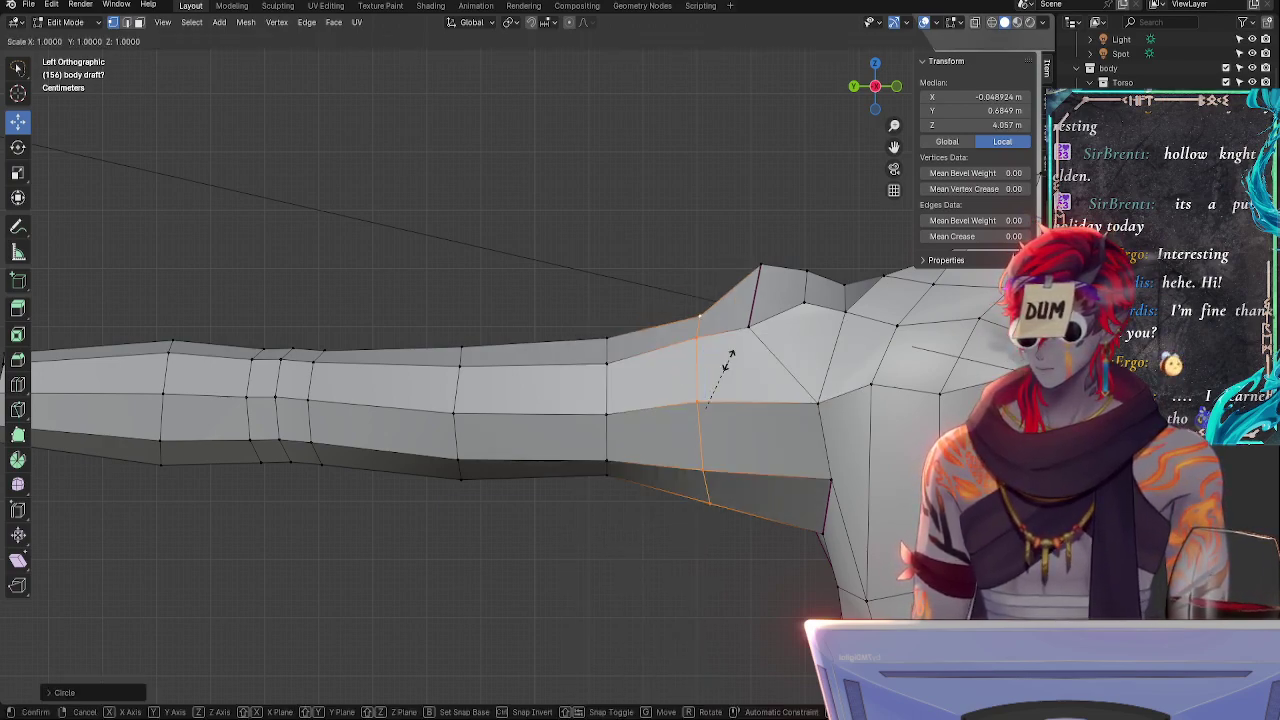
pyautogui.press('y')
pyautogui.press('0')
pyautogui.press('Return')
pyautogui.press('g')
pyautogui.press('g')
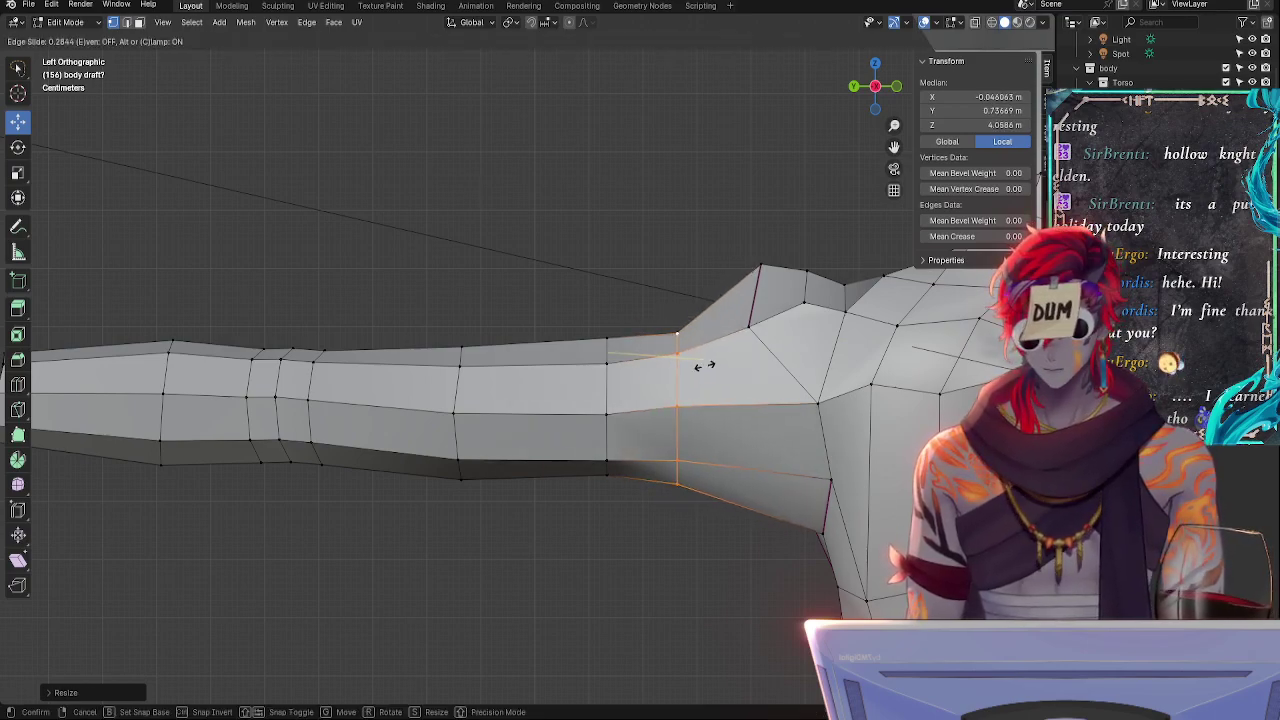
pyautogui.click(604, 378)
# - Slide an arm vertex along its edge and move the vertical upper-arm loop toward the elbow
pyautogui.click(576, 379)
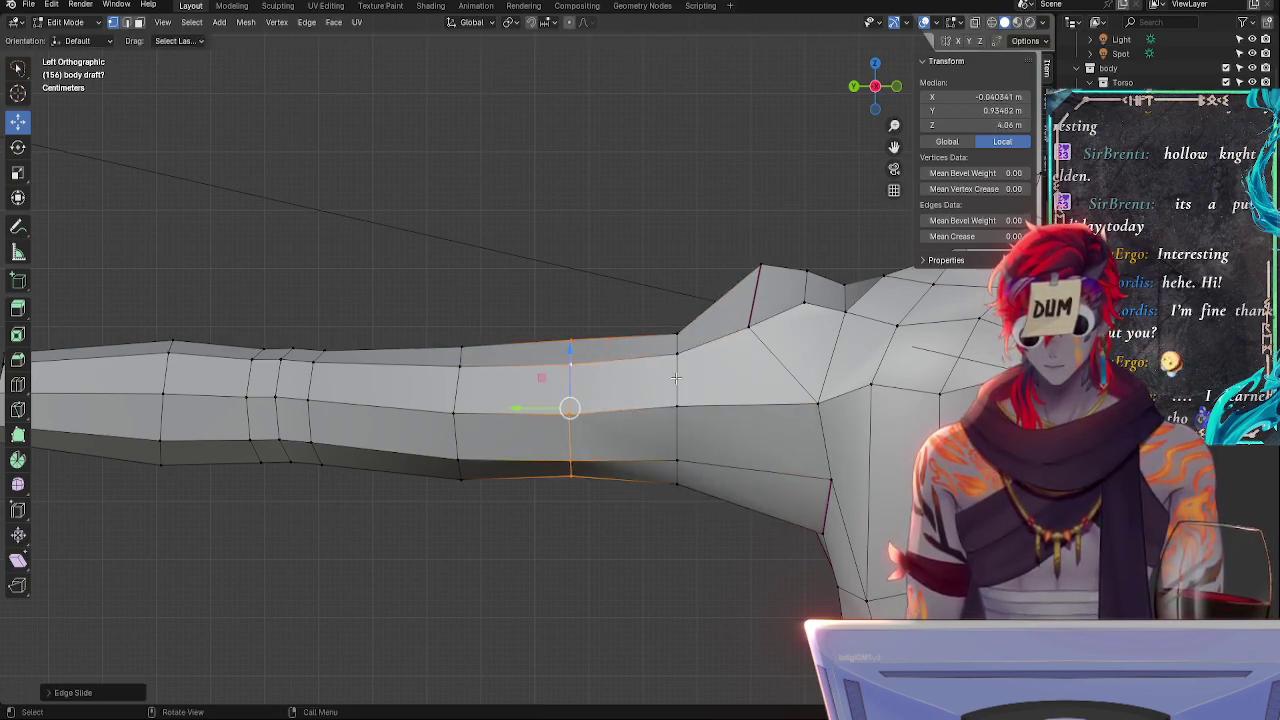
pyautogui.click(676, 370)
pyautogui.hotkey('shift', 'v')
pyautogui.click(676, 378)
pyautogui.keyDown('alt'); pyautogui.click(678, 381); pyautogui.keyUp('alt')
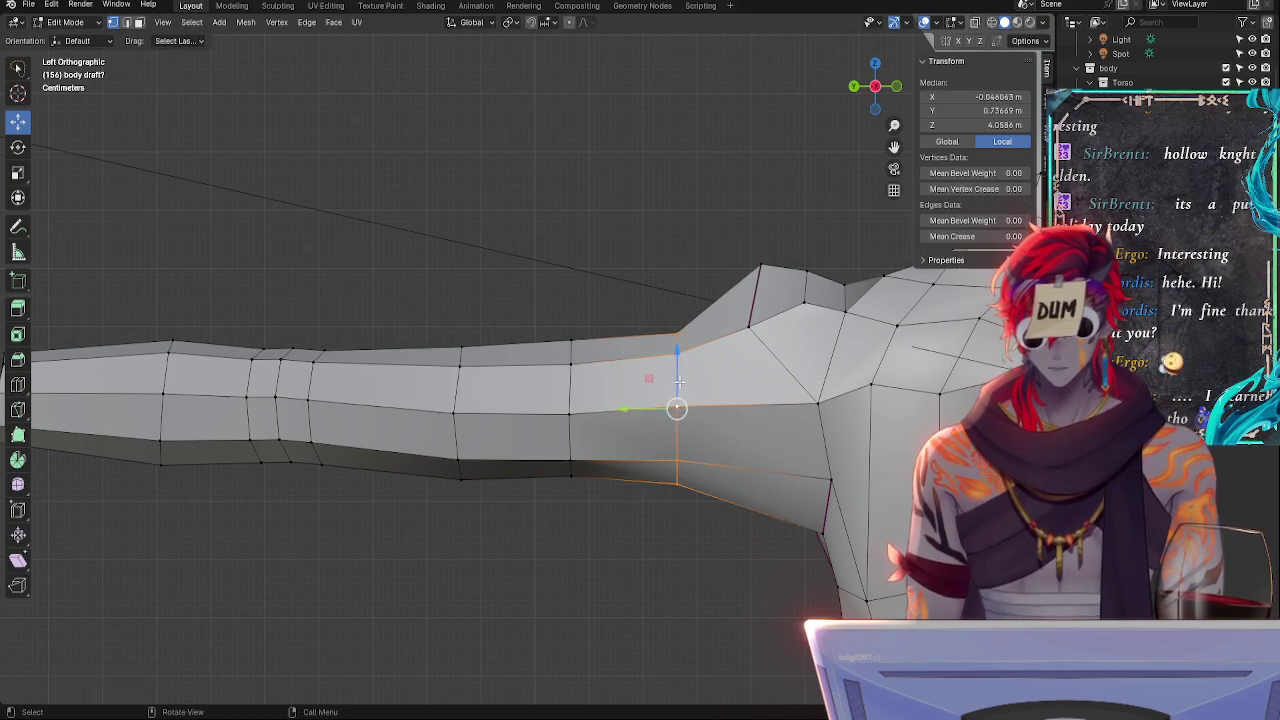
pyautogui.press('g')
pyautogui.press('g')
pyautogui.click(662, 383)
# - Reposition the next two edge loops along the arm to even their spacing
pyautogui.keyDown('alt'); pyautogui.click(571, 388); pyautogui.keyUp('alt')
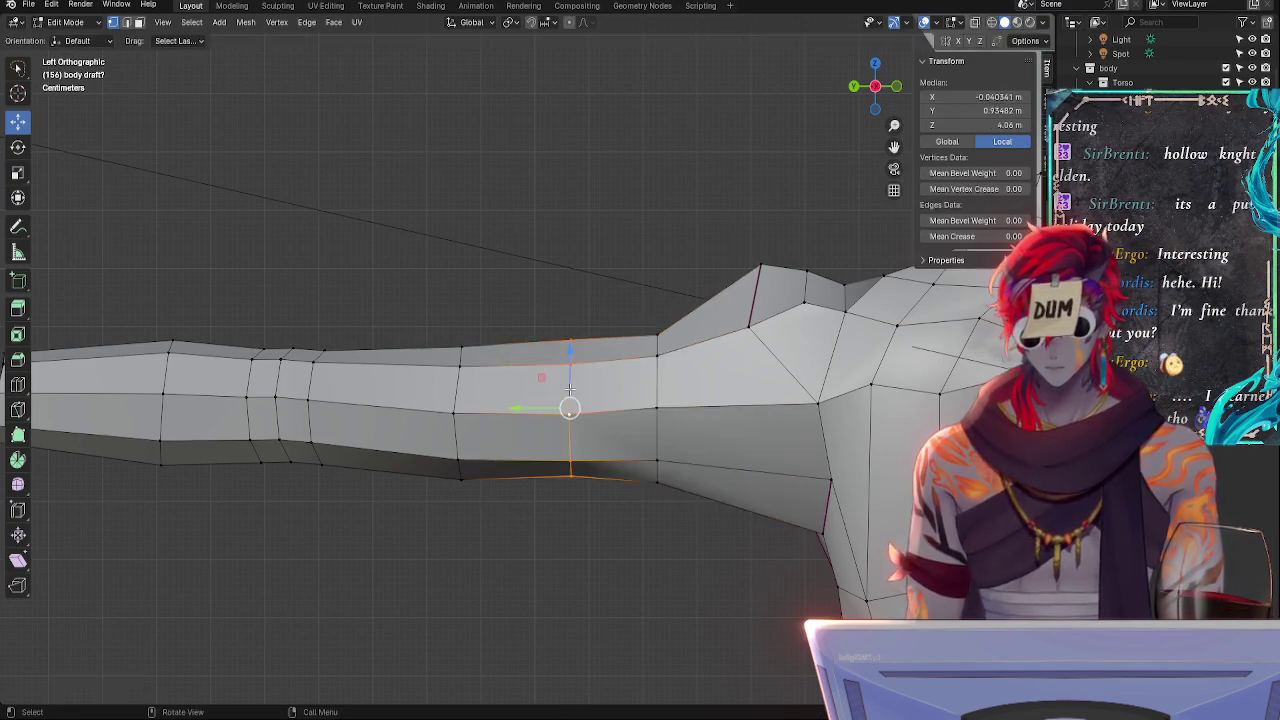
pyautogui.press('g')
pyautogui.press('g')
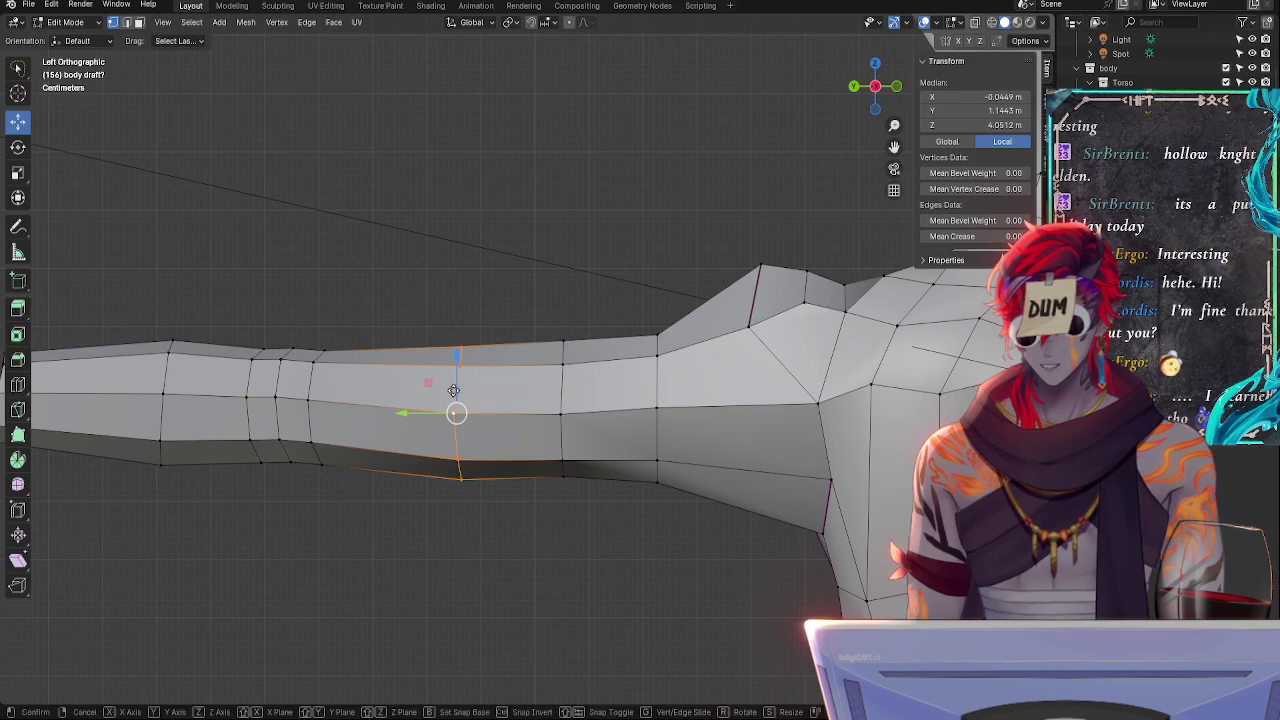
pyautogui.click(444, 388)
pyautogui.keyDown('alt'); pyautogui.click(565, 393); pyautogui.keyUp('alt')
pyautogui.press('g')
pyautogui.press('g')
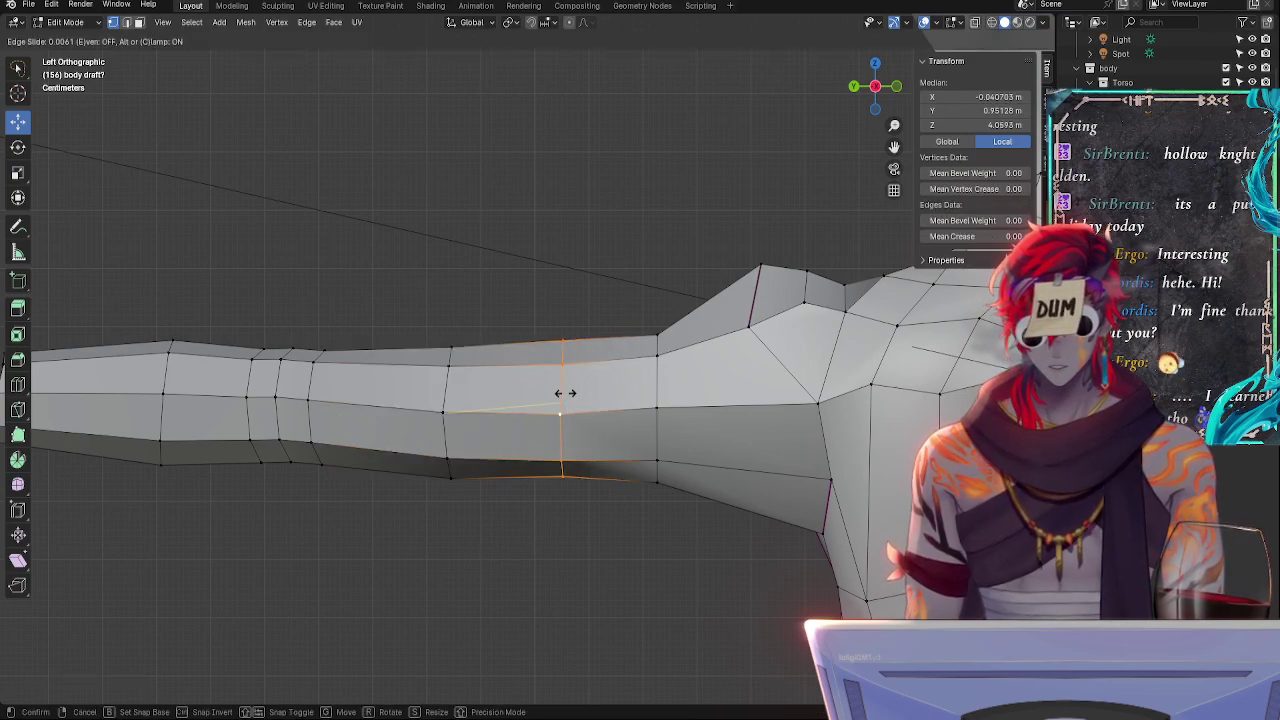
pyautogui.click(556, 393)
# - Move the loop by the armpit along the Y axis toward the shoulder
pyautogui.click(750, 306)
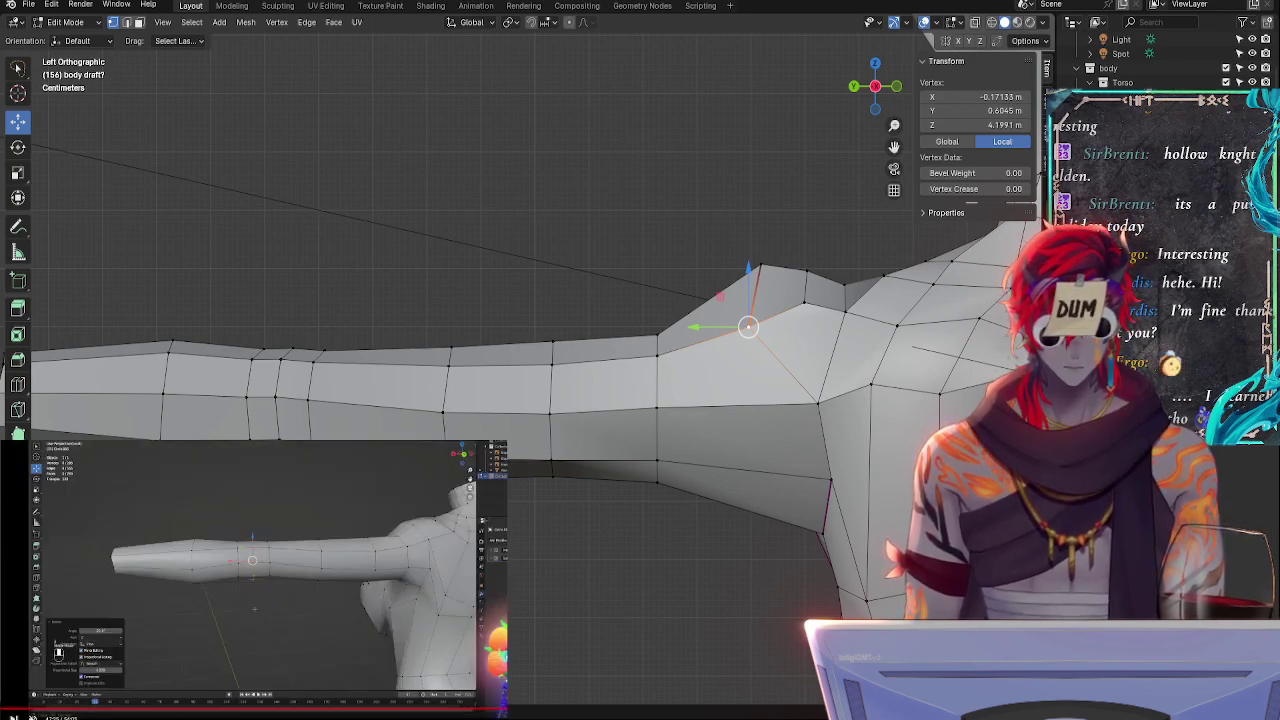
pyautogui.keyDown('alt'); pyautogui.click(650, 412); pyautogui.keyUp('alt')
pyautogui.keyDown('alt'); pyautogui.click(658, 420); pyautogui.keyUp('alt')
pyautogui.press('g')
pyautogui.press('g')
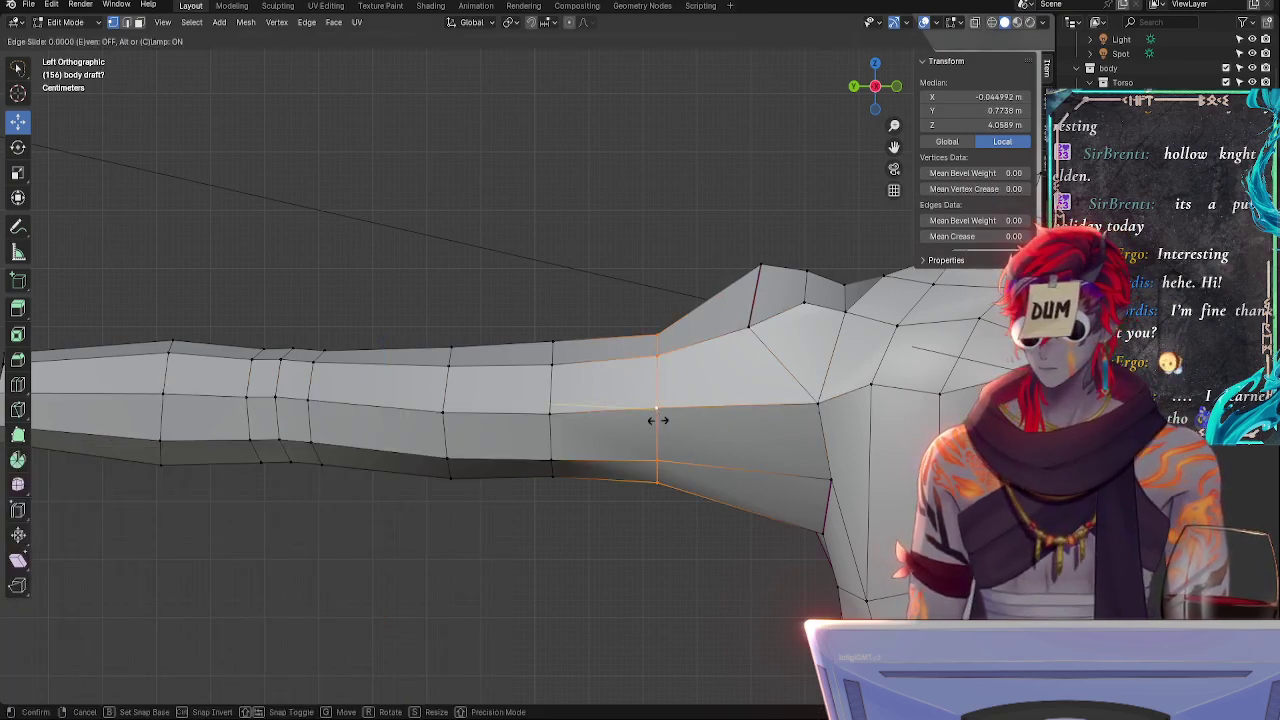
pyautogui.rightClick(660, 423)
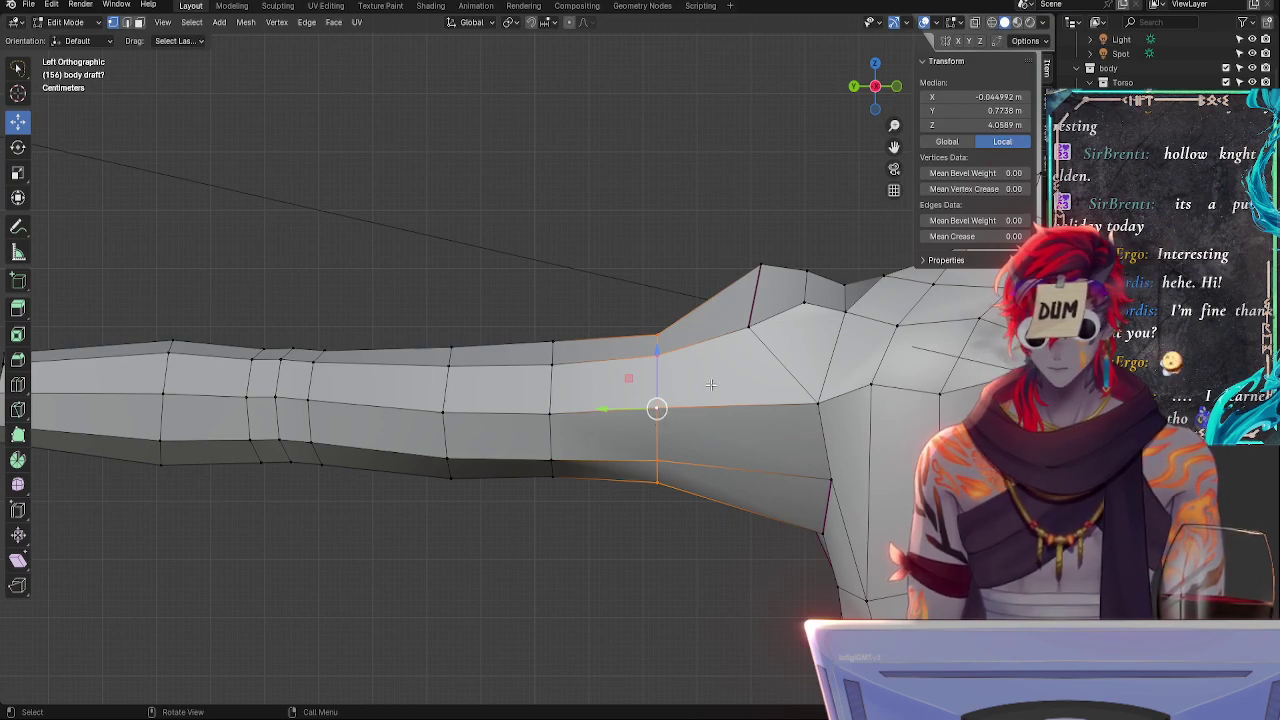
pyautogui.press('g')
pyautogui.press('y')
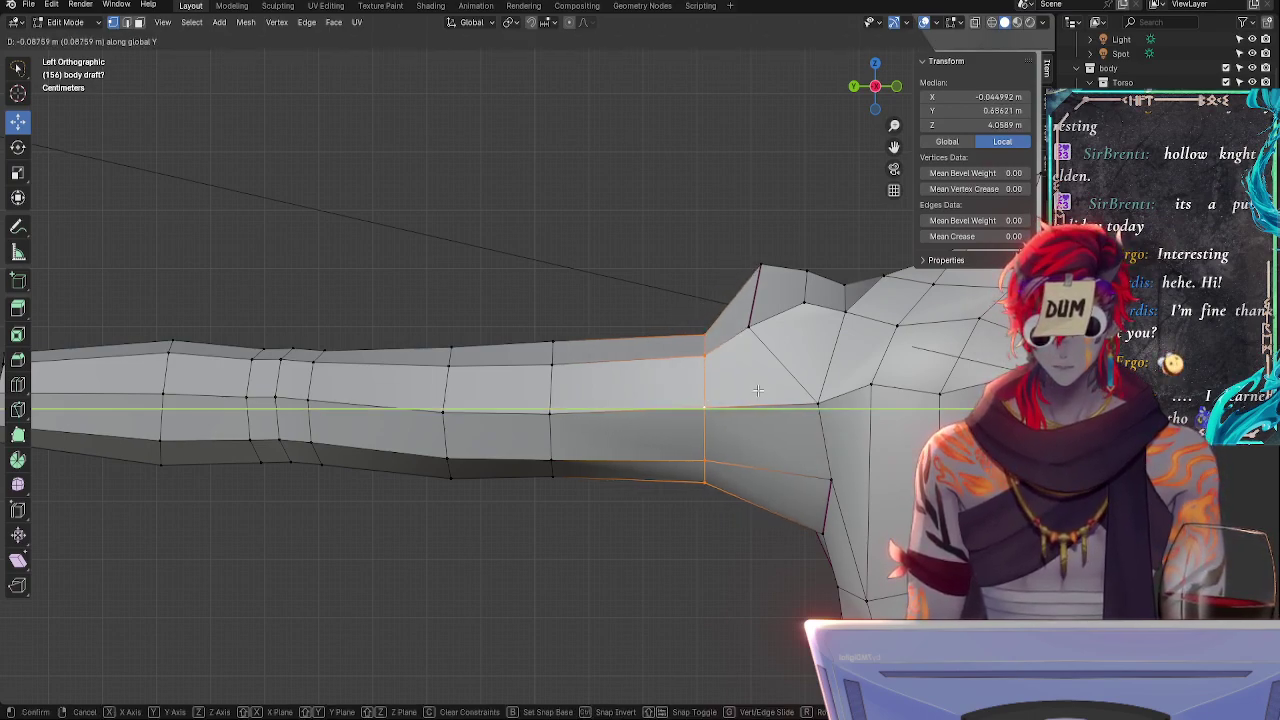
pyautogui.click(758, 390)
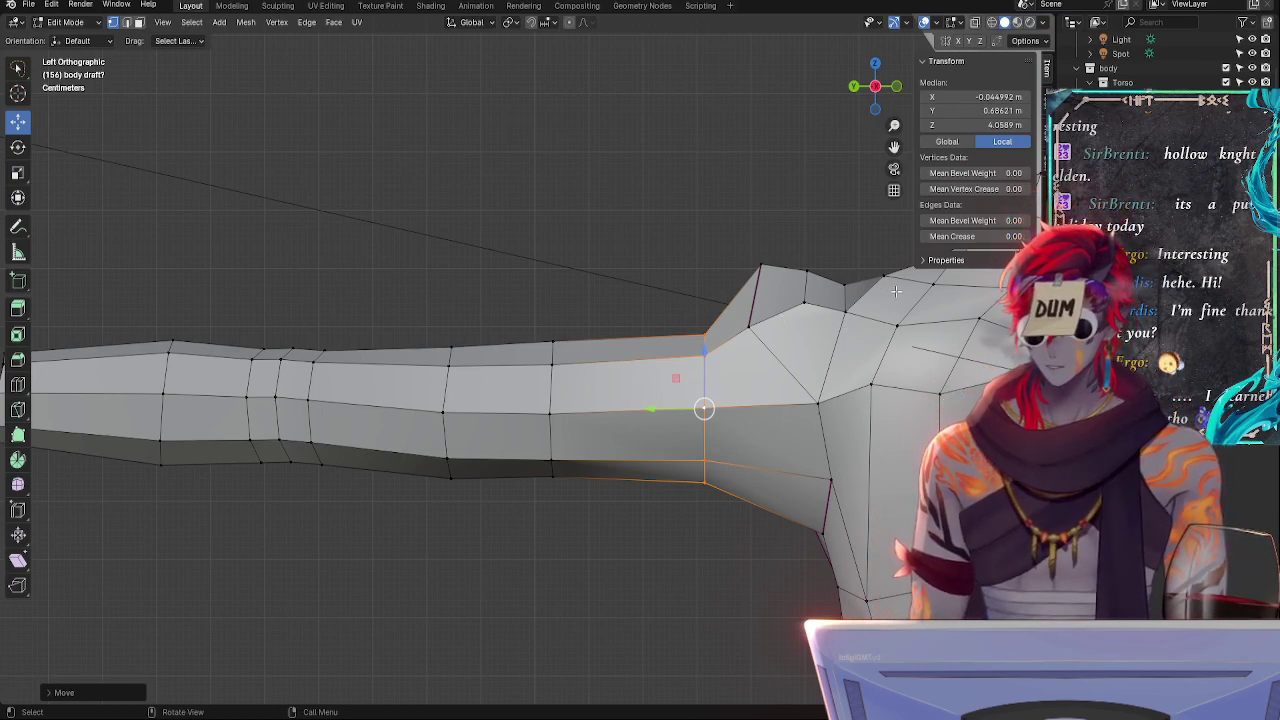
# - Slide the lower shoulder vertex along its edge with G G
pyautogui.keyDown('shift'); pyautogui.moveTo(748, 562); pyautogui.dragTo(614, 543, button='middle'); pyautogui.keyUp('shift')
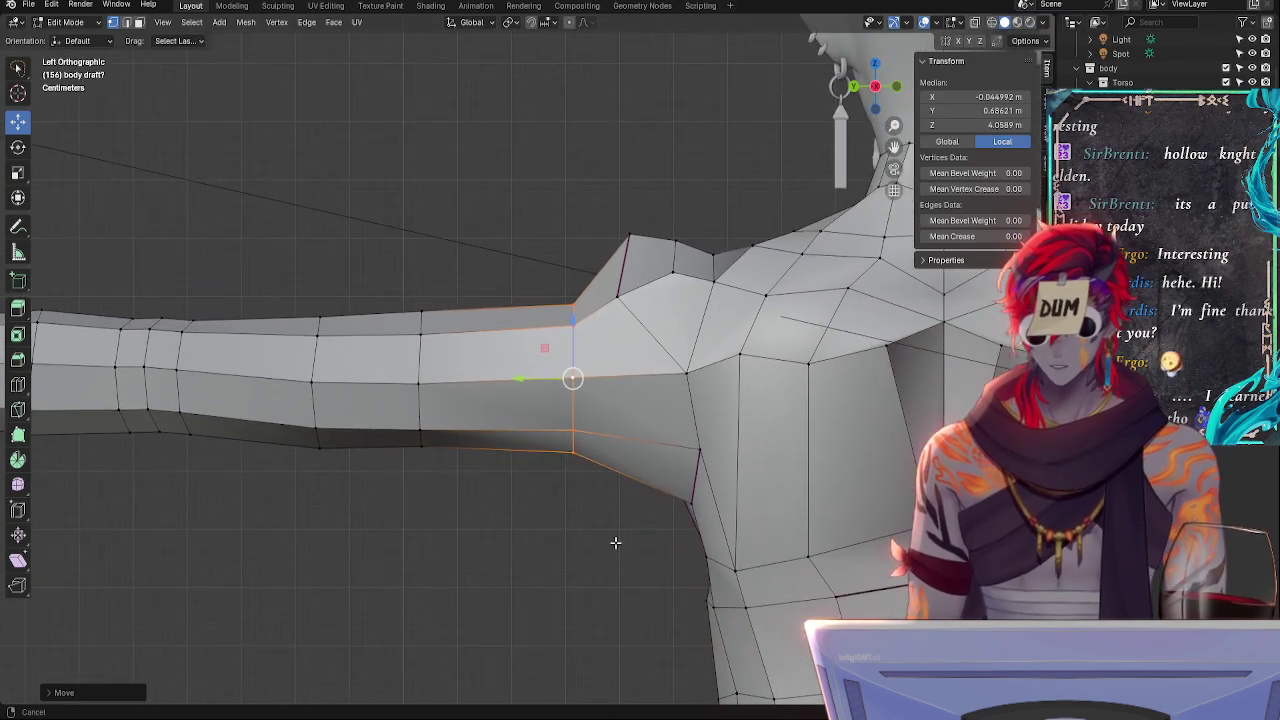
pyautogui.click(629, 240)
pyautogui.click(617, 296)
pyautogui.press('g')
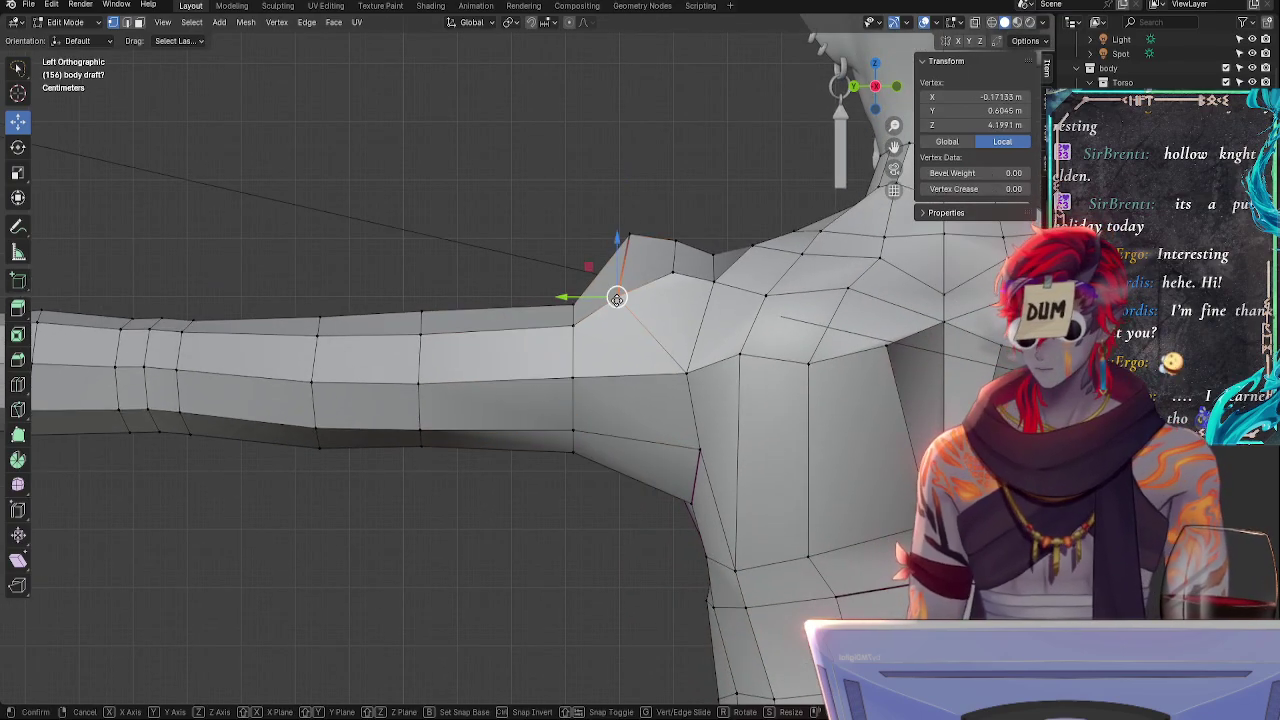
pyautogui.press('g')
pyautogui.click(627, 296)
# - Slide the upper shoulder vertex and a neighbouring one along their edges to smooth the peak
pyautogui.click(628, 237)
pyautogui.press('g')
pyautogui.press('g')
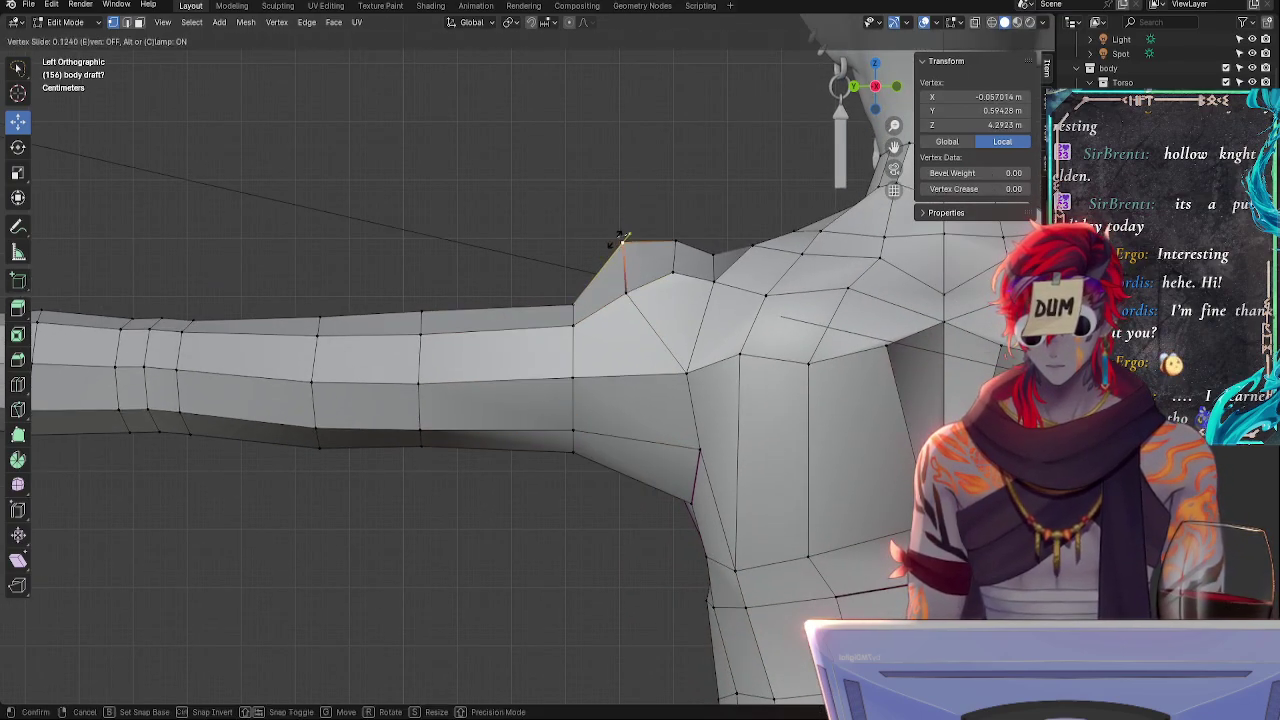
pyautogui.click(621, 240)
pyautogui.press('g')
pyautogui.press('g')
pyautogui.click(620, 250)
pyautogui.click(674, 271)
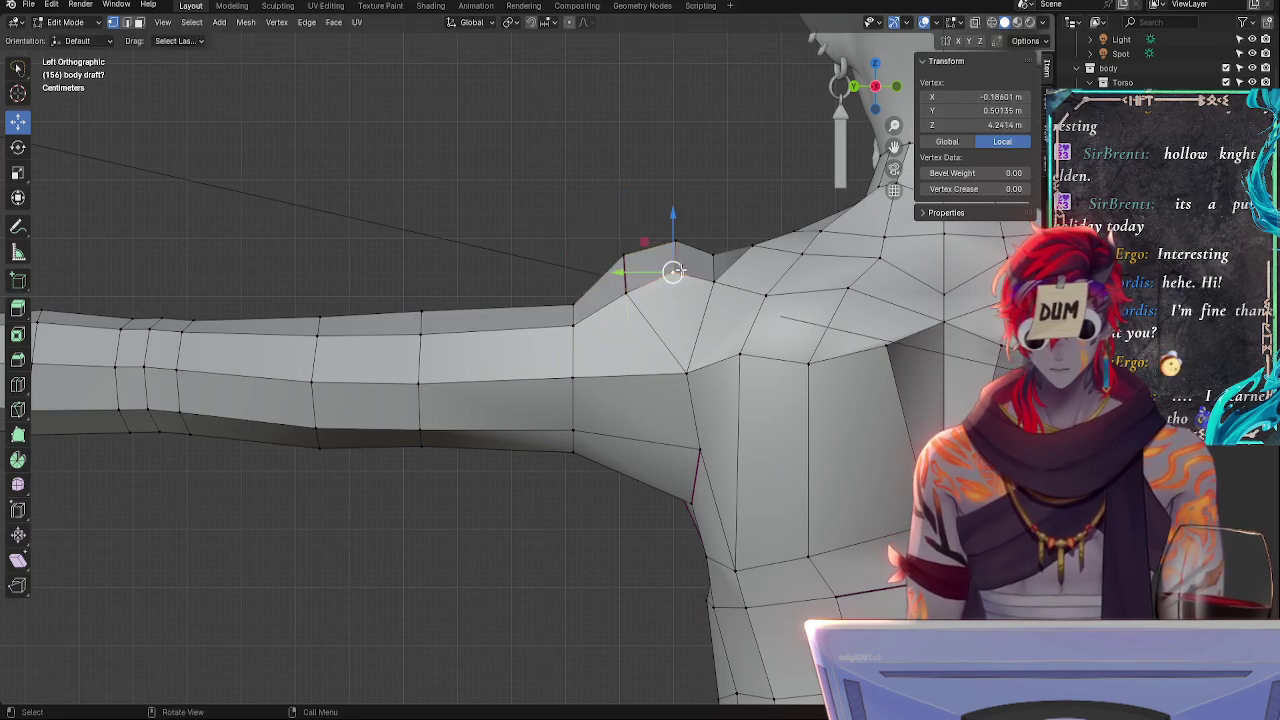
pyautogui.hotkey('shift', 'v')
pyautogui.click(679, 273)
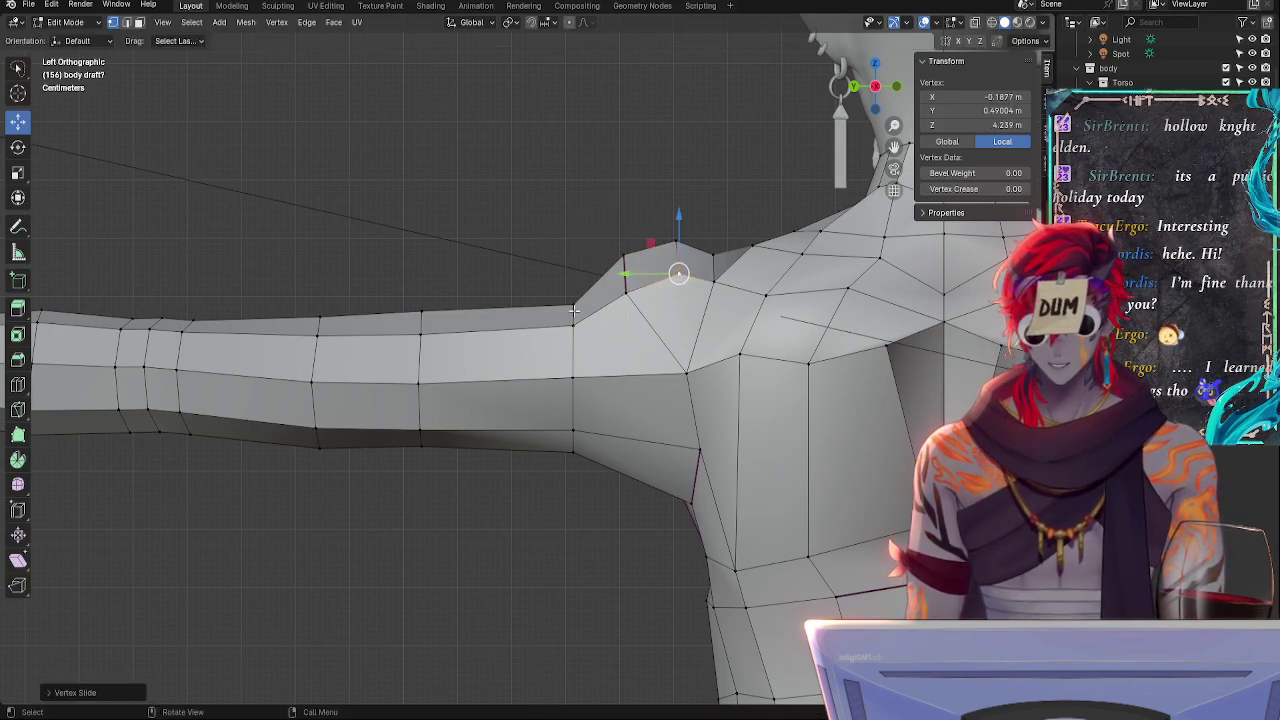
pyautogui.moveTo(574, 311); pyautogui.dragTo(750, 378, button='middle')
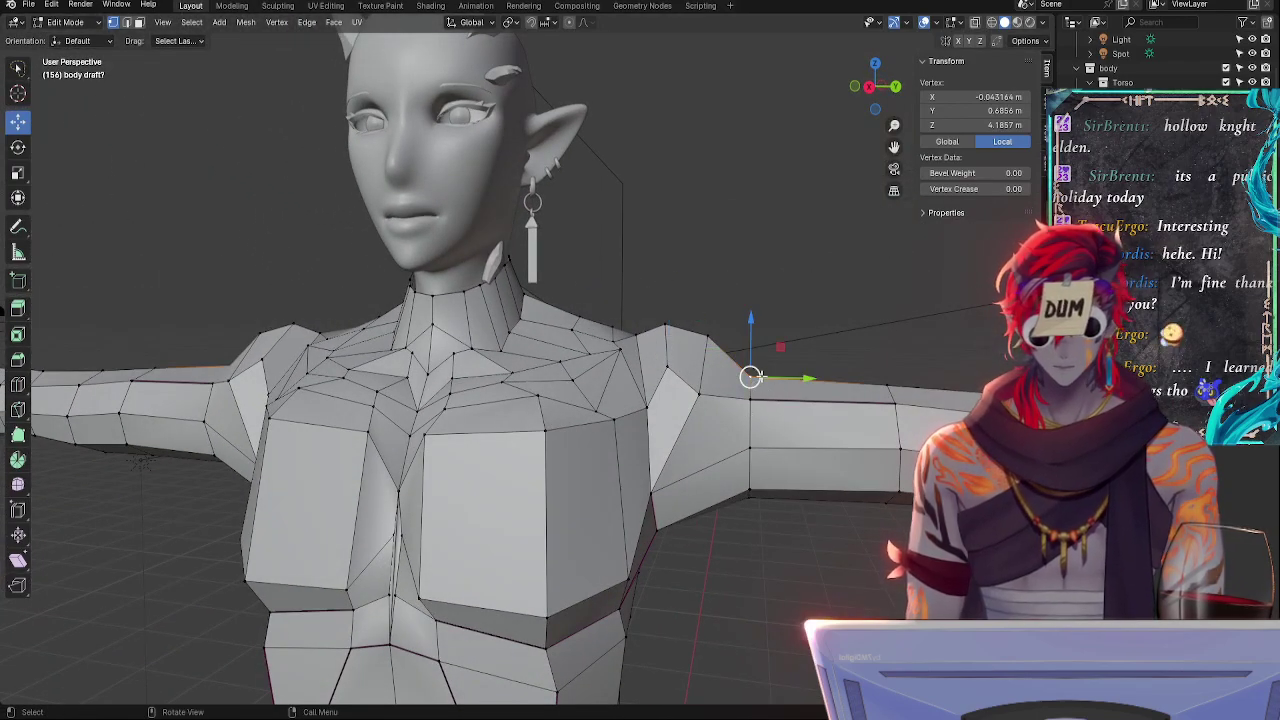
# - In orthographic view, nudge two shoulder vertices along the arm and lower the top one
pyautogui.click(870, 86)
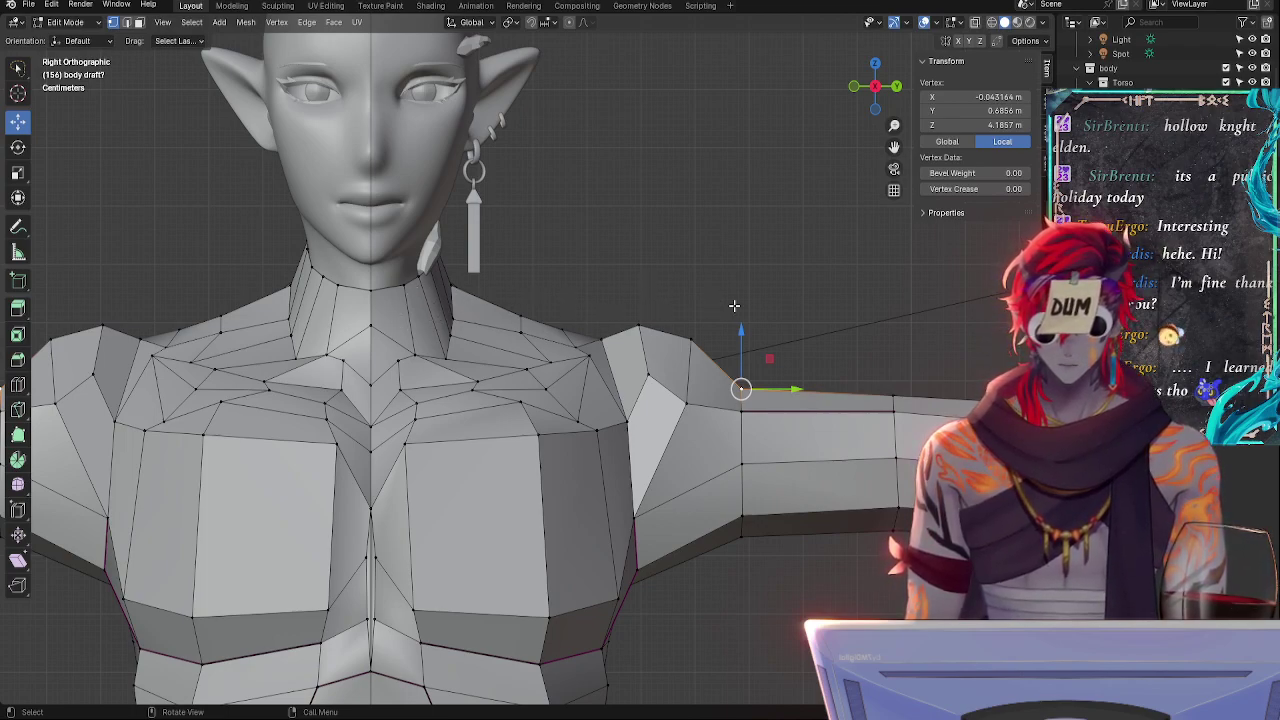
pyautogui.keyDown('shift'); pyautogui.click(645, 331); pyautogui.keyUp('shift')
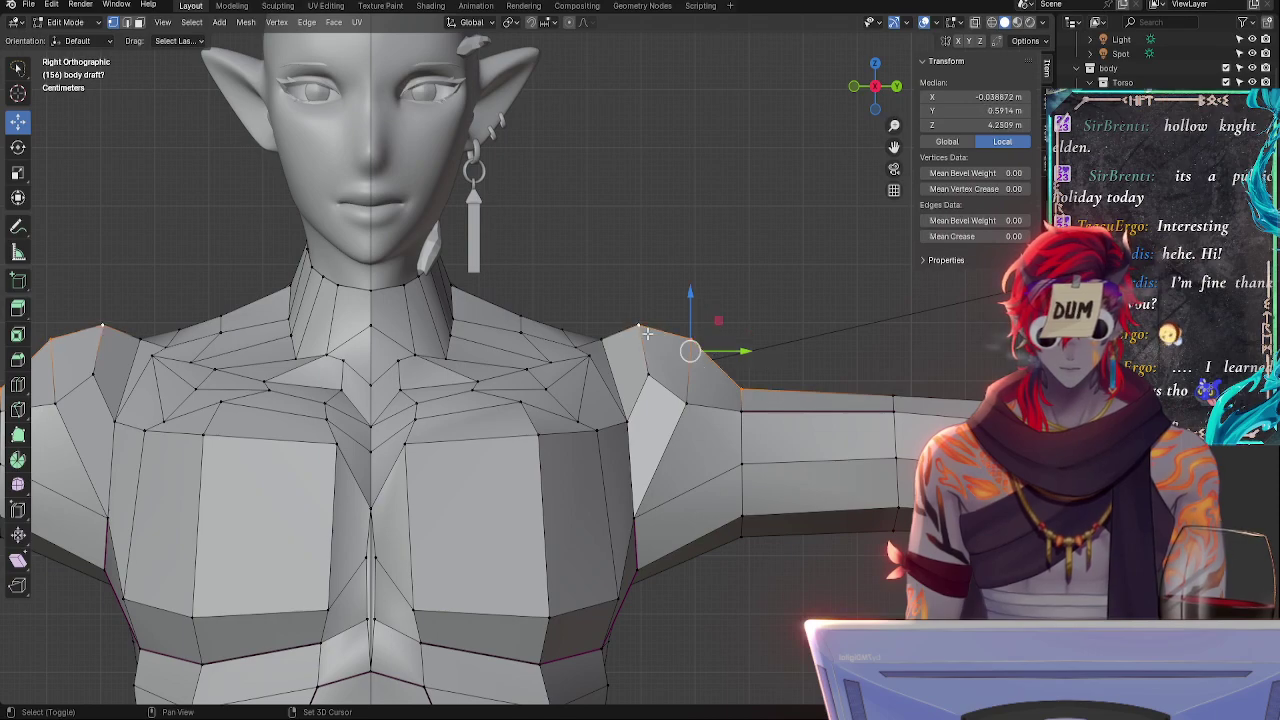
pyautogui.moveTo(746, 351)
pyautogui.mouseDown()
pyautogui.moveTo(766, 349)
pyautogui.moveTo(752, 349)
pyautogui.mouseUp()
pyautogui.click(645, 329)
pyautogui.press('g')
pyautogui.press('g')
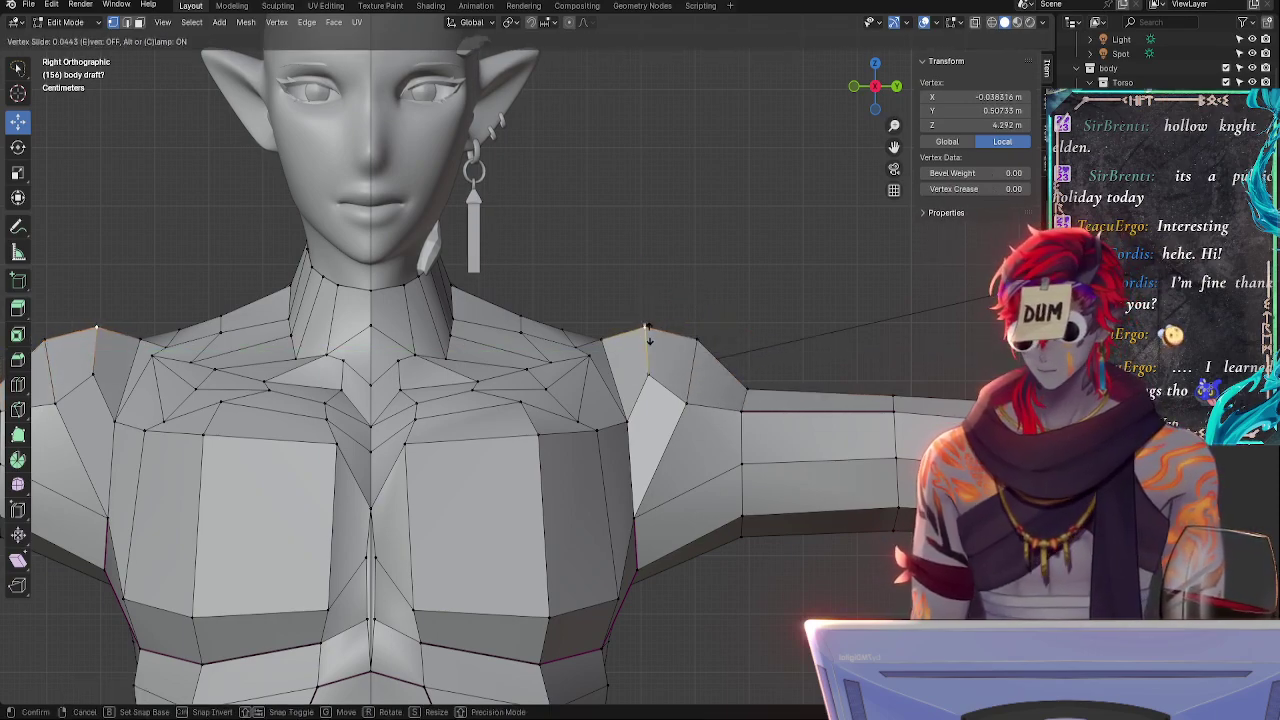
pyautogui.click(649, 336)
# - Move the arm-top vertices outward along the arm and raise them slightly
pyautogui.click(697, 339)
pyautogui.click(742, 410)
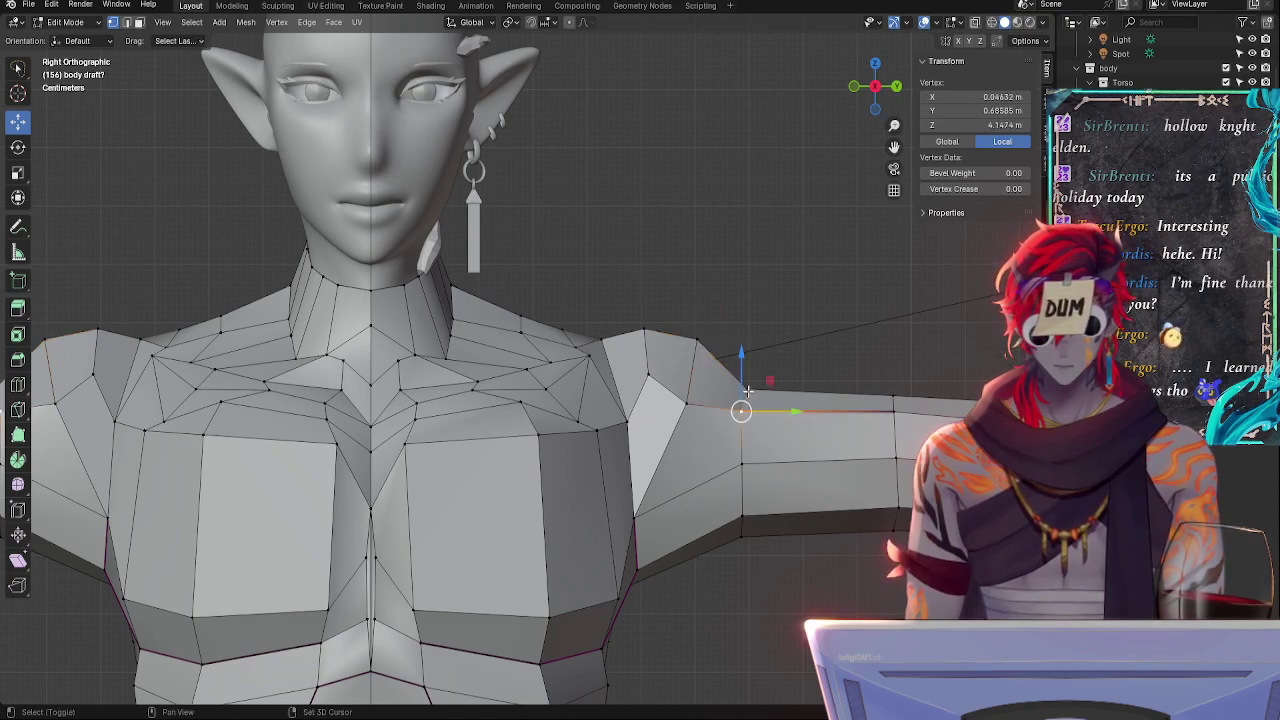
pyautogui.keyDown('shift'); pyautogui.click(747, 389); pyautogui.keyUp('shift')
pyautogui.press('g')
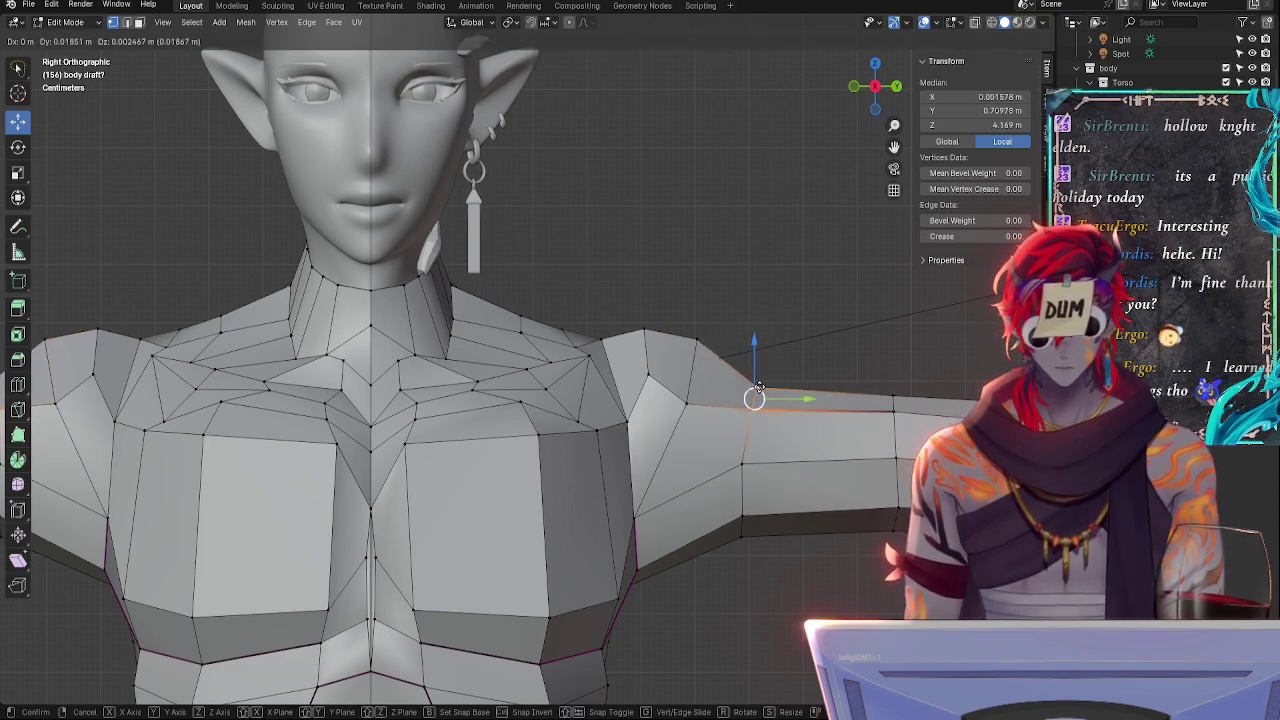
pyautogui.click(763, 382)
pyautogui.press('g')
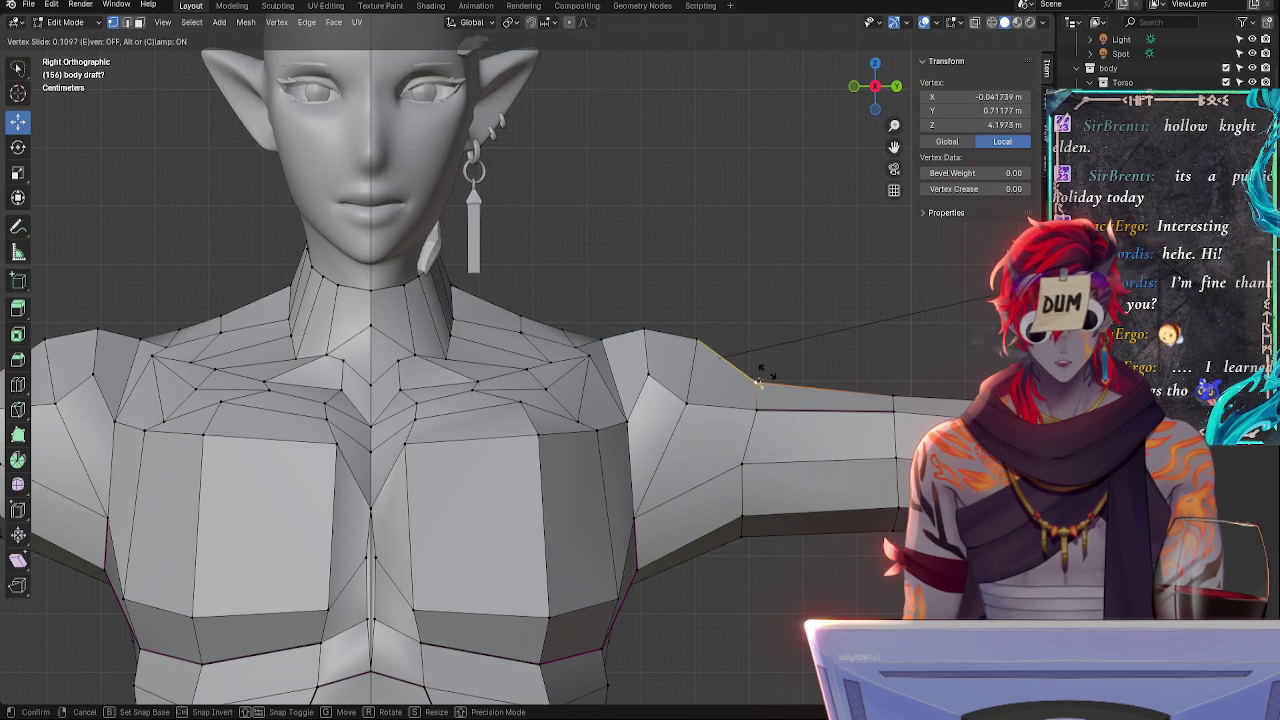
pyautogui.click(757, 381)
pyautogui.press('g')
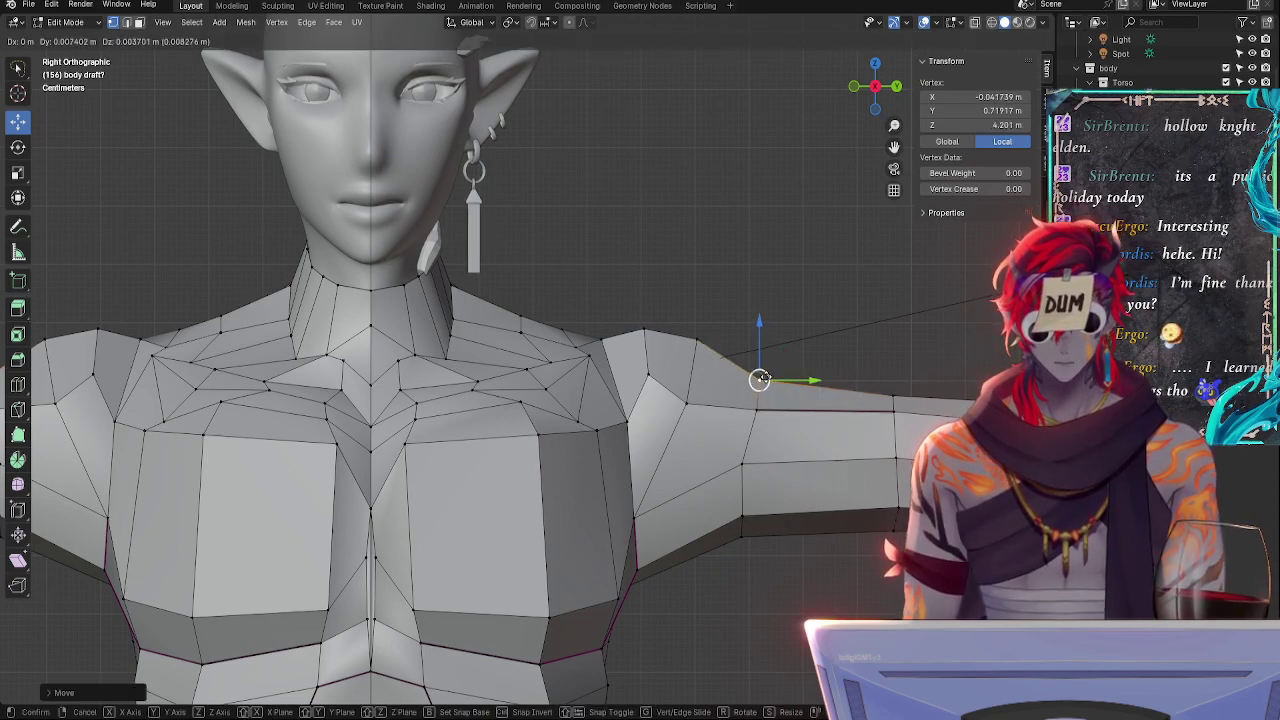
pyautogui.click(760, 379)
# - Adjust the shoulder vertex and a farther arm-top vertex vertically with Z-constrained moves
pyautogui.click(697, 338)
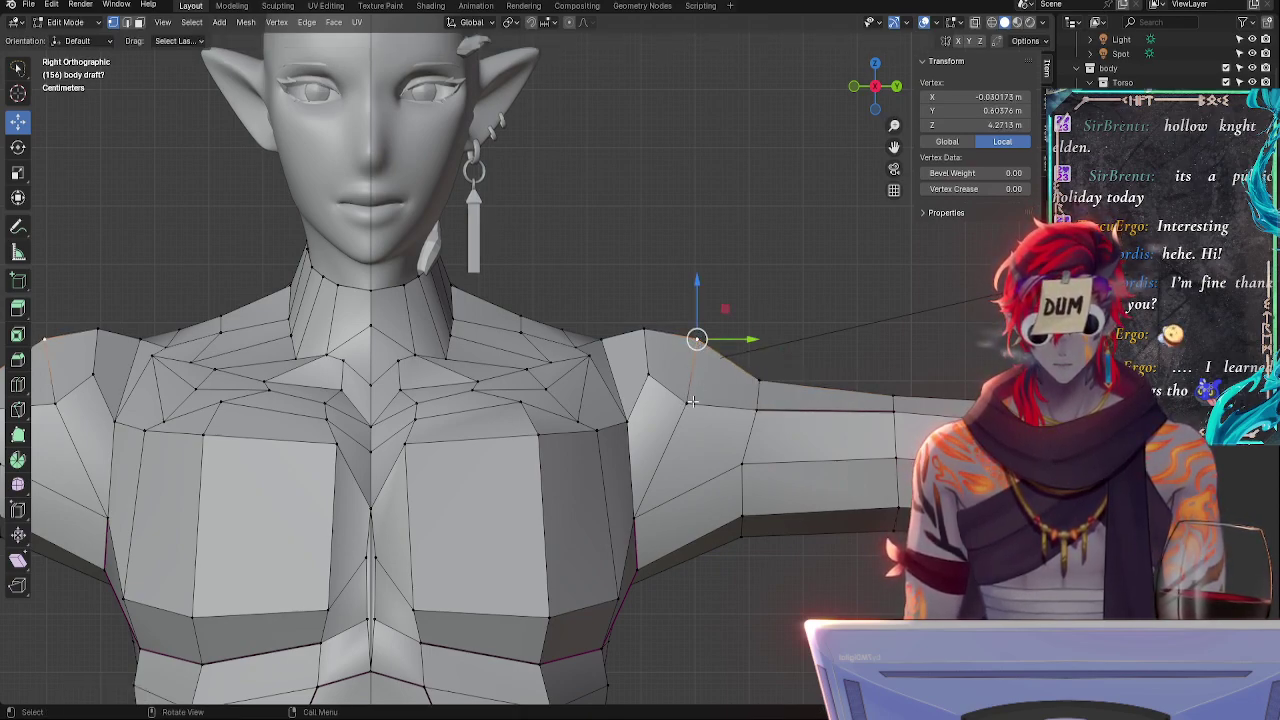
pyautogui.press('g')
pyautogui.click(698, 371)
pyautogui.press('g')
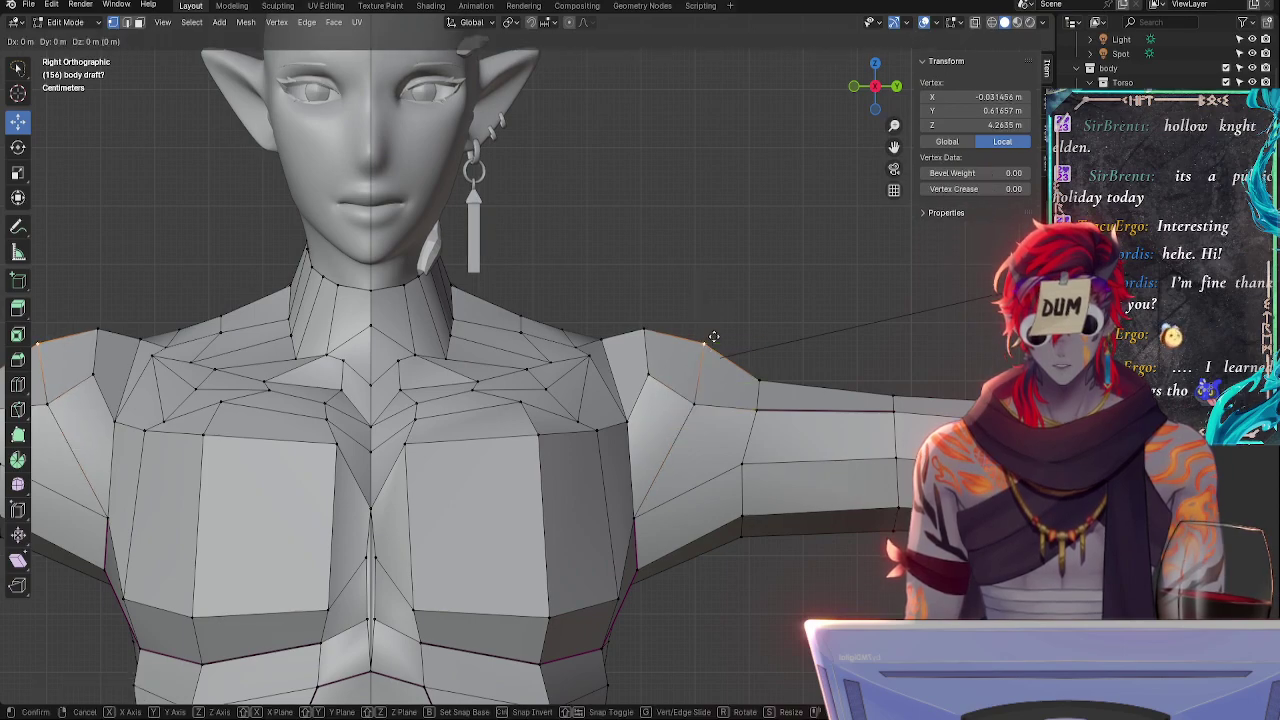
pyautogui.press('z')
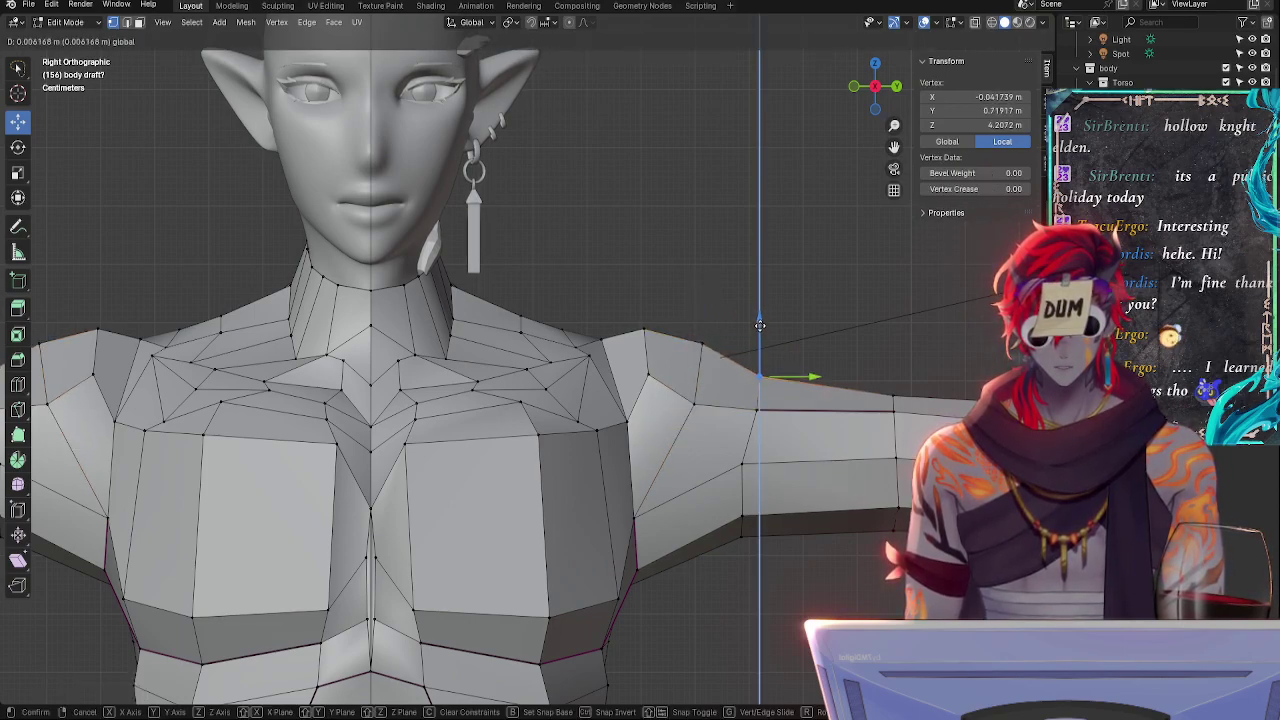
pyautogui.click(759, 366)
pyautogui.click(893, 395)
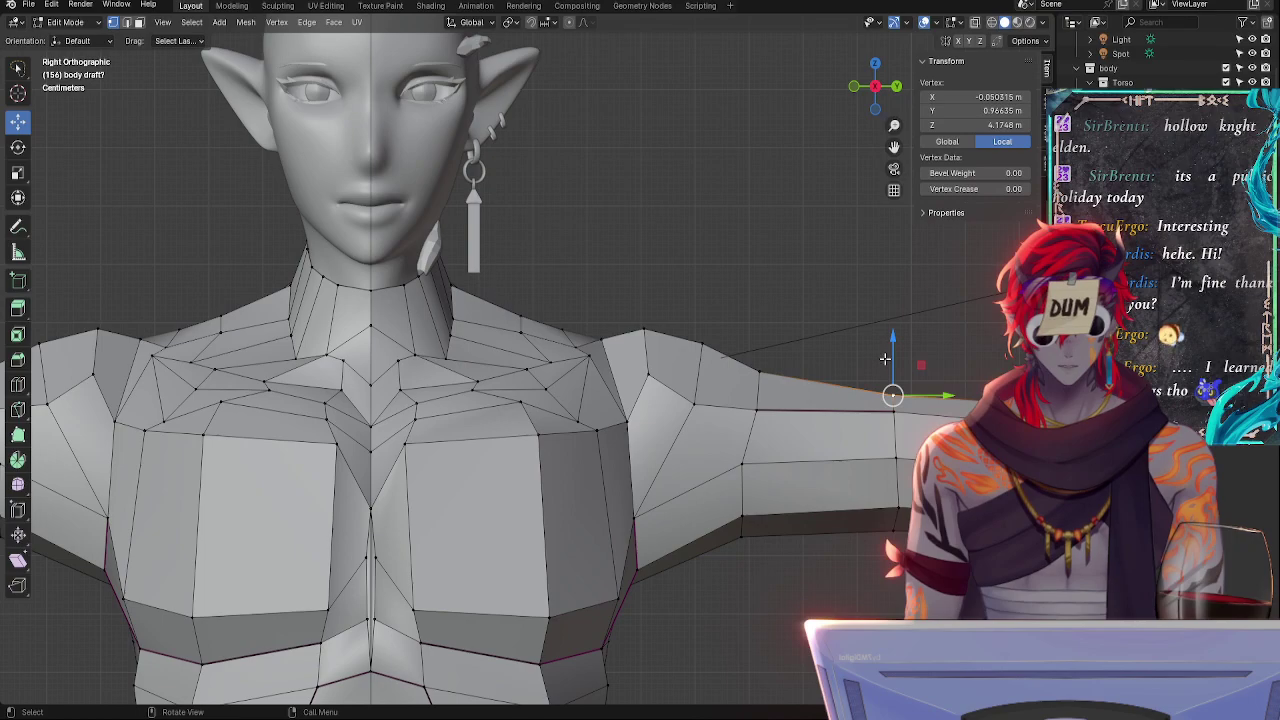
pyautogui.press('g')
pyautogui.press('z')
pyautogui.click(887, 353)
# - Slide an arm vertex and two shoulder vertices along their edges toward the neck
pyautogui.keyDown('ctrl'); pyautogui.moveTo(794, 314); pyautogui.dragTo(790, 334, button='middle'); pyautogui.keyUp('ctrl')
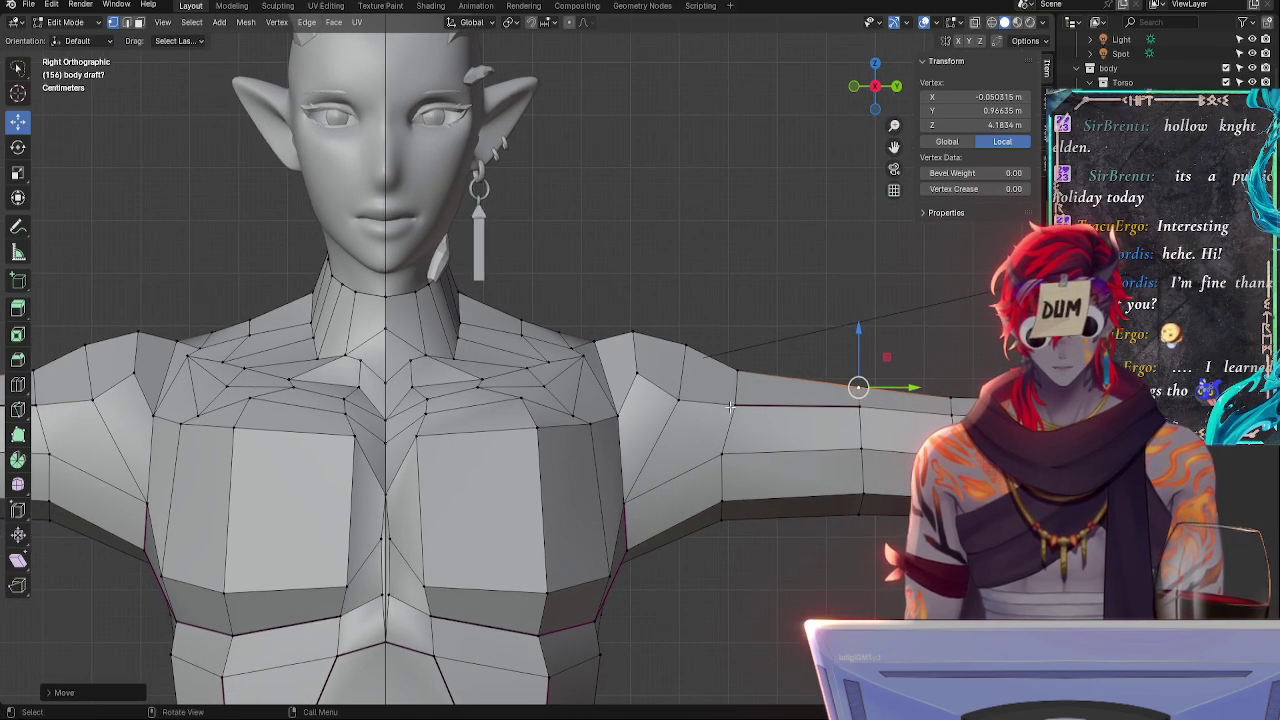
pyautogui.click(730, 407)
pyautogui.press('g')
pyautogui.press('g')
pyautogui.click(731, 405)
pyautogui.click(681, 406)
pyautogui.press('g')
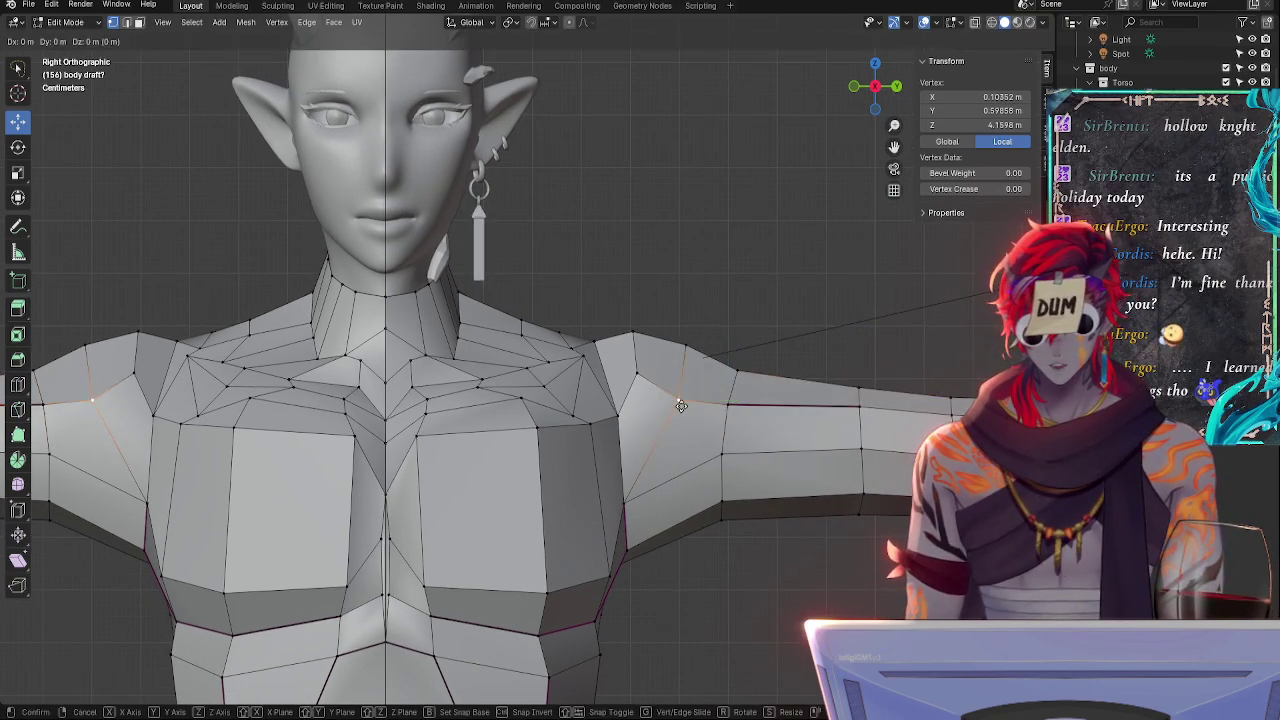
pyautogui.press('g')
pyautogui.click(677, 403)
pyautogui.click(638, 377)
pyautogui.press('g')
pyautogui.press('g')
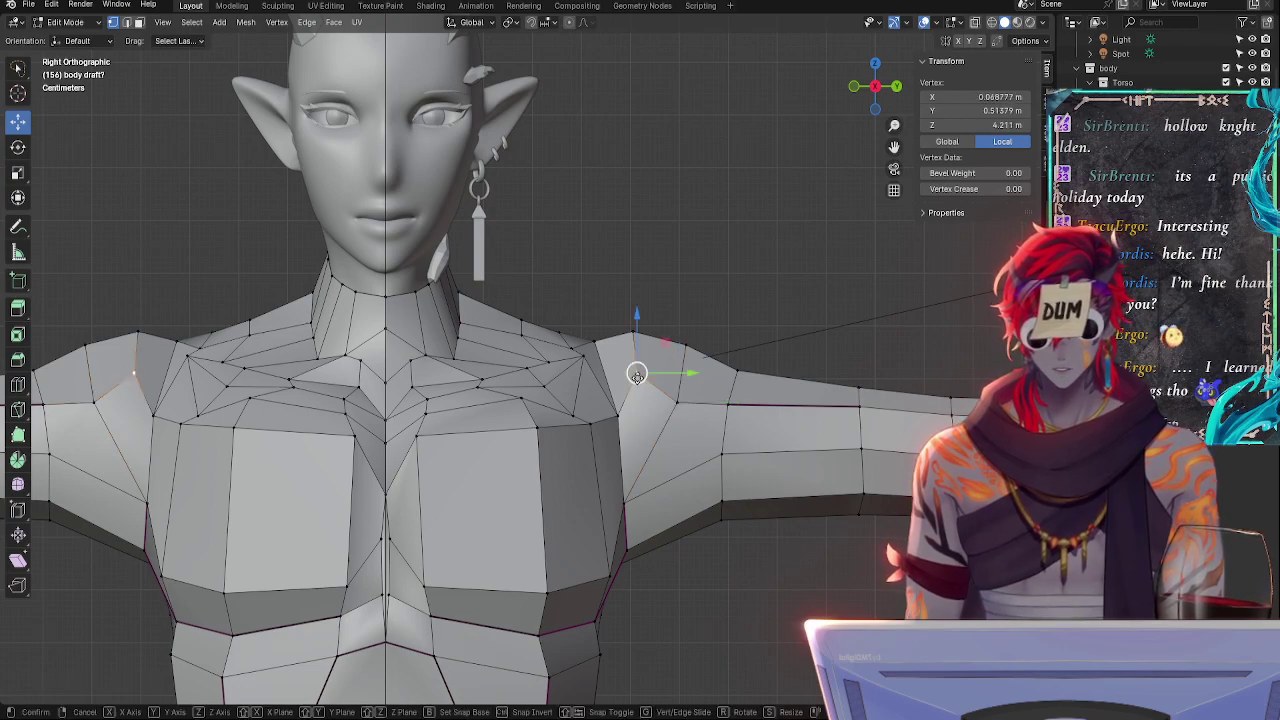
pyautogui.click(638, 375)
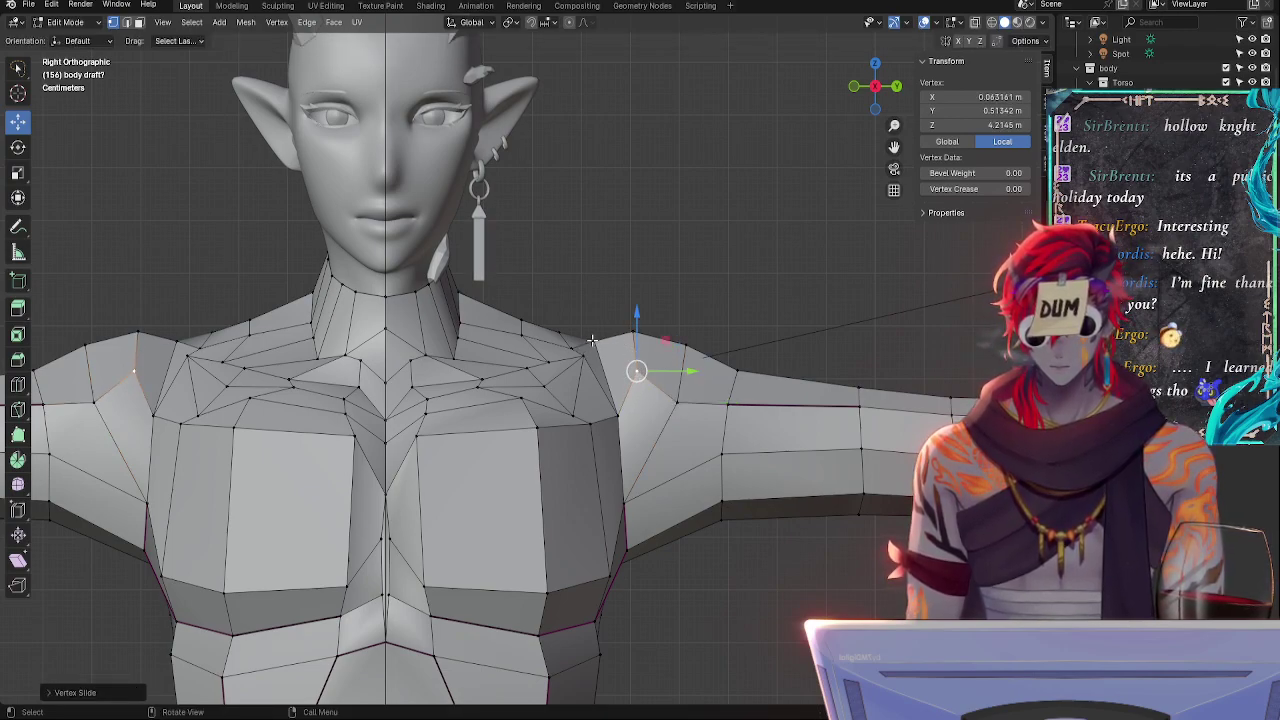
# - Select the shoulder vertices nearer the neck and orbit around the shoulder to check
pyautogui.click(593, 341)
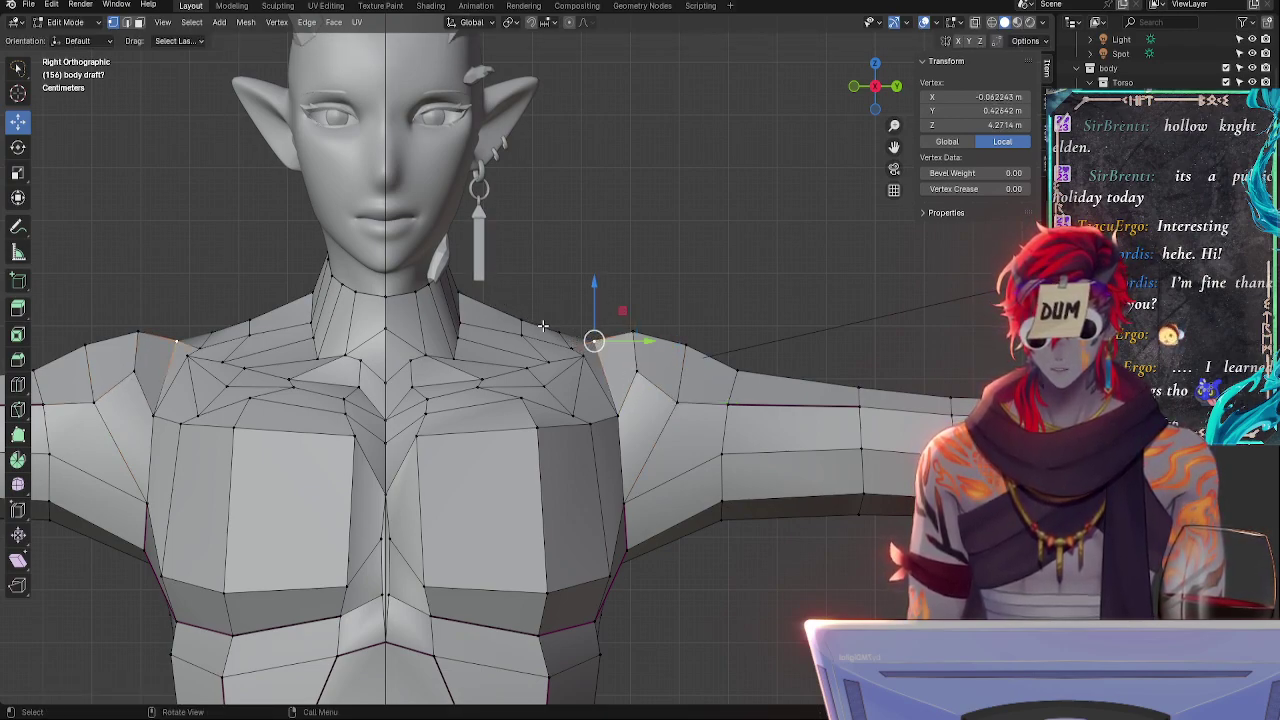
pyautogui.click(559, 331)
pyautogui.click(592, 337)
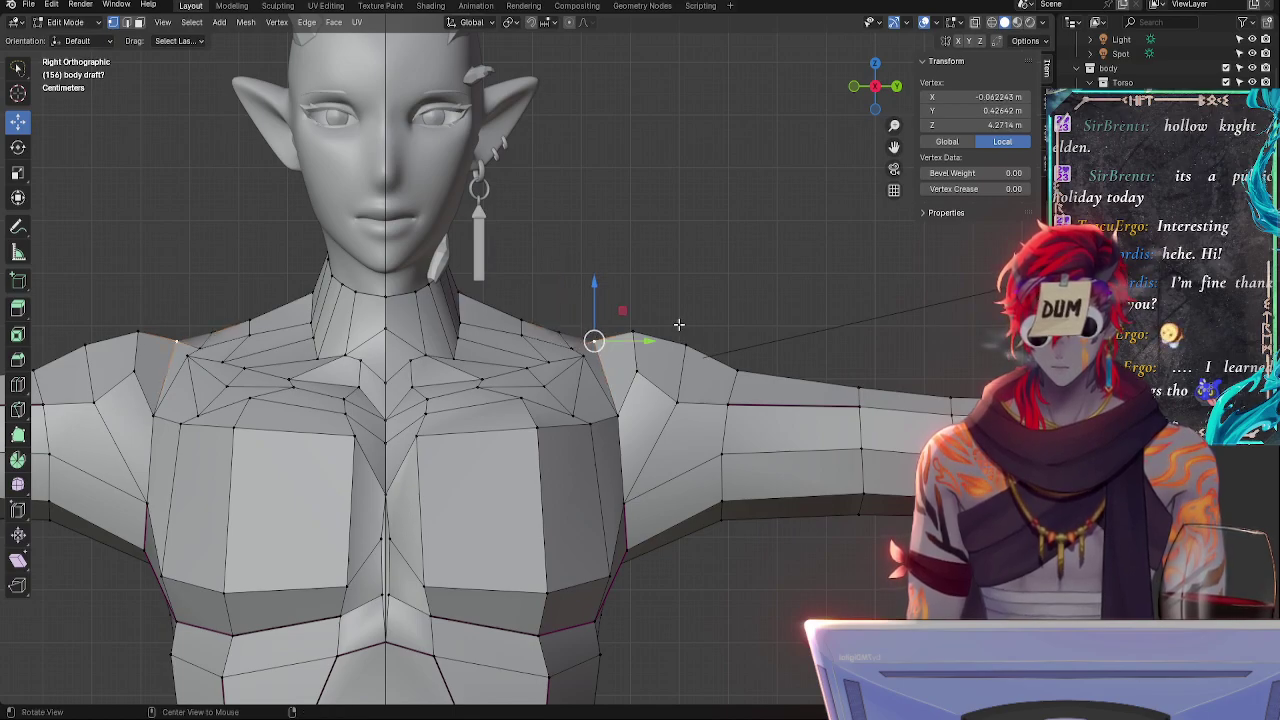
pyautogui.moveTo(680, 323); pyautogui.dragTo(519, 474, button='middle')
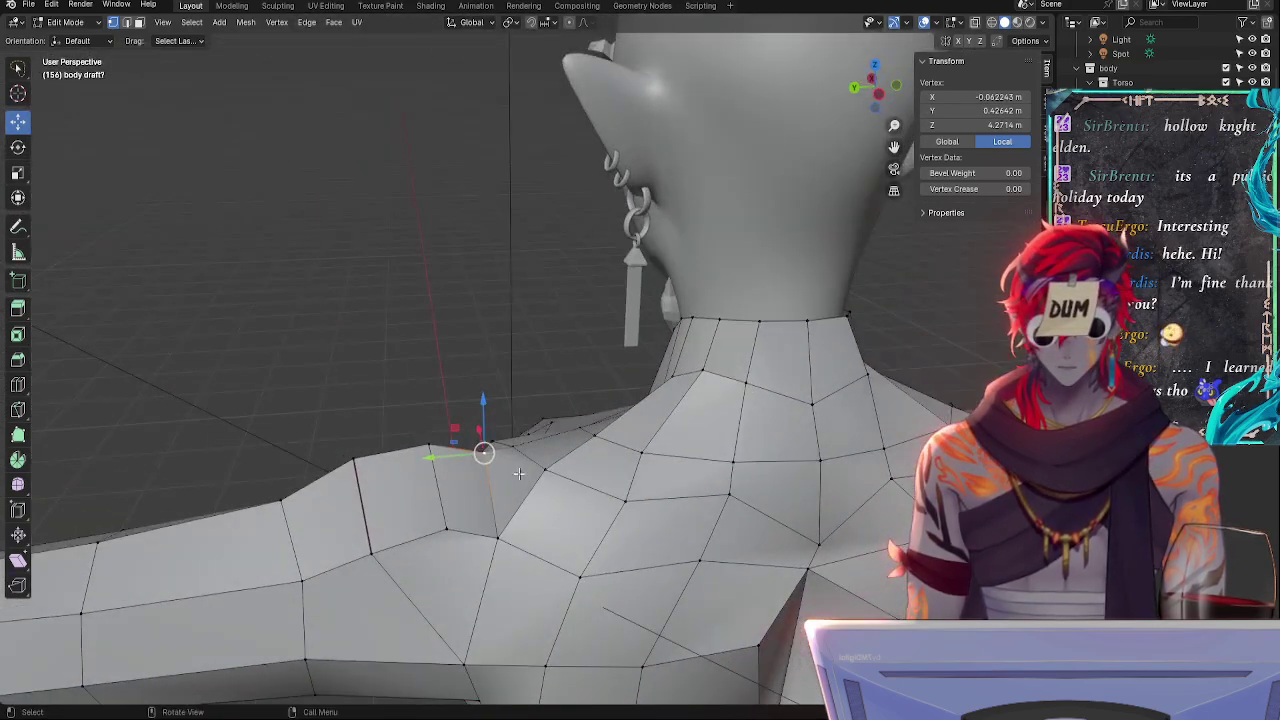
# - Slide a back-of-shoulder vertex along its edge, then reposition it on the Z/Y axes
pyautogui.click(494, 532)
pyautogui.press('g')
pyautogui.press('g')
pyautogui.click(495, 515)
pyautogui.press('g')
pyautogui.press('z')
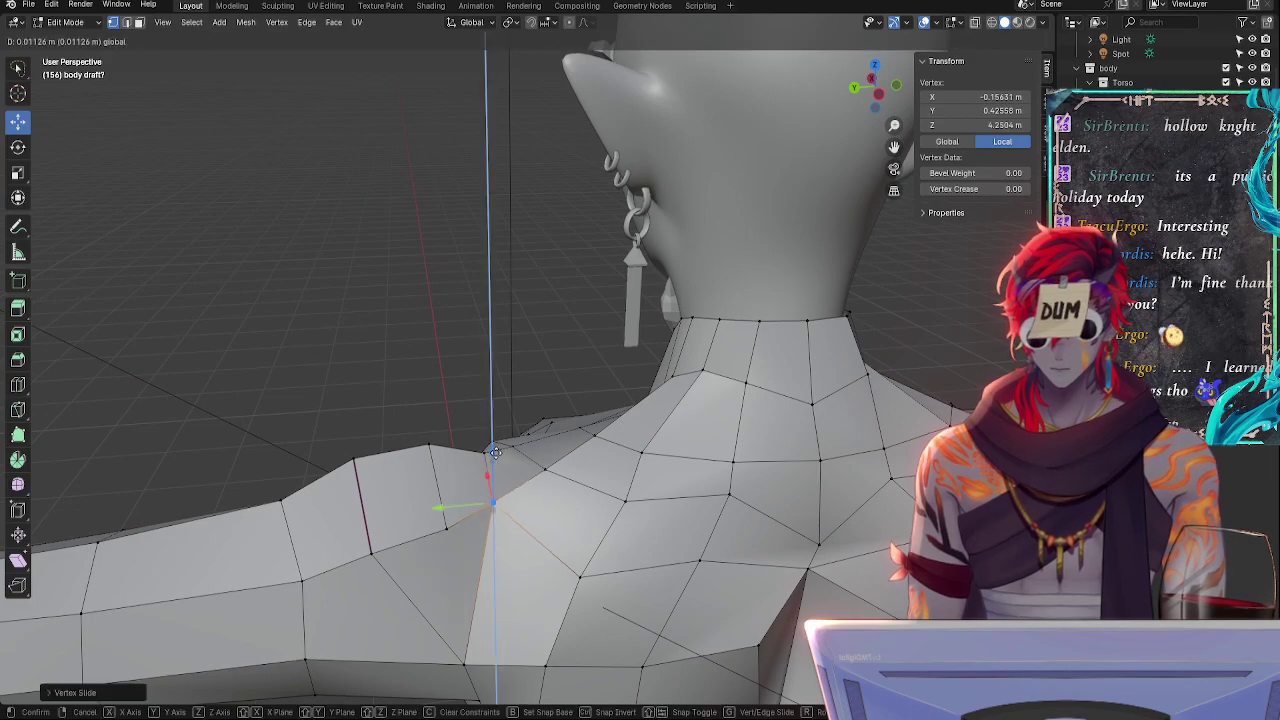
pyautogui.press('y')
pyautogui.moveTo(468, 519); pyautogui.dragTo(498, 507)
# - Vertex-slide the adjacent top-of-shoulder vertices along their edges to even their spacing
pyautogui.moveTo(498, 507); pyautogui.dragTo(754, 426, button='middle')
pyautogui.click(589, 420)
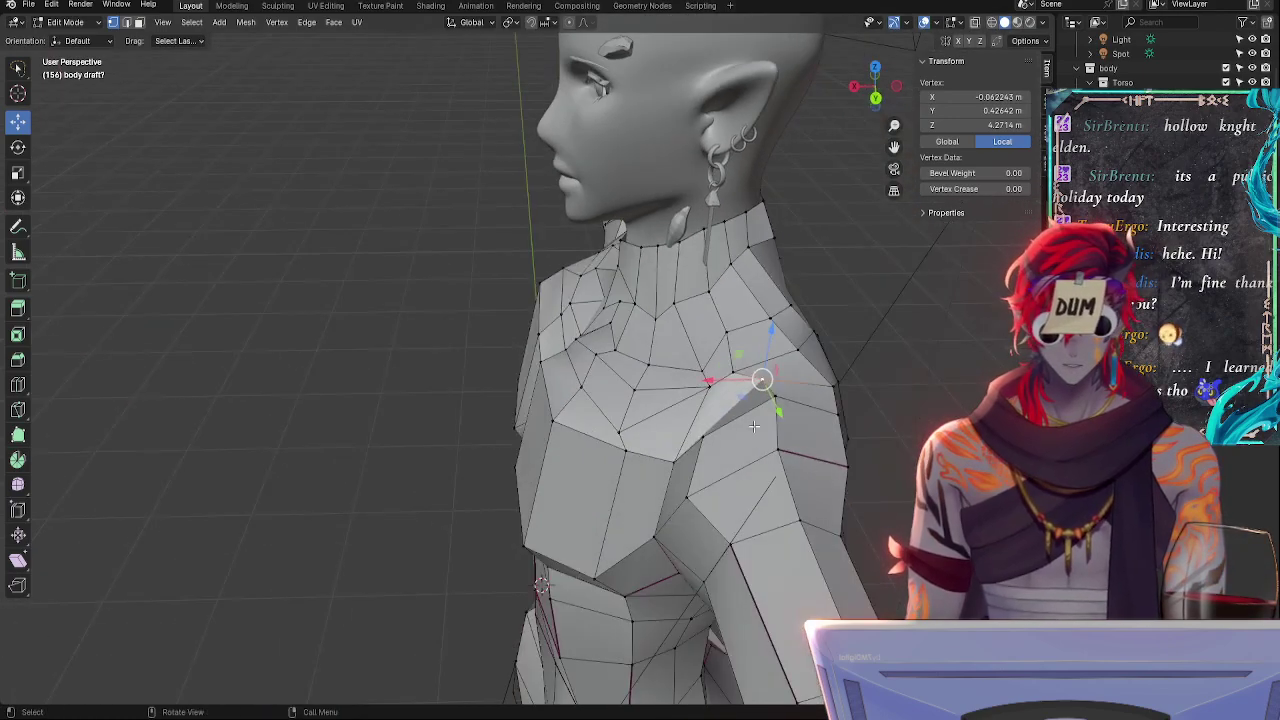
pyautogui.press('g')
pyautogui.press('g')
pyautogui.click(767, 430)
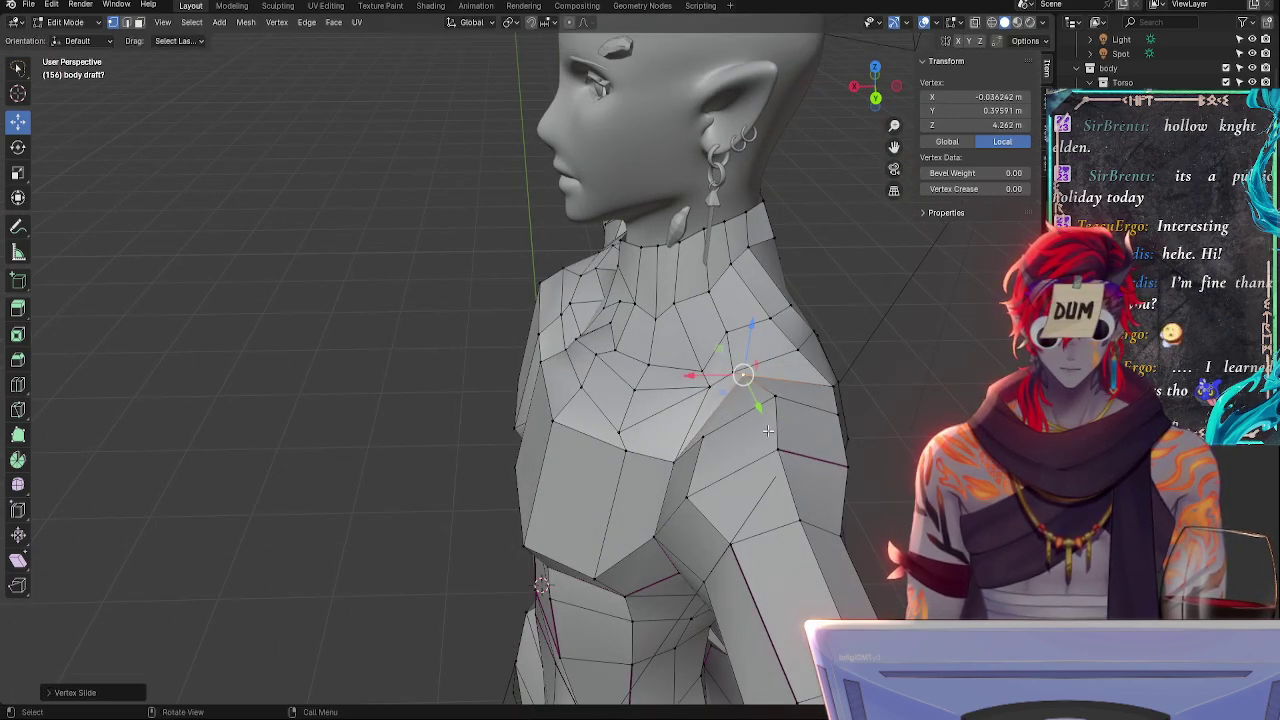
pyautogui.click(730, 372)
pyautogui.press('g')
pyautogui.press('g')
pyautogui.click(742, 370)
pyautogui.press('g')
pyautogui.press('g')
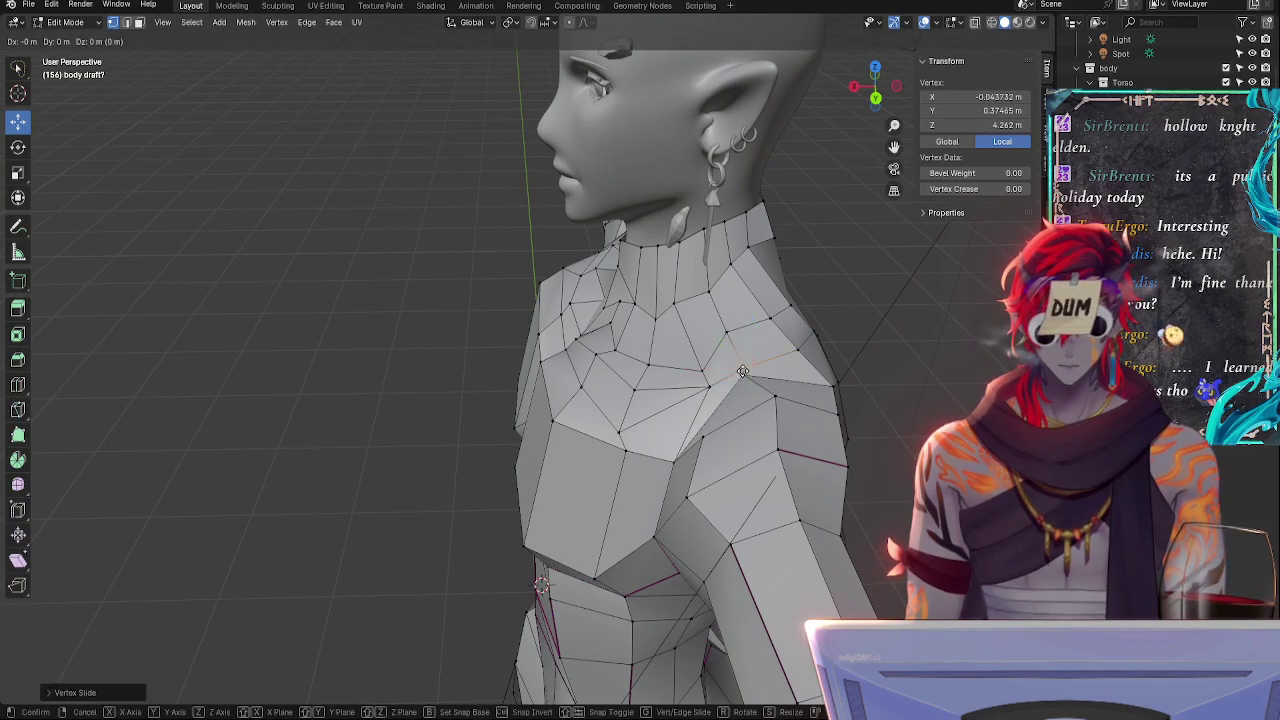
pyautogui.click(737, 365)
# - Move collarbone vertices forward, raising one and shifting it toward the neck
pyautogui.press('g')
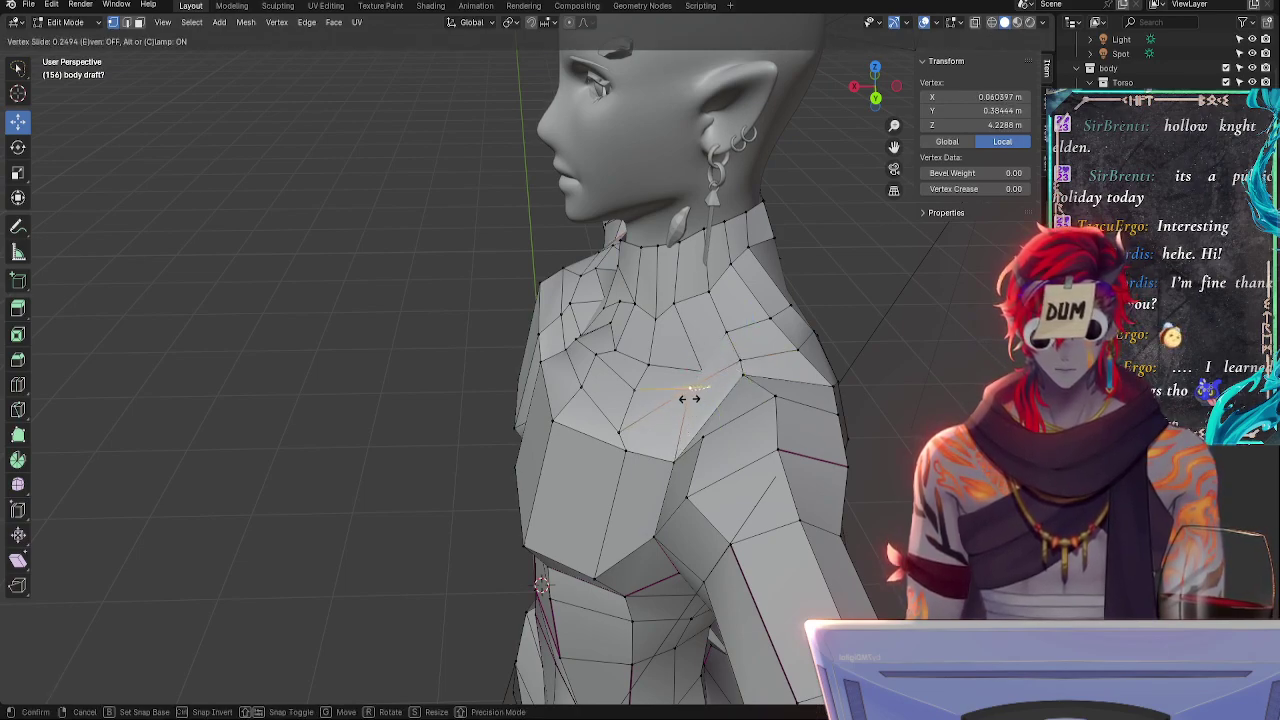
pyautogui.click(694, 395)
pyautogui.press('g')
pyautogui.click(693, 400)
pyautogui.click(703, 369)
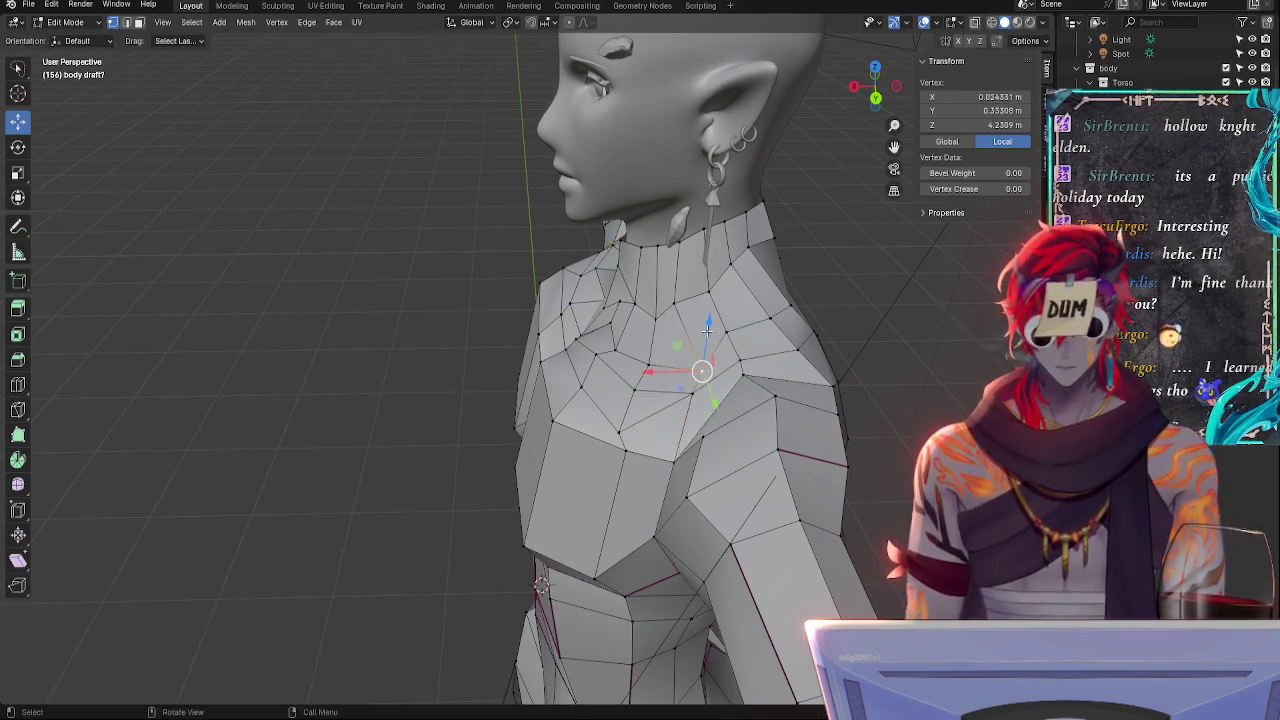
pyautogui.moveTo(706, 326); pyautogui.dragTo(704, 317)
pyautogui.moveTo(660, 369); pyautogui.dragTo(645, 371)
pyautogui.moveTo(645, 371); pyautogui.dragTo(766, 390, button='middle')
pyautogui.click(660, 334)
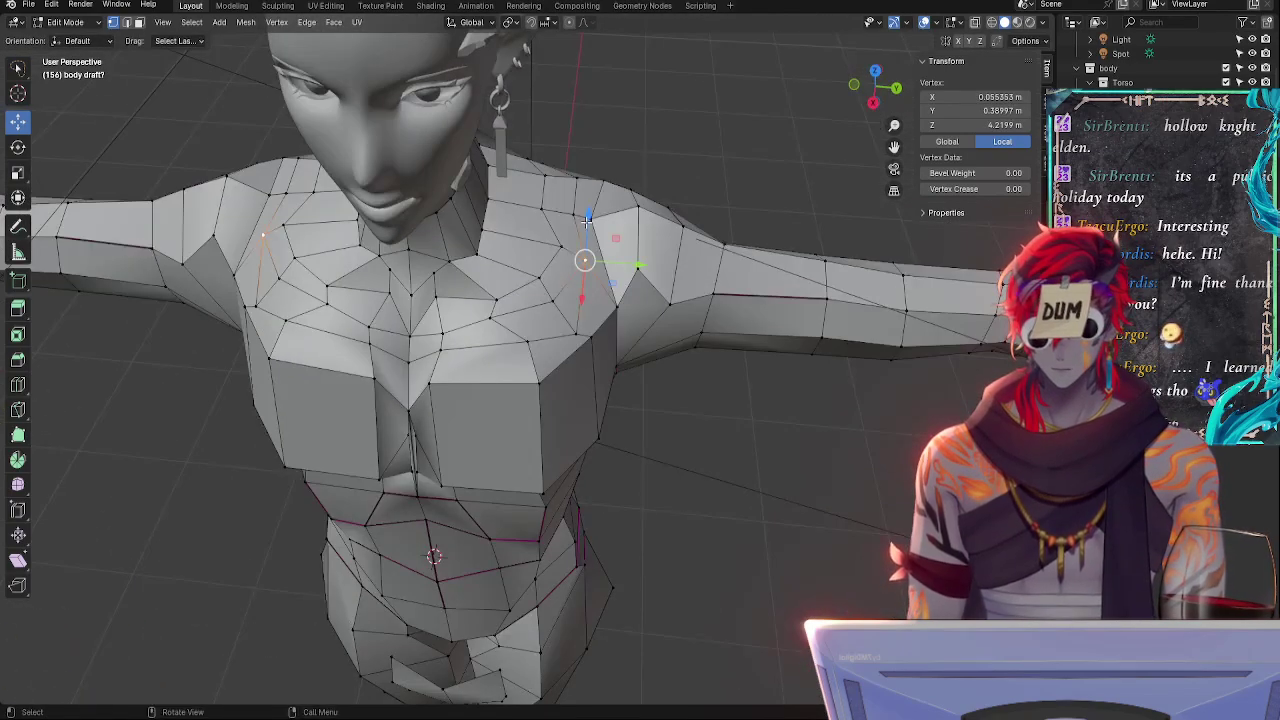
# - Lower the selected vertex slightly and raise another shoulder vertex along Z
pyautogui.moveTo(586, 222); pyautogui.dragTo(586, 236)
pyautogui.moveTo(640, 315); pyautogui.dragTo(669, 211, button='middle')
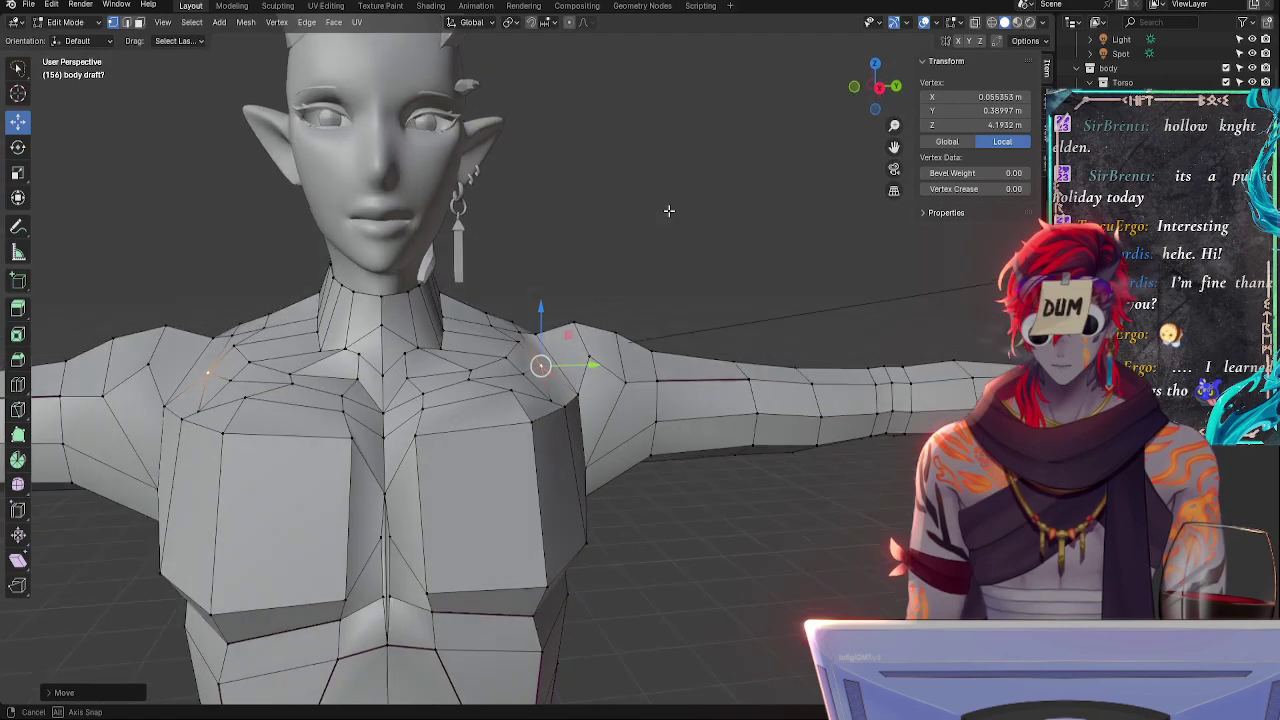
pyautogui.click(551, 395)
pyautogui.press('g')
pyautogui.press('z')
pyautogui.moveTo(553, 336); pyautogui.dragTo(554, 341)
# - Slide two upper-chest vertices along their edges and nudge them into place
pyautogui.click(511, 389)
pyautogui.moveTo(551, 420); pyautogui.dragTo(500, 446, button='middle')
pyautogui.press('g')
pyautogui.press('g')
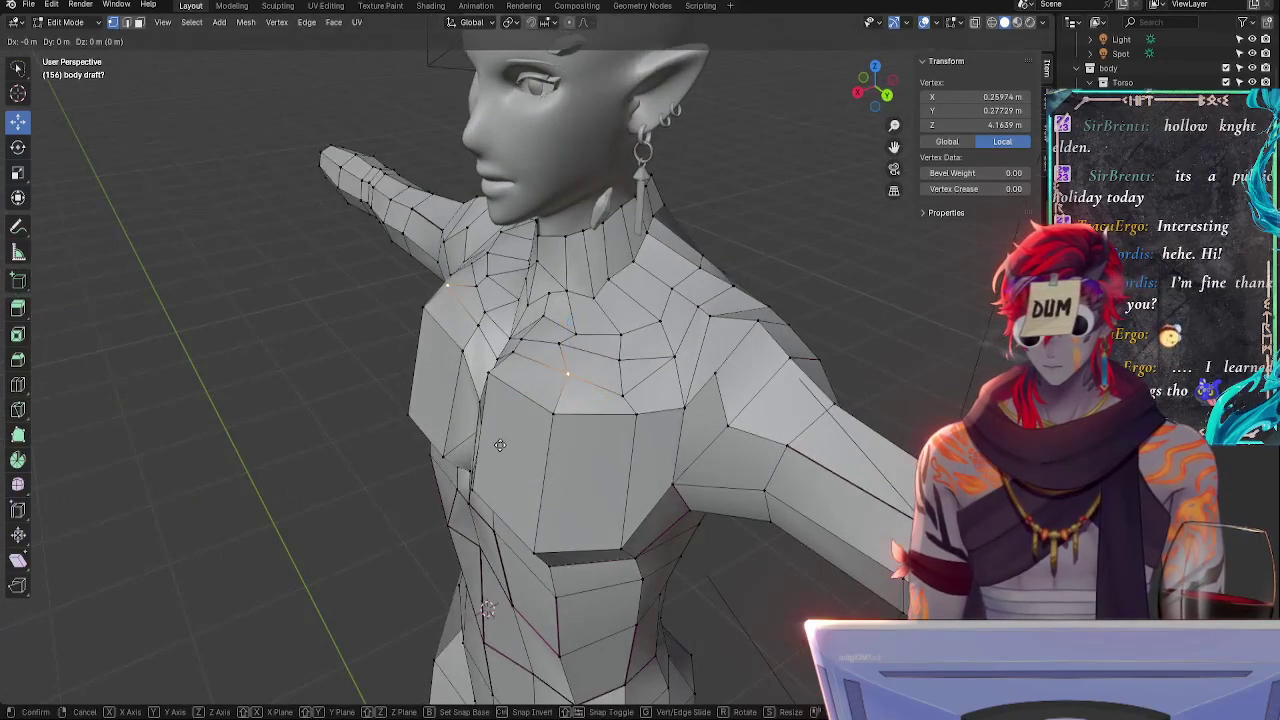
pyautogui.click(497, 449)
pyautogui.click(614, 396)
pyautogui.press('g')
pyautogui.press('g')
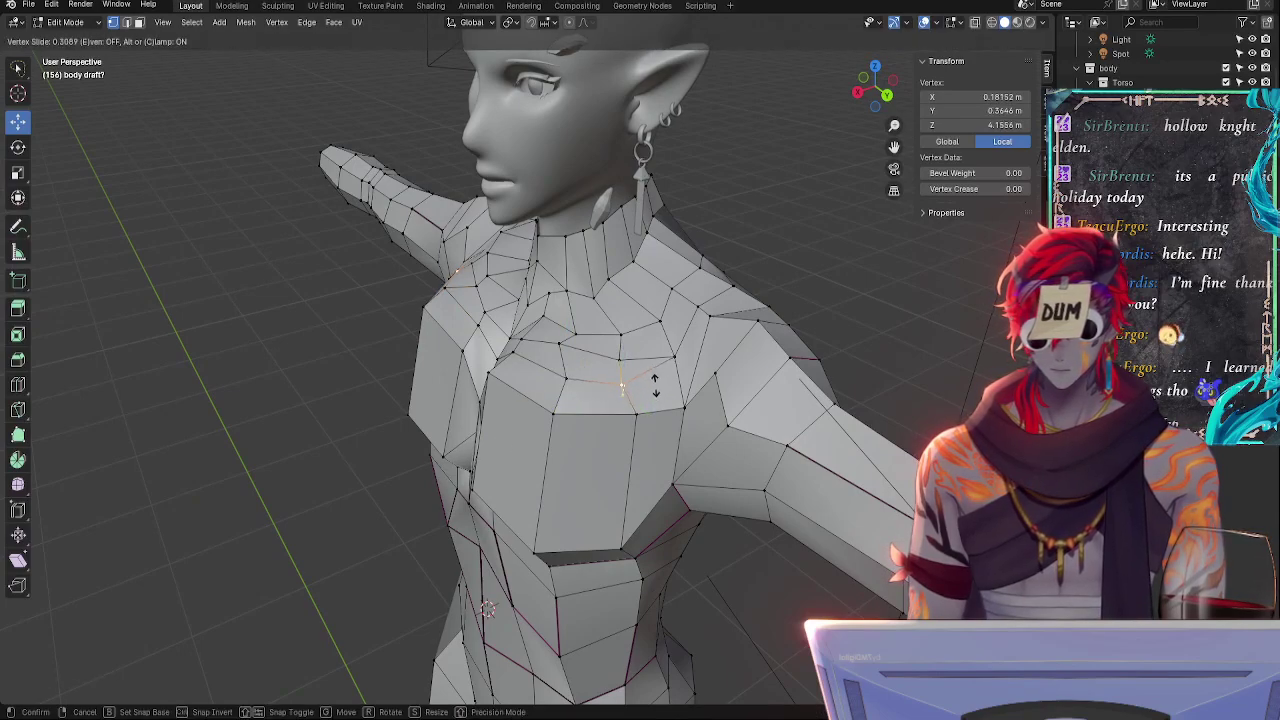
pyautogui.click(599, 401)
pyautogui.moveTo(596, 399); pyautogui.dragTo(593, 400)
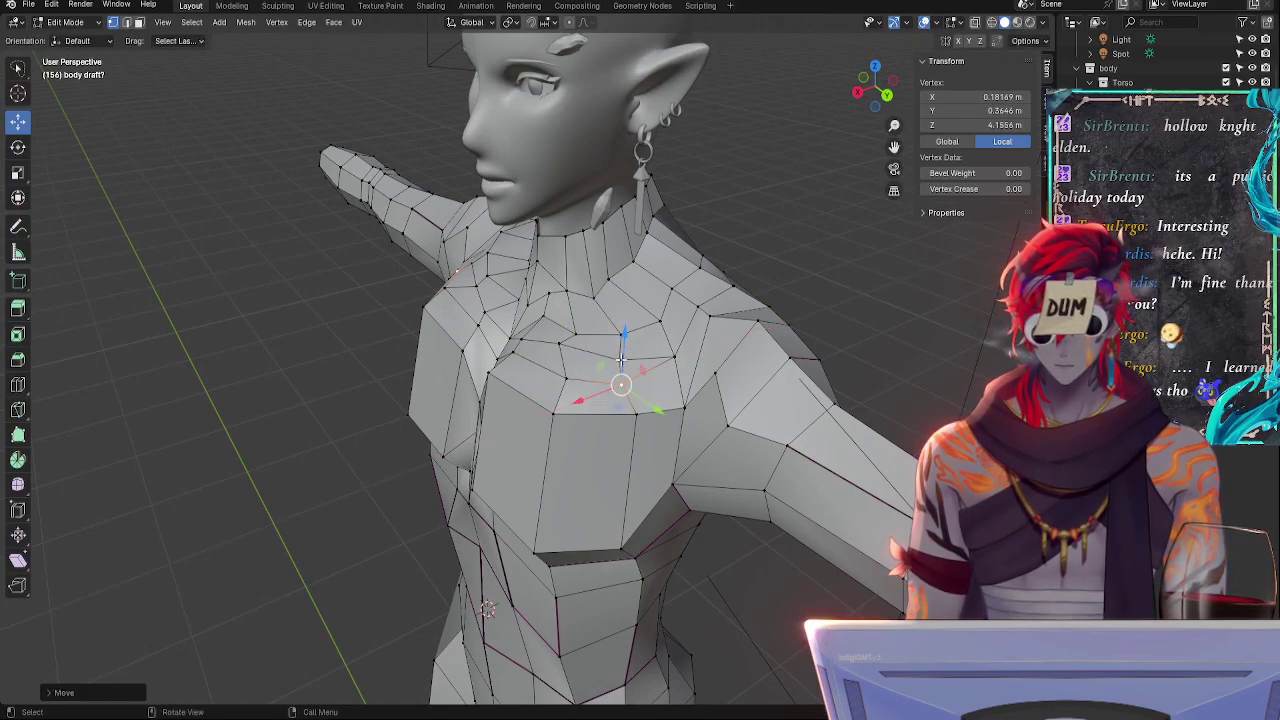
pyautogui.moveTo(623, 351); pyautogui.dragTo(623, 356)
pyautogui.press('g')
pyautogui.click(658, 410)
# - Adjust two shoulder vertices from the front view, moving one and sliding the other
pyautogui.moveTo(658, 410); pyautogui.dragTo(620, 363, button='middle')
pyautogui.click(643, 395)
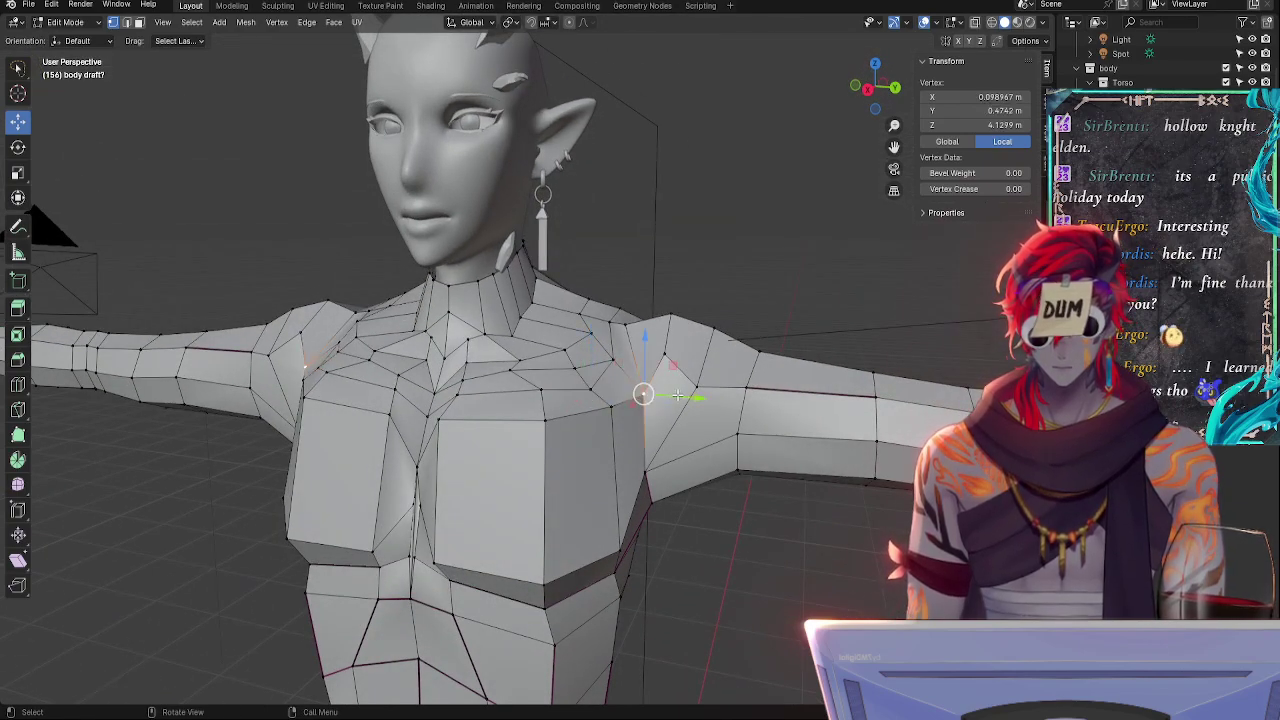
pyautogui.press('g')
pyautogui.click(703, 424)
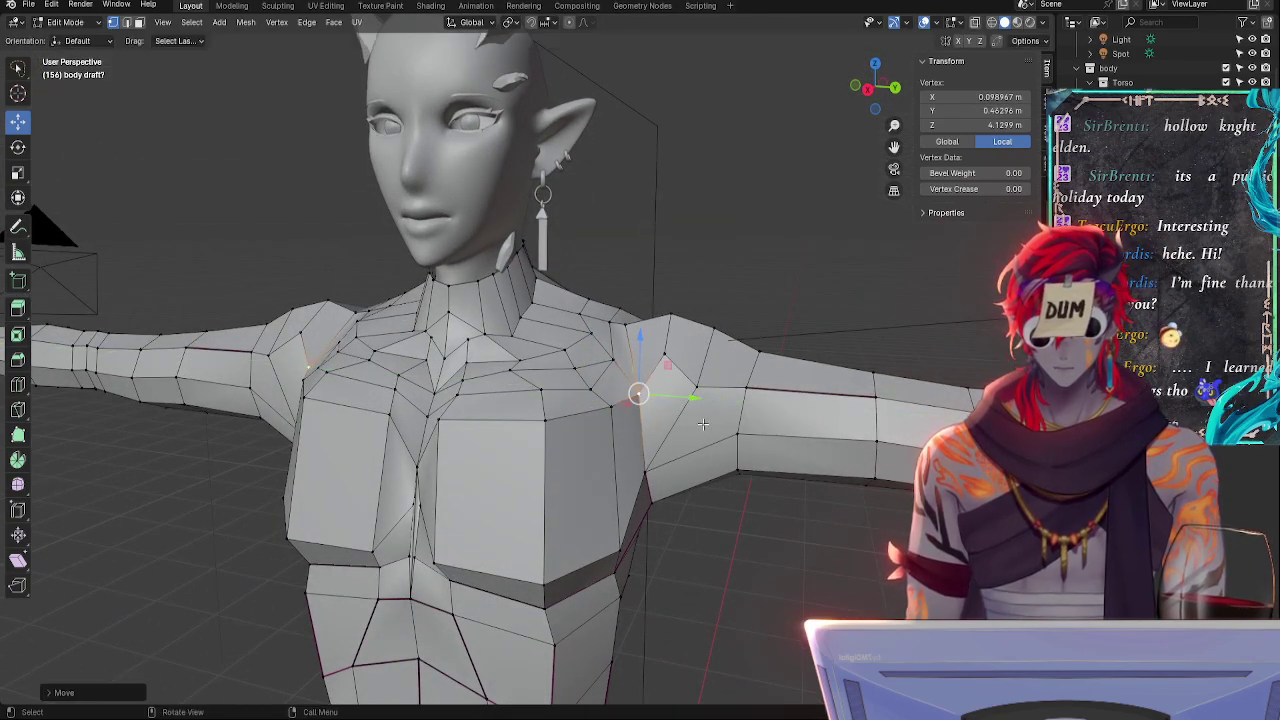
pyautogui.click(622, 320)
pyautogui.press('g')
pyautogui.press('g')
pyautogui.click(657, 340)
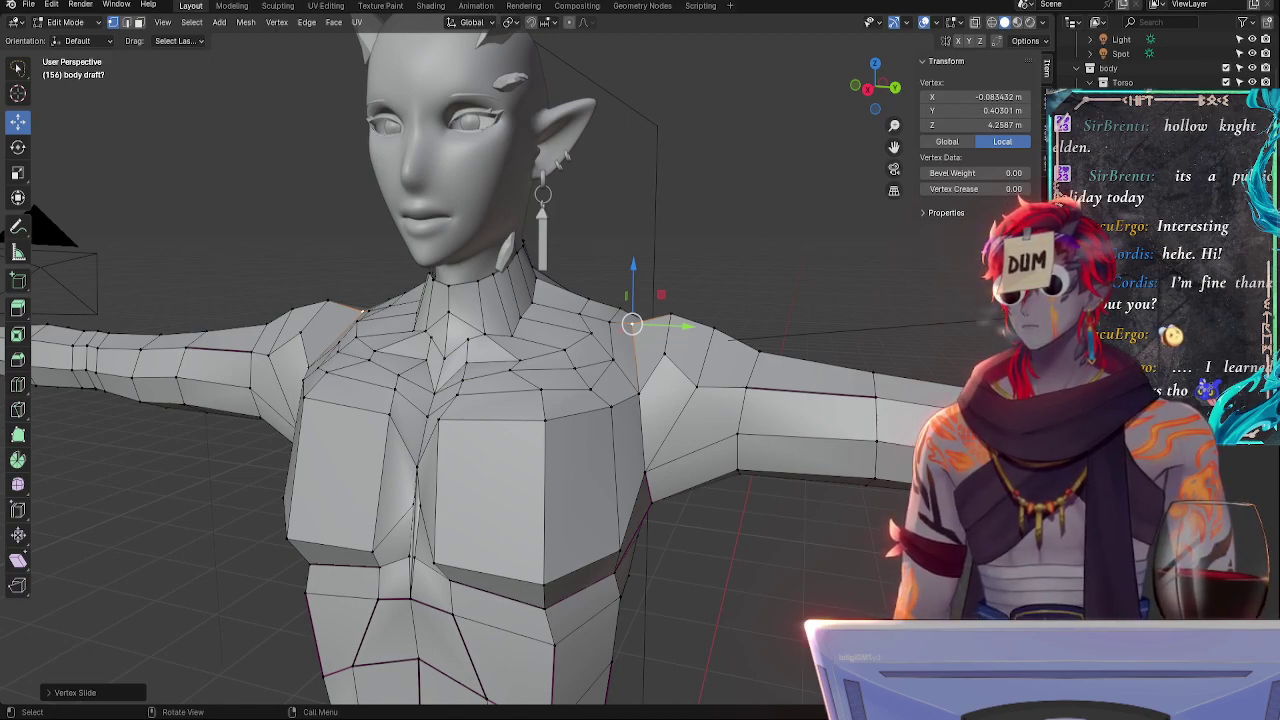
# - Deselect, orbit round, and vertex-slide a vertex behind the neck along its edge
pyautogui.click(786, 584)
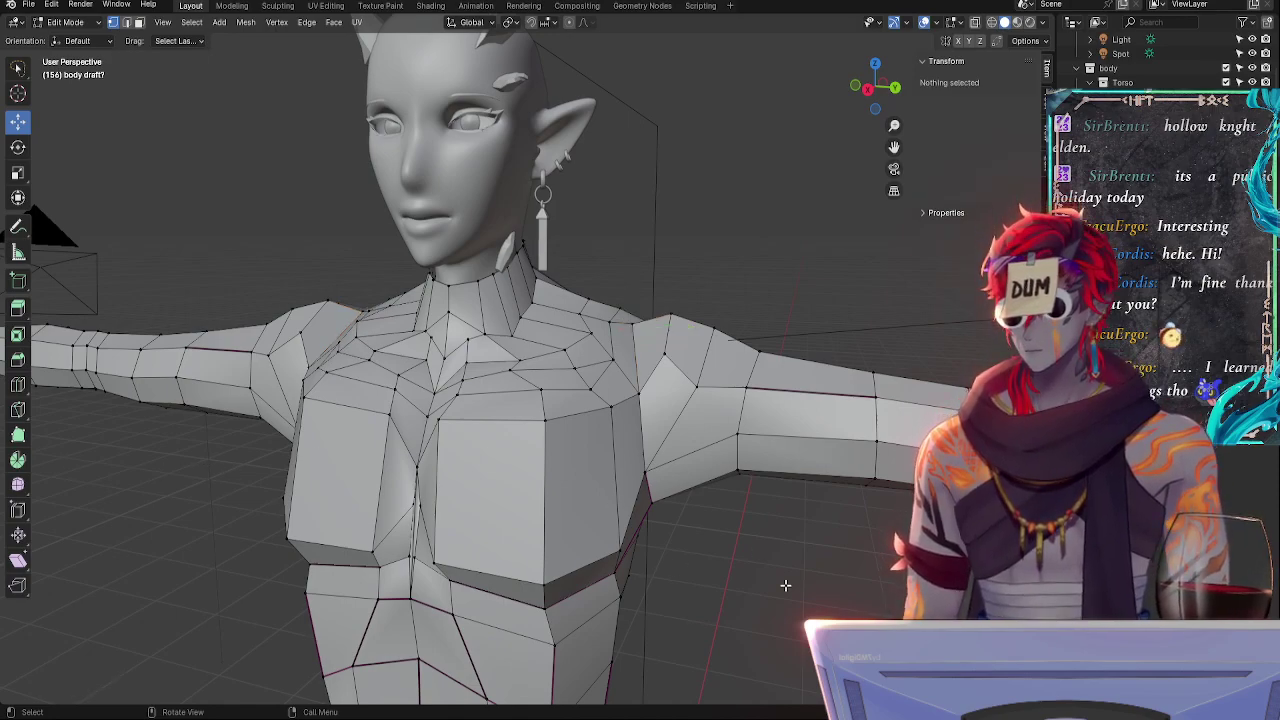
pyautogui.moveTo(862, 582); pyautogui.dragTo(950, 545, button='middle')
pyautogui.moveTo(647, 527); pyautogui.dragTo(519, 604, button='middle')
pyautogui.click(688, 519)
pyautogui.press('g')
pyautogui.press('g')
pyautogui.click(836, 564)
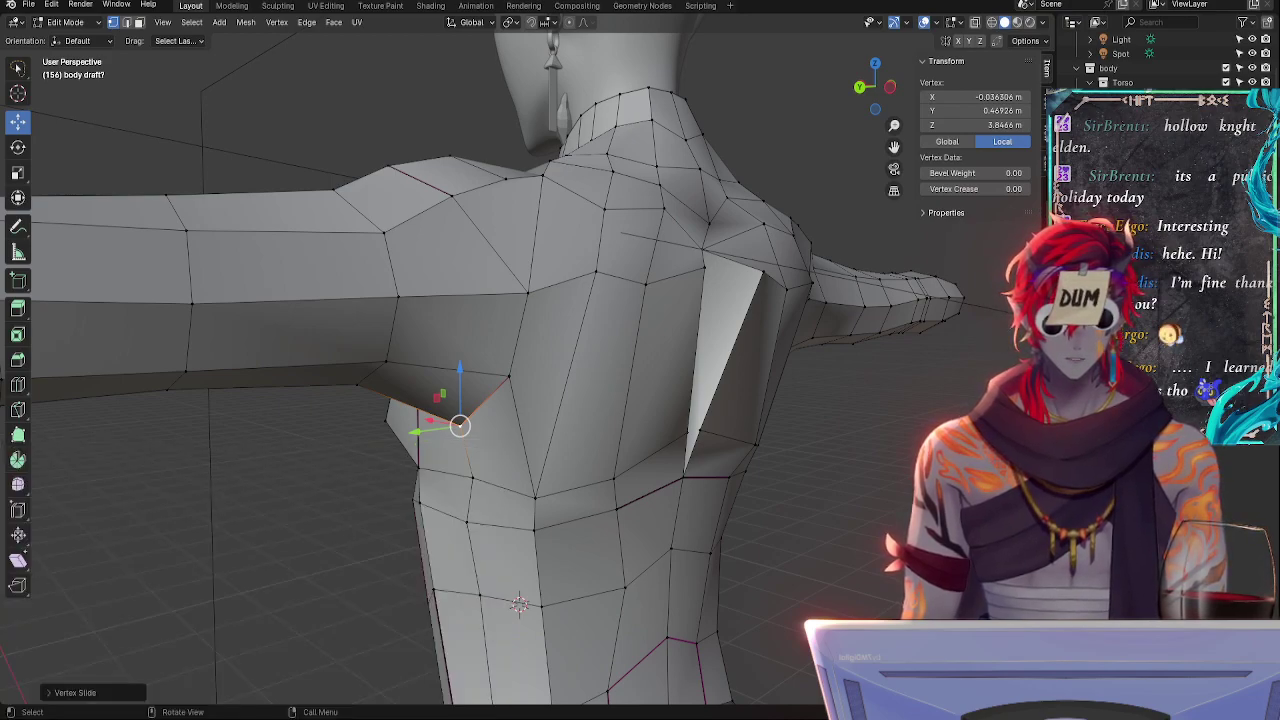
# - Select the side-of-shoulder faces in face mode and rotate them slightly
pyautogui.moveTo(654, 480); pyautogui.dragTo(731, 534, button='middle')
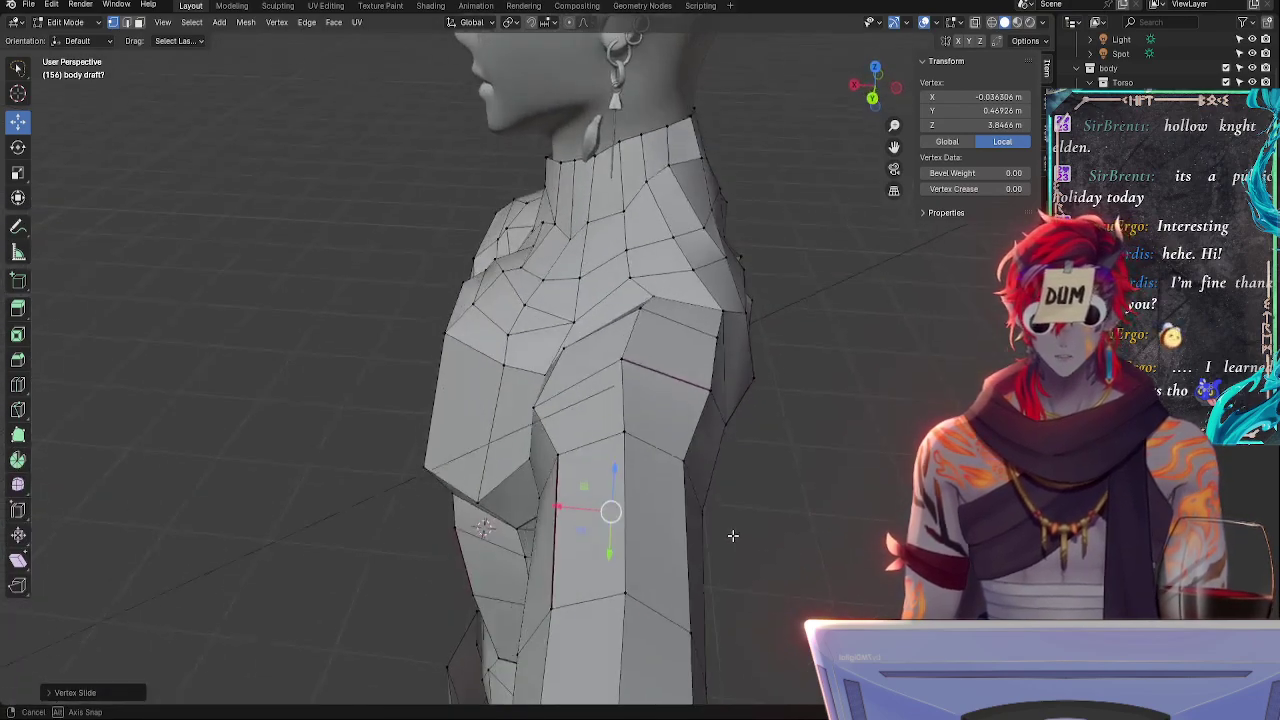
pyautogui.click(637, 318)
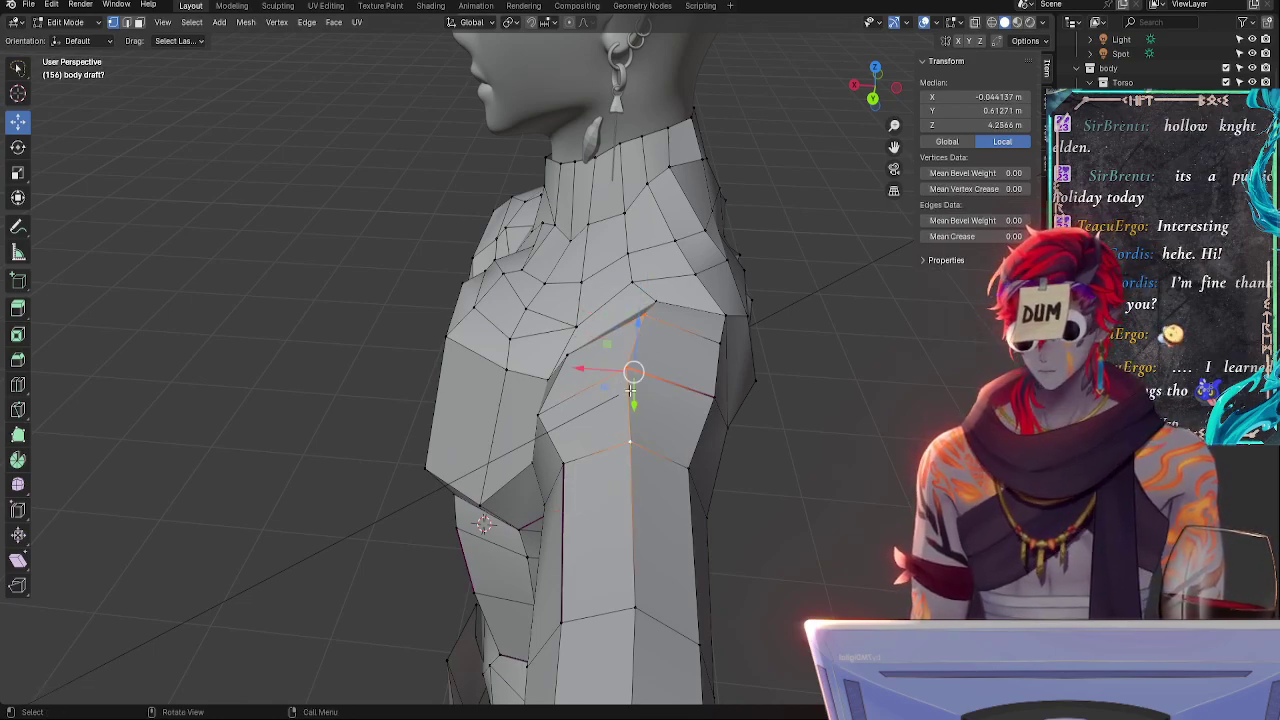
pyautogui.keyDown('shift'); pyautogui.click(563, 460); pyautogui.keyUp('shift')
pyautogui.keyDown('shift'); pyautogui.click(540, 412); pyautogui.keyUp('shift')
pyautogui.keyDown('shift'); pyautogui.click(567, 357); pyautogui.keyUp('shift')
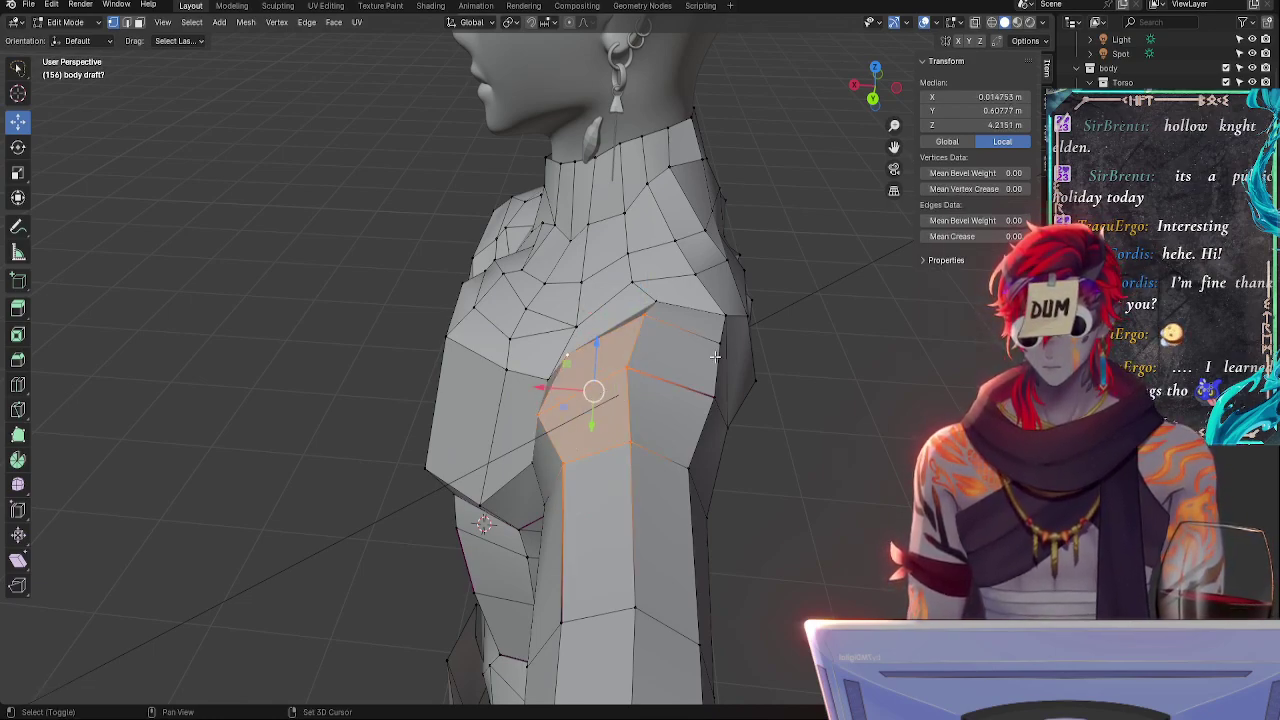
pyautogui.click(274, 329)
pyautogui.click(591, 364)
pyautogui.keyDown('shift'); pyautogui.click(591, 420); pyautogui.keyUp('shift')
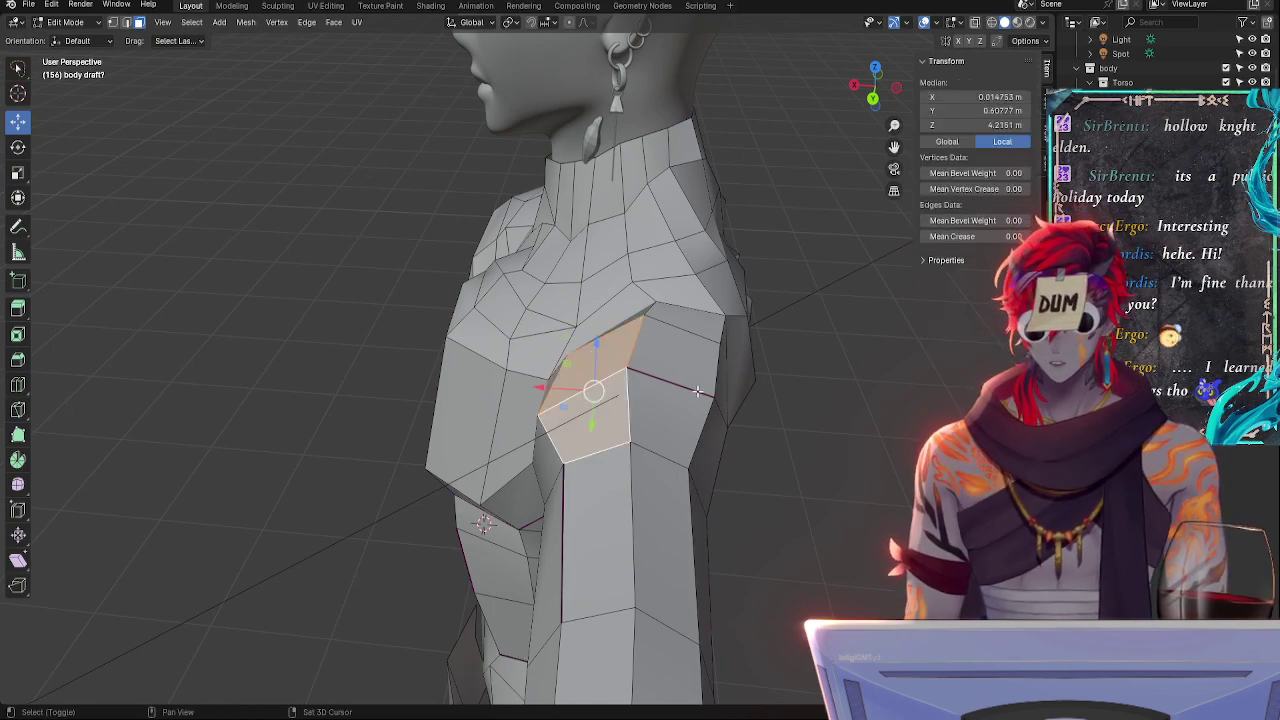
pyautogui.keyDown('shift'); pyautogui.click(686, 376); pyautogui.keyUp('shift')
pyautogui.keyDown('shift'); pyautogui.click(686, 376); pyautogui.keyUp('shift')
pyautogui.keyDown('shift'); pyautogui.click(666, 403); pyautogui.keyUp('shift')
pyautogui.keyDown('shift'); pyautogui.click(672, 350); pyautogui.keyUp('shift')
pyautogui.press('r')
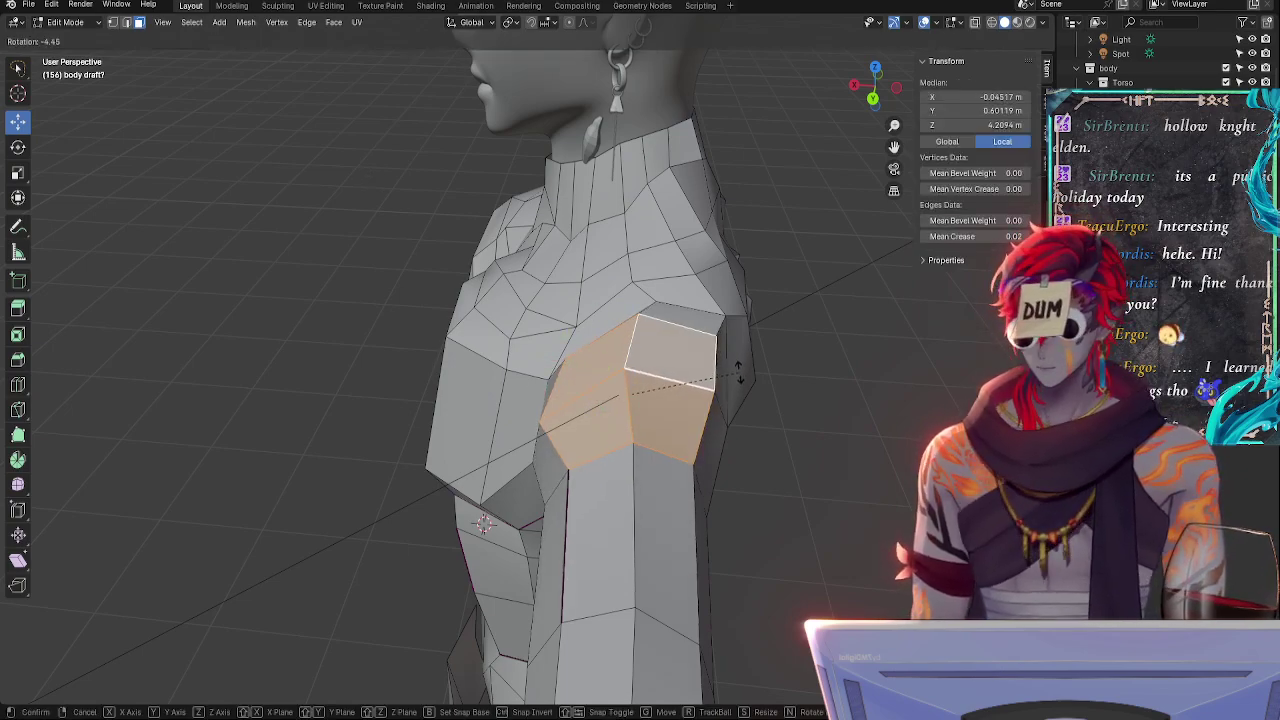
pyautogui.click(701, 378)
# - Select a single edge on top of the shoulder in edge mode and scale it down twice
pyautogui.moveTo(685, 430); pyautogui.dragTo(665, 413, button='middle')
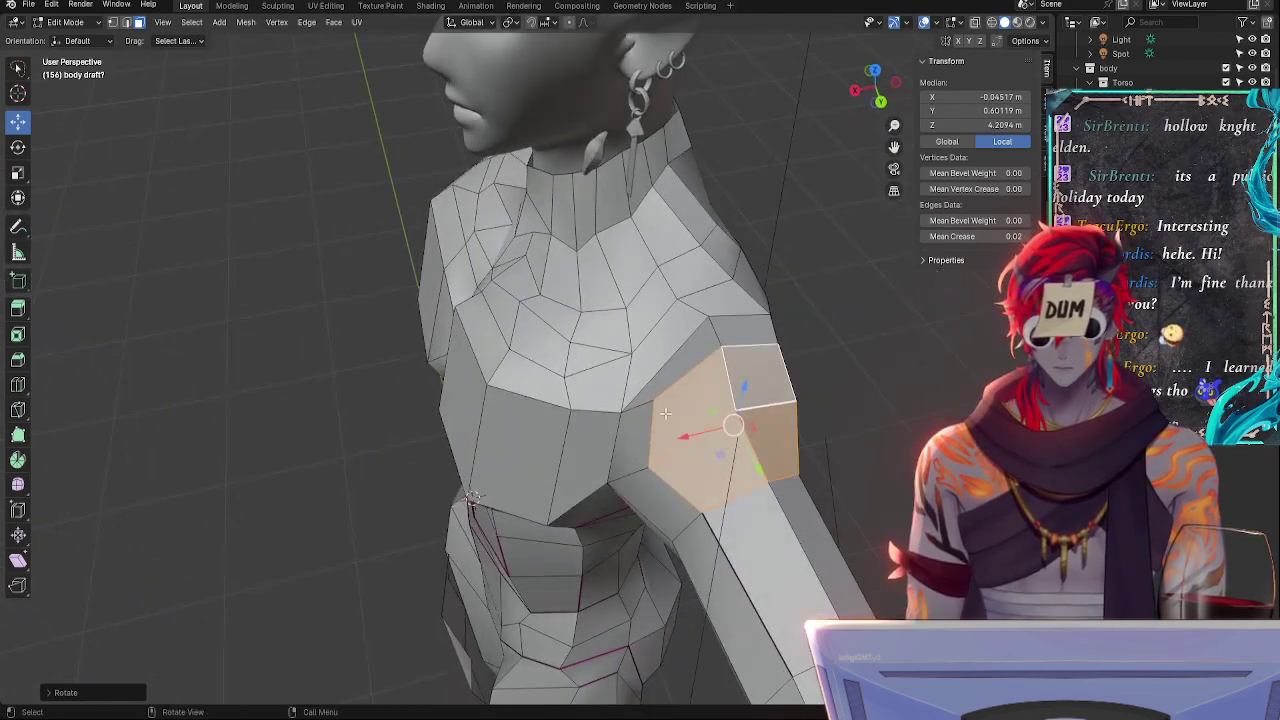
pyautogui.click(647, 420)
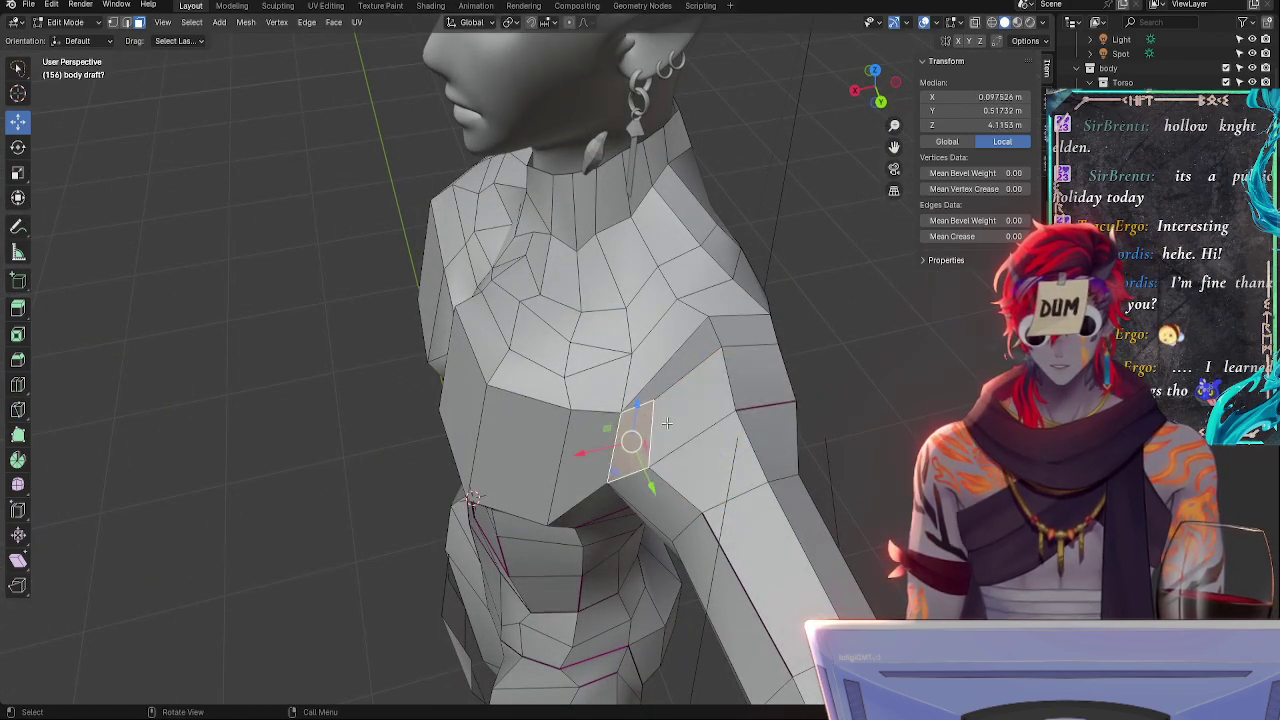
pyautogui.click(668, 368)
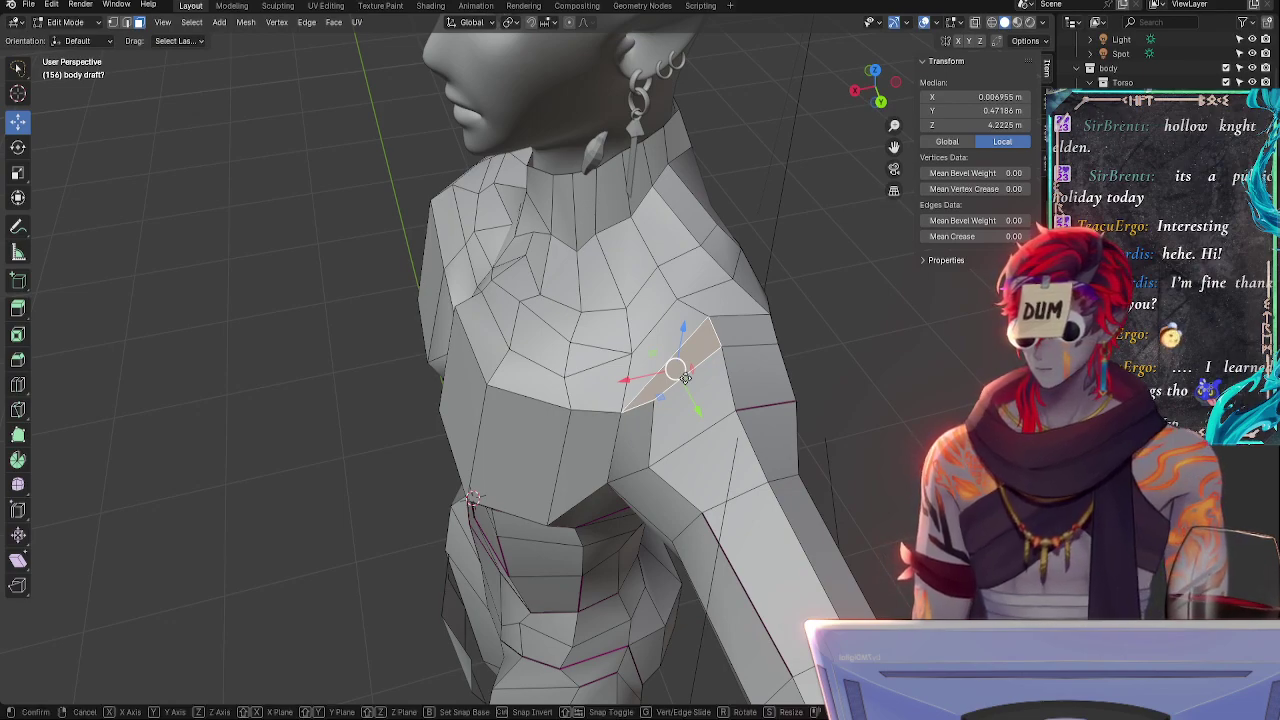
pyautogui.click(660, 345)
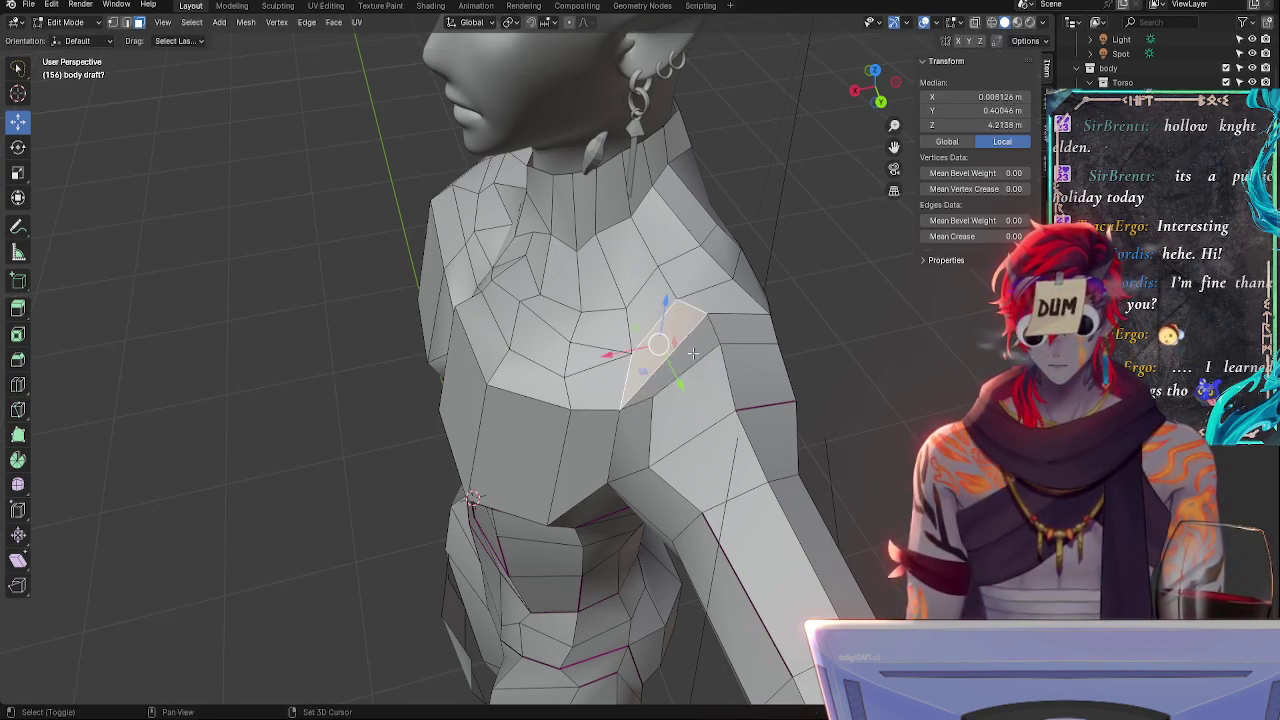
pyautogui.click(693, 353)
pyautogui.click(125, 25)
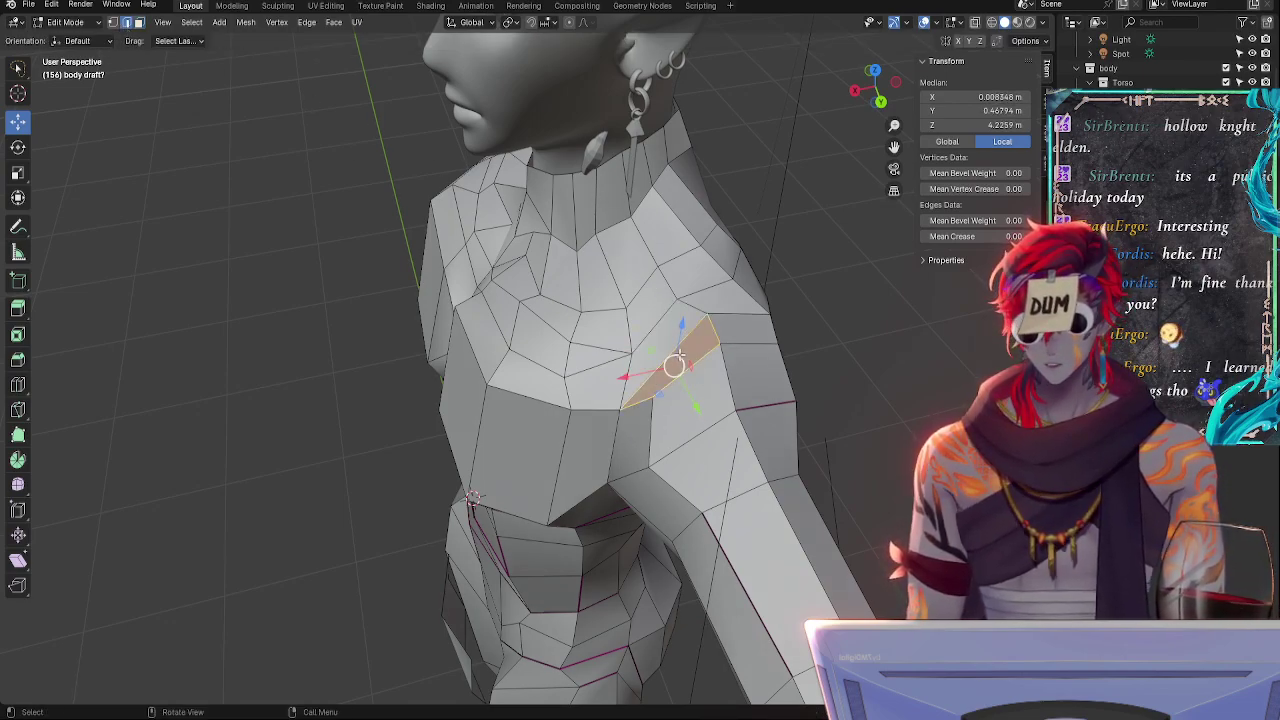
pyautogui.click(700, 335)
pyautogui.press('s')
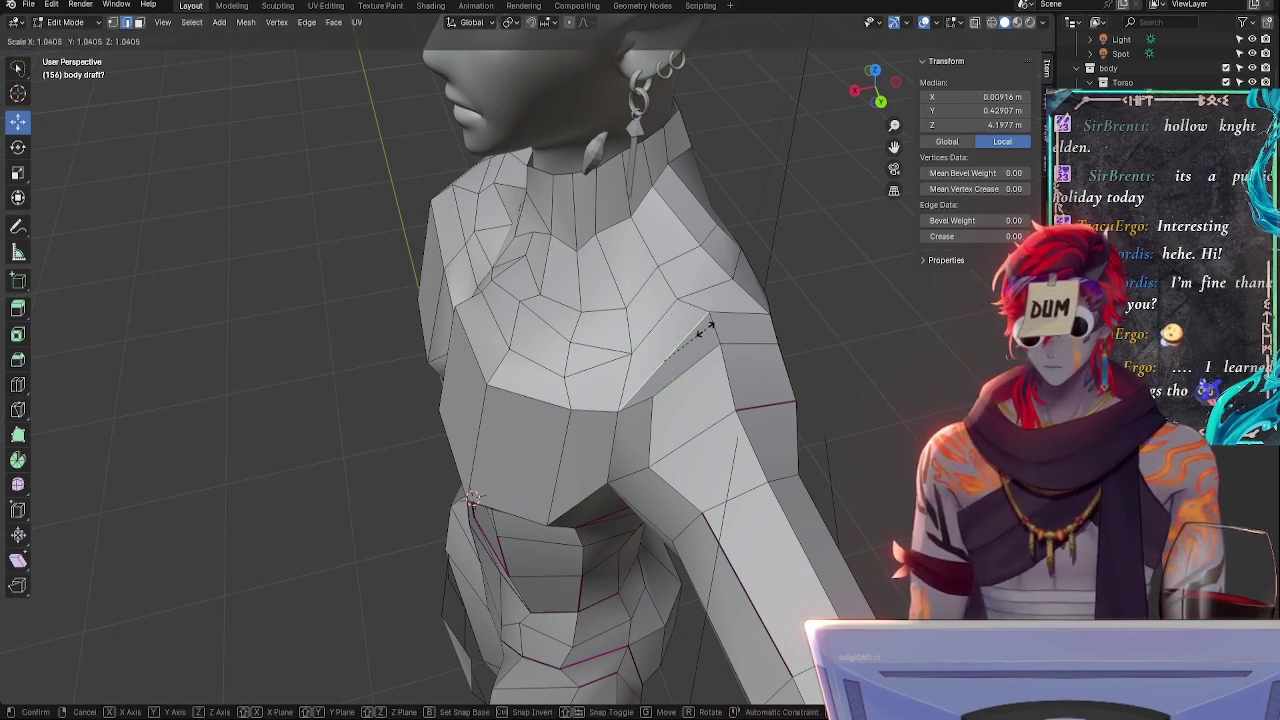
pyautogui.click(699, 334)
pyautogui.press('s')
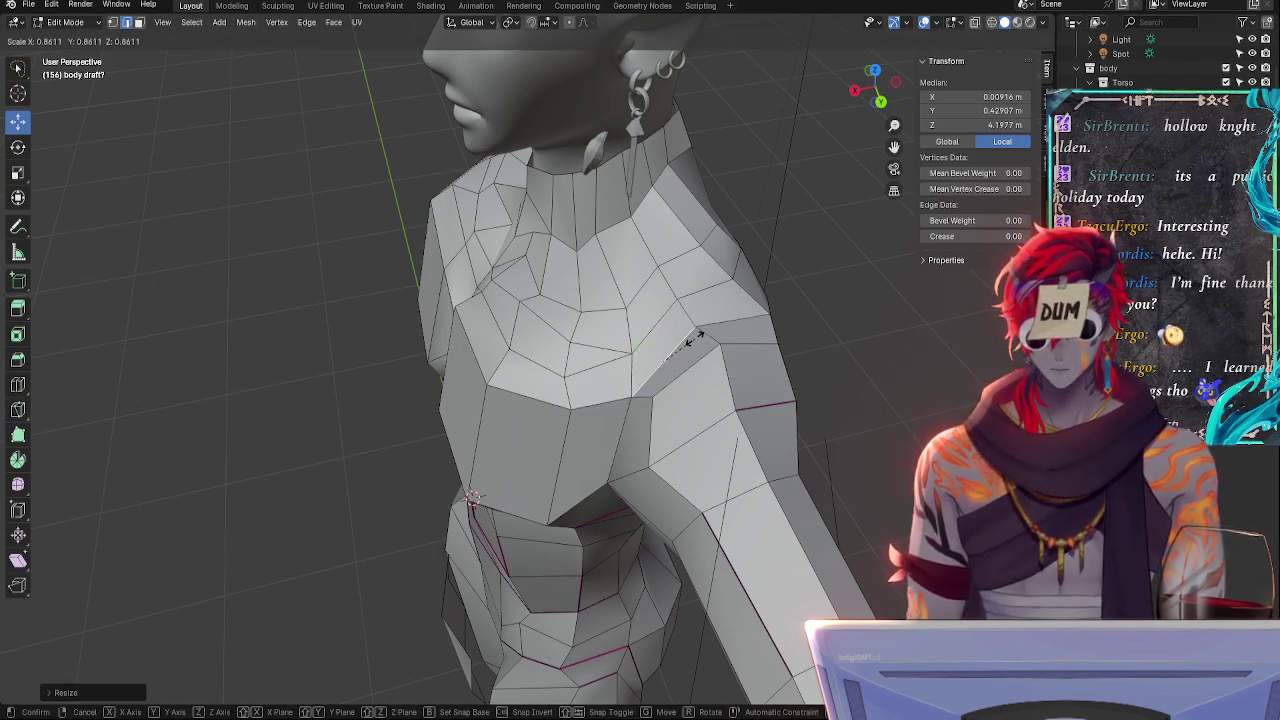
pyautogui.click(695, 336)
# - Rotate the shoulder edge slightly, raise and rescale it, then move it into place
pyautogui.moveTo(716, 392); pyautogui.dragTo(672, 349, button='middle')
pyautogui.press('r')
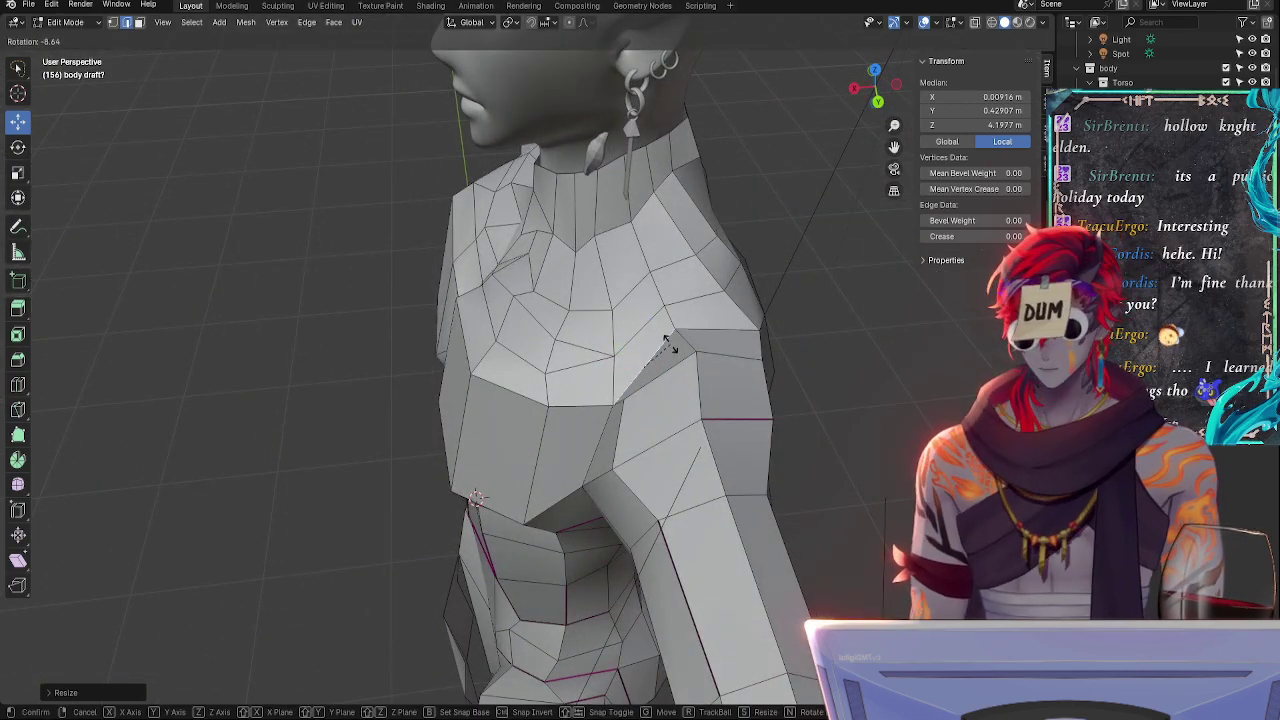
pyautogui.click(672, 355)
pyautogui.moveTo(649, 334); pyautogui.dragTo(649, 330)
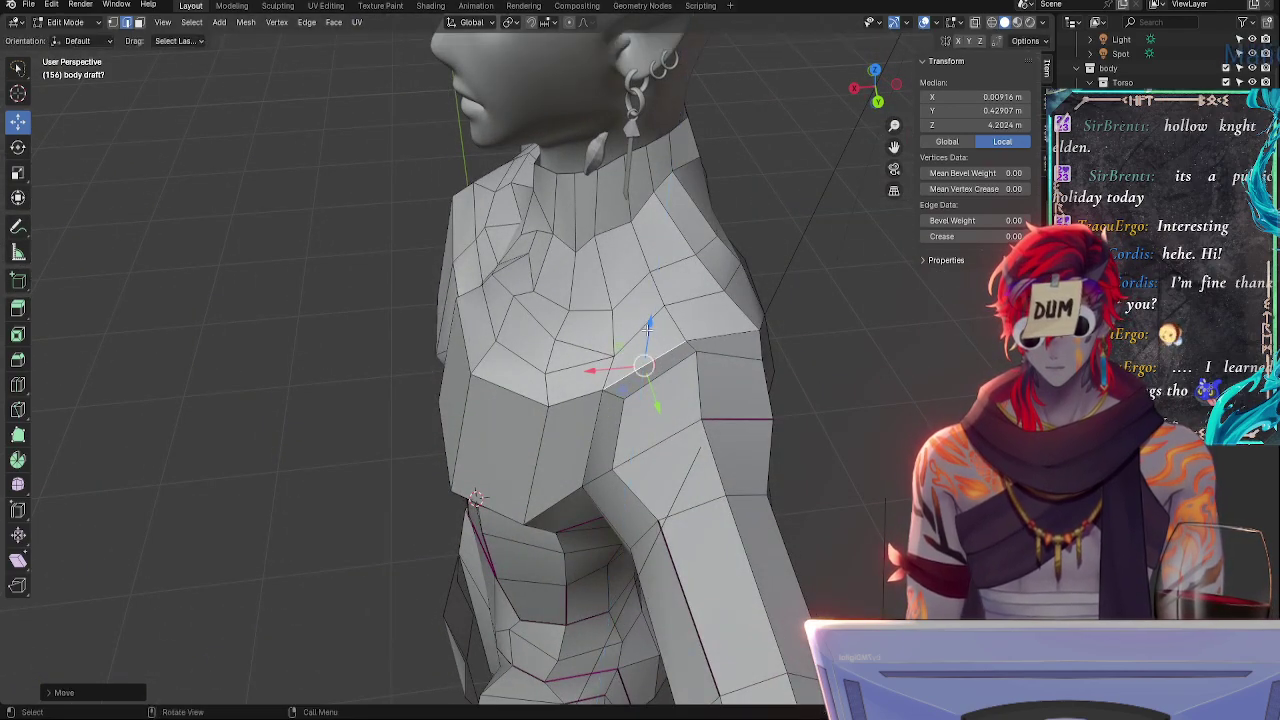
pyautogui.press('s')
pyautogui.click(654, 340)
pyautogui.moveTo(655, 341); pyautogui.dragTo(690, 322, button='middle')
pyautogui.press('g')
pyautogui.click(675, 233)
# - Raise another shoulder vertex along Z and rescale the selection
pyautogui.click(700, 280)
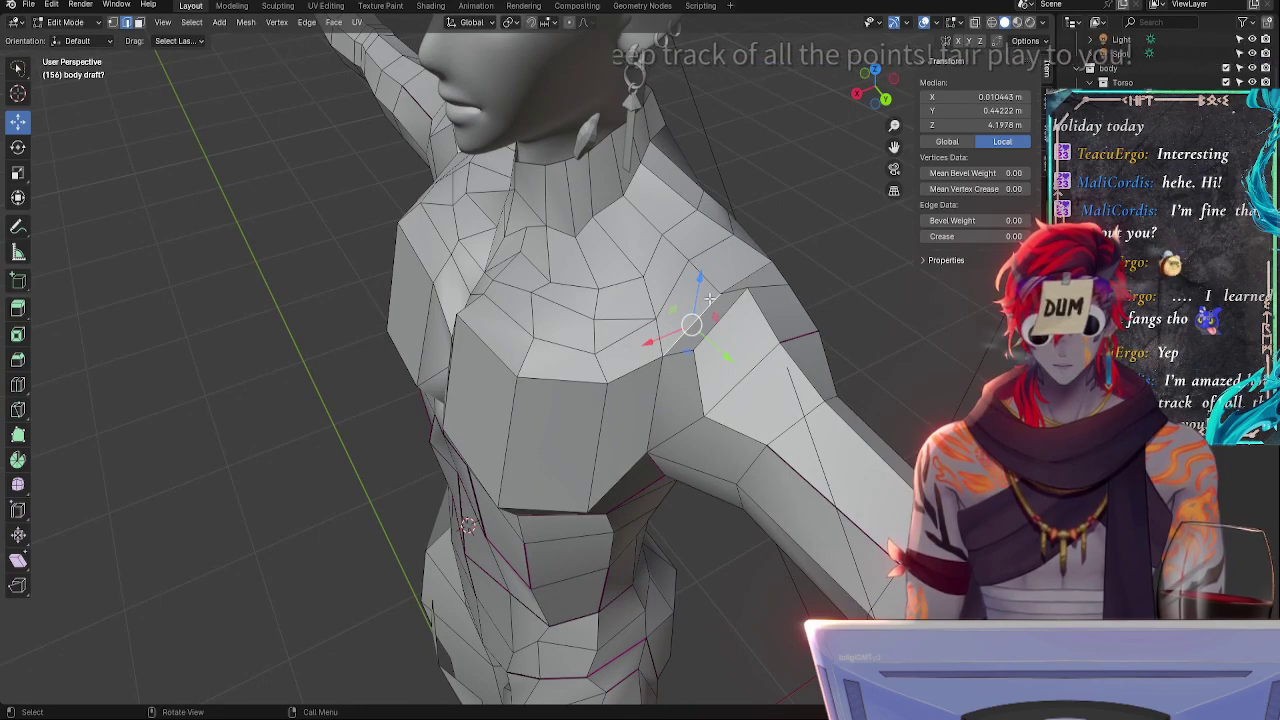
pyautogui.press('g')
pyautogui.press('z')
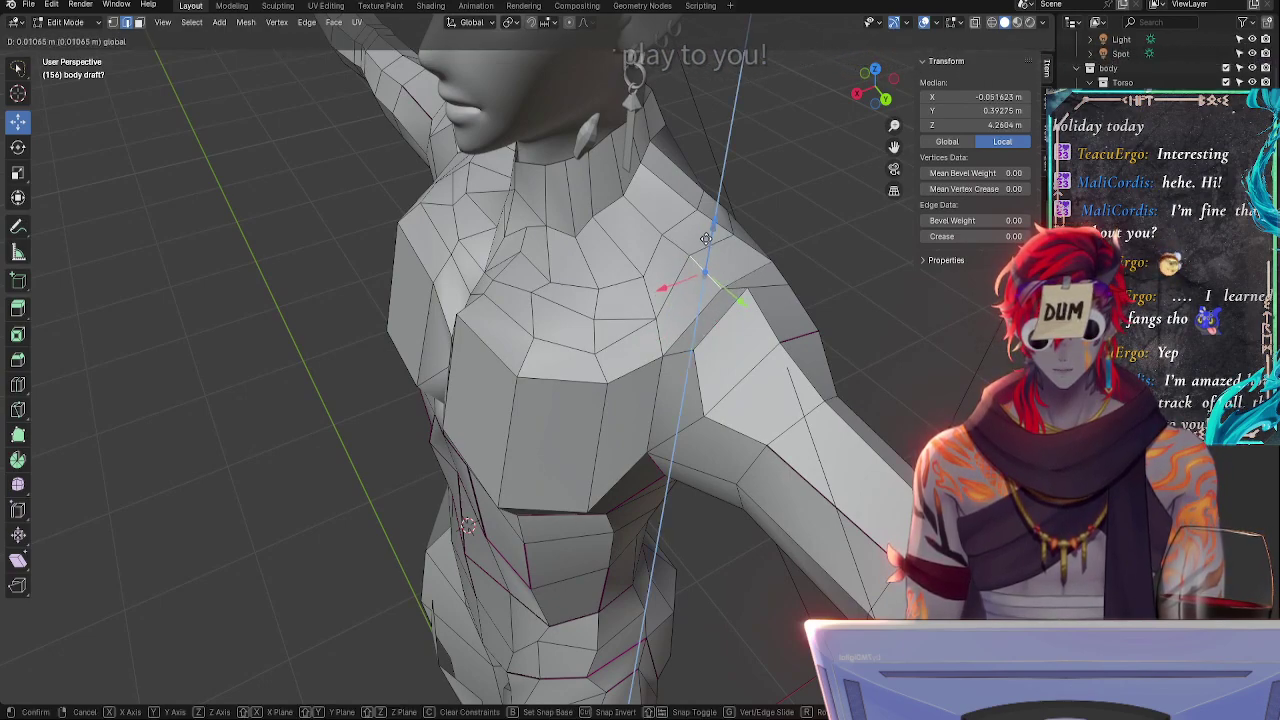
pyautogui.click(706, 243)
pyautogui.press('s')
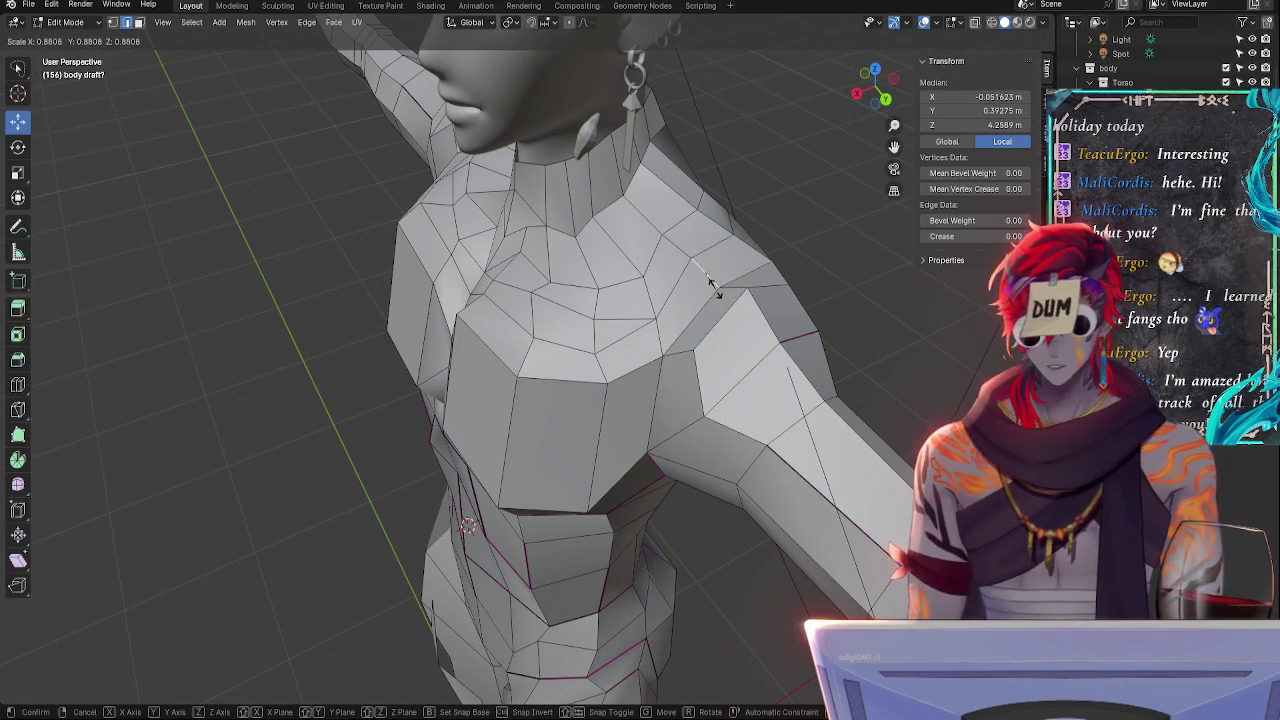
pyautogui.click(714, 286)
pyautogui.click(716, 287)
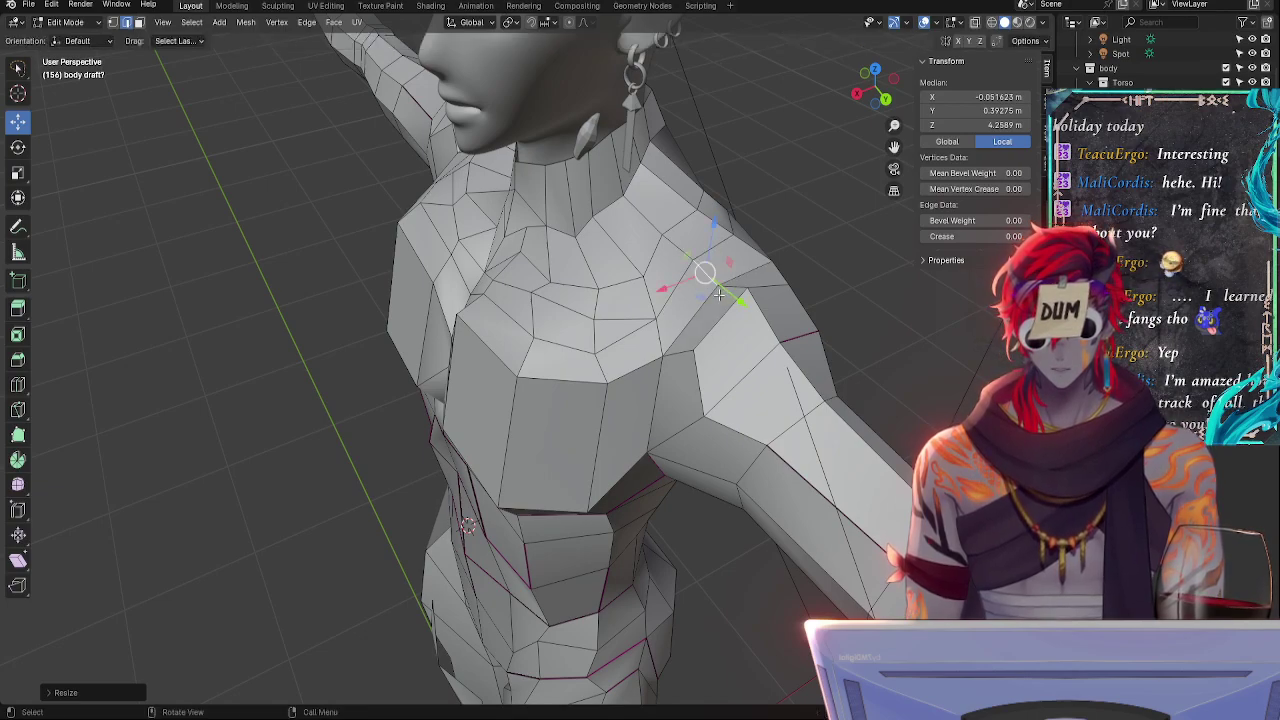
# - Rotate the shoulder edges slightly and move their vertices up and outward
pyautogui.moveTo(716, 287); pyautogui.dragTo(669, 178, button='middle')
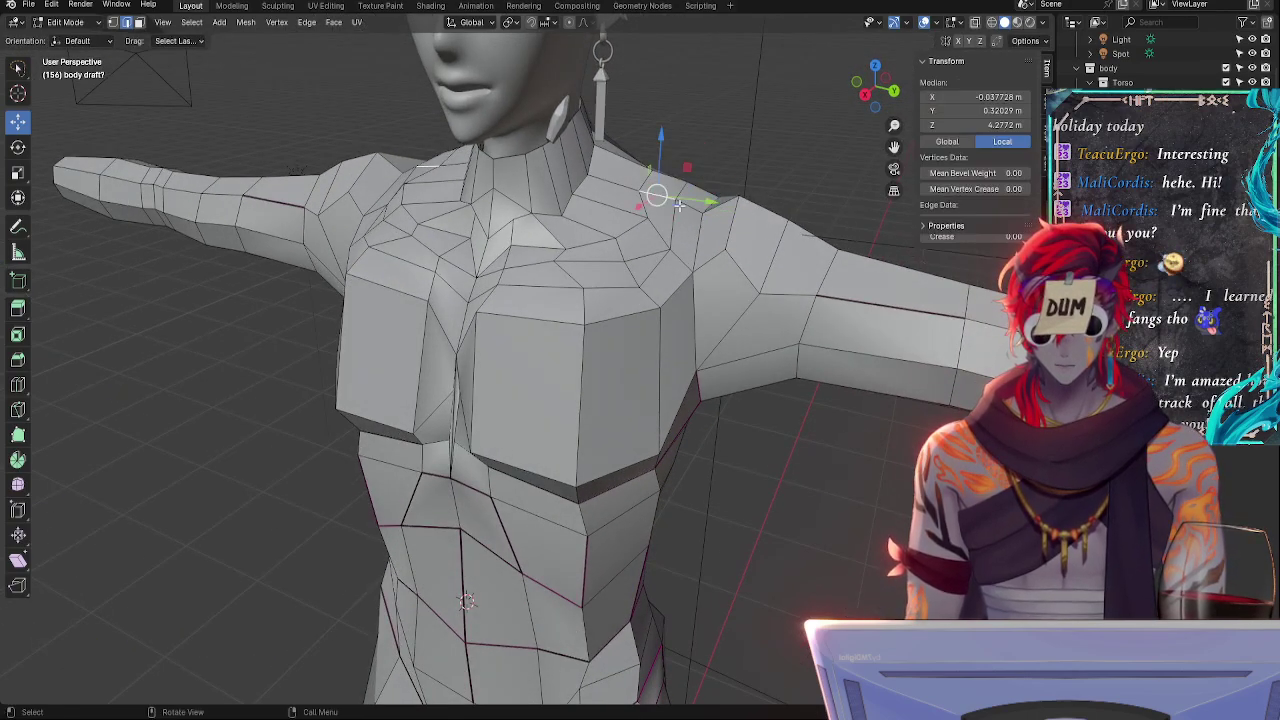
pyautogui.press('r')
pyautogui.click(716, 219)
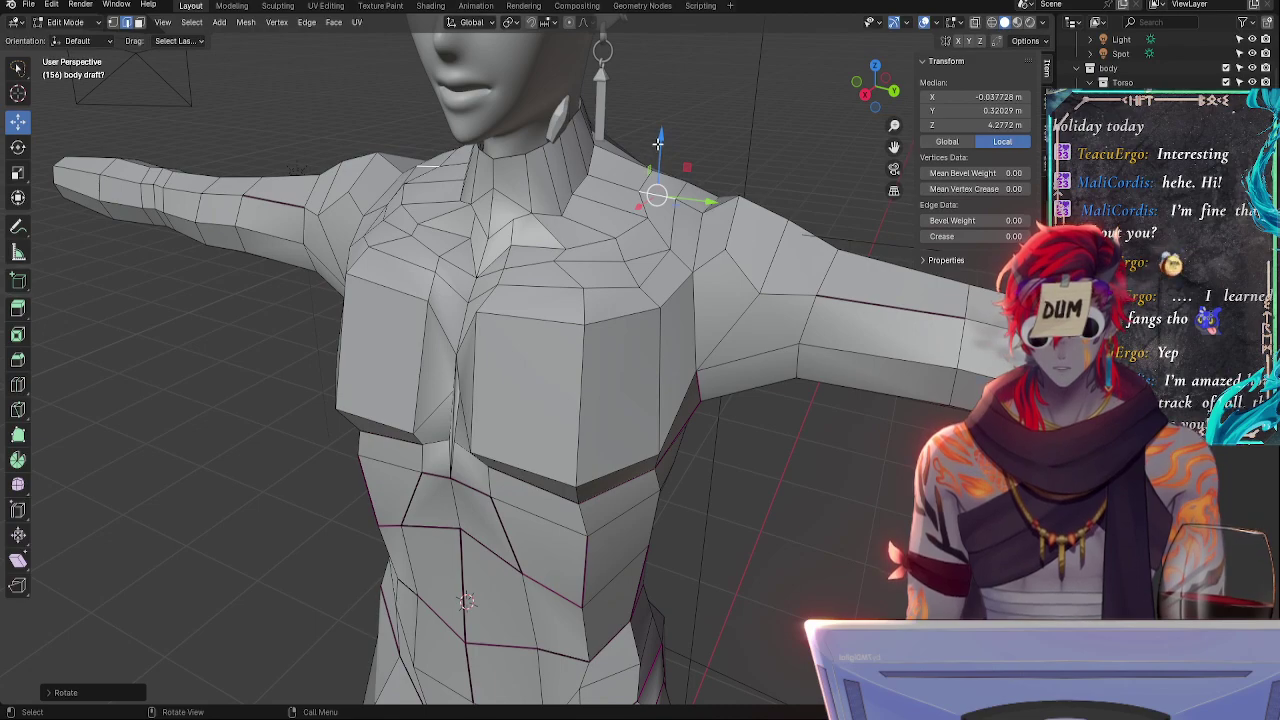
pyautogui.moveTo(658, 144); pyautogui.dragTo(660, 149)
pyautogui.click(678, 212)
pyautogui.press('r')
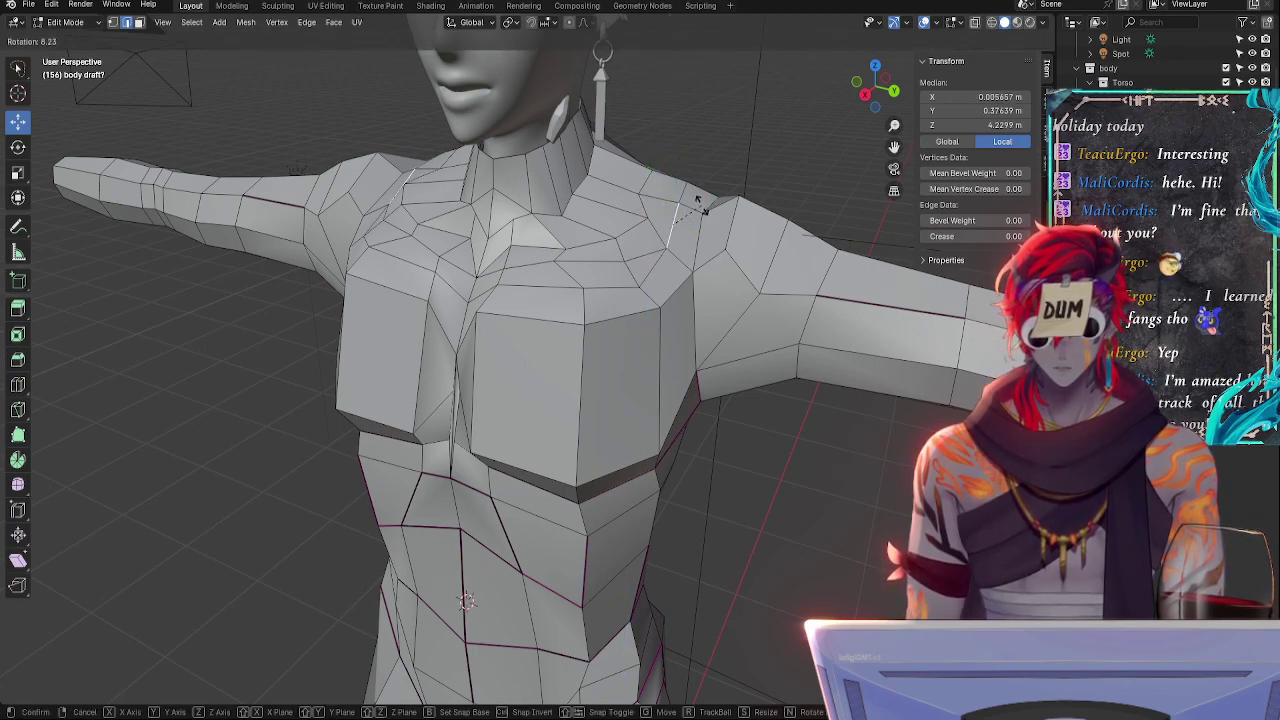
pyautogui.click(699, 197)
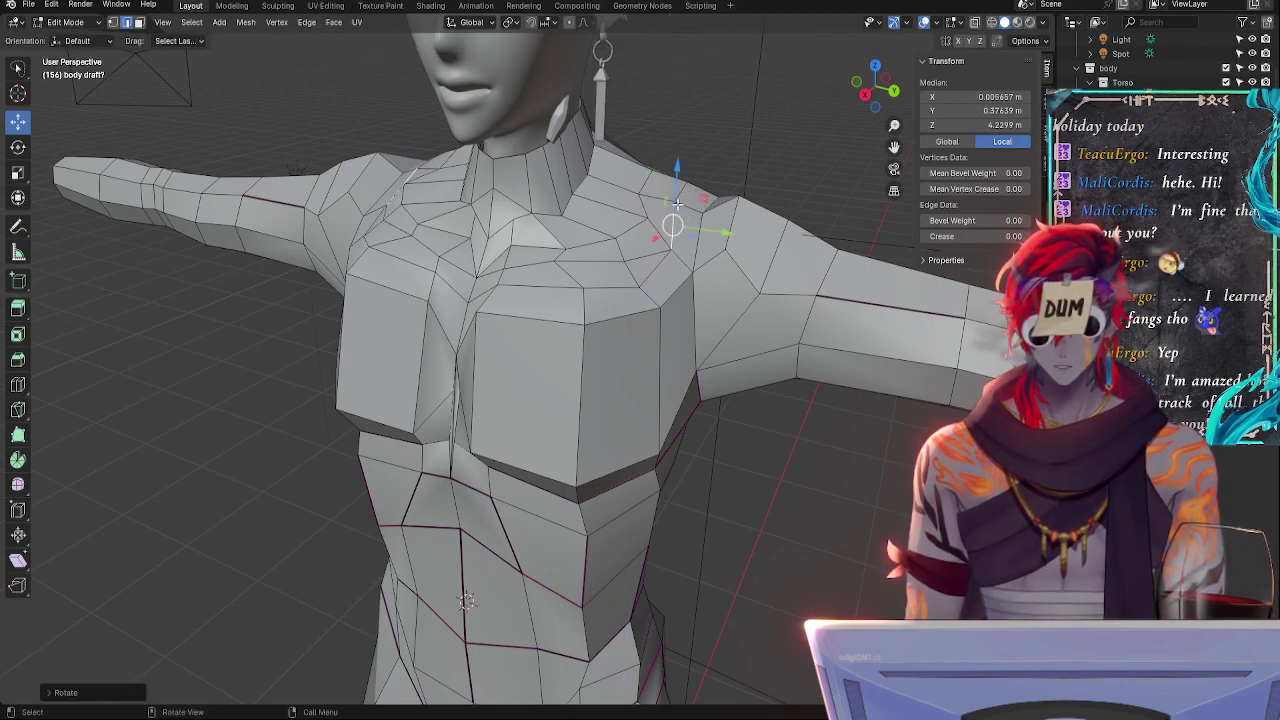
pyautogui.press('g')
pyautogui.click(687, 206)
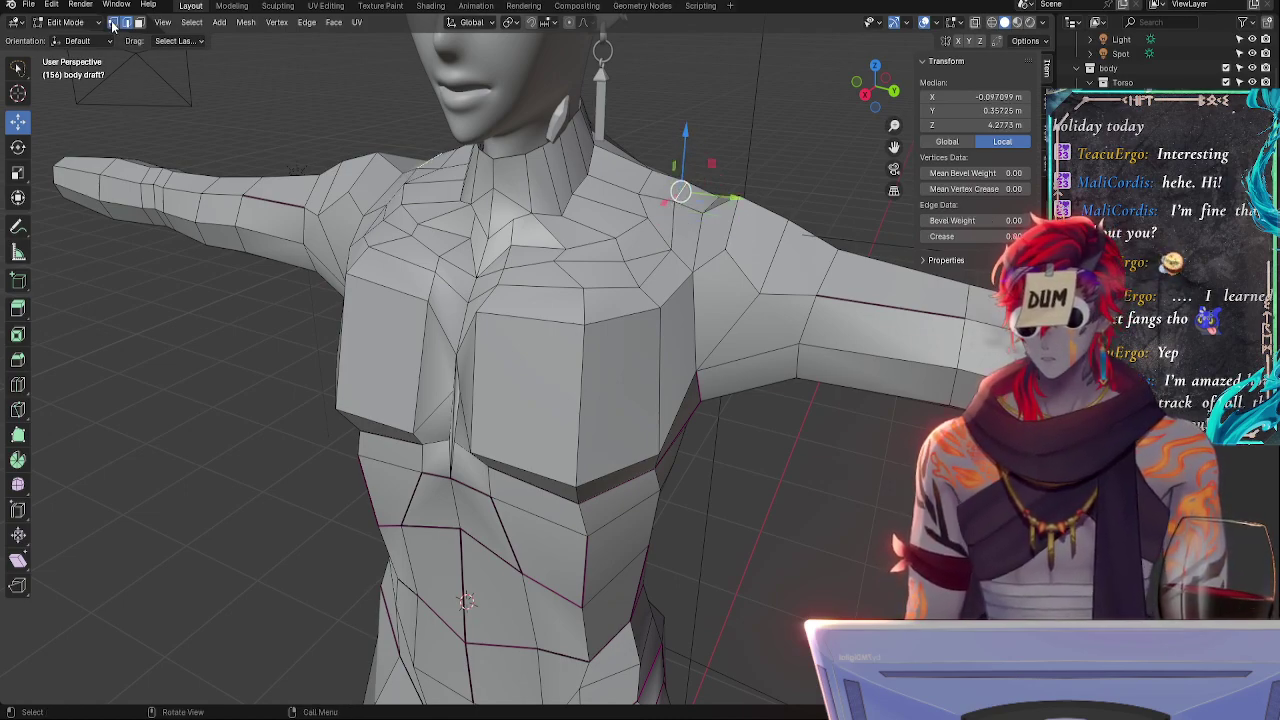
# - Lower a shoulder vertex along Z, then move it up and outward and shift it slightly along Y
pyautogui.click(672, 205)
pyautogui.press('g')
pyautogui.press('z')
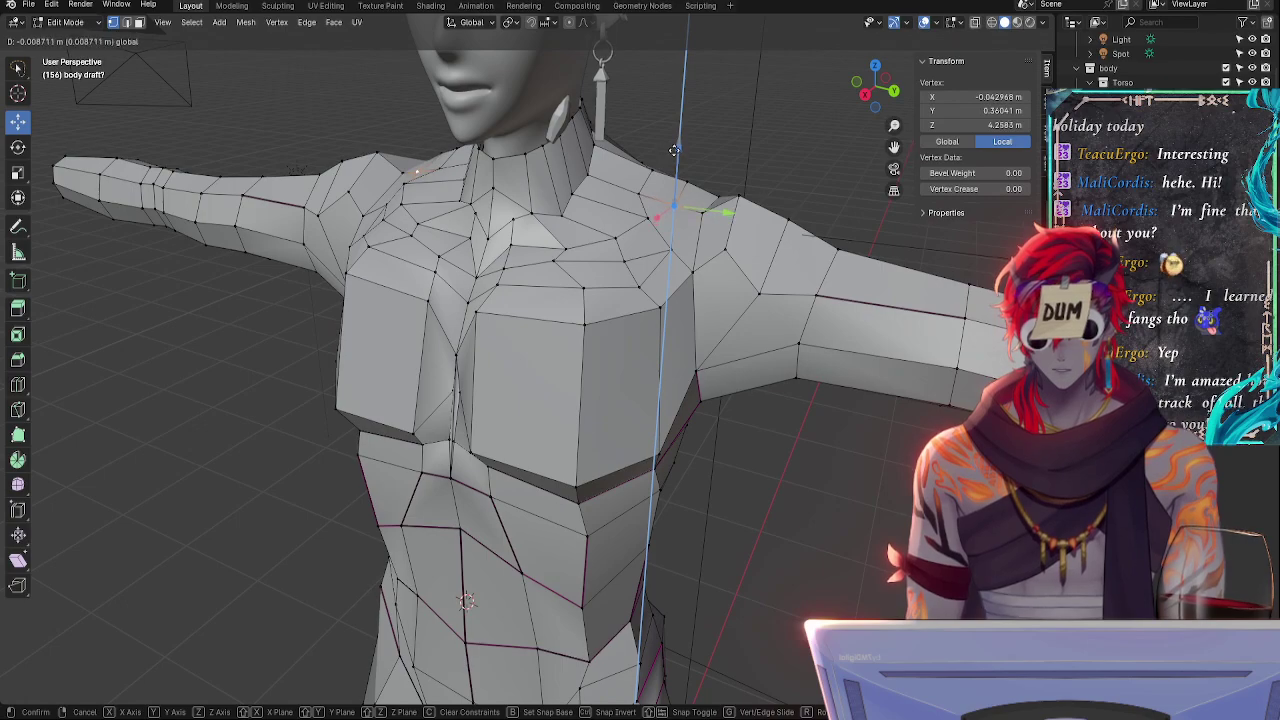
pyautogui.click(689, 197)
pyautogui.moveTo(697, 215); pyautogui.dragTo(727, 218)
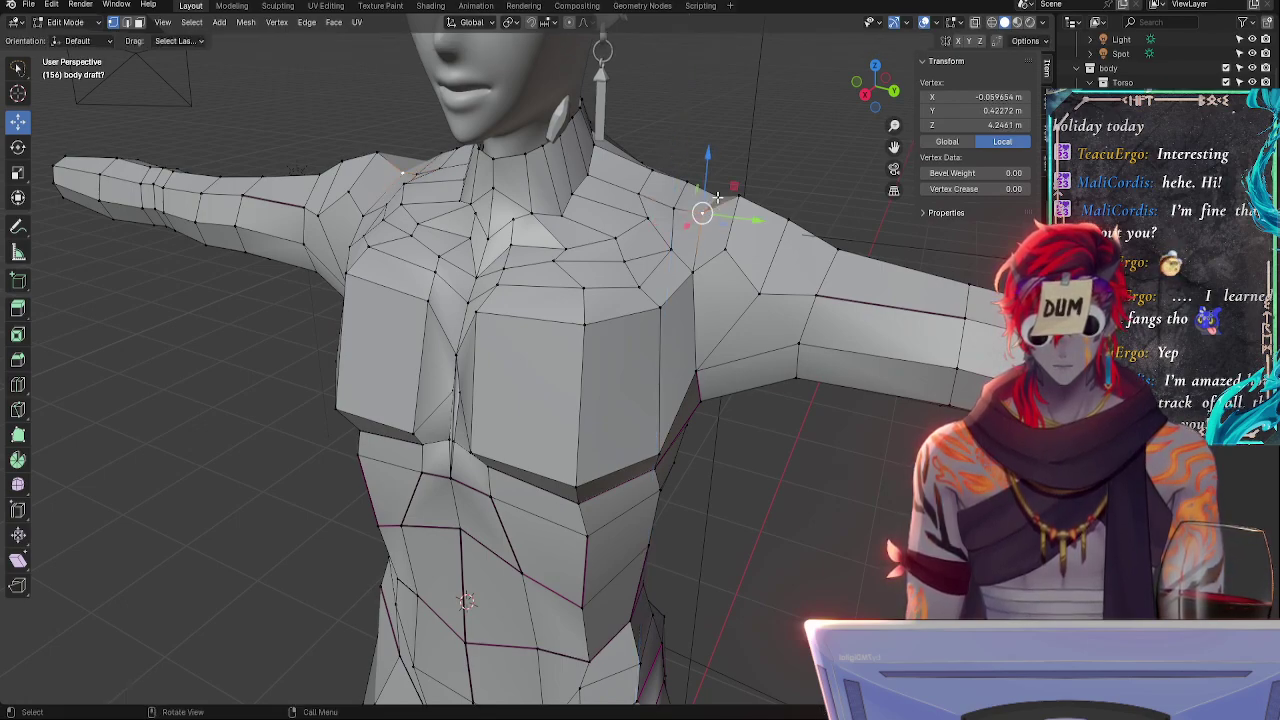
pyautogui.press('g')
pyautogui.press('y')
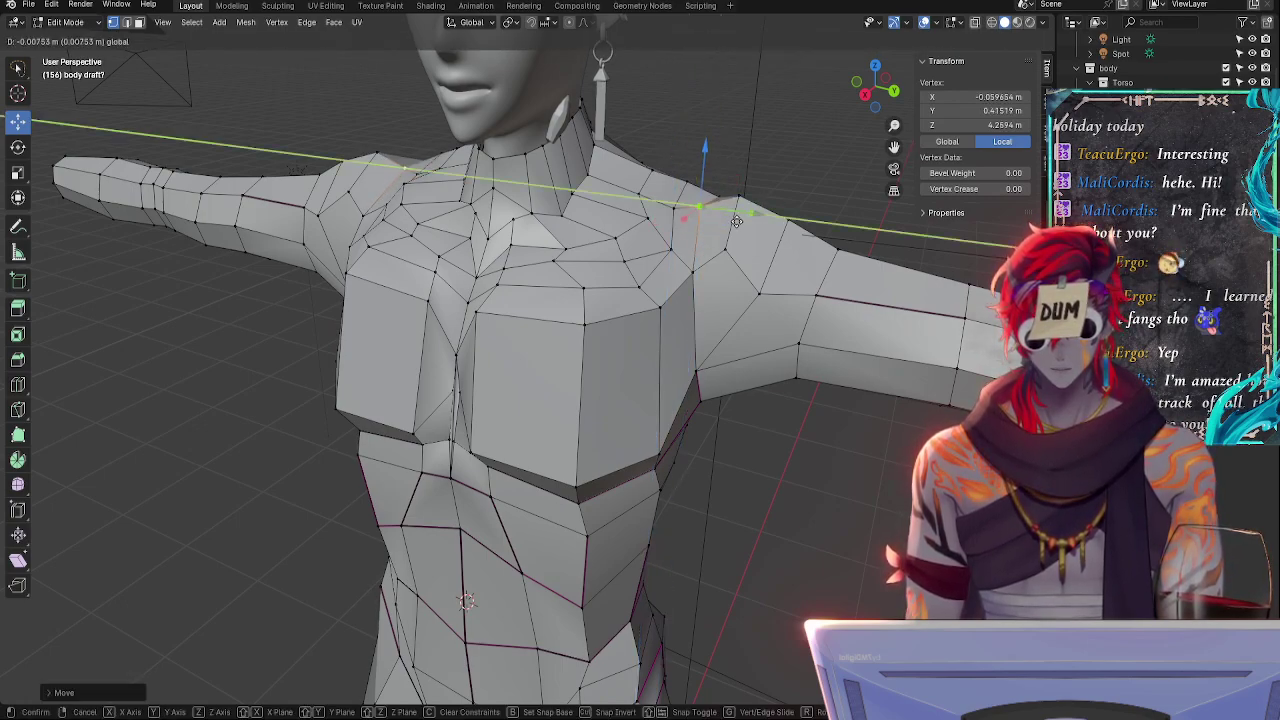
pyautogui.click(736, 220)
# - From a frontal view, move two adjacent shoulder vertices, one up and outward and one up and inward
pyautogui.moveTo(736, 220); pyautogui.dragTo(665, 289, button='middle')
pyautogui.click(655, 195)
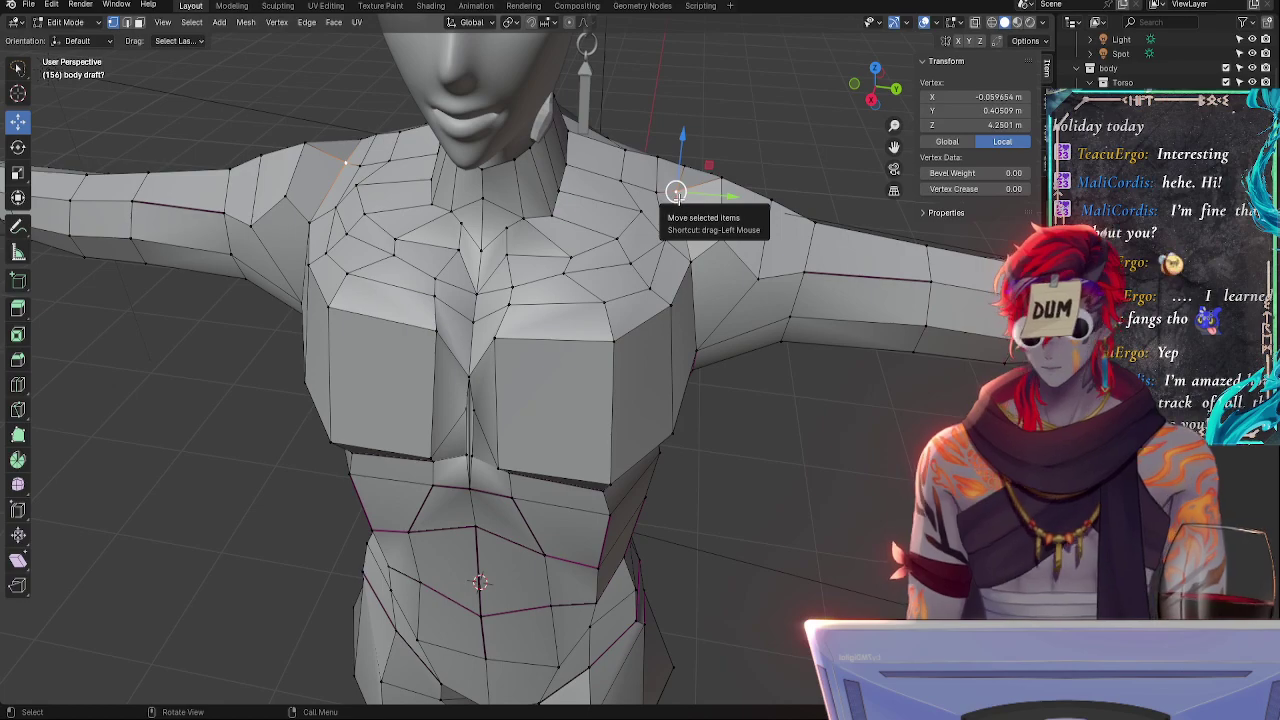
pyautogui.press('g')
pyautogui.click(675, 187)
pyautogui.click(656, 192)
pyautogui.press('g')
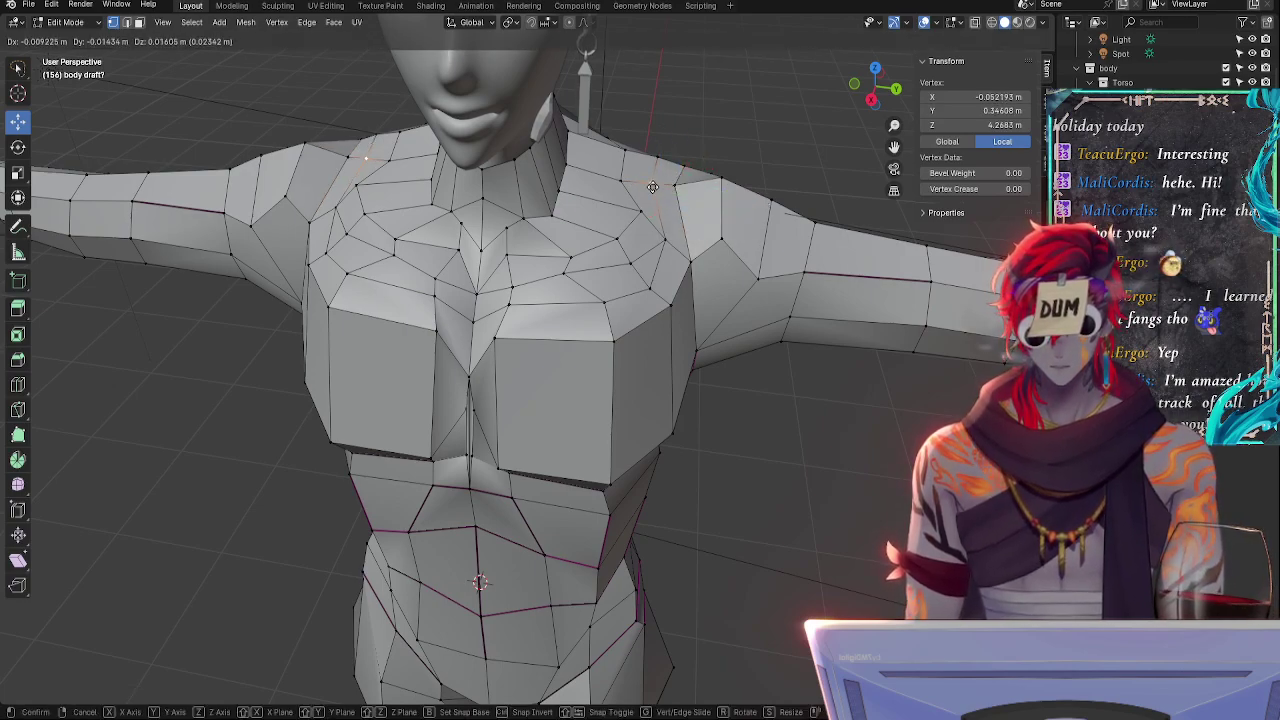
pyautogui.click(651, 184)
# - Nudge a neighbouring shoulder vertex and edge-slide it twice, then raise it and shift it slightly front to back
pyautogui.moveTo(718, 262); pyautogui.dragTo(712, 210, button='middle')
pyautogui.click(664, 200)
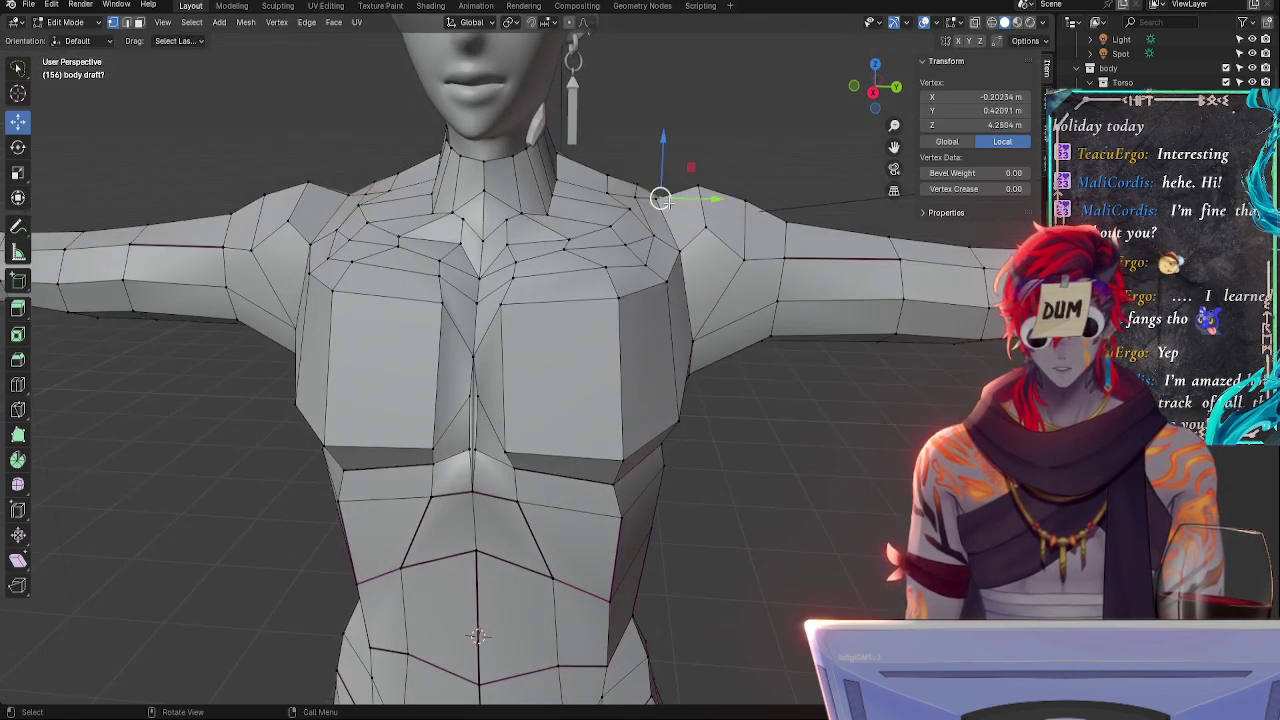
pyautogui.press('g')
pyautogui.click(671, 200)
pyautogui.press('g')
pyautogui.press('g')
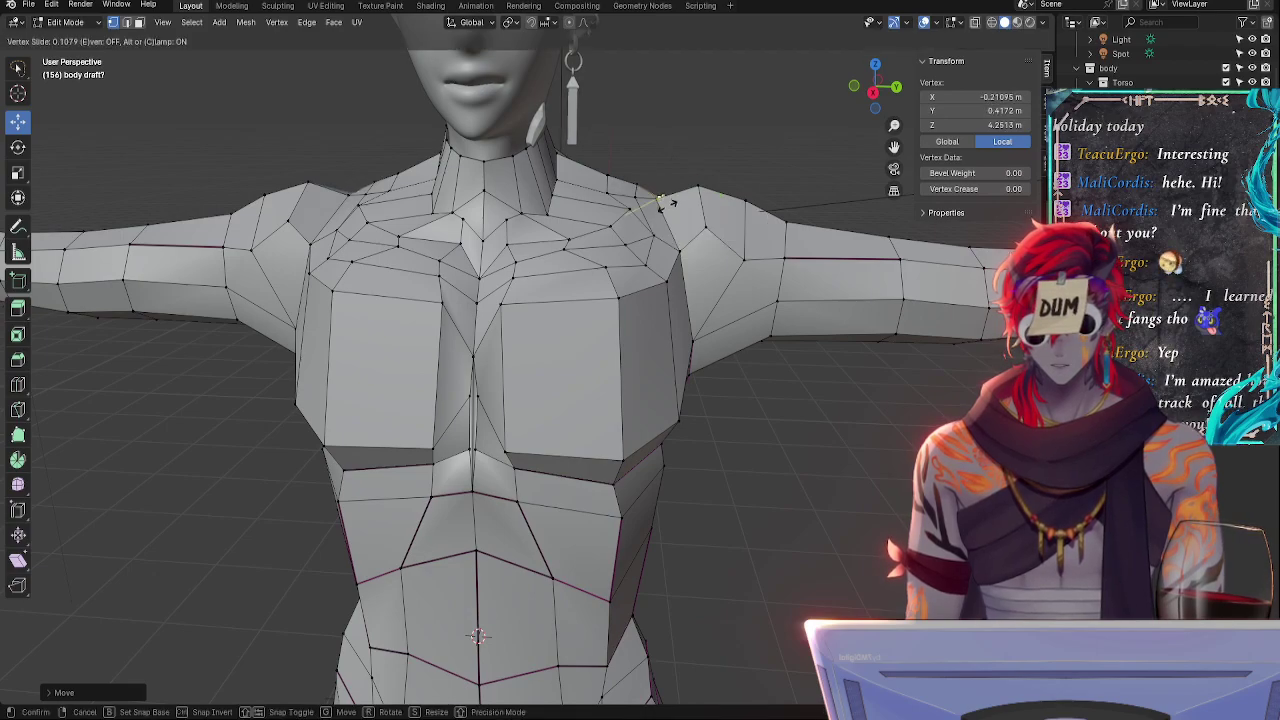
pyautogui.click(668, 203)
pyautogui.press('g')
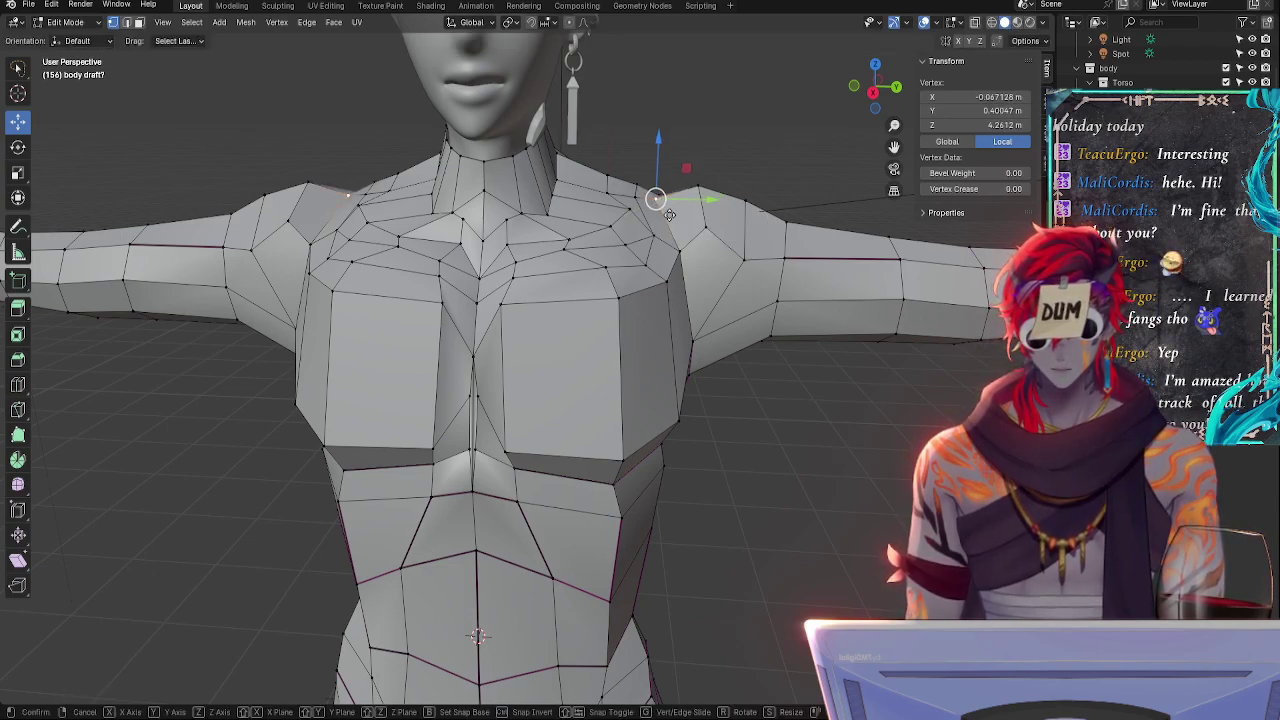
pyautogui.press('g')
pyautogui.click(668, 208)
pyautogui.moveTo(657, 159); pyautogui.dragTo(656, 153)
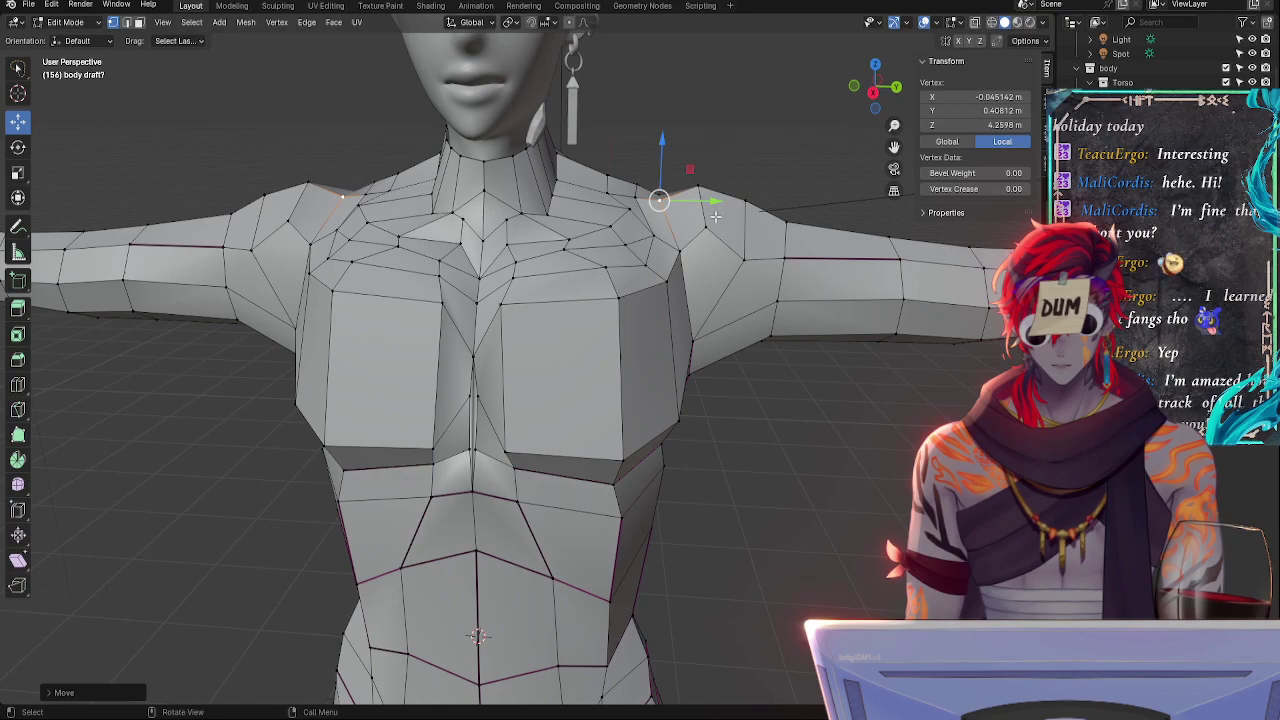
pyautogui.moveTo(706, 204); pyautogui.dragTo(700, 205)
# - Reposition the next neighbouring shoulder vertex freely instead of sliding it
pyautogui.click(636, 197)
pyautogui.press('g')
pyautogui.press('g')
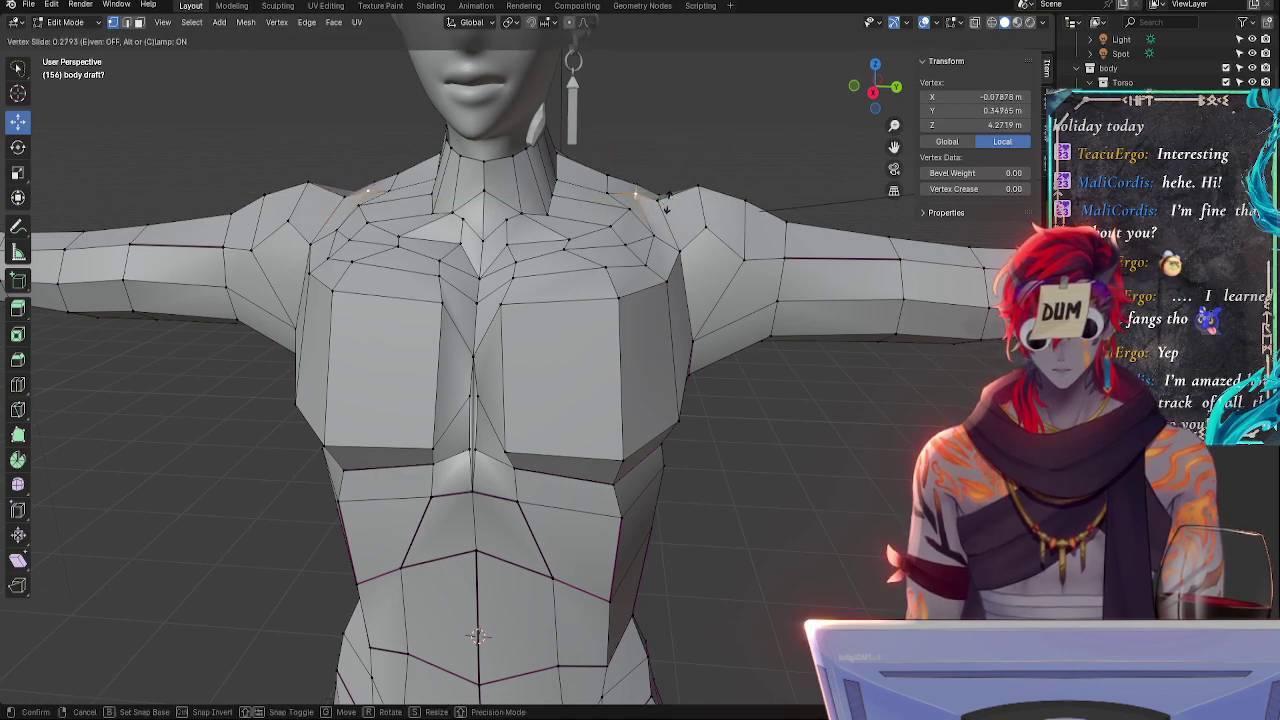
pyautogui.press('g')
pyautogui.click(667, 201)
# - From a side-on view, slide a lower shoulder vertex along its edge
pyautogui.moveTo(667, 201); pyautogui.dragTo(604, 206, button='middle')
pyautogui.click(723, 312)
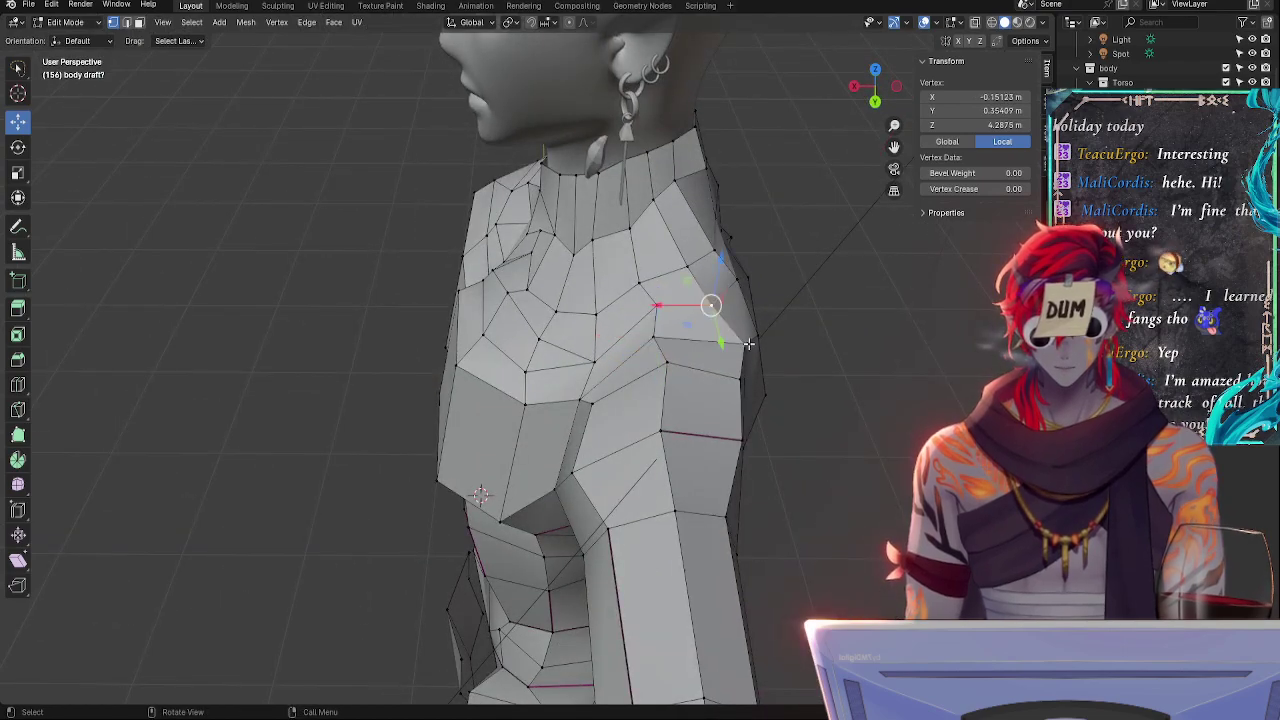
pyautogui.click(745, 344)
pyautogui.press('g')
pyautogui.press('g')
pyautogui.click(738, 344)
# - Slide another shoulder vertex upward and then sideways along its edges, and raise it slightly
pyautogui.click(652, 343)
pyautogui.press('g')
pyautogui.press('g')
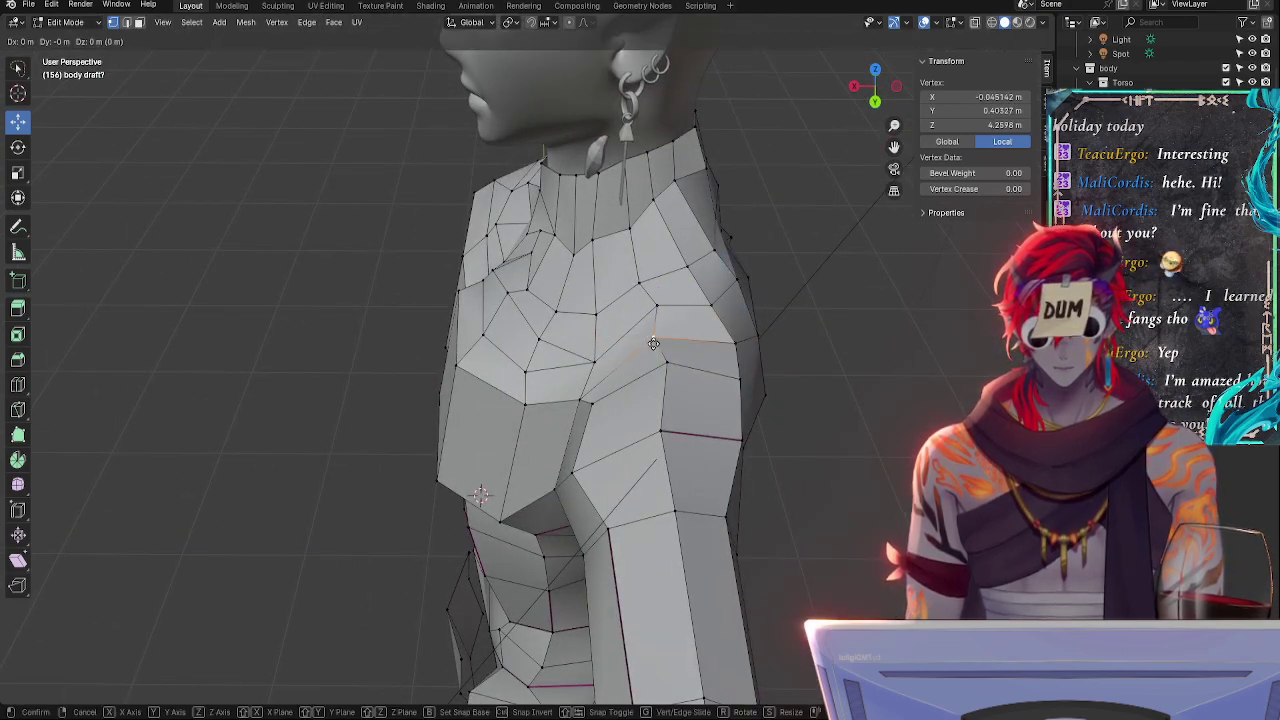
pyautogui.click(665, 335)
pyautogui.press('g')
pyautogui.press('g')
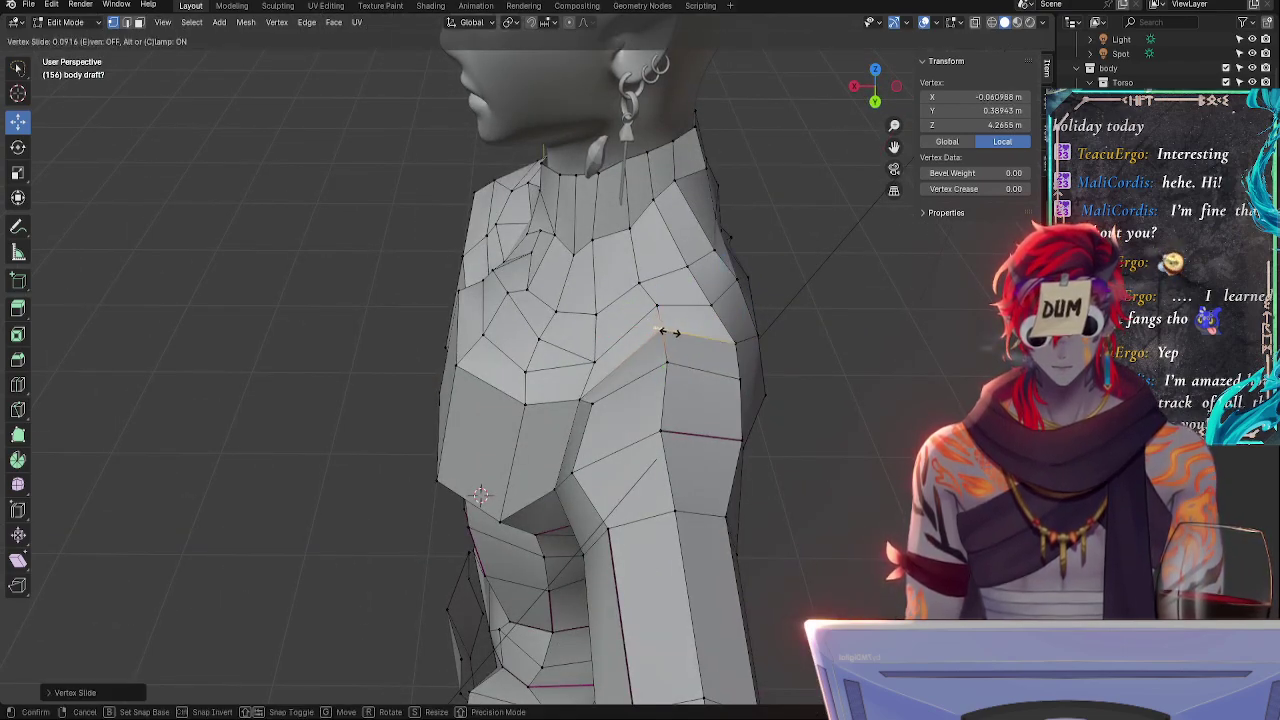
pyautogui.click(669, 331)
pyautogui.moveTo(665, 293)
pyautogui.mouseDown()
pyautogui.moveTo(654, 327)
pyautogui.moveTo(646, 300)
pyautogui.mouseUp()
# - Slide the vertex above the shoulder along its edge, then select further shoulder vertices viewed from above
pyautogui.click(657, 306)
pyautogui.press('g')
pyautogui.press('g')
pyautogui.click(649, 302)
pyautogui.moveTo(690, 314); pyautogui.dragTo(838, 273, button='middle')
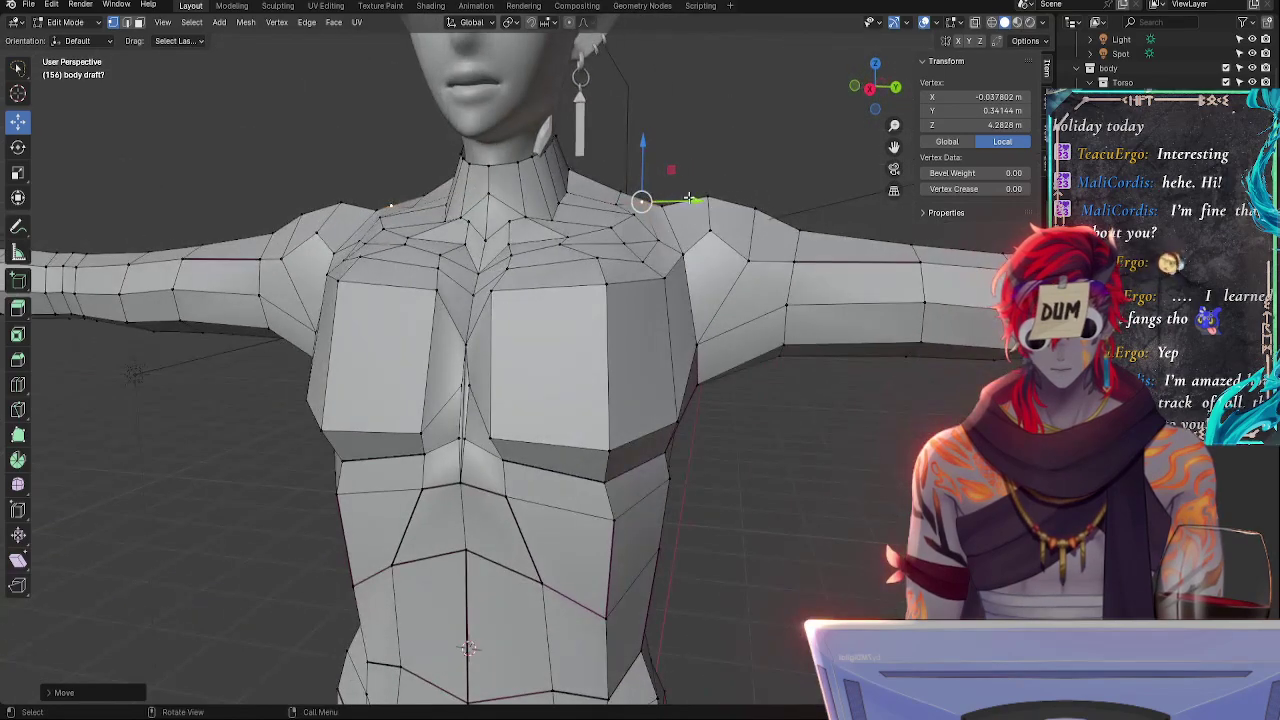
pyautogui.click(665, 207)
pyautogui.click(622, 199)
pyautogui.moveTo(623, 203); pyautogui.dragTo(669, 310, button='middle')
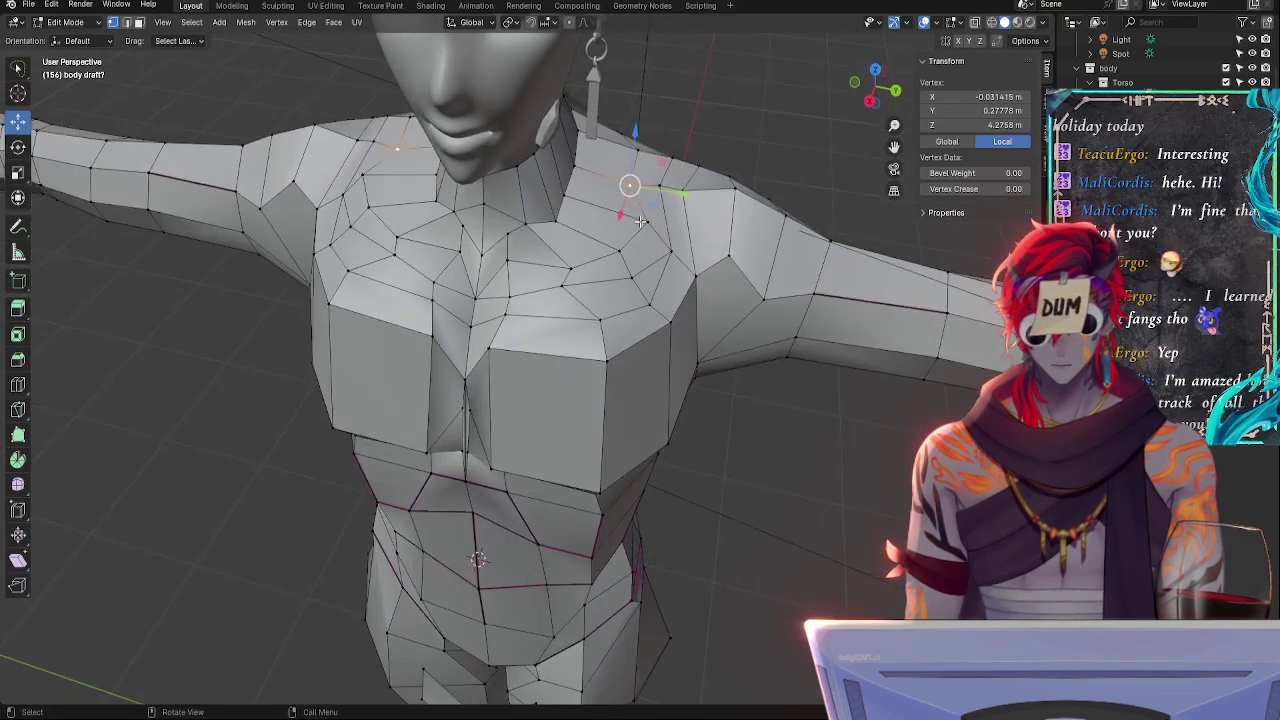
# - Slide a shoulder vertex along its edge, then lower it along Z from the front
pyautogui.click(634, 219)
pyautogui.press('g')
pyautogui.press('g')
pyautogui.click(640, 238)
pyautogui.moveTo(640, 236)
pyautogui.mouseDown(button='middle')
pyautogui.moveTo(605, 205)
pyautogui.moveTo(636, 238)
pyautogui.mouseUp(button='middle')
pyautogui.press('g')
pyautogui.press('z')
pyautogui.click(602, 173)
# - Try sliding and moving the neck-base vertices, then undo those neck slides
pyautogui.click(578, 204)
pyautogui.click(581, 205)
pyautogui.press('g')
pyautogui.press('g')
pyautogui.click(596, 210)
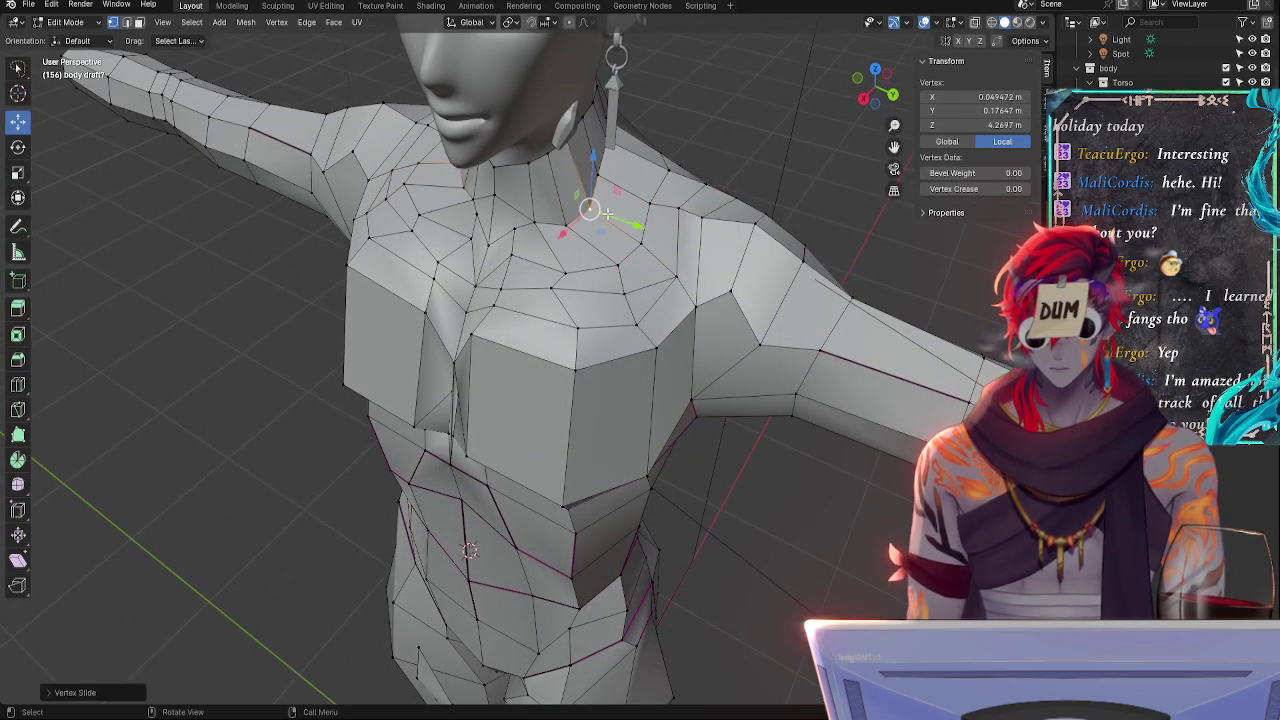
pyautogui.press('g')
pyautogui.press('g')
pyautogui.click(601, 207)
pyautogui.moveTo(601, 206); pyautogui.dragTo(707, 212, button='middle')
pyautogui.press('g')
pyautogui.press('g')
pyautogui.click(576, 256)
pyautogui.click(750, 231)
pyautogui.hotkey('ctrl', 'z')
pyautogui.hotkey('ctrl', 'z')
pyautogui.hotkey('ctrl', 'z')
pyautogui.hotkey('ctrl', 'z')
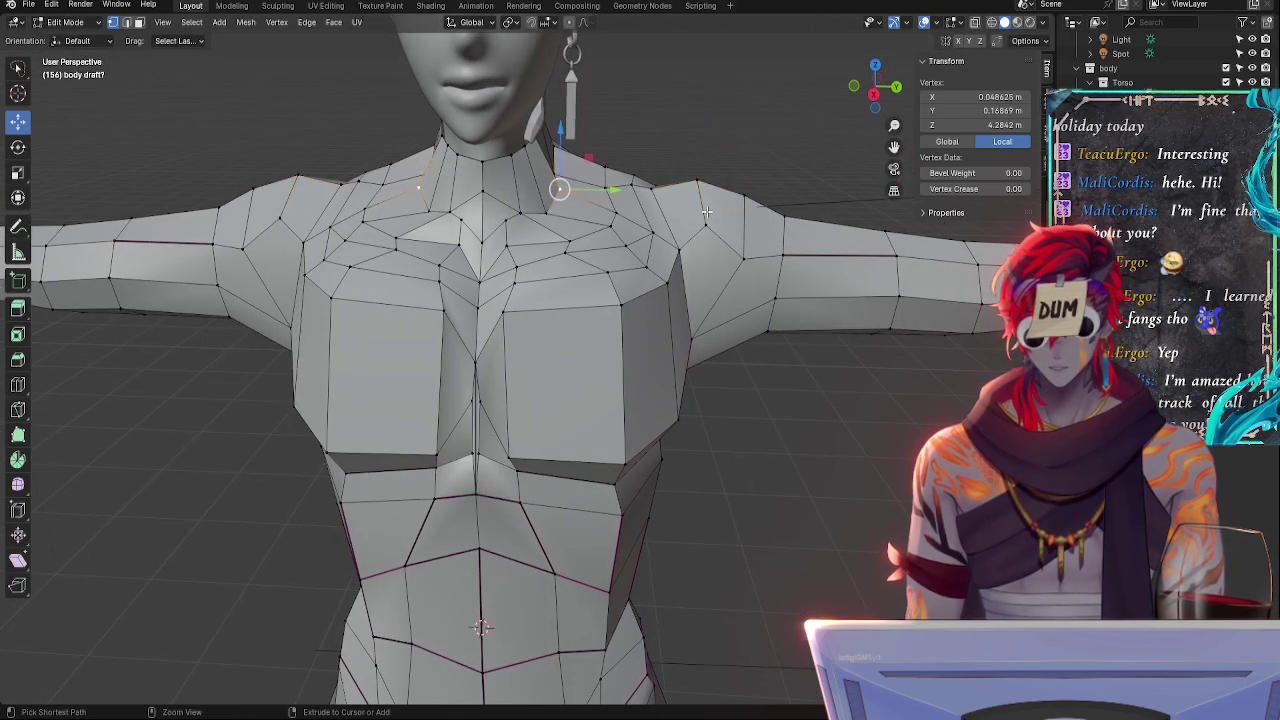
# - Nudge a neck vertex slightly backward, then slide a shoulder vertex along its edge and lower it
pyautogui.click(549, 217)
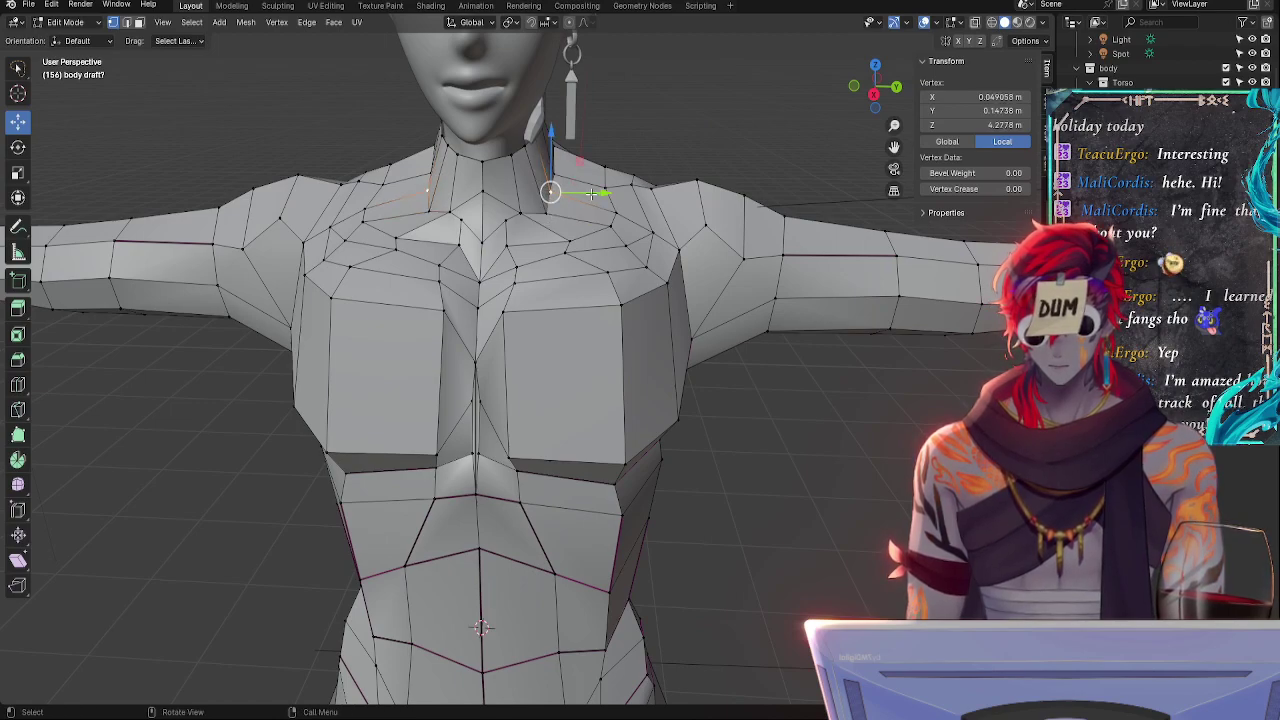
pyautogui.moveTo(591, 194); pyautogui.dragTo(594, 194)
pyautogui.click(544, 212)
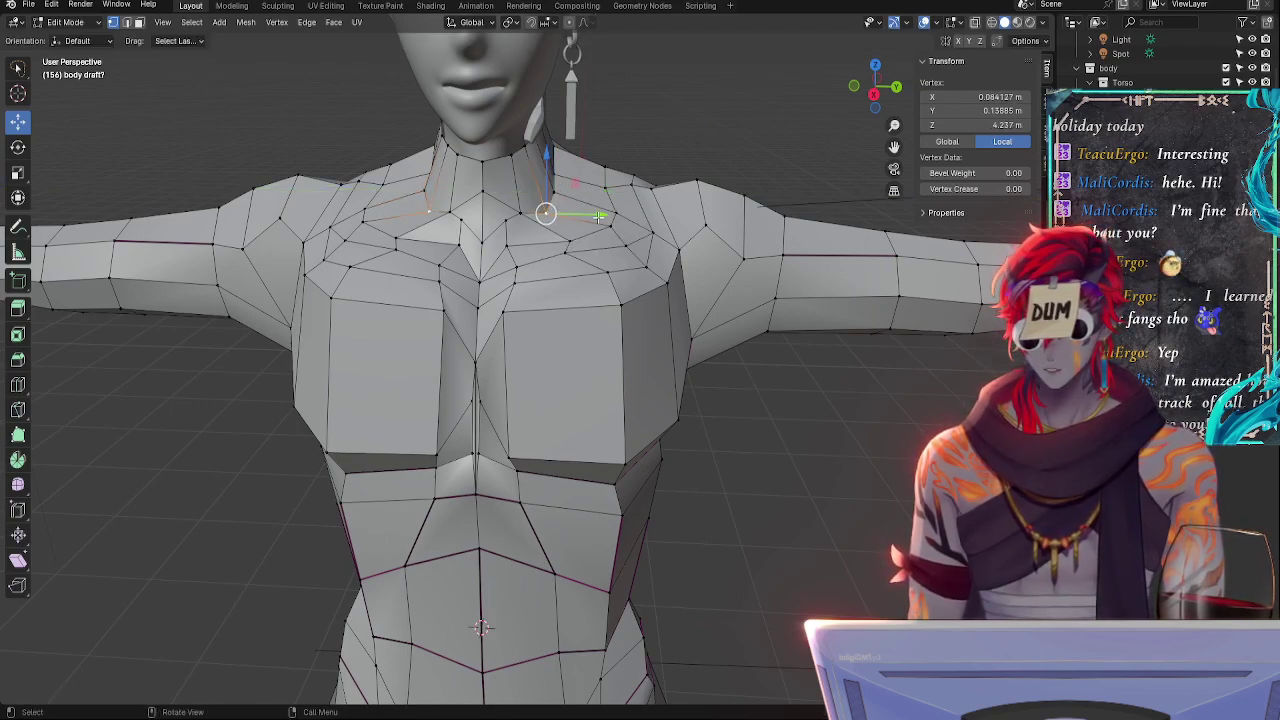
pyautogui.click(609, 224)
pyautogui.click(617, 212)
pyautogui.press('g')
pyautogui.press('g')
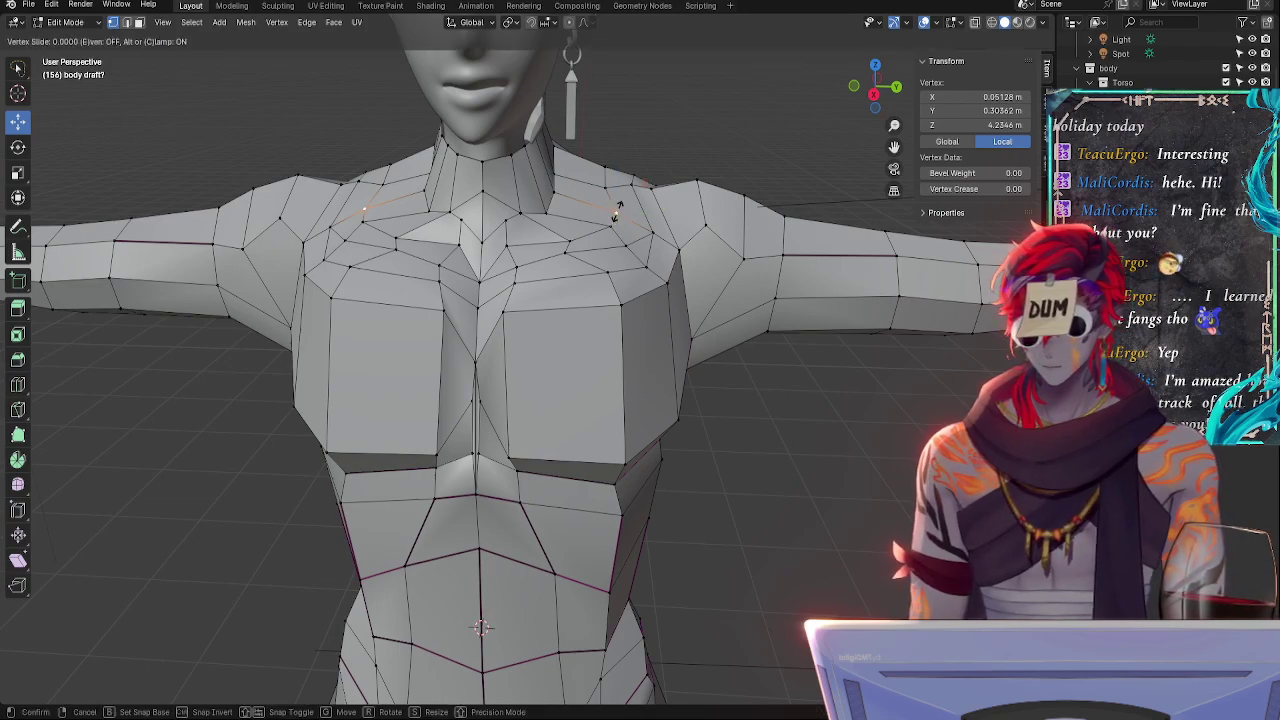
pyautogui.click(601, 208)
pyautogui.moveTo(602, 160); pyautogui.dragTo(588, 174)
# - Edge-slide the adjacent shoulder vertex twice, then nudge it slightly along Y and upward
pyautogui.click(610, 223)
pyautogui.press('g')
pyautogui.press('g')
pyautogui.click(613, 236)
pyautogui.click(606, 189)
pyautogui.click(593, 229)
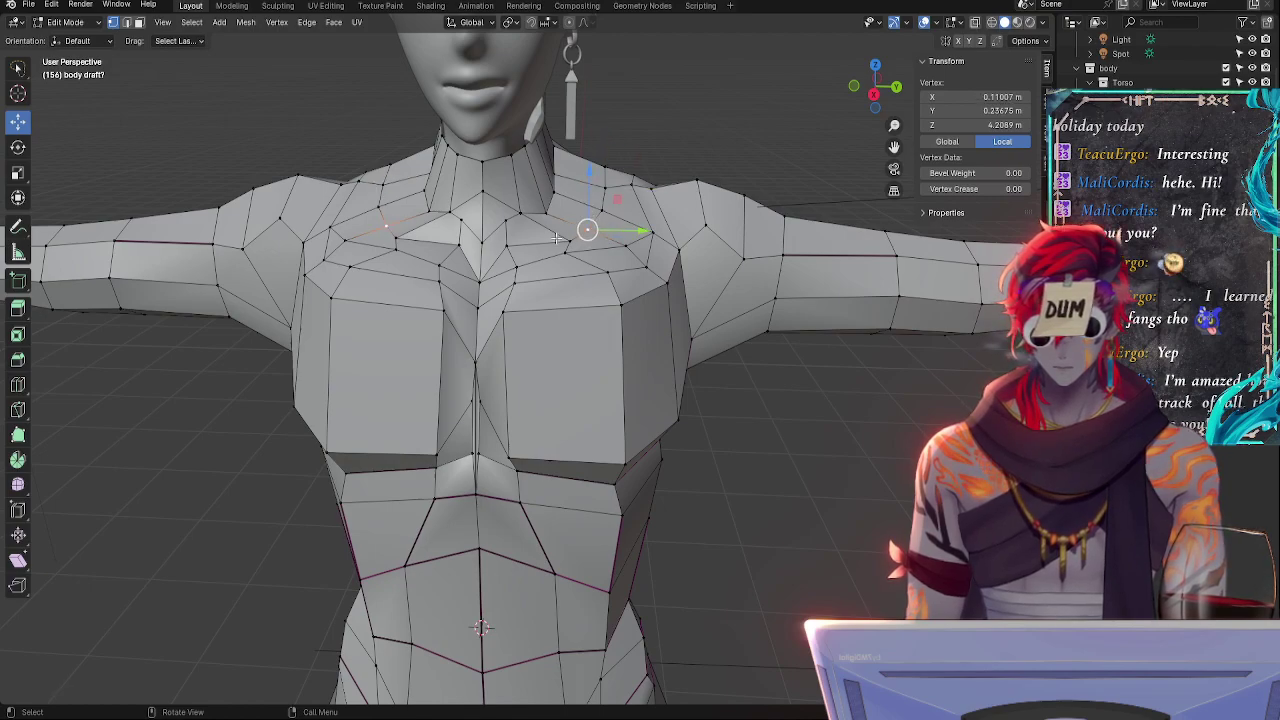
pyautogui.press('g')
pyautogui.press('g')
pyautogui.click(558, 192)
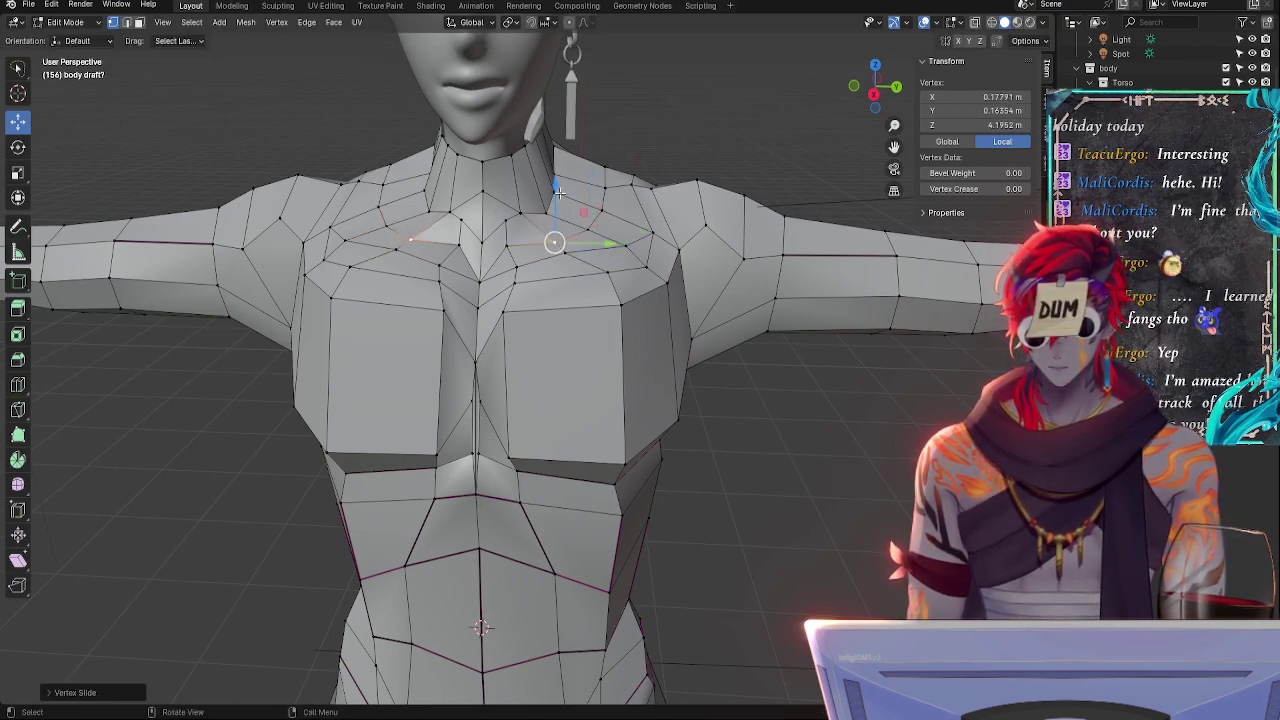
pyautogui.moveTo(557, 198); pyautogui.dragTo(556, 195)
pyautogui.moveTo(606, 243); pyautogui.dragTo(604, 243)
# - From the side, raise two vertices slightly and slide a collarbone vertex along its edge
pyautogui.moveTo(610, 262); pyautogui.dragTo(522, 299, button='middle')
pyautogui.keyDown('shift'); pyautogui.click(586, 275); pyautogui.keyUp('shift')
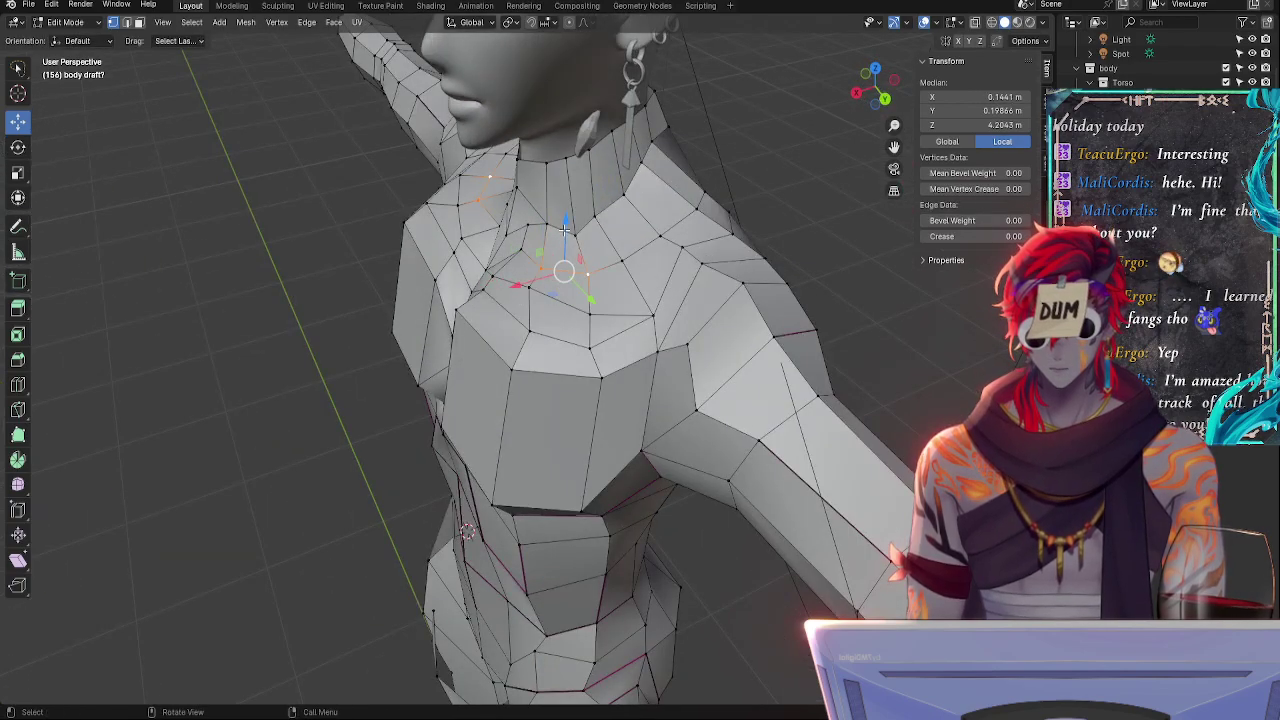
pyautogui.moveTo(565, 232); pyautogui.dragTo(565, 235)
pyautogui.click(544, 270)
pyautogui.press('g')
pyautogui.press('g')
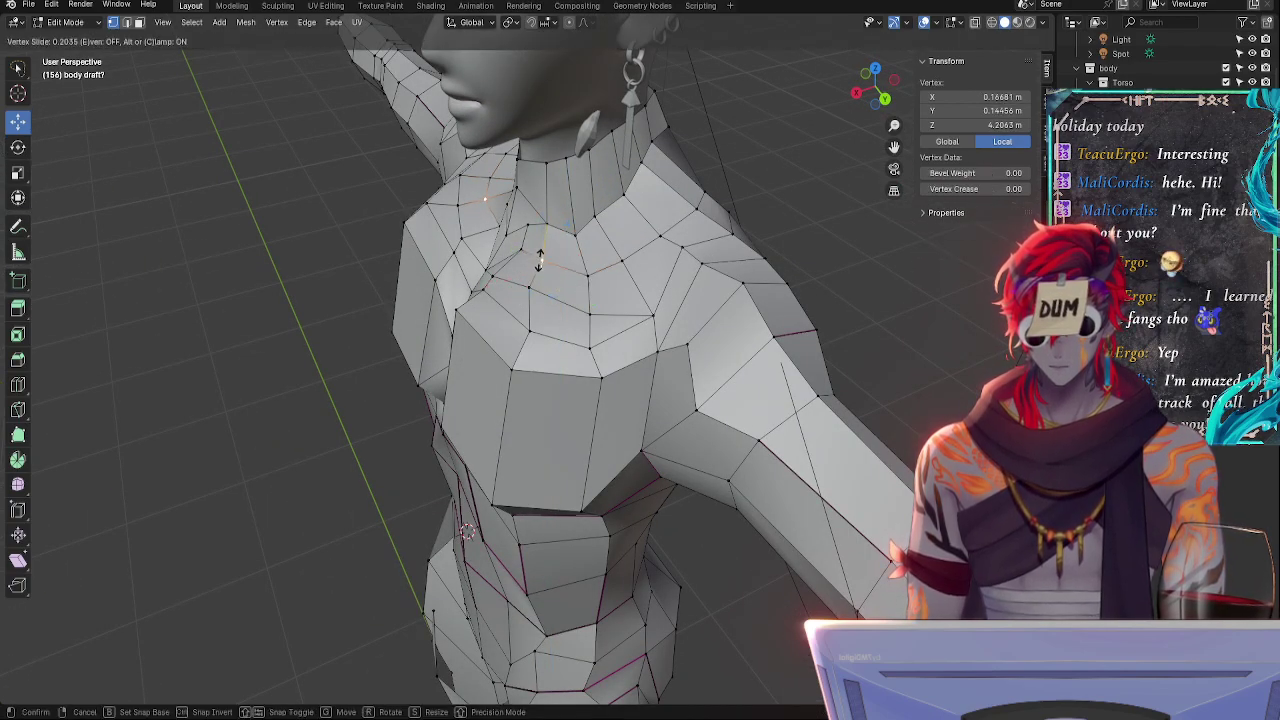
pyautogui.click(541, 256)
pyautogui.click(546, 224)
pyautogui.moveTo(595, 244); pyautogui.dragTo(611, 214, button='middle')
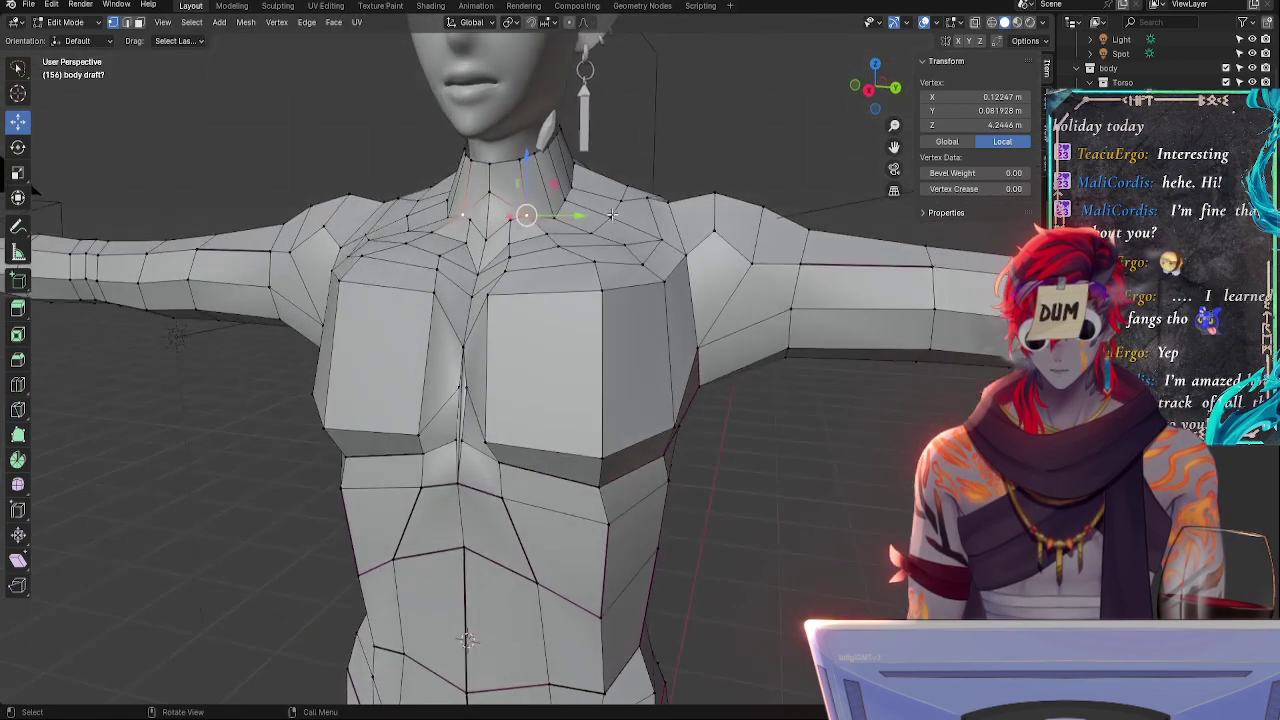
# - Move two neck-base vertices vertically along Z, then select more neck-base vertices
pyautogui.keyDown('shift'); pyautogui.click(553, 215); pyautogui.keyUp('shift')
pyautogui.press('g')
pyautogui.press('z')
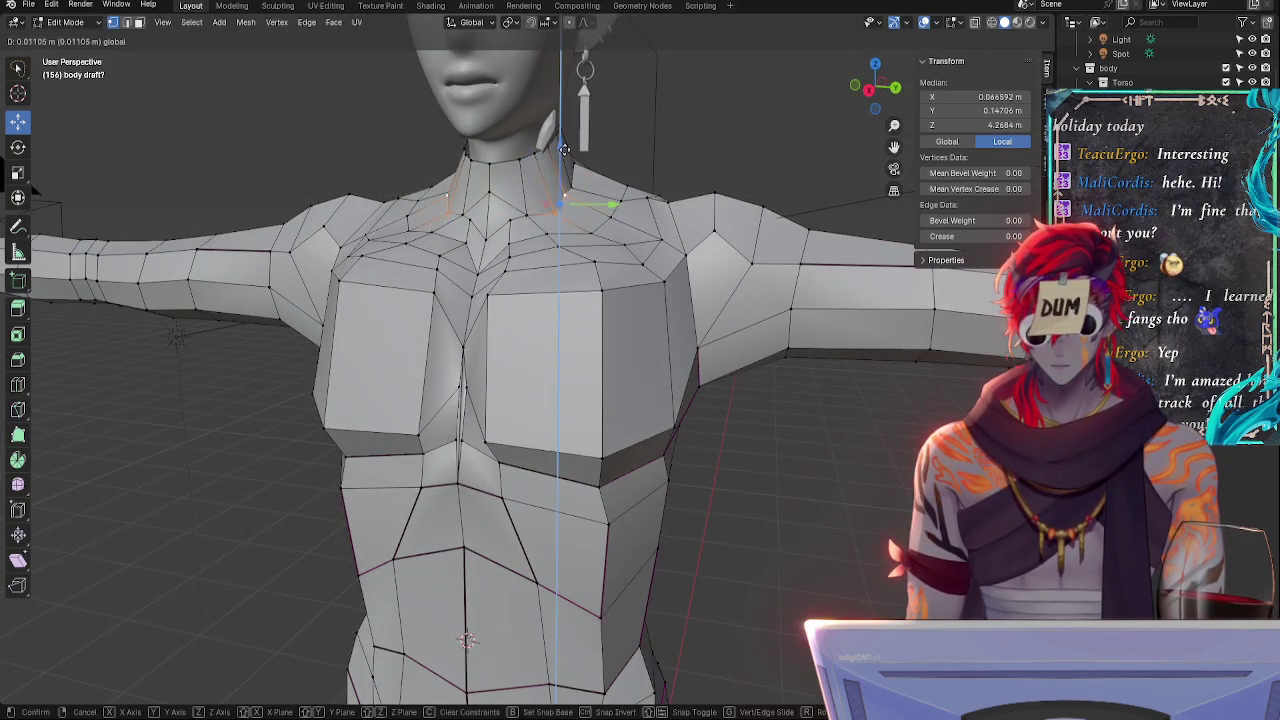
pyautogui.click(564, 150)
pyautogui.click(590, 232)
pyautogui.moveTo(590, 232)
pyautogui.mouseDown(button='middle')
pyautogui.moveTo(560, 240)
pyautogui.moveTo(597, 225)
pyautogui.mouseUp(button='middle')
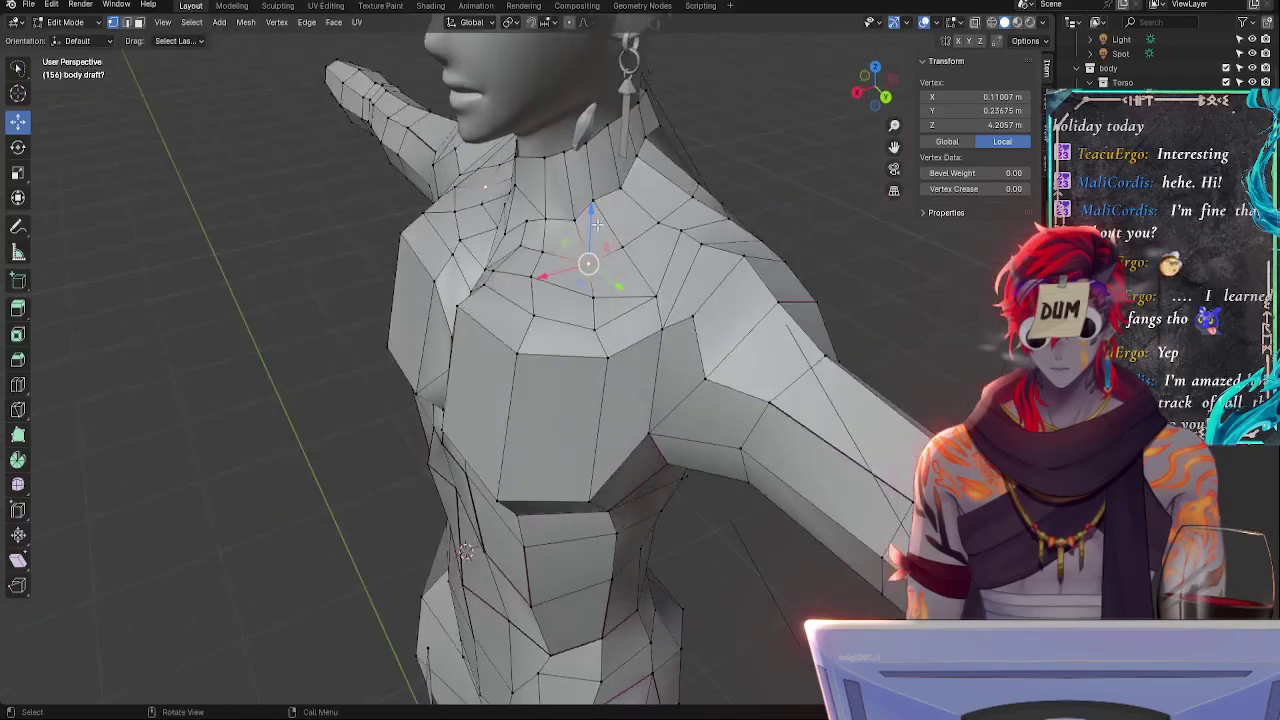
pyautogui.click(575, 220)
pyautogui.keyDown('shift'); pyautogui.click(593, 201); pyautogui.keyUp('shift')
# - Reposition a vertex on top of the shoulder, then inspect the torso from three-quarter views
pyautogui.moveTo(650, 316); pyautogui.dragTo(680, 275, button='middle')
pyautogui.keyDown('alt'); pyautogui.moveTo(764, 384); pyautogui.dragTo(690, 425); pyautogui.keyUp('alt')
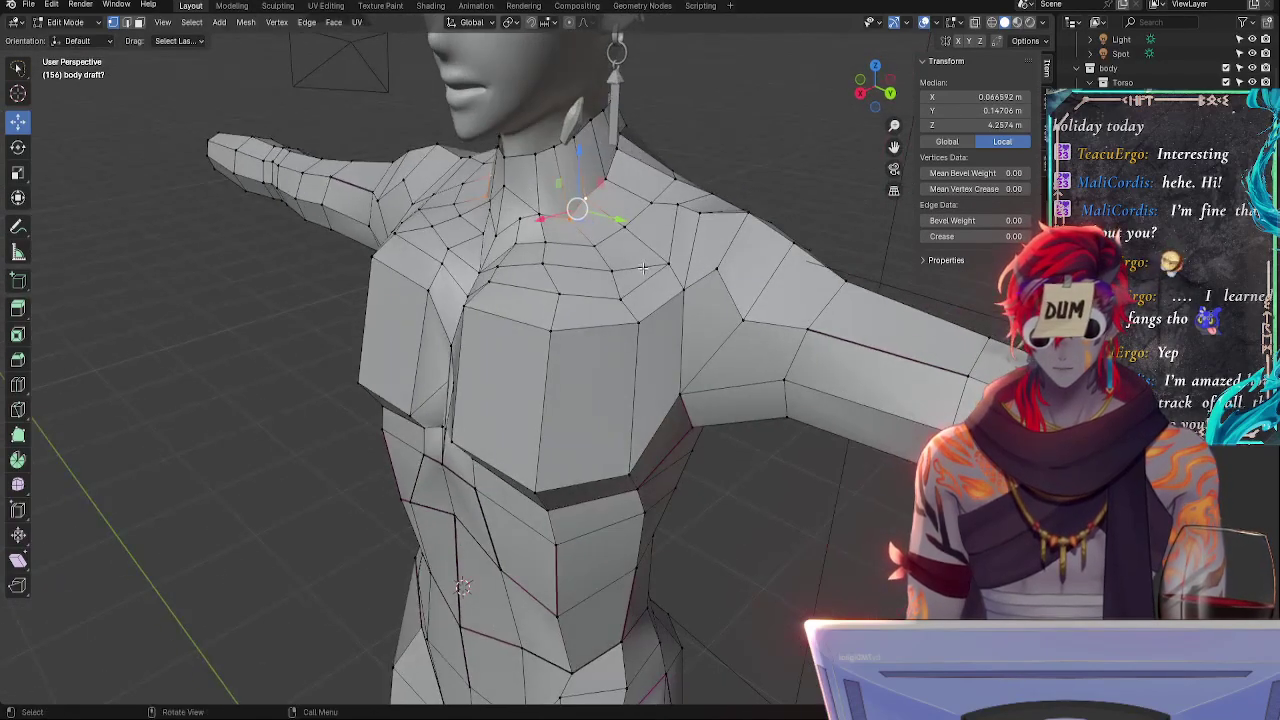
pyautogui.click(664, 264)
pyautogui.keyDown('alt'); pyautogui.moveTo(728, 325); pyautogui.dragTo(737, 332); pyautogui.keyUp('alt')
pyautogui.moveTo(737, 332); pyautogui.dragTo(594, 376, button='middle')
pyautogui.click(650, 276)
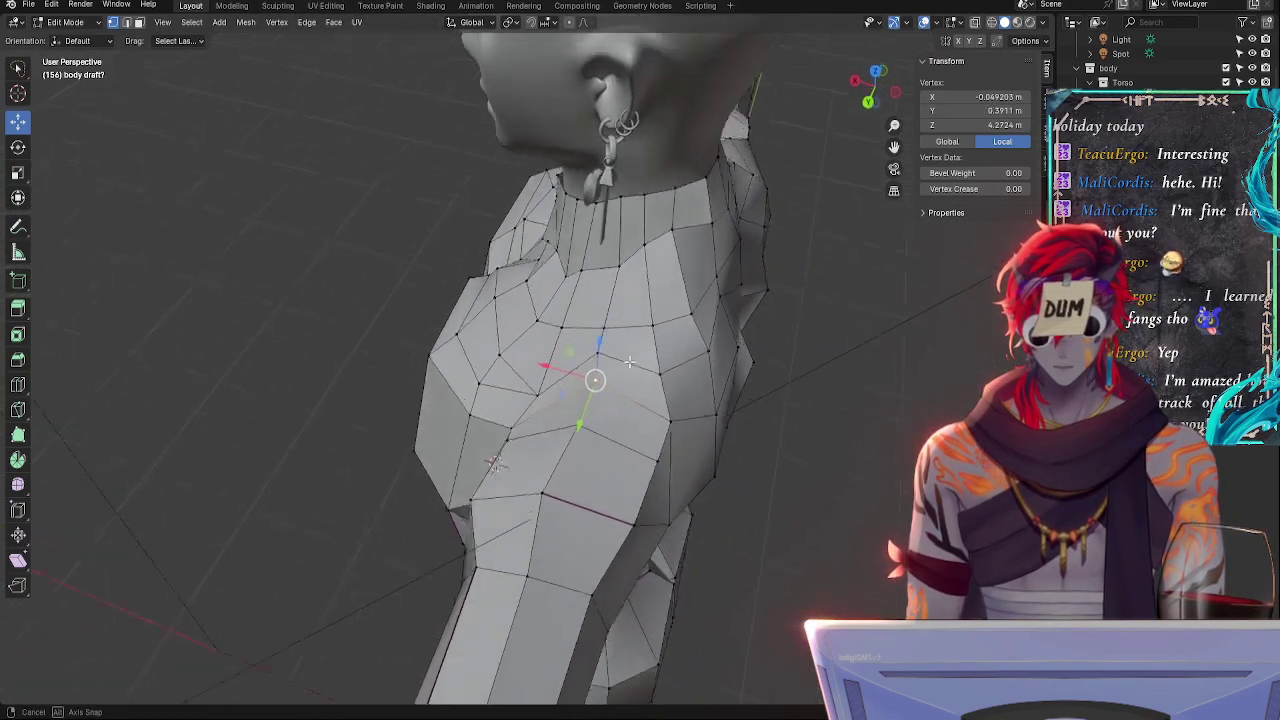
pyautogui.press('g')
pyautogui.click(580, 379)
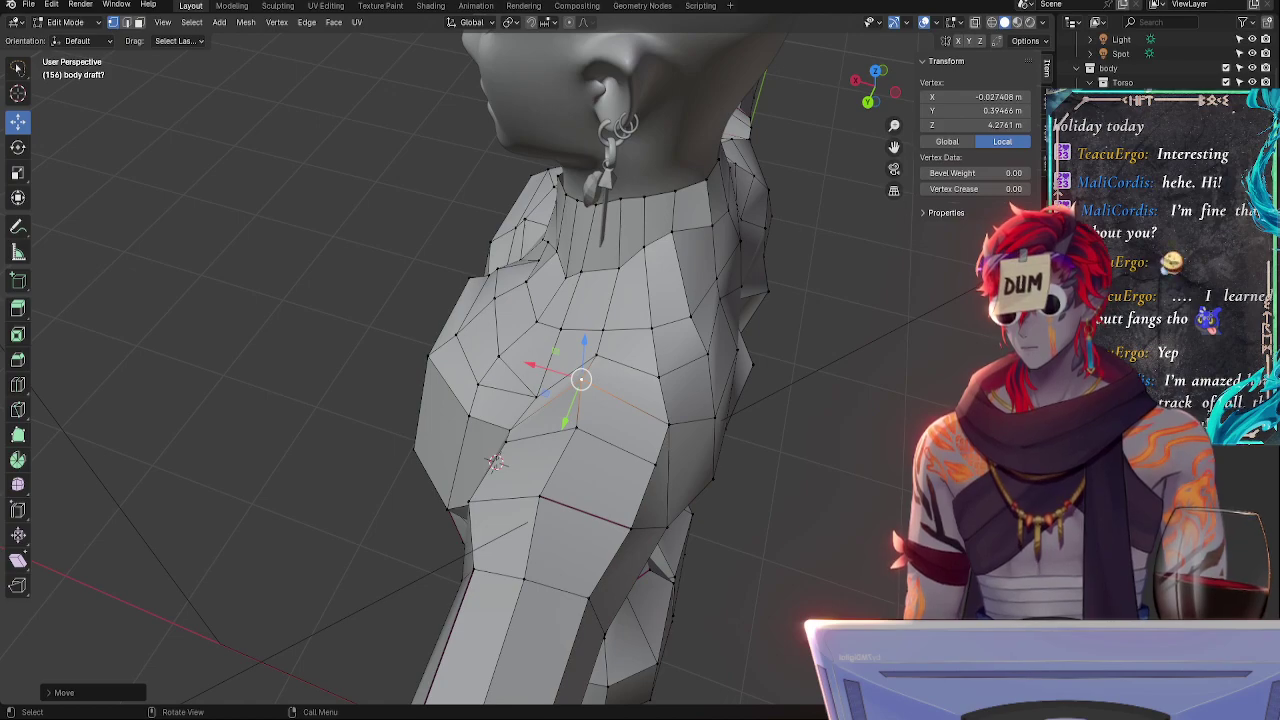
pyautogui.keyDown('alt'); pyautogui.moveTo(255, 347); pyautogui.dragTo(376, 314); pyautogui.keyUp('alt')
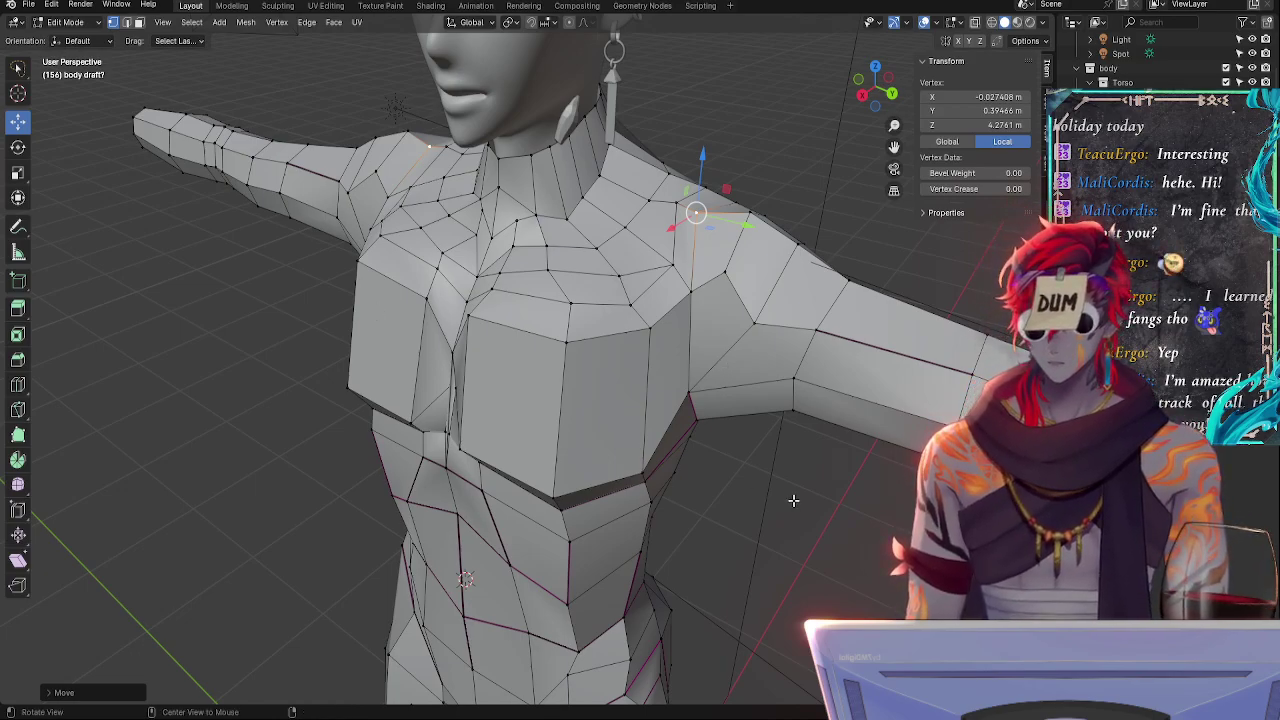
pyautogui.moveTo(793, 500); pyautogui.dragTo(635, 338, button='middle')
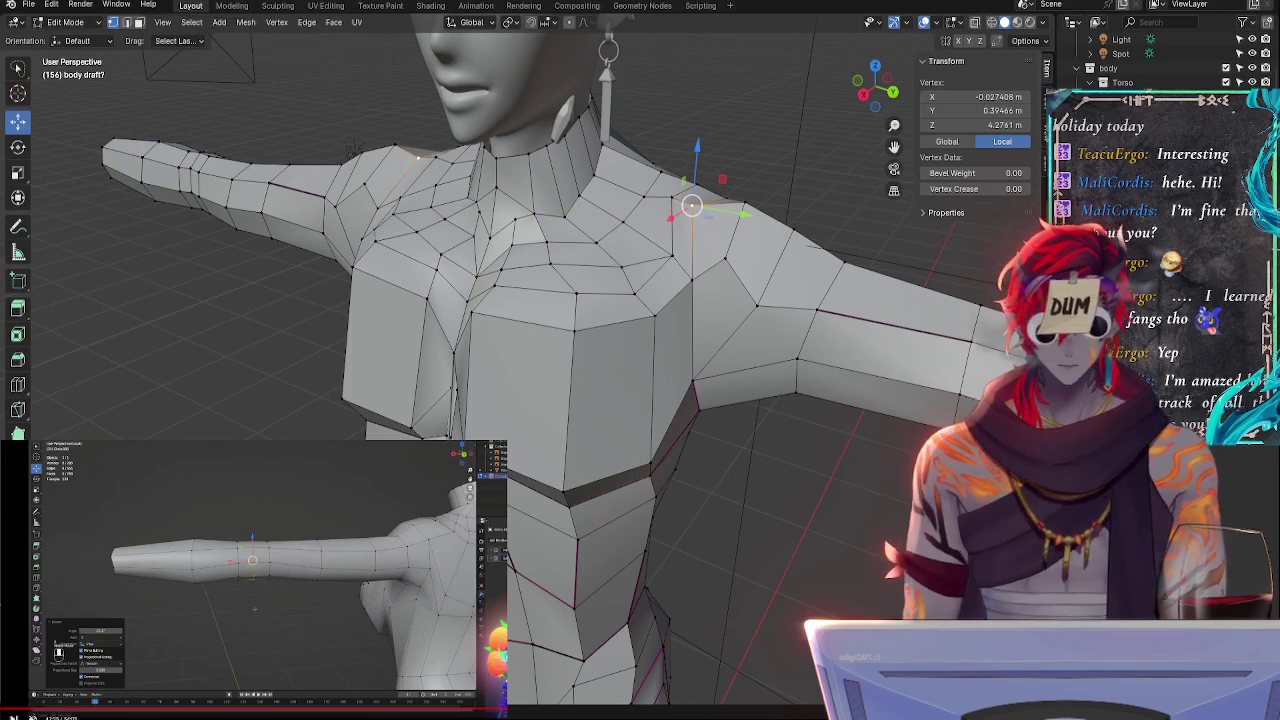
# - From a front view, move a lower shoulder vertex slightly up and inward
pyautogui.moveTo(755, 651); pyautogui.dragTo(796, 458, button='middle')
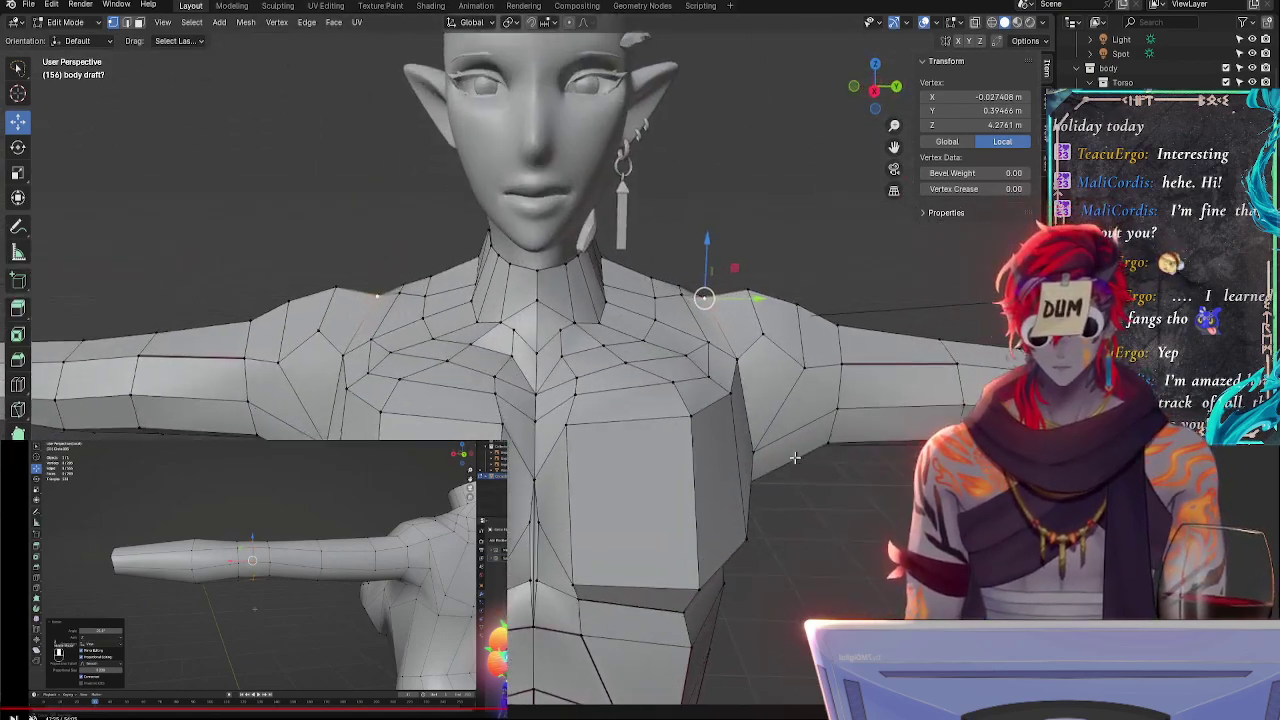
pyautogui.moveTo(842, 521); pyautogui.dragTo(815, 521, button='middle')
pyautogui.click(692, 356)
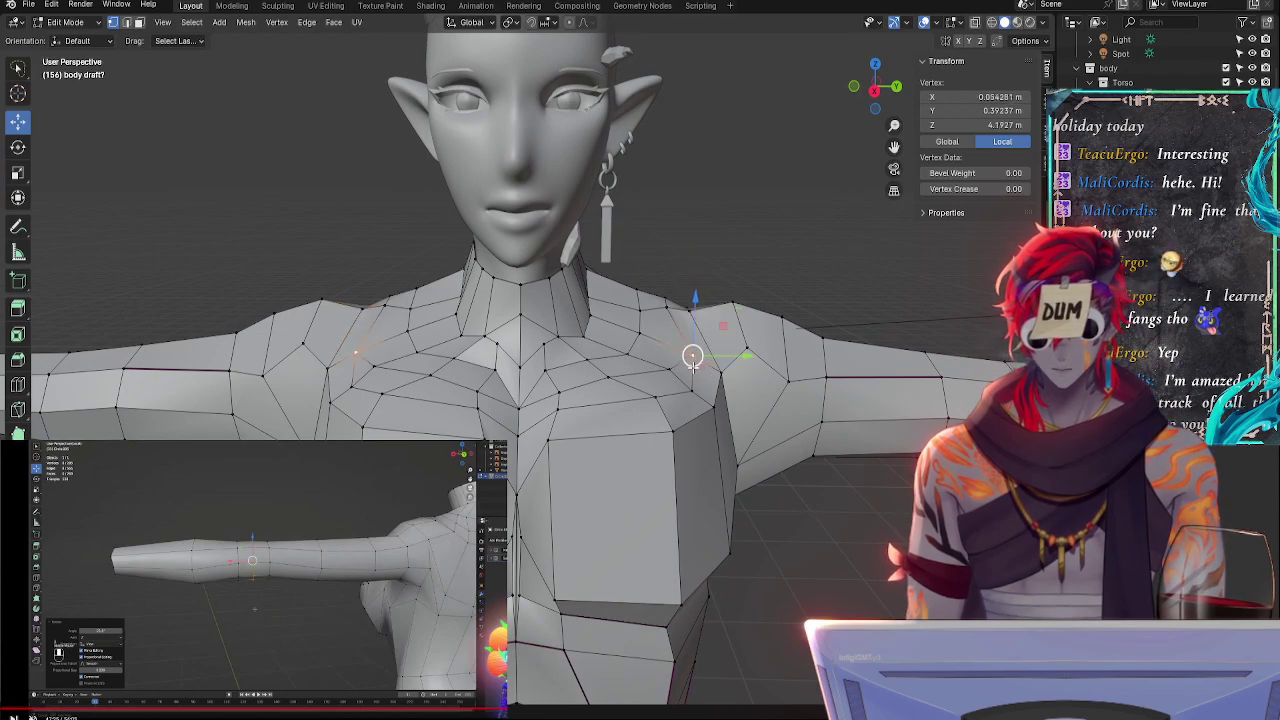
pyautogui.press('g')
pyautogui.click(748, 421)
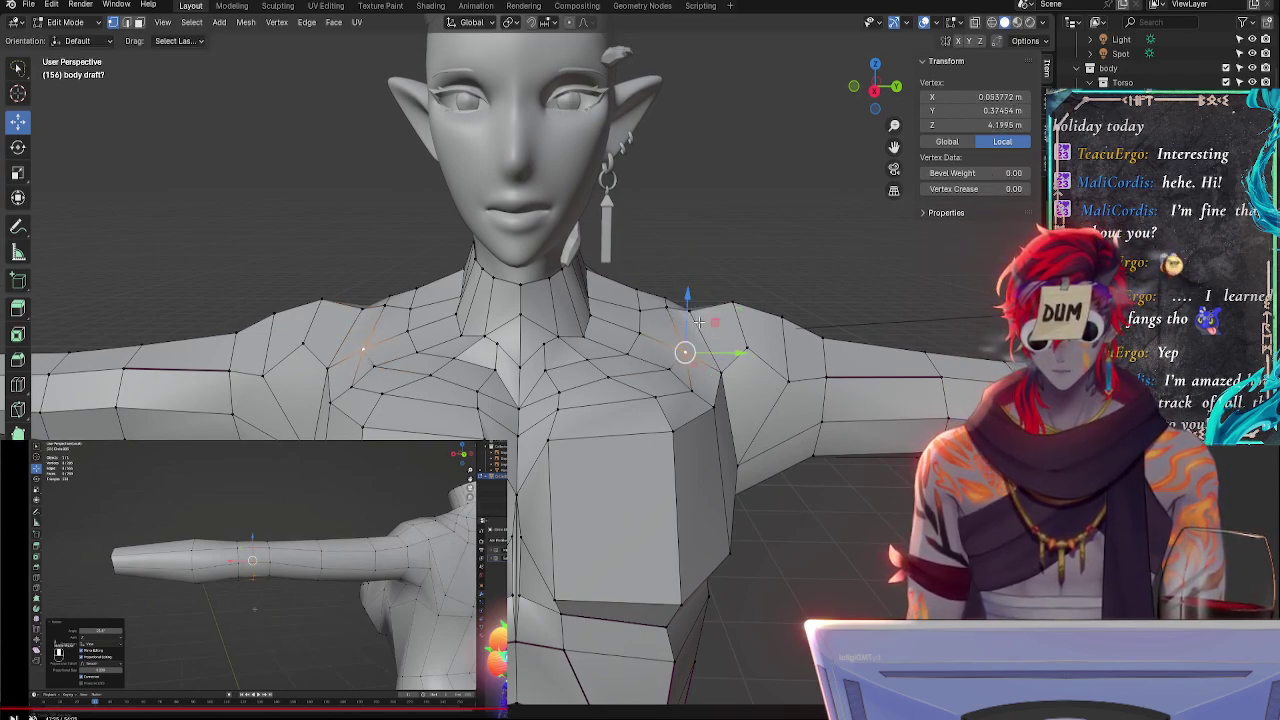
# - Slide another shoulder vertex twice along its edge
pyautogui.click(723, 370)
pyautogui.moveTo(794, 491); pyautogui.dragTo(721, 532, button='middle')
pyautogui.press('g')
pyautogui.press('g')
pyautogui.click(735, 528)
pyautogui.press('g')
pyautogui.press('g')
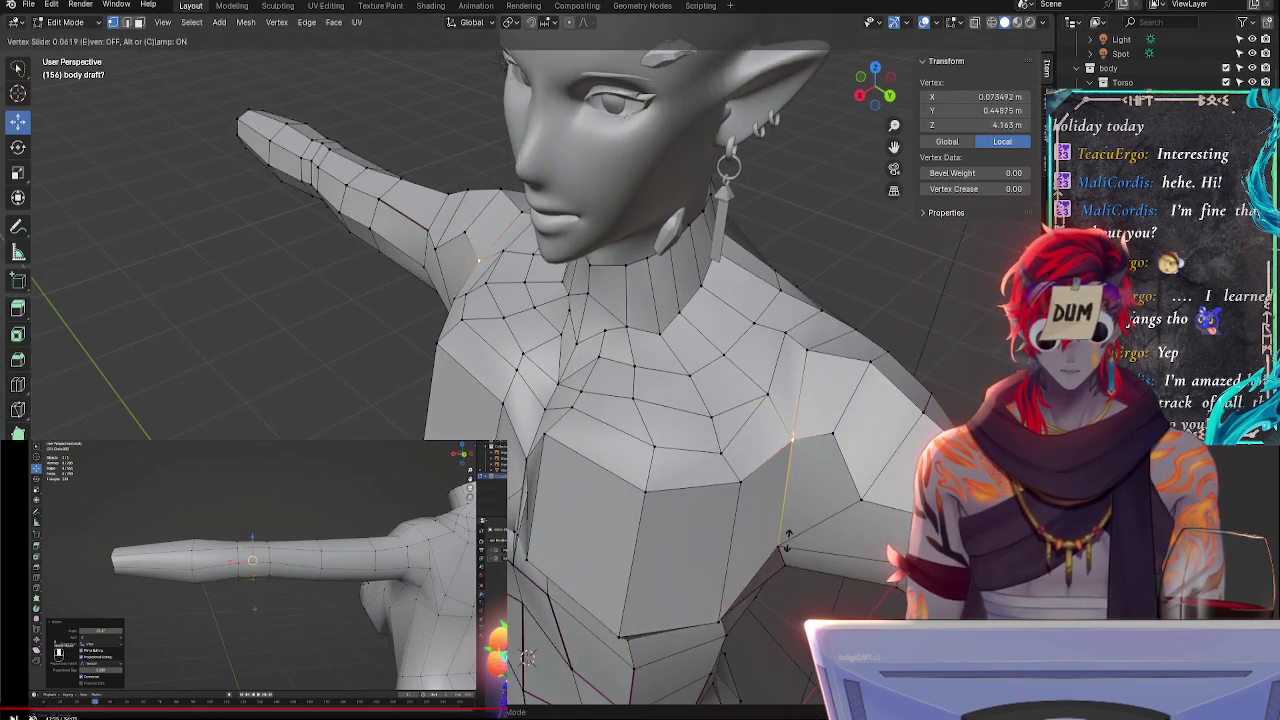
pyautogui.click(788, 537)
pyautogui.moveTo(788, 537); pyautogui.dragTo(728, 543, button='middle')
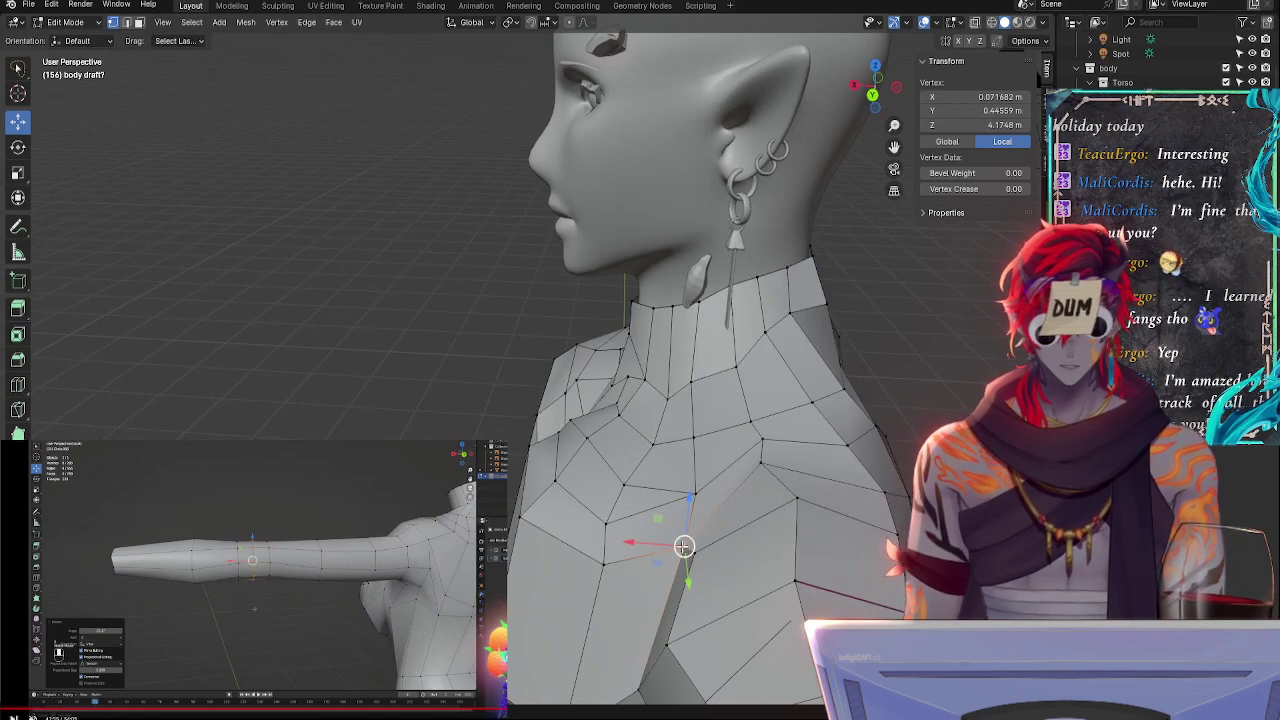
# - Slide two vertices on the side of the shoulder along their edges
pyautogui.click(759, 465)
pyautogui.press('g')
pyautogui.press('g')
pyautogui.click(793, 533)
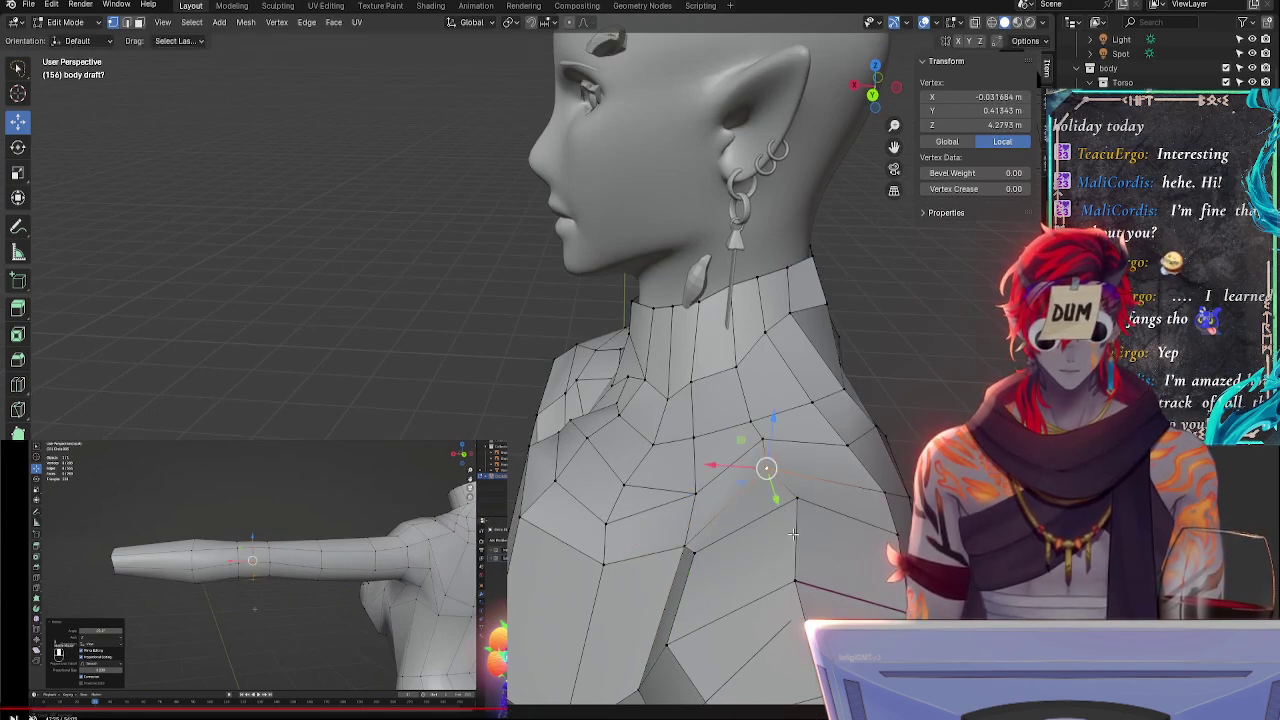
pyautogui.click(794, 504)
pyautogui.press('g')
# - Slightly slide a front shoulder vertex and the vertex above it along their edges
pyautogui.press('g')
pyautogui.click(790, 507)
pyautogui.moveTo(766, 560); pyautogui.dragTo(843, 532, button='middle')
pyautogui.click(884, 465)
pyautogui.press('g')
pyautogui.press('g')
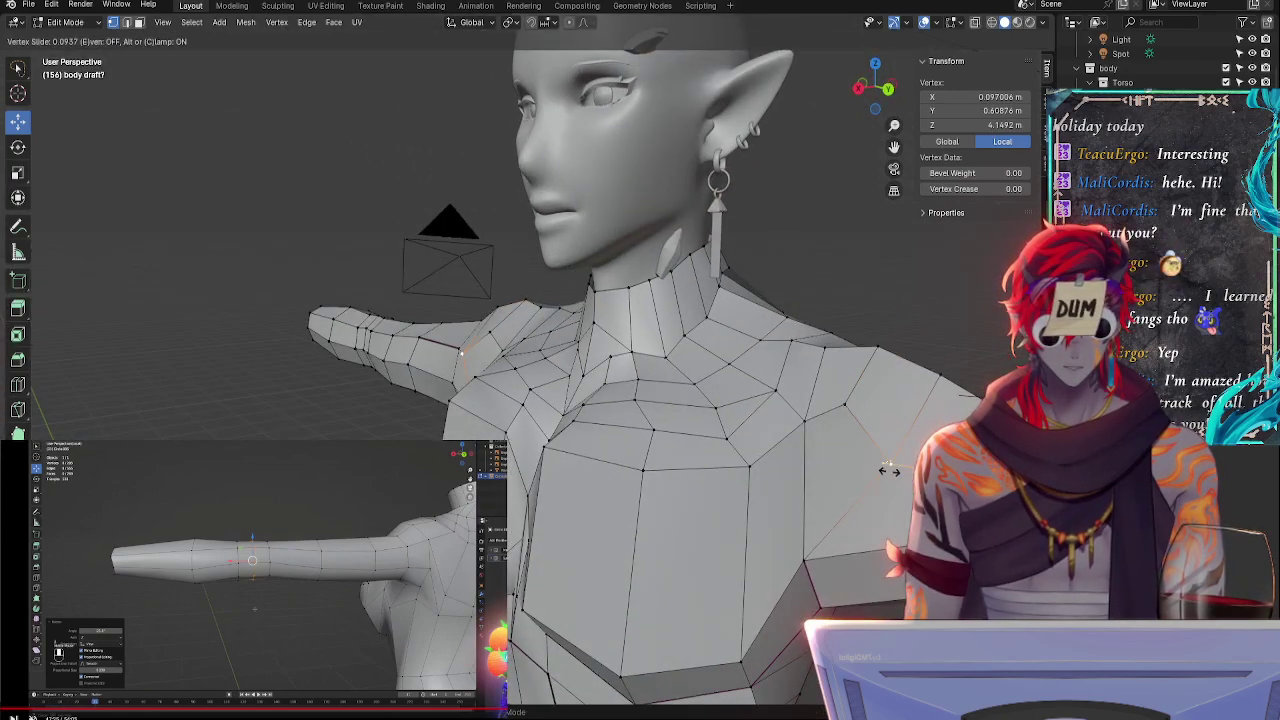
pyautogui.click(886, 463)
pyautogui.moveTo(886, 463); pyautogui.dragTo(775, 562, button='middle')
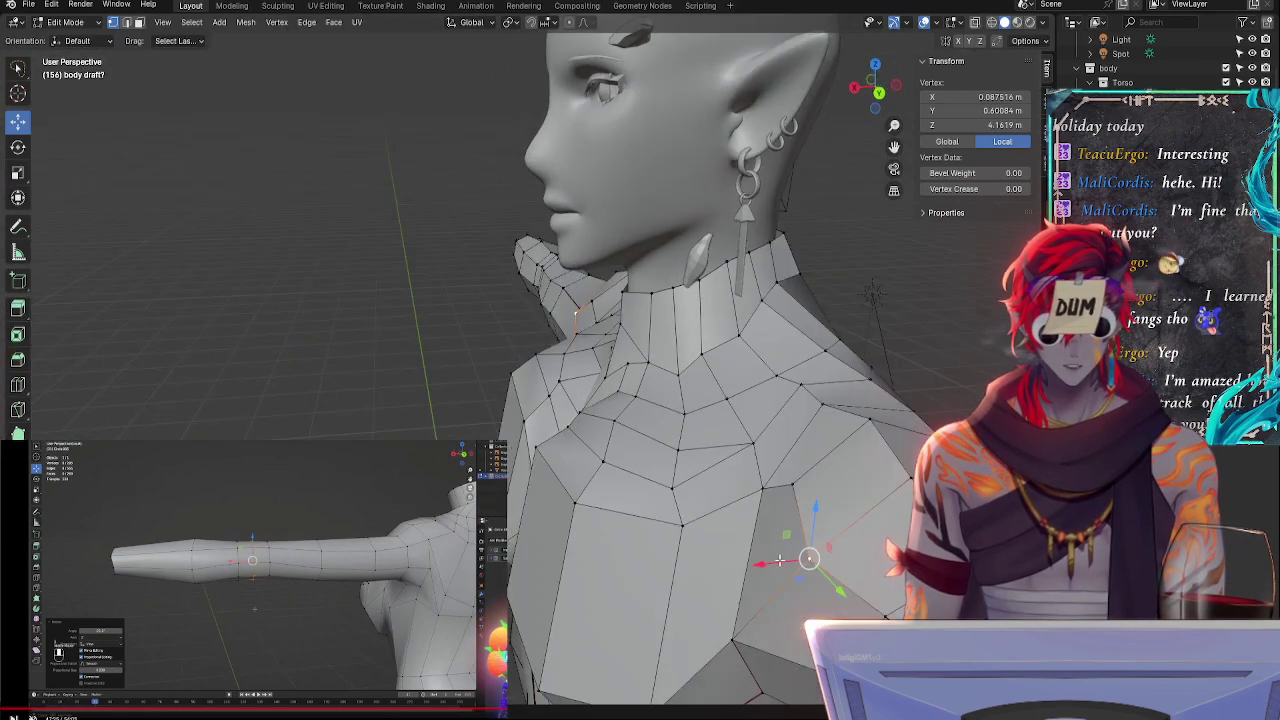
pyautogui.click(796, 487)
pyautogui.press('g')
pyautogui.press('g')
pyautogui.click(797, 491)
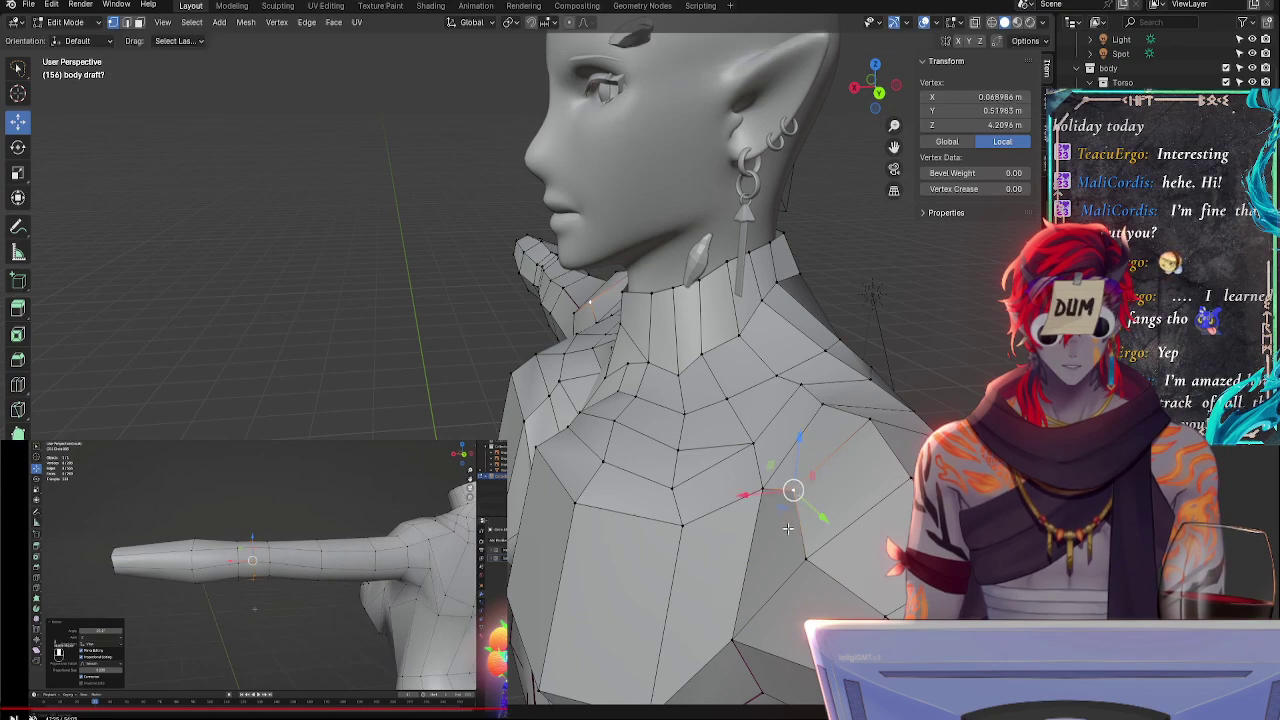
# - Zoom in and frame the neck and shoulders closely to inspect the result
pyautogui.moveTo(797, 491); pyautogui.dragTo(960, 440, button='middle')
pyautogui.scroll(-4, 763, 531)
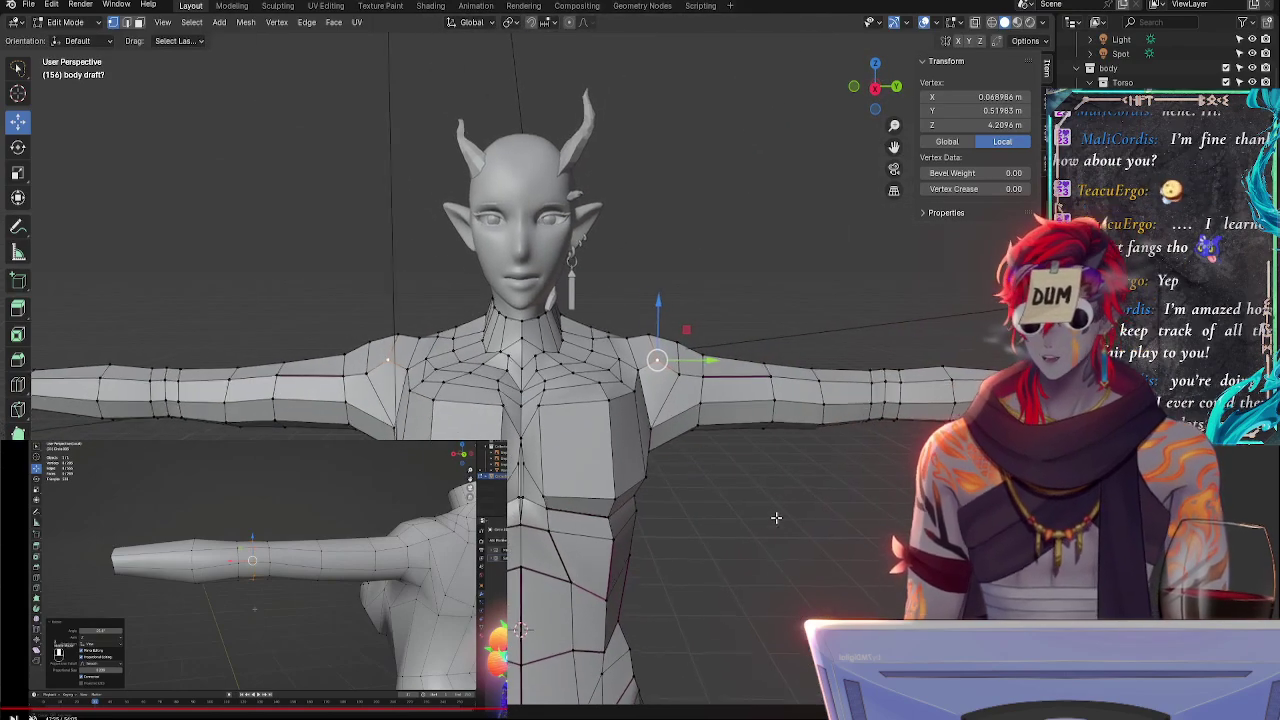
pyautogui.keyDown('ctrl'); pyautogui.moveTo(773, 486); pyautogui.dragTo(771, 634, button='middle'); pyautogui.keyUp('ctrl')
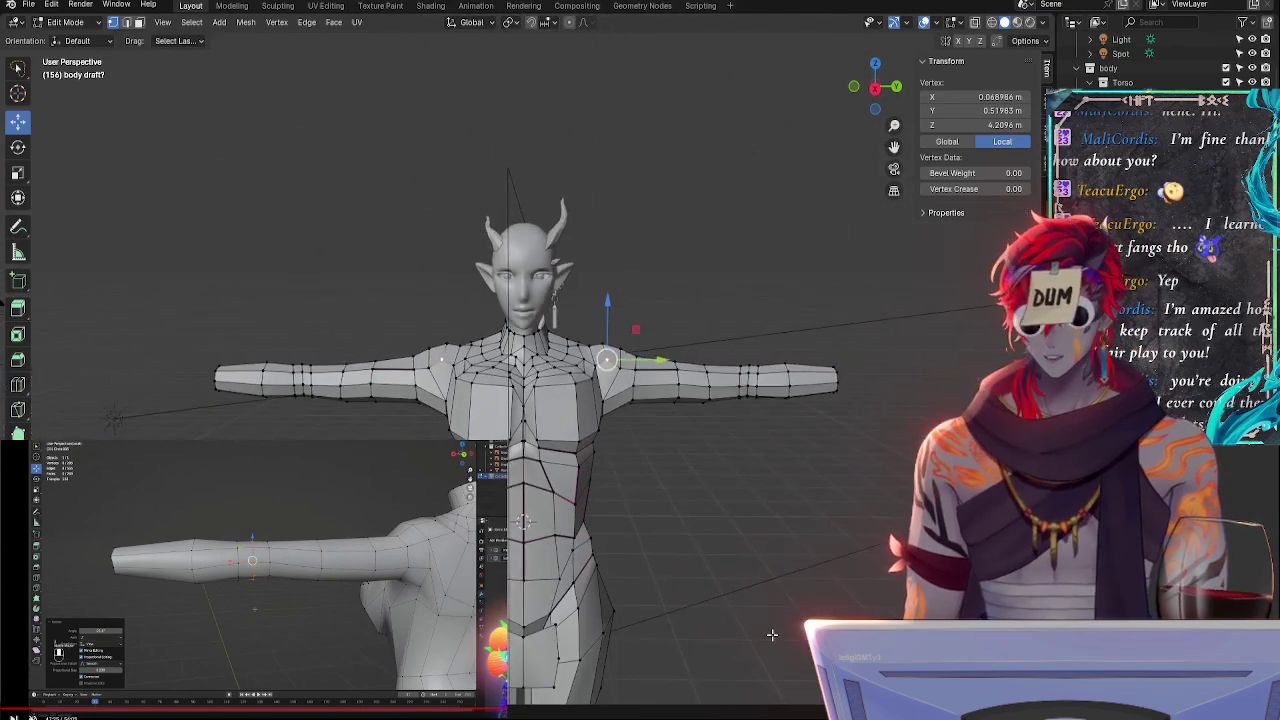
pyautogui.keyDown('ctrl'); pyautogui.moveTo(746, 462); pyautogui.dragTo(448, 484, button='middle'); pyautogui.keyUp('ctrl')
# - Push the rear armpit vertex back and lower it
pyautogui.click(502, 398)
pyautogui.moveTo(398, 398); pyautogui.dragTo(390, 400)
pyautogui.moveTo(446, 347); pyautogui.dragTo(448, 360)
pyautogui.press('Return')
pyautogui.moveTo(447, 360); pyautogui.dragTo(583, 395, button='middle')
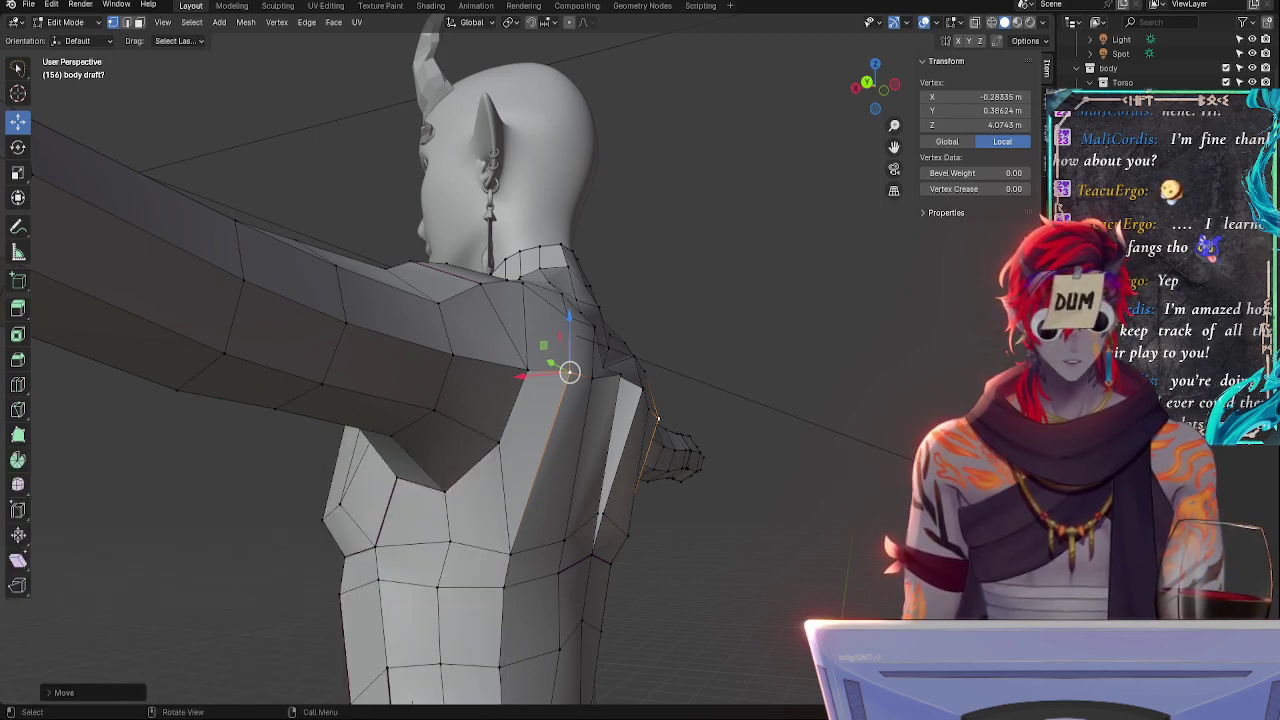
# - Adjust the back vertices below the shoulder: raise one, and lower and shift its neighbours
pyautogui.click(450, 542)
pyautogui.moveTo(450, 487); pyautogui.dragTo(451, 479)
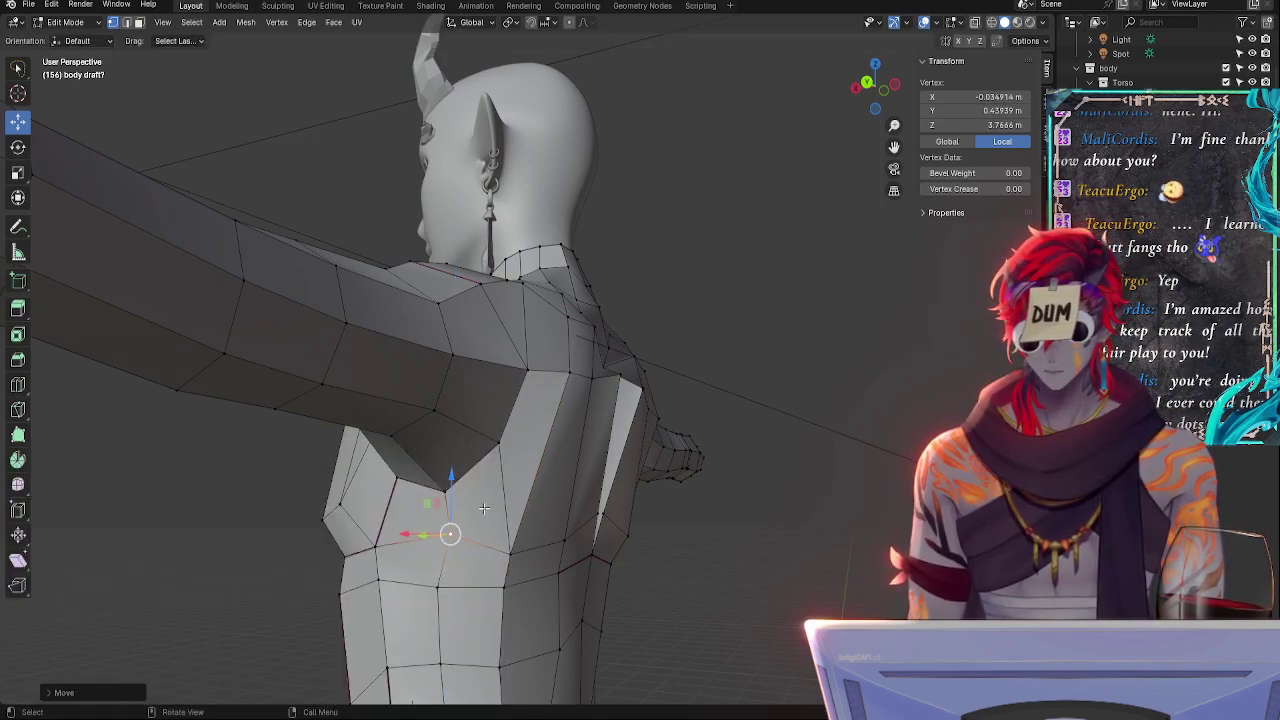
pyautogui.click(513, 554)
pyautogui.moveTo(510, 508); pyautogui.dragTo(516, 518)
pyautogui.moveTo(470, 560); pyautogui.dragTo(478, 561)
pyautogui.click(372, 551)
pyautogui.moveTo(378, 499); pyautogui.dragTo(379, 507)
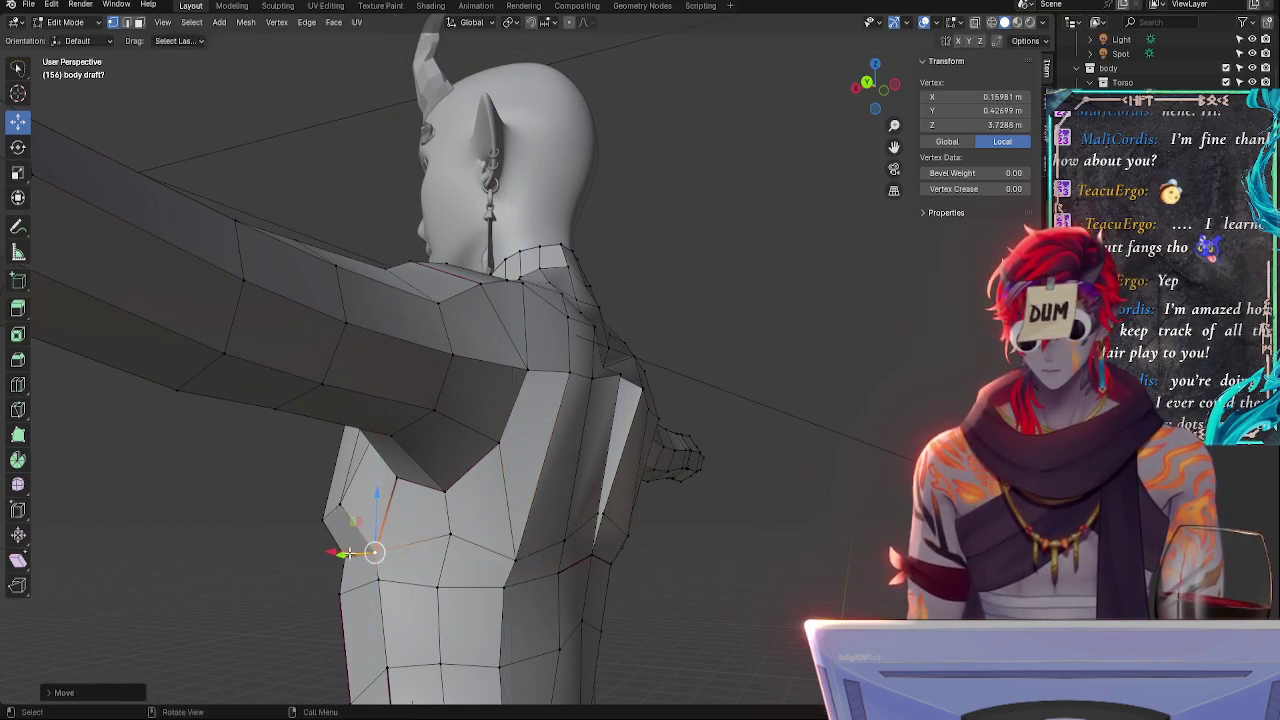
pyautogui.click(443, 534)
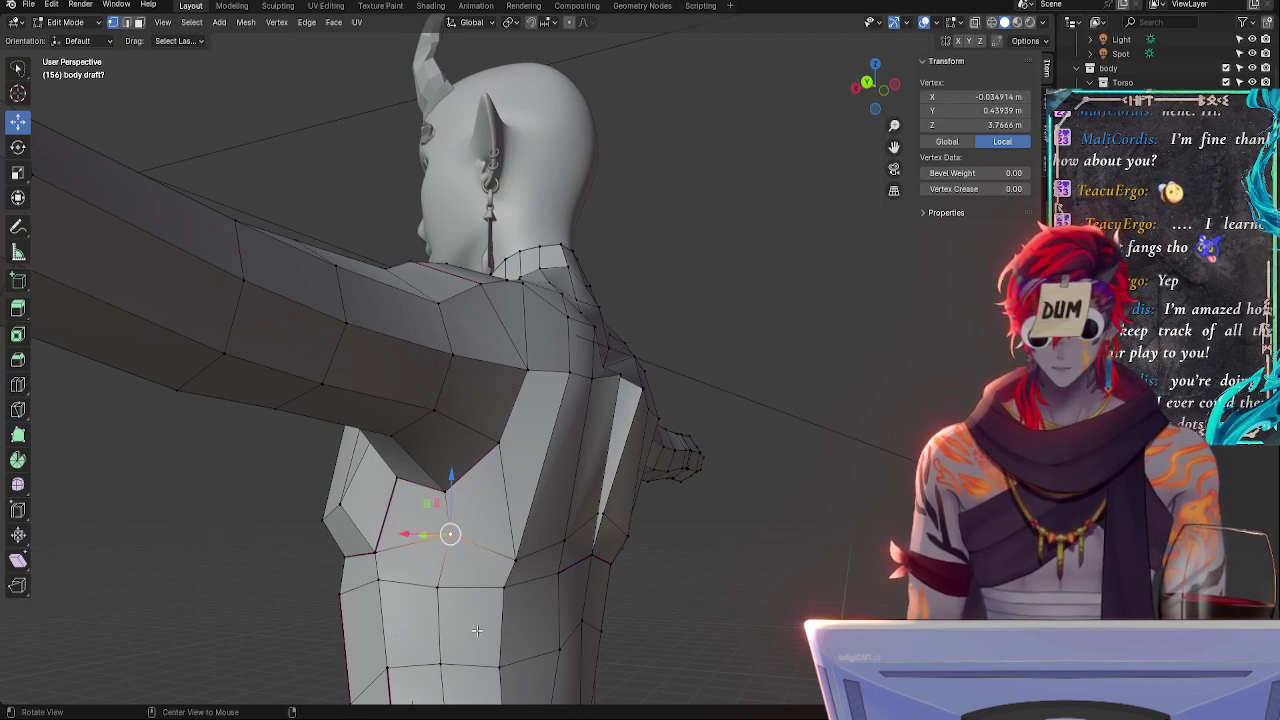
# - Slide a lower-back vertex along its edge, then rotate it with the vertex below around global Y
pyautogui.moveTo(477, 630); pyautogui.dragTo(428, 592, button='middle')
pyautogui.click(428, 590)
pyautogui.press('g')
pyautogui.press('g')
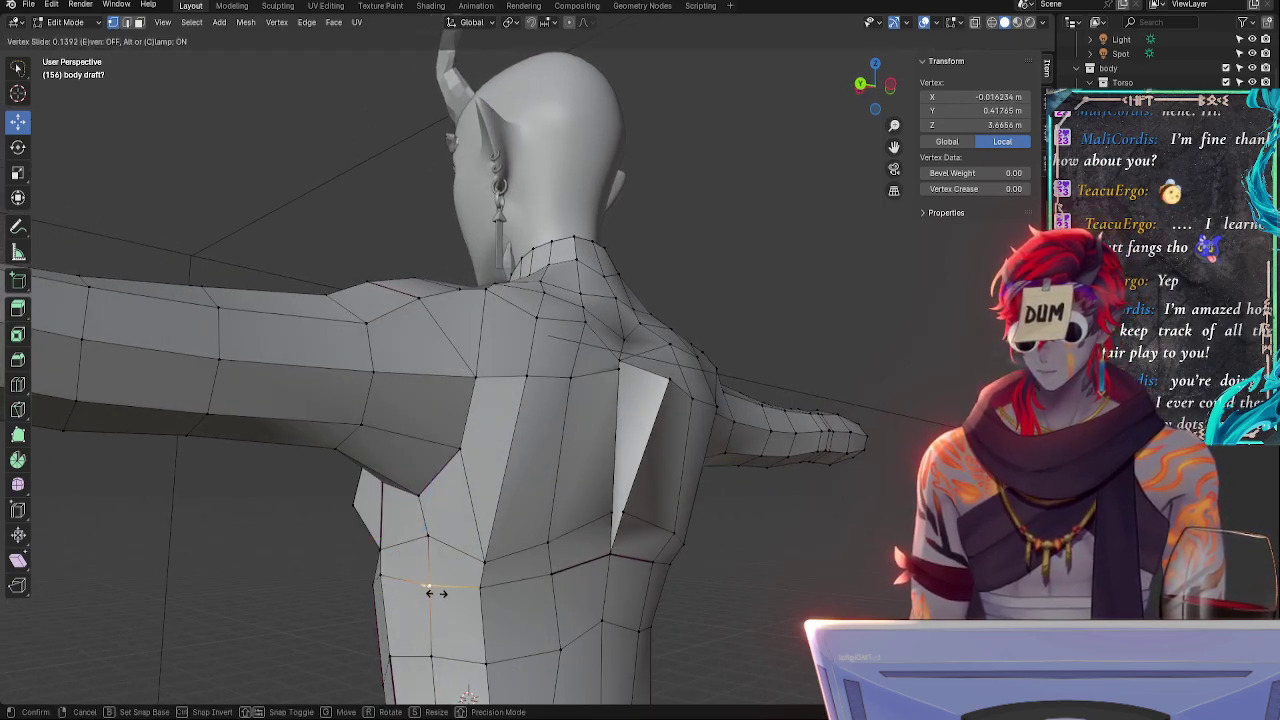
pyautogui.click(436, 593)
pyautogui.keyDown('shift'); pyautogui.click(432, 650); pyautogui.keyUp('shift')
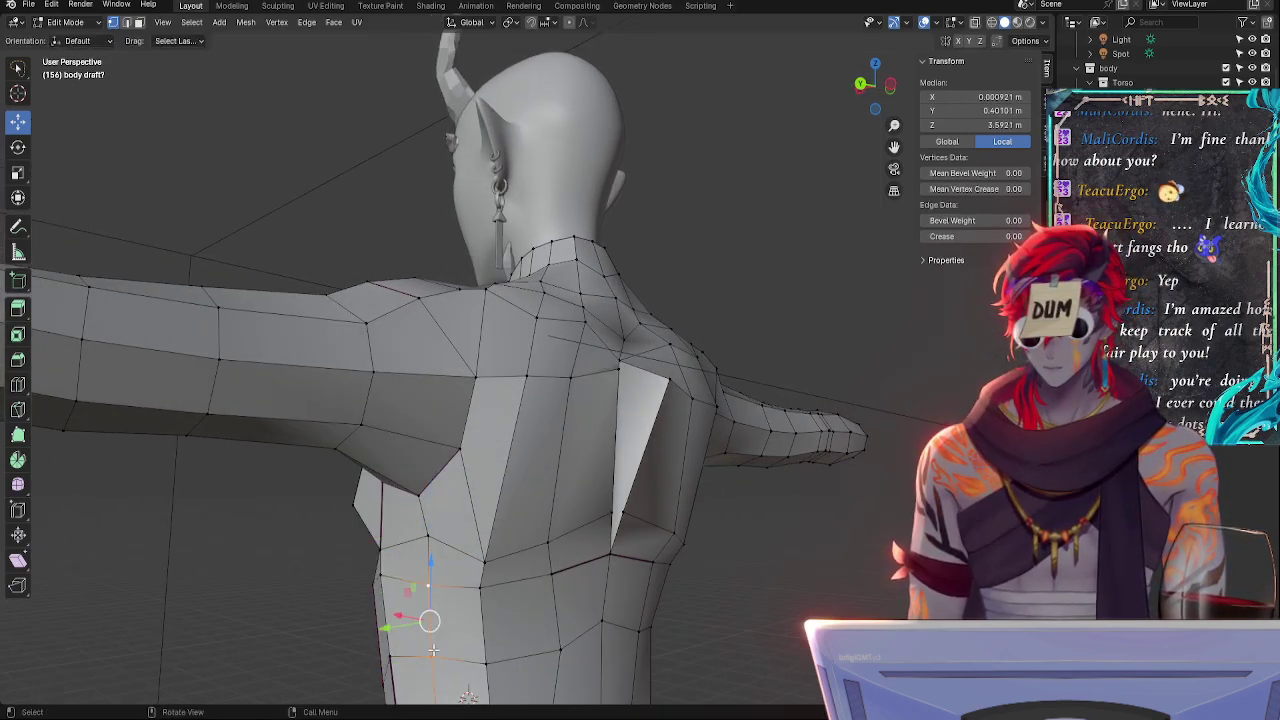
pyautogui.press('r')
pyautogui.press('z')
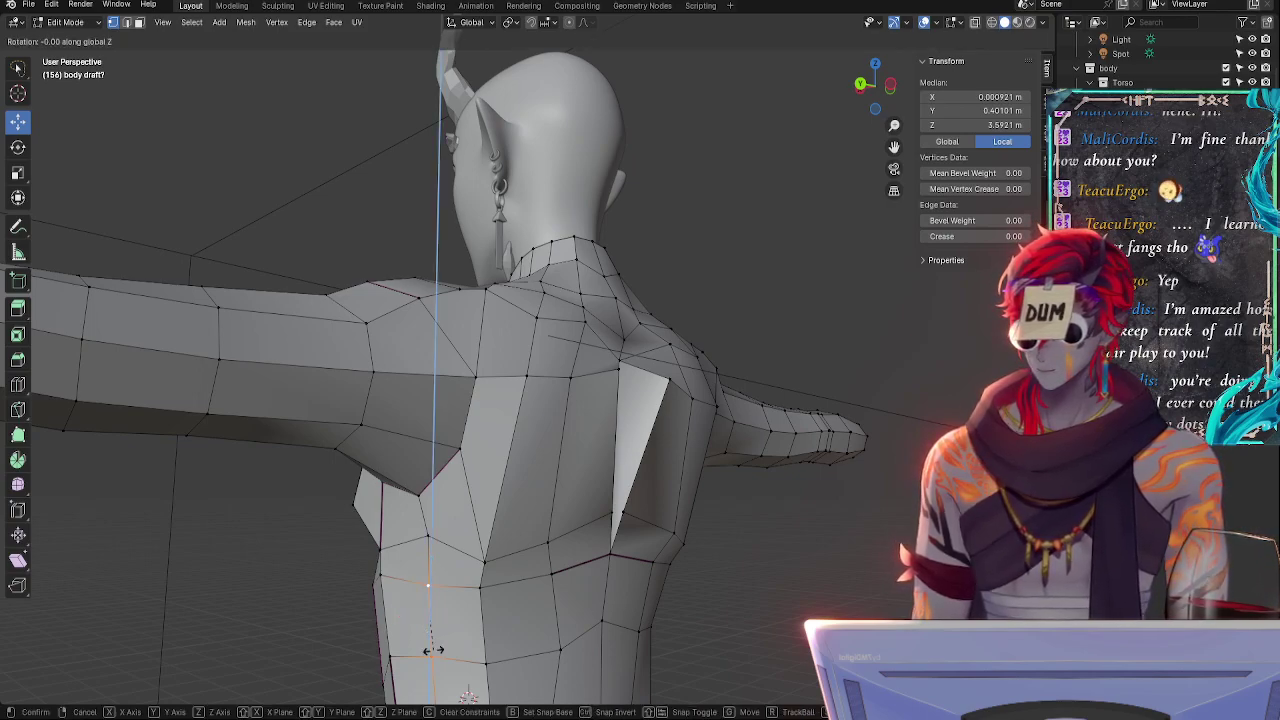
pyautogui.press('r')
pyautogui.press('y')
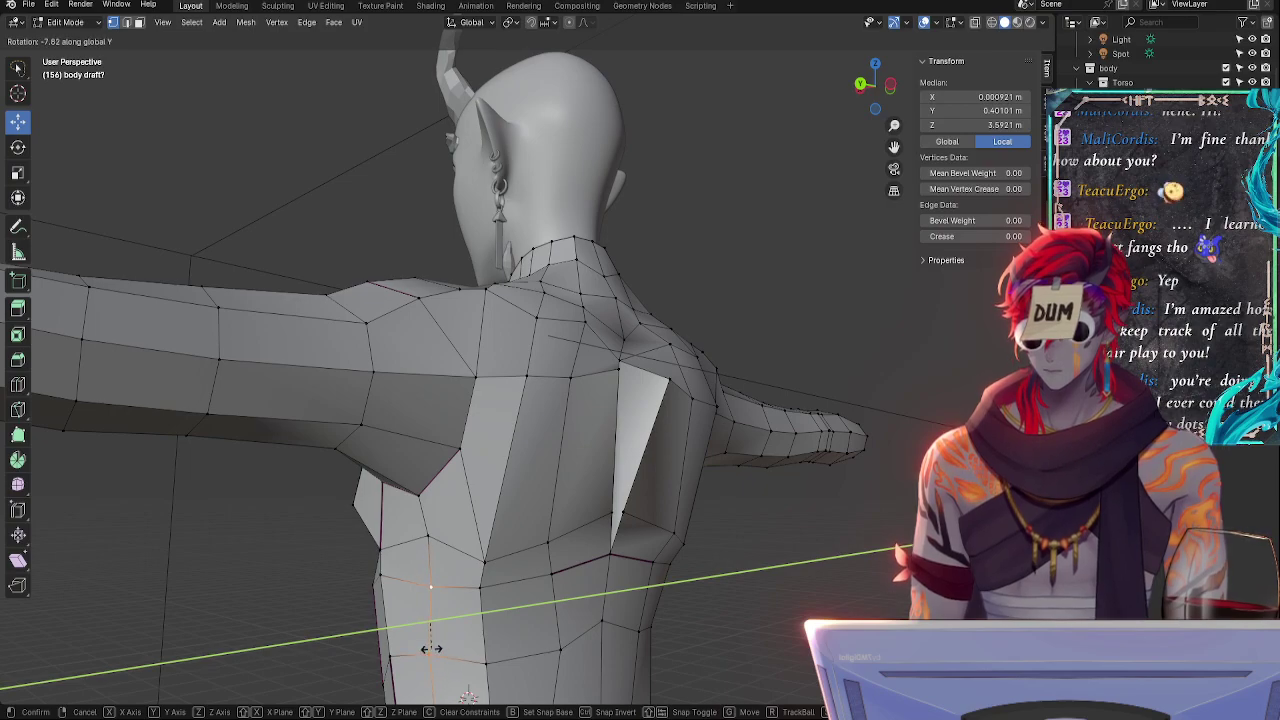
pyautogui.click(431, 649)
# - Re-rotate the two lower-back vertices around global X and move them along Y
pyautogui.moveTo(488, 654); pyautogui.dragTo(576, 661, button='middle')
pyautogui.press('r')
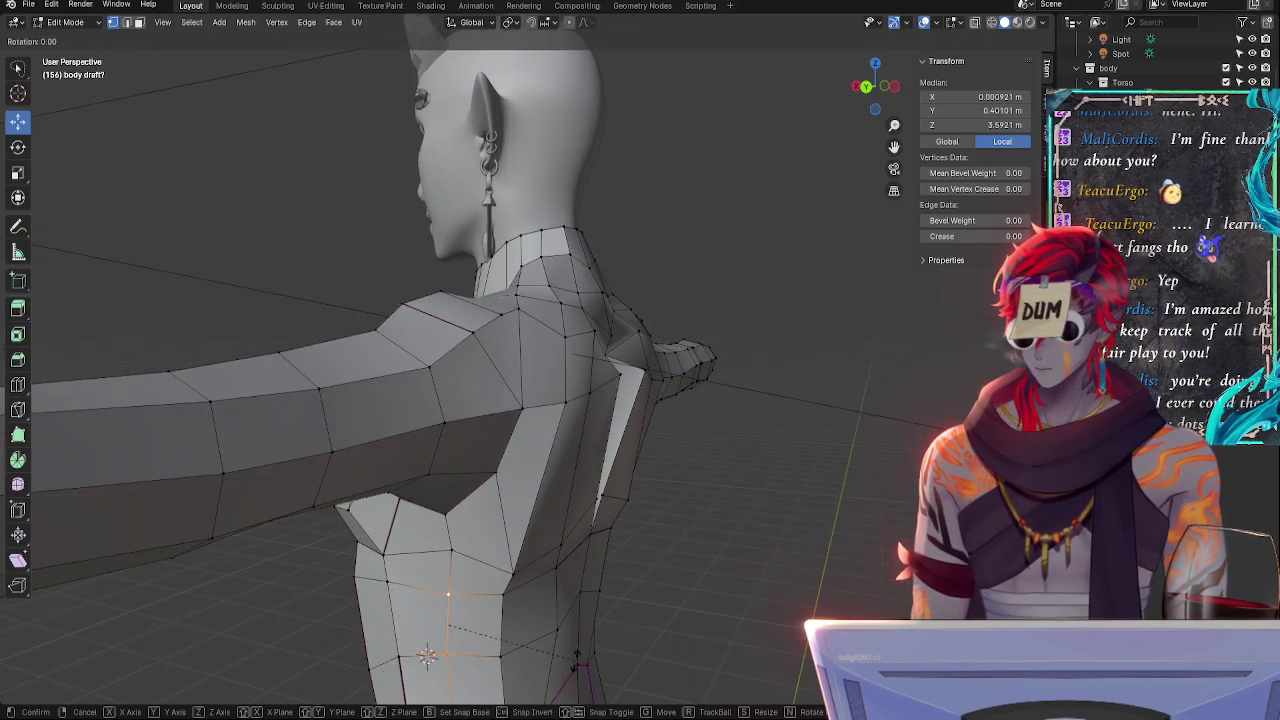
pyautogui.press('y')
pyautogui.rightClick(555, 637)
pyautogui.press('r')
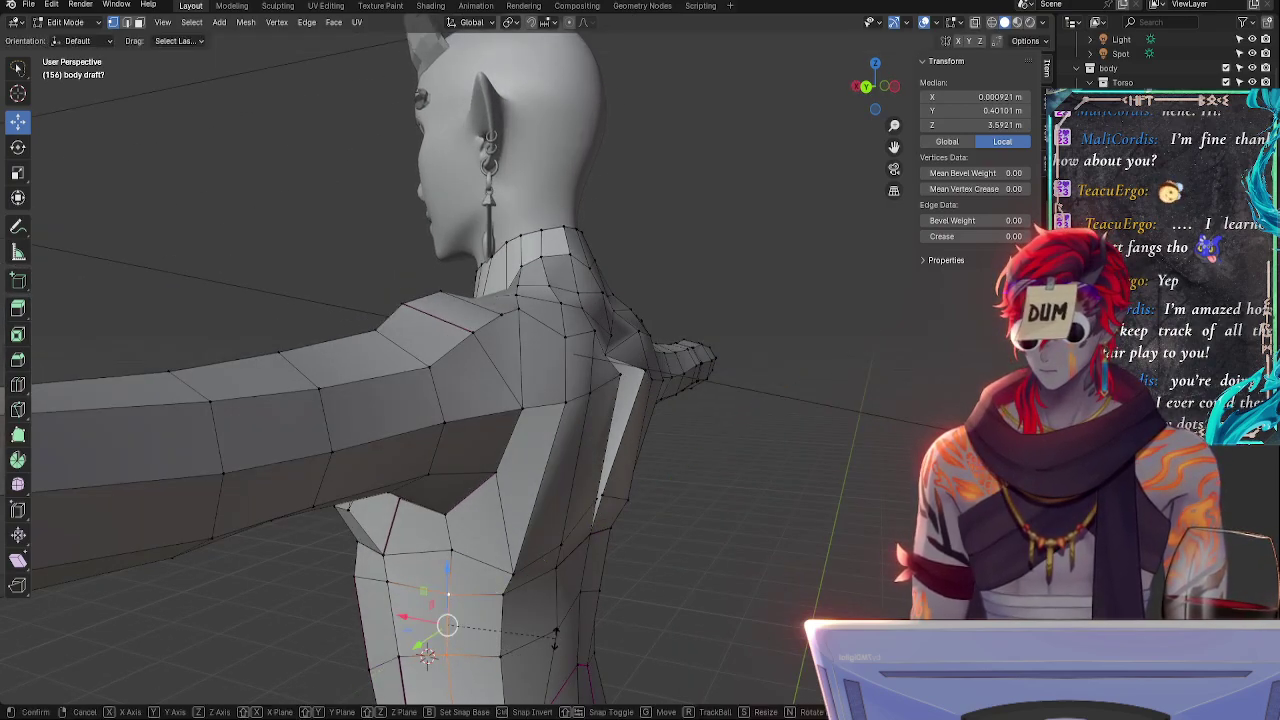
pyautogui.press('x')
pyautogui.click(551, 653)
pyautogui.moveTo(550, 652); pyautogui.dragTo(382, 576, button='middle')
pyautogui.press('g')
pyautogui.press('y')
pyautogui.click(373, 623)
# - Vertex-slide the chest-side vertices, raising the upper side vertex slightly
pyautogui.click(382, 575)
pyautogui.press('g')
pyautogui.press('g')
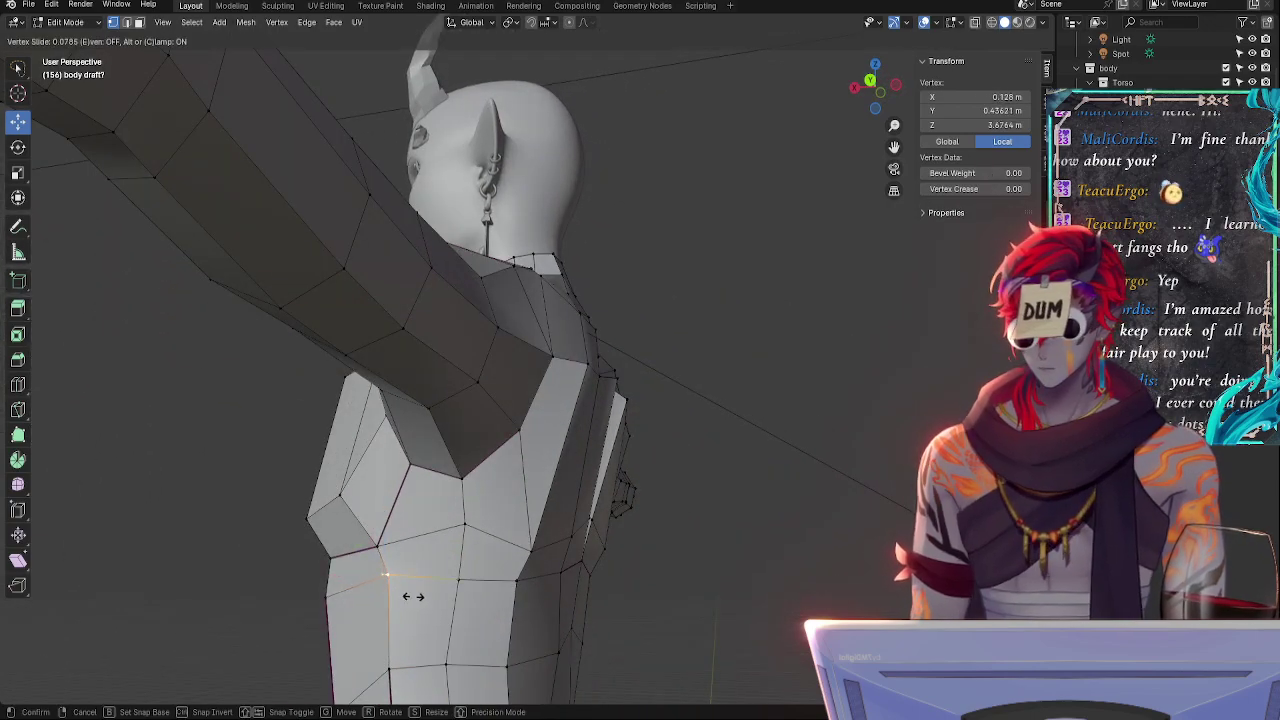
pyautogui.click(414, 601)
pyautogui.click(399, 644)
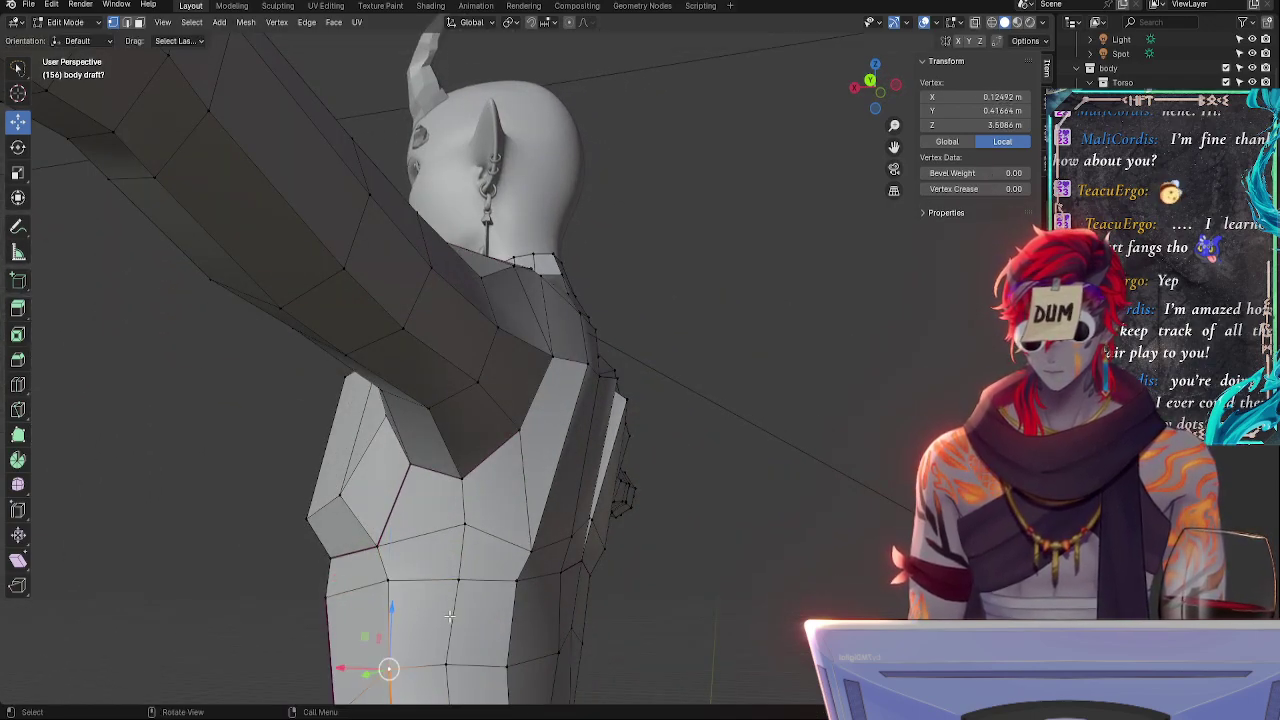
pyautogui.moveTo(450, 617)
pyautogui.mouseDown(button='middle')
pyautogui.moveTo(582, 597)
pyautogui.moveTo(471, 626)
pyautogui.mouseUp(button='middle')
pyautogui.click(564, 580)
pyautogui.press('g')
pyautogui.press('g')
pyautogui.click(564, 571)
pyautogui.press('g')
pyautogui.press('g')
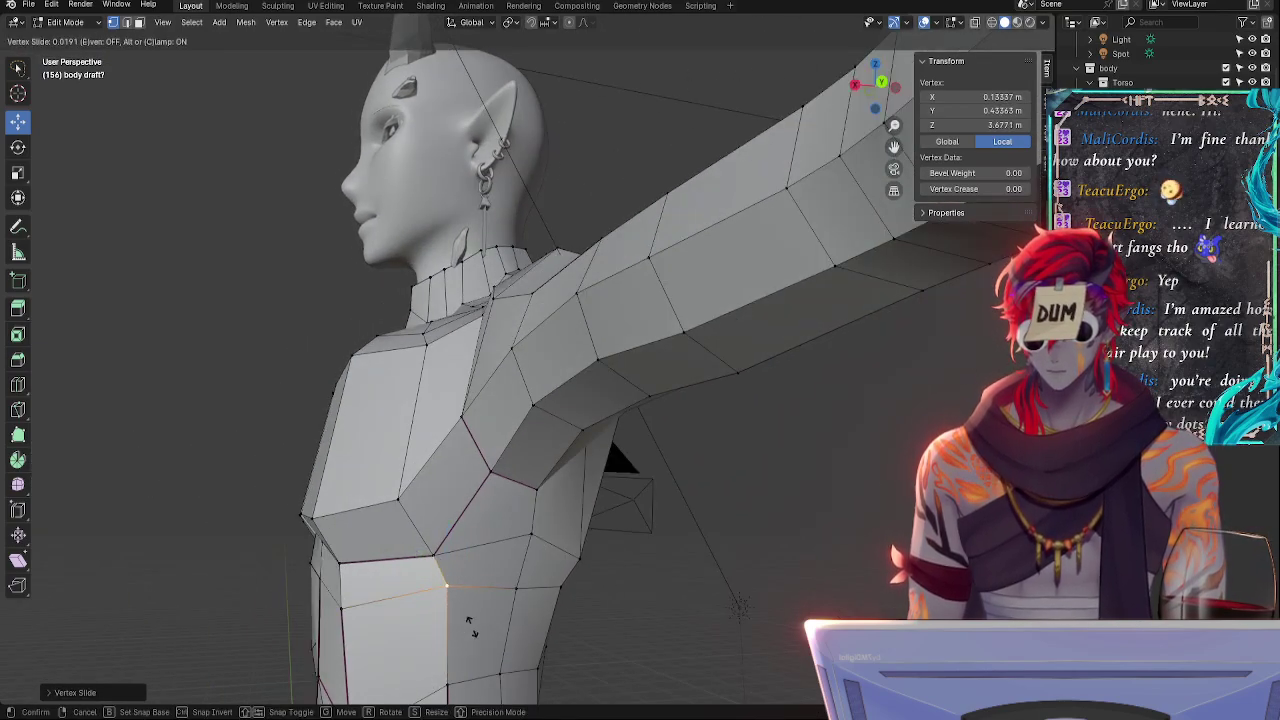
pyautogui.click(469, 622)
# - Inspect a torso-side vertex from several angles and nudge it slightly along X
pyautogui.click(433, 555)
pyautogui.moveTo(598, 590); pyautogui.dragTo(513, 596, button='middle')
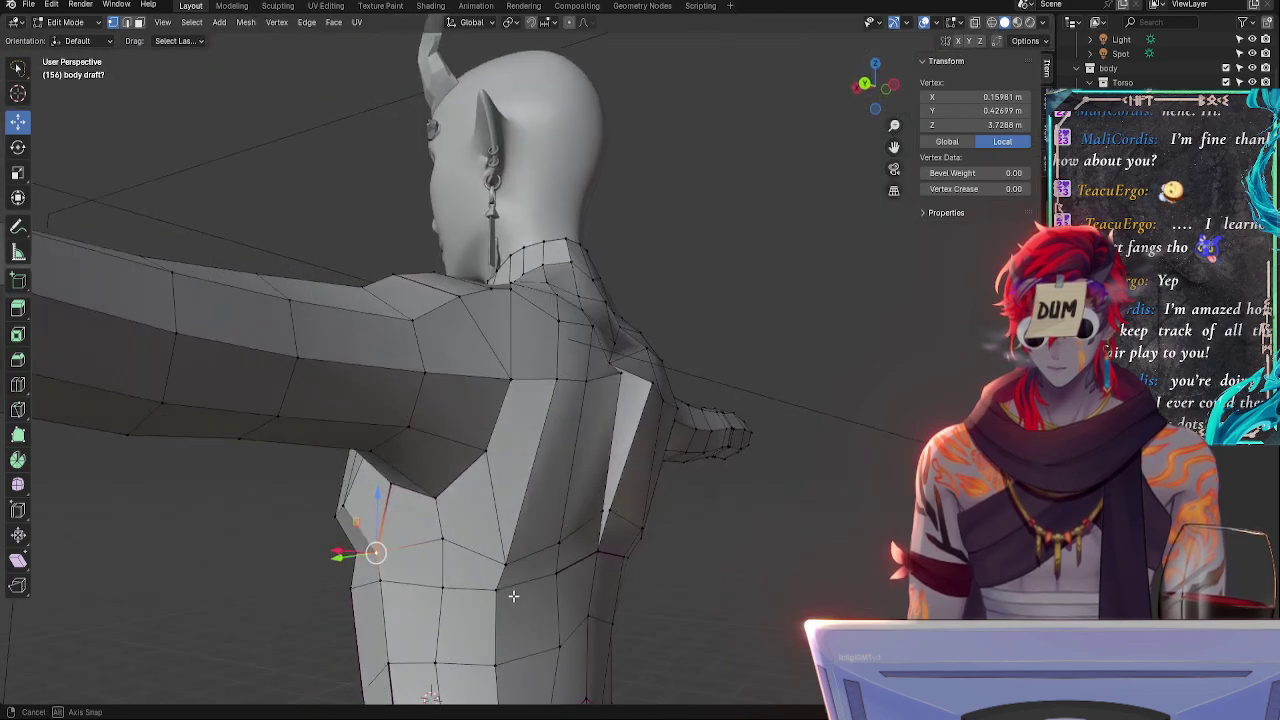
pyautogui.moveTo(596, 592); pyautogui.dragTo(508, 603, button='middle')
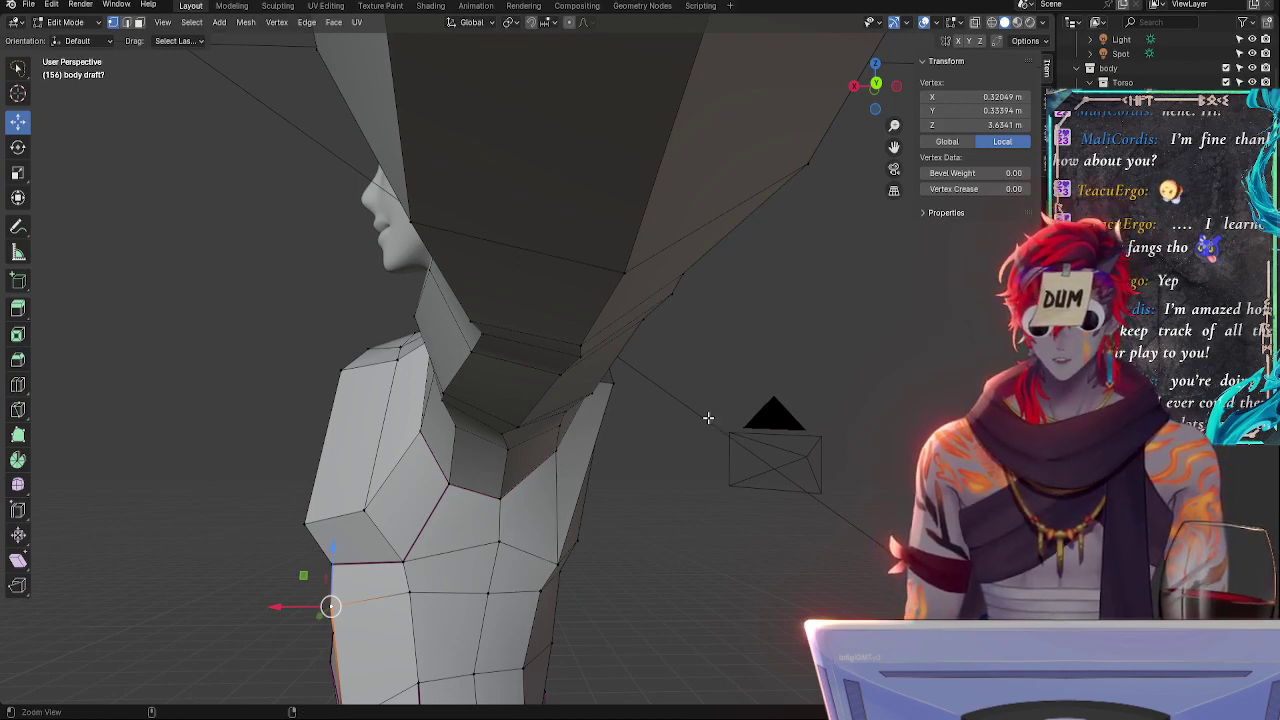
pyautogui.moveTo(708, 418); pyautogui.dragTo(727, 474, button='middle')
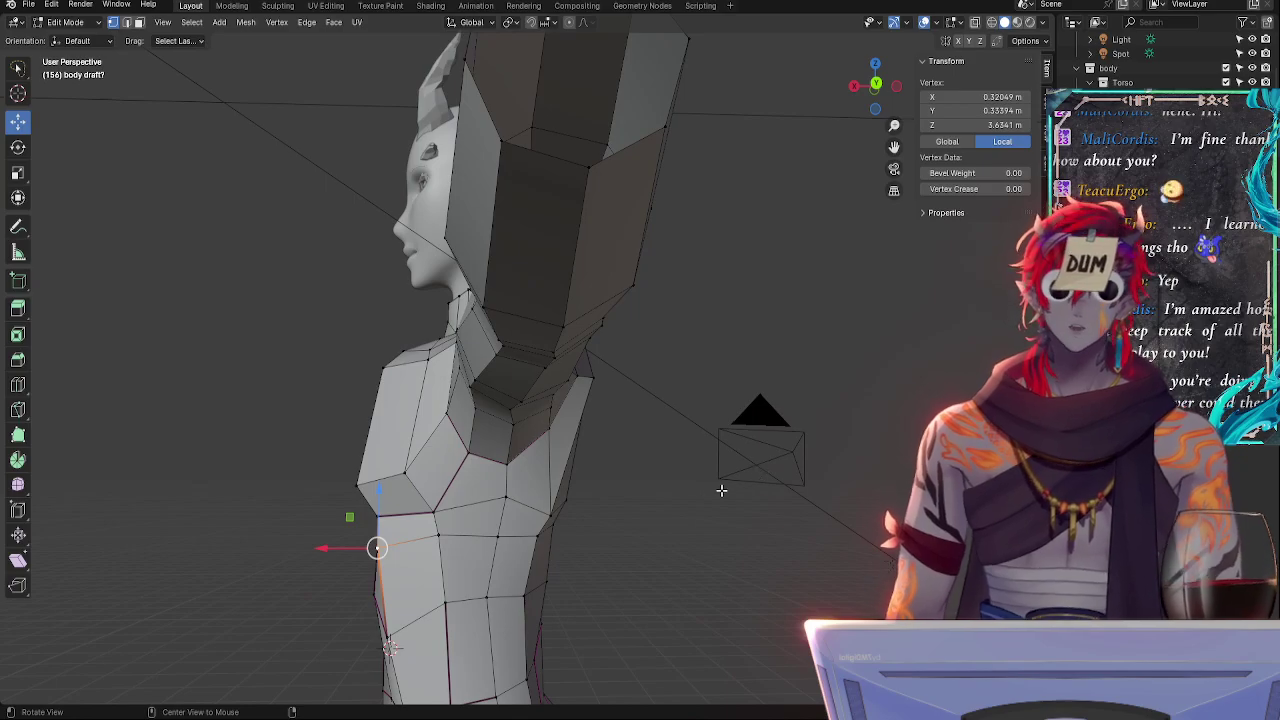
pyautogui.moveTo(691, 516); pyautogui.dragTo(609, 509, button='middle')
pyautogui.moveTo(619, 452); pyautogui.dragTo(696, 551, button='middle')
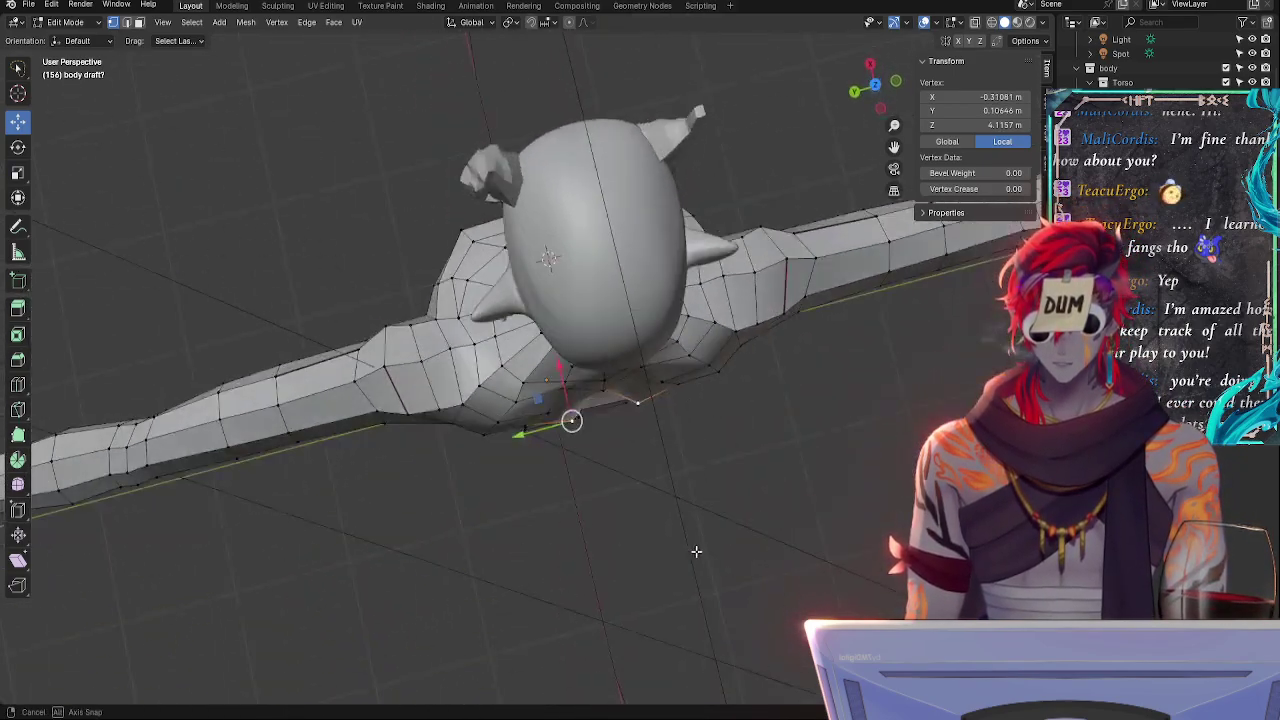
pyautogui.moveTo(564, 379); pyautogui.dragTo(562, 370)
pyautogui.keyDown('alt'); pyautogui.moveTo(632, 430); pyautogui.dragTo(604, 315); pyautogui.keyUp('alt')
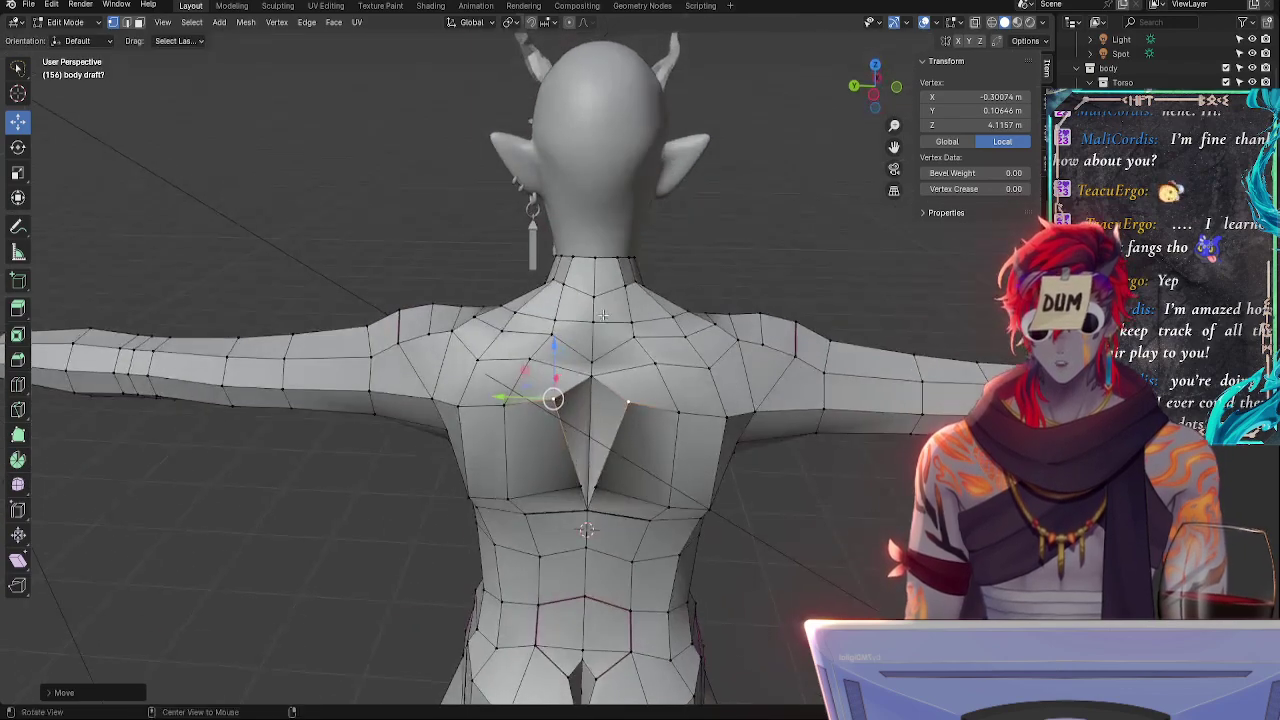
# - Move the vertex between the shoulder blades along X and slide a higher upper-back vertex
pyautogui.click(590, 380)
pyautogui.moveTo(590, 380); pyautogui.dragTo(482, 528, button='middle')
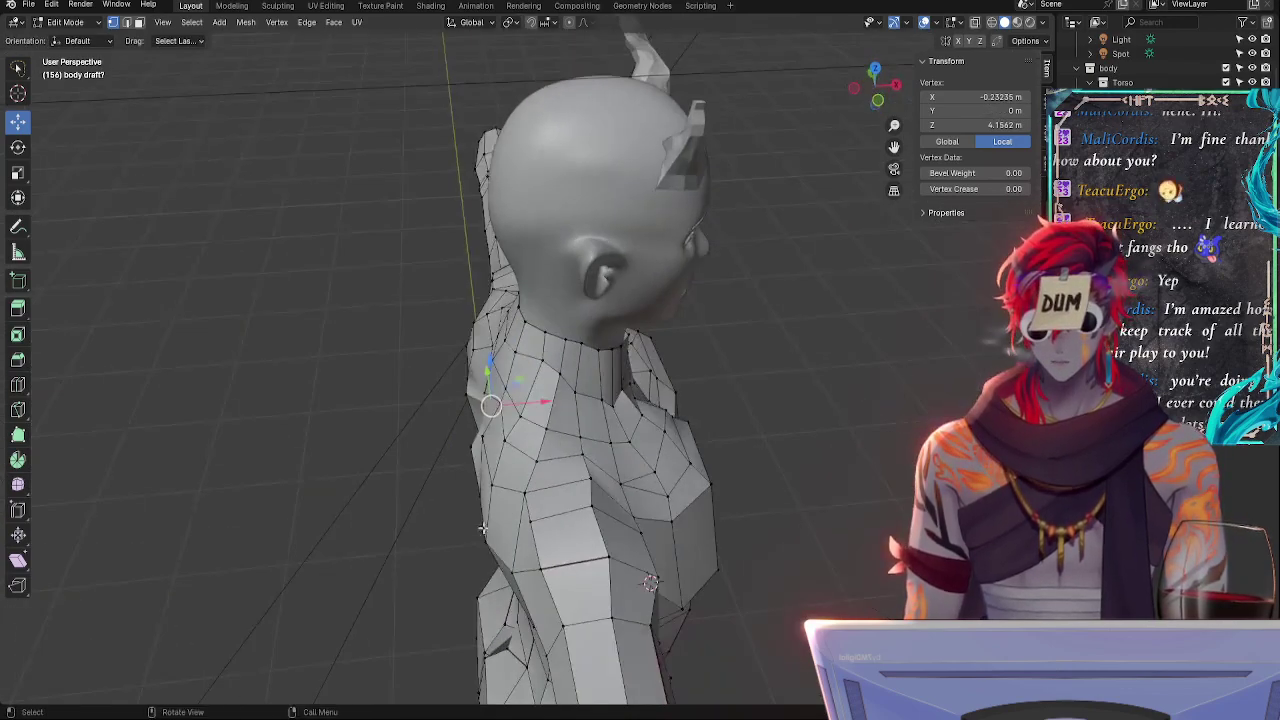
pyautogui.moveTo(545, 401); pyautogui.dragTo(536, 403)
pyautogui.moveTo(536, 403); pyautogui.dragTo(605, 466, button='middle')
pyautogui.click(560, 425)
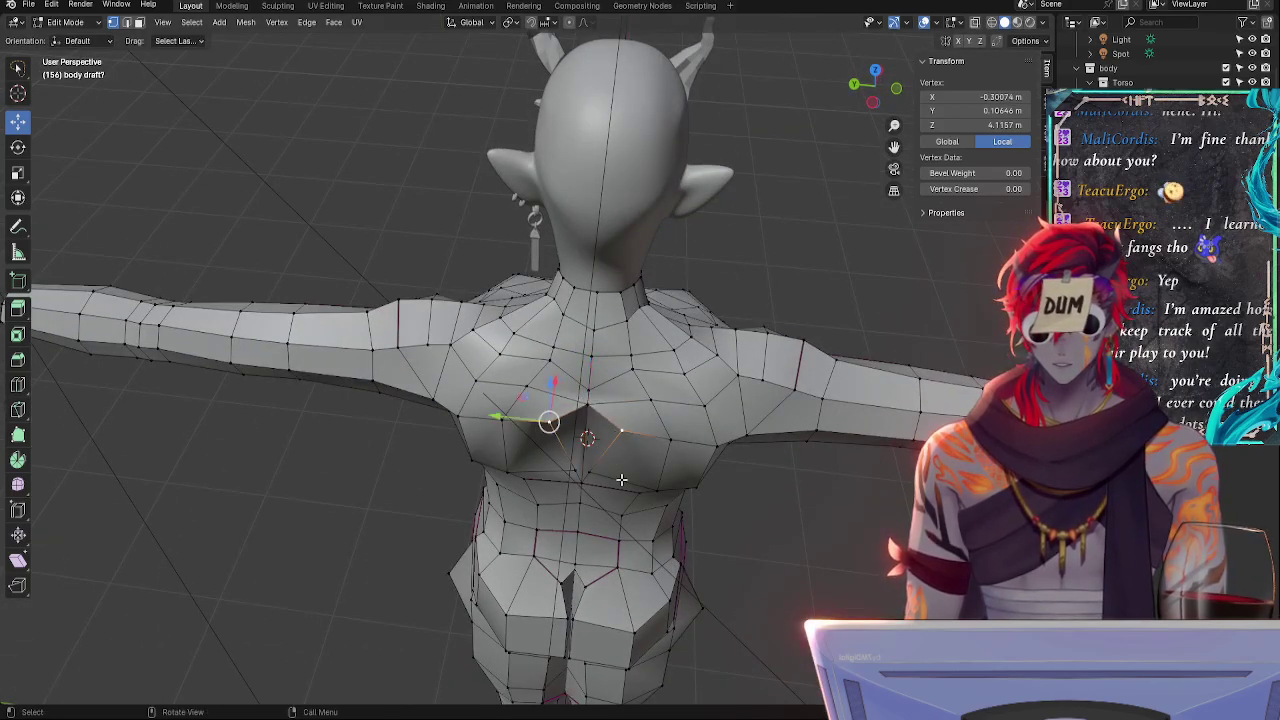
pyautogui.moveTo(560, 425); pyautogui.dragTo(637, 526, button='middle')
pyautogui.click(585, 414)
pyautogui.moveTo(586, 414); pyautogui.dragTo(586, 331, button='middle')
pyautogui.click(587, 334)
pyautogui.press('g')
pyautogui.press('g')
pyautogui.click(604, 335)
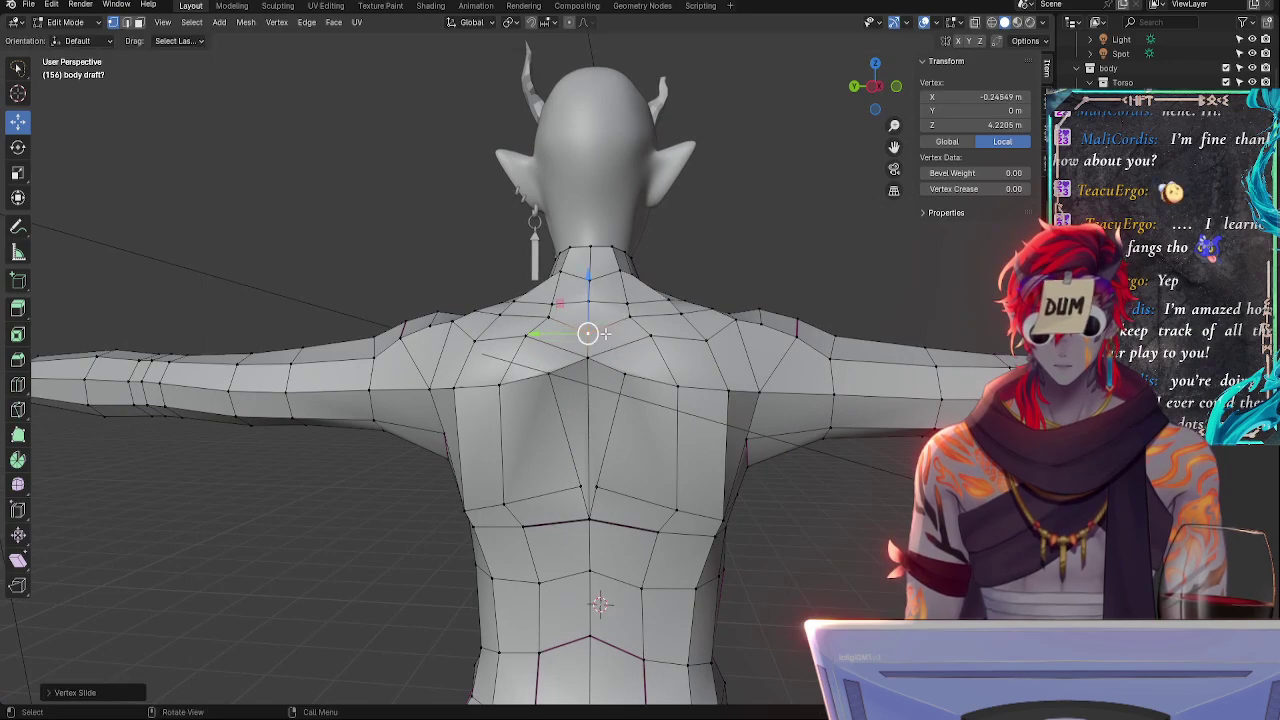
# - Pull a shoulder vertex toward the spine, raise it slightly and push it outward along Y
pyautogui.click(503, 316)
pyautogui.click(548, 317)
pyautogui.click(496, 318)
pyautogui.click(477, 340)
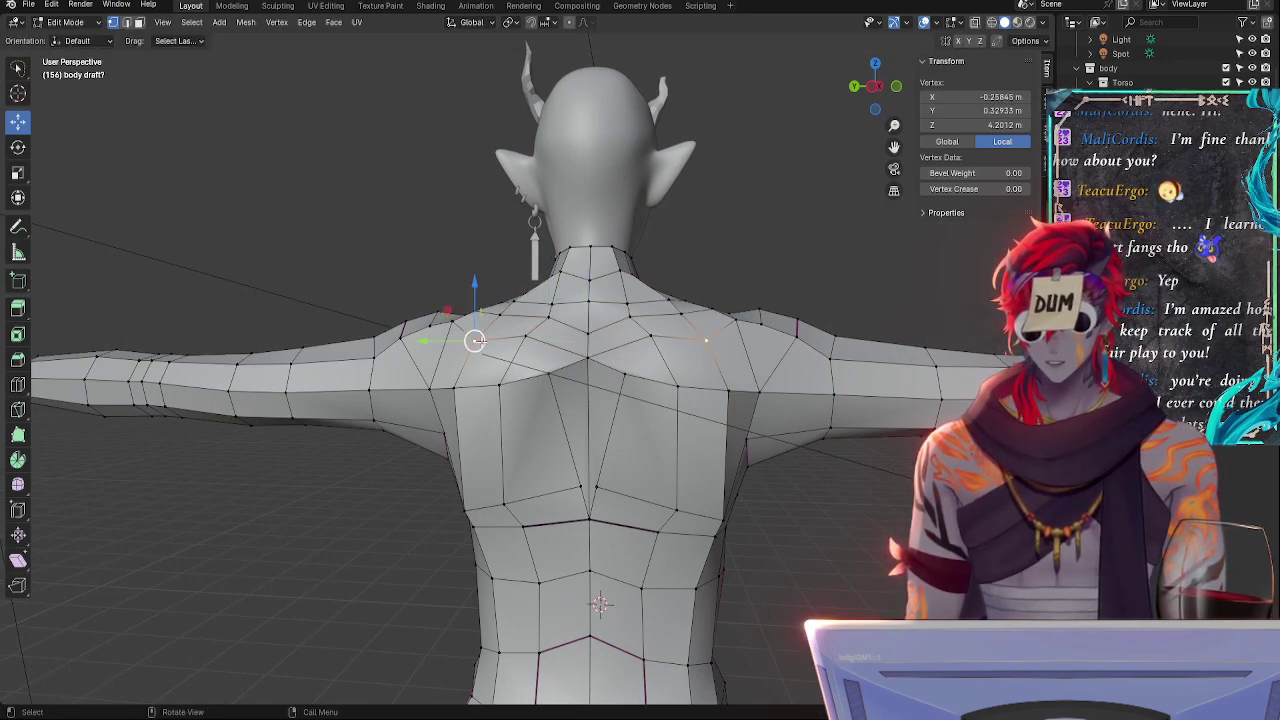
pyautogui.moveTo(475, 340); pyautogui.dragTo(525, 336)
pyautogui.moveTo(524, 289); pyautogui.dragTo(524, 287)
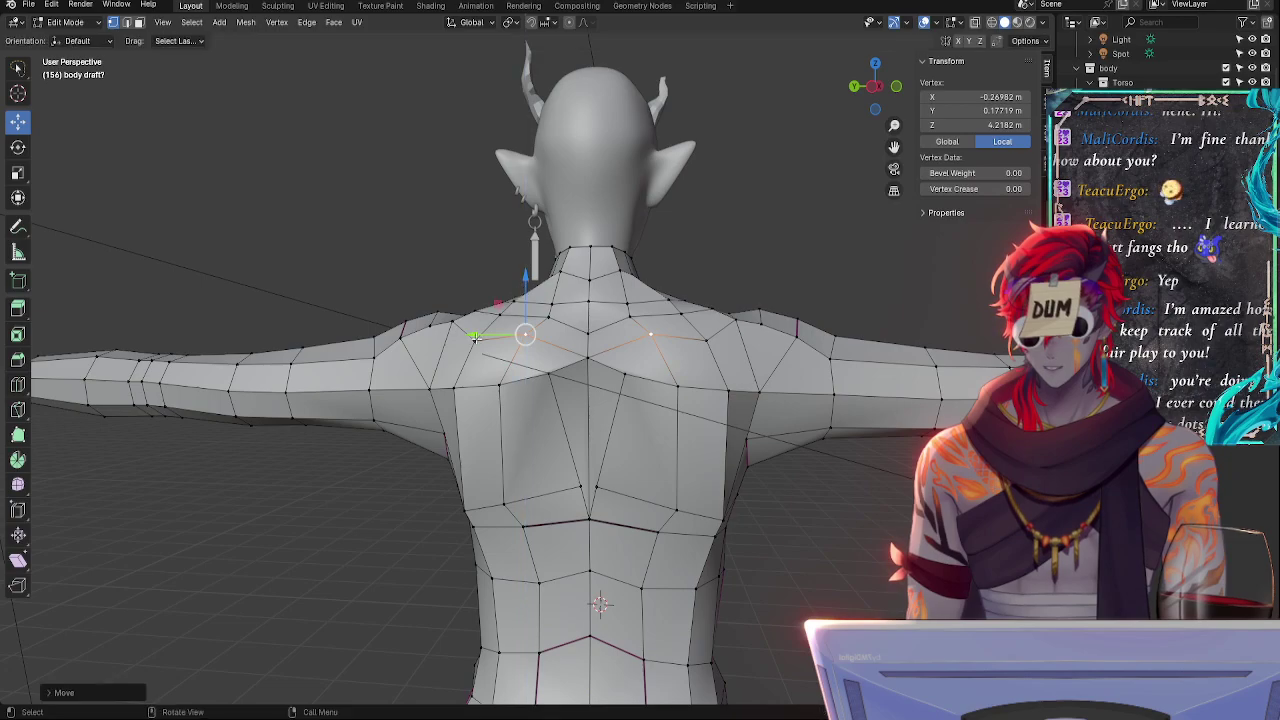
pyautogui.moveTo(474, 336); pyautogui.dragTo(471, 338)
# - Slide the vertices near the armpit and shift a shoulder vertex along Y
pyautogui.click(505, 390)
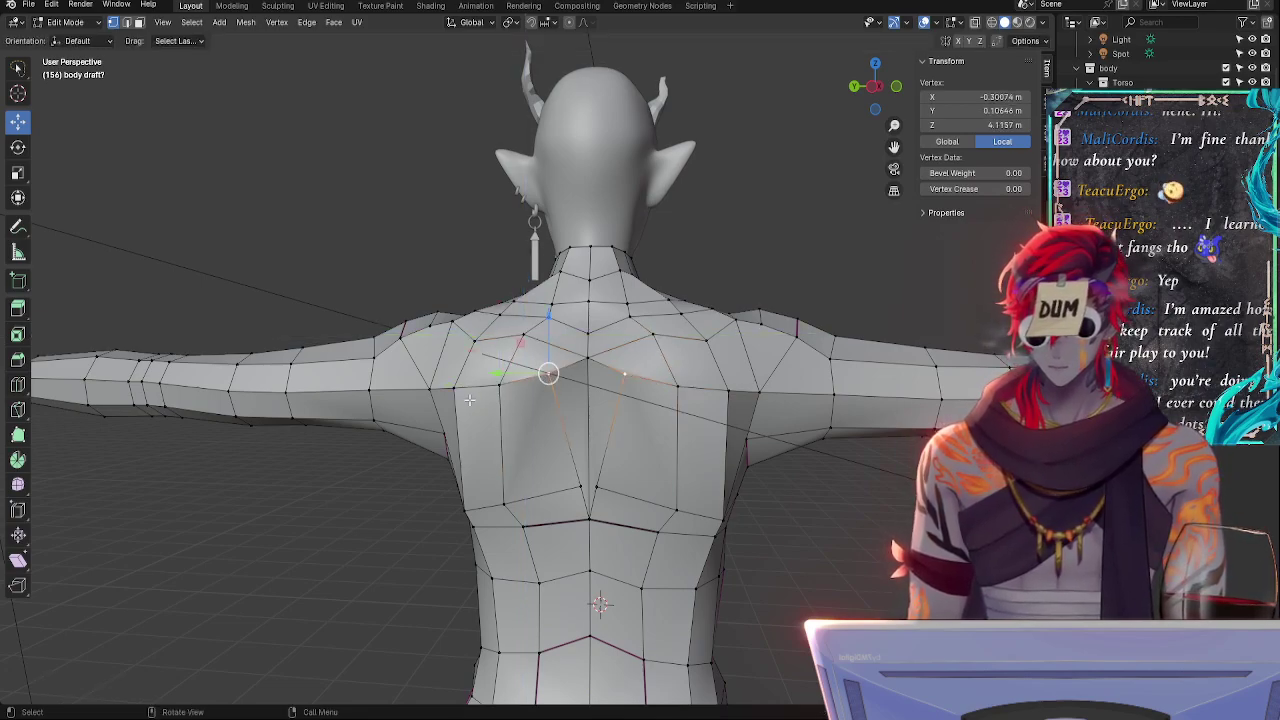
pyautogui.press('g')
pyautogui.press('g')
pyautogui.click(504, 375)
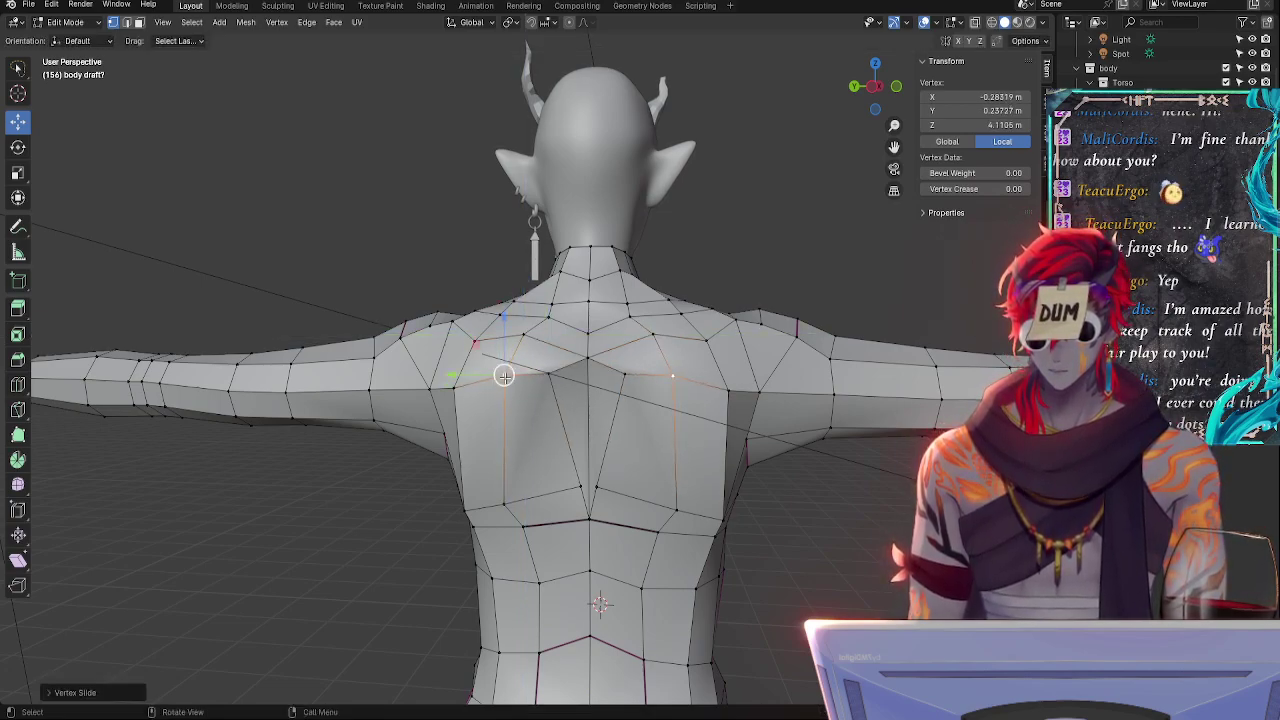
pyautogui.press('g')
pyautogui.press('g')
pyautogui.click(506, 376)
pyautogui.press('g')
pyautogui.press('g')
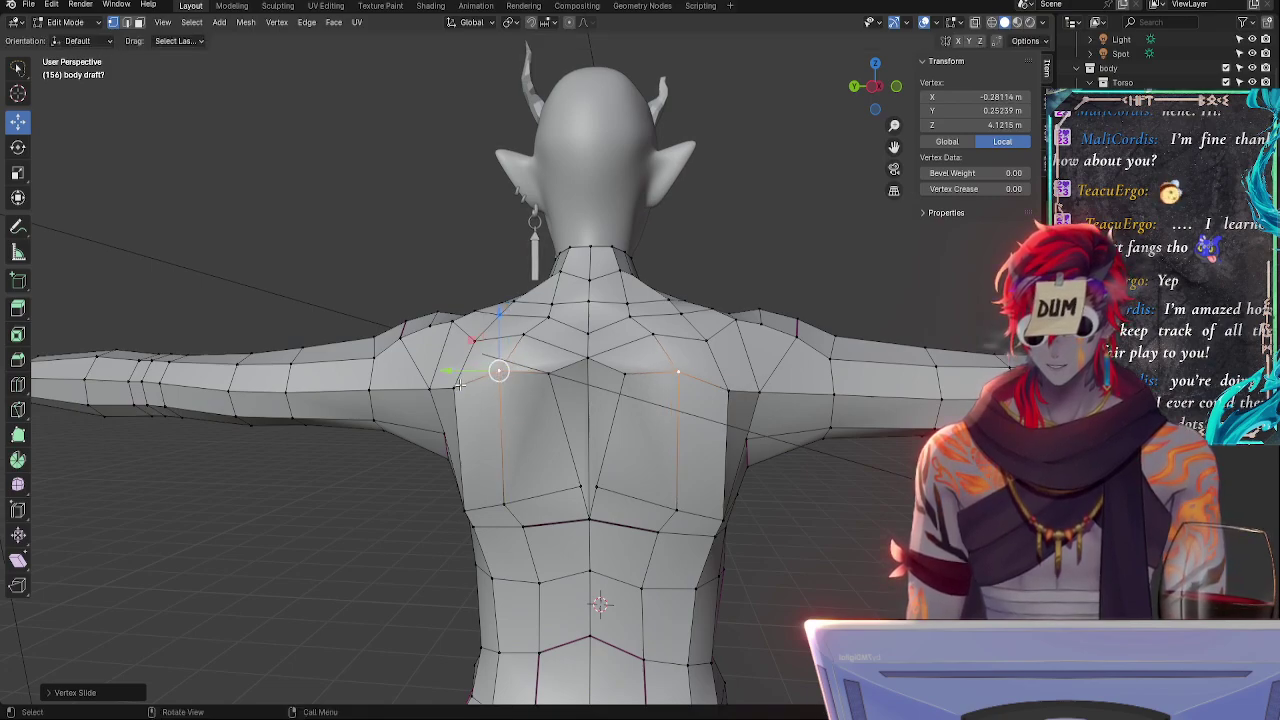
pyautogui.click(459, 375)
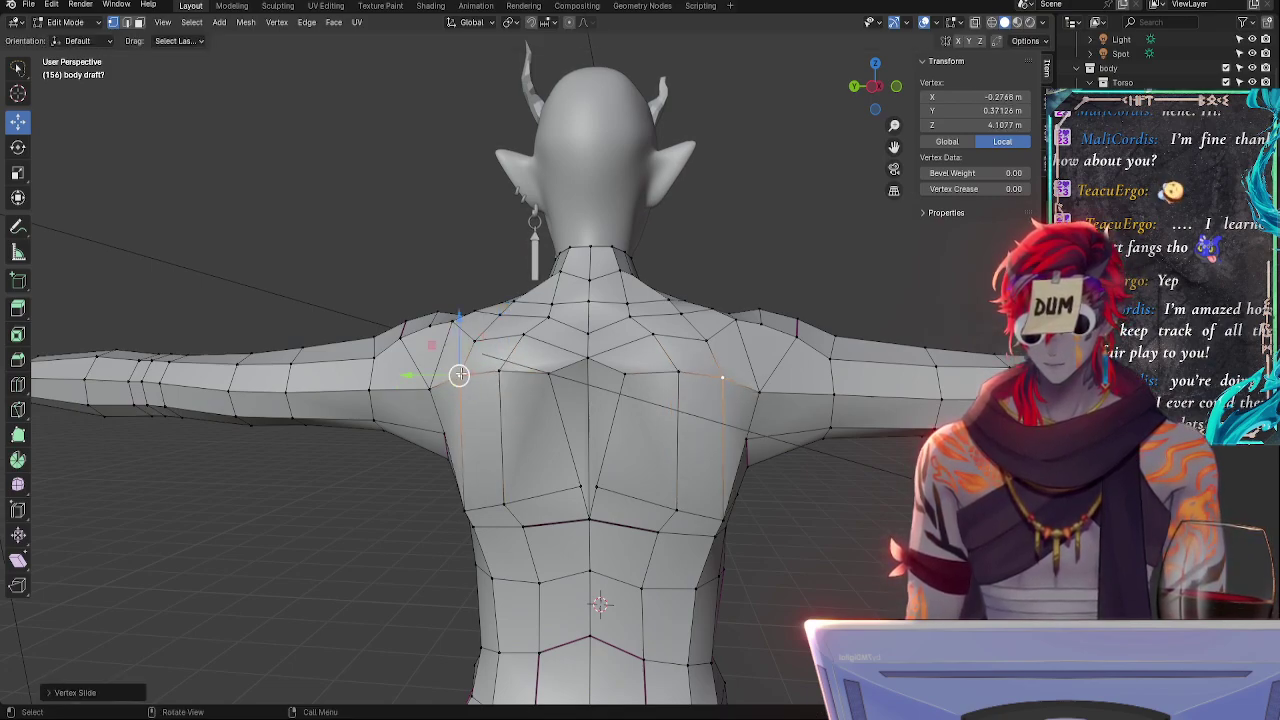
pyautogui.click(428, 390)
pyautogui.click(455, 375)
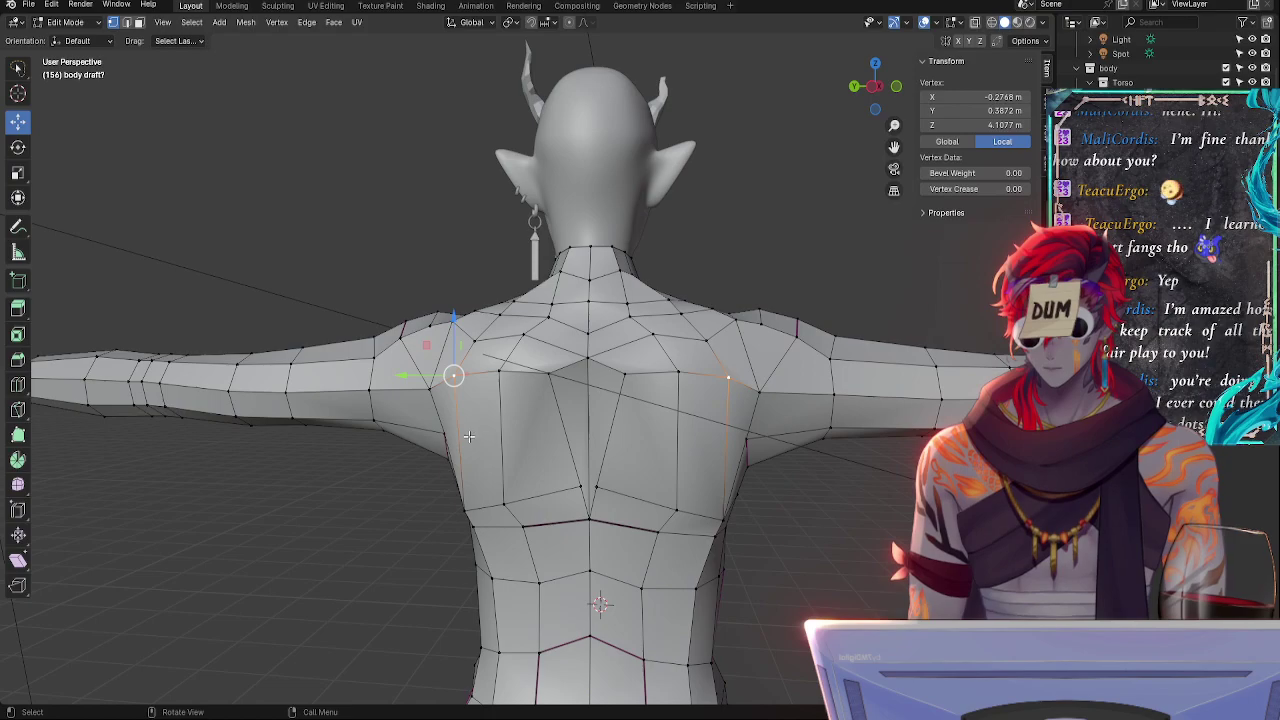
pyautogui.moveTo(455, 375); pyautogui.dragTo(403, 451, button='middle')
pyautogui.moveTo(405, 385); pyautogui.dragTo(409, 385)
# - Slide a shoulder vertex twice, then nudge an upper-back vertex along X and slide it
pyautogui.moveTo(409, 385); pyautogui.dragTo(494, 466, button='middle')
pyautogui.press('g')
pyautogui.press('g')
pyautogui.click(487, 463)
pyautogui.press('g')
pyautogui.press('g')
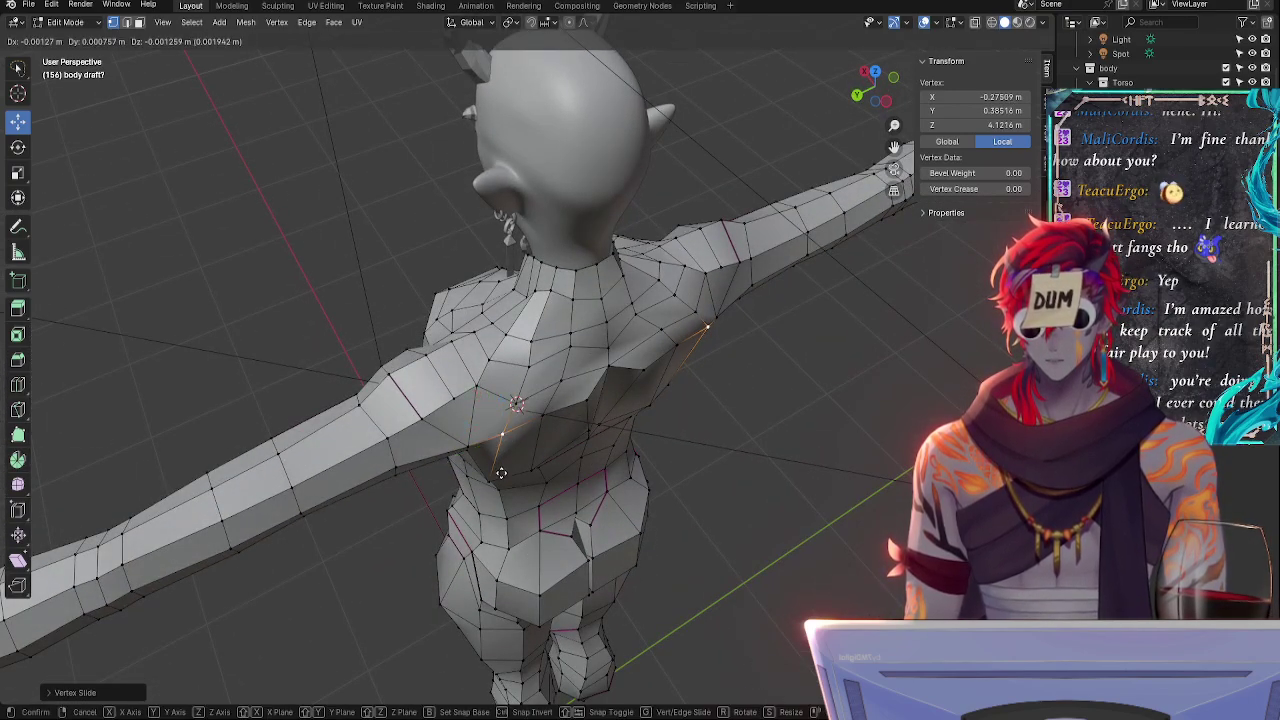
pyautogui.click(494, 469)
pyautogui.moveTo(502, 432); pyautogui.dragTo(410, 420, button='middle')
pyautogui.click(553, 400)
pyautogui.moveTo(516, 348); pyautogui.dragTo(522, 346)
pyautogui.moveTo(525, 368); pyautogui.dragTo(651, 310, button='middle')
pyautogui.press('g')
pyautogui.press('g')
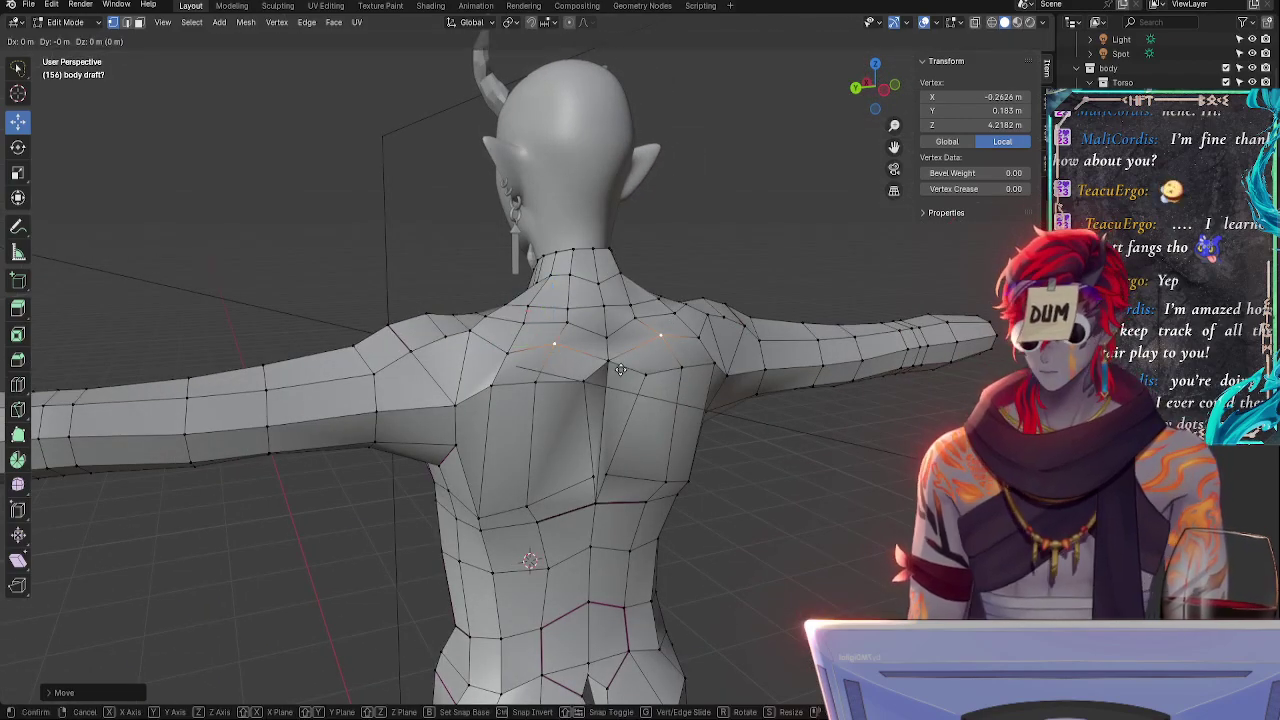
pyautogui.click(583, 380)
# - Move the vertex along Y, then raise a shoulder vertex on Z and slide it
pyautogui.moveTo(583, 380); pyautogui.dragTo(521, 351, button='middle')
pyautogui.press('g')
pyautogui.press('y')
pyautogui.click(474, 378)
pyautogui.press('g')
pyautogui.press('g')
pyautogui.click(580, 443)
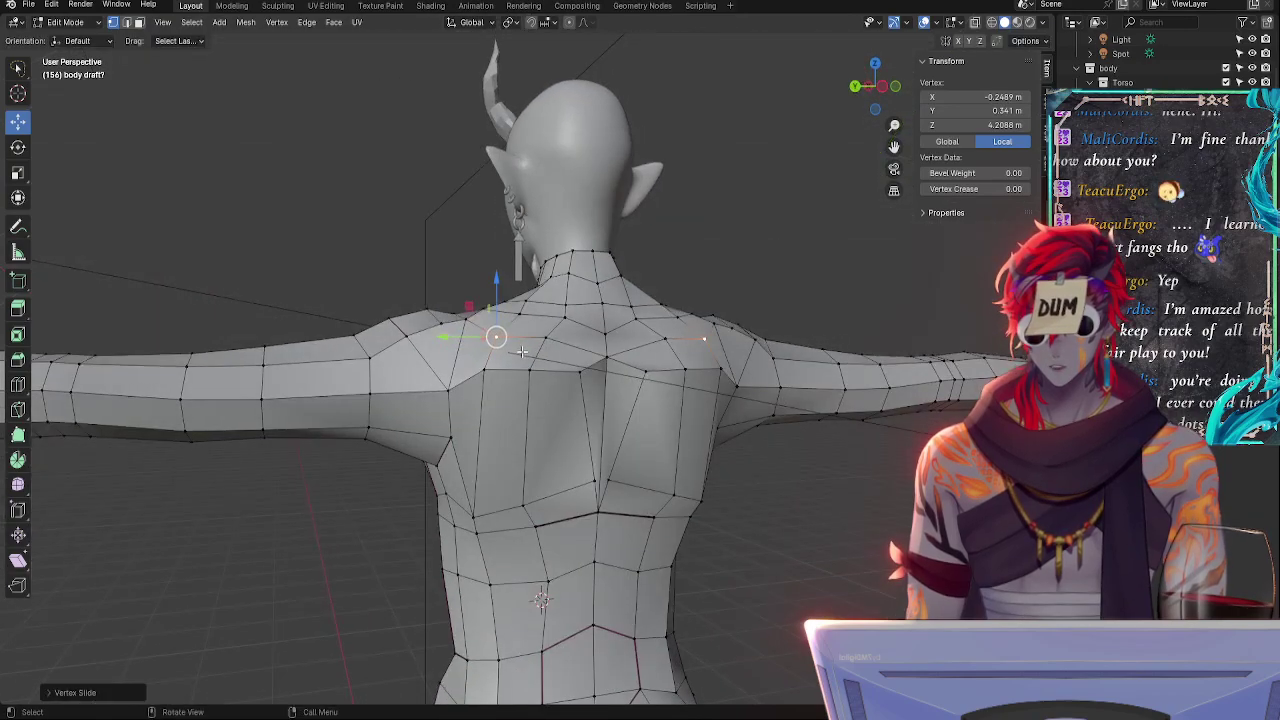
pyautogui.press('g')
pyautogui.press('z')
pyautogui.click(497, 298)
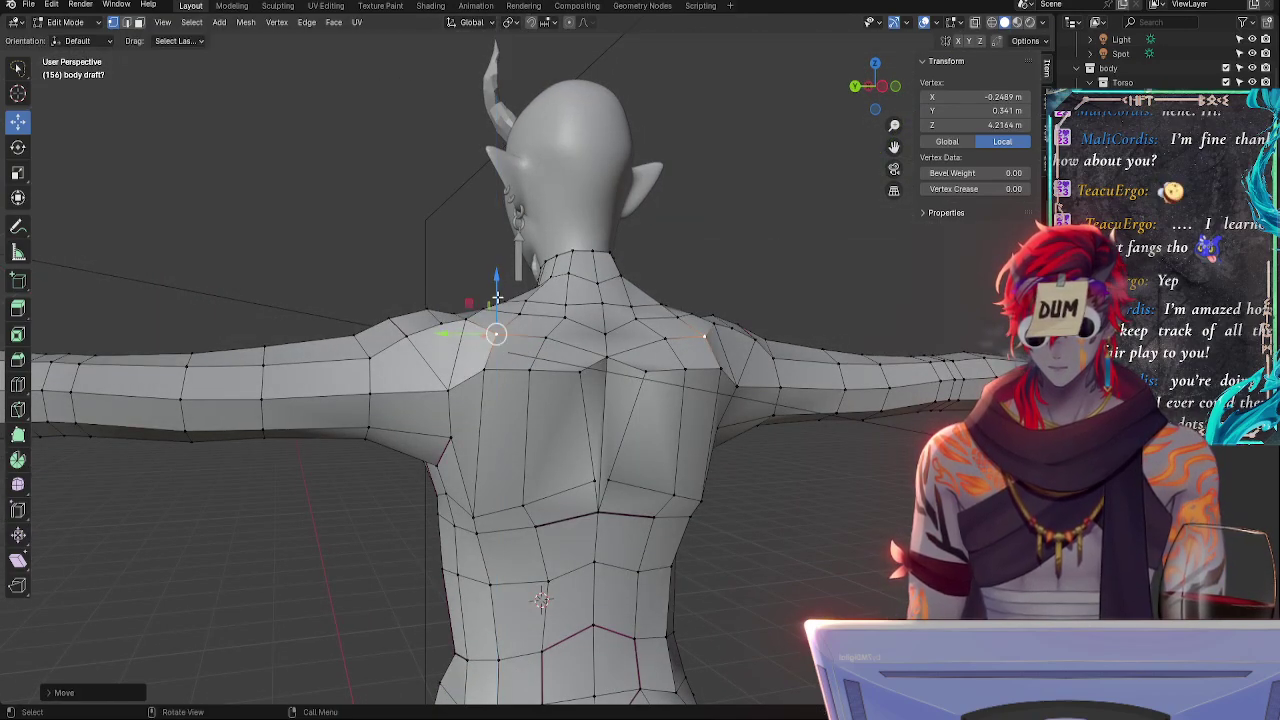
pyautogui.press('g')
pyautogui.press('g')
pyautogui.click(497, 308)
# - Lower the neighbouring shoulder vertex slightly and slide it along its edge
pyautogui.moveTo(497, 308); pyautogui.dragTo(491, 500, button='middle')
pyautogui.click(461, 340)
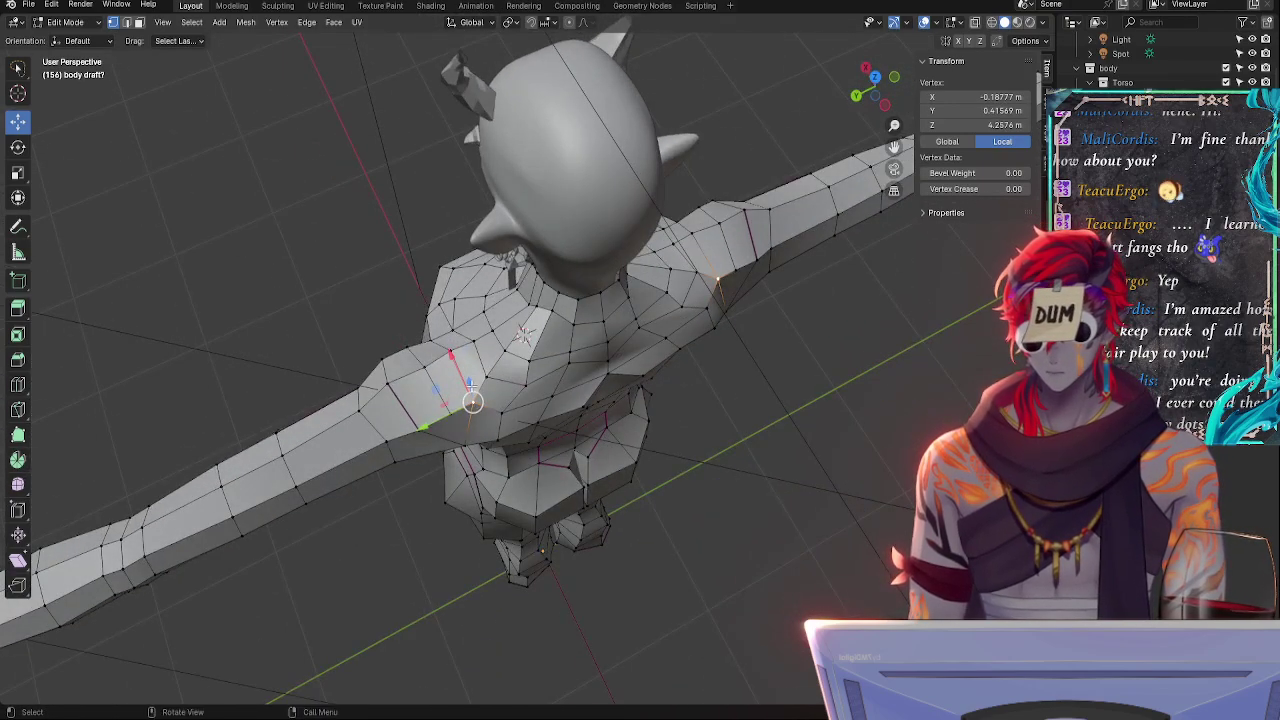
pyautogui.moveTo(471, 386); pyautogui.dragTo(471, 394)
pyautogui.moveTo(526, 386); pyautogui.dragTo(484, 356, button='middle')
pyautogui.press('g')
pyautogui.press('g')
pyautogui.click(644, 308)
# - Slide the back-facing shoulder vertex twice along its edge
pyautogui.press('g')
pyautogui.press('g')
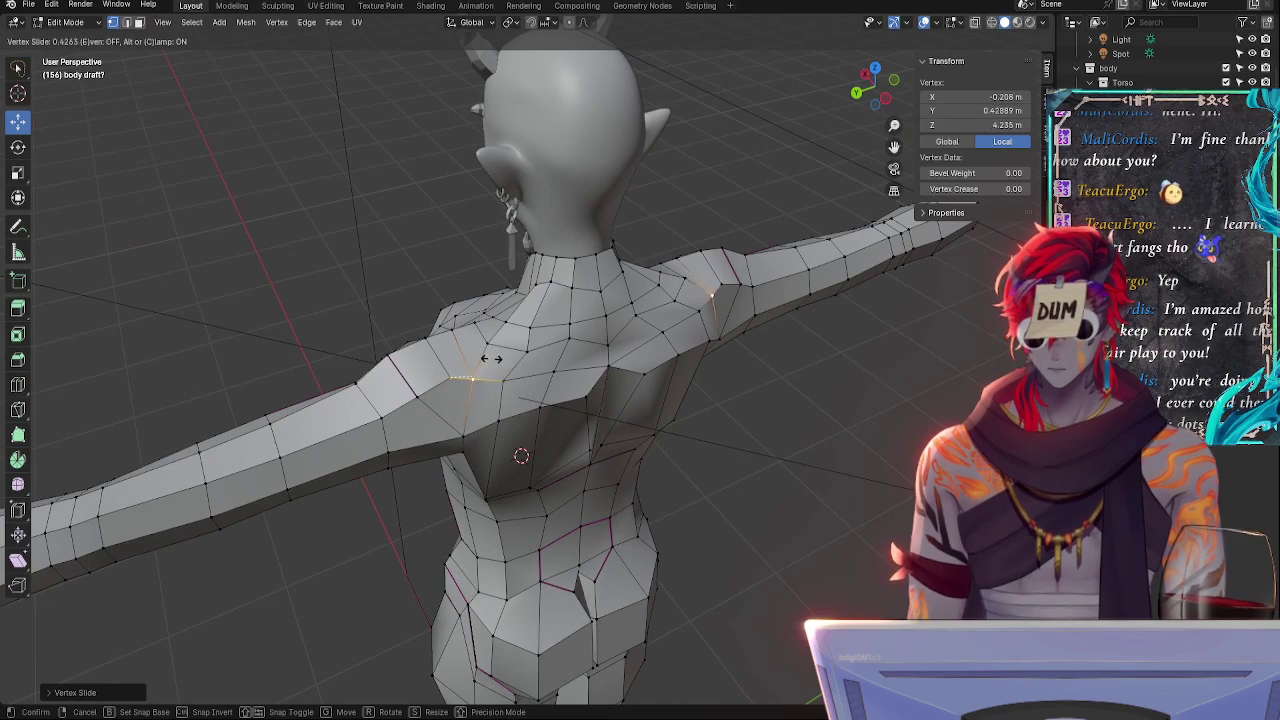
pyautogui.click(491, 359)
pyautogui.moveTo(514, 404); pyautogui.dragTo(494, 343, button='middle')
pyautogui.press('g')
pyautogui.press('g')
pyautogui.click(497, 349)
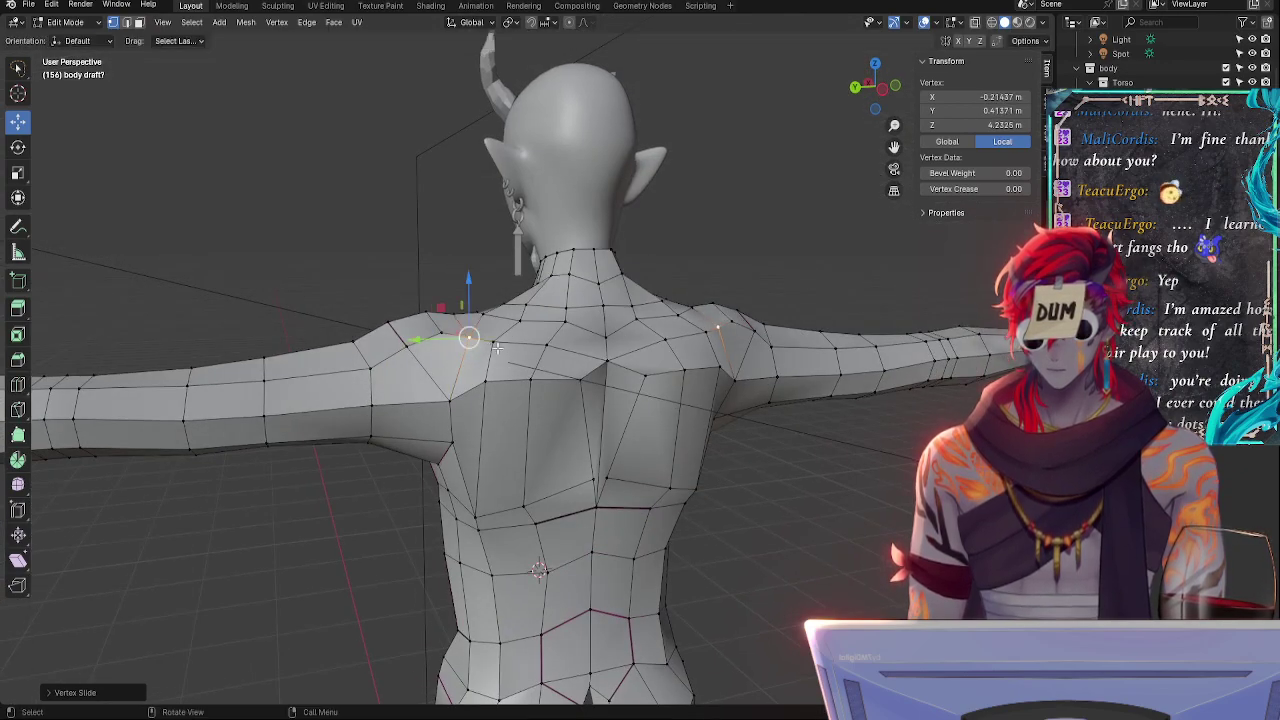
pyautogui.press('g')
pyautogui.press('g')
pyautogui.click(493, 346)
# - Slide the next shoulder vertex and nudge it along Y
pyautogui.click(440, 334)
pyautogui.press('g')
pyautogui.press('g')
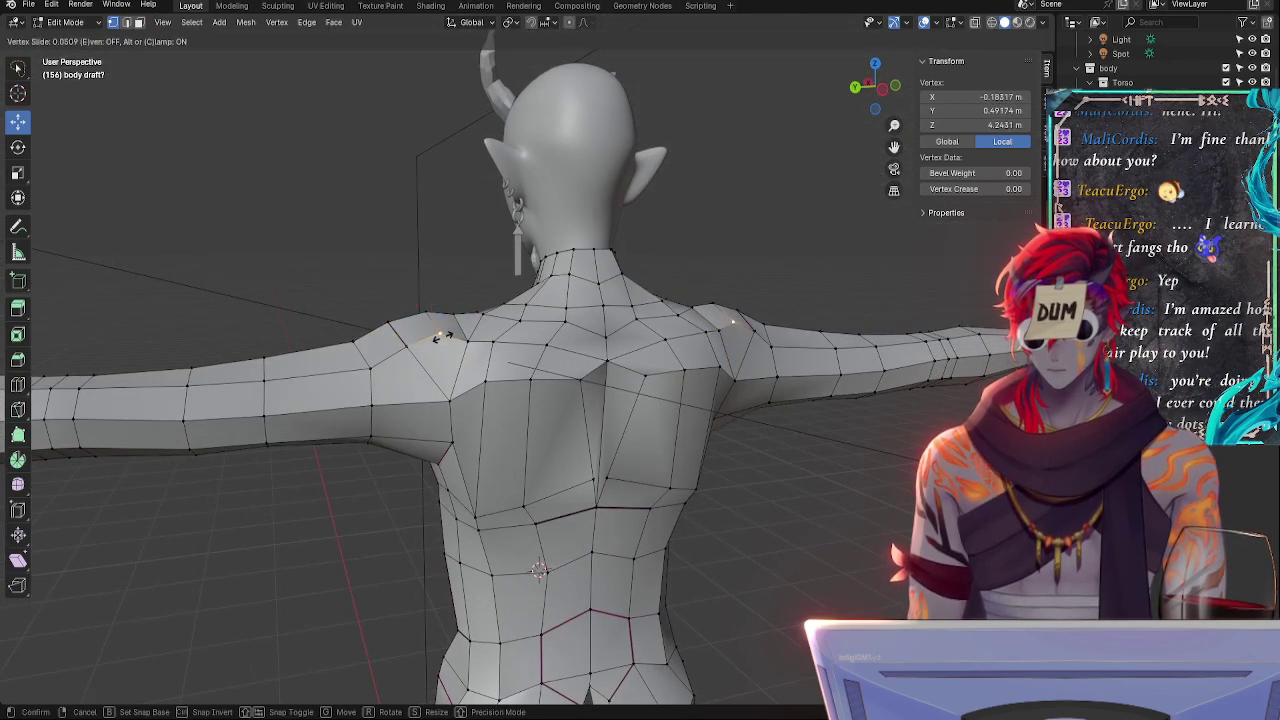
pyautogui.click(437, 338)
pyautogui.moveTo(437, 338); pyautogui.dragTo(436, 334, button='middle')
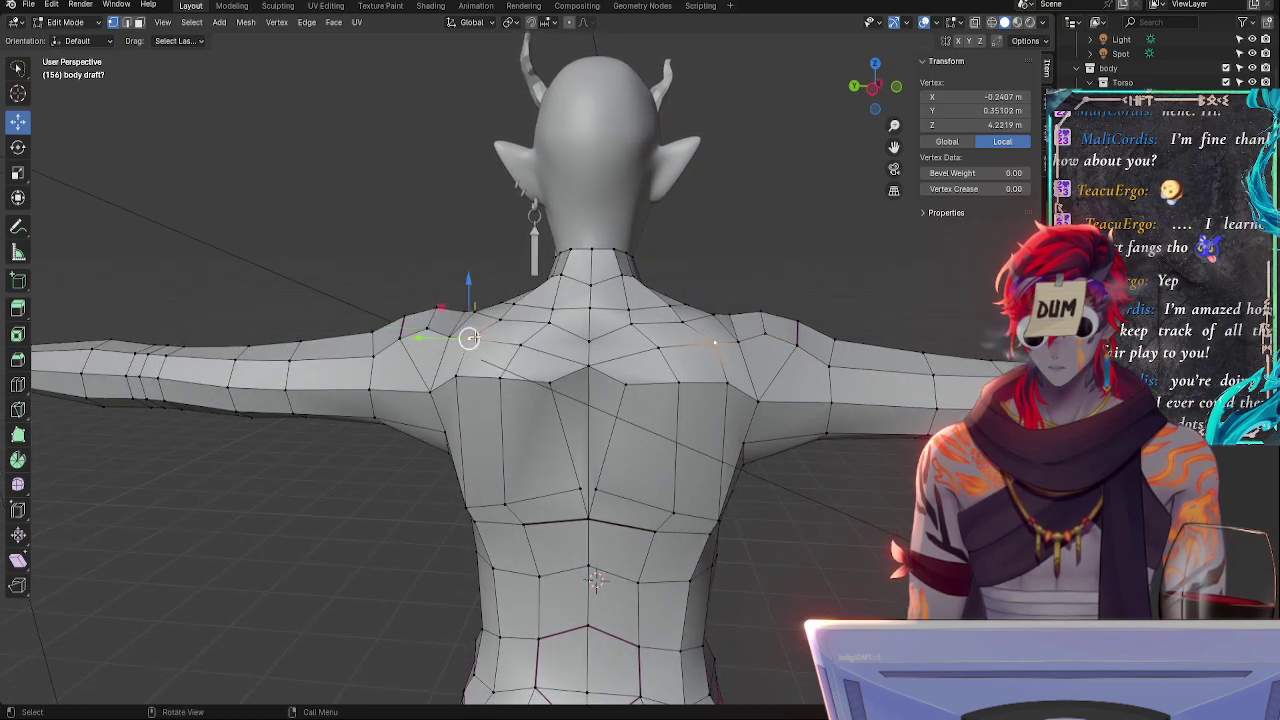
pyautogui.moveTo(443, 339); pyautogui.dragTo(434, 337)
pyautogui.moveTo(492, 340); pyautogui.dragTo(500, 419, button='middle')
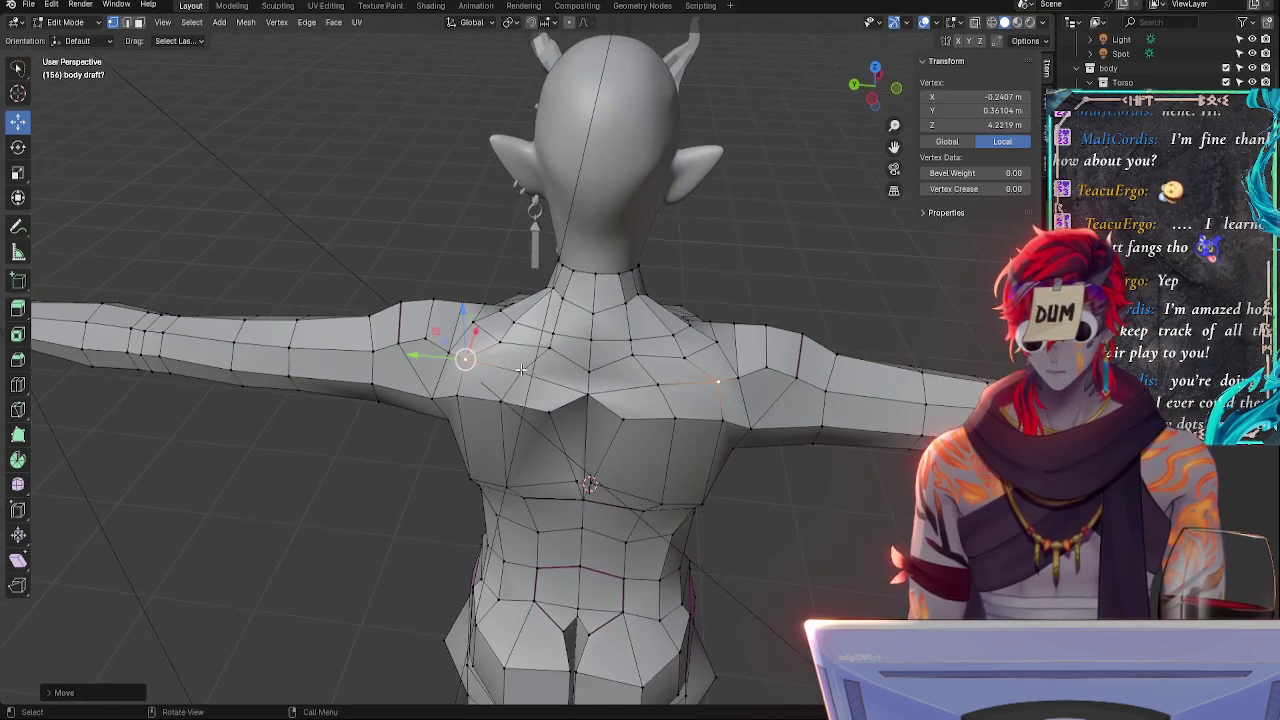
# - Slide another shoulder vertex, raise and push the shoulder vertices outward, then select upper-back vertices
pyautogui.click(521, 371)
pyautogui.press('g')
pyautogui.press('g')
pyautogui.click(518, 378)
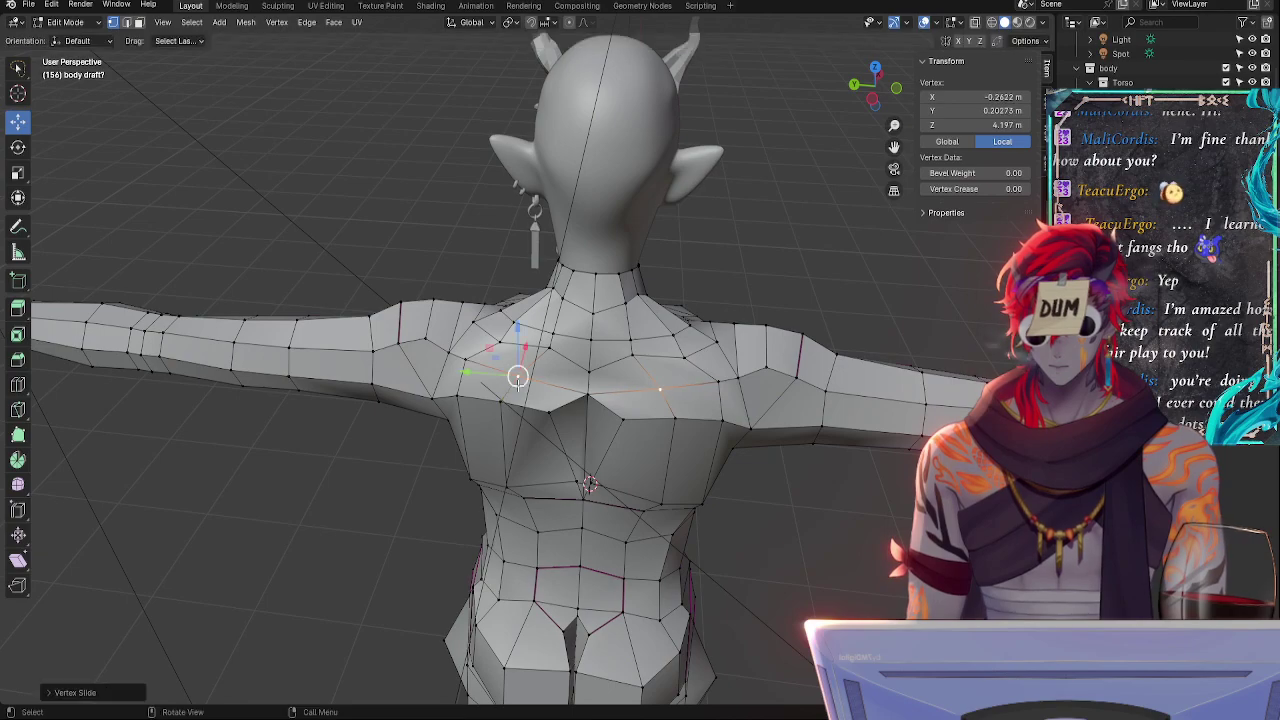
pyautogui.press('g')
pyautogui.press('g')
pyautogui.click(518, 380)
pyautogui.moveTo(518, 380); pyautogui.dragTo(556, 283, button='middle')
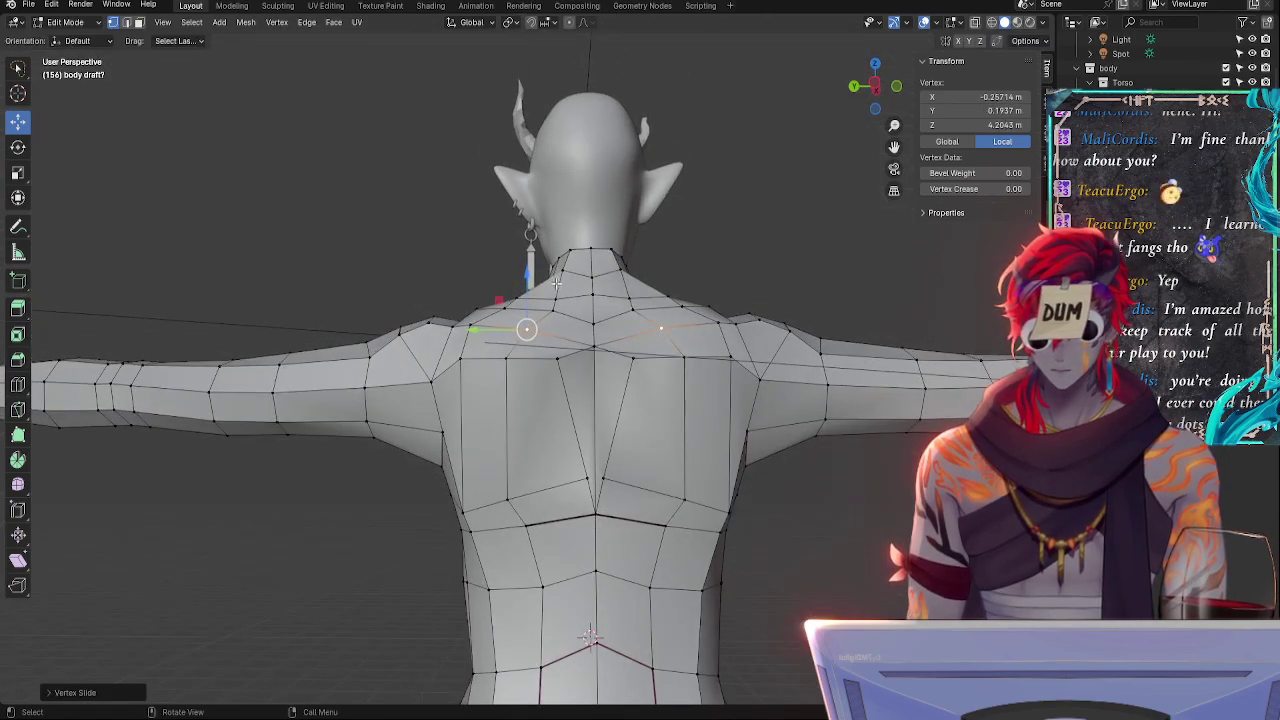
pyautogui.moveTo(528, 285); pyautogui.dragTo(528, 282)
pyautogui.moveTo(475, 327); pyautogui.dragTo(472, 327)
pyautogui.click(537, 368)
pyautogui.click(497, 365)
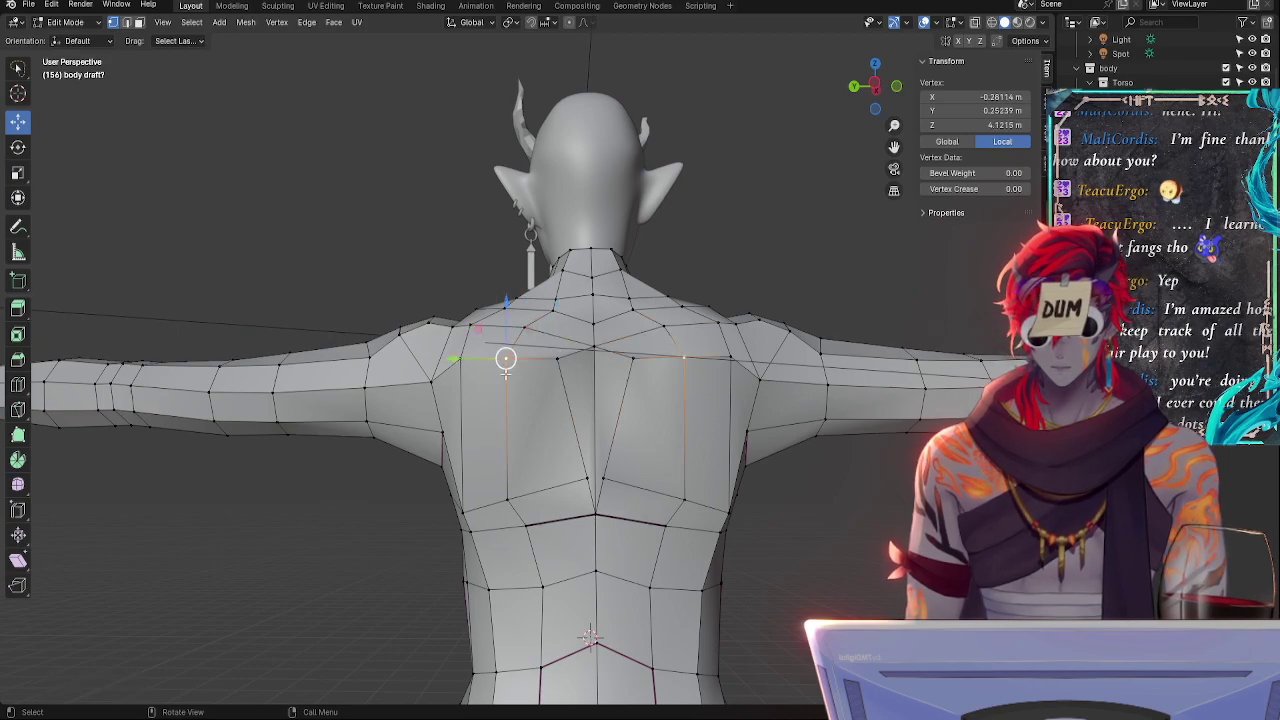
pyautogui.click(469, 507)
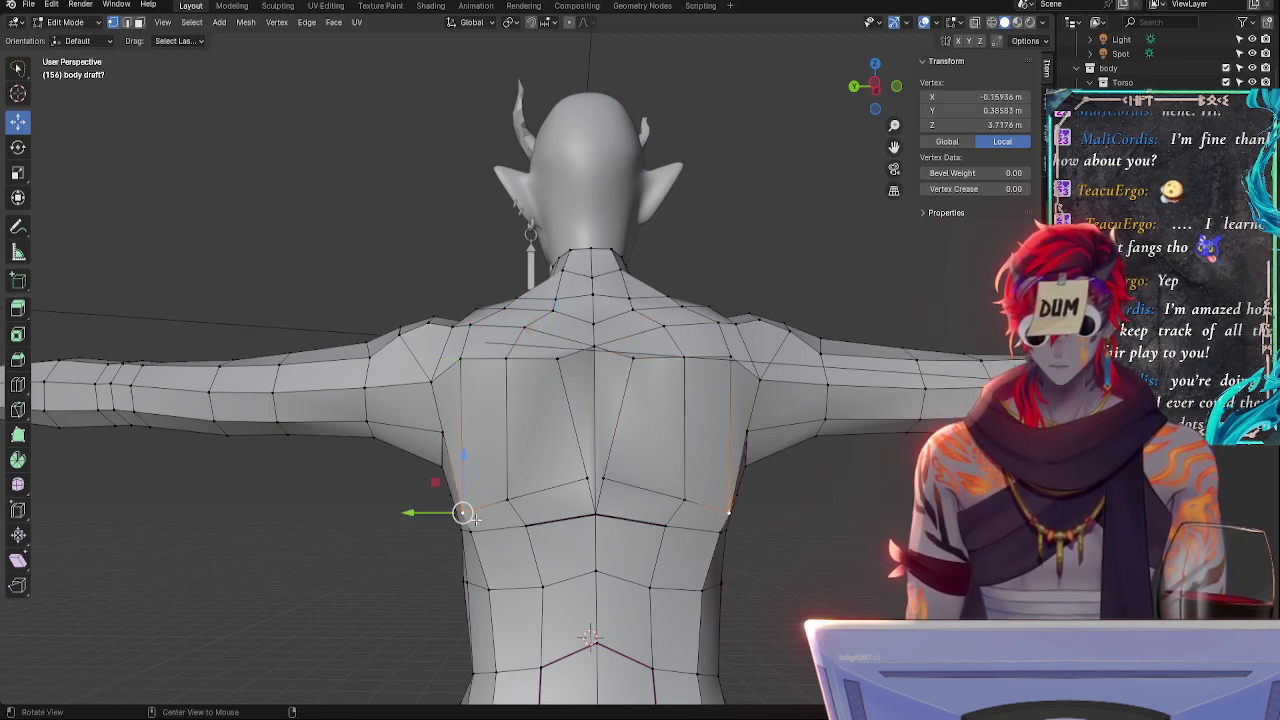
# - Move a vertex below the shoulder blade on the lower back, then preview the smooth body
pyautogui.moveTo(476, 520)
pyautogui.keyDown('alt'); pyautogui.mouseDown()
pyautogui.moveTo(635, 518)
pyautogui.moveTo(490, 515)
pyautogui.mouseUp(); pyautogui.keyUp('alt')
pyautogui.click(526, 495)
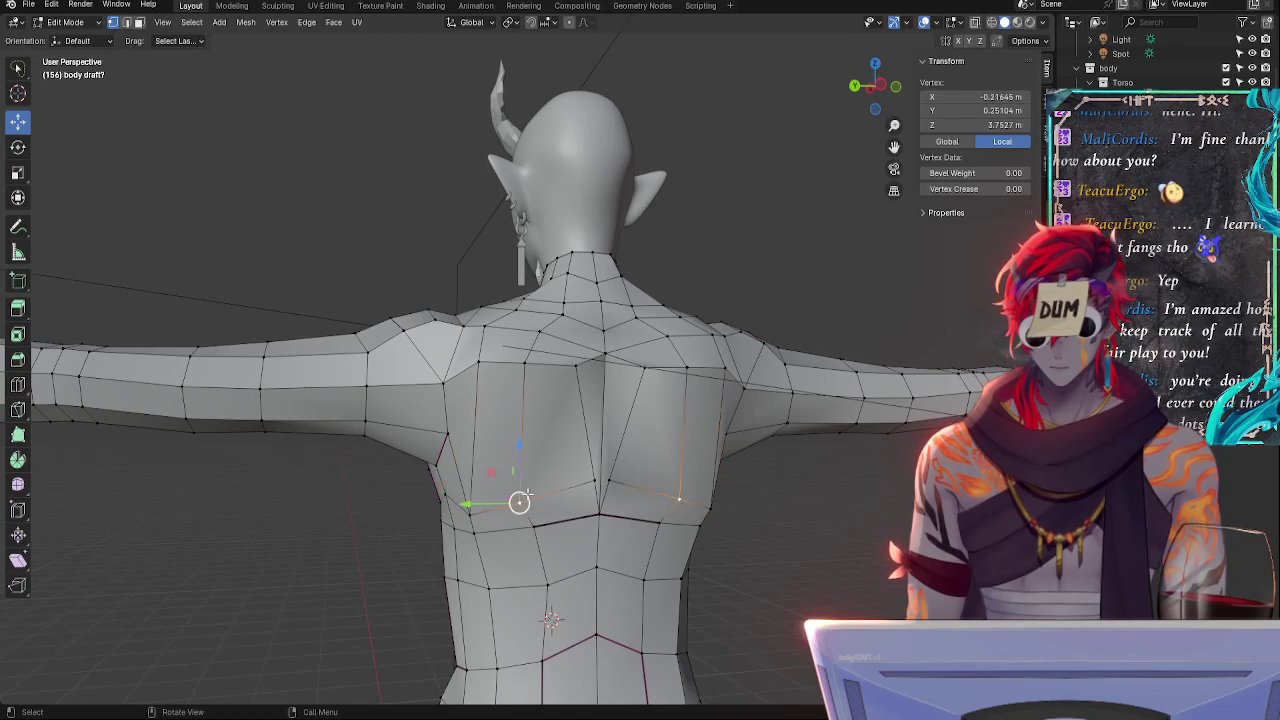
pyautogui.press('g')
pyautogui.click(527, 512)
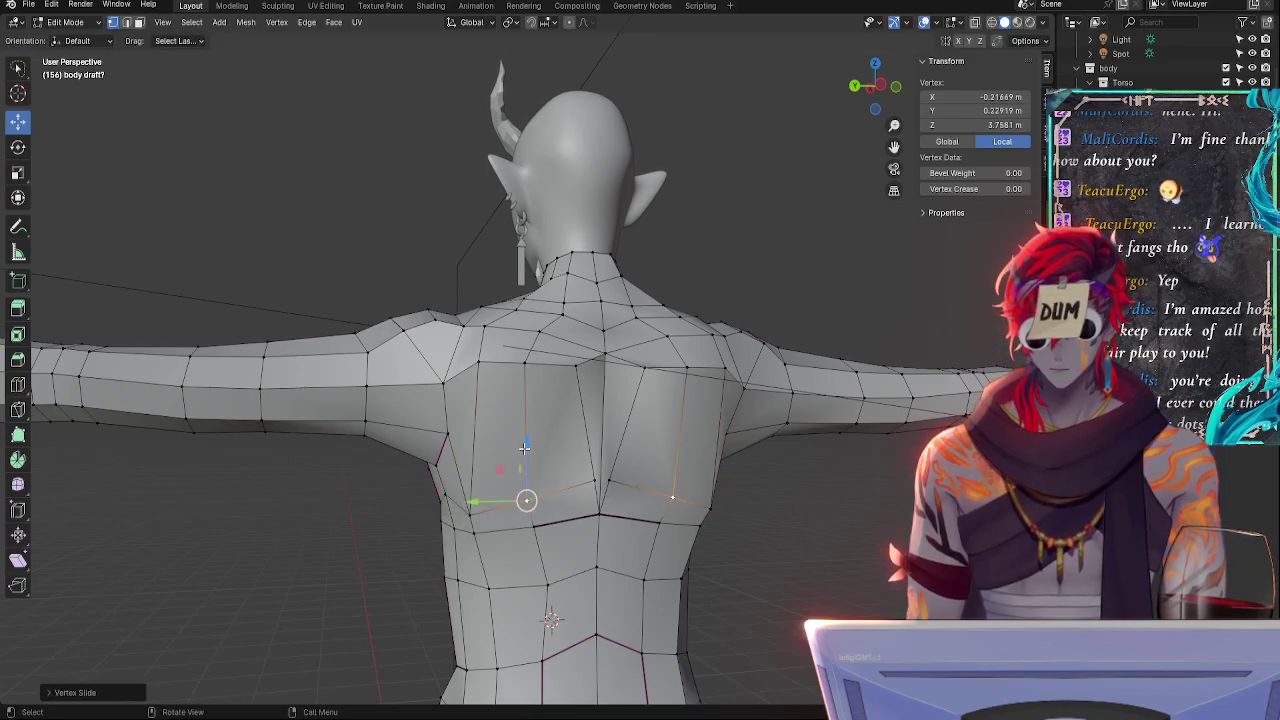
pyautogui.moveTo(527, 512); pyautogui.dragTo(560, 507, button='middle')
pyautogui.click(541, 522)
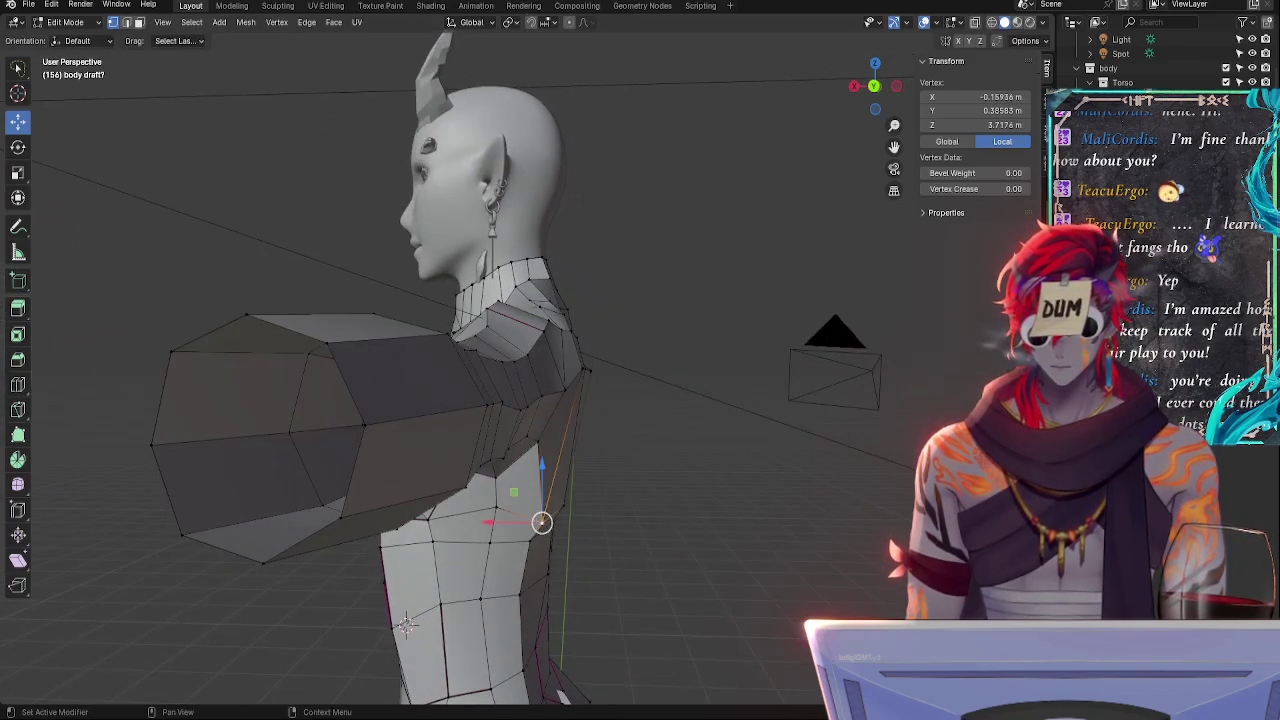
pyautogui.moveTo(691, 480); pyautogui.dragTo(595, 490, button='middle')
pyautogui.click(711, 469)
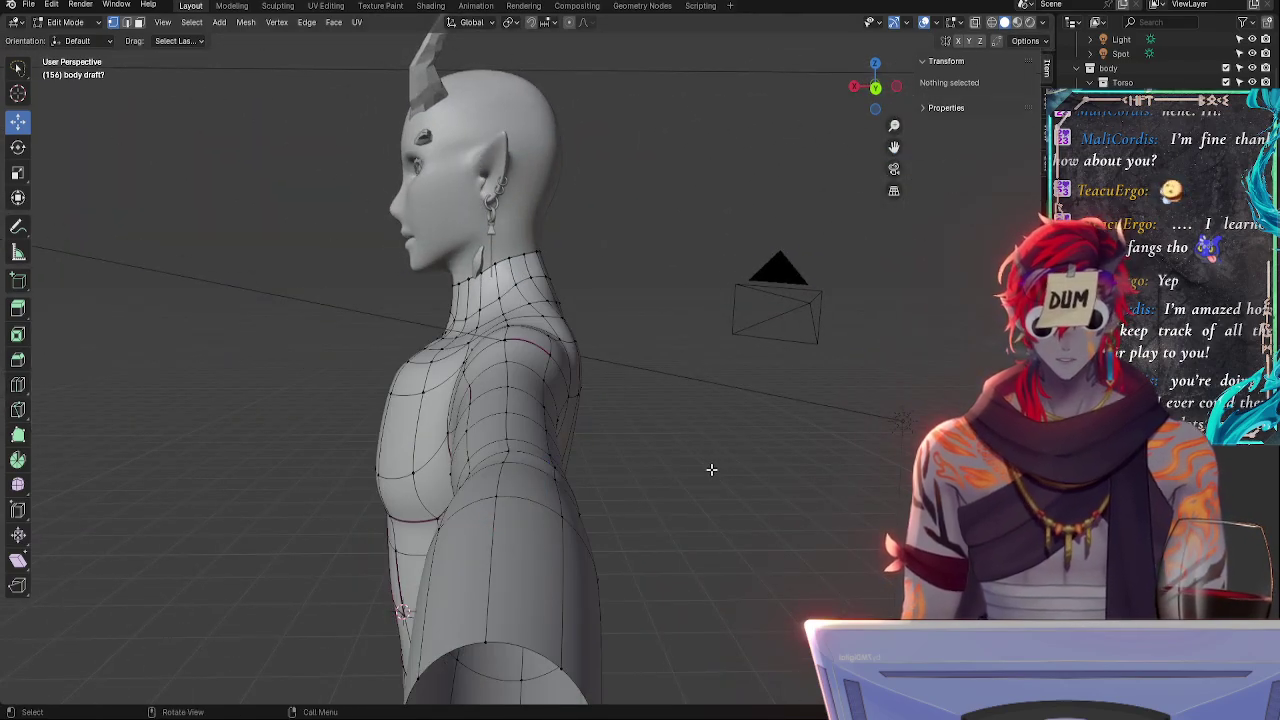
pyautogui.moveTo(785, 470); pyautogui.dragTo(694, 553, button='middle')
pyautogui.press('Tab')
pyautogui.press('Tab')
pyautogui.press('Tab')
pyautogui.press('Tab')
# - Slide the shoulder vertex near the armpit along its edge
pyautogui.moveTo(685, 425); pyautogui.dragTo(566, 414, button='middle')
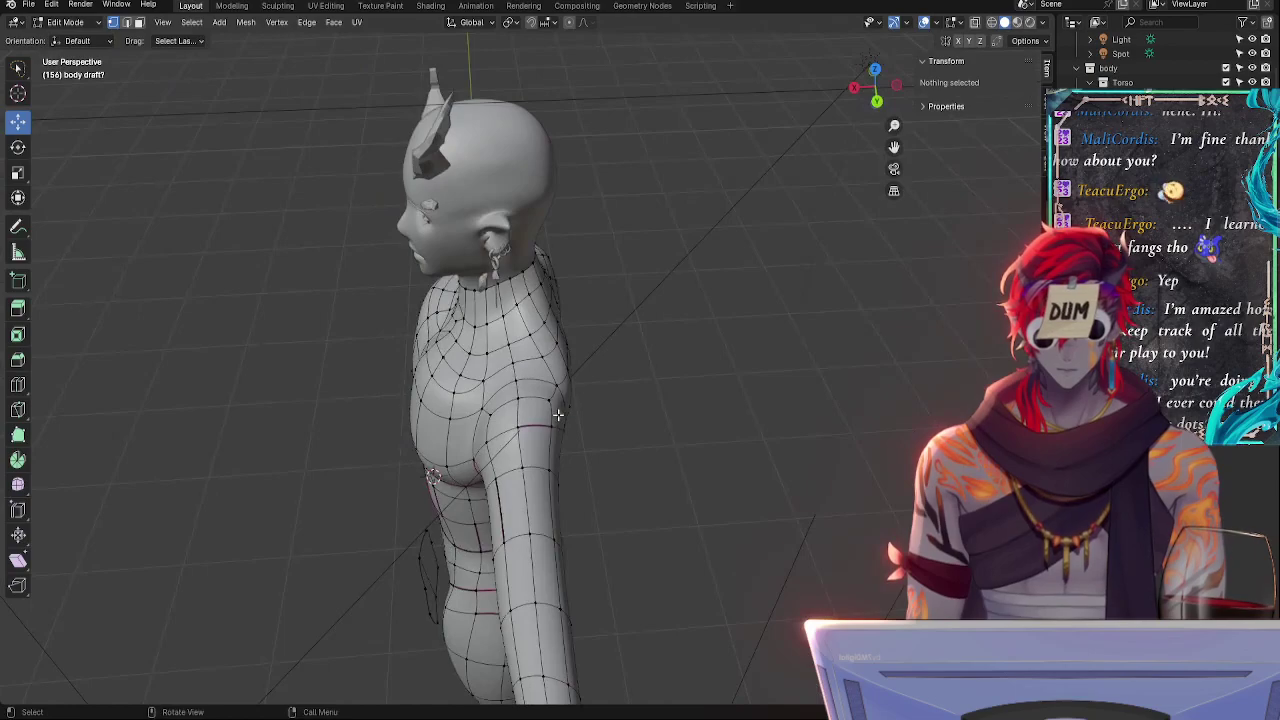
pyautogui.click(556, 402)
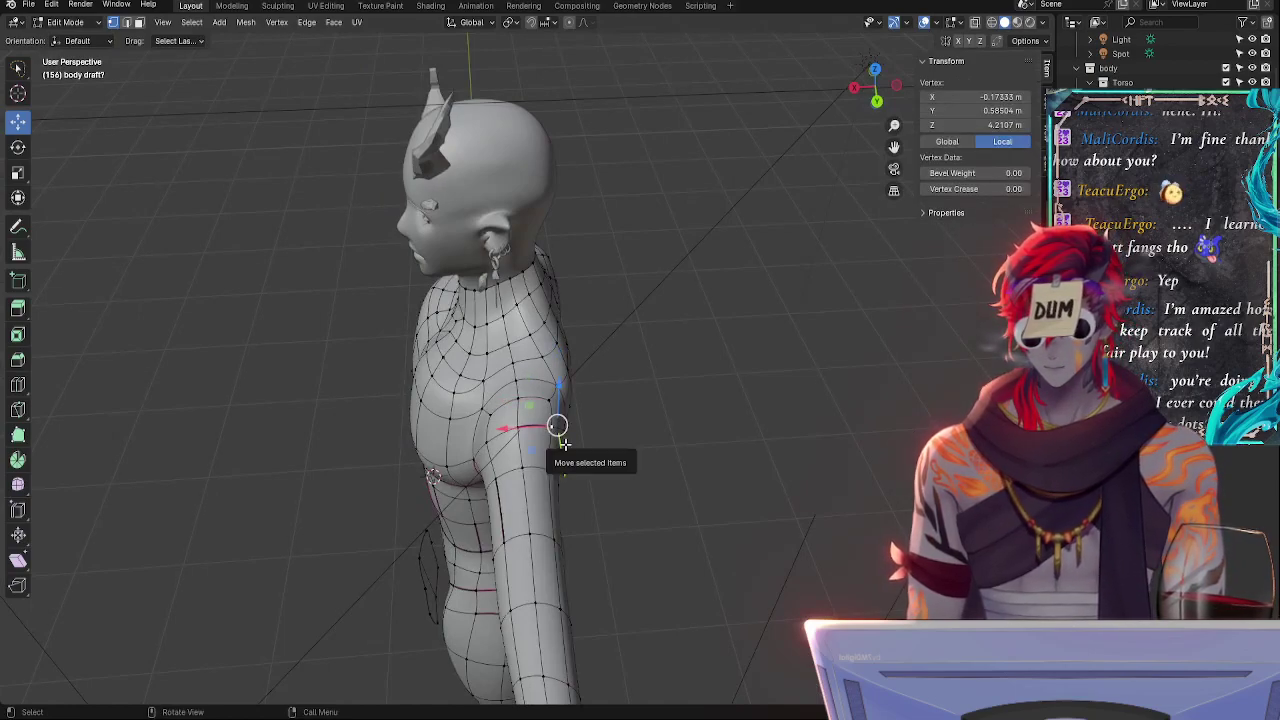
pyautogui.hotkey('shift', 'v')
pyautogui.click(555, 432)
# - Adjust the crease on the armpit edge between the lower chest vertex and the armpit vertex
pyautogui.click(479, 444)
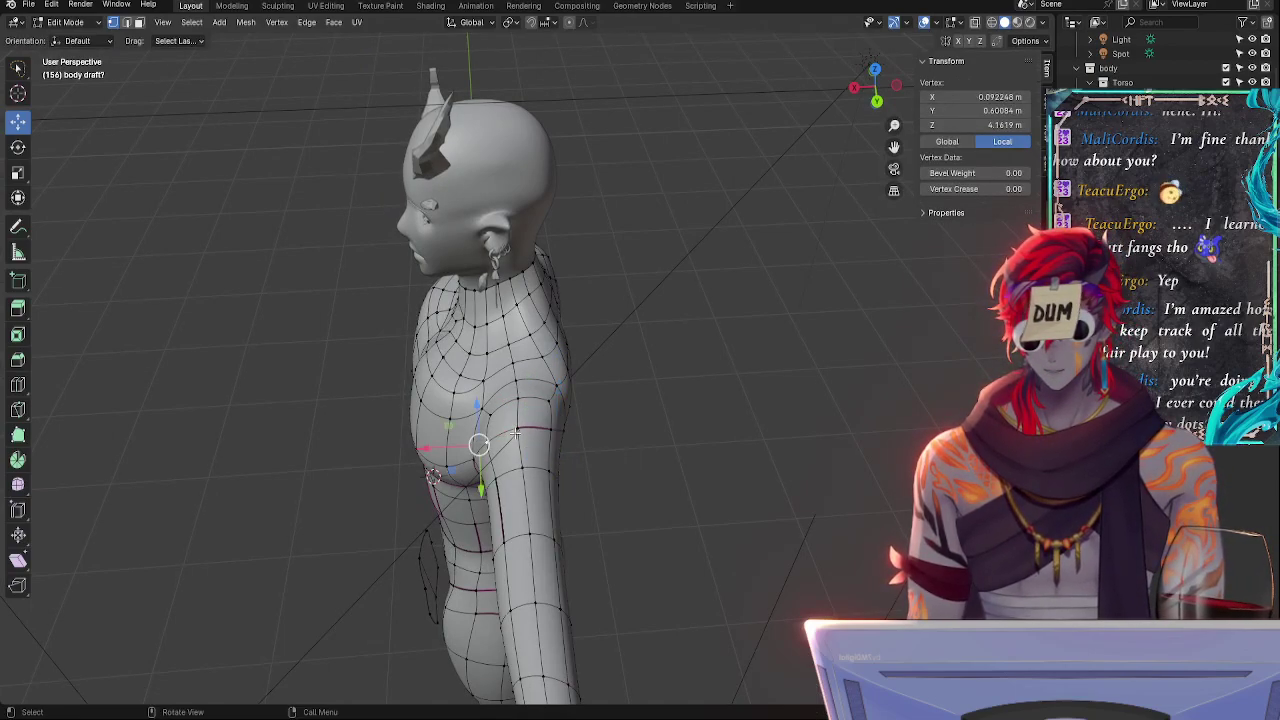
pyautogui.keyDown('shift'); pyautogui.click(557, 432); pyautogui.keyUp('shift')
pyautogui.hotkey('shift', 'e')
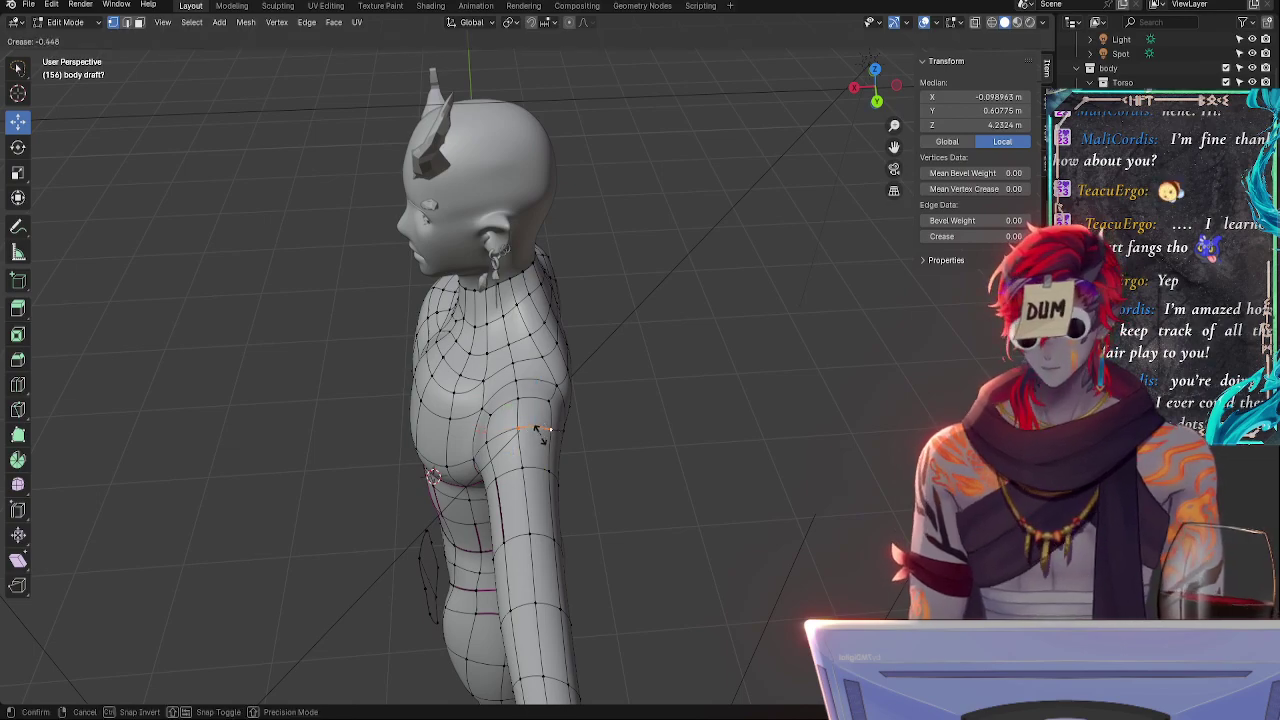
pyautogui.click(640, 466)
pyautogui.click(649, 471)
pyautogui.keyDown('alt'); pyautogui.moveTo(666, 476); pyautogui.dragTo(822, 398); pyautogui.keyUp('alt')
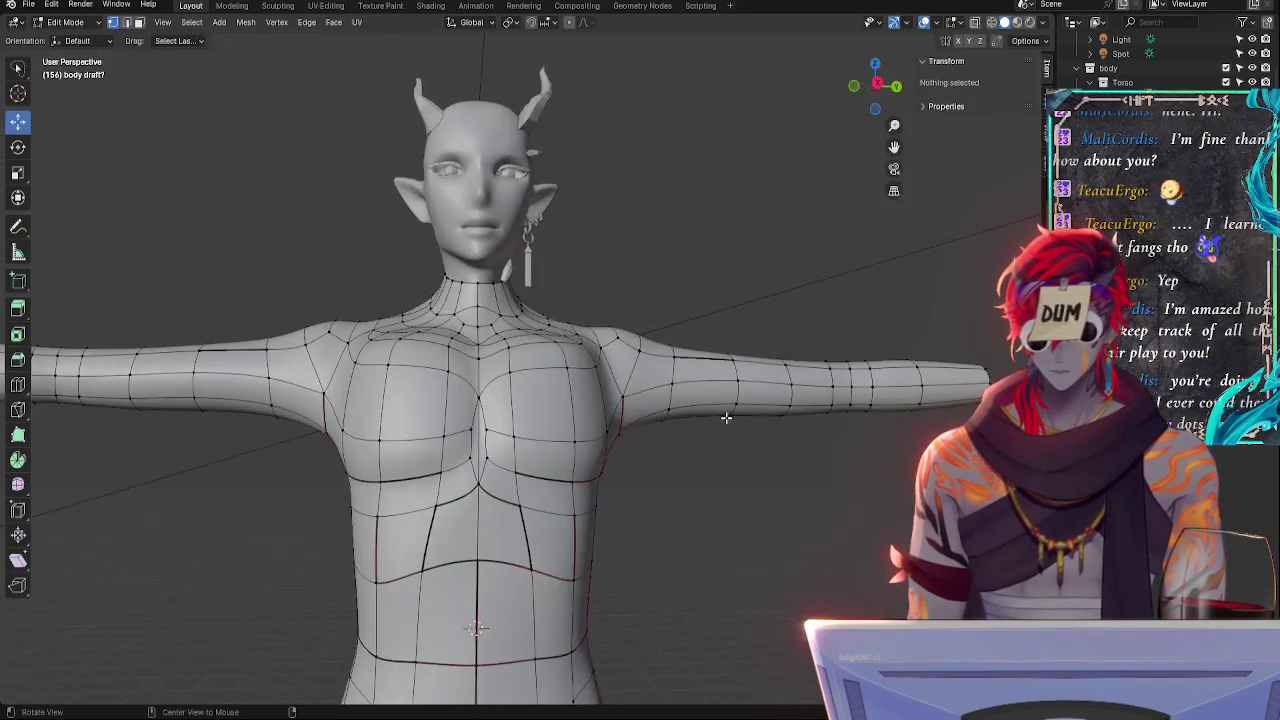
pyautogui.moveTo(695, 502)
pyautogui.mouseDown(button='middle')
pyautogui.moveTo(597, 517)
pyautogui.moveTo(563, 497)
pyautogui.moveTo(606, 486)
pyautogui.moveTo(697, 517)
pyautogui.moveTo(669, 517)
pyautogui.moveTo(674, 546)
pyautogui.moveTo(723, 532)
pyautogui.moveTo(686, 477)
pyautogui.moveTo(654, 464)
pyautogui.mouseUp(button='middle')
pyautogui.press('Tab')
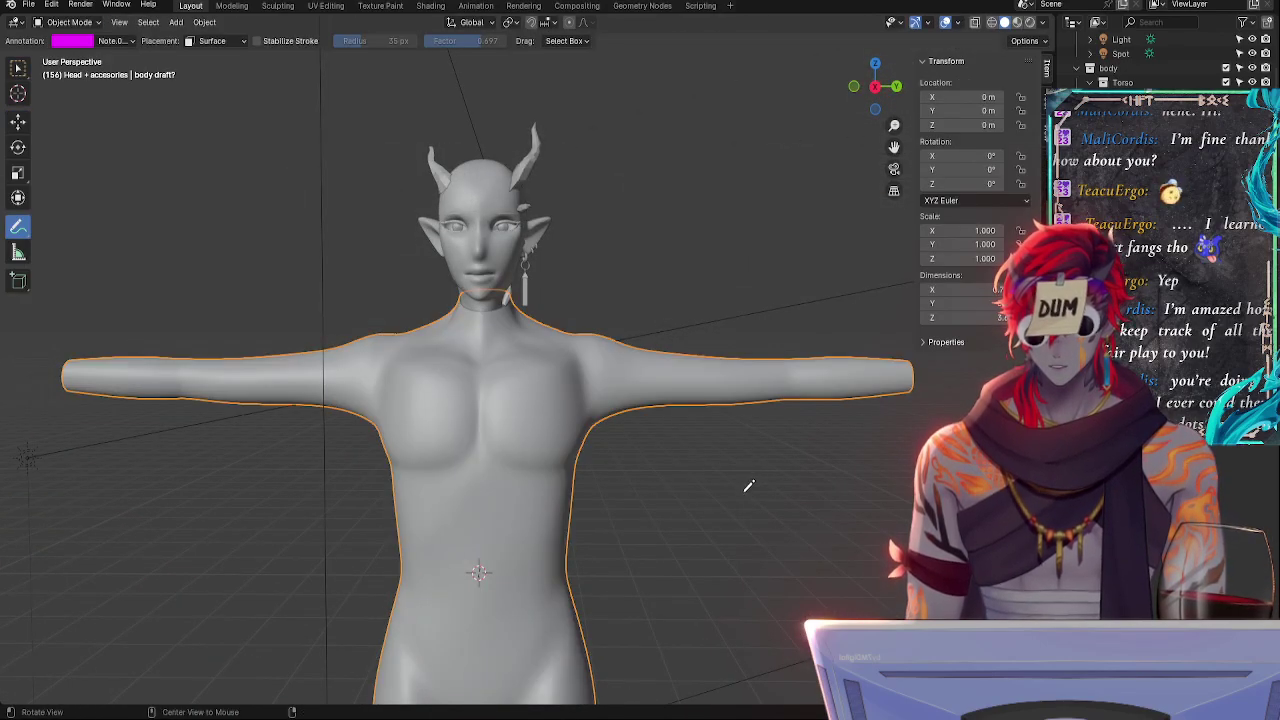
pyautogui.moveTo(748, 486); pyautogui.dragTo(675, 497, button='middle')
pyautogui.press('Tab')
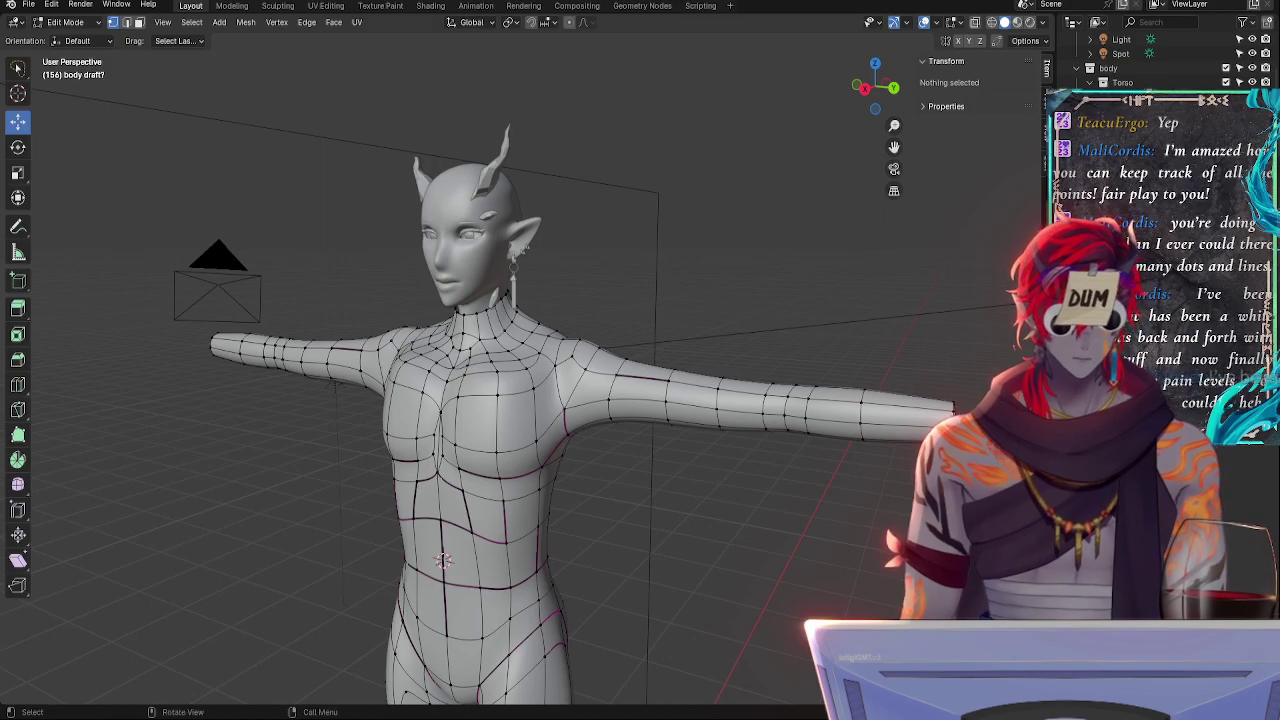
# - Select the vertices along the underside of the chest and lower them slightly
pyautogui.moveTo(828, 553); pyautogui.dragTo(729, 480, button='middle')
pyautogui.keyDown('ctrl'); pyautogui.moveTo(729, 480); pyautogui.dragTo(692, 357, button='middle'); pyautogui.keyUp('ctrl')
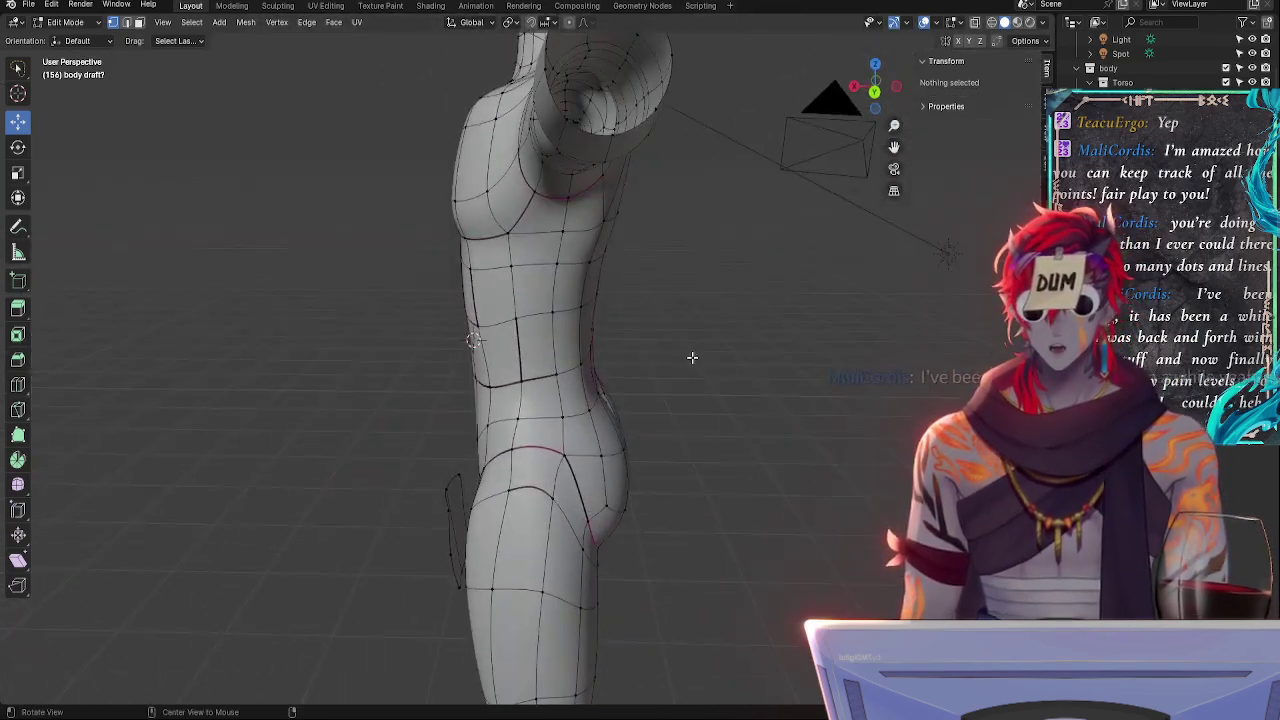
pyautogui.moveTo(656, 272); pyautogui.dragTo(389, 276, button='middle')
pyautogui.moveTo(455, 250); pyautogui.dragTo(391, 265)
pyautogui.moveTo(578, 276); pyautogui.dragTo(156, 293, button='middle')
pyautogui.click(600, 230)
pyautogui.moveTo(600, 230); pyautogui.dragTo(733, 281, button='middle')
pyautogui.keyDown('ctrl'); pyautogui.moveTo(773, 272); pyautogui.dragTo(557, 292, button='middle'); pyautogui.keyUp('ctrl')
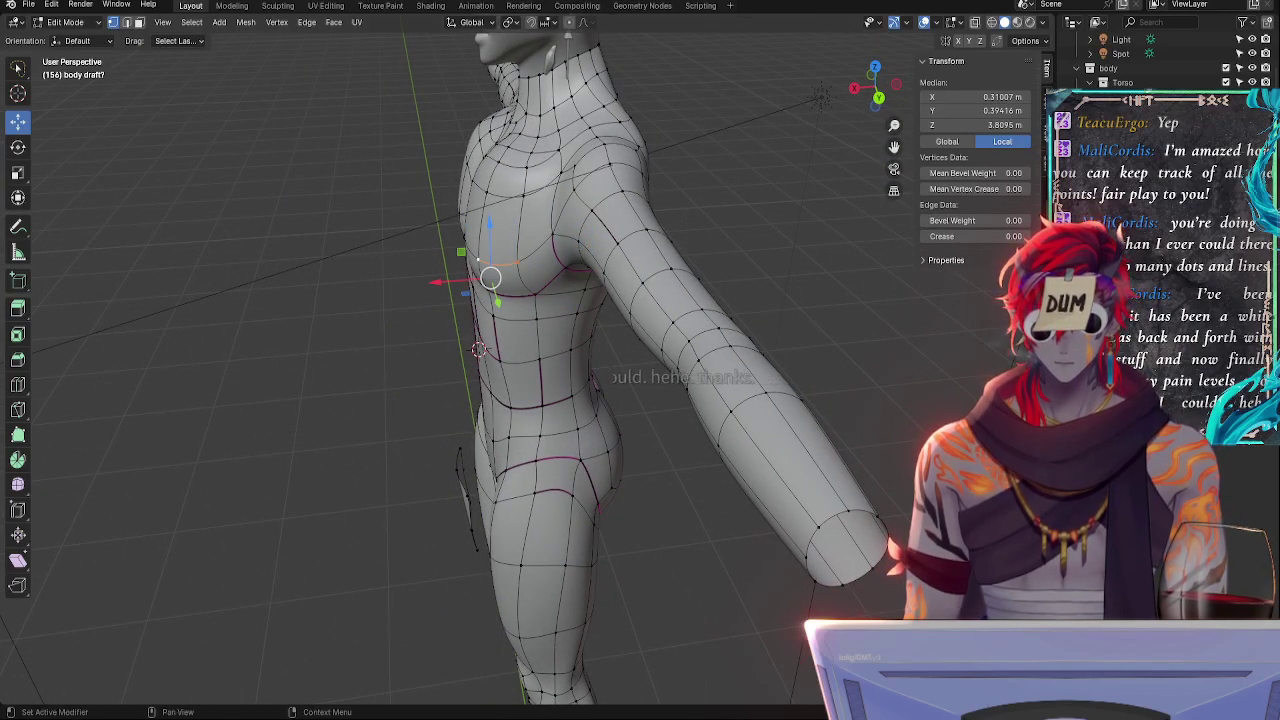
pyautogui.moveTo(665, 301); pyautogui.dragTo(732, 257, button='middle')
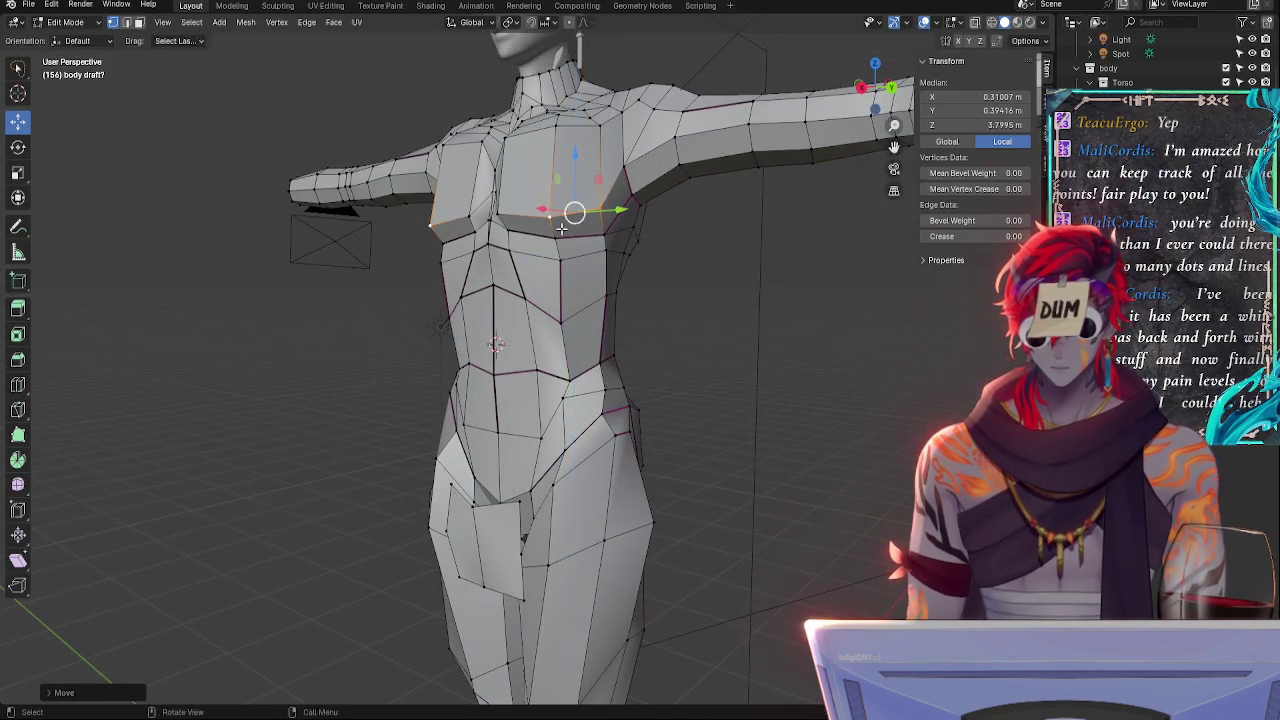
# - Check the refined chest bottom edge in the smooth Object Mode preview, then return to Edit Mode
pyautogui.moveTo(561, 228); pyautogui.dragTo(545, 287, button='middle')
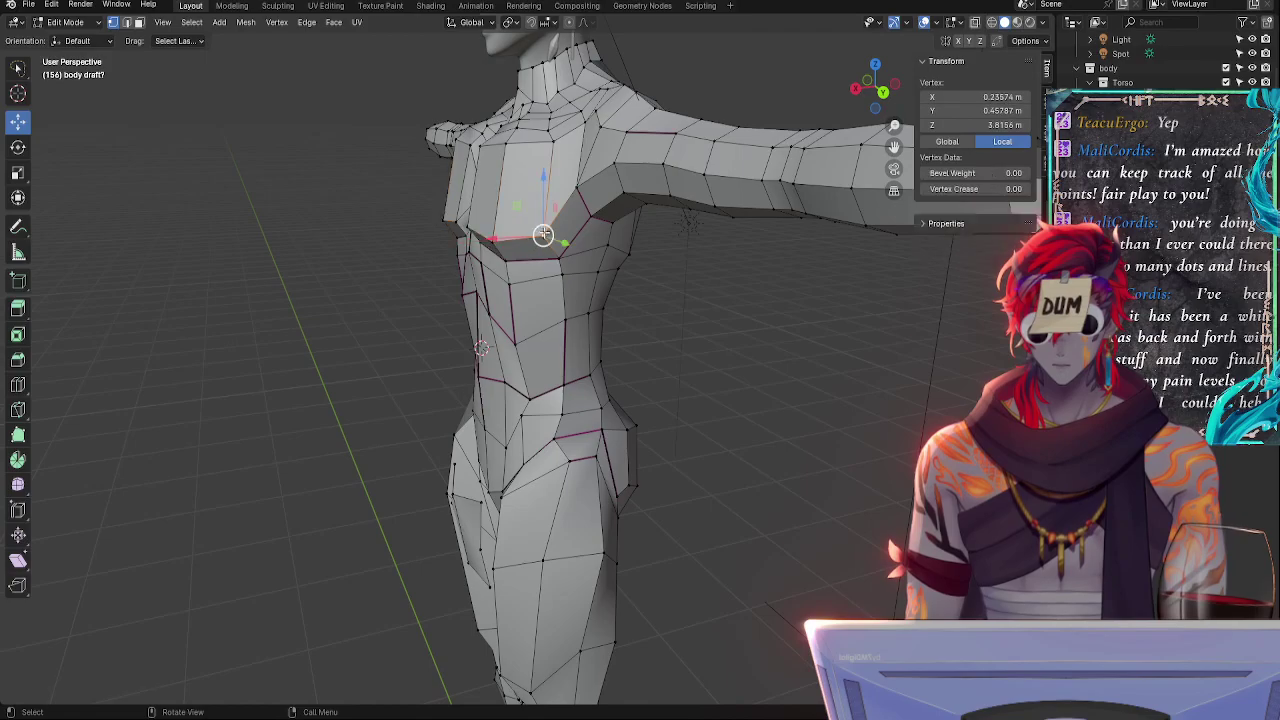
pyautogui.moveTo(640, 292); pyautogui.dragTo(667, 370, button='middle')
pyautogui.scroll(1, 711, 257)
pyautogui.scroll(-1, 707, 260)
pyautogui.scroll(1, 634, 434)
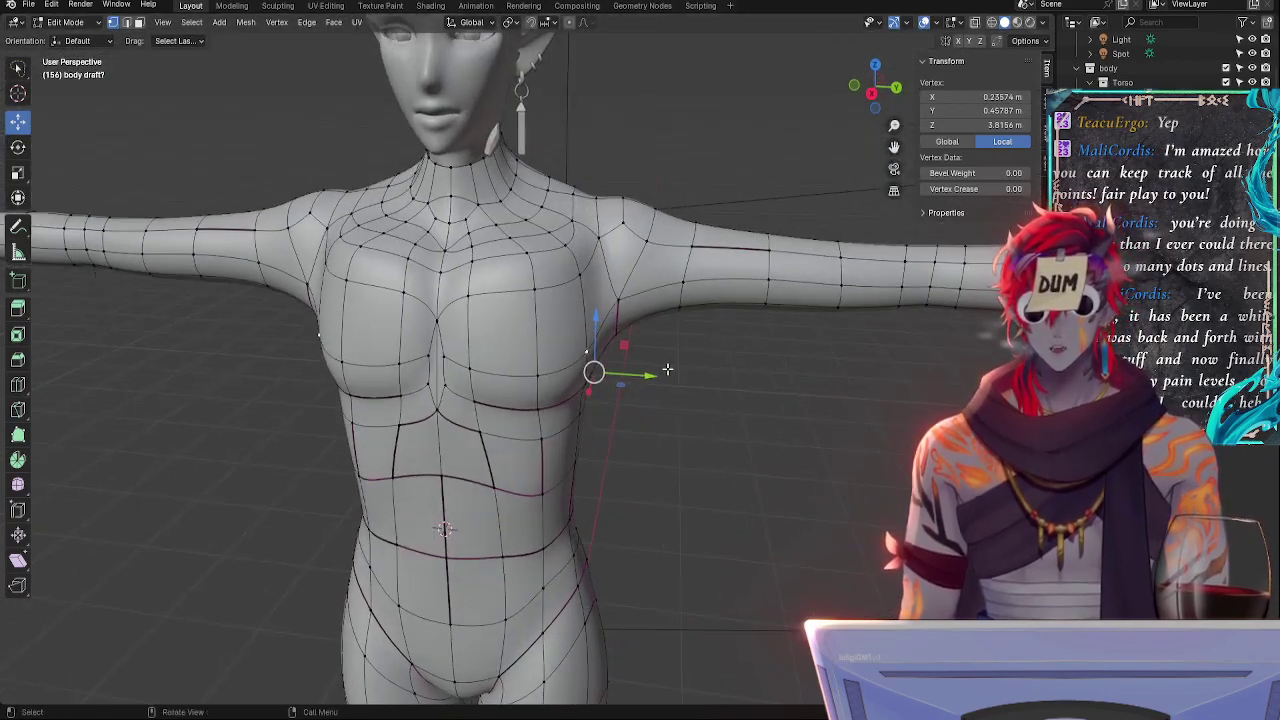
pyautogui.moveTo(588, 424); pyautogui.dragTo(726, 417, button='middle')
pyautogui.press('Tab')
pyautogui.moveTo(842, 417)
pyautogui.mouseDown(button='middle')
pyautogui.moveTo(692, 391)
pyautogui.moveTo(723, 394)
pyautogui.moveTo(712, 386)
pyautogui.moveTo(703, 411)
pyautogui.moveTo(663, 426)
pyautogui.mouseUp(button='middle')
pyautogui.press('Tab')
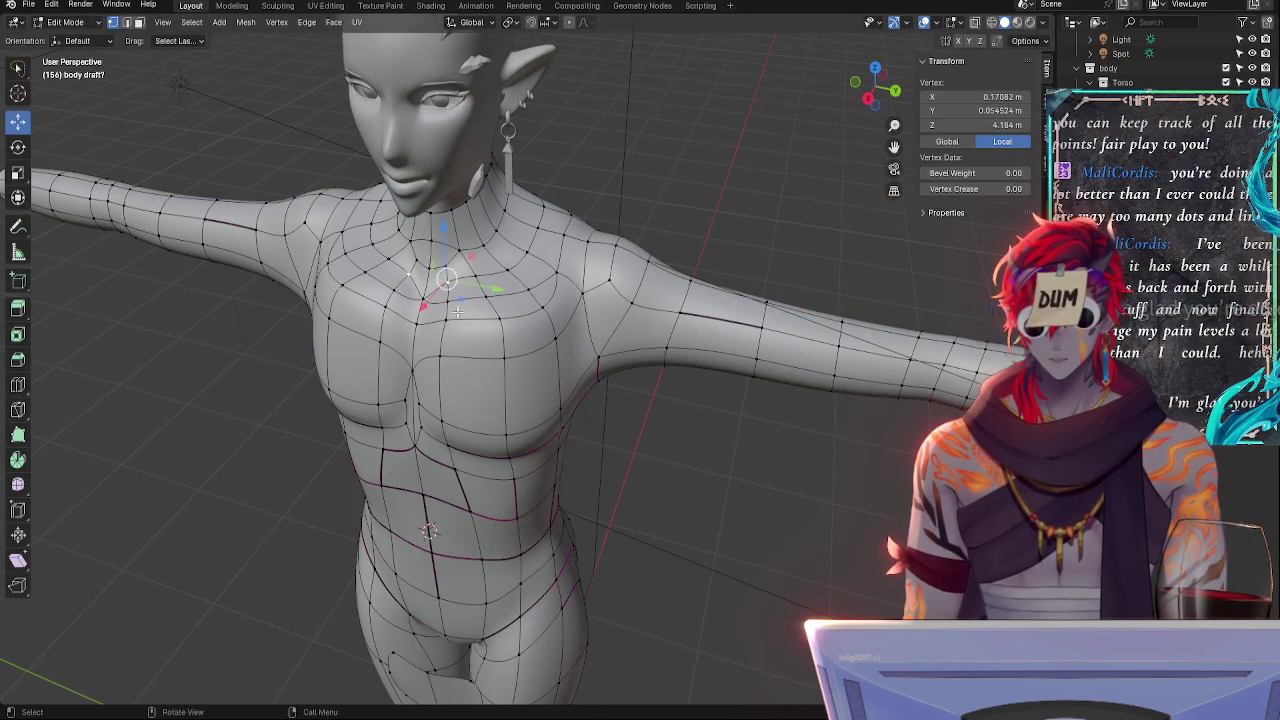
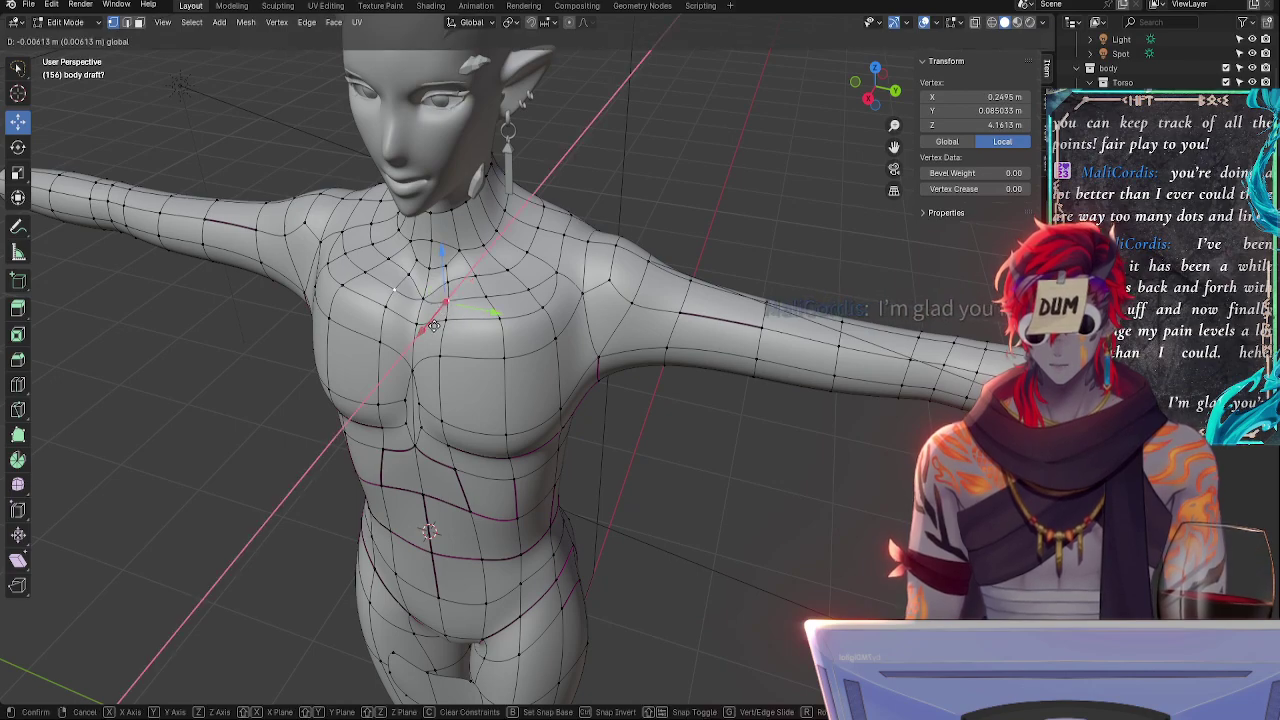
# - Compare the smoothed body, nudge a chest vertex sideways, and select a higher chest vertex
pyautogui.press('Tab')
pyautogui.scroll(3, 700, 345)
pyautogui.scroll(-3, 700, 345)
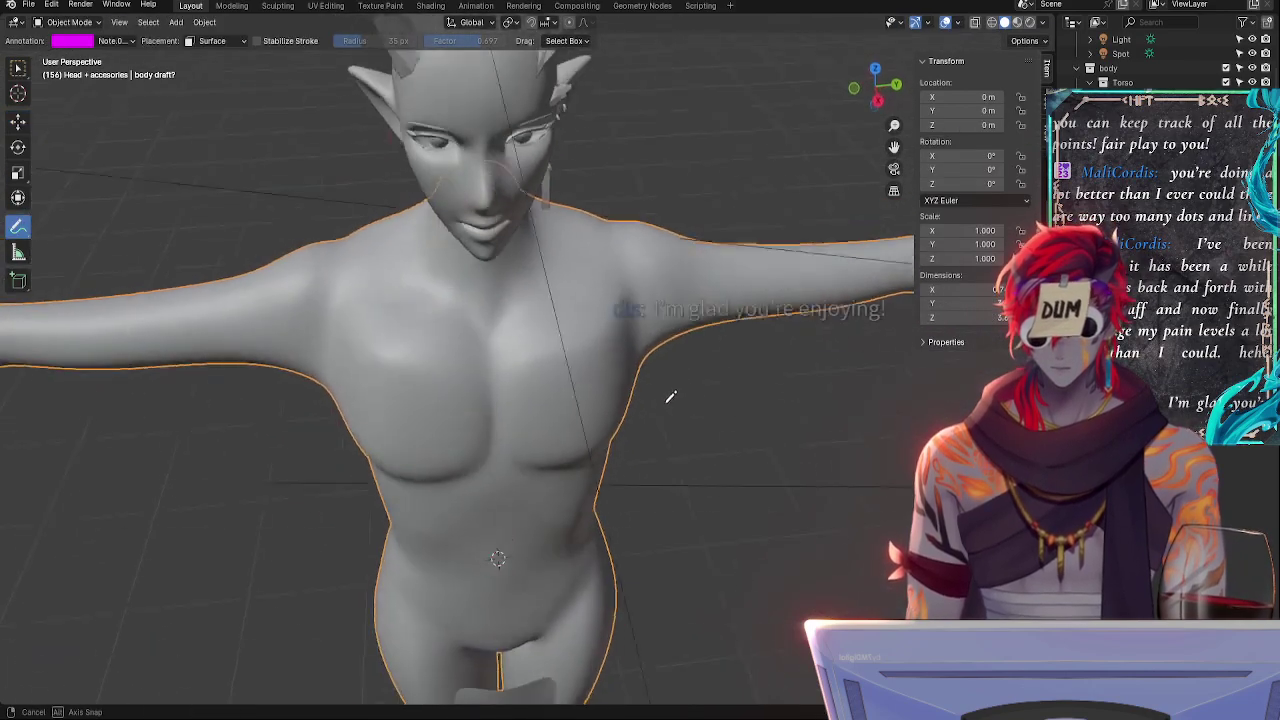
pyautogui.press('Tab')
pyautogui.moveTo(671, 394); pyautogui.dragTo(586, 423, button='middle')
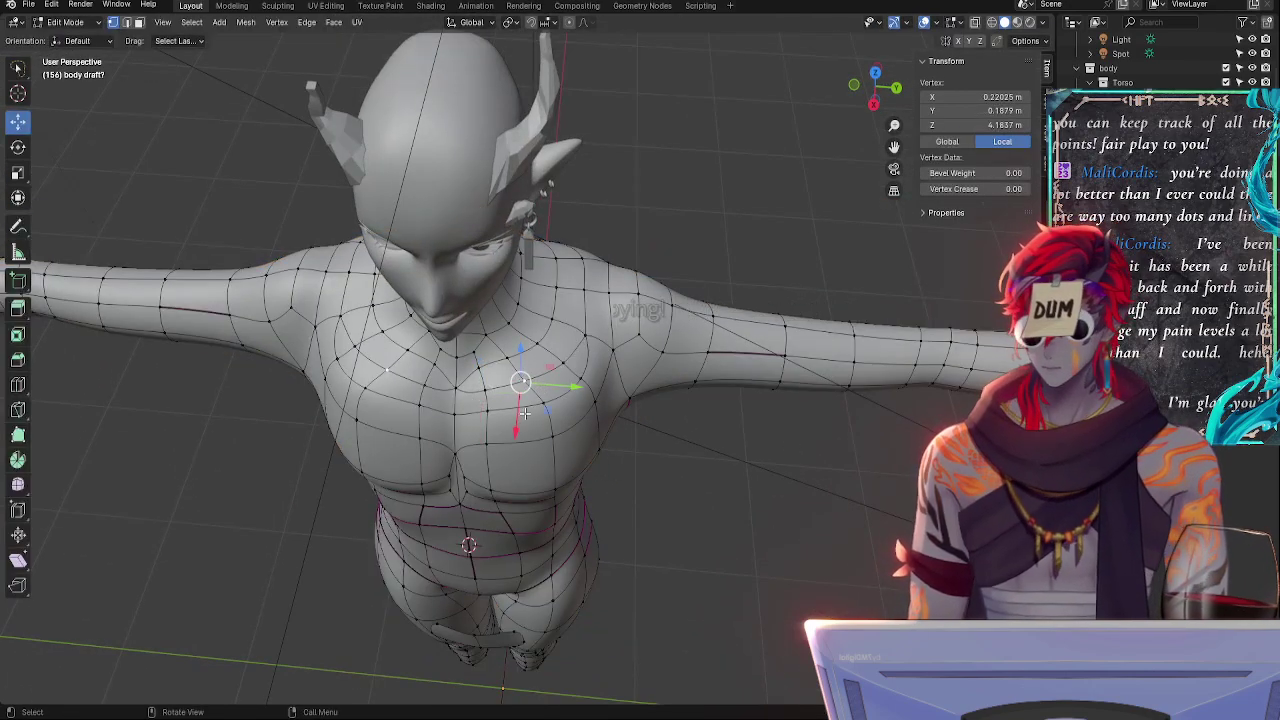
pyautogui.moveTo(511, 422); pyautogui.dragTo(502, 396)
pyautogui.click(508, 358)
# - Preview the smoothed torso from the front and around the whole figure, then resume editing
pyautogui.press('Tab')
pyautogui.moveTo(668, 470); pyautogui.dragTo(670, 409, button='middle')
pyautogui.press('Tab')
pyautogui.press('Tab')
pyautogui.scroll(-3, 670, 409)
pyautogui.moveTo(686, 500); pyautogui.dragTo(570, 345, button='middle')
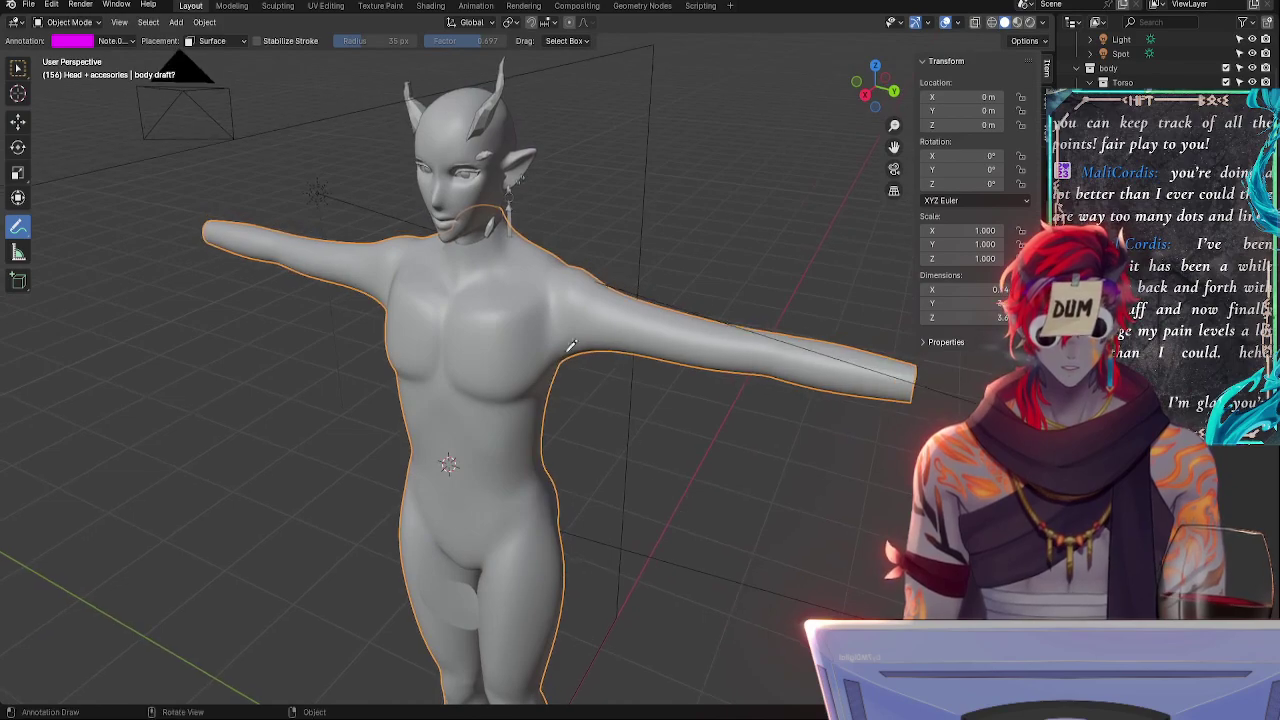
pyautogui.press('Tab')
# - Push the armpit vertex along its normal with Alt+S shrink/fatten and check the result
pyautogui.click(550, 300)
pyautogui.moveTo(552, 302); pyautogui.dragTo(548, 372, button='middle')
pyautogui.hotkey('alt', 's')
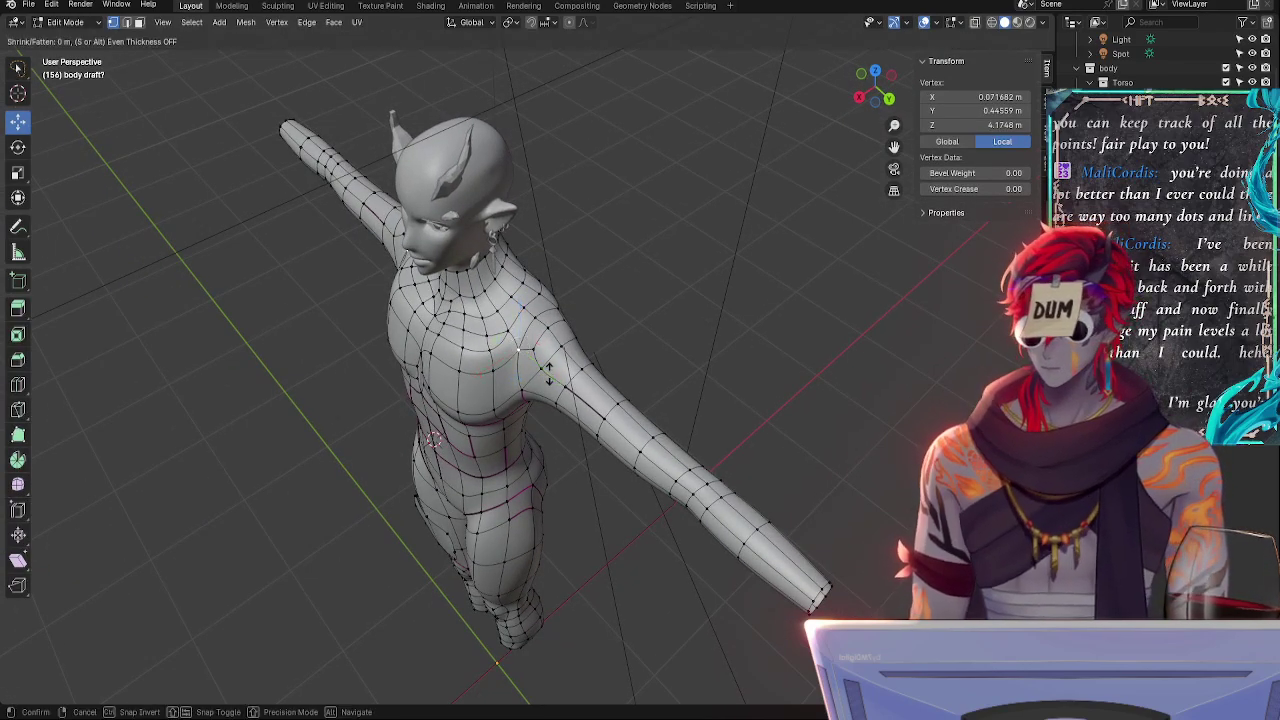
pyautogui.click(545, 360)
pyautogui.press('Tab')
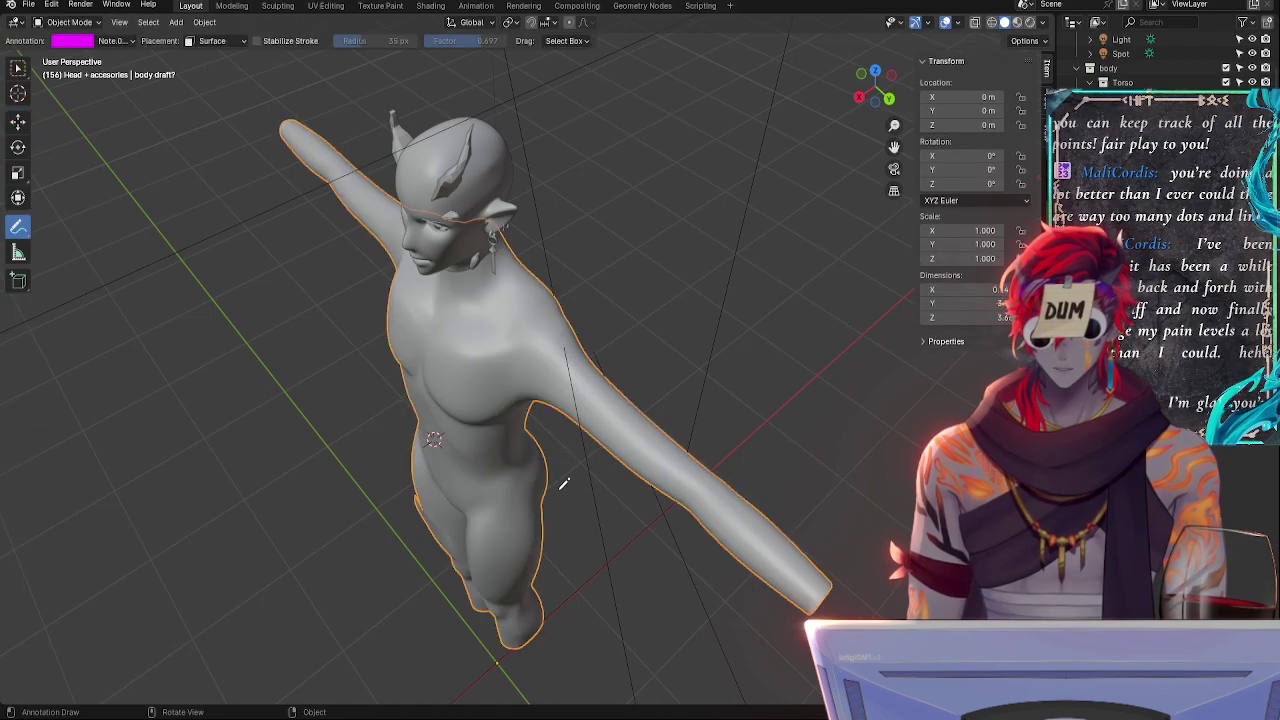
# - Slide the armpit vertex along its edge and check the smoothed body
pyautogui.moveTo(563, 480)
pyautogui.mouseDown(button='middle')
pyautogui.moveTo(677, 423)
pyautogui.moveTo(587, 434)
pyautogui.mouseUp(button='middle')
pyautogui.press('Tab')
pyautogui.hotkey('shift', 'v')
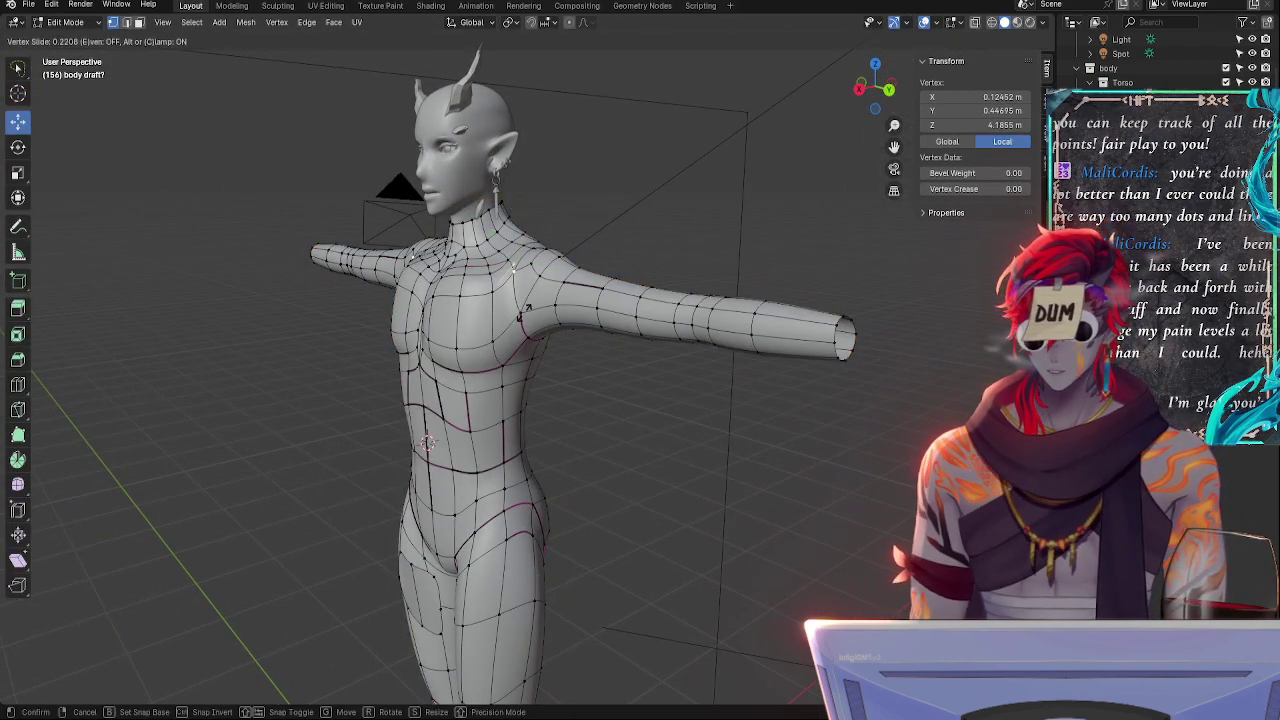
pyautogui.click(527, 302)
pyautogui.moveTo(527, 302)
pyautogui.mouseDown(button='middle')
pyautogui.moveTo(598, 374)
pyautogui.moveTo(663, 366)
pyautogui.moveTo(646, 360)
pyautogui.moveTo(666, 366)
pyautogui.moveTo(657, 375)
pyautogui.moveTo(691, 371)
pyautogui.moveTo(495, 328)
pyautogui.mouseUp(button='middle')
pyautogui.press('Tab')
pyautogui.press('Tab')
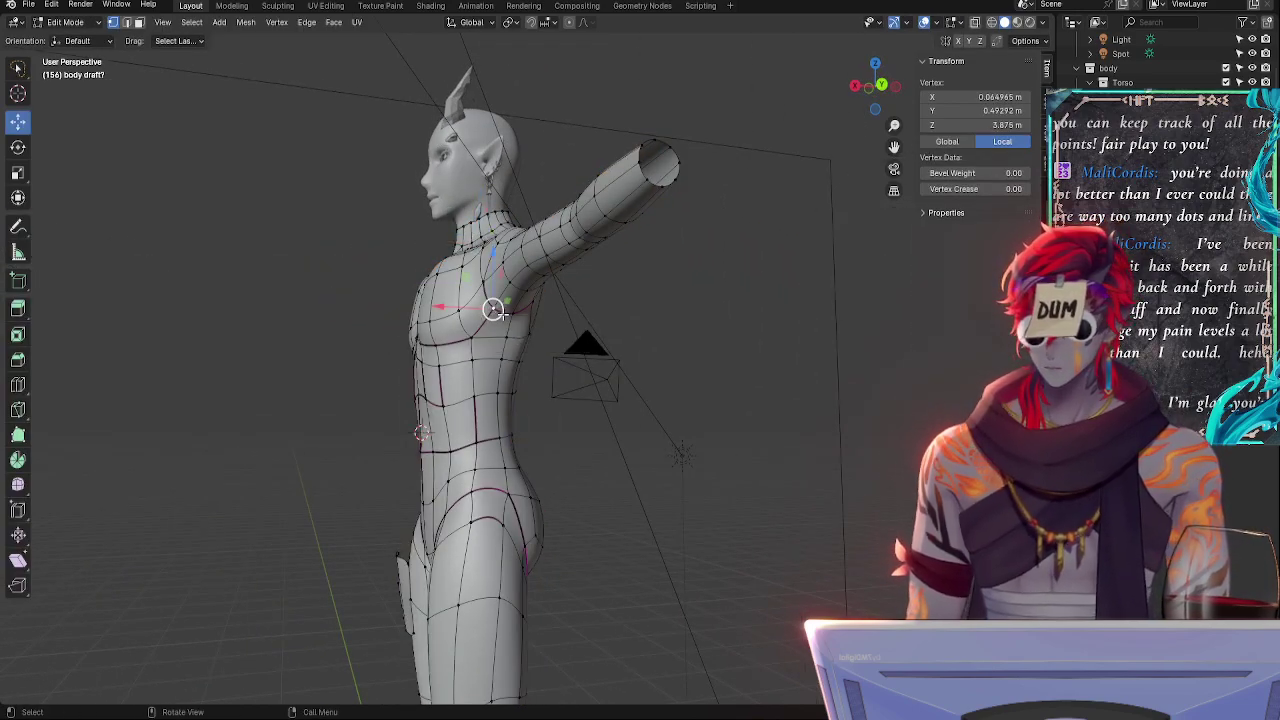
# - Move the armpit vertex inward along X, raise it slightly, and preview the smooth shape
pyautogui.moveTo(459, 308); pyautogui.dragTo(465, 308)
pyautogui.moveTo(465, 308); pyautogui.dragTo(598, 399, button='middle')
pyautogui.moveTo(559, 308); pyautogui.dragTo(559, 303)
pyautogui.moveTo(634, 365)
pyautogui.mouseDown(button='middle')
pyautogui.moveTo(536, 339)
pyautogui.moveTo(691, 374)
pyautogui.moveTo(631, 389)
pyautogui.moveTo(608, 380)
pyautogui.moveTo(683, 397)
pyautogui.moveTo(604, 364)
pyautogui.moveTo(563, 366)
pyautogui.moveTo(549, 346)
pyautogui.moveTo(734, 414)
pyautogui.moveTo(654, 391)
pyautogui.moveTo(571, 400)
pyautogui.moveTo(509, 374)
pyautogui.moveTo(434, 391)
pyautogui.moveTo(520, 414)
pyautogui.mouseUp(button='middle')
pyautogui.press('Tab')
# - From an angled rear view, select upper-back vertices and nudge them along X
pyautogui.press('Tab')
pyautogui.press('Tab')
pyautogui.moveTo(728, 404); pyautogui.dragTo(708, 362, button='middle')
pyautogui.press('Tab')
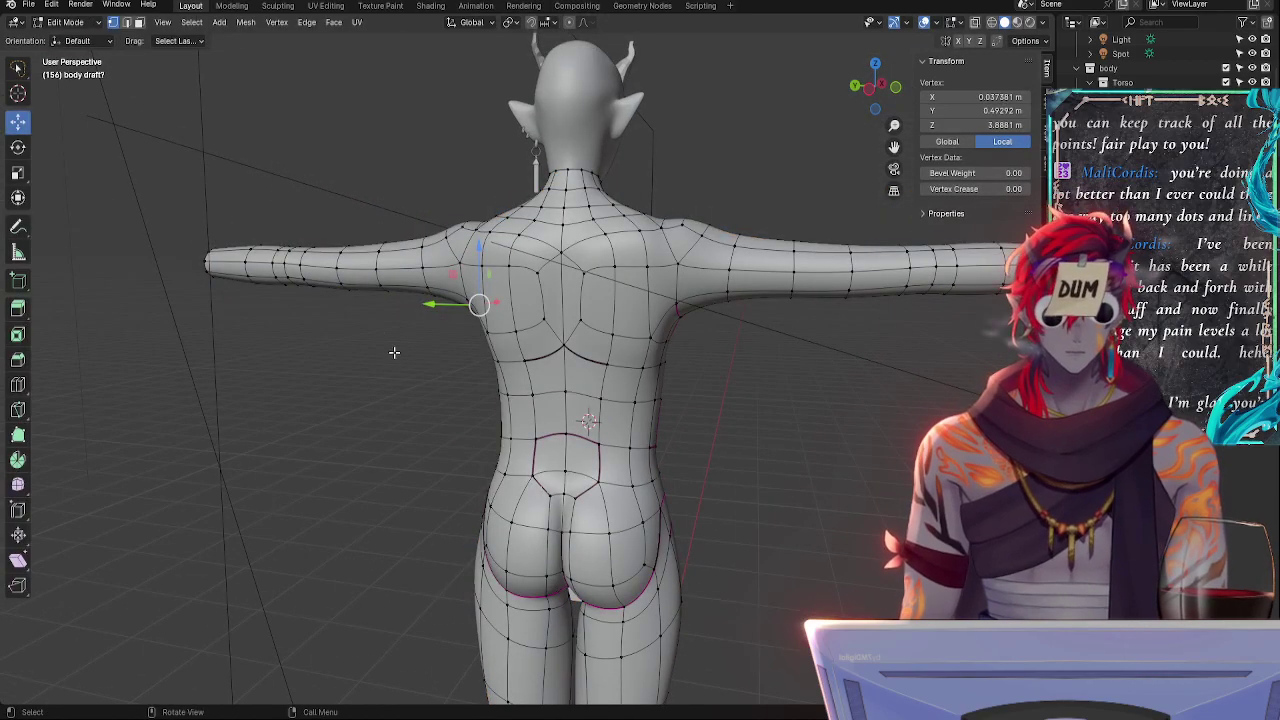
pyautogui.moveTo(394, 354); pyautogui.dragTo(740, 455, button='middle')
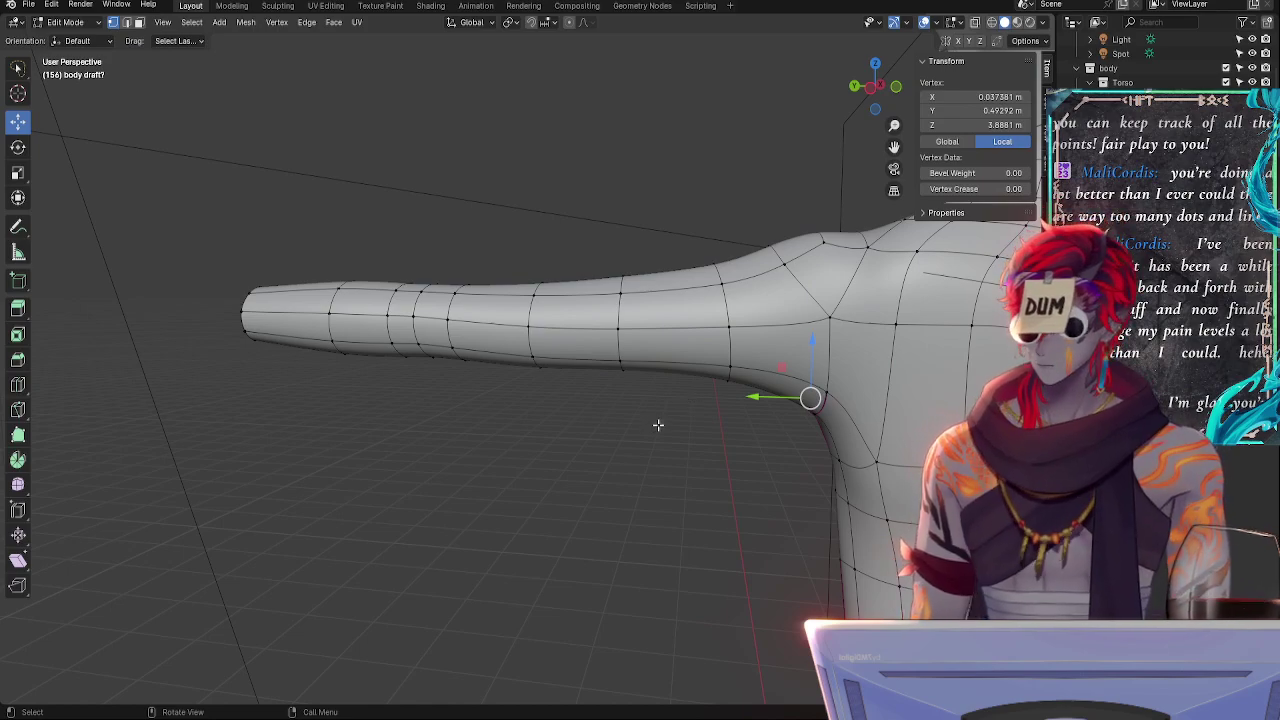
pyautogui.moveTo(702, 460); pyautogui.dragTo(479, 417, button='middle')
pyautogui.click(460, 414)
pyautogui.keyDown('shift'); pyautogui.click(519, 374); pyautogui.keyUp('shift')
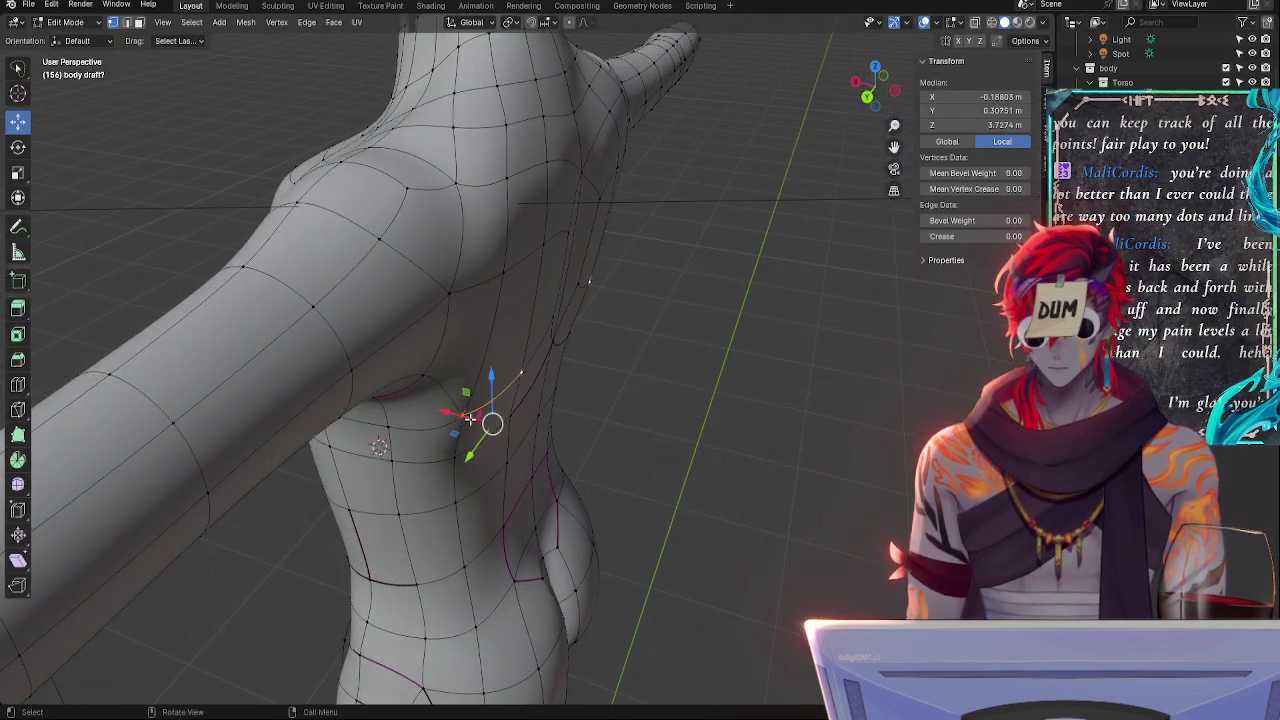
pyautogui.moveTo(449, 414); pyautogui.dragTo(419, 437)
pyautogui.click(454, 423)
pyautogui.keyDown('alt'); pyautogui.moveTo(680, 450); pyautogui.dragTo(540, 385); pyautogui.keyUp('alt')
# - Slide another upper-back vertex along its edge and view the back with the arm
pyautogui.click(509, 376)
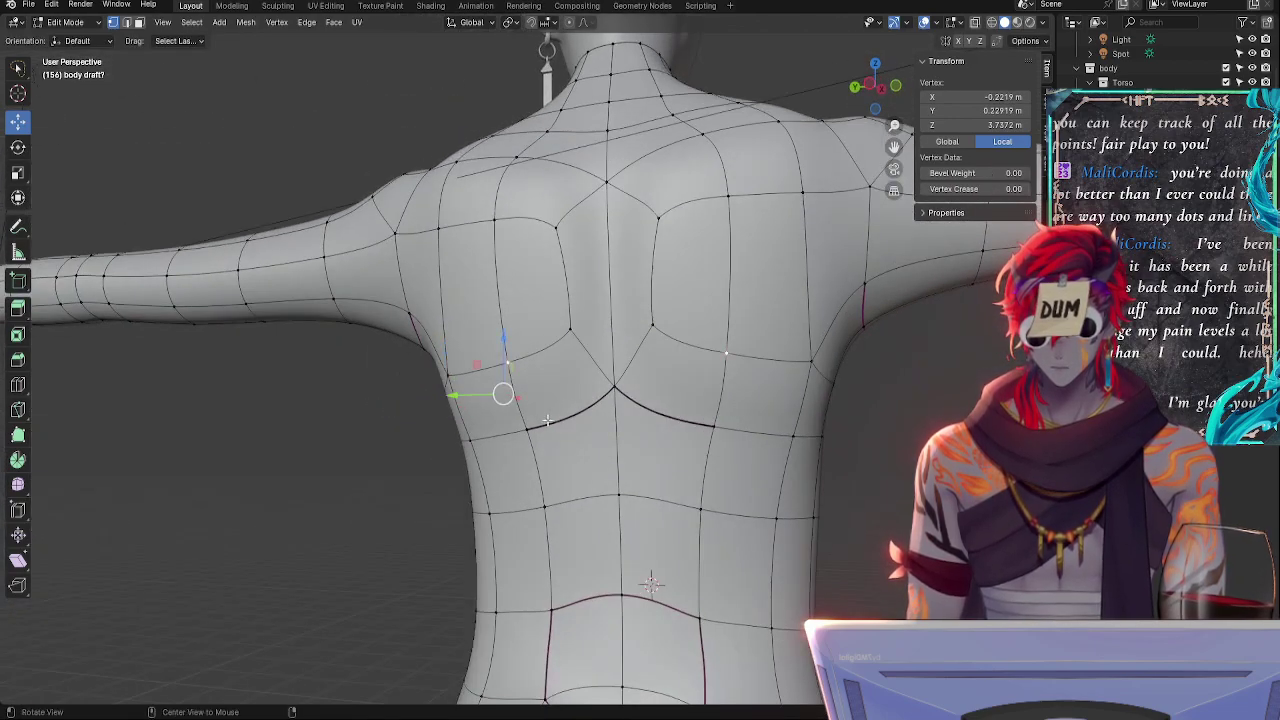
pyautogui.moveTo(547, 421); pyautogui.dragTo(556, 440, button='middle')
pyautogui.hotkey('shift', 'v')
pyautogui.click(565, 457)
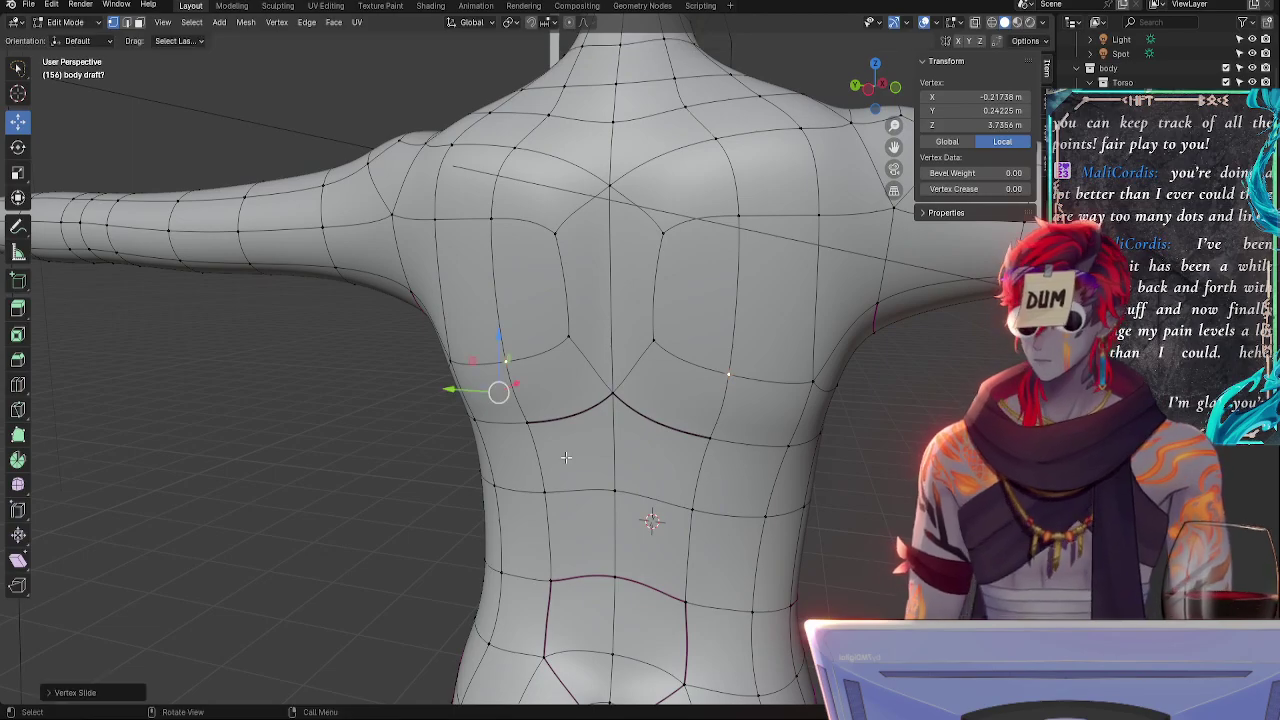
pyautogui.moveTo(349, 463); pyautogui.dragTo(800, 440, button='middle')
pyautogui.scroll(-3, 620, 470)
# - Inspect the smoothed body in Object Mode from front, back, above and side angles
pyautogui.press('Tab')
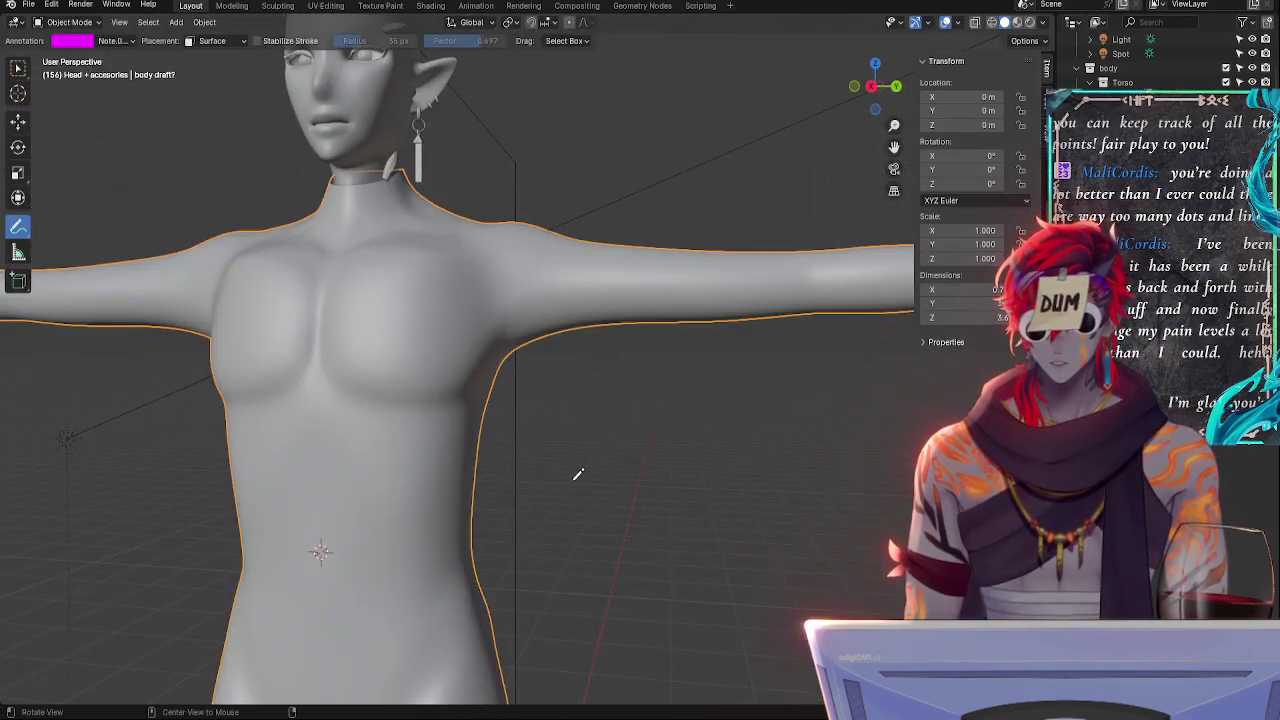
pyautogui.keyDown('alt'); pyautogui.keyDown('shift'); pyautogui.moveTo(565, 508); pyautogui.dragTo(762, 228); pyautogui.keyUp('shift'); pyautogui.keyUp('alt')
pyautogui.keyDown('ctrl'); pyautogui.keyDown('alt'); pyautogui.moveTo(756, 352); pyautogui.dragTo(724, 408); pyautogui.keyUp('alt'); pyautogui.keyUp('ctrl')
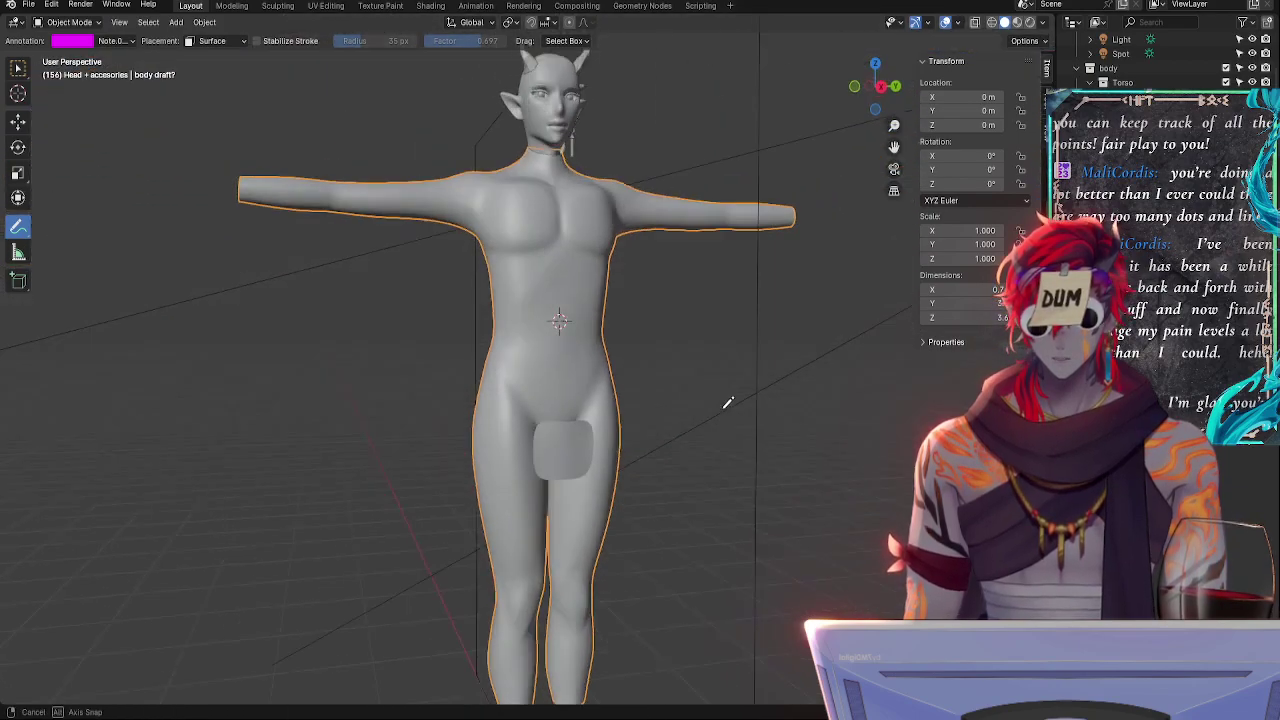
pyautogui.moveTo(728, 403)
pyautogui.mouseDown(button='middle')
pyautogui.moveTo(714, 437)
pyautogui.moveTo(674, 223)
pyautogui.moveTo(520, 348)
pyautogui.mouseUp(button='middle')
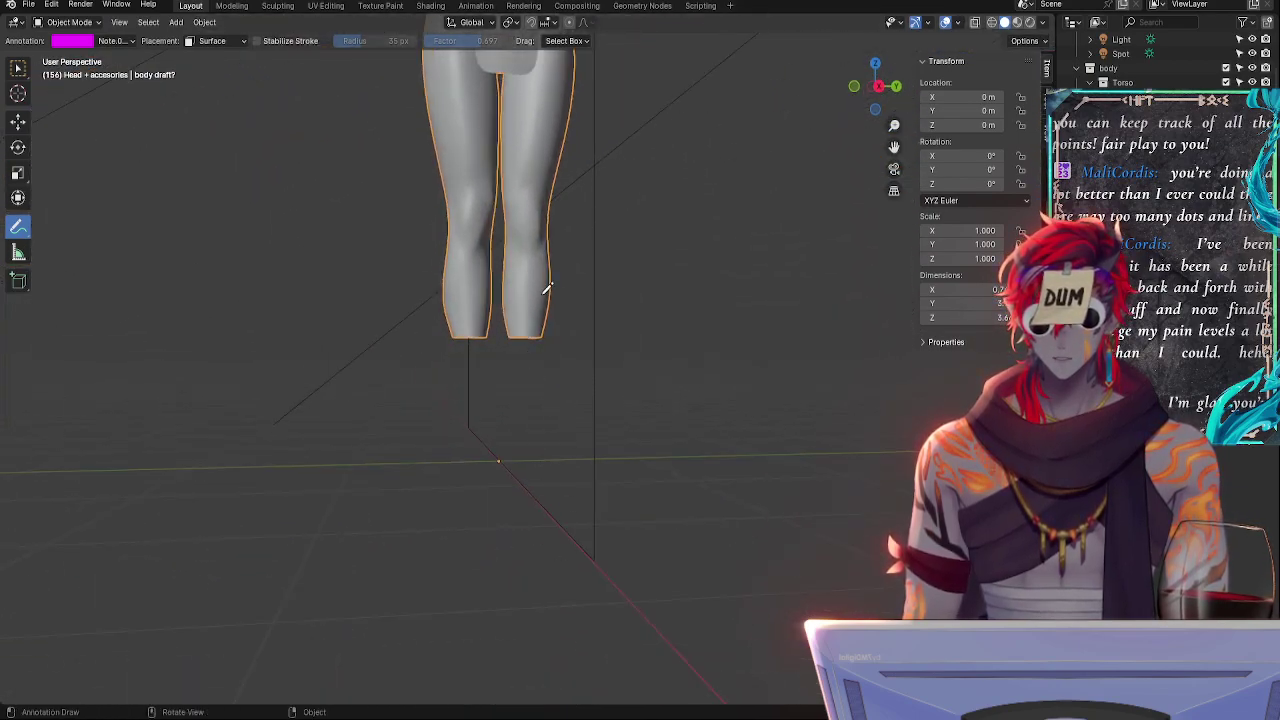
pyautogui.keyDown('shift'); pyautogui.moveTo(546, 288); pyautogui.dragTo(590, 630, button='middle'); pyautogui.keyUp('shift')
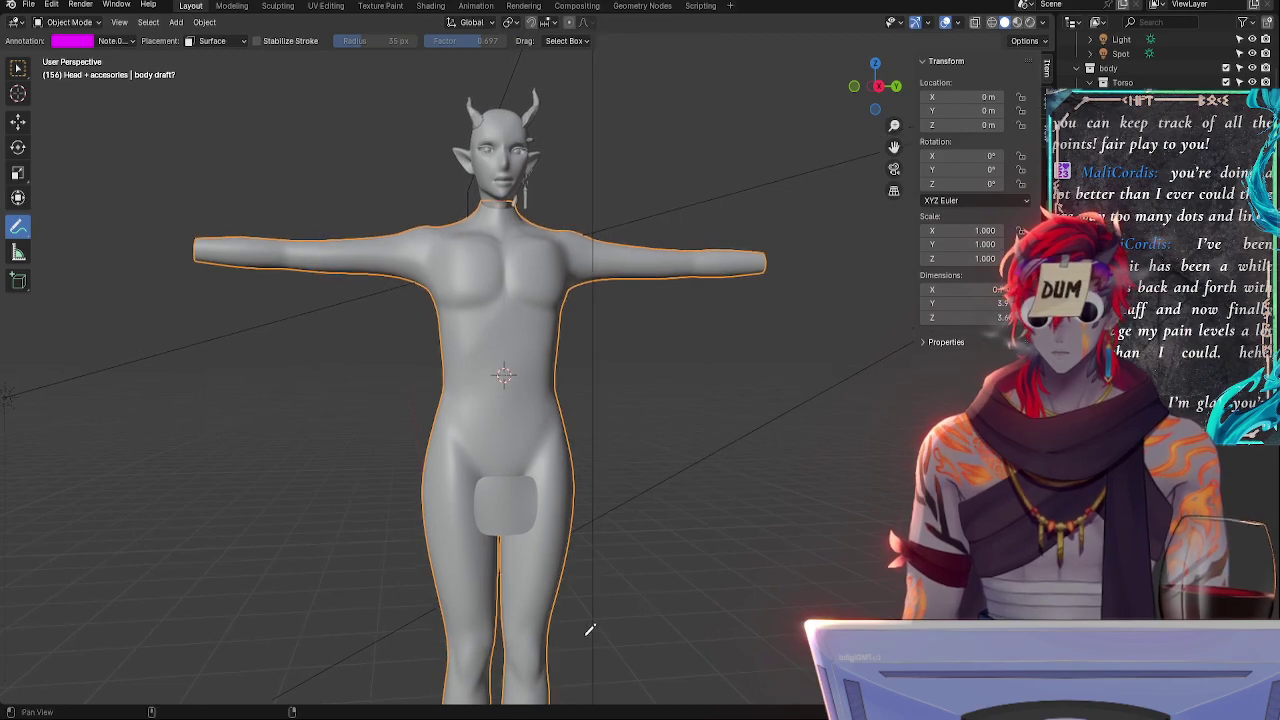
pyautogui.moveTo(672, 597); pyautogui.dragTo(634, 365, button='middle')
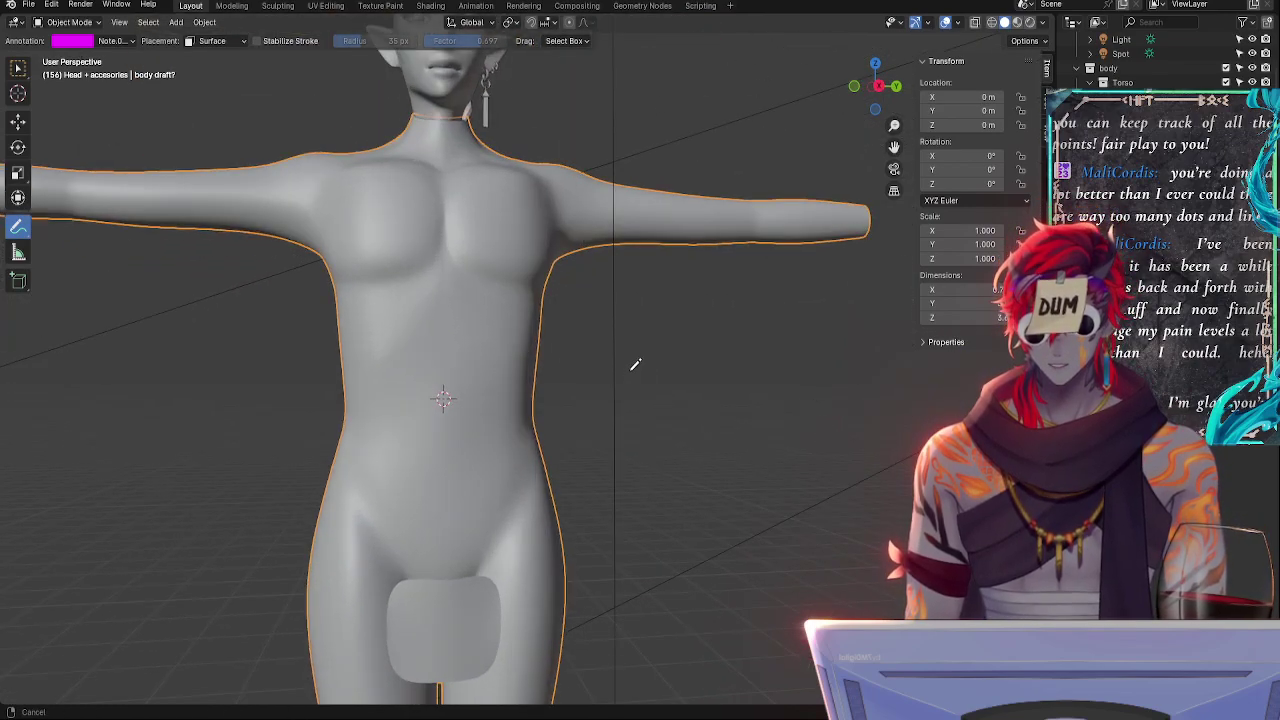
pyautogui.scroll(-1, 497, 596)
pyautogui.moveTo(686, 531); pyautogui.dragTo(312, 520, button='middle')
pyautogui.moveTo(633, 387); pyautogui.dragTo(652, 350, button='middle')
# - Snap to an orthographic back view and re-enter Edit Mode looking at the back and arm
pyautogui.click(879, 89)
pyautogui.click(882, 92)
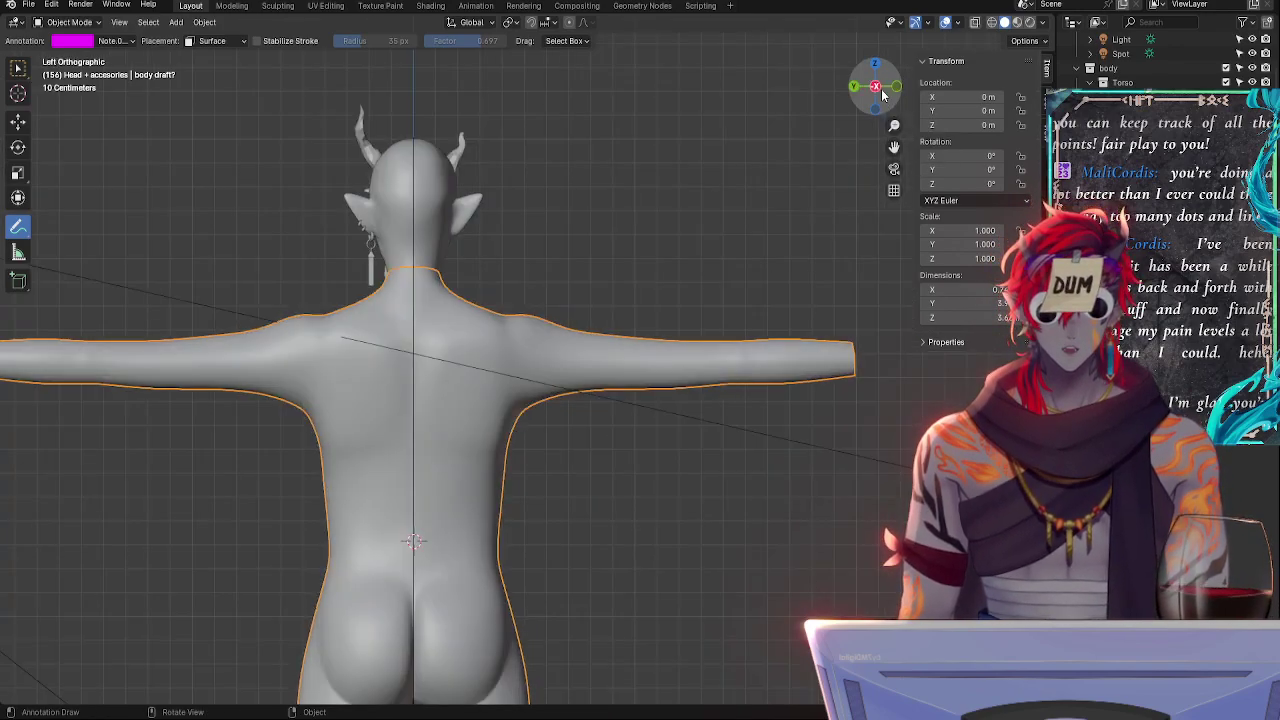
pyautogui.keyDown('shift'); pyautogui.moveTo(454, 357); pyautogui.dragTo(772, 357, button='middle'); pyautogui.keyUp('shift')
pyautogui.press('Tab')
pyautogui.moveTo(636, 452); pyautogui.dragTo(681, 460, button='middle')
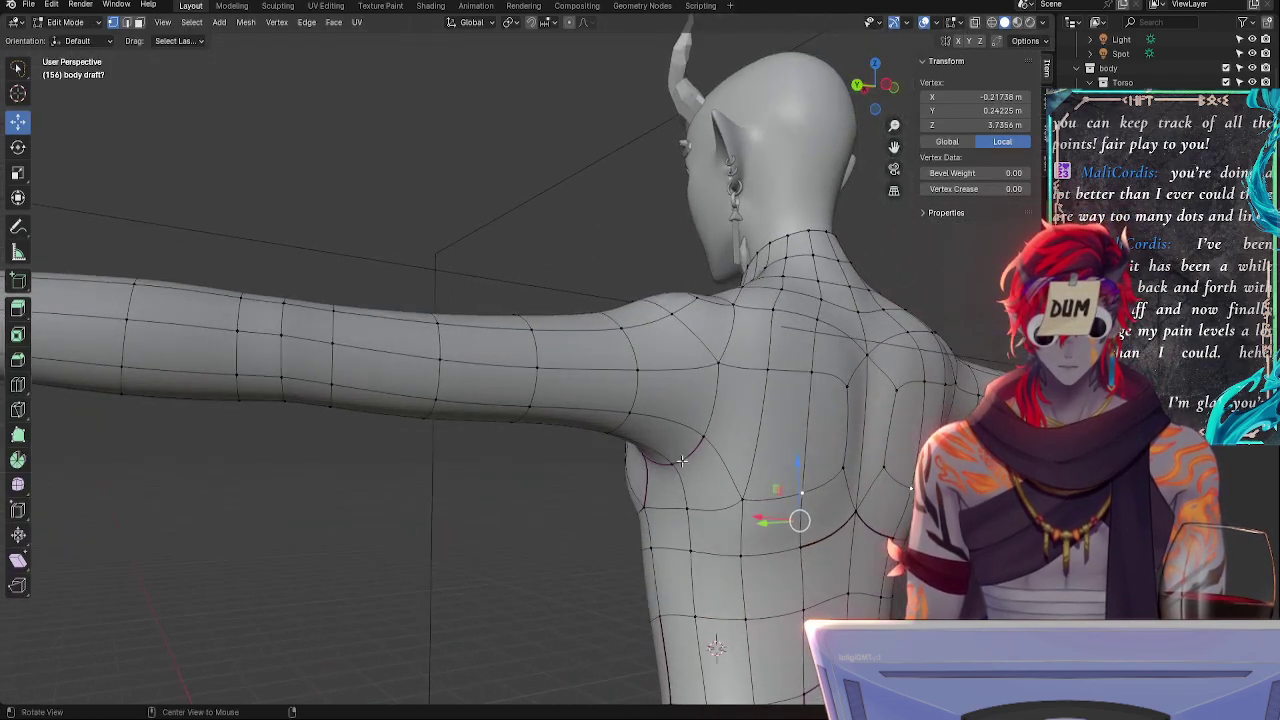
# - Disable the Subdivision Surface edit-mode preview, deselect all, and pick a vertex on the forearm loop
pyautogui.click(710, 432)
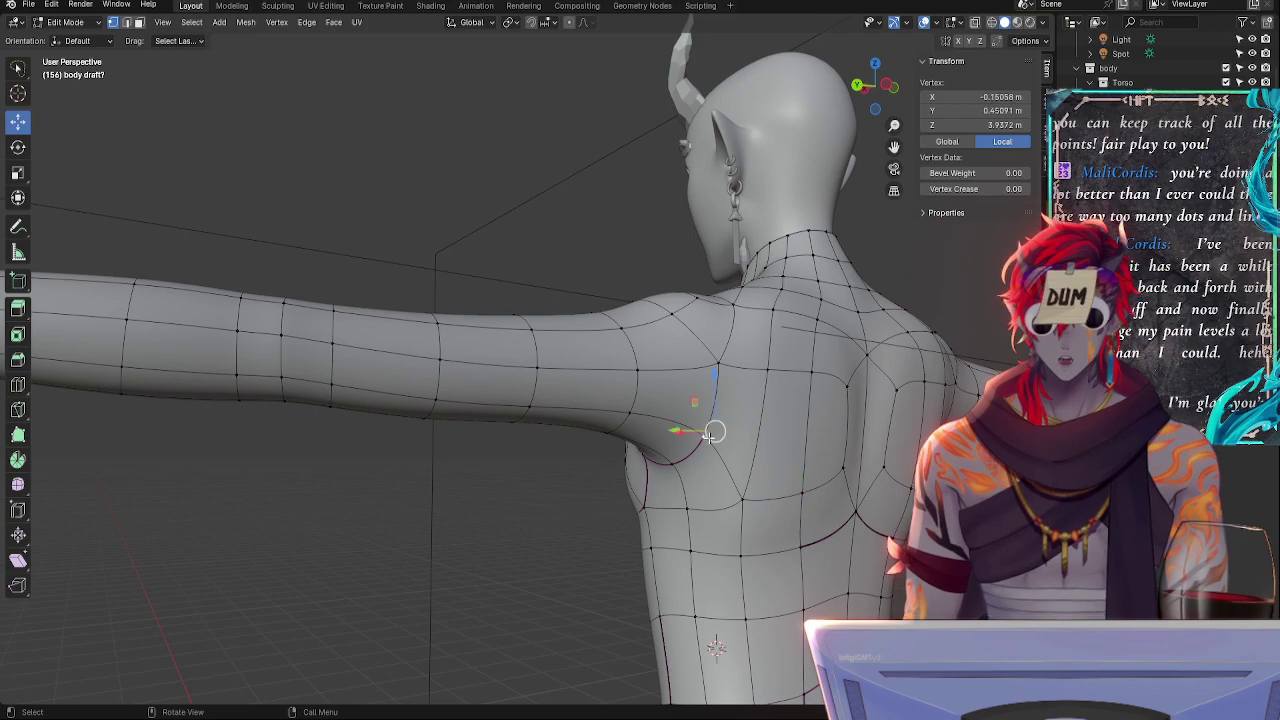
pyautogui.click(1200, 300)
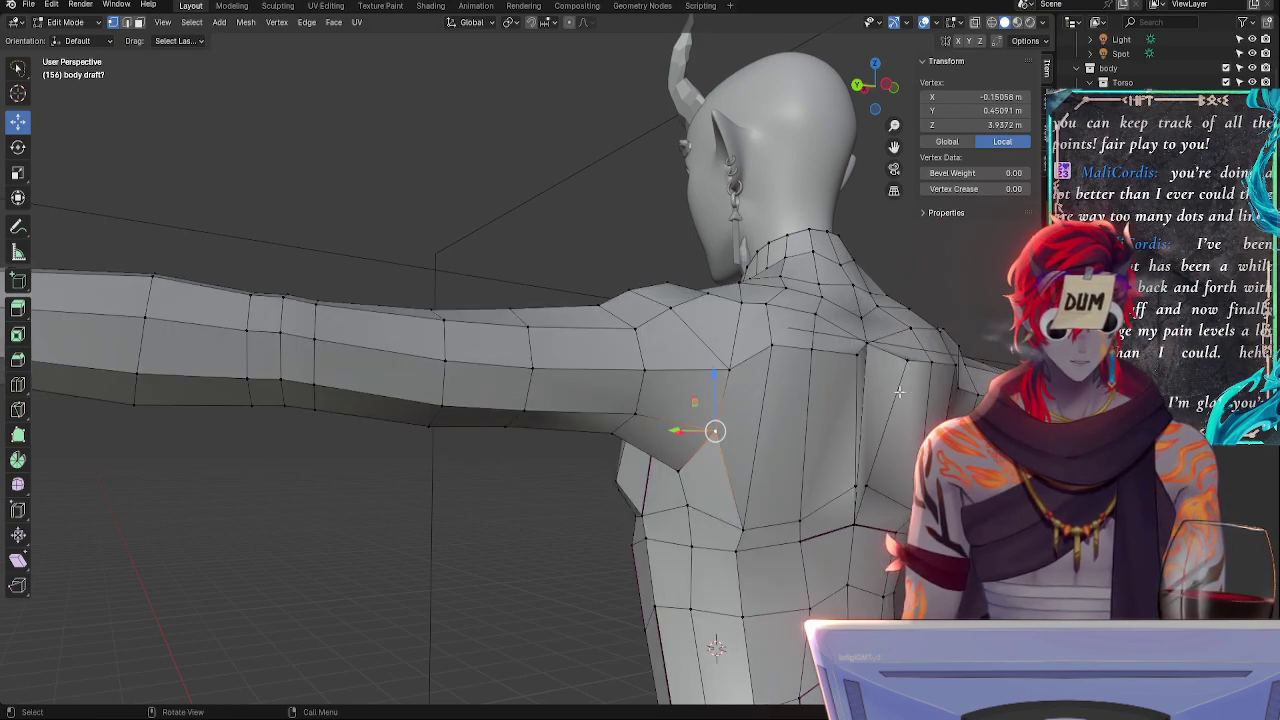
pyautogui.click(488, 535)
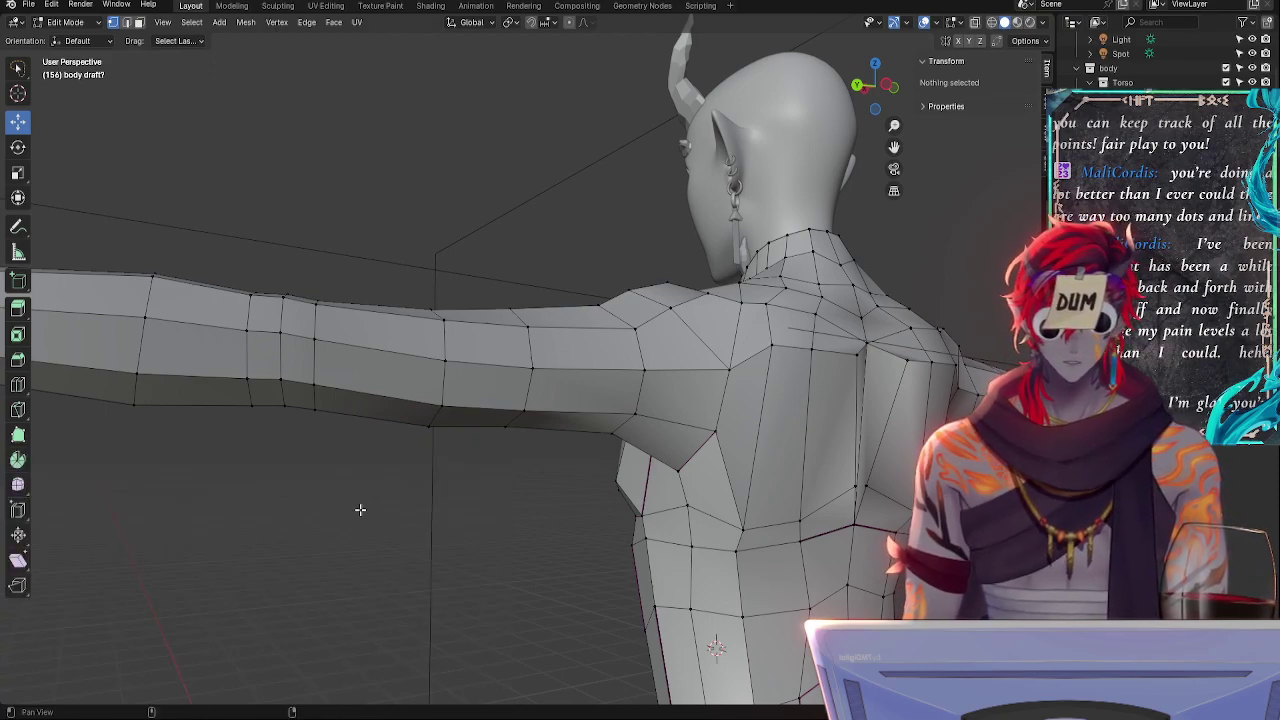
pyautogui.keyDown('shift'); pyautogui.moveTo(360, 510); pyautogui.dragTo(625, 560, button='middle'); pyautogui.keyUp('shift')
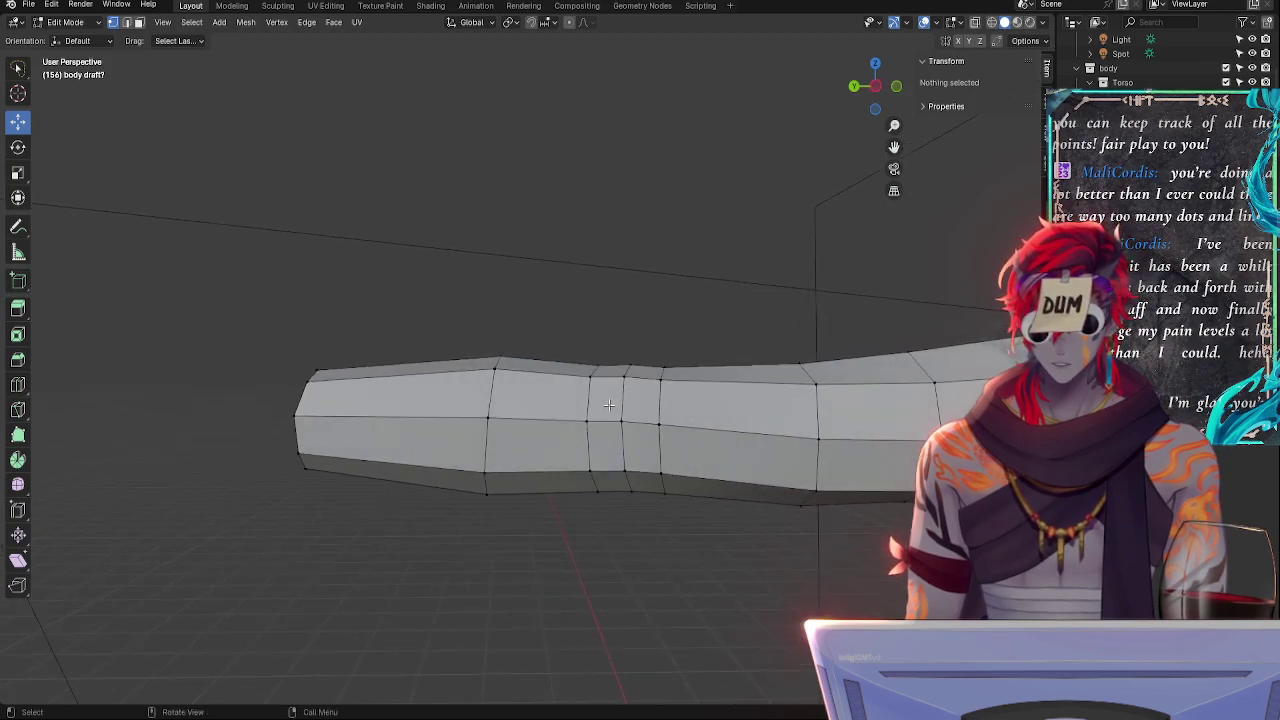
pyautogui.click(609, 404)
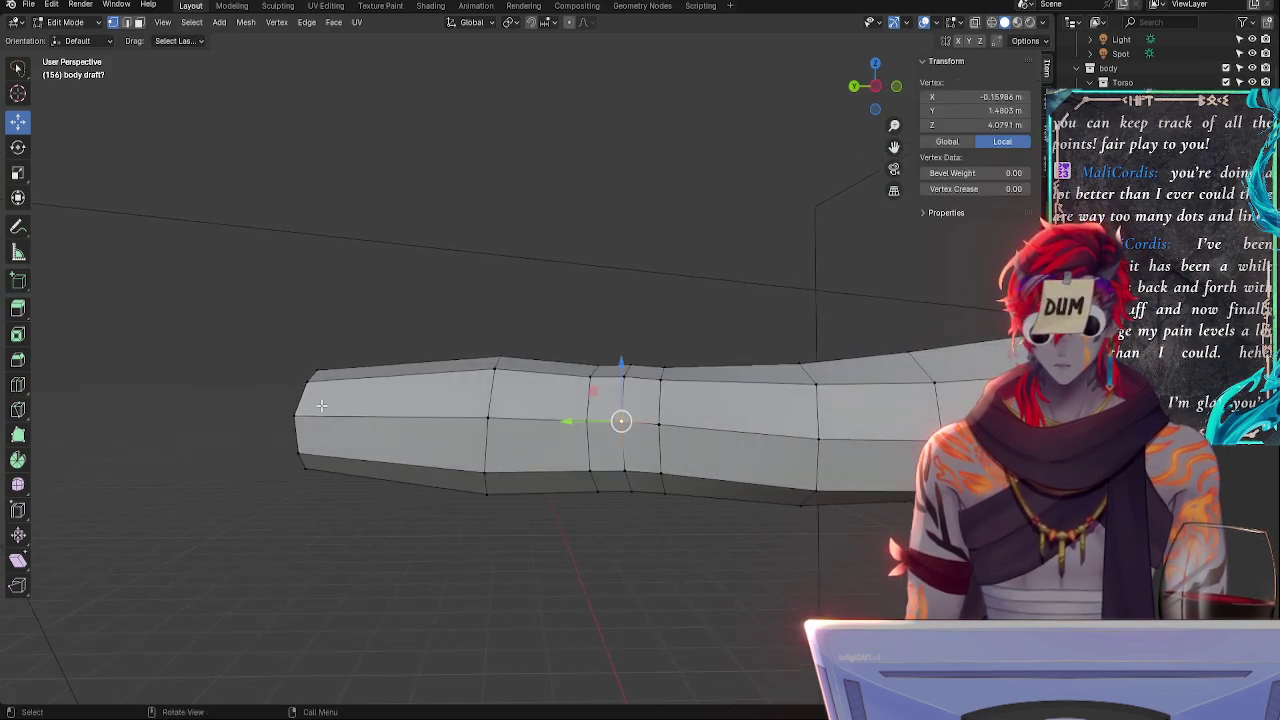
# - Select the full edge loop partway along the upper arm, using face selection for its four faces
pyautogui.click(622, 377)
pyautogui.keyDown('shift'); pyautogui.click(622, 420); pyautogui.keyUp('shift')
pyautogui.keyDown('shift'); pyautogui.click(623, 467); pyautogui.keyUp('shift')
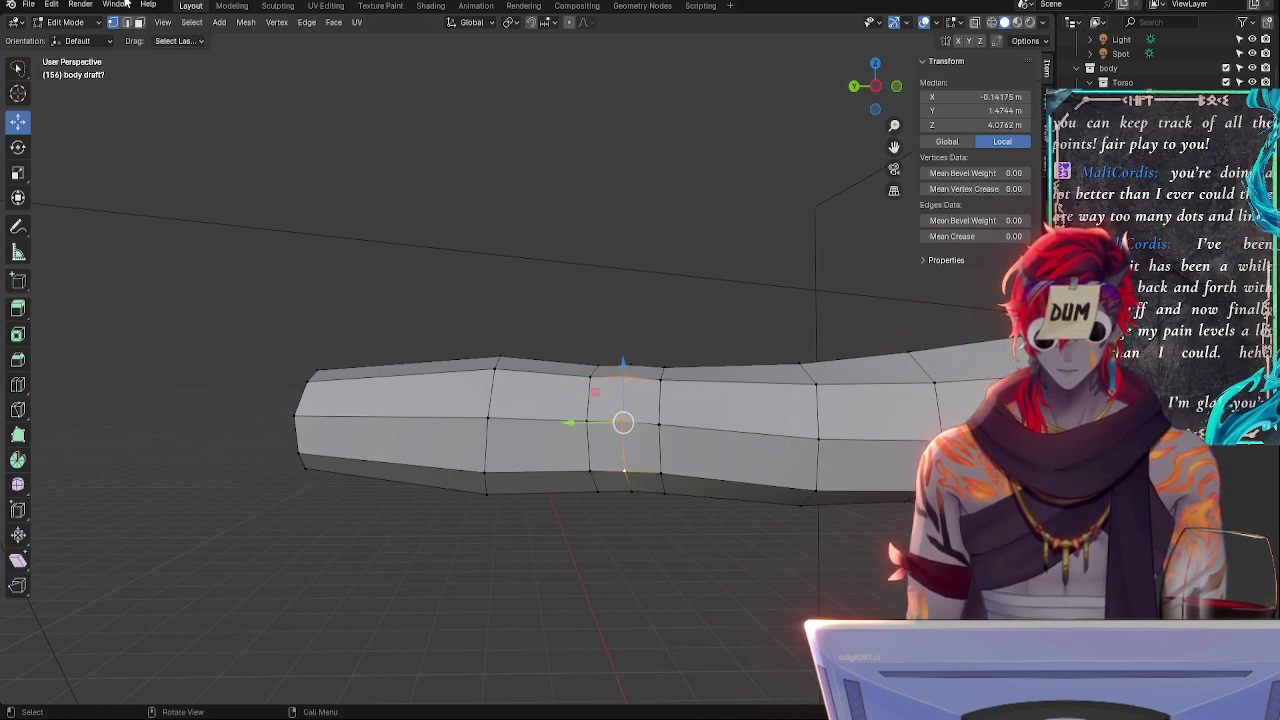
pyautogui.click(142, 24)
pyautogui.click(608, 399)
pyautogui.keyDown('shift'); pyautogui.click(606, 445); pyautogui.keyUp('shift')
pyautogui.keyDown('shift'); pyautogui.click(641, 447); pyautogui.keyUp('shift')
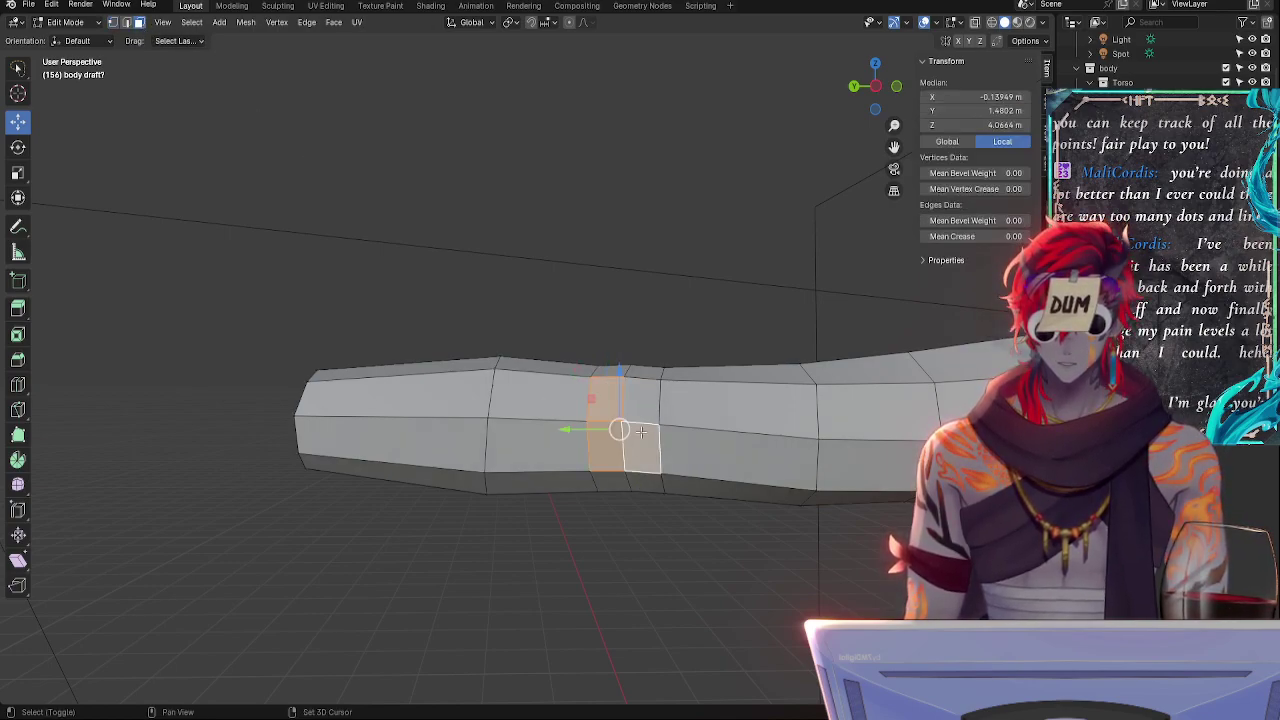
pyautogui.keyDown('shift'); pyautogui.click(641, 401); pyautogui.keyUp('shift')
pyautogui.click(113, 22)
pyautogui.keyDown('alt'); pyautogui.keyDown('shift'); pyautogui.moveTo(769, 337); pyautogui.dragTo(549, 157); pyautogui.keyUp('shift'); pyautogui.keyUp('alt')
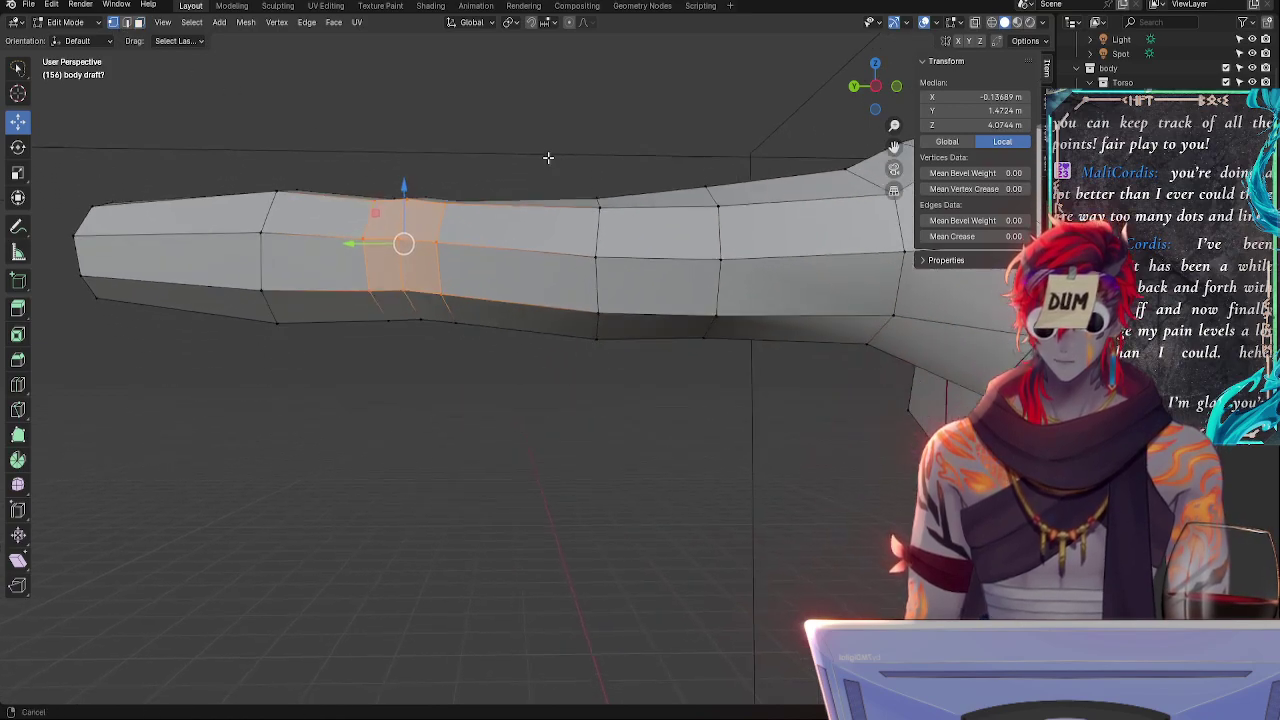
pyautogui.keyDown('alt'); pyautogui.moveTo(560, 400); pyautogui.dragTo(648, 481); pyautogui.keyUp('alt')
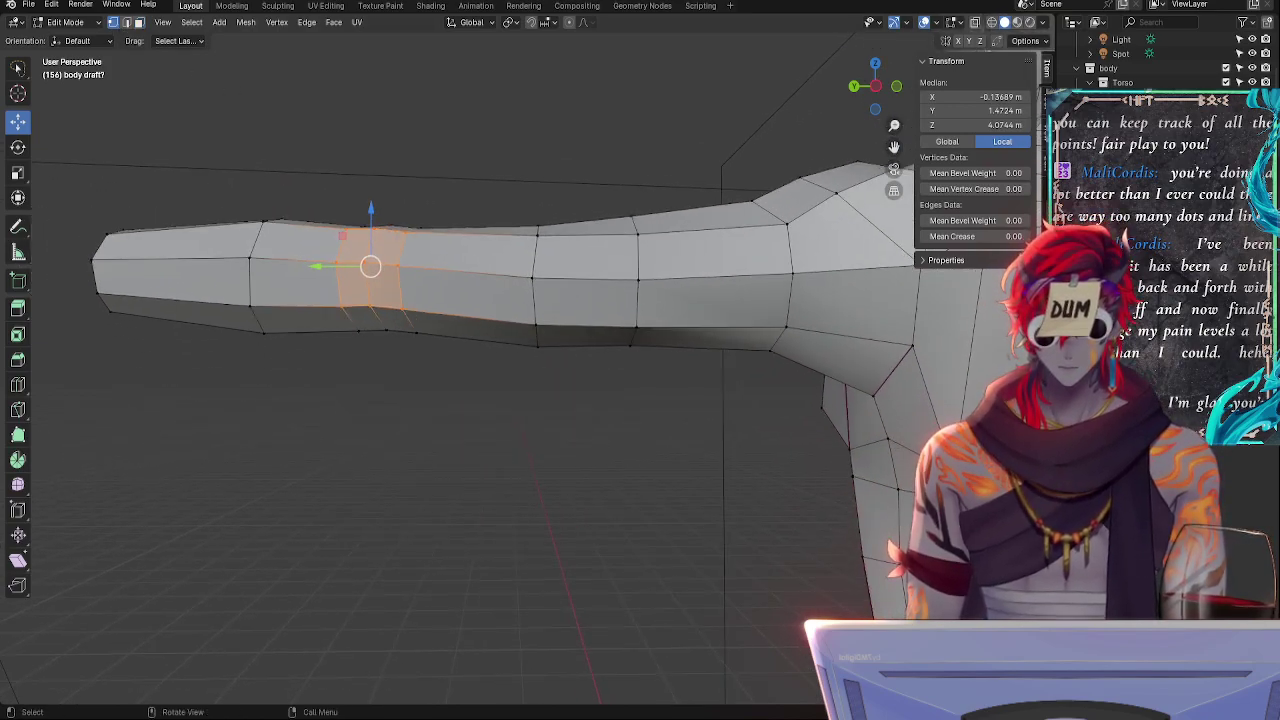
# - Lower the arm loop along Z and tilt it slightly around the global X axis
pyautogui.press('g')
pyautogui.press('z')
pyautogui.click(424, 328)
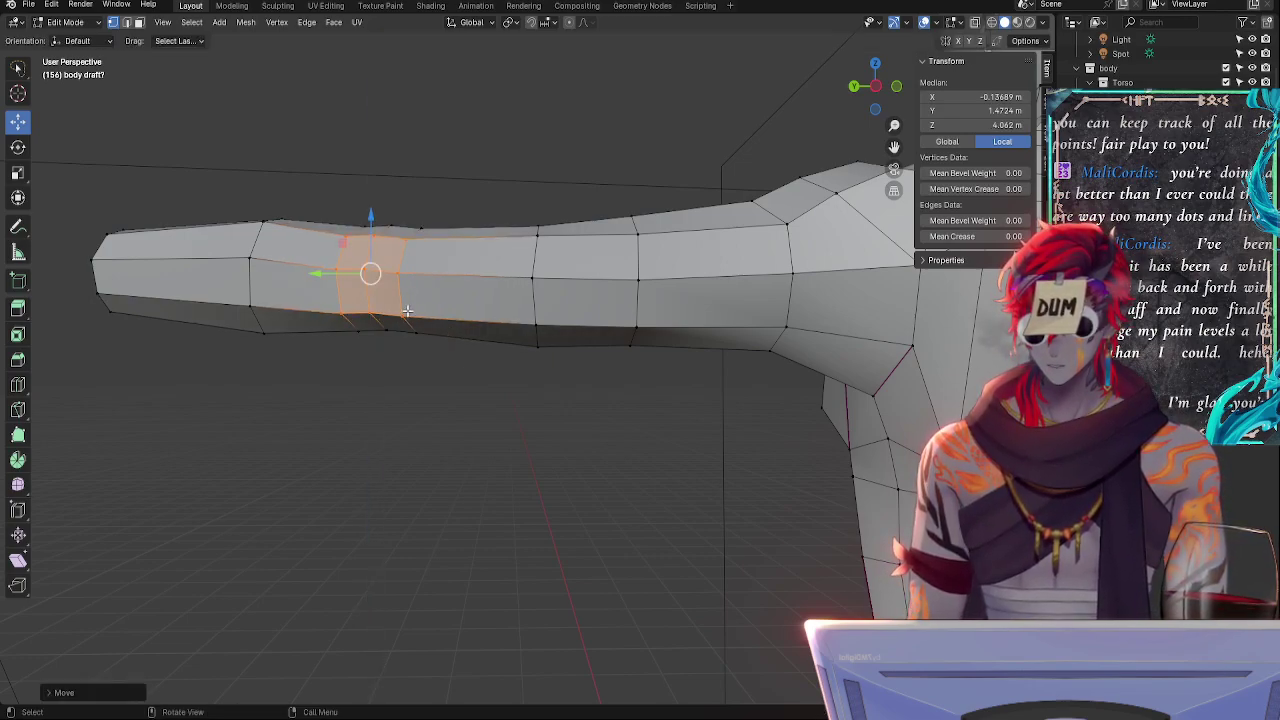
pyautogui.press('r')
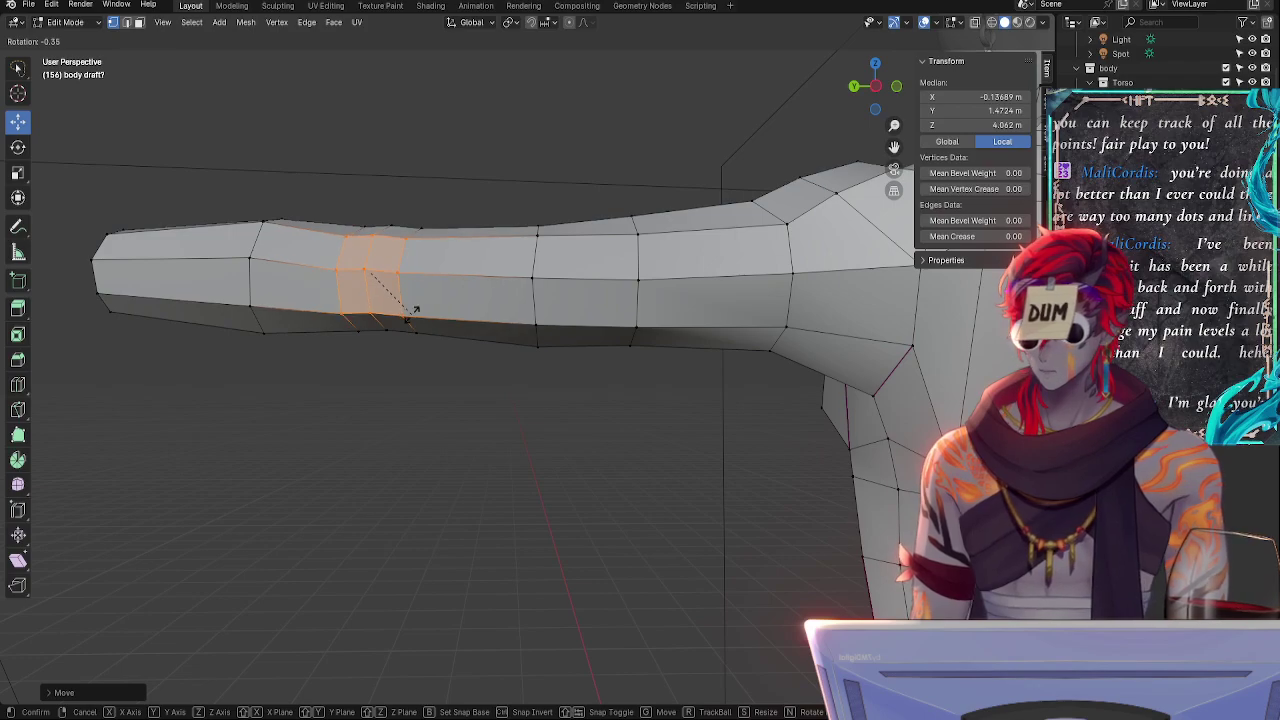
pyautogui.press('z')
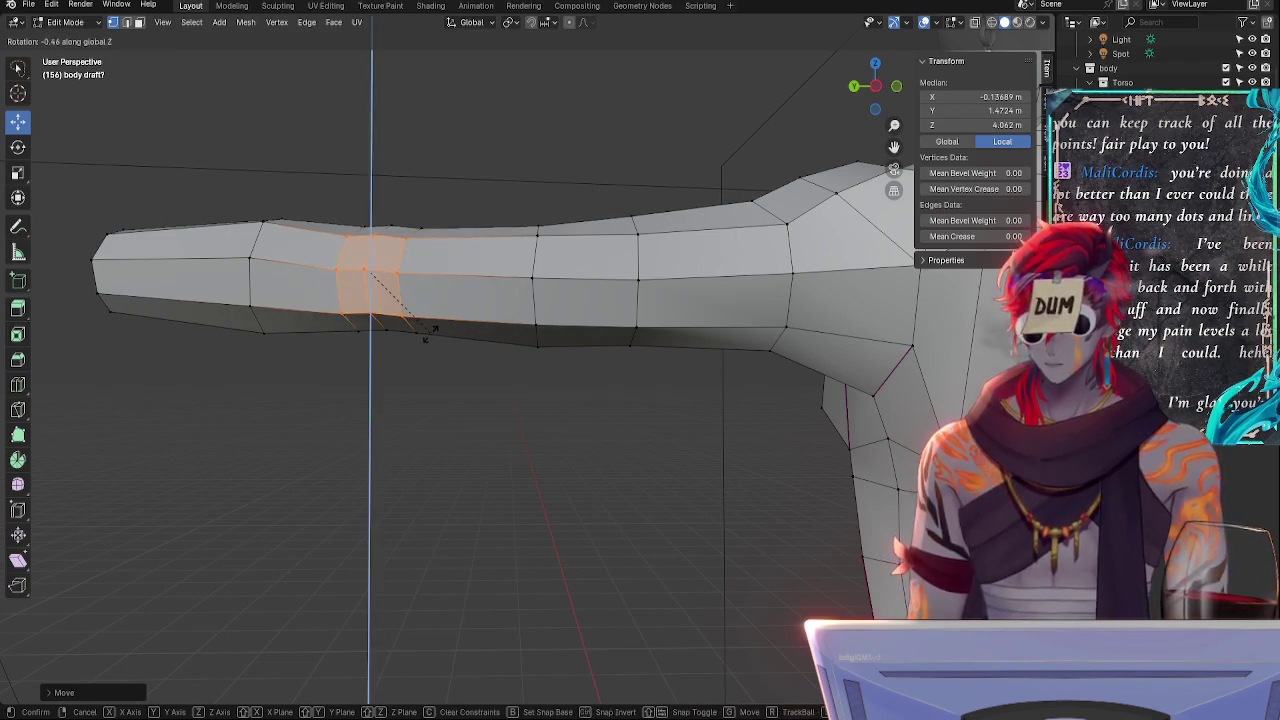
pyautogui.rightClick(434, 347)
pyautogui.press('r')
pyautogui.press('x')
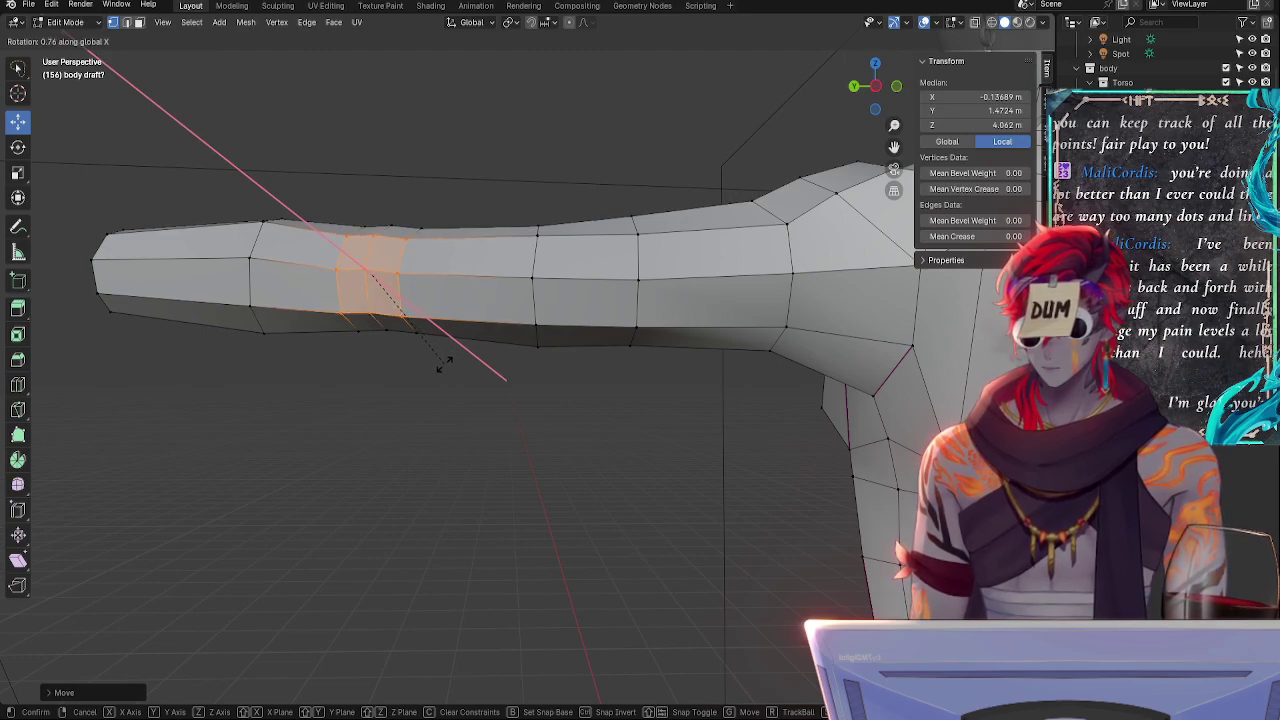
pyautogui.click(443, 358)
# - Tilt the arm loop around the Y axis, deselect, and orbit to the front of the torso
pyautogui.press('r')
pyautogui.press('y')
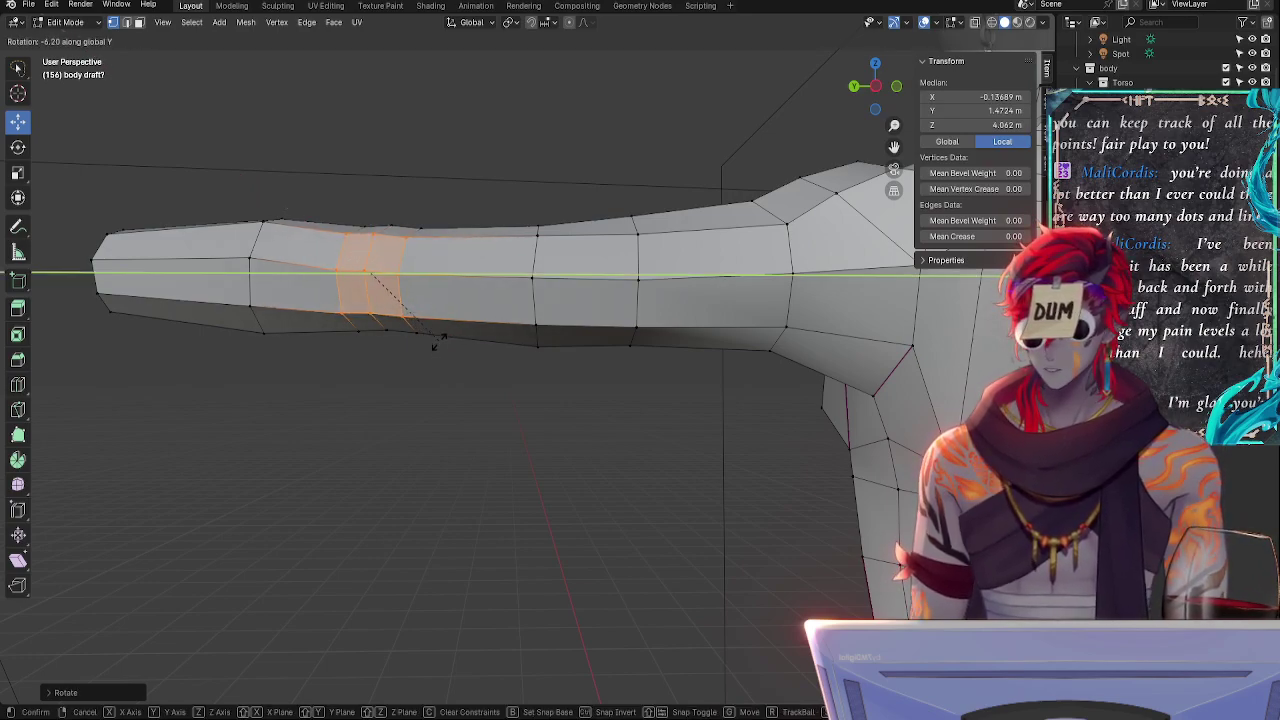
pyautogui.click(437, 346)
pyautogui.click(400, 406)
pyautogui.moveTo(400, 406); pyautogui.dragTo(609, 429, button='middle')
pyautogui.scroll(2, 609, 429)
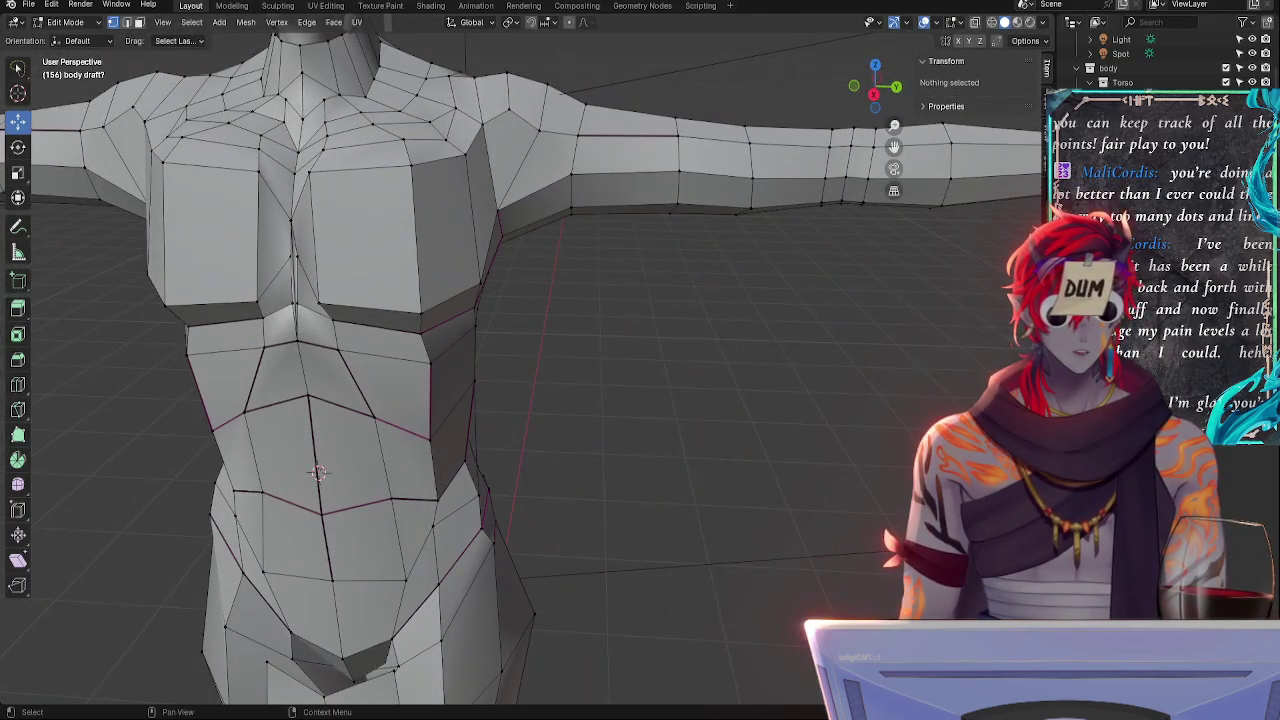
# - Snap to a side orthographic view and enter multi-object Edit Mode with the arm pieces and body
pyautogui.keyDown('shift'); pyautogui.moveTo(700, 393); pyautogui.dragTo(600, 333, button='middle'); pyautogui.keyUp('shift')
pyautogui.click(874, 94)
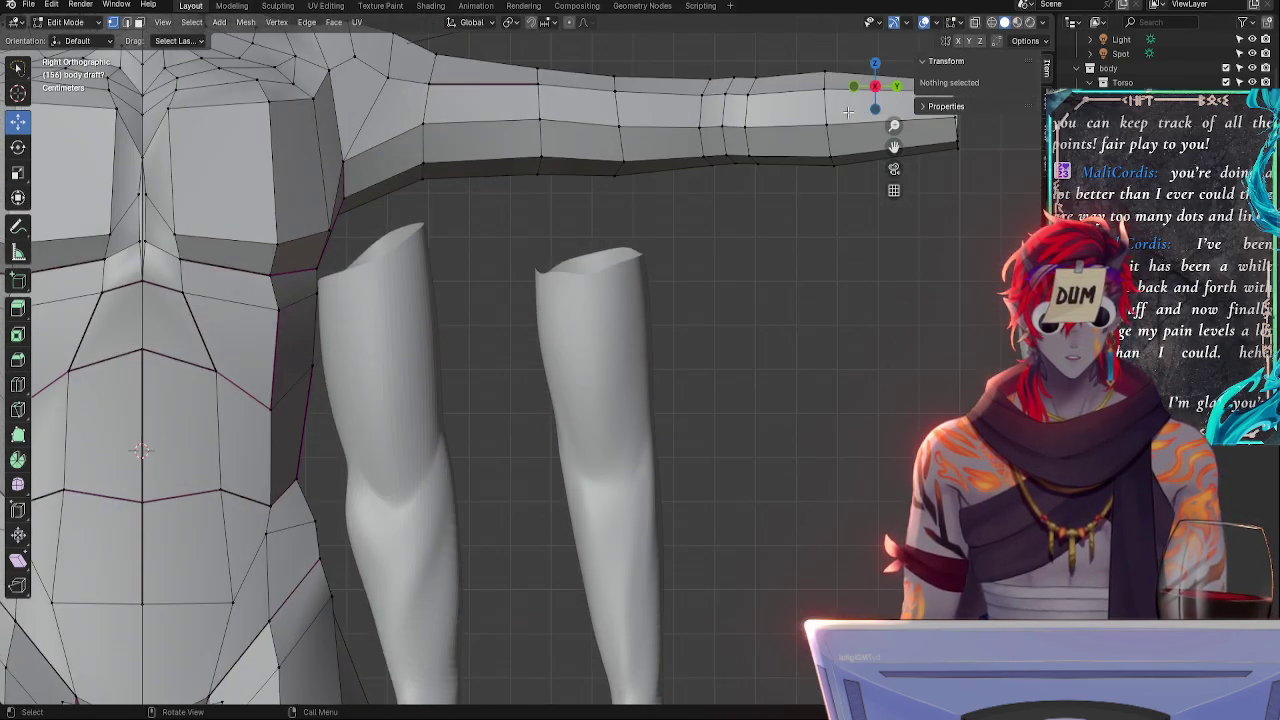
pyautogui.scroll(-5, 697, 371)
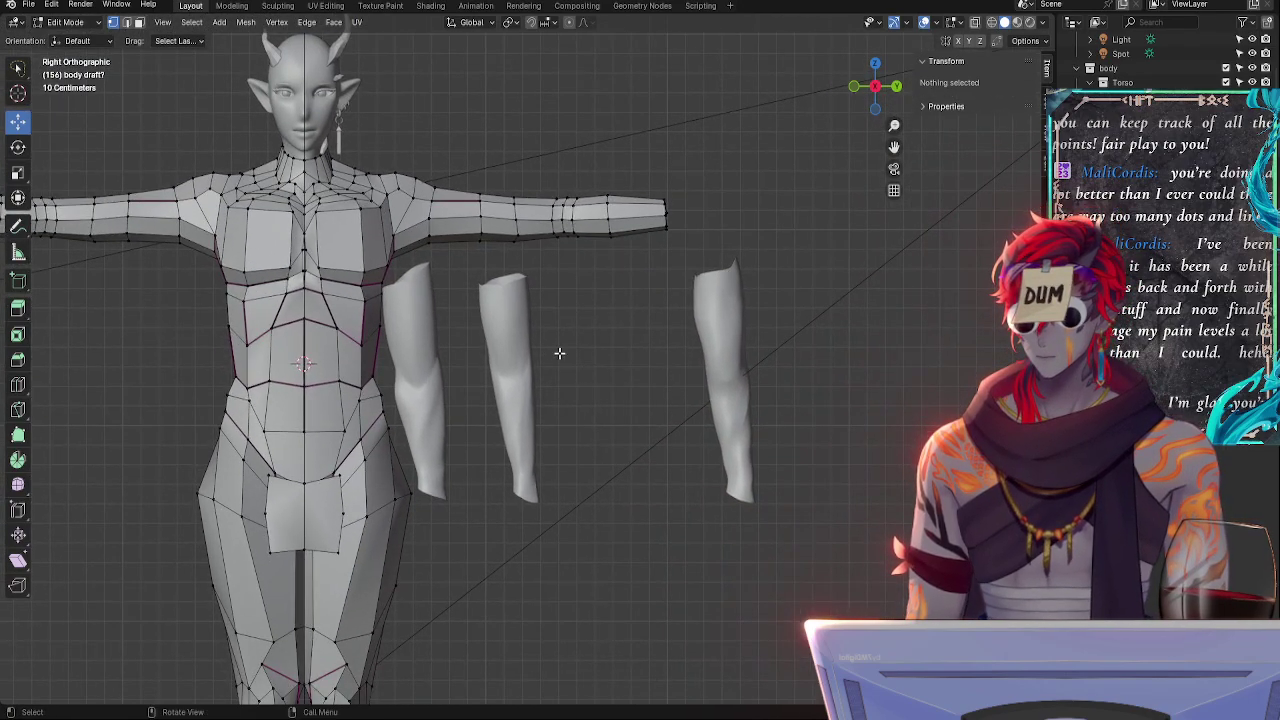
pyautogui.press('Tab')
pyautogui.press('Tab')
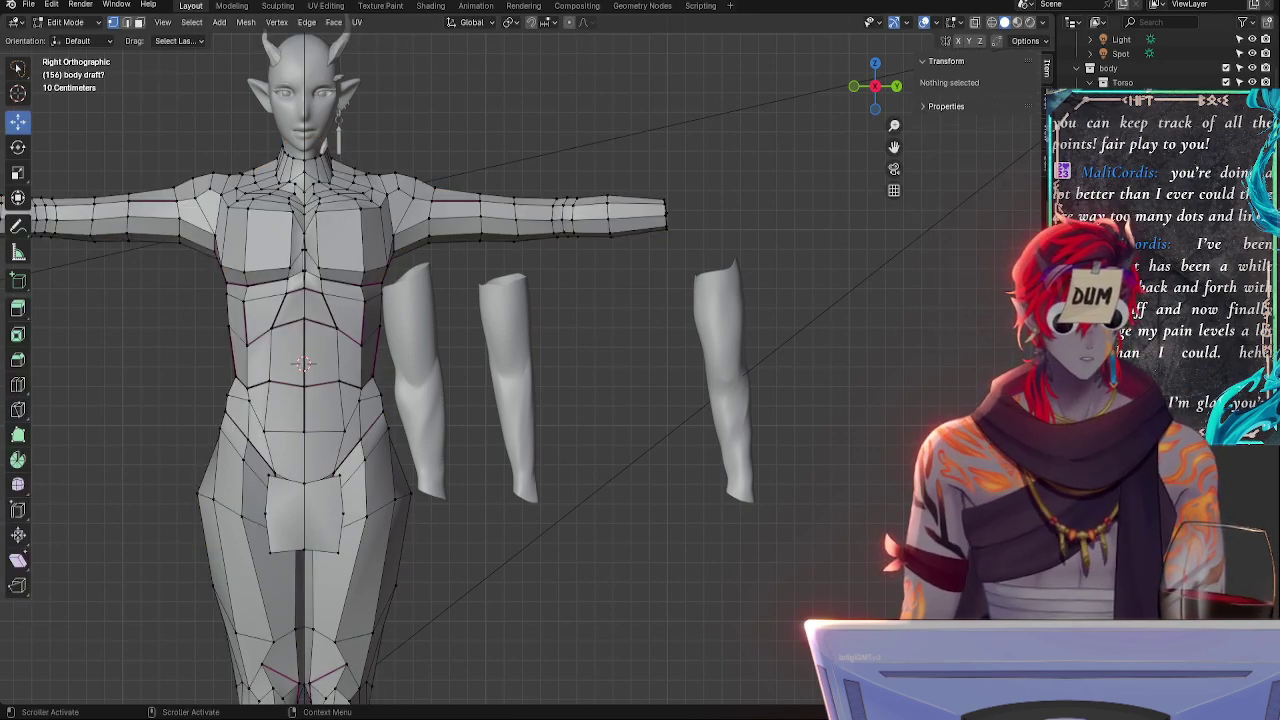
pyautogui.press('Tab')
pyautogui.press('Tab')
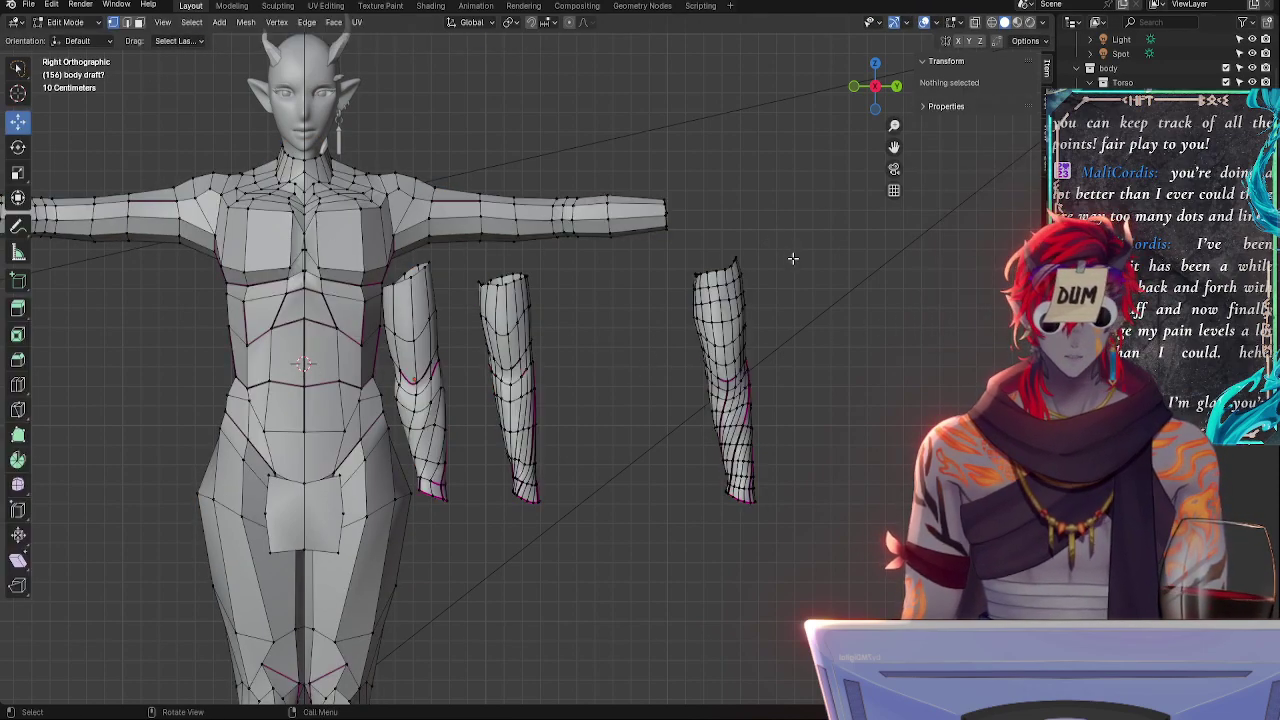
pyautogui.scroll(2, 836, 391)
pyautogui.scroll(2, 651, 371)
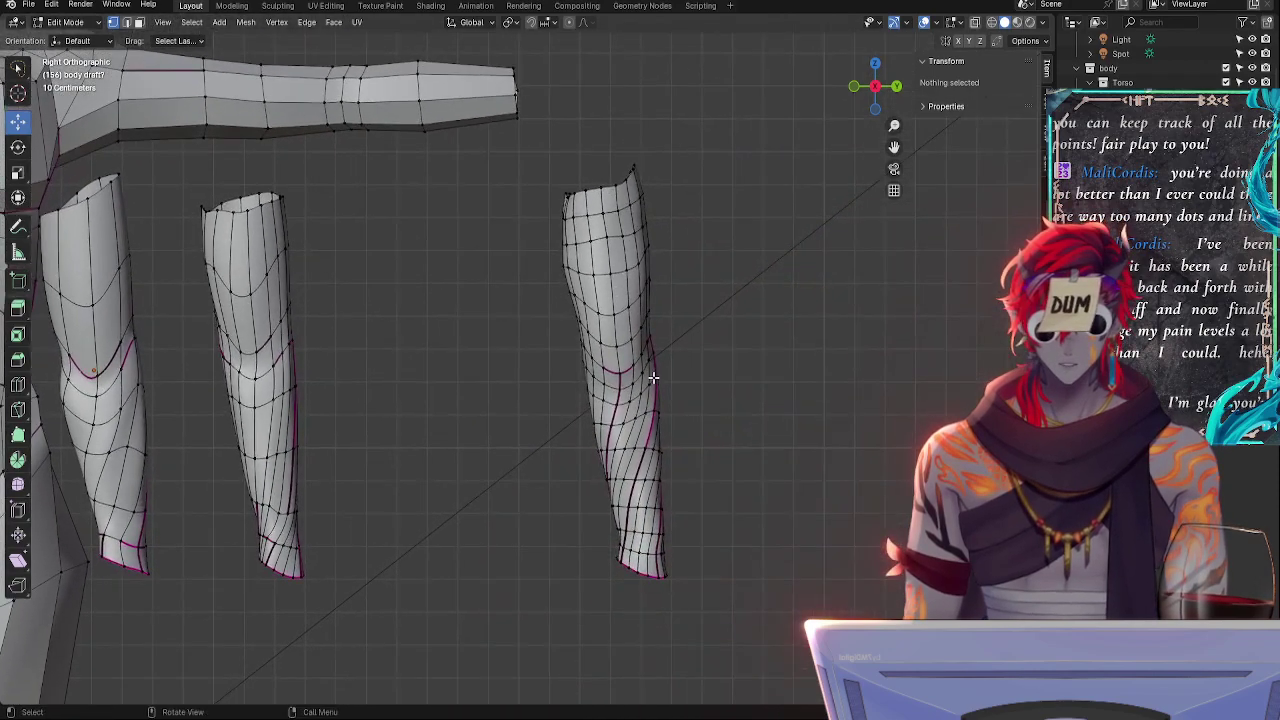
pyautogui.press('Tab')
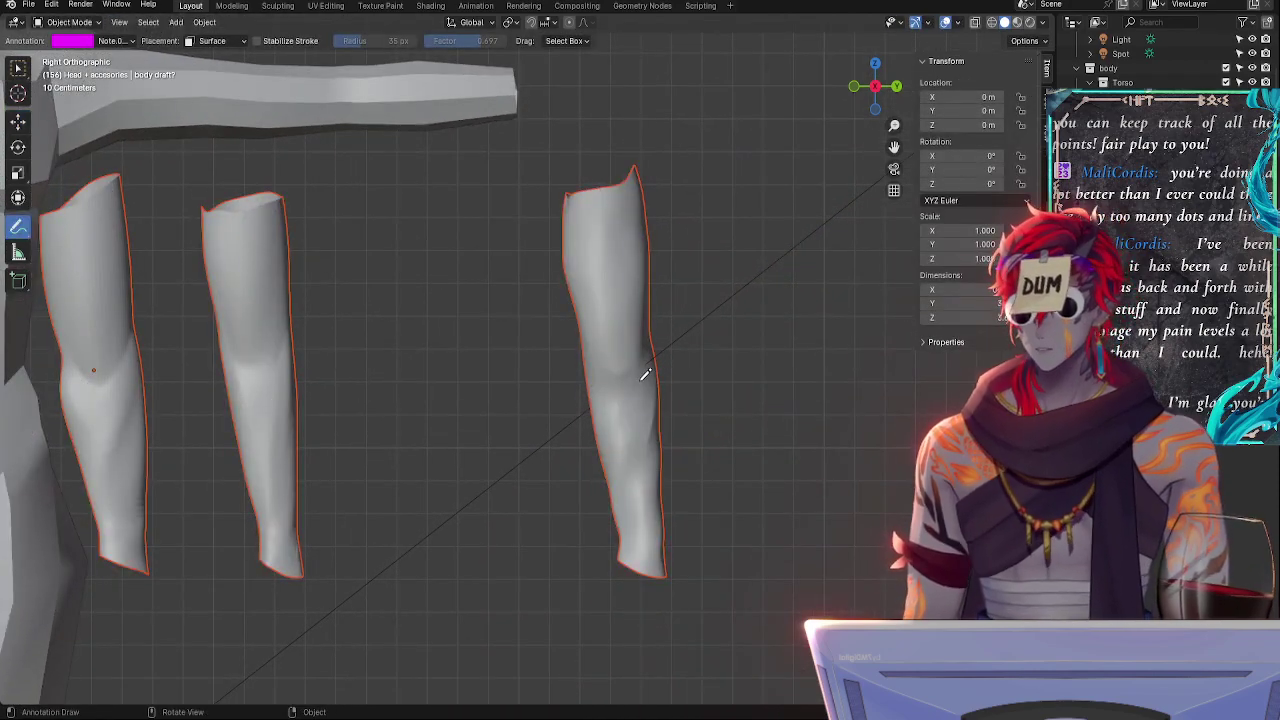
pyautogui.press('Tab')
pyautogui.press('Tab')
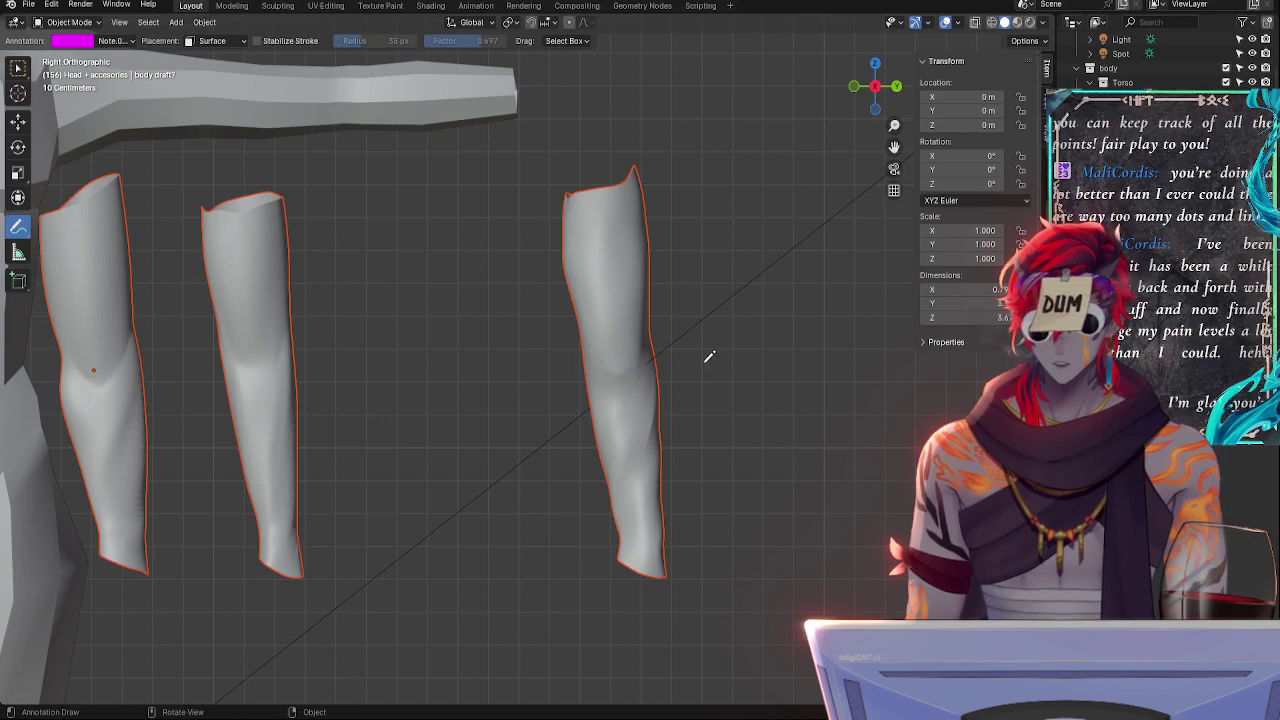
# - Frame the torso, head and hips beside the arm pieces, comparing shaded and wireframe views
pyautogui.keyDown('shift'); pyautogui.moveTo(371, 405); pyautogui.dragTo(757, 366, button='middle'); pyautogui.keyUp('shift')
pyautogui.keyDown('shift'); pyautogui.moveTo(860, 383); pyautogui.dragTo(743, 423, button='middle'); pyautogui.keyUp('shift')
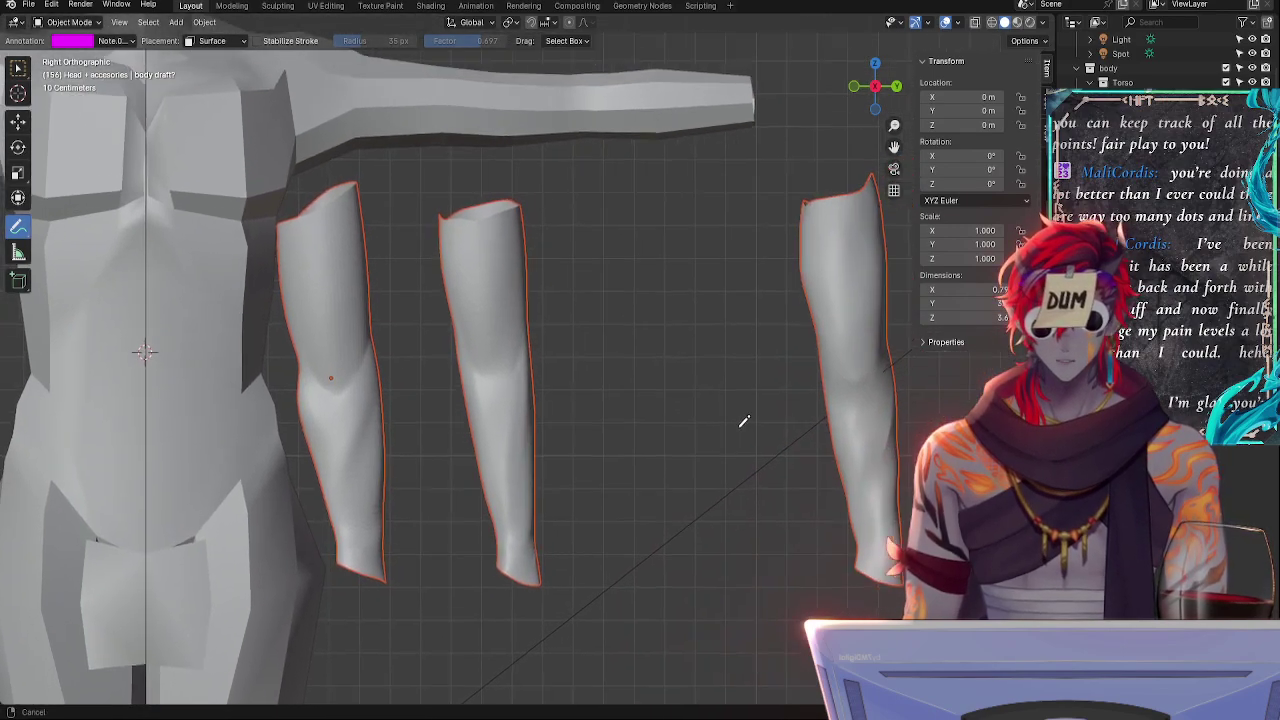
pyautogui.press('Tab')
pyautogui.press('Tab')
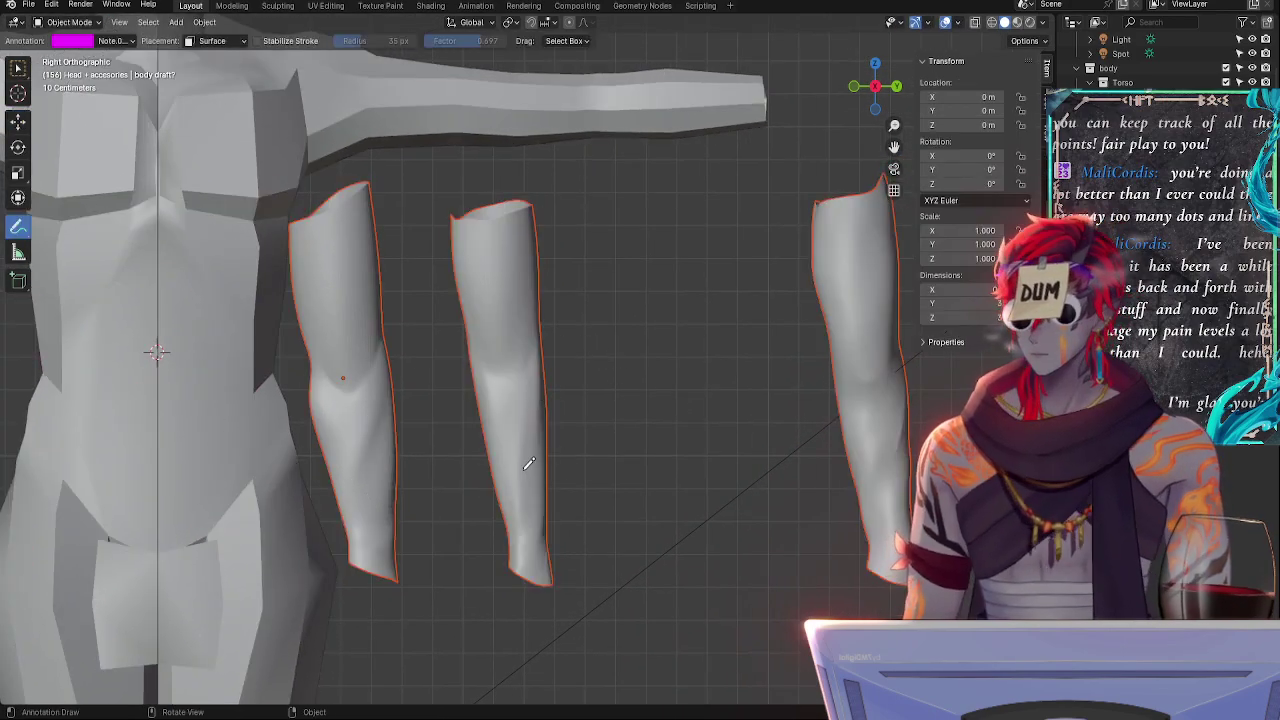
pyautogui.press('Tab')
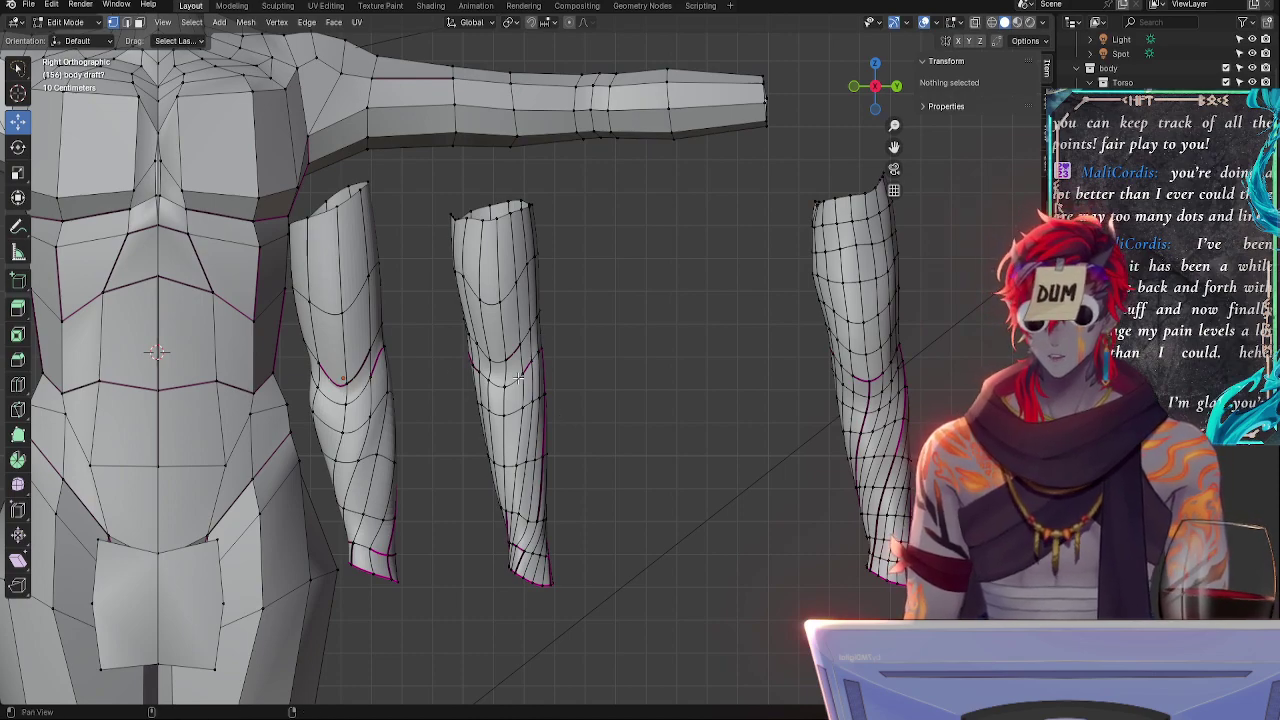
pyautogui.keyDown('shift'); pyautogui.moveTo(519, 377); pyautogui.dragTo(845, 372, button='middle'); pyautogui.keyUp('shift')
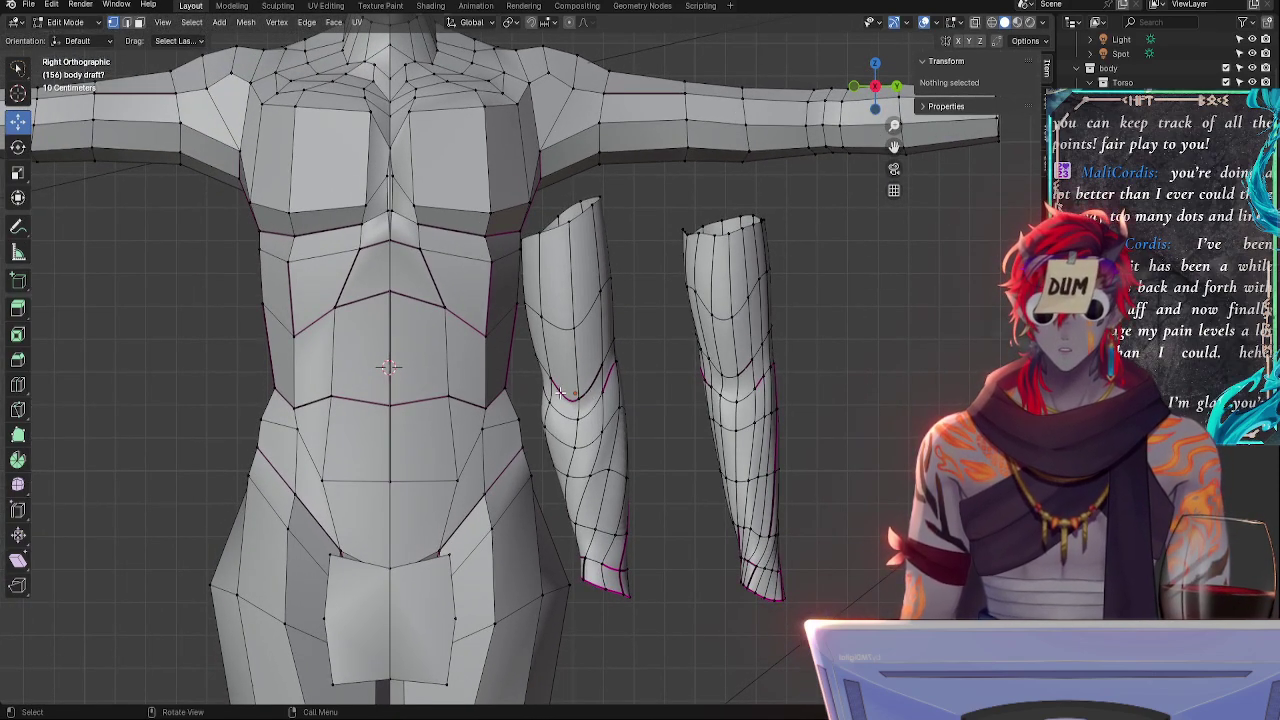
pyautogui.keyDown('shift'); pyautogui.moveTo(749, 260); pyautogui.dragTo(604, 398, button='middle'); pyautogui.keyUp('shift')
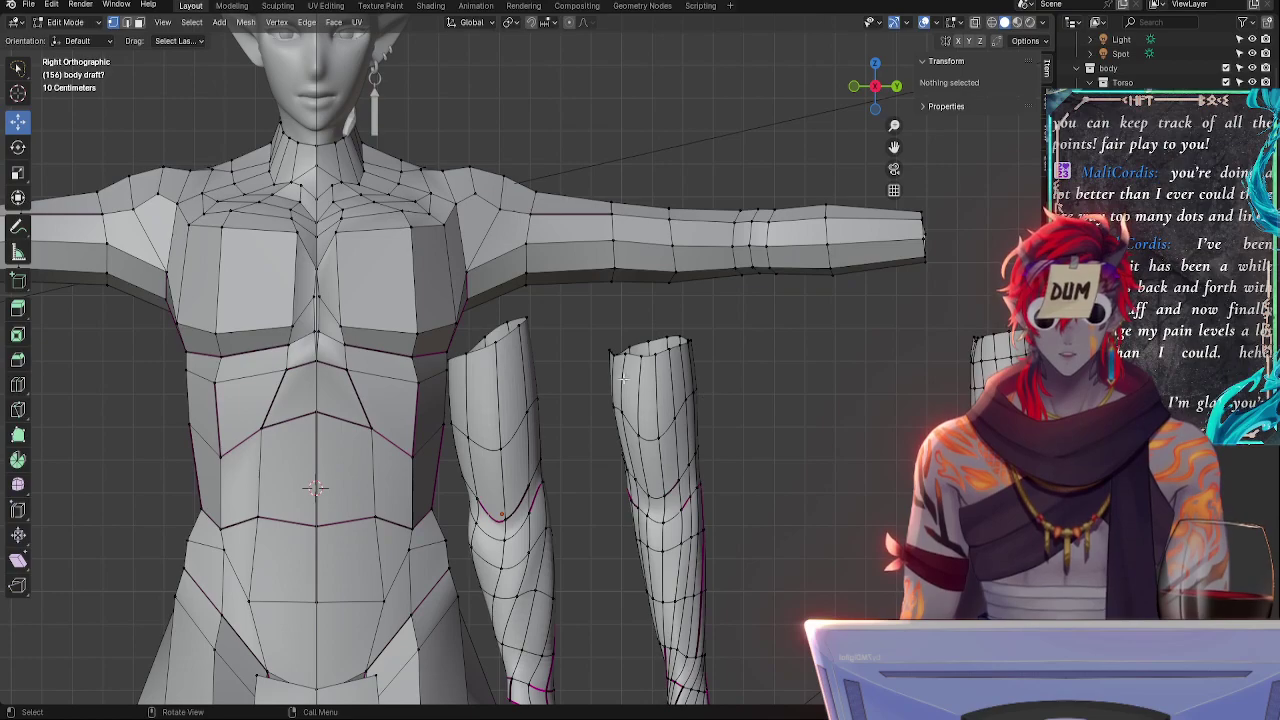
pyautogui.keyDown('shift'); pyautogui.moveTo(609, 448); pyautogui.dragTo(606, 240, button='middle'); pyautogui.keyUp('shift')
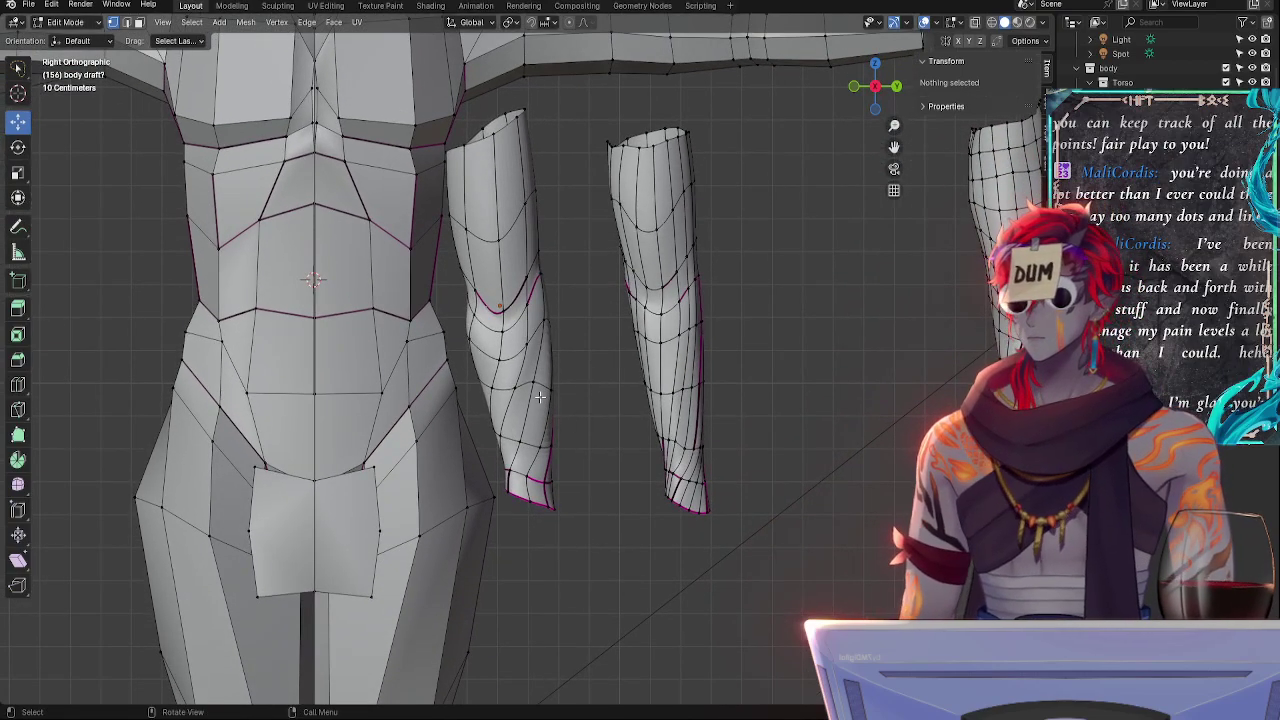
pyautogui.moveTo(623, 380)
pyautogui.mouseDown(button='middle')
pyautogui.moveTo(583, 420)
pyautogui.moveTo(443, 443)
pyautogui.moveTo(329, 400)
pyautogui.moveTo(389, 337)
pyautogui.moveTo(649, 397)
pyautogui.moveTo(603, 369)
pyautogui.mouseUp(button='middle')
pyautogui.press('Tab')
pyautogui.press('Tab')
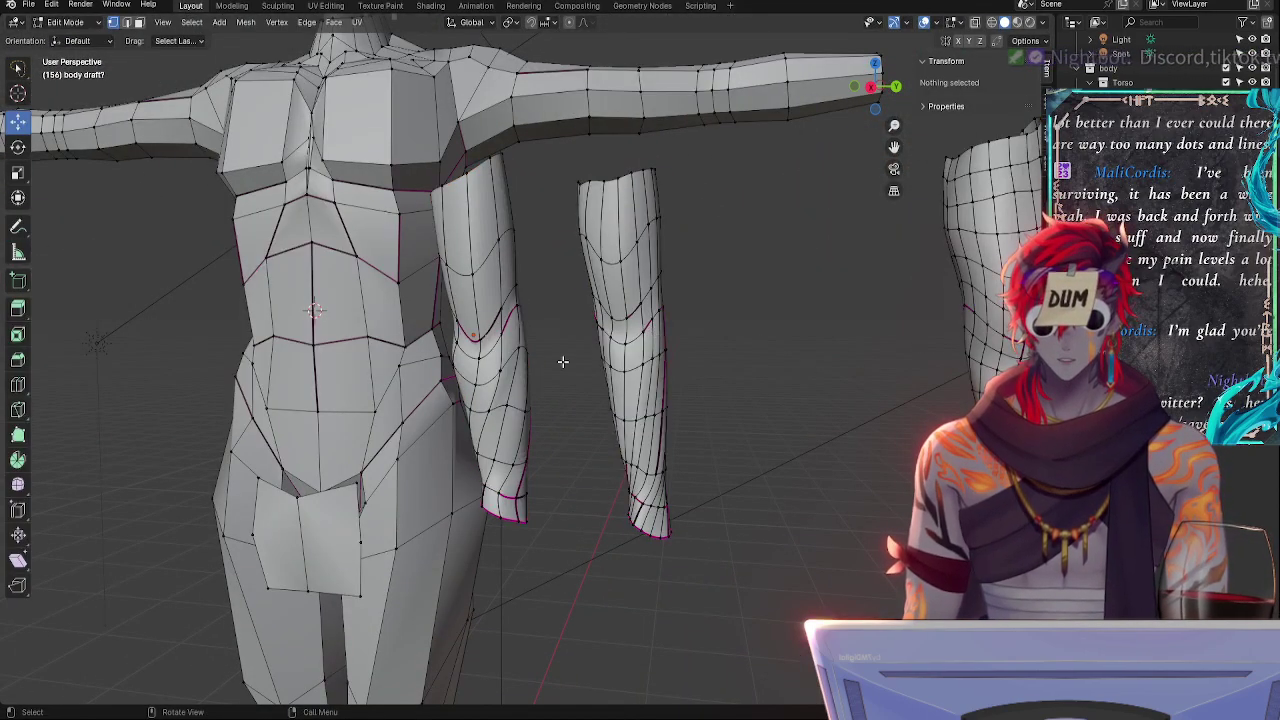
pyautogui.moveTo(731, 318); pyautogui.dragTo(629, 423, button='middle')
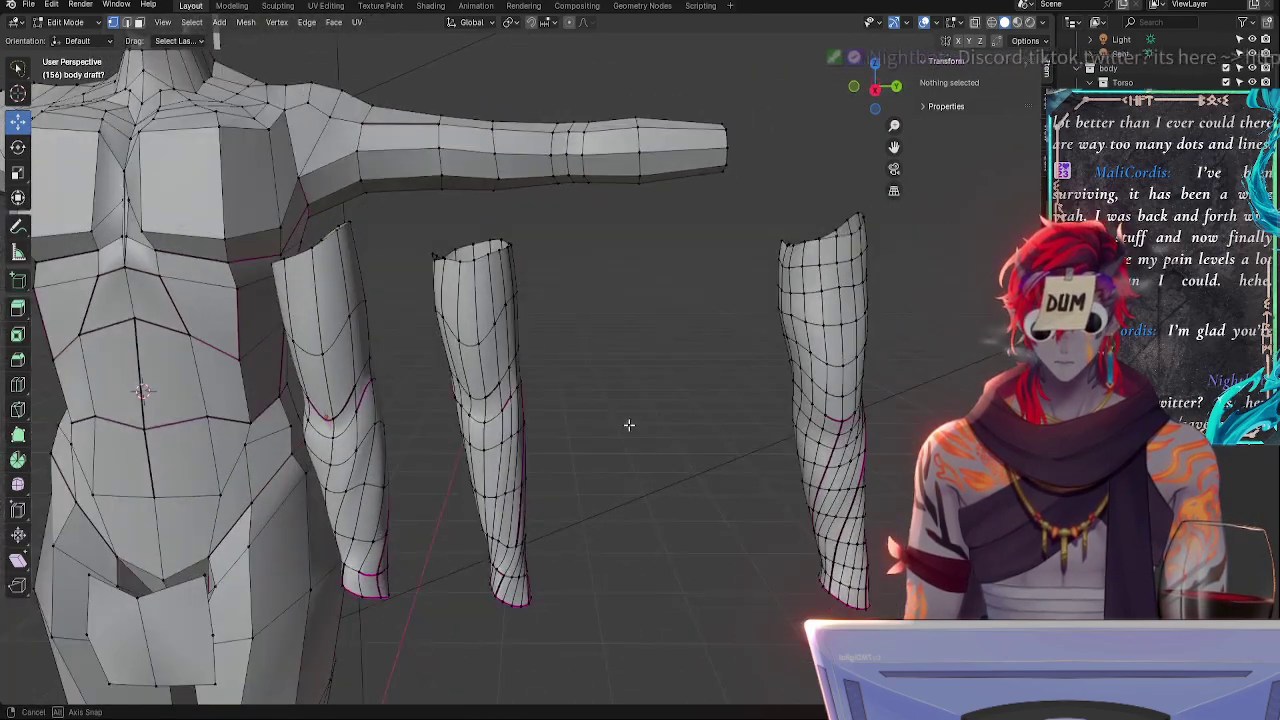
pyautogui.moveTo(634, 309); pyautogui.dragTo(735, 378, button='middle')
# - Select vertices along the arm's lower edge and the reference arm's edge near the armpit
pyautogui.keyDown('shift'); pyautogui.click(496, 233); pyautogui.keyUp('shift')
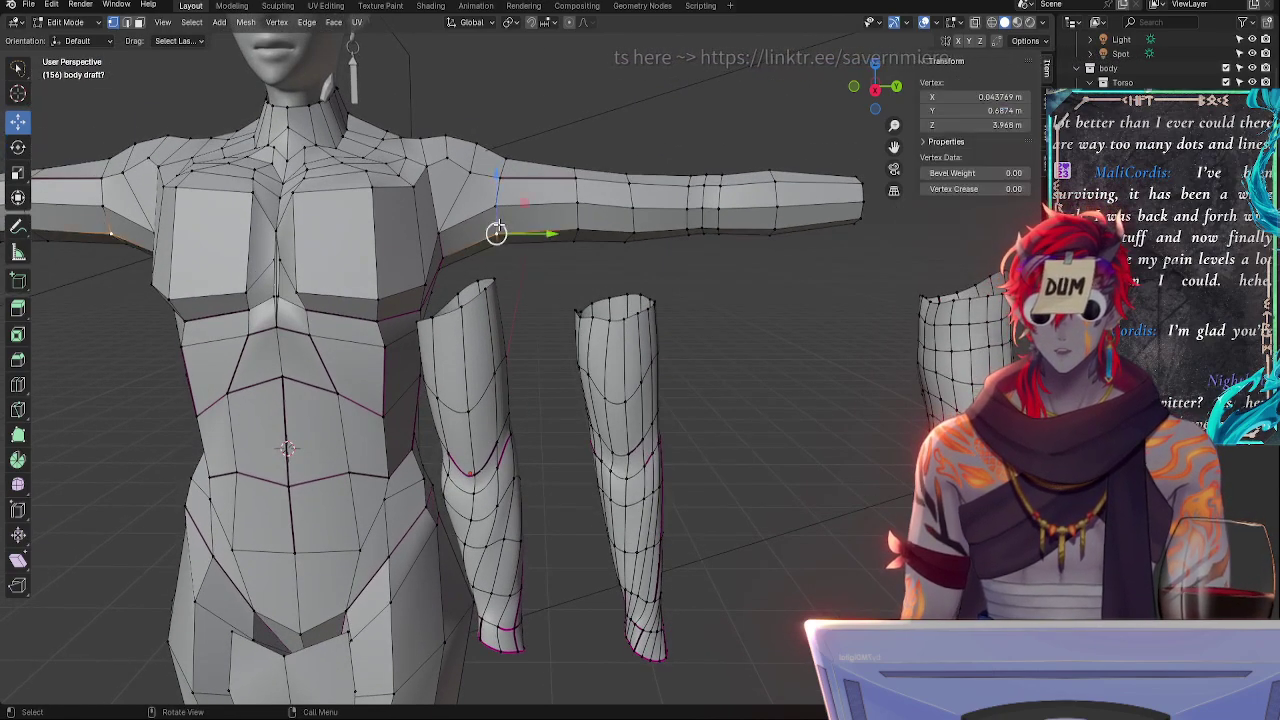
pyautogui.keyDown('shift'); pyautogui.click(631, 236); pyautogui.keyUp('shift')
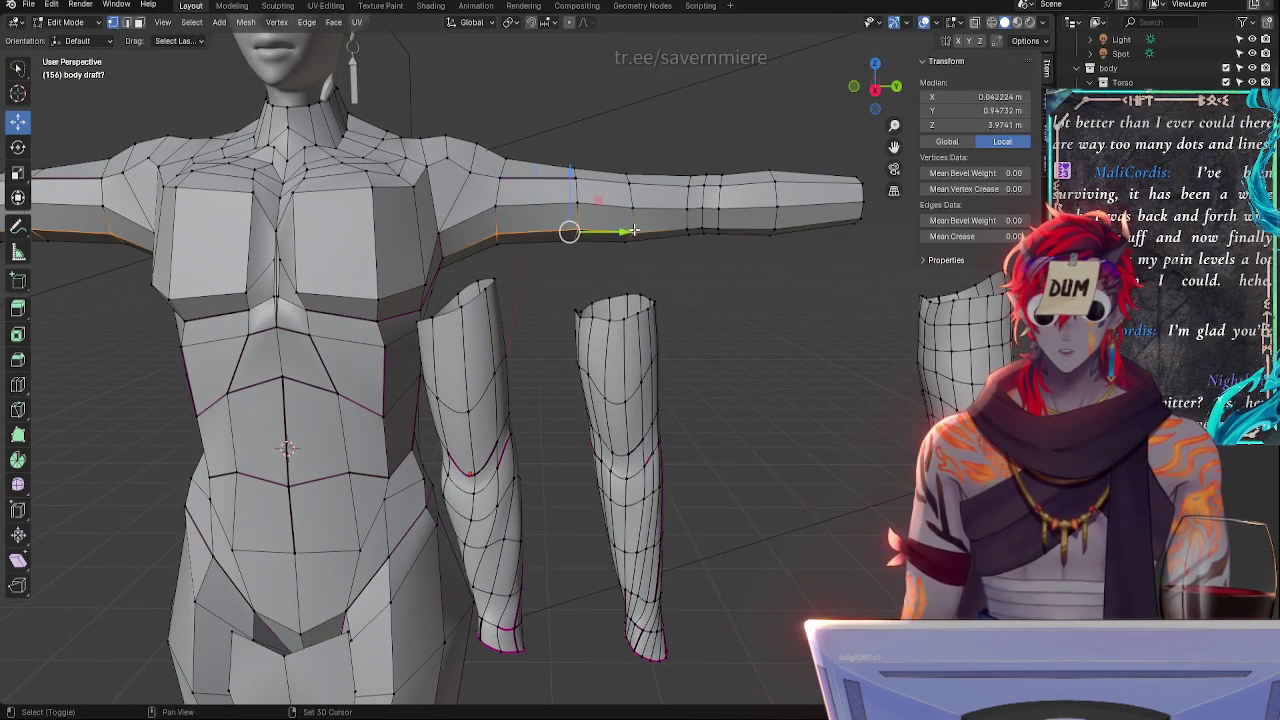
pyautogui.keyDown('shift'); pyautogui.click(705, 232); pyautogui.keyUp('shift')
pyautogui.keyDown('shift'); pyautogui.click(775, 230); pyautogui.keyUp('shift')
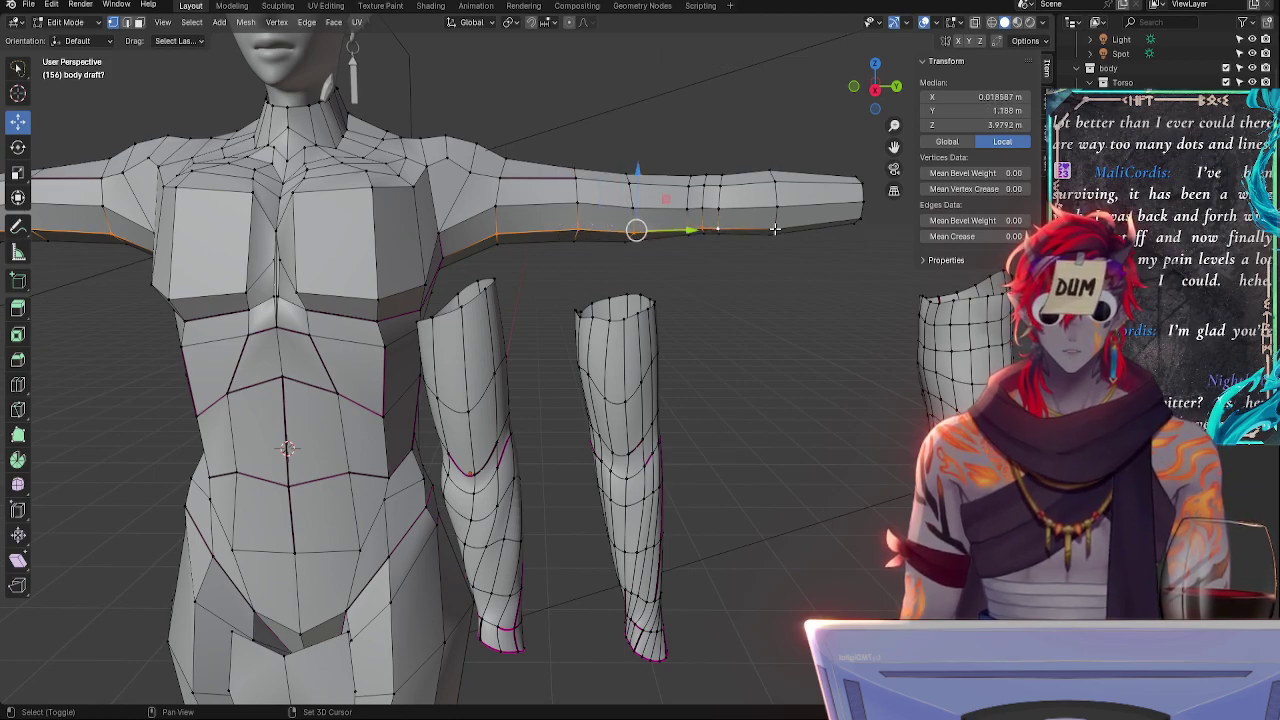
pyautogui.keyDown('shift'); pyautogui.click(858, 222); pyautogui.keyUp('shift')
pyautogui.keyDown('shift'); pyautogui.moveTo(728, 416); pyautogui.dragTo(751, 302, button='middle'); pyautogui.keyUp('shift')
pyautogui.click(444, 214)
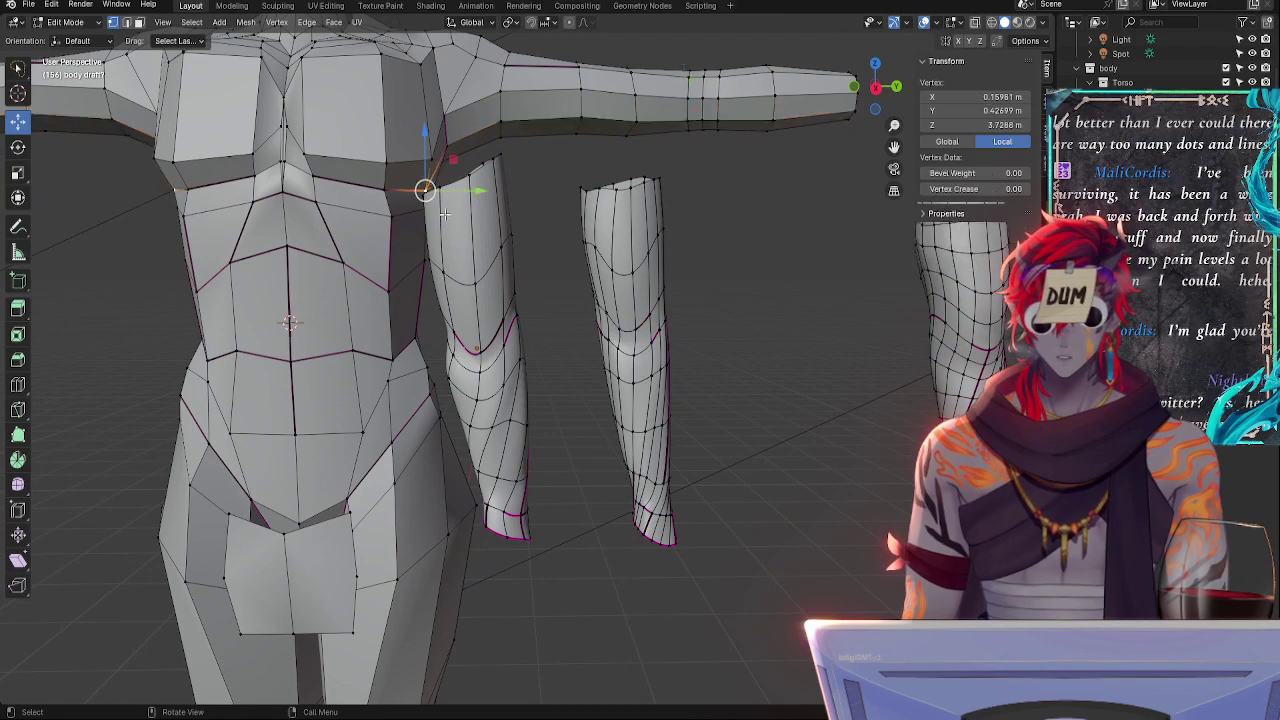
pyautogui.click(440, 272)
pyautogui.keyDown('shift'); pyautogui.click(446, 191); pyautogui.keyUp('shift')
pyautogui.keyDown('shift'); pyautogui.click(452, 329); pyautogui.keyUp('shift')
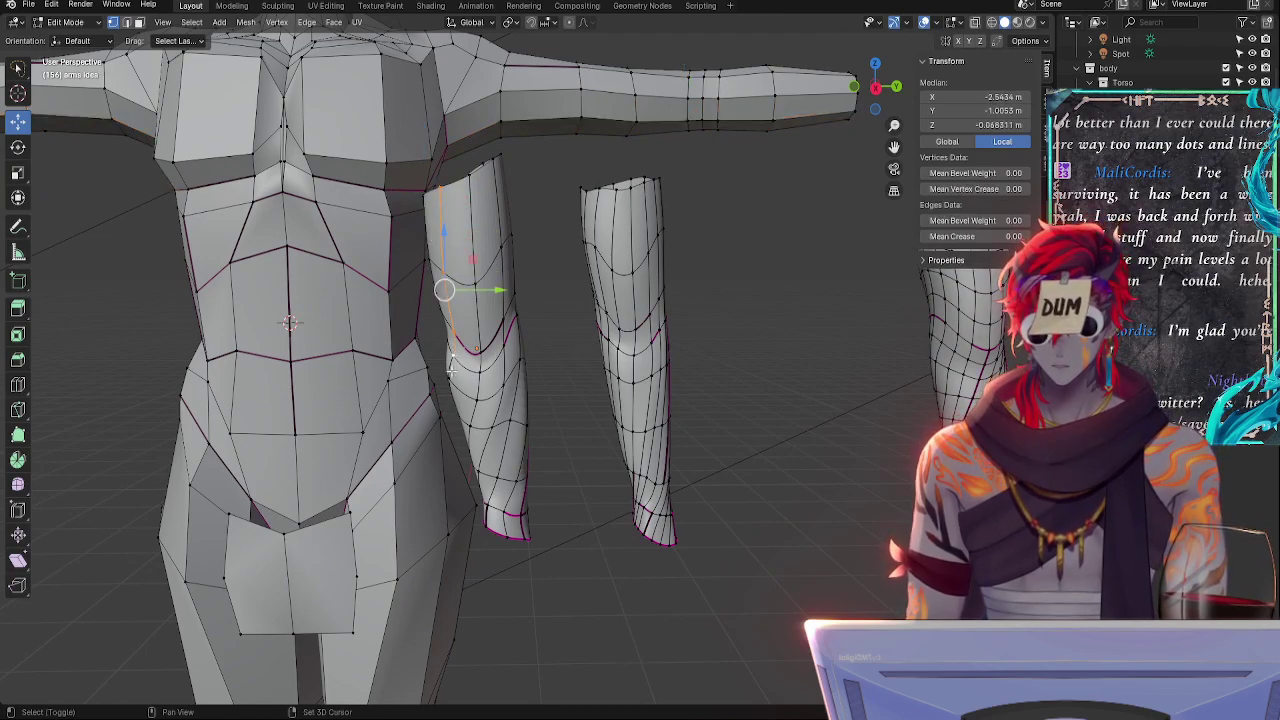
# - From a side view, select the vertex lines running up the forearm's edges
pyautogui.moveTo(472, 424); pyautogui.dragTo(612, 467, button='middle')
pyautogui.click(612, 467)
pyautogui.click(448, 427)
pyautogui.keyDown('shift'); pyautogui.click(455, 380); pyautogui.keyUp('shift')
pyautogui.keyDown('shift'); pyautogui.click(461, 348); pyautogui.keyUp('shift')
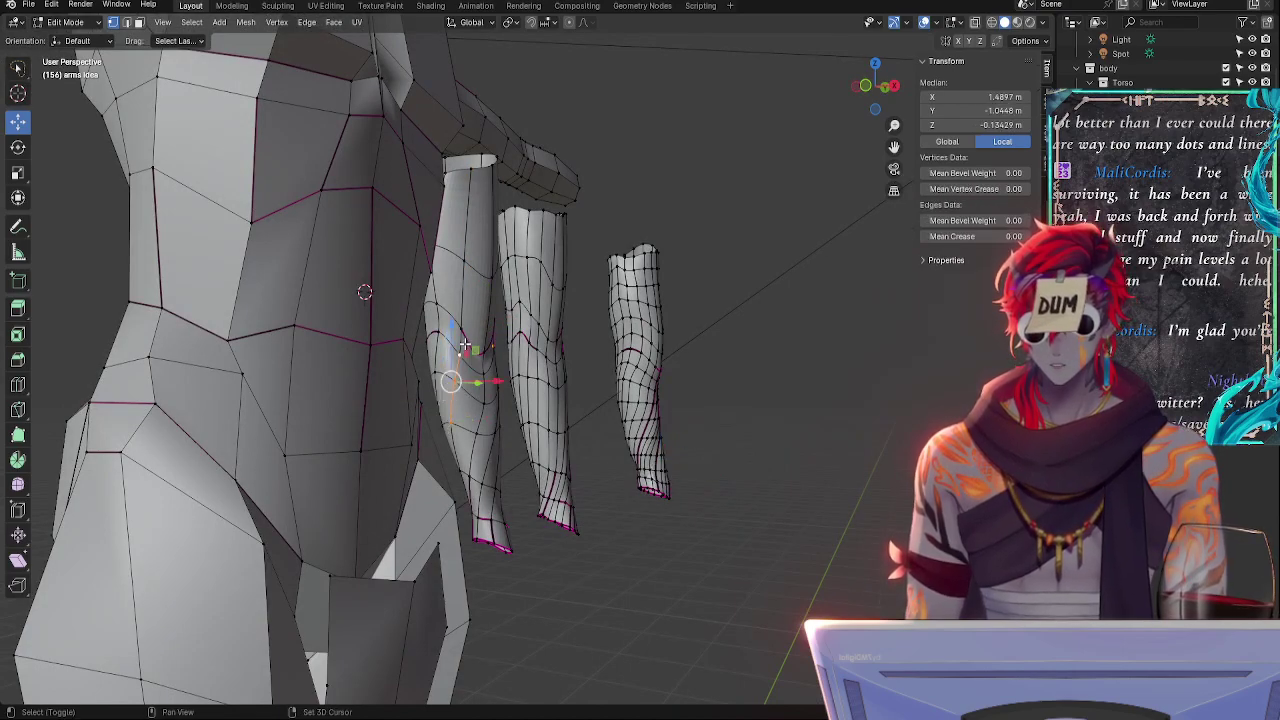
pyautogui.keyDown('shift'); pyautogui.click(462, 328); pyautogui.keyUp('shift')
pyautogui.keyDown('shift'); pyautogui.click(470, 178); pyautogui.keyUp('shift')
pyautogui.keyDown('shift'); pyautogui.click(476, 246); pyautogui.keyUp('shift')
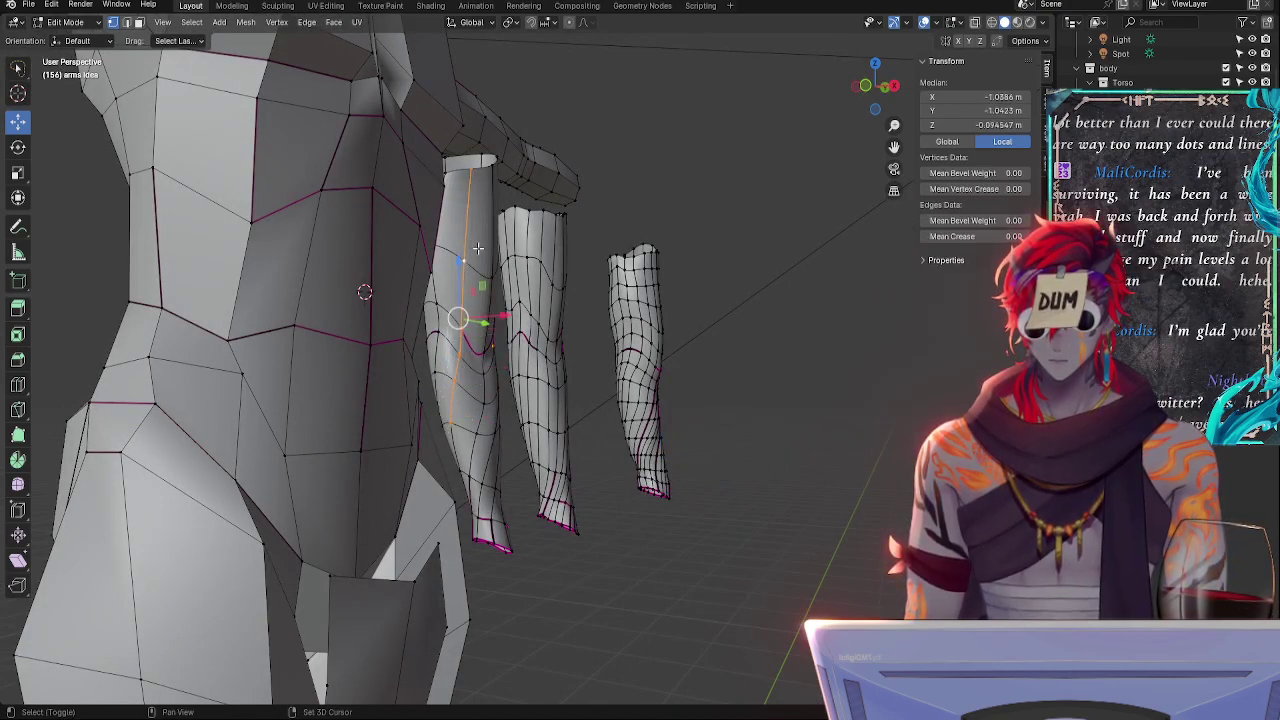
pyautogui.click(463, 334)
pyautogui.keyDown('shift'); pyautogui.click(465, 261); pyautogui.keyUp('shift')
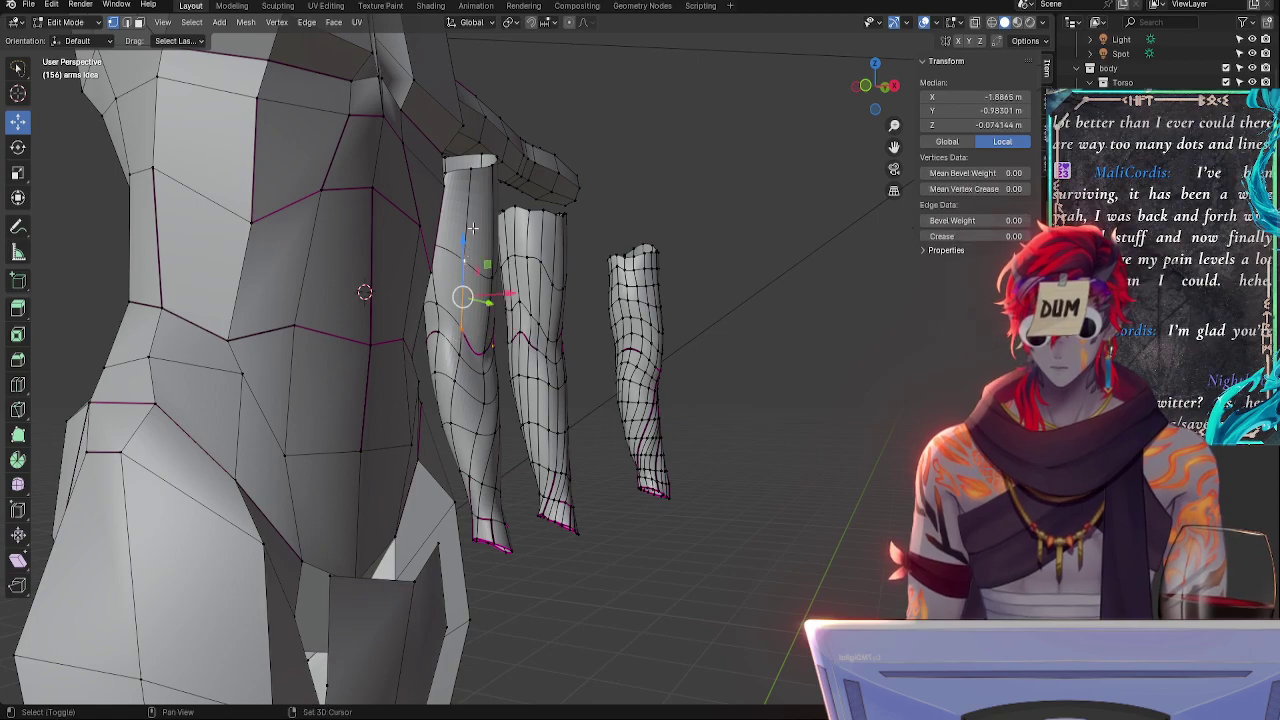
pyautogui.keyDown('shift'); pyautogui.click(475, 181); pyautogui.keyUp('shift')
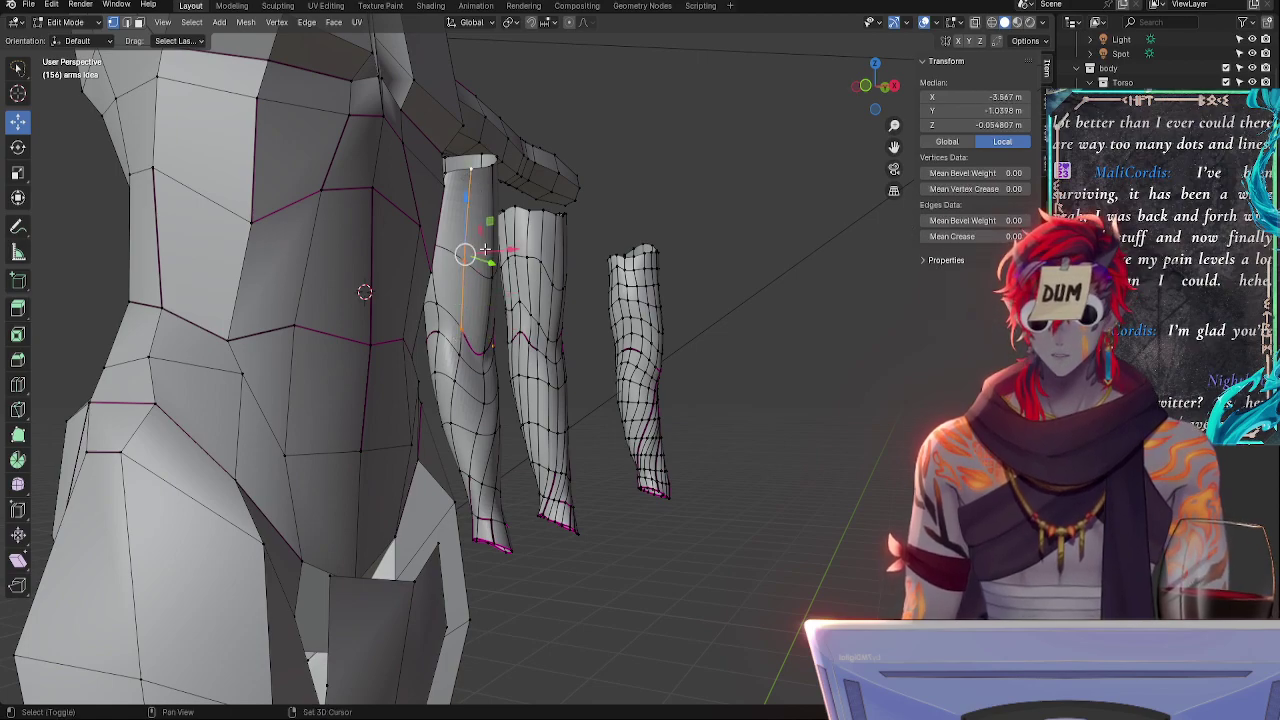
pyautogui.keyDown('shift'); pyautogui.click(455, 381); pyautogui.keyUp('shift')
# - Return to a frontal torso view and select the armpit vertex
pyautogui.moveTo(500, 486); pyautogui.dragTo(456, 484, button='middle')
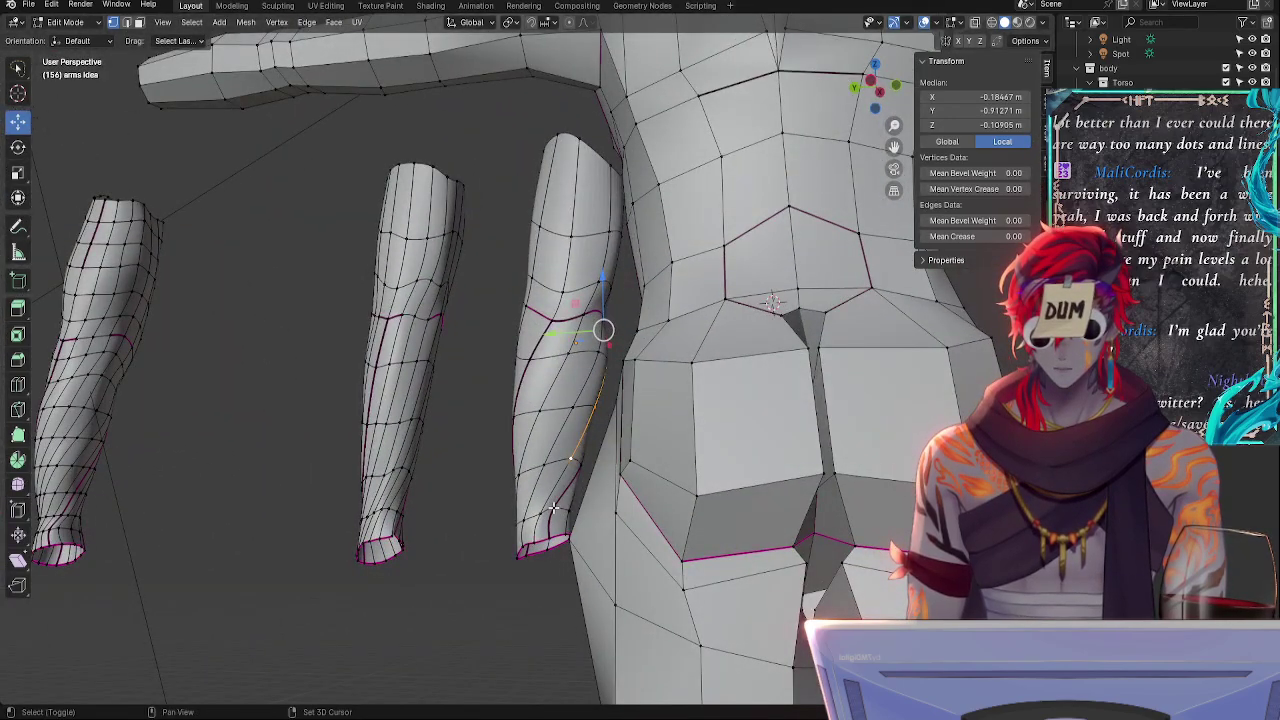
pyautogui.moveTo(586, 366); pyautogui.dragTo(456, 420, button='middle')
pyautogui.click(368, 382)
# - Add the vertex above the armpit and reframe the view on the torso
pyautogui.click(363, 353)
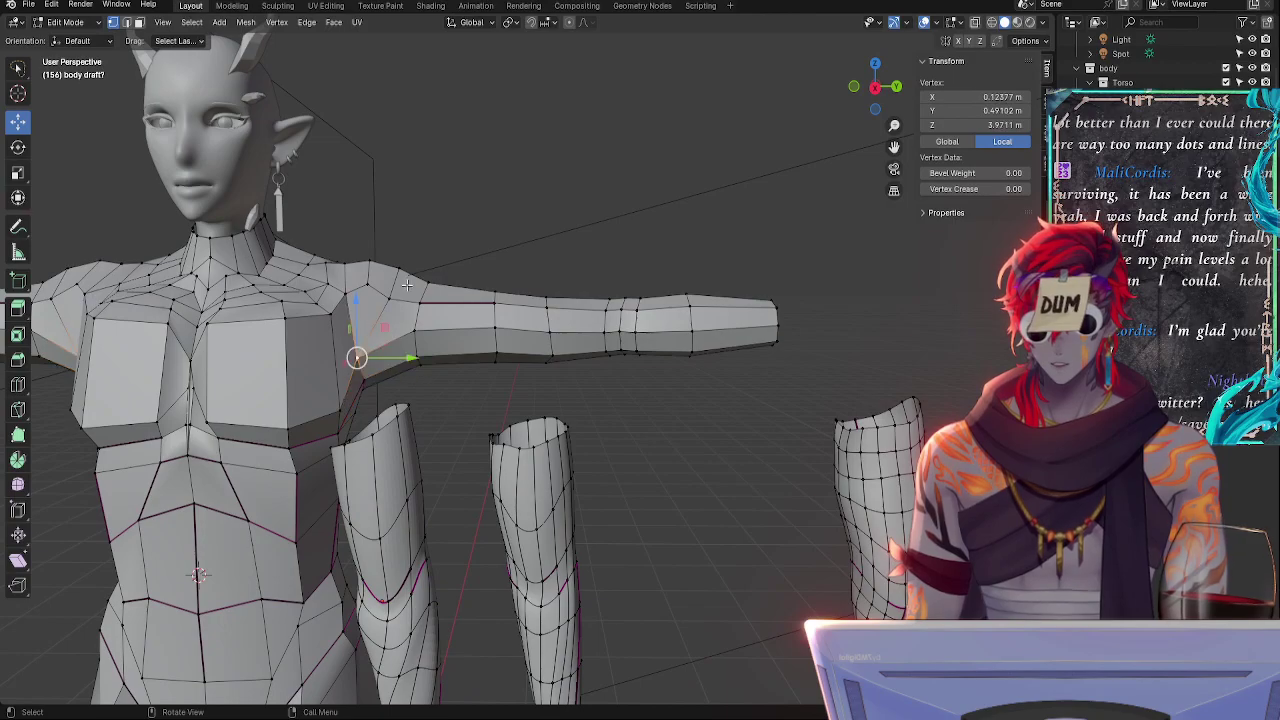
pyautogui.keyDown('alt'); pyautogui.keyDown('shift'); pyautogui.moveTo(454, 389); pyautogui.dragTo(541, 285); pyautogui.keyUp('shift'); pyautogui.keyUp('alt')
pyautogui.keyDown('shift'); pyautogui.moveTo(697, 376); pyautogui.dragTo(648, 319, button='middle'); pyautogui.keyUp('shift')
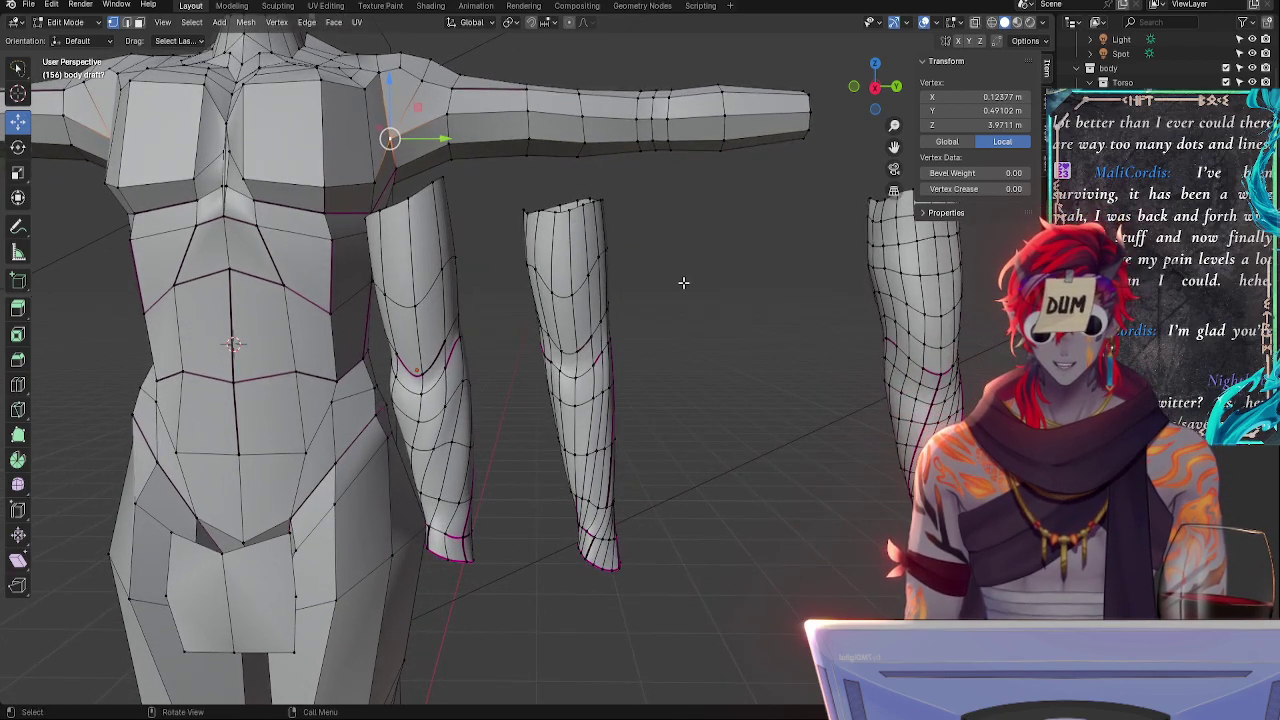
pyautogui.keyDown('shift'); pyautogui.moveTo(683, 283); pyautogui.dragTo(643, 440, button='middle'); pyautogui.keyUp('shift')
pyautogui.moveTo(658, 375)
pyautogui.mouseDown(button='middle')
pyautogui.moveTo(640, 417)
pyautogui.moveTo(677, 340)
pyautogui.moveTo(680, 385)
pyautogui.mouseUp(button='middle')
pyautogui.keyDown('shift'); pyautogui.moveTo(680, 385); pyautogui.dragTo(700, 229, button='middle'); pyautogui.keyUp('shift')
# - Switch from the leg pieces to the body mesh and enter Edit Mode on it
pyautogui.press('Tab')
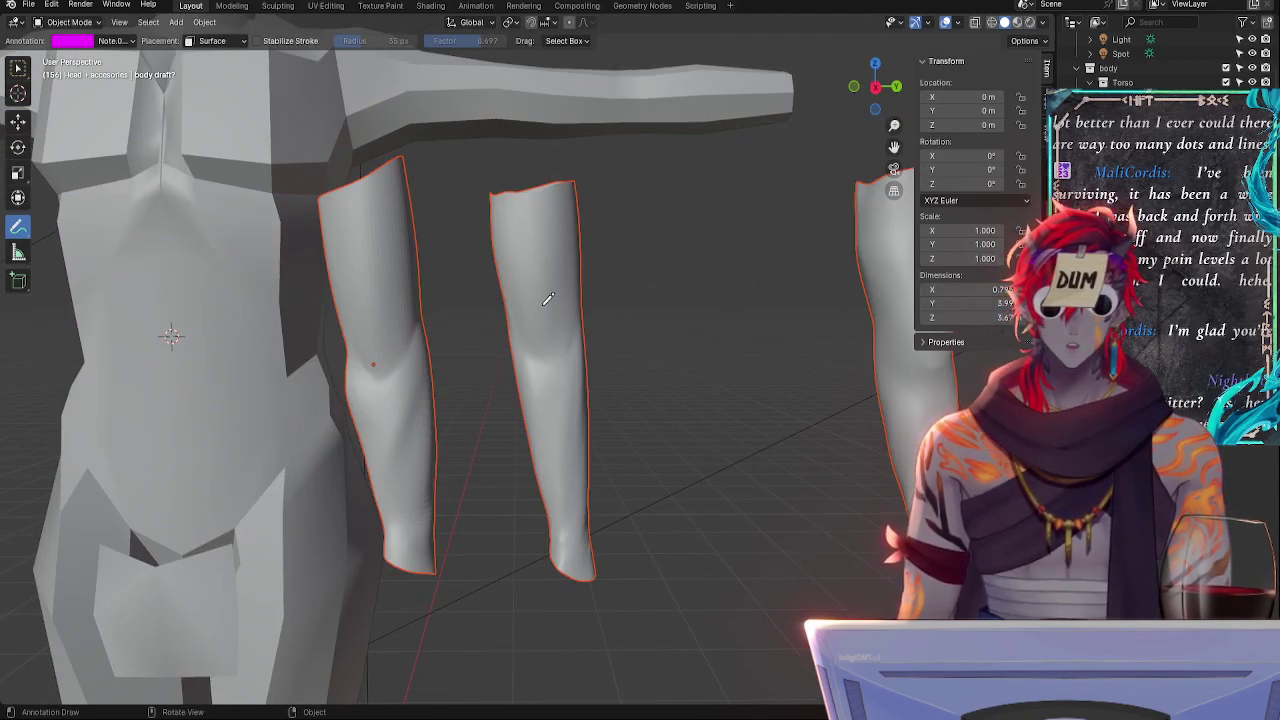
pyautogui.hotkey('ctrl', 'z')
pyautogui.hotkey('ctrl', 'z')
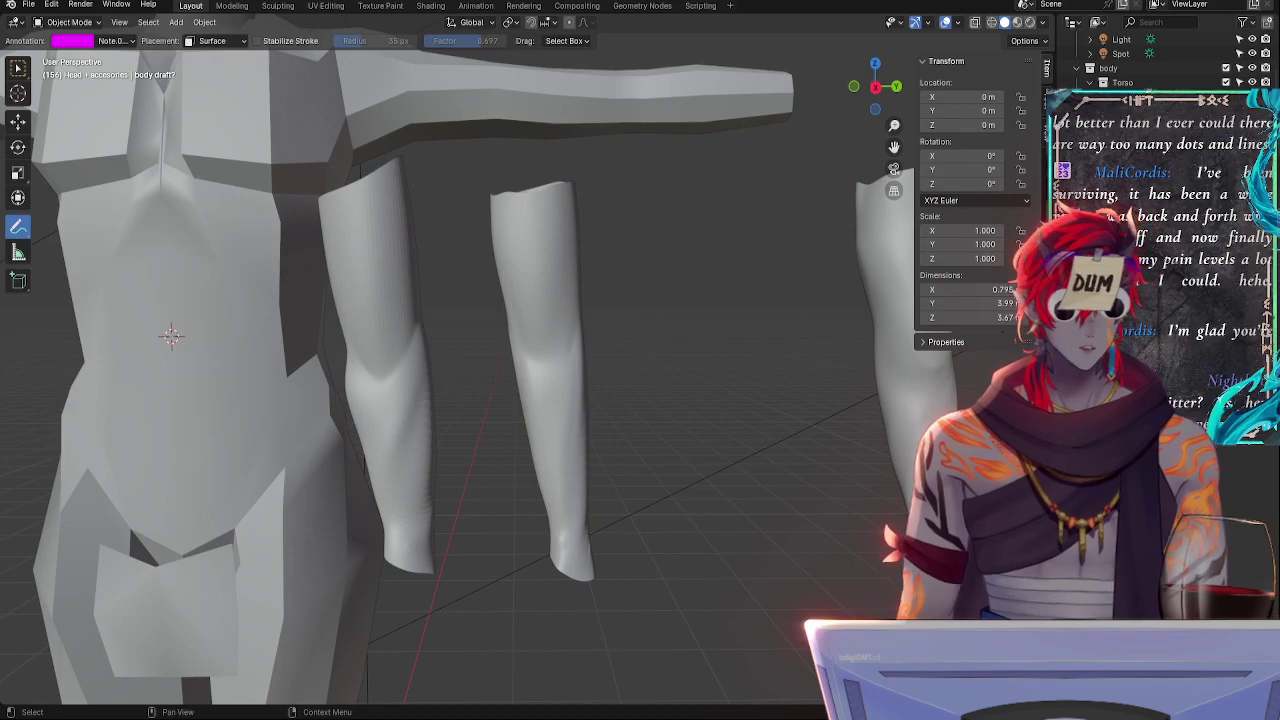
pyautogui.press('Tab')
pyautogui.moveTo(780, 197); pyautogui.dragTo(387, 356, button='middle')
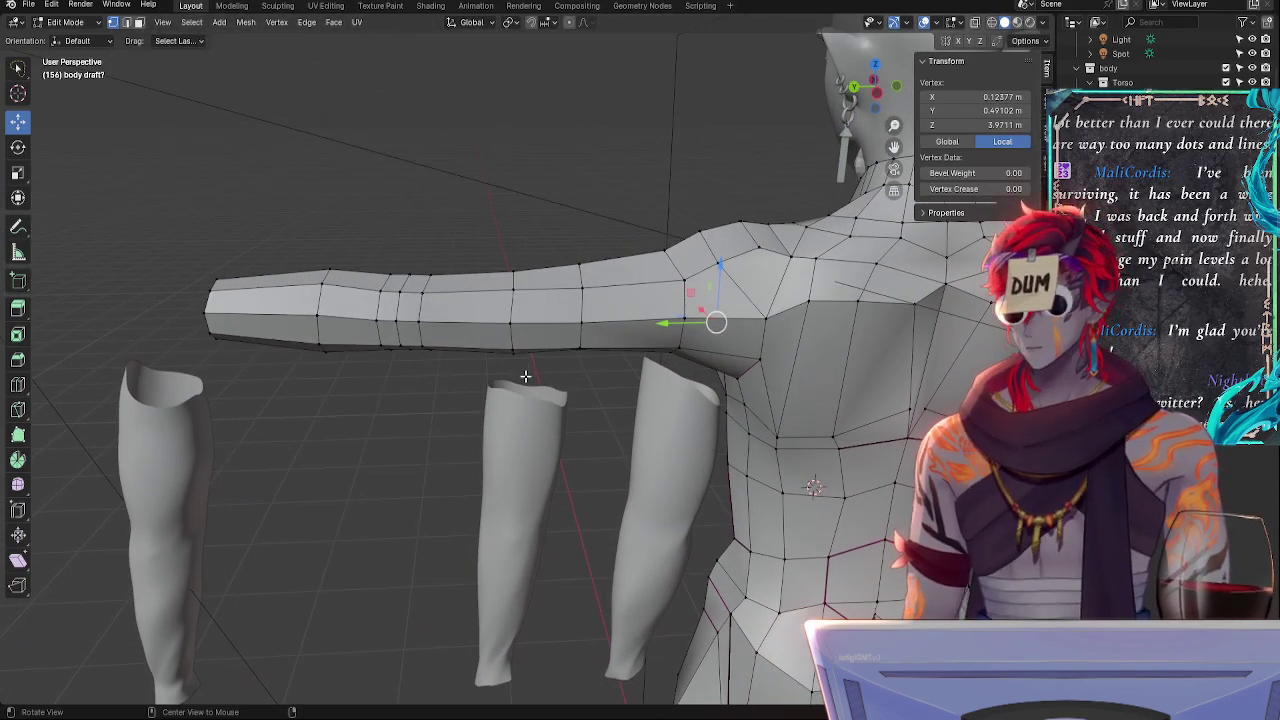
# - Select a small patch on the arm, extrude it along the normal and shrink it slightly
pyautogui.moveTo(525, 376); pyautogui.dragTo(501, 448, button='middle')
pyautogui.click(482, 401)
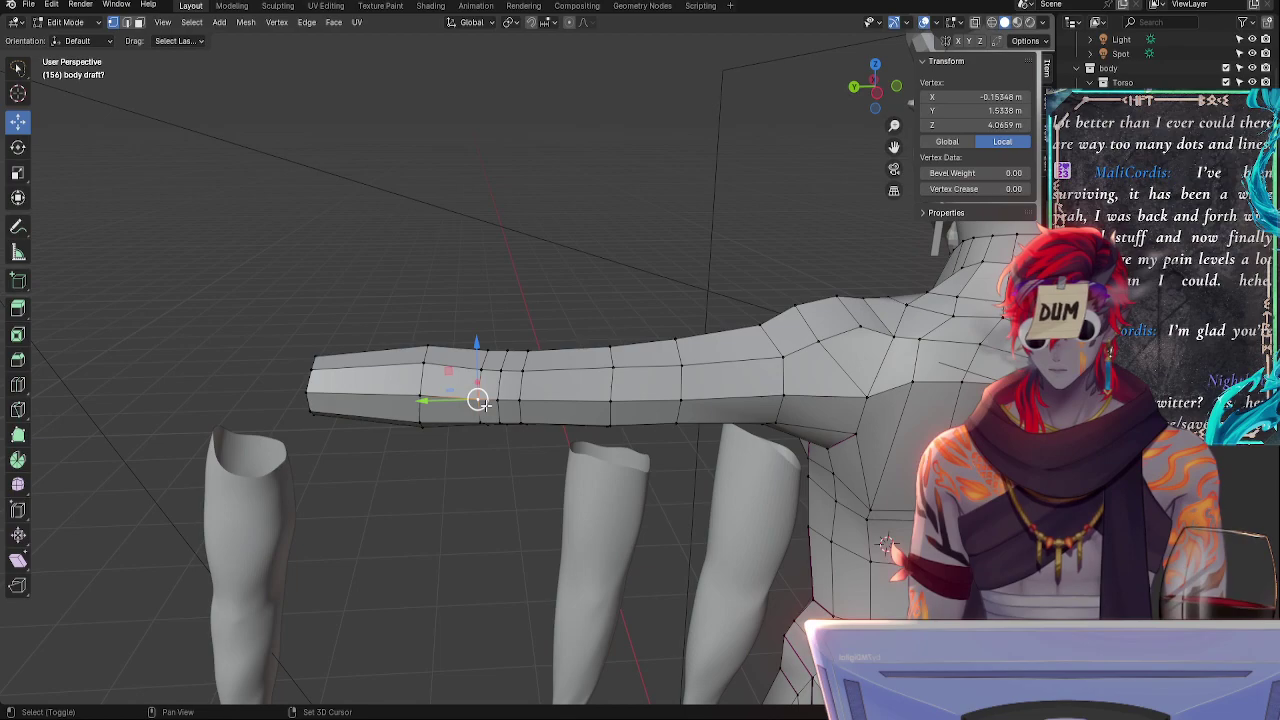
pyautogui.keyDown('shift'); pyautogui.click(482, 370); pyautogui.keyUp('shift')
pyautogui.keyDown('shift'); pyautogui.click(501, 370); pyautogui.keyUp('shift')
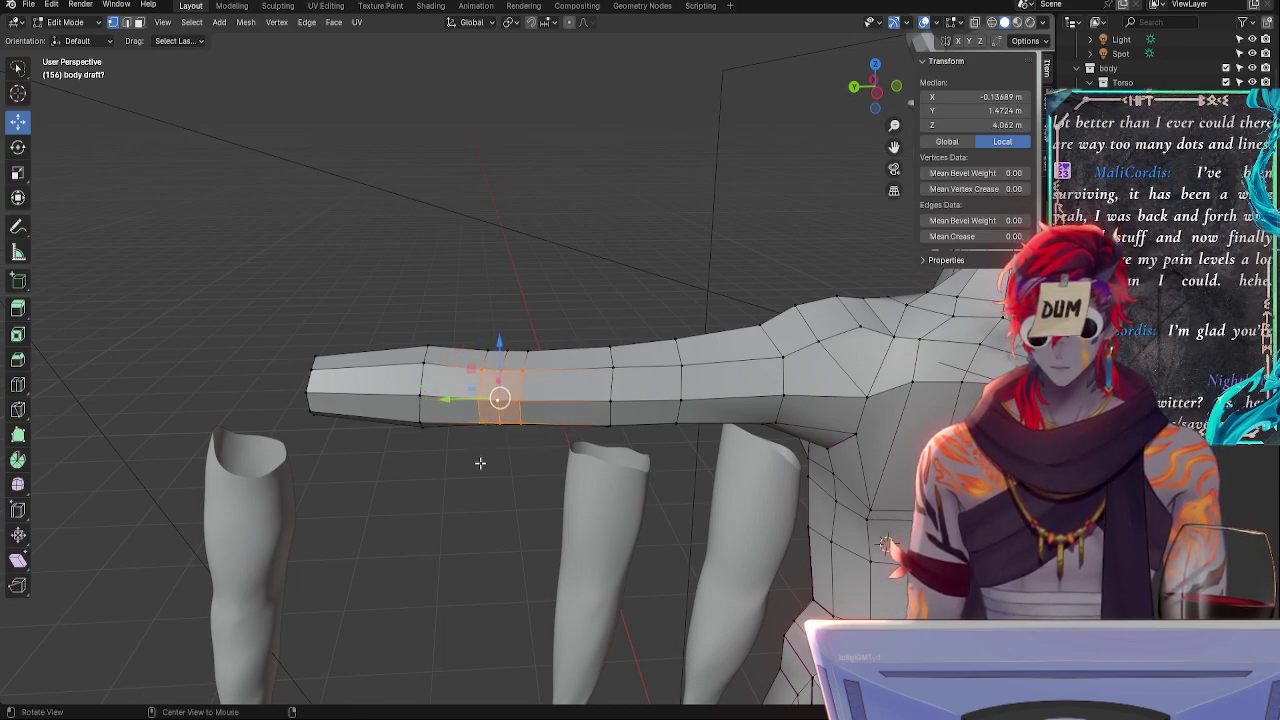
pyautogui.moveTo(480, 463); pyautogui.dragTo(570, 448, button='middle')
pyautogui.press('g')
pyautogui.press('z')
pyautogui.press('z')
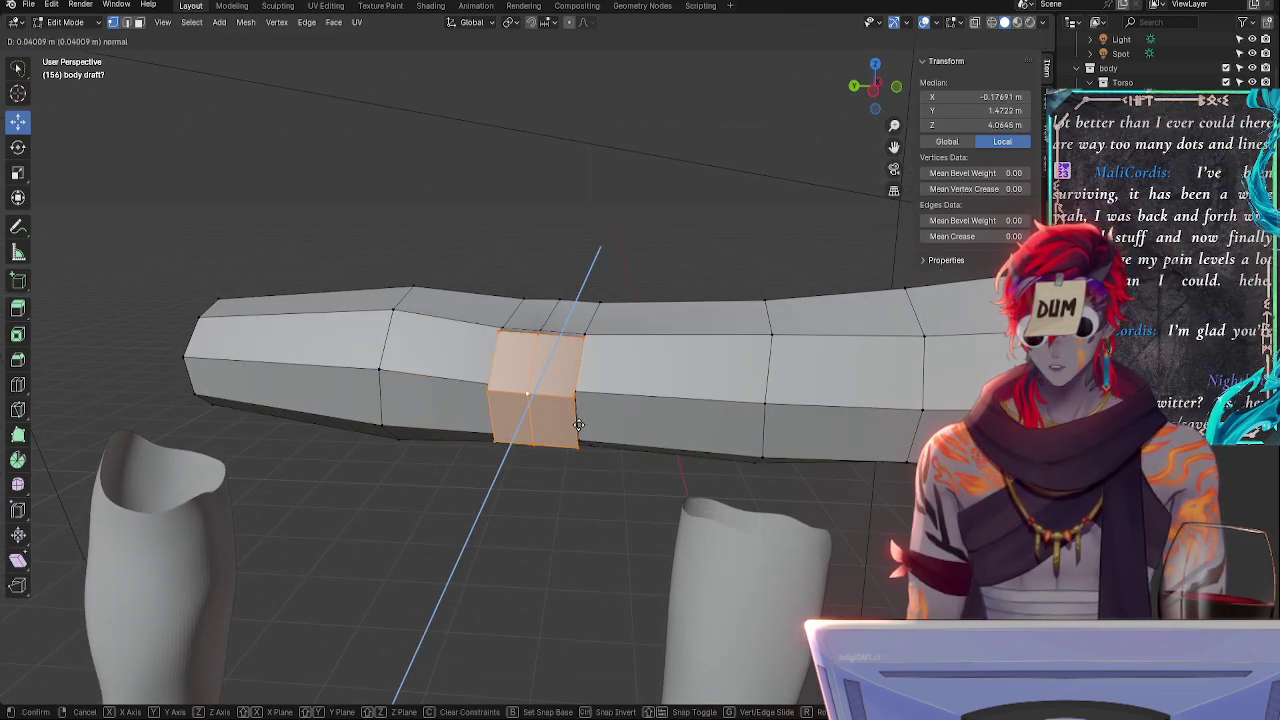
pyautogui.click(578, 416)
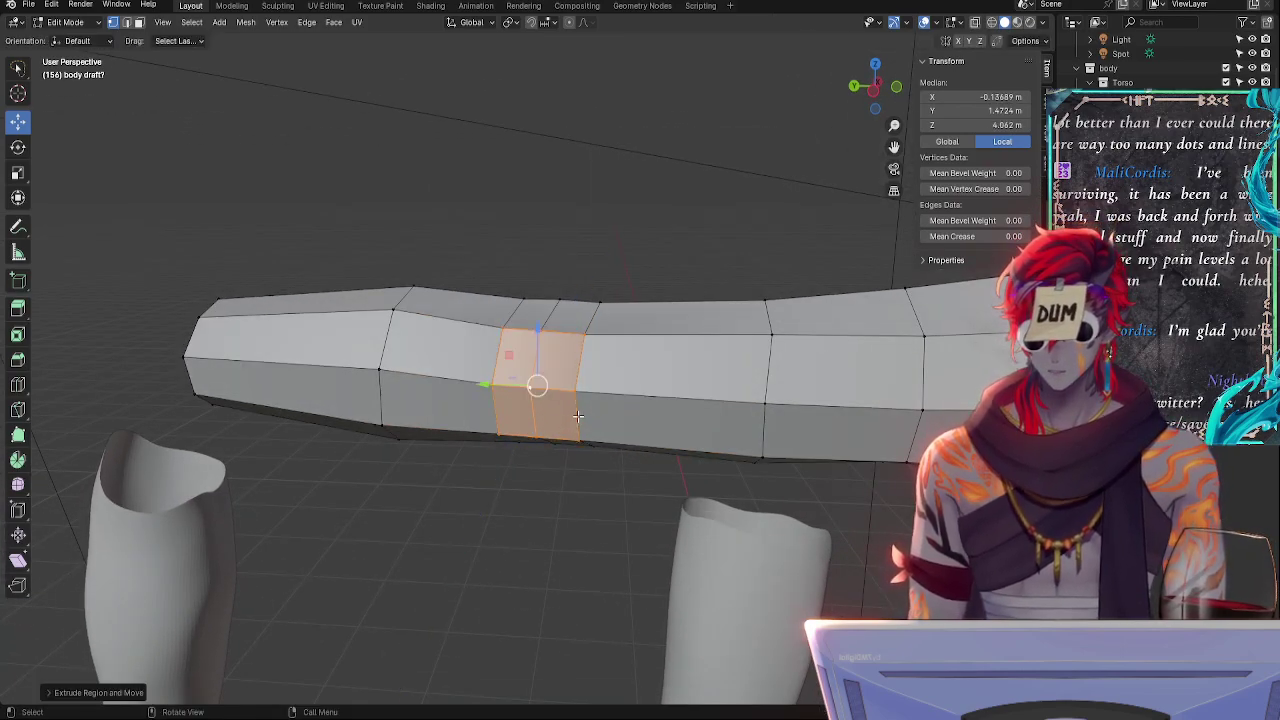
pyautogui.press('s')
pyautogui.click(572, 410)
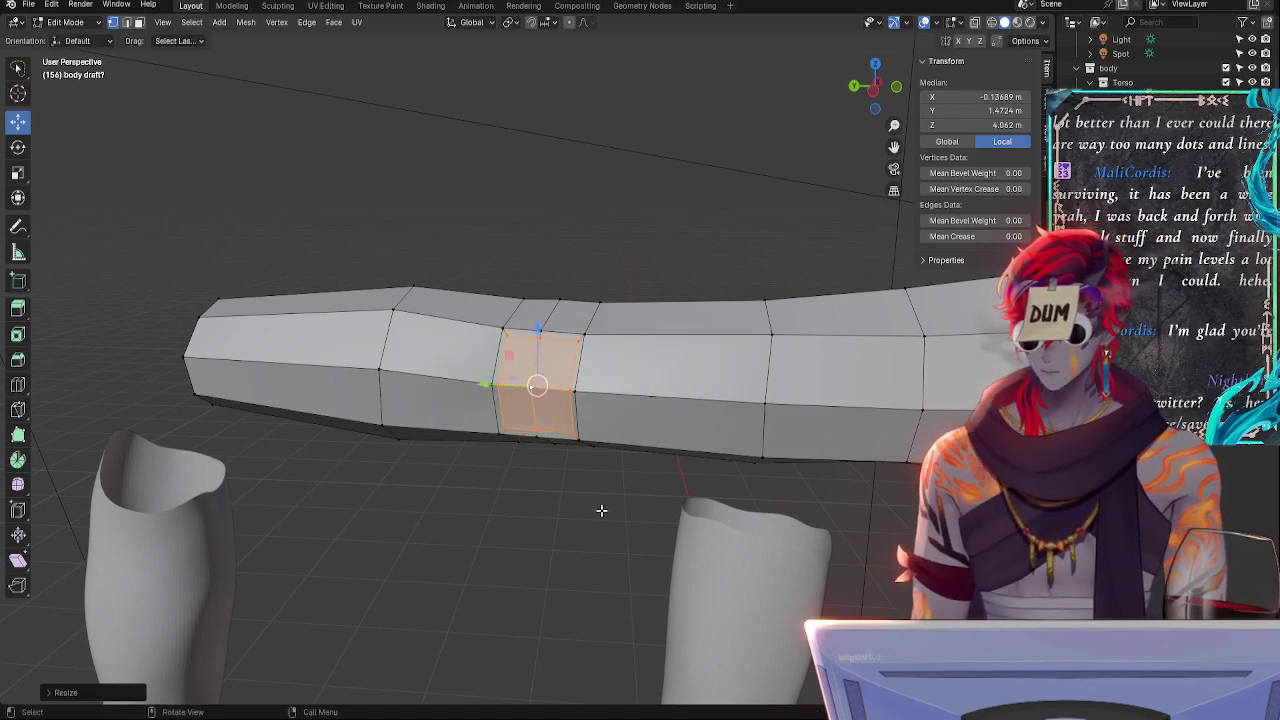
# - Nudge the patch along X and scale it down again to about 0.88
pyautogui.moveTo(503, 418); pyautogui.dragTo(571, 580, button='middle')
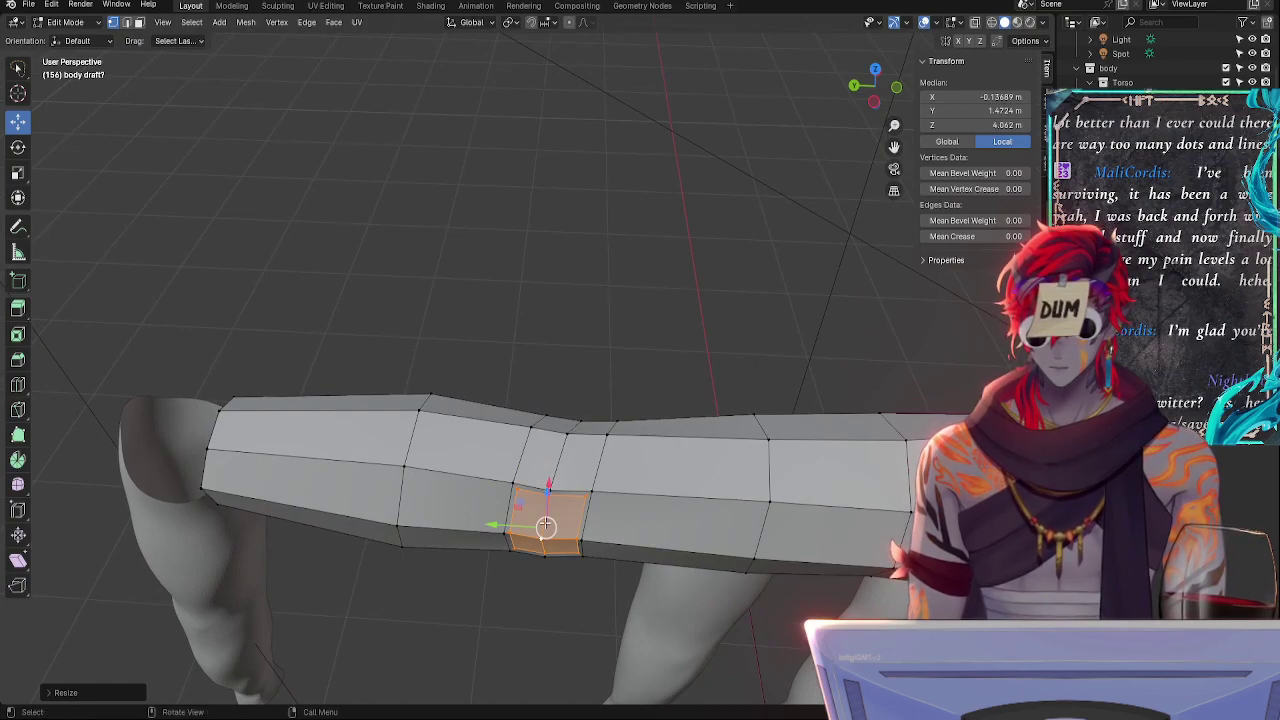
pyautogui.moveTo(555, 505); pyautogui.dragTo(435, 445, button='middle')
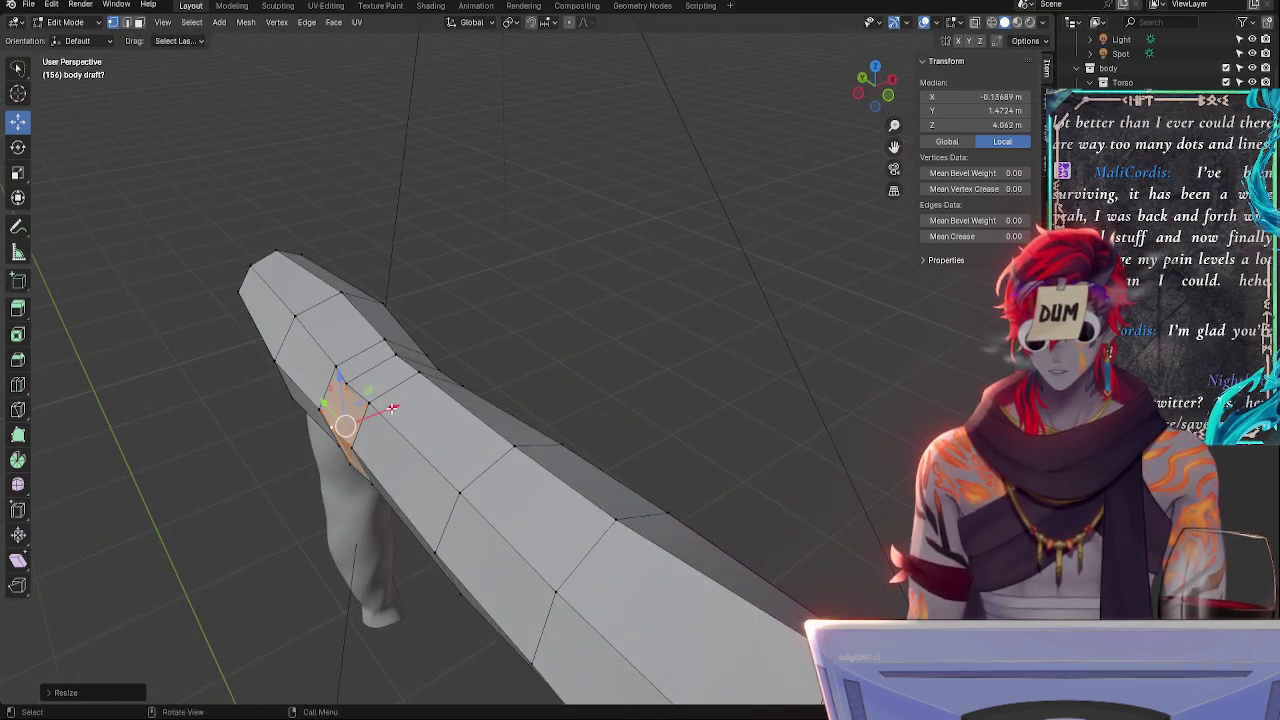
pyautogui.moveTo(392, 408); pyautogui.dragTo(388, 409)
pyautogui.moveTo(388, 409); pyautogui.dragTo(605, 402, button='middle')
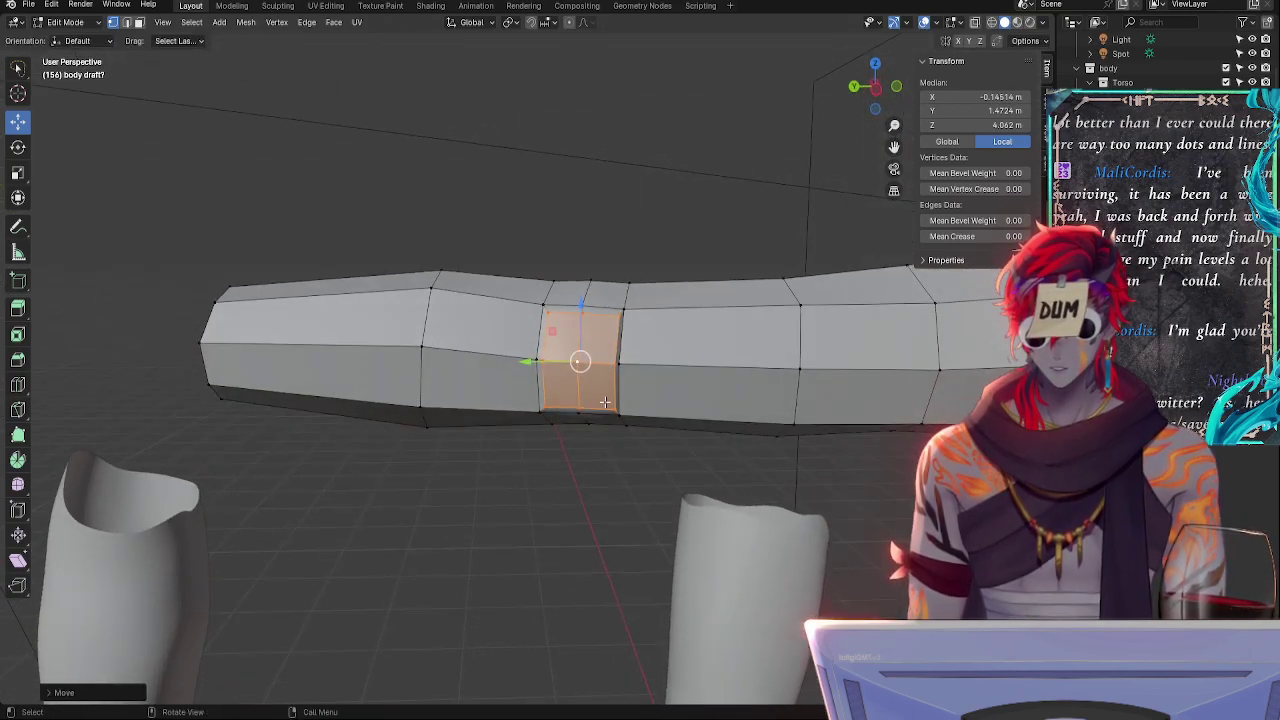
pyautogui.press('s')
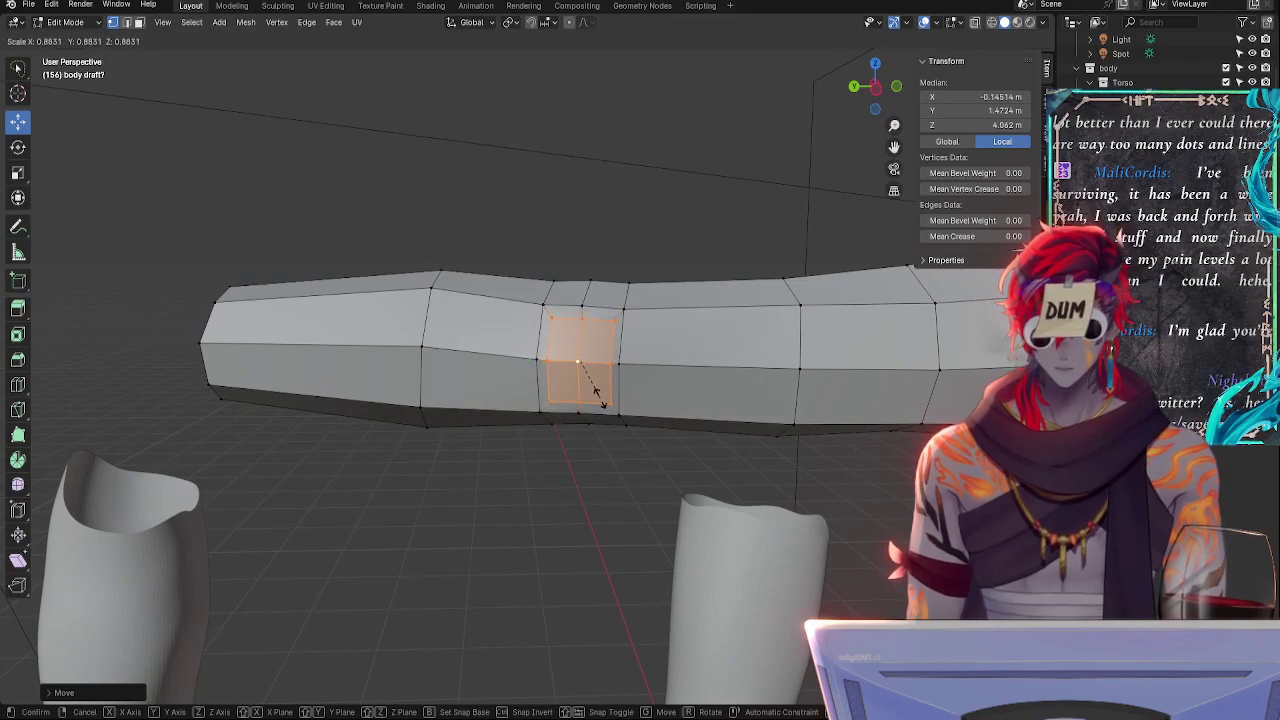
pyautogui.click(598, 398)
pyautogui.moveTo(598, 398); pyautogui.dragTo(569, 521, button='middle')
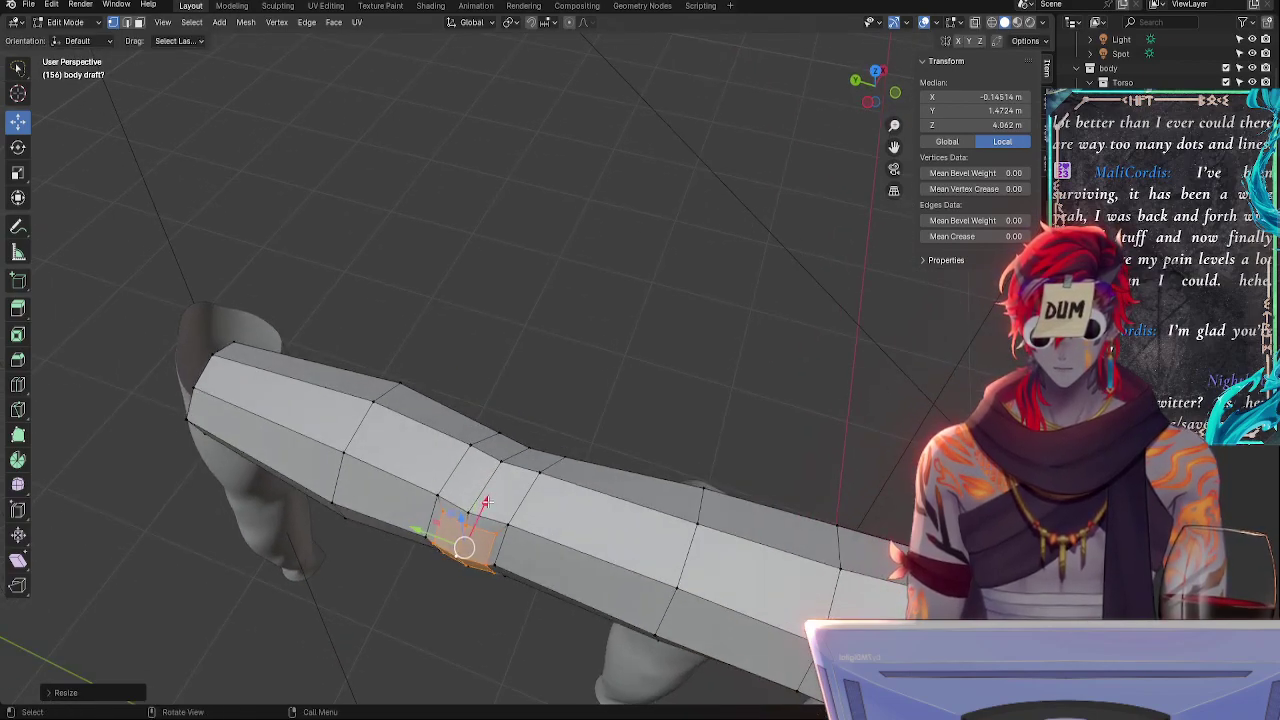
pyautogui.moveTo(488, 502); pyautogui.dragTo(487, 503)
pyautogui.moveTo(487, 503); pyautogui.dragTo(694, 496, button='middle')
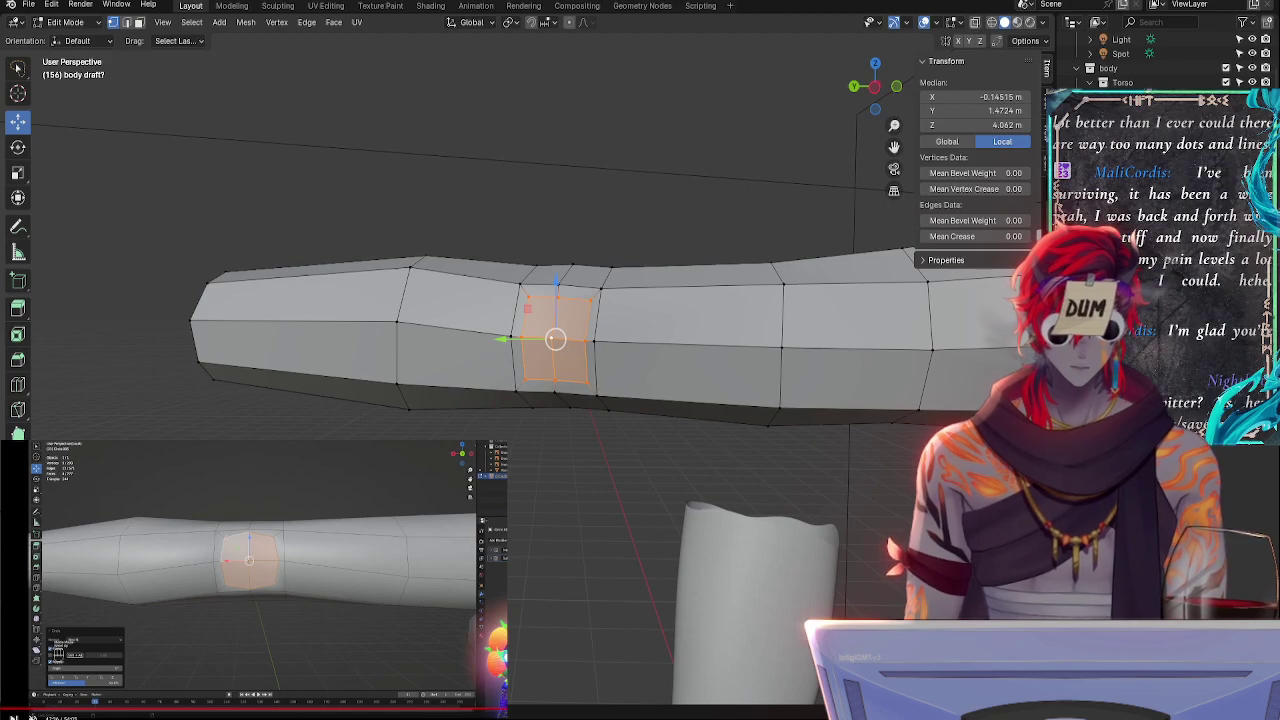
# - Round the arm patch with LoopTools Circle, scale it to 0.9 and shift it along X
pyautogui.rightClick(568, 337)
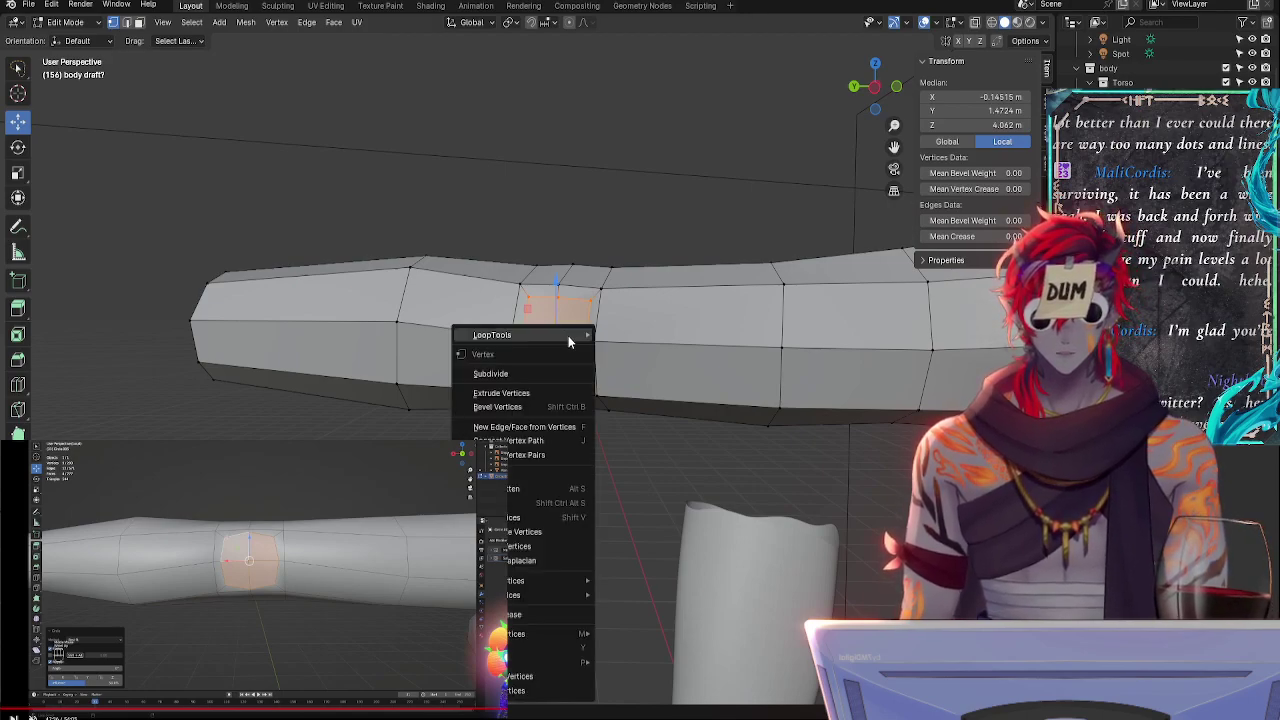
pyautogui.moveTo(585, 337)
pyautogui.click(639, 347)
pyautogui.moveTo(639, 347); pyautogui.dragTo(616, 444, button='middle')
pyautogui.press('s')
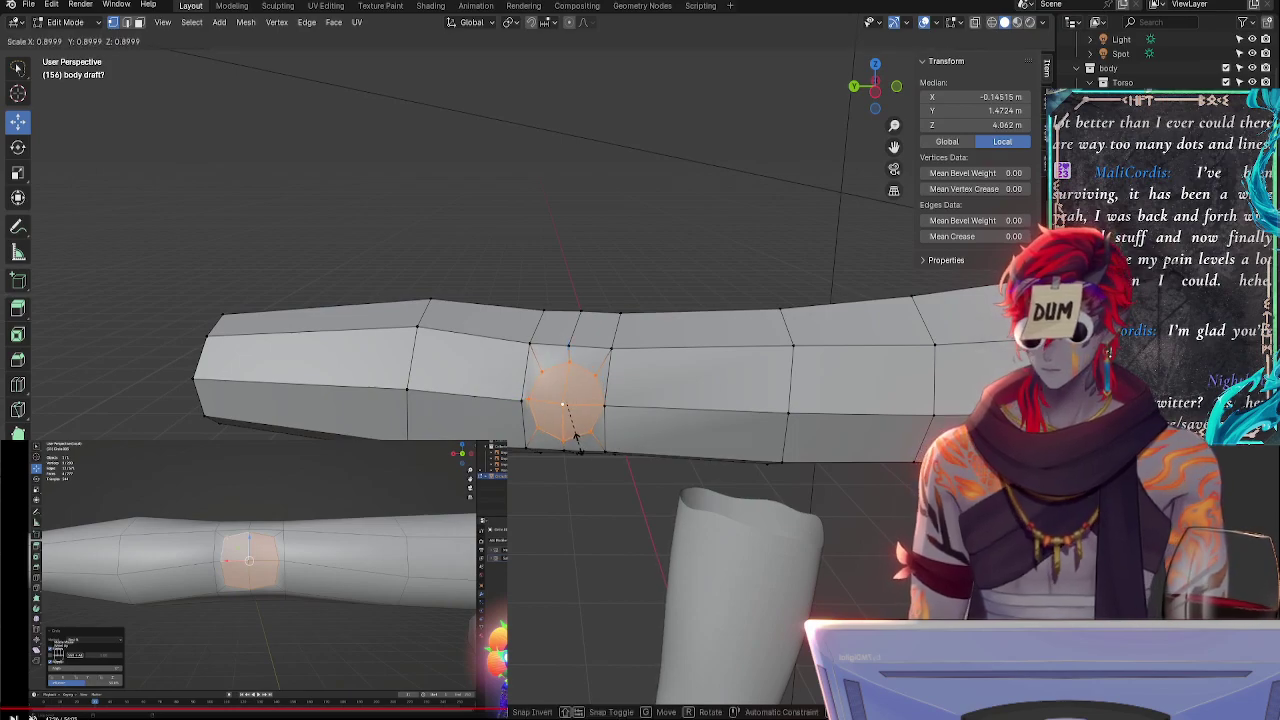
pyautogui.click(578, 440)
pyautogui.moveTo(580, 446); pyautogui.dragTo(498, 506, button='middle')
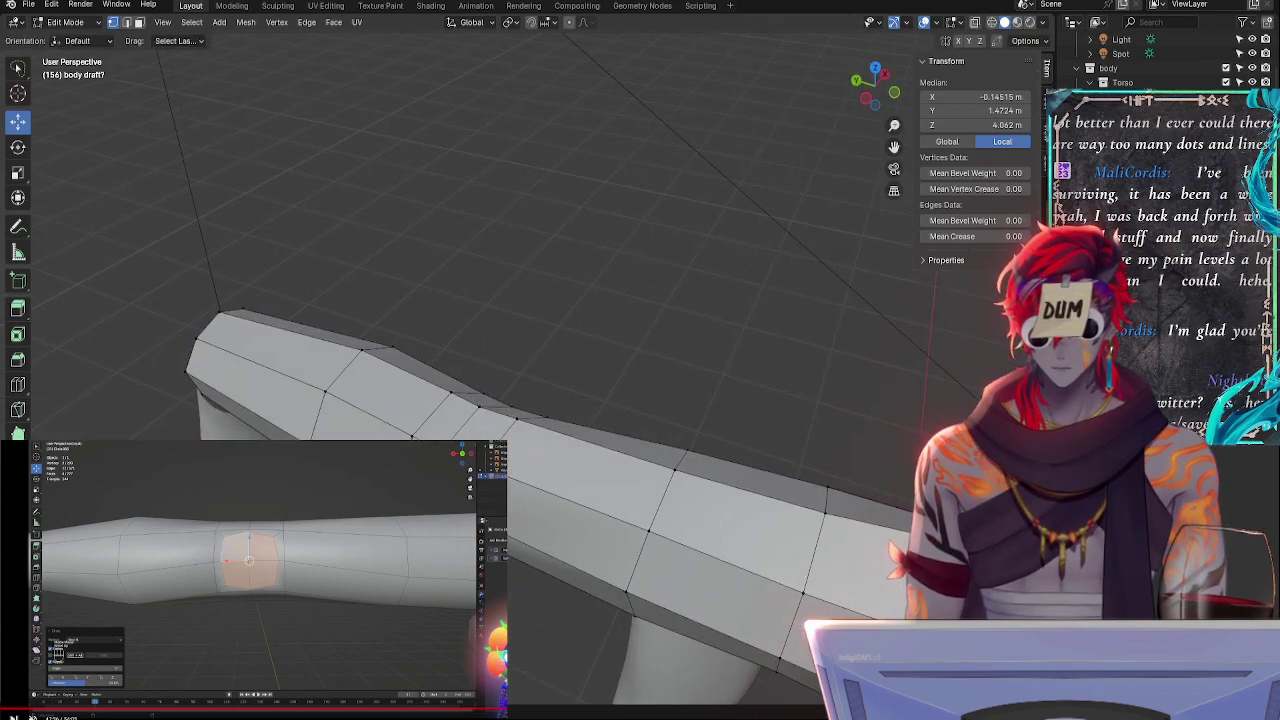
pyautogui.press('g')
pyautogui.press('x')
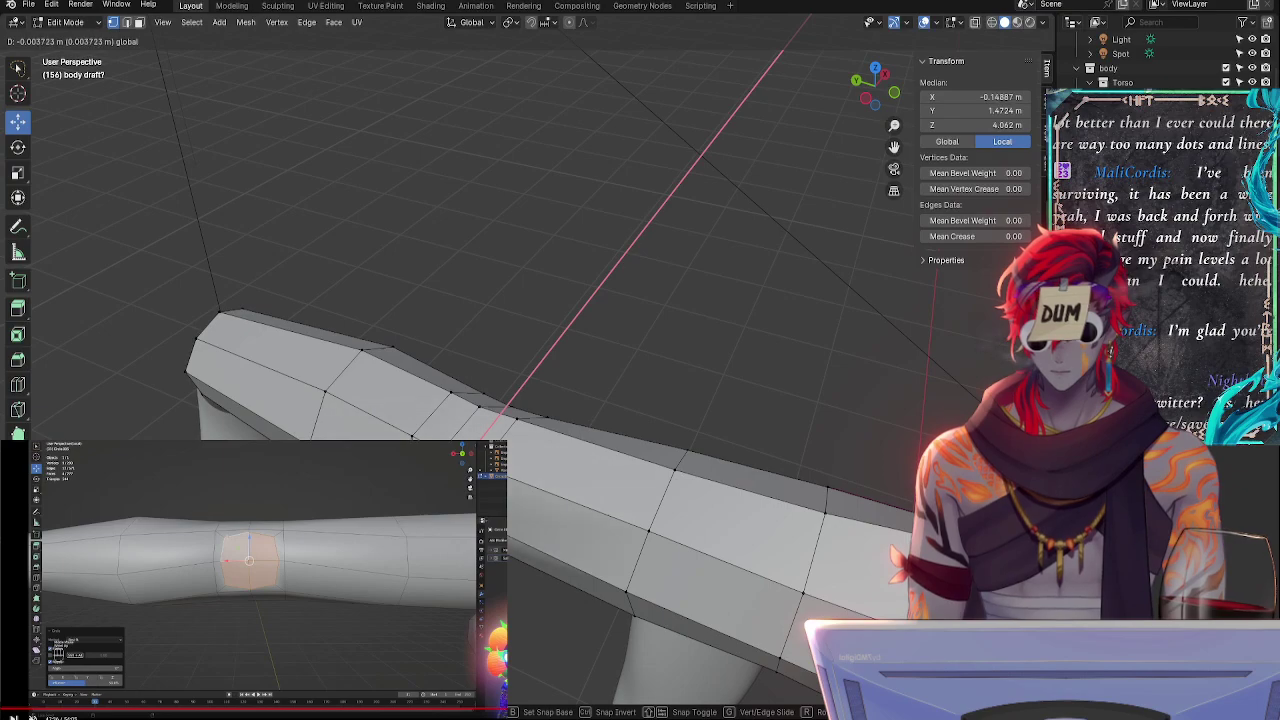
pyautogui.click(500, 504)
# - Nudge a single vertex beside the circle along X to even out its spacing
pyautogui.moveTo(500, 504); pyautogui.dragTo(583, 427, button='middle')
pyautogui.moveTo(632, 353); pyautogui.dragTo(531, 493, button='middle')
pyautogui.click(531, 493)
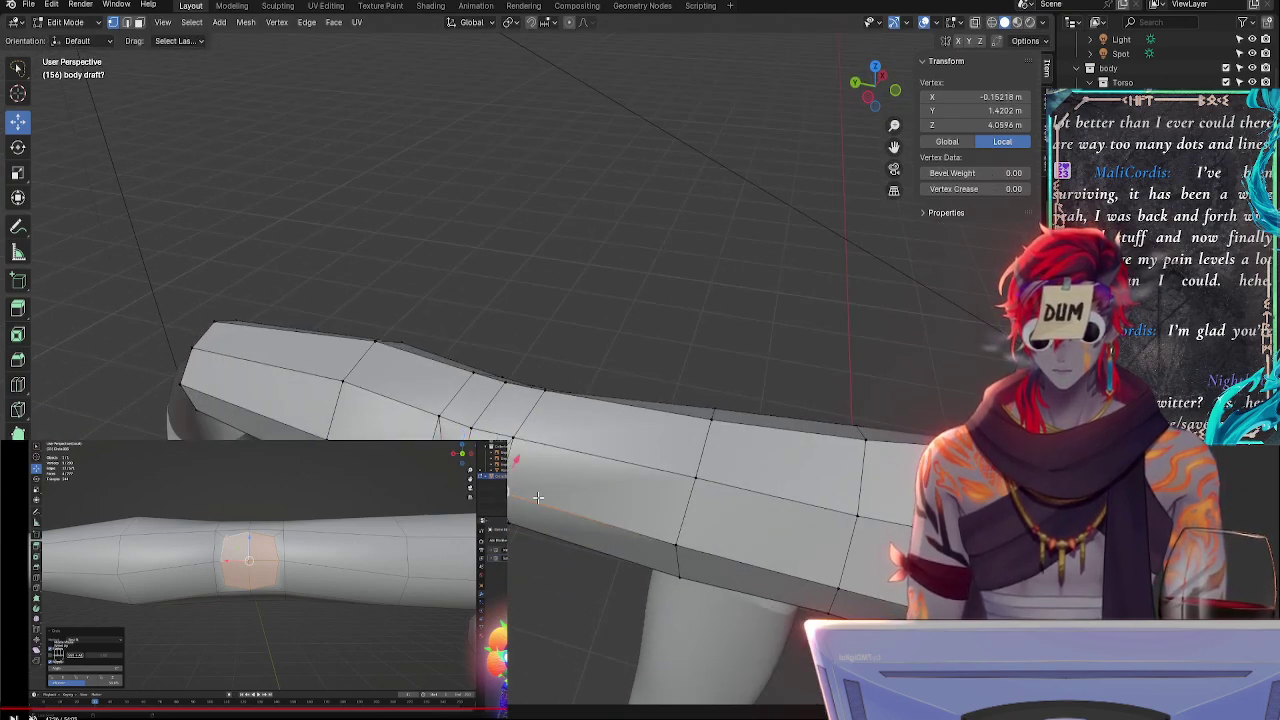
pyautogui.moveTo(538, 497); pyautogui.dragTo(543, 499)
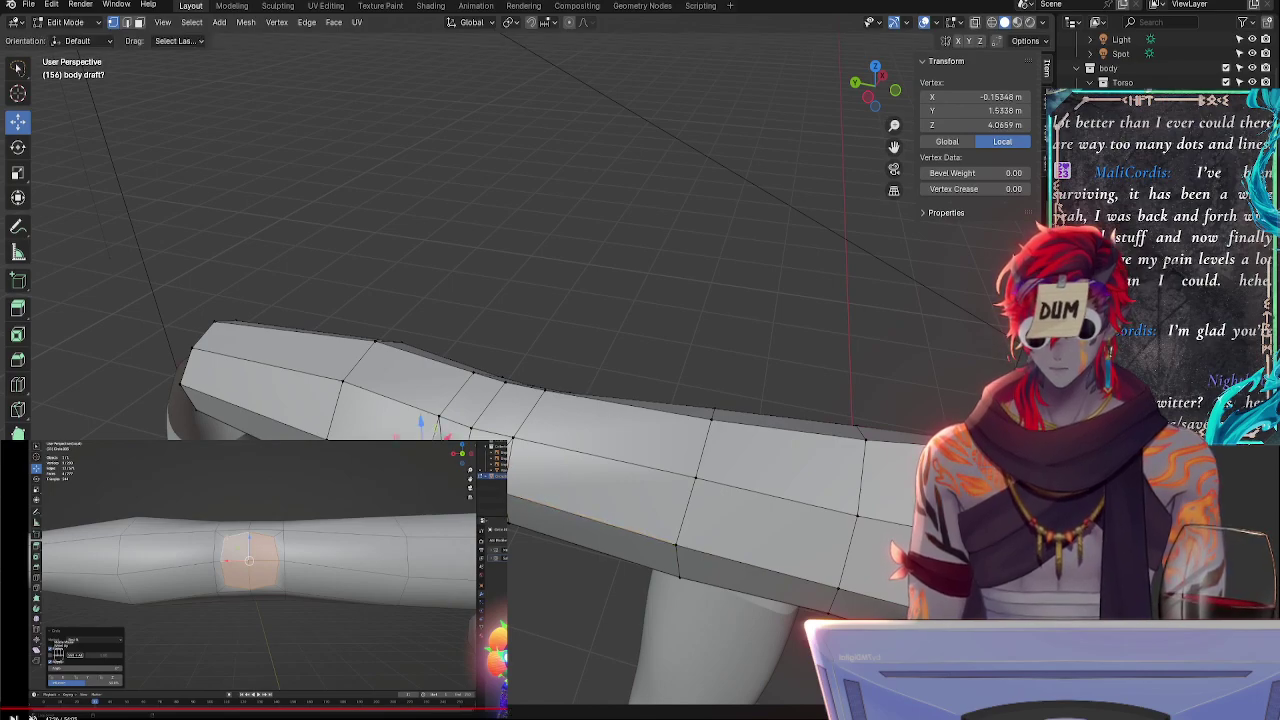
pyautogui.moveTo(421, 468); pyautogui.dragTo(437, 467)
pyautogui.moveTo(470, 420); pyautogui.dragTo(440, 470, button='middle')
pyautogui.moveTo(446, 437); pyautogui.dragTo(463, 420)
pyautogui.moveTo(497, 476); pyautogui.dragTo(502, 469)
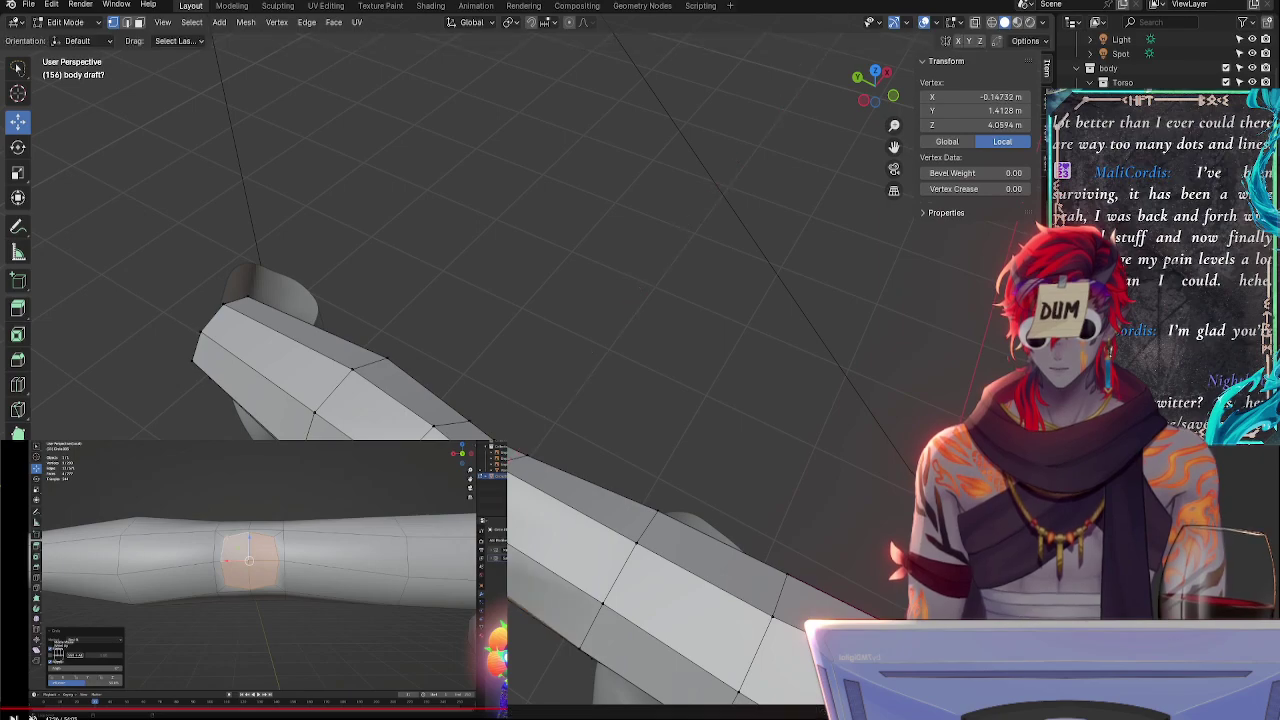
pyautogui.moveTo(610, 400); pyautogui.dragTo(546, 468, button='middle')
# - Slide another vertex along its edge and adjust the vertices around the circle's centre
pyautogui.click(547, 298)
pyautogui.press('g')
pyautogui.press('g')
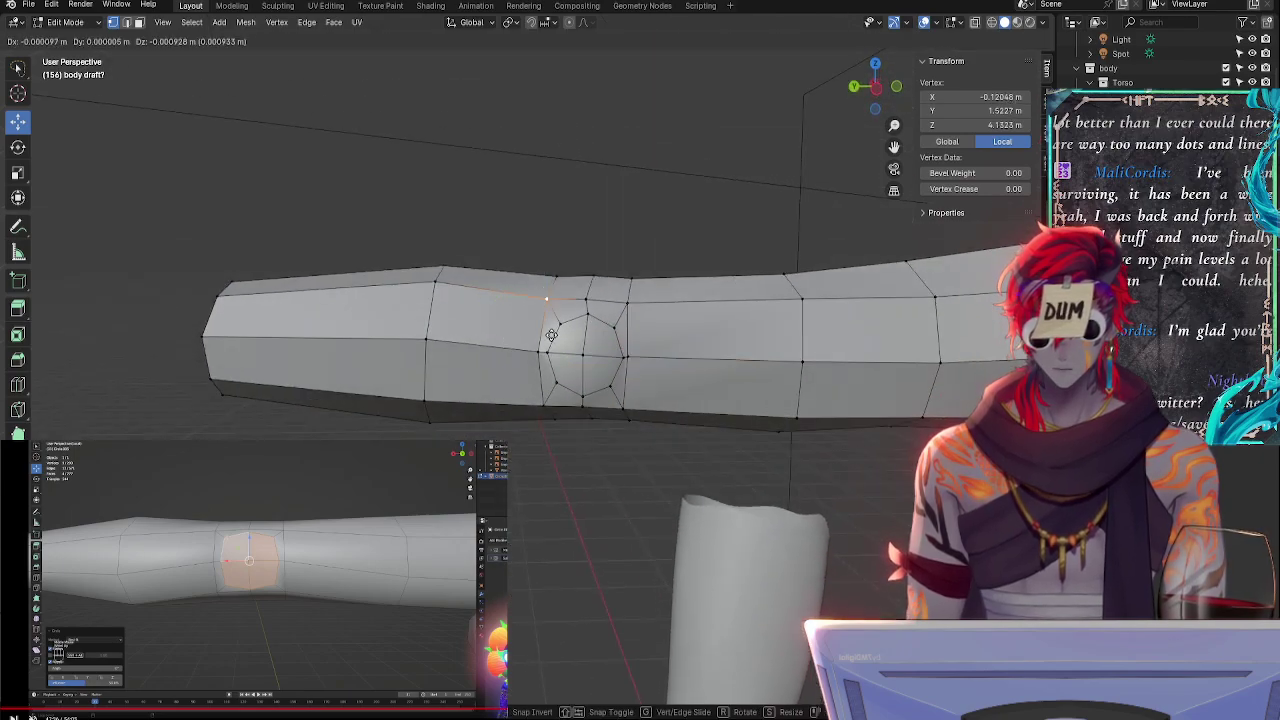
pyautogui.click(555, 338)
pyautogui.click(628, 299)
pyautogui.click(585, 359)
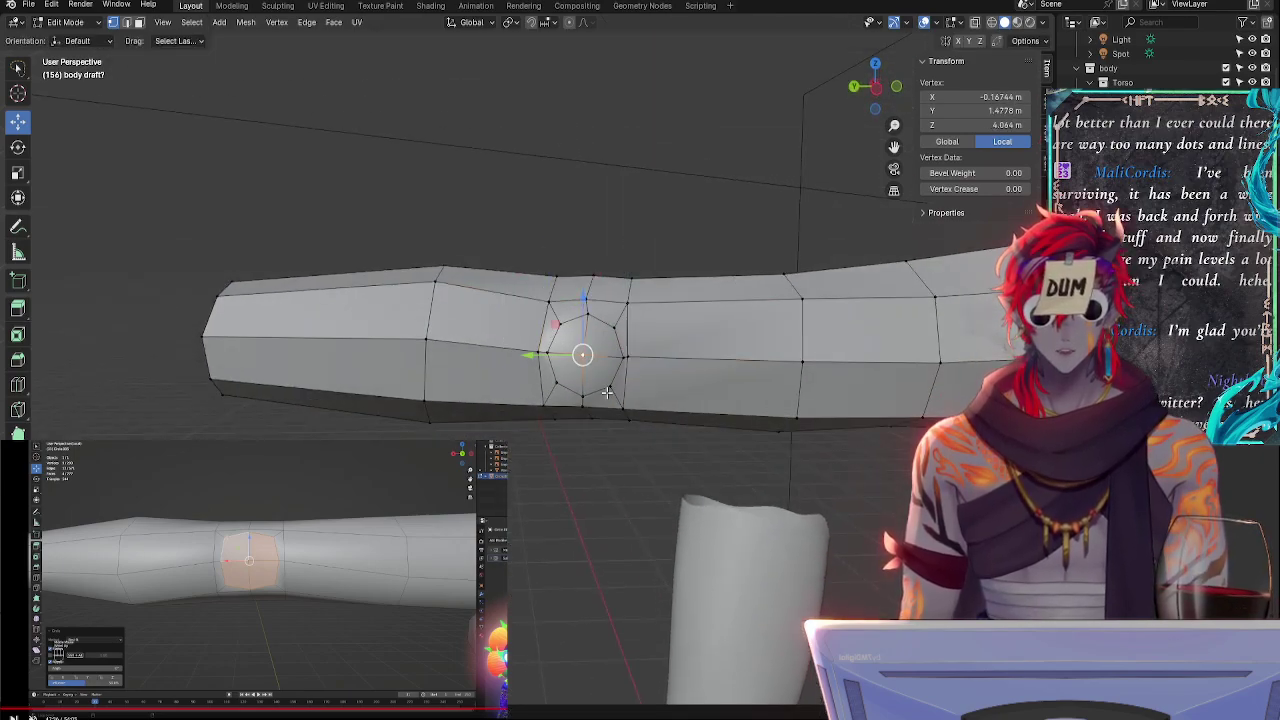
pyautogui.moveTo(608, 391); pyautogui.dragTo(583, 474, button='middle')
pyautogui.click(654, 374)
pyautogui.moveTo(654, 374); pyautogui.dragTo(614, 358, button='middle')
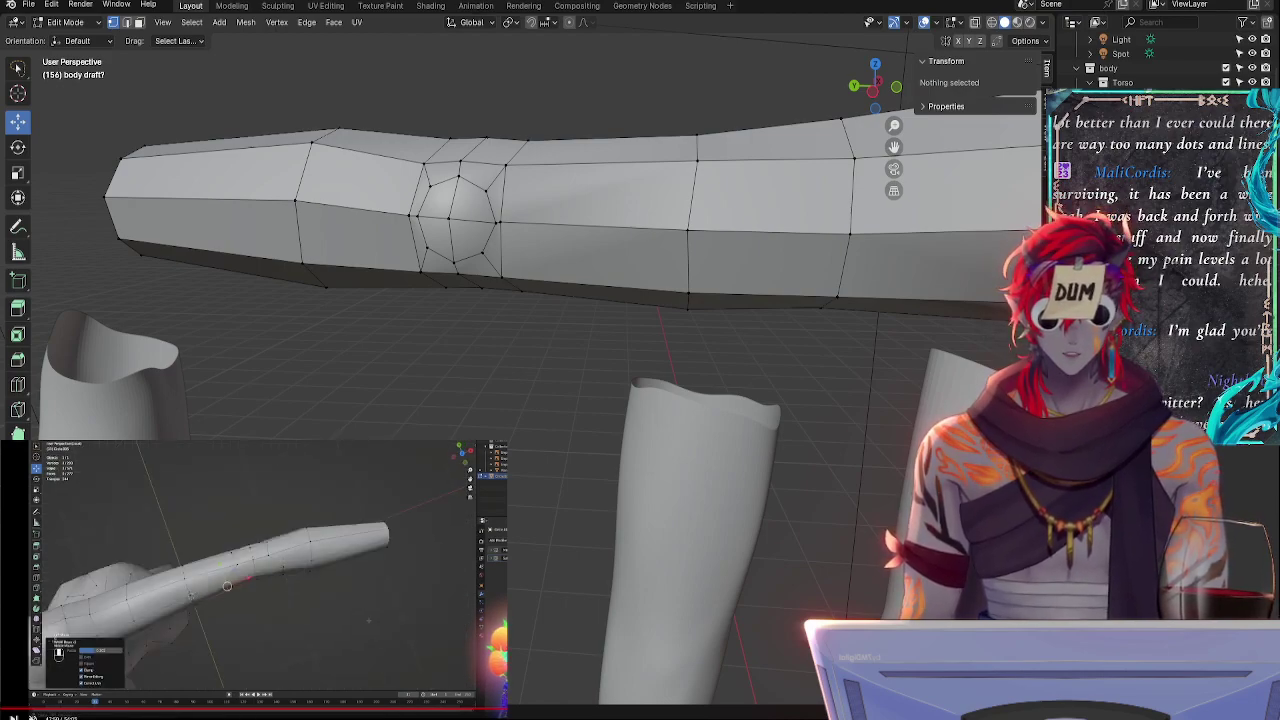
# - Inspect the arm, trying edge and joint-ring vertex selections before clearing them
pyautogui.moveTo(471, 321); pyautogui.dragTo(643, 399, button='middle')
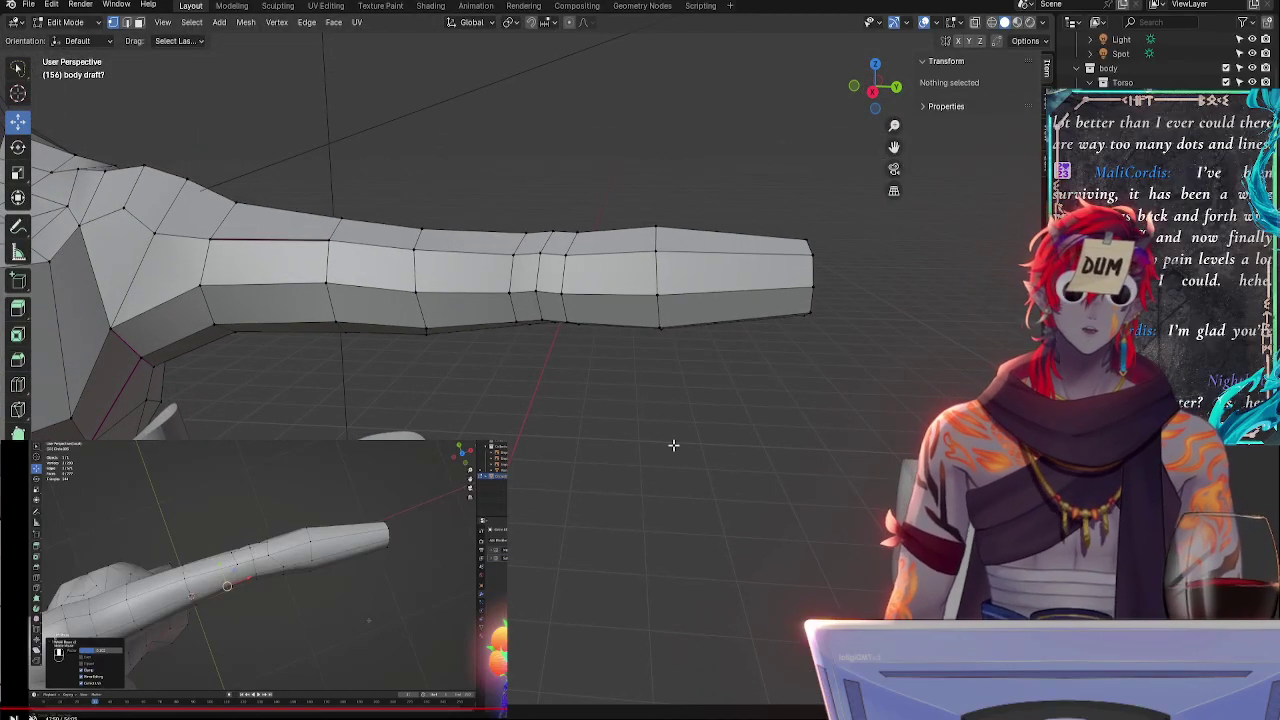
pyautogui.moveTo(673, 445); pyautogui.dragTo(649, 557, button='middle')
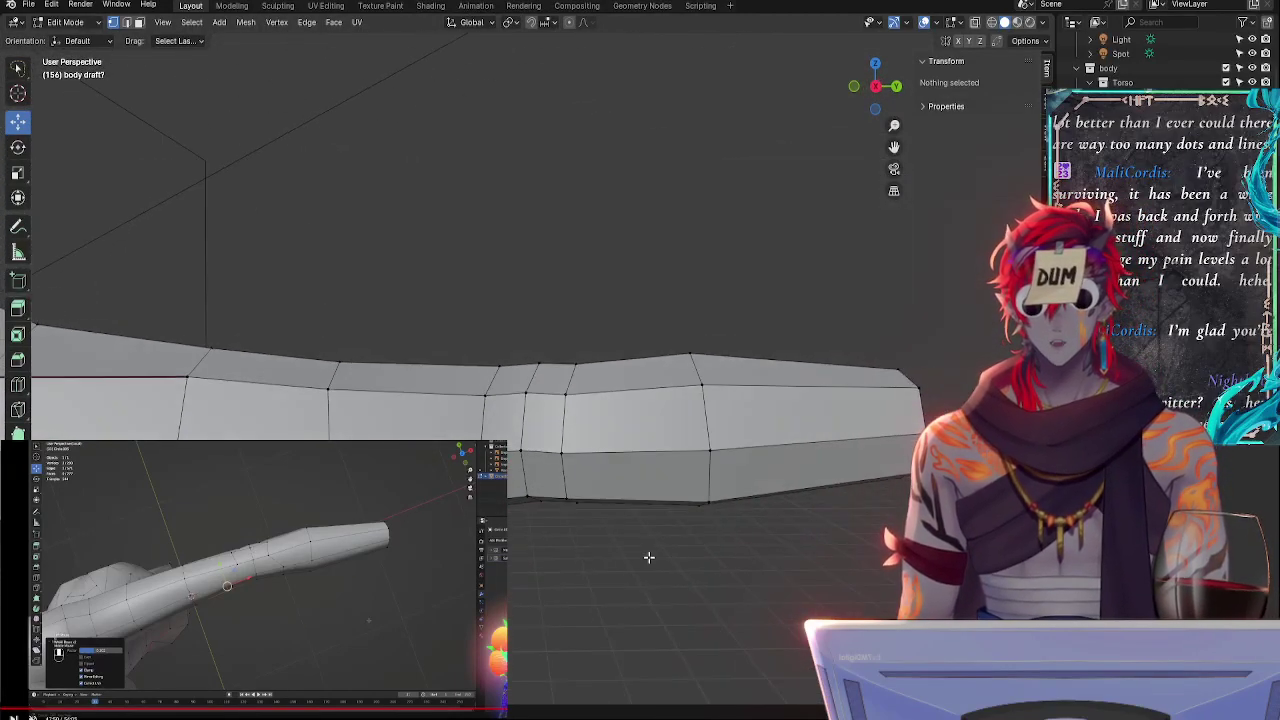
pyautogui.click(563, 494)
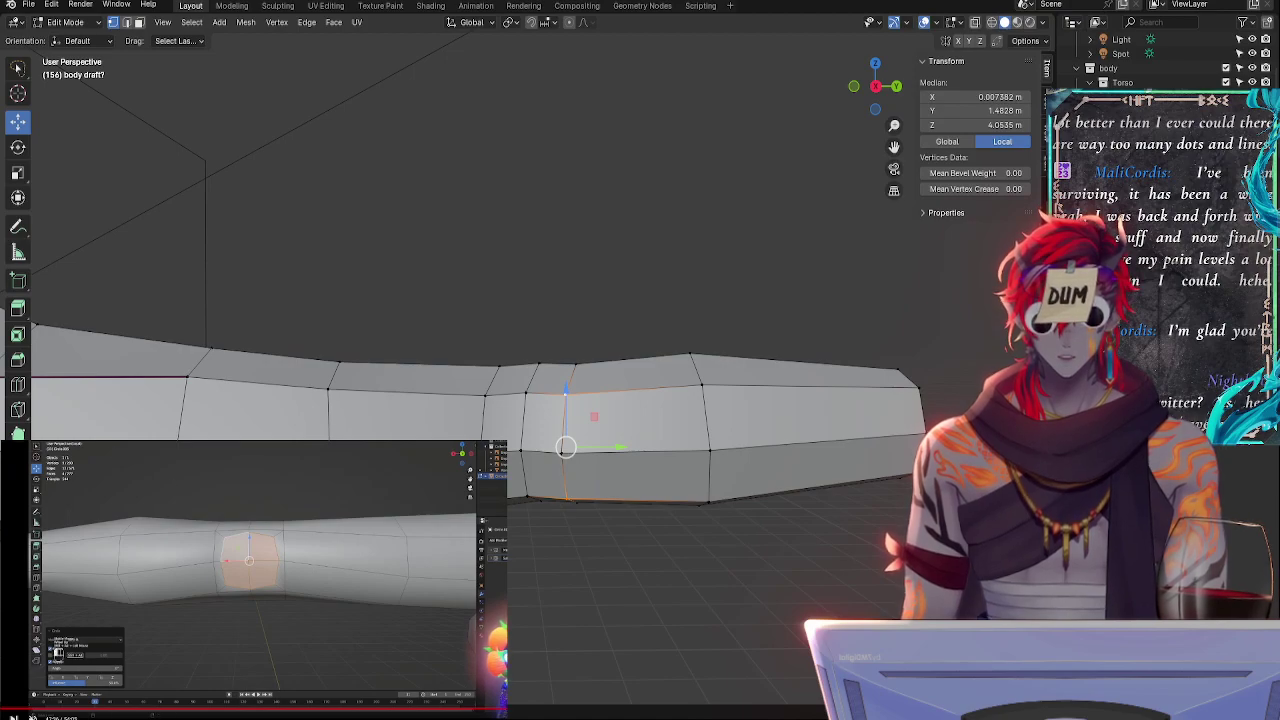
pyautogui.press('space')
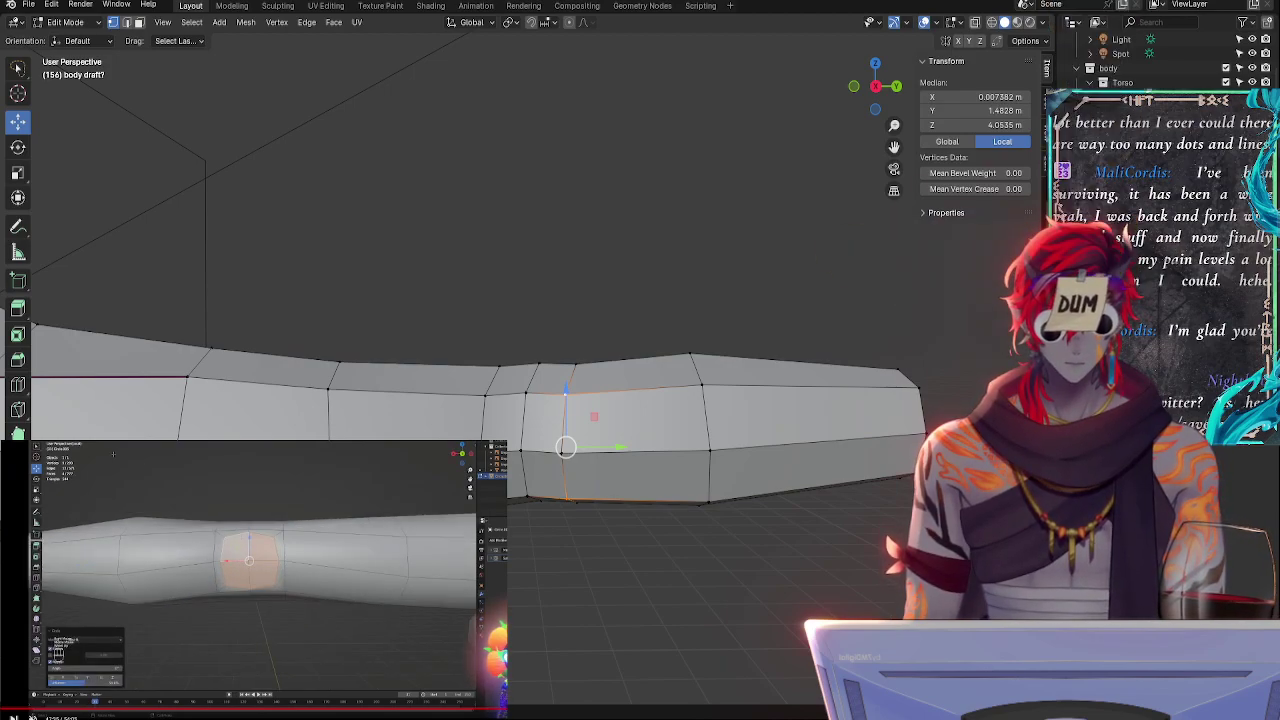
pyautogui.press('space')
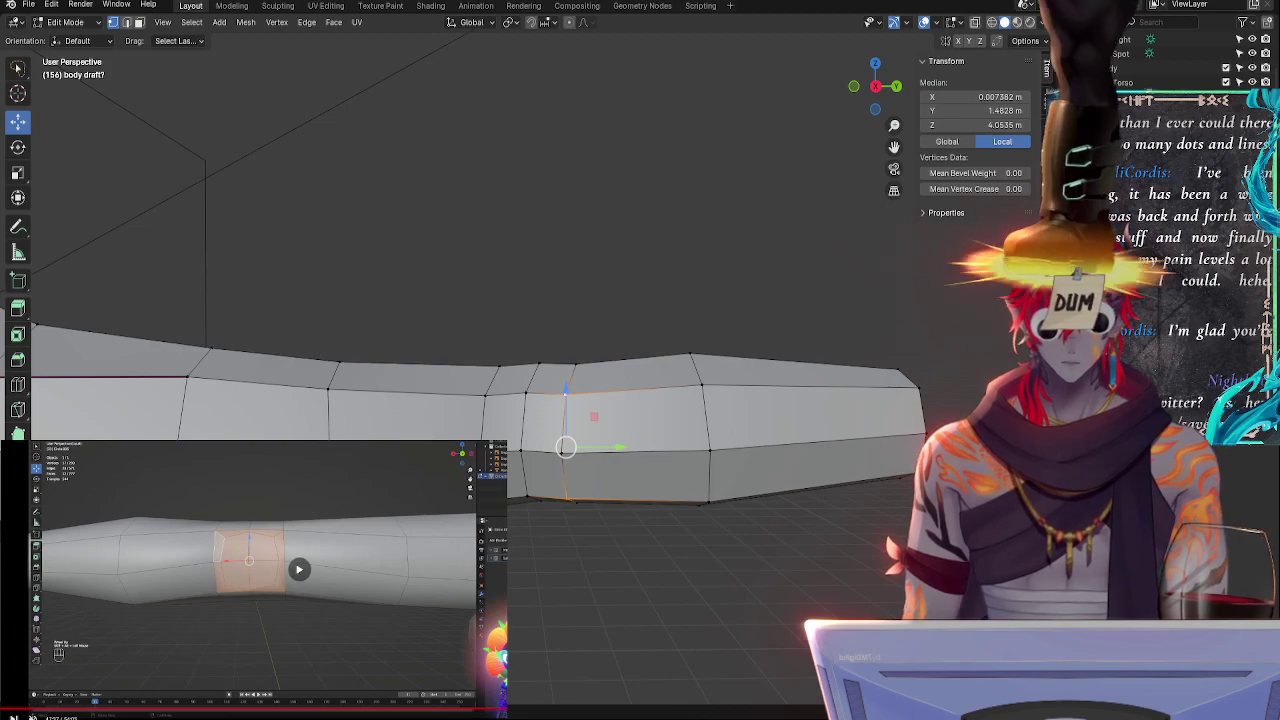
pyautogui.rightClick(295, 566)
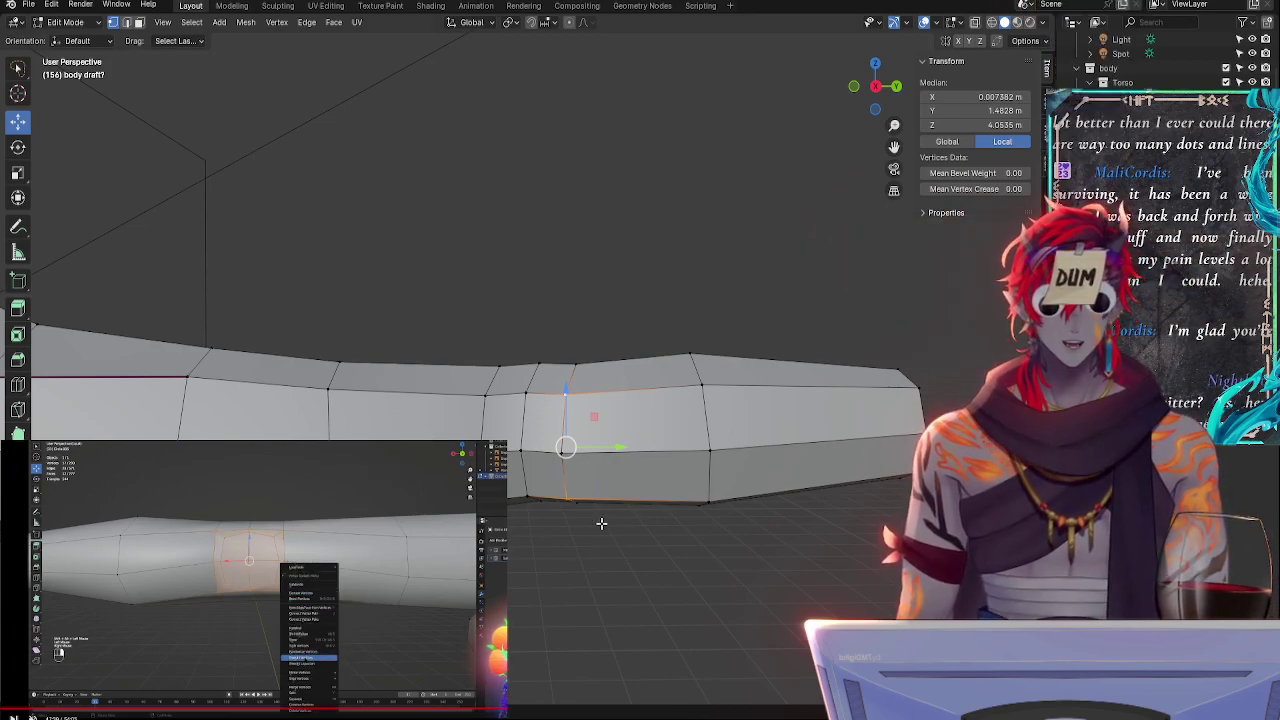
pyautogui.moveTo(873, 530); pyautogui.dragTo(608, 523, button='middle')
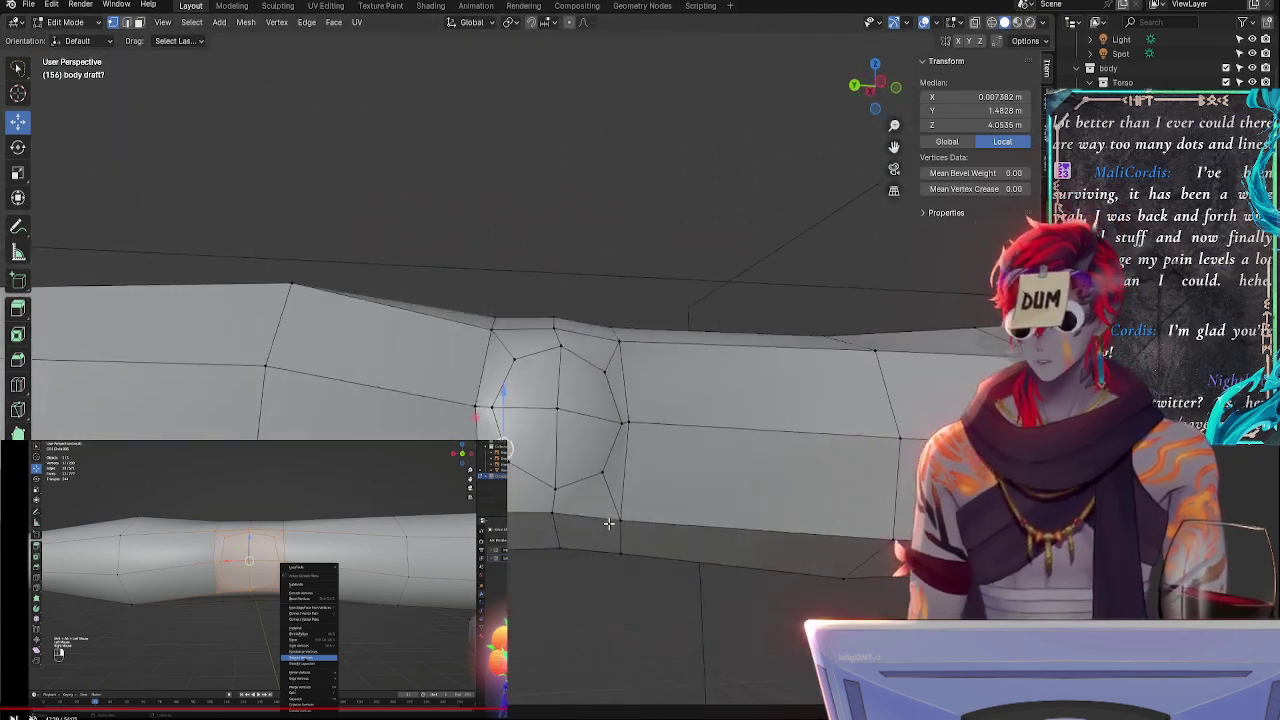
pyautogui.click(619, 519)
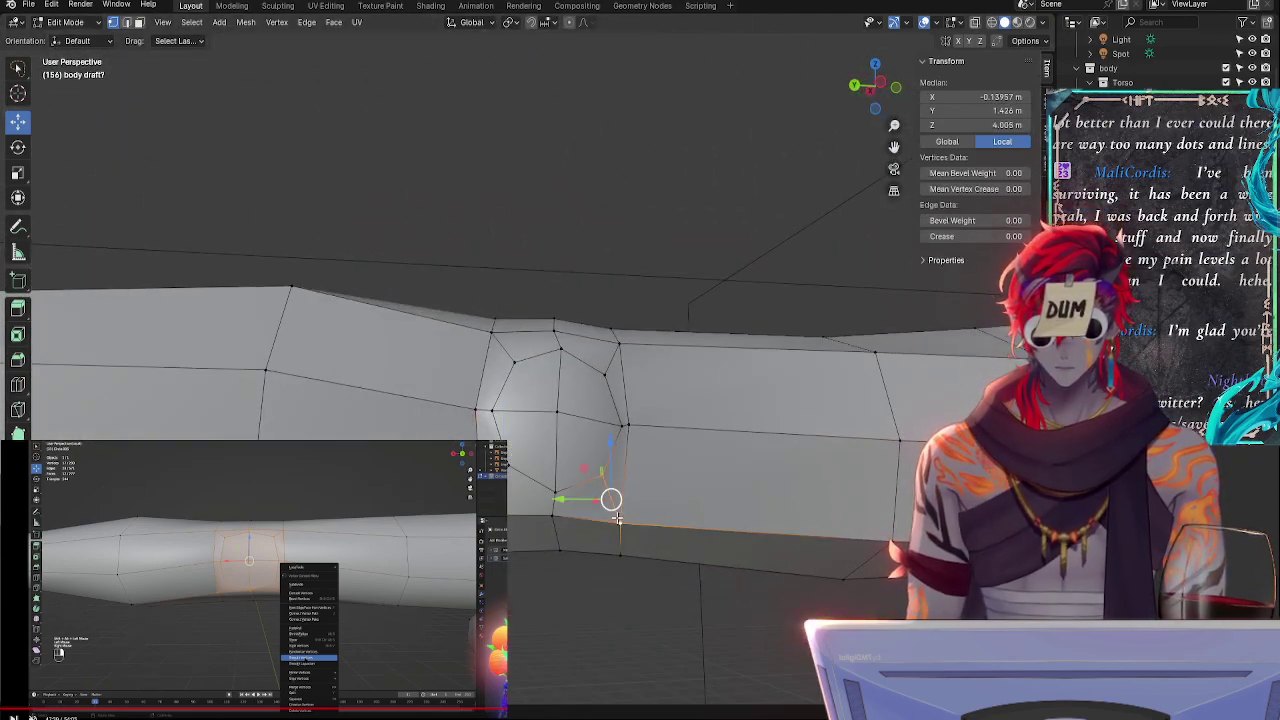
pyautogui.keyDown('shift'); pyautogui.click(628, 426); pyautogui.keyUp('shift')
pyautogui.keyDown('shift'); pyautogui.click(611, 335); pyautogui.keyUp('shift')
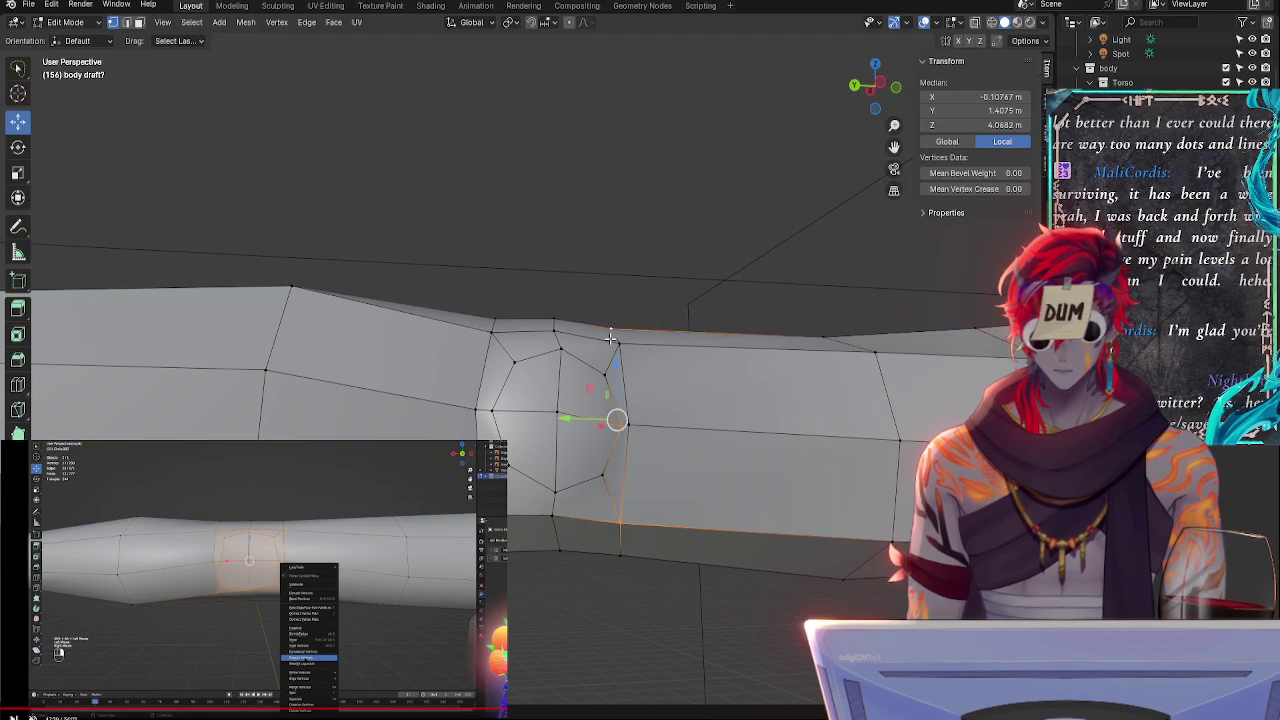
pyautogui.click(520, 210)
# - In face select mode, select all the faces of the round joint patch
pyautogui.click(140, 23)
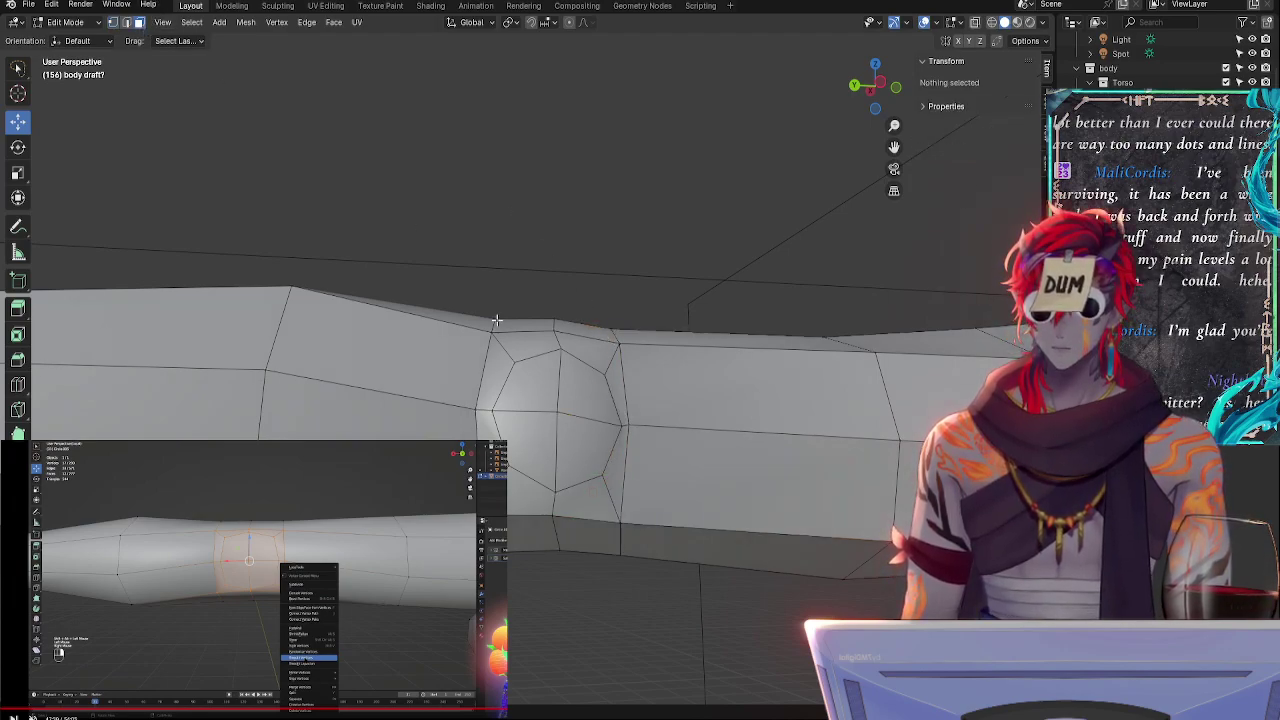
pyautogui.click(510, 376)
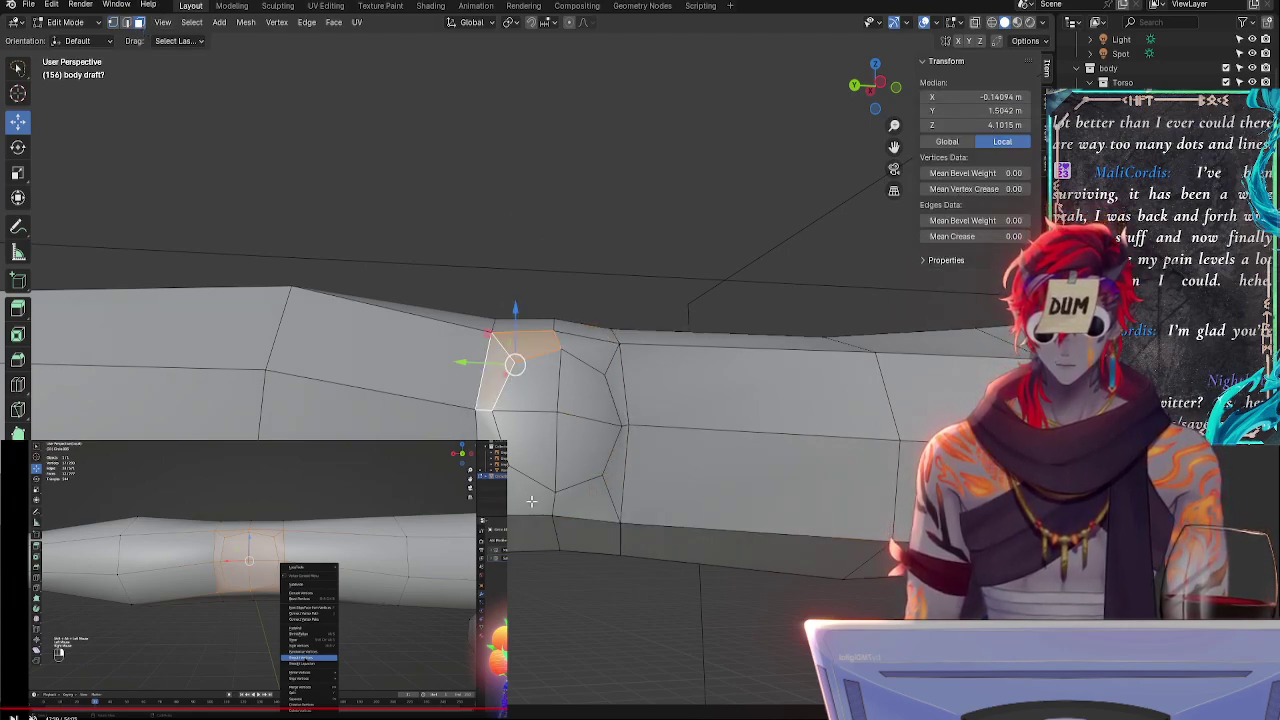
pyautogui.keyDown('shift'); pyautogui.click(583, 501); pyautogui.keyUp('shift')
pyautogui.keyDown('shift'); pyautogui.click(614, 475); pyautogui.keyUp('shift')
pyautogui.keyDown('shift'); pyautogui.click(598, 440); pyautogui.keyUp('shift')
pyautogui.keyDown('shift'); pyautogui.click(614, 389); pyautogui.keyUp('shift')
pyautogui.keyDown('shift'); pyautogui.click(594, 392); pyautogui.keyUp('shift')
pyautogui.keyDown('shift'); pyautogui.click(590, 353); pyautogui.keyUp('shift')
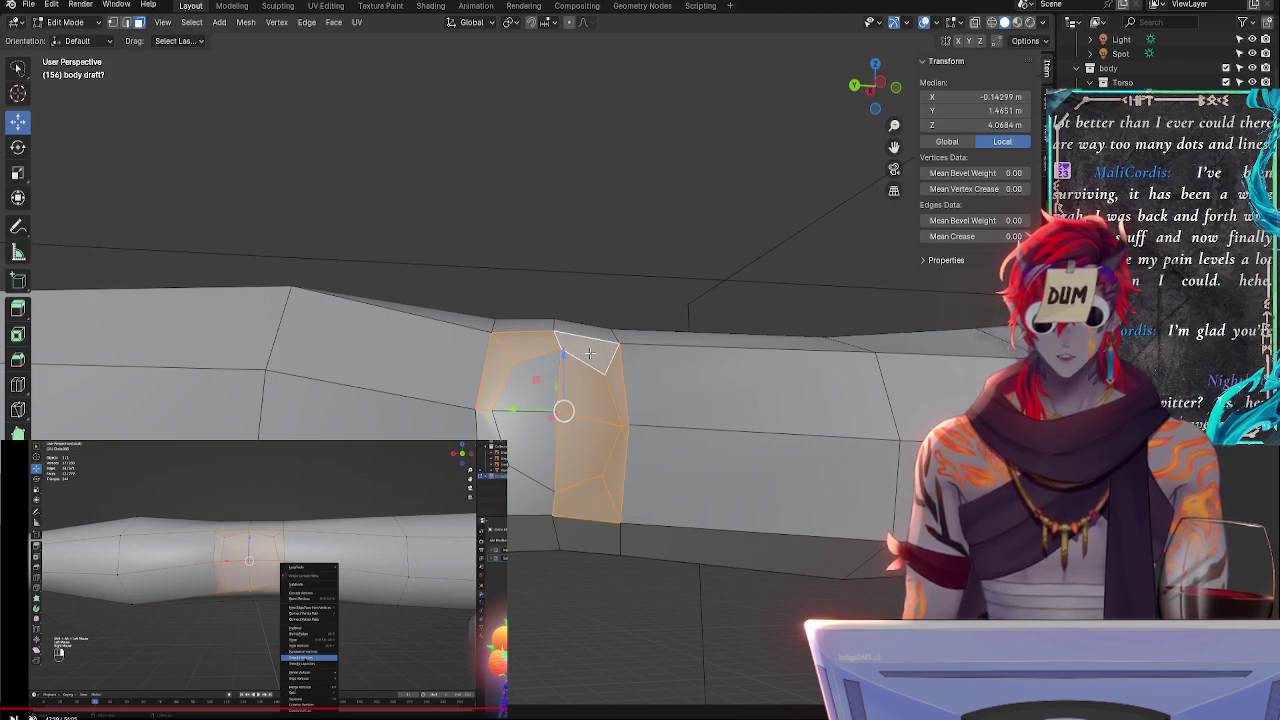
pyautogui.keyDown('shift'); pyautogui.click(534, 384); pyautogui.keyUp('shift')
pyautogui.keyDown('shift'); pyautogui.click(489, 425); pyautogui.keyUp('shift')
pyautogui.keyDown('shift'); pyautogui.click(518, 494); pyautogui.keyUp('shift')
pyautogui.keyDown('shift'); pyautogui.click(530, 456); pyautogui.keyUp('shift')
pyautogui.moveTo(594, 451); pyautogui.dragTo(270, 205, button='middle')
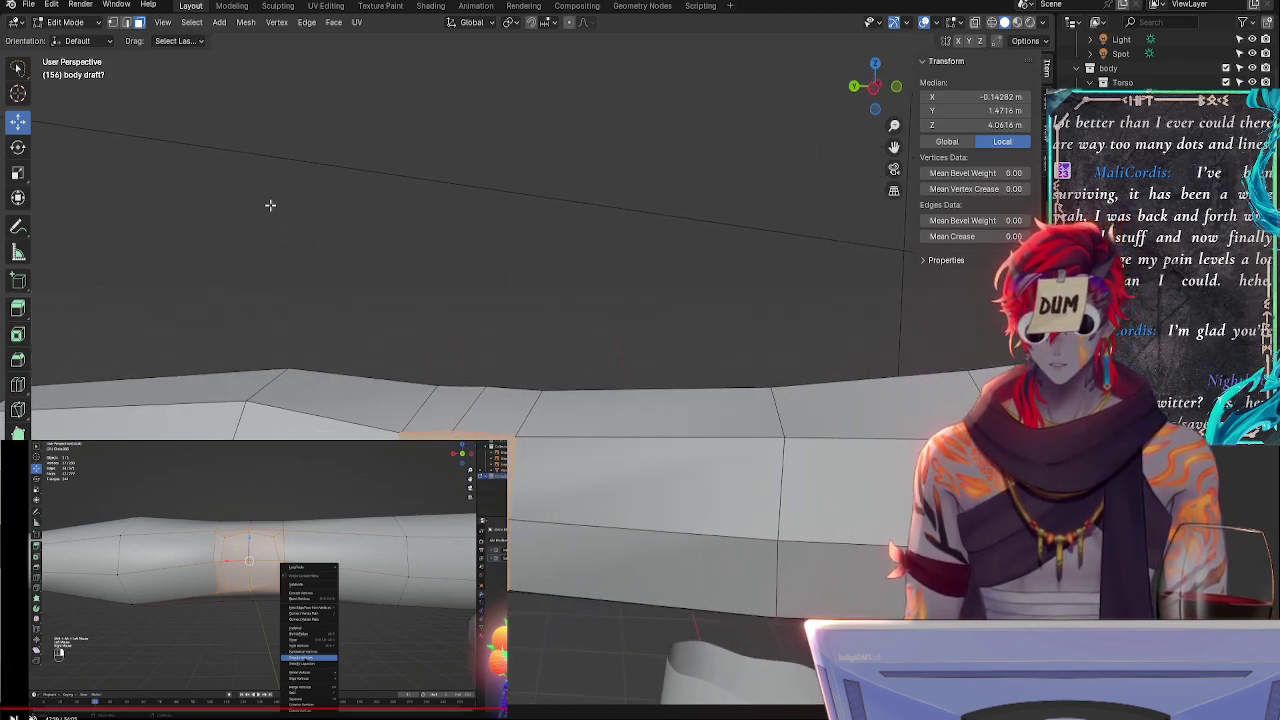
# - Switch to vertex select and apply Smooth Vertices to the joint patch
pyautogui.click(114, 23)
pyautogui.rightClick(462, 500)
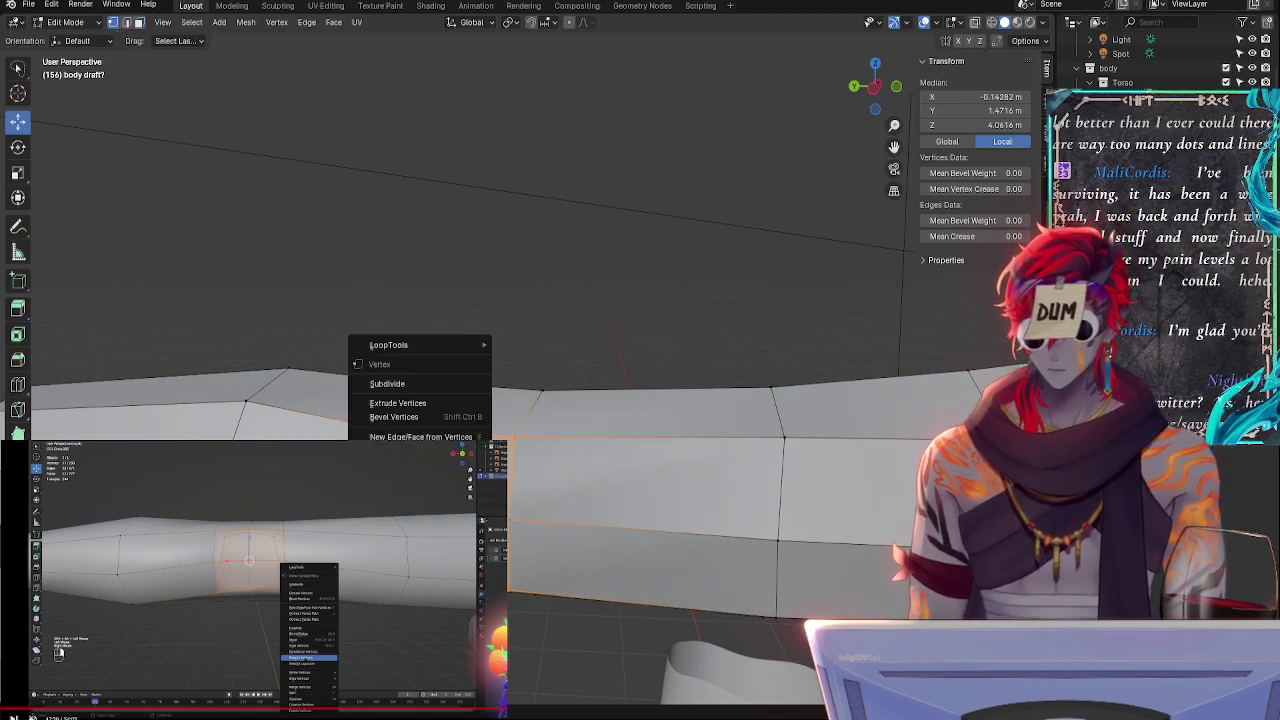
pyautogui.click(449, 547)
pyautogui.moveTo(512, 530); pyautogui.dragTo(546, 490, button='middle')
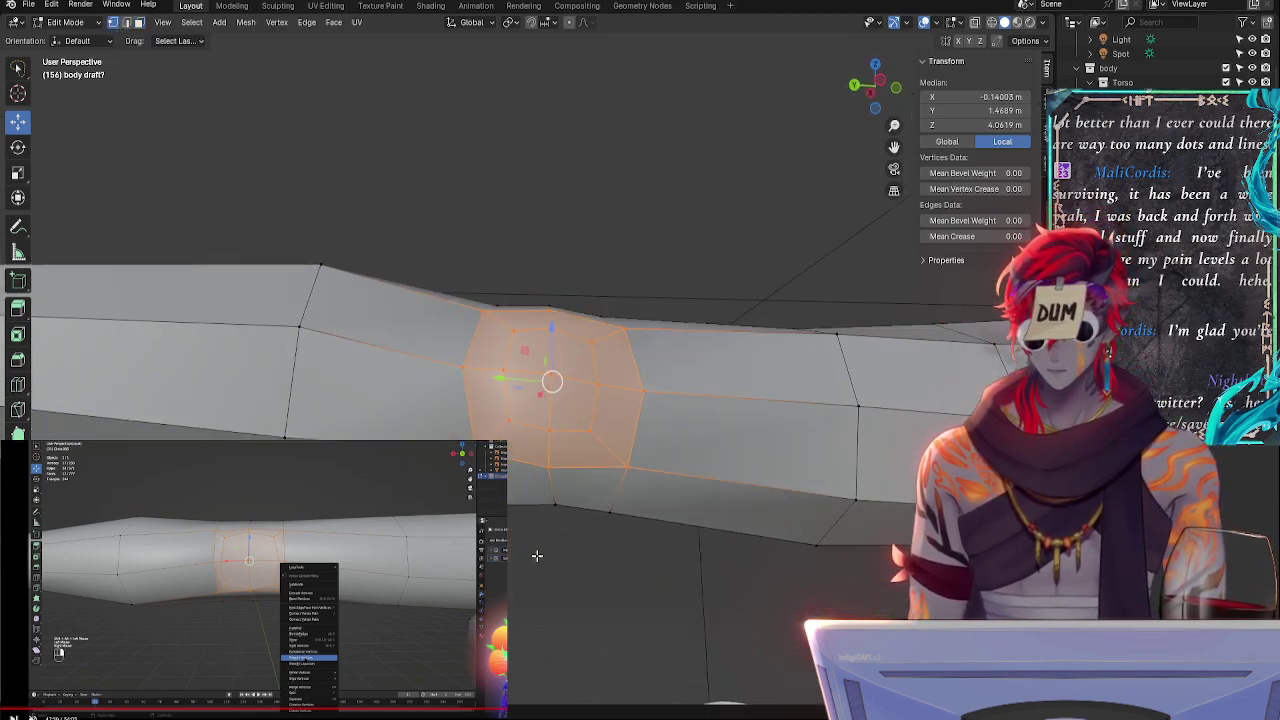
pyautogui.moveTo(537, 556); pyautogui.dragTo(806, 612, button='middle')
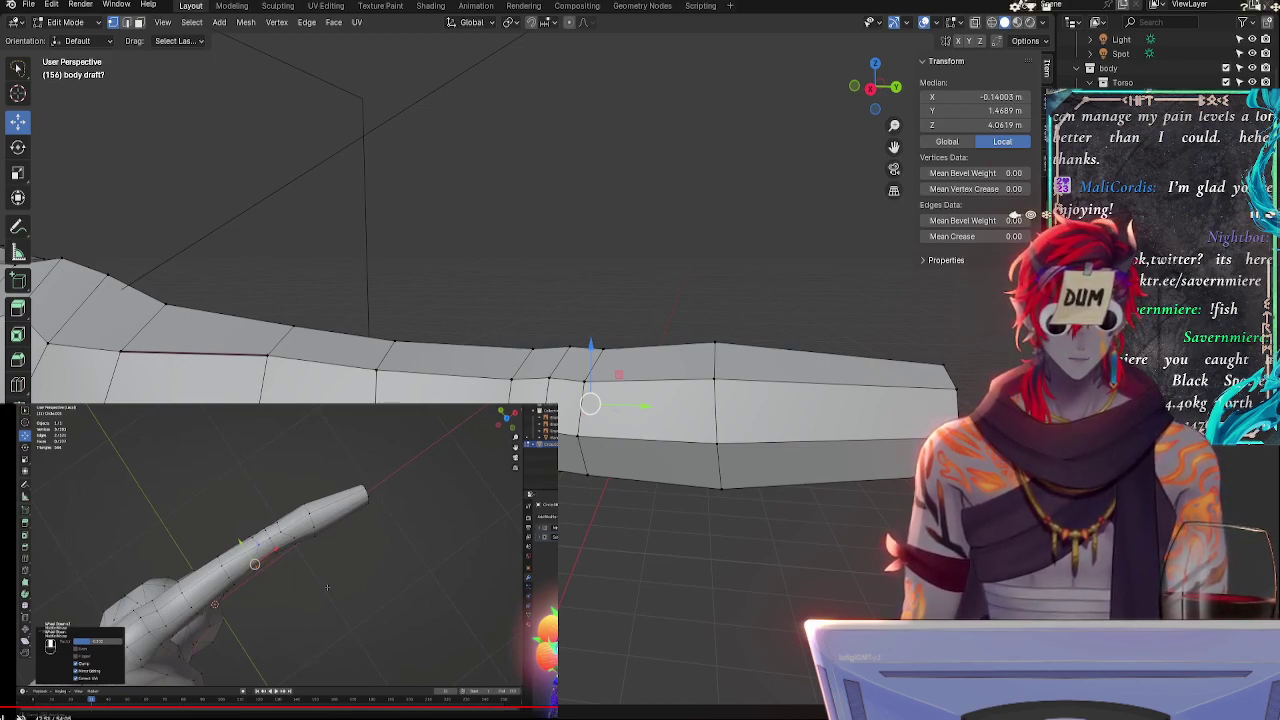
# - Slide an edge near the arm's end along the arm
pyautogui.moveTo(761, 380); pyautogui.dragTo(400, 266, button='middle')
pyautogui.click(429, 325)
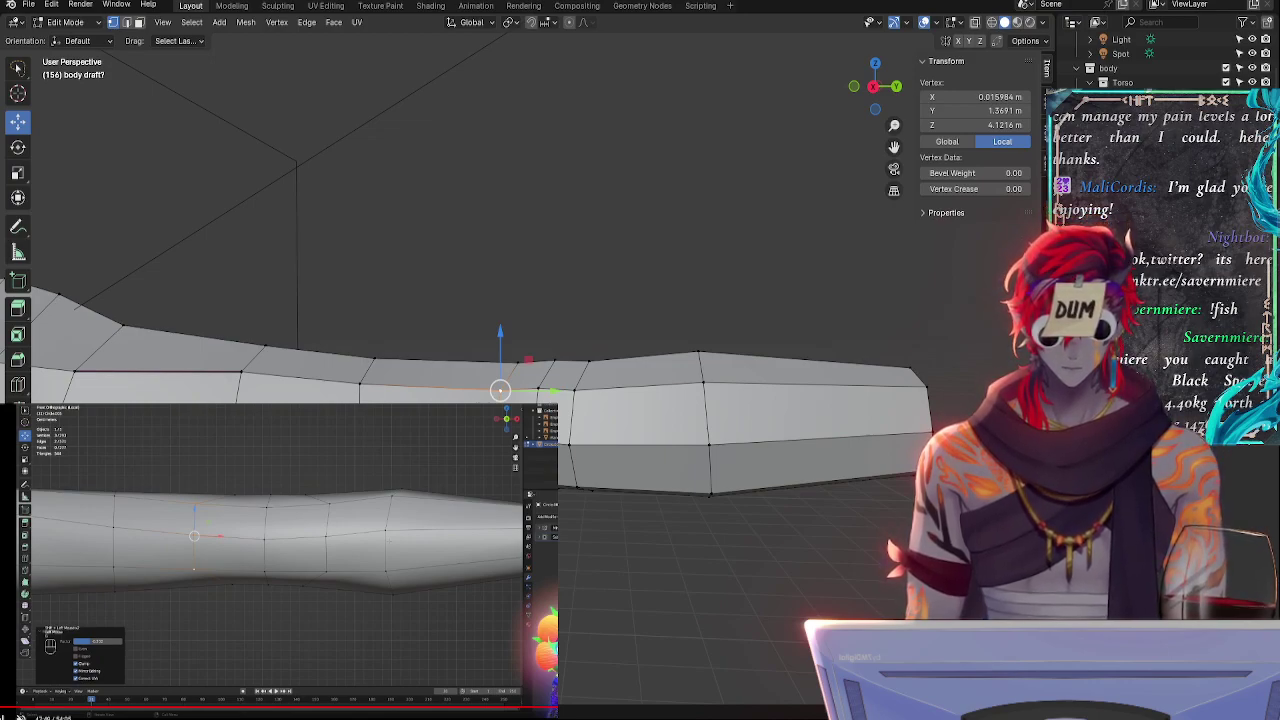
pyautogui.keyDown('shift'); pyautogui.click(497, 445); pyautogui.keyUp('shift')
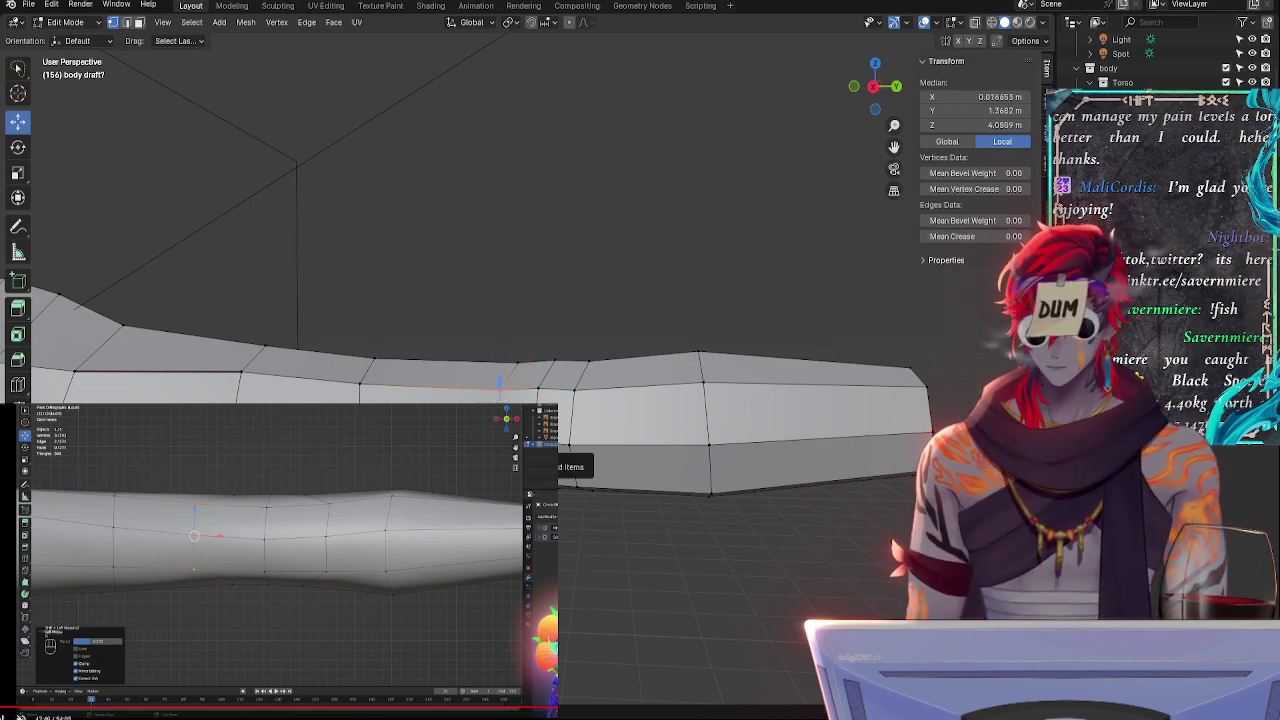
pyautogui.press('g')
pyautogui.press('g')
pyautogui.click(568, 422)
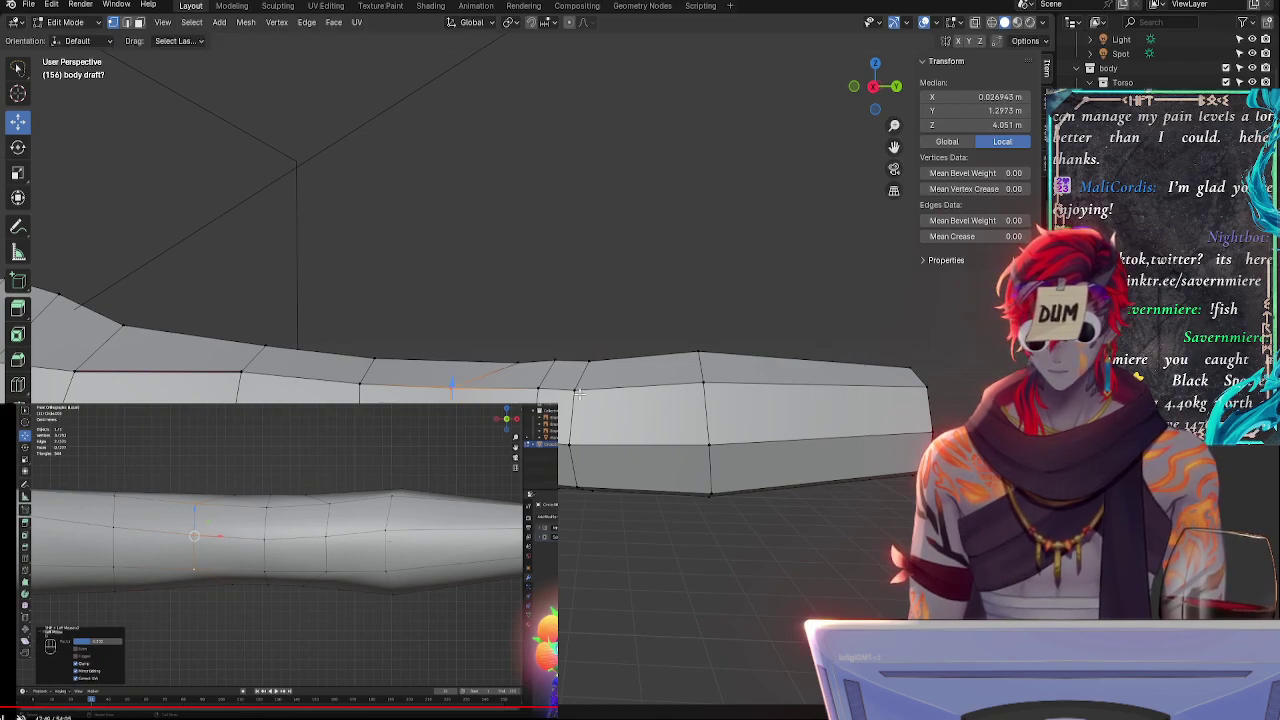
# - Add a loop cut across the forearm and slide two nearby vertices along their edges
pyautogui.hotkey('ctrl', 'r')
pyautogui.click(575, 440)
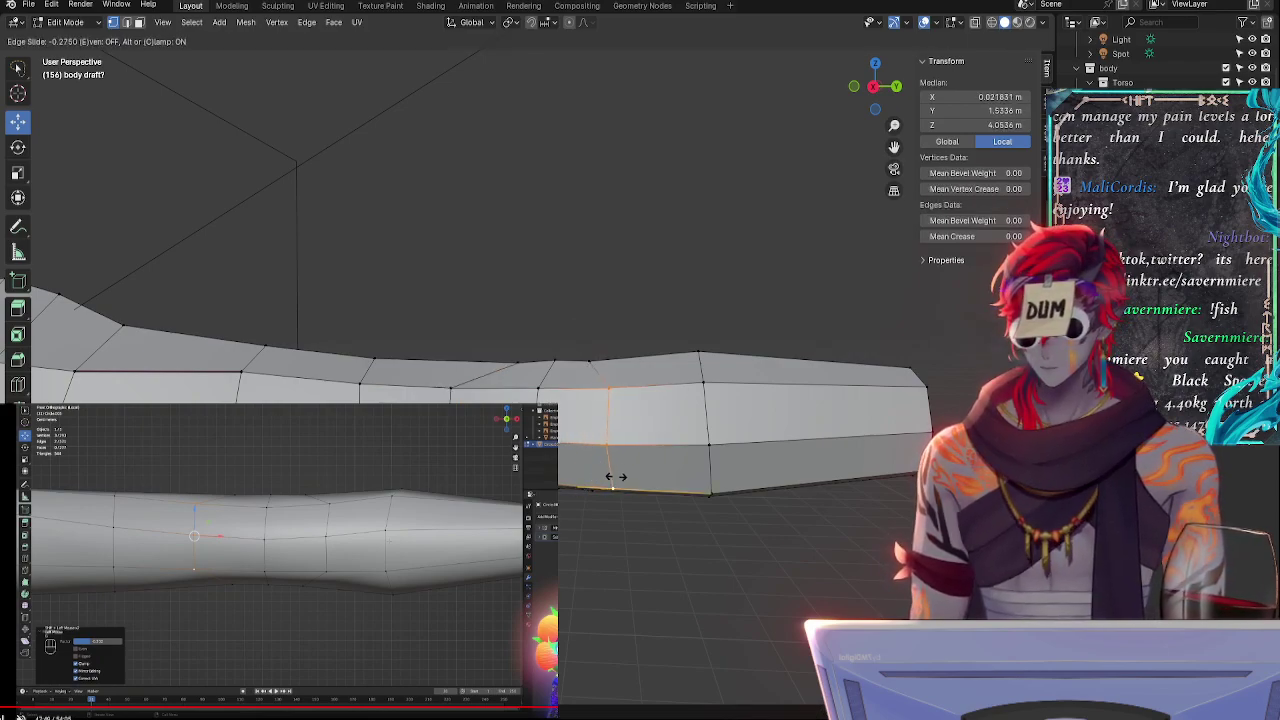
pyautogui.click(614, 440)
pyautogui.click(617, 443)
pyautogui.press('g')
pyautogui.press('g')
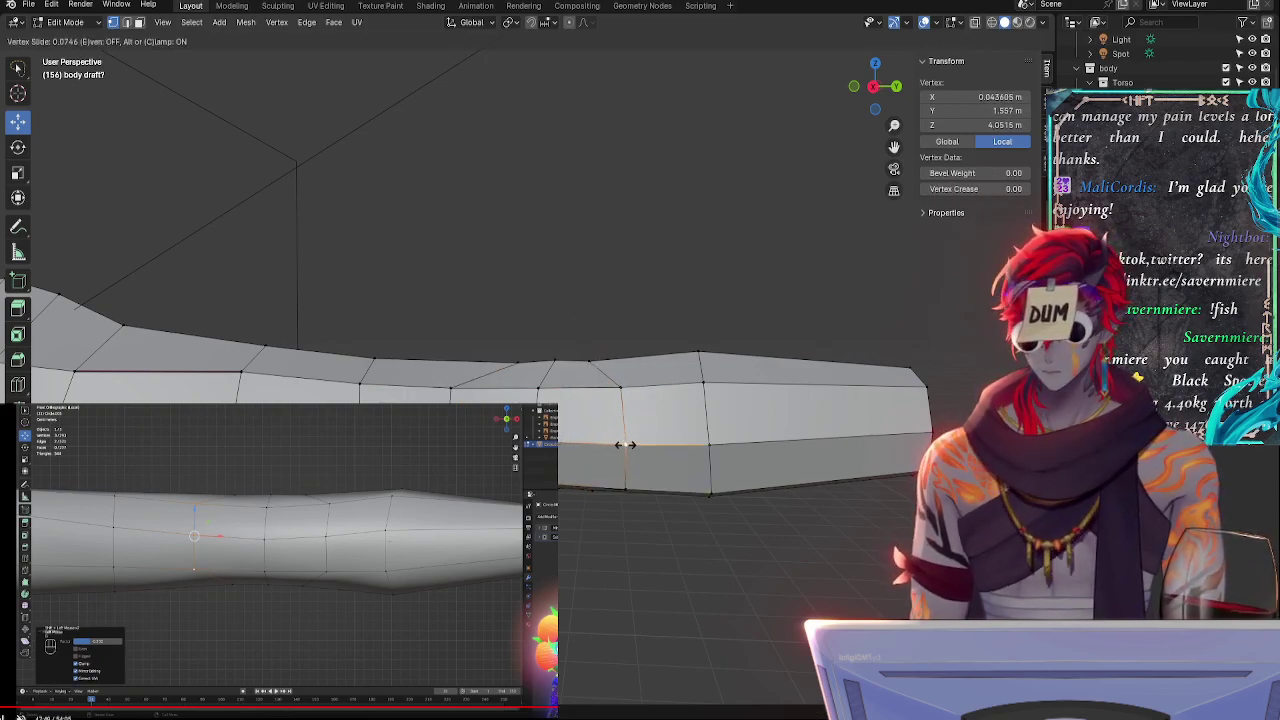
pyautogui.click(626, 445)
pyautogui.click(449, 441)
pyautogui.press('g')
pyautogui.press('g')
pyautogui.click(449, 441)
pyautogui.moveTo(585, 499); pyautogui.dragTo(645, 466, button='middle')
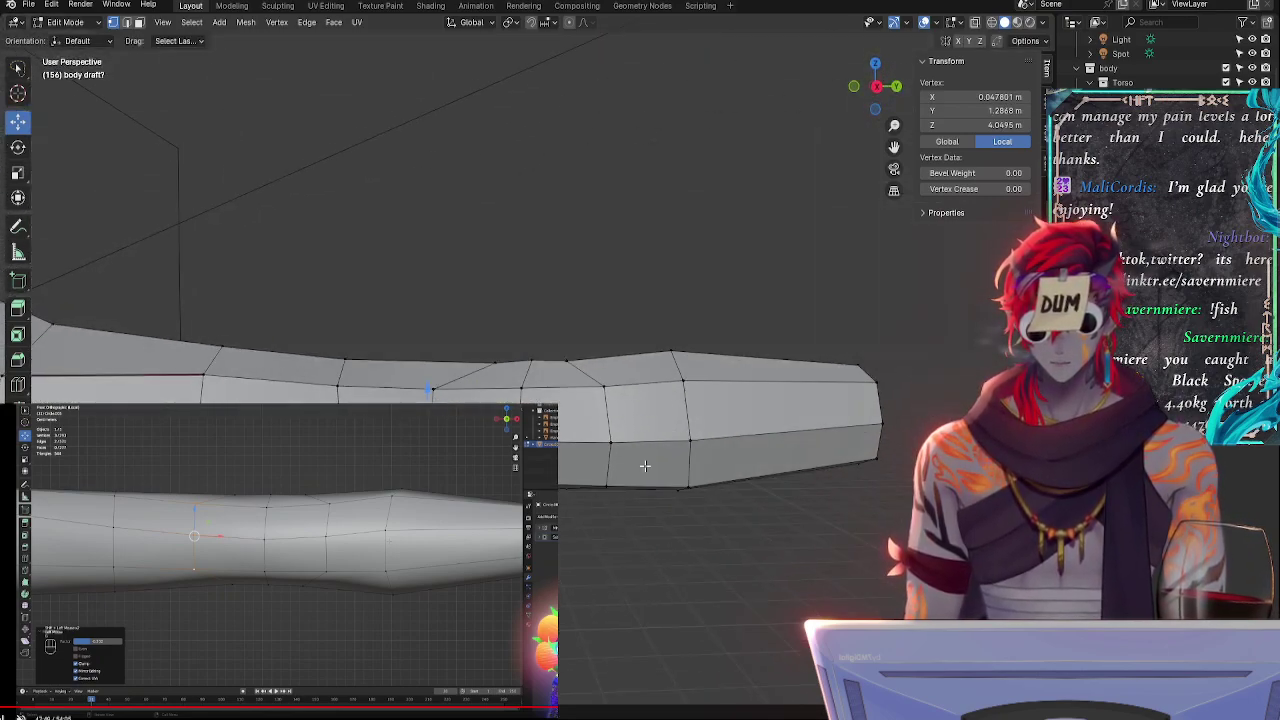
# - Slide an arm edge loop toward the shoulder and tilt it in two small rotations
pyautogui.click(676, 359)
pyautogui.keyDown('alt'); pyautogui.click(678, 365); pyautogui.keyUp('alt')
pyautogui.press('g')
pyautogui.press('g')
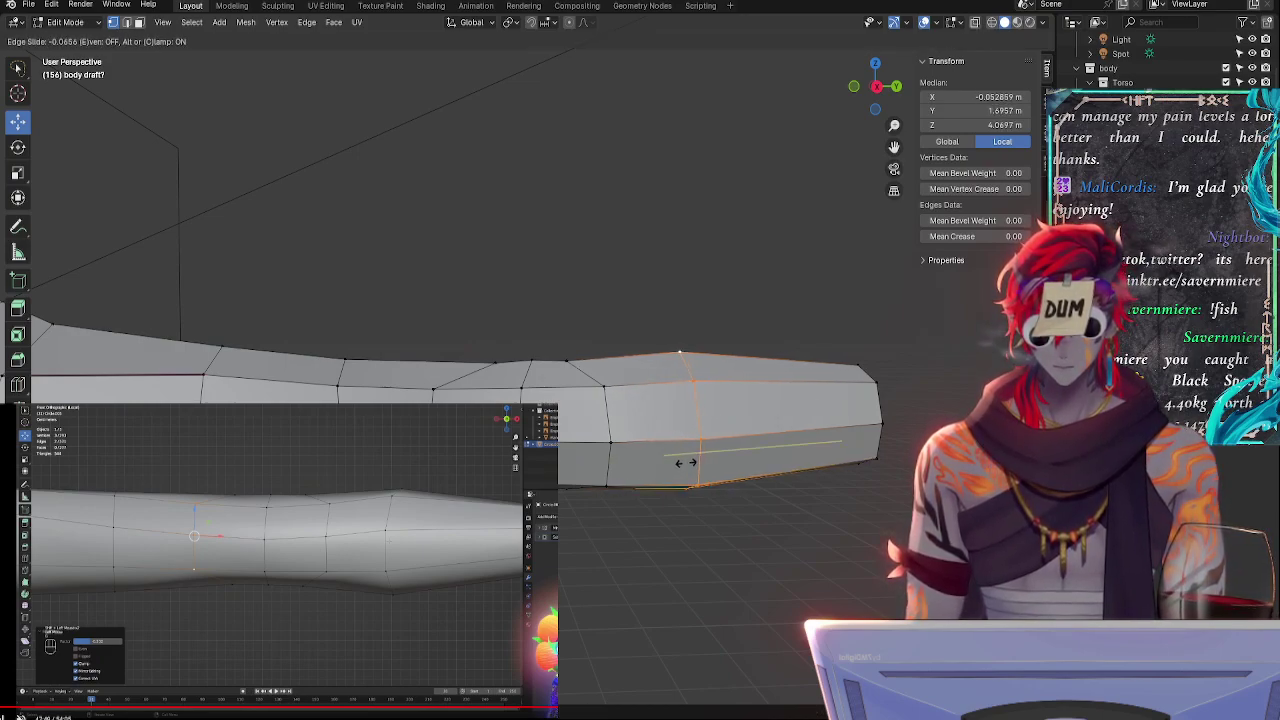
pyautogui.click(685, 462)
pyautogui.moveTo(638, 505); pyautogui.dragTo(586, 514, button='middle')
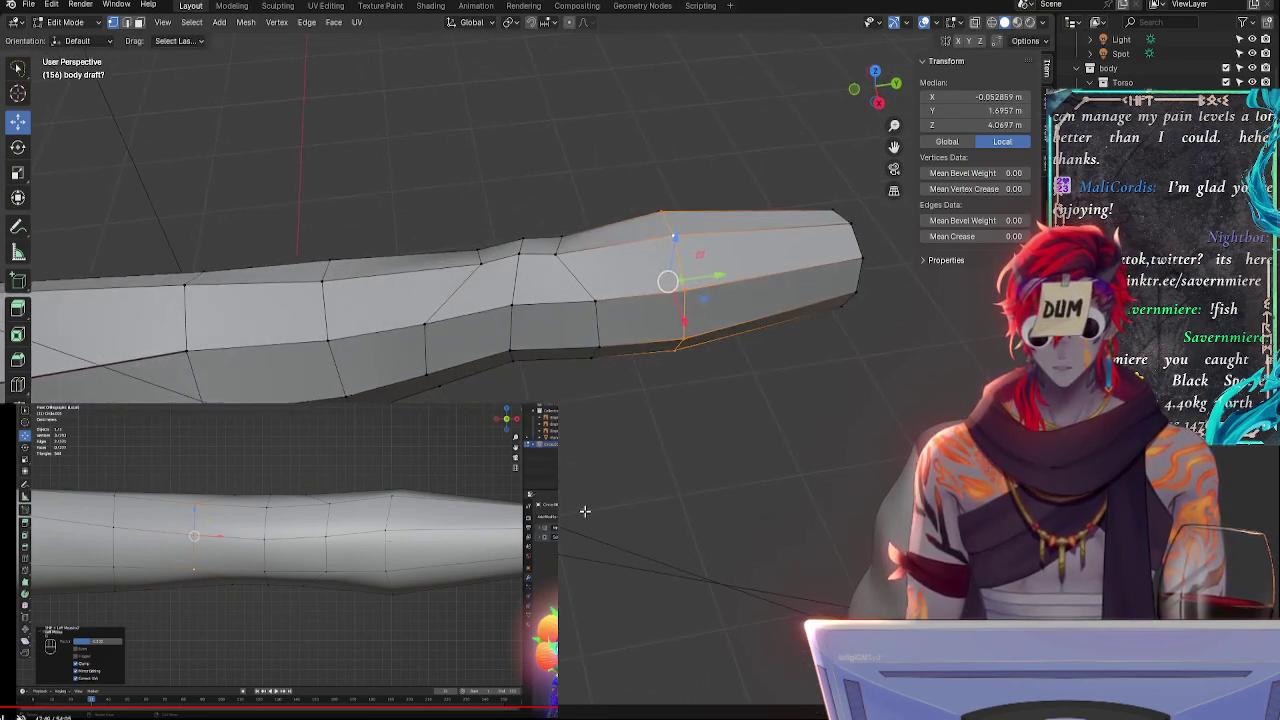
pyautogui.press('r')
pyautogui.click(710, 440)
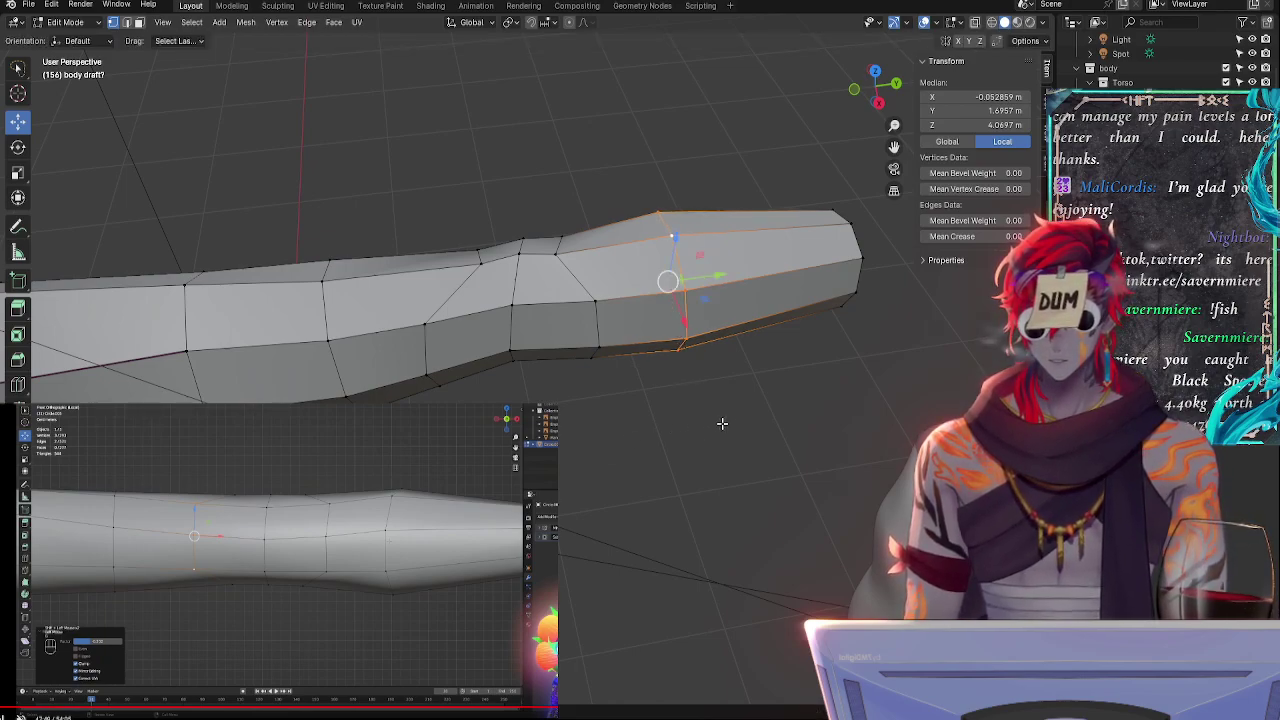
pyautogui.press('r')
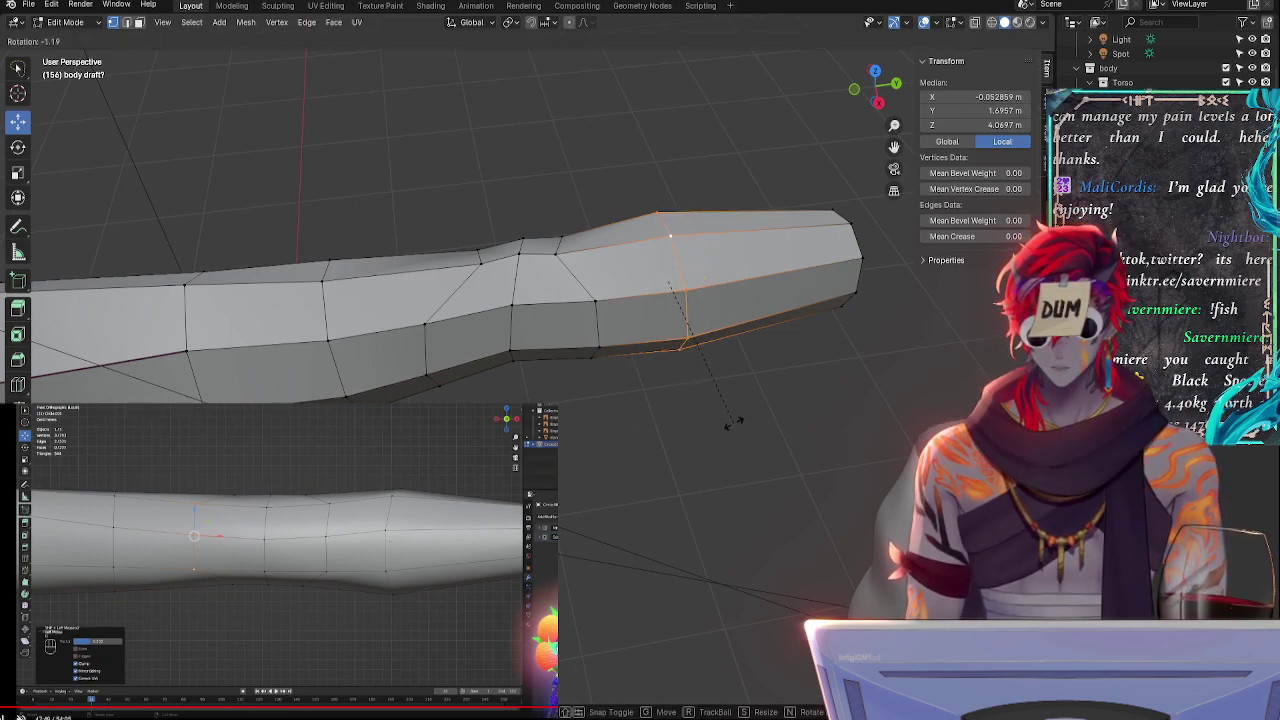
pyautogui.click(734, 423)
pyautogui.moveTo(627, 480); pyautogui.dragTo(630, 402, button='middle')
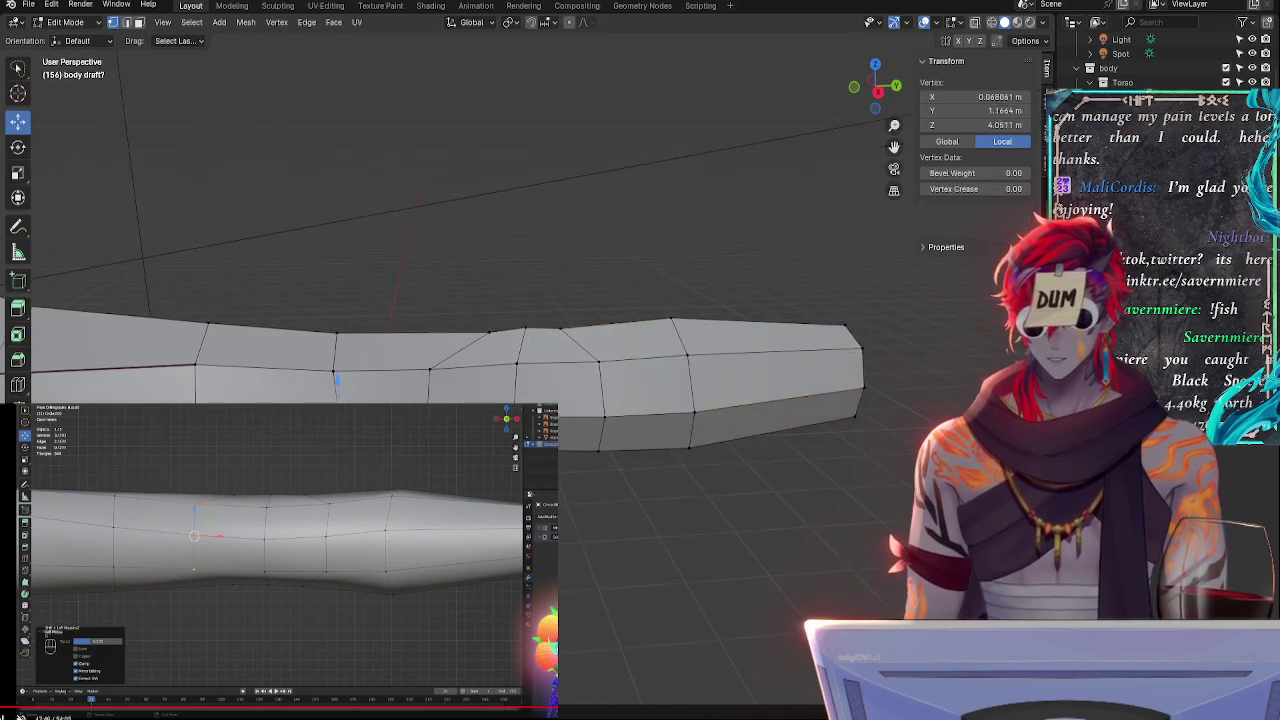
# - Rotate the edge loop near the arm's middle twice so it runs more evenly
pyautogui.keyDown('alt'); pyautogui.click(331, 389); pyautogui.keyUp('alt')
pyautogui.press('r')
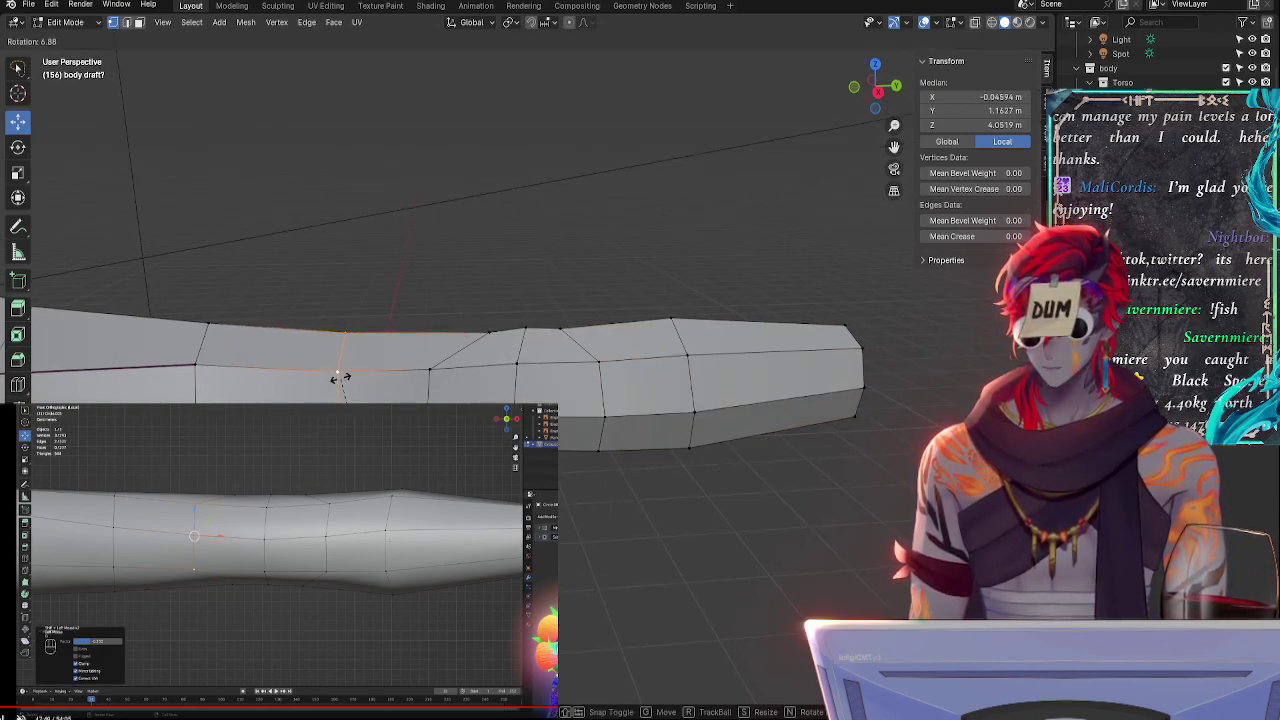
pyautogui.click(340, 378)
pyautogui.moveTo(346, 398); pyautogui.dragTo(380, 450, button='middle')
pyautogui.press('r')
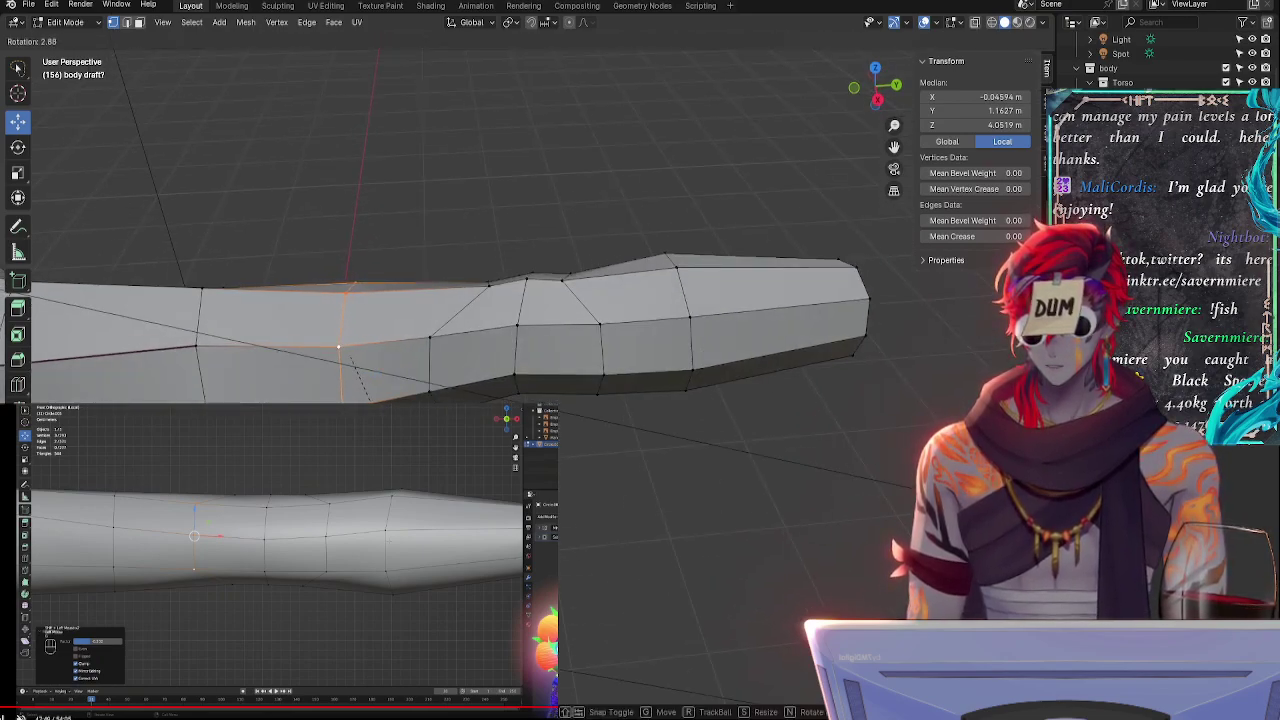
pyautogui.click(372, 408)
pyautogui.moveTo(380, 490); pyautogui.dragTo(390, 415, button='middle')
# - Box-select the faces of the middle joint patch on the arm
pyautogui.click(608, 449)
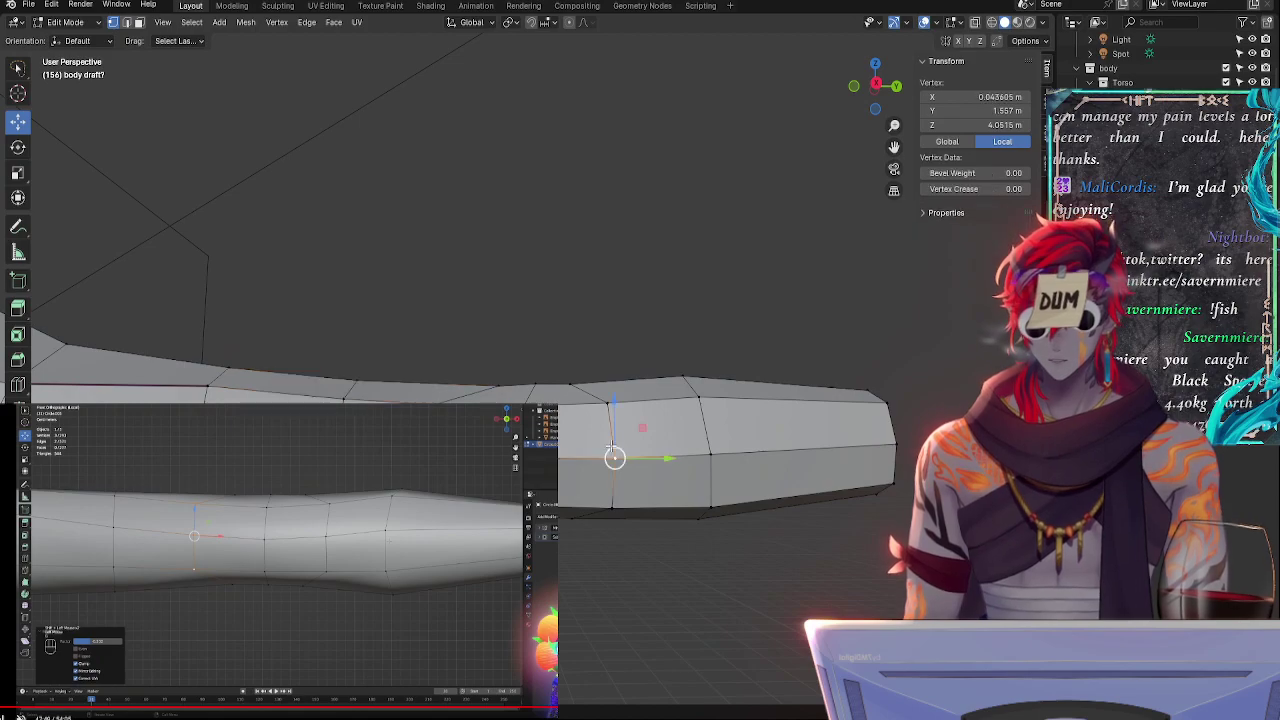
pyautogui.moveTo(626, 543)
pyautogui.mouseDown()
pyautogui.moveTo(560, 543)
pyautogui.moveTo(597, 286)
pyautogui.moveTo(673, 279)
pyautogui.mouseUp()
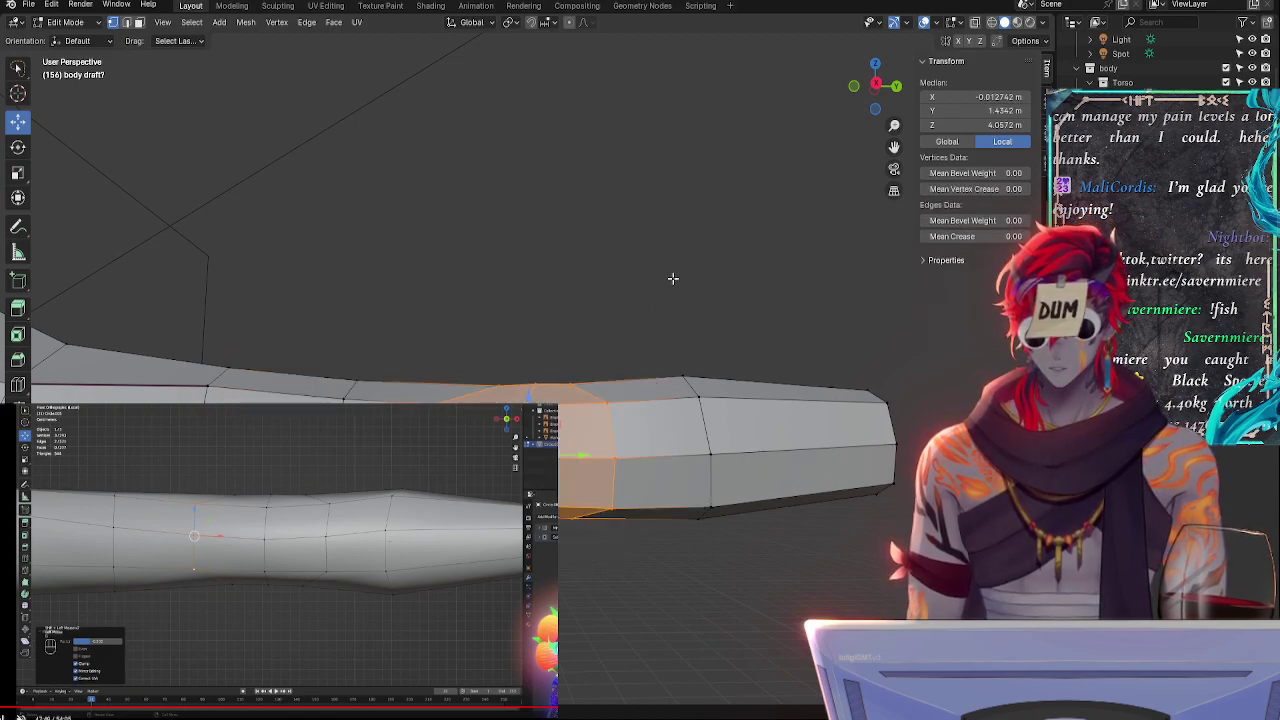
pyautogui.moveTo(673, 279); pyautogui.dragTo(422, 253, button='middle')
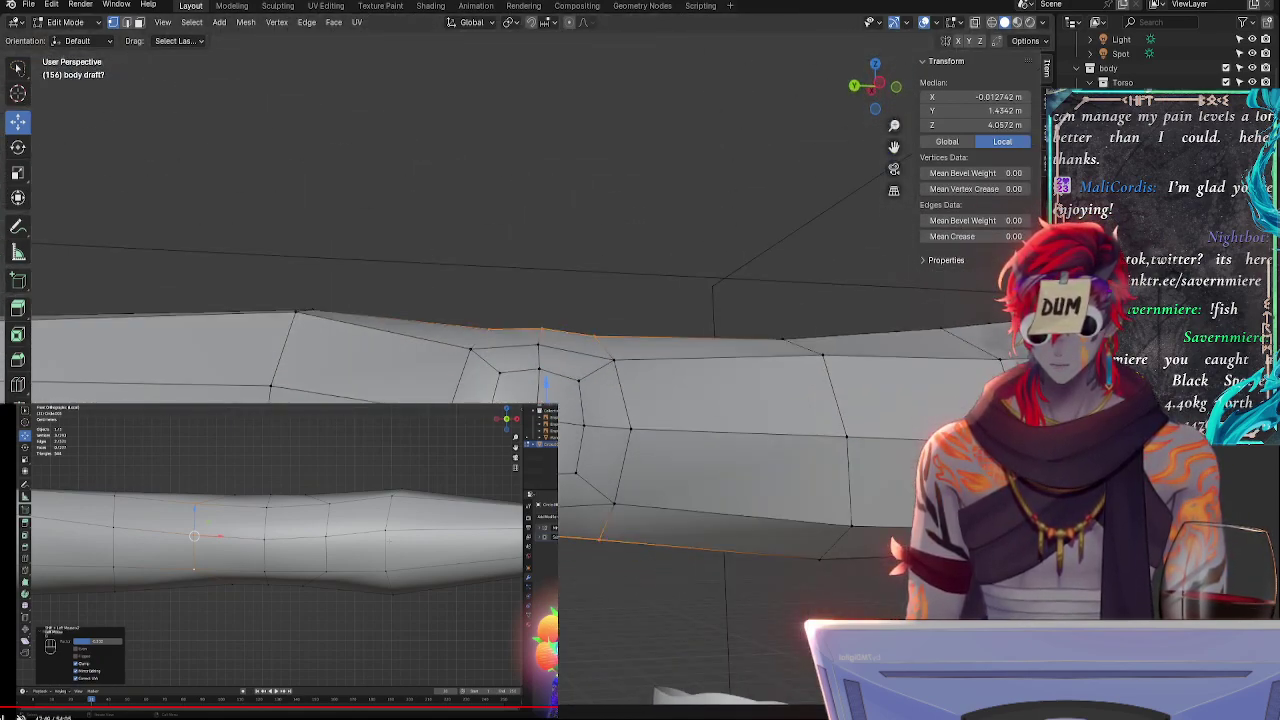
pyautogui.moveTo(500, 243)
pyautogui.mouseDown()
pyautogui.moveTo(443, 371)
pyautogui.moveTo(650, 565)
pyautogui.moveTo(691, 545)
pyautogui.mouseUp()
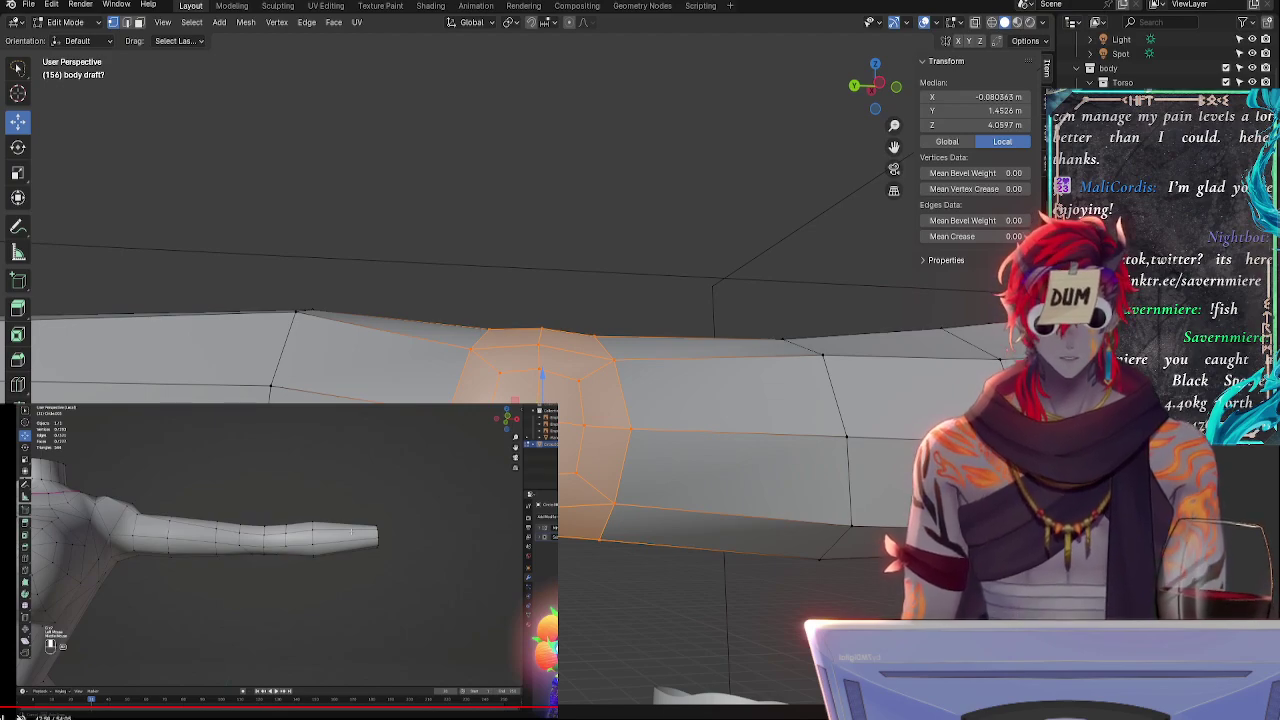
# - Orbit above the arm and reposition the selected upper-arm edge loop
pyautogui.moveTo(687, 583); pyautogui.dragTo(951, 36, button='middle')
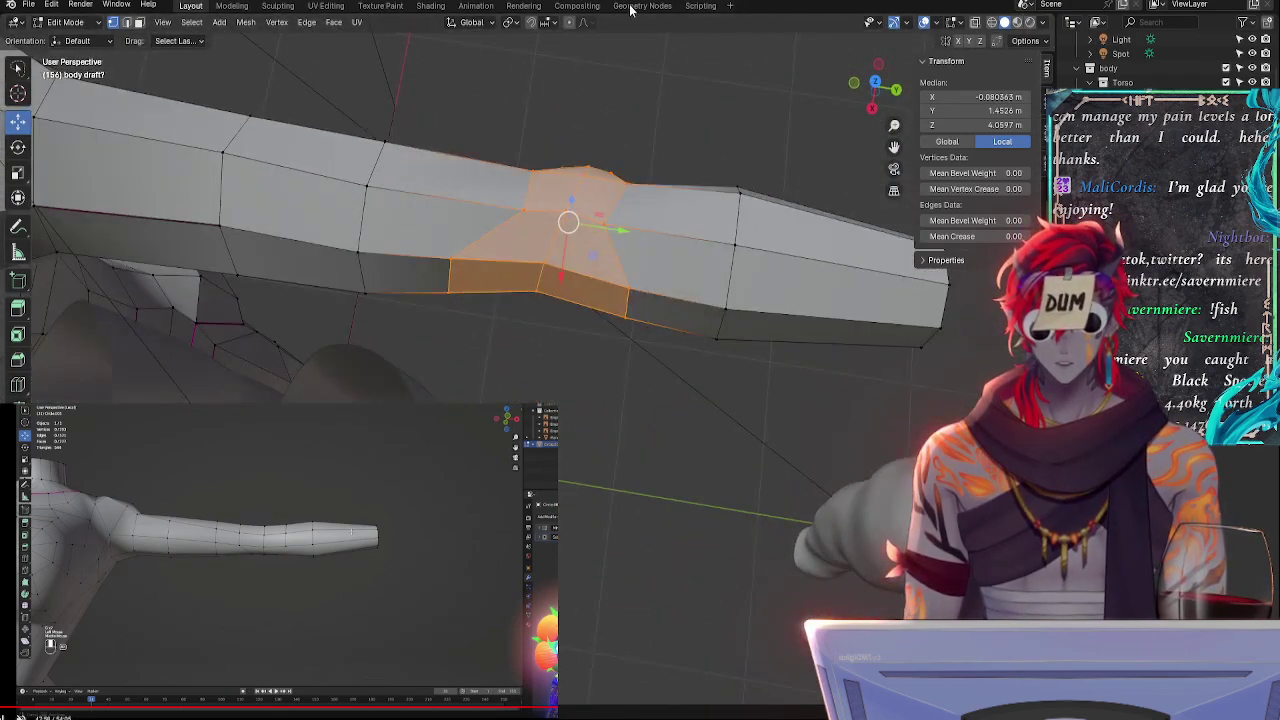
pyautogui.moveTo(606, 216); pyautogui.dragTo(711, 169, button='middle')
pyautogui.press('g')
pyautogui.click(669, 261)
pyautogui.click(703, 262)
pyautogui.moveTo(700, 277); pyautogui.dragTo(732, 243, button='middle')
# - In the right orthographic view, slide an upper-arm edge along the arm
pyautogui.click(873, 96)
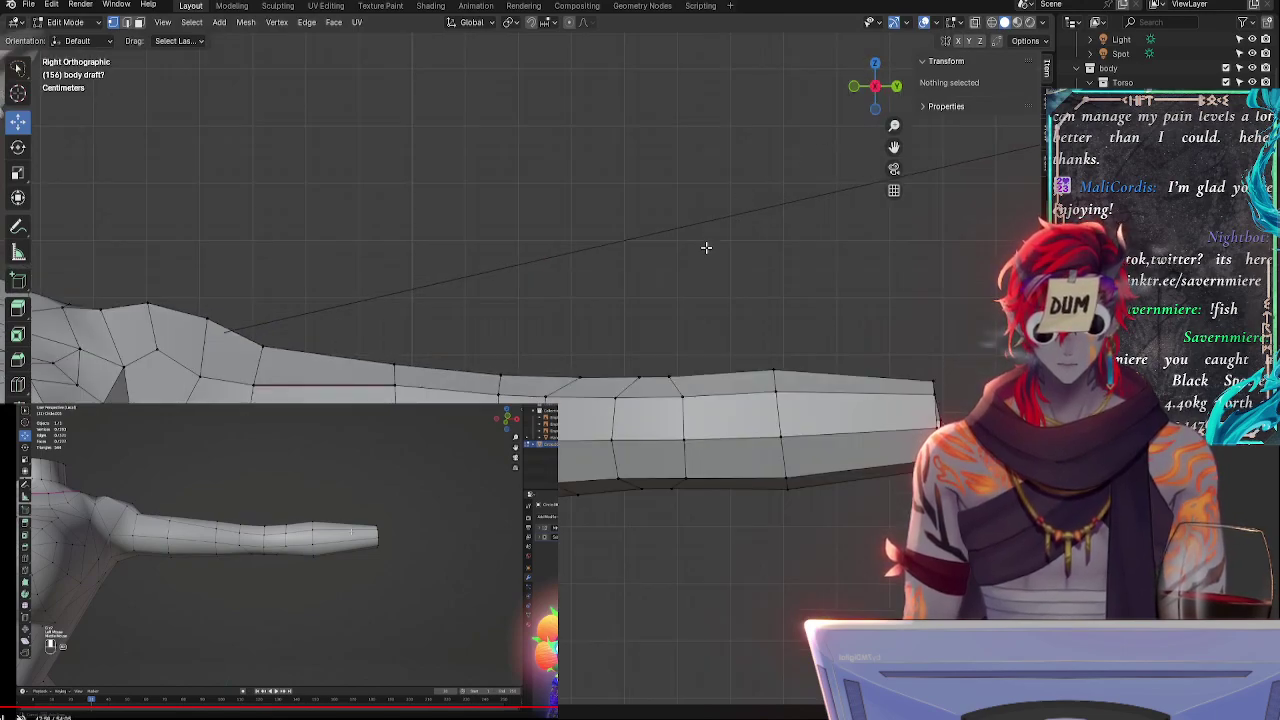
pyautogui.scroll(-2, 700, 312)
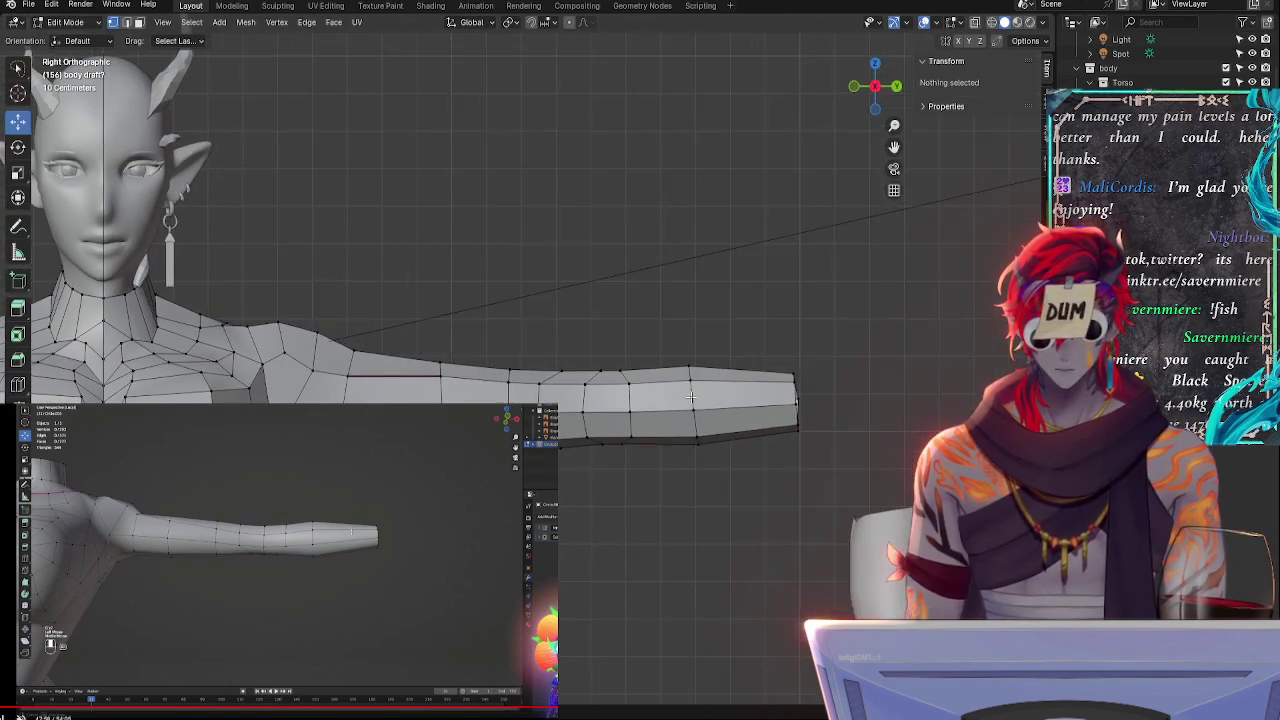
pyautogui.click(507, 392)
pyautogui.press('g')
pyautogui.press('g')
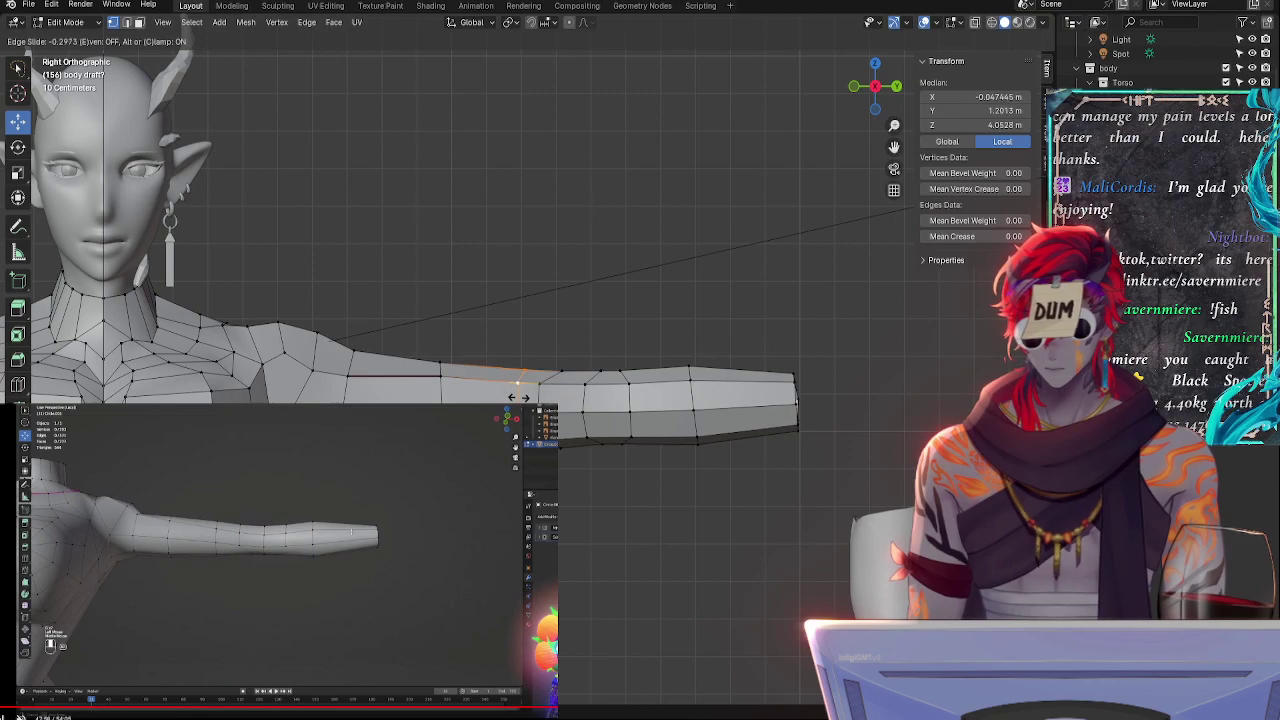
pyautogui.click(519, 397)
pyautogui.press('g')
# - Slide an arm vertex and the arm edge loop to even their spacing
pyautogui.press('g')
pyautogui.click(502, 395)
pyautogui.click(442, 399)
pyautogui.press('g')
pyautogui.press('g')
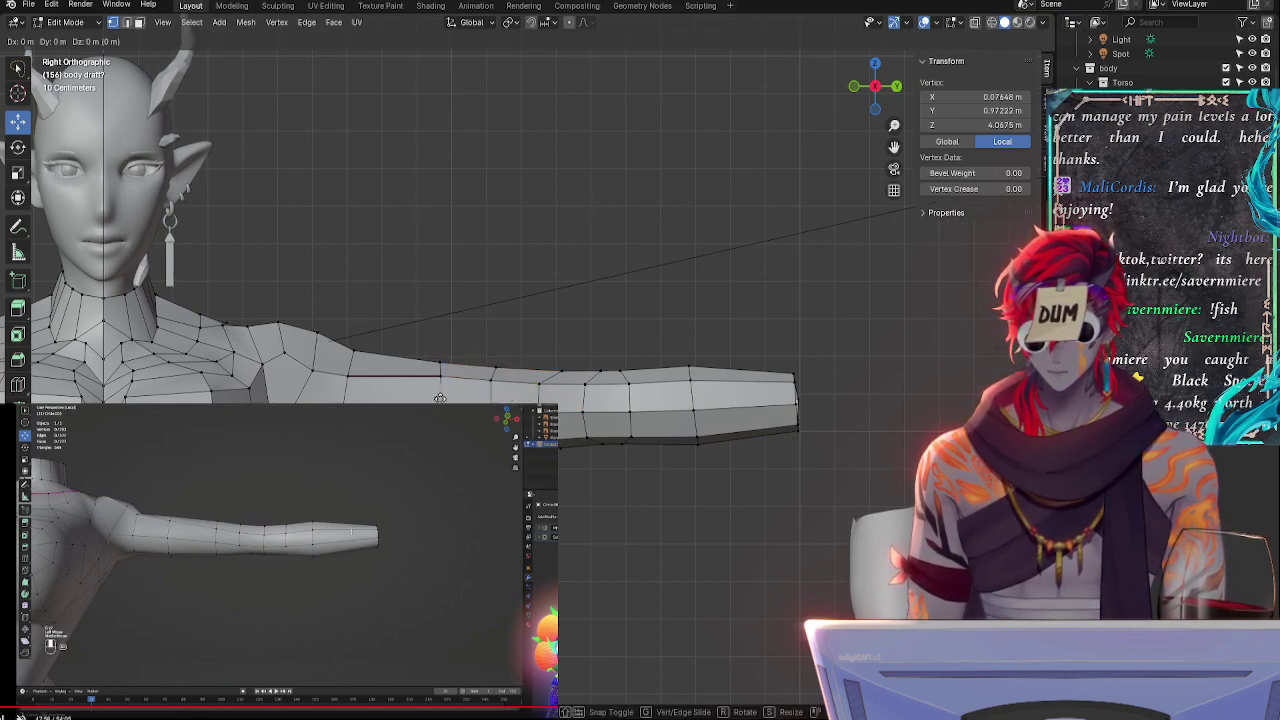
pyautogui.click(445, 399)
pyautogui.keyDown('alt'); pyautogui.click(445, 397); pyautogui.keyUp('alt')
pyautogui.press('g')
pyautogui.press('g')
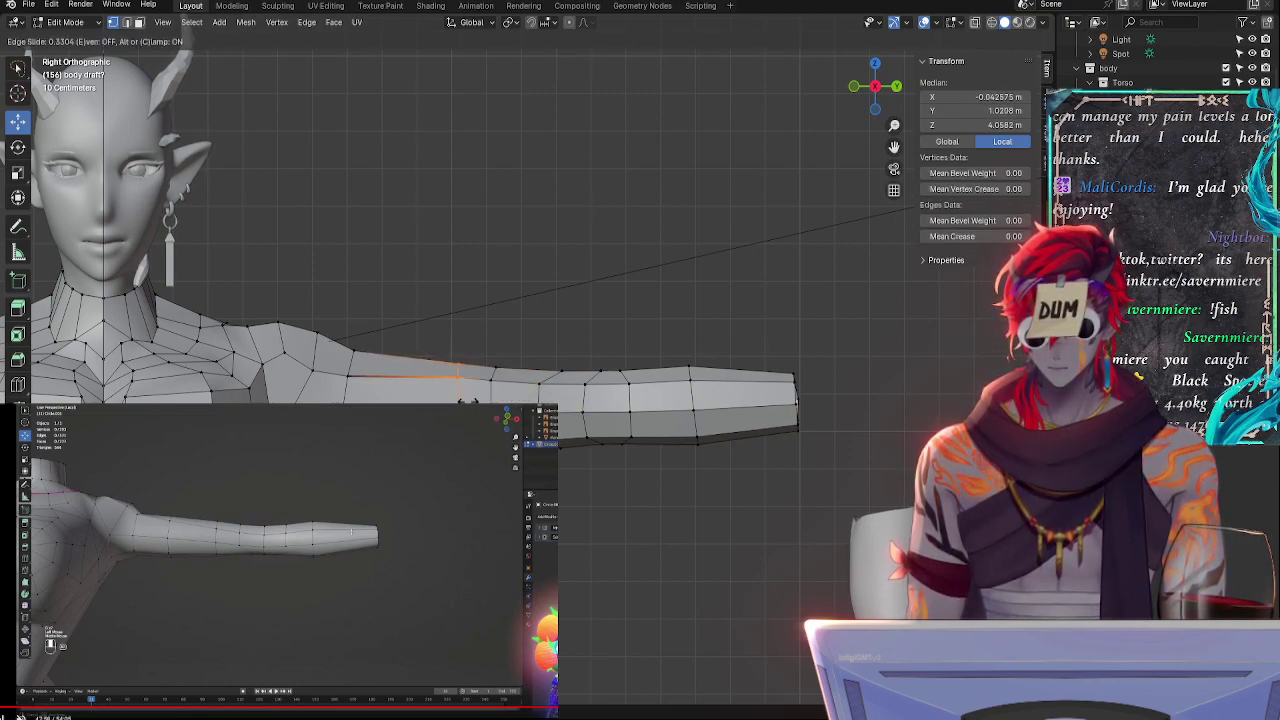
pyautogui.click(471, 401)
# - Slide the edge nearest the shoulder toward it and scale it slightly smaller
pyautogui.press('g')
pyautogui.press('g')
pyautogui.click(445, 400)
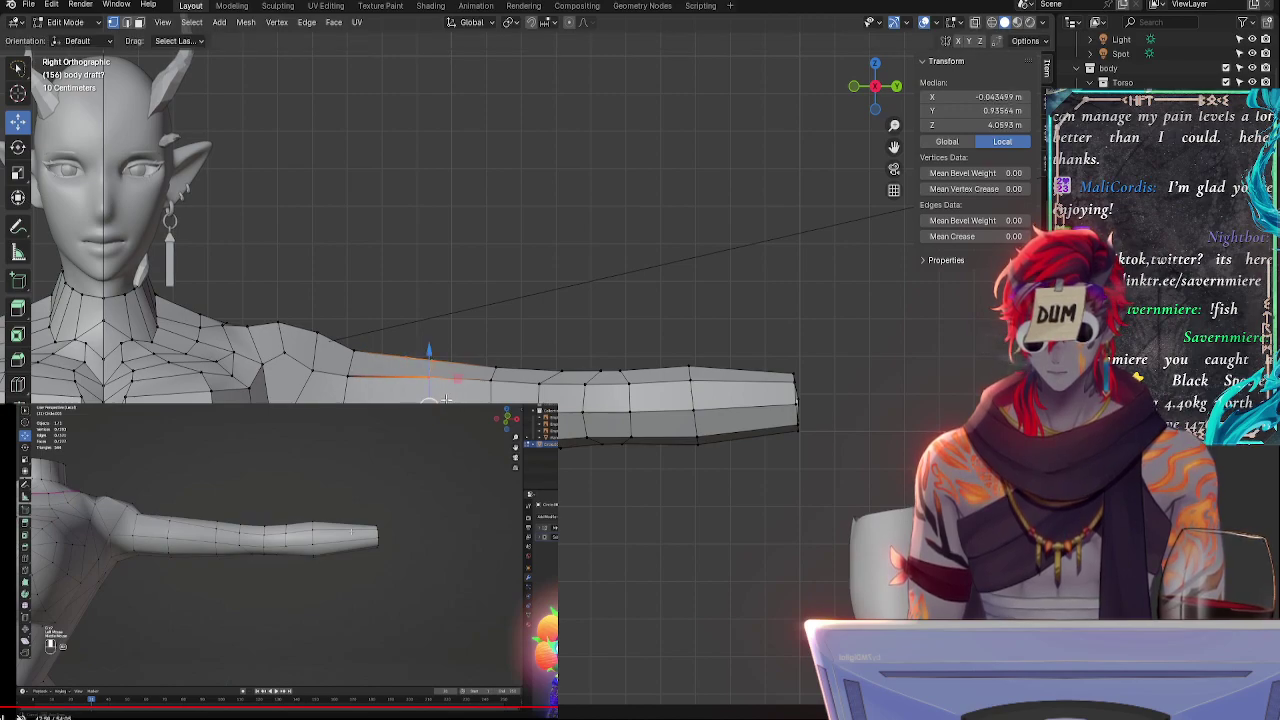
pyautogui.click(341, 392)
pyautogui.press('g')
pyautogui.press('g')
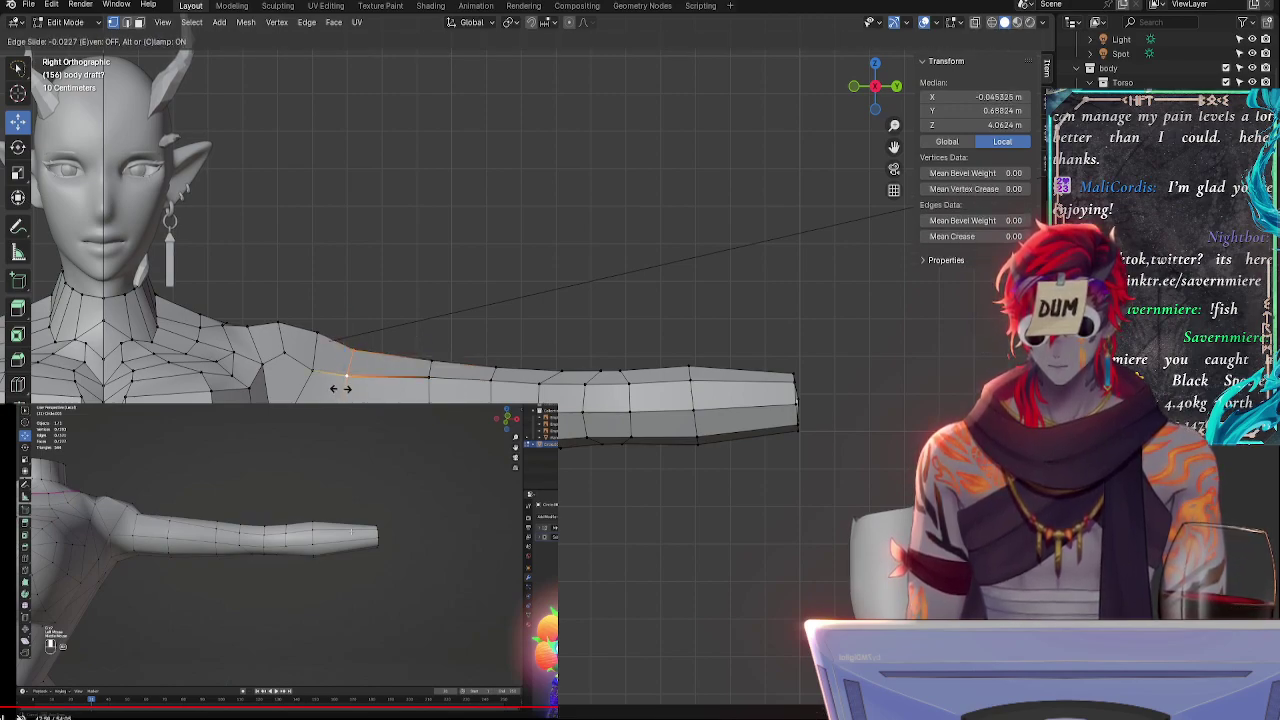
pyautogui.click(348, 386)
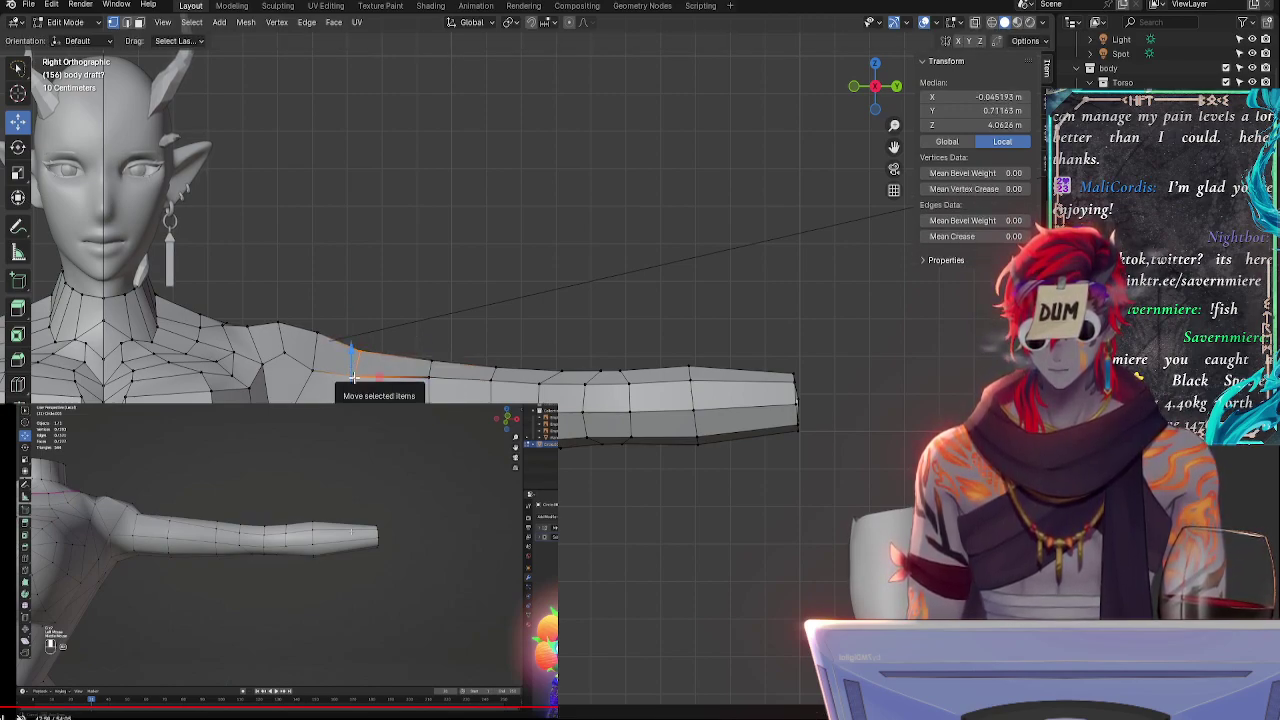
pyautogui.press('s')
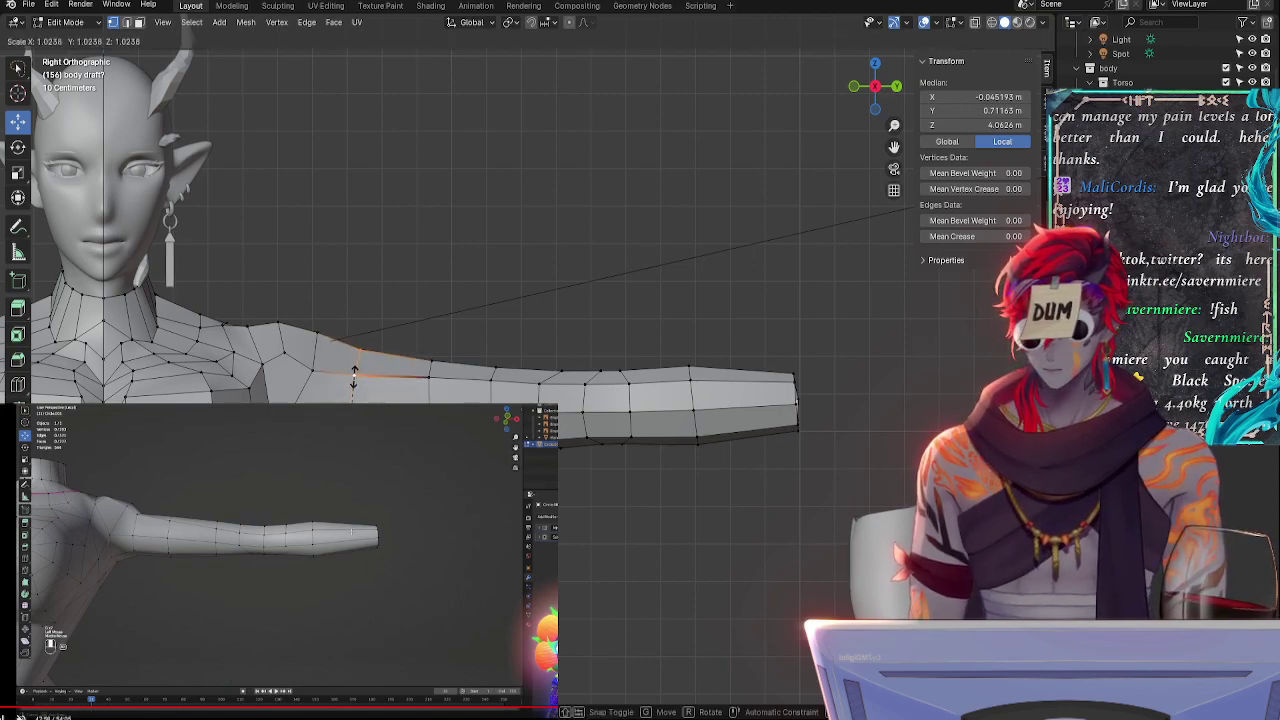
pyautogui.click(354, 377)
# - Adjust the vertical shoulder loop and its vertices so the edges line up
pyautogui.click(359, 356)
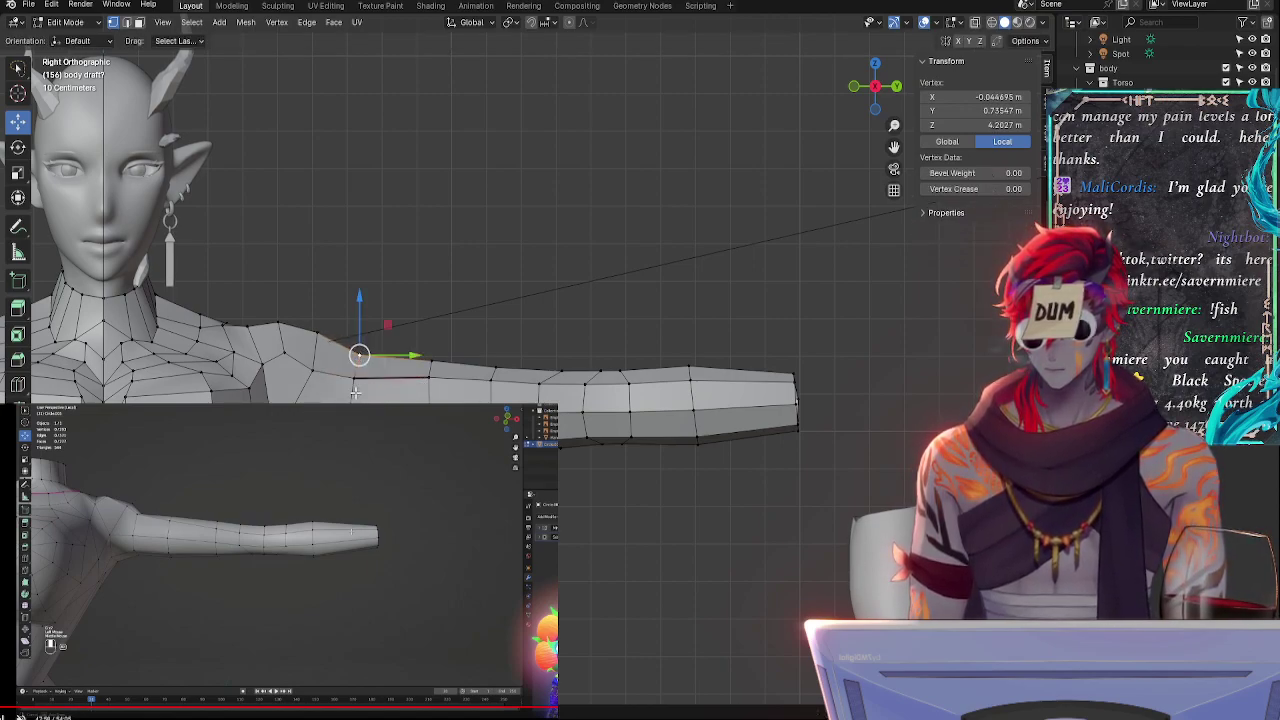
pyautogui.keyDown('alt'); pyautogui.click(355, 393); pyautogui.keyUp('alt')
pyautogui.press('g')
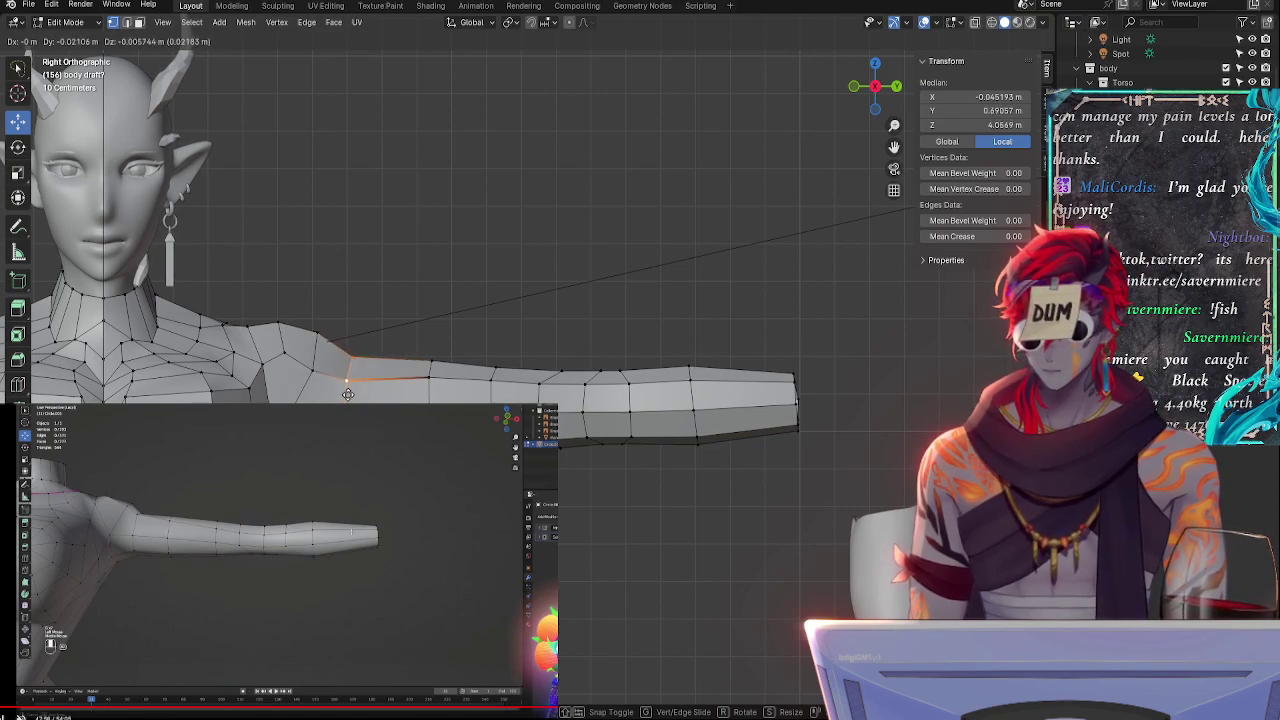
pyautogui.click(350, 393)
pyautogui.click(355, 355)
pyautogui.press('g')
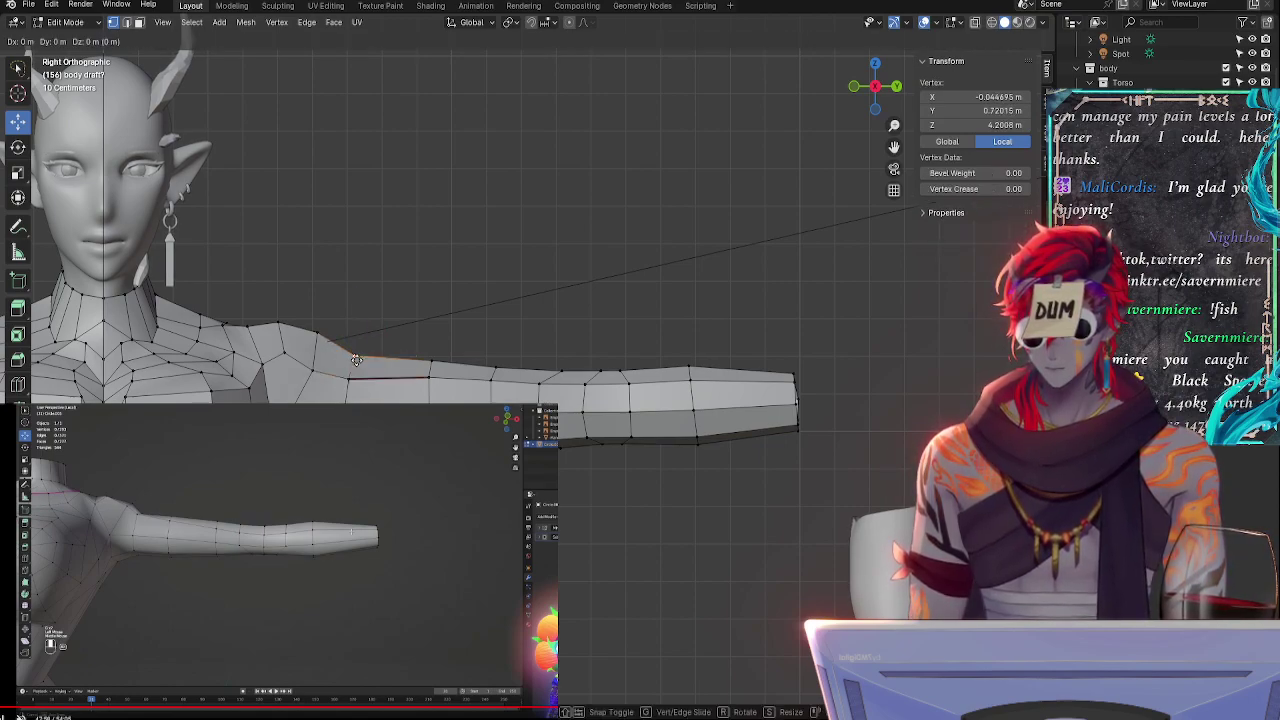
pyautogui.click(357, 356)
pyautogui.keyDown('shift'); pyautogui.click(355, 380); pyautogui.keyUp('shift')
pyautogui.press('g')
pyautogui.press('g')
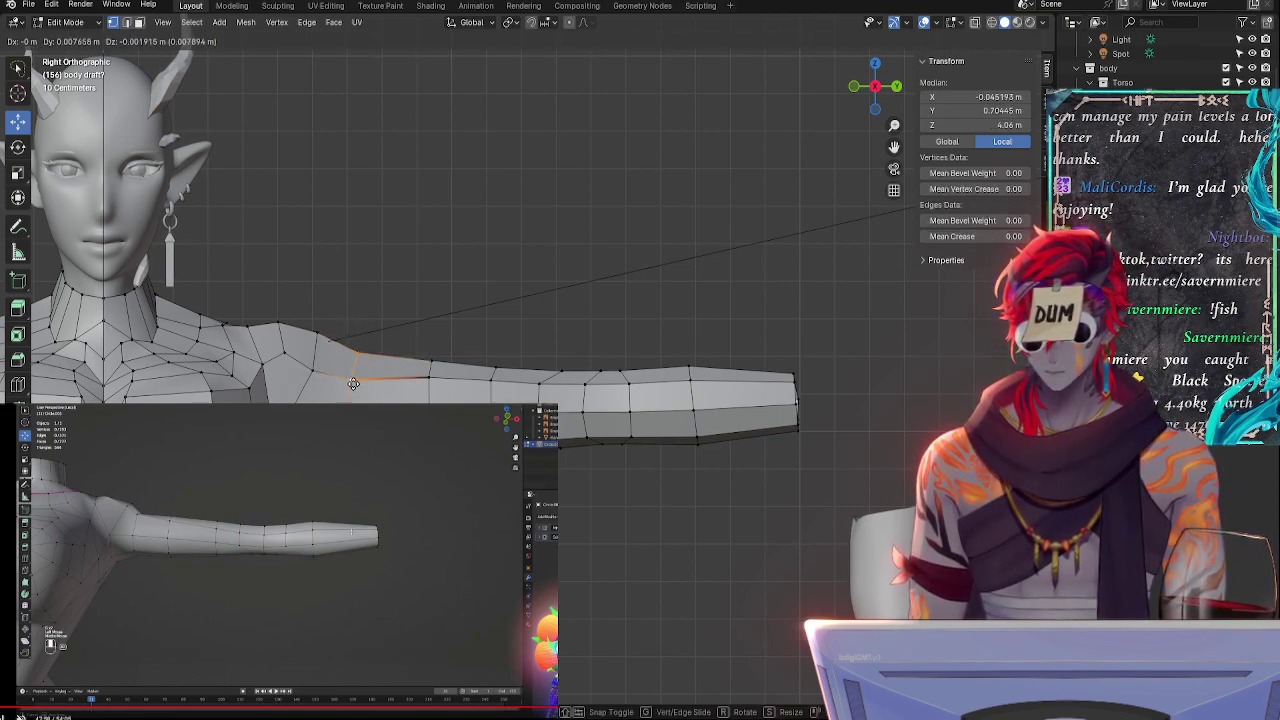
pyautogui.click(359, 385)
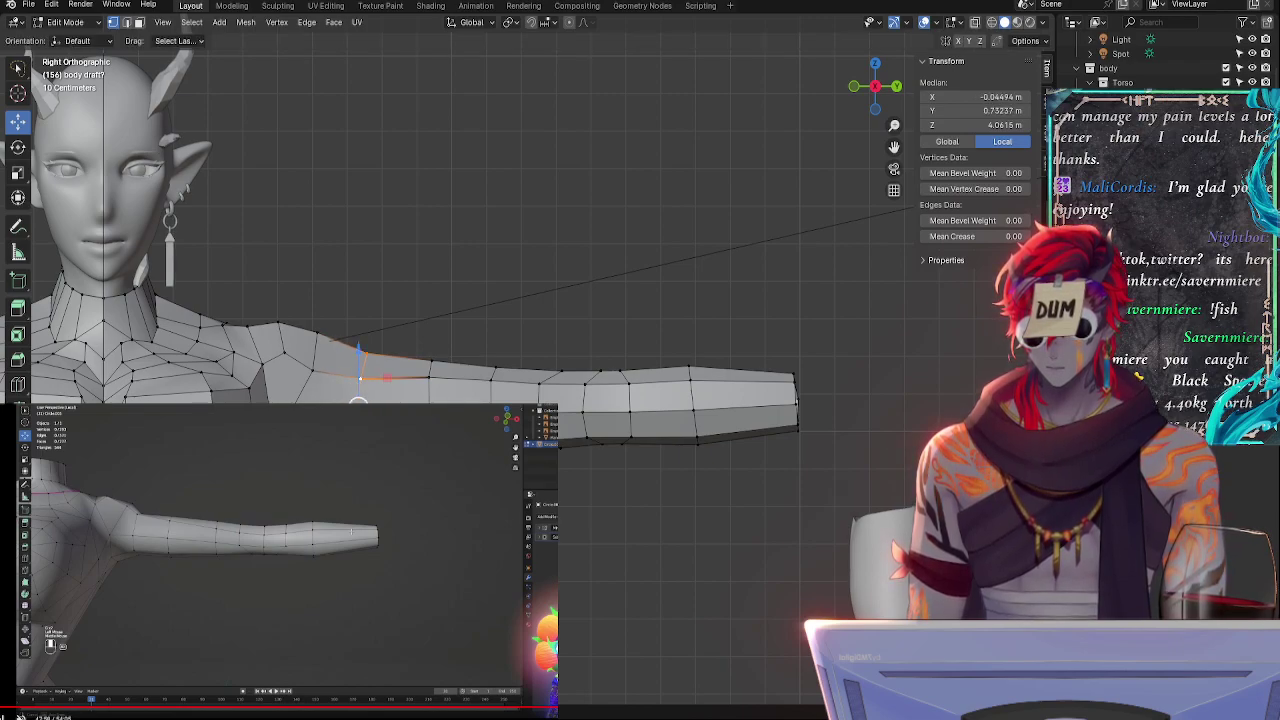
# - Move the lower shoulder vertex along the arm and fine-tune the shoulder vertex
pyautogui.click(360, 380)
pyautogui.press('g')
pyautogui.click(358, 384)
pyautogui.press('g')
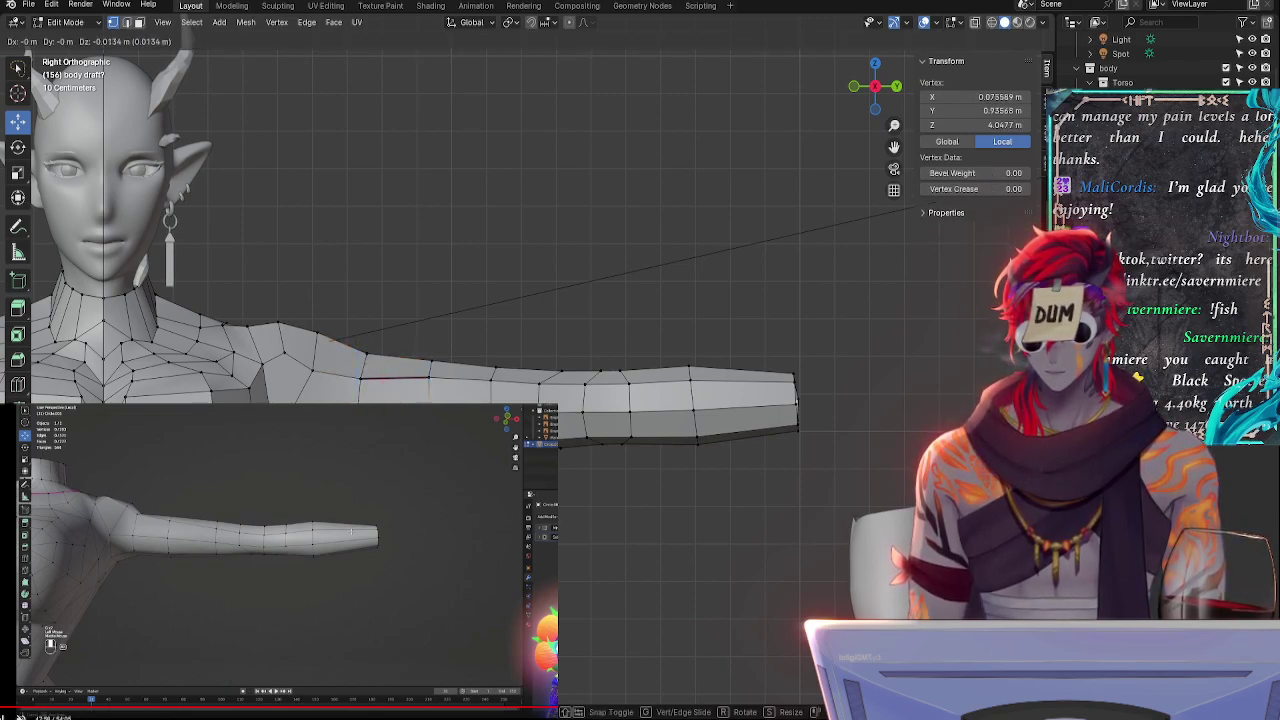
pyautogui.click(428, 399)
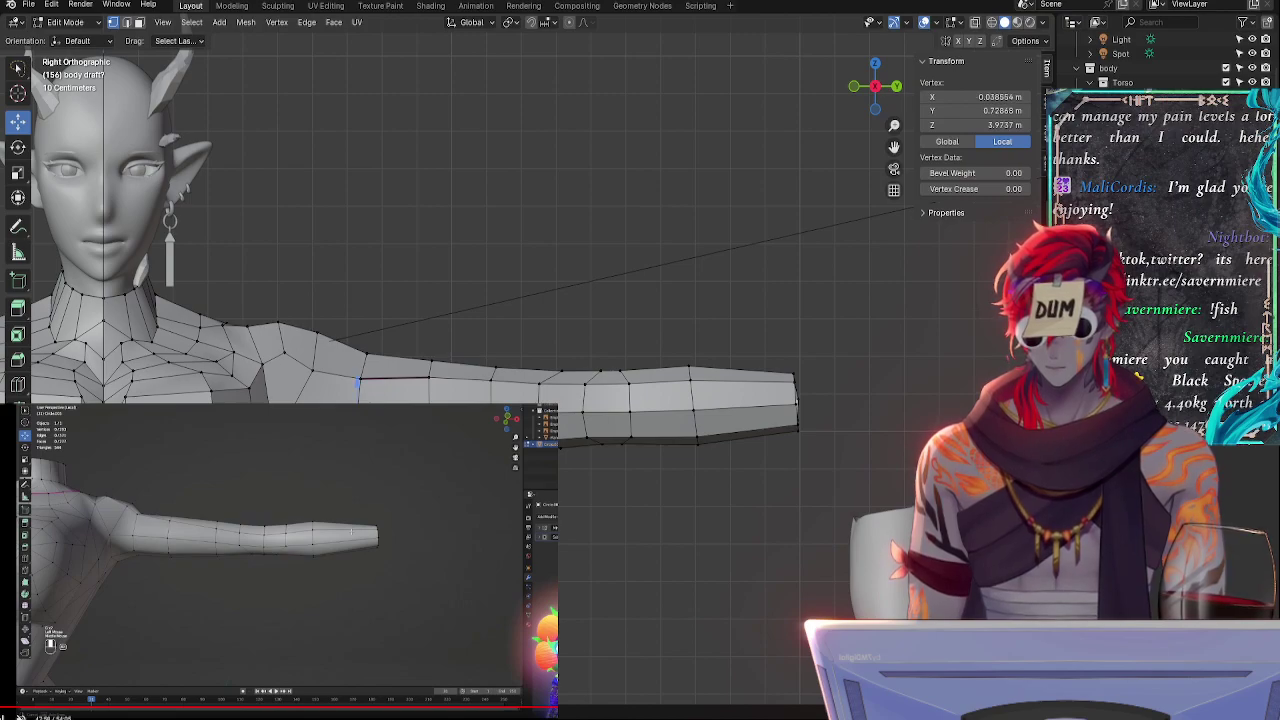
pyautogui.press('g')
pyautogui.press('g')
pyautogui.press('g')
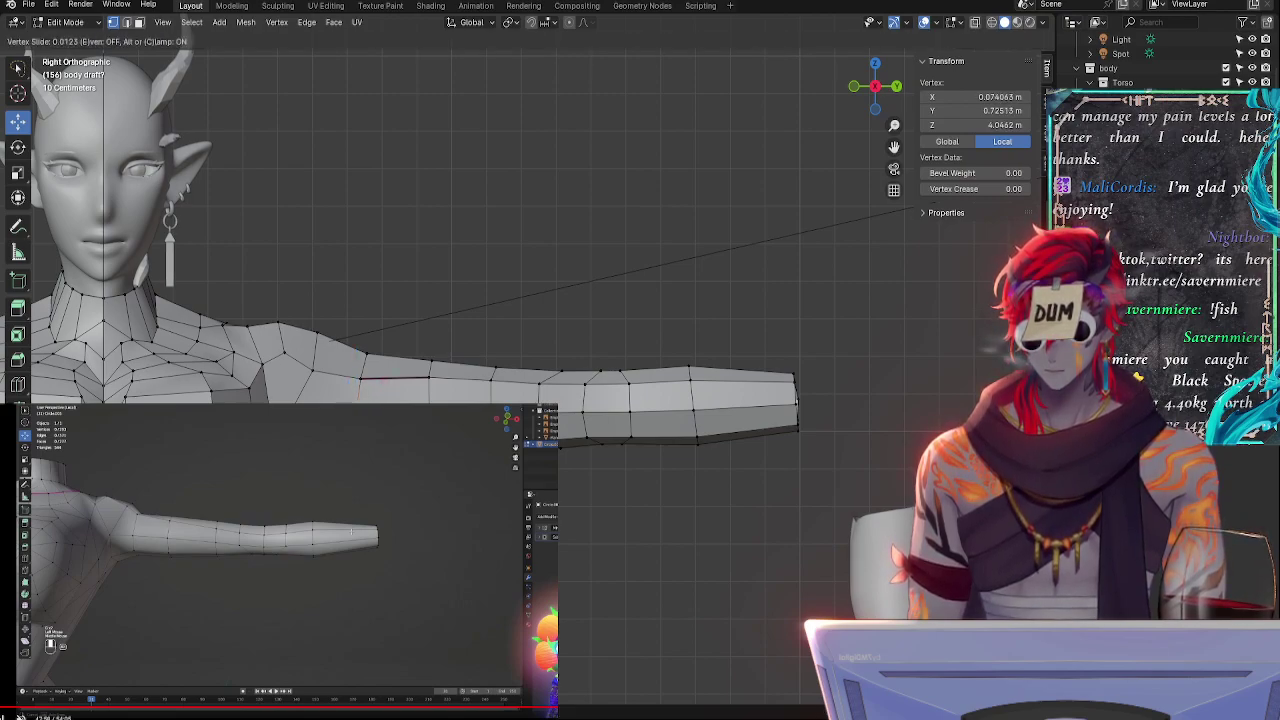
pyautogui.click(344, 403)
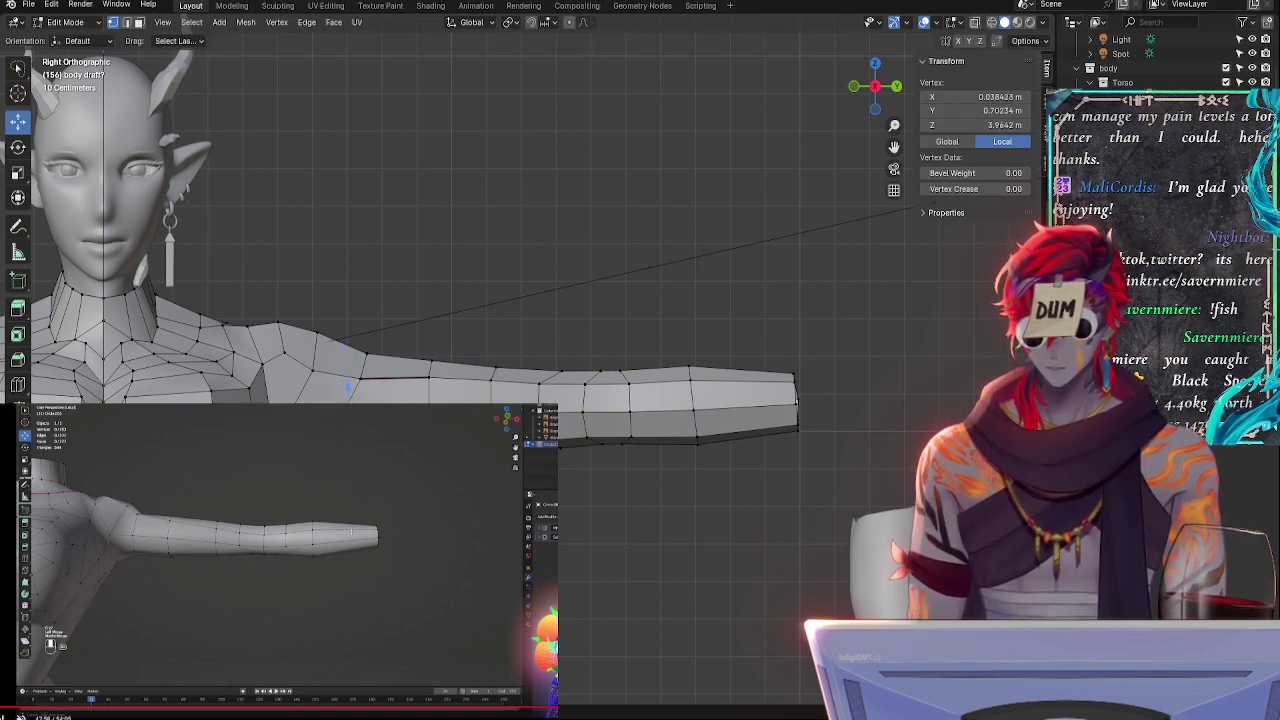
pyautogui.press('g')
pyautogui.press('Return')
pyautogui.press('g')
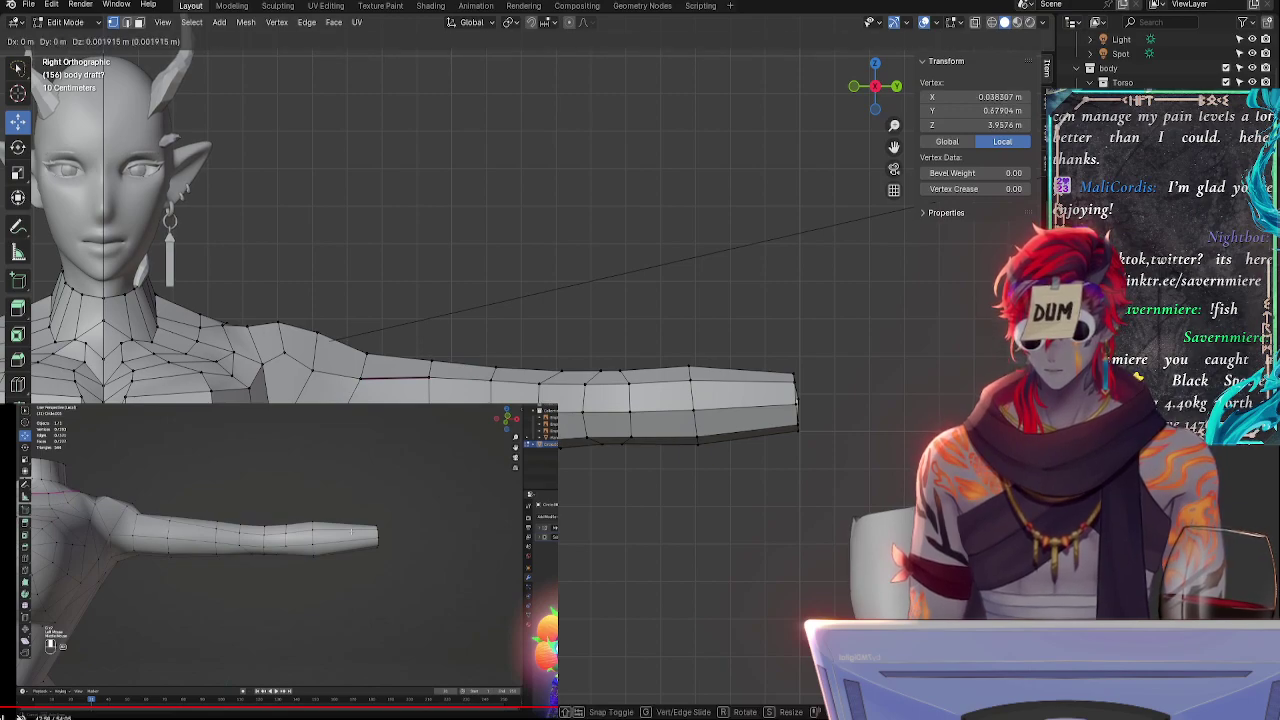
pyautogui.press('Return')
# - From an angled view, nudge the shoulder and upper-arm vertices outward along the arm
pyautogui.moveTo(440, 370); pyautogui.dragTo(350, 400, button='middle')
pyautogui.press('g')
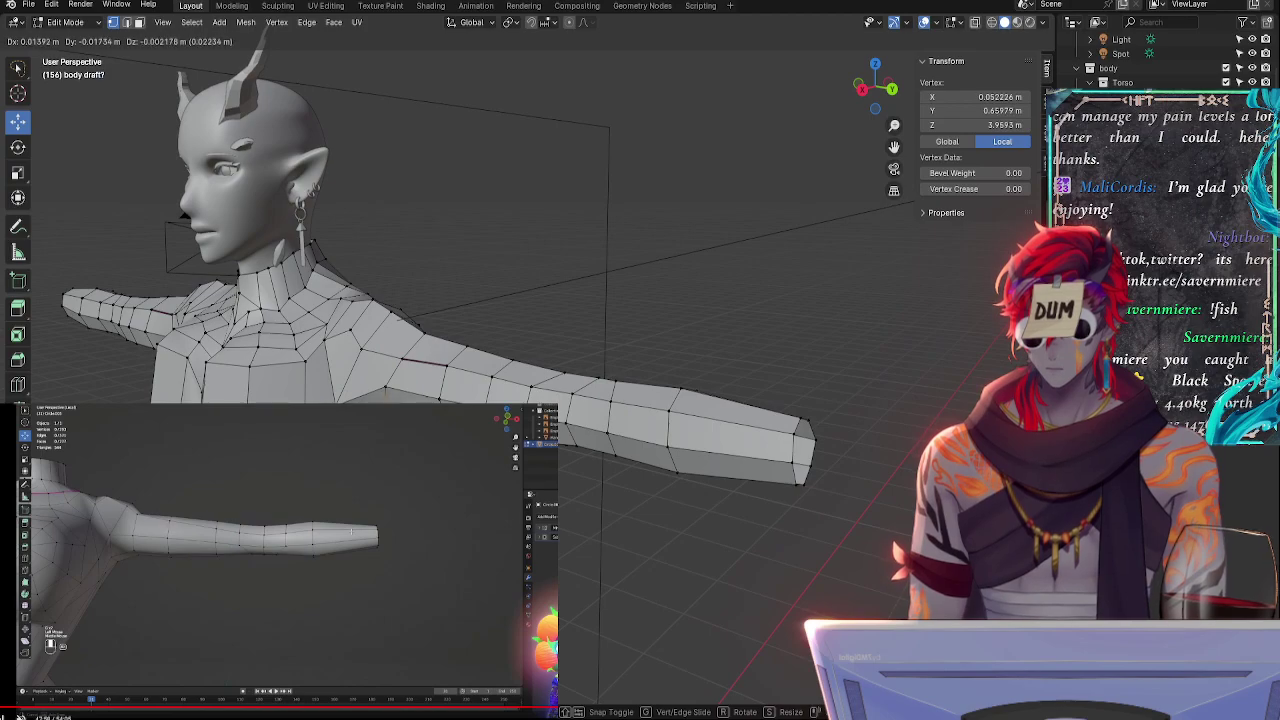
pyautogui.press('Return')
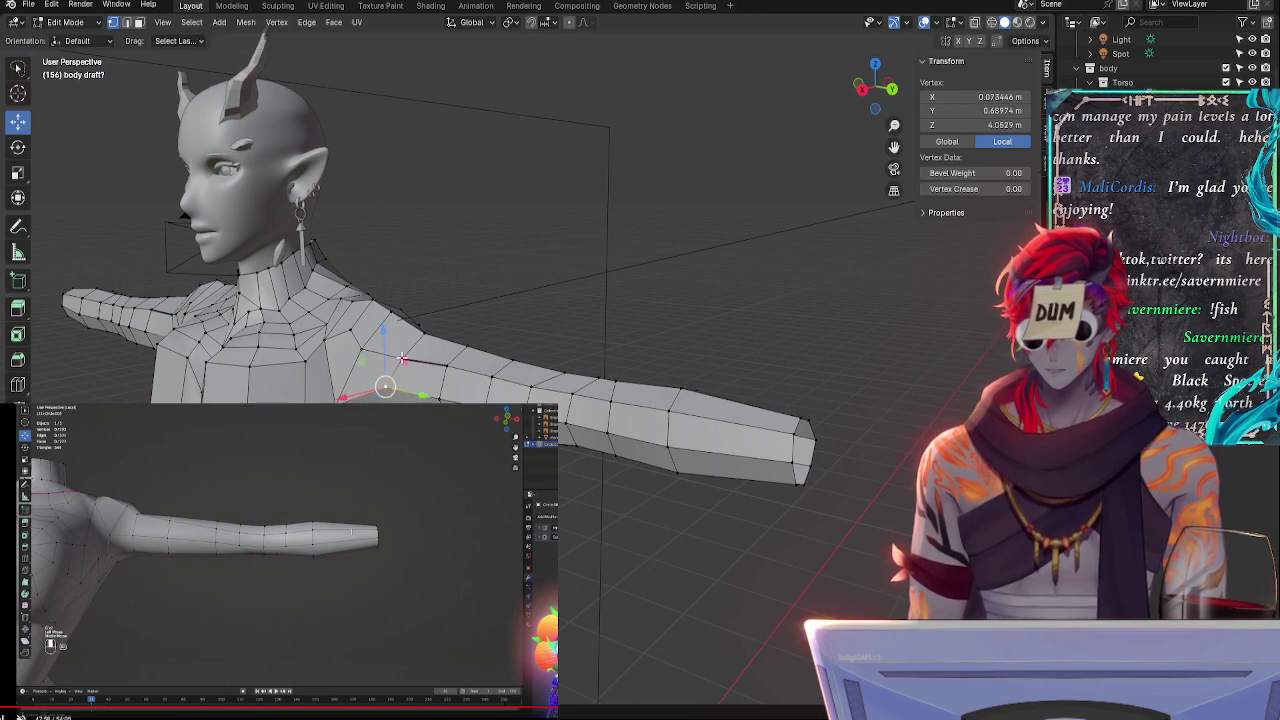
pyautogui.click(401, 358)
pyautogui.press('g')
pyautogui.click(403, 386)
pyautogui.moveTo(403, 386); pyautogui.dragTo(423, 395, button='middle')
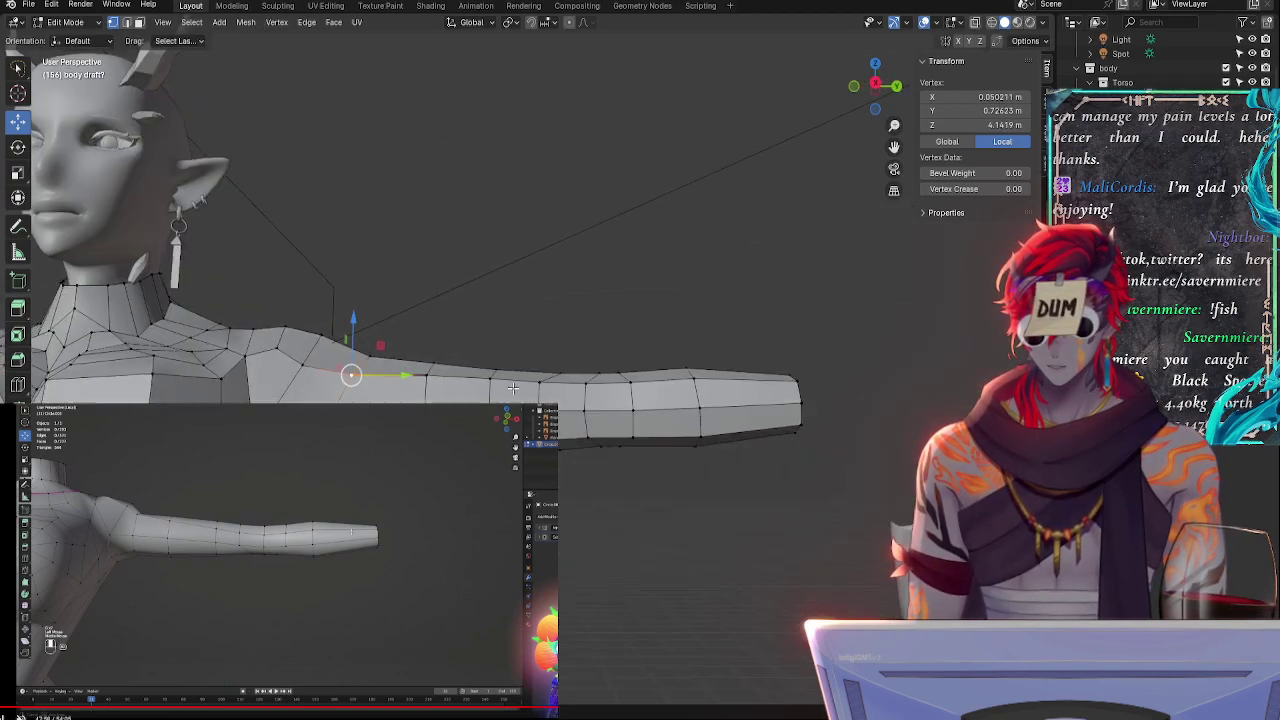
pyautogui.click(424, 398)
pyautogui.press('g')
pyautogui.click(420, 393)
# - Tweak a lower-arm vertex and one further along, then open Viewport Overlays
pyautogui.click(428, 436)
pyautogui.press('g')
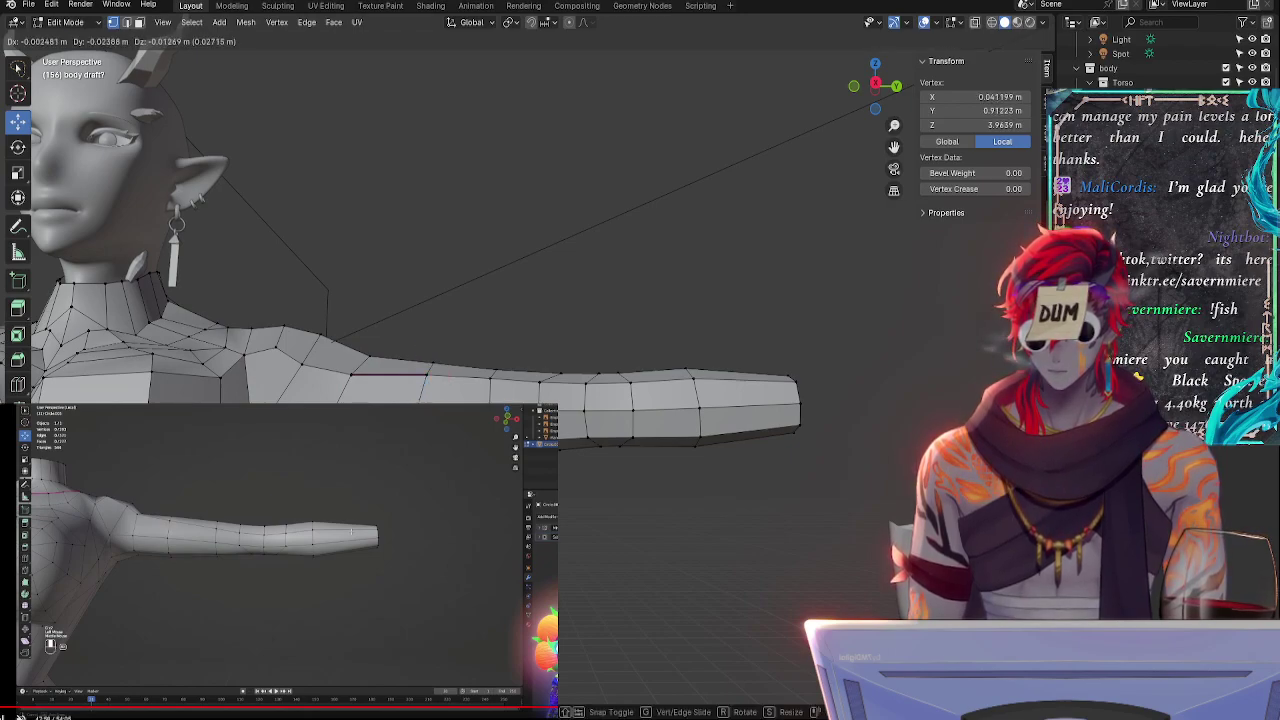
pyautogui.press('Return')
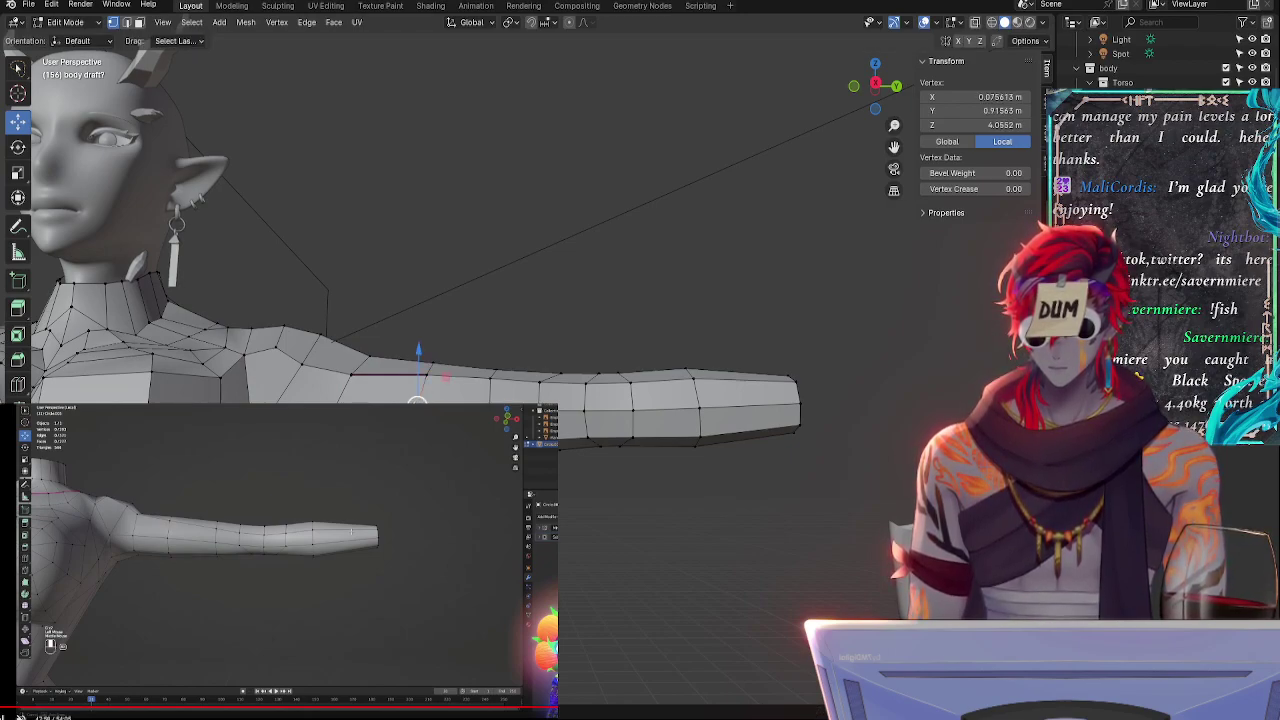
pyautogui.click(540, 382)
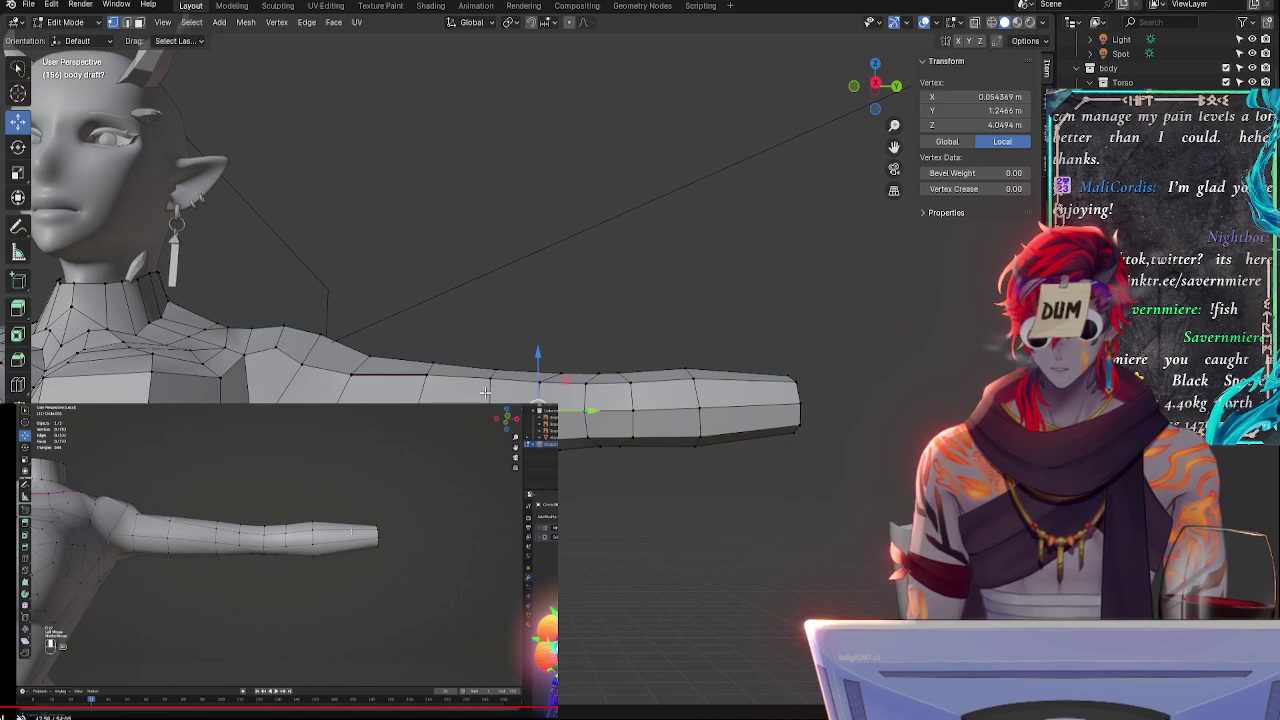
pyautogui.press('g')
pyautogui.press('Return')
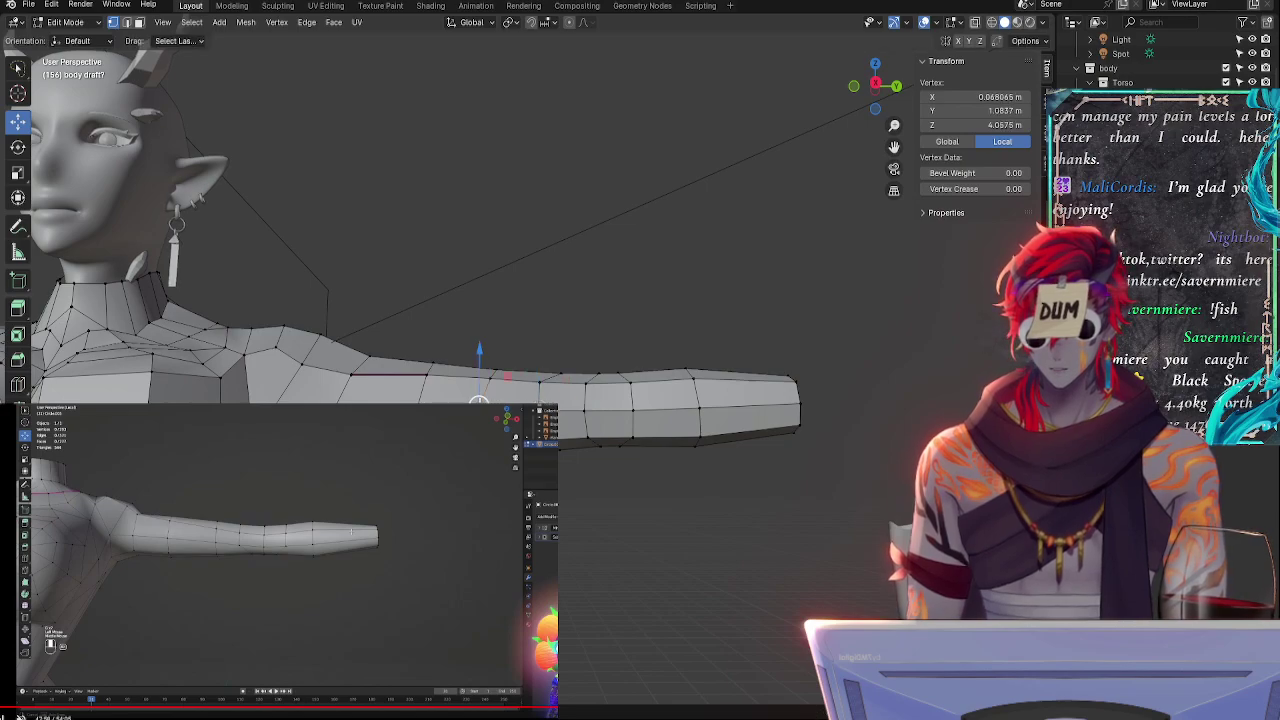
pyautogui.click(936, 23)
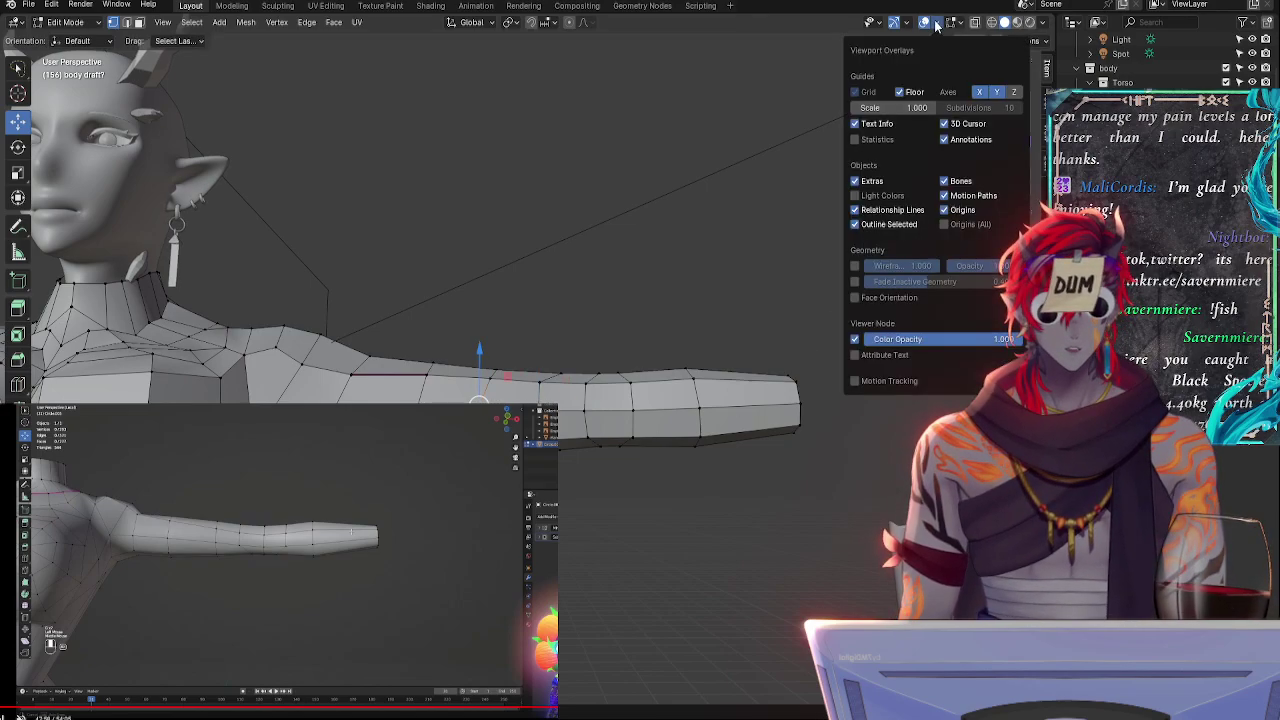
# - Turn on Face Orientation, orbit to the back to check normals, then turn it off and zoom back to the arm
pyautogui.click(872, 298)
pyautogui.scroll(-6, 590, 270)
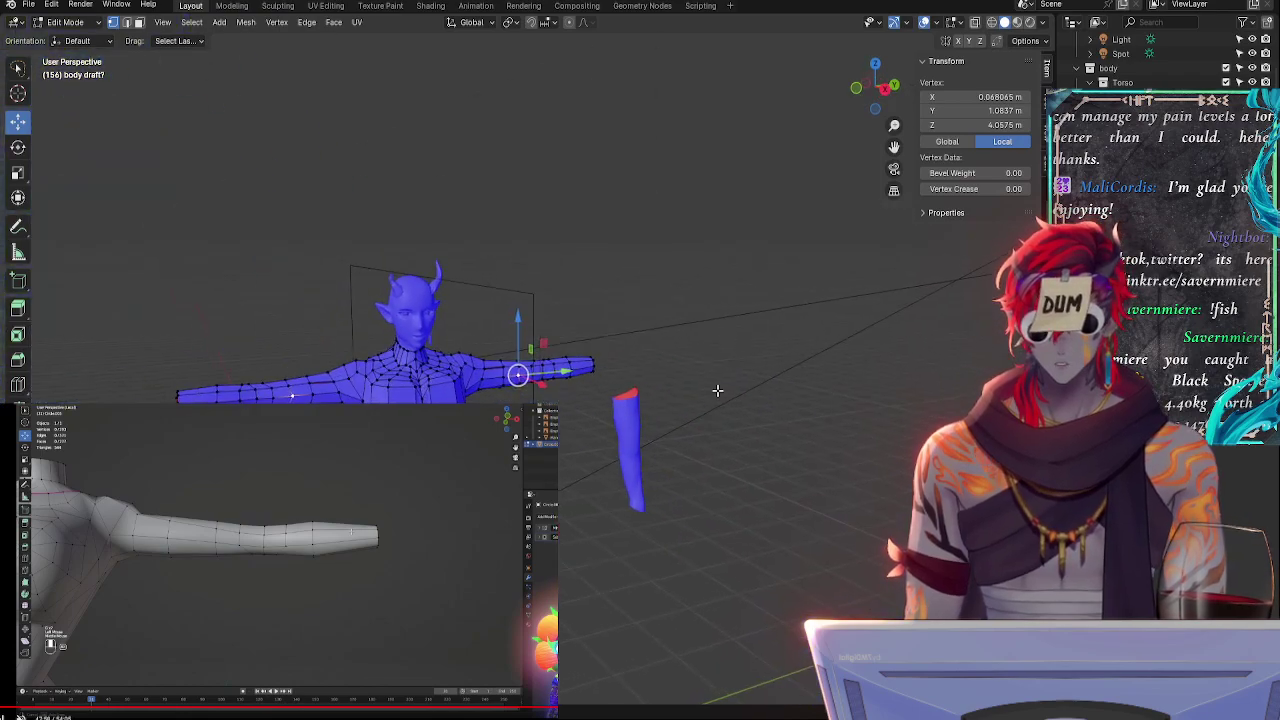
pyautogui.moveTo(717, 390); pyautogui.dragTo(295, 375, button='middle')
pyautogui.click(936, 24)
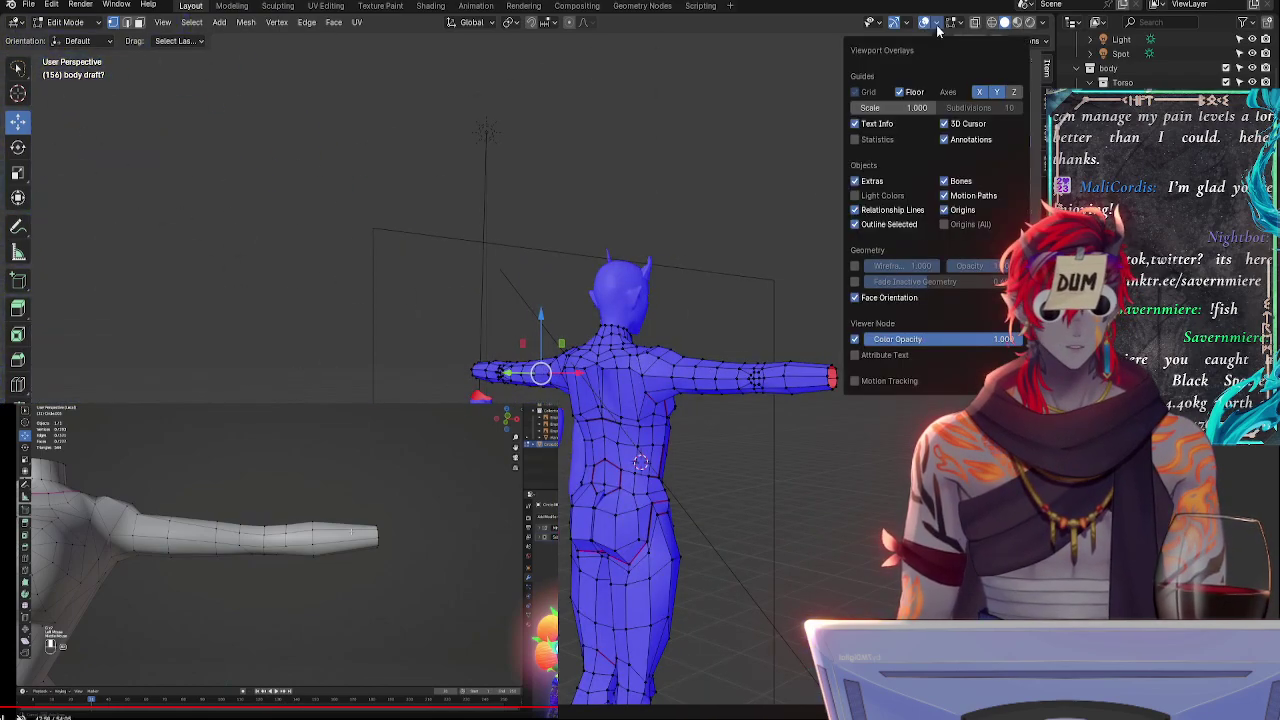
pyautogui.click(866, 299)
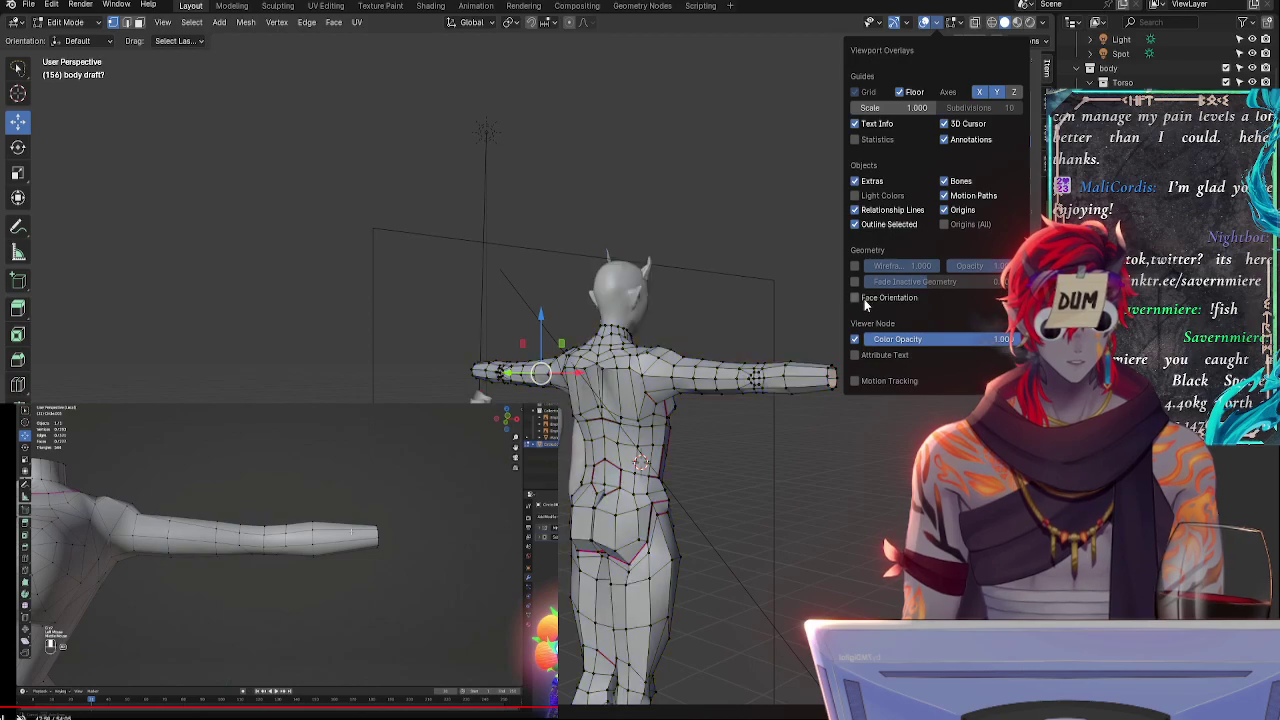
pyautogui.moveTo(727, 287); pyautogui.dragTo(320, 290, button='middle')
pyautogui.scroll(2, 652, 272)
pyautogui.scroll(4, 652, 272)
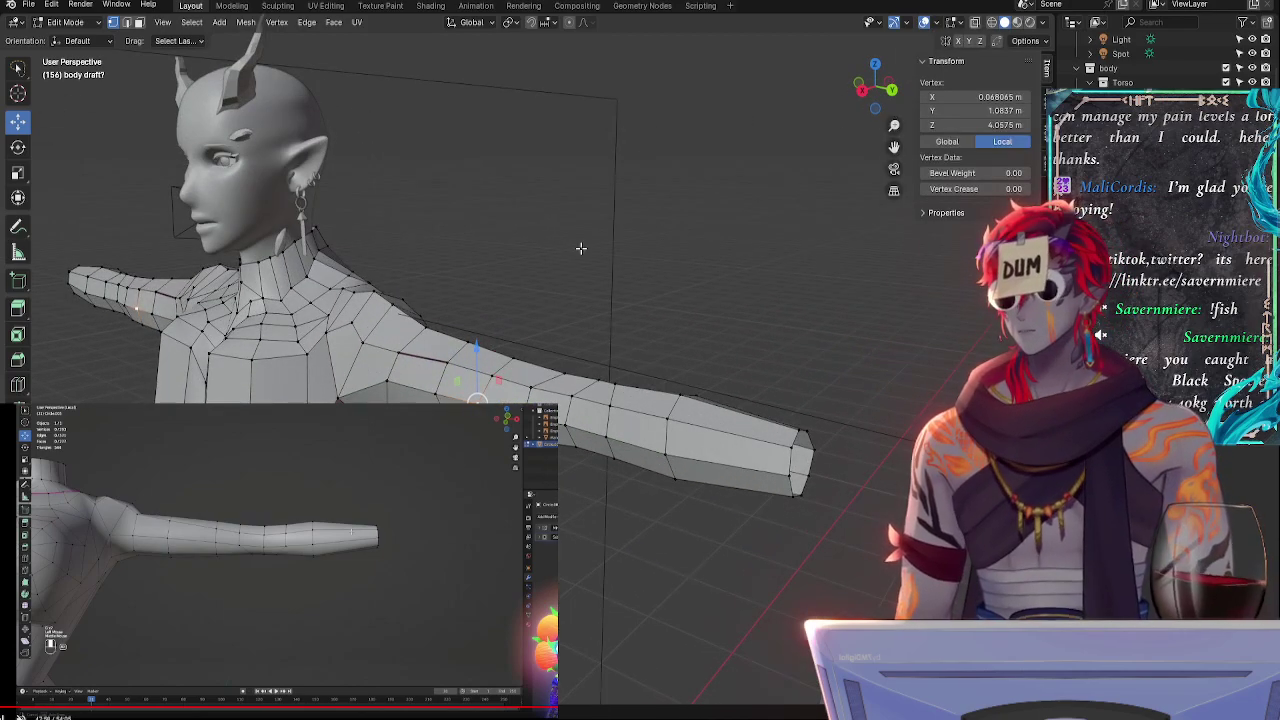
pyautogui.moveTo(580, 249); pyautogui.dragTo(627, 266, button='middle')
# - Deselect all and preview the head and shoulders with level-2 subdivision smoothing (Ctrl+2)
pyautogui.click(609, 289)
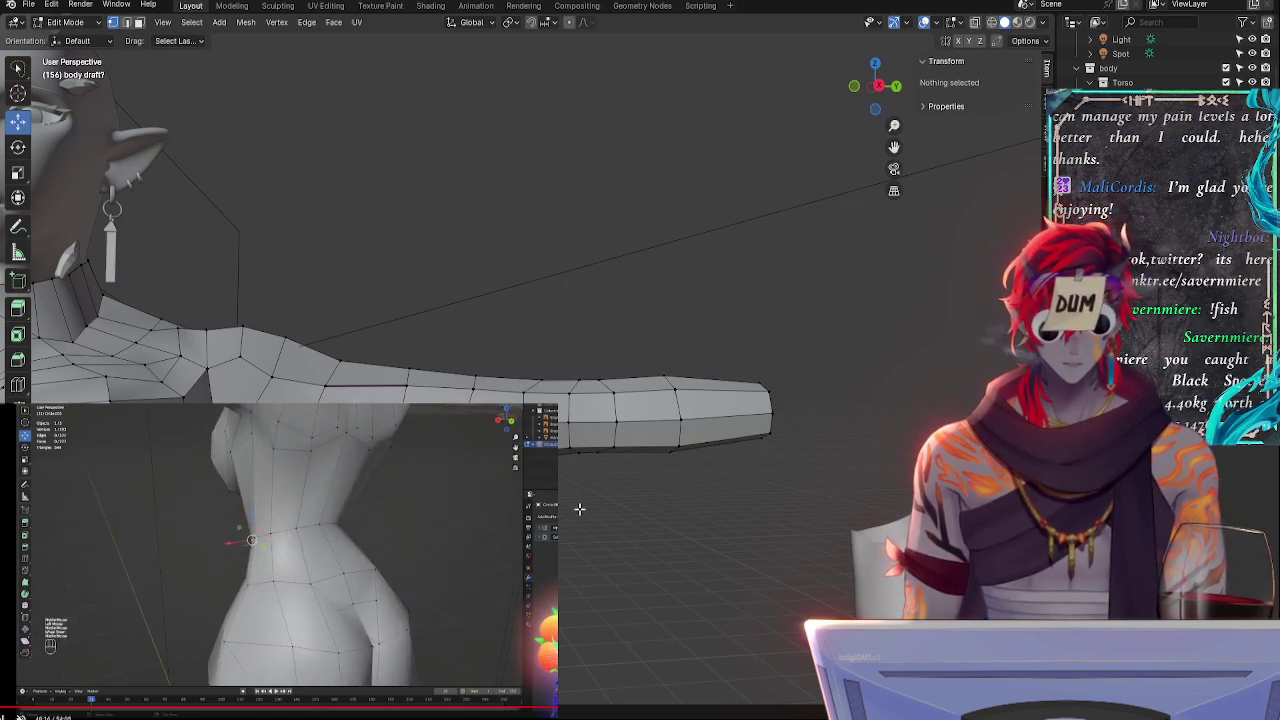
pyautogui.moveTo(579, 509); pyautogui.dragTo(571, 543, button='middle')
pyautogui.moveTo(648, 468); pyautogui.dragTo(605, 486, button='middle')
pyautogui.hotkey('ctrl', '2')
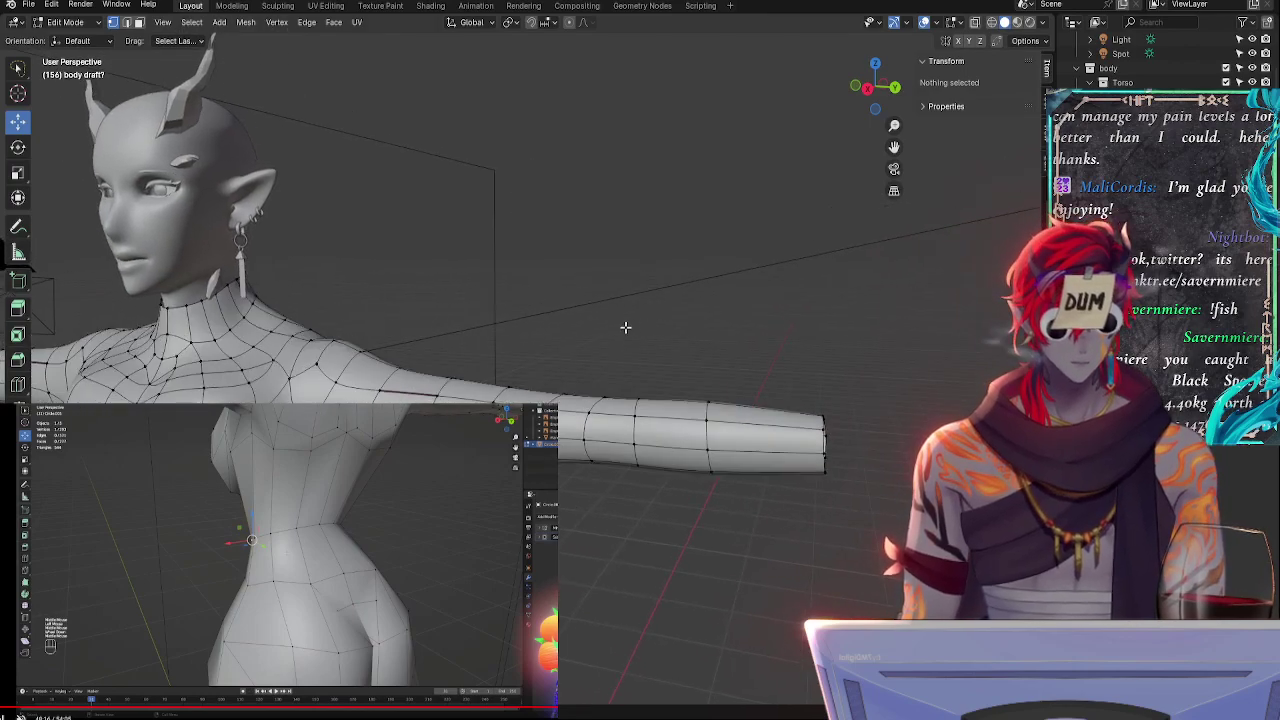
pyautogui.moveTo(626, 328); pyautogui.dragTo(657, 326, button='middle')
pyautogui.moveTo(620, 470); pyautogui.dragTo(597, 509, button='middle')
pyautogui.moveTo(645, 556); pyautogui.dragTo(687, 470, button='middle')
# - Pick the Move tool and re-enter Edit Mode on the body, viewing the torso and hips
pyautogui.press('Tab')
pyautogui.moveTo(756, 426); pyautogui.dragTo(426, 414, button='middle')
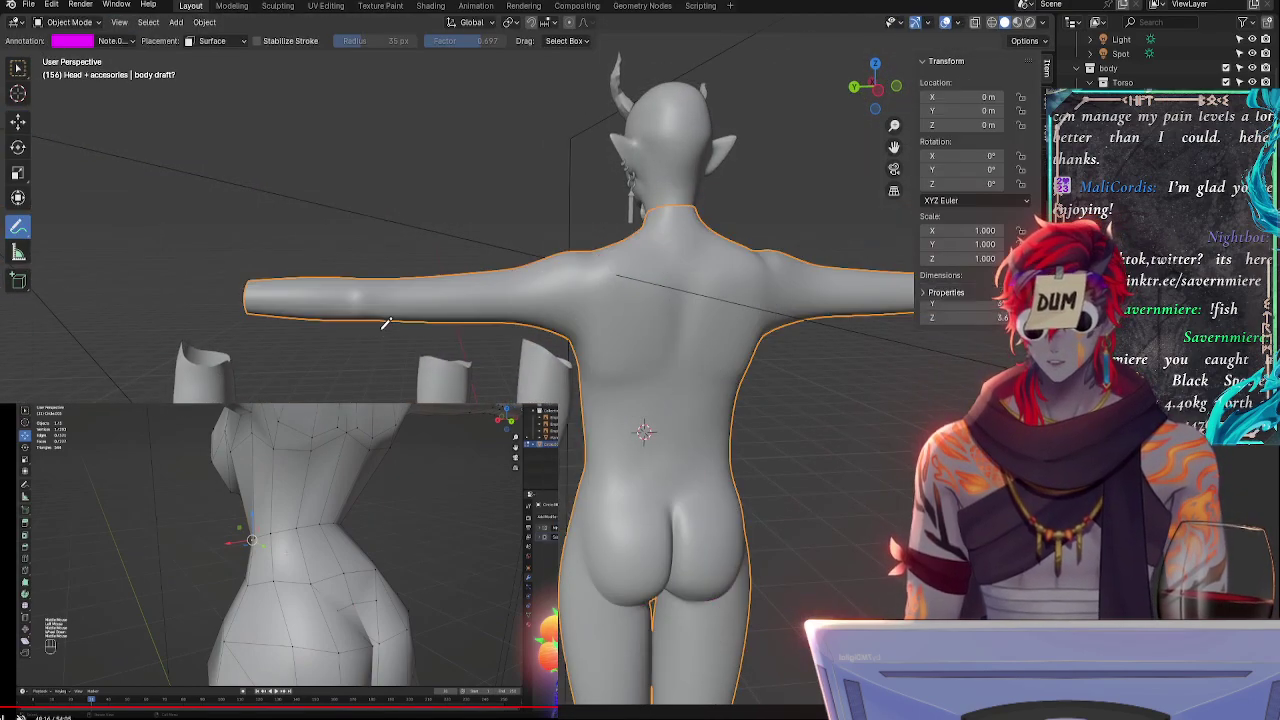
pyautogui.press('Tab')
pyautogui.moveTo(395, 323)
pyautogui.mouseDown(button='middle')
pyautogui.moveTo(786, 450)
pyautogui.moveTo(616, 260)
pyautogui.mouseUp(button='middle')
pyautogui.press('Tab')
pyautogui.keyDown('shift'); pyautogui.moveTo(668, 510); pyautogui.dragTo(855, 340, button='middle'); pyautogui.keyUp('shift')
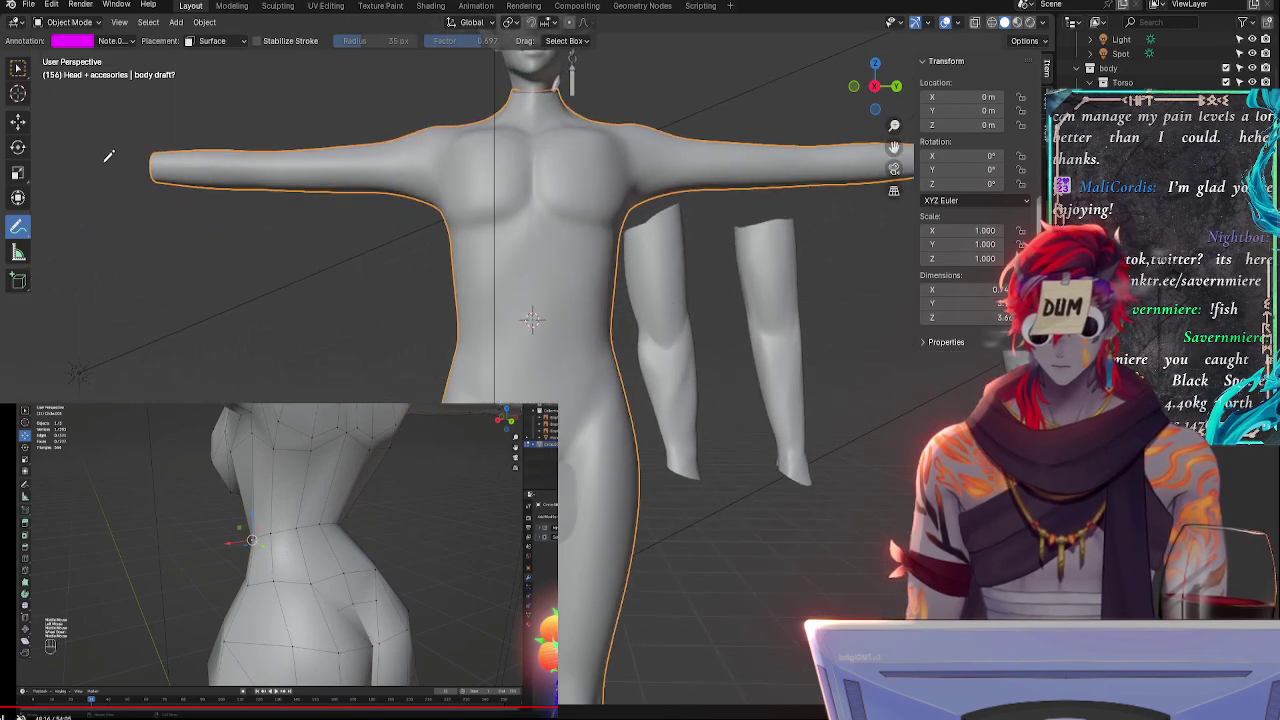
pyautogui.click(17, 122)
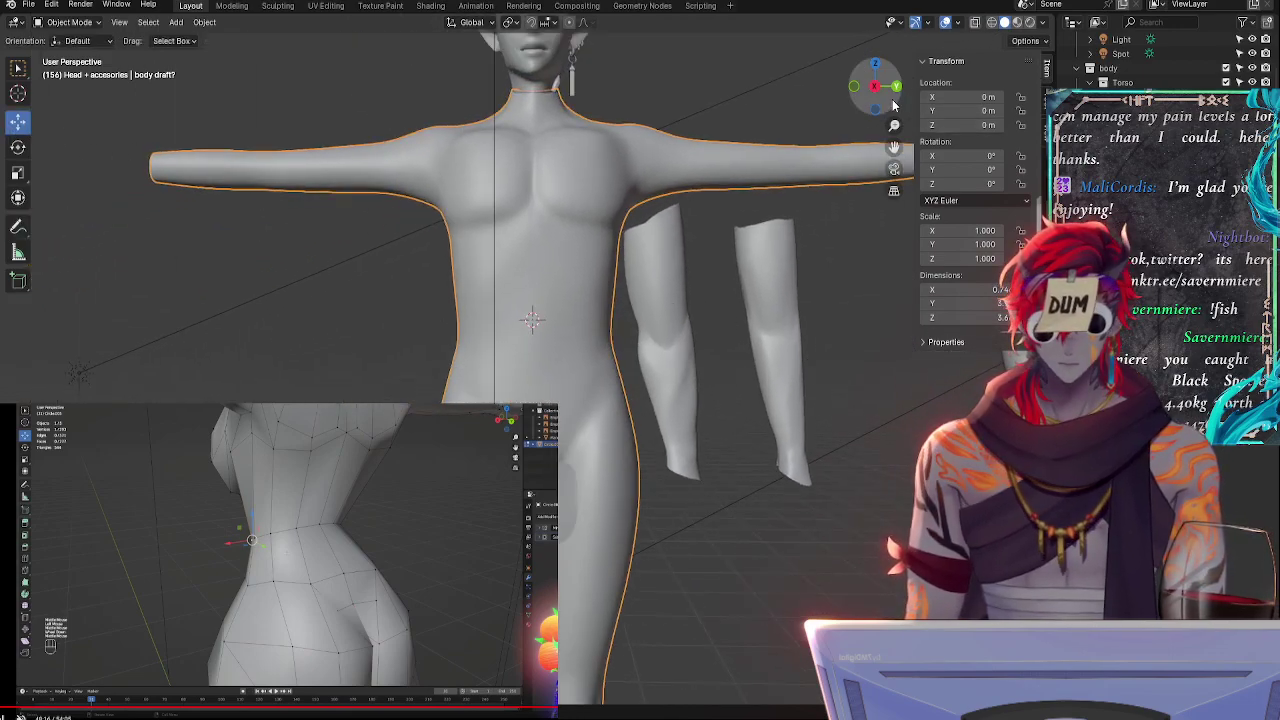
pyautogui.press('Tab')
pyautogui.moveTo(698, 377); pyautogui.dragTo(534, 261, button='middle')
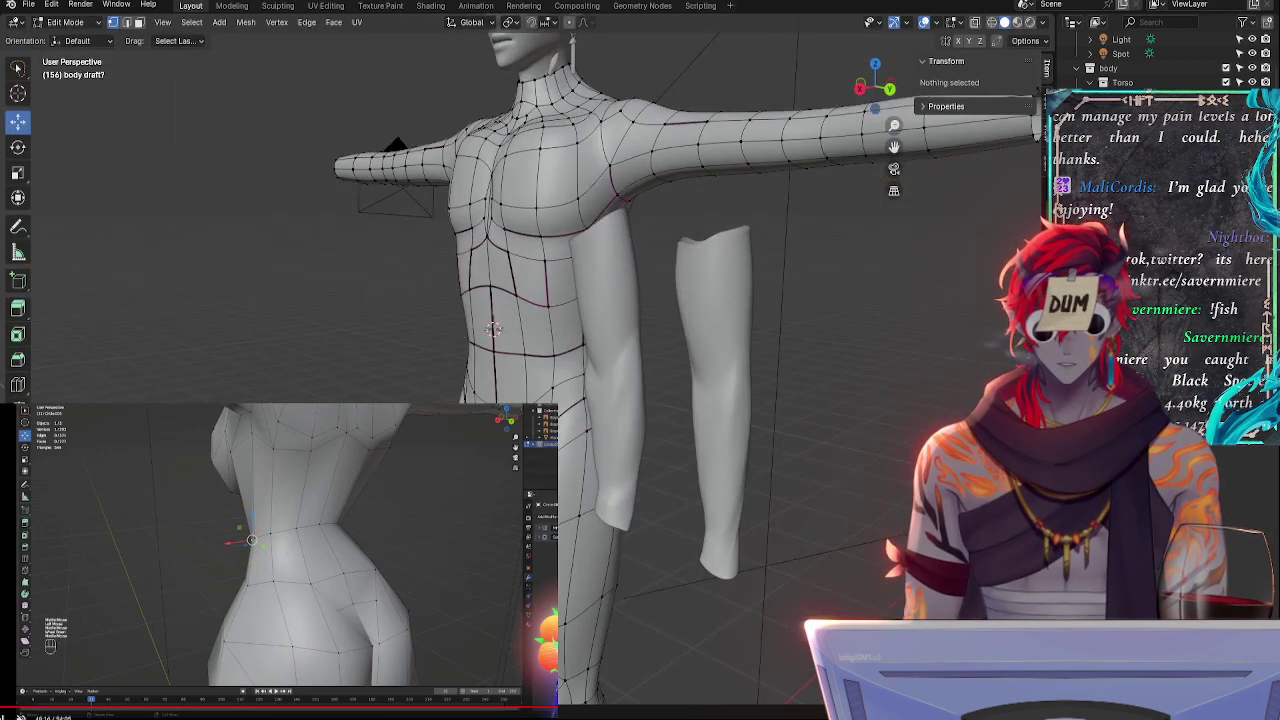
pyautogui.moveTo(522, 324); pyautogui.dragTo(675, 357, button='middle')
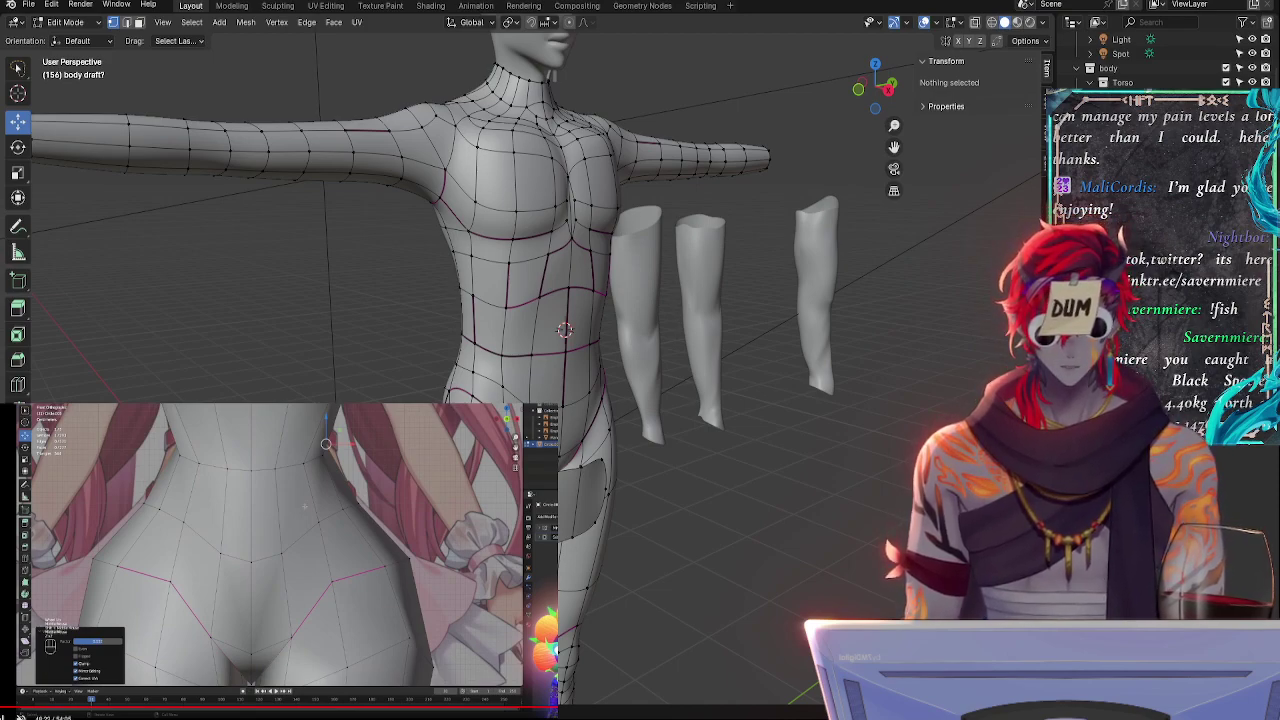
pyautogui.scroll(6, 589, 300)
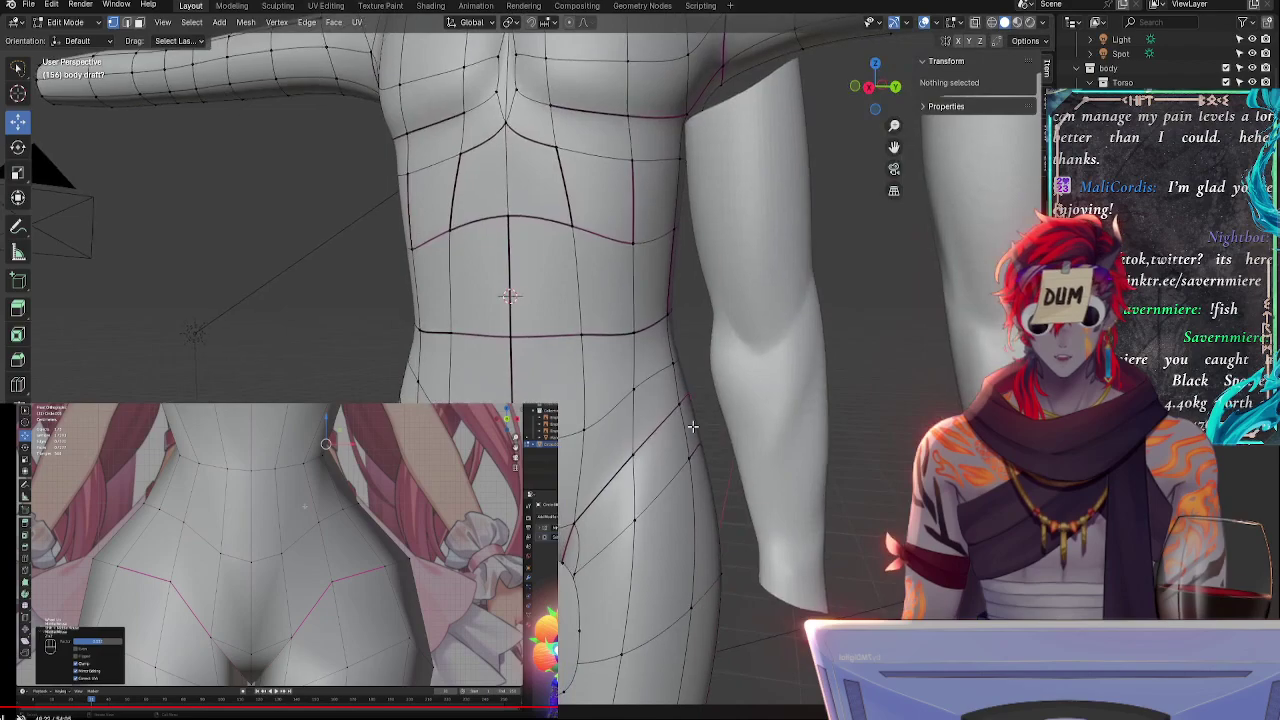
# - Select the loose crotch piece with L and lower it along Z
pyautogui.moveTo(589, 300); pyautogui.dragTo(505, 393, button='middle')
pyautogui.click(492, 372)
pyautogui.press('l')
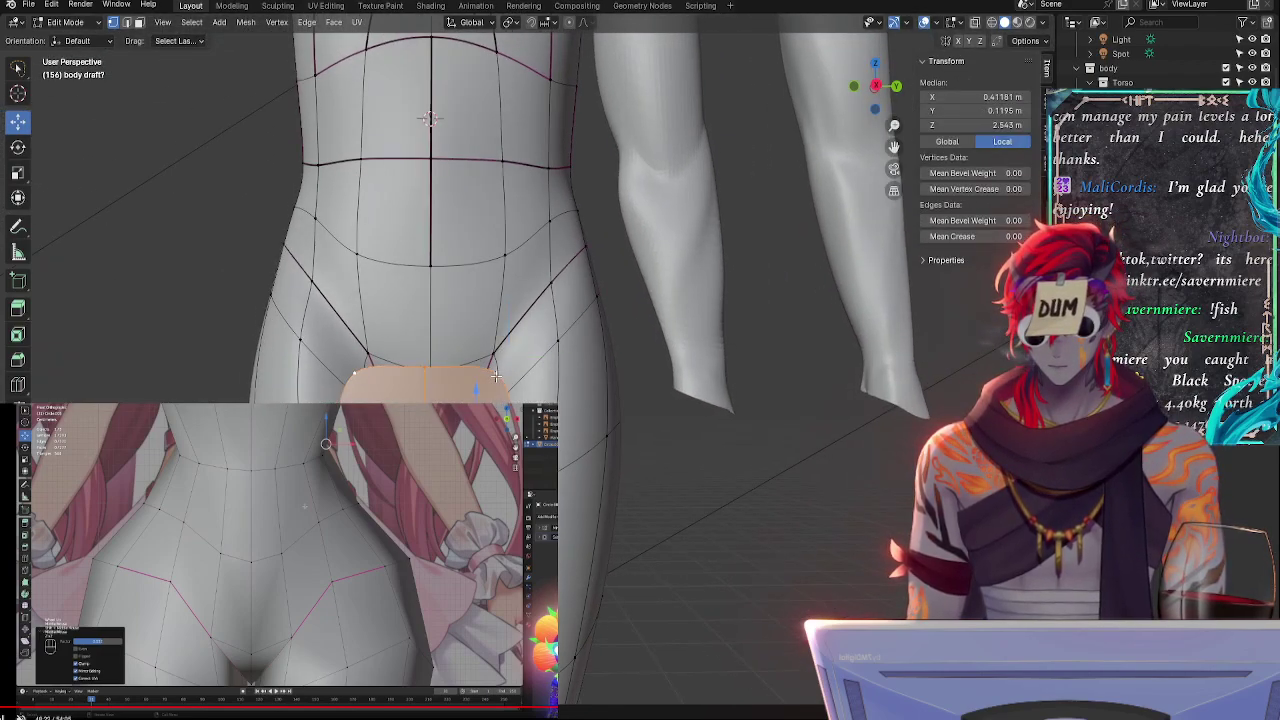
pyautogui.press('g')
pyautogui.press('z')
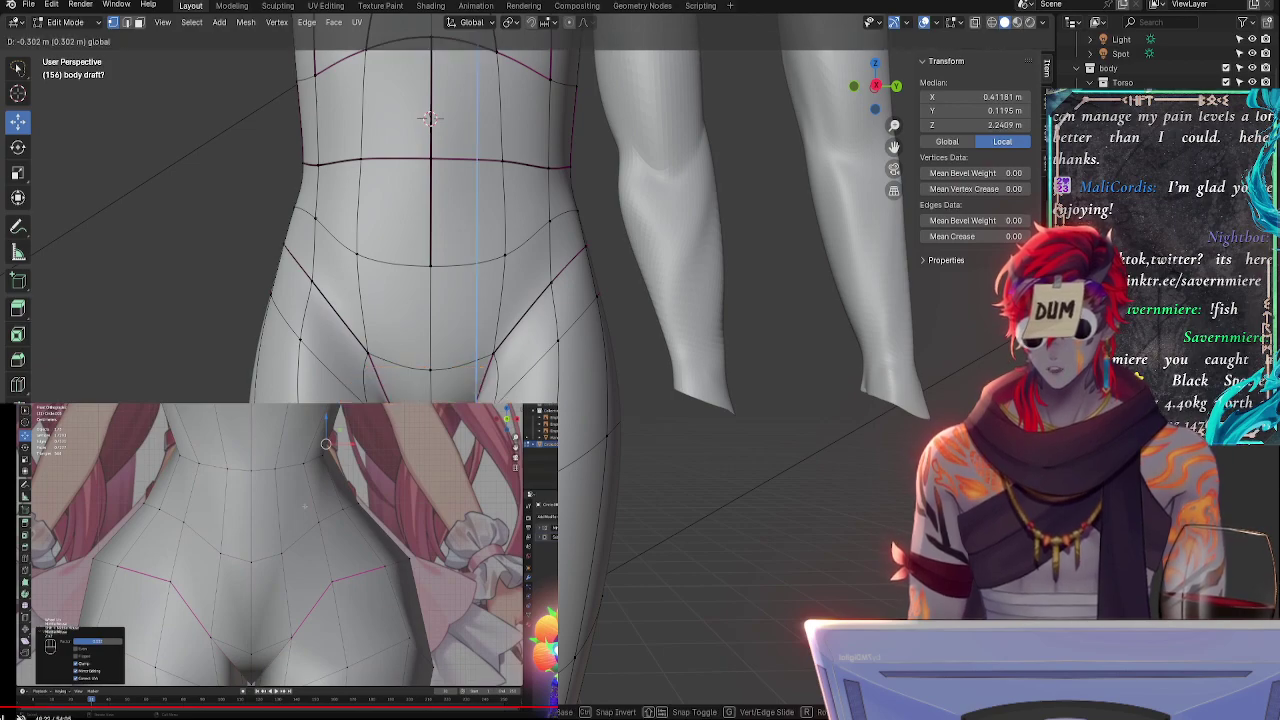
pyautogui.click(504, 370)
pyautogui.keyDown('shift'); pyautogui.moveTo(504, 370); pyautogui.dragTo(598, 373, button='middle'); pyautogui.keyUp('shift')
# - Reposition an inner-hip vertex and push it along its normal with Alt+S
pyautogui.click(626, 358)
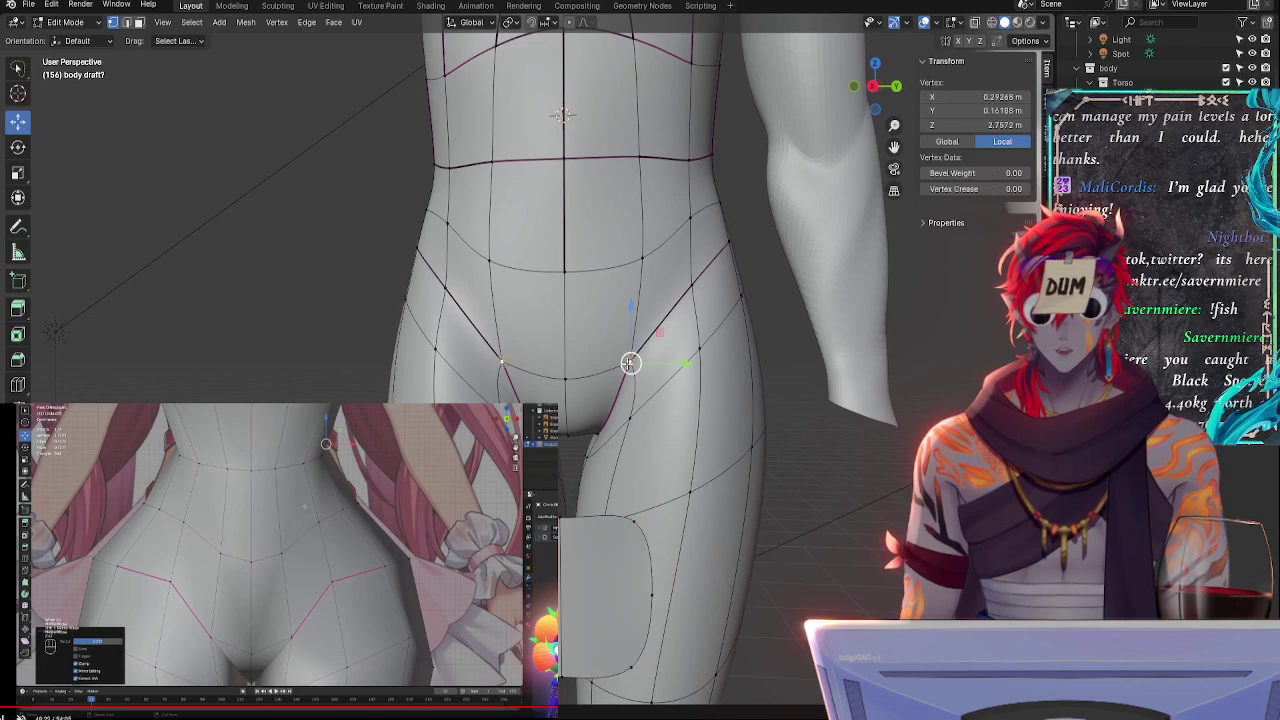
pyautogui.moveTo(664, 363); pyautogui.dragTo(631, 363)
pyautogui.press('z')
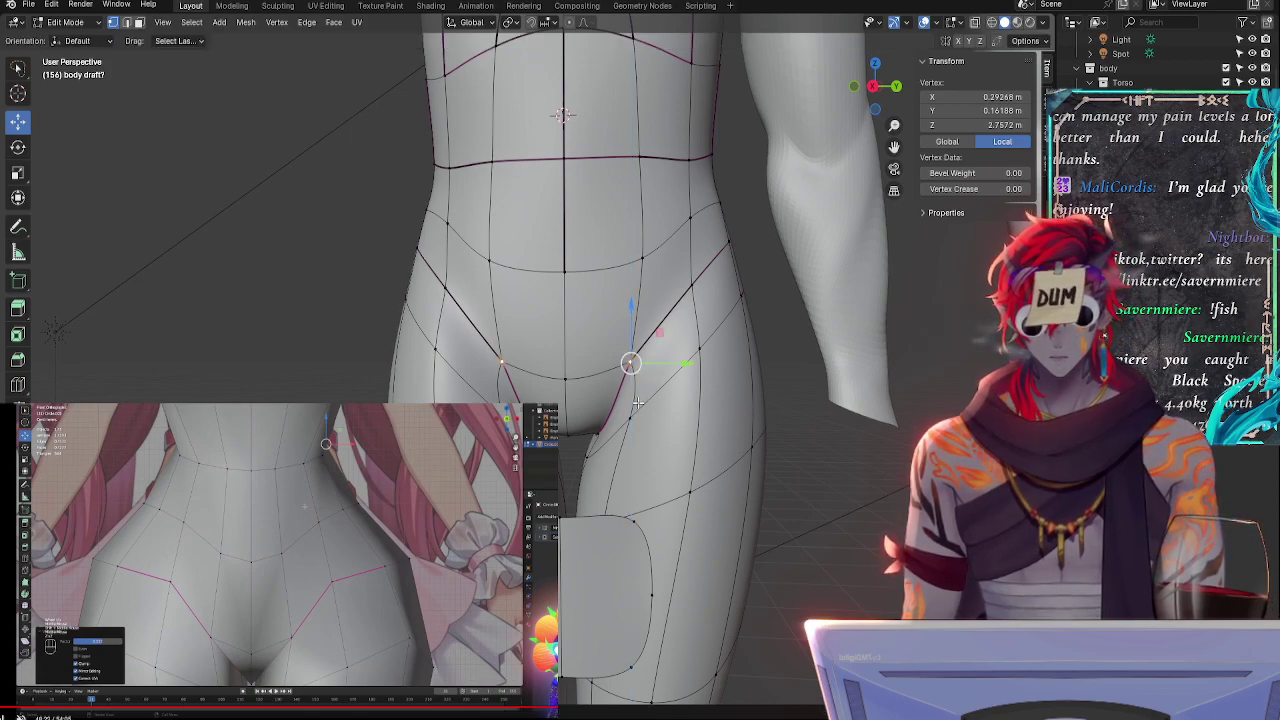
pyautogui.hotkey('alt', 's')
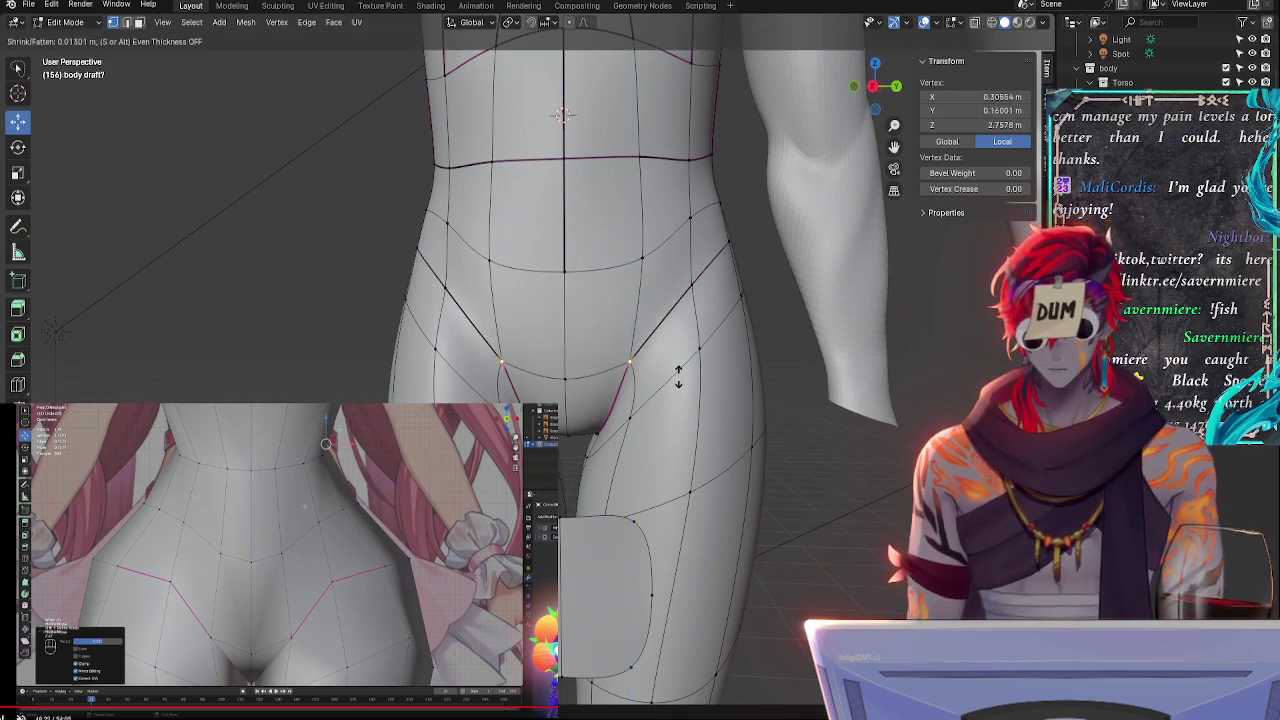
pyautogui.click(657, 375)
pyautogui.moveTo(655, 390); pyautogui.dragTo(596, 358, button='middle')
# - Slide a hip vertex along its edge and raise it slightly
pyautogui.click(716, 394)
pyautogui.click(668, 434)
pyautogui.click(701, 355)
pyautogui.press('g')
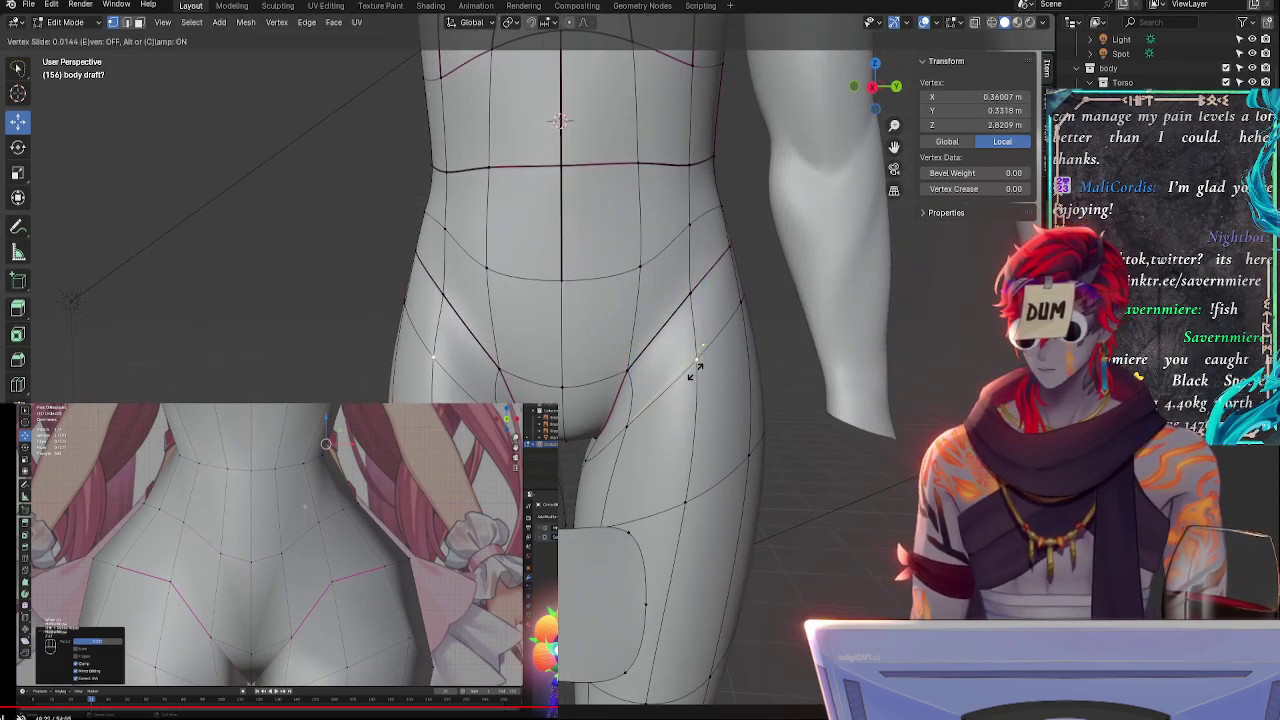
pyautogui.click(692, 372)
pyautogui.moveTo(697, 308); pyautogui.dragTo(697, 303)
# - Shift a lower thigh vertex along Y and pull an inner-thigh vertex inward with Alt+S
pyautogui.click(697, 511)
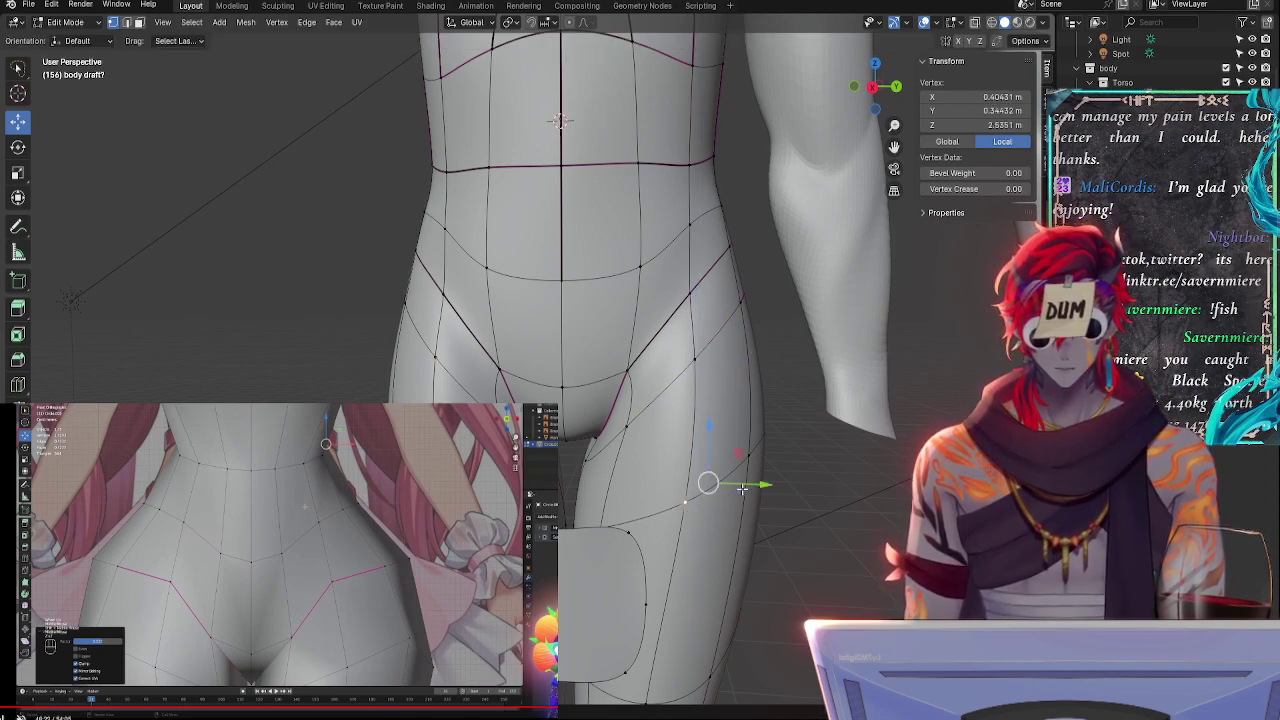
pyautogui.moveTo(742, 489); pyautogui.dragTo(764, 488)
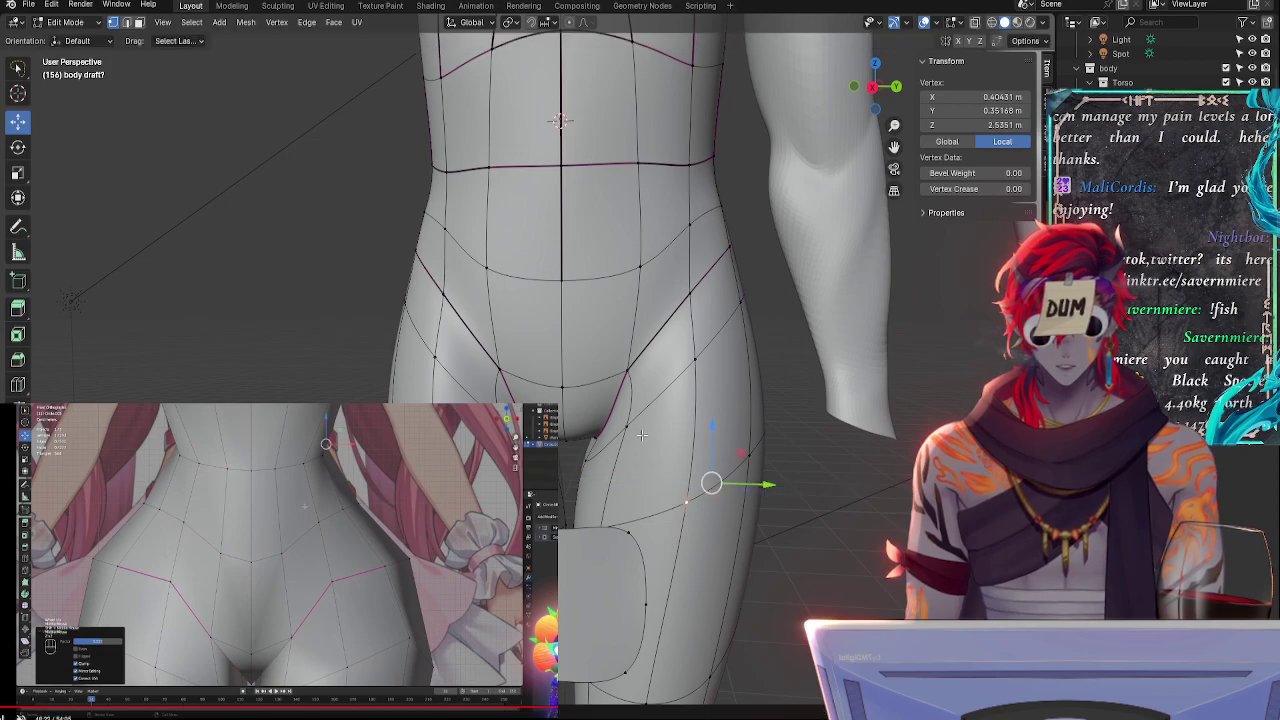
pyautogui.click(627, 423)
pyautogui.moveTo(628, 375); pyautogui.dragTo(627, 370)
pyautogui.hotkey('alt', 's')
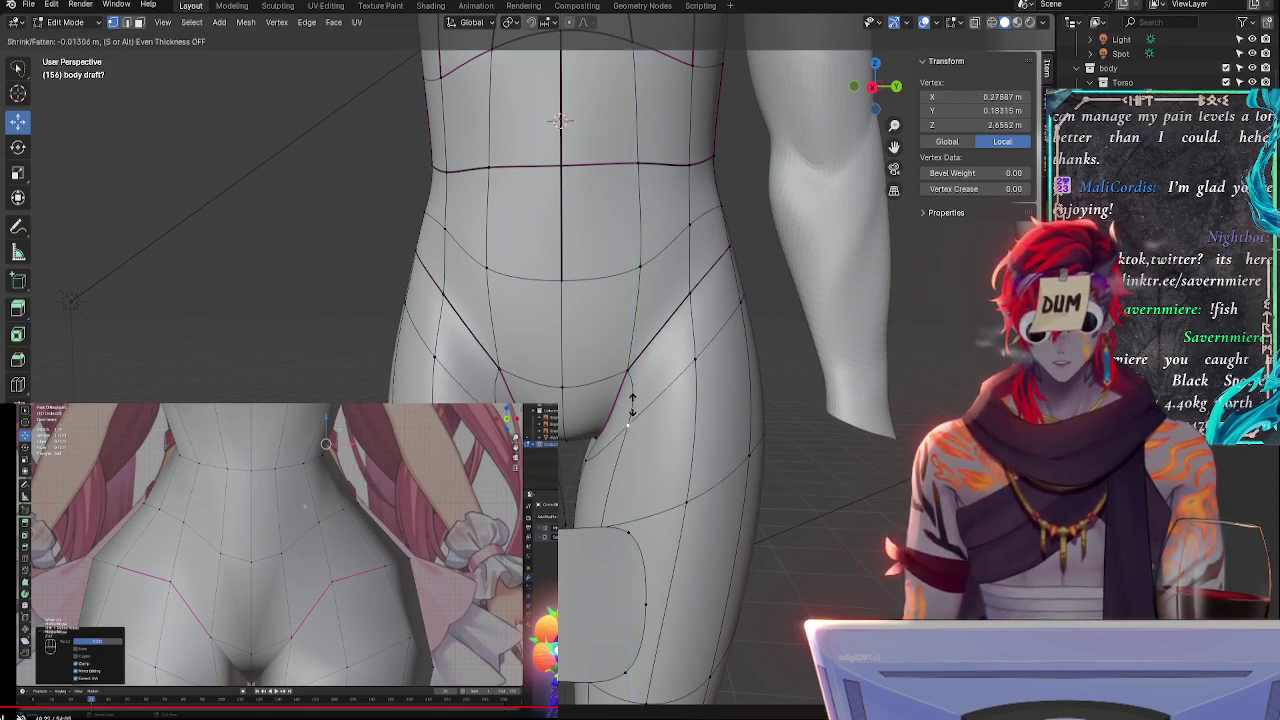
pyautogui.click(628, 398)
pyautogui.moveTo(620, 400); pyautogui.dragTo(775, 268, button='middle')
pyautogui.click(735, 259)
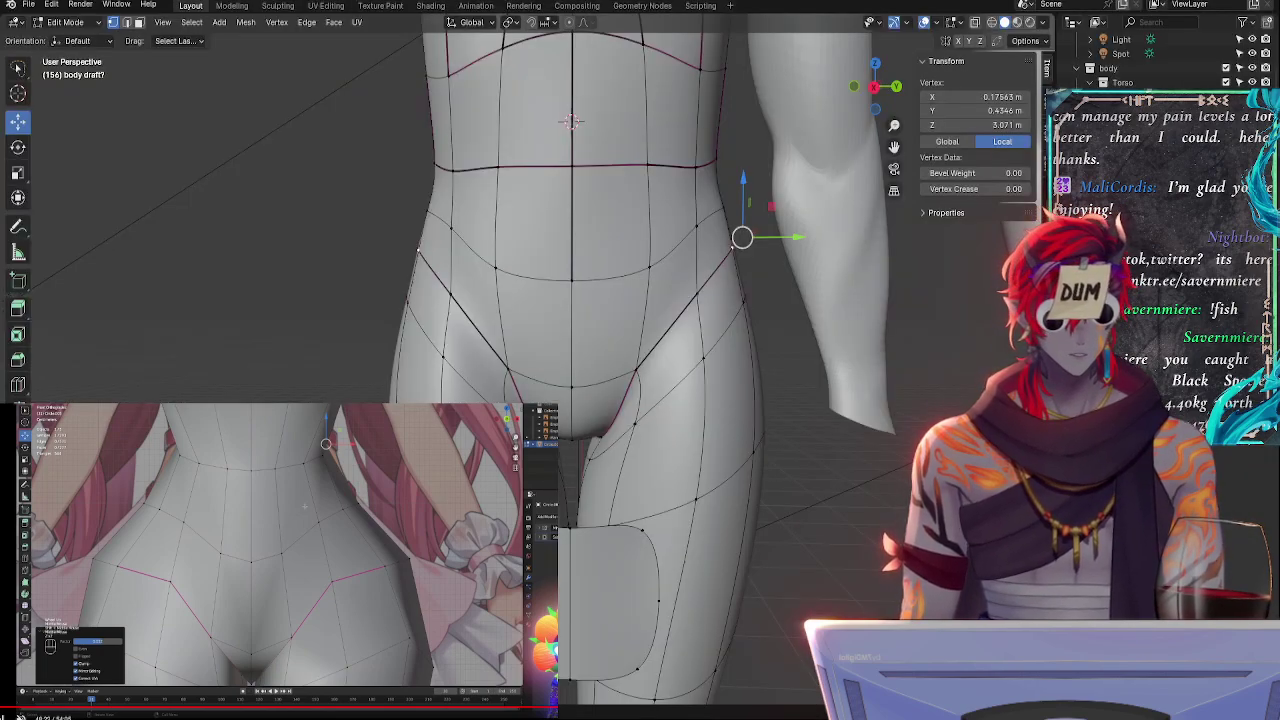
# - Turn off subdivision smoothing to show the cage and undo the lower hip vertex's last move
pyautogui.hotkey('ctrl', '0')
pyautogui.click(781, 404)
pyautogui.moveTo(960, 400); pyautogui.dragTo(897, 436, button='middle')
pyautogui.hotkey('ctrl', 'z')
pyautogui.hotkey('ctrl', 'z')
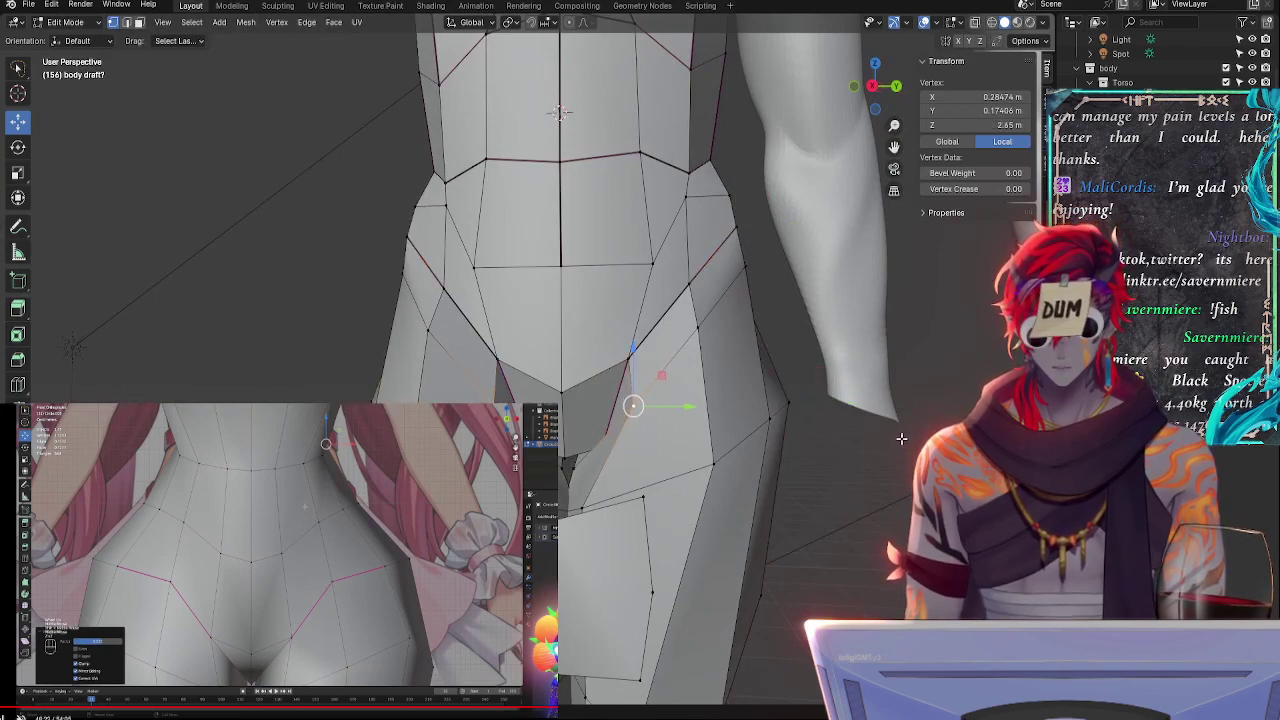
pyautogui.hotkey('ctrl', 'z')
pyautogui.hotkey('ctrl', 'z')
pyautogui.hotkey('ctrl', 'z')
pyautogui.hotkey('ctrl', 'z')
pyautogui.hotkey('ctrl', 'z')
pyautogui.hotkey('ctrl', 'z')
pyautogui.hotkey('ctrl', 'z')
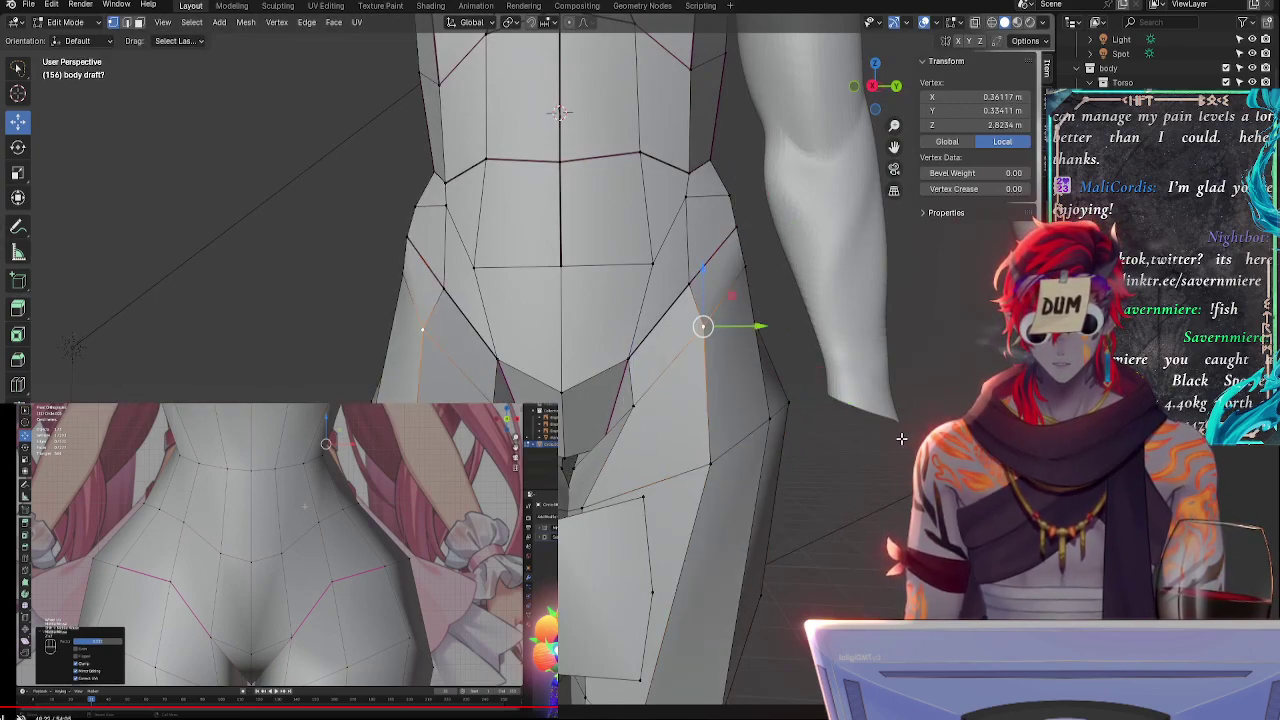
# - Slide the outer hip vertex along its edge, seen from a frontal torso view
pyautogui.click(628, 358)
pyautogui.moveTo(895, 540); pyautogui.dragTo(842, 547, button='middle')
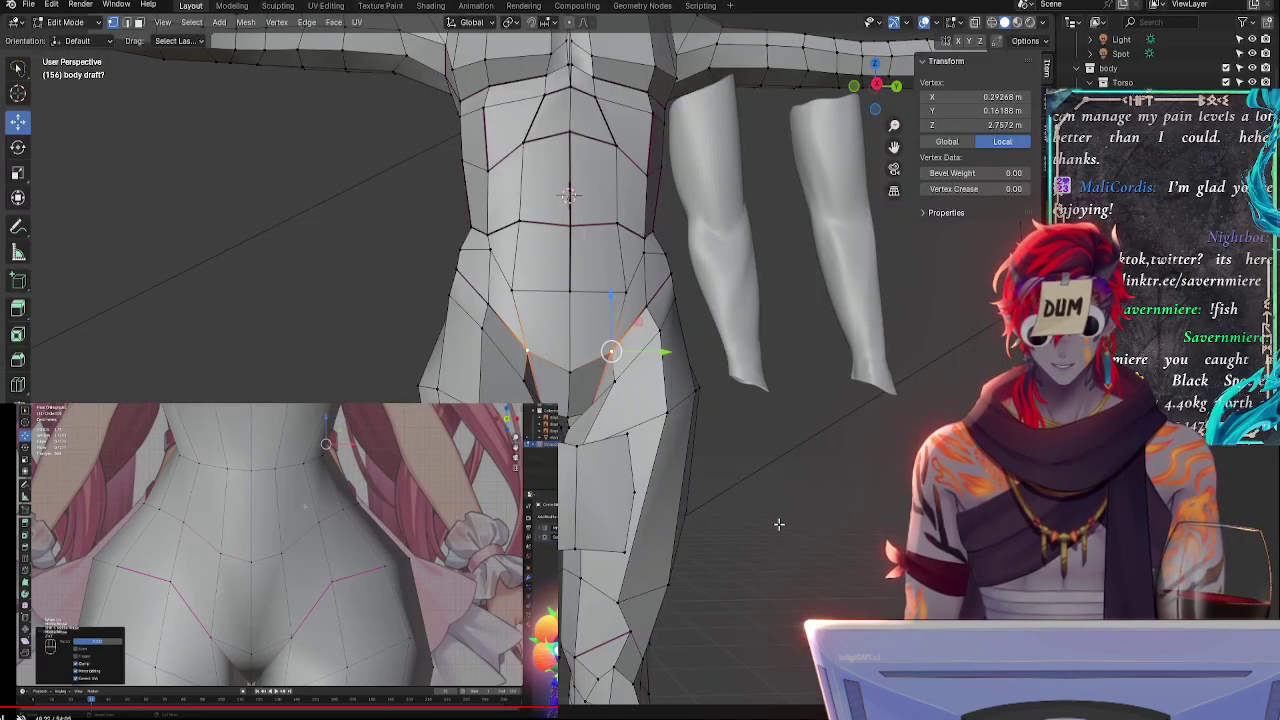
pyautogui.moveTo(777, 523)
pyautogui.mouseDown(button='middle')
pyautogui.moveTo(760, 503)
pyautogui.moveTo(600, 510)
pyautogui.moveTo(785, 507)
pyautogui.mouseUp(button='middle')
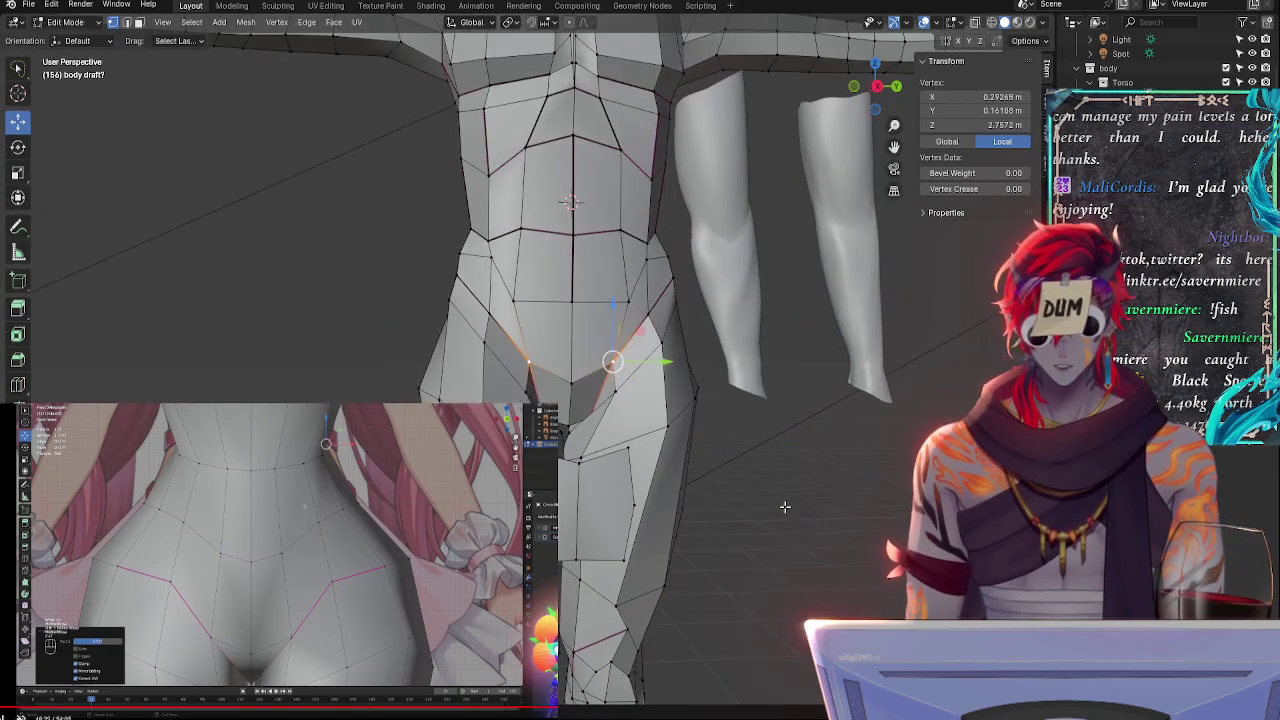
pyautogui.moveTo(670, 300); pyautogui.dragTo(624, 322, button='middle')
pyautogui.click(666, 430)
pyautogui.moveTo(704, 448); pyautogui.dragTo(665, 427, button='middle')
pyautogui.moveTo(627, 347); pyautogui.dragTo(620, 412, button='middle')
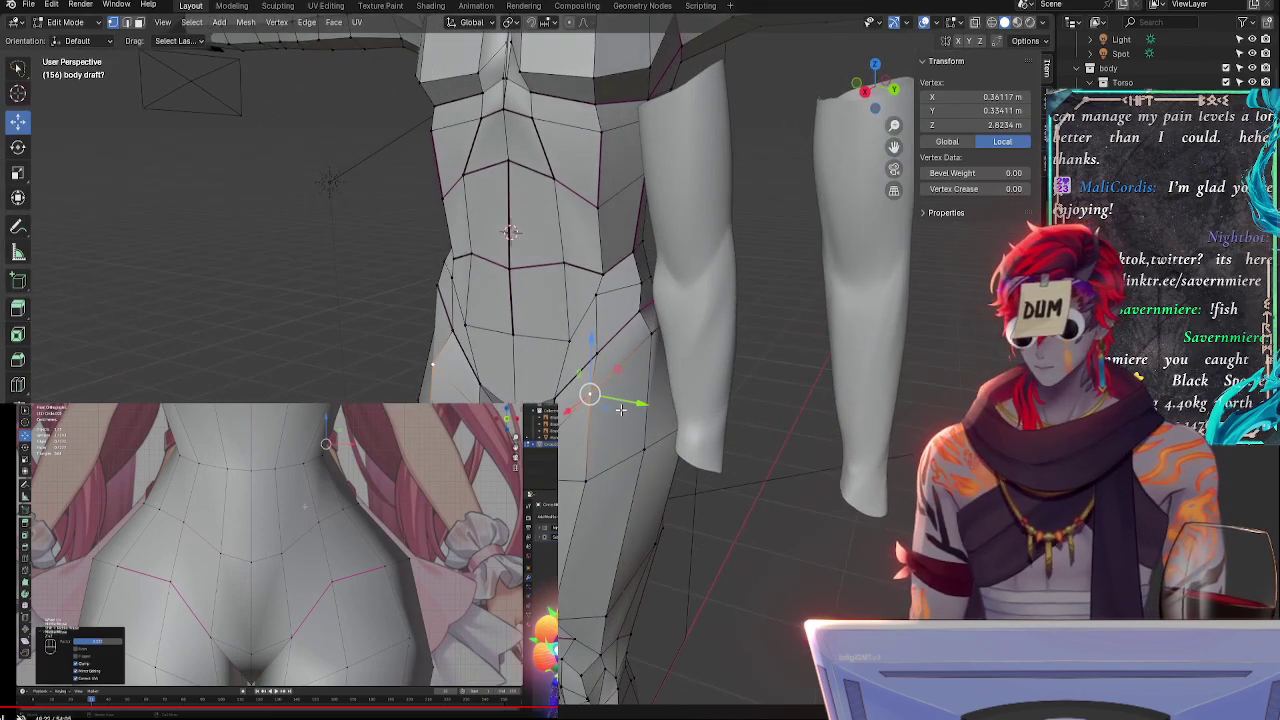
pyautogui.press('g')
pyautogui.press('g')
pyautogui.click(622, 416)
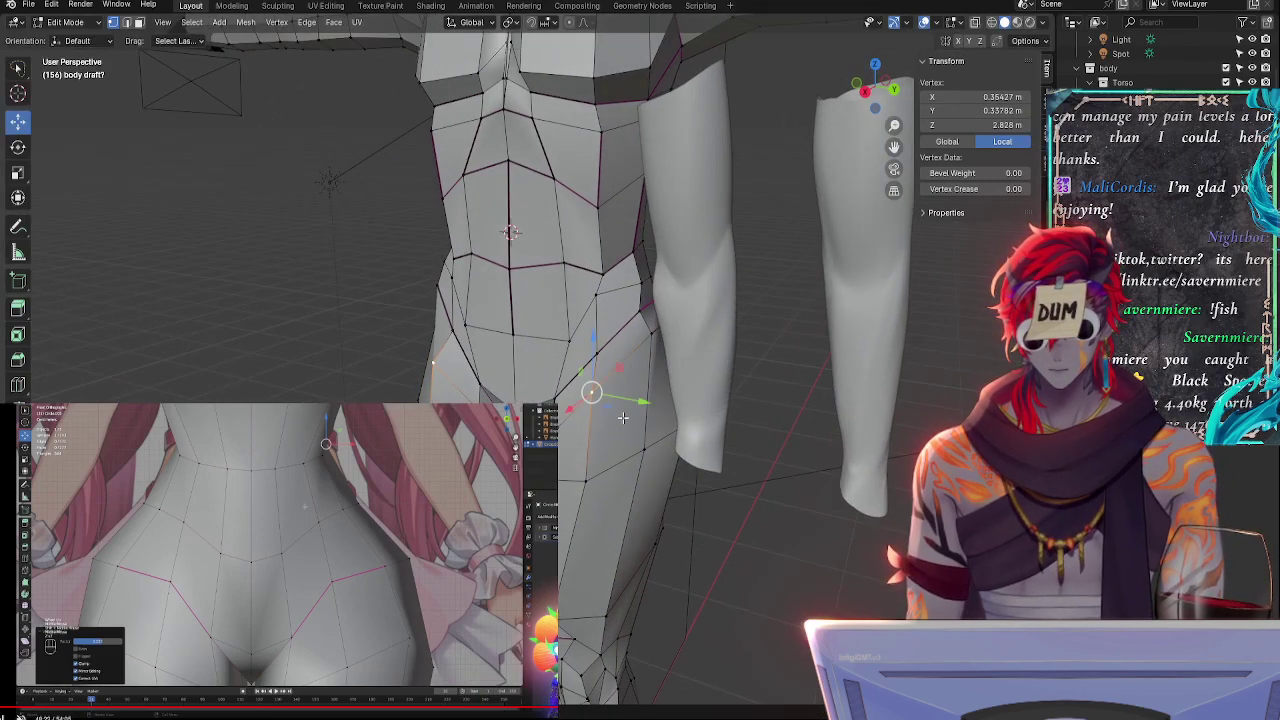
# - Slide several inner-thigh vertices below the groin along their edges to tighten the upper leg
pyautogui.press('g')
pyautogui.press('g')
pyautogui.click(591, 479)
pyautogui.moveTo(594, 480); pyautogui.dragTo(706, 503, button='middle')
pyautogui.click(604, 455)
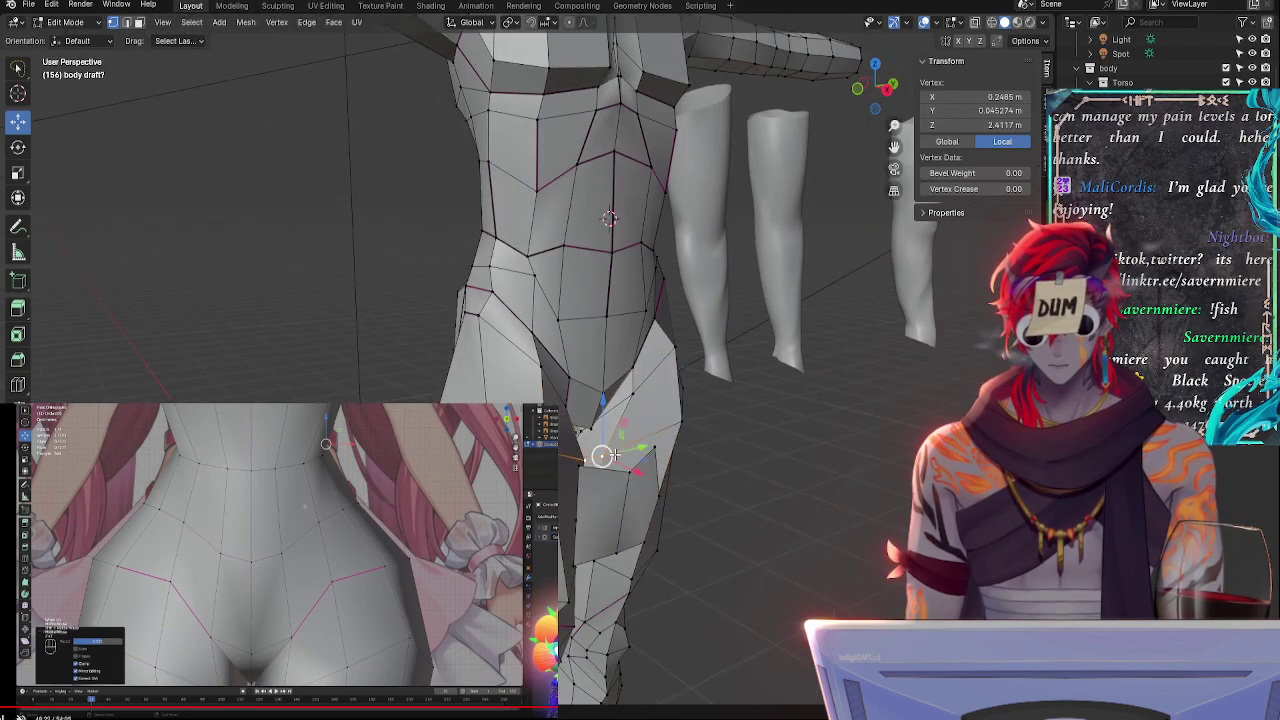
pyautogui.press('g')
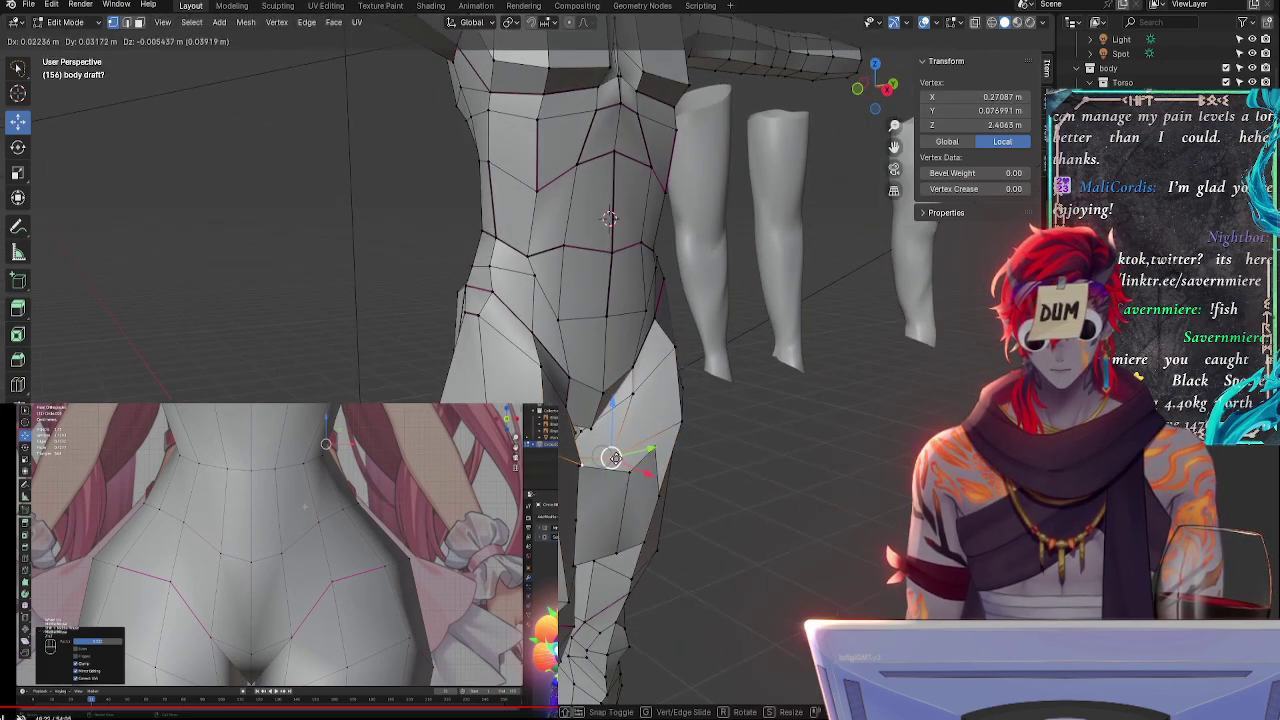
pyautogui.click(623, 455)
pyautogui.moveTo(623, 455); pyautogui.dragTo(525, 497, button='middle')
pyautogui.press('g')
pyautogui.press('g')
pyautogui.click(697, 488)
pyautogui.moveTo(612, 486); pyautogui.dragTo(606, 483)
pyautogui.press('g')
pyautogui.press('g')
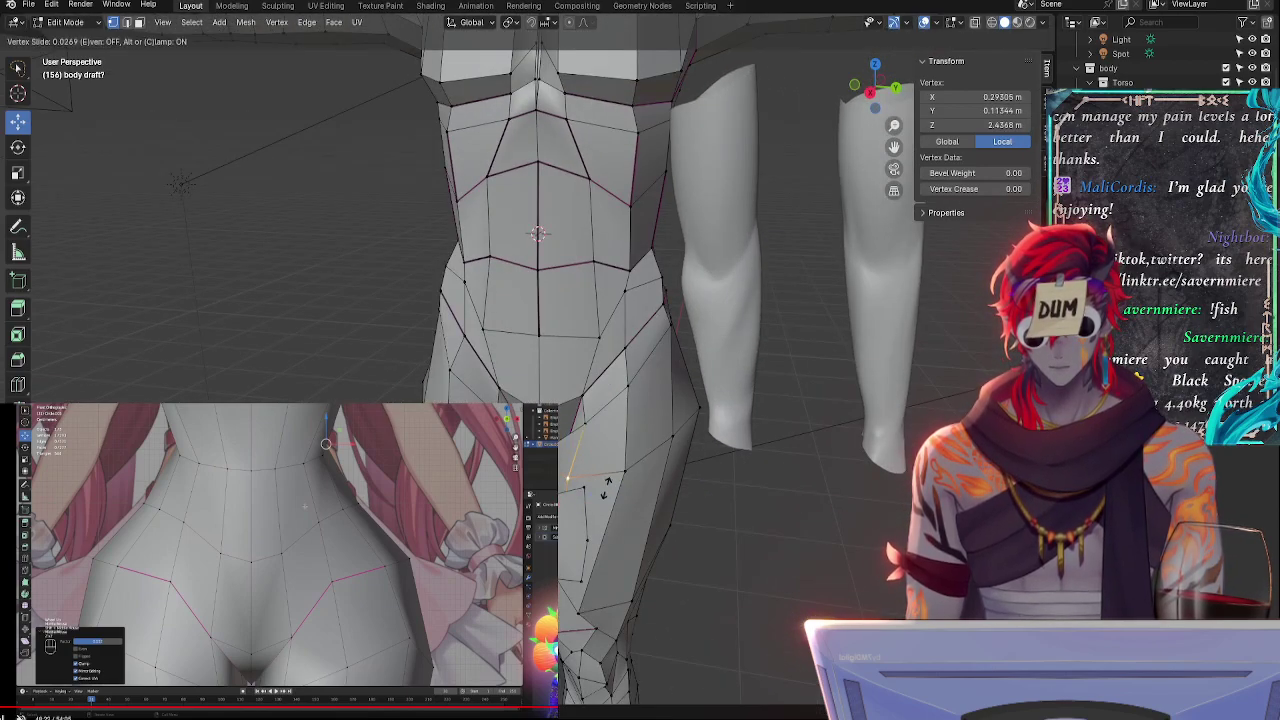
pyautogui.click(605, 491)
# - Slightly slide another thigh vertex, then turn on X-ray and select a crotch vertex
pyautogui.click(625, 472)
pyautogui.press('g')
pyautogui.press('g')
pyautogui.click(623, 475)
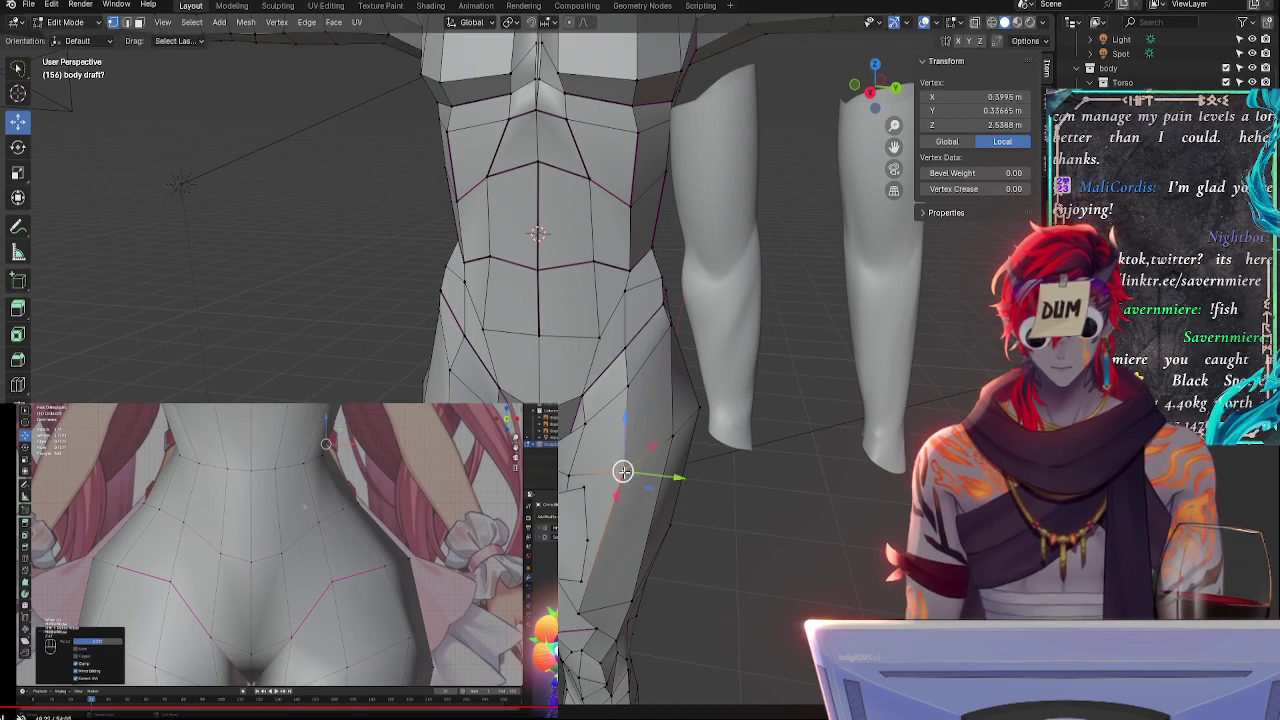
pyautogui.moveTo(530, 478); pyautogui.dragTo(605, 467, button='middle')
pyautogui.click(568, 439)
pyautogui.hotkey('alt', 'z')
pyautogui.click(605, 467)
# - Move the crotch vertex along the Y axis toward the body's centre line
pyautogui.press('g')
pyautogui.press('y')
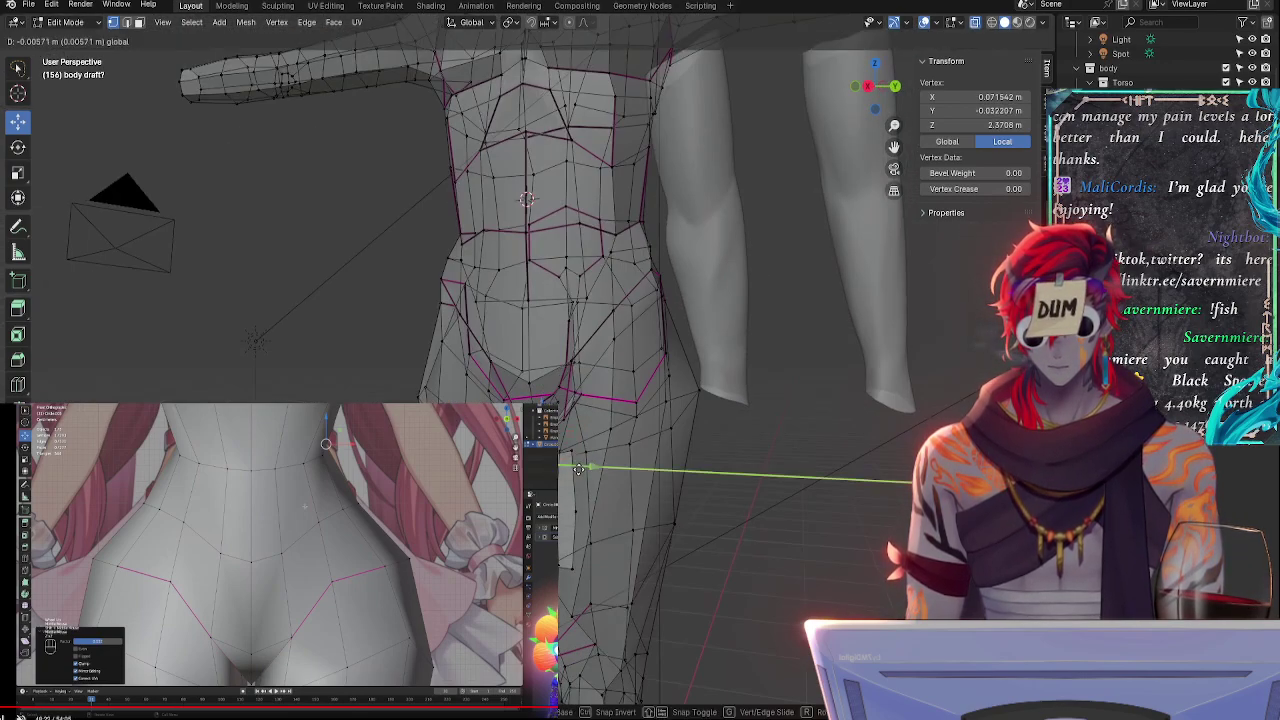
pyautogui.click(601, 468)
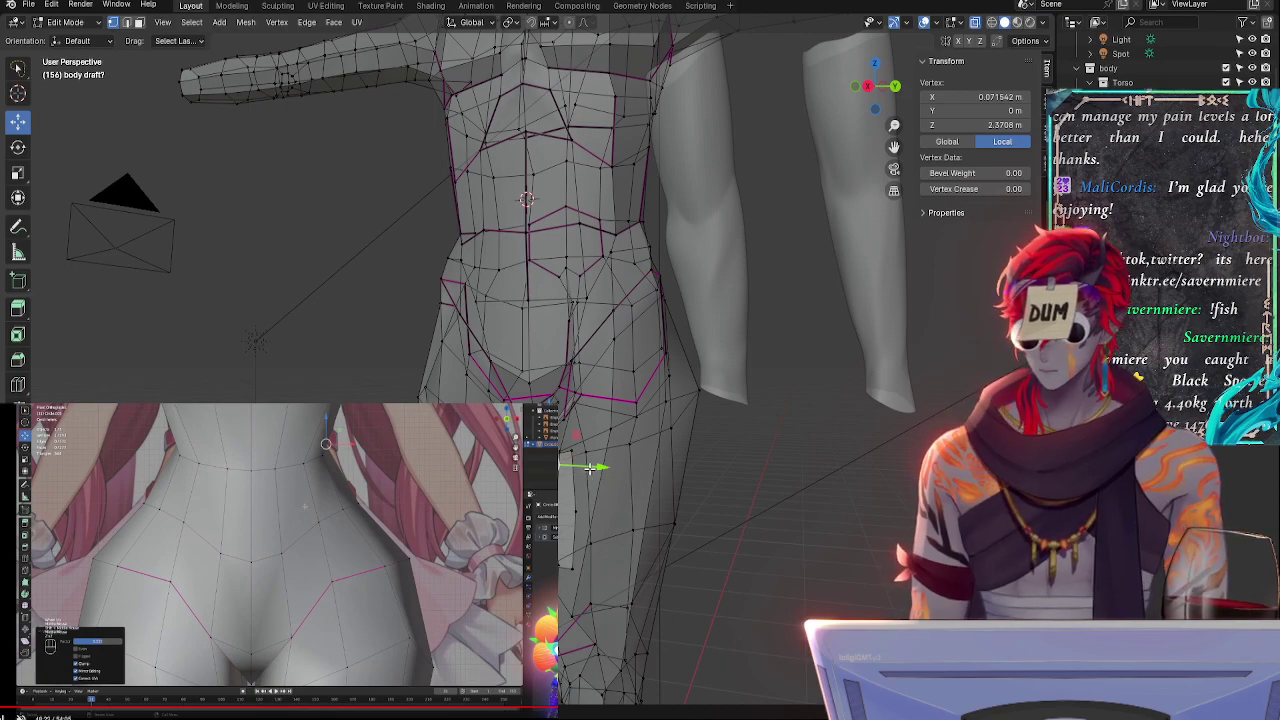
pyautogui.press('g')
pyautogui.press('y')
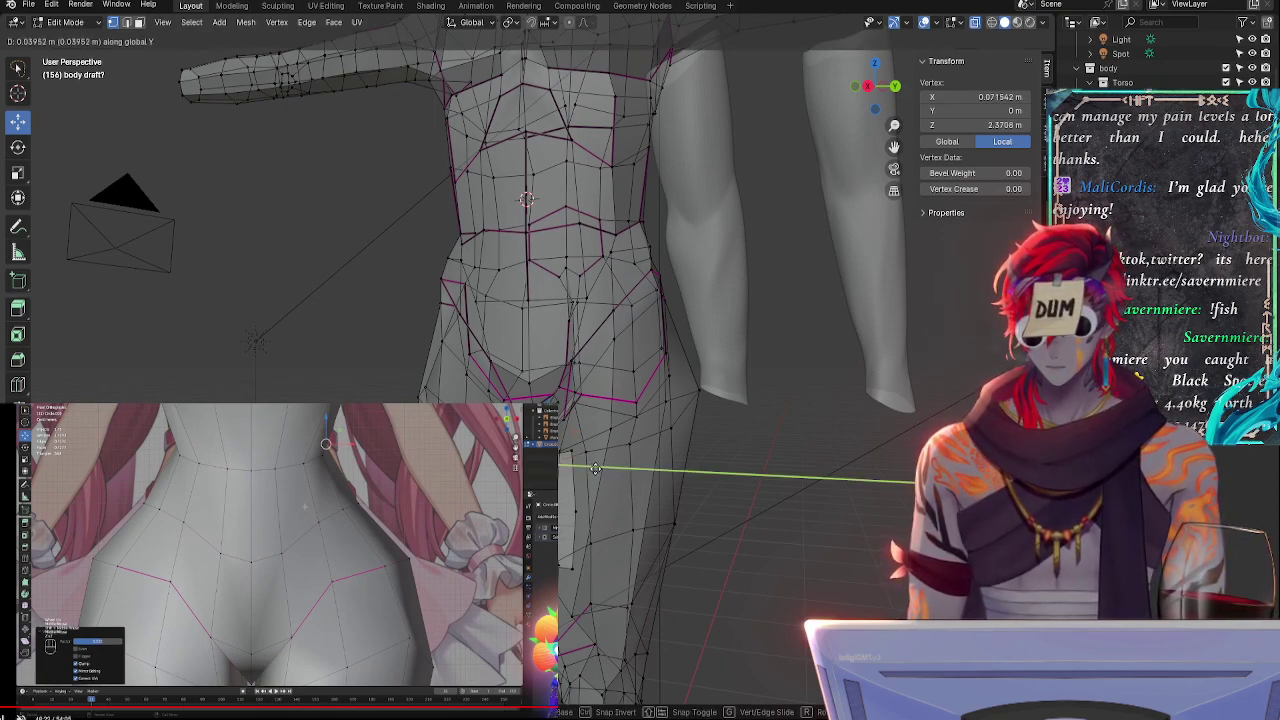
pyautogui.click(595, 468)
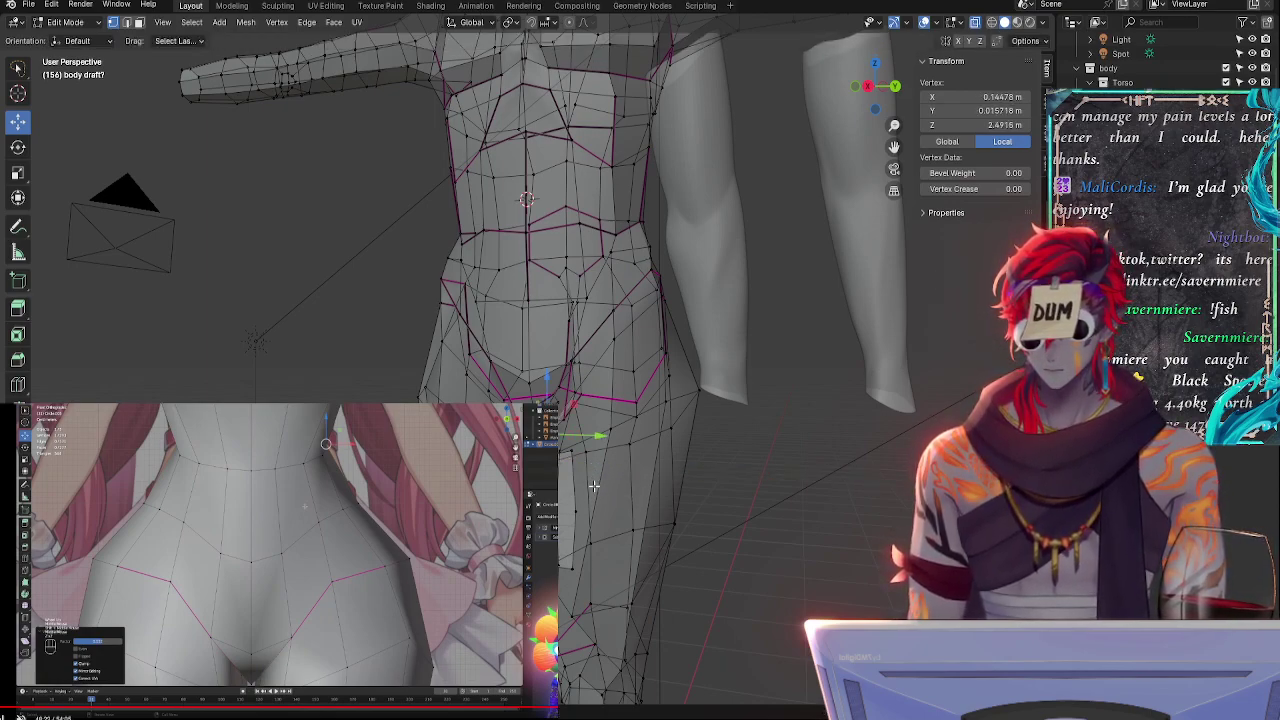
pyautogui.scroll(3, 630, 505)
# - Nudge a lower inner-thigh vertex toward the centre with X-ray off, undoing a trial lowering
pyautogui.click(620, 463)
pyautogui.moveTo(565, 490)
pyautogui.mouseDown(button='middle')
pyautogui.moveTo(640, 445)
pyautogui.moveTo(617, 454)
pyautogui.moveTo(614, 478)
pyautogui.mouseUp(button='middle')
pyautogui.click(572, 543)
pyautogui.hotkey('alt', 'z')
pyautogui.hotkey('alt', 'z')
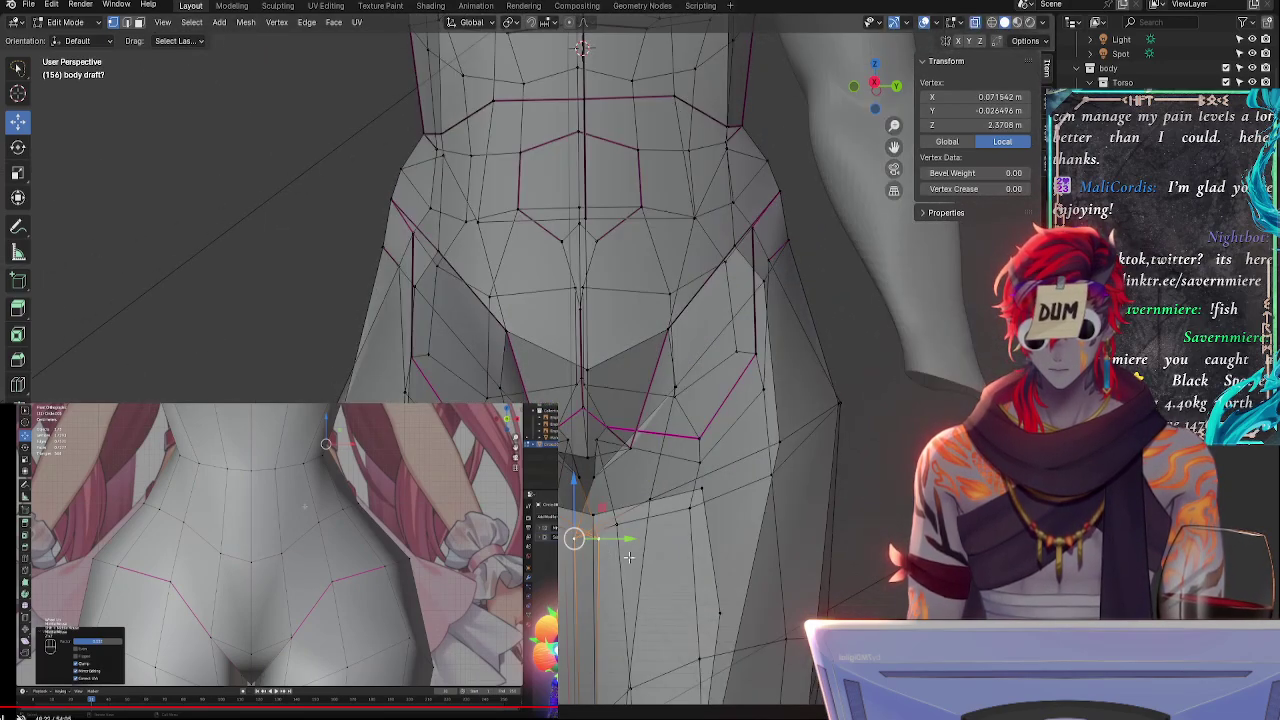
pyautogui.moveTo(650, 548); pyautogui.dragTo(653, 572, button='middle')
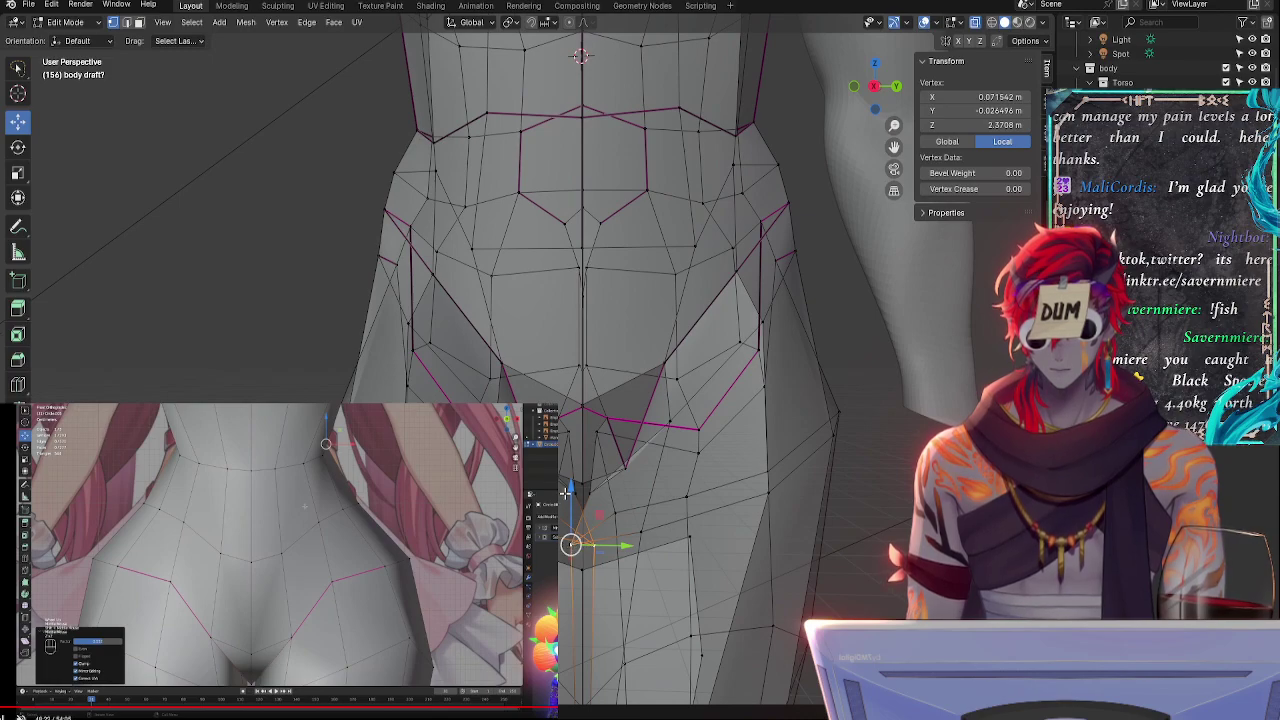
pyautogui.moveTo(565, 491); pyautogui.dragTo(634, 548)
pyautogui.hotkey('ctrl', 'z')
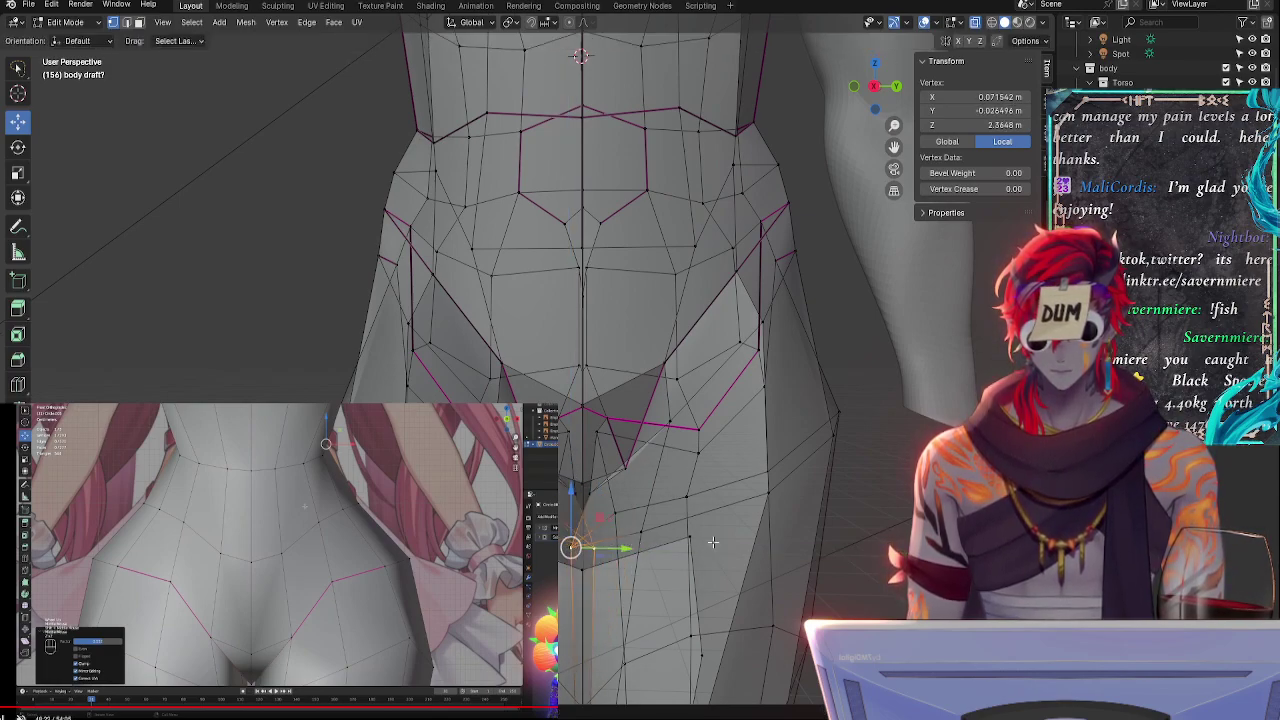
pyautogui.hotkey('ctrl', 'z')
pyautogui.hotkey('ctrl', 'z')
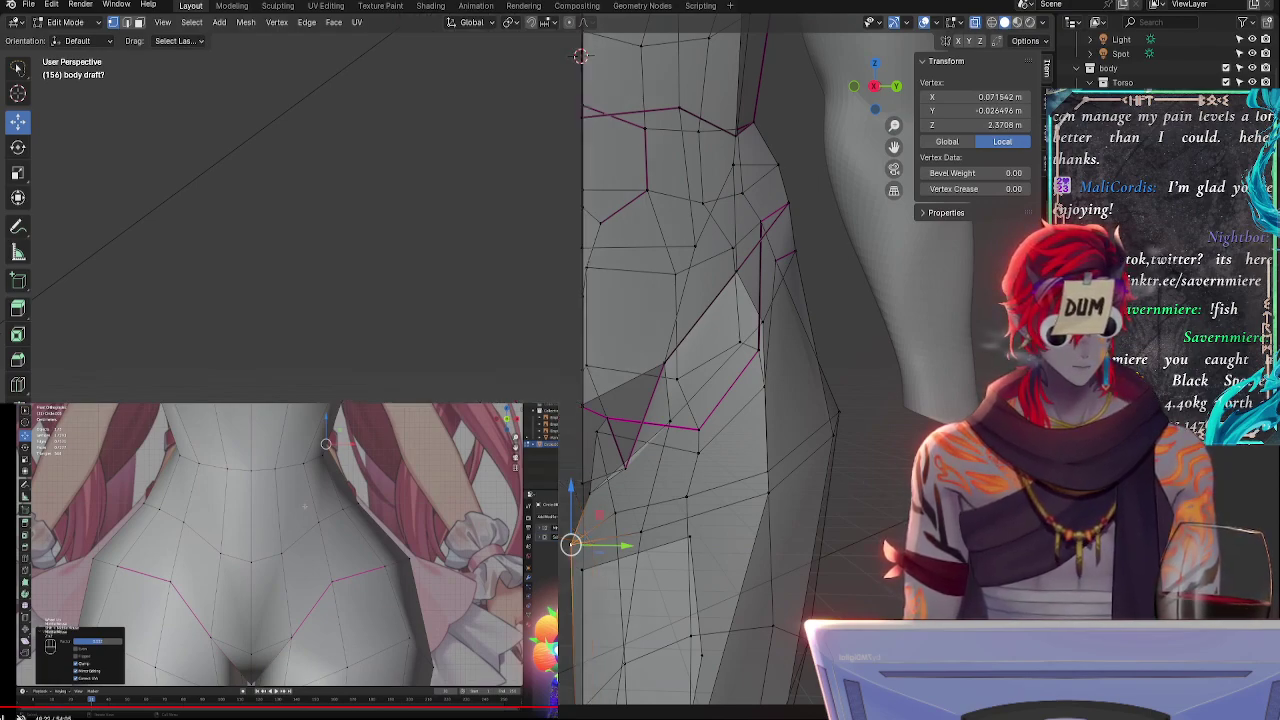
pyautogui.moveTo(622, 547); pyautogui.dragTo(630, 548)
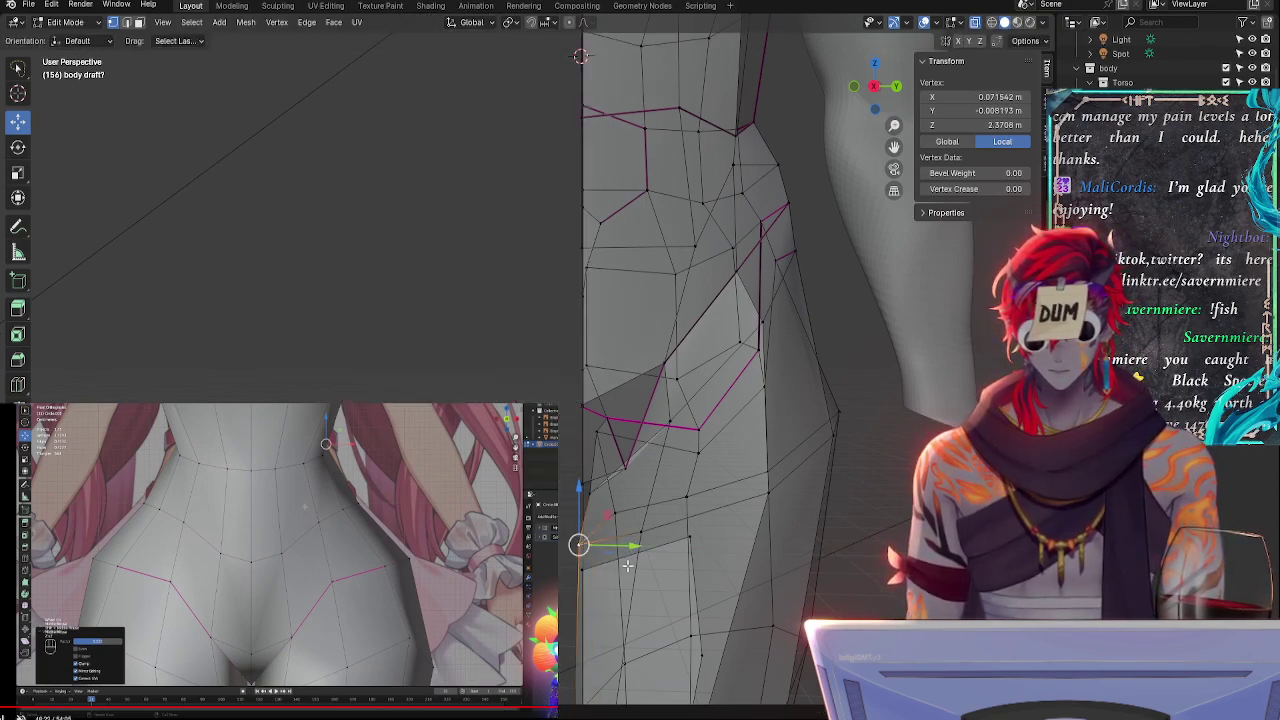
# - Set the crotch vertex's Y coordinate to 0 m in the Transform panel
pyautogui.press('s')
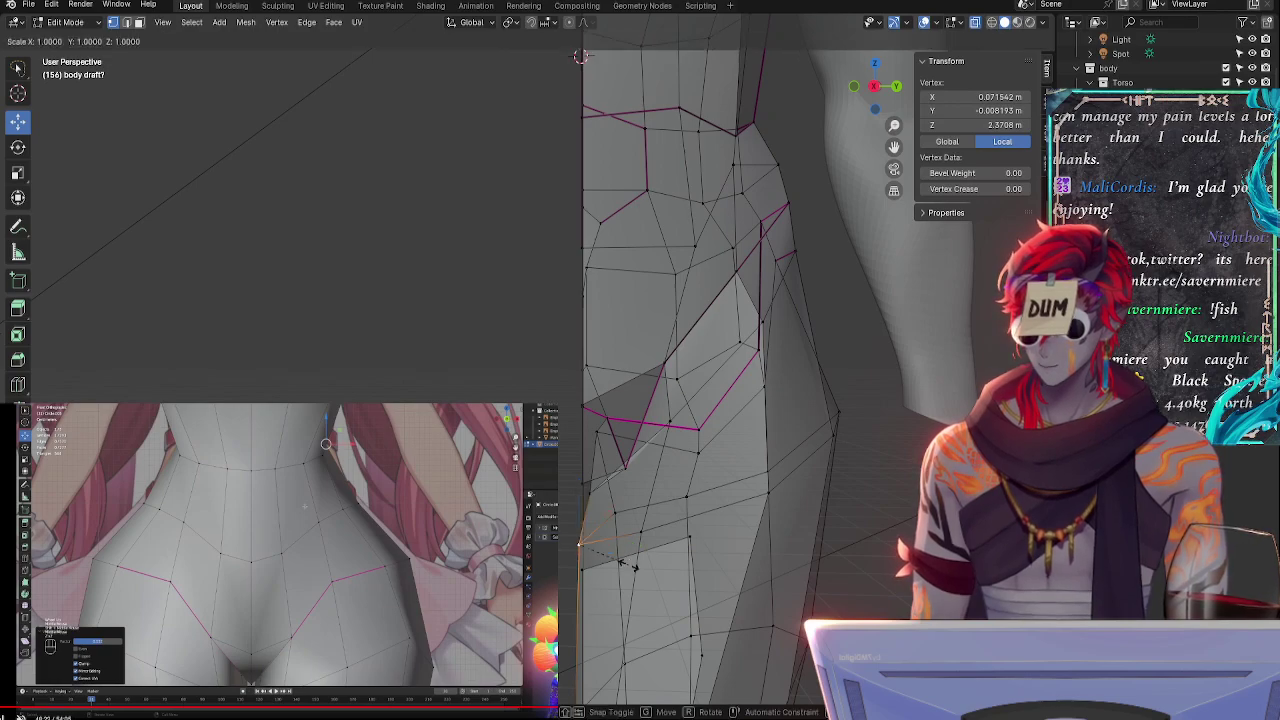
pyautogui.press('g')
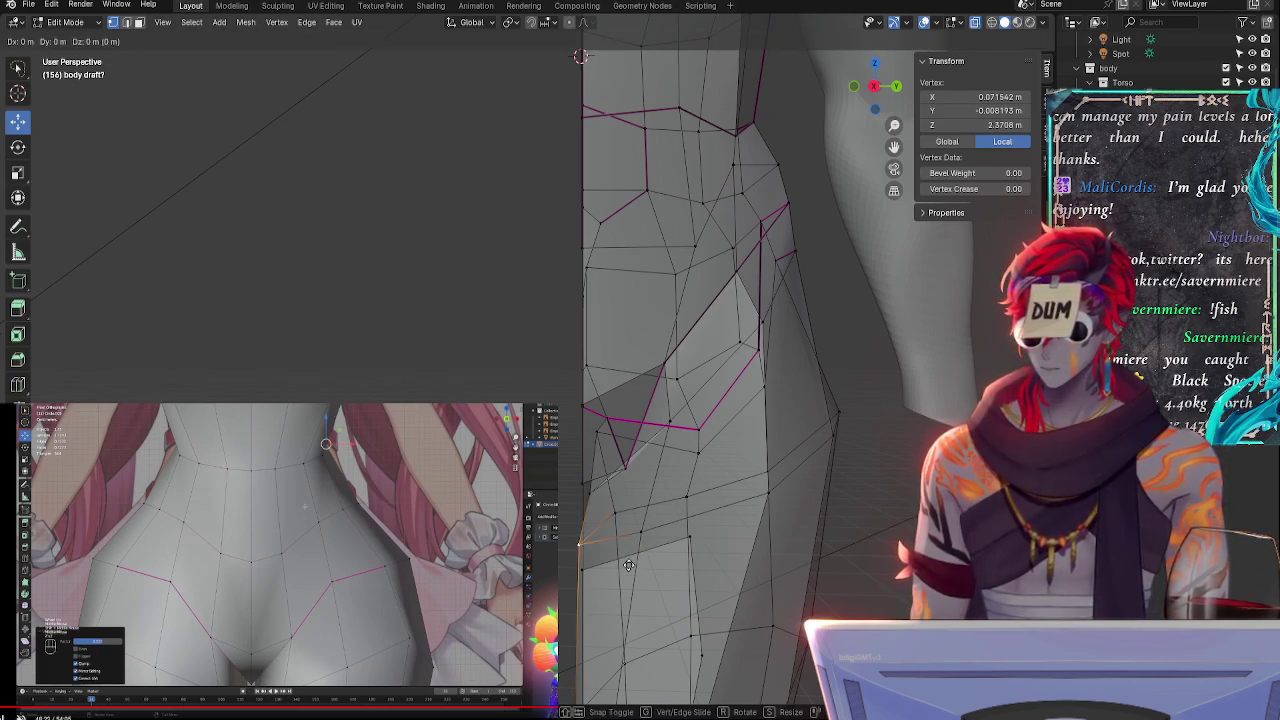
pyautogui.press('y')
pyautogui.press('Return')
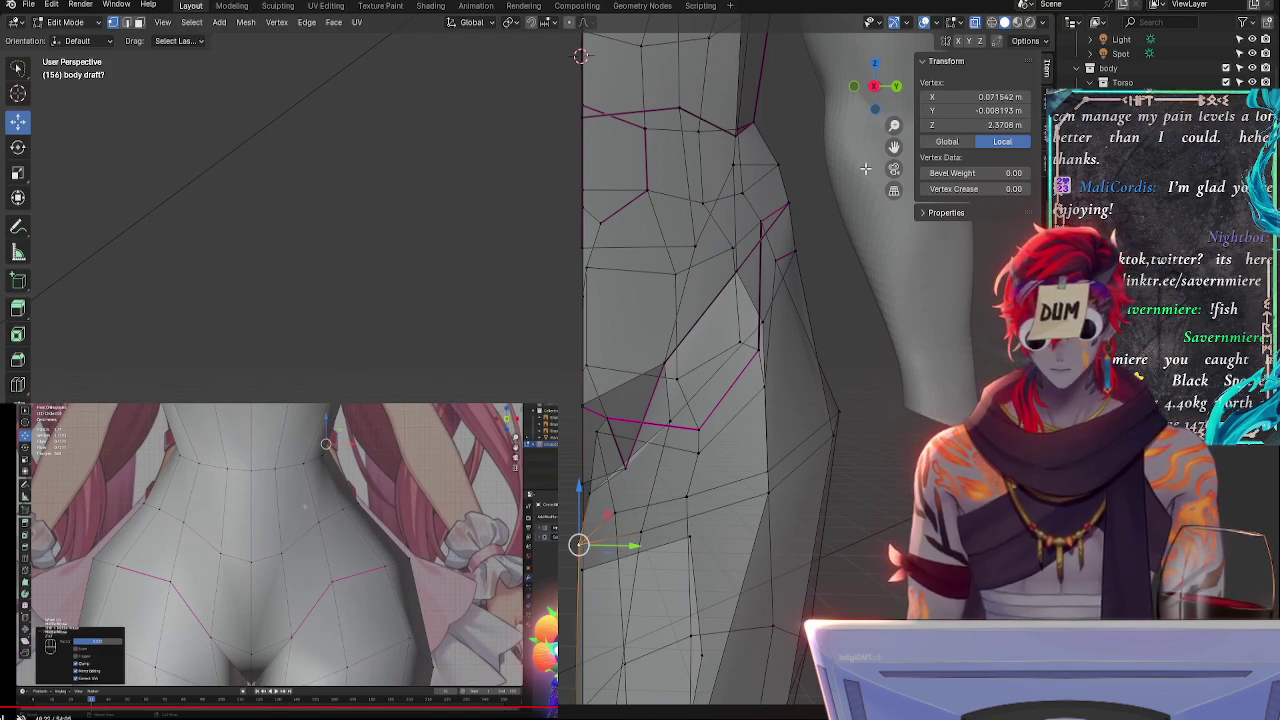
pyautogui.click(985, 111)
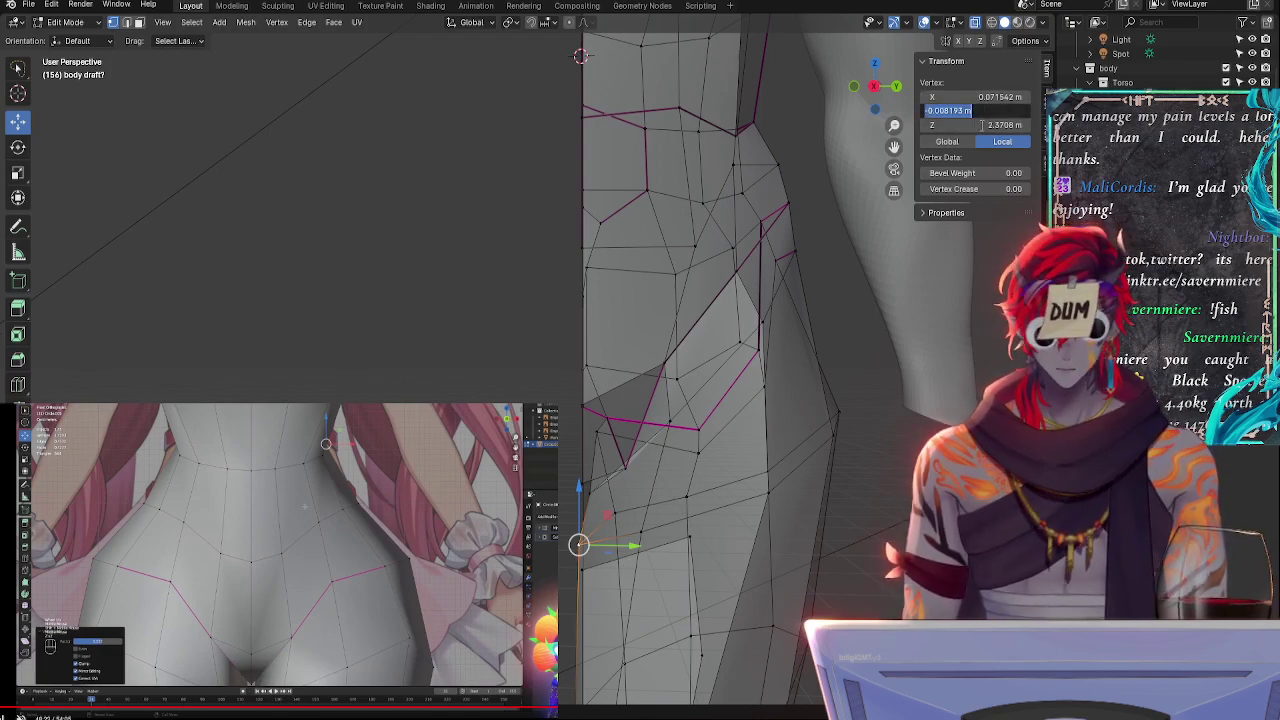
pyautogui.write('0')
pyautogui.press('Return')
# - Reveal all hidden mesh parts with Alt+H, deselect, and turn off X-ray to inspect the groin
pyautogui.moveTo(708, 380); pyautogui.dragTo(420, 209, button='middle')
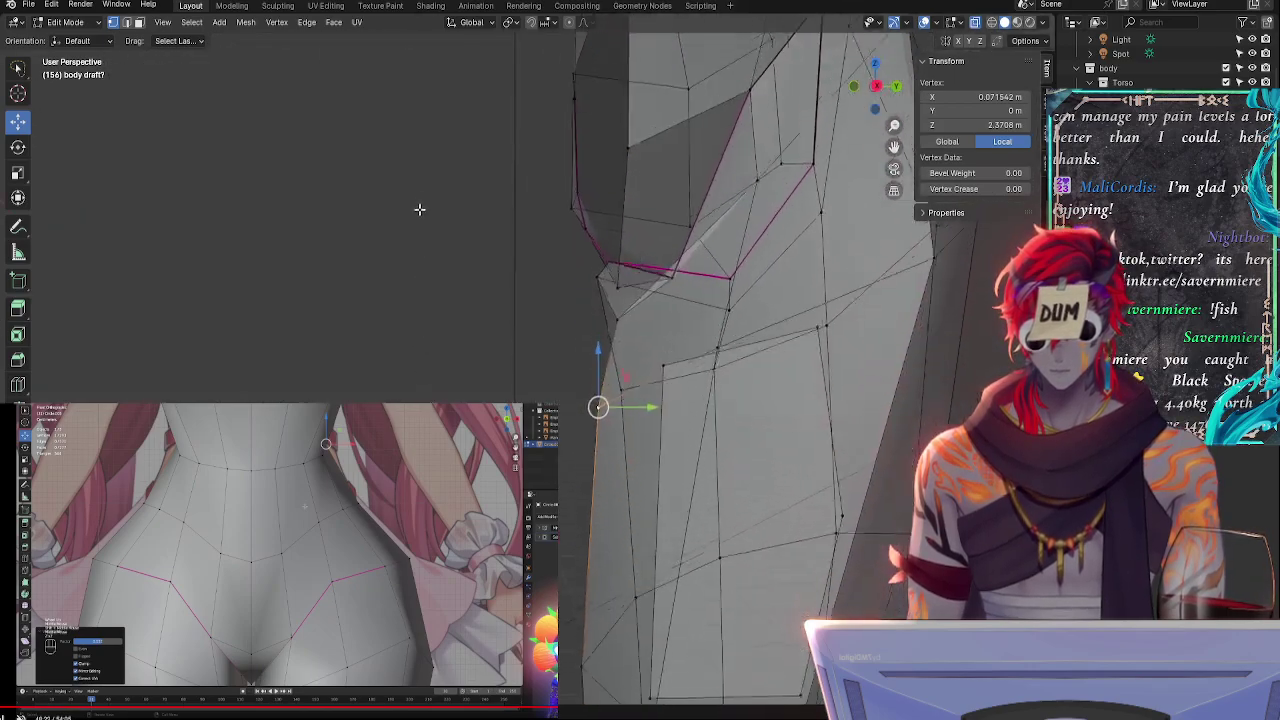
pyautogui.moveTo(580, 410); pyautogui.dragTo(508, 289, button='middle')
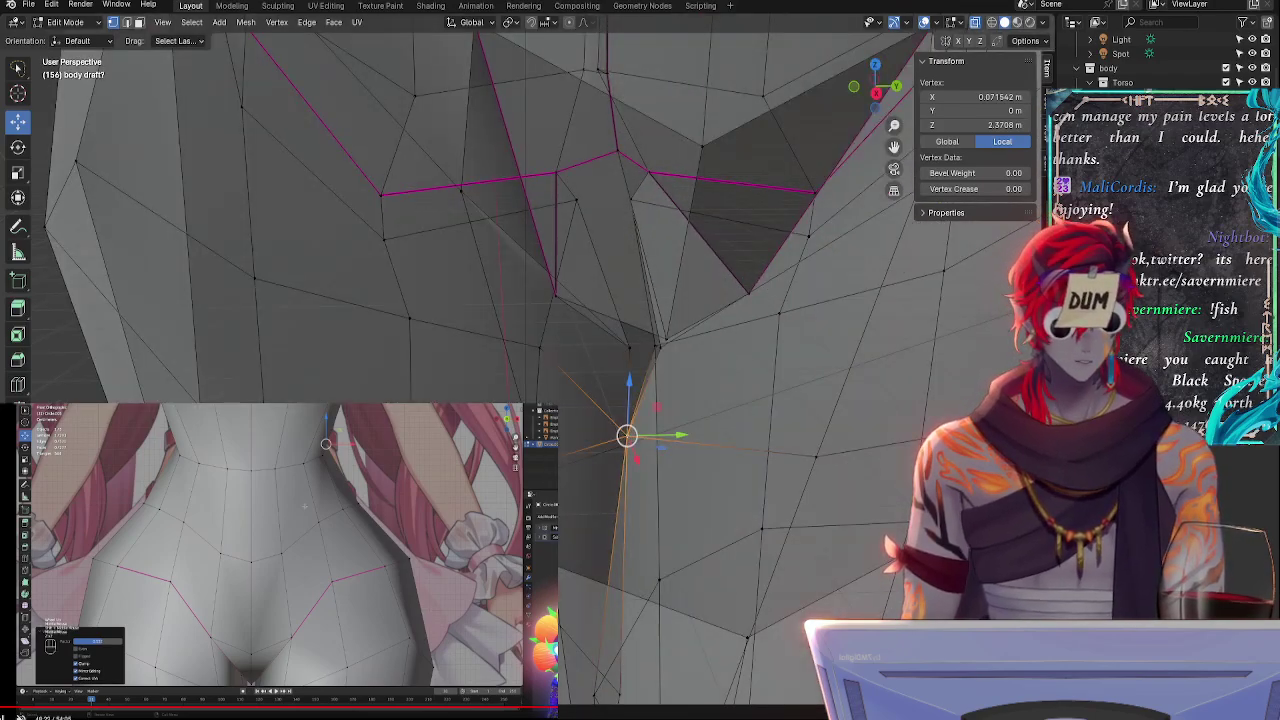
pyautogui.moveTo(792, 410); pyautogui.dragTo(698, 408, button='middle')
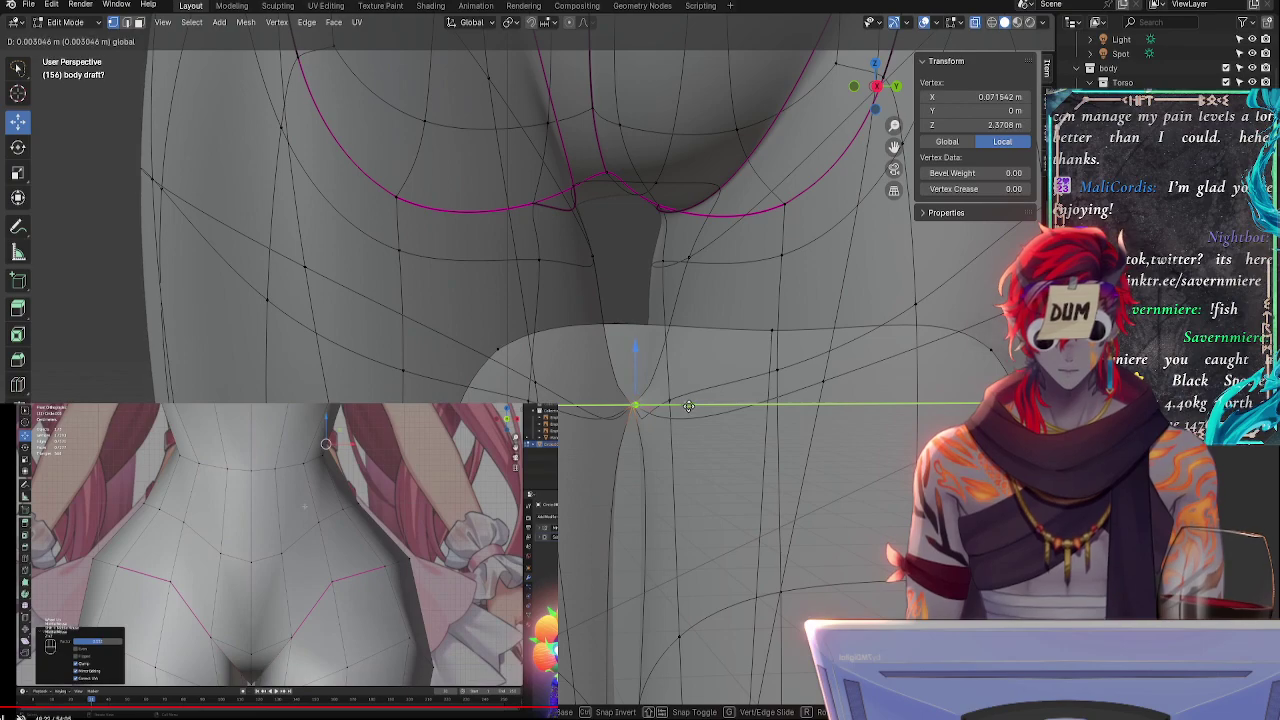
pyautogui.hotkey('ctrl', 'z')
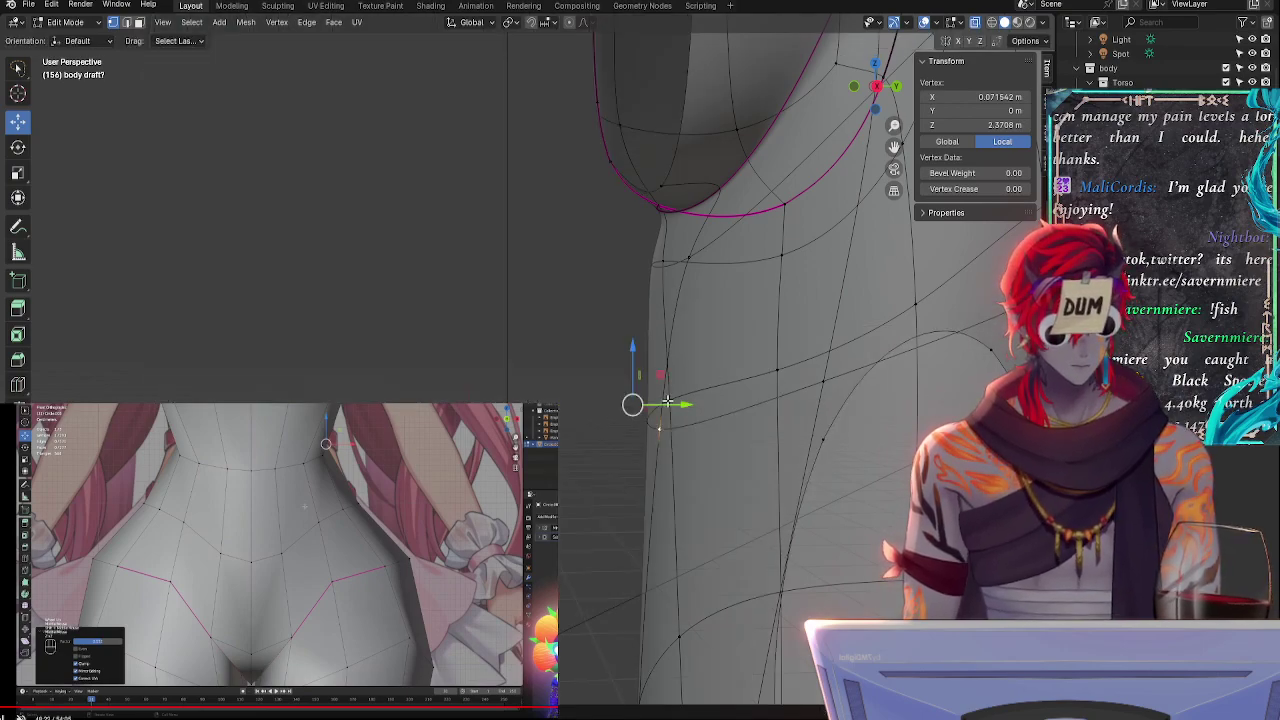
pyautogui.moveTo(678, 407); pyautogui.dragTo(679, 406)
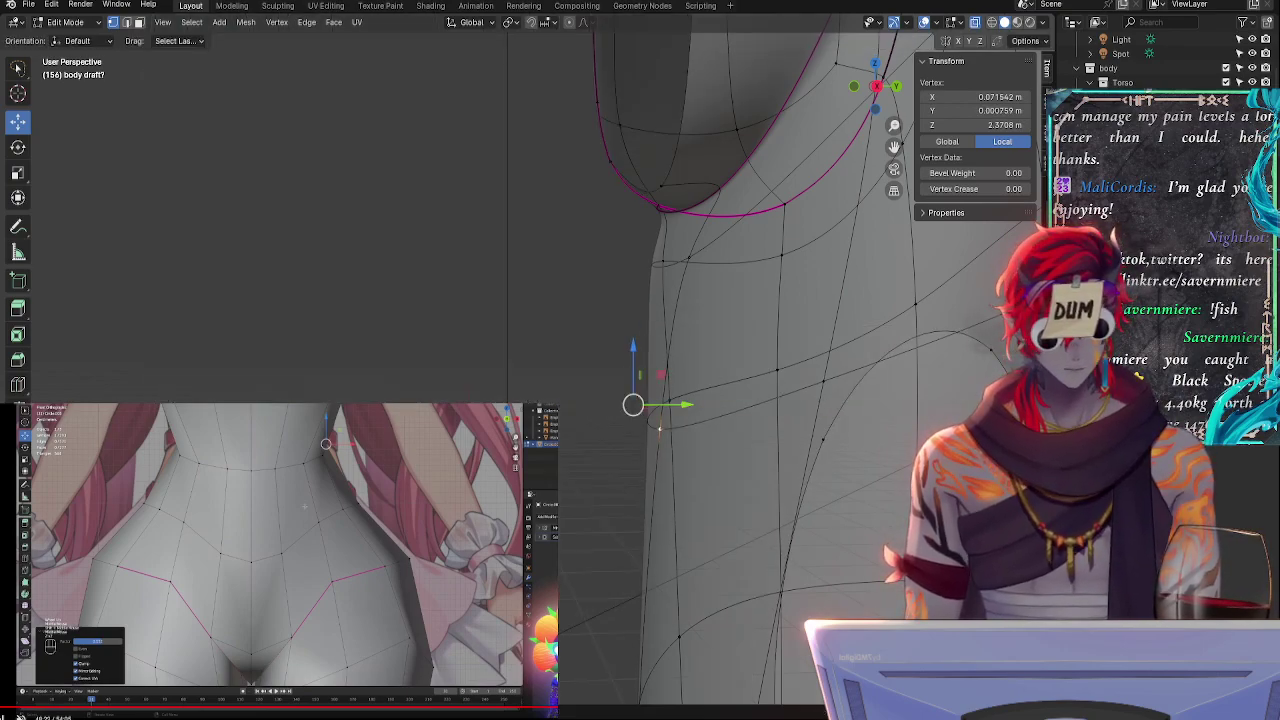
pyautogui.hotkey('alt', 'h')
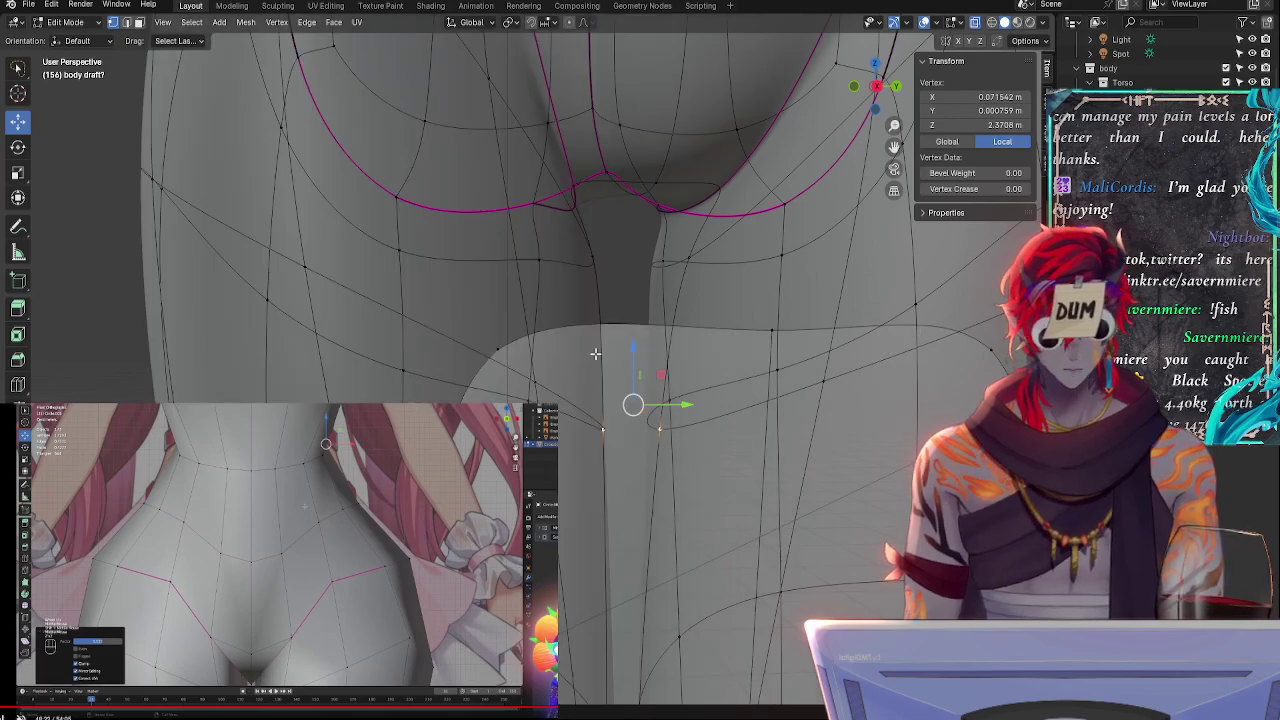
pyautogui.hotkey('alt', 'a')
pyautogui.moveTo(640, 334); pyautogui.dragTo(660, 294, button='middle')
pyautogui.moveTo(792, 142); pyautogui.dragTo(575, 240, button='middle')
pyautogui.scroll(-4, 630, 245)
pyautogui.keyDown('shift'); pyautogui.moveTo(655, 226); pyautogui.dragTo(749, 388, button='middle'); pyautogui.keyUp('shift')
pyautogui.hotkey('alt', 'z')
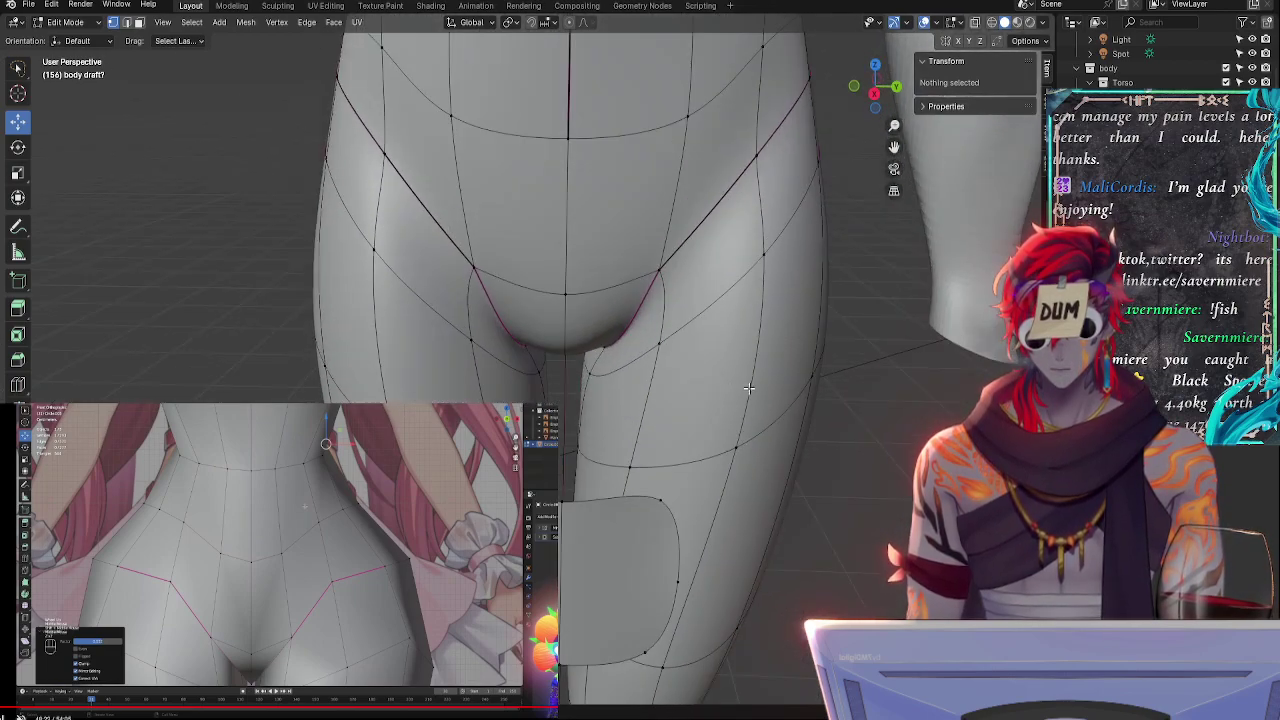
# - Slide a vertex on the groin line along its edge
pyautogui.click(567, 439)
pyautogui.hotkey('shift', 'v')
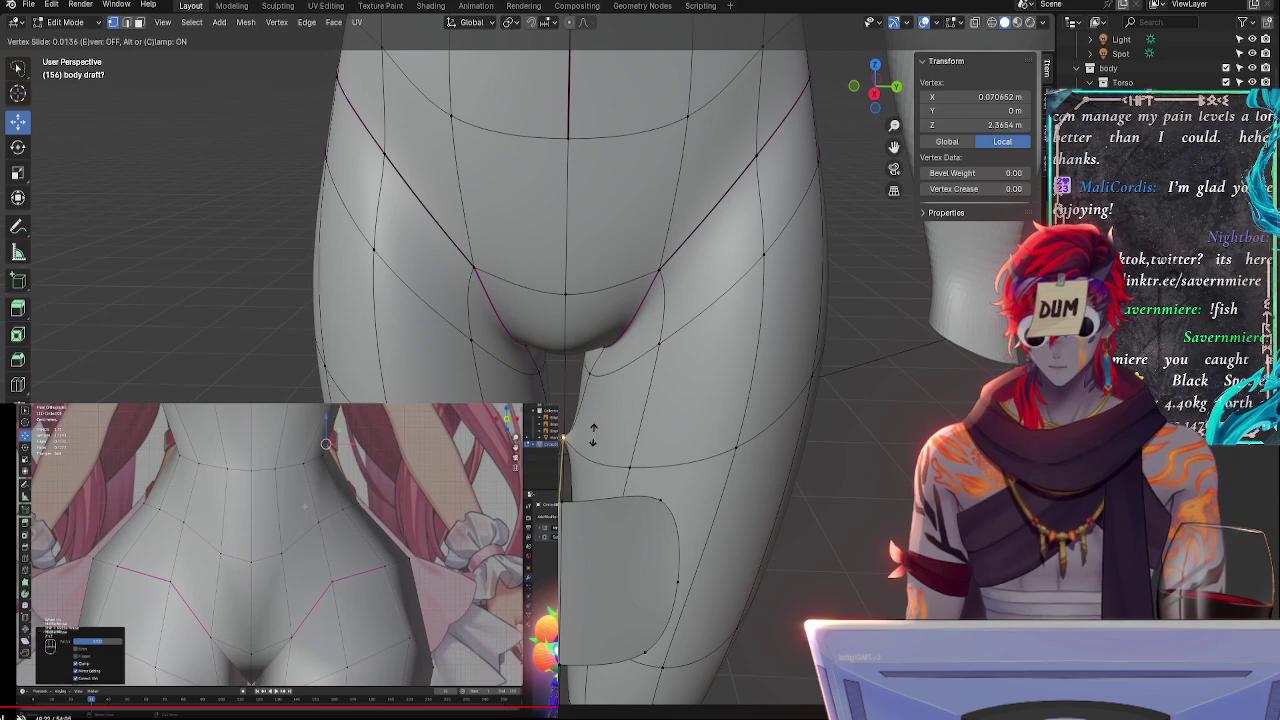
pyautogui.click(593, 432)
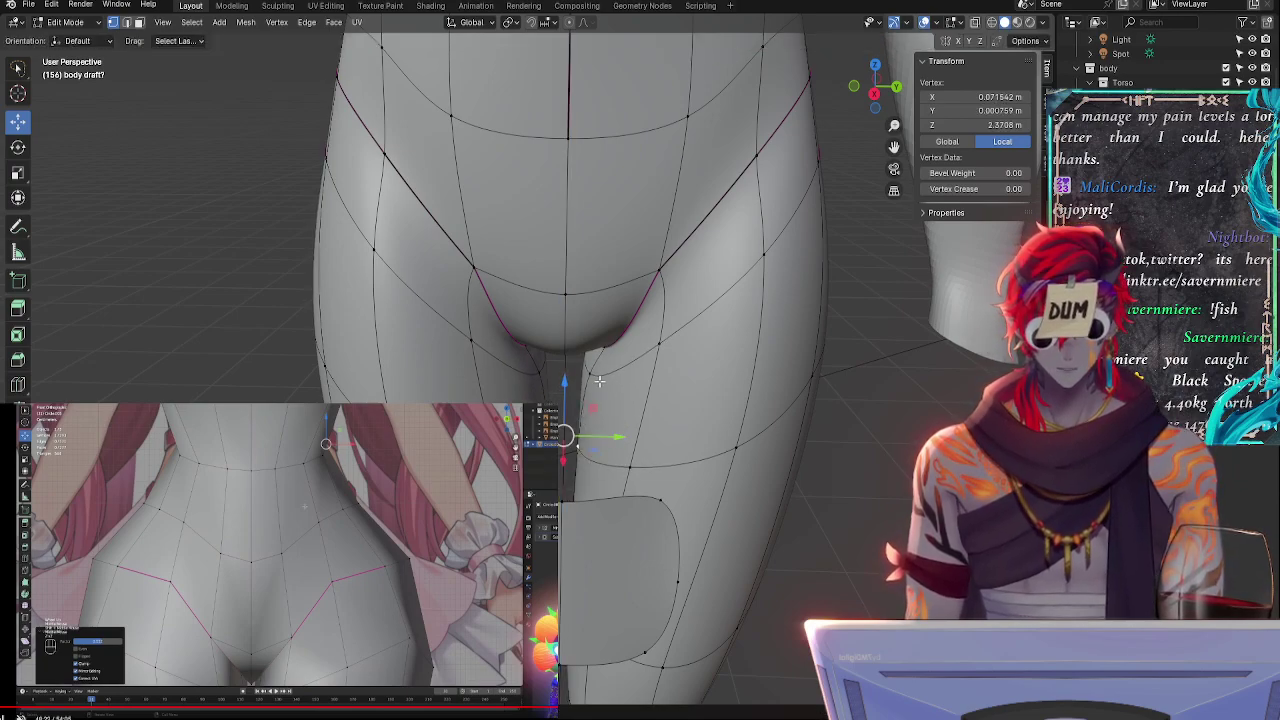
pyautogui.moveTo(799, 351); pyautogui.dragTo(791, 340, button='middle')
pyautogui.scroll(-3, 791, 349)
pyautogui.keyDown('shift'); pyautogui.moveTo(717, 272); pyautogui.dragTo(705, 466, button='middle'); pyautogui.keyUp('shift')
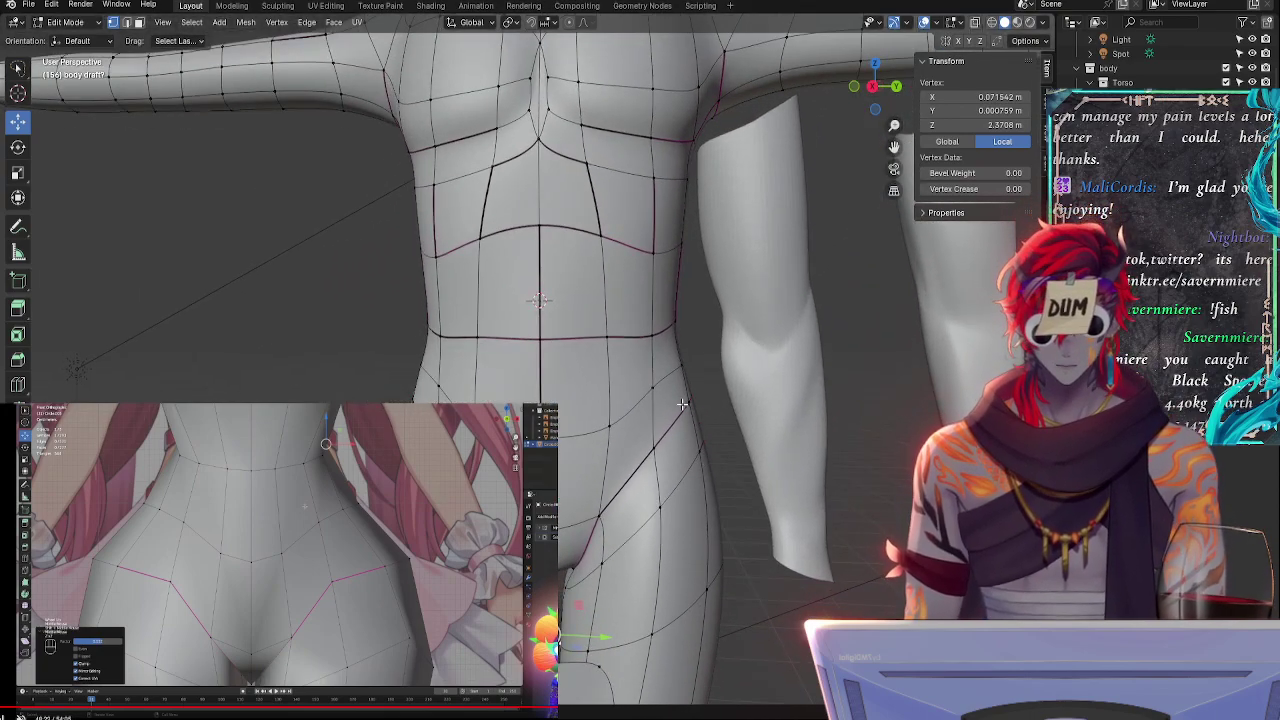
# - Raise the hip-line vertex to Z 2.7812 m, then hide smoothing and nudge it slightly down
pyautogui.click(655, 450)
pyautogui.click(598, 516)
pyautogui.moveTo(599, 473); pyautogui.dragTo(598, 464)
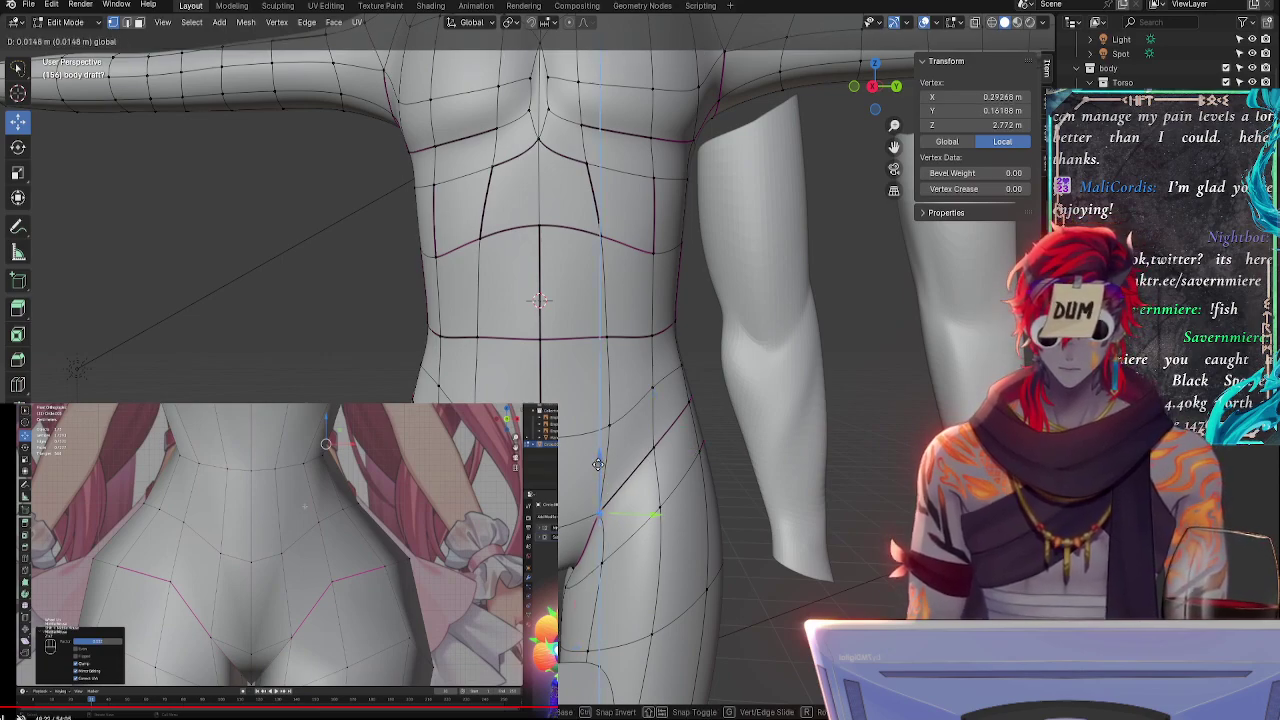
pyautogui.click(598, 462)
pyautogui.moveTo(674, 427); pyautogui.dragTo(686, 411, button='middle')
pyautogui.hotkey('ctrl', '0')
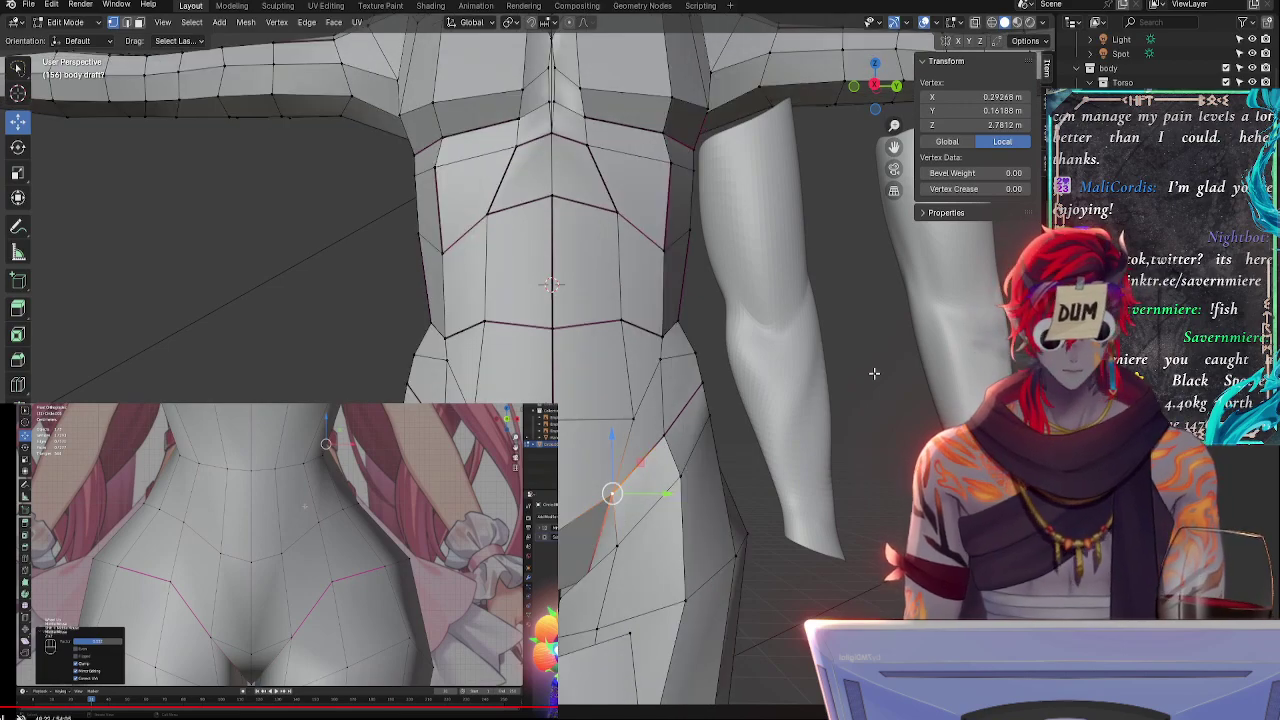
pyautogui.press('g')
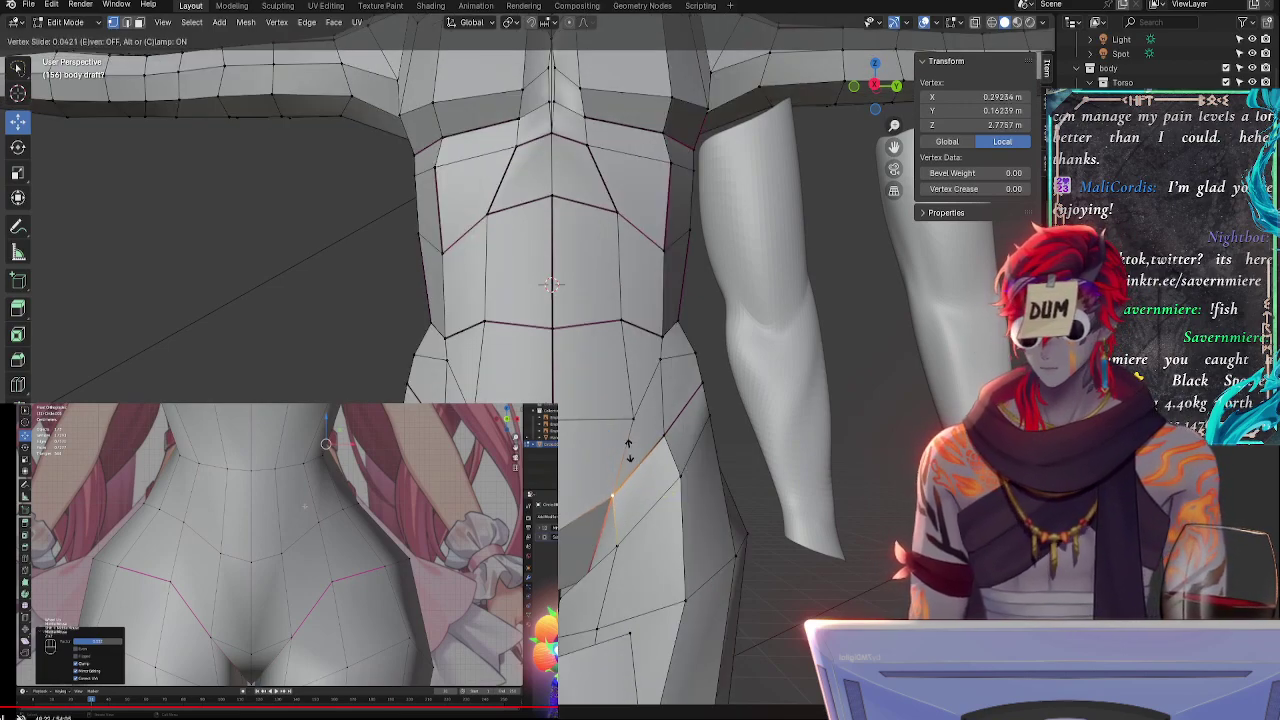
pyautogui.click(630, 452)
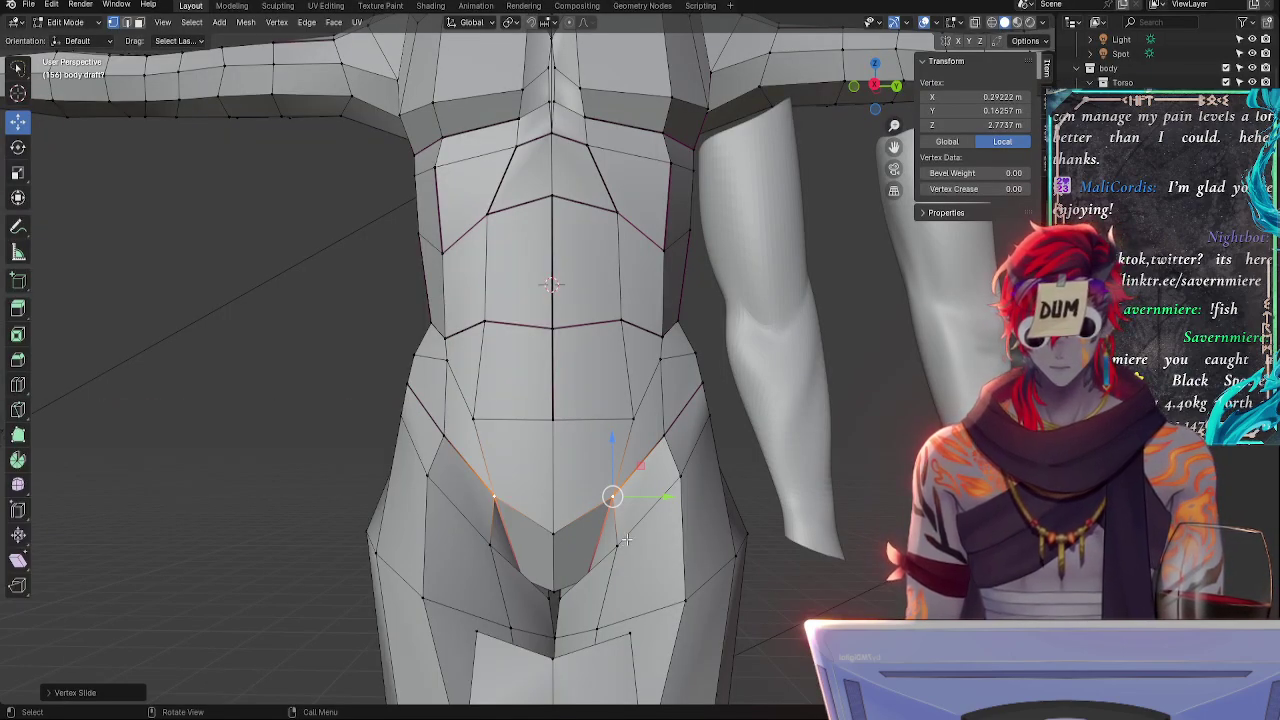
# - Slide the groin vertex along its edge twice with Shift+V
pyautogui.moveTo(627, 539); pyautogui.dragTo(708, 612, button='middle')
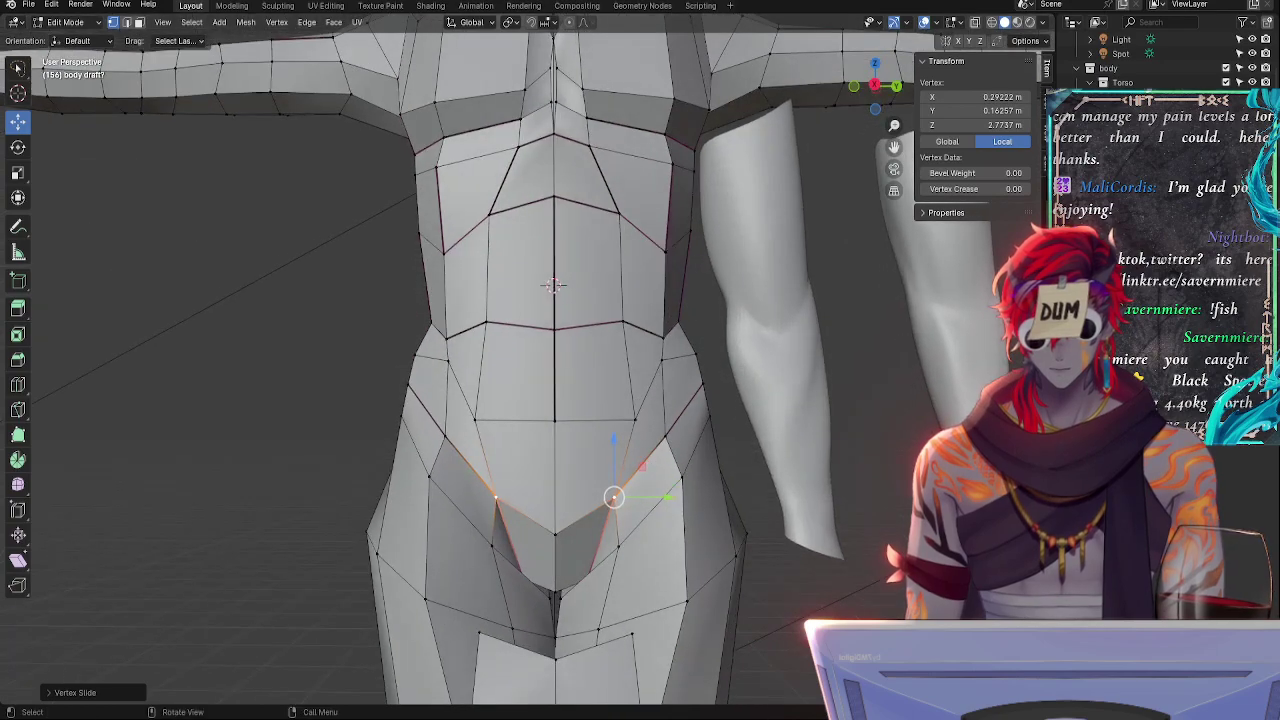
pyautogui.hotkey('shift', 'v')
pyautogui.click(622, 550)
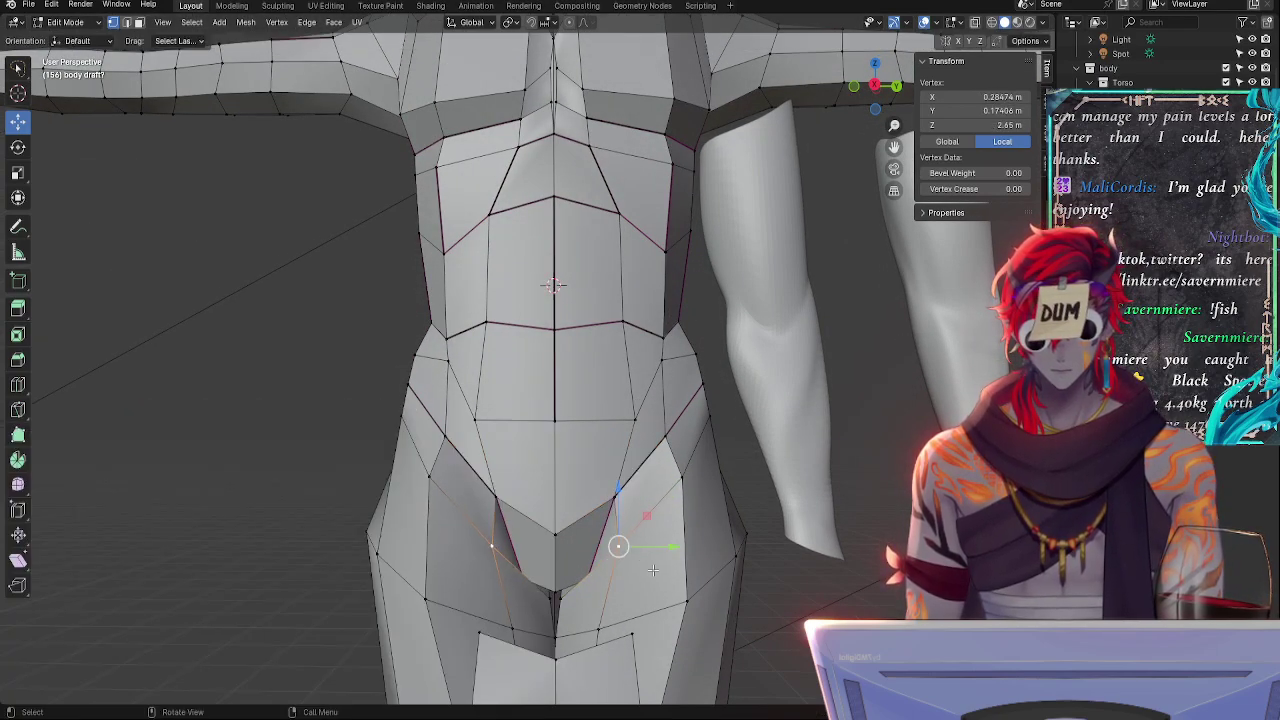
pyautogui.moveTo(614, 543); pyautogui.dragTo(655, 535, button='middle')
pyautogui.hotkey('shift', 'v')
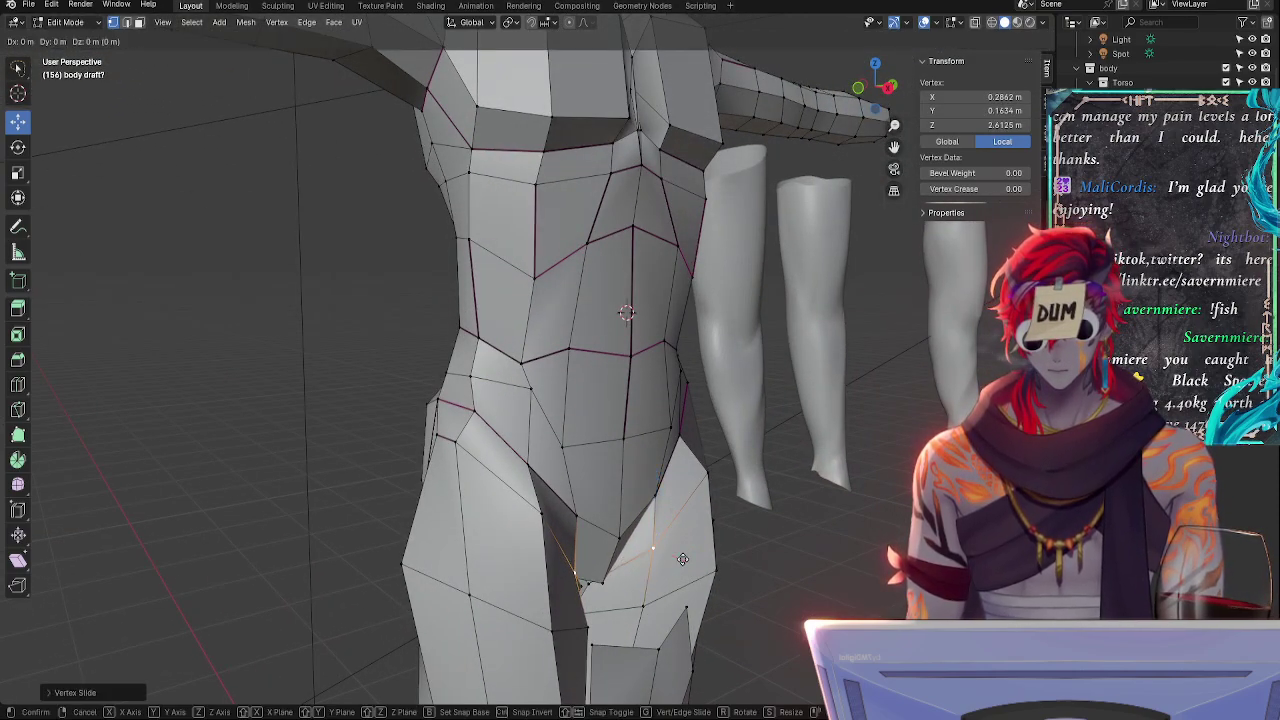
pyautogui.click(683, 558)
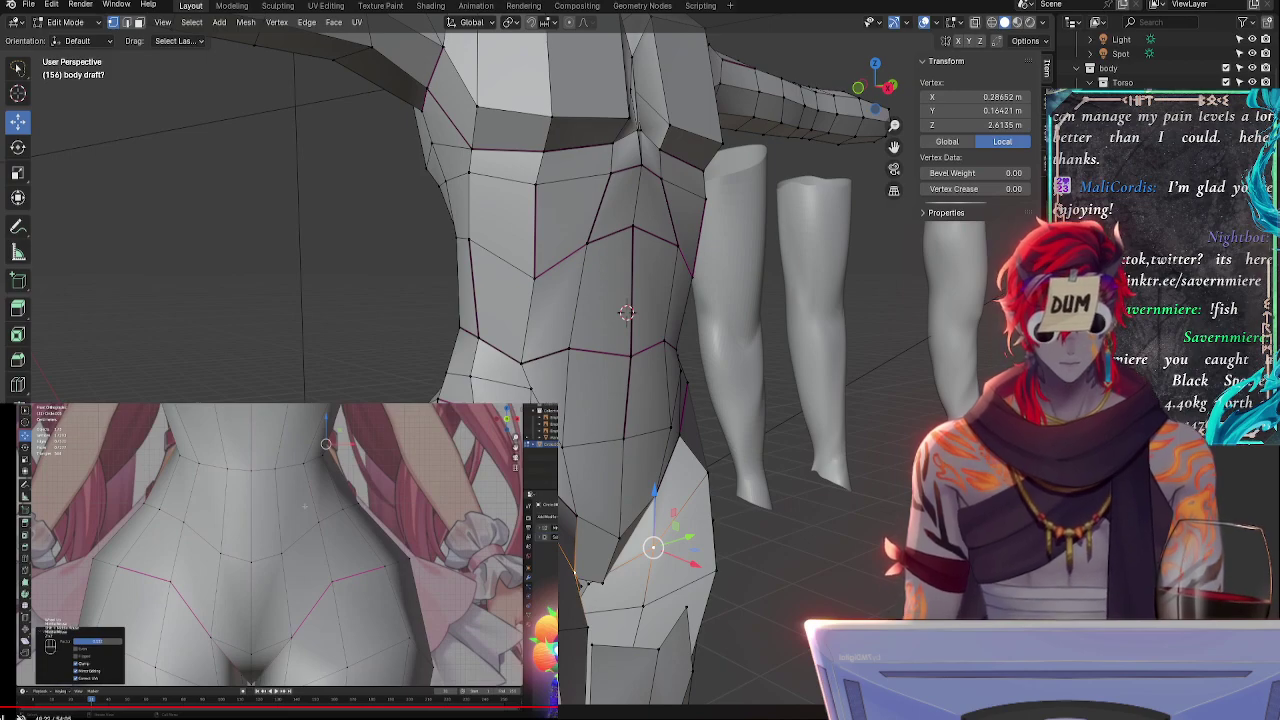
pyautogui.moveTo(812, 566); pyautogui.dragTo(690, 566, button='middle')
# - Slide the hip vertex slightly down its edge after undoing an upward slide
pyautogui.click(660, 503)
pyautogui.press('g')
pyautogui.press('g')
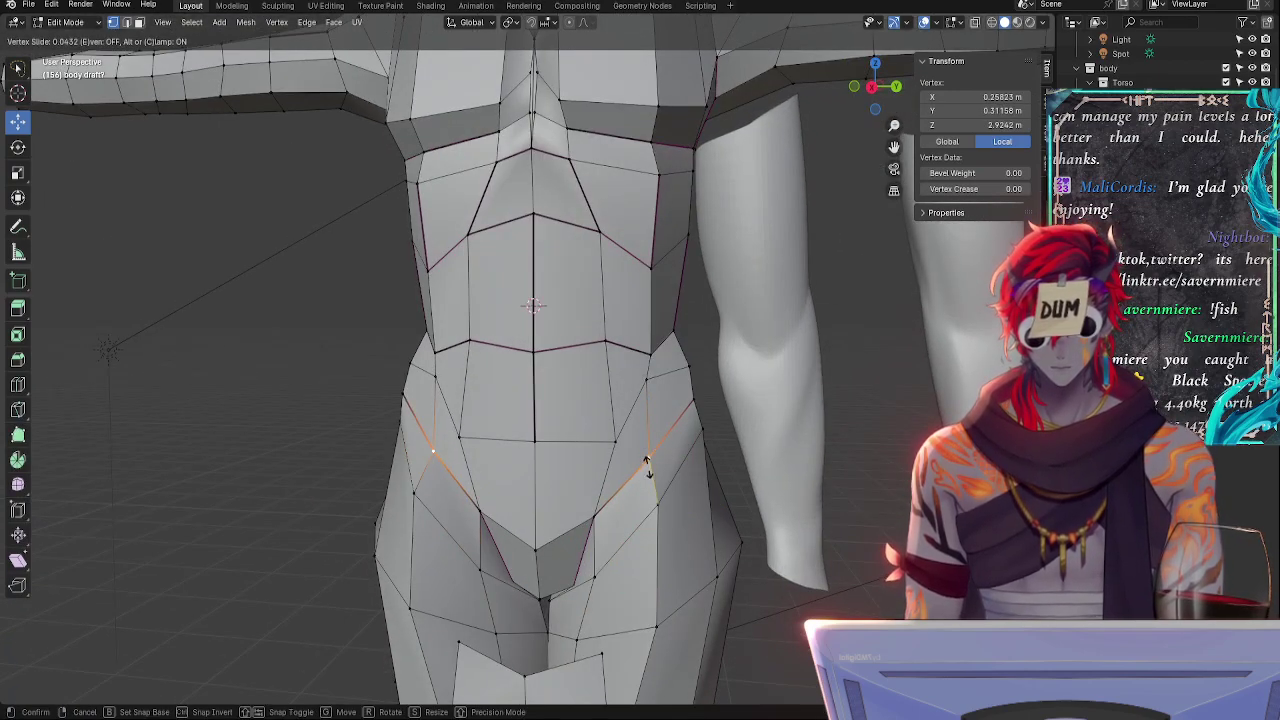
pyautogui.click(649, 463)
pyautogui.hotkey('ctrl', 'z')
pyautogui.press('g')
pyautogui.press('g')
pyautogui.click(652, 520)
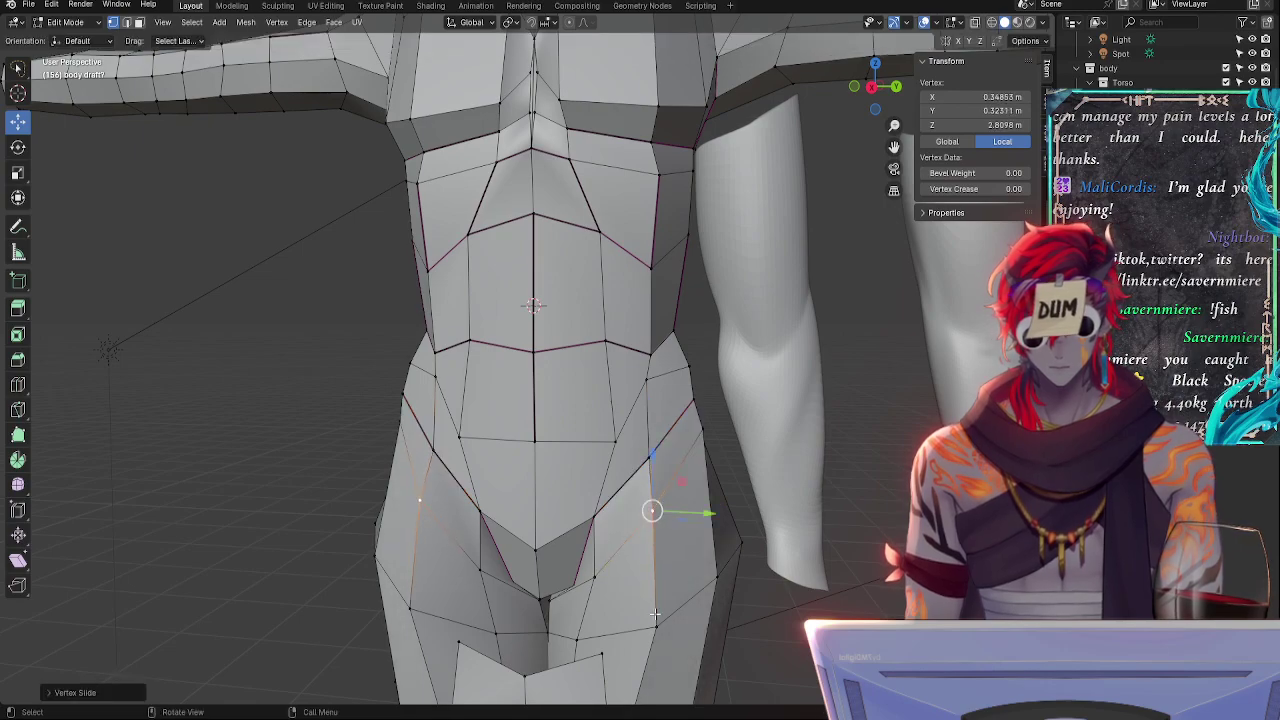
# - Slide the vertex below the hip upward along its edge
pyautogui.click(656, 621)
pyautogui.press('g')
pyautogui.press('g')
pyautogui.click(658, 612)
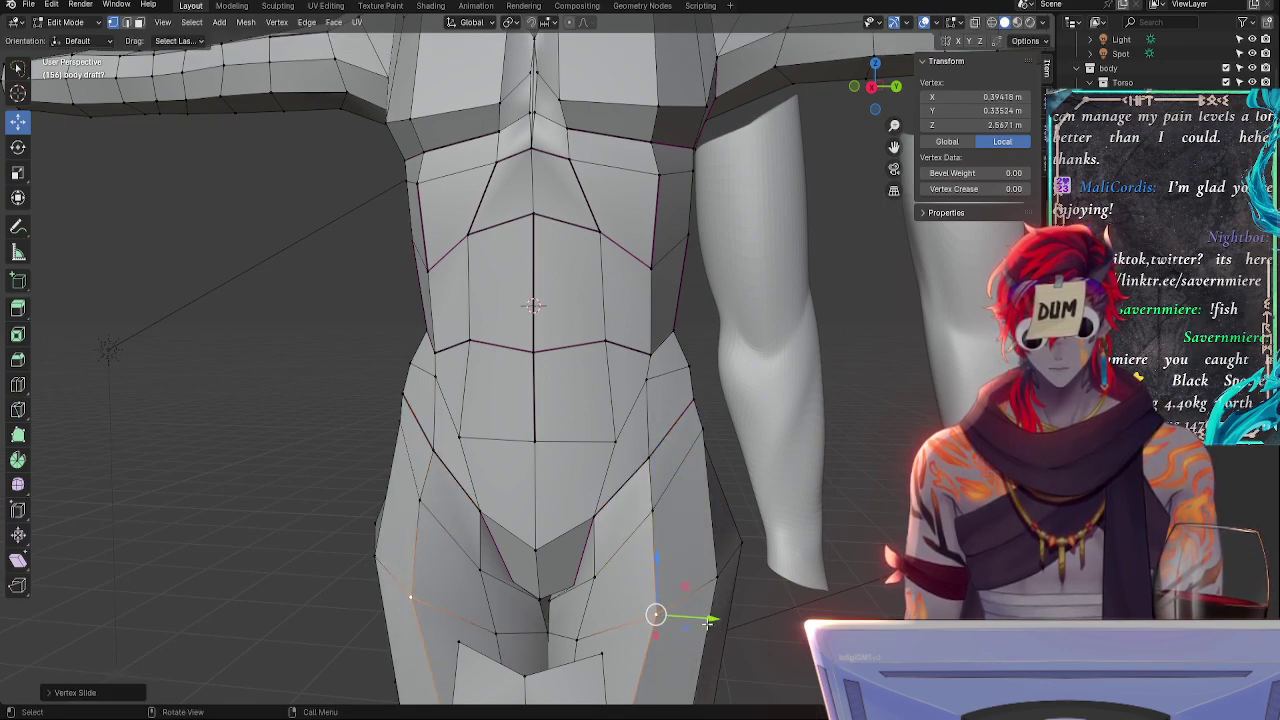
pyautogui.moveTo(707, 624); pyautogui.dragTo(713, 624)
pyautogui.moveTo(669, 595); pyautogui.dragTo(714, 625, button='middle')
pyautogui.press('g')
pyautogui.press('g')
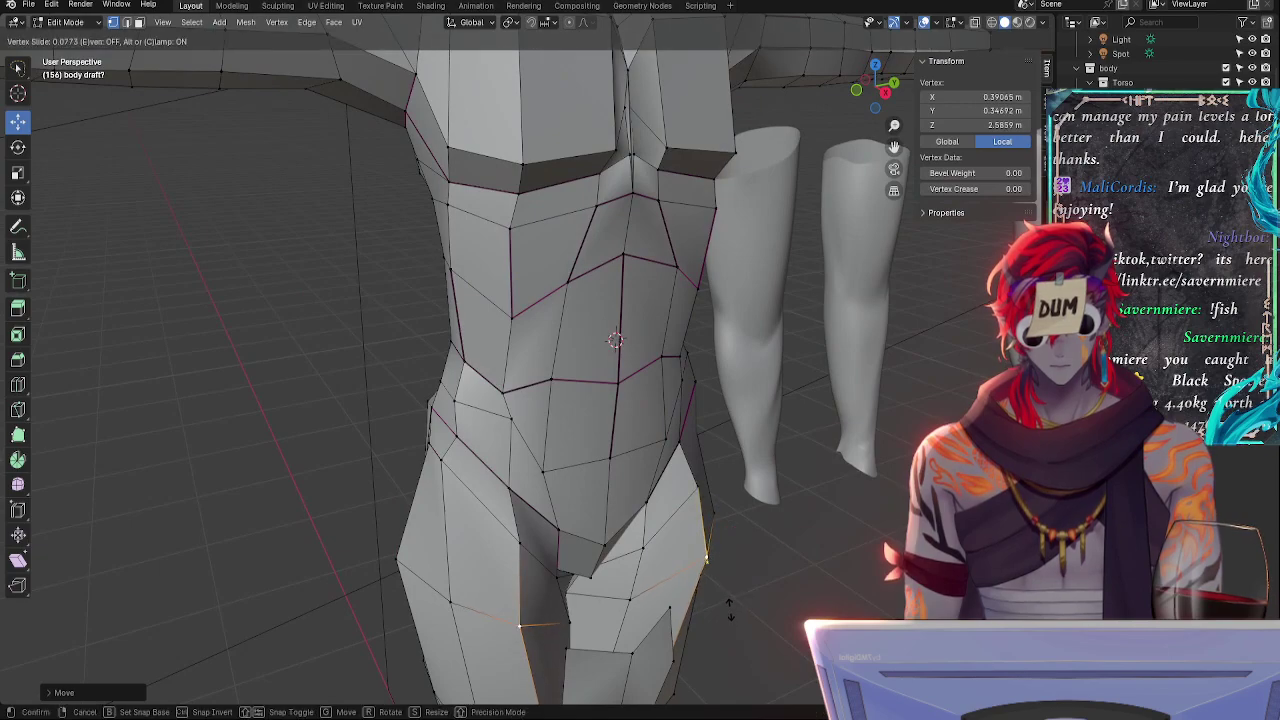
pyautogui.click(729, 607)
# - Reposition an inner-thigh vertex by sliding it along its edge and nudging it along X
pyautogui.click(632, 600)
pyautogui.press('g')
pyautogui.press('g')
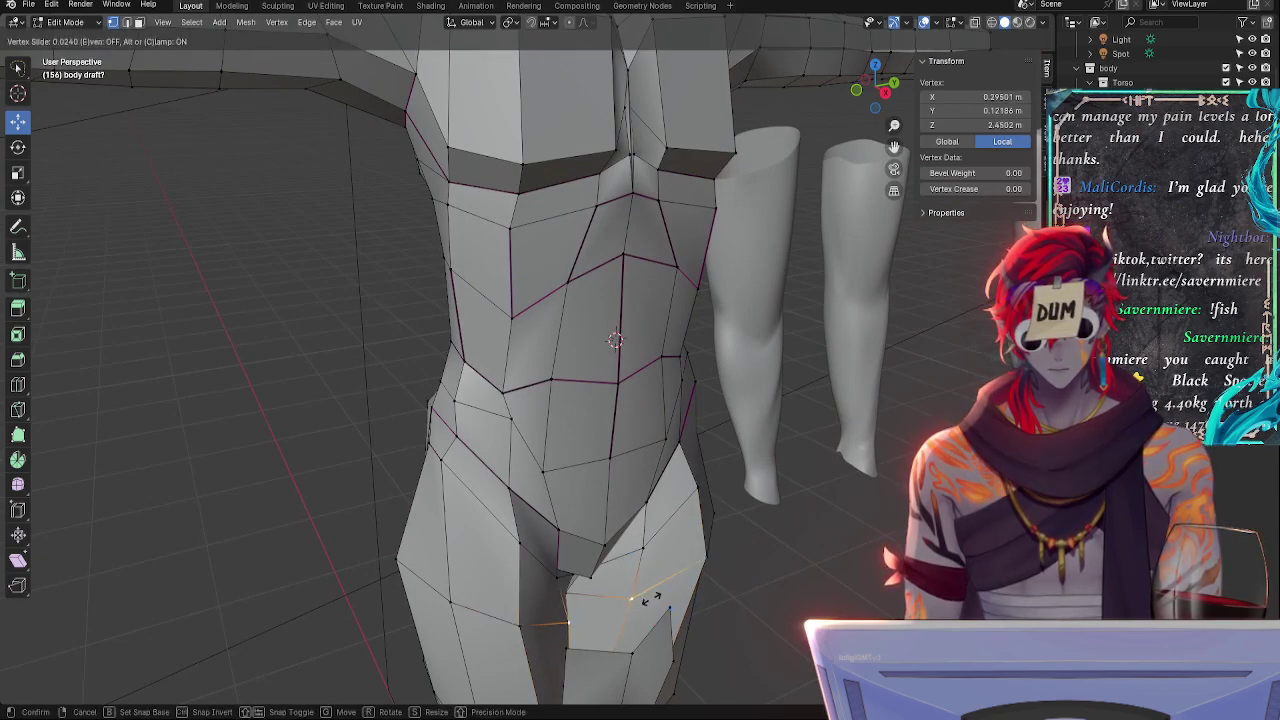
pyautogui.click(654, 602)
pyautogui.press('g')
pyautogui.click(645, 607)
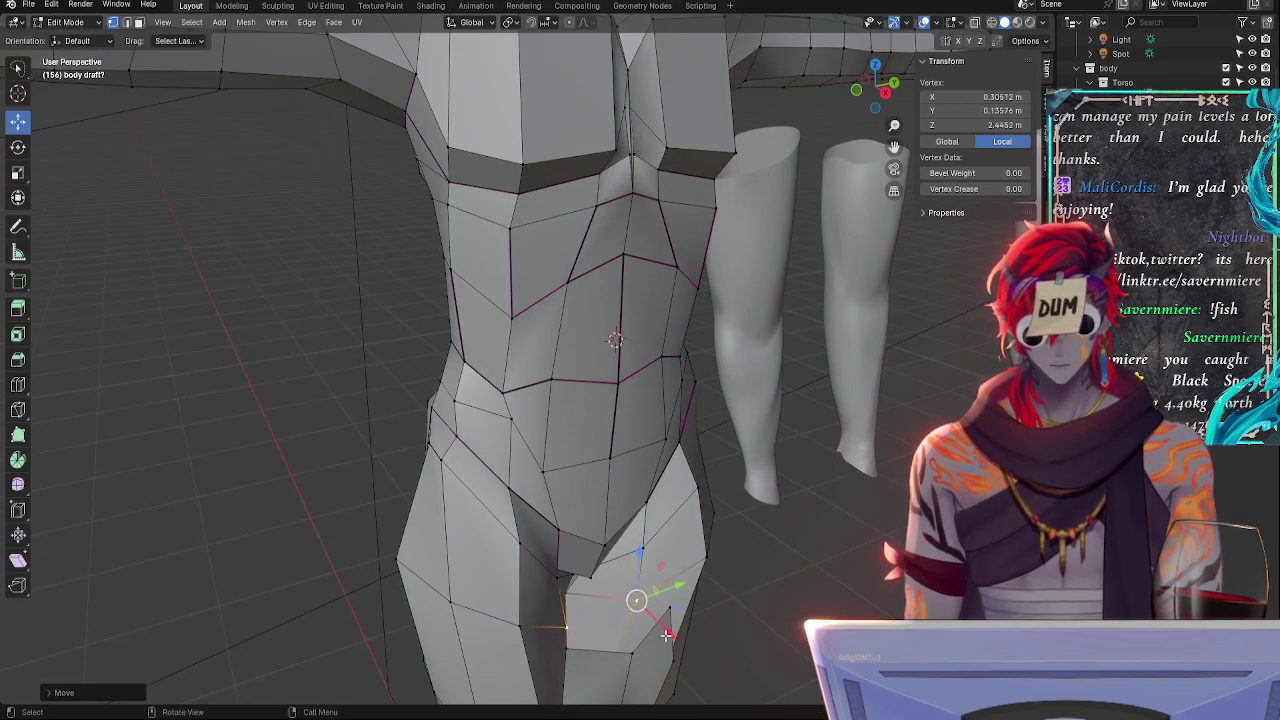
pyautogui.moveTo(666, 632); pyautogui.dragTo(674, 638)
pyautogui.moveTo(738, 625); pyautogui.dragTo(740, 595, button='middle')
pyautogui.press('g')
pyautogui.press('g')
pyautogui.click(790, 608)
# - Slide the outer thigh vertex along its edge, then select the vertex beside the crotch
pyautogui.click(676, 606)
pyautogui.press('g')
pyautogui.press('g')
pyautogui.click(682, 607)
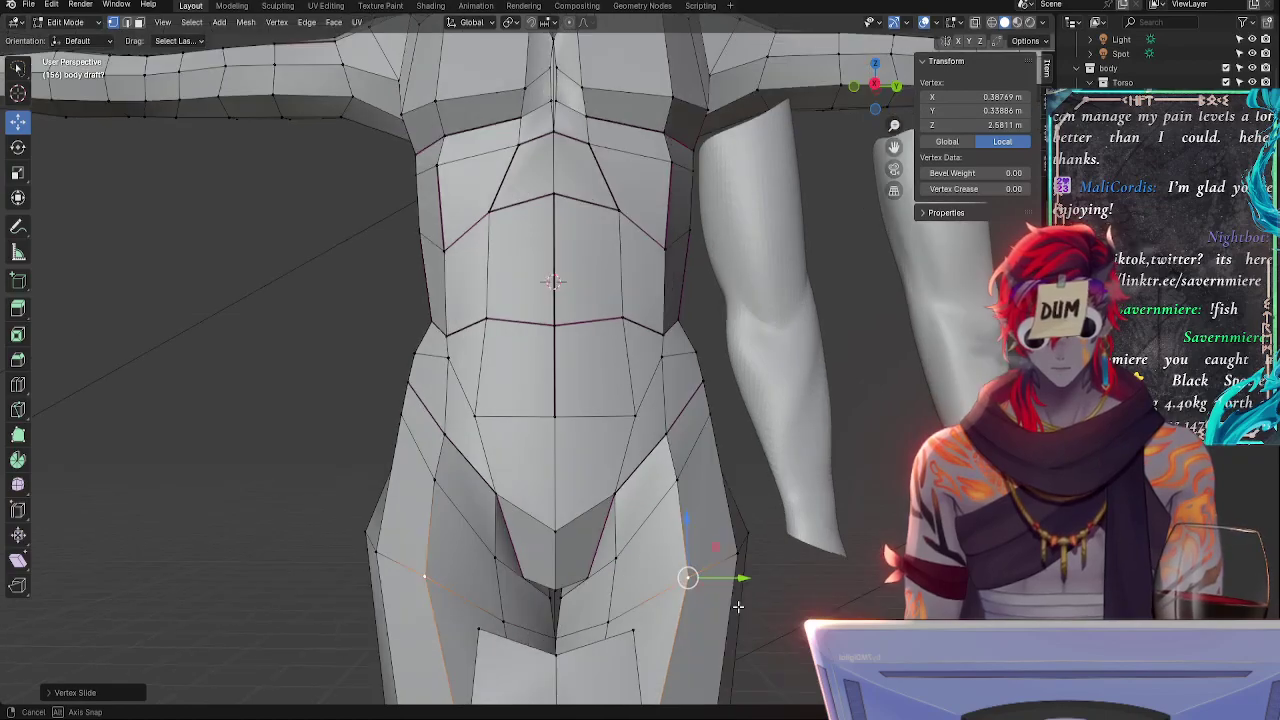
pyautogui.press('g')
pyautogui.press('g')
pyautogui.click(741, 608)
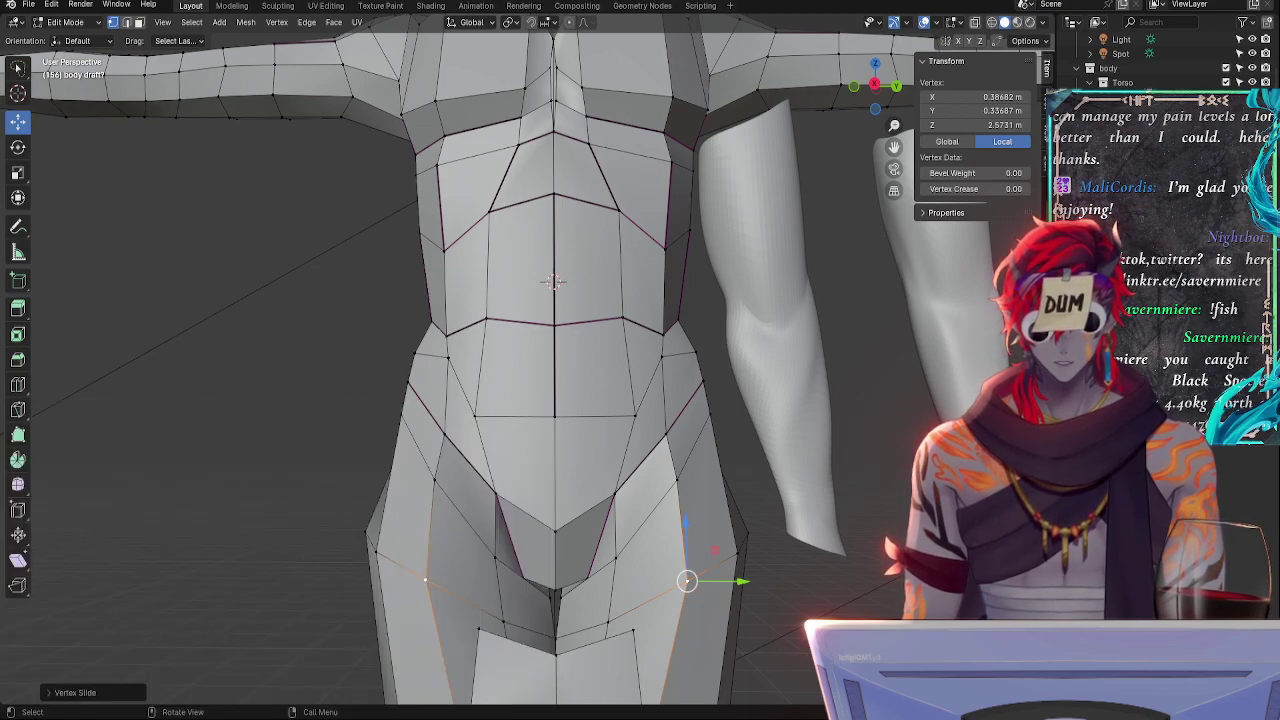
pyautogui.moveTo(724, 550)
pyautogui.mouseDown(button='middle')
pyautogui.moveTo(697, 534)
pyautogui.moveTo(712, 545)
pyautogui.mouseUp(button='middle')
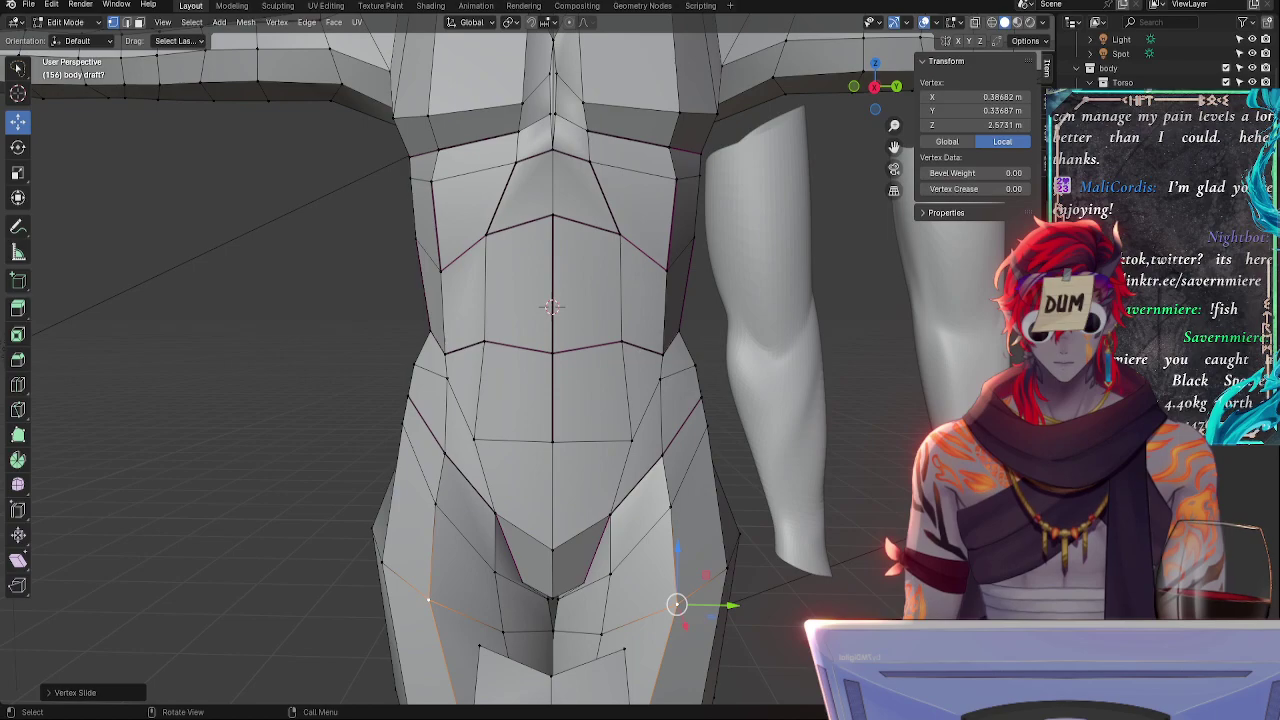
pyautogui.moveTo(587, 621); pyautogui.dragTo(615, 593, button='middle')
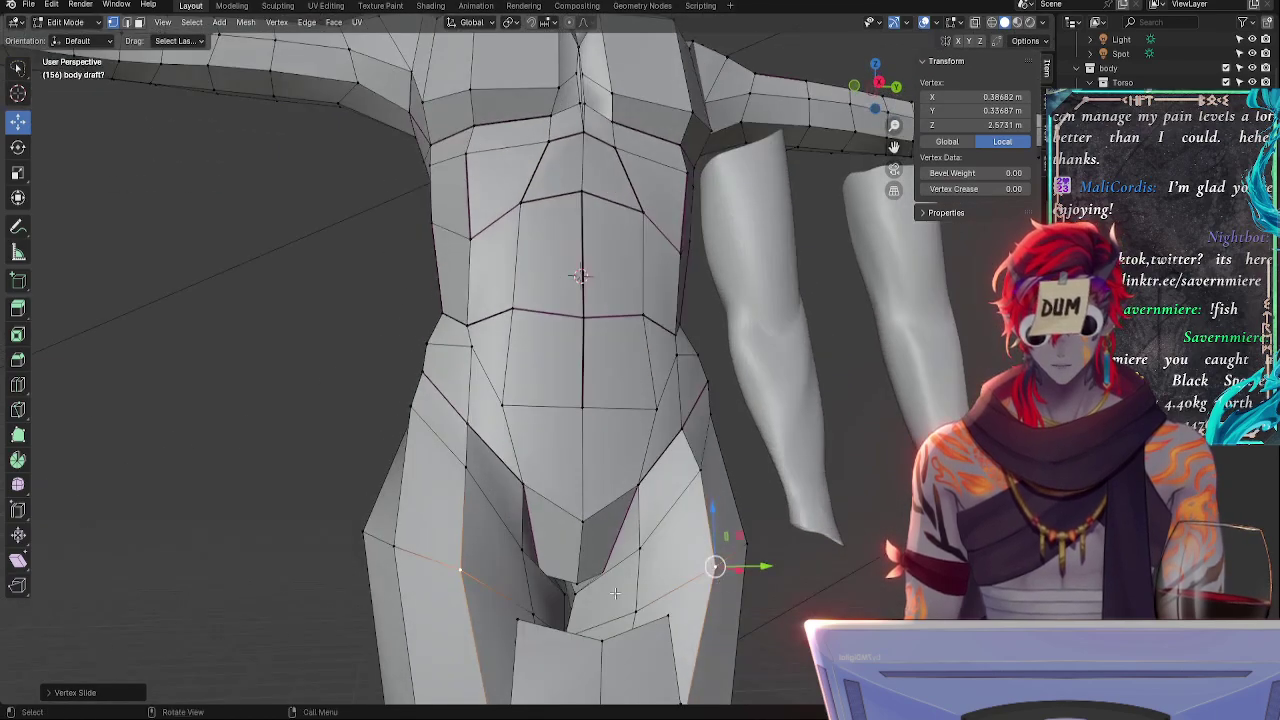
pyautogui.click(600, 573)
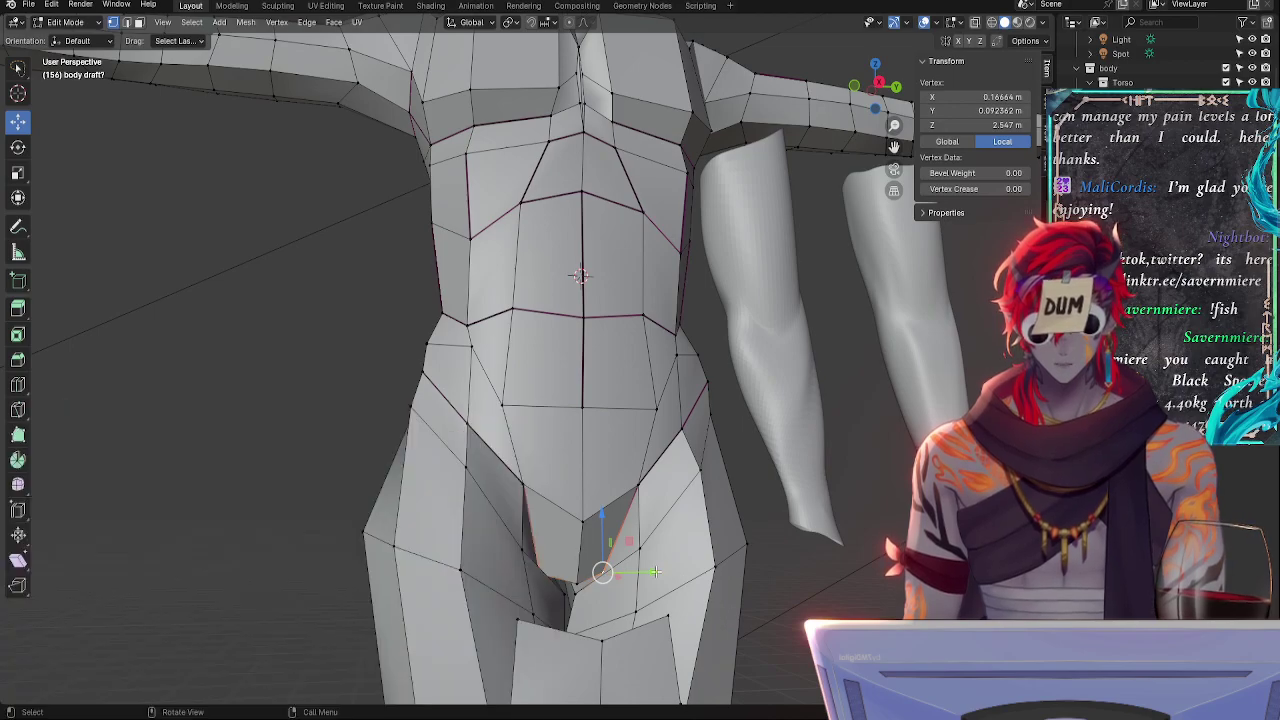
# - Push the groin vertex back and inward, raising it to Z 2.5093 m
pyautogui.moveTo(655, 572); pyautogui.dragTo(636, 572)
pyautogui.moveTo(636, 572); pyautogui.dragTo(714, 636, button='middle')
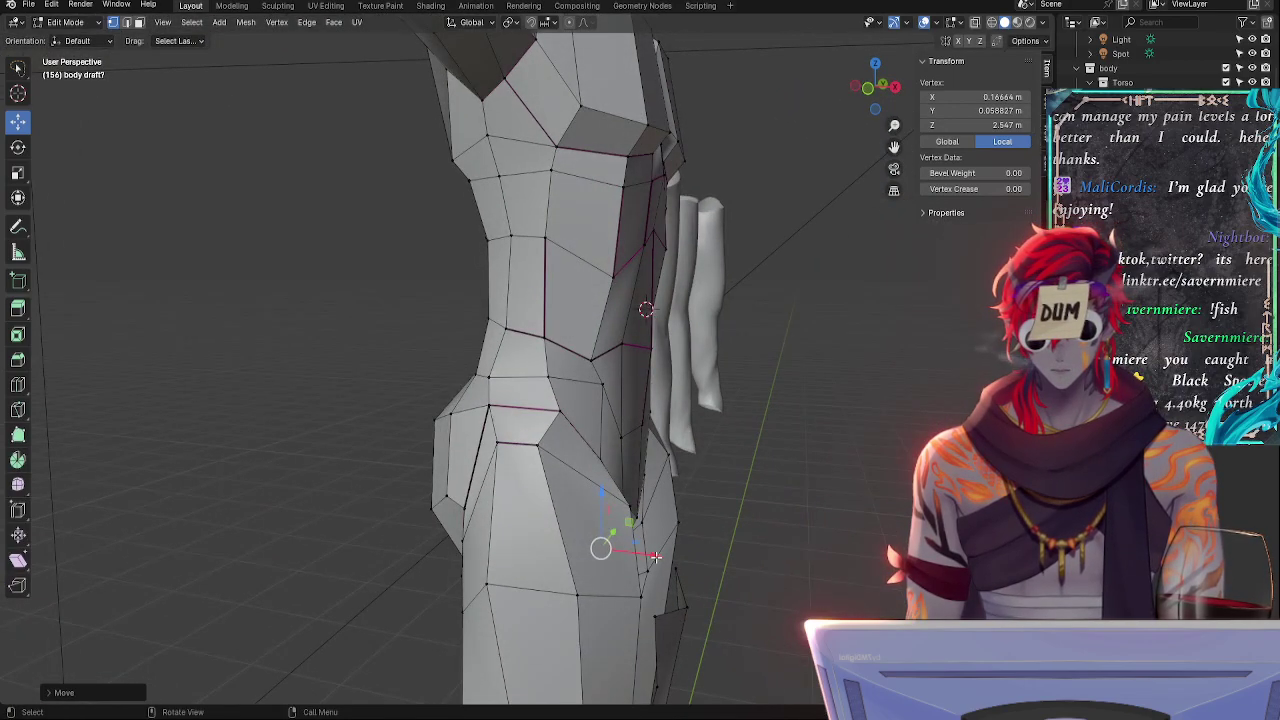
pyautogui.moveTo(656, 557); pyautogui.dragTo(643, 551)
pyautogui.moveTo(723, 586); pyautogui.dragTo(597, 541, button='middle')
pyautogui.moveTo(584, 526); pyautogui.dragTo(584, 517)
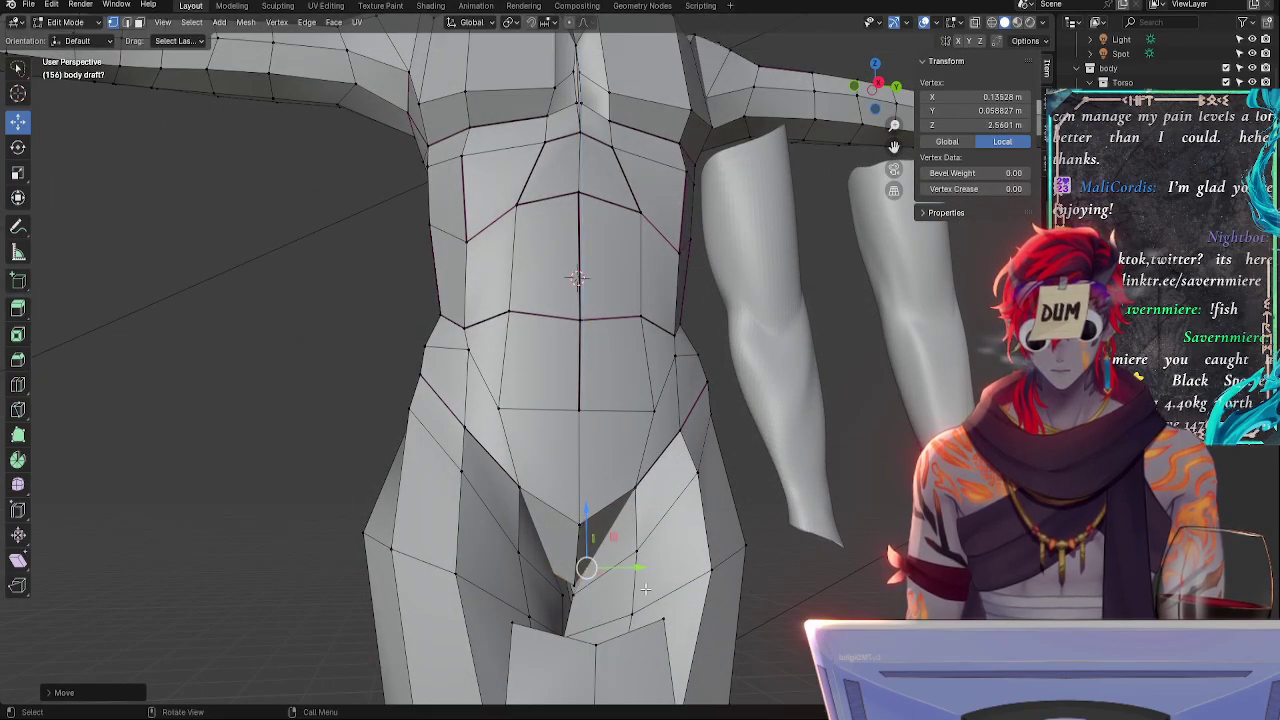
pyautogui.moveTo(646, 589); pyautogui.dragTo(754, 634, button='middle')
pyautogui.moveTo(629, 575); pyautogui.dragTo(574, 563, button='middle')
# - Raise the lower crotch vertex and shift it along the depth axis
pyautogui.click(560, 590)
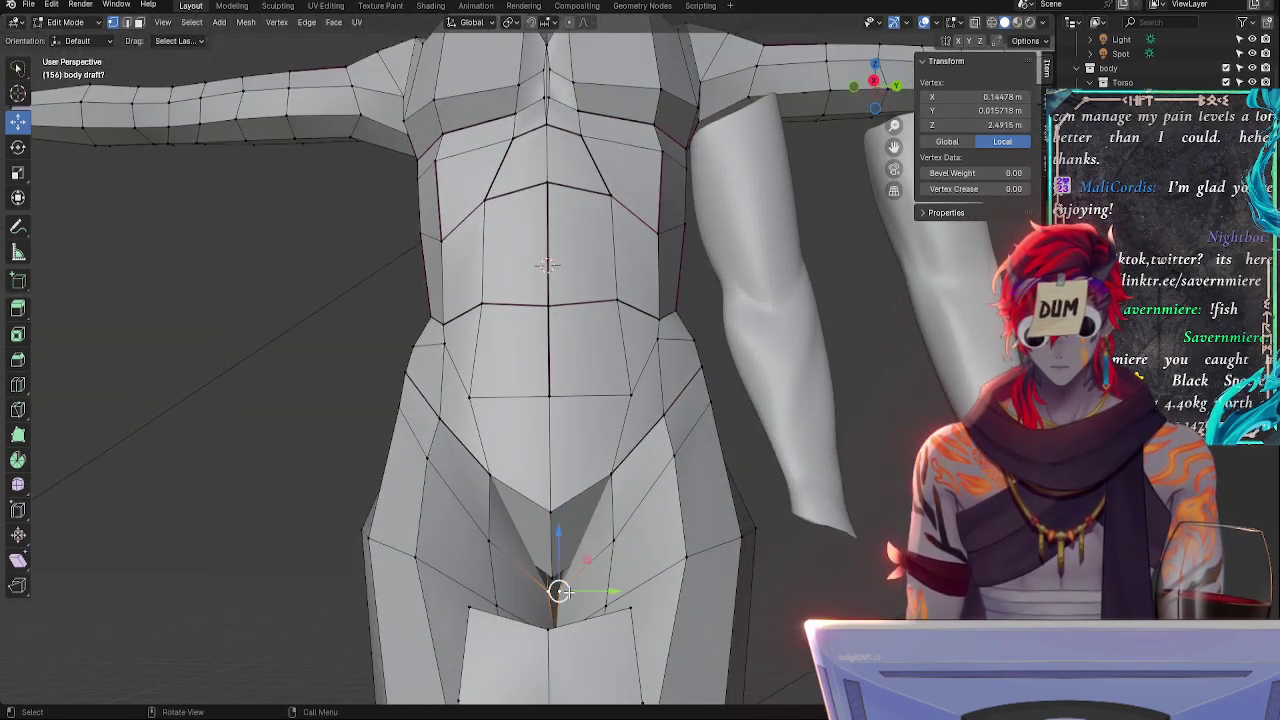
pyautogui.moveTo(563, 543); pyautogui.dragTo(563, 530)
pyautogui.moveTo(585, 550); pyautogui.dragTo(610, 590, button='middle')
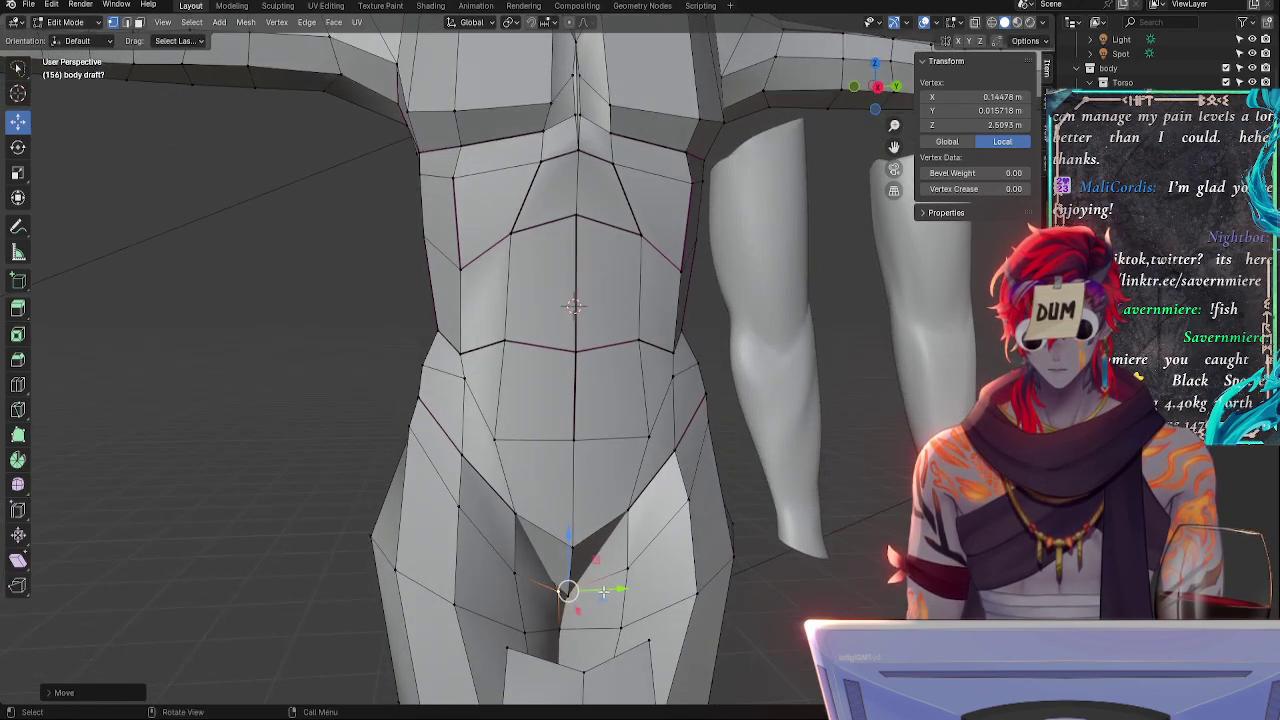
pyautogui.moveTo(613, 589); pyautogui.dragTo(614, 588)
pyautogui.moveTo(614, 590); pyautogui.dragTo(573, 633, button='middle')
# - Check the lowest crotch vertex with the mirrored half hidden, then show the mirror again
pyautogui.click(556, 638)
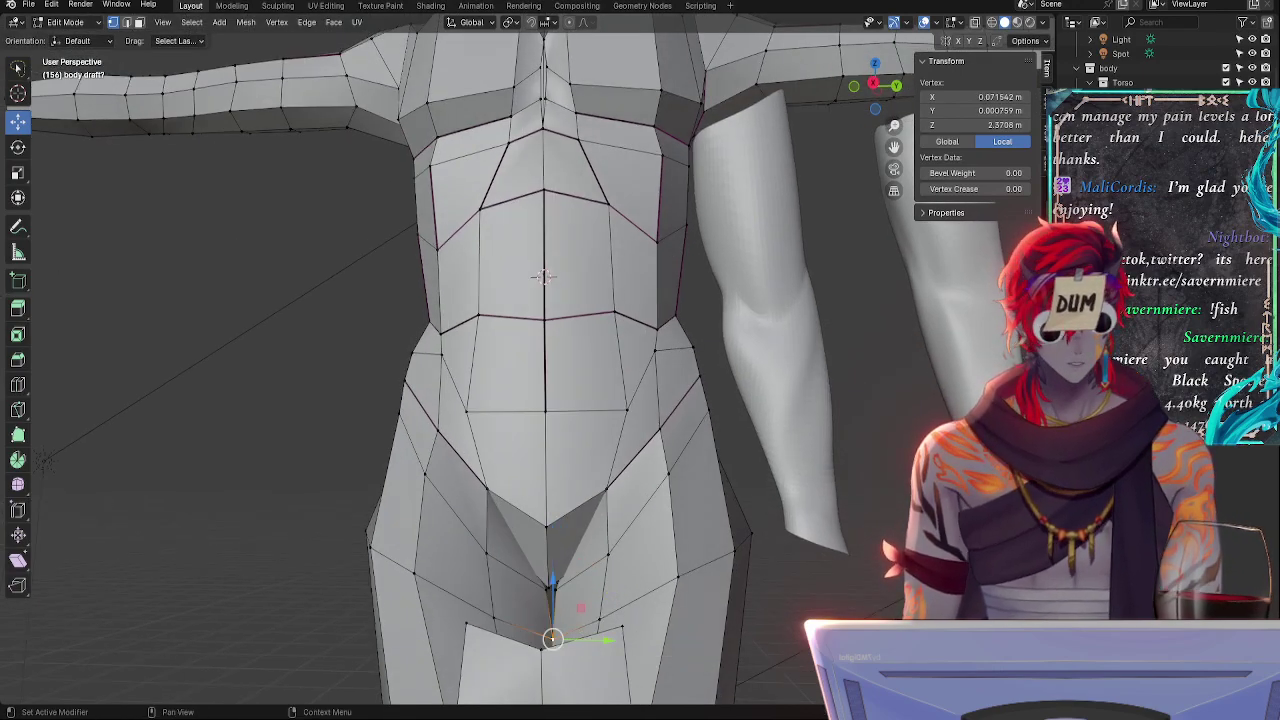
pyautogui.hotkey('alt', 'm')
pyautogui.moveTo(604, 643); pyautogui.dragTo(606, 643)
pyautogui.rightClick(606, 643)
pyautogui.hotkey('alt', 'm')
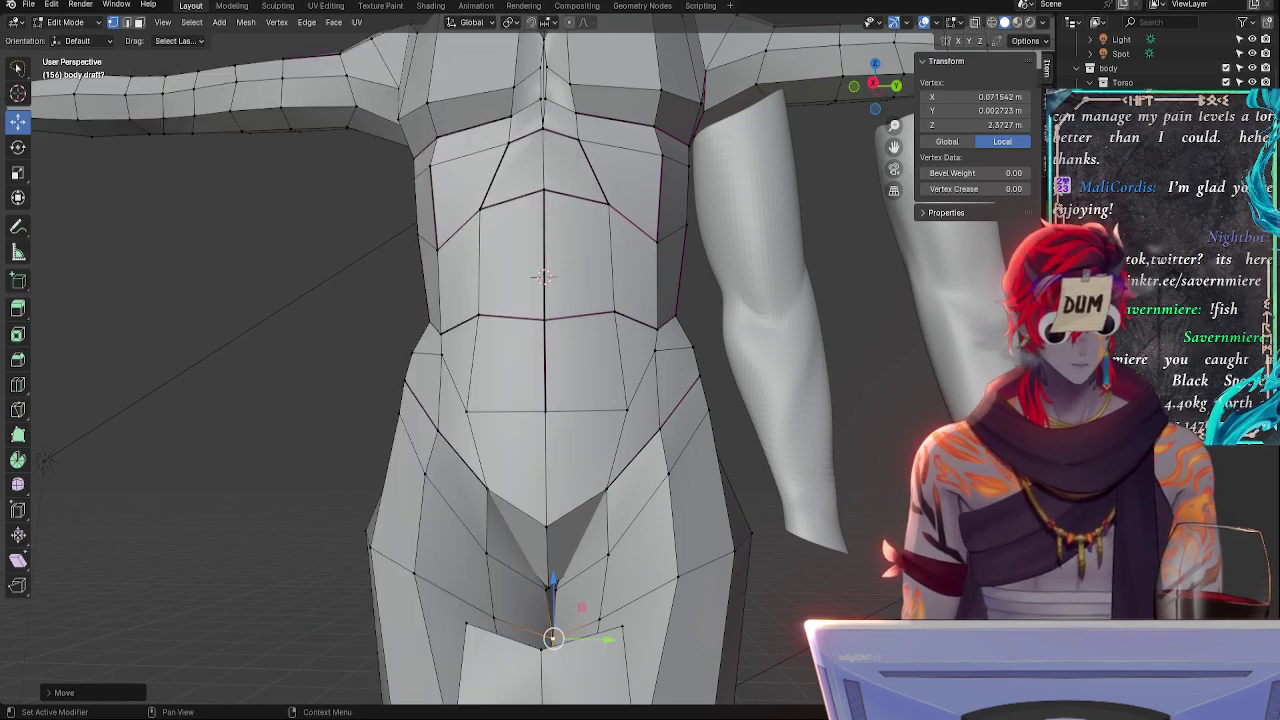
# - Preview the torso with level-1 smooth subdivision, then return to the low-poly cage
pyautogui.hotkey('ctrl', '1')
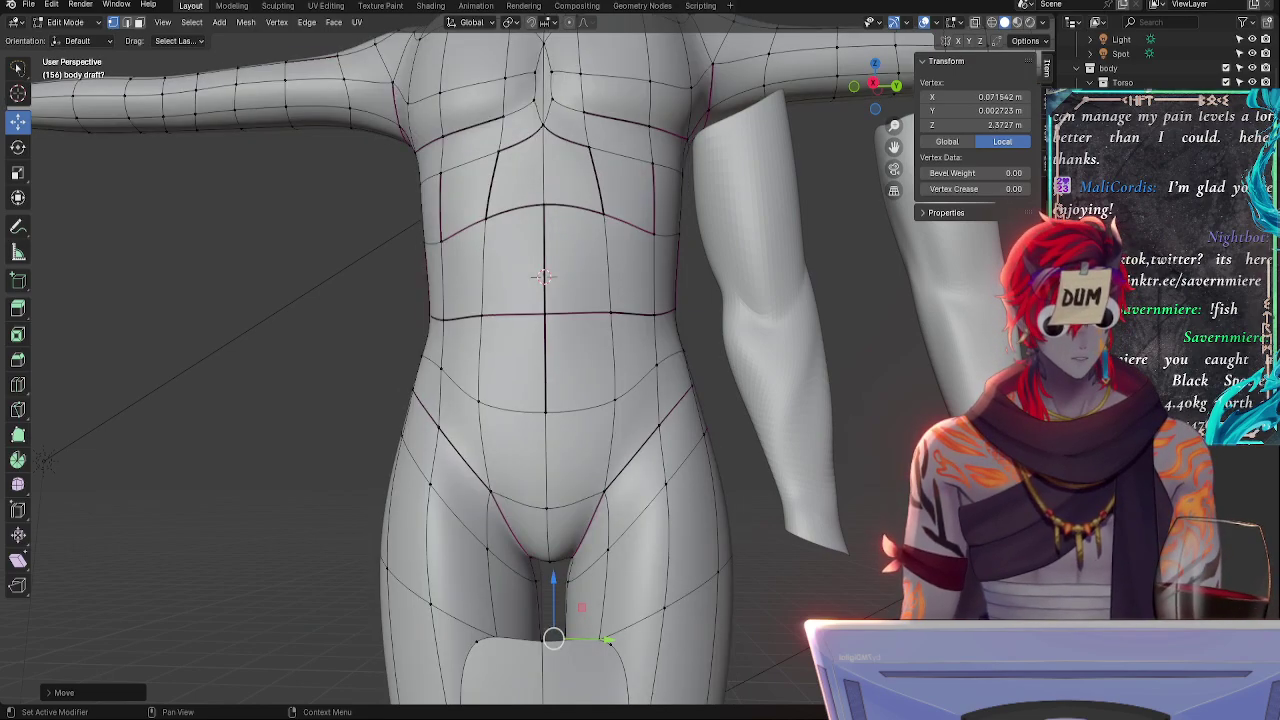
pyautogui.hotkey('alt', 'a')
pyautogui.moveTo(766, 509); pyautogui.dragTo(778, 521, button='middle')
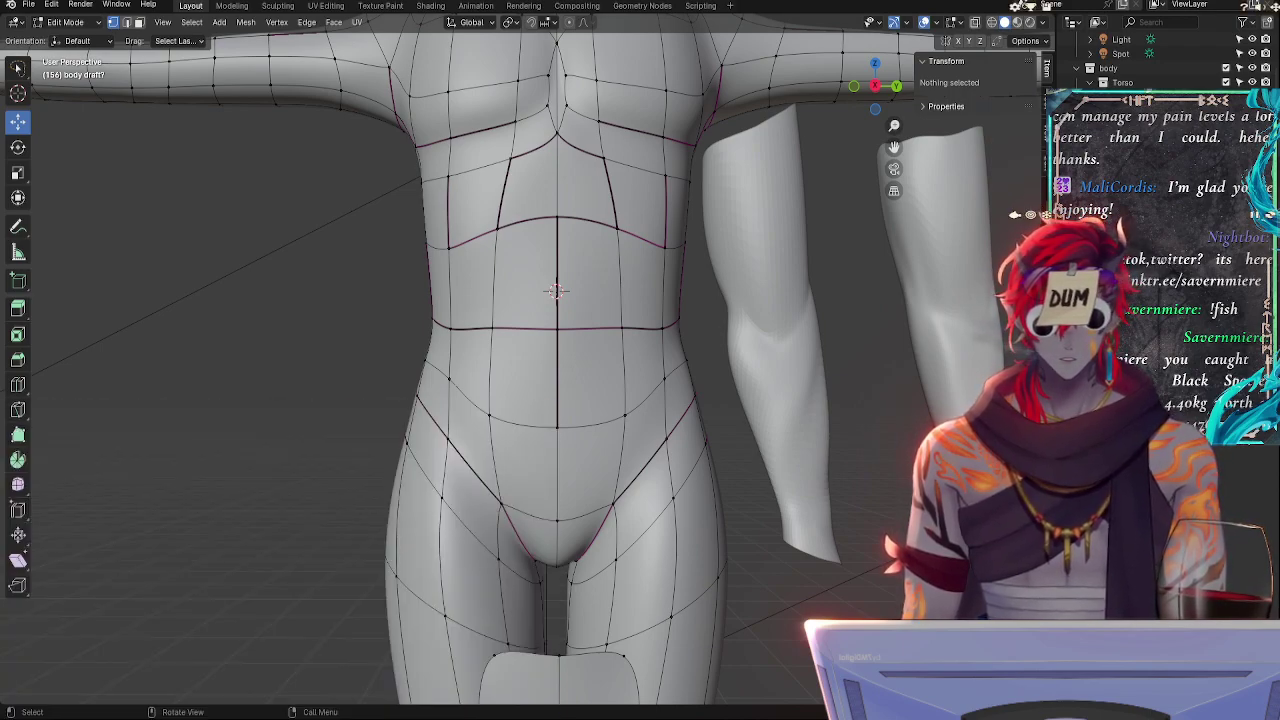
pyautogui.click(694, 452)
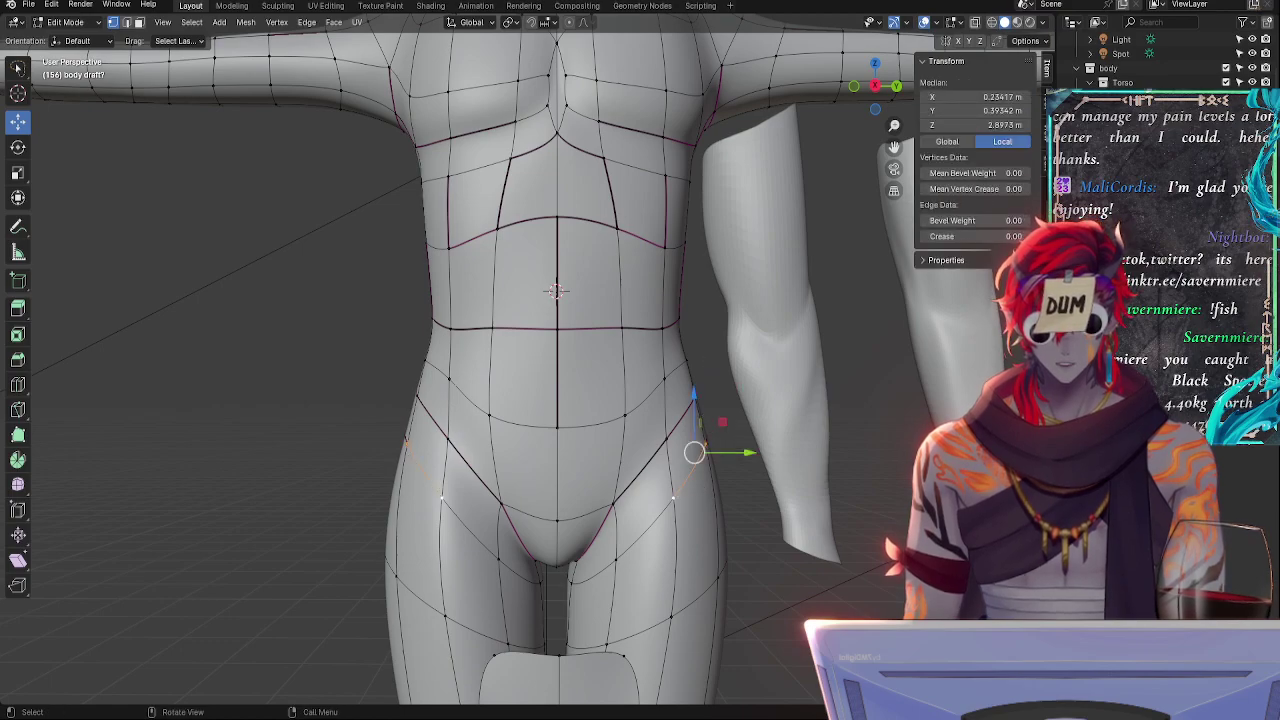
pyautogui.hotkey('ctrl', '0')
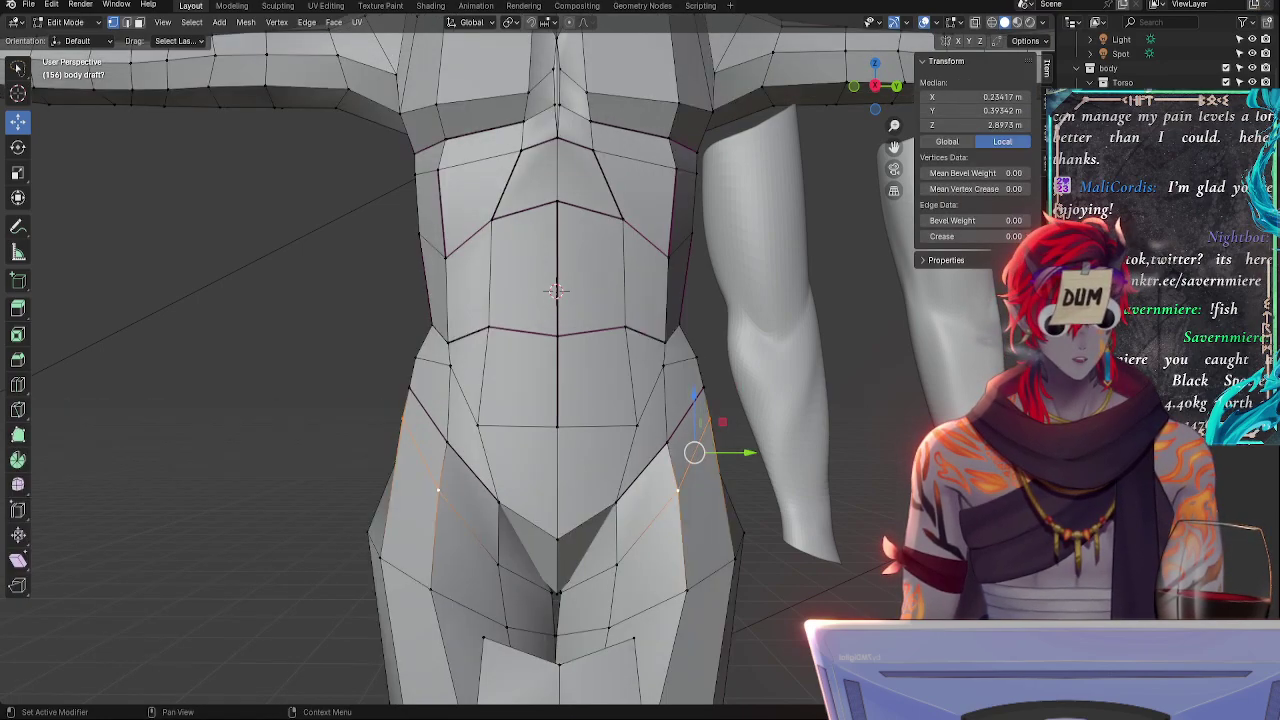
pyautogui.hotkey('alt', 'a')
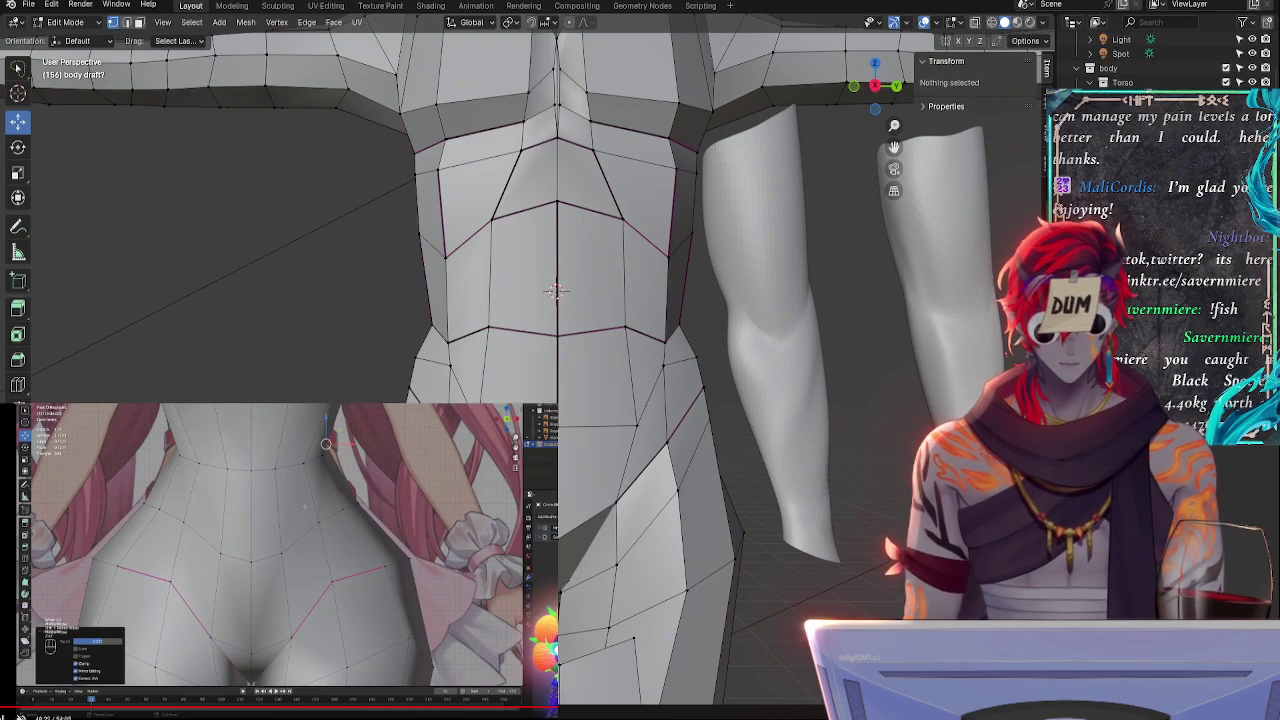
# - Raise the outer and lower hip vertices with the Z gizmo arrow
pyautogui.click(687, 589)
pyautogui.click(734, 559)
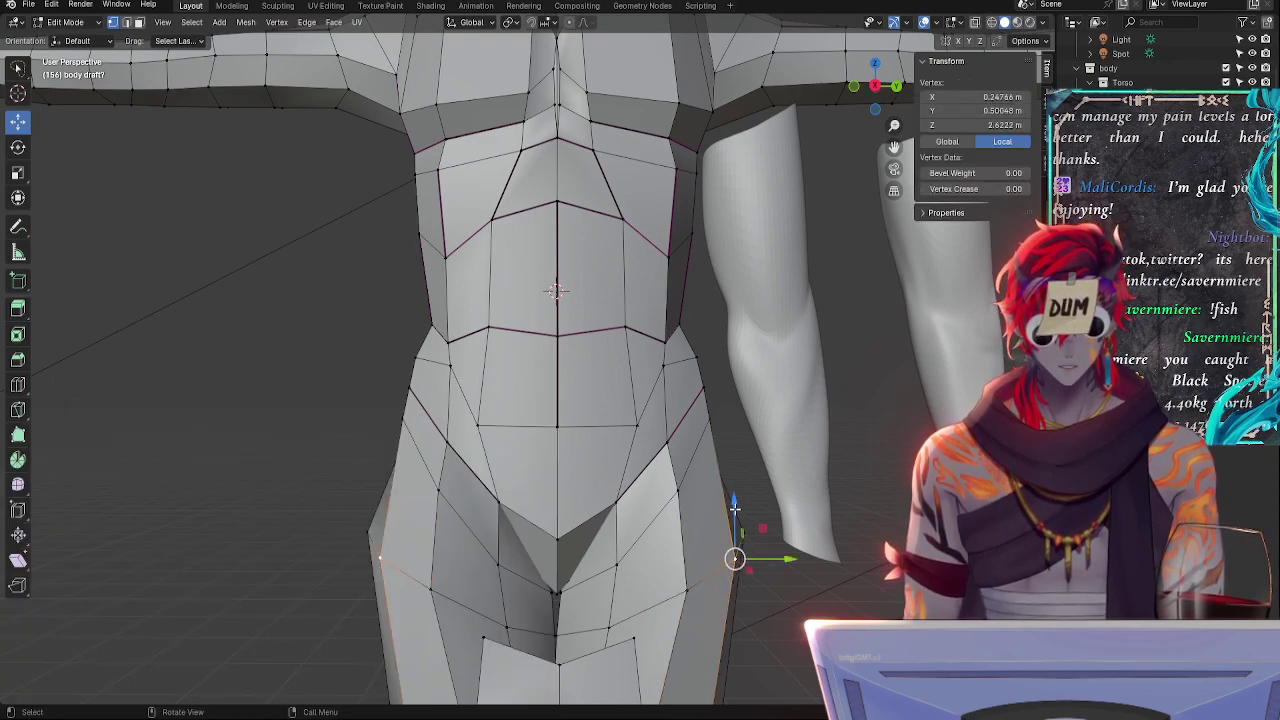
pyautogui.moveTo(734, 506); pyautogui.dragTo(734, 476)
pyautogui.click(686, 590)
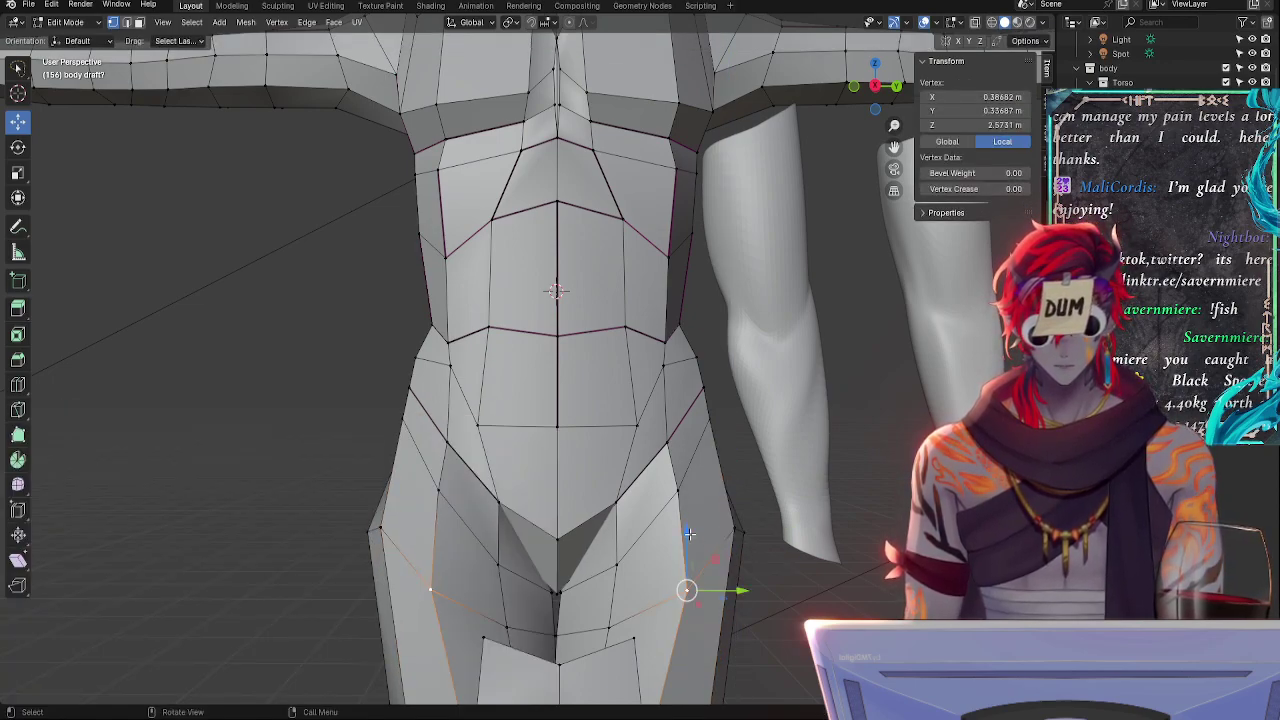
pyautogui.moveTo(689, 534); pyautogui.dragTo(689, 518)
pyautogui.click(713, 440)
pyautogui.click(680, 479)
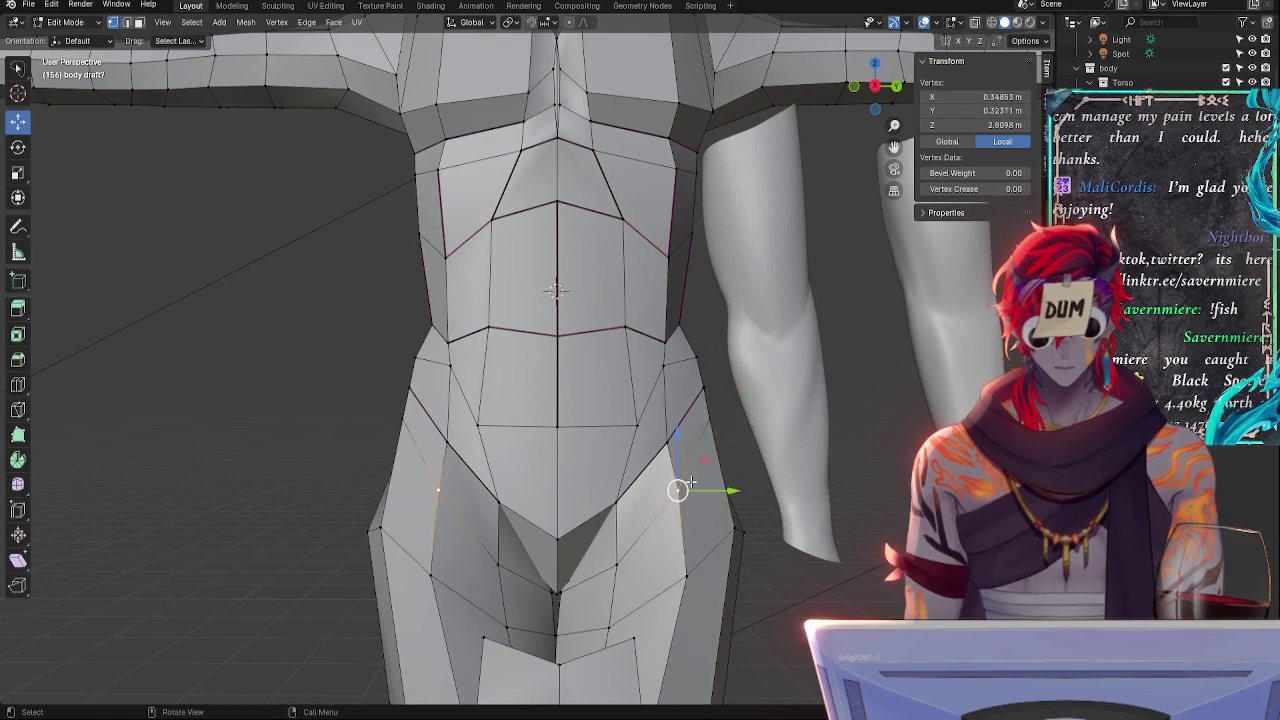
pyautogui.click(729, 532)
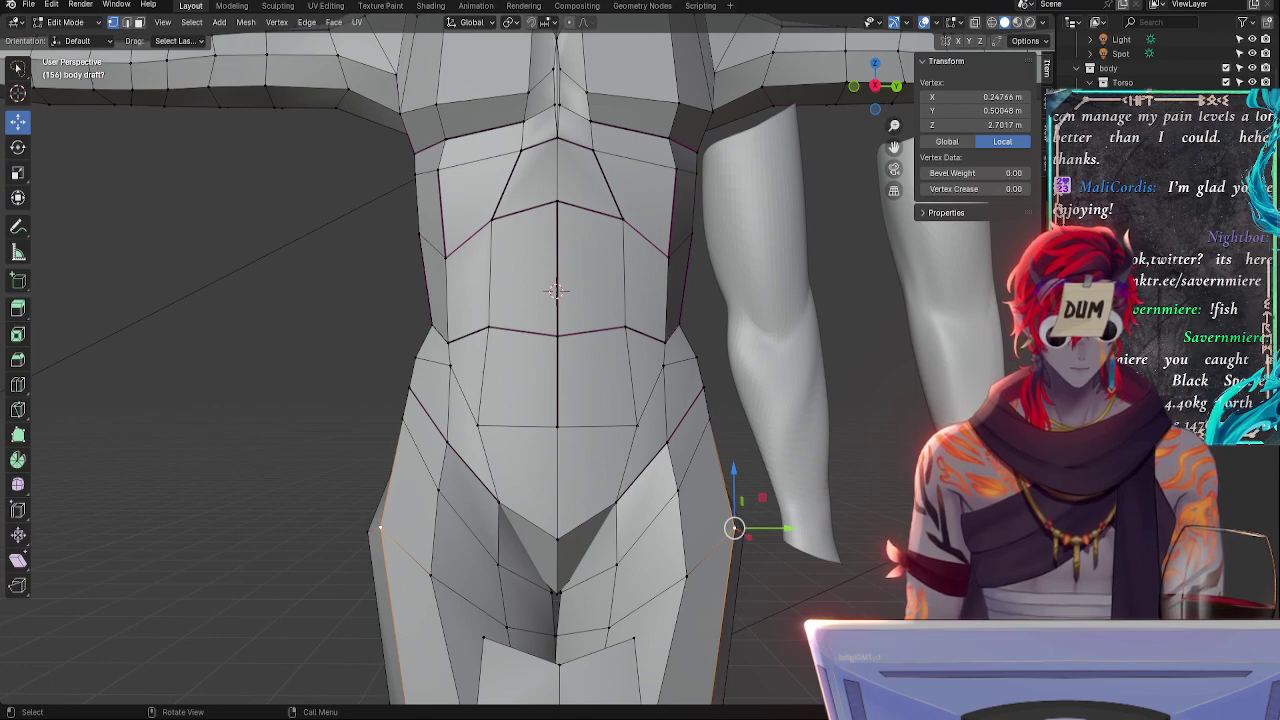
# - Lift the crotch vertex up the centre line to Z 2.6802 m
pyautogui.click(557, 593)
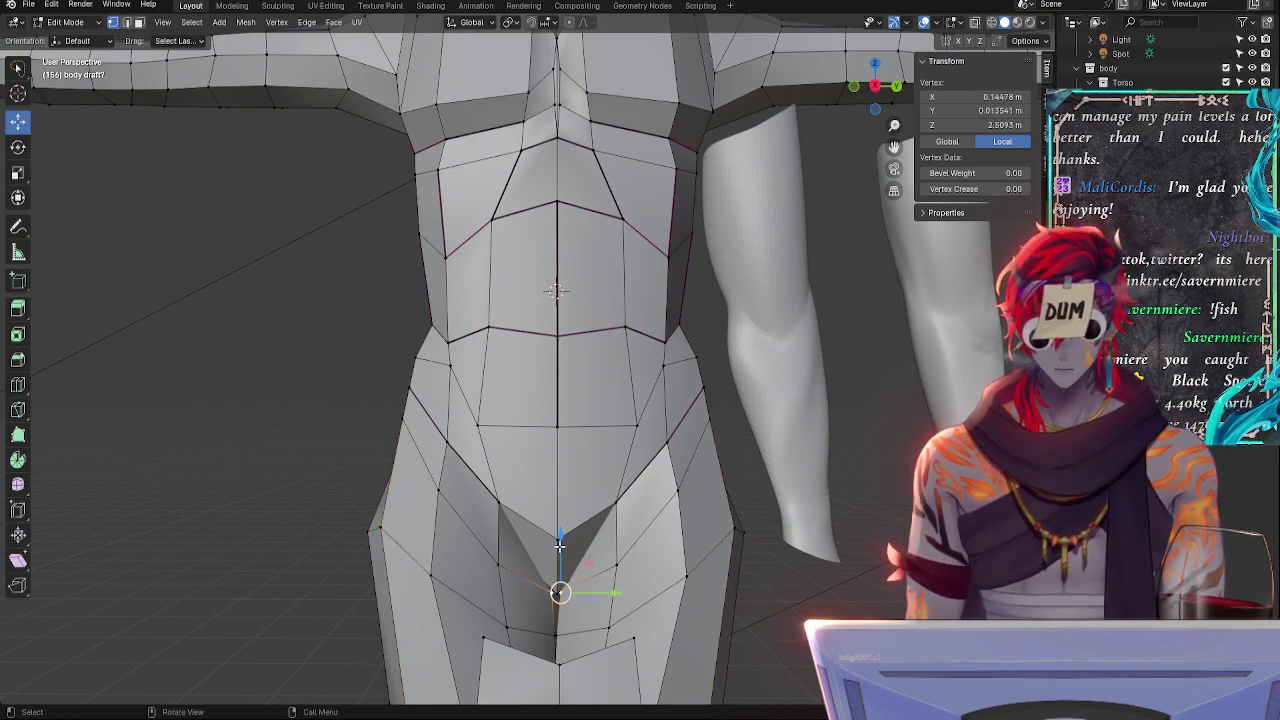
pyautogui.moveTo(560, 546); pyautogui.dragTo(557, 494)
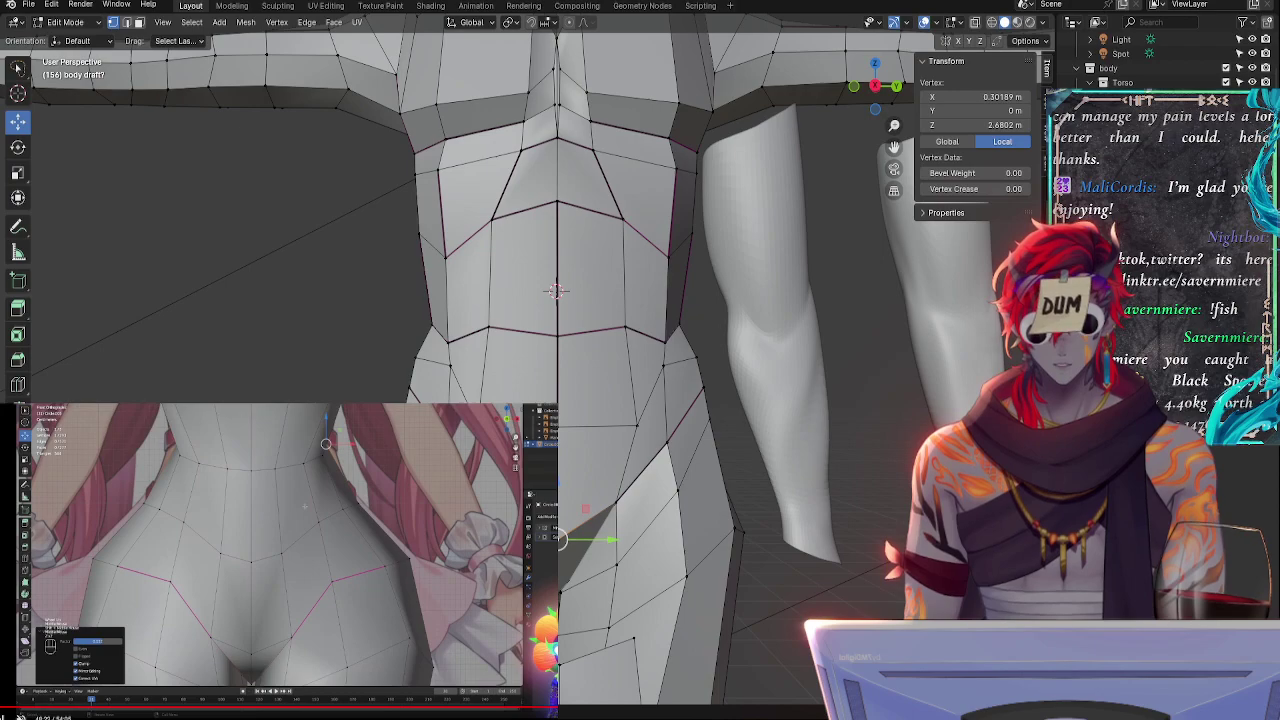
pyautogui.press('g')
pyautogui.click(549, 440)
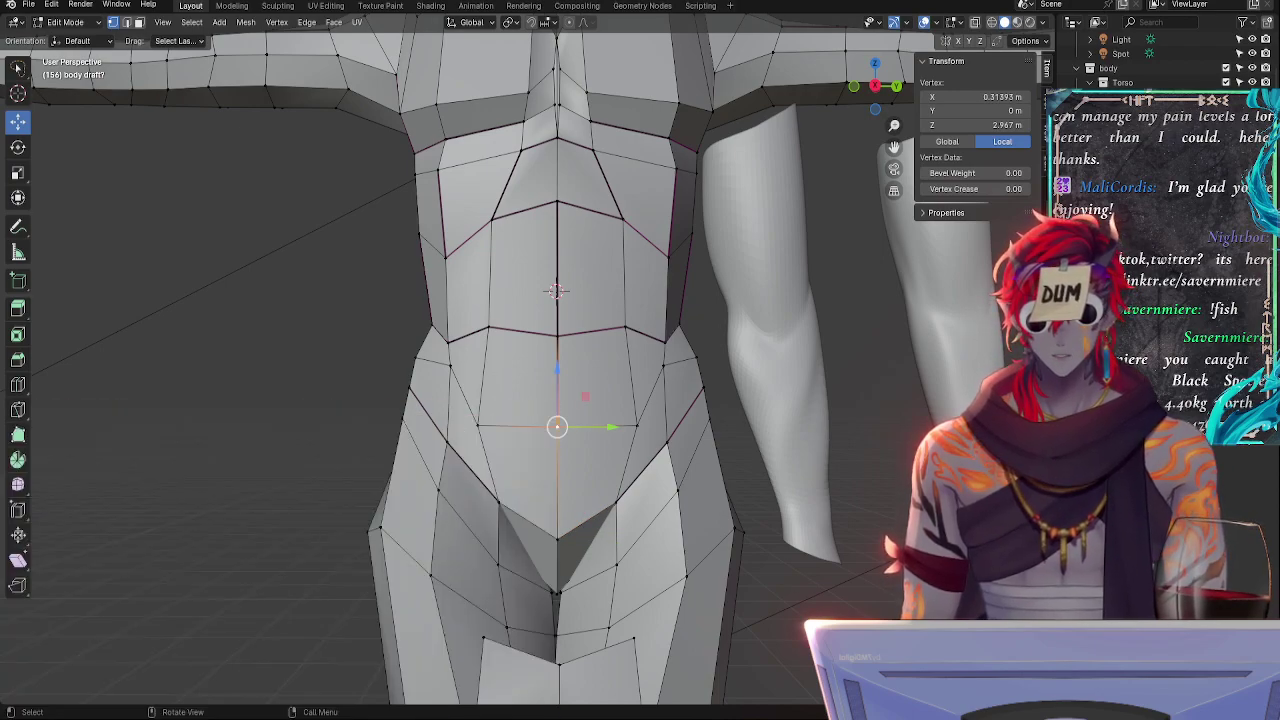
# - Slide the belly vertex and the lower groin vertex along their edges to refine the groin line
pyautogui.hotkey('shift', 'v')
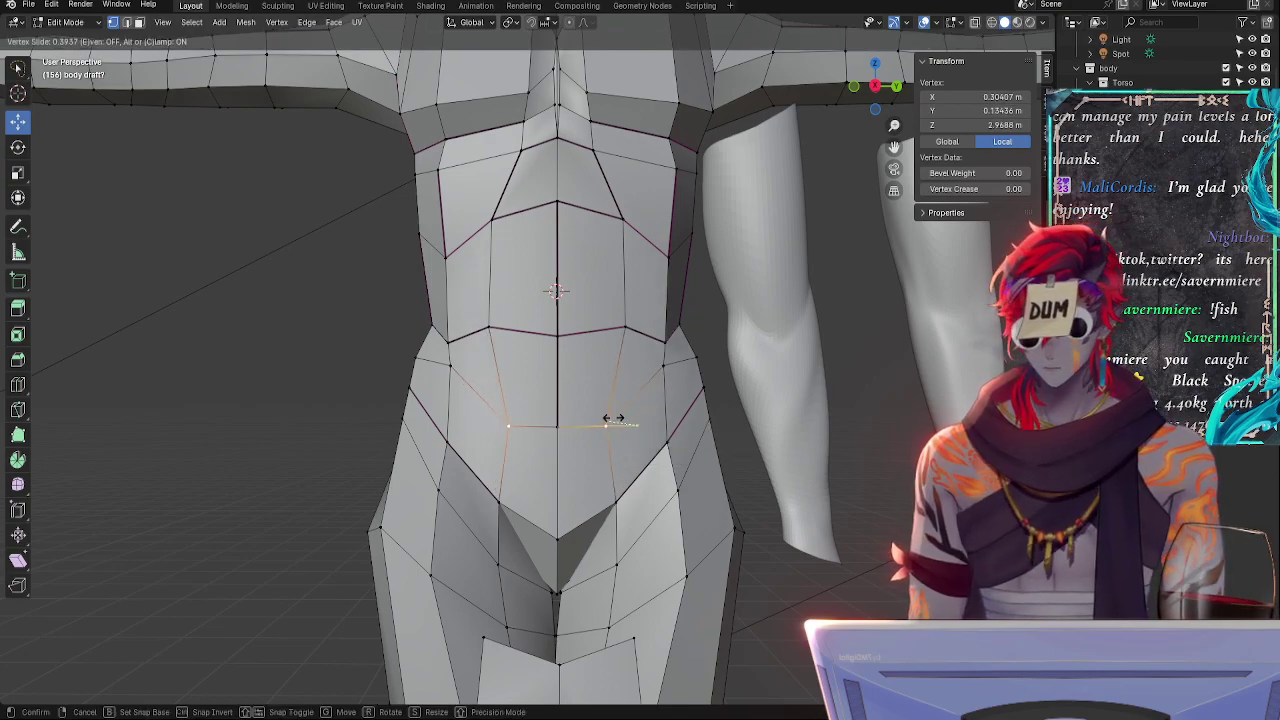
pyautogui.click(617, 420)
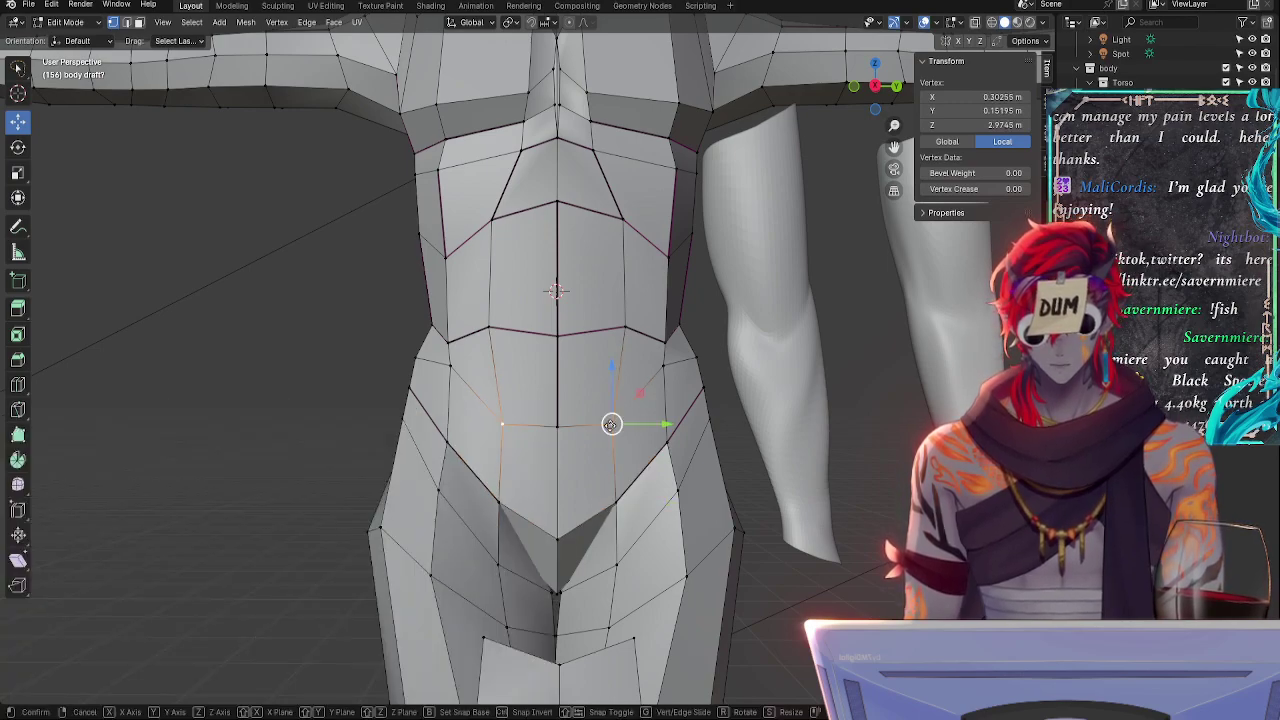
pyautogui.hotkey('shift', 'v')
pyautogui.click(615, 503)
pyautogui.click(615, 502)
pyautogui.press('g')
pyautogui.press('g')
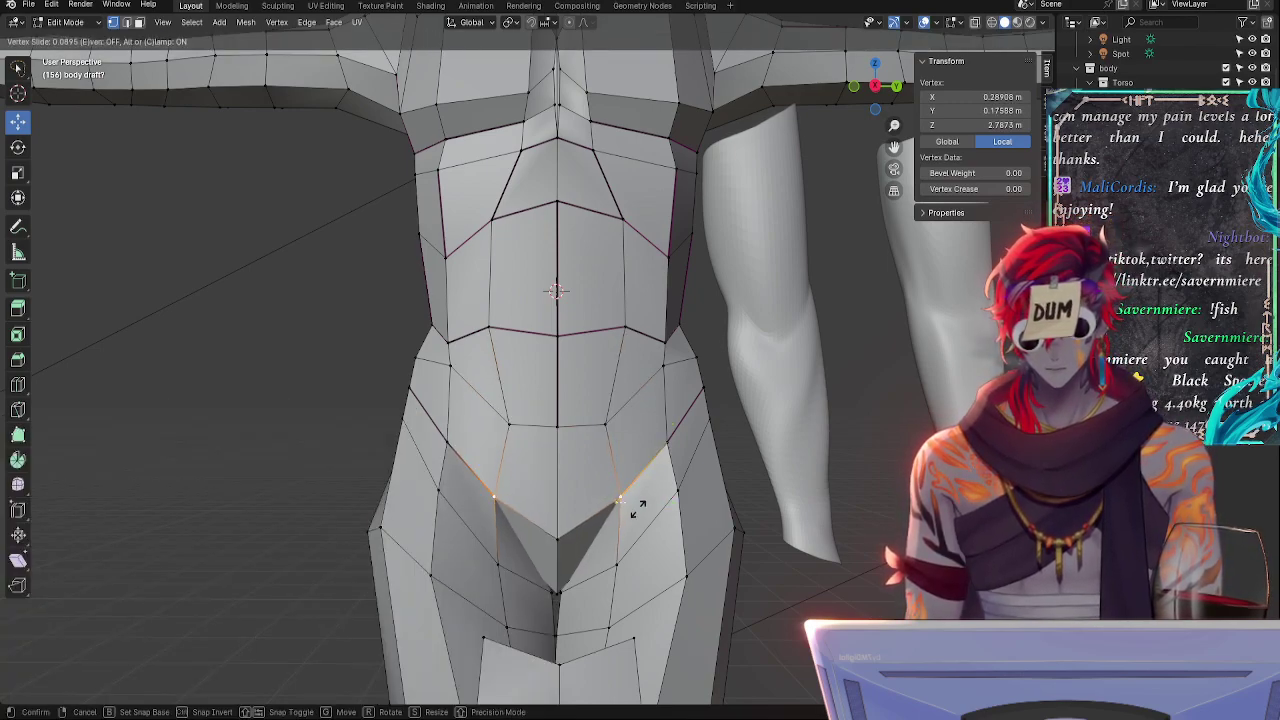
pyautogui.click(636, 509)
pyautogui.press('g')
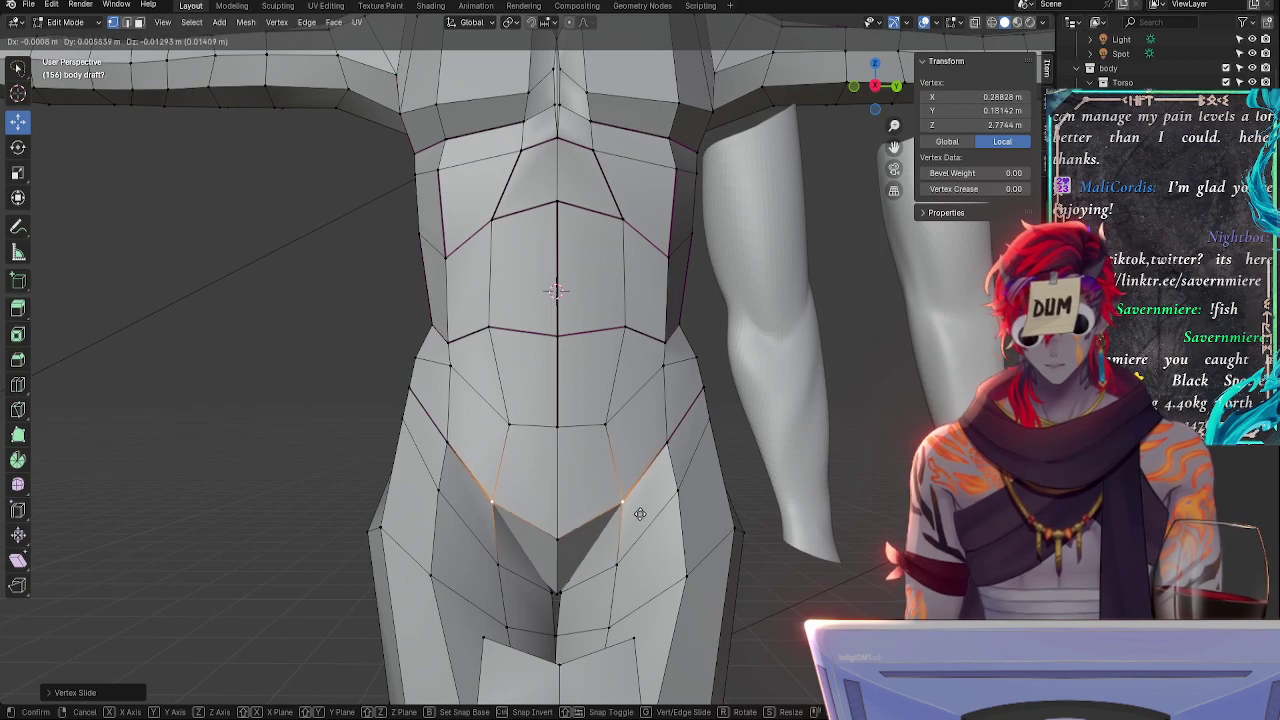
pyautogui.click(637, 512)
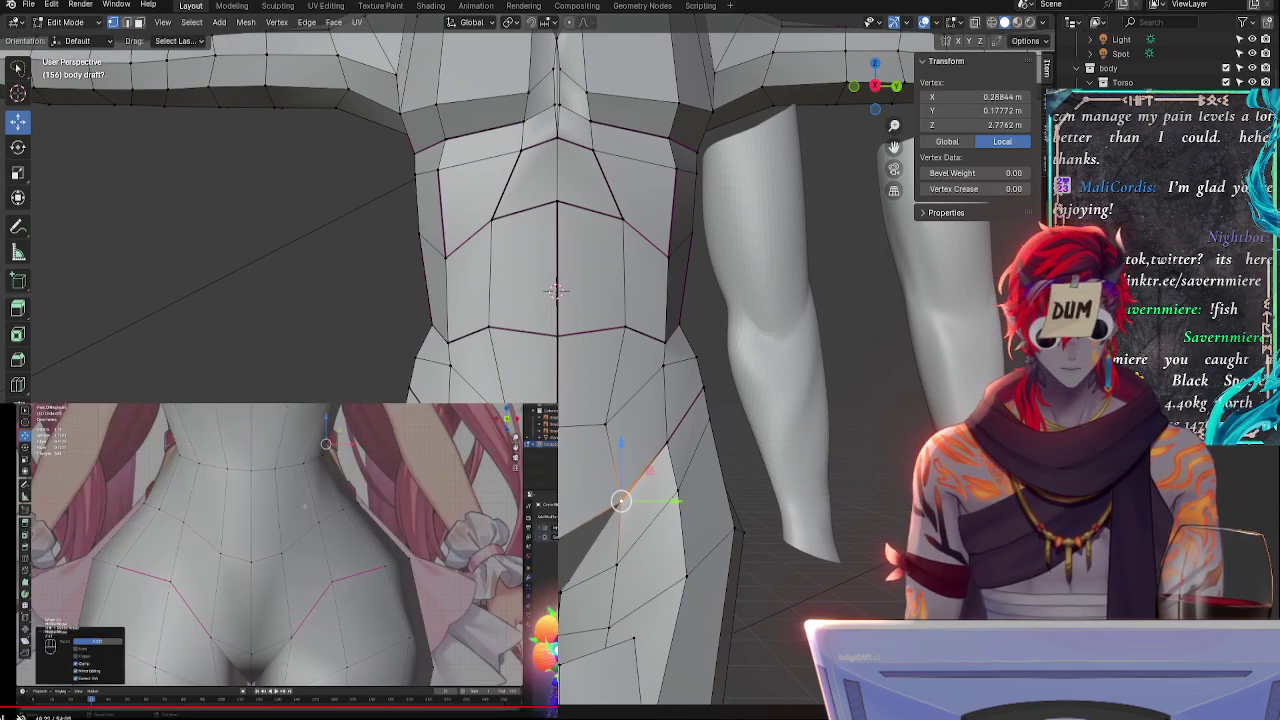
# - Select the centre-line belly and waist-loop vertices and lower their edge crease to 0
pyautogui.click(614, 403)
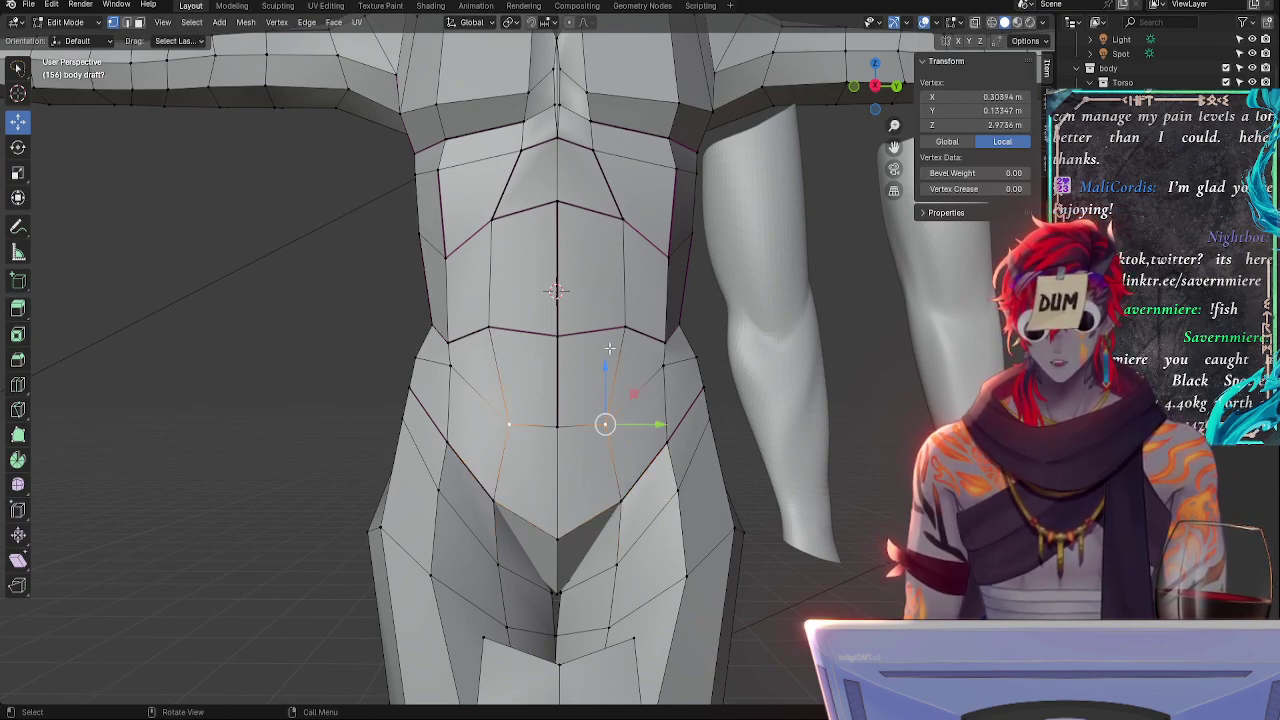
pyautogui.click(665, 342)
pyautogui.click(560, 427)
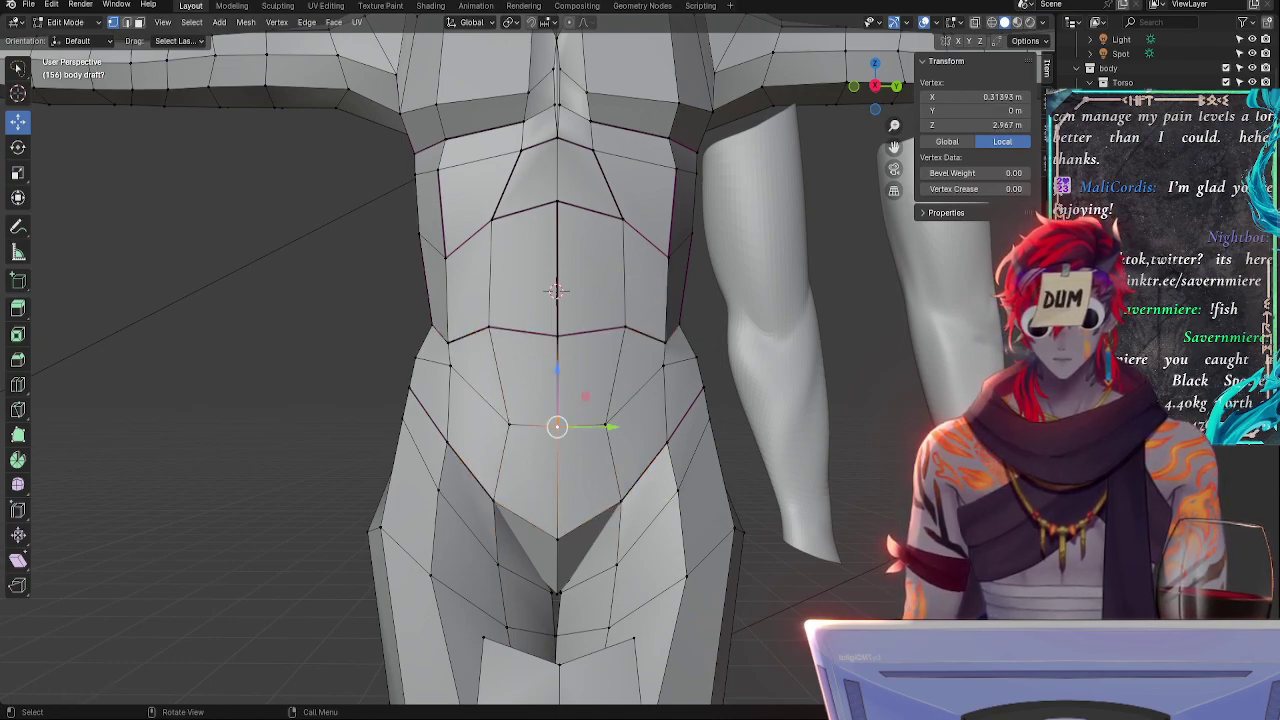
pyautogui.click(541, 329)
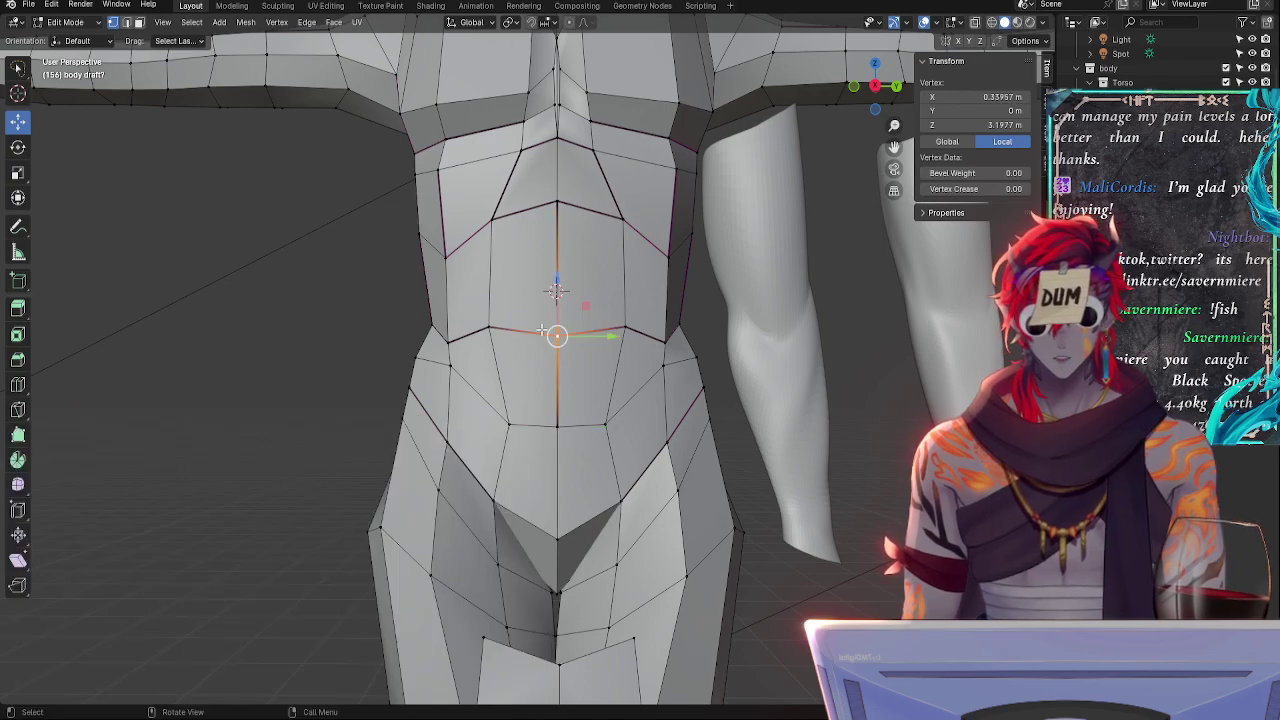
pyautogui.click(557, 427)
pyautogui.keyDown('shift'); pyautogui.click(557, 335); pyautogui.keyUp('shift')
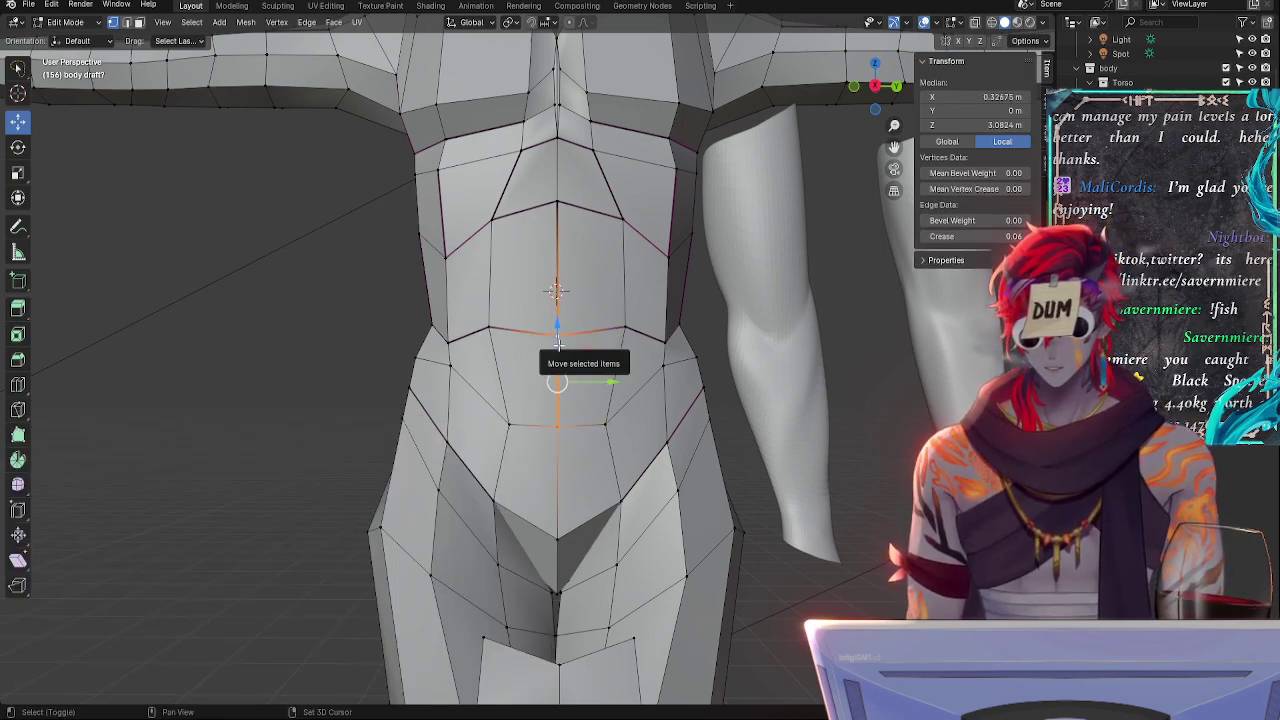
pyautogui.hotkey('shift', 'e')
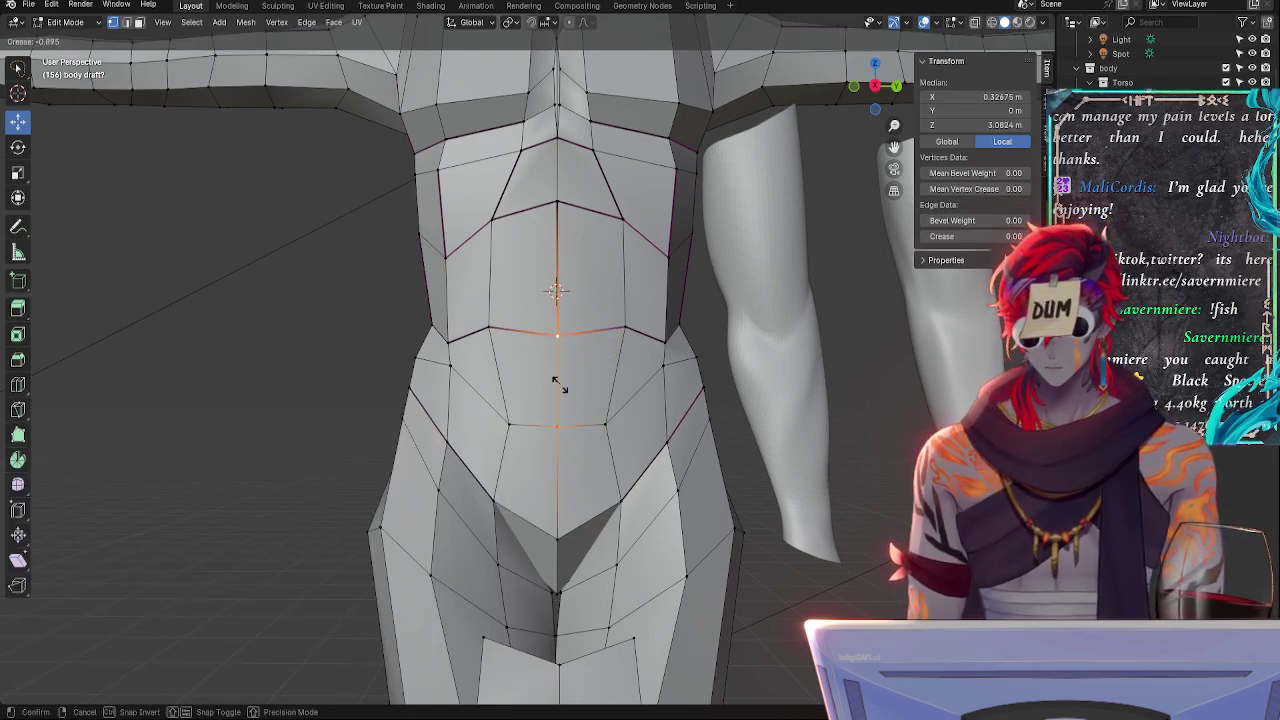
pyautogui.click(560, 385)
pyautogui.hotkey('alt', 'a')
# - Slide the lower and upper abdomen vertices and lift the outer waist vertex slightly
pyautogui.scroll(2, 724, 460)
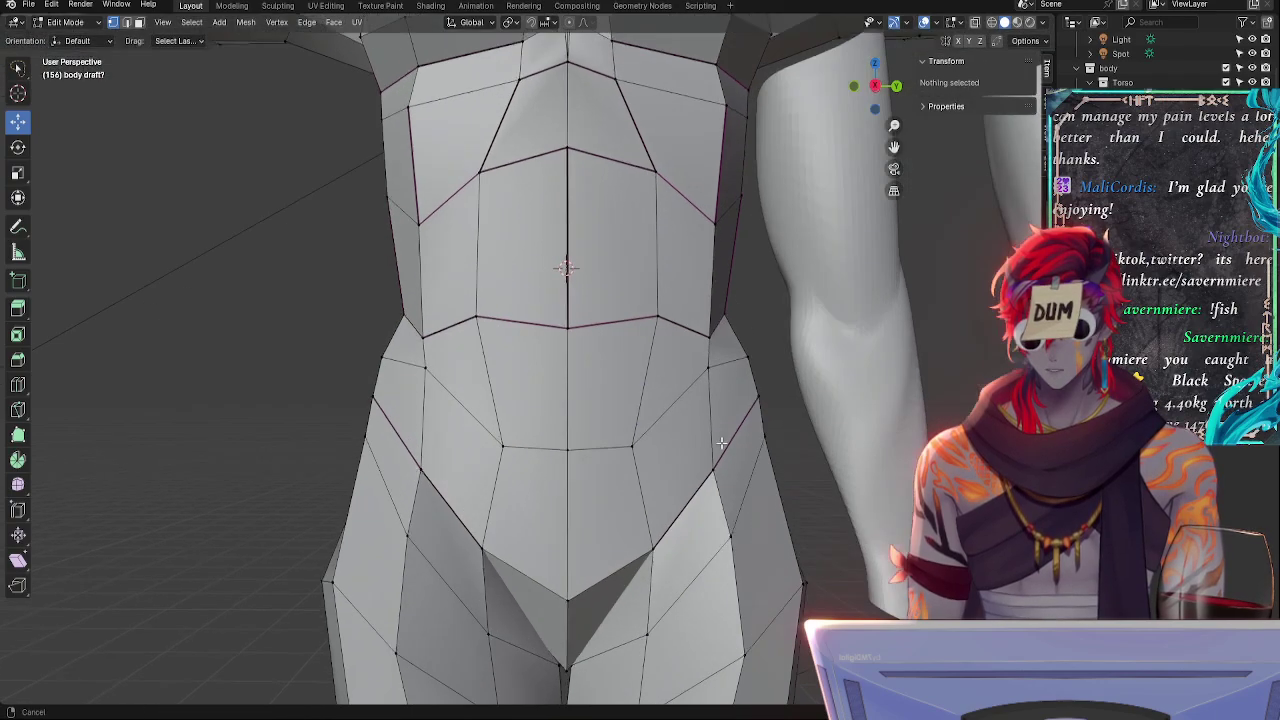
pyautogui.moveTo(721, 442); pyautogui.dragTo(651, 466, button='middle')
pyautogui.click(660, 488)
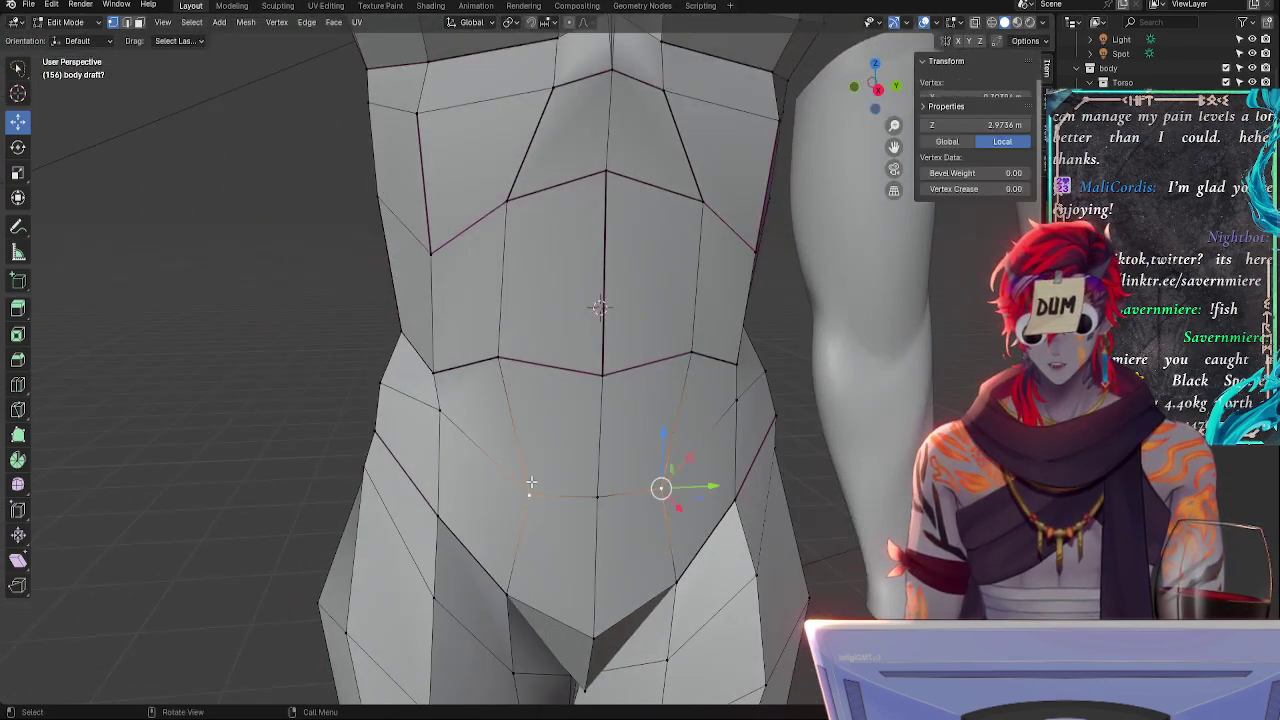
pyautogui.press('g')
pyautogui.press('g')
pyautogui.click(541, 475)
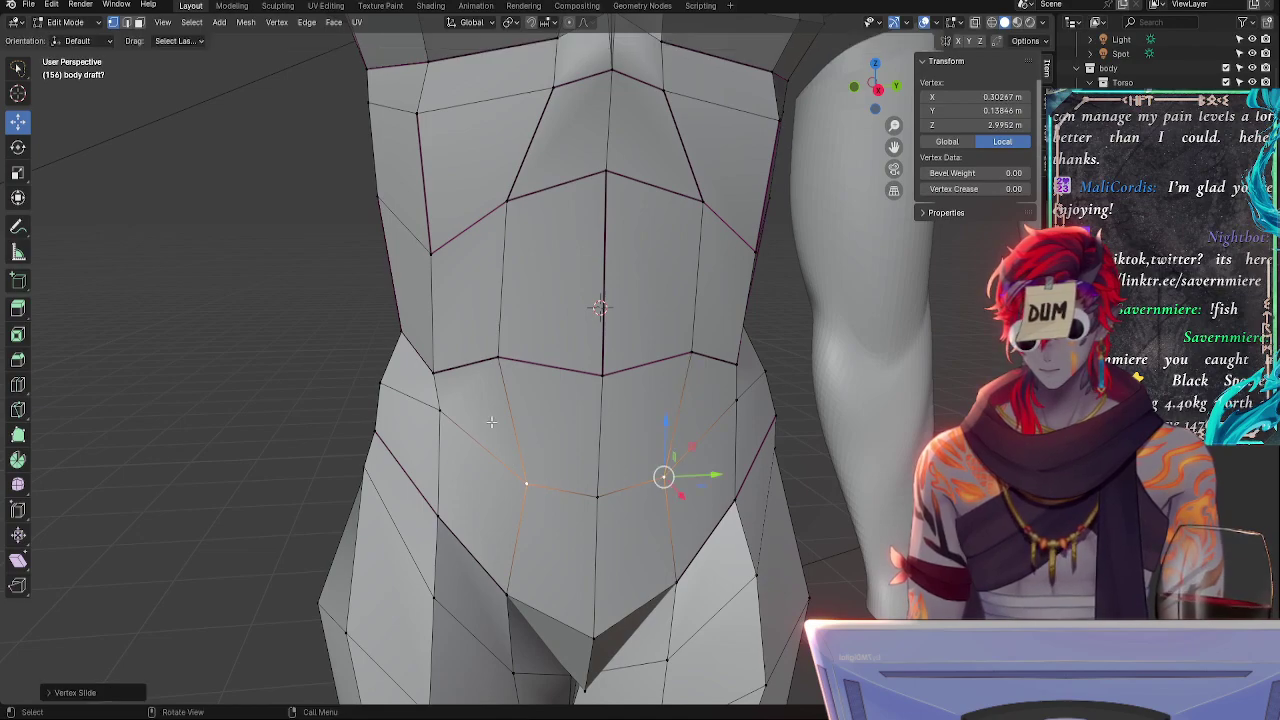
pyautogui.click(495, 360)
pyautogui.press('g')
pyautogui.press('g')
pyautogui.click(500, 359)
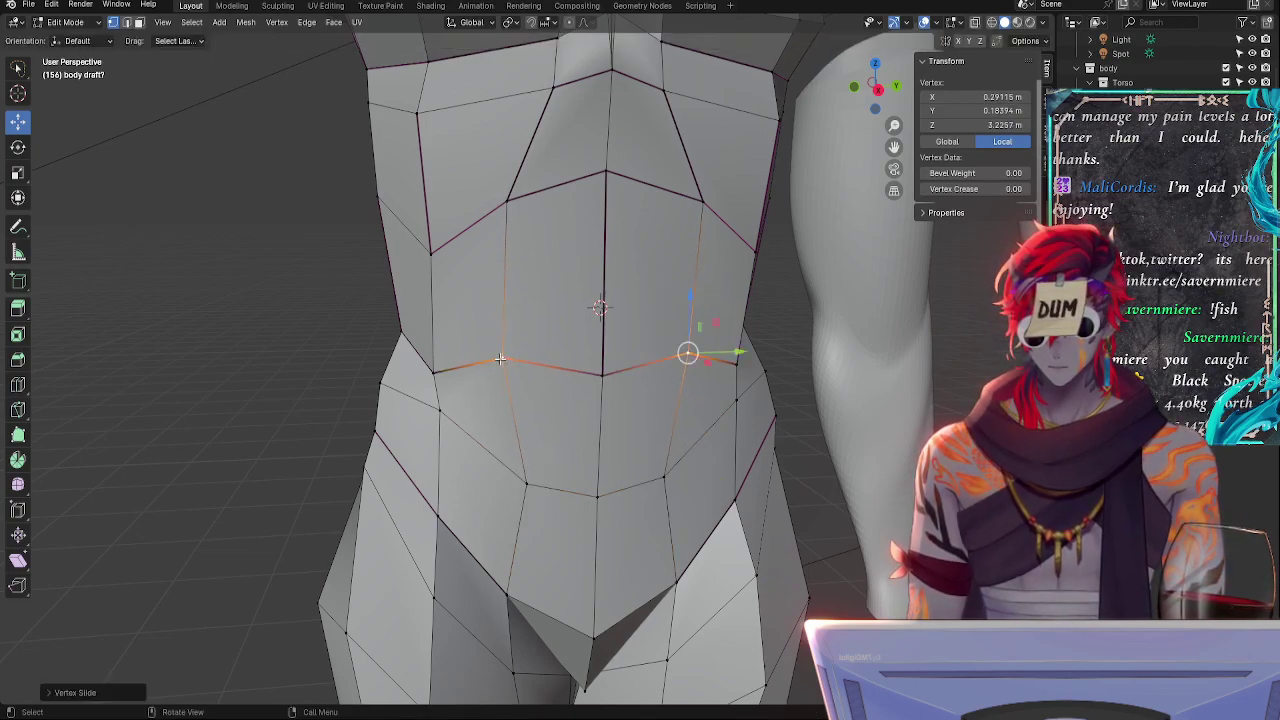
pyautogui.click(442, 375)
pyautogui.press('g')
pyautogui.click(445, 367)
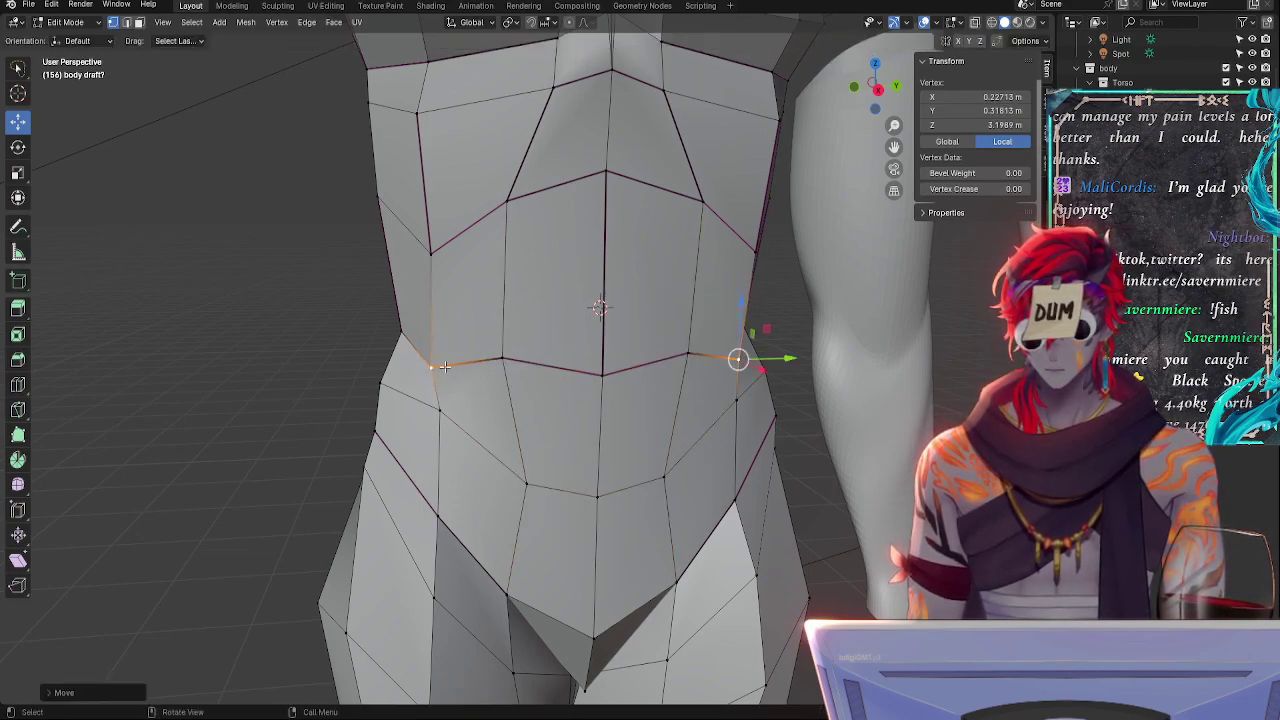
# - Nudge a side waist vertex outward in X and raise it slightly with the gizmo
pyautogui.moveTo(511, 427); pyautogui.dragTo(584, 460, button='middle')
pyautogui.keyDown('shift'); pyautogui.click(592, 405); pyautogui.keyUp('shift')
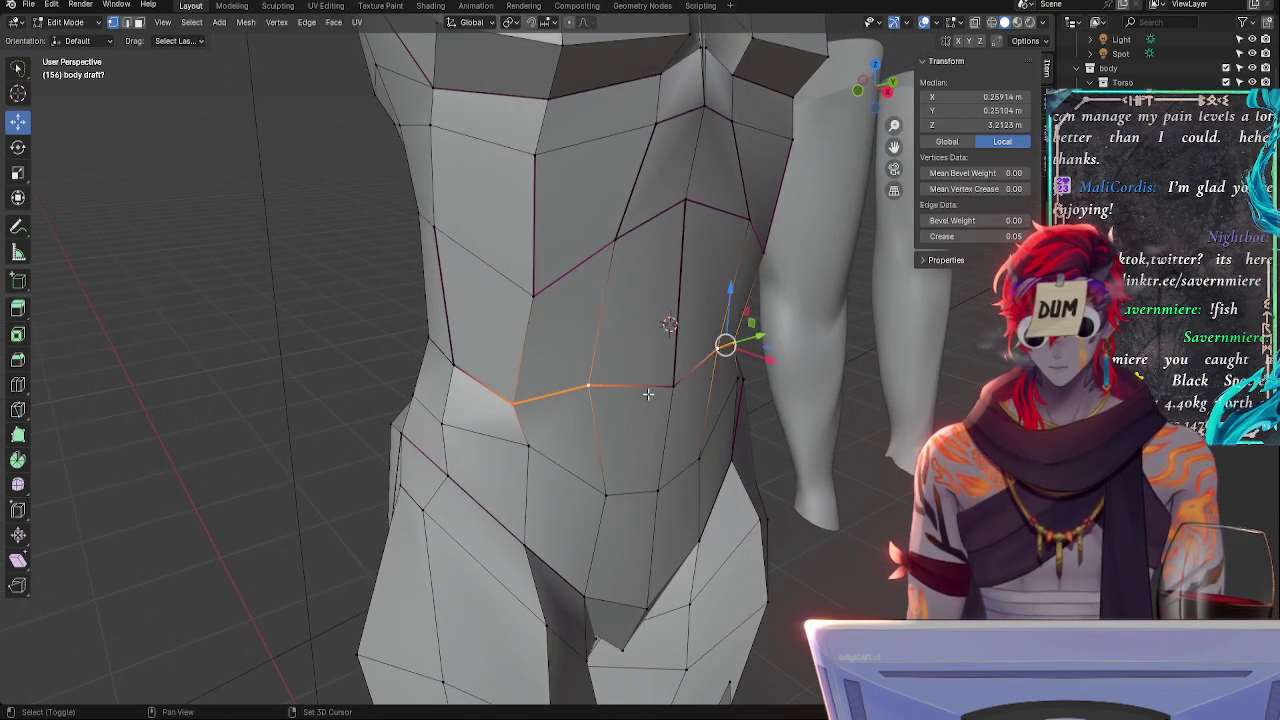
pyautogui.keyDown('shift'); pyautogui.click(650, 394); pyautogui.keyUp('shift')
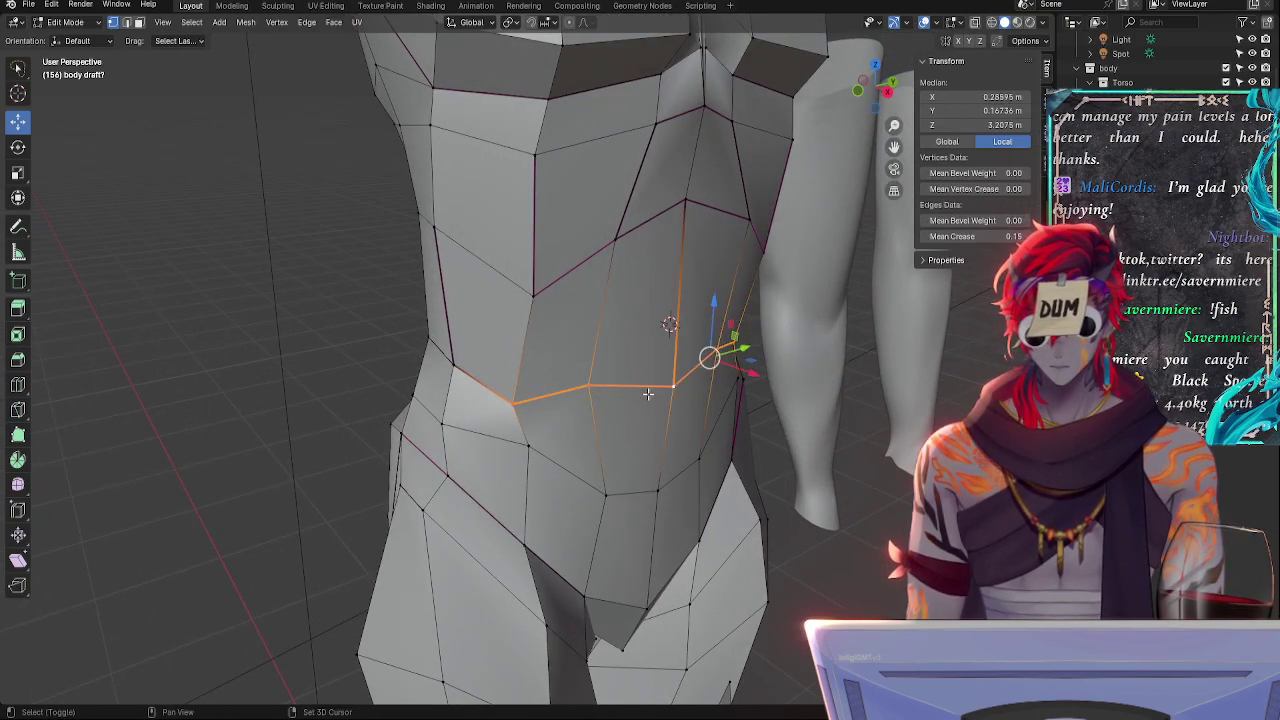
pyautogui.click(590, 387)
pyautogui.click(510, 402)
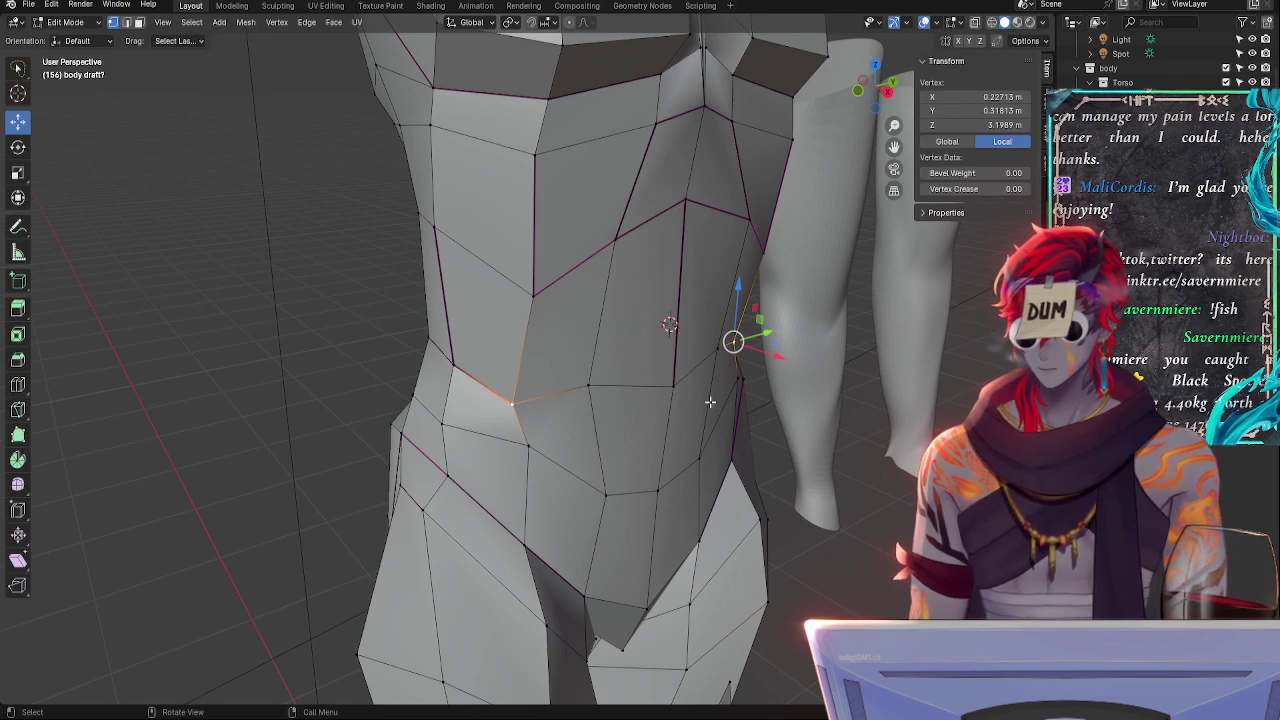
pyautogui.moveTo(777, 358); pyautogui.dragTo(783, 359)
pyautogui.moveTo(783, 359); pyautogui.dragTo(714, 411, button='middle')
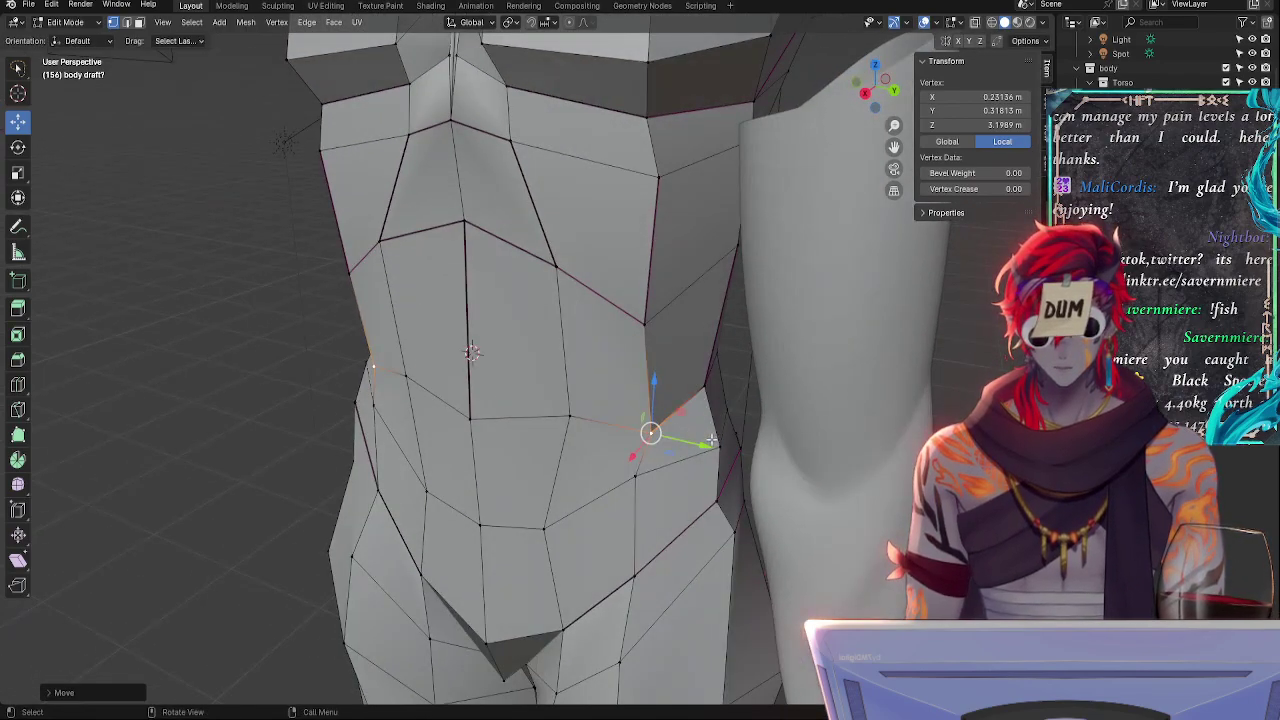
pyautogui.moveTo(652, 394); pyautogui.dragTo(652, 380)
pyautogui.moveTo(668, 420); pyautogui.dragTo(509, 359, button='middle')
pyautogui.moveTo(564, 298); pyautogui.dragTo(500, 340, button='middle')
pyautogui.moveTo(540, 348); pyautogui.dragTo(465, 366)
# - Slide the neighbouring waist vertices along their edges and shift one sideways along X
pyautogui.click(465, 342)
pyautogui.press('g')
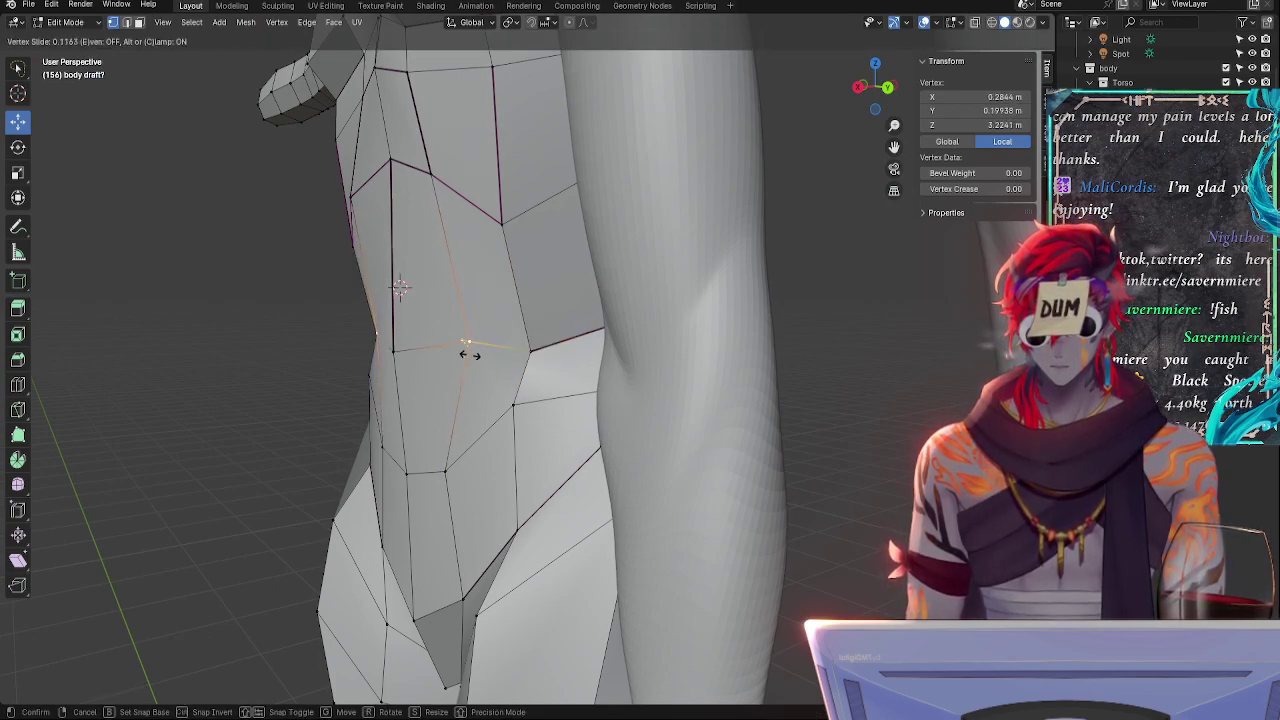
pyautogui.click(470, 353)
pyautogui.moveTo(470, 353); pyautogui.dragTo(488, 410, button='middle')
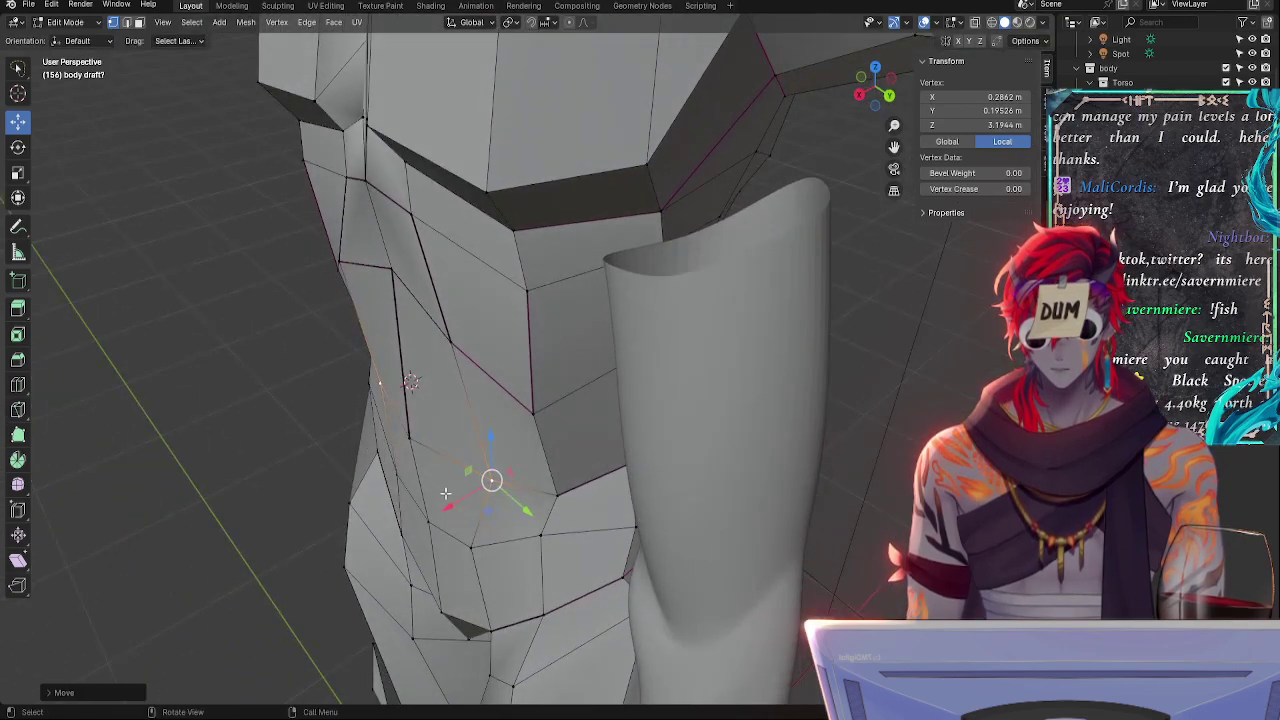
pyautogui.moveTo(555, 493); pyautogui.dragTo(749, 345, button='middle')
pyautogui.press('g')
pyautogui.press('g')
pyautogui.click(538, 307)
pyautogui.press('g')
pyautogui.press('x')
pyautogui.click(323, 411)
pyautogui.hotkey('alt', 'a')
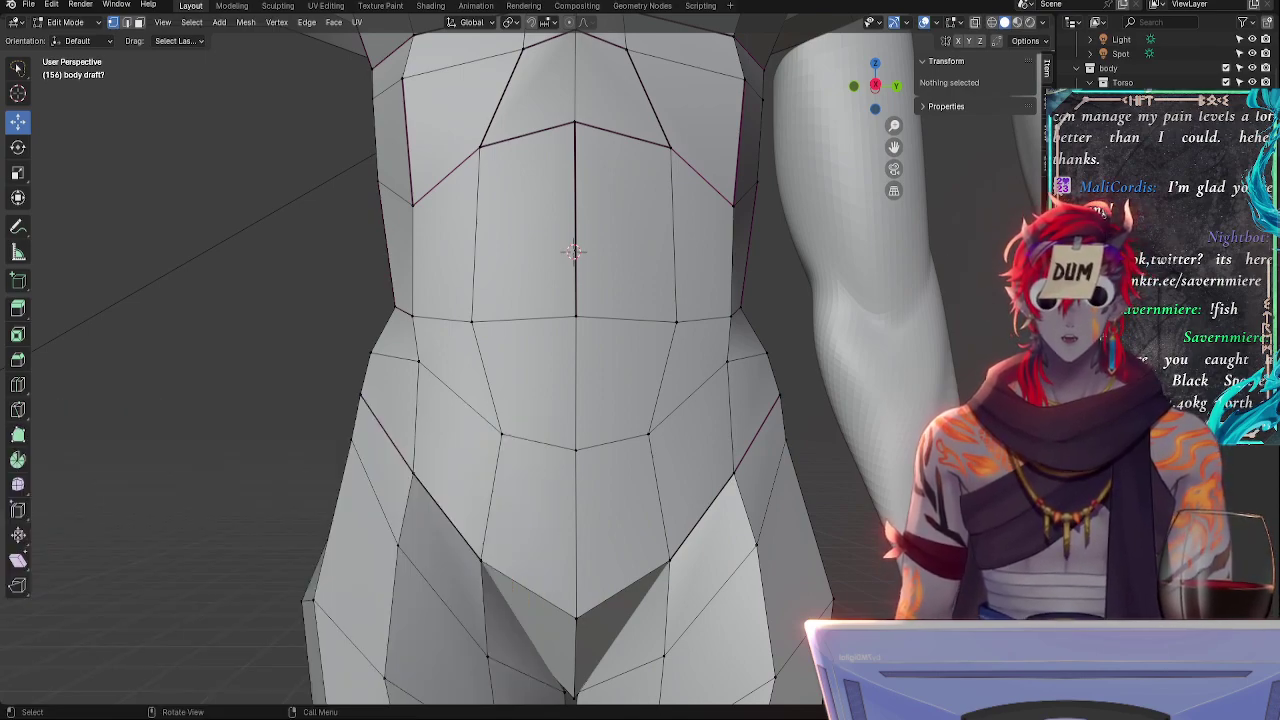
# - Slide the horizontal waist loop along the torso to even it out
pyautogui.keyDown('alt'); pyautogui.click(411, 313); pyautogui.keyUp('alt')
pyautogui.hotkey('shift', 'v')
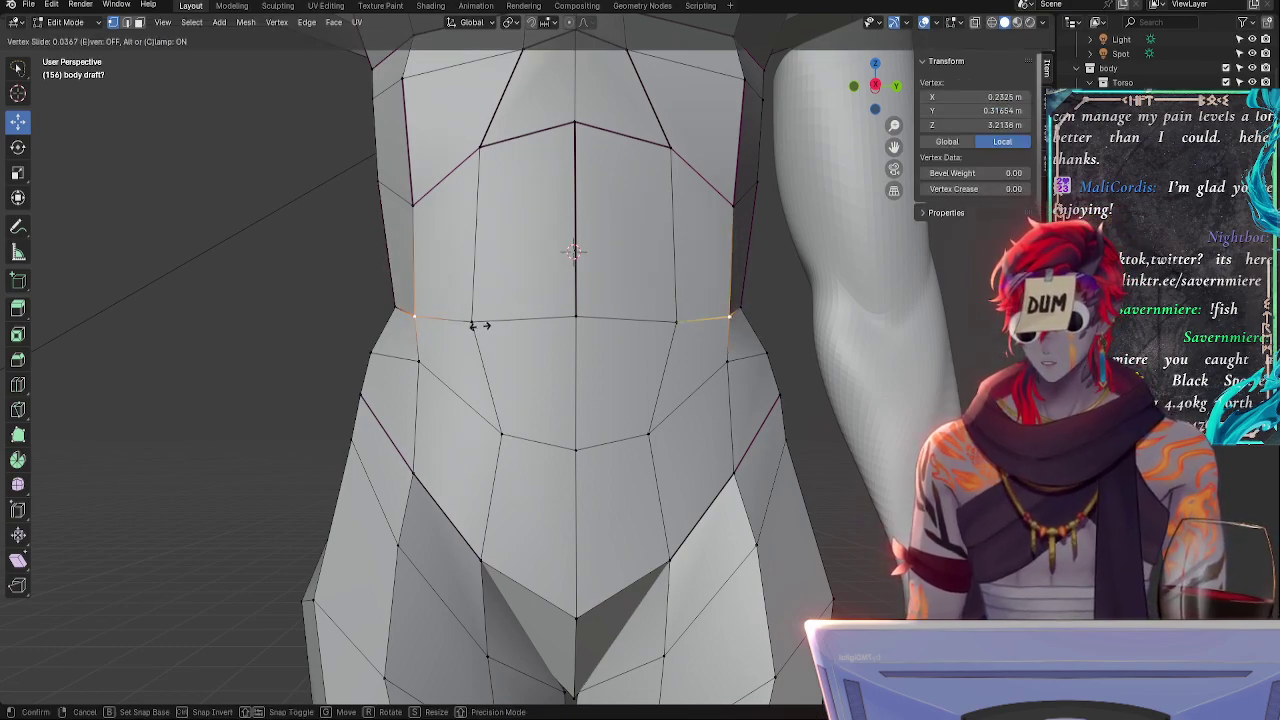
pyautogui.moveTo(480, 325); pyautogui.dragTo(604, 315, button='middle')
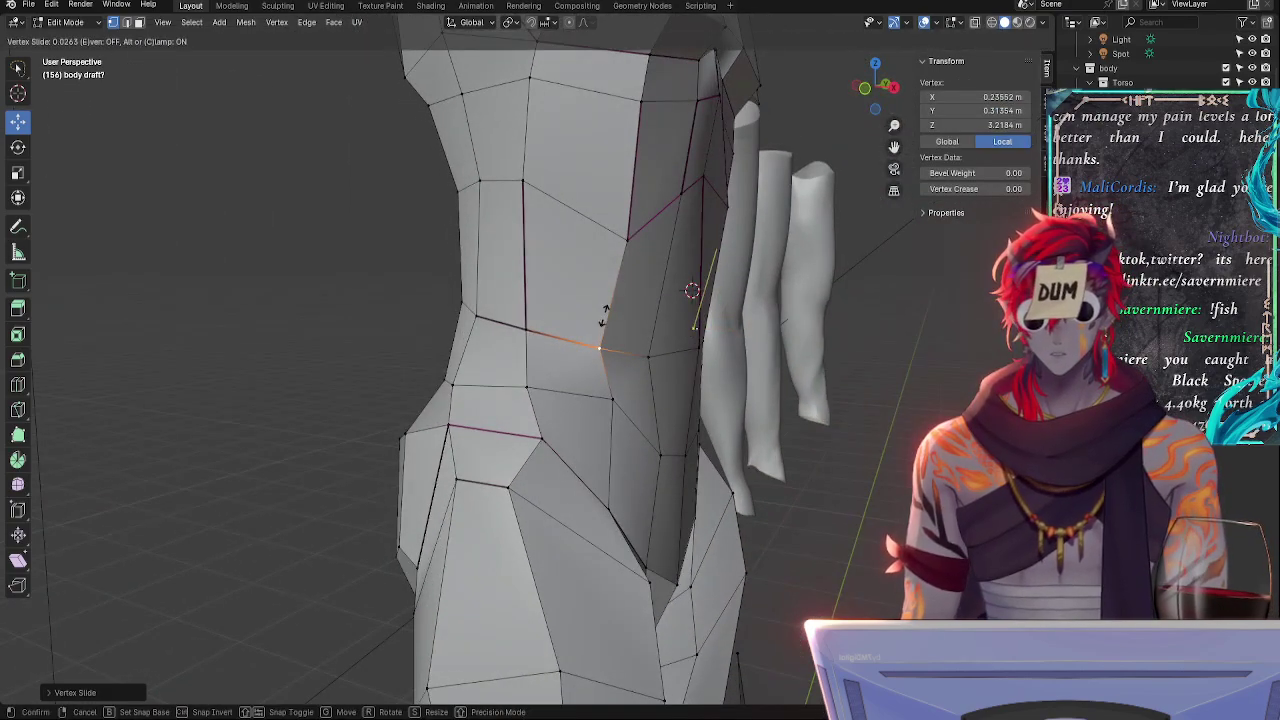
pyautogui.click(604, 315)
# - Slide the upper side vertices along their edges, nudging one slightly along Y
pyautogui.click(632, 240)
pyautogui.hotkey('shift', 'v')
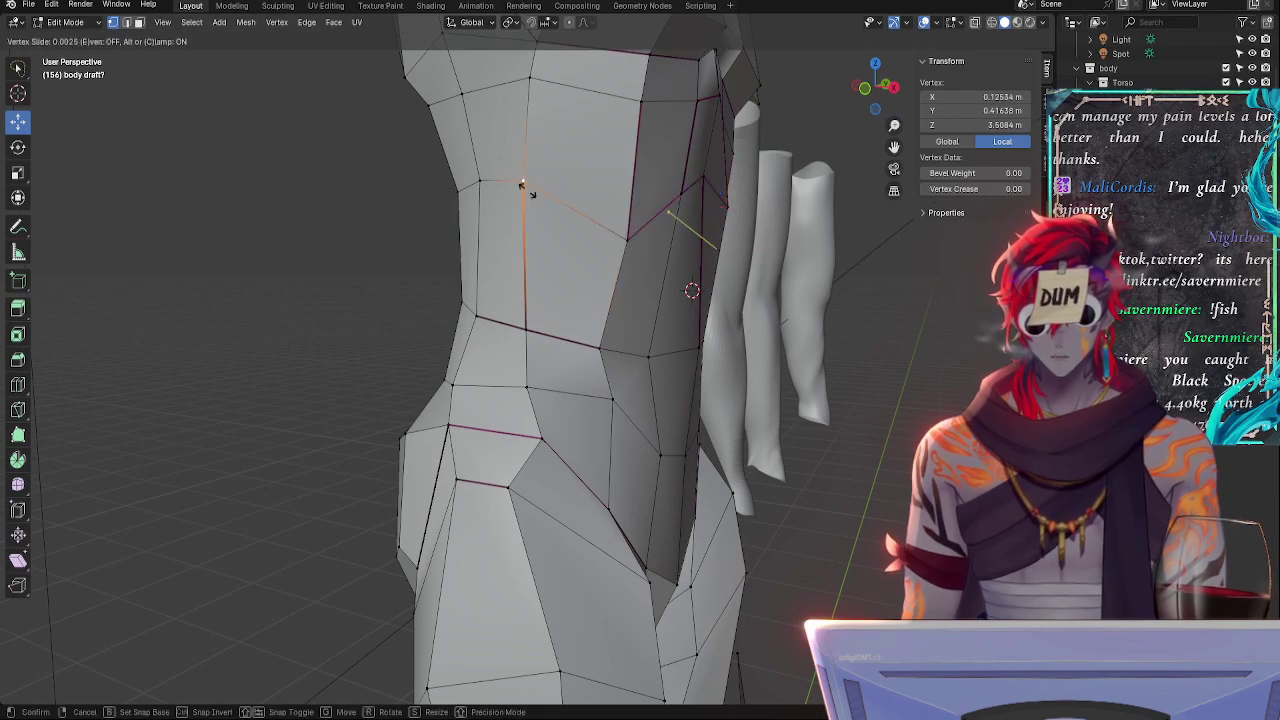
pyautogui.click(528, 190)
pyautogui.moveTo(528, 190); pyautogui.dragTo(429, 276, button='middle')
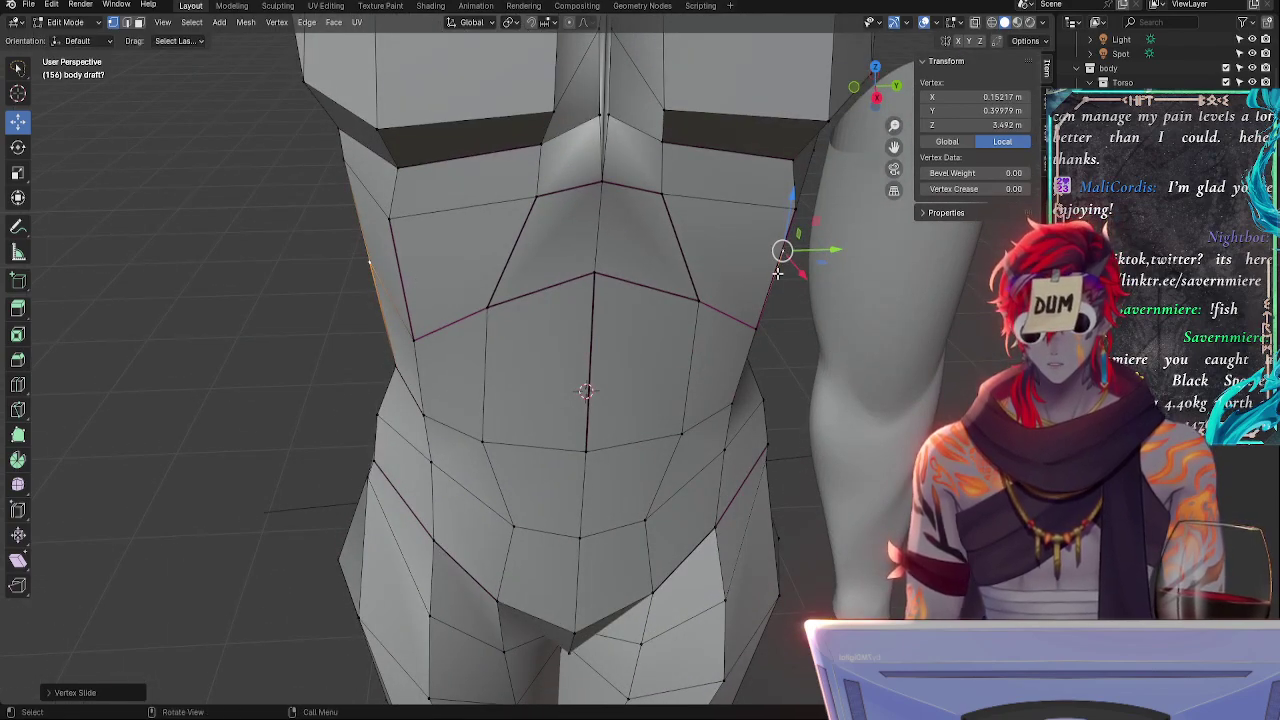
pyautogui.moveTo(832, 254); pyautogui.dragTo(822, 256)
pyautogui.moveTo(790, 214); pyautogui.dragTo(760, 250, button='middle')
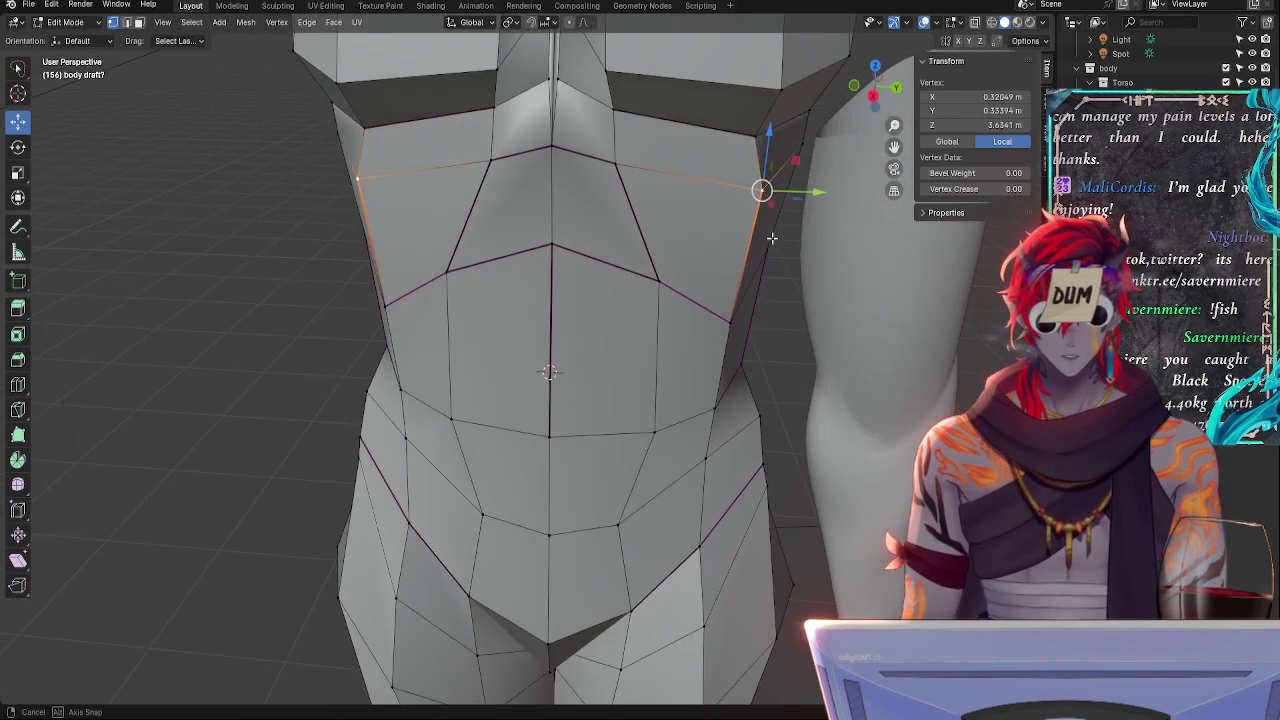
pyautogui.hotkey('shift', 'v')
pyautogui.click(741, 314)
pyautogui.click(741, 314)
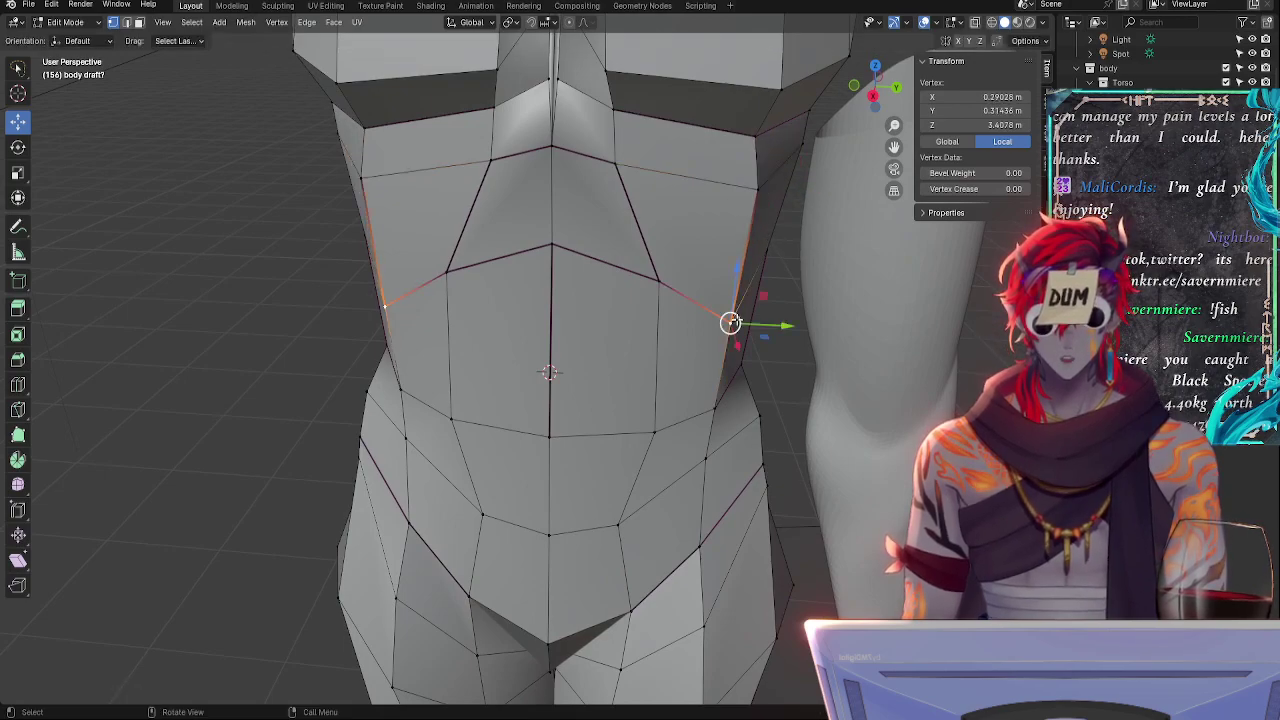
pyautogui.hotkey('shift', 'v')
pyautogui.click(733, 320)
# - Slide the middle and lower flank vertices to smooth the side edge flow
pyautogui.moveTo(480, 346); pyautogui.dragTo(610, 340, button='middle')
pyautogui.click(560, 370)
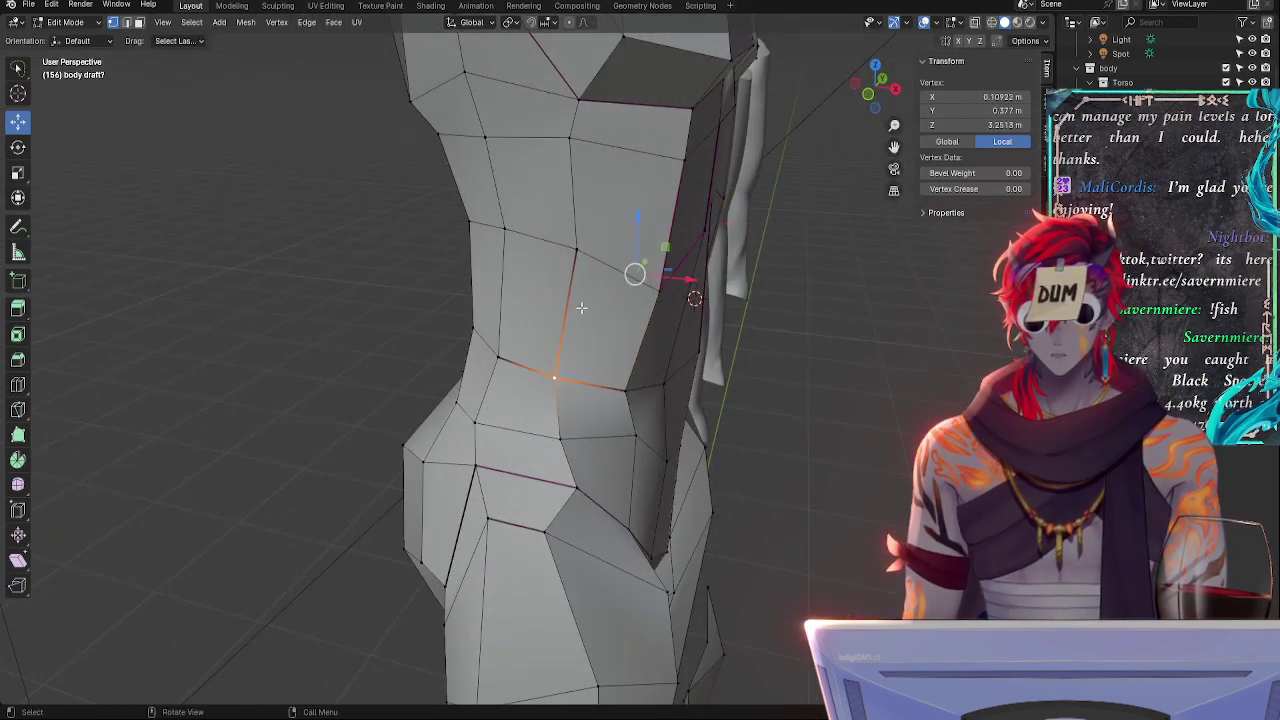
pyautogui.click(577, 255)
pyautogui.hotkey('shift', 'v')
pyautogui.click(573, 265)
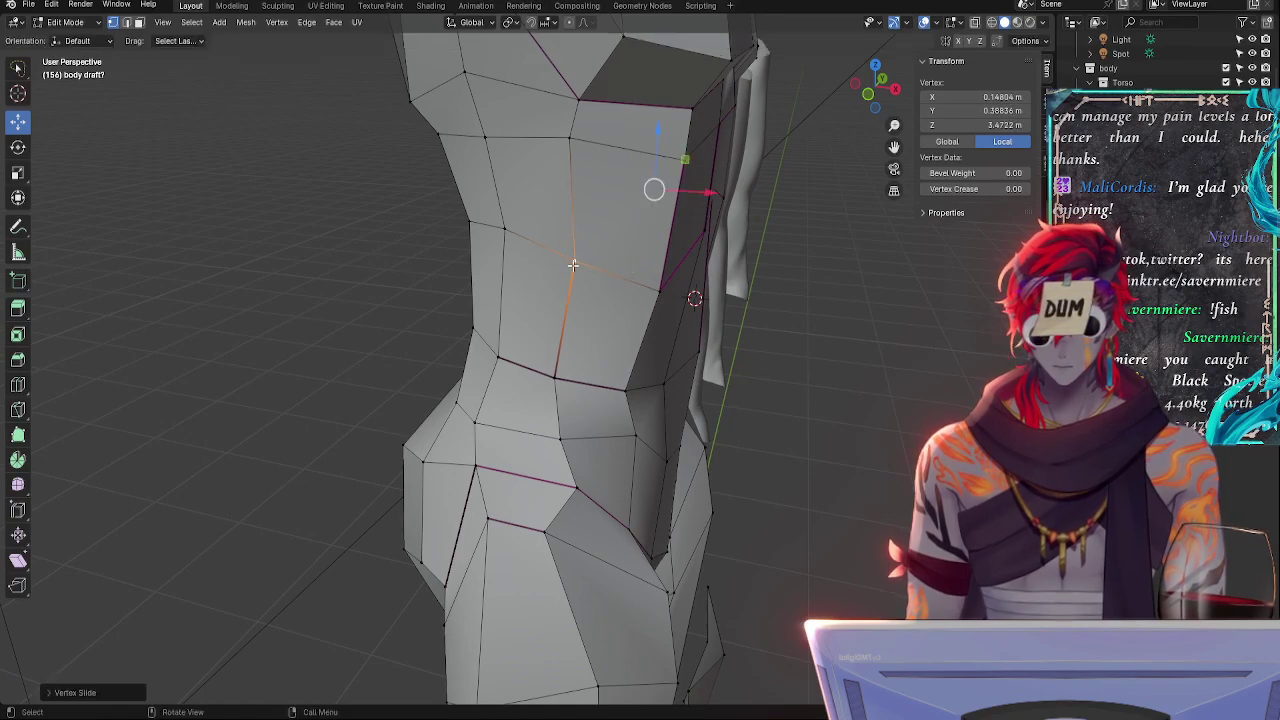
pyautogui.click(655, 290)
pyautogui.hotkey('shift', 'v')
pyautogui.click(634, 300)
pyautogui.click(555, 375)
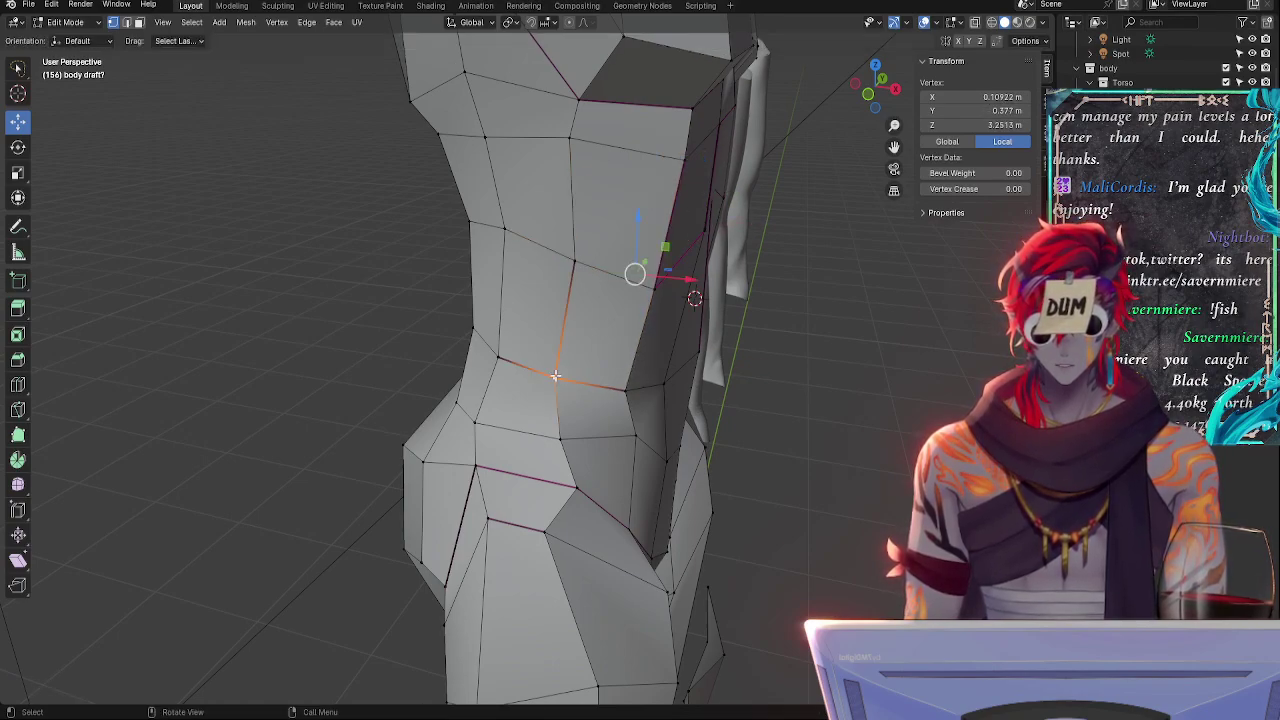
pyautogui.hotkey('shift', 'v')
pyautogui.click(551, 370)
# - Nudge the vertex at the torso's side slightly along X
pyautogui.click(497, 363)
pyautogui.moveTo(497, 362); pyautogui.dragTo(613, 337, button='middle')
pyautogui.click(696, 347)
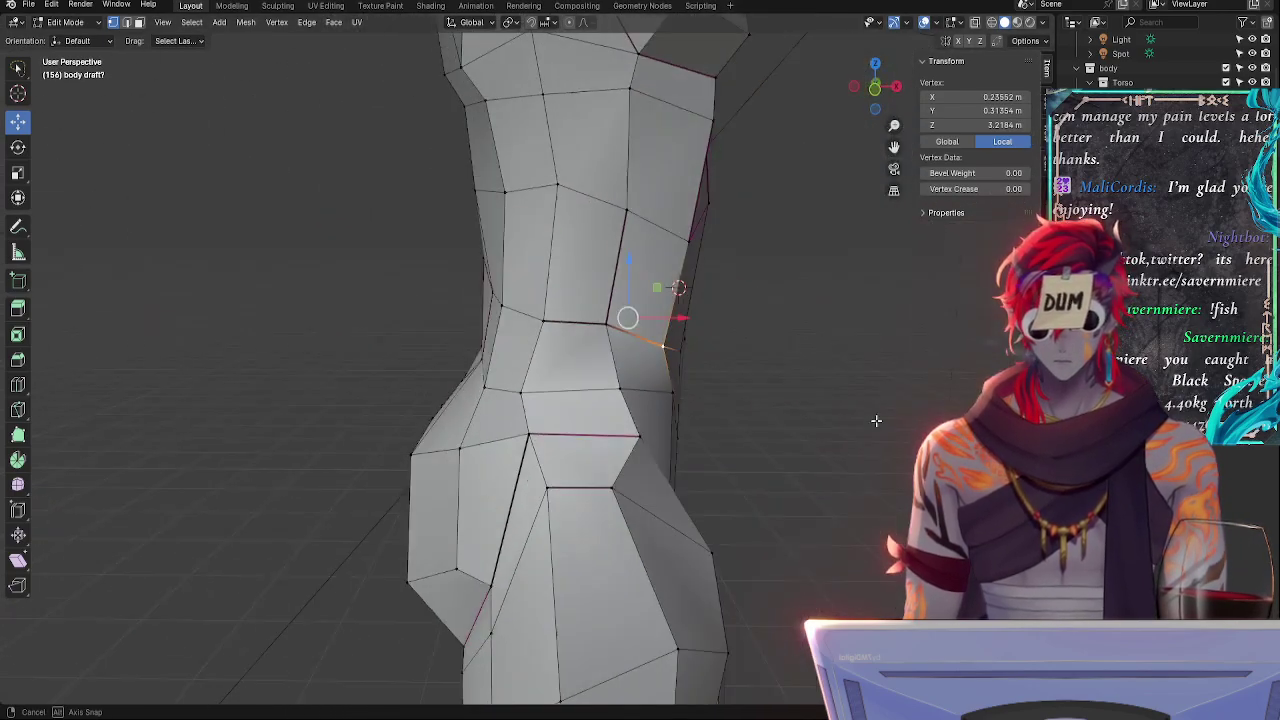
pyautogui.click(613, 337)
pyautogui.moveTo(642, 300); pyautogui.dragTo(650, 300)
pyautogui.click(723, 352)
pyautogui.moveTo(723, 352); pyautogui.dragTo(598, 198, button='middle')
# - Adjust the crease on the centre-line edge from chest to lower belly
pyautogui.click(582, 180)
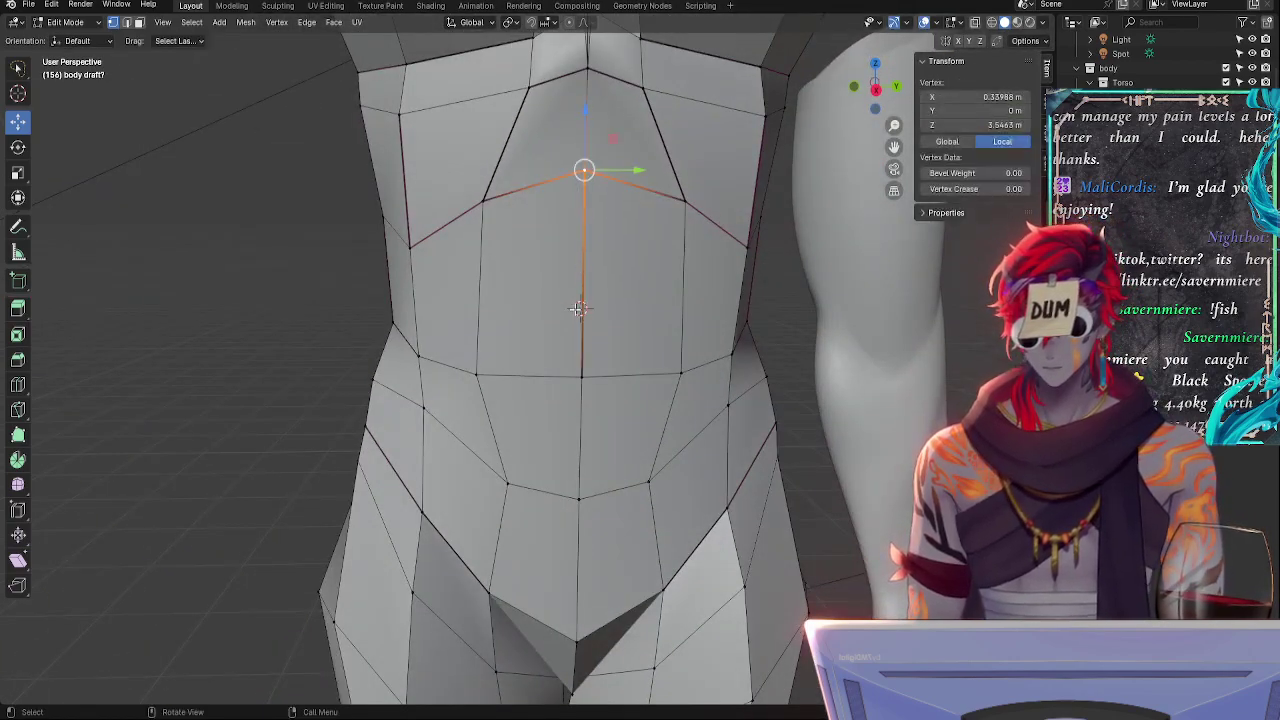
pyautogui.keyDown('shift'); pyautogui.click(581, 372); pyautogui.keyUp('shift')
pyautogui.hotkey('shift', 'e')
pyautogui.click(583, 337)
pyautogui.hotkey('alt', 'a')
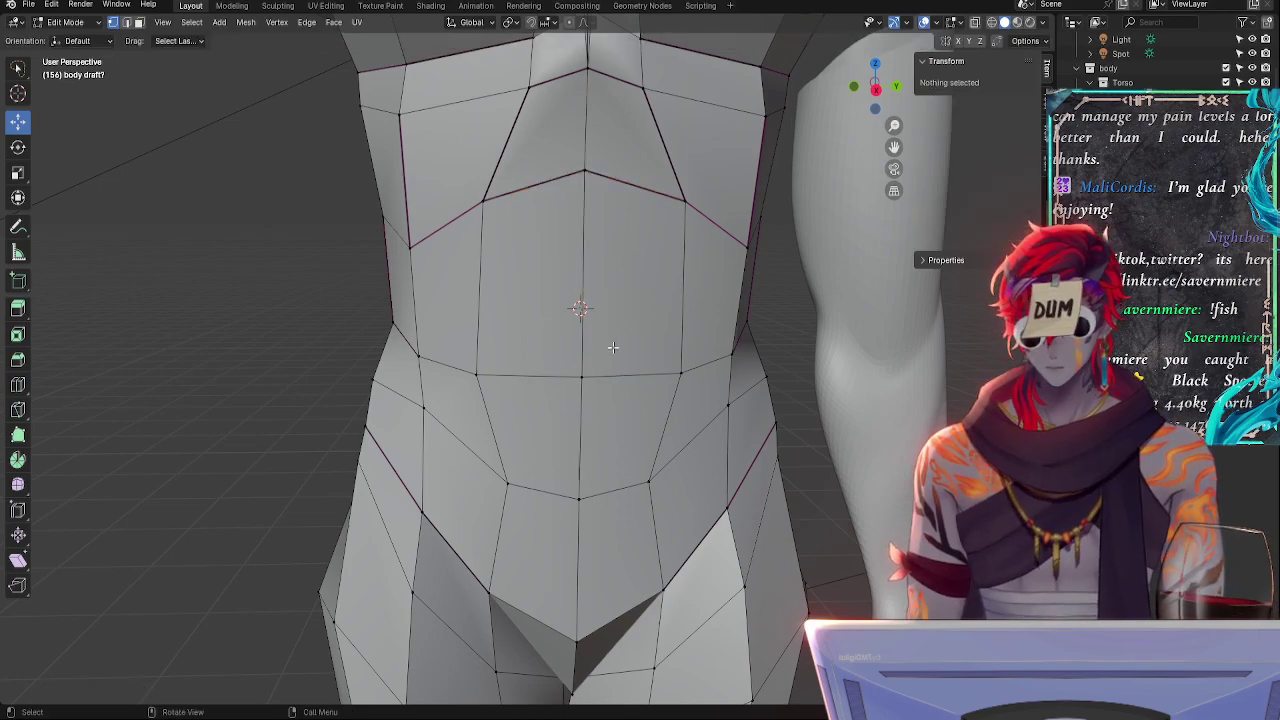
# - Slide a belly vertex outward, then select the side waist, chest pair and belly loop
pyautogui.click(581, 377)
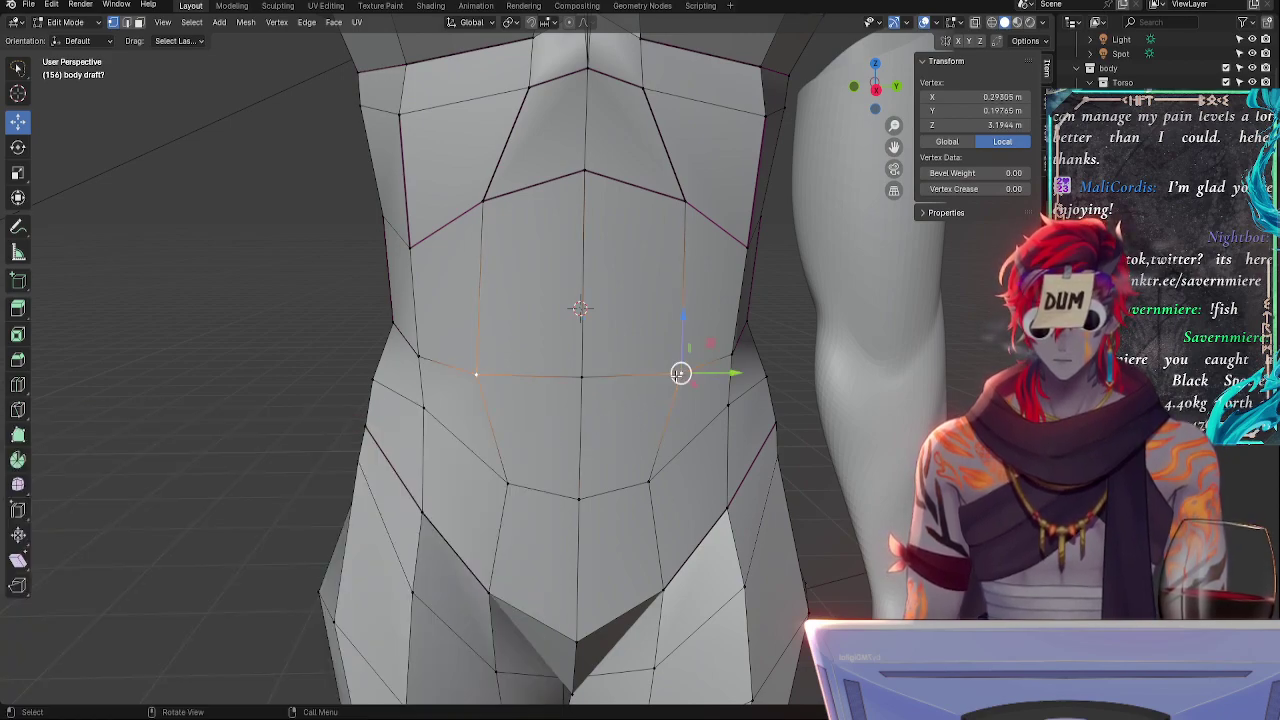
pyautogui.press('g')
pyautogui.press('g')
pyautogui.click(650, 374)
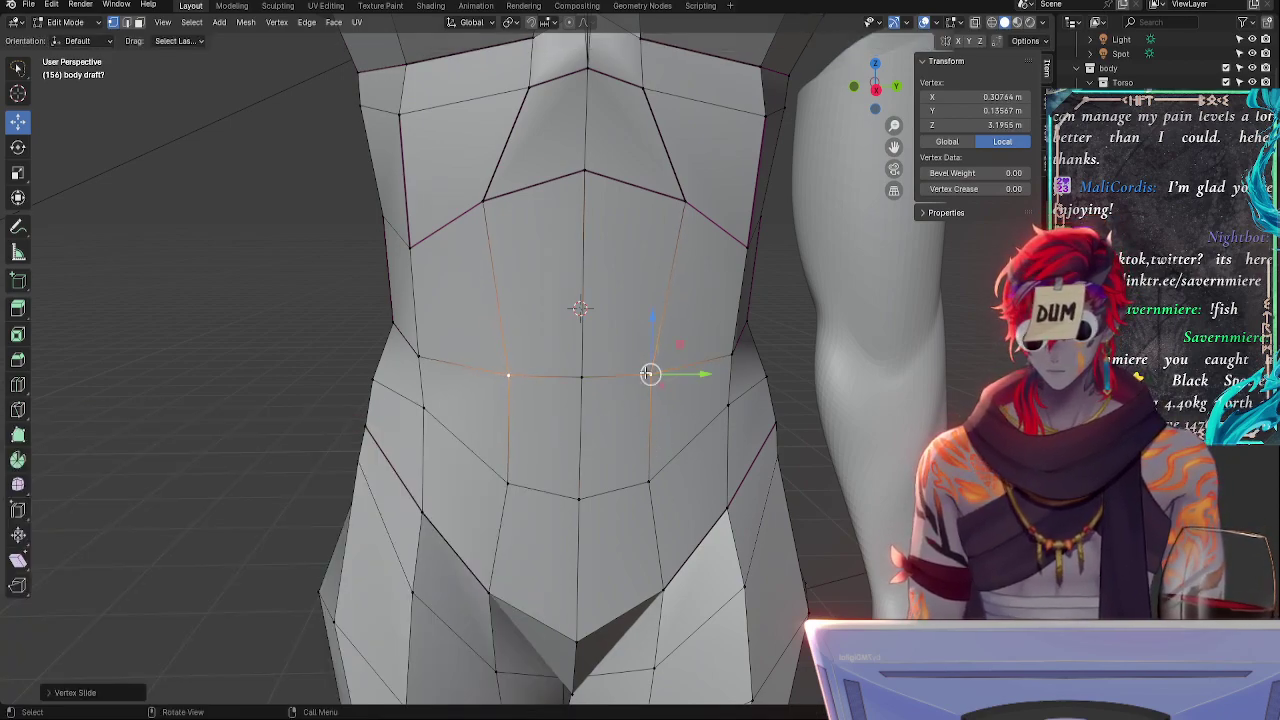
pyautogui.click(724, 357)
pyautogui.click(486, 198)
pyautogui.keyDown('shift'); pyautogui.click(684, 201); pyautogui.keyUp('shift')
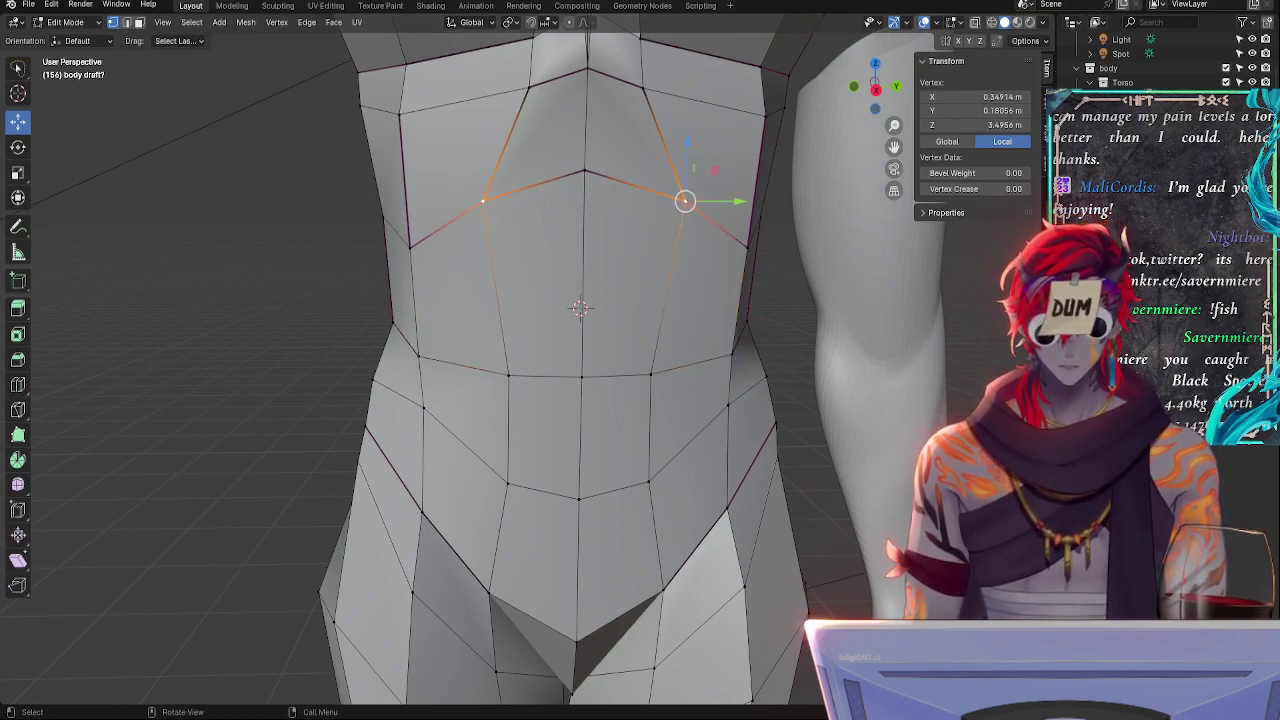
pyautogui.keyDown('alt'); pyautogui.click(724, 366); pyautogui.keyUp('alt')
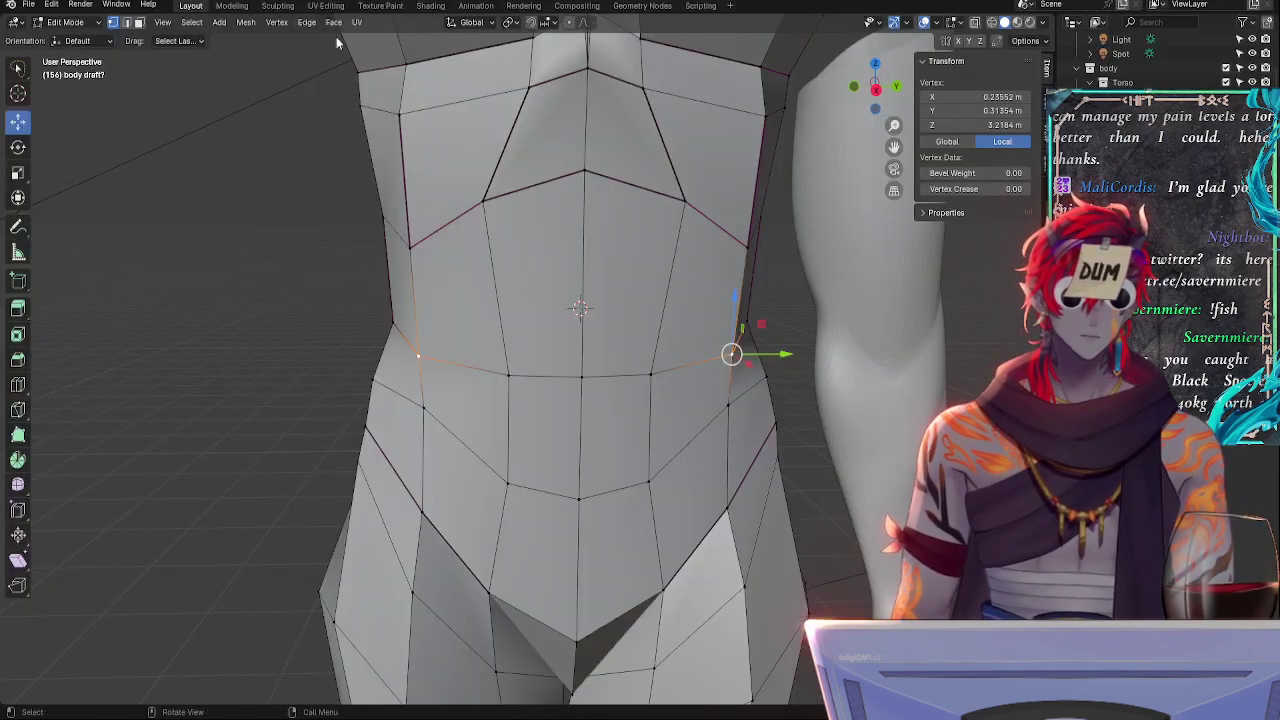
pyautogui.click(29, 4)
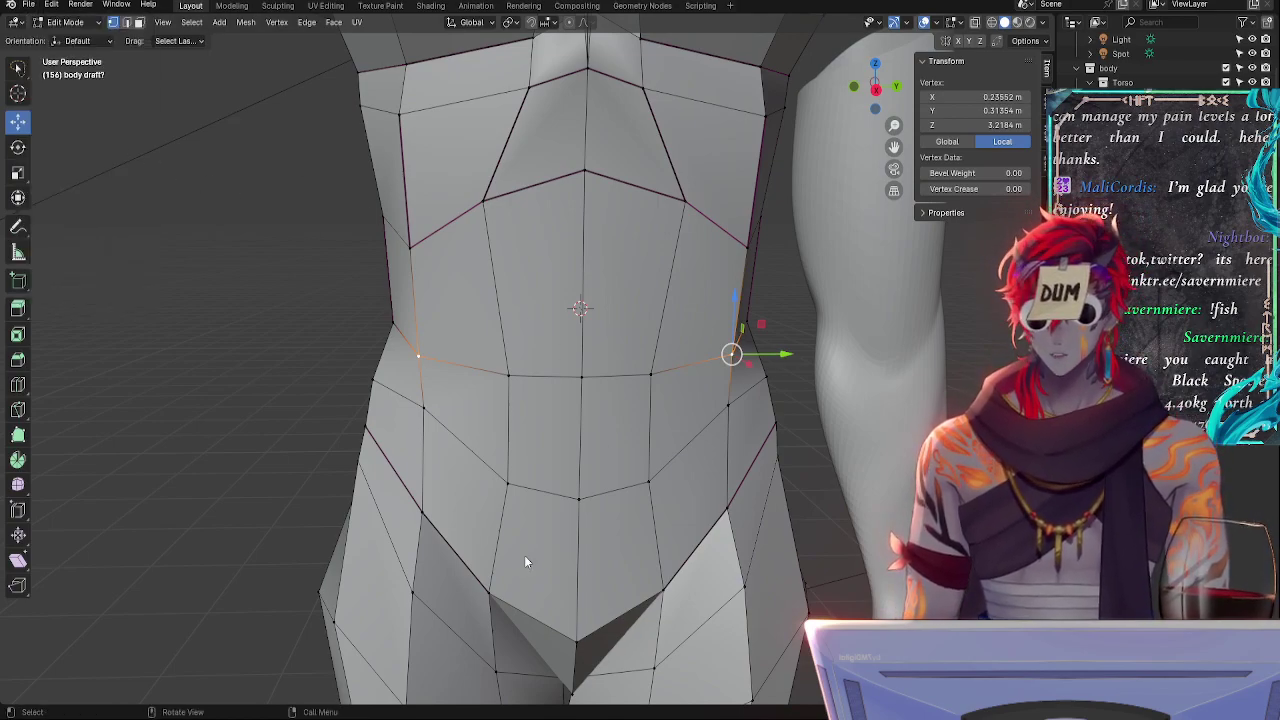
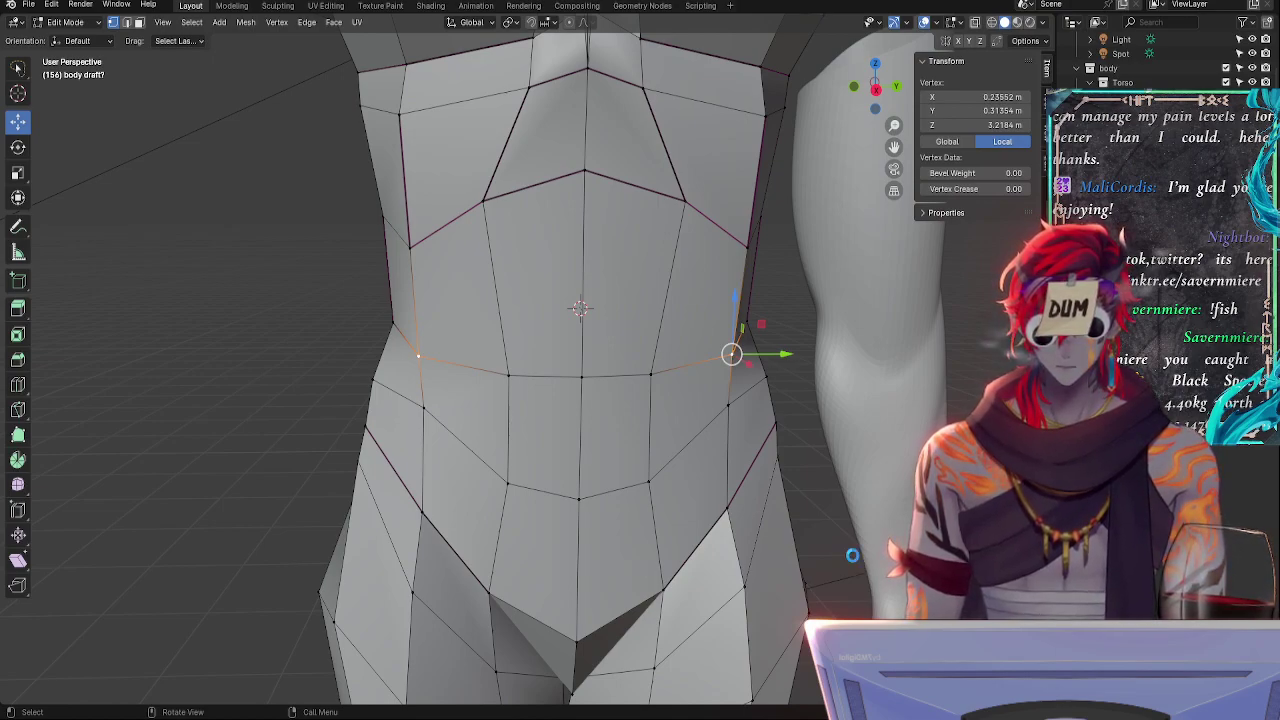
# - Save the file and slide the side waist vertex along its edge
pyautogui.hotkey('ctrl', 's')
pyautogui.moveTo(709, 362)
pyautogui.mouseDown(button='middle')
pyautogui.moveTo(700, 354)
pyautogui.moveTo(712, 354)
pyautogui.mouseUp(button='middle')
pyautogui.click(637, 381)
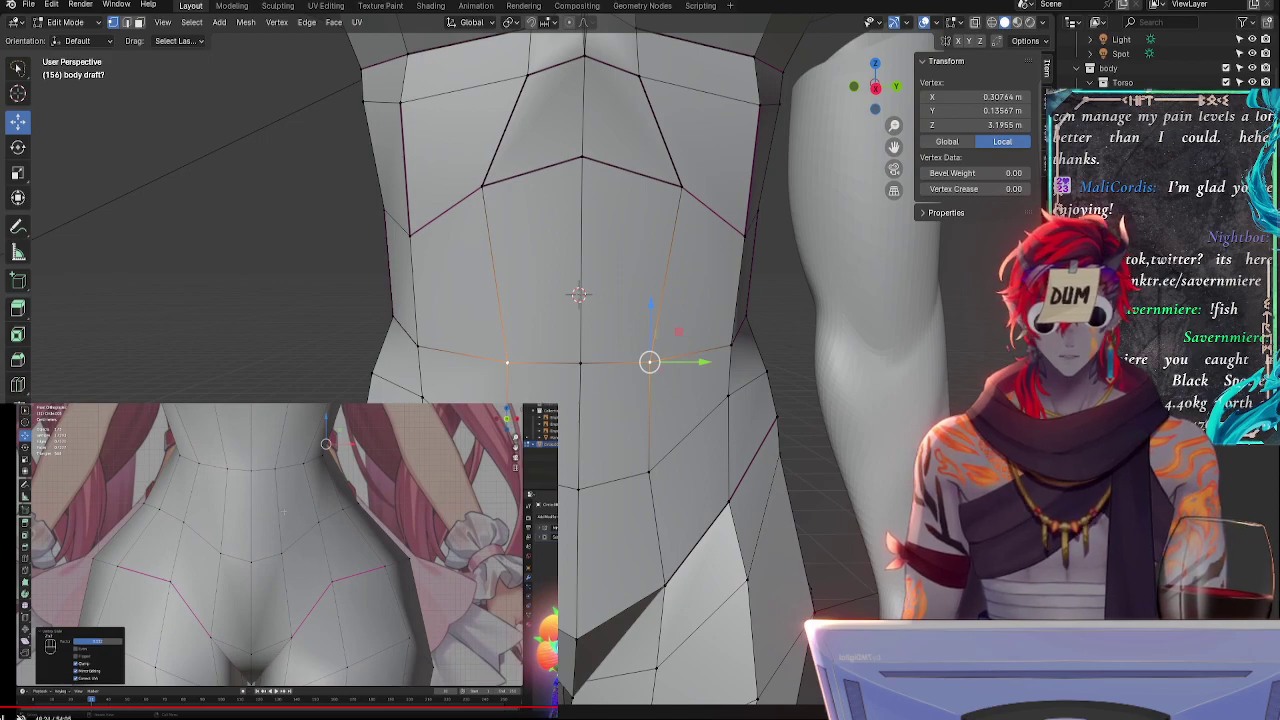
pyautogui.click(695, 358)
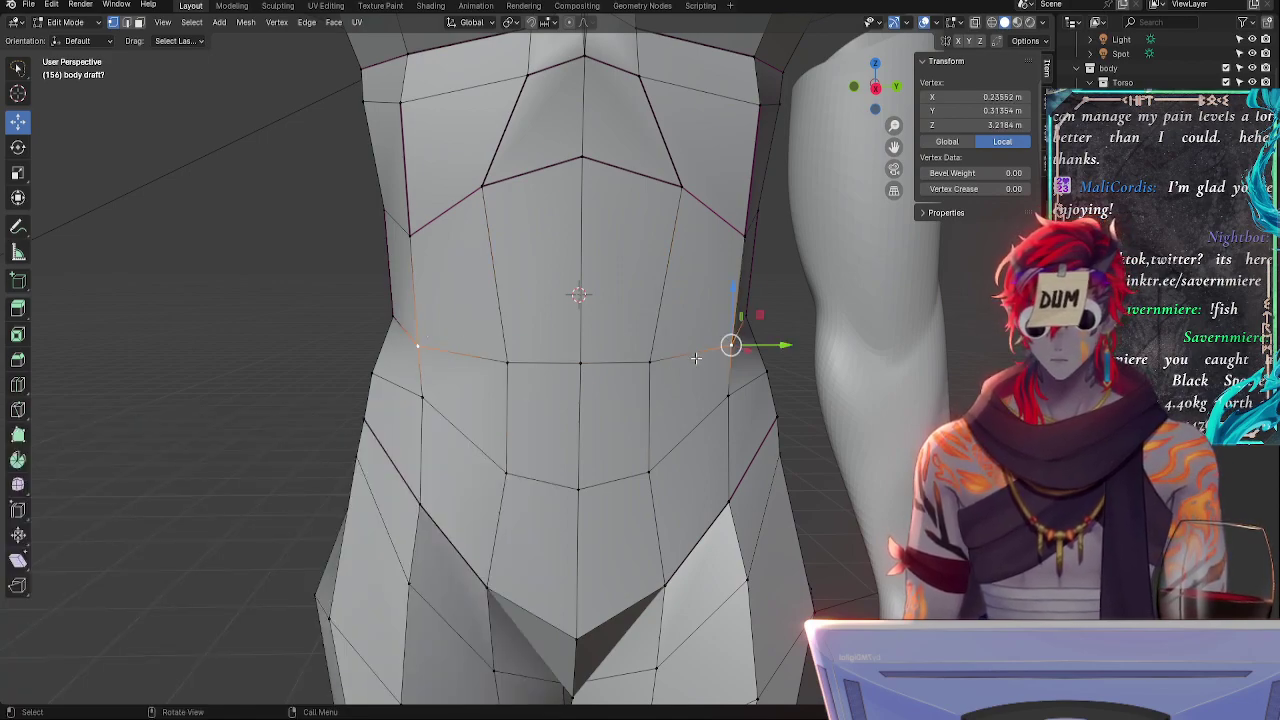
pyautogui.hotkey('shift', 'v')
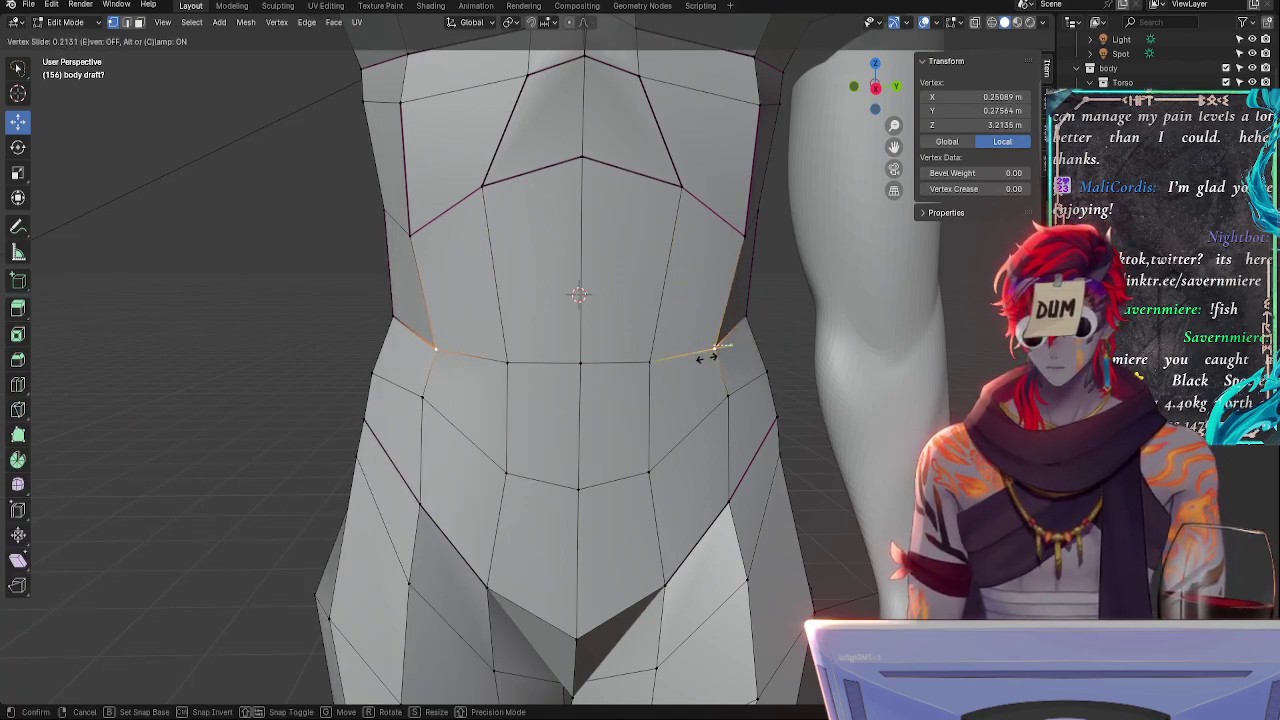
pyautogui.click(706, 358)
# - Adjust the crease on the edge between two side waist vertices
pyautogui.moveTo(686, 372); pyautogui.dragTo(637, 368, button='middle')
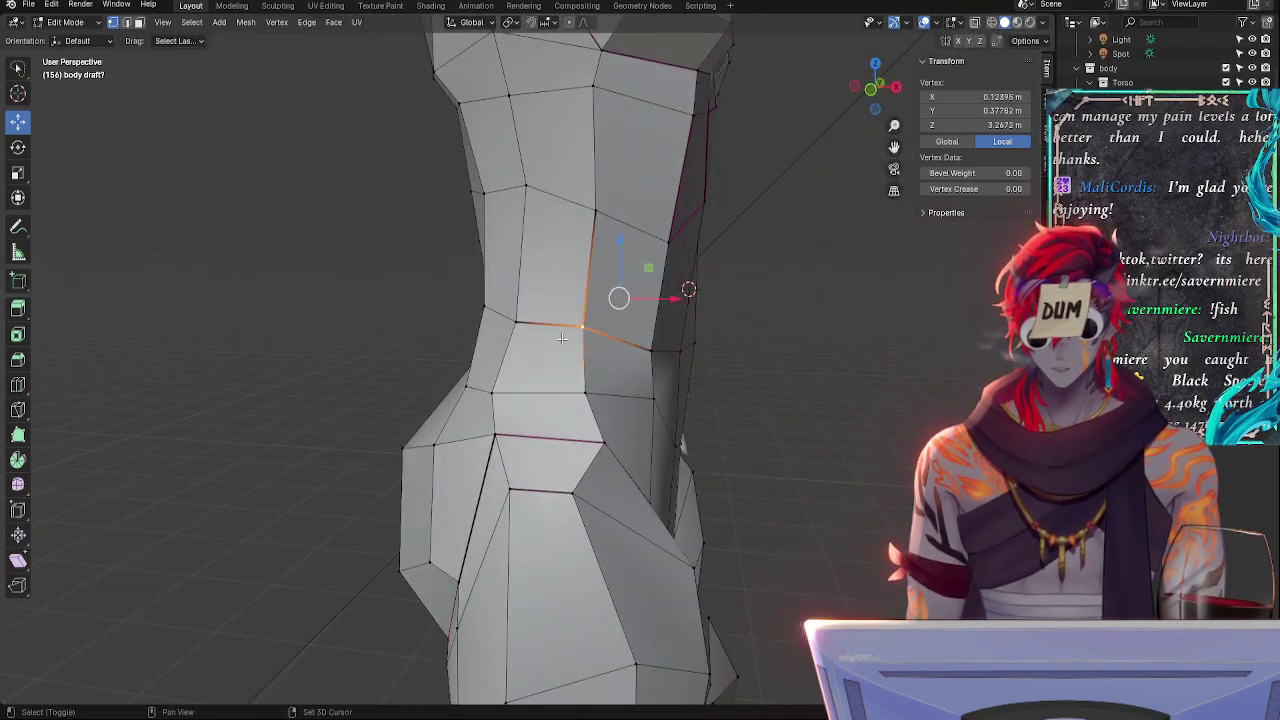
pyautogui.keyDown('shift'); pyautogui.click(528, 328); pyautogui.keyUp('shift')
pyautogui.hotkey('shift', 'e')
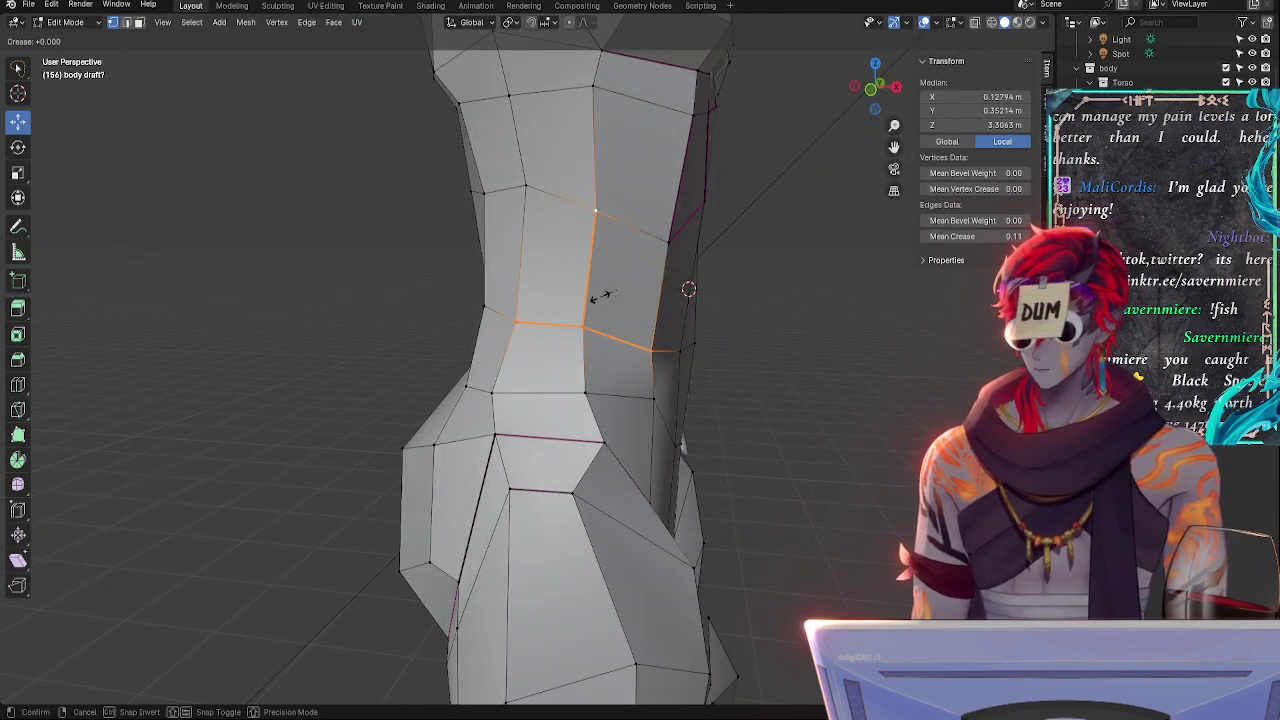
pyautogui.click(608, 285)
# - Slide two side waist vertices along their edges to narrow the waist
pyautogui.click(584, 329)
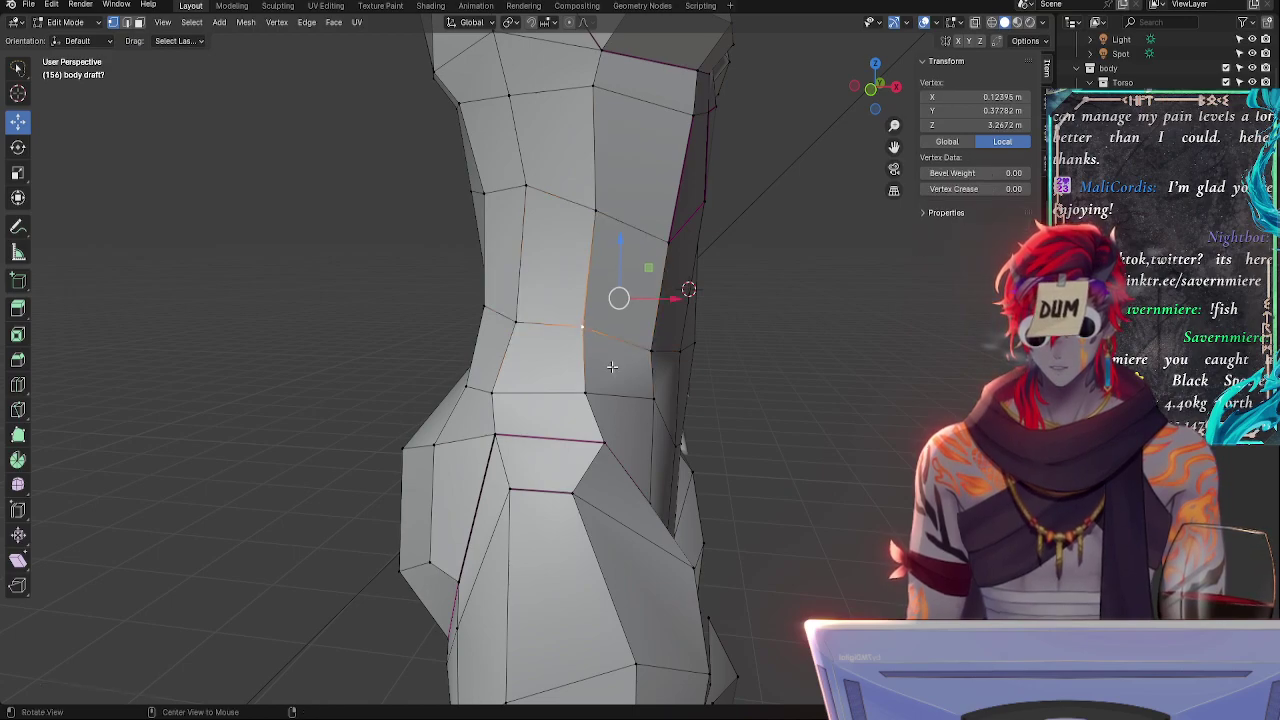
pyautogui.keyDown('alt'); pyautogui.moveTo(612, 367); pyautogui.dragTo(520, 361); pyautogui.keyUp('alt')
pyautogui.press('g')
pyautogui.press('g')
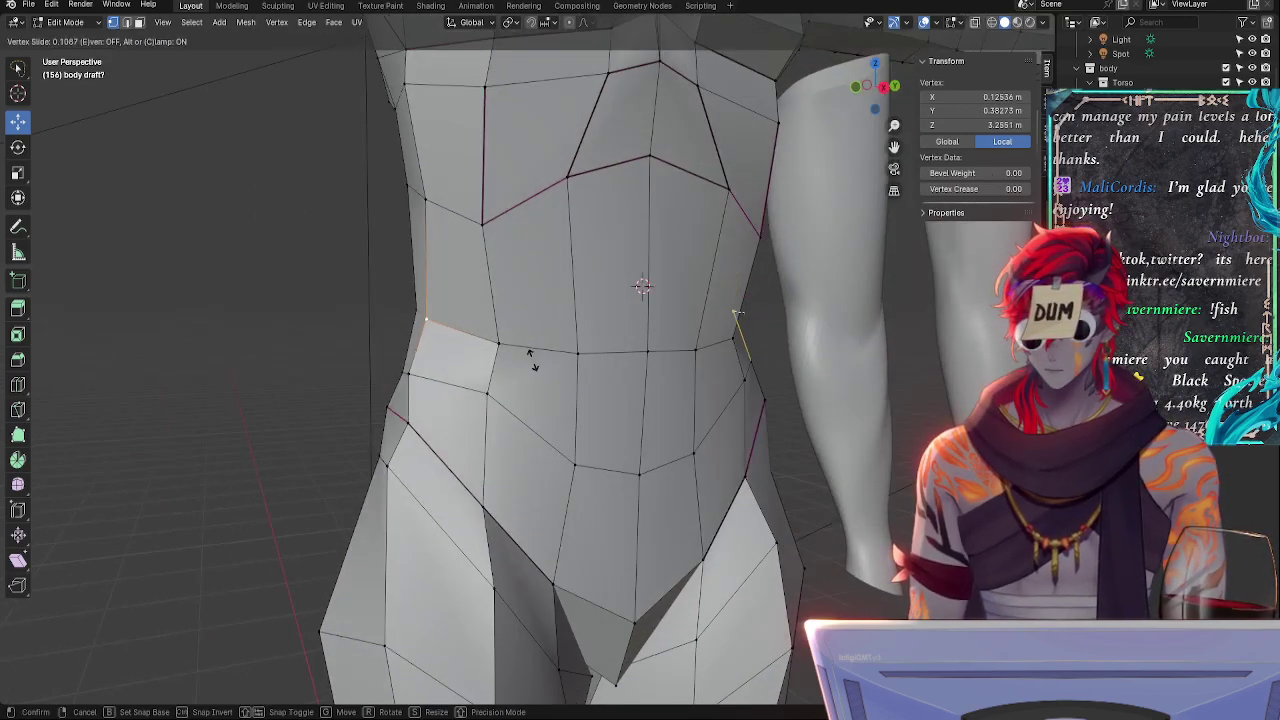
pyautogui.click(532, 362)
pyautogui.moveTo(532, 362); pyautogui.dragTo(539, 362, button='middle')
pyautogui.click(440, 328)
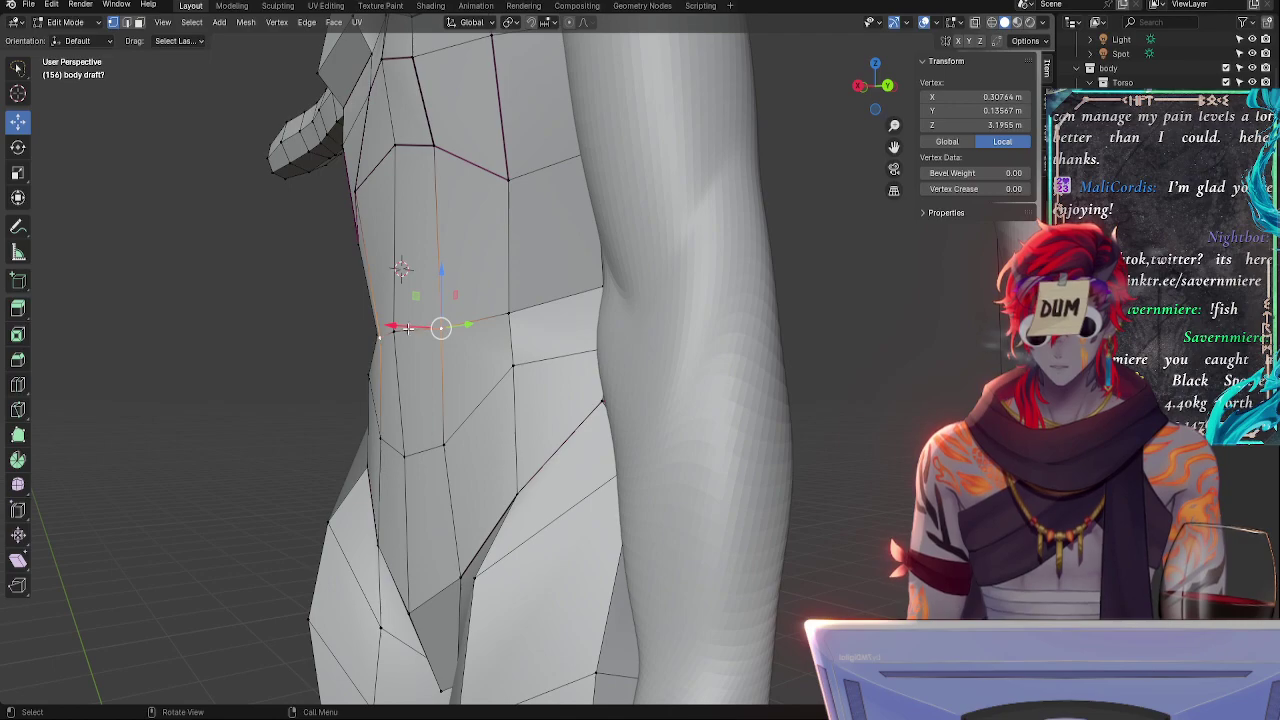
pyautogui.press('g')
pyautogui.press('g')
pyautogui.click(477, 332)
# - Slide the next waist vertex leftward along its edge in two passes
pyautogui.click(509, 311)
pyautogui.press('g')
pyautogui.press('g')
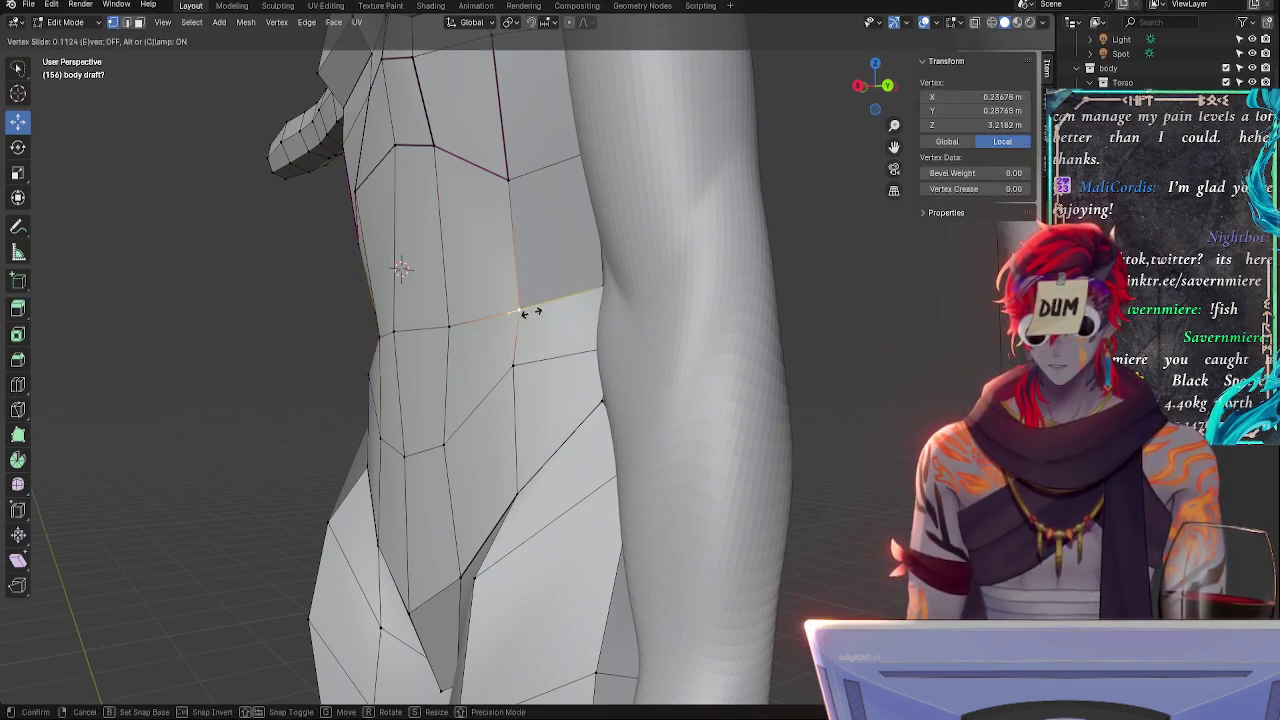
pyautogui.click(521, 310)
pyautogui.press('g')
pyautogui.press('g')
pyautogui.click(519, 314)
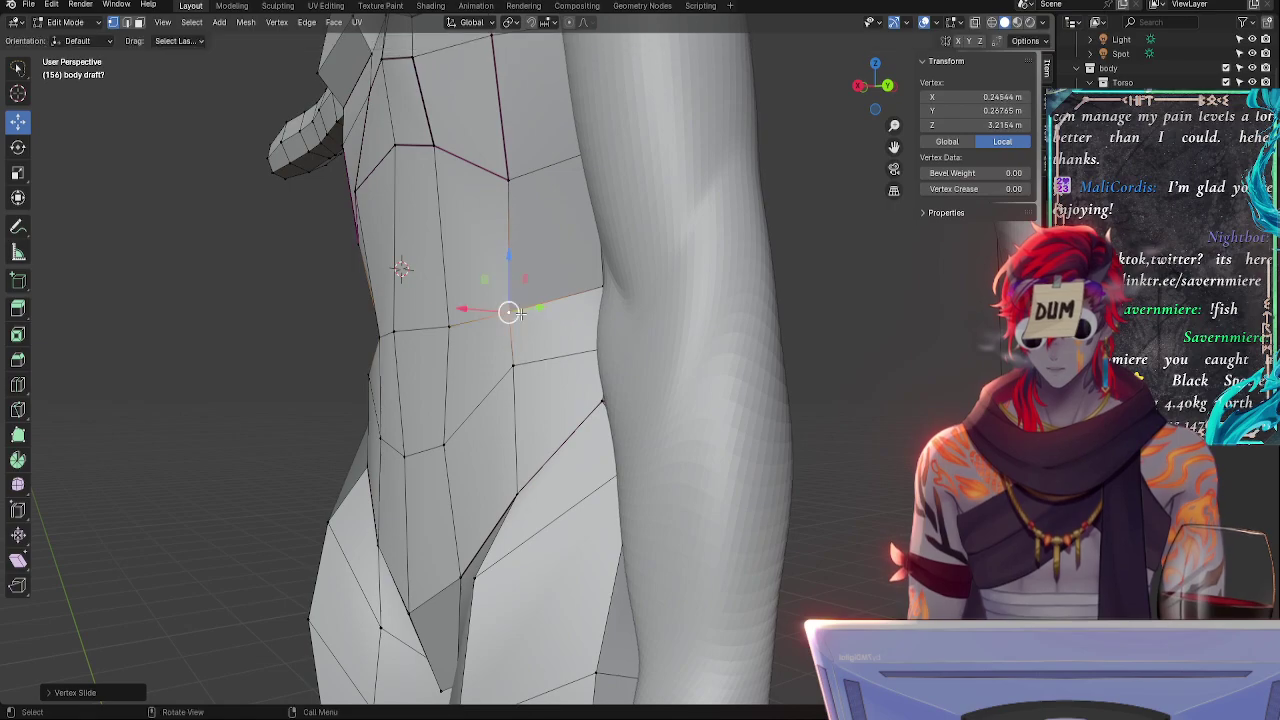
# - Slide the adjacent waist vertex along its edge twice with Shift+V
pyautogui.click(601, 296)
pyautogui.moveTo(601, 296); pyautogui.dragTo(658, 352, button='middle')
pyautogui.hotkey('shift', 'v')
pyautogui.click(583, 354)
pyautogui.hotkey('shift', 'v')
pyautogui.click(581, 355)
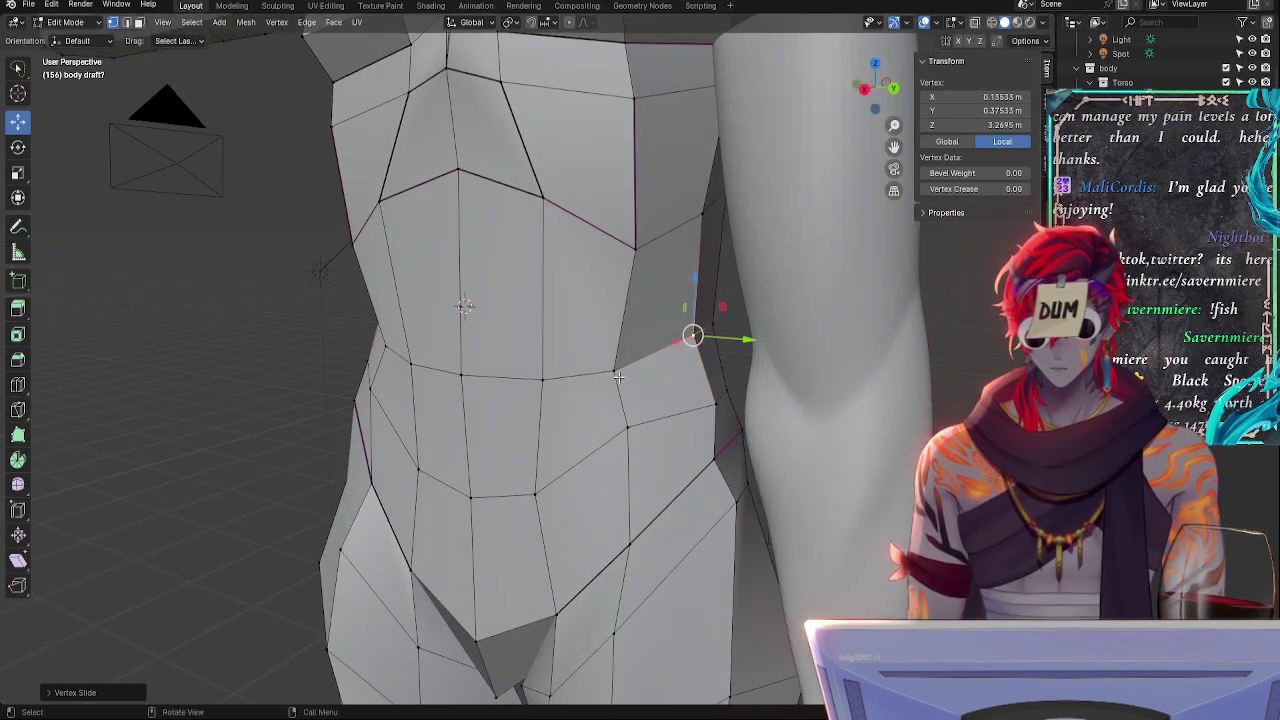
# - Slide a flank vertex, raise a waist vertex vertically, and slide another along its edge
pyautogui.click(618, 376)
pyautogui.press('g')
pyautogui.press('g')
pyautogui.click(627, 392)
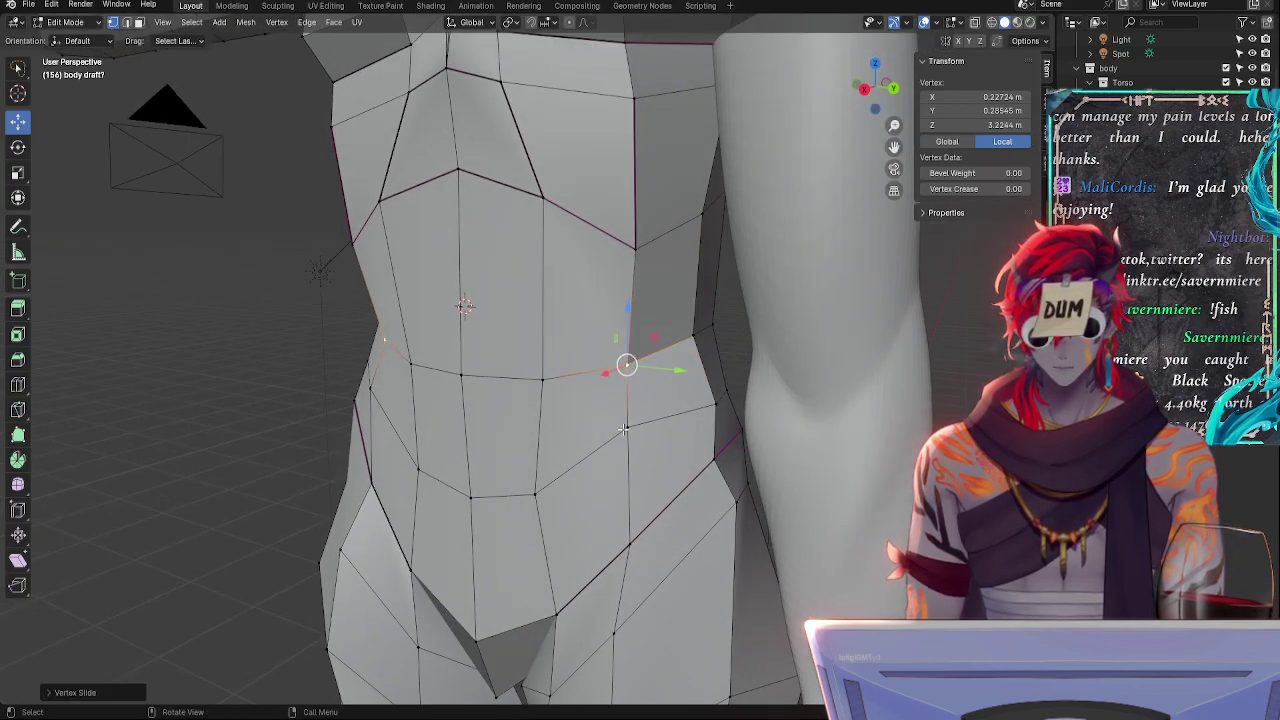
pyautogui.press('g')
pyautogui.press('z')
pyautogui.click(547, 387)
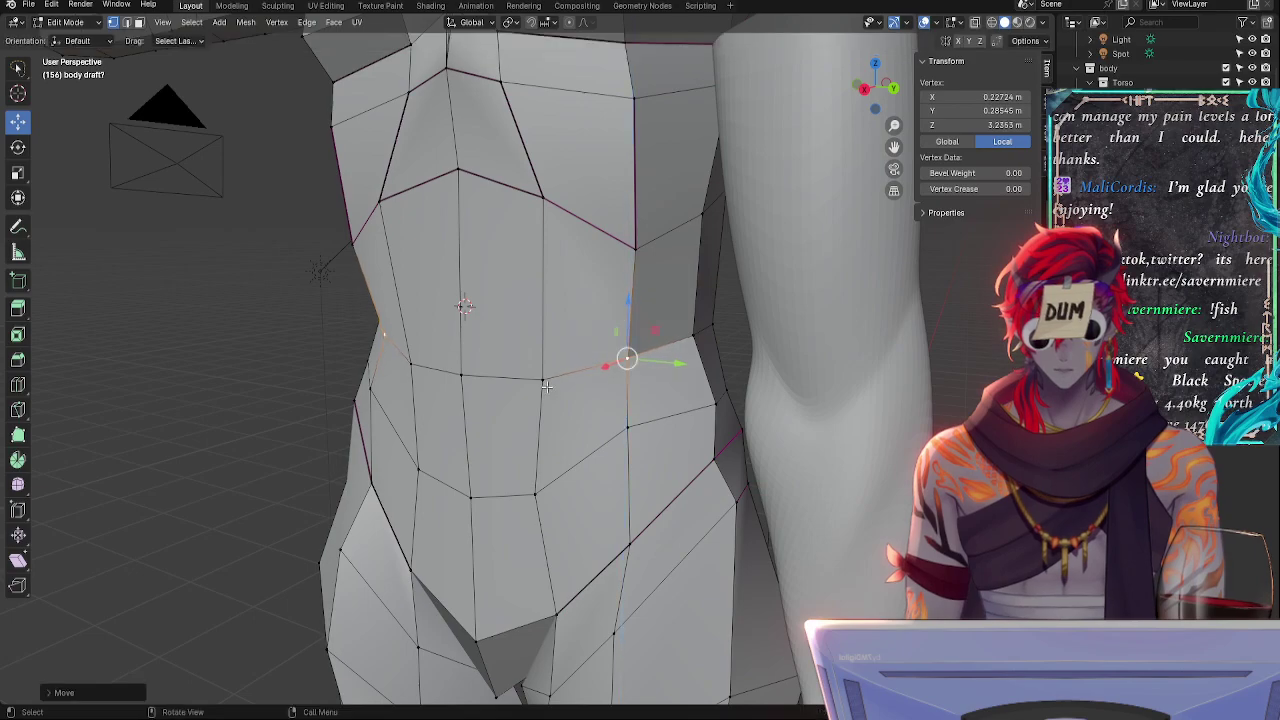
pyautogui.click(547, 387)
pyautogui.press('g')
pyautogui.press('g')
pyautogui.click(555, 388)
# - Test vertical moves on the centre waist vertex from the front, cancelling them
pyautogui.moveTo(578, 400); pyautogui.dragTo(650, 364, button='middle')
pyautogui.click(652, 430)
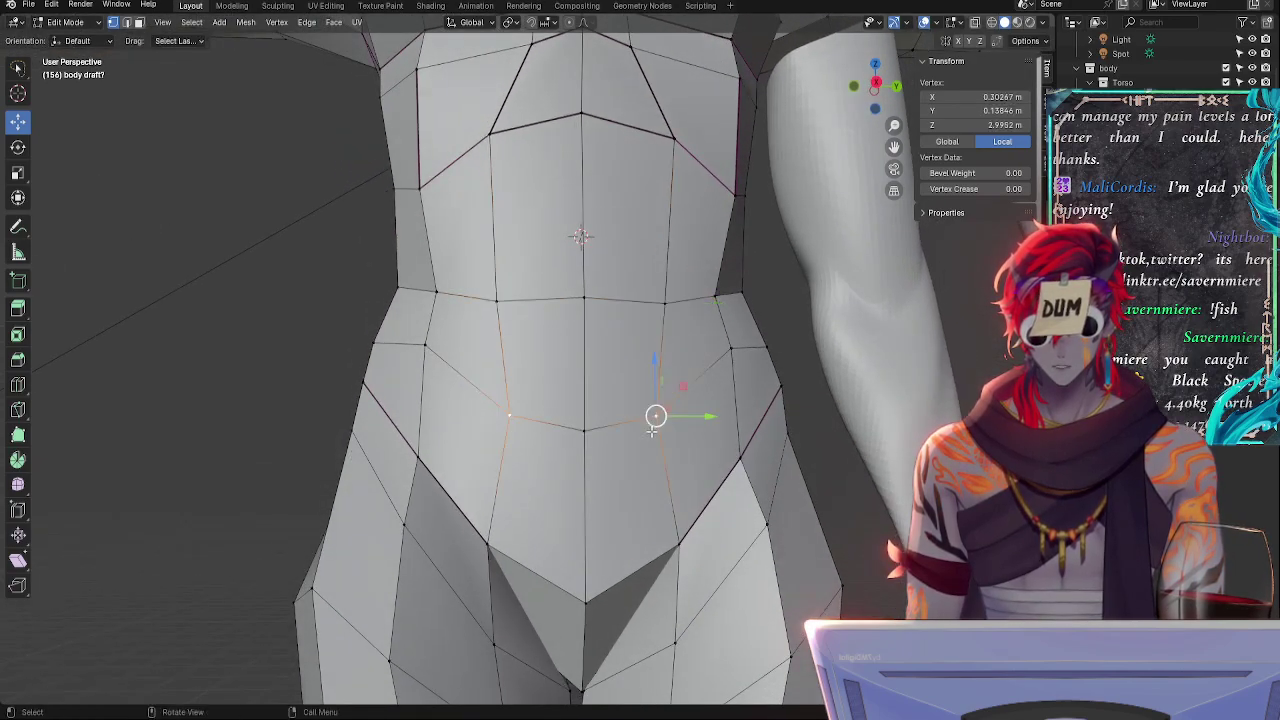
pyautogui.click(645, 304)
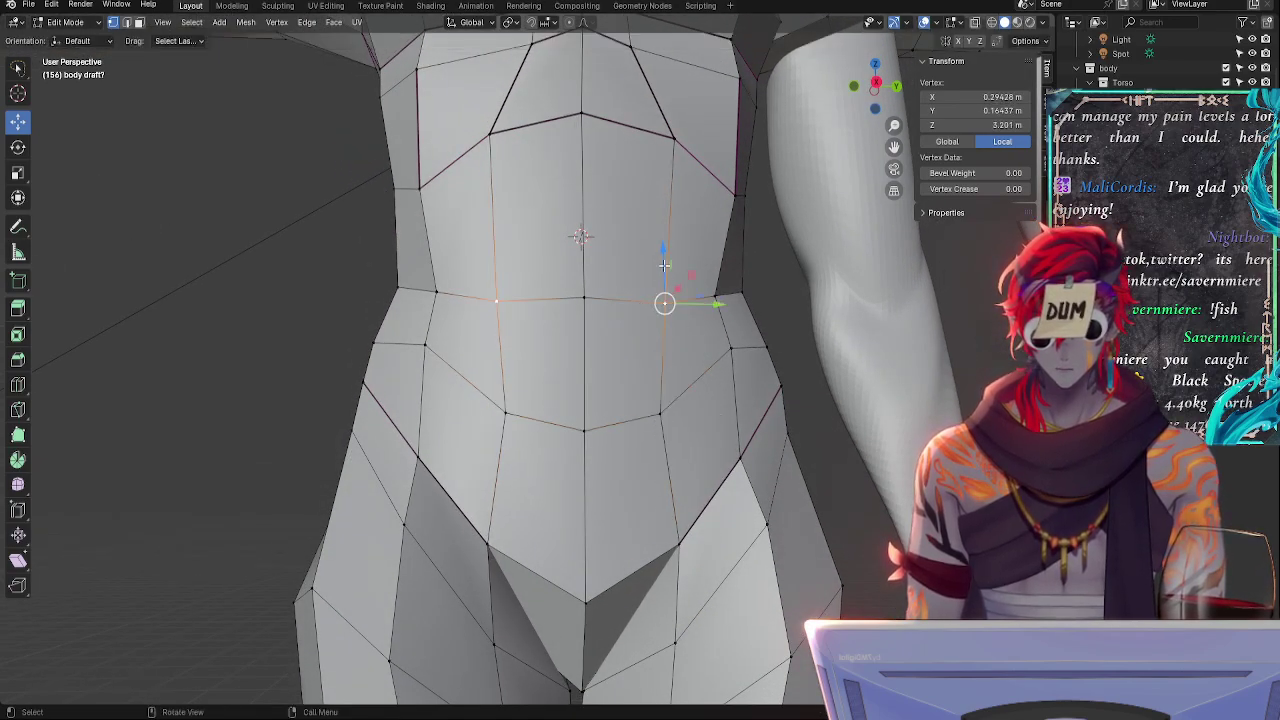
pyautogui.press('g')
pyautogui.press('Escape')
pyautogui.click(582, 297)
pyautogui.press('g')
pyautogui.press('z')
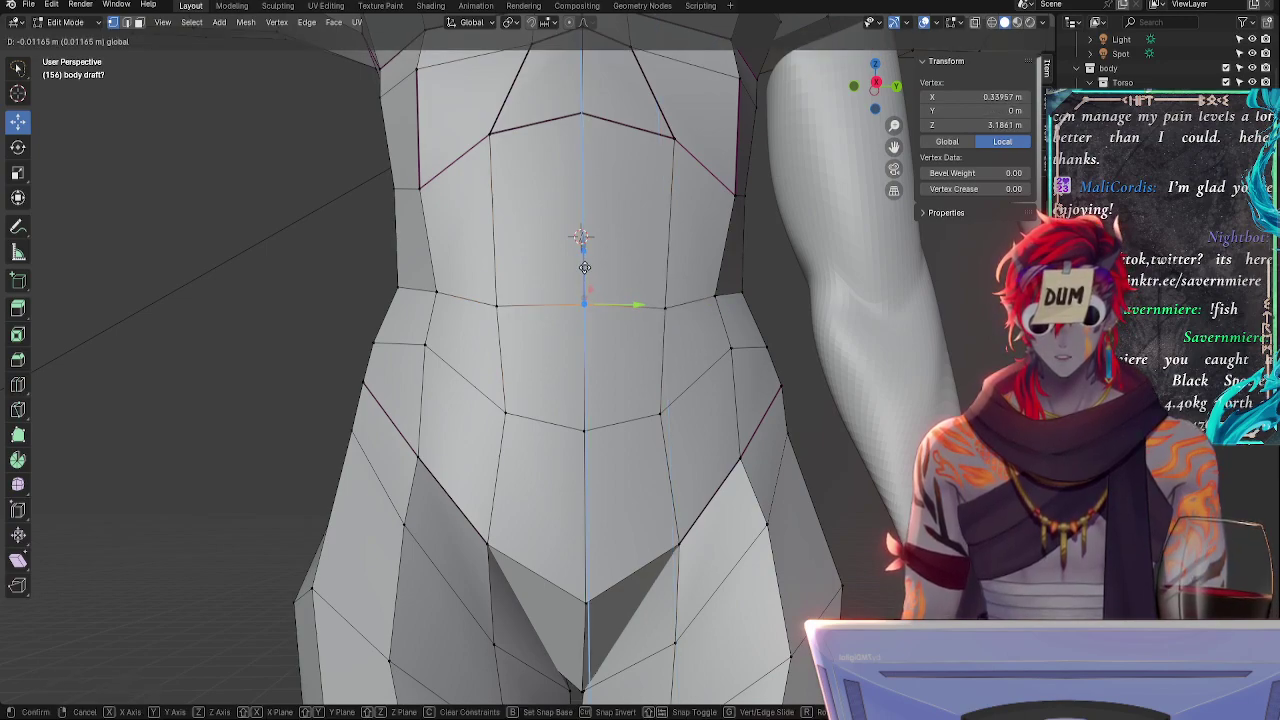
pyautogui.press('Escape')
pyautogui.click(388, 299)
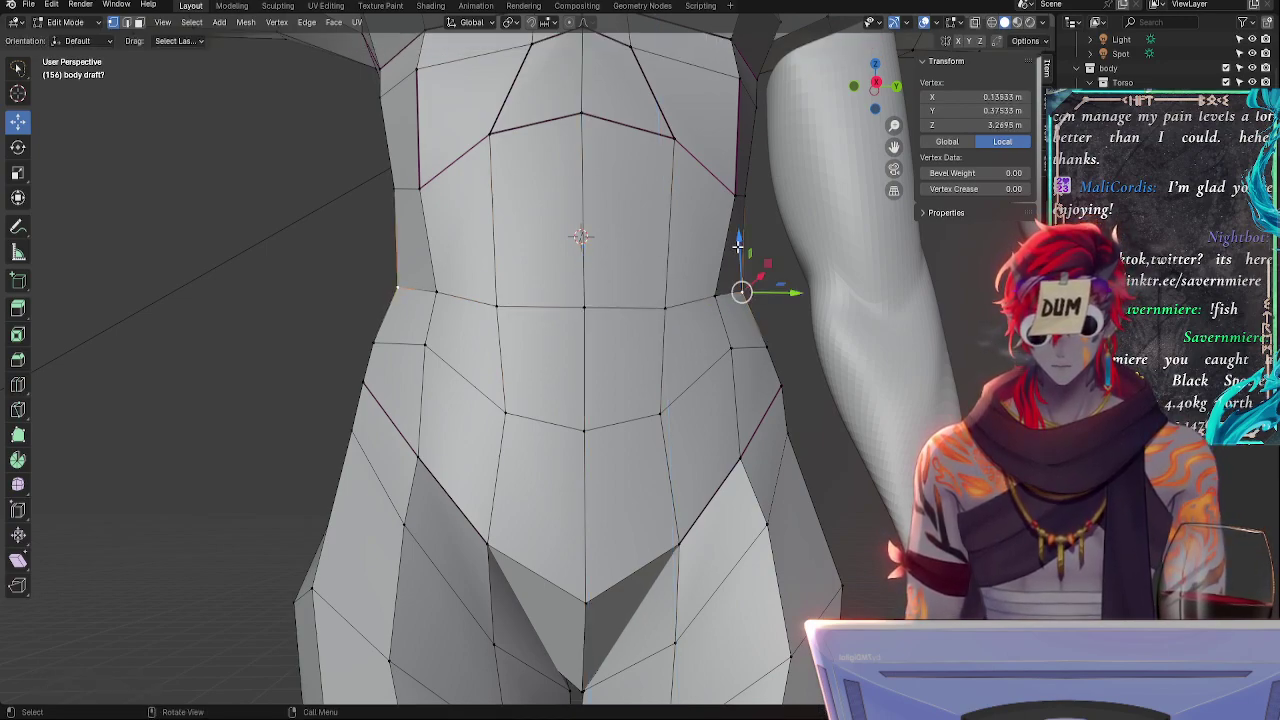
# - Nudge the waist vertex upward and front-to-back, then shift the inner waist vertex too
pyautogui.moveTo(739, 241); pyautogui.dragTo(739, 237)
pyautogui.moveTo(793, 288); pyautogui.dragTo(705, 310)
pyautogui.click(665, 309)
pyautogui.keyDown('ctrl'); pyautogui.keyDown('alt'); pyautogui.moveTo(740, 357); pyautogui.dragTo(703, 401); pyautogui.keyUp('alt'); pyautogui.keyUp('ctrl')
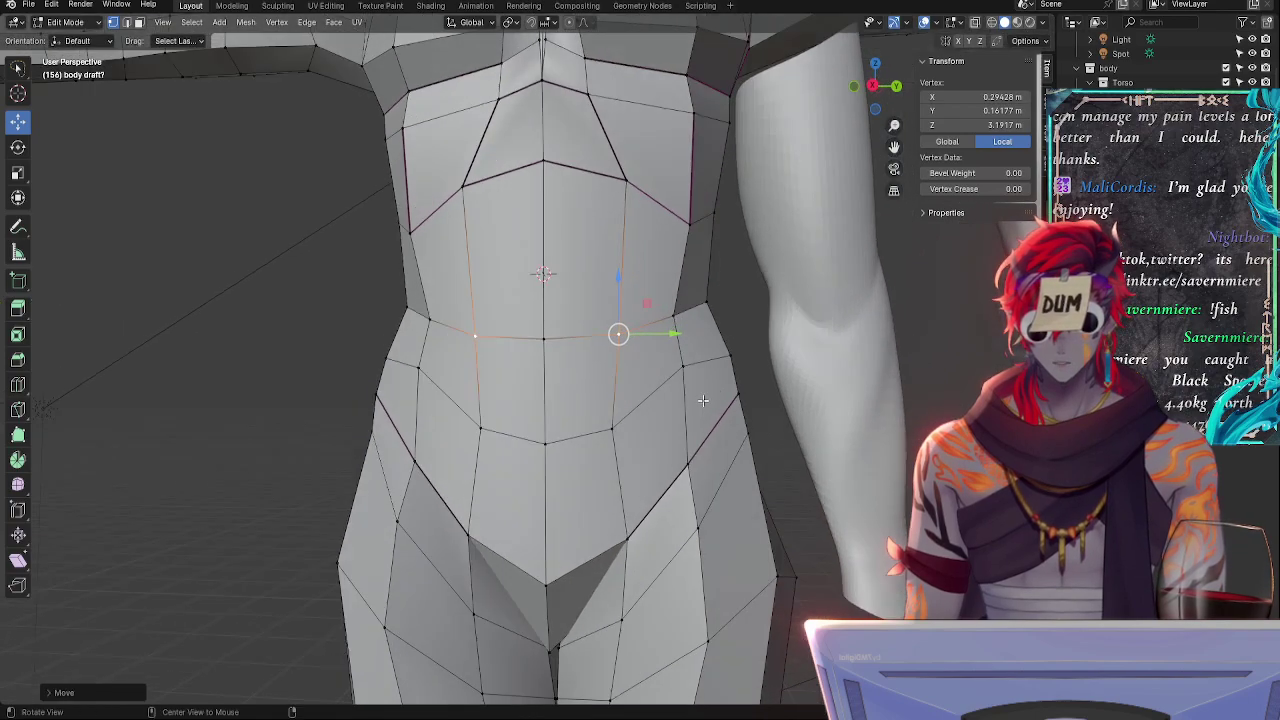
pyautogui.click(676, 316)
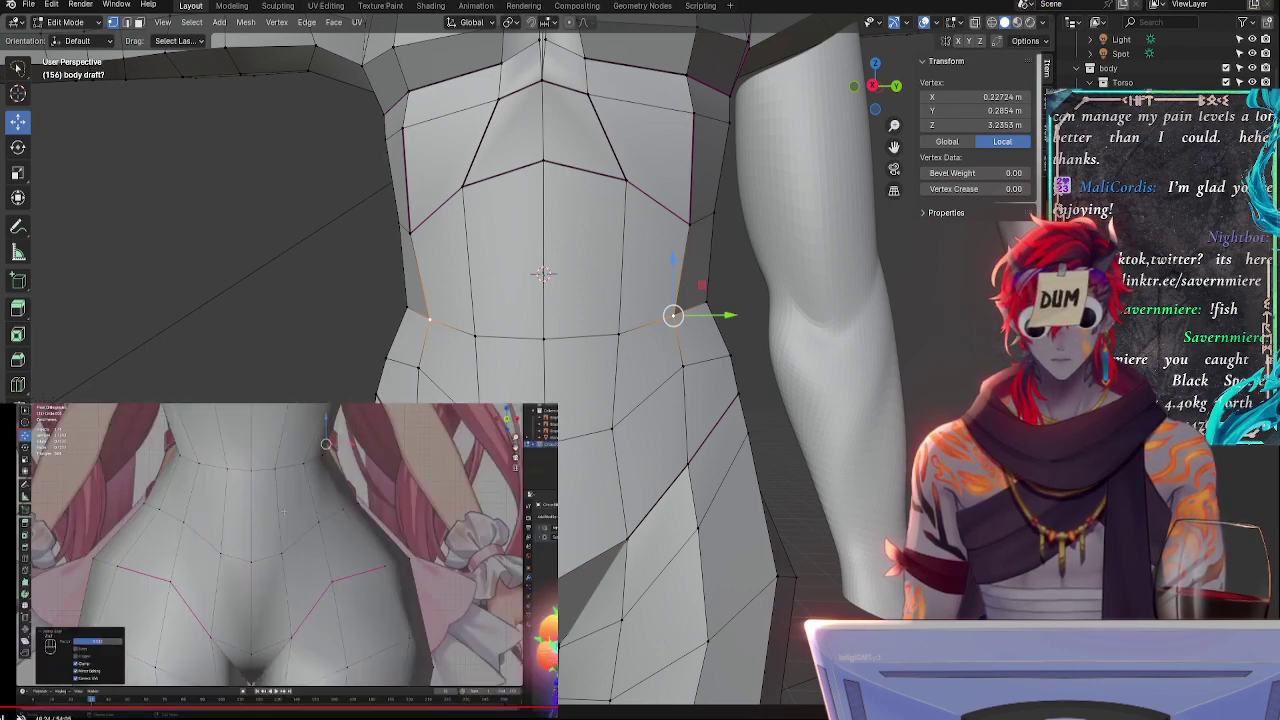
pyautogui.moveTo(673, 315); pyautogui.dragTo(517, 343, button='middle')
# - Slide the outer waist vertex, shift it front-to-back, and slide it upward
pyautogui.press('g')
pyautogui.press('g')
pyautogui.click(378, 322)
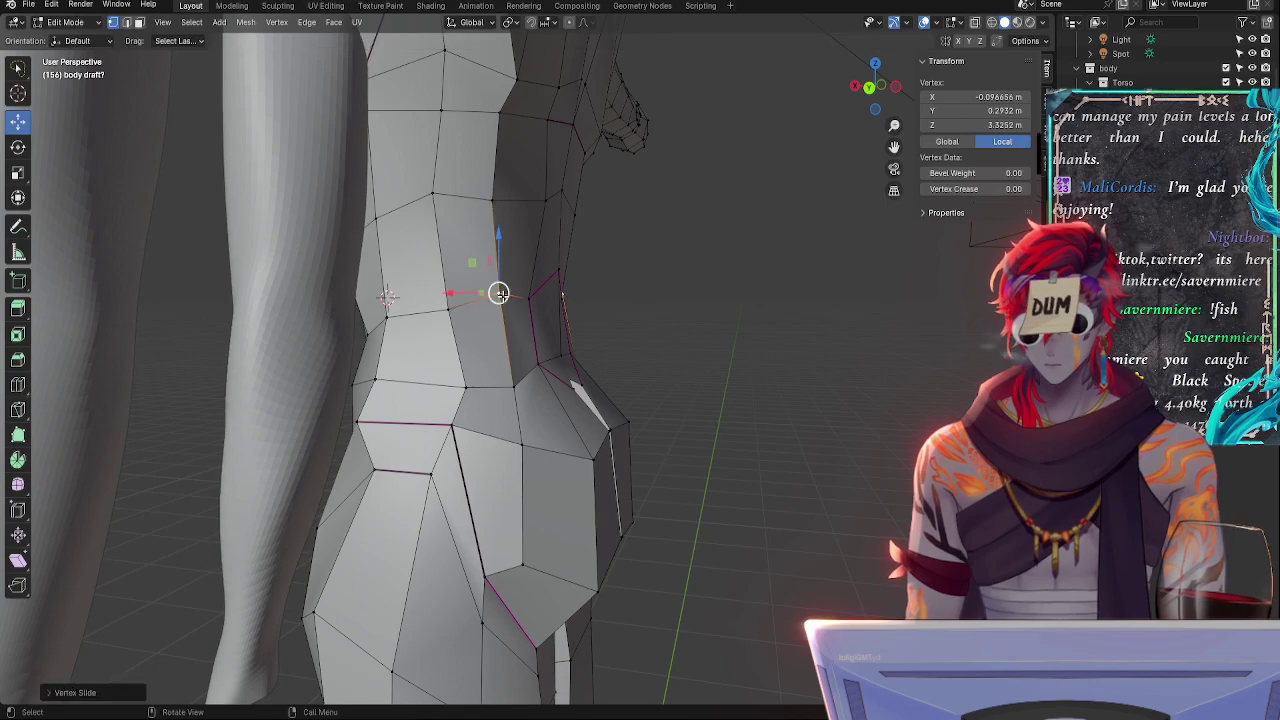
pyautogui.moveTo(452, 312); pyautogui.dragTo(321, 328, button='middle')
pyautogui.moveTo(315, 313); pyautogui.dragTo(303, 311)
pyautogui.moveTo(303, 311); pyautogui.dragTo(680, 330, button='middle')
pyautogui.press('g')
pyautogui.press('g')
pyautogui.click(478, 299)
# - Slide, rotate and move a two-vertex waist edge inward
pyautogui.click(683, 330)
pyautogui.keyDown('shift'); pyautogui.click(714, 318); pyautogui.keyUp('shift')
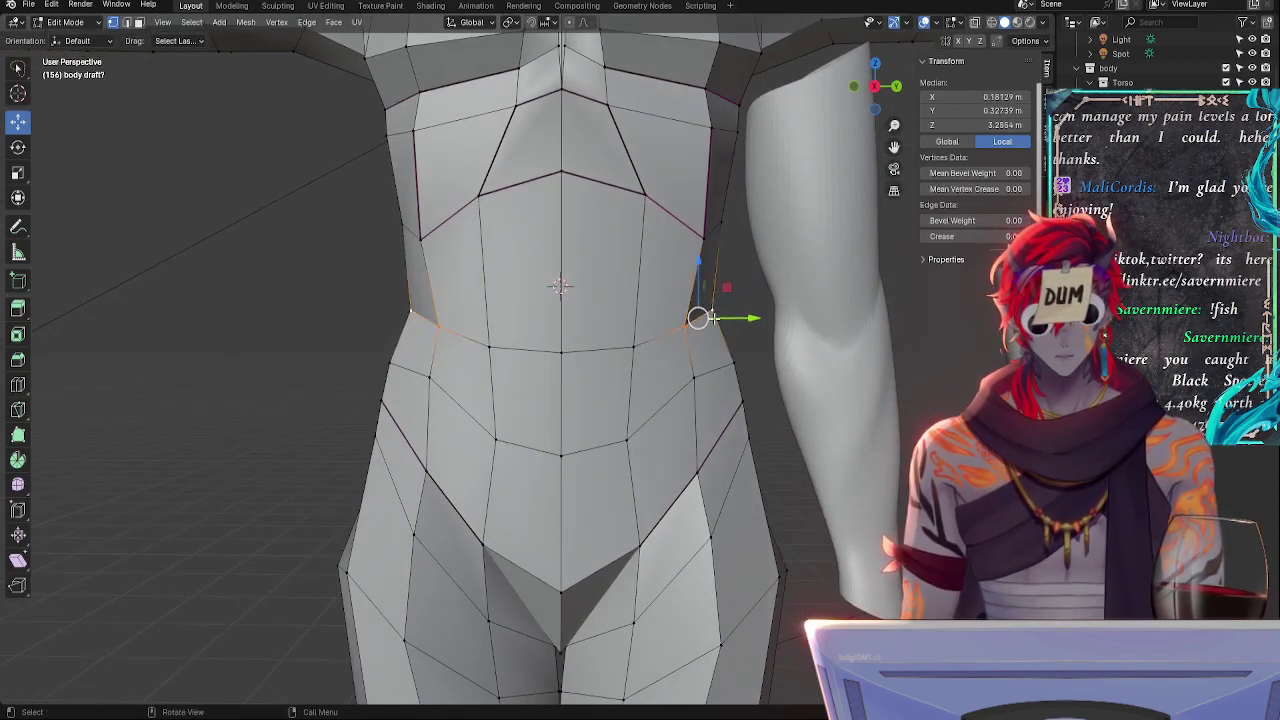
pyautogui.press('g')
pyautogui.press('g')
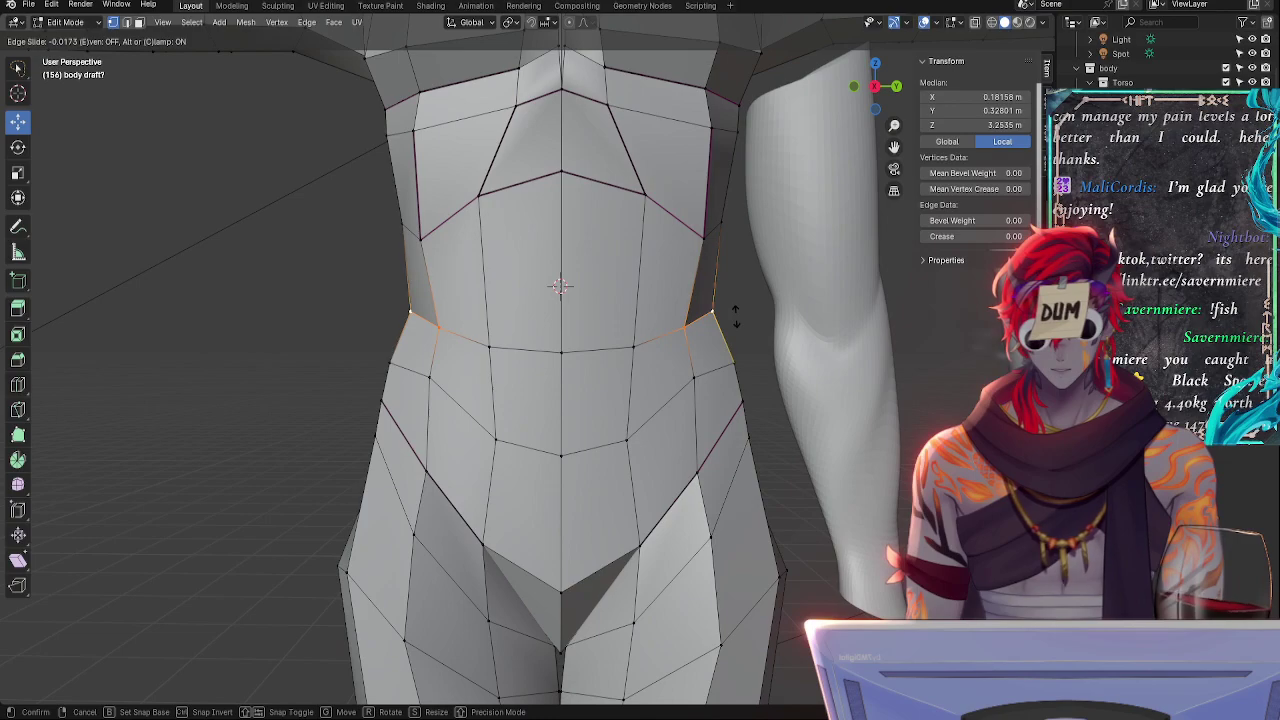
pyautogui.click(737, 314)
pyautogui.press('r')
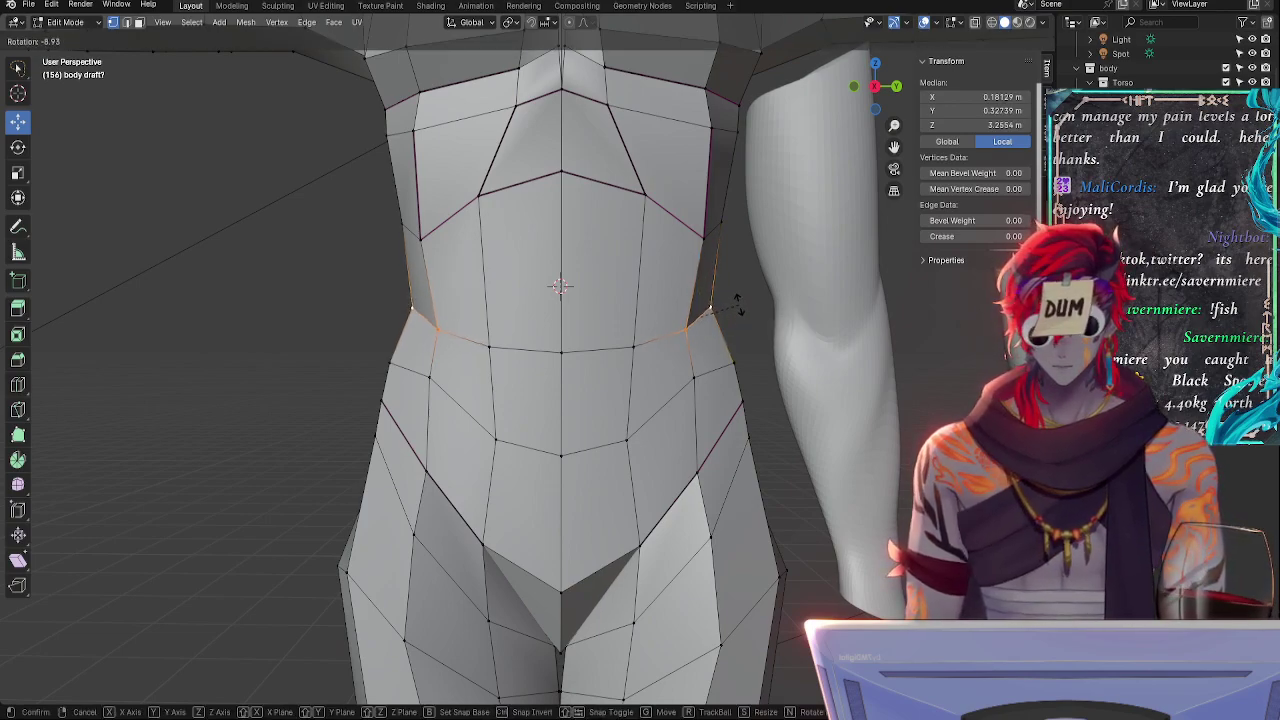
pyautogui.click(739, 308)
pyautogui.press('g')
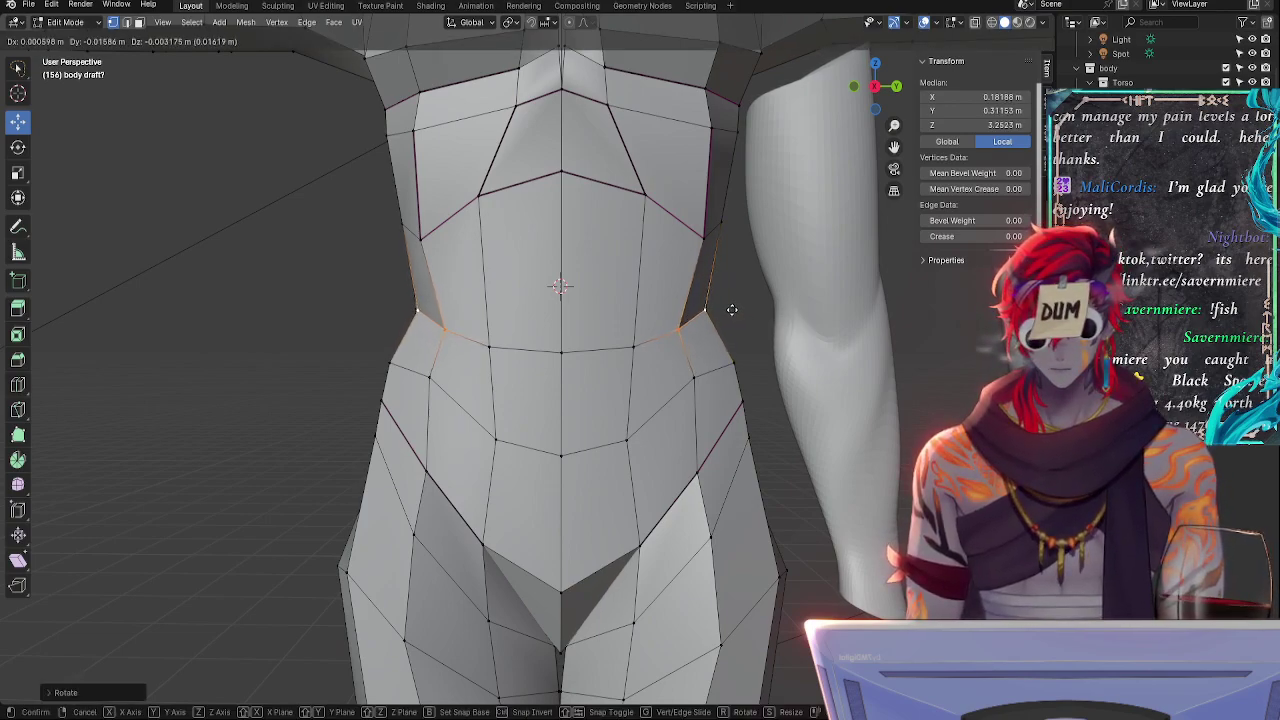
pyautogui.click(732, 311)
# - Shift a single waist vertex sideways along the X axis
pyautogui.click(692, 332)
pyautogui.moveTo(721, 342); pyautogui.dragTo(552, 380, button='middle')
pyautogui.moveTo(450, 357); pyautogui.dragTo(434, 357)
pyautogui.moveTo(434, 357); pyautogui.dragTo(376, 360, button='middle')
pyautogui.press('g')
pyautogui.press('x')
pyautogui.moveTo(352, 350); pyautogui.dragTo(350, 350)
pyautogui.moveTo(350, 350); pyautogui.dragTo(585, 449, button='middle')
pyautogui.click(612, 423)
# - Slide a hip vertex, move it inward along X, and slide it again
pyautogui.click(640, 426)
pyautogui.press('g')
pyautogui.press('g')
pyautogui.click(700, 440)
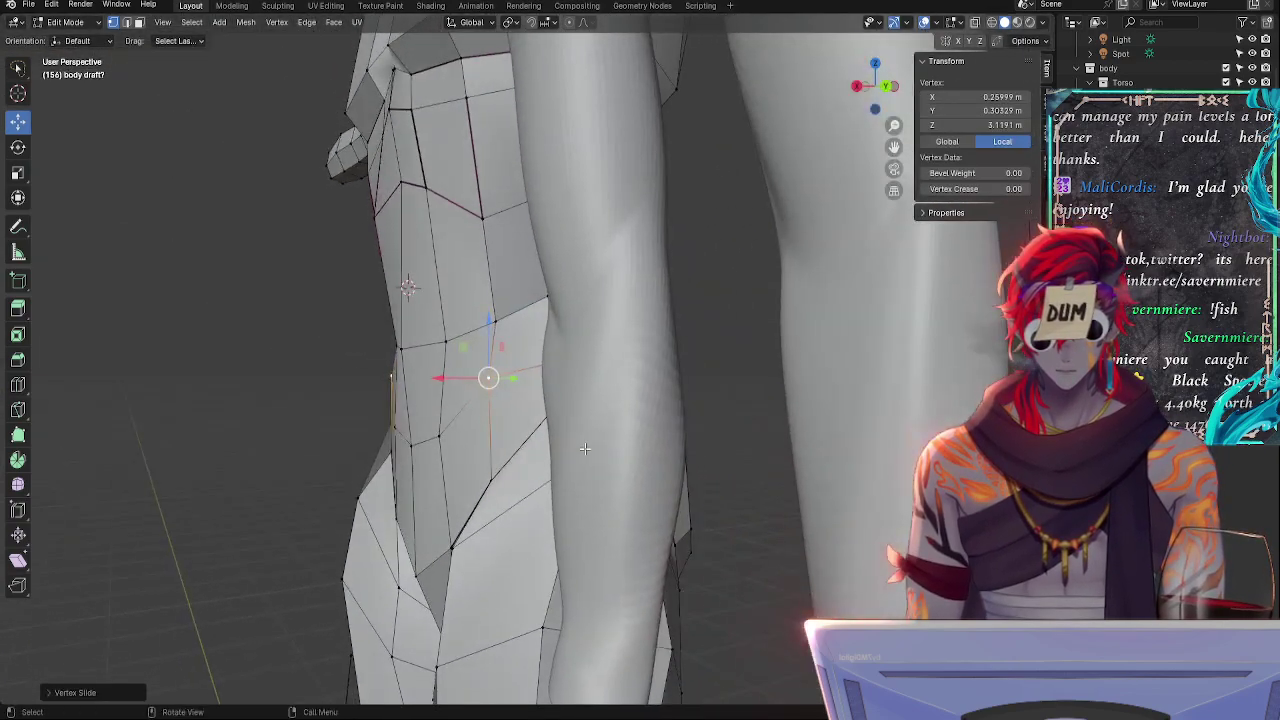
pyautogui.press('g')
pyautogui.press('x')
pyautogui.click(462, 374)
pyautogui.press('g')
pyautogui.press('g')
pyautogui.click(492, 380)
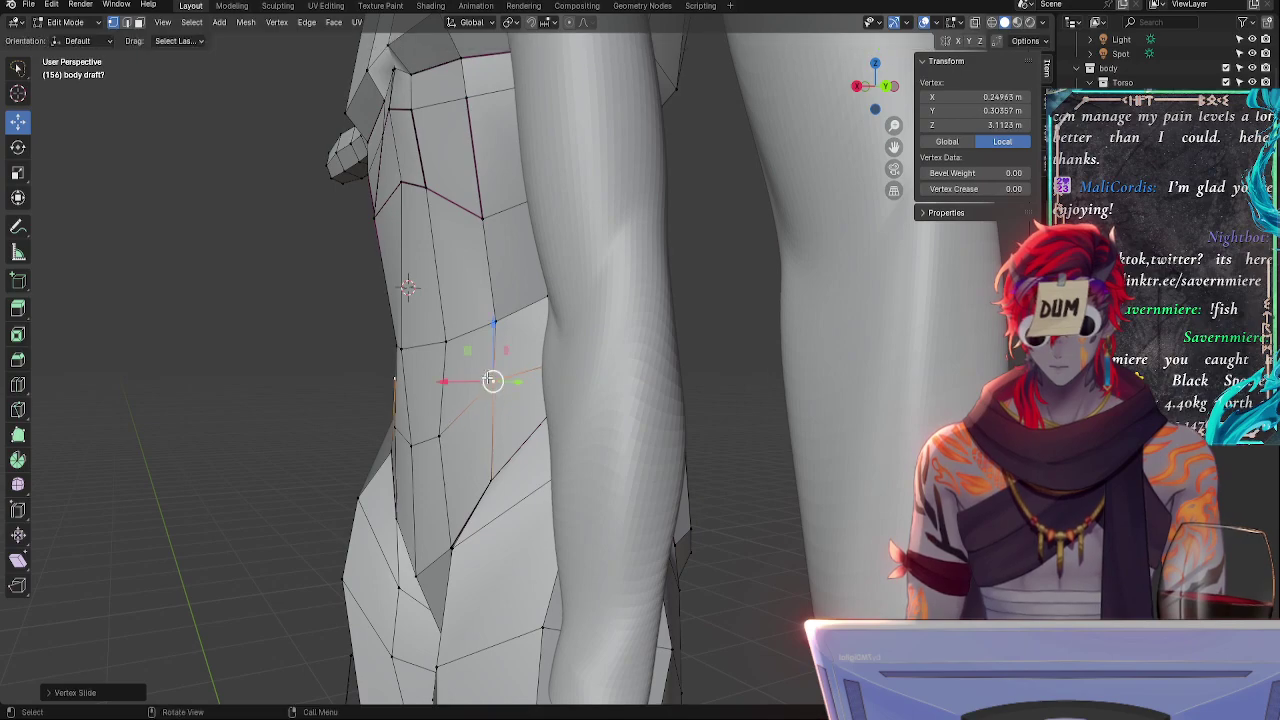
# - Slide a vertex on the hip line down its edge after cancelling a sideways move
pyautogui.moveTo(492, 380); pyautogui.dragTo(713, 462, button='middle')
pyautogui.click(713, 462)
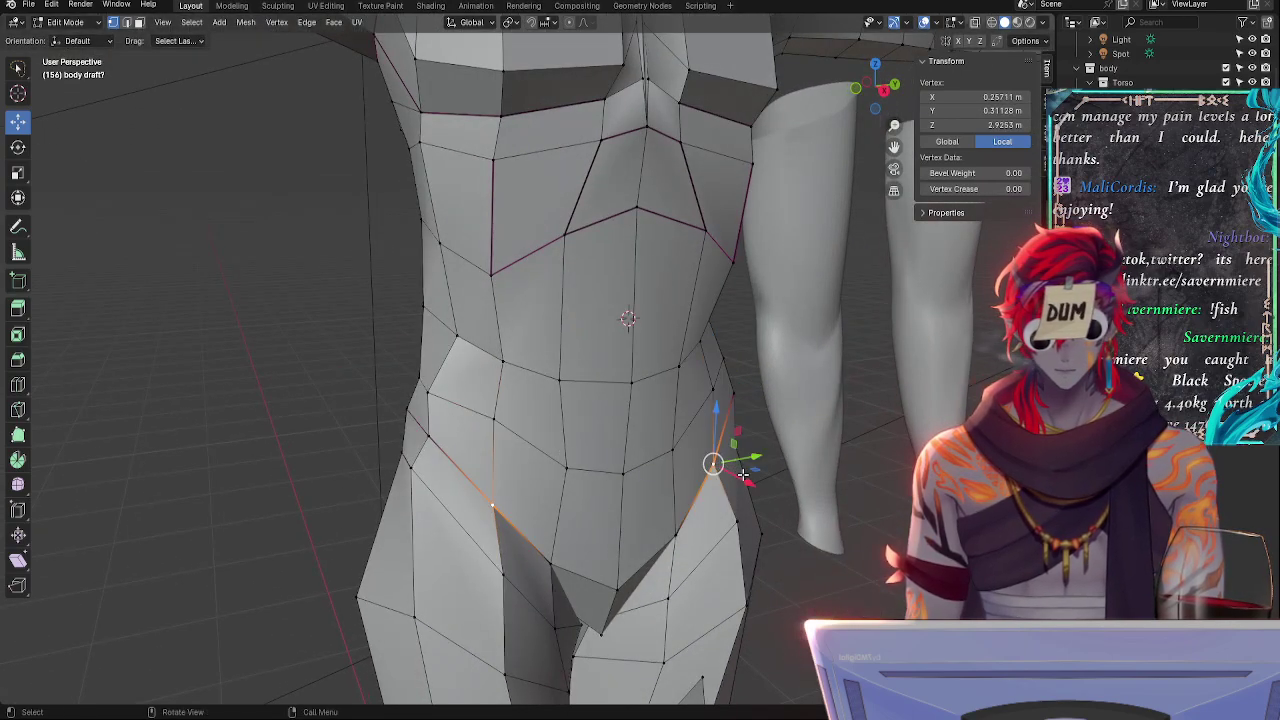
pyautogui.press('g')
pyautogui.press('x')
pyautogui.rightClick(740, 471)
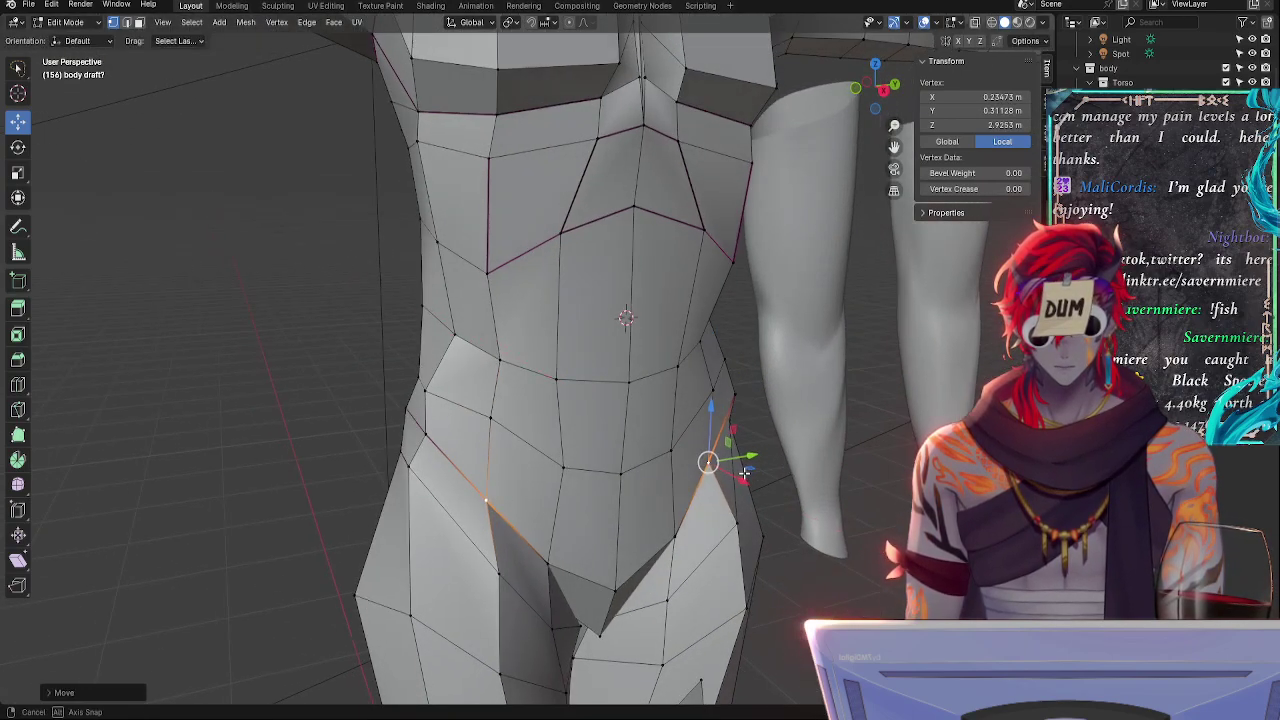
pyautogui.moveTo(714, 500); pyautogui.dragTo(713, 456, button='middle')
pyautogui.click(701, 450)
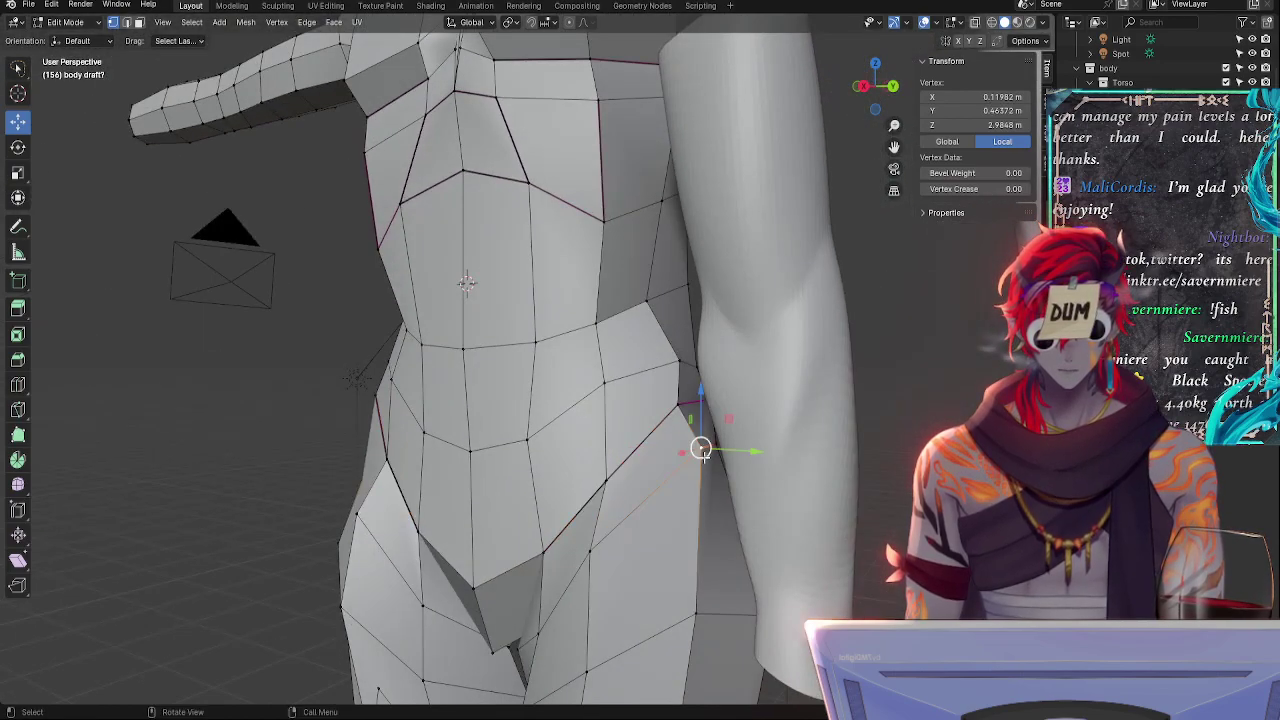
pyautogui.press('g')
pyautogui.press('g')
pyautogui.click(694, 531)
# - Move a vertex on the back of the torso along the Y axis
pyautogui.moveTo(694, 531); pyautogui.dragTo(280, 446, button='middle')
pyautogui.click(466, 452)
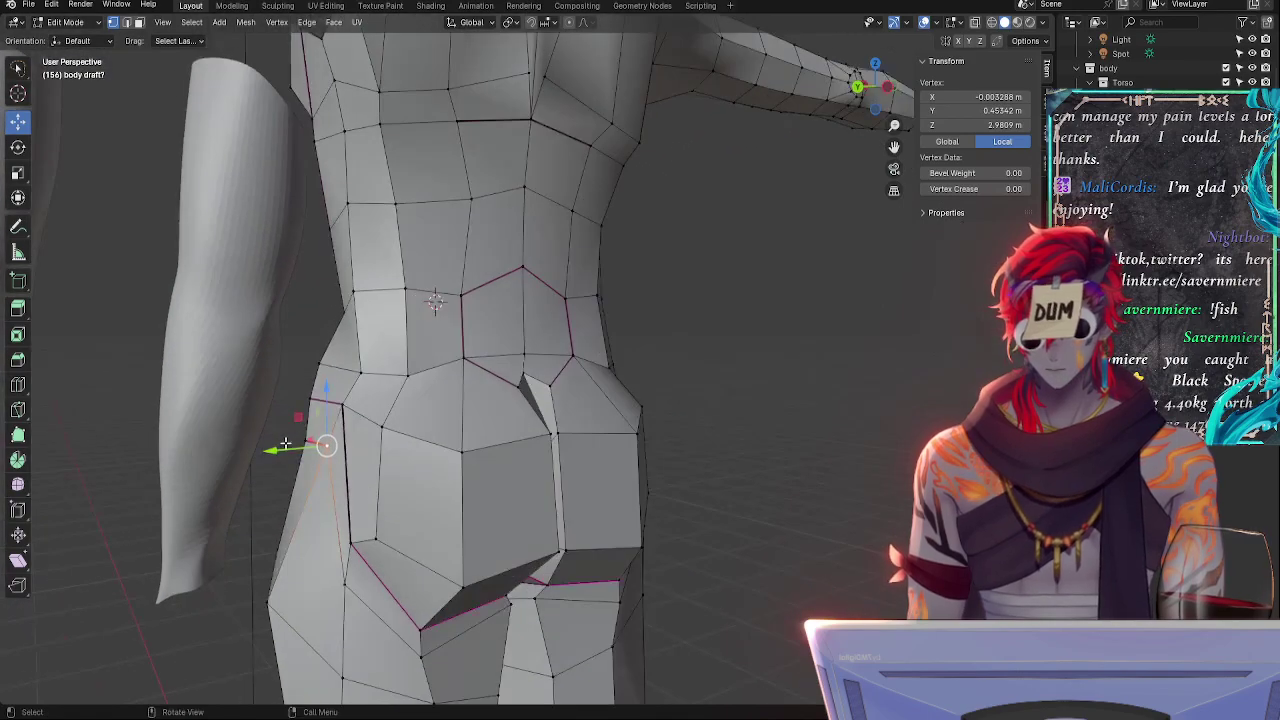
pyautogui.press('g')
pyautogui.press('y')
pyautogui.moveTo(280, 446); pyautogui.dragTo(277, 447)
# - Slide the lower hip vertex along its edge, nudge it along Y, then slide again
pyautogui.click(268, 602)
pyautogui.moveTo(300, 598); pyautogui.dragTo(434, 557, button='middle')
pyautogui.press('g')
pyautogui.press('g')
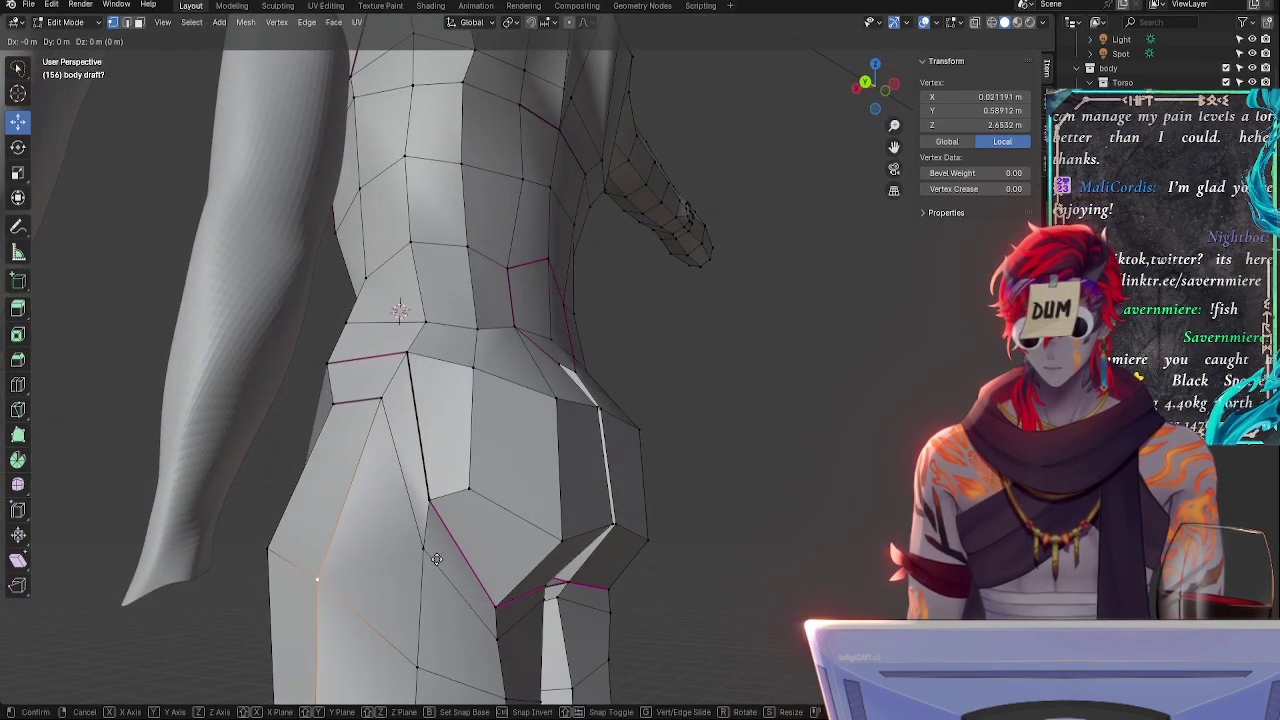
pyautogui.click(439, 546)
pyautogui.moveTo(298, 563); pyautogui.dragTo(283, 564)
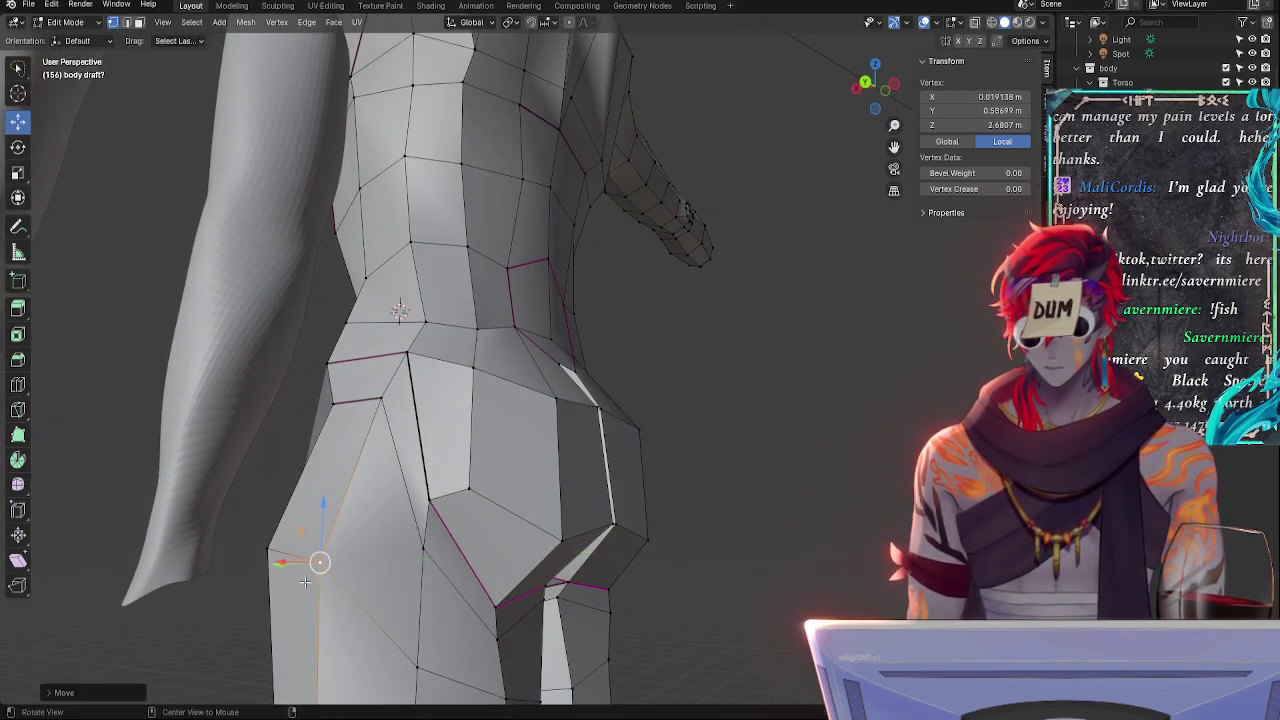
pyautogui.moveTo(300, 568); pyautogui.dragTo(230, 580, button='middle')
pyautogui.press('g')
pyautogui.press('g')
pyautogui.click(415, 578)
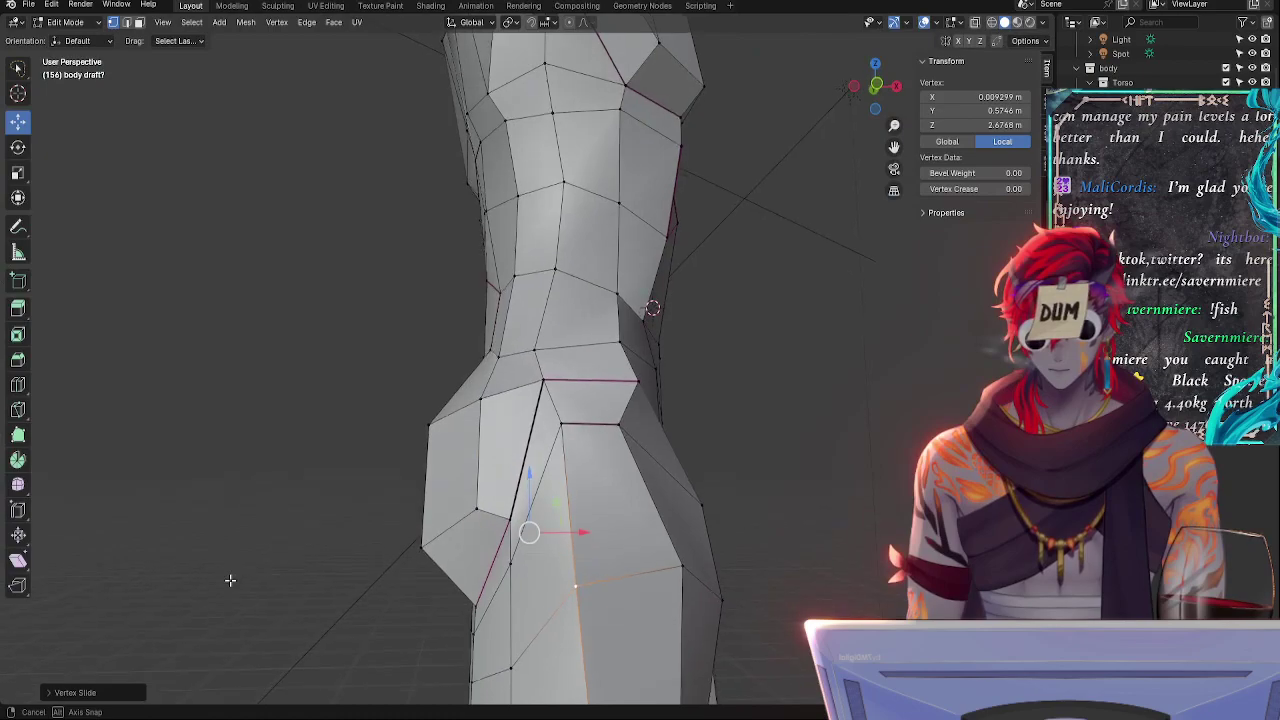
# - Slide another hip vertex back and forth along its edge to refine the groin line
pyautogui.click(503, 517)
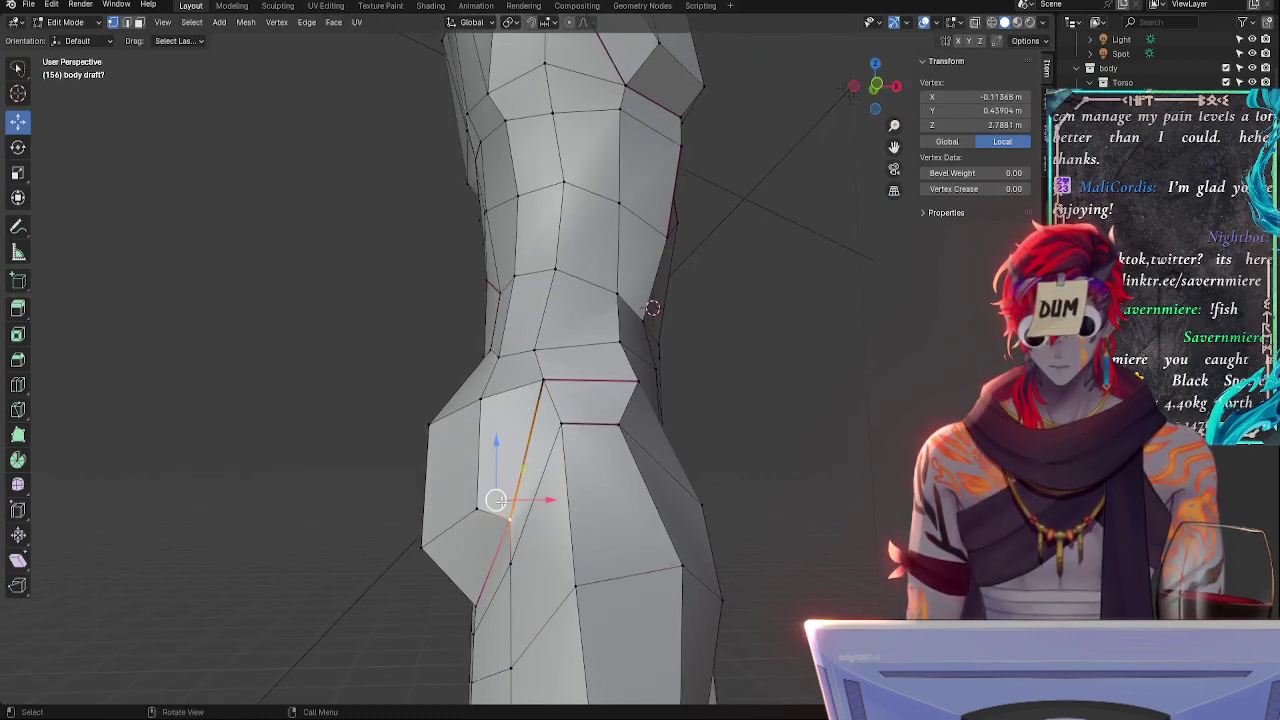
pyautogui.press('g')
pyautogui.press('g')
pyautogui.click(500, 520)
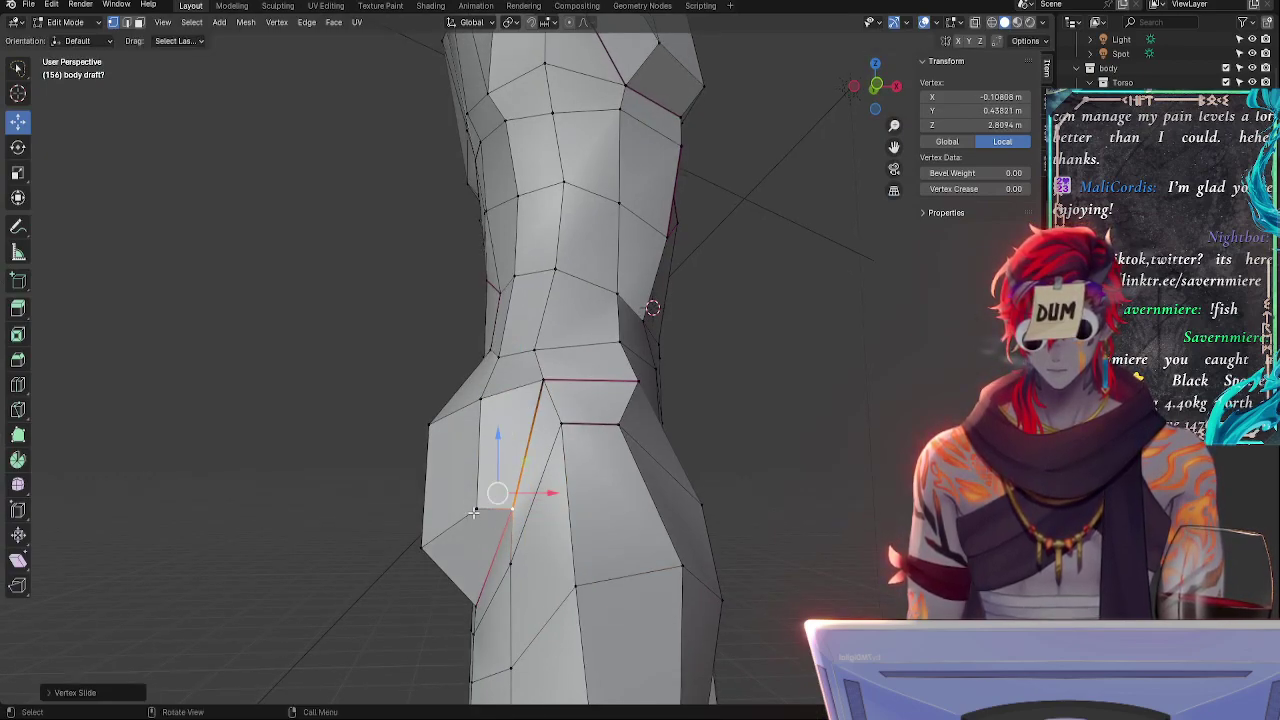
pyautogui.press('g')
pyautogui.press('g')
pyautogui.click(474, 510)
pyautogui.press('g')
pyautogui.press('g')
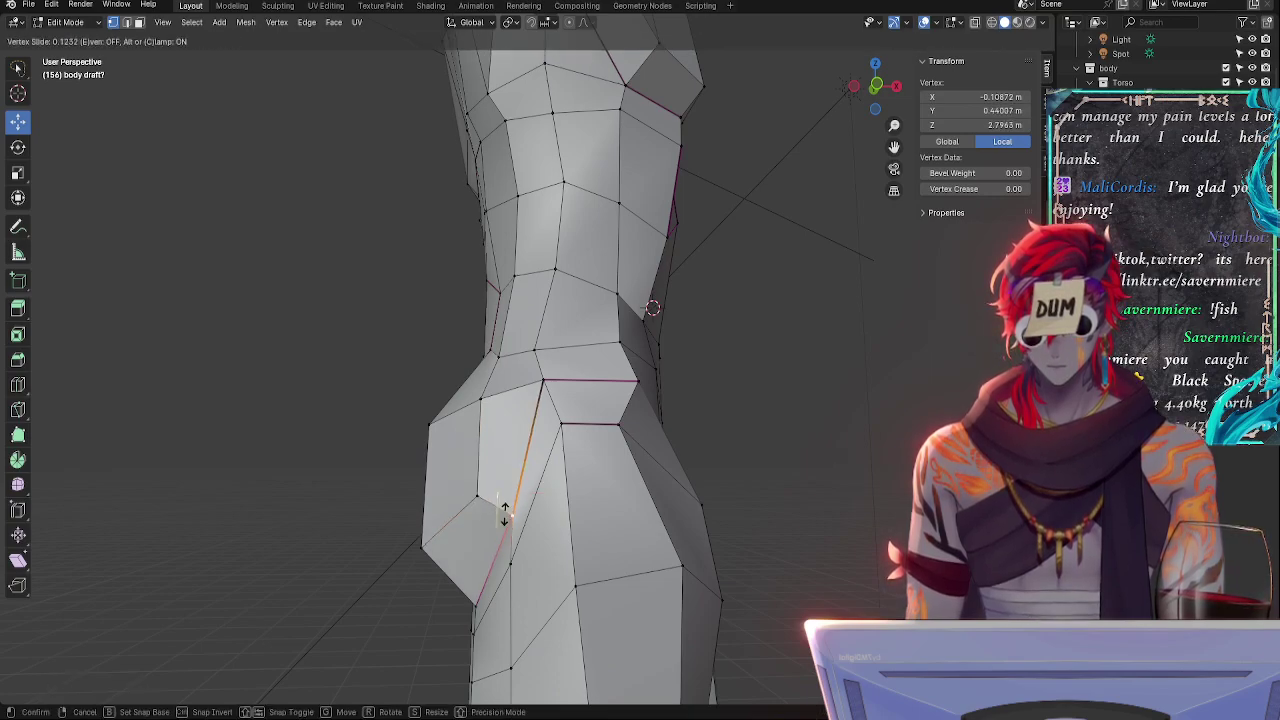
pyautogui.click(505, 514)
# - Move that hip vertex slightly along X and slide it once more
pyautogui.press('g')
pyautogui.press('x')
pyautogui.click(540, 497)
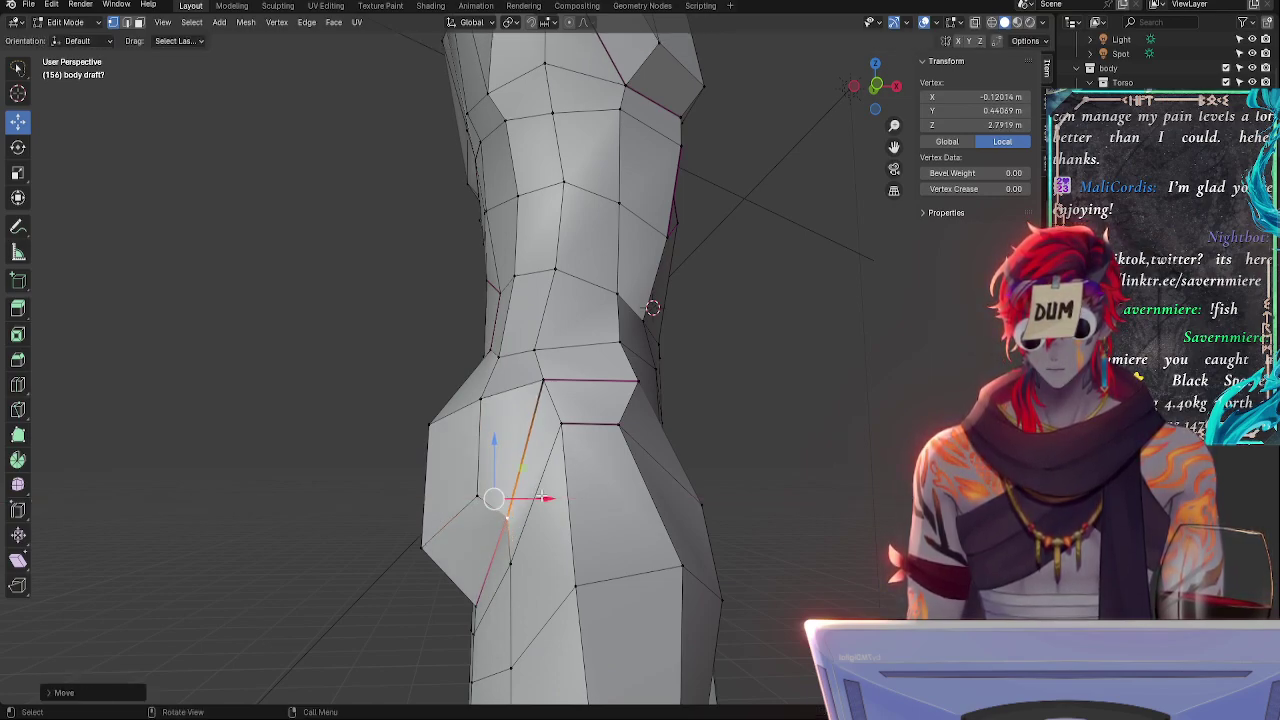
pyautogui.press('g')
pyautogui.press('g')
pyautogui.click(471, 490)
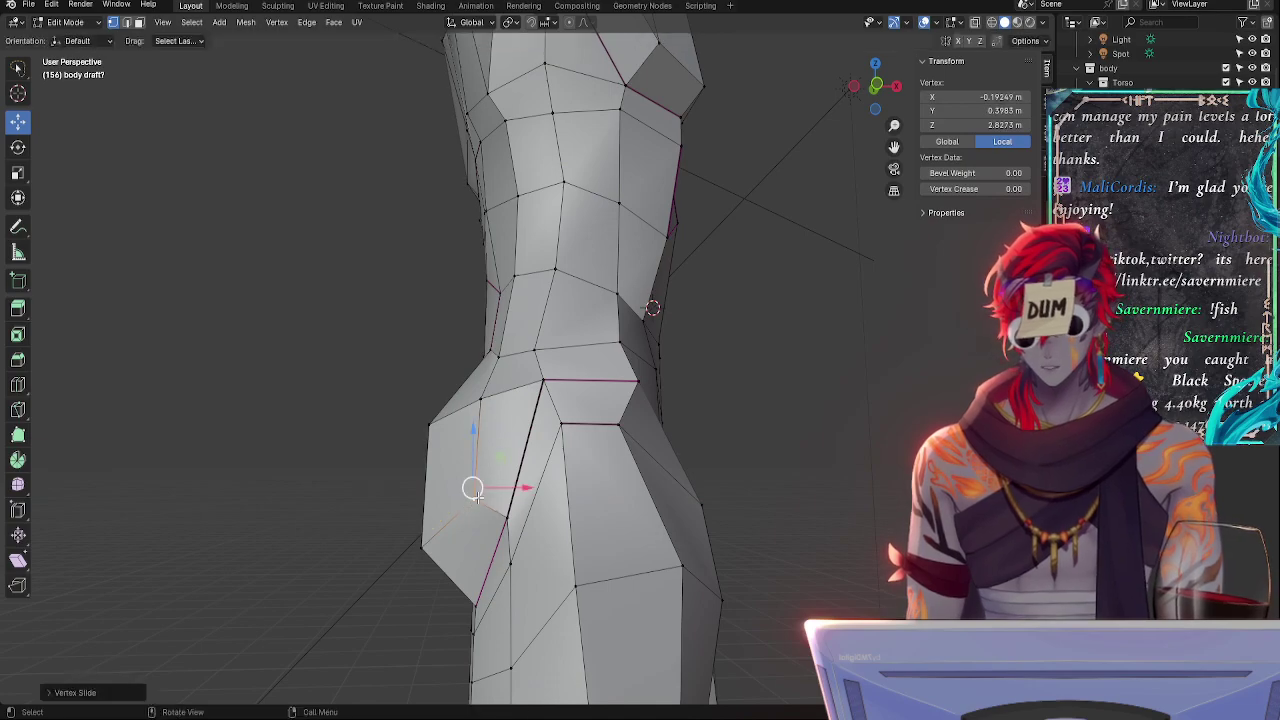
pyautogui.moveTo(471, 490); pyautogui.dragTo(614, 480, button='middle')
# - Nudge the centre-back vertices along Y and raise the upper centre-back vertex slightly
pyautogui.click(507, 427)
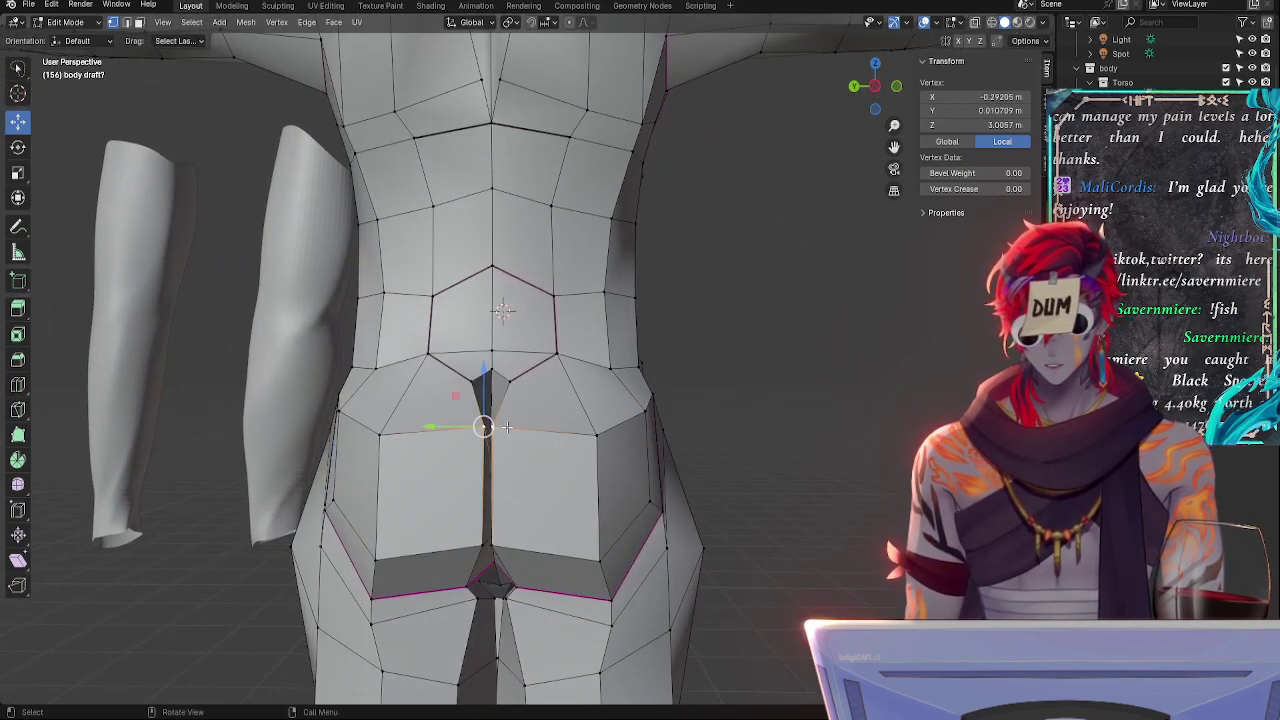
pyautogui.keyDown('shift'); pyautogui.click(500, 518); pyautogui.keyUp('shift')
pyautogui.moveTo(429, 485); pyautogui.dragTo(434, 486)
pyautogui.click(490, 428)
pyautogui.moveTo(532, 423); pyautogui.dragTo(486, 468, button='middle')
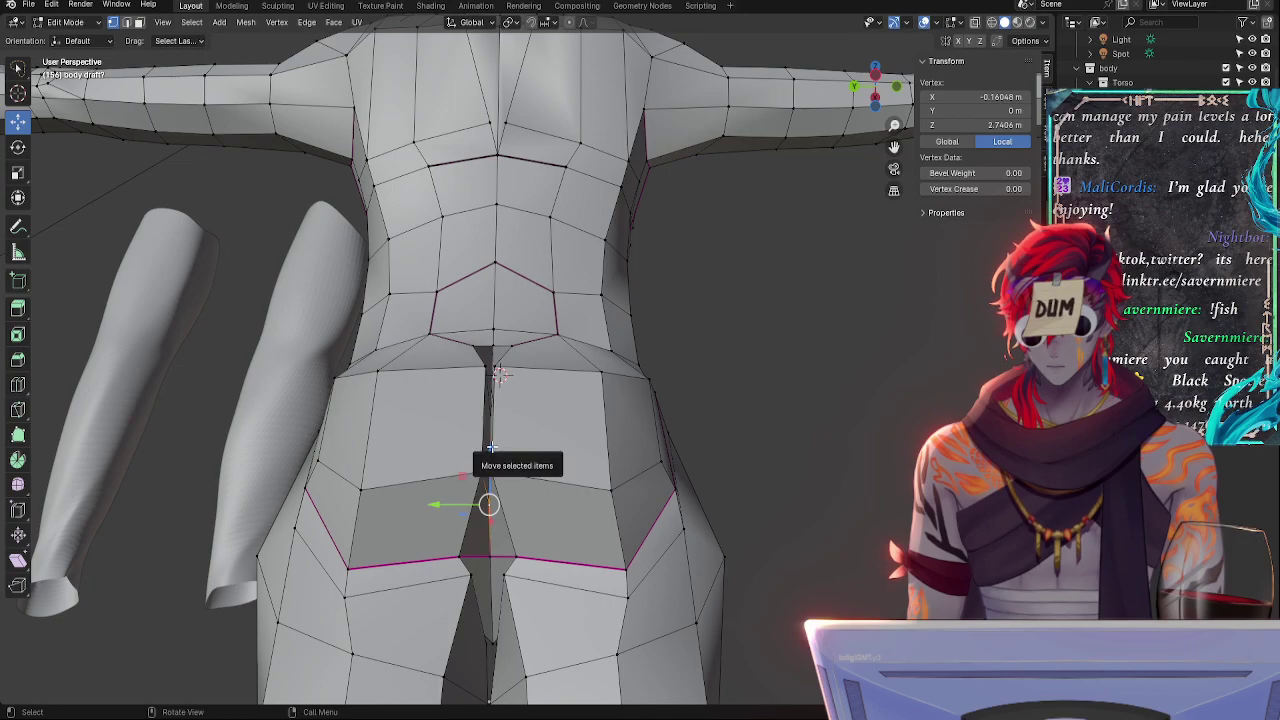
pyautogui.moveTo(490, 447); pyautogui.dragTo(495, 413)
pyautogui.hotkey('alt', 'a')
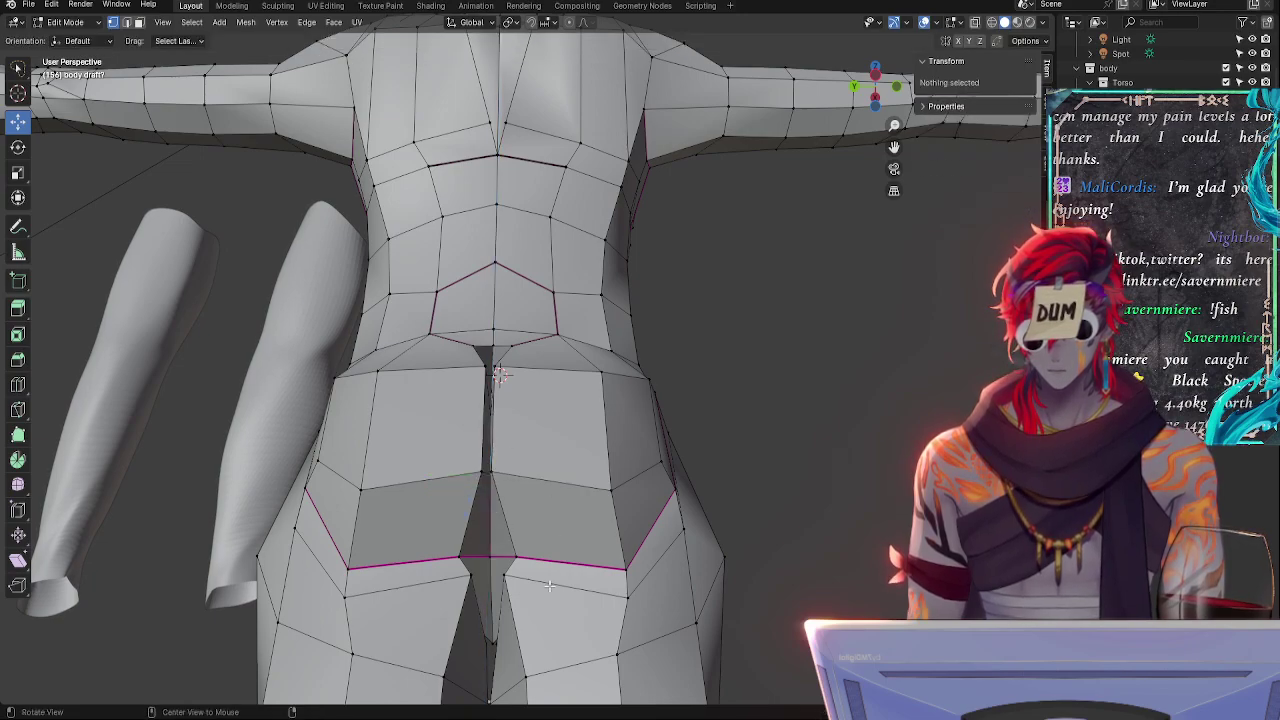
# - Vertex-slide a lower-back vertex along its edge
pyautogui.moveTo(566, 566); pyautogui.dragTo(340, 697, button='middle')
pyautogui.click(480, 612)
pyautogui.hotkey('shift', 'v')
pyautogui.click(474, 612)
# - Turn to the front of the torso and select the edge loop across the chest
pyautogui.click(470, 501)
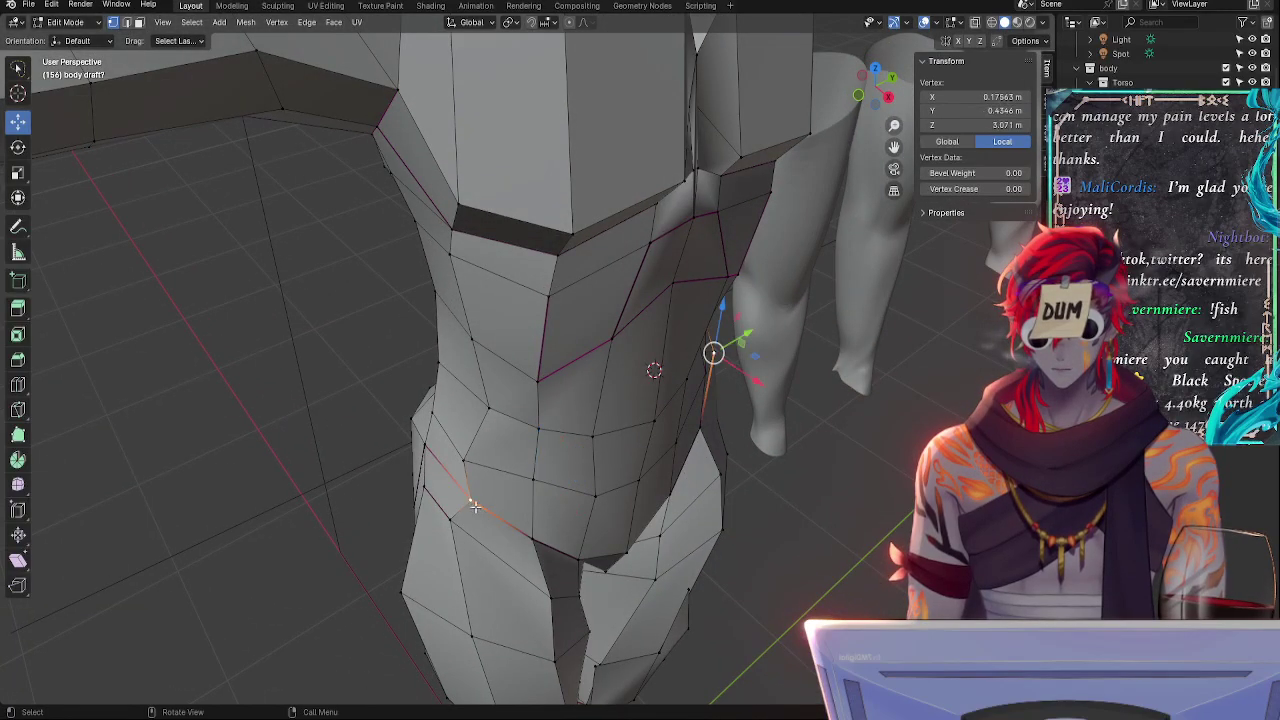
pyautogui.moveTo(470, 517)
pyautogui.mouseDown(button='middle')
pyautogui.moveTo(388, 481)
pyautogui.moveTo(390, 453)
pyautogui.moveTo(584, 538)
pyautogui.moveTo(463, 506)
pyautogui.mouseUp(button='middle')
pyautogui.hotkey('alt', 'a')
pyautogui.keyDown('ctrl'); pyautogui.moveTo(490, 549); pyautogui.dragTo(497, 425, button='middle'); pyautogui.keyUp('ctrl')
pyautogui.moveTo(443, 520); pyautogui.dragTo(512, 468, button='middle')
pyautogui.keyDown('alt'); pyautogui.moveTo(598, 443); pyautogui.dragTo(569, 446); pyautogui.keyUp('alt')
pyautogui.keyDown('ctrl'); pyautogui.keyDown('alt'); pyautogui.moveTo(606, 318); pyautogui.dragTo(609, 371); pyautogui.keyUp('alt'); pyautogui.keyUp('ctrl')
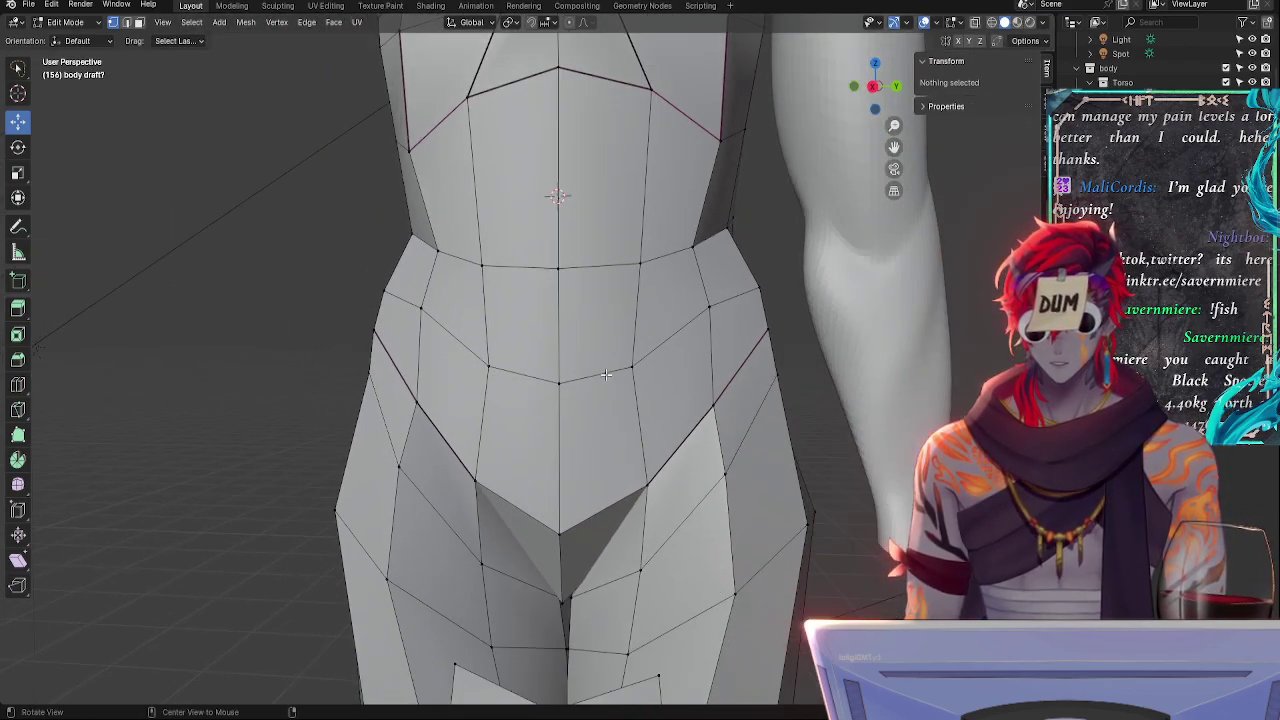
pyautogui.keyDown('alt'); pyautogui.keyDown('shift'); pyautogui.moveTo(634, 266); pyautogui.dragTo(640, 406); pyautogui.keyUp('shift'); pyautogui.keyUp('alt')
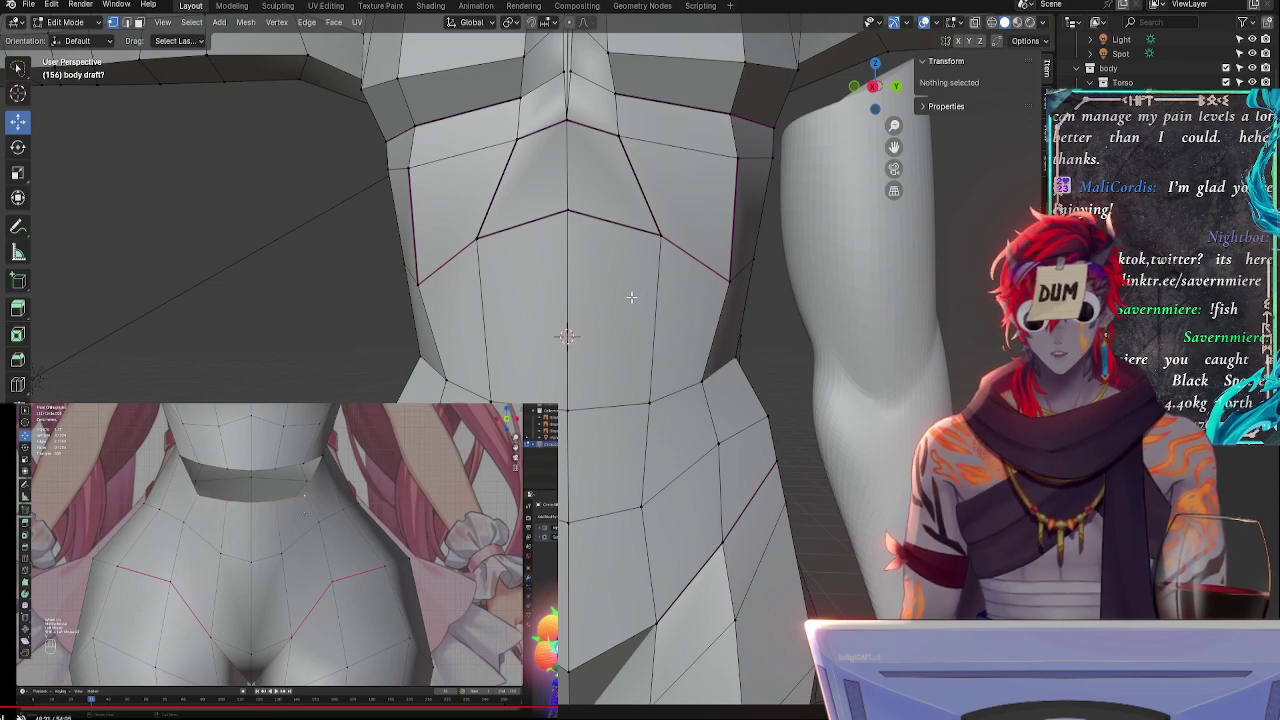
pyautogui.click(410, 287)
pyautogui.keyDown('alt'); pyautogui.keyDown('shift'); pyautogui.click(458, 252); pyautogui.keyUp('shift'); pyautogui.keyUp('alt')
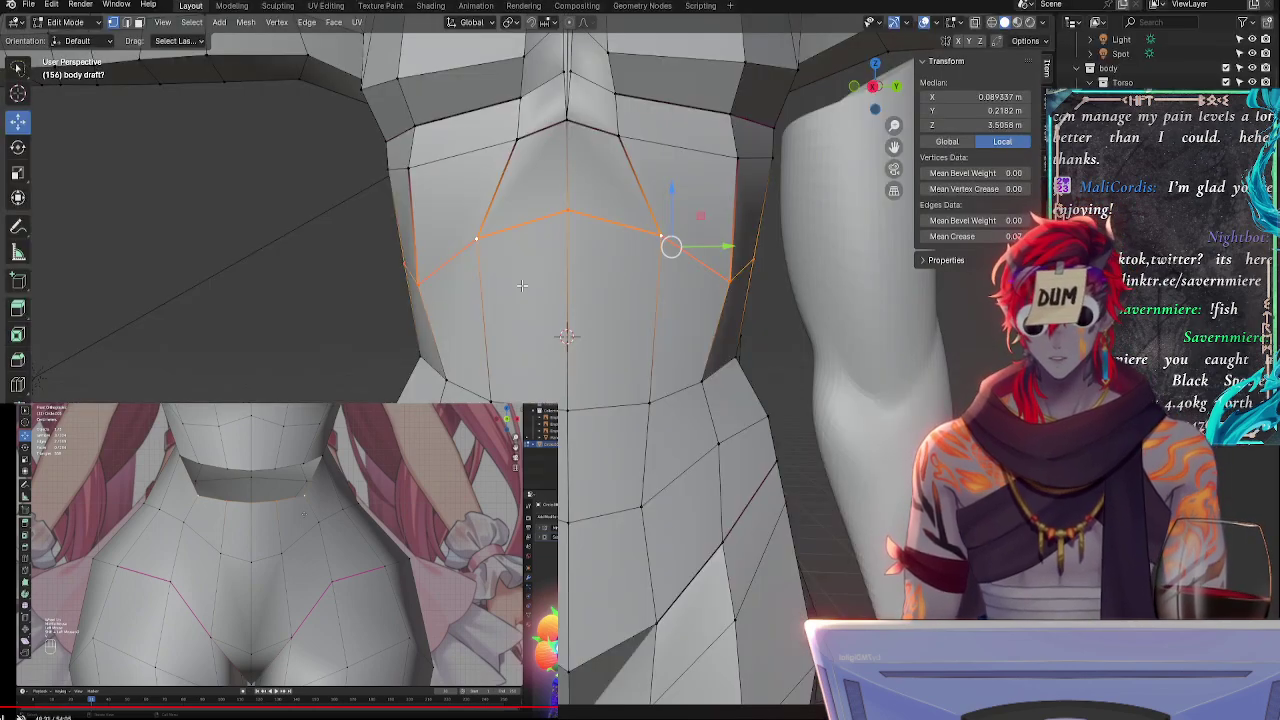
# - Slide a mirrored chest vertex upward, move chest vertices inward along Y, and lower the collar vertex
pyautogui.click(477, 239)
pyautogui.press('g')
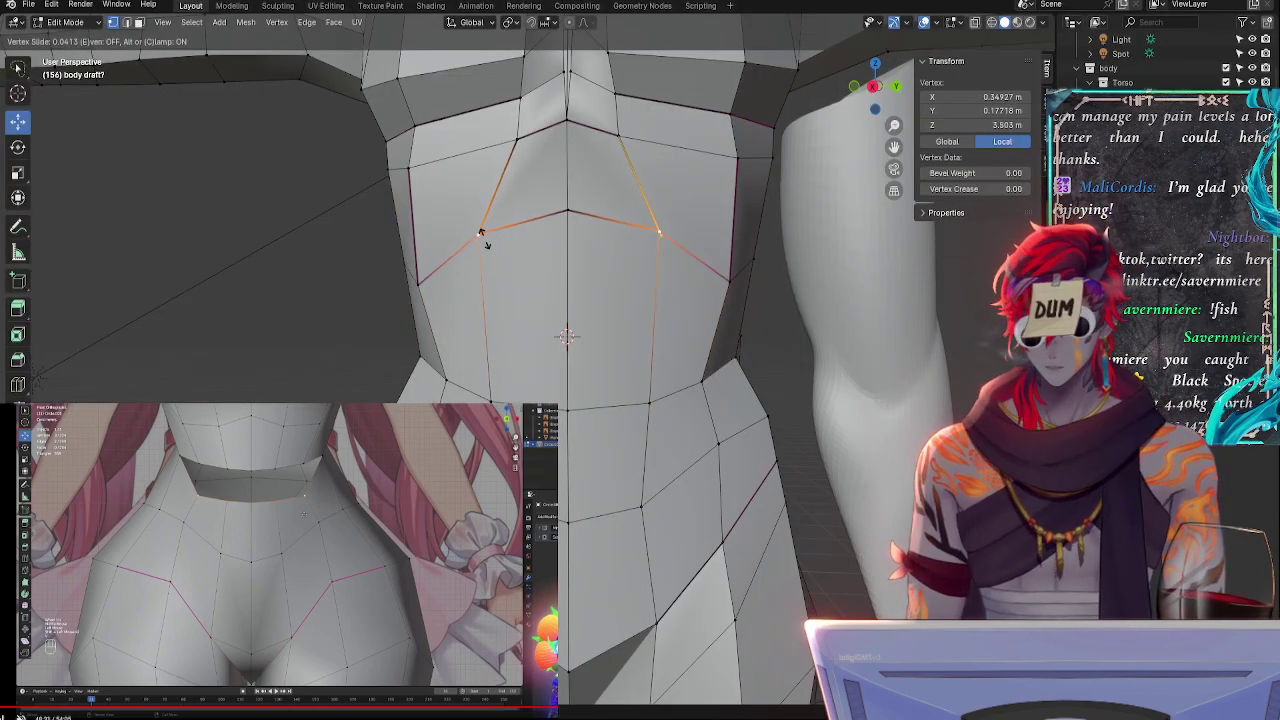
pyautogui.click(492, 241)
pyautogui.moveTo(708, 232); pyautogui.dragTo(693, 229)
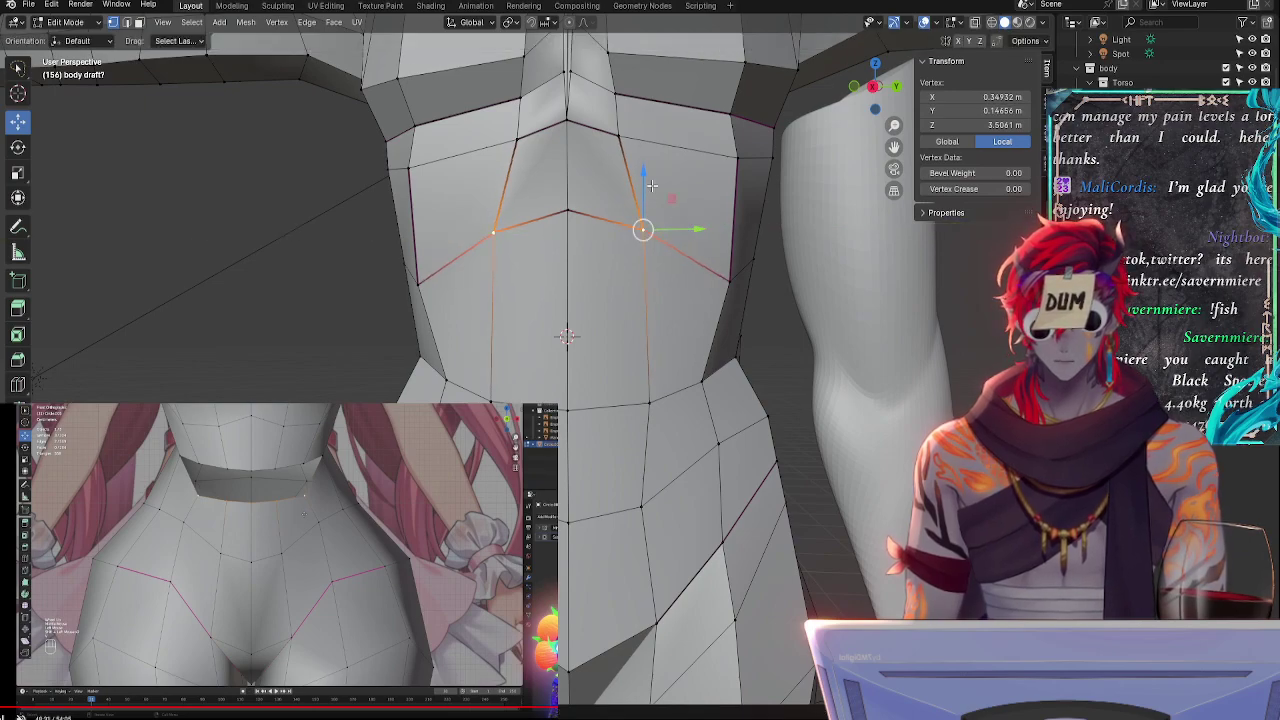
pyautogui.hotkey('alt', 'a')
pyautogui.click(619, 138)
pyautogui.moveTo(619, 138); pyautogui.dragTo(620, 143)
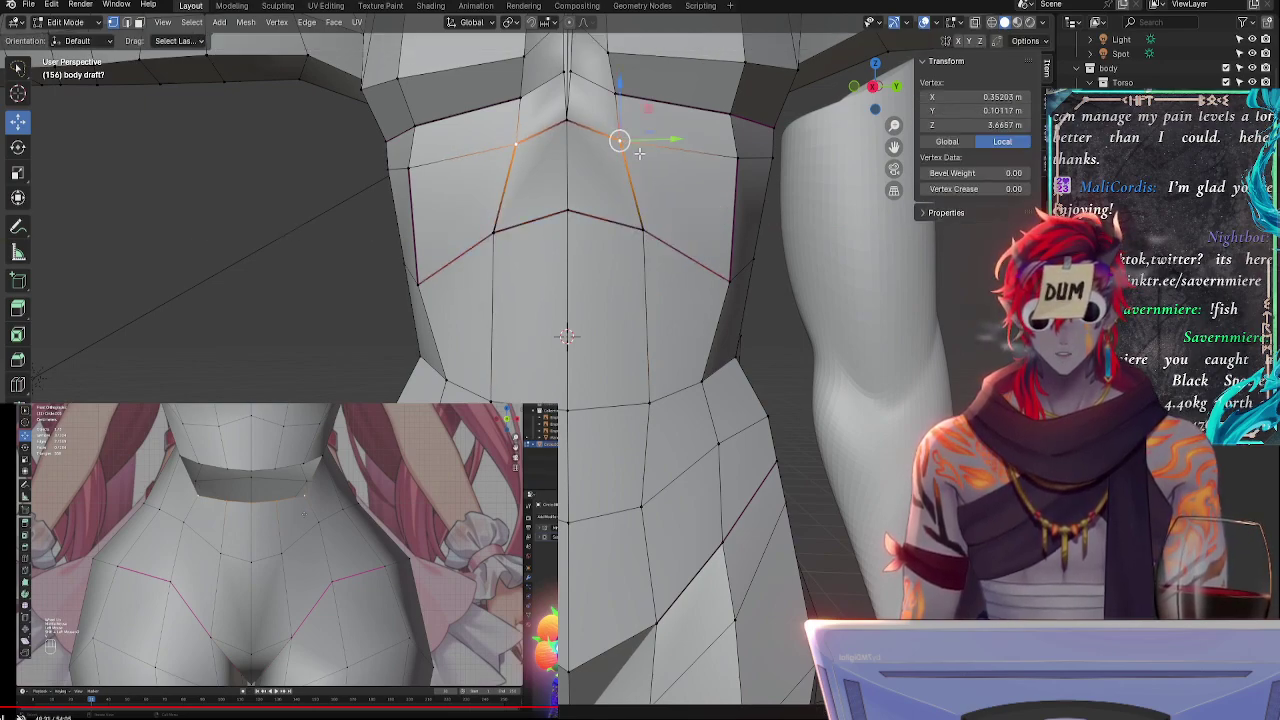
# - Slide the lower-chest vertex and the upper-chest vertex along their edges toward the centre
pyautogui.click(730, 279)
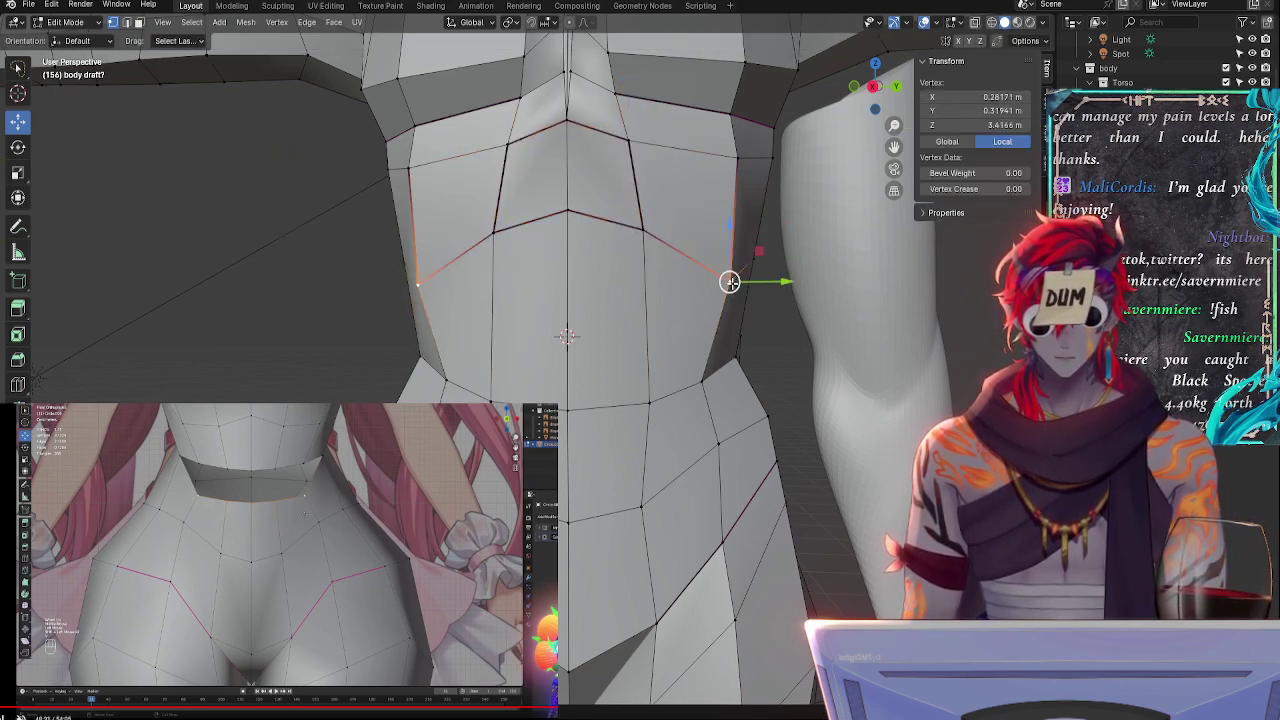
pyautogui.press('g')
pyautogui.press('g')
pyautogui.click(729, 268)
pyautogui.click(643, 229)
pyautogui.click(628, 140)
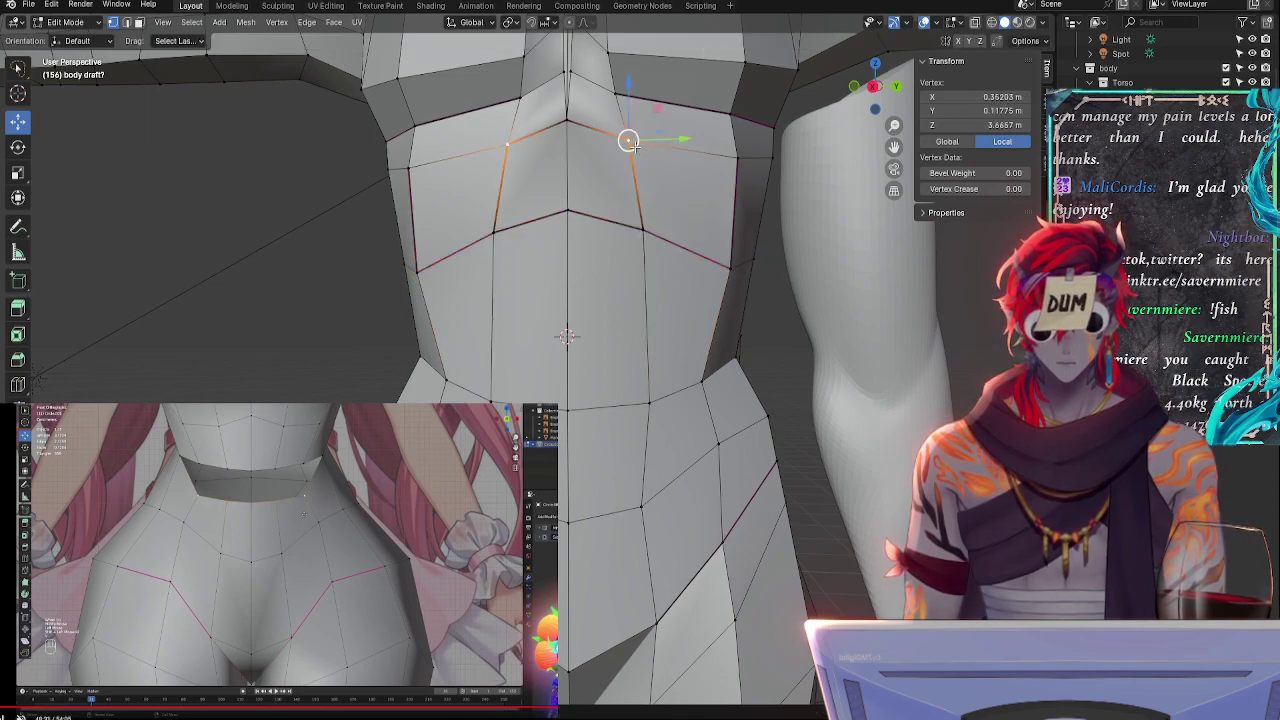
pyautogui.press('g')
pyautogui.press('g')
pyautogui.click(672, 187)
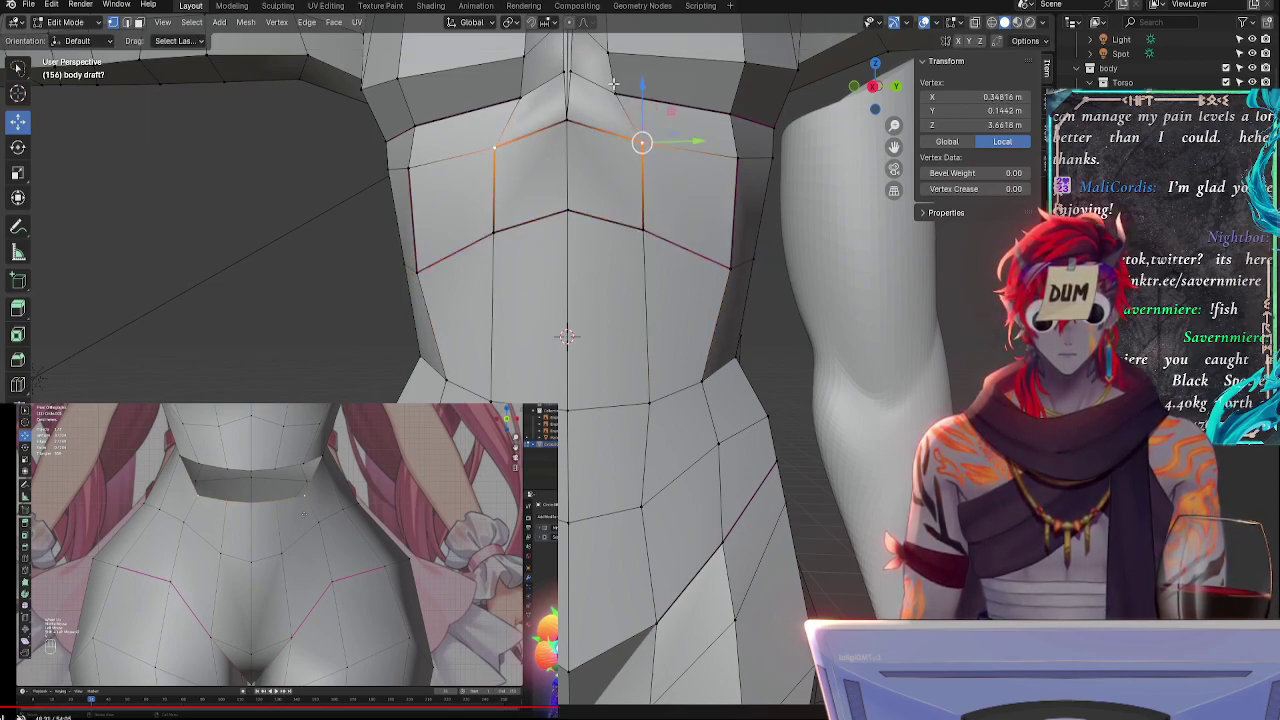
pyautogui.press('g')
pyautogui.press('g')
pyautogui.click(632, 137)
# - Lift the centre chest vertex, slide the right chest vertex inward, and select the vertex below the chest
pyautogui.click(645, 232)
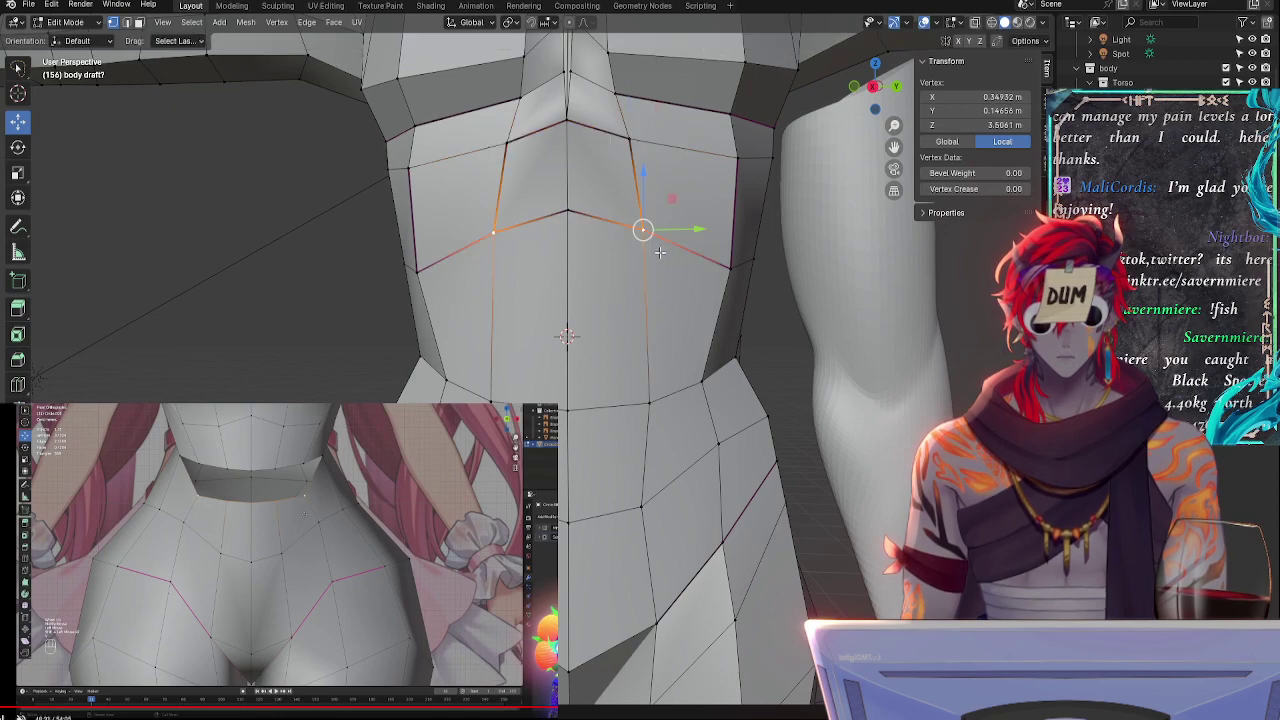
pyautogui.click(585, 225)
pyautogui.press('g')
pyautogui.press('g')
pyautogui.click(582, 232)
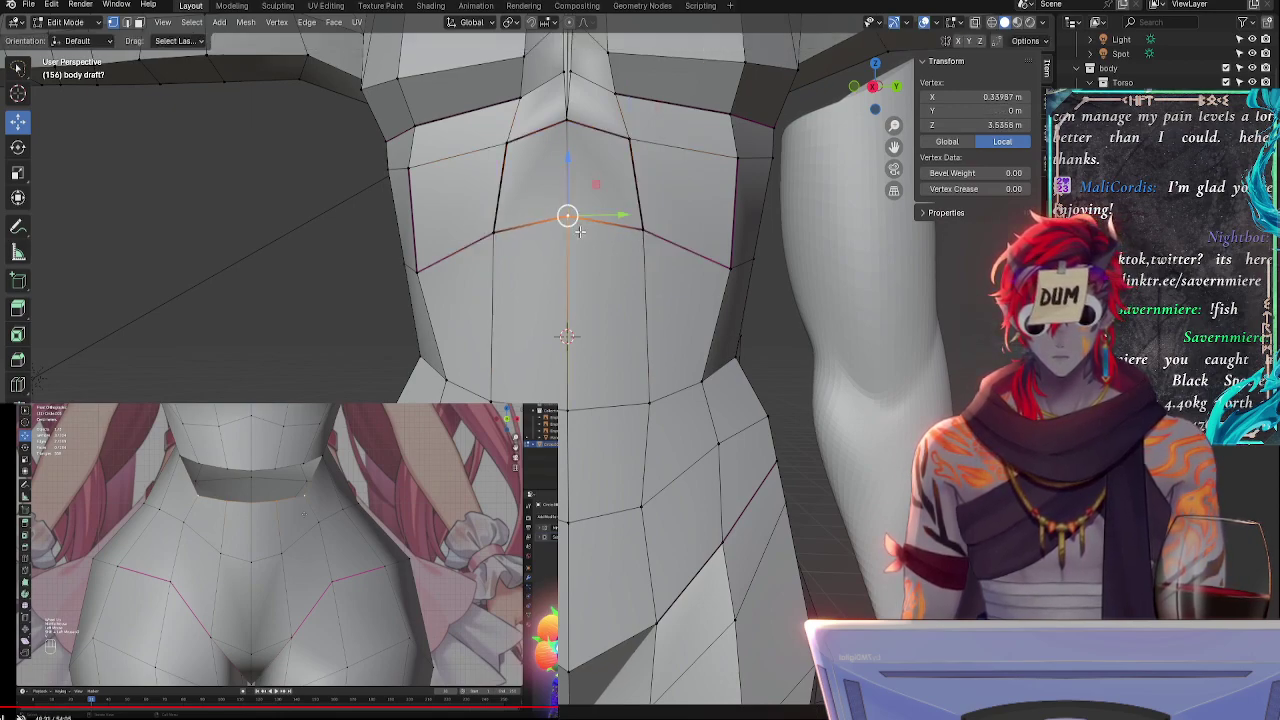
pyautogui.press('g')
pyautogui.click(581, 209)
pyautogui.click(651, 229)
pyautogui.press('g')
pyautogui.press('g')
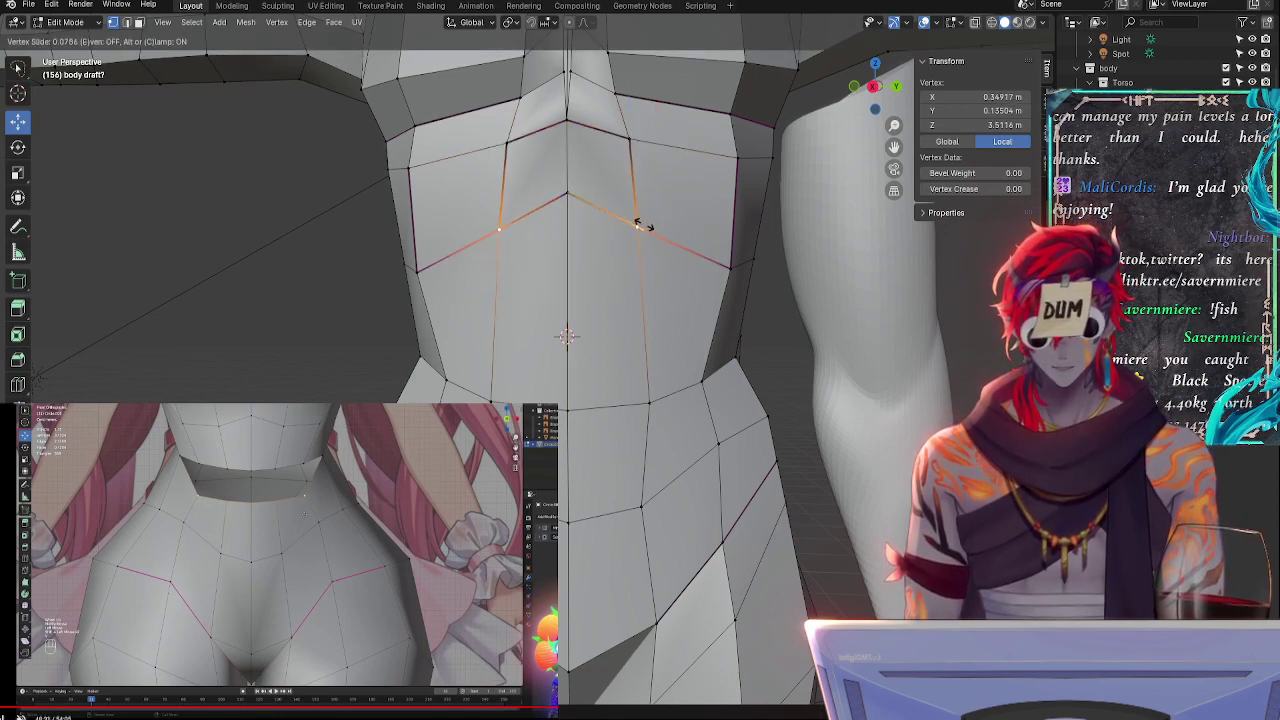
pyautogui.click(643, 224)
pyautogui.moveTo(612, 318); pyautogui.dragTo(584, 343, button='middle')
pyautogui.click(631, 378)
pyautogui.moveTo(631, 380); pyautogui.dragTo(480, 357, button='middle')
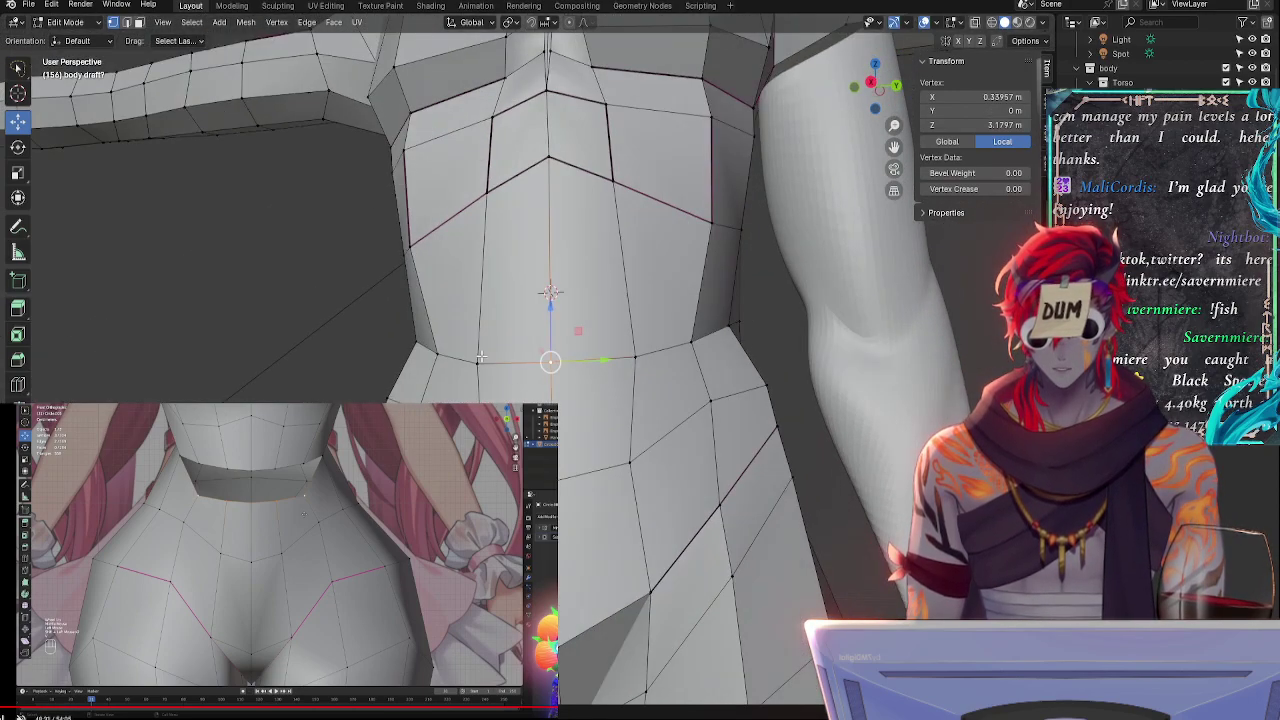
# - Rotate the waist vertices slightly about Y and lower the loop a touch
pyautogui.keyDown('shift'); pyautogui.click(559, 365); pyautogui.keyUp('shift')
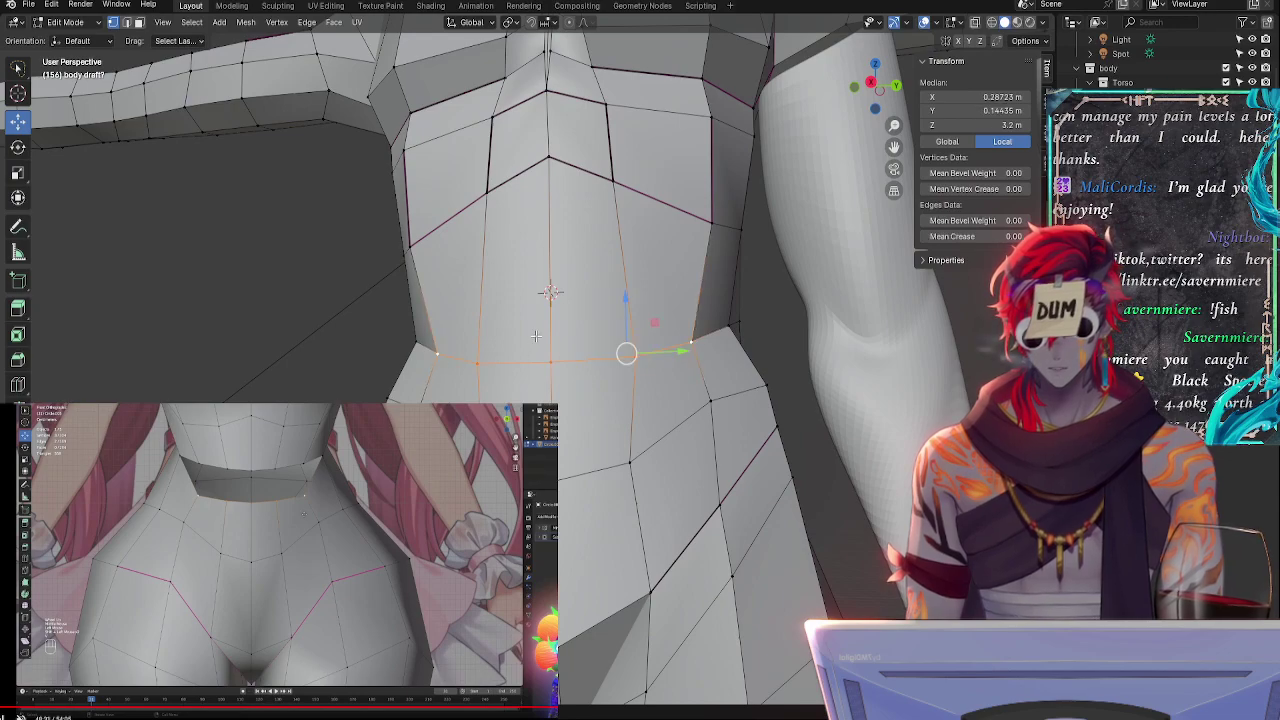
pyautogui.press('g')
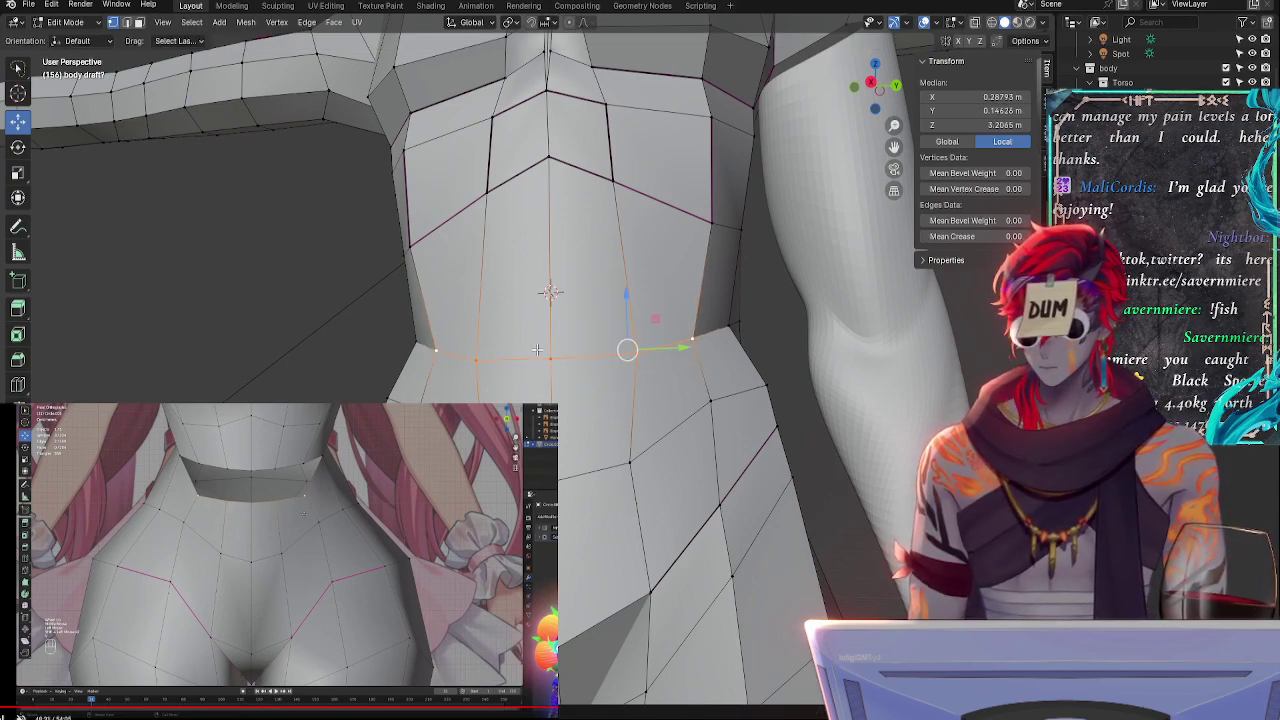
pyautogui.press('r')
pyautogui.press('y')
pyautogui.click(542, 352)
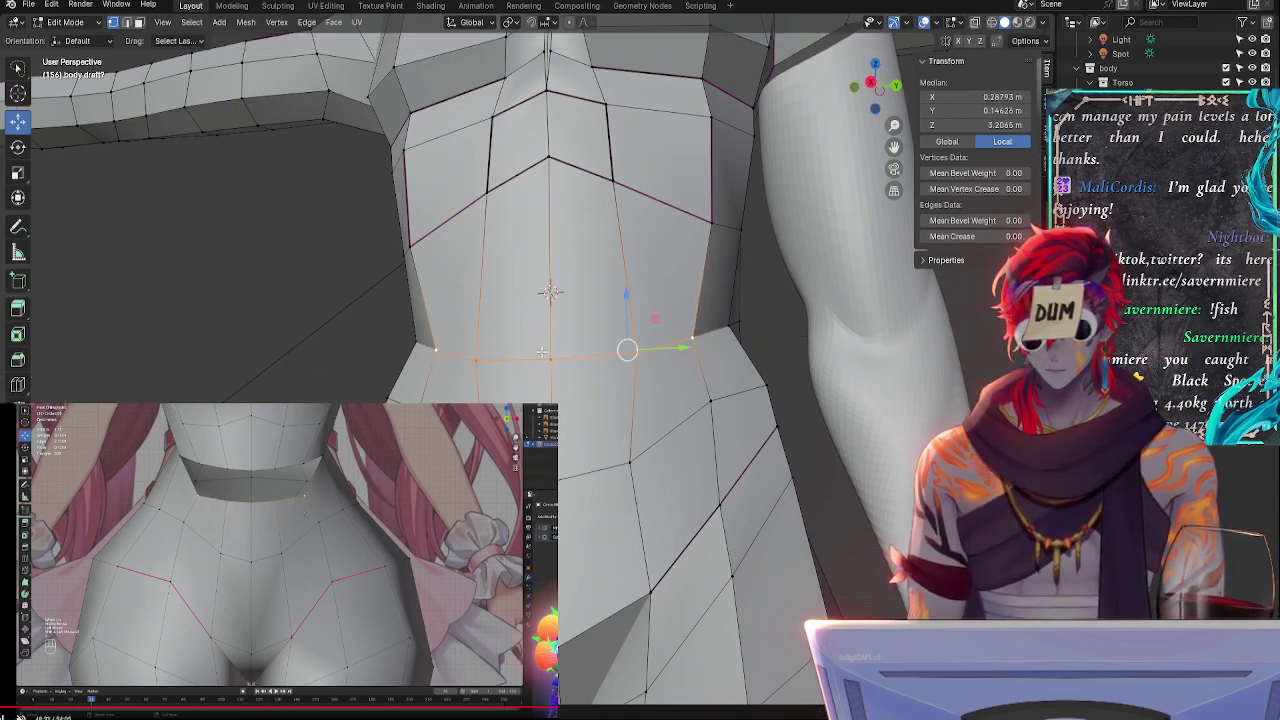
pyautogui.moveTo(626, 309); pyautogui.dragTo(628, 314)
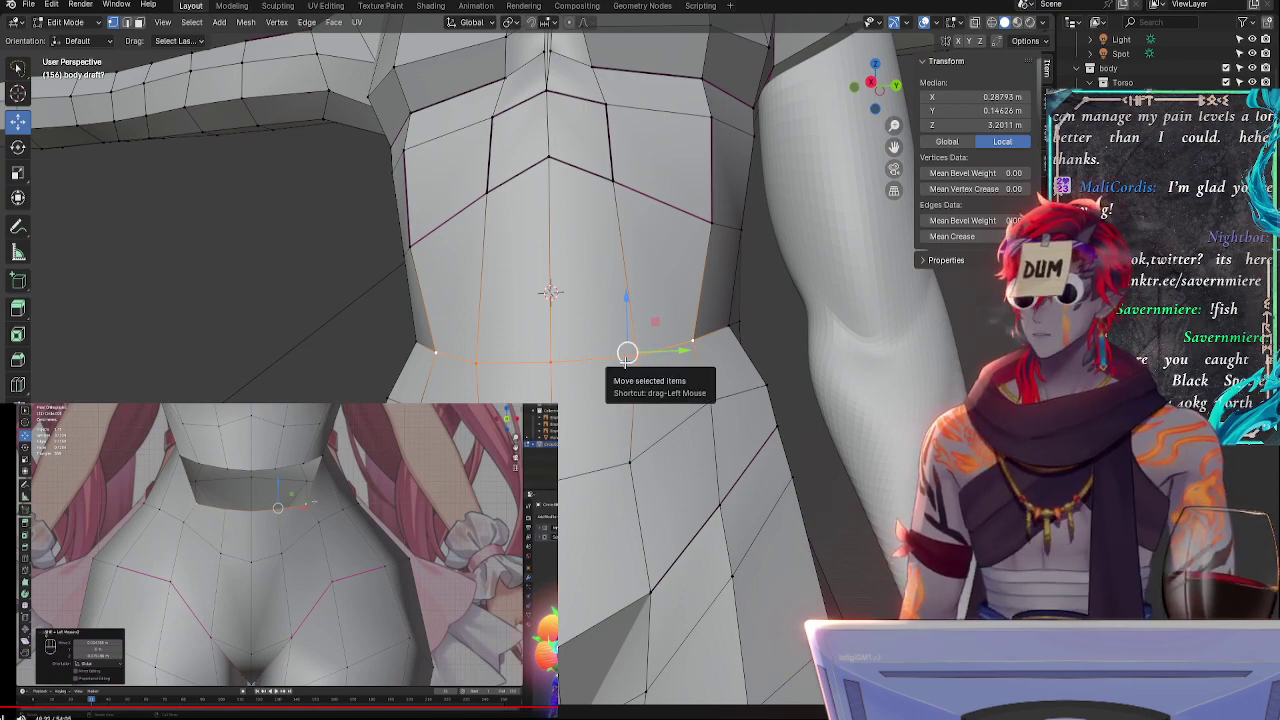
# - Raise the waist edge loop upward and check it from the side
pyautogui.moveTo(692, 306); pyautogui.dragTo(710, 313, button='middle')
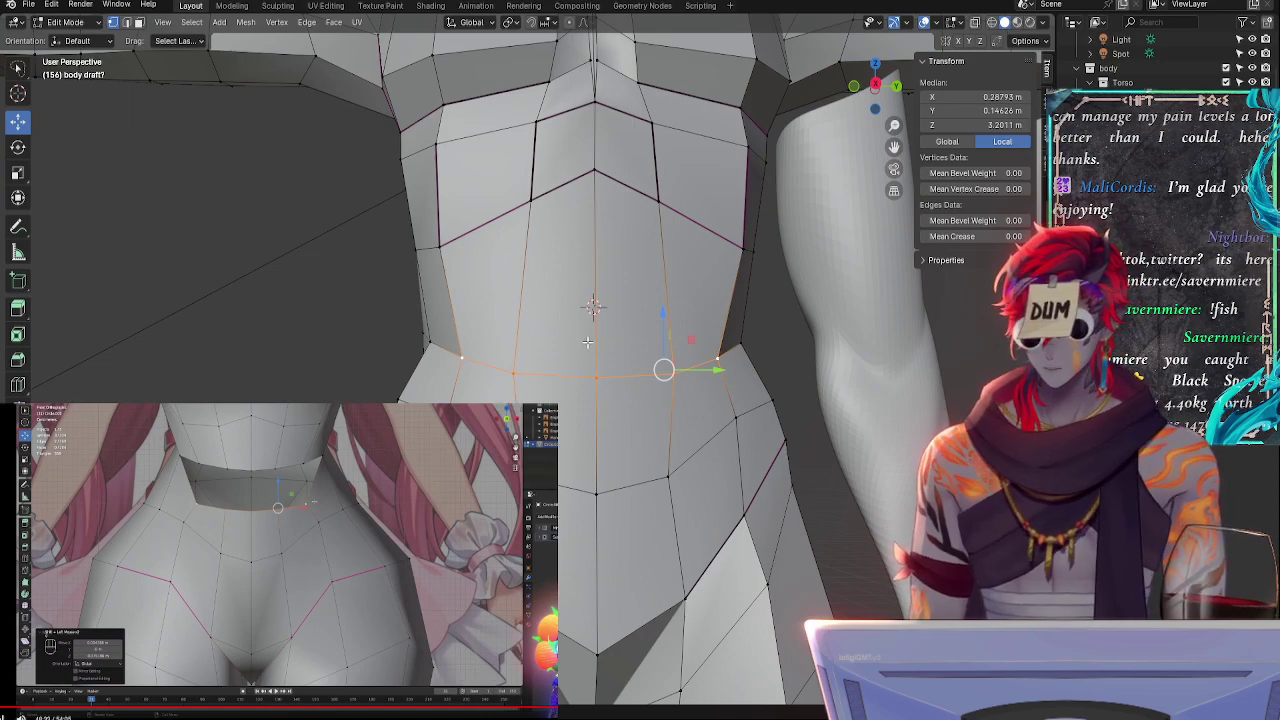
pyautogui.press('g')
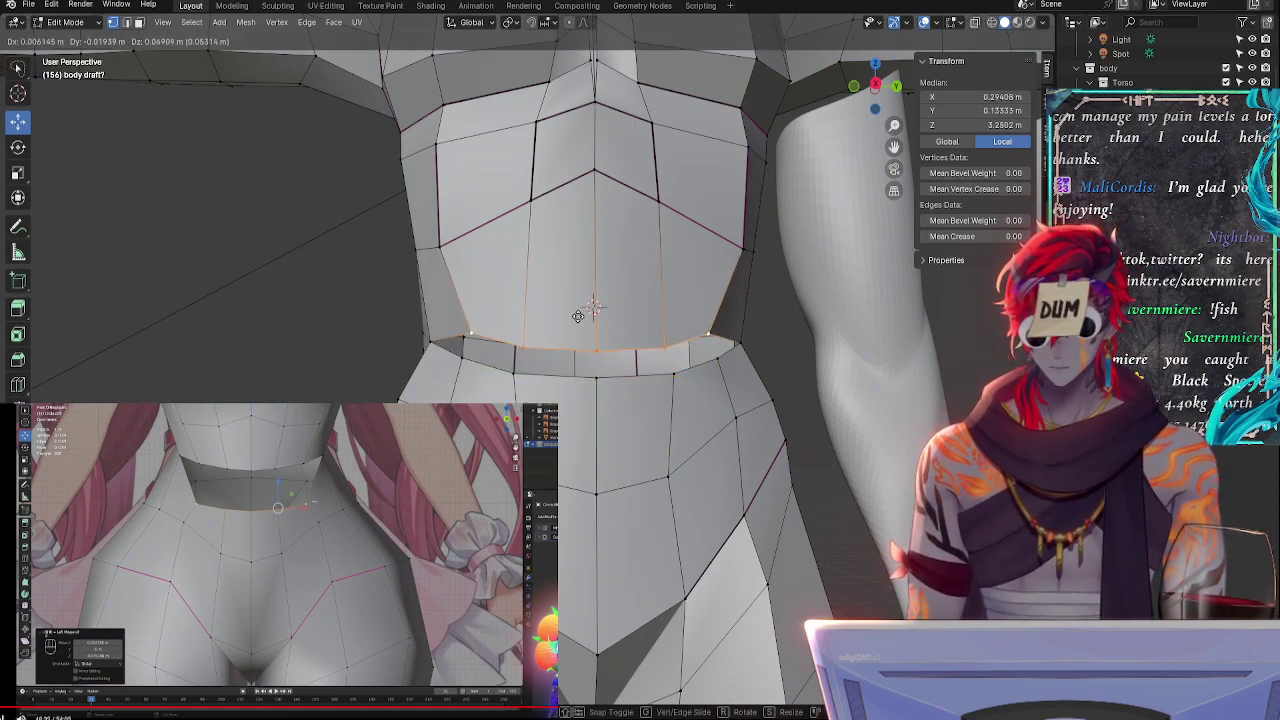
pyautogui.click(578, 316)
pyautogui.moveTo(578, 316); pyautogui.dragTo(637, 448, button='middle')
pyautogui.moveTo(564, 345); pyautogui.dragTo(549, 393, button='middle')
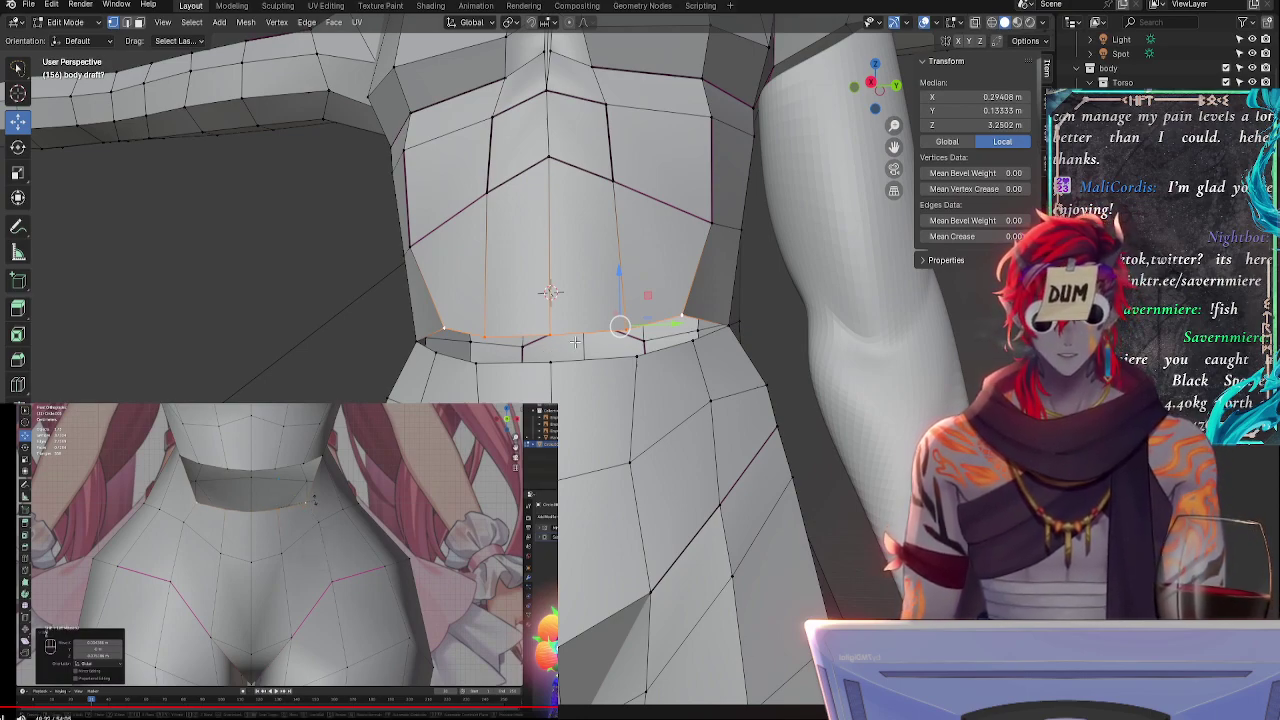
pyautogui.moveTo(575, 342); pyautogui.dragTo(659, 391, button='middle')
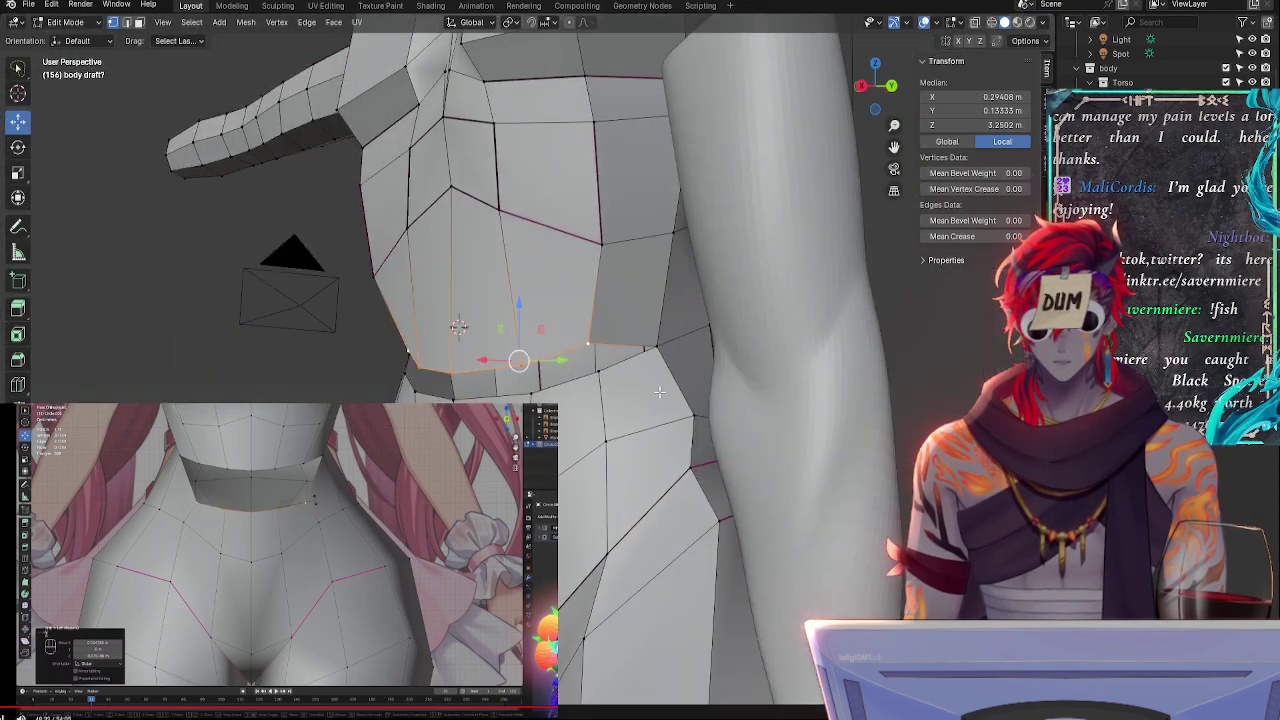
# - Select the waist loop vertices around the torso, including the V-shaped front edges and centre vertex
pyautogui.click(588, 344)
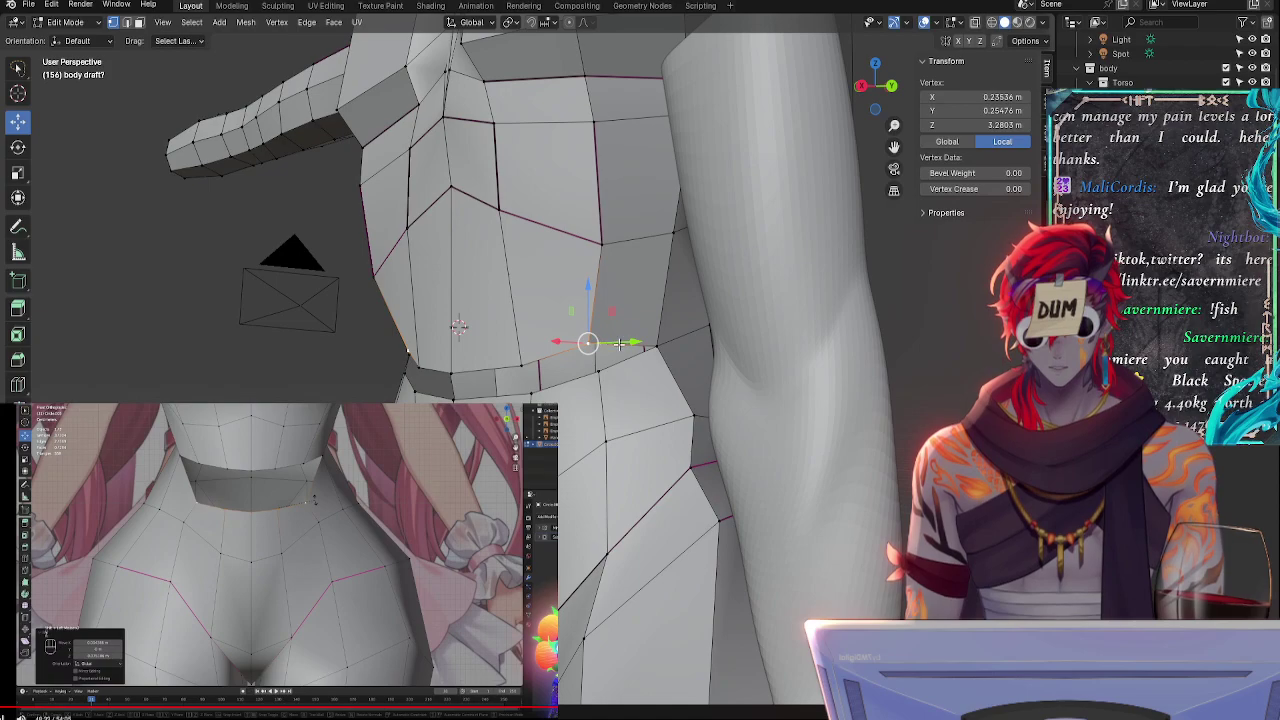
pyautogui.keyDown('shift'); pyautogui.click(519, 362); pyautogui.keyUp('shift')
pyautogui.keyDown('shift'); pyautogui.click(446, 370); pyautogui.keyUp('shift')
pyautogui.moveTo(630, 368); pyautogui.dragTo(447, 361, button='middle')
pyautogui.keyDown('shift'); pyautogui.click(356, 364); pyautogui.keyUp('shift')
pyautogui.keyDown('shift'); pyautogui.click(426, 335); pyautogui.keyUp('shift')
pyautogui.keyDown('shift'); pyautogui.click(485, 333); pyautogui.keyUp('shift')
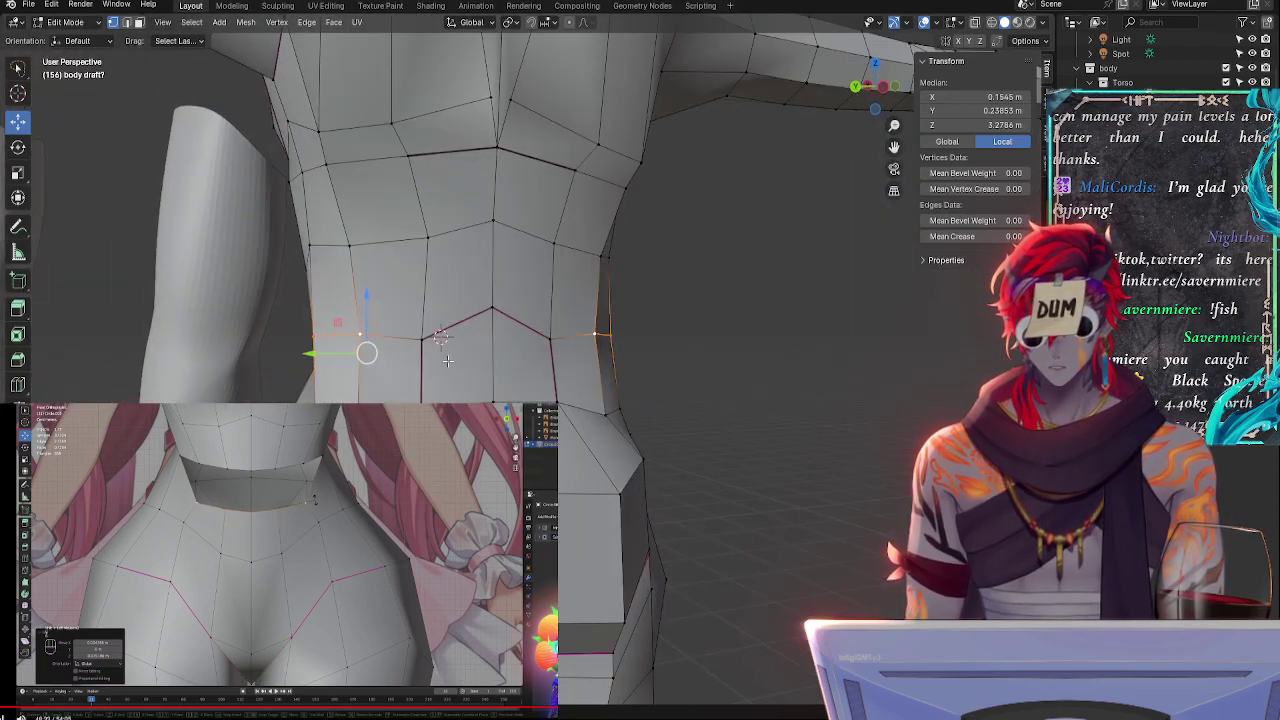
pyautogui.keyDown('alt'); pyautogui.keyDown('shift'); pyautogui.click(478, 314); pyautogui.keyUp('shift'); pyautogui.keyUp('alt')
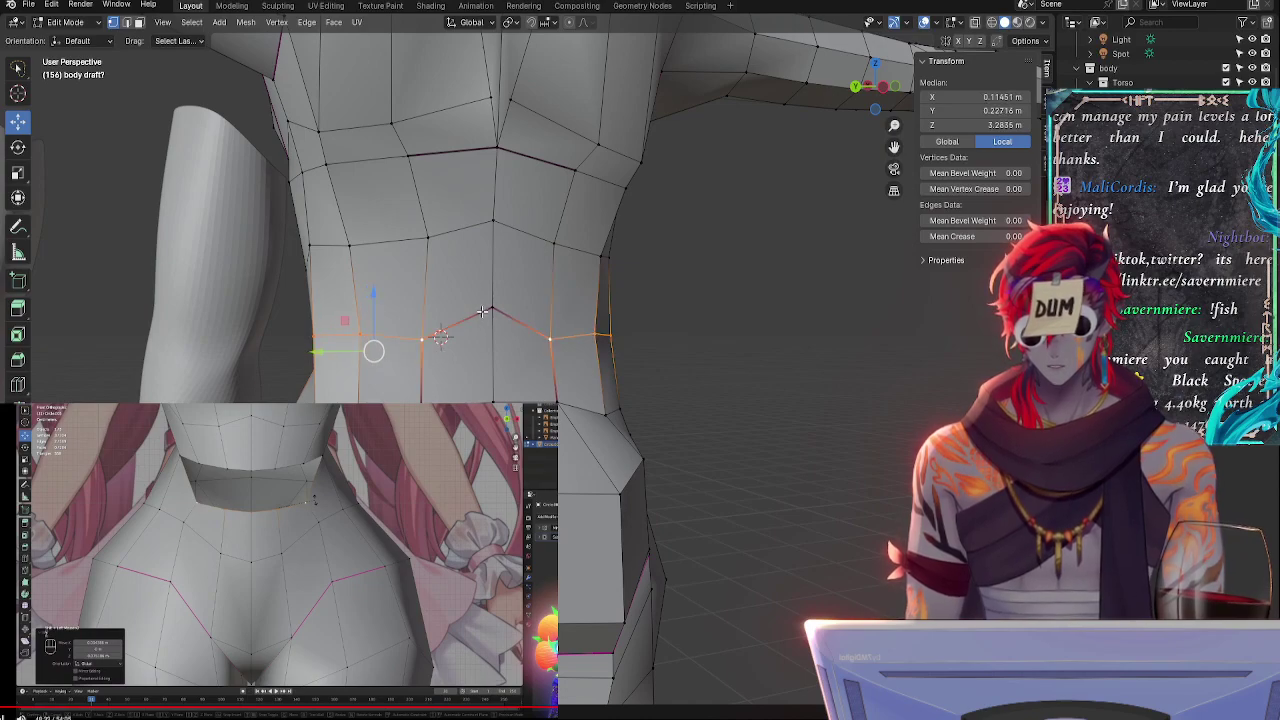
pyautogui.keyDown('shift'); pyautogui.click(488, 308); pyautogui.keyUp('shift')
# - Apply LoopTools Curve to the waist loop and rotate it slightly
pyautogui.rightClick(484, 304)
pyautogui.moveTo(485, 294)
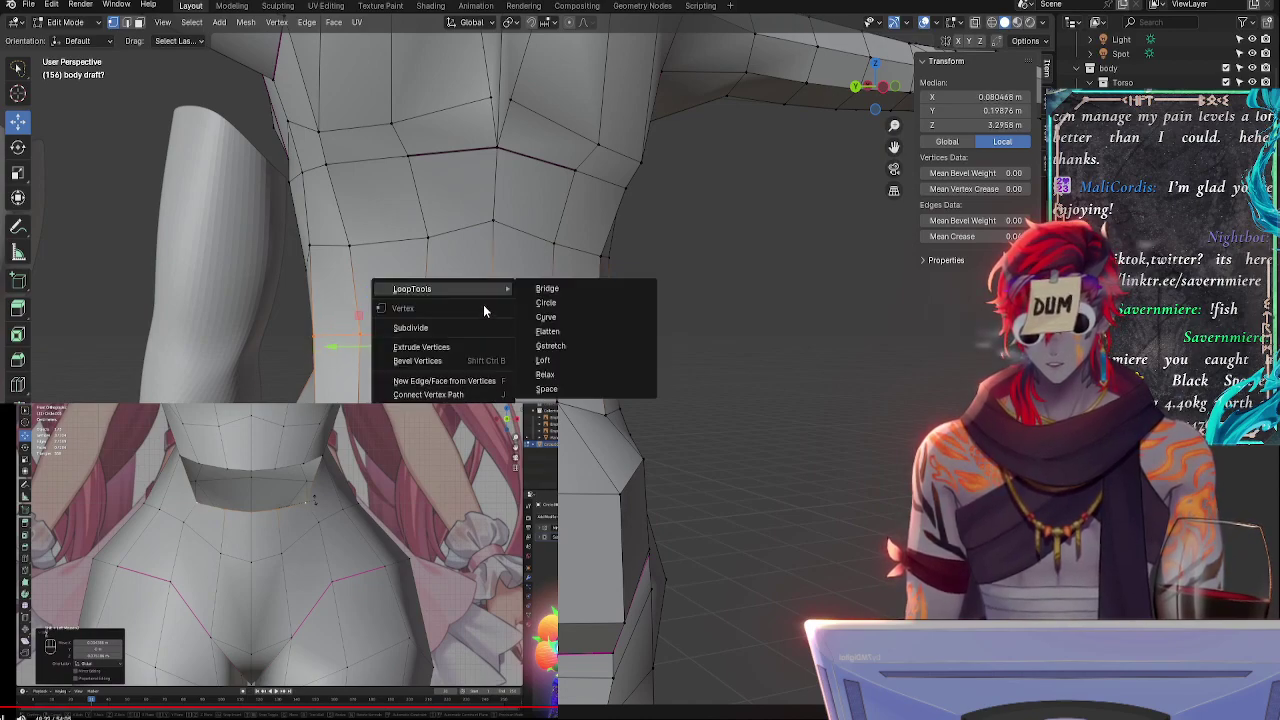
pyautogui.click(566, 316)
pyautogui.moveTo(498, 320); pyautogui.dragTo(526, 354, button='middle')
pyautogui.press('r')
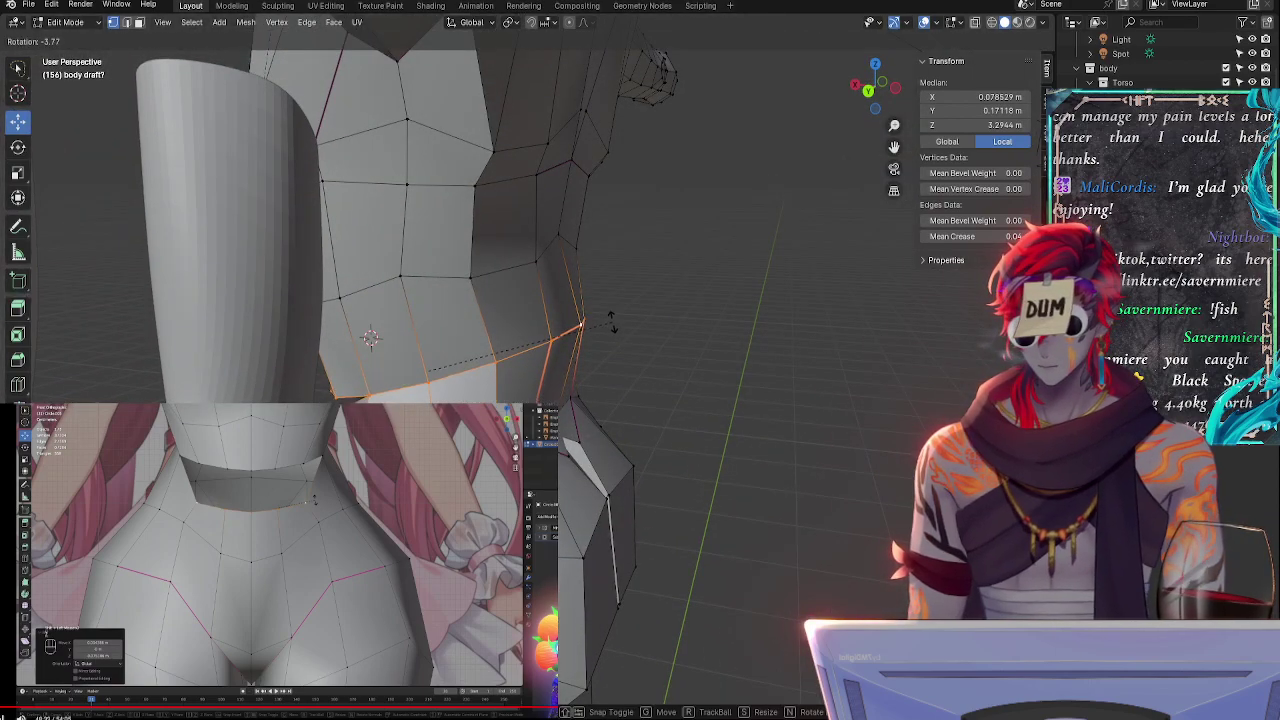
pyautogui.click(612, 321)
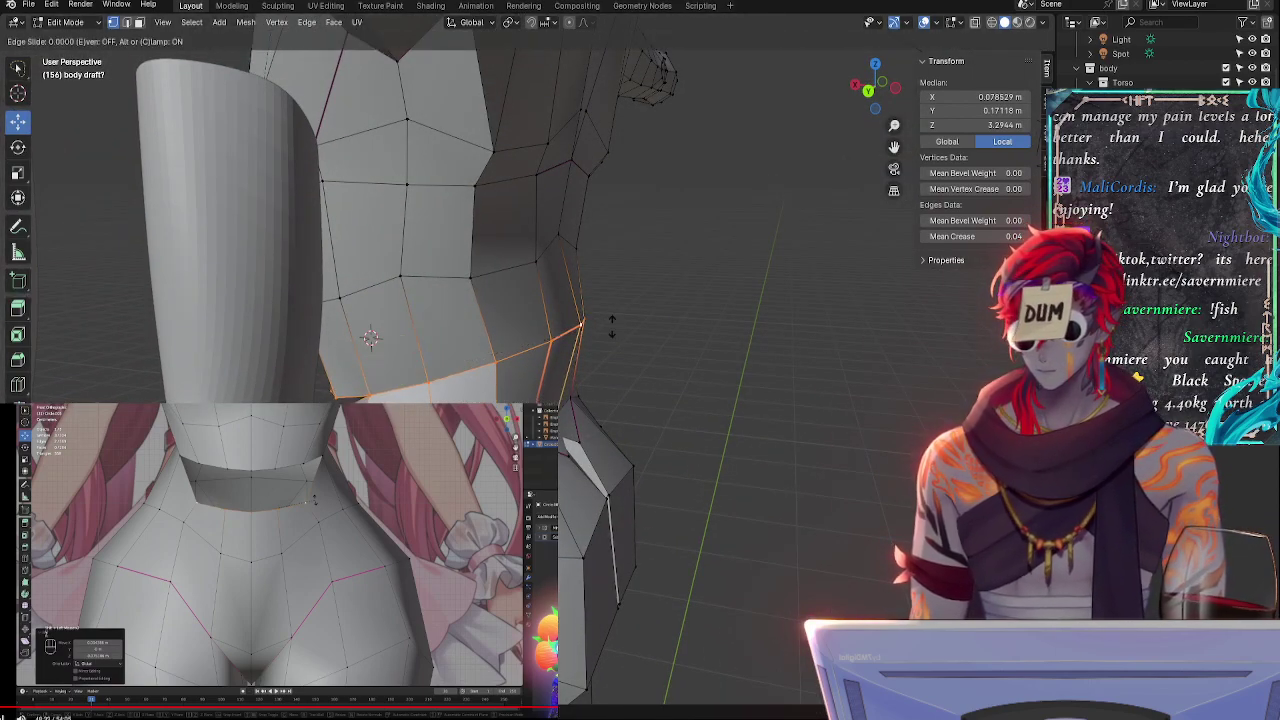
pyautogui.click(578, 322)
pyautogui.moveTo(578, 322); pyautogui.dragTo(451, 50, button='middle')
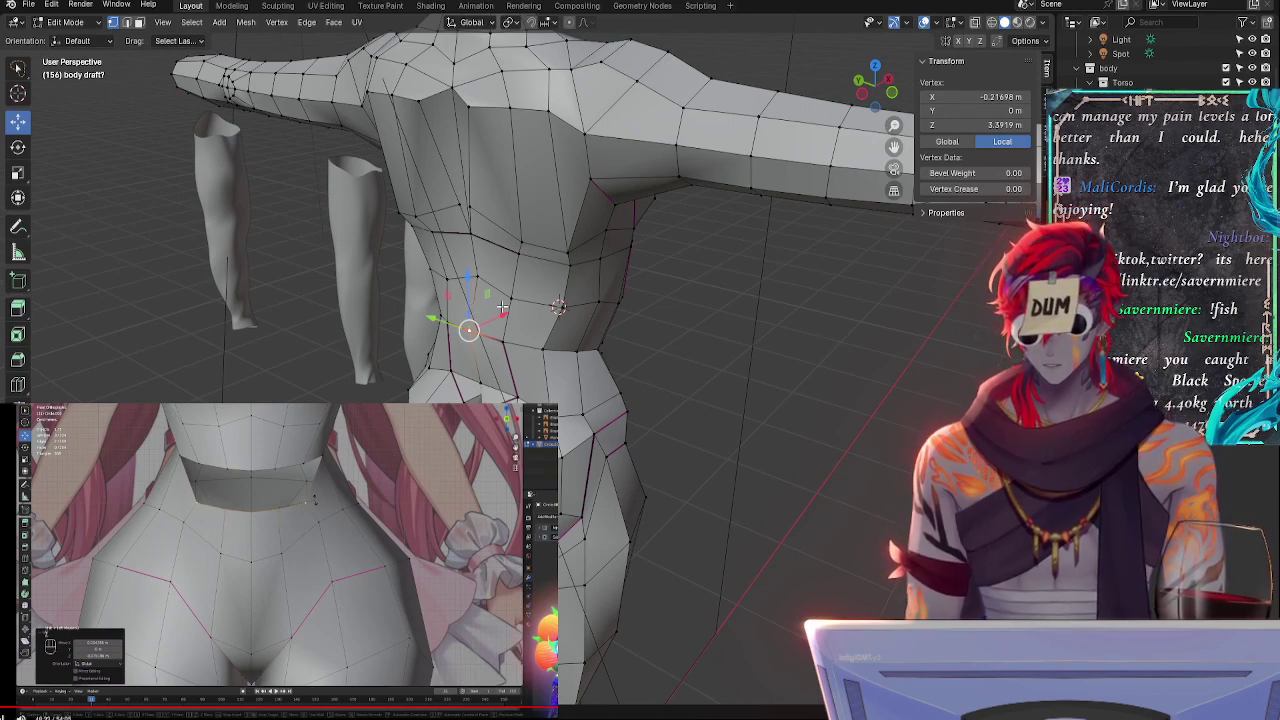
# - Move the waist side vertex slightly along X
pyautogui.moveTo(502, 307); pyautogui.dragTo(533, 328, button='middle')
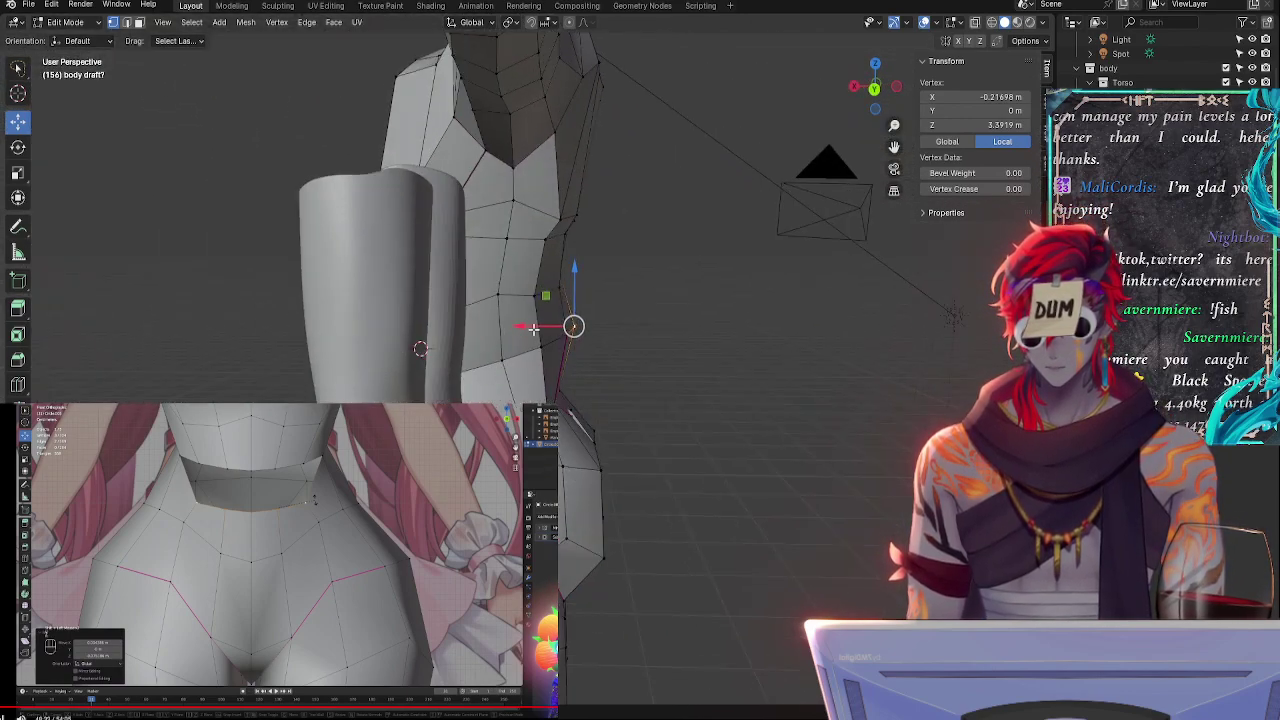
pyautogui.press('g')
pyautogui.press('x')
pyautogui.click(545, 330)
# - Scale the waist loop to 0.955 along X, shift it along X, and rotate it slightly
pyautogui.moveTo(600, 364); pyautogui.dragTo(495, 345, button='middle')
pyautogui.keyDown('alt'); pyautogui.click(508, 346); pyautogui.keyUp('alt')
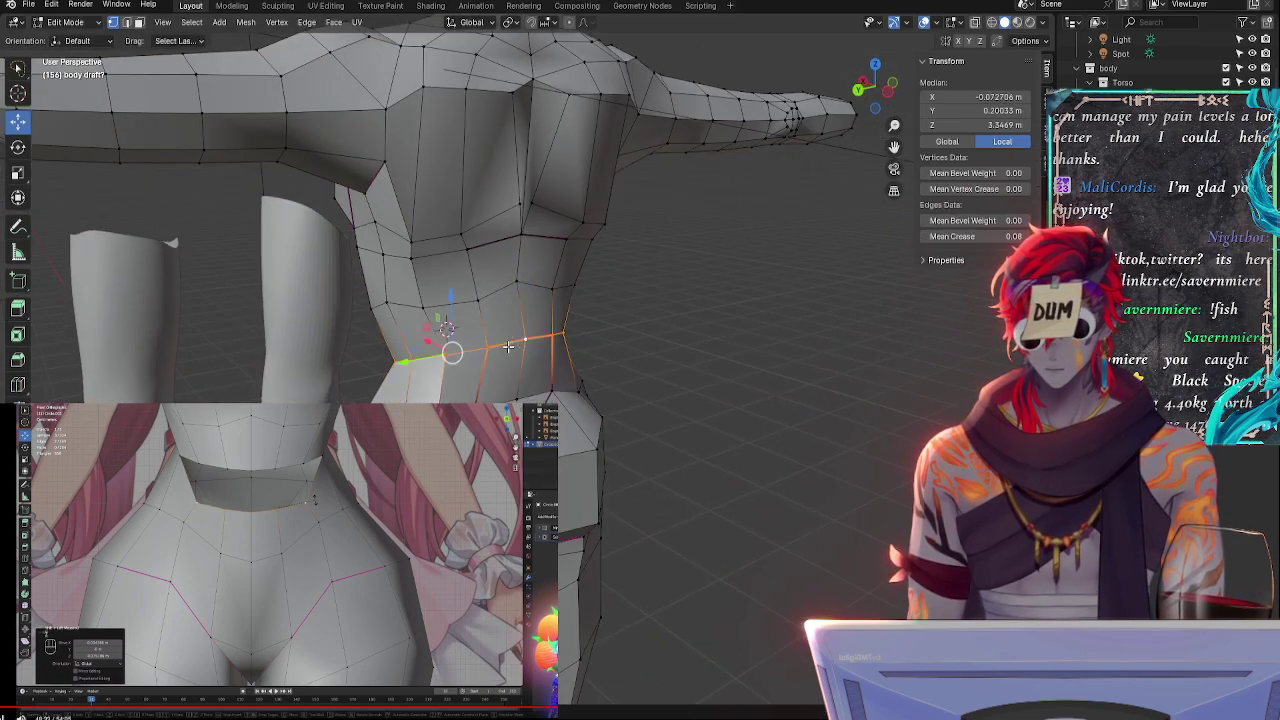
pyautogui.press('s')
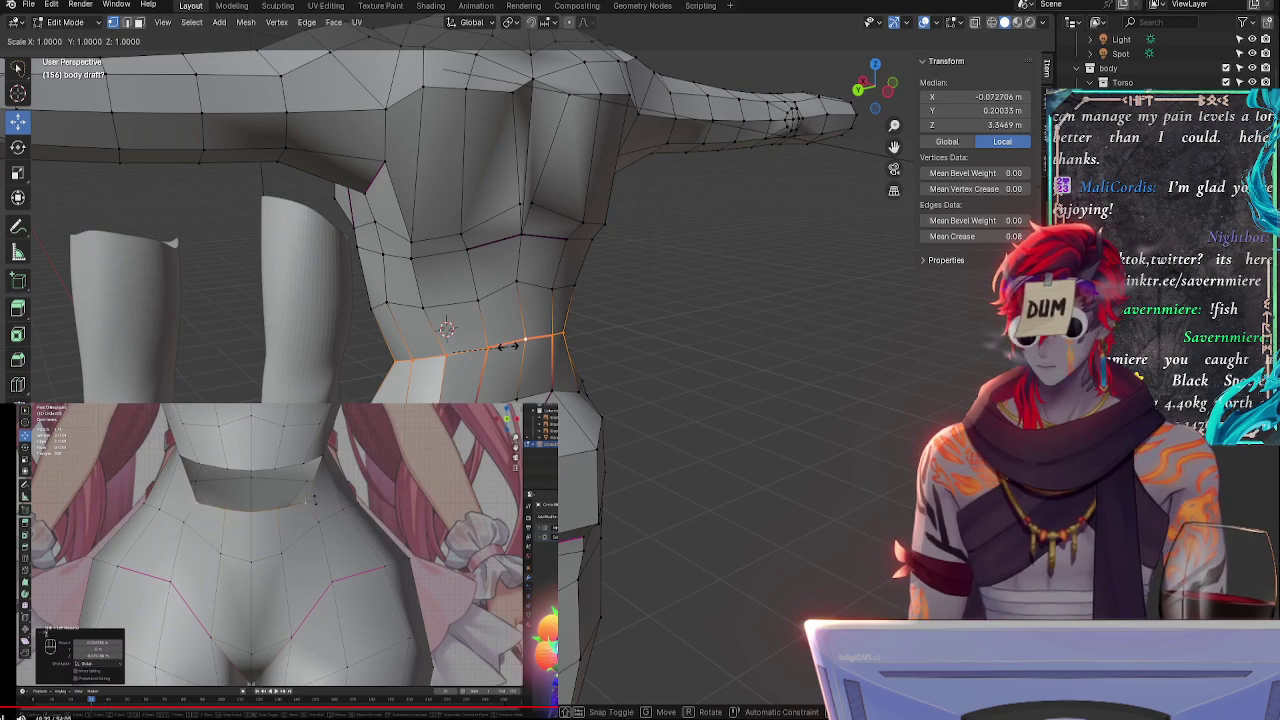
pyautogui.press('x')
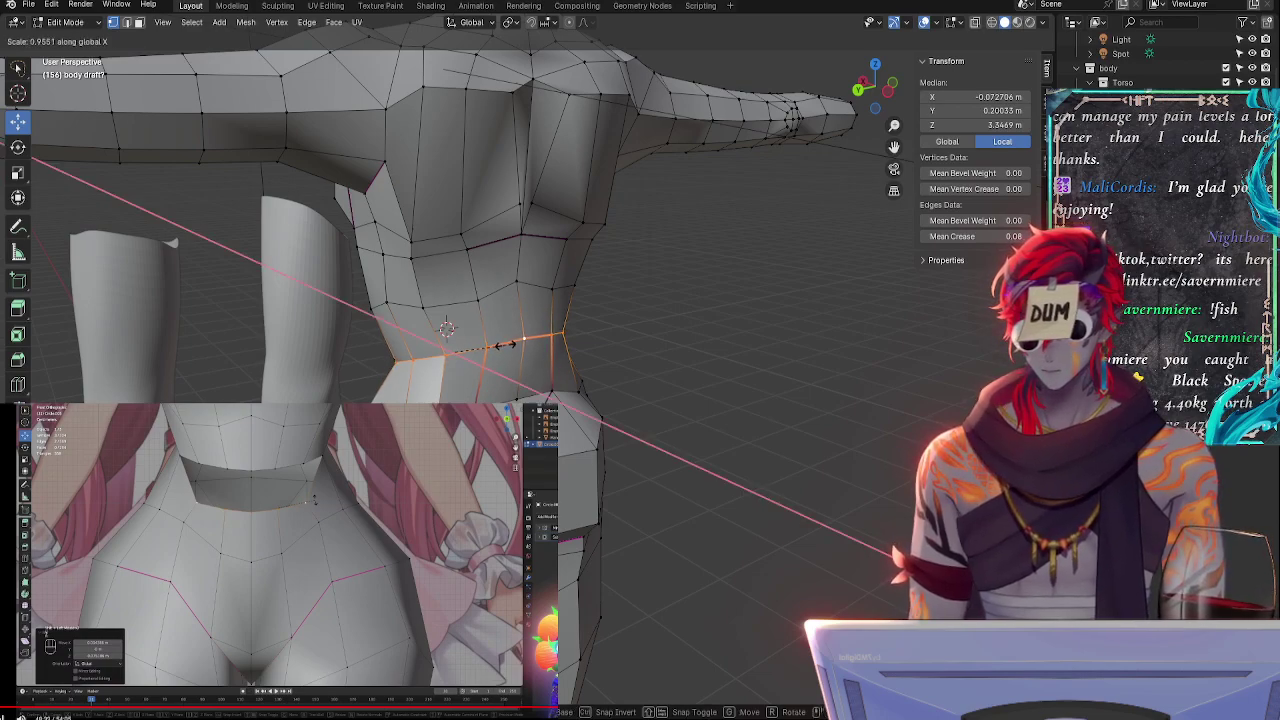
pyautogui.click(505, 345)
pyautogui.moveTo(505, 345); pyautogui.dragTo(640, 363, button='middle')
pyautogui.moveTo(483, 351); pyautogui.dragTo(476, 351)
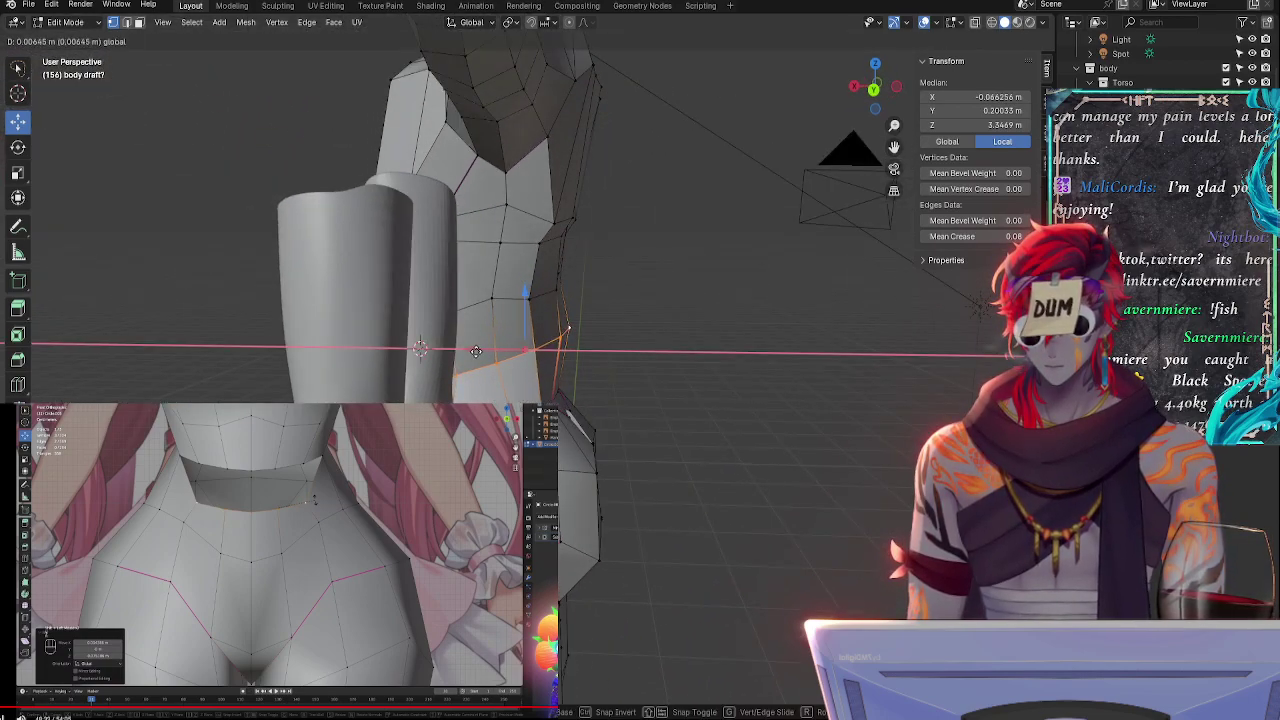
pyautogui.click(591, 360)
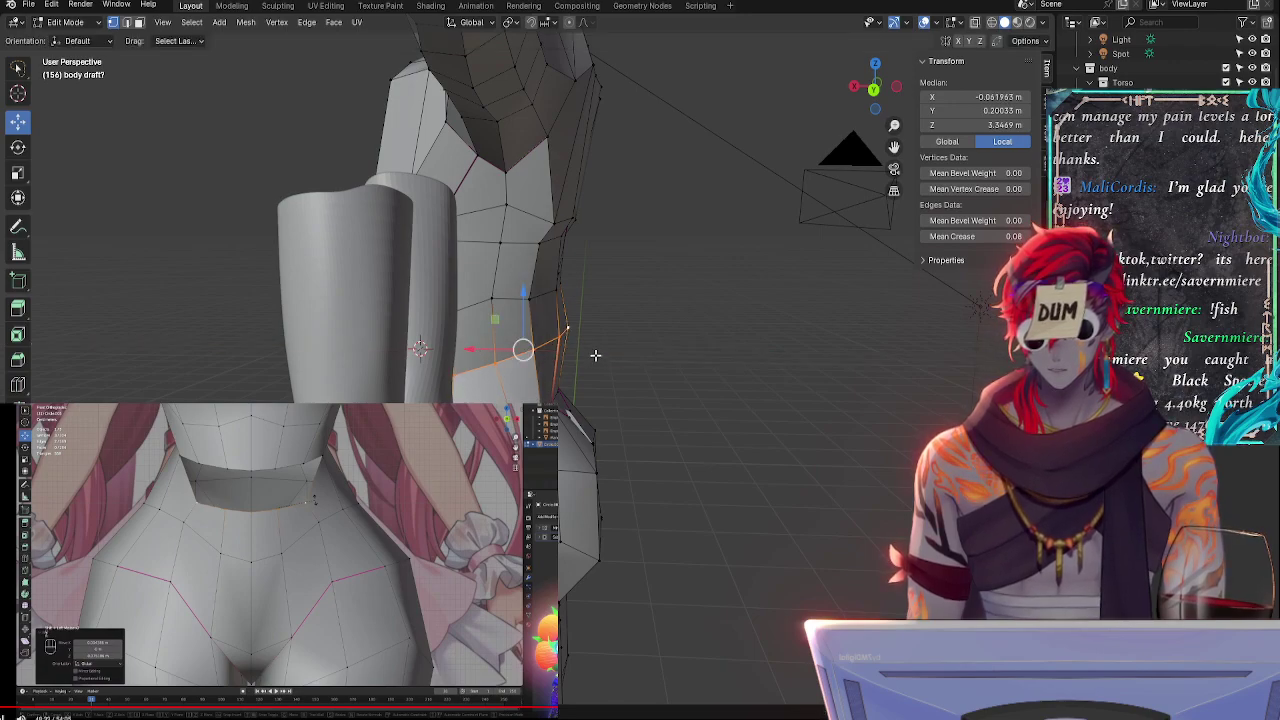
pyautogui.press('r')
pyautogui.click(597, 360)
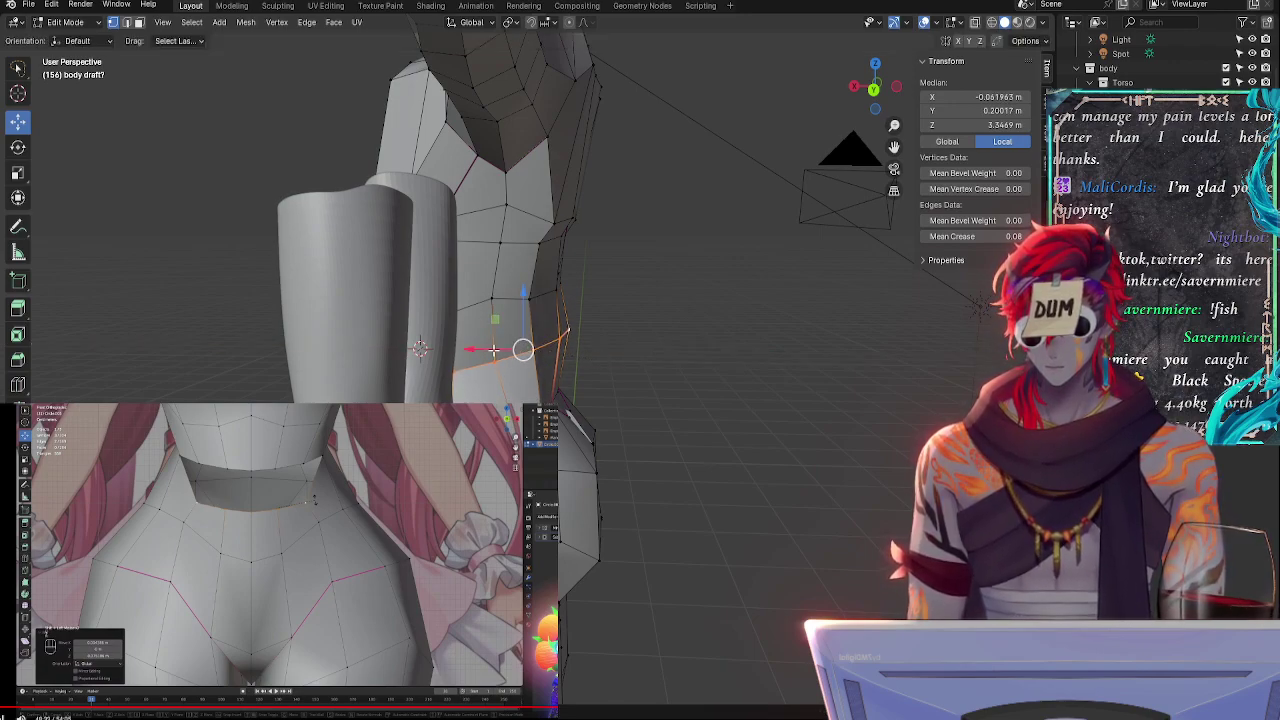
pyautogui.moveTo(494, 350); pyautogui.dragTo(489, 350)
# - Nudge the midline waist vertex along X and edge-slide its neighbouring vertex
pyautogui.click(568, 330)
pyautogui.moveTo(634, 355); pyautogui.dragTo(536, 309, button='middle')
pyautogui.moveTo(534, 320); pyautogui.dragTo(539, 319)
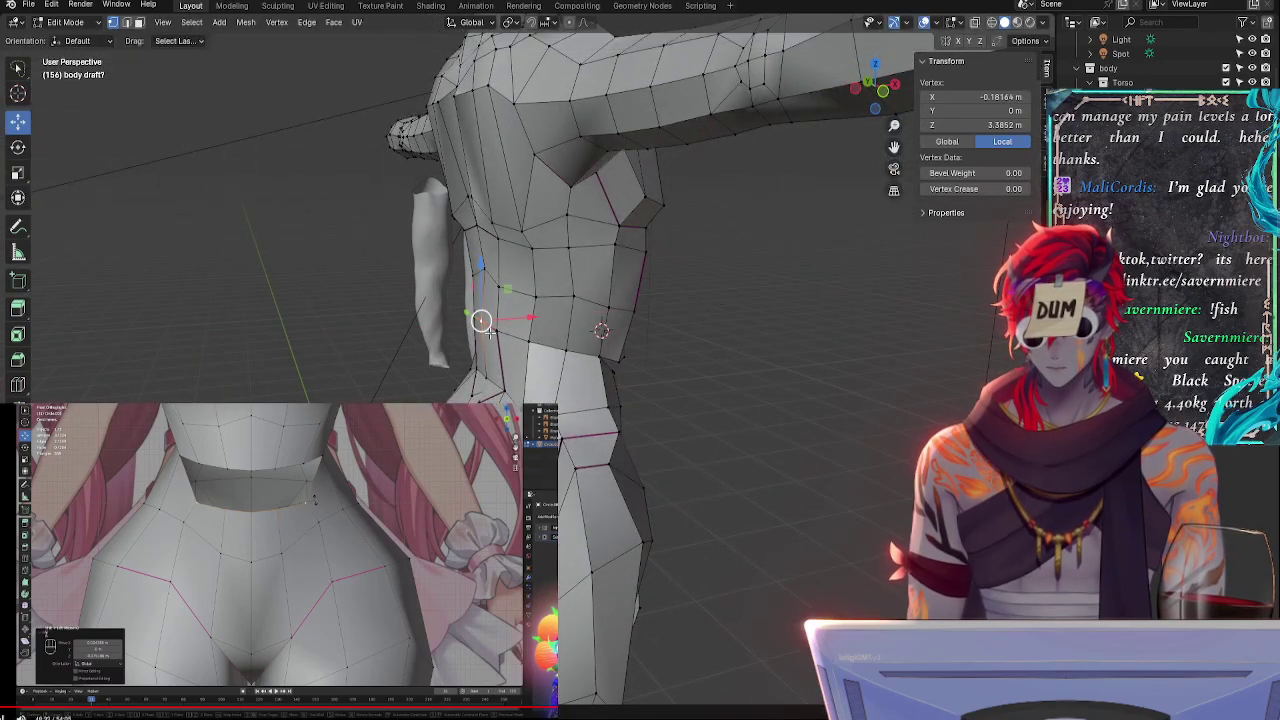
pyautogui.click(497, 330)
pyautogui.press('g')
pyautogui.press('g')
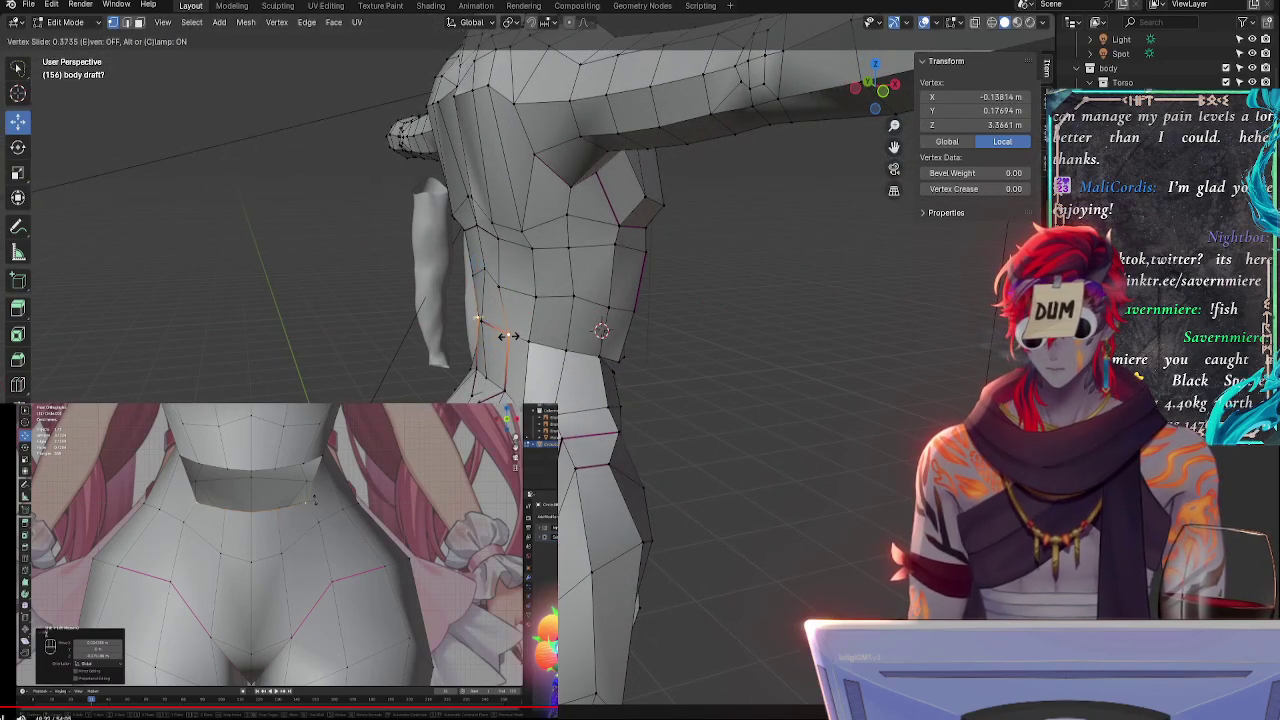
pyautogui.click(505, 340)
pyautogui.moveTo(505, 340); pyautogui.dragTo(538, 371, button='middle')
pyautogui.scroll(3, 538, 371)
# - Clear the edge crease to zero on the centre and mirrored waist vertices
pyautogui.moveTo(449, 339); pyautogui.dragTo(540, 329, button='middle')
pyautogui.keyDown('shift'); pyautogui.click(469, 328); pyautogui.keyUp('shift')
pyautogui.hotkey('shift', 'e')
pyautogui.click(466, 327)
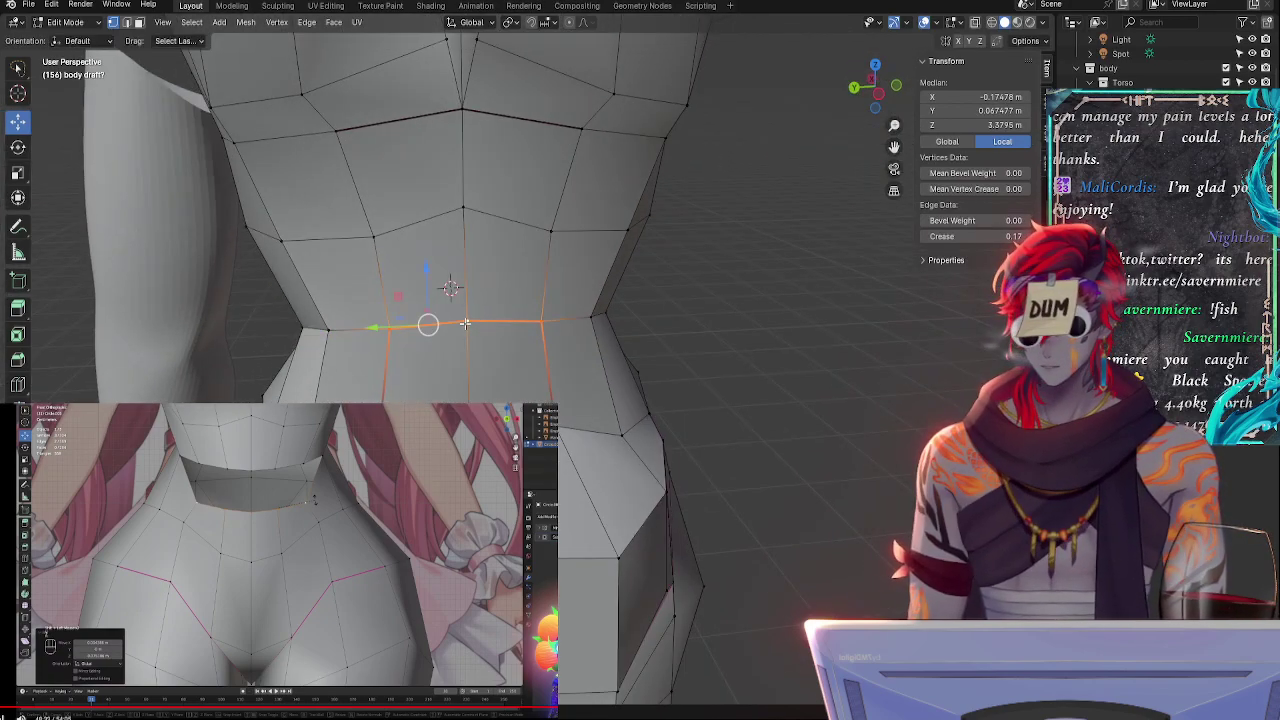
pyautogui.click(526, 342)
pyautogui.keyDown('shift'); pyautogui.click(469, 323); pyautogui.keyUp('shift')
pyautogui.hotkey('shift', 'e')
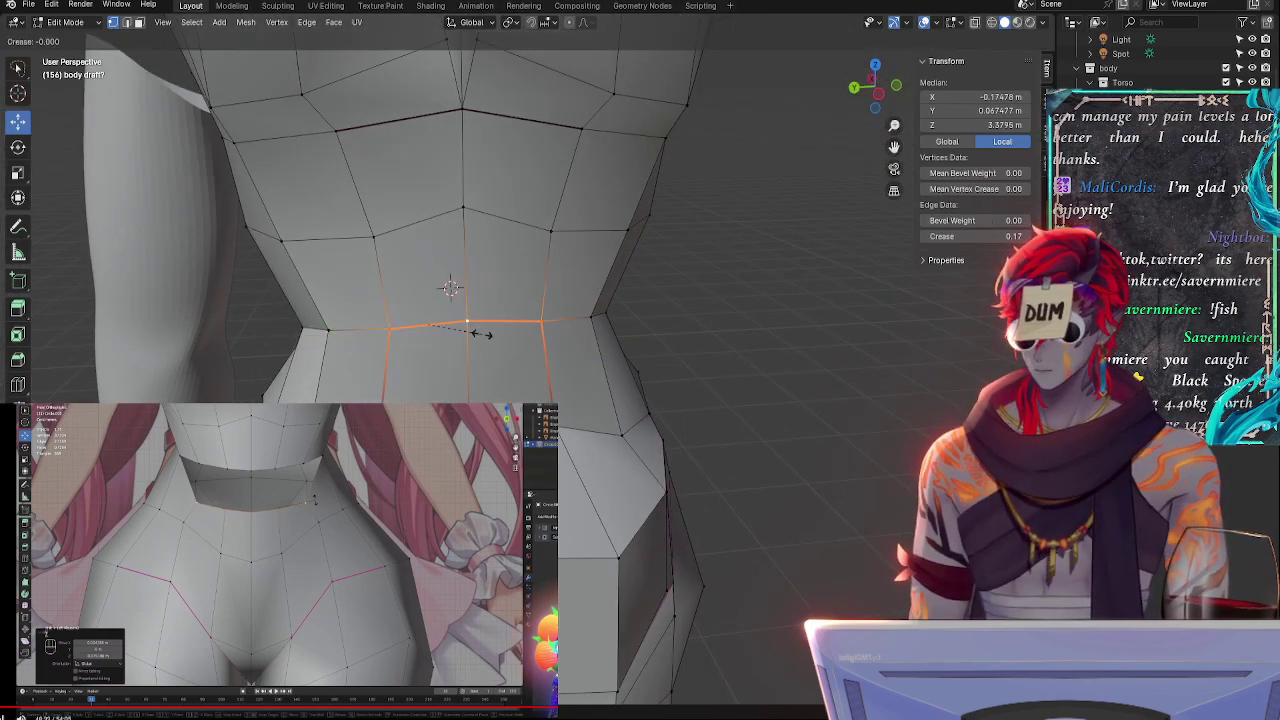
pyautogui.click(455, 321)
# - Slide the waist vertex pair and the centre waist vertex slightly upward
pyautogui.click(541, 323)
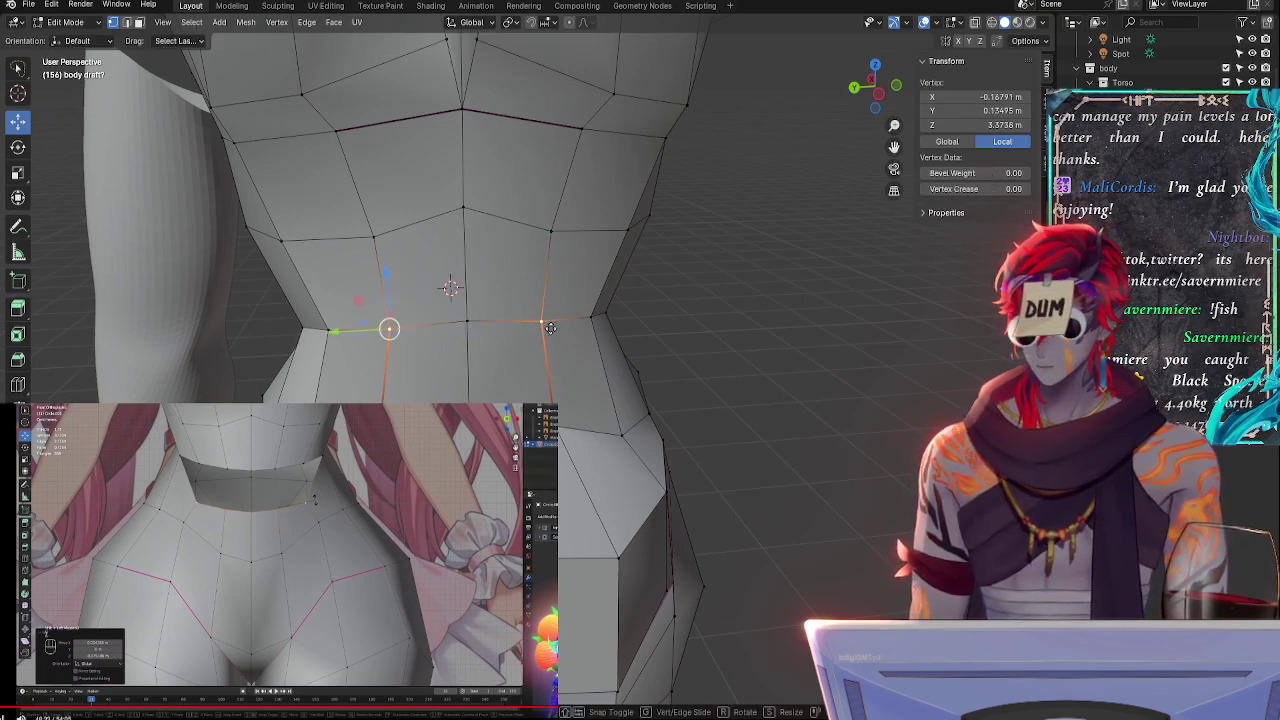
pyautogui.hotkey('shift', 'v')
pyautogui.click(548, 326)
pyautogui.press('g')
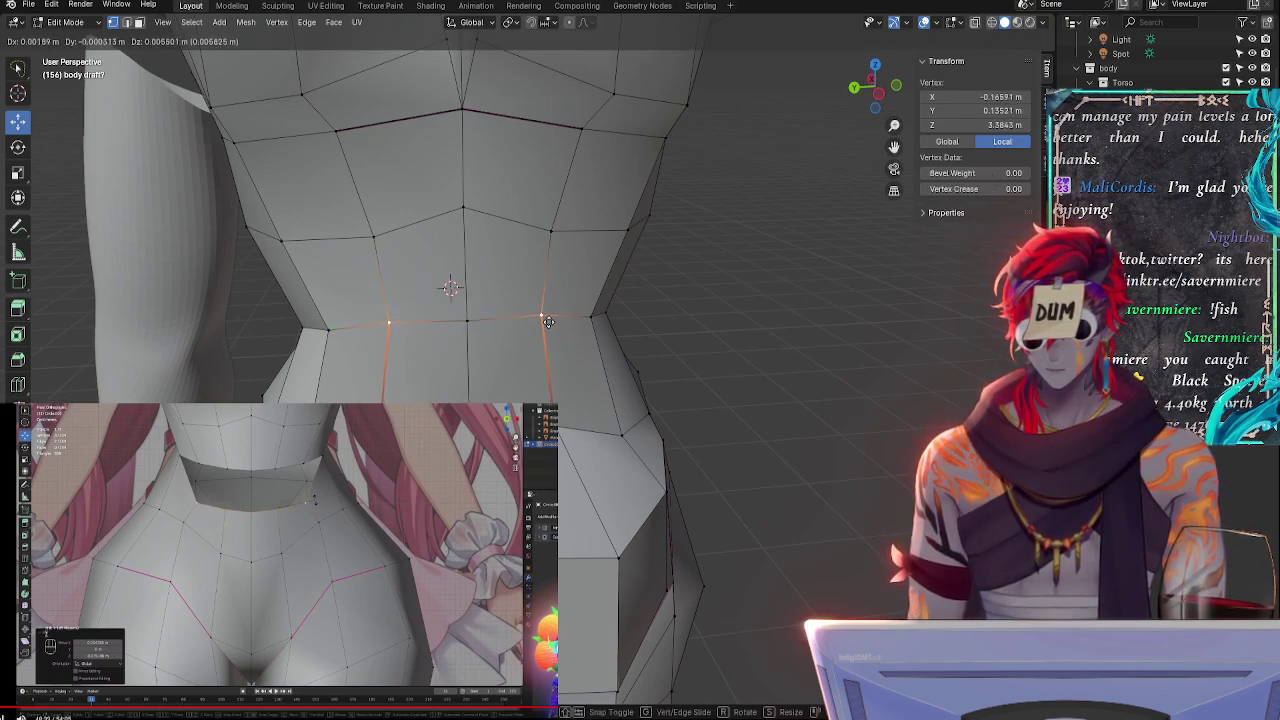
pyautogui.click(548, 319)
pyautogui.press('g')
pyautogui.press('g')
pyautogui.click(549, 318)
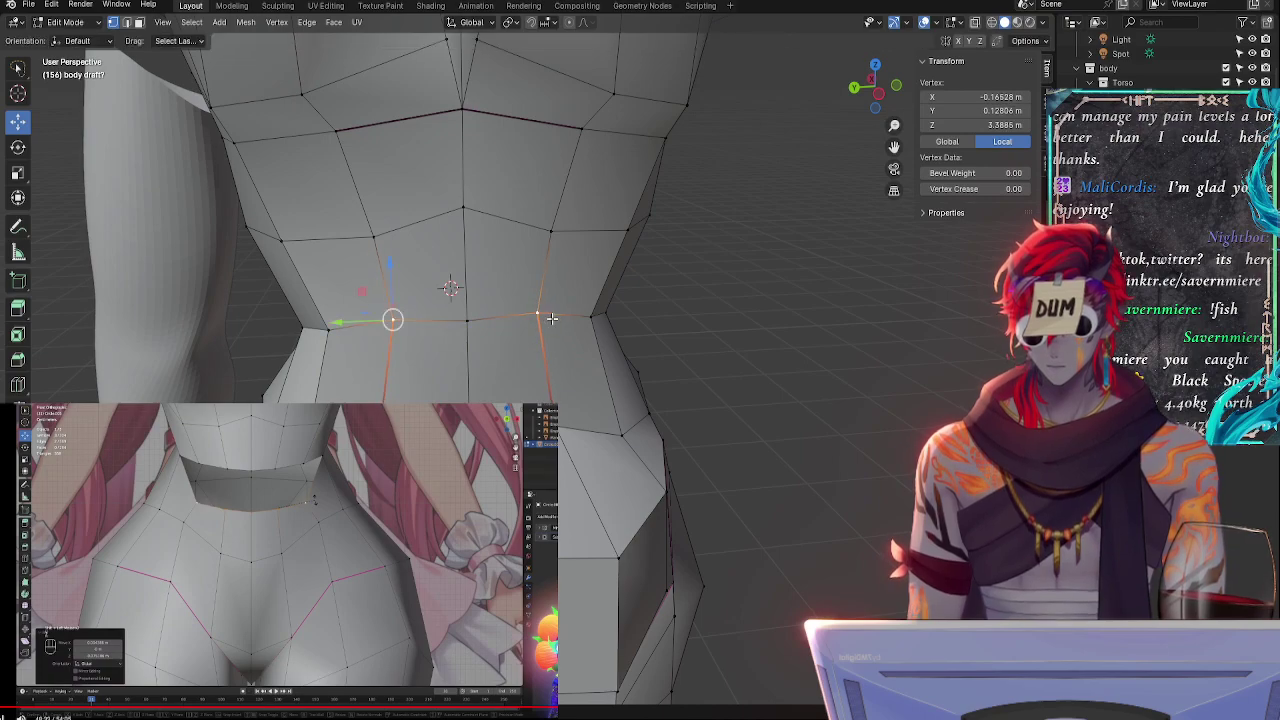
pyautogui.click(467, 316)
pyautogui.press('g')
pyautogui.press('g')
pyautogui.click(478, 311)
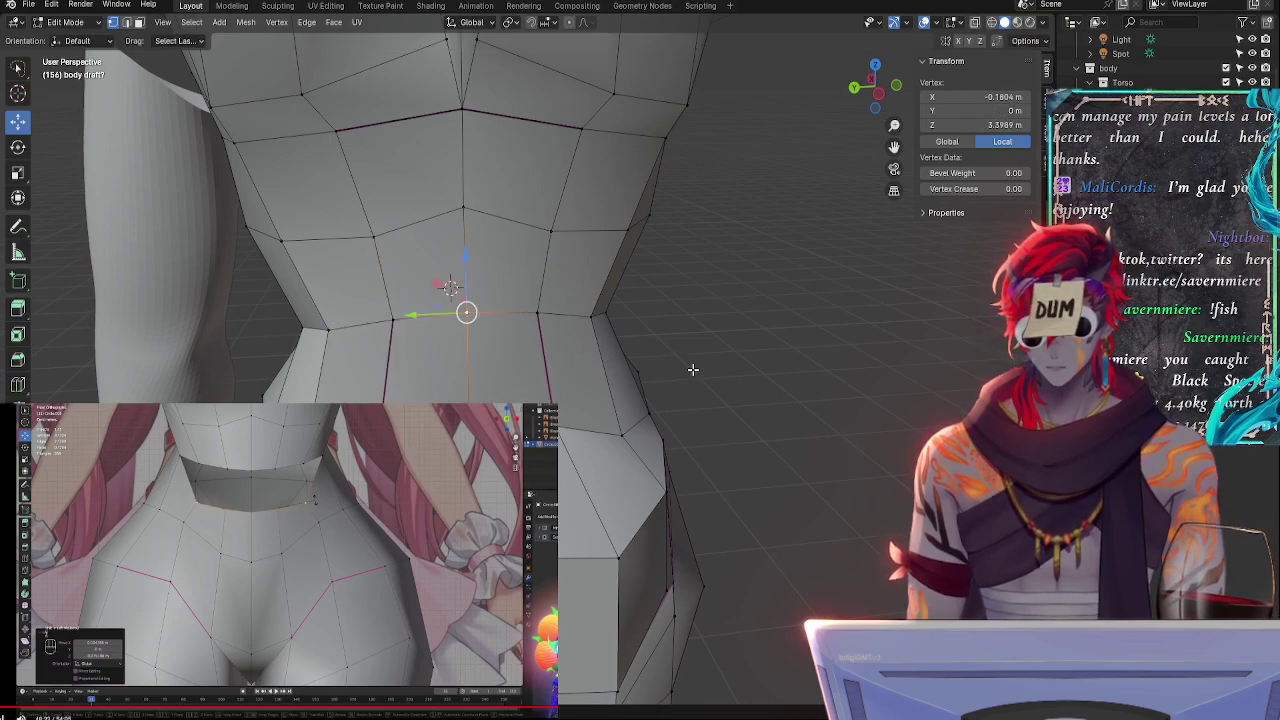
# - Shift the centre and neighbouring waist vertices along X, then reposition the side waist vertex
pyautogui.moveTo(692, 369); pyautogui.dragTo(567, 357, button='middle')
pyautogui.keyDown('shift'); pyautogui.click(471, 301); pyautogui.keyUp('shift')
pyautogui.moveTo(474, 281); pyautogui.dragTo(483, 281)
pyautogui.click(479, 297)
pyautogui.press('g')
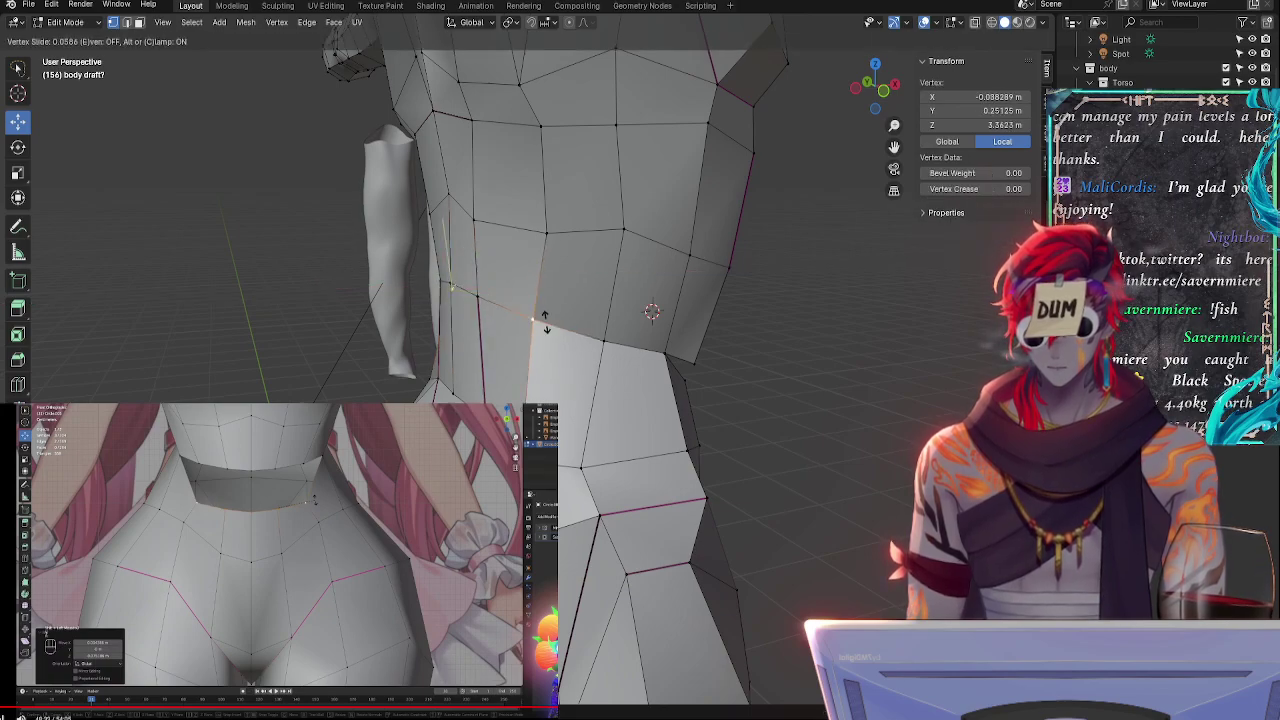
pyautogui.press('Escape')
pyautogui.press('g')
pyautogui.click(546, 337)
# - Raise the side waist vertex and slide the inner waist vertex outward
pyautogui.moveTo(546, 337); pyautogui.dragTo(669, 380, button='middle')
pyautogui.press('g')
pyautogui.click(601, 369)
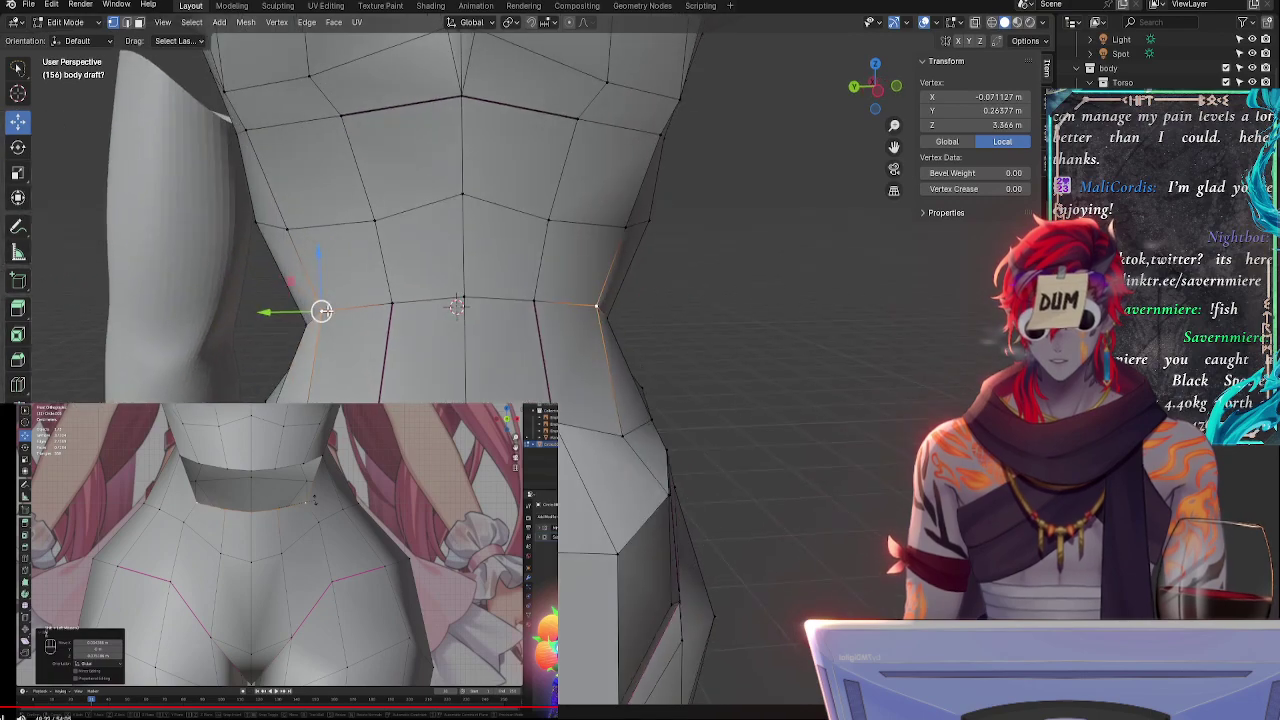
pyautogui.press('g')
pyautogui.click(315, 314)
pyautogui.click(534, 308)
pyautogui.press('g')
pyautogui.press('g')
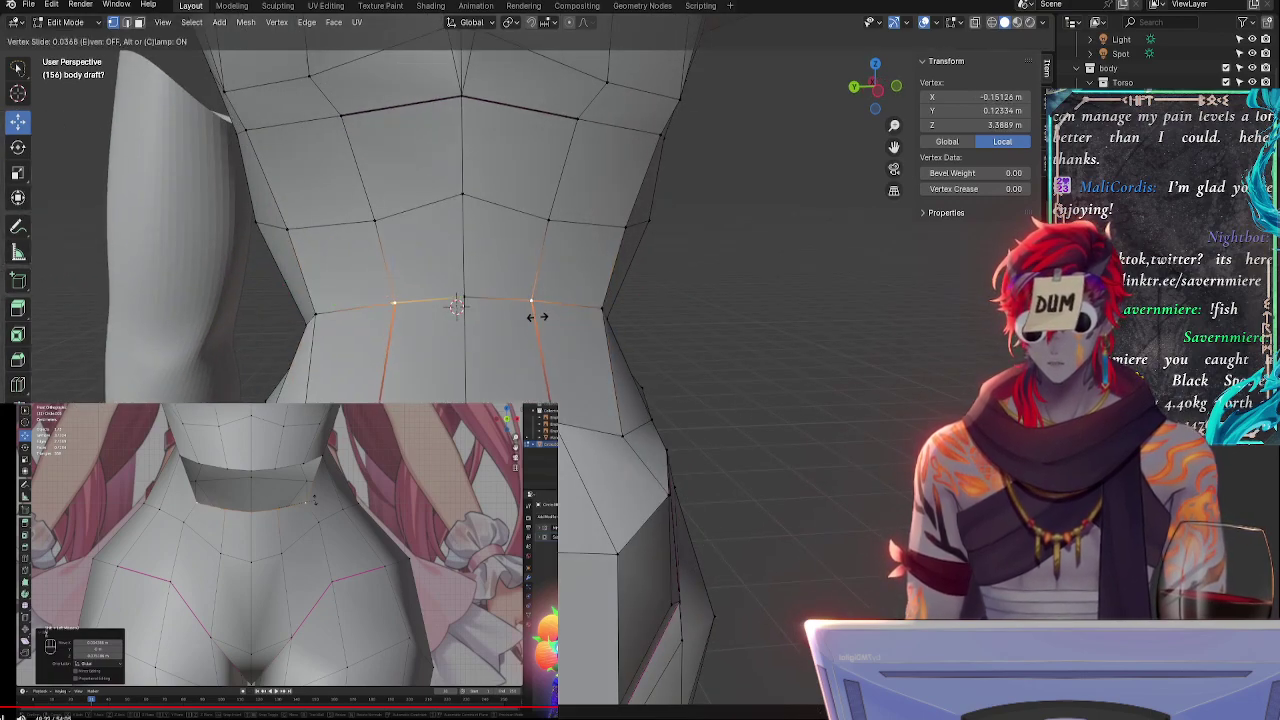
pyautogui.click(527, 318)
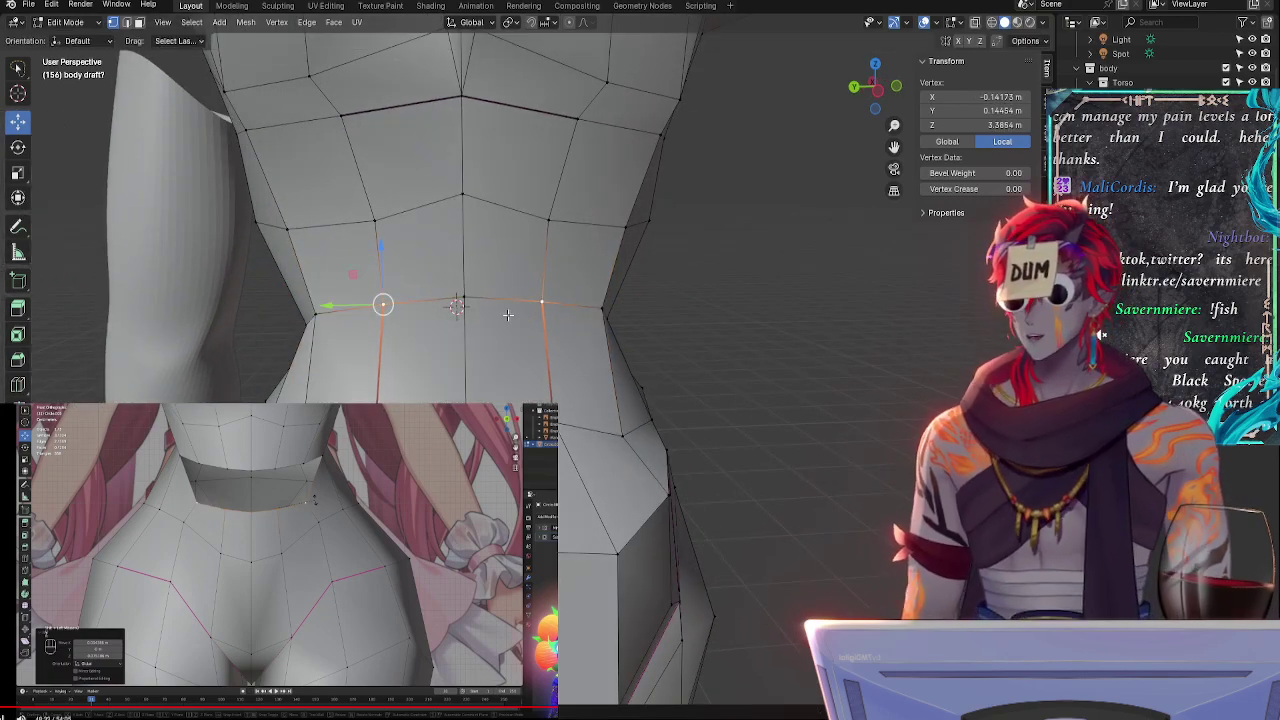
pyautogui.moveTo(613, 303); pyautogui.dragTo(465, 289, button='middle')
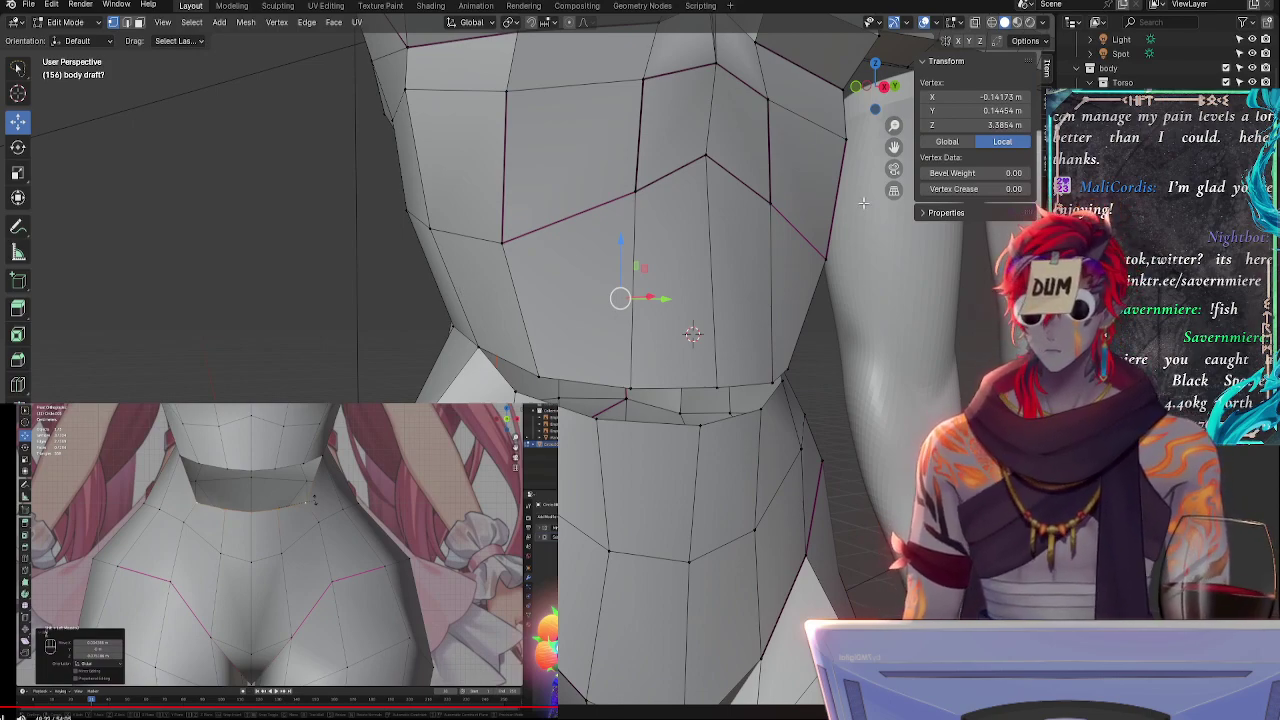
# - From the side view, nudge an edge loop on the waist's side slightly backward
pyautogui.click(884, 88)
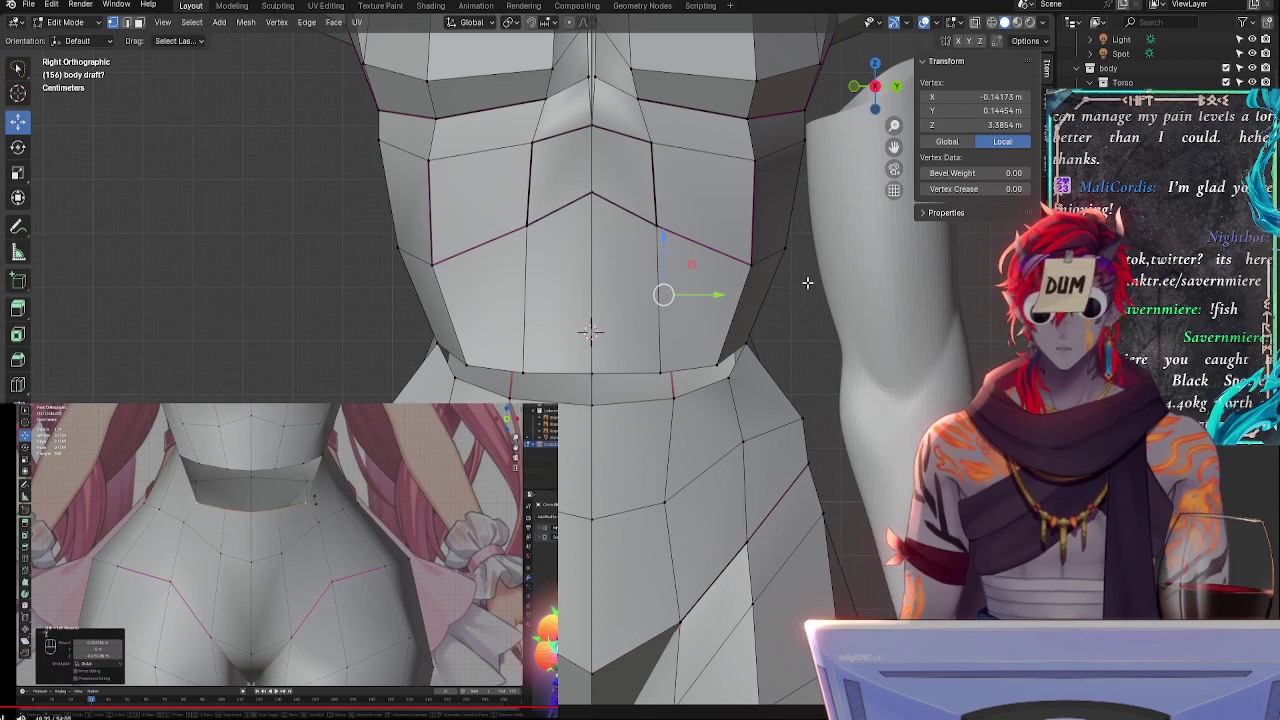
pyautogui.scroll(-3, 807, 283)
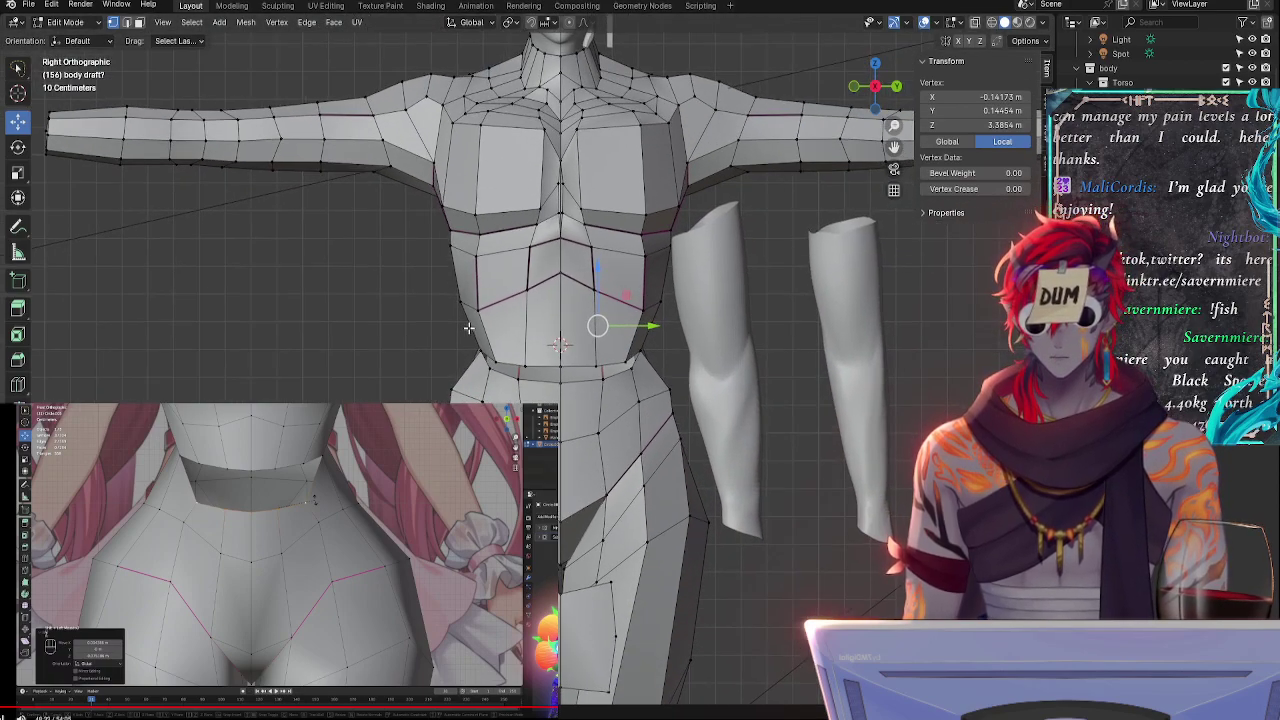
pyautogui.keyDown('ctrl'); pyautogui.moveTo(624, 363); pyautogui.dragTo(668, 280, button='middle'); pyautogui.keyUp('ctrl')
pyautogui.moveTo(572, 319); pyautogui.dragTo(532, 352, button='middle')
pyautogui.keyDown('alt'); pyautogui.click(394, 350); pyautogui.keyUp('alt')
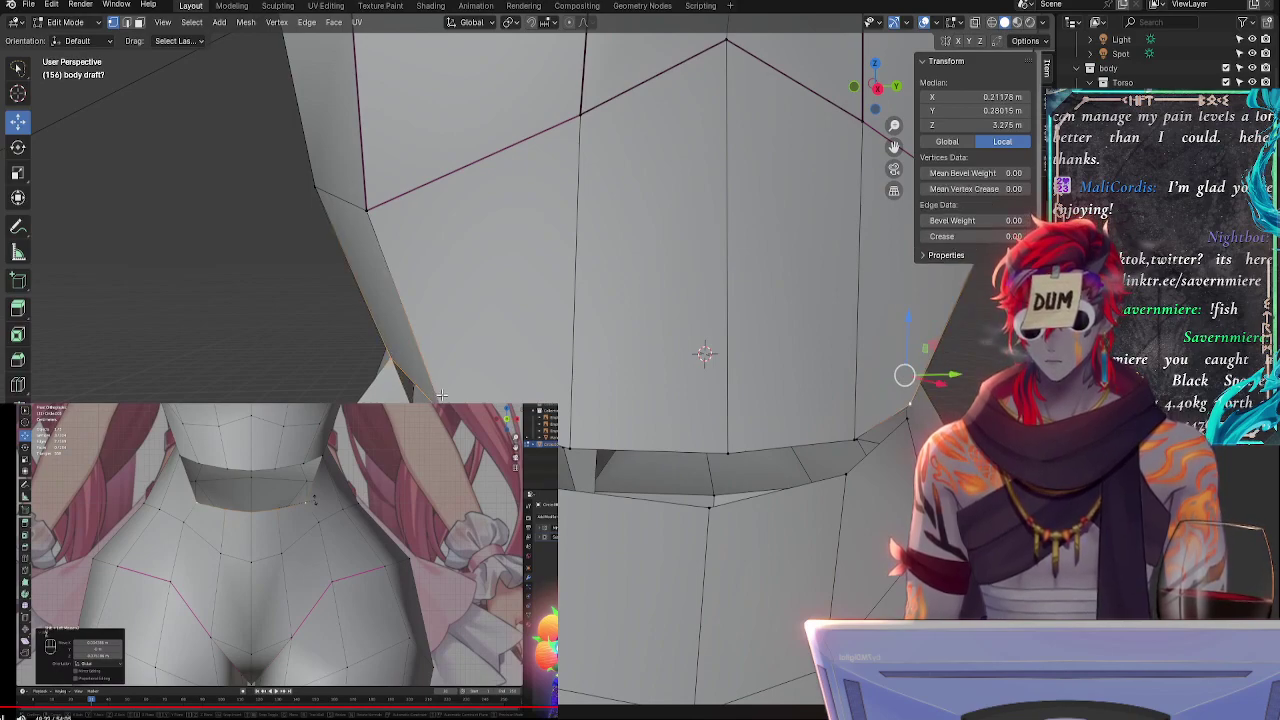
pyautogui.moveTo(951, 379); pyautogui.dragTo(959, 379)
pyautogui.moveTo(905, 437); pyautogui.dragTo(846, 447, button='middle')
pyautogui.scroll(-1, 867, 439)
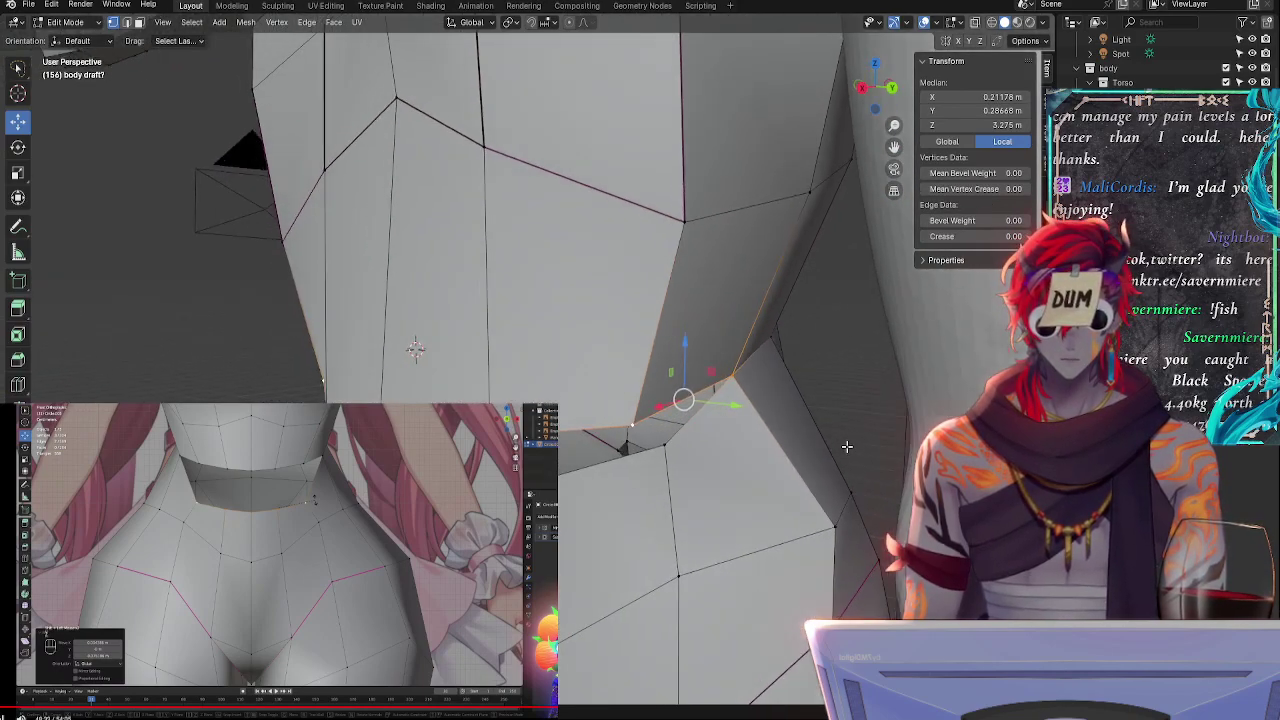
# - Adjust a single waist vertex's depth and slide its neighbour along its edge
pyautogui.click(738, 377)
pyautogui.moveTo(780, 382); pyautogui.dragTo(795, 383)
pyautogui.moveTo(795, 383); pyautogui.dragTo(647, 429, button='middle')
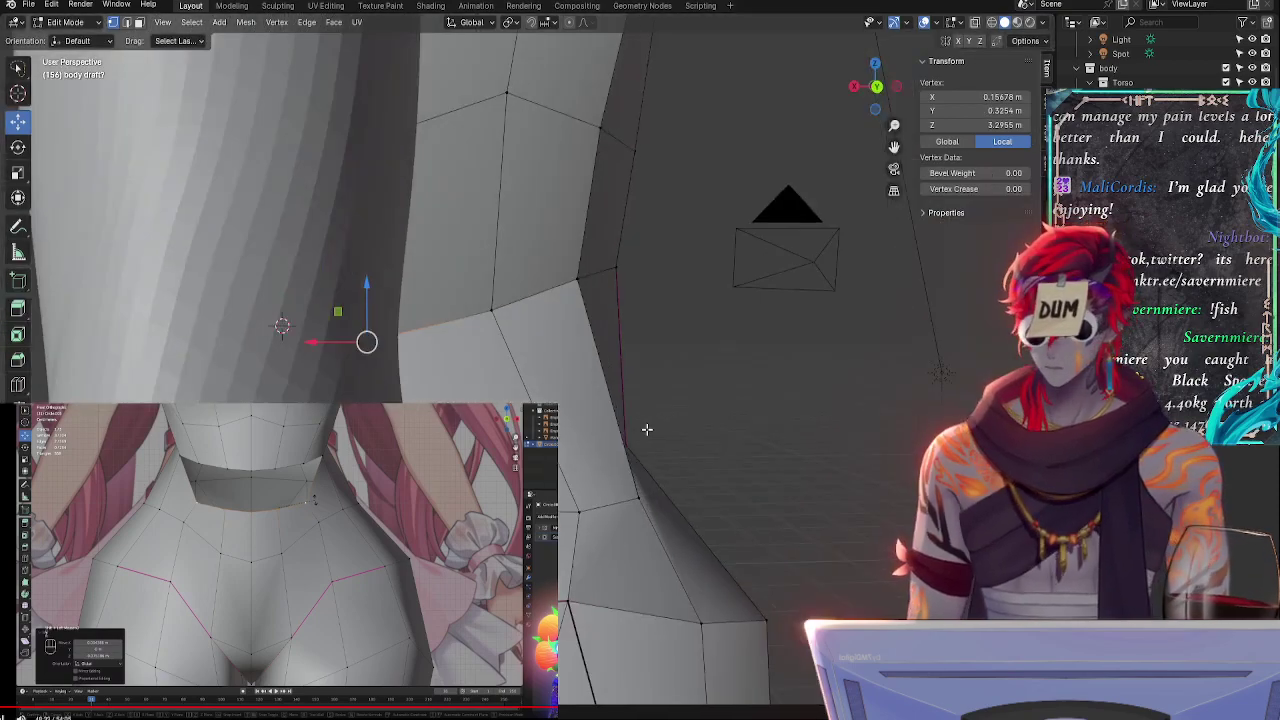
pyautogui.press('g')
pyautogui.click(663, 425)
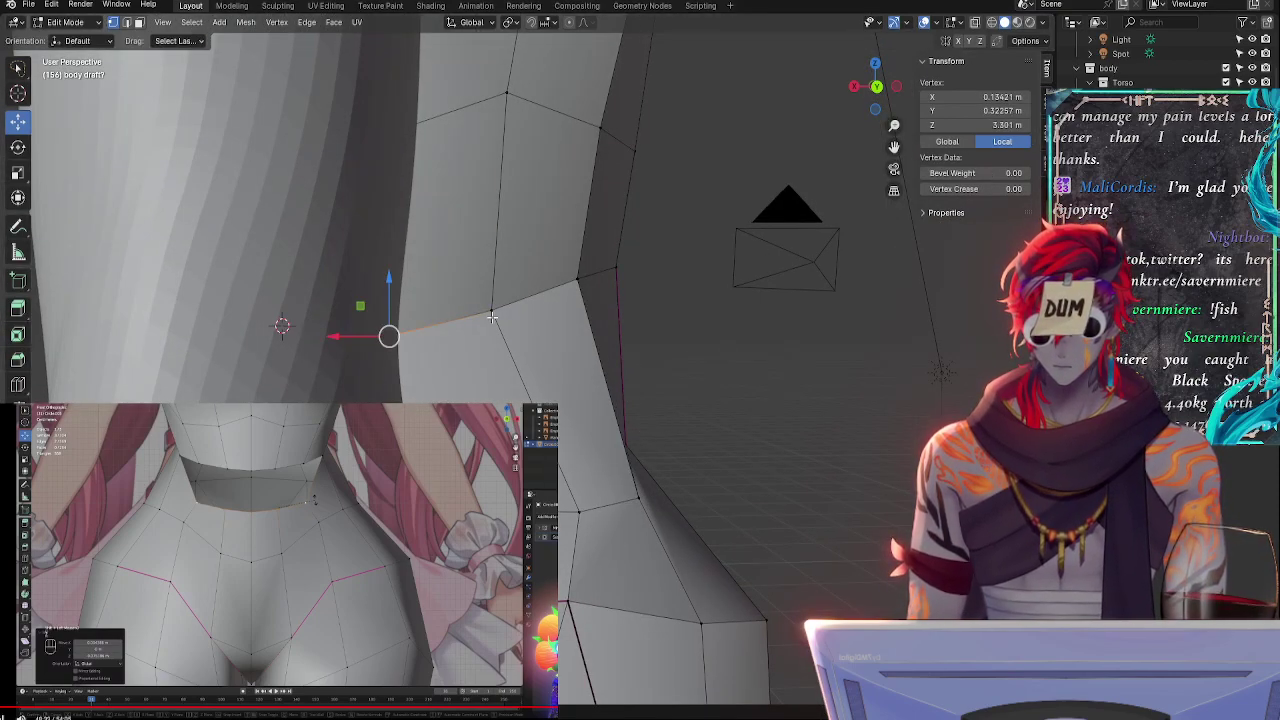
pyautogui.click(492, 317)
pyautogui.moveTo(492, 317); pyautogui.dragTo(640, 350, button='middle')
pyautogui.press('g')
pyautogui.press('g')
pyautogui.click(343, 340)
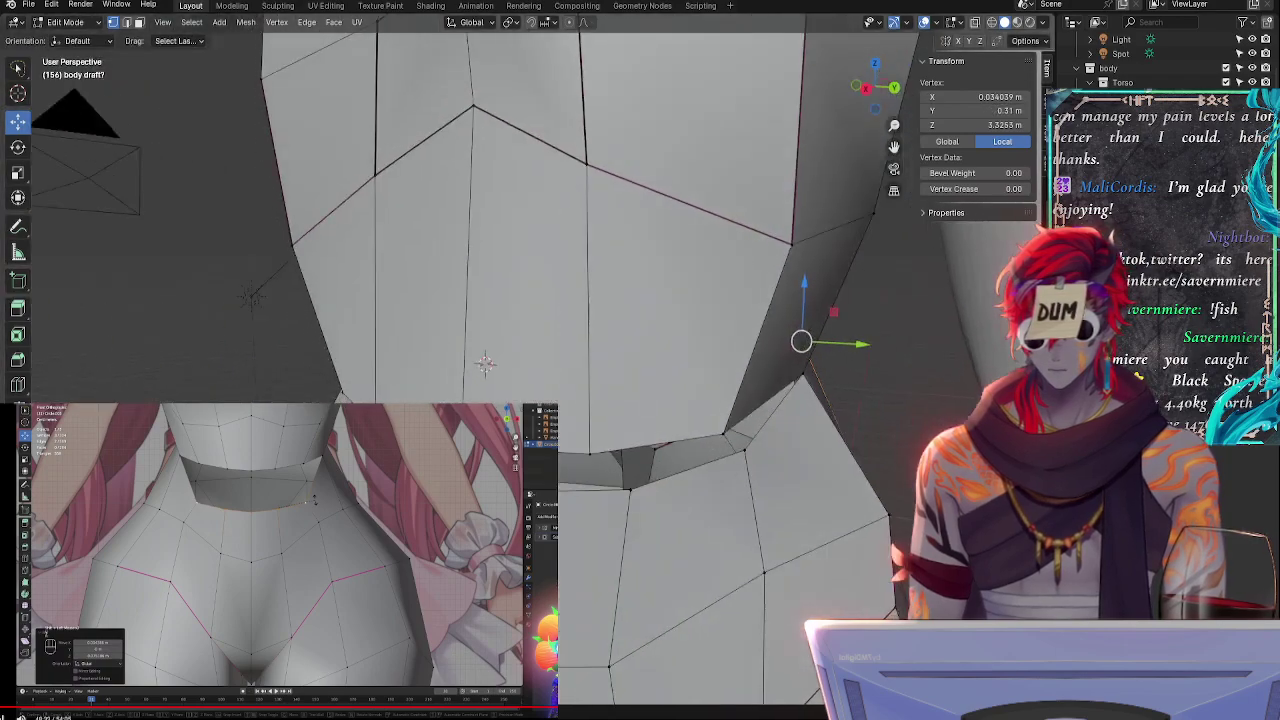
# - Slide two vertices on the waist's lower edge up along their edges
pyautogui.click(726, 431)
pyautogui.press('g')
pyautogui.press('g')
pyautogui.click(737, 404)
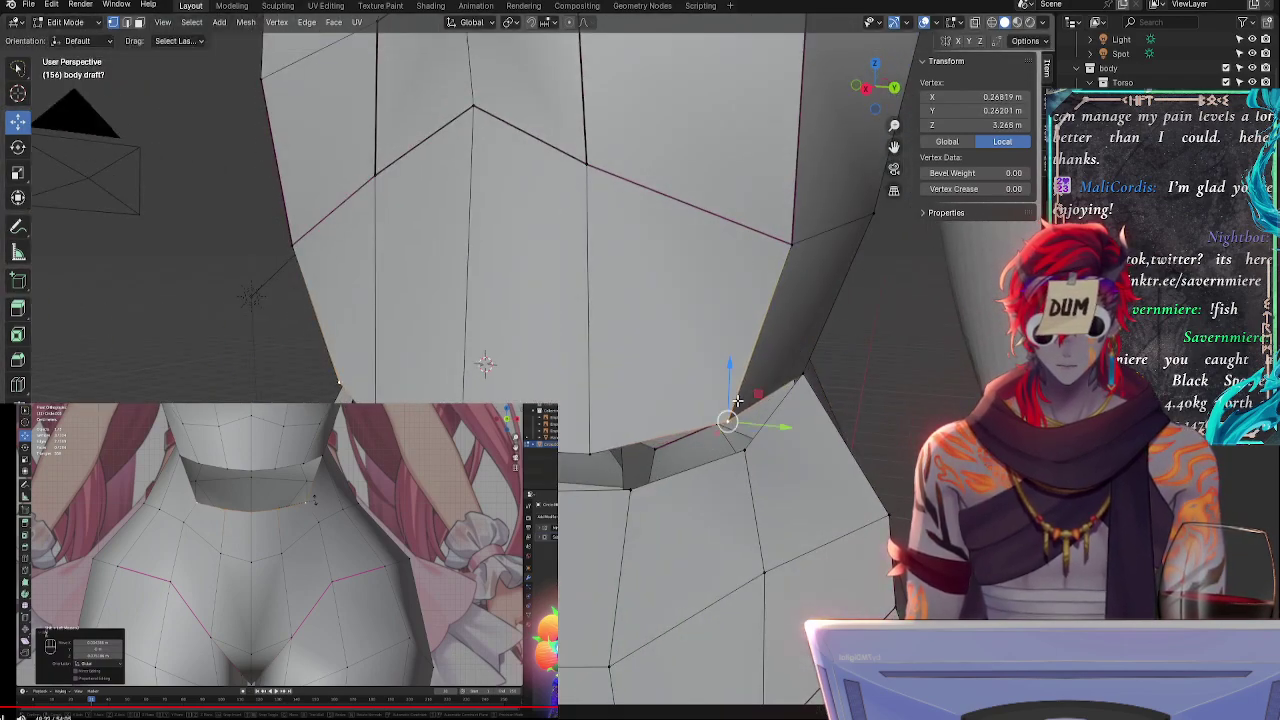
pyautogui.press('g')
pyautogui.press('g')
pyautogui.click(741, 399)
pyautogui.click(620, 437)
pyautogui.press('g')
pyautogui.press('g')
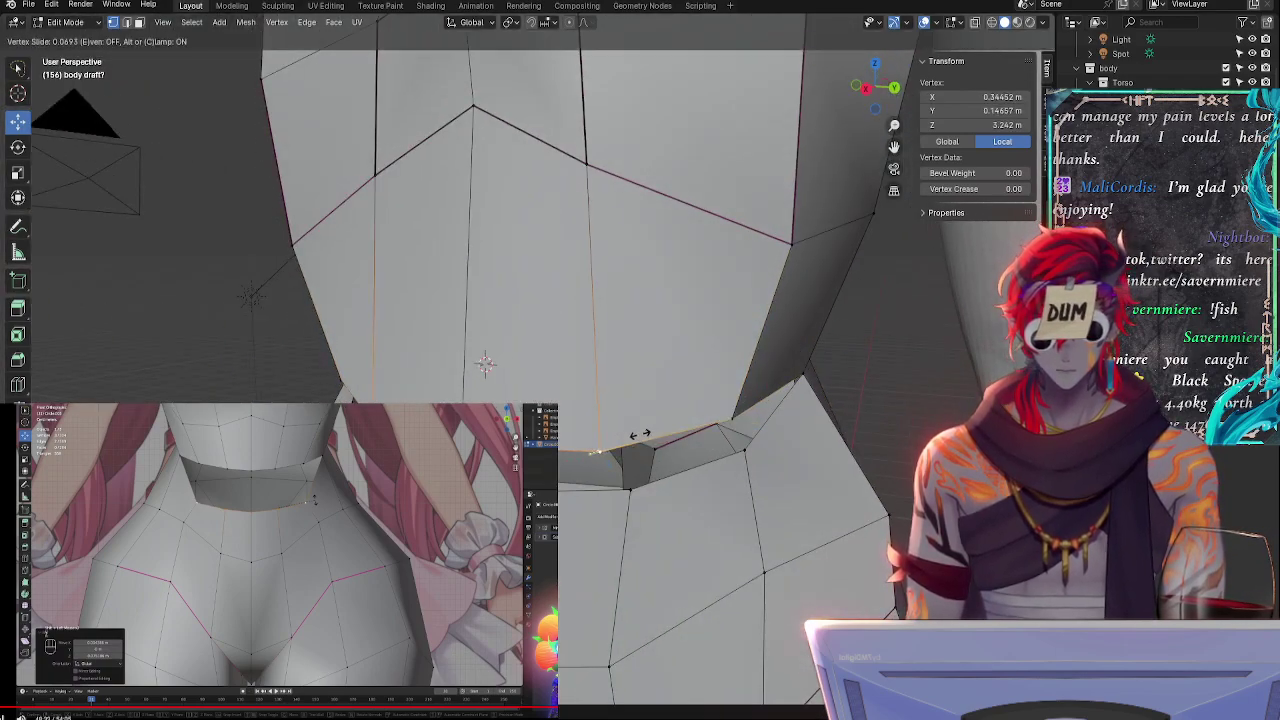
pyautogui.click(657, 424)
pyautogui.press('g')
pyautogui.press('g')
pyautogui.click(657, 421)
# - Nudge three more bottom-edge waist vertices to smooth the lower contour
pyautogui.moveTo(740, 410); pyautogui.dragTo(538, 374, button='middle')
pyautogui.click(540, 356)
pyautogui.press('g')
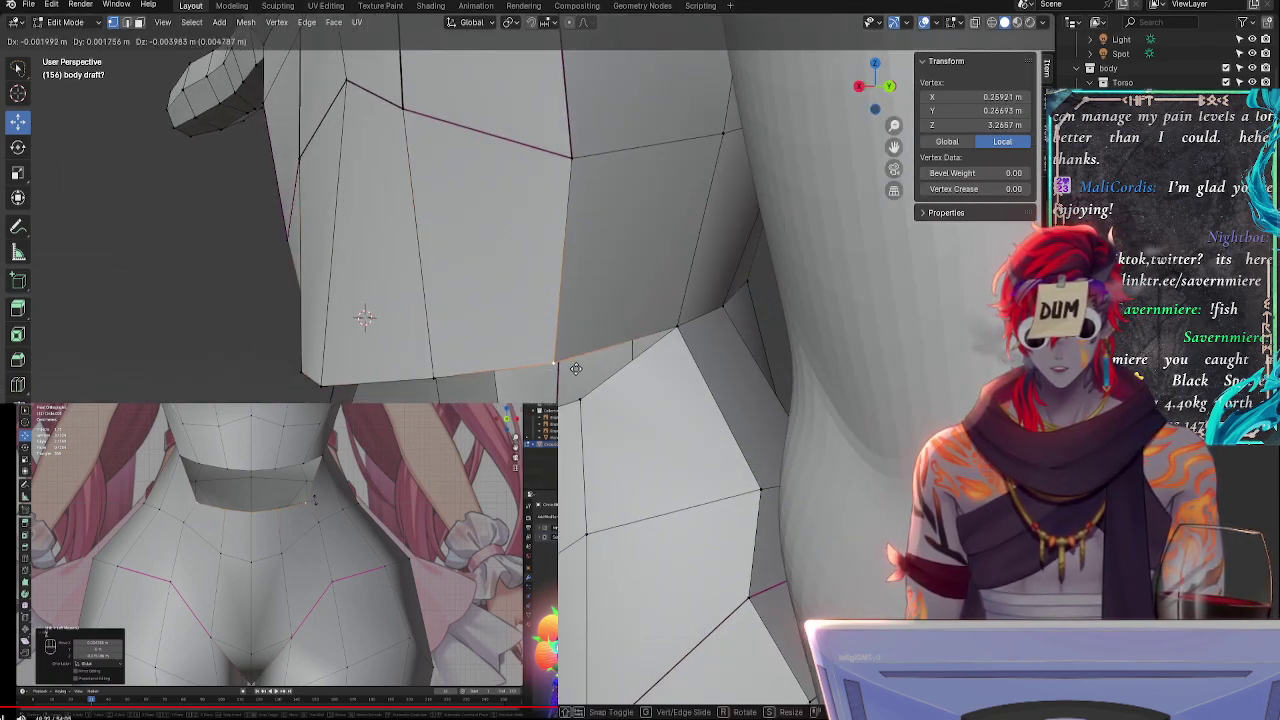
pyautogui.click(576, 370)
pyautogui.click(431, 367)
pyautogui.press('g')
pyautogui.click(454, 375)
pyautogui.click(350, 378)
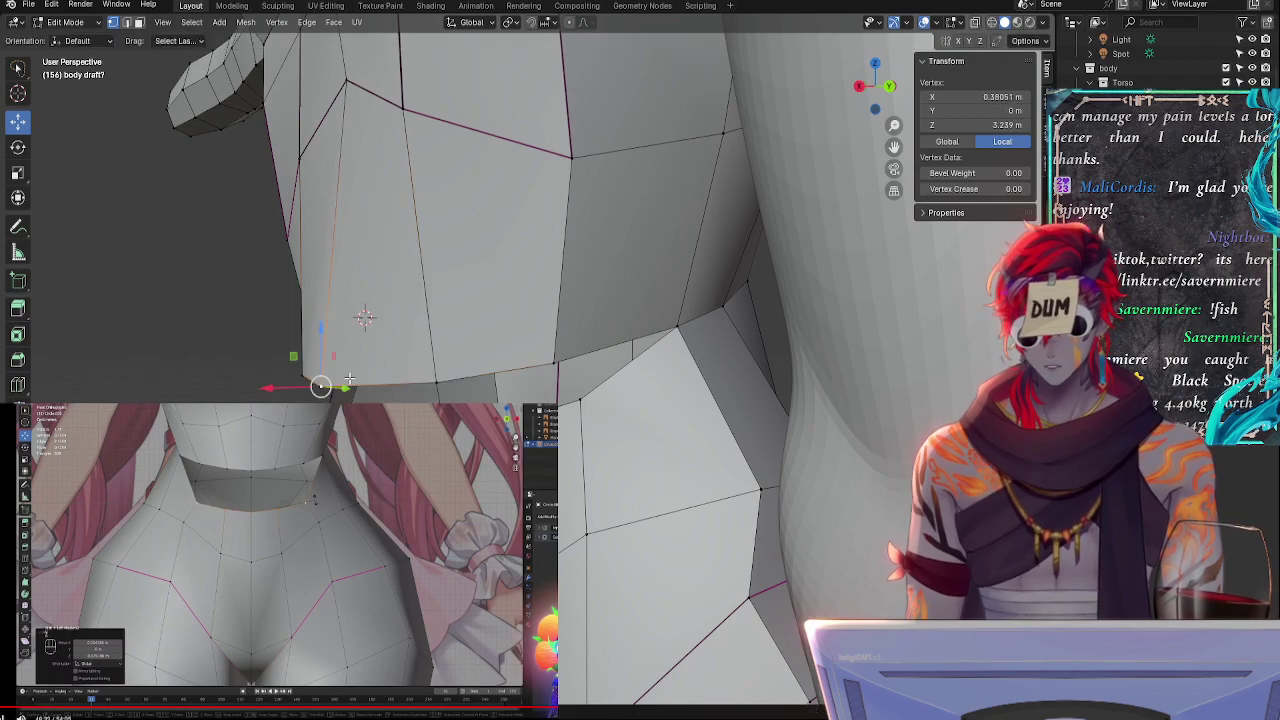
pyautogui.press('g')
pyautogui.click(370, 384)
pyautogui.moveTo(370, 384); pyautogui.dragTo(631, 405, button='middle')
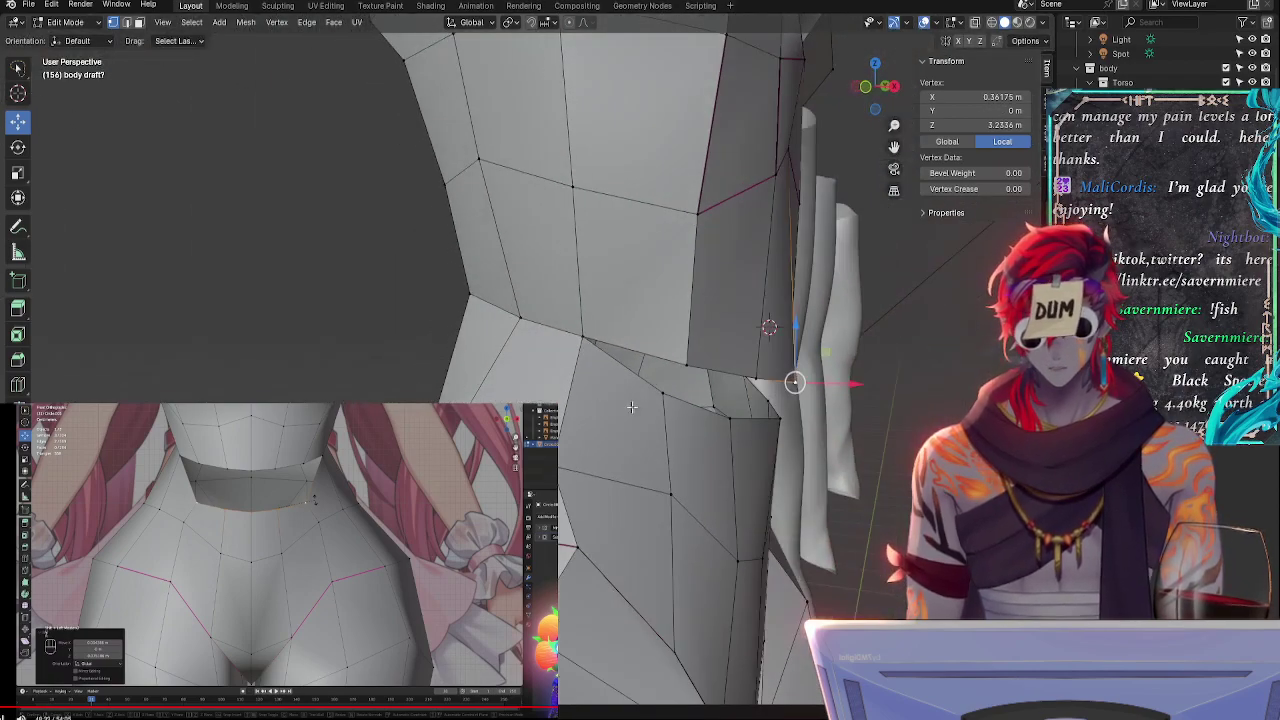
pyautogui.press('g')
pyautogui.press('g')
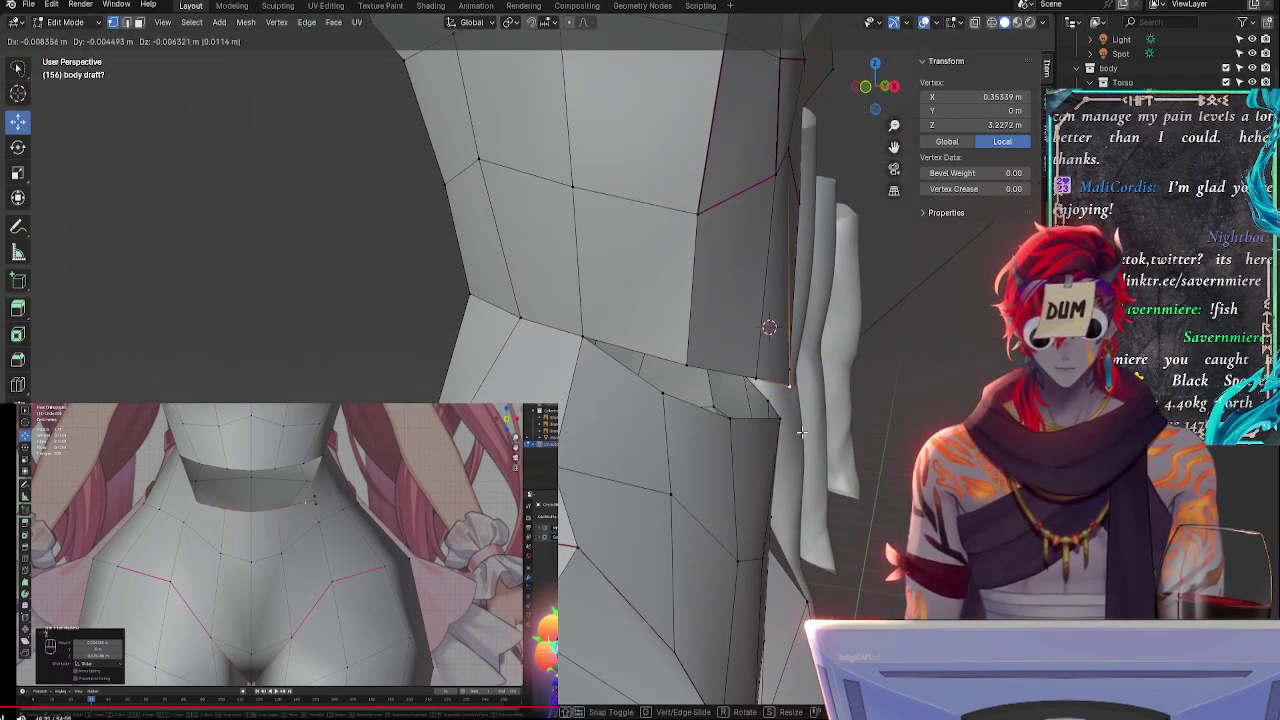
pyautogui.click(803, 432)
# - Nudge the neighbouring flank vertex slightly up and left
pyautogui.click(744, 384)
pyautogui.press('g')
pyautogui.click(738, 384)
pyautogui.press('g')
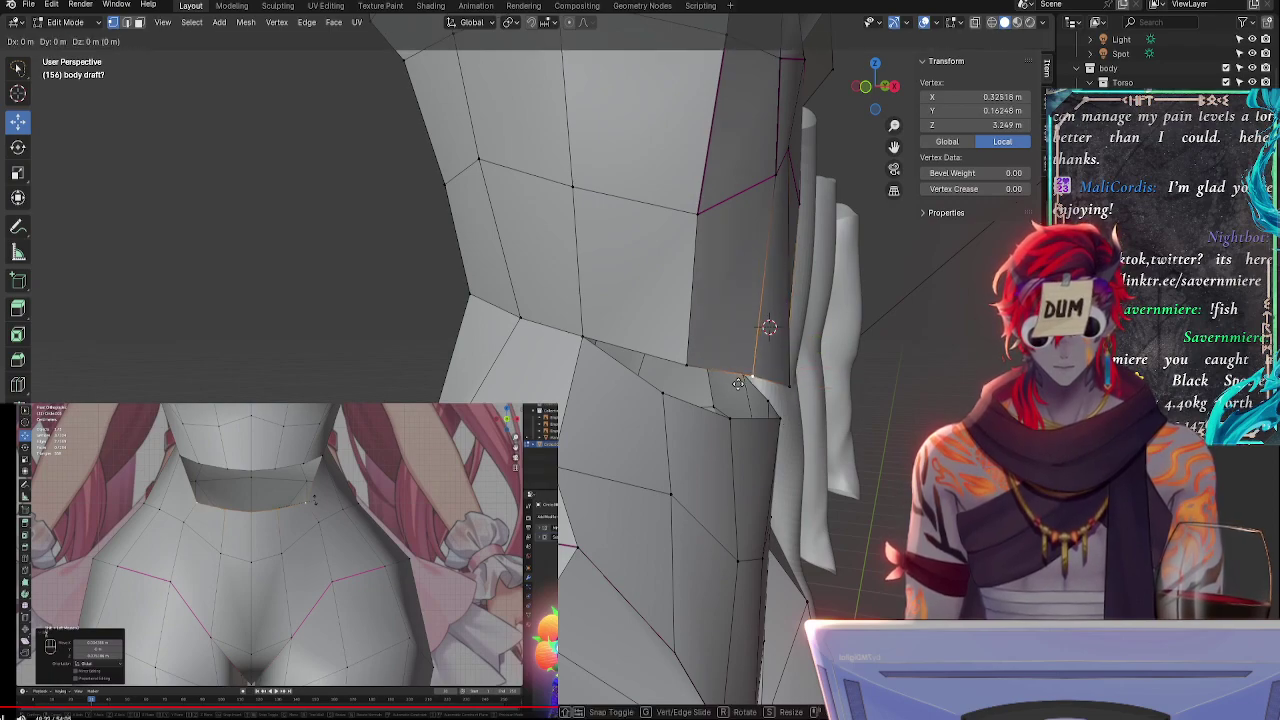
pyautogui.press('g')
pyautogui.rightClick(738, 384)
pyautogui.moveTo(890, 410); pyautogui.dragTo(723, 427, button='middle')
pyautogui.press('g')
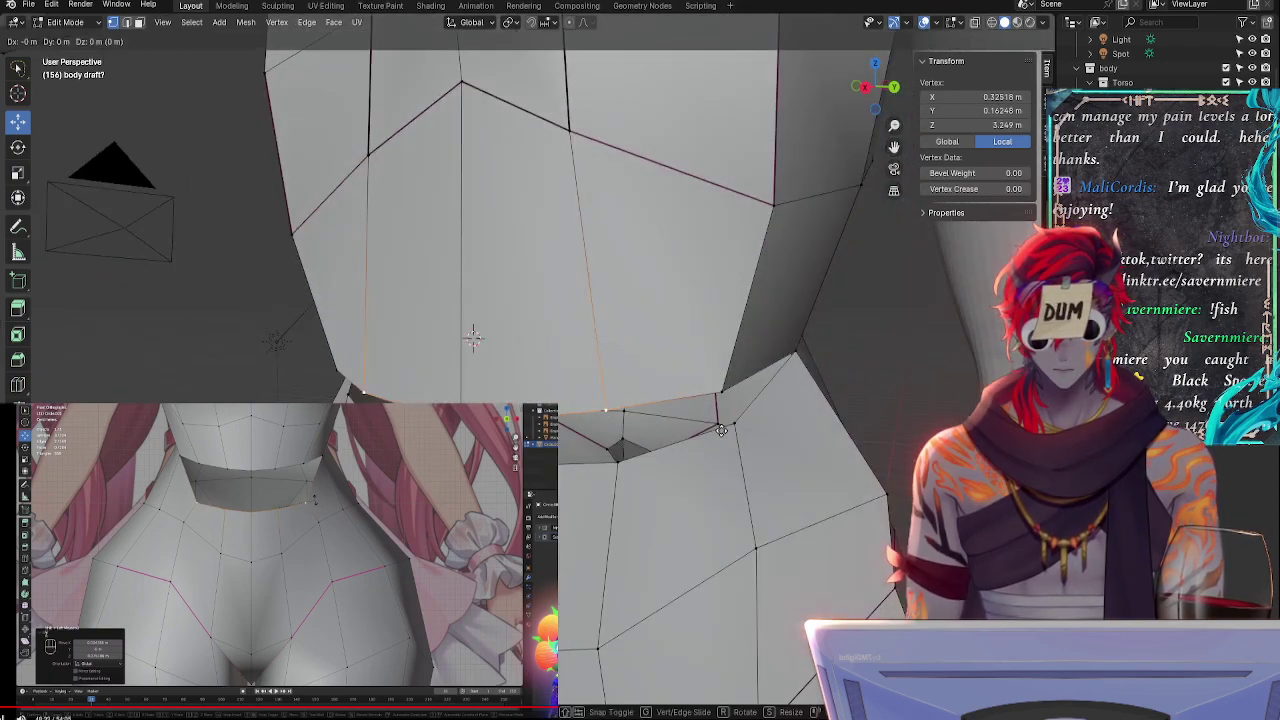
pyautogui.click(723, 427)
# - Pull another flank vertex at the ribcage-waist junction inward and lower
pyautogui.press('g')
pyautogui.click(723, 428)
pyautogui.click(718, 392)
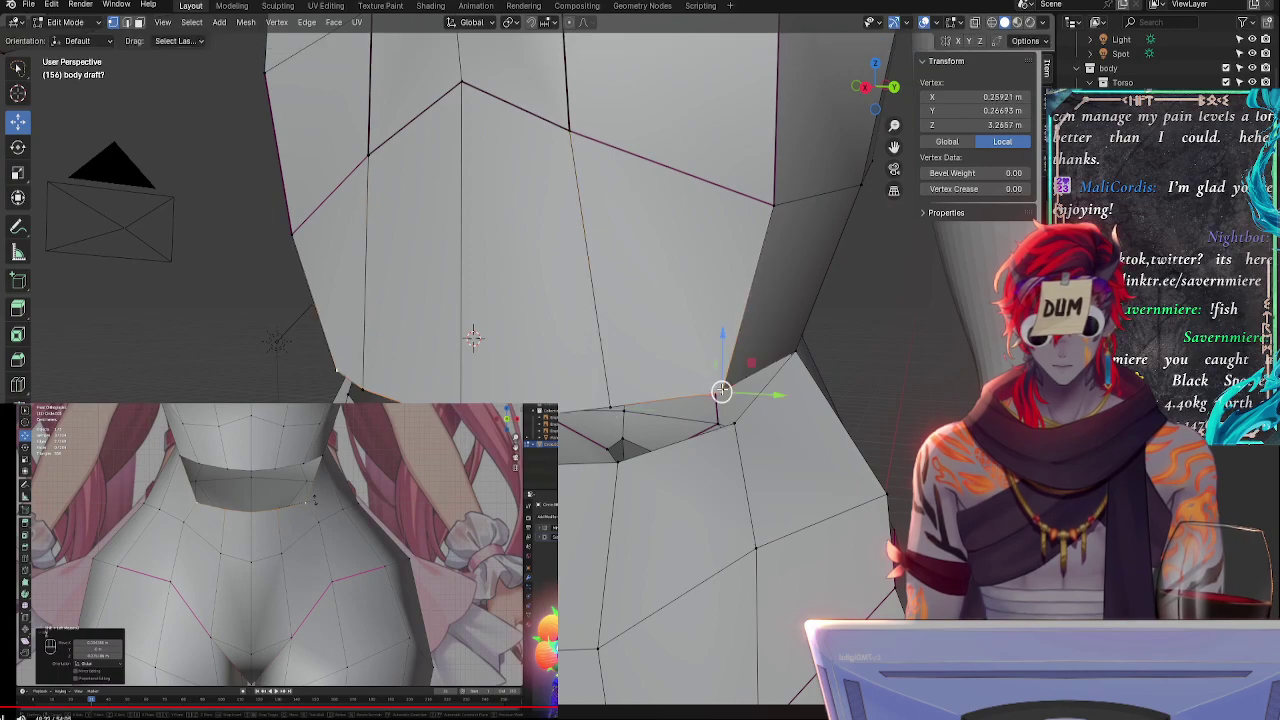
pyautogui.press('g')
pyautogui.click(722, 381)
pyautogui.press('g')
pyautogui.click(725, 384)
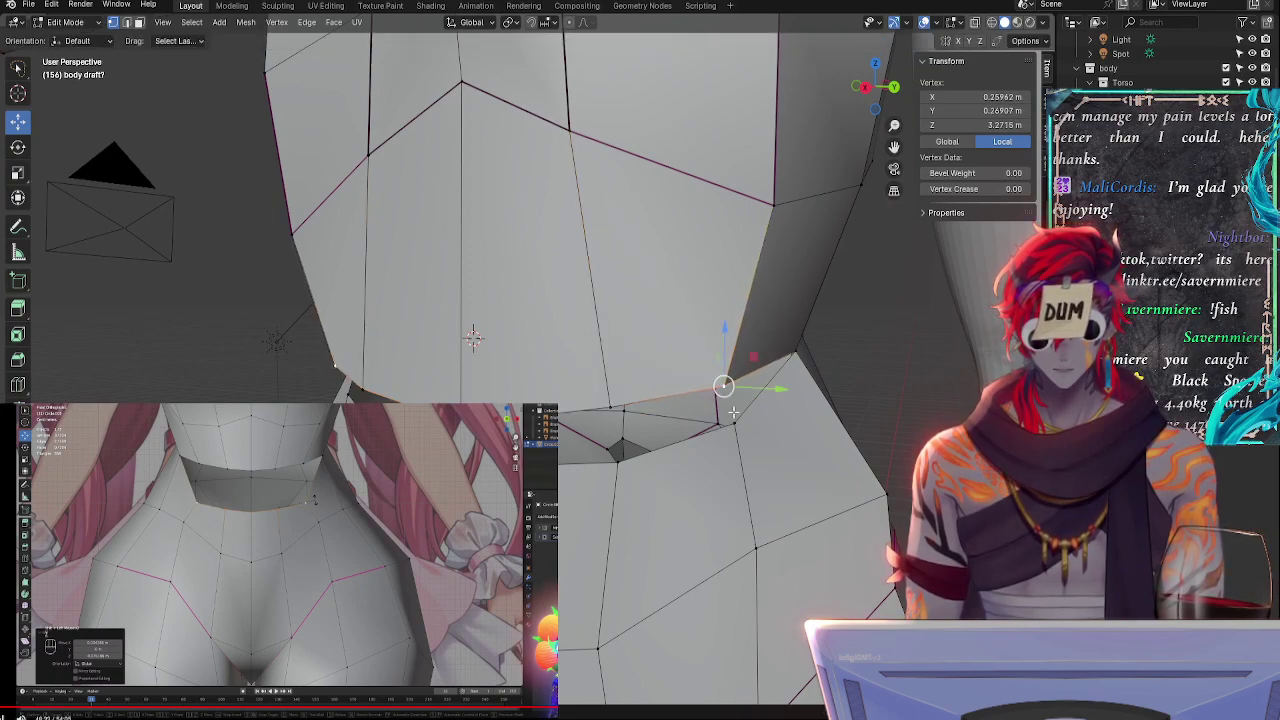
pyautogui.moveTo(725, 384); pyautogui.dragTo(600, 380, button='middle')
pyautogui.press('g')
pyautogui.click(706, 411)
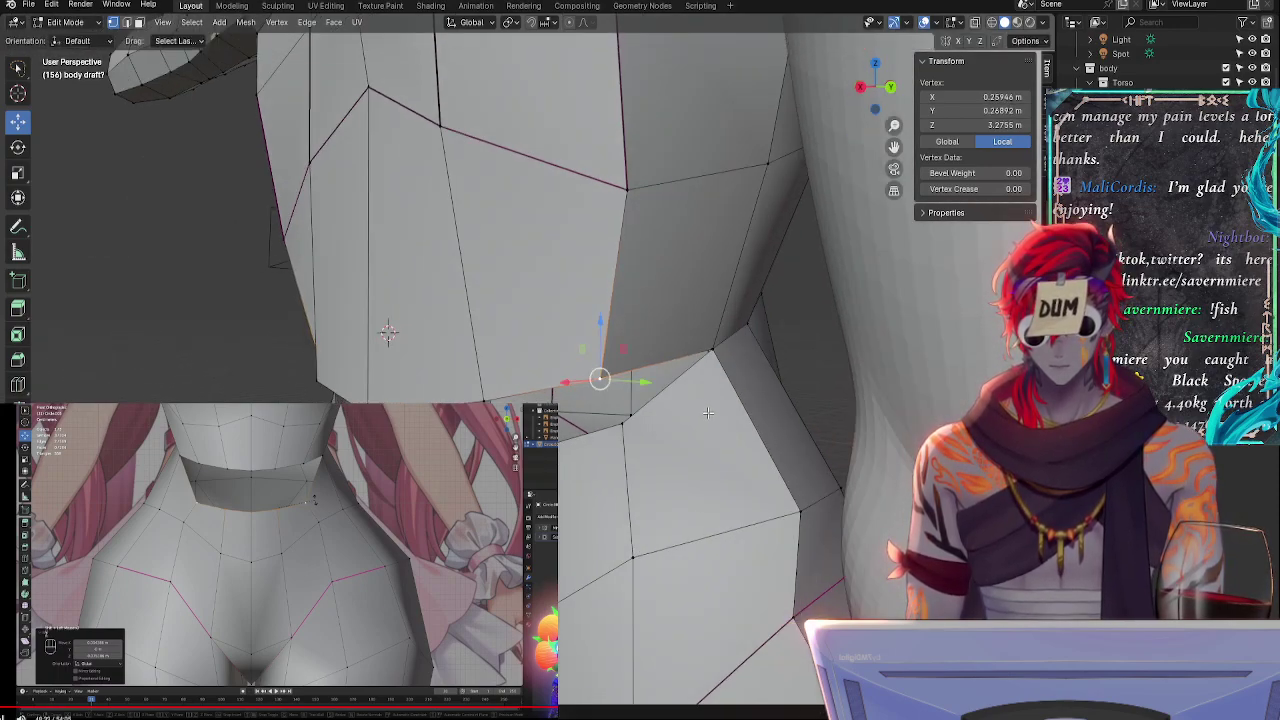
pyautogui.click(709, 355)
pyautogui.moveTo(709, 355); pyautogui.dragTo(739, 428, button='middle')
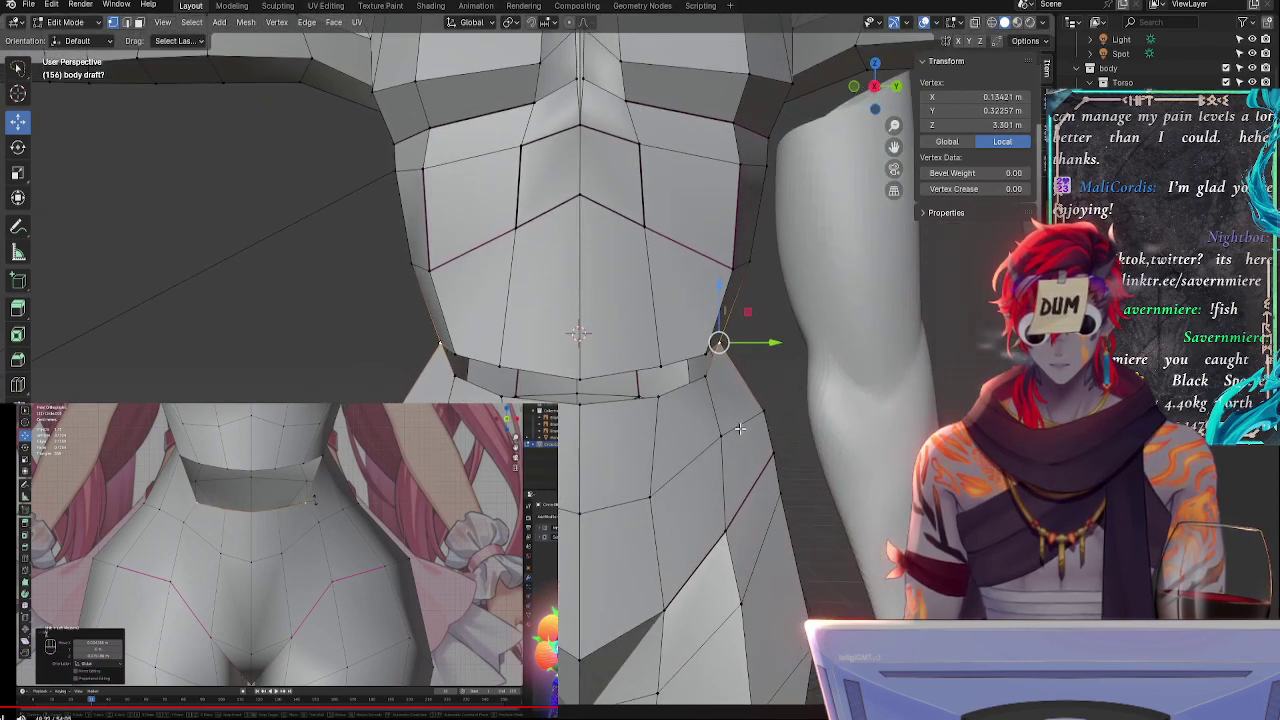
# - Lower a mid-chest vertex and slide the chest loop's side vertices higher up the chest
pyautogui.click(724, 273)
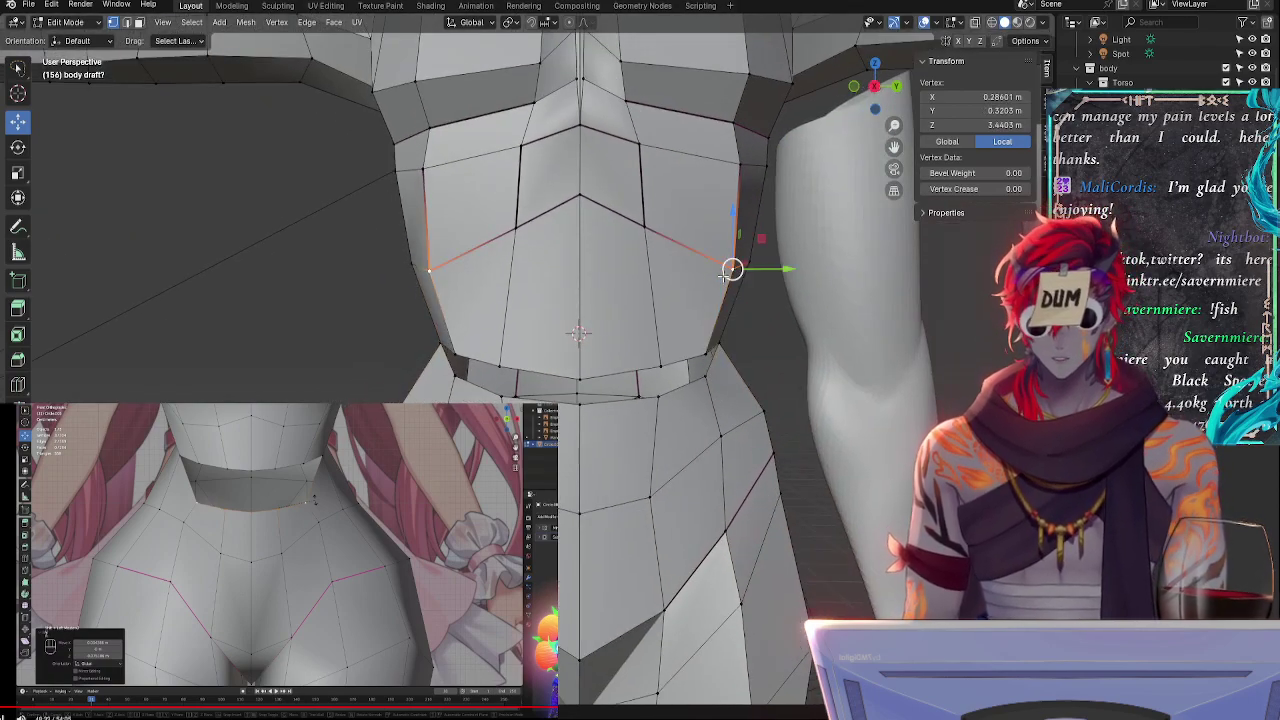
pyautogui.press('g')
pyautogui.click(716, 270)
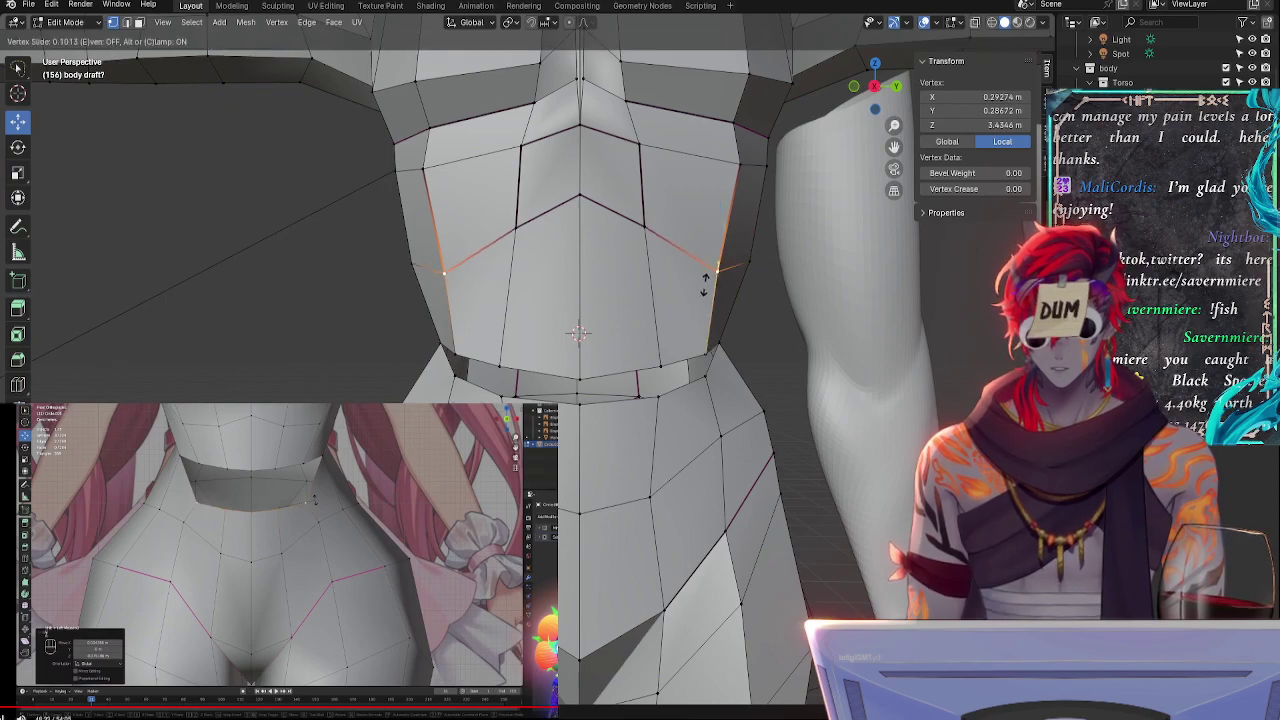
pyautogui.click(513, 228)
pyautogui.press('g')
pyautogui.click(516, 245)
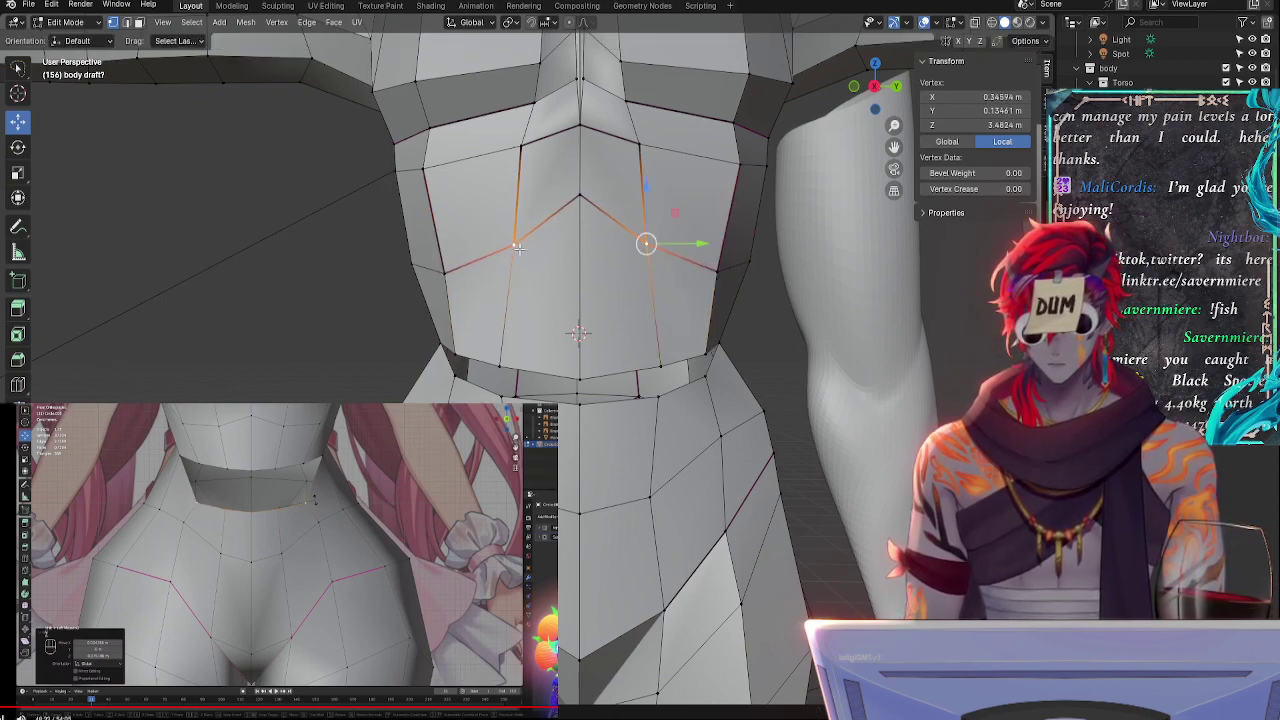
pyautogui.click(450, 268)
pyautogui.press('g')
pyautogui.press('g')
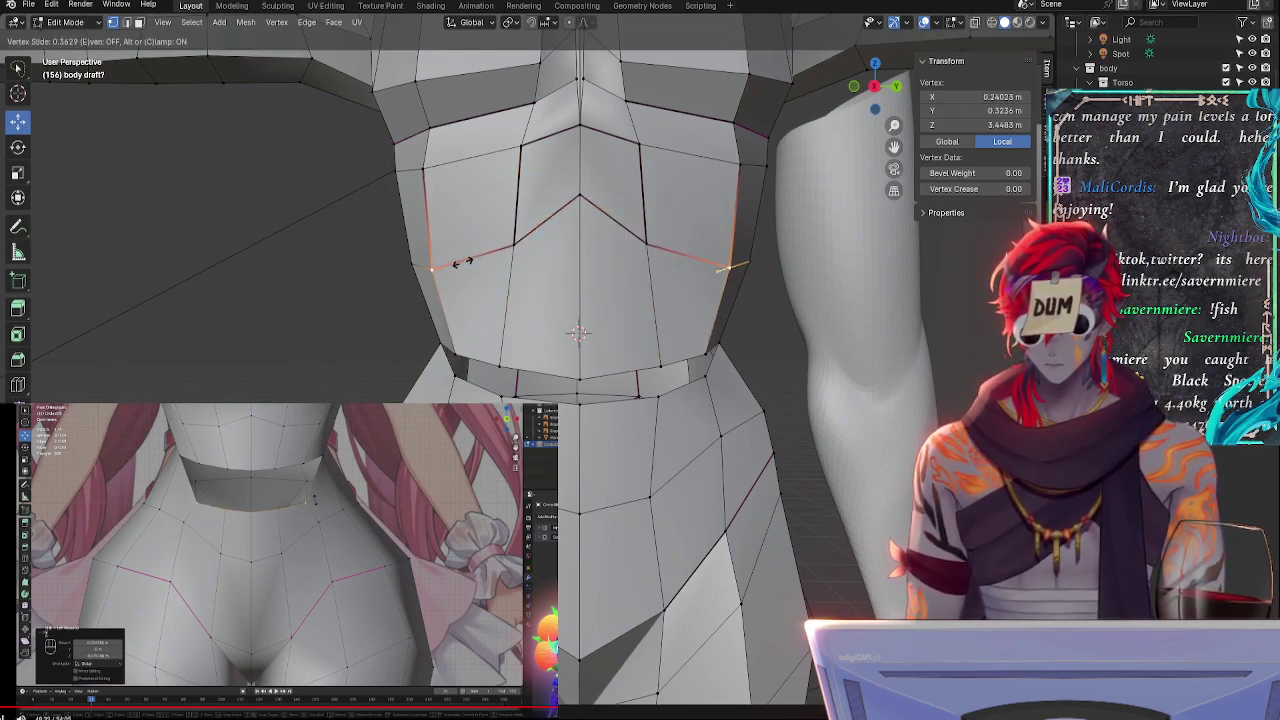
pyautogui.click(461, 271)
pyautogui.click(439, 180)
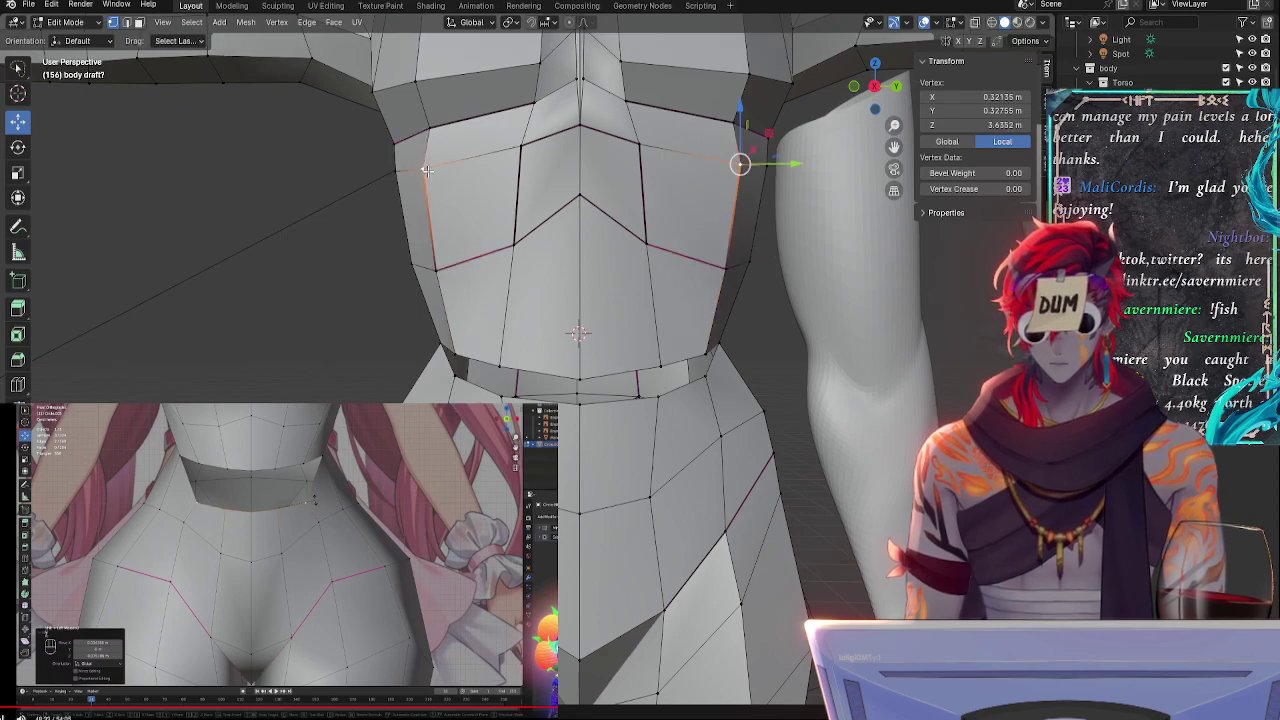
pyautogui.press('g')
pyautogui.press('g')
pyautogui.click(441, 185)
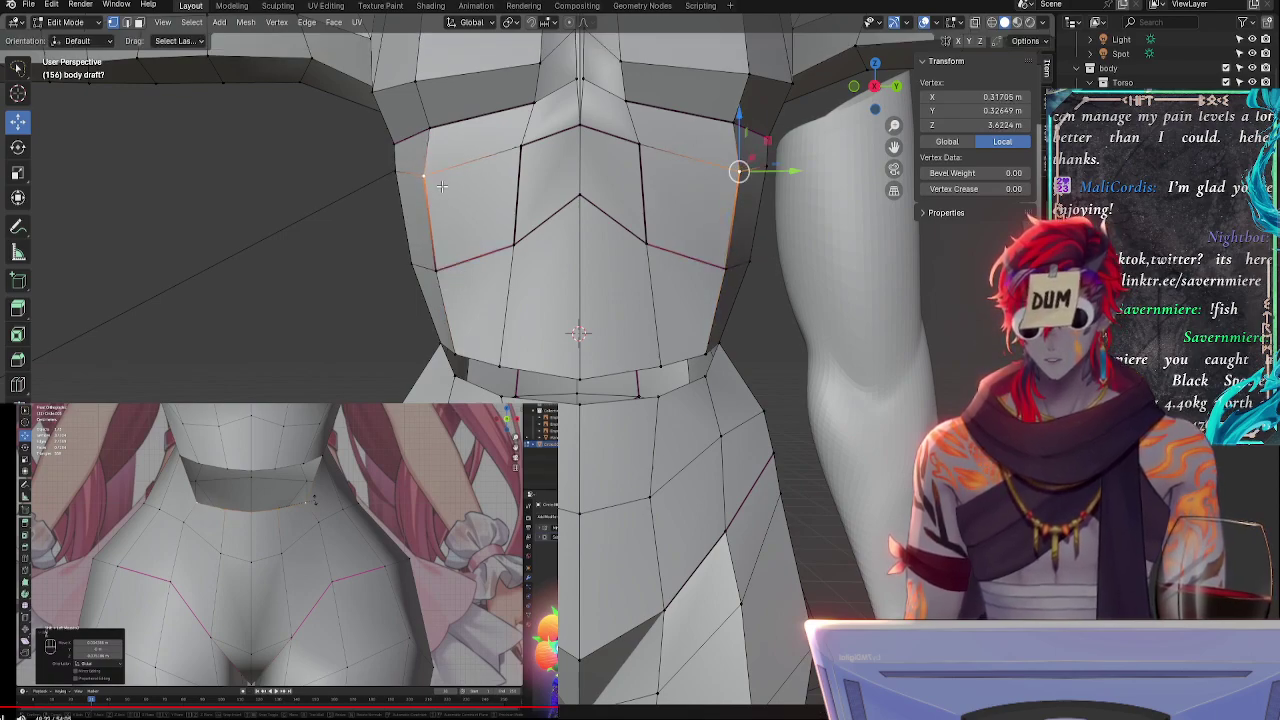
# - Drag the lower waistband vertices down, bringing the centre-front vertex to Z 3.1127 m
pyautogui.click(578, 196)
pyautogui.moveTo(578, 196); pyautogui.dragTo(698, 341, button='middle')
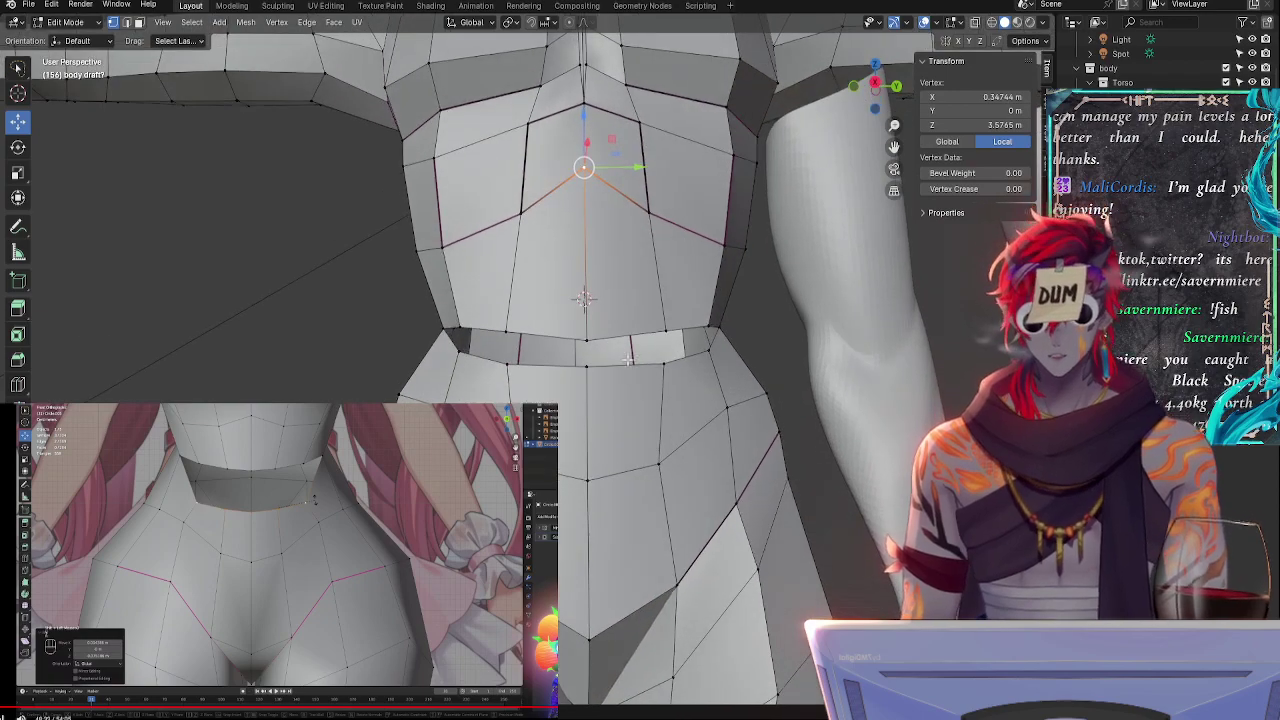
pyautogui.click(474, 338)
pyautogui.click(505, 362)
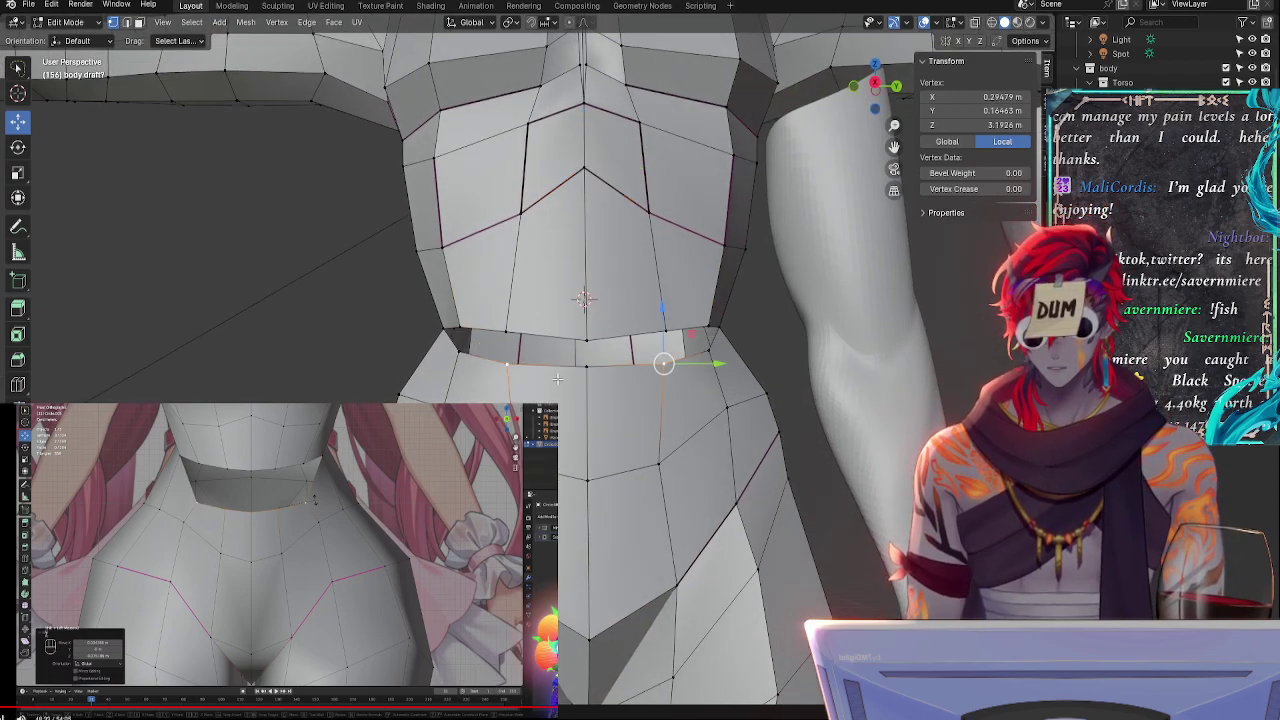
pyautogui.keyDown('alt'); pyautogui.click(615, 372); pyautogui.keyUp('alt')
pyautogui.click(645, 379)
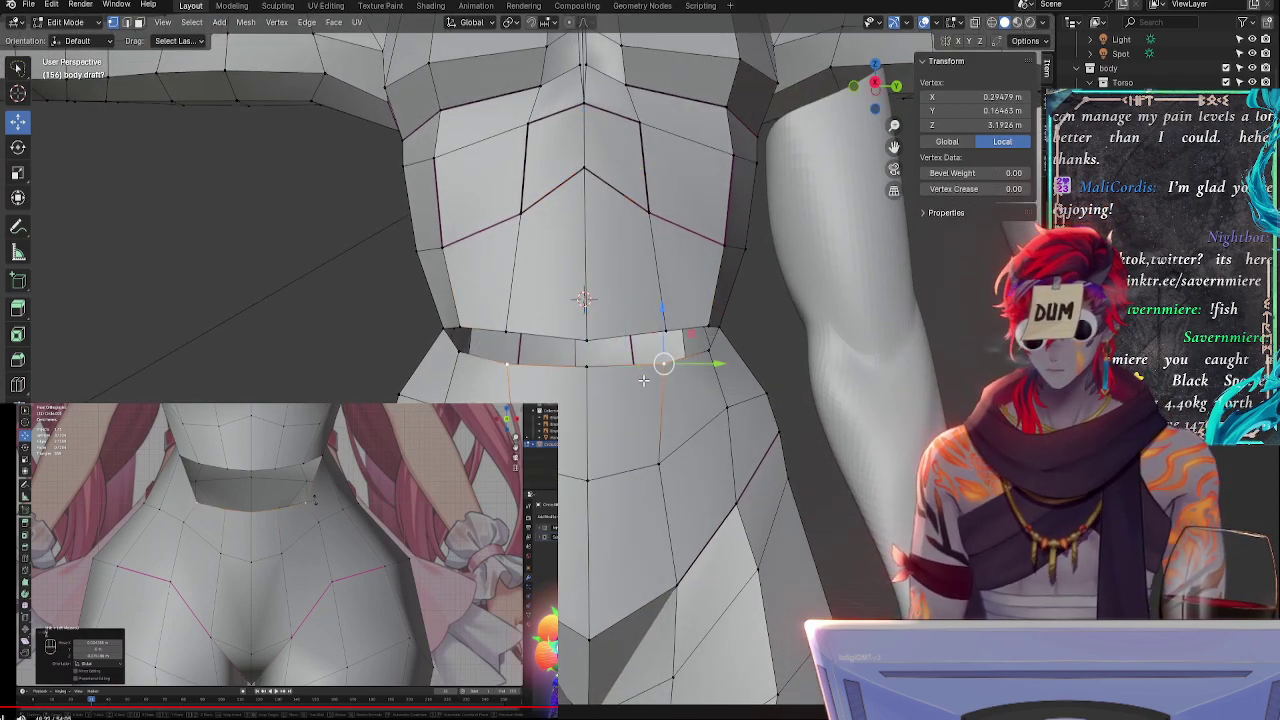
pyautogui.moveTo(666, 373); pyautogui.dragTo(668, 397)
pyautogui.click(584, 368)
pyautogui.moveTo(591, 378); pyautogui.dragTo(591, 416)
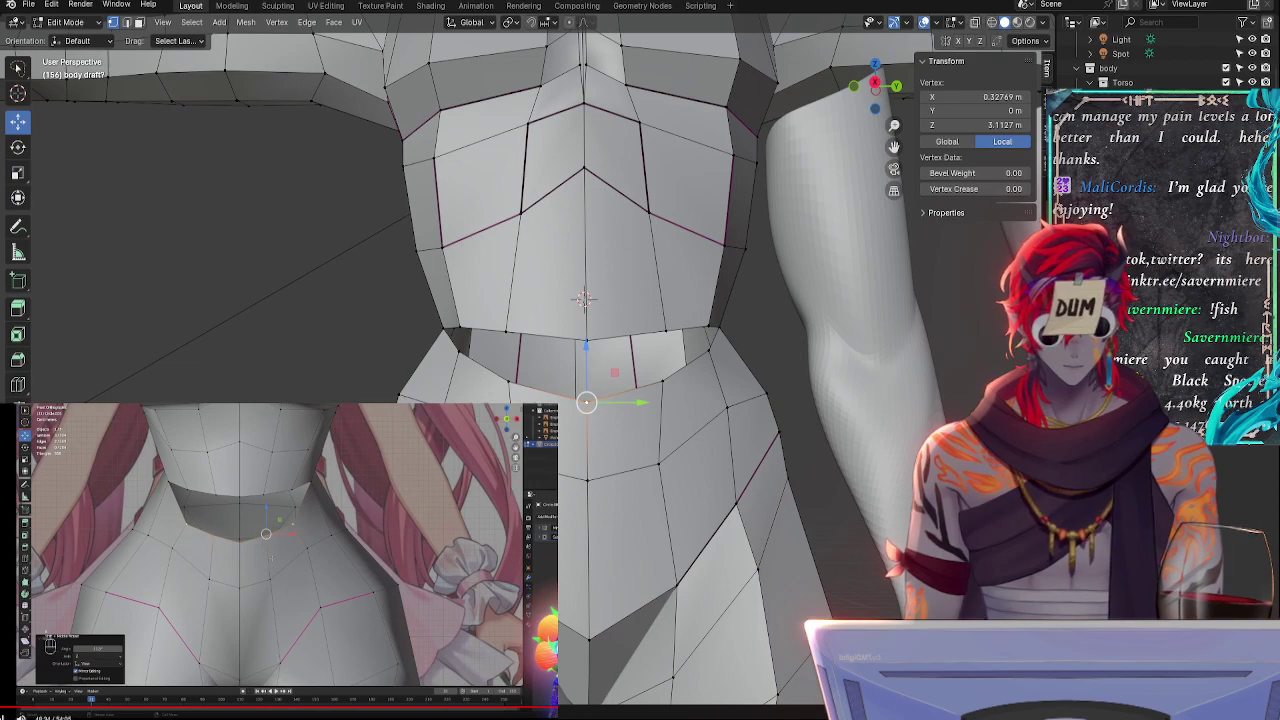
# - Undo the last waist edit, then lower the waist loop's front about 0.044 m into a V-shaped hem
pyautogui.hotkey('ctrl', 'z')
pyautogui.hotkey('ctrl', 'z')
pyautogui.hotkey('ctrl', 'z')
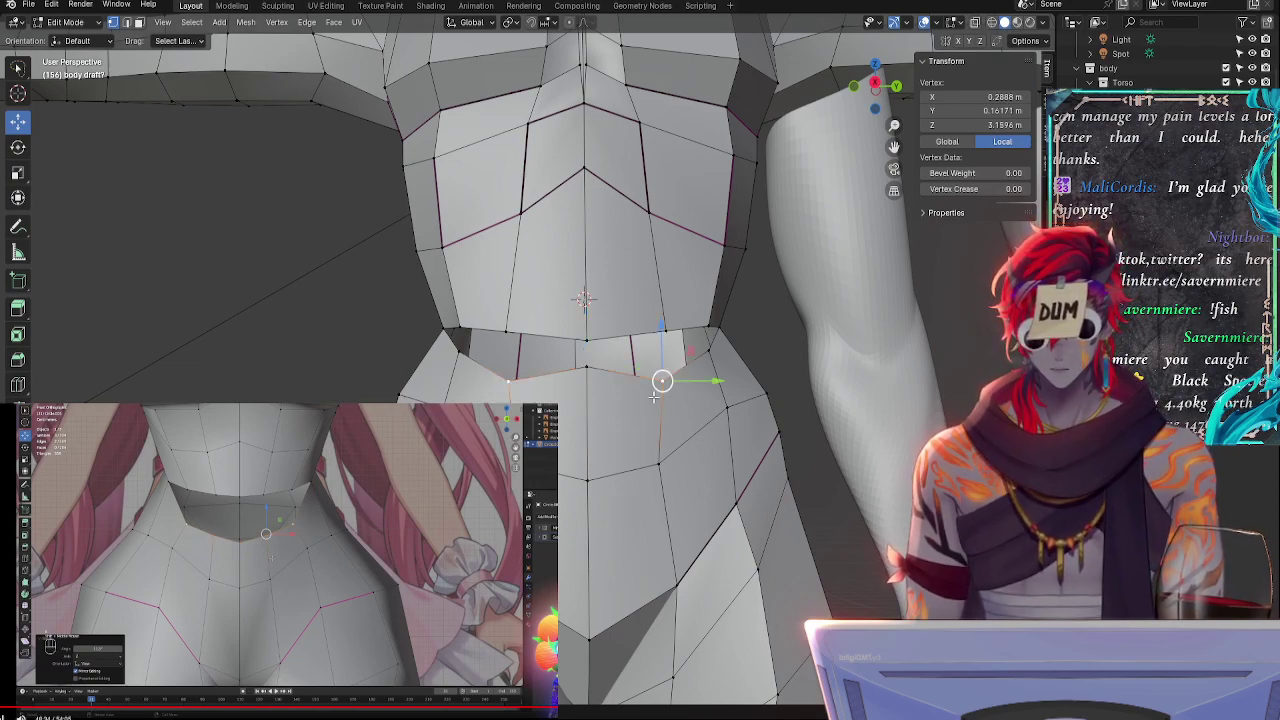
pyautogui.keyDown('alt'); pyautogui.click(577, 367); pyautogui.keyUp('alt')
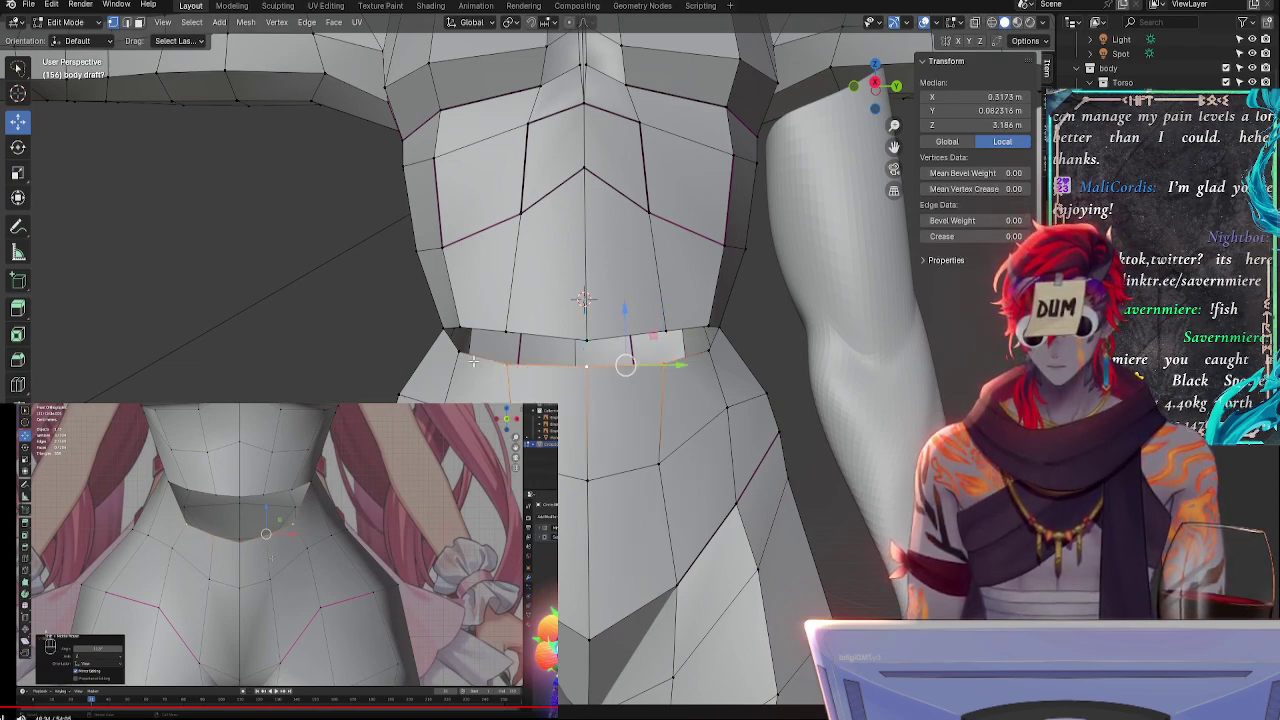
pyautogui.press('g')
pyautogui.press('z')
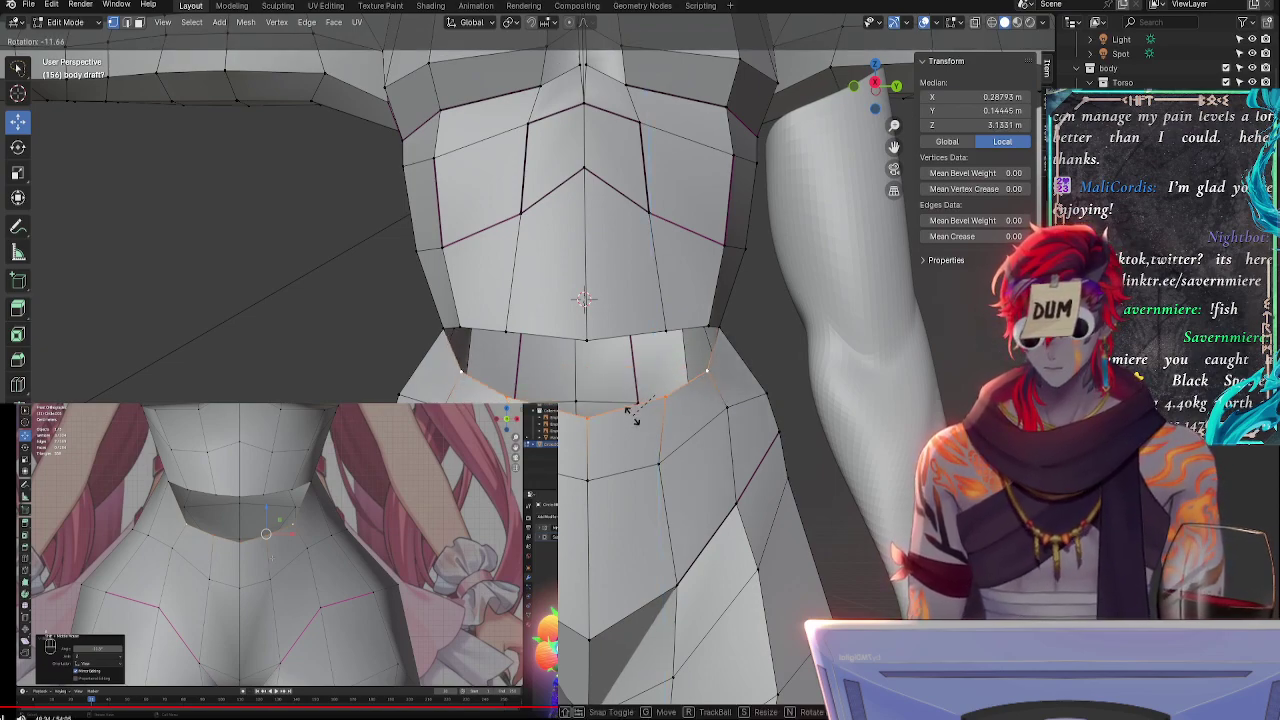
pyautogui.click(633, 415)
pyautogui.moveTo(714, 440)
pyautogui.mouseDown(button='middle')
pyautogui.moveTo(683, 436)
pyautogui.moveTo(708, 442)
pyautogui.mouseUp(button='middle')
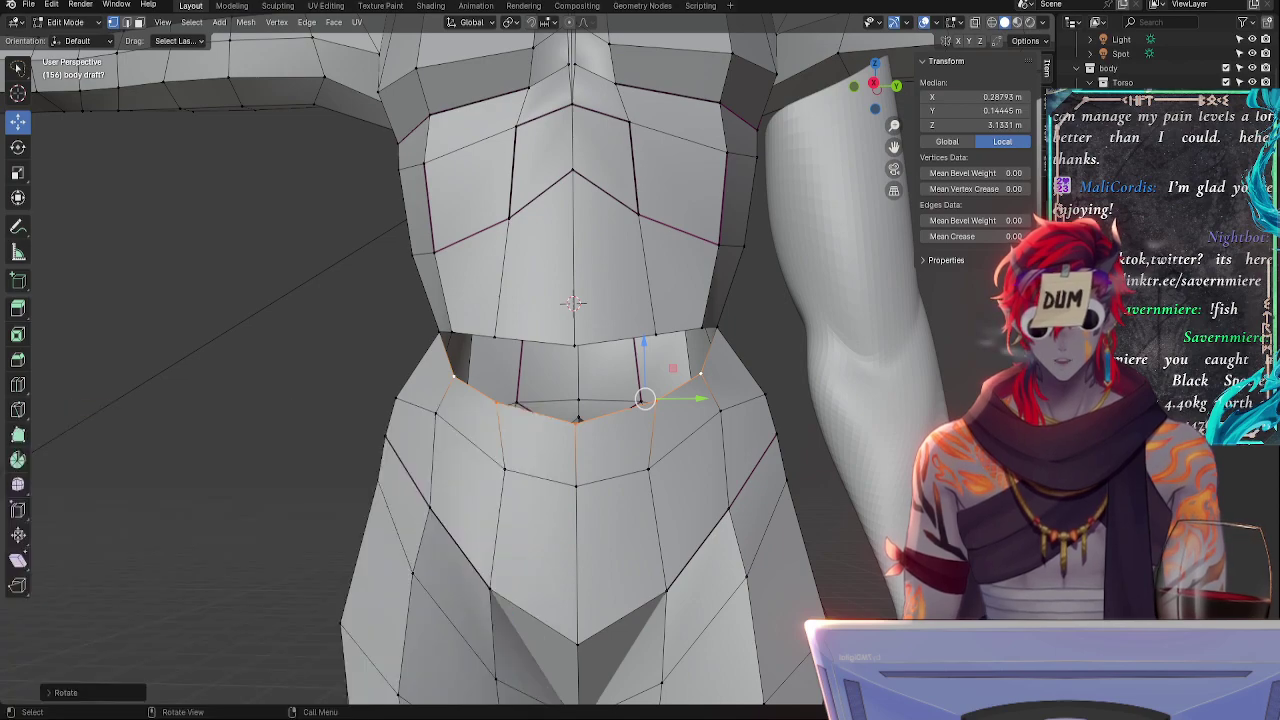
# - Switch to Right Orthographic view and pan and zoom to frame the waist close up
pyautogui.click(873, 85)
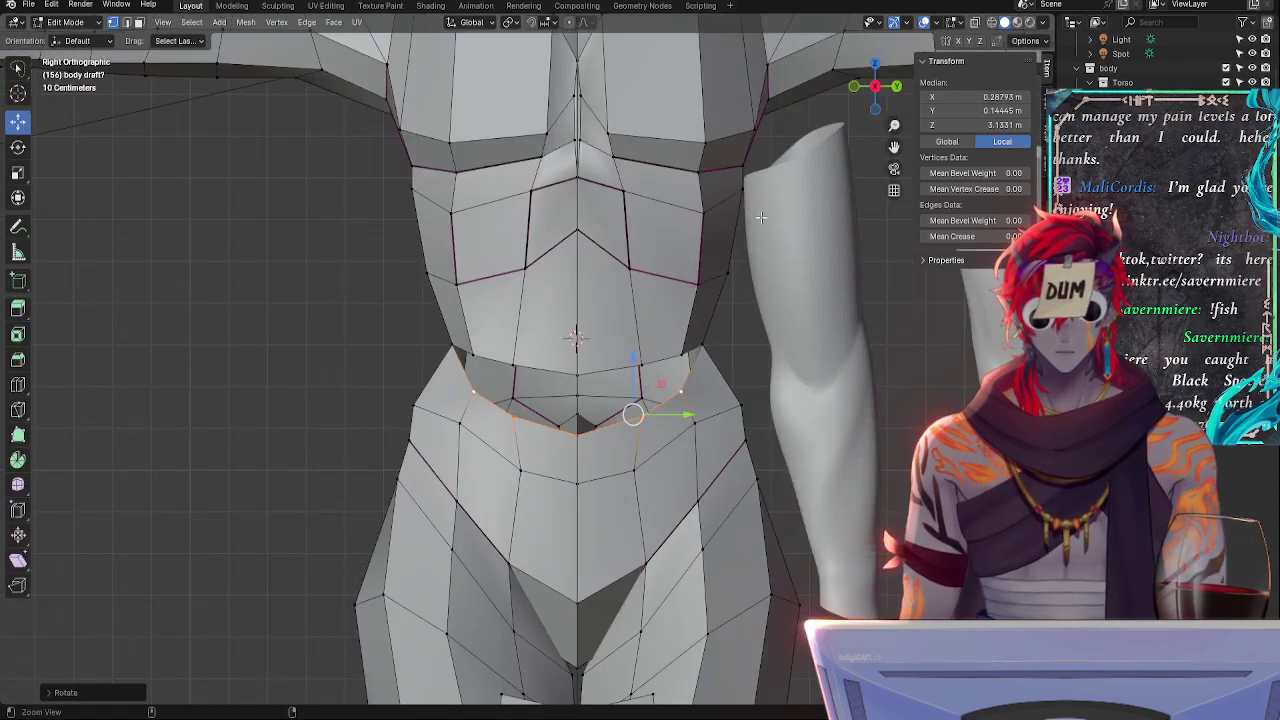
pyautogui.scroll(-5, 766, 300)
pyautogui.keyDown('shift'); pyautogui.moveTo(770, 315); pyautogui.dragTo(722, 318, button='middle'); pyautogui.keyUp('shift')
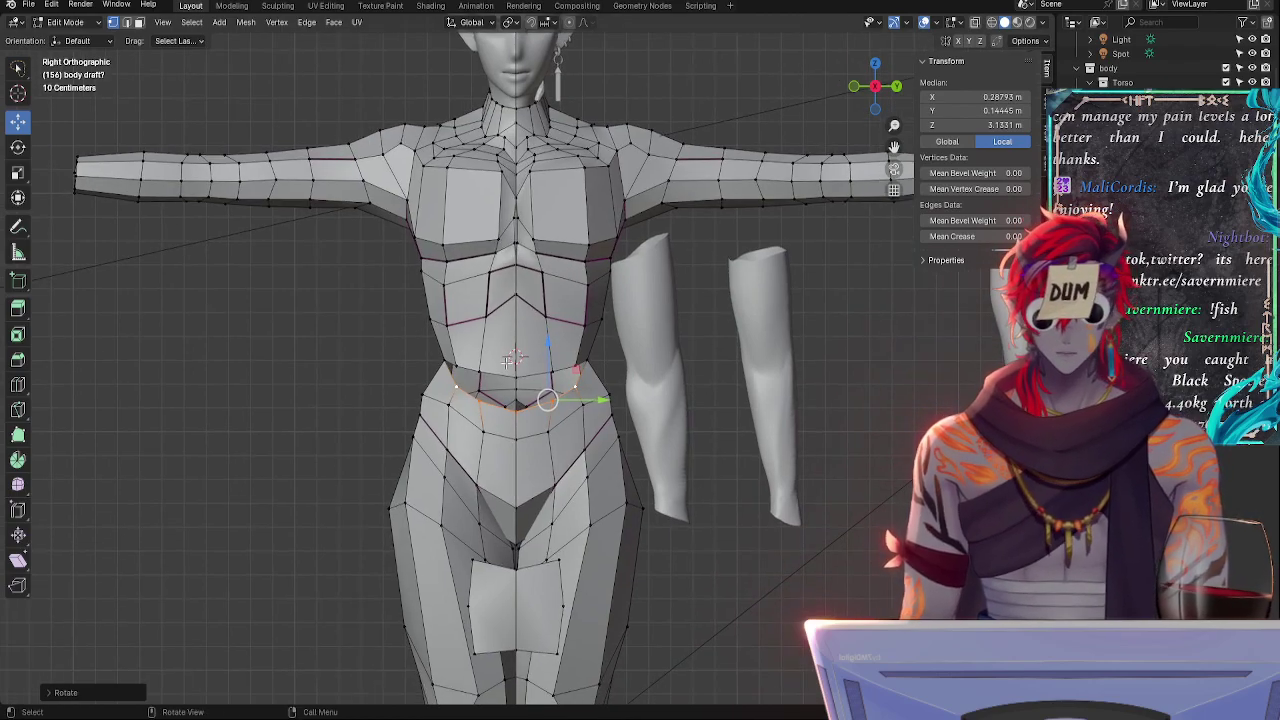
pyautogui.moveTo(627, 267)
pyautogui.mouseDown(button='middle')
pyautogui.moveTo(556, 270)
pyautogui.moveTo(640, 262)
pyautogui.mouseUp(button='middle')
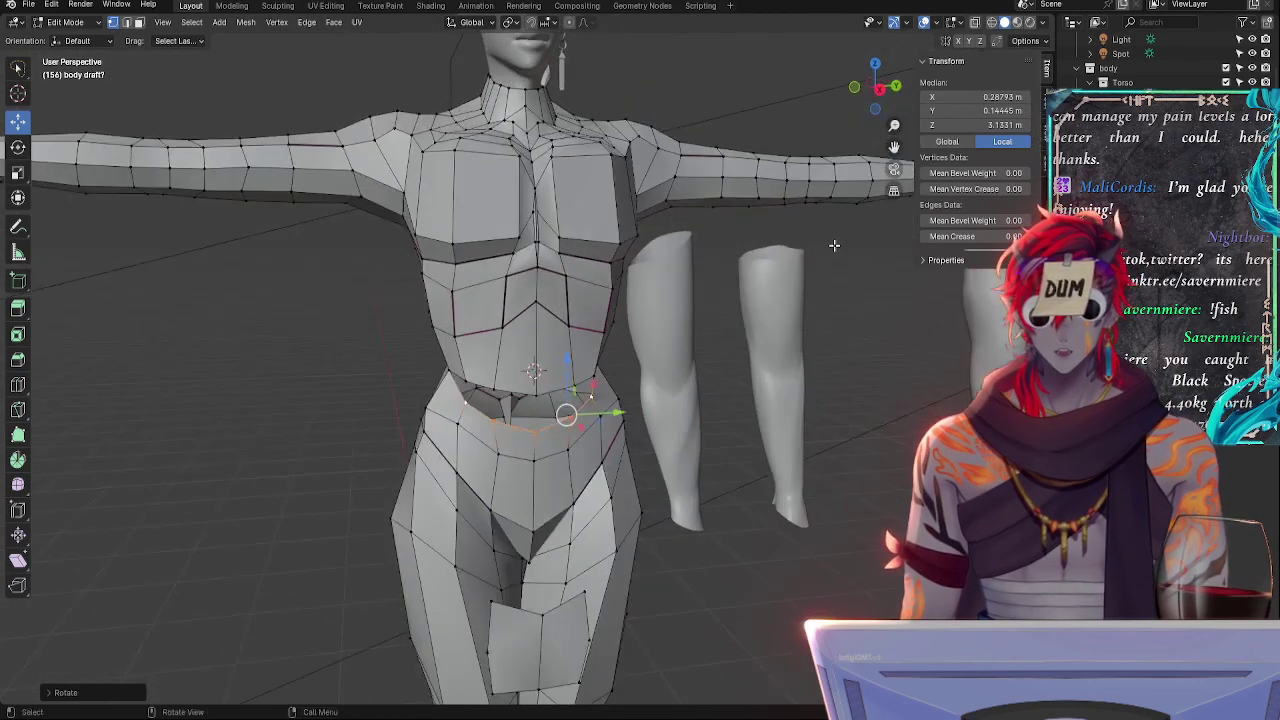
pyautogui.click(875, 87)
pyautogui.keyDown('shift'); pyautogui.moveTo(728, 166); pyautogui.dragTo(561, 148, button='middle'); pyautogui.keyUp('shift')
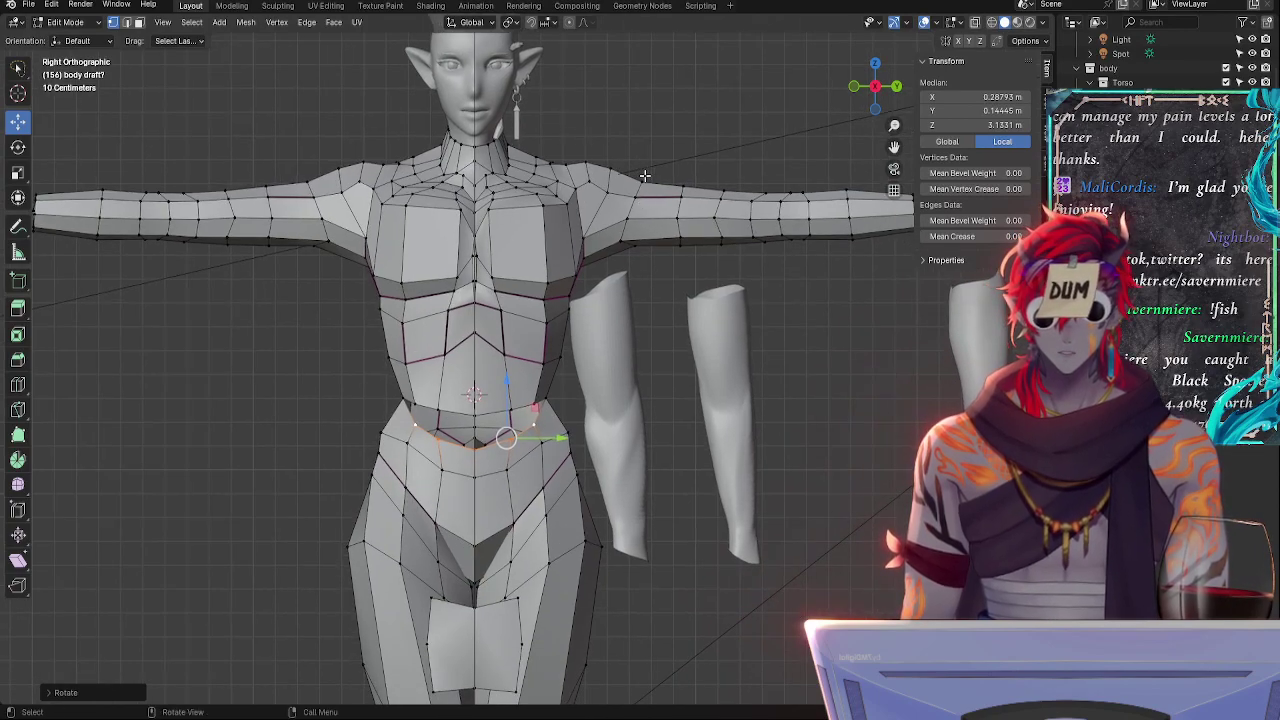
pyautogui.keyDown('shift'); pyautogui.moveTo(645, 175); pyautogui.dragTo(541, 185, button='middle'); pyautogui.keyUp('shift')
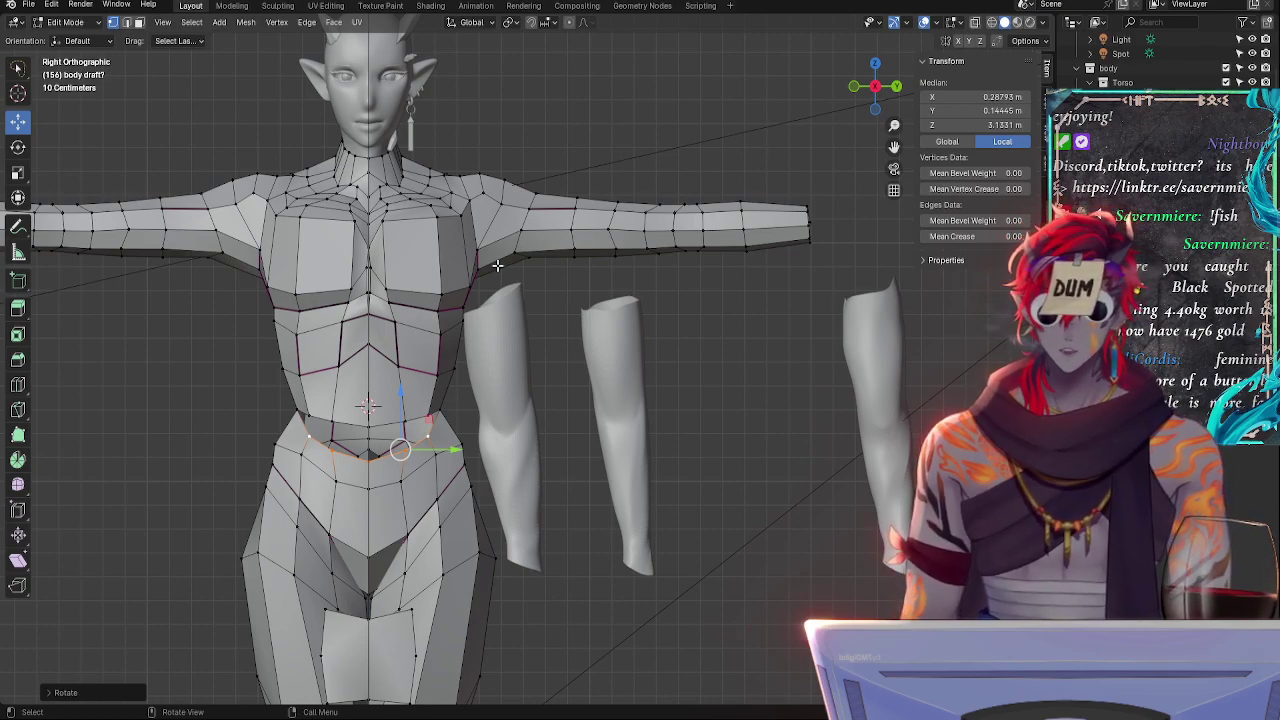
pyautogui.keyDown('shift'); pyautogui.moveTo(615, 316); pyautogui.dragTo(741, 242, button='middle'); pyautogui.keyUp('shift')
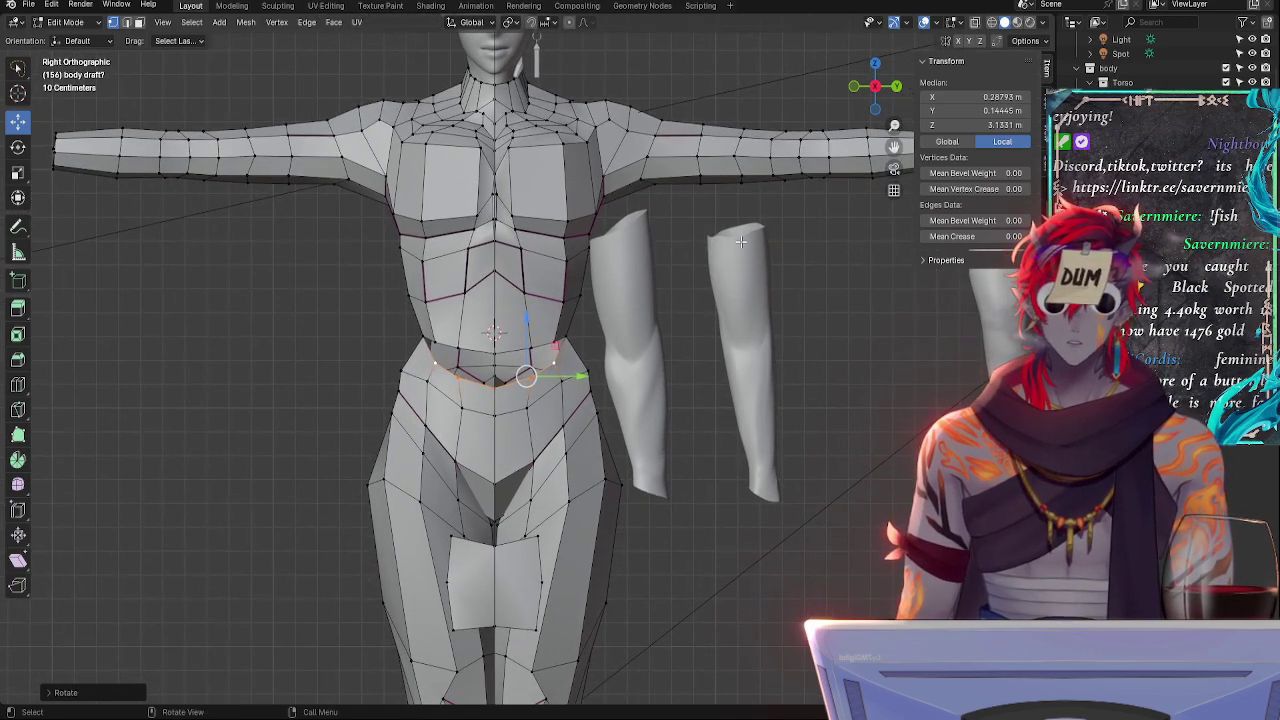
pyautogui.keyDown('shift'); pyautogui.moveTo(716, 343); pyautogui.dragTo(654, 450, button='middle'); pyautogui.keyUp('shift')
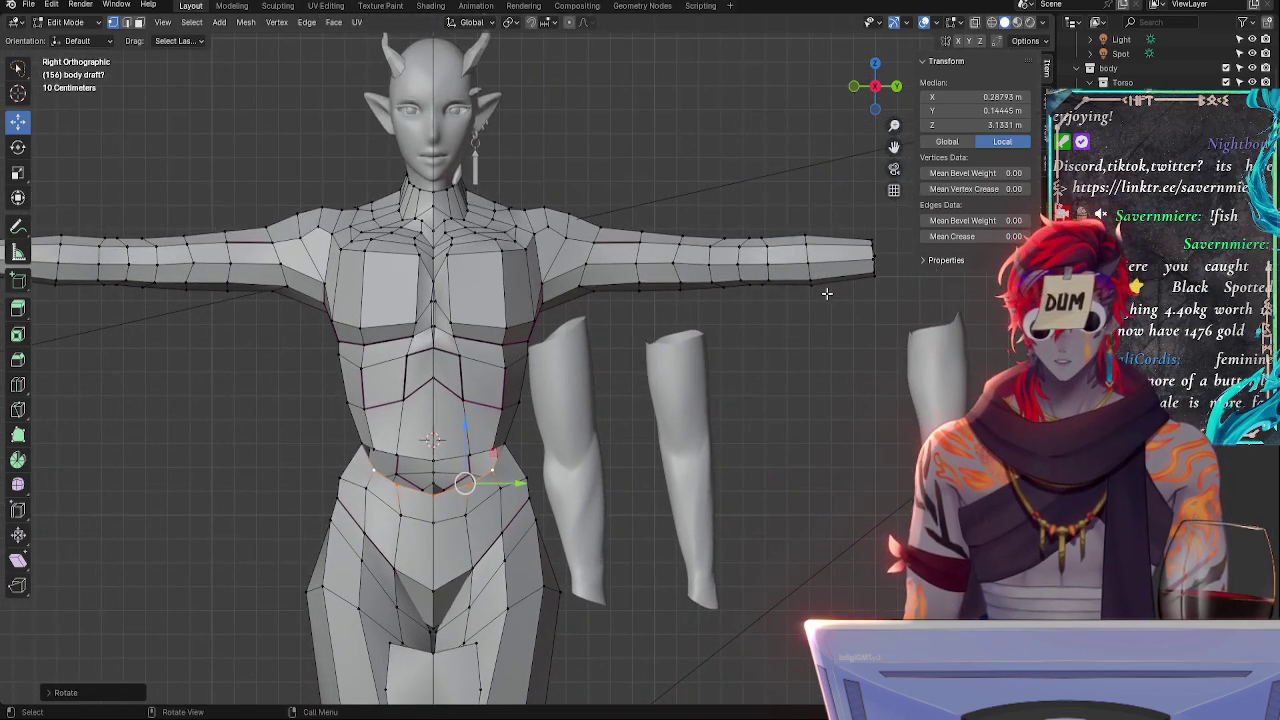
pyautogui.keyDown('shift'); pyautogui.moveTo(662, 263); pyautogui.dragTo(592, 260, button='middle'); pyautogui.keyUp('shift')
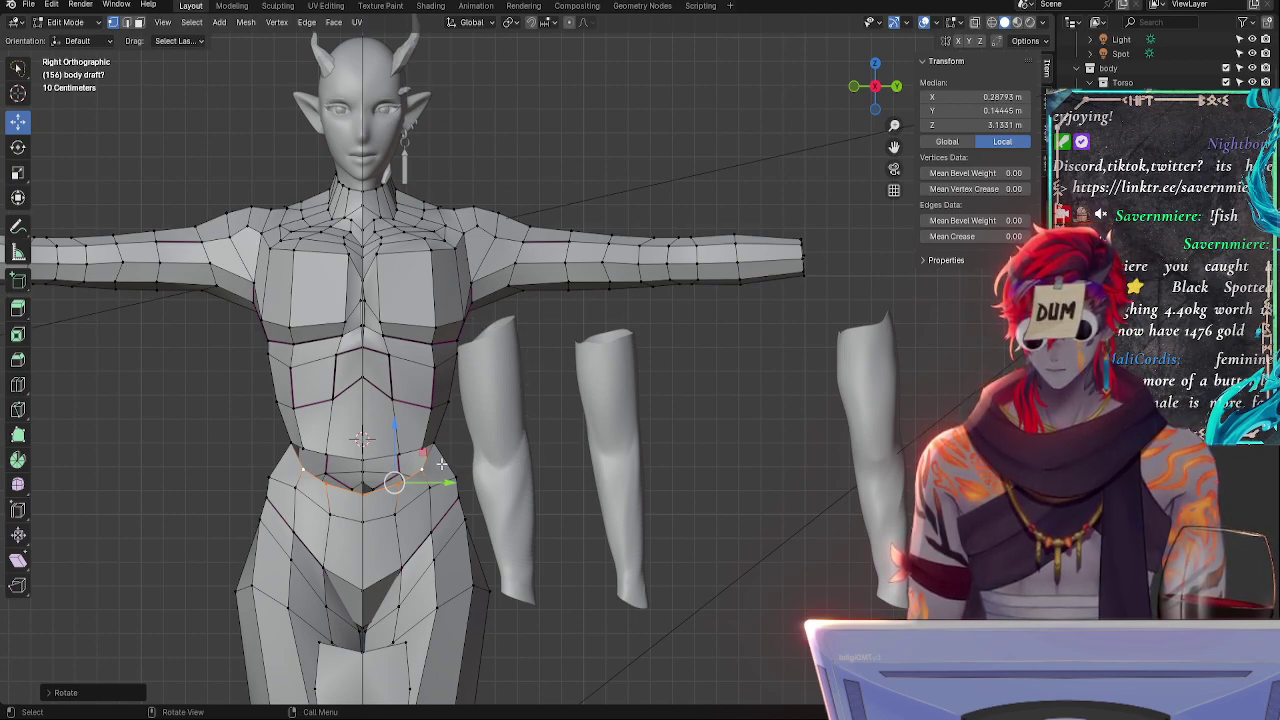
pyautogui.scroll(8, 461, 466)
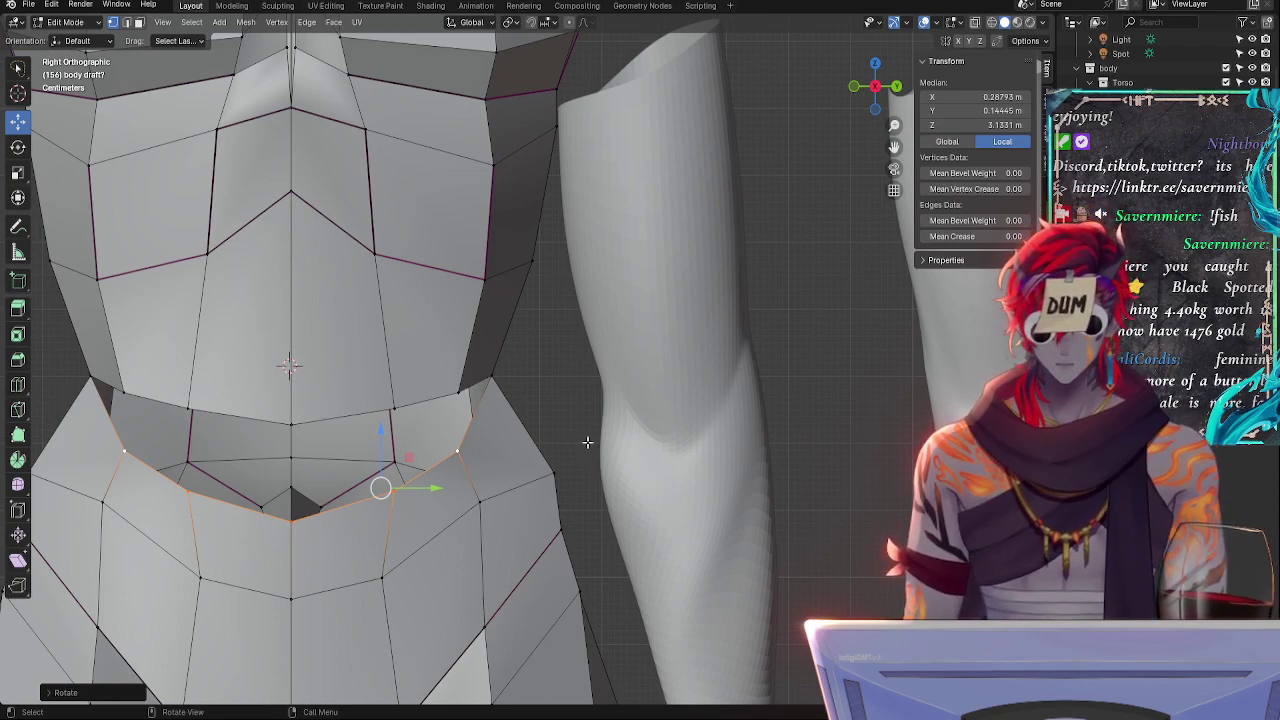
# - Pick out the corner vertices around the waist side gaps and hide the left half of the mesh
pyautogui.keyDown('shift'); pyautogui.moveTo(587, 442); pyautogui.dragTo(766, 431, button='middle'); pyautogui.keyUp('shift')
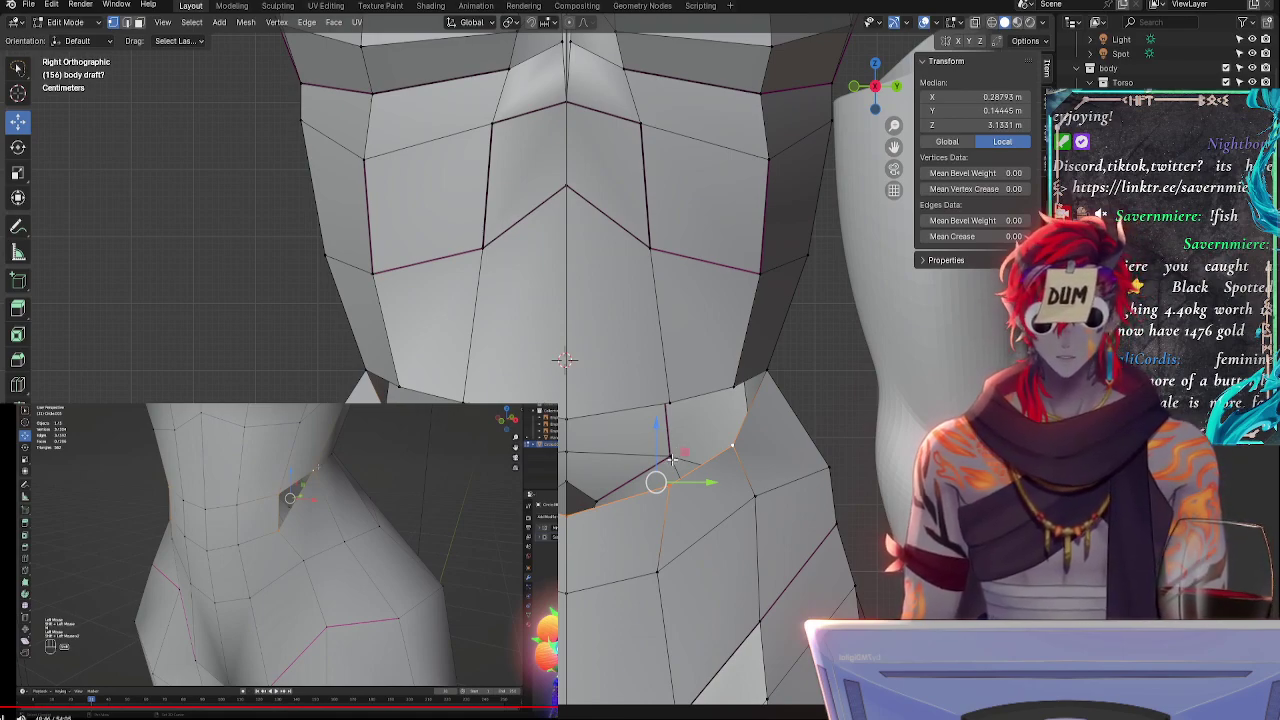
pyautogui.click(566, 503)
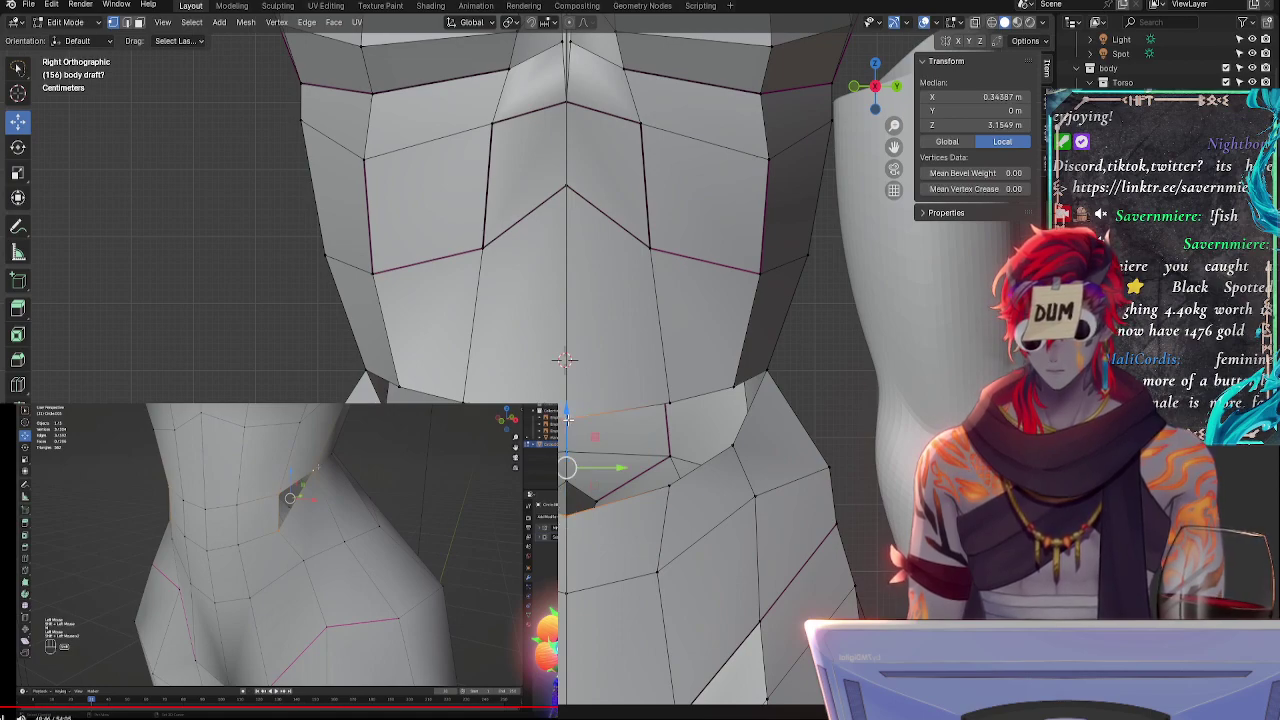
pyautogui.keyDown('shift'); pyautogui.click(668, 485); pyautogui.keyUp('shift')
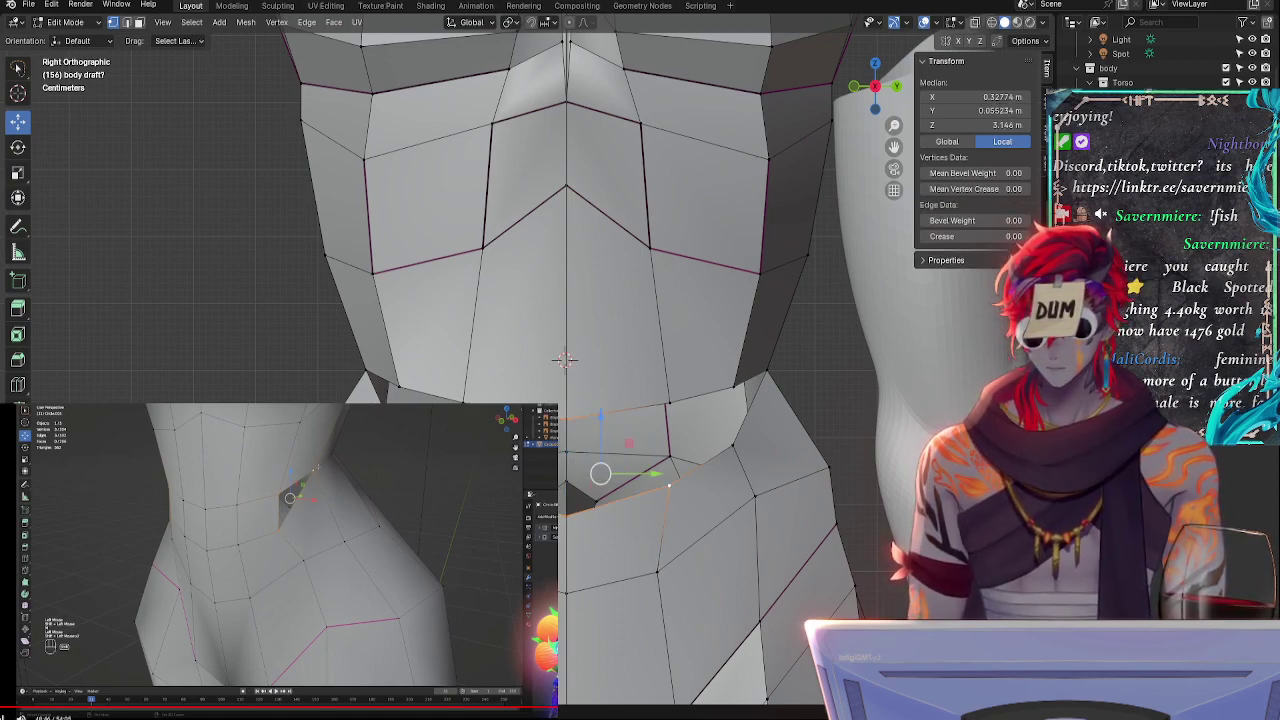
pyautogui.click(668, 403)
pyautogui.click(732, 444)
pyautogui.click(668, 485)
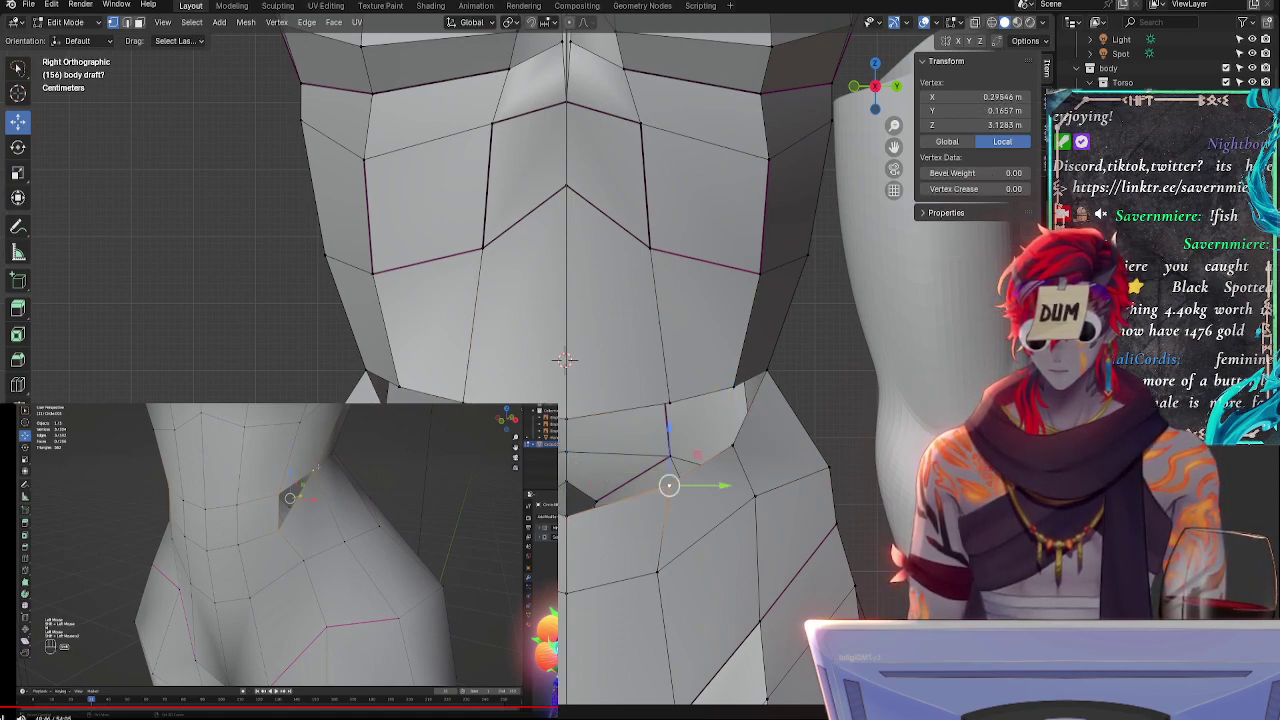
pyautogui.click(732, 444)
pyautogui.keyDown('shift'); pyautogui.click(733, 385); pyautogui.keyUp('shift')
pyautogui.keyDown('shift'); pyautogui.click(669, 403); pyautogui.keyUp('shift')
pyautogui.keyDown('shift'); pyautogui.click(669, 485); pyautogui.keyUp('shift')
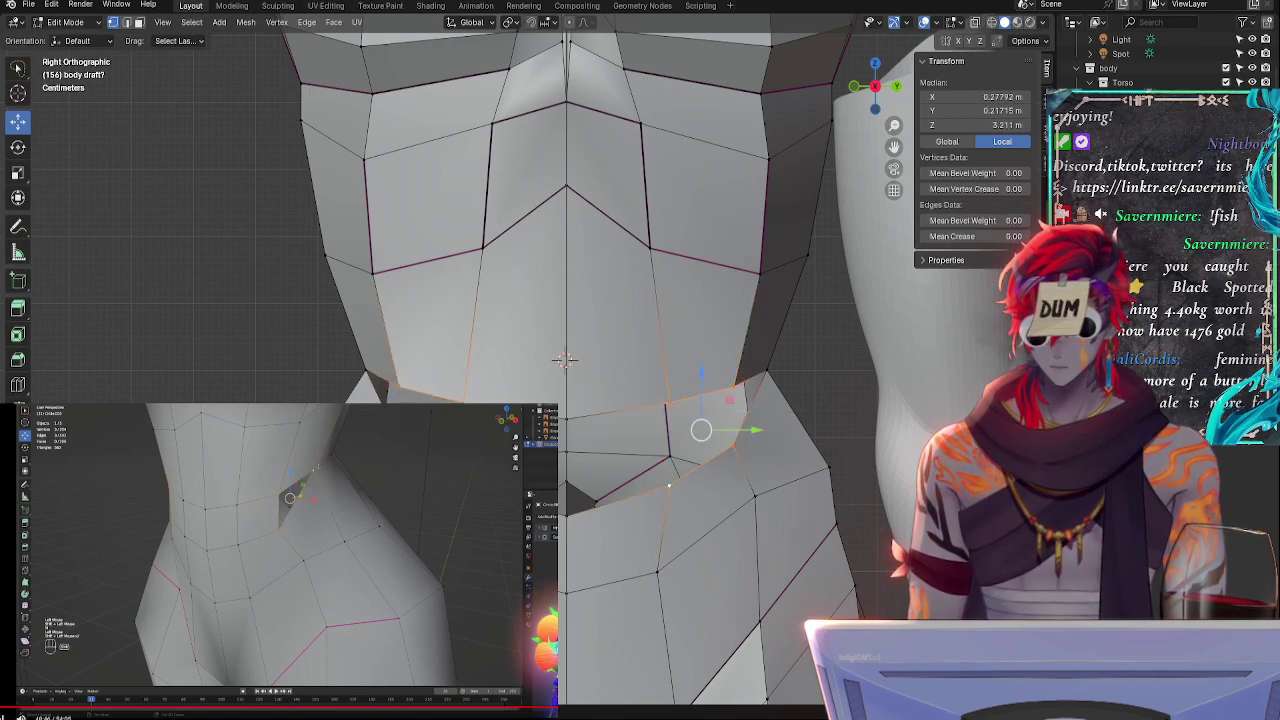
pyautogui.click(669, 485)
pyautogui.keyDown('shift'); pyautogui.click(464, 400); pyautogui.keyUp('shift')
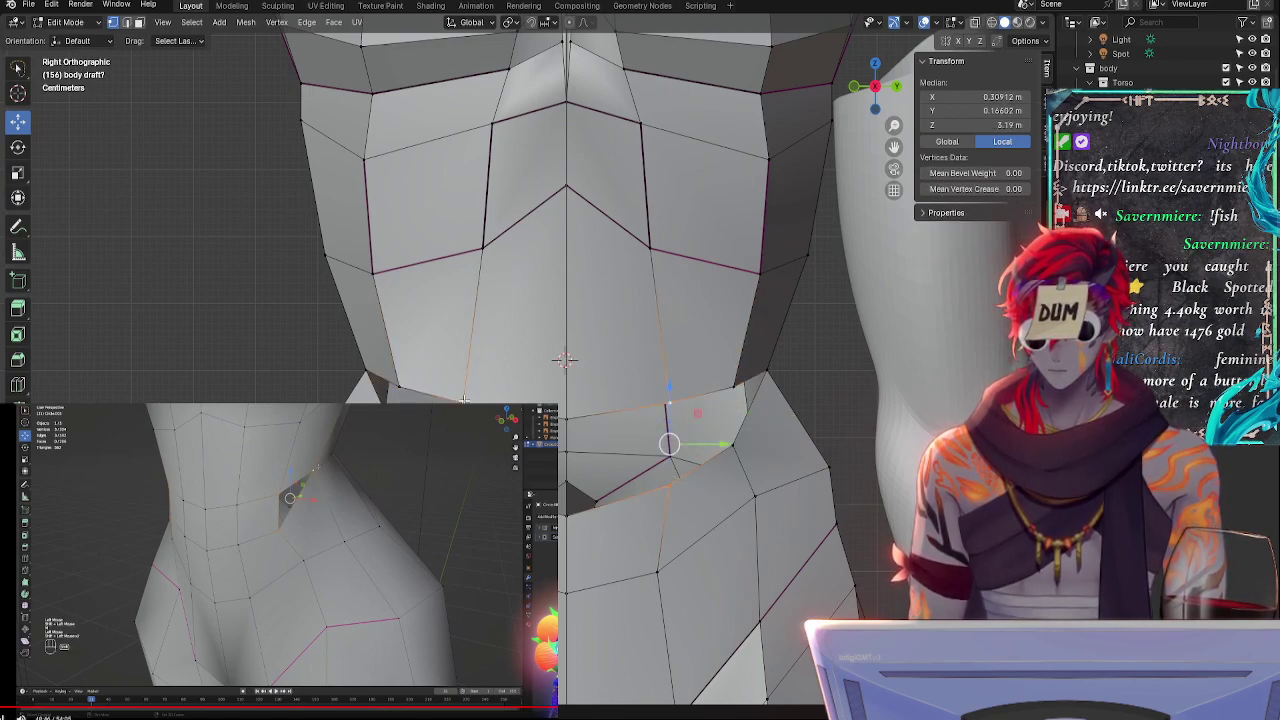
pyautogui.keyDown('shift'); pyautogui.click(564, 413); pyautogui.keyUp('shift')
pyautogui.click(567, 515)
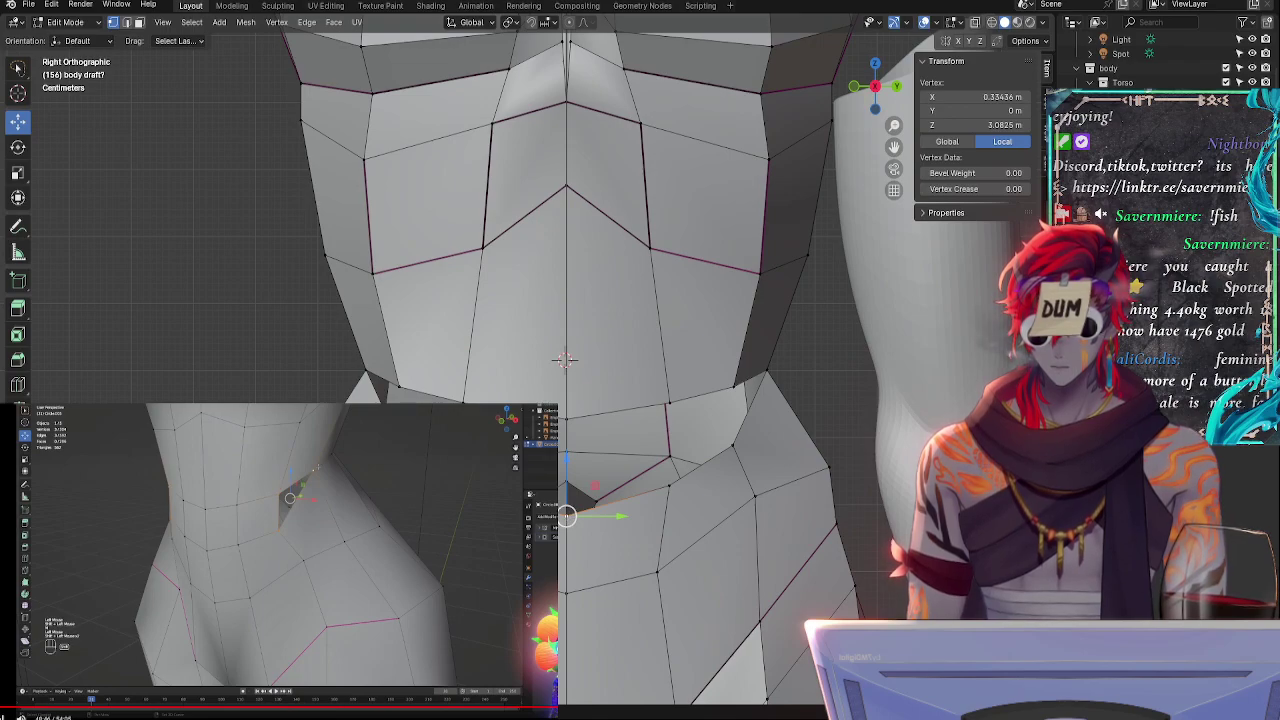
pyautogui.hotkey('ctrl', 'z')
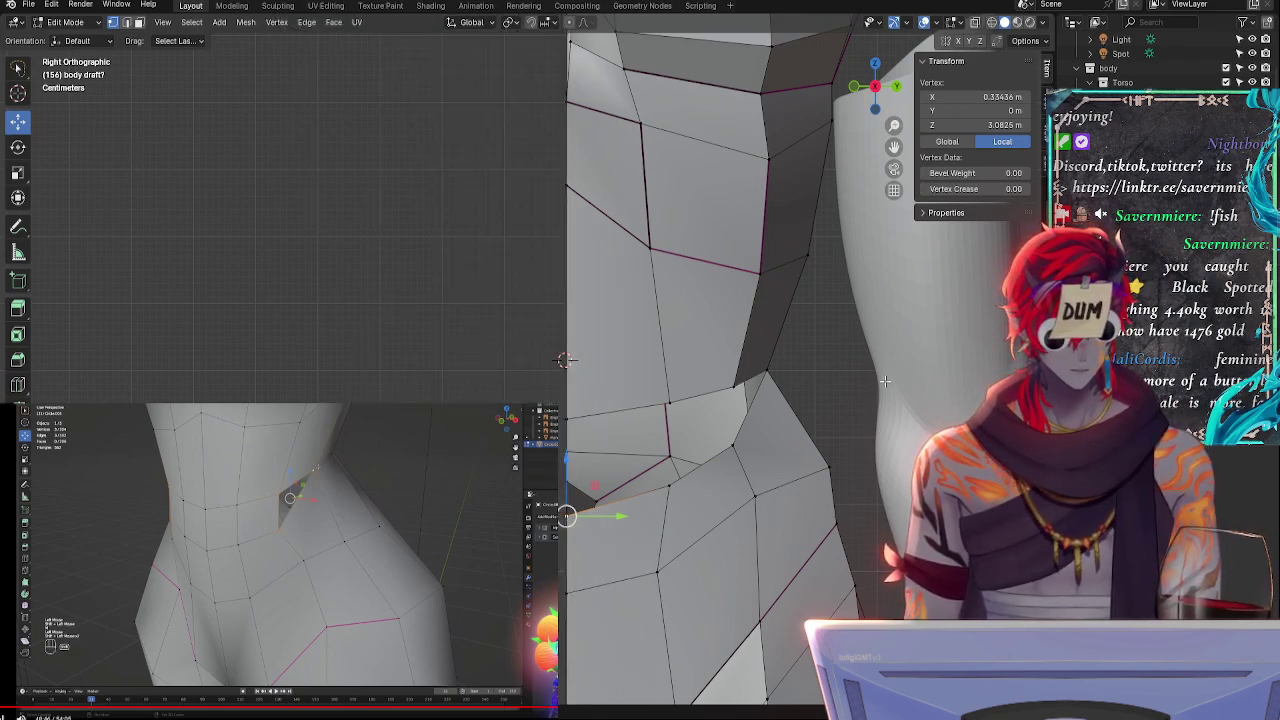
# - Fill the first four-vertex waist gap with a face
pyautogui.keyDown('shift'); pyautogui.click(574, 422); pyautogui.keyUp('shift')
pyautogui.keyDown('shift'); pyautogui.click(669, 403); pyautogui.keyUp('shift')
pyautogui.keyDown('shift'); pyautogui.click(672, 491); pyautogui.keyUp('shift')
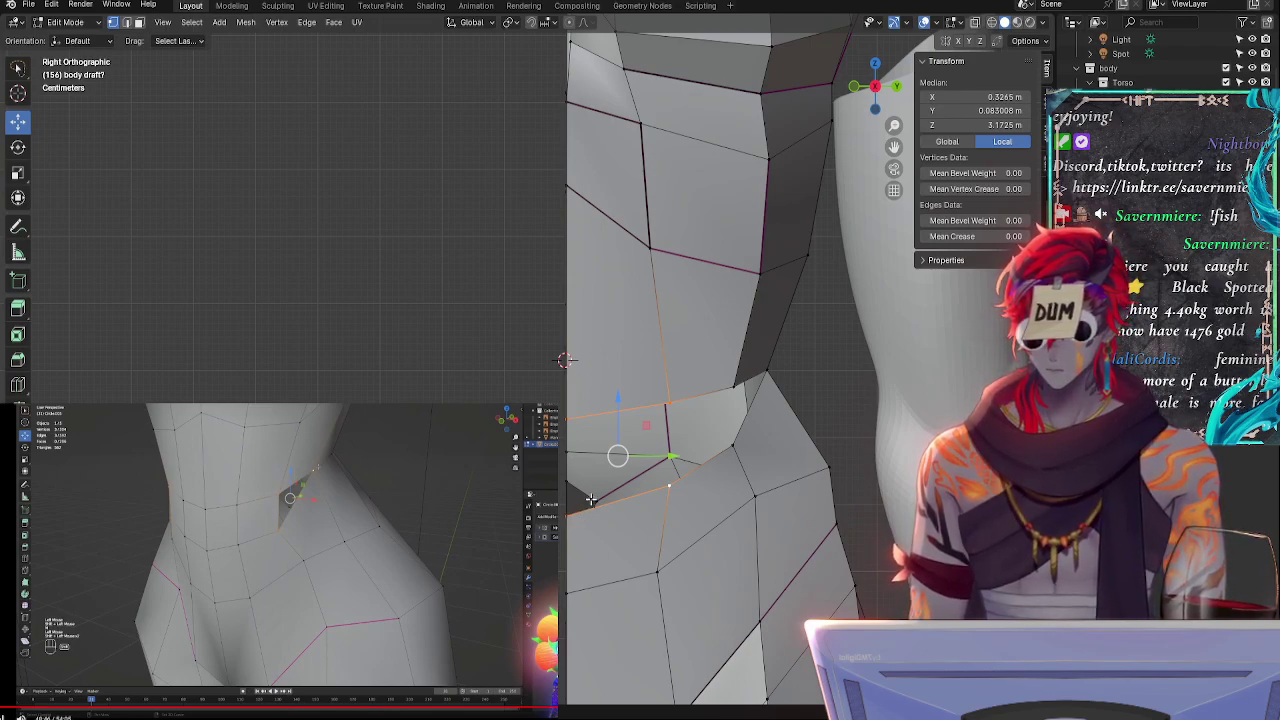
pyautogui.press('f')
# - Fill the second gap with a face, then reveal the hidden half and inspect the new faces
pyautogui.click(670, 485)
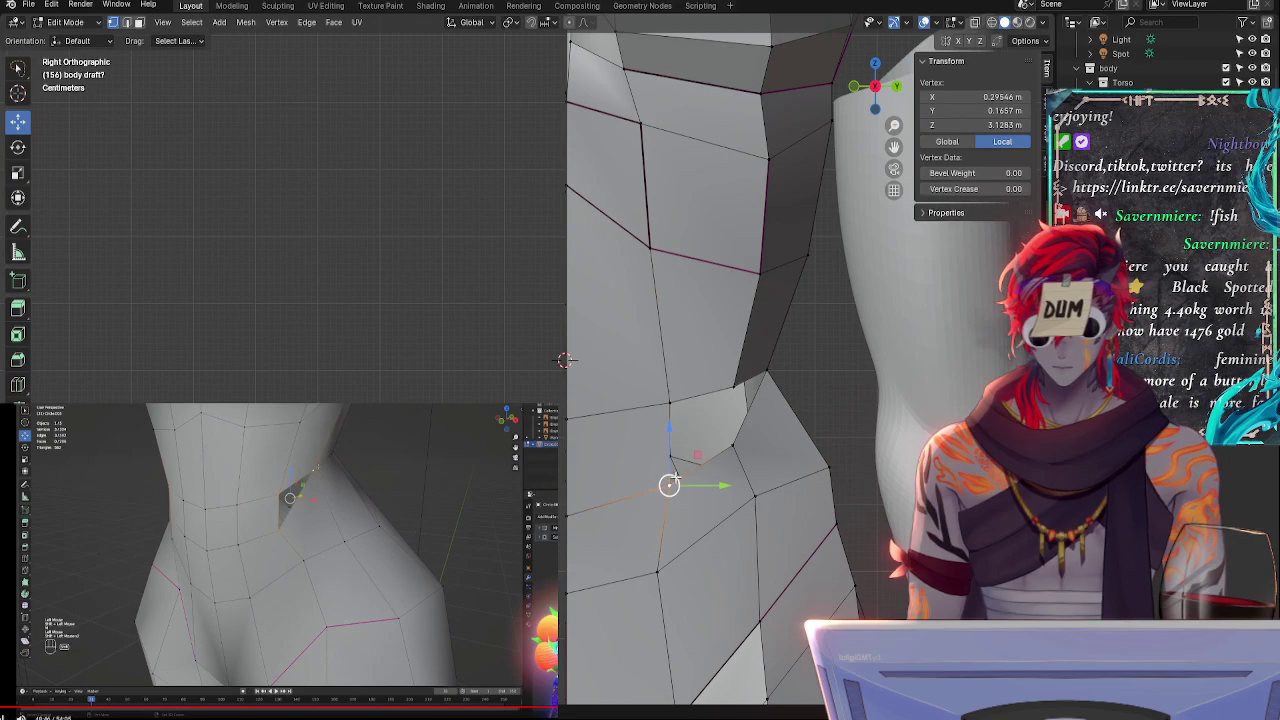
pyautogui.keyDown('shift'); pyautogui.click(670, 404); pyautogui.keyUp('shift')
pyautogui.keyDown('shift'); pyautogui.click(733, 388); pyautogui.keyUp('shift')
pyautogui.keyDown('shift'); pyautogui.click(731, 445); pyautogui.keyUp('shift')
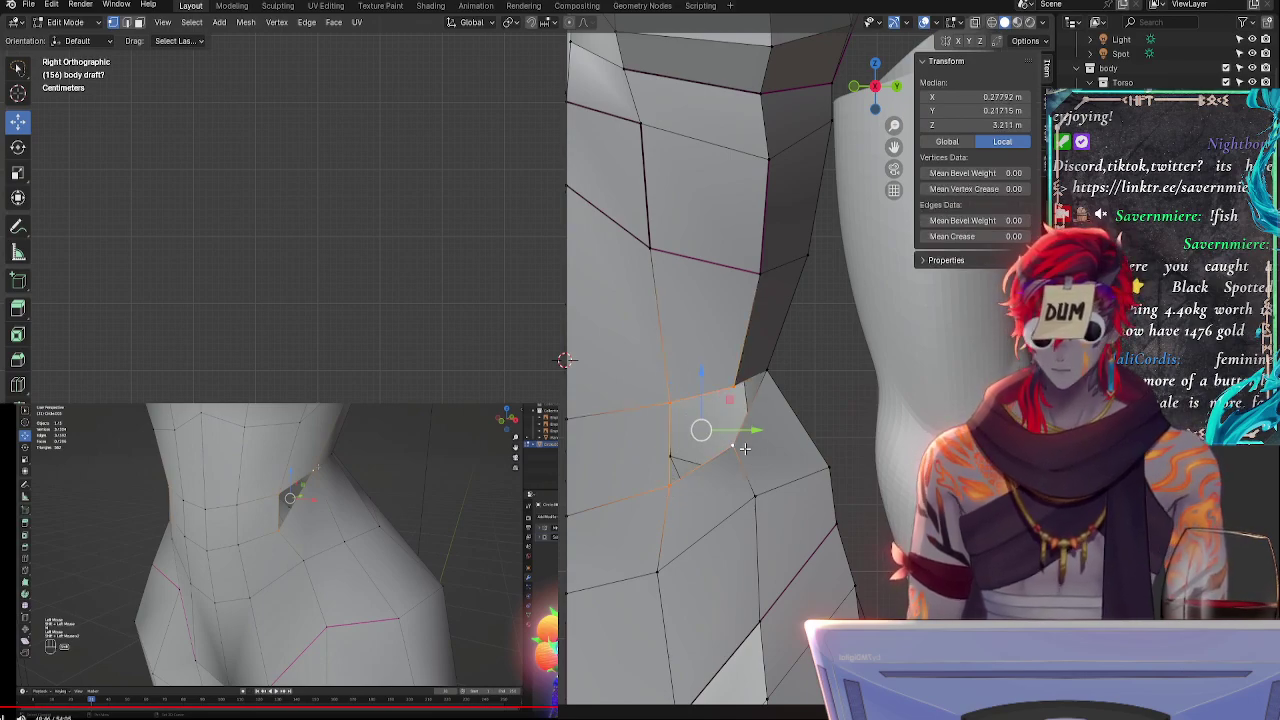
pyautogui.press('f')
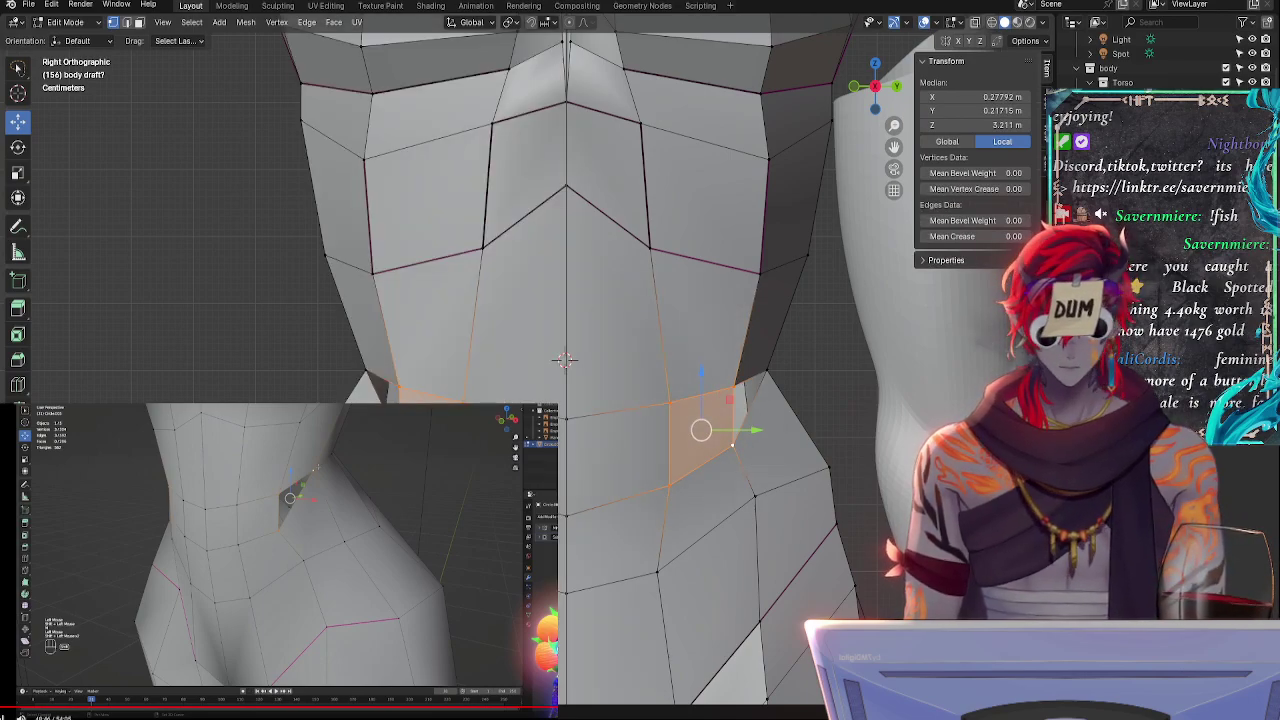
pyautogui.click(669, 403)
pyautogui.click(608, 369)
pyautogui.moveTo(671, 497); pyautogui.dragTo(648, 532, button='middle')
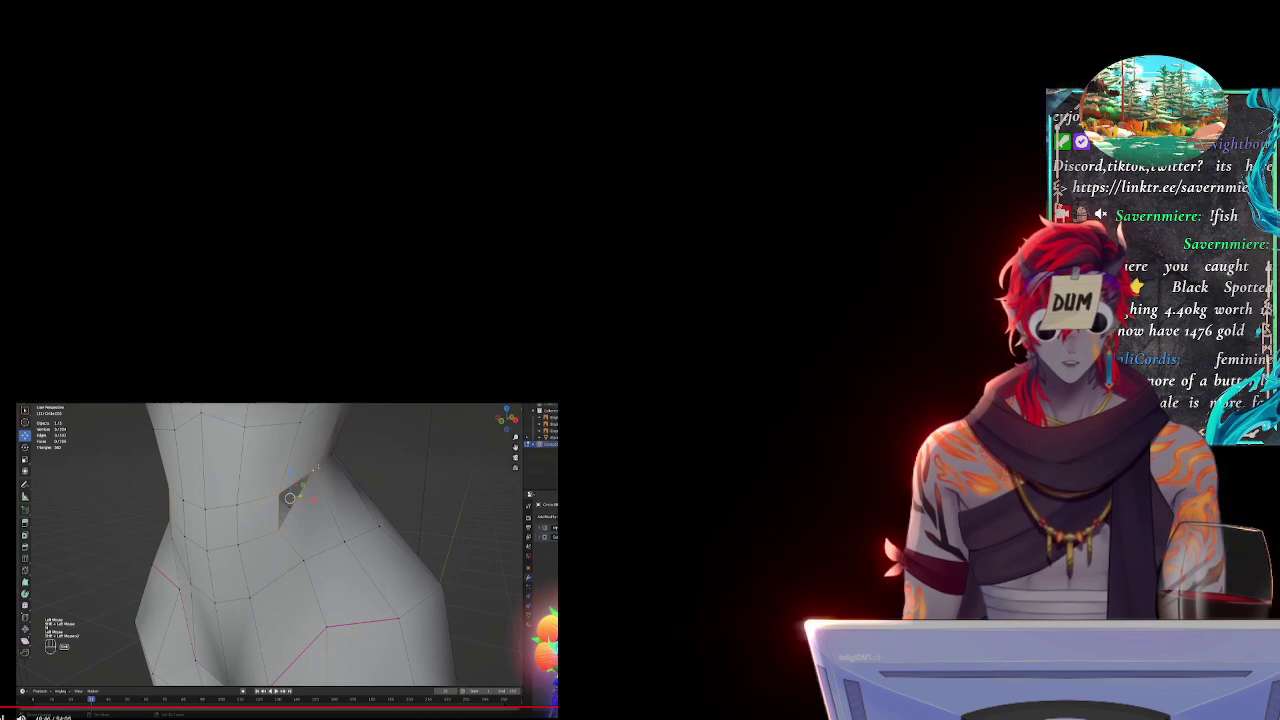
pyautogui.press('space')
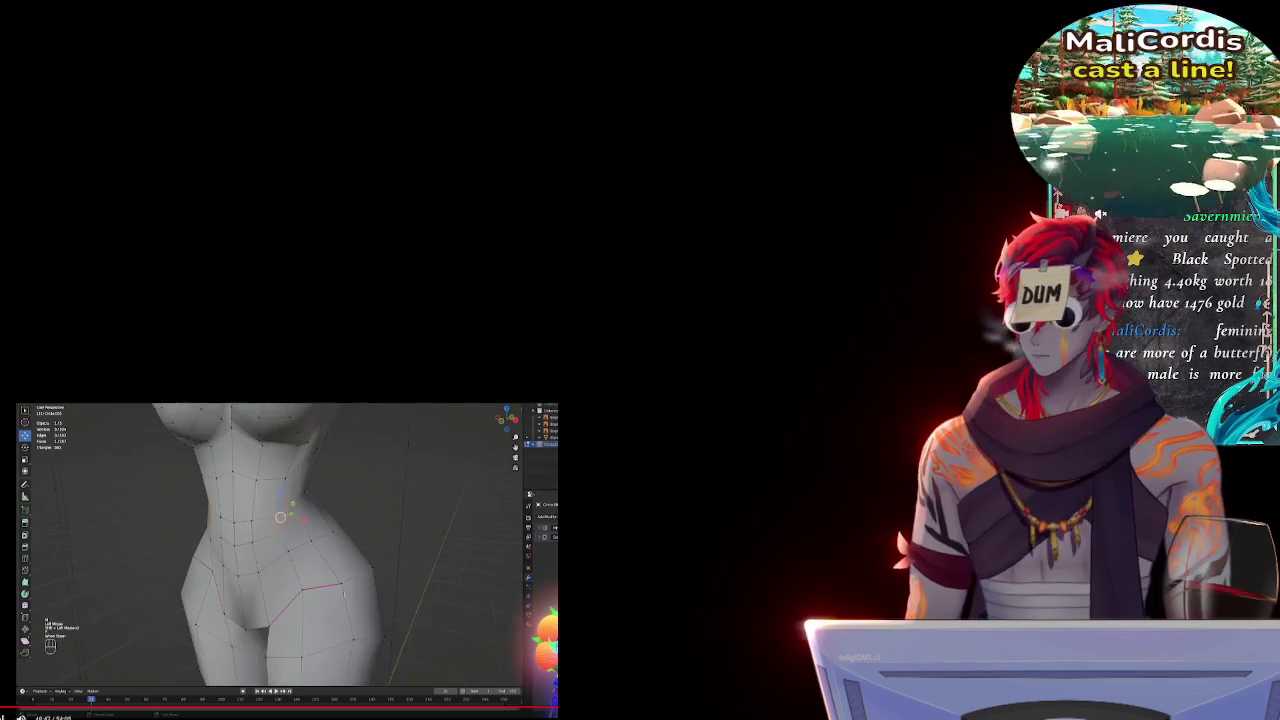
pyautogui.press('Left')
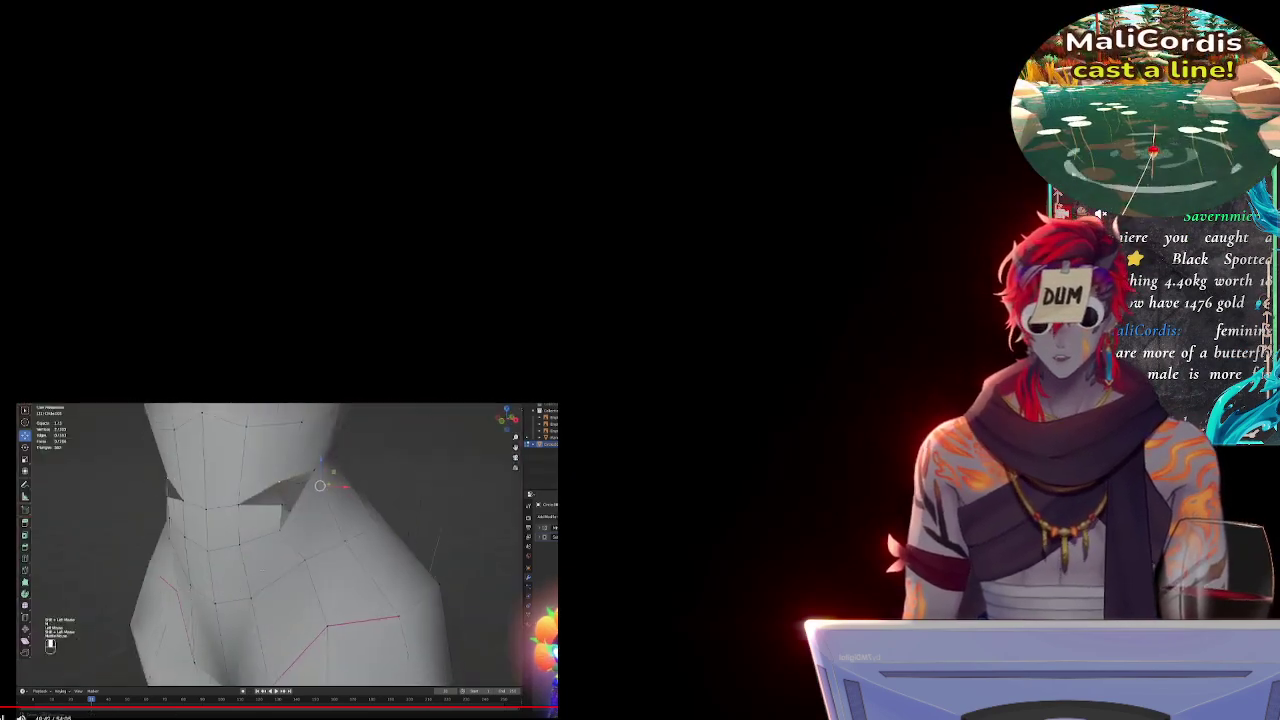
pyautogui.press('space')
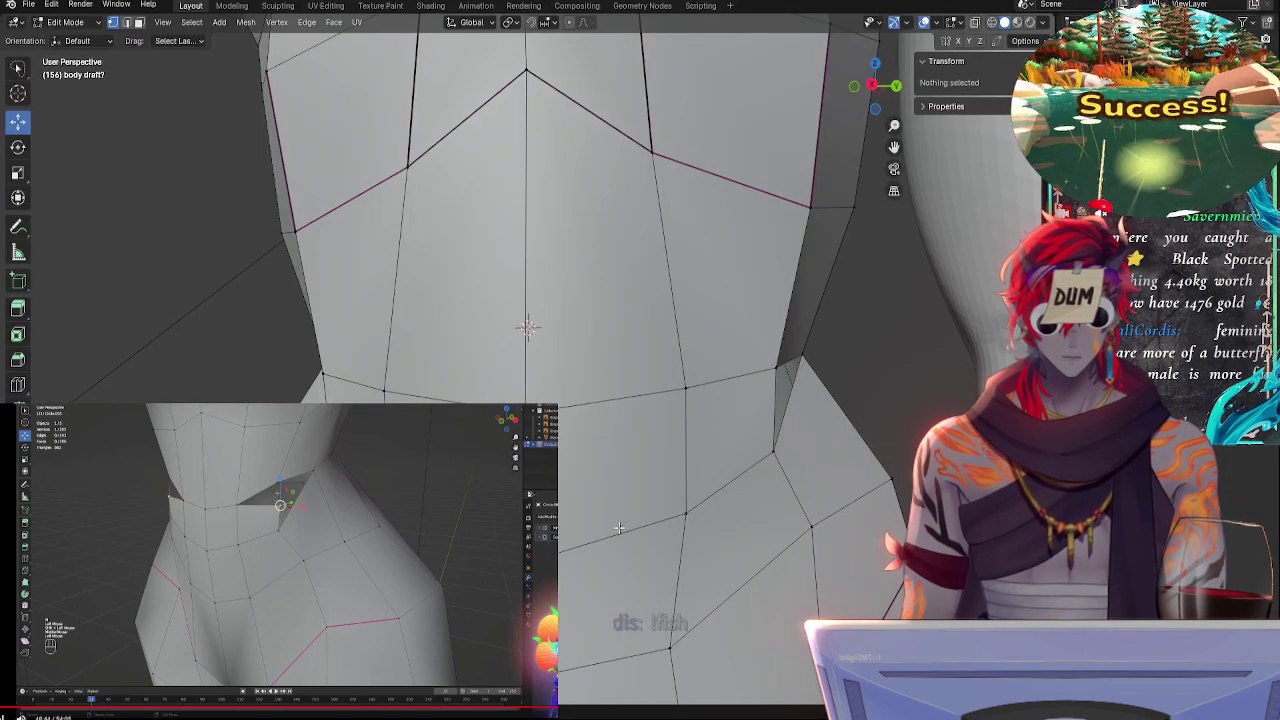
# - Lower the waist vertex along Z, edge-slide it and nudge it slightly inward
pyautogui.moveTo(440, 330); pyautogui.dragTo(410, 335, button='middle')
pyautogui.moveTo(573, 510); pyautogui.dragTo(640, 490, button='middle')
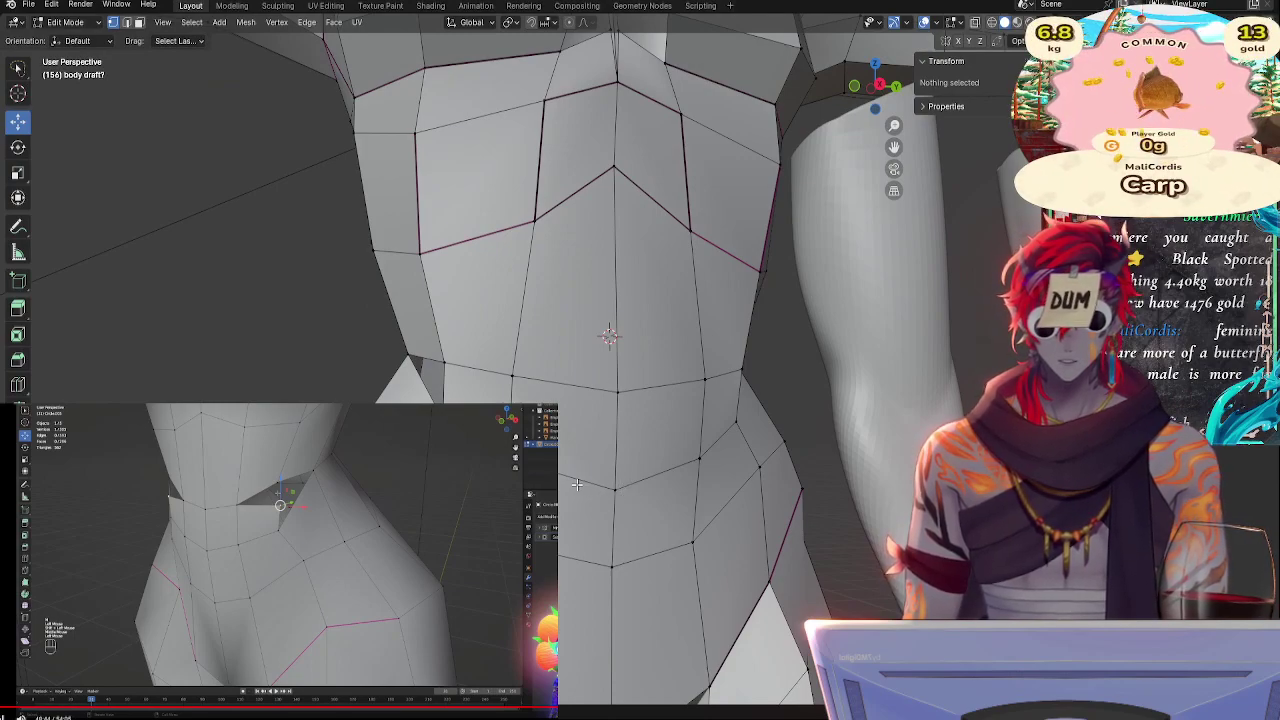
pyautogui.click(520, 380)
pyautogui.press('g')
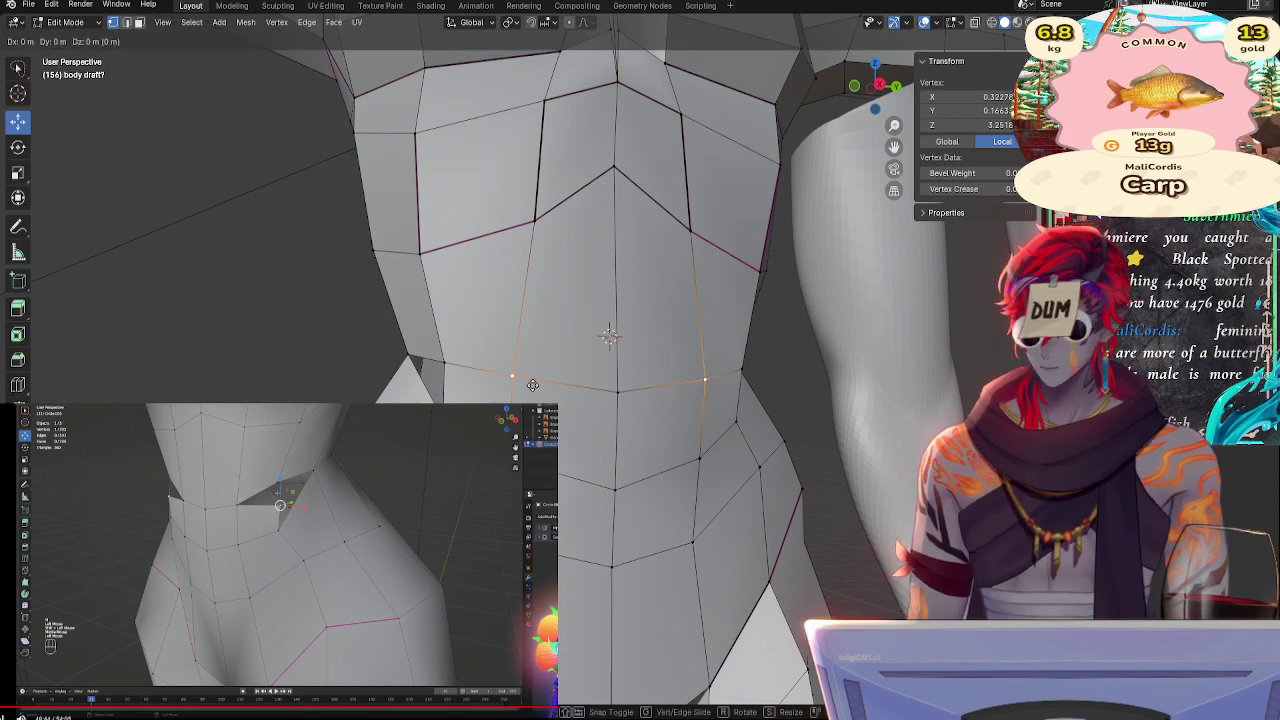
pyautogui.press('z')
pyautogui.click(534, 395)
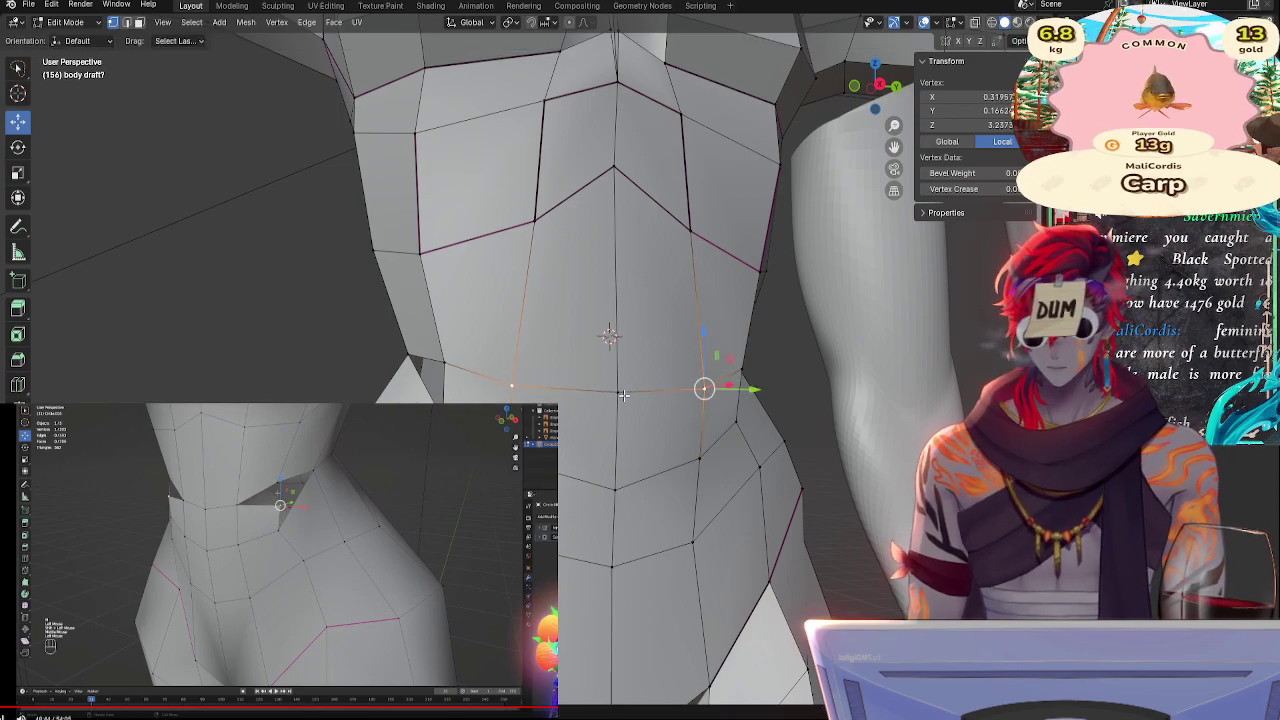
pyautogui.hotkey('shift', 'v')
pyautogui.click(511, 378)
pyautogui.press('g')
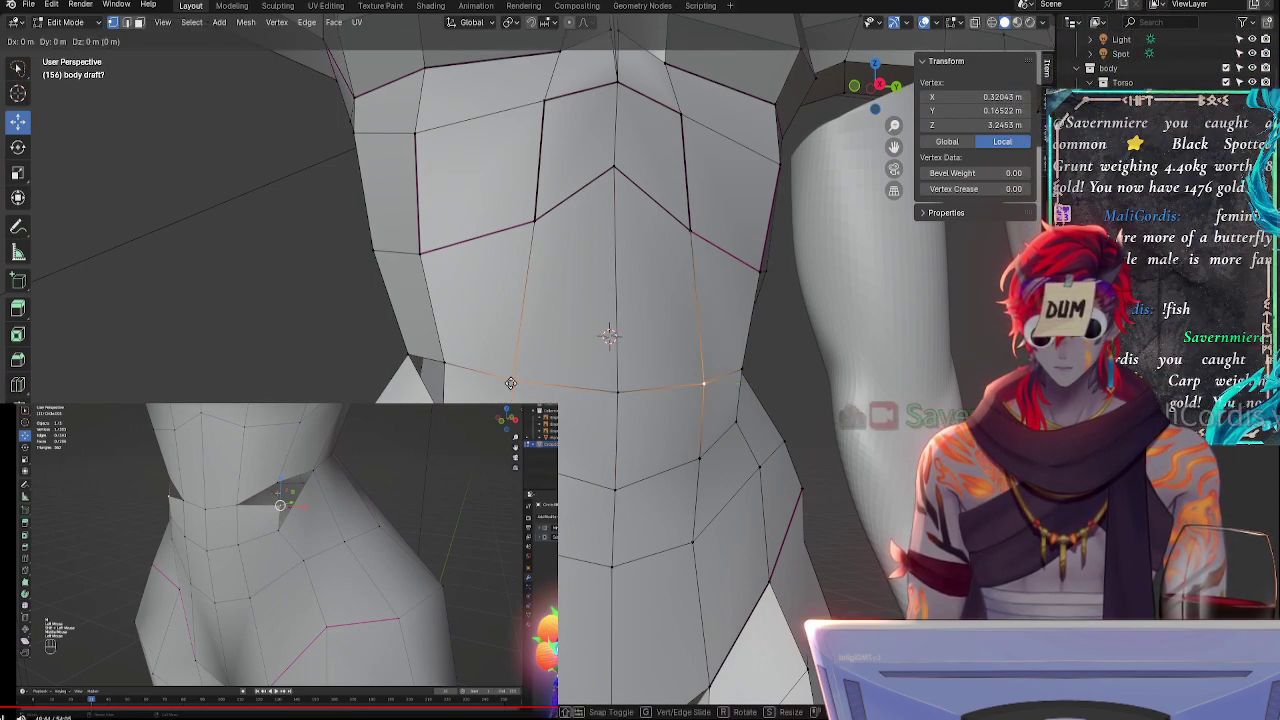
pyautogui.click(509, 381)
pyautogui.hotkey('alt', 'a')
pyautogui.moveTo(698, 487); pyautogui.dragTo(628, 515, button='middle')
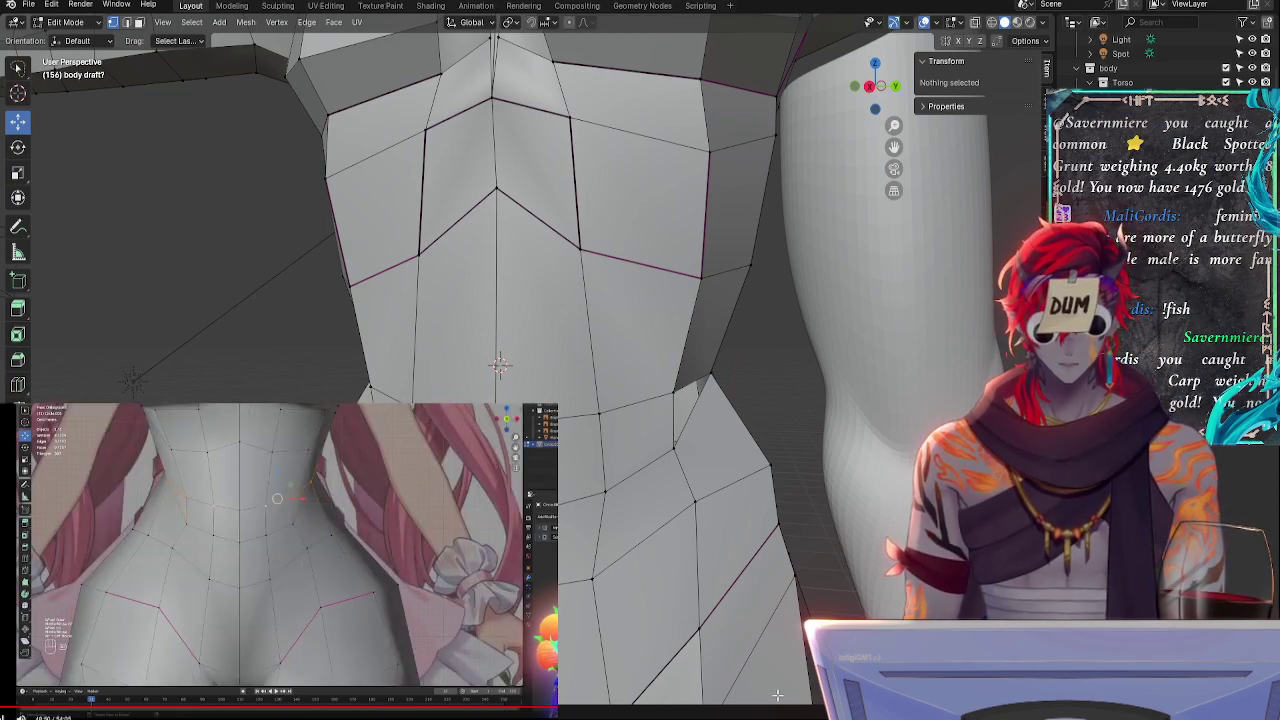
# - Select the lower vertex near the right waist where the thighs meet
pyautogui.click(692, 416)
pyautogui.click(676, 447)
pyautogui.keyDown('shift'); pyautogui.click(709, 376); pyautogui.keyUp('shift')
pyautogui.keyDown('shift'); pyautogui.click(676, 387); pyautogui.keyUp('shift')
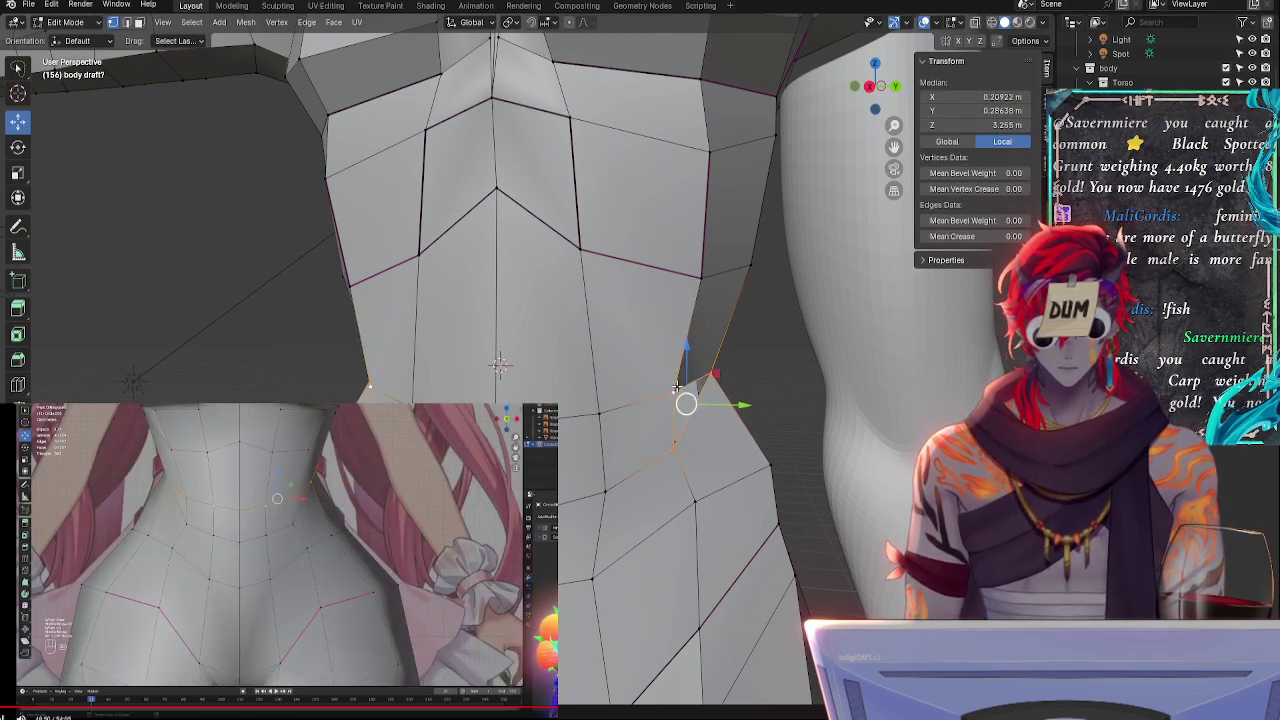
pyautogui.click(674, 443)
pyautogui.moveTo(674, 443); pyautogui.dragTo(697, 482, button='middle')
# - Turn on the Face Orientation overlay and orbit inside the mesh to check face directions
pyautogui.click(937, 23)
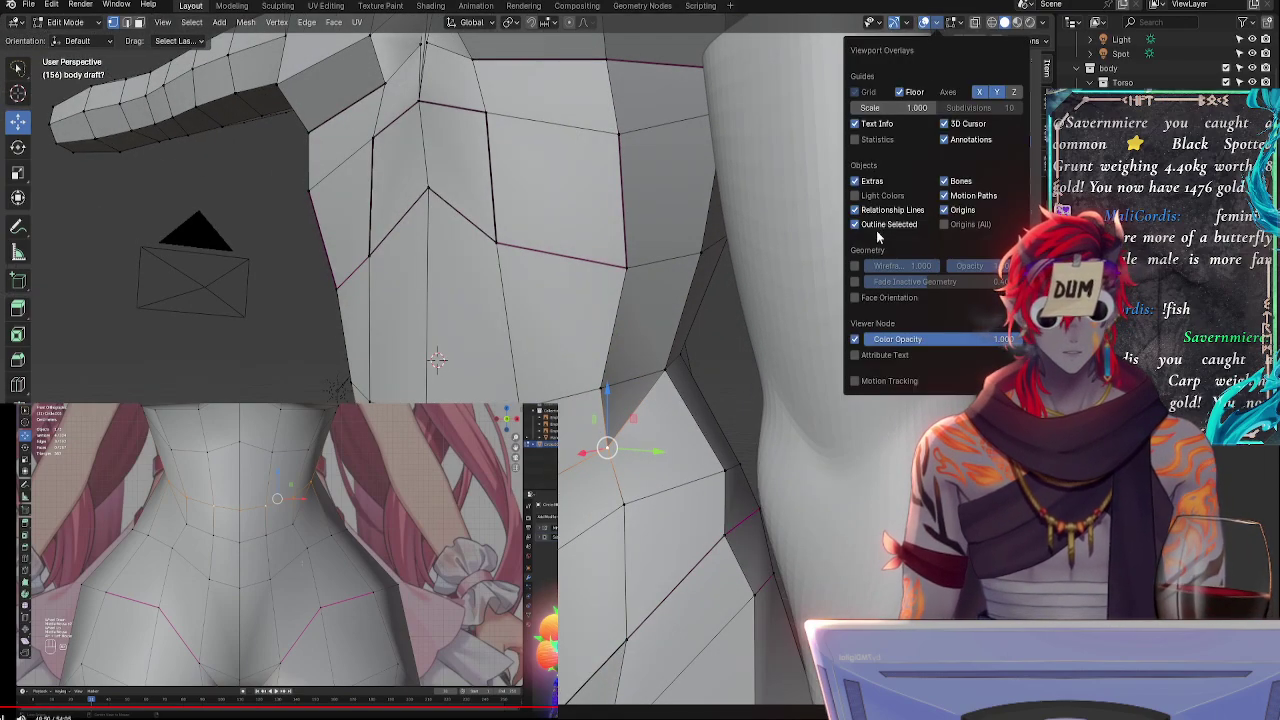
pyautogui.click(858, 298)
pyautogui.moveTo(660, 420); pyautogui.dragTo(470, 410, button='middle')
pyautogui.moveTo(640, 390); pyautogui.dragTo(568, 279, button='middle')
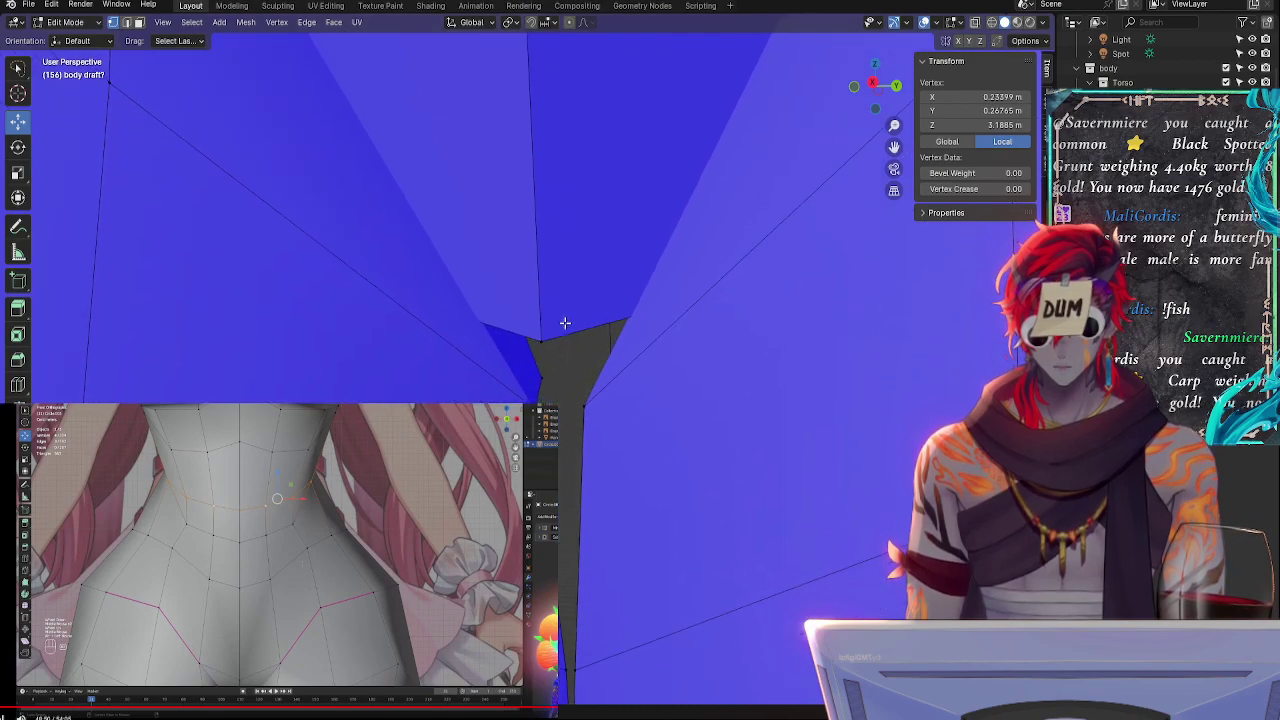
pyautogui.moveTo(565, 323); pyautogui.dragTo(326, 342, button='middle')
pyautogui.moveTo(405, 398); pyautogui.dragTo(420, 380, button='middle')
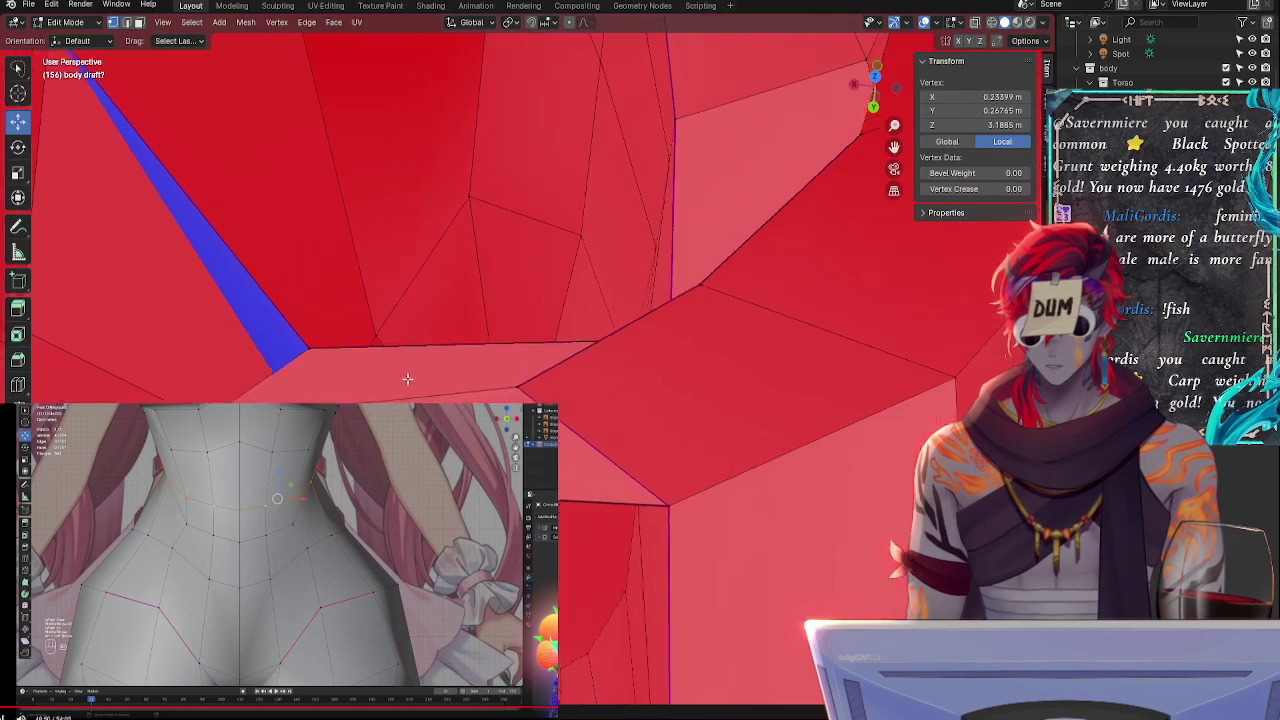
pyautogui.moveTo(407, 379); pyautogui.dragTo(682, 359, button='middle')
pyautogui.moveTo(754, 309); pyautogui.dragTo(700, 366, button='middle')
# - Move the crotch vertex along Y and preview the result with Ctrl+2 subdivision
pyautogui.press('g')
pyautogui.press('y')
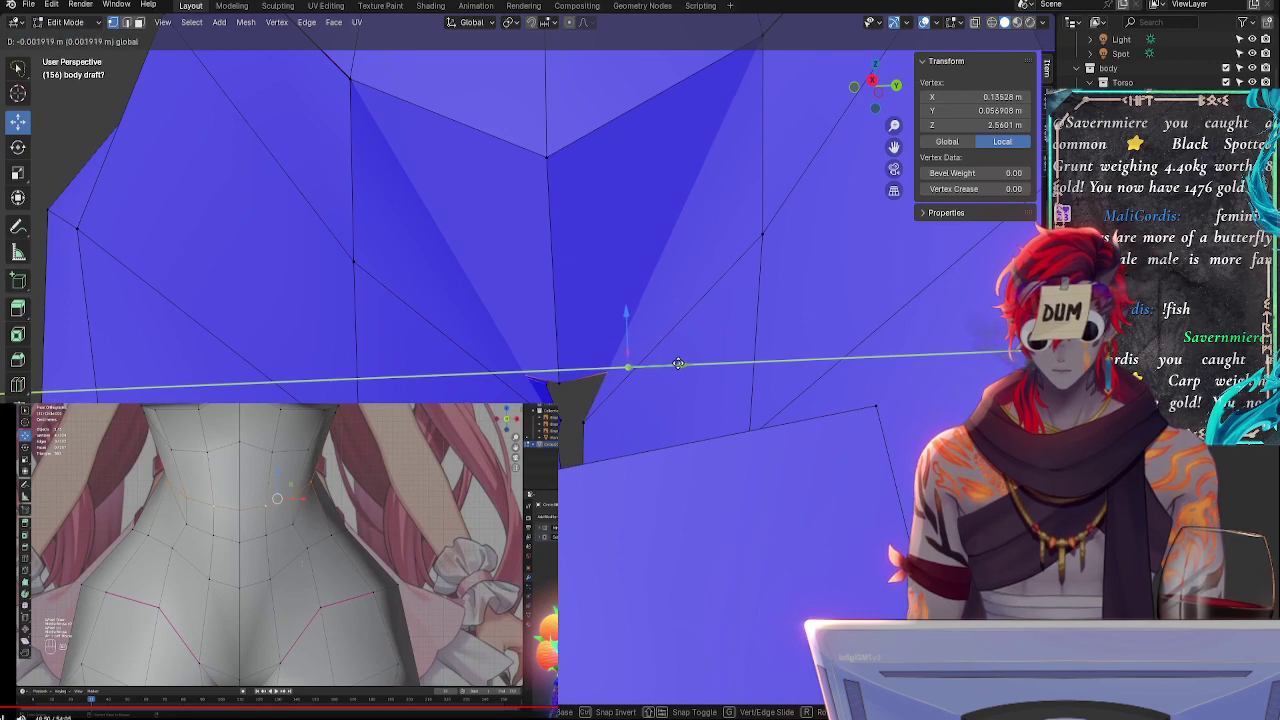
pyautogui.click(678, 363)
pyautogui.hotkey('ctrl', '2')
pyautogui.moveTo(678, 363); pyautogui.dragTo(694, 330, button='middle')
# - Review the smoothed torso, then remove the subdivision preview with Ctrl+0
pyautogui.hotkey('alt', 'a')
pyautogui.scroll(-4, 694, 330)
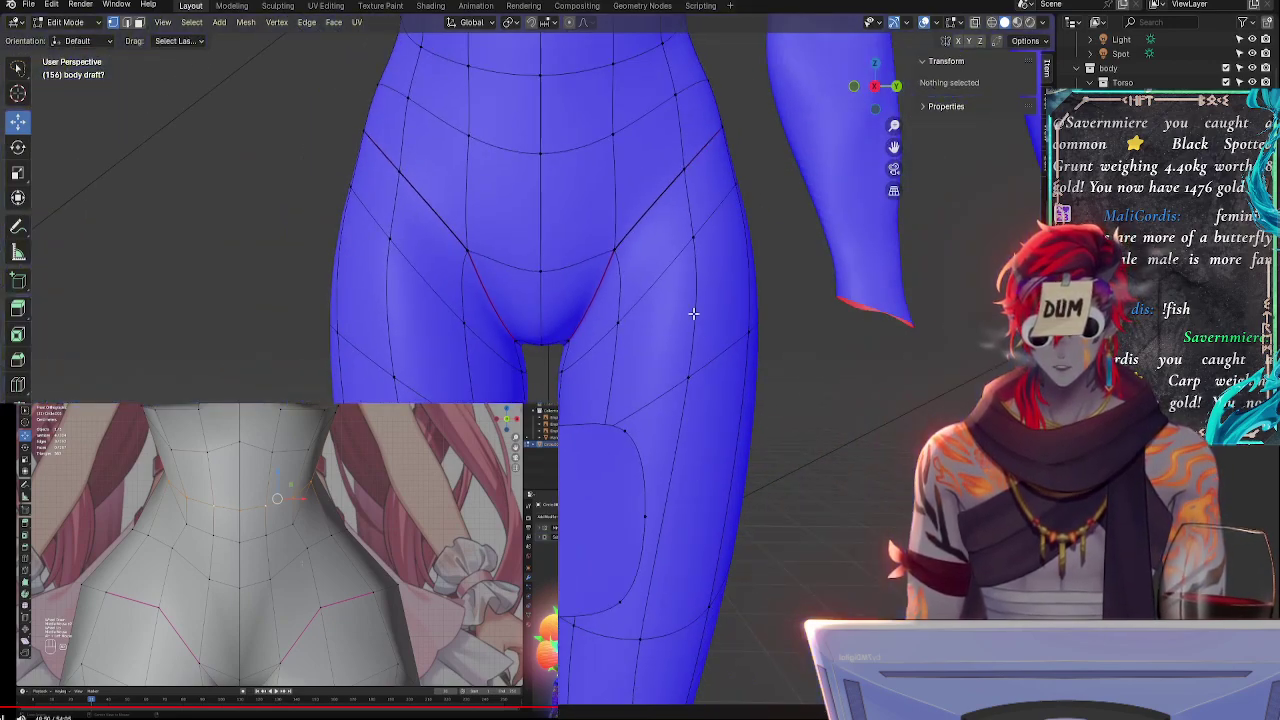
pyautogui.keyDown('shift'); pyautogui.moveTo(686, 200); pyautogui.dragTo(678, 474, button='middle'); pyautogui.keyUp('shift')
pyautogui.moveTo(708, 371); pyautogui.dragTo(733, 377, button='middle')
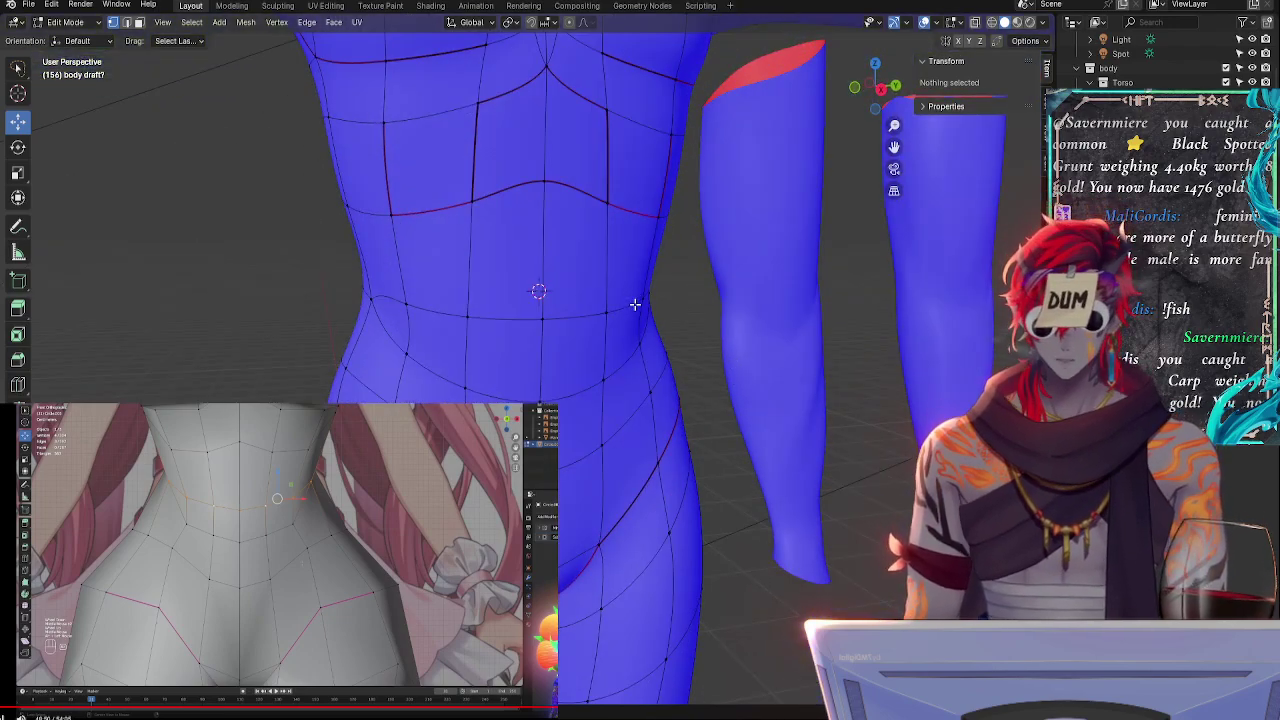
pyautogui.hotkey('ctrl', '0')
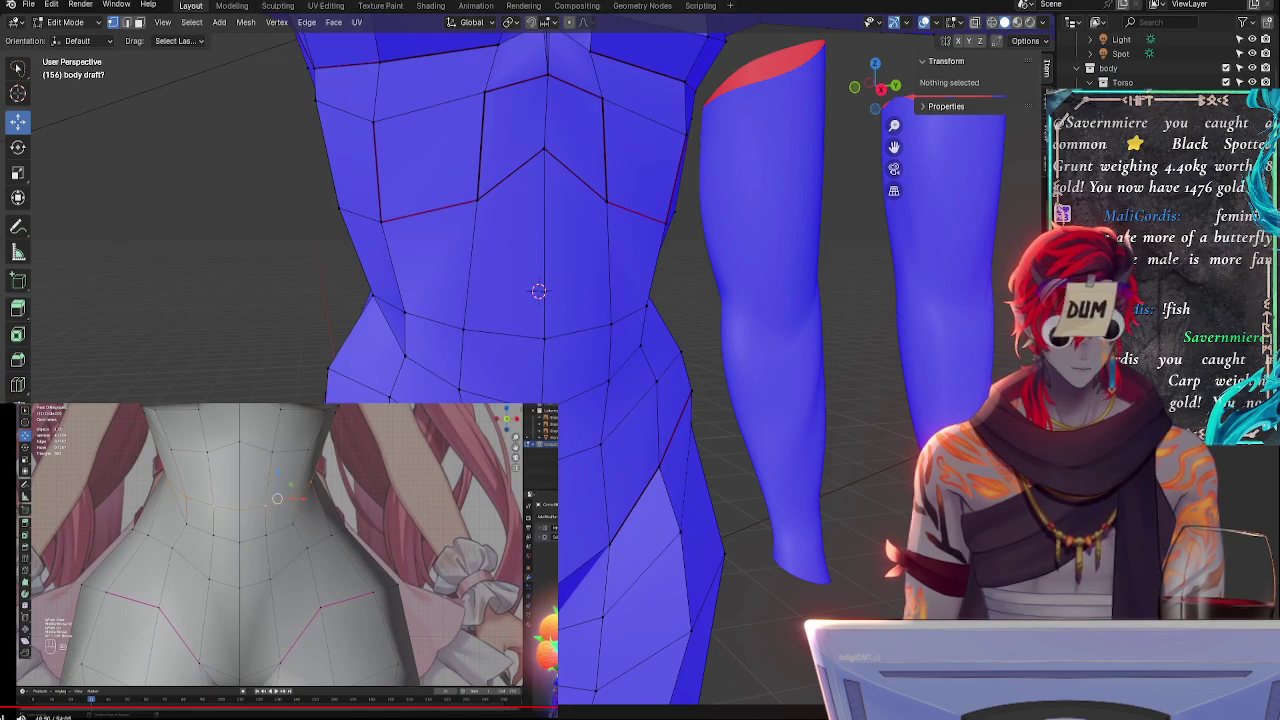
pyautogui.moveTo(694, 253); pyautogui.dragTo(664, 224, button='middle')
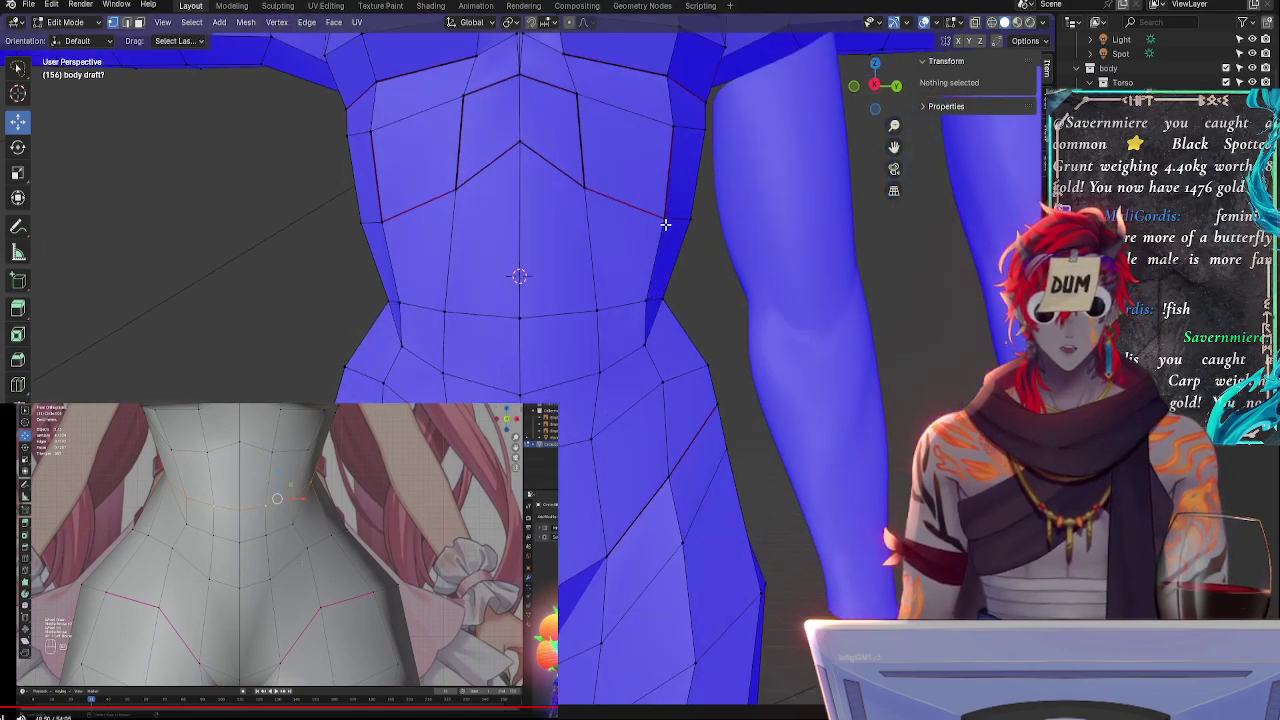
# - Switch to Right Orthographic view and pick out the waist vertices to adjust
pyautogui.click(874, 87)
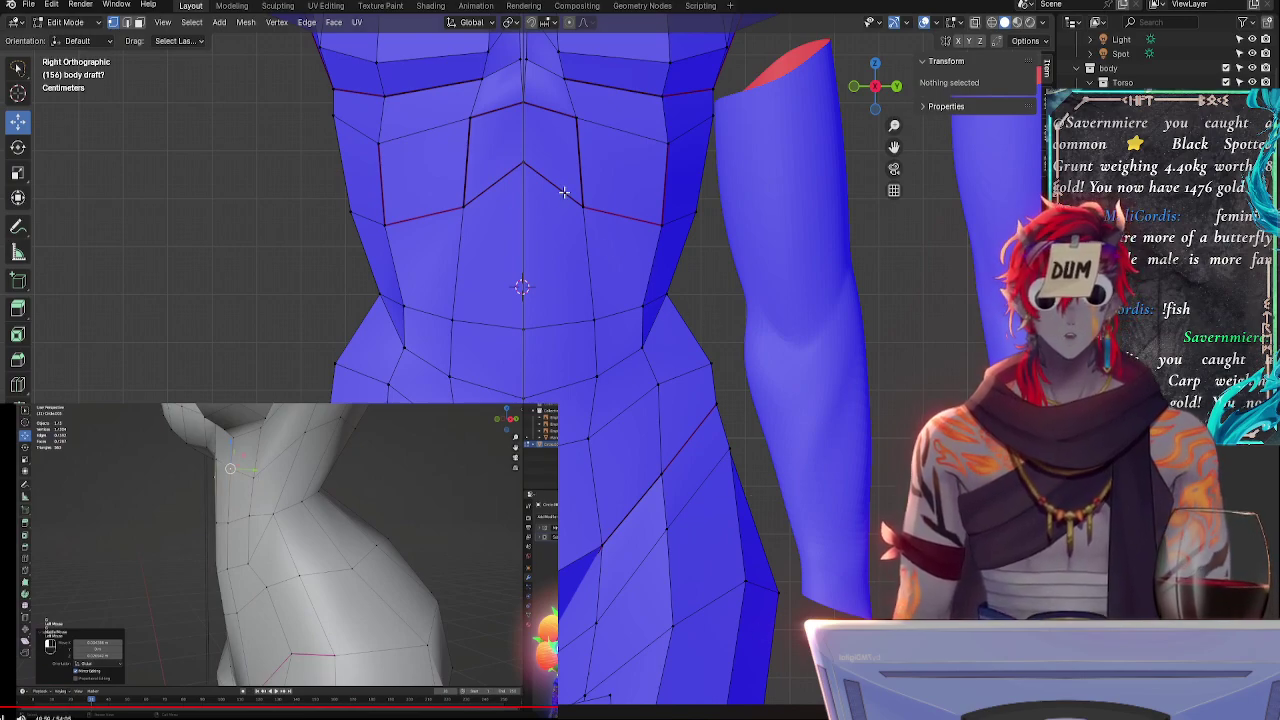
pyautogui.moveTo(697, 306); pyautogui.dragTo(710, 346, button='middle')
pyautogui.click(594, 325)
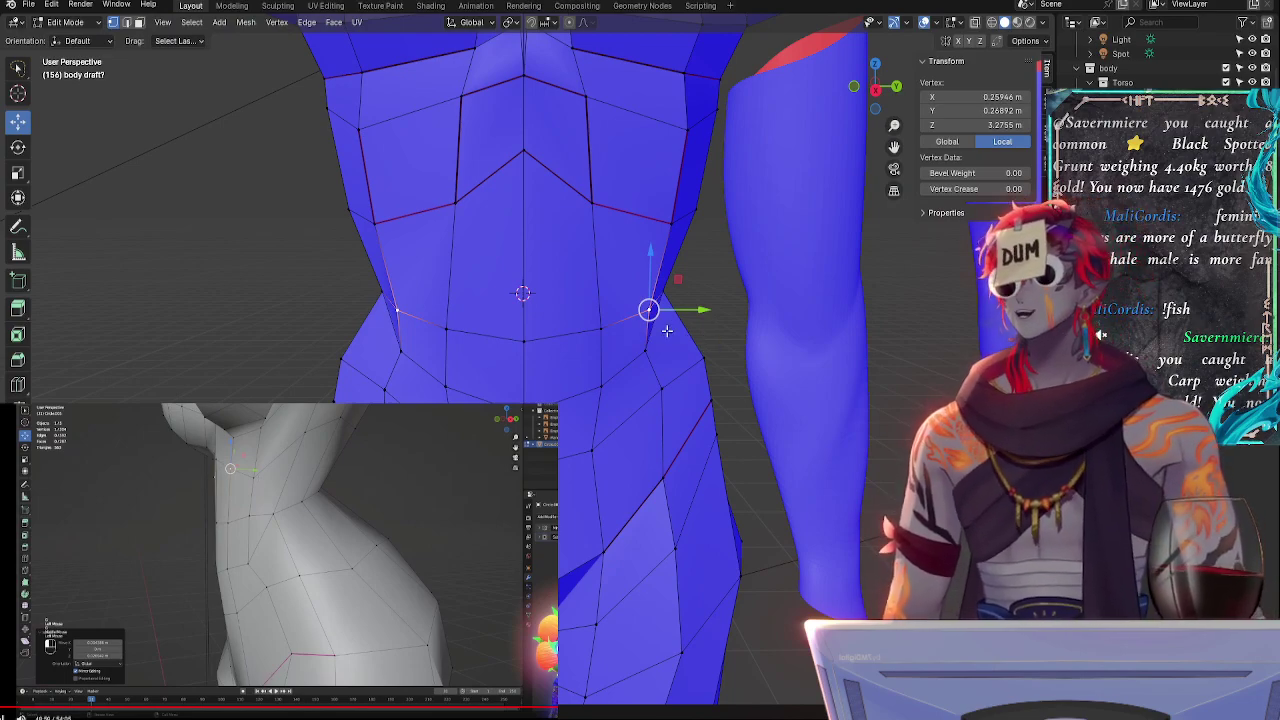
pyautogui.keyDown('ctrl'); pyautogui.moveTo(700, 318); pyautogui.dragTo(805, 388, button='middle'); pyautogui.keyUp('ctrl')
pyautogui.click(685, 458)
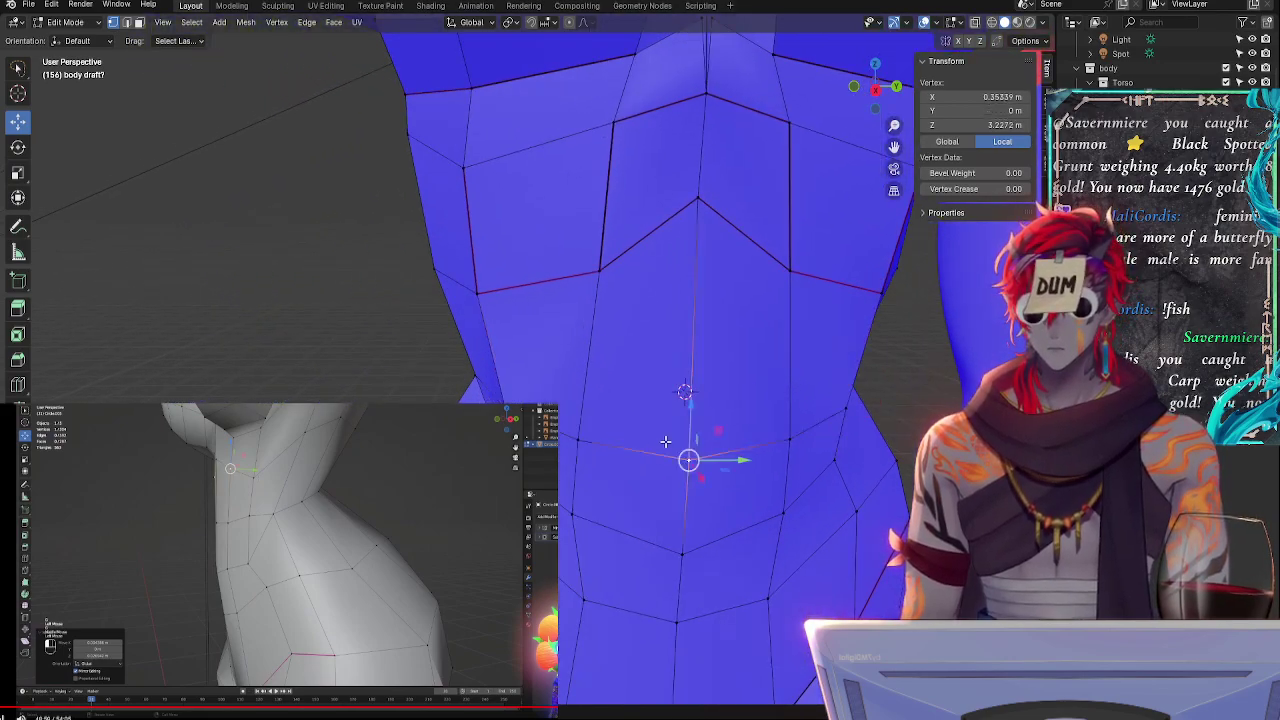
pyautogui.moveTo(608, 450); pyautogui.dragTo(790, 456, button='middle')
pyautogui.moveTo(720, 429); pyautogui.dragTo(575, 449, button='middle')
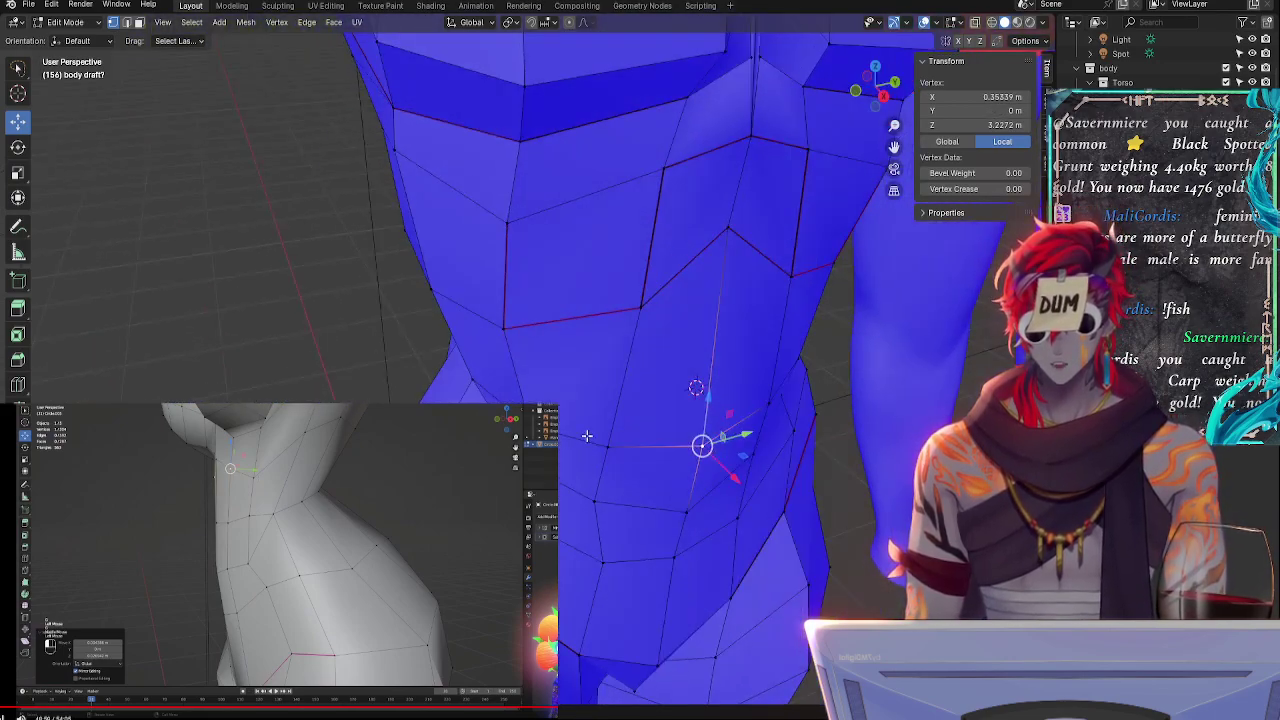
# - Slide one waist vertex upward along its edge
pyautogui.click(768, 420)
pyautogui.moveTo(772, 424); pyautogui.dragTo(705, 403, button='middle')
pyautogui.press('g')
pyautogui.press('g')
pyautogui.click(586, 450)
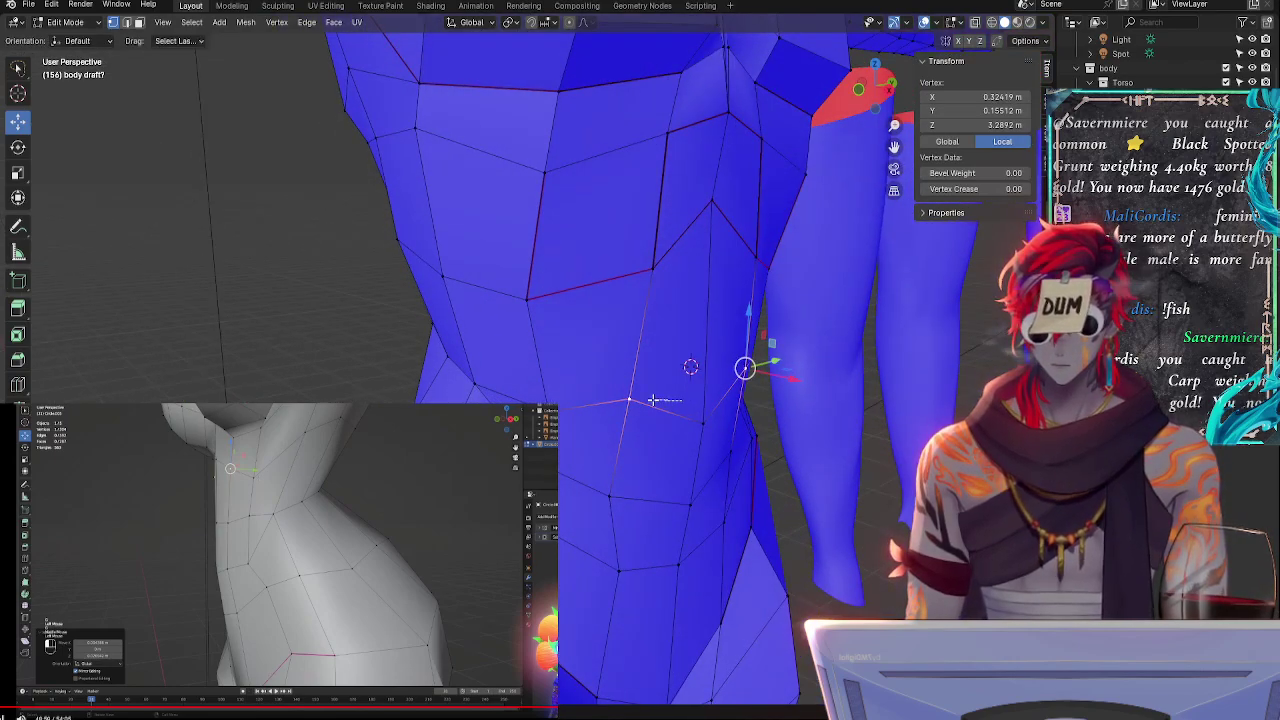
pyautogui.hotkey('alt', 'a')
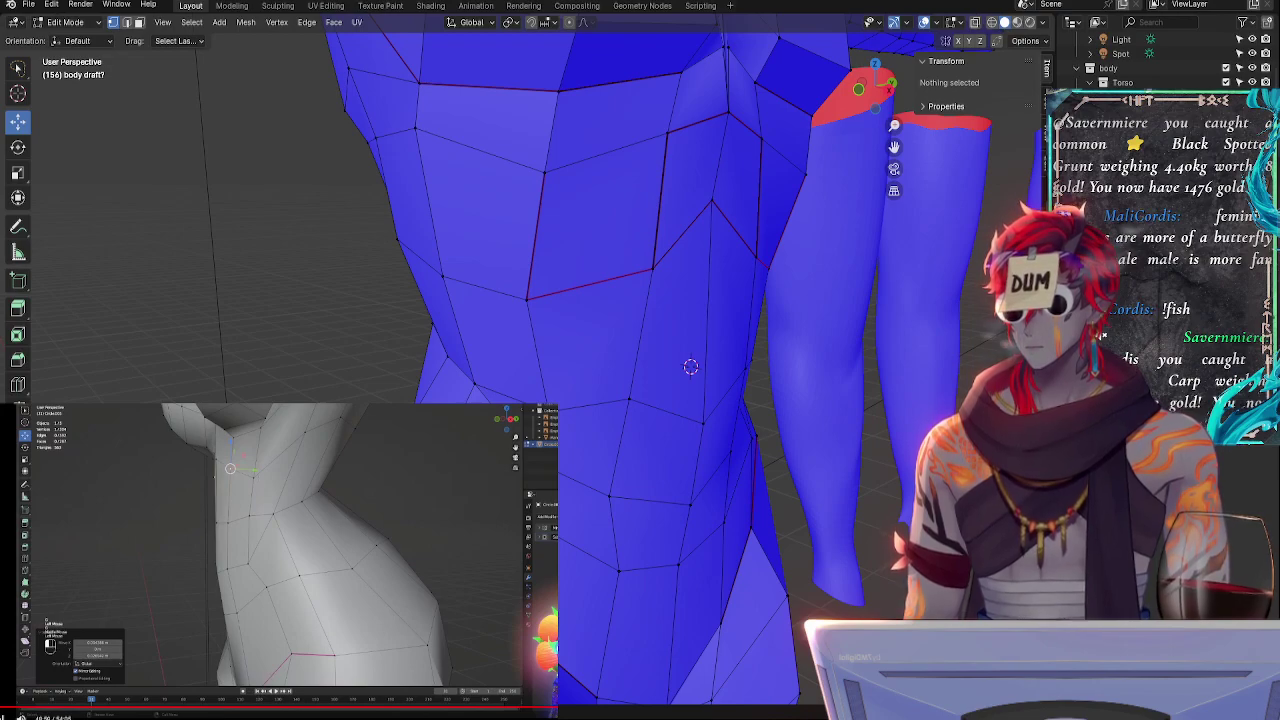
# - Slide the neighbouring waist vertex up its edge, then select an inner waist vertex
pyautogui.moveTo(639, 523); pyautogui.dragTo(637, 488, button='middle')
pyautogui.click(641, 472)
pyautogui.click(605, 251)
pyautogui.click(590, 402)
pyautogui.moveTo(590, 402)
pyautogui.mouseDown(button='middle')
pyautogui.moveTo(629, 440)
pyautogui.moveTo(689, 431)
pyautogui.moveTo(606, 406)
pyautogui.mouseUp(button='middle')
pyautogui.click(564, 393)
pyautogui.press('g')
pyautogui.press('g')
pyautogui.click(565, 377)
pyautogui.click(606, 394)
# - Edge-slide the inner waist vertex up, then down-left, then slightly up from an angled view
pyautogui.press('g')
pyautogui.press('g')
pyautogui.click(621, 364)
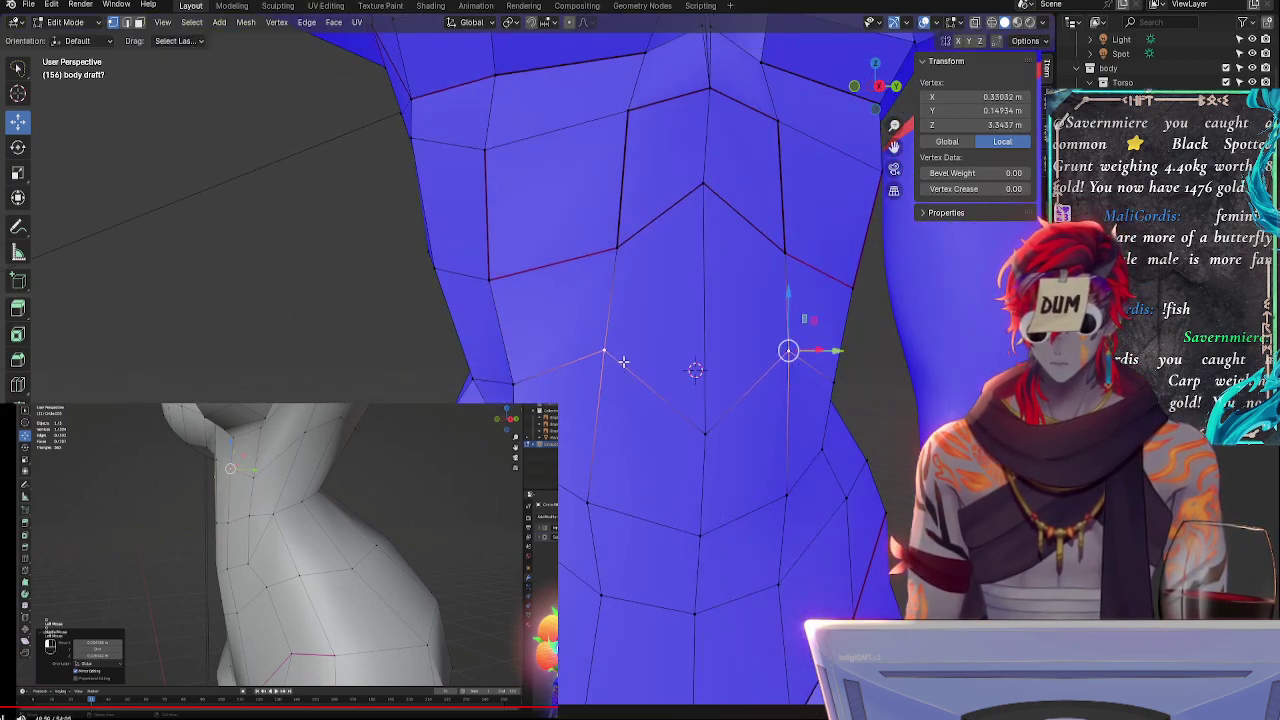
pyautogui.moveTo(623, 363); pyautogui.dragTo(690, 435, button='middle')
pyautogui.press('g')
pyautogui.press('g')
pyautogui.click(515, 440)
pyautogui.press('g')
pyautogui.press('g')
pyautogui.click(673, 407)
# - Slide the left neighbouring waist vertex down-left and nudge the waist vertex slightly up
pyautogui.click(543, 399)
pyautogui.press('g')
pyautogui.press('g')
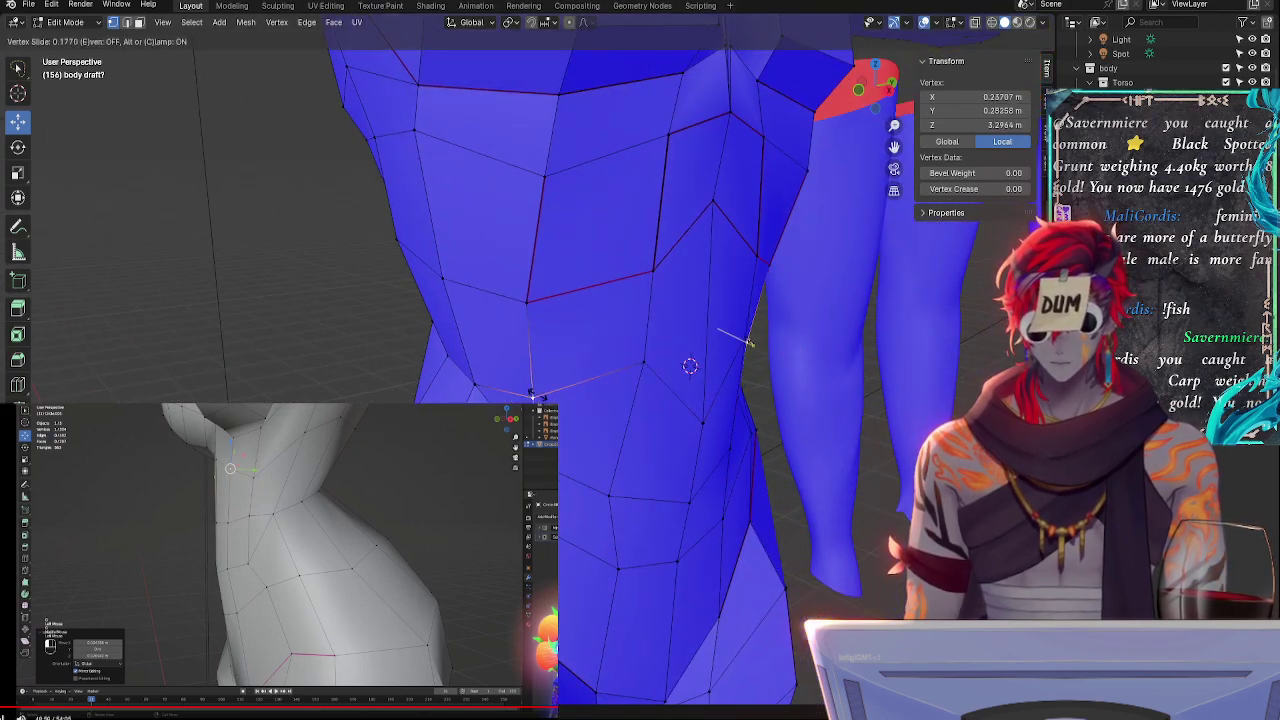
pyautogui.click(536, 387)
pyautogui.press('g')
pyautogui.press('g')
pyautogui.click(555, 398)
# - Move the inner waist vertex up so it snaps onto the vertex above it
pyautogui.moveTo(614, 438); pyautogui.dragTo(684, 439, button='middle')
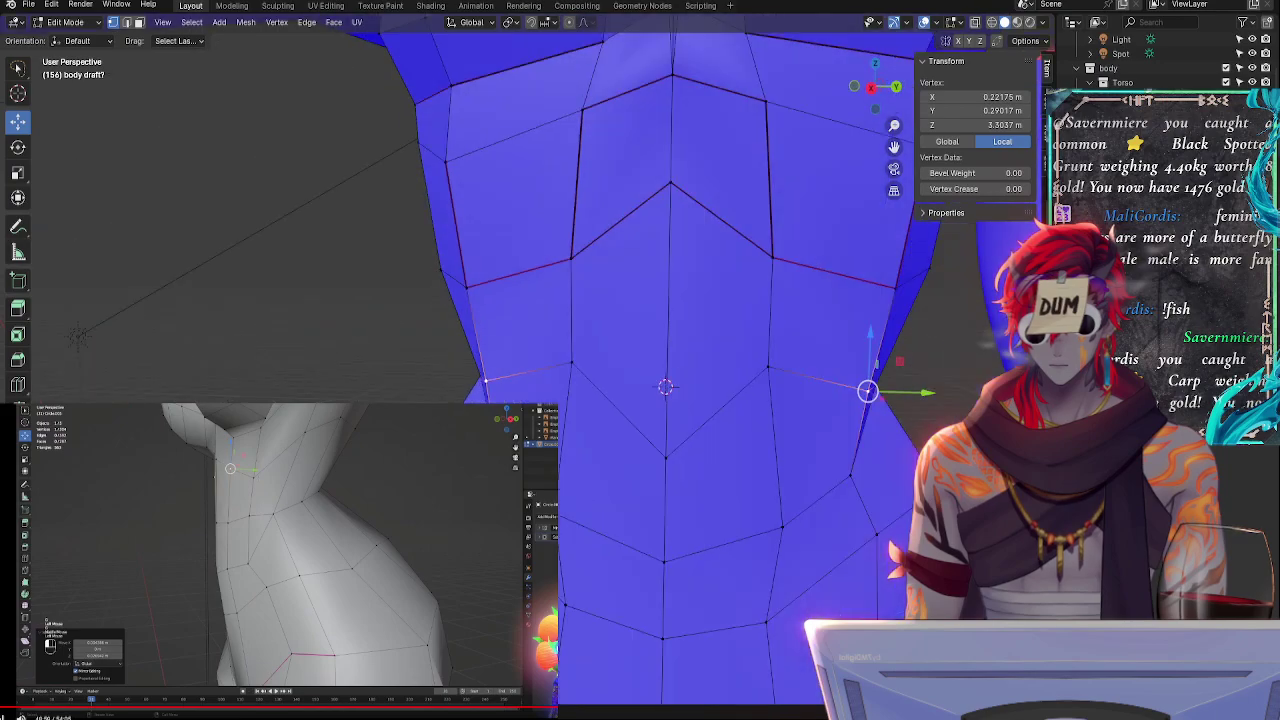
pyautogui.press('g')
pyautogui.press('g')
pyautogui.click(817, 400)
pyautogui.moveTo(872, 425); pyautogui.dragTo(786, 449, button='middle')
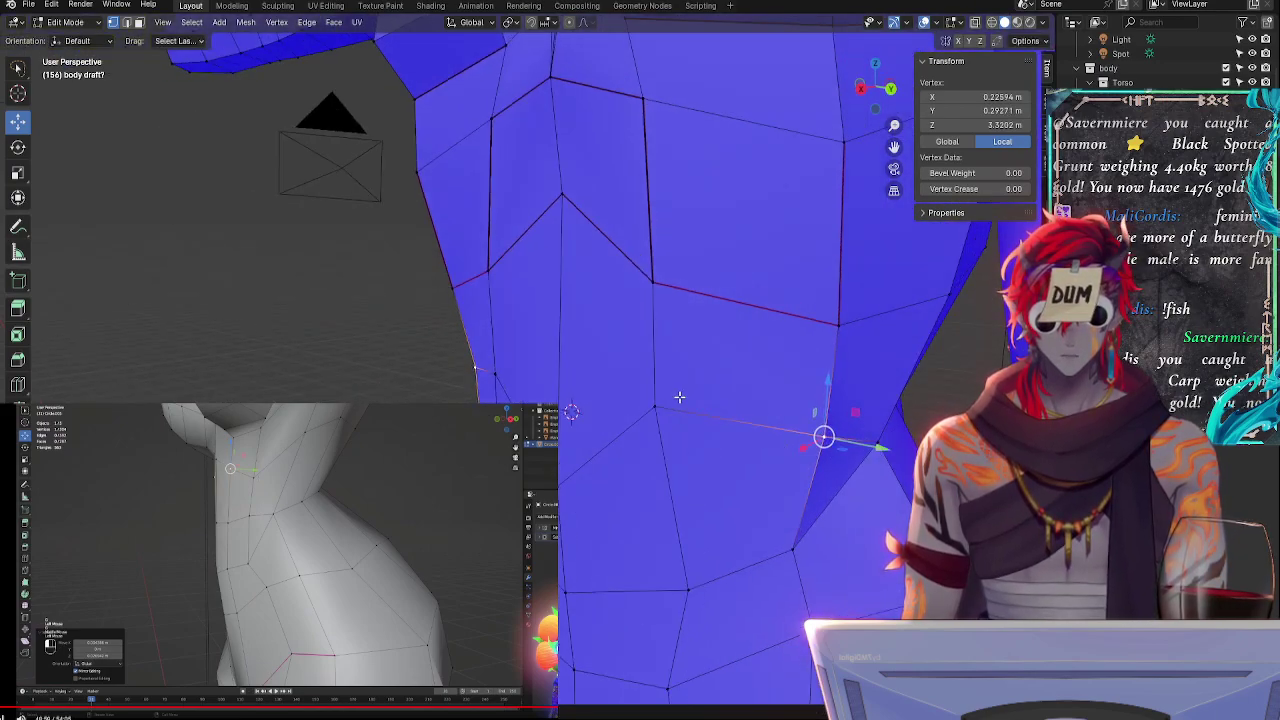
pyautogui.click(672, 398)
pyautogui.press('g')
pyautogui.click(666, 287)
# - Reframe the torso, select the left waist vertices and edge-slide one of them
pyautogui.moveTo(666, 287); pyautogui.dragTo(733, 400, button='middle')
pyautogui.click(650, 400)
pyautogui.scroll(-1, 733, 400)
pyautogui.moveTo(729, 351)
pyautogui.keyDown('shift'); pyautogui.mouseDown(button='middle')
pyautogui.moveTo(663, 451)
pyautogui.moveTo(677, 466)
pyautogui.moveTo(698, 391)
pyautogui.moveTo(723, 370)
pyautogui.mouseUp(button='middle'); pyautogui.keyUp('shift')
pyautogui.click(457, 319)
pyautogui.click(459, 369)
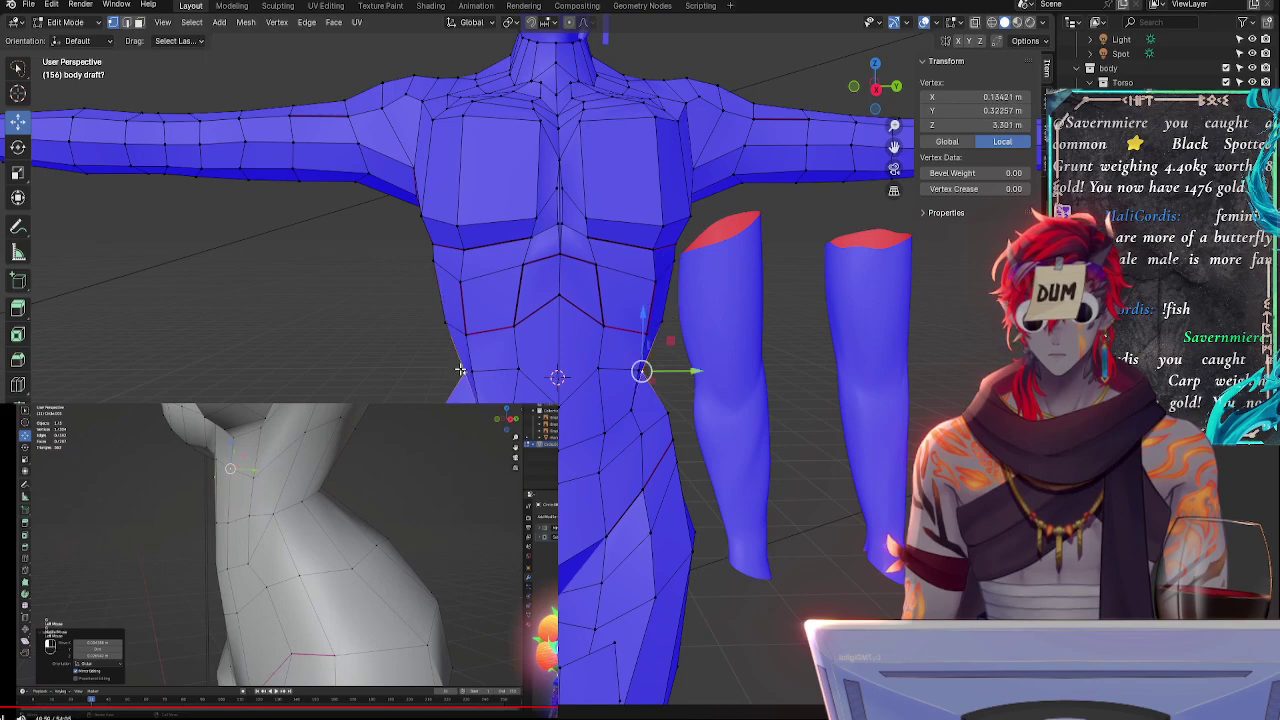
pyautogui.moveTo(465, 373); pyautogui.dragTo(477, 366, button='middle')
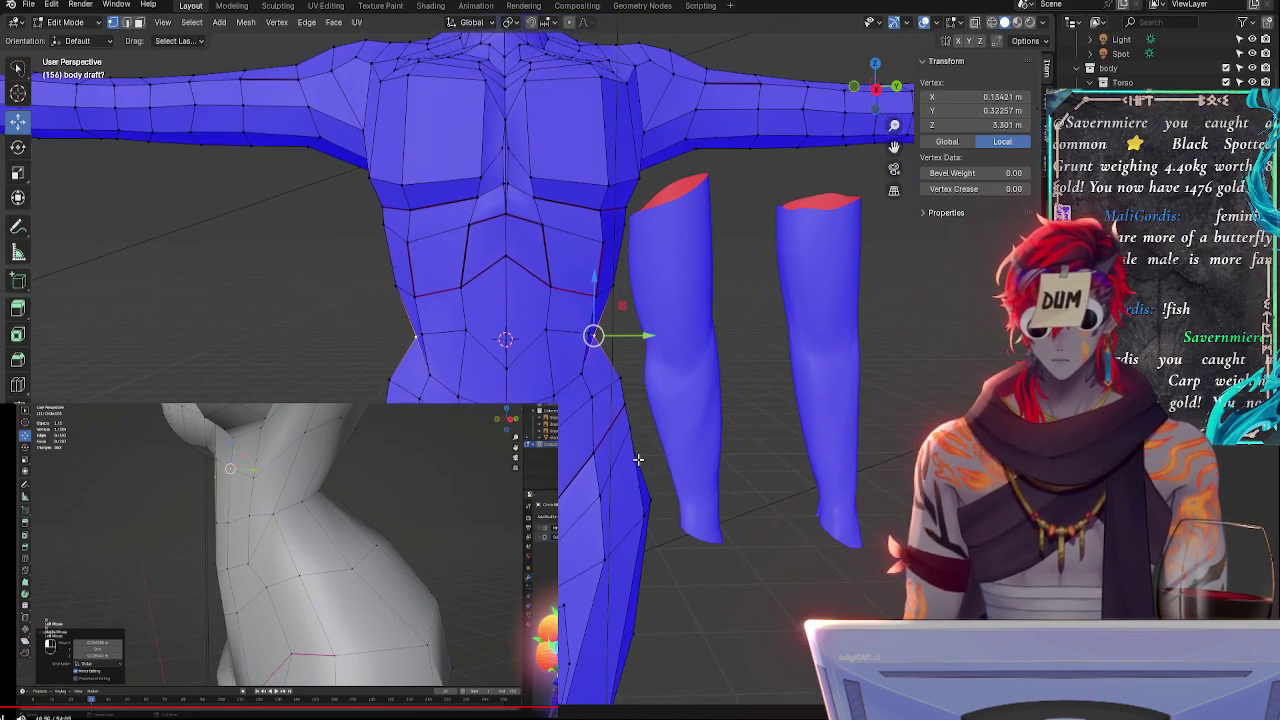
pyautogui.moveTo(637, 459); pyautogui.dragTo(652, 430, button='middle')
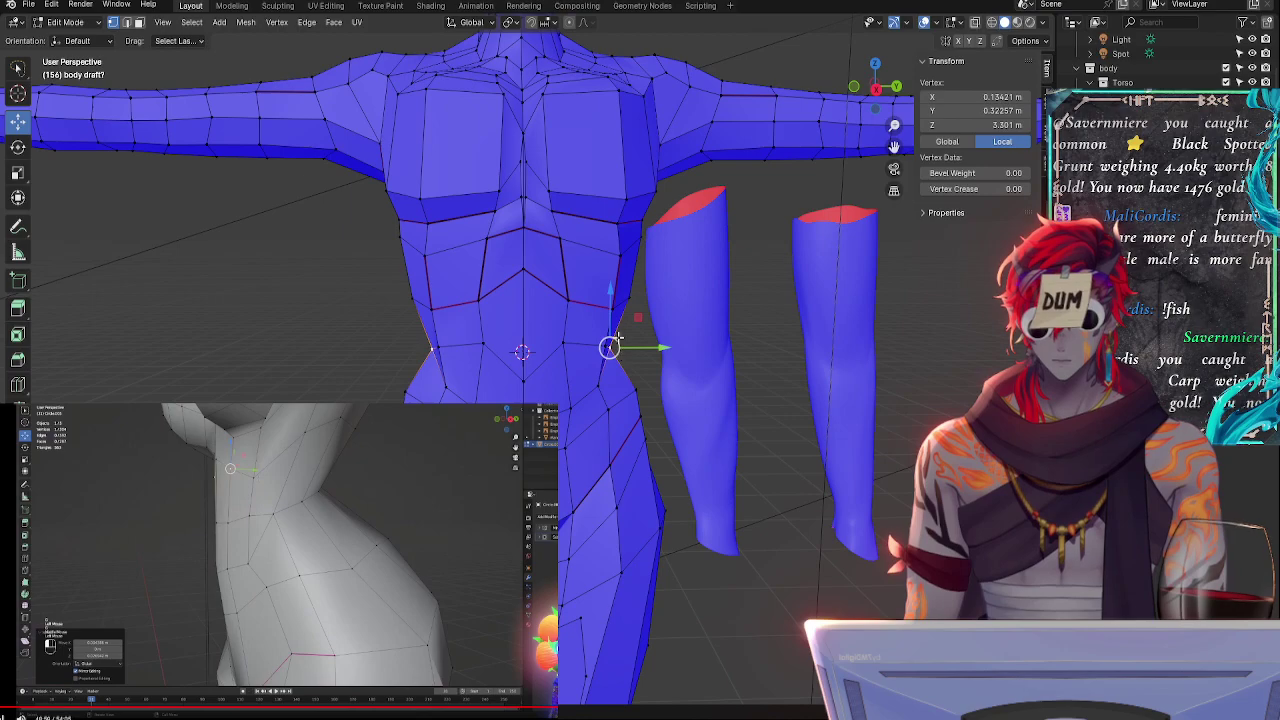
pyautogui.moveTo(617, 343); pyautogui.dragTo(610, 385, button='middle')
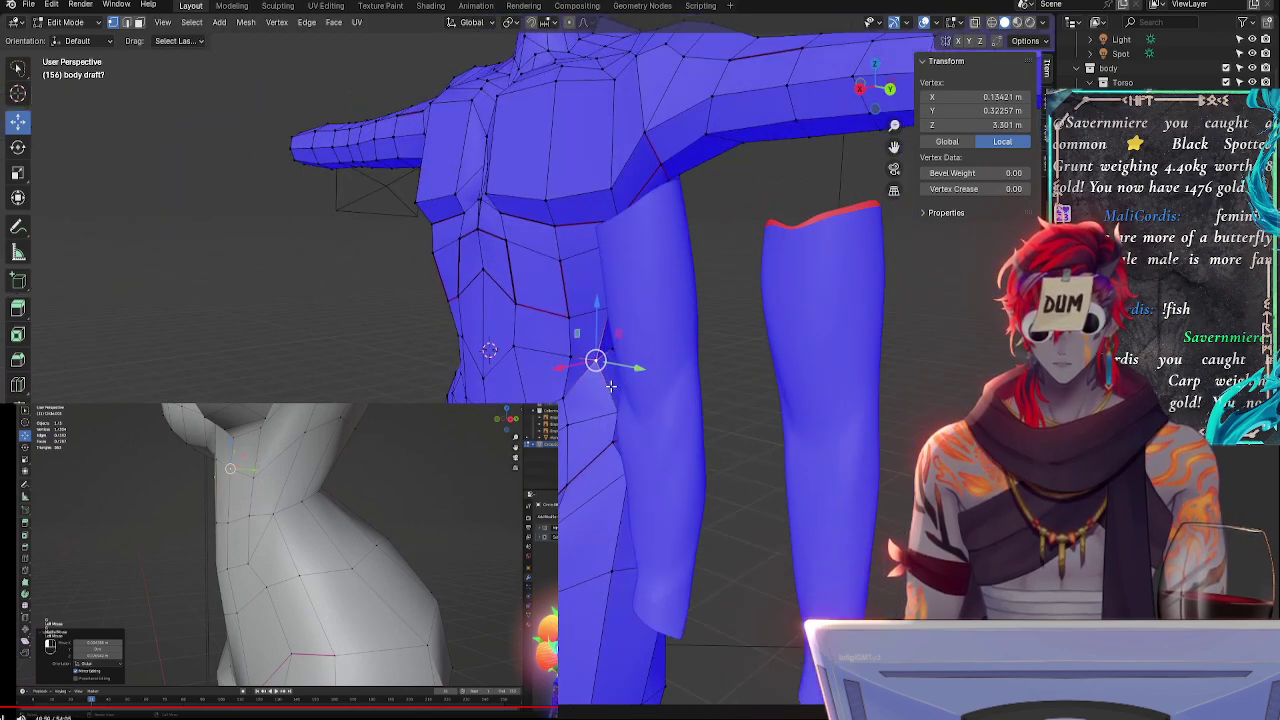
pyautogui.press('g')
pyautogui.press('g')
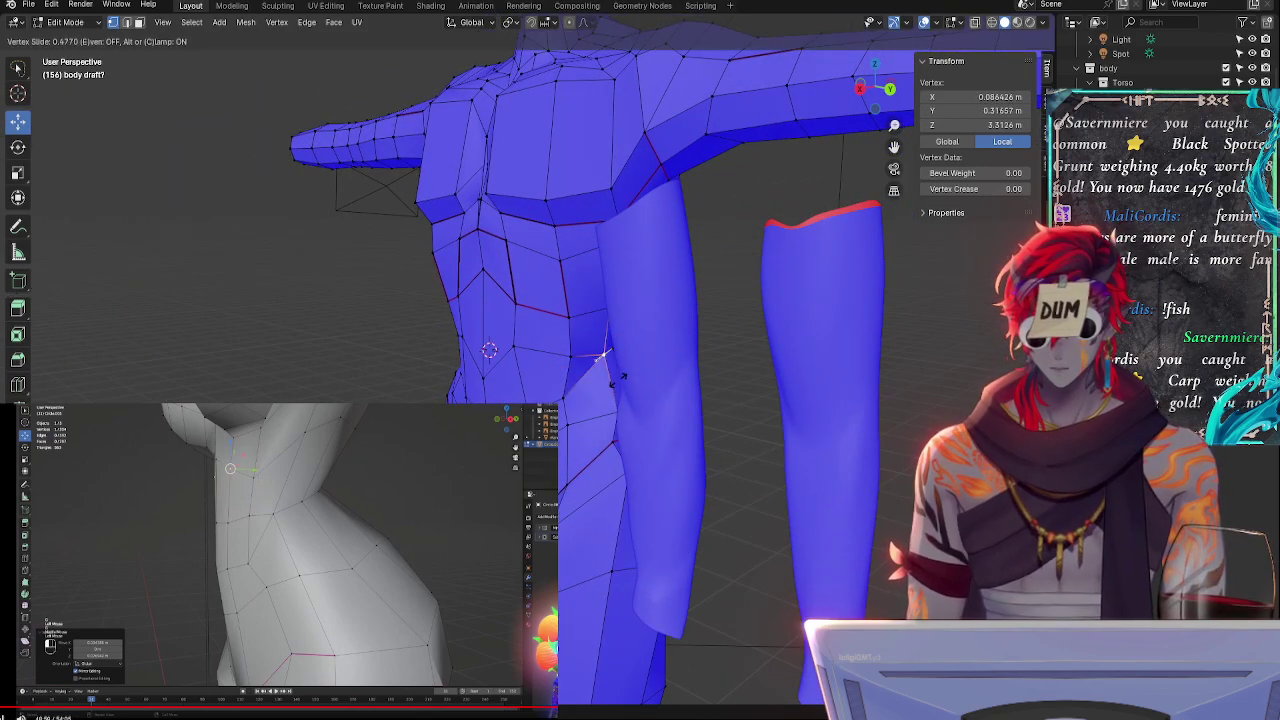
pyautogui.click(617, 376)
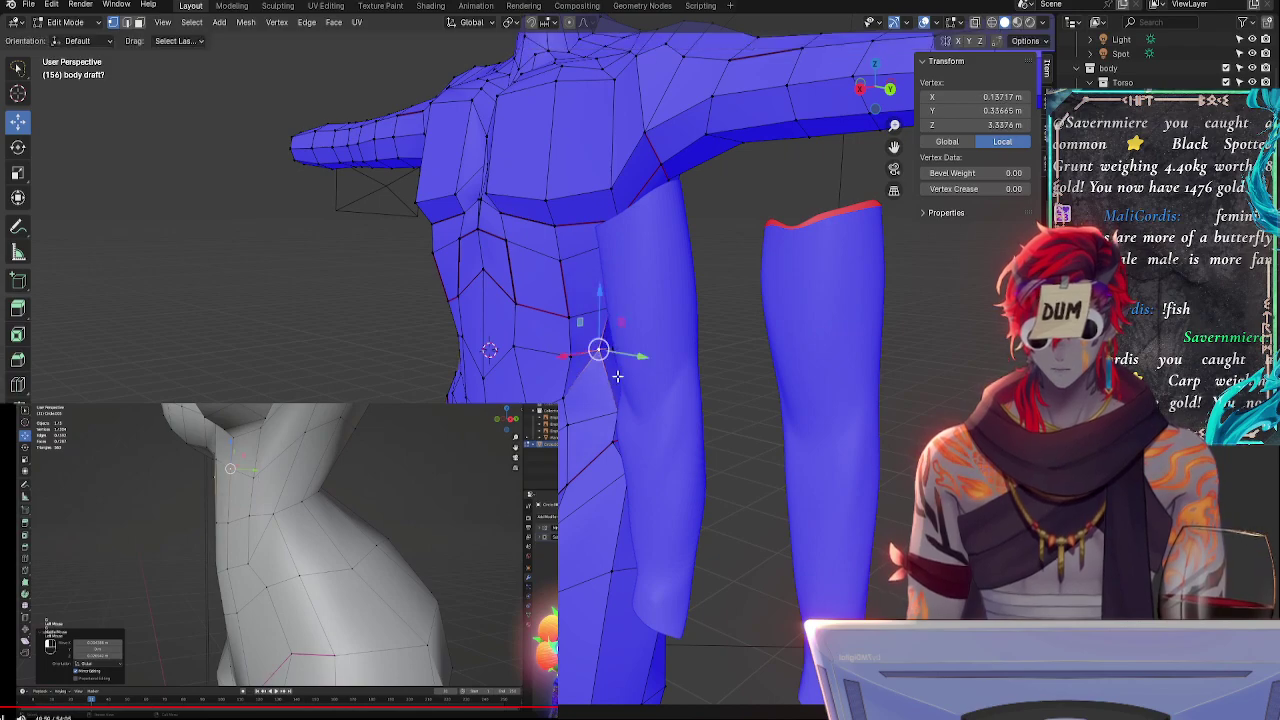
# - Nudge a waist vertex along Y and slide its neighbouring waist vertex upward
pyautogui.hotkey('alt', 'a')
pyautogui.moveTo(567, 392); pyautogui.dragTo(616, 362, button='middle')
pyautogui.click(613, 343)
pyautogui.moveTo(666, 340); pyautogui.dragTo(664, 341)
pyautogui.moveTo(599, 360); pyautogui.dragTo(586, 329, button='middle')
pyautogui.click(583, 354)
pyautogui.press('g')
pyautogui.press('g')
pyautogui.click(584, 340)
# - Move a front waist vertex sideways along the X axis
pyautogui.click(524, 346)
pyautogui.press('g')
pyautogui.press('x')
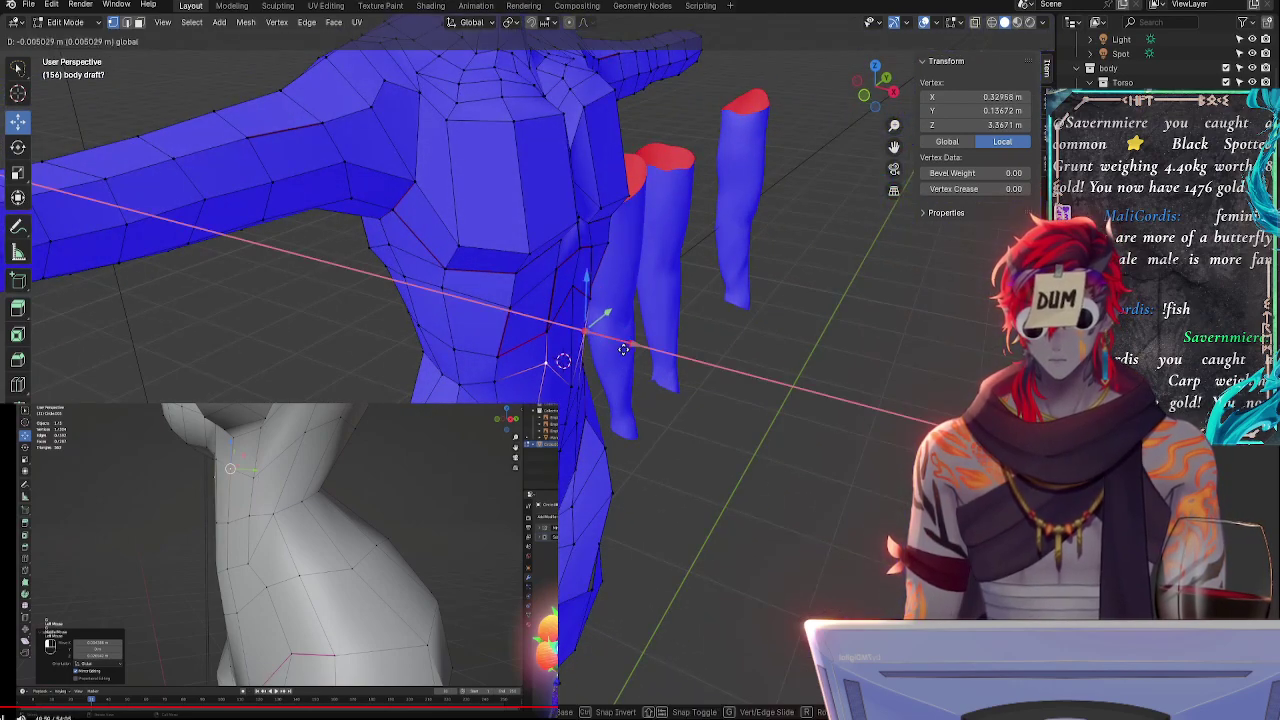
pyautogui.click(620, 346)
pyautogui.click(577, 386)
pyautogui.moveTo(577, 386); pyautogui.dragTo(450, 385, button='middle')
# - Edge-slide the centre abdomen vertex, then slide the side waist vertices downward
pyautogui.click(529, 377)
pyautogui.press('g')
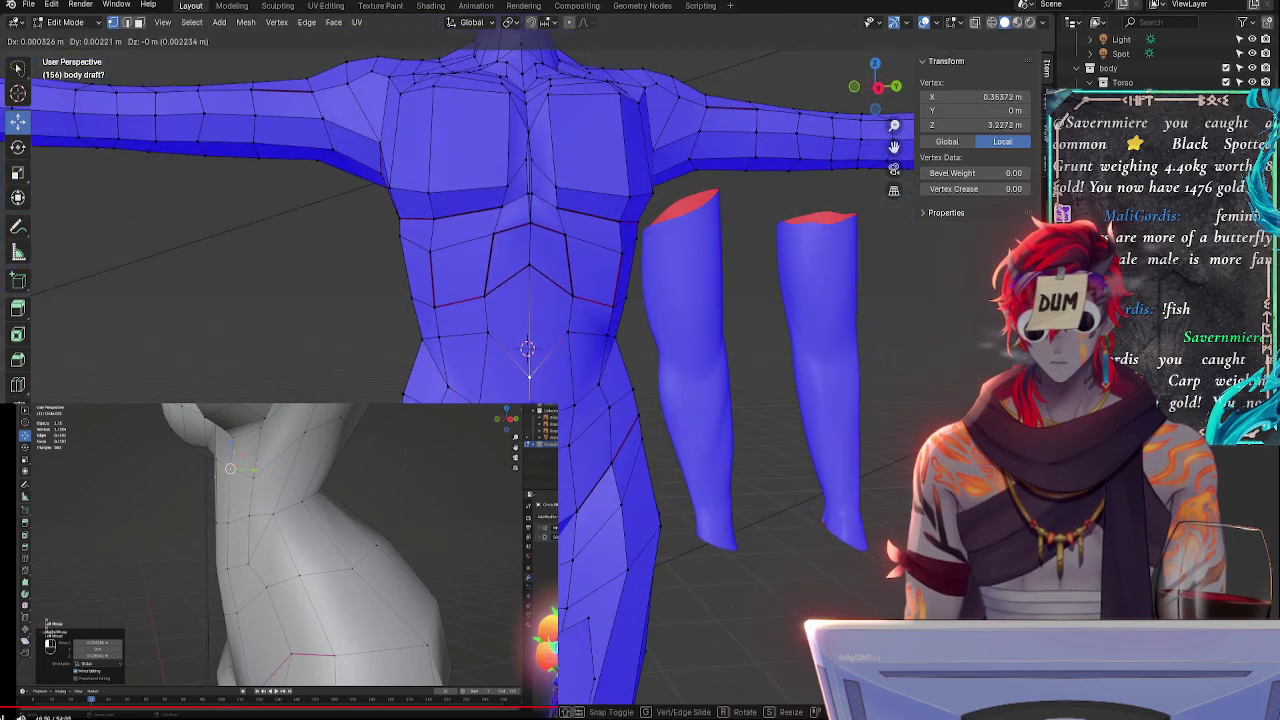
pyautogui.press('g')
pyautogui.click(534, 329)
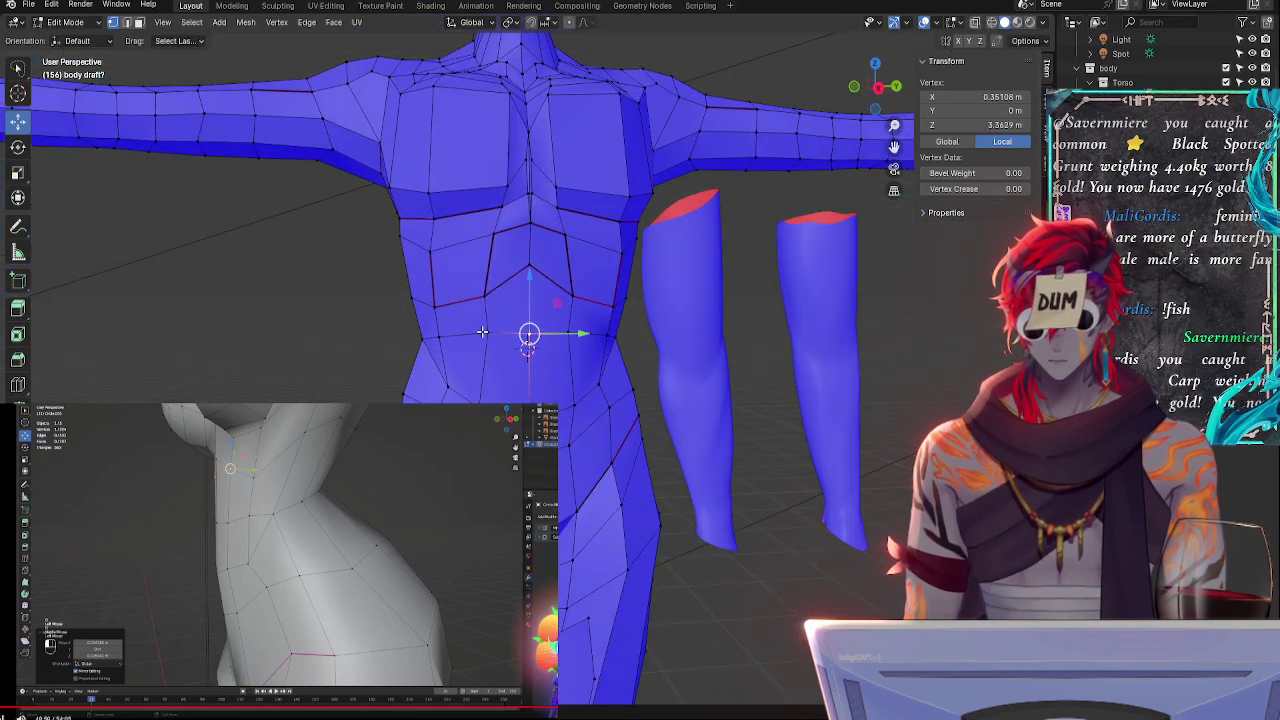
pyautogui.click(484, 332)
pyautogui.press('g')
pyautogui.press('g')
pyautogui.click(523, 345)
pyautogui.press('g')
pyautogui.press('g')
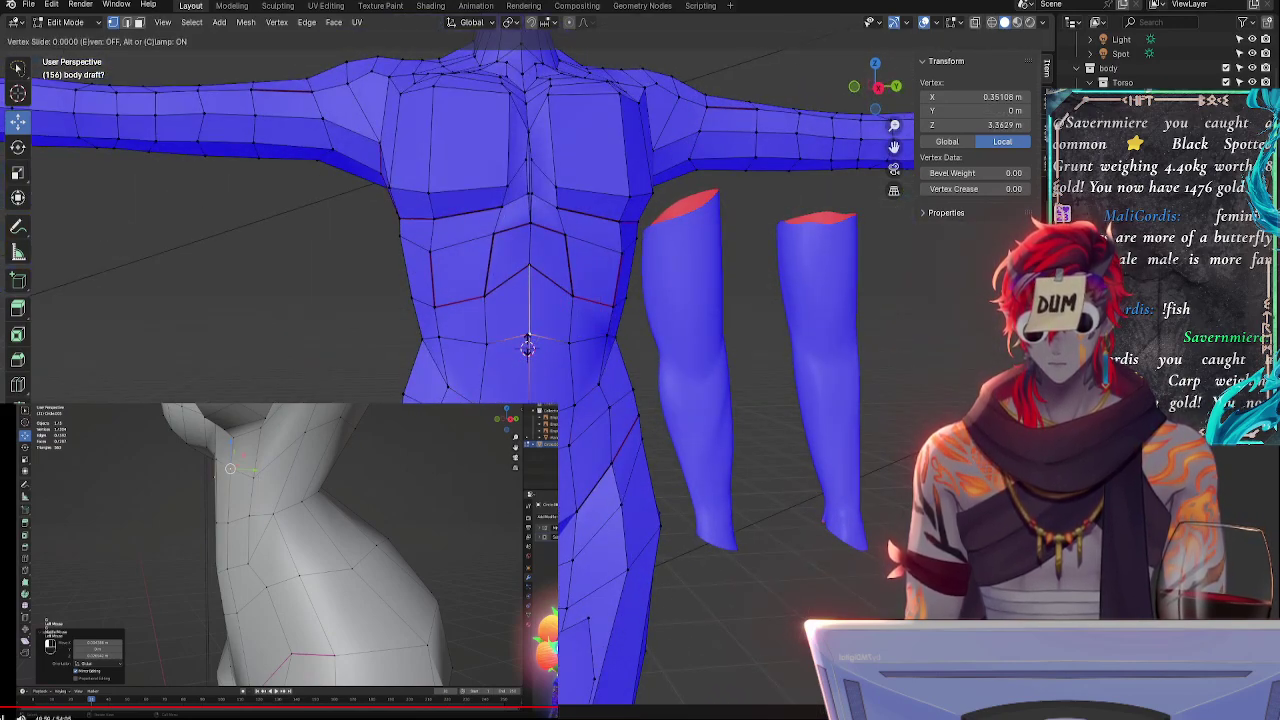
pyautogui.click(528, 349)
# - In Right Orthographic, lower the centre abdomen vertex and its neighbouring waist vertex
pyautogui.scroll(3, 692, 426)
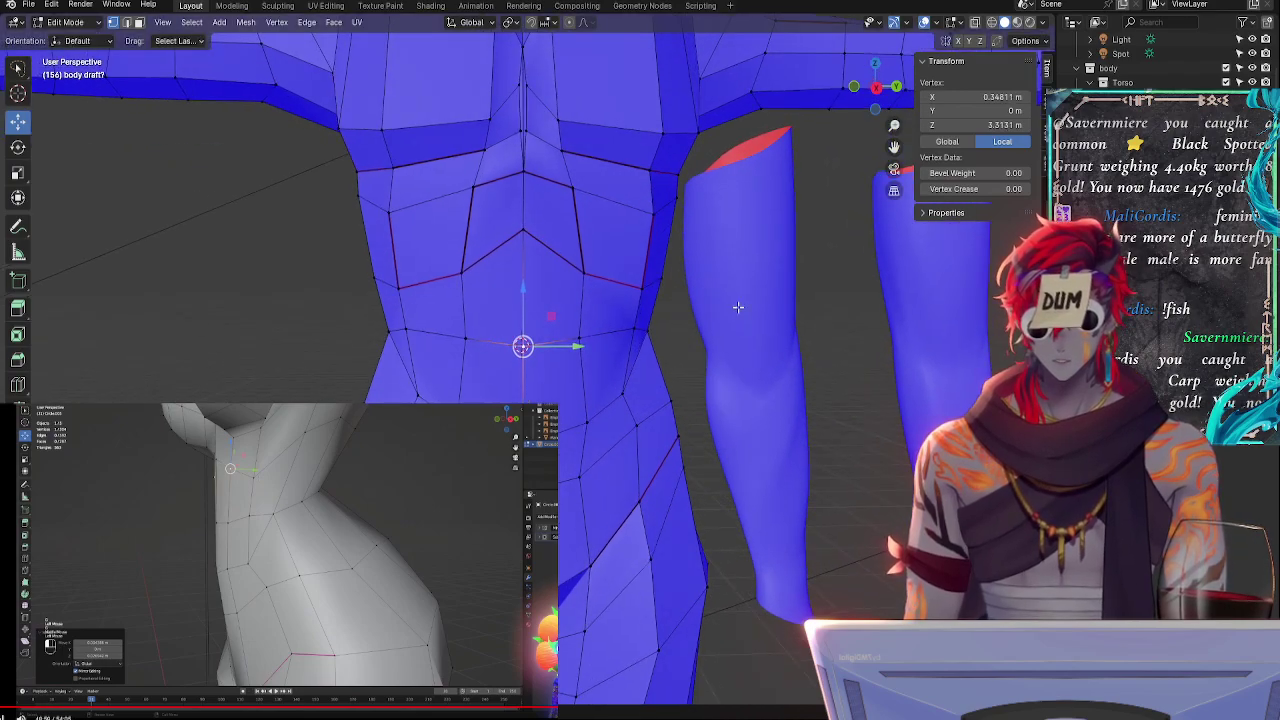
pyautogui.click(877, 89)
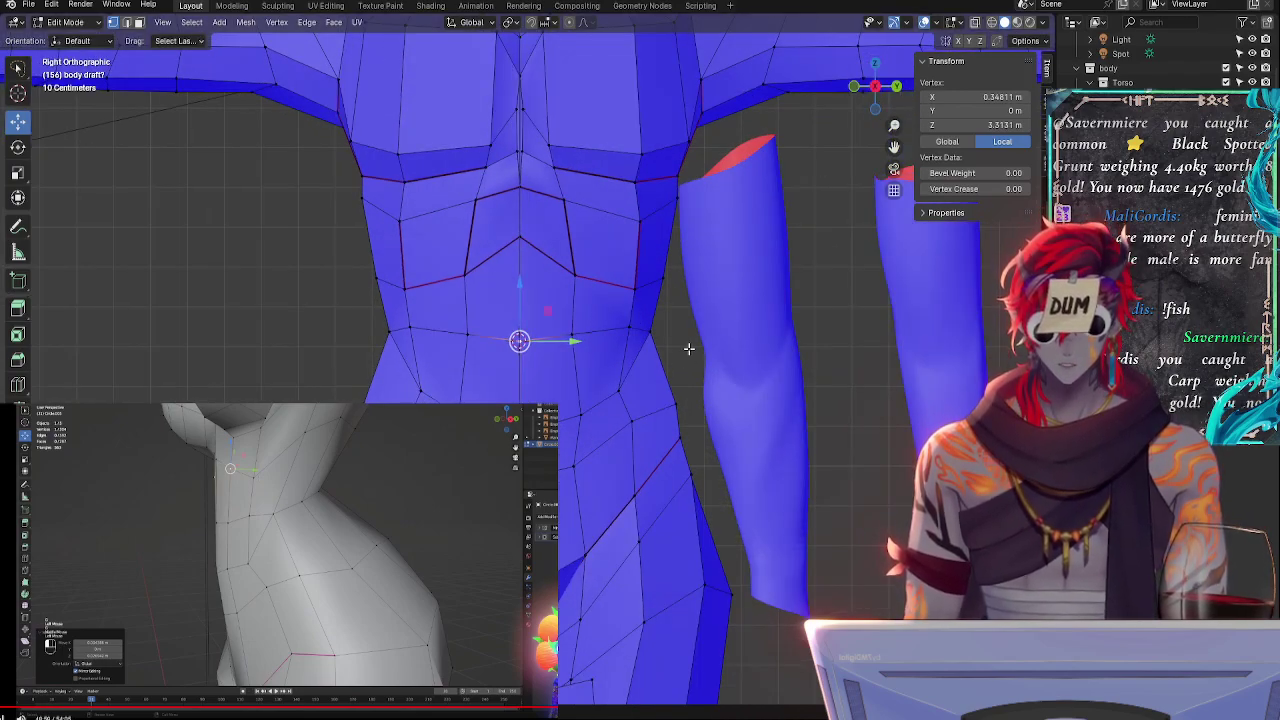
pyautogui.press('g')
pyautogui.press('g')
pyautogui.click(521, 381)
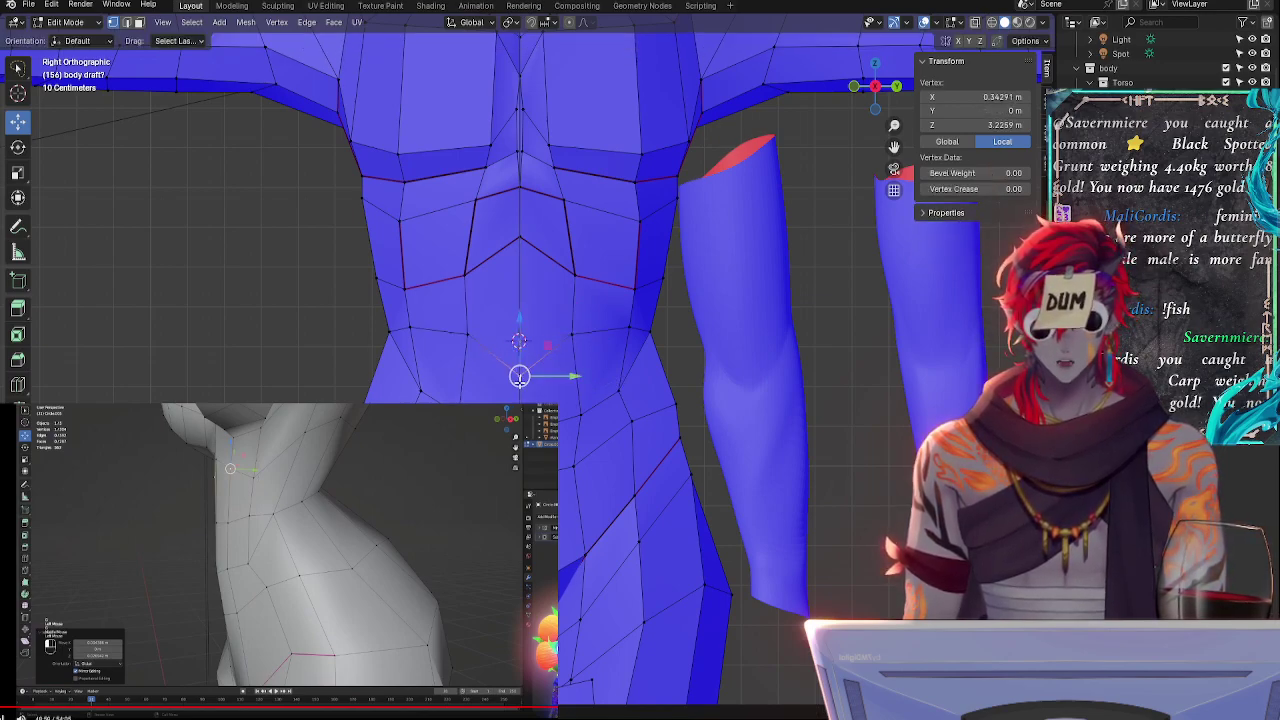
pyautogui.click(567, 331)
pyautogui.press('g')
pyautogui.click(573, 358)
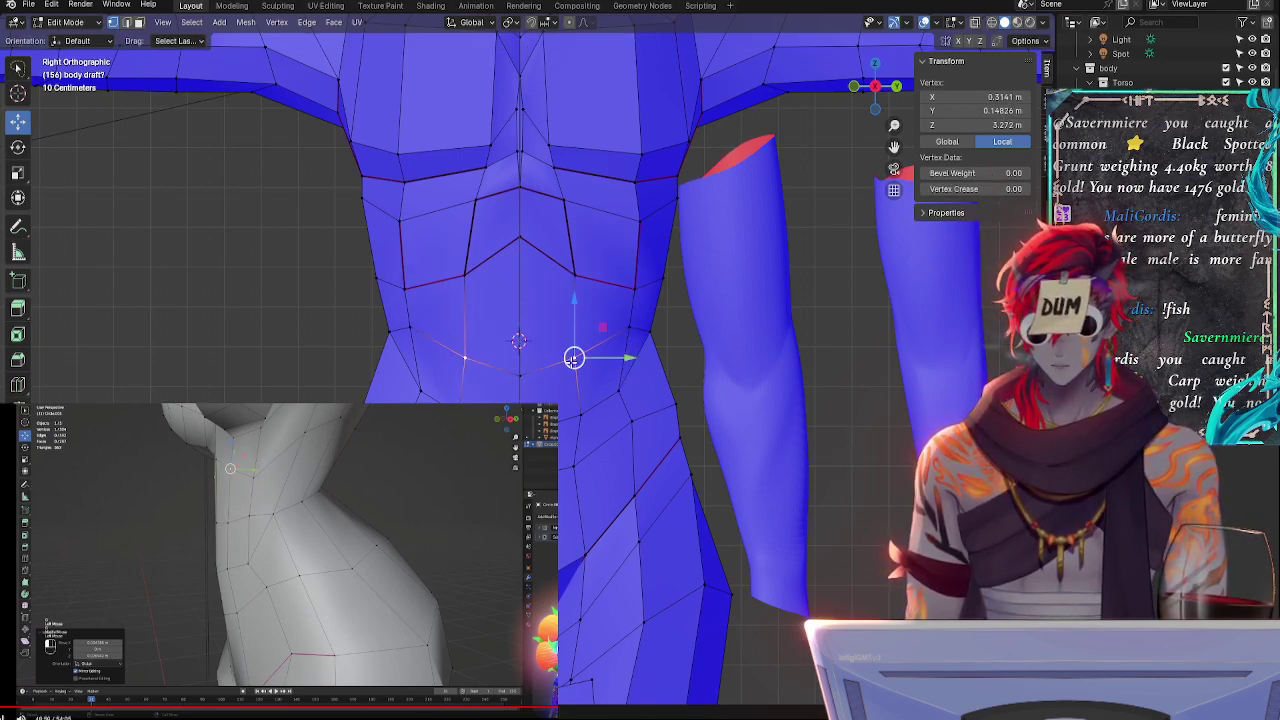
# - Nudge a waist vertex slightly down and slide the side waist vertex slightly outward
pyautogui.click(506, 376)
pyautogui.click(415, 332)
pyautogui.press('g')
pyautogui.click(417, 342)
pyautogui.click(476, 356)
pyautogui.press('g')
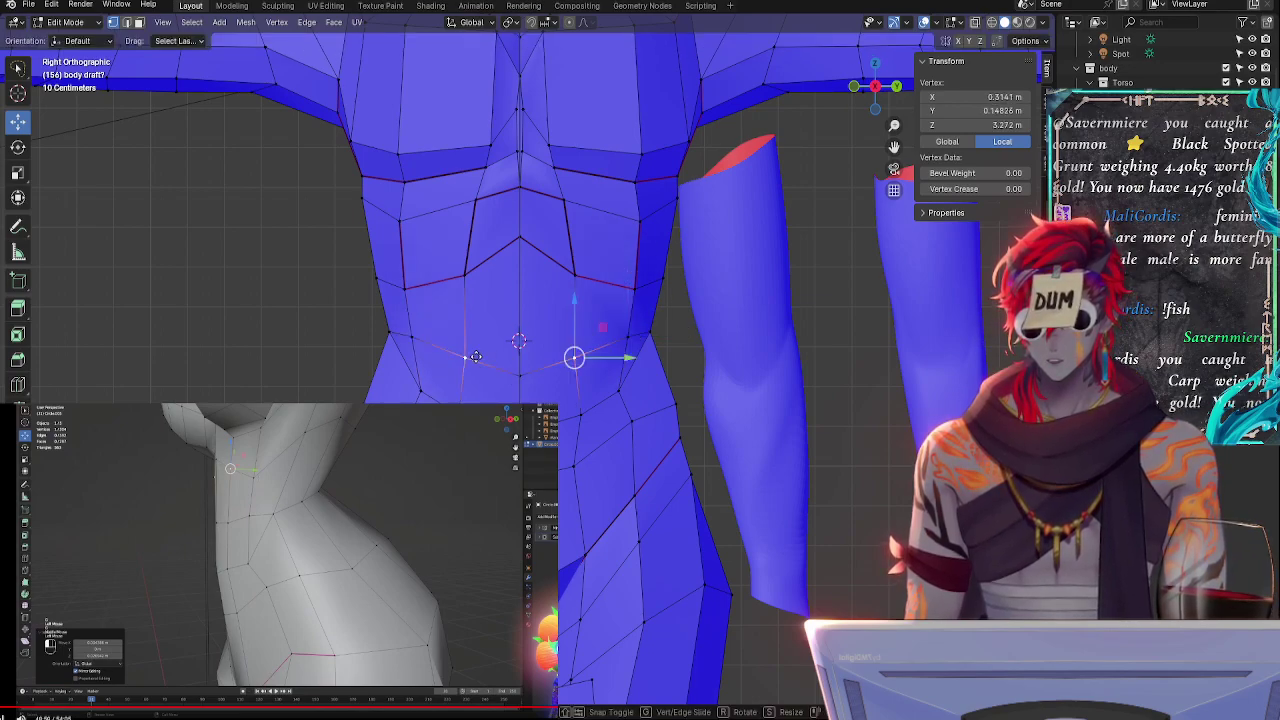
pyautogui.press('g')
pyautogui.click(479, 352)
# - Lower the upper and centre abdomen vertices to form a shallow V under the chest
pyautogui.click(462, 278)
pyautogui.press('g')
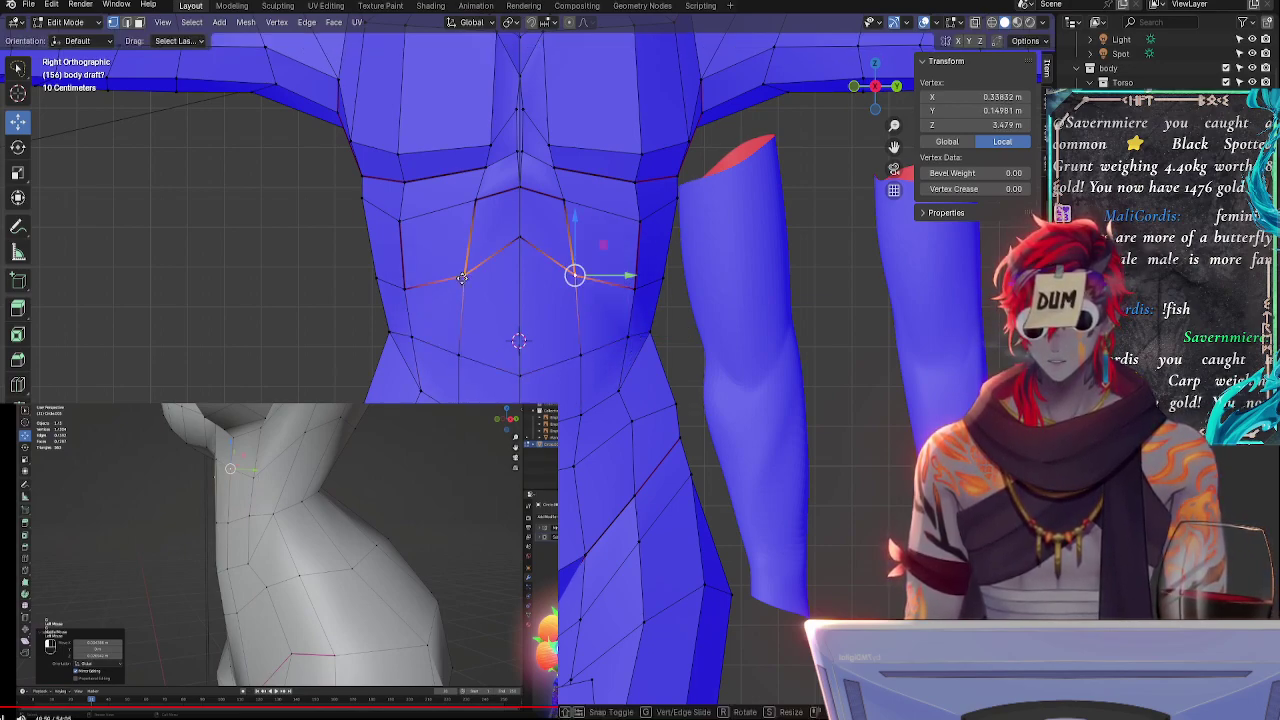
pyautogui.click(463, 292)
pyautogui.click(523, 242)
pyautogui.press('g')
pyautogui.click(520, 267)
pyautogui.moveTo(530, 333); pyautogui.dragTo(482, 353, button='middle')
pyautogui.click(608, 304)
pyautogui.moveTo(570, 330); pyautogui.dragTo(597, 334, button='middle')
pyautogui.press('g')
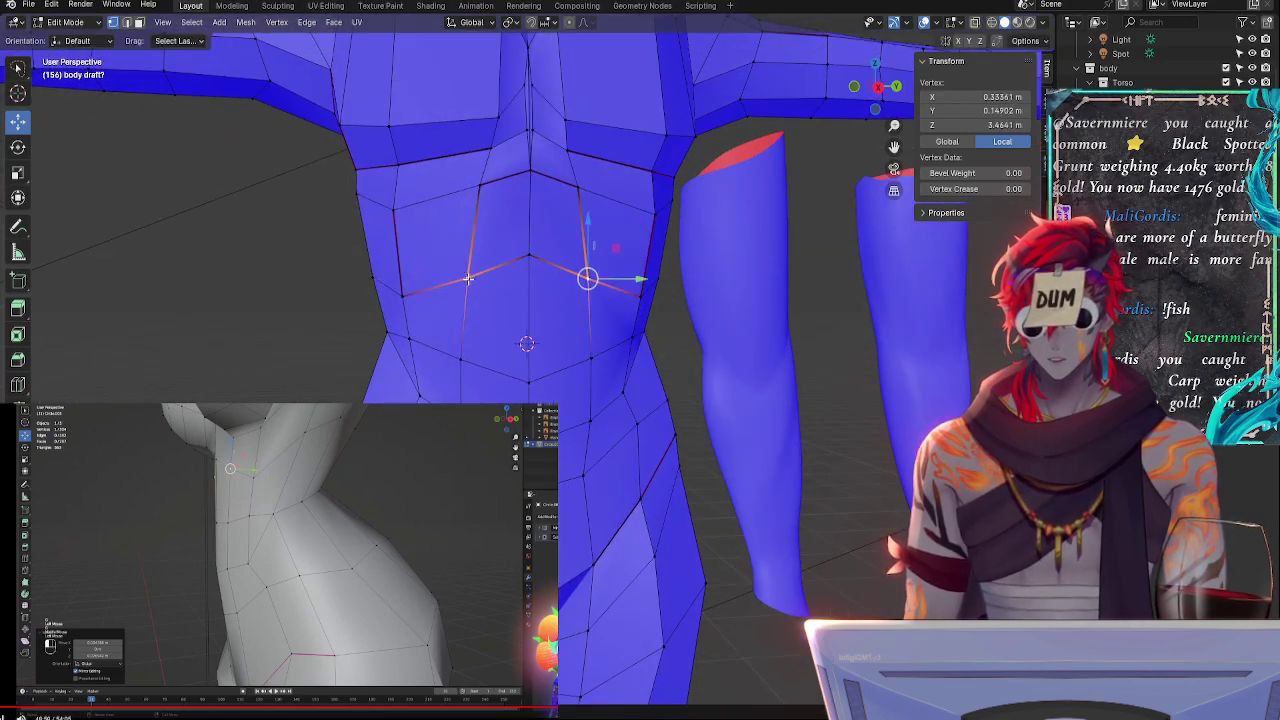
# - Edge-slide the centre waist vertex below the chest
pyautogui.click(530, 258)
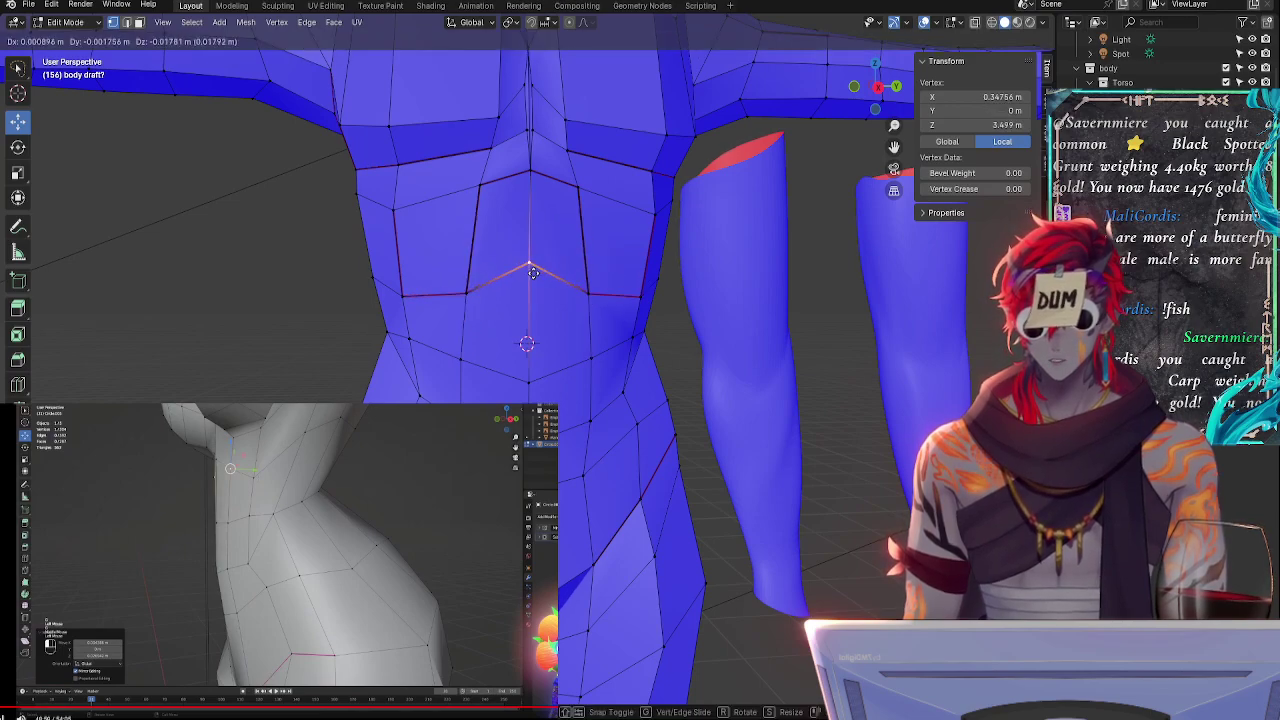
pyautogui.click(529, 370)
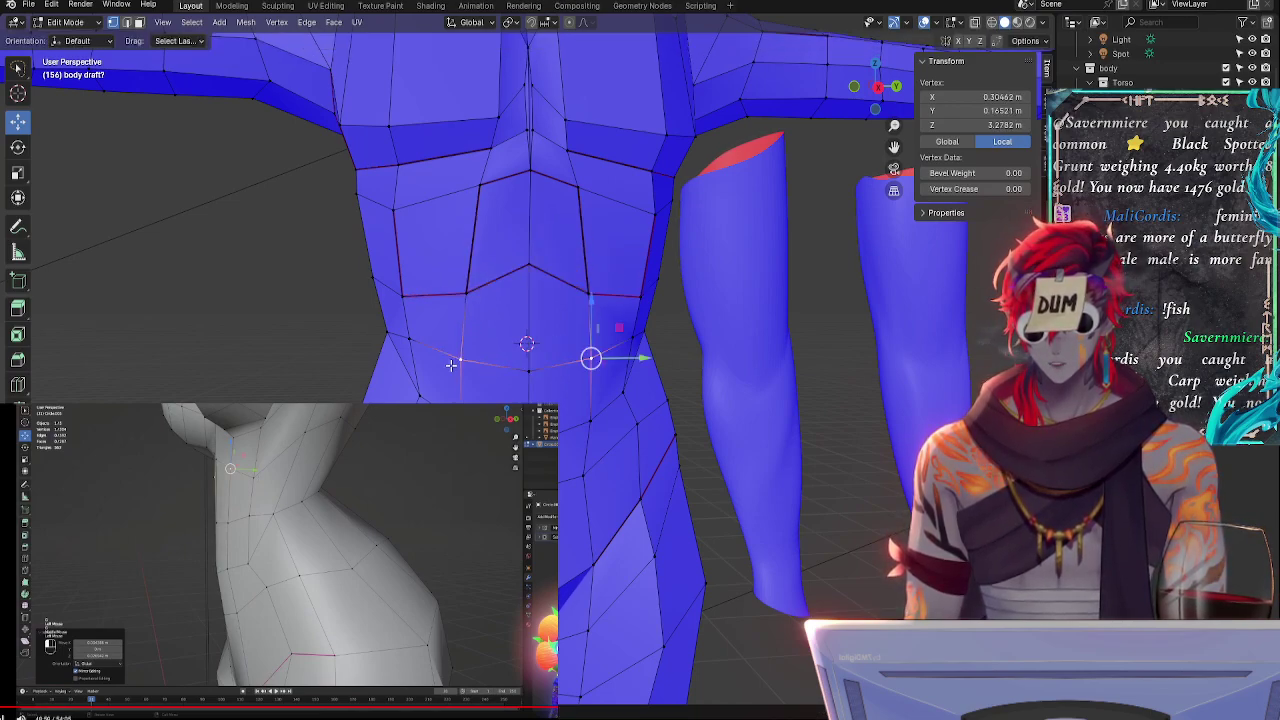
pyautogui.press('g')
pyautogui.press('g')
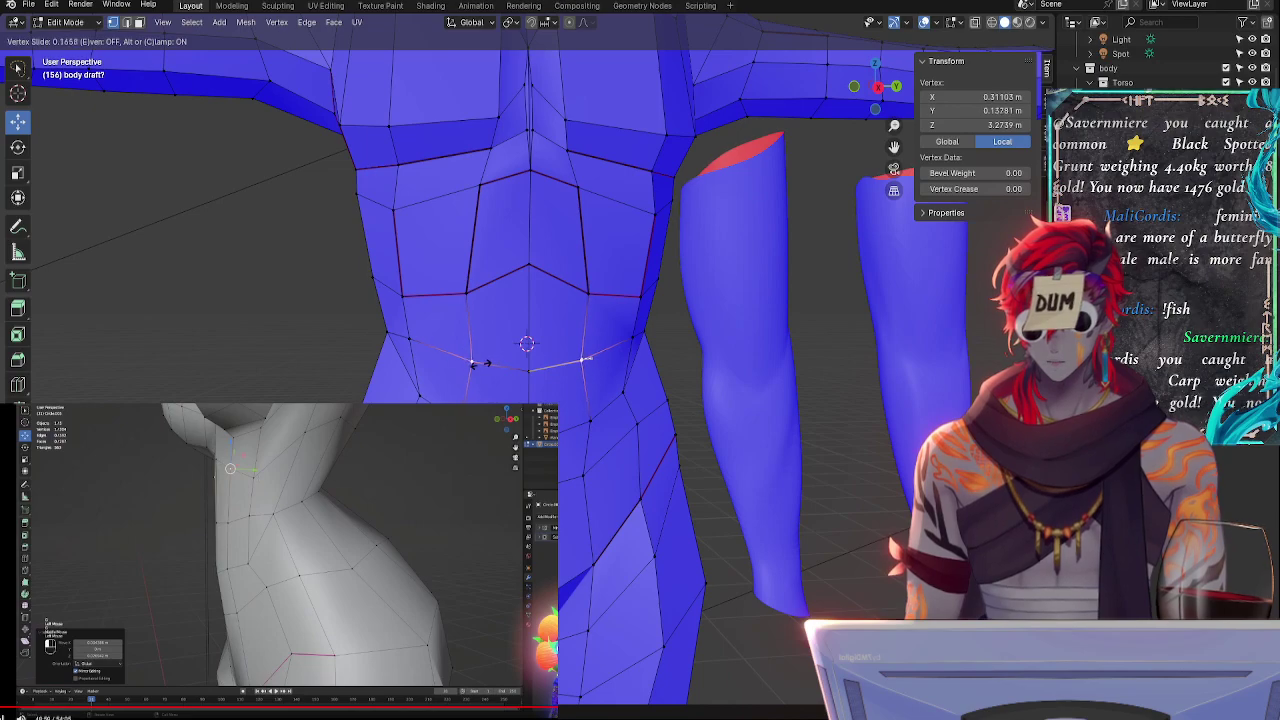
pyautogui.click(494, 367)
# - Slide the side waist vertex and the vertex above it up along their edges
pyautogui.click(389, 338)
pyautogui.click(405, 298)
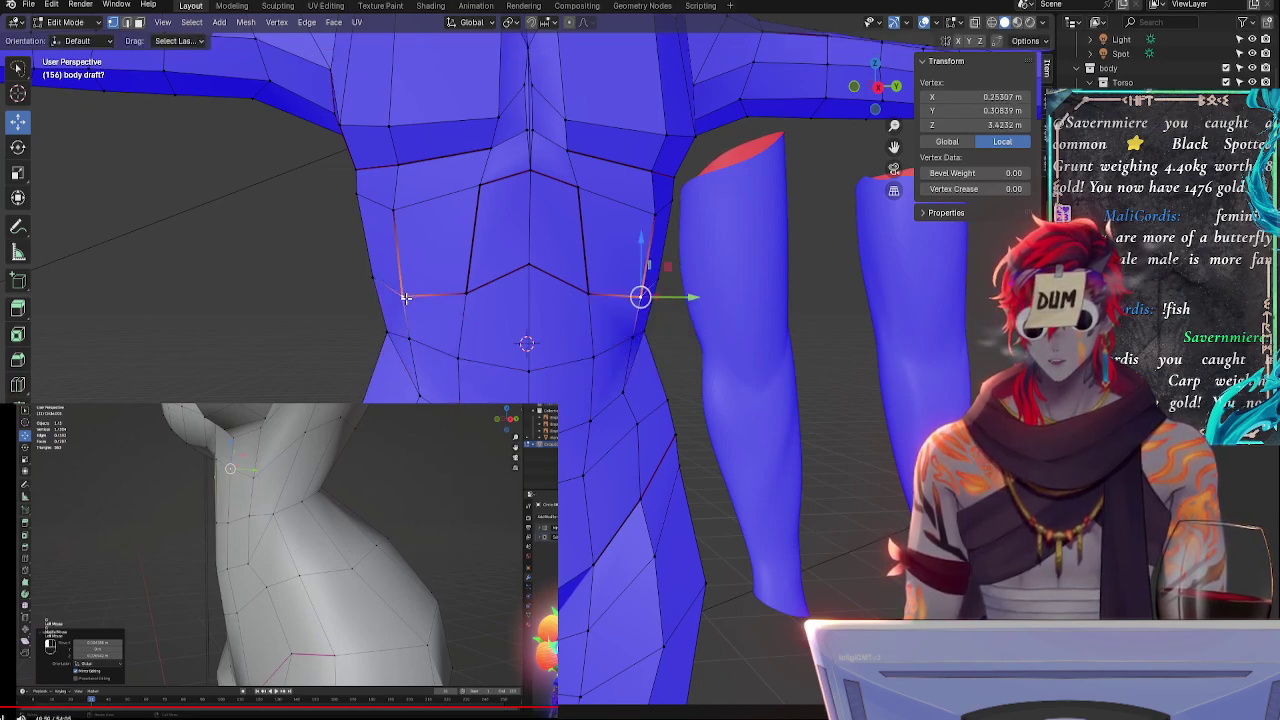
pyautogui.press('g')
pyautogui.press('g')
pyautogui.click(371, 284)
pyautogui.press('g')
pyautogui.press('g')
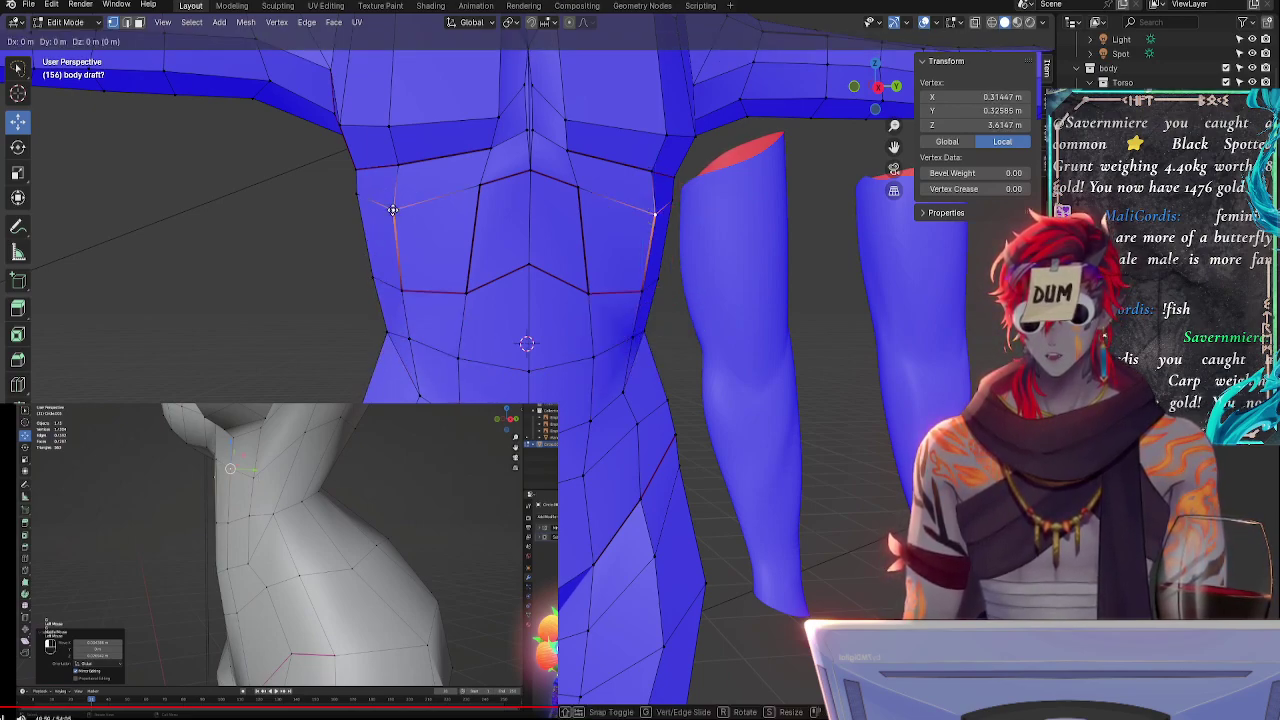
pyautogui.click(395, 215)
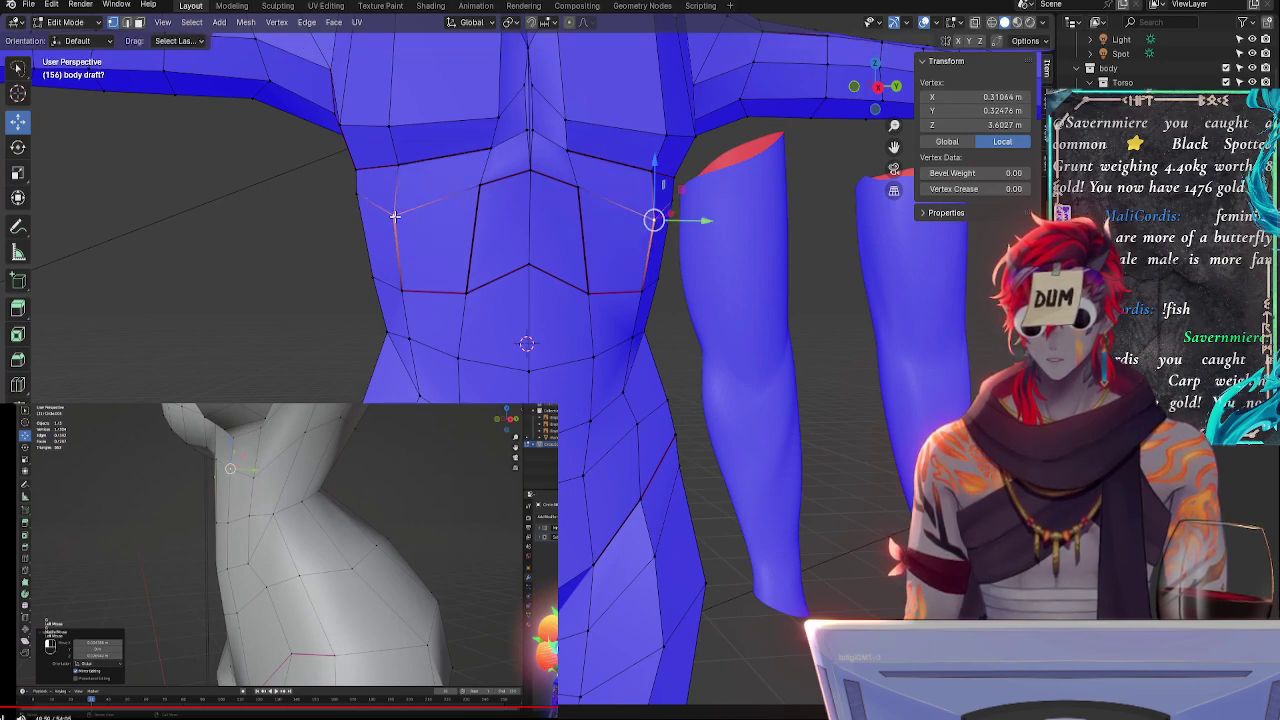
# - Slide the lower side waist vertices and nudge the waist vertex above slightly down
pyautogui.keyDown('alt'); pyautogui.click(408, 333); pyautogui.keyUp('alt')
pyautogui.press('g')
pyautogui.press('g')
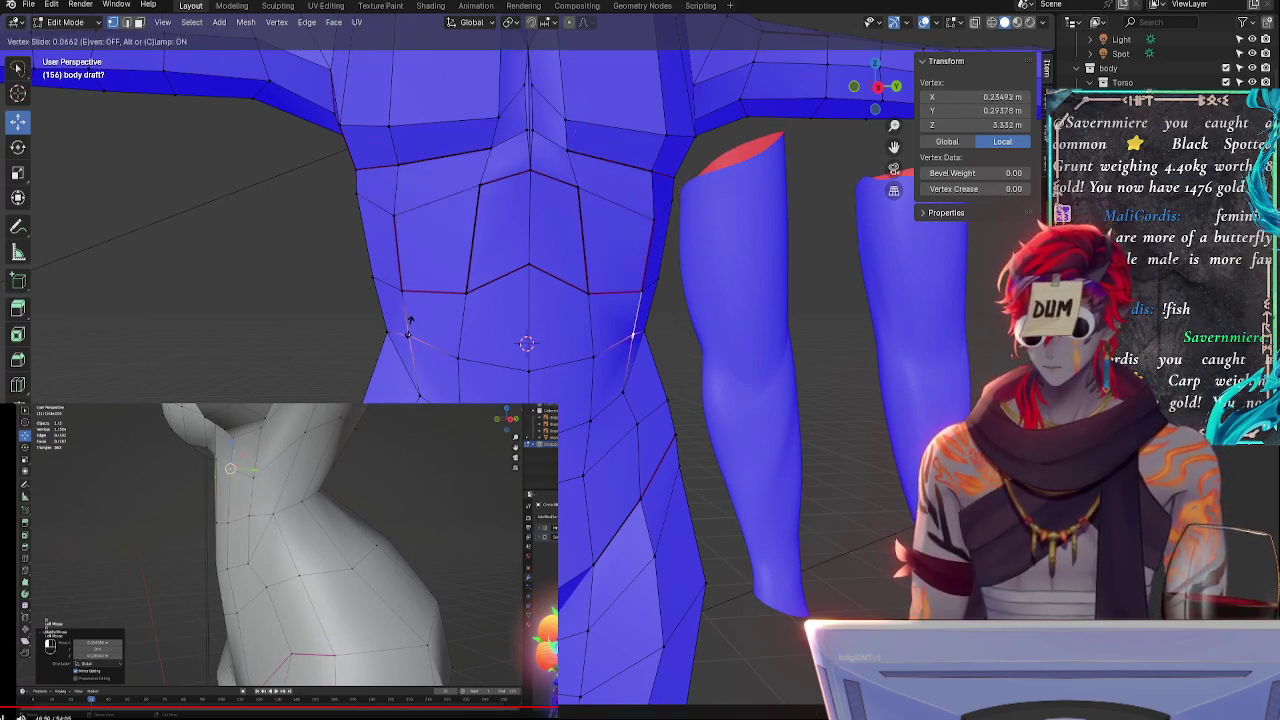
pyautogui.click(407, 332)
pyautogui.click(373, 279)
pyautogui.press('g')
pyautogui.press('g')
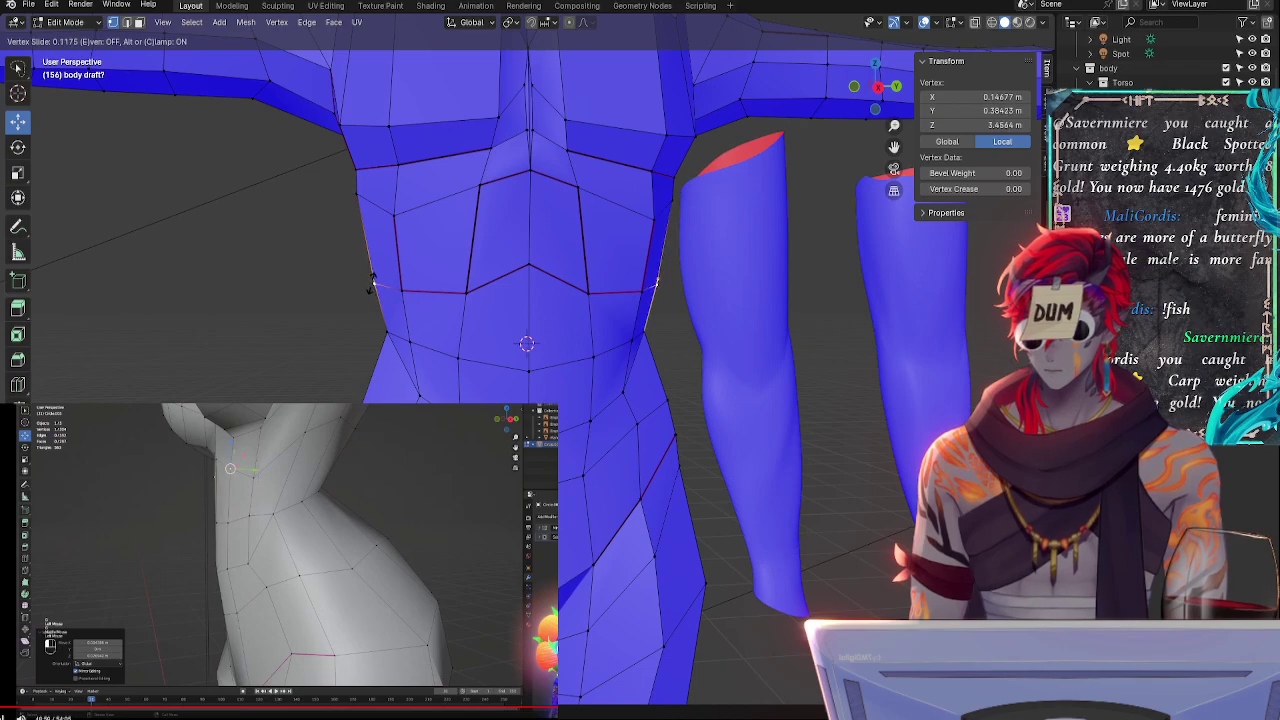
pyautogui.click(371, 284)
pyautogui.press('g')
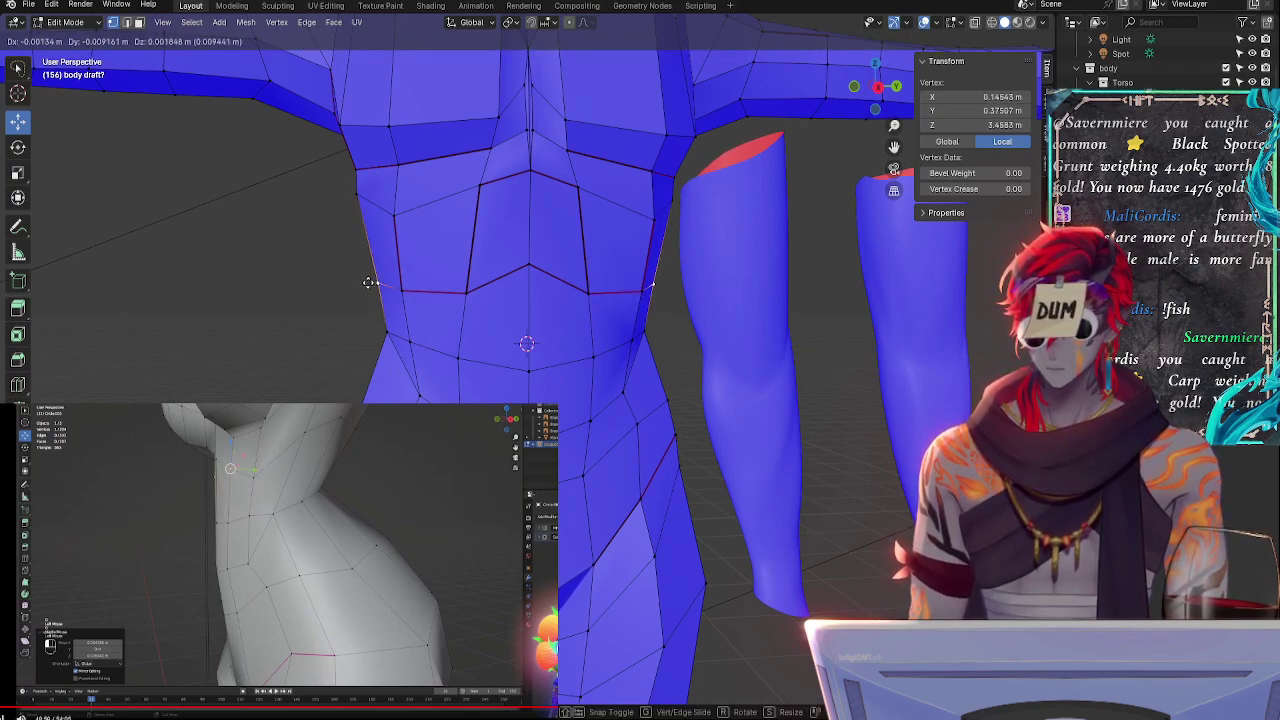
pyautogui.click(369, 287)
# - Check the hip from a three-quarter angle and edge-slide a hip vertex
pyautogui.keyDown('alt'); pyautogui.click(383, 330); pyautogui.keyUp('alt')
pyautogui.press('g')
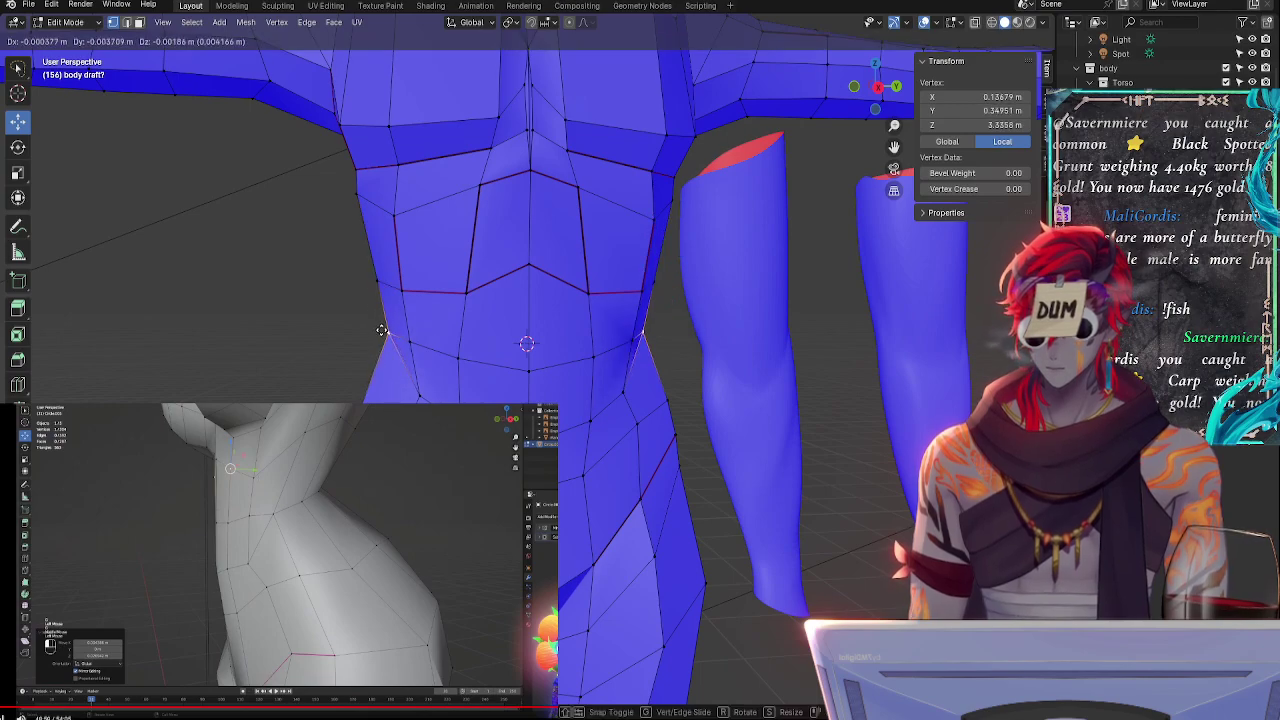
pyautogui.rightClick(385, 339)
pyautogui.click(421, 395)
pyautogui.moveTo(628, 445); pyautogui.dragTo(565, 455, button='middle')
pyautogui.moveTo(615, 422); pyautogui.dragTo(637, 449, button='middle')
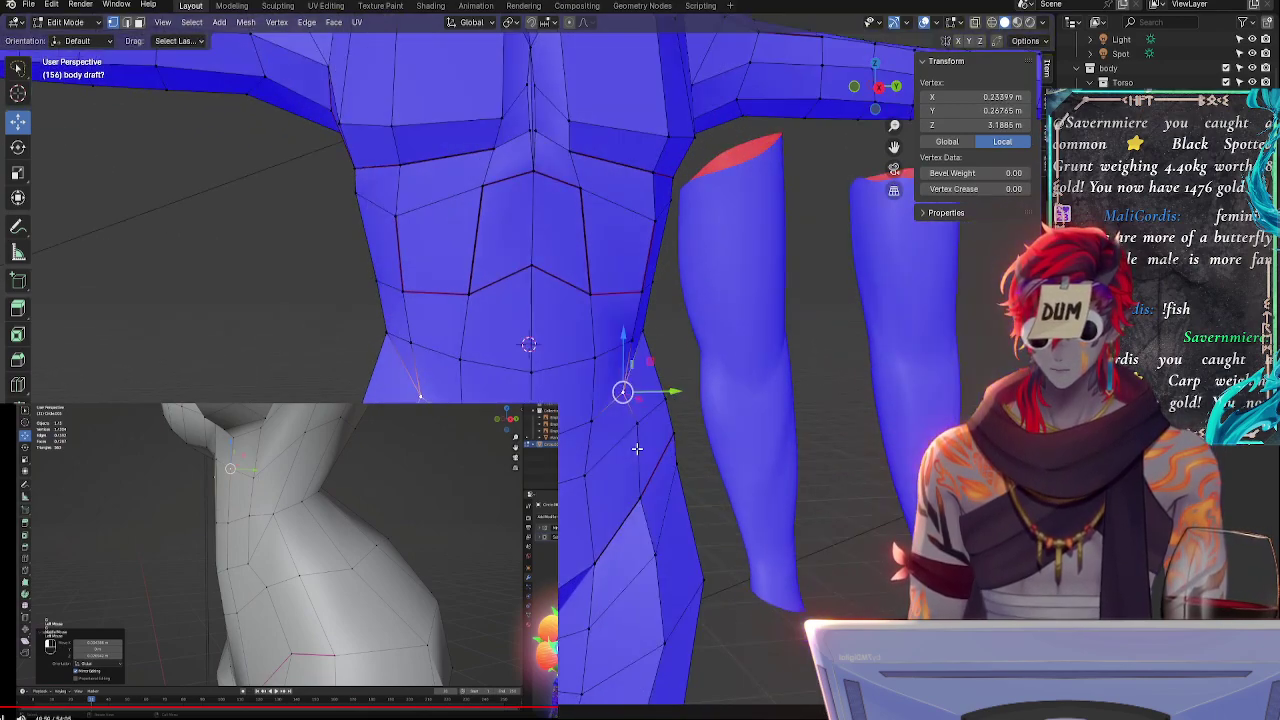
pyautogui.click(586, 474)
pyautogui.click(637, 423)
pyautogui.press('g')
pyautogui.press('g')
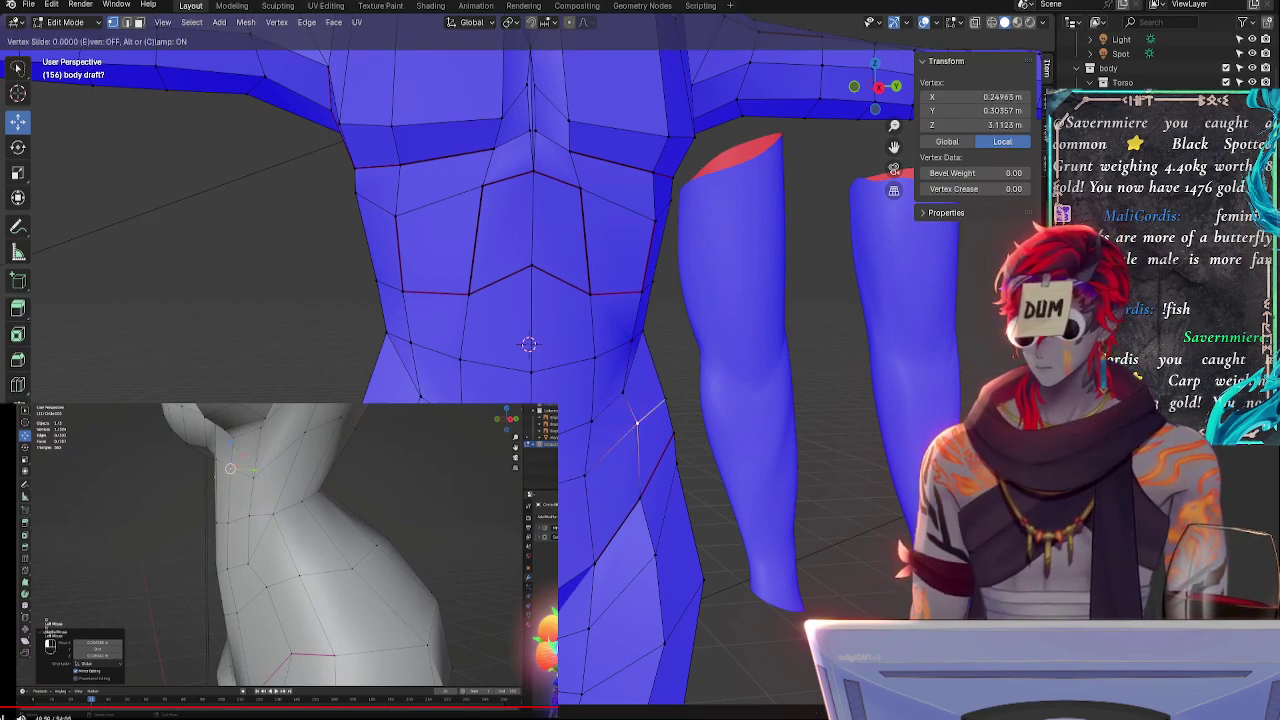
pyautogui.click(637, 430)
# - Slide the next hip vertex slightly down and adjust its neighbour along the hip loop
pyautogui.click(586, 475)
pyautogui.press('g')
pyautogui.press('g')
pyautogui.click(586, 482)
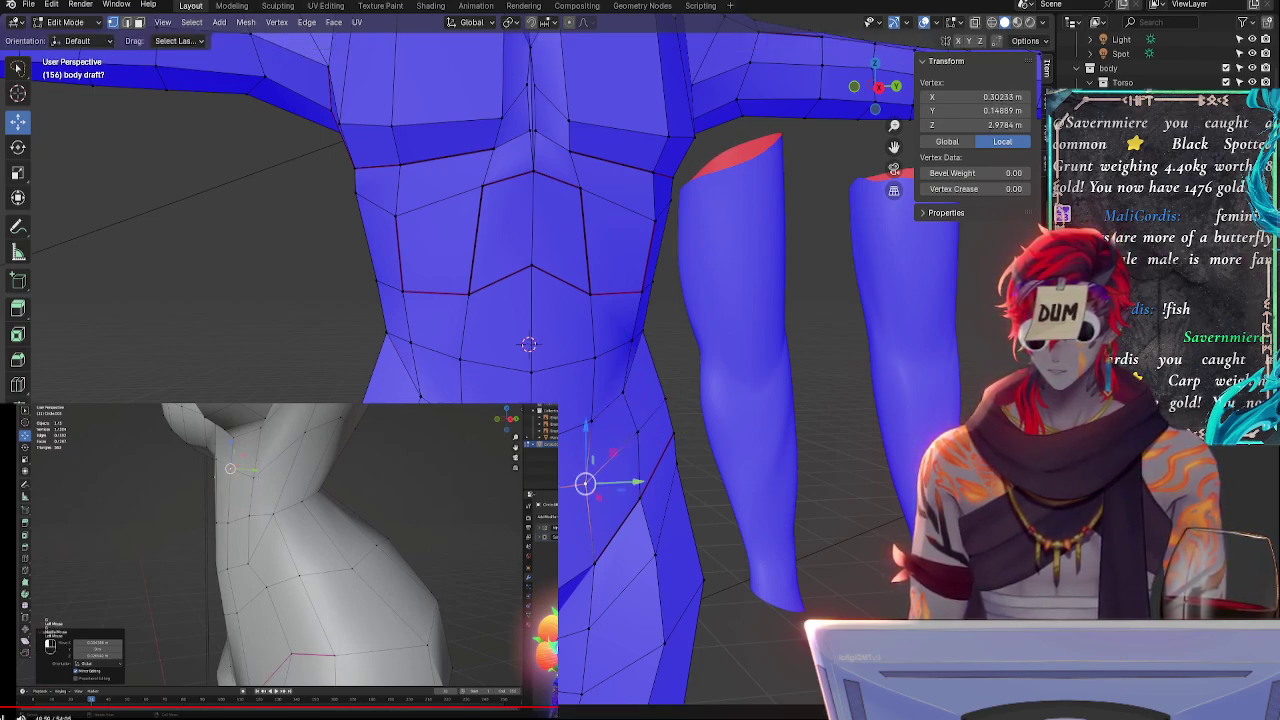
pyautogui.click(532, 490)
pyautogui.click(595, 481)
pyautogui.press('g')
pyautogui.press('g')
pyautogui.click(601, 476)
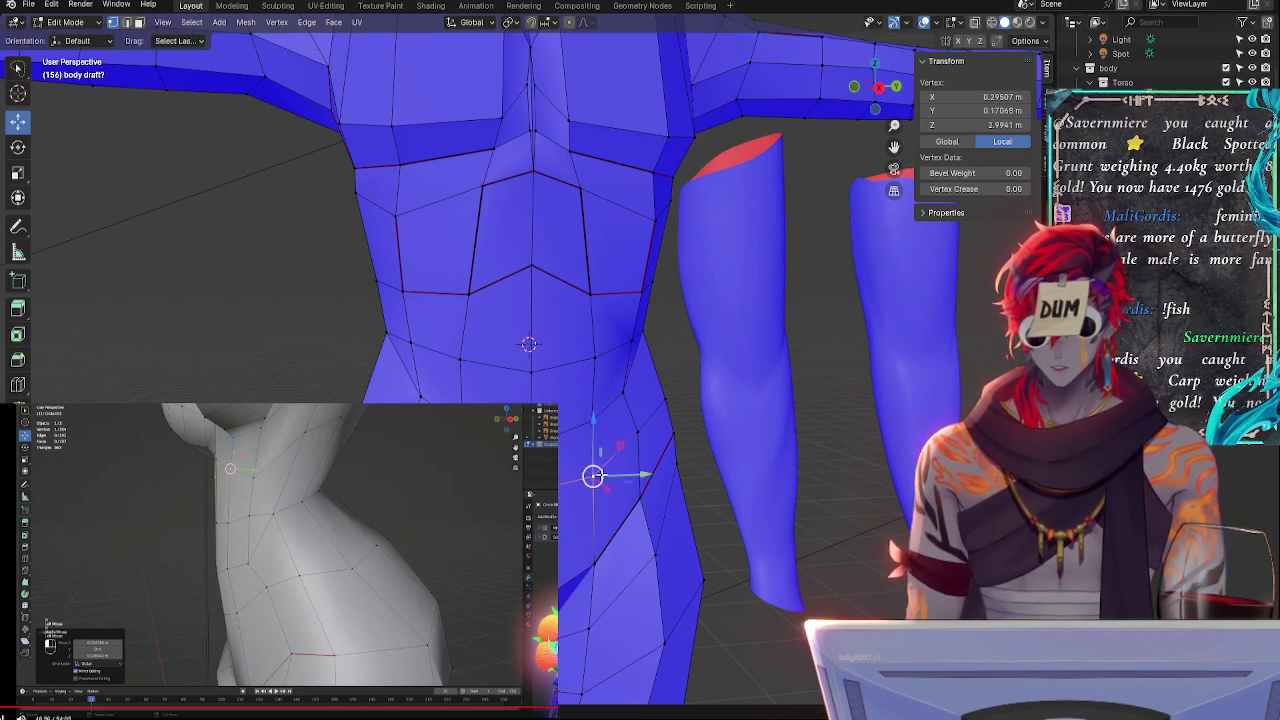
# - Edge-slide the centre hip vertex and move its neighbouring hip vertex slightly up
pyautogui.click(566, 488)
pyautogui.press('g')
pyautogui.press('g')
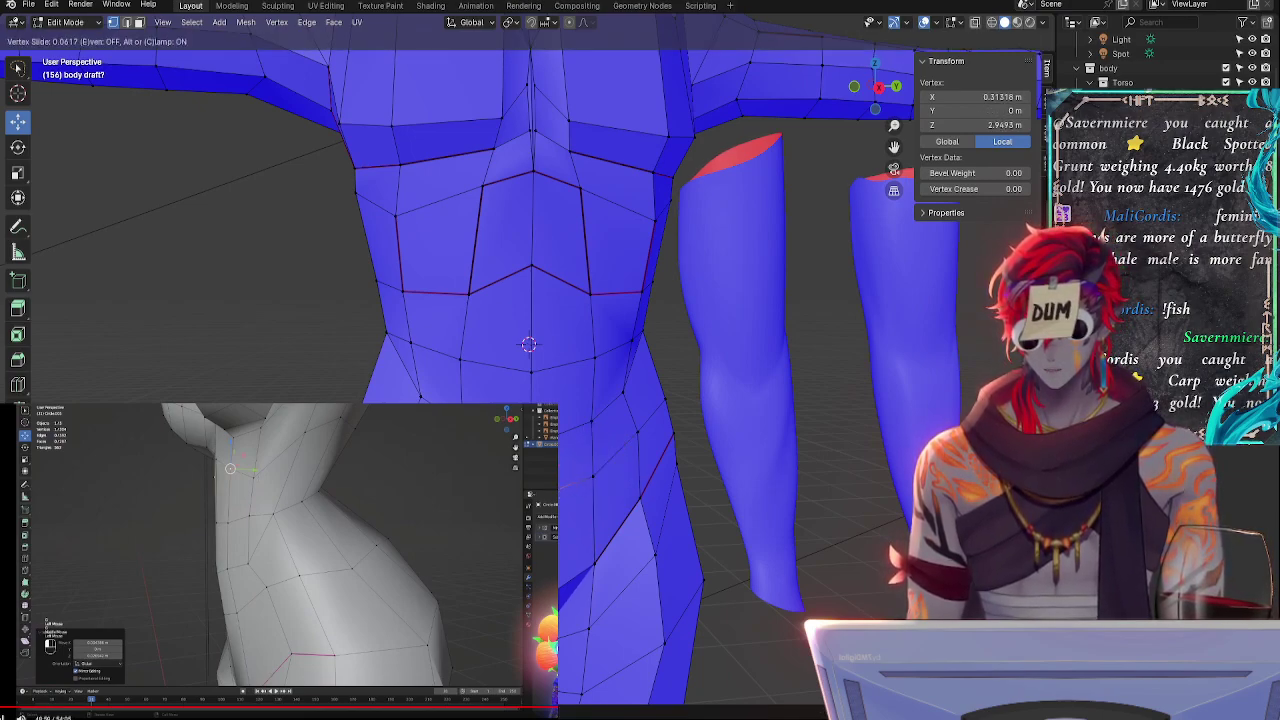
pyautogui.click(566, 492)
pyautogui.click(593, 477)
pyautogui.press('g')
pyautogui.press('g')
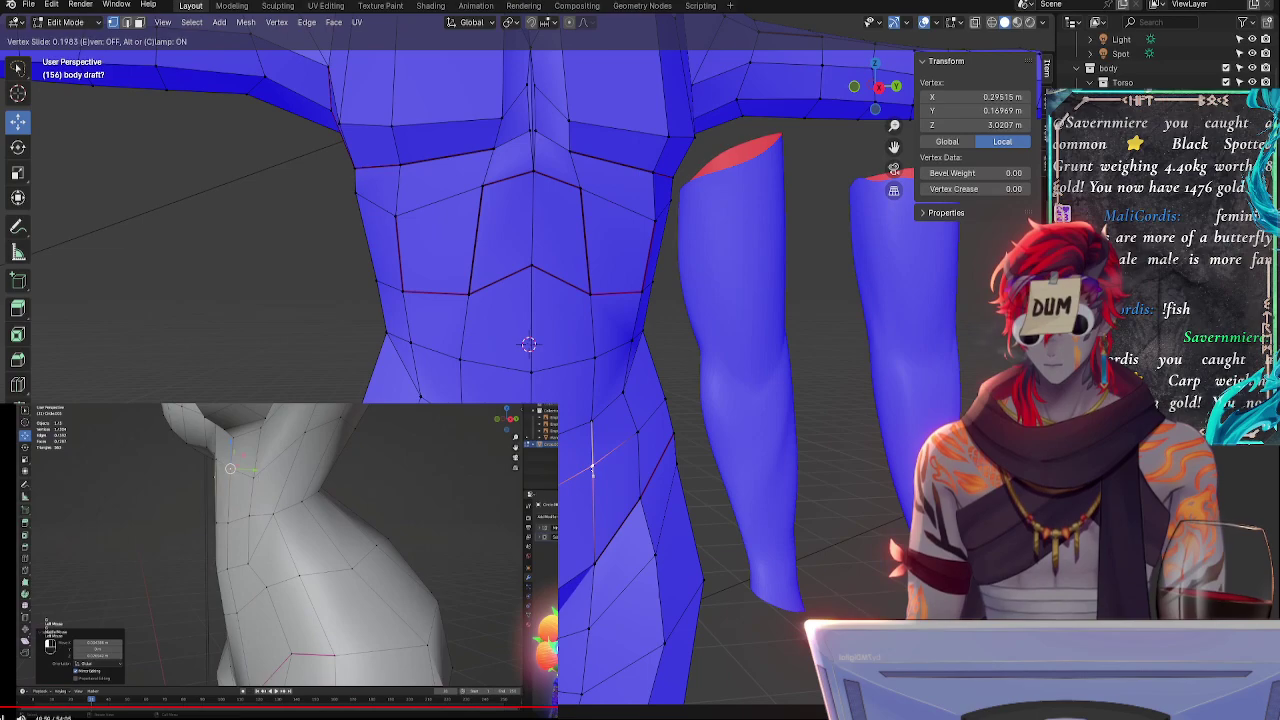
pyautogui.click(593, 465)
pyautogui.press('g')
pyautogui.press('g')
pyautogui.click(591, 471)
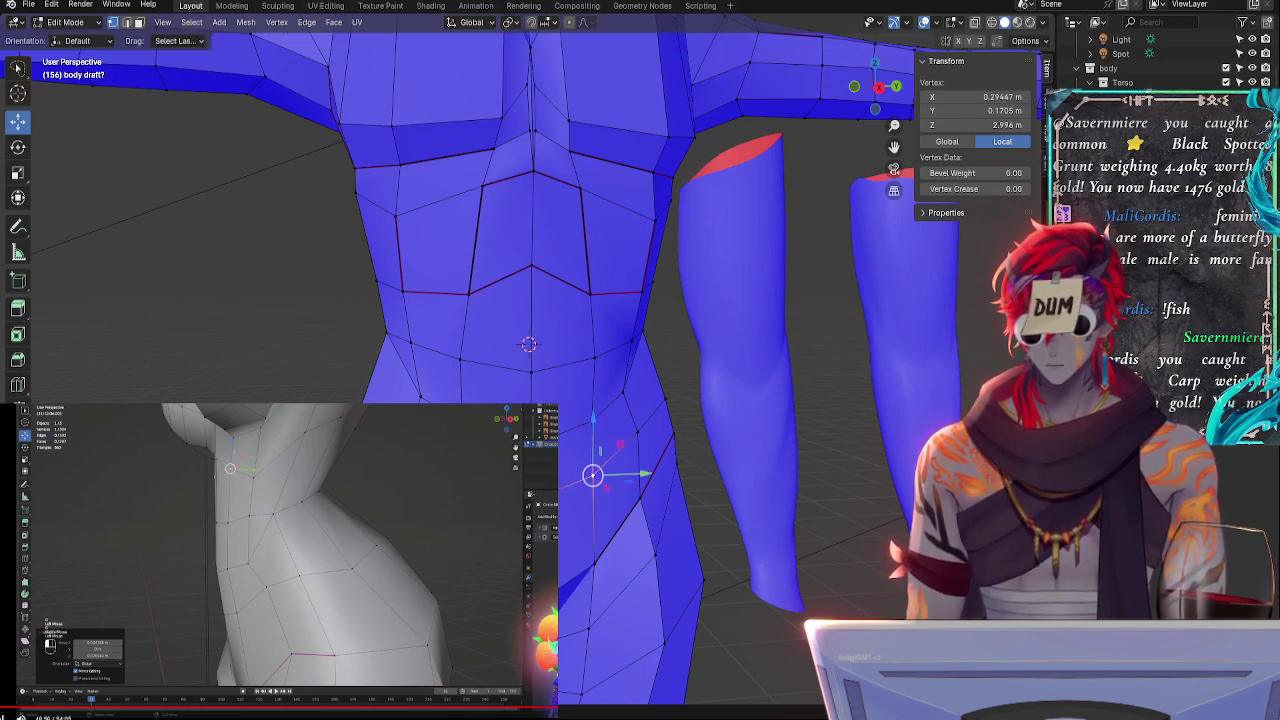
# - Re-slide the hip-side vertex to Z 3.0907 m, then inspect the hips in Right Orthographic
pyautogui.press('g')
pyautogui.press('g')
pyautogui.click(588, 470)
pyautogui.press('g')
pyautogui.press('g')
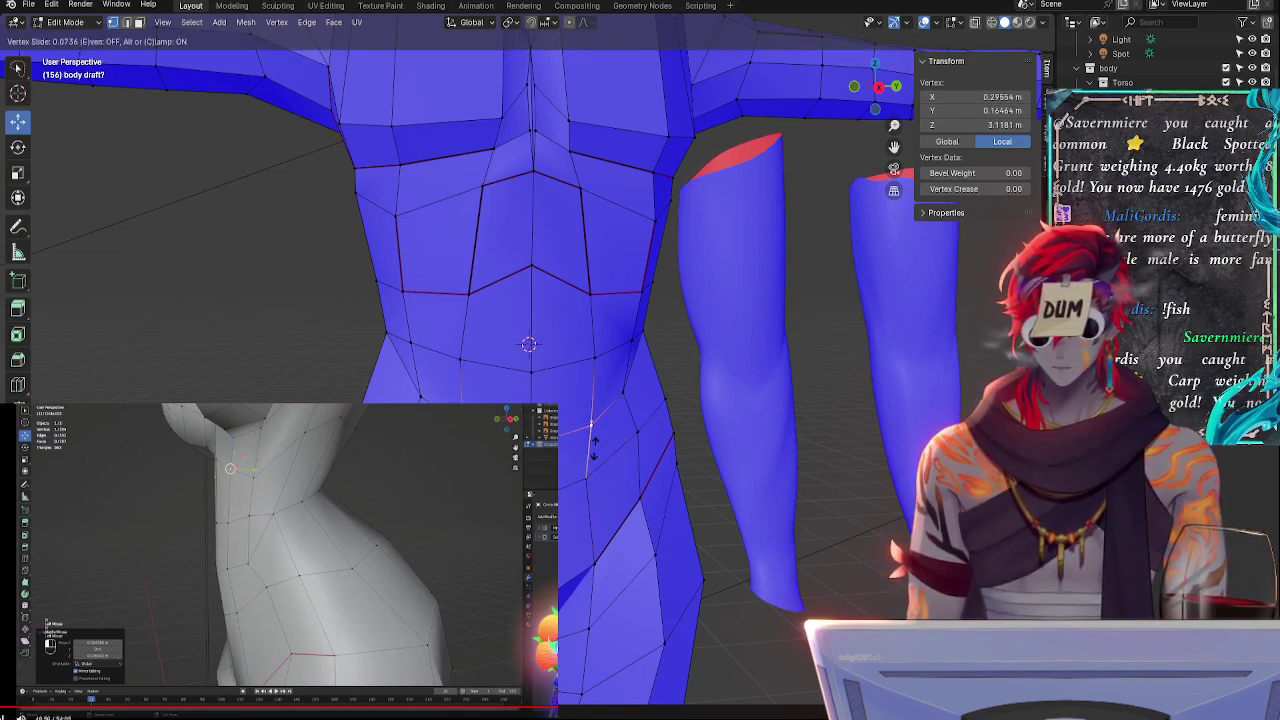
pyautogui.click(591, 432)
pyautogui.press('g')
pyautogui.press('g')
pyautogui.click(598, 449)
pyautogui.click(637, 432)
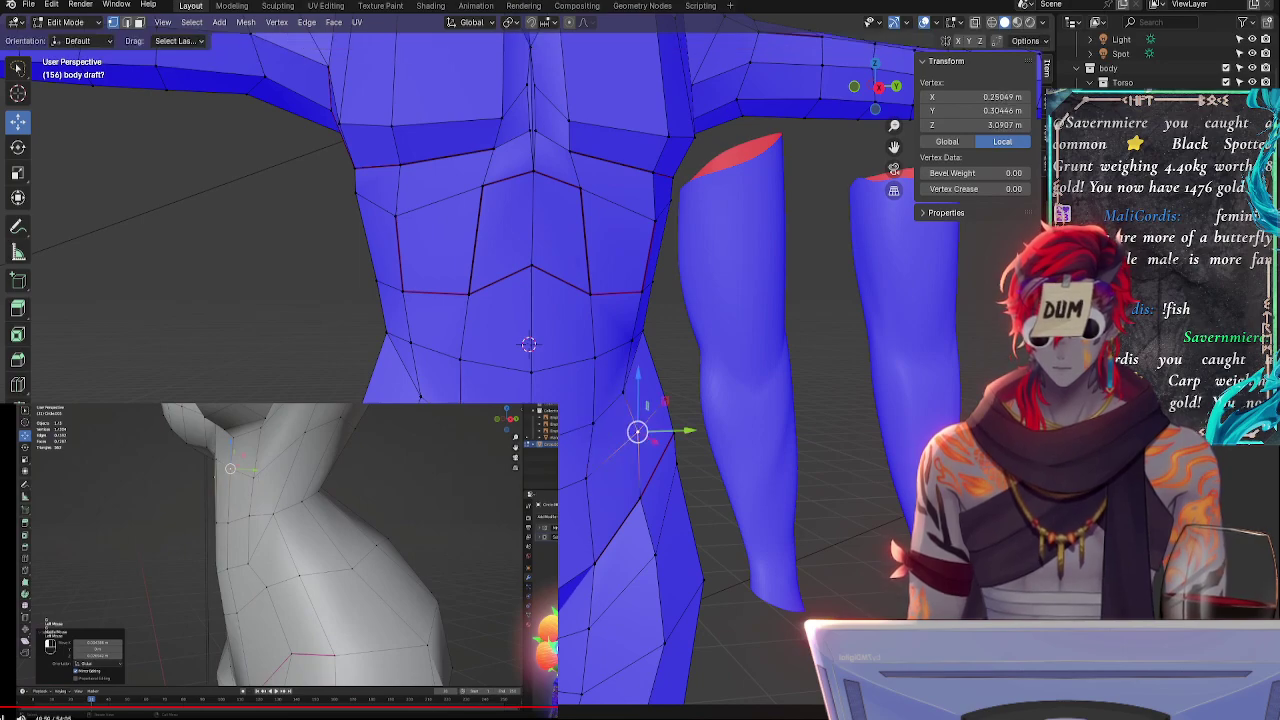
pyautogui.moveTo(616, 441); pyautogui.dragTo(594, 426, button='middle')
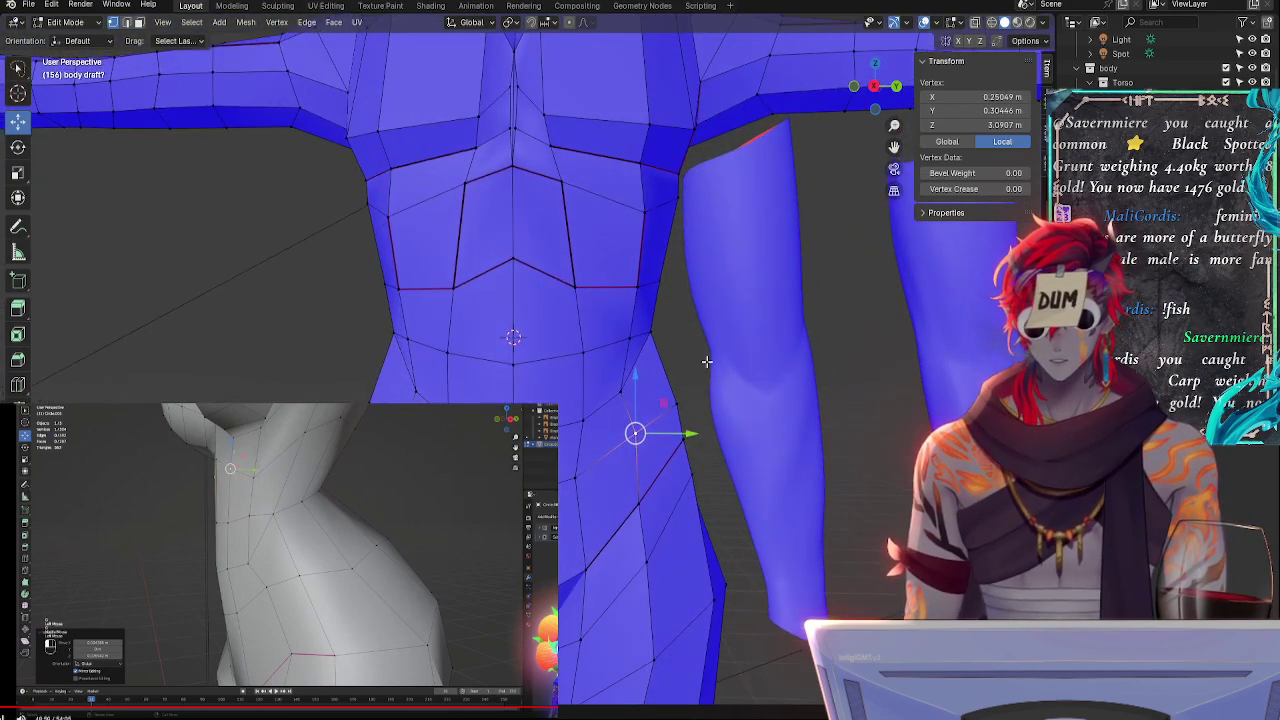
pyautogui.click(872, 84)
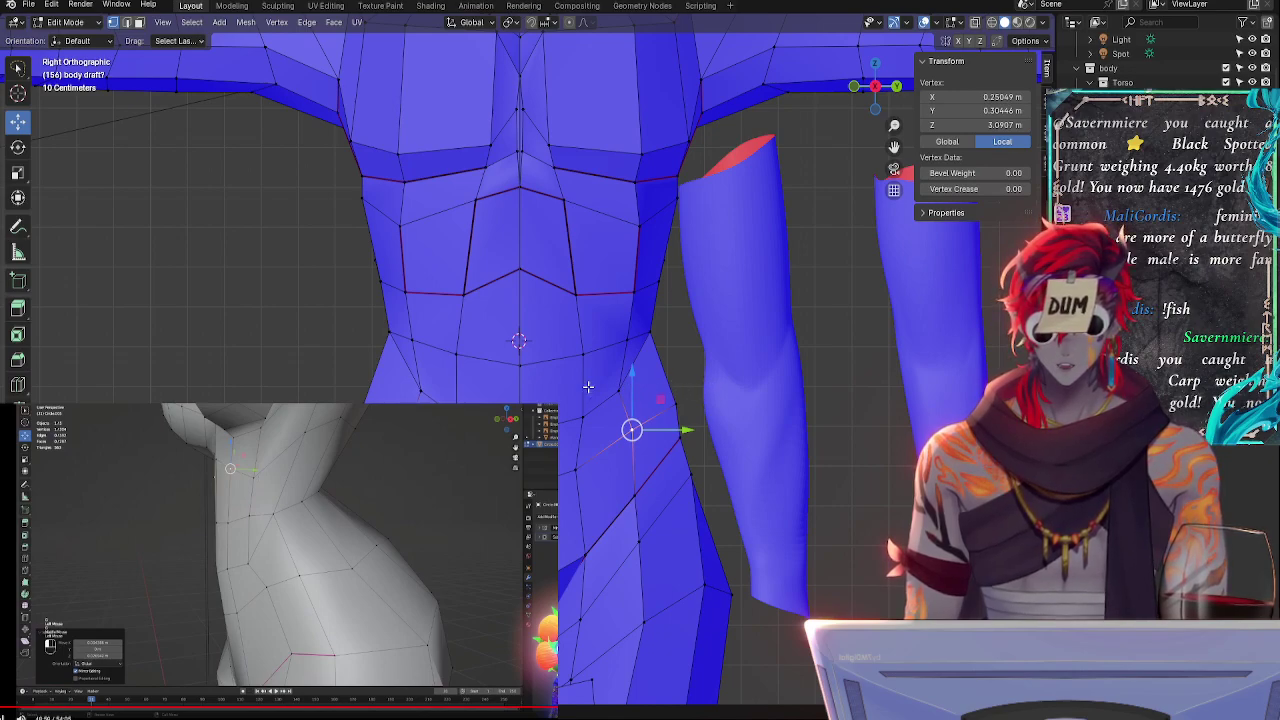
# - Slide the upper-abdomen centre-line vertex down along its edge
pyautogui.click(514, 400)
pyautogui.click(520, 370)
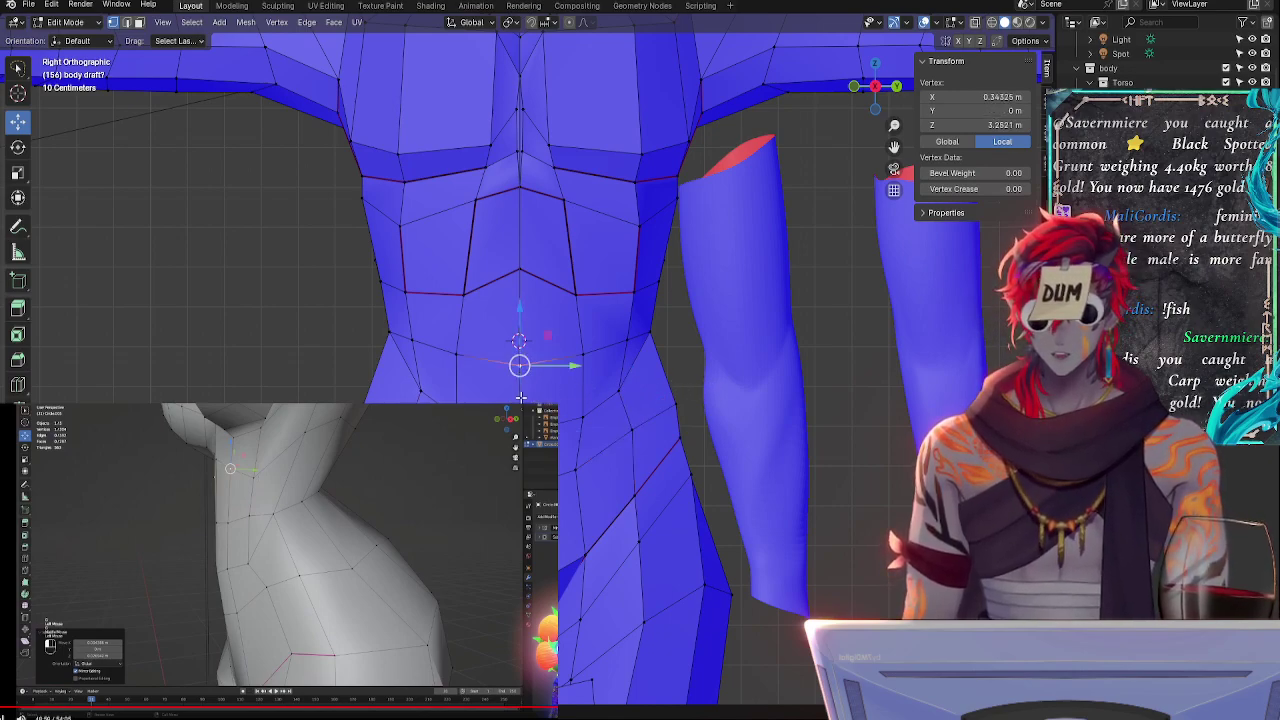
pyautogui.hotkey('shift', 'v')
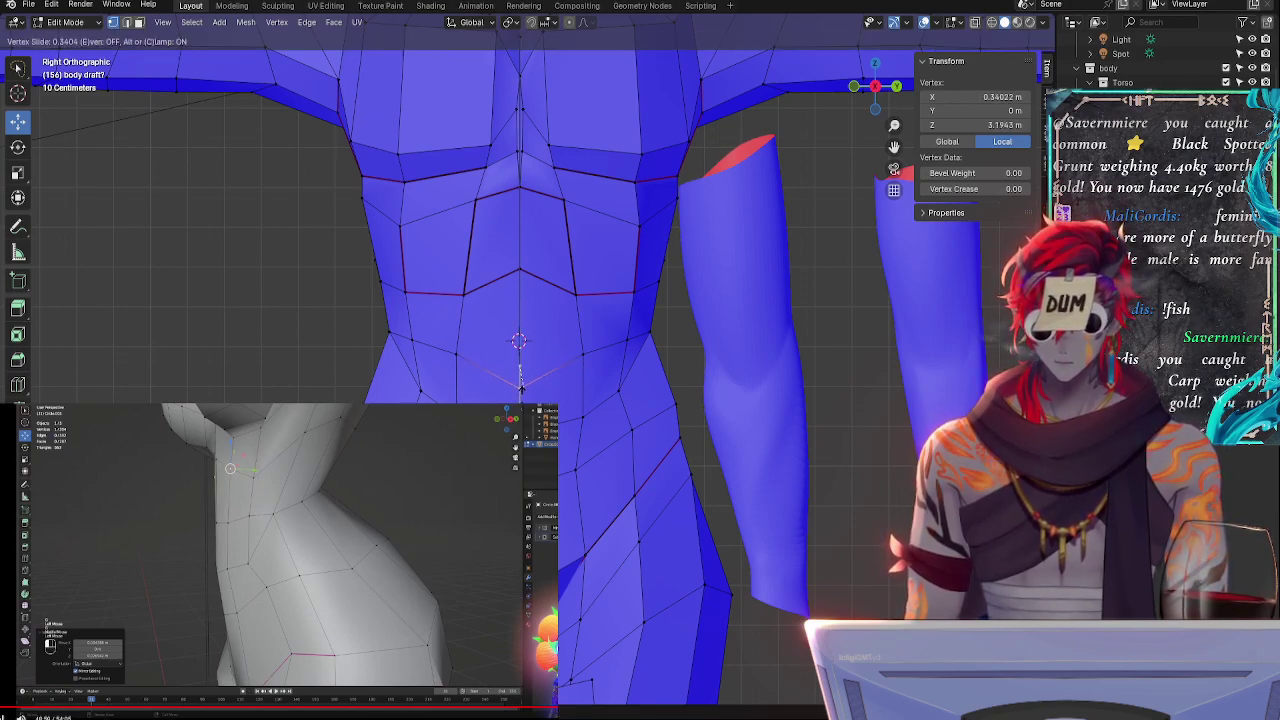
pyautogui.click(520, 377)
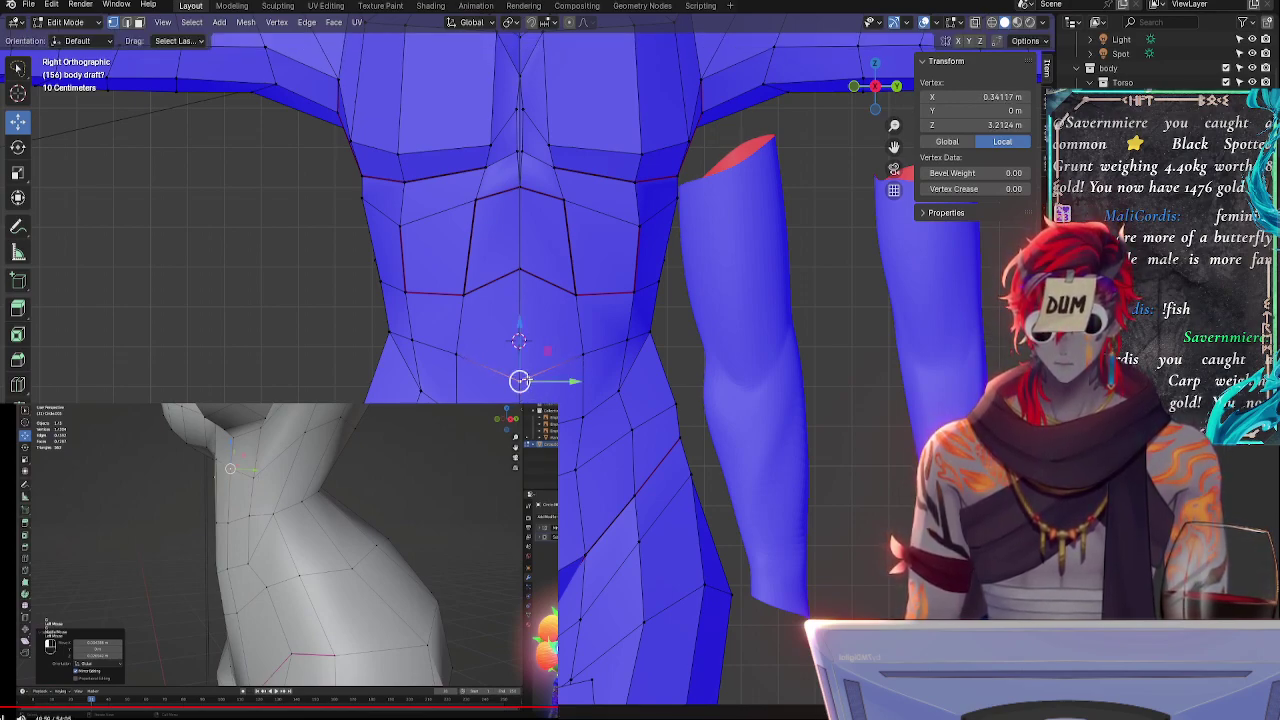
# - Push the side waist vertex along Y and lower it slightly
pyautogui.click(653, 340)
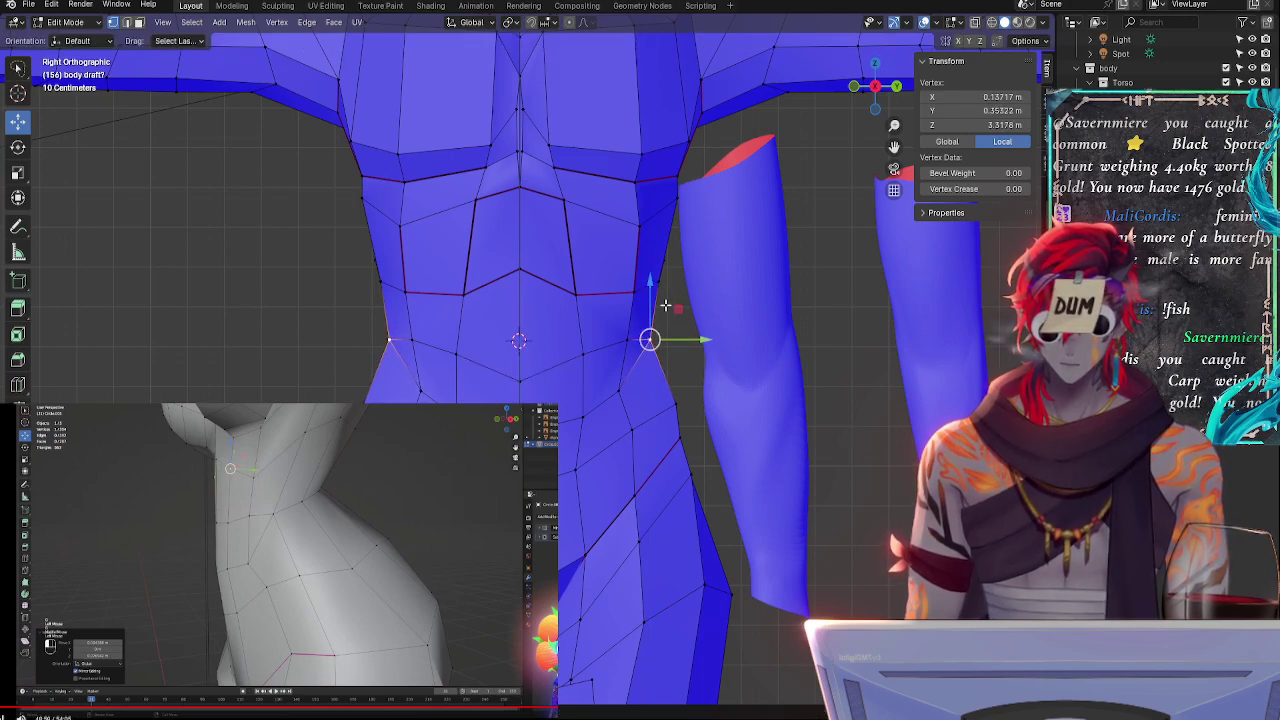
pyautogui.press('g')
pyautogui.press('y')
pyautogui.click(690, 338)
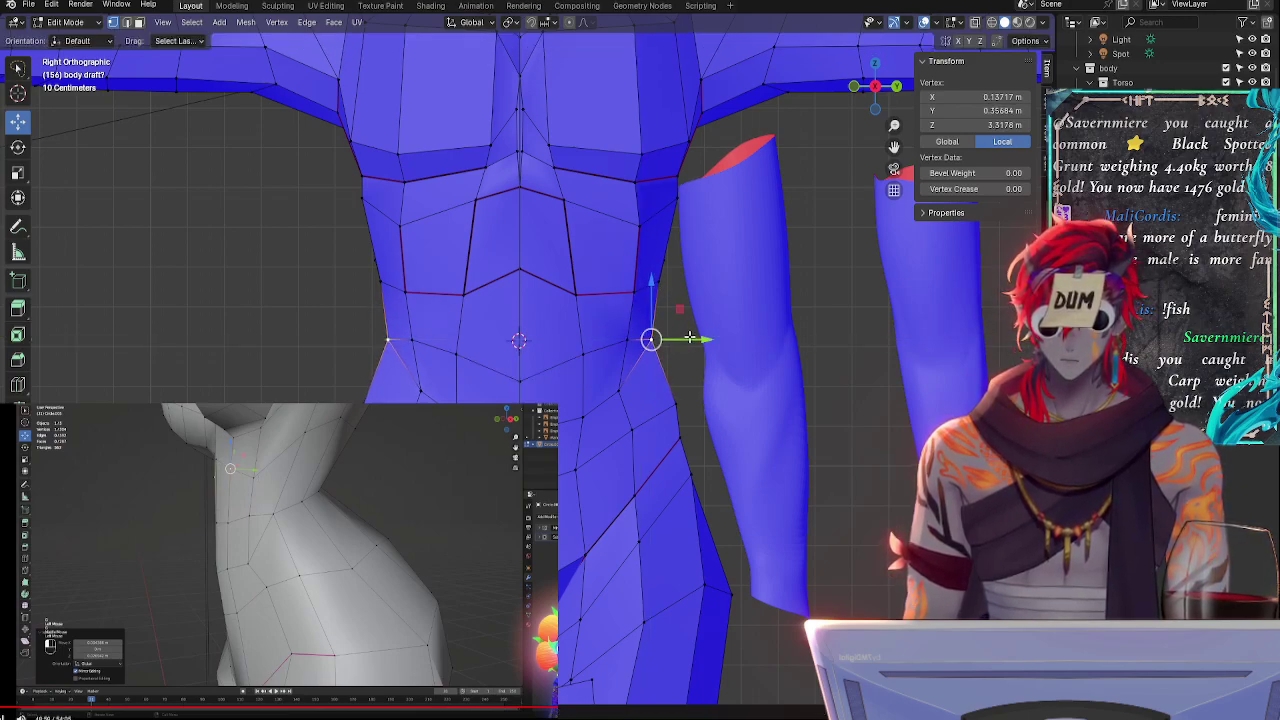
pyautogui.moveTo(650, 298); pyautogui.dragTo(650, 302)
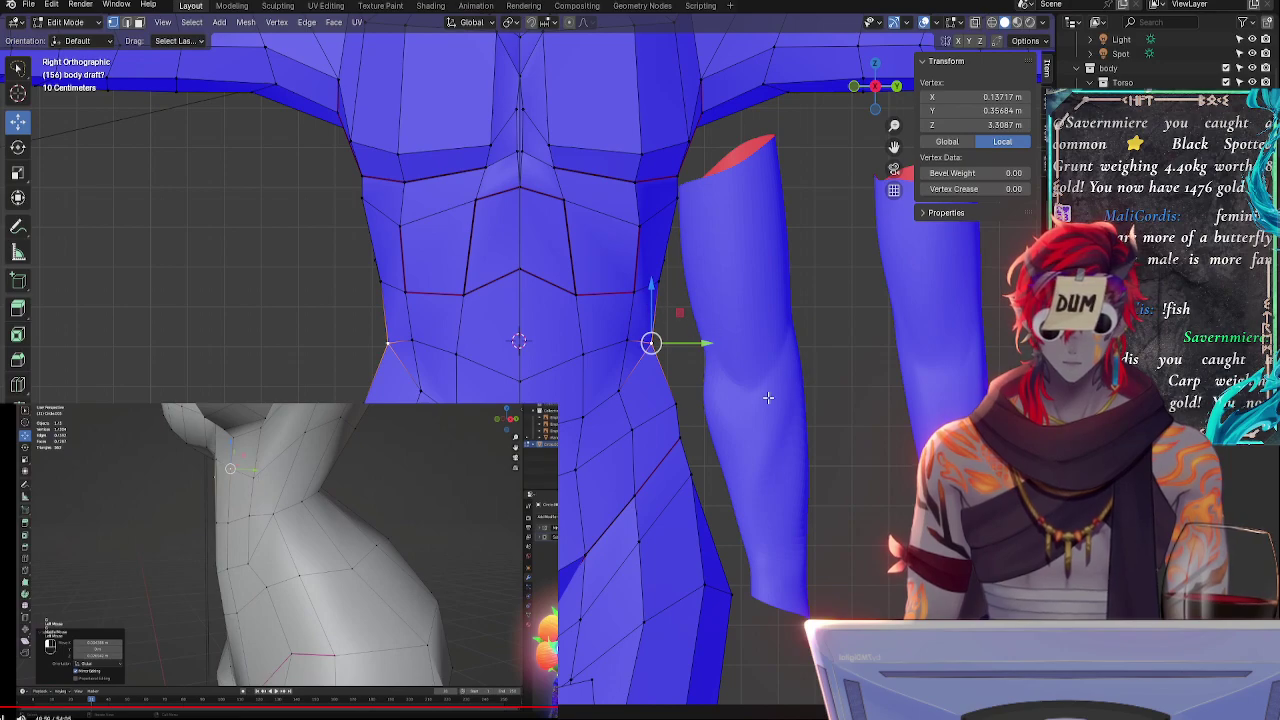
pyautogui.moveTo(682, 345); pyautogui.dragTo(686, 345)
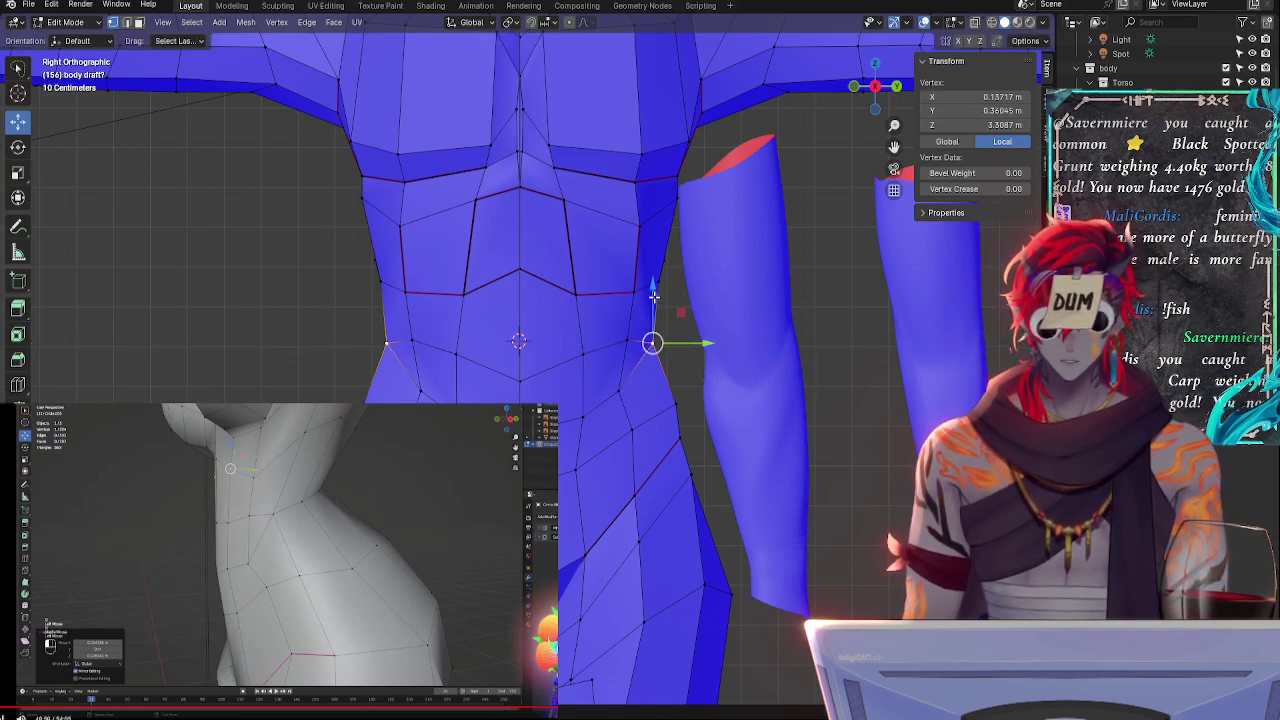
pyautogui.moveTo(651, 290); pyautogui.dragTo(653, 301)
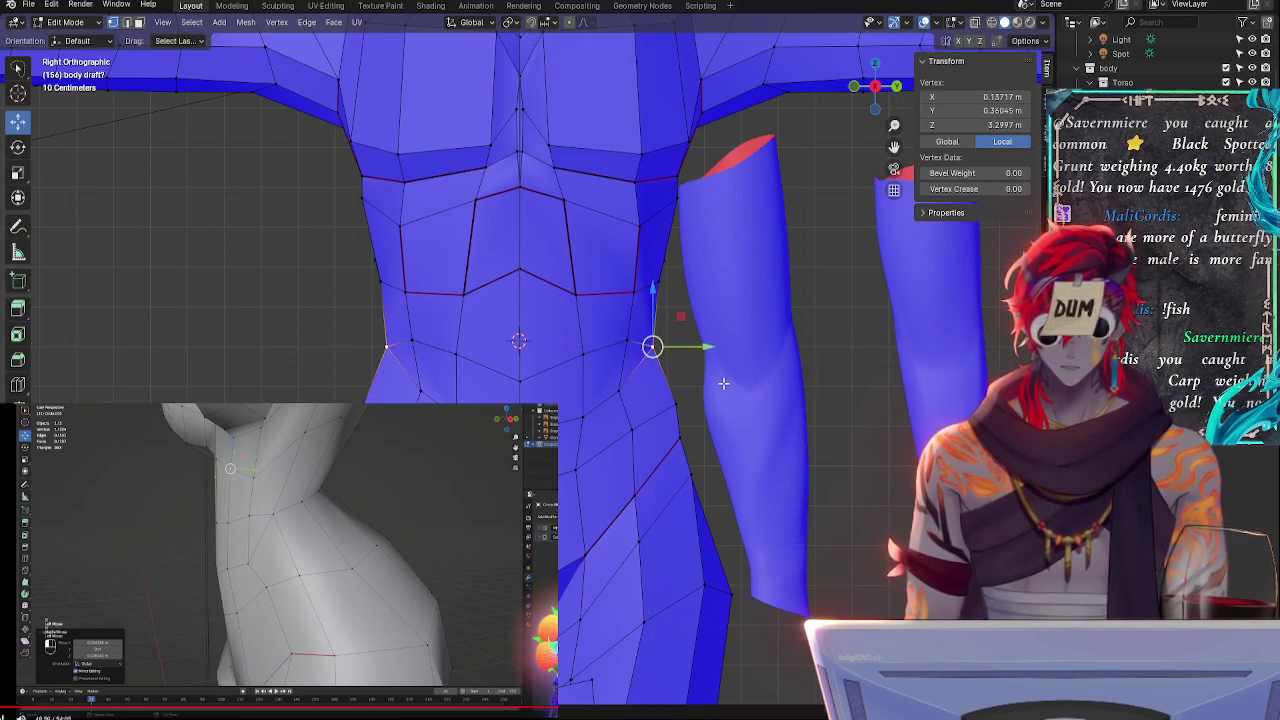
# - Nudge the lower side-waist vertex into place, leaving the centre vertex below the navel unmoved
pyautogui.click(581, 355)
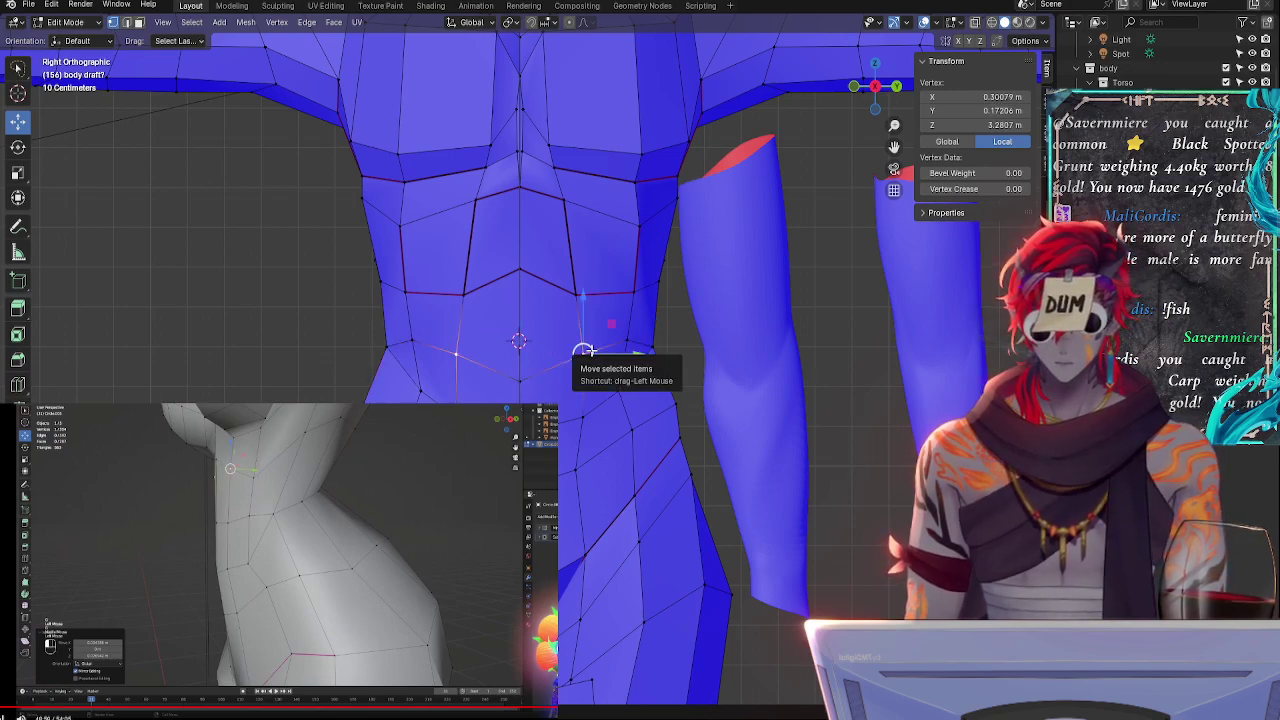
pyautogui.moveTo(584, 355); pyautogui.dragTo(581, 359)
pyautogui.click(522, 372)
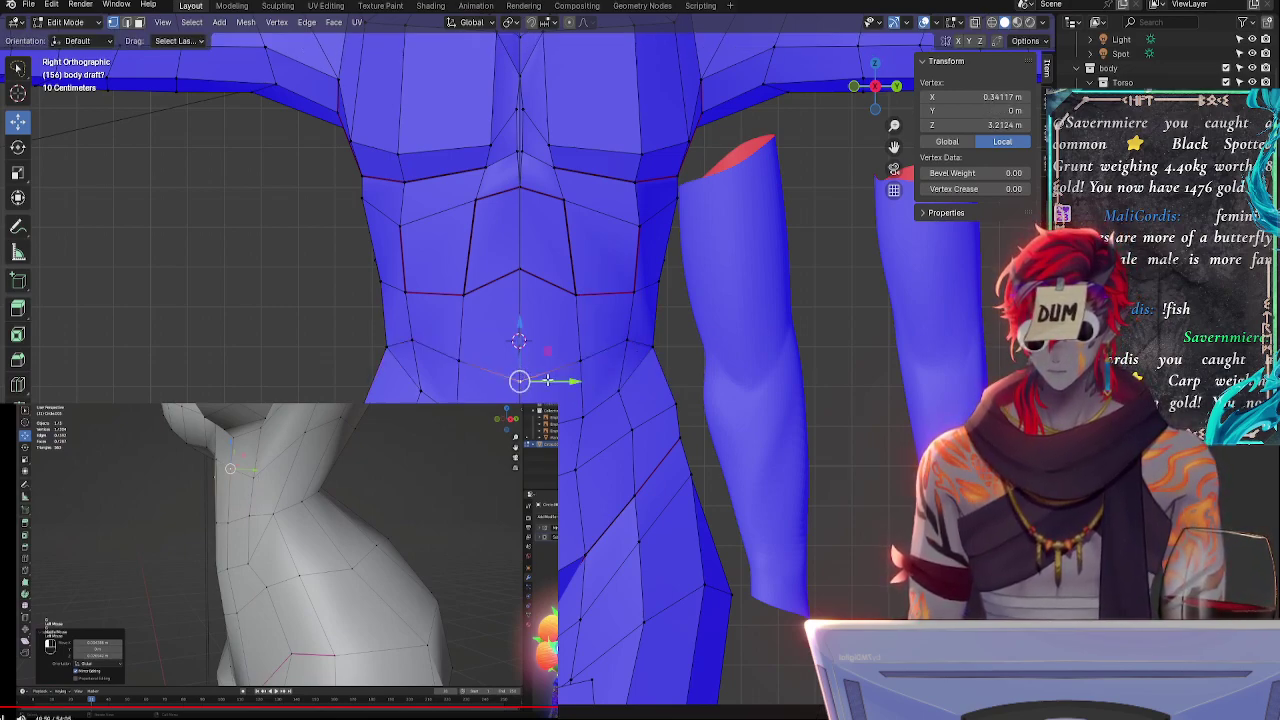
pyautogui.press('g')
pyautogui.press('g')
pyautogui.rightClick(545, 380)
pyautogui.click(589, 366)
pyautogui.press('g')
pyautogui.moveTo(583, 363); pyautogui.dragTo(586, 364)
# - Slide the hip-side vertex along its edge, then bring up the Viewport Overlays options
pyautogui.click(676, 400)
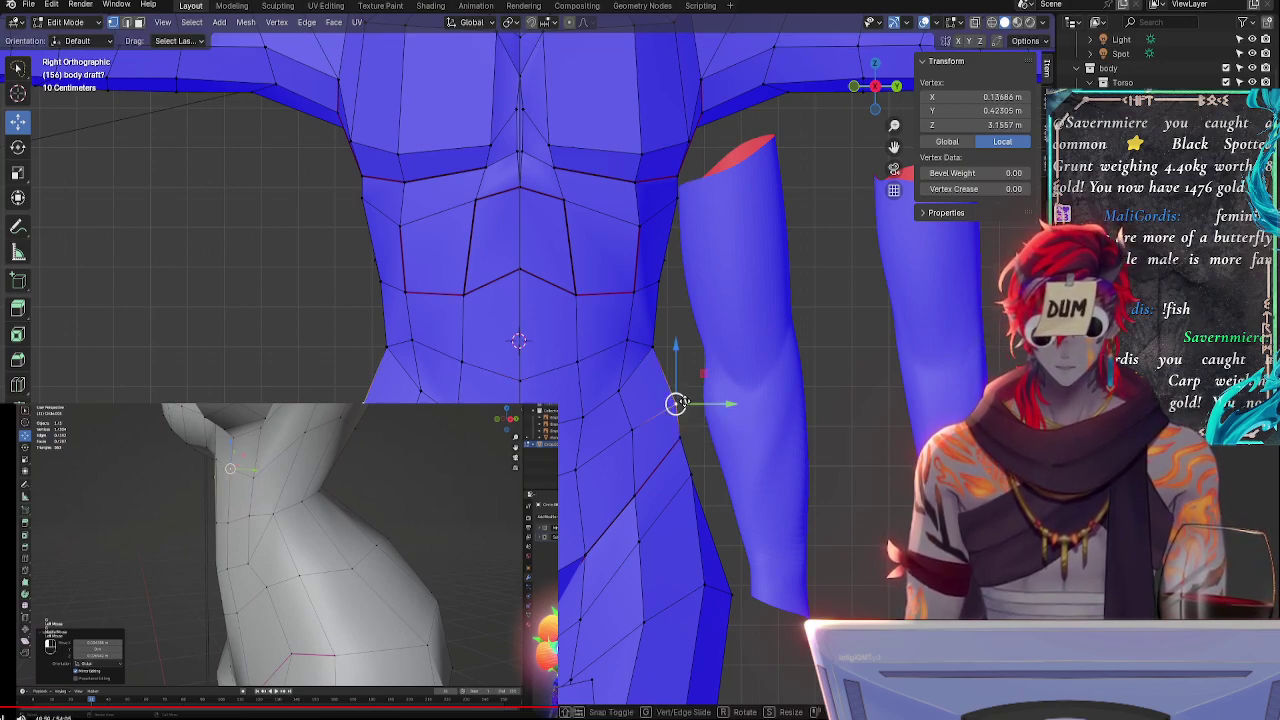
pyautogui.press('g')
pyautogui.press('g')
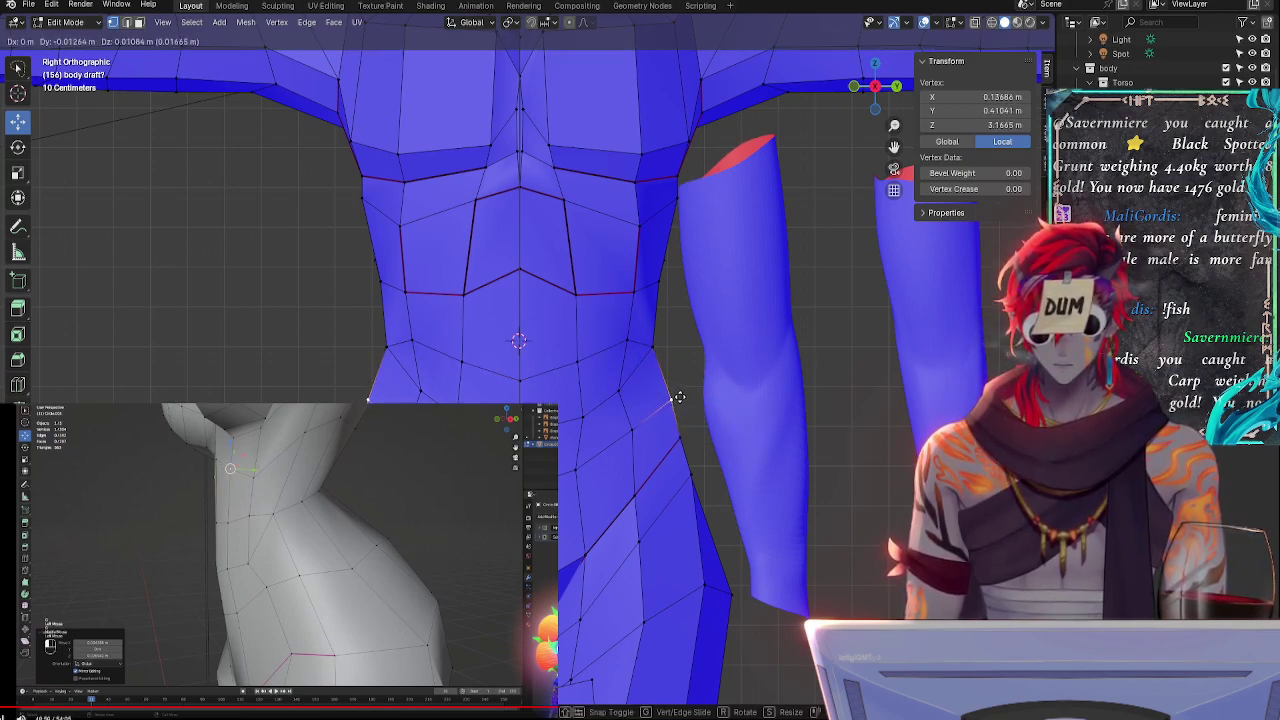
pyautogui.click(680, 399)
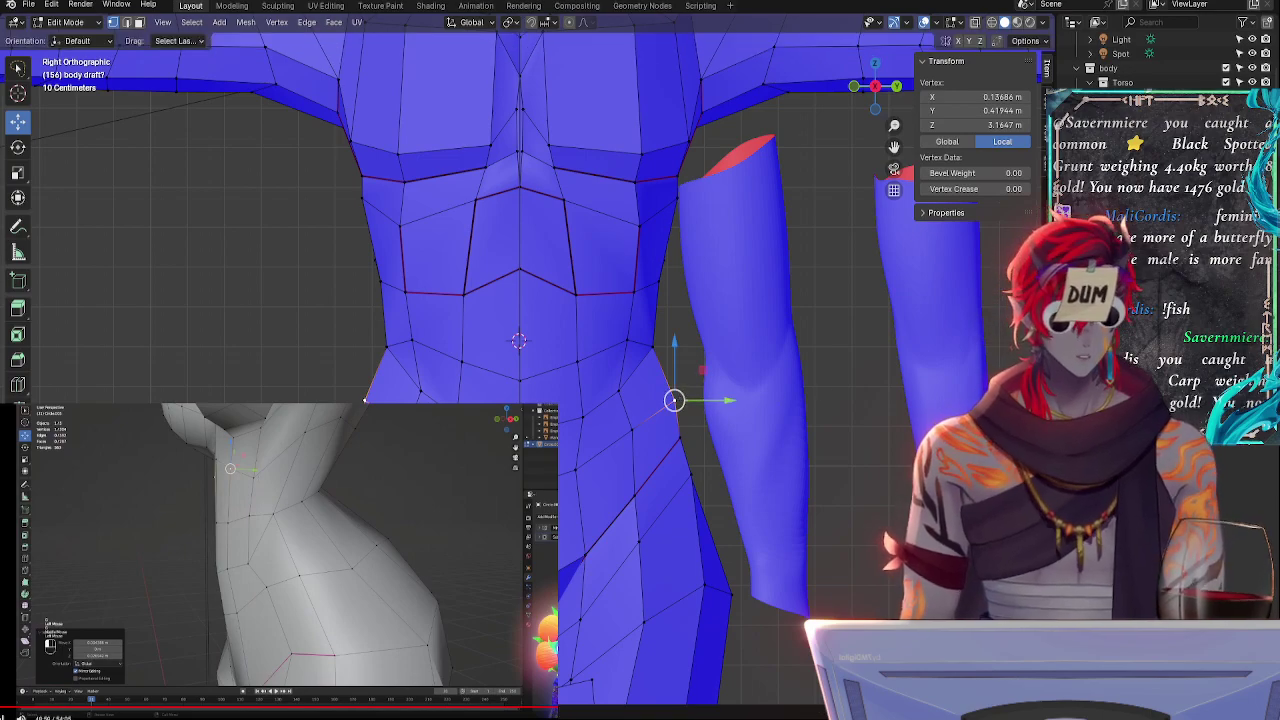
pyautogui.click(677, 434)
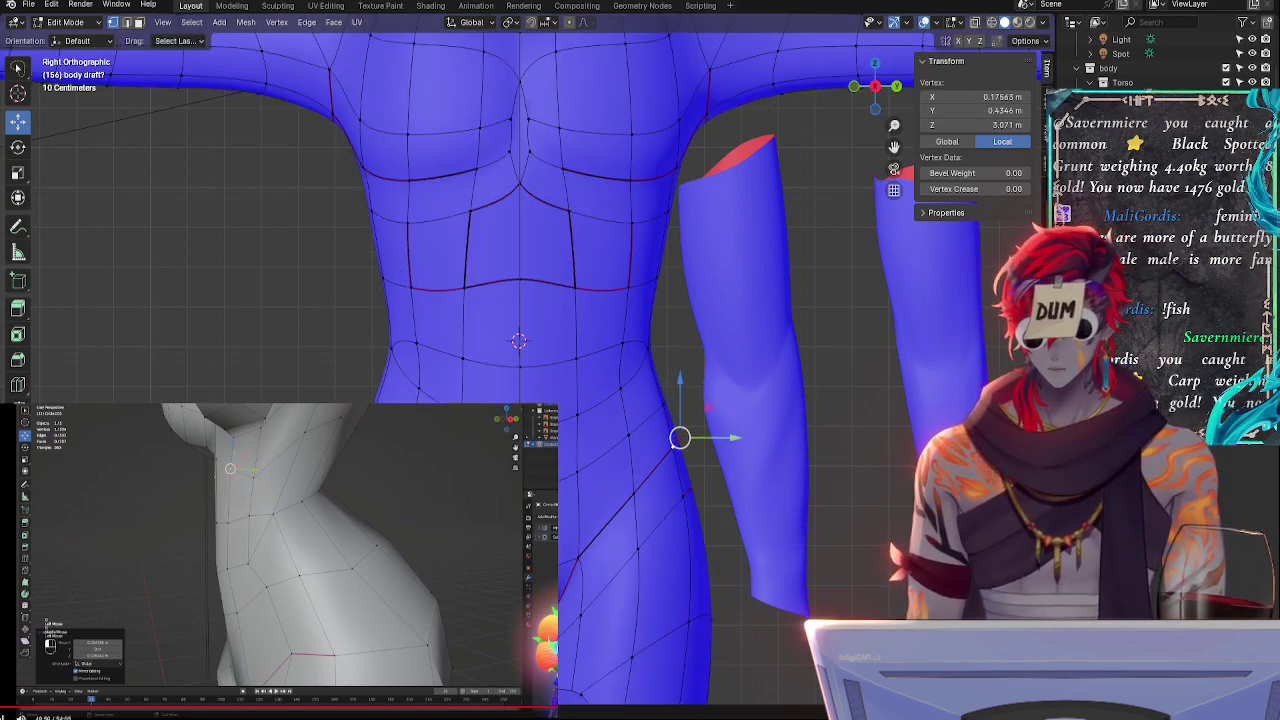
pyautogui.click(934, 24)
pyautogui.click(882, 305)
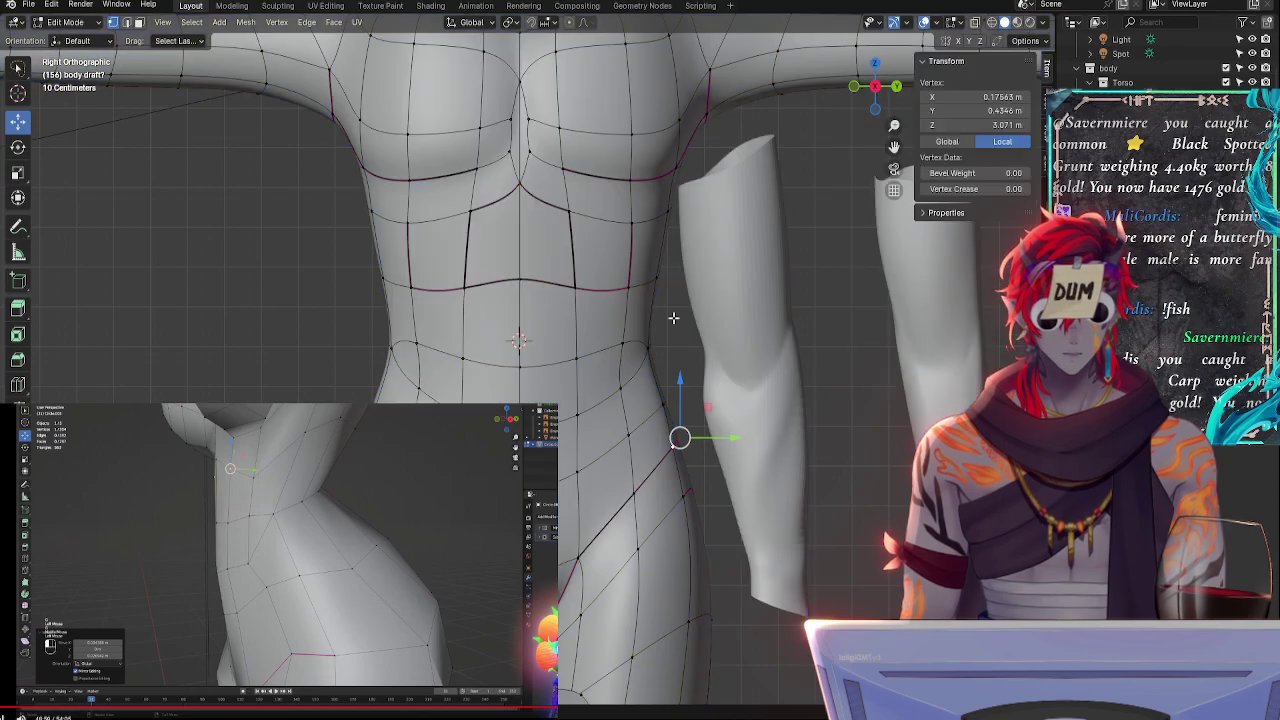
pyautogui.click(283, 360)
pyautogui.moveTo(283, 360); pyautogui.dragTo(606, 470, button='middle')
pyautogui.press('Tab')
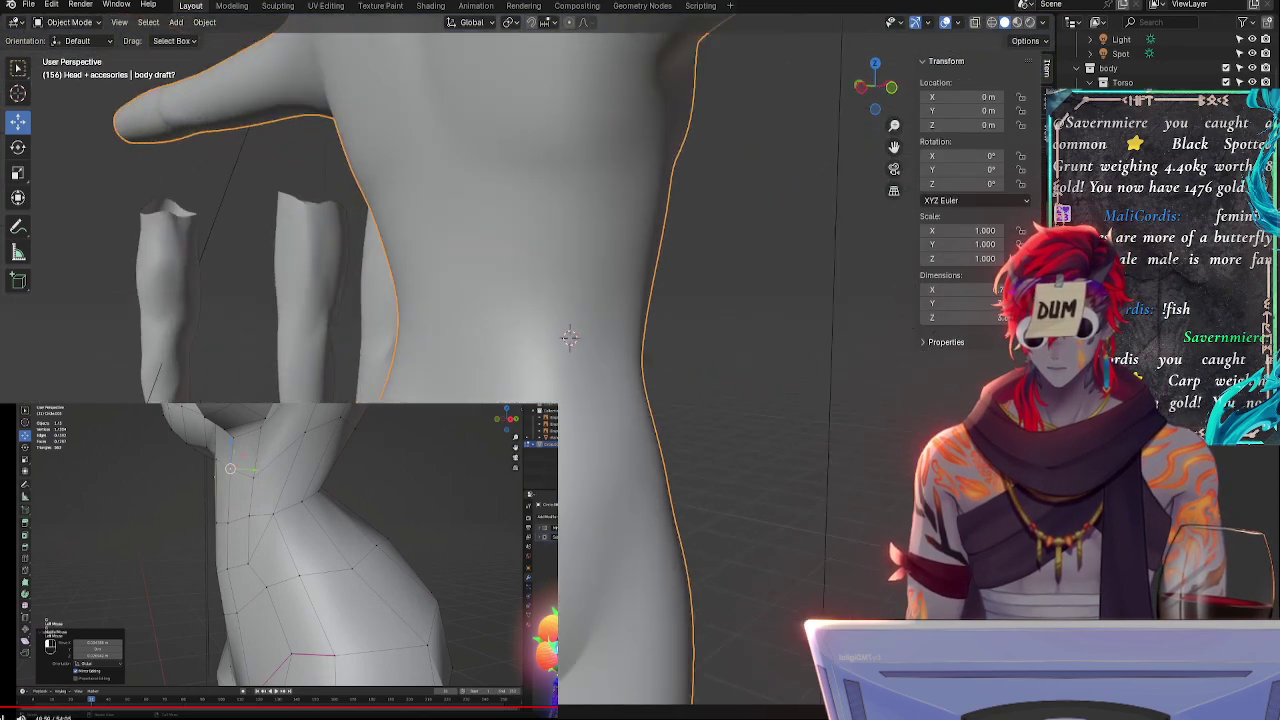
pyautogui.scroll(-1, 606, 470)
pyautogui.moveTo(830, 450); pyautogui.dragTo(400, 400, button='middle')
pyautogui.moveTo(630, 390); pyautogui.dragTo(581, 396, button='middle')
pyautogui.scroll(-1, 540, 375)
pyautogui.keyDown('shift'); pyautogui.moveTo(608, 447); pyautogui.dragTo(646, 383, button='middle'); pyautogui.keyUp('shift')
pyautogui.moveTo(702, 351); pyautogui.dragTo(780, 200, button='middle')
pyautogui.click(874, 86)
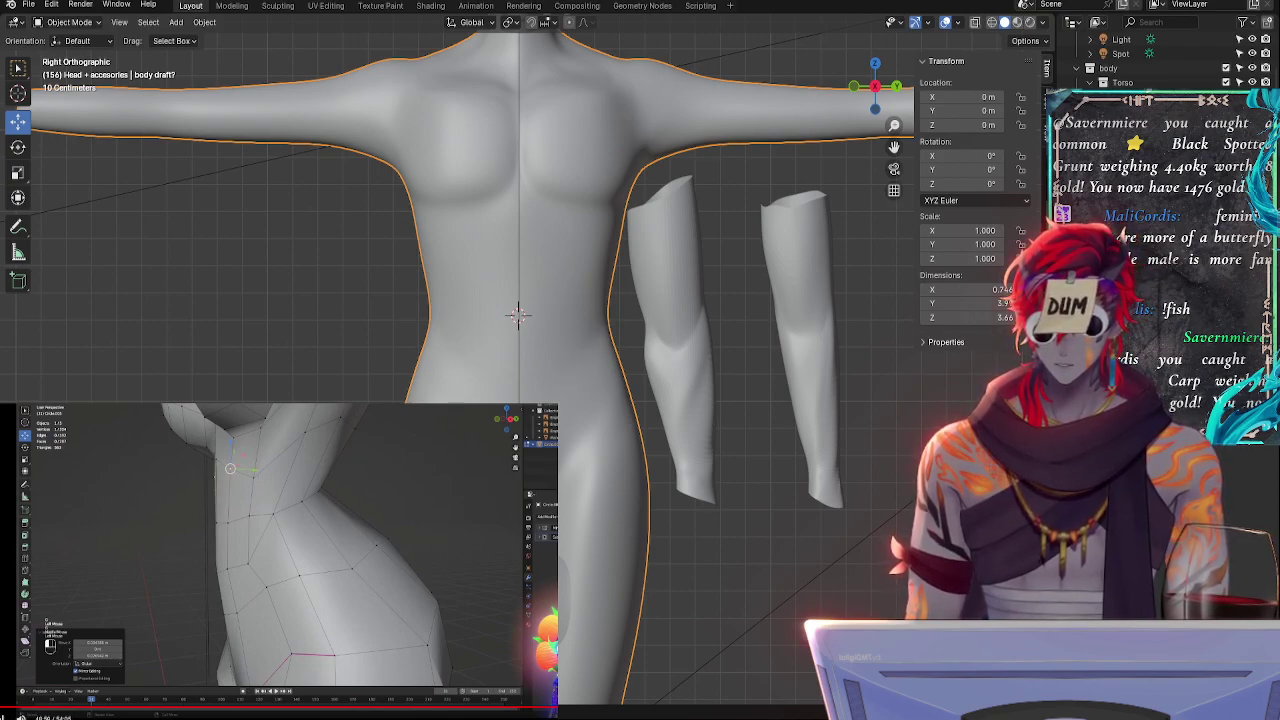
pyautogui.press('Tab')
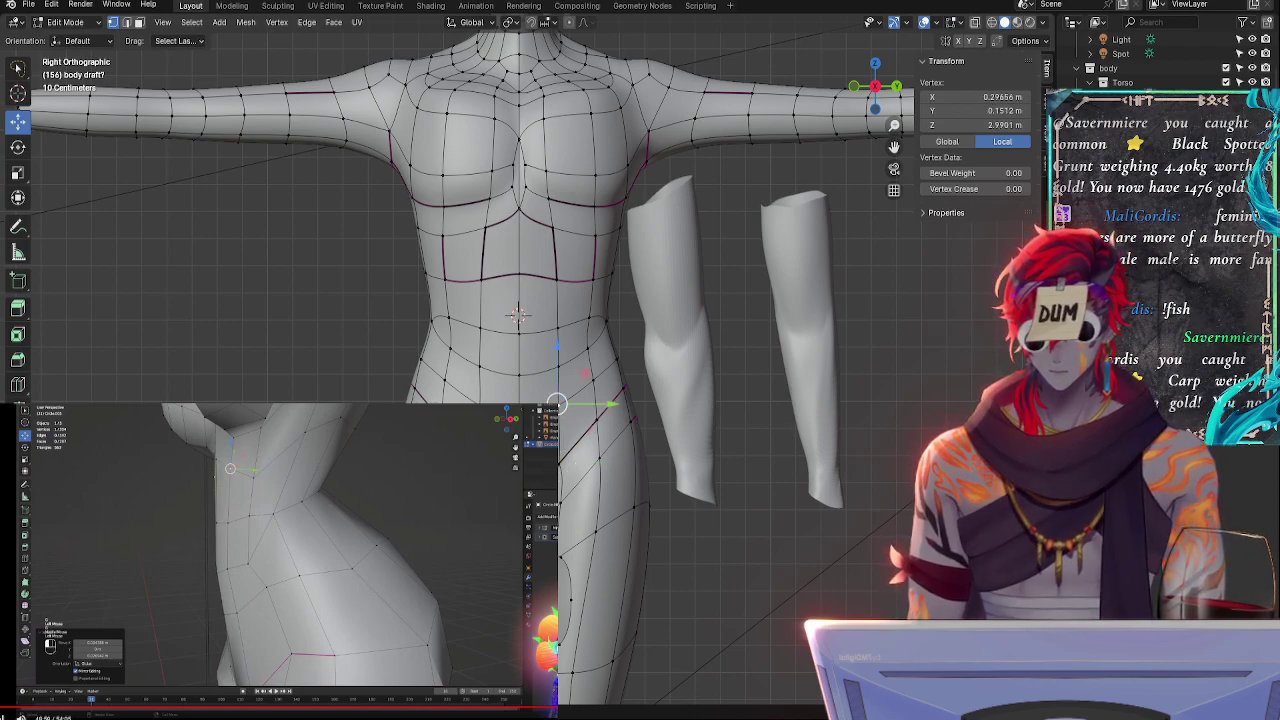
# - Nudge the lower centre-line vertex and move a higher body-side vertex along X
pyautogui.moveTo(518, 505); pyautogui.dragTo(661, 529, button='middle')
pyautogui.click(512, 512)
pyautogui.click(512, 543)
pyautogui.moveTo(636, 546); pyautogui.dragTo(636, 547)
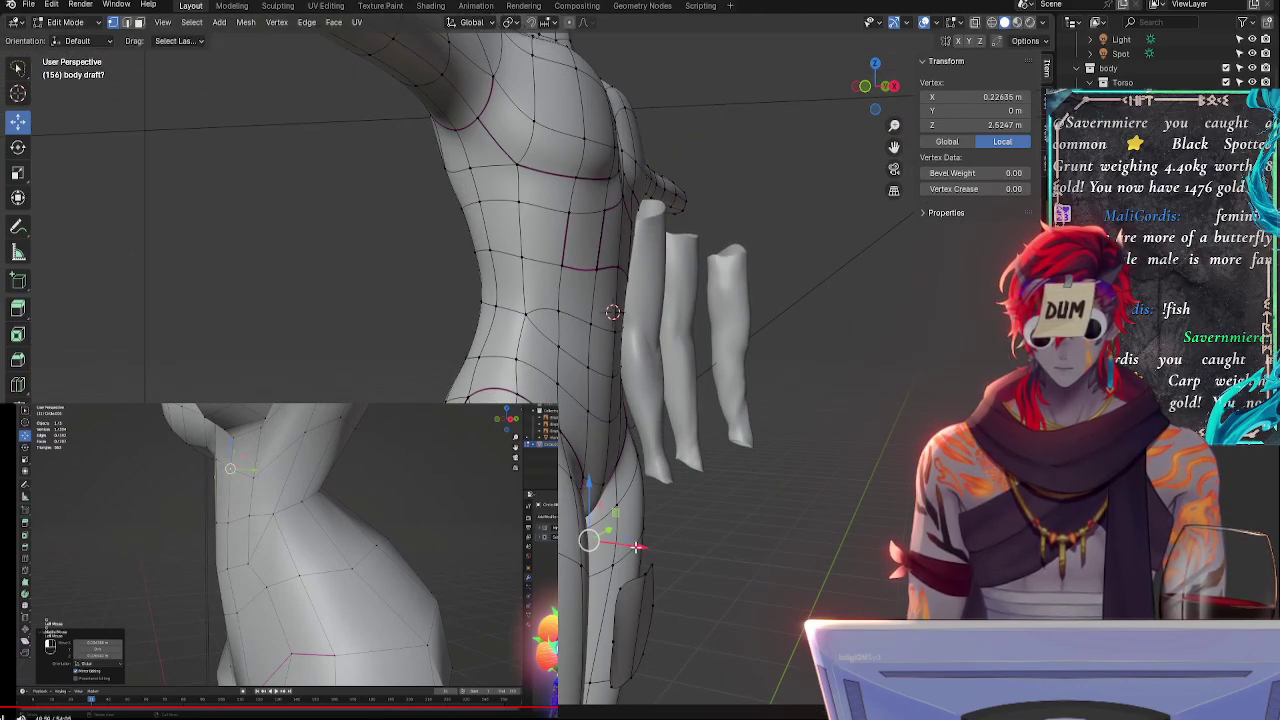
pyautogui.click(607, 496)
pyautogui.moveTo(766, 480); pyautogui.dragTo(658, 480, button='middle')
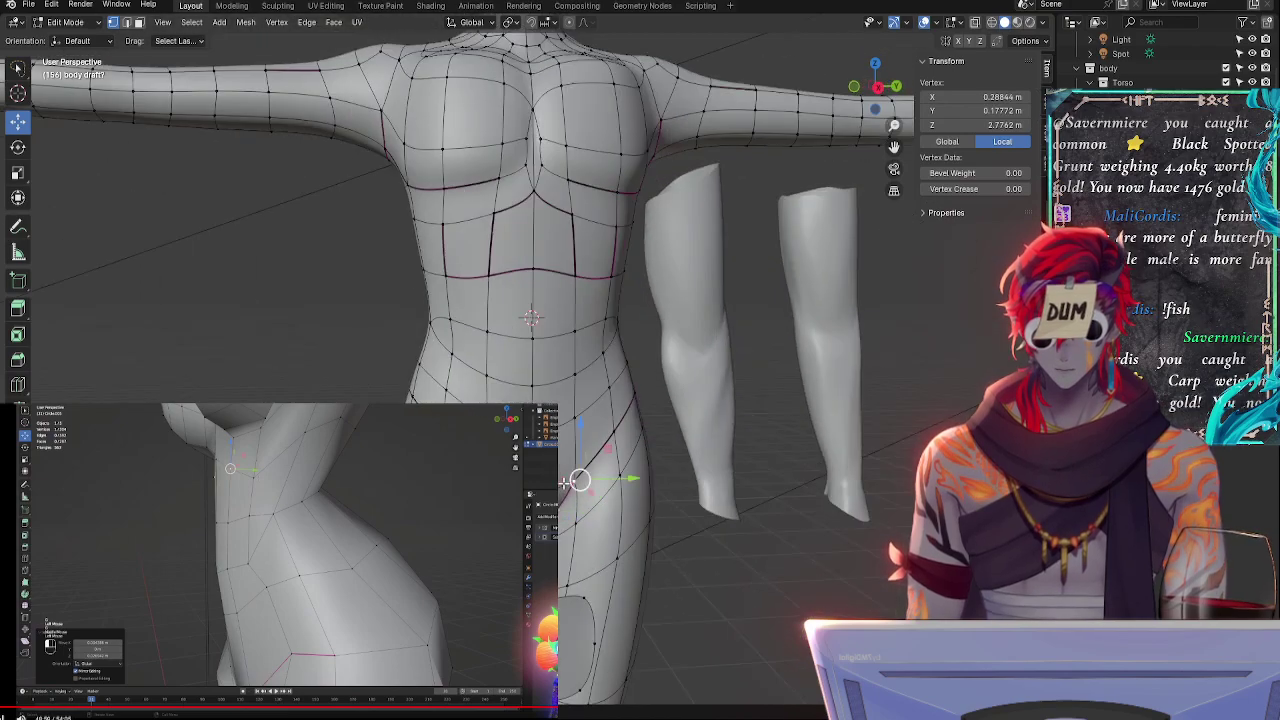
pyautogui.moveTo(563, 483); pyautogui.dragTo(480, 497, button='middle')
pyautogui.moveTo(425, 568); pyautogui.dragTo(410, 581)
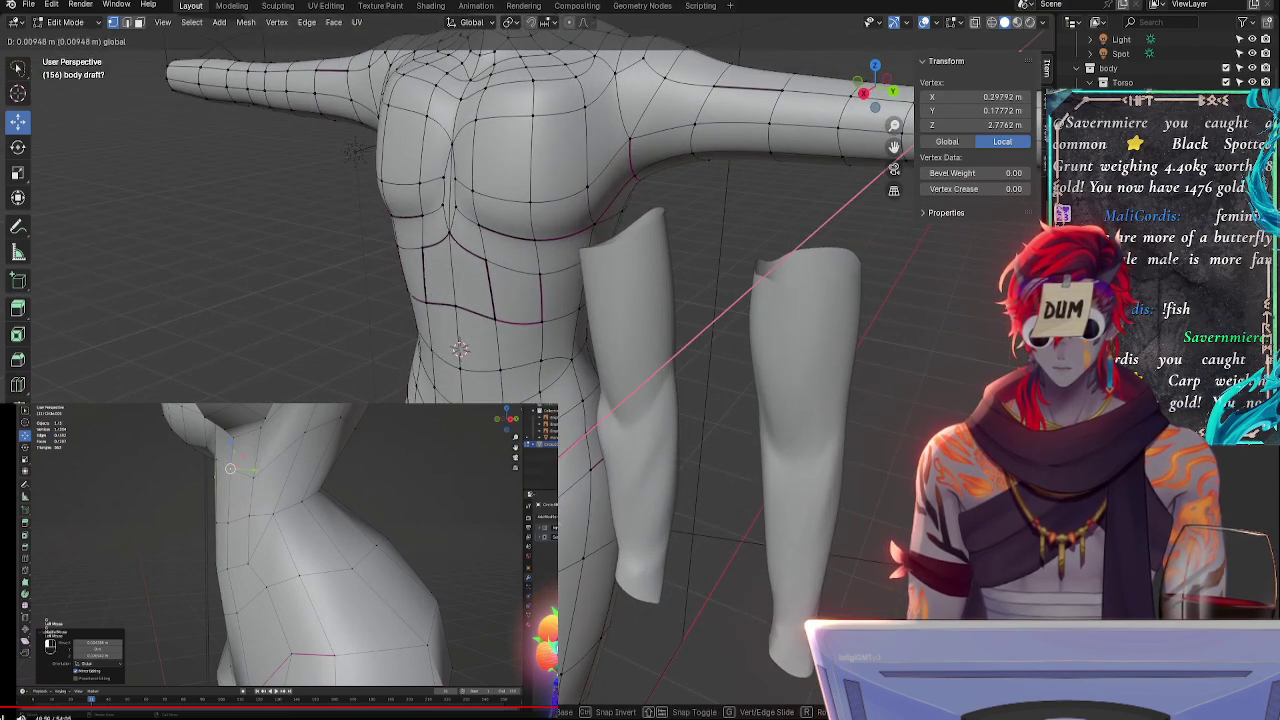
pyautogui.press('Return')
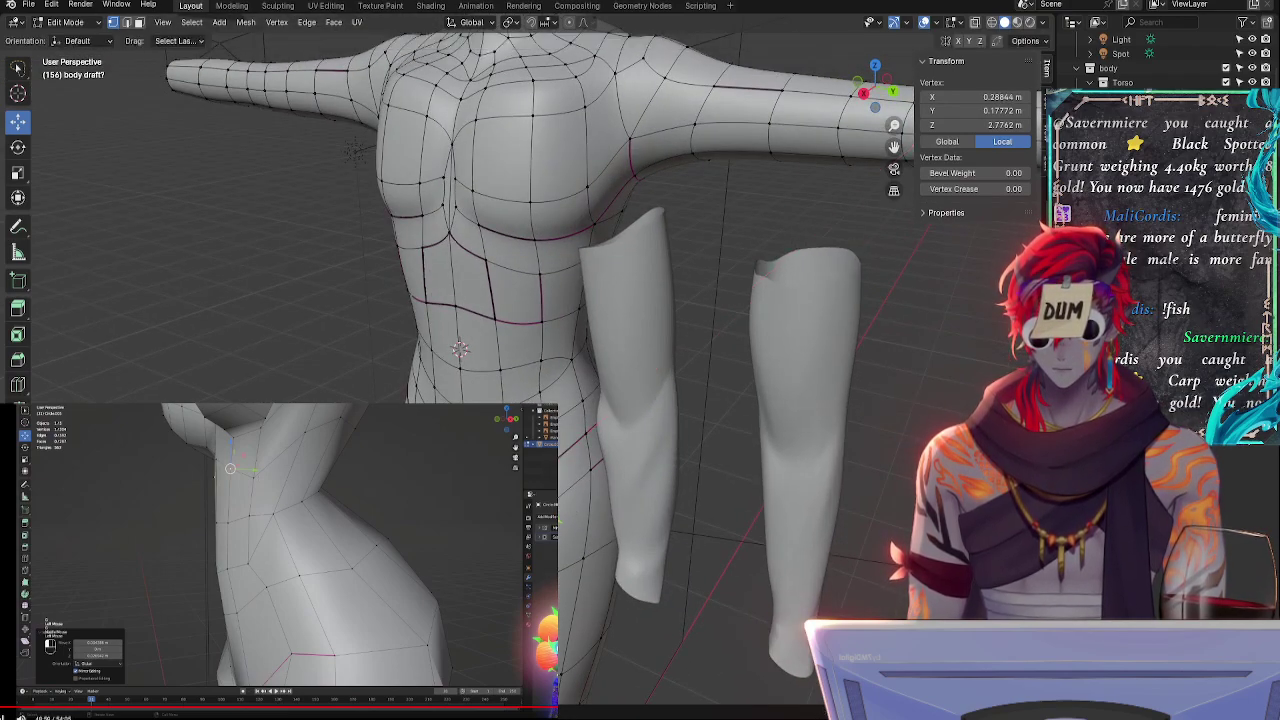
# - Undo a trial slide, then move the waist vertex along X to widen the waist outward
pyautogui.moveTo(500, 470); pyautogui.dragTo(562, 411, button='middle')
pyautogui.click(557, 409)
pyautogui.press('g')
pyautogui.press('g')
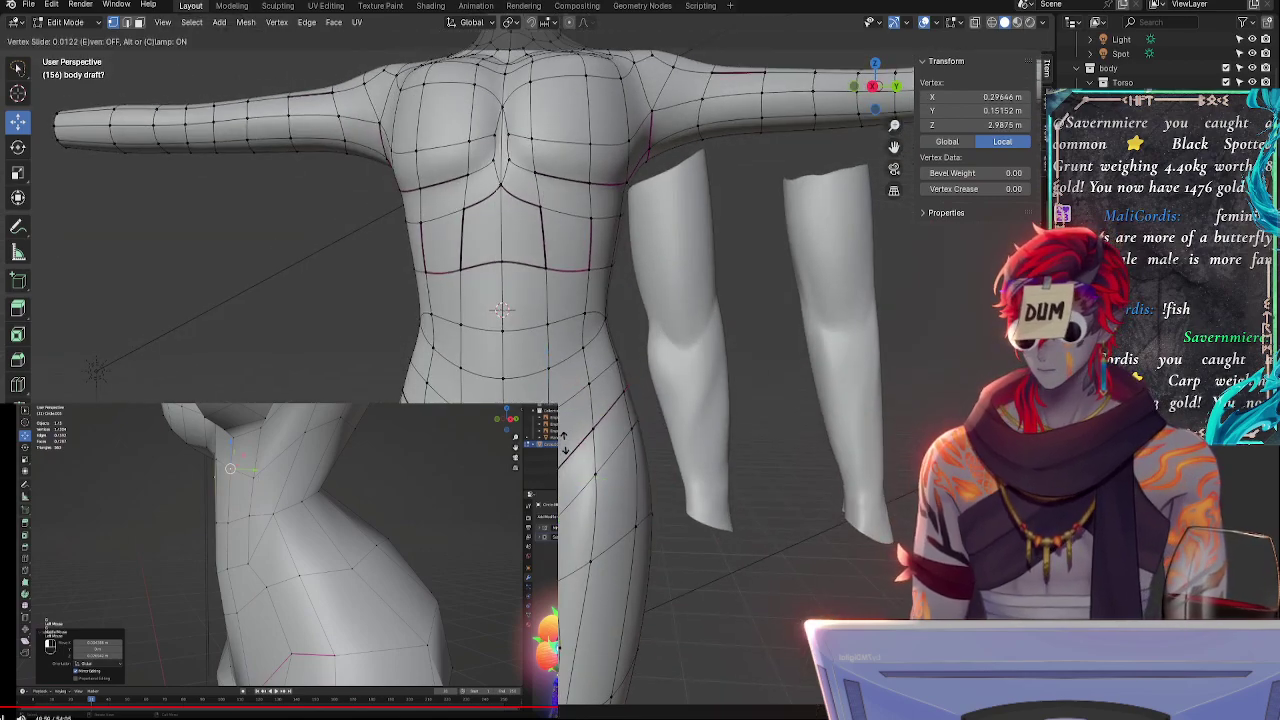
pyautogui.click(565, 447)
pyautogui.hotkey('ctrl', 'z')
pyautogui.moveTo(590, 457); pyautogui.dragTo(574, 446, button='middle')
pyautogui.press('g')
pyautogui.press('x')
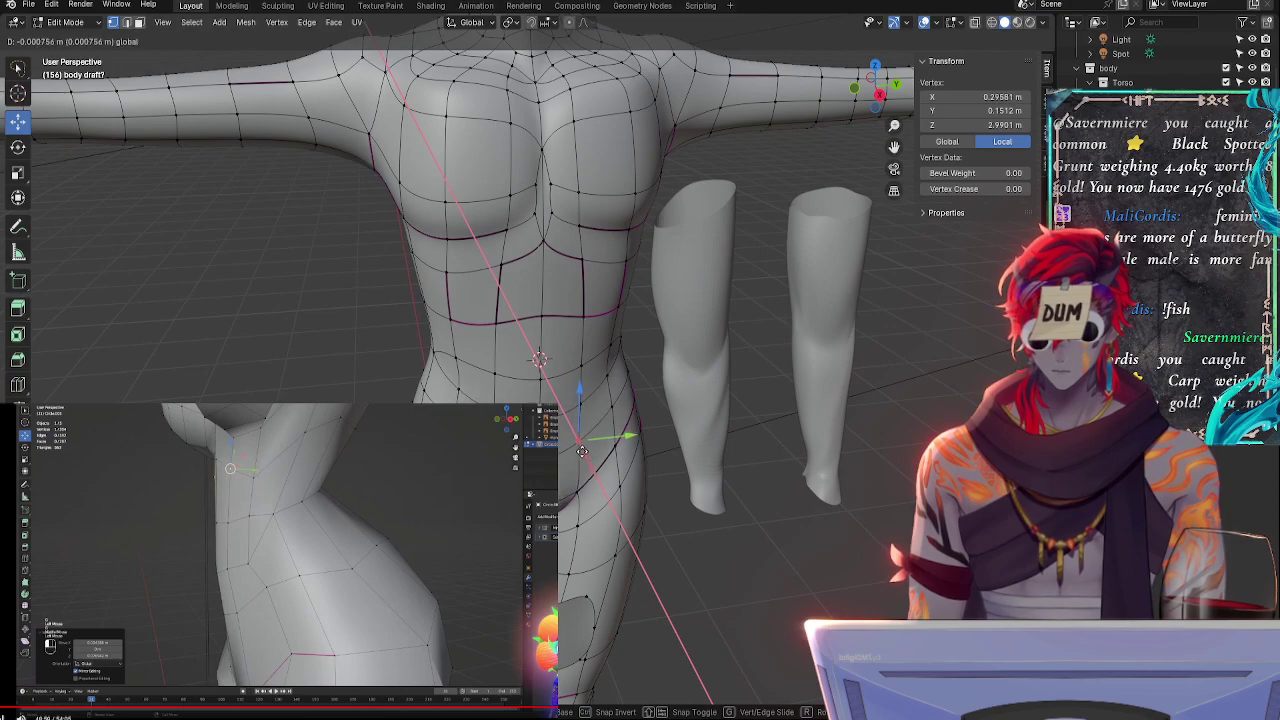
pyautogui.click(579, 452)
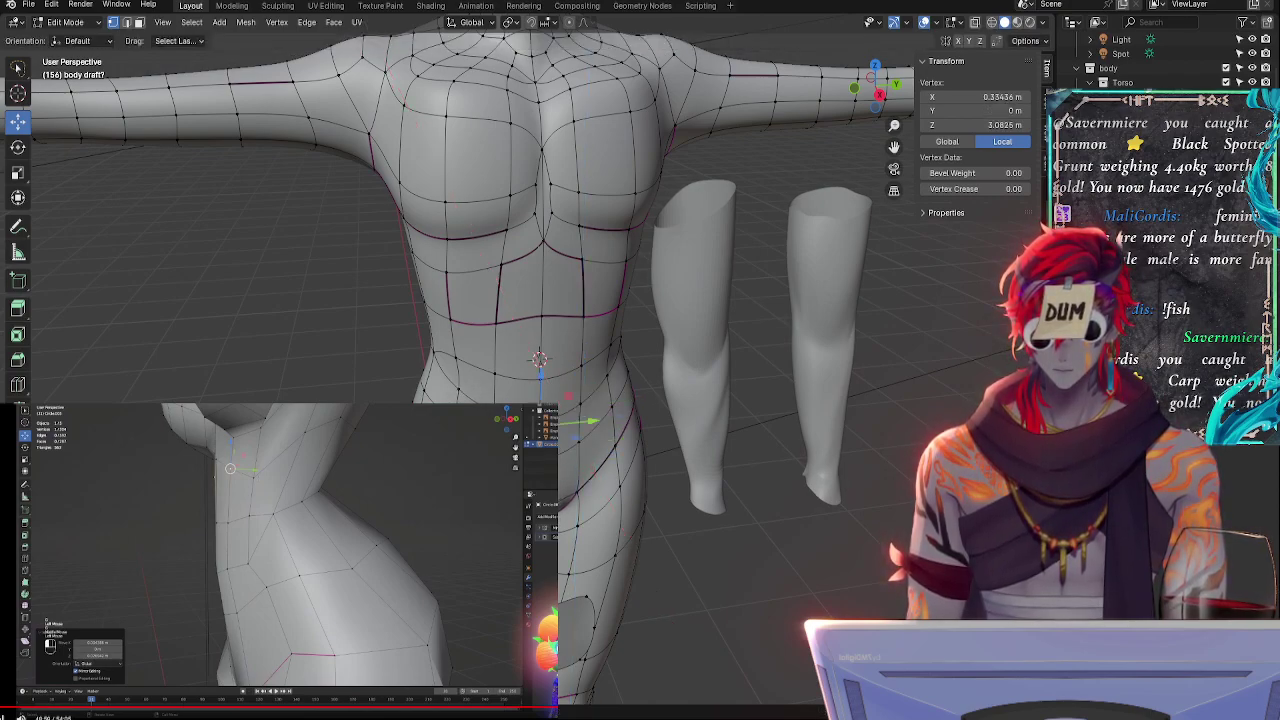
pyautogui.press('g')
pyautogui.press('x')
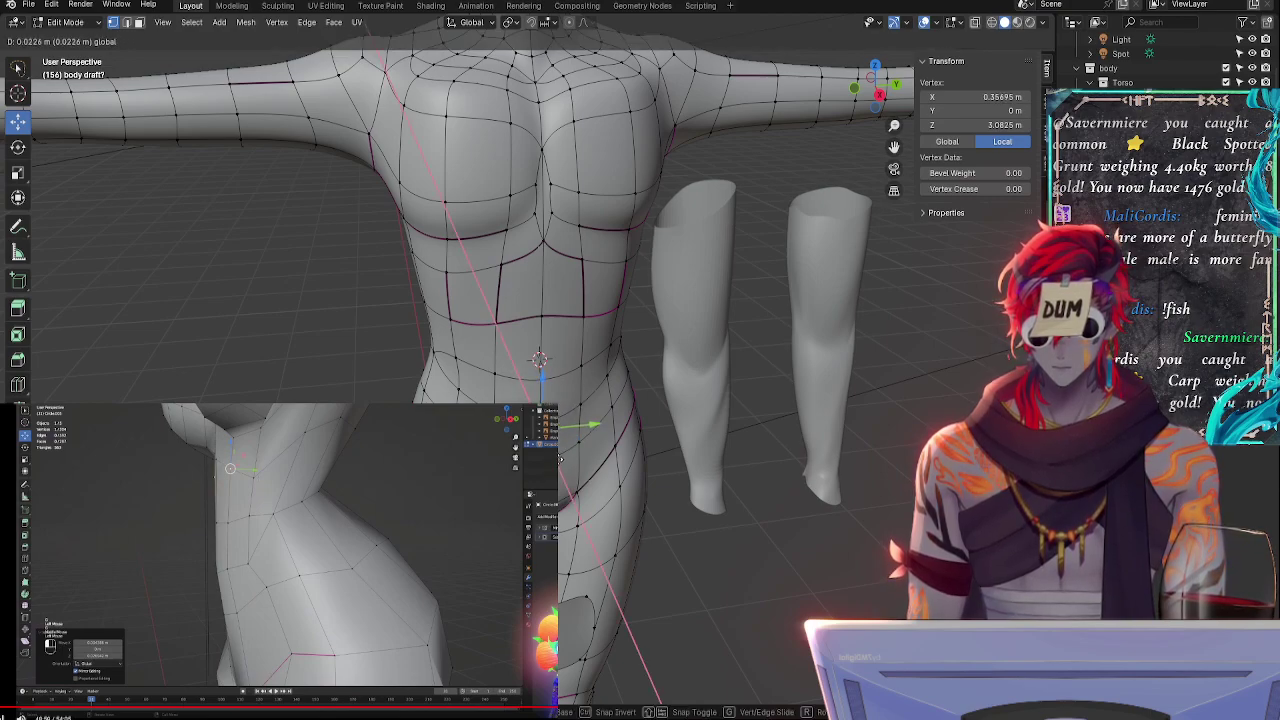
pyautogui.click(562, 452)
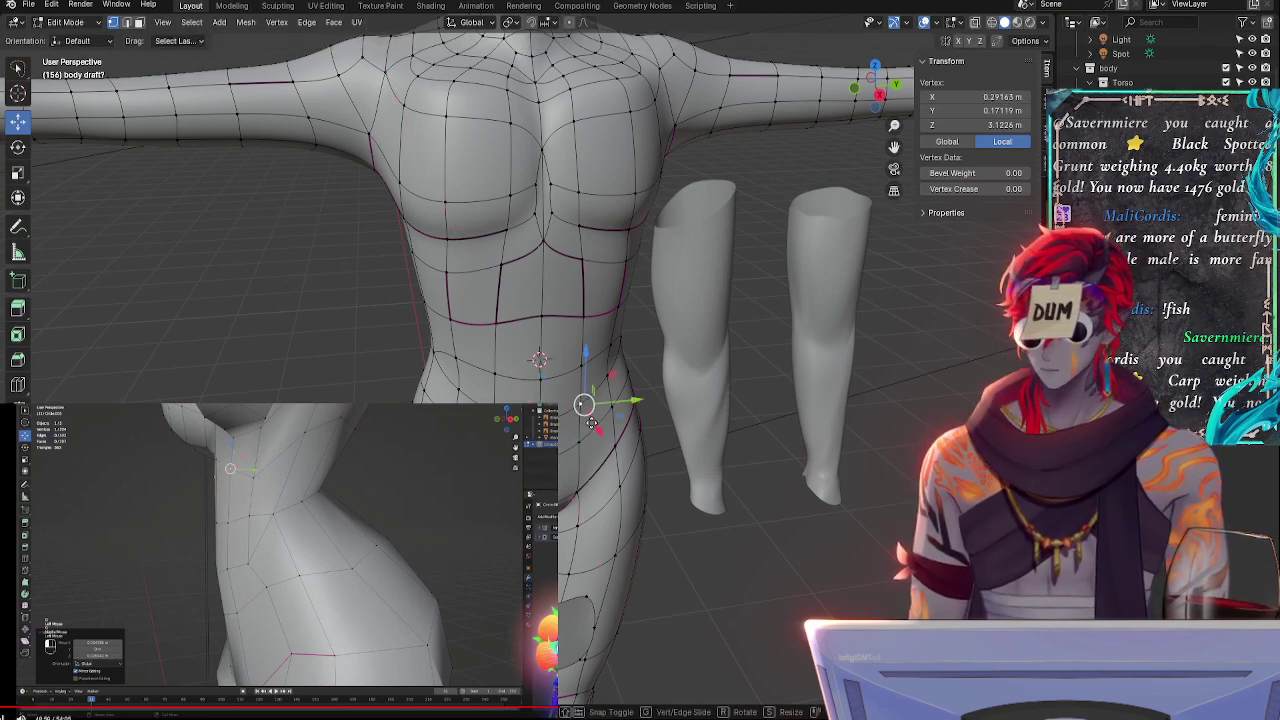
# - Slide the waist vertex along its edge, lower it, and adjust its depth along Y
pyautogui.hotkey('shift', 'v')
pyautogui.click(593, 422)
pyautogui.press('g')
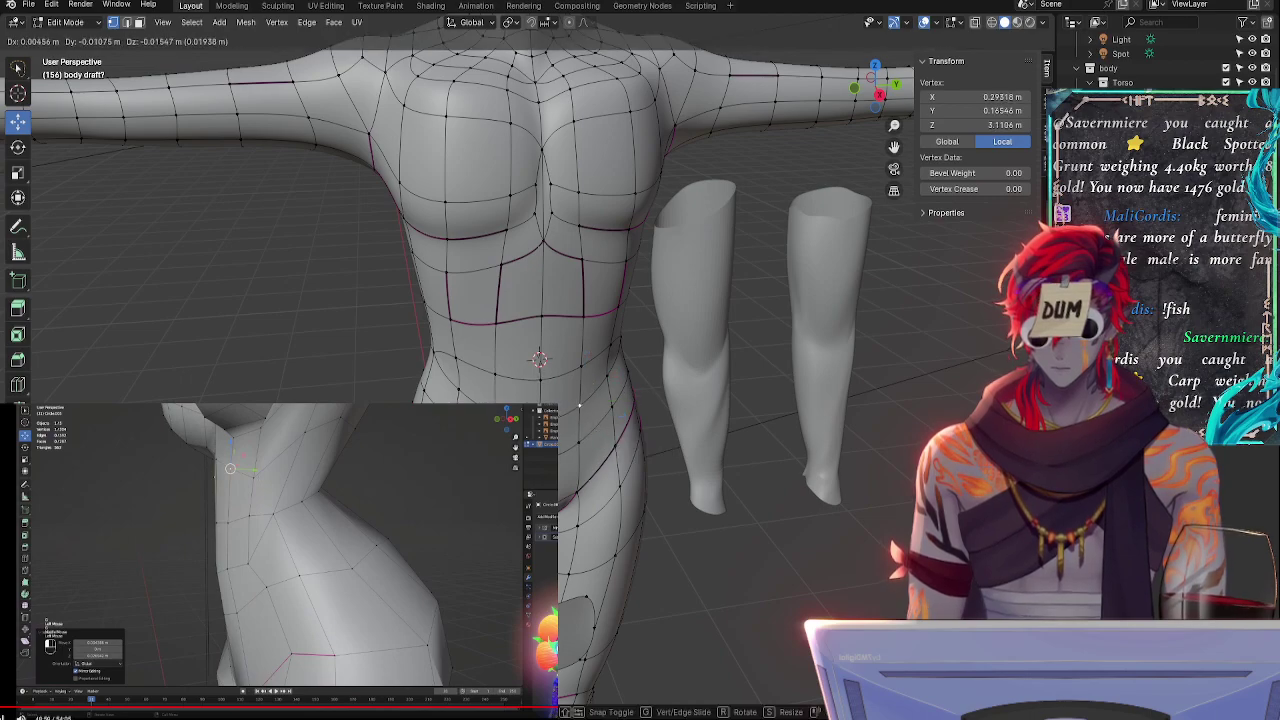
pyautogui.click(597, 432)
pyautogui.moveTo(597, 433); pyautogui.dragTo(593, 434)
pyautogui.moveTo(584, 362); pyautogui.dragTo(584, 368)
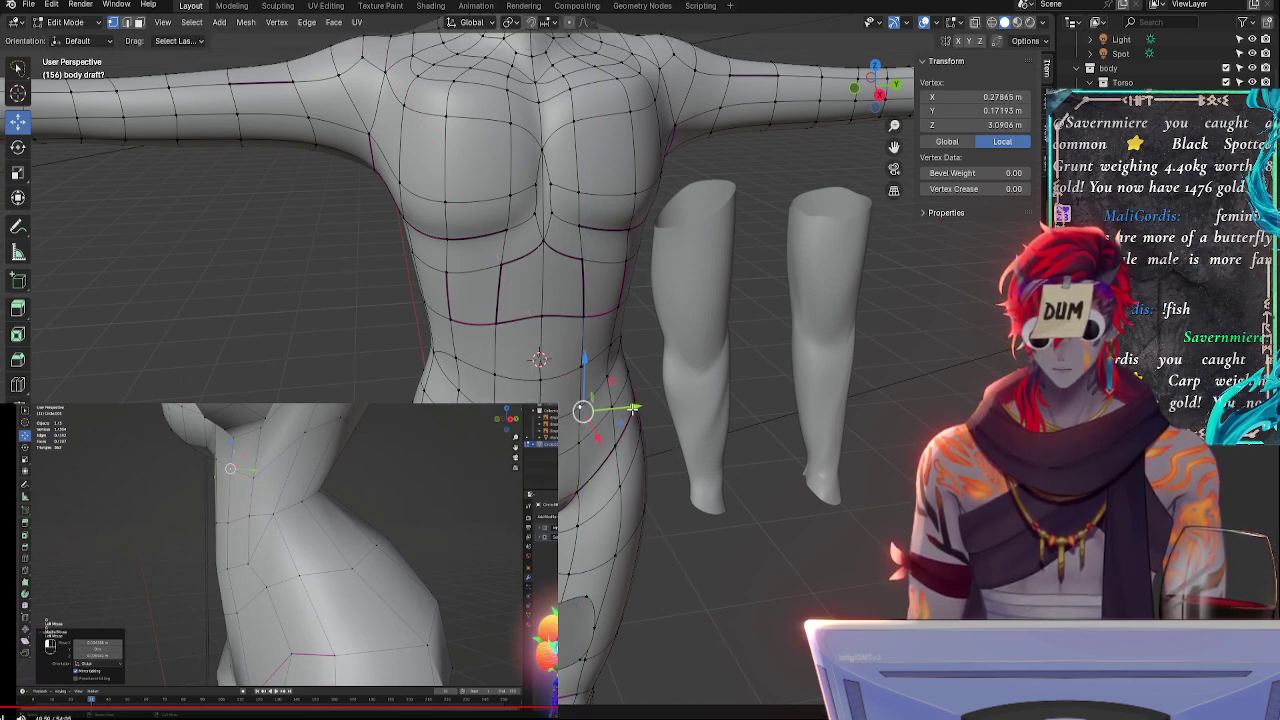
pyautogui.press('g')
pyautogui.press('y')
pyautogui.moveTo(639, 409); pyautogui.dragTo(640, 408)
pyautogui.moveTo(656, 440); pyautogui.dragTo(550, 428, button='middle')
# - Move two waist vertices along X, then pull the centre waist vertex inward and adjust it vertically
pyautogui.keyDown('shift'); pyautogui.click(458, 410); pyautogui.keyUp('shift')
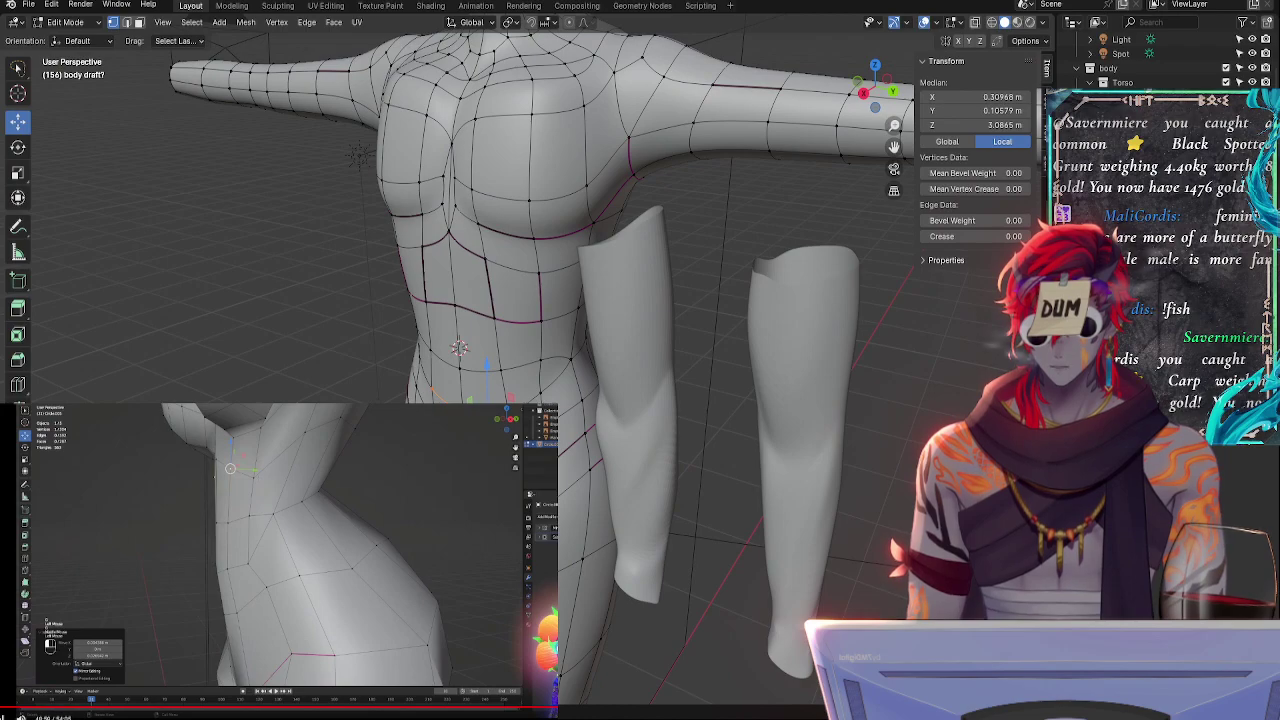
pyautogui.press('g')
pyautogui.press('x')
pyautogui.press('Return')
pyautogui.click(459, 408)
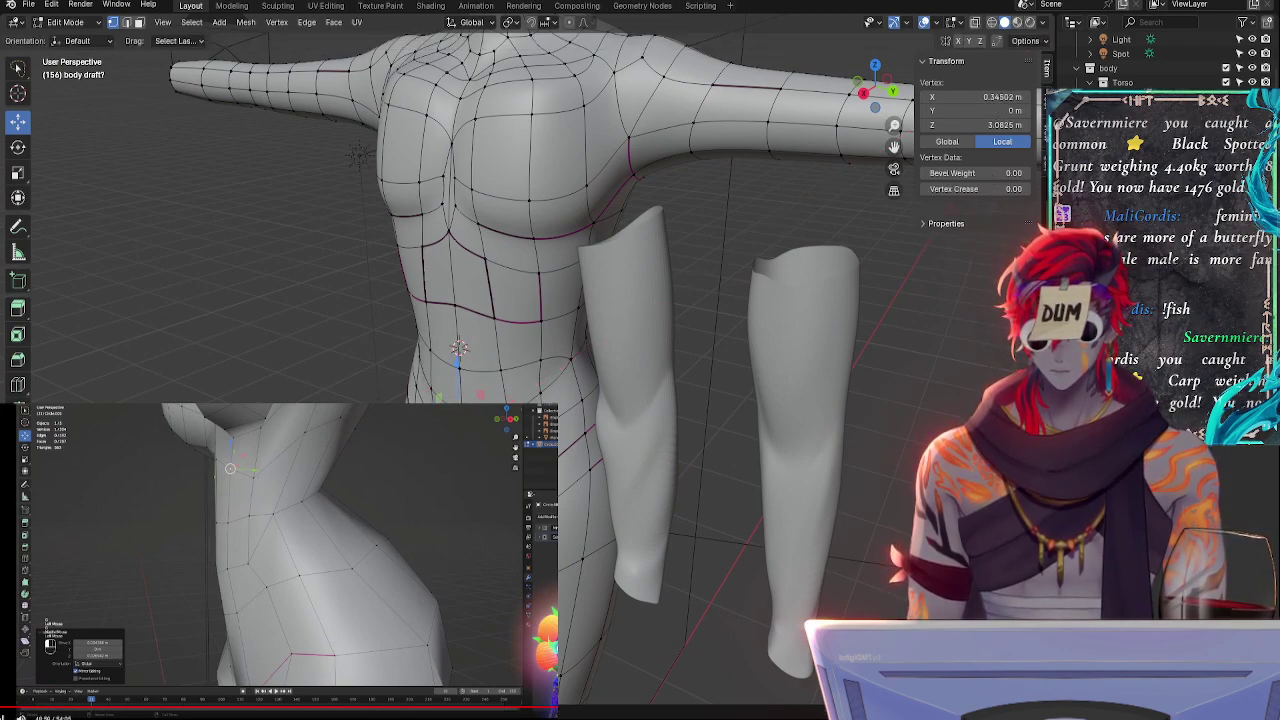
pyautogui.press('g')
pyautogui.press('x')
pyautogui.press('Return')
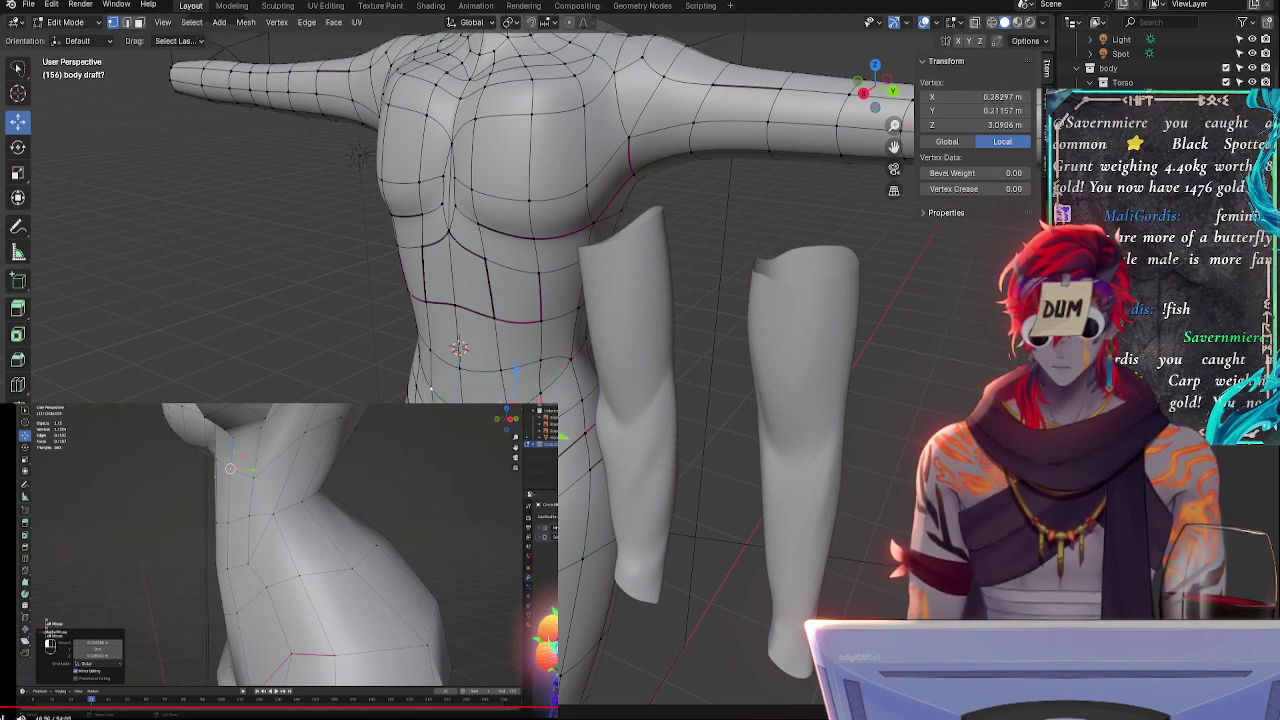
pyautogui.press('g')
pyautogui.press('z')
pyautogui.press('Return')
# - Slide another waist vertex along its edge with GG
pyautogui.click(540, 394)
pyautogui.press('g')
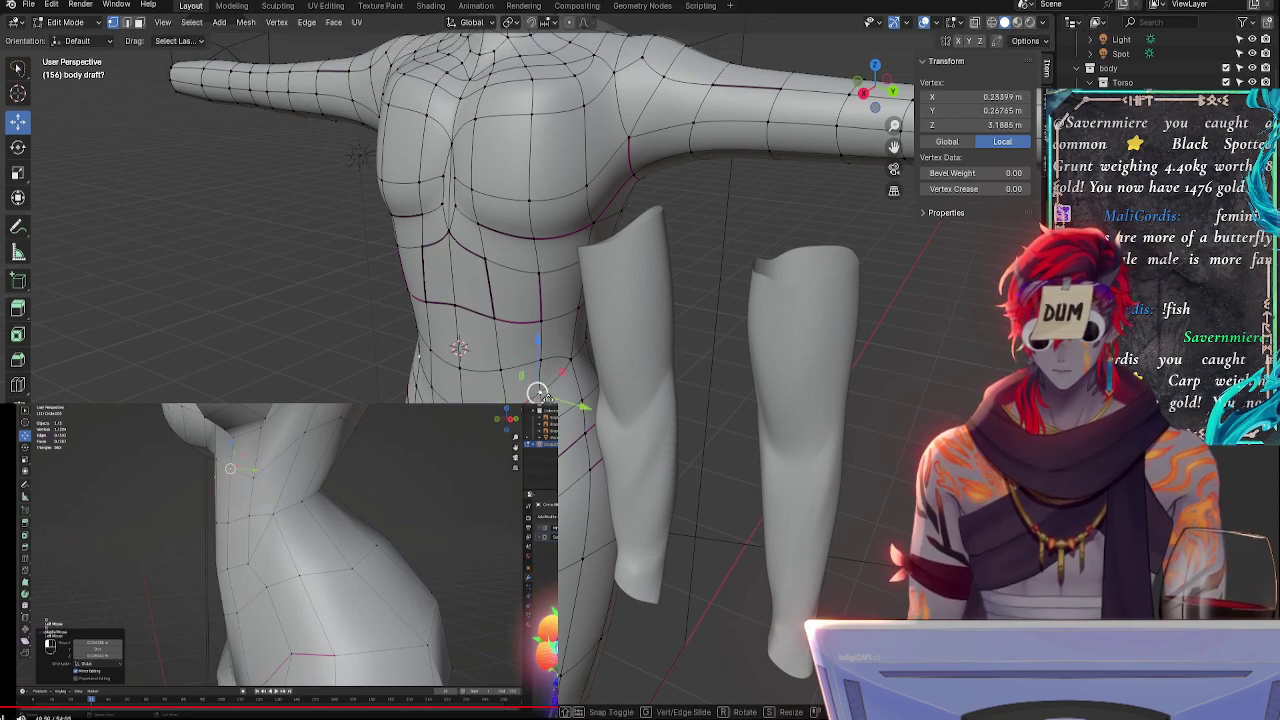
pyautogui.press('g')
pyautogui.click(545, 390)
pyautogui.moveTo(545, 390); pyautogui.dragTo(626, 362, button='middle')
# - Nudge the side waist vertex along Y and lower it along Z
pyautogui.click(611, 329)
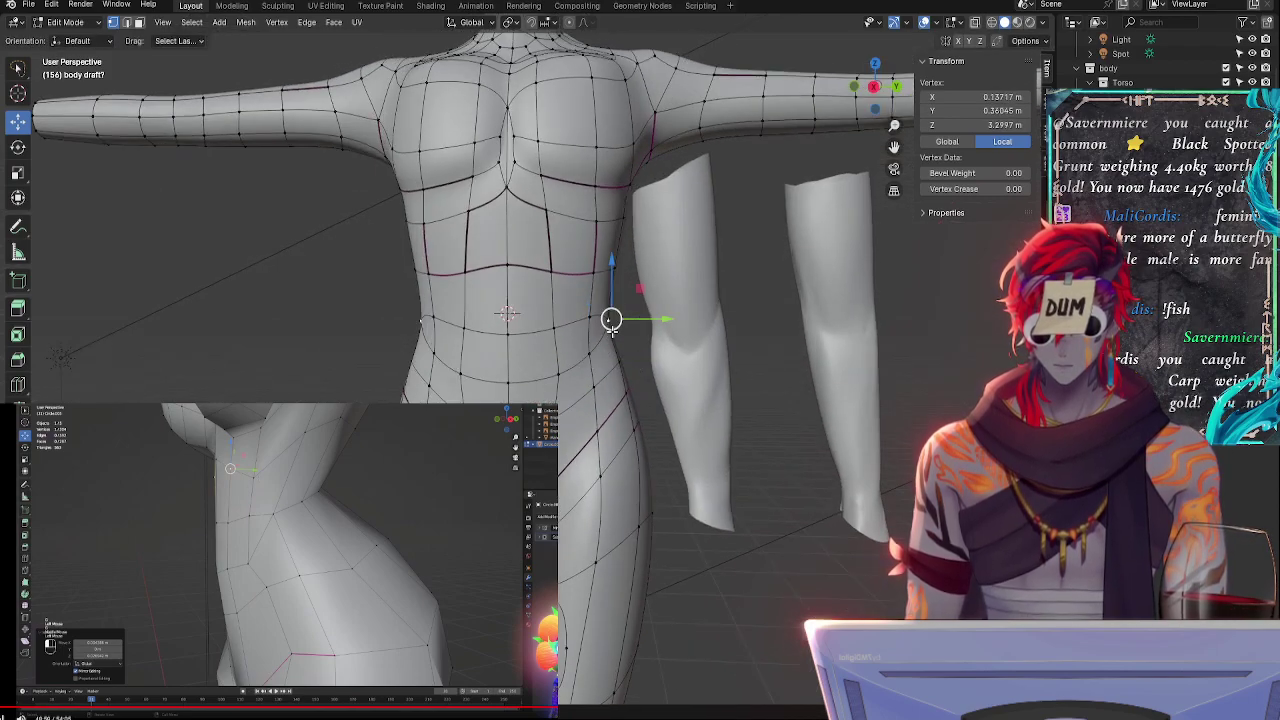
pyautogui.moveTo(662, 319); pyautogui.dragTo(664, 319)
pyautogui.press('g')
pyautogui.press('z')
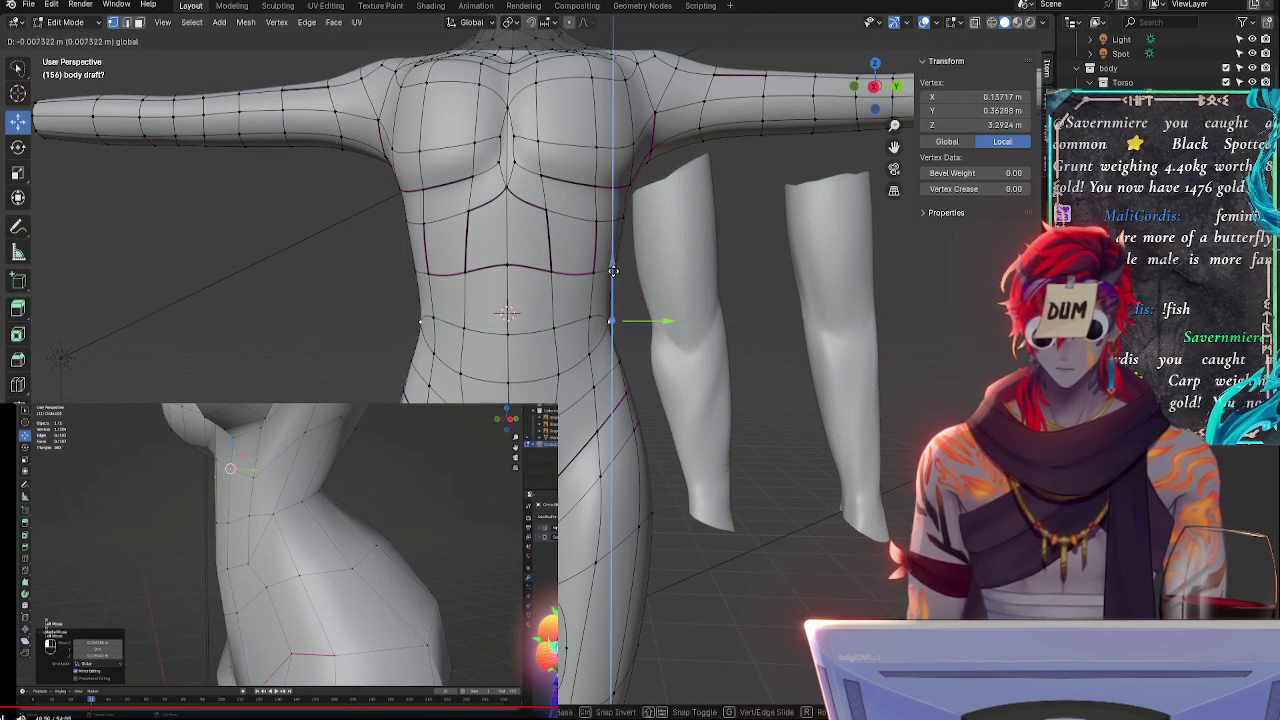
pyautogui.press('Return')
# - Push the neighbouring waist vertices along Y, checking them from the side and back
pyautogui.click(626, 357)
pyautogui.moveTo(668, 385); pyautogui.dragTo(372, 410, button='middle')
pyautogui.click(447, 393)
pyautogui.moveTo(447, 393); pyautogui.dragTo(505, 398, button='middle')
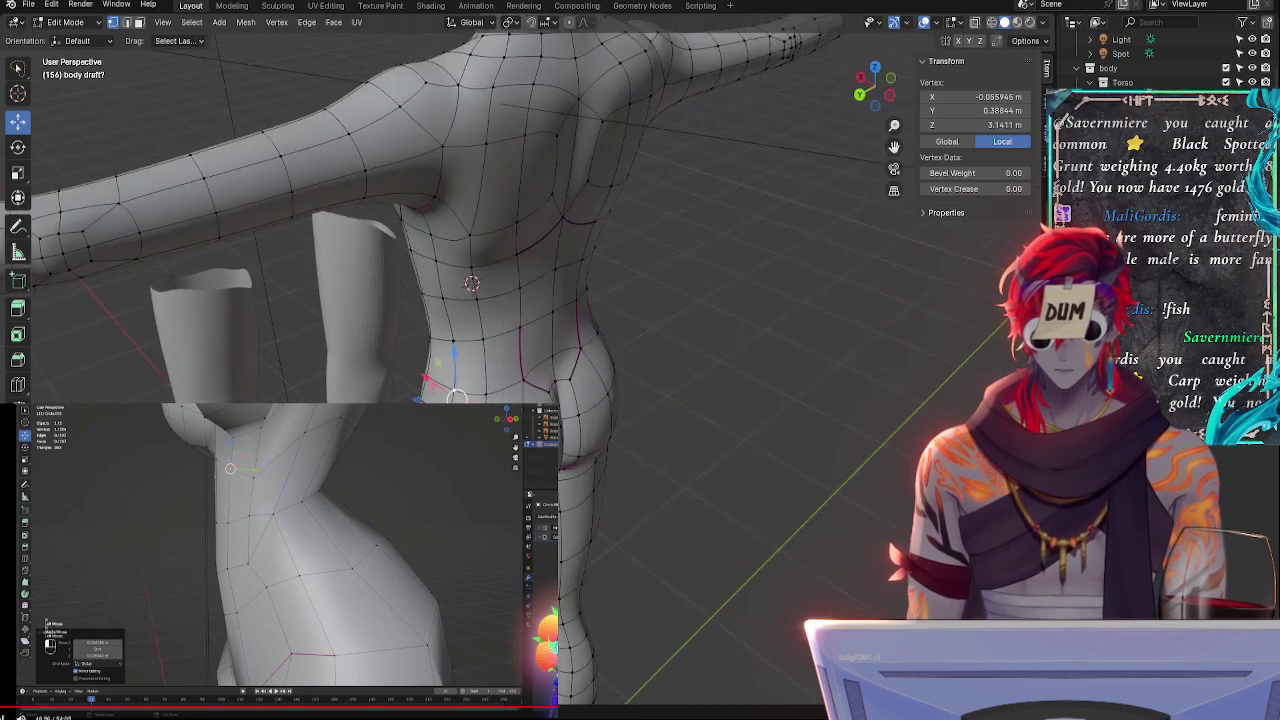
pyautogui.moveTo(456, 399); pyautogui.dragTo(451, 402)
pyautogui.moveTo(451, 402); pyautogui.dragTo(674, 385, button='middle')
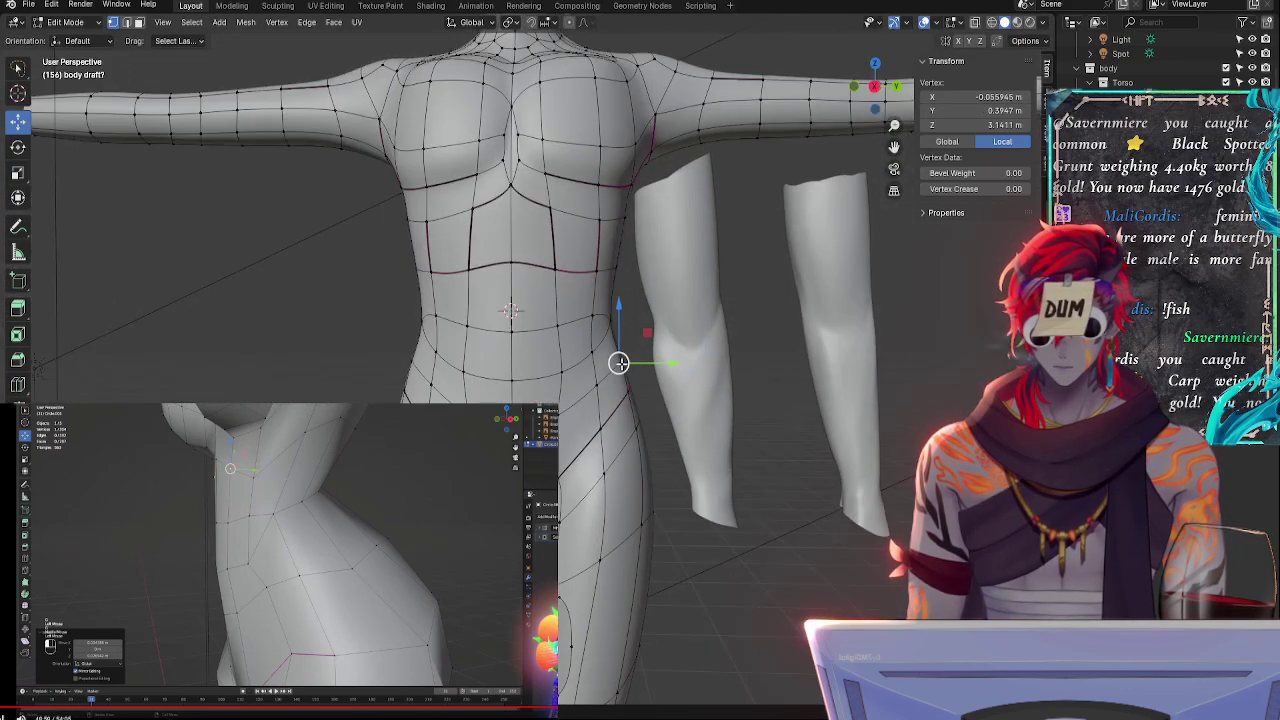
pyautogui.click(628, 357)
pyautogui.moveTo(680, 359); pyautogui.dragTo(680, 365)
pyautogui.moveTo(680, 400)
pyautogui.mouseDown(button='middle')
pyautogui.moveTo(595, 428)
pyautogui.moveTo(680, 397)
pyautogui.mouseUp(button='middle')
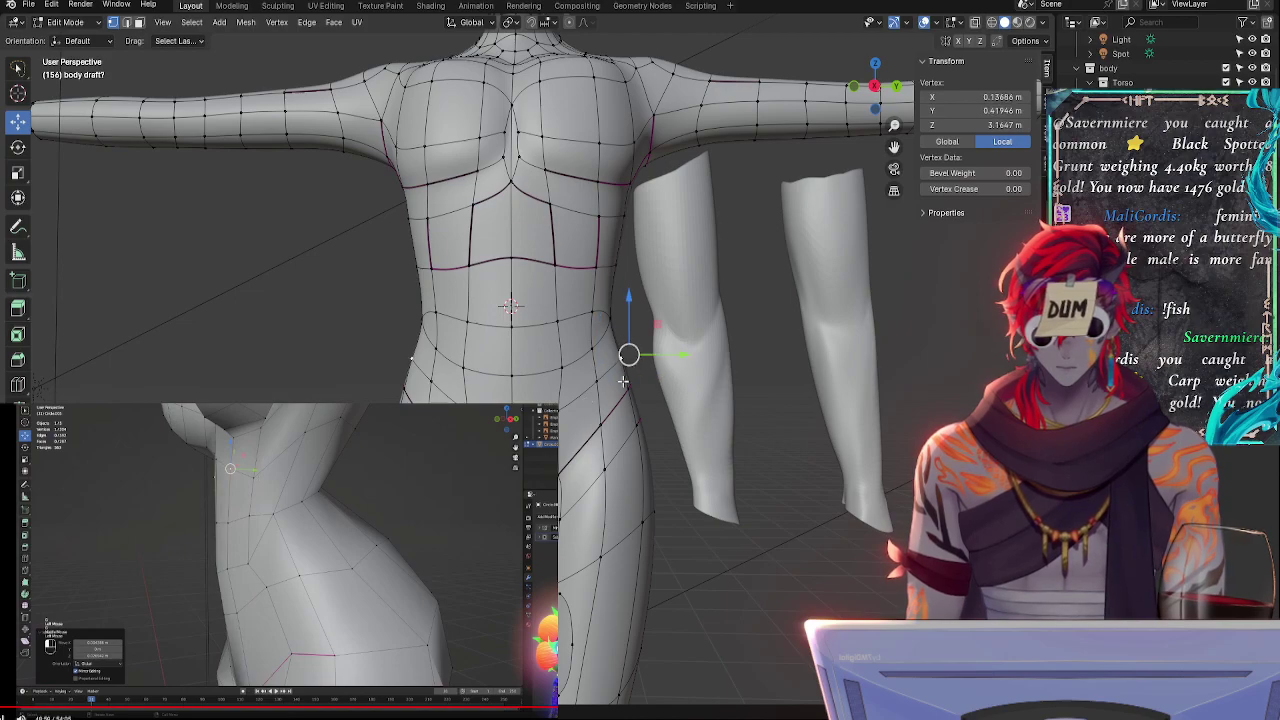
# - Inspect the waist from the side and try nudging another waist-side vertex along Y
pyautogui.moveTo(637, 408); pyautogui.dragTo(440, 390, button='middle')
pyautogui.click(503, 398)
pyautogui.moveTo(657, 413); pyautogui.dragTo(630, 395, button='middle')
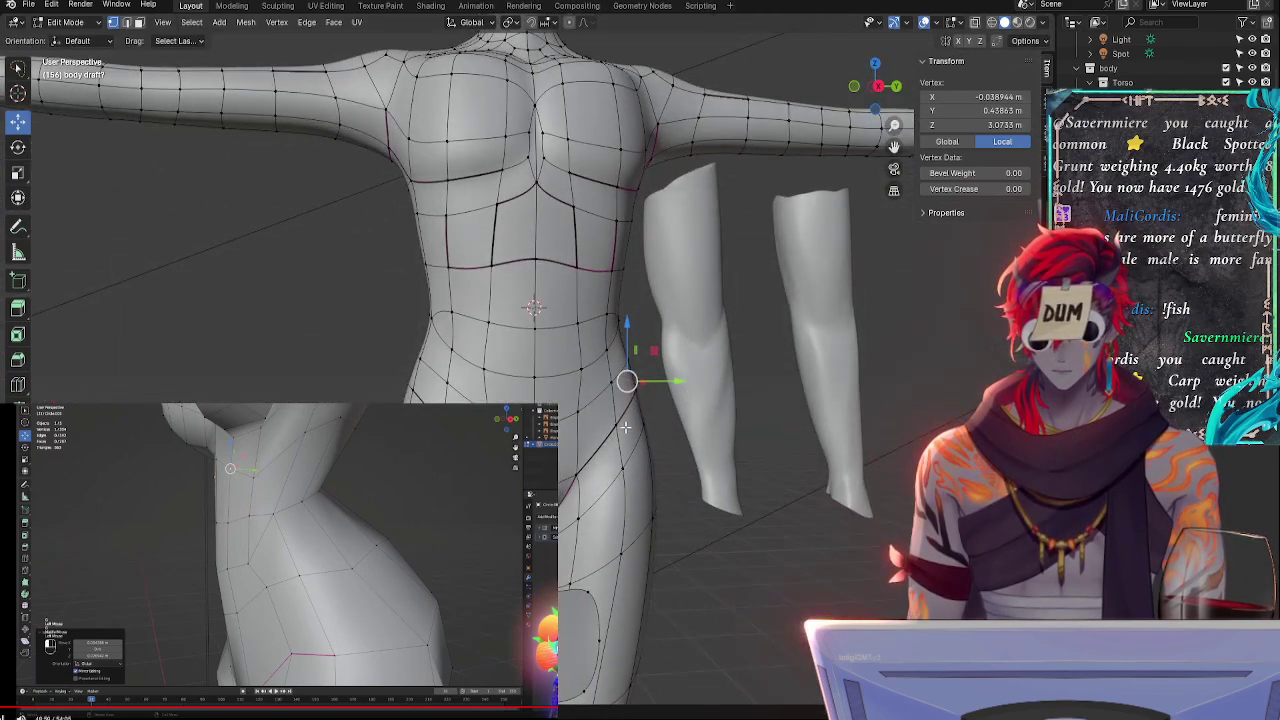
pyautogui.click(614, 380)
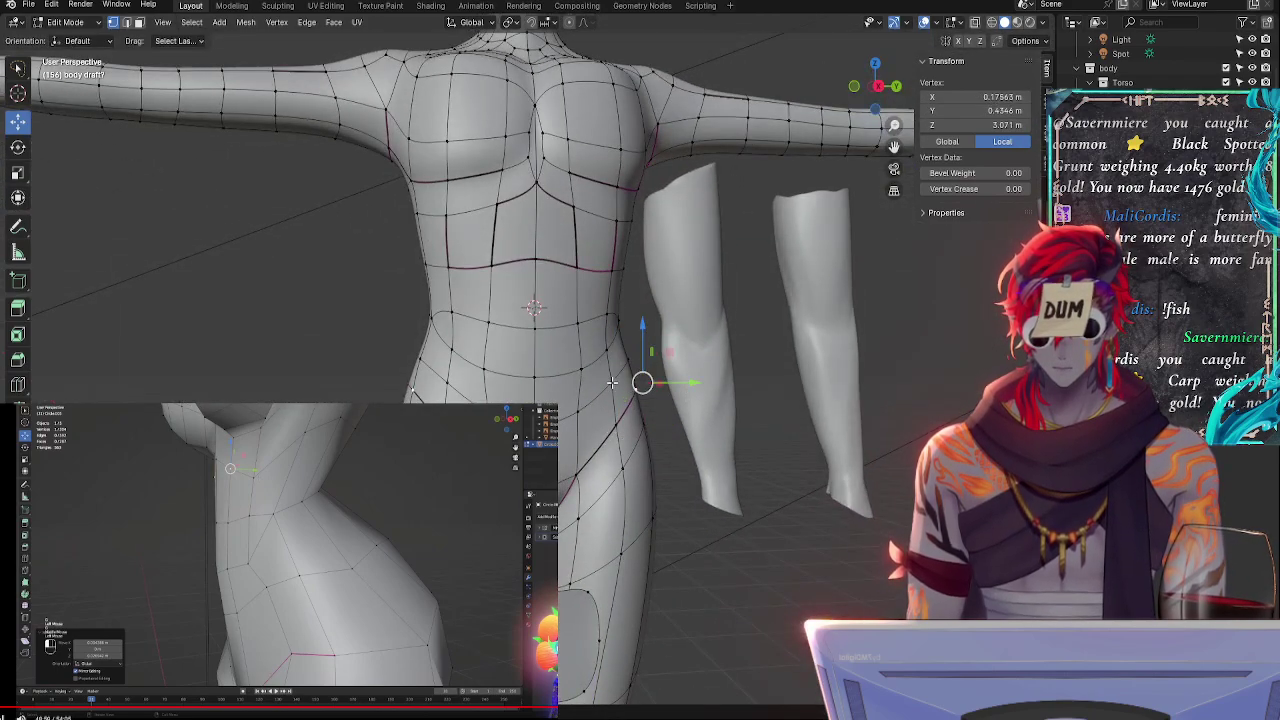
pyautogui.moveTo(647, 377); pyautogui.dragTo(647, 377)
pyautogui.moveTo(650, 430); pyautogui.dragTo(600, 507, button='middle')
# - Shift the lower hip vertex vertically and along X to 0.36621 m, then add a second hip vertex
pyautogui.click(605, 477)
pyautogui.moveTo(604, 464); pyautogui.dragTo(604, 461)
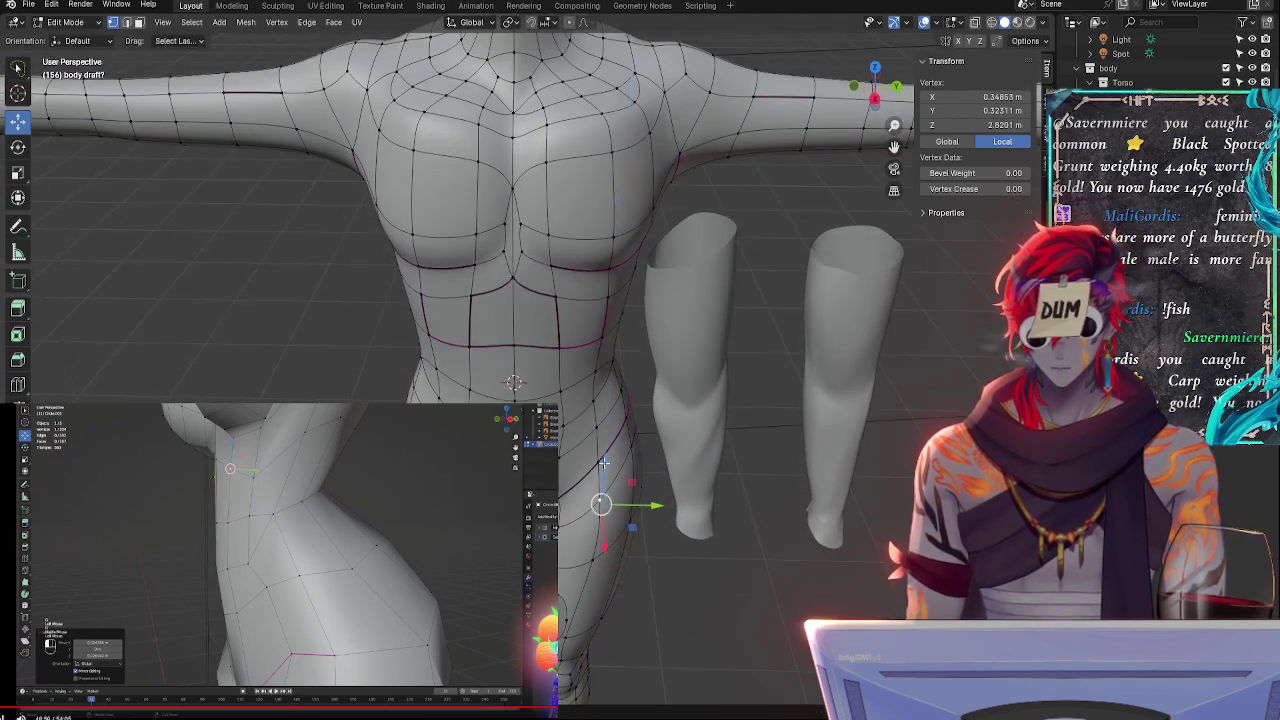
pyautogui.moveTo(606, 539); pyautogui.dragTo(608, 548)
pyautogui.moveTo(638, 540); pyautogui.dragTo(525, 478, button='middle')
pyautogui.moveTo(462, 490); pyautogui.dragTo(468, 488)
pyautogui.moveTo(468, 488); pyautogui.dragTo(583, 480, button='middle')
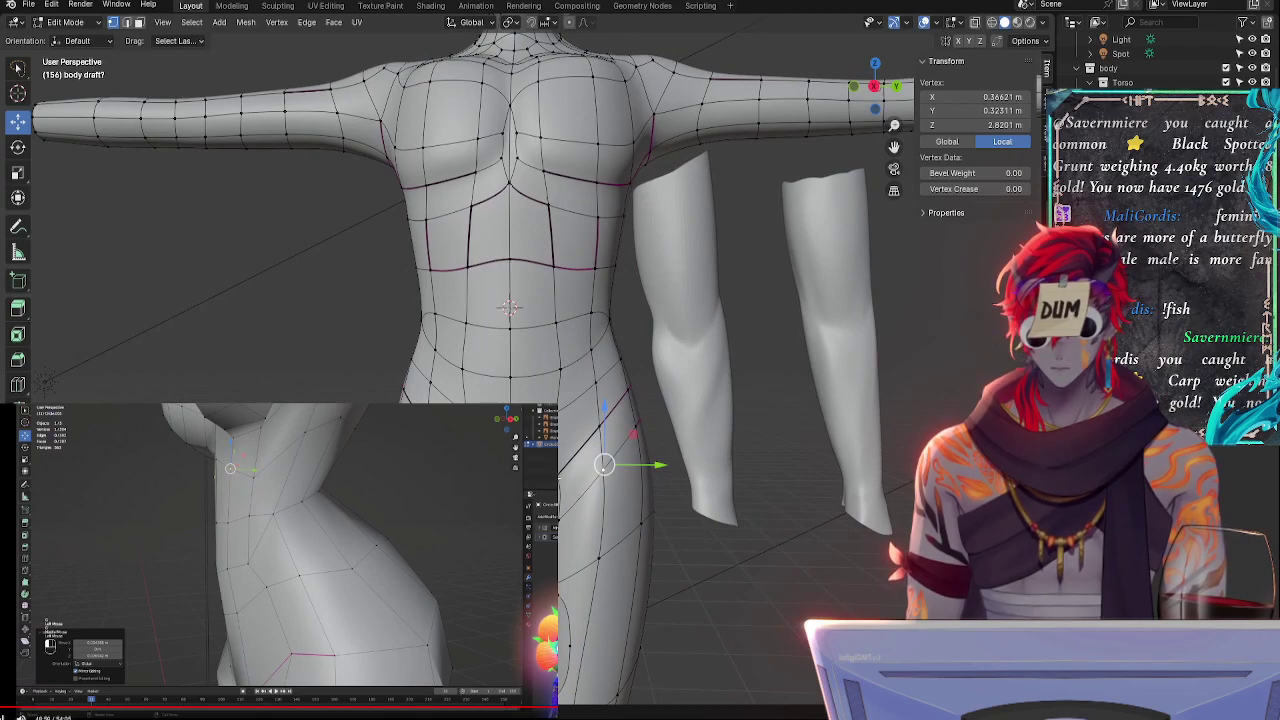
pyautogui.keyDown('shift'); pyautogui.click(597, 428); pyautogui.keyUp('shift')
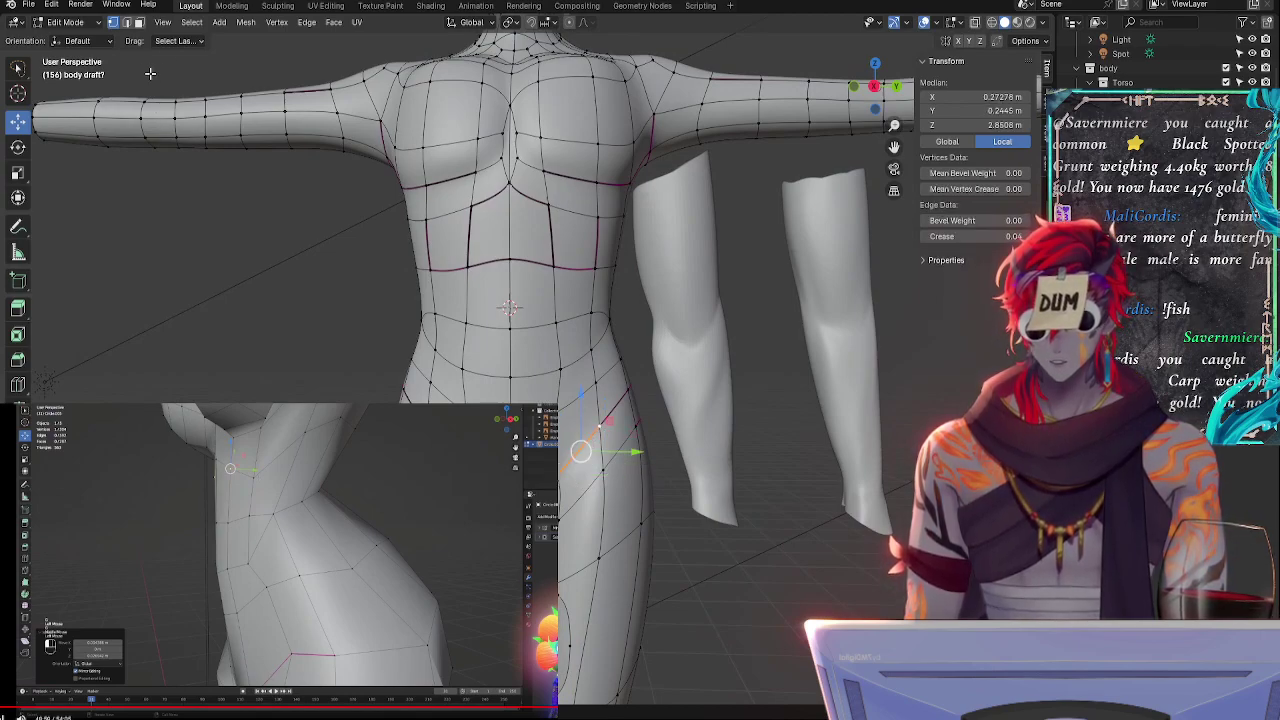
# - Rotate the creased hip edge to a new angle toward the groin
pyautogui.click(127, 32)
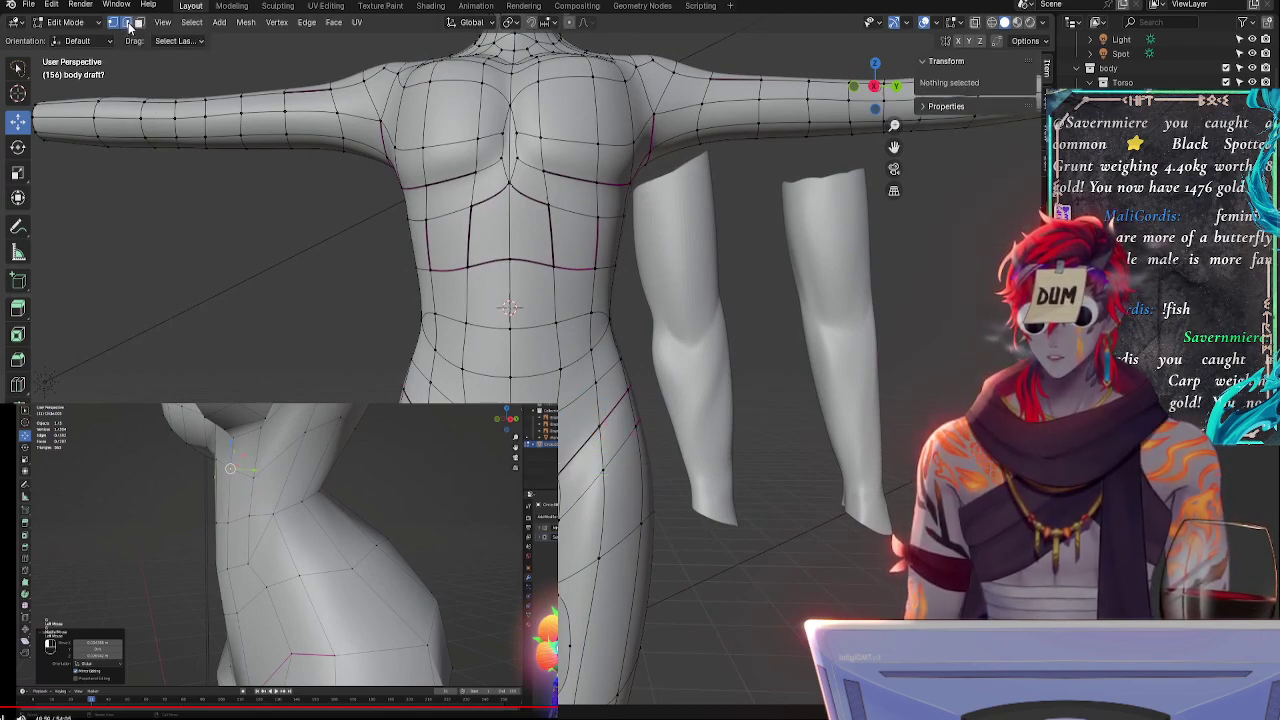
pyautogui.click(580, 450)
pyautogui.press('r')
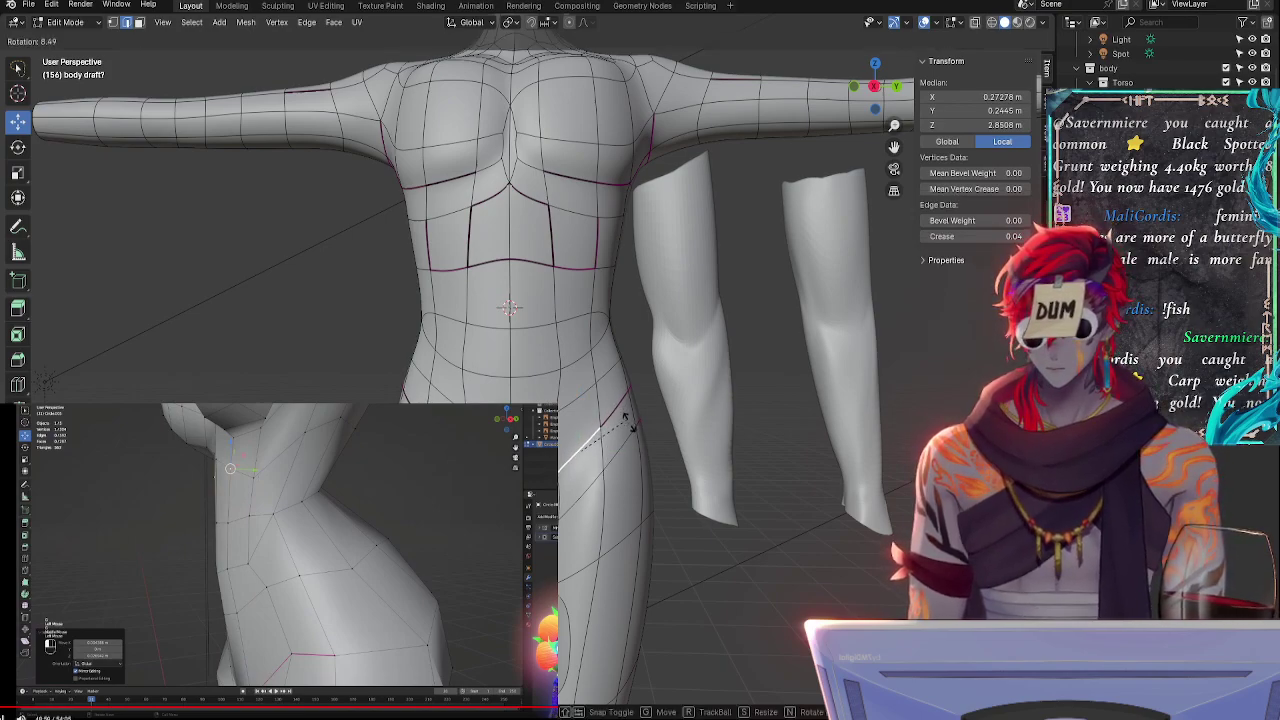
pyautogui.click(632, 430)
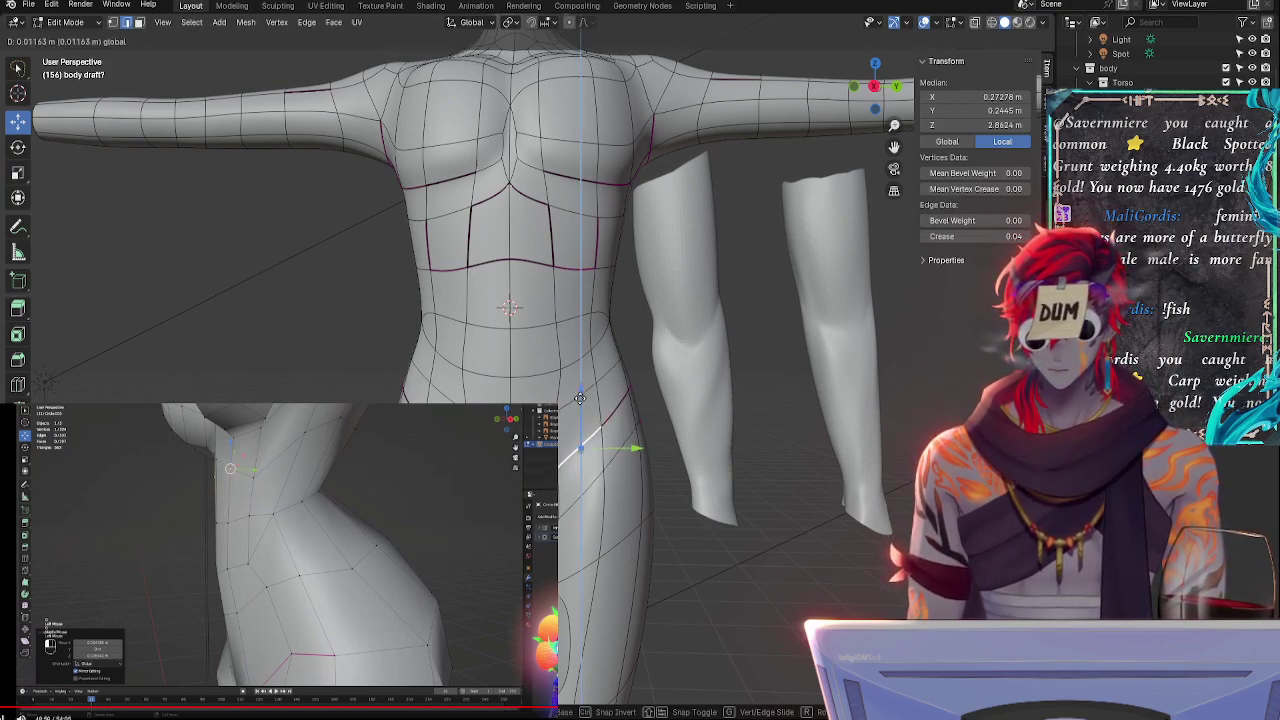
pyautogui.click(685, 467)
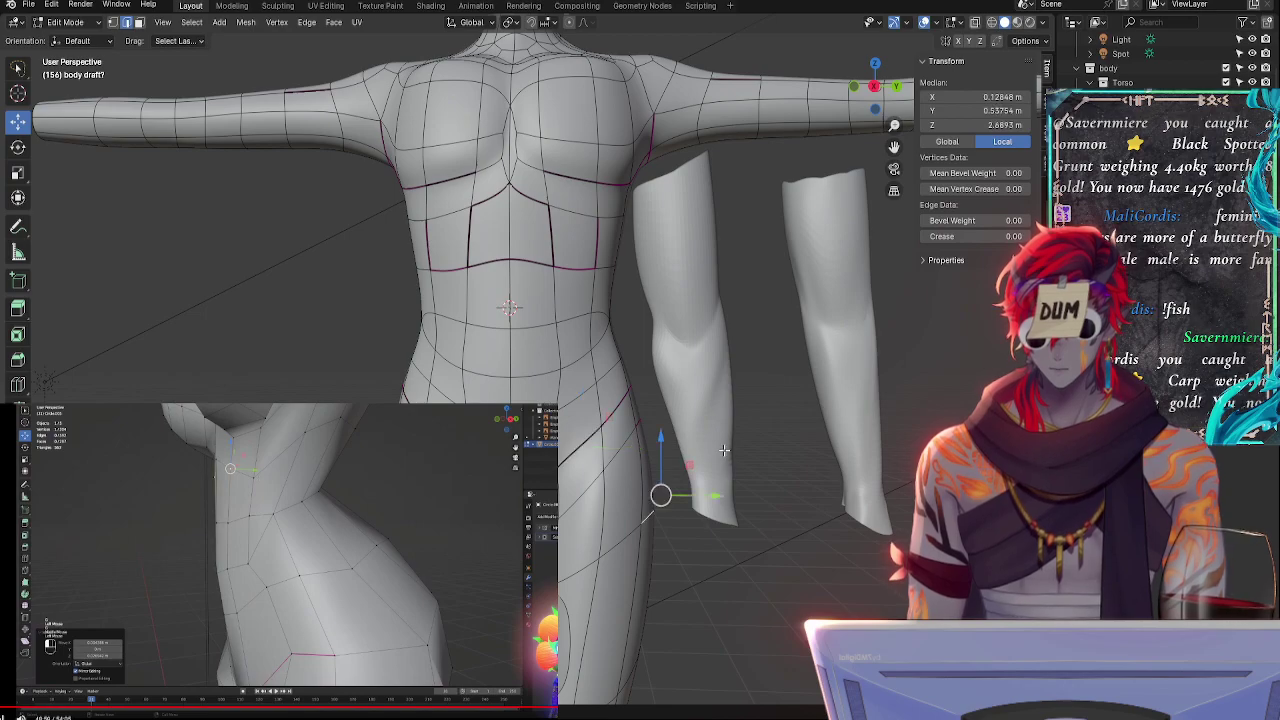
pyautogui.moveTo(685, 467); pyautogui.dragTo(560, 470, button='middle')
pyautogui.hotkey('ctrl', 'z')
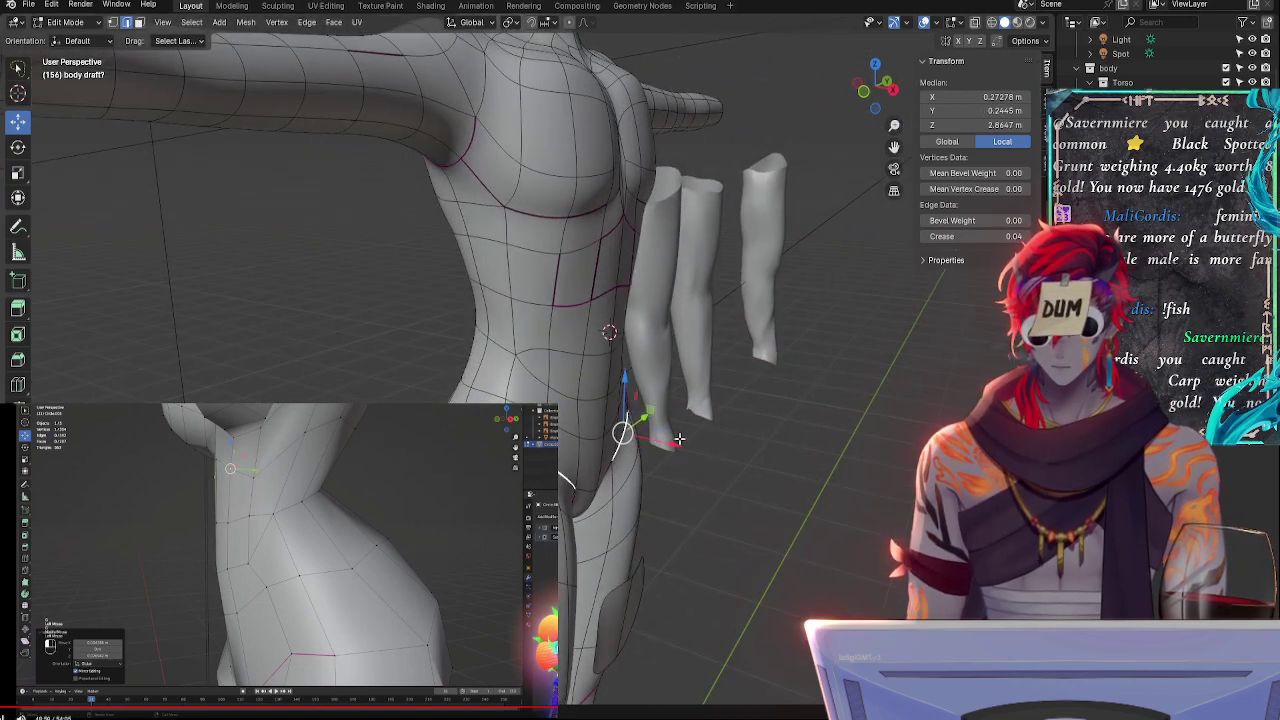
pyautogui.moveTo(680, 440); pyautogui.dragTo(632, 438, button='middle')
# - Rotate the lower hip edges, together and then singly, until they angle naturally
pyautogui.click(574, 489)
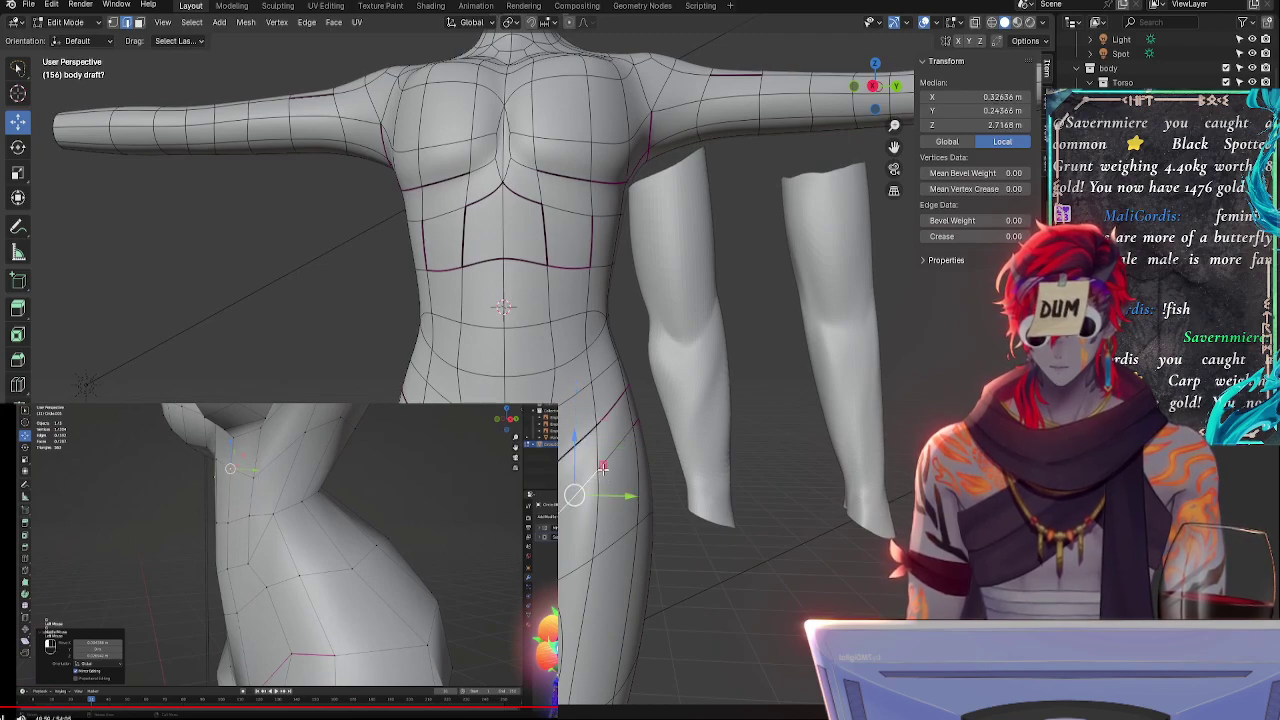
pyautogui.keyDown('shift'); pyautogui.click(613, 457); pyautogui.keyUp('shift')
pyautogui.press('r')
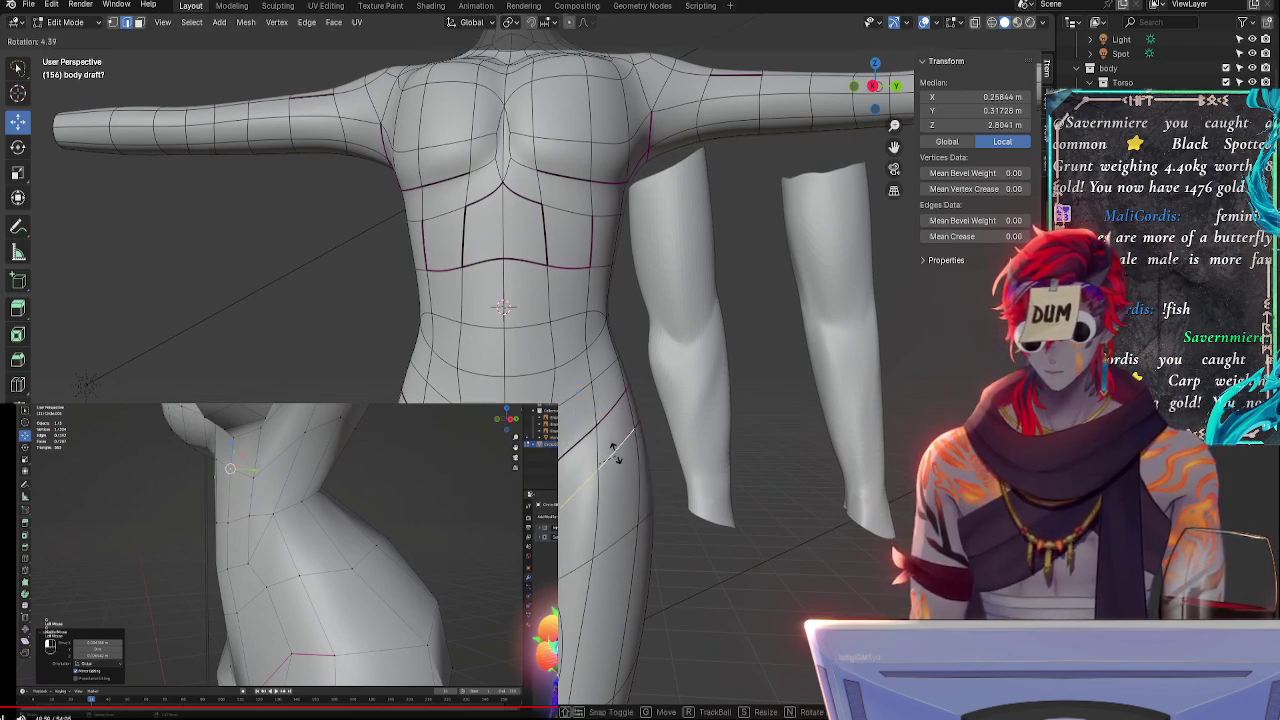
pyautogui.click(616, 453)
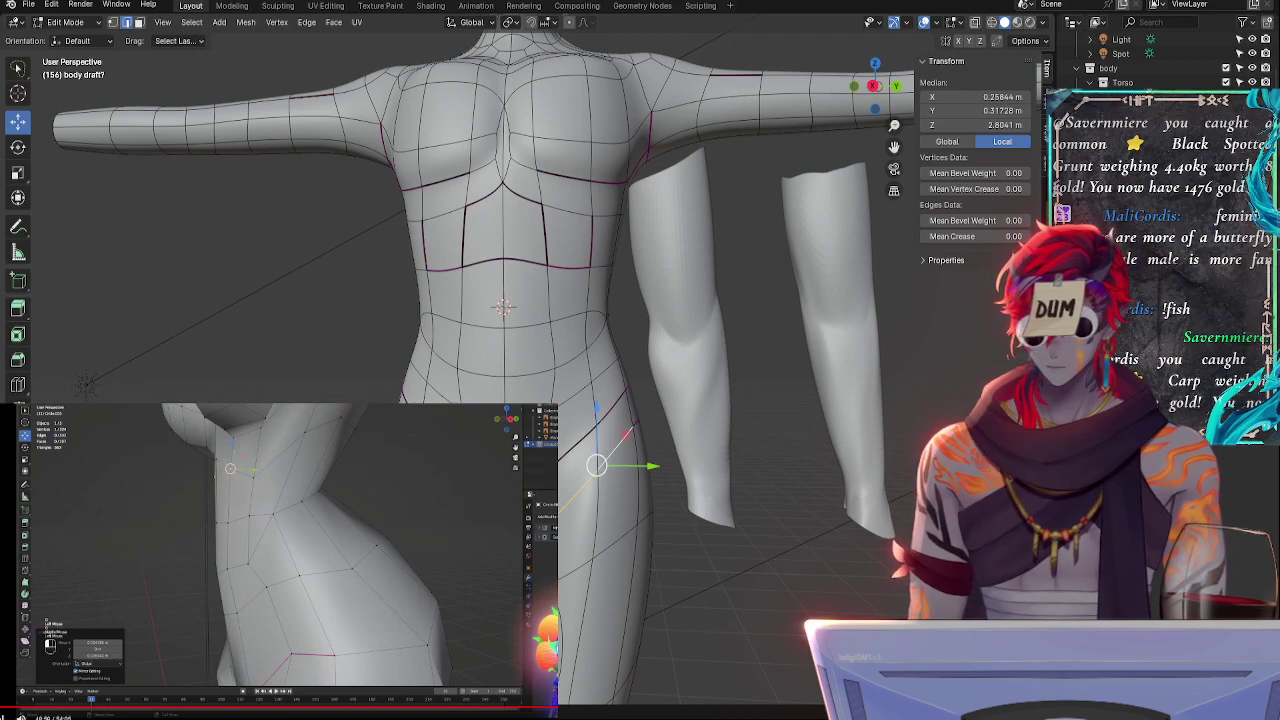
pyautogui.click(577, 490)
pyautogui.press('r')
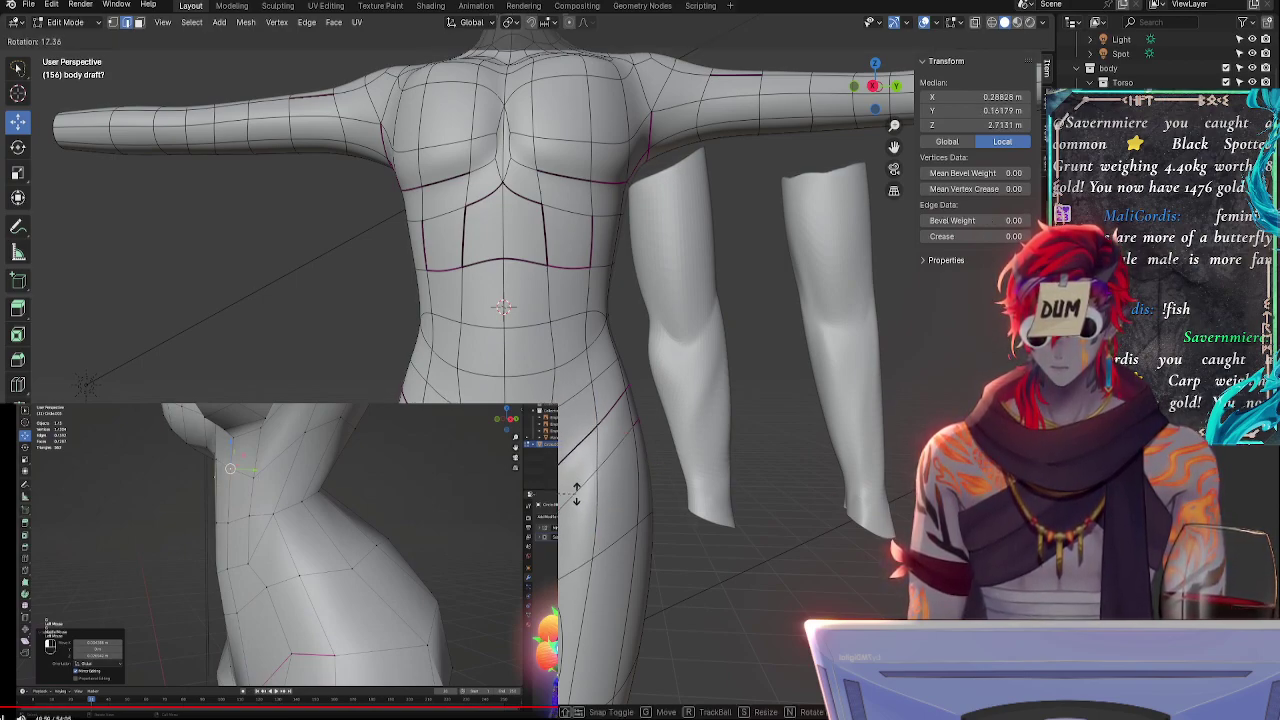
pyautogui.click(576, 481)
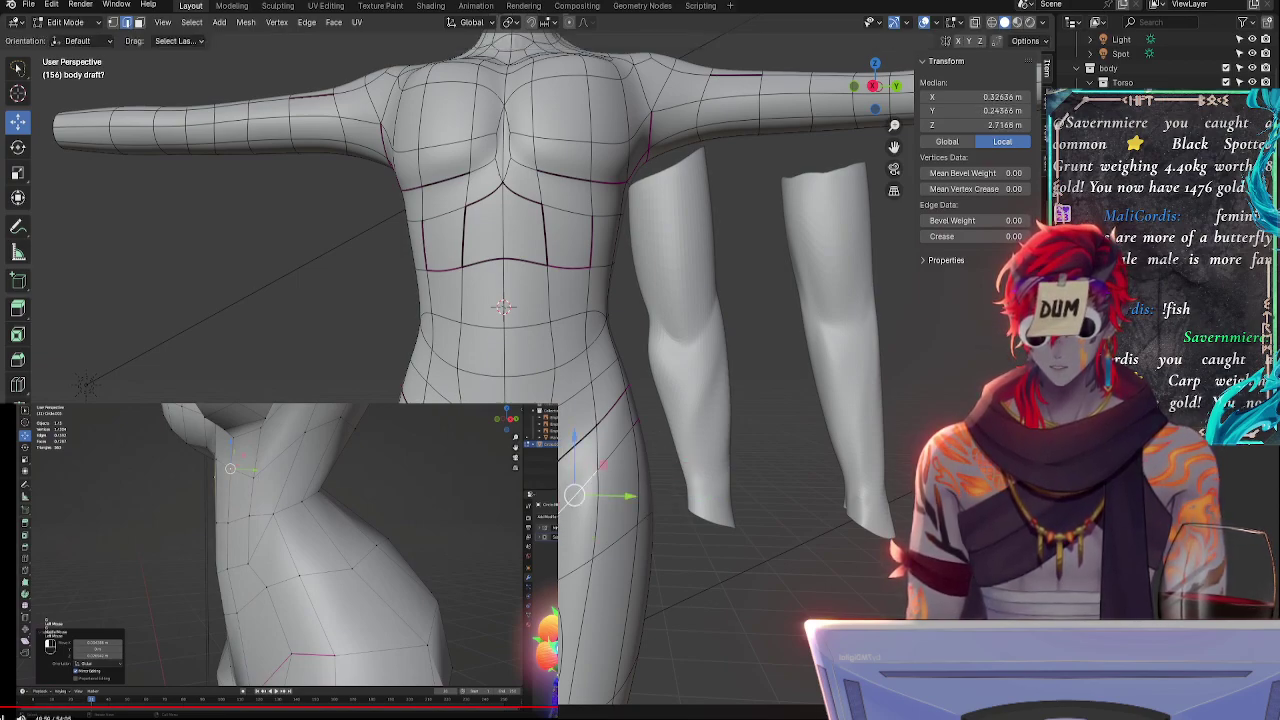
pyautogui.press('r')
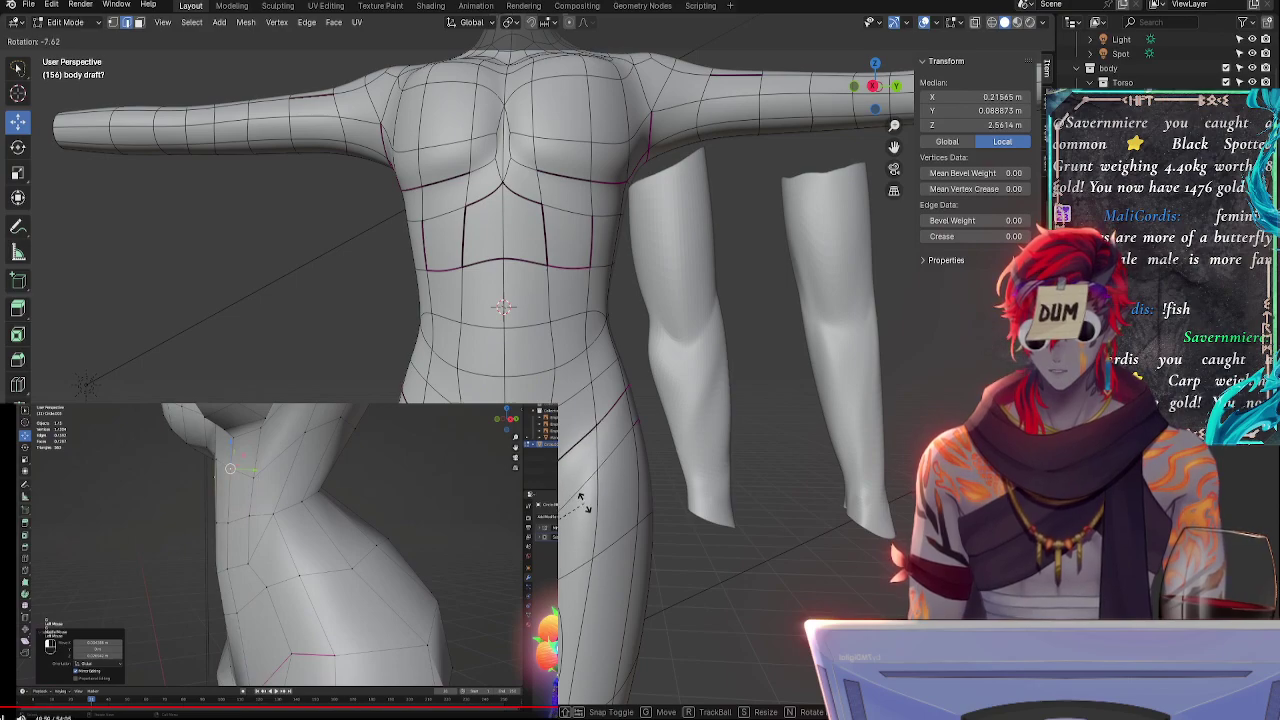
pyautogui.click(580, 500)
# - Deselect everything, frame the torso, and switch to Object Mode to review the smooth-shaded body
pyautogui.hotkey('alt', 'a')
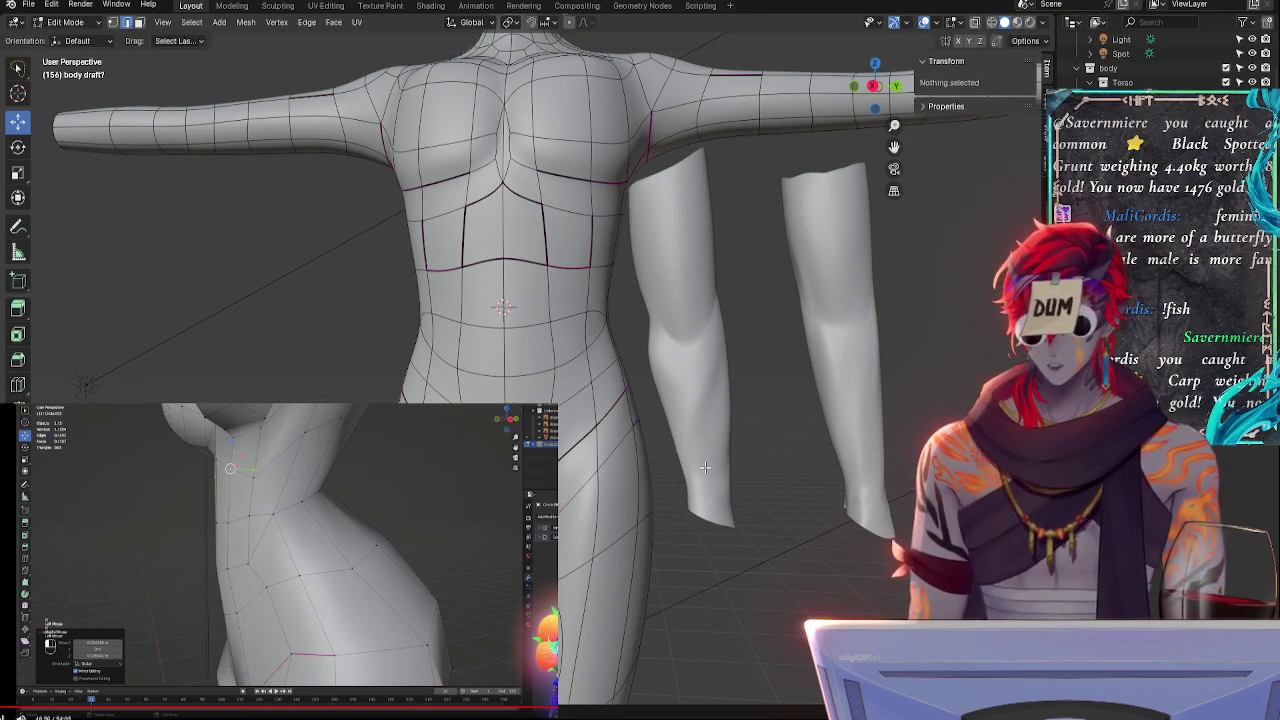
pyautogui.keyDown('shift'); pyautogui.moveTo(730, 466); pyautogui.dragTo(803, 376, button='middle'); pyautogui.keyUp('shift')
pyautogui.scroll(-2, 797, 423)
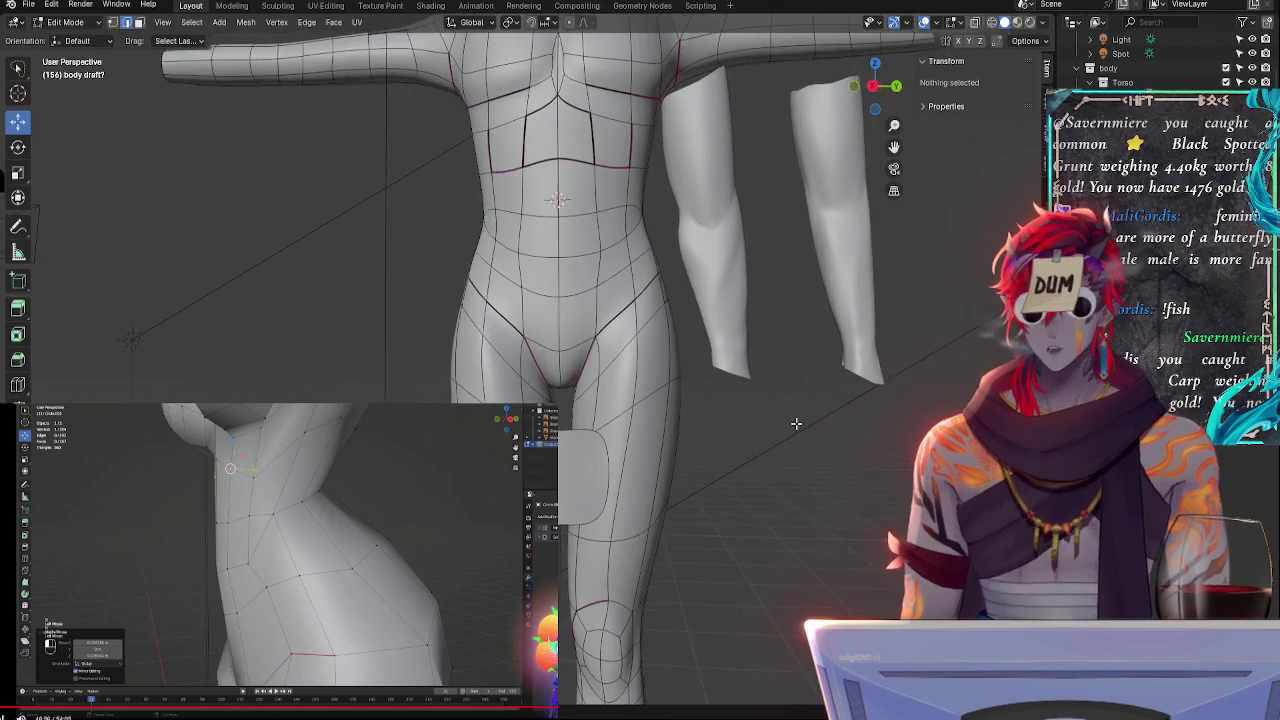
pyautogui.scroll(1, 837, 431)
pyautogui.keyDown('shift'); pyautogui.moveTo(837, 431); pyautogui.dragTo(811, 569, button='middle'); pyautogui.keyUp('shift')
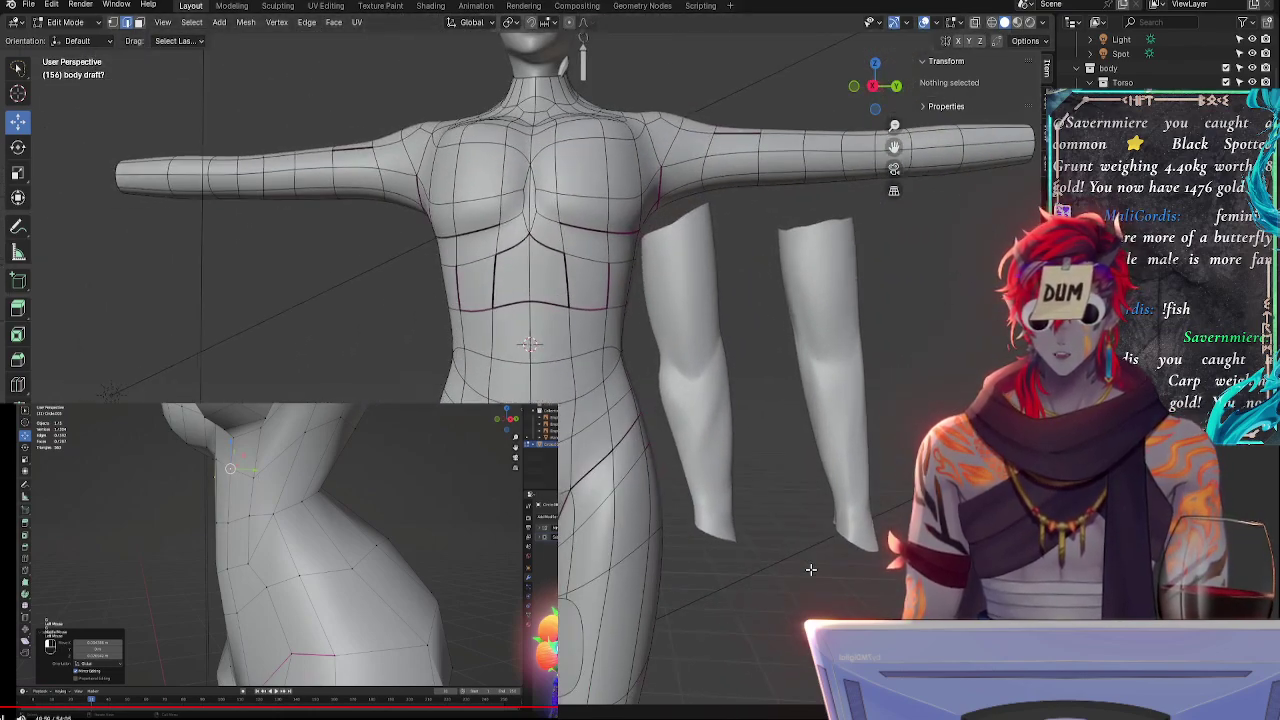
pyautogui.keyDown('shift'); pyautogui.moveTo(774, 501); pyautogui.dragTo(765, 514, button='middle'); pyautogui.keyUp('shift')
pyautogui.press('Tab')
pyautogui.moveTo(660, 449); pyautogui.dragTo(677, 453, button='middle')
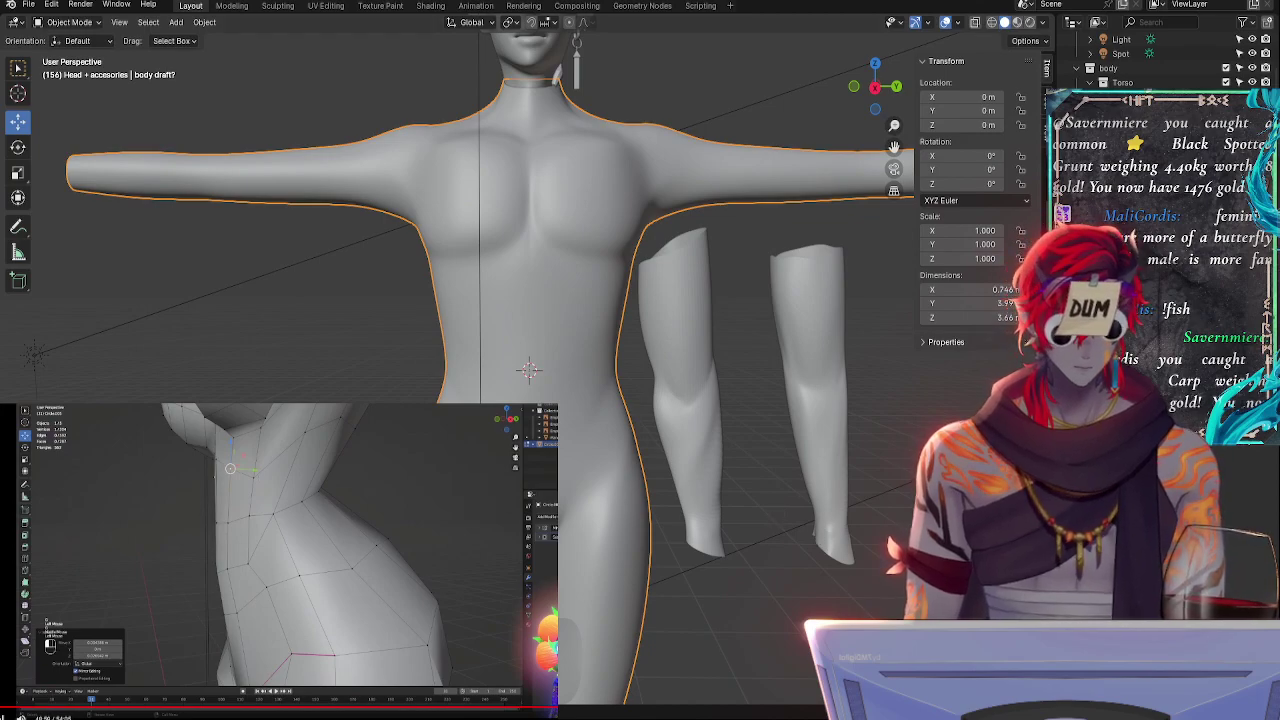
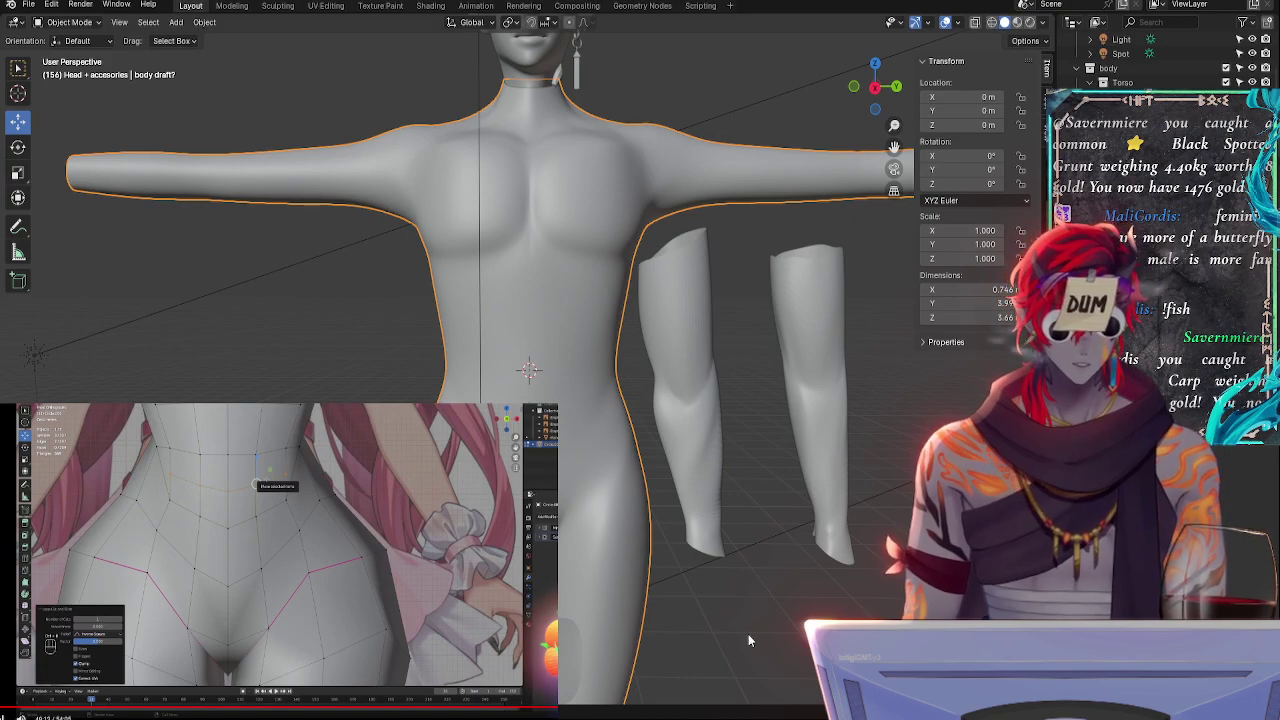
# - In Edit Mode, select three waist vertices, including the centre one, and slide them along the body
pyautogui.scroll(2, 703, 454)
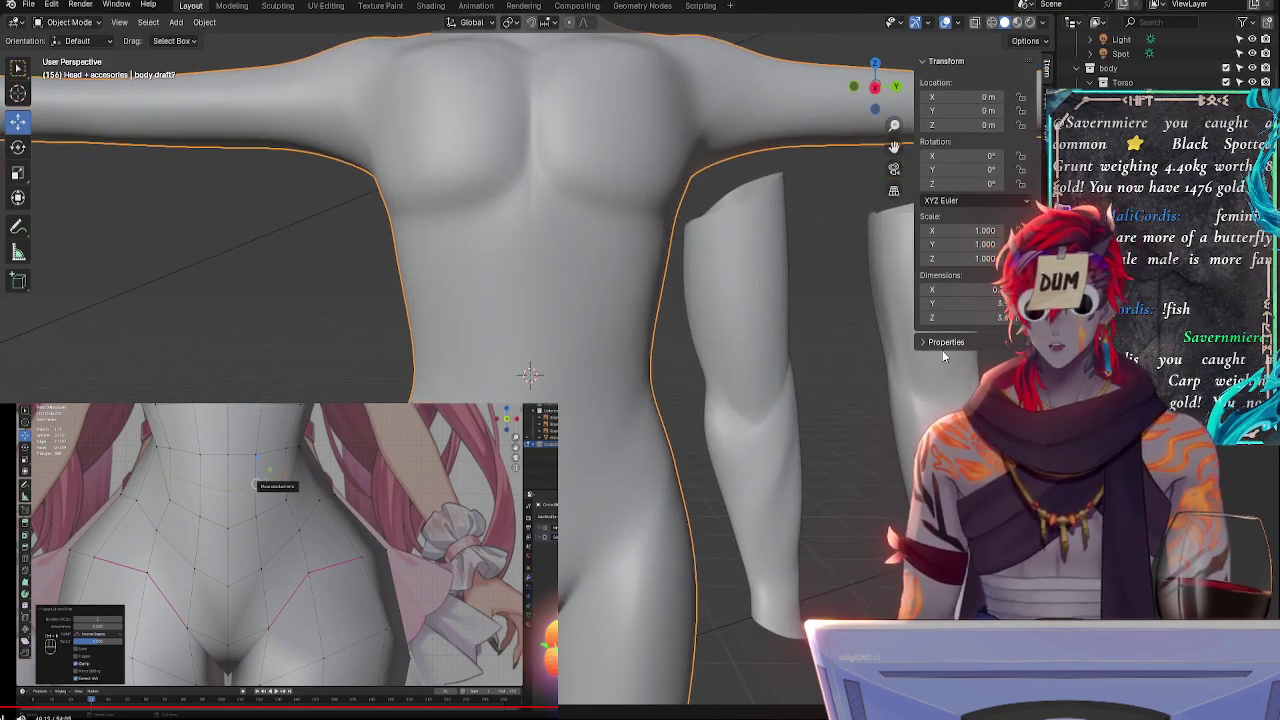
pyautogui.press('Tab')
pyautogui.keyDown('shift'); pyautogui.moveTo(700, 383); pyautogui.dragTo(791, 310, button='middle'); pyautogui.keyUp('shift')
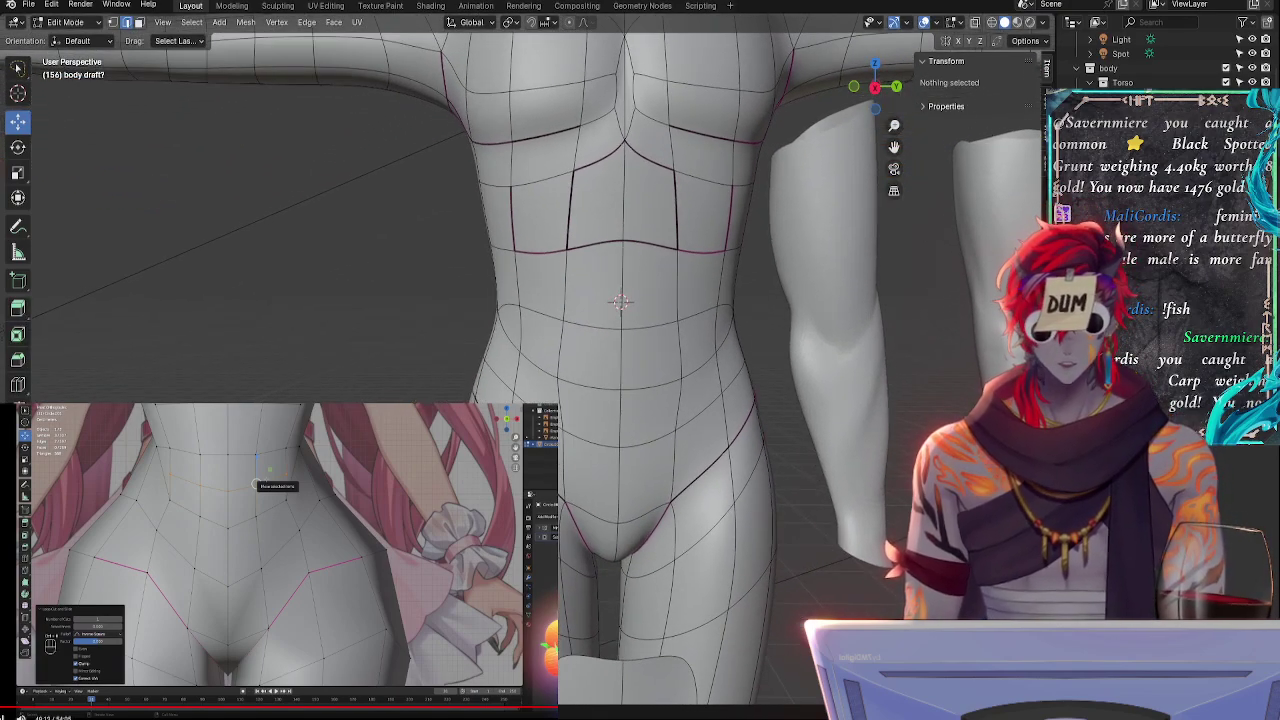
pyautogui.moveTo(650, 480); pyautogui.dragTo(806, 501, button='middle')
pyautogui.press('Tab')
pyautogui.press('Tab')
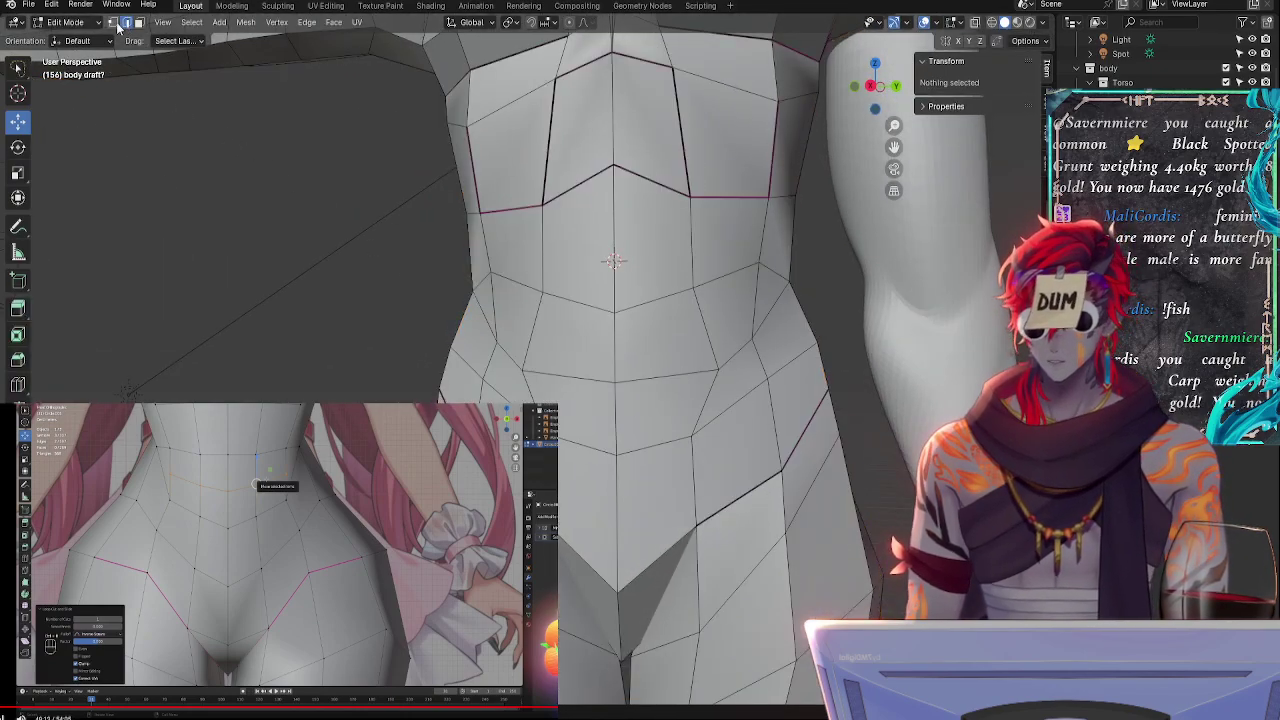
pyautogui.click(718, 371)
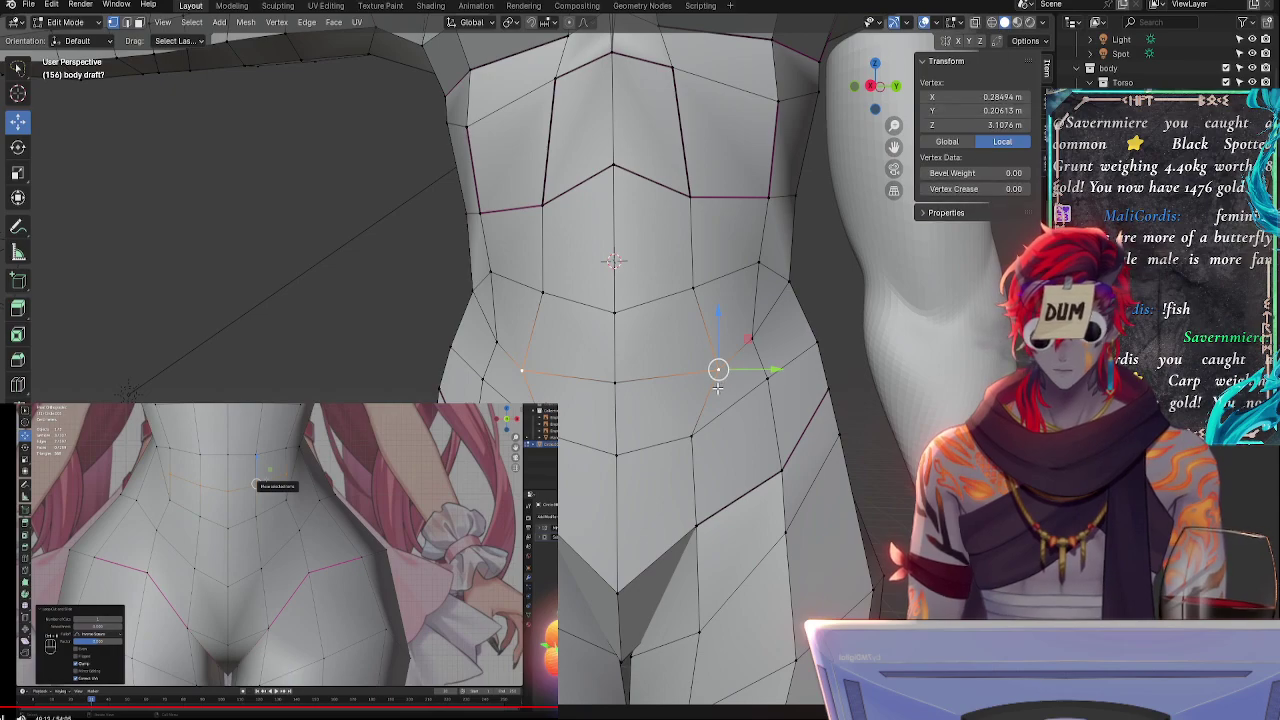
pyautogui.click(692, 436)
pyautogui.keyDown('shift'); pyautogui.click(617, 455); pyautogui.keyUp('shift')
pyautogui.moveTo(677, 604)
pyautogui.mouseDown(button='middle')
pyautogui.moveTo(667, 578)
pyautogui.moveTo(677, 593)
pyautogui.mouseUp(button='middle')
pyautogui.press('g')
pyautogui.press('g')
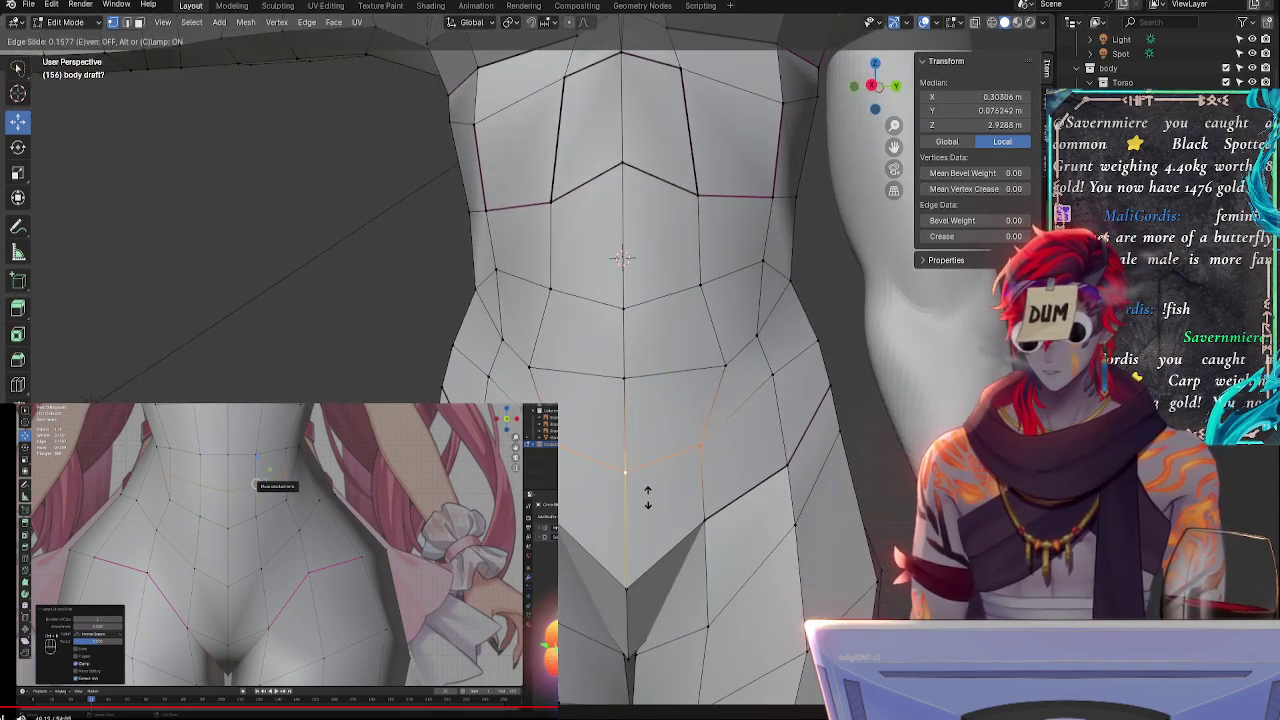
pyautogui.click(647, 492)
# - Slide the side waist vertices along their edges
pyautogui.moveTo(650, 480); pyautogui.dragTo(637, 627, button='middle')
pyautogui.click(568, 568)
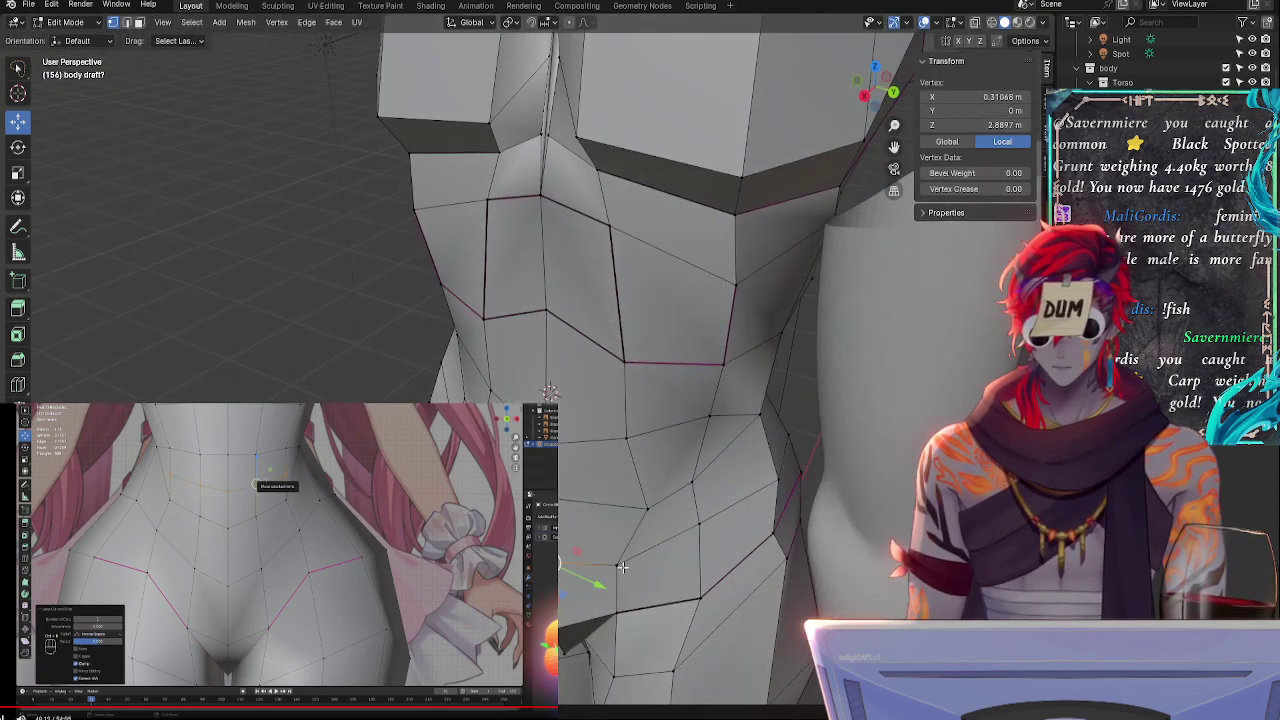
pyautogui.click(617, 566)
pyautogui.press('g')
pyautogui.press('g')
pyautogui.click(648, 561)
# - Slide the belly midline vertex down its edge and adjust its position
pyautogui.moveTo(648, 562); pyautogui.dragTo(636, 420, button='middle')
pyautogui.click(634, 351)
pyautogui.press('g')
pyautogui.press('g')
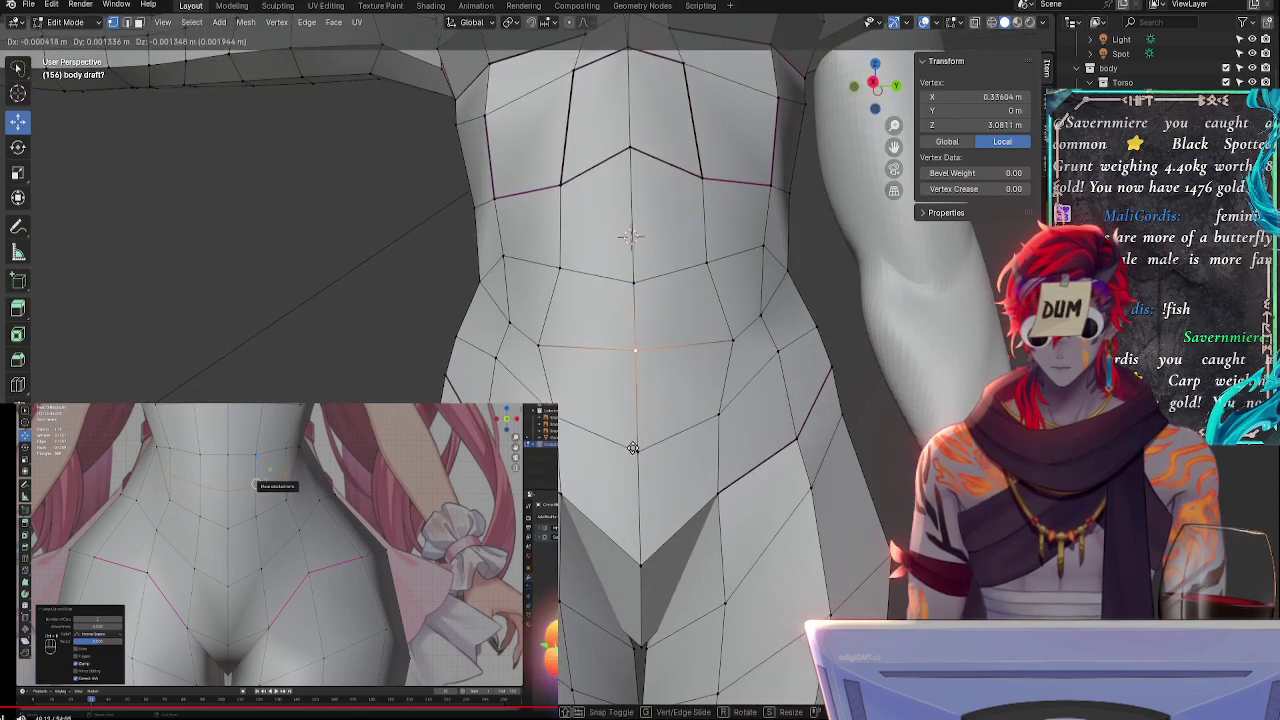
pyautogui.click(634, 474)
pyautogui.moveTo(678, 462); pyautogui.dragTo(662, 504, button='middle')
pyautogui.press('g')
pyautogui.press('g')
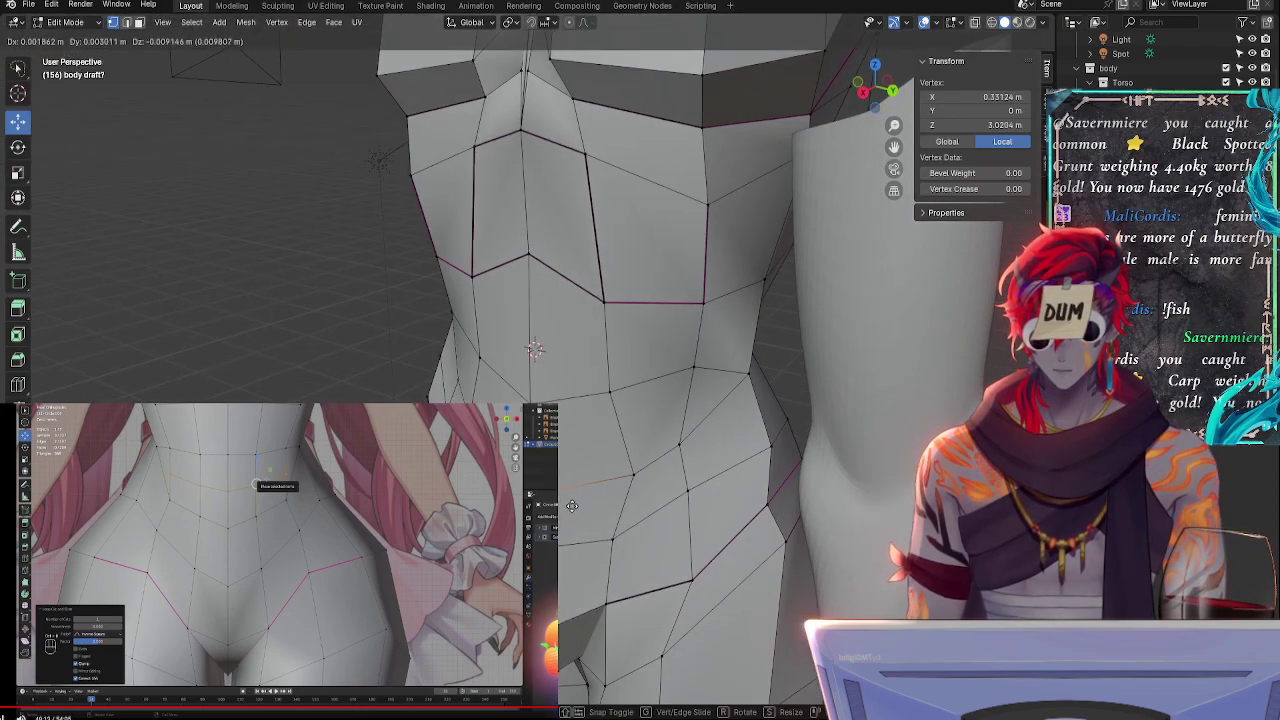
pyautogui.click(628, 490)
# - Nudge the right-side waist vertex slightly left and down
pyautogui.click(634, 472)
pyautogui.press('g')
pyautogui.press('g')
pyautogui.click(626, 476)
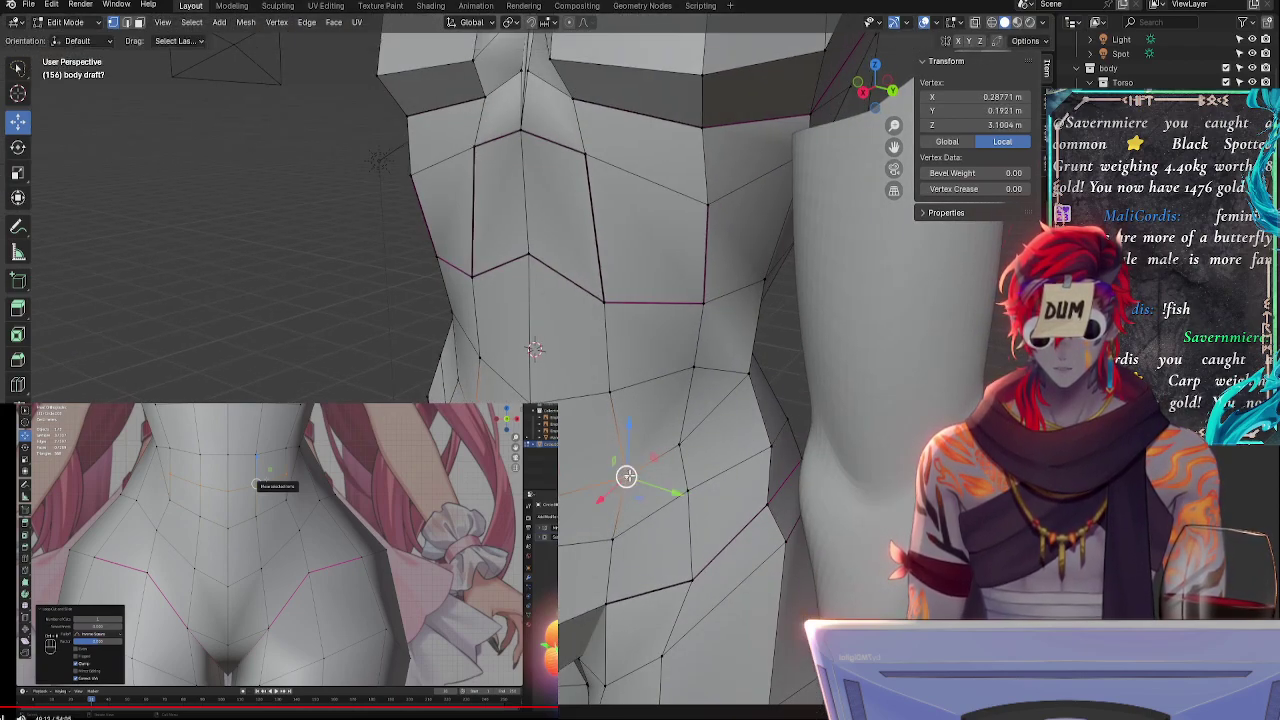
pyautogui.click(530, 505)
pyautogui.moveTo(530, 505); pyautogui.dragTo(676, 475, button='middle')
# - Slide the lower hip vertex along its edge, then move it into place
pyautogui.click(624, 432)
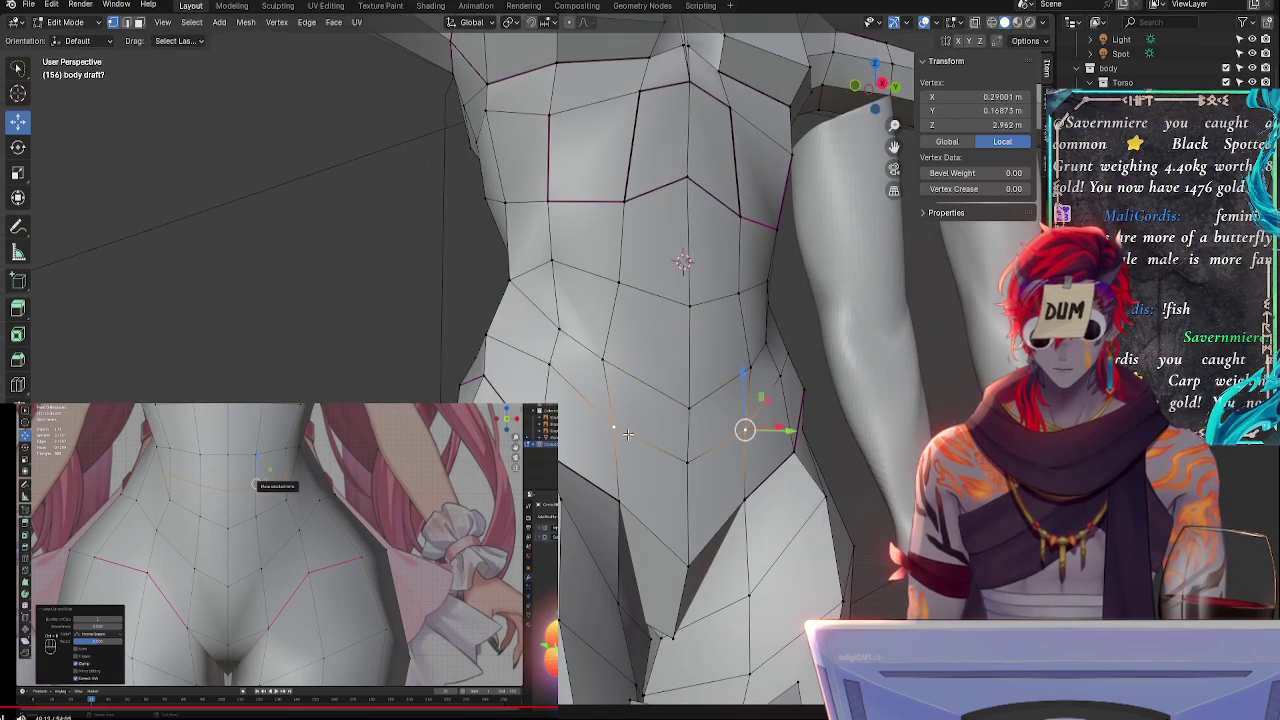
pyautogui.press('g')
pyautogui.press('g')
pyautogui.click(633, 445)
pyautogui.press('g')
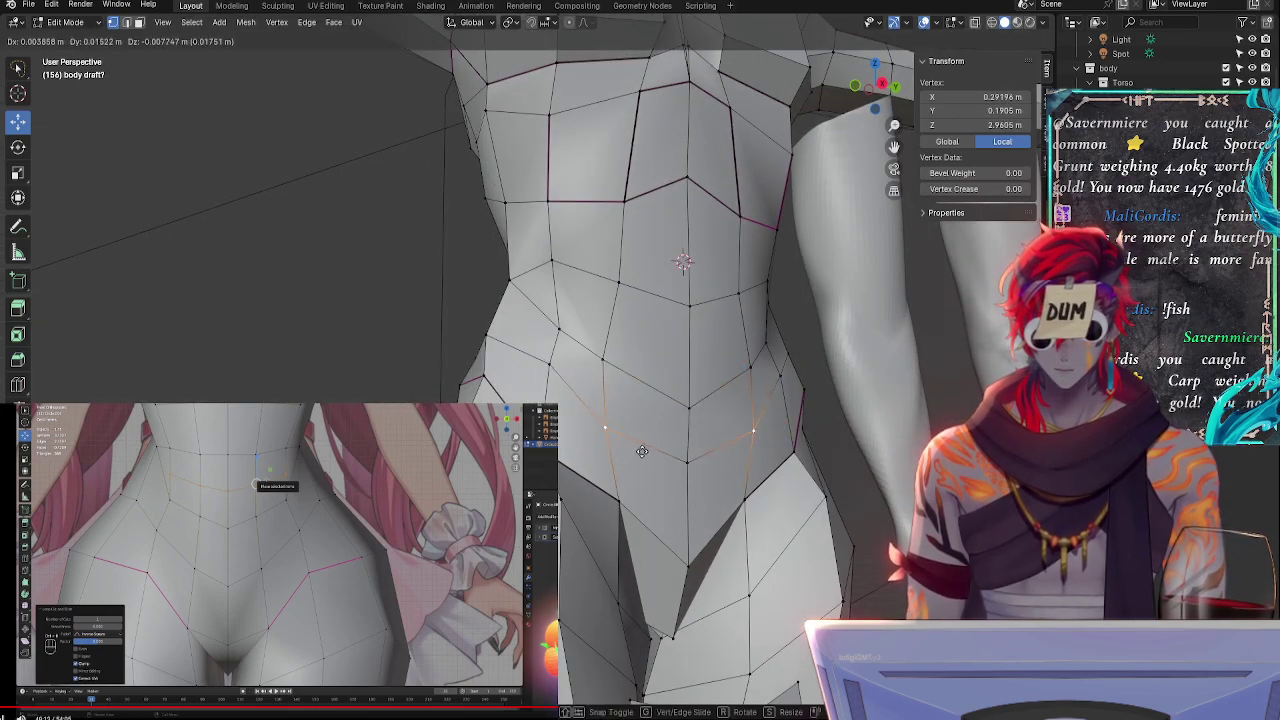
pyautogui.click(645, 450)
pyautogui.moveTo(600, 481); pyautogui.dragTo(567, 517, button='middle')
# - Slide the upper hip vertex down its edge
pyautogui.click(517, 411)
pyautogui.click(563, 480)
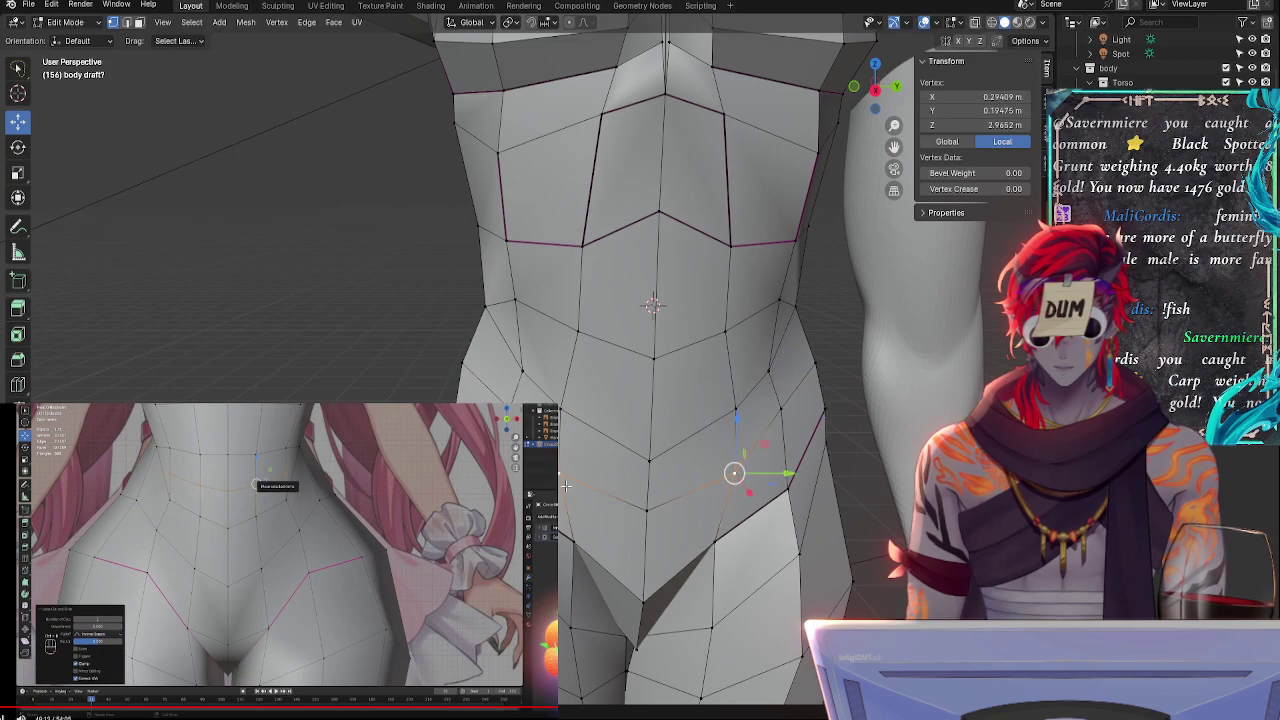
pyautogui.click(517, 411)
pyautogui.press('g')
pyautogui.press('g')
pyautogui.click(522, 418)
# - Slide the upper flank vertex down along its edge in two passes
pyautogui.click(521, 373)
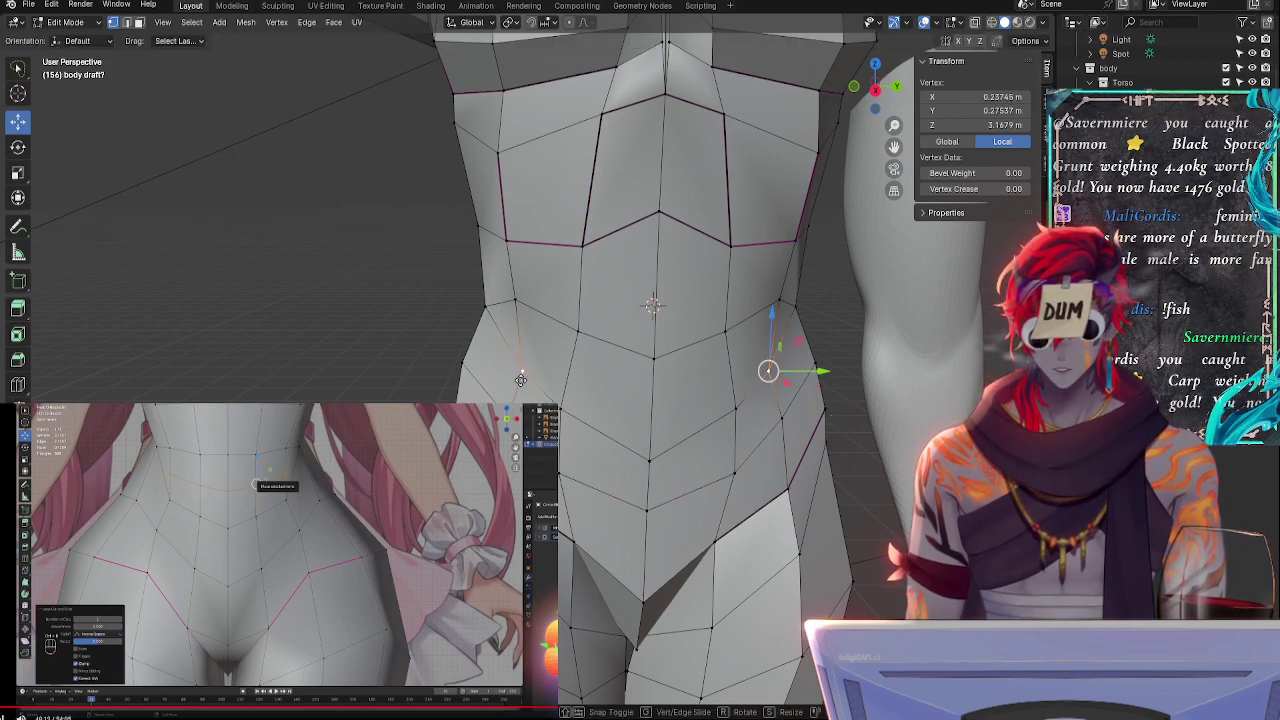
pyautogui.press('g')
pyautogui.press('g')
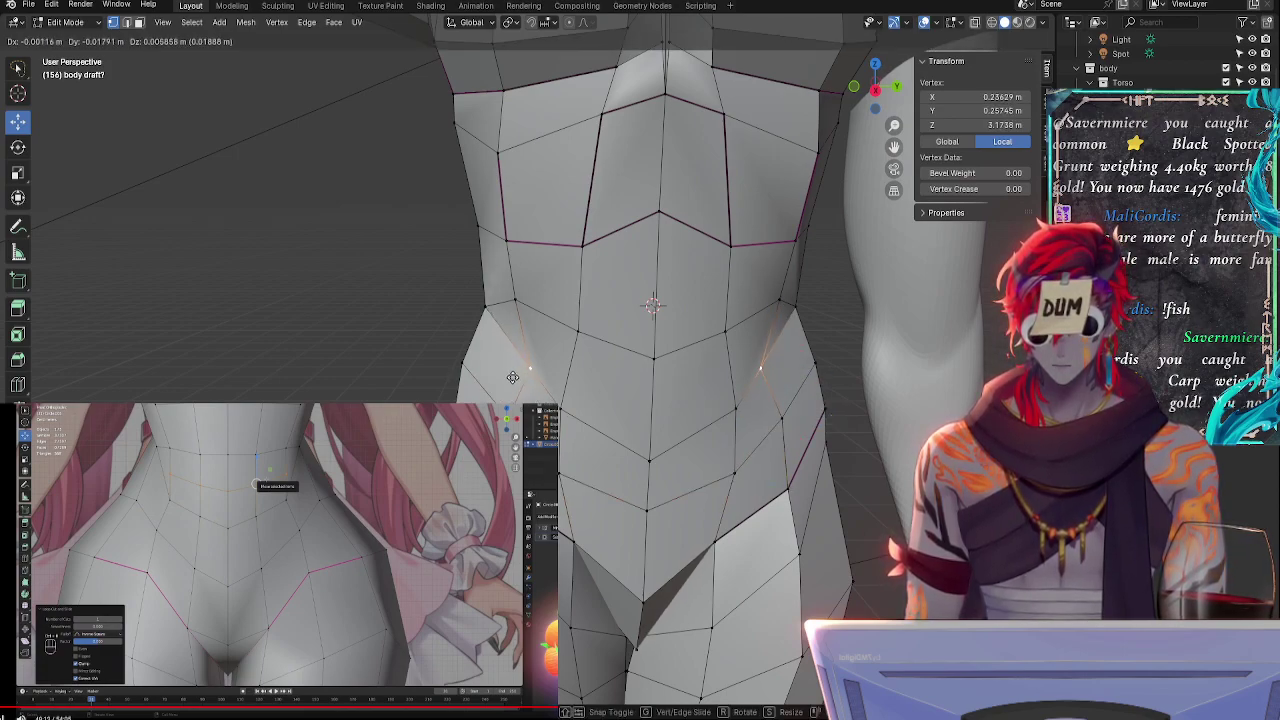
pyautogui.click(526, 380)
pyautogui.press('g')
pyautogui.press('g')
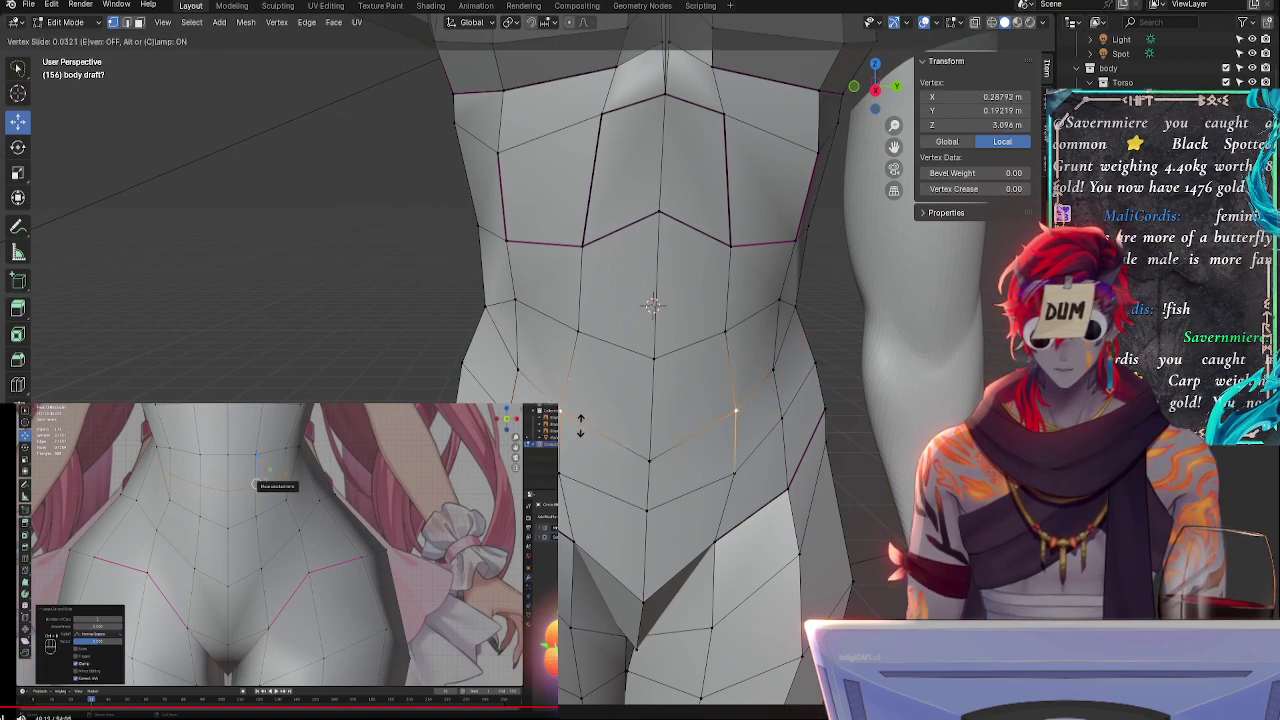
pyautogui.click(573, 423)
# - Select the waist and mirrored side vertices and nudge the side vertices up slightly
pyautogui.click(632, 468)
pyautogui.click(593, 364)
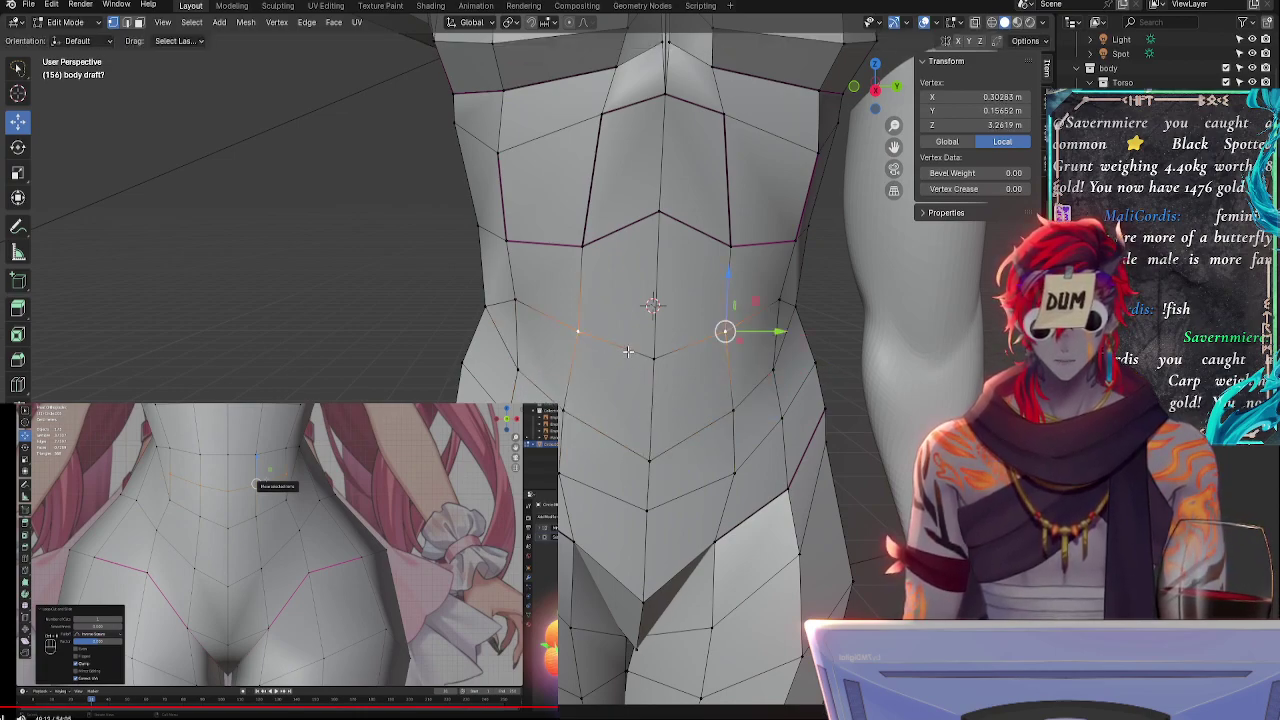
pyautogui.click(630, 352)
pyautogui.click(568, 332)
pyautogui.press('g')
pyautogui.press('g')
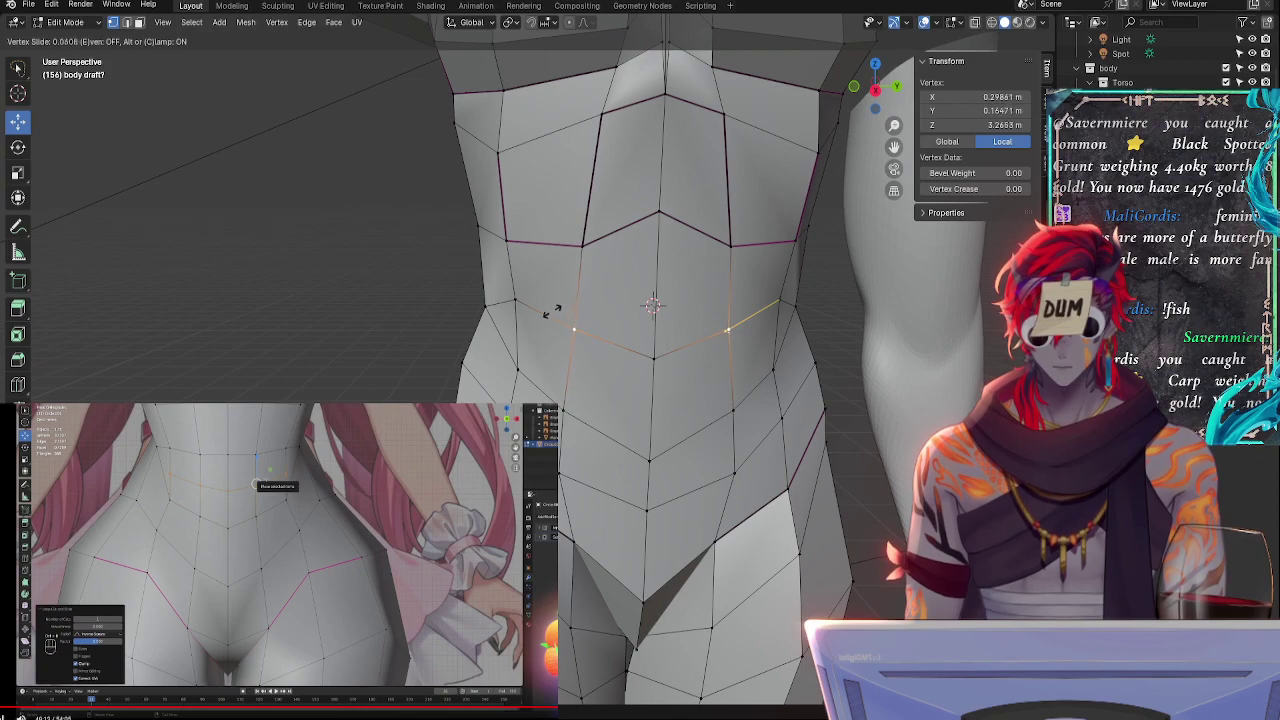
pyautogui.click(548, 311)
pyautogui.press('g')
# - Slide the centre midline vertex higher up its edge
pyautogui.click(548, 307)
pyautogui.click(652, 364)
pyautogui.press('g')
pyautogui.press('g')
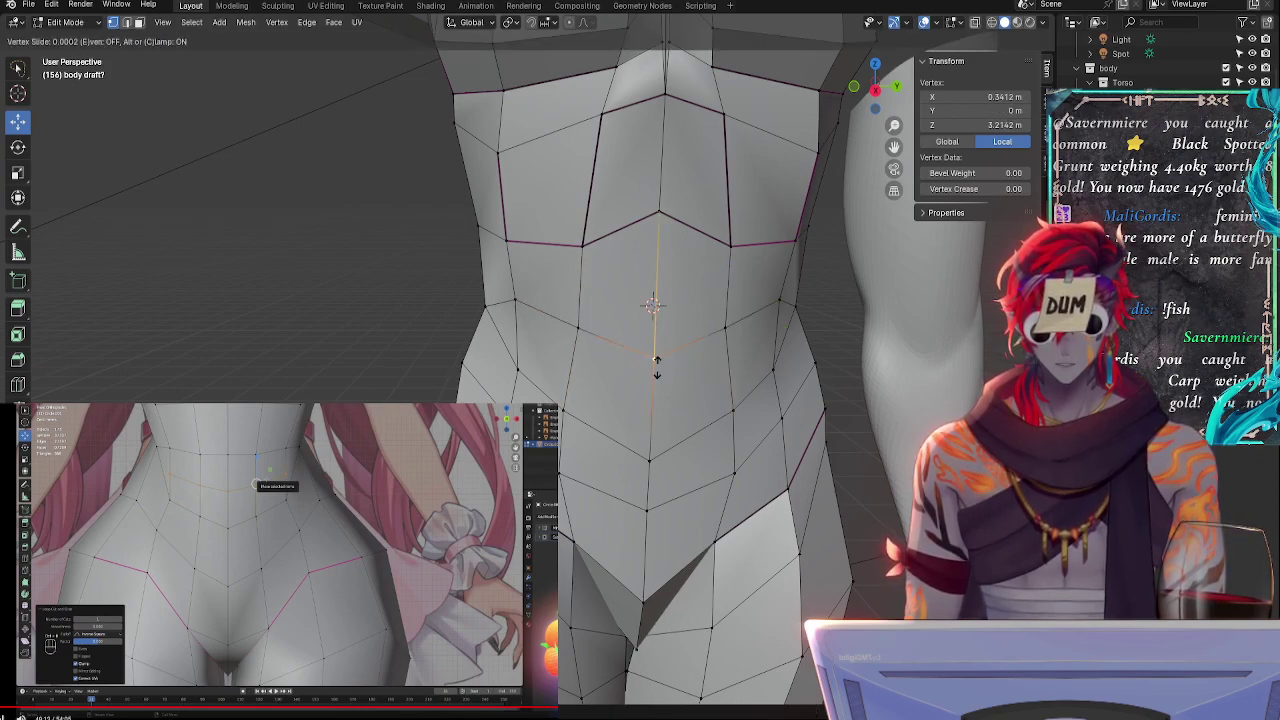
pyautogui.click(657, 356)
# - Slide the waist edge loop to a new position across the belly
pyautogui.click(578, 378)
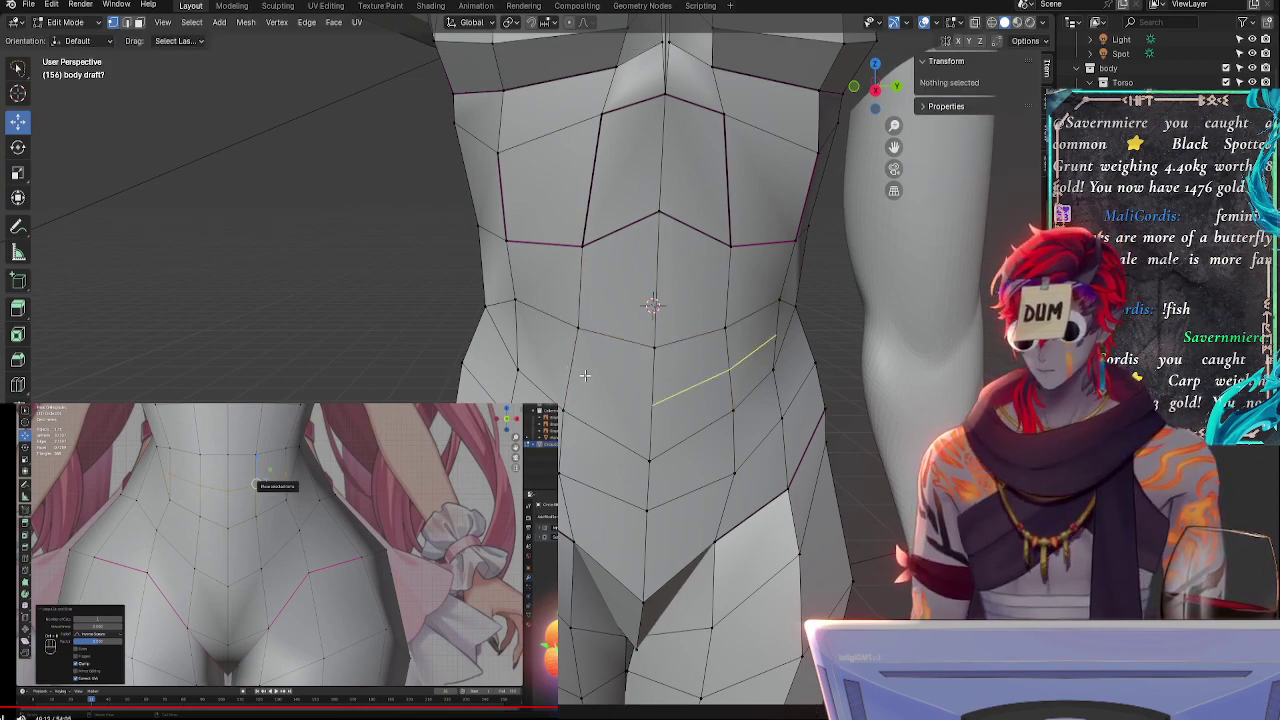
pyautogui.keyDown('alt'); pyautogui.click(583, 384); pyautogui.keyUp('alt')
pyautogui.press('g')
pyautogui.press('g')
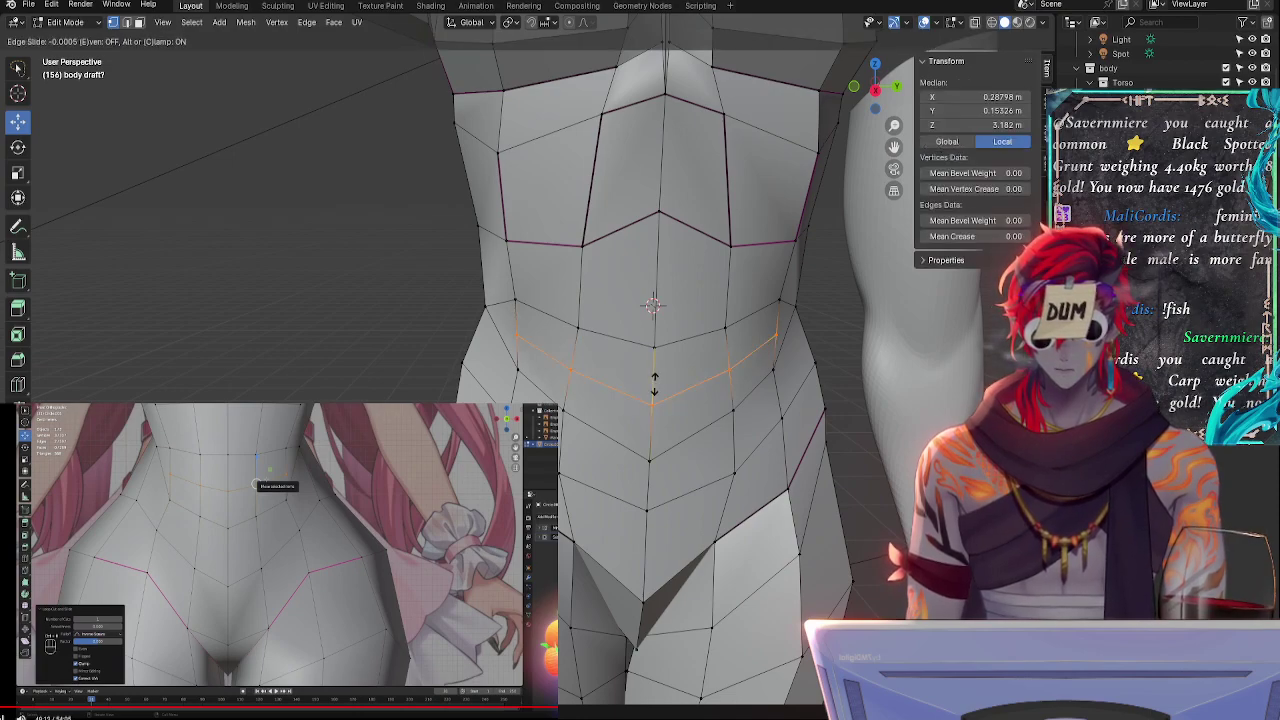
pyautogui.click(654, 383)
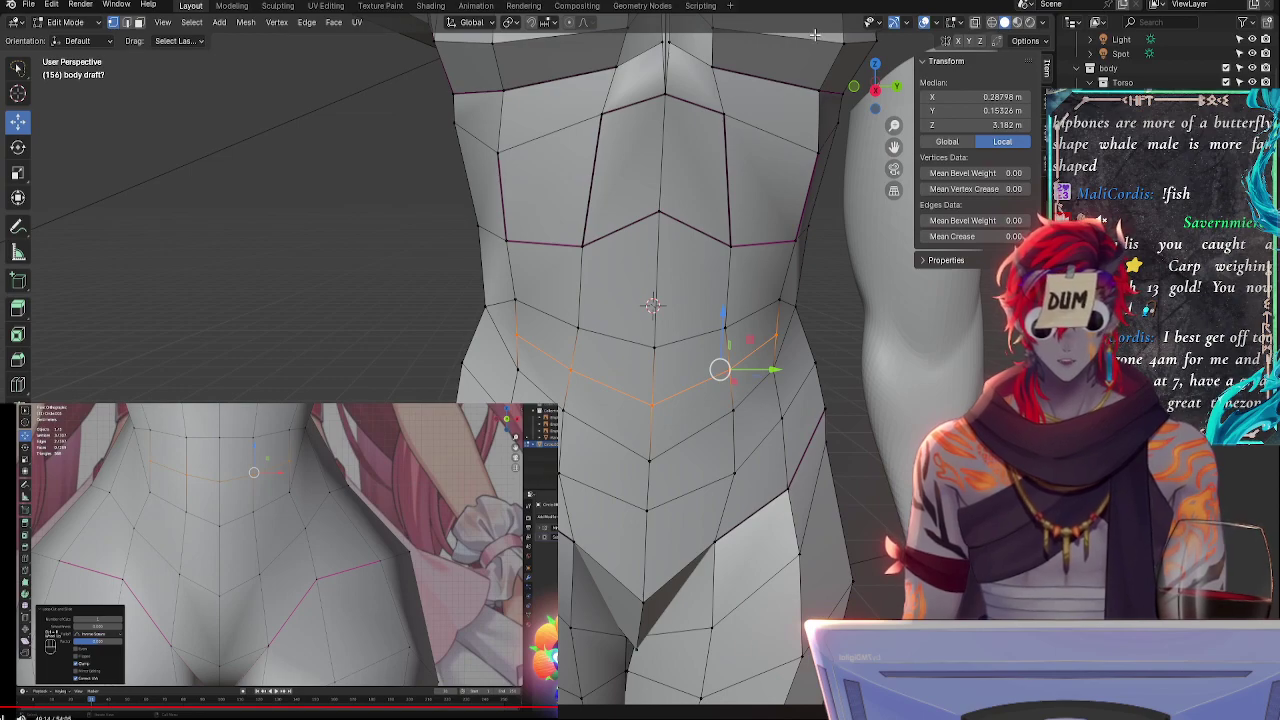
pyautogui.click(876, 89)
pyautogui.keyDown('shift'); pyautogui.moveTo(803, 309); pyautogui.dragTo(754, 309, button='middle'); pyautogui.keyUp('shift')
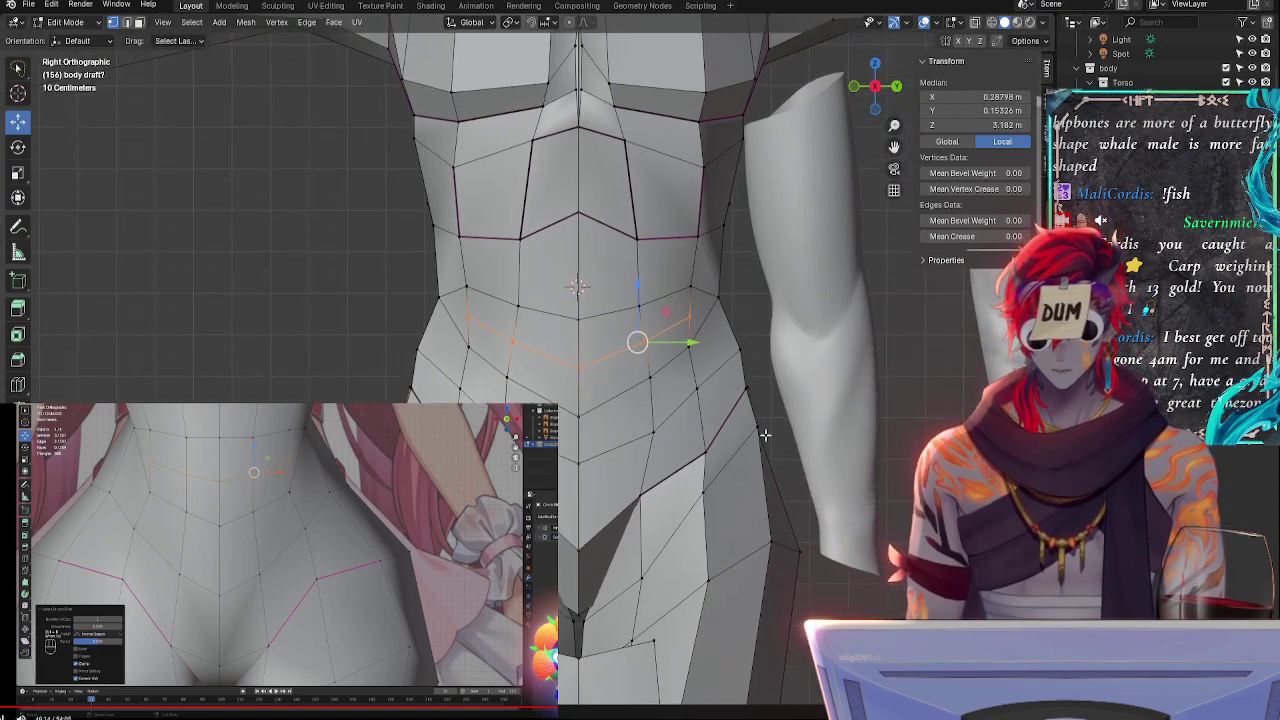
pyautogui.scroll(2, 764, 434)
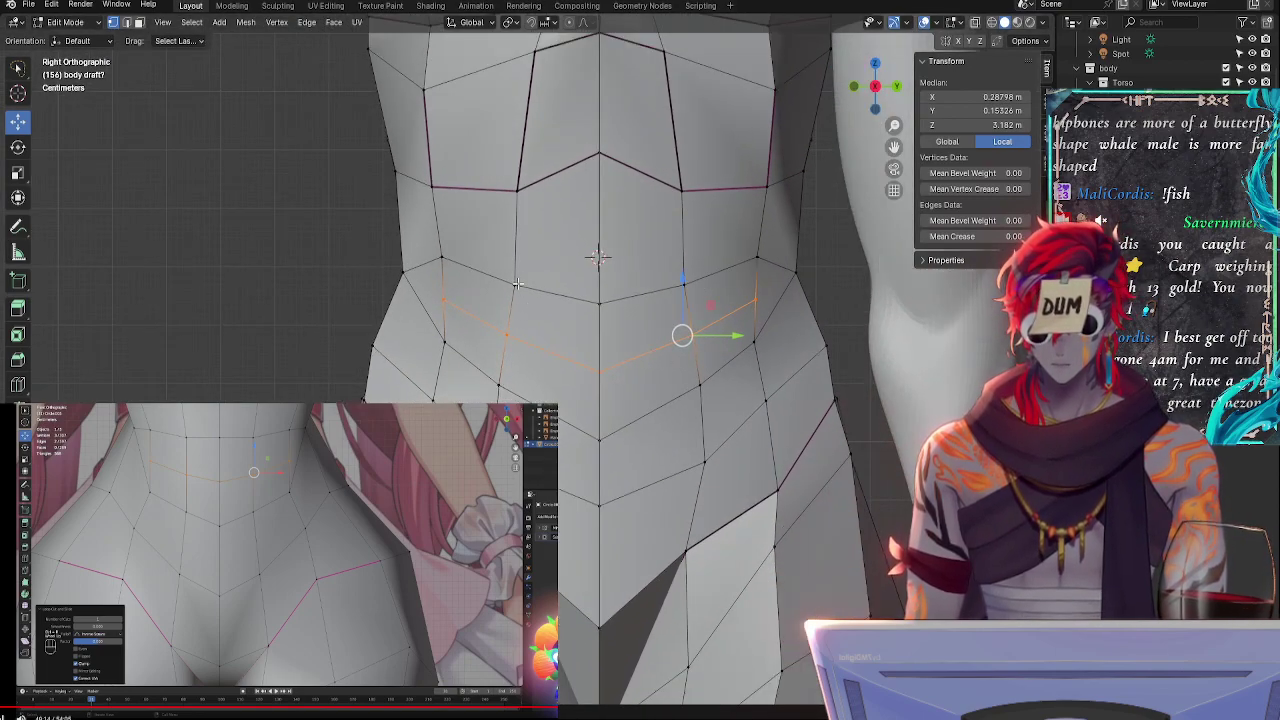
pyautogui.click(515, 284)
pyautogui.hotkey('alt', 'a')
pyautogui.click(598, 370)
pyautogui.hotkey('alt', 'a')
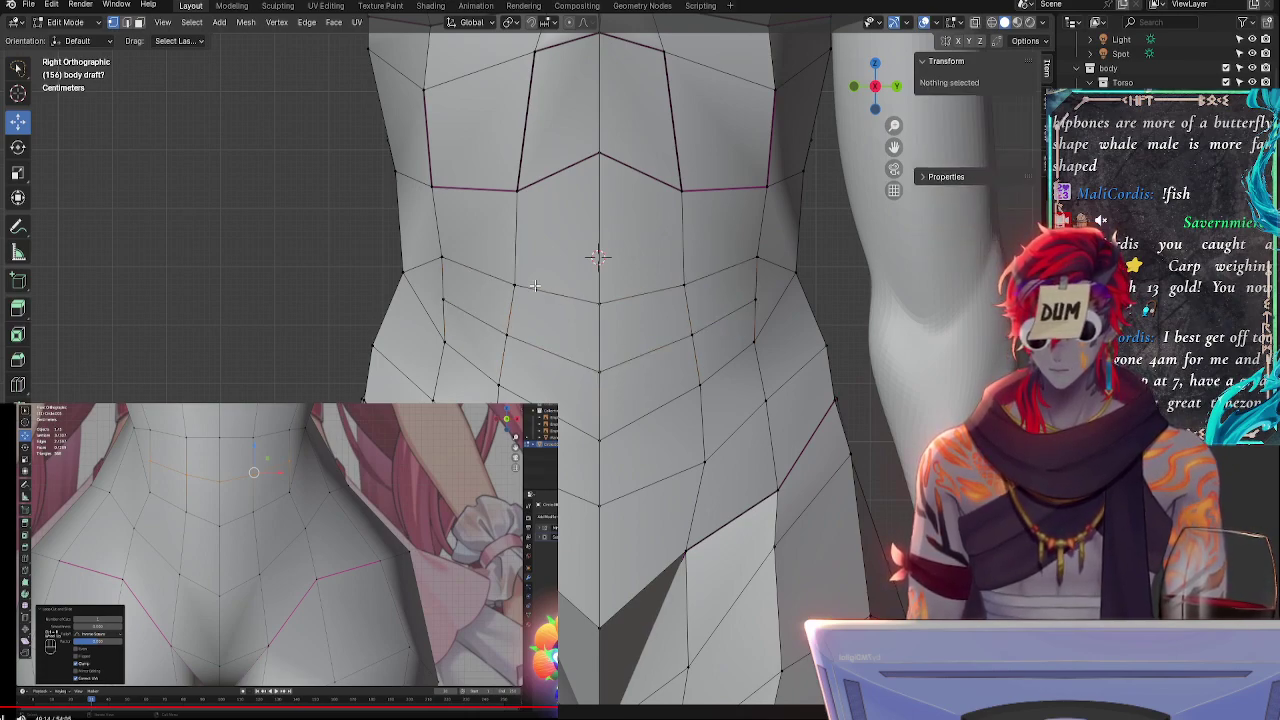
pyautogui.click(514, 284)
pyautogui.moveTo(535, 305); pyautogui.dragTo(568, 344, button='middle')
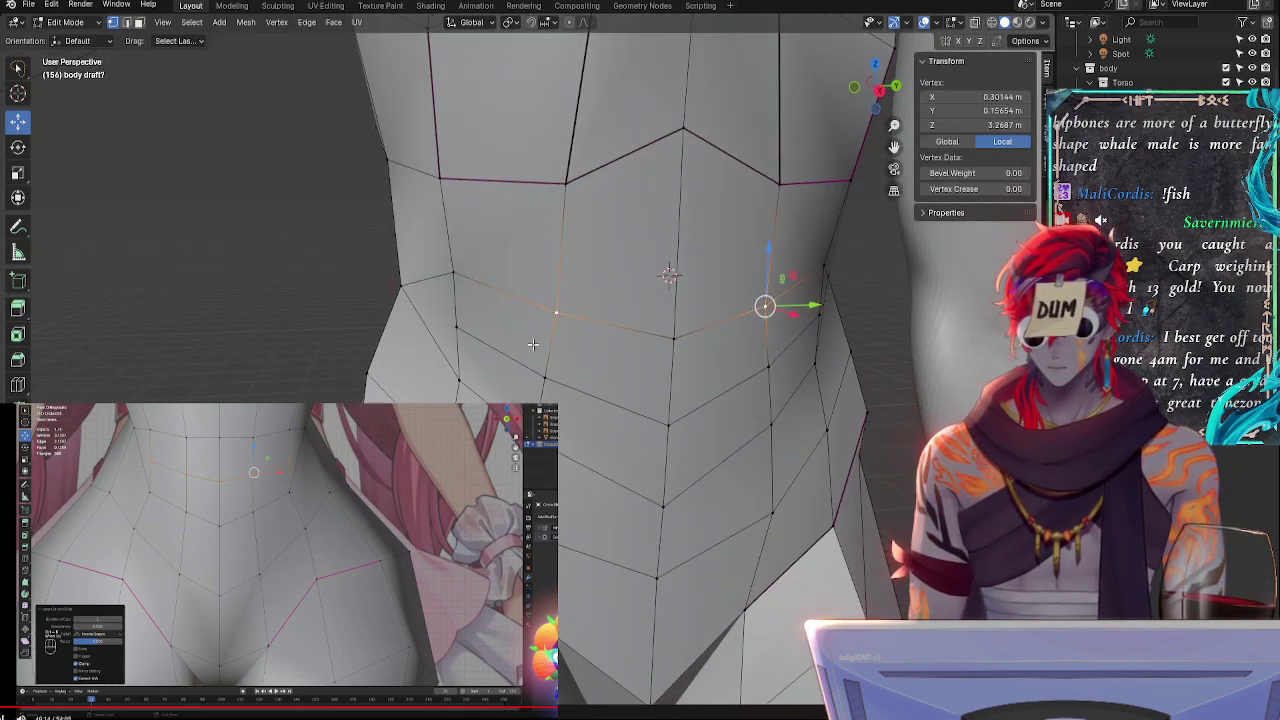
pyautogui.click(459, 324)
pyautogui.click(454, 277)
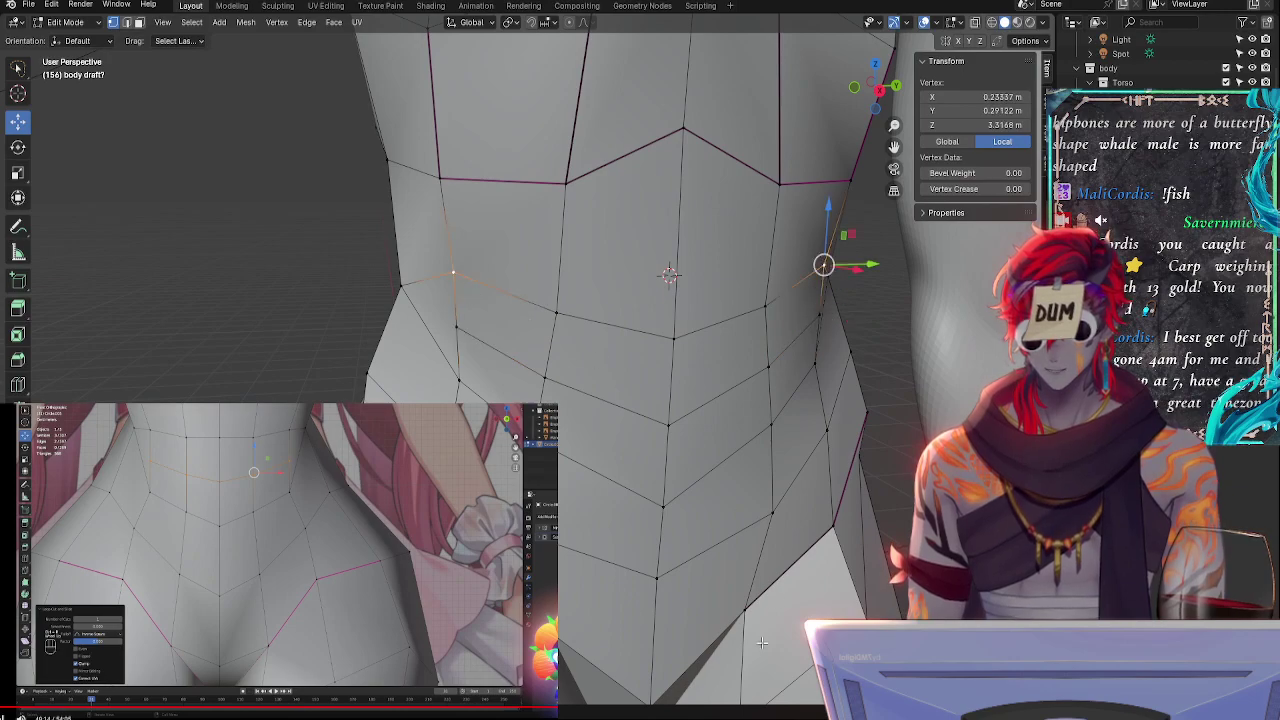
pyautogui.hotkey('alt', 'a')
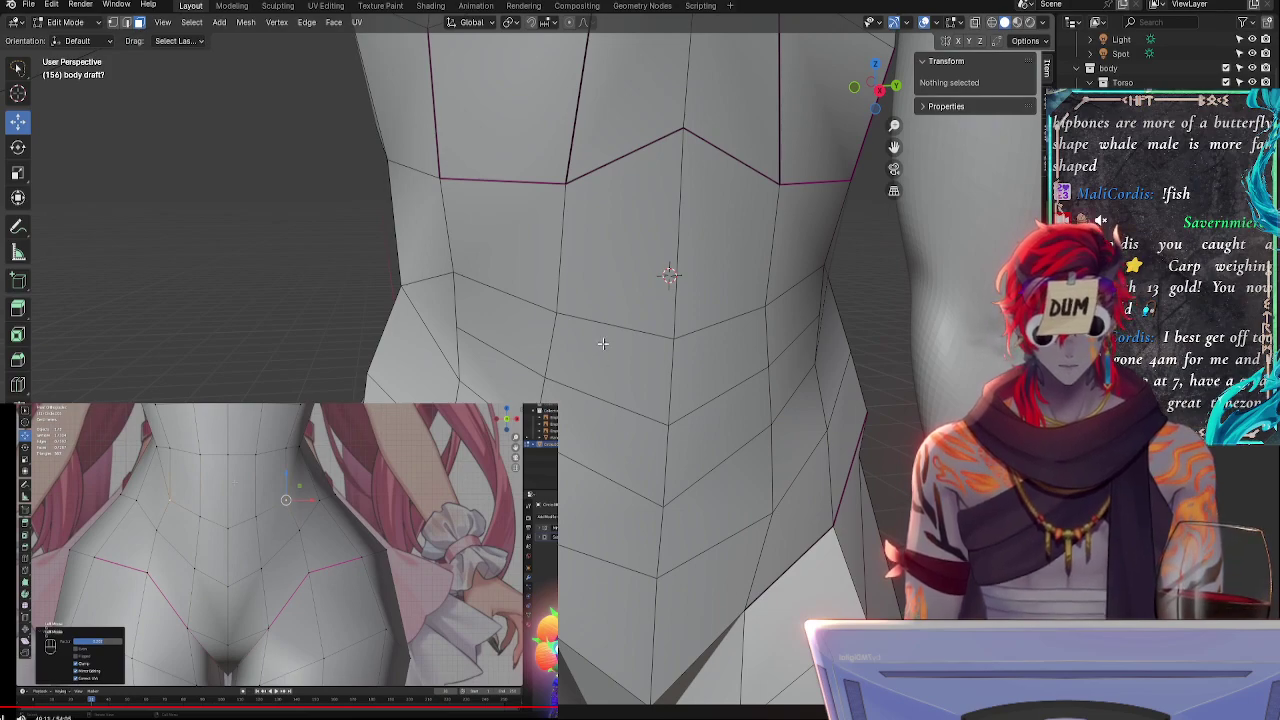
# - Select the two mirrored lower-belly faces and orbit around the belly to check them
pyautogui.click(600, 440)
pyautogui.moveTo(814, 471); pyautogui.dragTo(794, 446, button='middle')
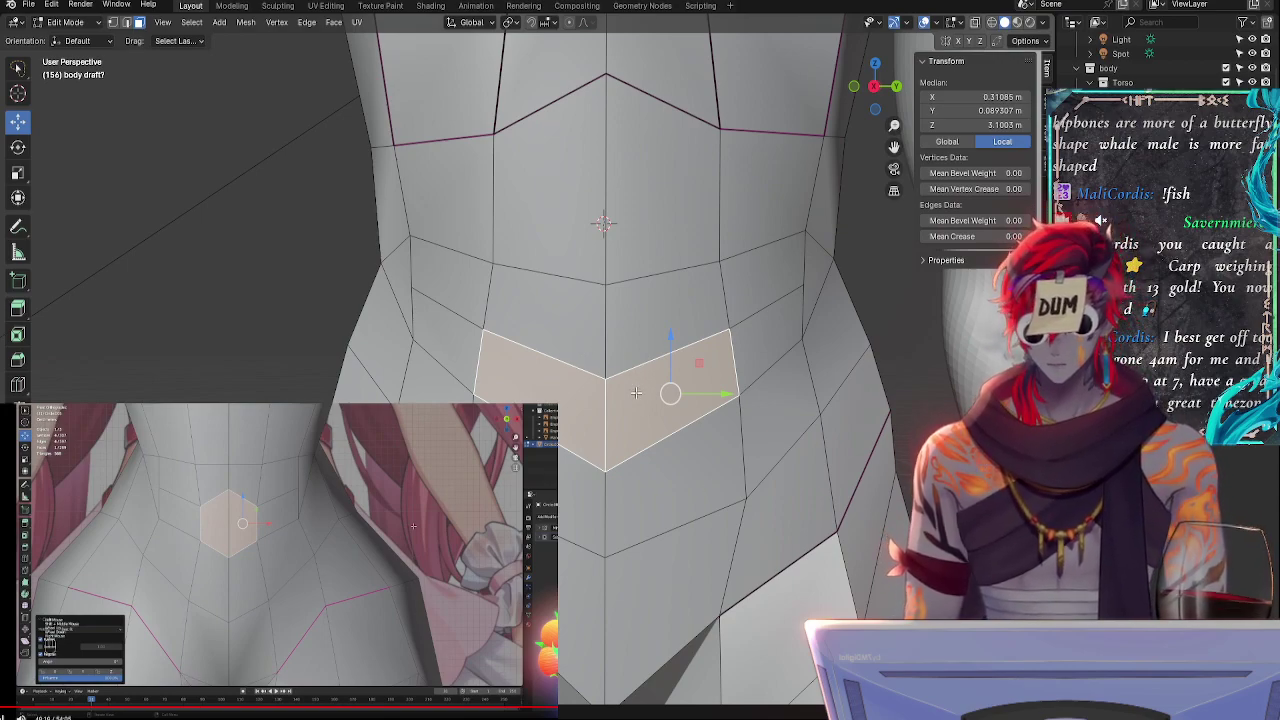
# - In edge select mode, nudge a vertical edge beside the belly faces and tilt the waist edge
pyautogui.click(127, 23)
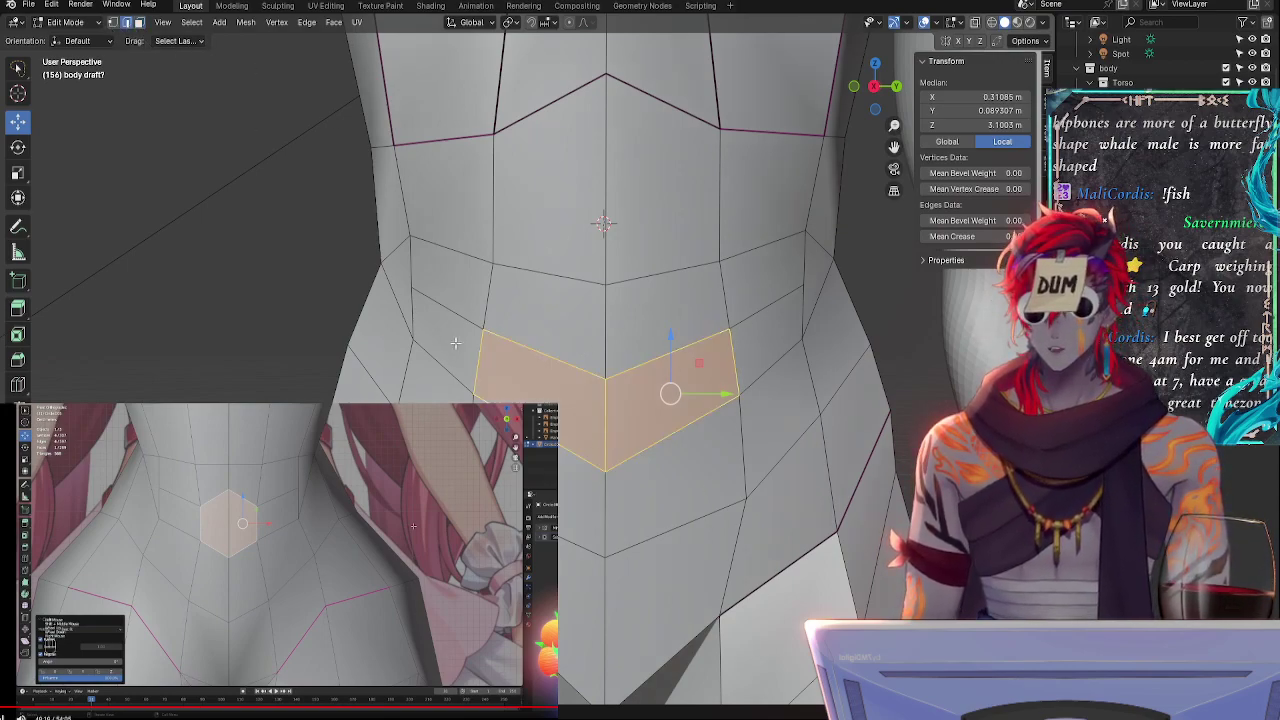
pyautogui.click(478, 343)
pyautogui.press('g')
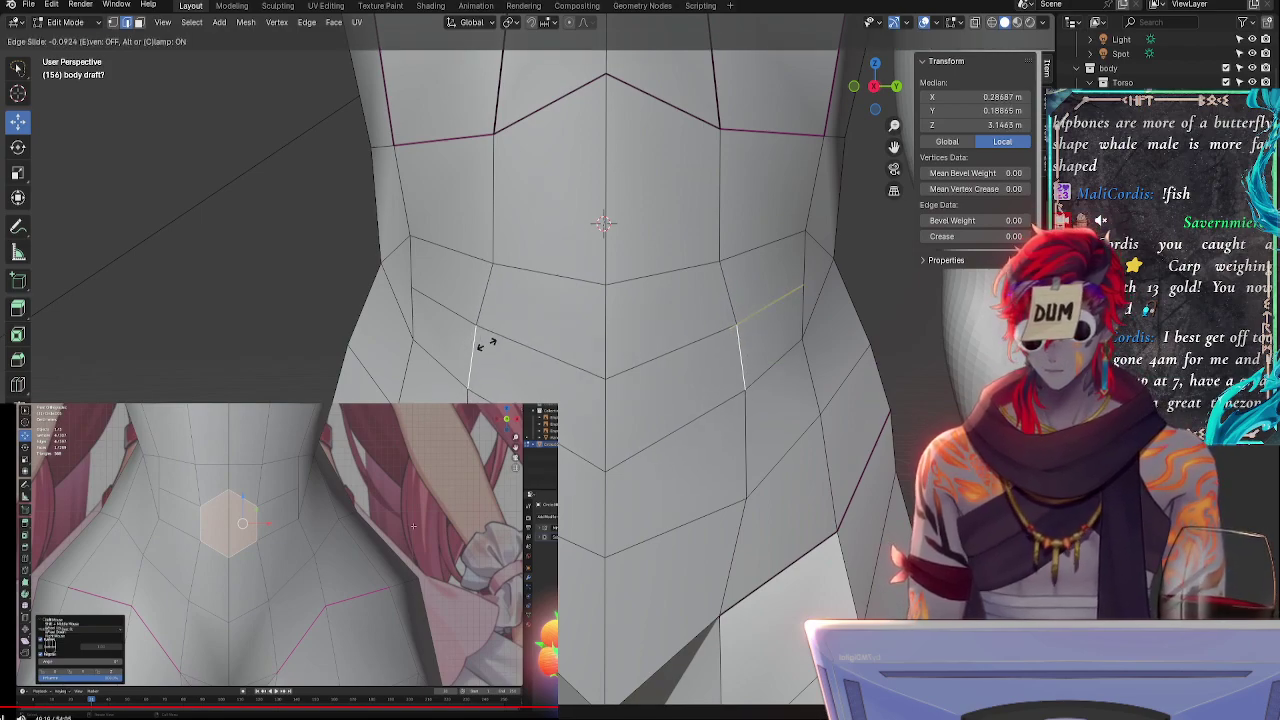
pyautogui.click(484, 343)
pyautogui.press('r')
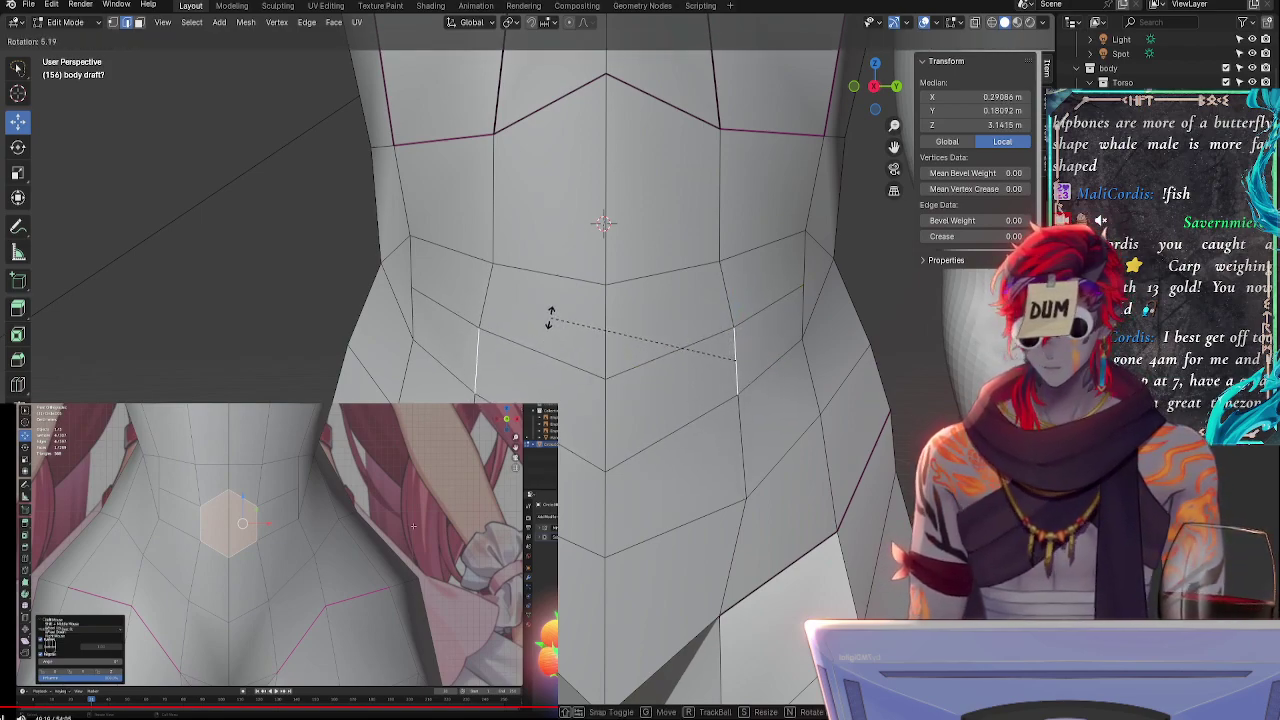
pyautogui.click(553, 319)
pyautogui.click(593, 376)
# - Slide the vertical belly edges toward the centre
pyautogui.press('s')
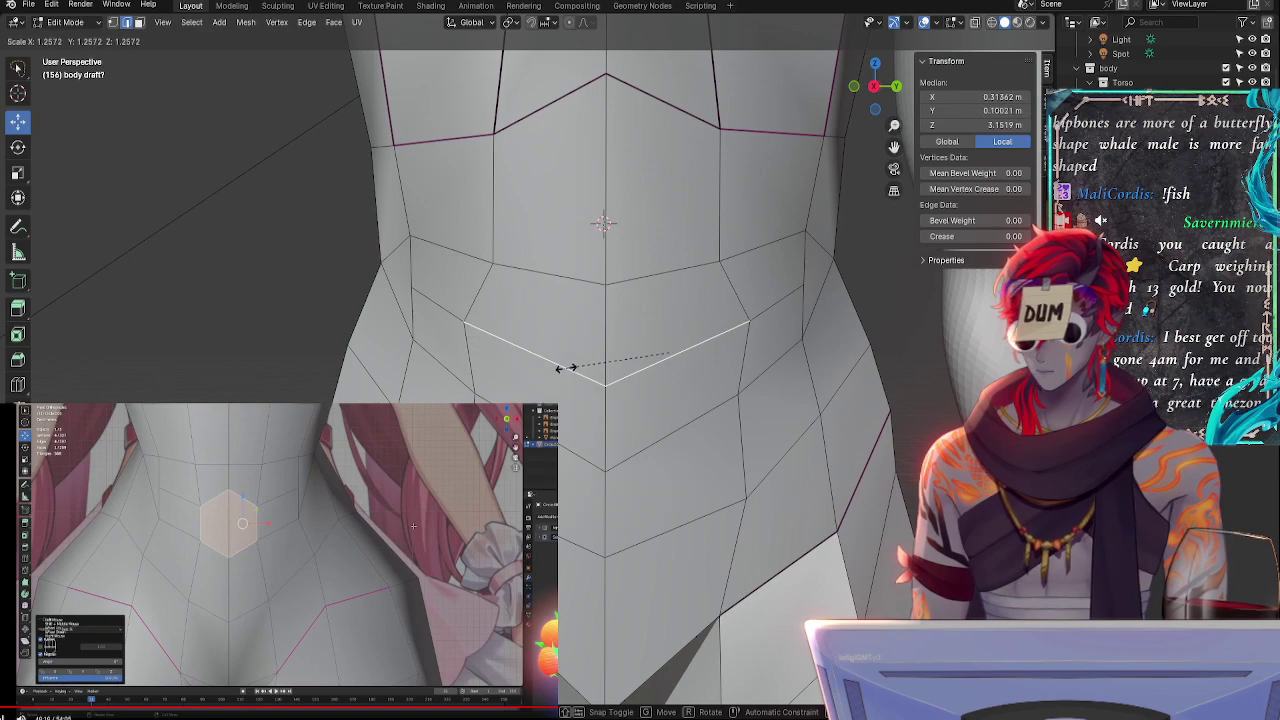
pyautogui.rightClick(616, 355)
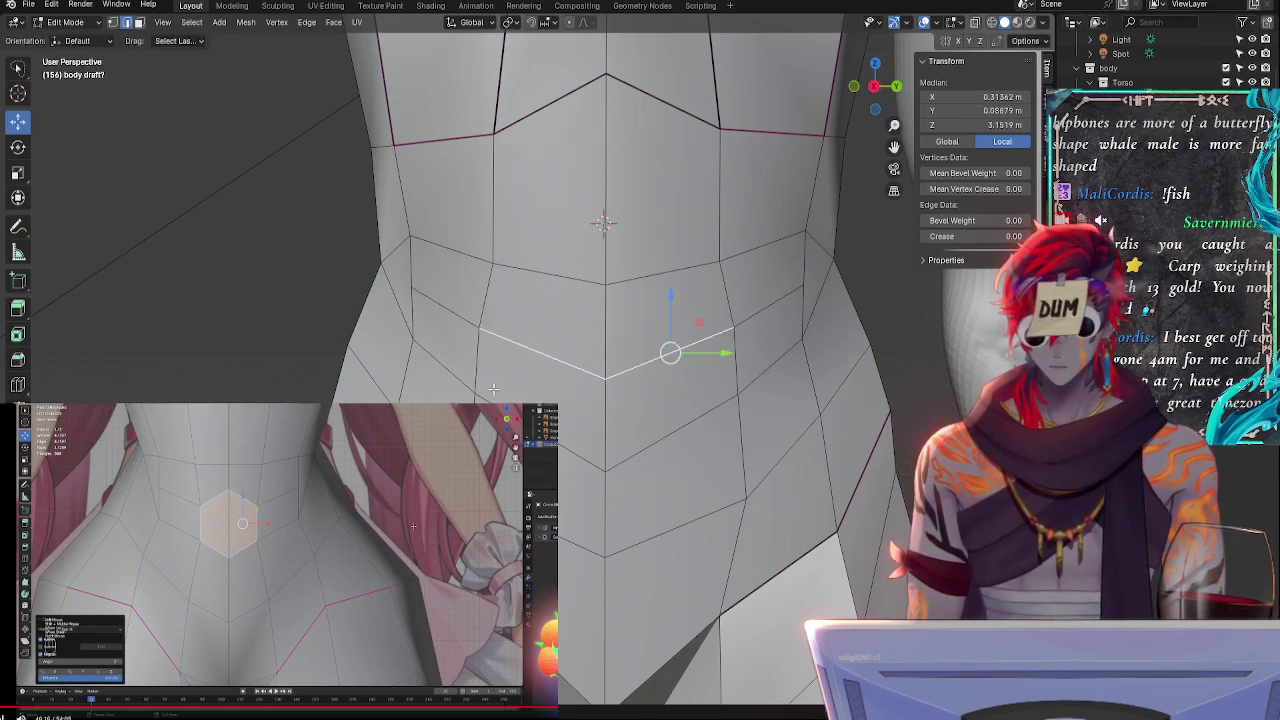
pyautogui.click(494, 392)
pyautogui.click(472, 362)
pyautogui.keyDown('shift'); pyautogui.click(486, 316); pyautogui.keyUp('shift')
pyautogui.press('g')
pyautogui.press('g')
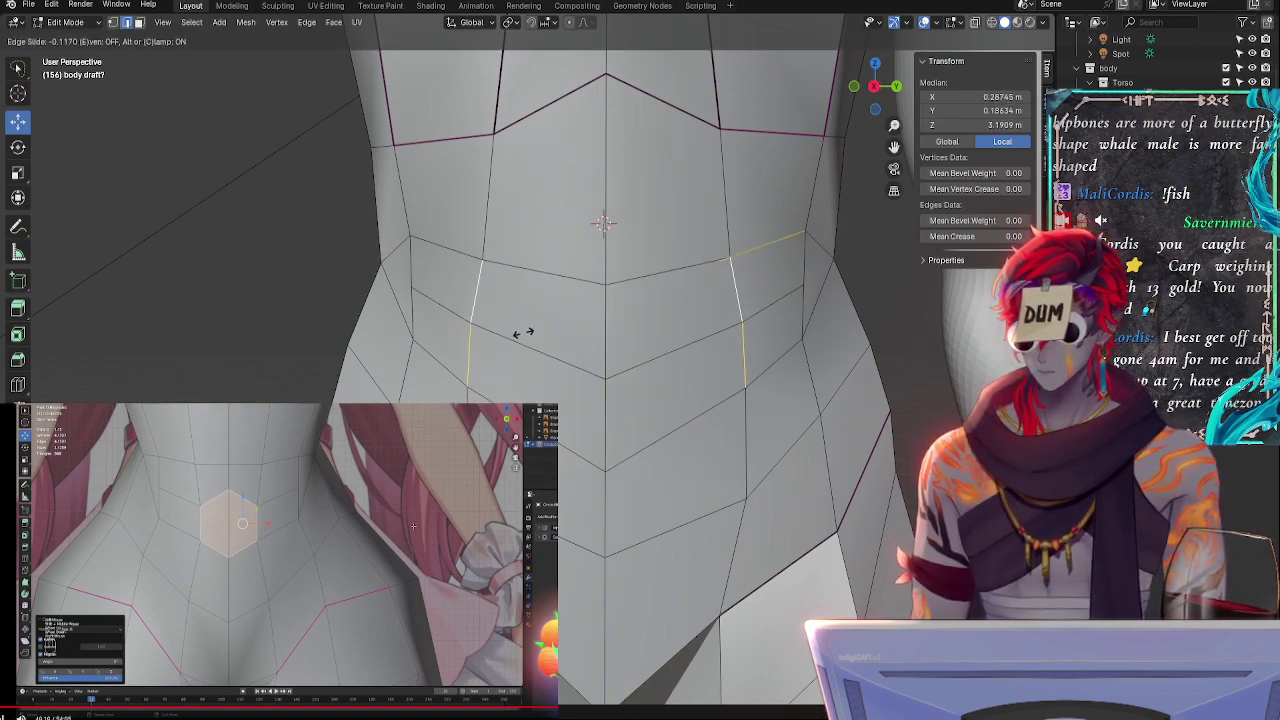
pyautogui.click(497, 330)
# - Tilt the lower horizontal centre edge and shift it slightly upward
pyautogui.click(555, 362)
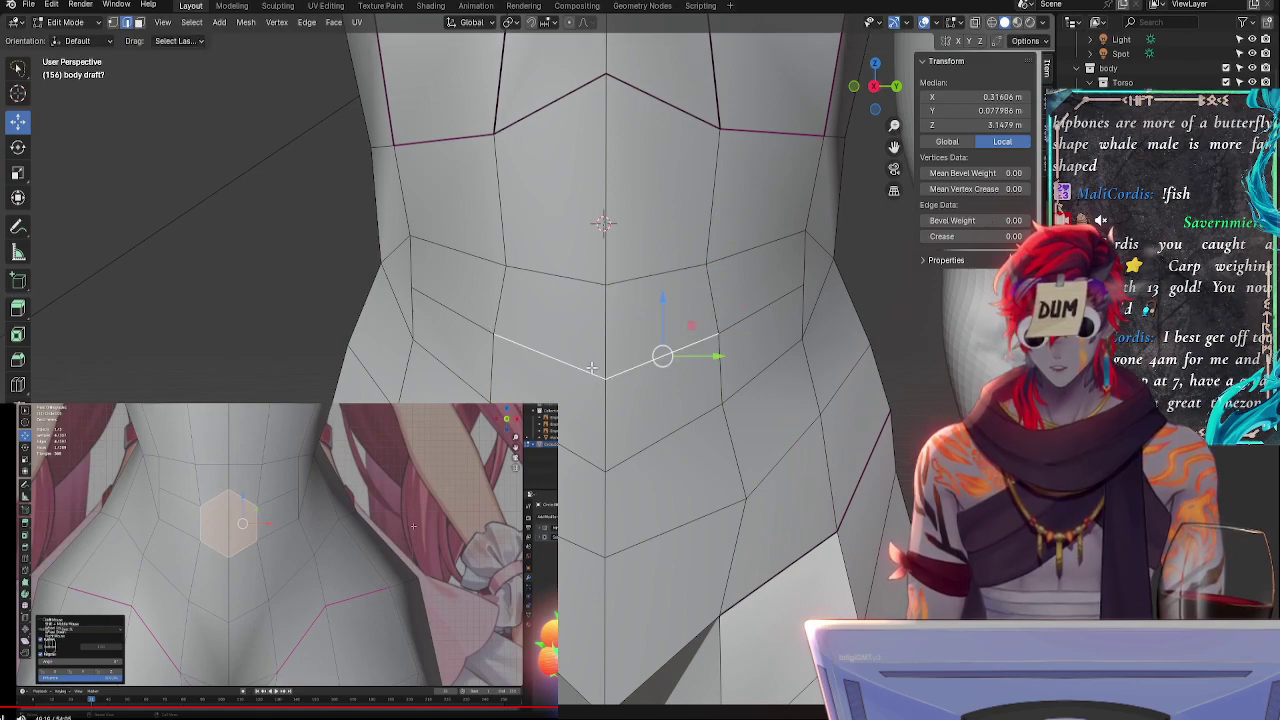
pyautogui.press('r')
pyautogui.click(591, 367)
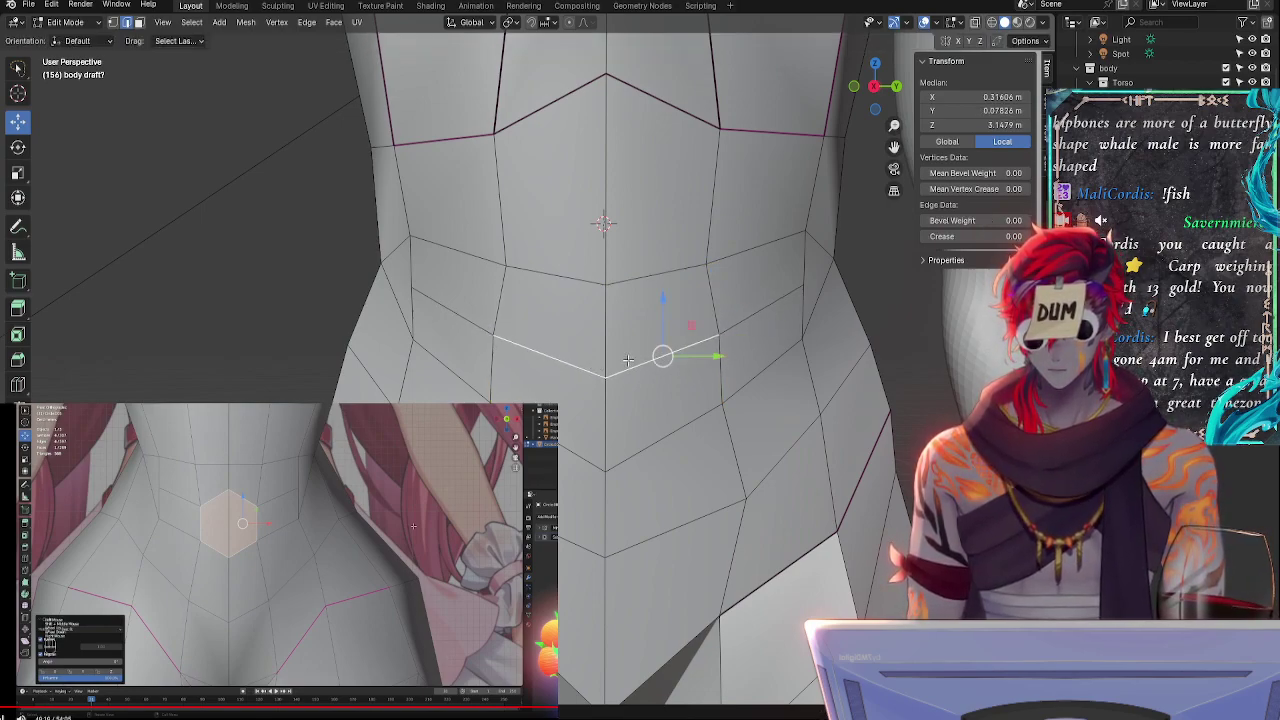
pyautogui.press('g')
pyautogui.press('g')
pyautogui.click(634, 350)
# - Scale the waist edge loop to narrow it
pyautogui.click(561, 423)
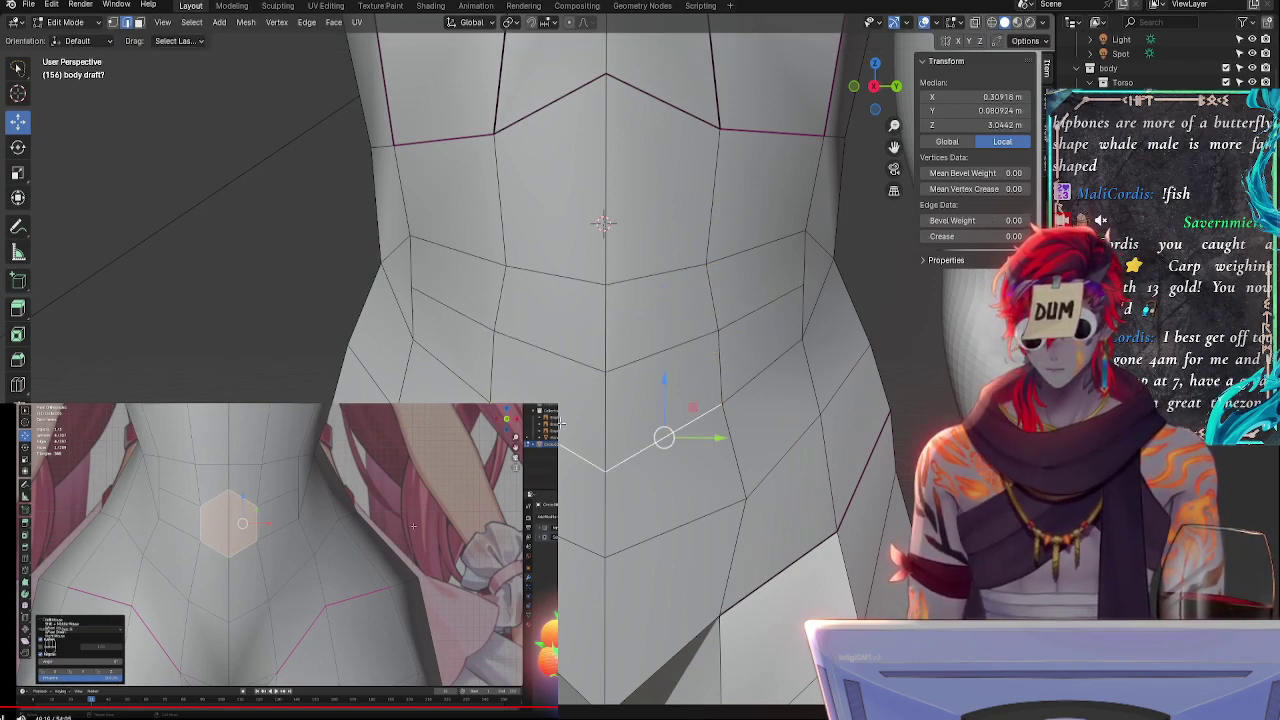
pyautogui.click(603, 382)
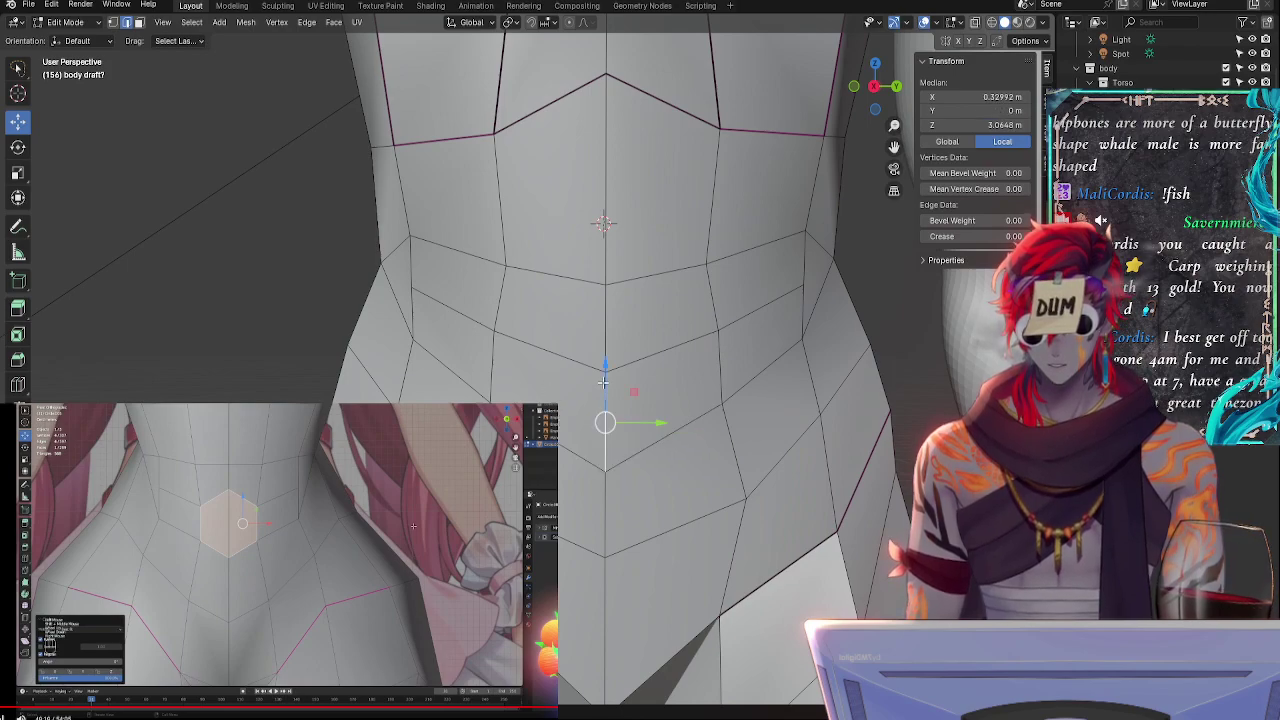
pyautogui.keyDown('alt'); pyautogui.click(545, 352); pyautogui.keyUp('alt')
pyautogui.press('s')
pyautogui.click(592, 365)
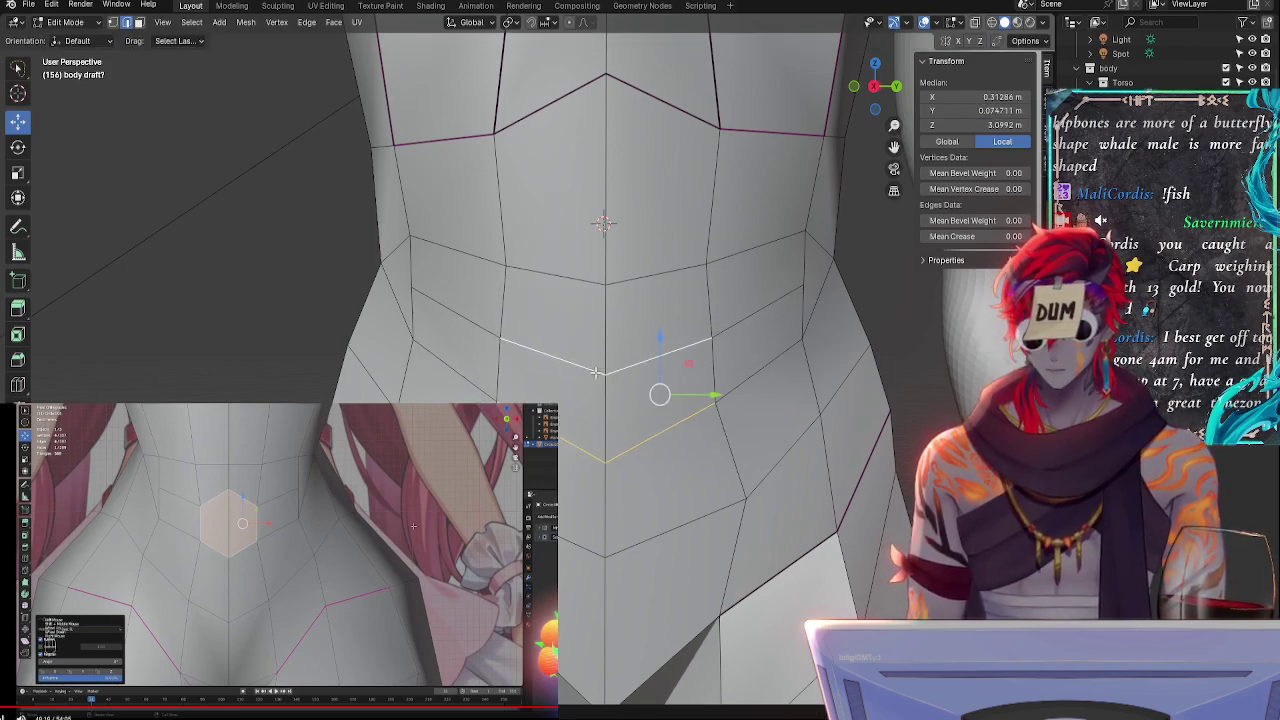
# - Scale the vertical belly edges inward, then spread the centre and side edges apart
pyautogui.click(499, 367)
pyautogui.press('s')
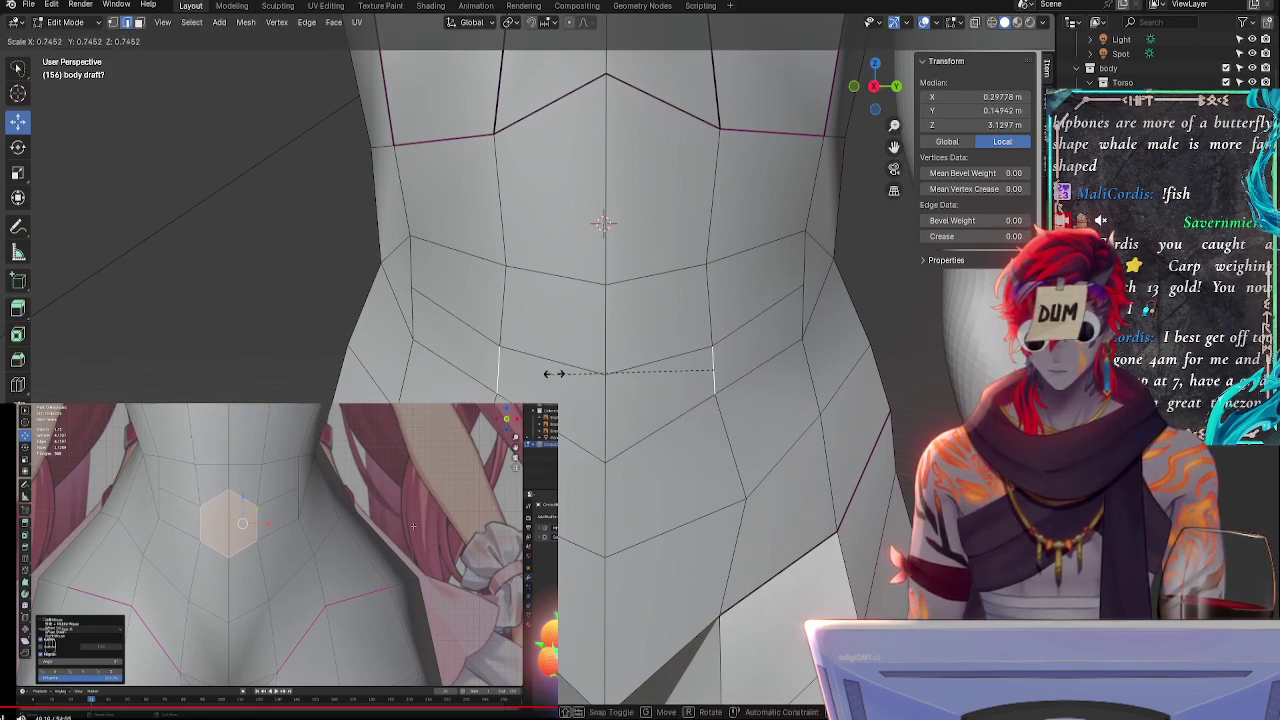
pyautogui.click(588, 372)
pyautogui.click(618, 372)
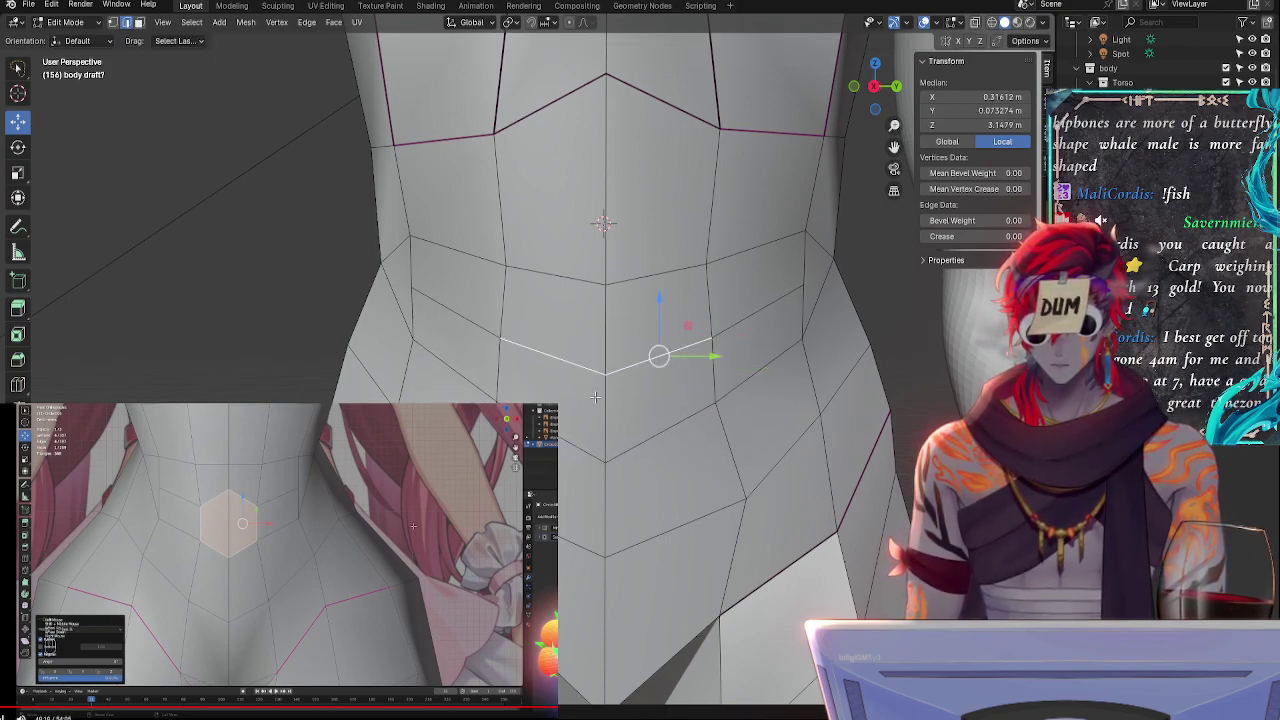
pyautogui.click(597, 397)
pyautogui.keyDown('shift'); pyautogui.click(501, 377); pyautogui.keyUp('shift')
pyautogui.press('s')
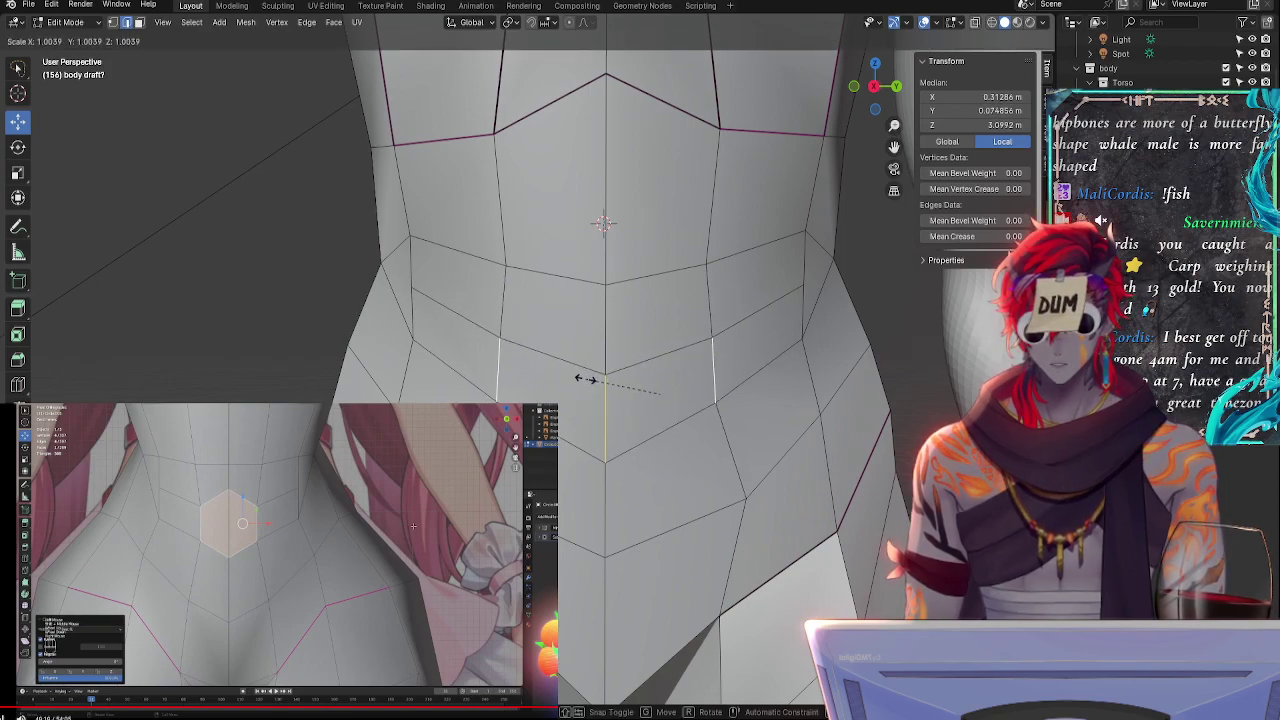
pyautogui.click(586, 368)
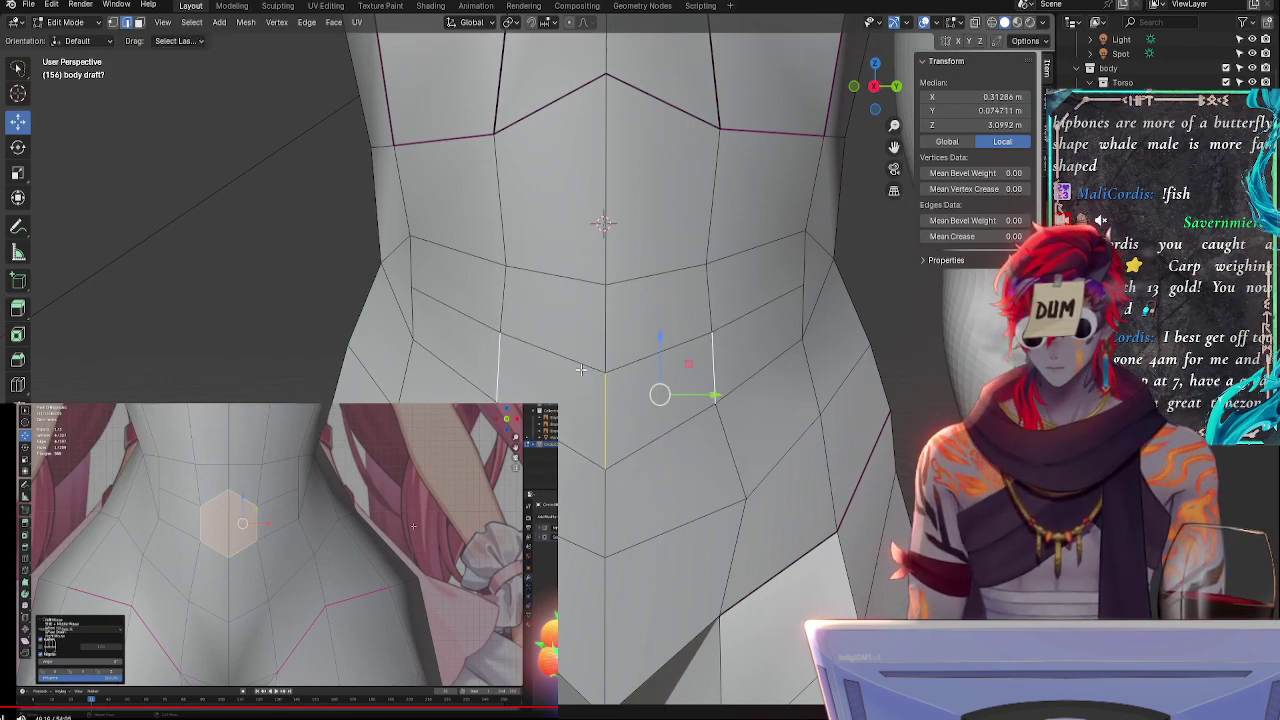
# - Rotate the vertical flank edge and shift the flank edge lower down the side
pyautogui.click(608, 462)
pyautogui.moveTo(656, 385); pyautogui.dragTo(657, 386)
pyautogui.click(710, 464)
pyautogui.click(708, 412)
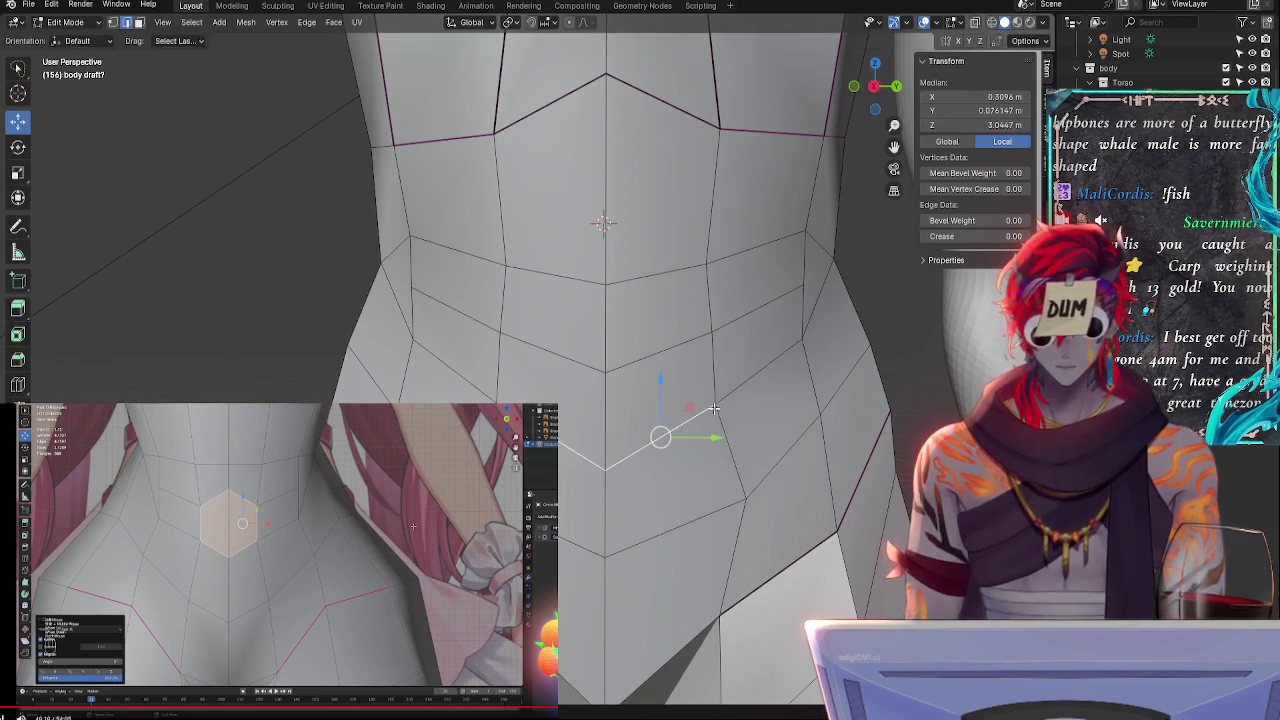
pyautogui.click(719, 416)
pyautogui.press('r')
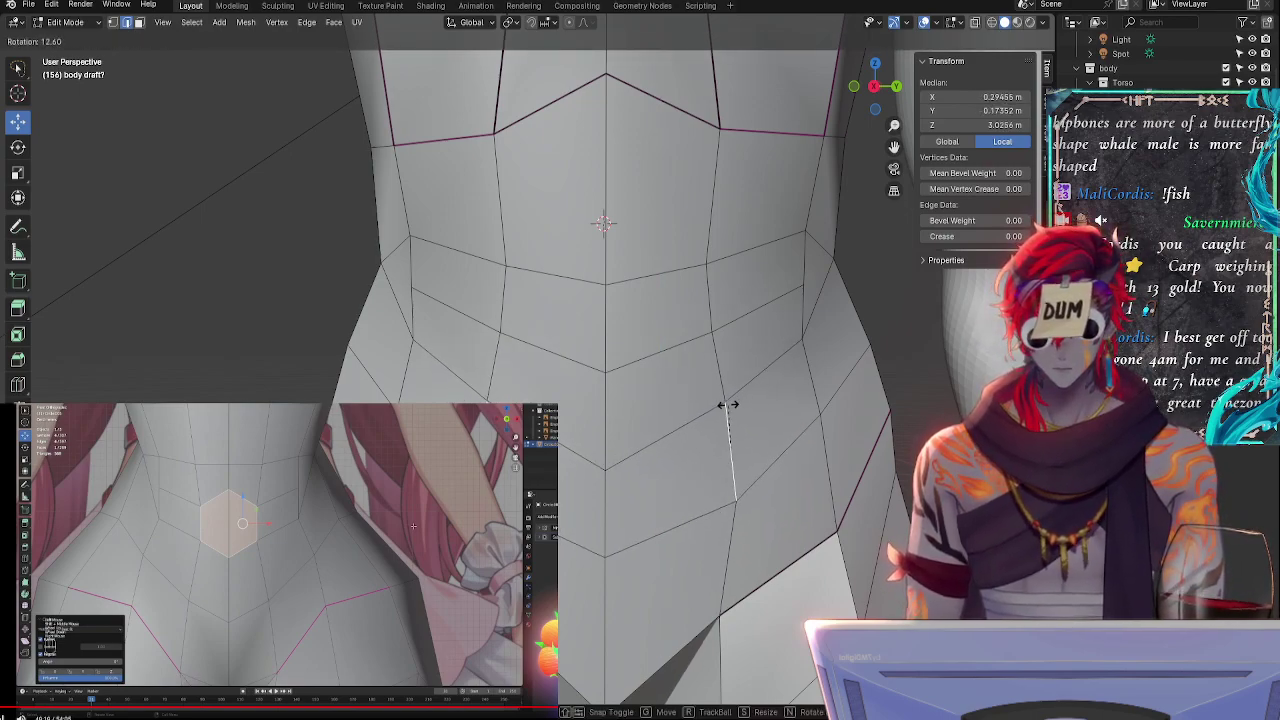
pyautogui.click(731, 428)
pyautogui.moveTo(776, 451); pyautogui.dragTo(775, 510)
pyautogui.press('r')
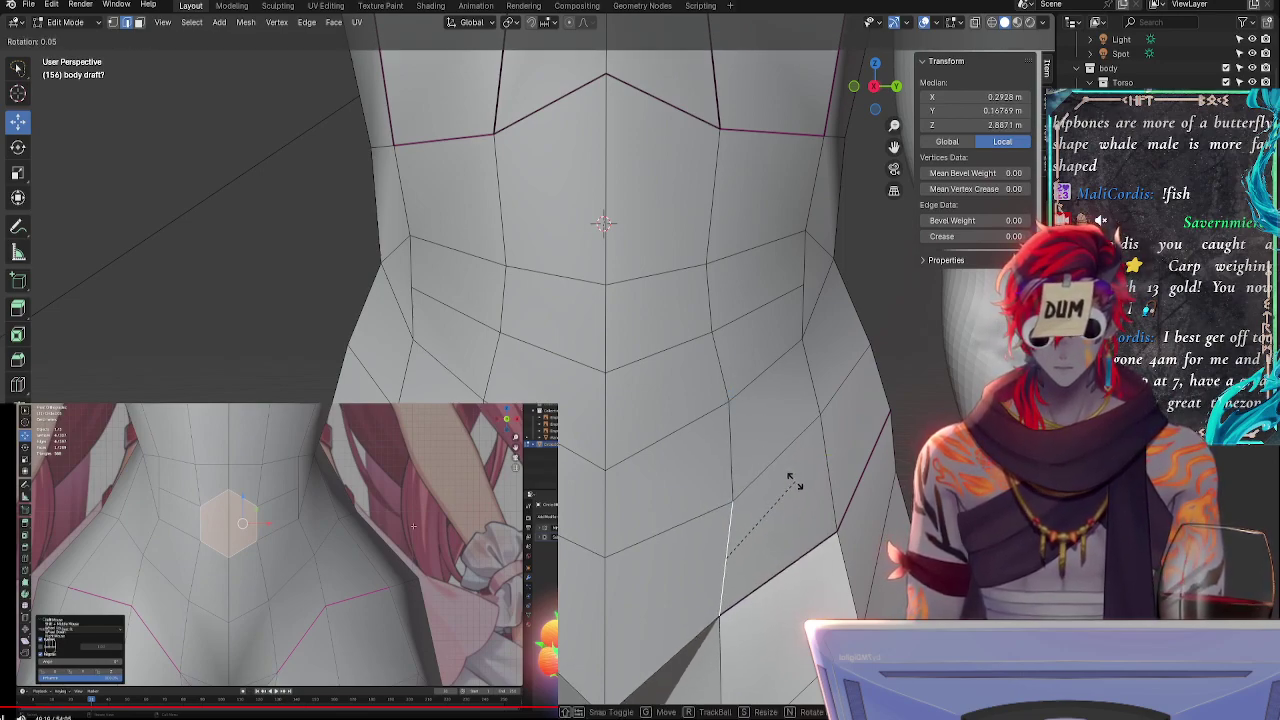
pyautogui.rightClick(795, 483)
# - Rotate the upper vertical flank edge slightly
pyautogui.click(762, 479)
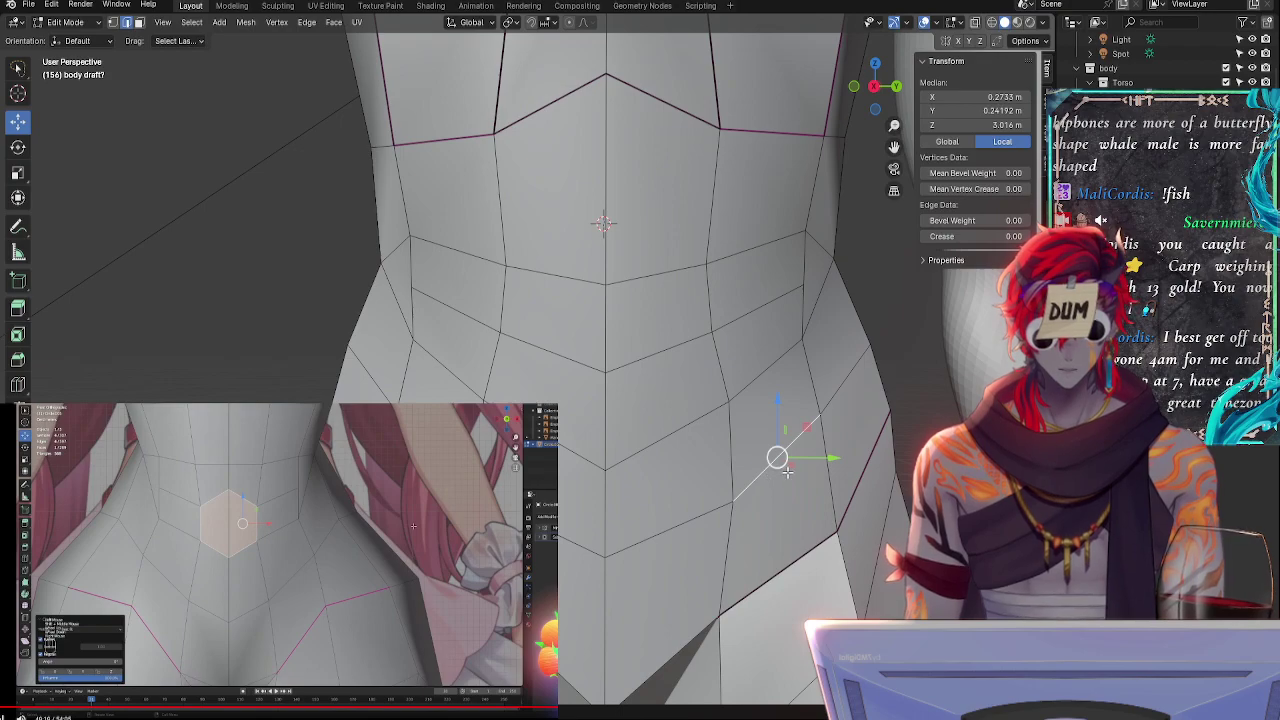
pyautogui.click(734, 442)
pyautogui.press('r')
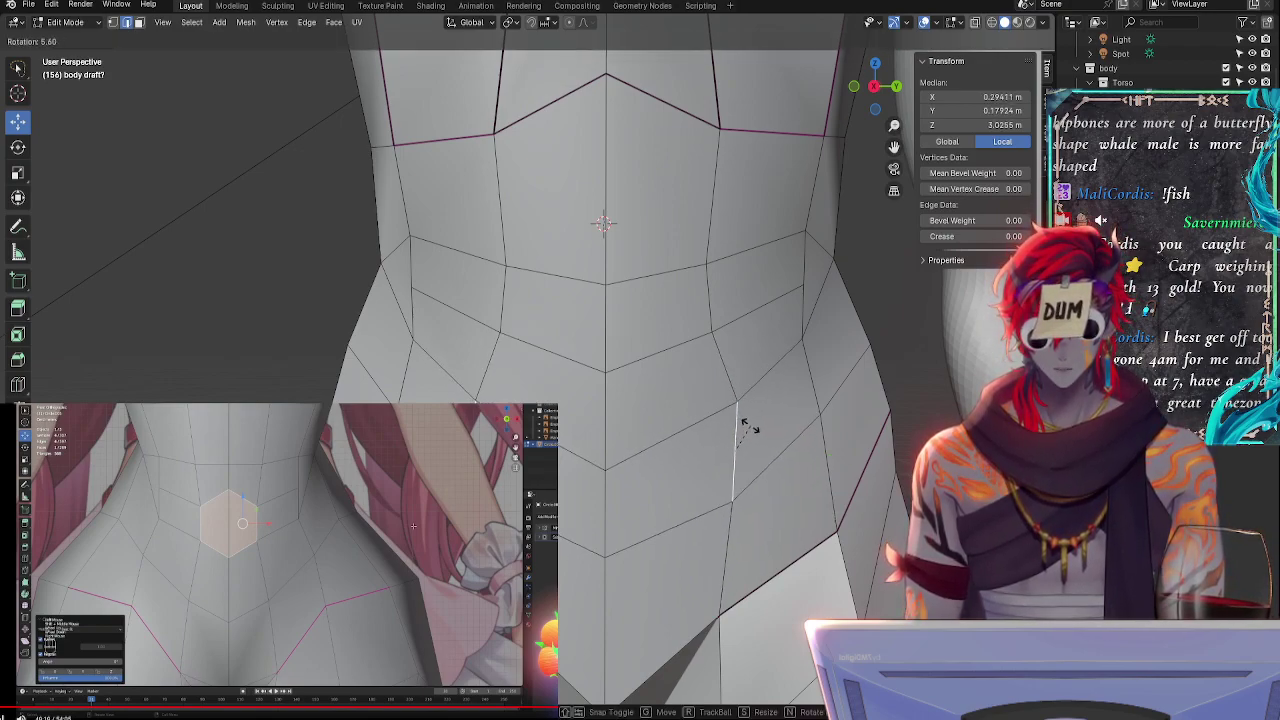
pyautogui.click(748, 428)
# - Try rotating the diagonal lower-belly edge and moving the flank edge, leaving both unchanged
pyautogui.click(617, 413)
pyautogui.click(737, 399)
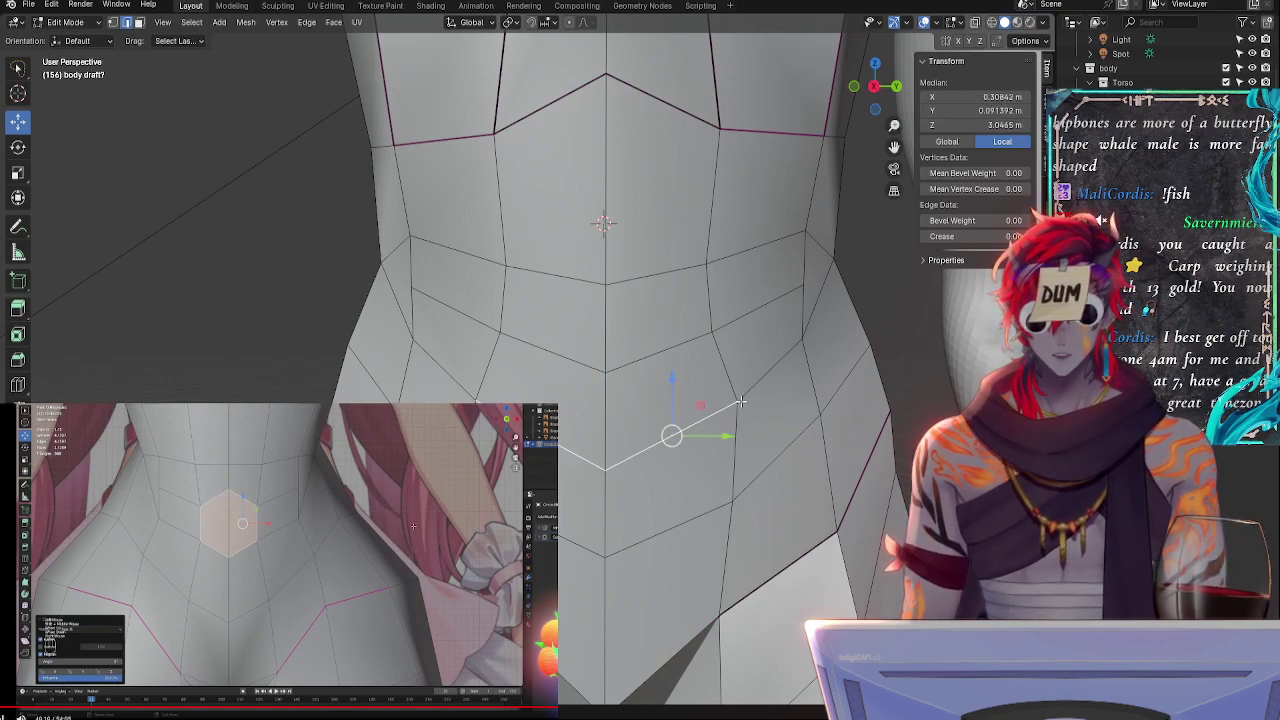
pyautogui.press('r')
pyautogui.rightClick(731, 403)
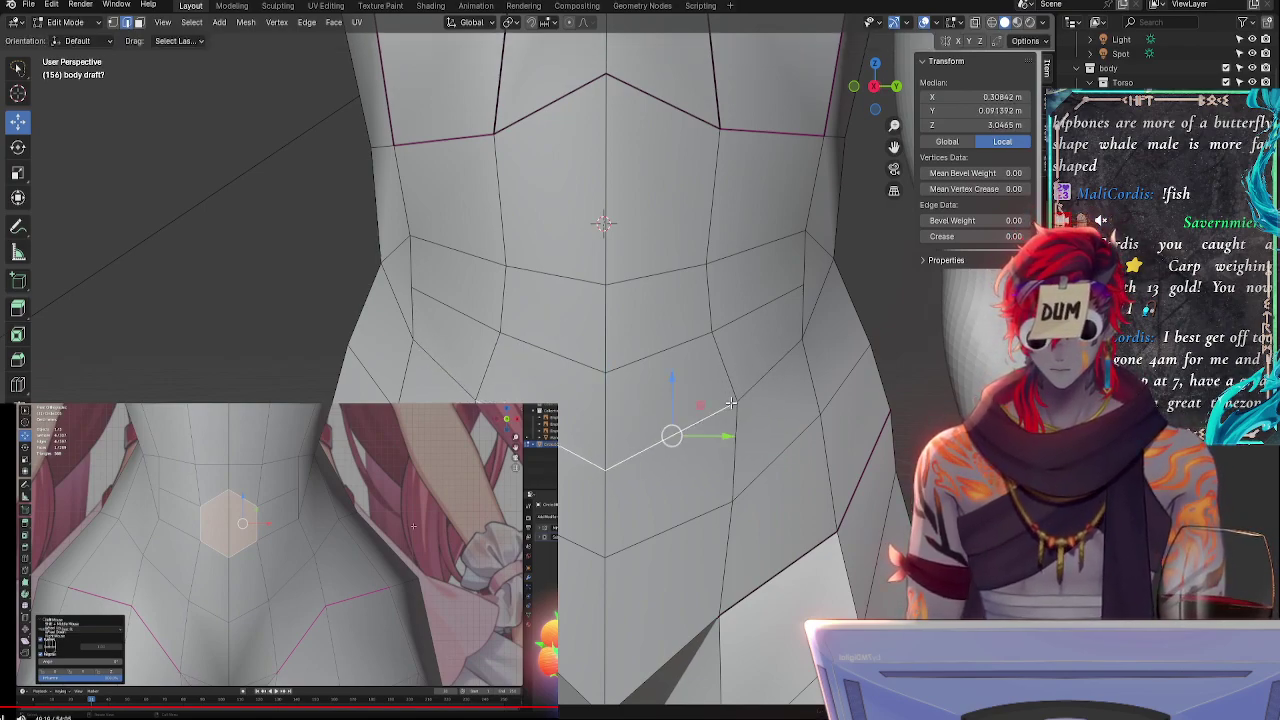
pyautogui.click(731, 402)
pyautogui.press('g')
pyautogui.press('Escape')
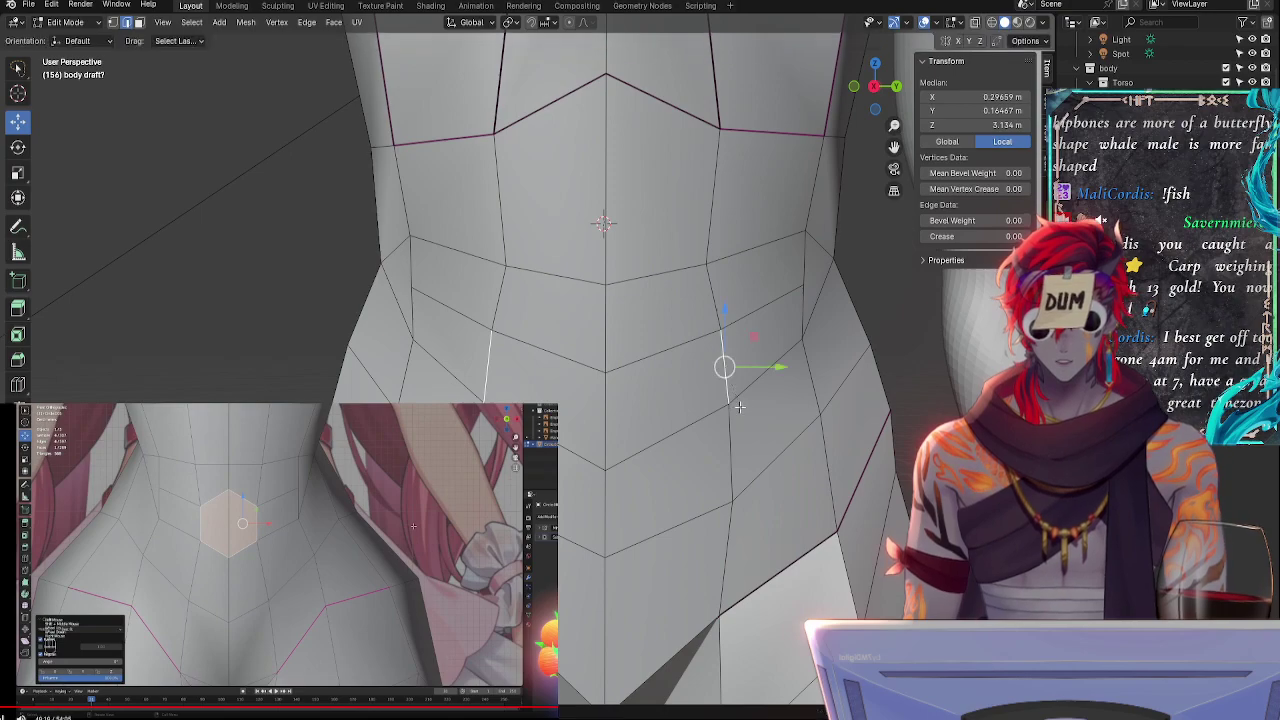
pyautogui.click(611, 389)
# - Select only the two lower-centre belly faces and bring up the face context menu
pyautogui.hotkey('alt', 'a')
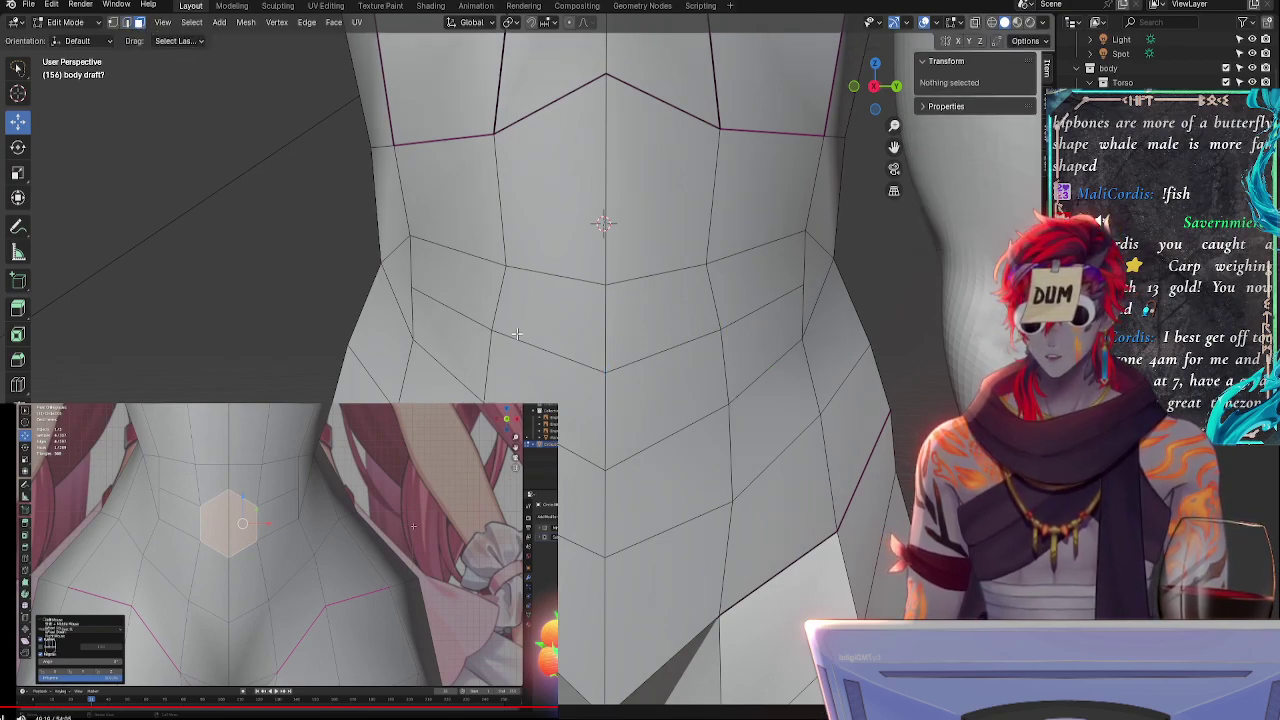
pyautogui.moveTo(517, 334); pyautogui.dragTo(680, 395)
pyautogui.rightClick(669, 385)
# - Round the two navel faces into a circular hexagon, then undo it
pyautogui.moveTo(669, 385)
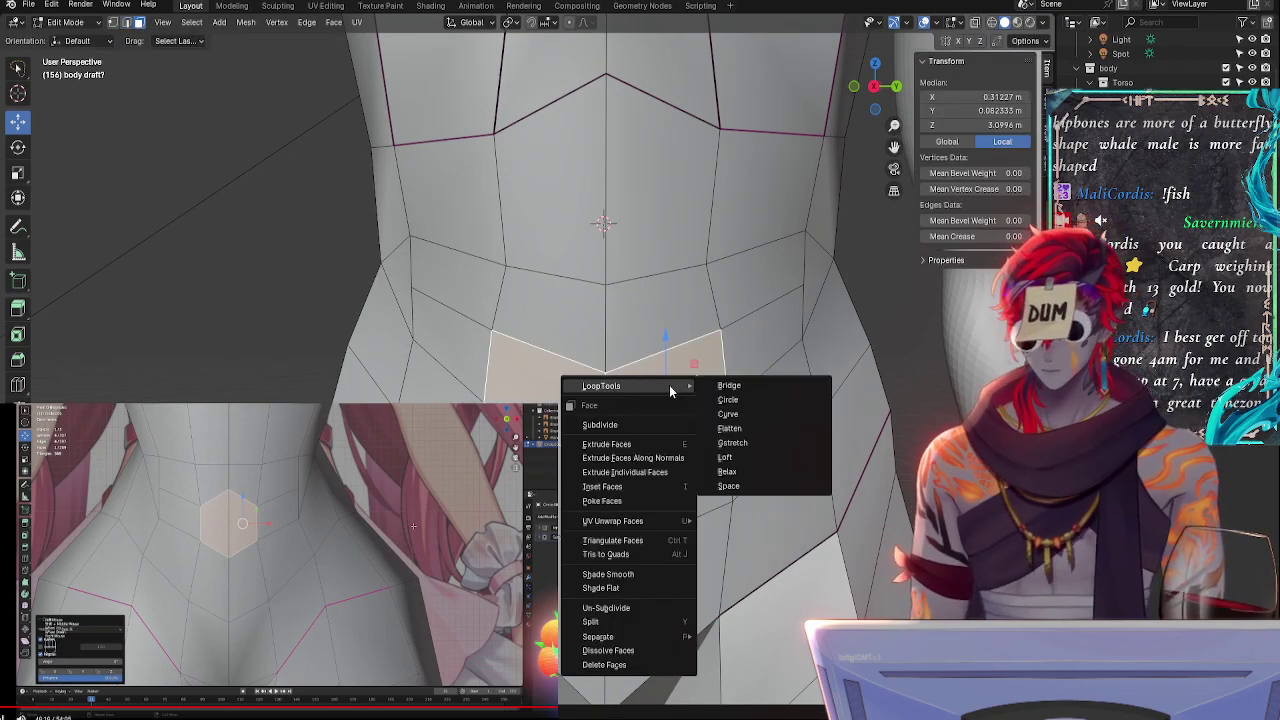
pyautogui.click(745, 401)
pyautogui.moveTo(717, 378); pyautogui.dragTo(764, 390, button='middle')
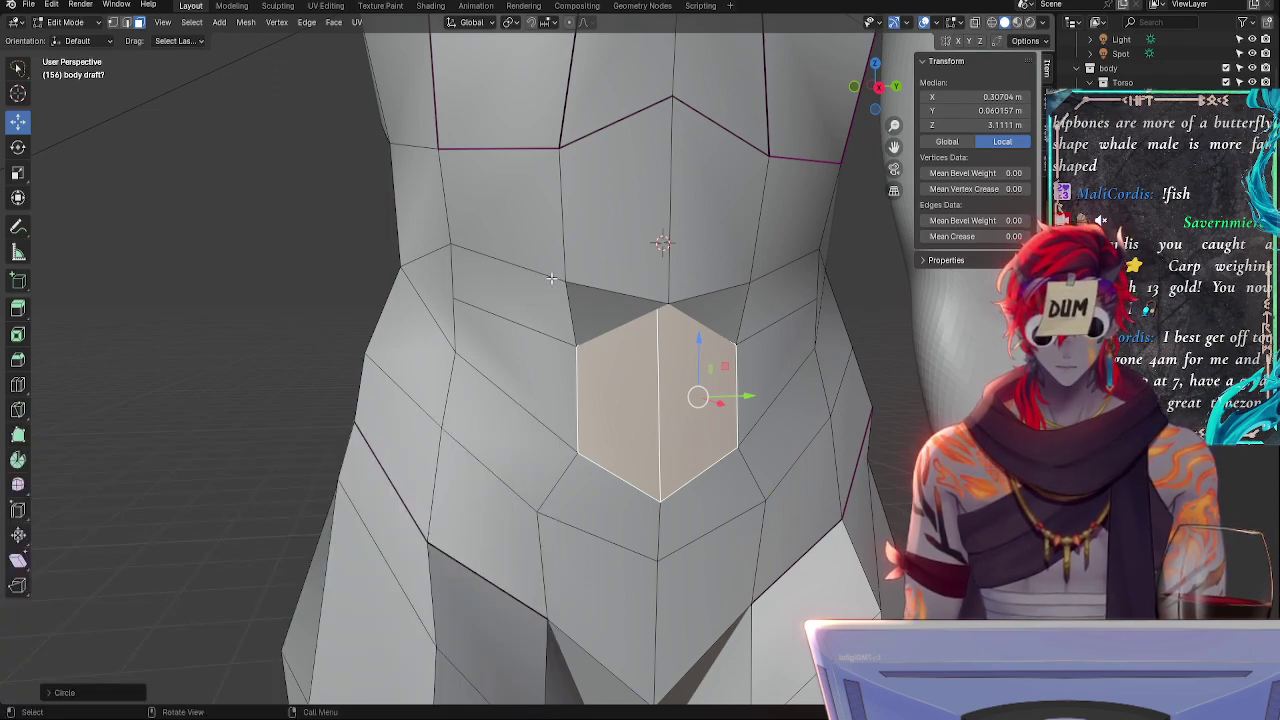
pyautogui.hotkey('ctrl', 'z')
# - Select the waist edges beside the dark triangles and slide them upward
pyautogui.click(114, 24)
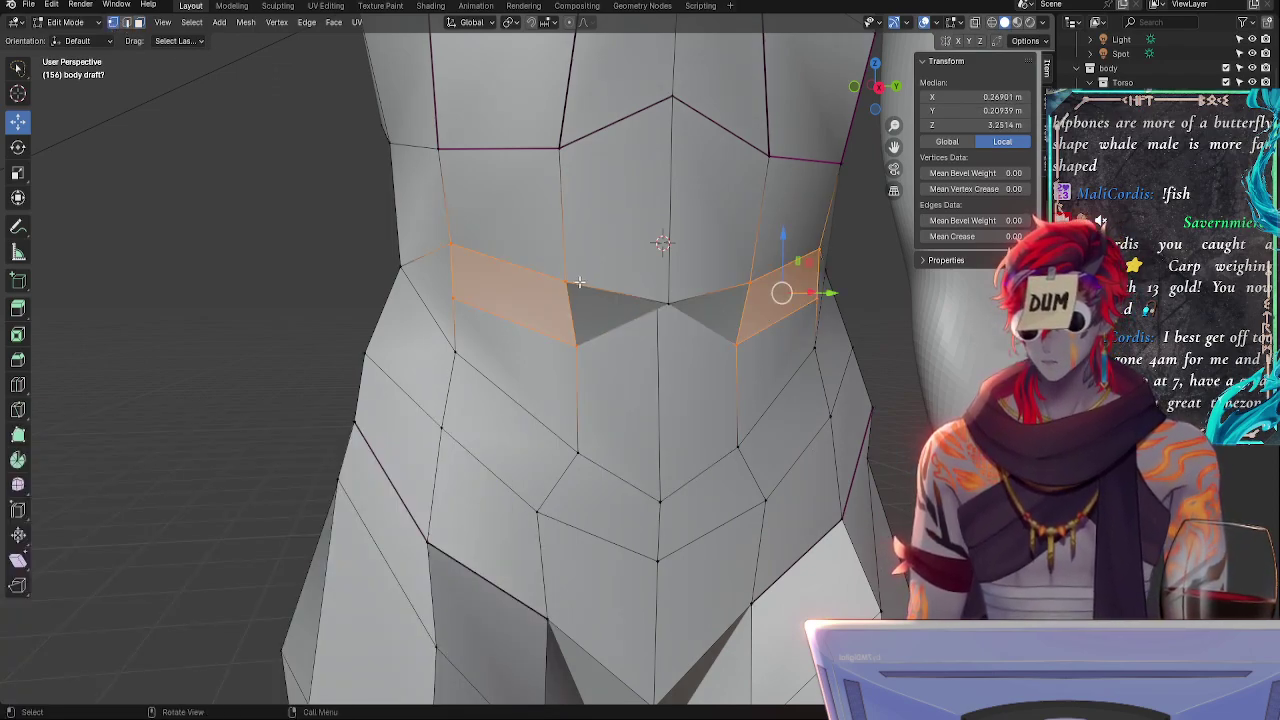
pyautogui.click(580, 282)
pyautogui.click(126, 22)
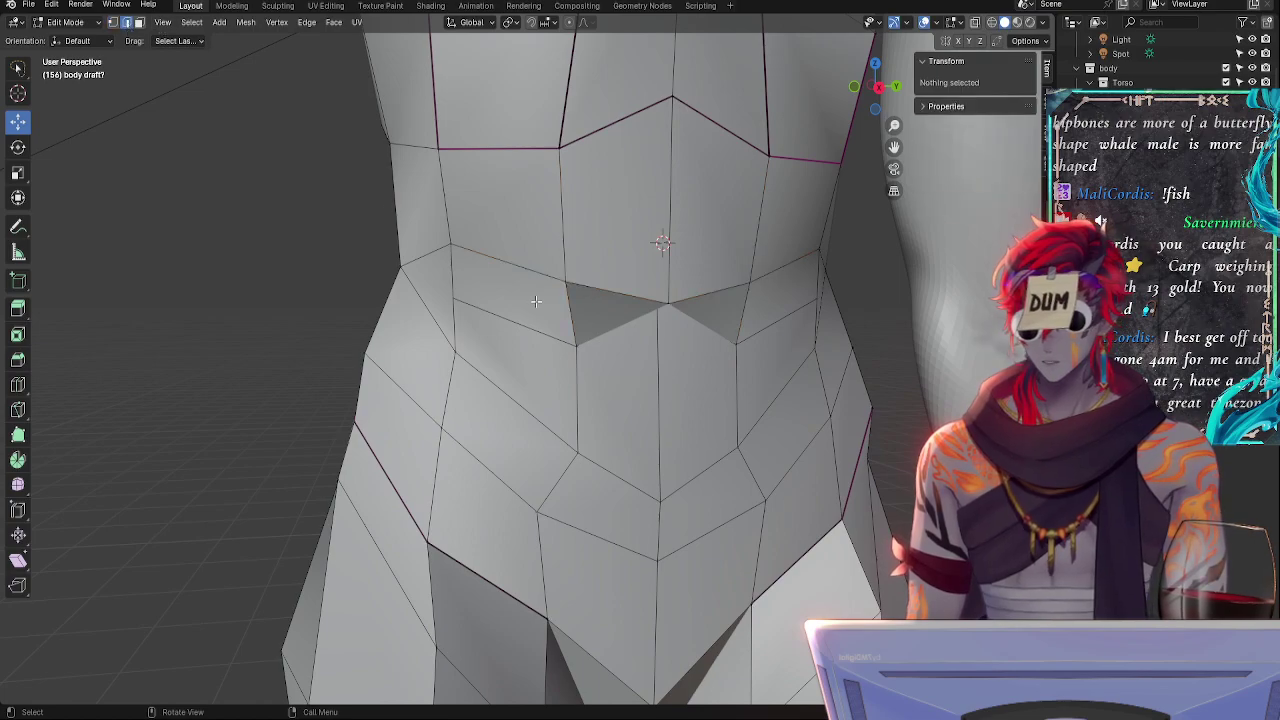
pyautogui.keyDown('alt'); pyautogui.click(613, 291); pyautogui.keyUp('alt')
pyautogui.press('g')
pyautogui.press('g')
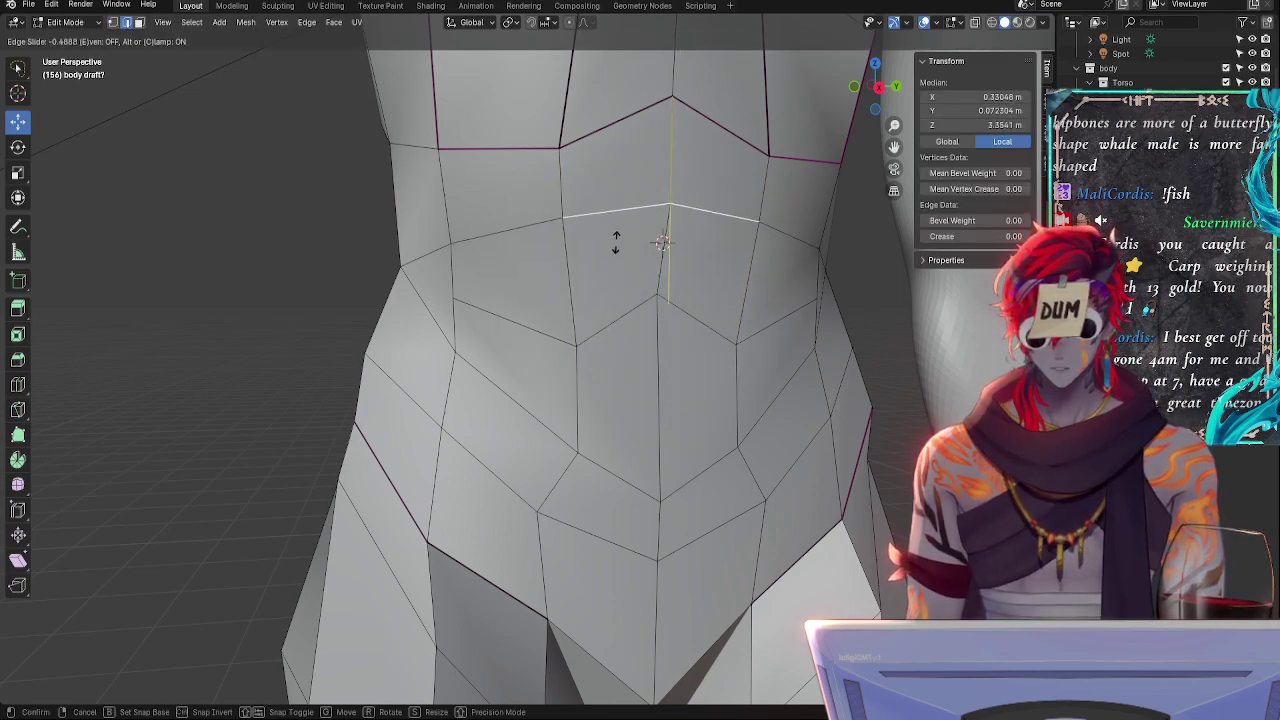
pyautogui.click(614, 250)
# - In the right orthographic view, rotate and tilt the outer waist edges
pyautogui.moveTo(614, 250); pyautogui.dragTo(702, 346, button='middle')
pyautogui.click(874, 86)
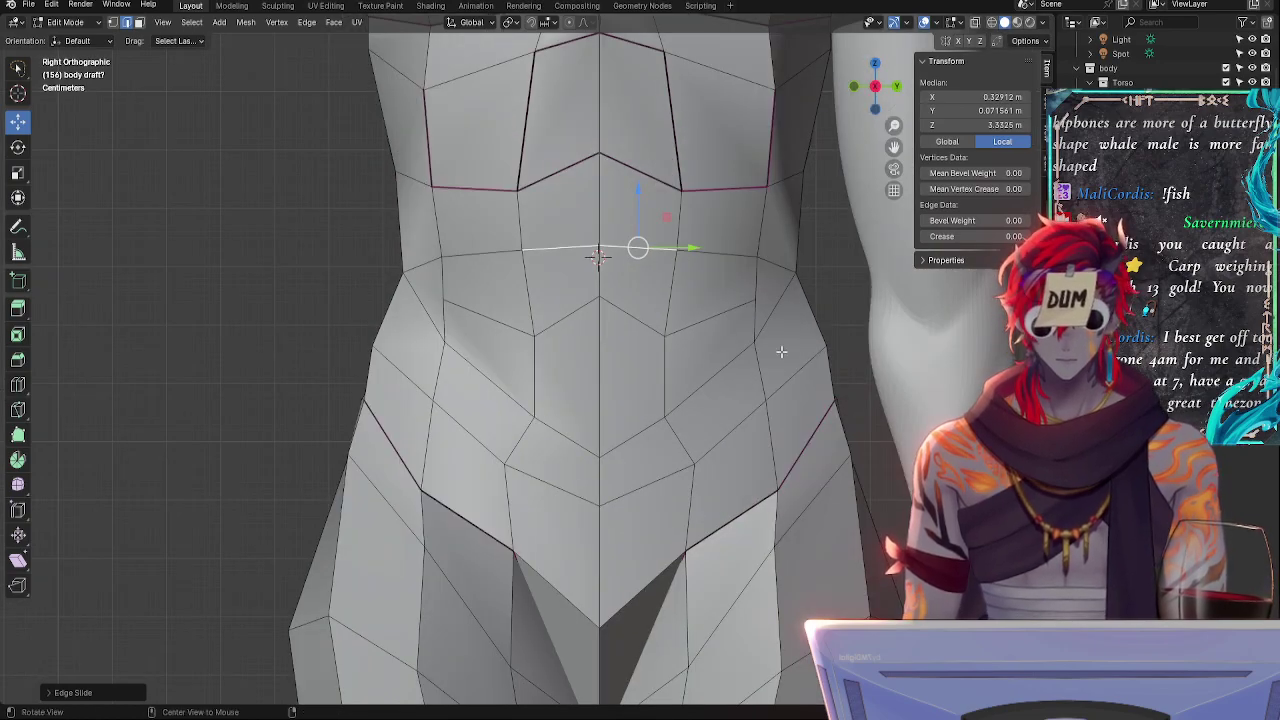
pyautogui.press('r')
pyautogui.click(587, 248)
pyautogui.click(432, 267)
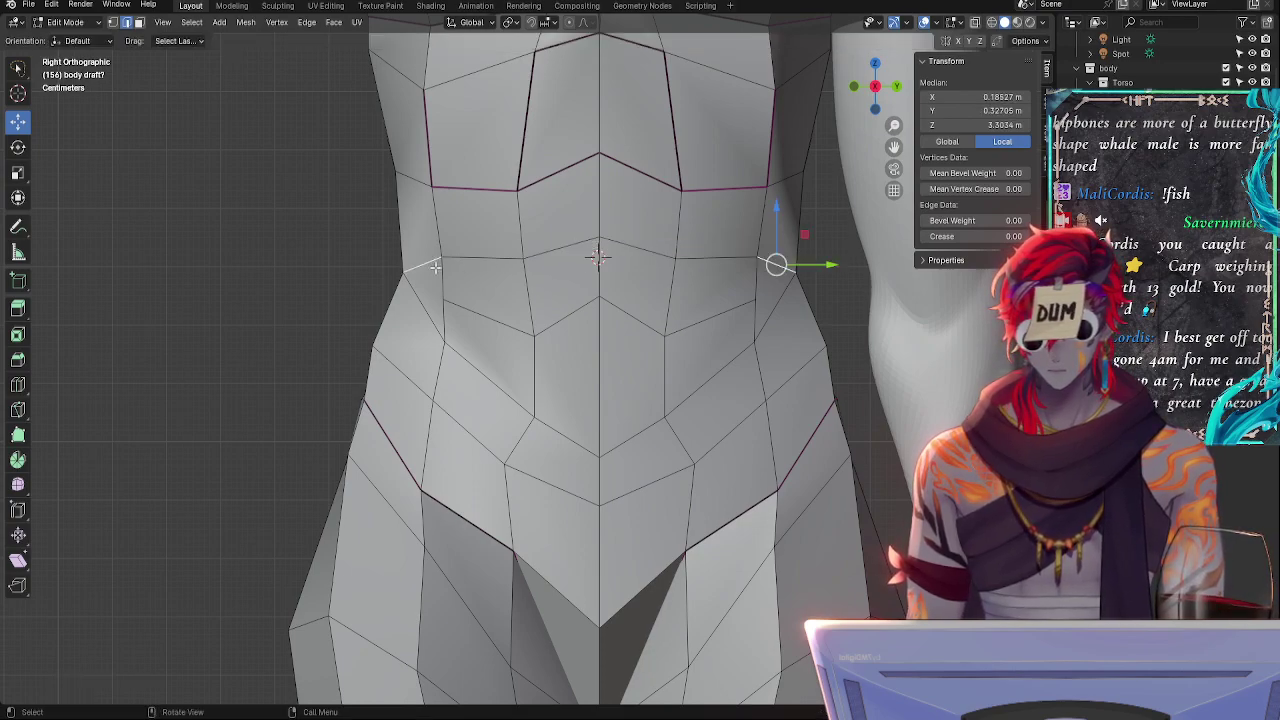
pyautogui.click(471, 256)
pyautogui.press('r')
pyautogui.click(475, 272)
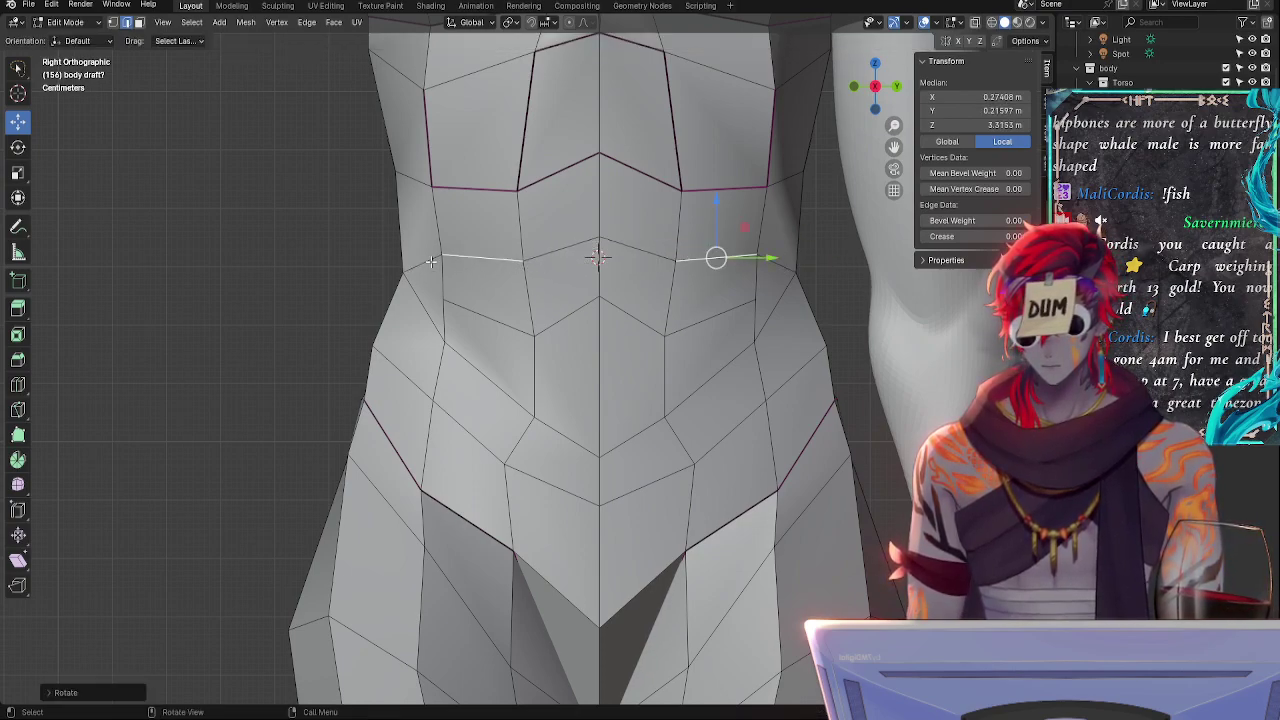
# - Select the outer, centre V-shaped, chest-level and lower belly waist edges
pyautogui.click(431, 262)
pyautogui.click(506, 310)
pyautogui.click(610, 303)
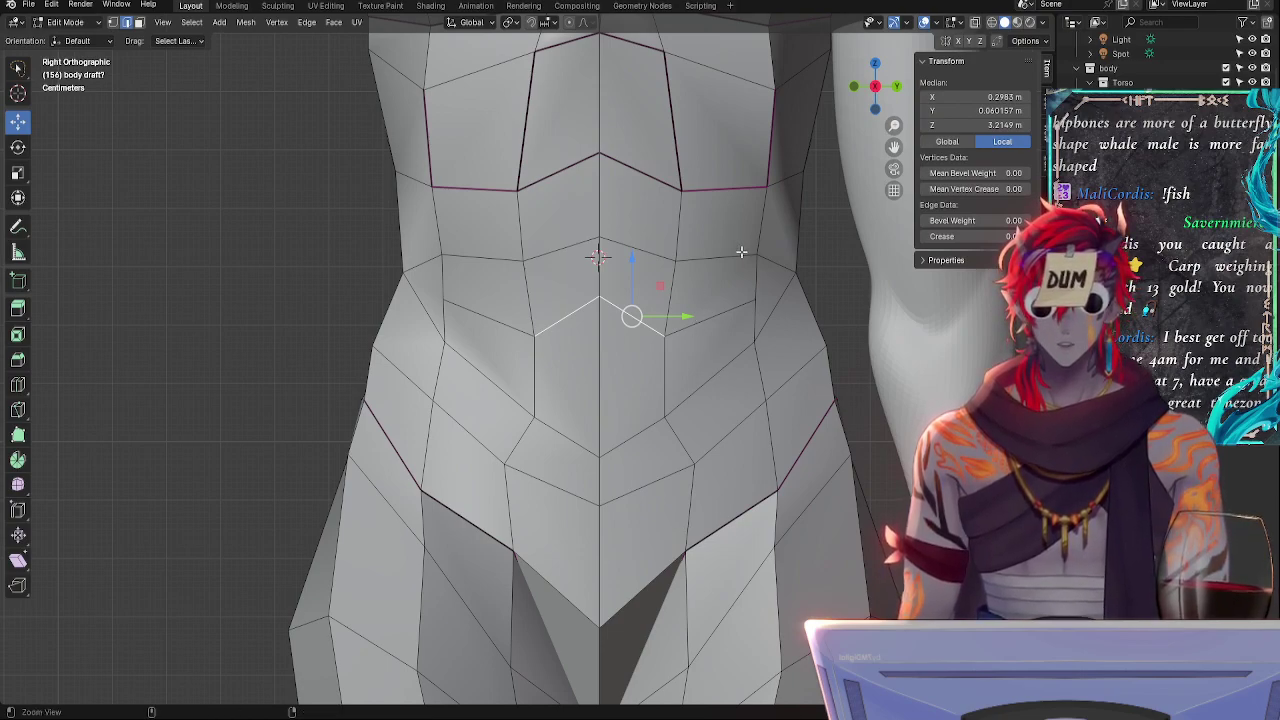
pyautogui.scroll(-2, 735, 333)
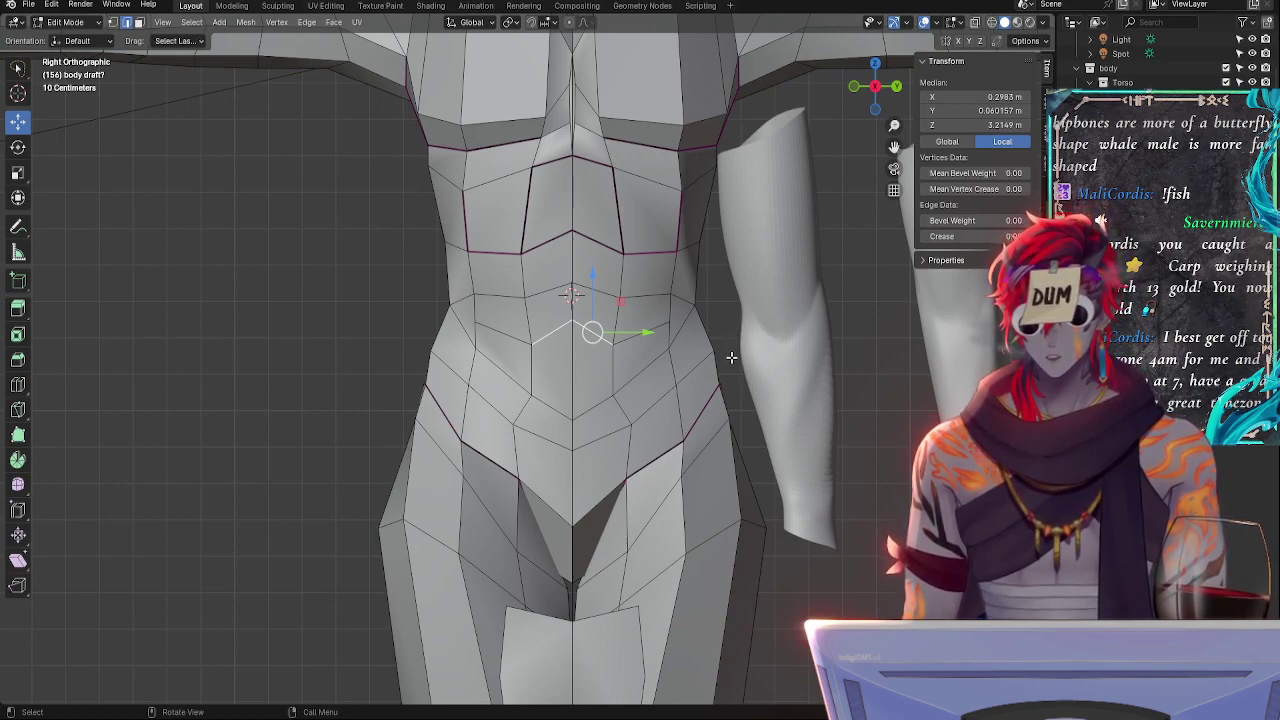
pyautogui.click(565, 291)
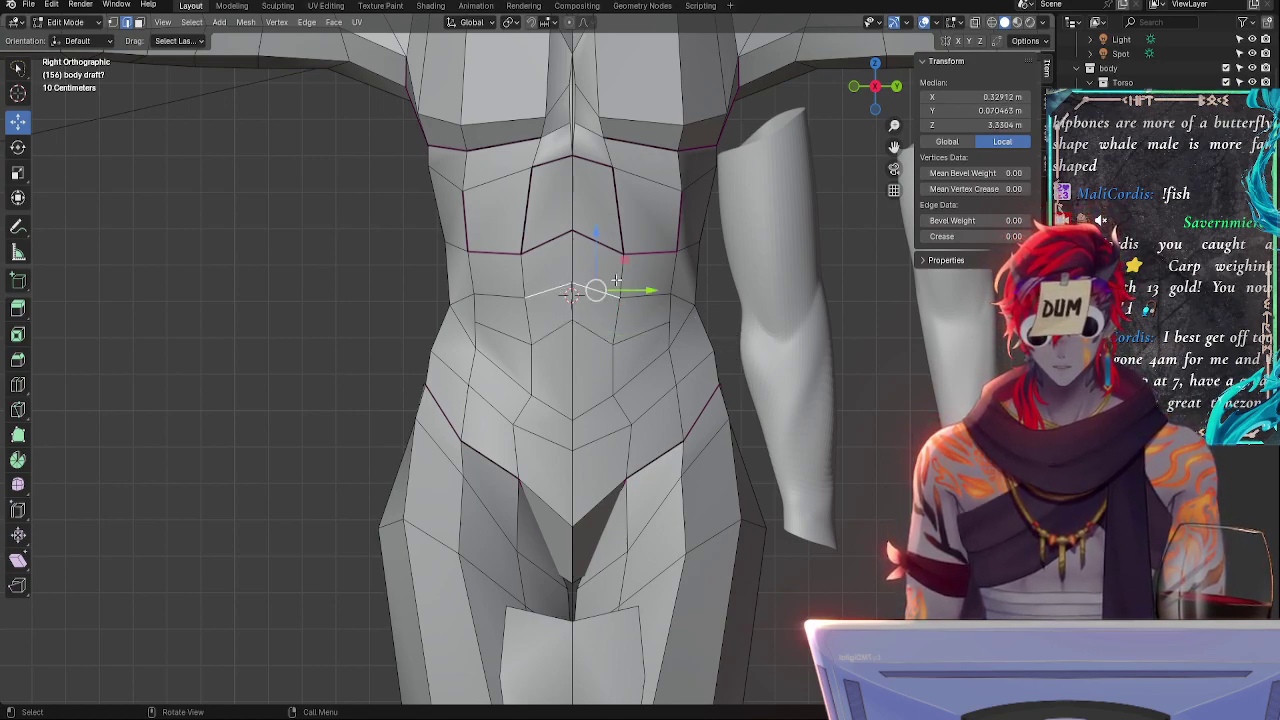
pyautogui.click(586, 324)
# - Slide the chest edge loop along the surface to a new height
pyautogui.click(580, 277)
pyautogui.click(574, 242)
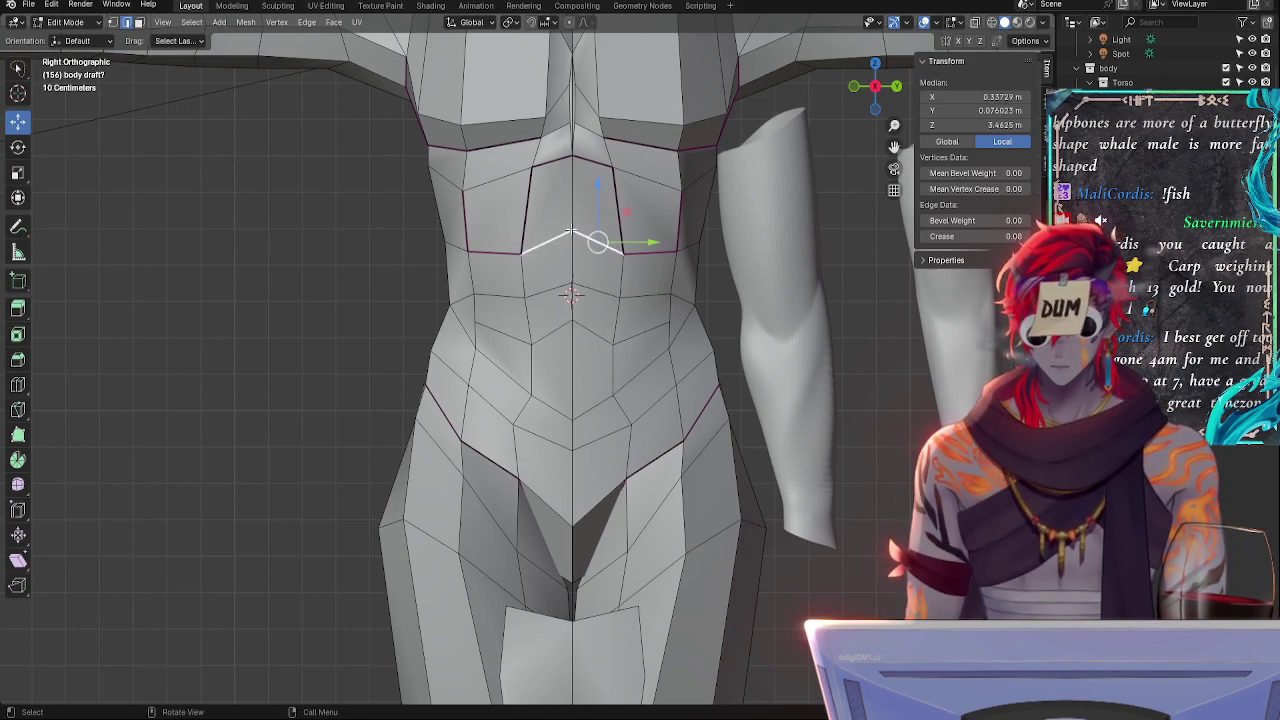
pyautogui.keyDown('alt'); pyautogui.click(571, 246); pyautogui.keyUp('alt')
pyautogui.press('g')
pyautogui.press('g')
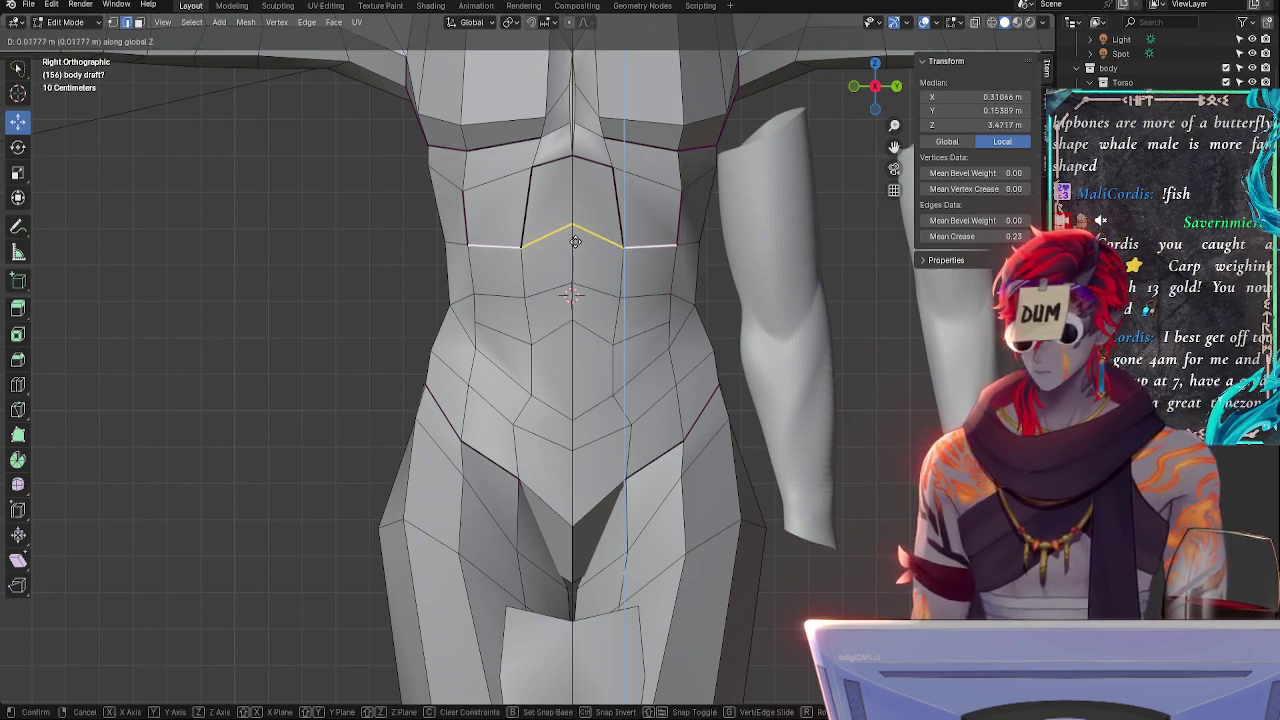
pyautogui.rightClick(574, 240)
pyautogui.press('g')
pyautogui.press('g')
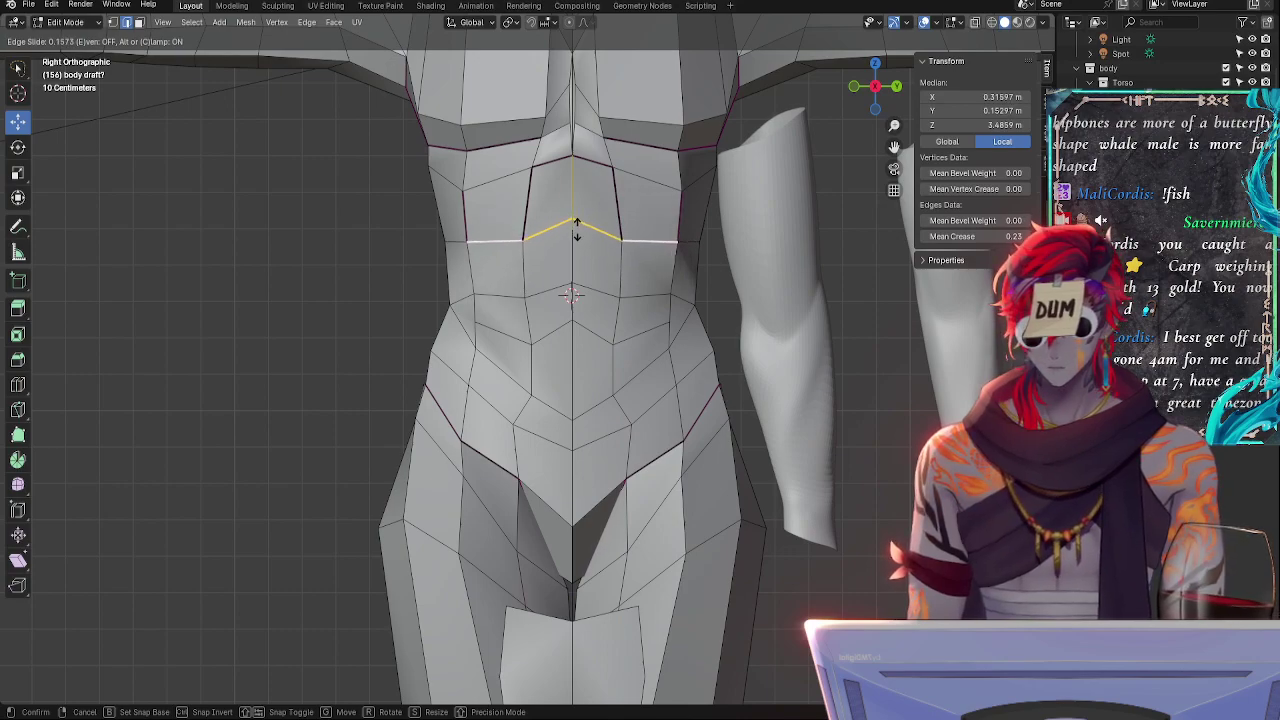
pyautogui.click(578, 229)
# - Nudge the abdomen side edges along Y and slide the abdomen loop upward
pyautogui.click(482, 241)
pyautogui.click(462, 230)
pyautogui.moveTo(714, 217); pyautogui.dragTo(710, 217)
pyautogui.click(590, 287)
pyautogui.keyDown('alt'); pyautogui.click(553, 290); pyautogui.keyUp('alt')
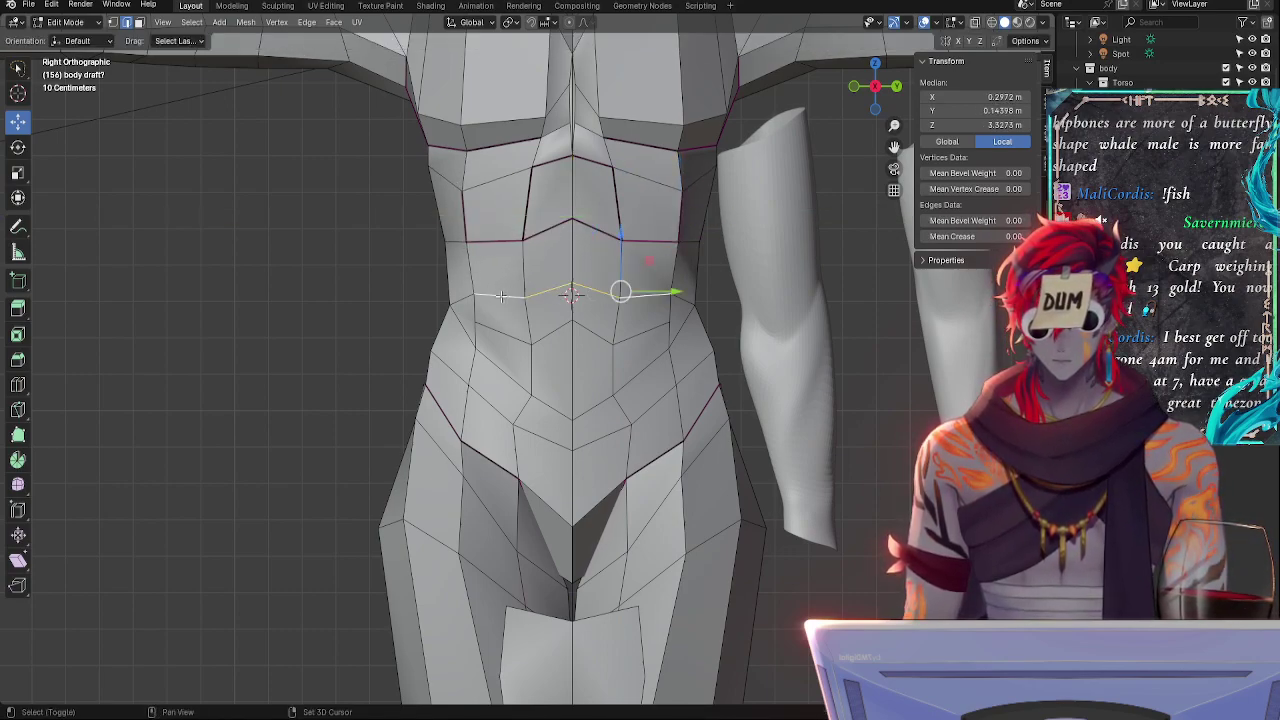
pyautogui.press('g')
pyautogui.press('g')
pyautogui.click(605, 289)
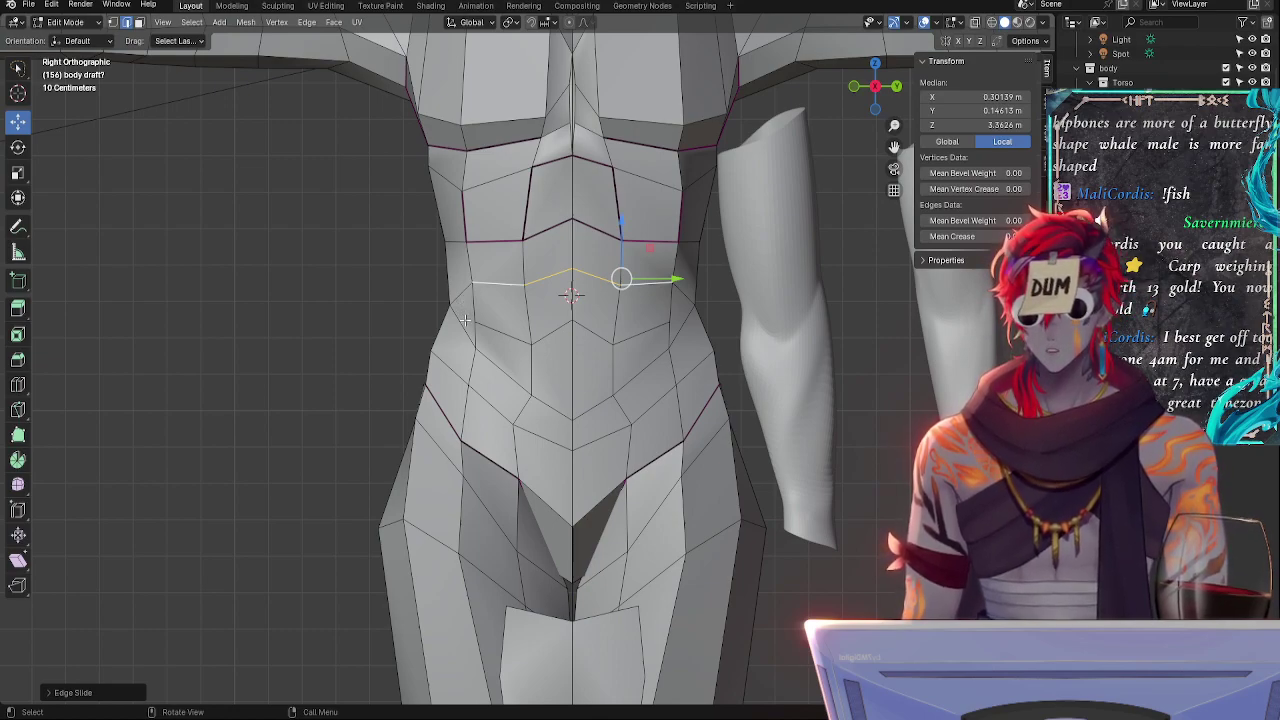
# - Slide the lower abdomen loop, including the middle V edge, upward
pyautogui.click(496, 327)
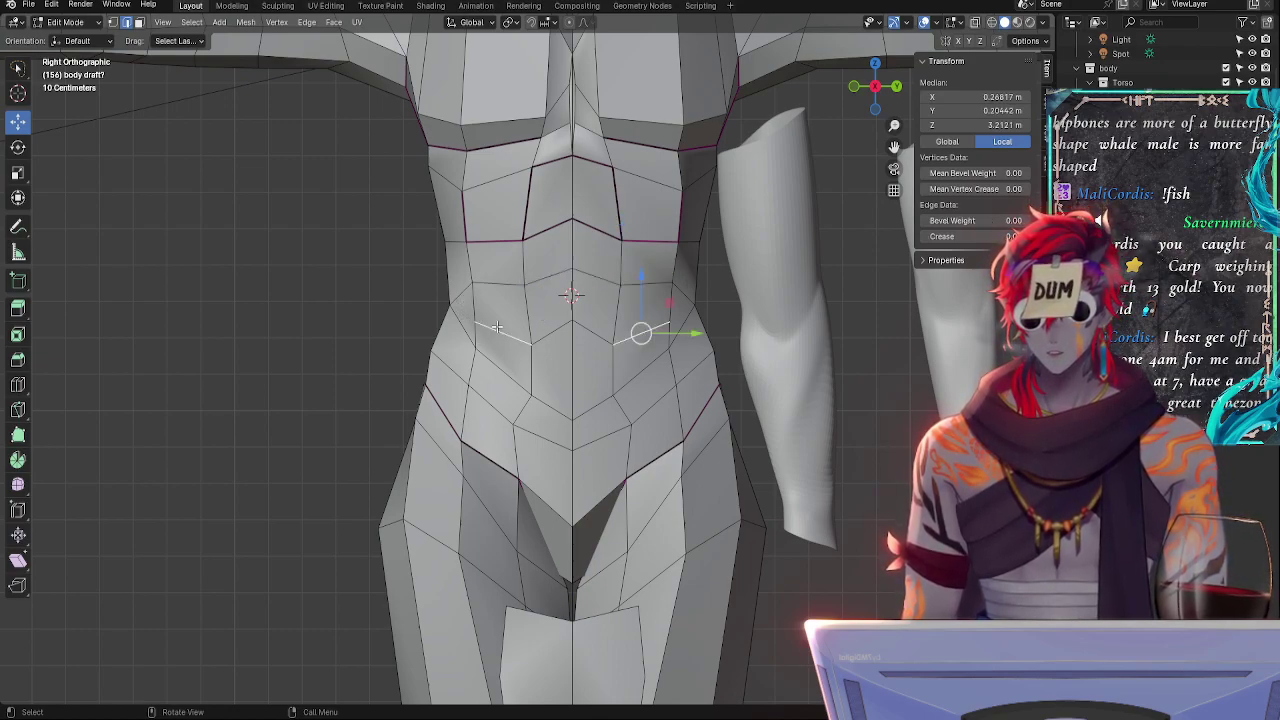
pyautogui.keyDown('shift'); pyautogui.click(582, 324); pyautogui.keyUp('shift')
pyautogui.press('g')
pyautogui.press('g')
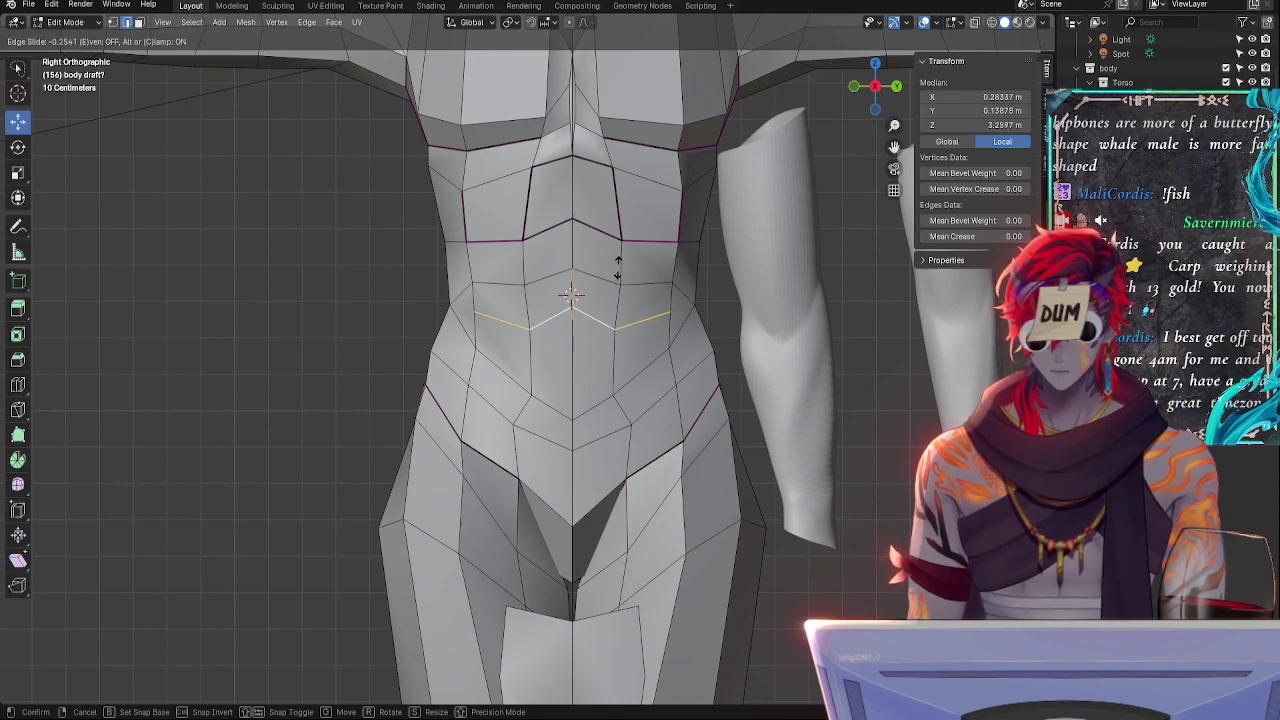
pyautogui.click(618, 270)
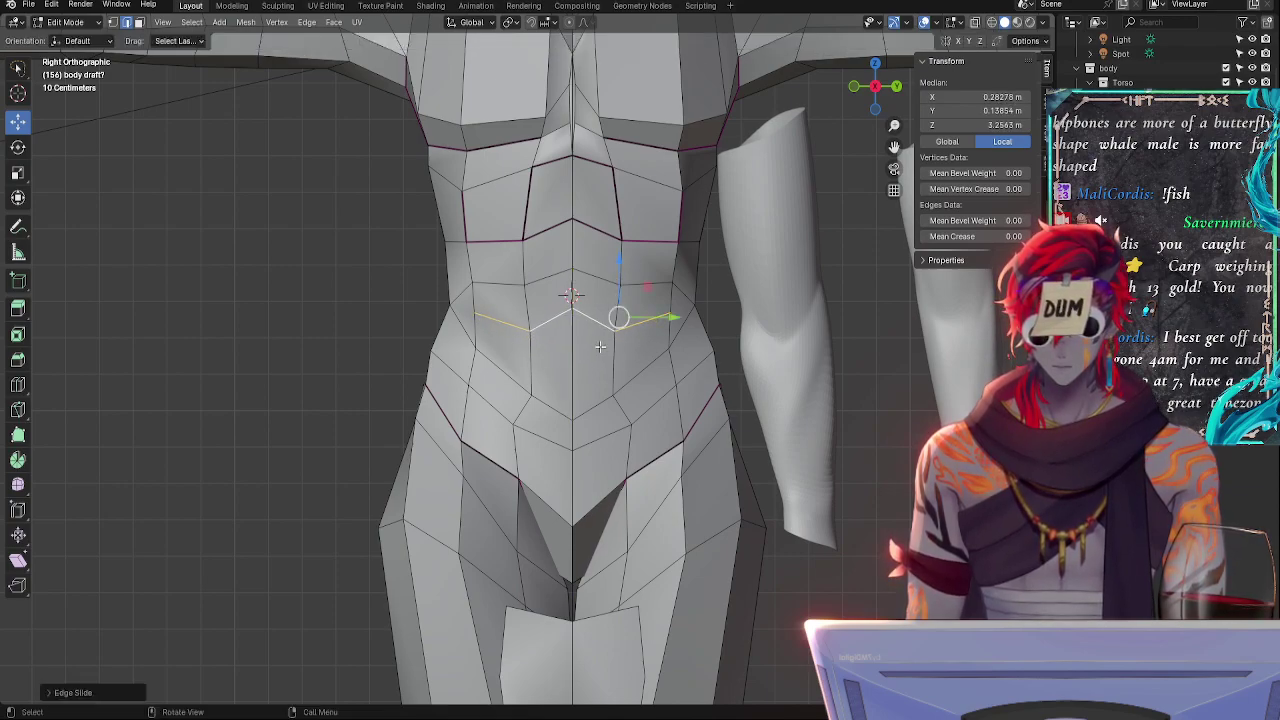
# - Select the hexagonal navel faces and bring up their editing options
pyautogui.click(603, 353)
pyautogui.click(138, 22)
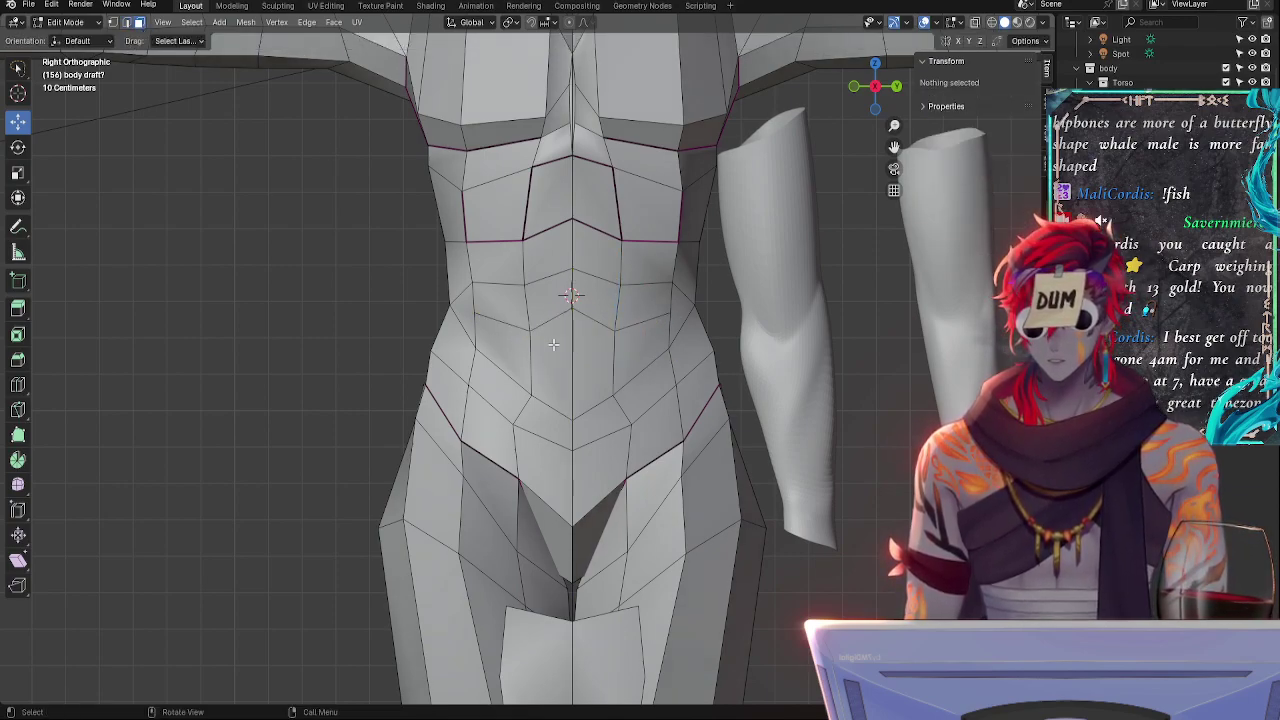
pyautogui.click(553, 344)
pyautogui.rightClick(583, 350)
# - Make the navel hexagon circular, then undo the rounding and zoom in
pyautogui.moveTo(583, 350)
pyautogui.click(656, 363)
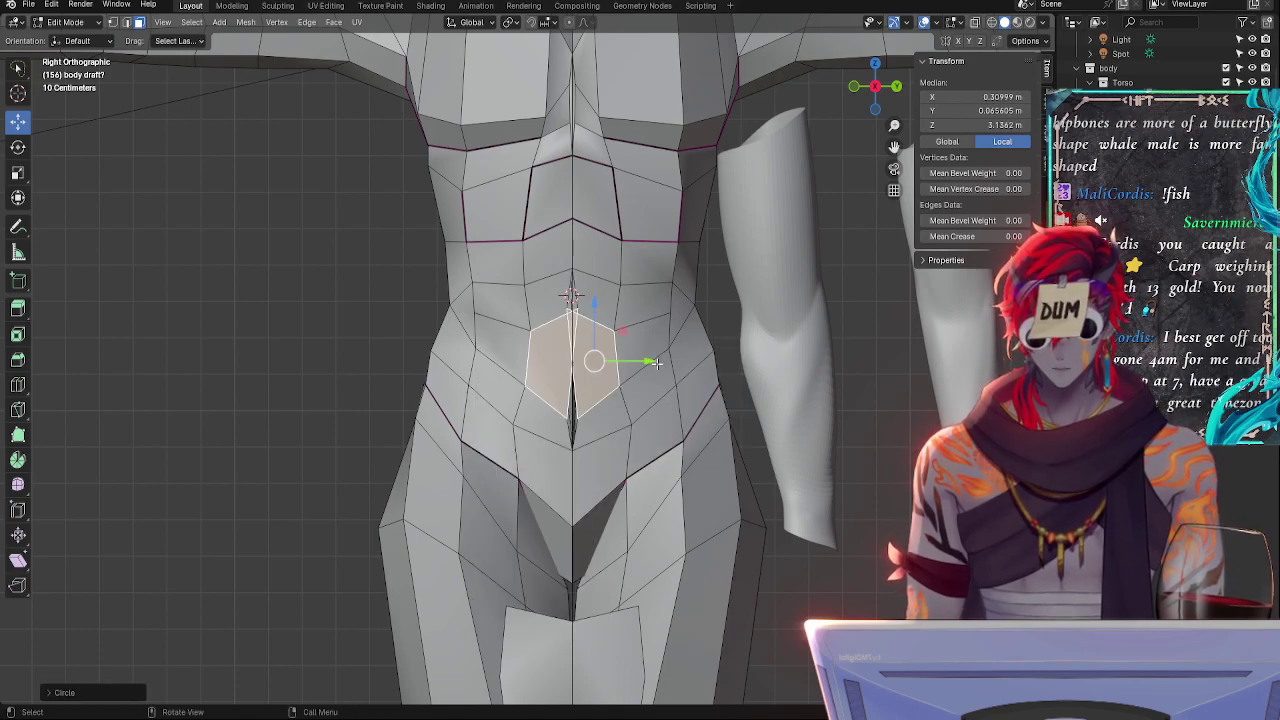
pyautogui.hotkey('ctrl', 'z')
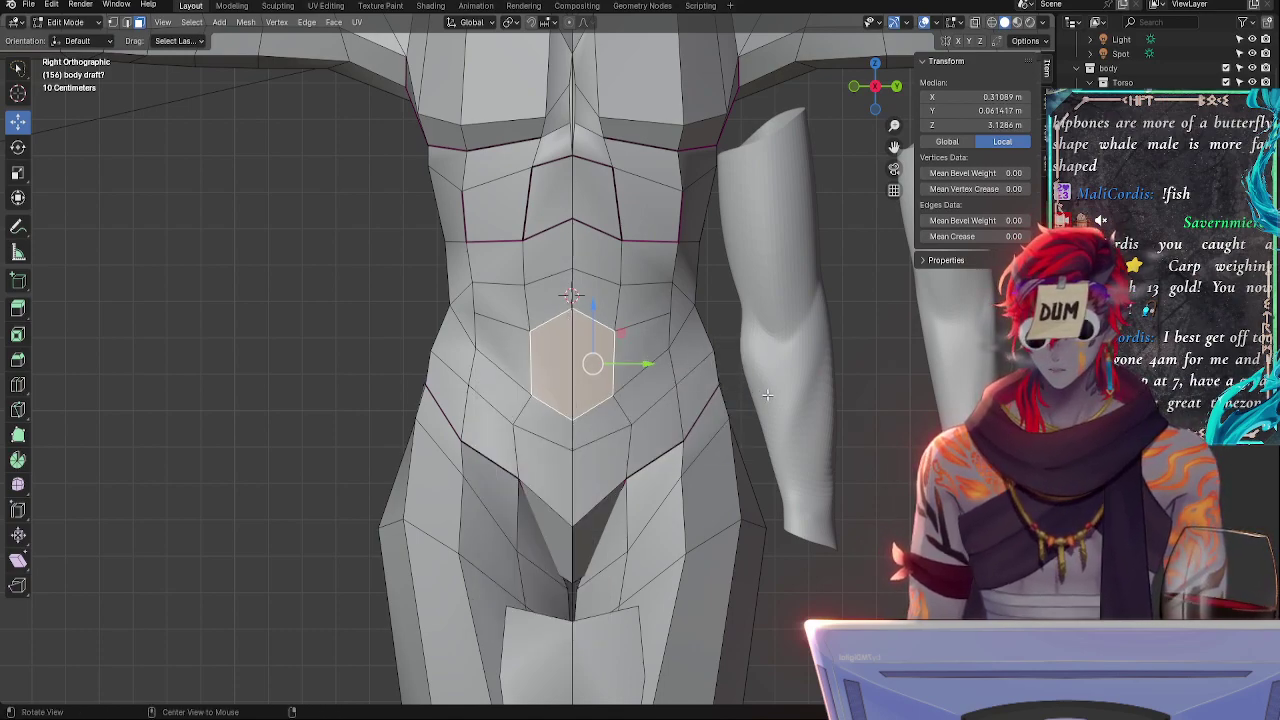
pyautogui.keyDown('ctrl'); pyautogui.keyDown('alt'); pyautogui.moveTo(767, 395); pyautogui.dragTo(750, 300); pyautogui.keyUp('alt'); pyautogui.keyUp('ctrl')
pyautogui.keyDown('alt'); pyautogui.moveTo(782, 310); pyautogui.dragTo(766, 318); pyautogui.keyUp('alt')
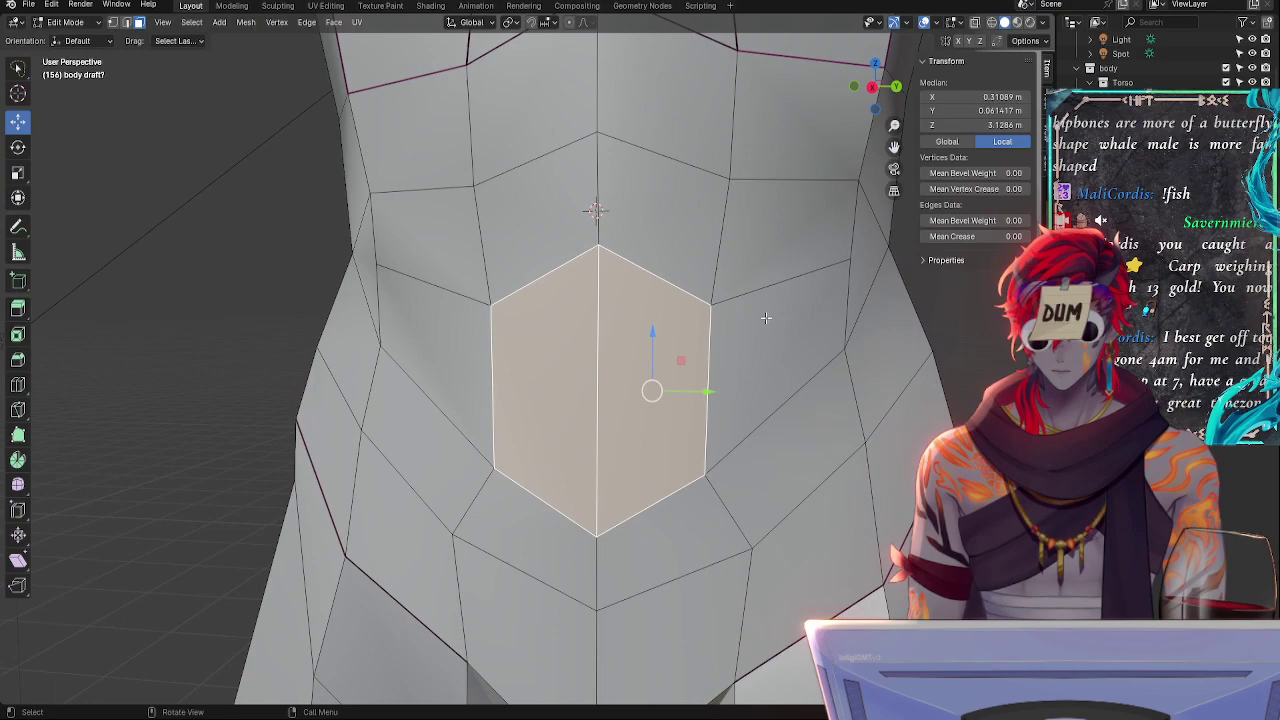
# - Show Face Orientation colours to check belly normals and reselect the navel faces
pyautogui.click(936, 22)
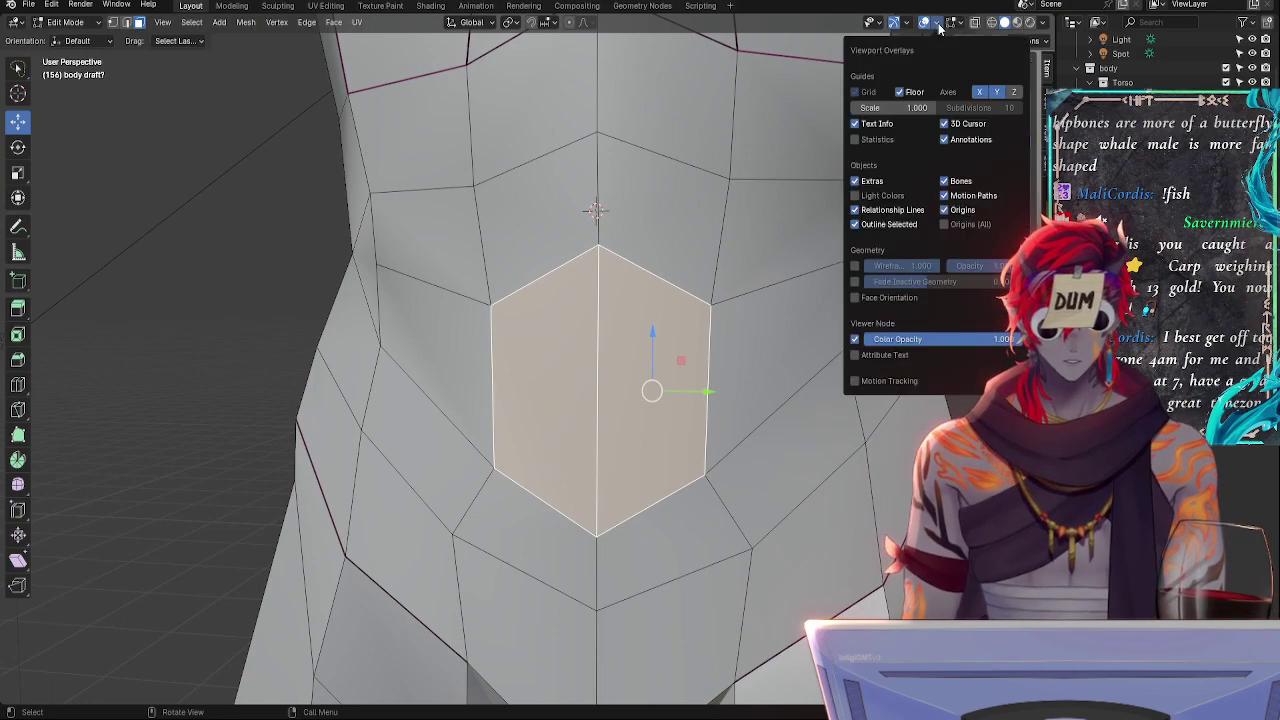
pyautogui.click(870, 303)
pyautogui.hotkey('alt', 'a')
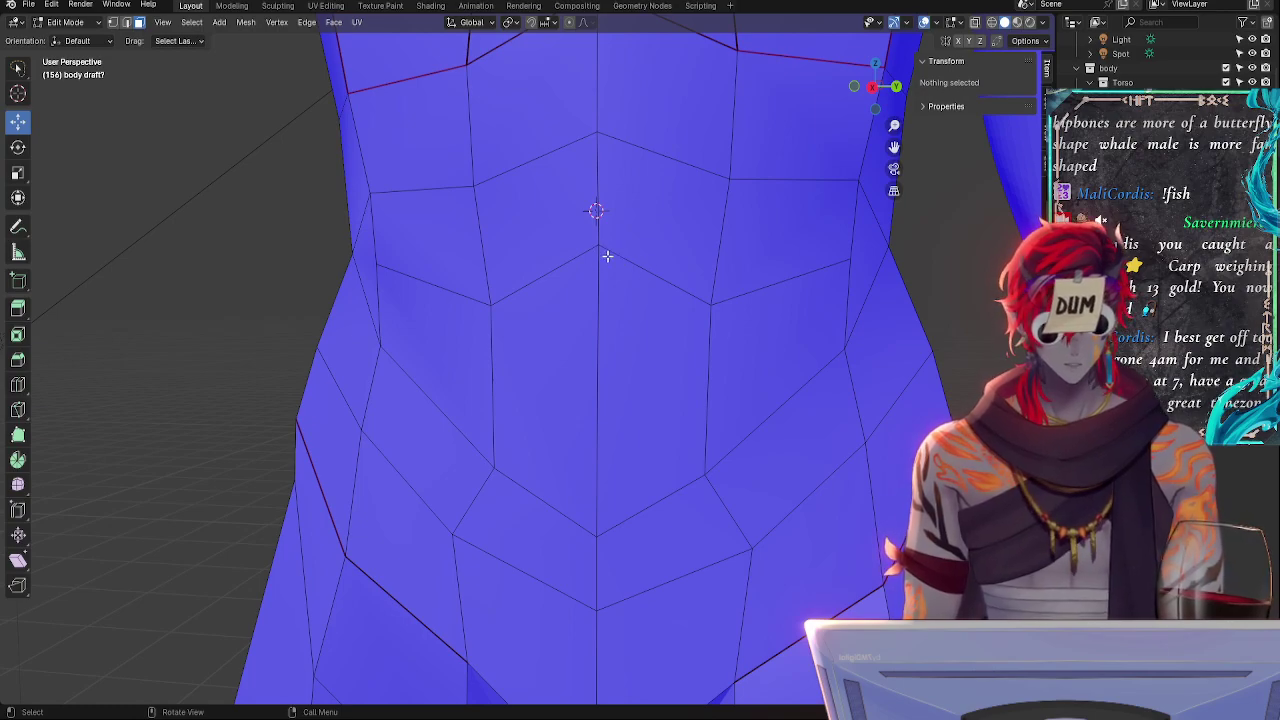
pyautogui.click(1150, 303)
pyautogui.click(1150, 303)
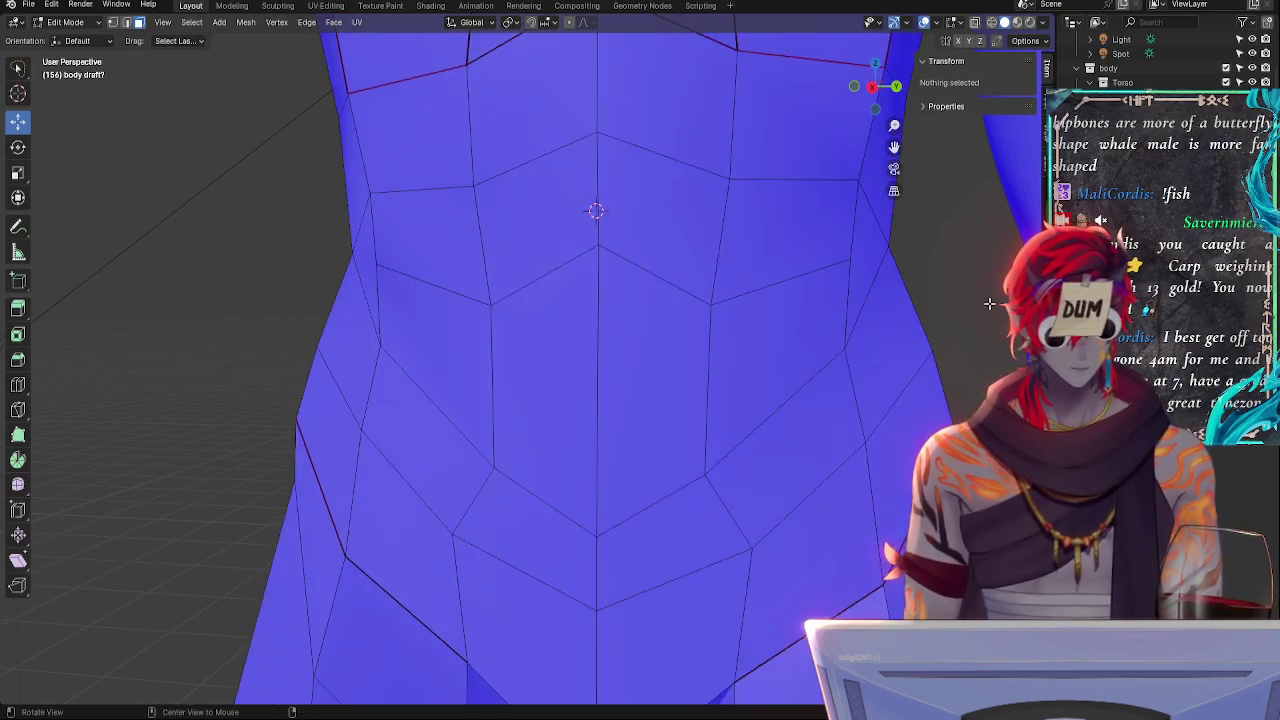
pyautogui.scroll(-1, 737, 297)
pyautogui.click(595, 450)
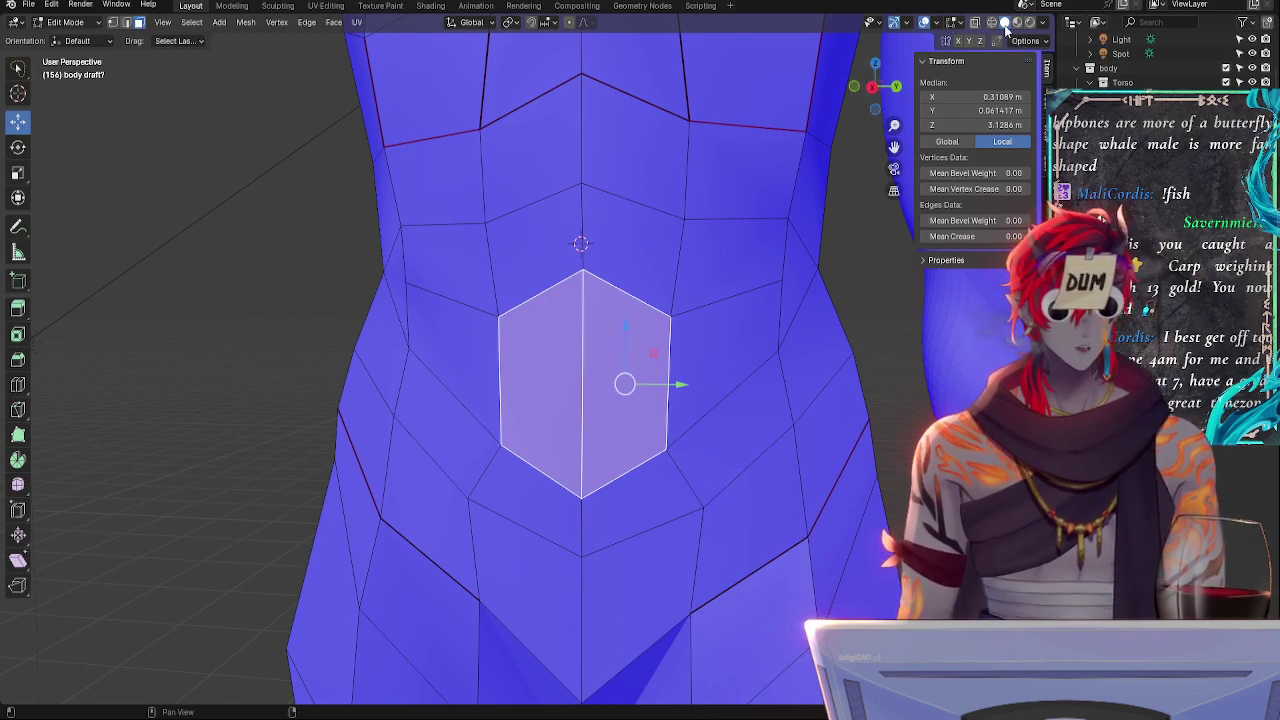
# - Turn Face Orientation off and reselect the navel hexagon faces from a three-quarter view
pyautogui.click(926, 23)
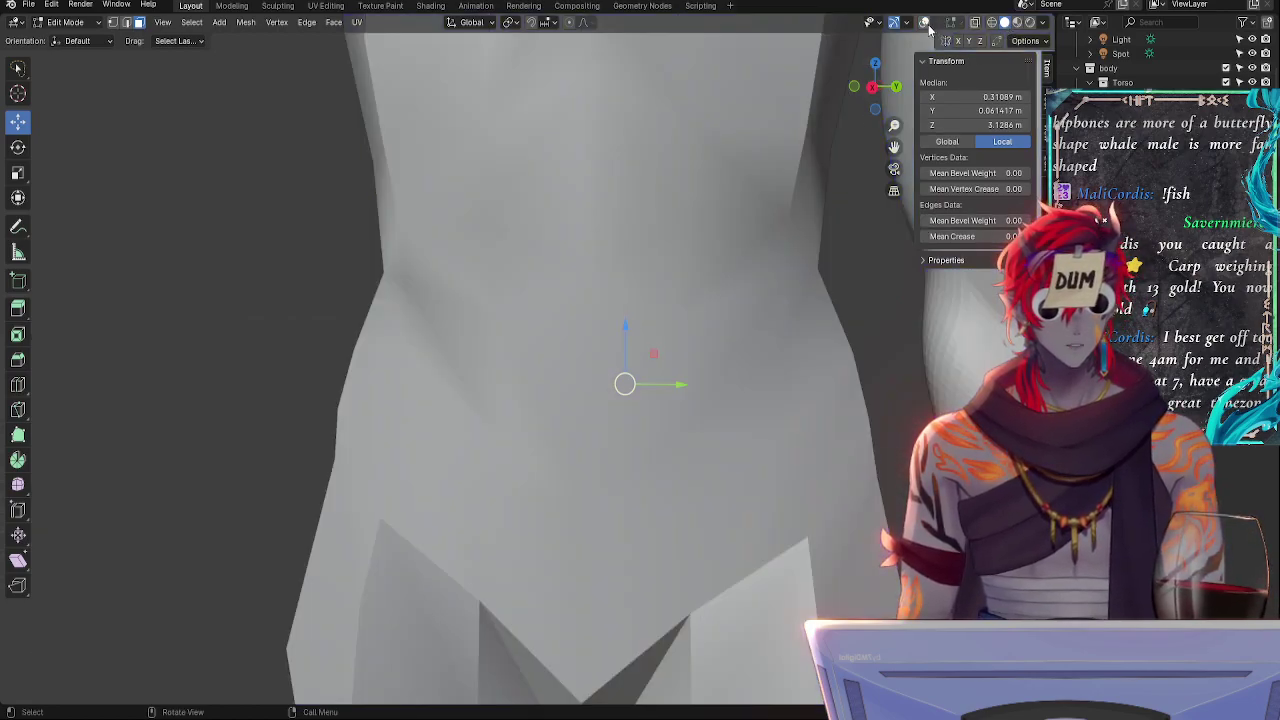
pyautogui.click(926, 23)
pyautogui.click(938, 23)
pyautogui.click(876, 297)
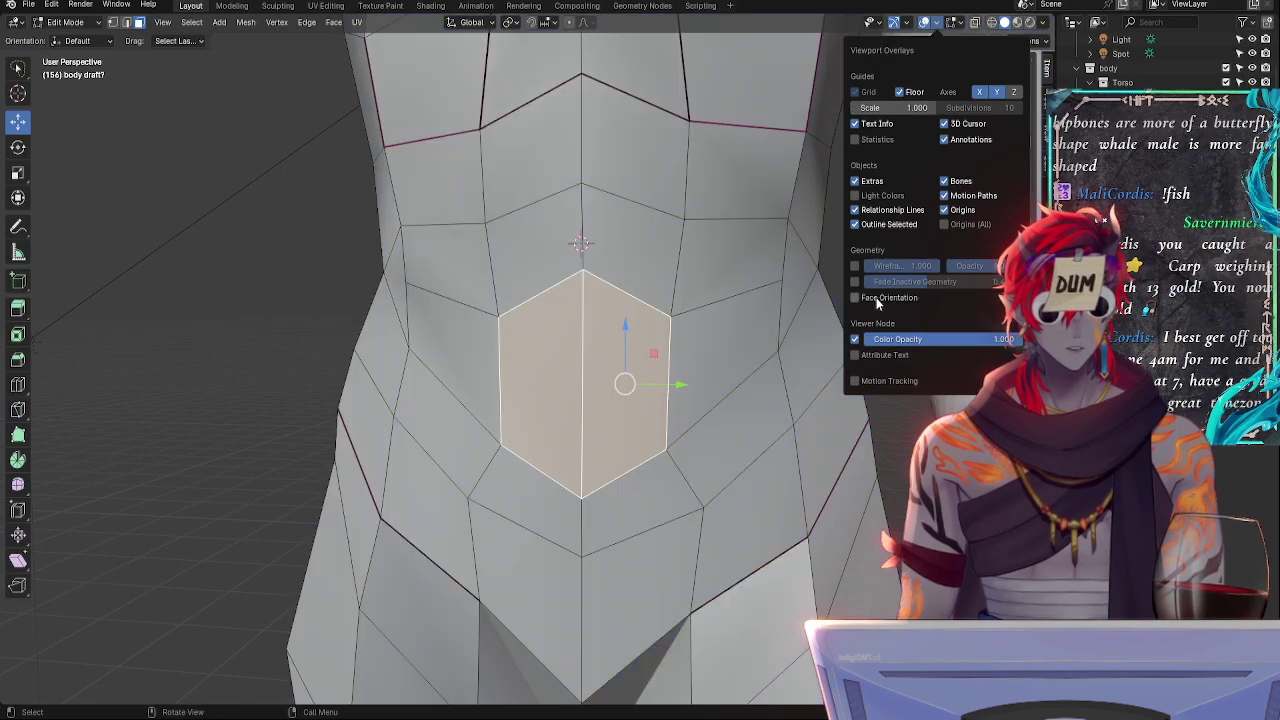
pyautogui.click(319, 276)
pyautogui.moveTo(322, 276); pyautogui.dragTo(370, 279, button='middle')
pyautogui.click(677, 336)
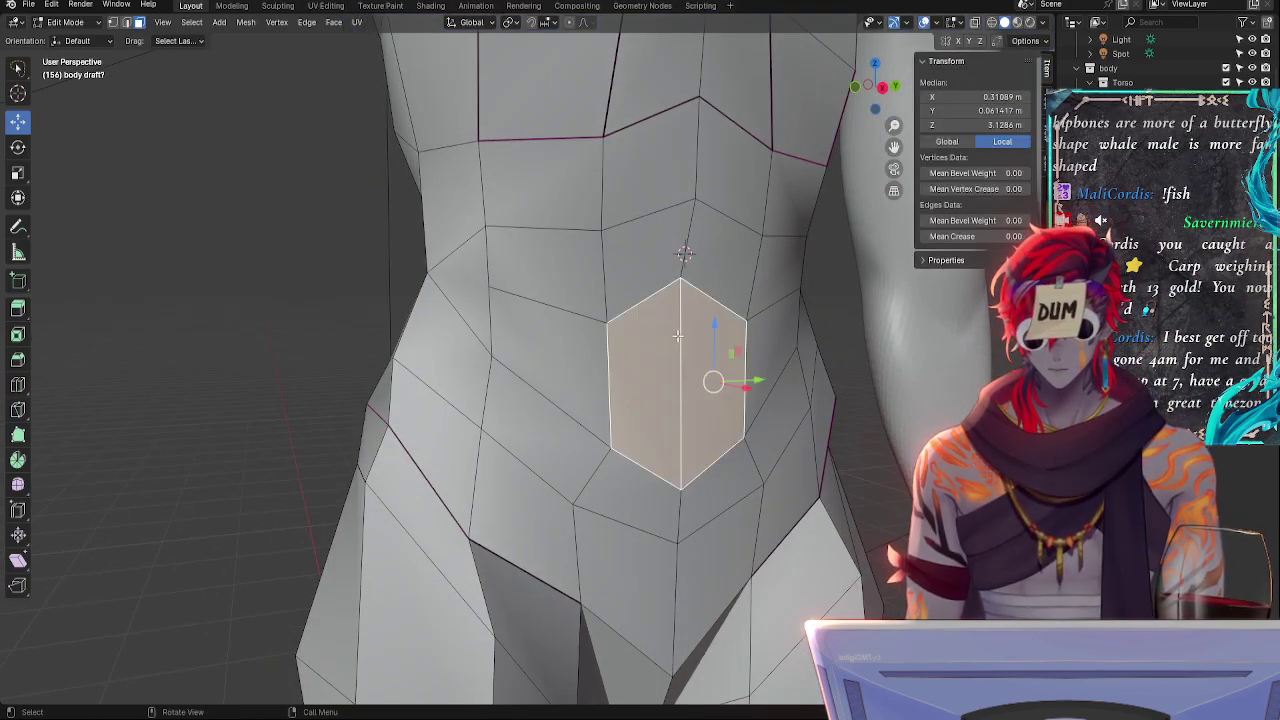
# - Try moving and rotating the hexagon faces, cancelling both
pyautogui.press('g')
pyautogui.rightClick(741, 354)
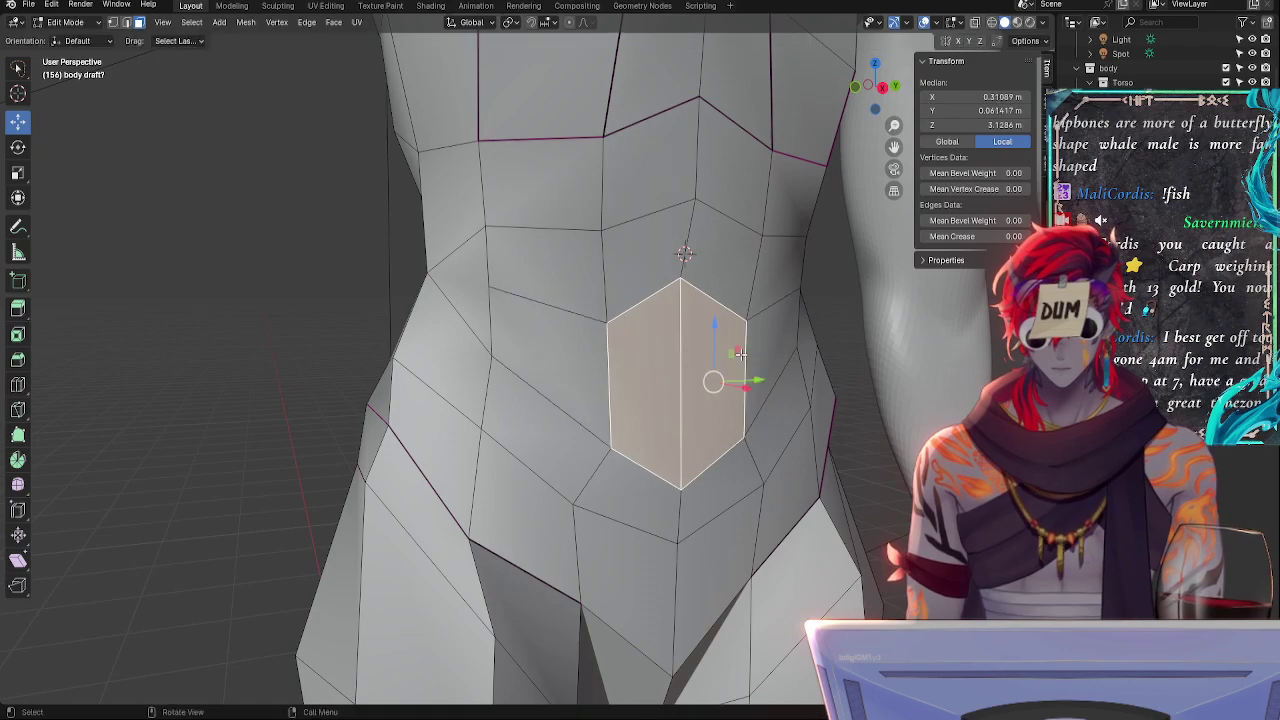
pyautogui.press('r')
pyautogui.rightClick(730, 262)
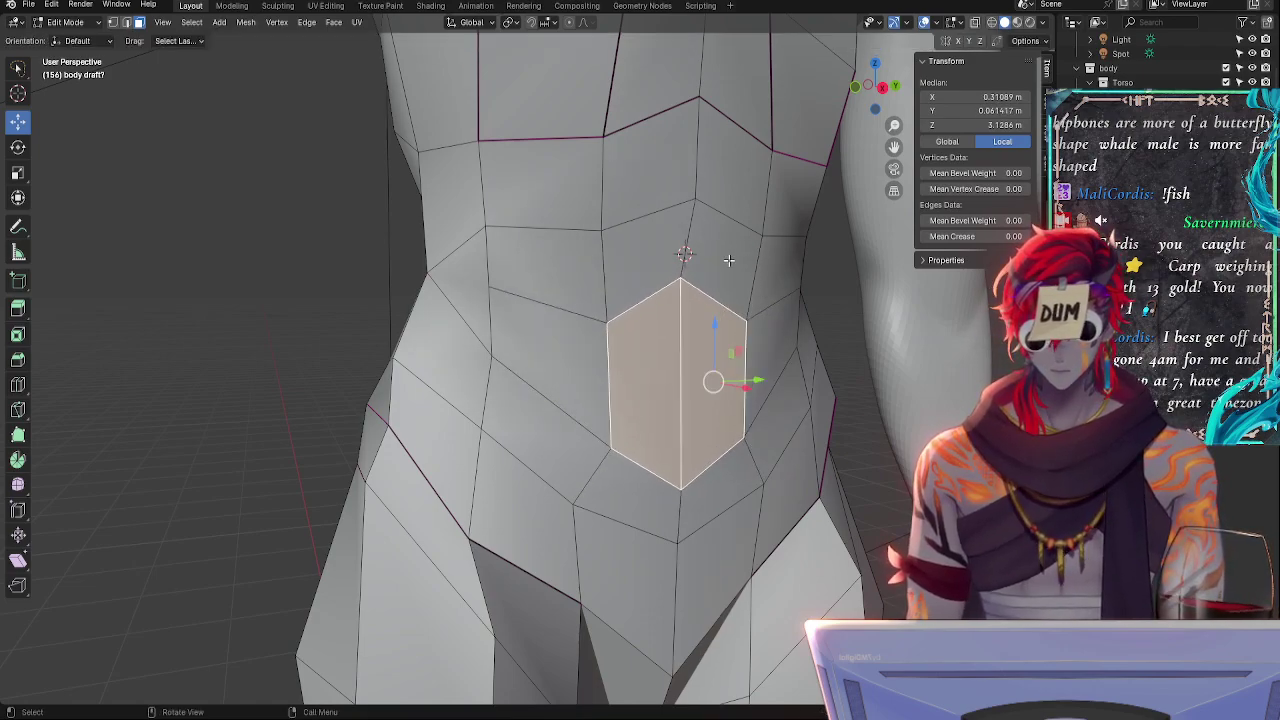
# - Slide the lower centre vertex upward and the upper centre vertex downward
pyautogui.click(681, 490)
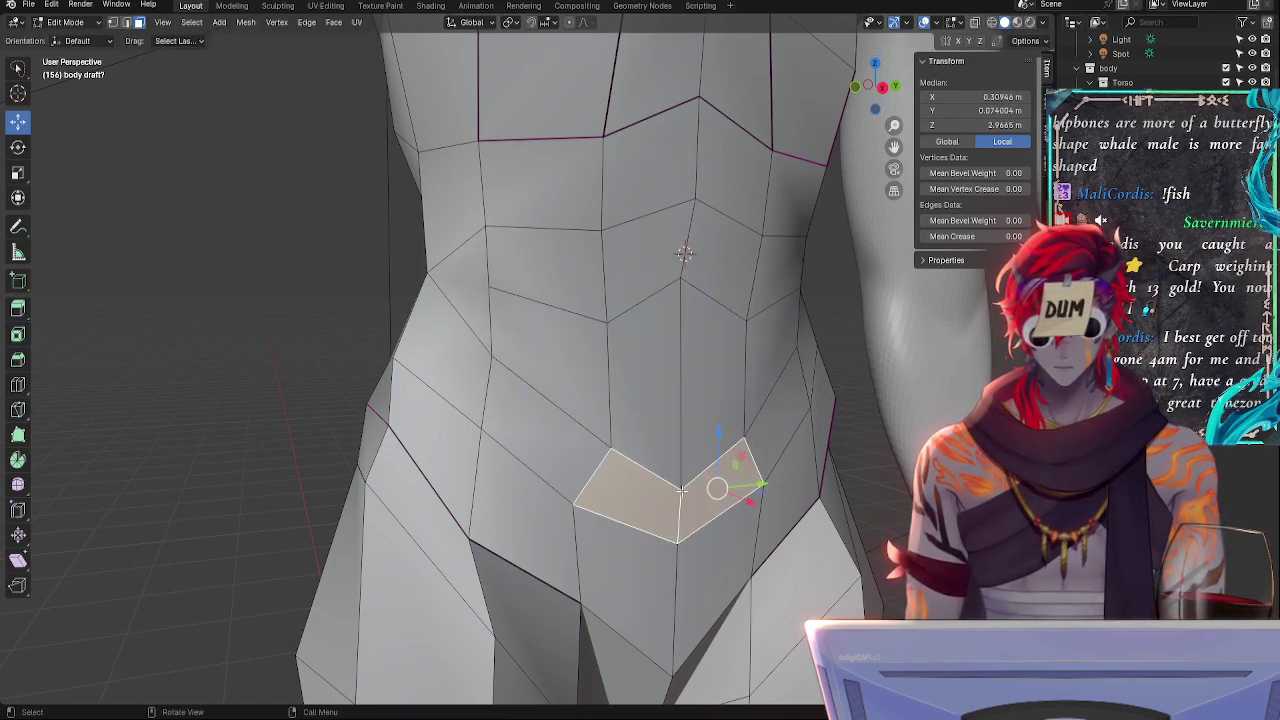
pyautogui.click(113, 22)
pyautogui.click(700, 462)
pyautogui.press('g')
pyautogui.press('g')
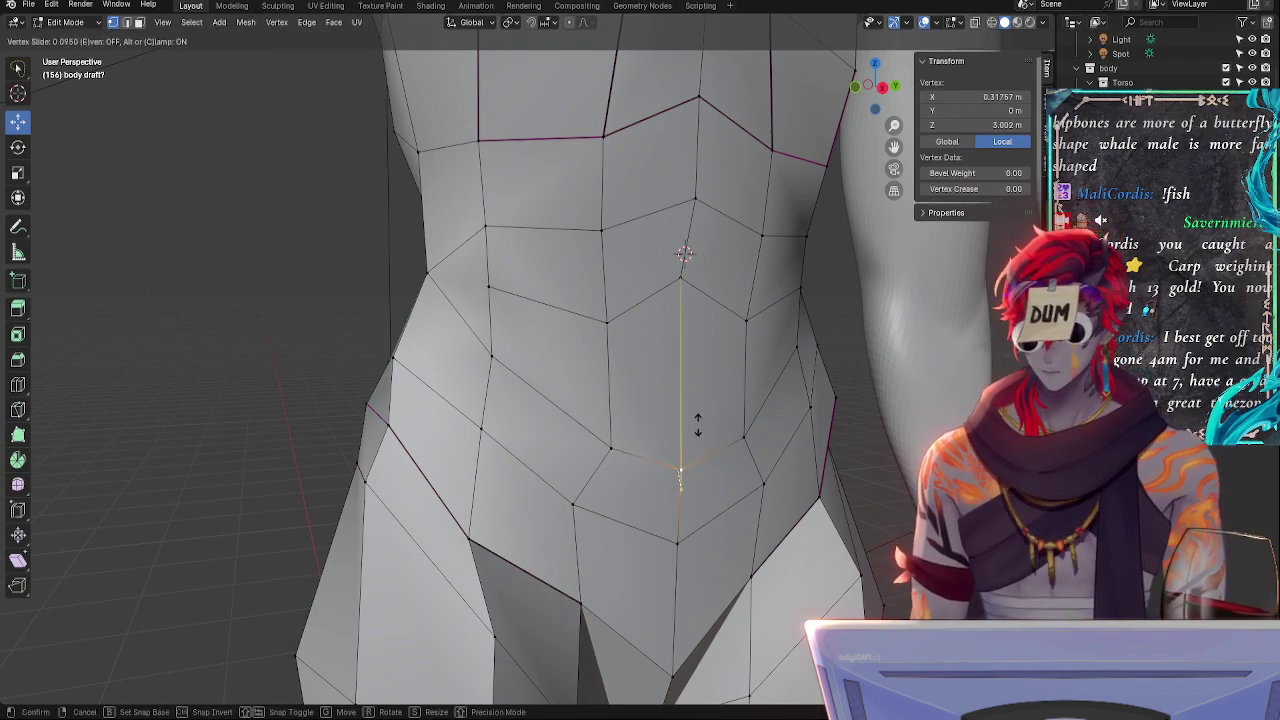
pyautogui.click(697, 424)
pyautogui.click(676, 274)
pyautogui.press('g')
pyautogui.press('g')
pyautogui.click(680, 300)
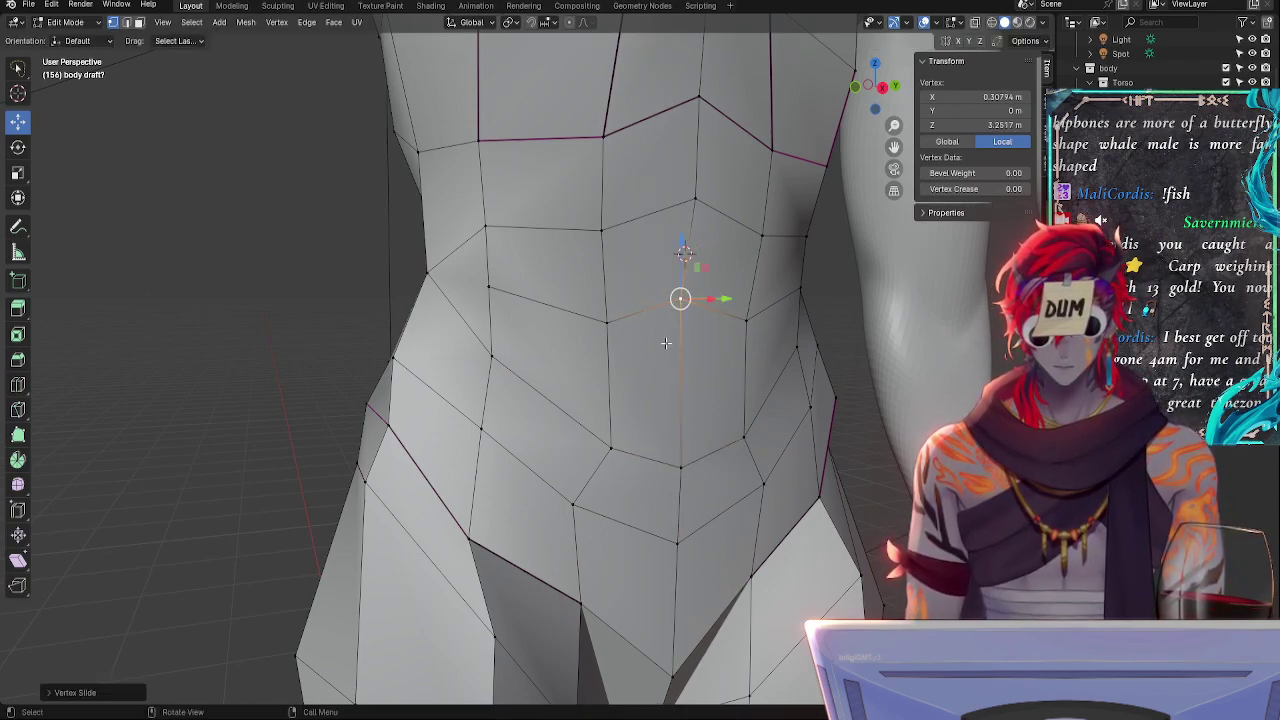
# - Select the vertex loop around the navel and even it into a regular hexagon
pyautogui.click(688, 350)
pyautogui.keyDown('shift'); pyautogui.click(608, 323); pyautogui.keyUp('shift')
pyautogui.keyDown('shift'); pyautogui.click(681, 300); pyautogui.keyUp('shift')
pyautogui.keyDown('shift'); pyautogui.click(742, 437); pyautogui.keyUp('shift')
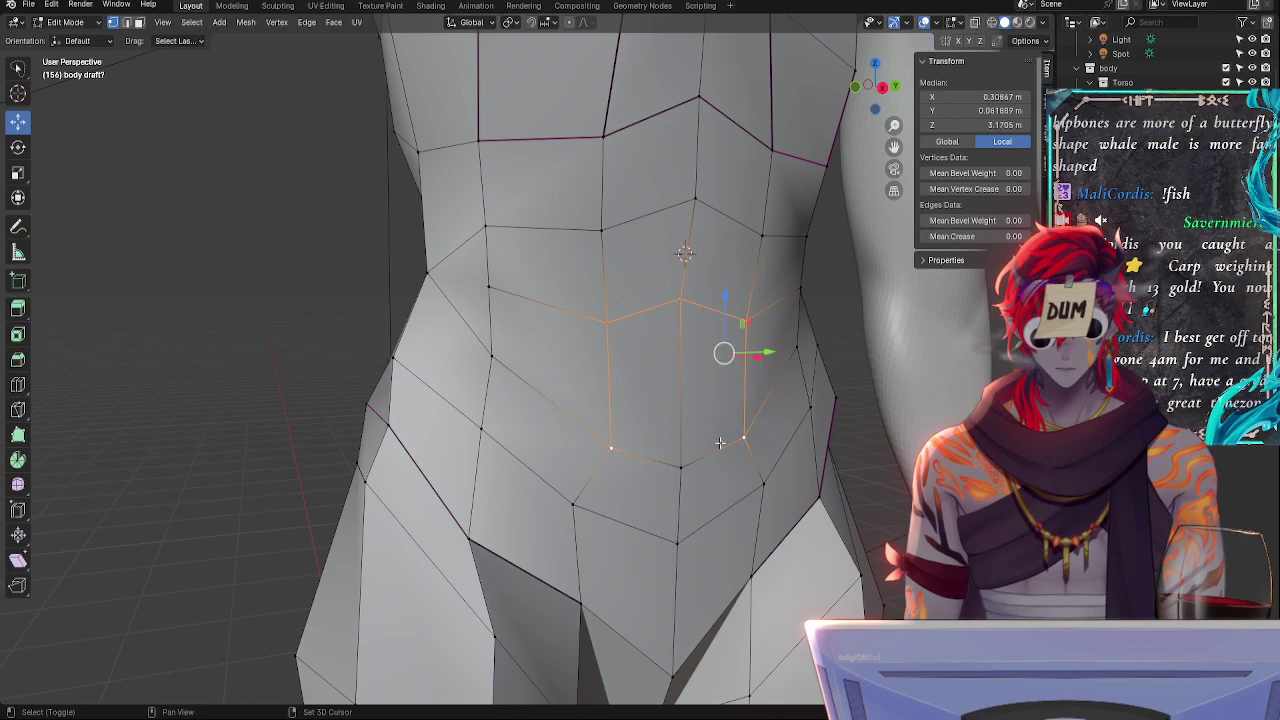
pyautogui.keyDown('shift'); pyautogui.doubleClick(681, 465); pyautogui.keyUp('shift')
pyautogui.rightClick(677, 395)
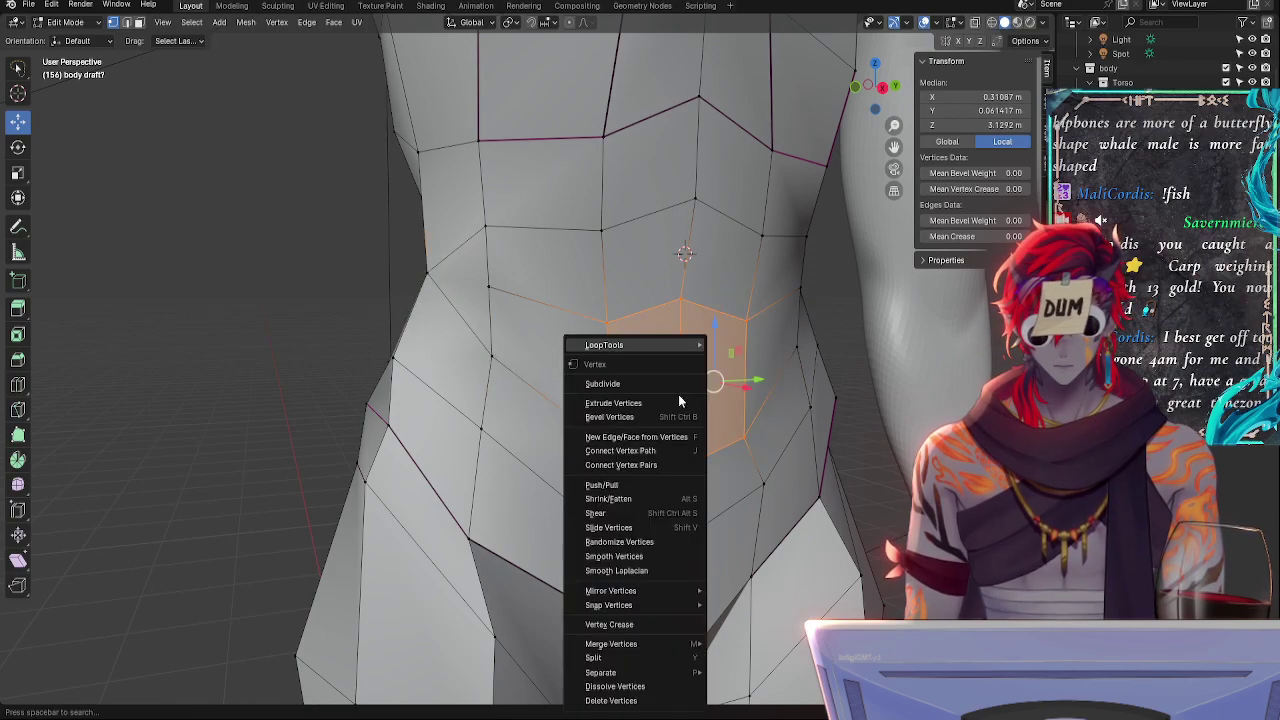
pyautogui.moveTo(697, 345)
pyautogui.click(742, 358)
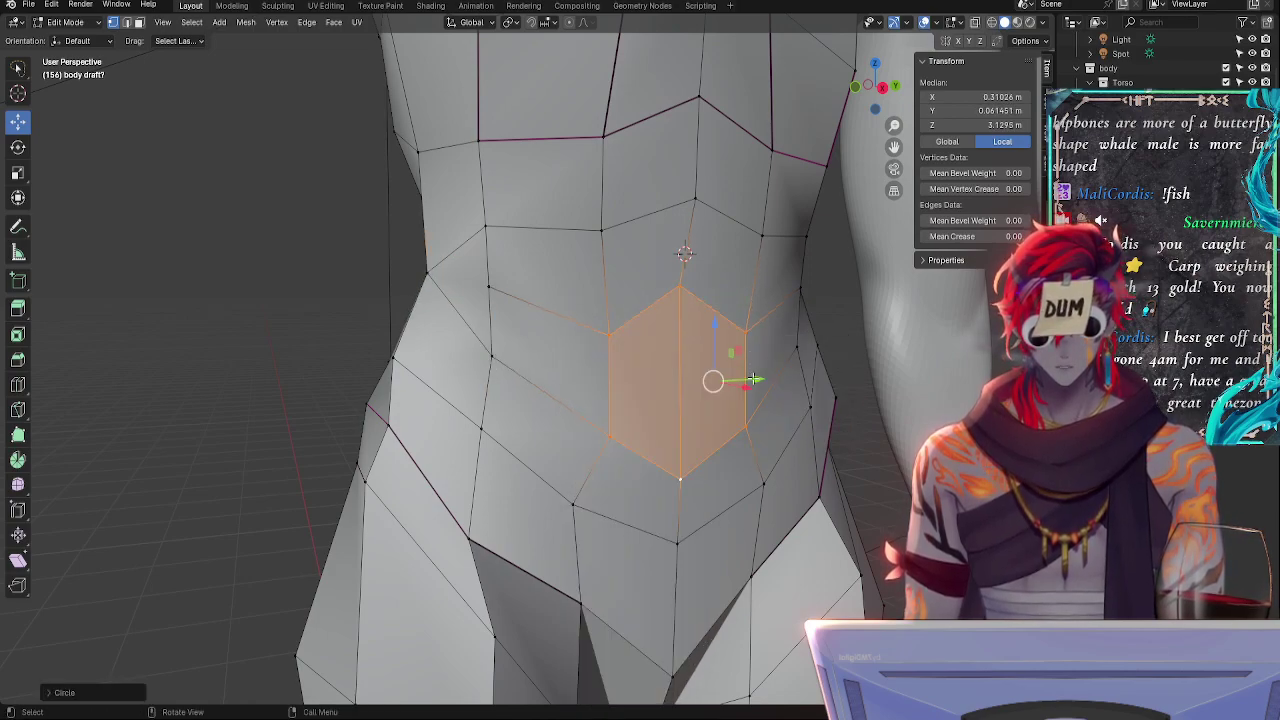
# - Shrink the navel hexagon and move it slightly upward
pyautogui.moveTo(753, 378)
pyautogui.mouseDown(button='middle')
pyautogui.moveTo(734, 383)
pyautogui.moveTo(738, 398)
pyautogui.mouseUp(button='middle')
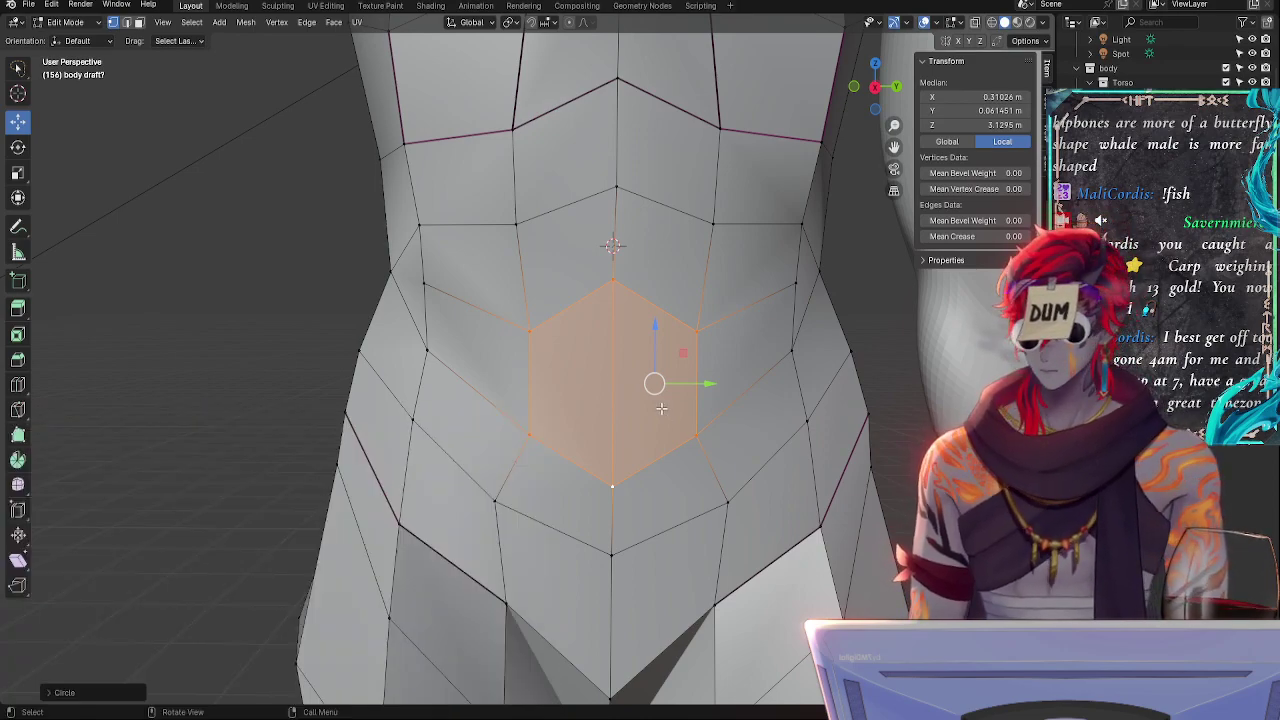
pyautogui.press('s')
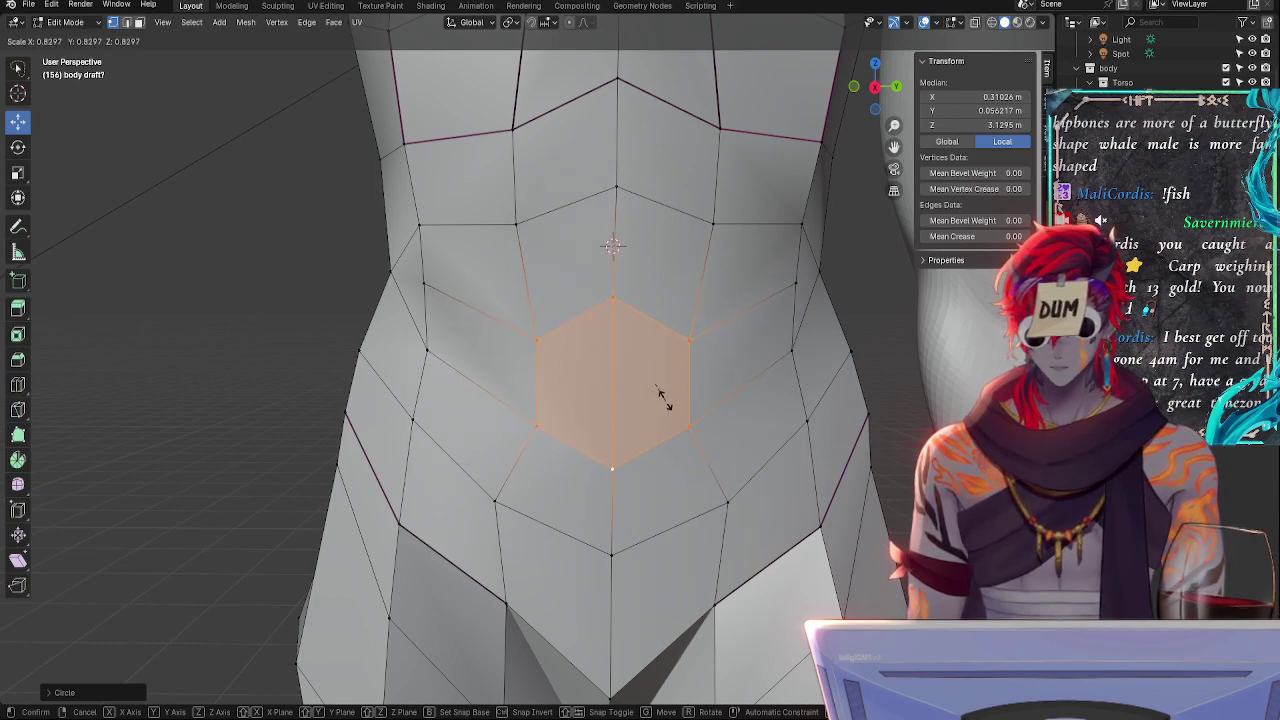
pyautogui.click(665, 400)
pyautogui.press('g')
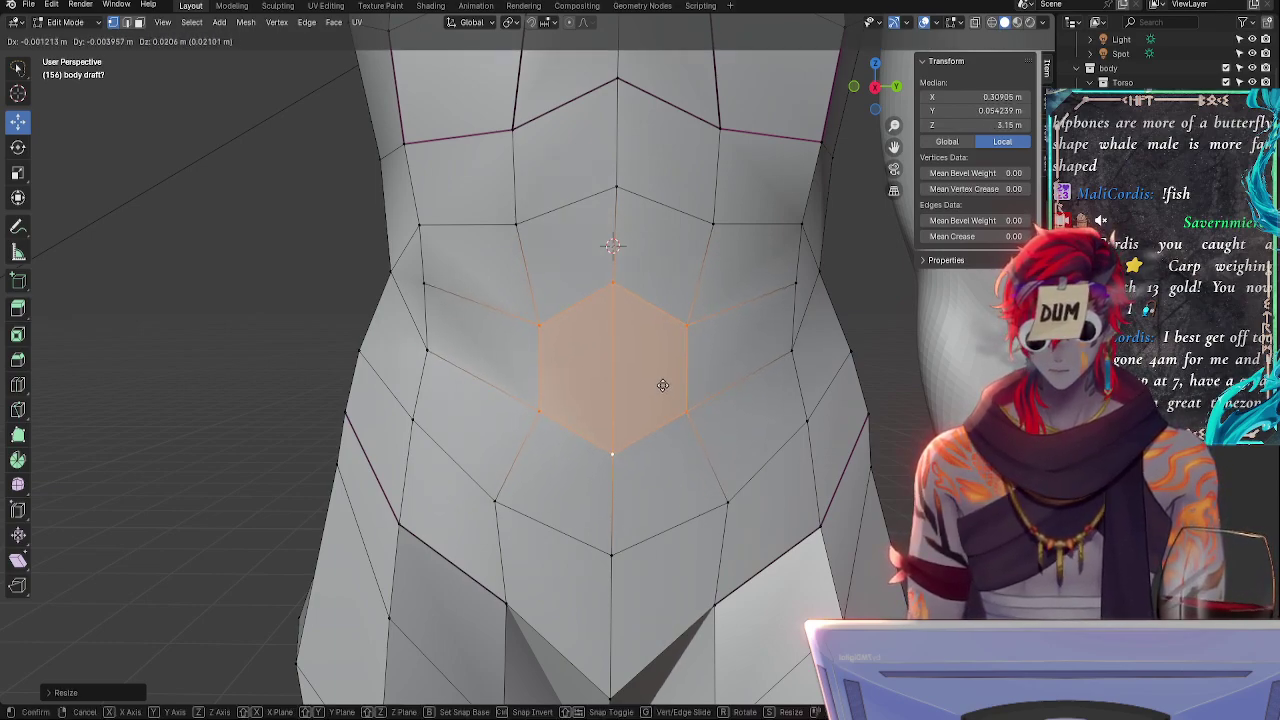
pyautogui.click(664, 379)
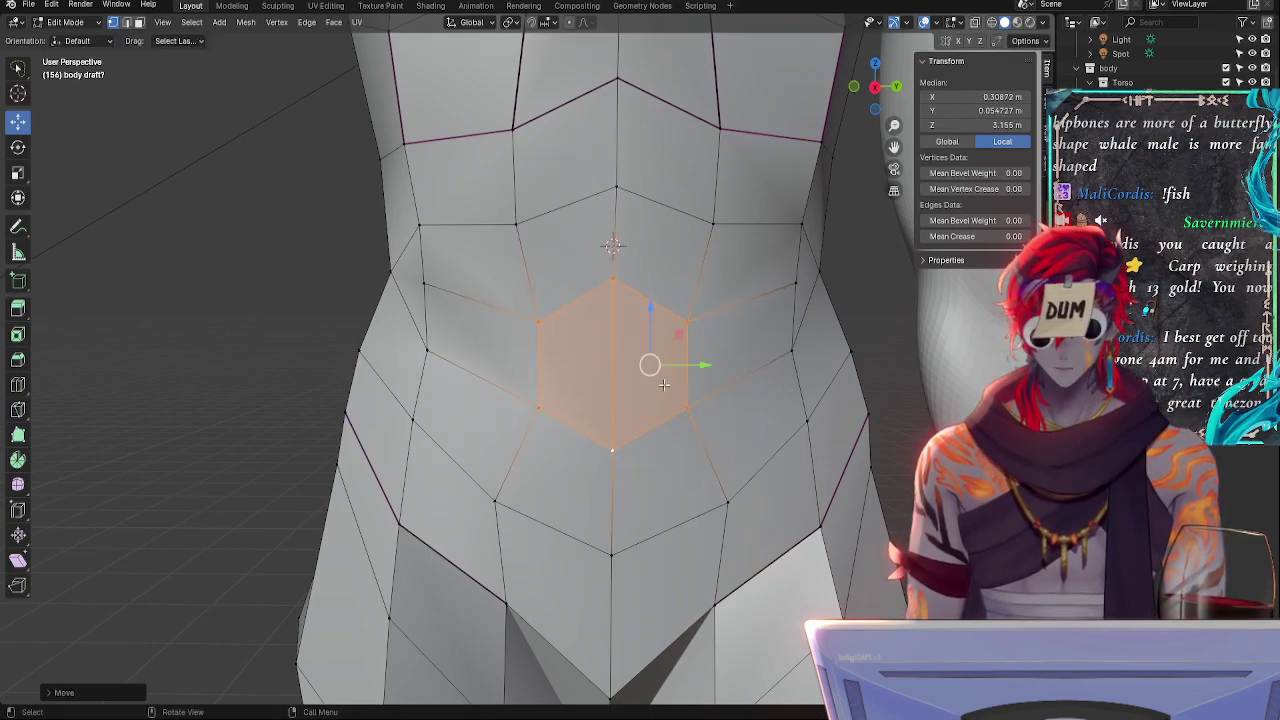
# - In the right view, select the left, upper and outer waist vertices and raise them slightly
pyautogui.keyDown('shift'); pyautogui.moveTo(856, 369); pyautogui.dragTo(784, 410, button='middle'); pyautogui.keyUp('shift')
pyautogui.click(876, 87)
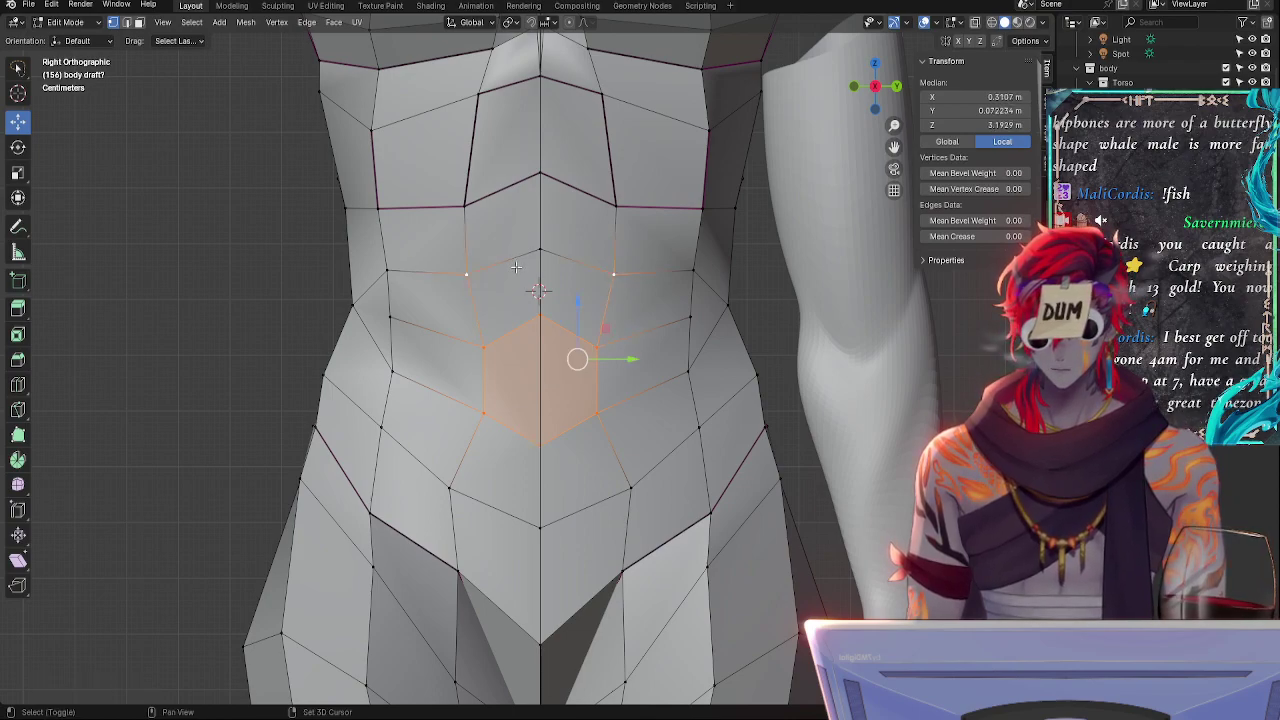
pyautogui.click(542, 325)
pyautogui.hotkey('ctrl', 'z')
pyautogui.keyDown('shift'); pyautogui.click(386, 317); pyautogui.keyUp('shift')
pyautogui.keyDown('shift'); pyautogui.click(395, 374); pyautogui.keyUp('shift')
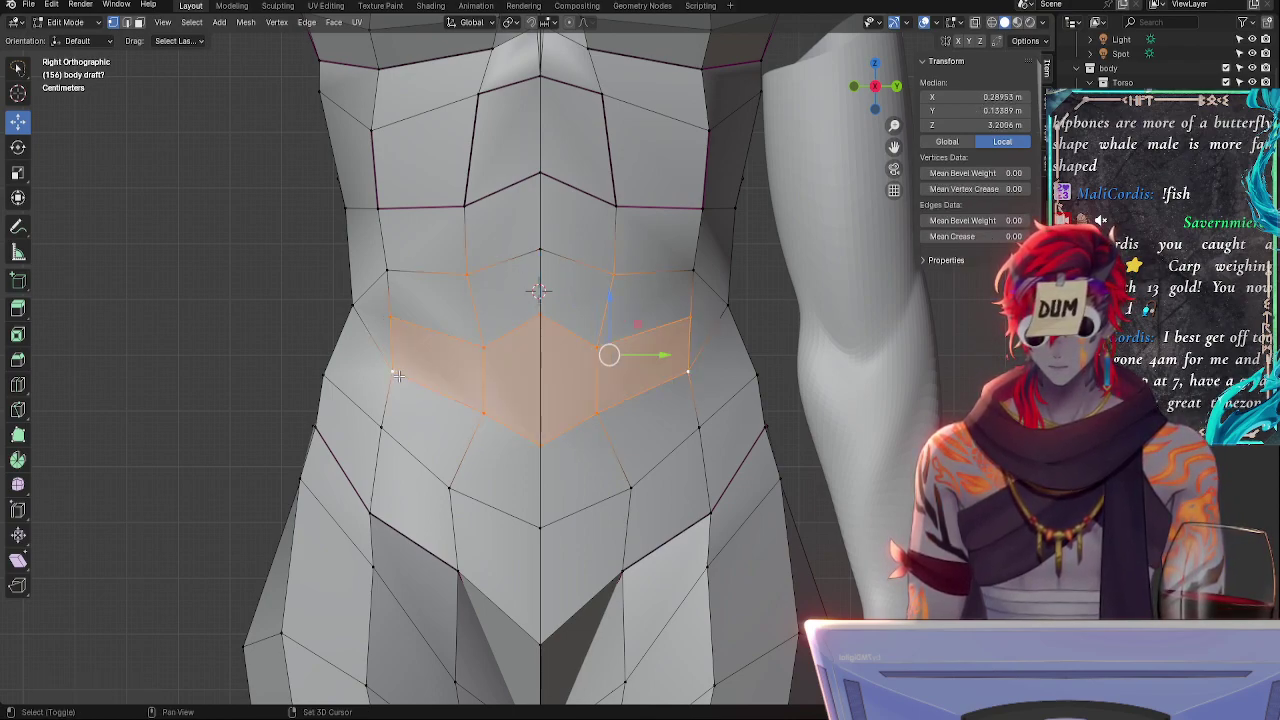
pyautogui.keyDown('shift'); pyautogui.click(689, 269); pyautogui.keyUp('shift')
pyautogui.keyDown('shift'); pyautogui.click(542, 252); pyautogui.keyUp('shift')
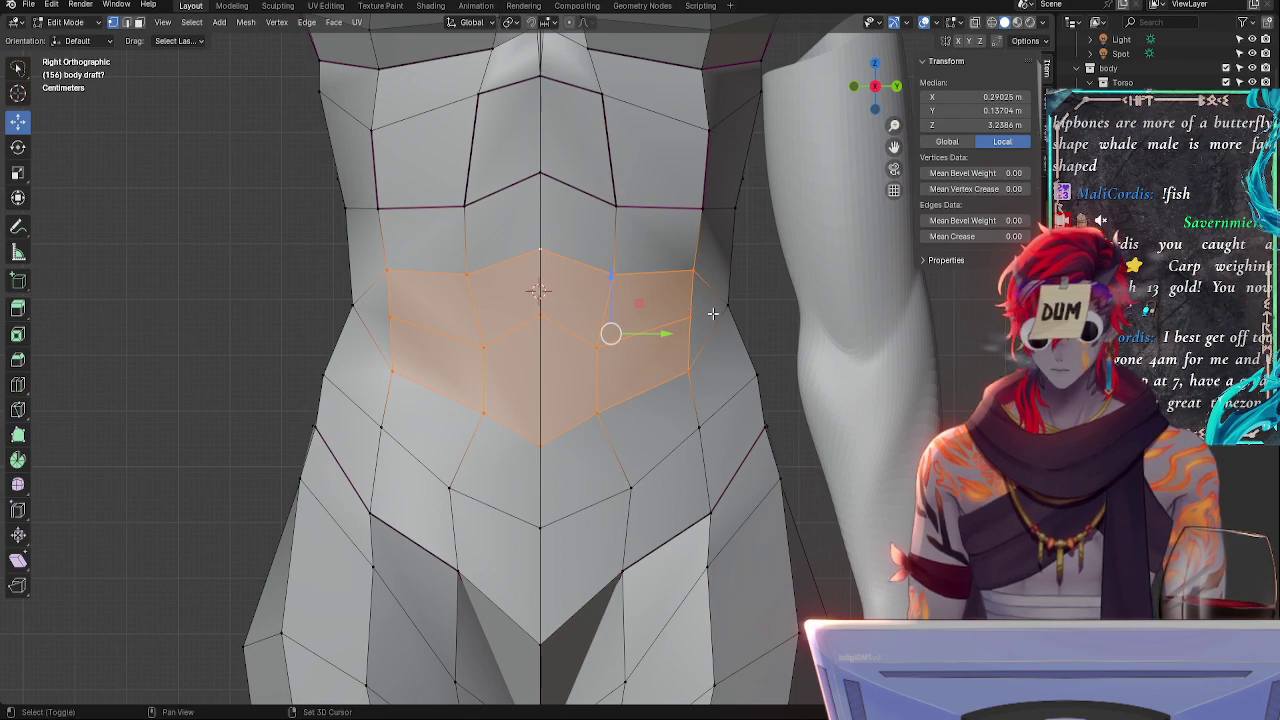
pyautogui.keyDown('shift'); pyautogui.click(727, 304); pyautogui.keyUp('shift')
pyautogui.moveTo(623, 275); pyautogui.dragTo(623, 272)
# - Move the right waist vertex vertically along Z to set its height
pyautogui.click(750, 306)
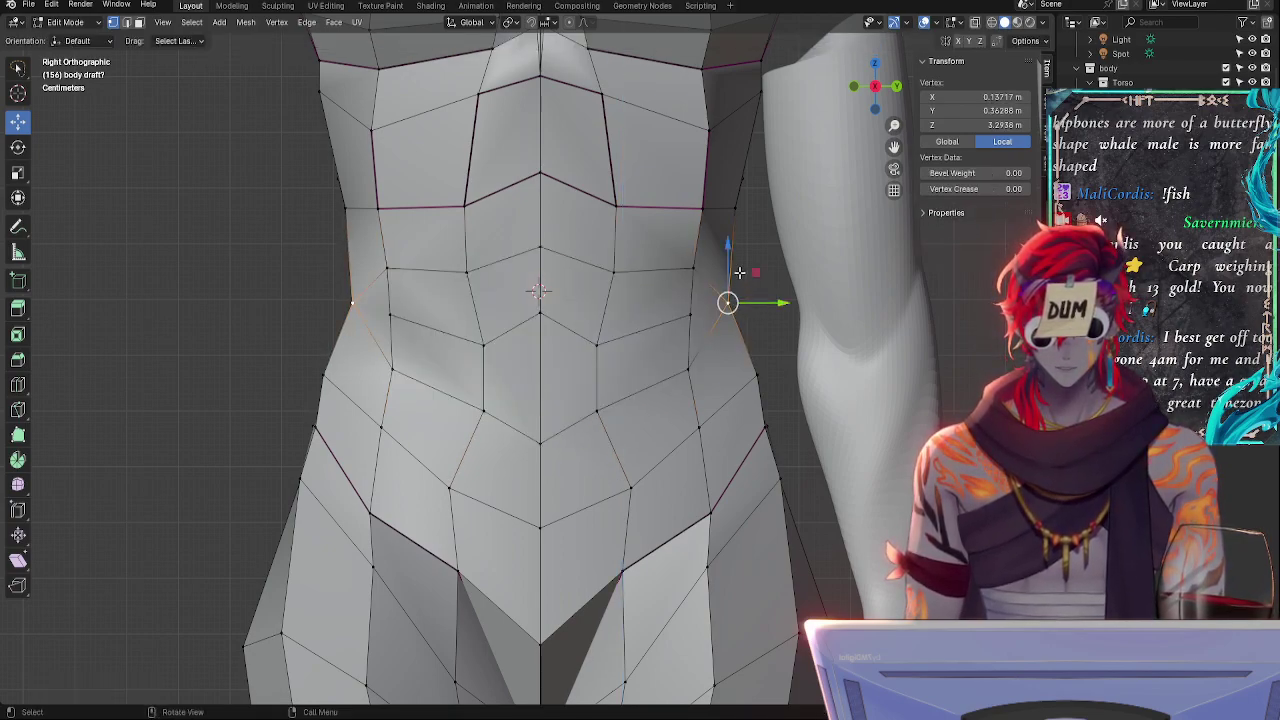
pyautogui.press('g')
pyautogui.press('z')
pyautogui.moveTo(727, 271); pyautogui.dragTo(727, 273)
# - Select the inner waist, centre navel and lower side waist vertices, then cancel a trial rotation
pyautogui.click(708, 320)
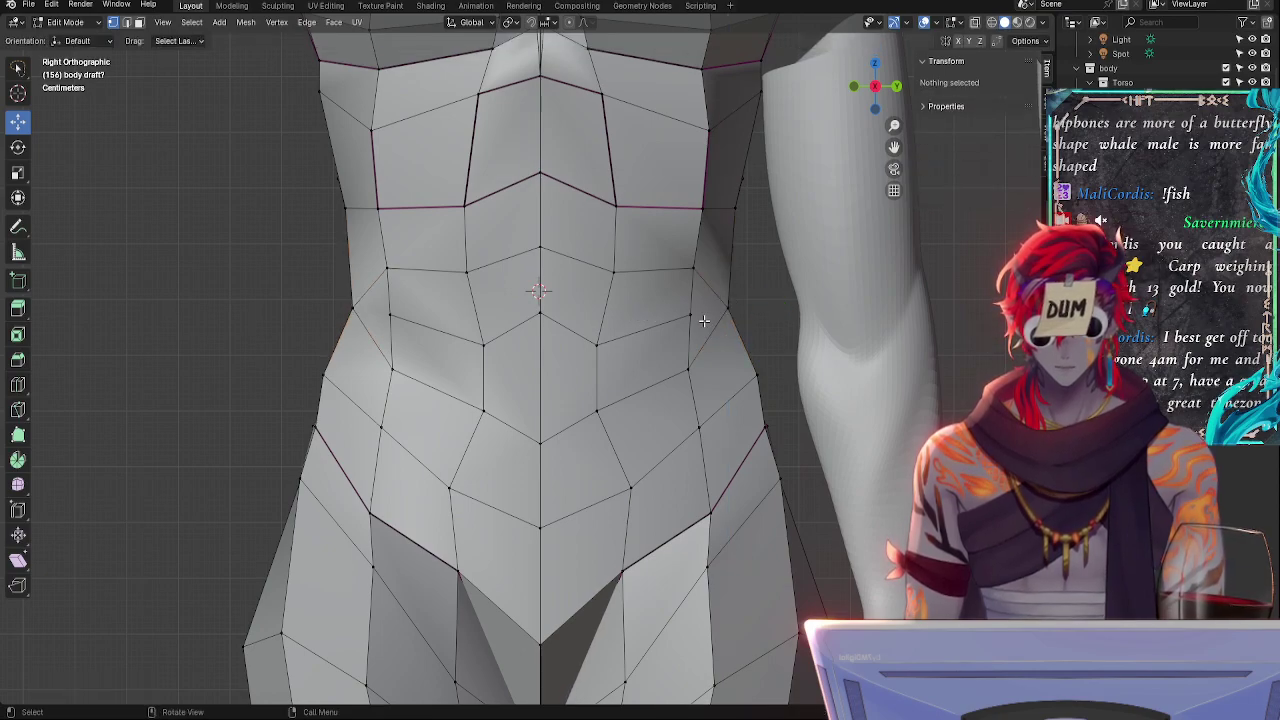
pyautogui.click(697, 317)
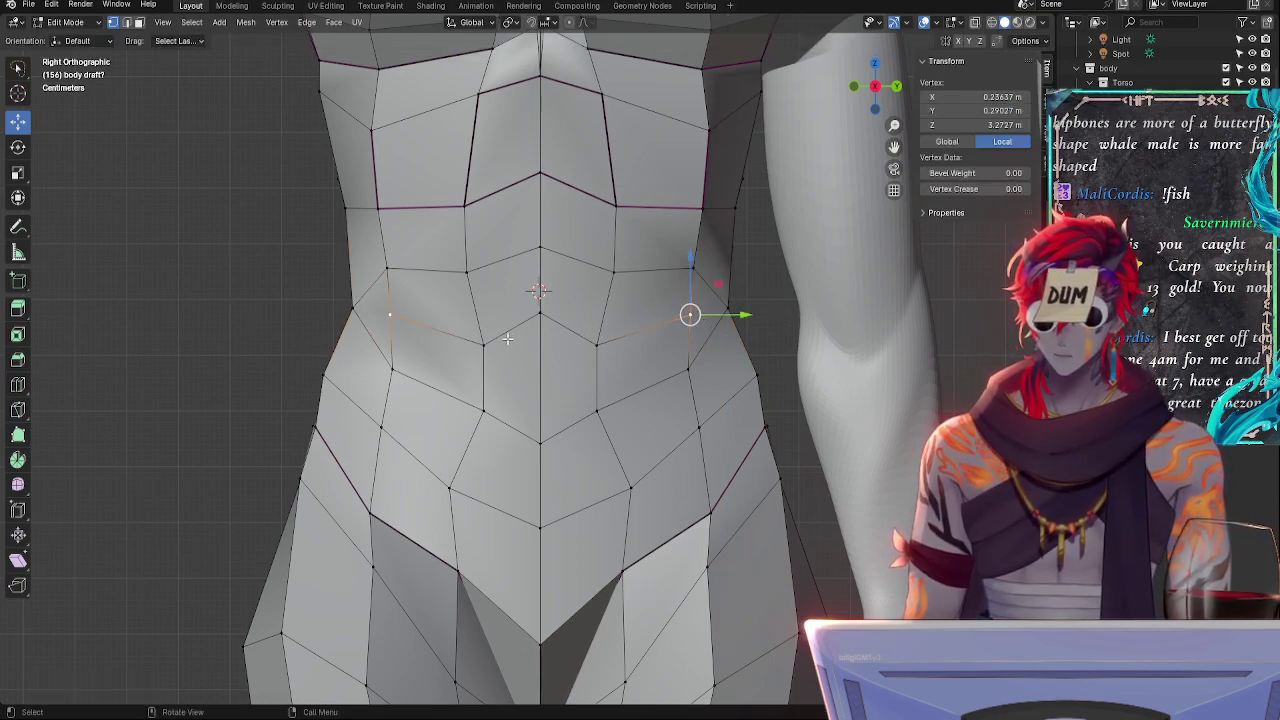
pyautogui.click(551, 327)
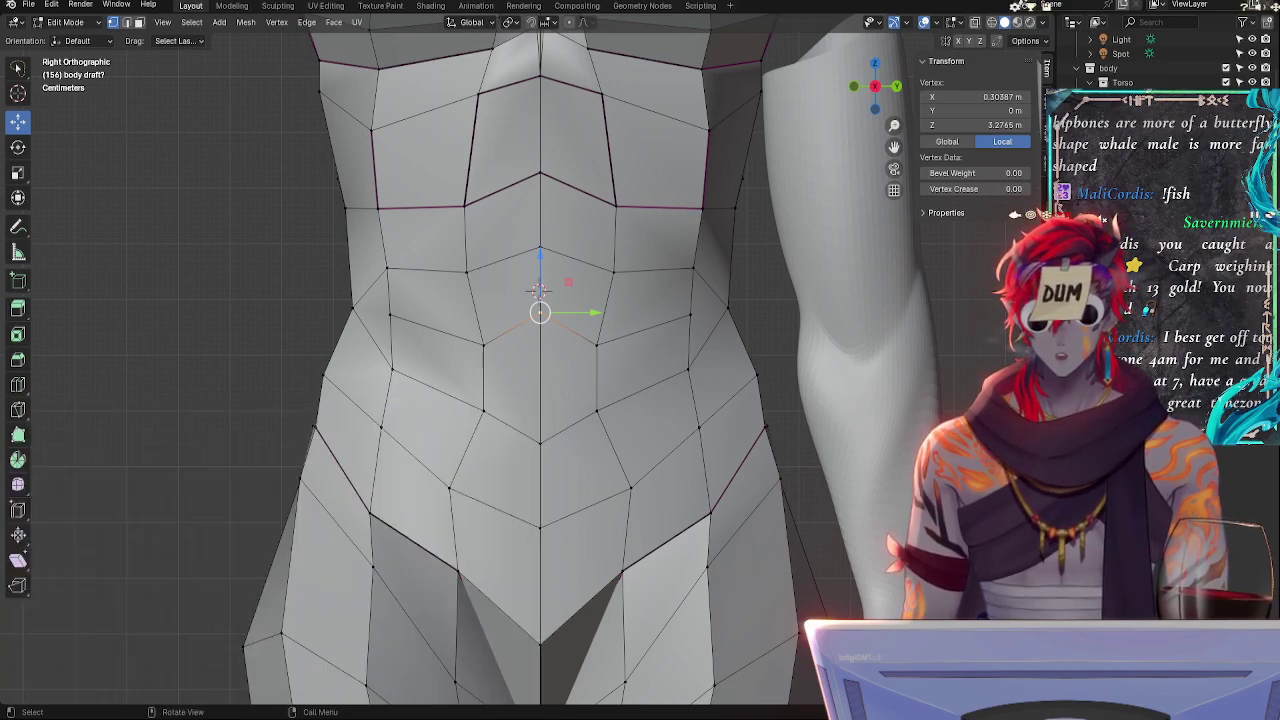
pyautogui.click(688, 370)
pyautogui.press('r')
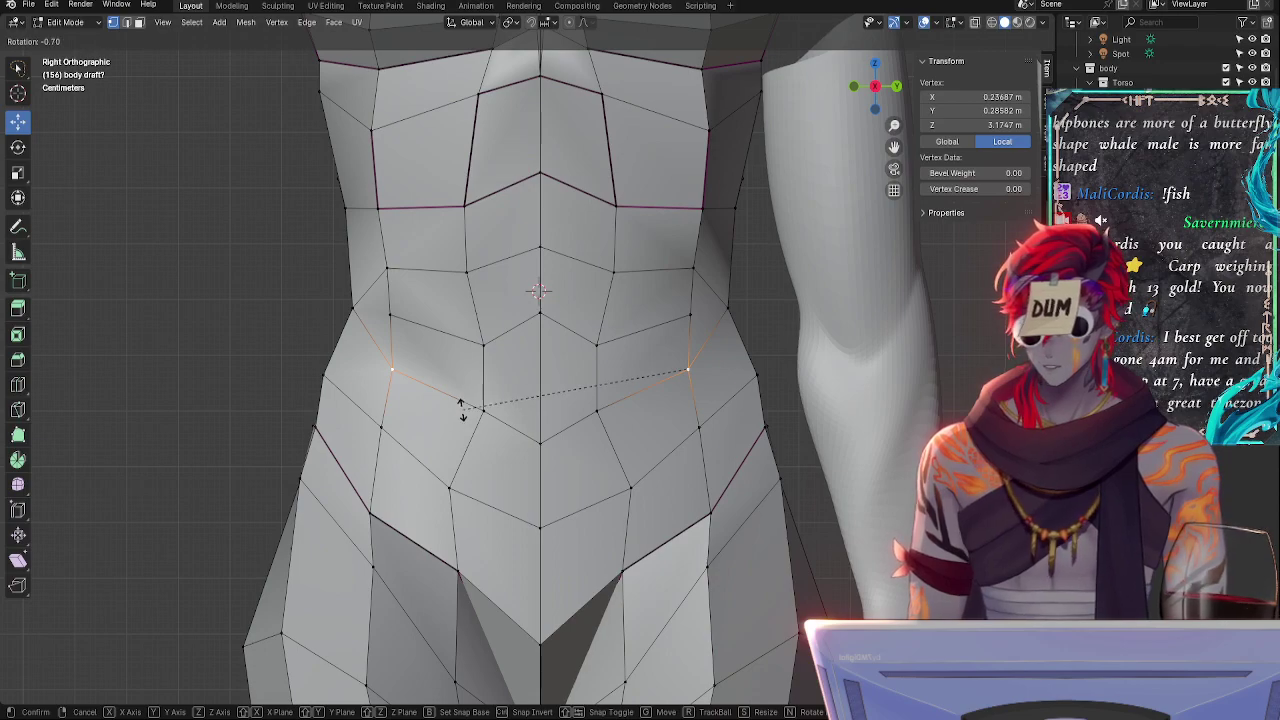
pyautogui.rightClick(455, 400)
# - In edge select mode, pick the mirrored left and right waist edges and cancel a trial rotation
pyautogui.click(125, 22)
pyautogui.click(372, 363)
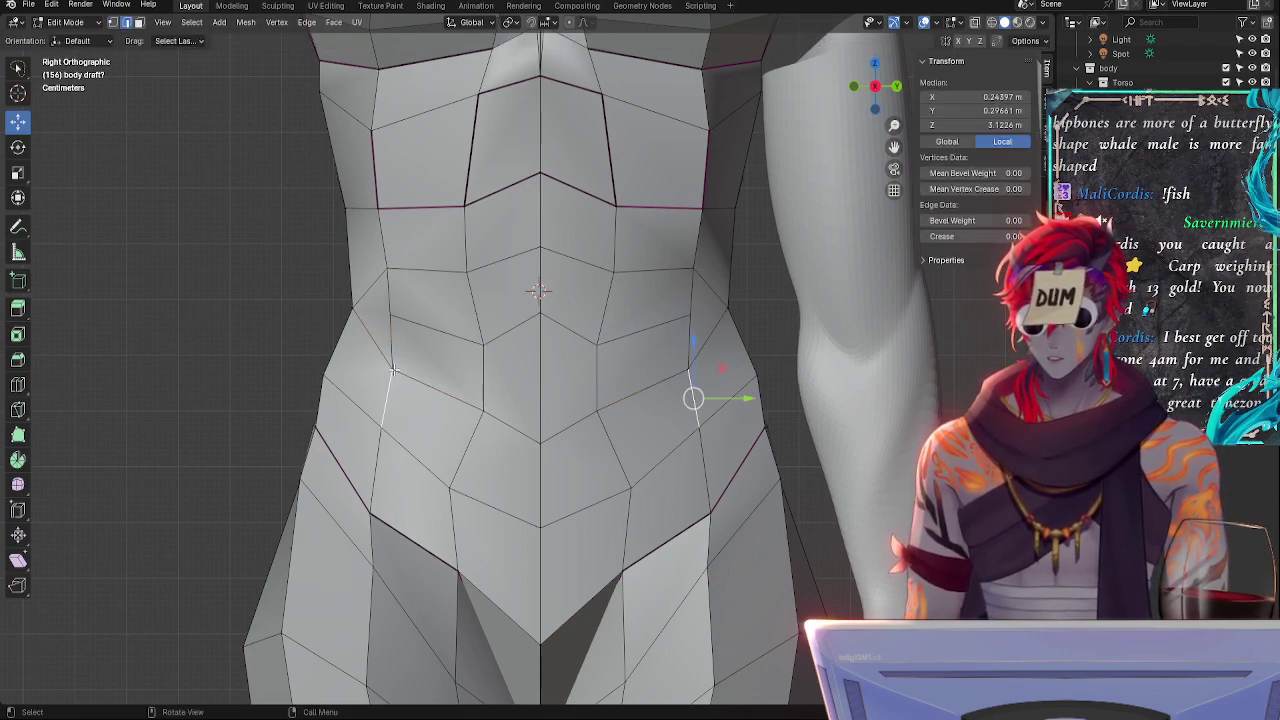
pyautogui.keyDown('shift'); pyautogui.click(708, 343); pyautogui.keyUp('shift')
pyautogui.press('r')
pyautogui.rightClick(425, 366)
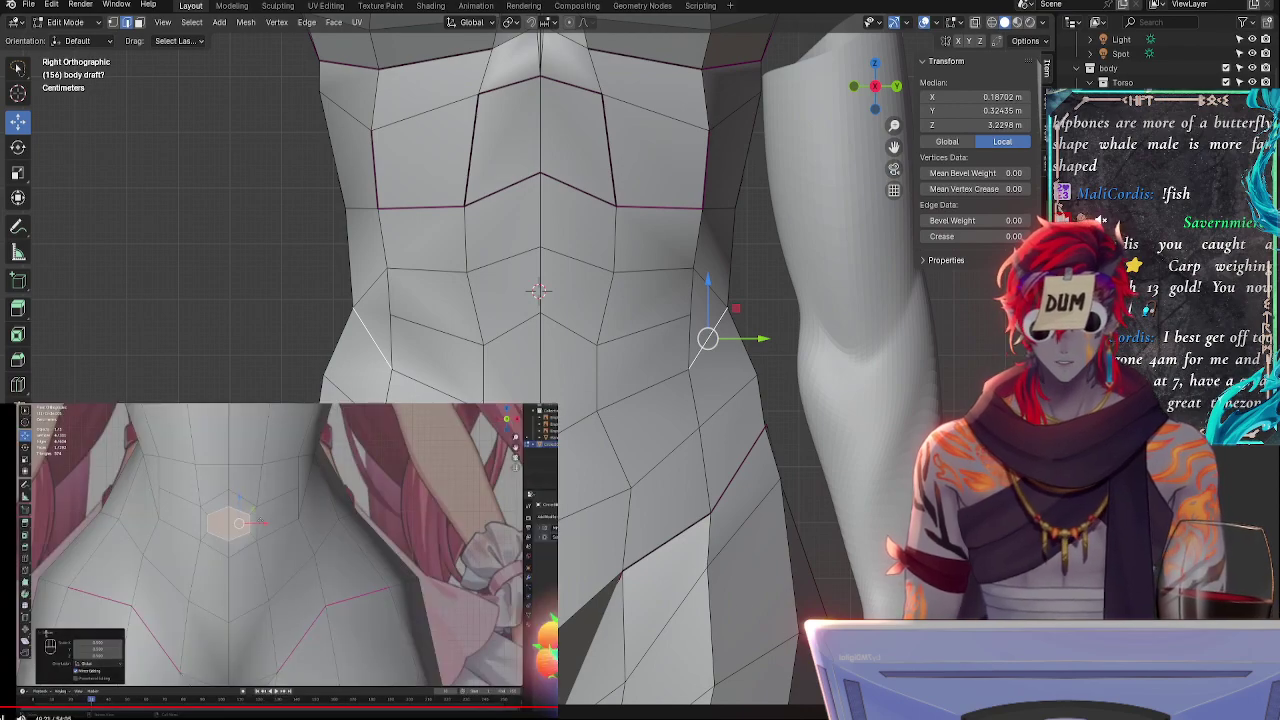
# - Shift the vertical and upper waist side edges slightly along the Y depth axis
pyautogui.click(377, 270)
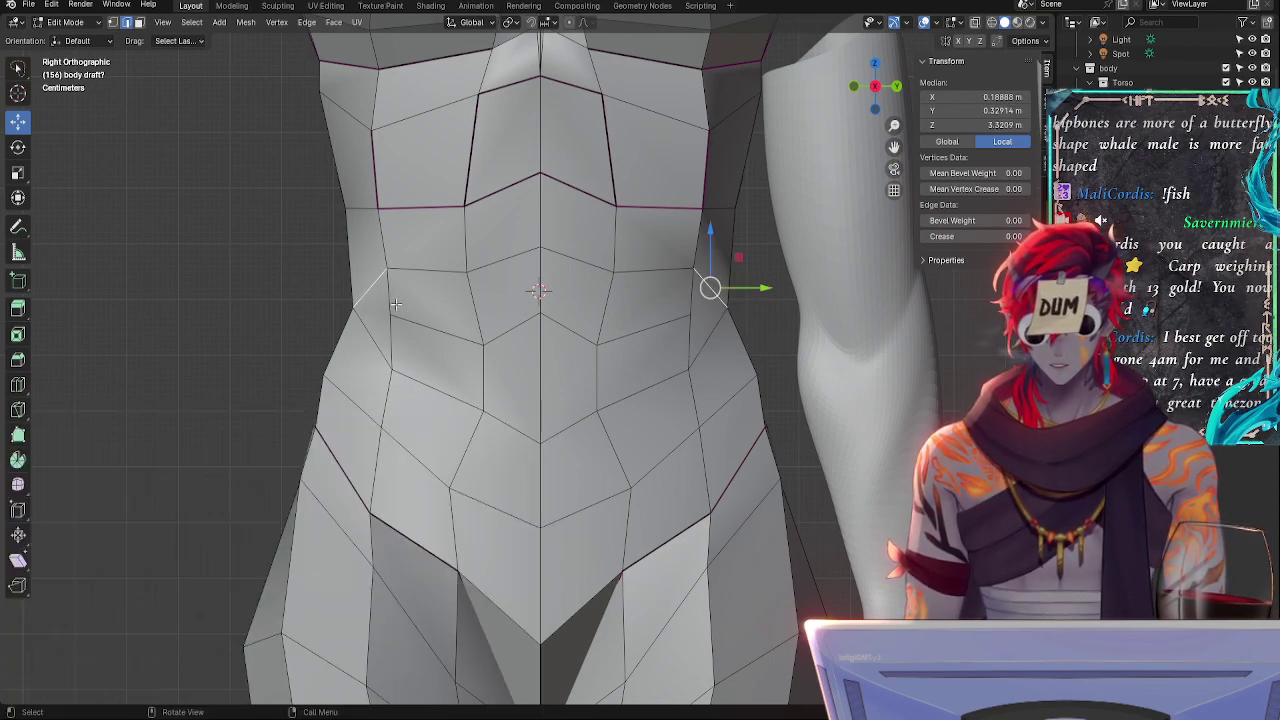
pyautogui.click(396, 305)
pyautogui.keyDown('shift'); pyautogui.click(395, 336); pyautogui.keyUp('shift')
pyautogui.keyDown('shift'); pyautogui.click(388, 245); pyautogui.keyUp('shift')
pyautogui.keyDown('shift'); pyautogui.click(388, 209); pyautogui.keyUp('shift')
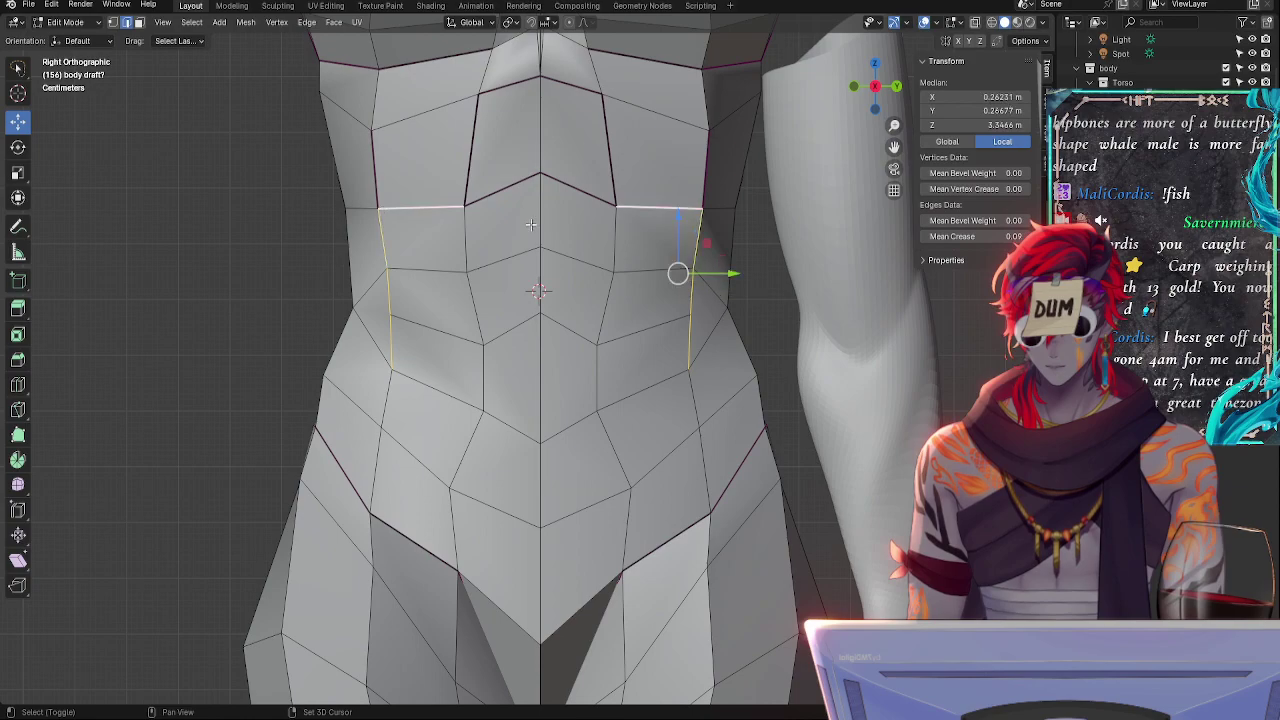
pyautogui.hotkey('ctrl', 'z')
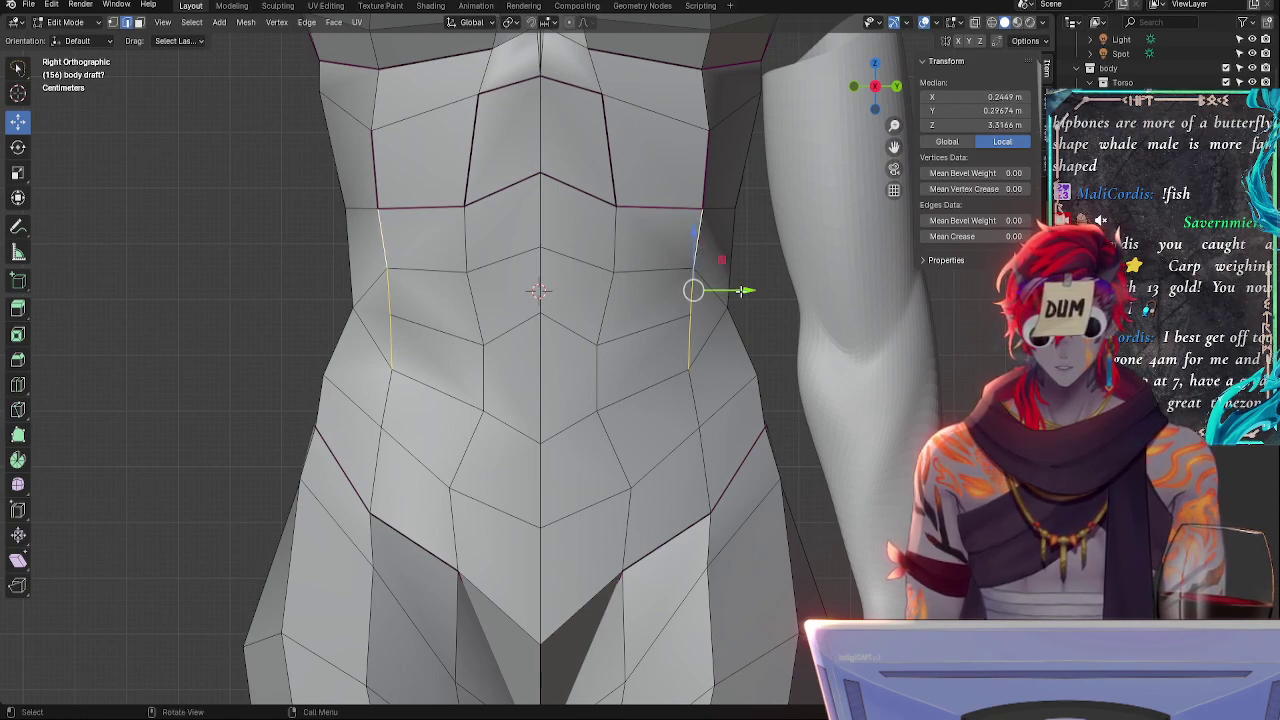
pyautogui.keyDown('shift'); pyautogui.click(704, 177); pyautogui.keyUp('shift')
pyautogui.moveTo(752, 259); pyautogui.dragTo(744, 260)
# - Rotate the upper and lower side edges to tilt the flank contour
pyautogui.click(668, 314)
pyautogui.click(703, 243)
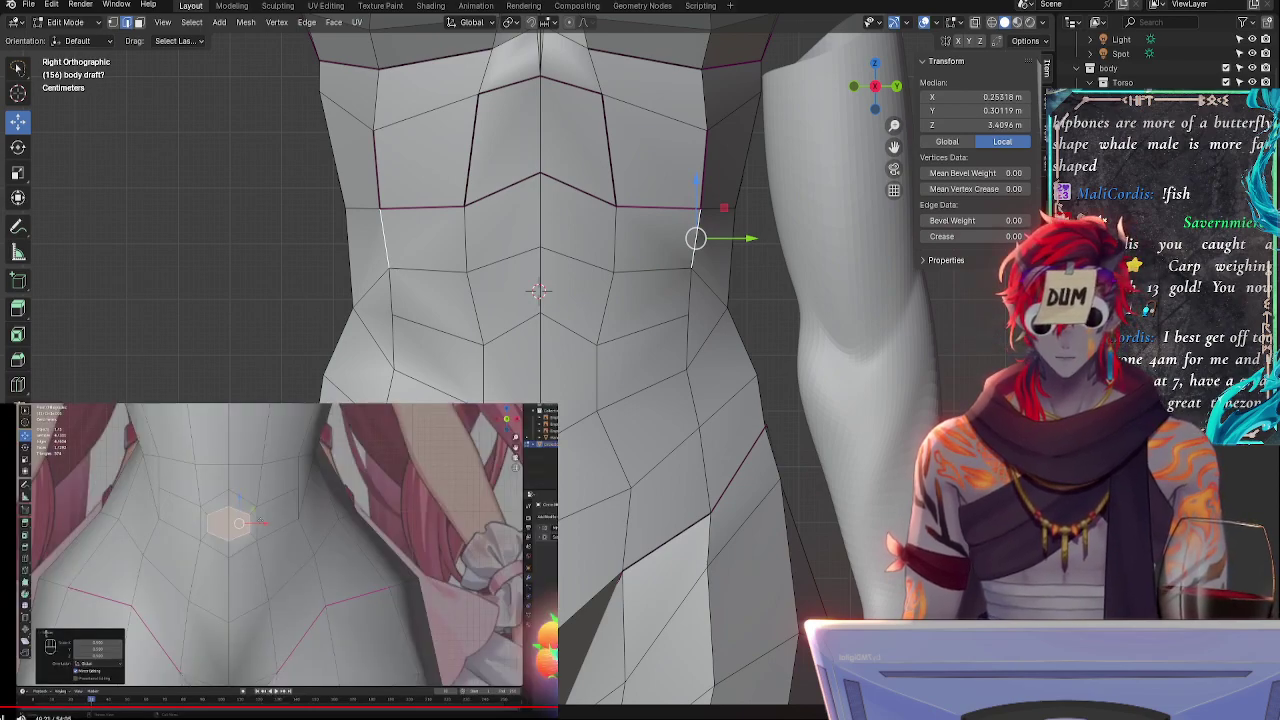
pyautogui.click(378, 189)
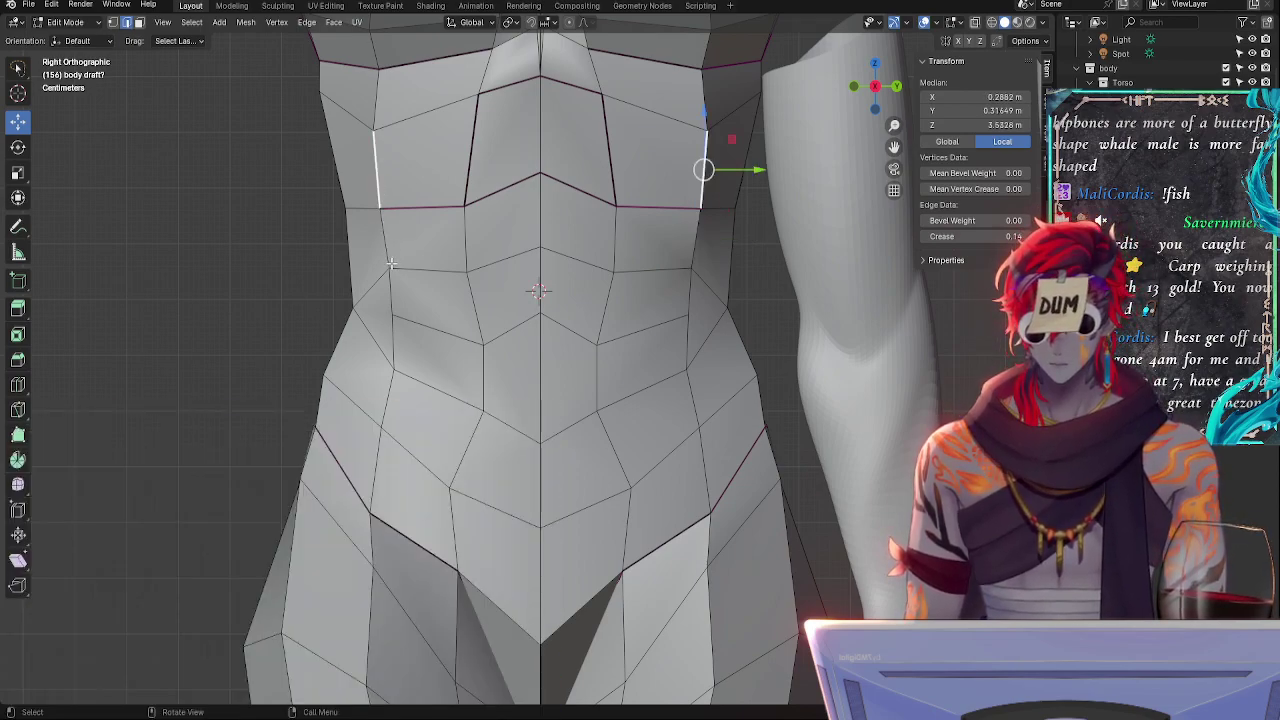
pyautogui.click(387, 250)
pyautogui.keyDown('shift'); pyautogui.click(379, 195); pyautogui.keyUp('shift')
pyautogui.press('r')
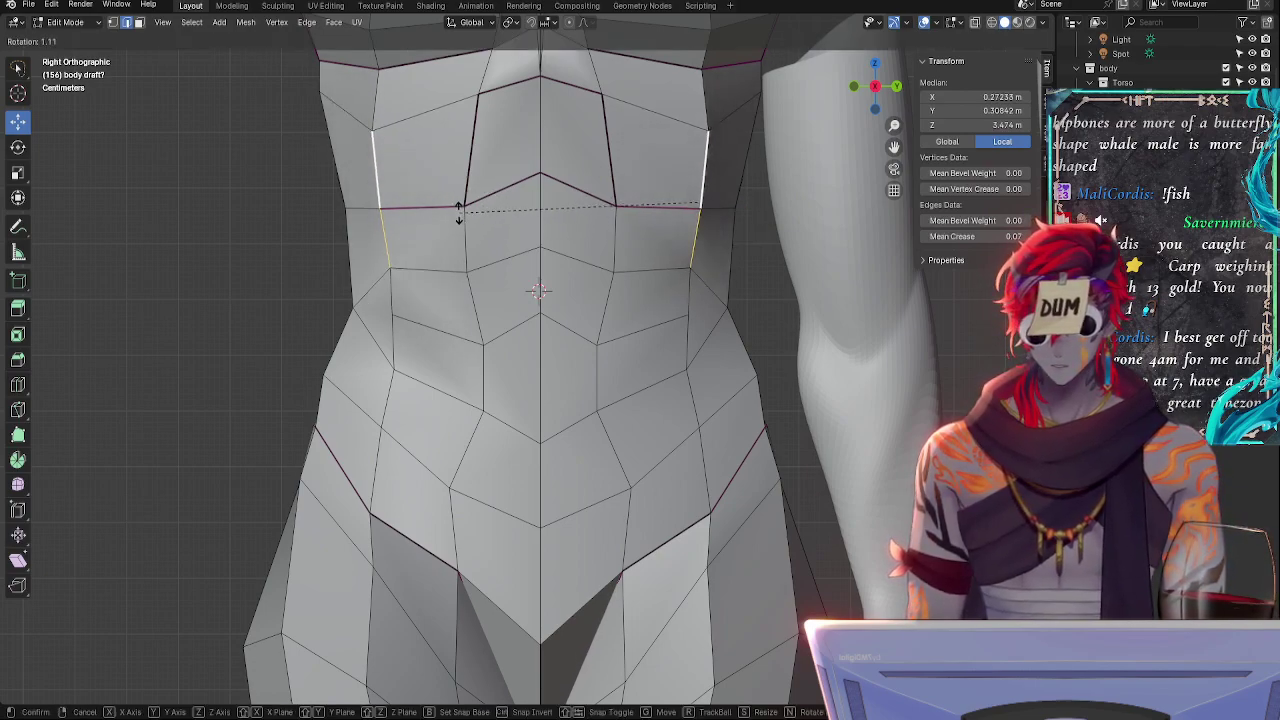
pyautogui.click(460, 213)
# - Tilt the upper side edges slightly and nudge one along the depth axis
pyautogui.click(665, 222)
pyautogui.click(706, 199)
pyautogui.press('r')
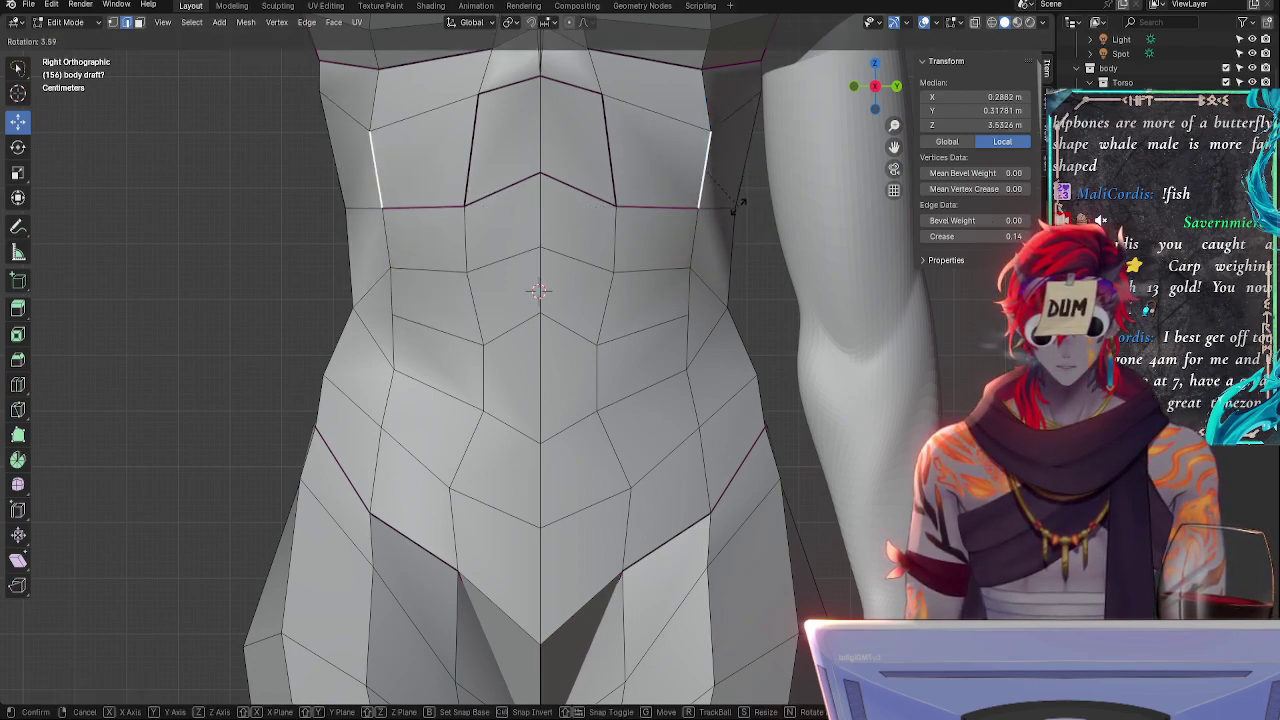
pyautogui.click(741, 207)
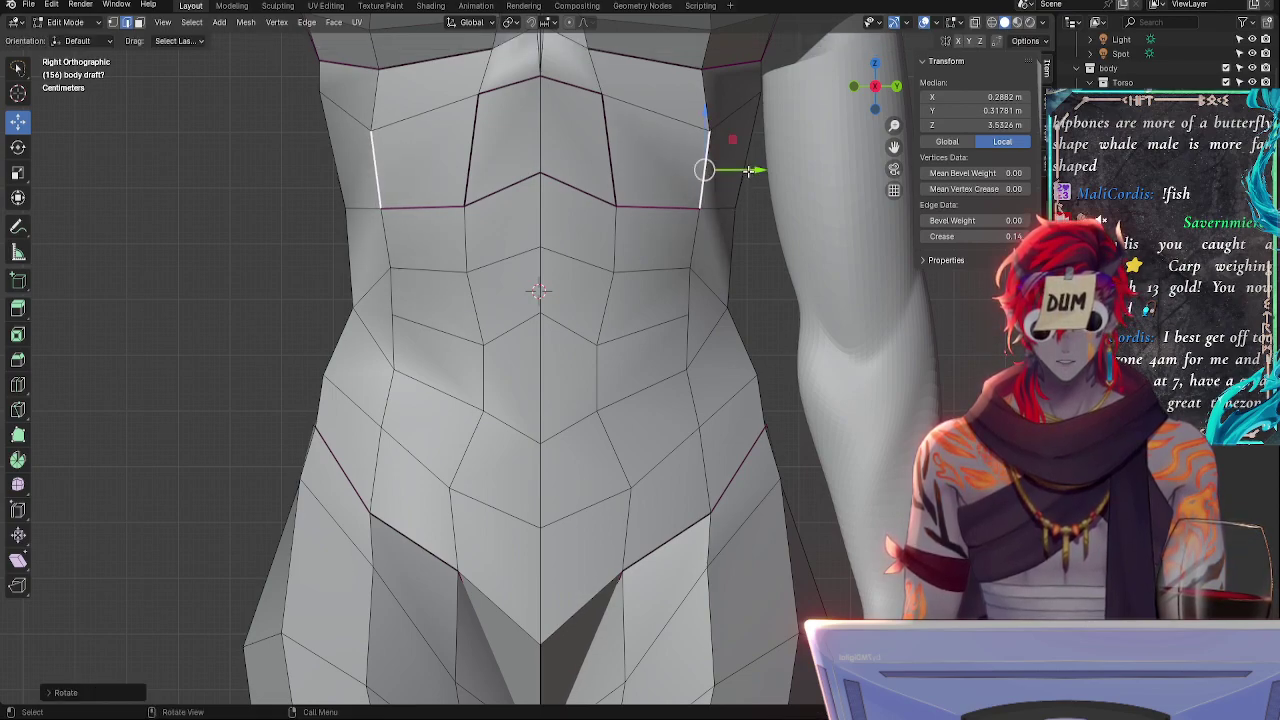
pyautogui.moveTo(757, 170)
pyautogui.mouseDown()
pyautogui.moveTo(743, 169)
pyautogui.moveTo(754, 169)
pyautogui.mouseUp()
pyautogui.click(713, 116)
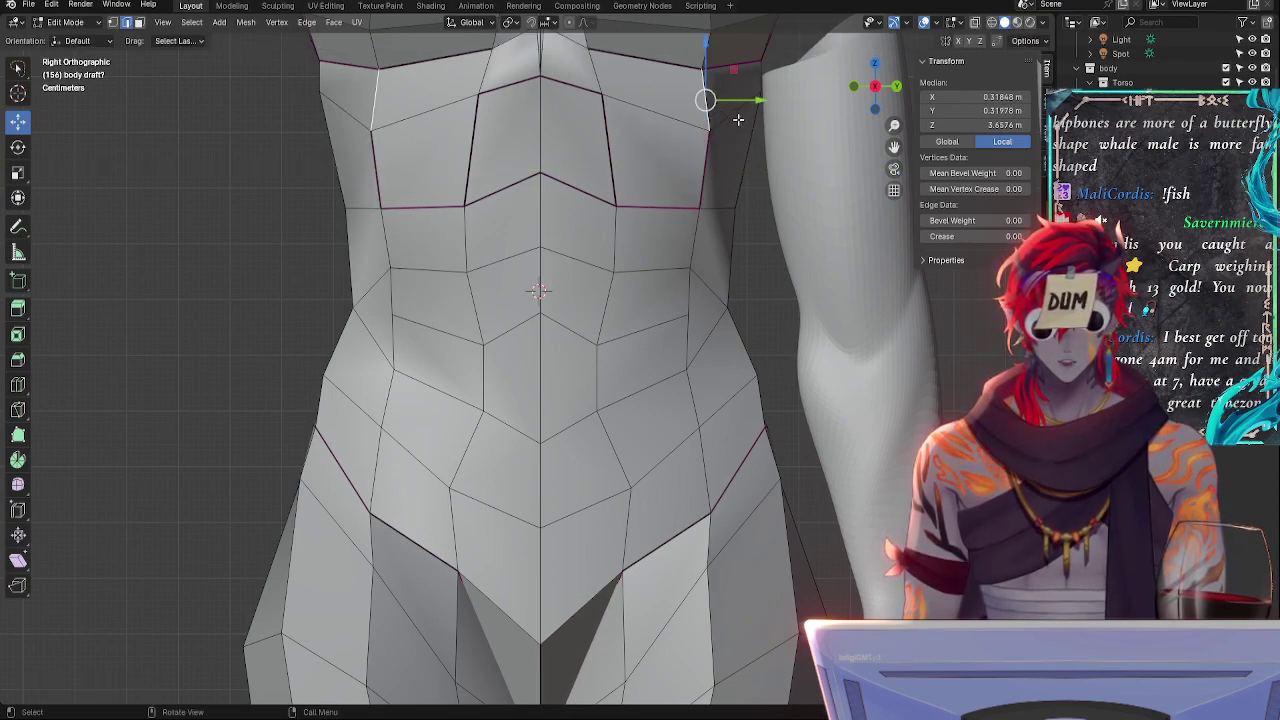
pyautogui.press('r')
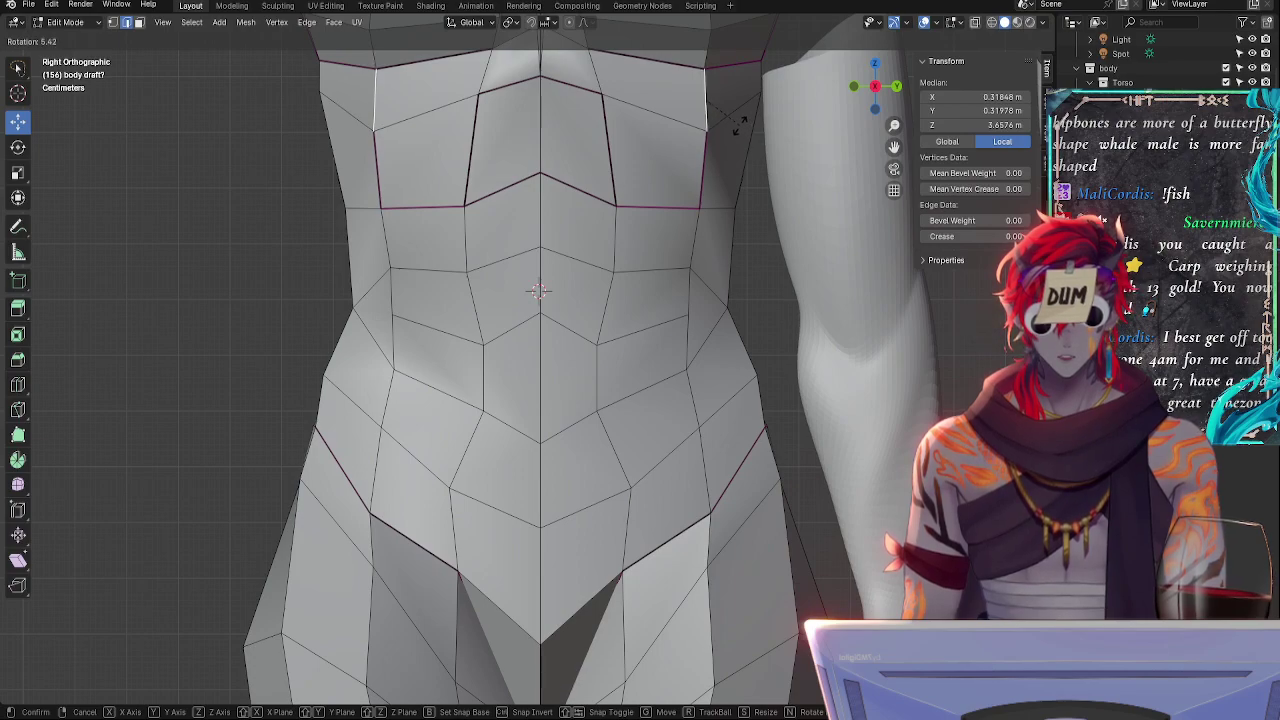
pyautogui.click(739, 123)
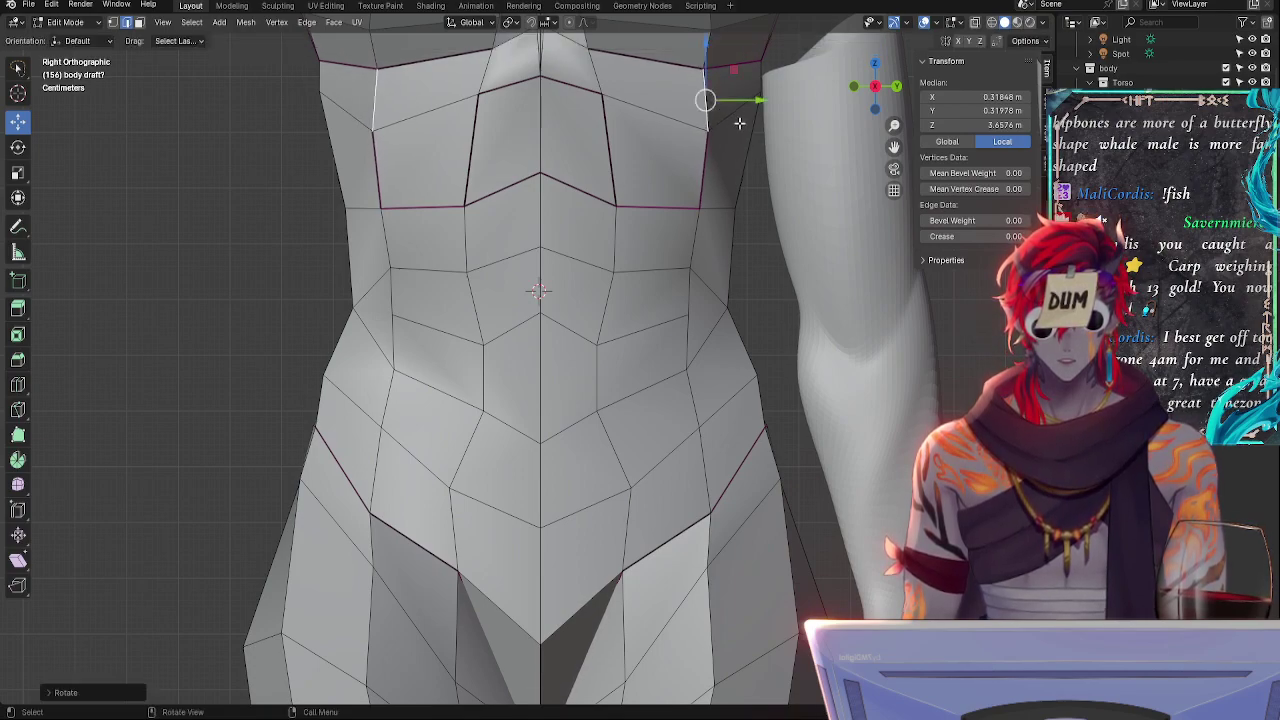
# - Clear the selection and raise the lower side edge slightly
pyautogui.hotkey('alt', 'a')
pyautogui.click(704, 236)
pyautogui.keyDown('shift'); pyautogui.click(706, 188); pyautogui.keyUp('shift')
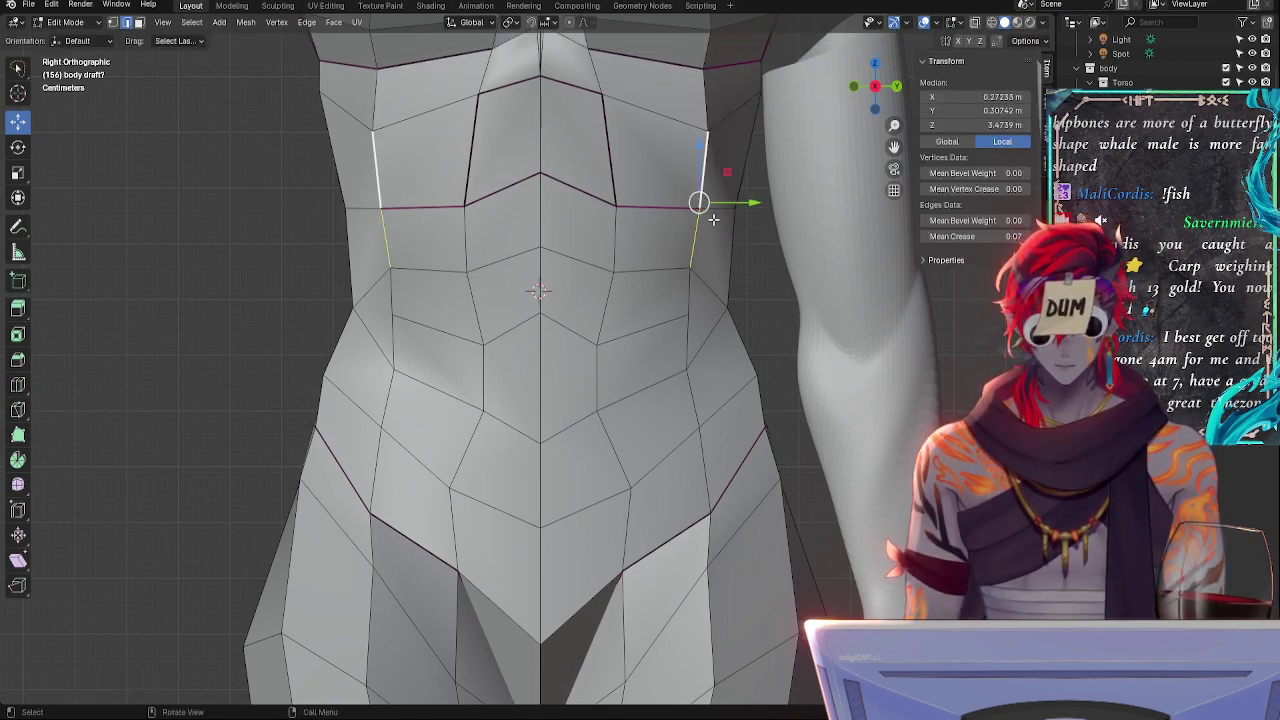
pyautogui.press('g')
pyautogui.press('g')
pyautogui.click(702, 206)
pyautogui.click(699, 266)
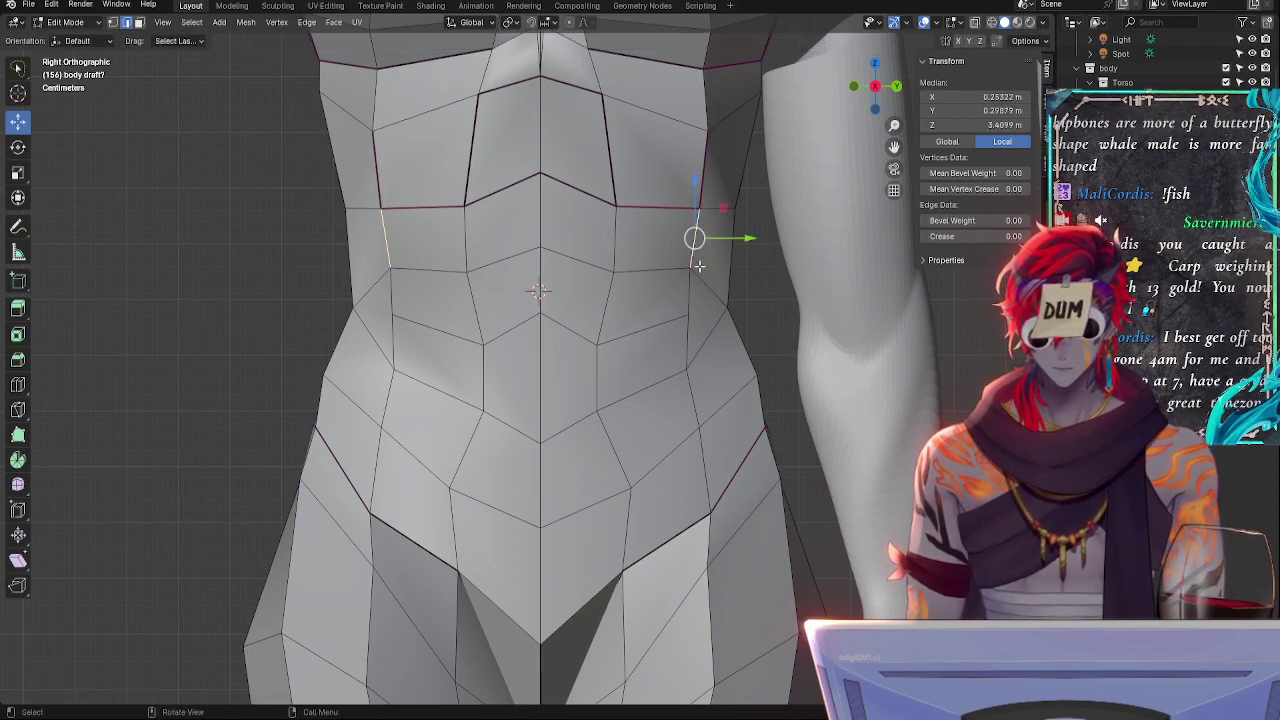
pyautogui.moveTo(696, 200); pyautogui.dragTo(694, 186)
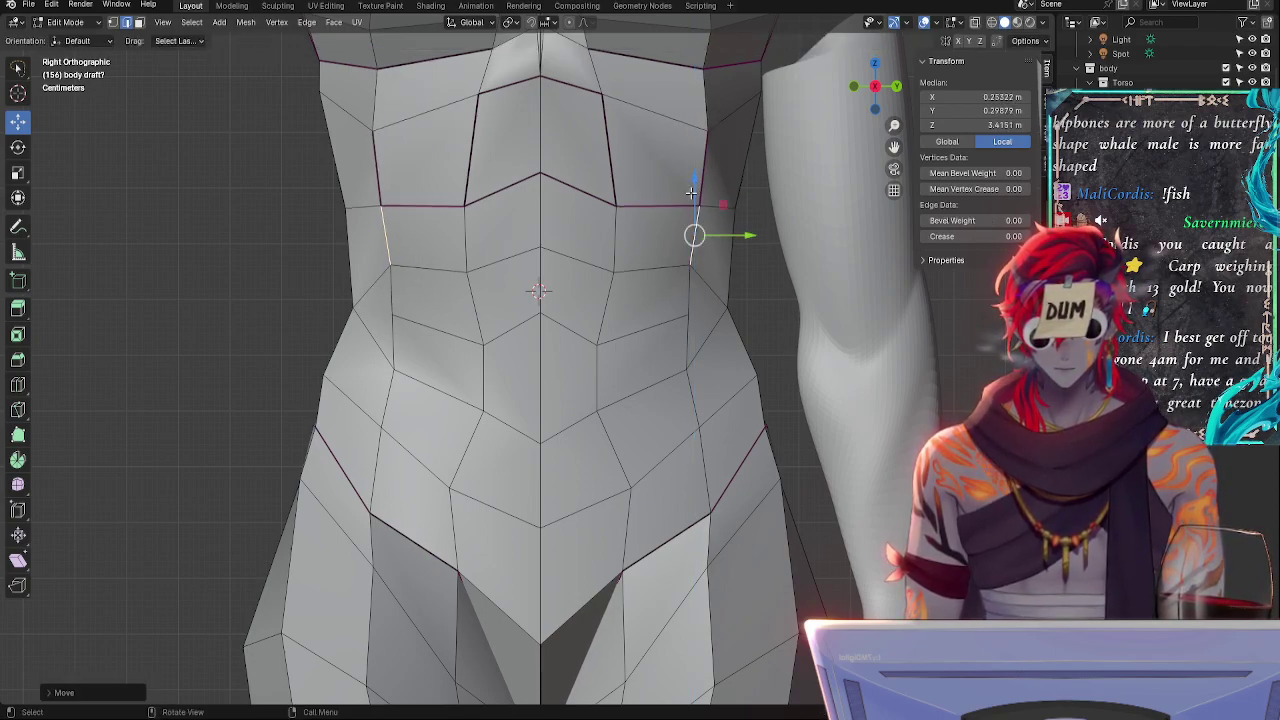
# - Rotate the waist-row edges beside the navel together with the vertical flank edges
pyautogui.click(584, 241)
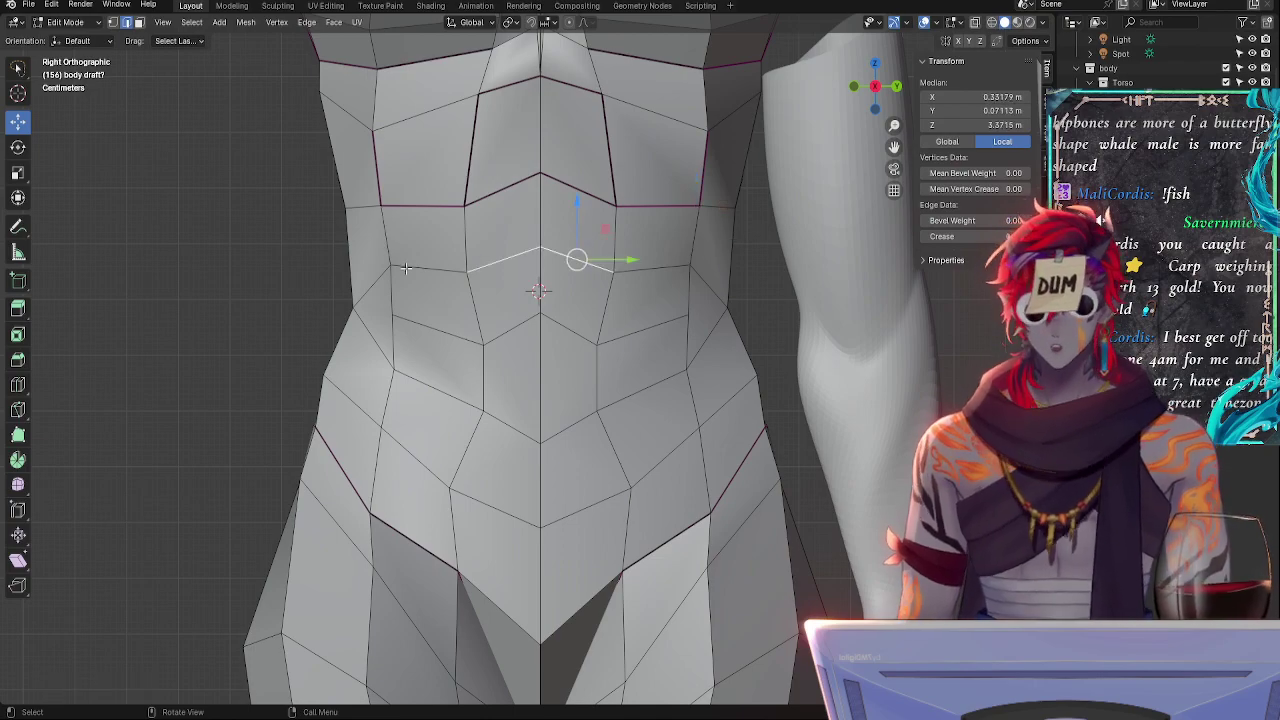
pyautogui.click(400, 272)
pyautogui.click(390, 290)
pyautogui.keyDown('shift'); pyautogui.click(391, 340); pyautogui.keyUp('shift')
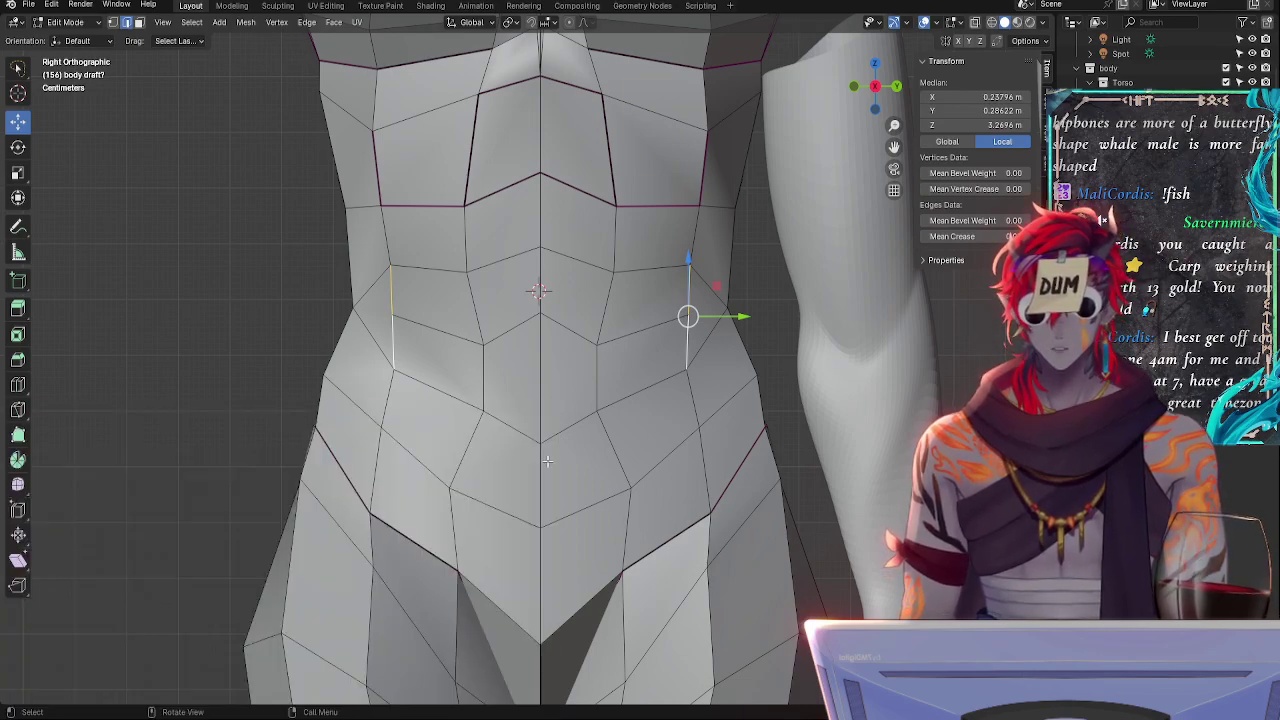
pyautogui.press('r')
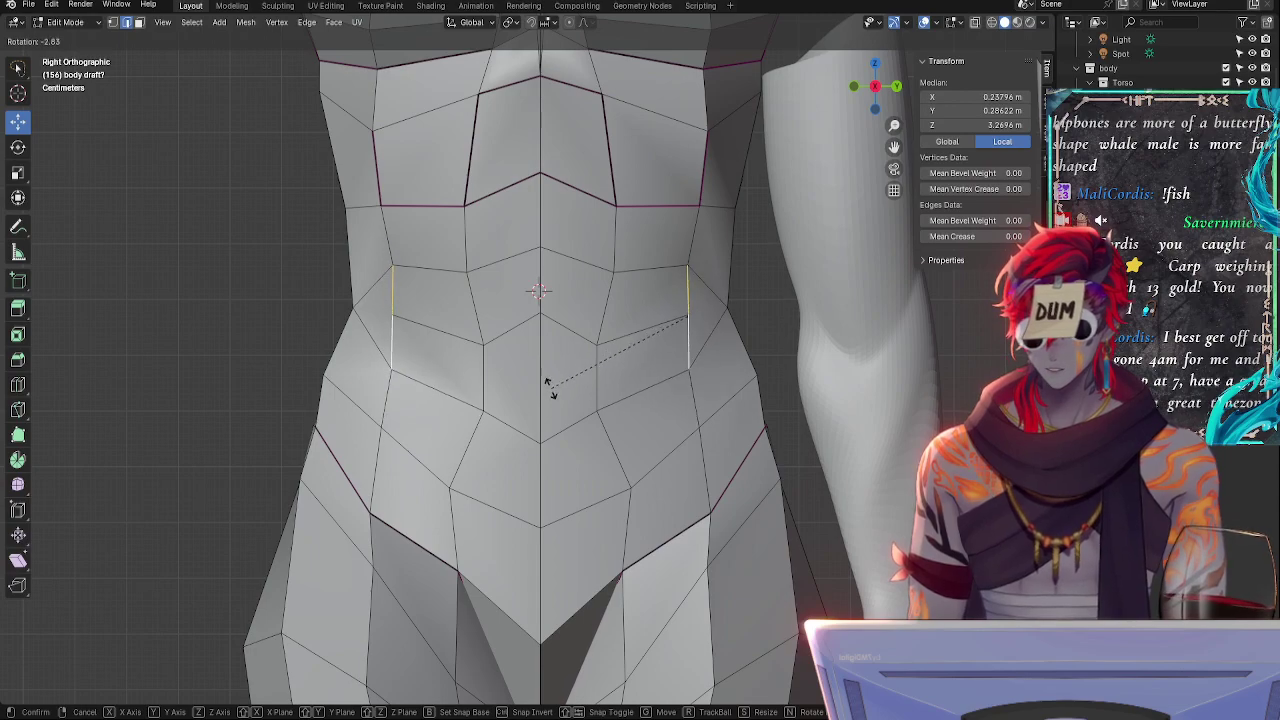
pyautogui.click(545, 385)
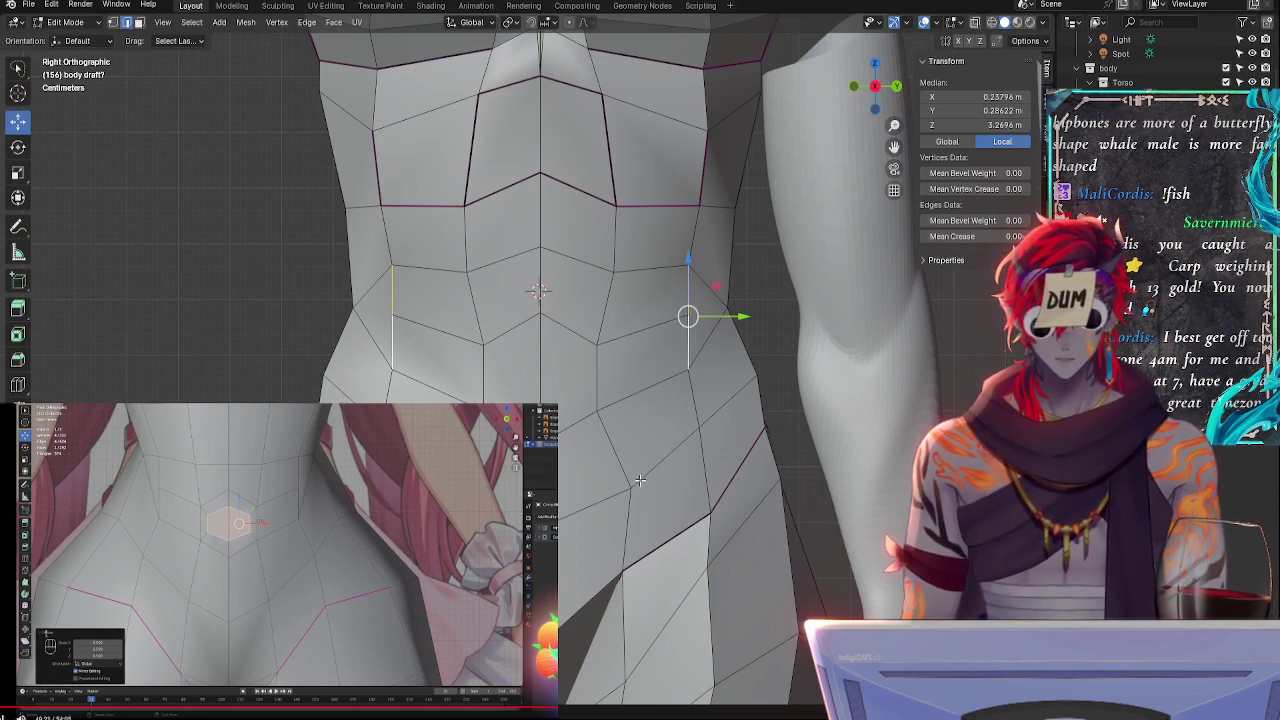
# - Tilt and lower the diagonal lower-belly edge, and lower the belly edge slightly
pyautogui.click(598, 407)
pyautogui.click(652, 418)
pyautogui.press('r')
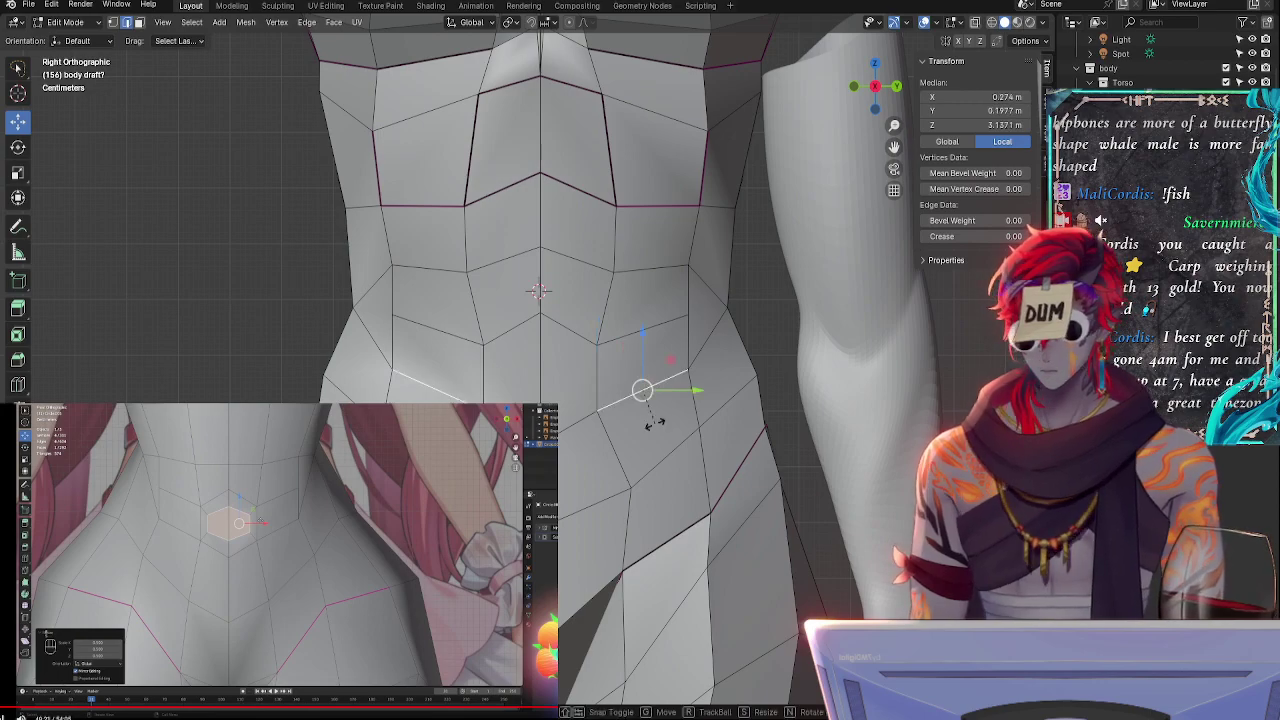
pyautogui.click(654, 416)
pyautogui.moveTo(643, 363); pyautogui.dragTo(643, 368)
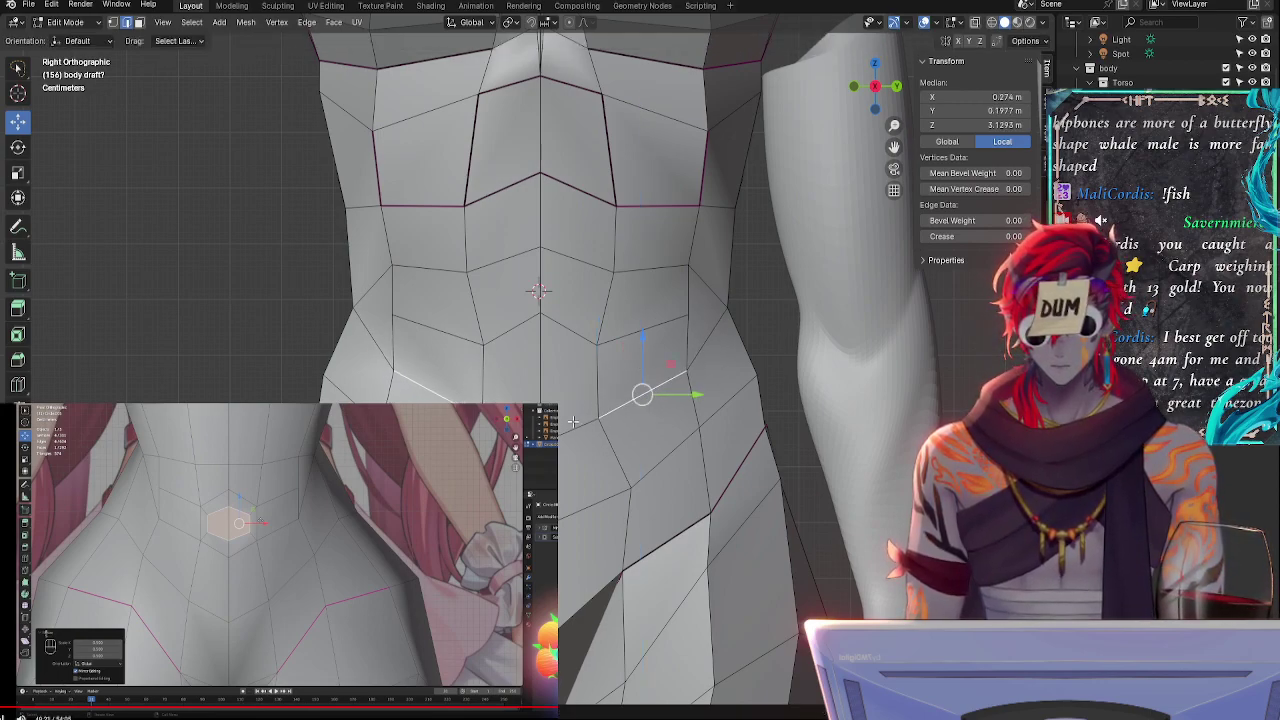
pyautogui.click(573, 424)
pyautogui.moveTo(571, 401); pyautogui.dragTo(571, 410)
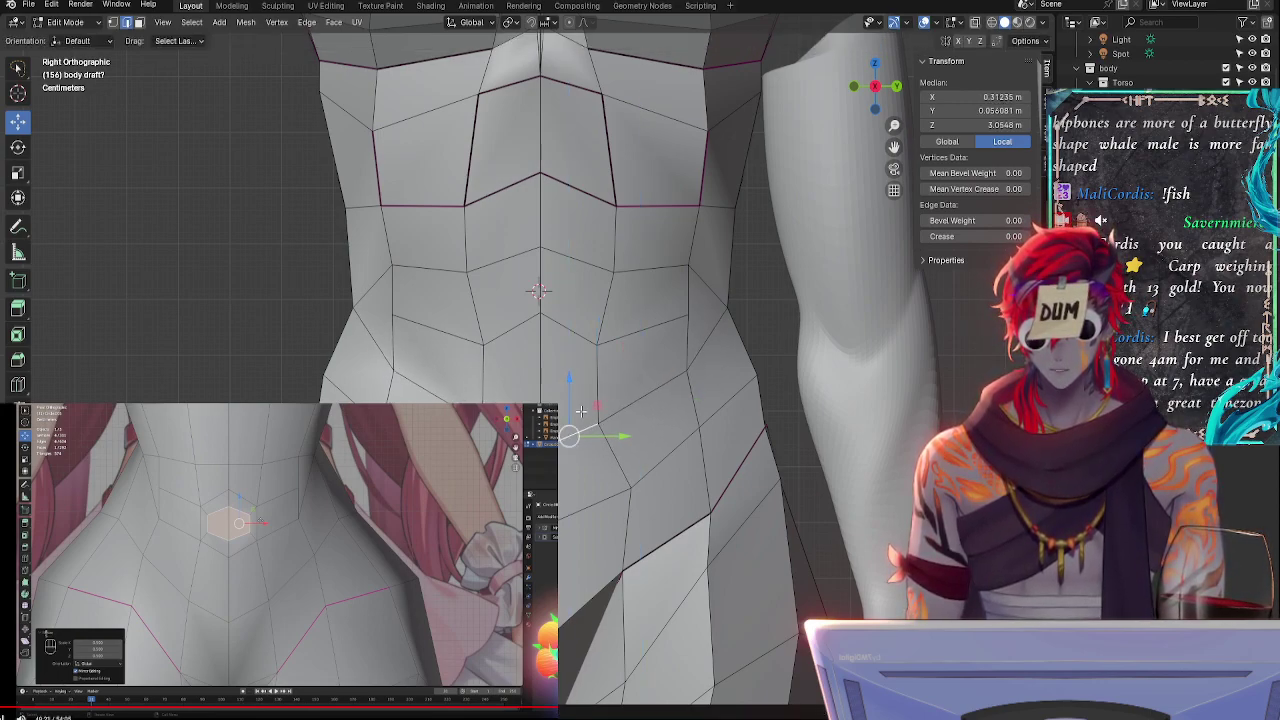
# - Scale the horizontal lower-belly edge loop and raise the selected edge slightly
pyautogui.keyDown('alt'); pyautogui.click(645, 390); pyautogui.keyUp('alt')
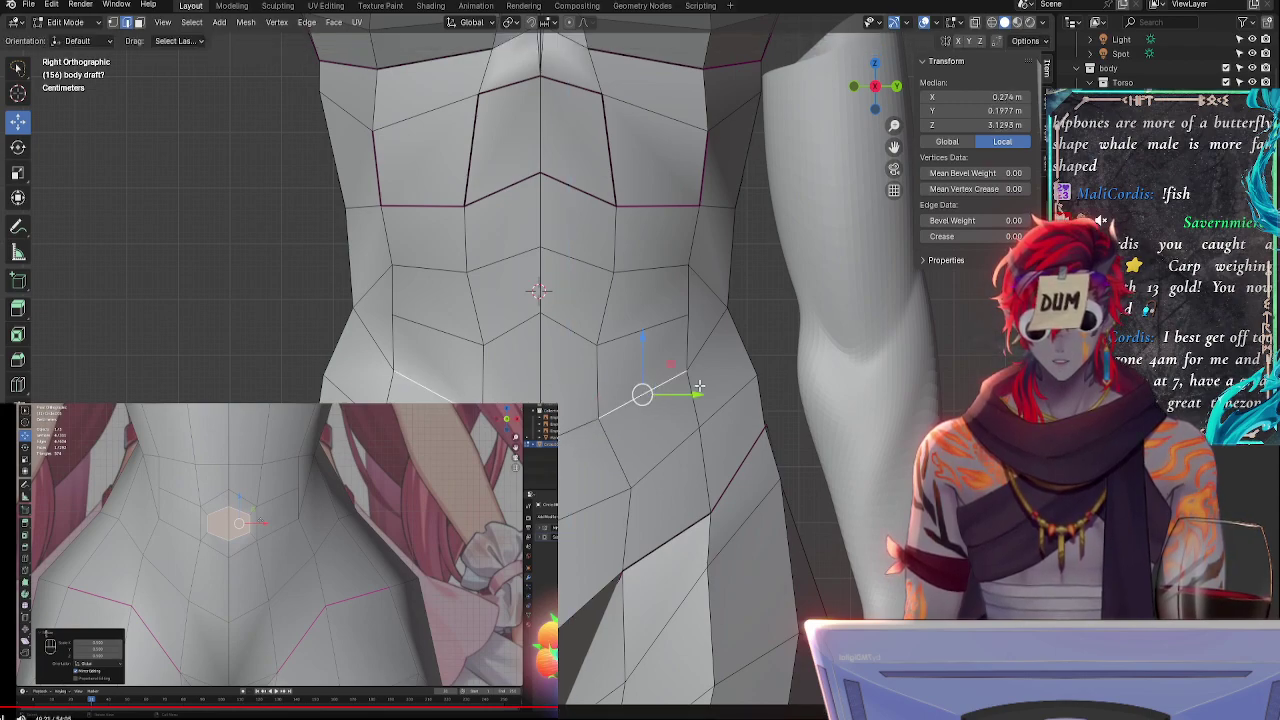
pyautogui.press('s')
pyautogui.click(692, 380)
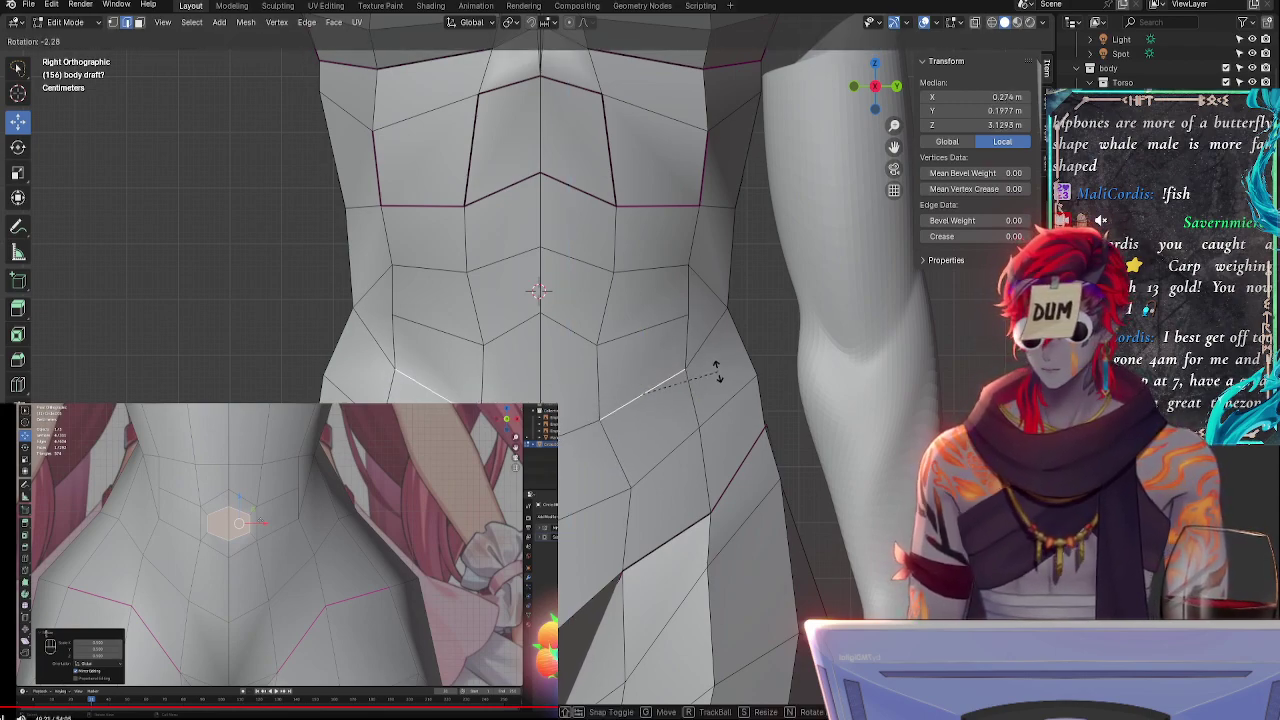
pyautogui.moveTo(645, 353); pyautogui.dragTo(645, 351)
pyautogui.press('s')
# - Flatten the short vertical waist edges with S Y 0, then rotate them
pyautogui.click(682, 374)
pyautogui.click(686, 329)
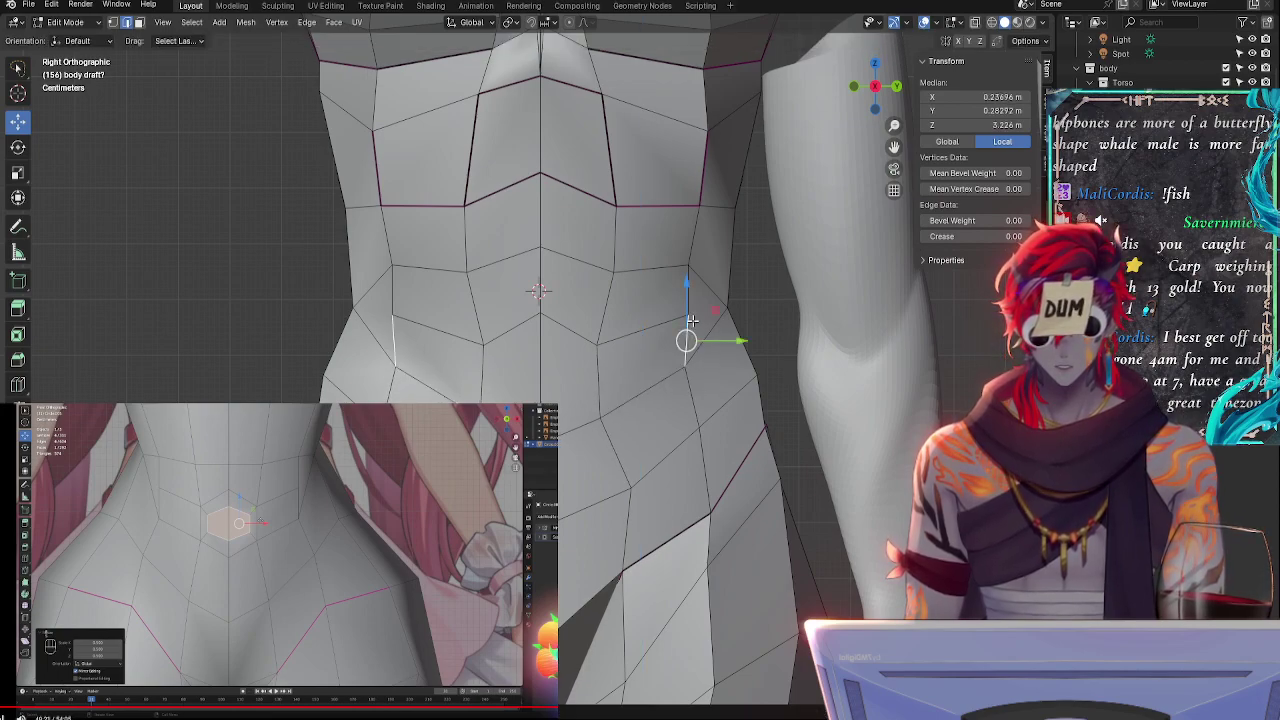
pyautogui.keyDown('shift'); pyautogui.click(690, 300); pyautogui.keyUp('shift')
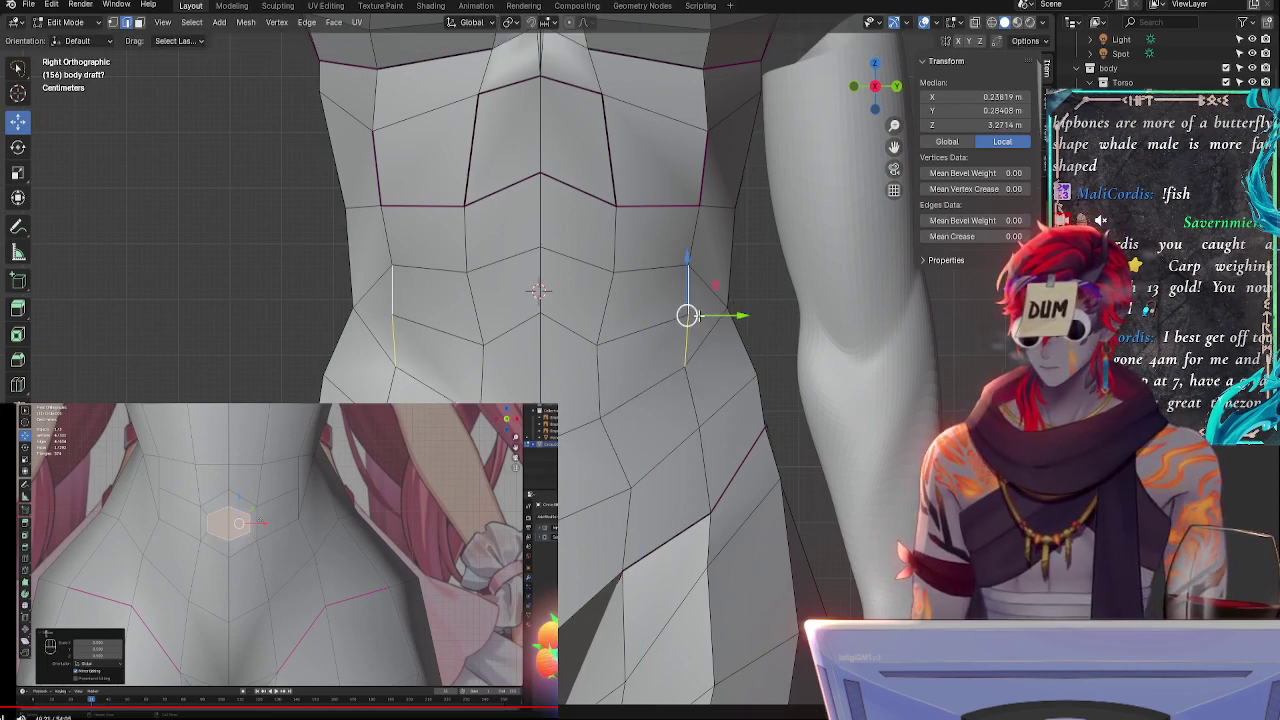
pyautogui.press('s')
pyautogui.press('z')
pyautogui.press('0')
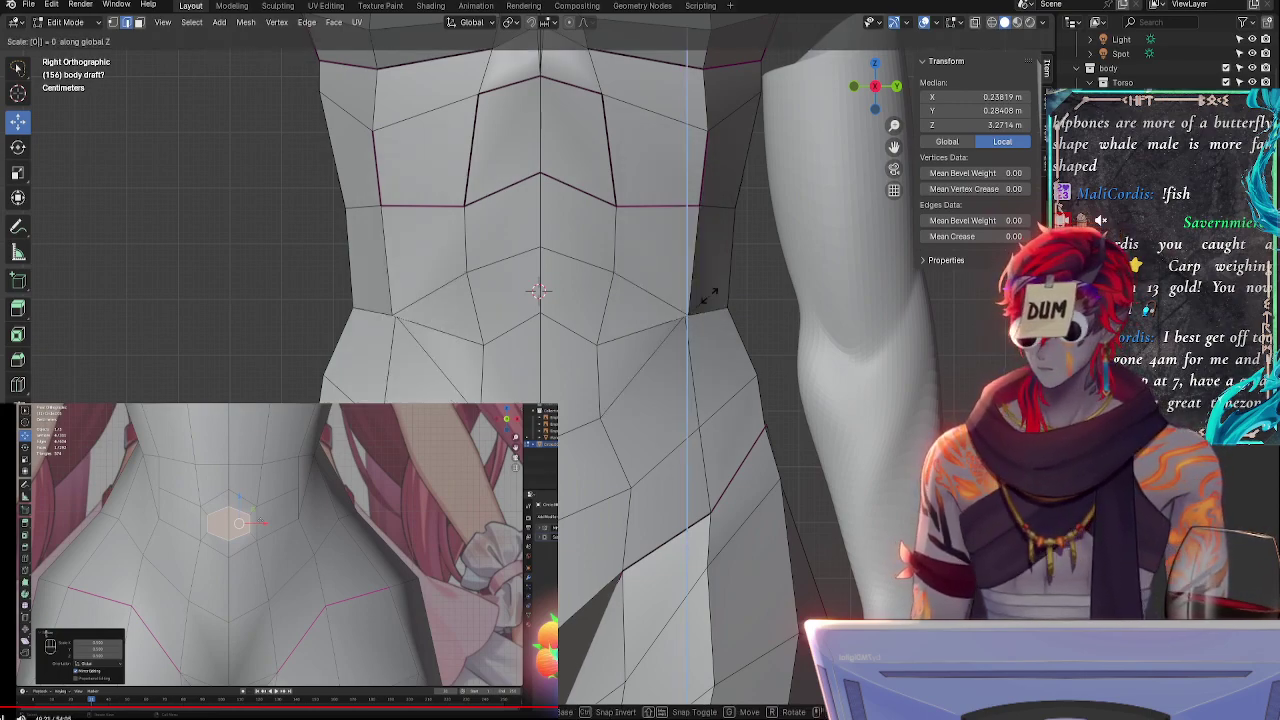
pyautogui.press('Escape')
pyautogui.press('s')
pyautogui.press('x')
pyautogui.press('0')
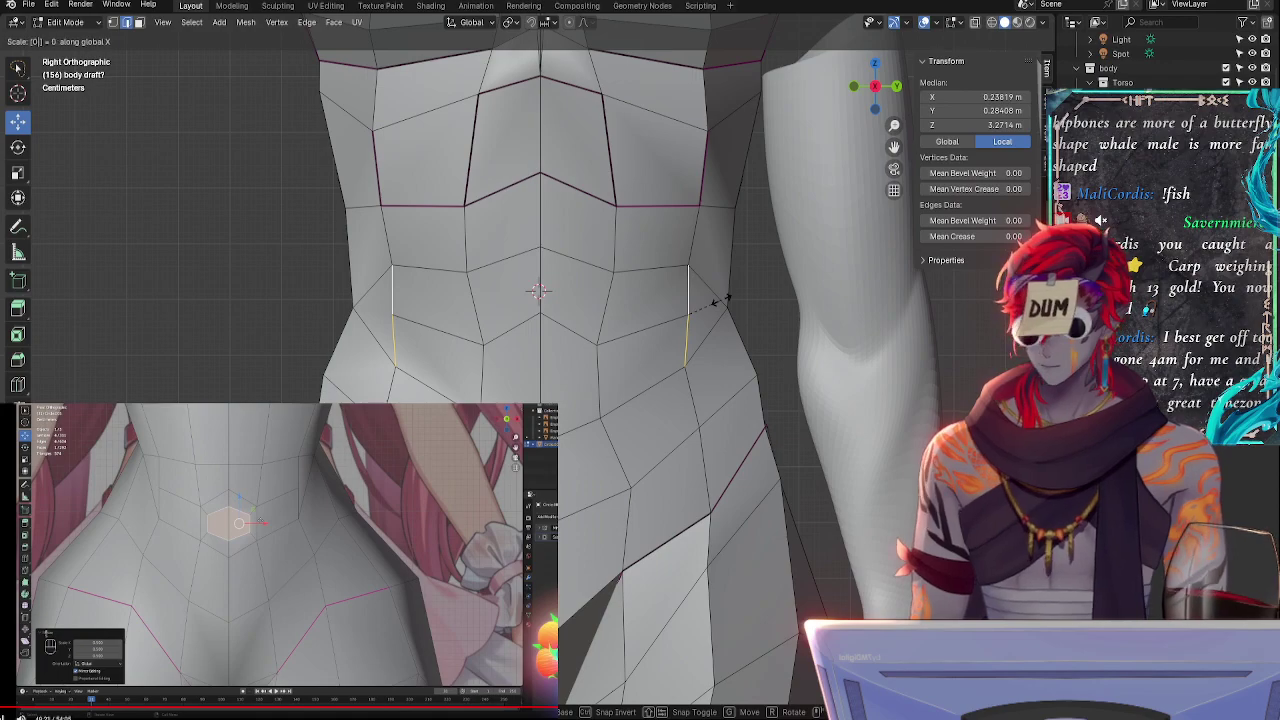
pyautogui.press('Escape')
pyautogui.press('s')
pyautogui.press('y')
pyautogui.press('0')
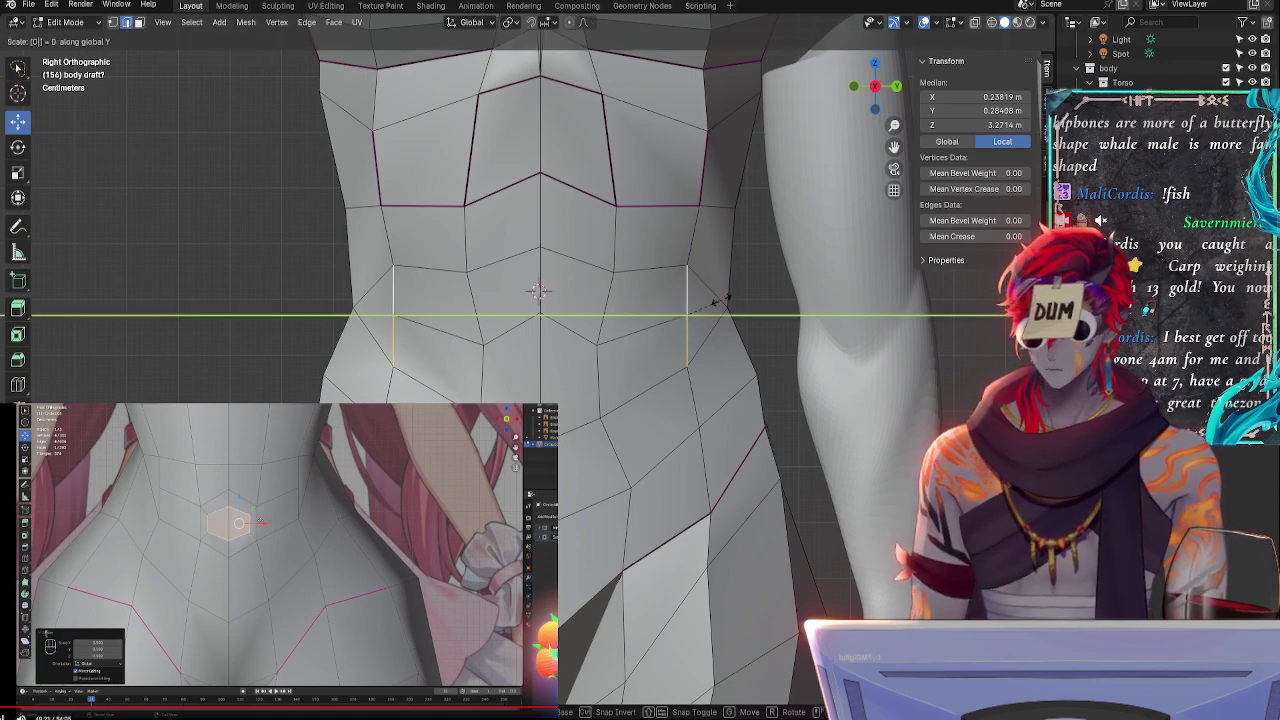
pyautogui.press('Return')
pyautogui.press('r')
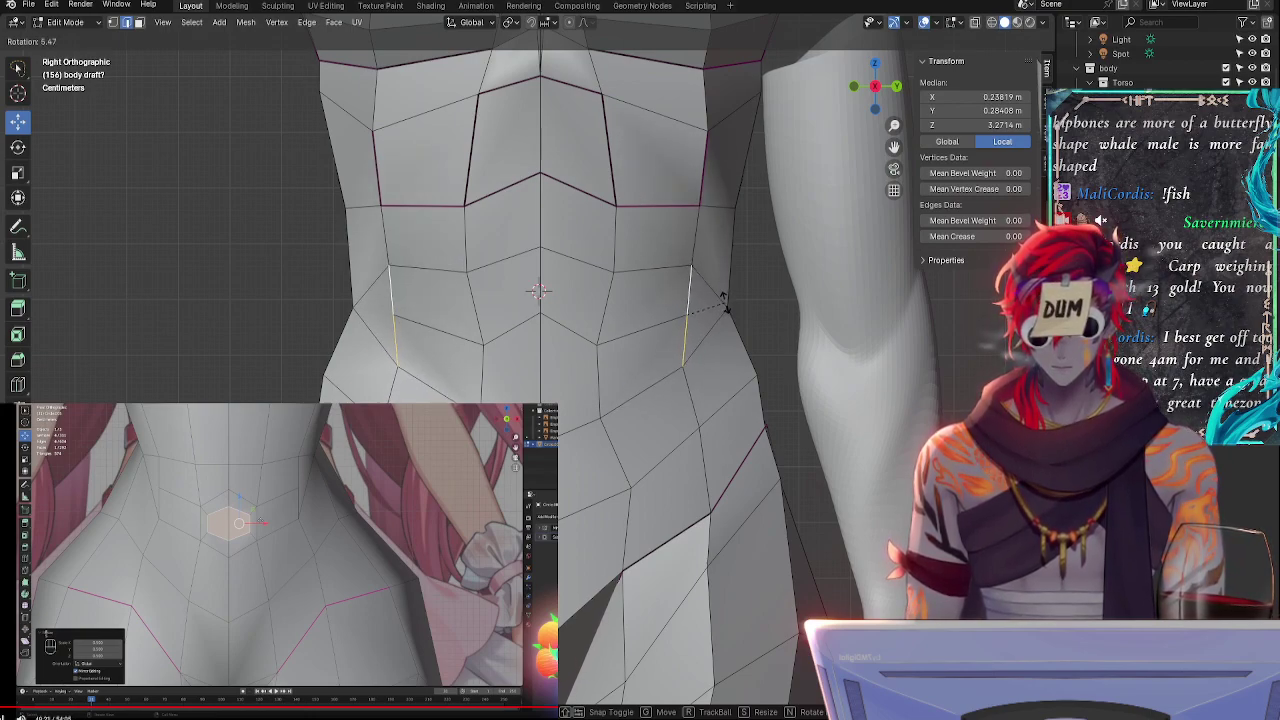
pyautogui.click(725, 300)
# - Rotate the V-shaped abdomen edges and the mirrored vertical edge pair
pyautogui.click(686, 314)
pyautogui.click(568, 330)
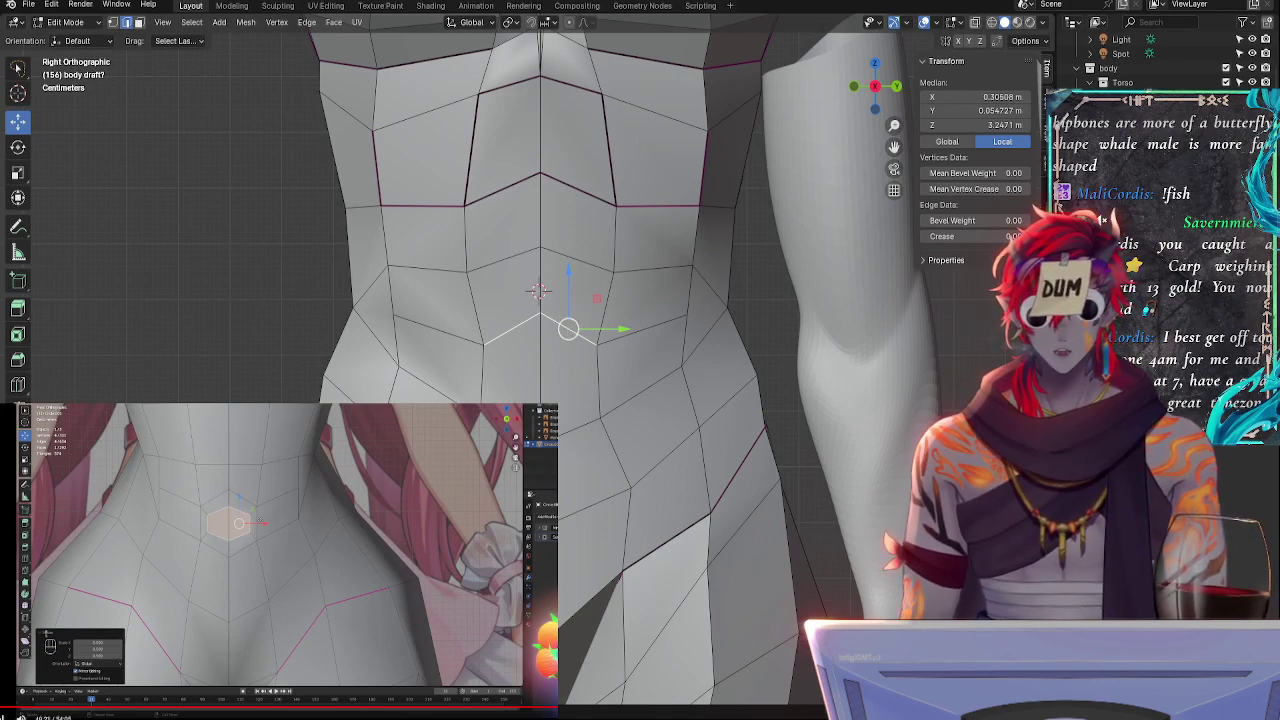
pyautogui.click(476, 321)
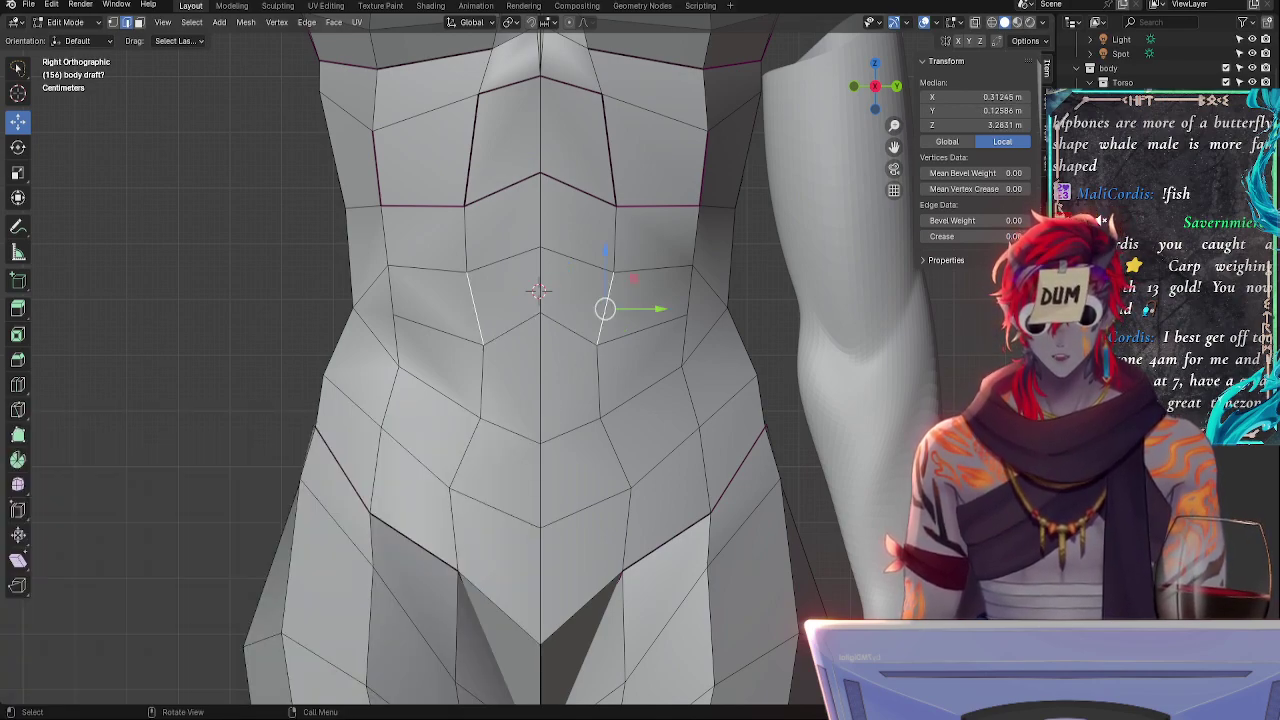
pyautogui.press('r')
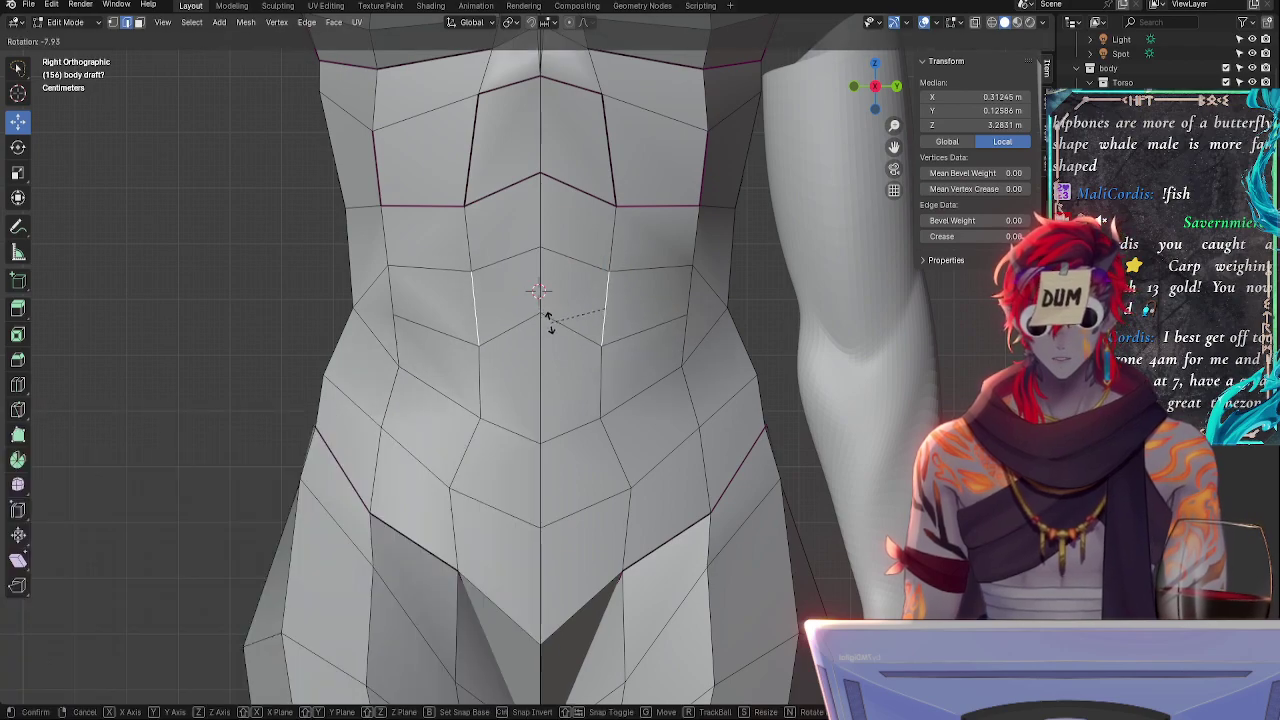
pyautogui.click(549, 316)
# - Edge-slide the upper vertical abdomen edge pairs, moving one pair slightly outward
pyautogui.click(471, 251)
pyautogui.click(472, 305)
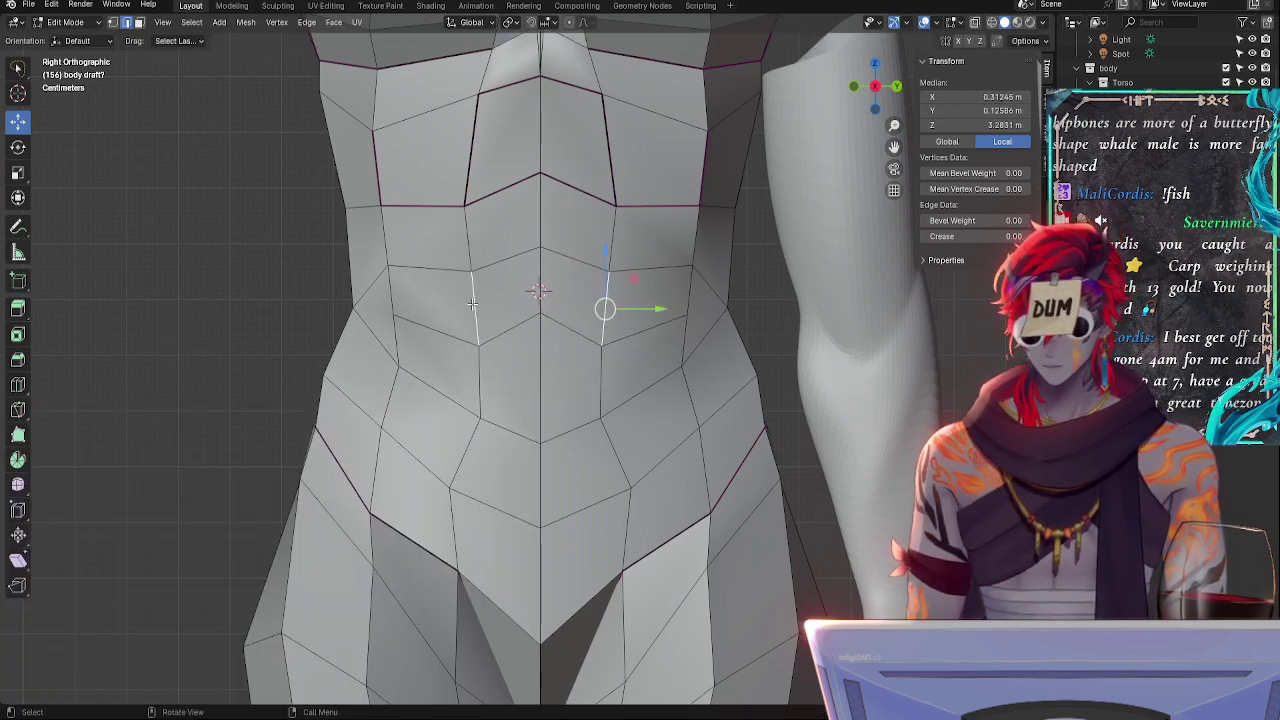
pyautogui.press('g')
pyautogui.press('g')
pyautogui.click(495, 290)
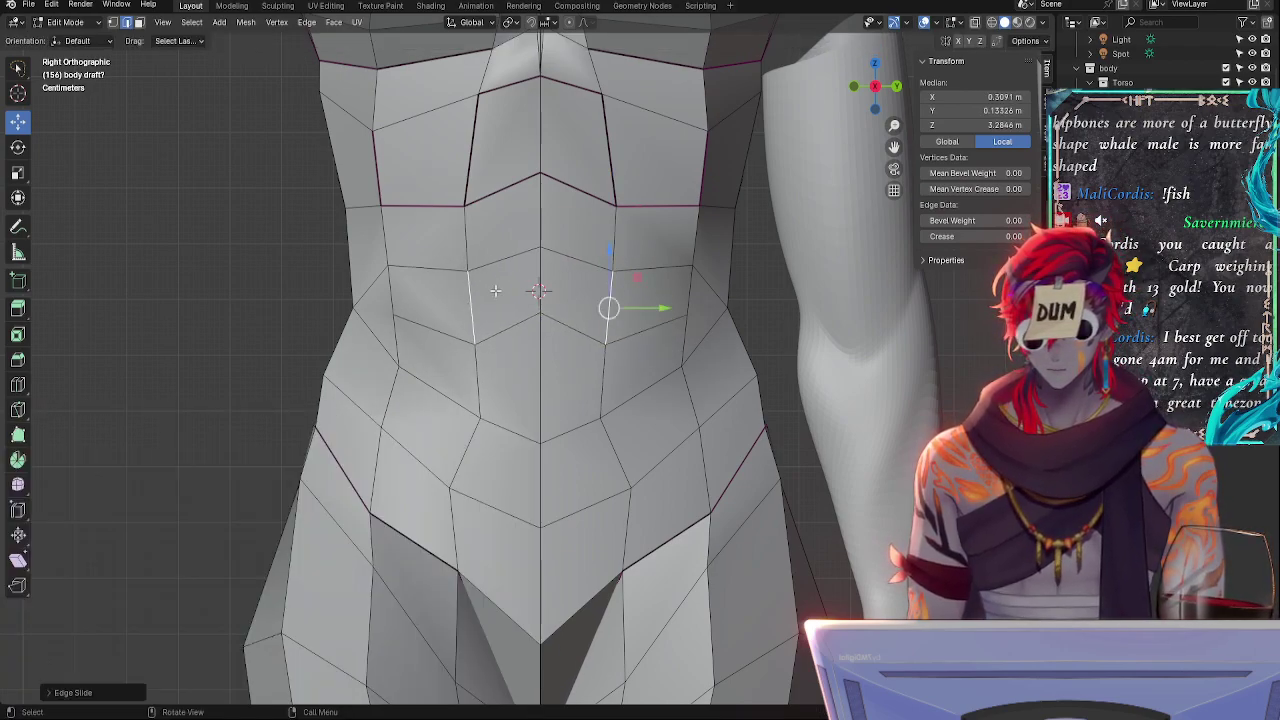
pyautogui.click(620, 232)
pyautogui.press('g')
pyautogui.press('g')
pyautogui.click(622, 234)
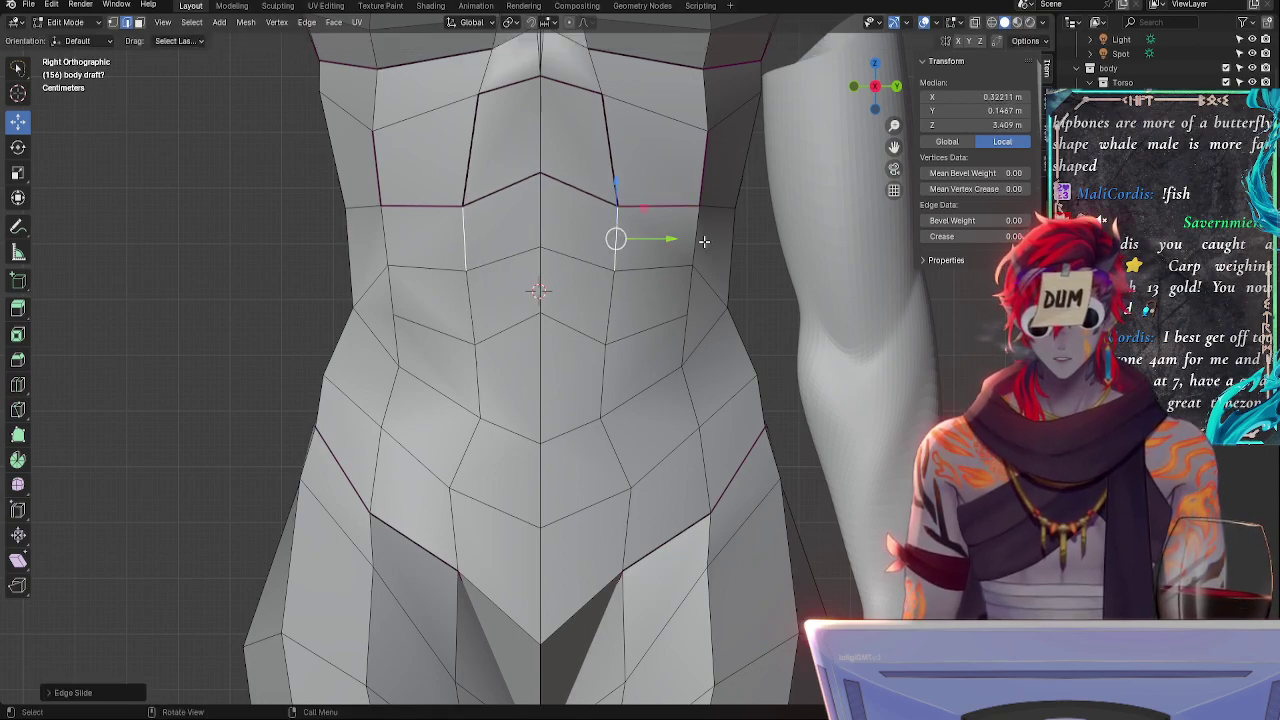
# - Select the flank silhouette and central abdomen edges, checking the model from the opposite side
pyautogui.click(702, 239)
pyautogui.click(734, 252)
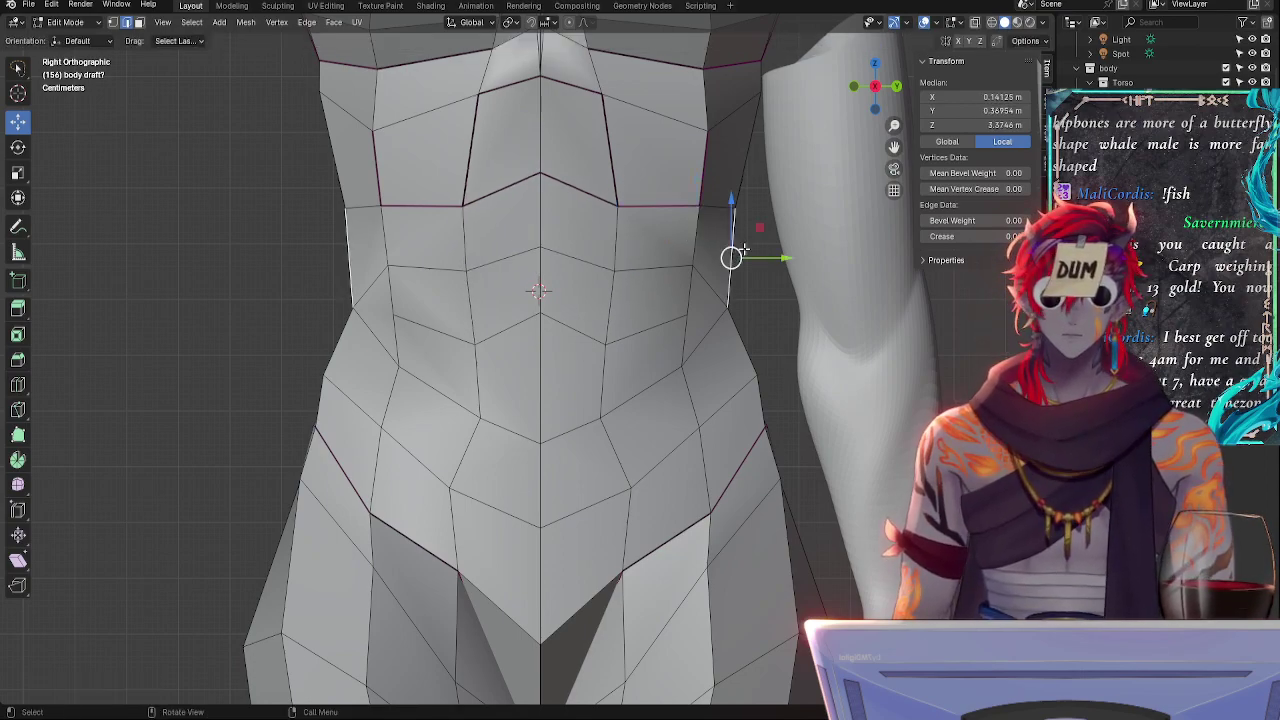
pyautogui.click(873, 86)
pyautogui.click(873, 86)
pyautogui.click(566, 256)
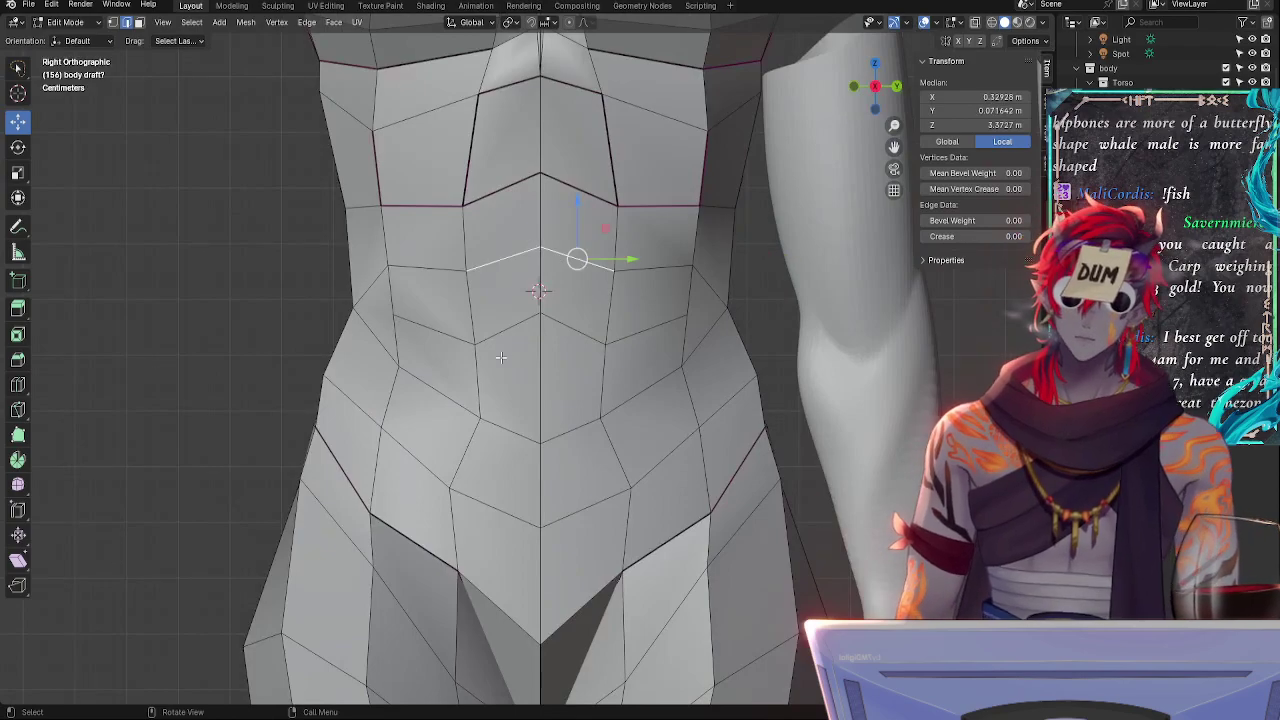
pyautogui.click(516, 325)
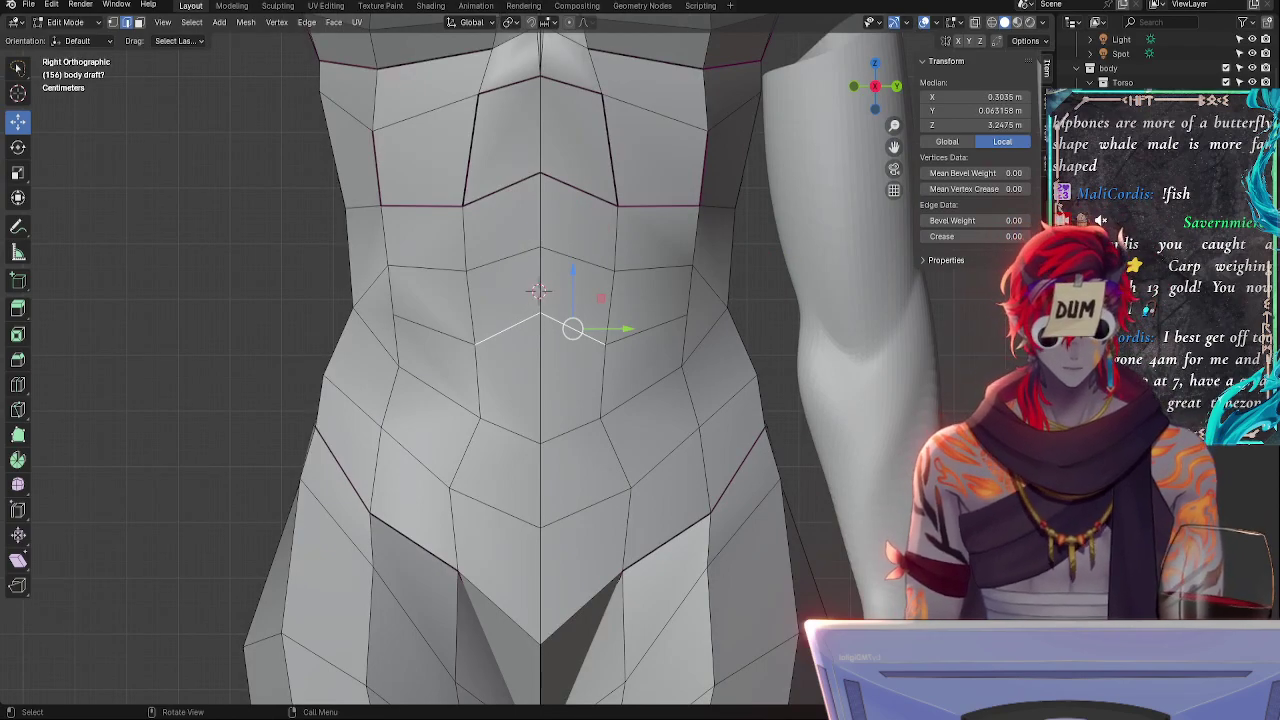
# - Nudge the vertical edge below the navel row and the edge above it inward
pyautogui.click(606, 350)
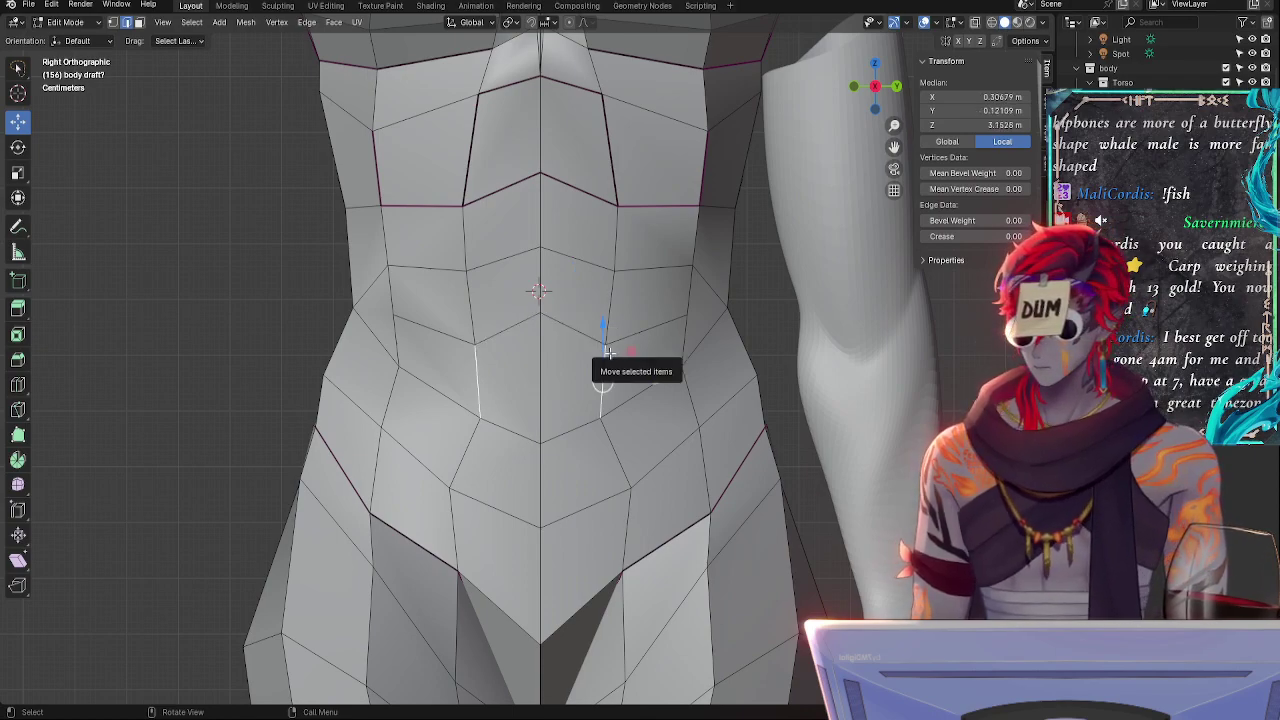
pyautogui.press('g')
pyautogui.click(606, 354)
pyautogui.click(607, 318)
pyautogui.press('g')
pyautogui.click(604, 317)
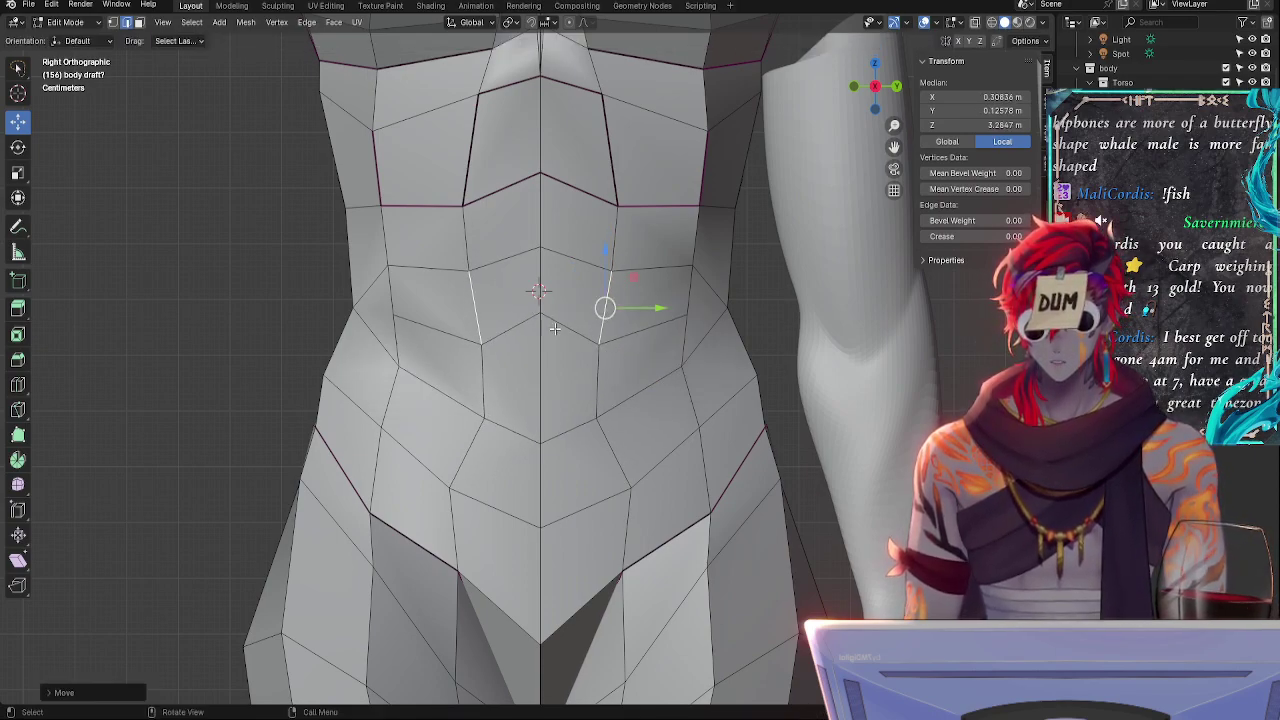
# - Rotate and raise the V-shaped edge row above the navel, tilting it about 3.56 degrees
pyautogui.keyDown('alt'); pyautogui.click(554, 328); pyautogui.keyUp('alt')
pyautogui.press('r')
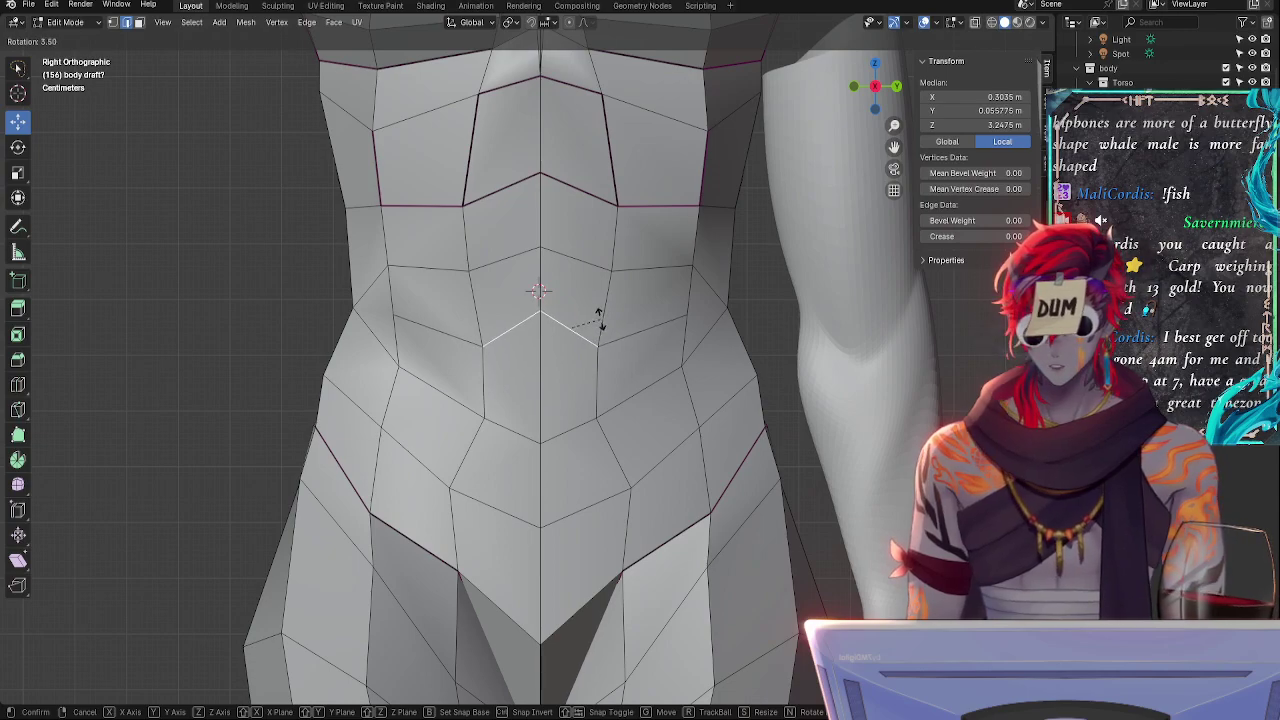
pyautogui.click(600, 319)
pyautogui.moveTo(566, 286); pyautogui.dragTo(566, 282)
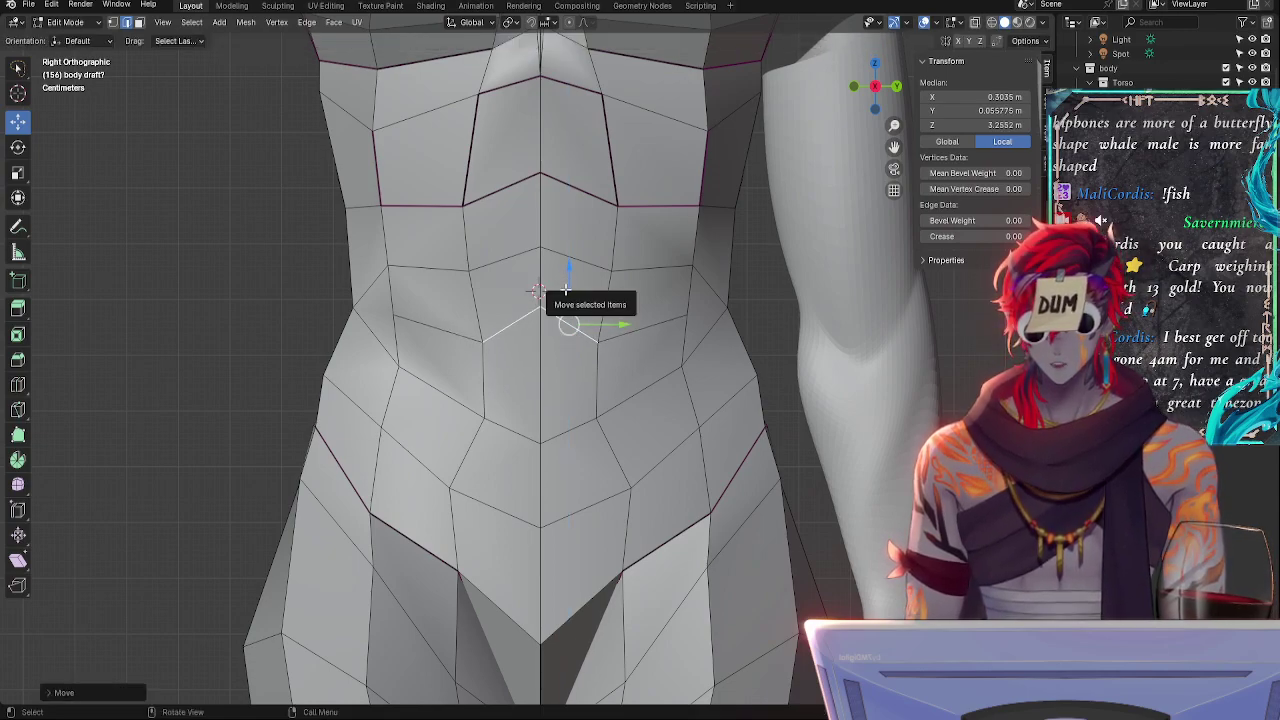
pyautogui.scroll(-4, 566, 289)
pyautogui.scroll(3, 600, 325)
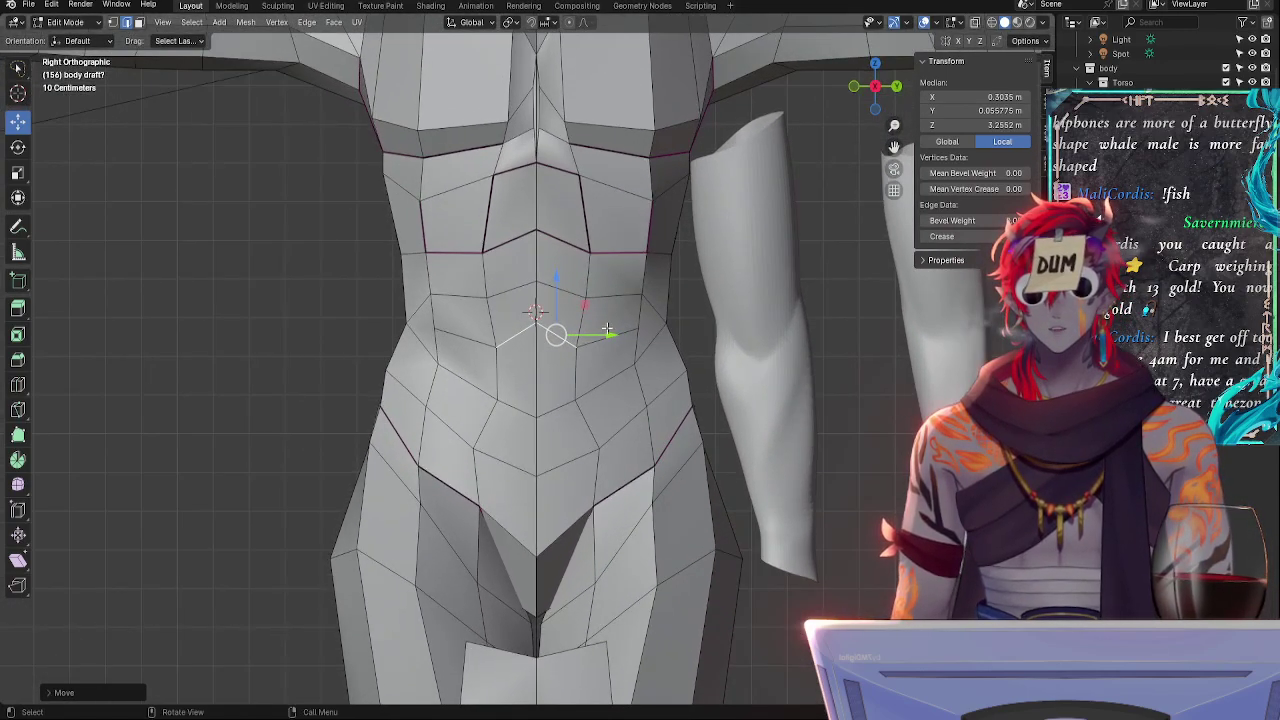
pyautogui.press('r')
pyautogui.click(608, 320)
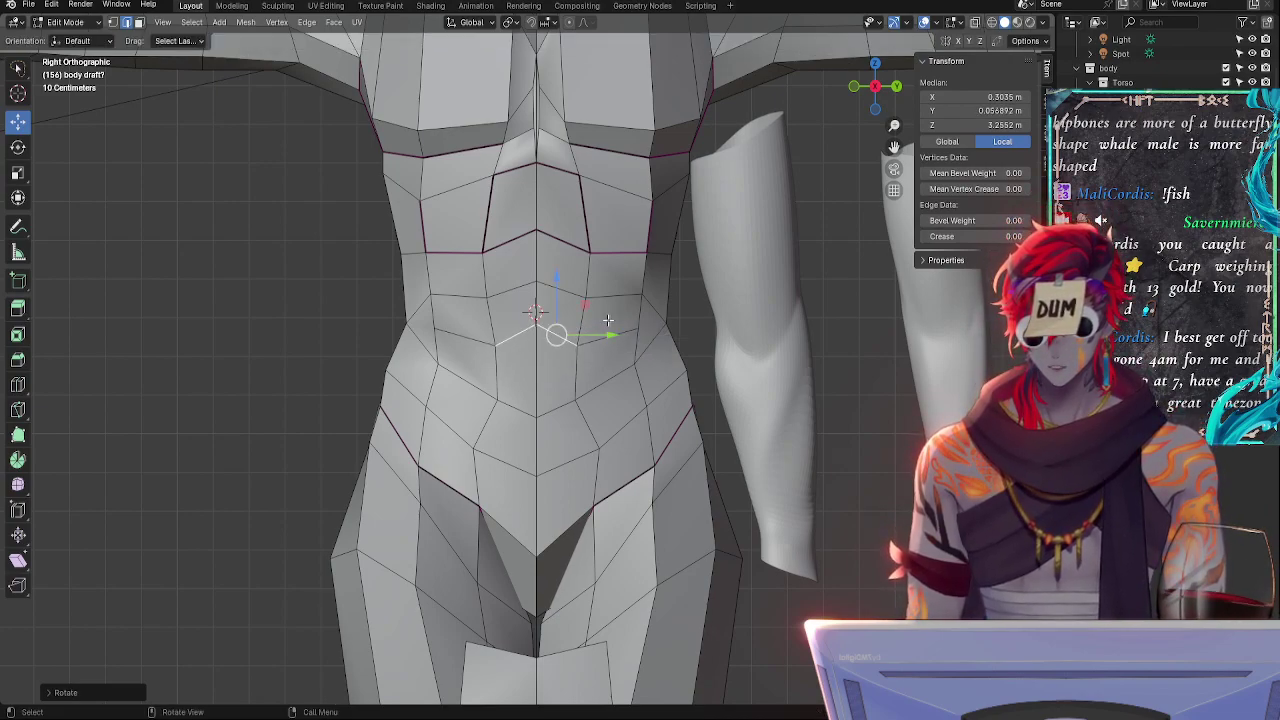
# - Clear the selection, switch to face select and pick the hexagonal belly face
pyautogui.click(212, 210)
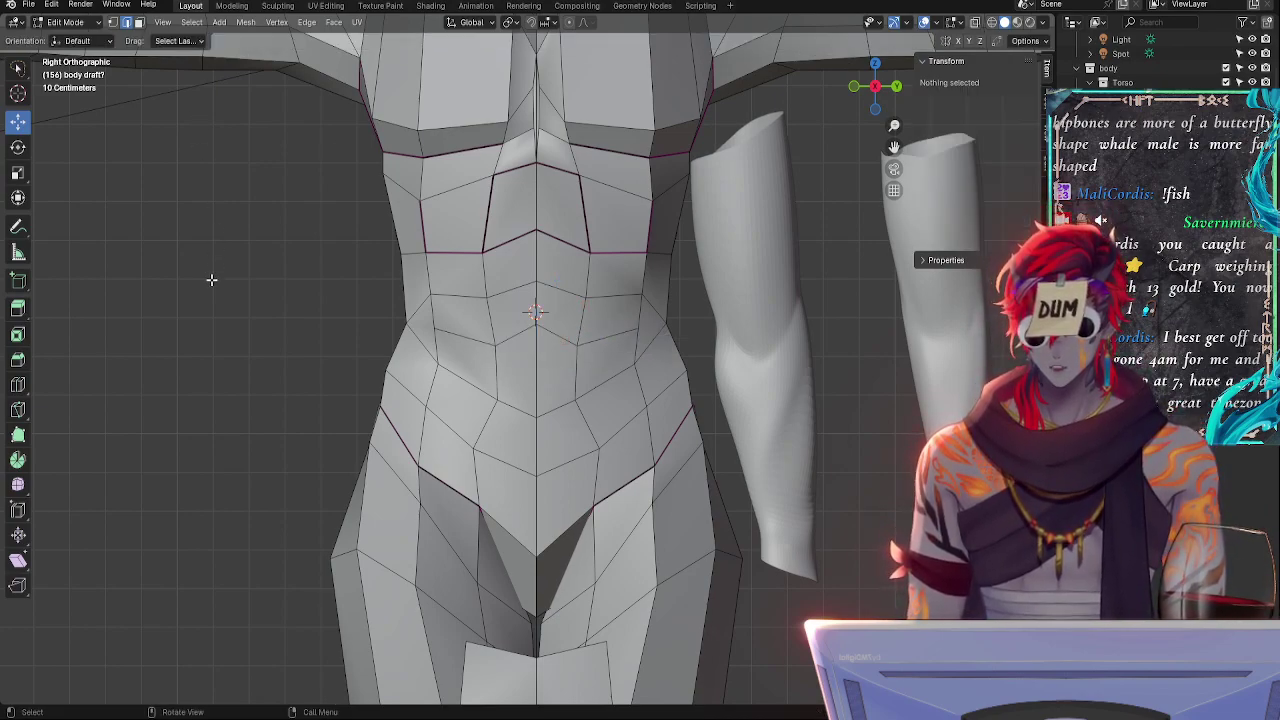
pyautogui.click(139, 22)
pyautogui.click(539, 368)
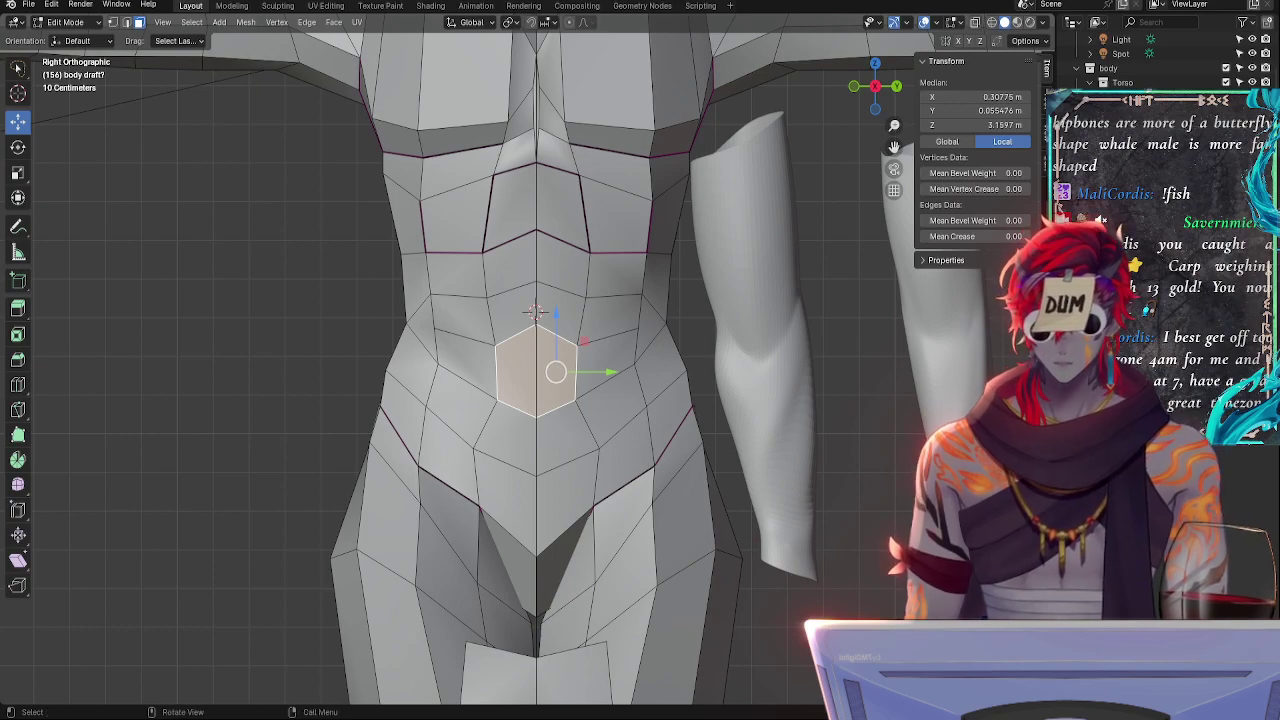
# - Extrude the navel hexagon in place and scale it down to about 0.71 of its size
pyautogui.click(590, 422)
pyautogui.click(546, 355)
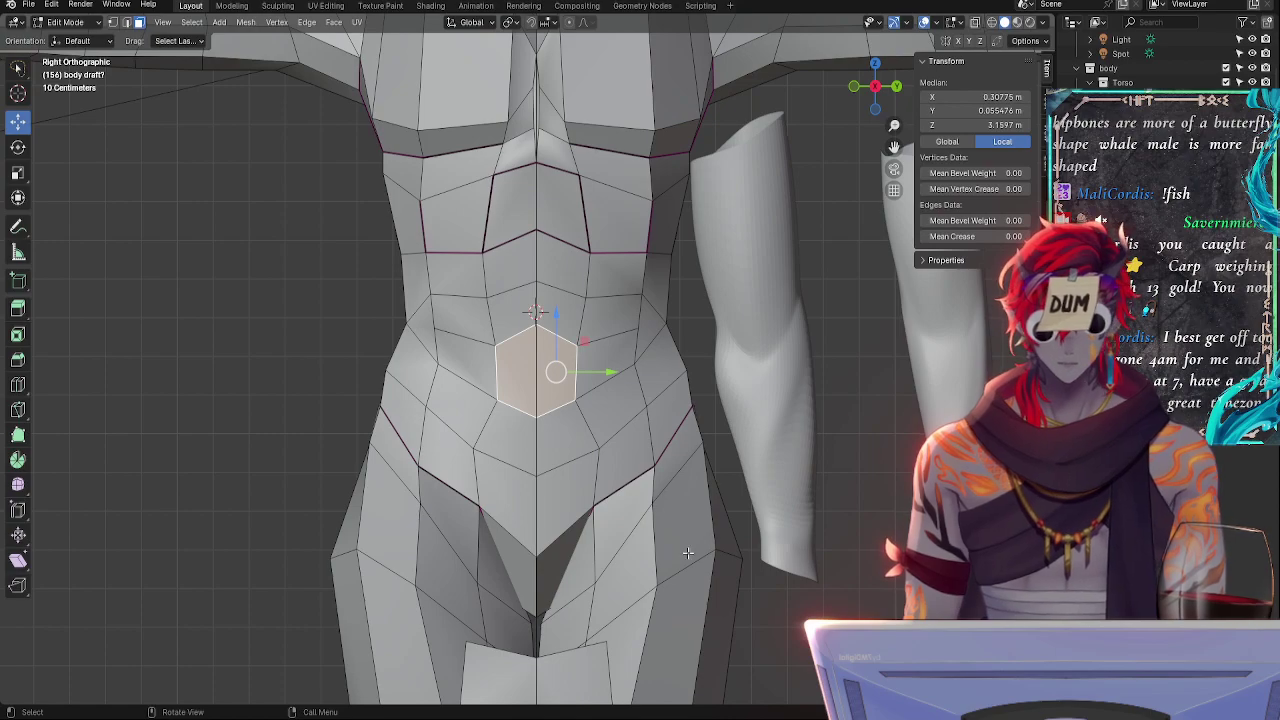
pyautogui.scroll(4, 688, 552)
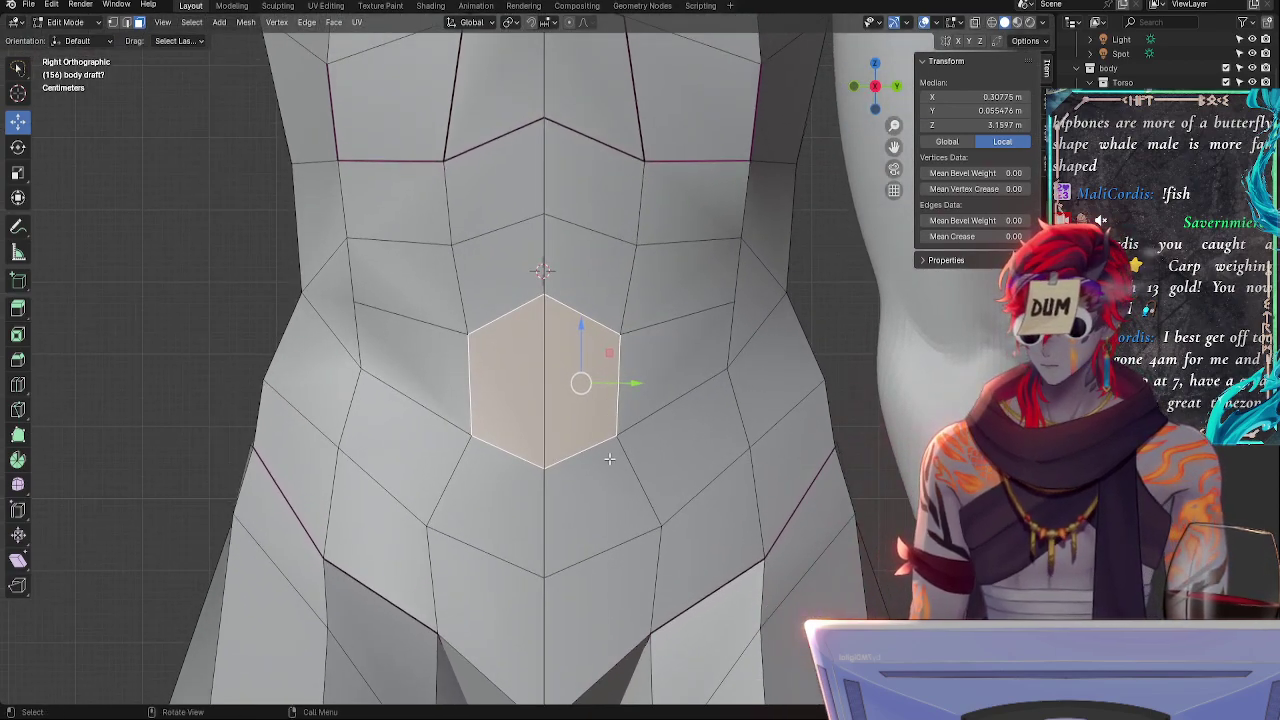
pyautogui.moveTo(609, 459); pyautogui.dragTo(622, 560, button='middle')
pyautogui.moveTo(625, 574); pyautogui.dragTo(623, 567)
pyautogui.moveTo(676, 575); pyautogui.dragTo(691, 528, button='middle')
pyautogui.press('e')
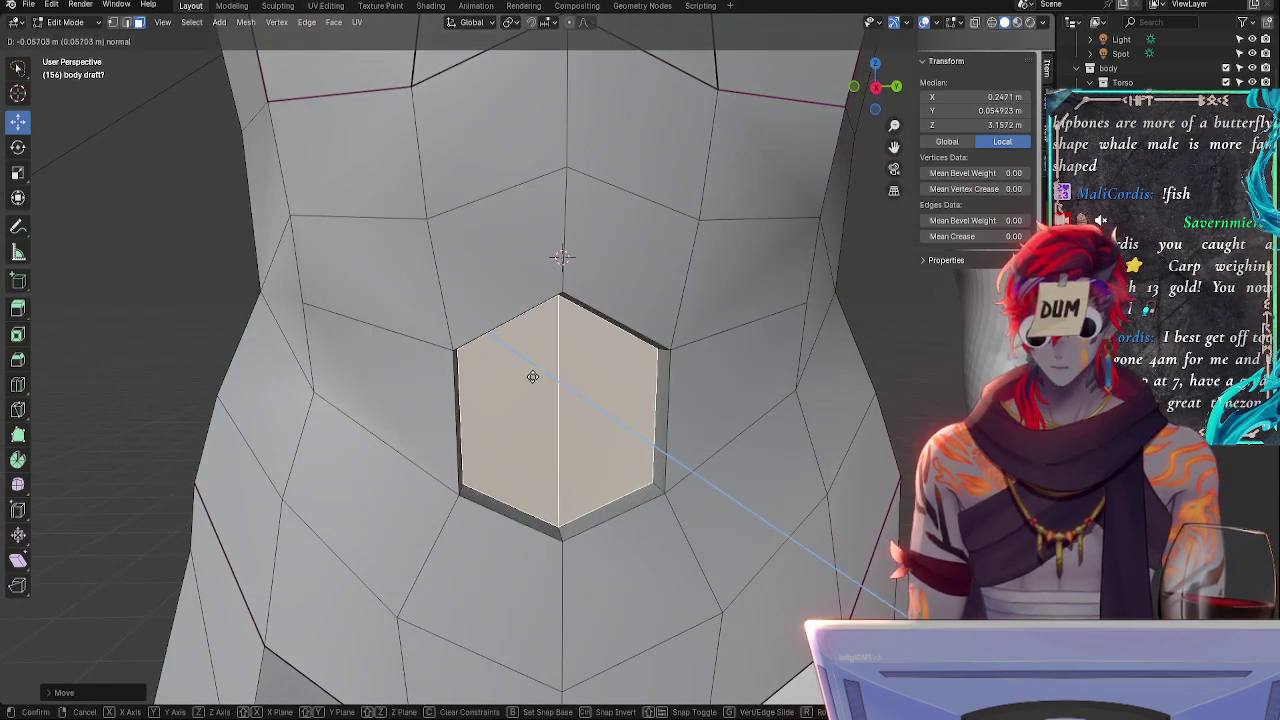
pyautogui.rightClick(574, 465)
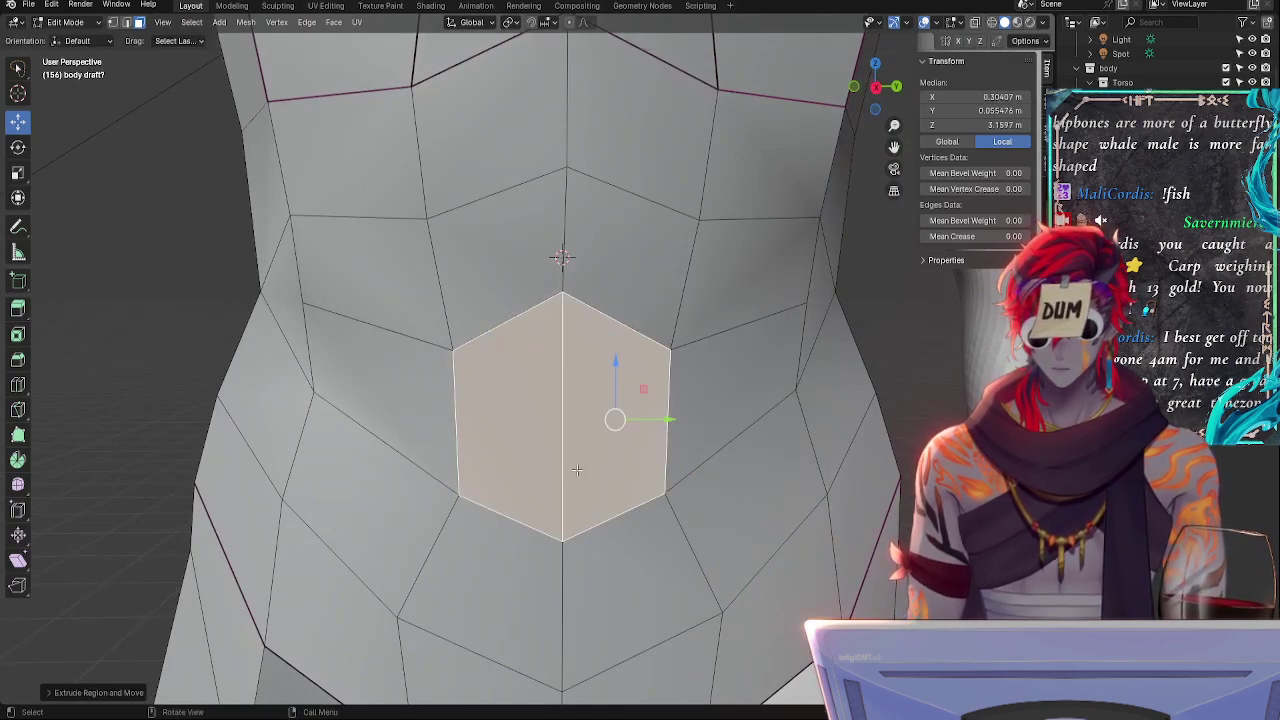
pyautogui.press('s')
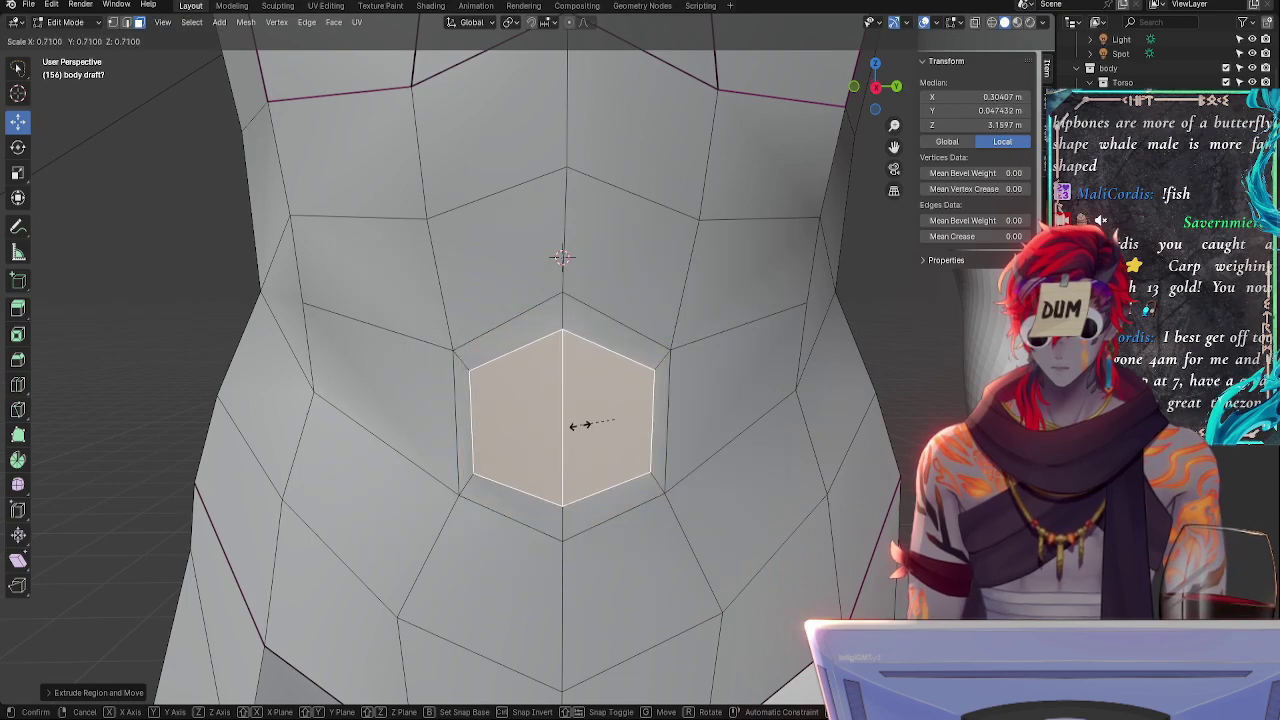
pyautogui.click(596, 461)
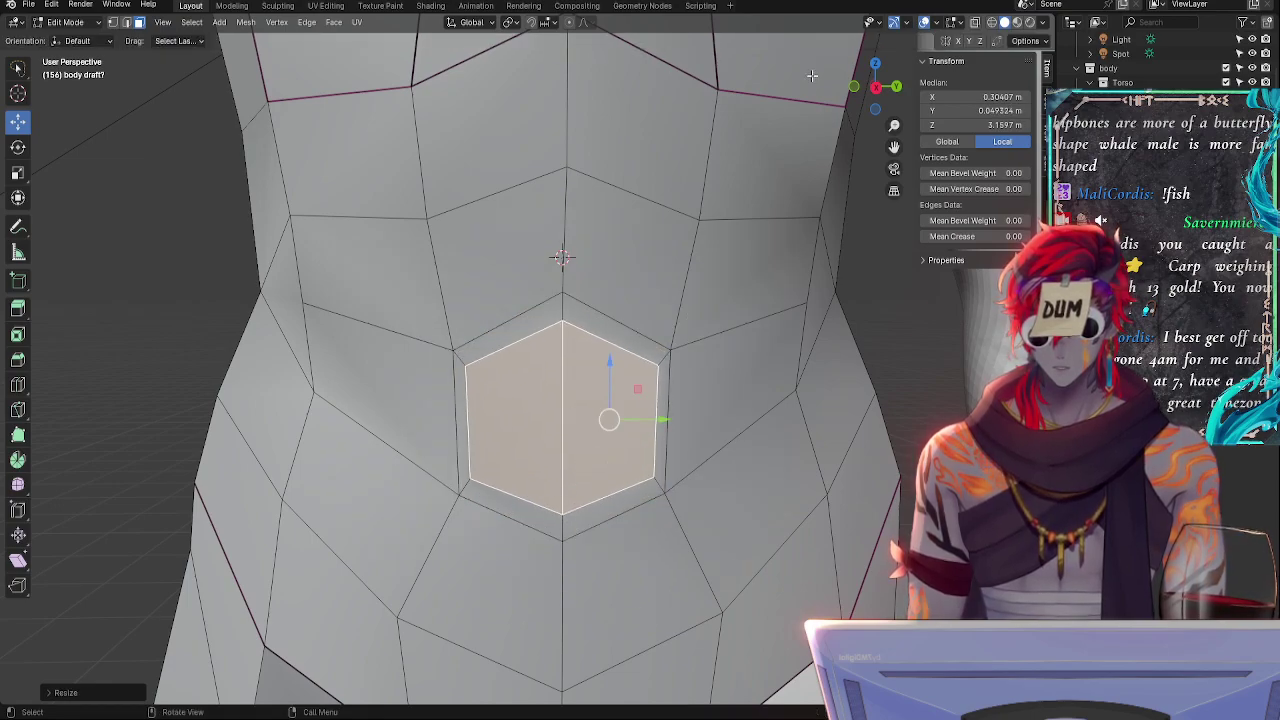
pyautogui.click(876, 88)
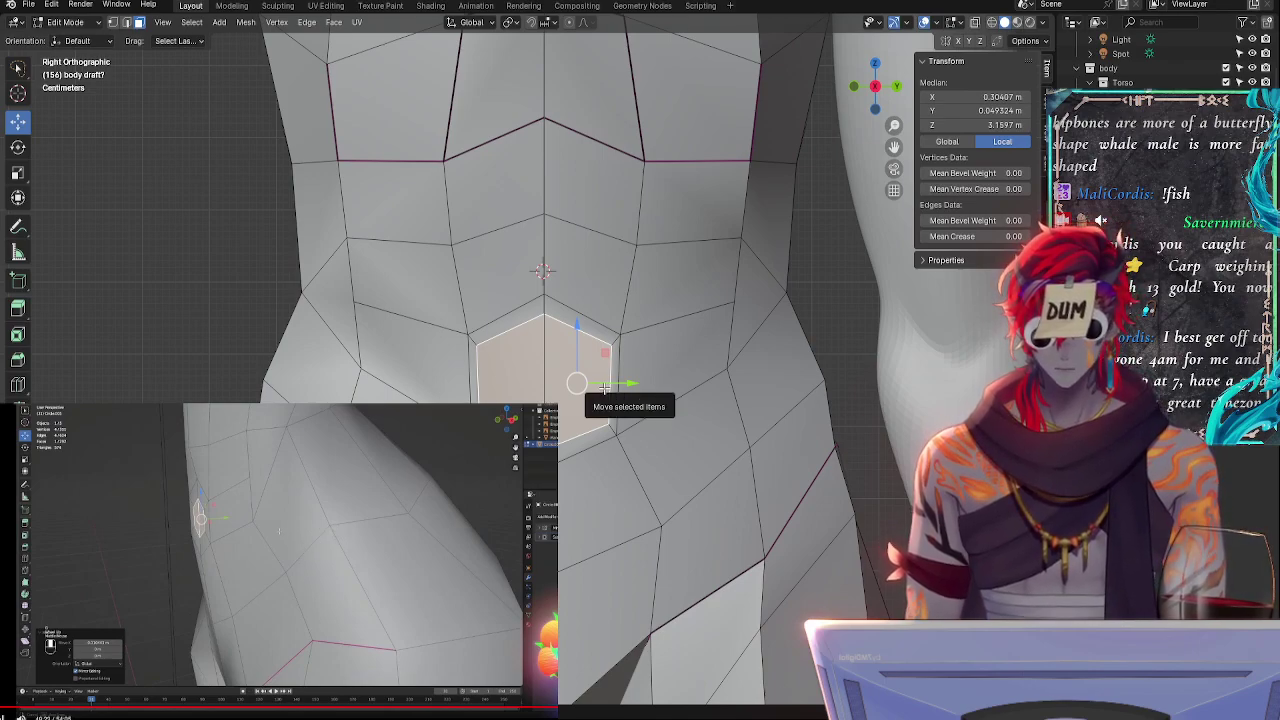
# - Try several torso loop selections, then select only the inner navel face
pyautogui.keyDown('alt'); pyautogui.click(596, 322); pyautogui.keyUp('alt')
pyautogui.hotkey('alt', 'a')
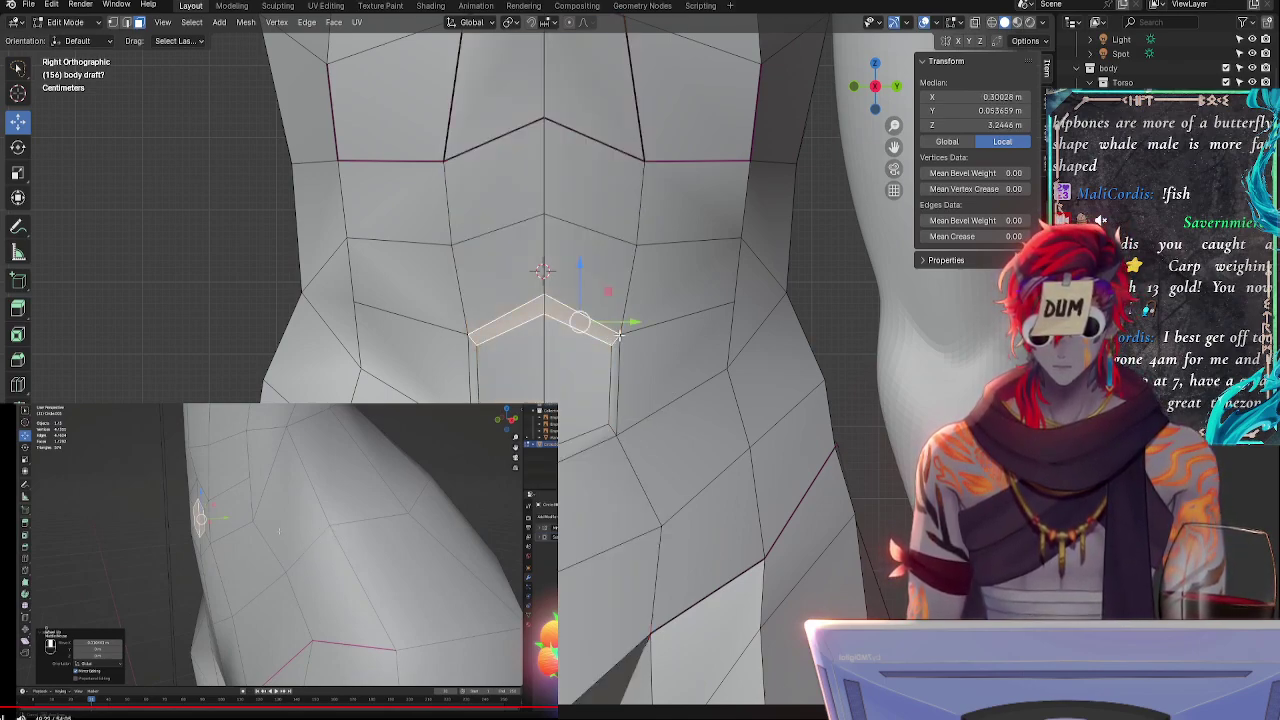
pyautogui.keyDown('alt'); pyautogui.click(617, 340); pyautogui.keyUp('alt')
pyautogui.keyDown('alt'); pyautogui.click(617, 338); pyautogui.keyUp('alt')
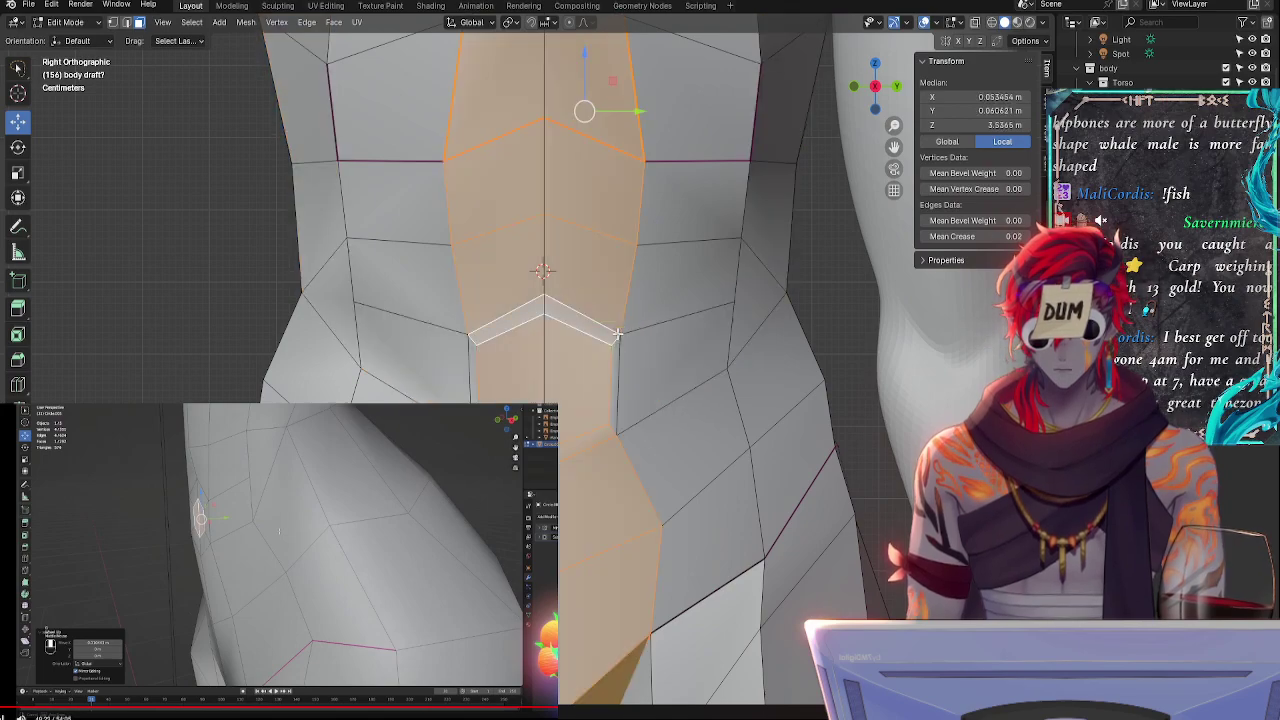
pyautogui.keyDown('alt'); pyautogui.click(617, 340); pyautogui.keyUp('alt')
pyautogui.keyDown('alt'); pyautogui.click(614, 338); pyautogui.keyUp('alt')
pyautogui.click(595, 364)
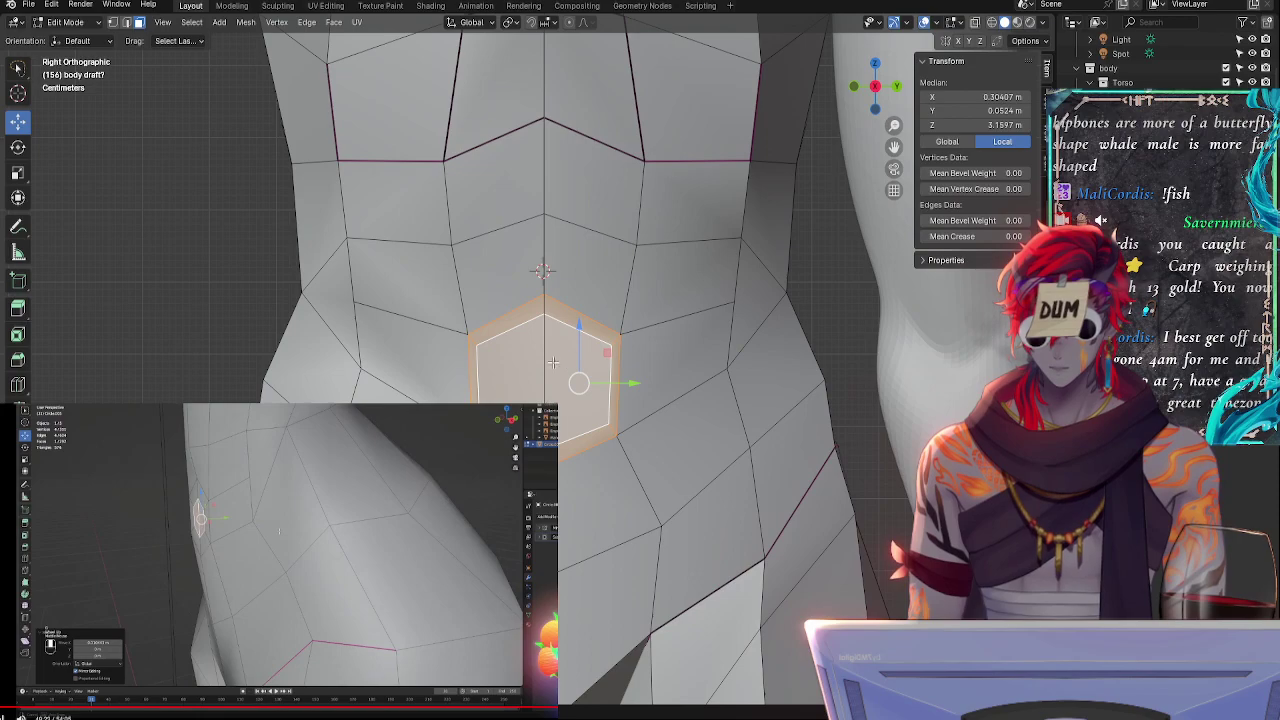
pyautogui.click(567, 367)
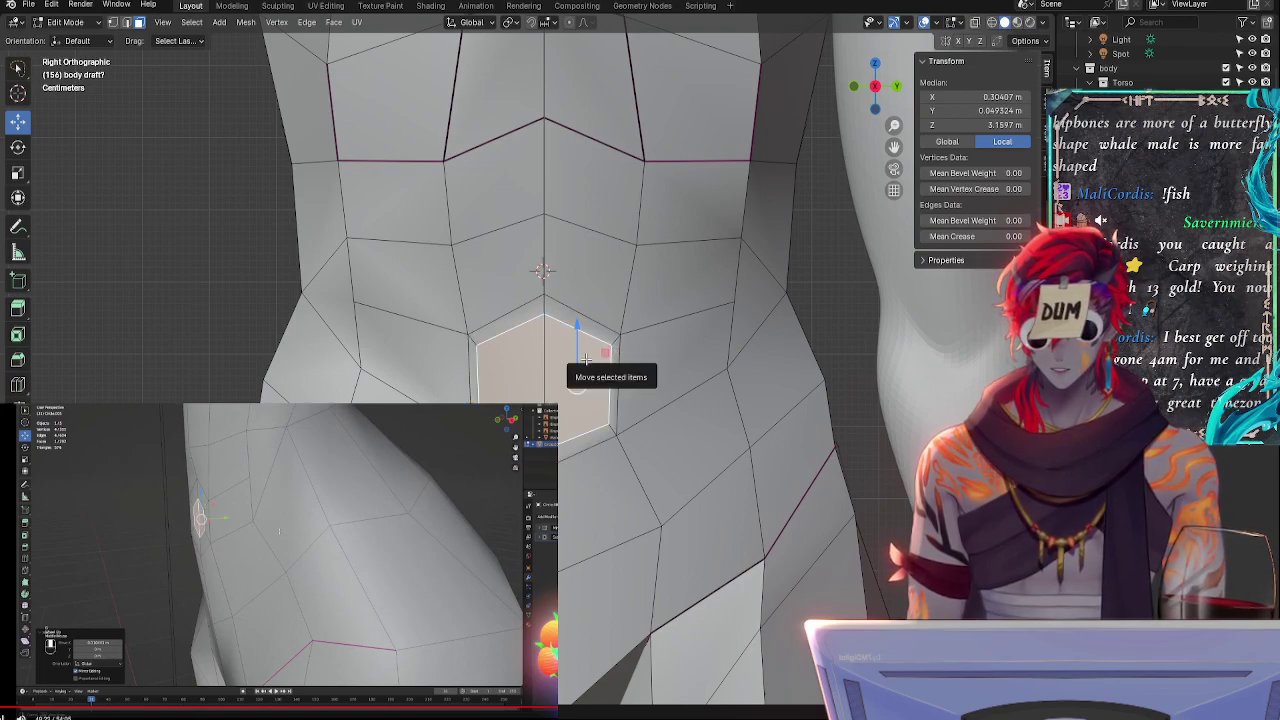
# - Narrow the navel face along Y twice, nudge it upward and shrink it slightly
pyautogui.press('s')
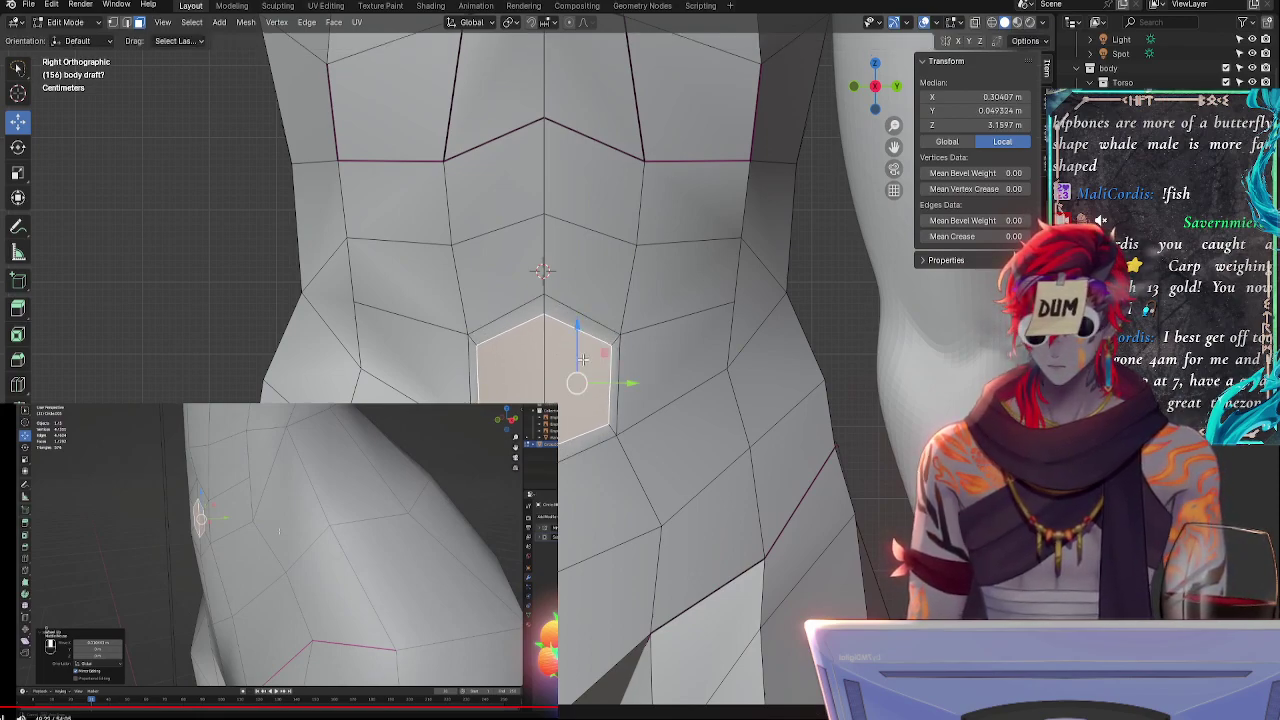
pyautogui.press('y')
pyautogui.click(590, 366)
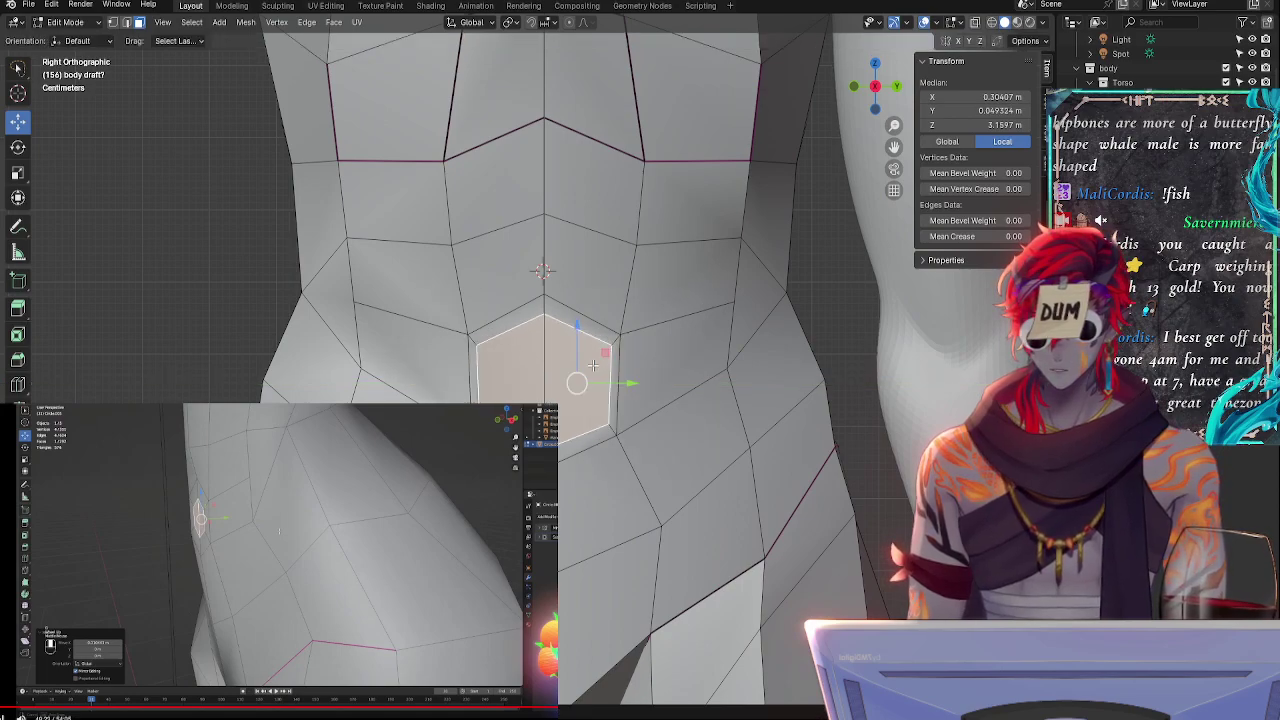
pyautogui.press('s')
pyautogui.press('y')
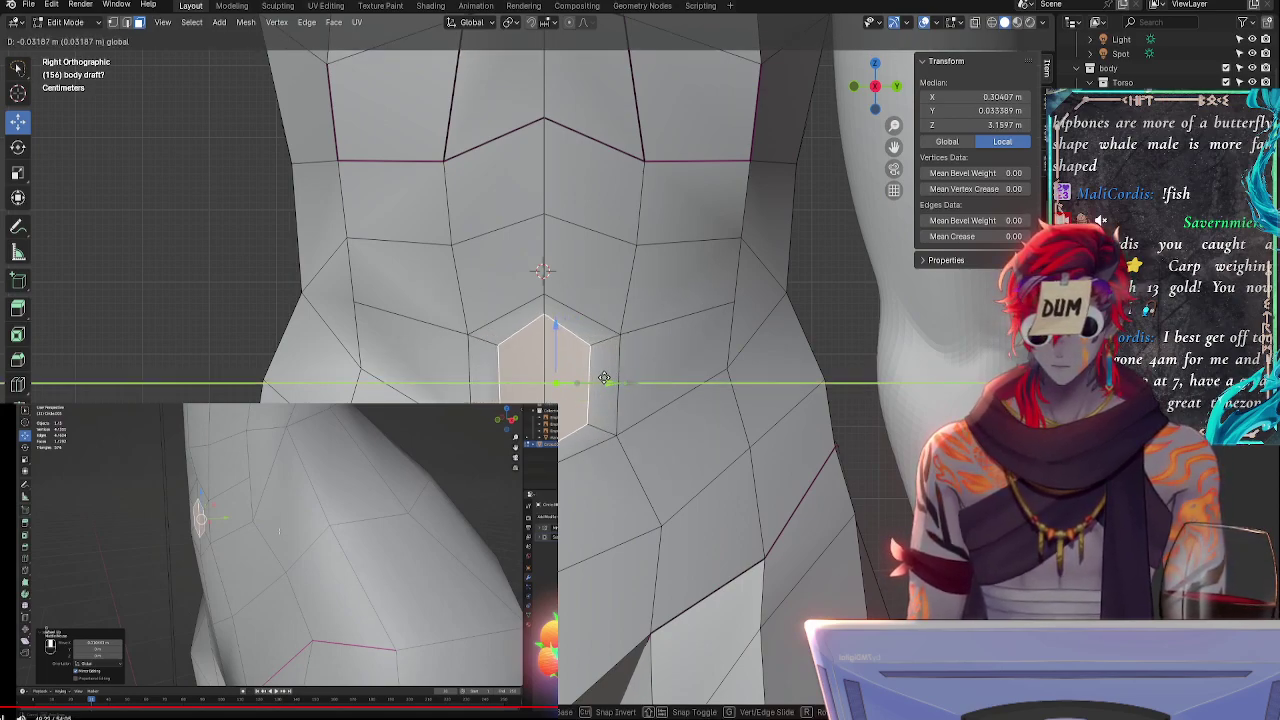
pyautogui.click(607, 379)
pyautogui.moveTo(569, 324); pyautogui.dragTo(571, 326)
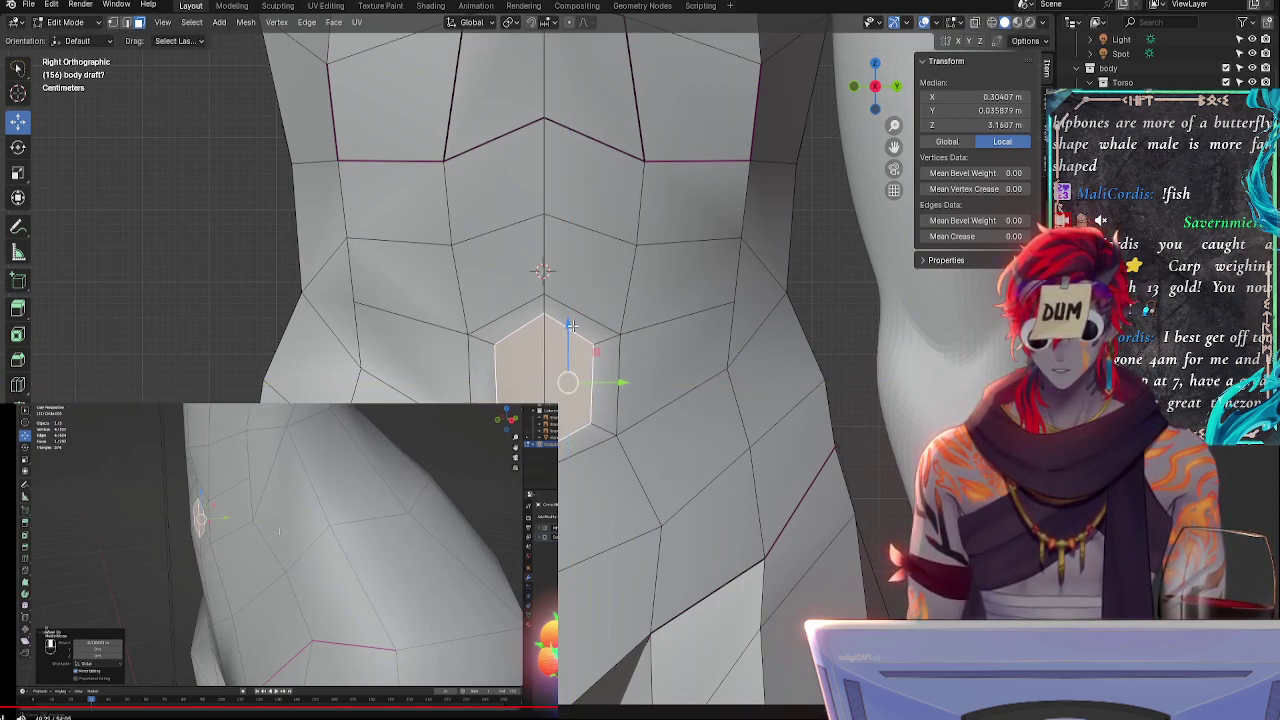
pyautogui.press('s')
pyautogui.click(580, 391)
pyautogui.press('s')
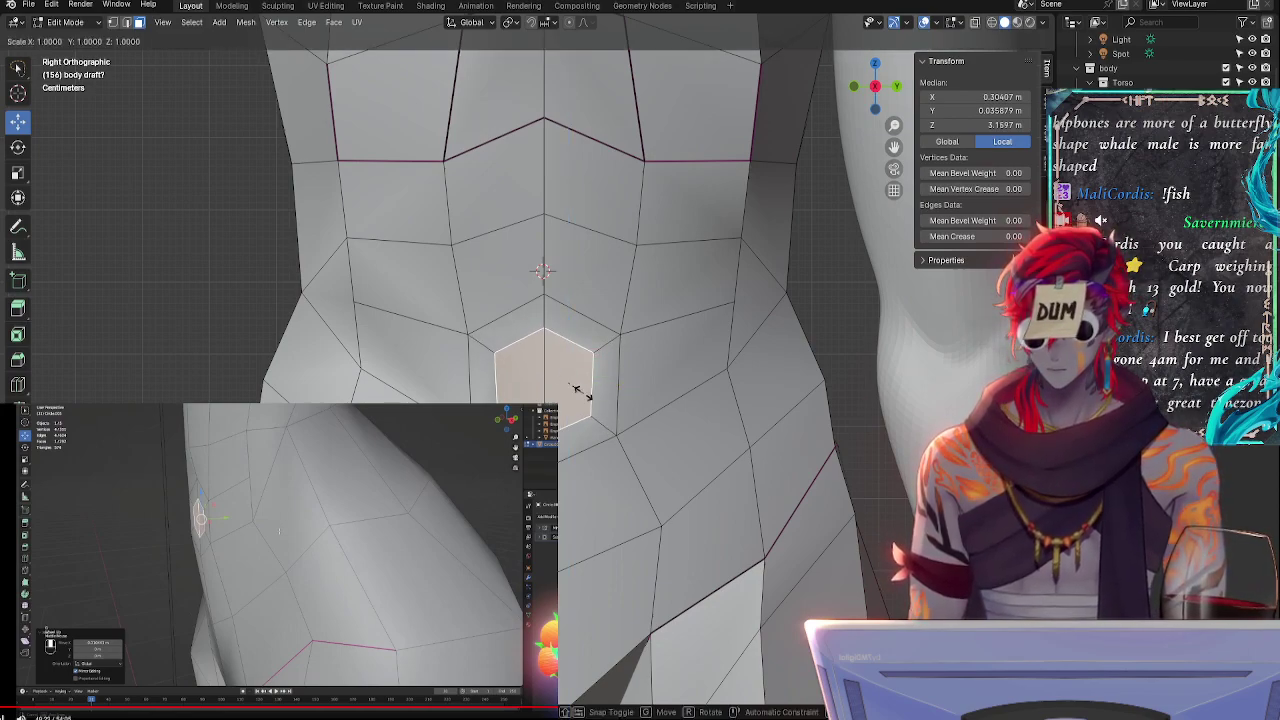
pyautogui.press('y')
pyautogui.click(580, 391)
# - Select the navel hexagon with its surrounding ring faces and shrink them slightly
pyautogui.click(676, 420)
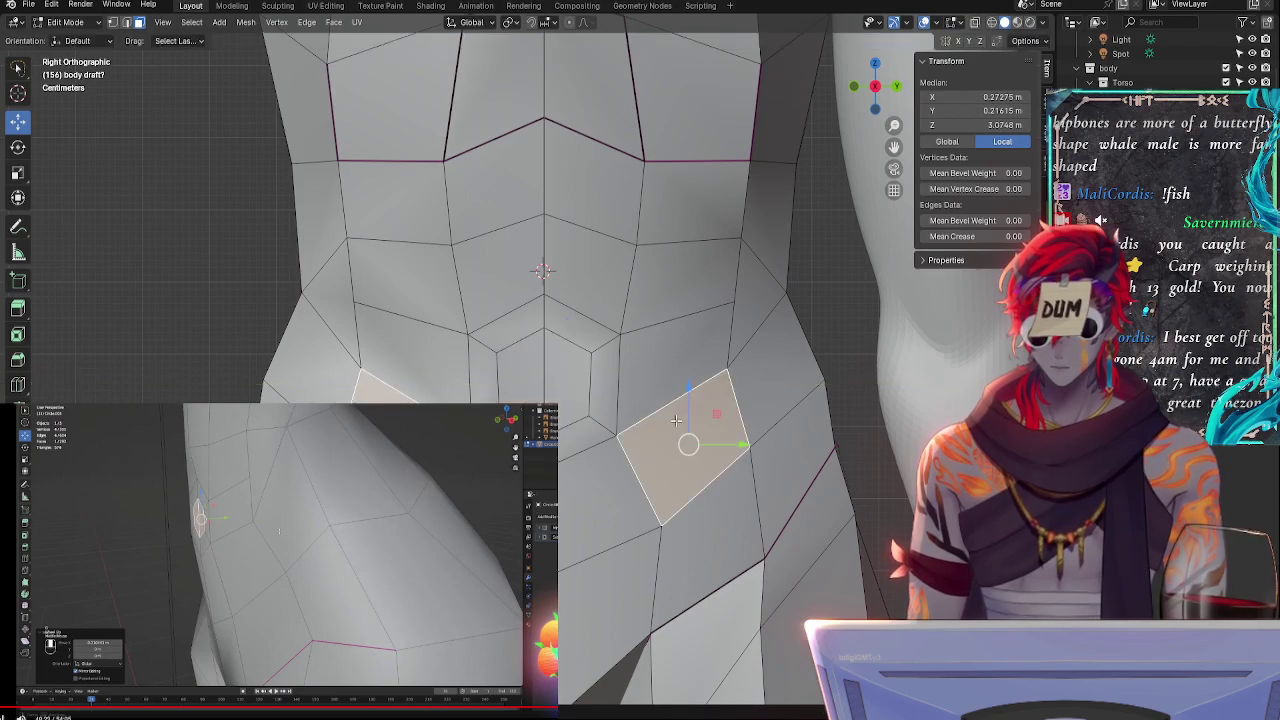
pyautogui.moveTo(676, 420); pyautogui.dragTo(650, 412, button='middle')
pyautogui.click(597, 437)
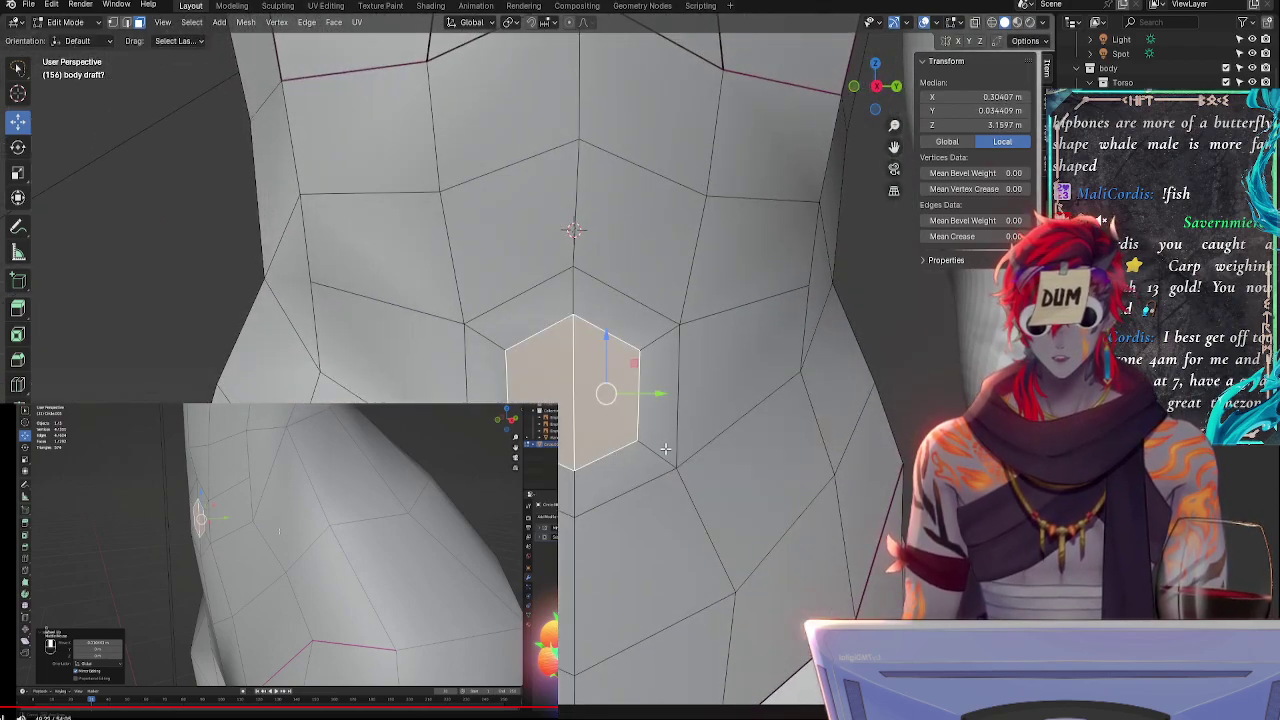
pyautogui.keyDown('shift'); pyautogui.click(664, 370); pyautogui.keyUp('shift')
pyautogui.keyDown('shift'); pyautogui.click(556, 318); pyautogui.keyUp('shift')
pyautogui.keyDown('shift'); pyautogui.click(603, 470); pyautogui.keyUp('shift')
pyautogui.press('s')
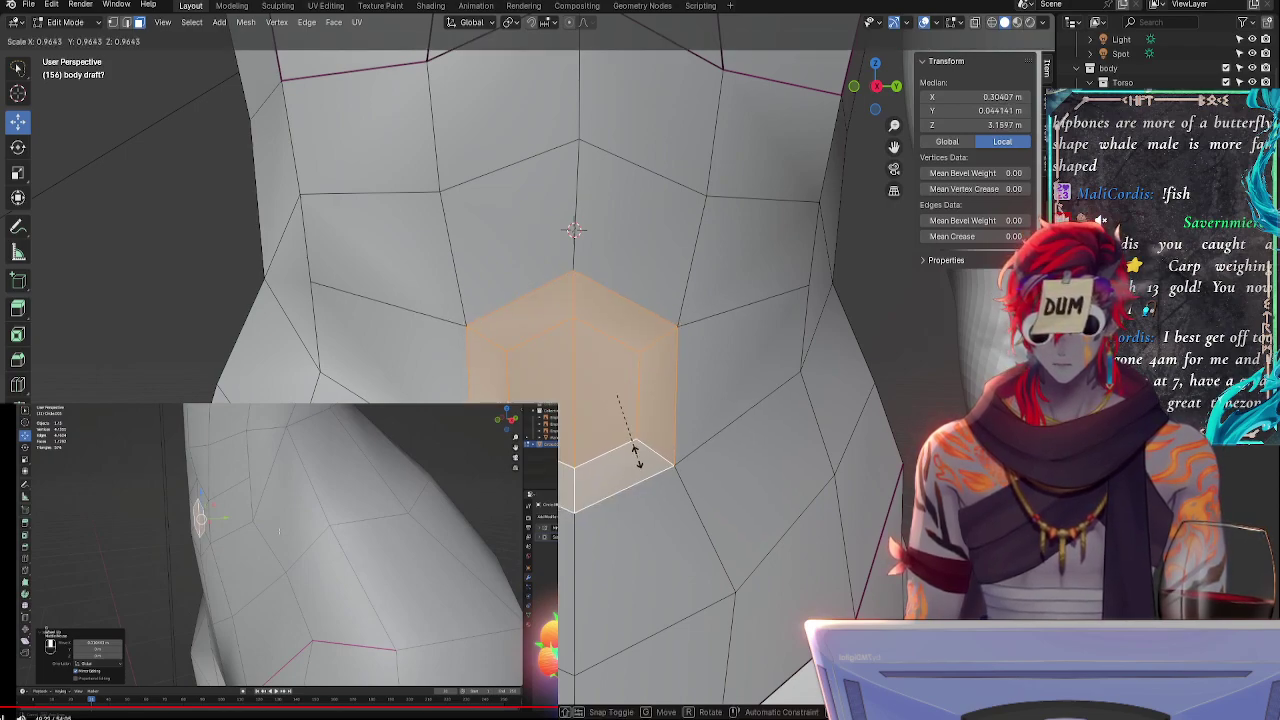
pyautogui.click(637, 455)
# - Round the selected navel faces into a circle with LoopTools Circle and check it
pyautogui.rightClick(620, 396)
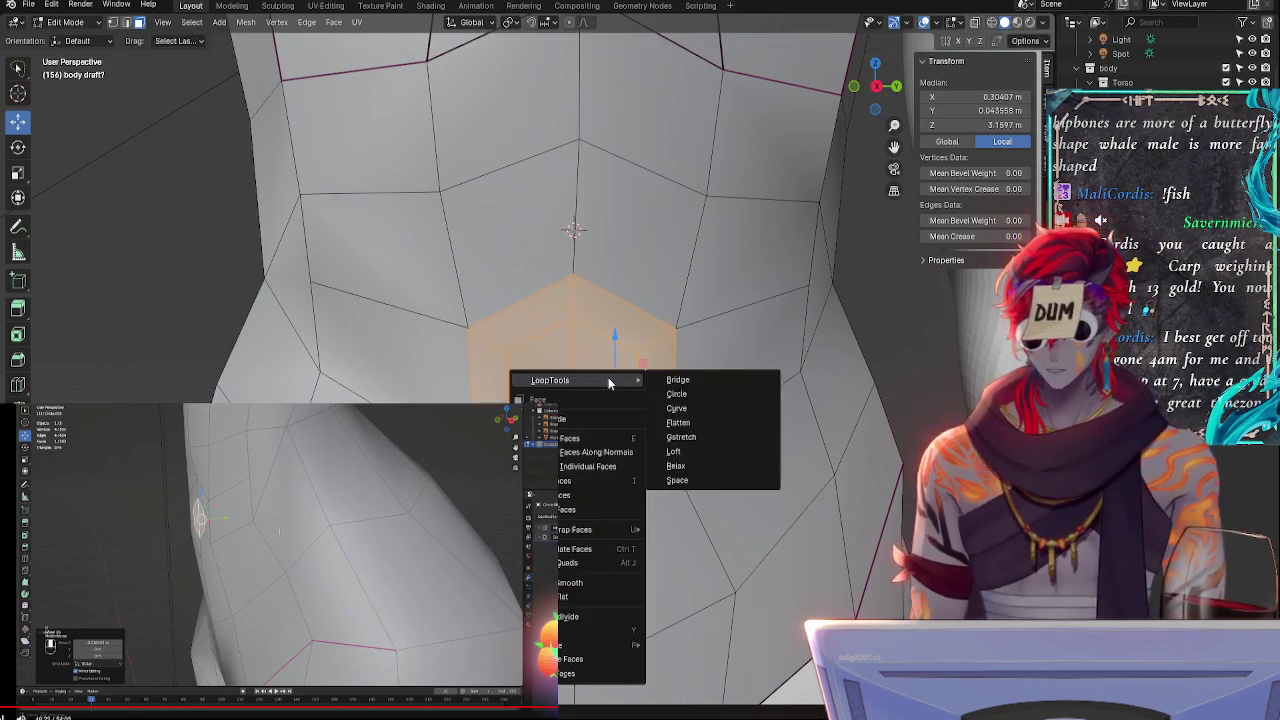
pyautogui.click(680, 395)
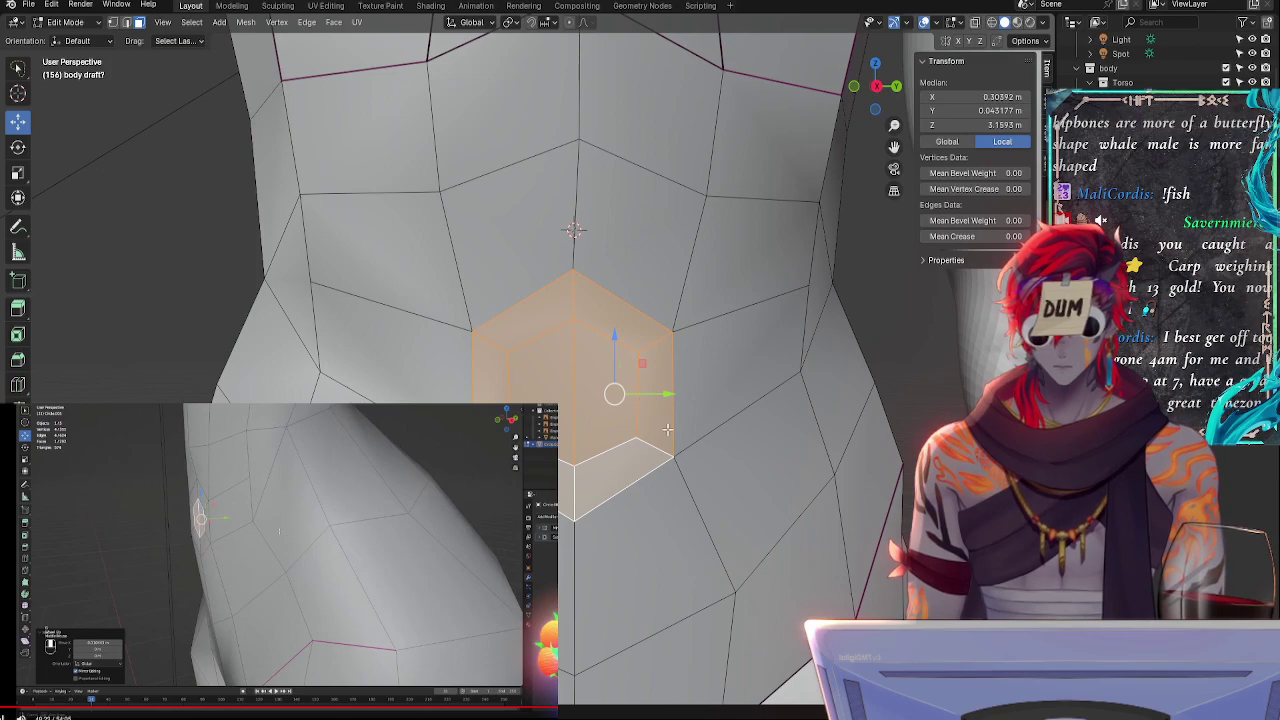
pyautogui.moveTo(667, 429); pyautogui.dragTo(721, 420, button='middle')
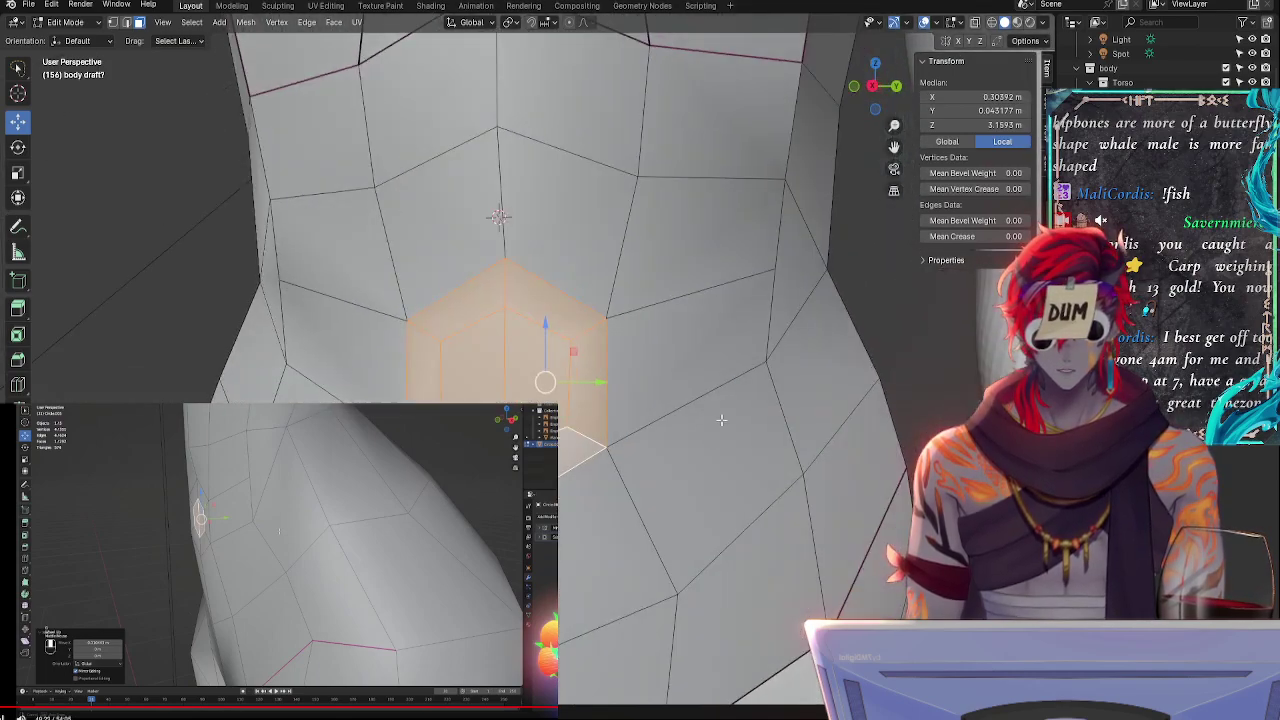
pyautogui.press('KP_3')
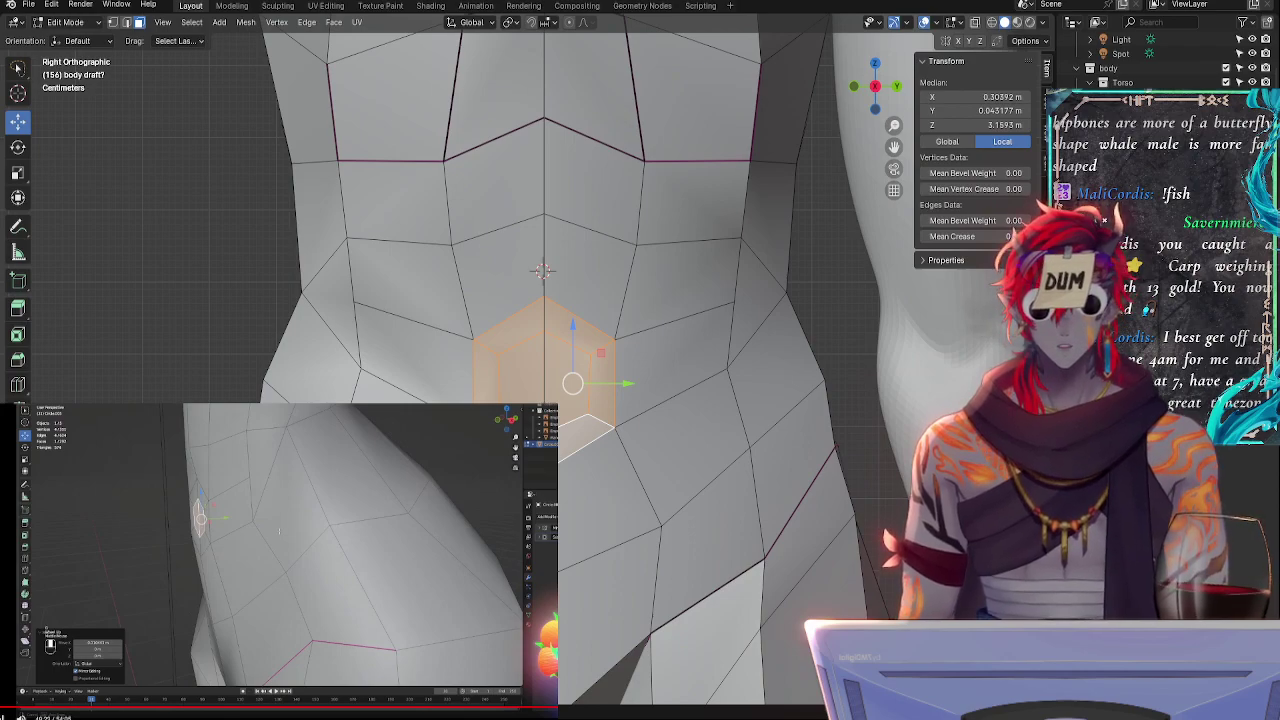
# - Select the full ring of faces around the navel and resize it slightly
pyautogui.click(608, 365)
pyautogui.keyDown('alt'); pyautogui.click(616, 370); pyautogui.keyUp('alt')
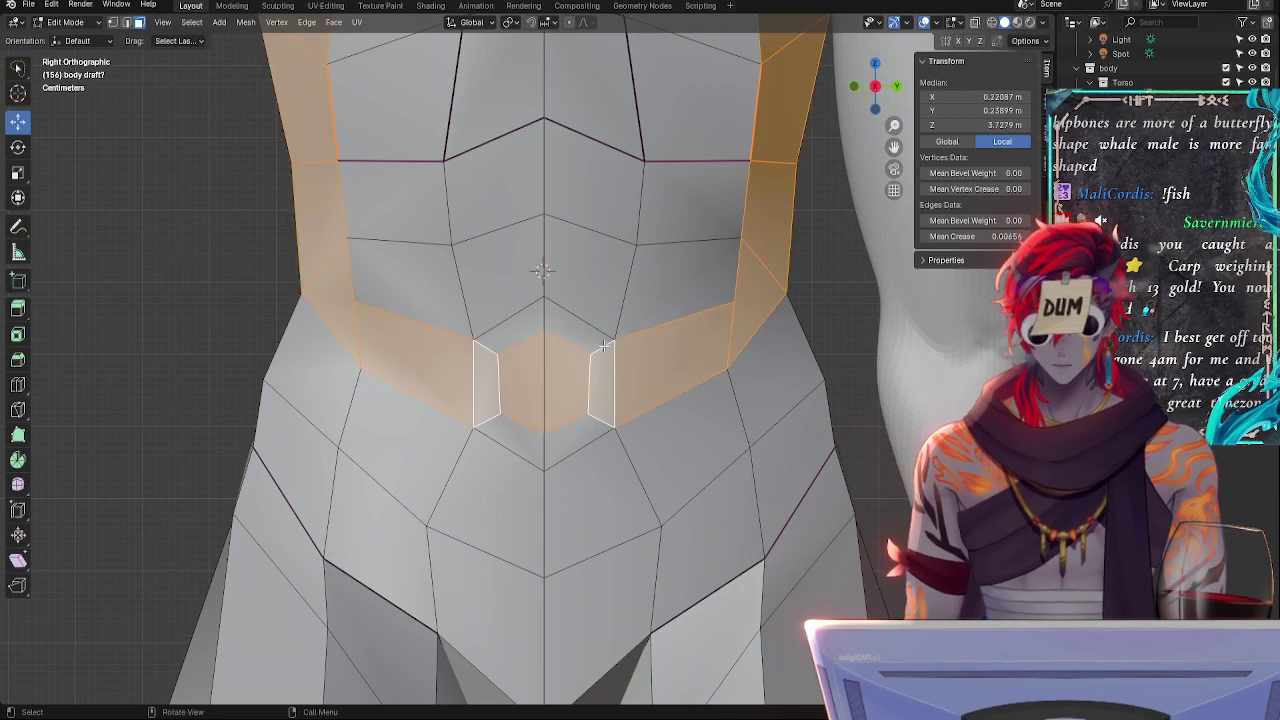
pyautogui.click(587, 334)
pyautogui.keyDown('shift'); pyautogui.click(607, 368); pyautogui.keyUp('shift')
pyautogui.keyDown('shift'); pyautogui.click(592, 431); pyautogui.keyUp('shift')
pyautogui.press('s')
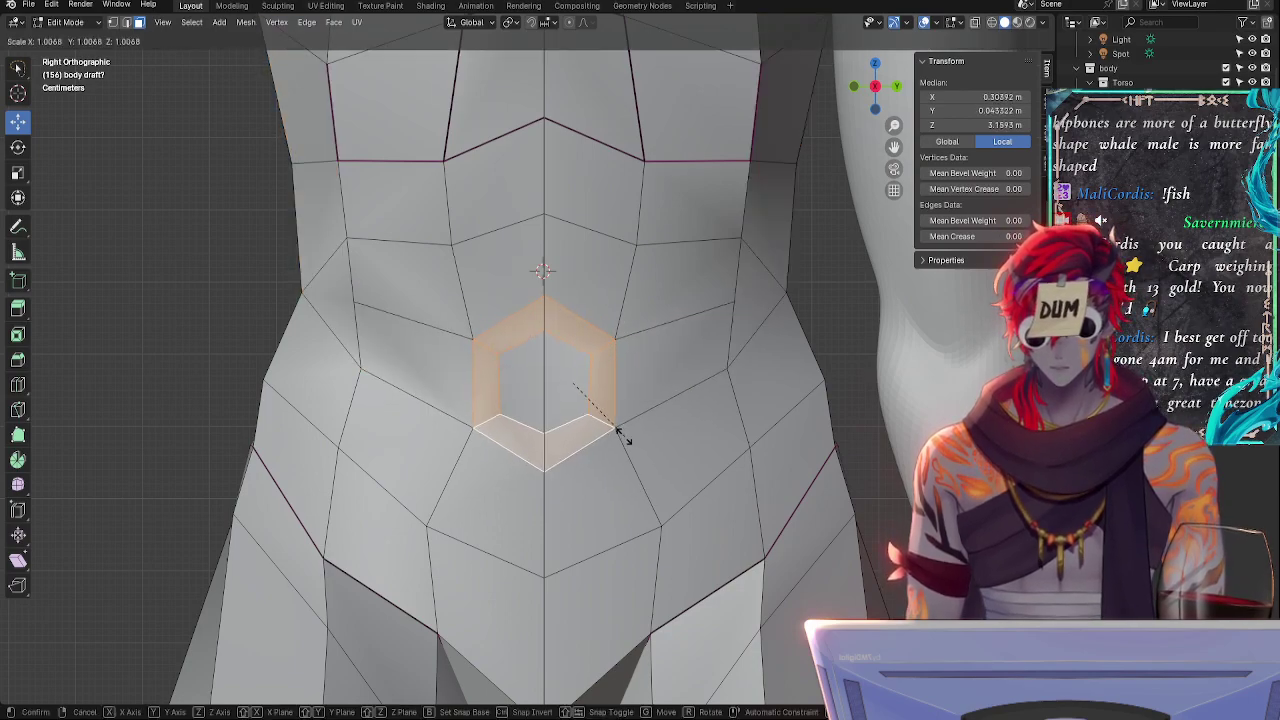
pyautogui.click(623, 434)
pyautogui.moveTo(630, 384); pyautogui.dragTo(630, 384)
# - Shrink the inner navel hexagon and nudge it slightly along Y and X
pyautogui.click(584, 372)
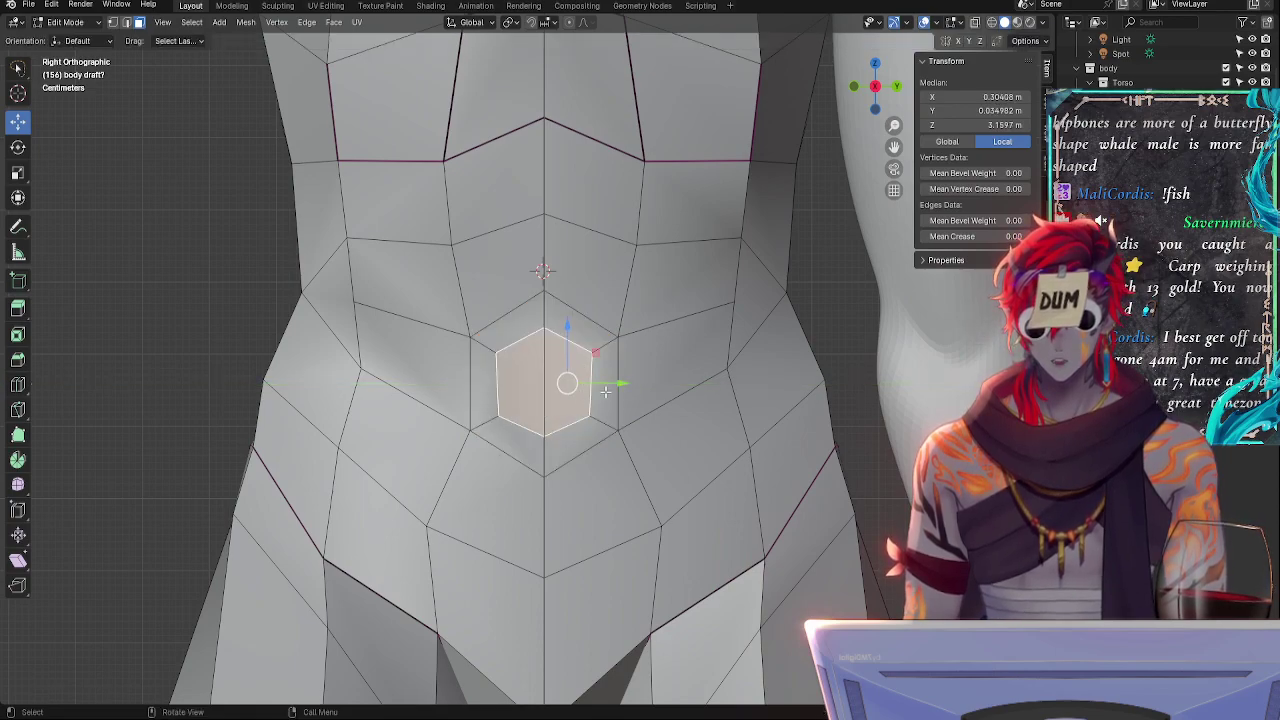
pyautogui.press('s')
pyautogui.click(598, 390)
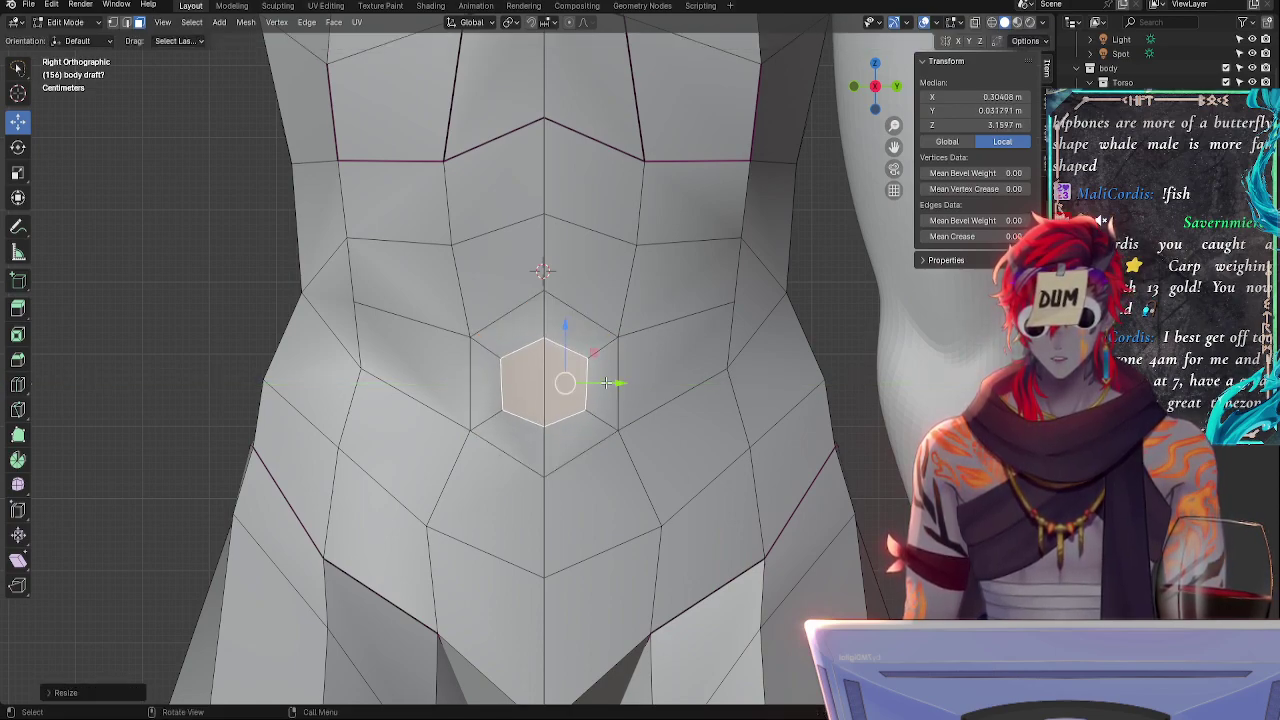
pyautogui.moveTo(606, 383); pyautogui.dragTo(601, 382)
pyautogui.click(648, 477)
pyautogui.moveTo(602, 499); pyautogui.dragTo(725, 455, button='middle')
pyautogui.click(725, 455)
pyautogui.moveTo(766, 443); pyautogui.dragTo(758, 441)
# - Switch to edge select mode and pick edges on the right hip and lower waist
pyautogui.click(781, 491)
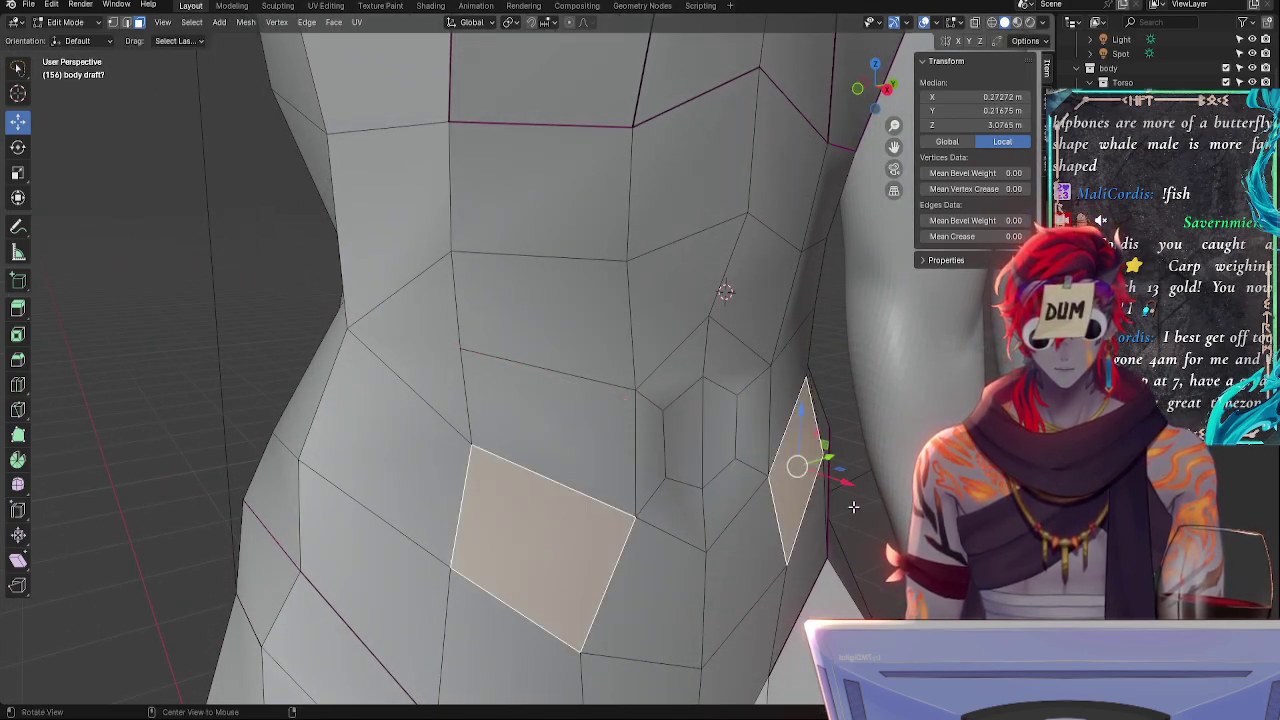
pyautogui.moveTo(851, 506); pyautogui.dragTo(724, 506, button='middle')
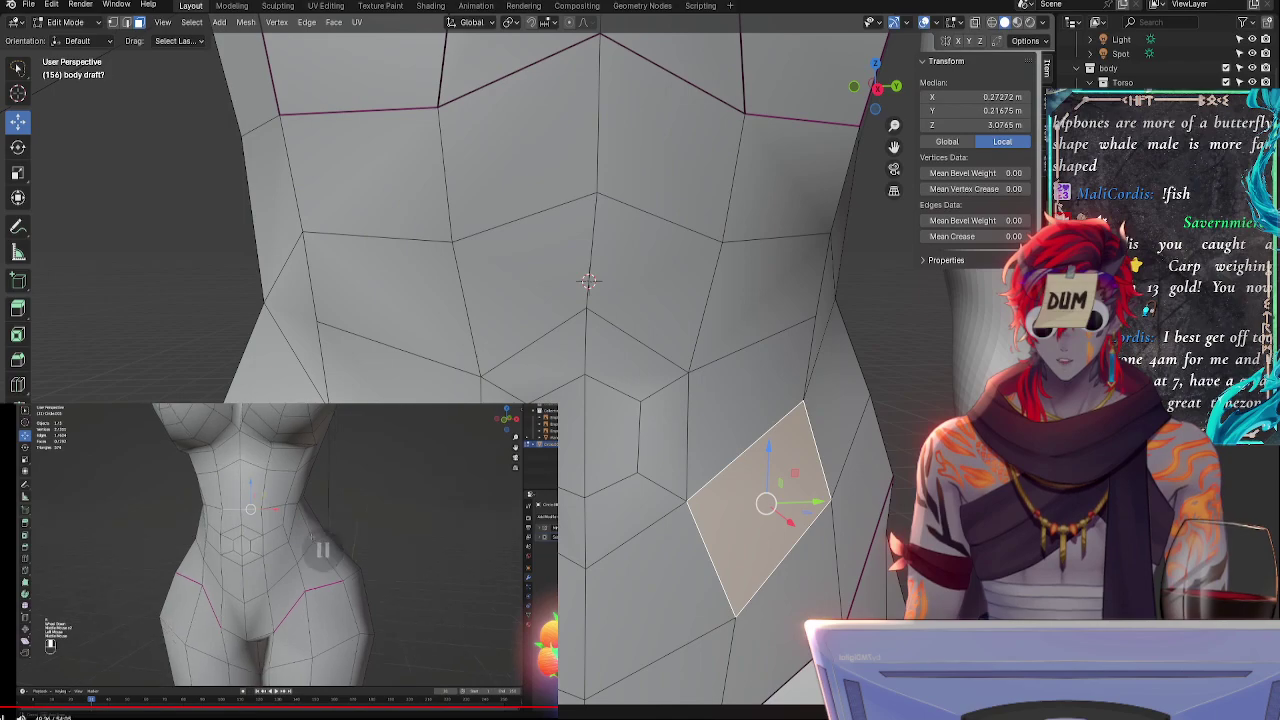
pyautogui.scroll(-3, 702, 366)
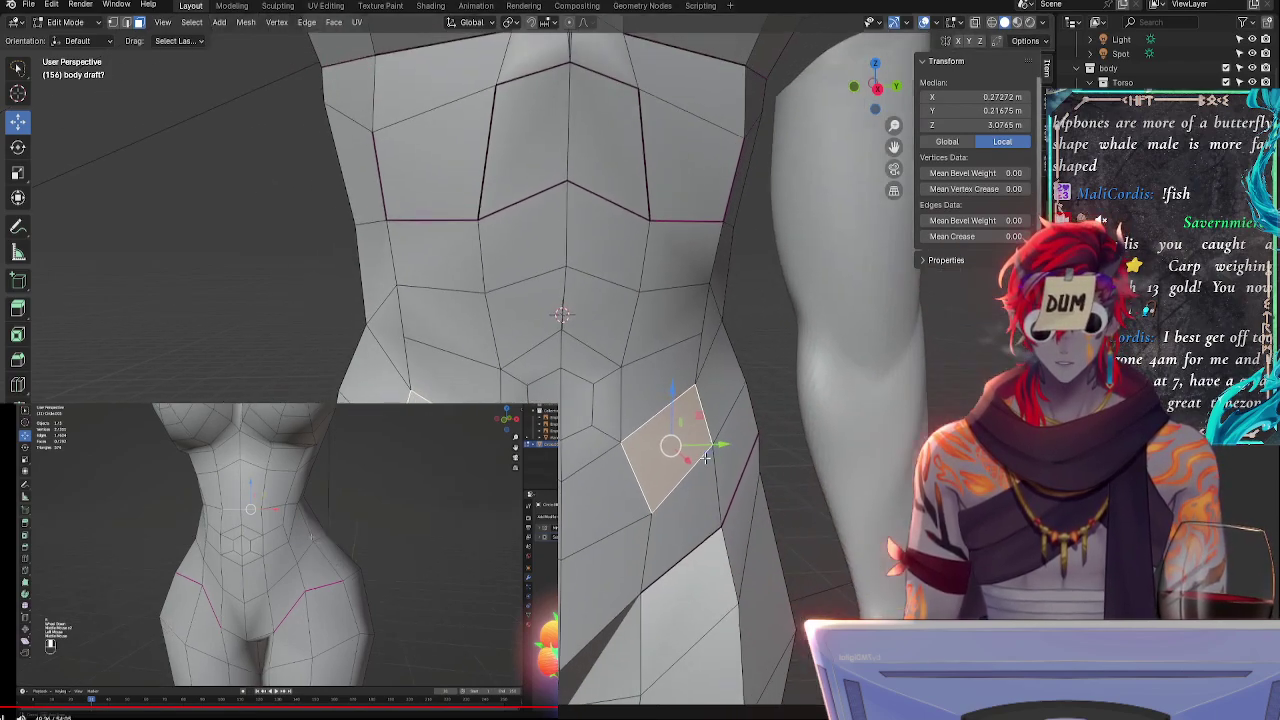
pyautogui.click(129, 23)
pyautogui.keyDown('shift'); pyautogui.moveTo(716, 356); pyautogui.dragTo(614, 320, button='middle'); pyautogui.keyUp('shift')
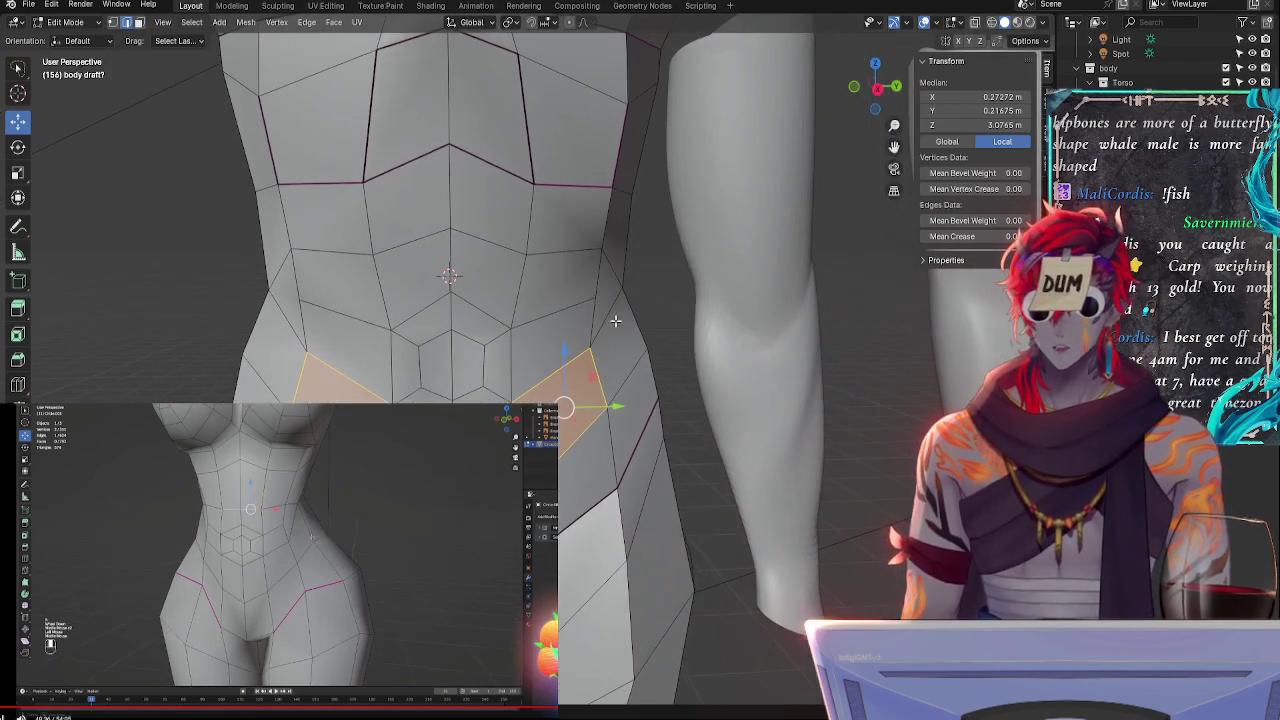
pyautogui.click(616, 320)
pyautogui.click(593, 323)
pyautogui.moveTo(688, 346); pyautogui.dragTo(622, 364, button='middle')
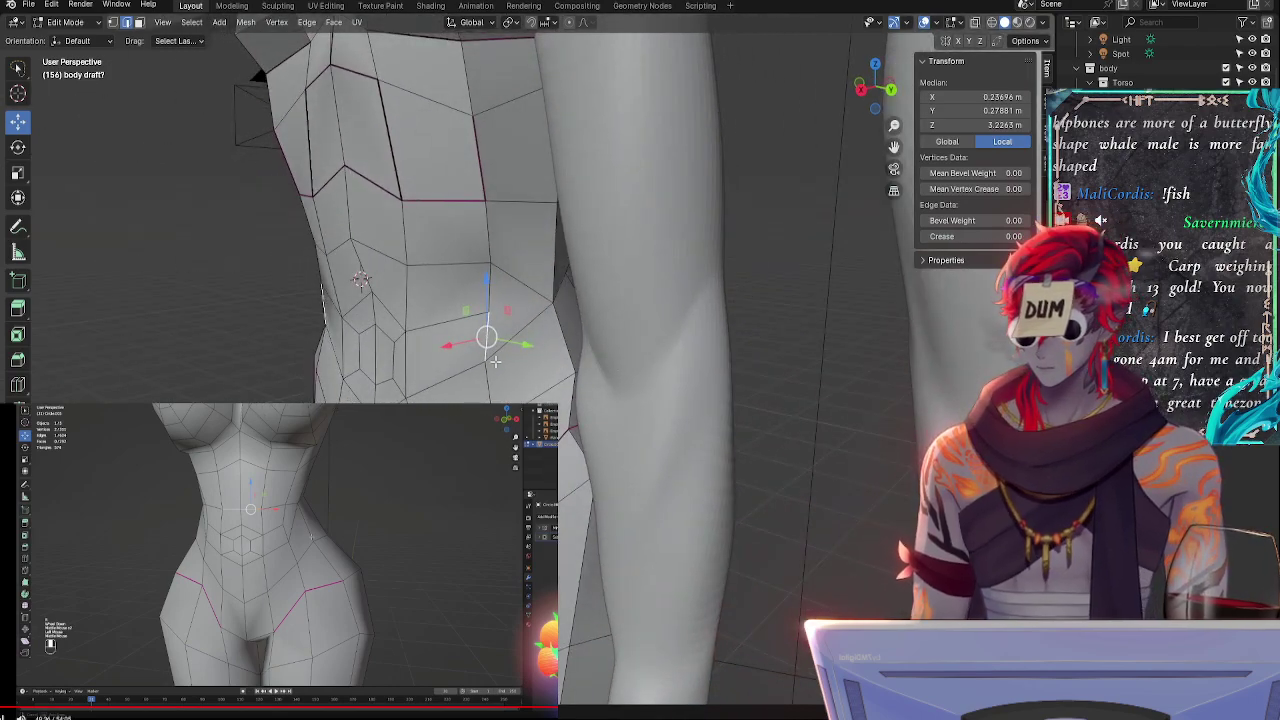
pyautogui.click(390, 363)
# - Move the lower waist edge, slide it along X, and rotate it
pyautogui.press('g')
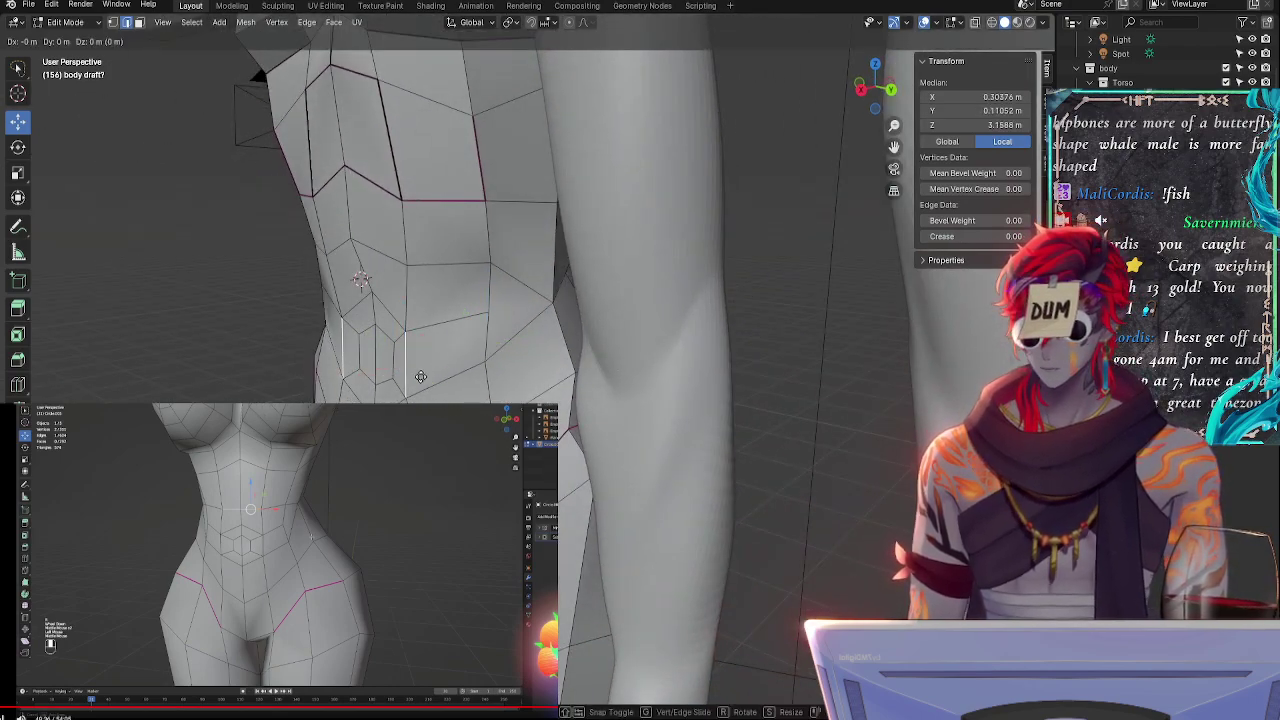
pyautogui.click(433, 375)
pyautogui.press('g')
pyautogui.click(423, 367)
pyautogui.moveTo(423, 367); pyautogui.dragTo(550, 270, button='middle')
pyautogui.moveTo(615, 478); pyautogui.dragTo(625, 488)
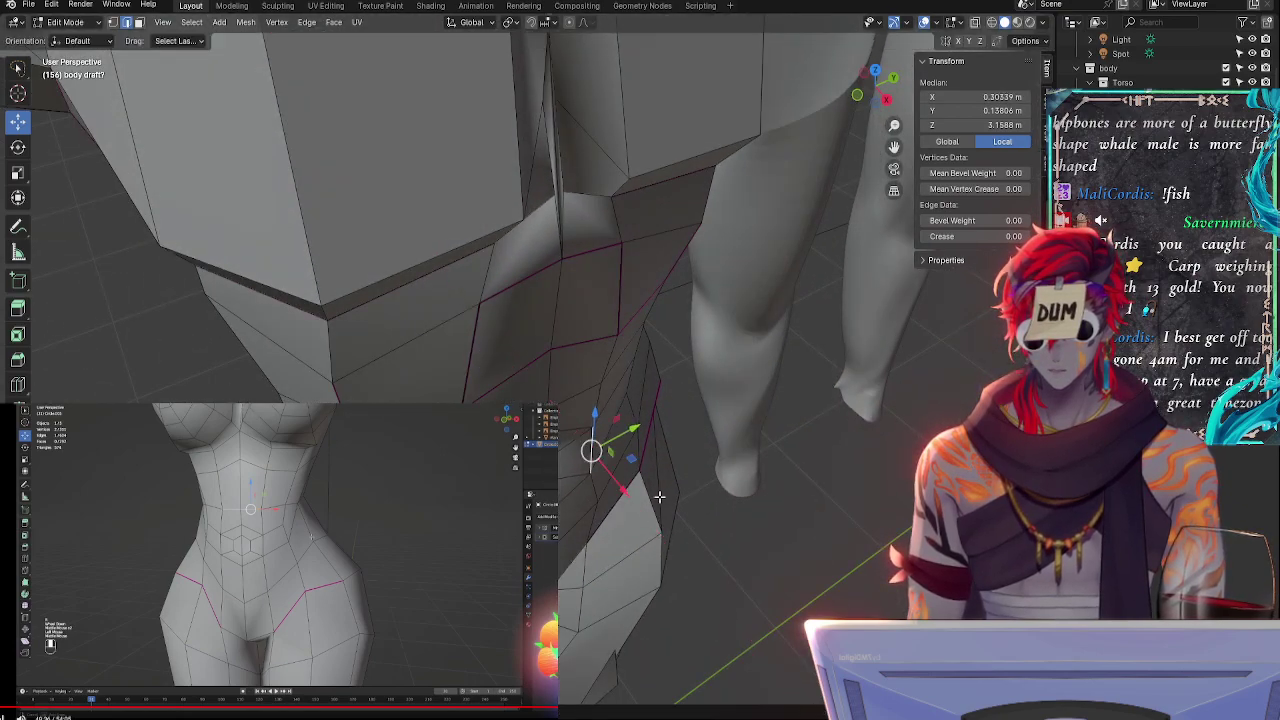
pyautogui.moveTo(625, 488); pyautogui.dragTo(508, 580, button='middle')
pyautogui.press('r')
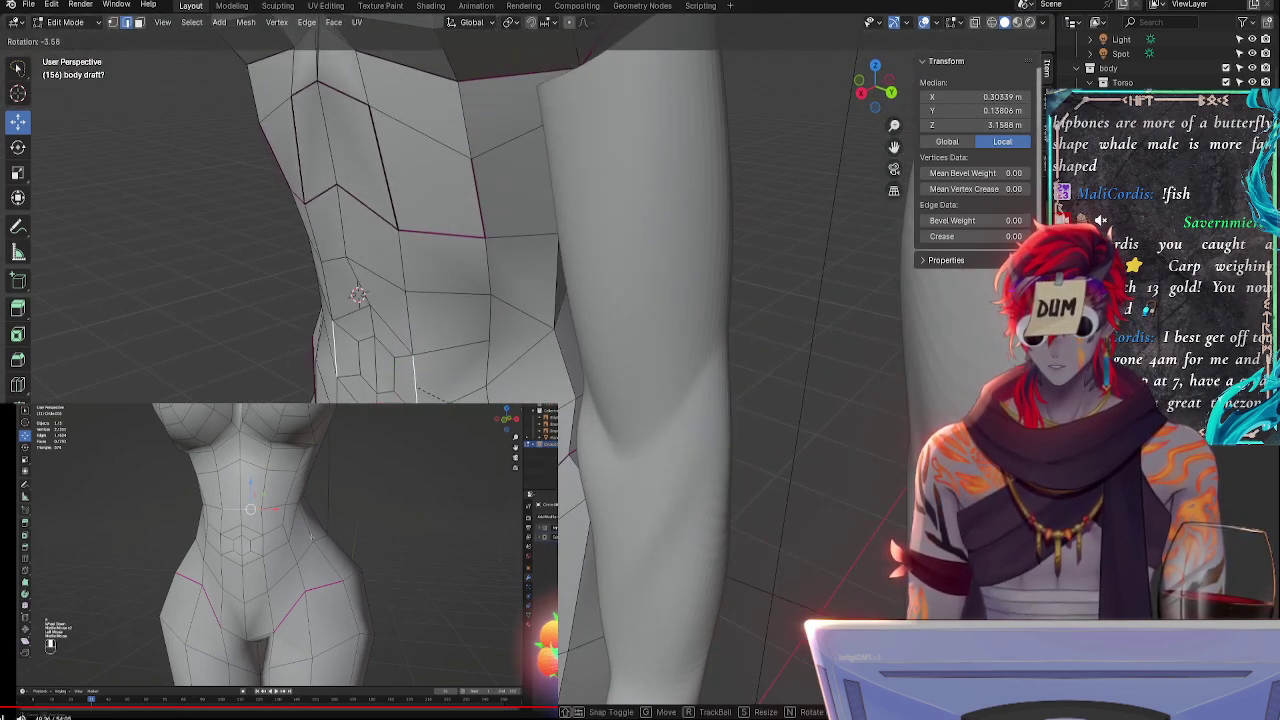
pyautogui.press('Return')
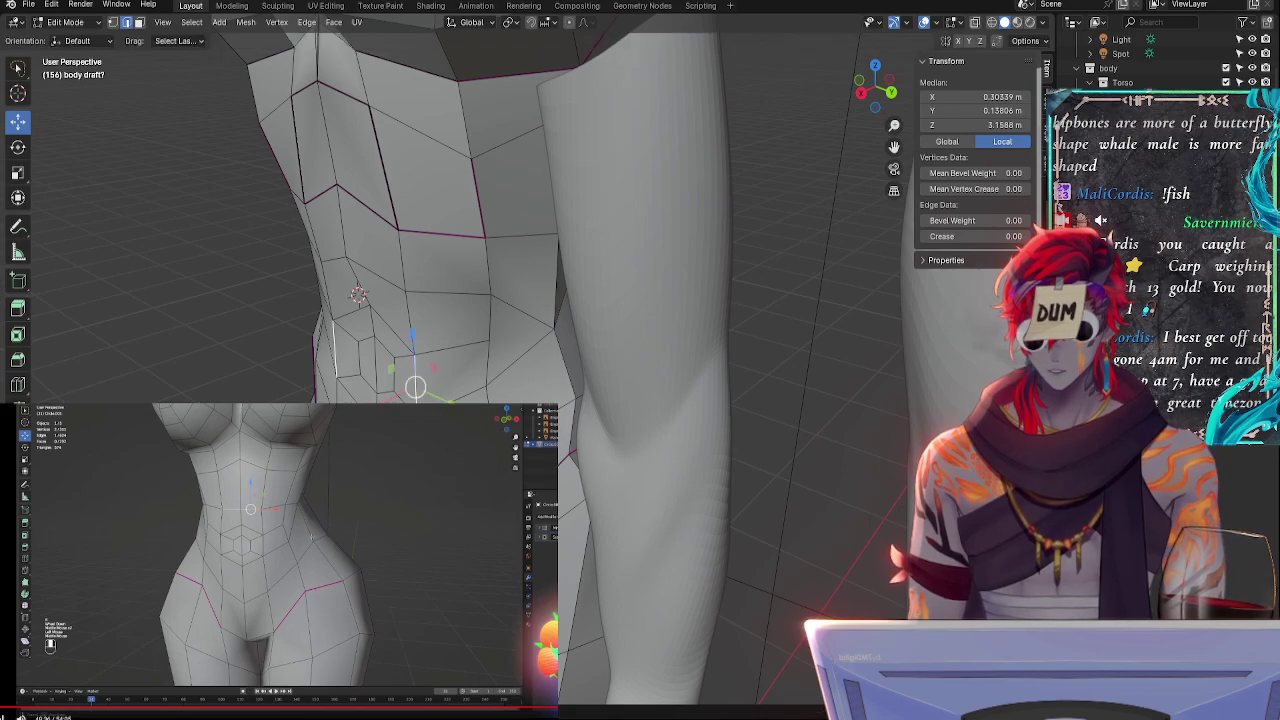
# - Reshape a flank edge with several small rotations and moves, nudging it along Y
pyautogui.keyDown('shift'); pyautogui.click(486, 366); pyautogui.keyUp('shift')
pyautogui.press('r')
pyautogui.press('Return')
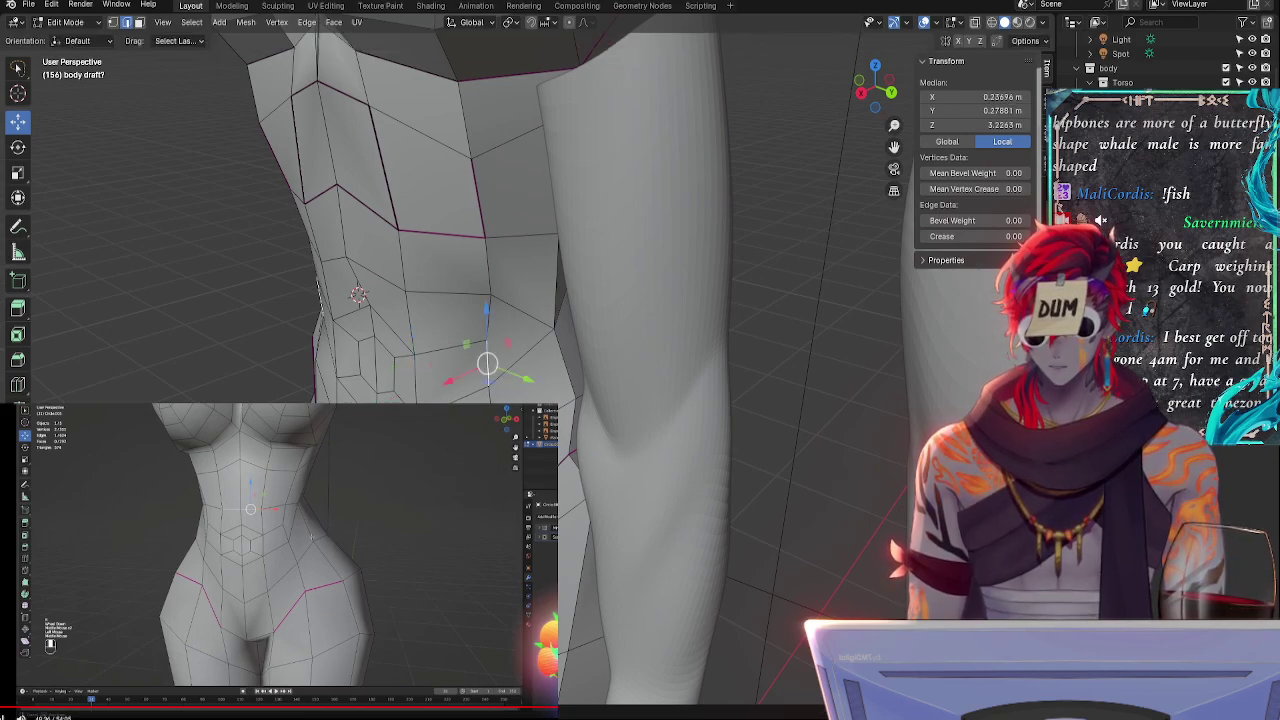
pyautogui.moveTo(505, 390); pyautogui.dragTo(565, 385, button='middle')
pyautogui.press('g')
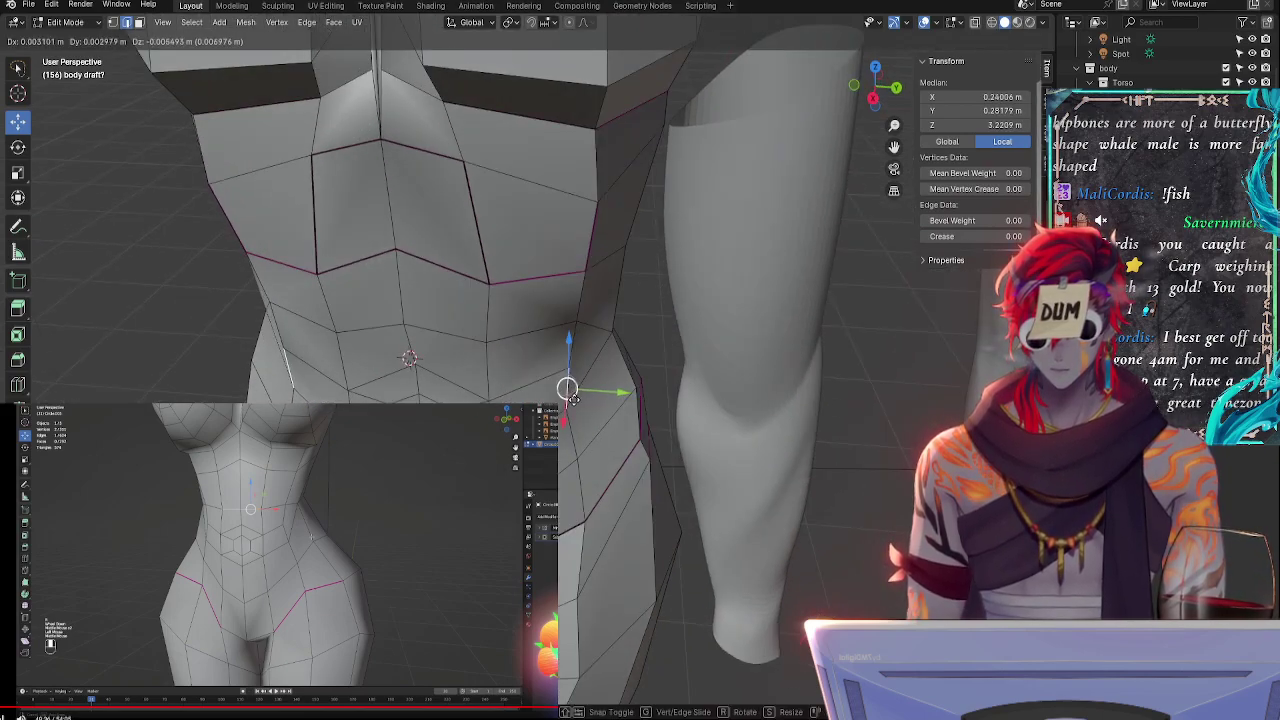
pyautogui.press('Return')
pyautogui.press('r')
pyautogui.press('Return')
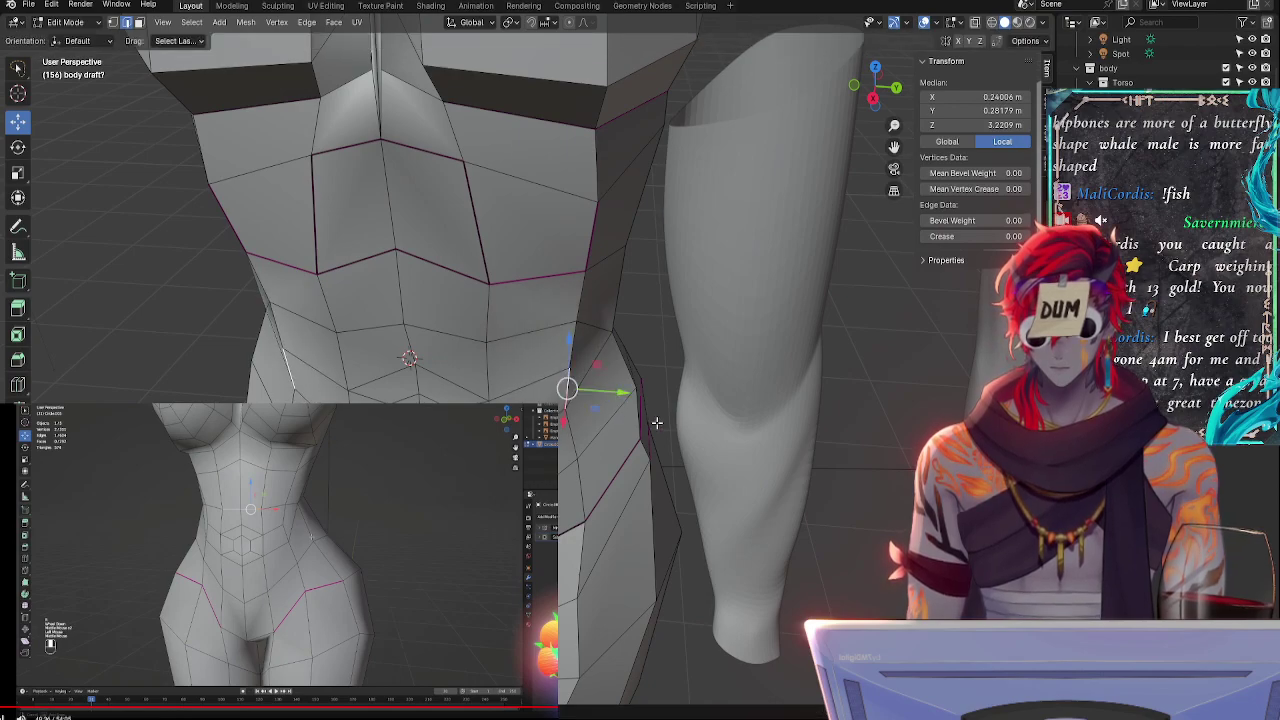
pyautogui.moveTo(571, 380); pyautogui.dragTo(580, 378, button='middle')
pyautogui.press('r')
pyautogui.press('Return')
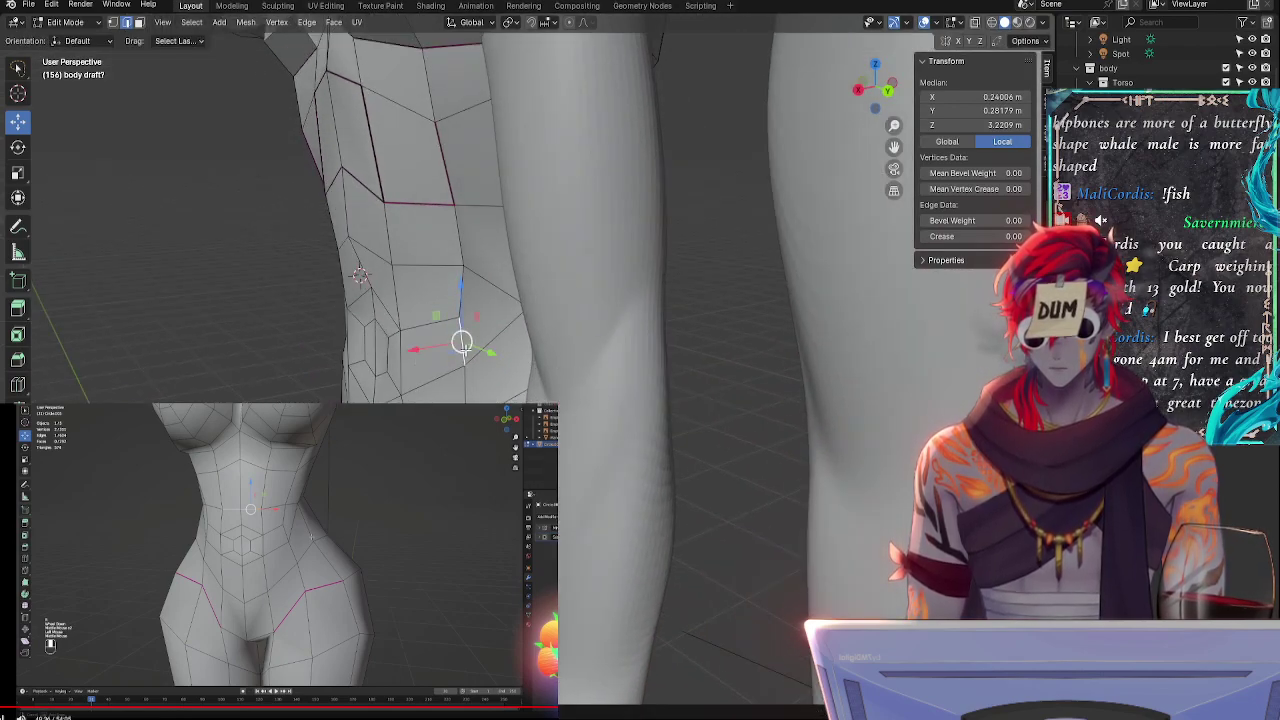
pyautogui.moveTo(490, 353); pyautogui.dragTo(488, 353)
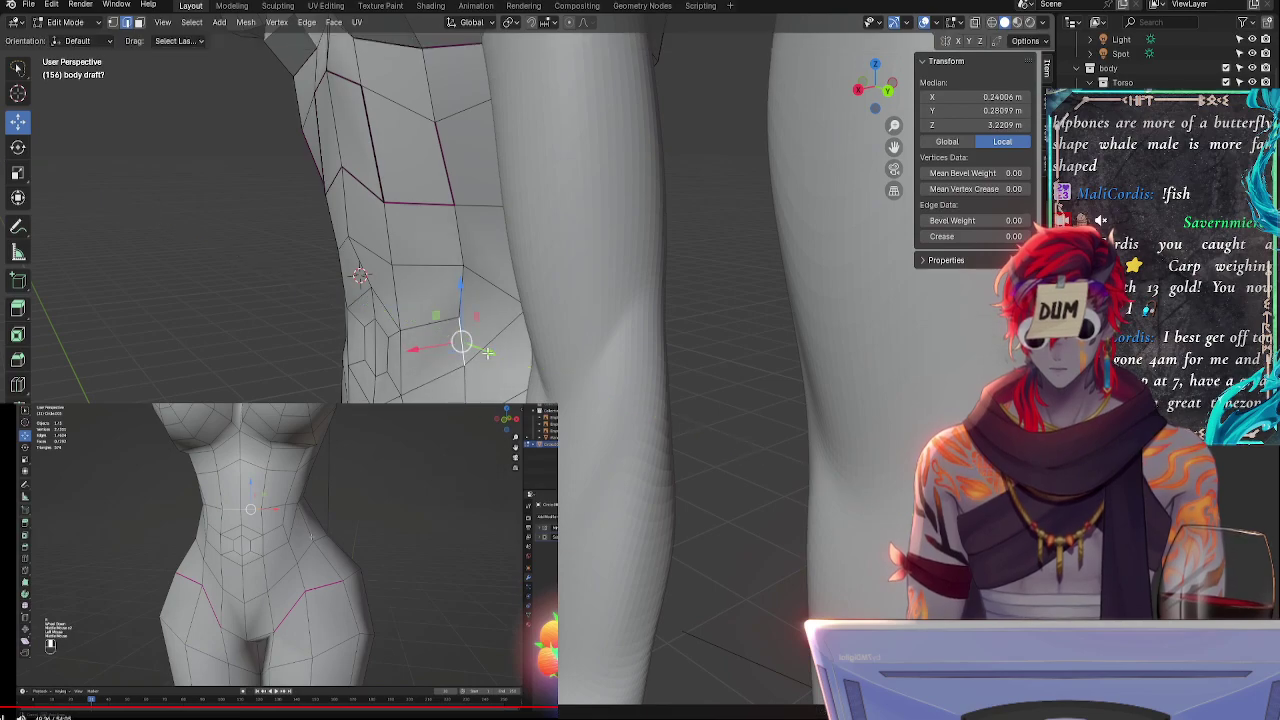
pyautogui.moveTo(487, 352); pyautogui.dragTo(514, 362, button='middle')
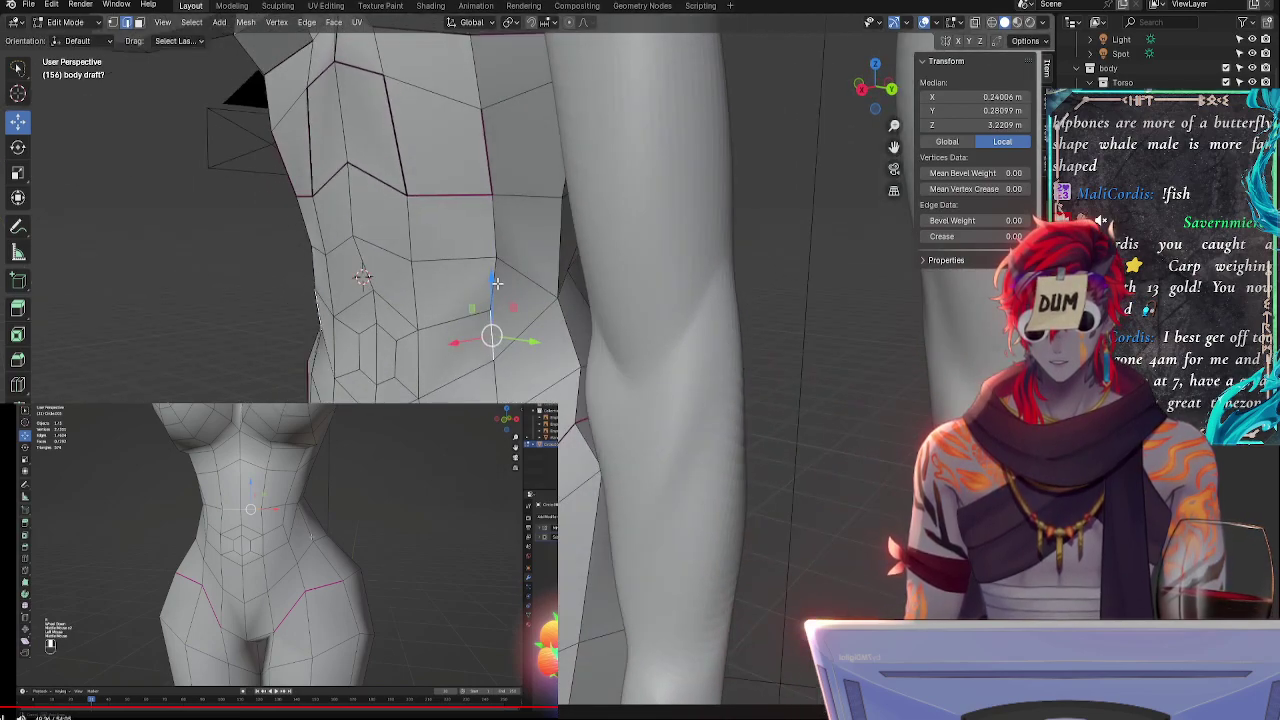
# - Raise the selected waist edge, tilt it, and shift it slightly along X
pyautogui.press('g')
pyautogui.press('Return')
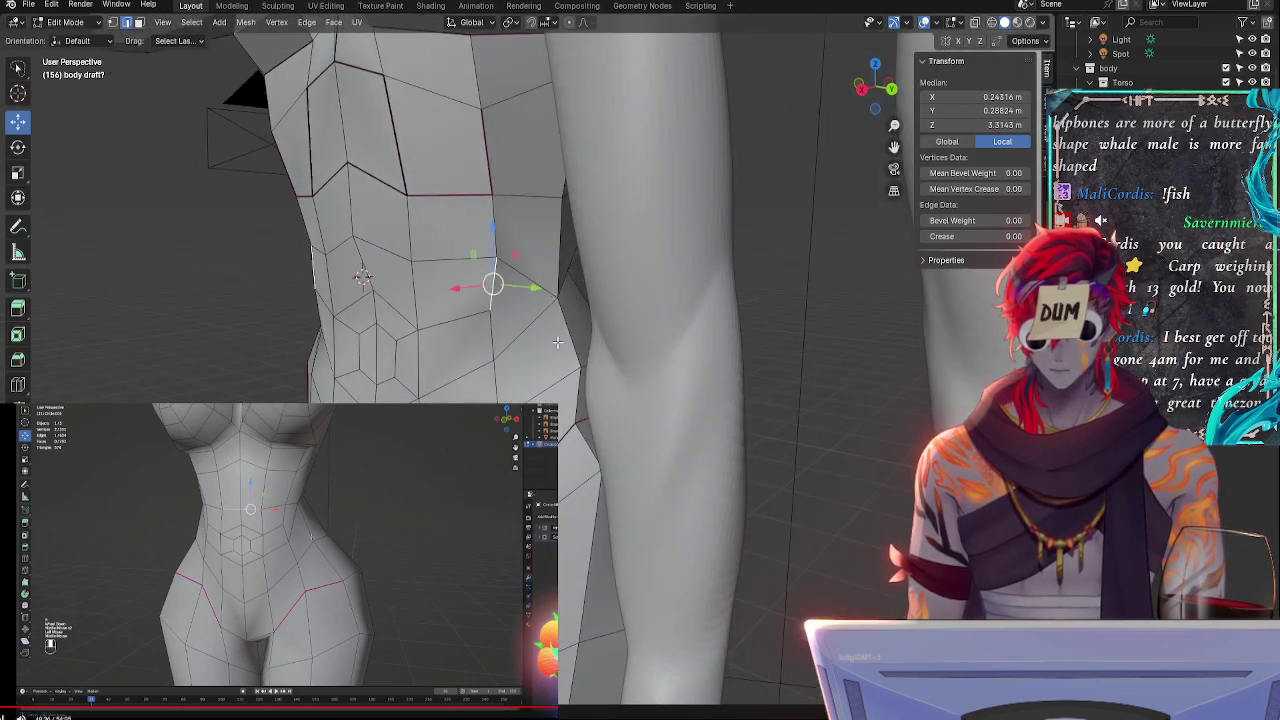
pyautogui.moveTo(557, 342); pyautogui.dragTo(655, 330, button='middle')
pyautogui.press('r')
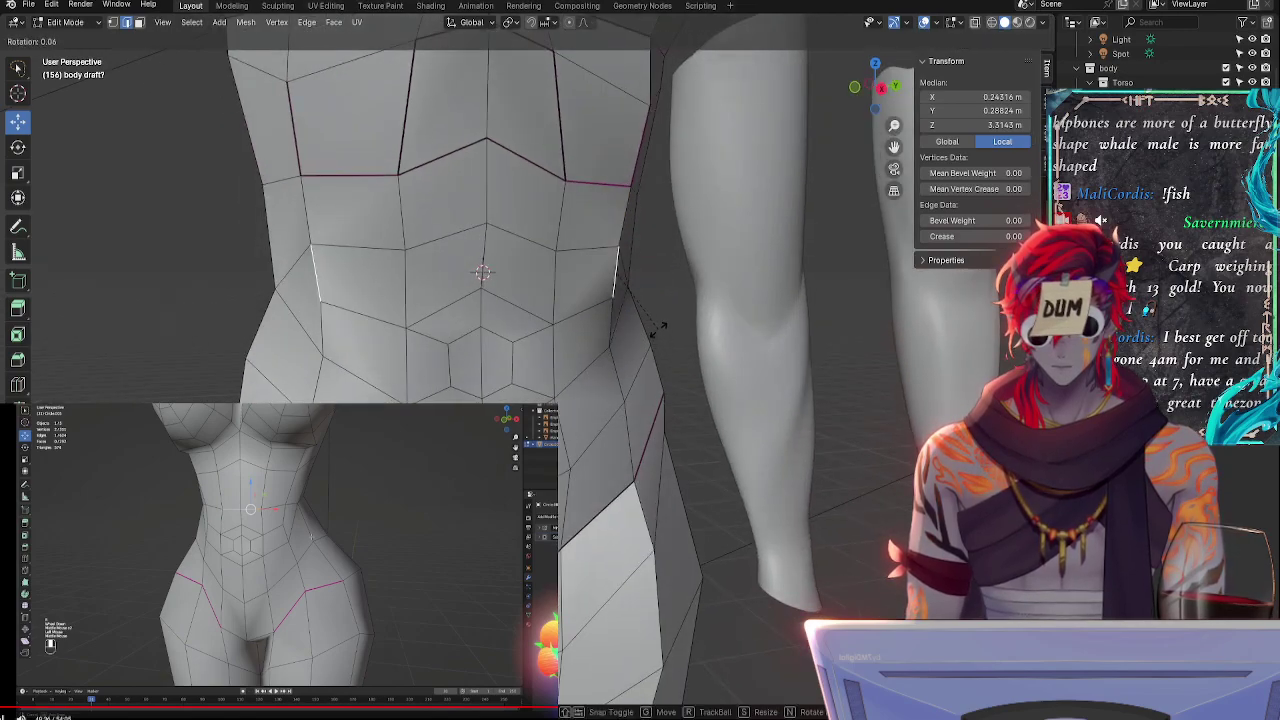
pyautogui.moveTo(651, 349); pyautogui.dragTo(531, 354, button='middle')
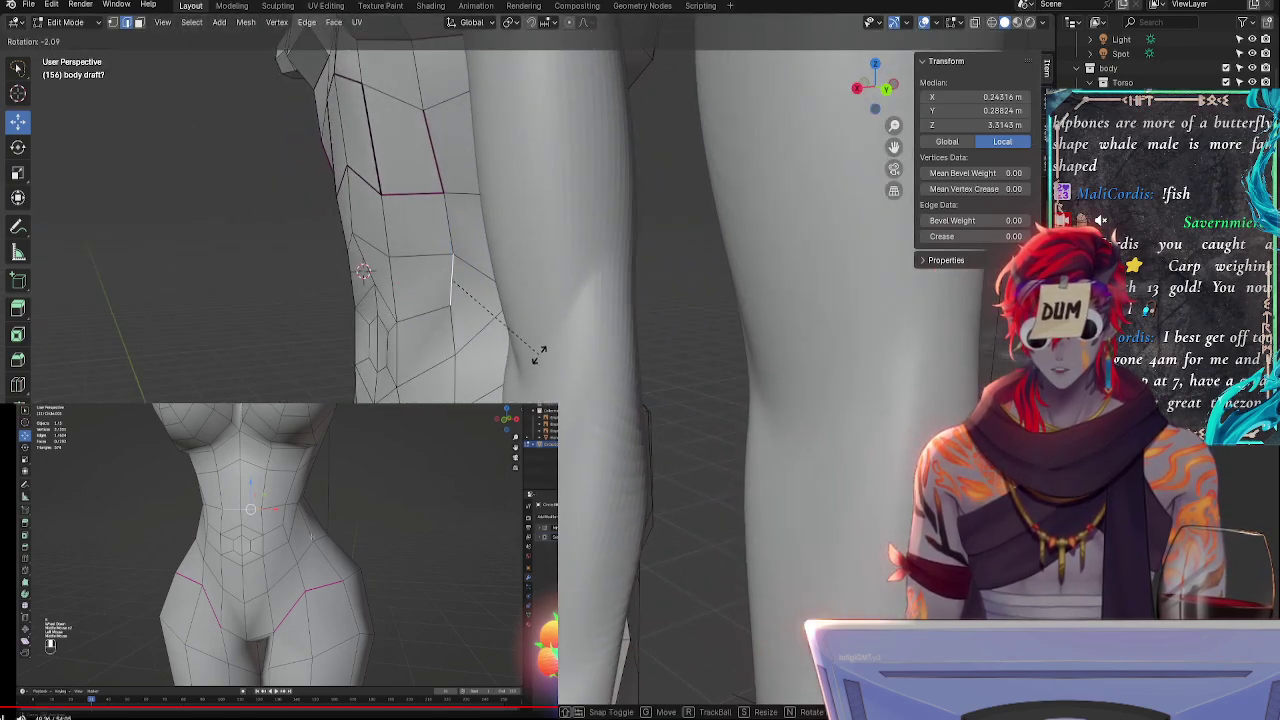
pyautogui.press('Return')
pyautogui.moveTo(404, 285); pyautogui.dragTo(400, 283)
pyautogui.moveTo(400, 283); pyautogui.dragTo(450, 330, button='middle')
# - Rotate the diagonal side edge, then move it with the vertical side edge along Y
pyautogui.click(600, 338)
pyautogui.press('r')
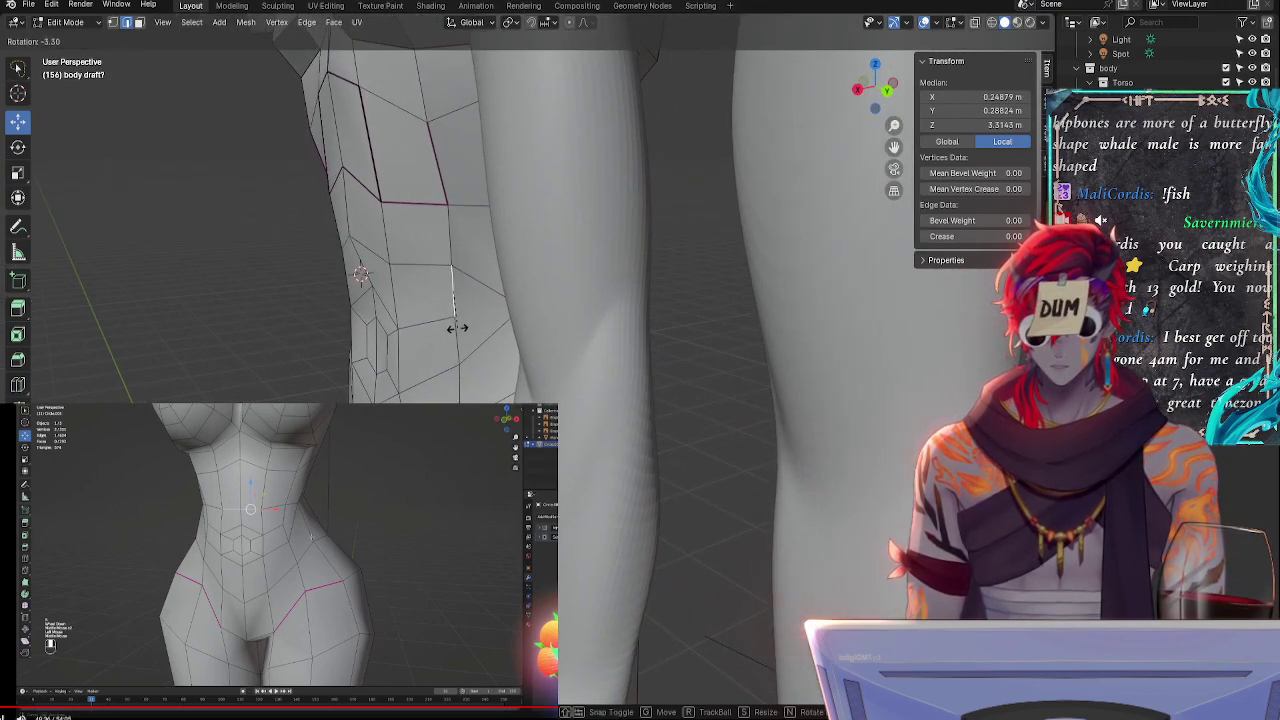
pyautogui.press('Return')
pyautogui.keyDown('shift'); pyautogui.click(455, 268); pyautogui.keyUp('shift')
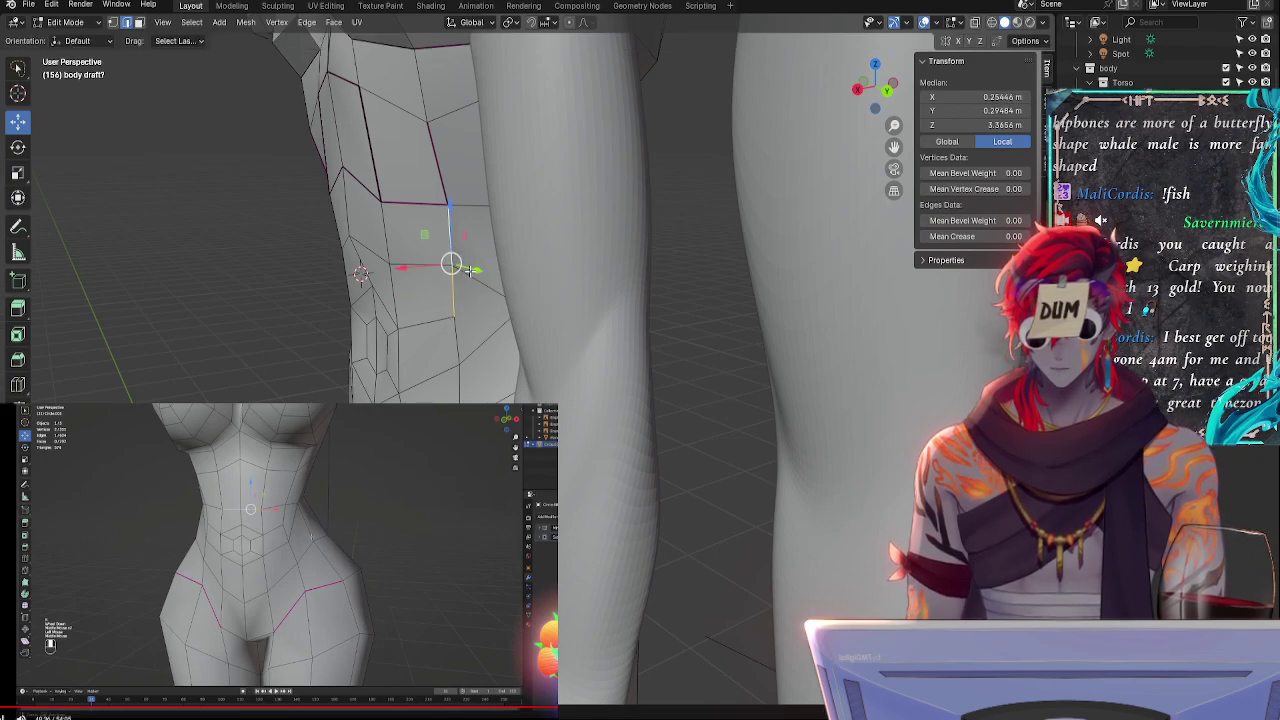
pyautogui.press('g')
pyautogui.press('y')
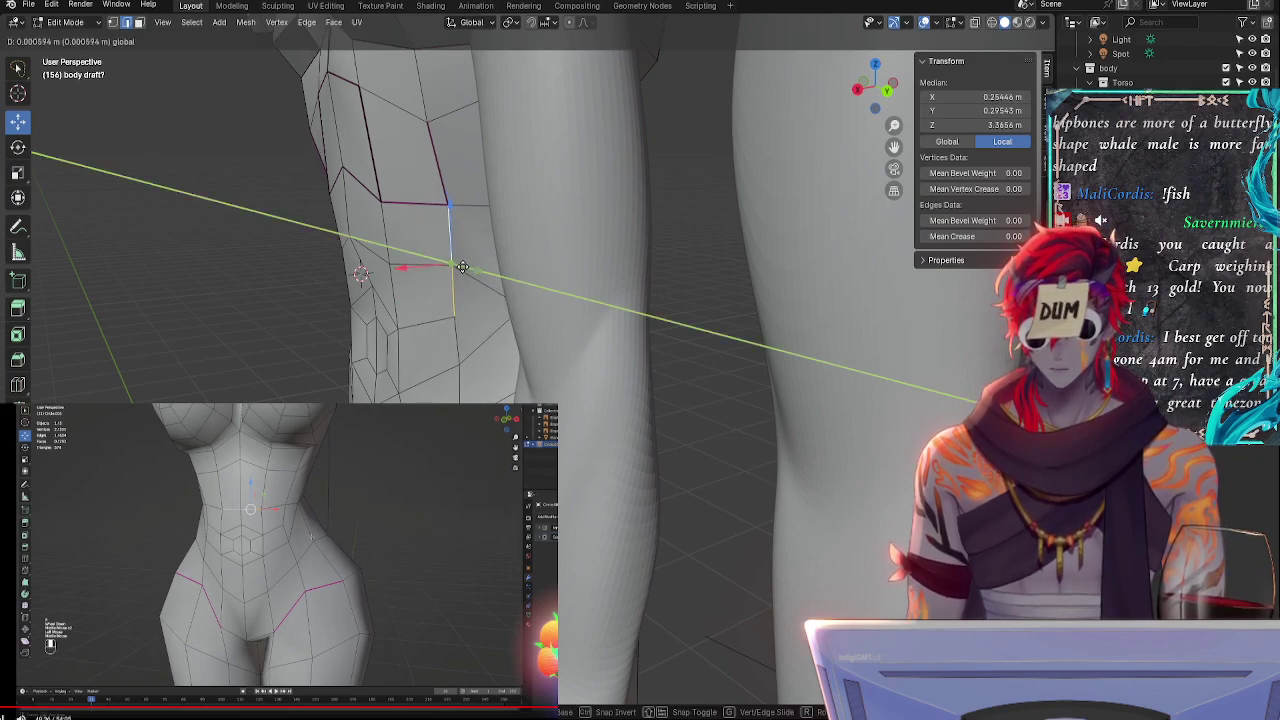
pyautogui.click(463, 267)
pyautogui.moveTo(463, 267); pyautogui.dragTo(600, 306, button='middle')
# - Rotate the upper waist edge, then select the next edges further down the waist
pyautogui.click(547, 284)
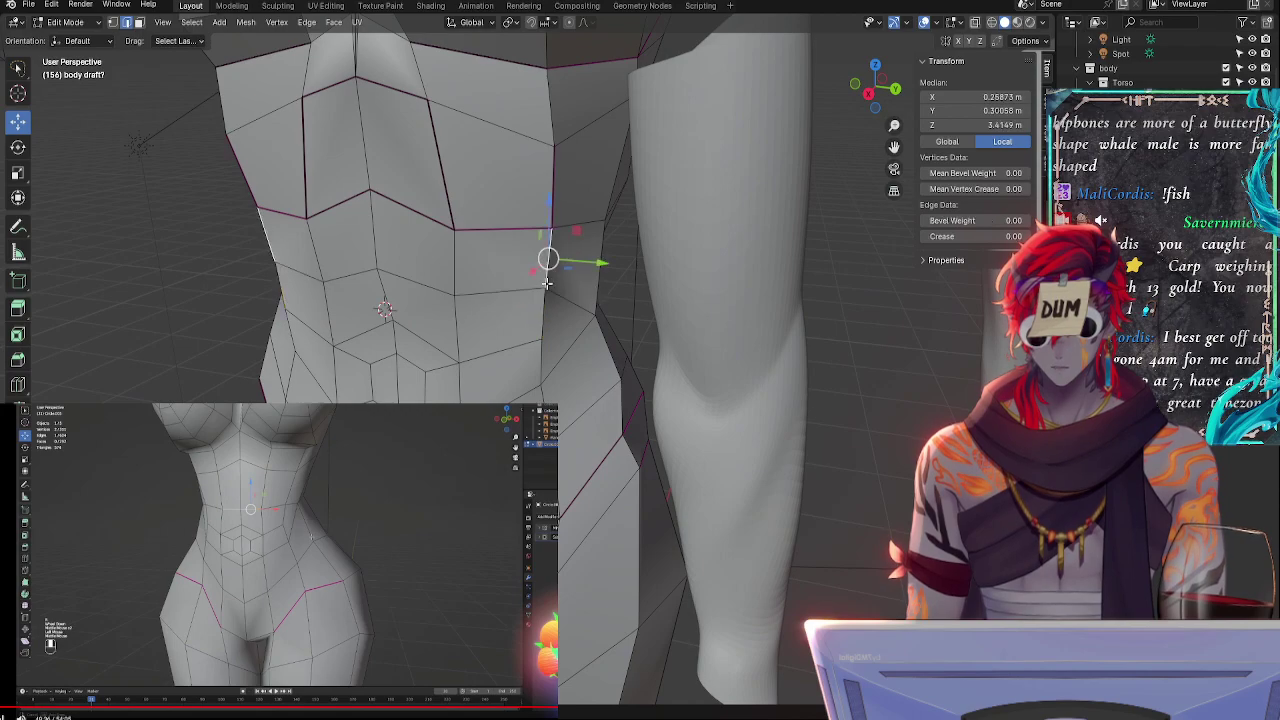
pyautogui.press('r')
pyautogui.click(574, 290)
pyautogui.moveTo(574, 290)
pyautogui.mouseDown(button='middle')
pyautogui.moveTo(512, 308)
pyautogui.moveTo(630, 324)
pyautogui.moveTo(579, 282)
pyautogui.mouseUp(button='middle')
pyautogui.press('g')
pyautogui.press('Escape')
pyautogui.click(562, 258)
pyautogui.scroll(4, 637, 291)
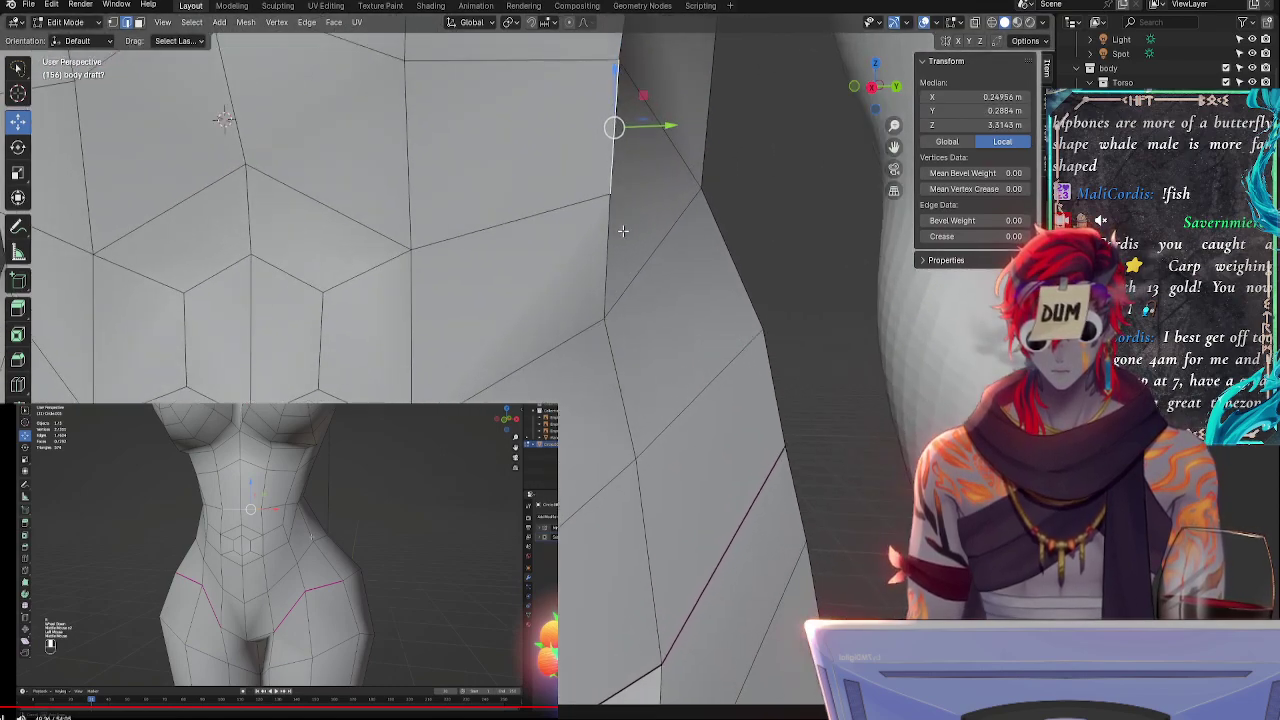
pyautogui.click(620, 232)
pyautogui.keyDown('shift'); pyautogui.moveTo(694, 154); pyautogui.dragTo(612, 397, button='middle'); pyautogui.keyUp('shift')
# - Add a loop cut near the waist of the torso
pyautogui.keyDown('shift'); pyautogui.click(507, 386); pyautogui.keyUp('shift')
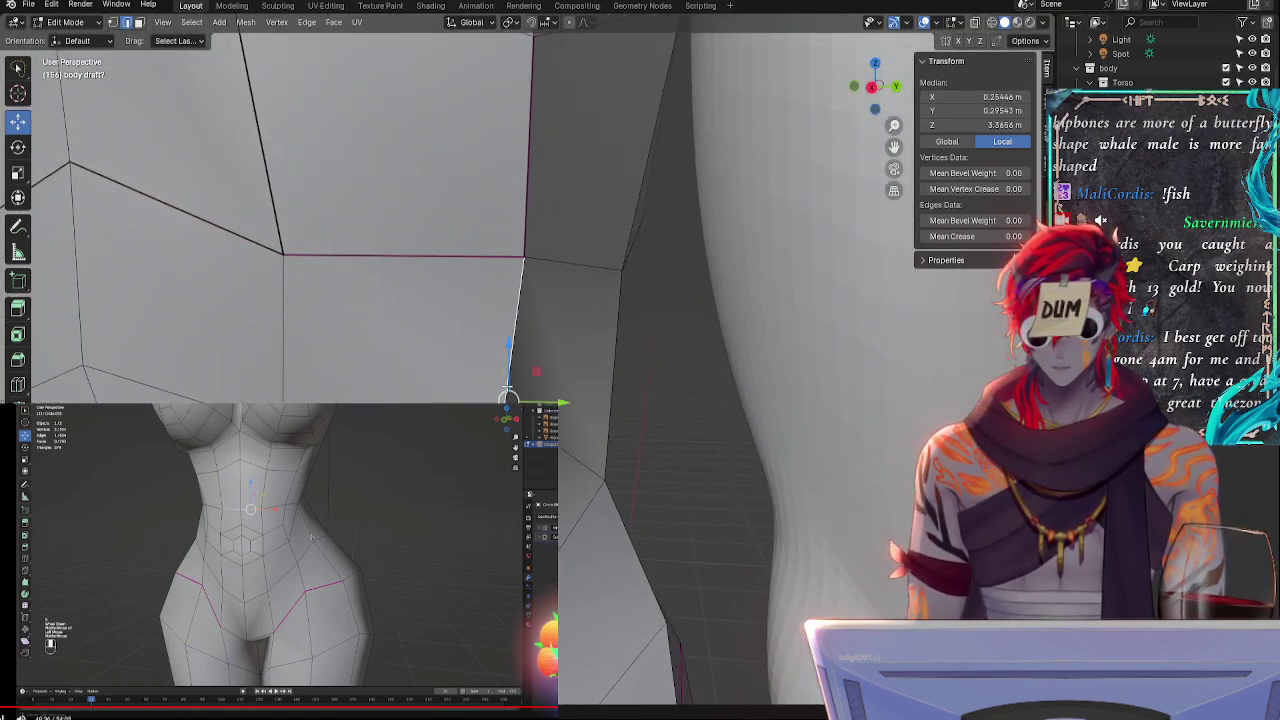
pyautogui.rightClick(507, 390)
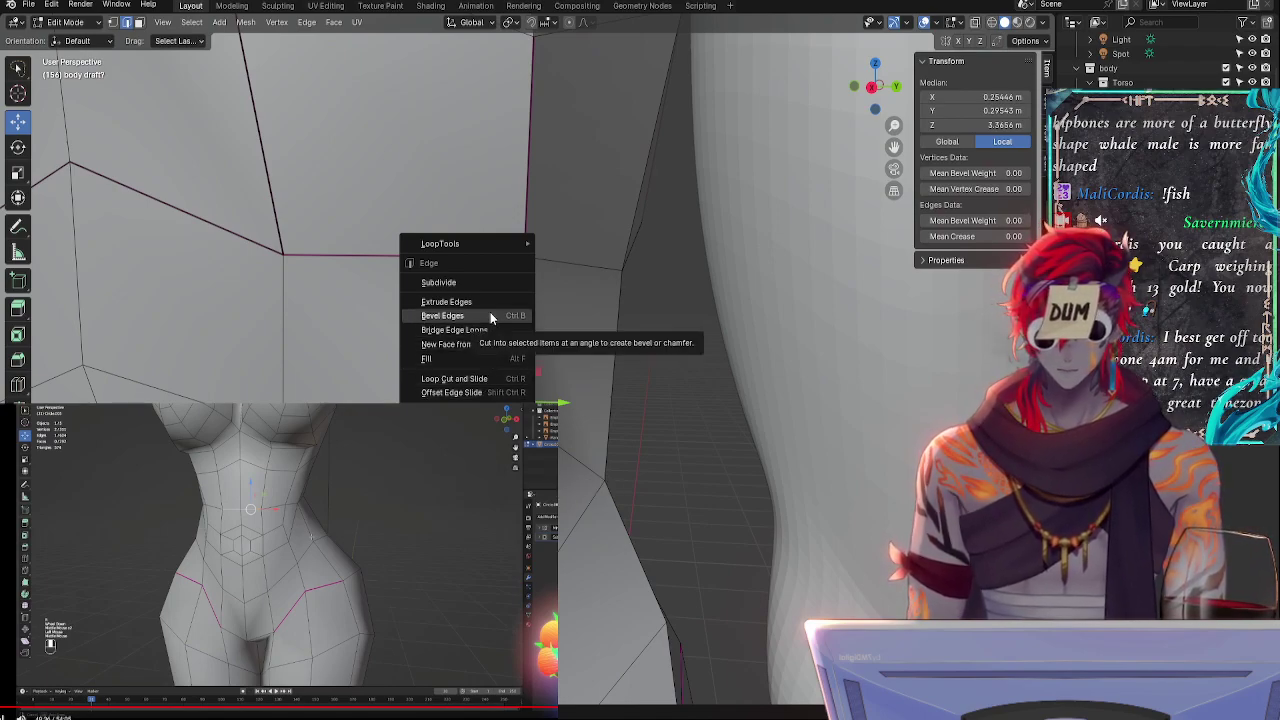
pyautogui.click(485, 378)
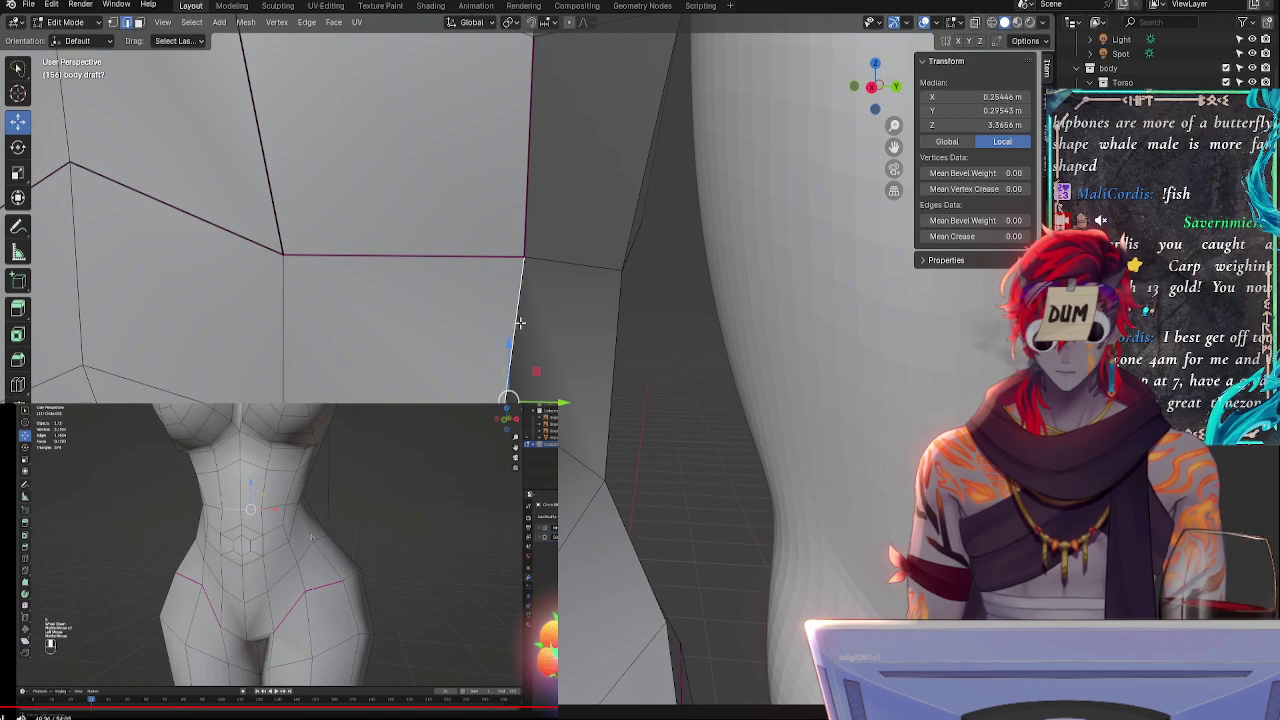
pyautogui.moveTo(733, 427); pyautogui.dragTo(658, 418, button='middle')
pyautogui.scroll(-3, 625, 400)
pyautogui.moveTo(342, 369); pyautogui.dragTo(550, 376, button='middle')
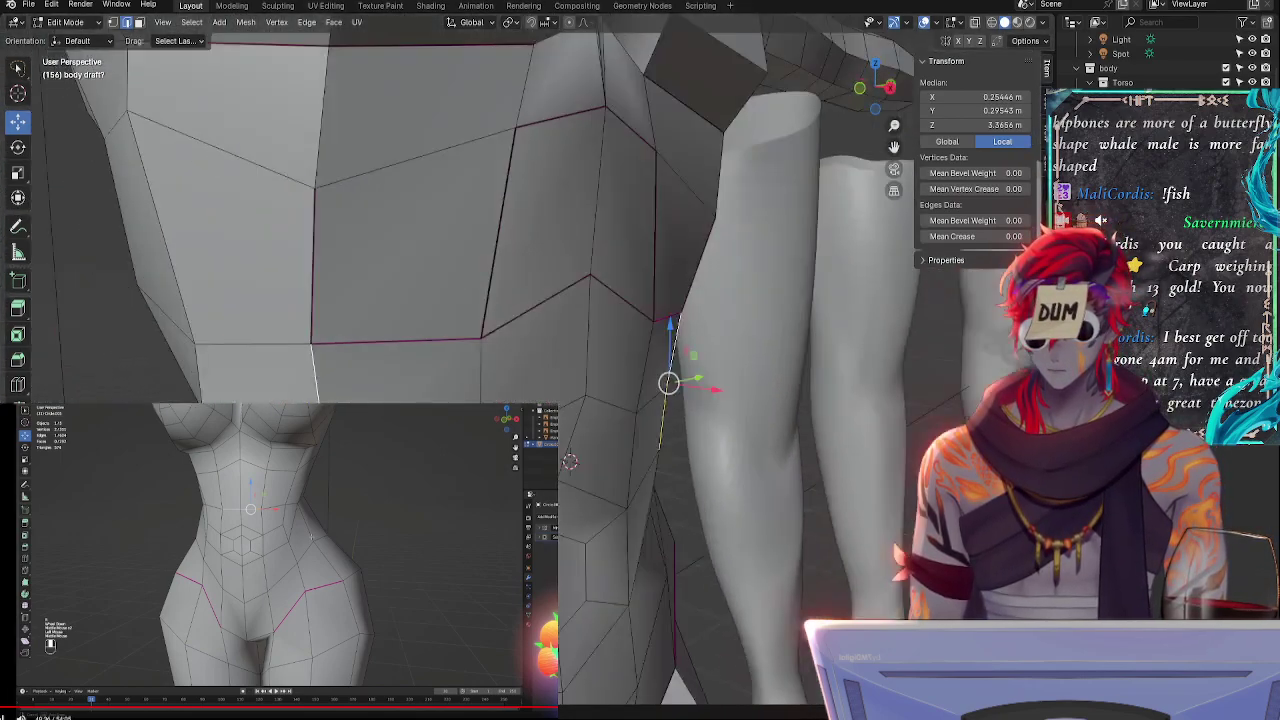
pyautogui.moveTo(804, 483); pyautogui.dragTo(552, 440, button='middle')
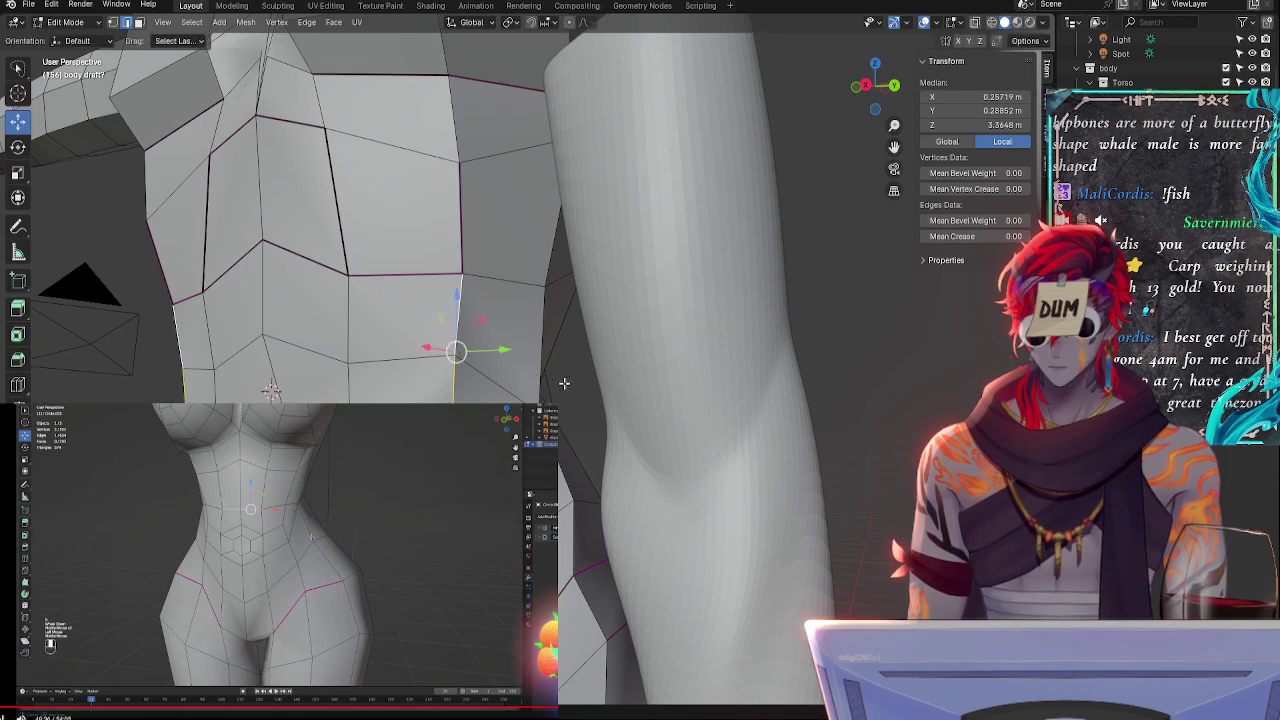
# - Select the lower waist edges and rotate the vertical flank edge above them
pyautogui.click(424, 400)
pyautogui.click(455, 450)
pyautogui.moveTo(475, 446); pyautogui.dragTo(571, 441, button='middle')
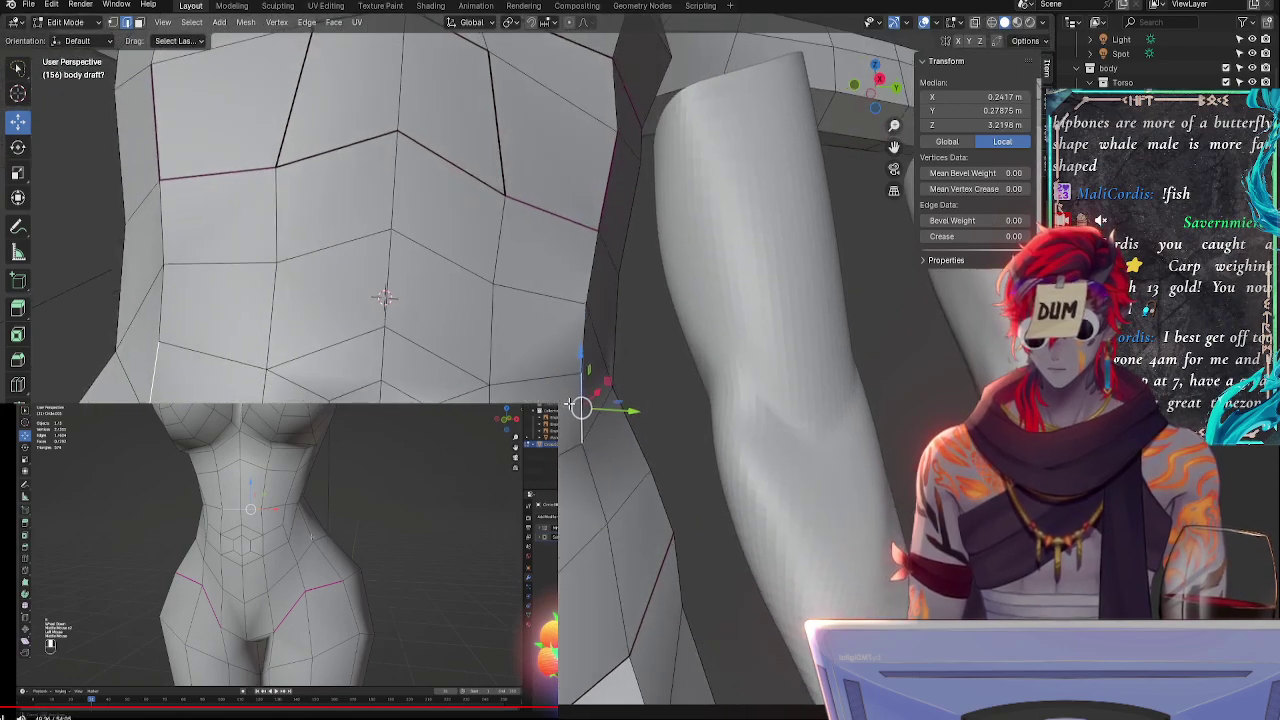
pyautogui.scroll(-1, 571, 441)
pyautogui.click(565, 374)
pyautogui.click(572, 345)
pyautogui.press('r')
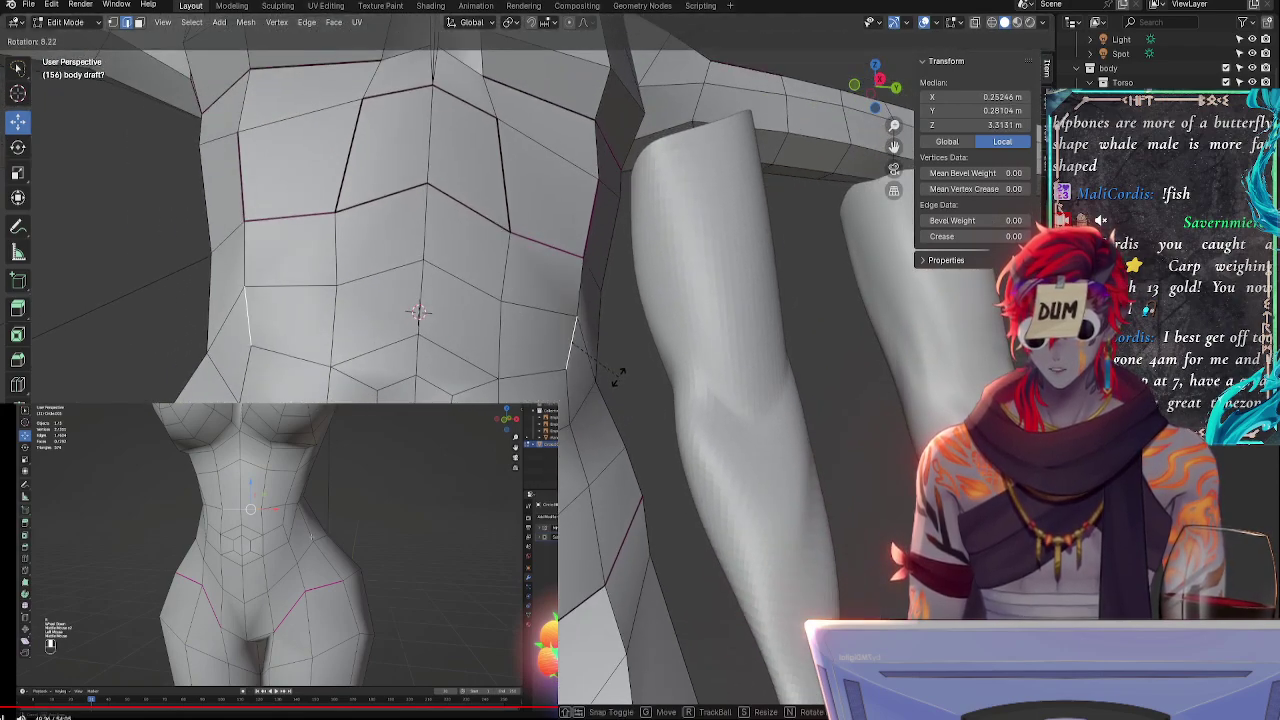
pyautogui.click(616, 374)
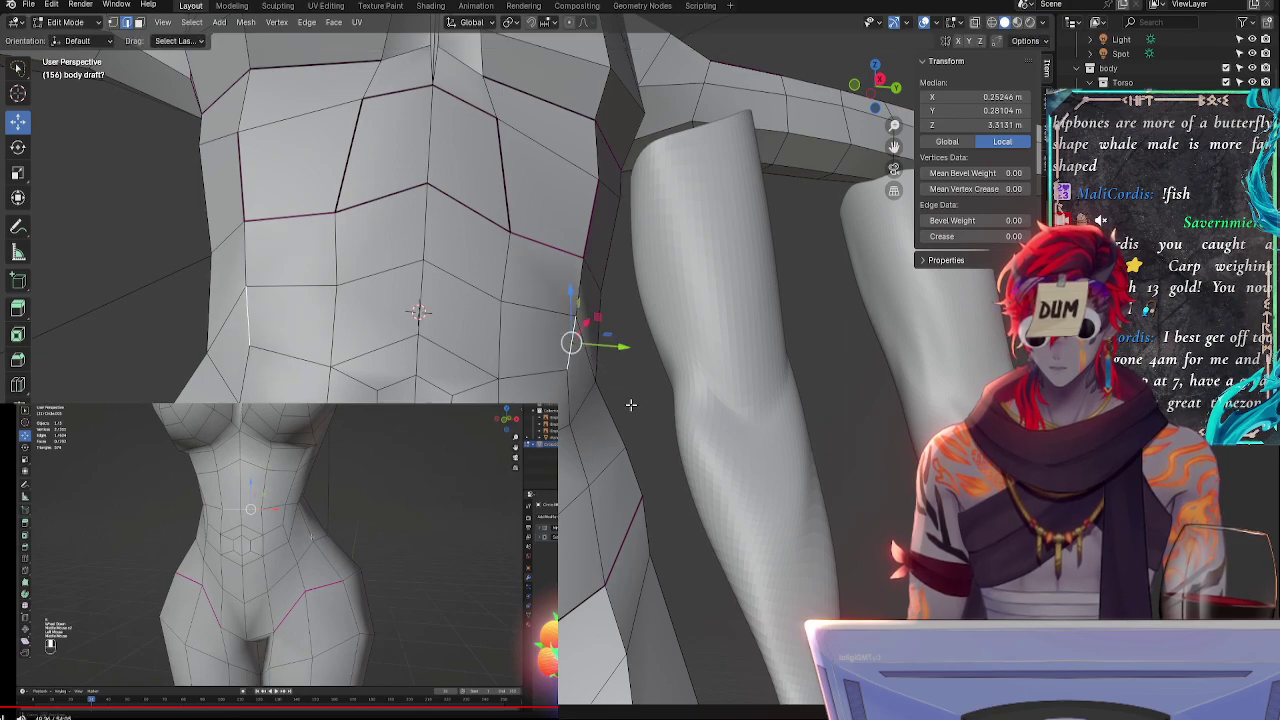
# - Slide the lower flank edge along the surface, lower it slightly and rotate it
pyautogui.moveTo(630, 404); pyautogui.dragTo(450, 410, button='middle')
pyautogui.click(414, 422)
pyautogui.press('g')
pyautogui.press('g')
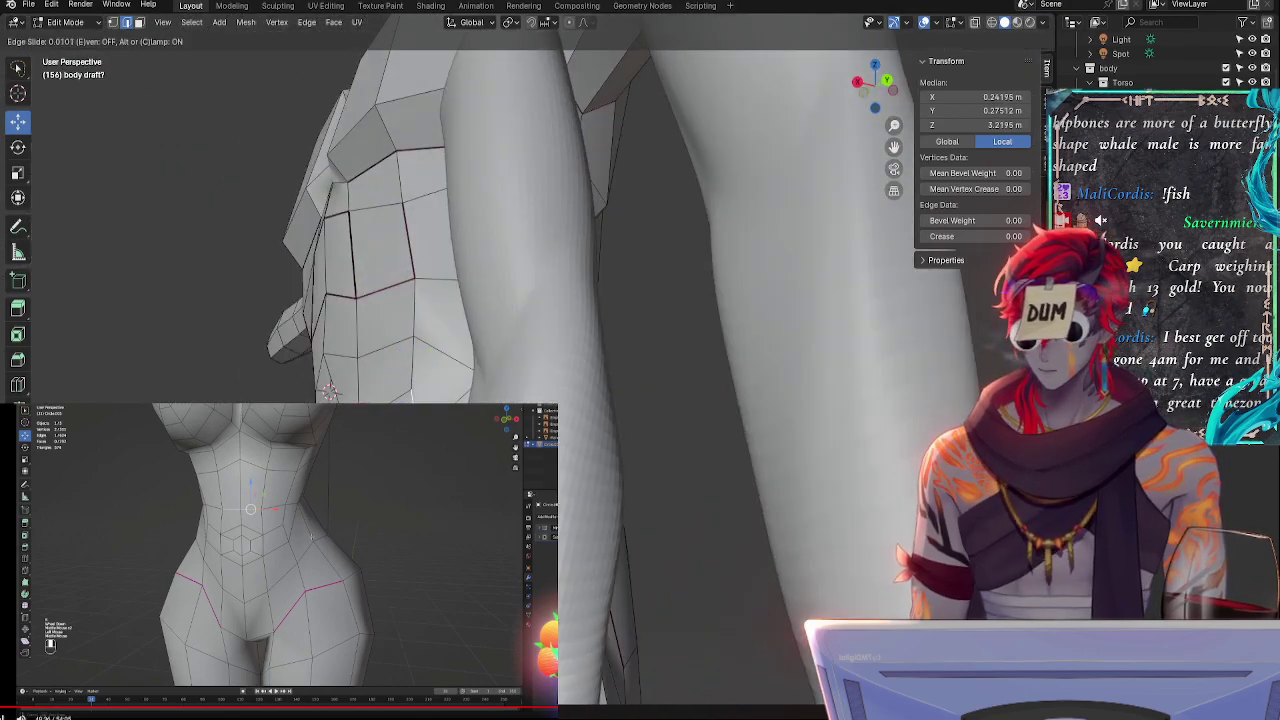
pyautogui.press('Return')
pyautogui.moveTo(420, 368); pyautogui.dragTo(424, 376)
pyautogui.press('r')
pyautogui.press('Return')
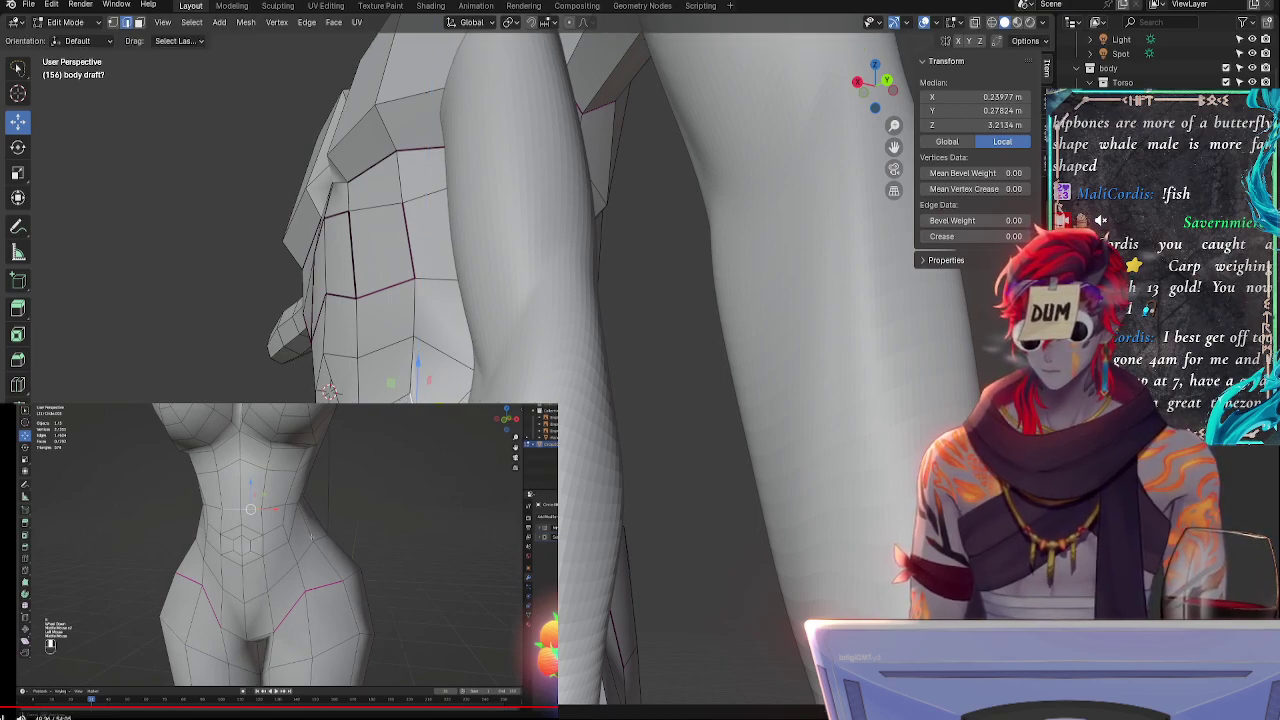
# - Slide and rotate another flank edge, undoing and redoing the rotation
pyautogui.moveTo(414, 425); pyautogui.dragTo(578, 448, button='middle')
pyautogui.click(456, 500)
pyautogui.moveTo(415, 354); pyautogui.dragTo(334, 386, button='middle')
pyautogui.press('g')
pyautogui.press('g')
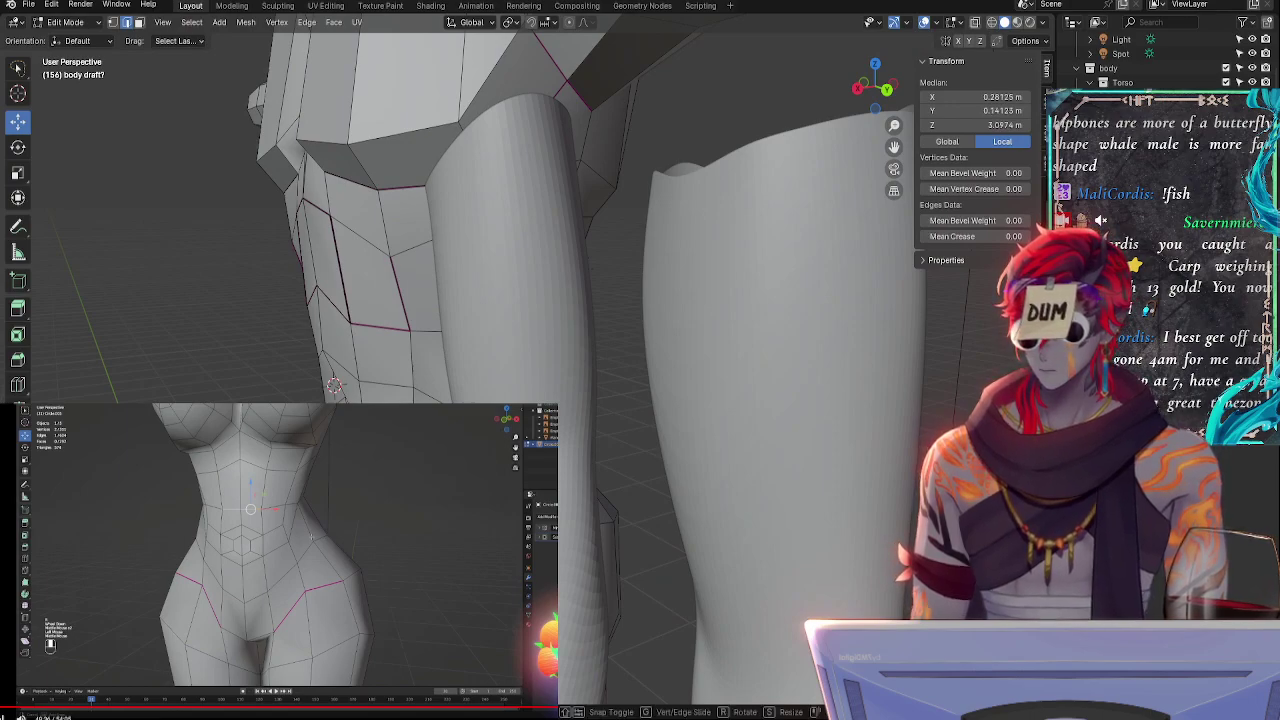
pyautogui.press('Return')
pyautogui.press('r')
pyautogui.press('Return')
pyautogui.hotkey('ctrl', 'z')
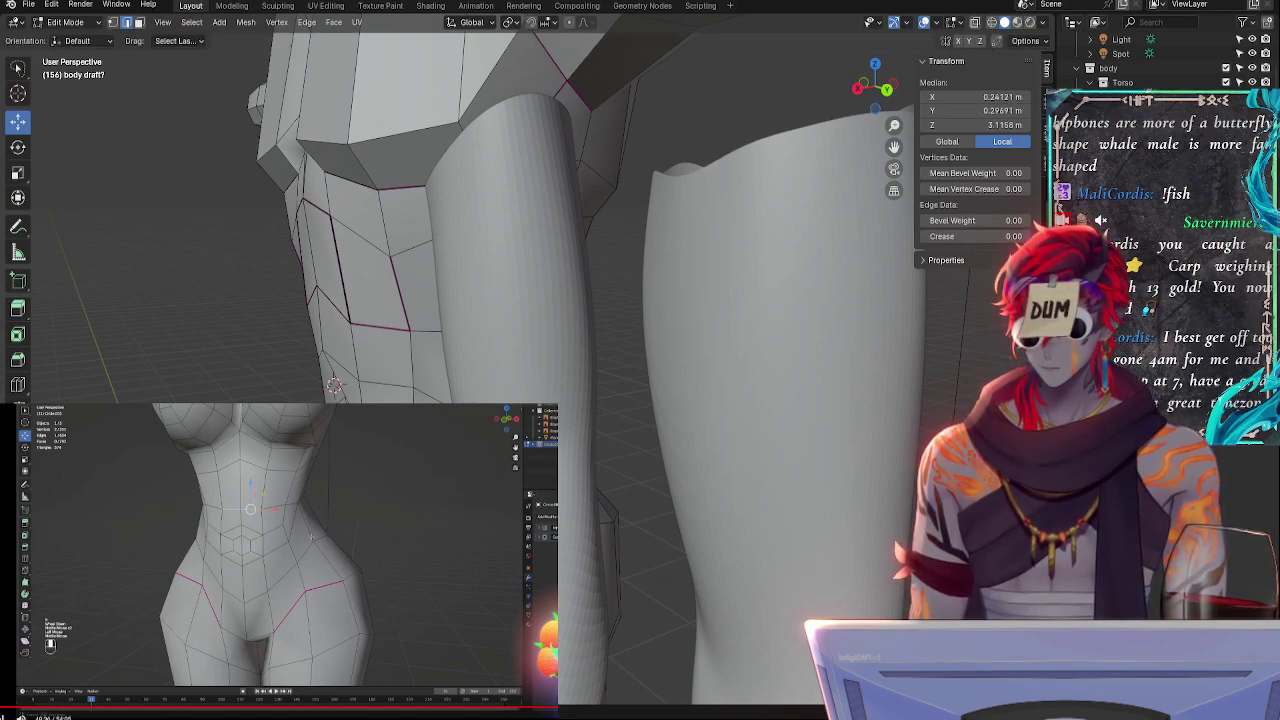
pyautogui.hotkey('ctrl', 'z')
pyautogui.press('r')
pyautogui.press('Return')
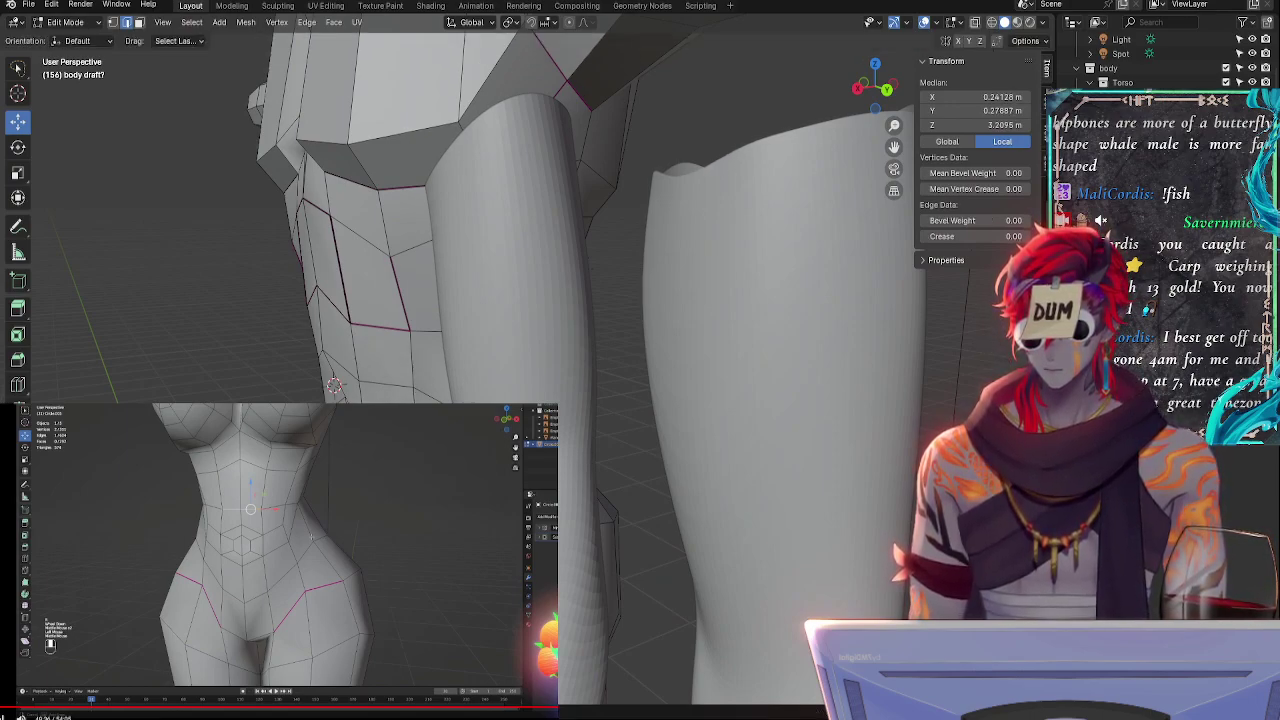
# - Slide the upper abdomen edges about 0.0185 along the torso, then select another waist edge
pyautogui.moveTo(232, 398); pyautogui.dragTo(327, 400, button='middle')
pyautogui.press('g')
pyautogui.press('g')
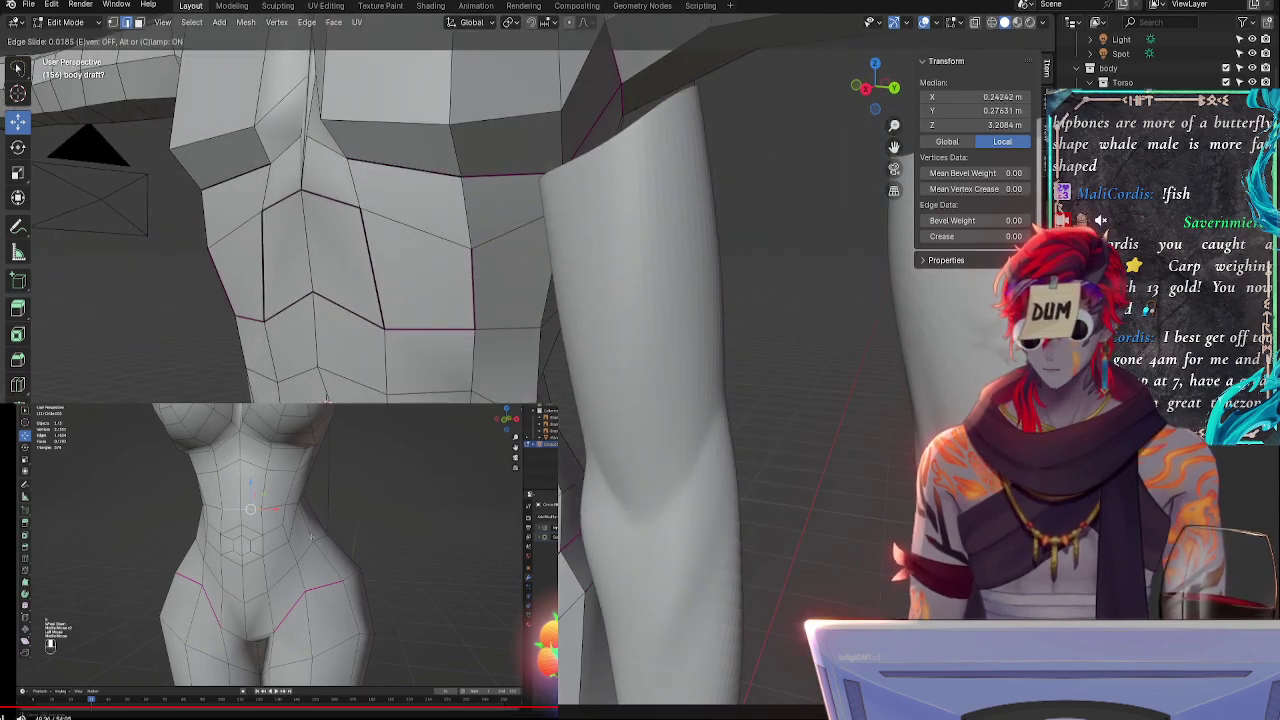
pyautogui.press('Return')
pyautogui.click(470, 380)
pyautogui.press('g')
pyautogui.press('g')
pyautogui.press('Return')
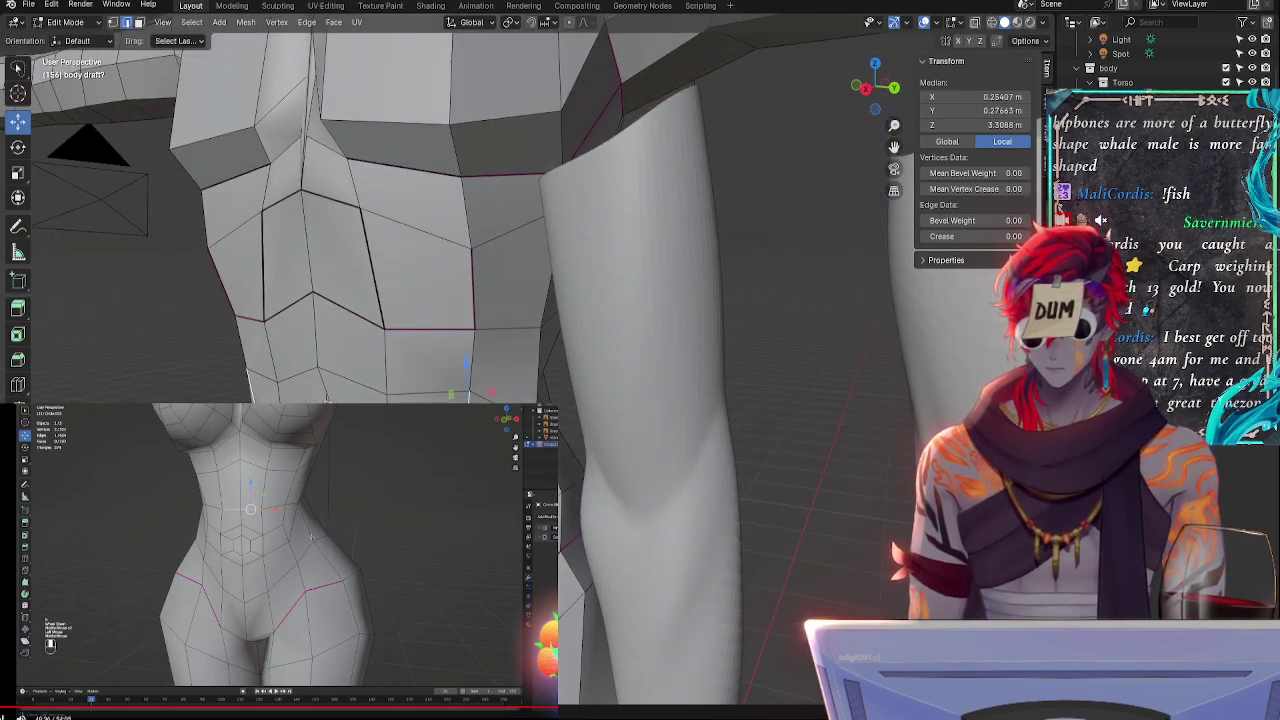
pyautogui.press('r')
pyautogui.rightClick(327, 401)
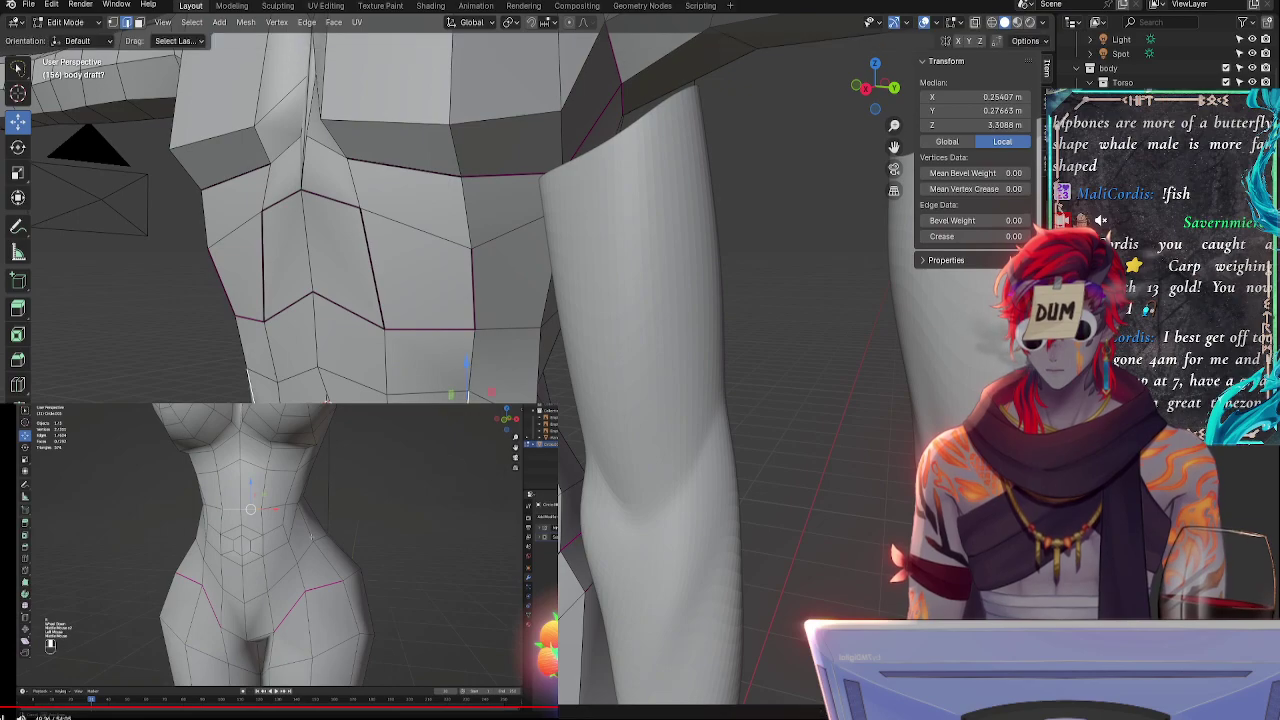
pyautogui.click(545, 465)
pyautogui.moveTo(545, 465); pyautogui.dragTo(640, 455, button='middle')
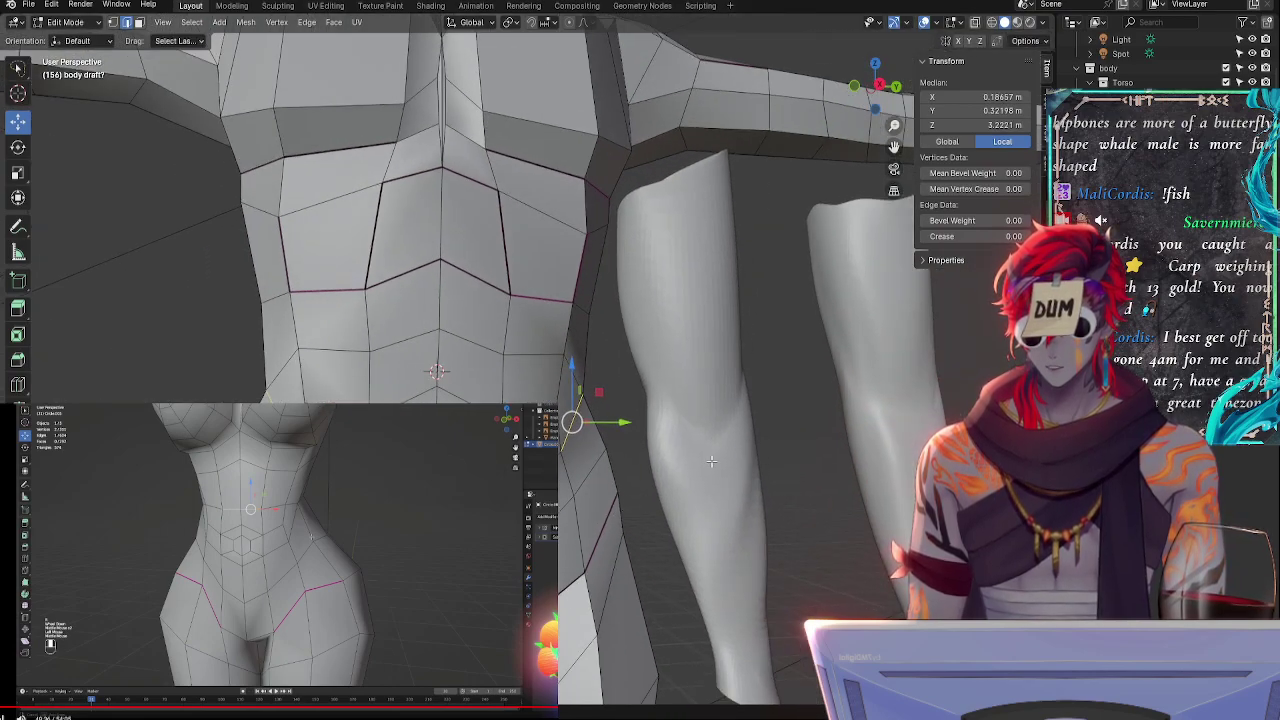
# - In the right orthographic view, select the side waist edges of the torso
pyautogui.click(877, 86)
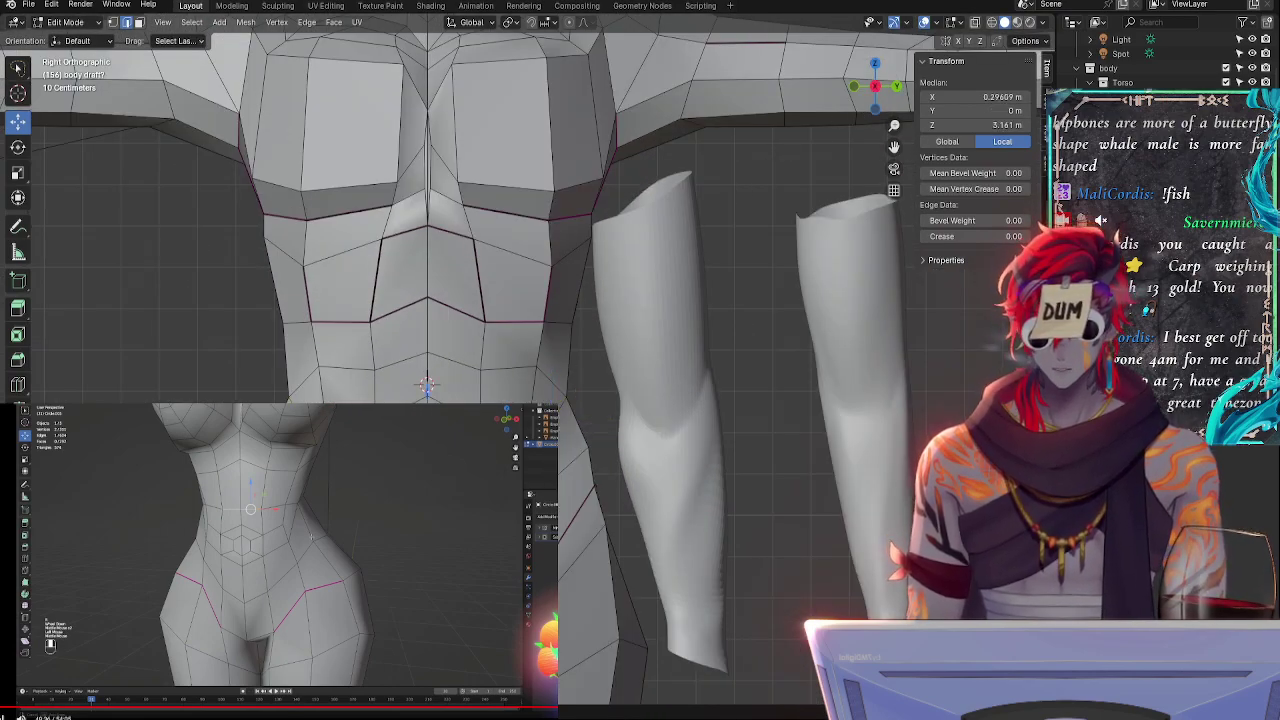
pyautogui.click(440, 475)
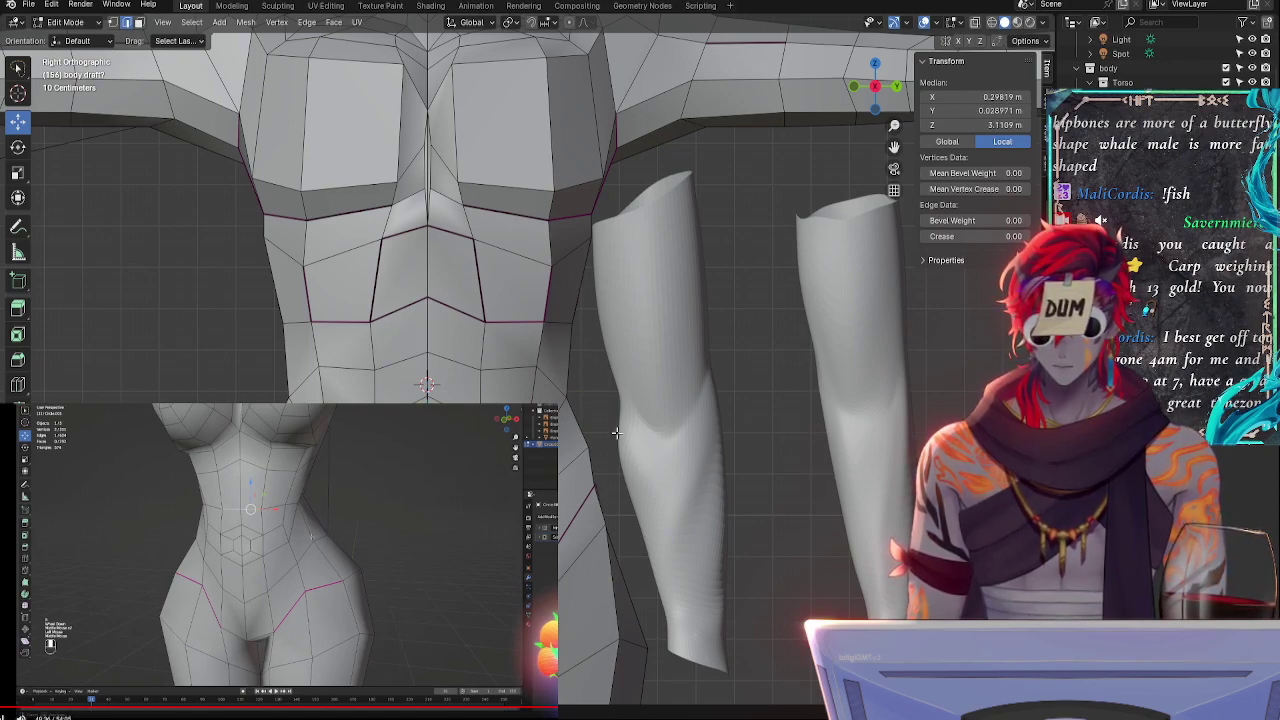
pyautogui.keyDown('shift'); pyautogui.click(464, 452); pyautogui.keyUp('shift')
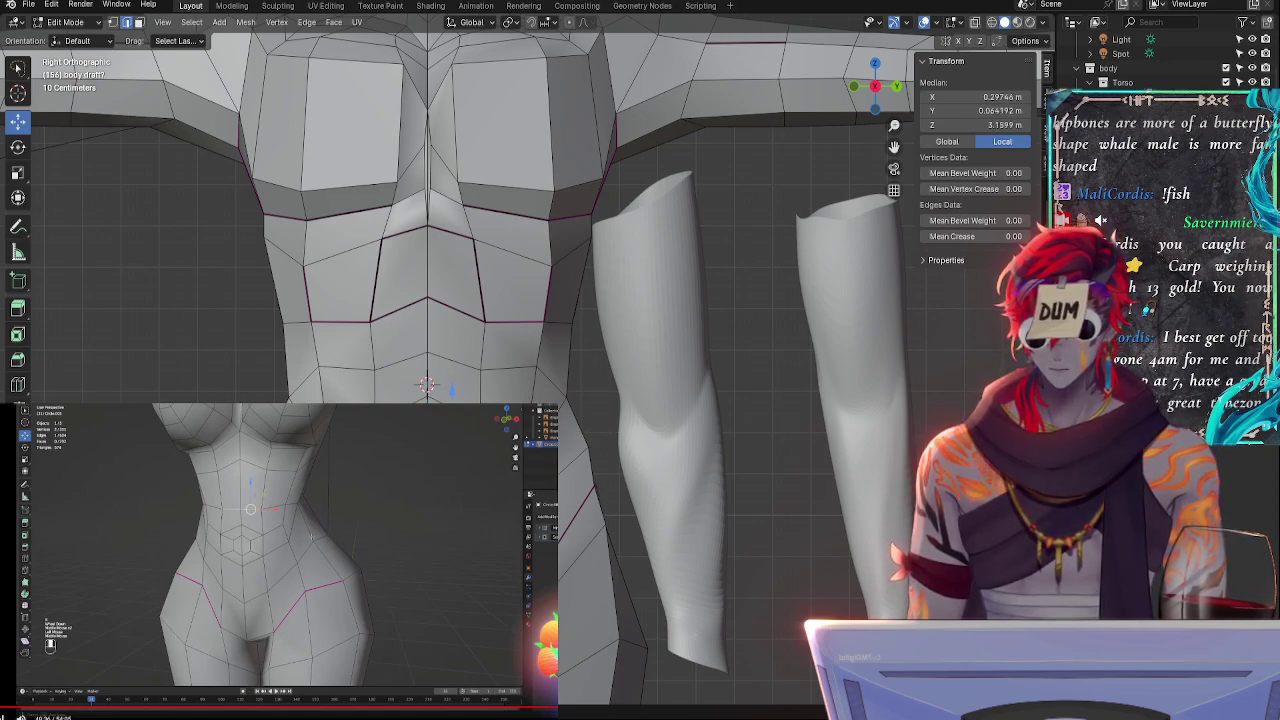
pyautogui.click(451, 463)
pyautogui.keyDown('shift'); pyautogui.click(481, 466); pyautogui.keyUp('shift')
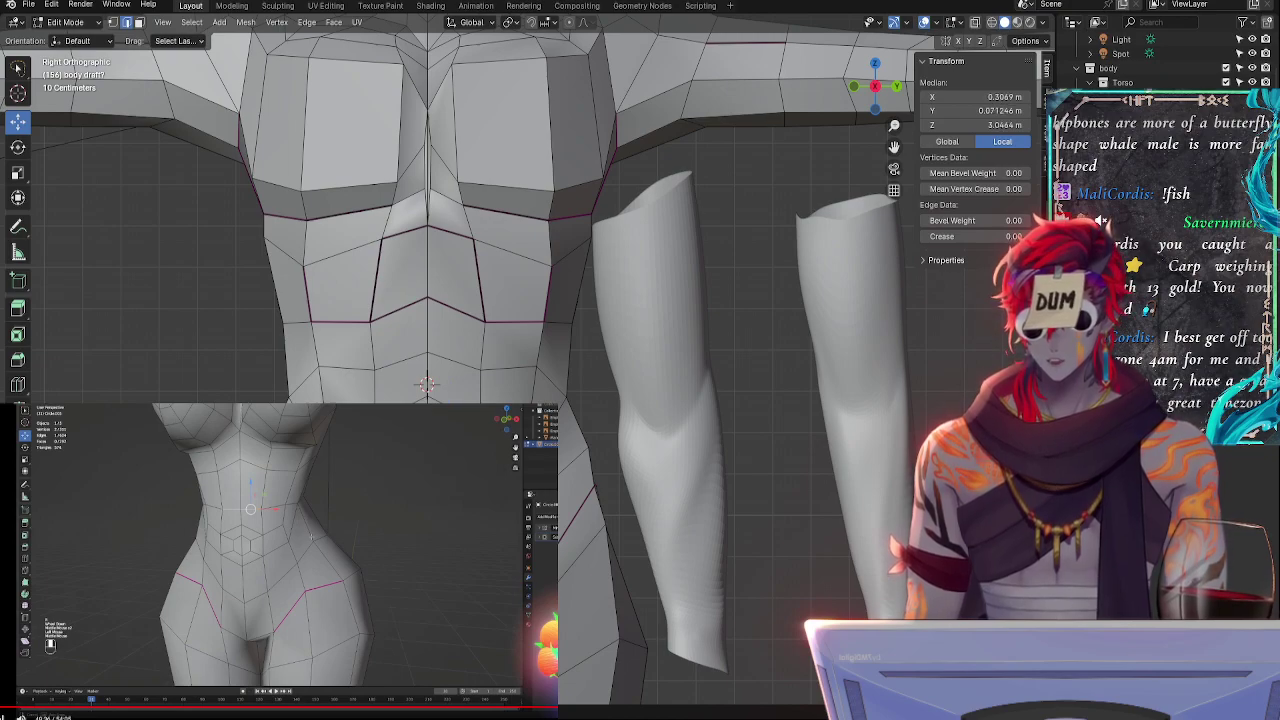
pyautogui.click(481, 466)
pyautogui.keyDown('shift'); pyautogui.click(445, 501); pyautogui.keyUp('shift')
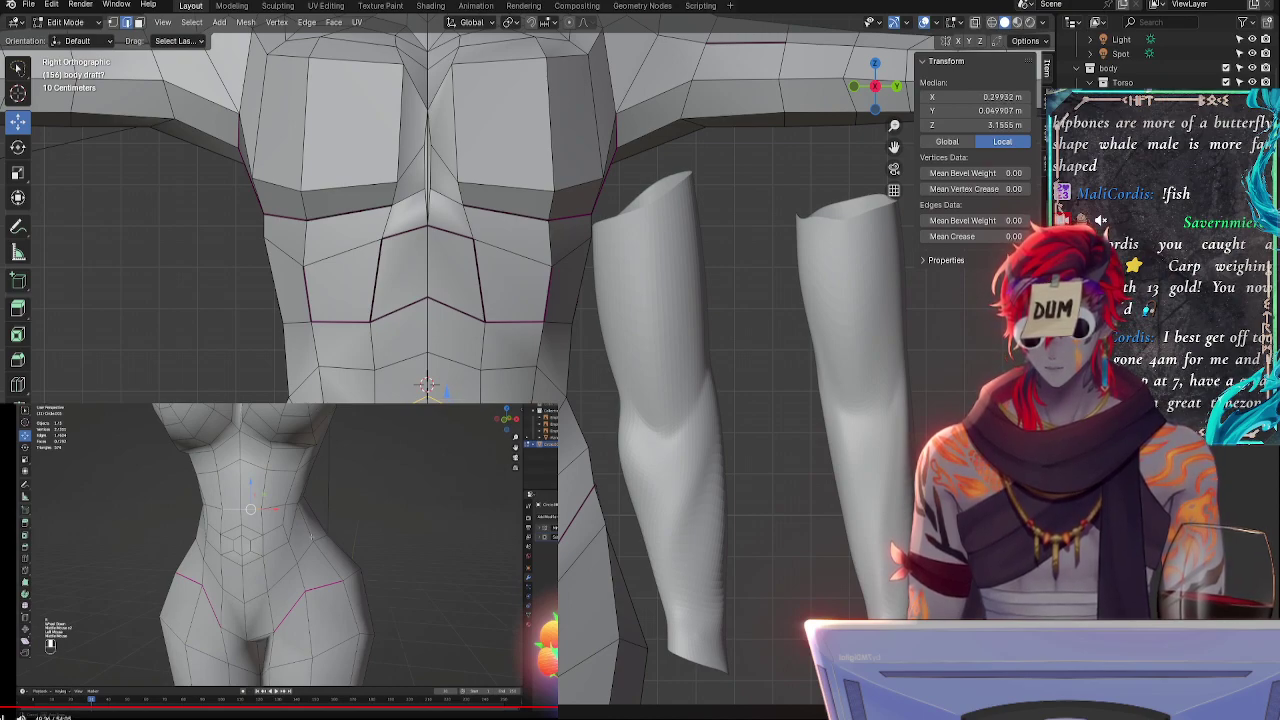
pyautogui.click(427, 501)
pyautogui.keyDown('shift'); pyautogui.click(460, 488); pyautogui.keyUp('shift')
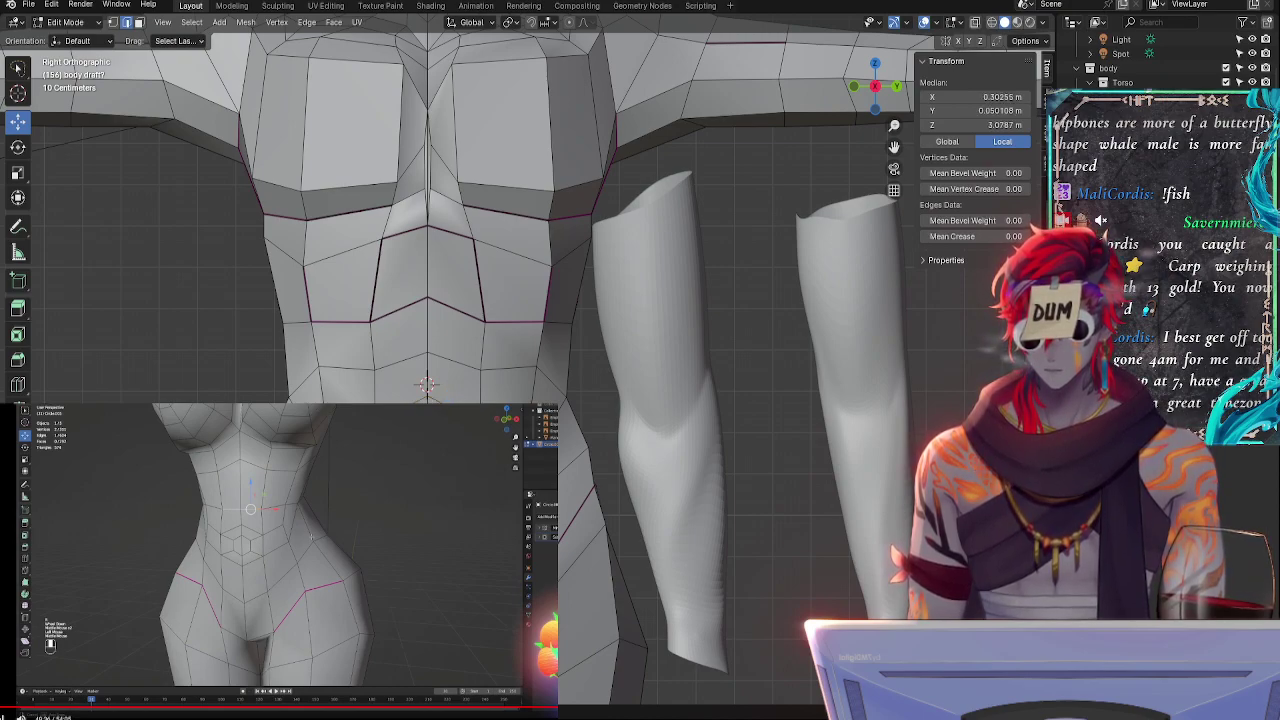
pyautogui.keyDown('shift'); pyautogui.click(446, 432); pyautogui.keyUp('shift')
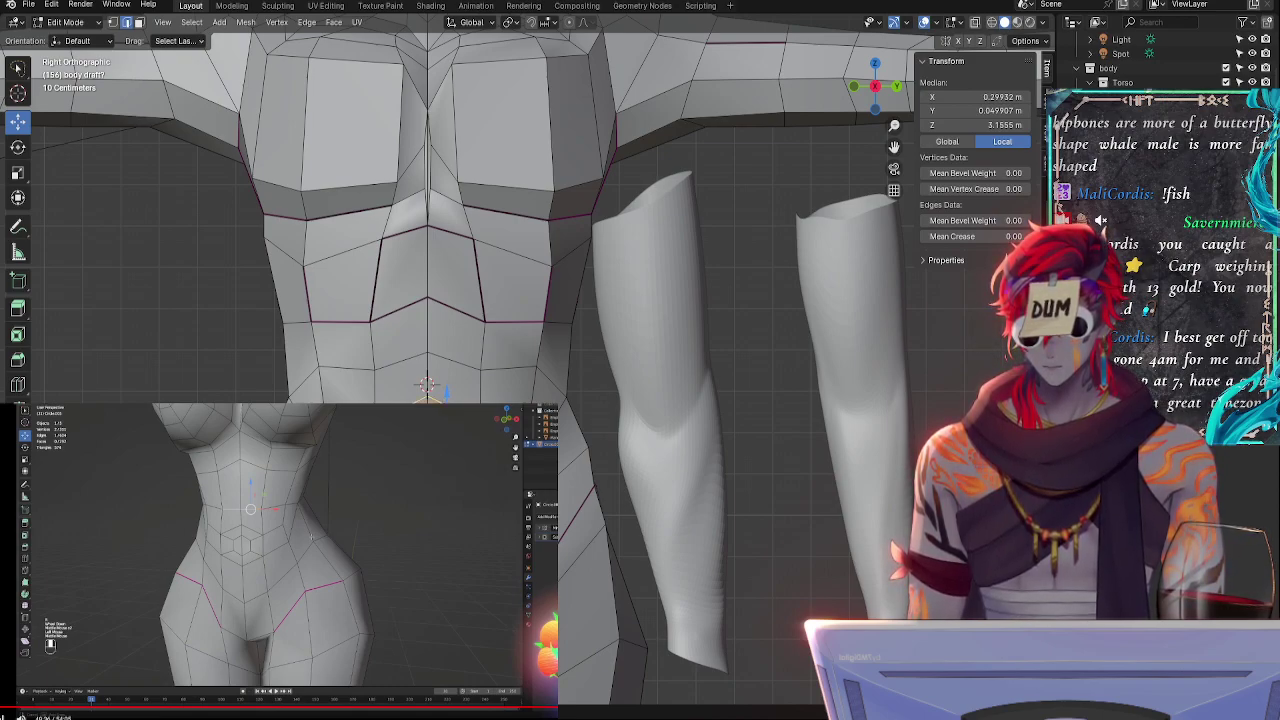
pyautogui.moveTo(700, 360)
pyautogui.mouseDown(button='middle')
pyautogui.moveTo(640, 365)
pyautogui.moveTo(690, 360)
pyautogui.mouseUp(button='middle')
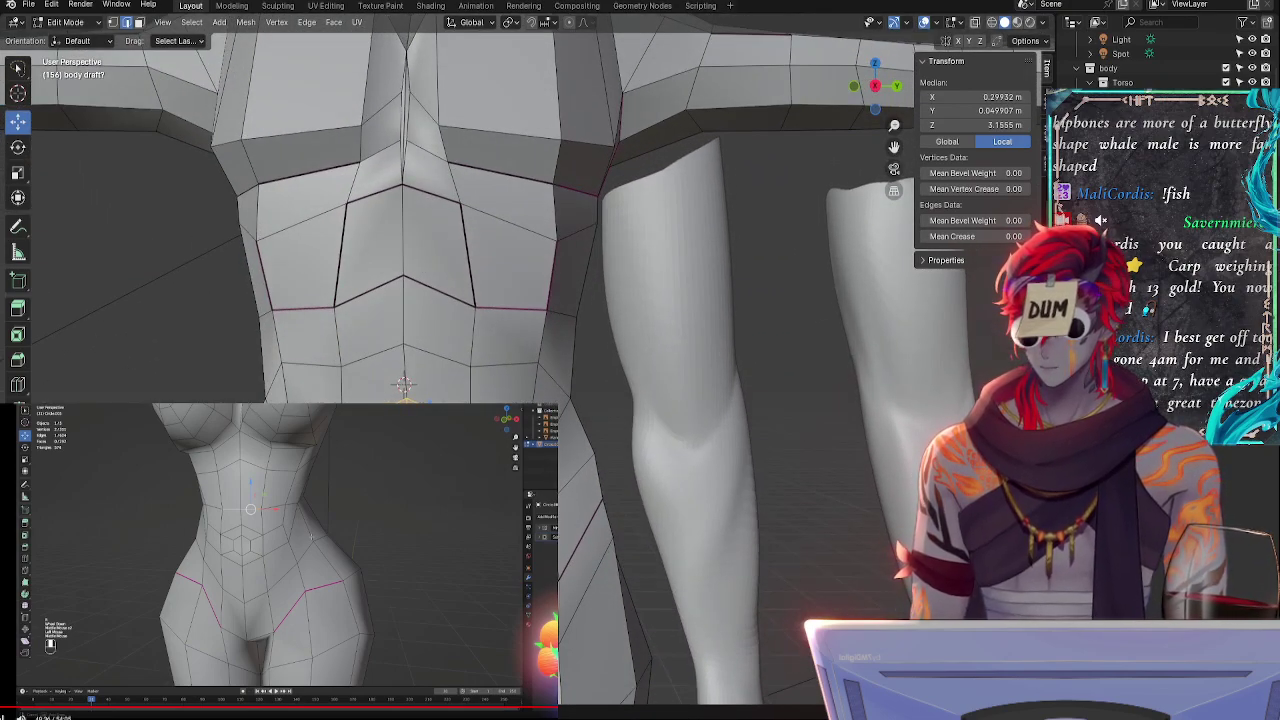
# - Nudge the selected vertices slightly along Y and rotate them
pyautogui.press('g')
pyautogui.press('y')
pyautogui.press('Return')
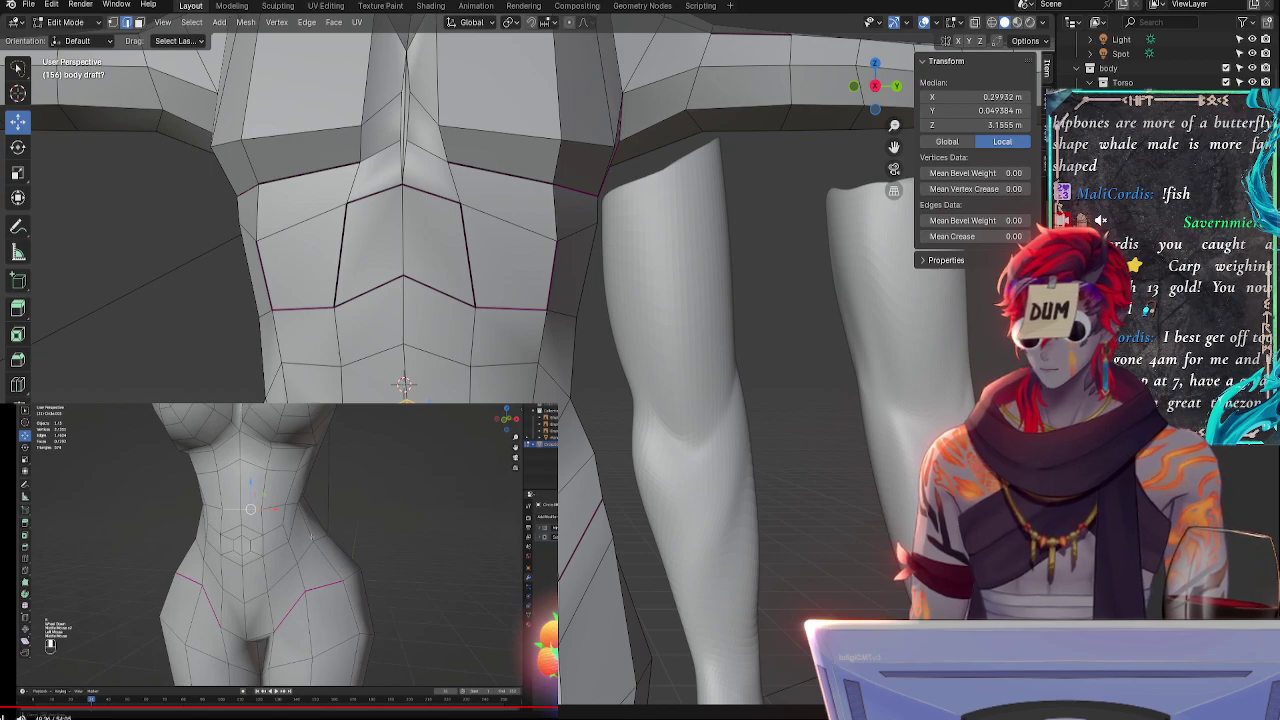
pyautogui.moveTo(500, 250); pyautogui.dragTo(550, 252, button='middle')
pyautogui.press('r')
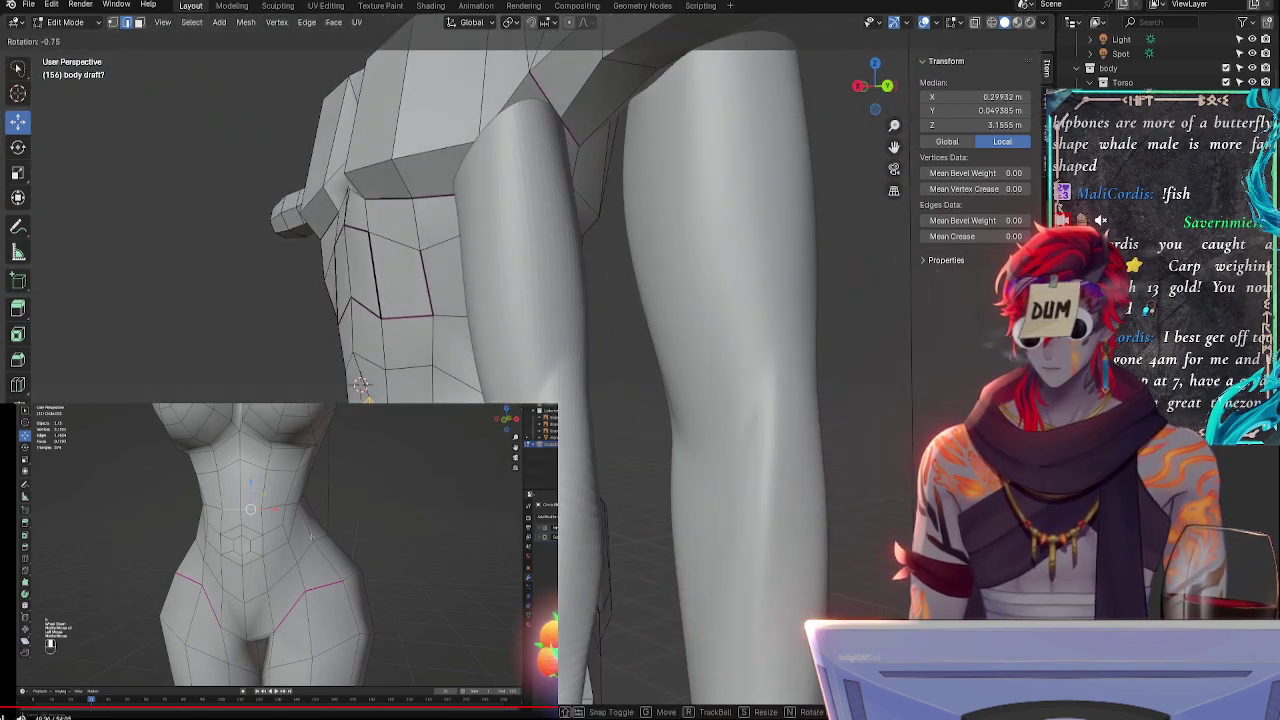
pyautogui.press('Return')
pyautogui.moveTo(350, 542); pyautogui.dragTo(601, 543, button='middle')
pyautogui.press('r')
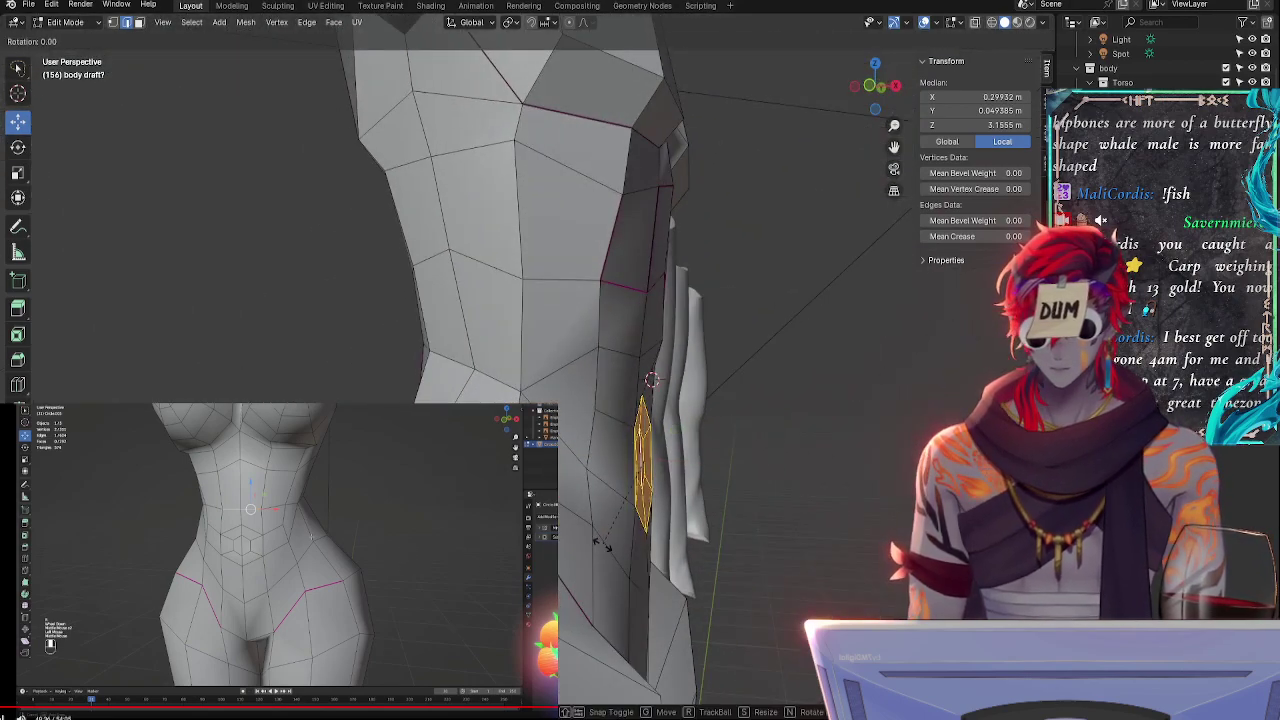
pyautogui.moveTo(723, 547); pyautogui.dragTo(385, 547, button='middle')
# - Shift the selection slightly along X and raise it a little
pyautogui.press('g')
pyautogui.press('x')
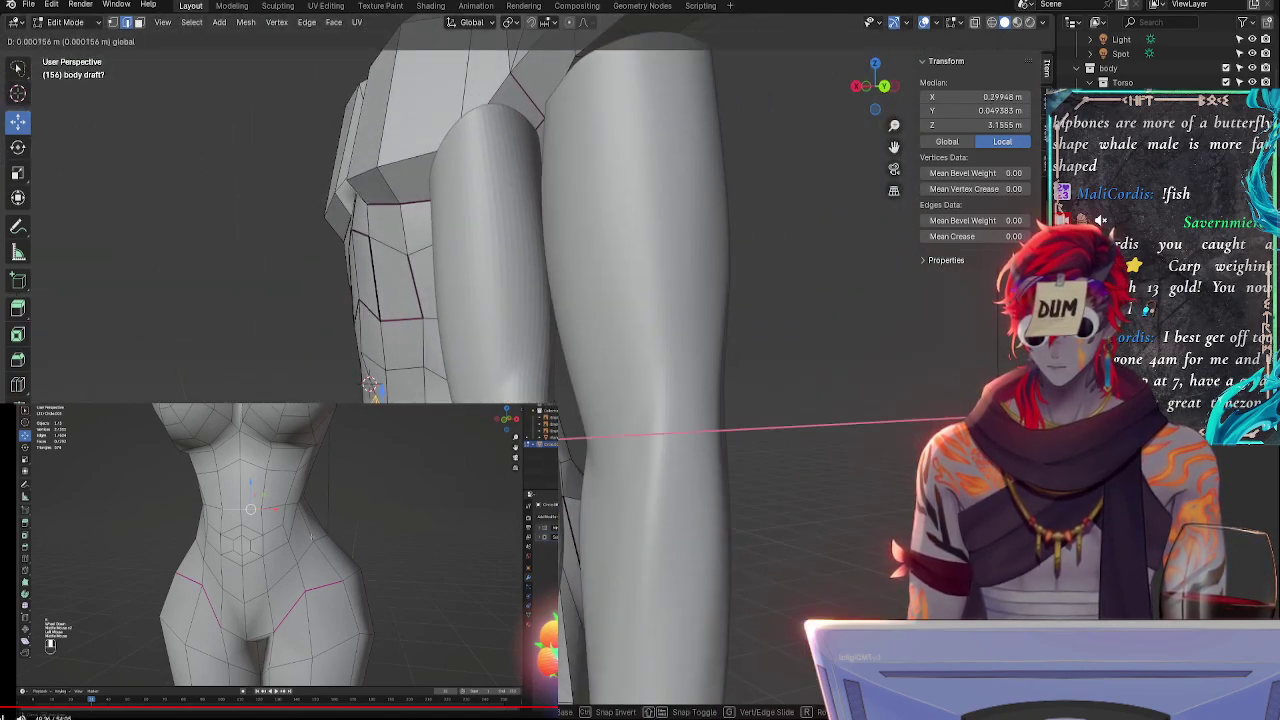
pyautogui.press('Return')
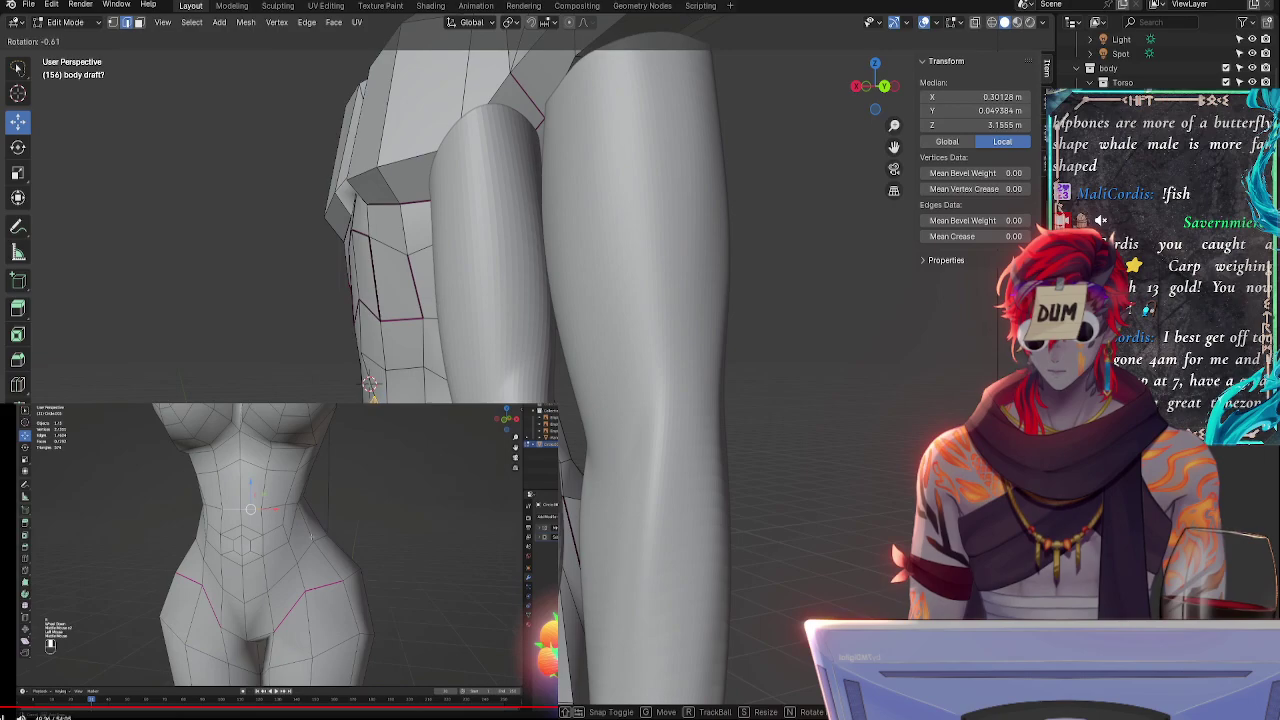
pyautogui.moveTo(660, 470); pyautogui.dragTo(628, 454, button='middle')
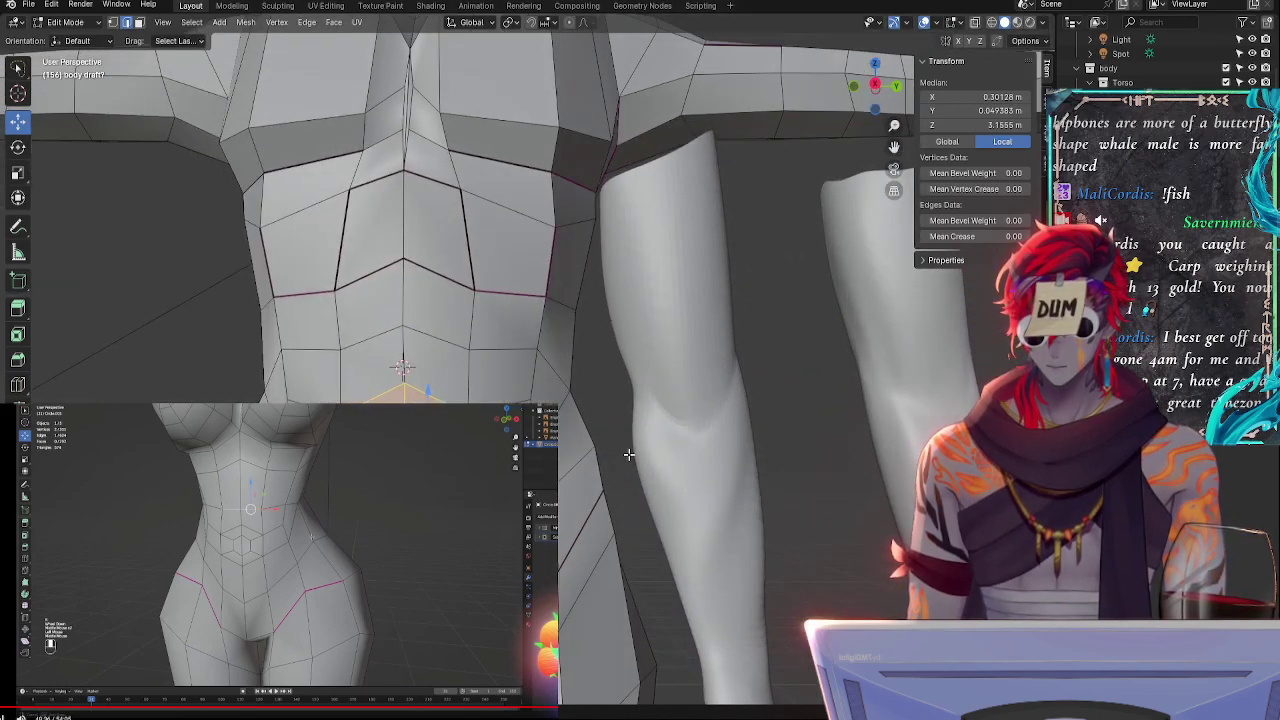
pyautogui.moveTo(550, 494)
pyautogui.mouseDown(button='middle')
pyautogui.moveTo(634, 506)
pyautogui.moveTo(569, 497)
pyautogui.mouseUp(button='middle')
pyautogui.press('g')
pyautogui.click(569, 495)
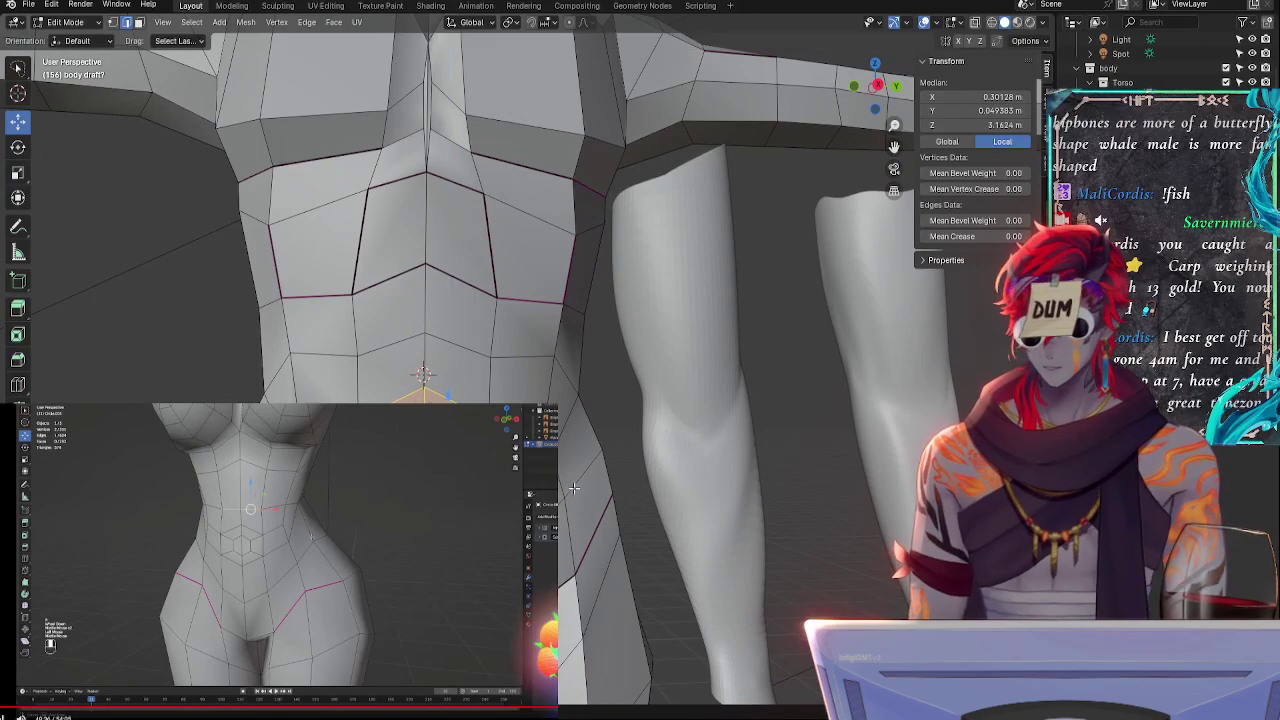
# - Flatten the selection along Y and rotate it in small steps to about 10.82 degrees
pyautogui.click(878, 85)
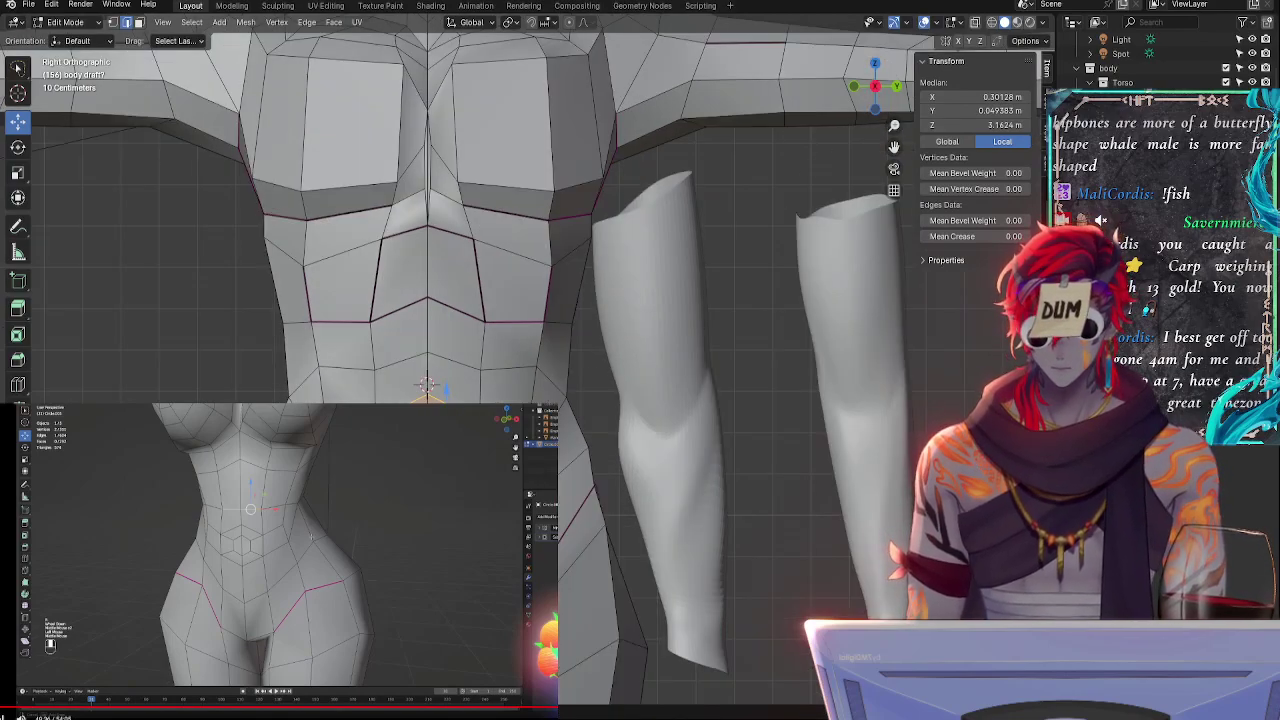
pyautogui.press('s')
pyautogui.press('y')
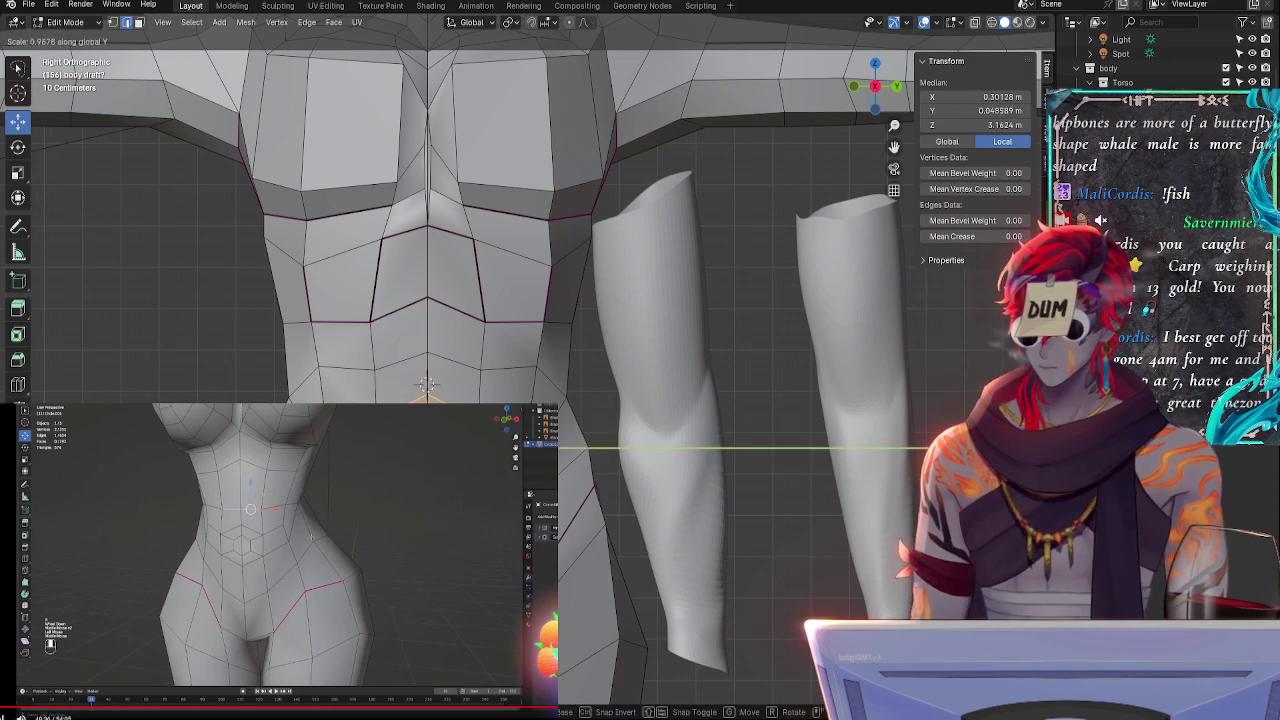
pyautogui.press('Return')
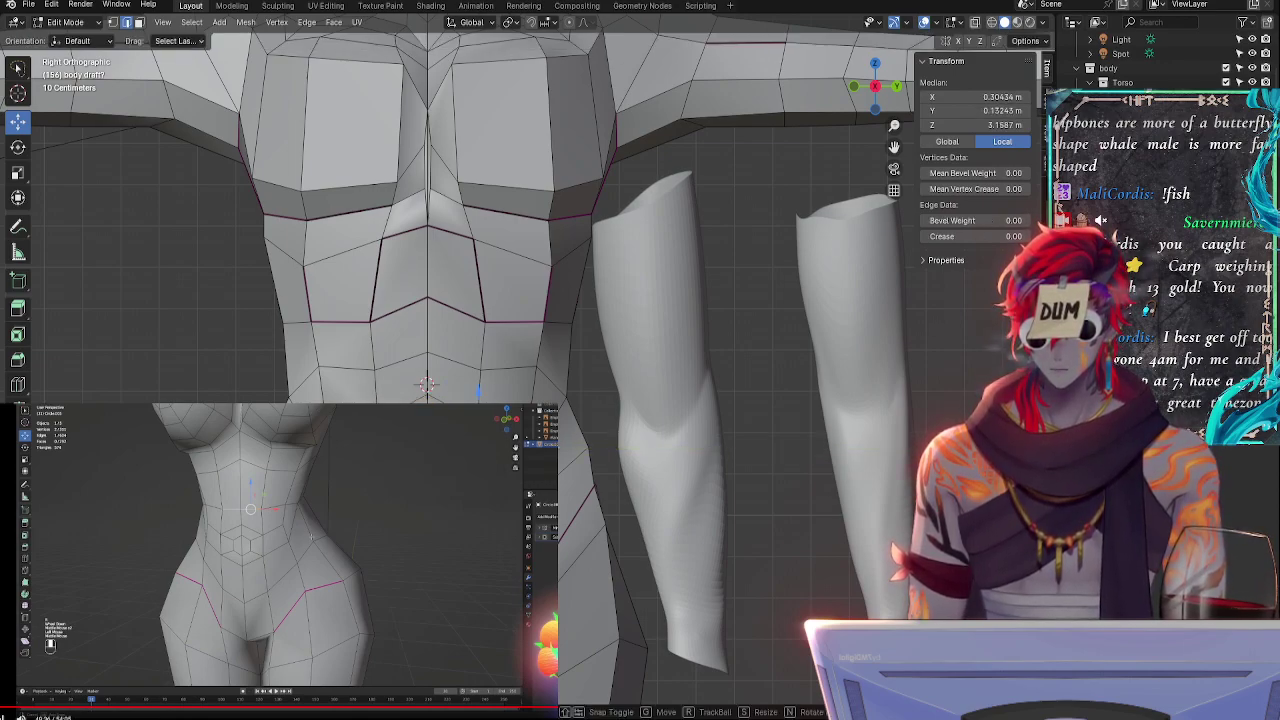
pyautogui.press('r')
pyautogui.press('Return')
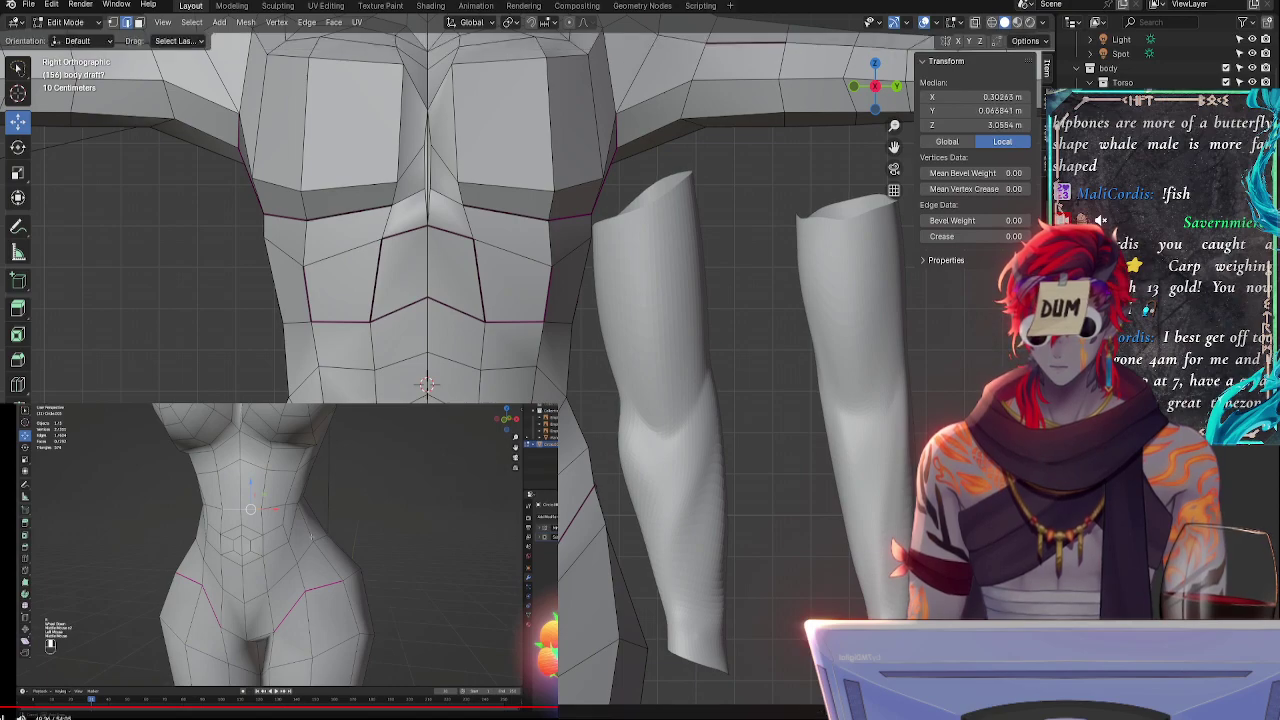
pyautogui.press('r')
pyautogui.press('Return')
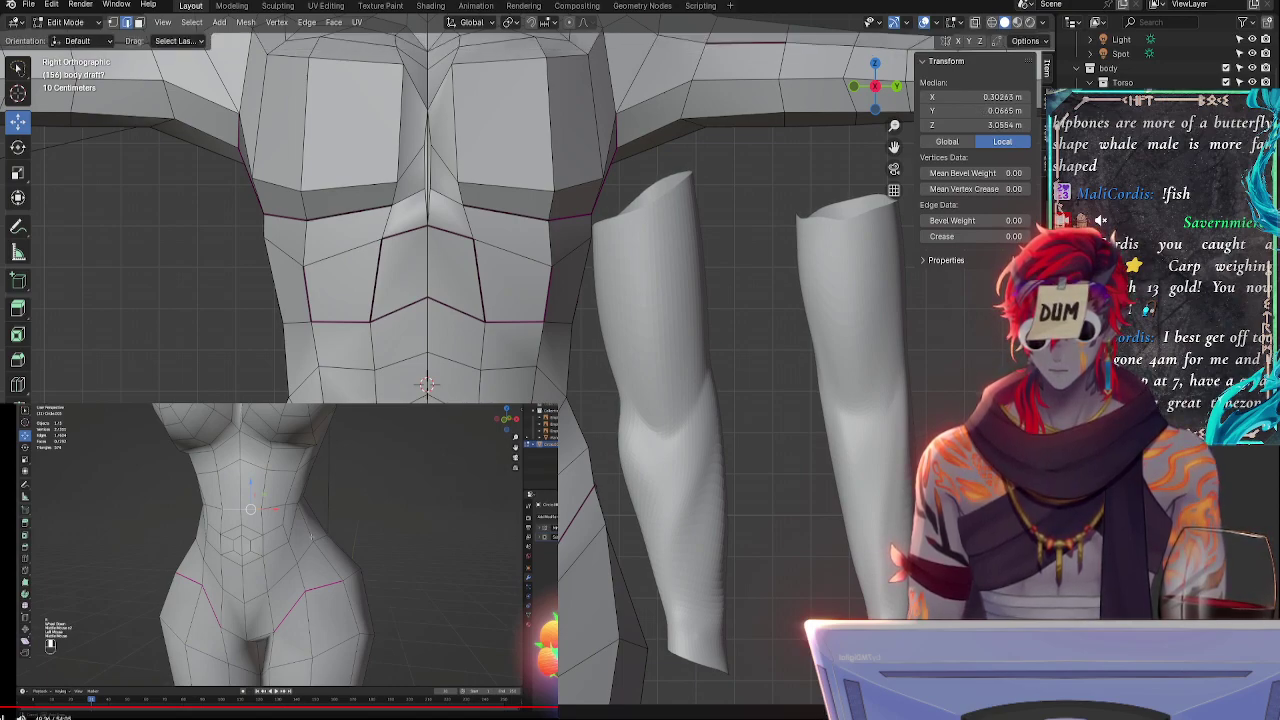
pyautogui.press('r')
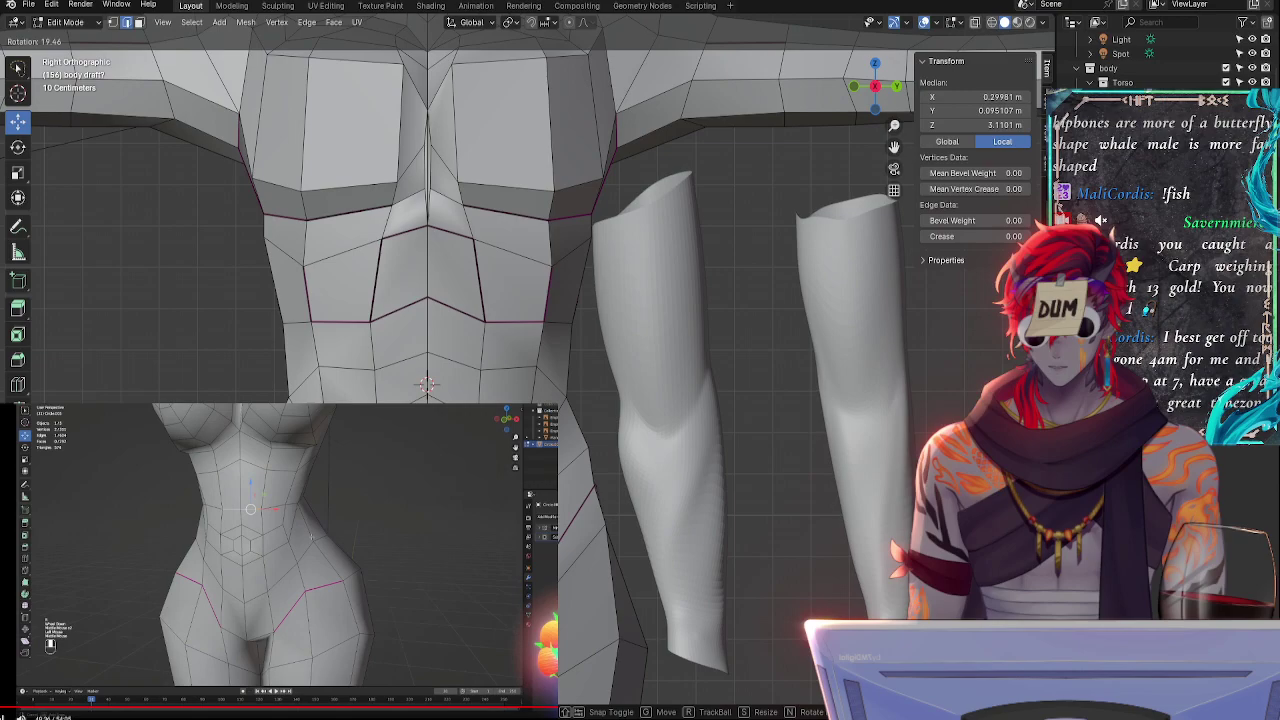
pyautogui.press('Return')
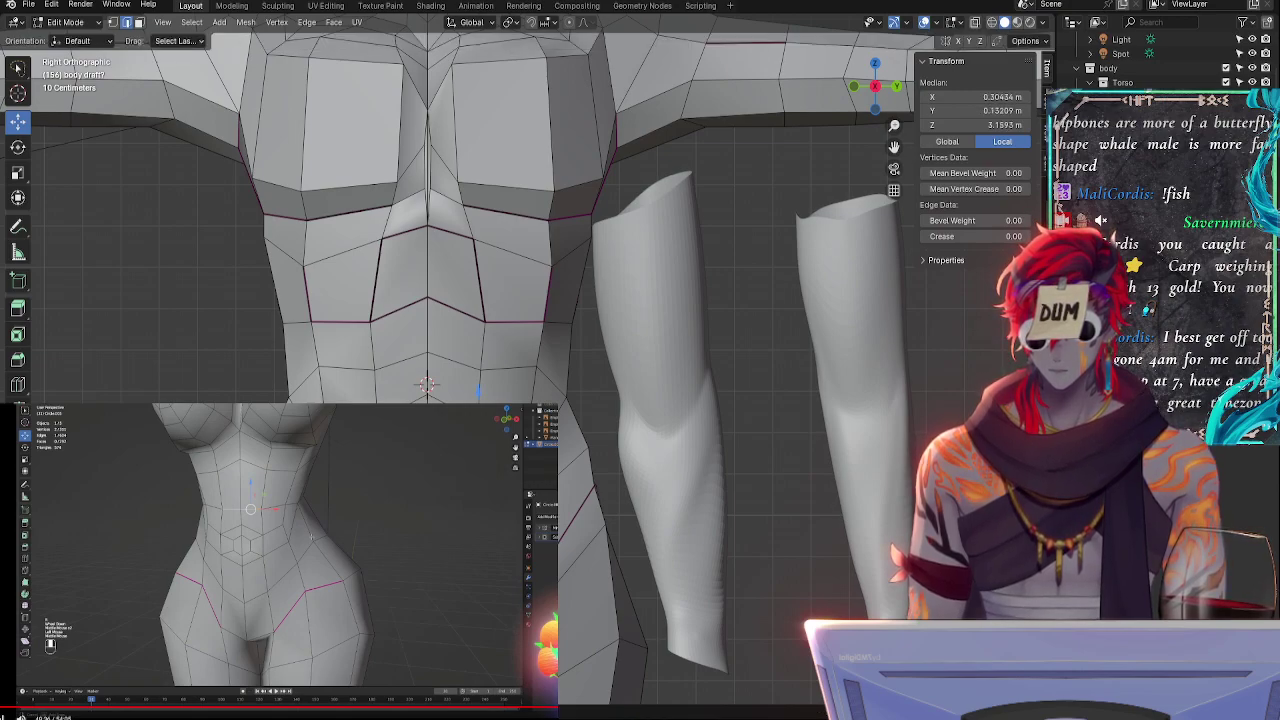
pyautogui.press('r')
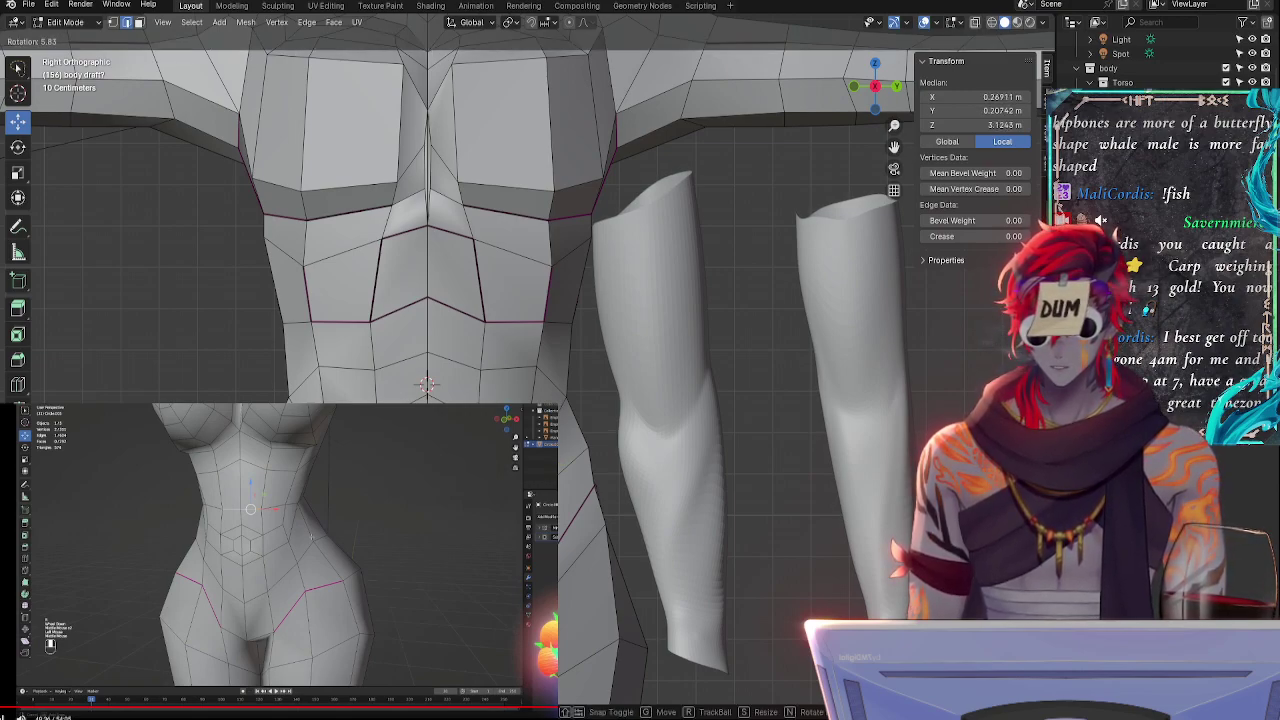
pyautogui.press('Return')
pyautogui.press('r')
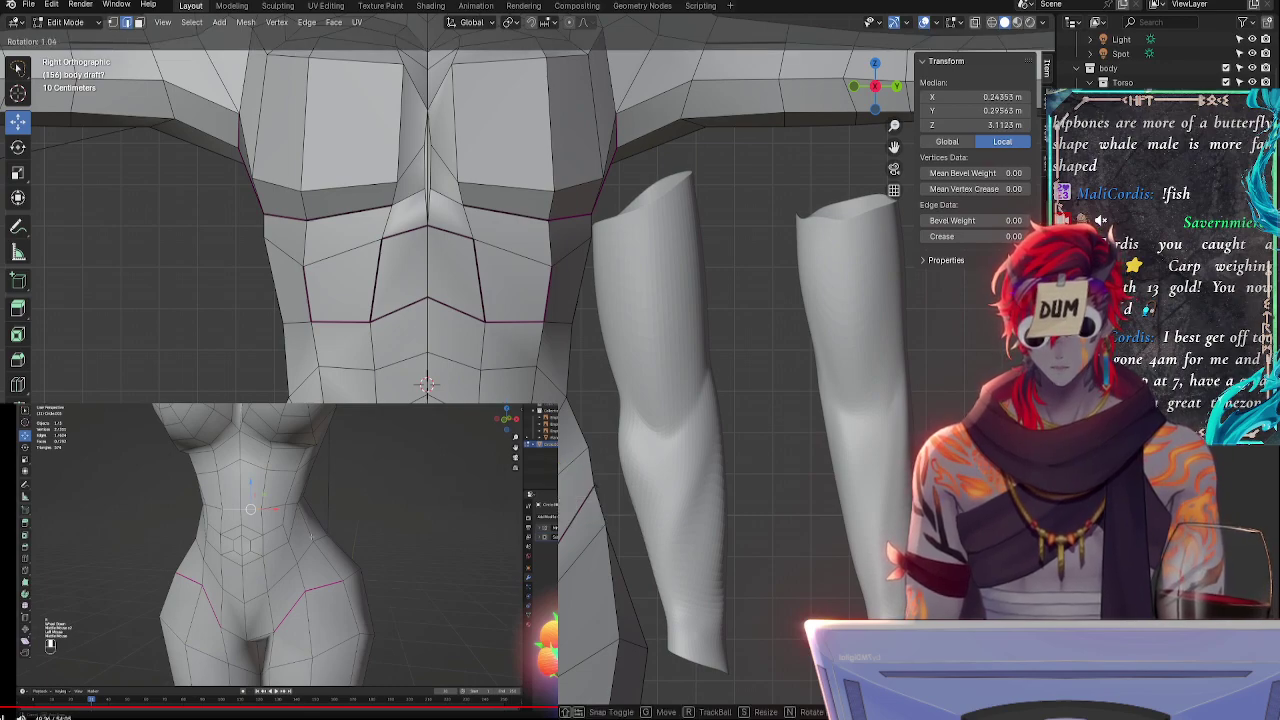
pyautogui.press('Return')
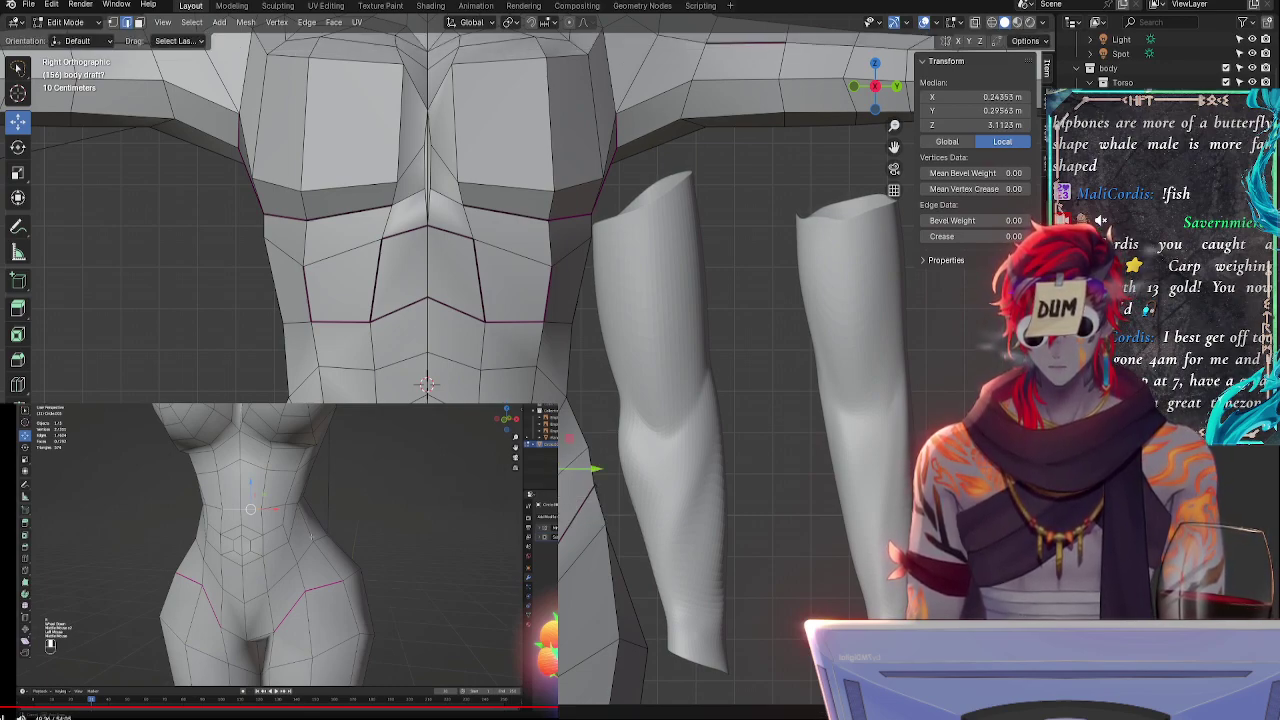
# - Undo the rotations and try rotating other waist selections, cancelling each attempt
pyautogui.hotkey('ctrl', 'z')
pyautogui.hotkey('ctrl', 'z')
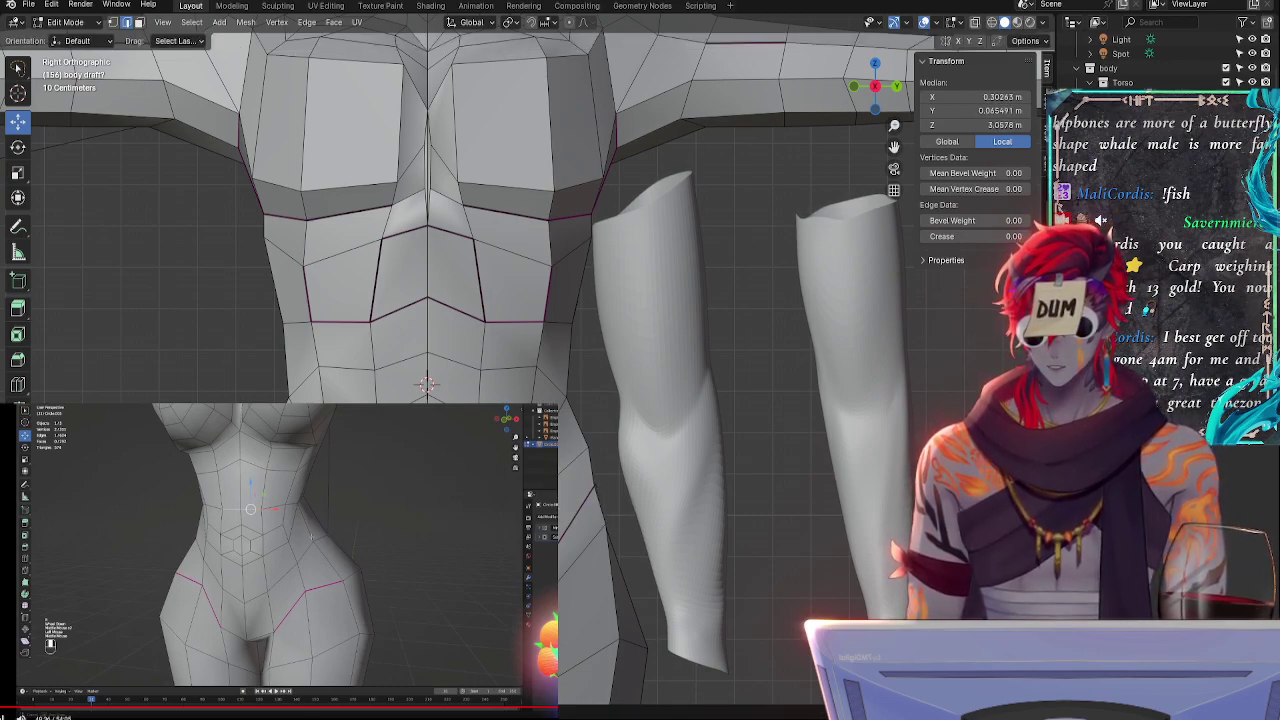
pyautogui.hotkey('ctrl', 'z')
pyautogui.hotkey('ctrl', 'z')
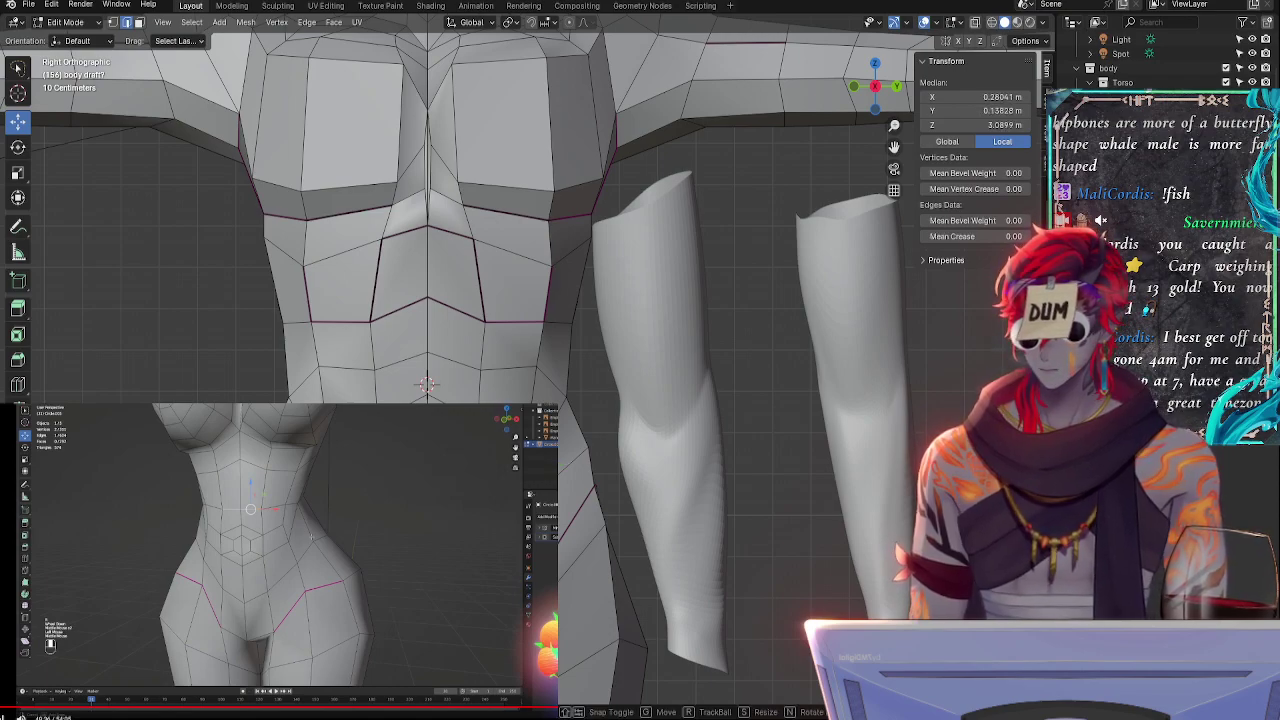
pyautogui.press('r')
pyautogui.press('Escape')
pyautogui.hotkey('ctrl', 'z')
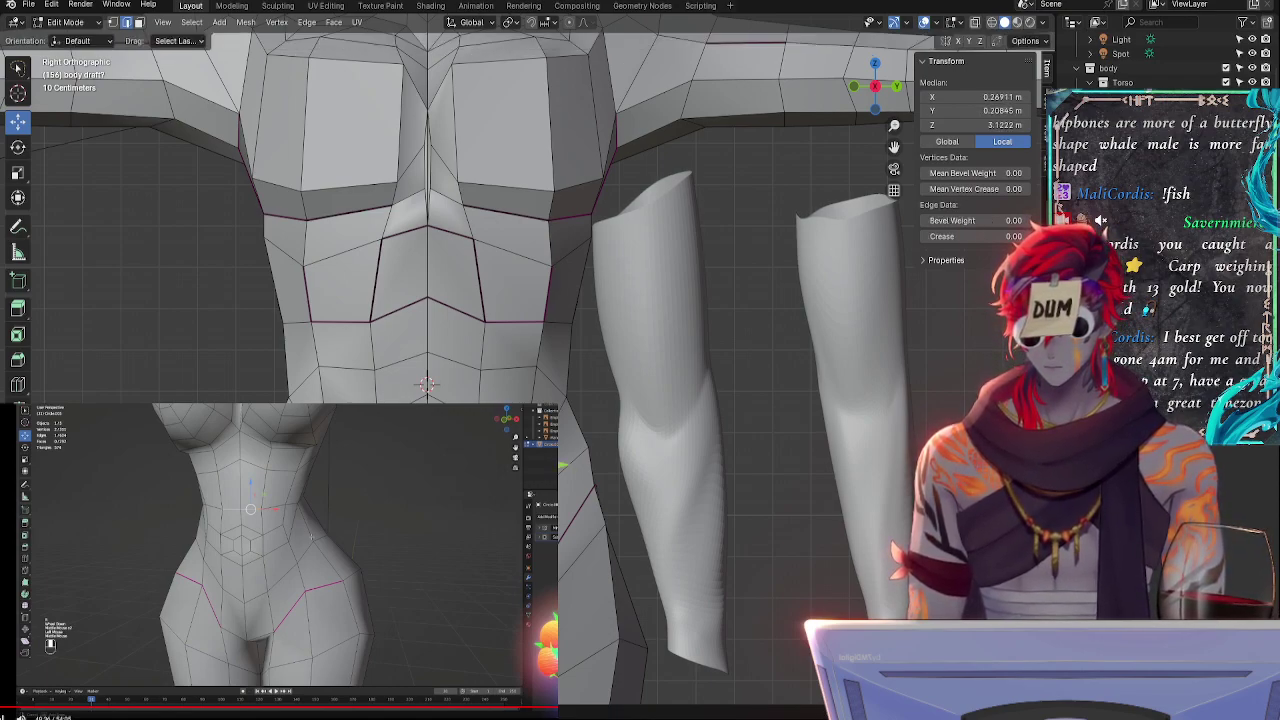
pyautogui.hotkey('ctrl', 'z')
pyautogui.press('r')
pyautogui.press('r')
pyautogui.press('Escape')
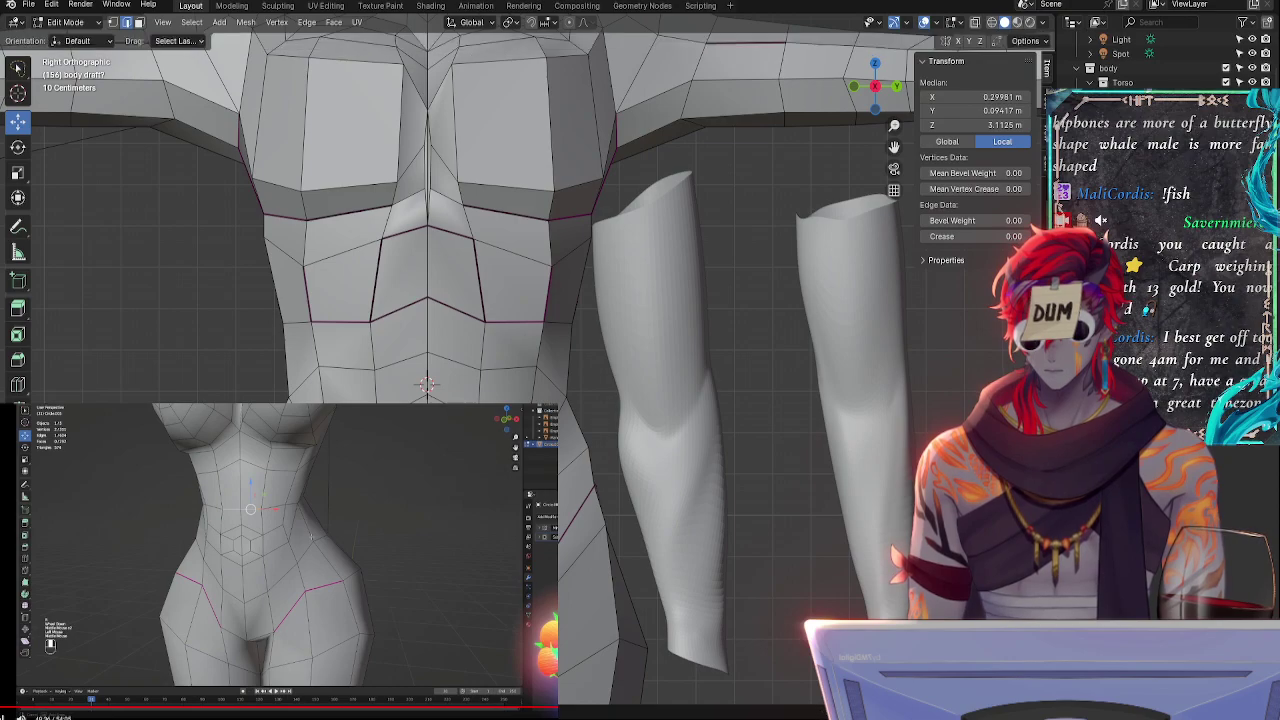
pyautogui.hotkey('ctrl', 'z')
pyautogui.press('r')
pyautogui.press('Escape')
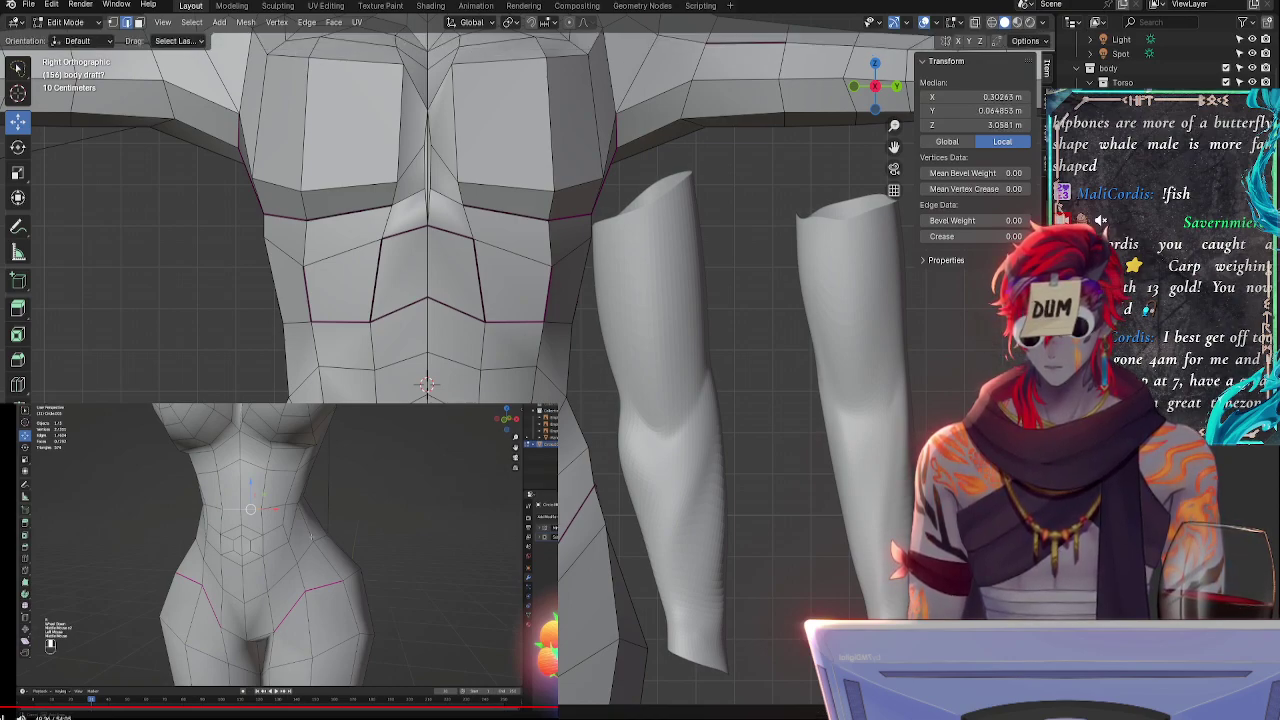
pyautogui.hotkey('ctrl', 'z')
pyautogui.hotkey('ctrl', 'z')
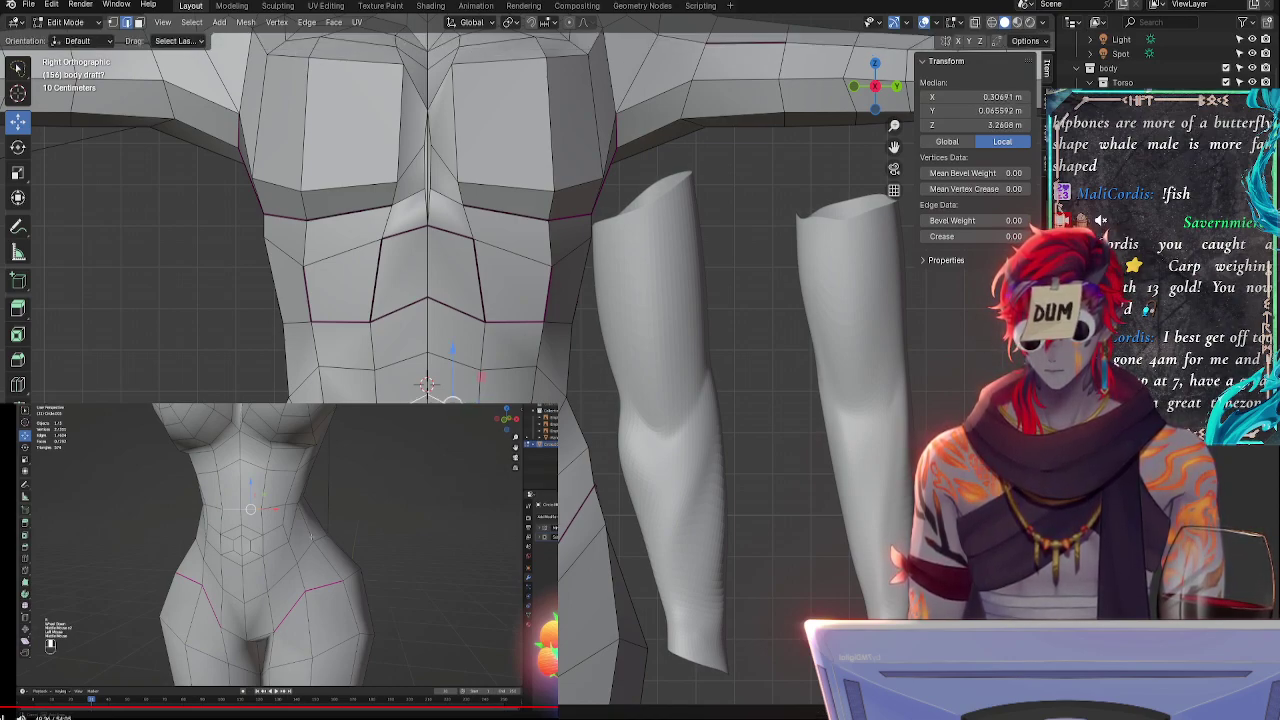
pyautogui.hotkey('ctrl', 'z')
pyautogui.hotkey('ctrl', 'z')
pyautogui.hotkey('ctrl', 'z')
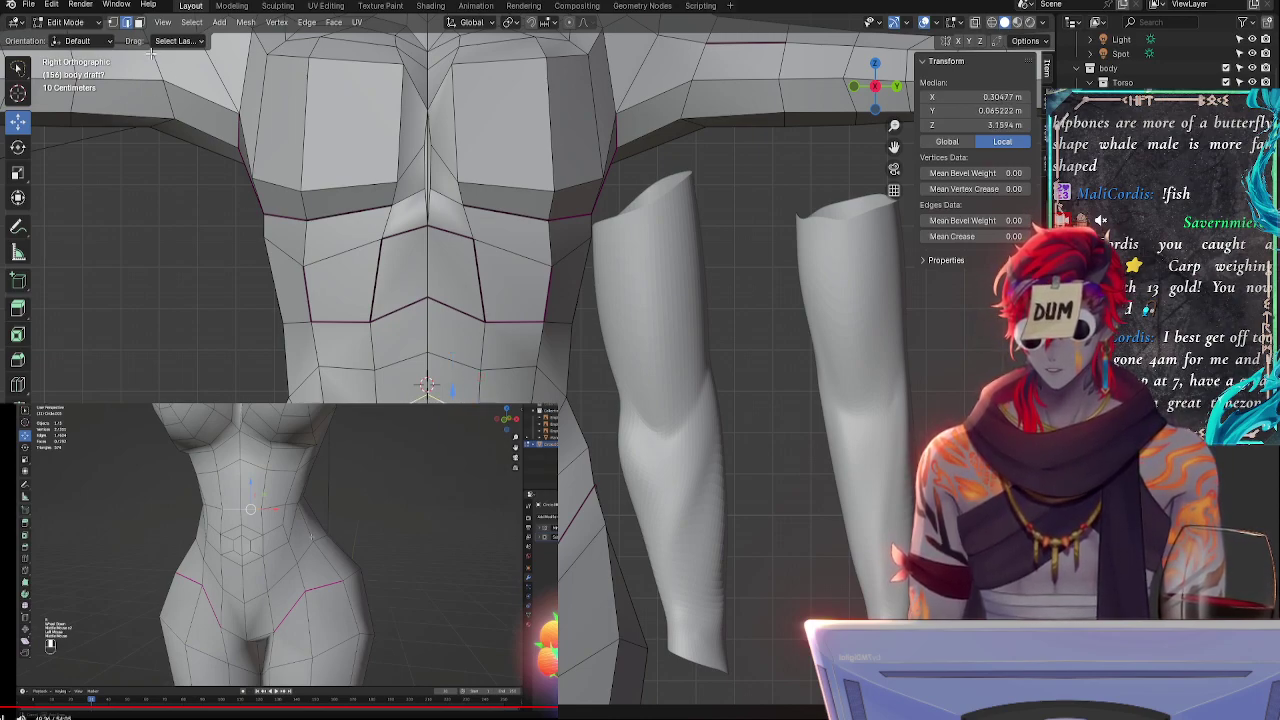
# - Switch to face selection, select the abdomen faces and scale them slightly along Y twice
pyautogui.click(139, 22)
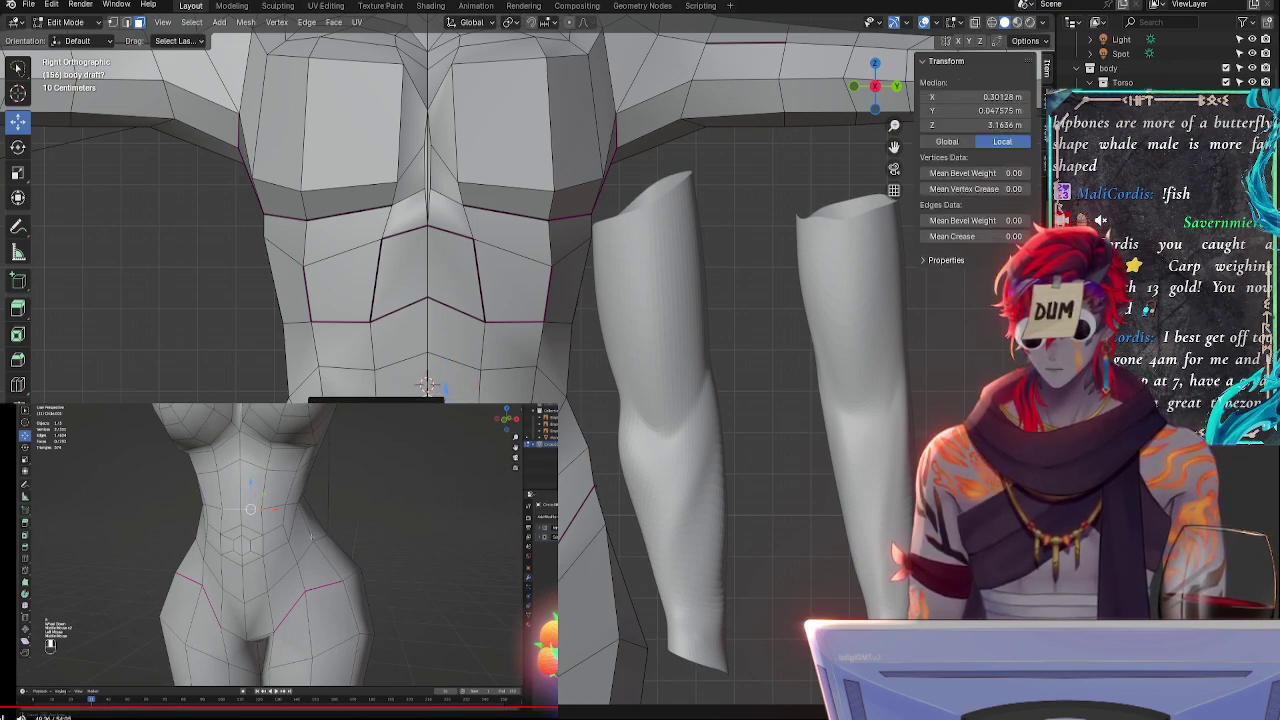
pyautogui.moveTo(376, 404)
pyautogui.click(500, 422)
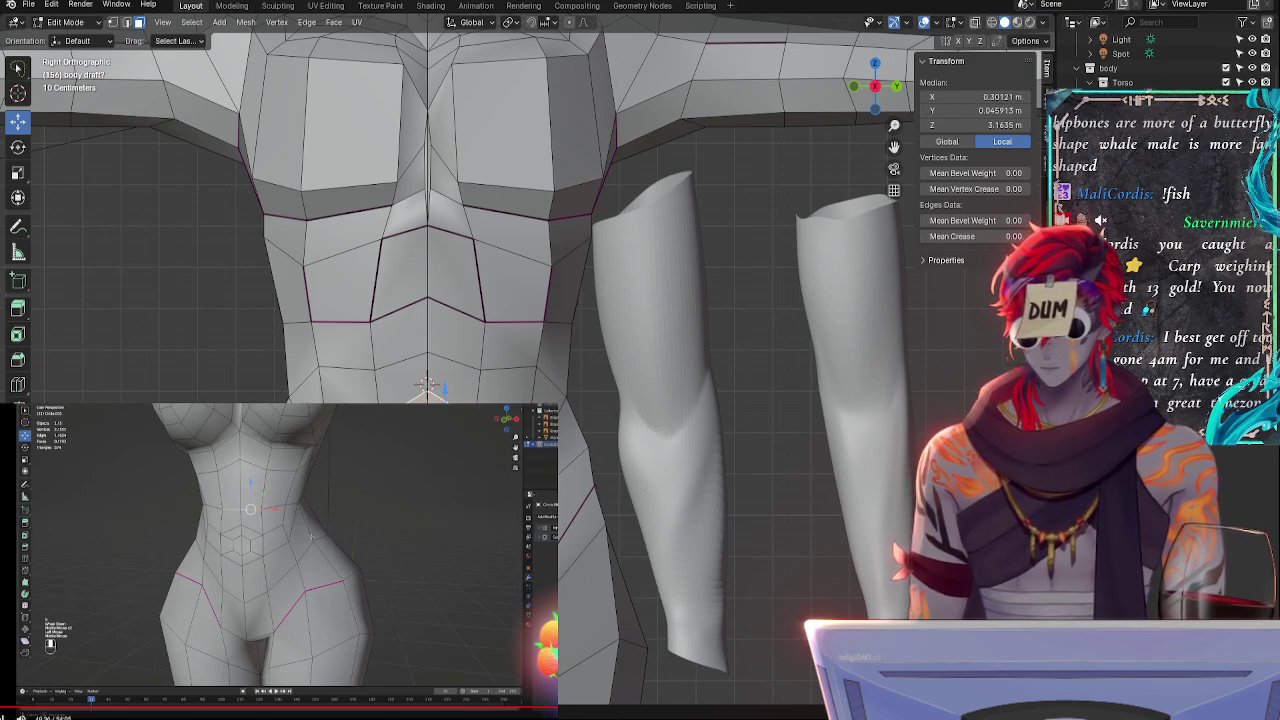
pyautogui.press('s')
pyautogui.press('z')
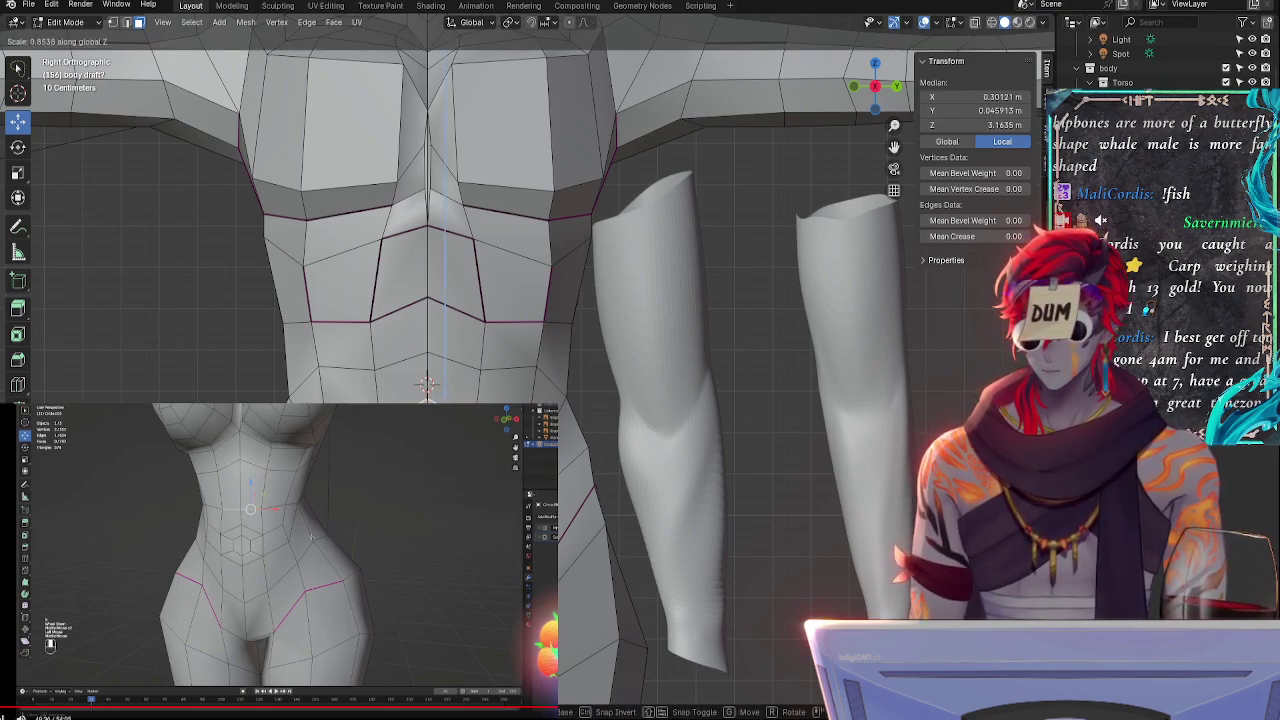
pyautogui.press('y')
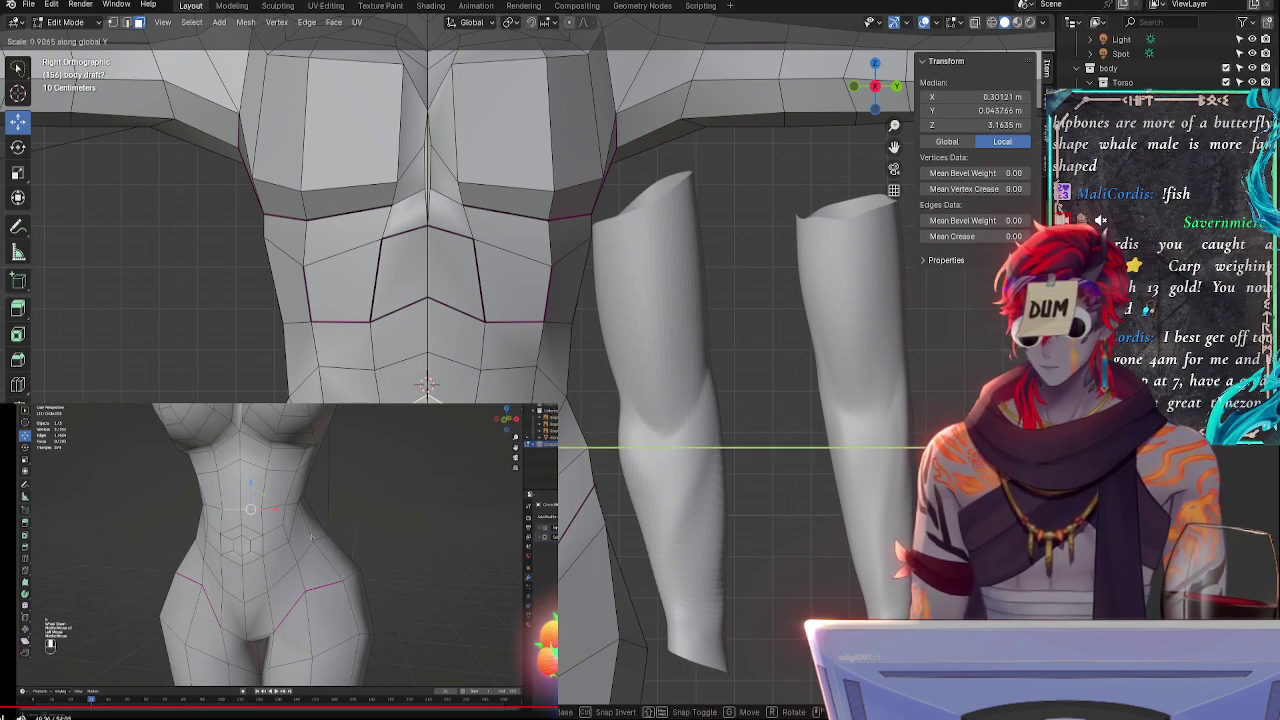
pyautogui.press('Return')
pyautogui.press('s')
pyautogui.press('y')
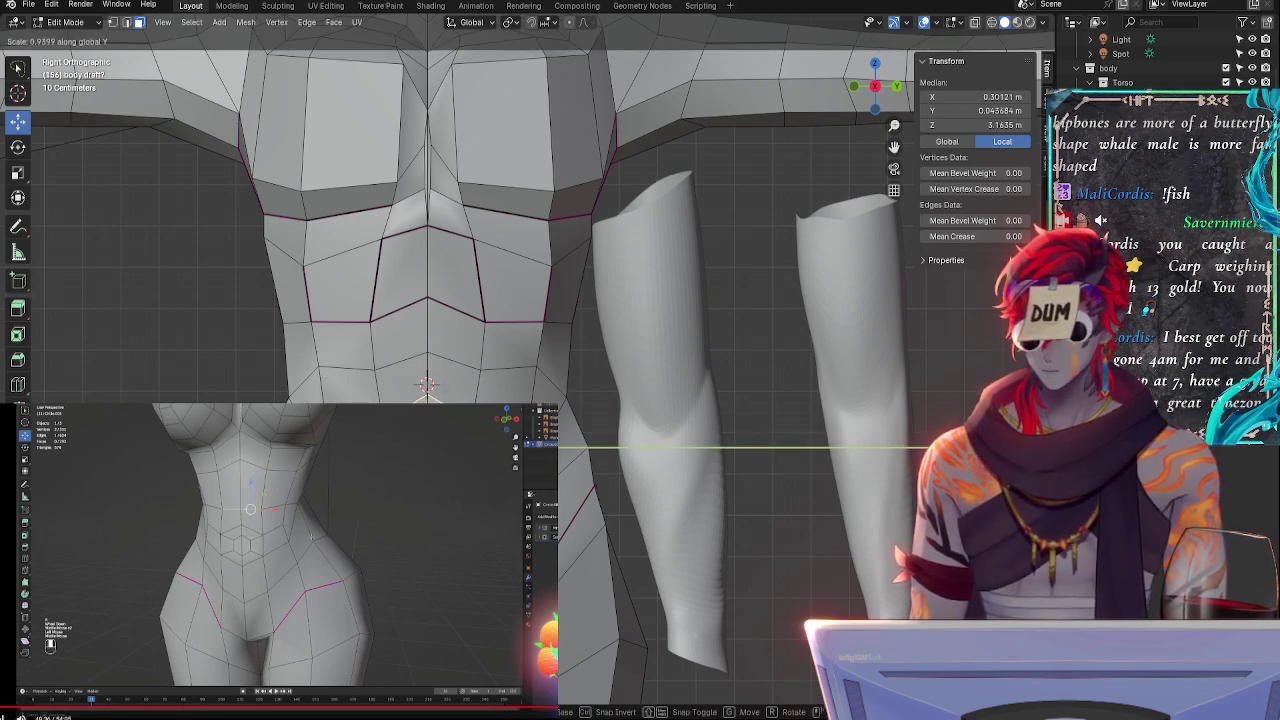
pyautogui.press('Return')
# - Scale the flank about 1.017 along Y, rotate it about 4.5 degrees and lift it slightly
pyautogui.press('s')
pyautogui.press('z')
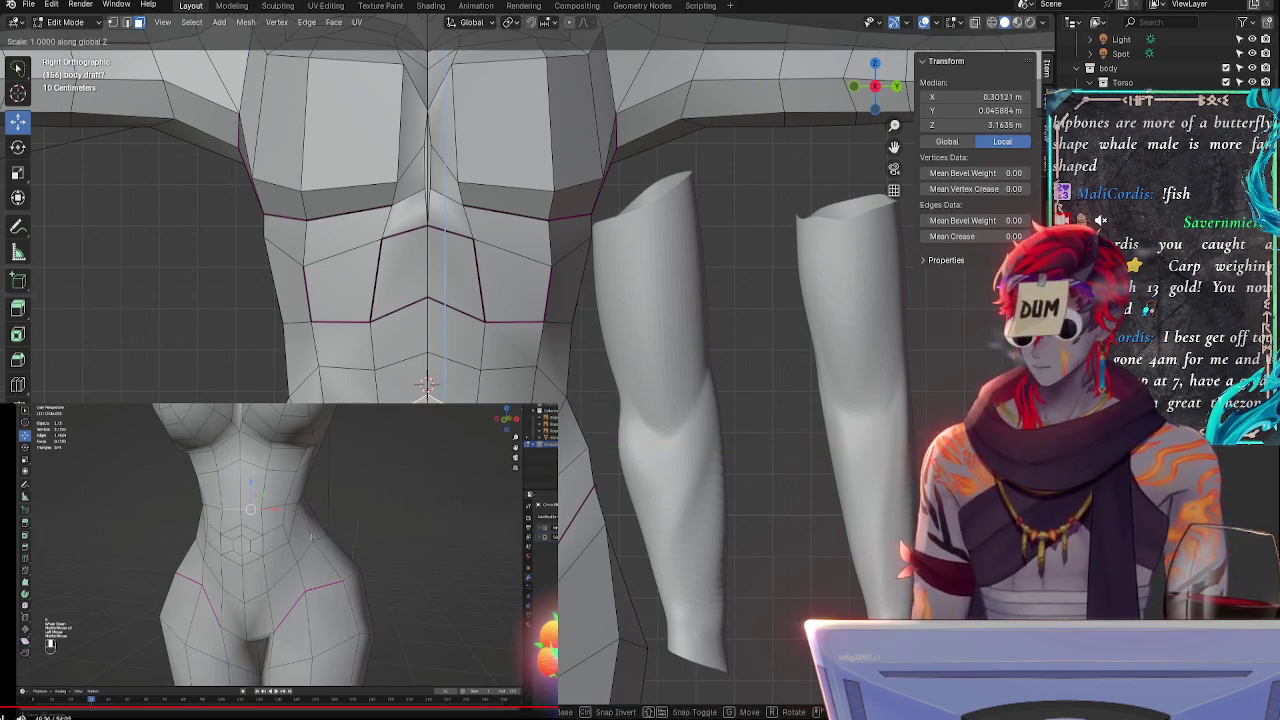
pyautogui.press('Escape')
pyautogui.press('s')
pyautogui.press('y')
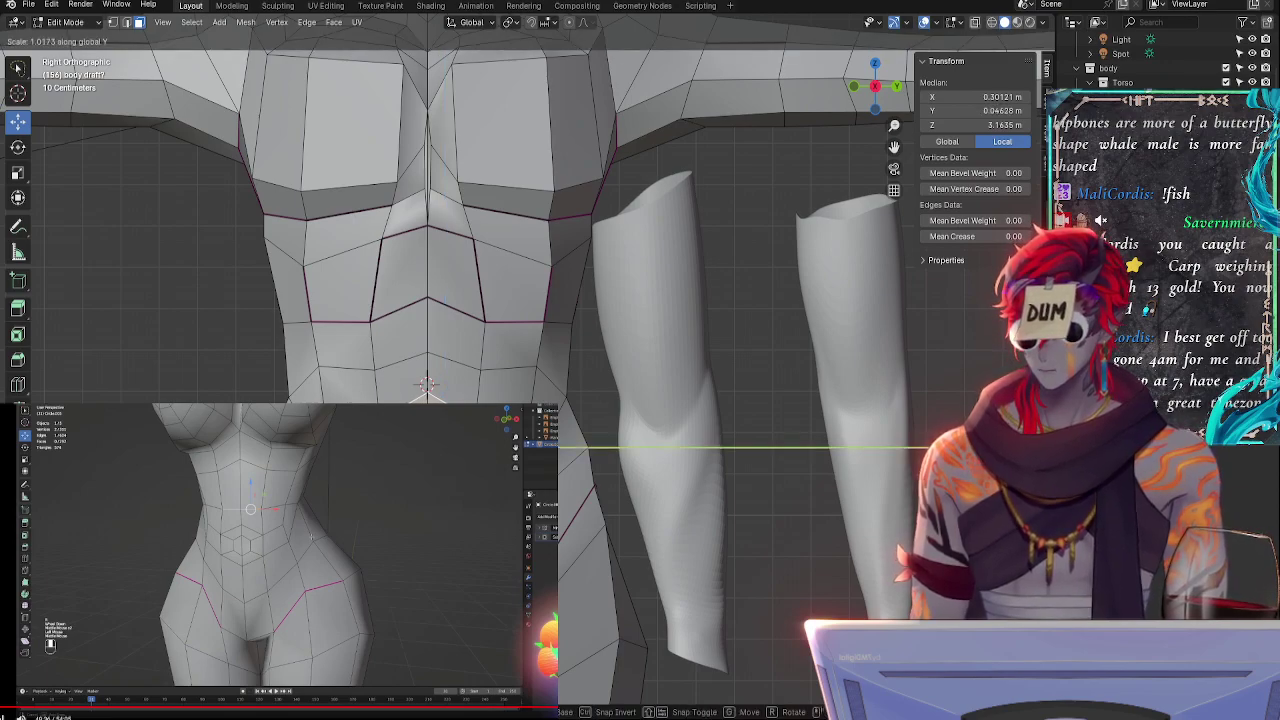
pyautogui.press('Return')
pyautogui.click(457, 512)
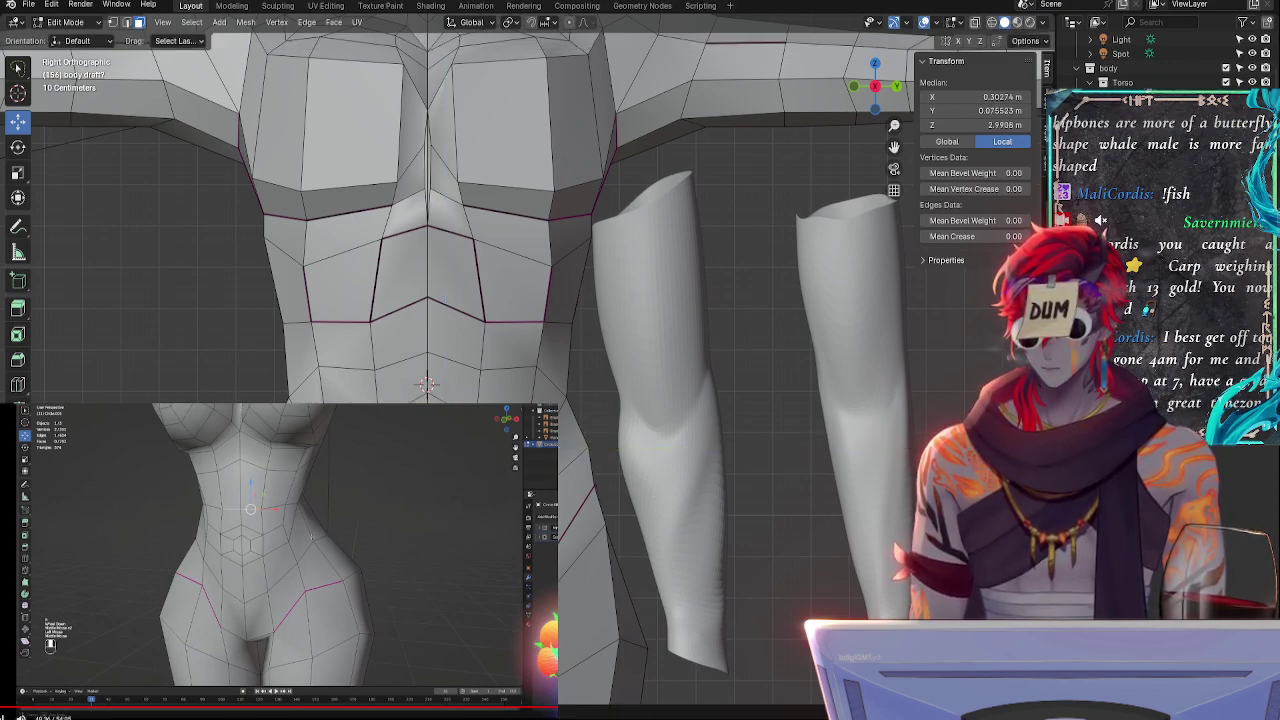
pyautogui.press('r')
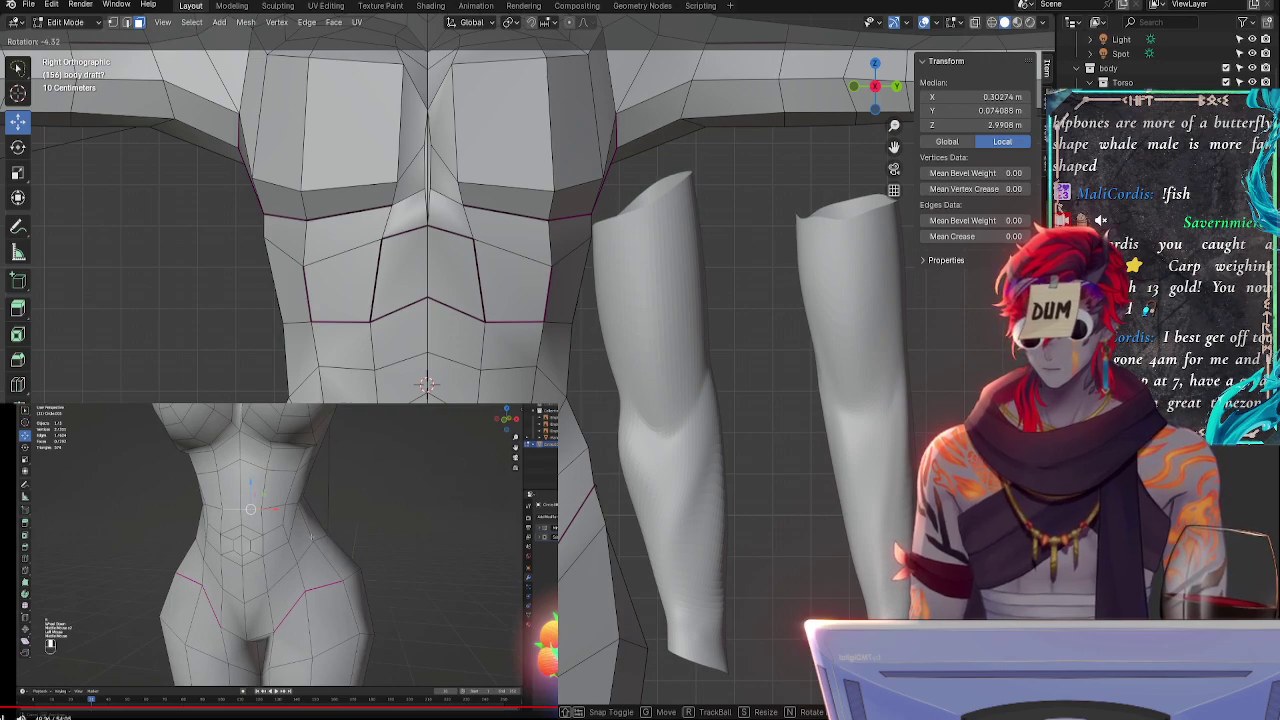
pyautogui.press('Return')
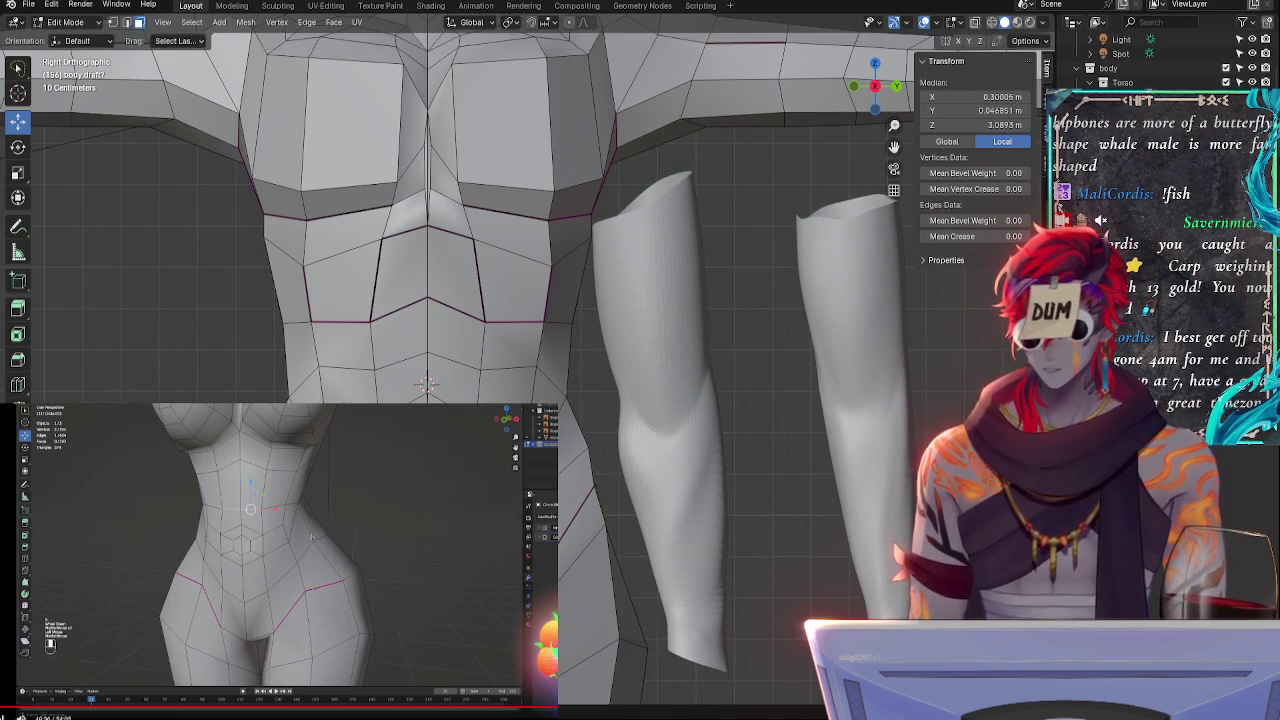
pyautogui.press('g')
pyautogui.press('Return')
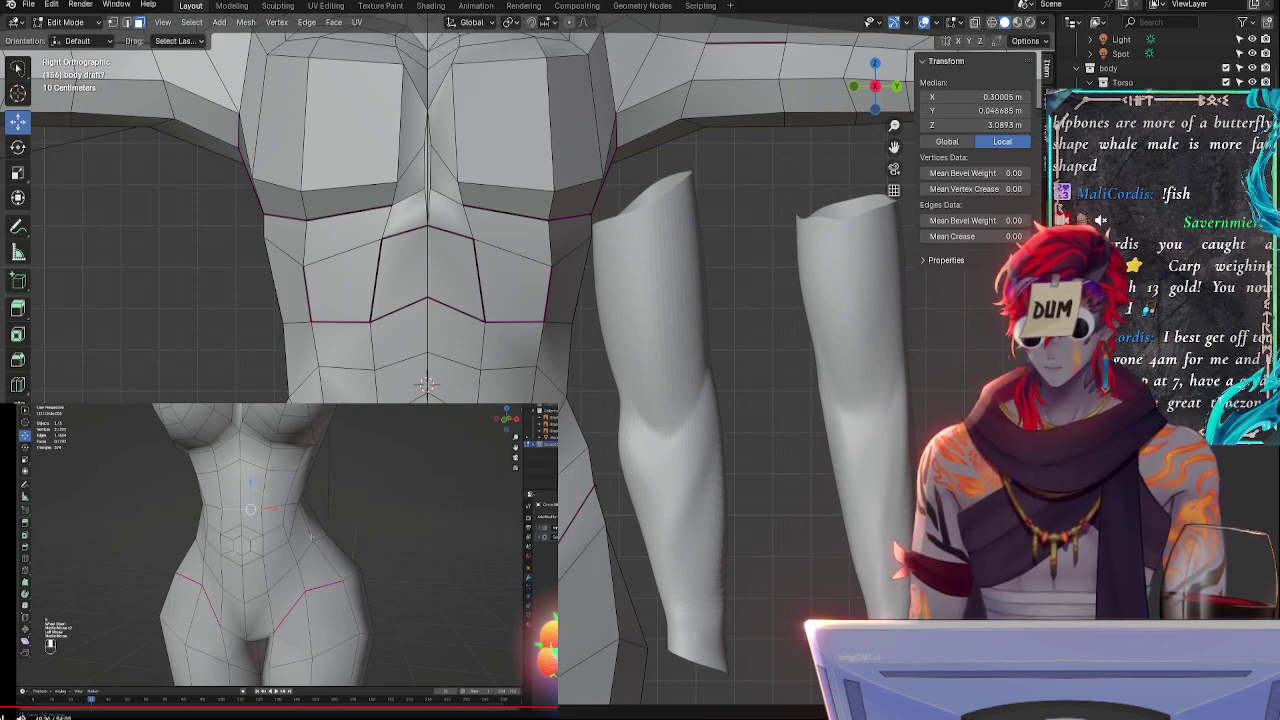
pyautogui.moveTo(640, 360); pyautogui.dragTo(528, 360, button='middle')
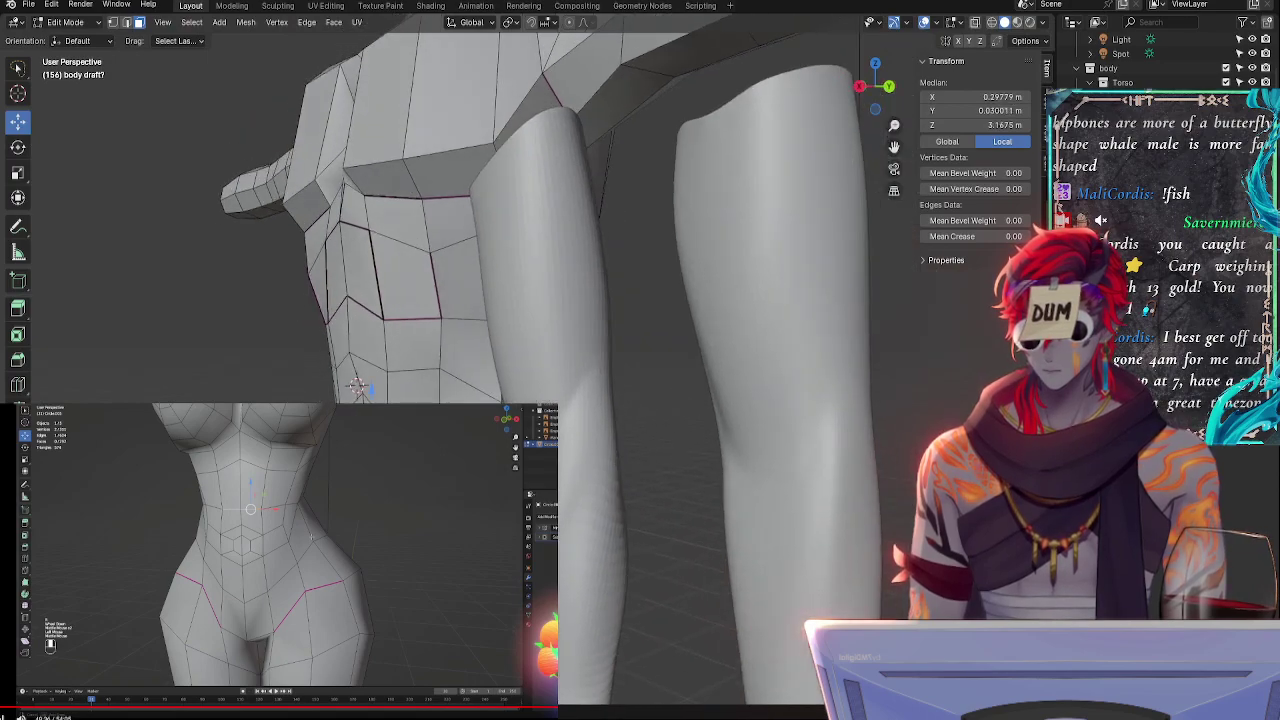
# - Nudge the flank vertices along X, then view the whole body from the right orthographic view
pyautogui.press('g')
pyautogui.press('x')
pyautogui.press('Return')
pyautogui.moveTo(528, 208); pyautogui.dragTo(600, 208, button='middle')
pyautogui.moveTo(530, 434); pyautogui.dragTo(617, 434, button='middle')
pyautogui.click(641, 412)
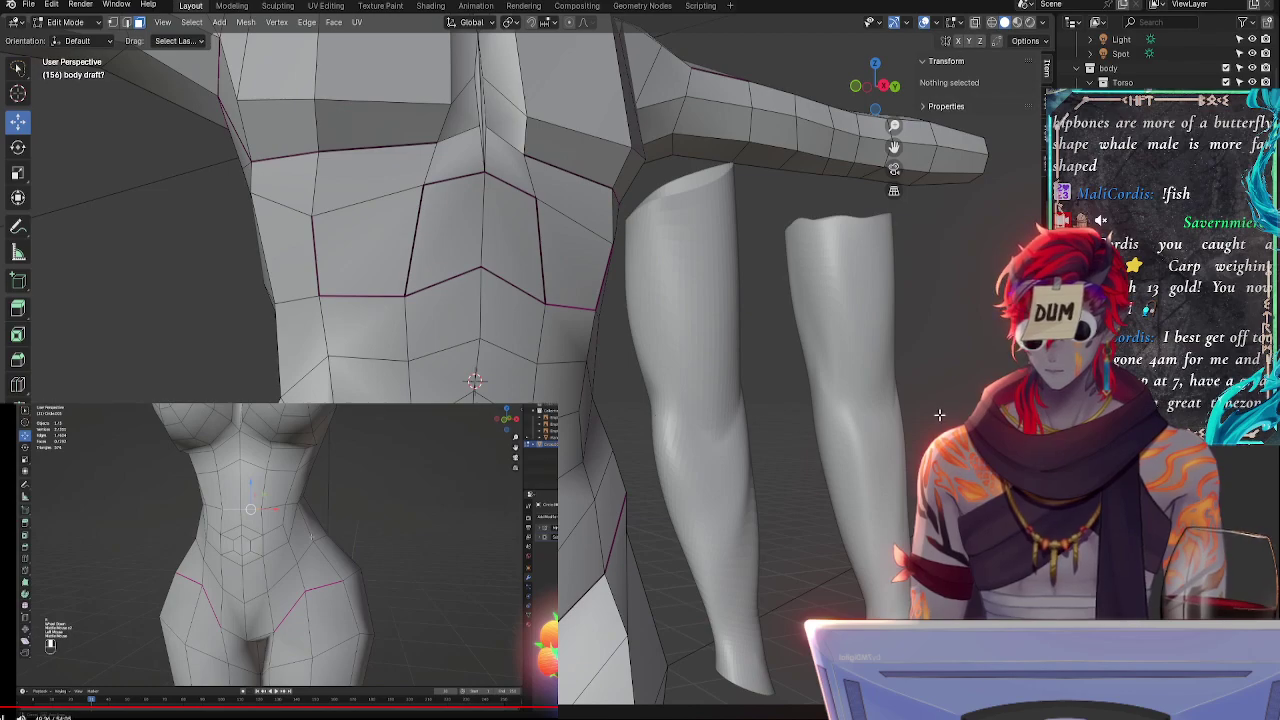
pyautogui.moveTo(940, 414); pyautogui.dragTo(900, 422, button='middle')
pyautogui.press('Tab')
pyautogui.moveTo(725, 414); pyautogui.dragTo(593, 428, button='middle')
pyautogui.scroll(-2, 597, 404)
pyautogui.click(876, 86)
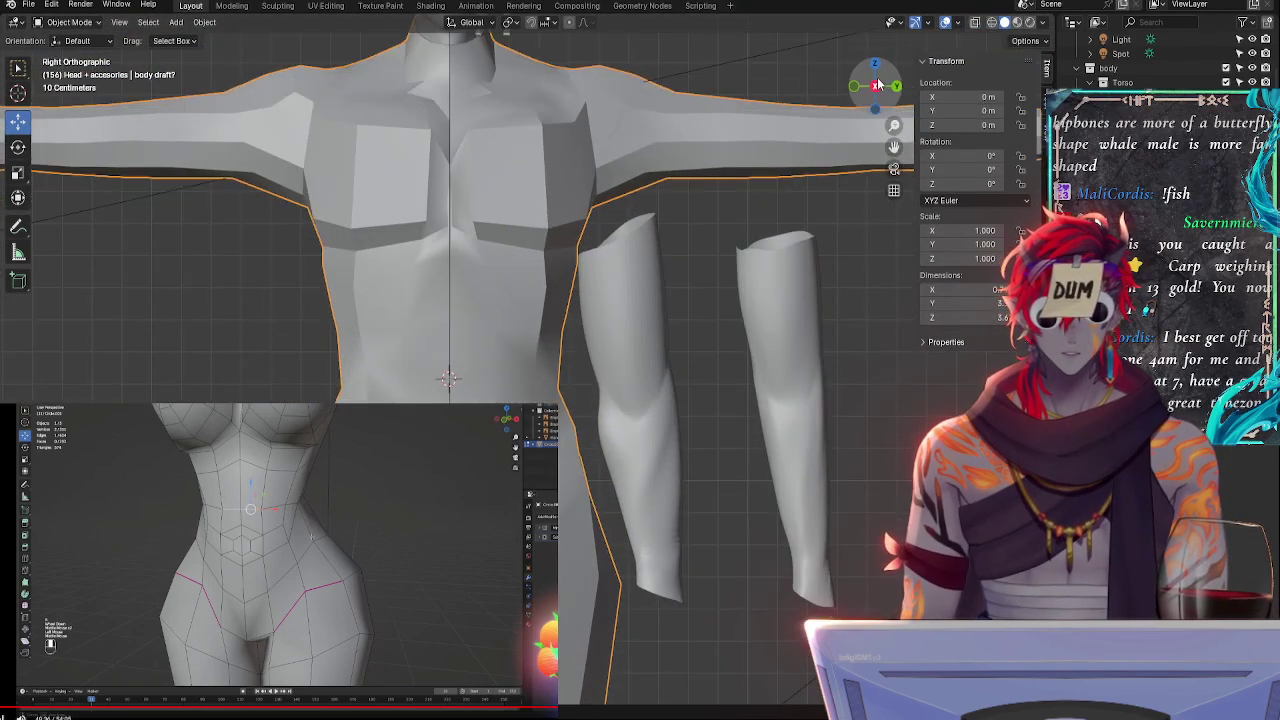
pyautogui.press('Tab')
# - Preview the body with subdivision smoothing and inspect it from the right orthographic view
pyautogui.moveTo(607, 370)
pyautogui.mouseDown(button='middle')
pyautogui.moveTo(639, 370)
pyautogui.moveTo(622, 372)
pyautogui.mouseUp(button='middle')
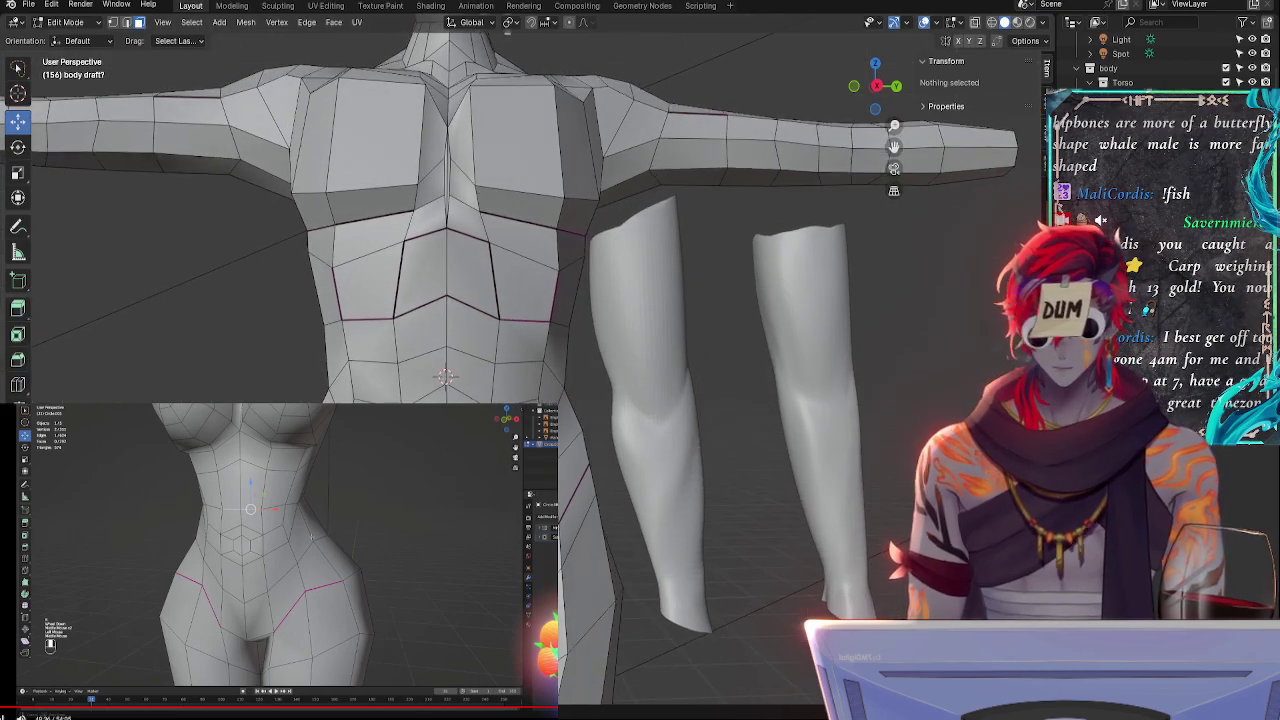
pyautogui.hotkey('ctrl', '2')
pyautogui.press('Tab')
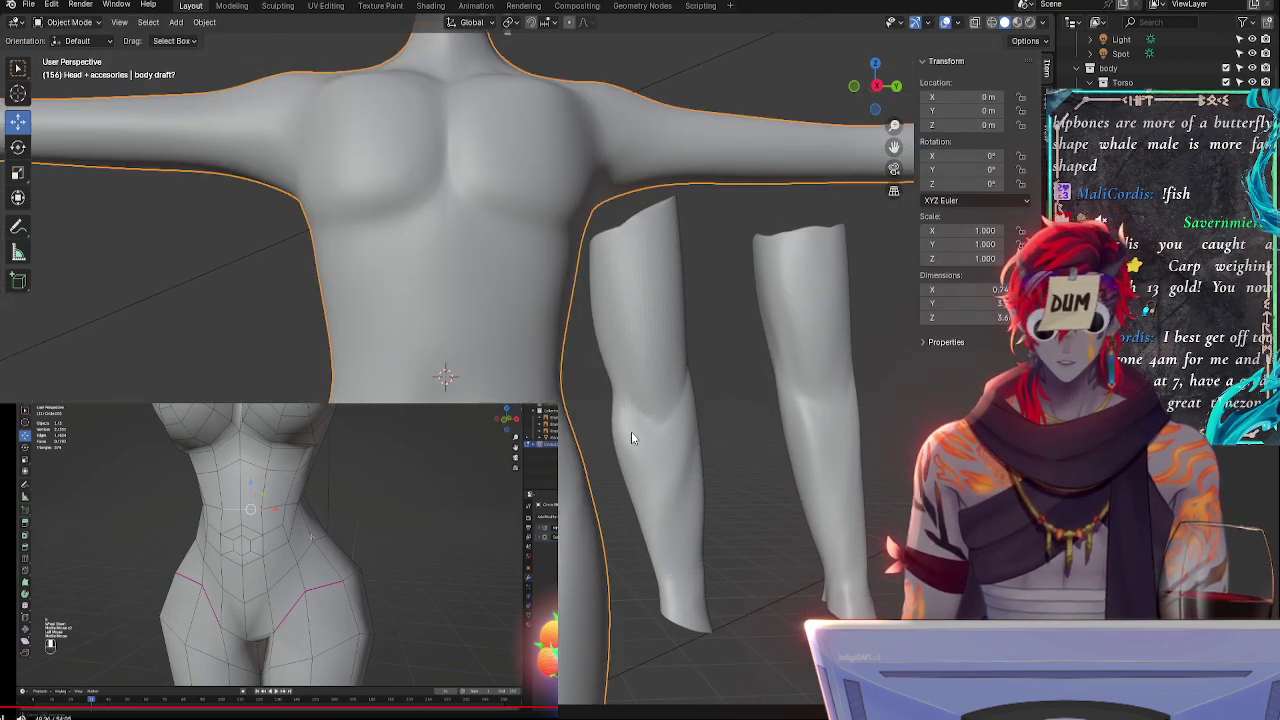
pyautogui.moveTo(631, 431); pyautogui.dragTo(702, 386, button='middle')
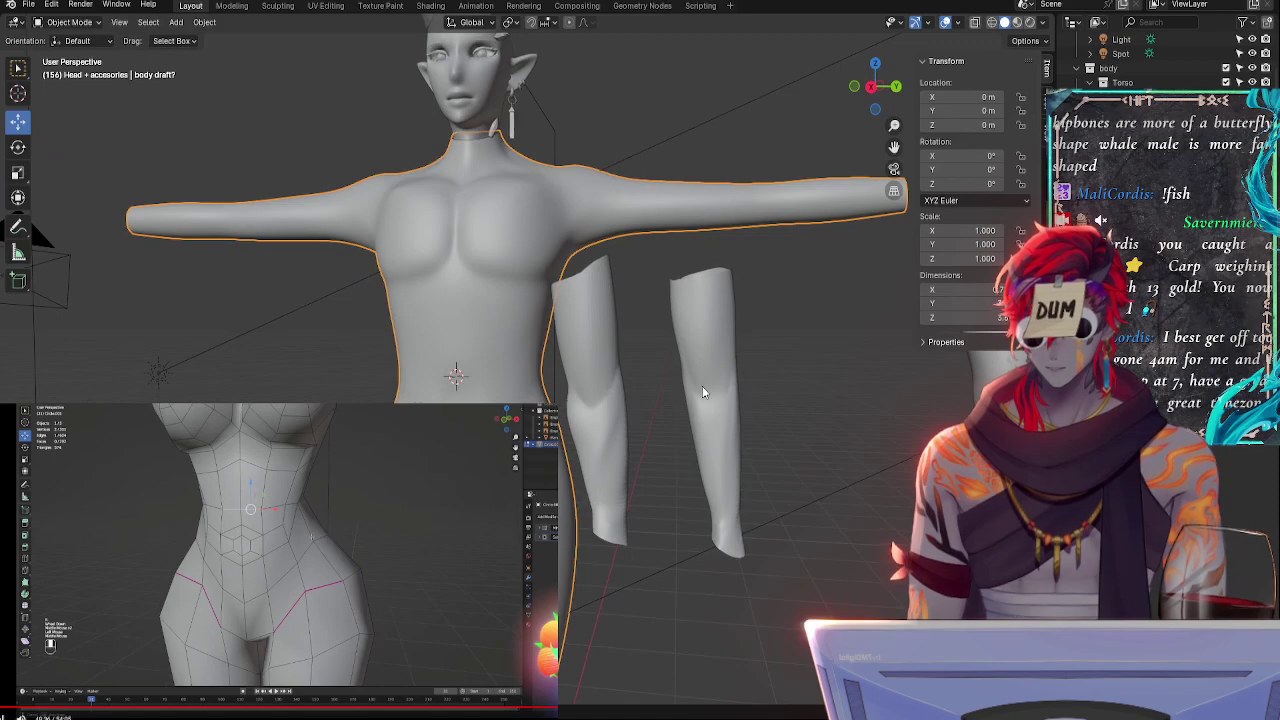
pyautogui.click(876, 86)
pyautogui.scroll(3, 626, 357)
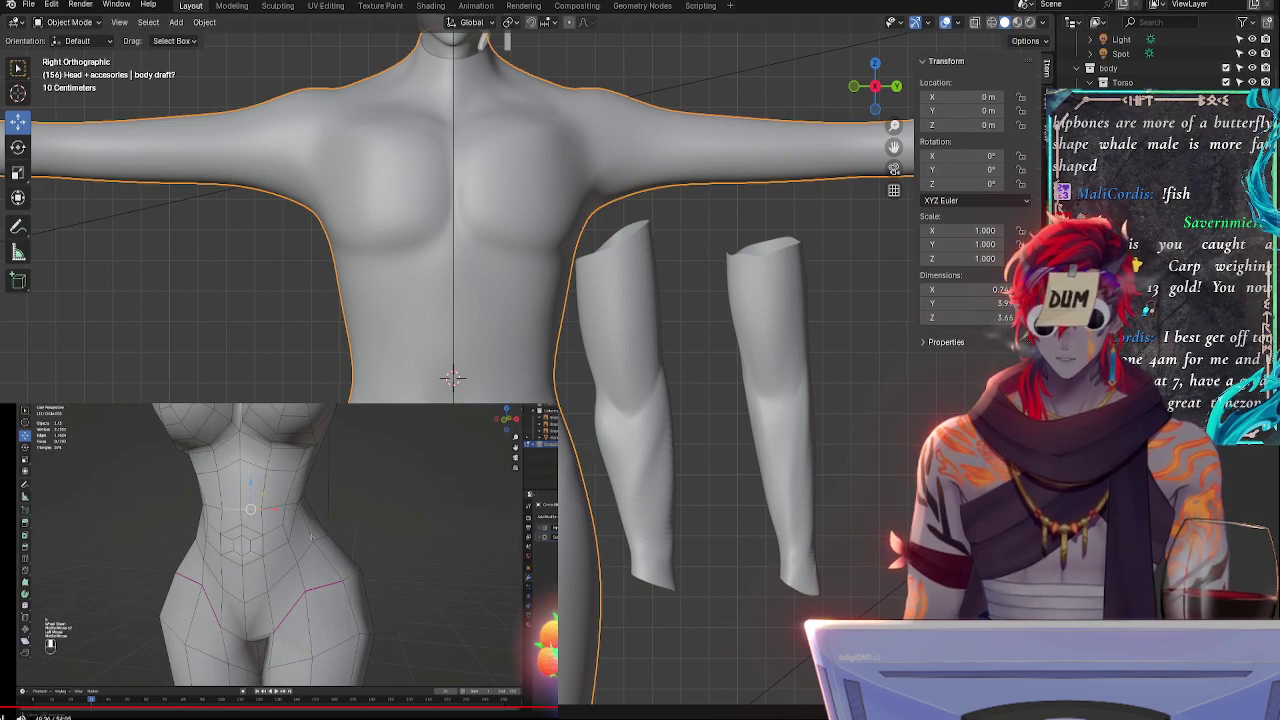
pyautogui.press('Tab')
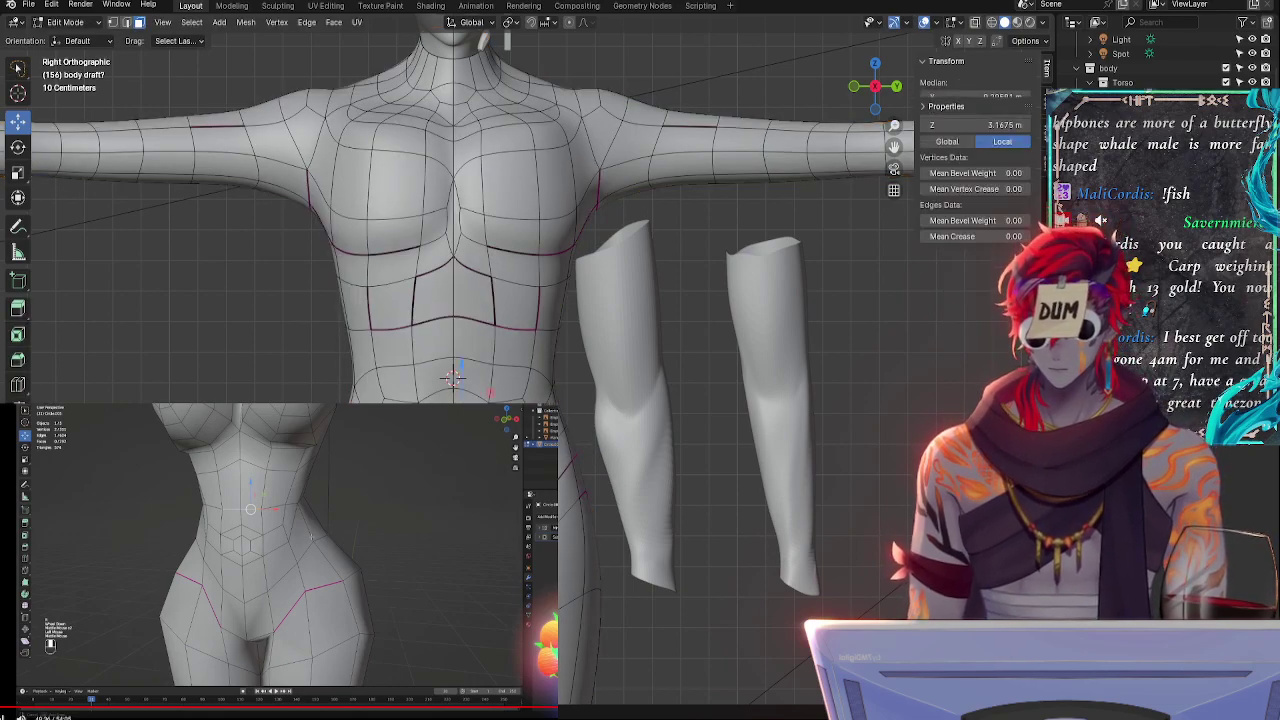
# - Apply a small scale, then select the lower-belly faces and lower them slightly along Z
pyautogui.press('s')
pyautogui.click(507, 352)
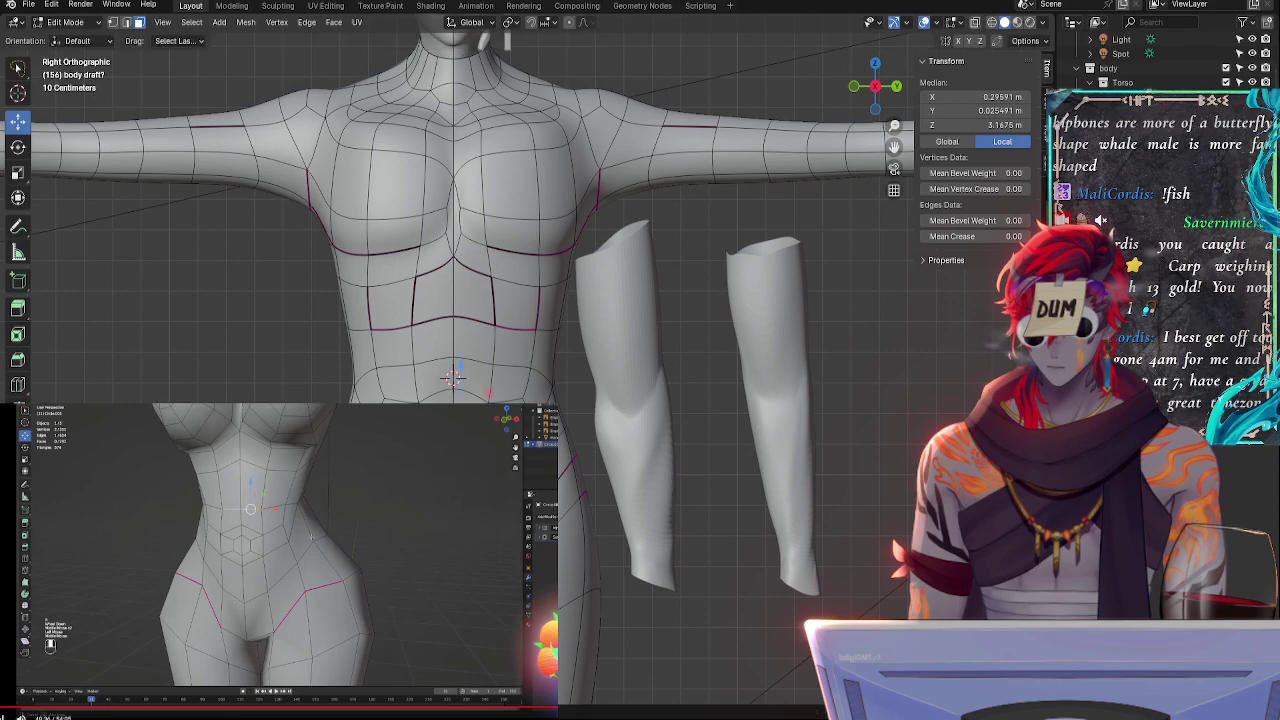
pyautogui.keyDown('shift'); pyautogui.click(467, 392); pyautogui.keyUp('shift')
pyautogui.keyDown('shift'); pyautogui.click(490, 410); pyautogui.keyUp('shift')
pyautogui.click(452, 378)
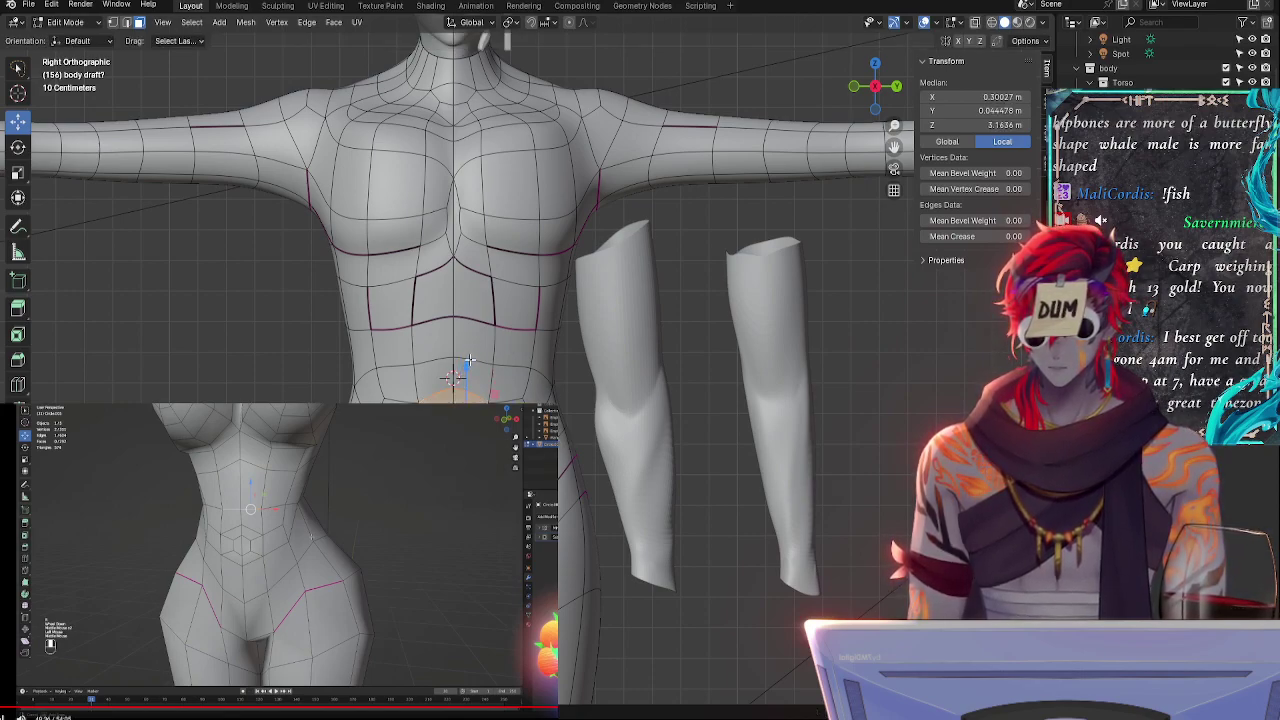
pyautogui.keyDown('shift'); pyautogui.click(506, 399); pyautogui.keyUp('shift')
pyautogui.keyDown('shift'); pyautogui.click(497, 393); pyautogui.keyUp('shift')
pyautogui.keyDown('shift'); pyautogui.click(464, 387); pyautogui.keyUp('shift')
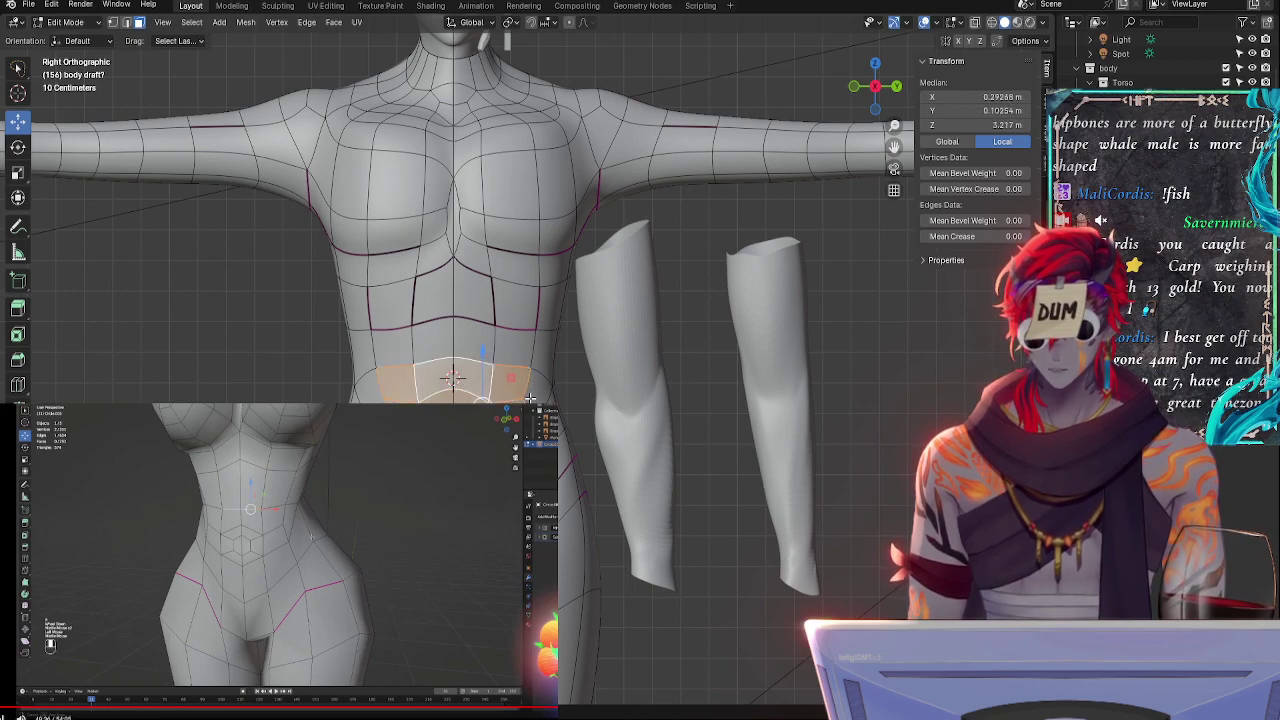
pyautogui.press('g')
pyautogui.press('z')
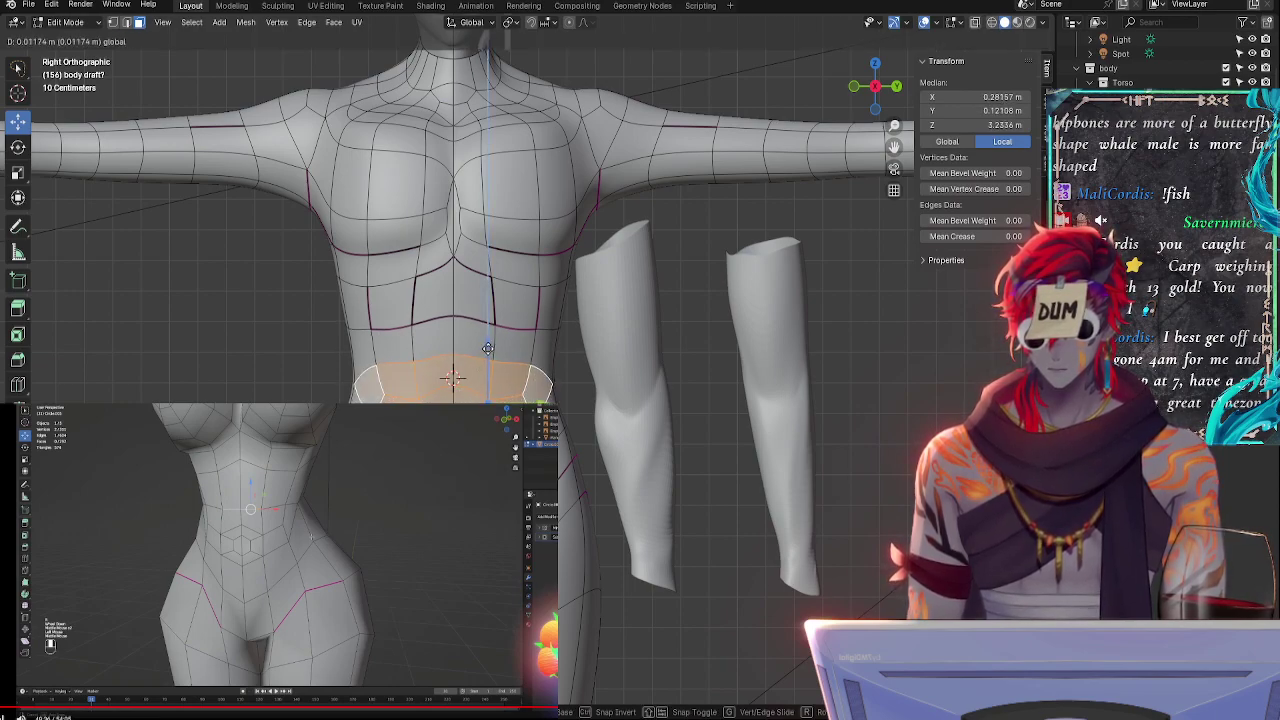
pyautogui.moveTo(488, 348); pyautogui.dragTo(488, 354)
# - Check the belly from an angle, reselect the lower-abdomen faces and raise them slightly
pyautogui.moveTo(758, 393); pyautogui.dragTo(690, 403, button='middle')
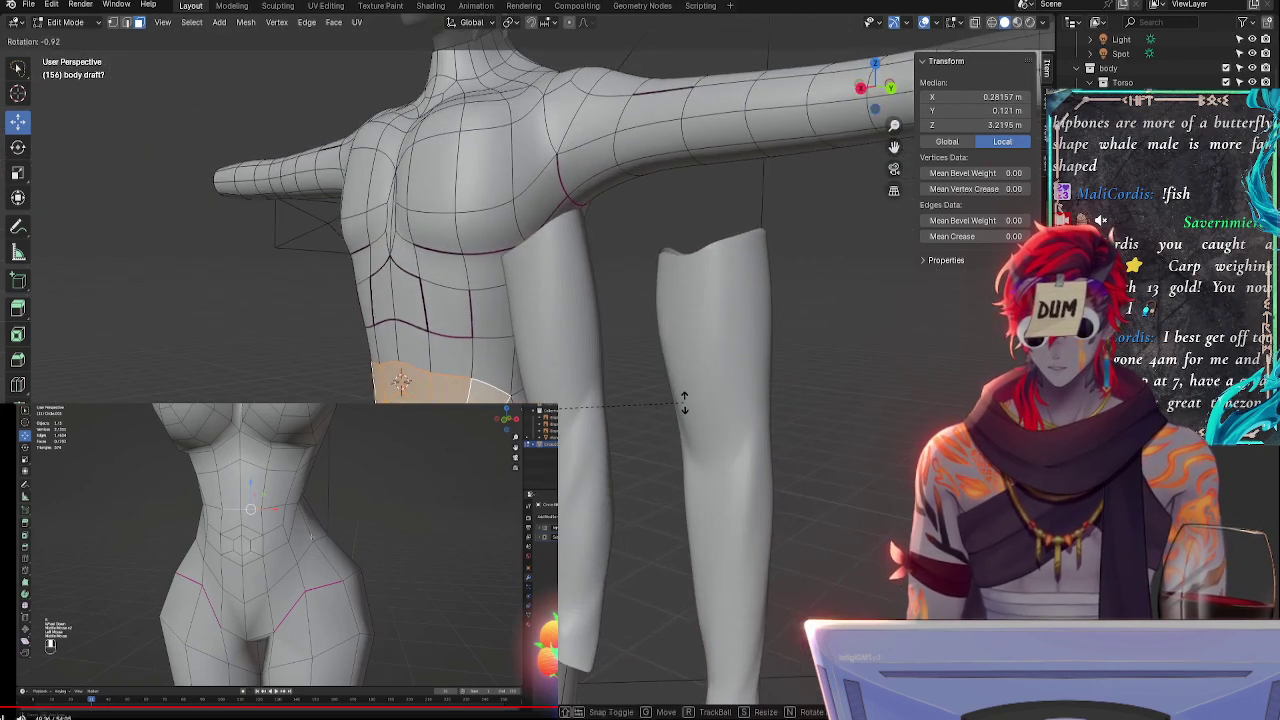
pyautogui.click(449, 354)
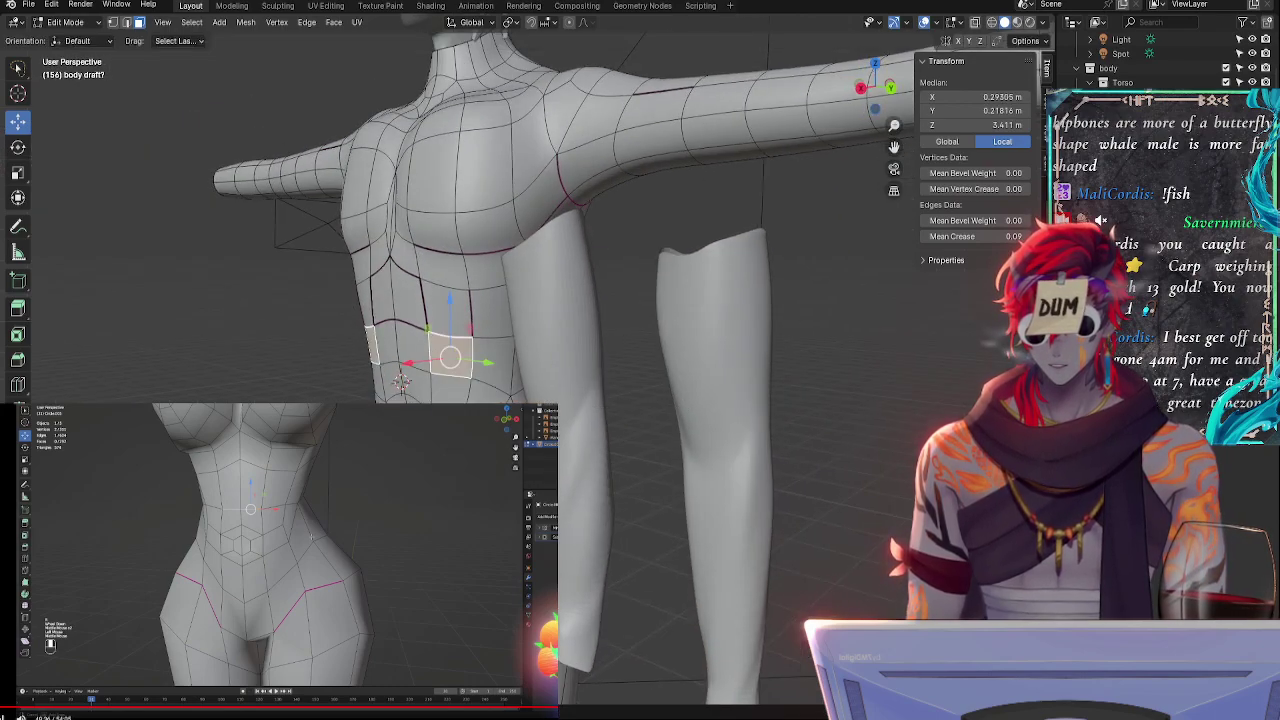
pyautogui.click(449, 398)
pyautogui.moveTo(452, 390); pyautogui.dragTo(669, 383, button='middle')
pyautogui.click(443, 400)
pyautogui.keyDown('shift'); pyautogui.click(498, 388); pyautogui.keyUp('shift')
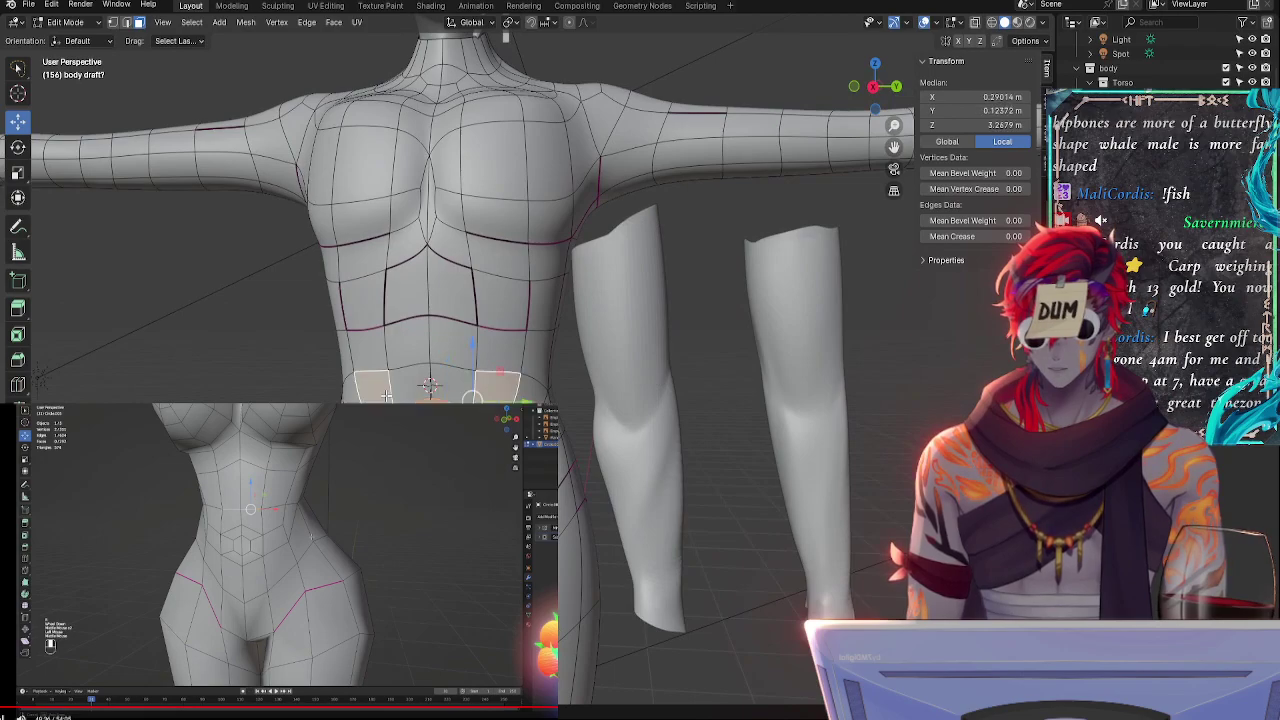
pyautogui.keyDown('shift'); pyautogui.click(450, 388); pyautogui.keyUp('shift')
pyautogui.moveTo(466, 349); pyautogui.dragTo(467, 344)
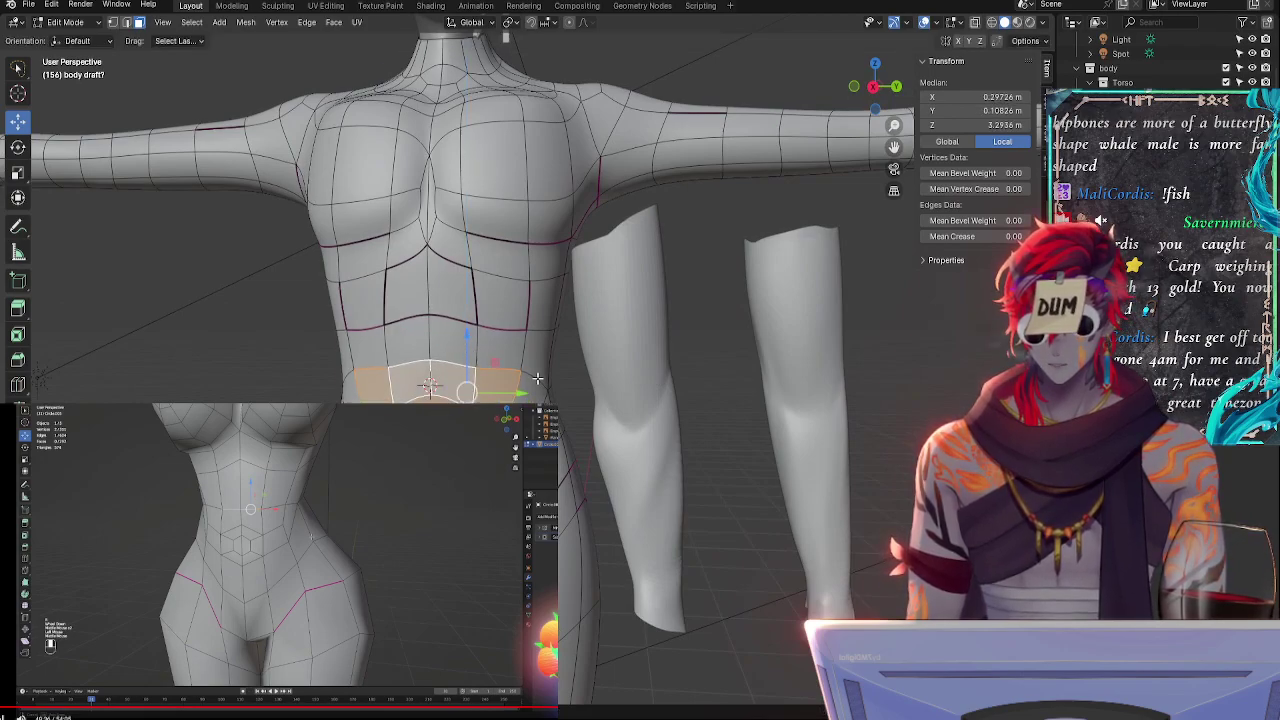
# - Select the centre lower-abdomen faces and nudge them vertically
pyautogui.click(538, 379)
pyautogui.moveTo(662, 382)
pyautogui.mouseDown(button='middle')
pyautogui.moveTo(677, 375)
pyautogui.moveTo(656, 391)
pyautogui.mouseUp(button='middle')
pyautogui.click(455, 436)
pyautogui.click(428, 408)
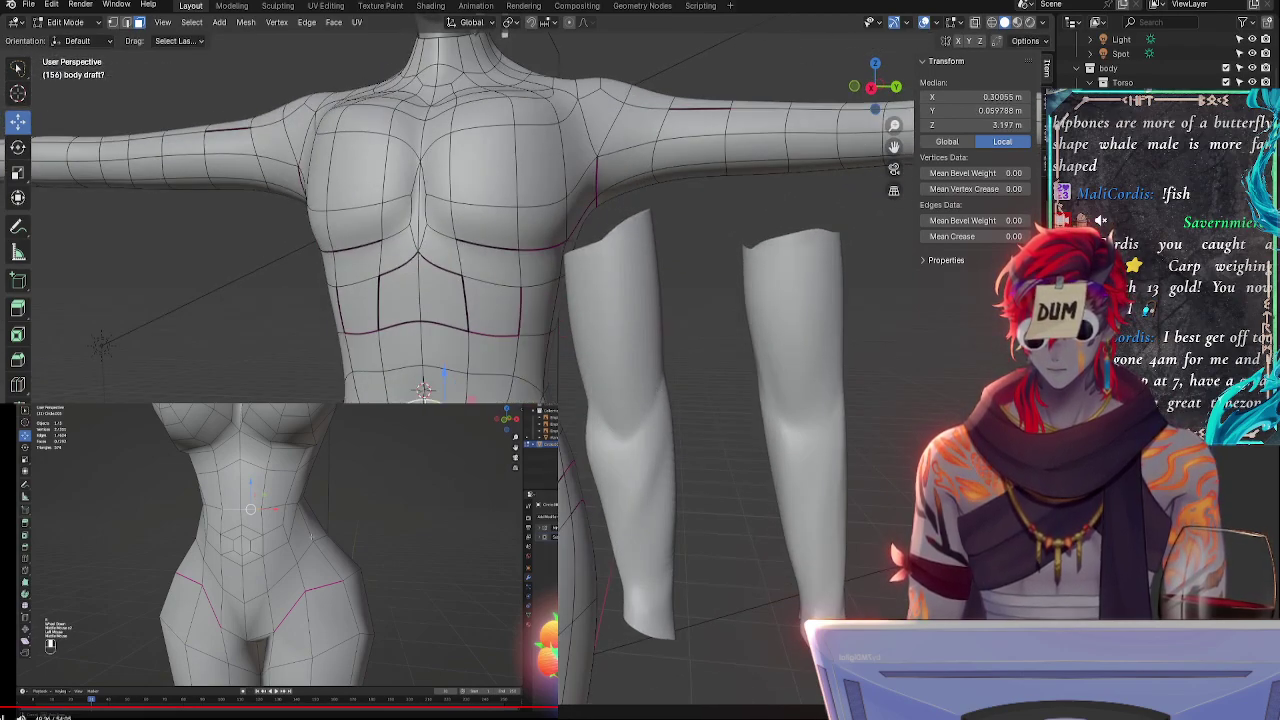
pyautogui.keyDown('shift'); pyautogui.click(450, 422); pyautogui.keyUp('shift')
pyautogui.moveTo(443, 383); pyautogui.dragTo(445, 382)
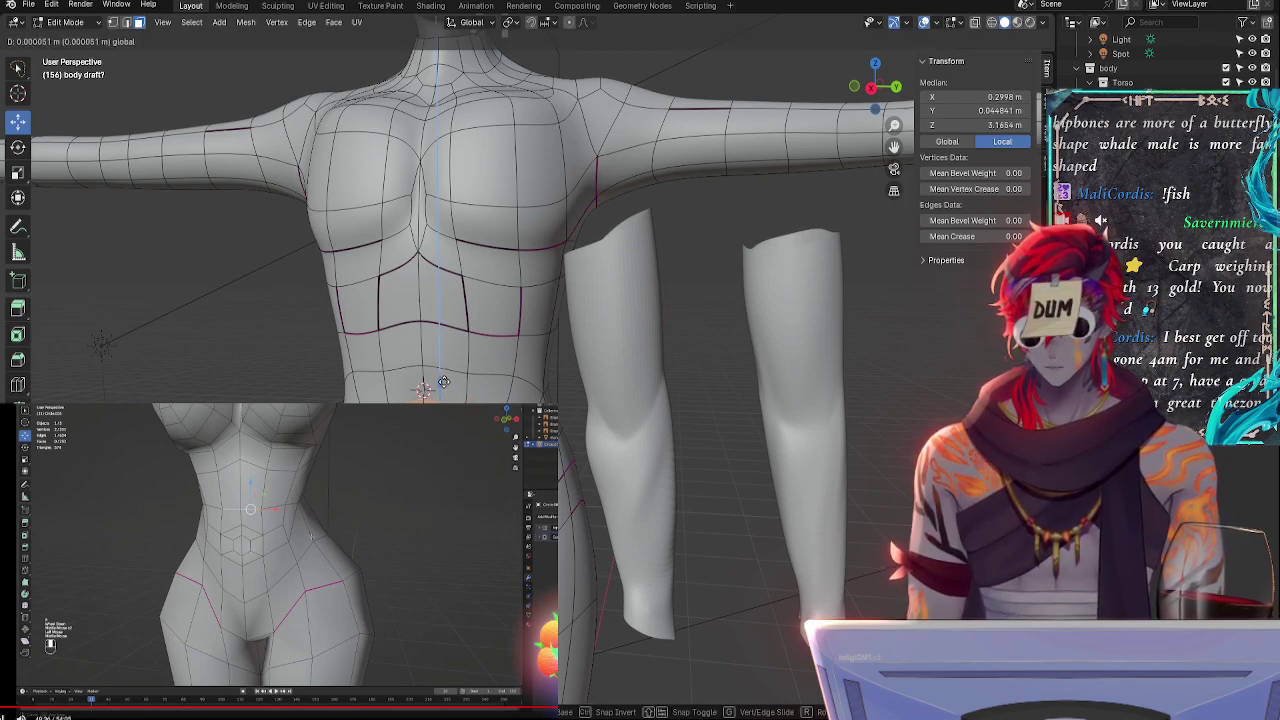
pyautogui.click(444, 382)
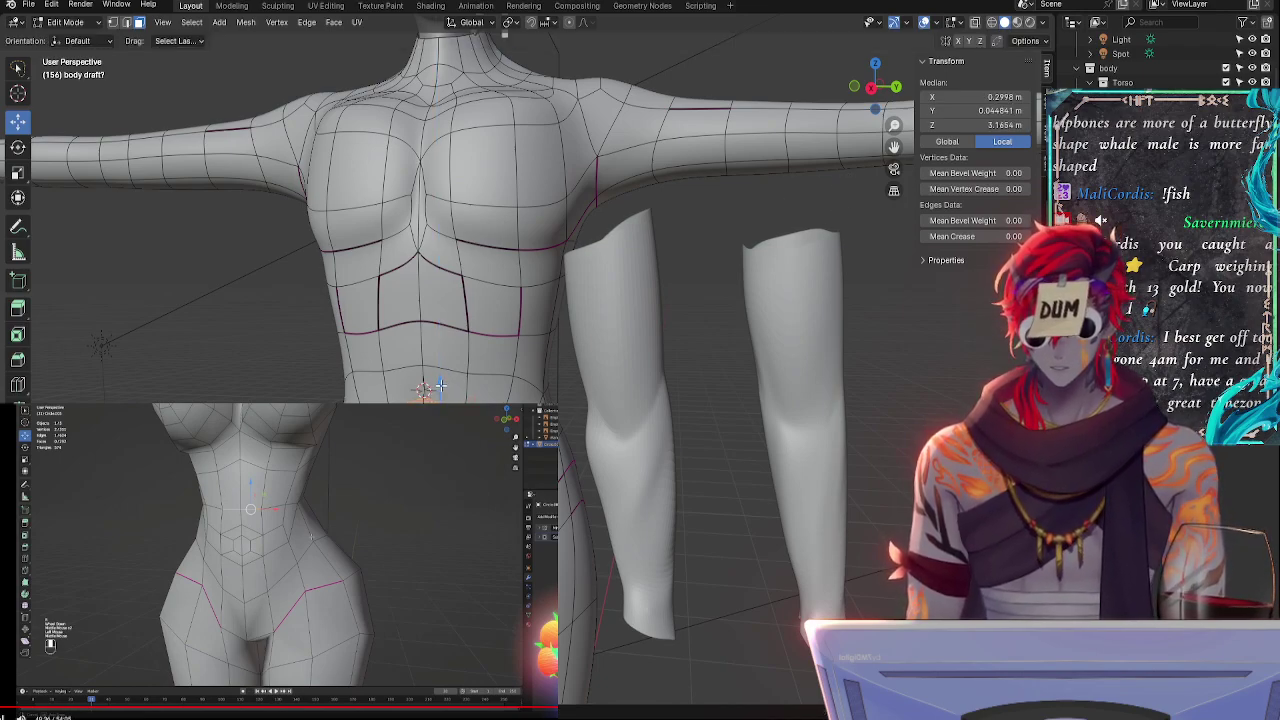
# - Shift the centre belly faces along Z once more and return to Right Orthographic view
pyautogui.press('g')
pyautogui.press('z')
pyautogui.click(441, 383)
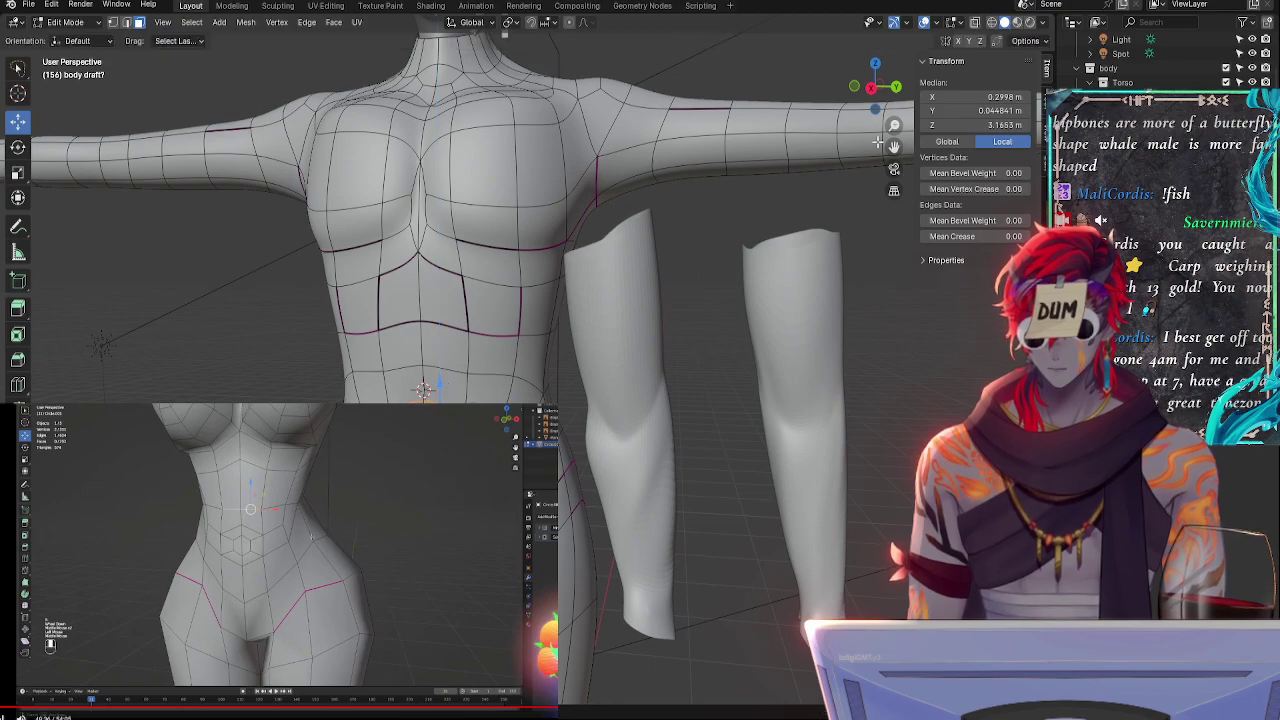
pyautogui.click(871, 87)
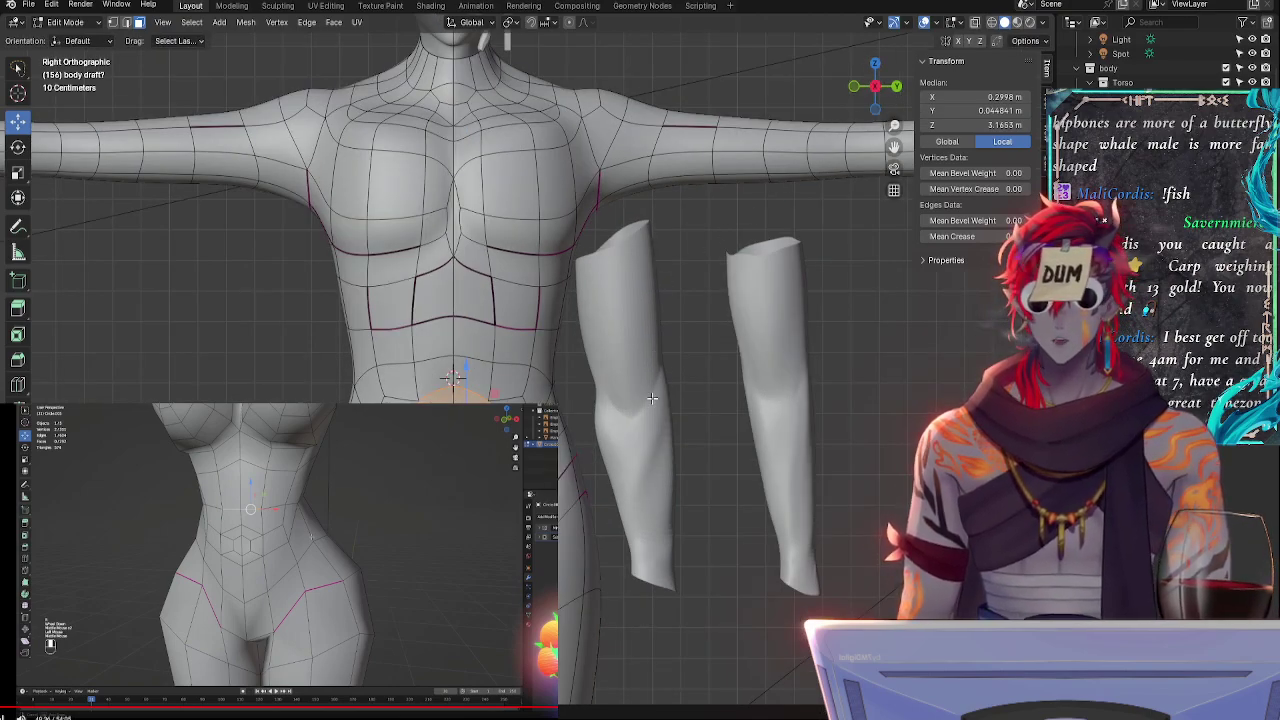
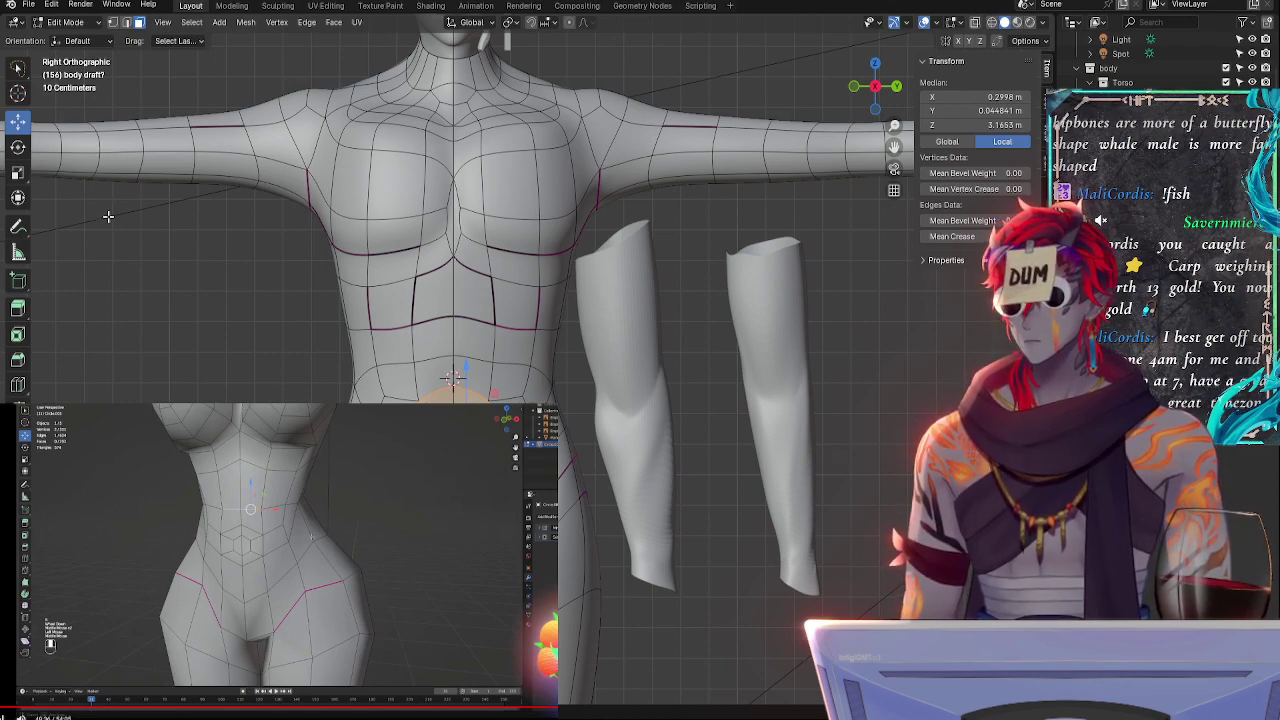
# - Clear the belly selection and return to Right Orthographic view, framed closely on the belly
pyautogui.click(583, 377)
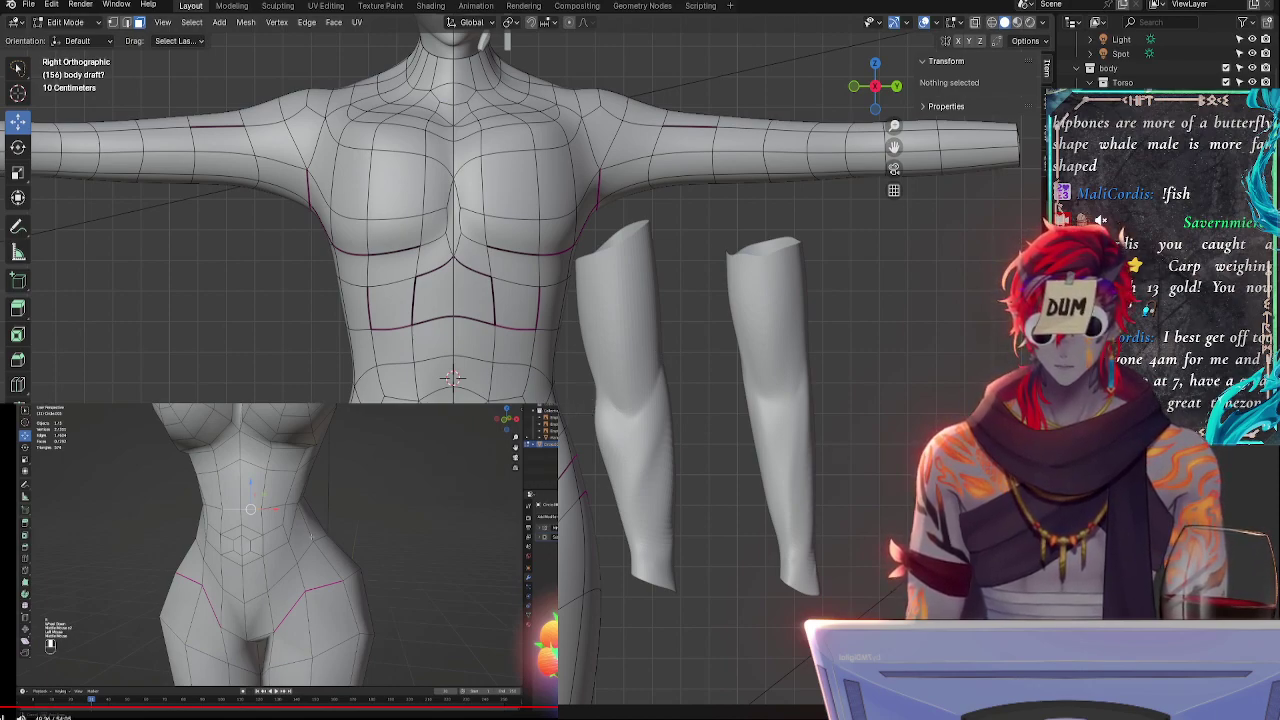
pyautogui.click(564, 416)
pyautogui.click(585, 413)
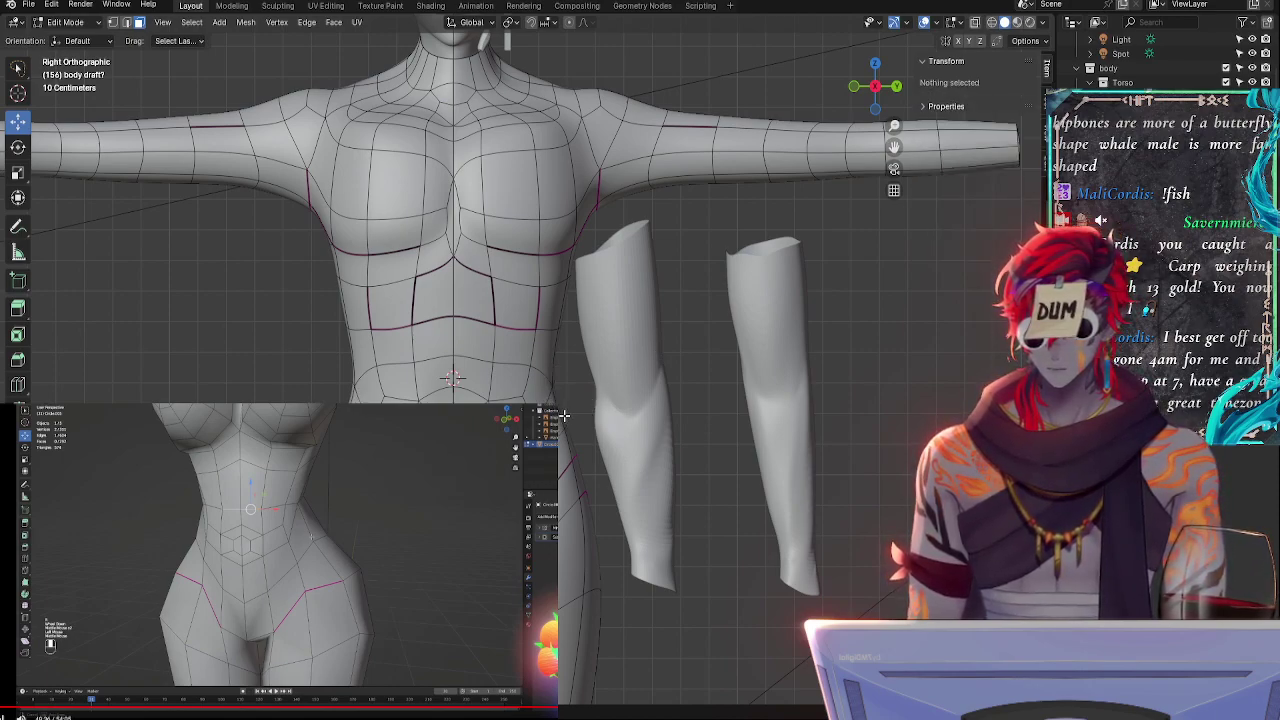
pyautogui.click(876, 86)
pyautogui.click(876, 86)
pyautogui.click(674, 494)
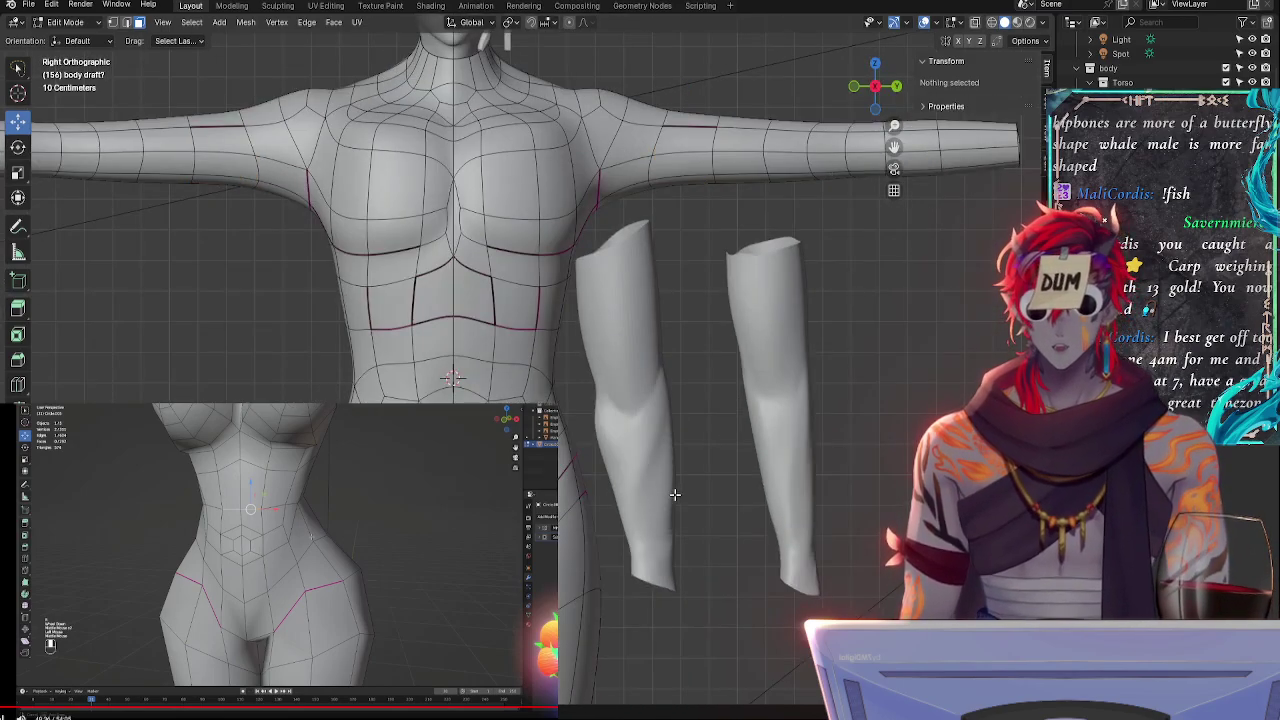
pyautogui.keyDown('ctrl'); pyautogui.moveTo(674, 494); pyautogui.dragTo(623, 363, button='middle'); pyautogui.keyUp('ctrl')
pyautogui.keyDown('shift'); pyautogui.moveTo(477, 386); pyautogui.dragTo(583, 254, button='middle'); pyautogui.keyUp('shift')
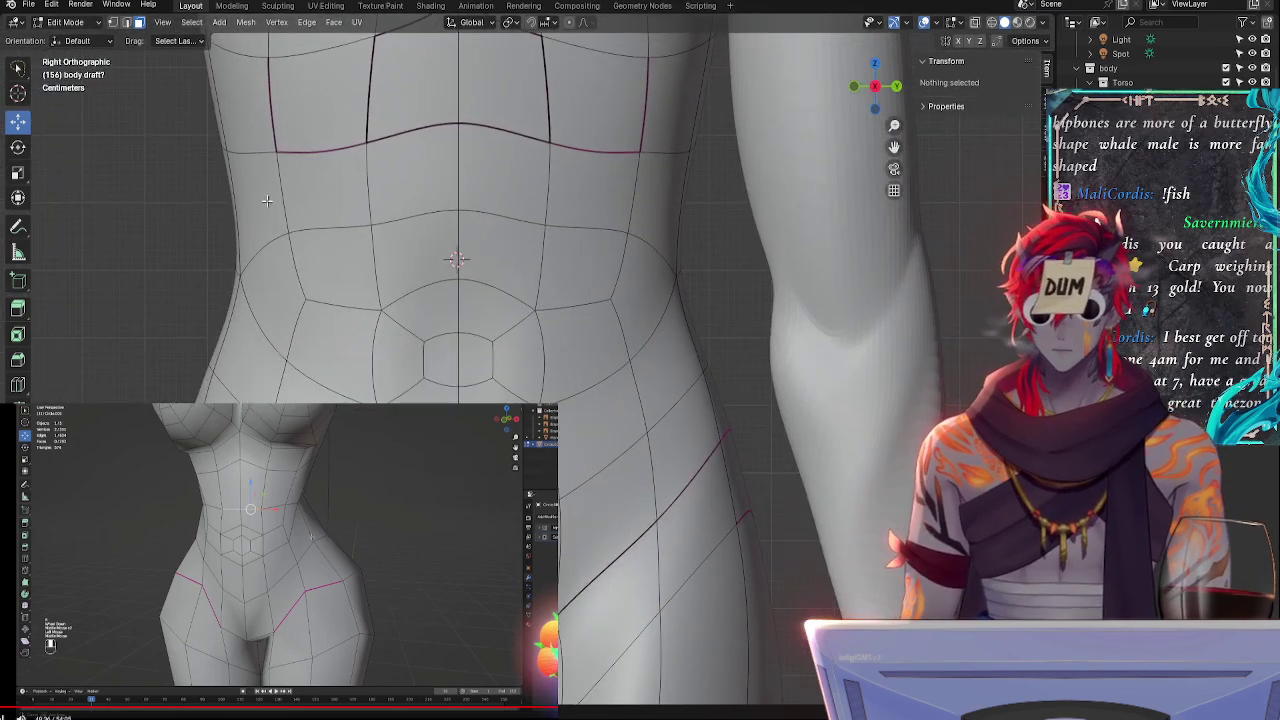
# - Switch to edge select with X-ray on and zoom in on the navel topology
pyautogui.click(127, 23)
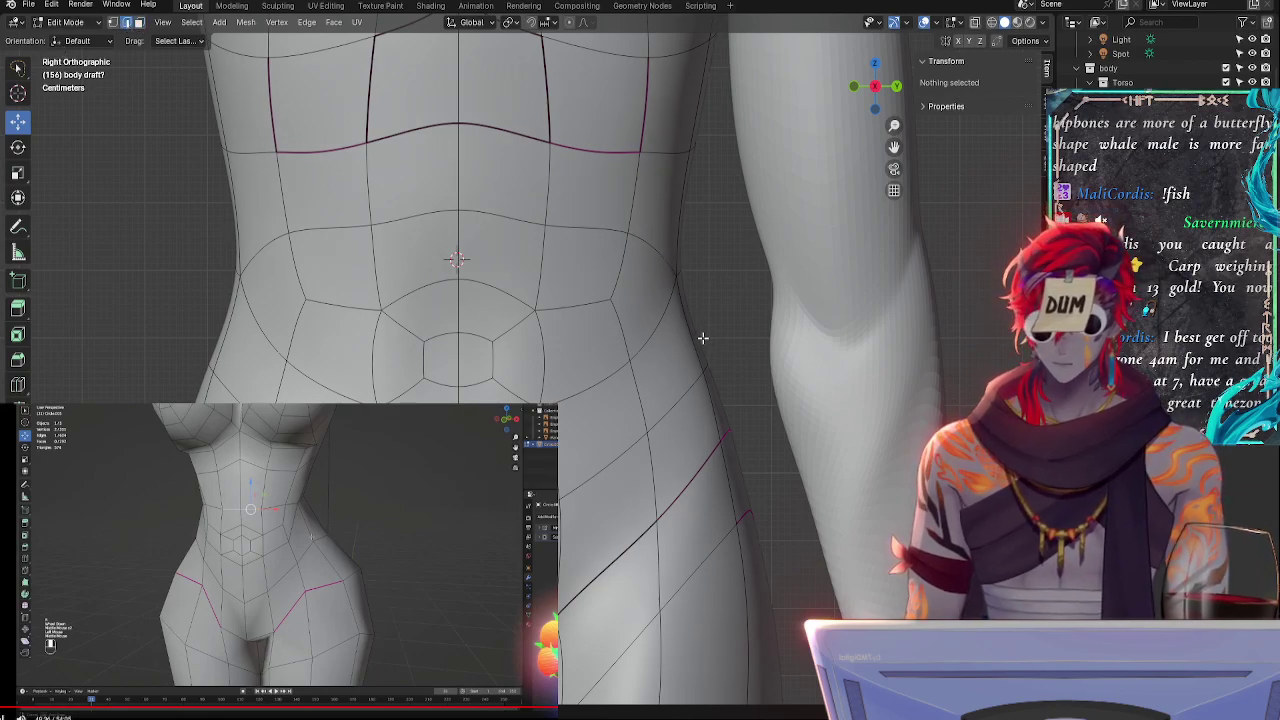
pyautogui.hotkey('alt', 'z')
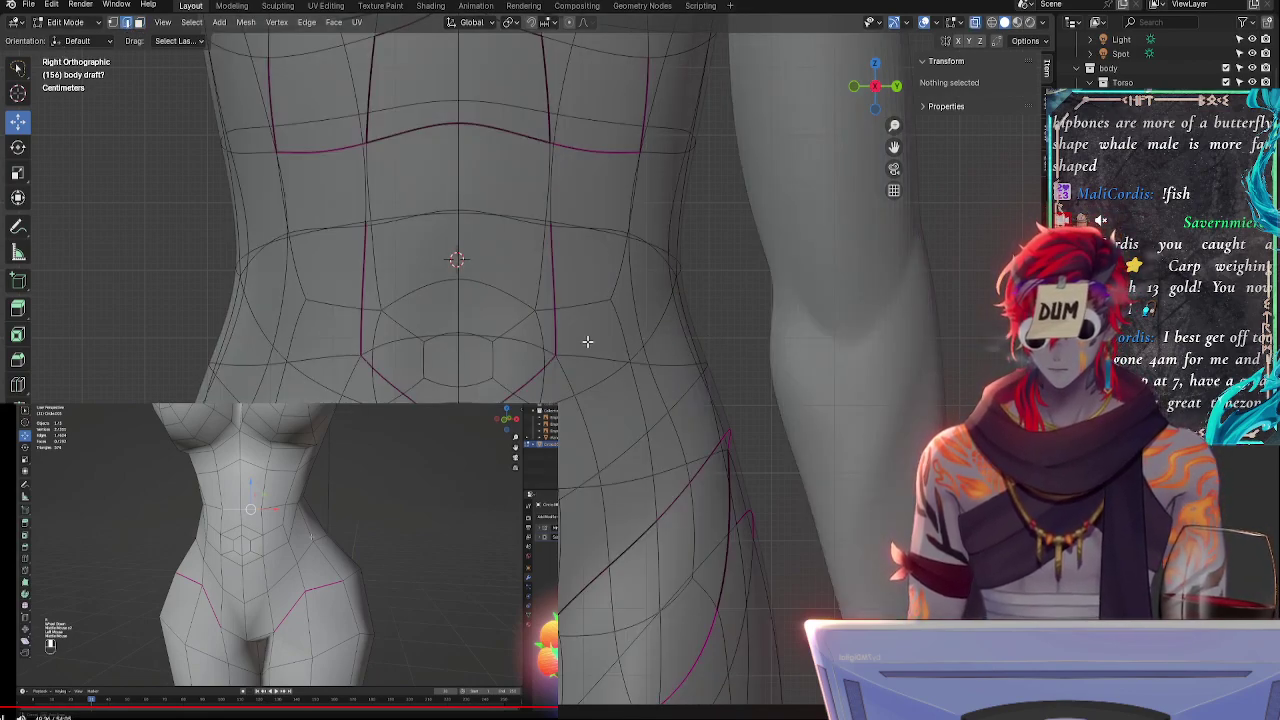
pyautogui.scroll(5, 615, 360)
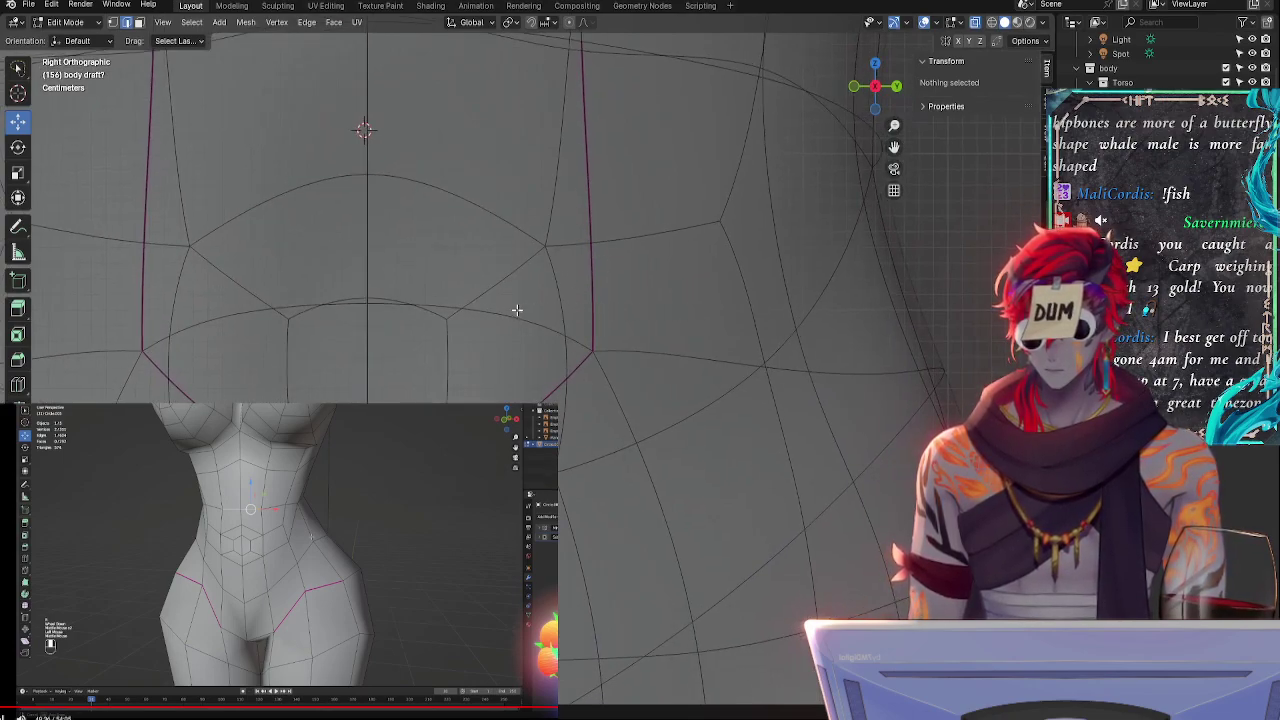
# - Select the arched navel loop edges plus the curved and diagonal edges of the navel patch
pyautogui.click(398, 303)
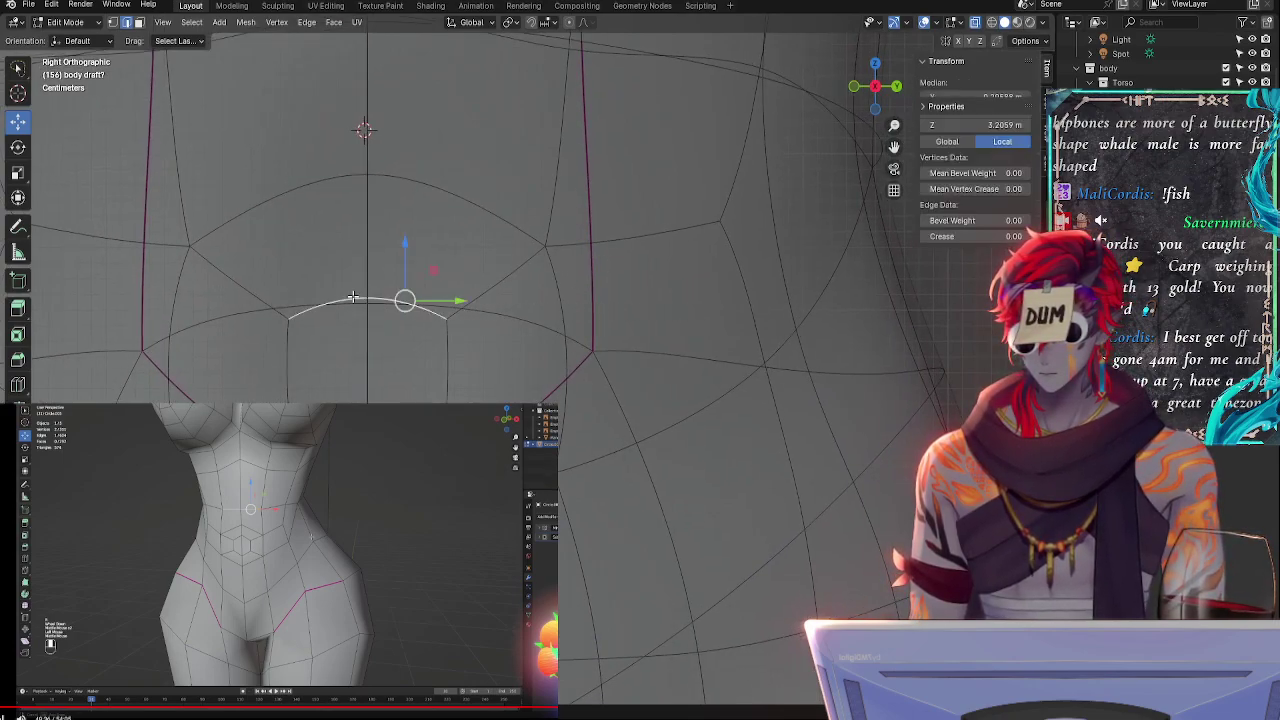
pyautogui.keyDown('shift'); pyautogui.click(442, 363); pyautogui.keyUp('shift')
pyautogui.keyDown('shift'); pyautogui.click(420, 410); pyautogui.keyUp('shift')
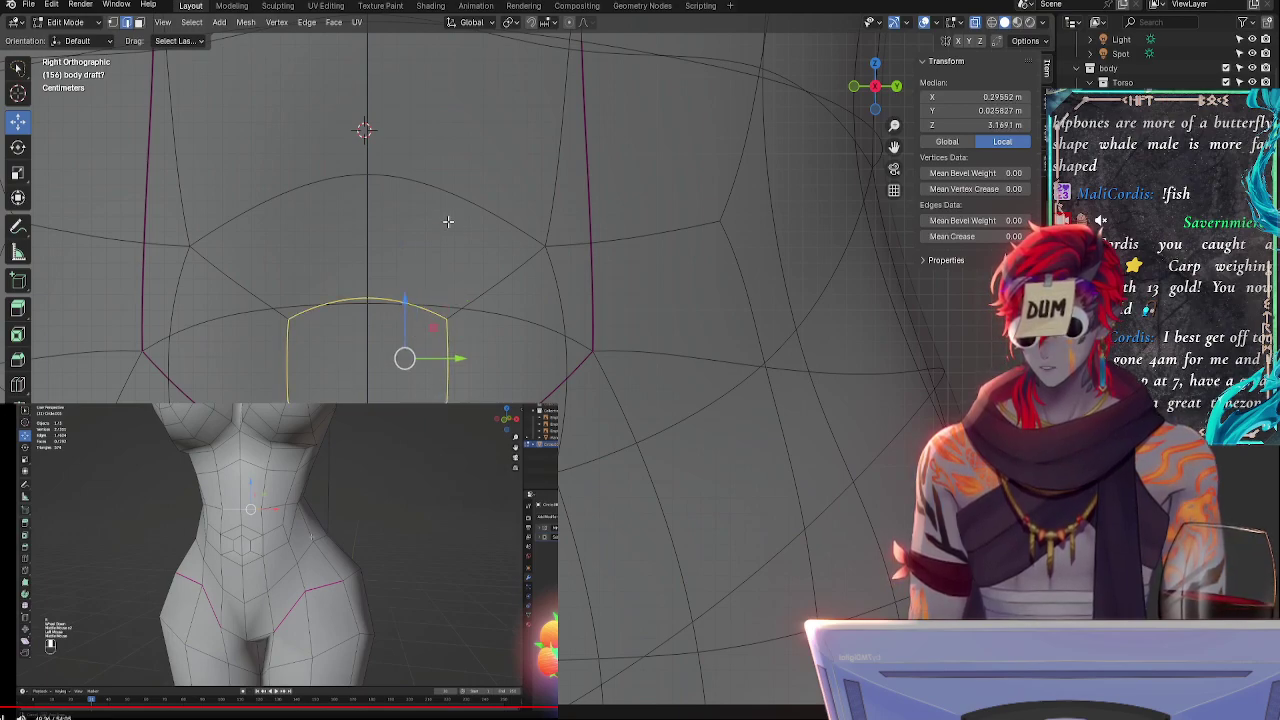
pyautogui.keyDown('shift'); pyautogui.click(447, 188); pyautogui.keyUp('shift')
pyautogui.keyDown('shift'); pyautogui.click(564, 260); pyautogui.keyUp('shift')
pyautogui.keyDown('shift'); pyautogui.click(494, 284); pyautogui.keyUp('shift')
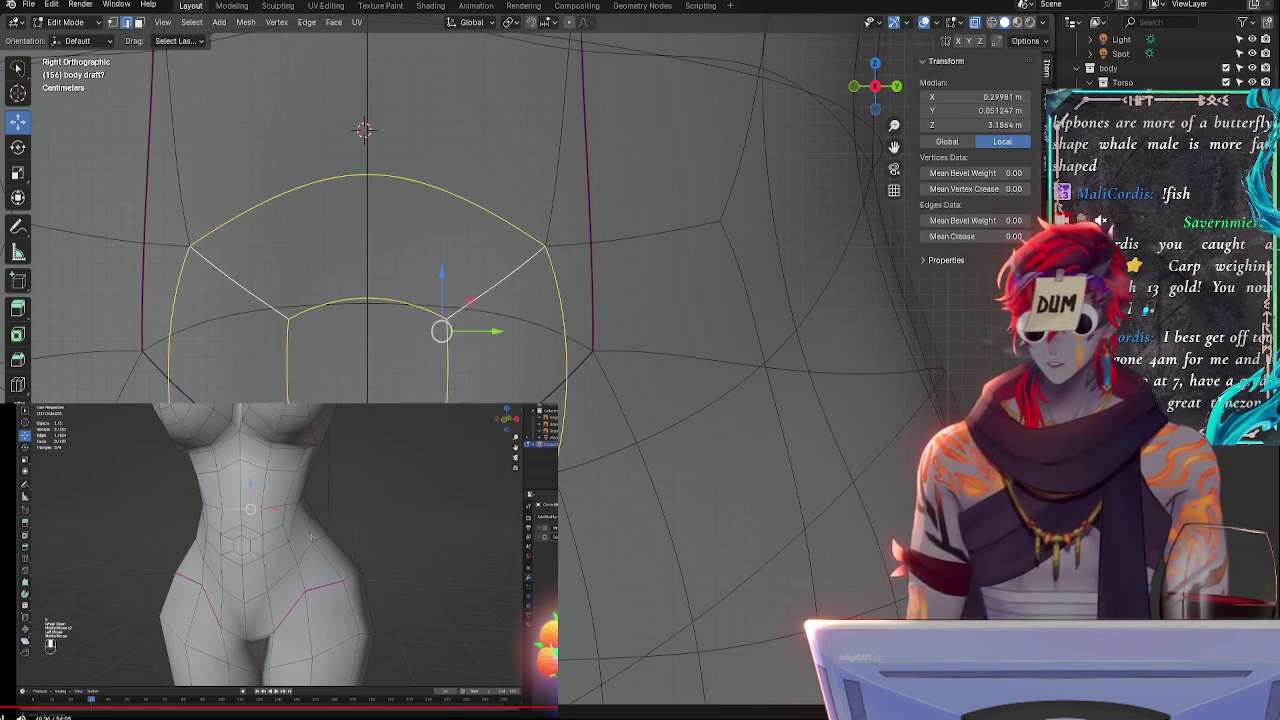
pyautogui.keyDown('ctrl'); pyautogui.moveTo(433, 388); pyautogui.dragTo(433, 498, button='middle'); pyautogui.keyUp('ctrl')
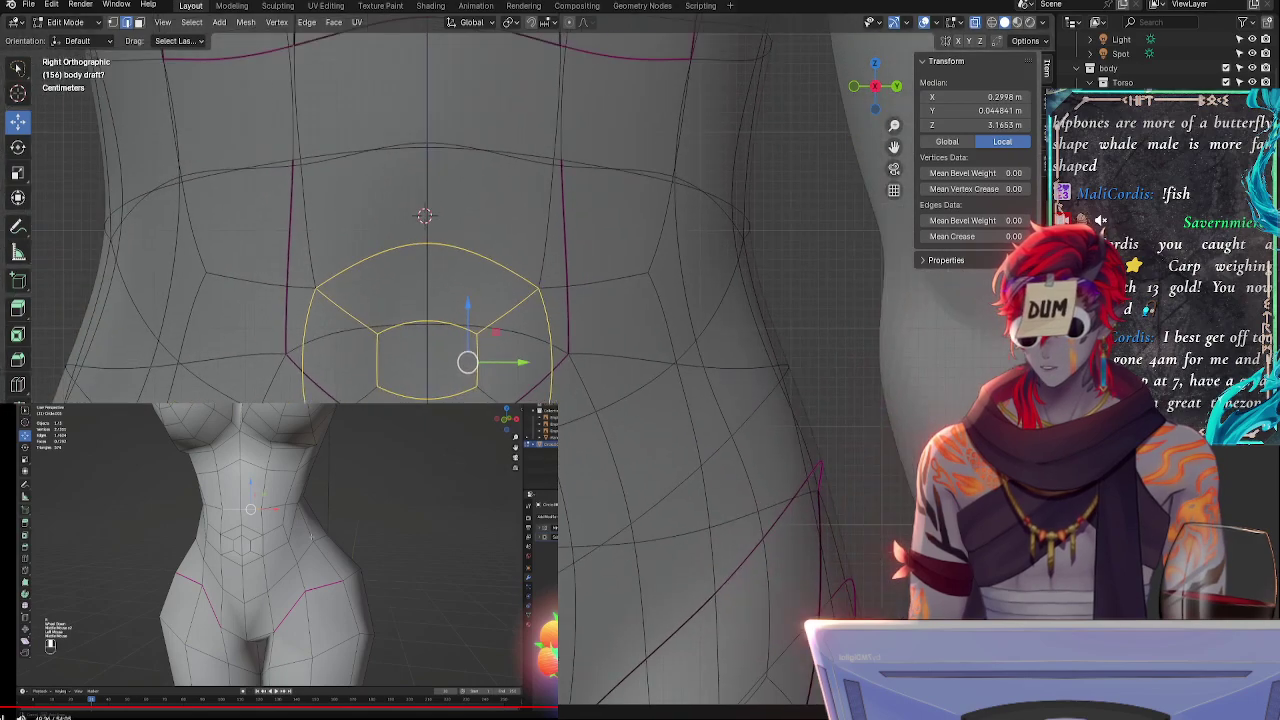
pyautogui.keyDown('shift'); pyautogui.click(519, 406); pyautogui.keyUp('shift')
# - Turn X-ray off, revert the selection, add the upper centre face and nudge the patch along Z
pyautogui.hotkey('alt', 'z')
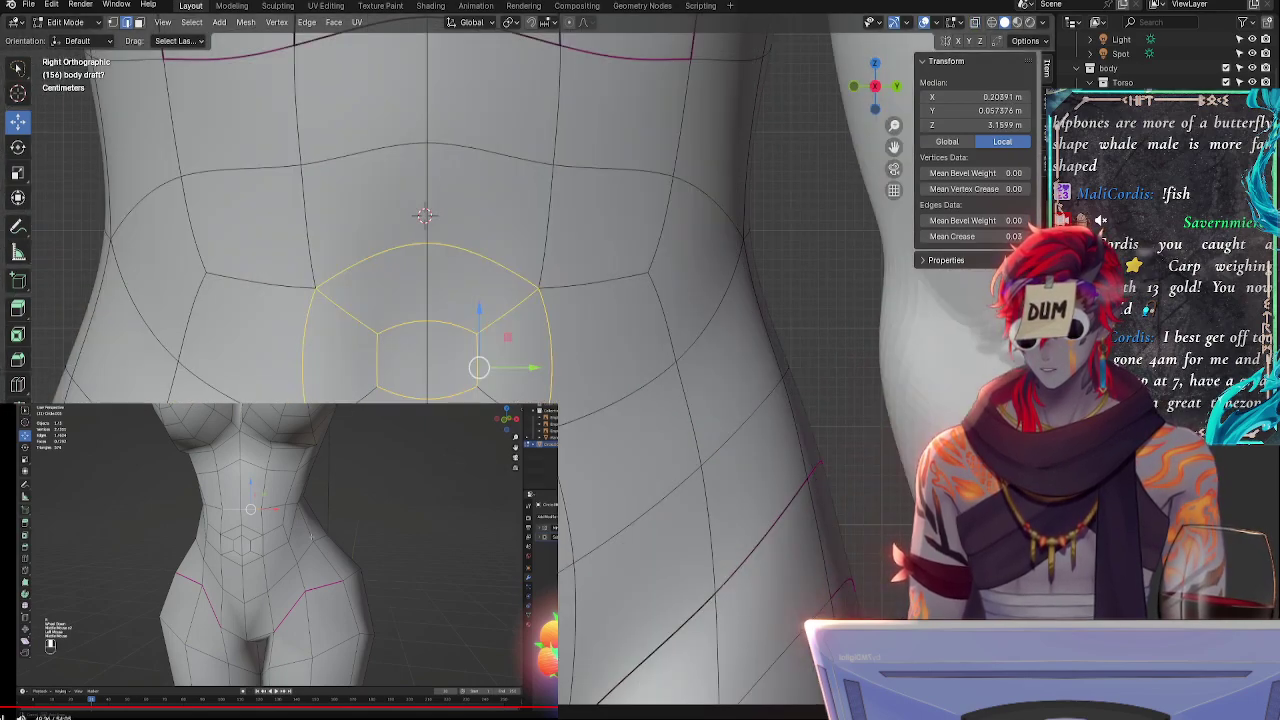
pyautogui.hotkey('ctrl', 'z')
pyautogui.hotkey('ctrl', 'z')
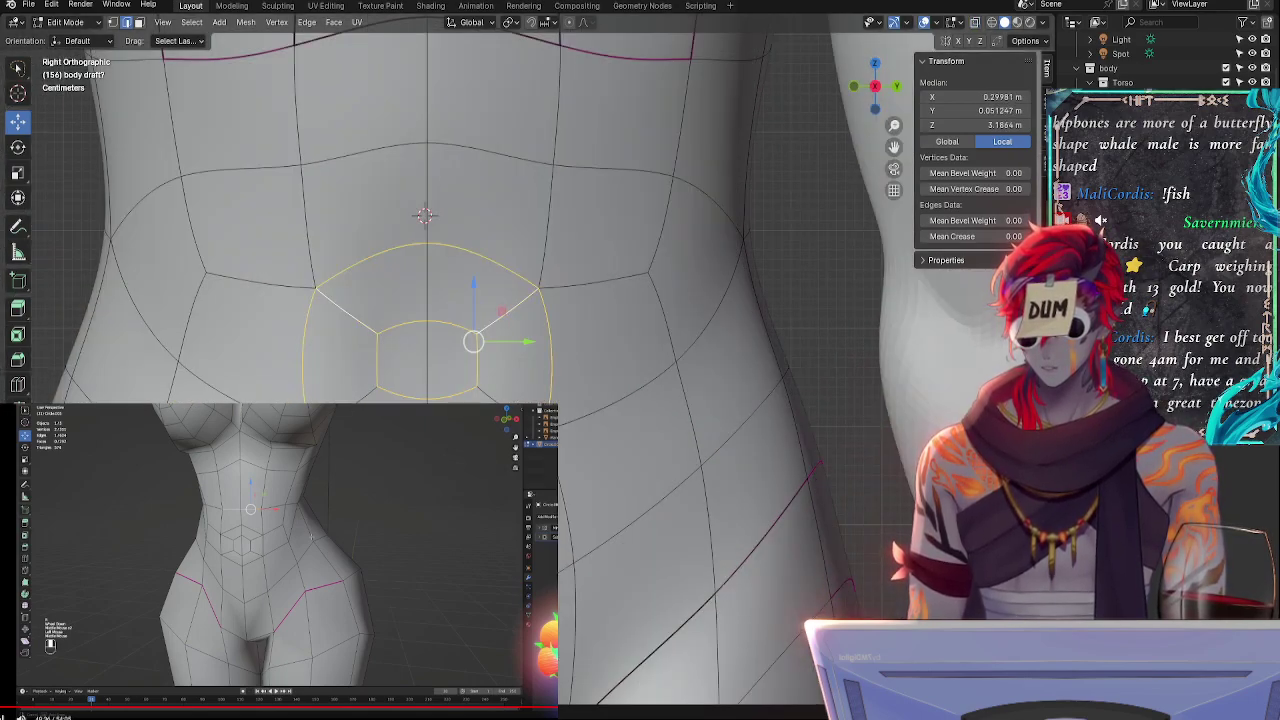
pyautogui.hotkey('ctrl', 'z')
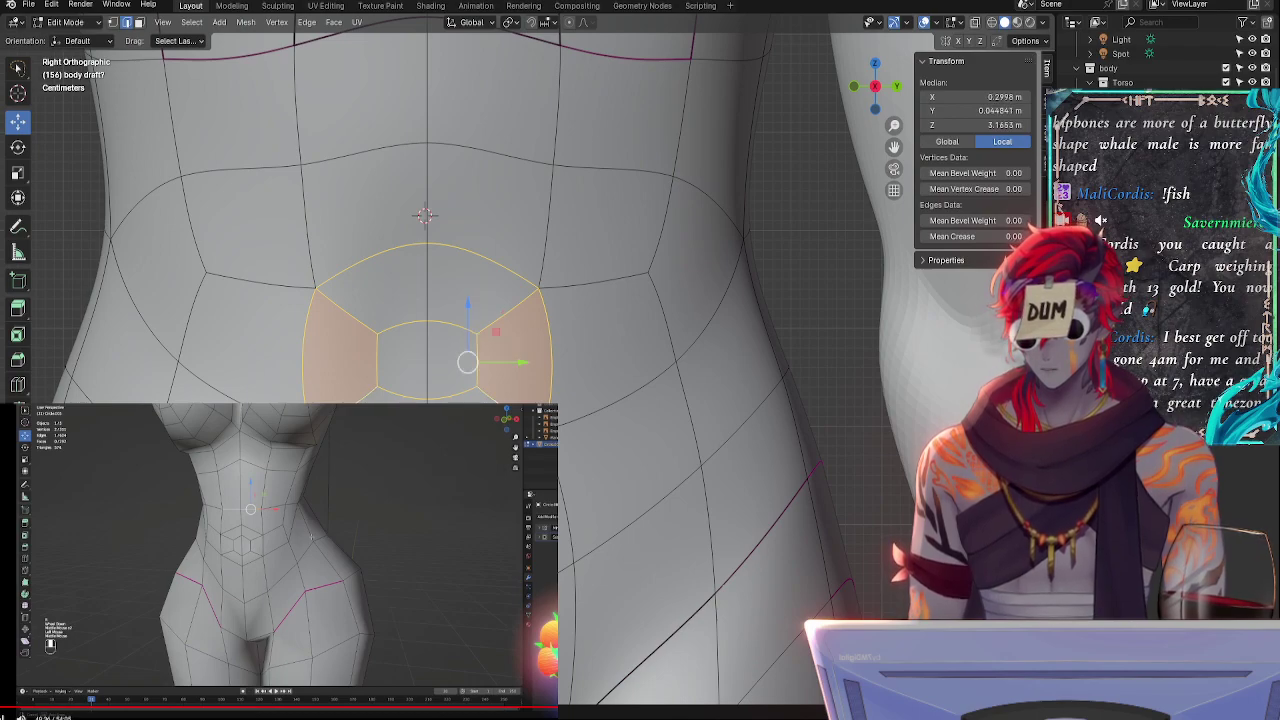
pyautogui.keyDown('shift'); pyautogui.click(425, 298); pyautogui.keyUp('shift')
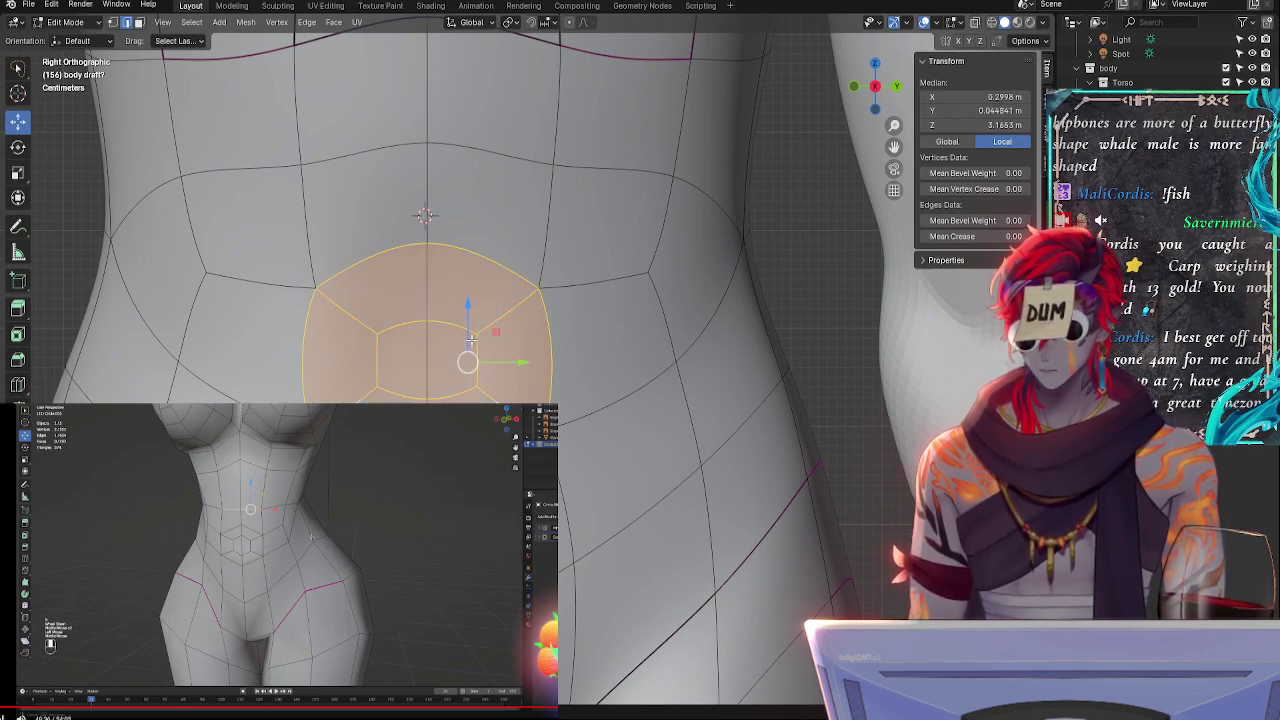
pyautogui.moveTo(470, 340); pyautogui.dragTo(468, 352)
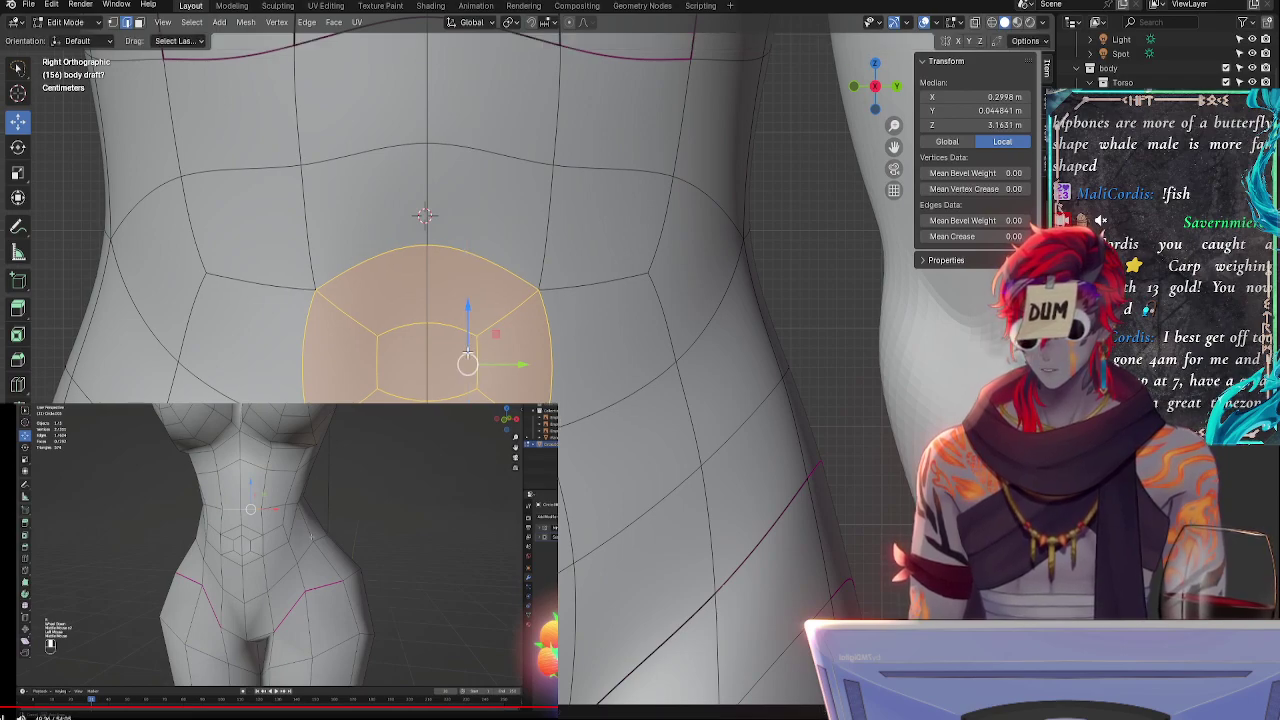
# - Select the hexagonal navel ring and scale it along Y to 0.75
pyautogui.click(421, 325)
pyautogui.keyDown('shift'); pyautogui.click(427, 401); pyautogui.keyUp('shift')
pyautogui.keyDown('shift'); pyautogui.click(382, 368); pyautogui.keyUp('shift')
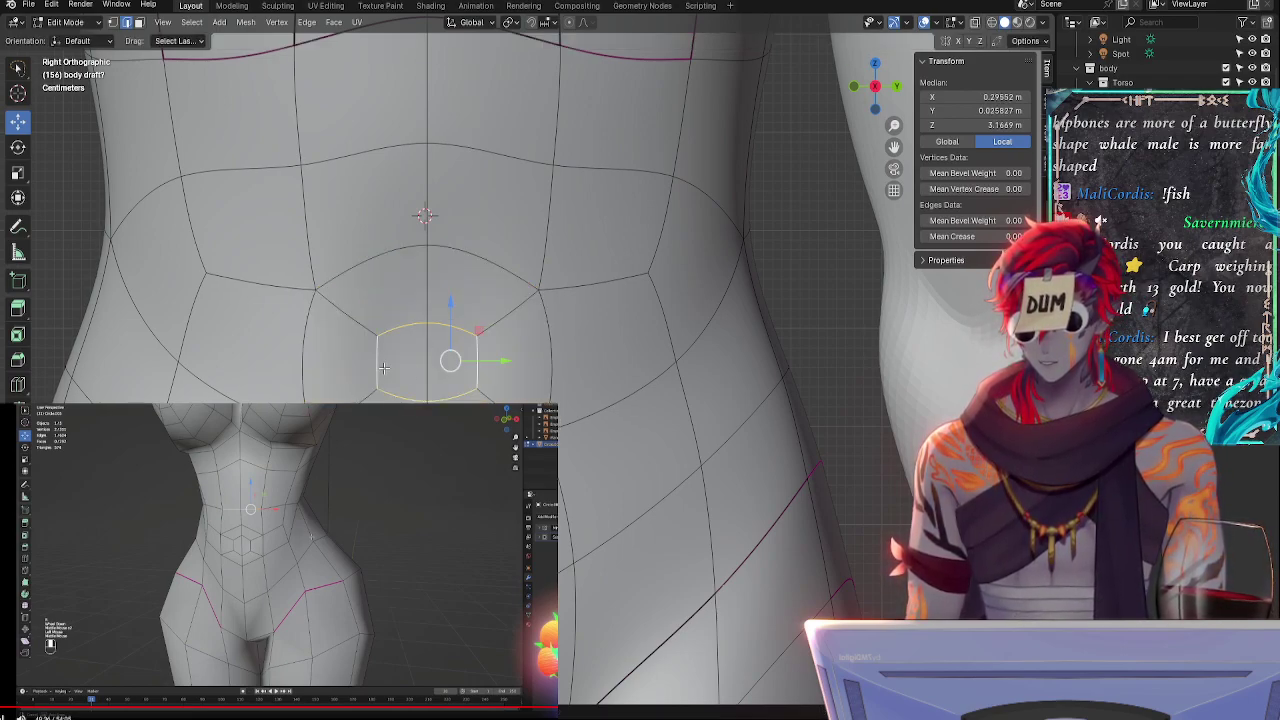
pyautogui.press('s')
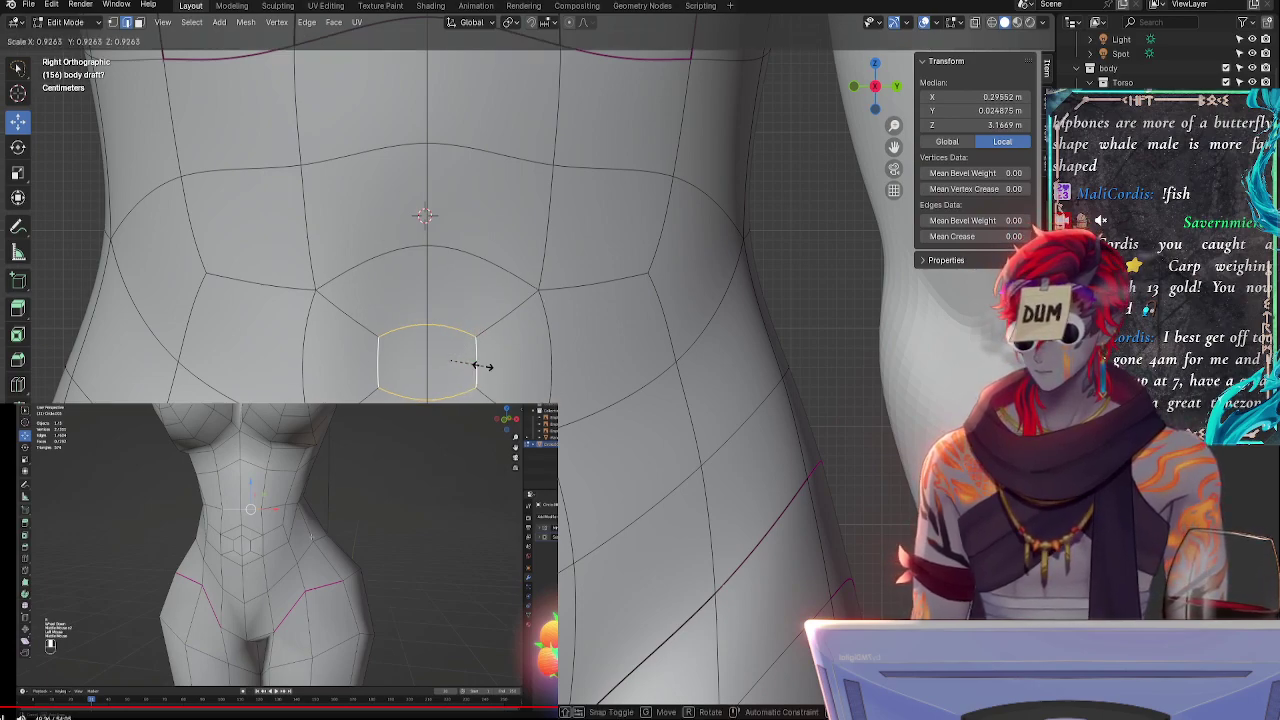
pyautogui.press('y')
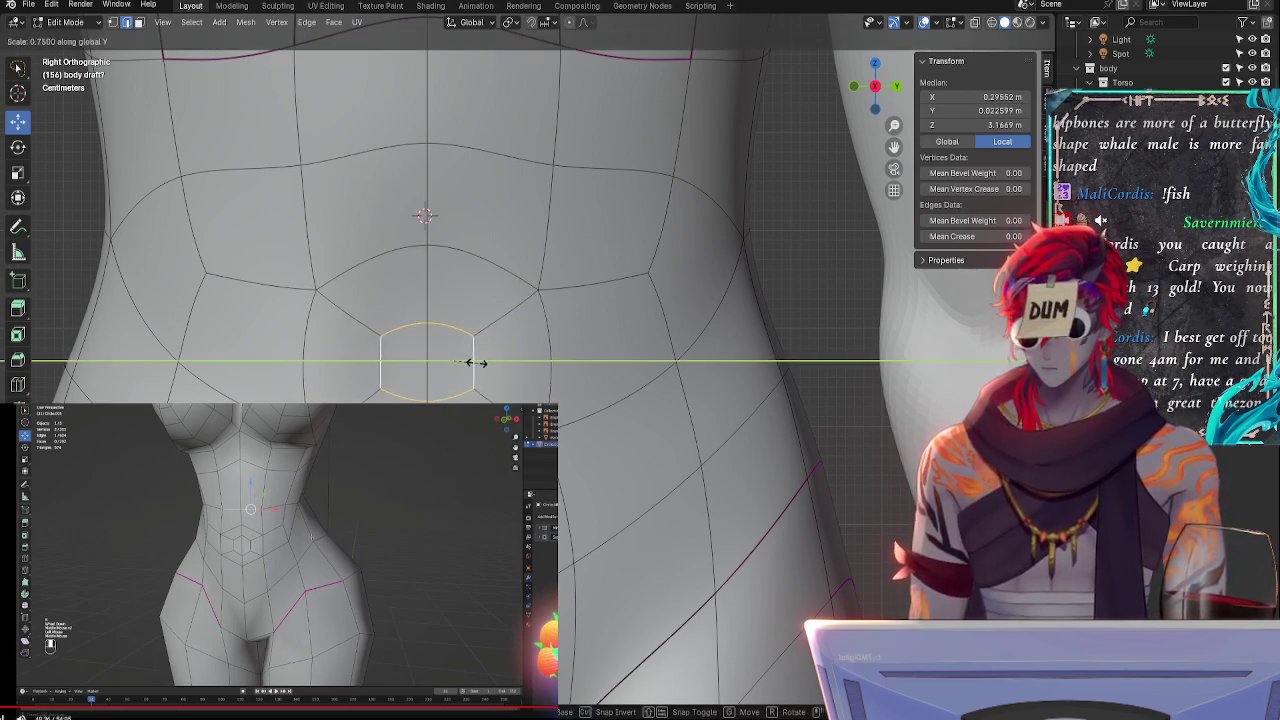
pyautogui.click(476, 362)
# - Round the navel ring into a circle from the Edge menu, nudge it along Z and shrink it
pyautogui.rightClick(428, 355)
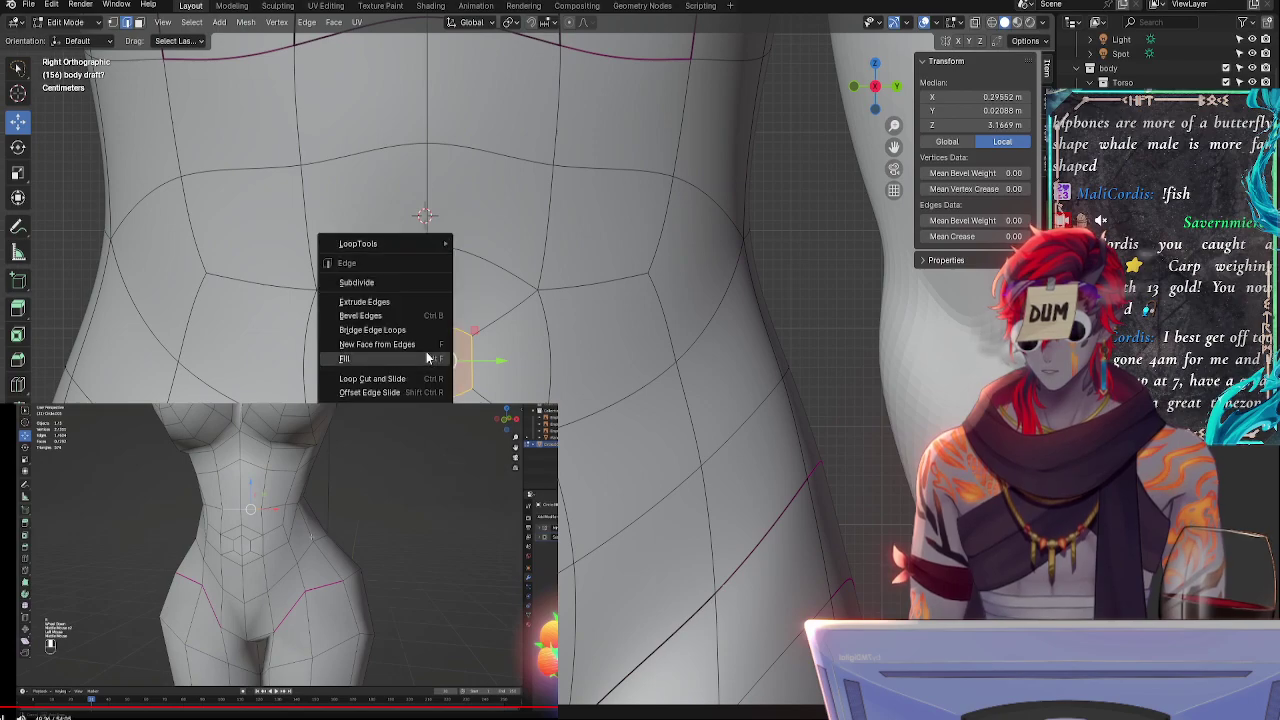
pyautogui.moveTo(399, 243)
pyautogui.click(510, 259)
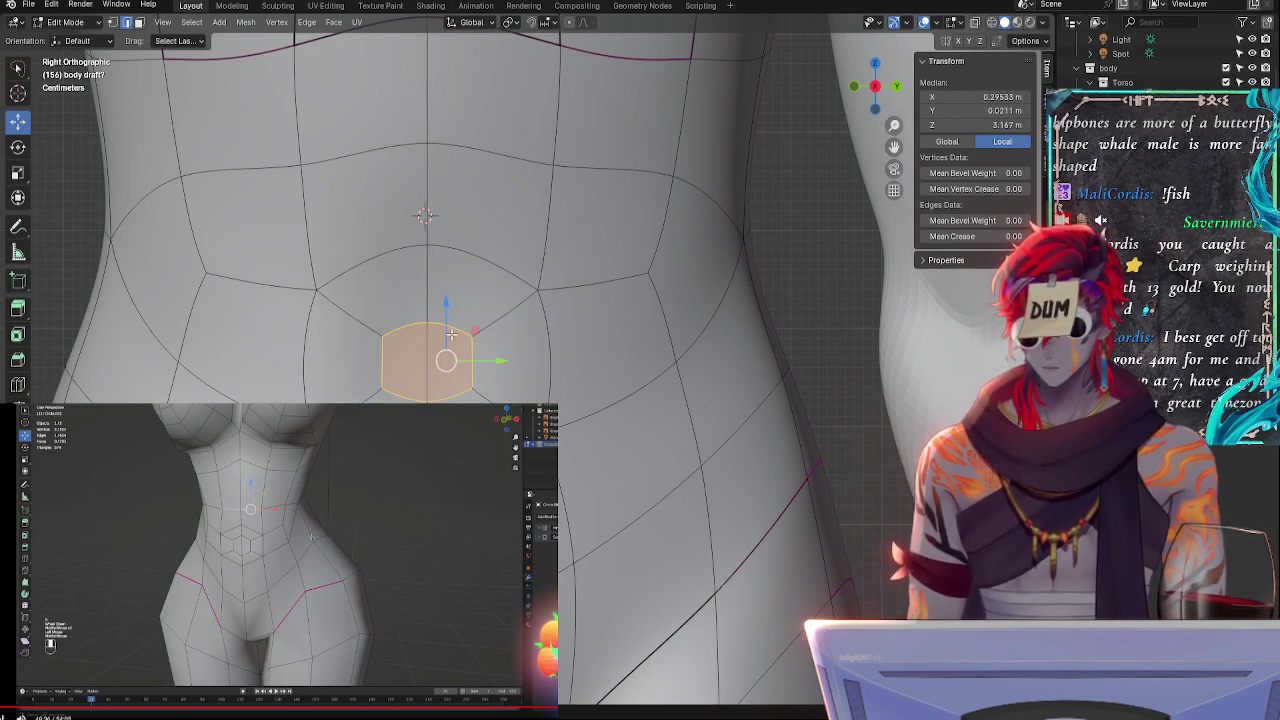
pyautogui.moveTo(443, 331); pyautogui.dragTo(446, 319)
pyautogui.moveTo(446, 420); pyautogui.dragTo(475, 420, button='middle')
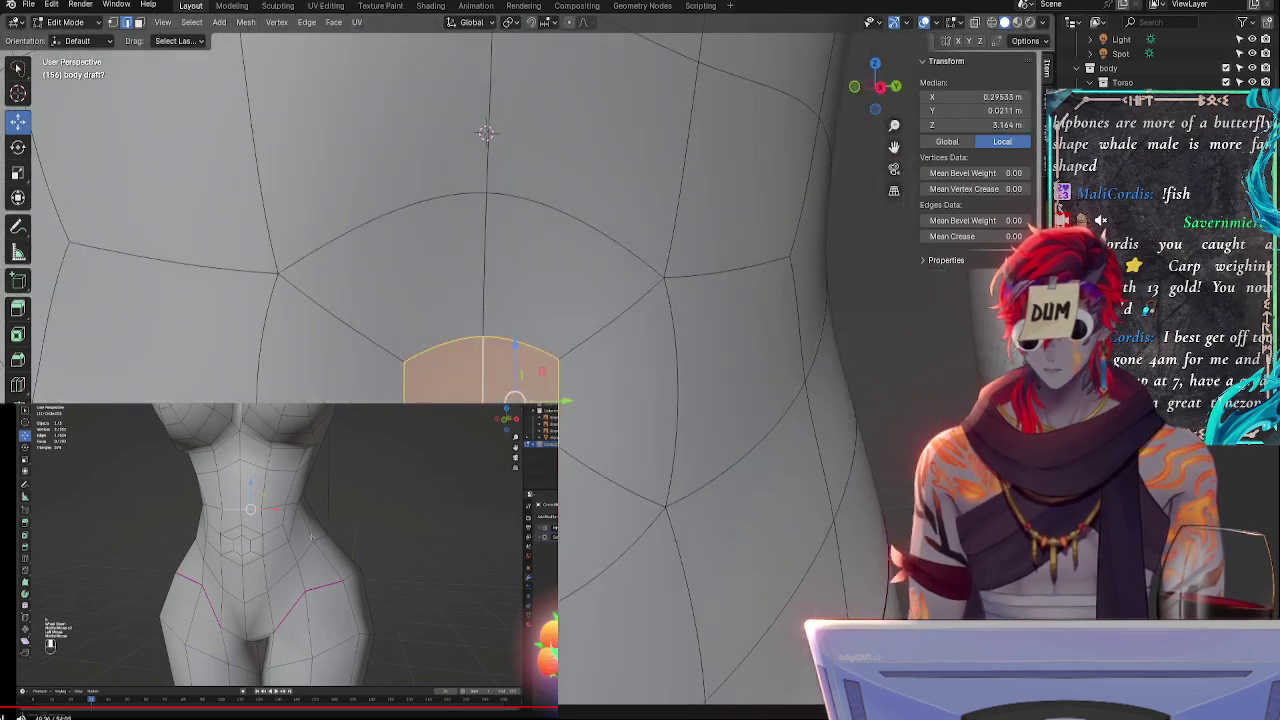
pyautogui.press('s')
# - Select the navel's bottom-centre face and edges and round them into a circle
pyautogui.click(558, 435)
pyautogui.click(557, 434)
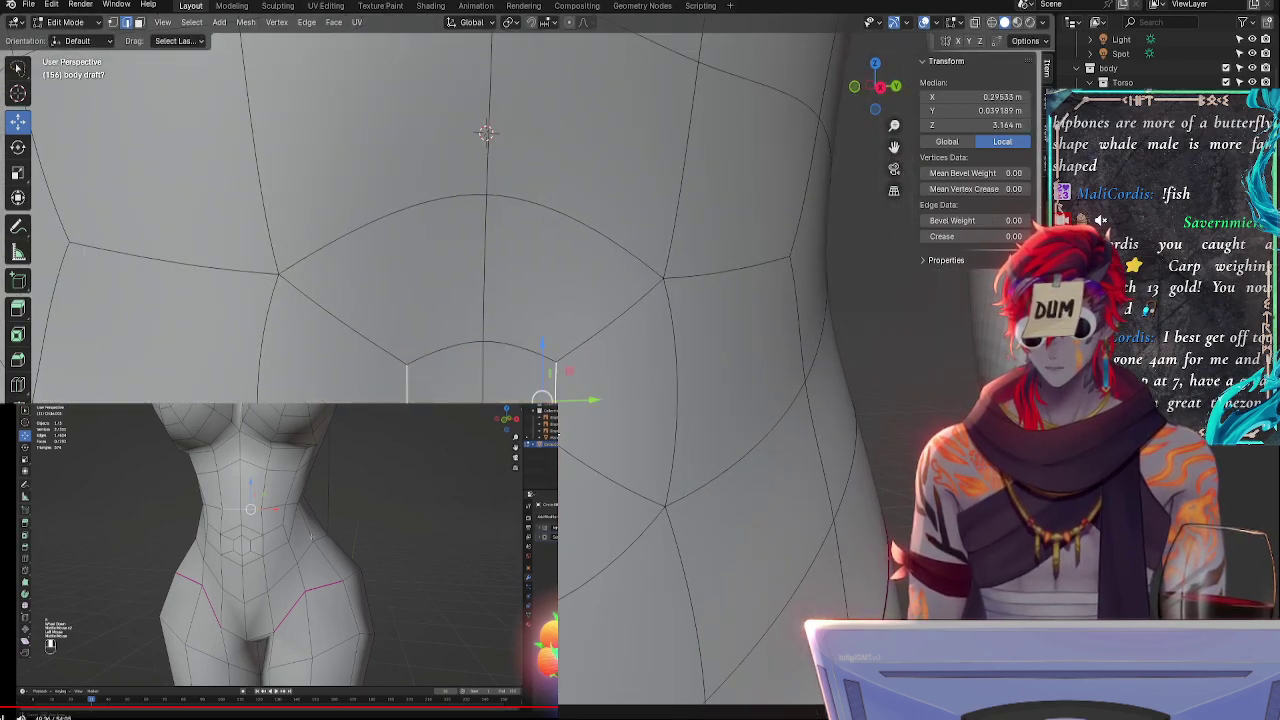
pyautogui.click(522, 378)
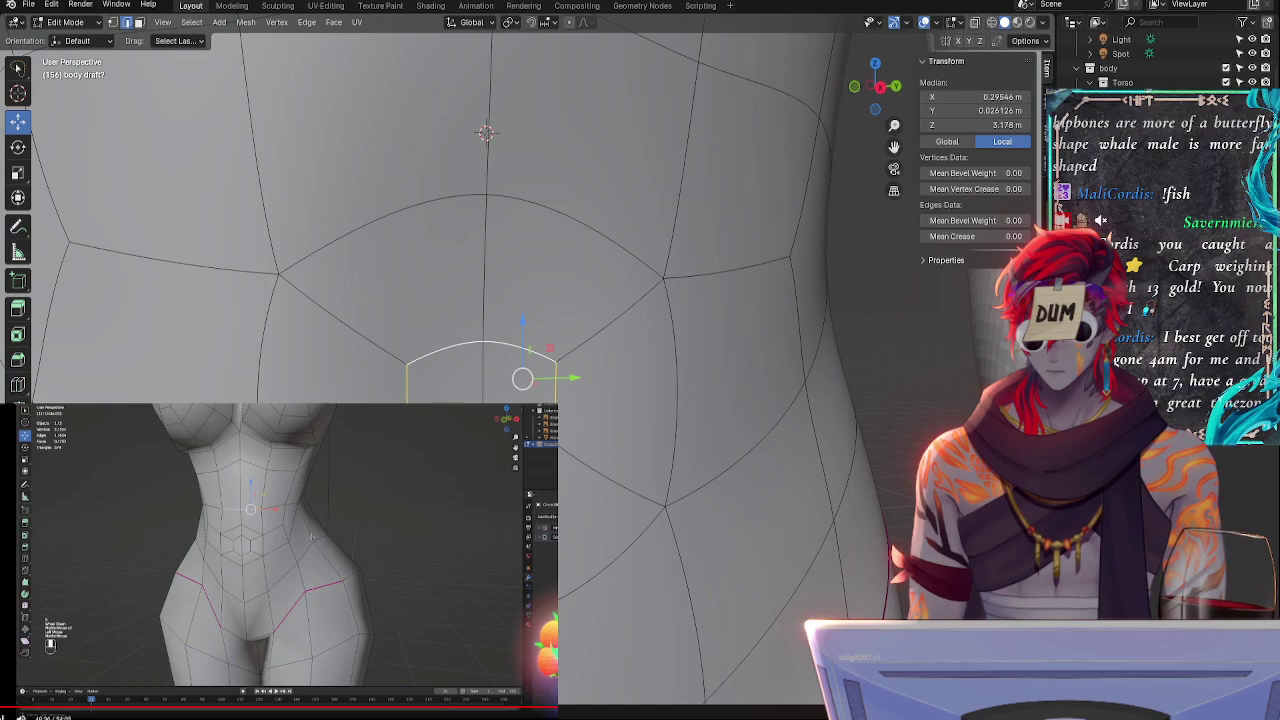
pyautogui.keyDown('shift'); pyautogui.click(519, 425); pyautogui.keyUp('shift')
pyautogui.keyDown('shift'); pyautogui.click(484, 385); pyautogui.keyUp('shift')
pyautogui.rightClick(446, 362)
pyautogui.moveTo(445, 244)
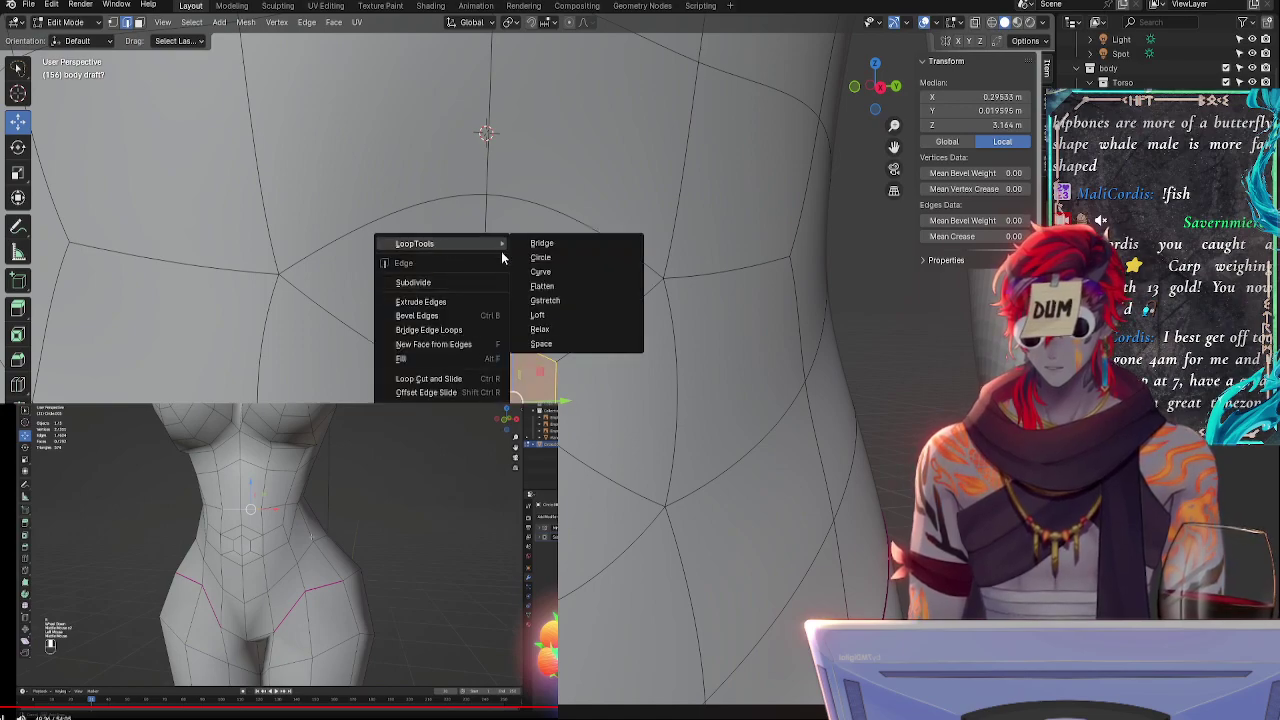
pyautogui.click(543, 259)
# - Inspect the rounded navel, then return to Right Orthographic view with X-ray on
pyautogui.moveTo(606, 392); pyautogui.dragTo(550, 395, button='middle')
pyautogui.scroll(-3, 550, 395)
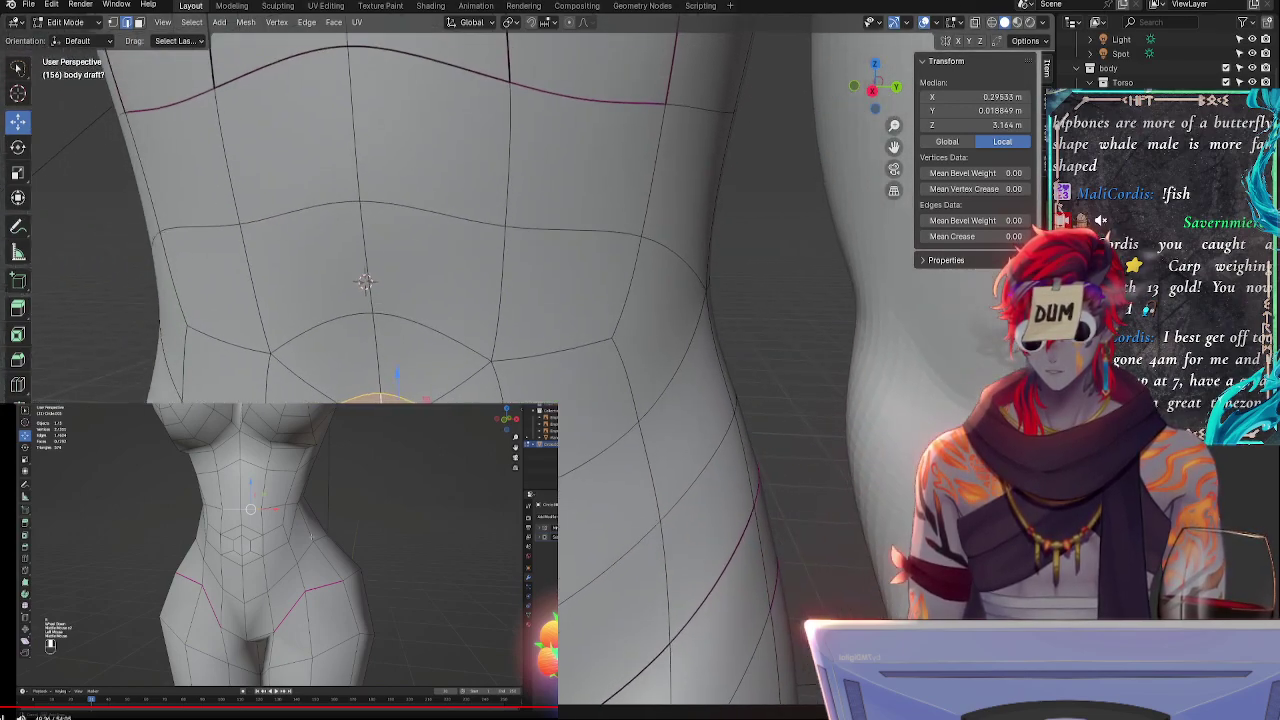
pyautogui.moveTo(584, 446); pyautogui.dragTo(602, 444, button='middle')
pyautogui.click(712, 366)
pyautogui.moveTo(680, 358); pyautogui.dragTo(670, 330, button='middle')
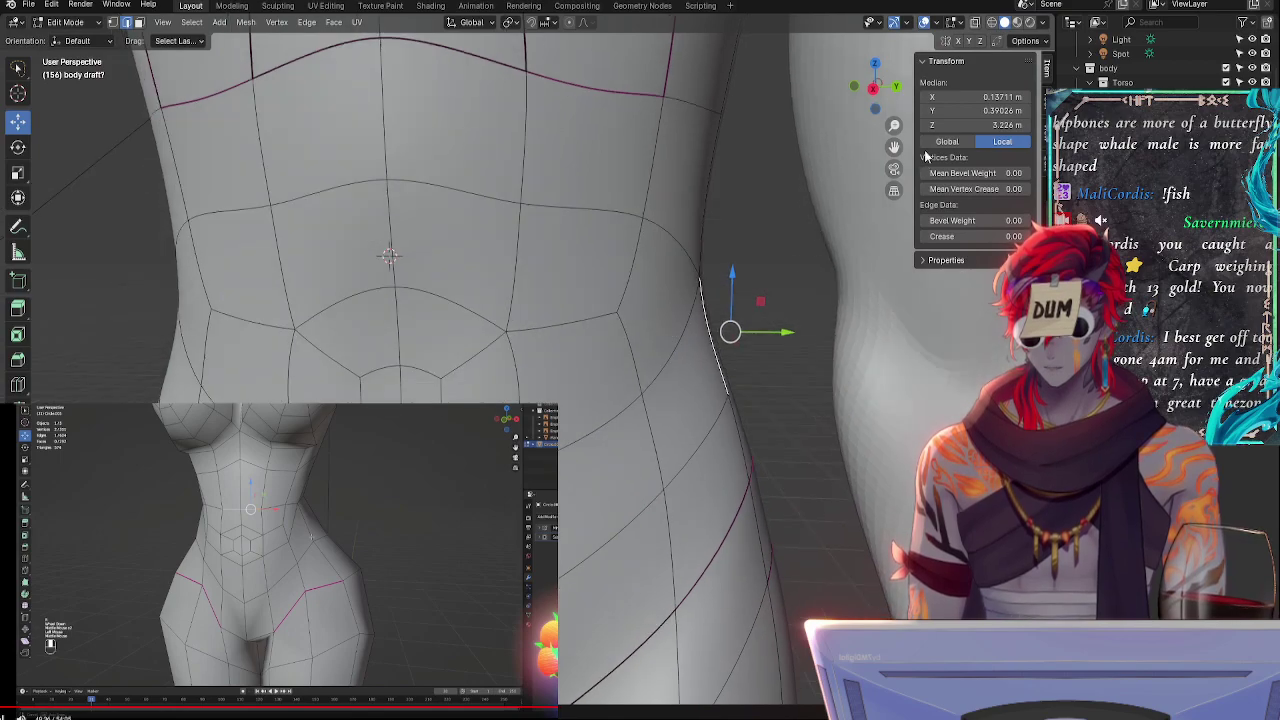
pyautogui.click(872, 90)
pyautogui.press('Tab')
pyautogui.press('Tab')
pyautogui.hotkey('alt', 'z')
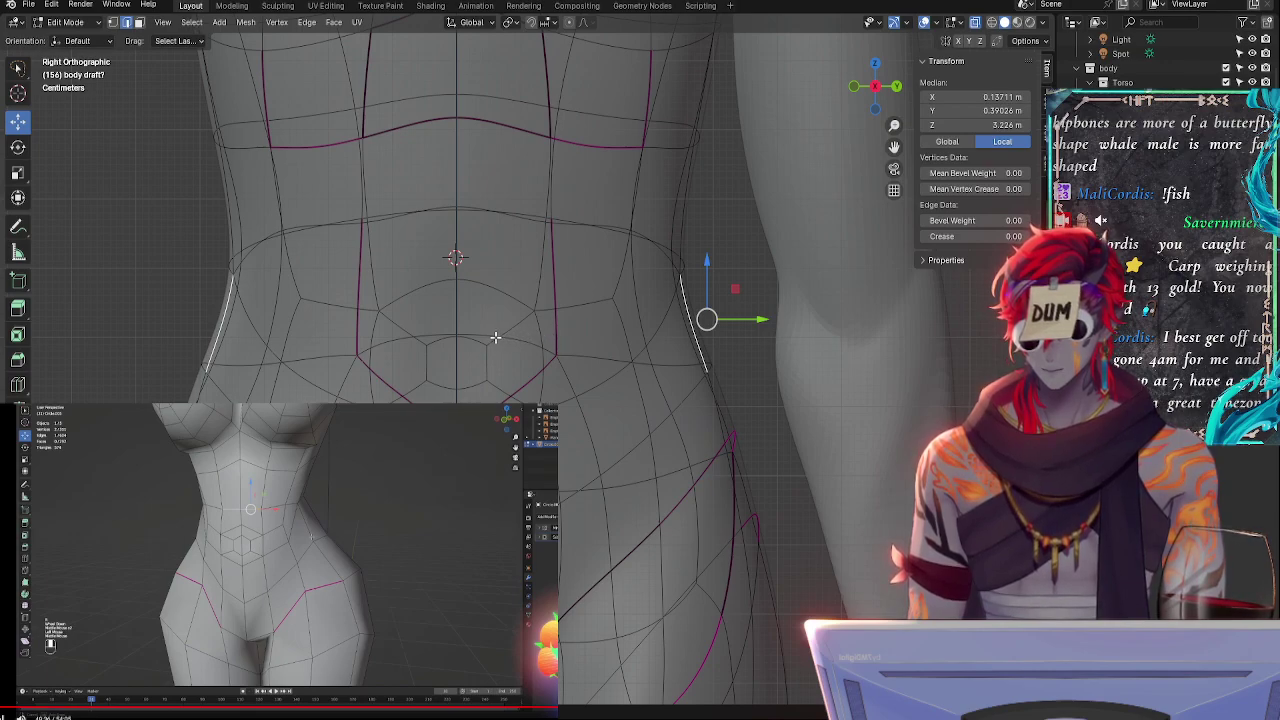
# - Select the four navel hexagon edges, then turn X-ray off and undo
pyautogui.click(464, 338)
pyautogui.keyDown('shift'); pyautogui.click(482, 356); pyautogui.keyUp('shift')
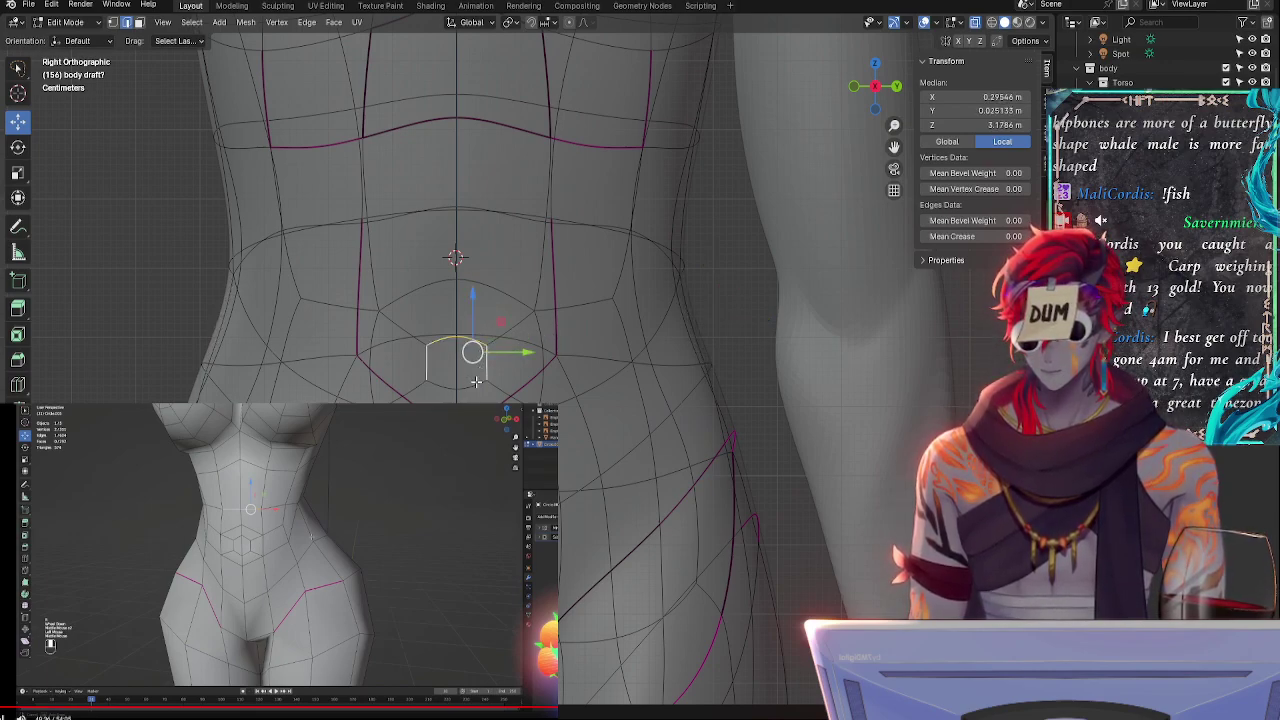
pyautogui.keyDown('shift'); pyautogui.click(475, 382); pyautogui.keyUp('shift')
pyautogui.keyDown('shift'); pyautogui.click(458, 356); pyautogui.keyUp('shift')
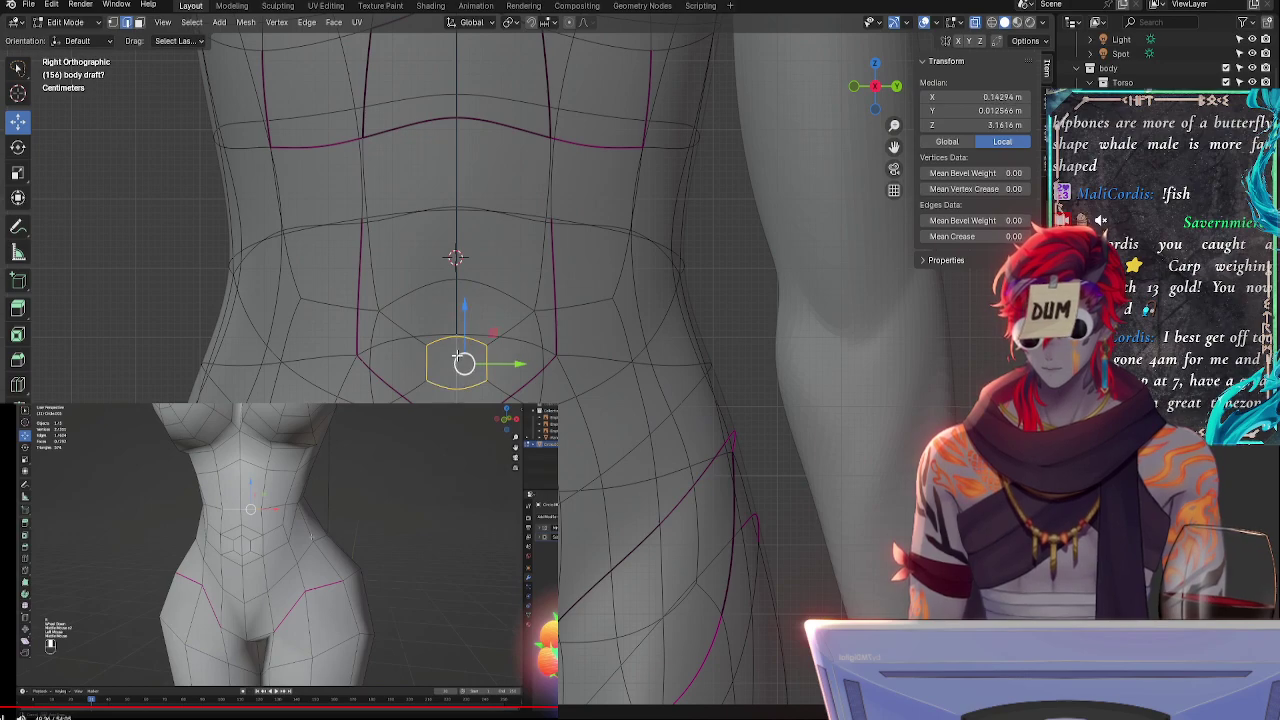
pyautogui.hotkey('alt', 'z')
pyautogui.hotkey('ctrl', 'z')
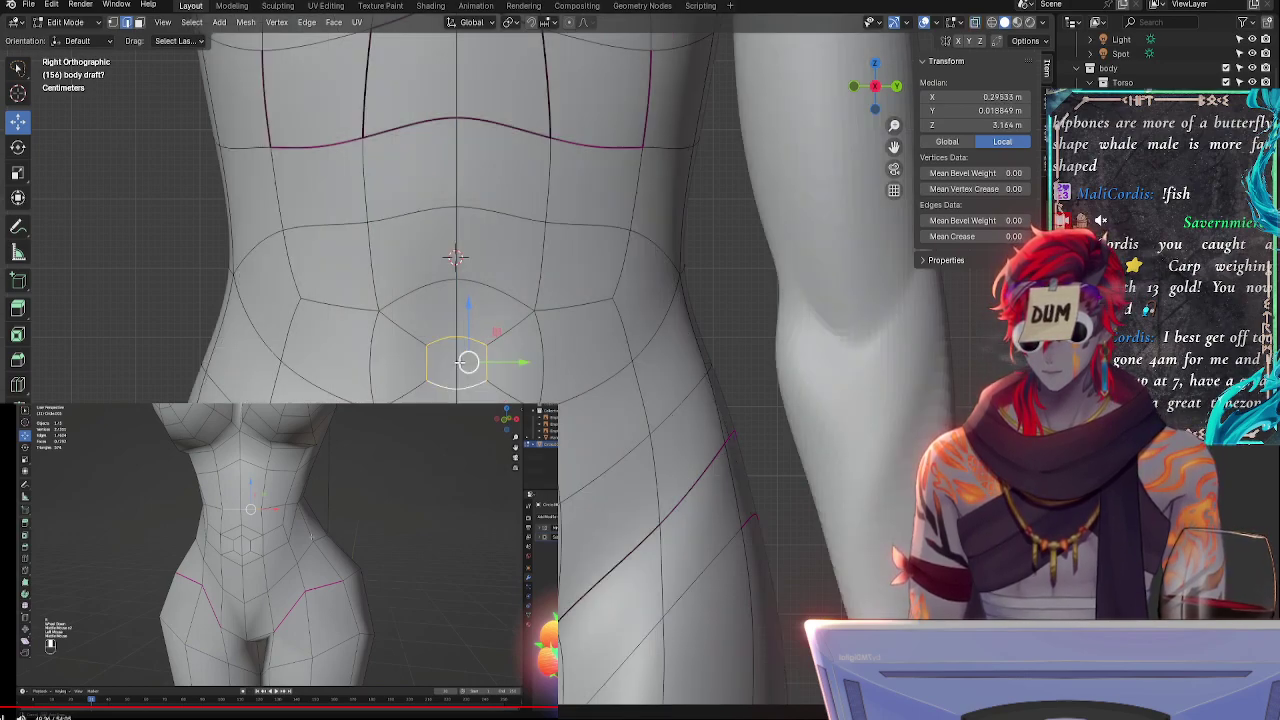
# - Reselect the navel hexagon's top, right, centre and bottom edges plus a waist side edge
pyautogui.click(475, 338)
pyautogui.click(487, 349)
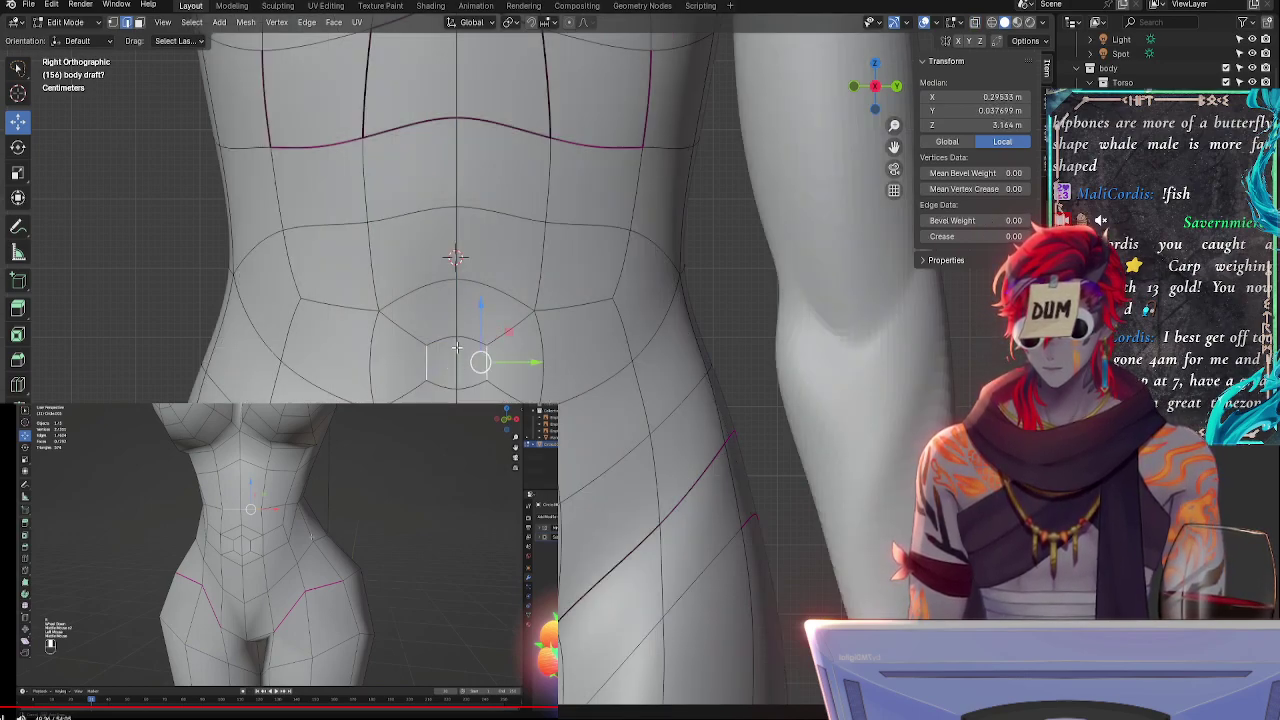
pyautogui.keyDown('shift'); pyautogui.click(455, 336); pyautogui.keyUp('shift')
pyautogui.keyDown('shift'); pyautogui.click(458, 348); pyautogui.keyUp('shift')
pyautogui.moveTo(478, 399); pyautogui.dragTo(563, 421, button='middle')
pyautogui.keyDown('shift'); pyautogui.click(584, 429); pyautogui.keyUp('shift')
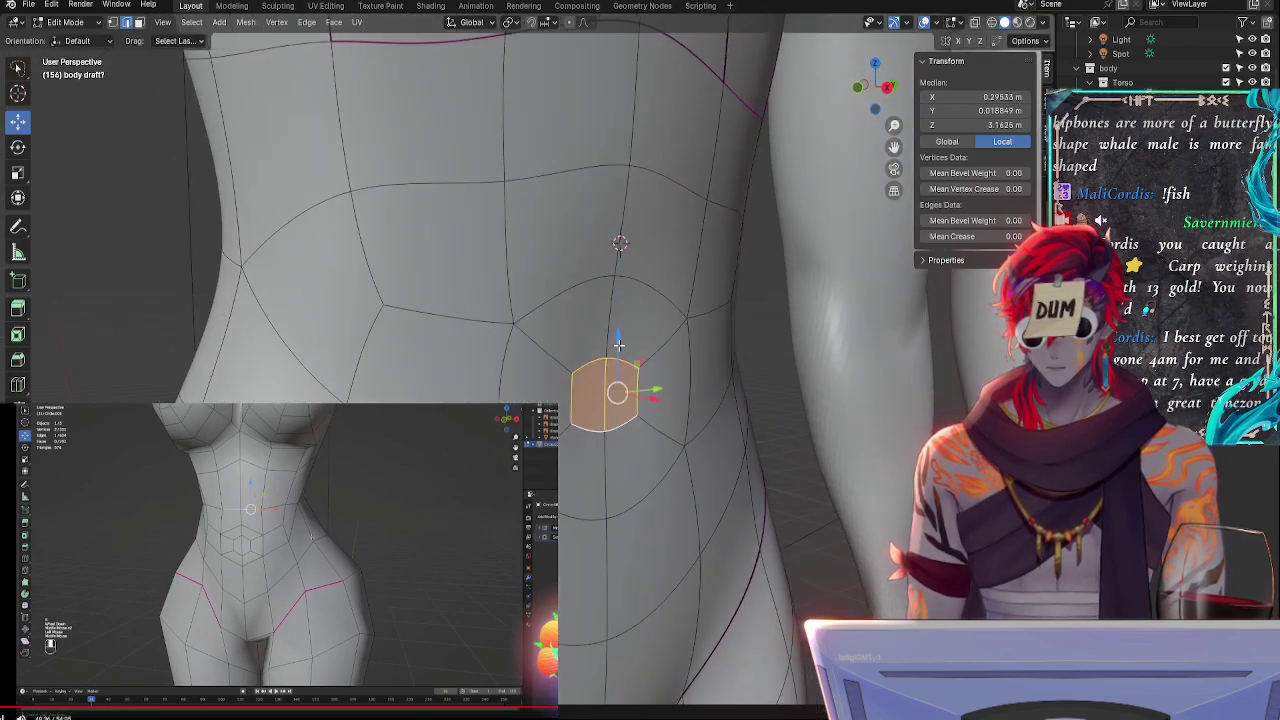
pyautogui.click(757, 319)
pyautogui.moveTo(788, 335); pyautogui.dragTo(778, 312, button='middle')
pyautogui.click(882, 90)
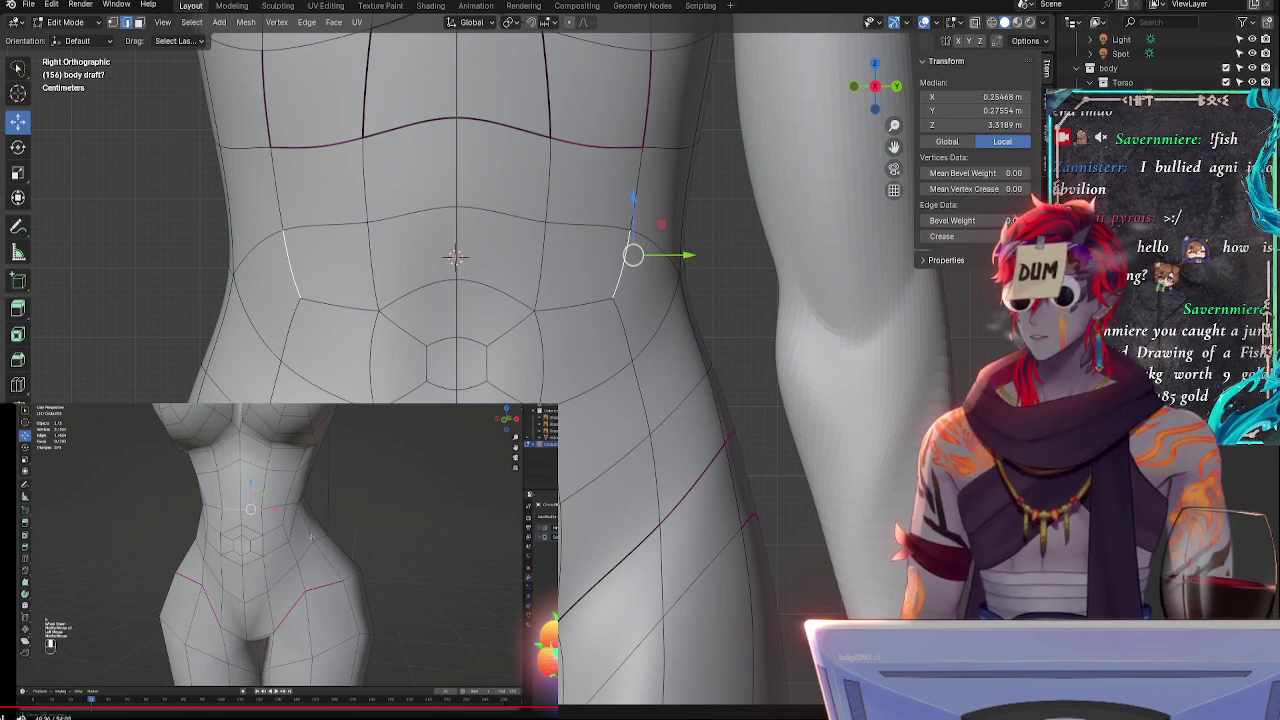
# - Clear the vertex selection and frame the waist, ending back in Edit Mode
pyautogui.click(764, 241)
pyautogui.press('Tab')
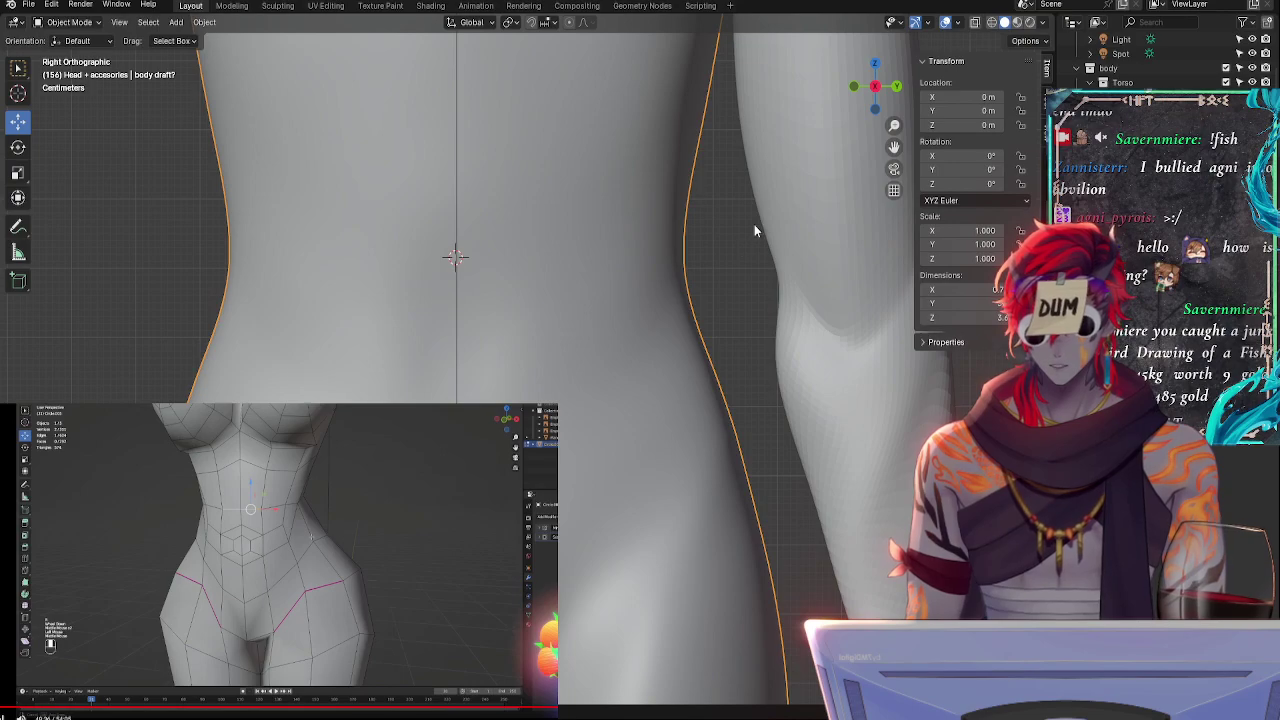
pyautogui.scroll(-8, 755, 230)
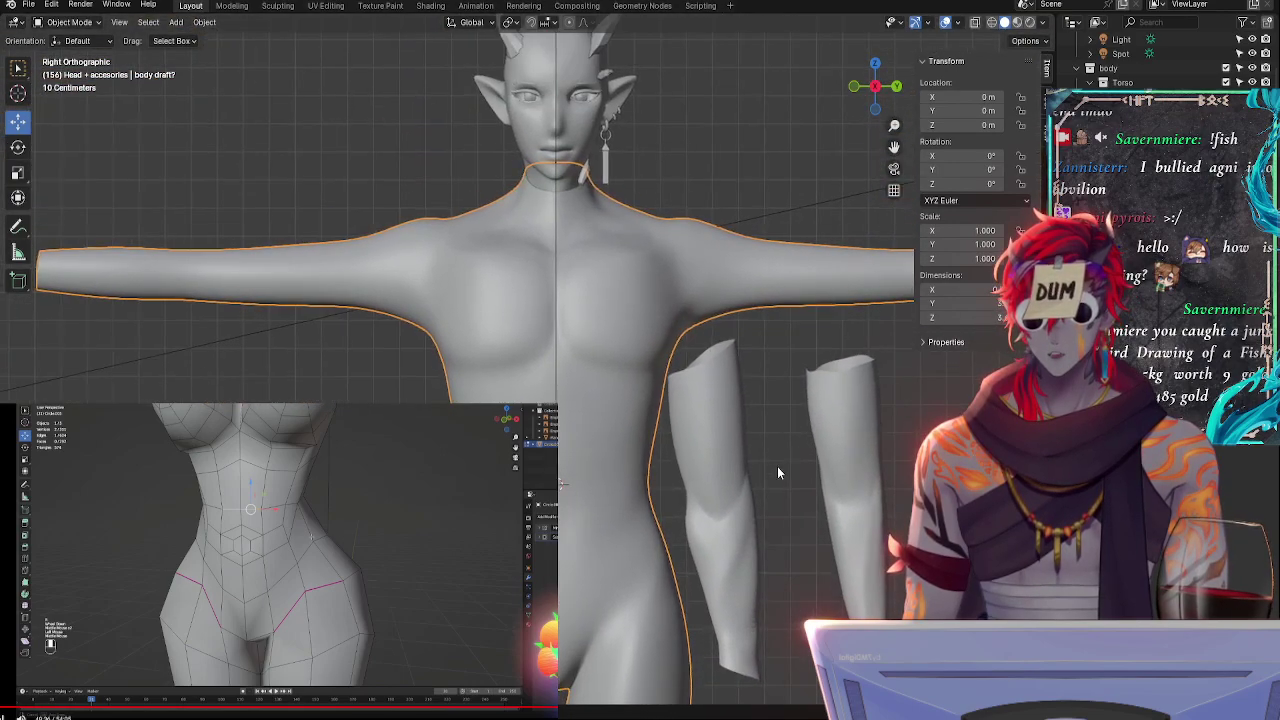
pyautogui.scroll(6, 777, 466)
pyautogui.keyDown('shift'); pyautogui.moveTo(739, 576); pyautogui.dragTo(626, 144, button='middle'); pyautogui.keyUp('shift')
pyautogui.press('Tab')
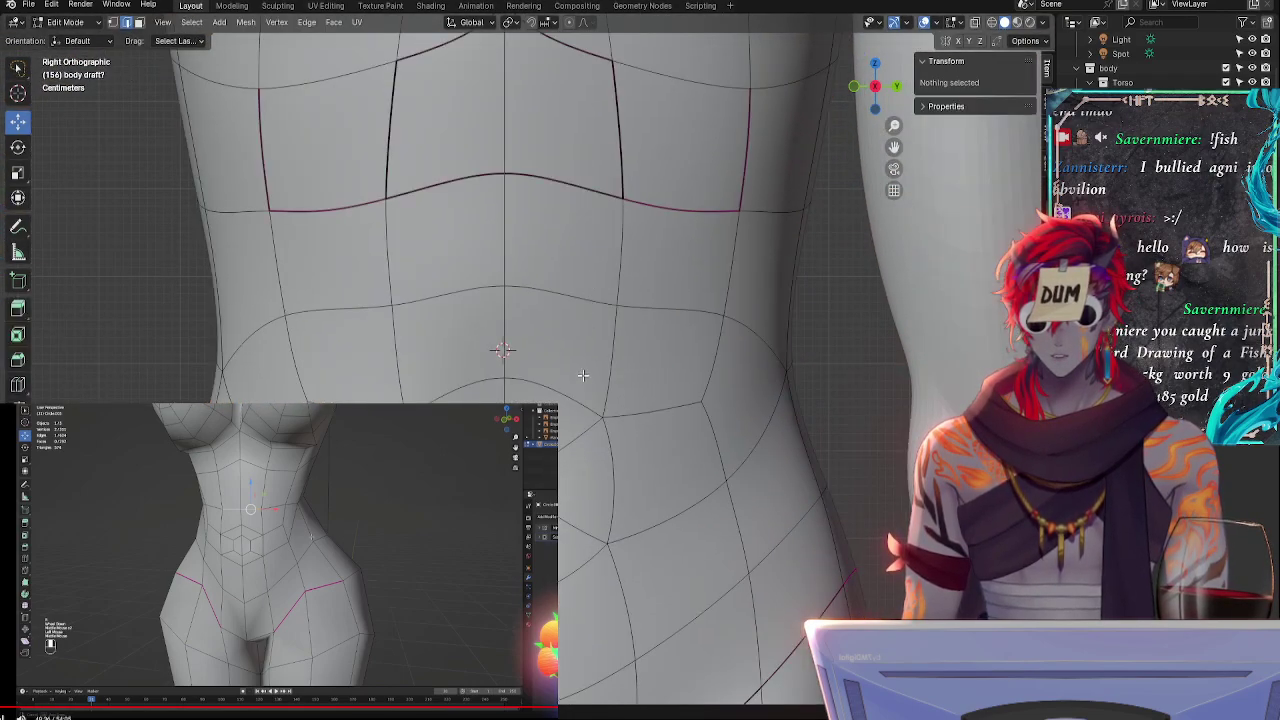
pyautogui.moveTo(777, 423)
pyautogui.mouseDown(button='middle')
pyautogui.moveTo(700, 440)
pyautogui.moveTo(777, 420)
pyautogui.moveTo(802, 568)
pyautogui.moveTo(777, 406)
pyautogui.mouseUp(button='middle')
pyautogui.press('Tab')
pyautogui.scroll(2, 705, 300)
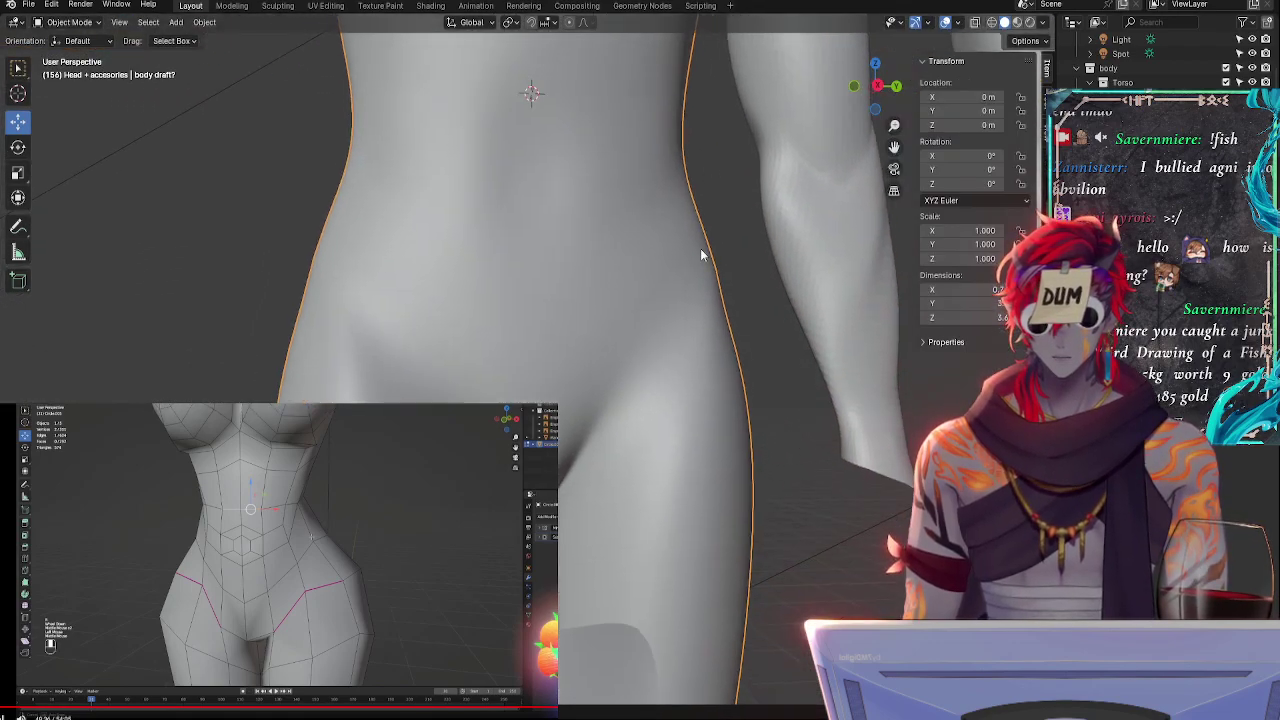
pyautogui.scroll(-4, 701, 255)
pyautogui.press('Tab')
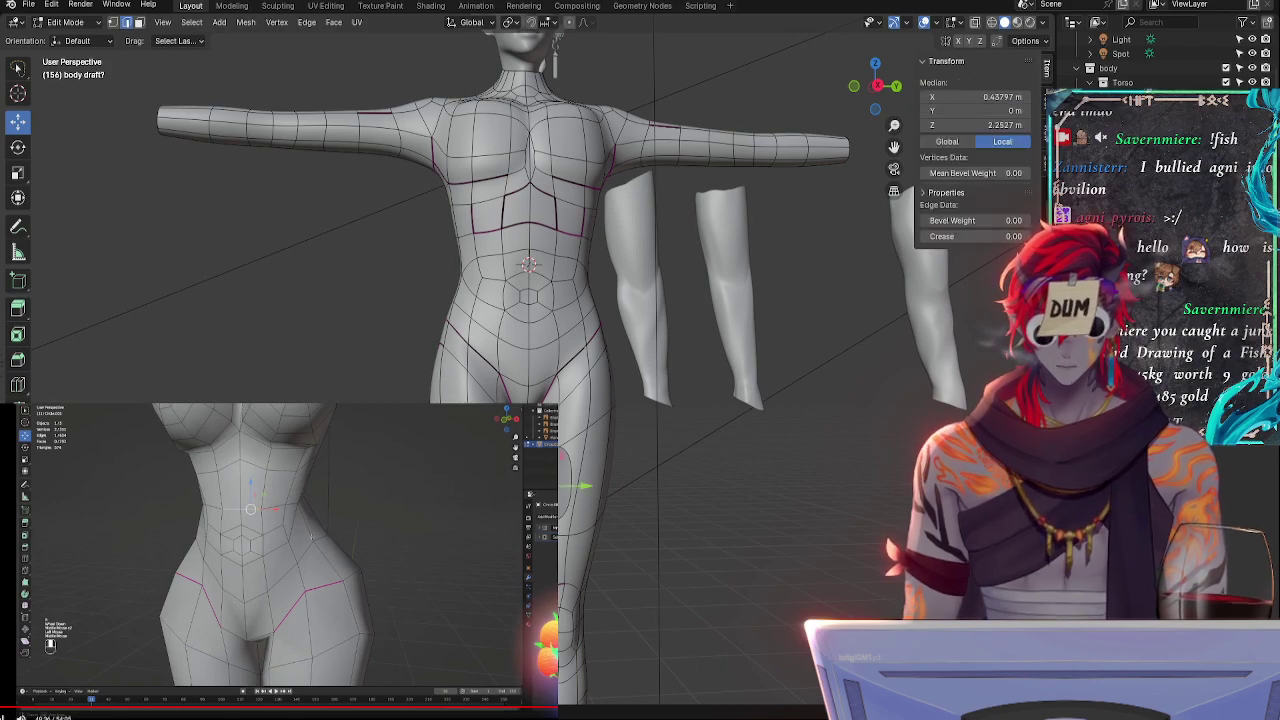
# - Select the edges at the top of the thigh and raise them along Z
pyautogui.click(565, 470)
pyautogui.click(570, 503)
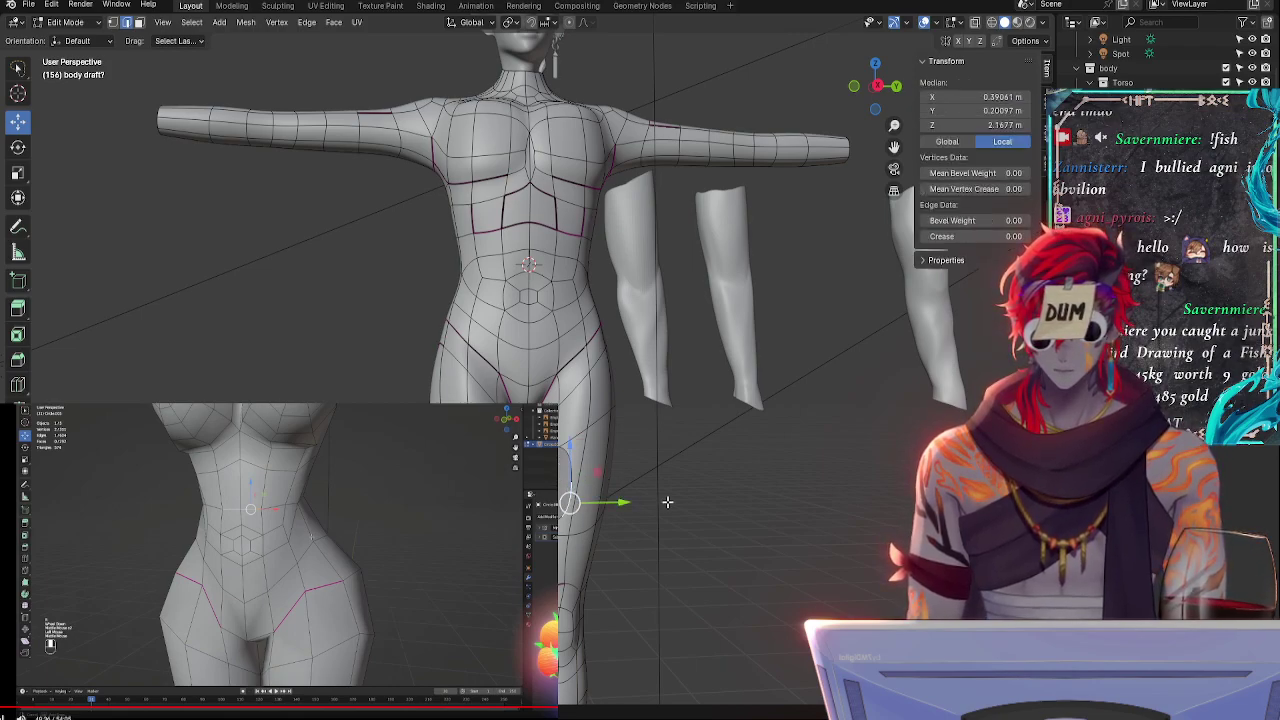
pyautogui.moveTo(667, 502); pyautogui.dragTo(715, 525, button='middle')
pyautogui.keyDown('shift'); pyautogui.click(530, 490); pyautogui.keyUp('shift')
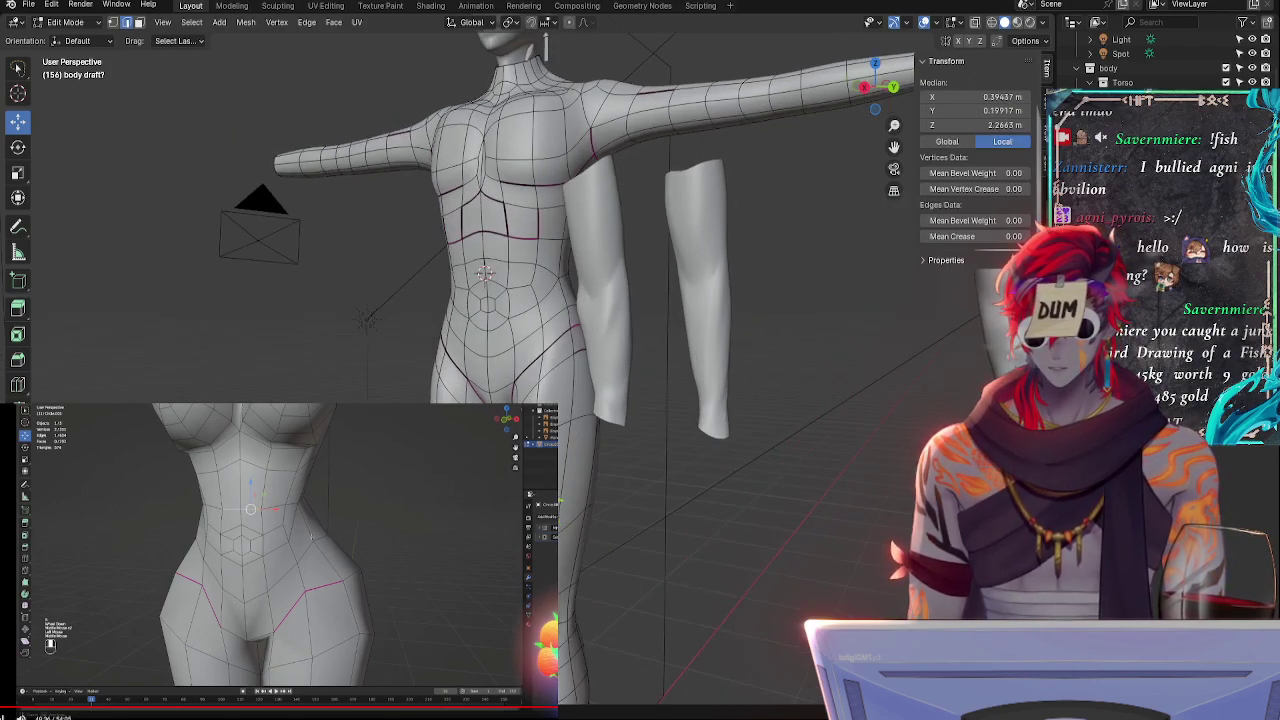
pyautogui.keyDown('shift'); pyautogui.click(522, 465); pyautogui.keyUp('shift')
pyautogui.keyDown('shift'); pyautogui.click(532, 510); pyautogui.keyUp('shift')
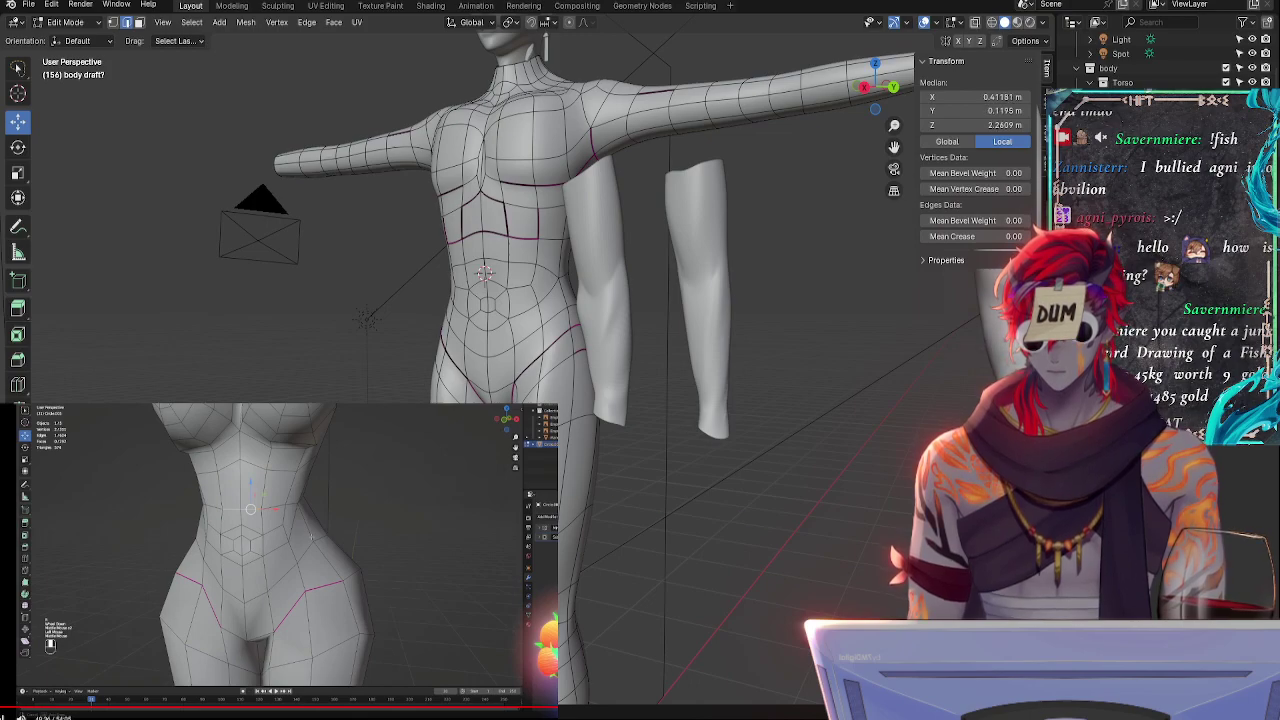
pyautogui.moveTo(494, 440); pyautogui.dragTo(494, 362)
# - Pull the upper-thigh edges inward along X and return to Object Mode
pyautogui.moveTo(540, 425); pyautogui.dragTo(696, 491, button='middle')
pyautogui.moveTo(637, 453); pyautogui.dragTo(619, 446)
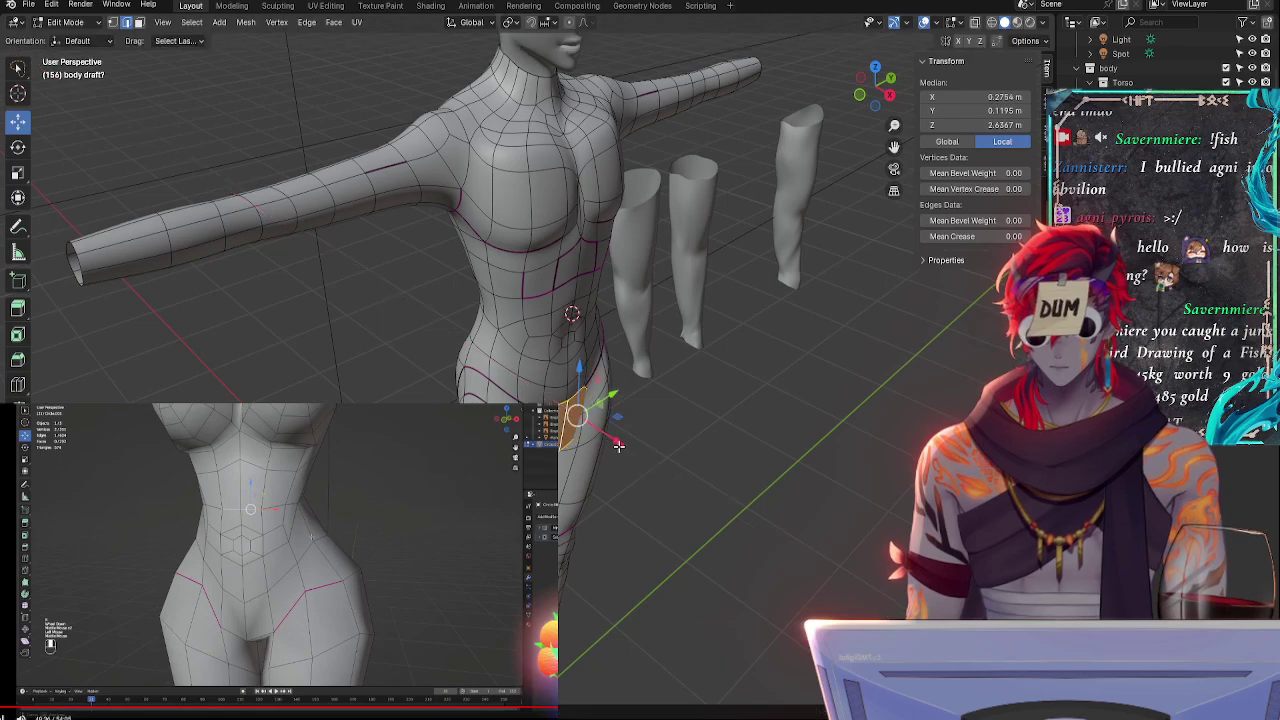
pyautogui.moveTo(725, 485); pyautogui.dragTo(657, 404, button='middle')
pyautogui.press('Tab')
pyautogui.scroll(-1, 715, 479)
pyautogui.scroll(2, 700, 444)
pyautogui.keyDown('shift'); pyautogui.moveTo(788, 409); pyautogui.dragTo(655, 361, button='middle'); pyautogui.keyUp('shift')
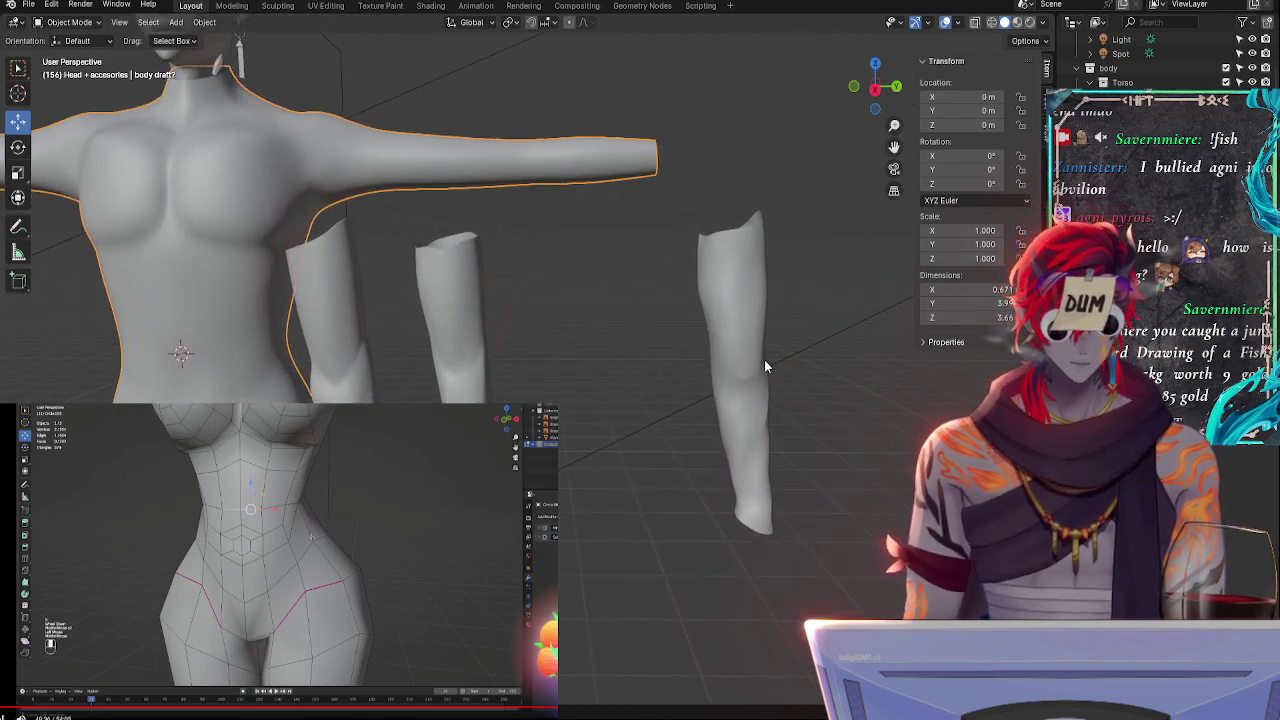
pyautogui.moveTo(548, 386); pyautogui.dragTo(633, 385, button='middle')
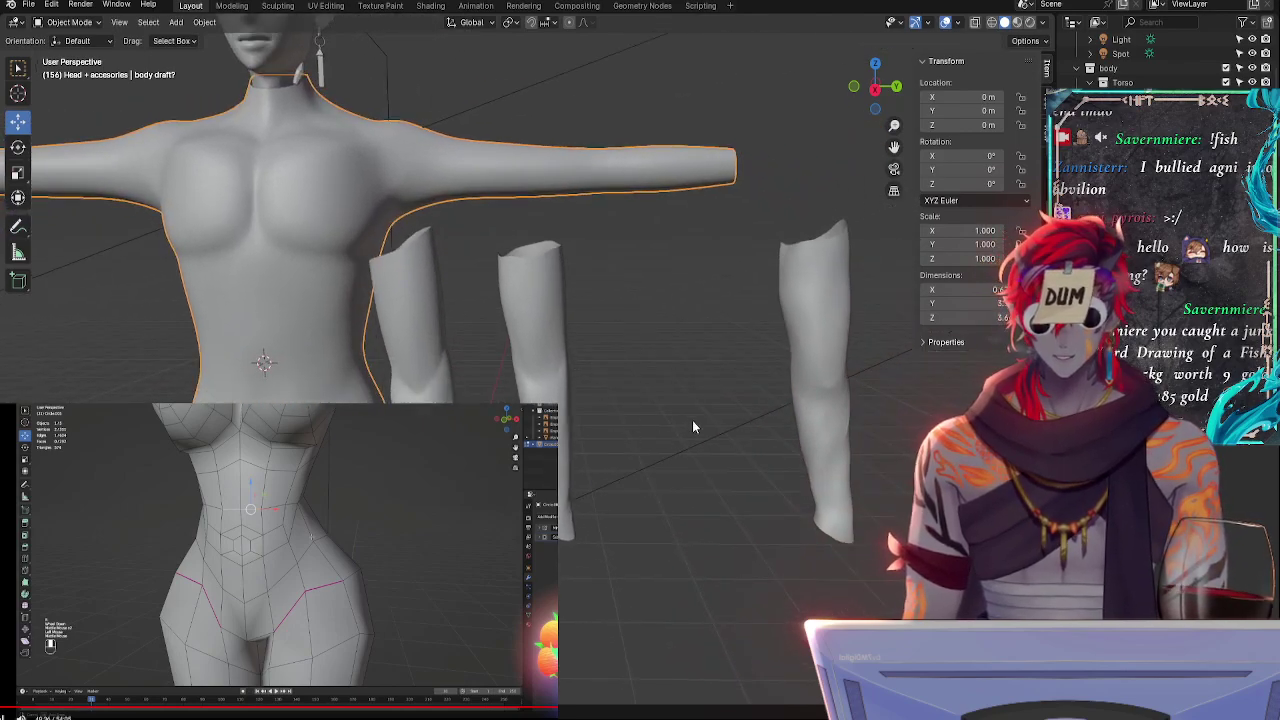
pyautogui.moveTo(692, 427); pyautogui.dragTo(770, 195, button='middle')
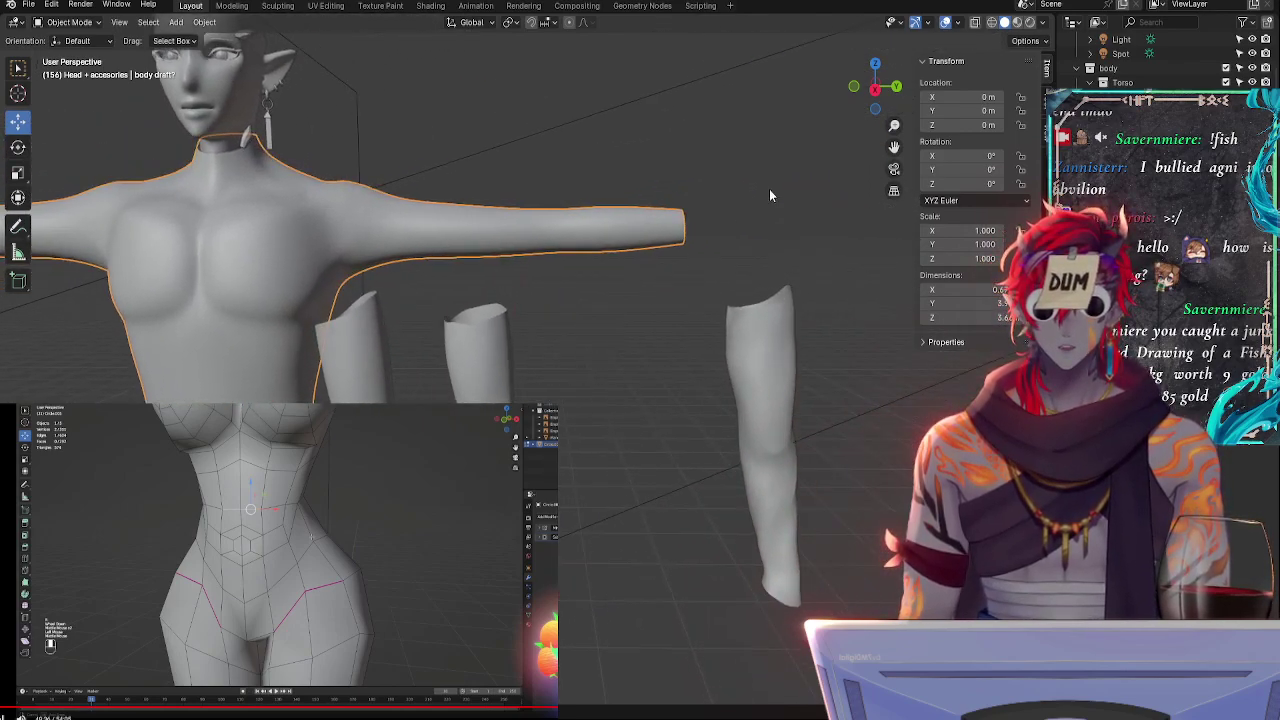
pyautogui.click(875, 88)
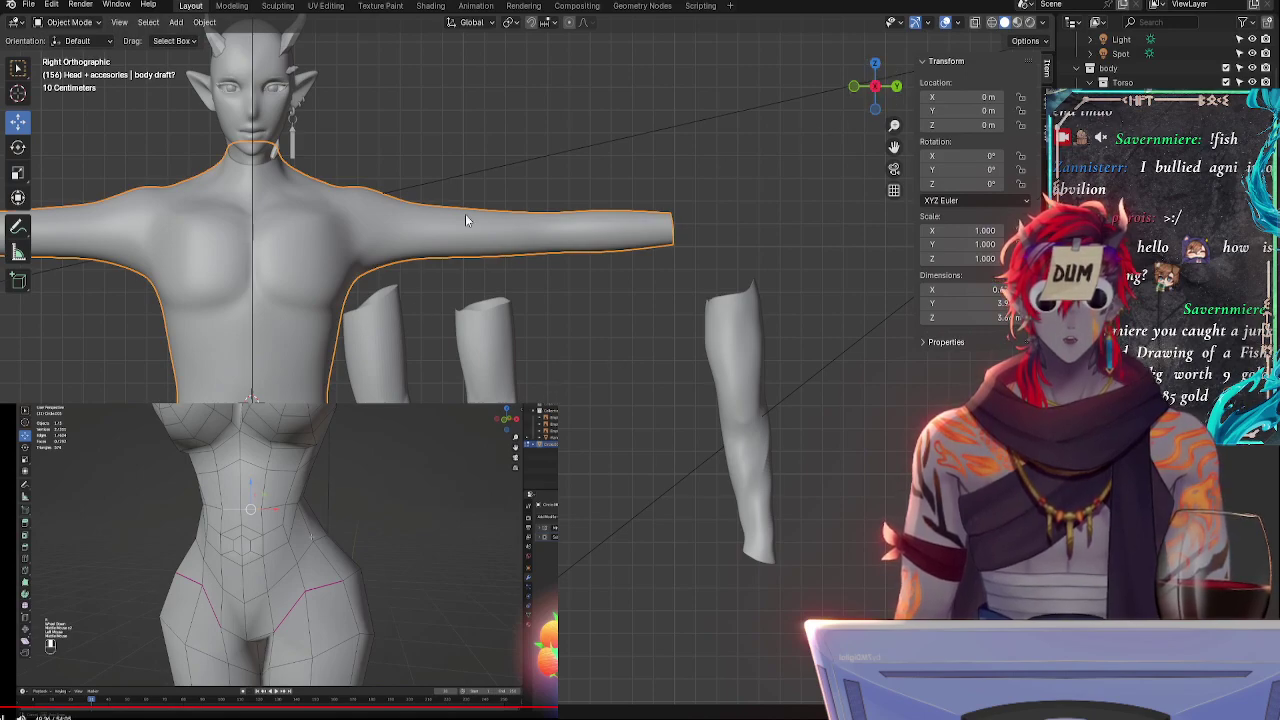
pyautogui.keyDown('shift'); pyautogui.moveTo(623, 237); pyautogui.dragTo(668, 264, button='middle'); pyautogui.keyUp('shift')
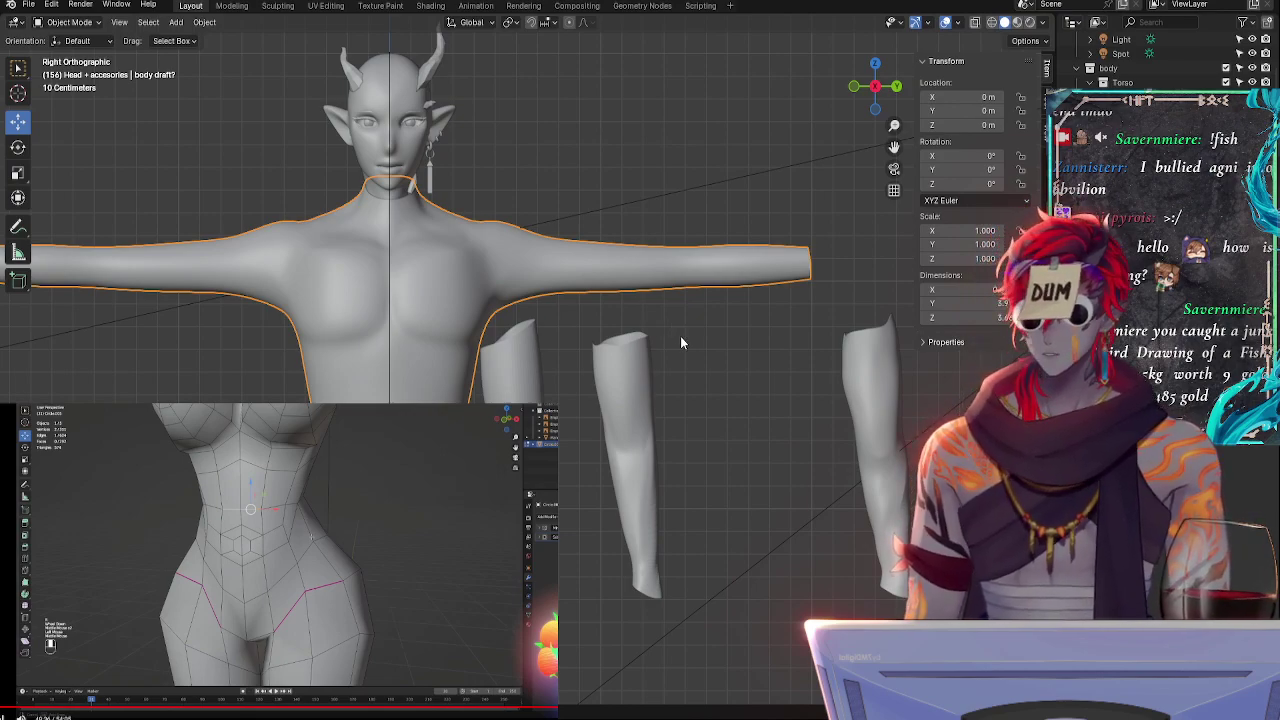
pyautogui.moveTo(718, 323); pyautogui.dragTo(350, 326, button='middle')
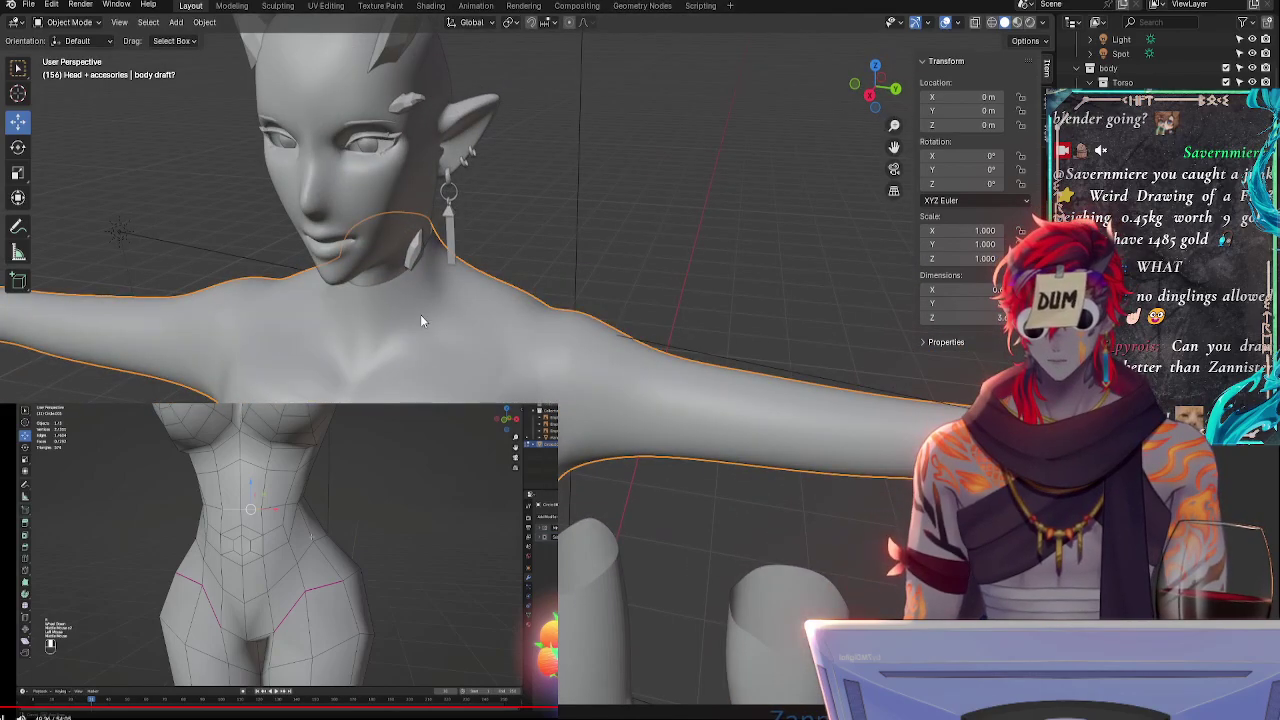
pyautogui.moveTo(542, 262); pyautogui.dragTo(575, 371, button='middle')
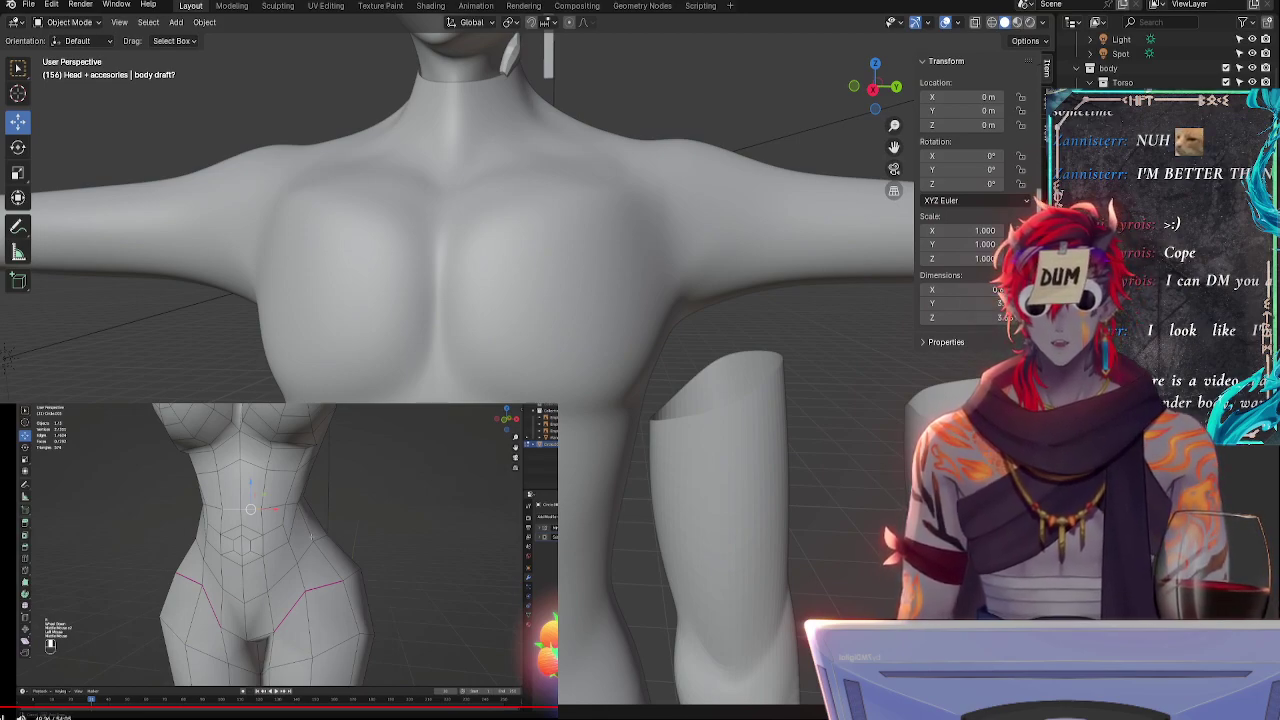
pyautogui.hotkey('ctrl', 'l')
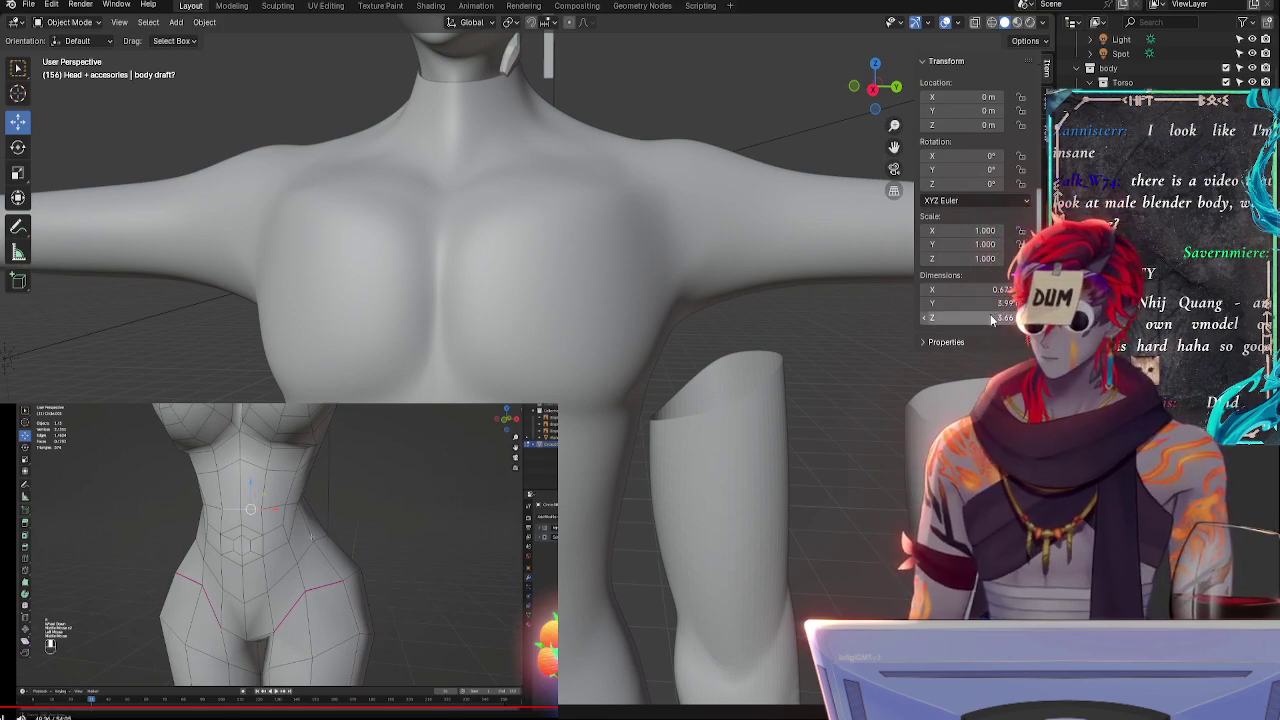
pyautogui.keyDown('shift'); pyautogui.moveTo(825, 342); pyautogui.dragTo(710, 188, button='middle'); pyautogui.keyUp('shift')
pyautogui.scroll(-4, 690, 351)
pyautogui.moveTo(745, 330); pyautogui.dragTo(715, 342, button='middle')
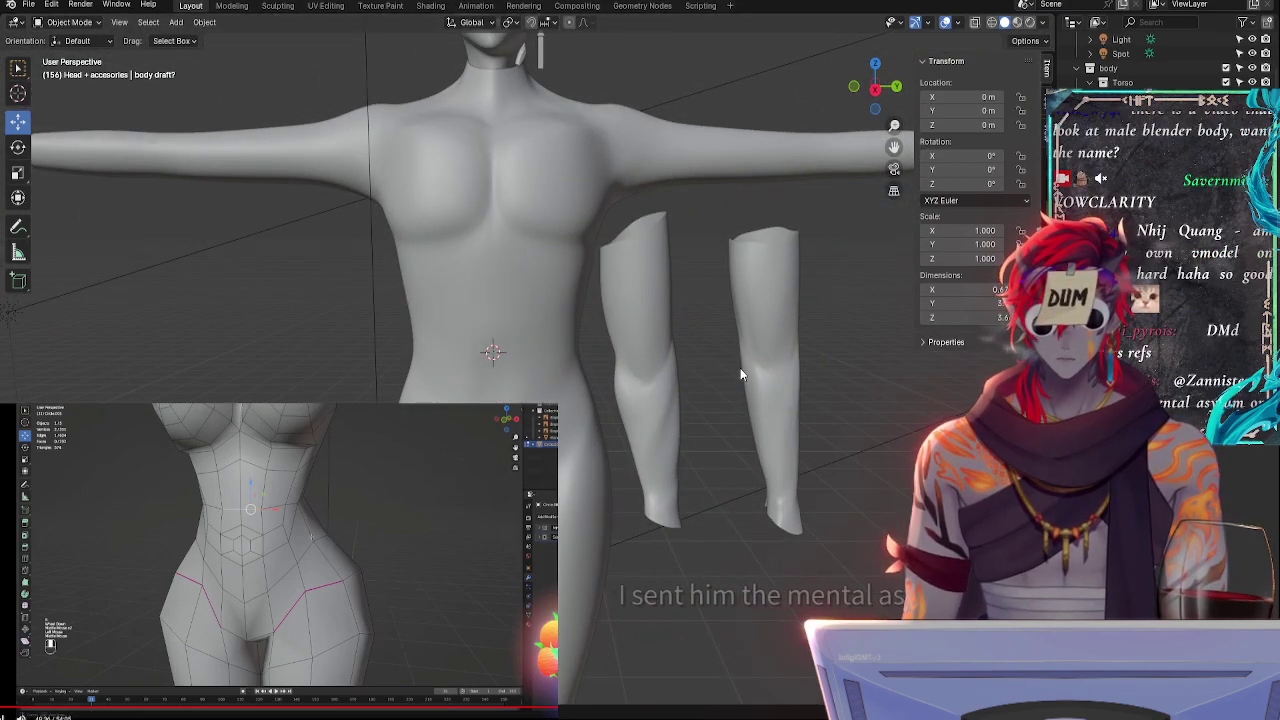
pyautogui.scroll(2, 740, 368)
pyautogui.scroll(4, 680, 420)
pyautogui.keyDown('shift'); pyautogui.moveTo(604, 556); pyautogui.dragTo(722, 172, button='middle'); pyautogui.keyUp('shift')
pyautogui.scroll(3, 700, 455)
pyautogui.scroll(-3, 742, 378)
pyautogui.keyDown('shift'); pyautogui.moveTo(774, 497); pyautogui.dragTo(746, 220, button='middle'); pyautogui.keyUp('shift')
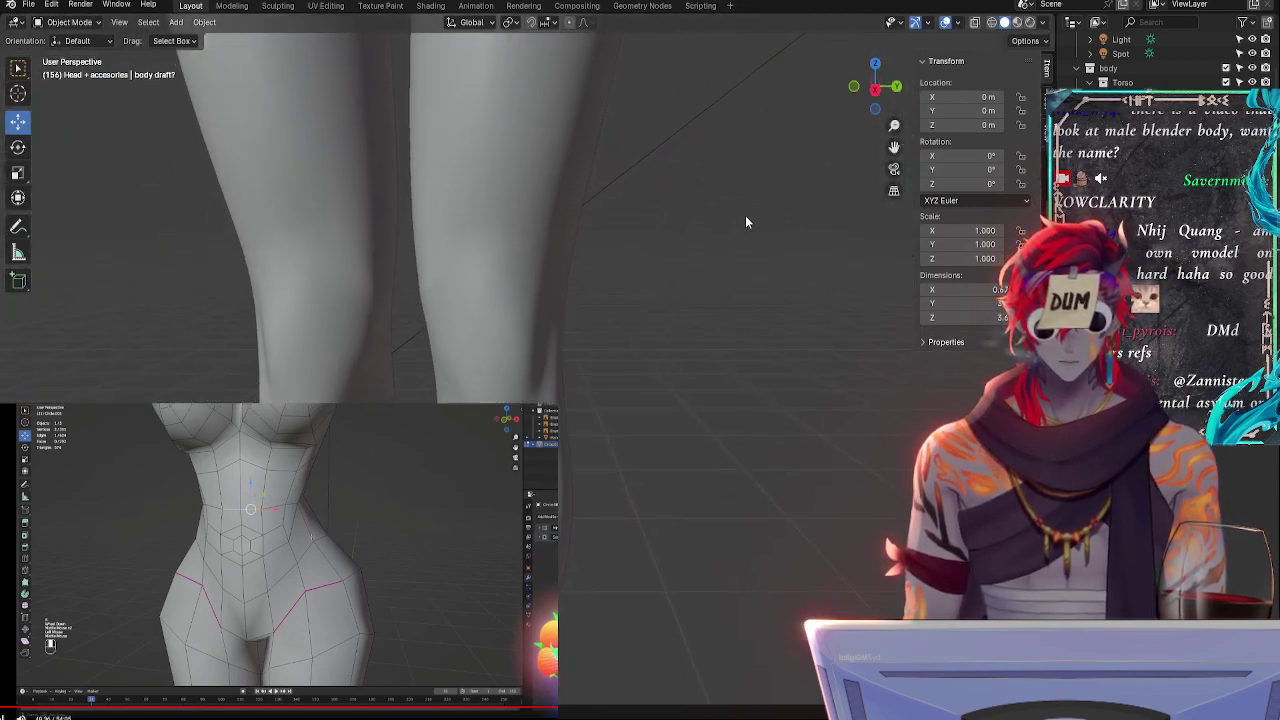
pyautogui.keyDown('shift'); pyautogui.moveTo(778, 460); pyautogui.dragTo(722, 498, button='middle'); pyautogui.keyUp('shift')
pyautogui.keyDown('shift'); pyautogui.moveTo(740, 295); pyautogui.dragTo(702, 554, button='middle'); pyautogui.keyUp('shift')
pyautogui.keyDown('shift'); pyautogui.moveTo(766, 416); pyautogui.dragTo(695, 472, button='middle'); pyautogui.keyUp('shift')
pyautogui.moveTo(697, 246); pyautogui.dragTo(755, 464, button='middle')
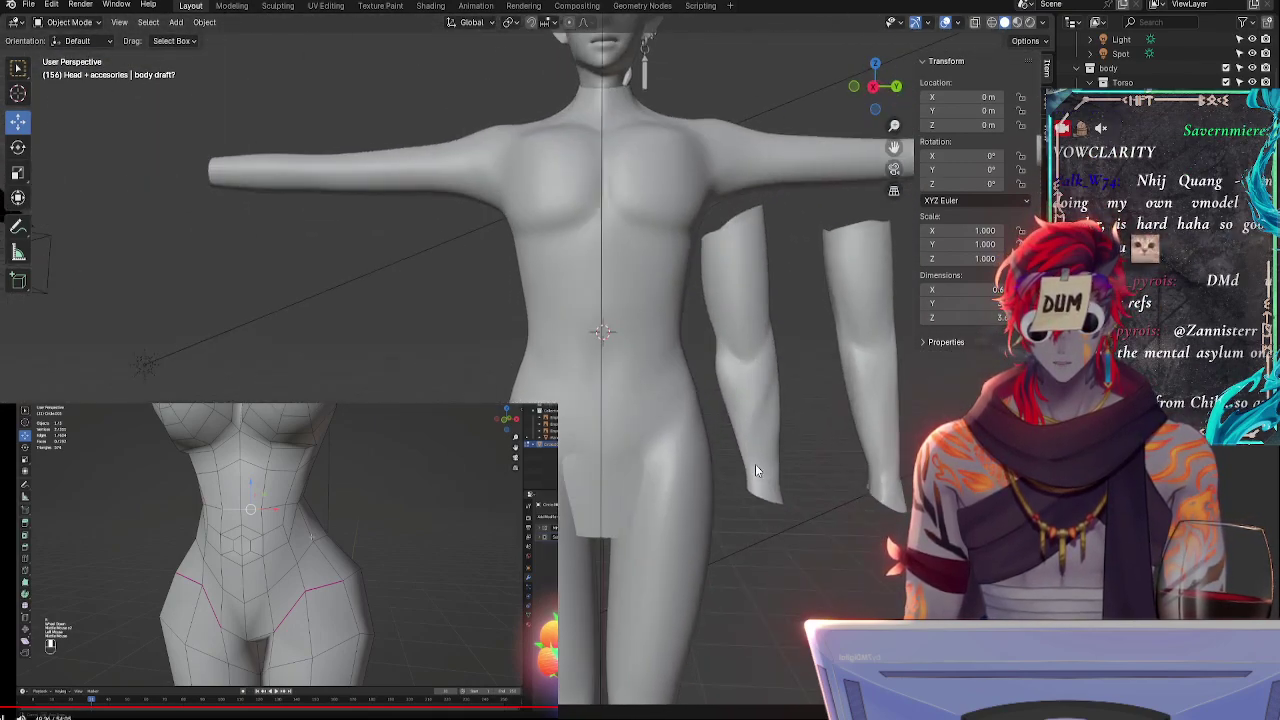
pyautogui.scroll(4, 736, 372)
pyautogui.moveTo(786, 329); pyautogui.dragTo(674, 330, button='middle')
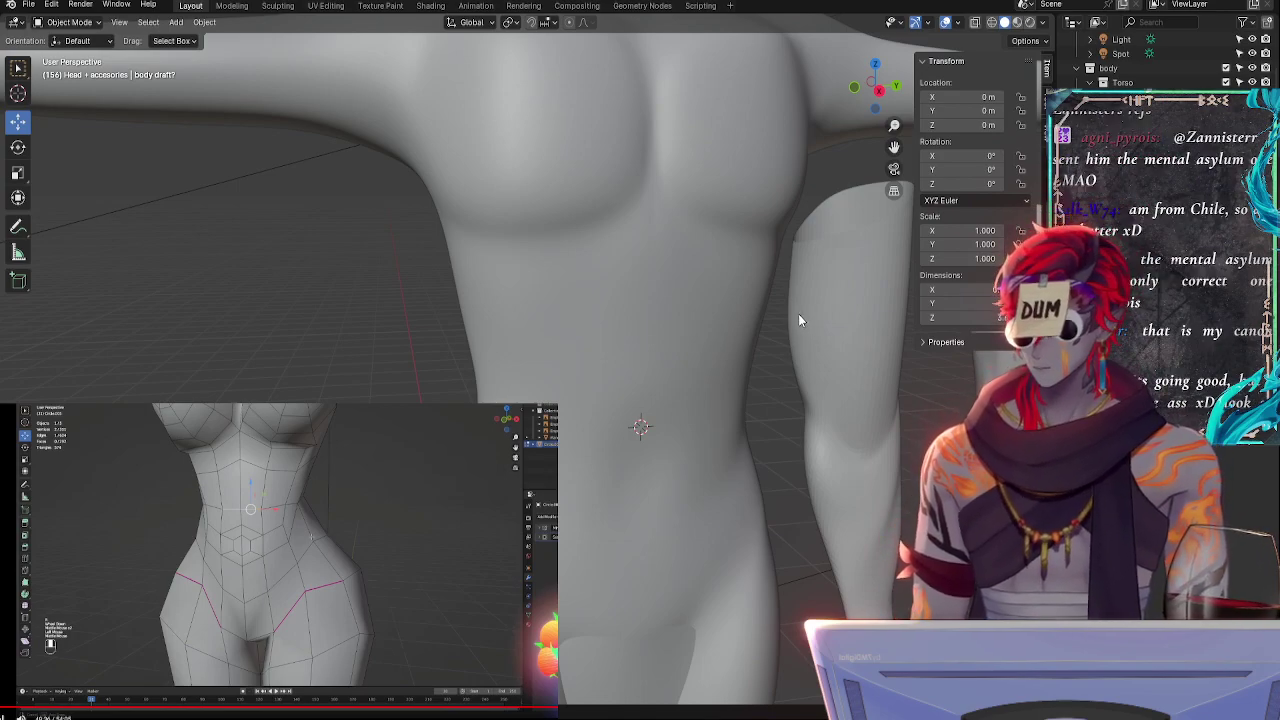
pyautogui.keyDown('shift'); pyautogui.moveTo(798, 313); pyautogui.dragTo(529, 324, button='middle'); pyautogui.keyUp('shift')
pyautogui.keyDown('shift'); pyautogui.moveTo(765, 300); pyautogui.dragTo(528, 375, button='middle'); pyautogui.keyUp('shift')
# - In Edit Mode, slide the selected hip faces outward along X, then frame the chest
pyautogui.press('Tab')
pyautogui.scroll(5, 582, 415)
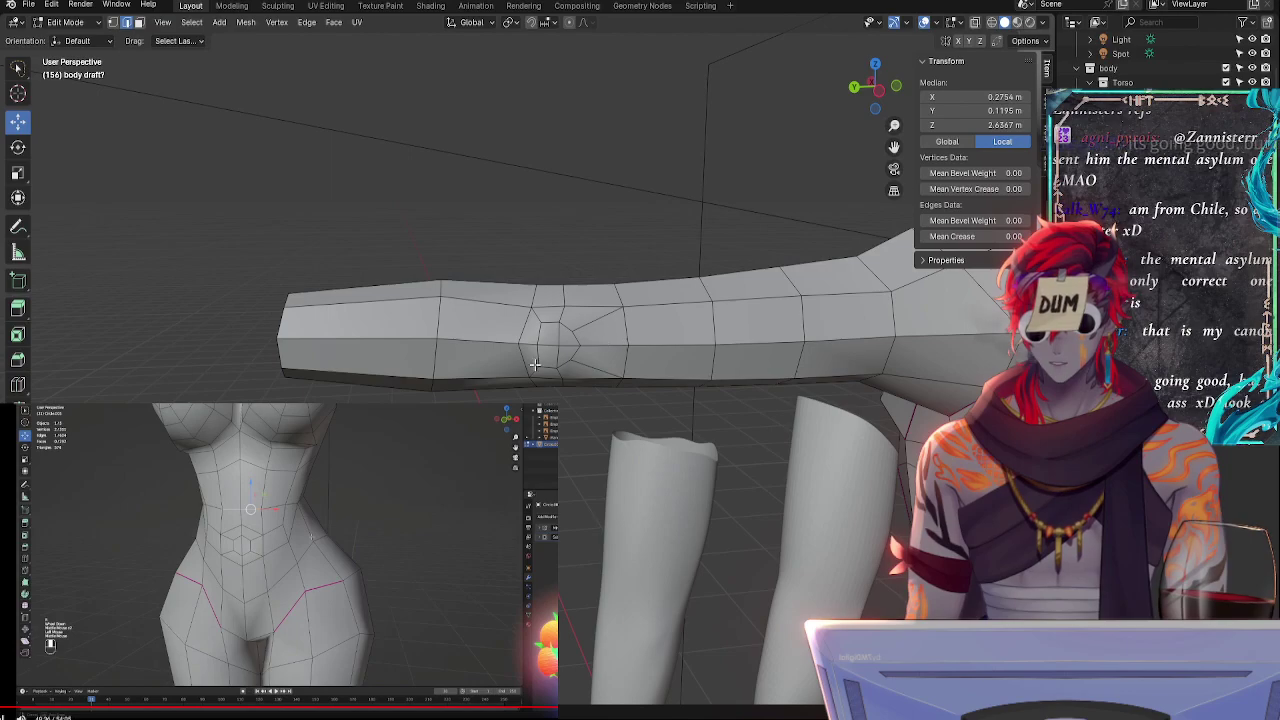
pyautogui.moveTo(569, 469); pyautogui.dragTo(849, 257, button='middle')
pyautogui.scroll(-3, 729, 420)
pyautogui.keyDown('shift'); pyautogui.moveTo(729, 420); pyautogui.dragTo(729, 160, button='middle'); pyautogui.keyUp('shift')
pyautogui.moveTo(622, 356); pyautogui.dragTo(657, 343, button='middle')
pyautogui.moveTo(635, 564); pyautogui.dragTo(685, 607)
pyautogui.moveTo(712, 474); pyautogui.dragTo(669, 474, button='middle')
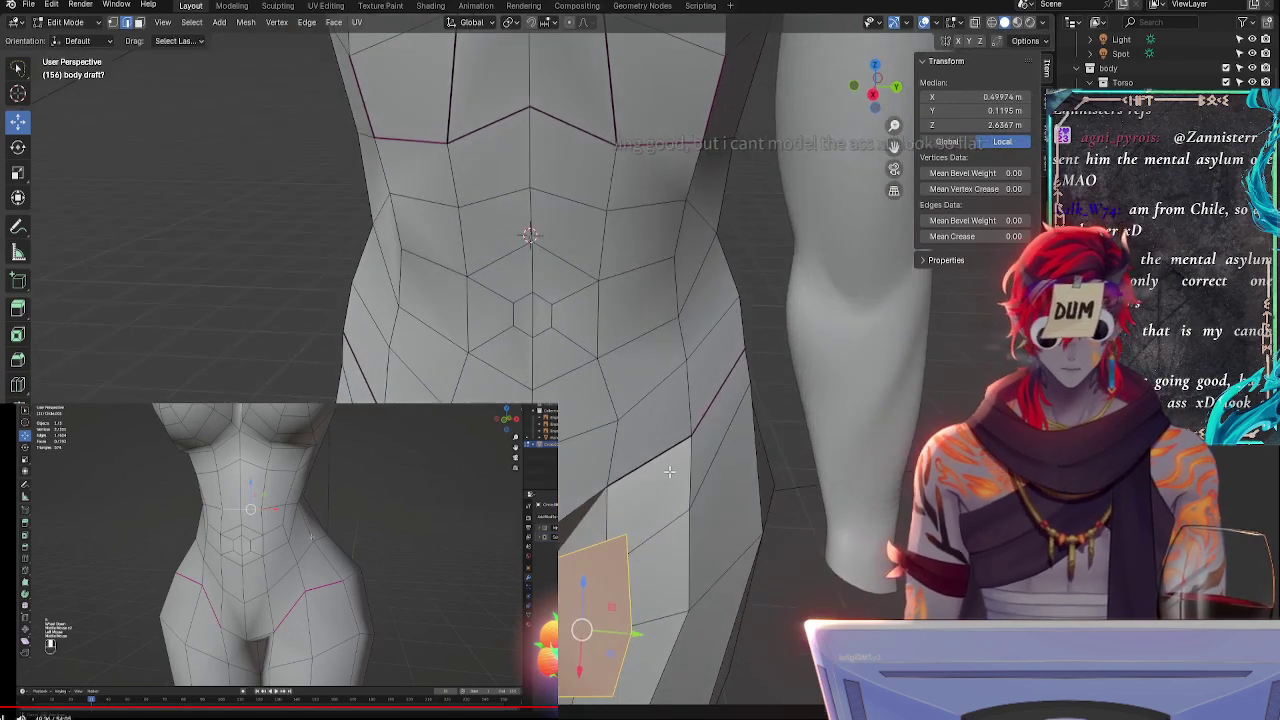
pyautogui.keyDown('shift'); pyautogui.moveTo(676, 420); pyautogui.dragTo(696, 482, button='middle'); pyautogui.keyUp('shift')
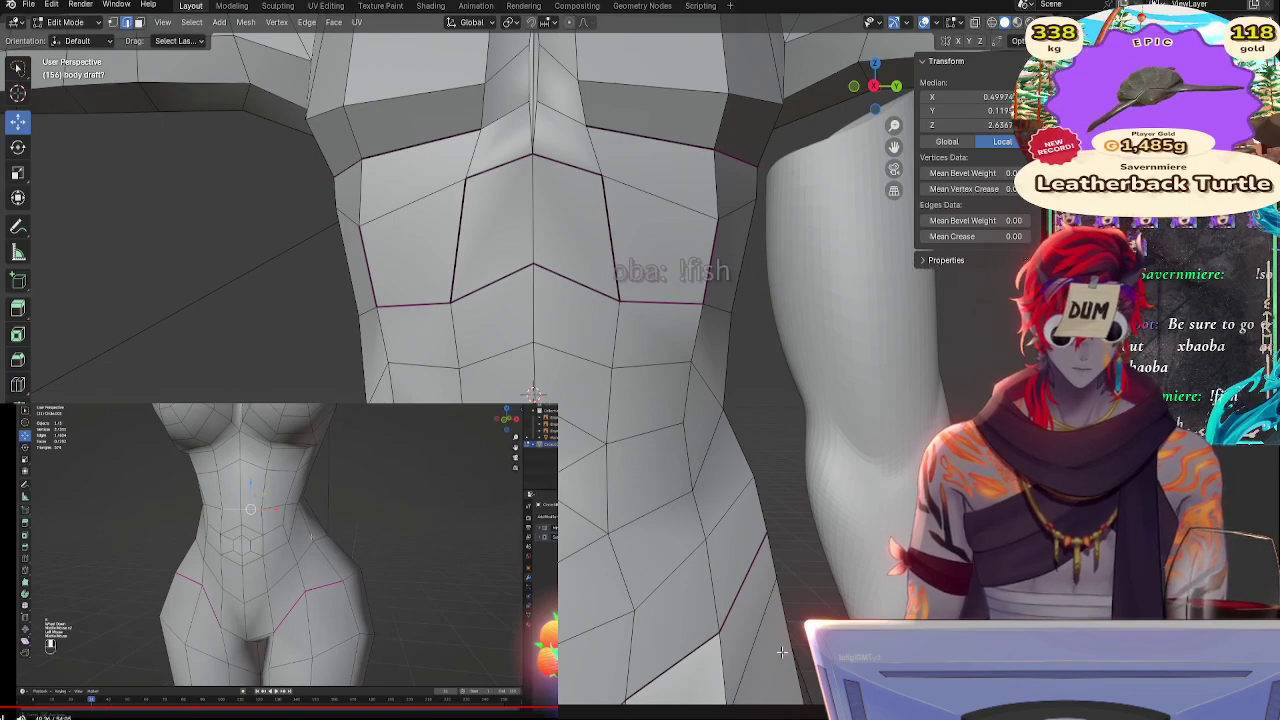
# - Clear the mesh selection and orbit in close on the abdomen's navel hexagon
pyautogui.keyDown('shift'); pyautogui.moveTo(789, 416); pyautogui.dragTo(714, 367, button='middle'); pyautogui.keyUp('shift')
pyautogui.keyDown('ctrl'); pyautogui.moveTo(722, 322); pyautogui.dragTo(756, 482, button='middle'); pyautogui.keyUp('ctrl')
pyautogui.click(771, 466)
pyautogui.moveTo(900, 468); pyautogui.dragTo(661, 349, button='middle')
pyautogui.scroll(4, 713, 321)
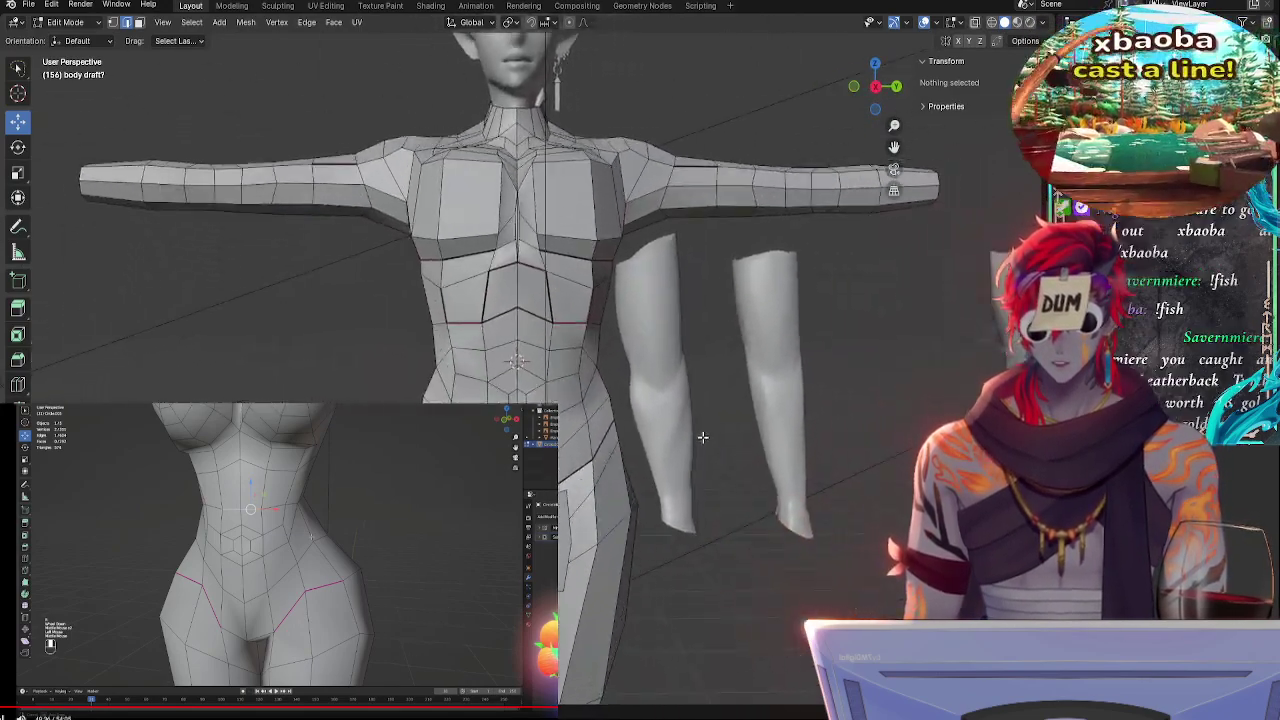
pyautogui.keyDown('ctrl'); pyautogui.moveTo(702, 437); pyautogui.dragTo(683, 323, button='middle'); pyautogui.keyUp('ctrl')
pyautogui.keyDown('shift'); pyautogui.moveTo(646, 426); pyautogui.dragTo(706, 317, button='middle'); pyautogui.keyUp('shift')
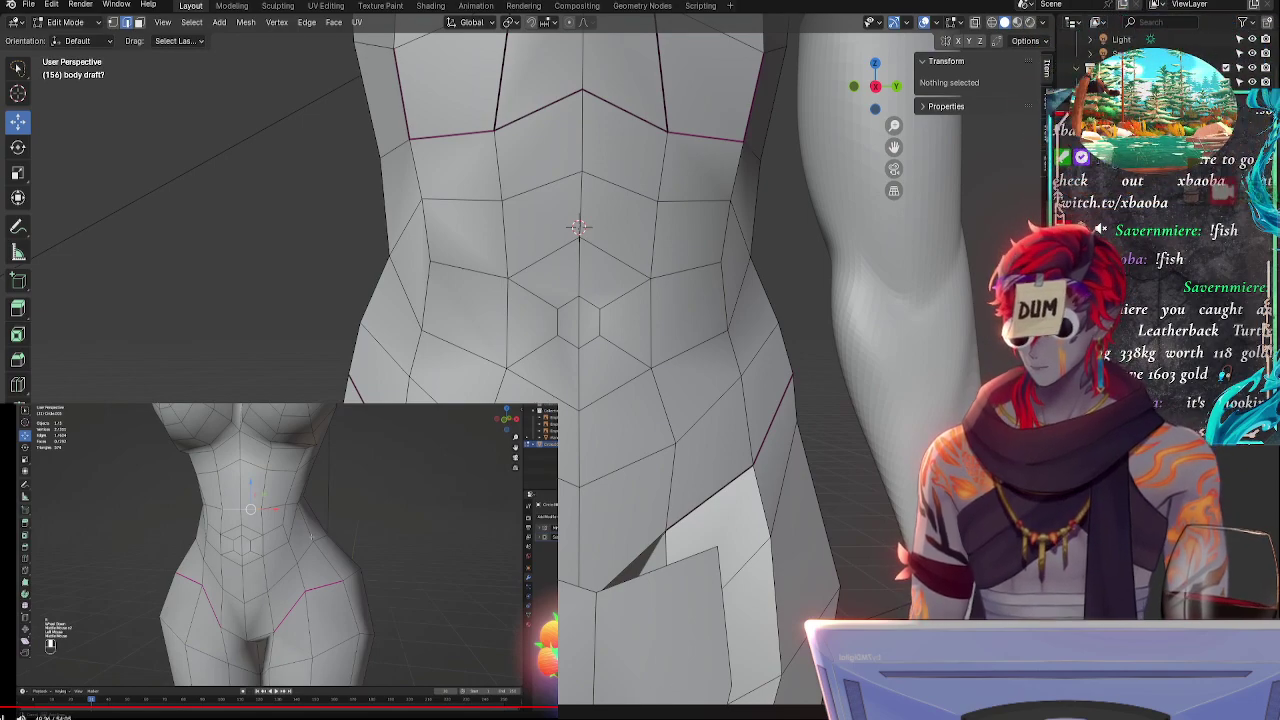
# - Orbit around the body draft to inspect the leg, back, arm, chest and hips
pyautogui.keyDown('shift'); pyautogui.moveTo(905, 374); pyautogui.dragTo(665, 264, button='middle'); pyautogui.keyUp('shift')
pyautogui.scroll(-2, 665, 264)
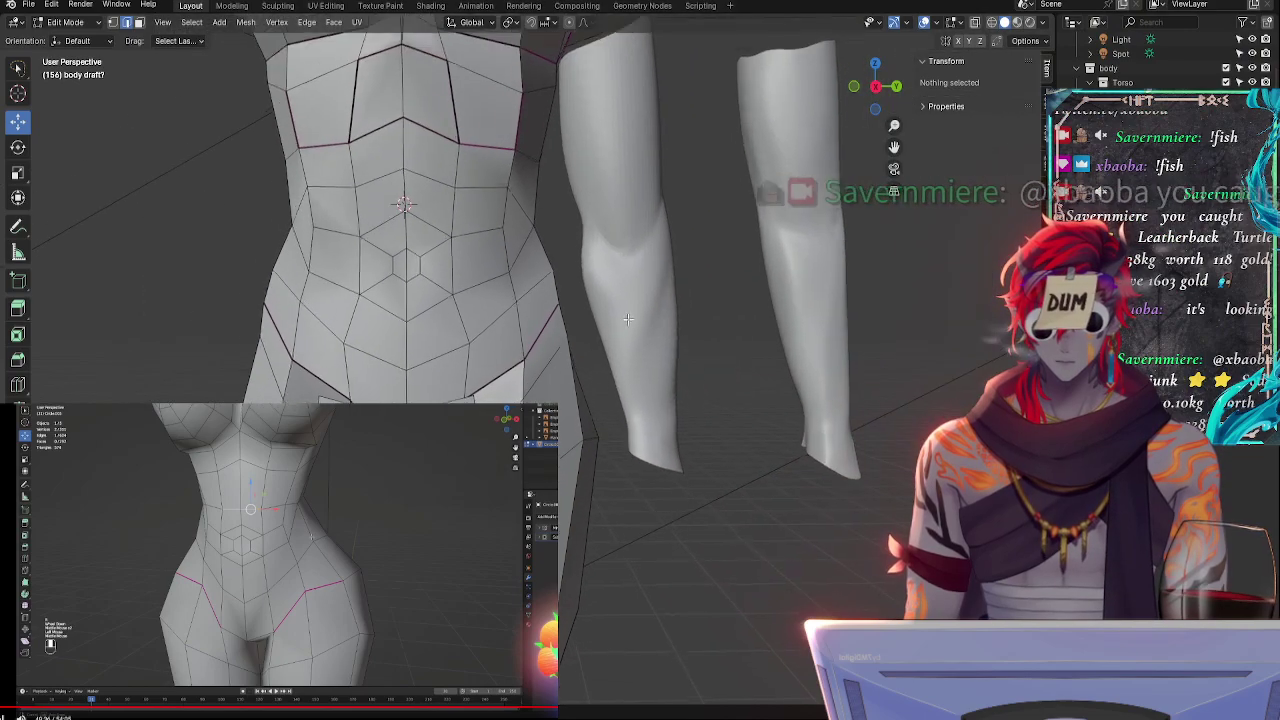
pyautogui.keyDown('shift'); pyautogui.moveTo(527, 259); pyautogui.dragTo(697, 346, button='middle'); pyautogui.keyUp('shift')
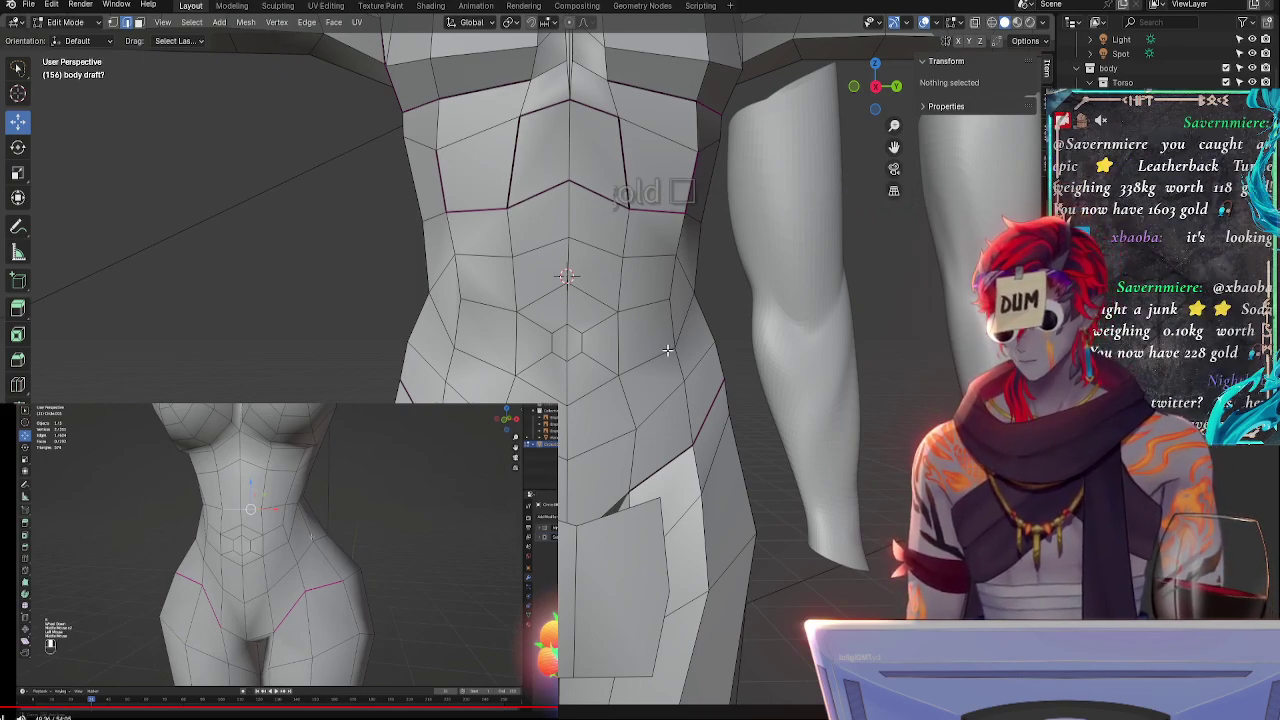
pyautogui.moveTo(760, 316); pyautogui.dragTo(715, 321, button='middle')
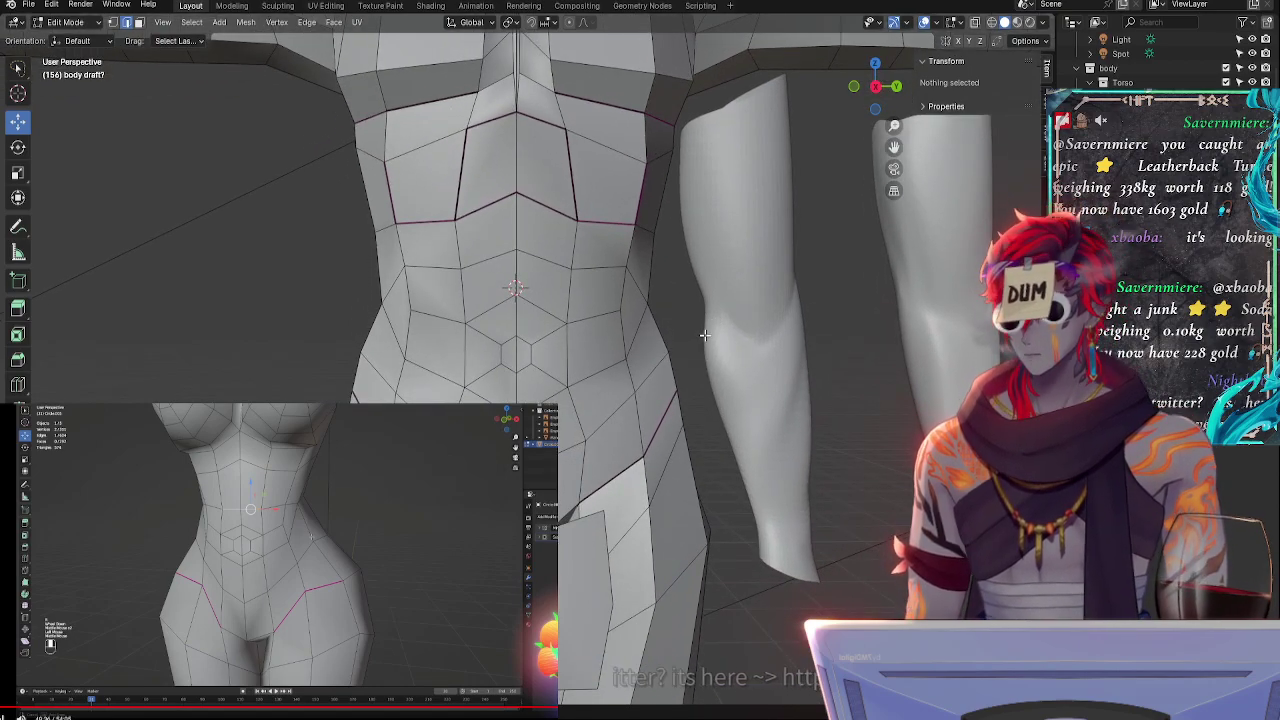
pyautogui.moveTo(715, 321); pyautogui.dragTo(694, 471, button='middle')
pyautogui.moveTo(762, 503); pyautogui.dragTo(476, 287, button='middle')
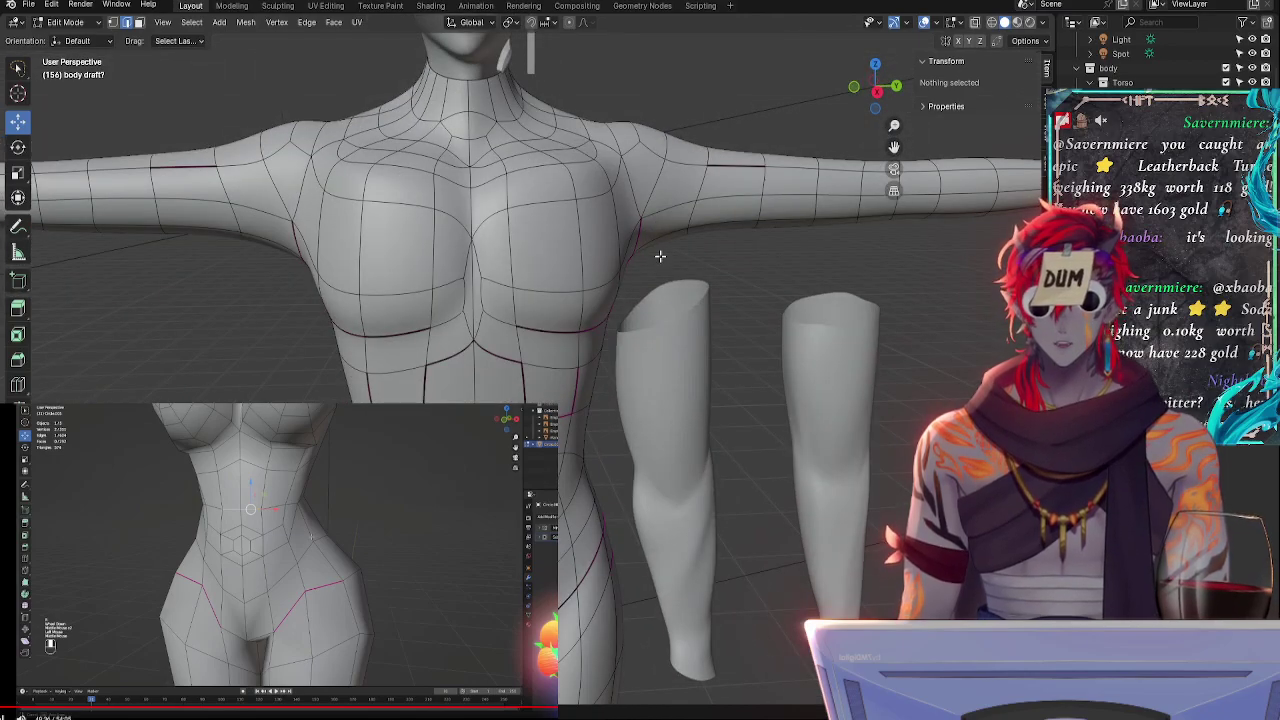
pyautogui.moveTo(660, 256); pyautogui.dragTo(641, 222, button='middle')
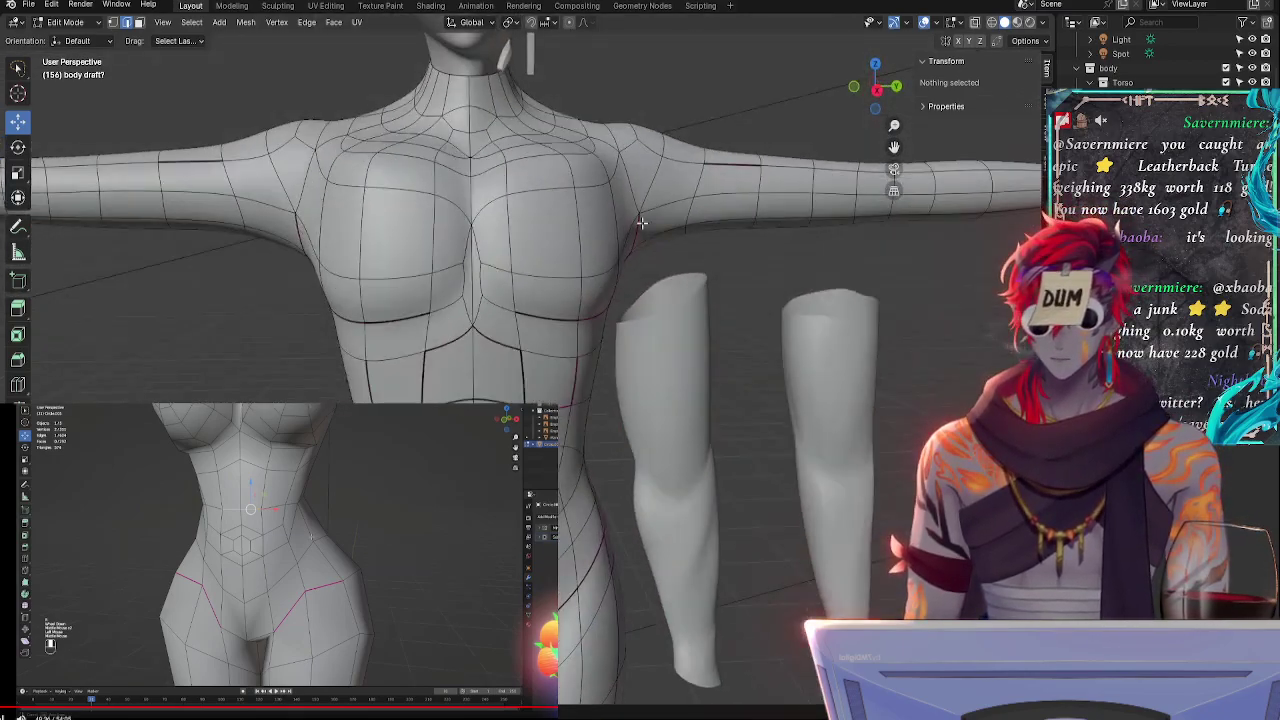
pyautogui.keyDown('shift'); pyautogui.moveTo(587, 429); pyautogui.dragTo(622, 269, button='middle'); pyautogui.keyUp('shift')
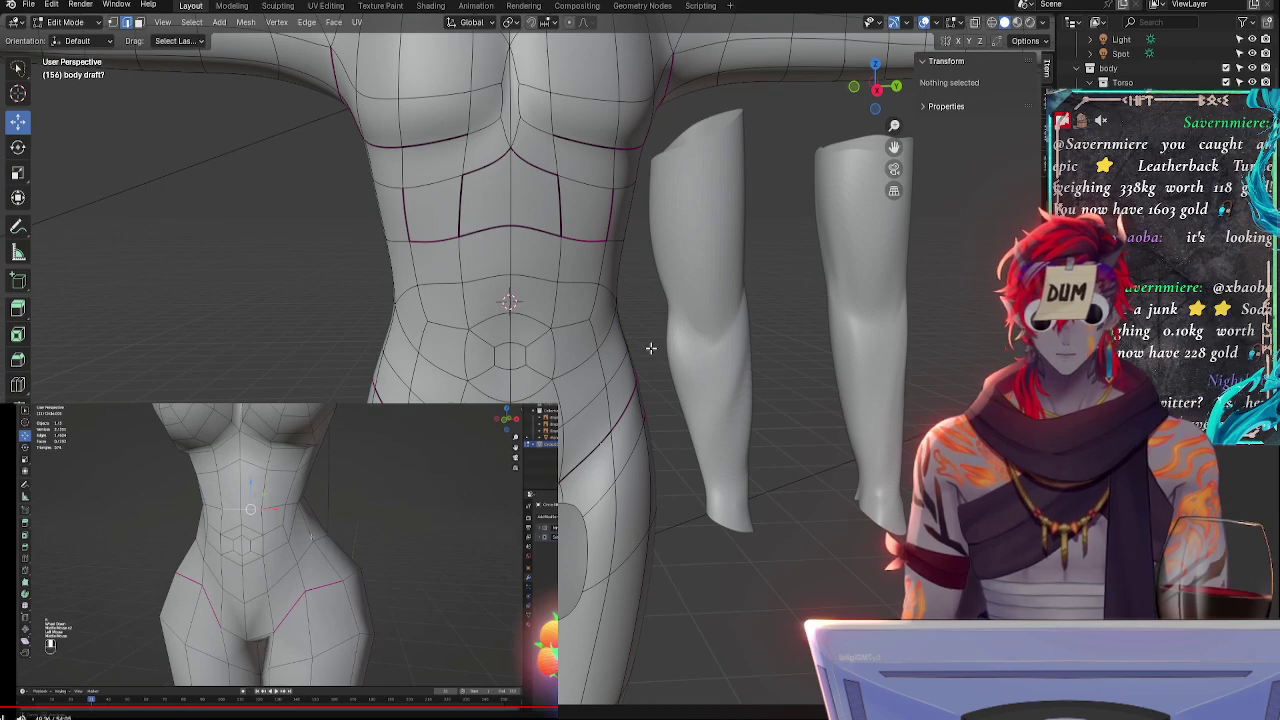
pyautogui.moveTo(710, 387)
pyautogui.mouseDown(button='middle')
pyautogui.moveTo(706, 376)
pyautogui.moveTo(714, 384)
pyautogui.mouseUp(button='middle')
pyautogui.click(879, 94)
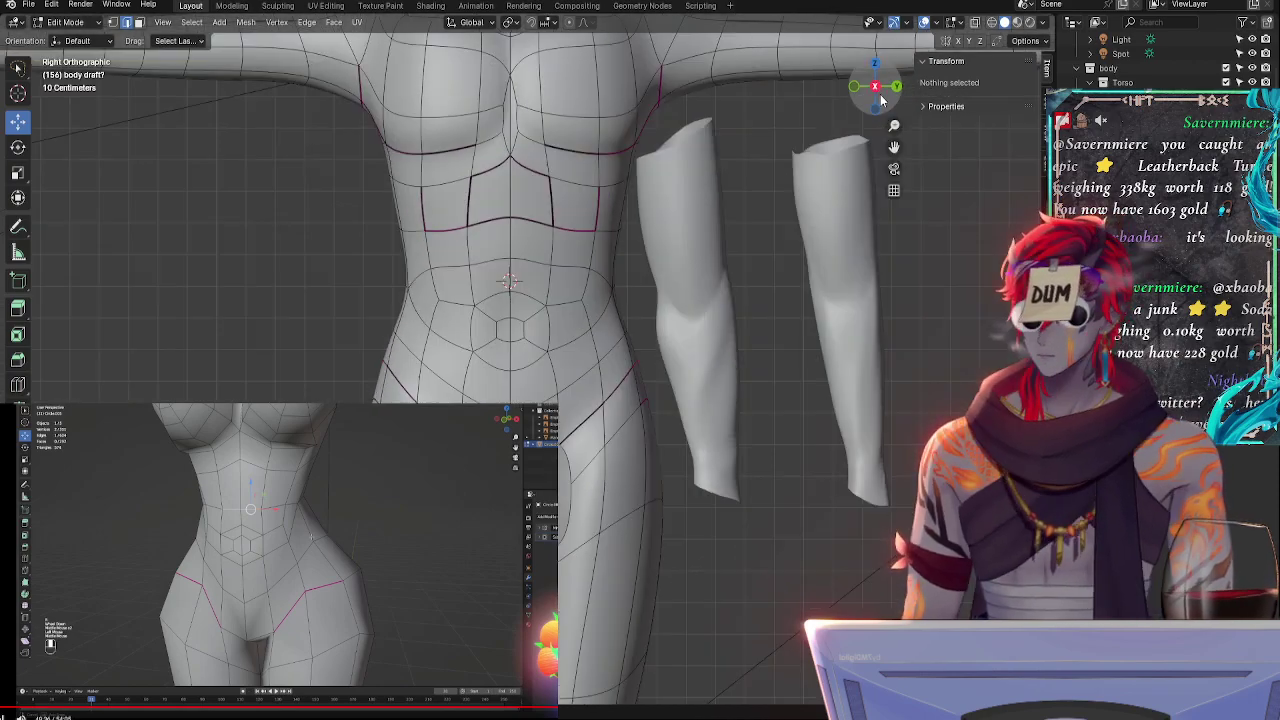
pyautogui.keyDown('shift'); pyautogui.moveTo(705, 501); pyautogui.dragTo(587, 432, button='middle'); pyautogui.keyUp('shift')
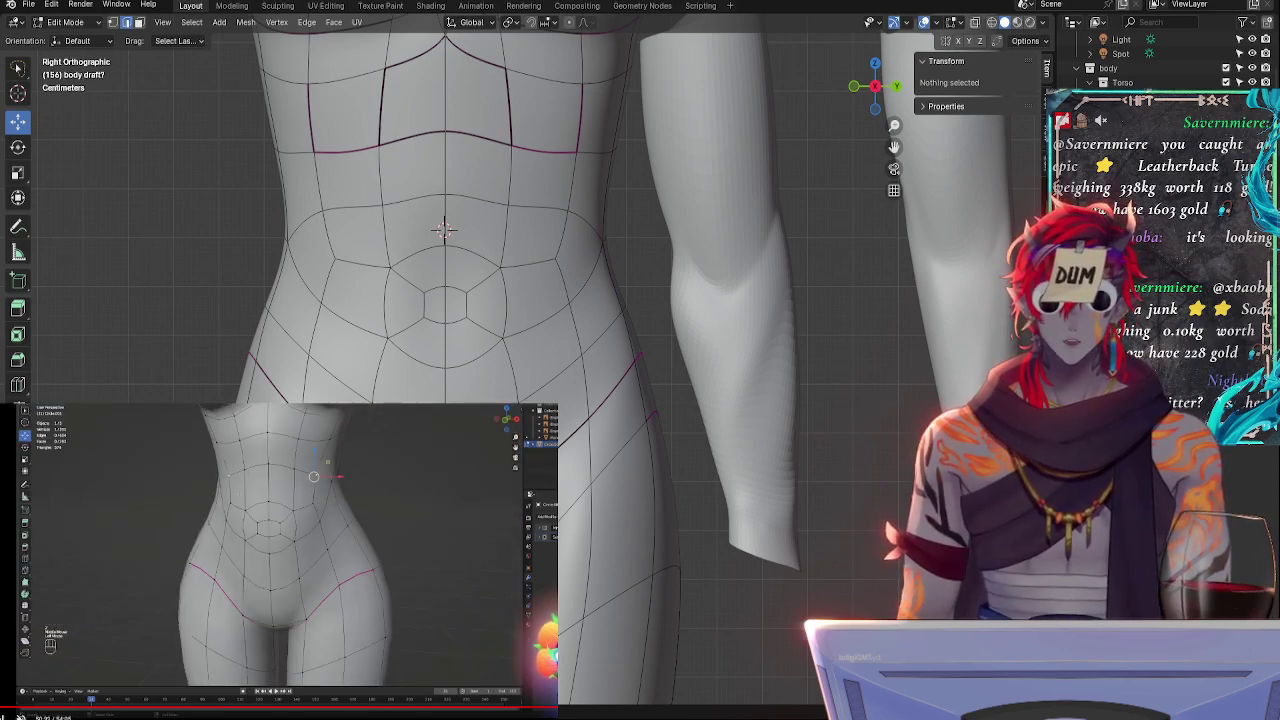
pyautogui.press('space')
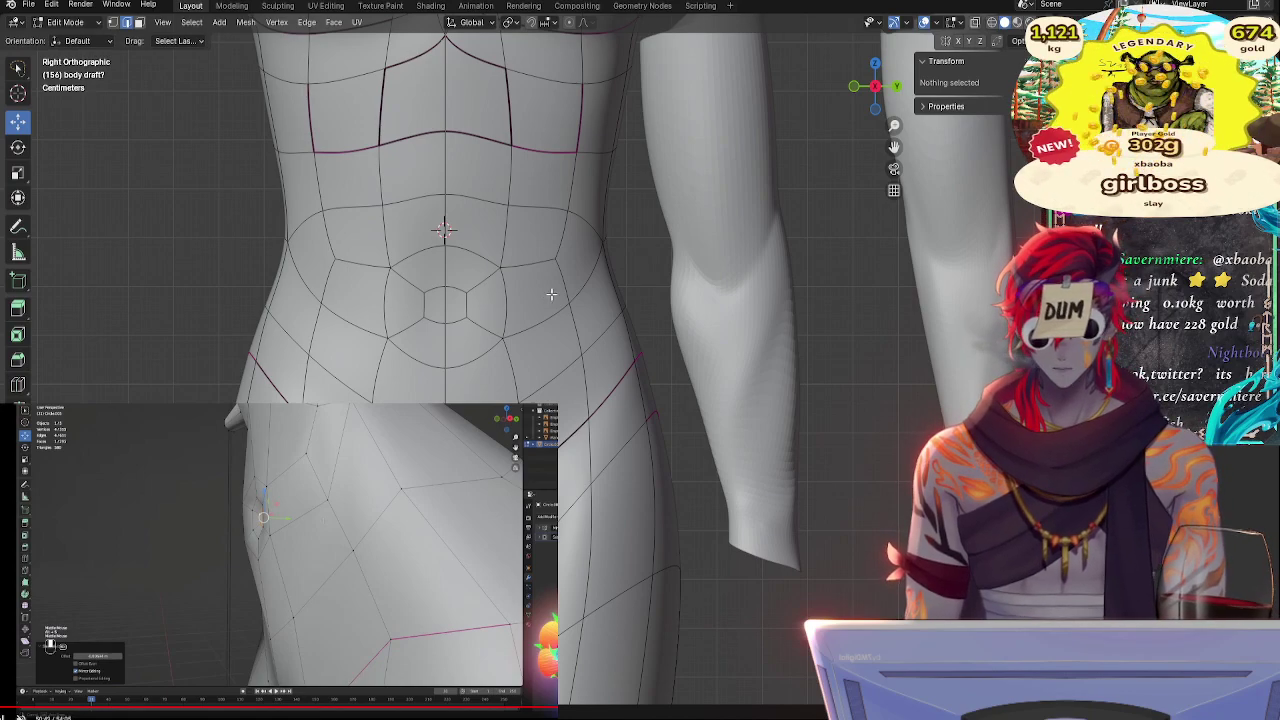
# - Select the central navel face, try extruding it, then undo the extrusion
pyautogui.keyDown('shift'); pyautogui.moveTo(598, 316); pyautogui.dragTo(779, 426, button='middle'); pyautogui.keyUp('shift')
pyautogui.keyDown('ctrl'); pyautogui.moveTo(720, 470); pyautogui.dragTo(700, 350, button='middle'); pyautogui.keyUp('ctrl')
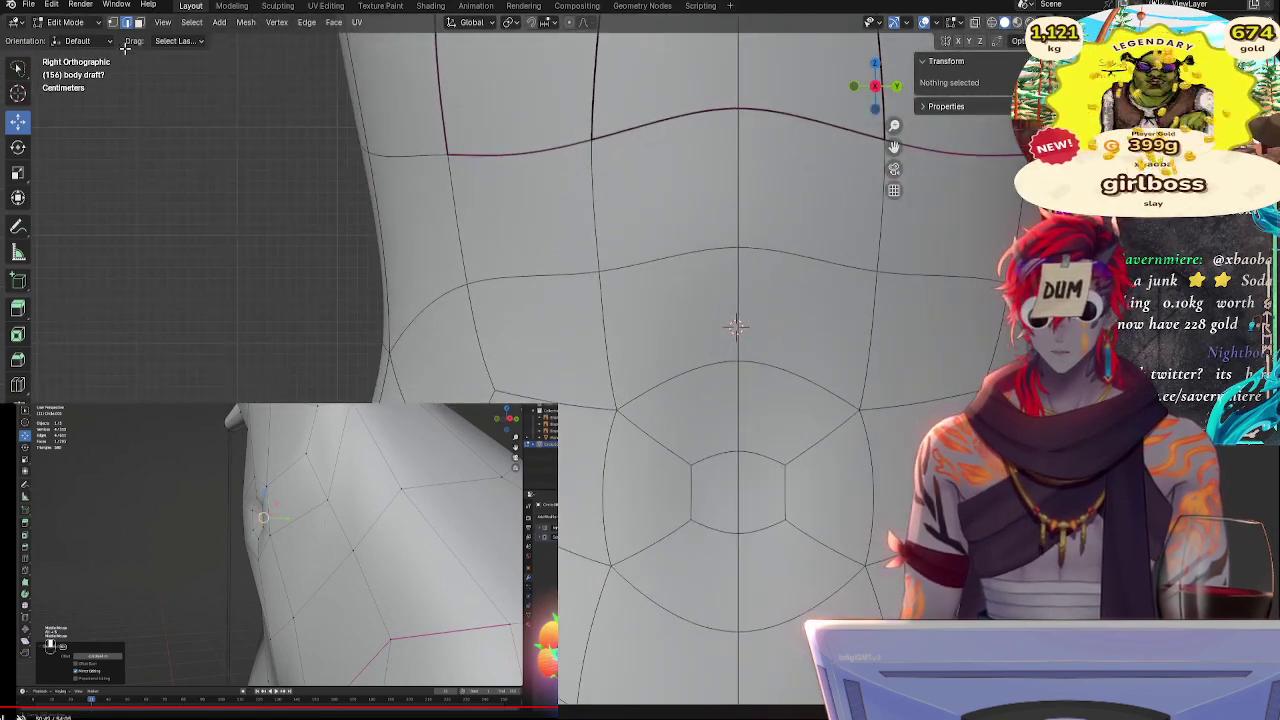
pyautogui.click(750, 496)
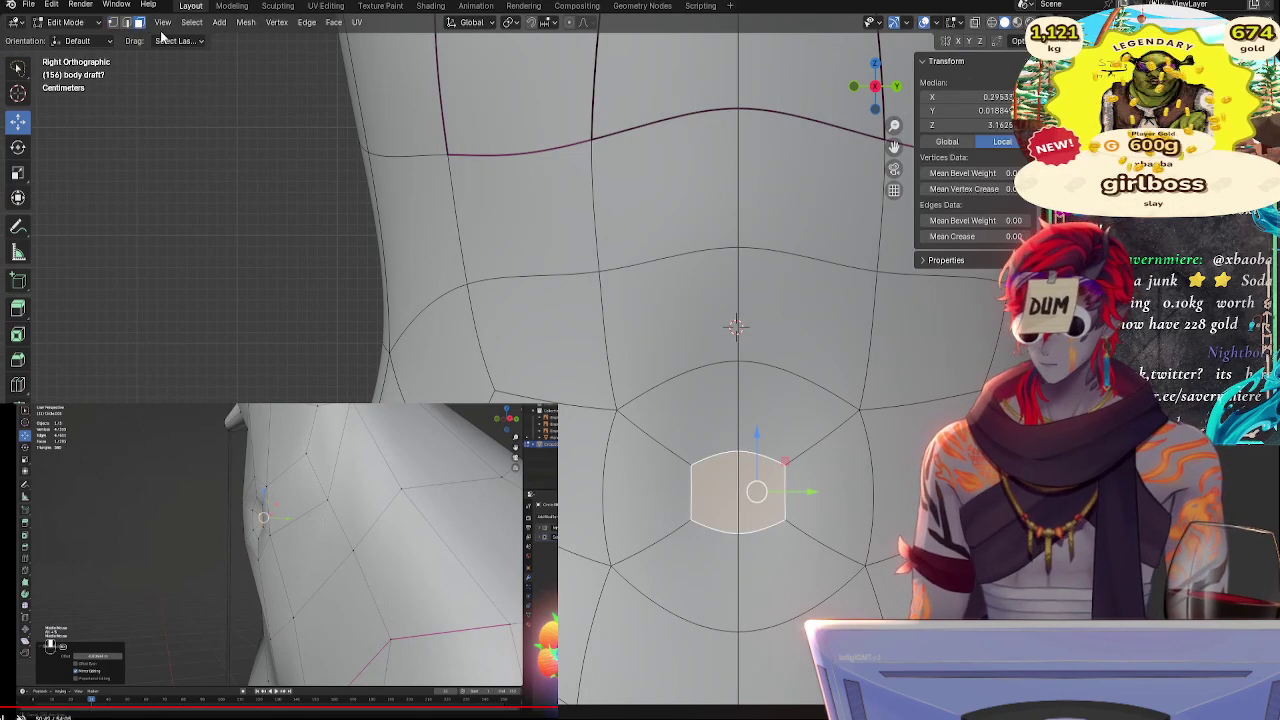
pyautogui.click(112, 26)
pyautogui.press('e')
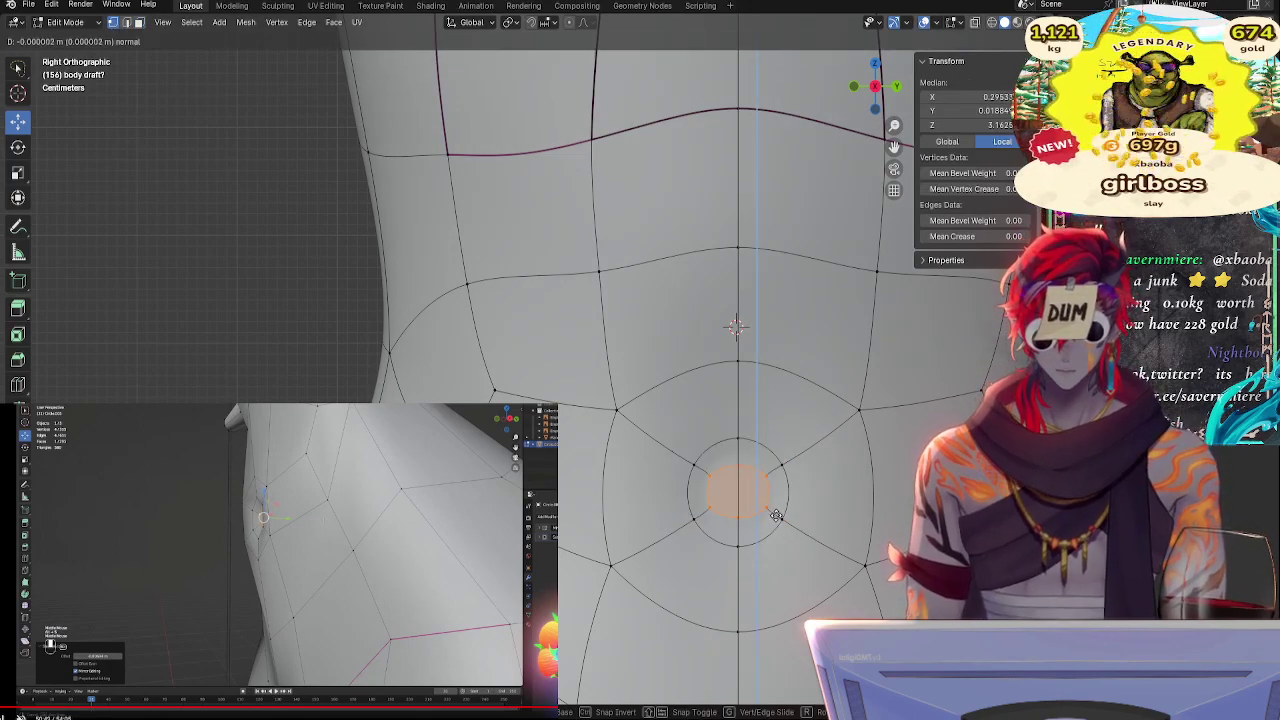
pyautogui.click(743, 513)
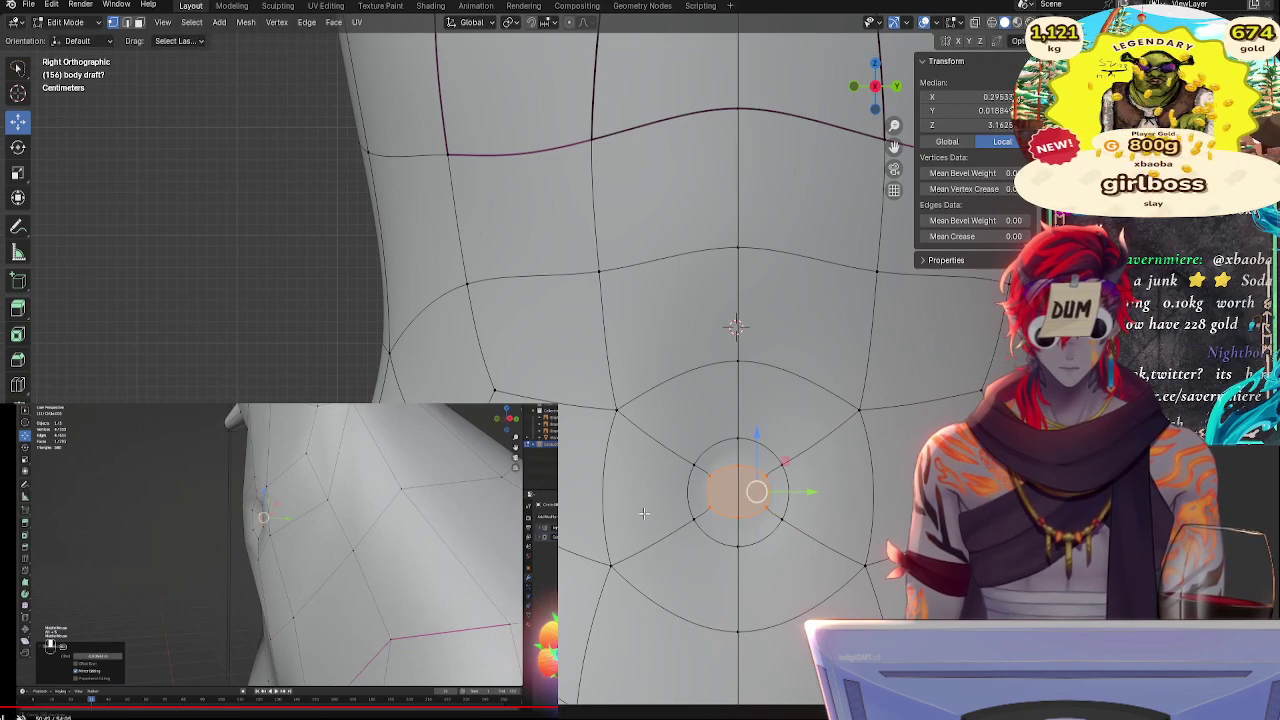
pyautogui.moveTo(586, 507); pyautogui.dragTo(877, 428, button='middle')
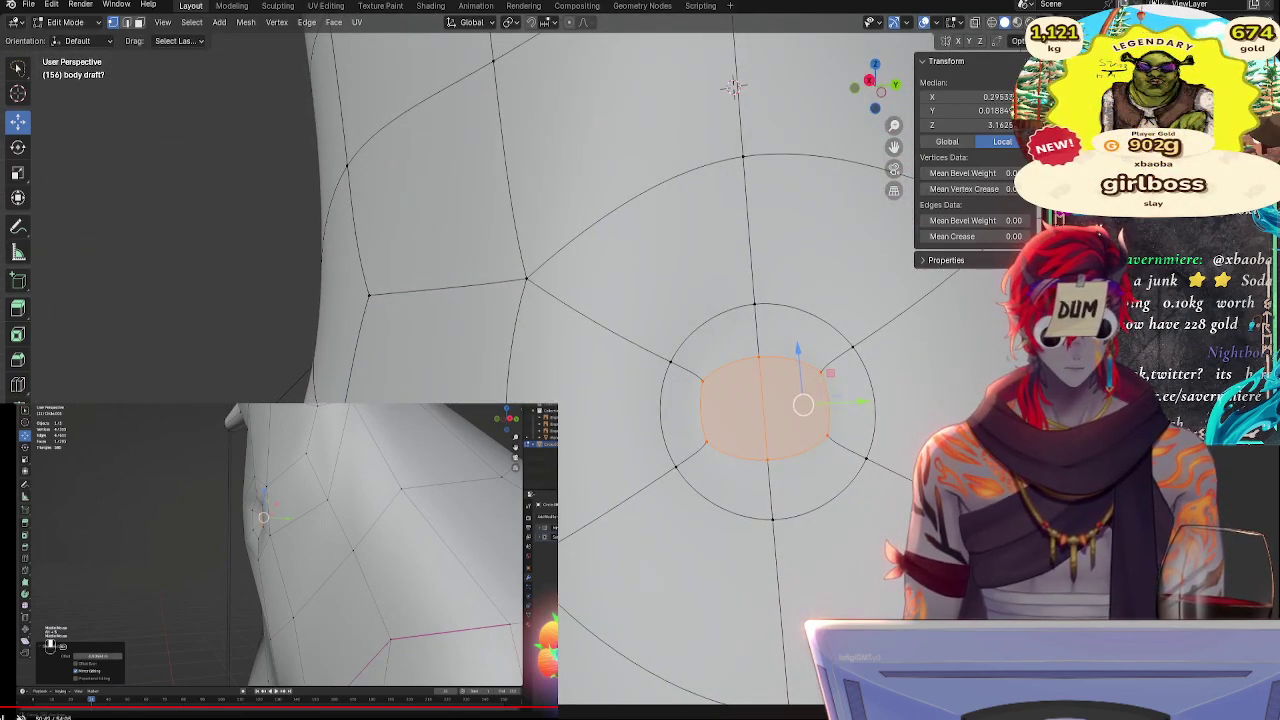
pyautogui.hotkey('ctrl', 'z')
pyautogui.hotkey('ctrl', 'z')
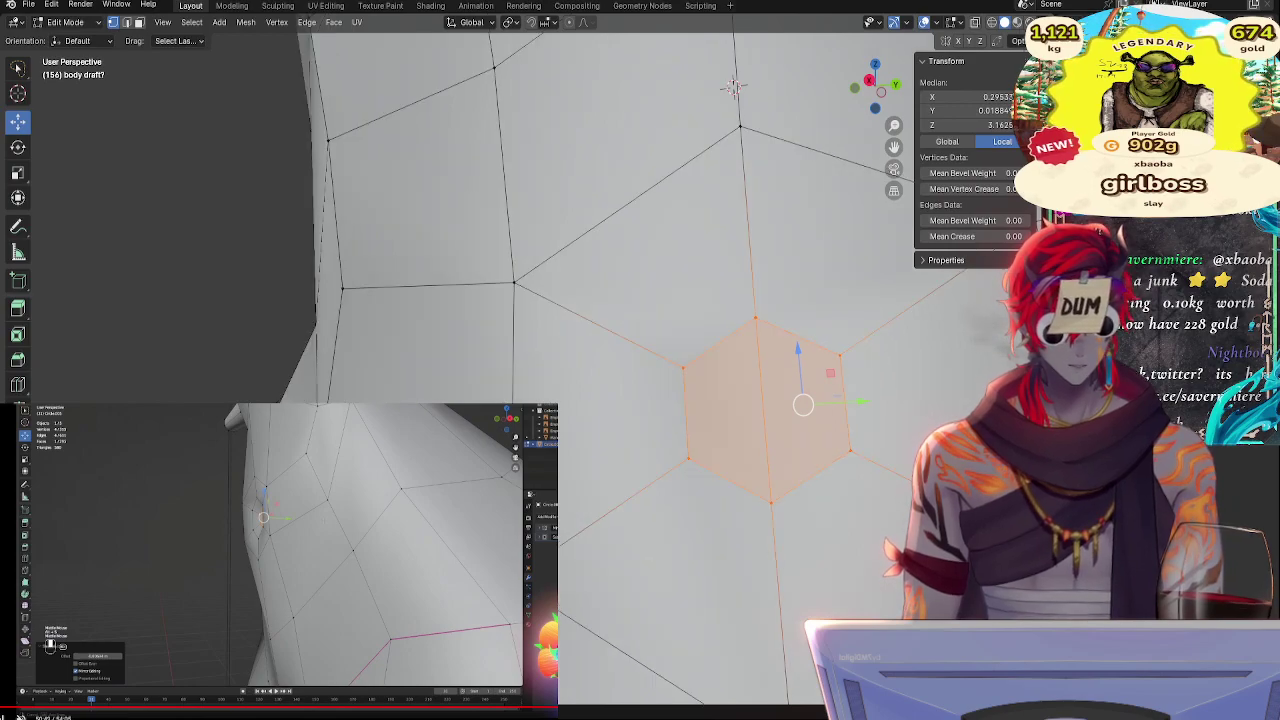
# - Shrink the navel face and round its loop into a circle with LoopTools Circle
pyautogui.keyDown('shift'); pyautogui.moveTo(877, 428); pyautogui.dragTo(359, 303, button='middle'); pyautogui.keyUp('shift')
pyautogui.scroll(-2, 350, 353)
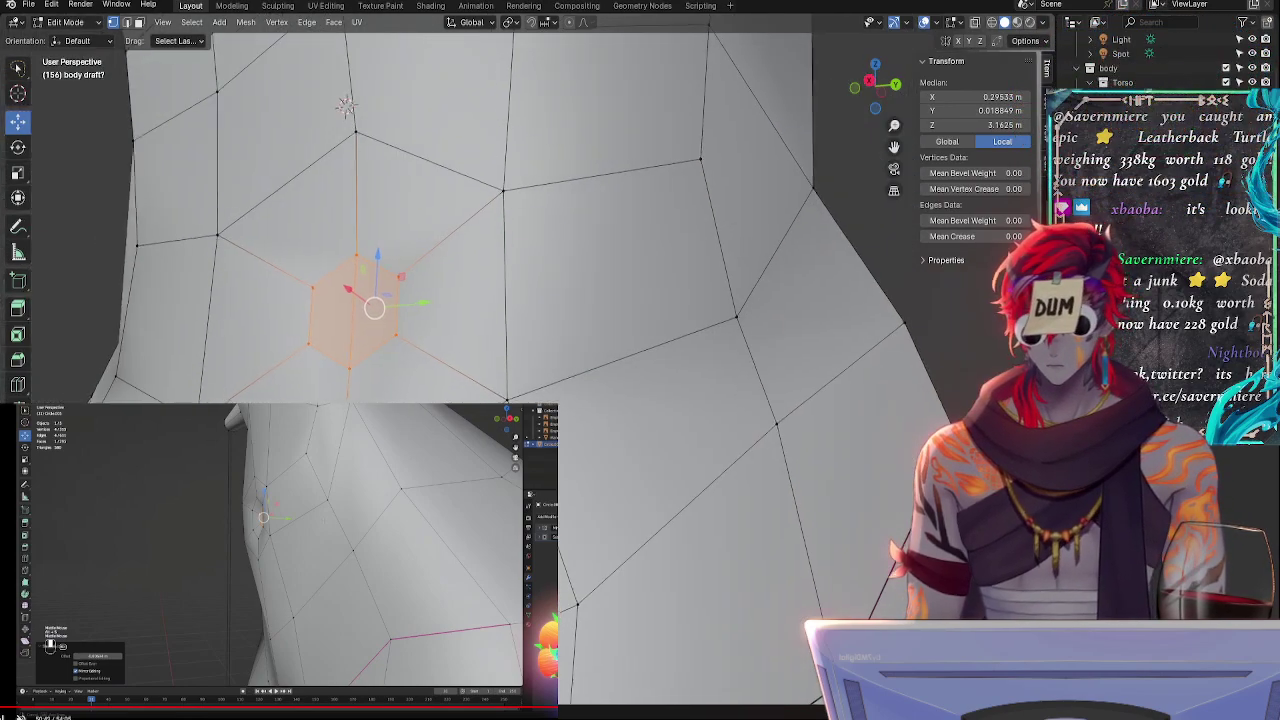
pyautogui.keyDown('shift'); pyautogui.moveTo(350, 353); pyautogui.dragTo(700, 440, button='middle'); pyautogui.keyUp('shift')
pyautogui.press('g')
pyautogui.press('z')
pyautogui.press('z')
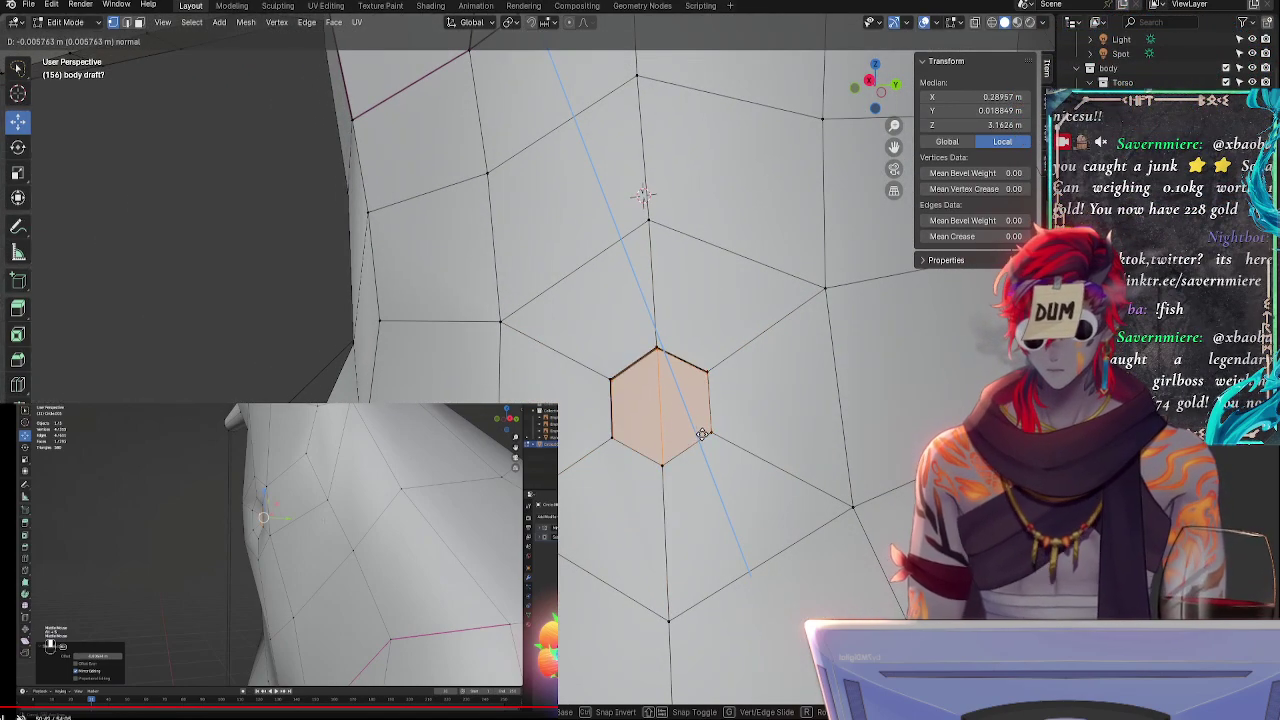
pyautogui.press('s')
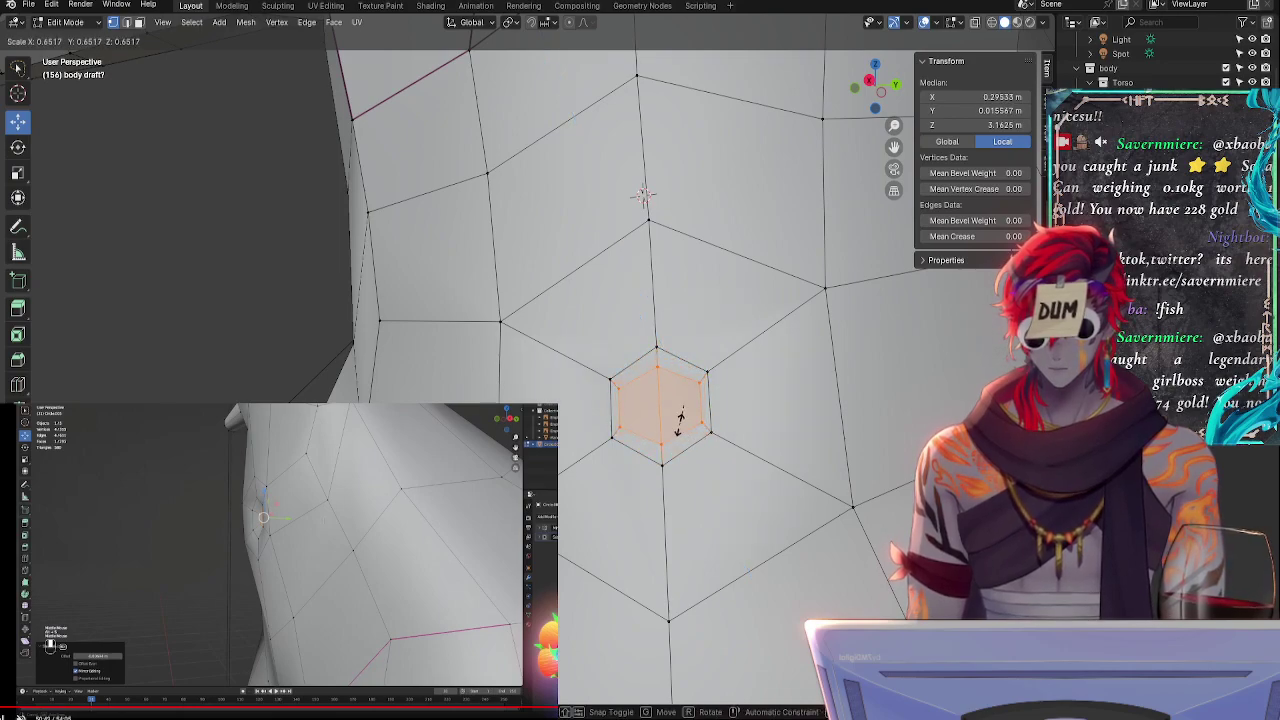
pyautogui.click(680, 420)
pyautogui.rightClick(625, 345)
pyautogui.moveTo(630, 344)
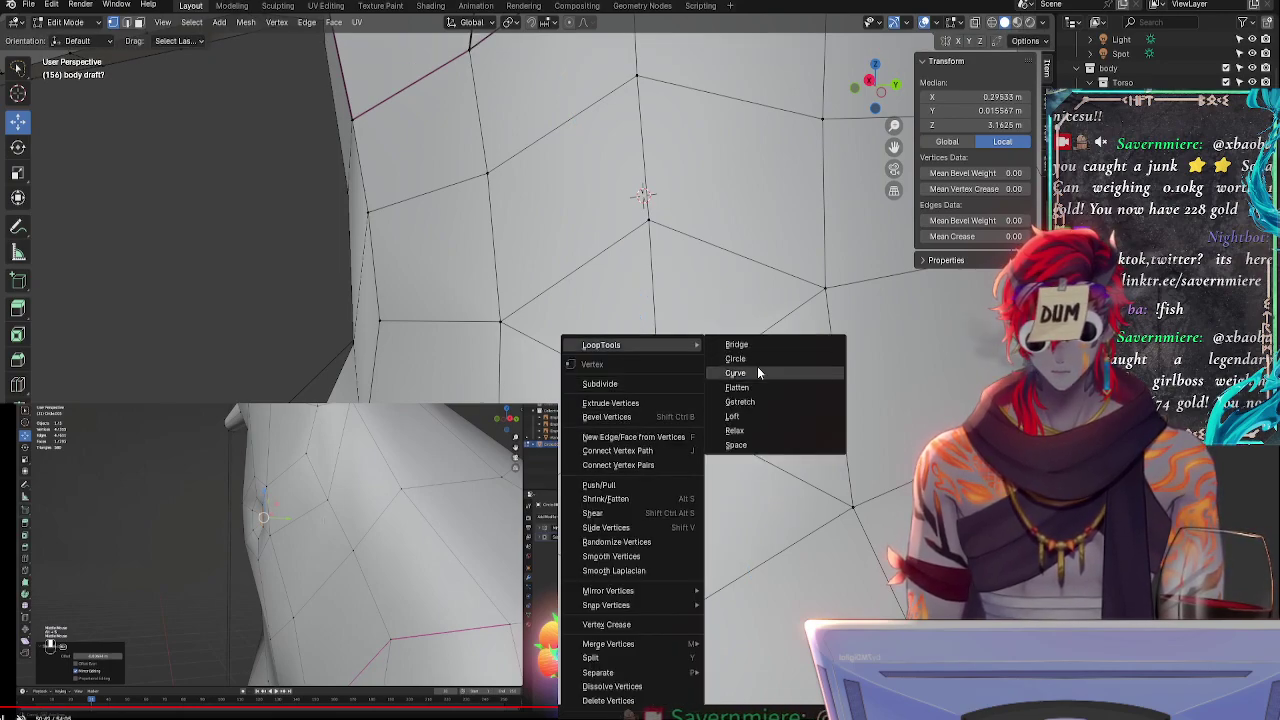
pyautogui.click(751, 360)
# - Scale the navel hexagon down twice more
pyautogui.keyDown('shift'); pyautogui.moveTo(485, 367); pyautogui.dragTo(497, 309, button='middle'); pyautogui.keyUp('shift')
pyautogui.moveTo(755, 400); pyautogui.dragTo(625, 418, button='middle')
pyautogui.click(33, 8)
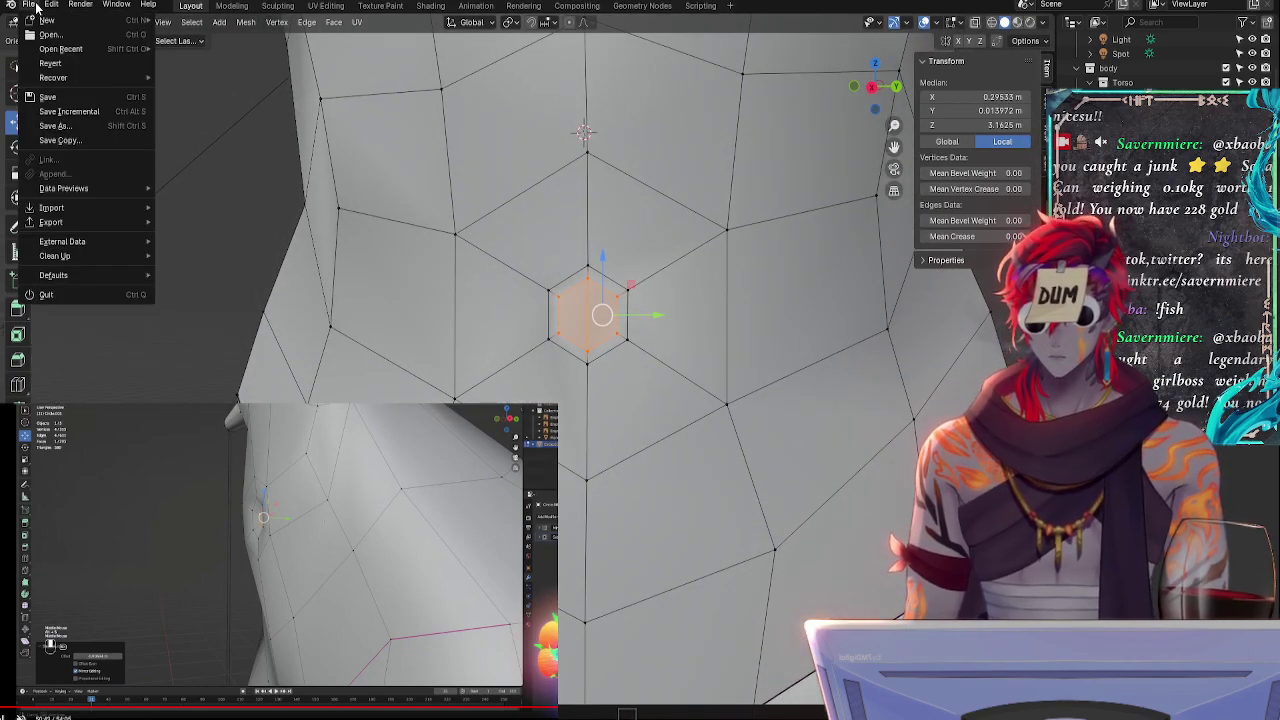
pyautogui.moveTo(54, 6)
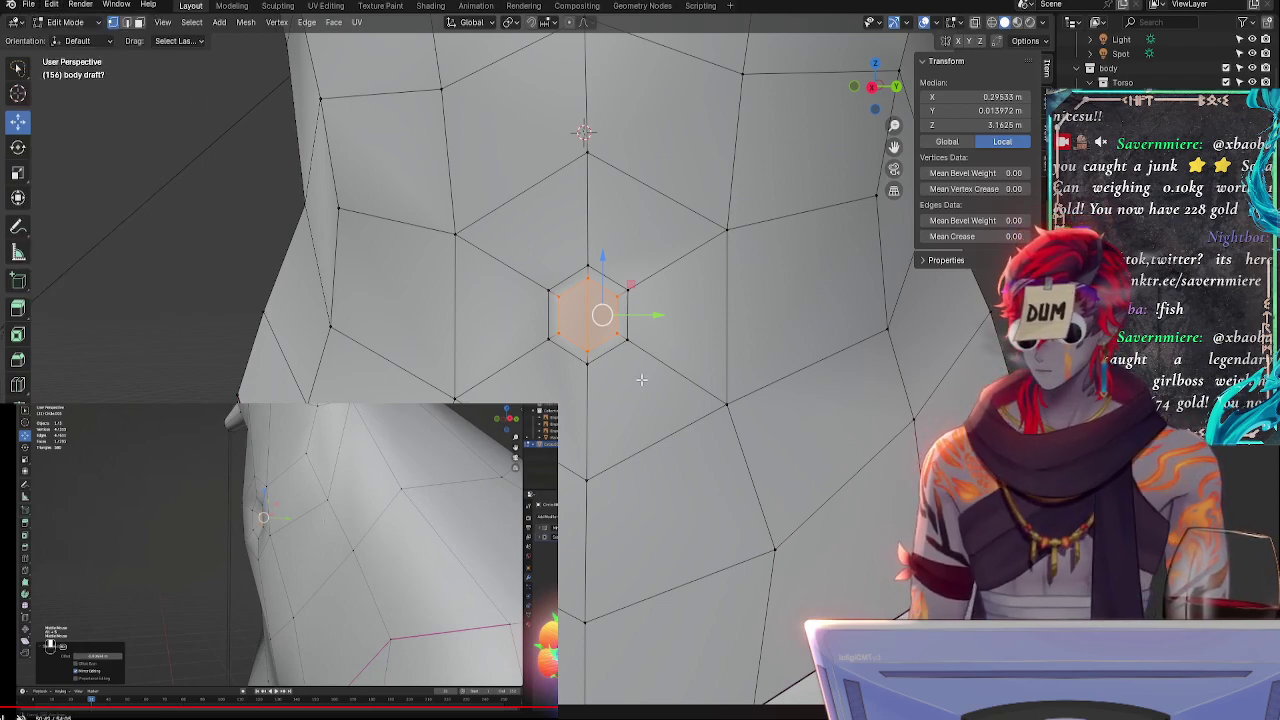
pyautogui.keyDown('shift'); pyautogui.moveTo(642, 380); pyautogui.dragTo(663, 476, button='middle'); pyautogui.keyUp('shift')
pyautogui.scroll(4, 658, 368)
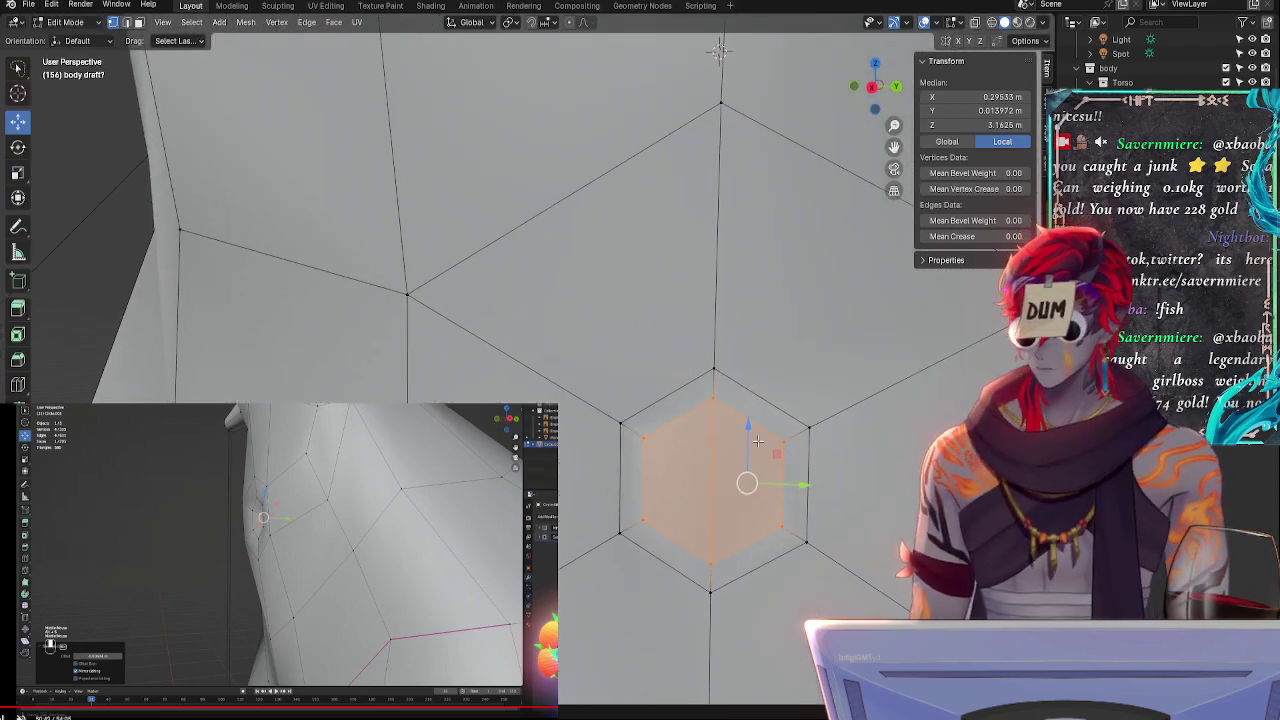
pyautogui.press('s')
pyautogui.click(743, 450)
pyautogui.press('s')
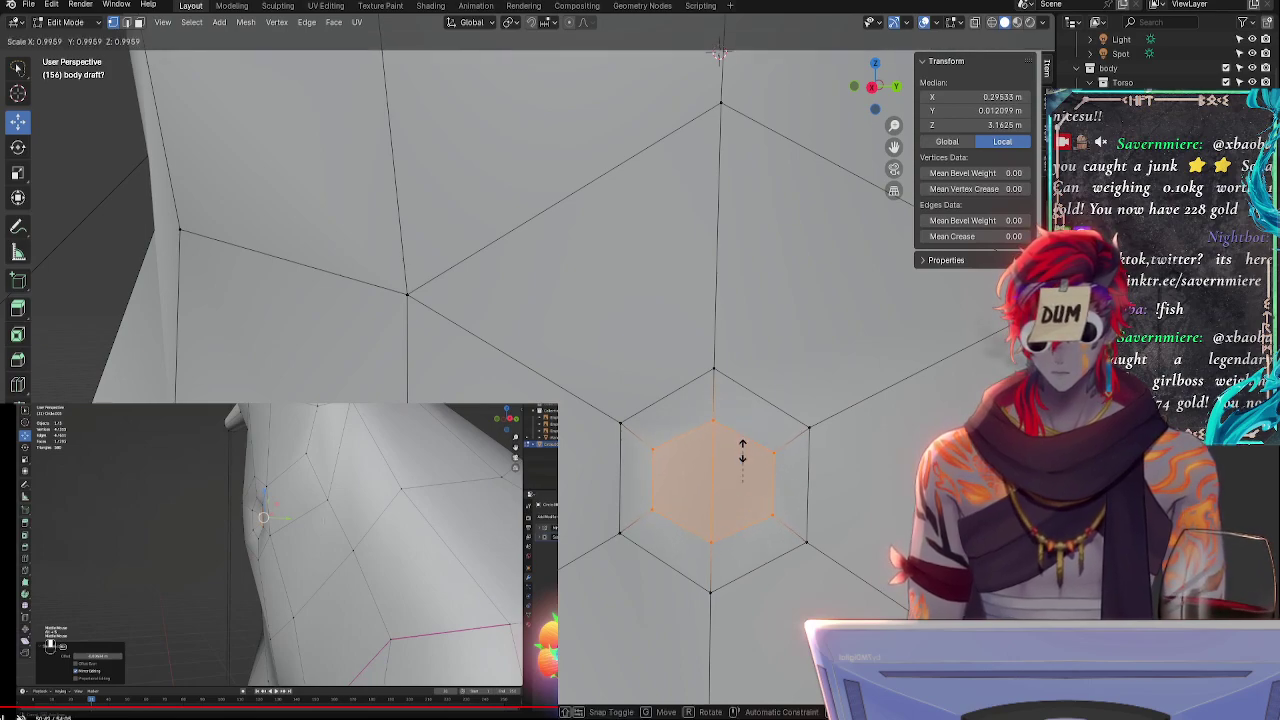
pyautogui.click(738, 456)
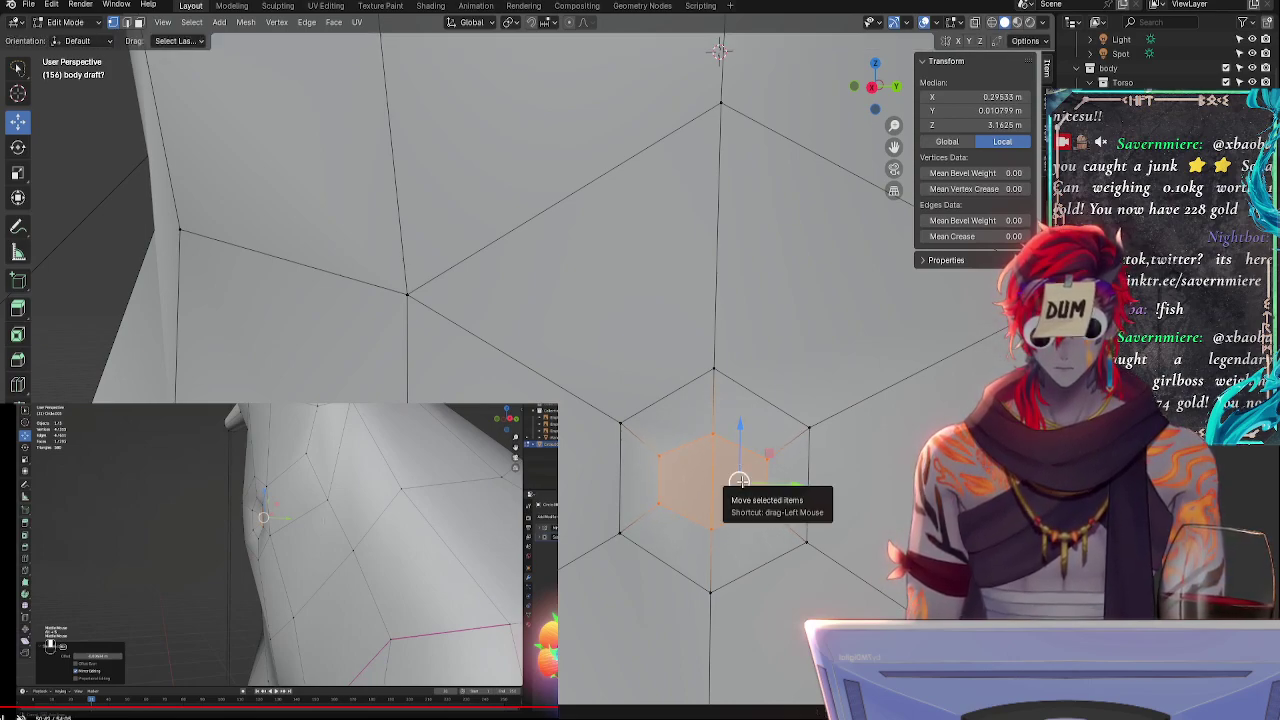
# - Round the navel loop into a circle again and nudge the selected vertices slightly sideways
pyautogui.rightClick(742, 481)
pyautogui.moveTo(682, 348)
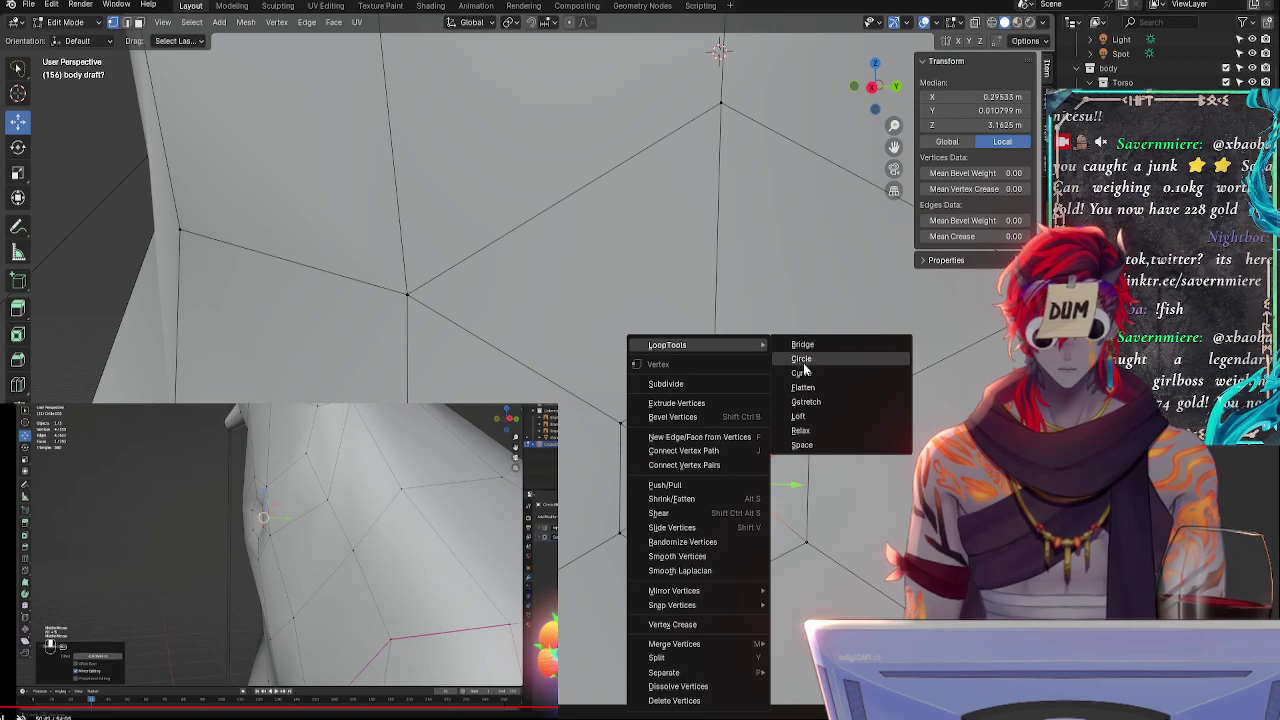
pyautogui.click(801, 358)
pyautogui.click(873, 88)
pyautogui.keyDown('shift'); pyautogui.moveTo(689, 192); pyautogui.dragTo(446, 173, button='middle'); pyautogui.keyUp('shift')
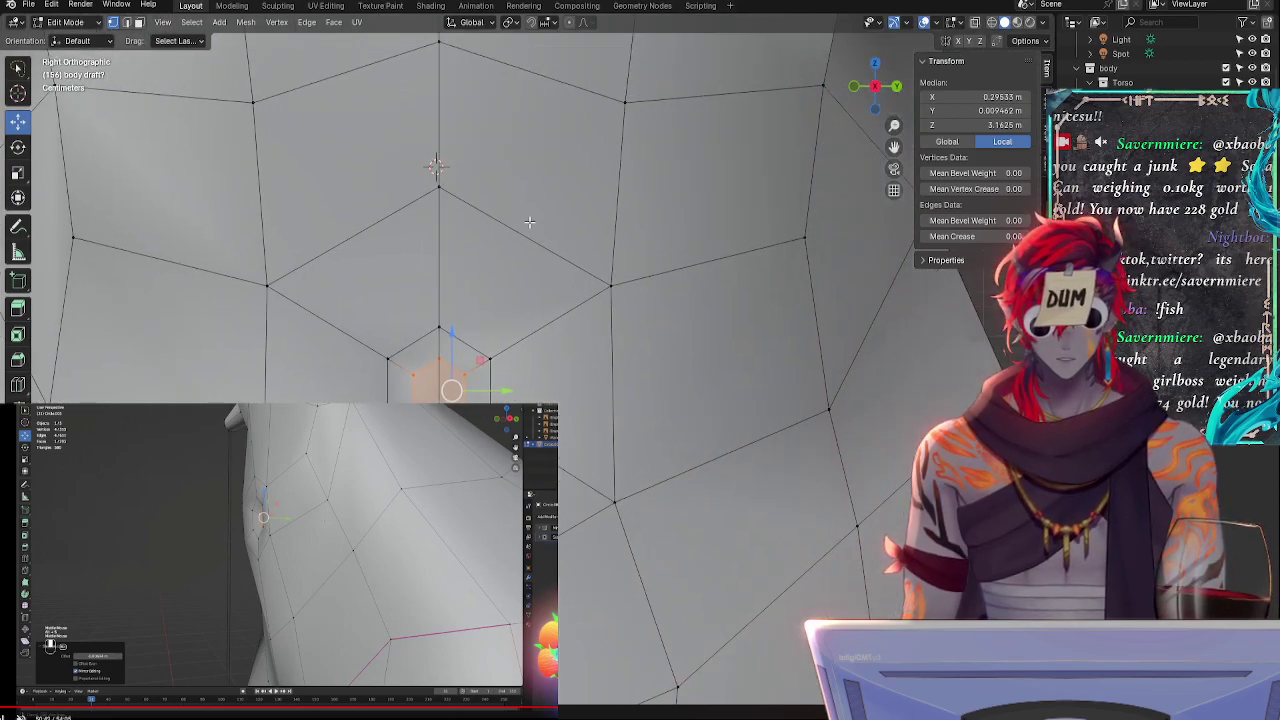
pyautogui.scroll(-3, 626, 320)
pyautogui.moveTo(560, 410); pyautogui.dragTo(683, 462, button='middle')
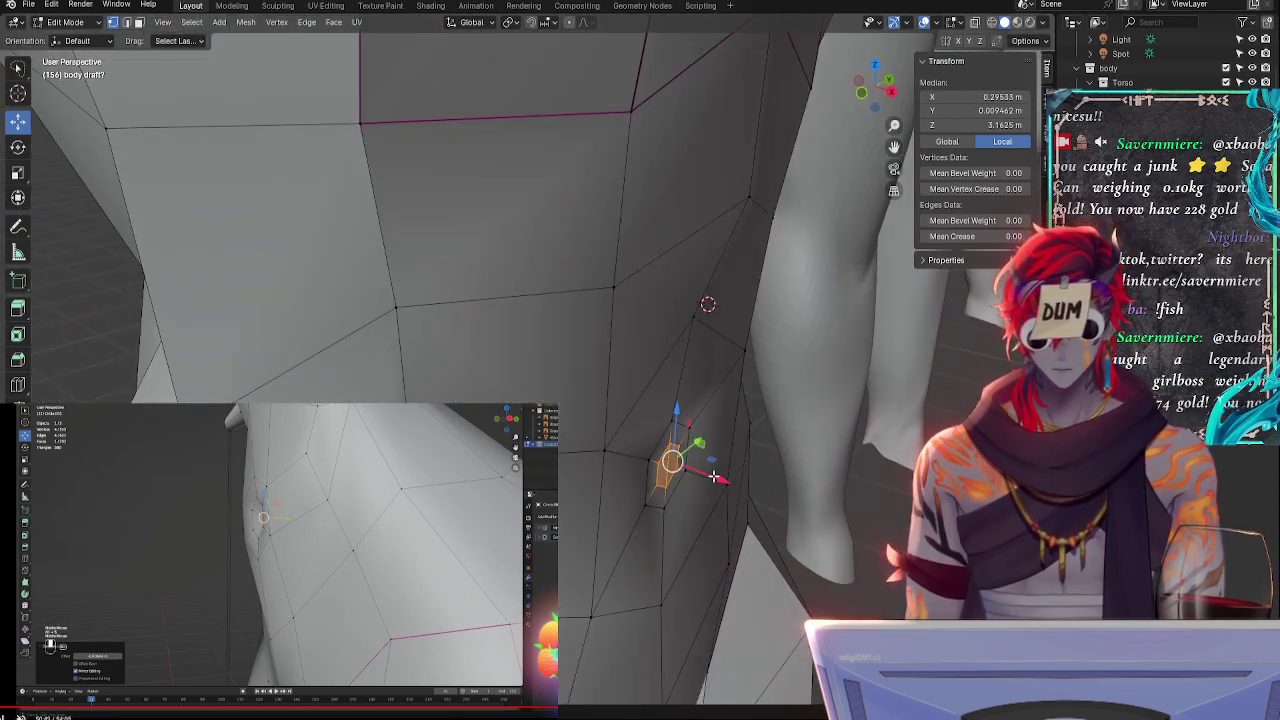
pyautogui.moveTo(714, 476); pyautogui.dragTo(703, 472)
pyautogui.moveTo(718, 467); pyautogui.dragTo(726, 417, button='middle')
# - Select the navel's centre vertex, cancel a move on it, then clear the selection in right side view
pyautogui.click(798, 382)
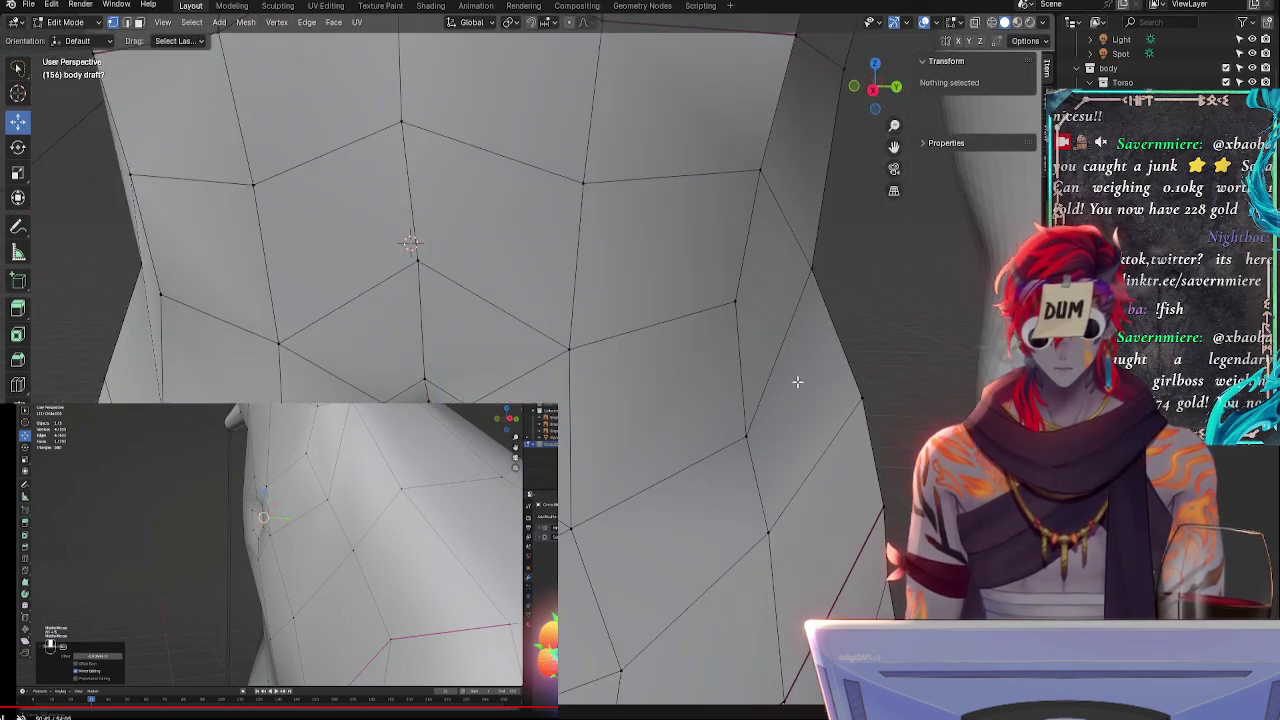
pyautogui.click(873, 89)
pyautogui.click(490, 390)
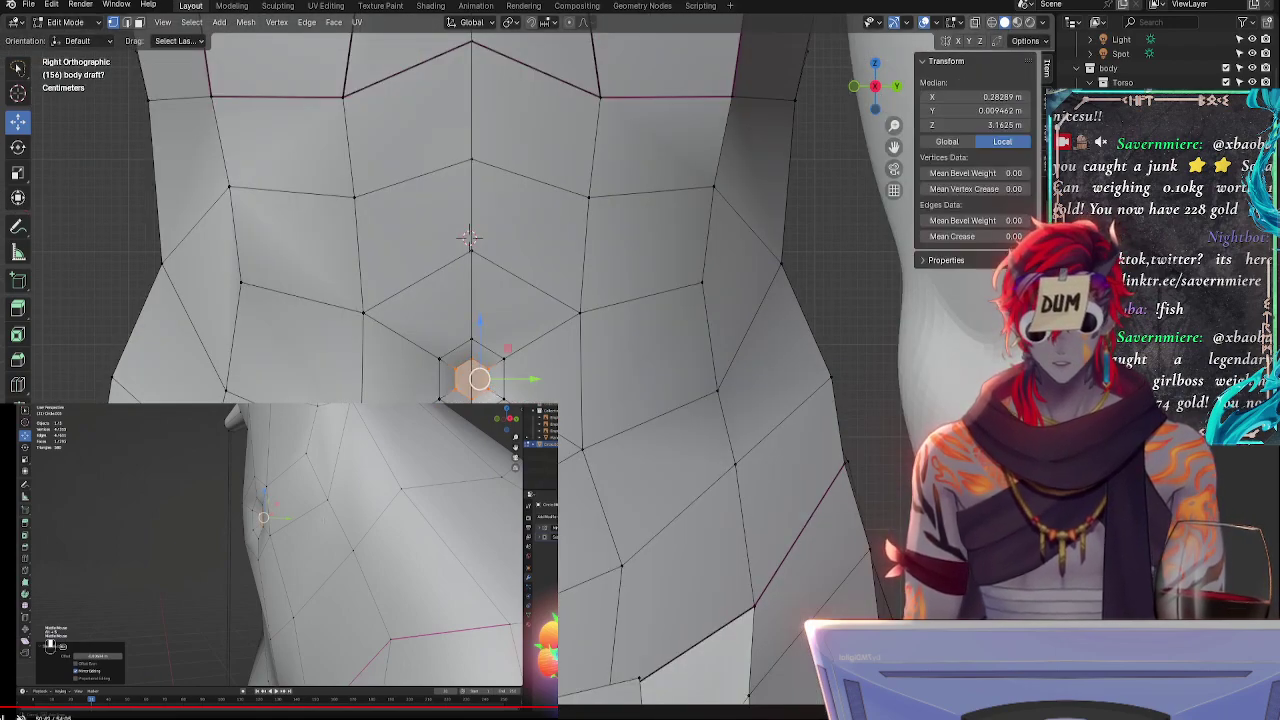
pyautogui.moveTo(490, 390); pyautogui.dragTo(579, 515, button='middle')
pyautogui.press('g')
pyautogui.rightClick(579, 515)
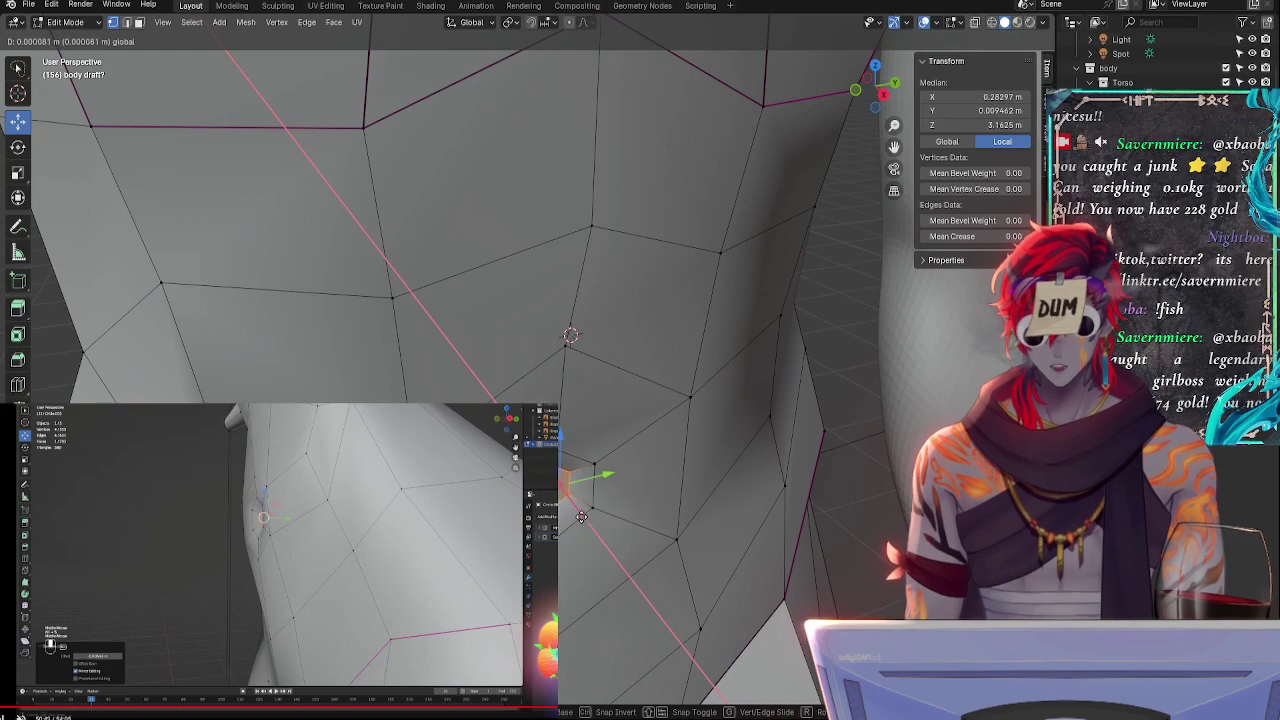
pyautogui.click(875, 88)
pyautogui.click(791, 218)
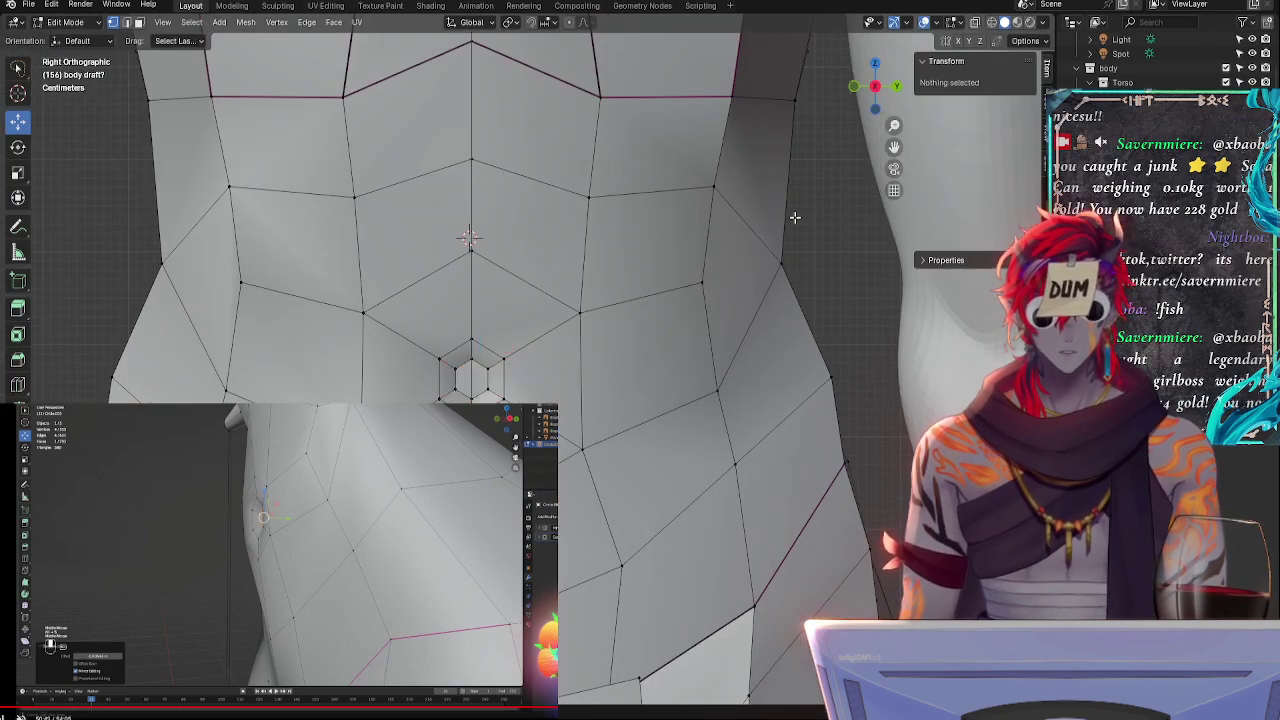
pyautogui.scroll(-1, 813, 195)
pyautogui.keyDown('shift'); pyautogui.moveTo(811, 208); pyautogui.dragTo(744, 329, button='middle'); pyautogui.keyUp('shift')
# - Apply a Ctrl+2 smooth subdivision preview to the torso, deselect, and return to Object Mode to view the body
pyautogui.scroll(-6, 778, 285)
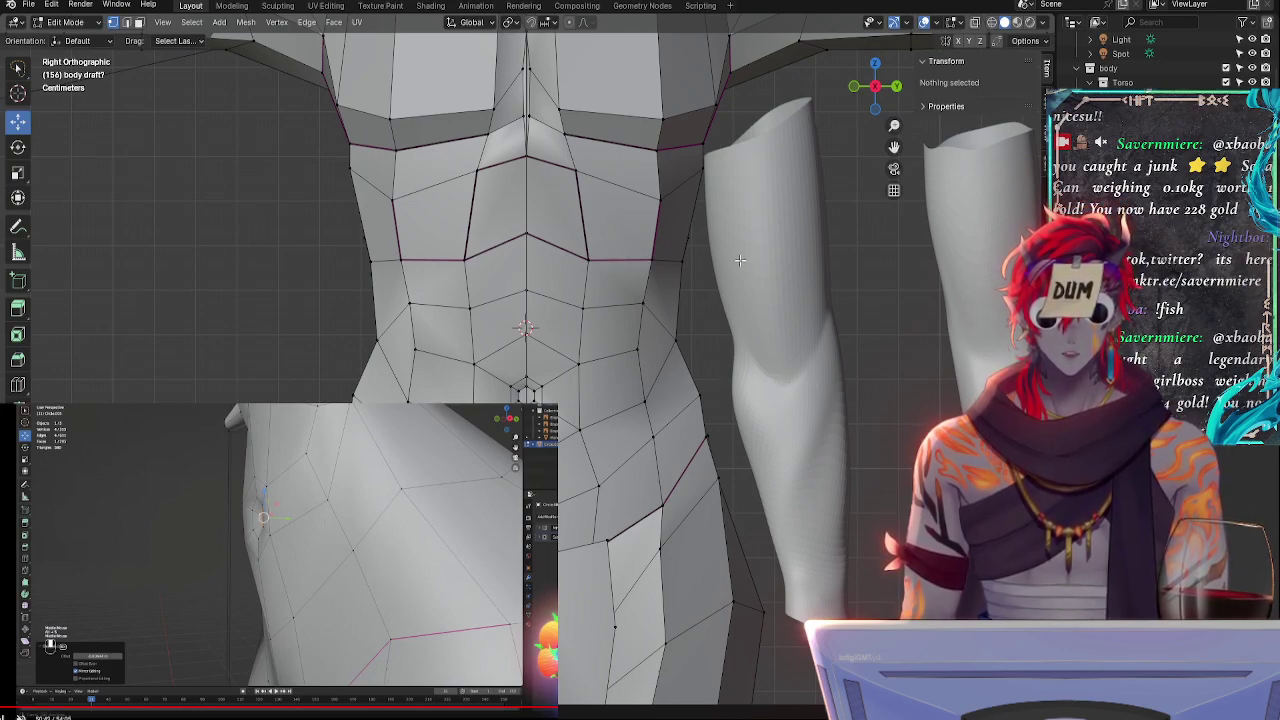
pyautogui.click(721, 380)
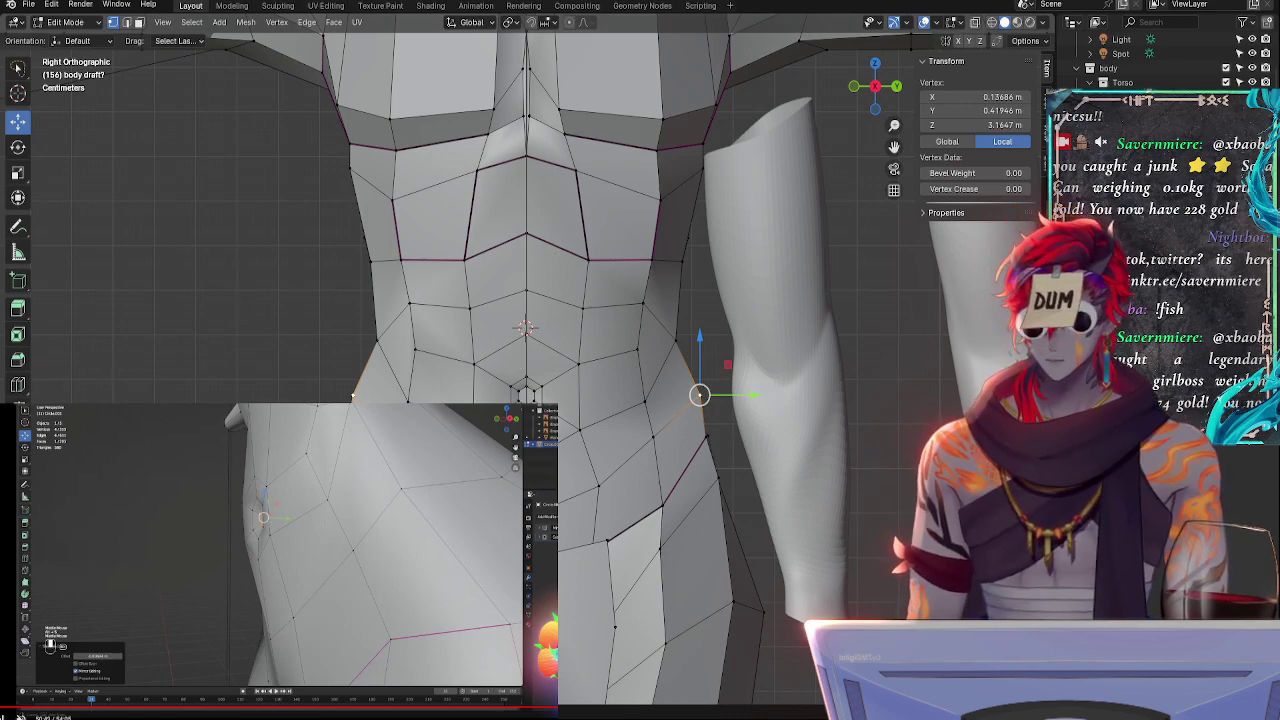
pyautogui.hotkey('ctrl', '2')
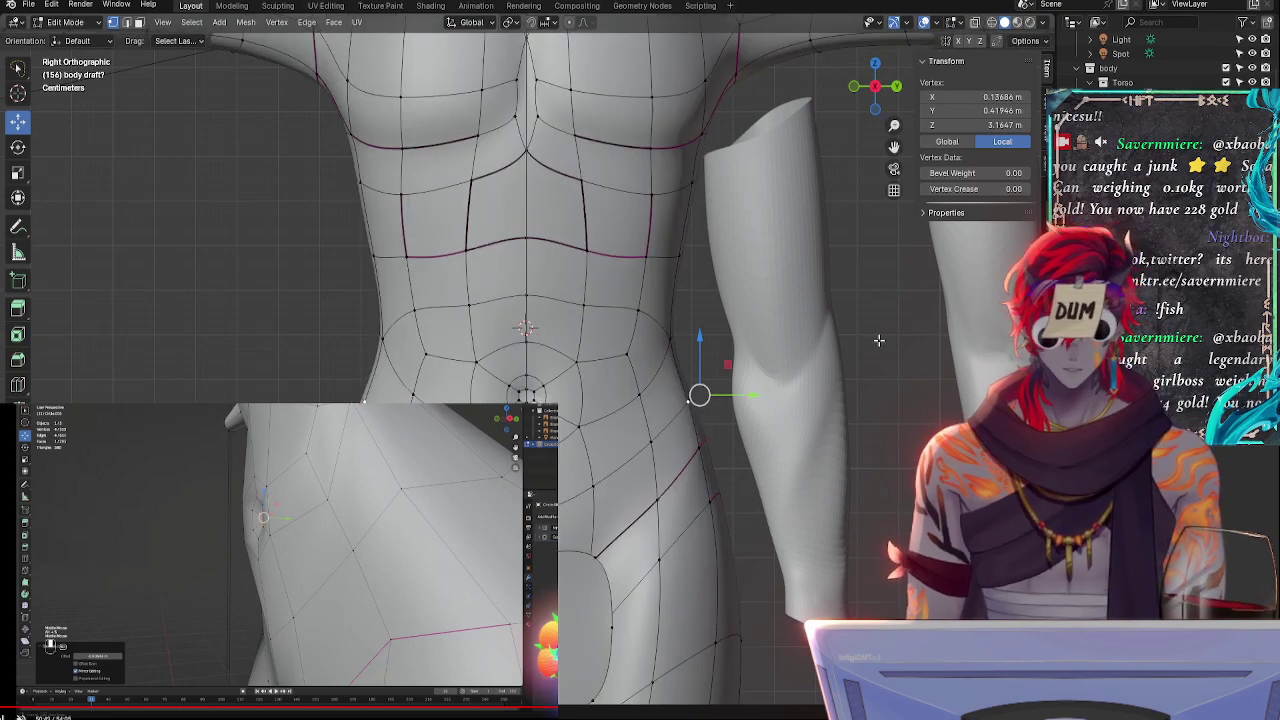
pyautogui.click(727, 391)
pyautogui.press('Tab')
pyautogui.moveTo(692, 383); pyautogui.dragTo(752, 313, button='middle')
pyautogui.scroll(-5, 751, 306)
pyautogui.moveTo(706, 404); pyautogui.dragTo(736, 362, button='middle')
# - Orbit and zoom around the smoothed body to inspect the torso, arms and head
pyautogui.click(875, 87)
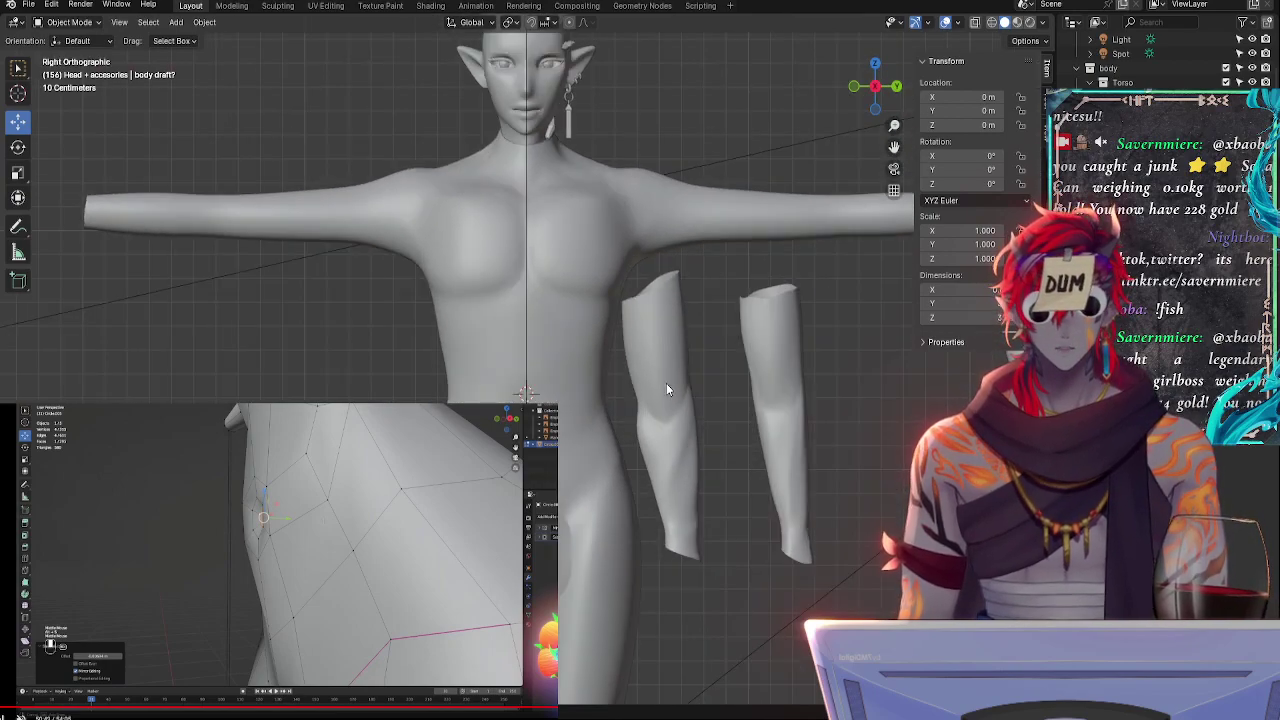
pyautogui.keyDown('shift'); pyautogui.moveTo(654, 418); pyautogui.dragTo(708, 334, button='middle'); pyautogui.keyUp('shift')
pyautogui.moveTo(628, 242); pyautogui.dragTo(570, 370, button='middle')
pyautogui.scroll(2, 570, 370)
pyautogui.scroll(-4, 568, 370)
pyautogui.moveTo(687, 373); pyautogui.dragTo(660, 459, button='middle')
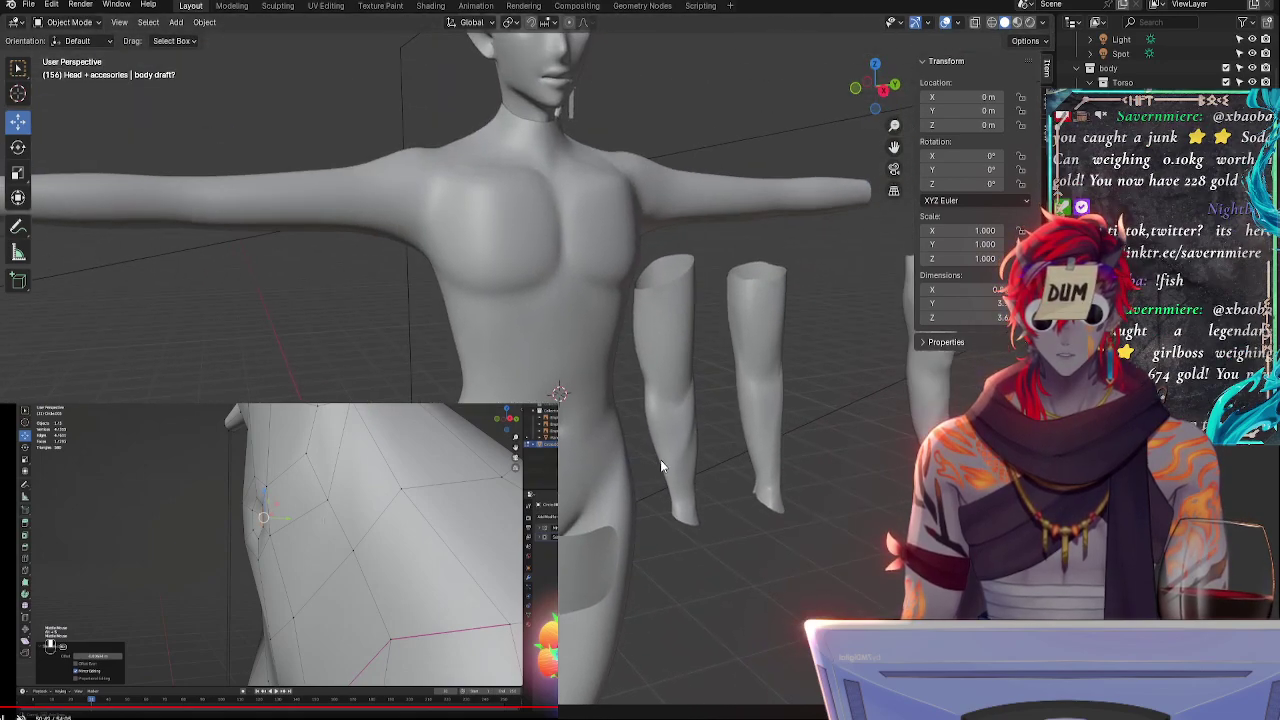
pyautogui.scroll(3, 632, 393)
pyautogui.scroll(1, 632, 393)
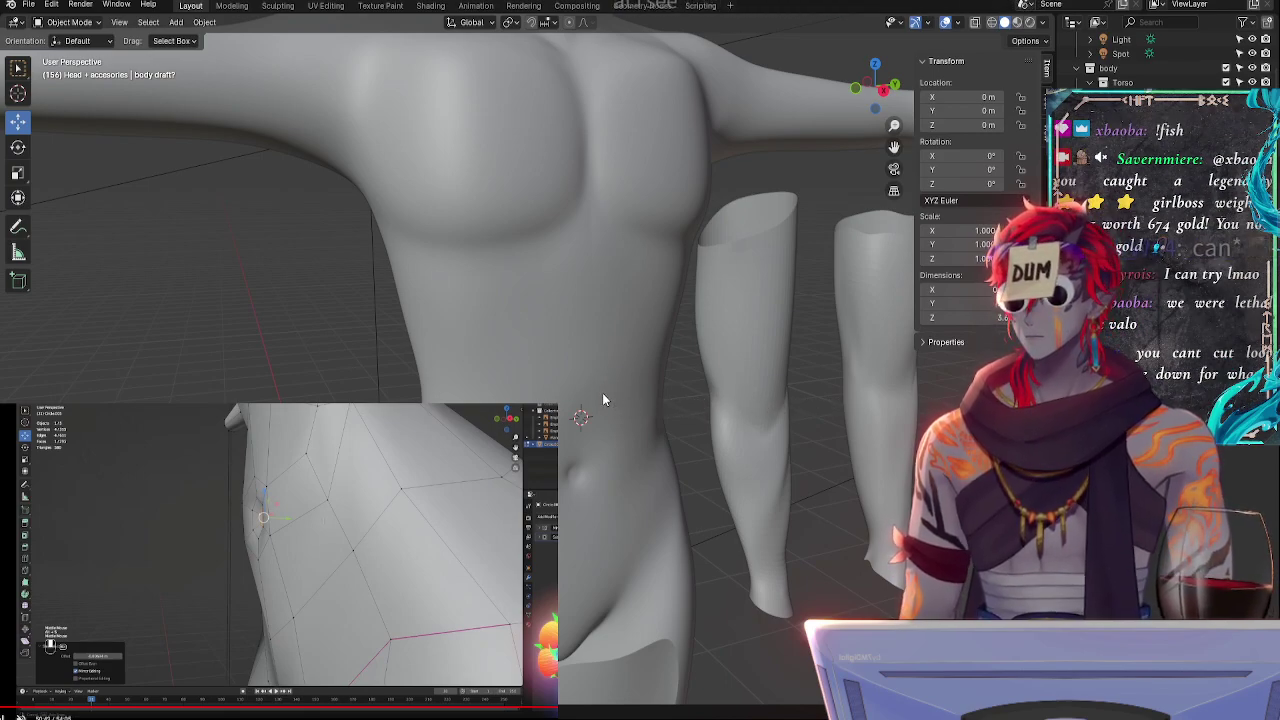
pyautogui.moveTo(830, 334); pyautogui.dragTo(716, 400, button='middle')
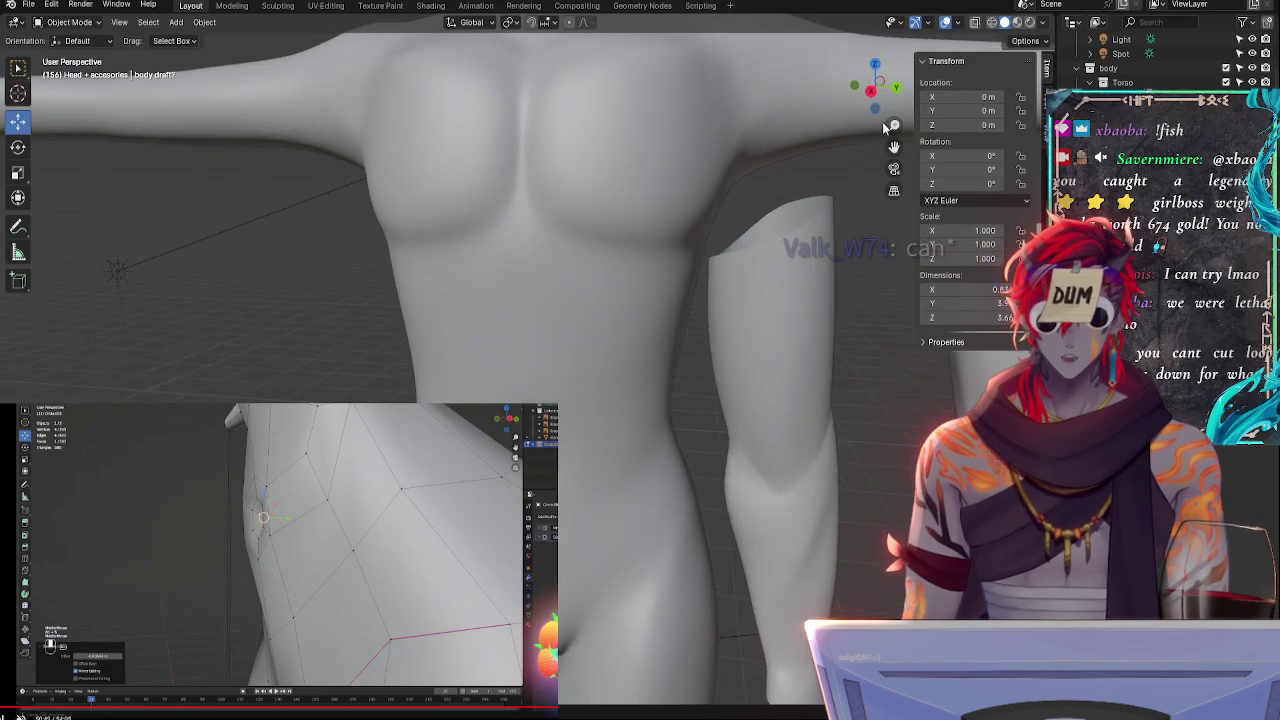
# - Switch to Right Orthographic view and re-enter Edit Mode on the body mesh
pyautogui.click(872, 93)
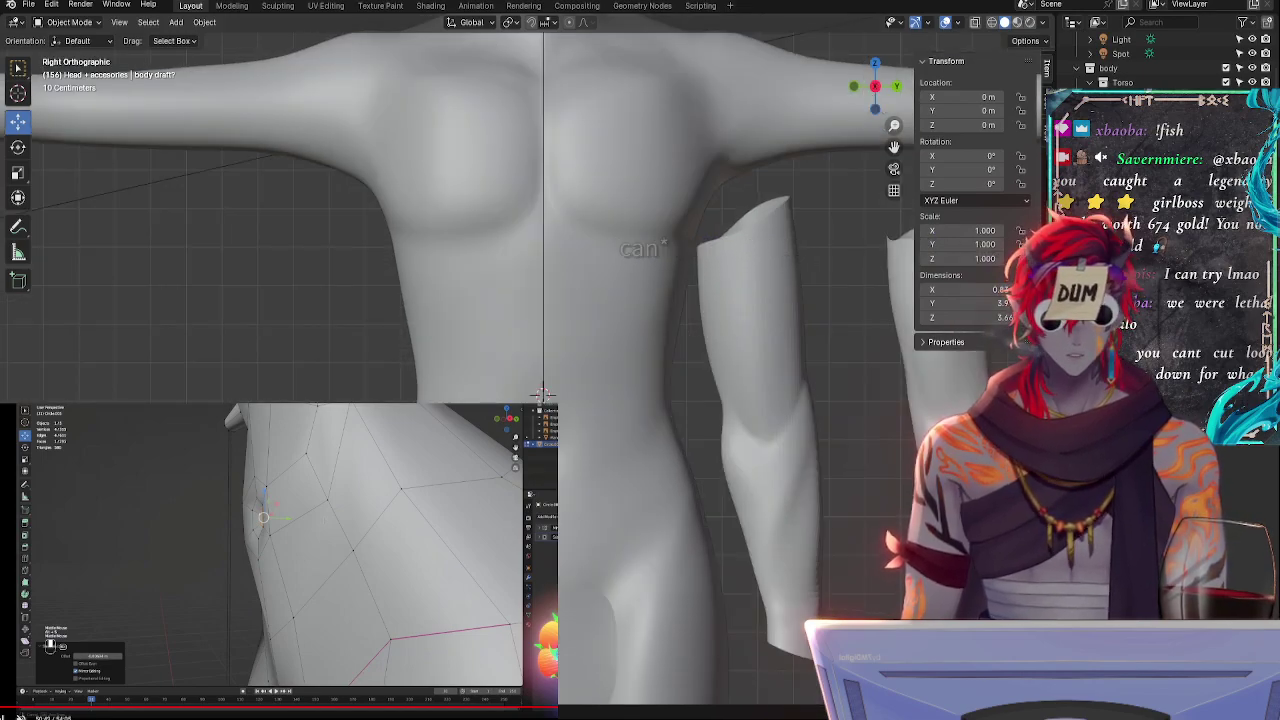
pyautogui.press('Tab')
pyautogui.keyDown('shift'); pyautogui.moveTo(769, 457); pyautogui.dragTo(685, 248, button='middle'); pyautogui.keyUp('shift')
pyautogui.moveTo(706, 322)
pyautogui.keyDown('ctrl'); pyautogui.mouseDown(button='middle')
pyautogui.moveTo(714, 363)
pyautogui.moveTo(700, 311)
pyautogui.mouseUp(button='middle'); pyautogui.keyUp('ctrl')
pyautogui.keyDown('shift'); pyautogui.moveTo(648, 249); pyautogui.dragTo(711, 406, button='middle'); pyautogui.keyUp('shift')
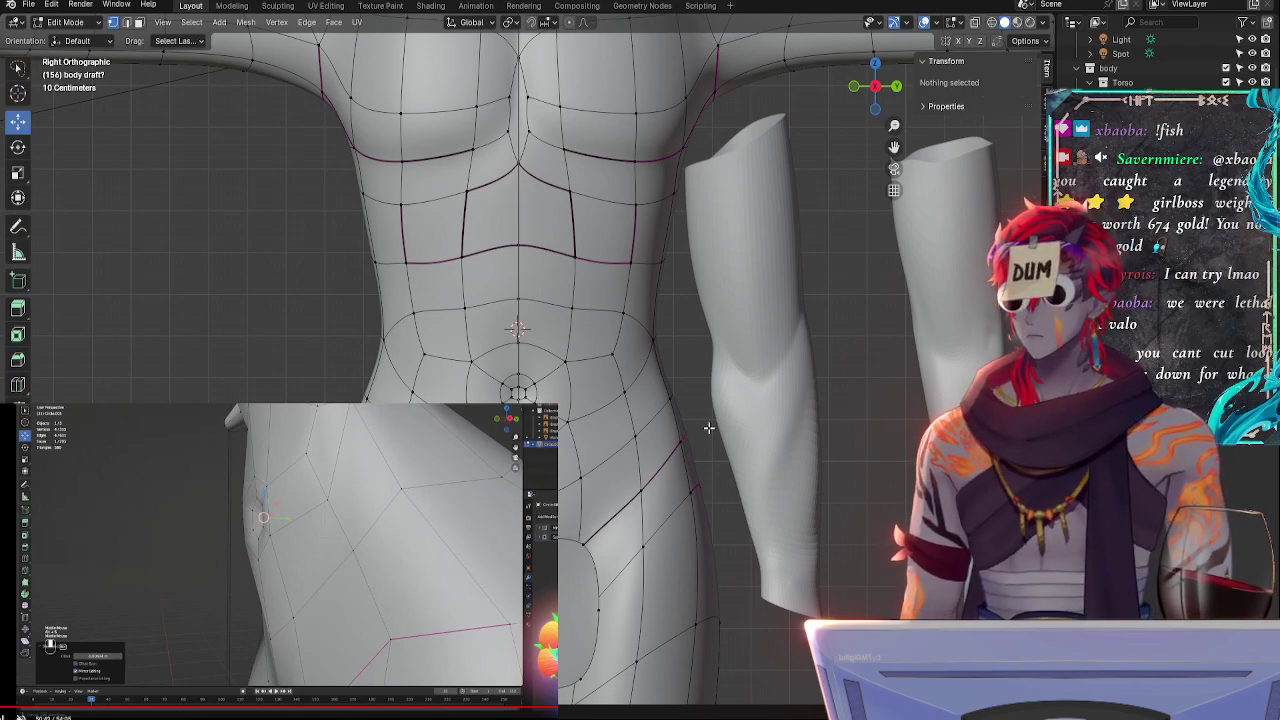
pyautogui.keyDown('shift'); pyautogui.moveTo(730, 420); pyautogui.dragTo(765, 308, button='middle'); pyautogui.keyUp('shift')
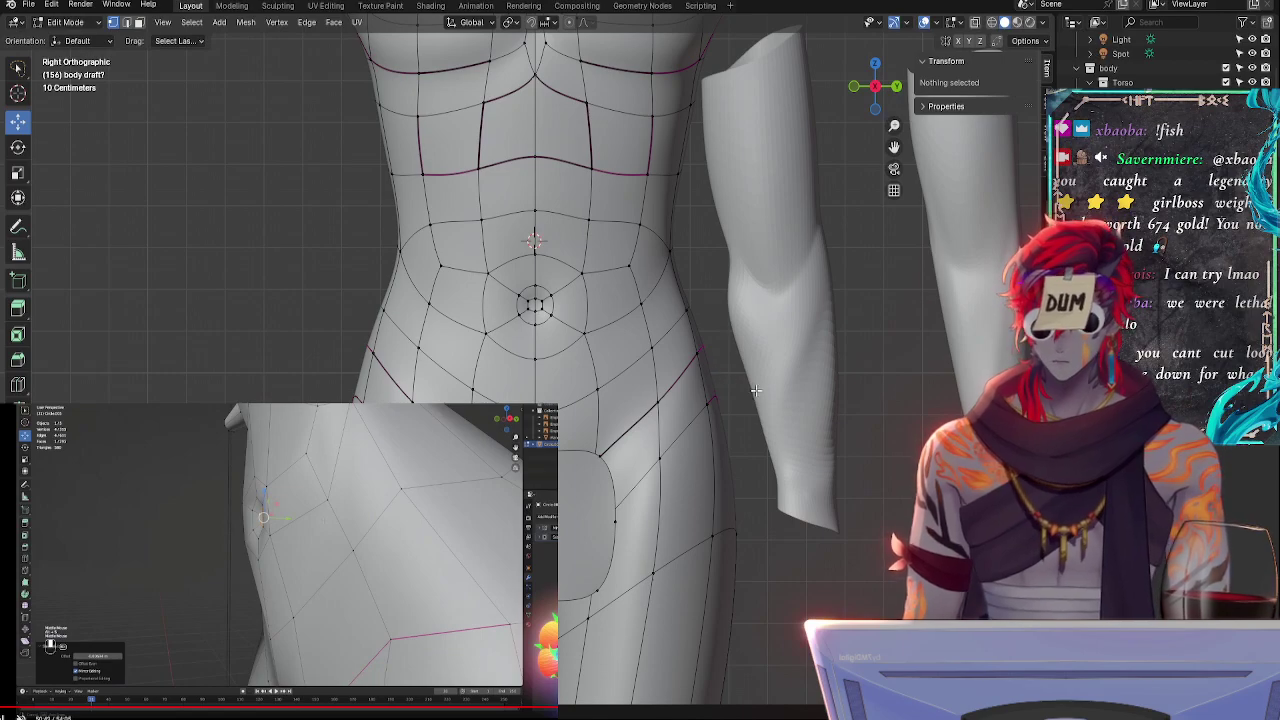
pyautogui.keyDown('shift'); pyautogui.moveTo(756, 391); pyautogui.dragTo(718, 376, button='middle'); pyautogui.keyUp('shift')
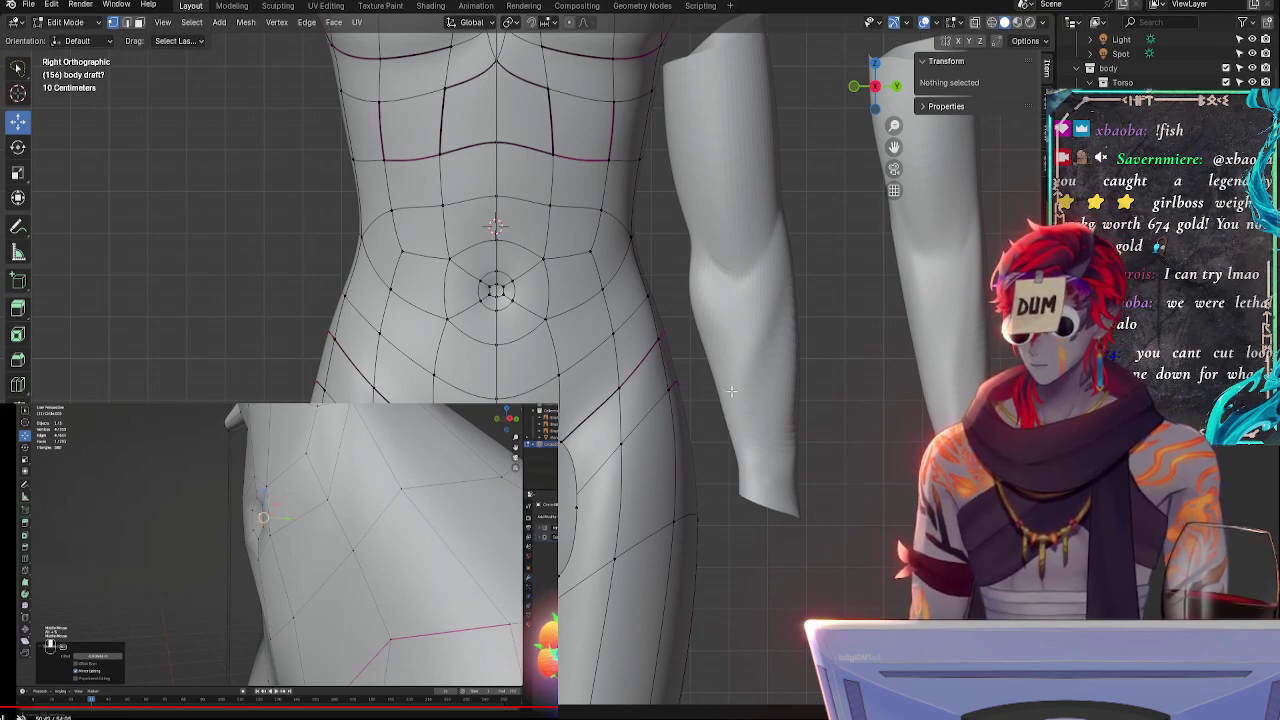
pyautogui.moveTo(726, 419); pyautogui.dragTo(660, 400, button='middle')
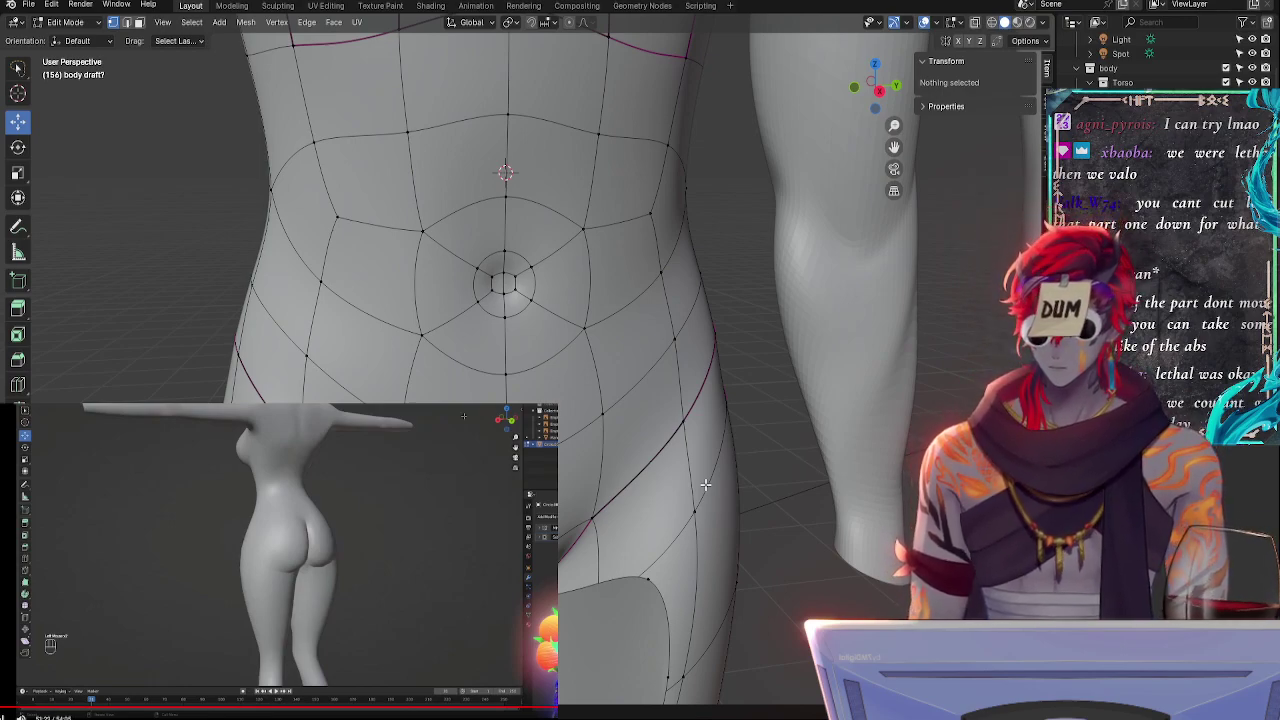
pyautogui.moveTo(775, 384); pyautogui.dragTo(715, 488, button='middle')
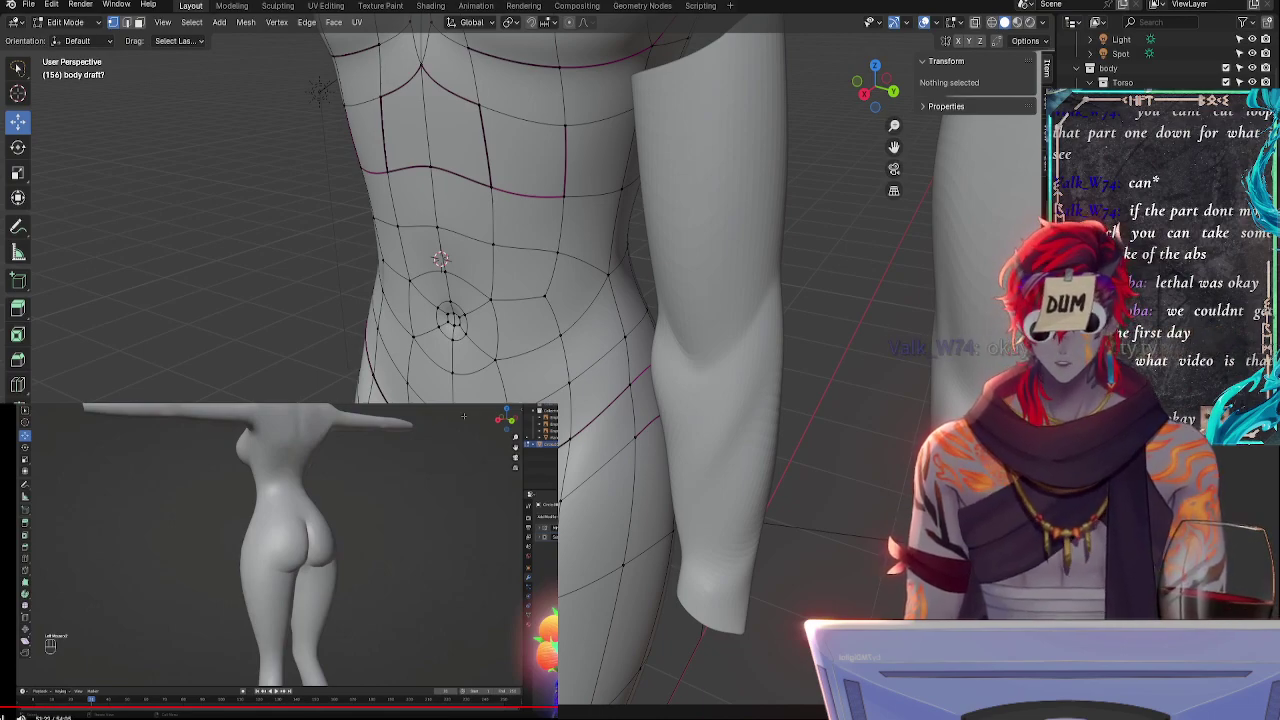
pyautogui.scroll(-3, 280, 540)
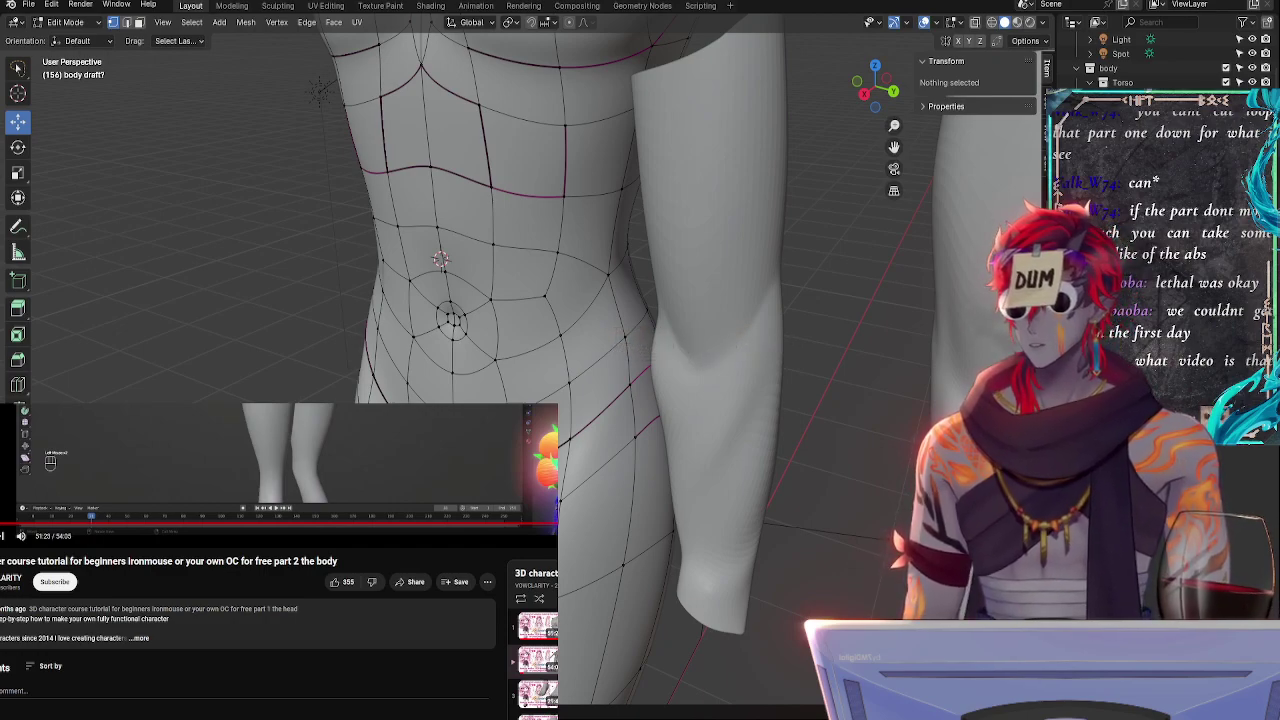
pyautogui.hotkey('alt', 'Left')
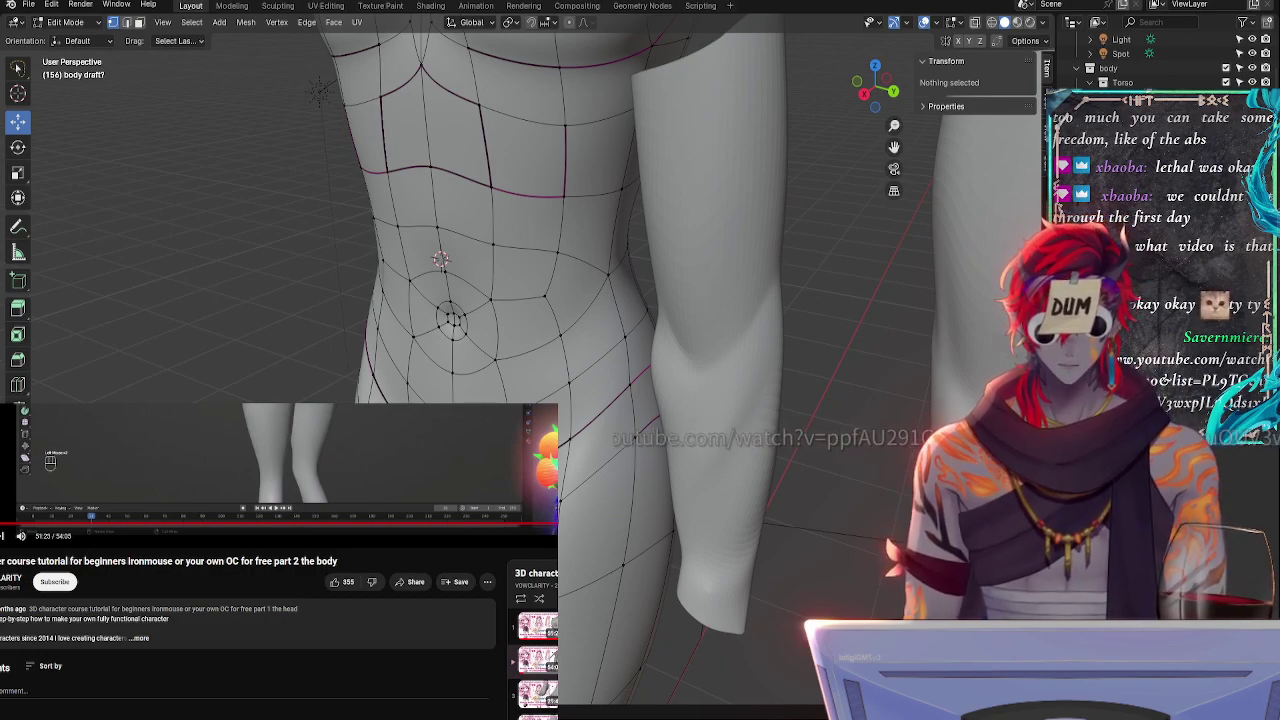
pyautogui.moveTo(690, 350); pyautogui.dragTo(837, 462, button='middle')
pyautogui.moveTo(850, 598); pyautogui.dragTo(831, 578, button='middle')
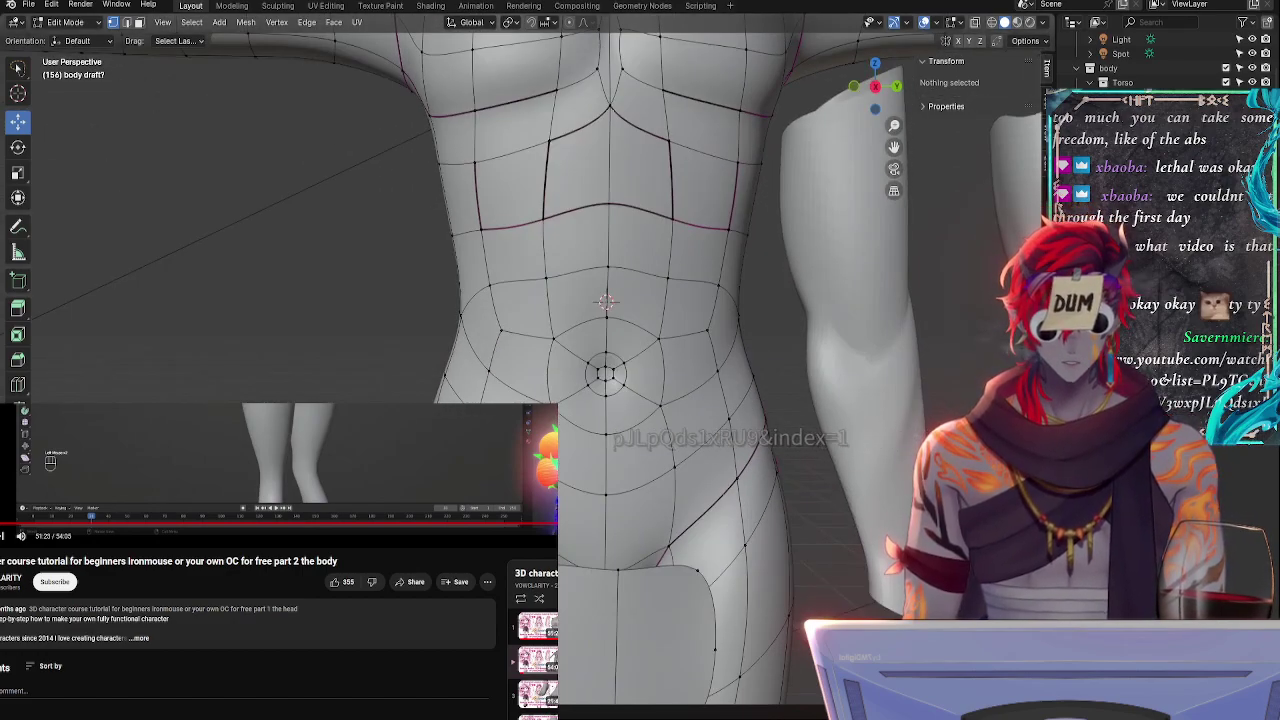
pyautogui.scroll(2, 278, 560)
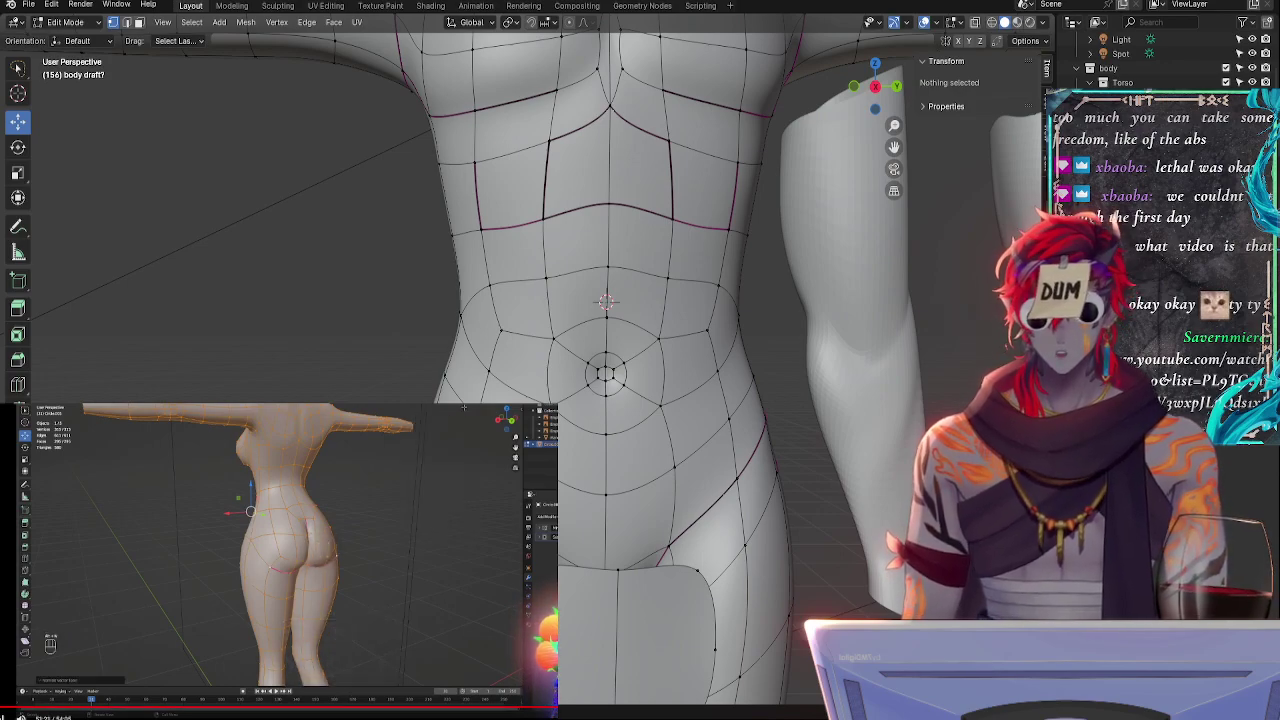
# - Save the file as bellyadded_preresetvector.blend
pyautogui.click(29, 5)
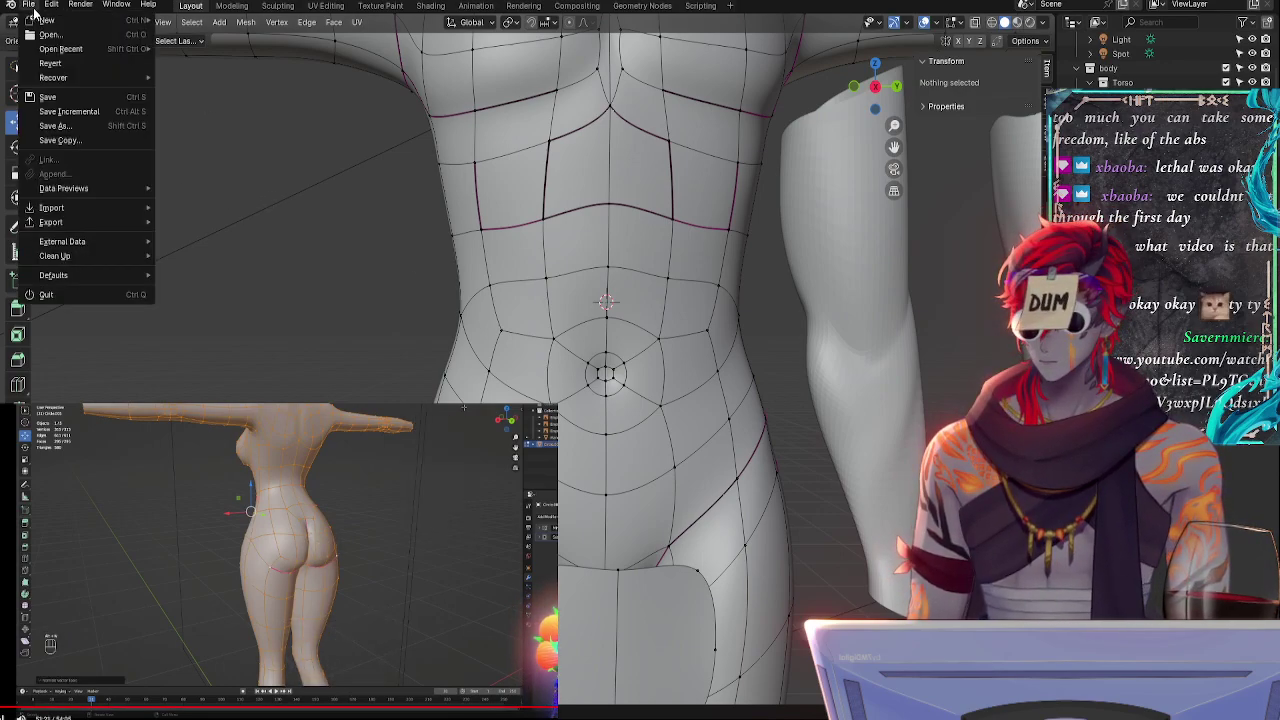
pyautogui.click(70, 126)
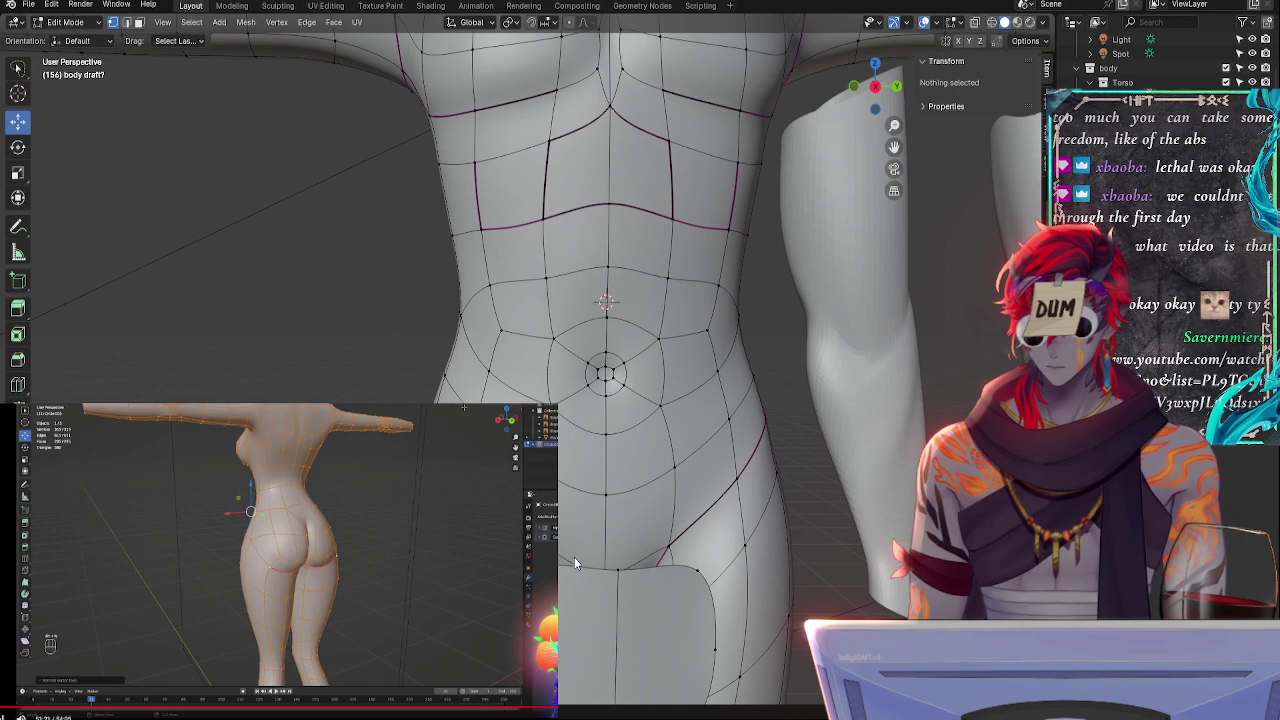
pyautogui.hotkey('ctrl', 's')
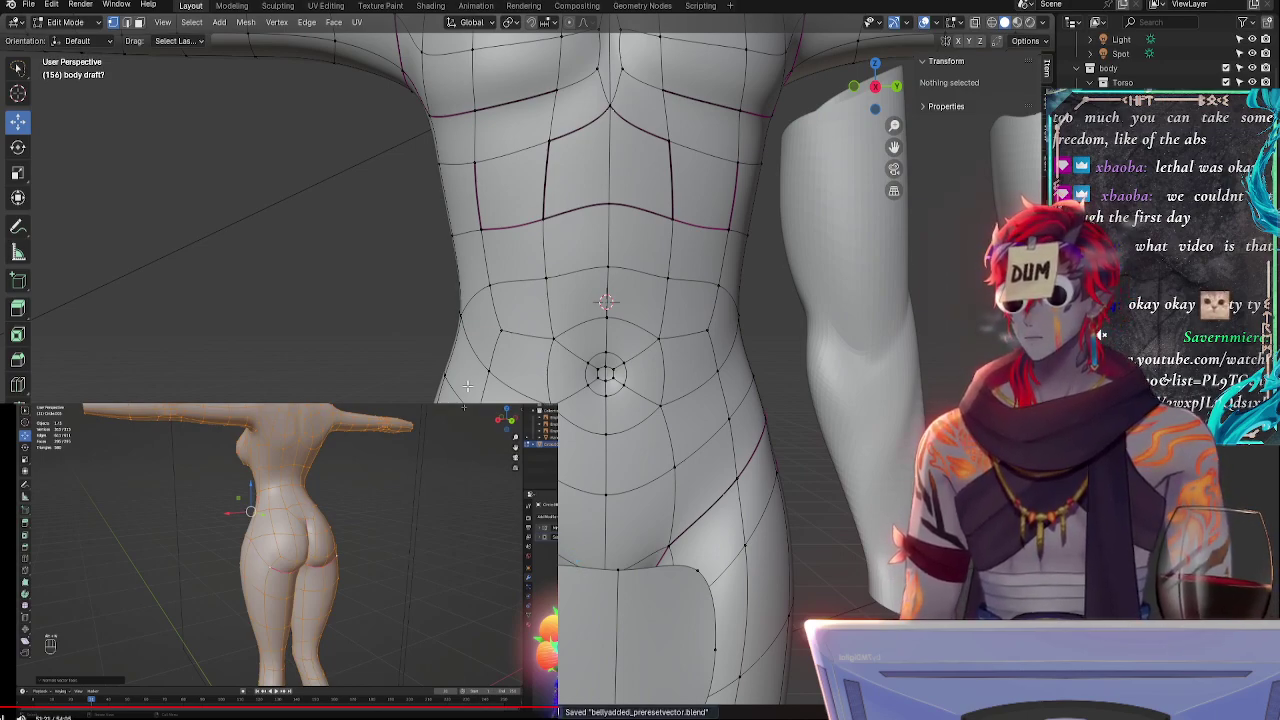
# - Leave Edit Mode for Object Mode and zoom out to show the whole character
pyautogui.scroll(-4, 464, 407)
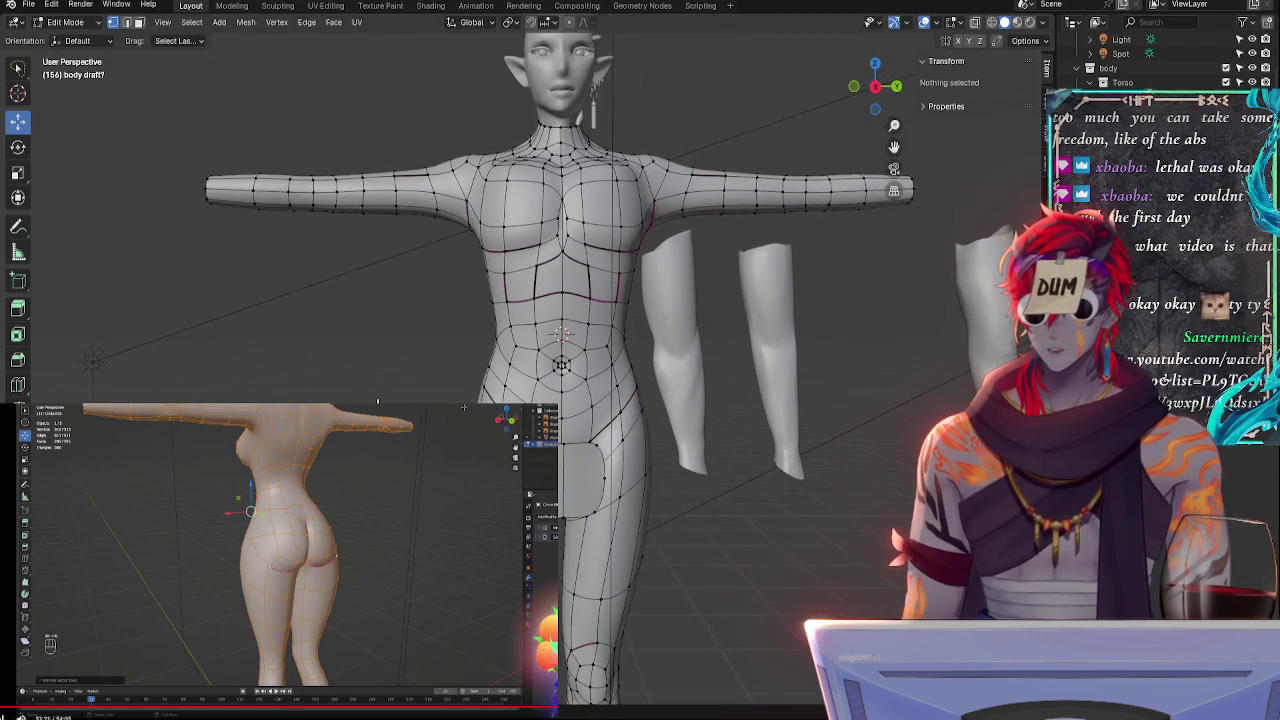
pyautogui.press('Tab')
pyautogui.scroll(-5, 464, 407)
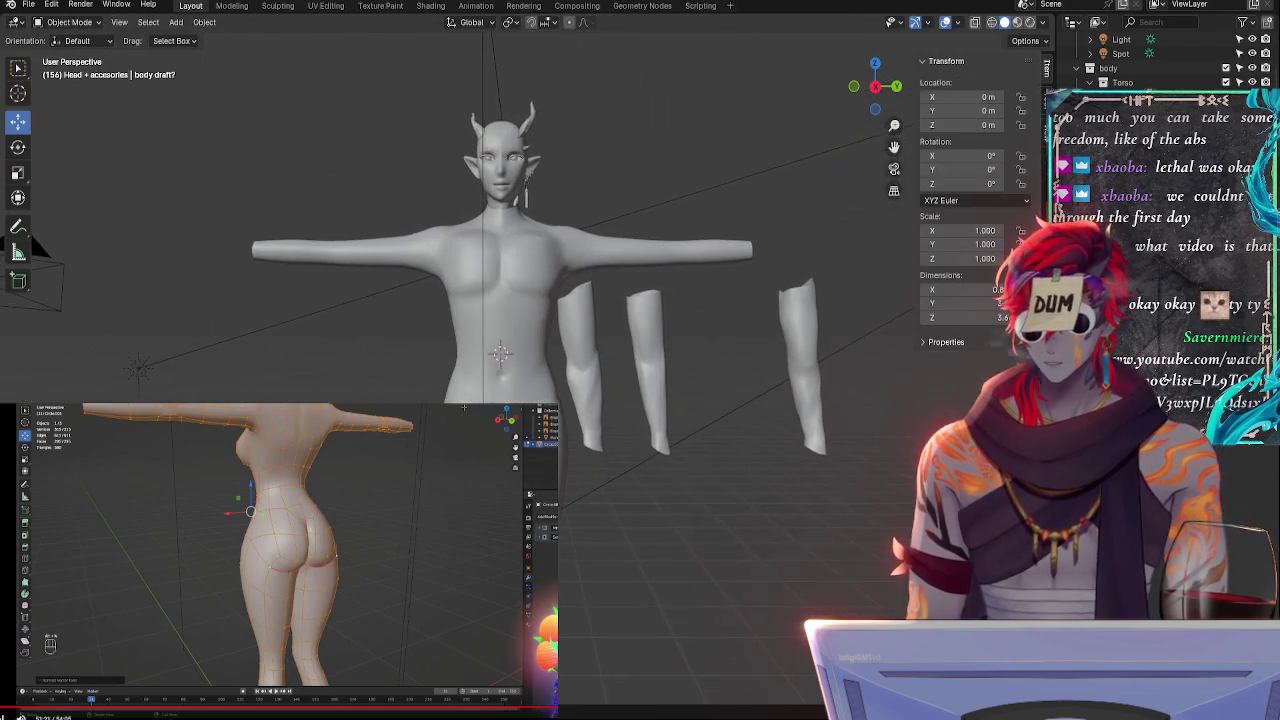
pyautogui.moveTo(440, 395)
pyautogui.mouseDown(button='middle')
pyautogui.moveTo(386, 387)
pyautogui.moveTo(434, 393)
pyautogui.mouseUp(button='middle')
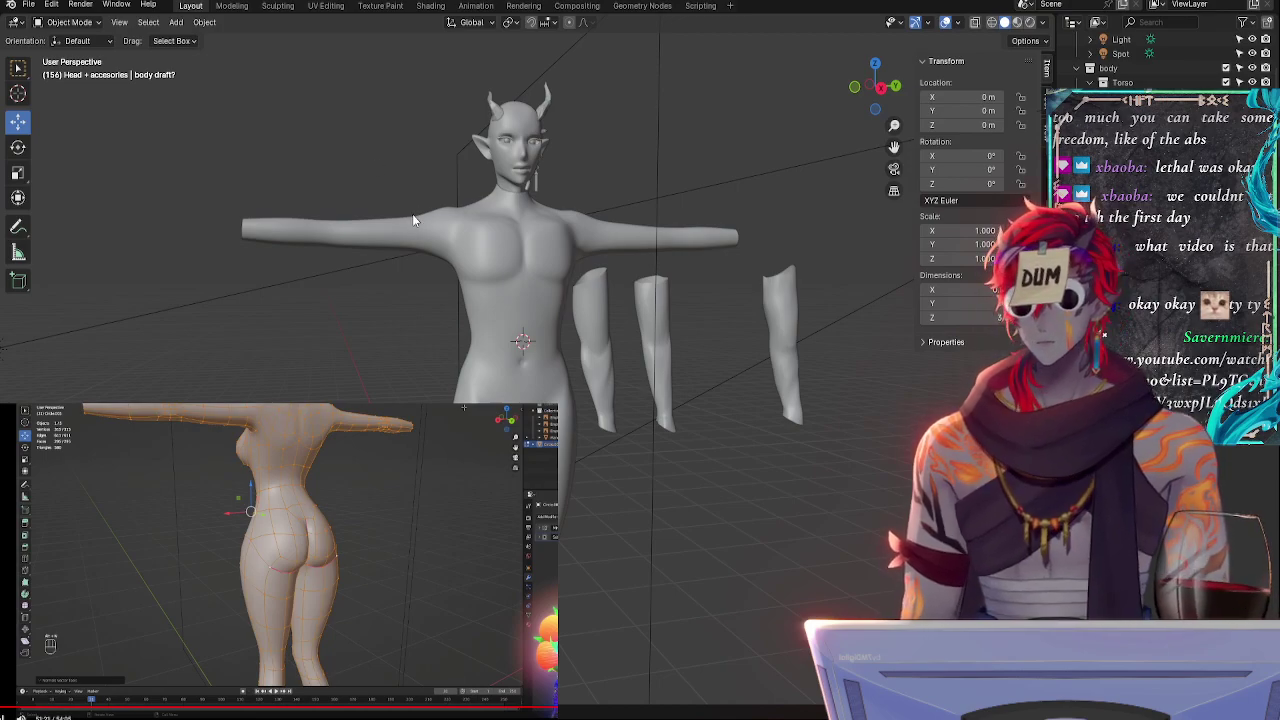
pyautogui.moveTo(371, 341); pyautogui.dragTo(684, 408, button='middle')
pyautogui.keyDown('shift'); pyautogui.moveTo(660, 460); pyautogui.dragTo(686, 405, button='middle'); pyautogui.keyUp('shift')
pyautogui.scroll(-3, 690, 445)
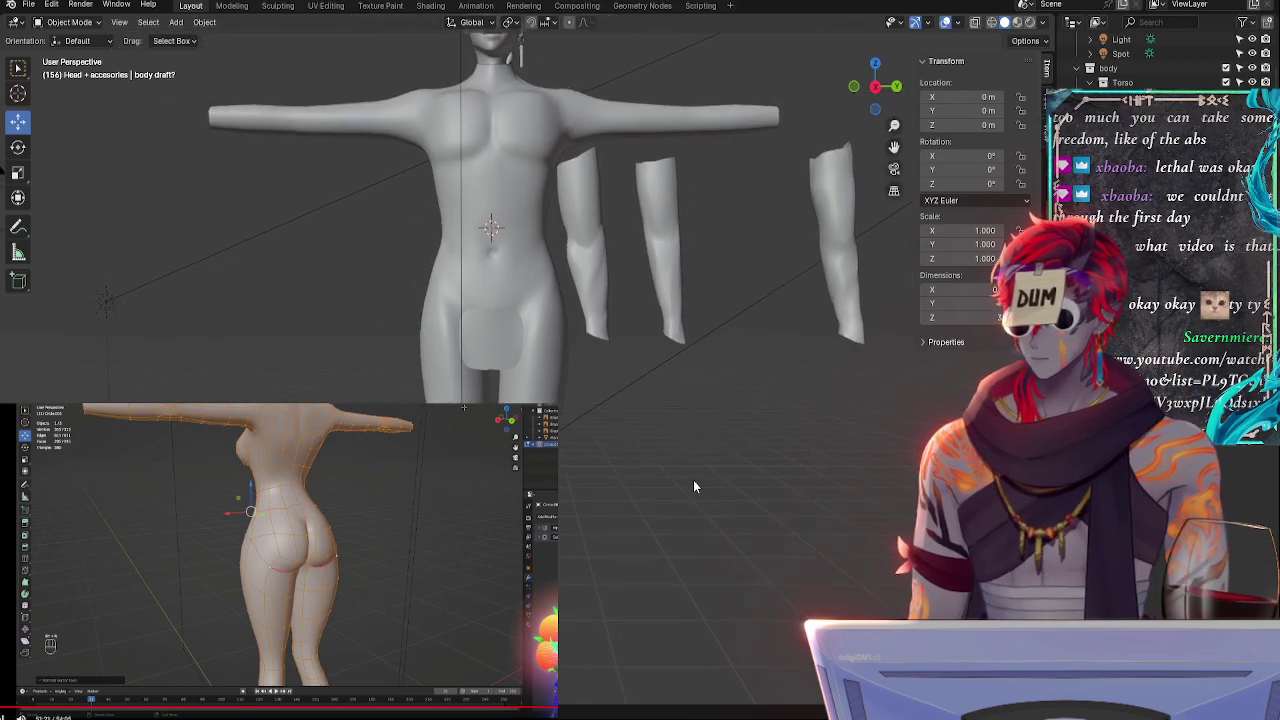
# - Save the body draft through File > Save
pyautogui.click(29, 5)
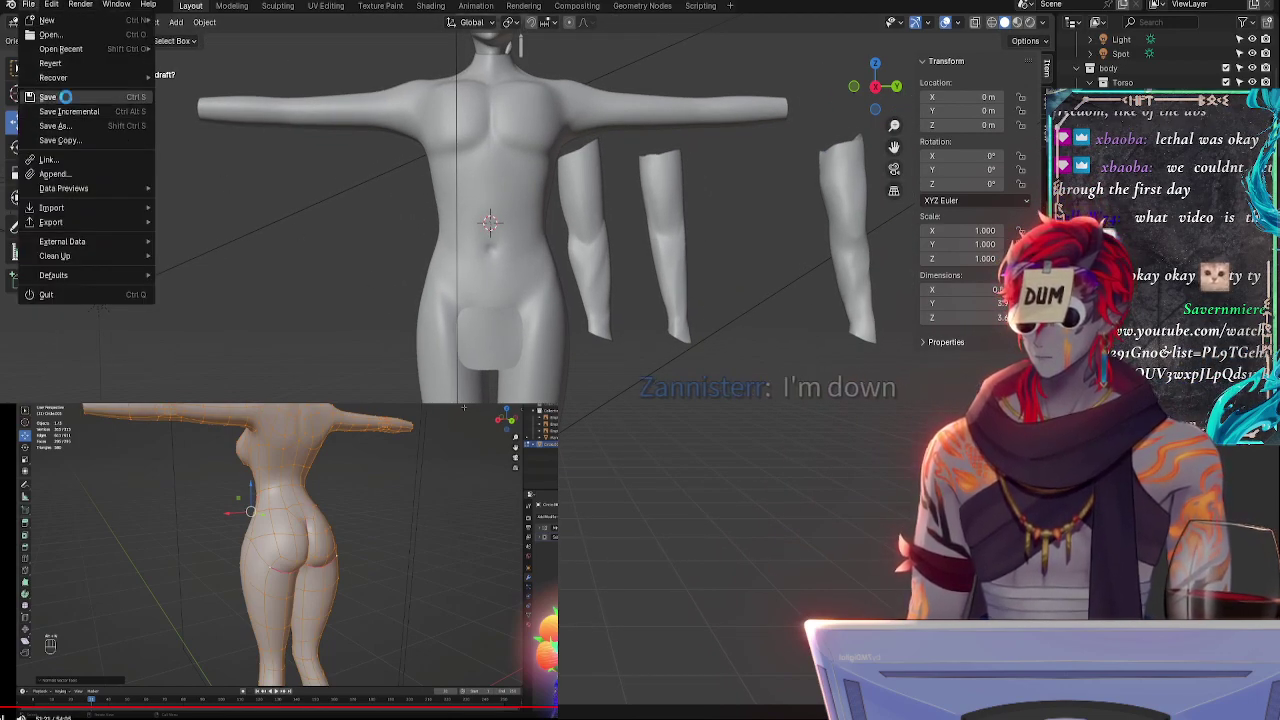
pyautogui.click(62, 97)
pyautogui.click(29, 5)
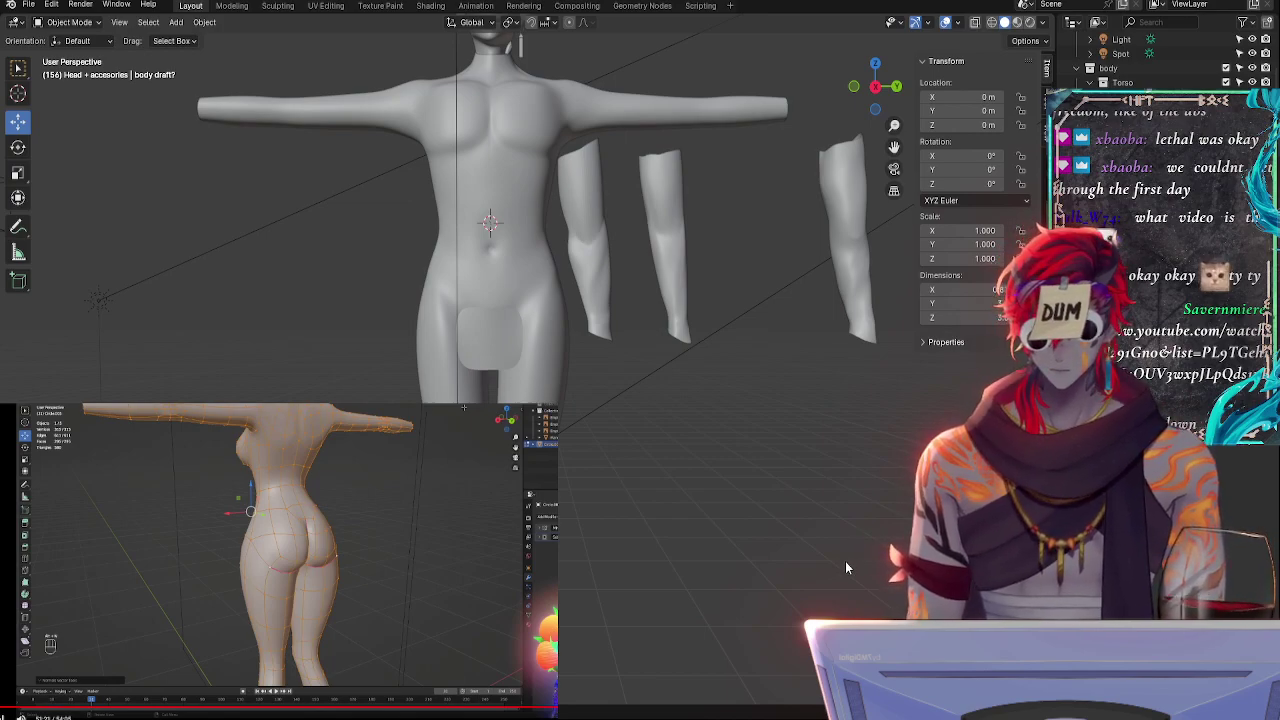
# - Switch to the sculpt window, then on to the window with the character references in a wireframe box
pyautogui.hotkey('alt', 'Tab')
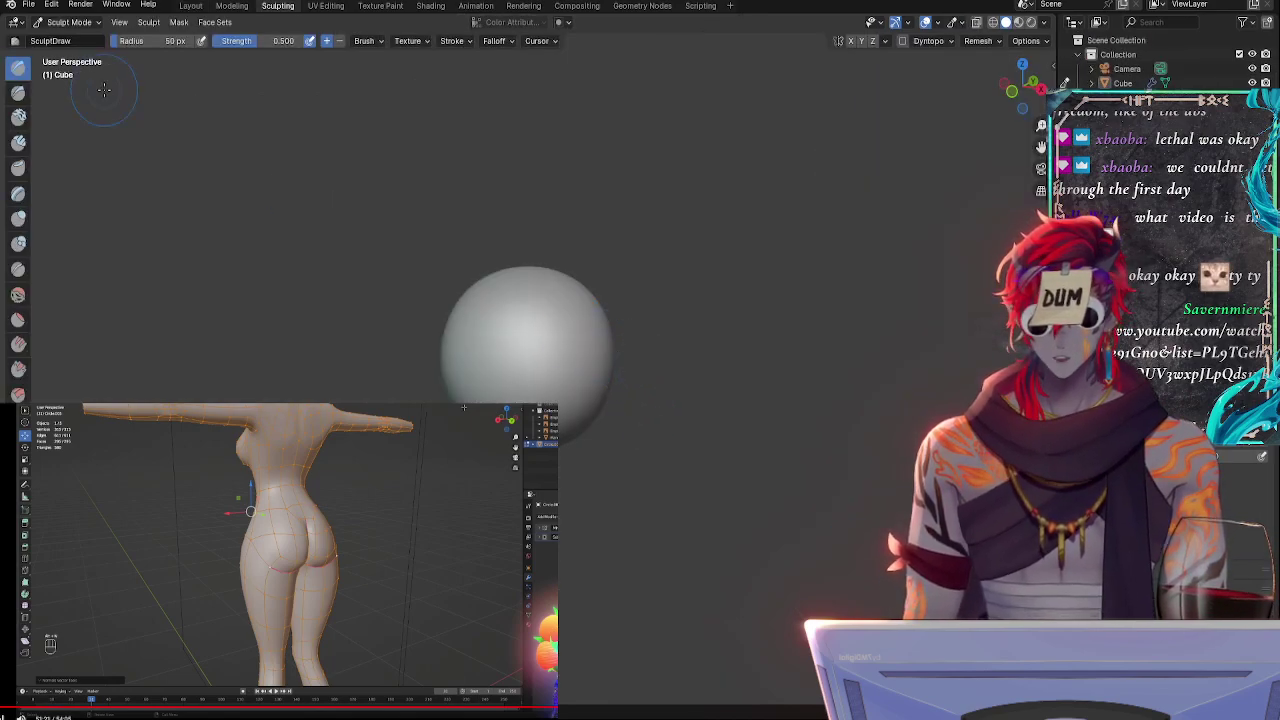
pyautogui.click(29, 4)
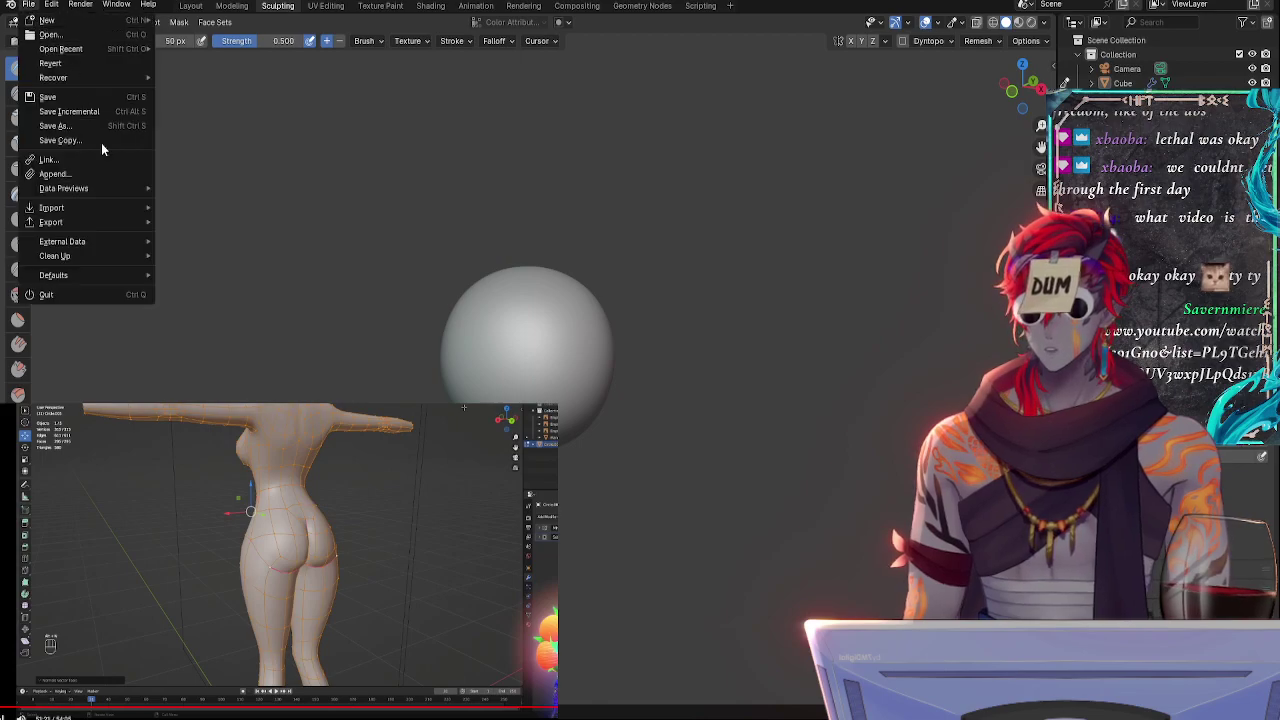
pyautogui.click(86, 35)
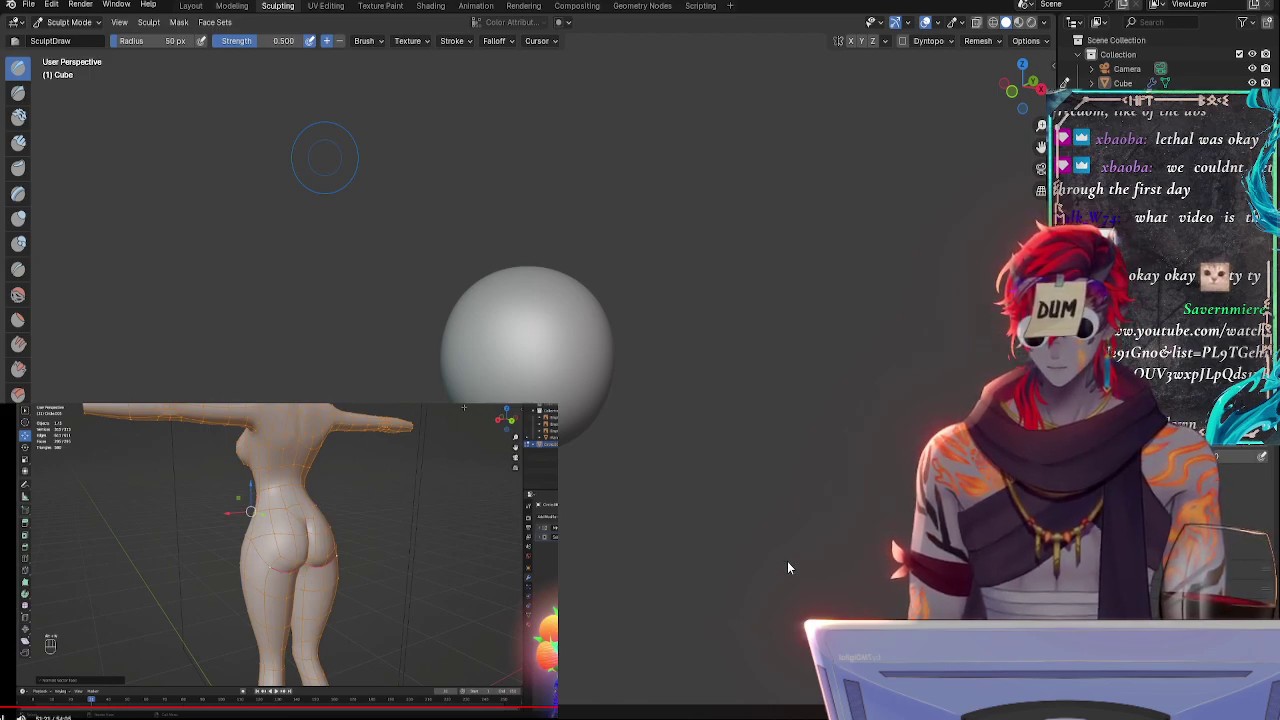
pyautogui.hotkey('alt', 'Tab')
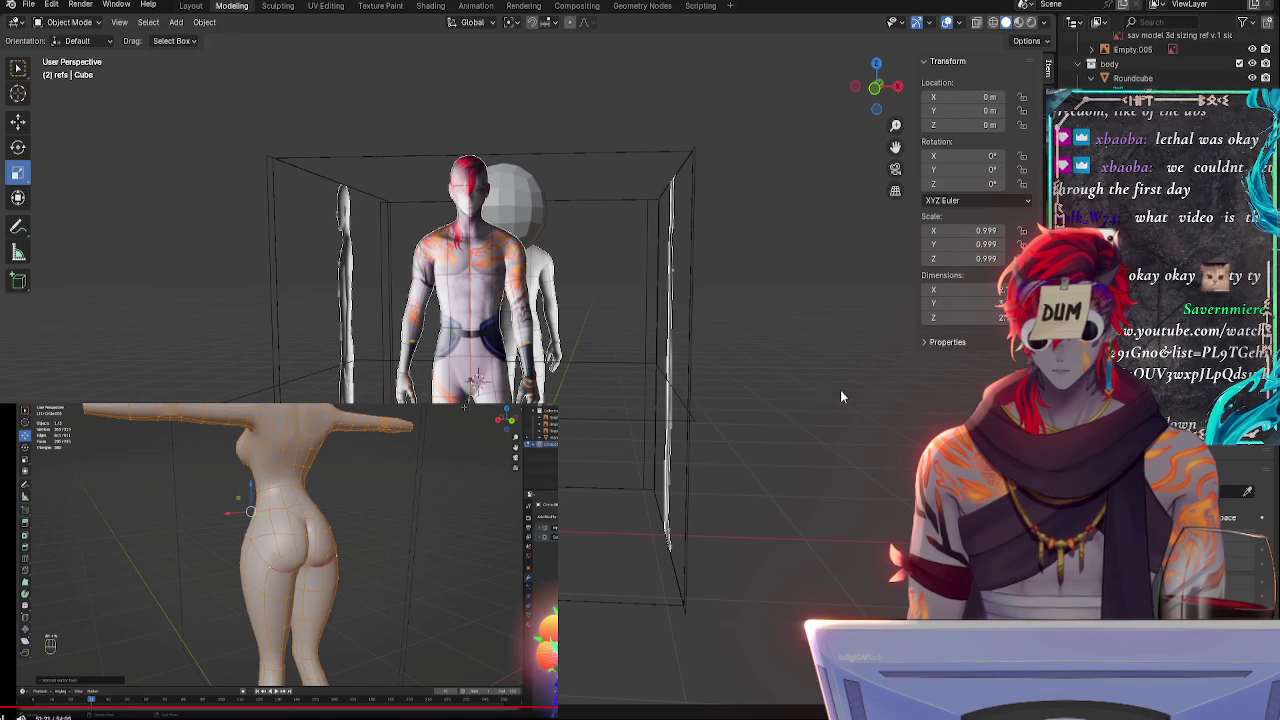
# - Move to the new-refs window with the grey mannequin and orbit around the reference box
pyautogui.moveTo(856, 401)
pyautogui.mouseDown(button='middle')
pyautogui.moveTo(900, 410)
pyautogui.moveTo(860, 412)
pyautogui.moveTo(872, 416)
pyautogui.mouseUp(button='middle')
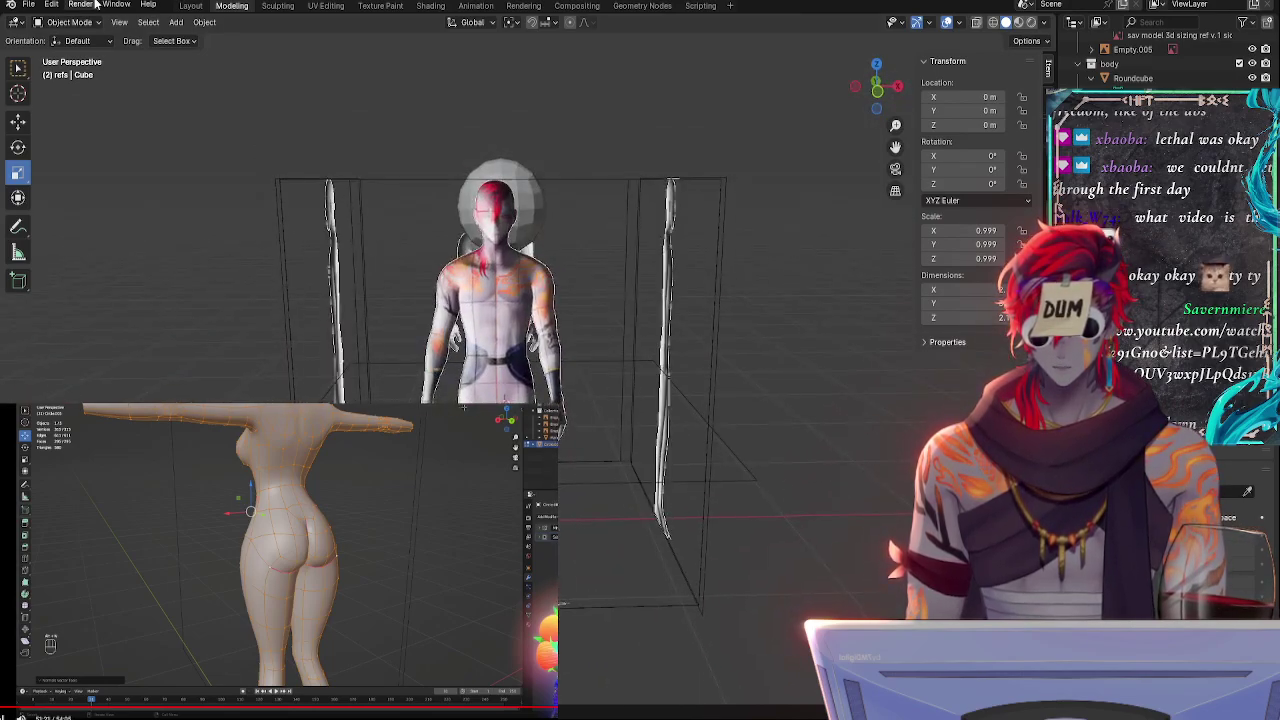
pyautogui.click(29, 4)
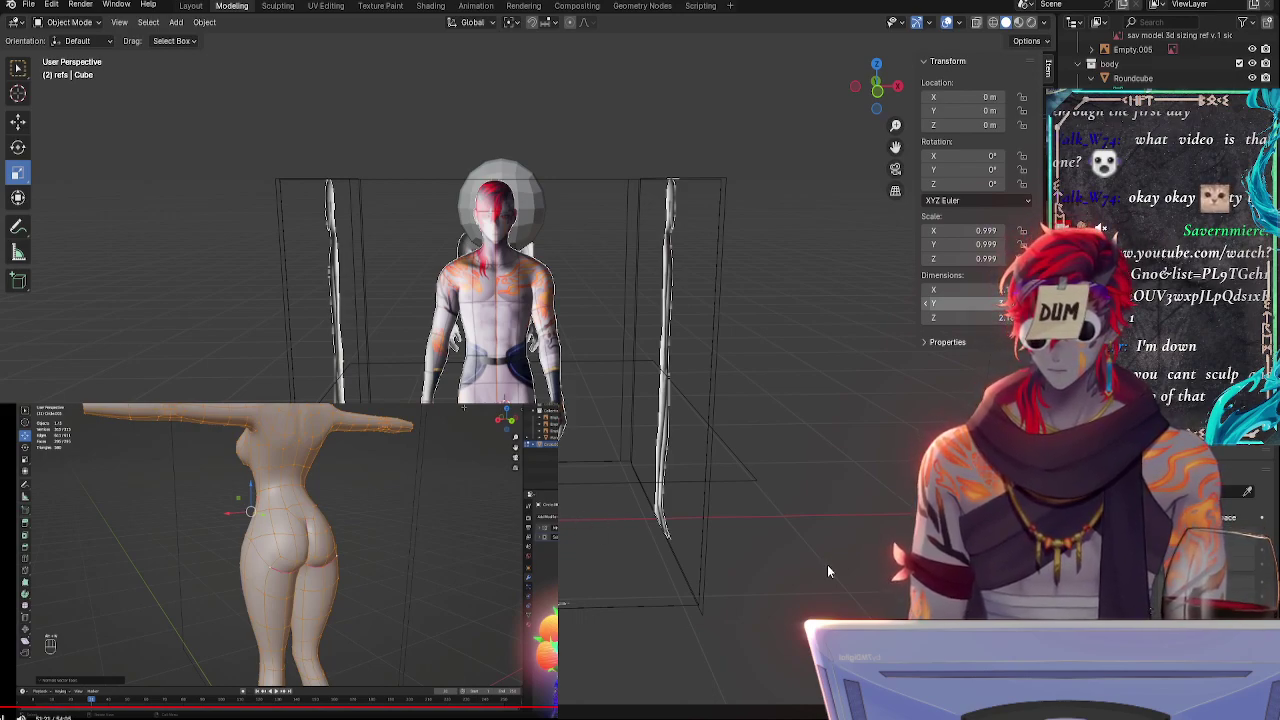
pyautogui.hotkey('alt', 'Tab')
pyautogui.moveTo(177, 100); pyautogui.dragTo(267, 332, button='middle')
pyautogui.click(62, 6)
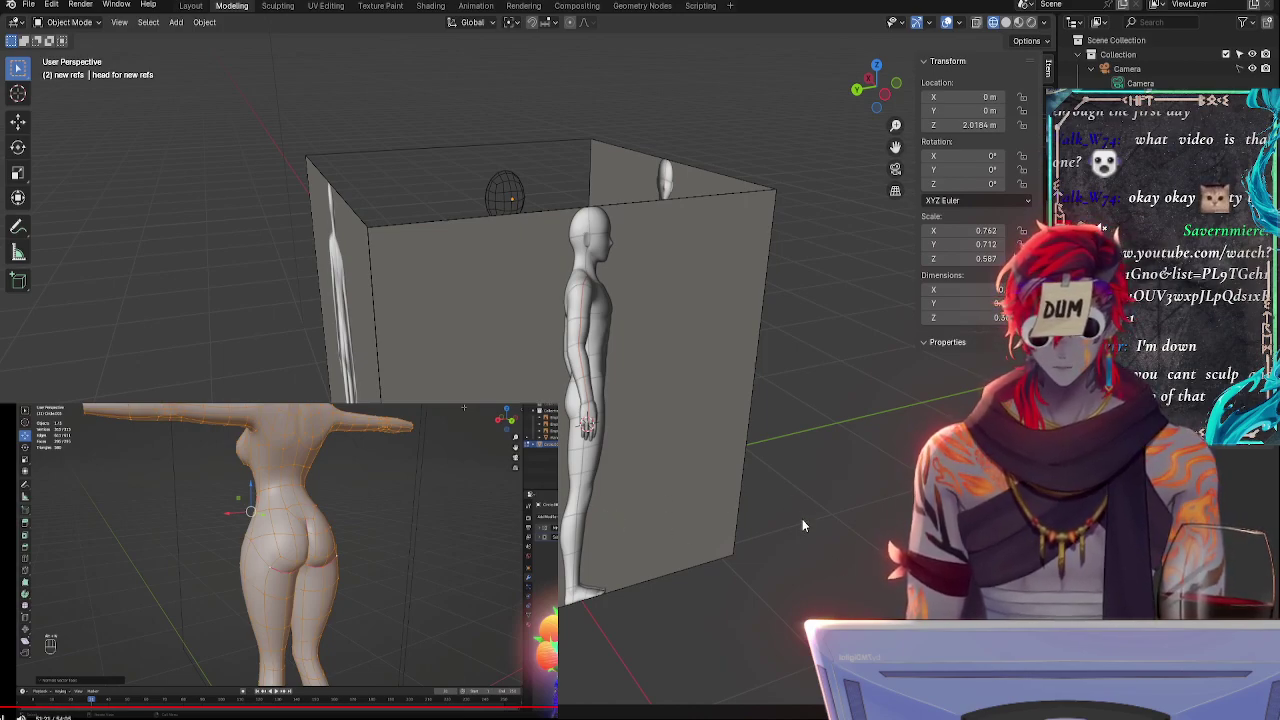
pyautogui.press('KP_Decimal')
pyautogui.moveTo(788, 433); pyautogui.dragTo(525, 362, button='middle')
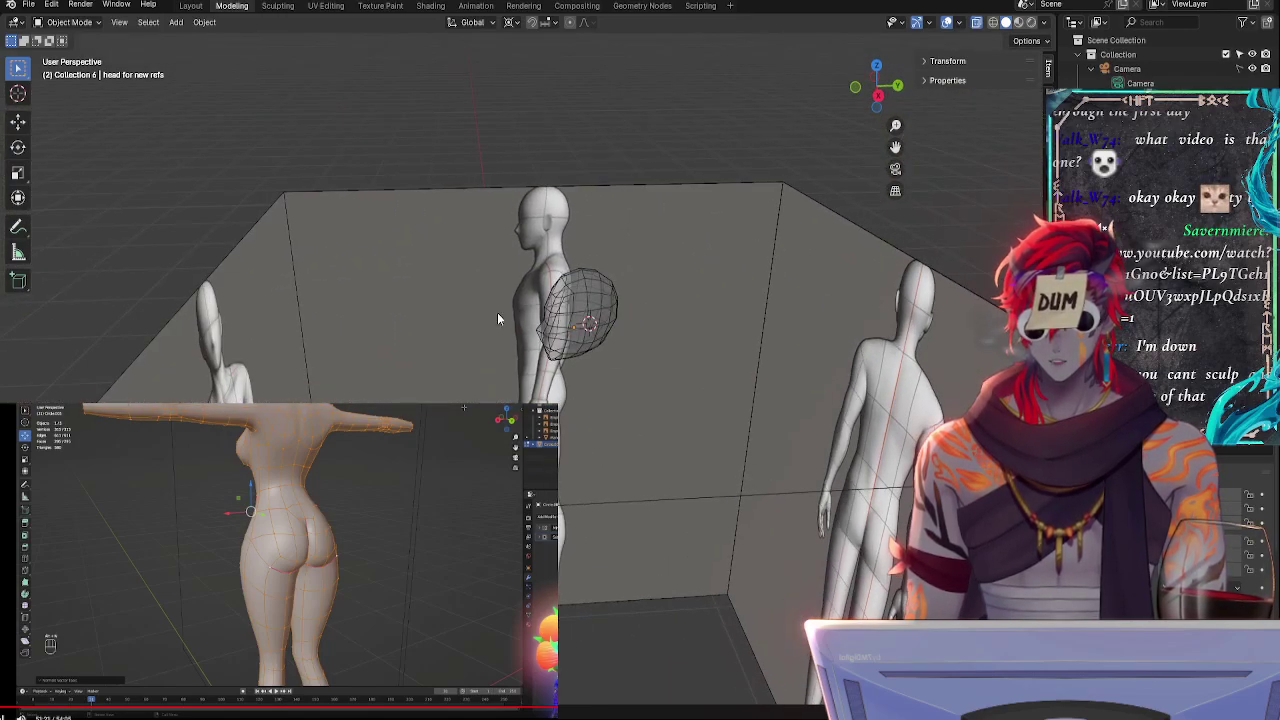
pyautogui.click(28, 4)
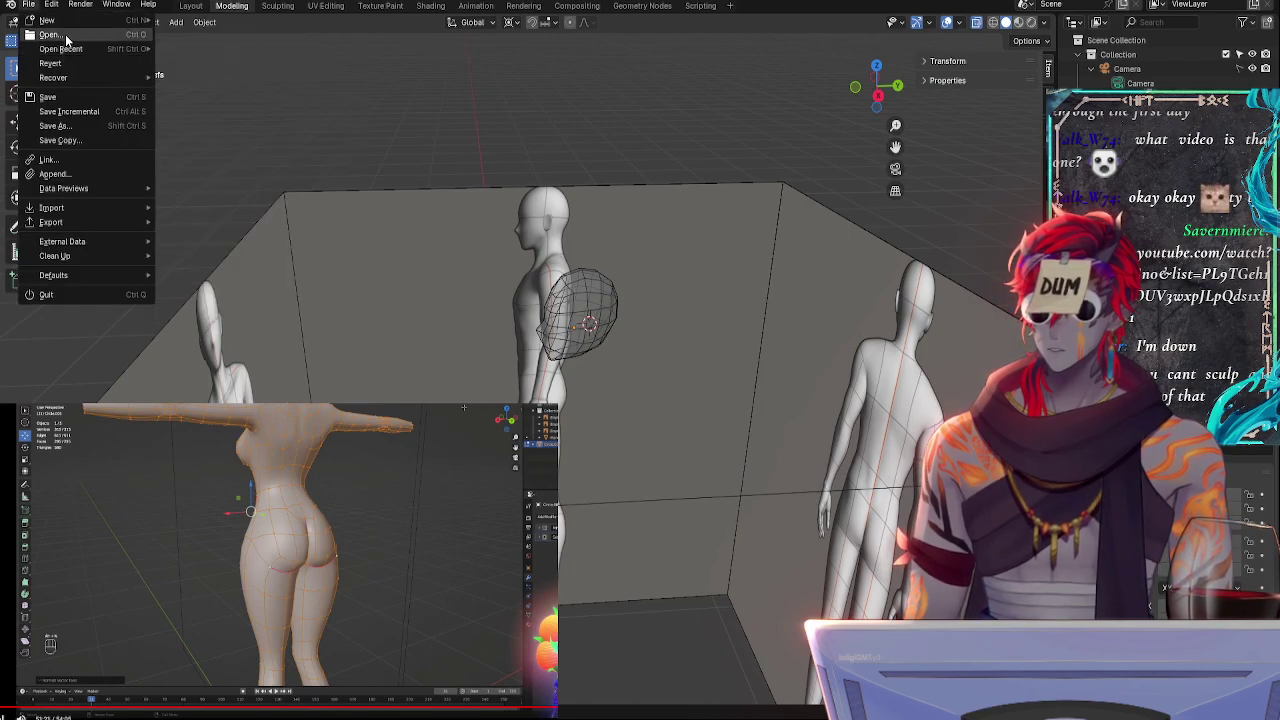
pyautogui.click(66, 36)
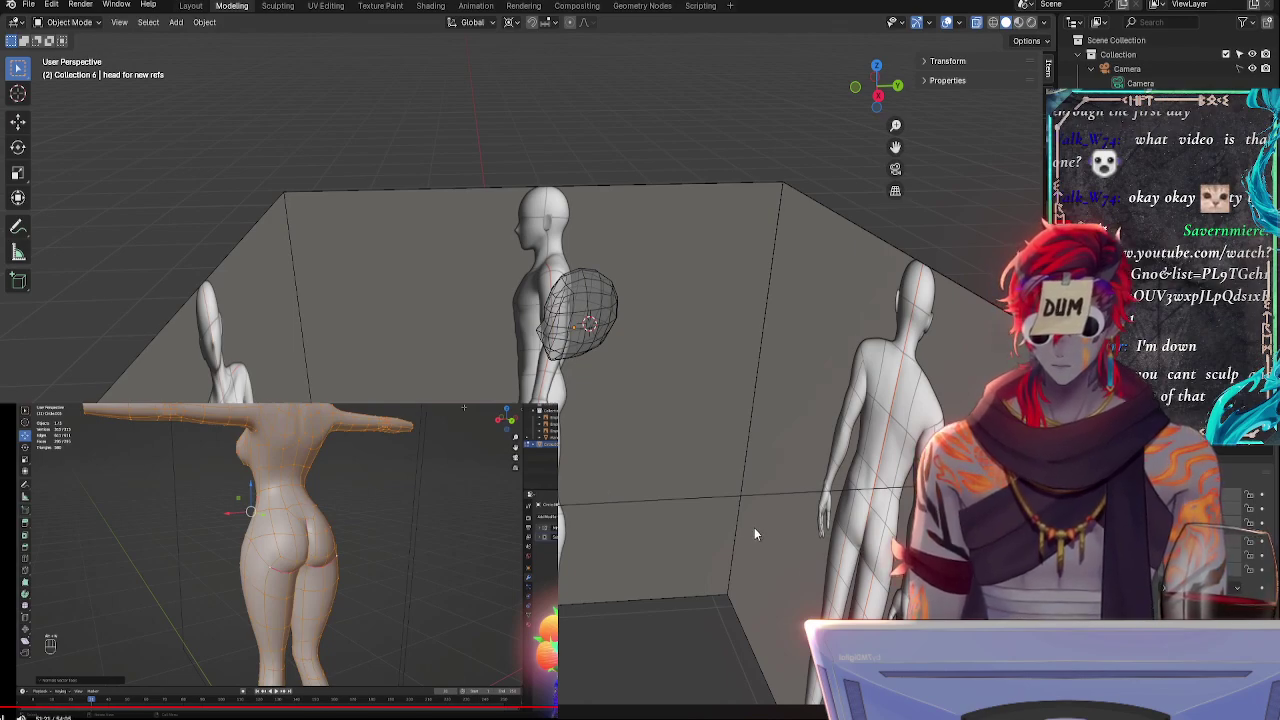
pyautogui.hotkey('ctrl', 'pagedown')
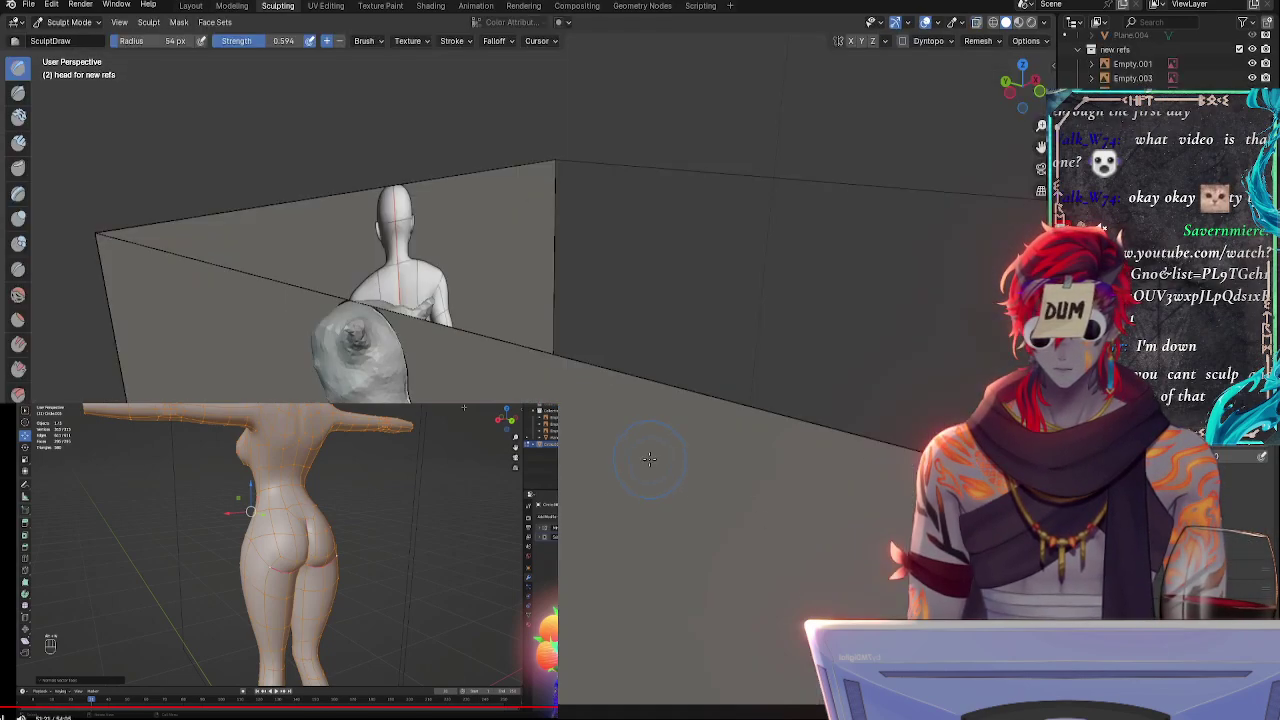
pyautogui.moveTo(649, 459)
pyautogui.mouseDown(button='middle')
pyautogui.moveTo(550, 410)
pyautogui.moveTo(504, 340)
pyautogui.moveTo(628, 372)
pyautogui.moveTo(585, 364)
pyautogui.mouseUp(button='middle')
pyautogui.scroll(2, 504, 340)
pyautogui.moveTo(520, 234)
pyautogui.mouseDown(button='middle')
pyautogui.moveTo(610, 265)
pyautogui.moveTo(537, 240)
pyautogui.mouseUp(button='middle')
pyautogui.click(29, 4)
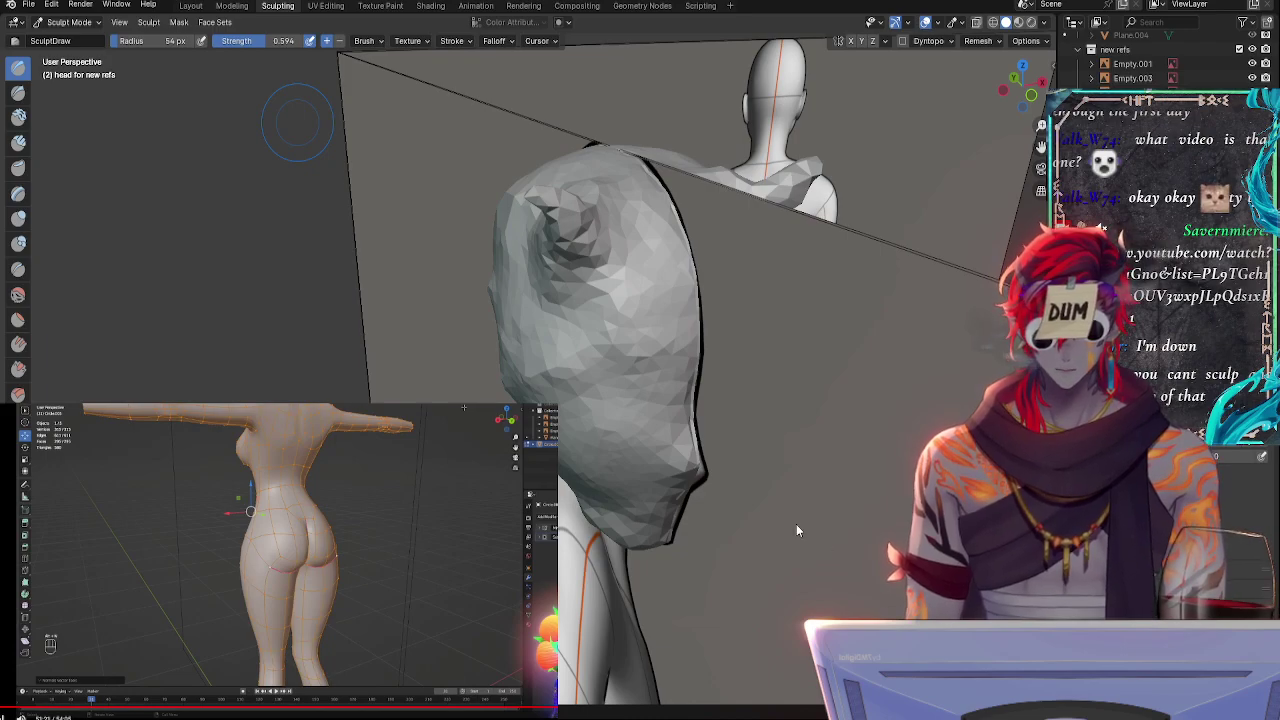
pyautogui.hotkey('ctrl', 'pageup')
pyautogui.moveTo(797, 422); pyautogui.dragTo(686, 455, button='middle')
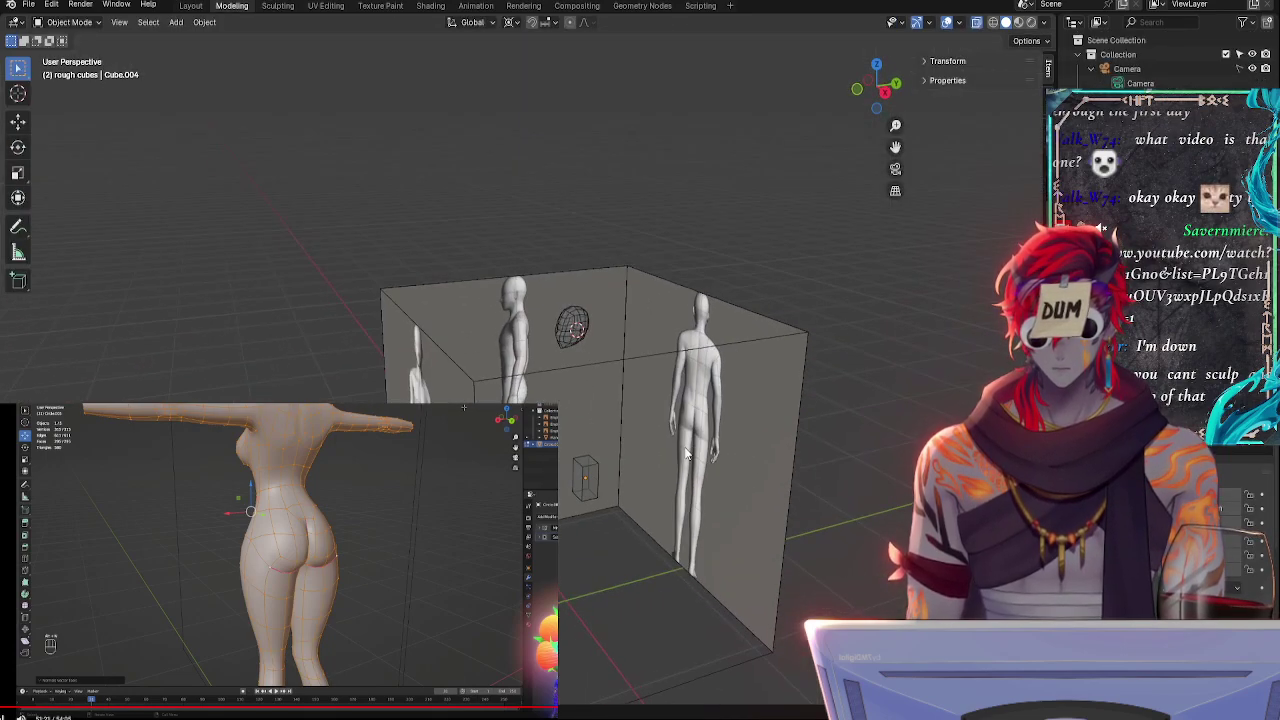
# - Open the 'planes to see if ref lines up' file, discarding unsaved changes to the green sculpt
pyautogui.click(29, 5)
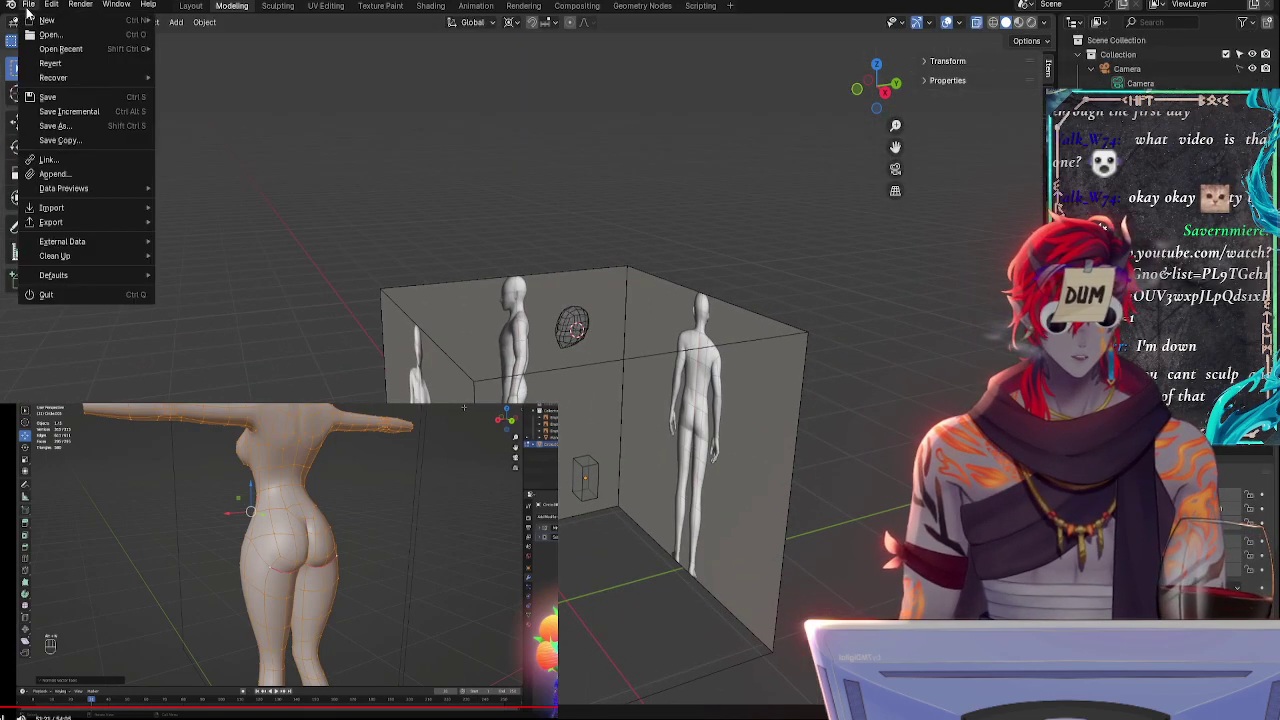
pyautogui.click(72, 37)
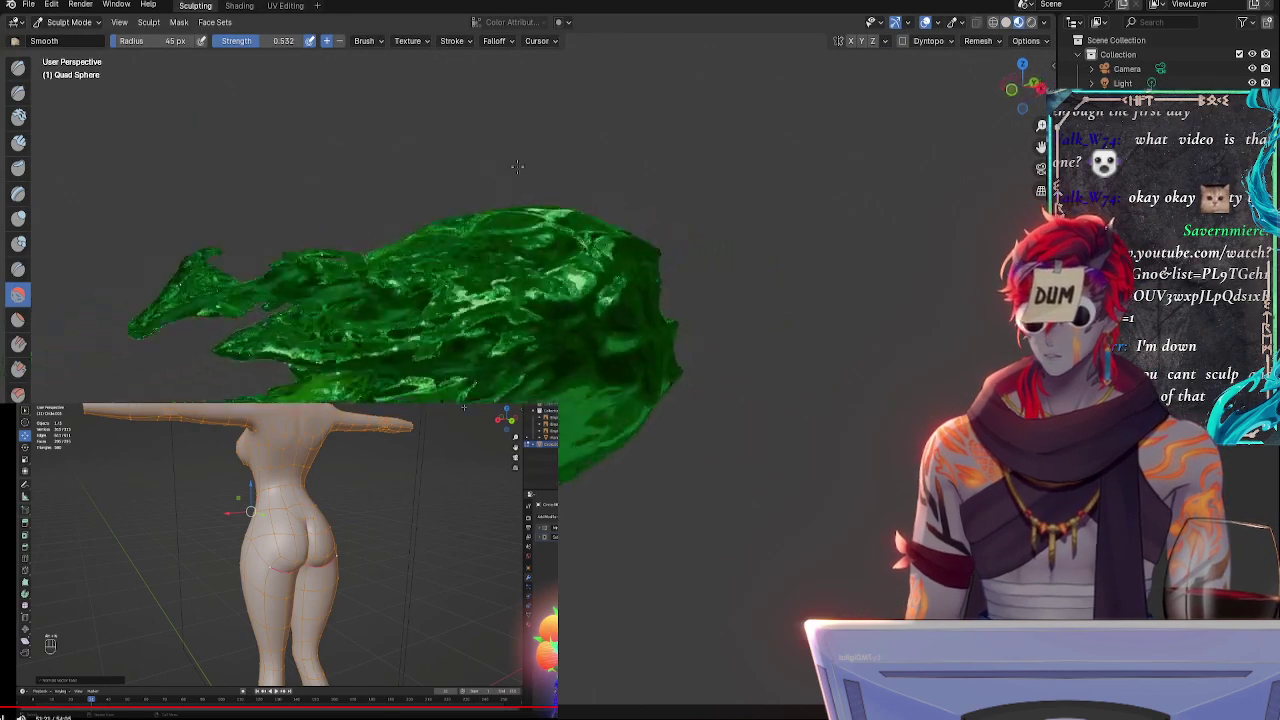
pyautogui.moveTo(517, 166)
pyautogui.mouseDown(button='middle')
pyautogui.moveTo(571, 163)
pyautogui.moveTo(709, 194)
pyautogui.moveTo(972, 177)
pyautogui.moveTo(870, 180)
pyautogui.moveTo(814, 277)
pyautogui.moveTo(805, 260)
pyautogui.moveTo(755, 298)
pyautogui.mouseUp(button='middle')
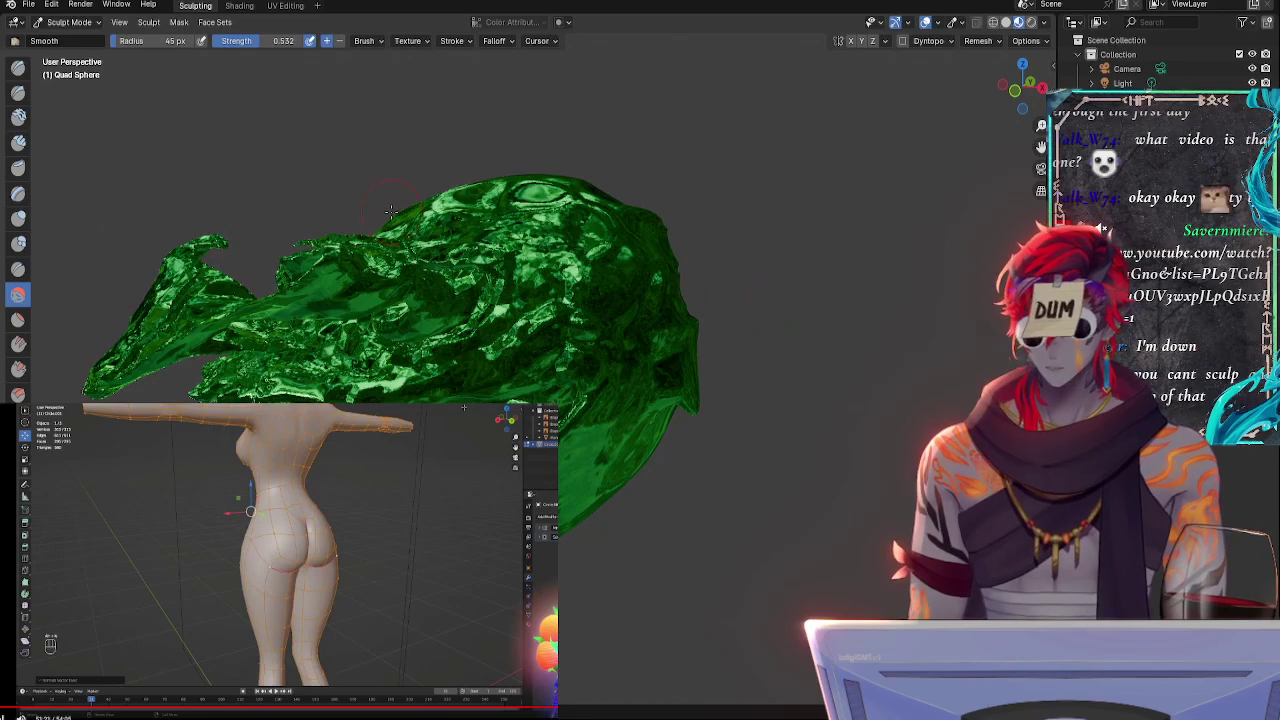
pyautogui.moveTo(390, 212); pyautogui.dragTo(529, 251, button='middle')
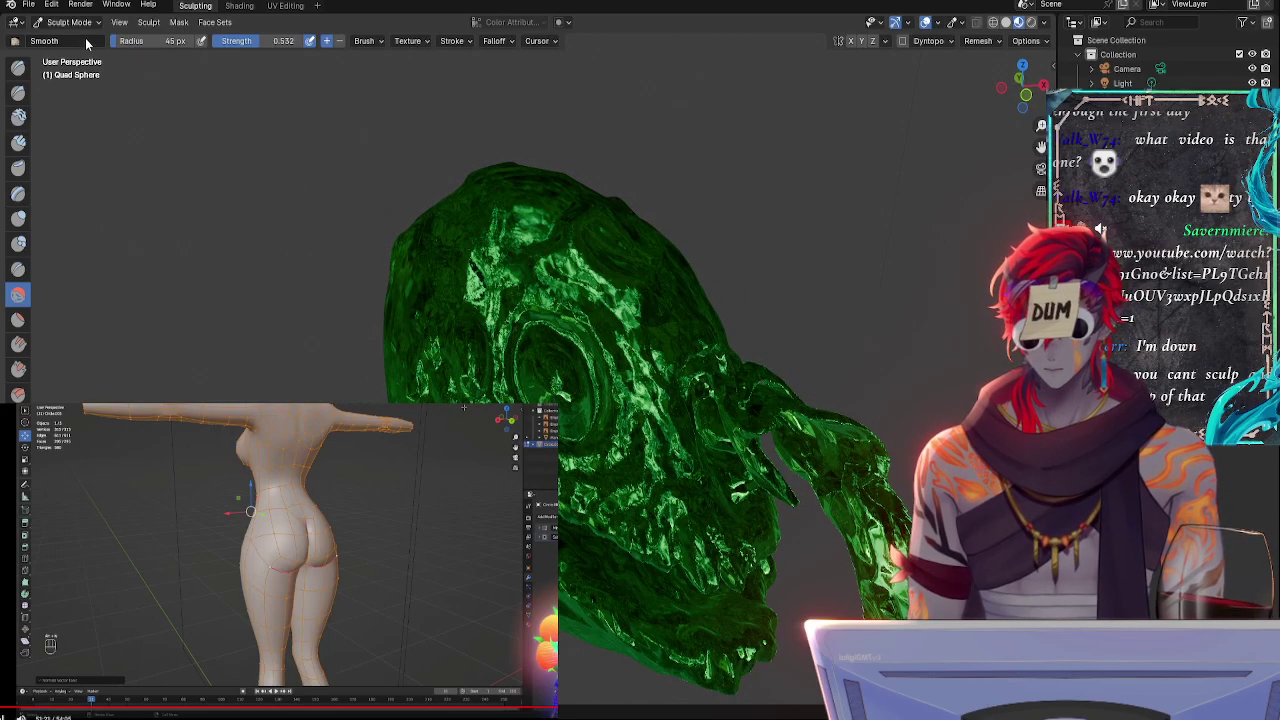
pyautogui.click(28, 5)
pyautogui.click(48, 37)
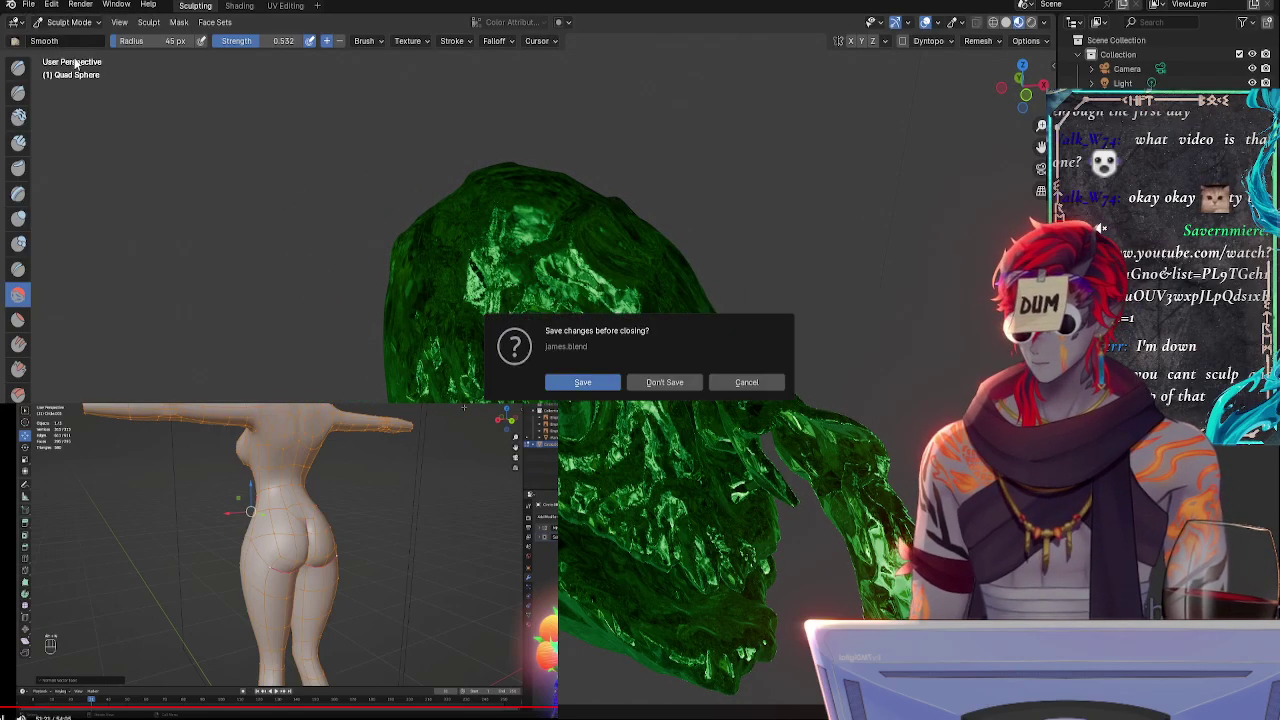
pyautogui.click(659, 381)
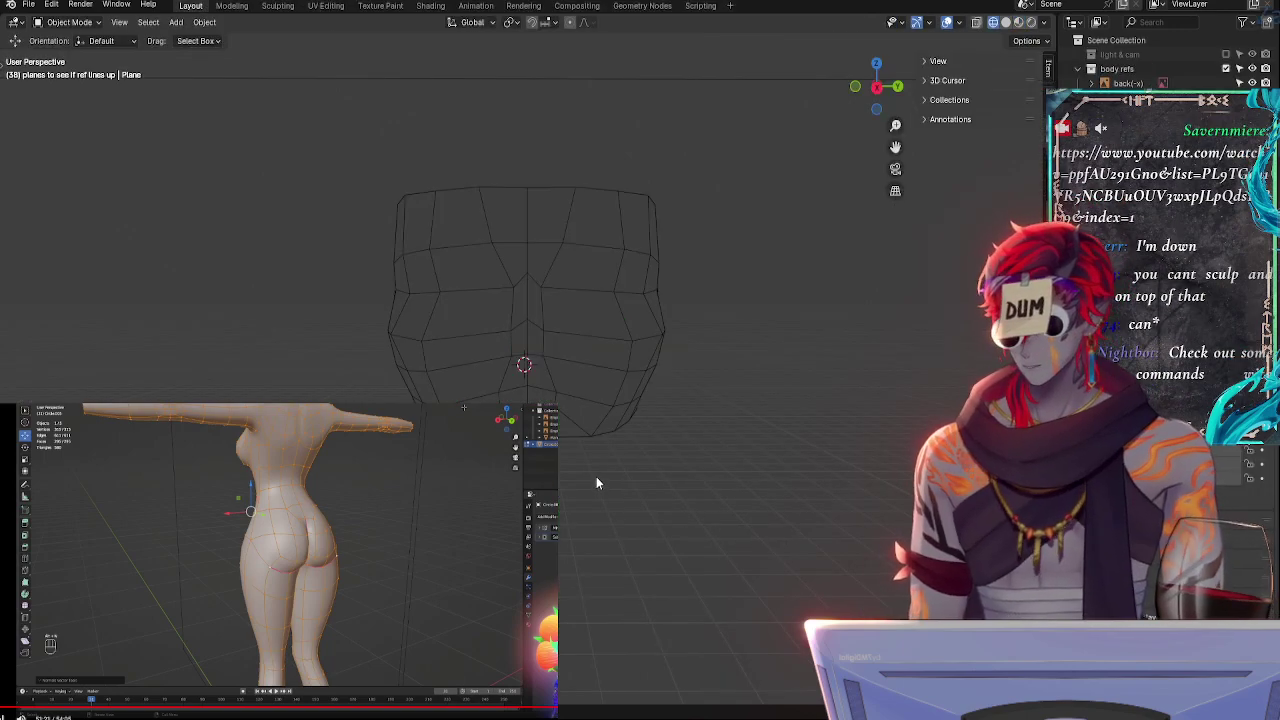
# - Preview the plane mesh in Rendered shading, then return to Solid shading
pyautogui.moveTo(600, 371); pyautogui.dragTo(668, 430, button='middle')
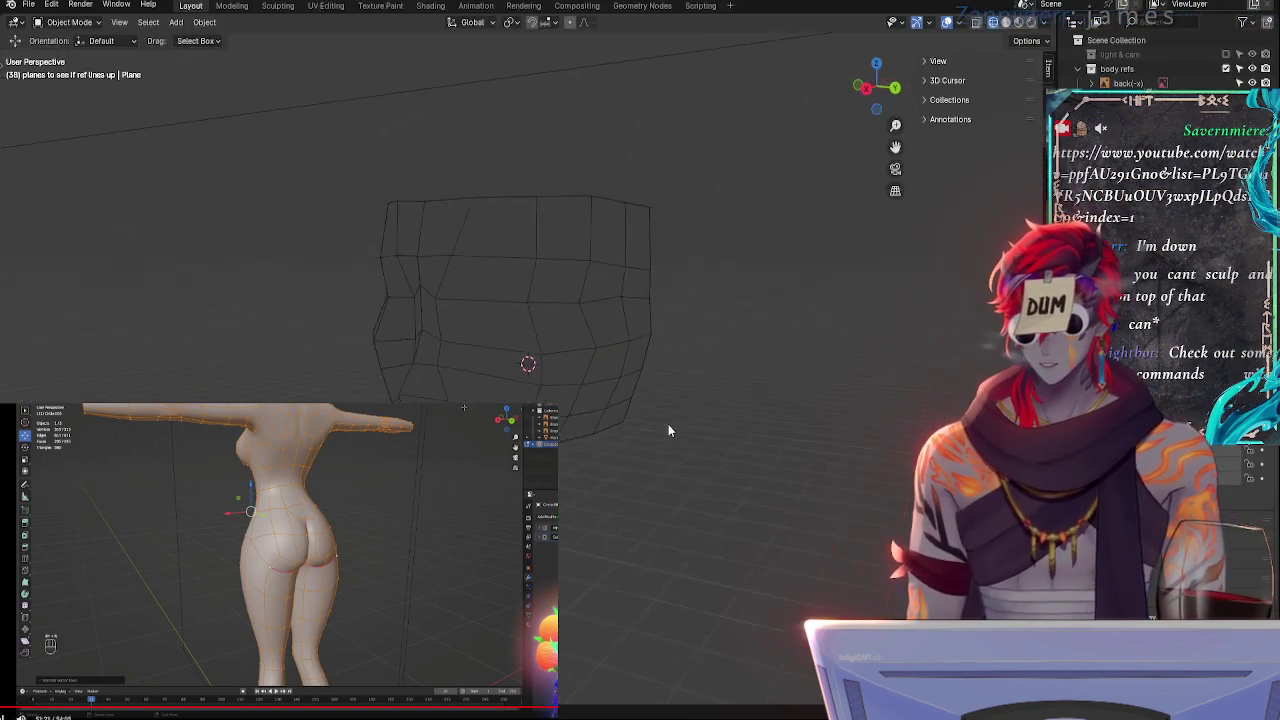
pyautogui.scroll(3, 553, 400)
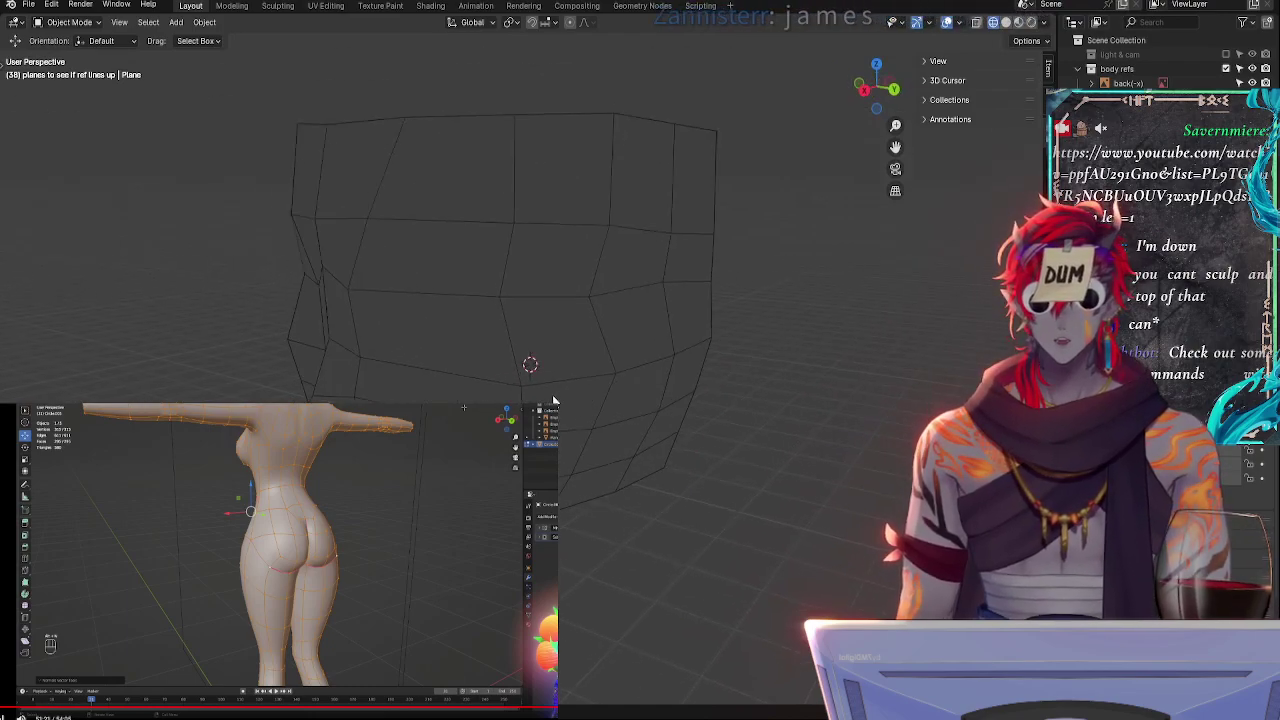
pyautogui.moveTo(553, 400); pyautogui.dragTo(569, 478, button='middle')
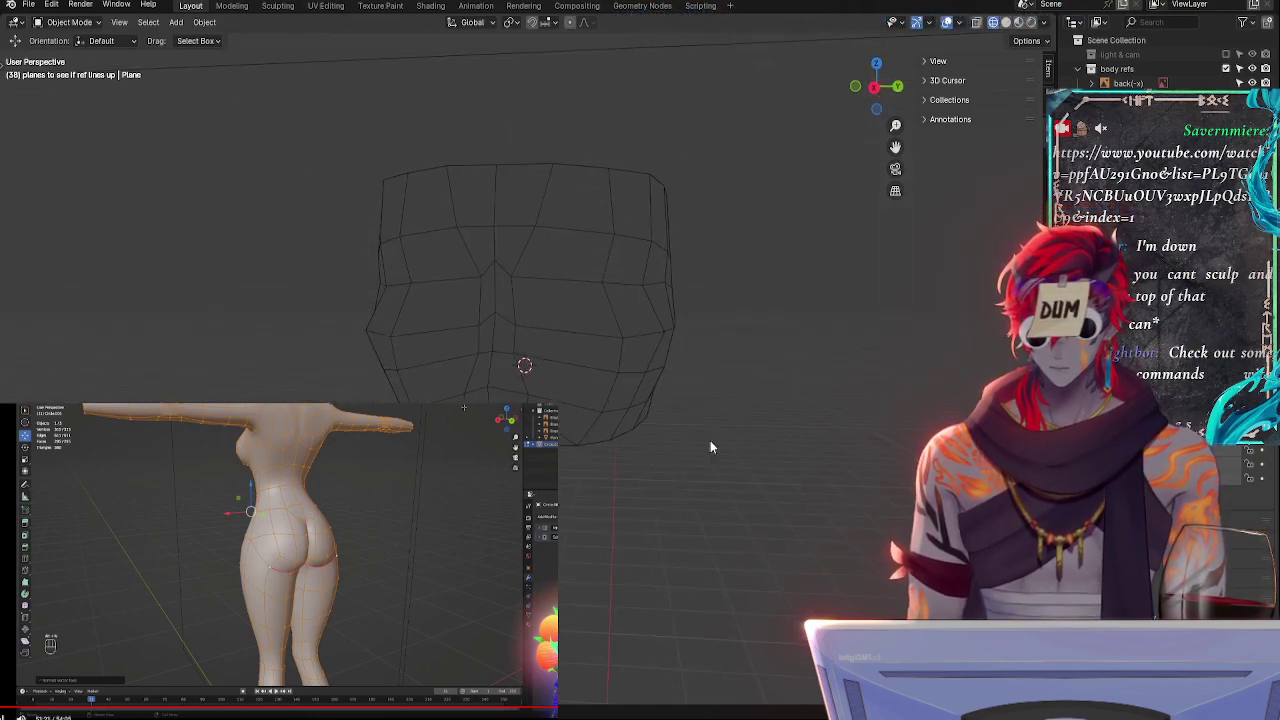
pyautogui.press('z')
pyautogui.click(672, 518)
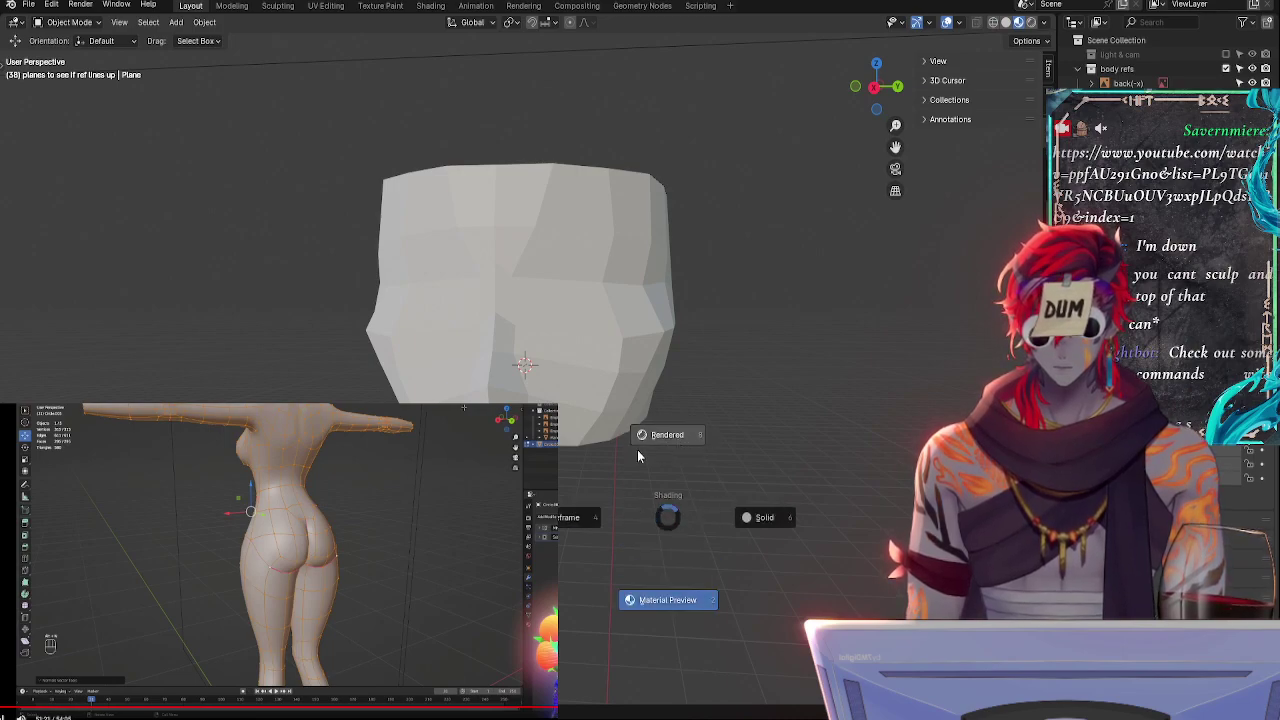
pyautogui.click(650, 435)
pyautogui.press('z')
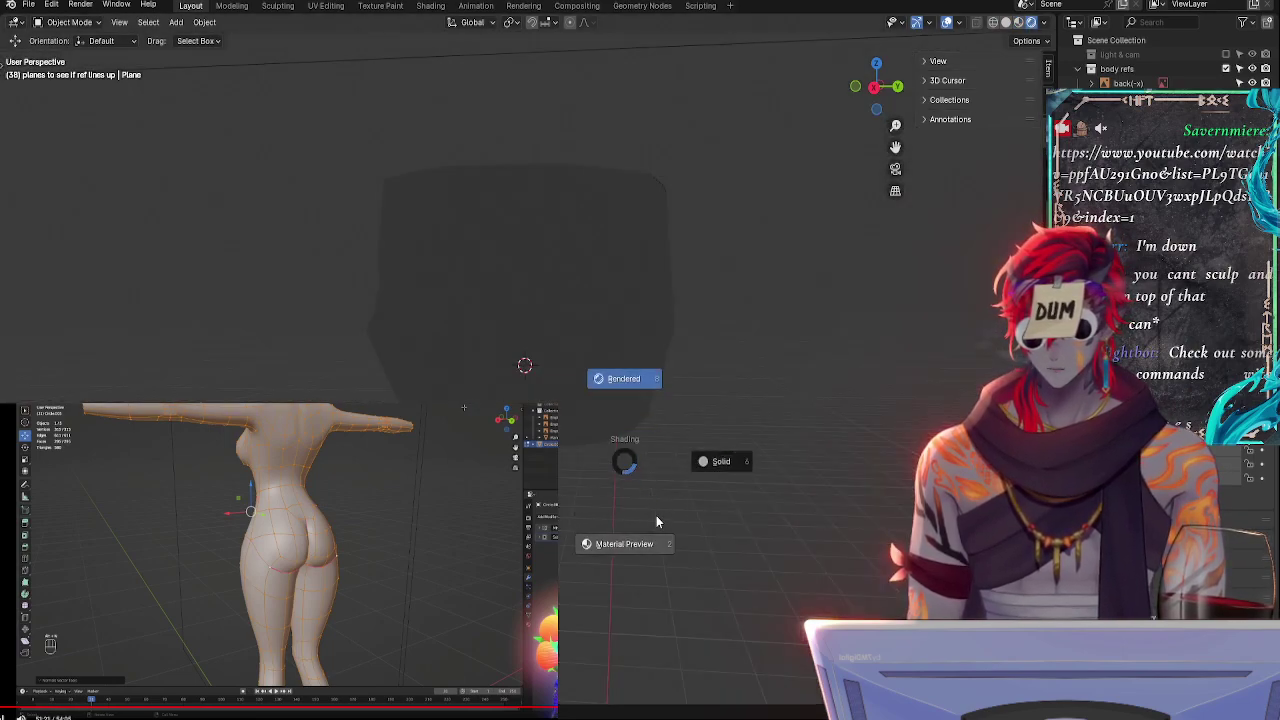
pyautogui.click(654, 553)
pyautogui.moveTo(430, 500); pyautogui.dragTo(395, 532, button='middle')
# - Look at the side reference view and orbit around the blocky head
pyautogui.click(28, 4)
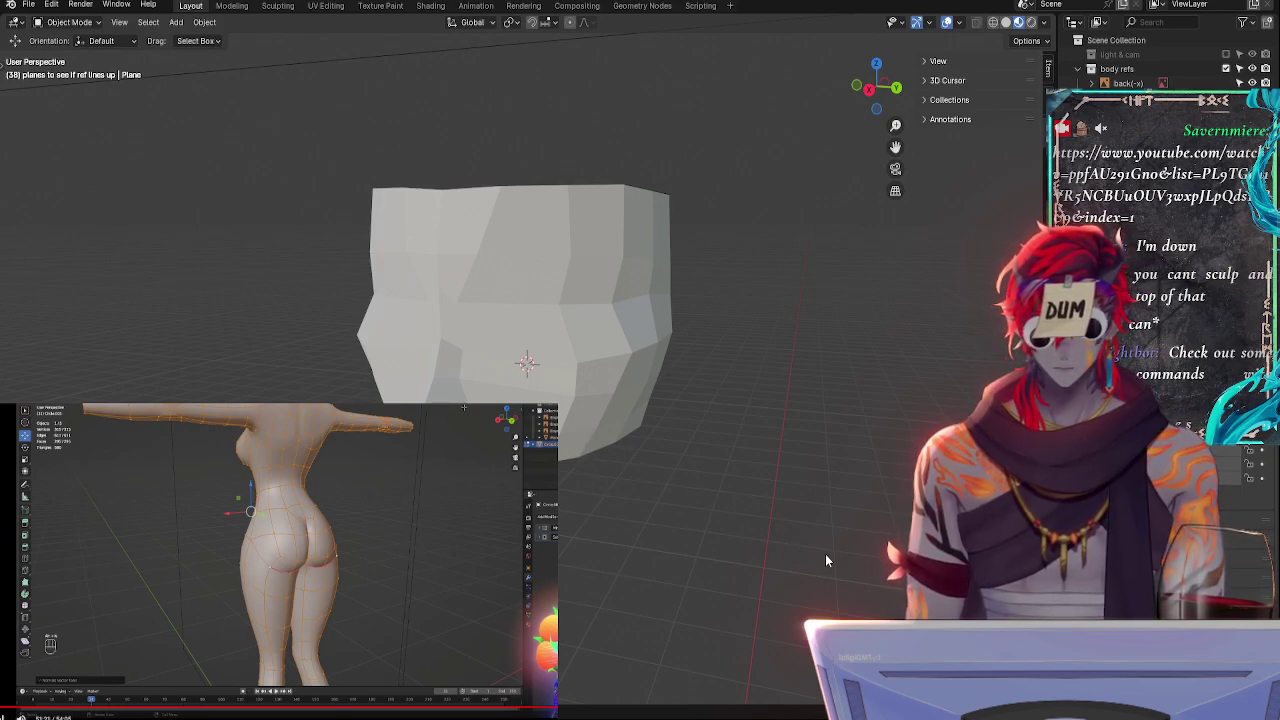
pyautogui.hotkey('alt', 'Tab')
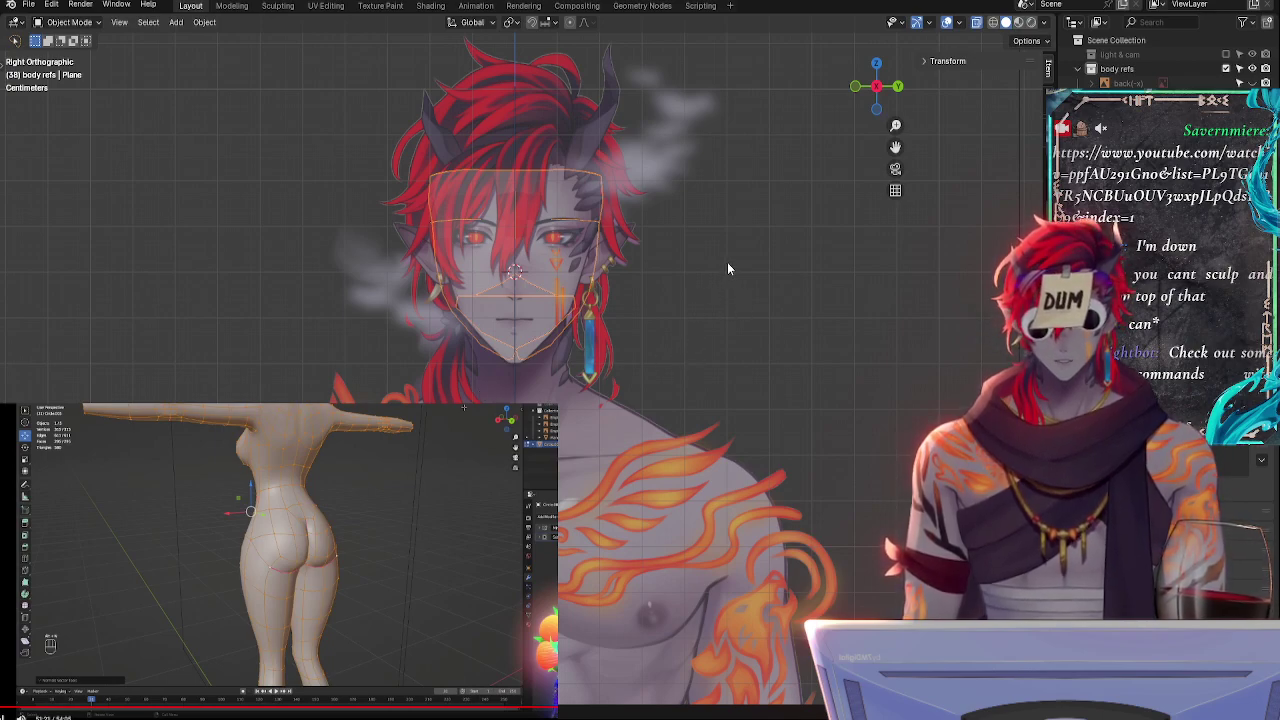
pyautogui.moveTo(703, 277); pyautogui.dragTo(575, 372, button='middle')
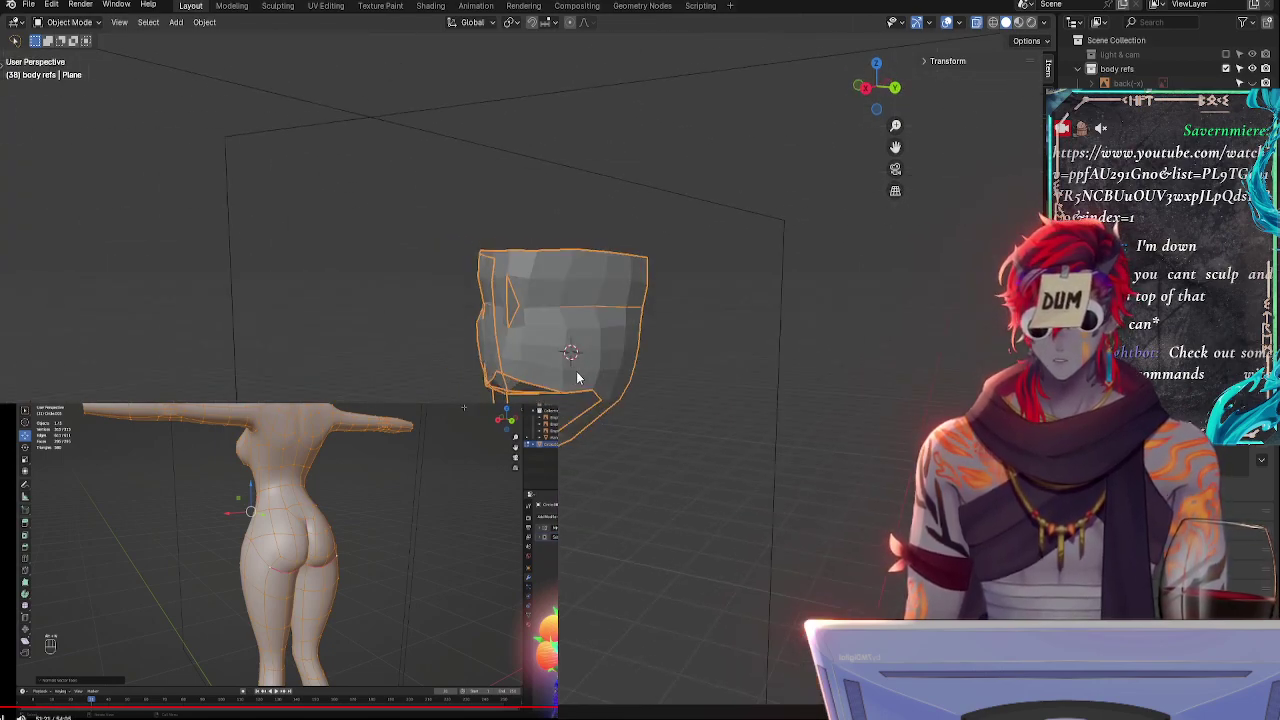
pyautogui.click(29, 6)
pyautogui.click(59, 36)
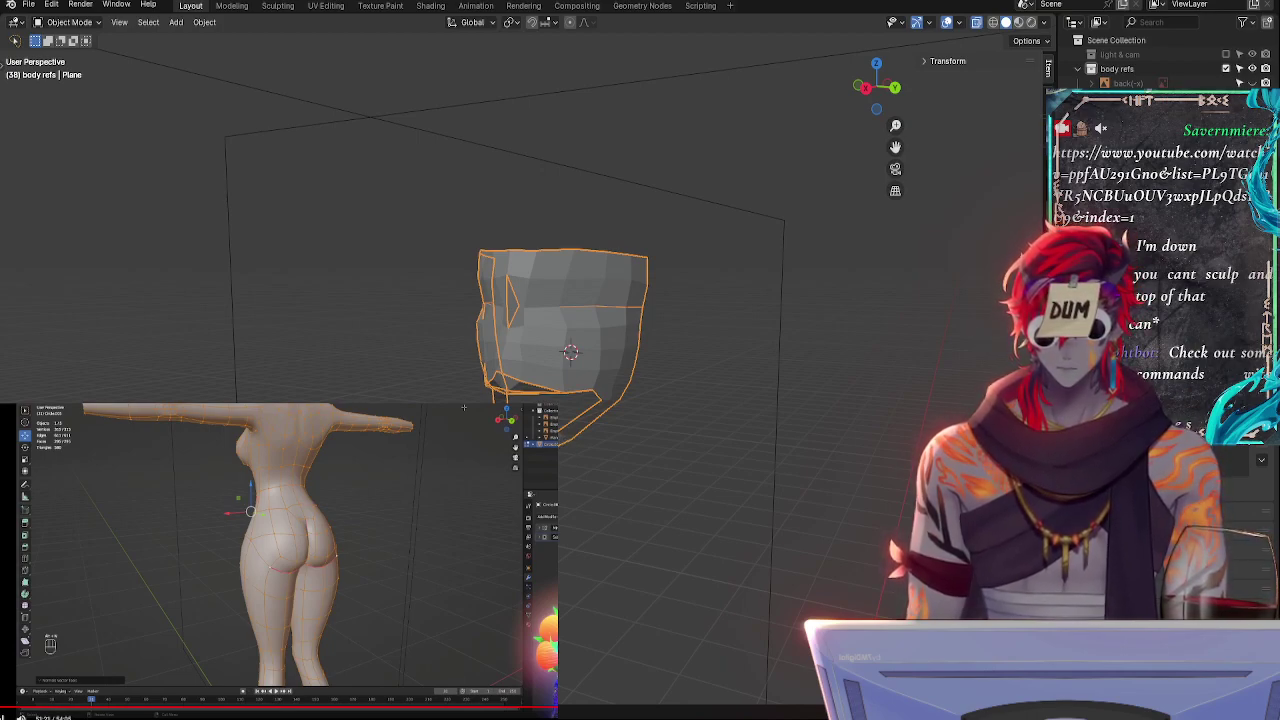
# - Enter Edit Mode on the head mesh, show it in Solid shading, and orbit around it
pyautogui.press('Tab')
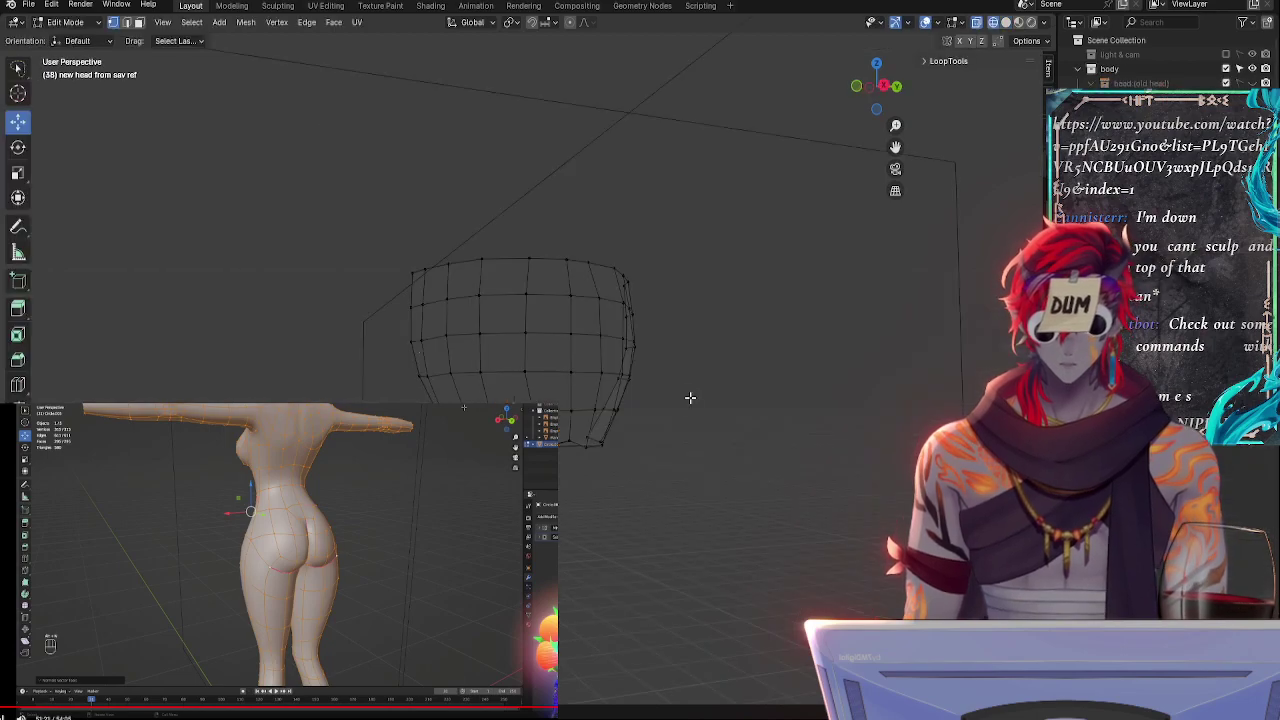
pyautogui.press('z')
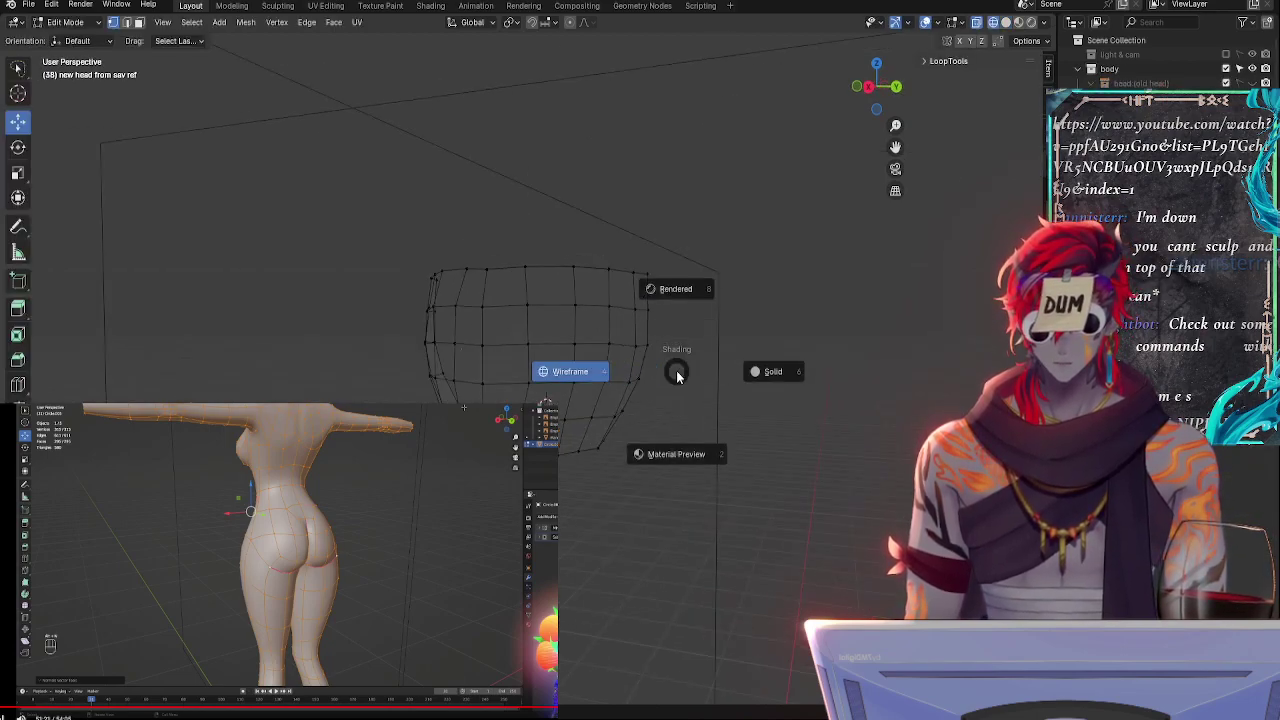
pyautogui.click(796, 385)
pyautogui.moveTo(794, 374)
pyautogui.mouseDown(button='middle')
pyautogui.moveTo(694, 397)
pyautogui.moveTo(829, 414)
pyautogui.moveTo(767, 412)
pyautogui.moveTo(726, 440)
pyautogui.moveTo(643, 431)
pyautogui.moveTo(715, 429)
pyautogui.mouseUp(button='middle')
pyautogui.moveTo(391, 303); pyautogui.dragTo(322, 262, button='middle')
pyautogui.click(30, 7)
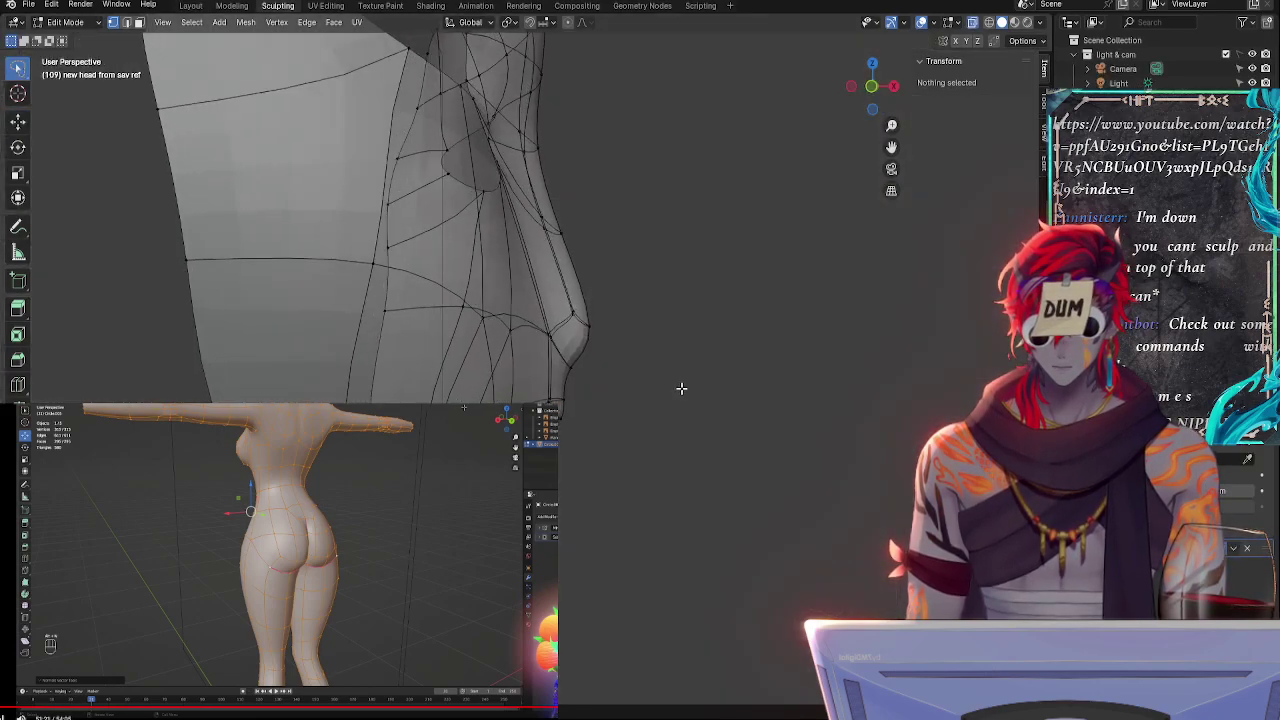
# - Compare the face in front and opposite orthographic views and an angled perspective
pyautogui.moveTo(680, 386)
pyautogui.mouseDown(button='middle')
pyautogui.moveTo(517, 397)
pyautogui.moveTo(526, 383)
pyautogui.moveTo(717, 371)
pyautogui.mouseUp(button='middle')
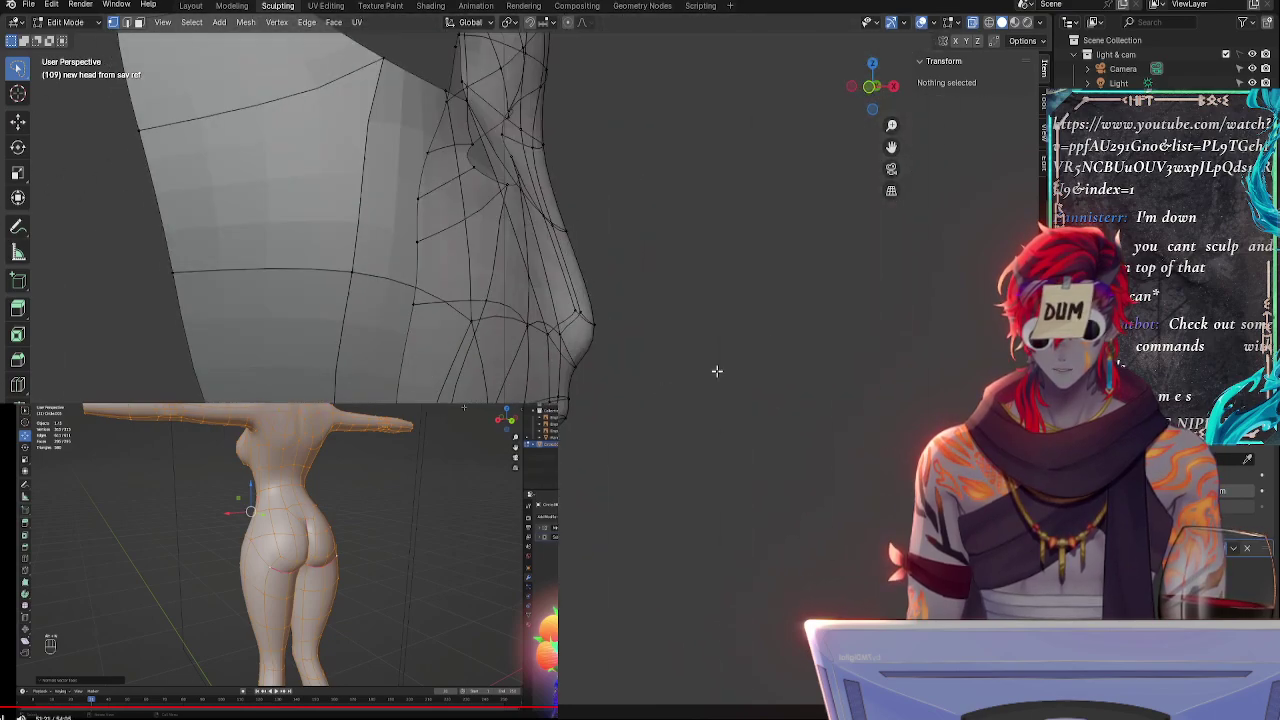
pyautogui.click(871, 88)
pyautogui.moveTo(572, 165); pyautogui.dragTo(650, 184, button='middle')
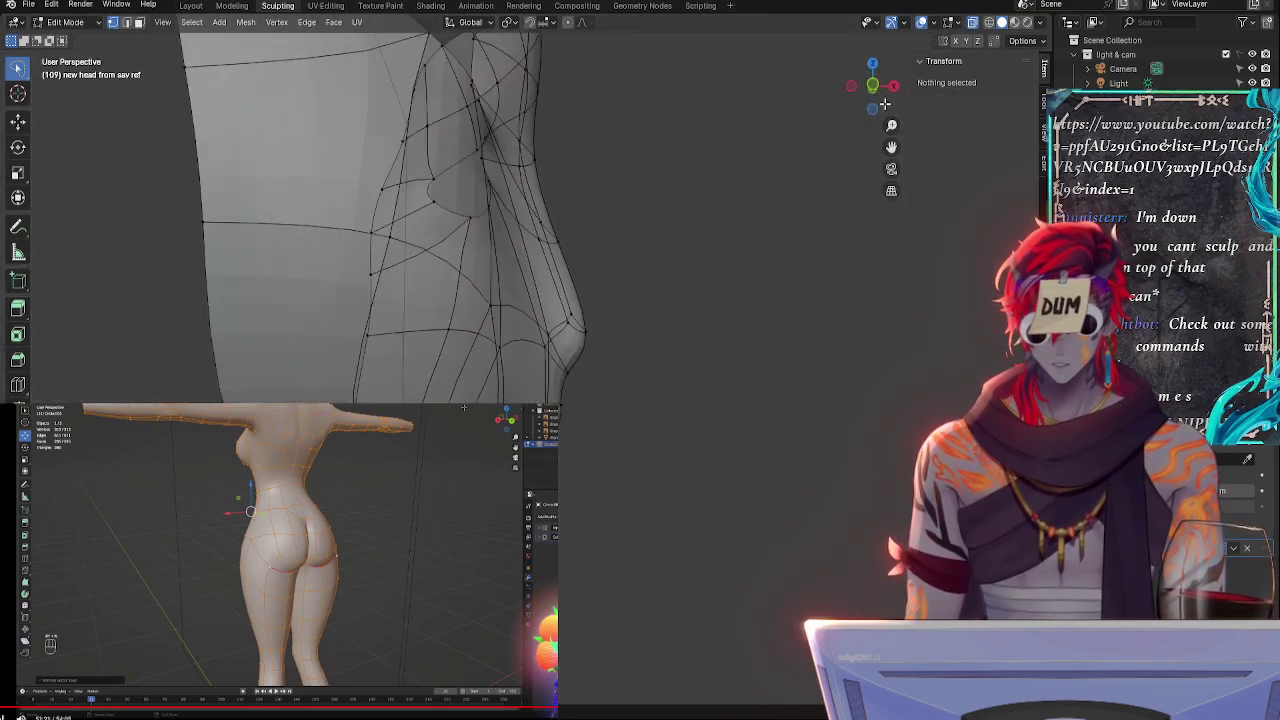
pyautogui.click(873, 88)
pyautogui.click(873, 88)
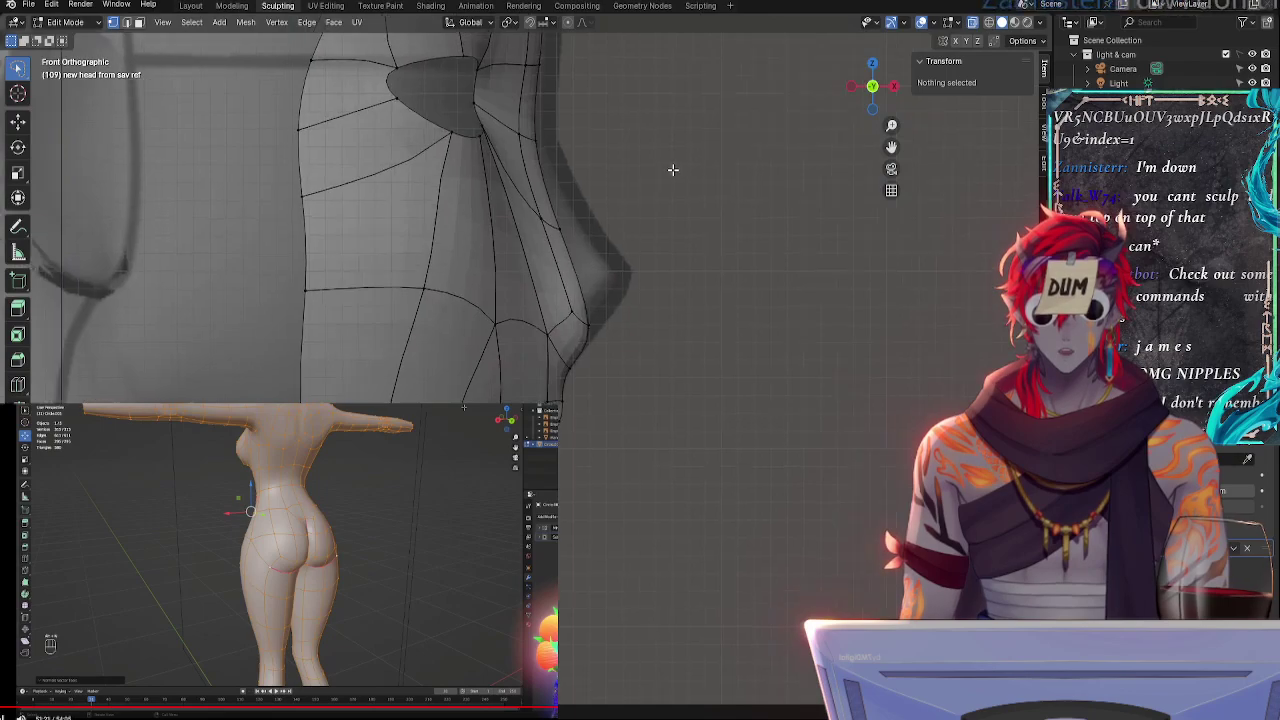
pyautogui.scroll(-4, 671, 169)
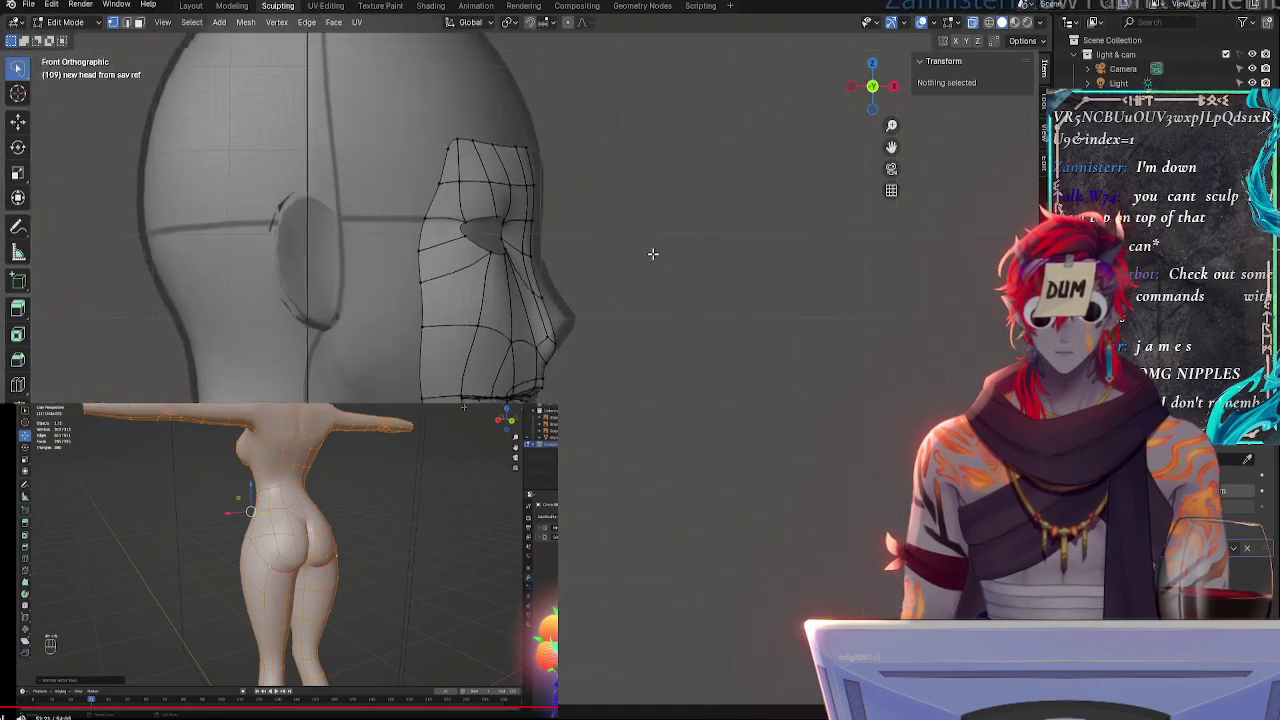
pyautogui.click(30, 5)
pyautogui.moveTo(740, 190); pyautogui.dragTo(645, 214, button='middle')
pyautogui.click(29, 5)
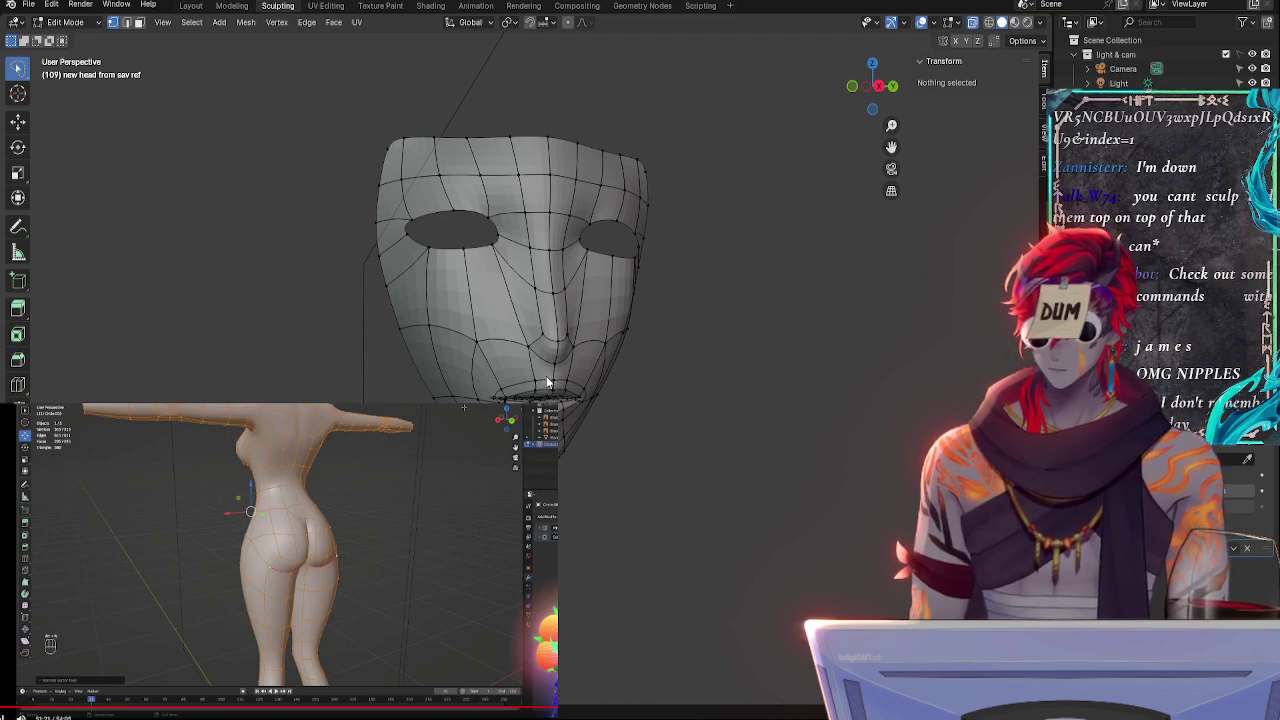
# - Bring up the smooth head sculpt and orbit it from three-quarter to back views
pyautogui.hotkey('alt', 'Tab')
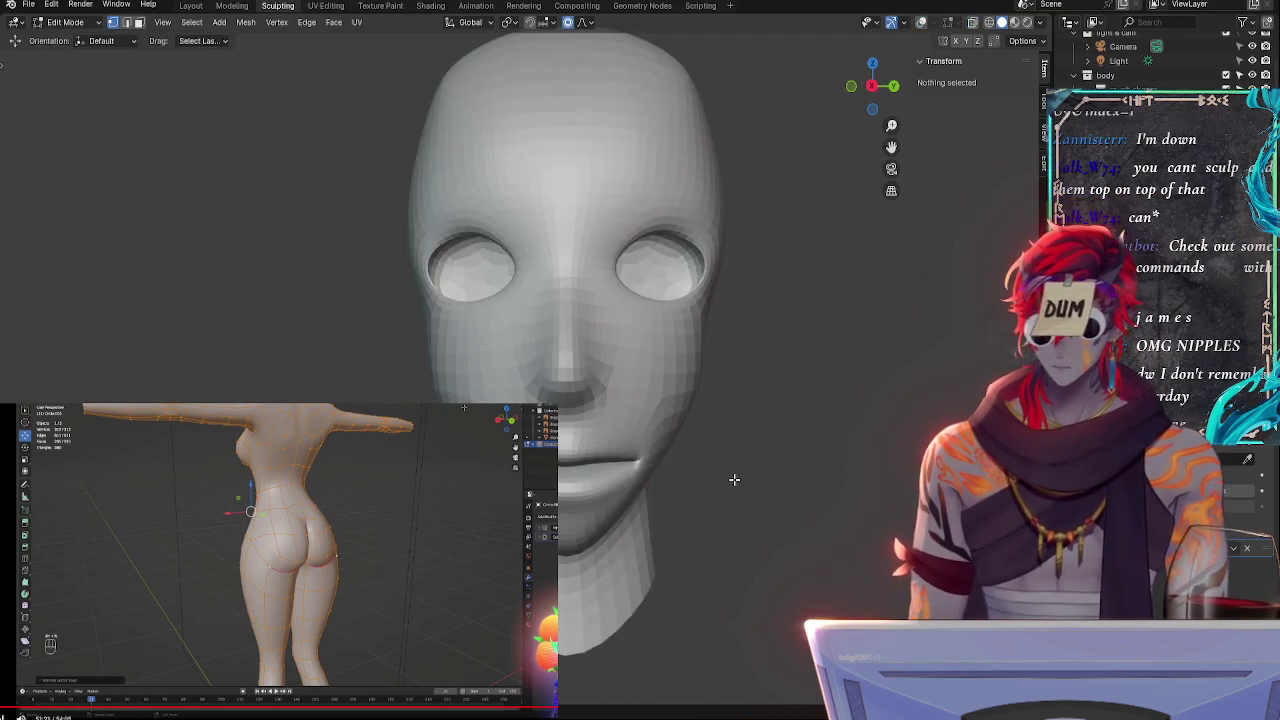
pyautogui.moveTo(758, 461)
pyautogui.mouseDown(button='middle')
pyautogui.moveTo(606, 466)
pyautogui.moveTo(757, 460)
pyautogui.mouseUp(button='middle')
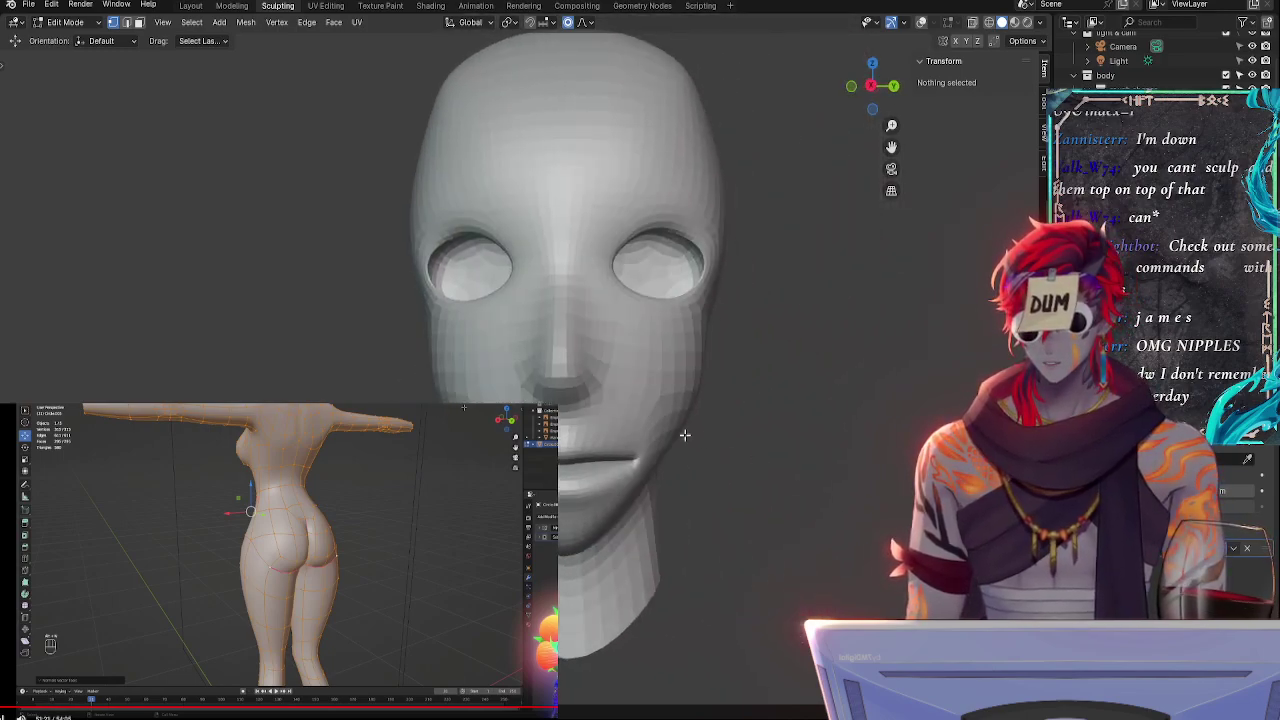
pyautogui.moveTo(686, 437)
pyautogui.mouseDown(button='middle')
pyautogui.moveTo(676, 420)
pyautogui.moveTo(689, 449)
pyautogui.moveTo(631, 457)
pyautogui.moveTo(675, 427)
pyautogui.mouseUp(button='middle')
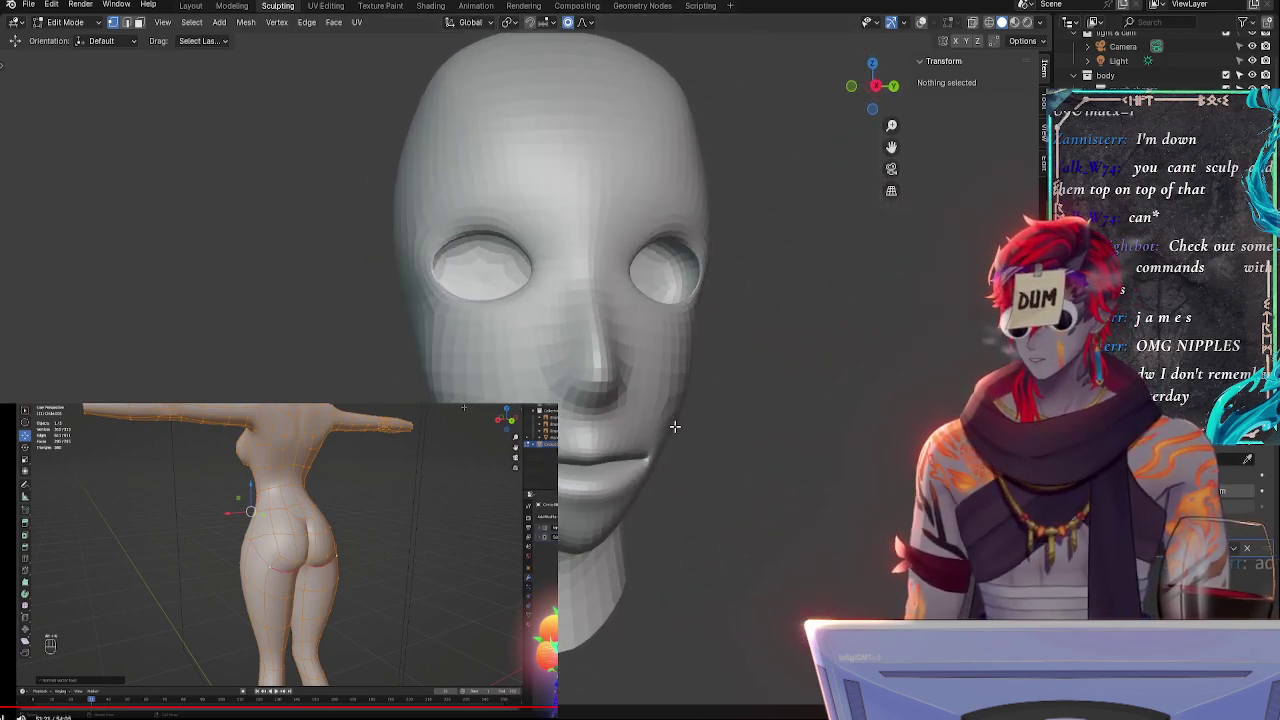
pyautogui.moveTo(576, 441); pyautogui.dragTo(680, 452, button='middle')
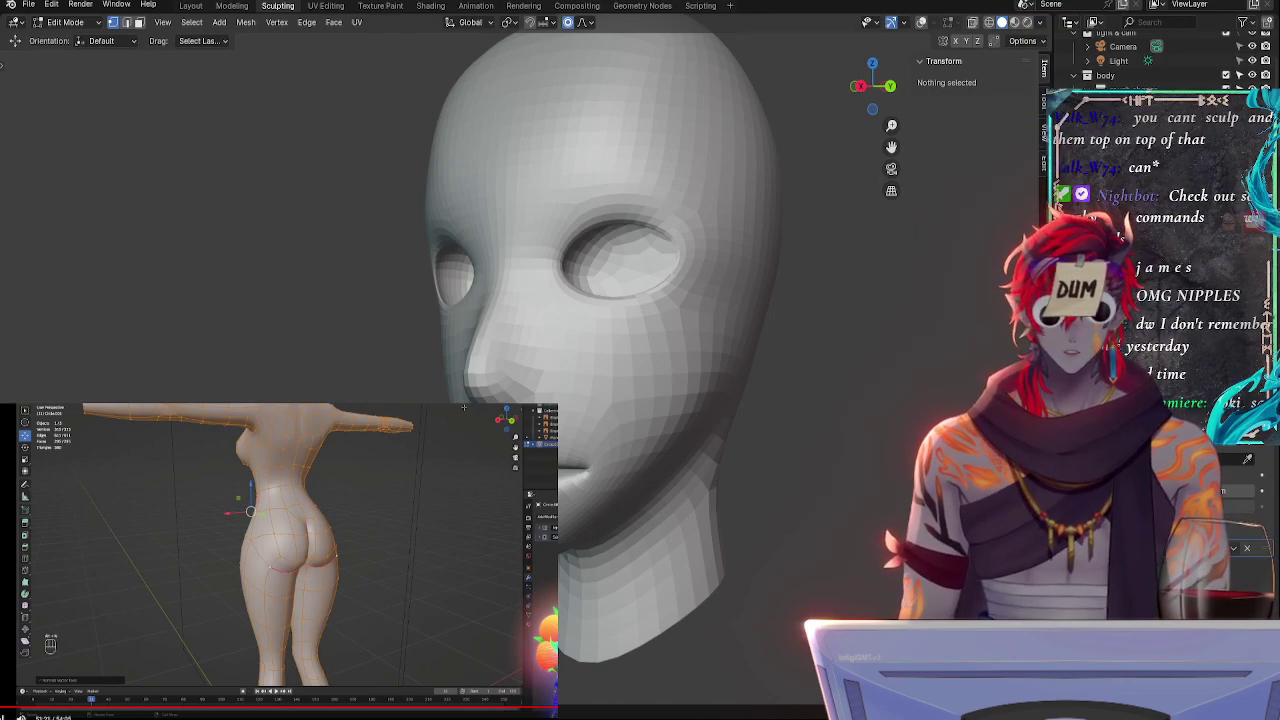
pyautogui.moveTo(771, 424); pyautogui.dragTo(429, 380, button='middle')
pyautogui.scroll(3, 283, 400)
pyautogui.scroll(-3, 283, 400)
pyautogui.click(29, 6)
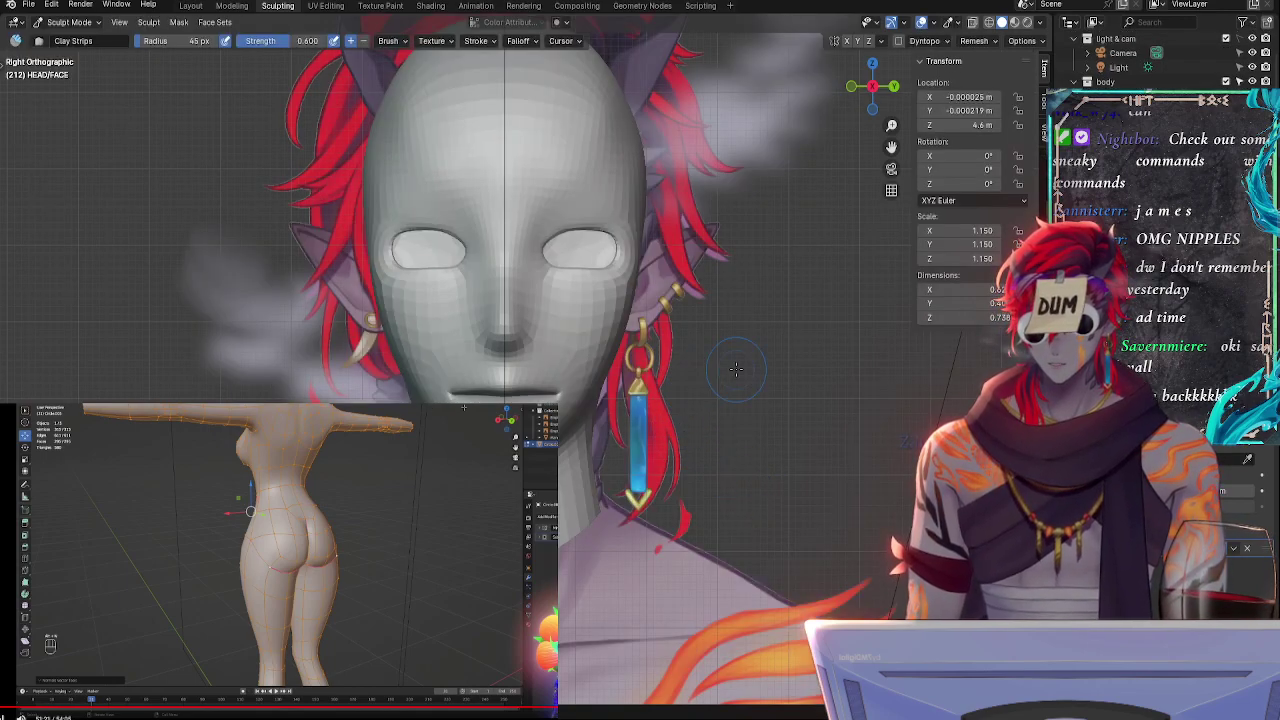
# - Pull back from the eye close-up to a three-quarter view of the horned head
pyautogui.click(29, 5)
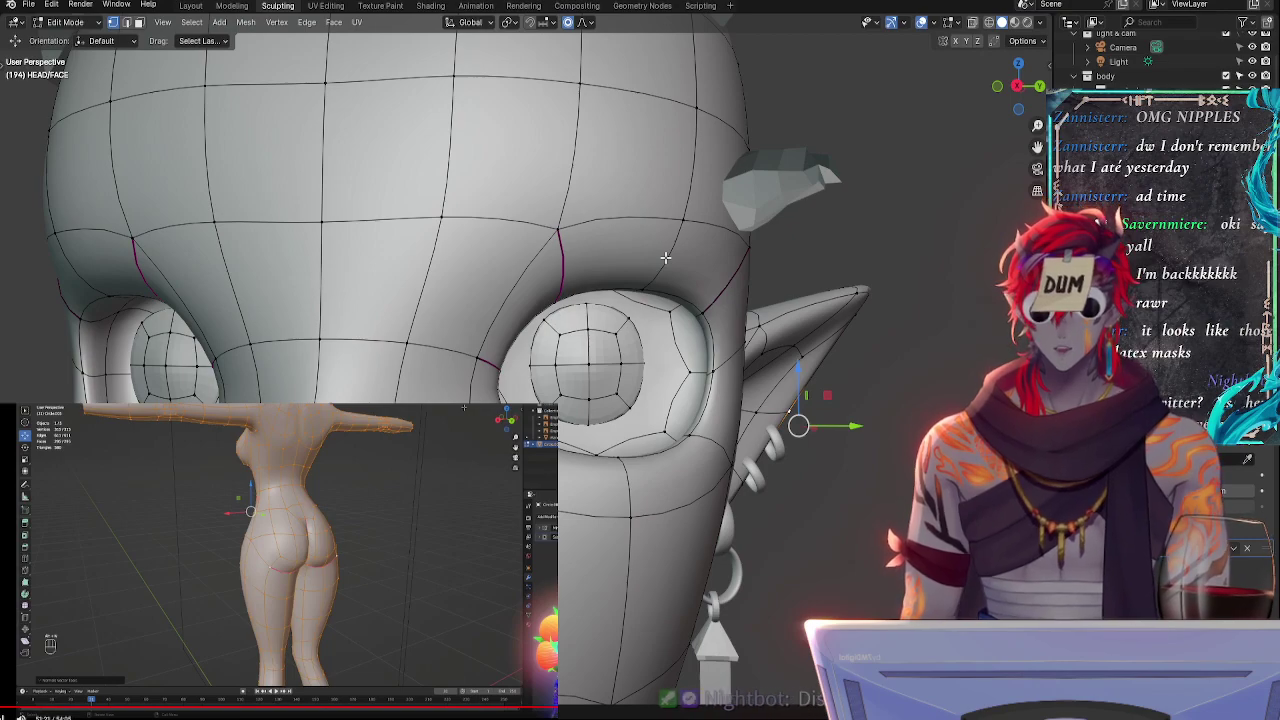
pyautogui.keyDown('ctrl'); pyautogui.moveTo(665, 258); pyautogui.dragTo(709, 434, button='middle'); pyautogui.keyUp('ctrl')
pyautogui.moveTo(808, 494); pyautogui.dragTo(651, 401, button='middle')
# - Return to Object Mode, orbit the head, and choose File > Open for another file
pyautogui.press('Tab')
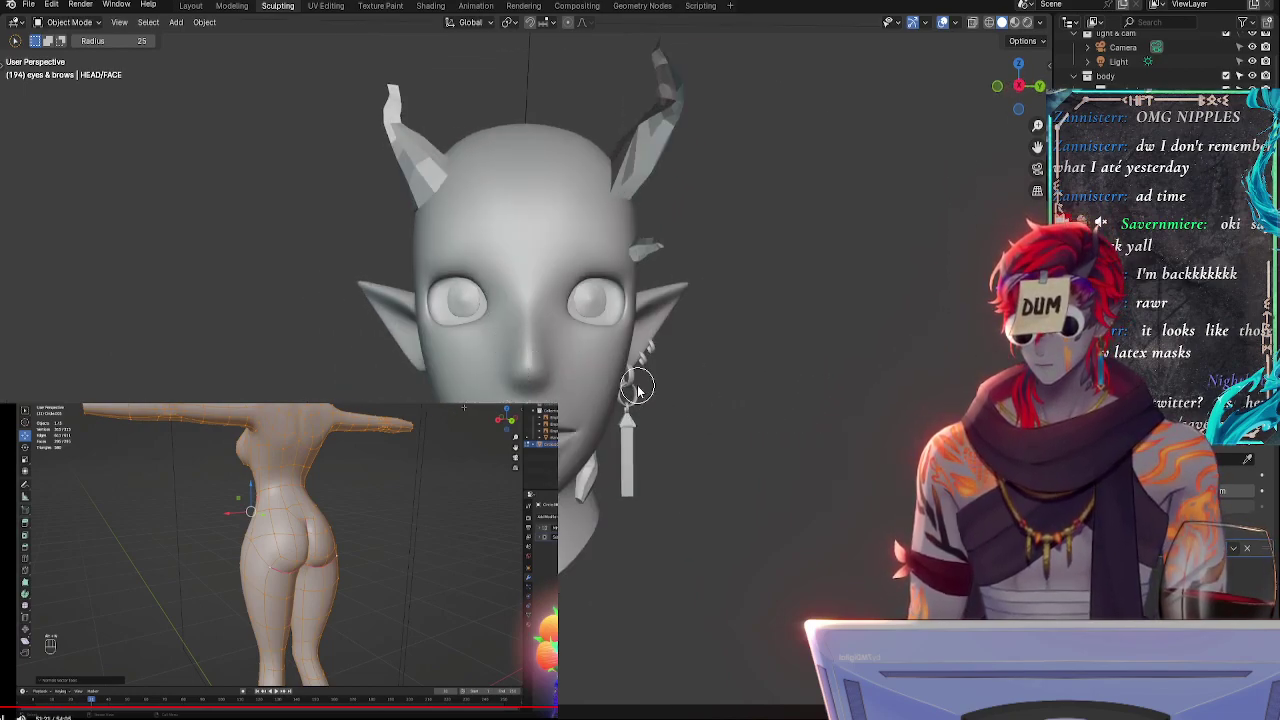
pyautogui.moveTo(638, 388)
pyautogui.mouseDown(button='middle')
pyautogui.moveTo(709, 397)
pyautogui.moveTo(606, 409)
pyautogui.moveTo(660, 380)
pyautogui.moveTo(630, 380)
pyautogui.mouseUp(button='middle')
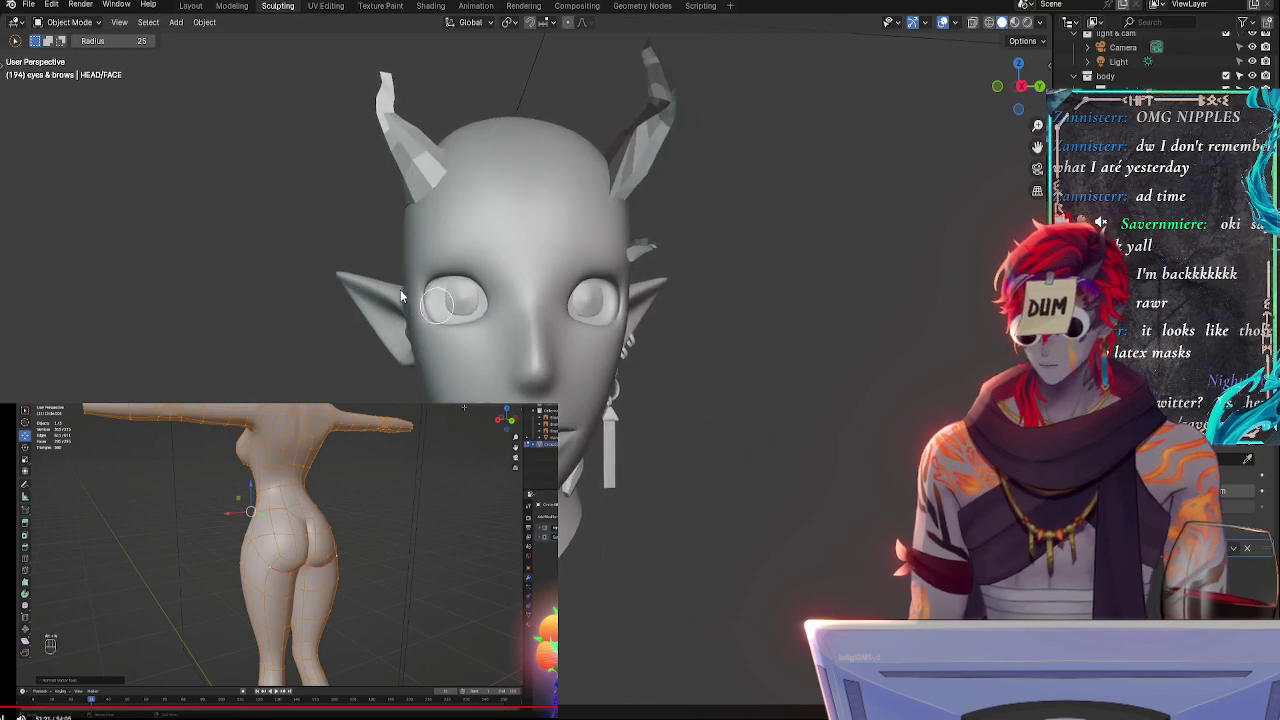
pyautogui.click(29, 5)
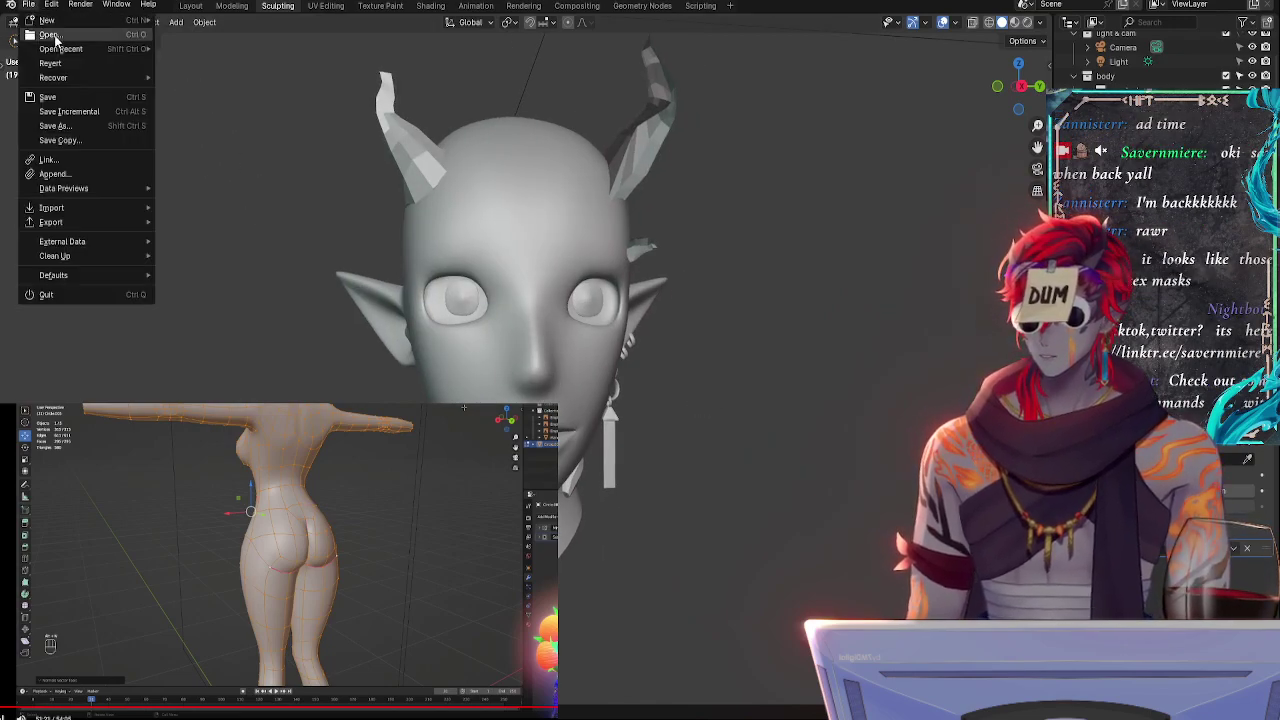
pyautogui.click(52, 35)
# - Discard unsaved changes to load the file and orbit to a three-quarter view of the head
pyautogui.click(665, 383)
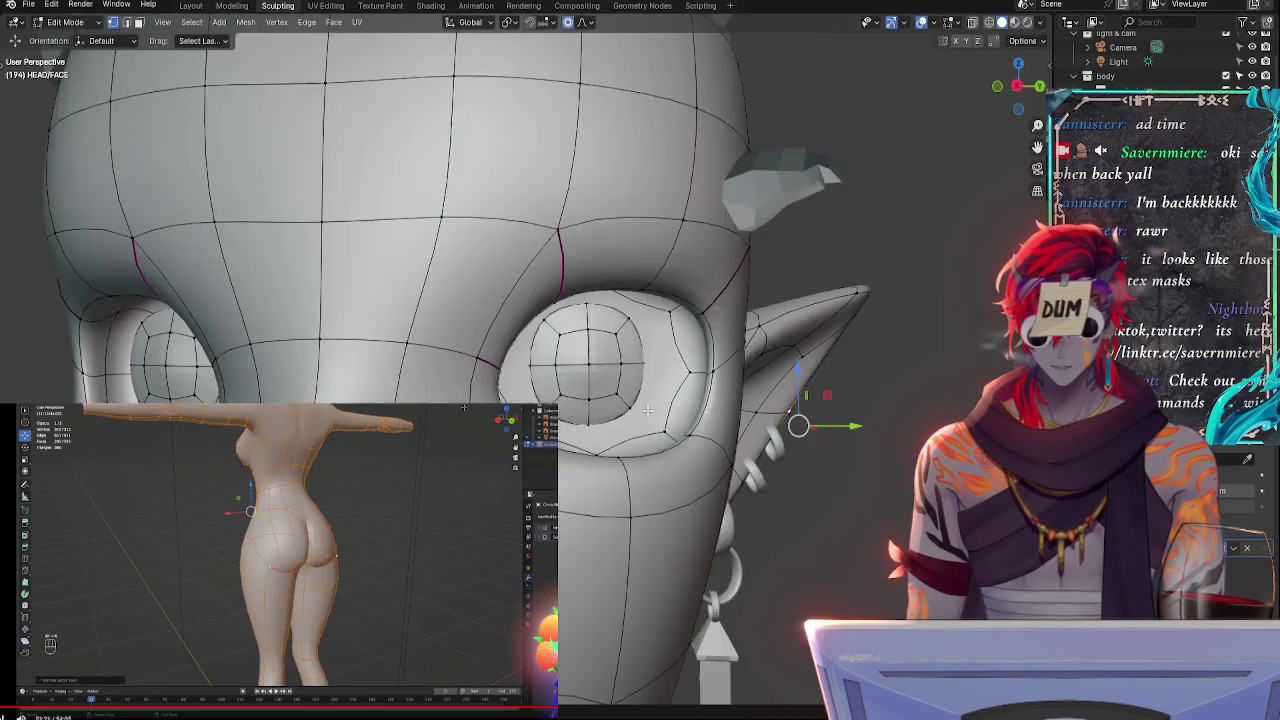
pyautogui.scroll(-6, 656, 423)
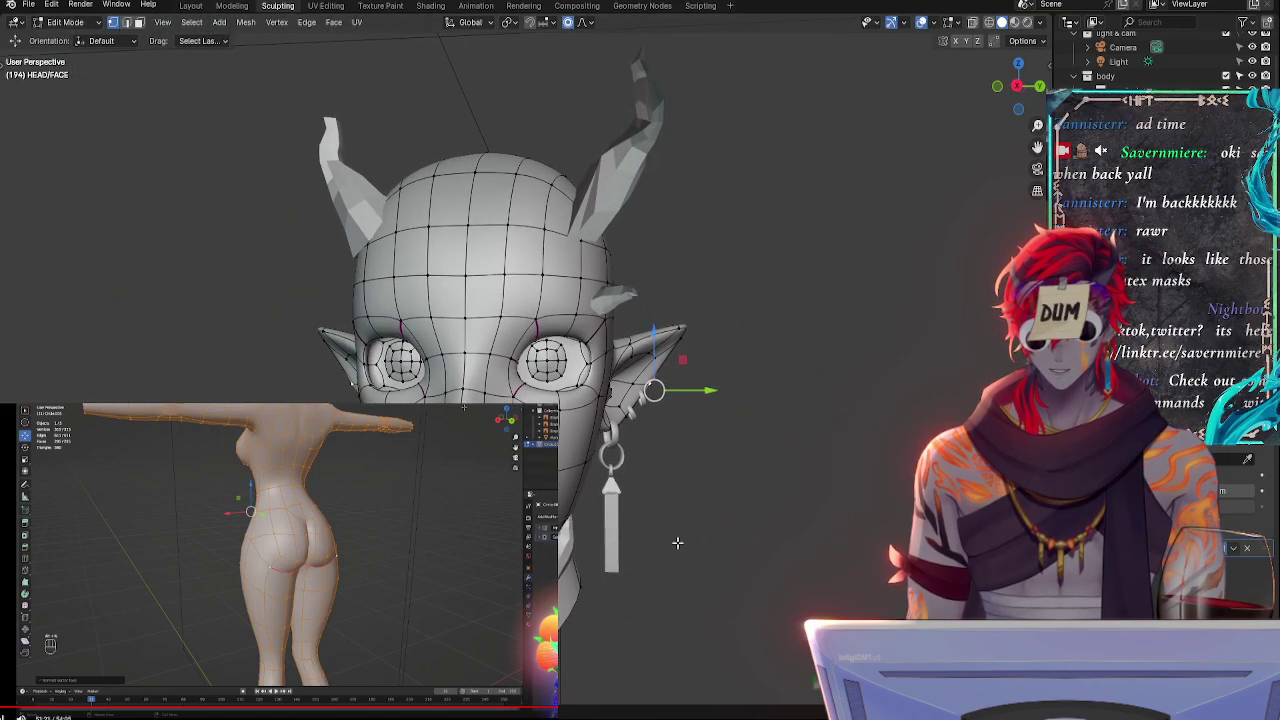
pyautogui.moveTo(621, 481); pyautogui.dragTo(568, 480, button='middle')
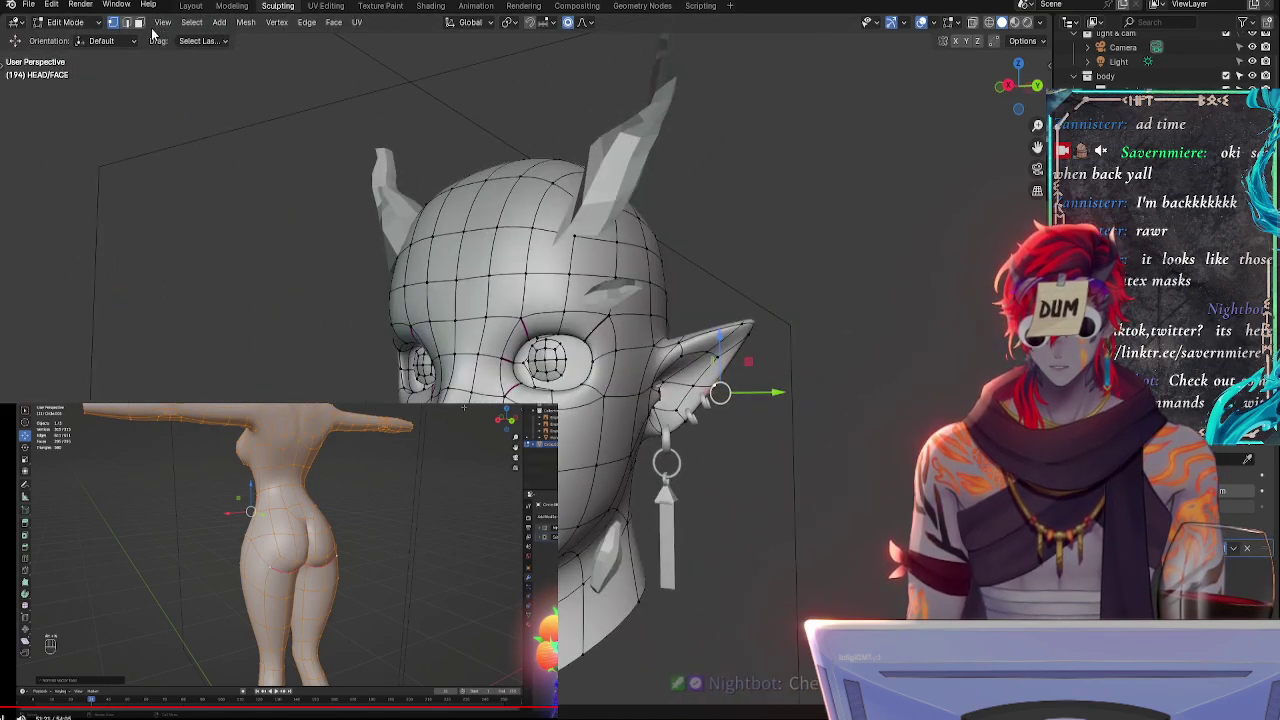
pyautogui.click(28, 5)
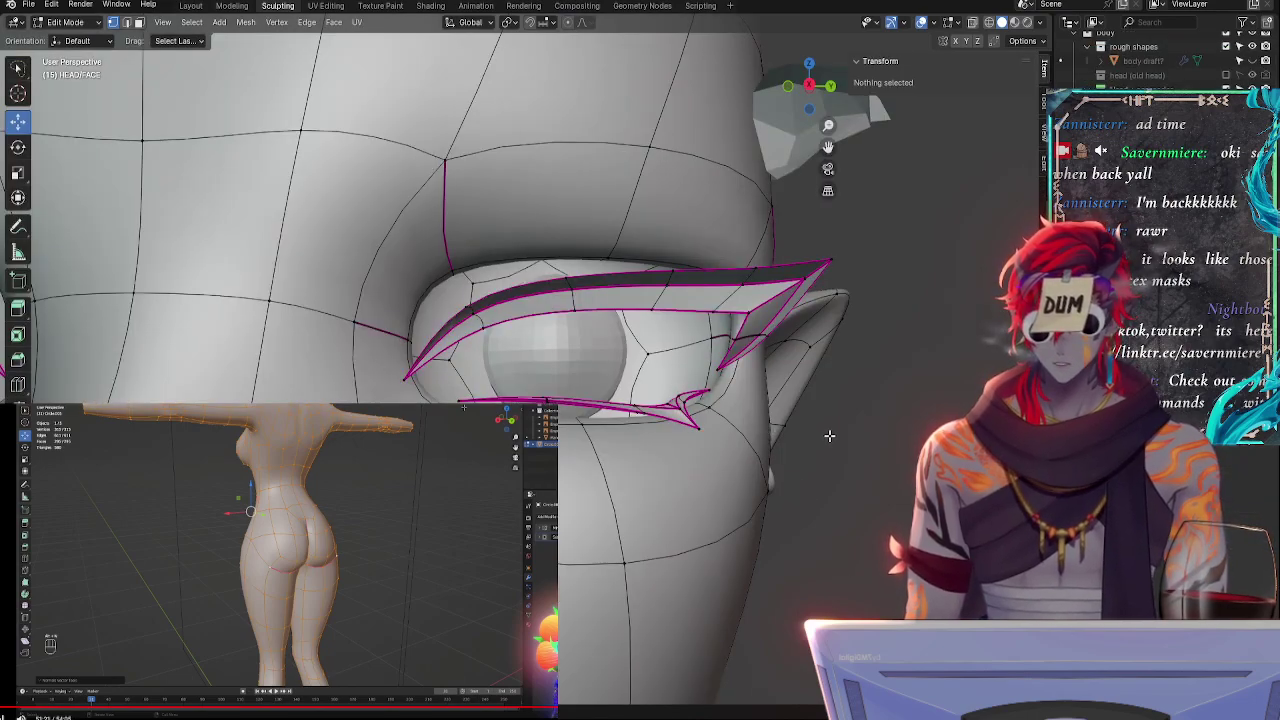
# - Orbit out to the whole head, return to Object Mode and bring the face front-on
pyautogui.moveTo(829, 436); pyautogui.dragTo(660, 630, button='middle')
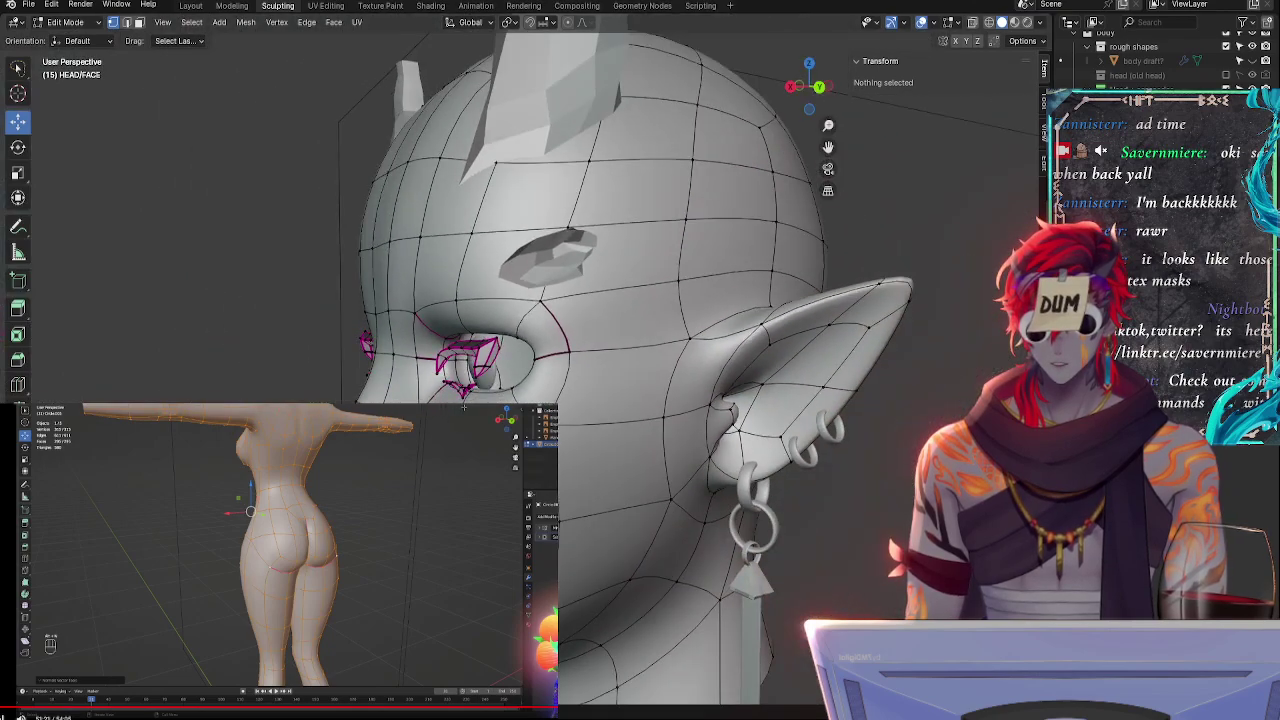
pyautogui.keyDown('shift'); pyautogui.moveTo(462, 550); pyautogui.dragTo(600, 277, button='middle'); pyautogui.keyUp('shift')
pyautogui.press('Tab')
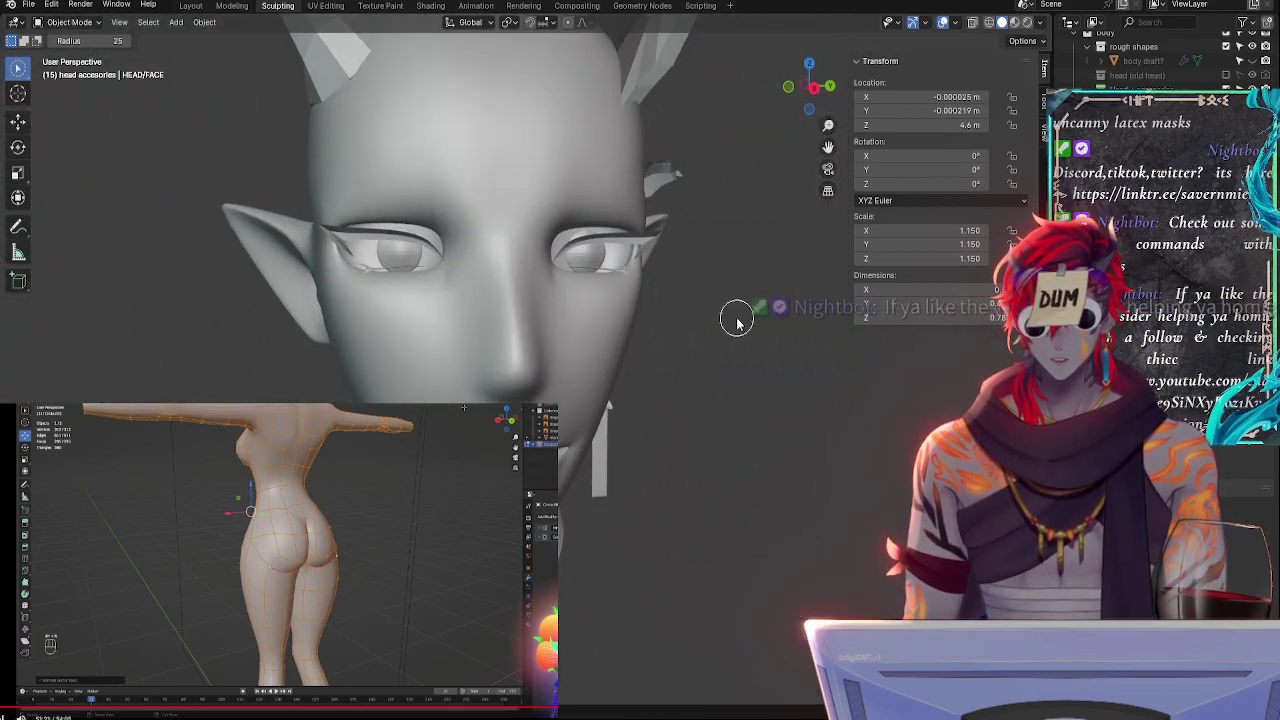
pyautogui.moveTo(736, 322); pyautogui.dragTo(728, 446, button='middle')
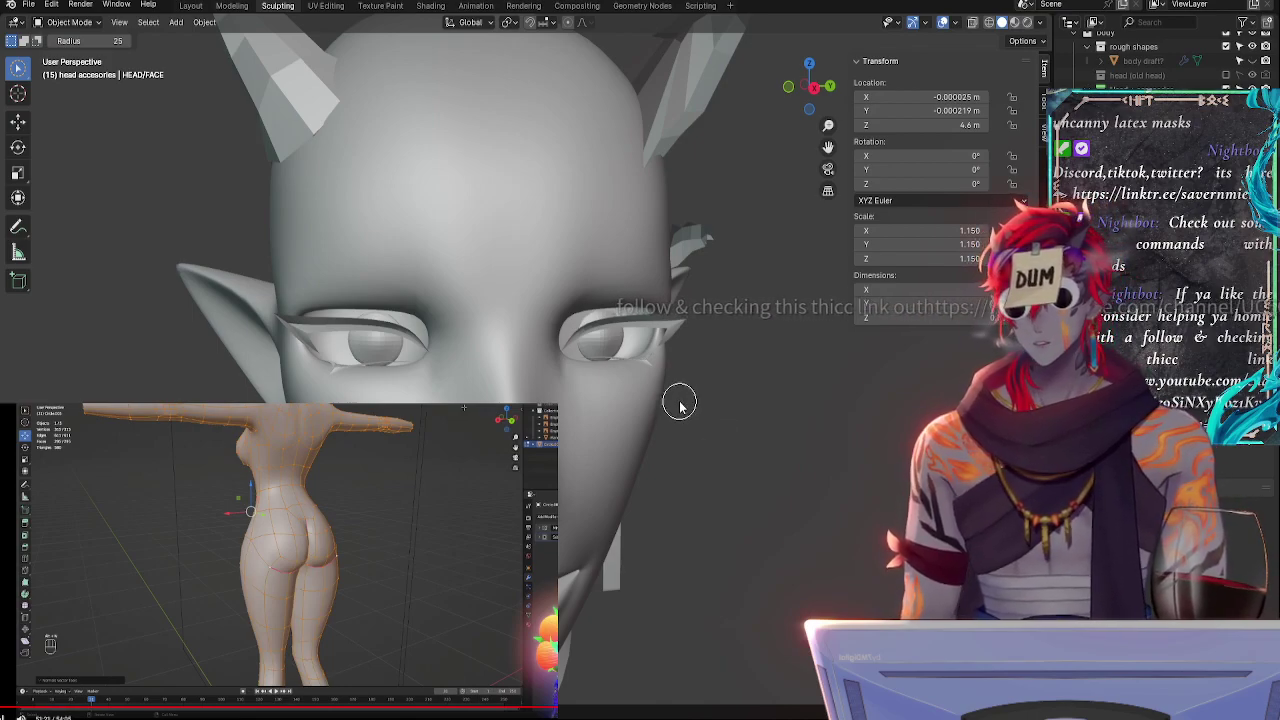
# - Turn the head to inspect the earrings from the side, then choose File > Open again
pyautogui.moveTo(737, 429); pyautogui.dragTo(702, 428, button='middle')
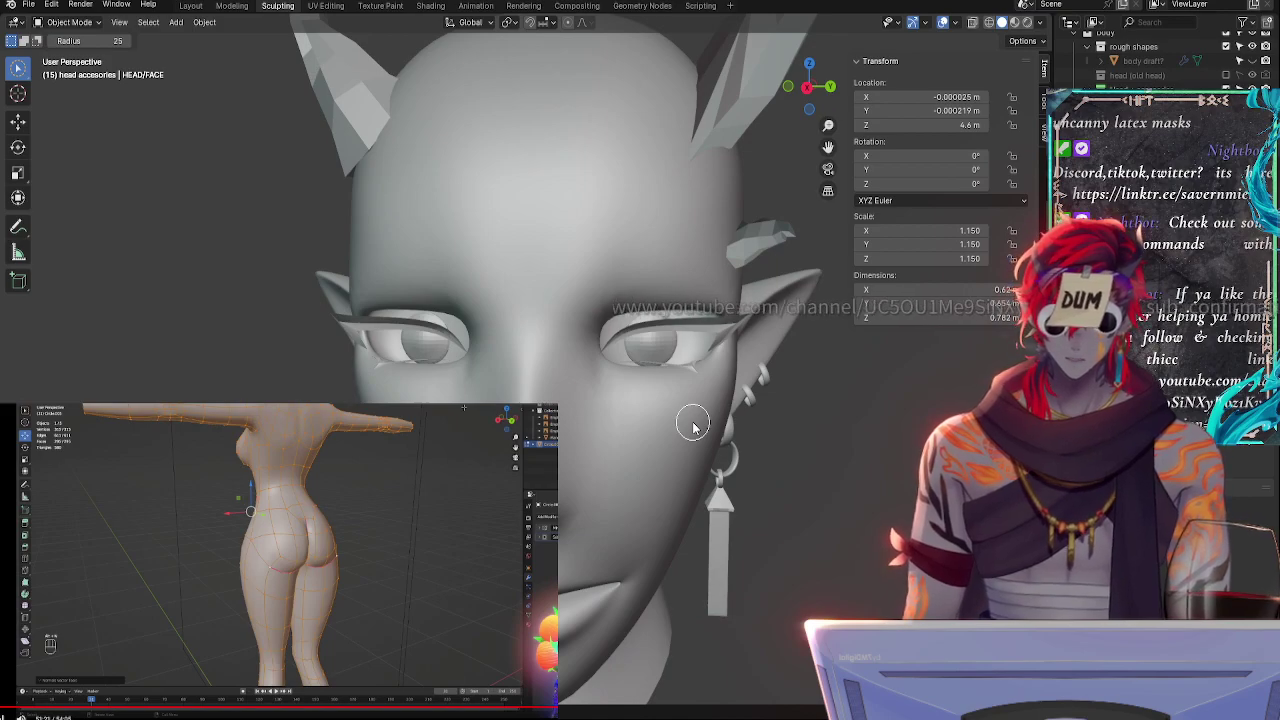
pyautogui.moveTo(761, 437); pyautogui.dragTo(720, 329, button='middle')
pyautogui.scroll(-2, 511, 360)
pyautogui.scroll(1, 506, 386)
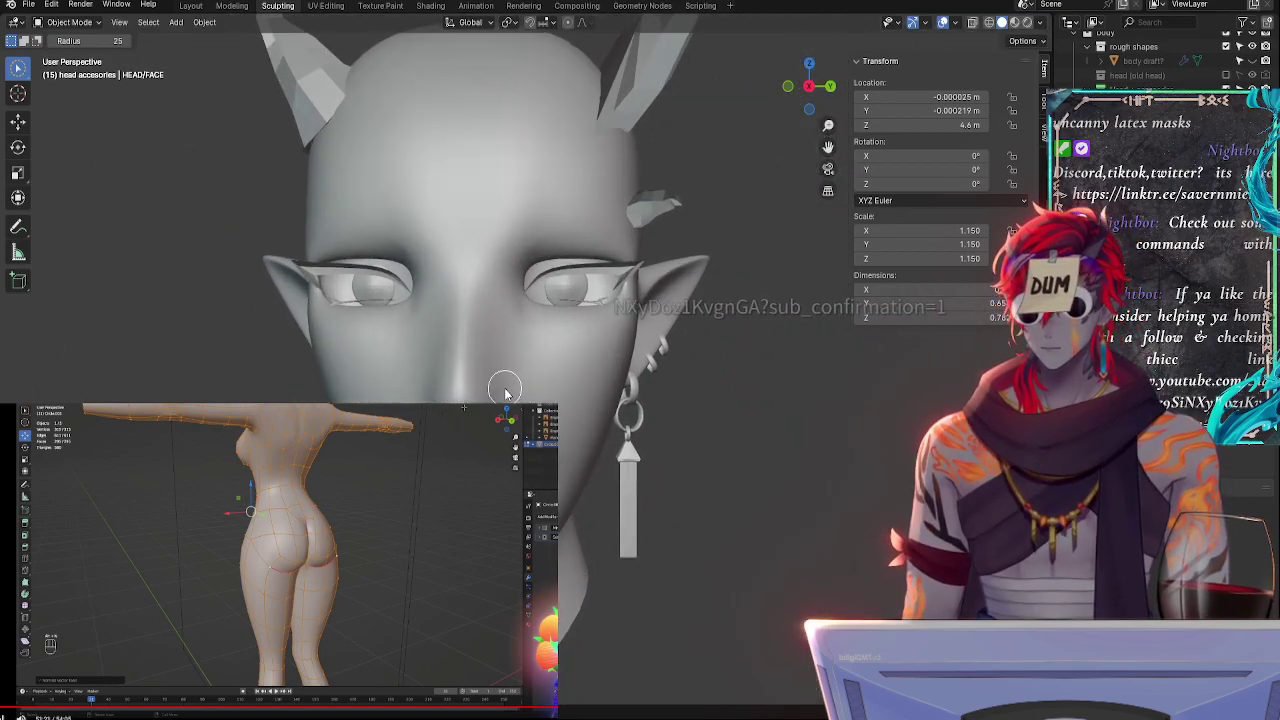
pyautogui.click(29, 5)
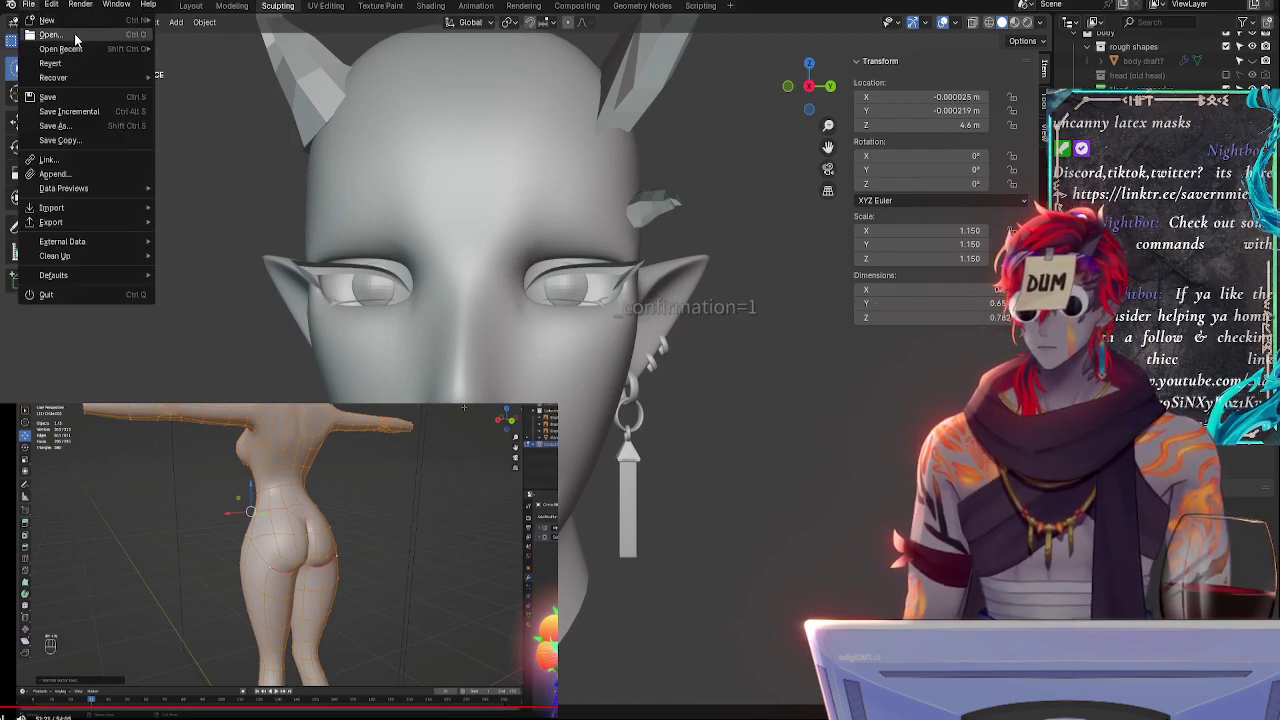
pyautogui.click(75, 37)
# - Load the eyelash perhaps file without saving, showing the Circle mesh and character reference
pyautogui.click(663, 383)
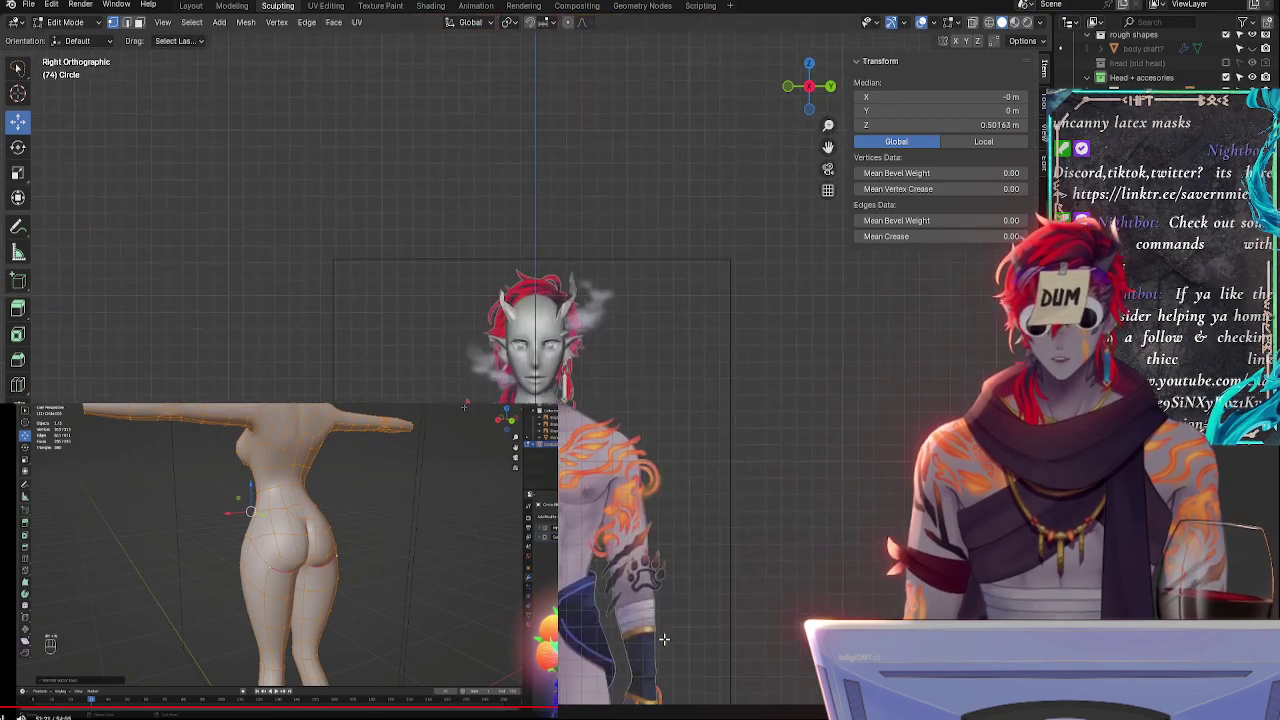
pyautogui.scroll(5, 620, 322)
pyautogui.scroll(-4, 620, 322)
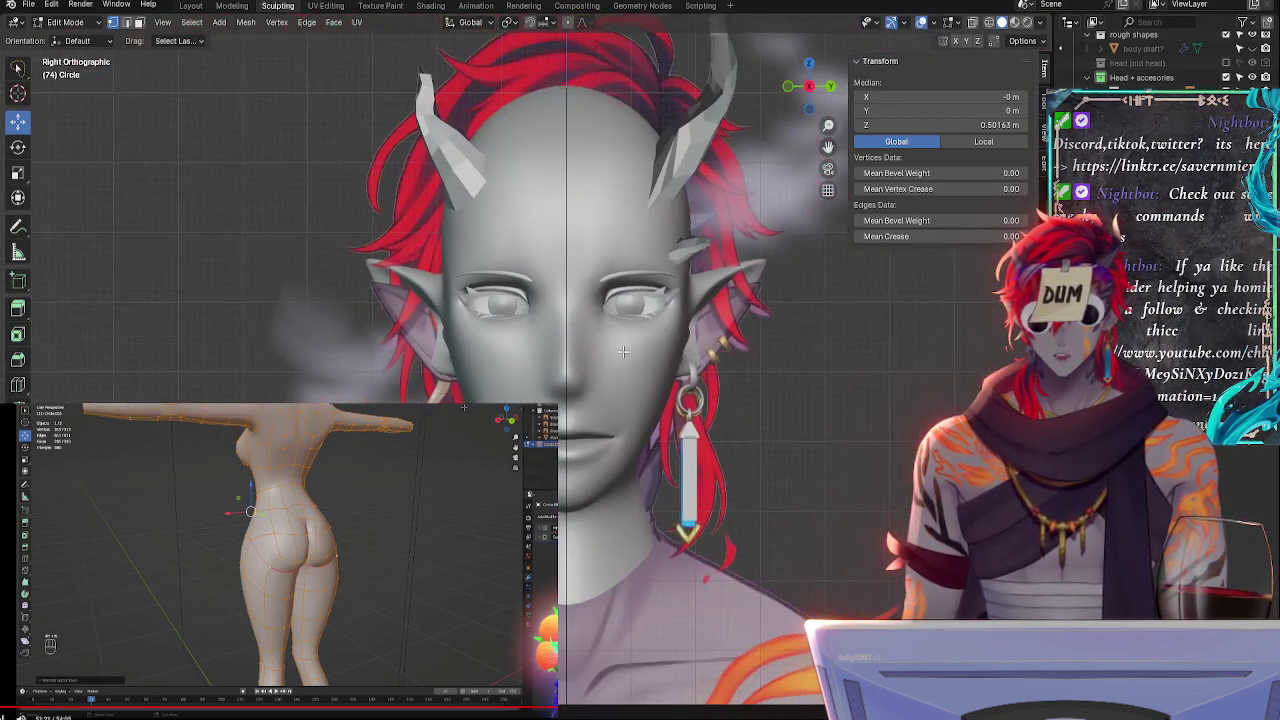
# - Return to Object Mode and choose File > Open, bringing up the save prompt
pyautogui.press('Tab')
pyautogui.press('Tab')
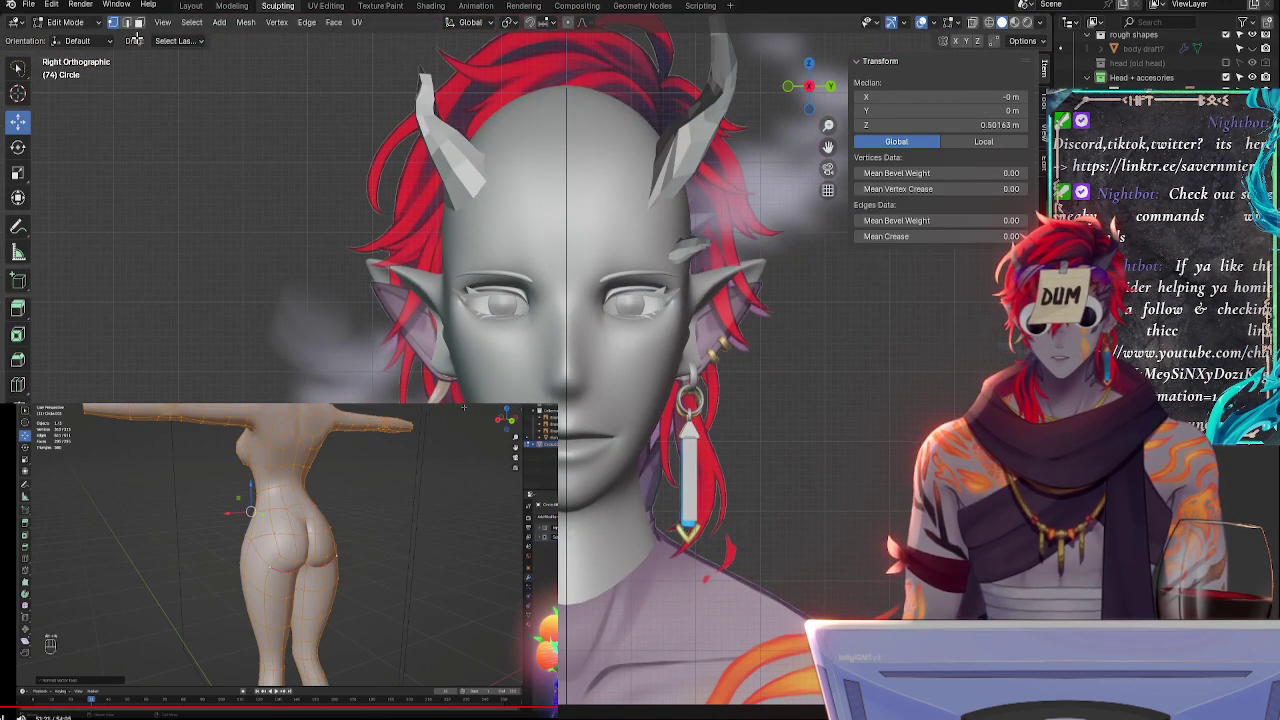
pyautogui.click(29, 4)
pyautogui.click(60, 43)
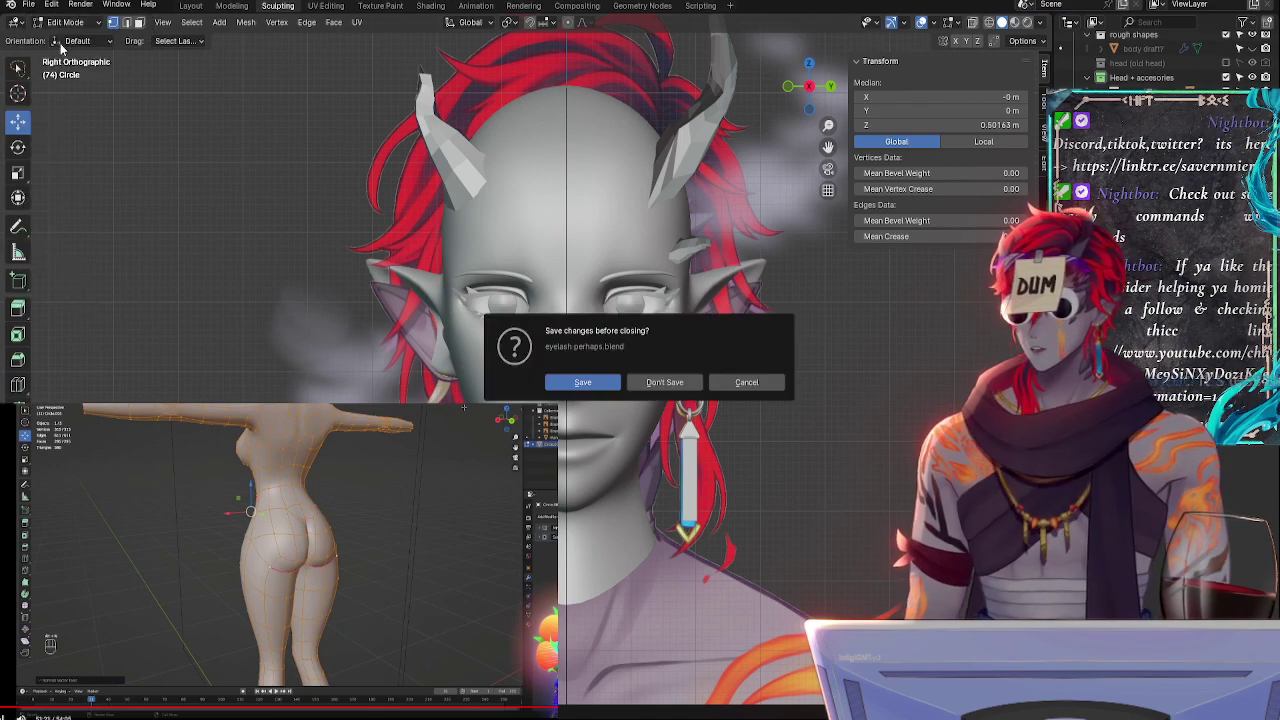
# - Discard the eyelash file's changes, view the earring ring from below, and choose File > Open
pyautogui.click(677, 379)
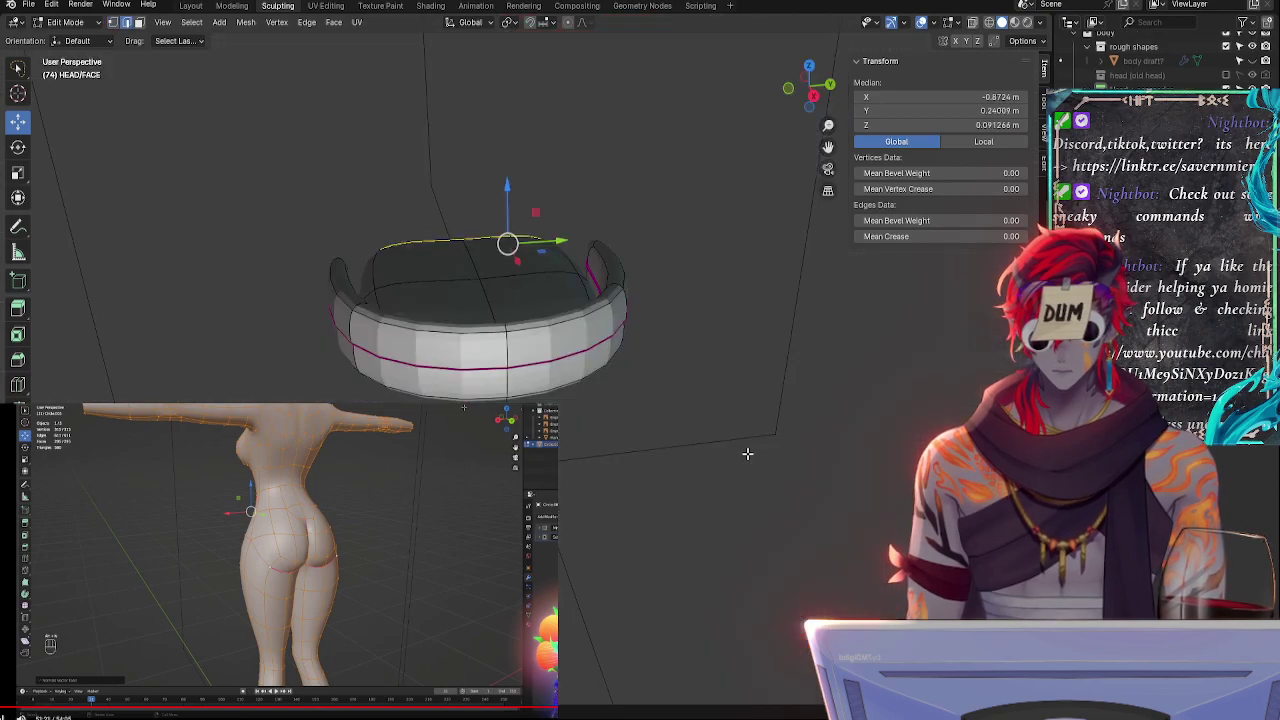
pyautogui.moveTo(748, 454); pyautogui.dragTo(600, 287, button='middle')
pyautogui.scroll(-4, 683, 546)
pyautogui.click(30, 5)
pyautogui.click(62, 40)
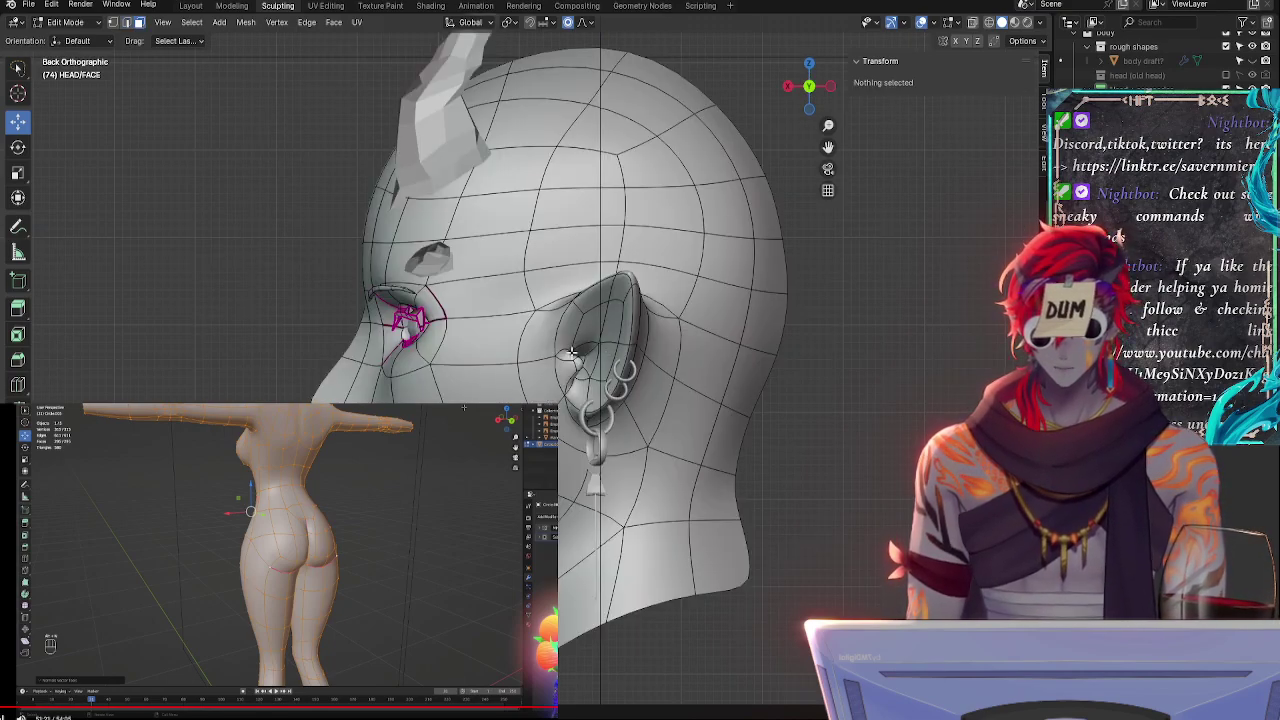
# - Orbit the older head file, then switch to Object Mode and turn it to a side profile
pyautogui.moveTo(450, 390); pyautogui.dragTo(700, 390, button='middle')
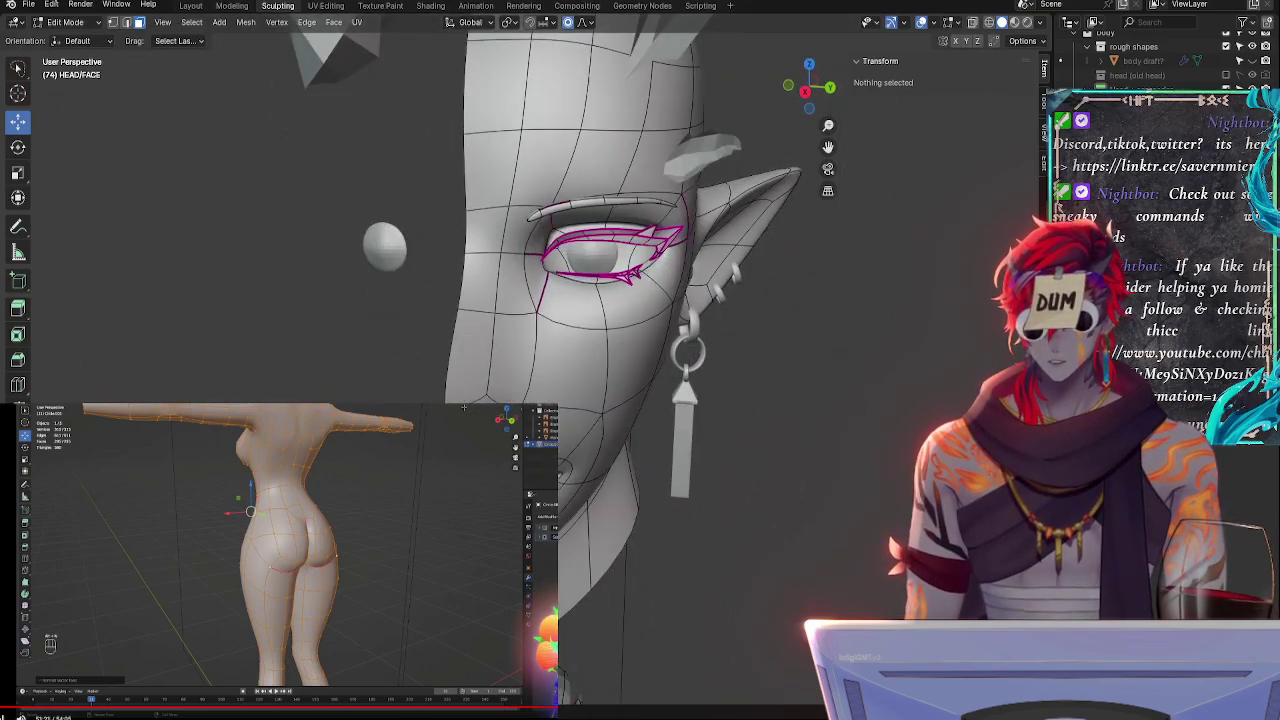
pyautogui.click(30, 6)
pyautogui.click(49, 35)
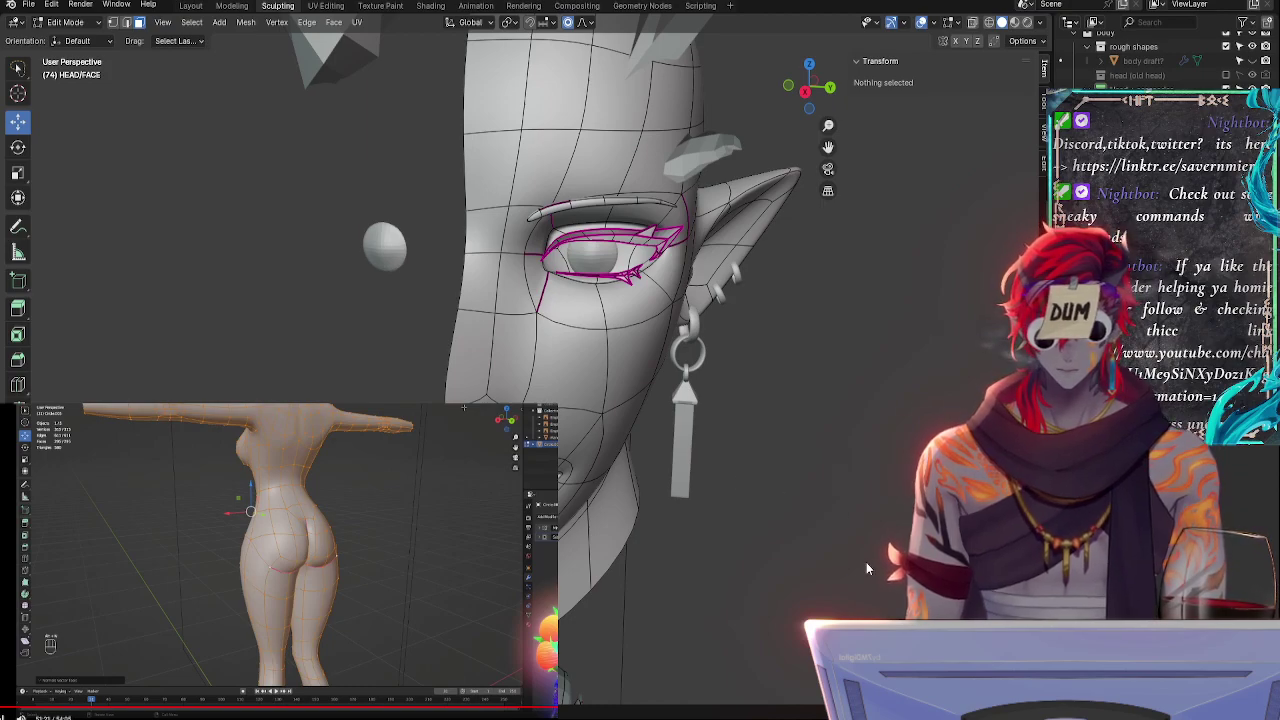
pyautogui.press('Tab')
pyautogui.scroll(-3, 829, 514)
pyautogui.moveTo(816, 503); pyautogui.dragTo(290, 430, button='middle')
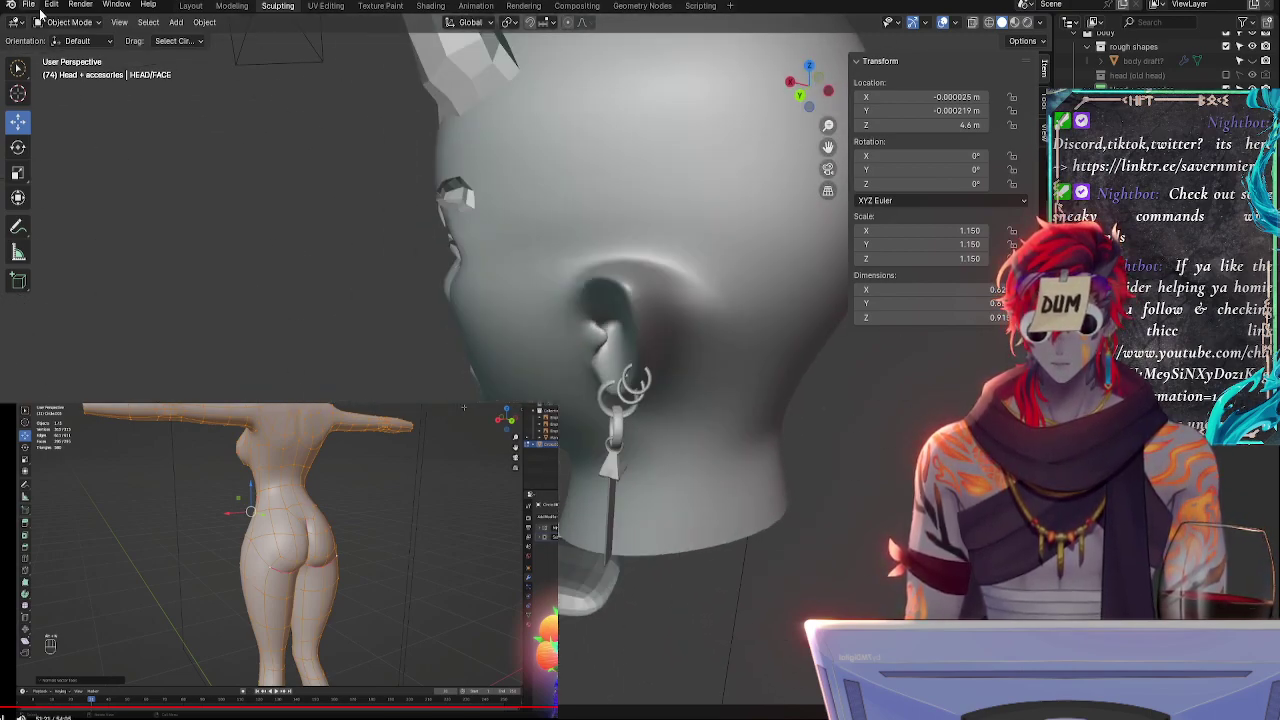
# - Orbit the face wireframe toward the chin, then view the whole horned head in Object Mode
pyautogui.click(29, 5)
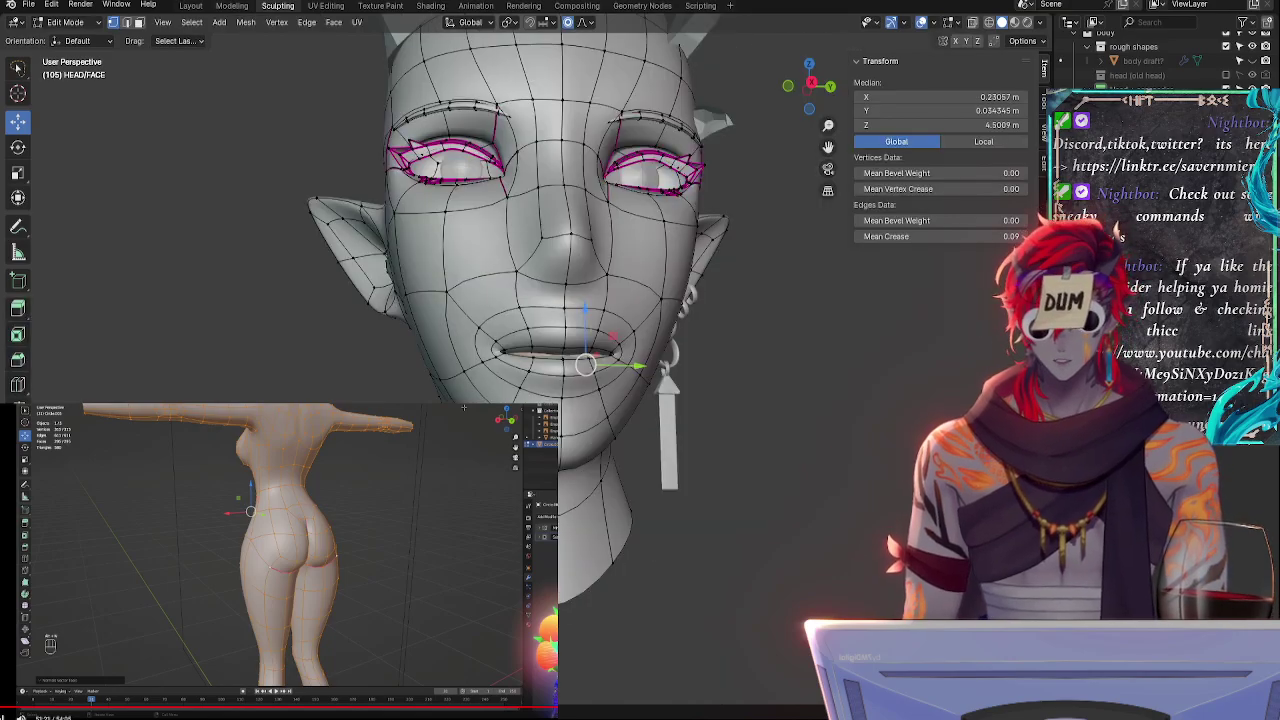
pyautogui.moveTo(420, 300); pyautogui.dragTo(391, 294, button='middle')
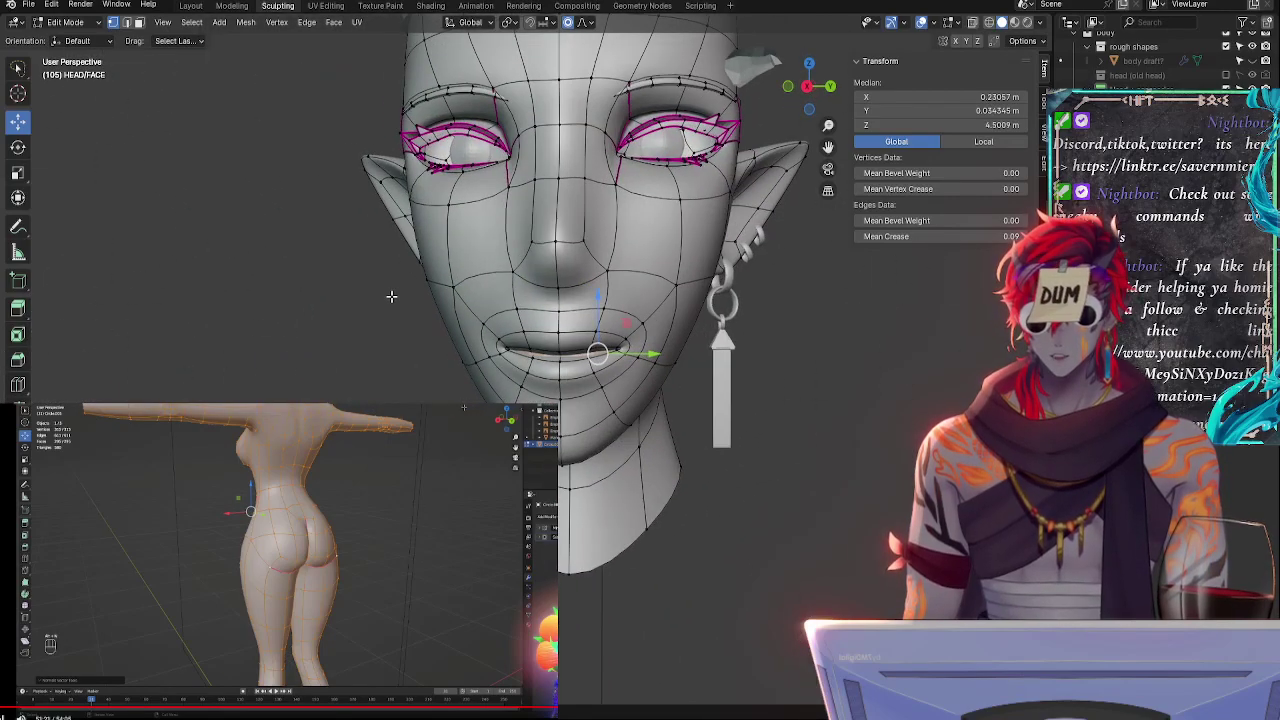
pyautogui.press('Tab')
pyautogui.scroll(-3, 450, 308)
pyautogui.moveTo(508, 375); pyautogui.dragTo(572, 361, button='middle')
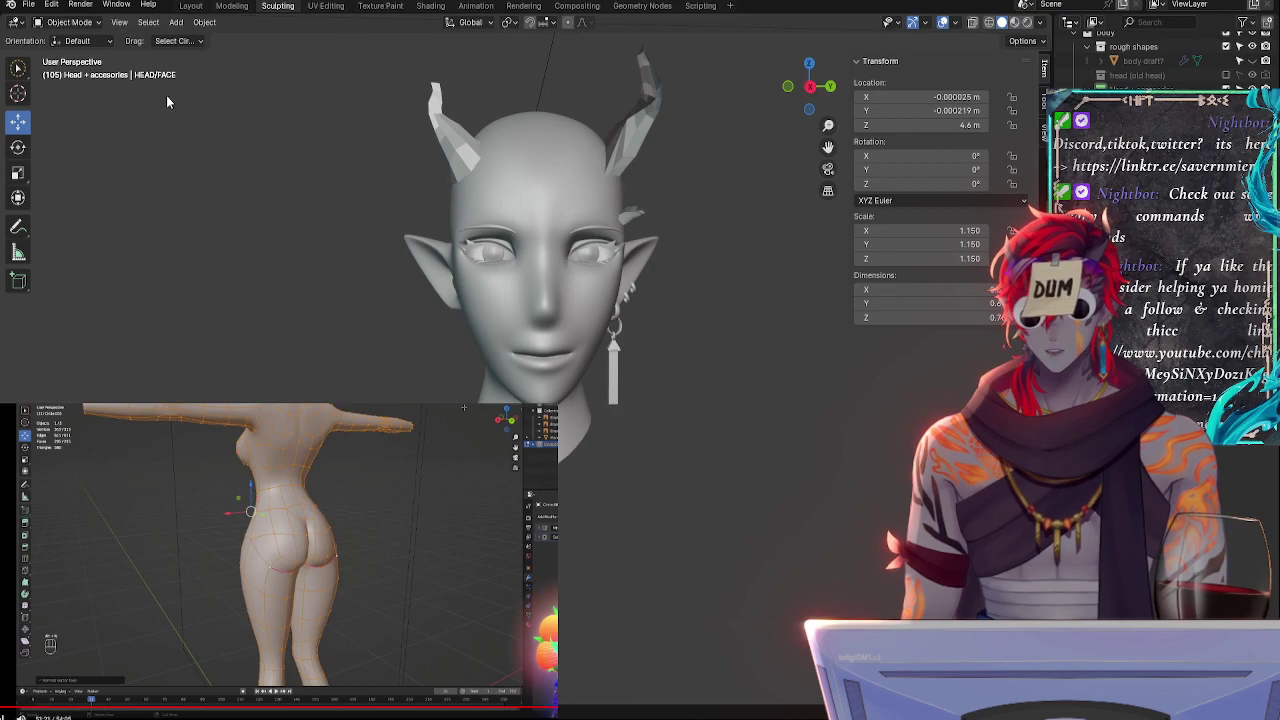
pyautogui.click(29, 4)
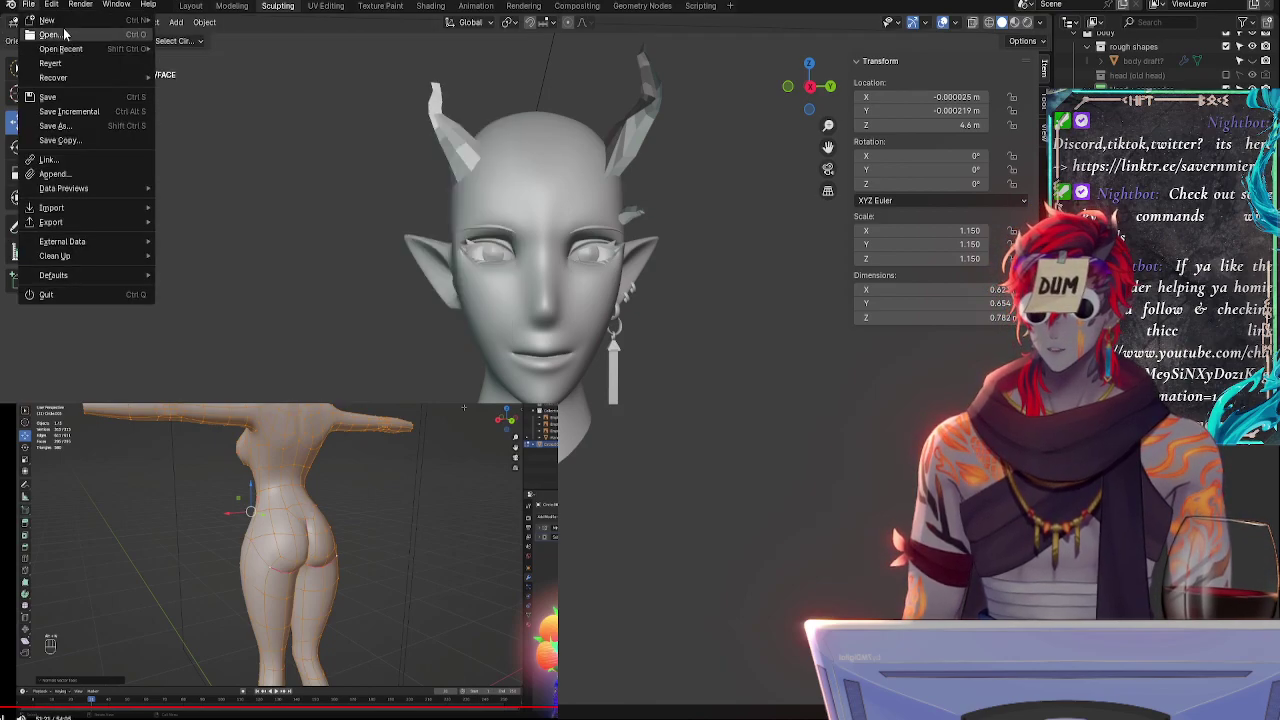
# - Open the annotated older head file without saving and orbit to a near-front view
pyautogui.click(63, 34)
pyautogui.click(660, 383)
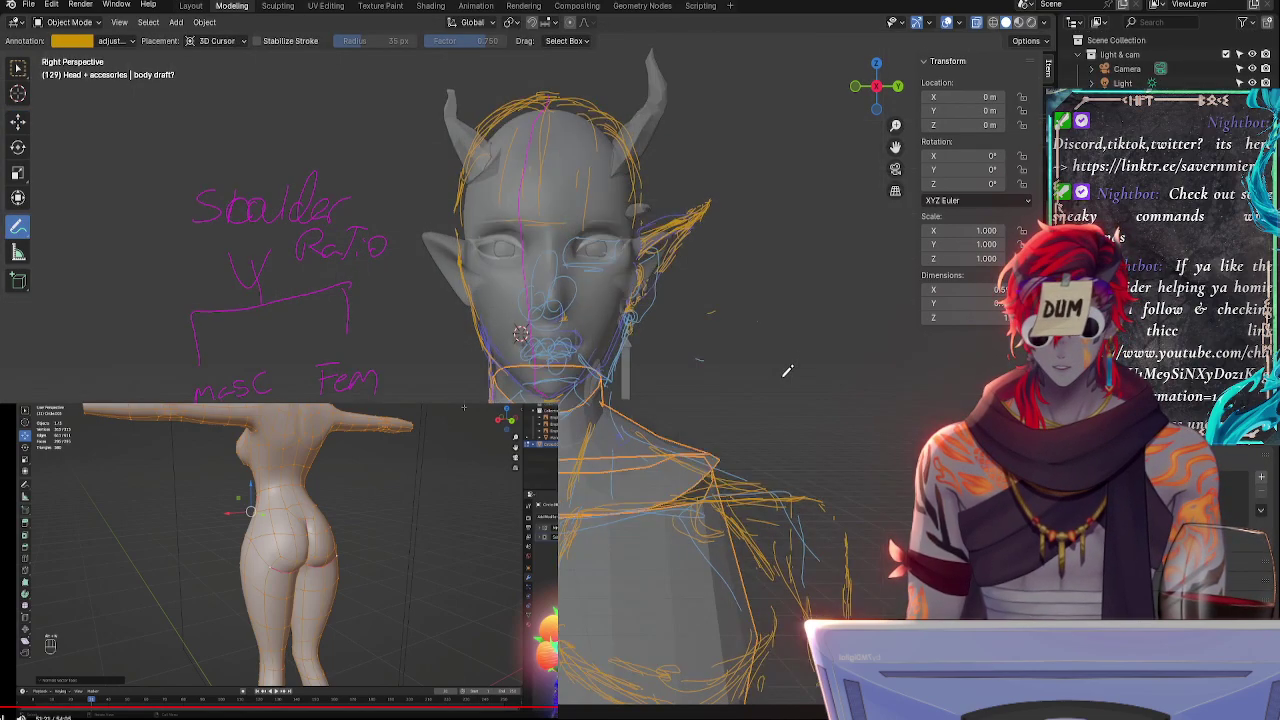
pyautogui.moveTo(787, 371); pyautogui.dragTo(686, 400, button='middle')
pyautogui.scroll(5, 755, 310)
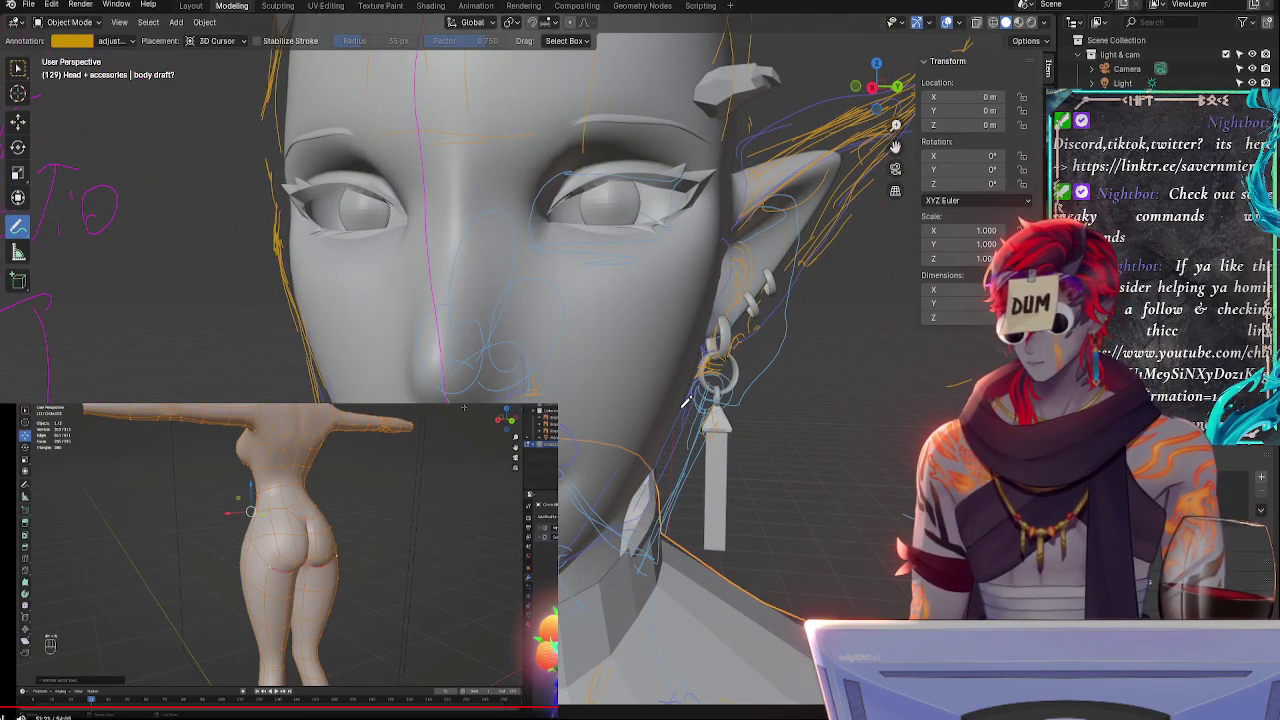
# - Tilt to show the horns and Shoulder Ratio annotations, then open another file discarding changes
pyautogui.moveTo(697, 398); pyautogui.dragTo(703, 372, button='middle')
pyautogui.scroll(-2, 674, 430)
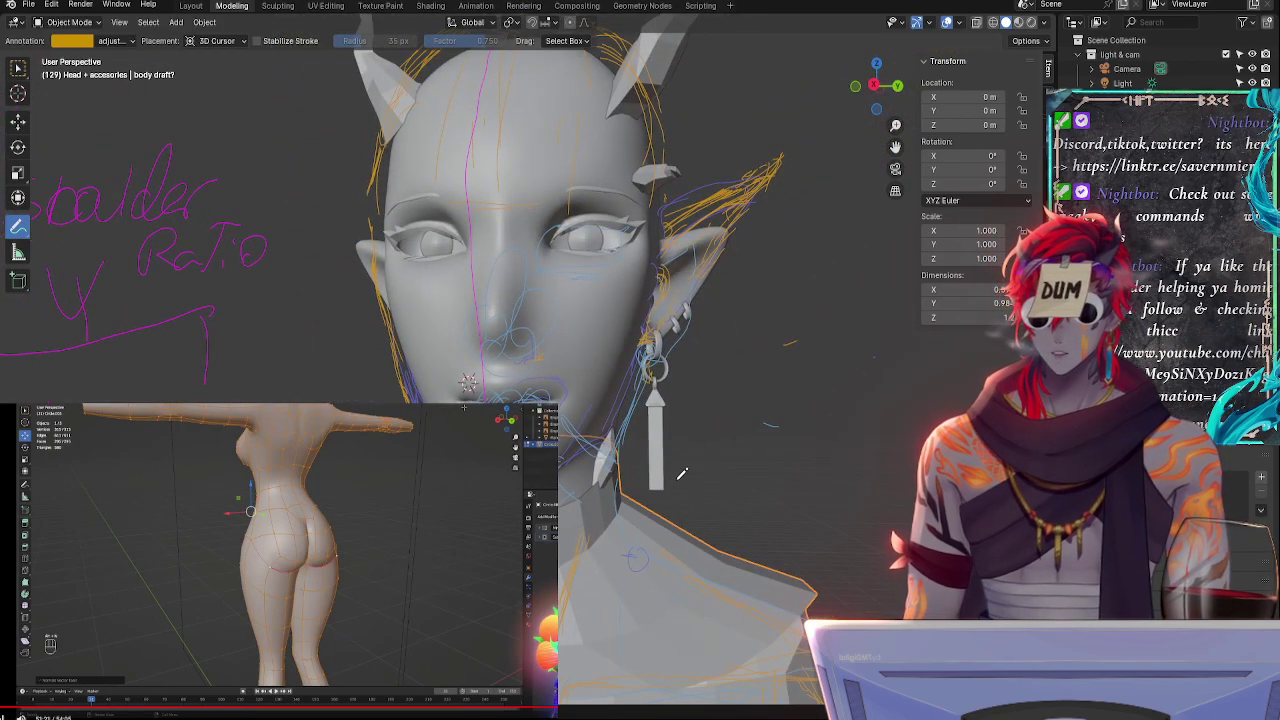
pyautogui.moveTo(679, 328)
pyautogui.keyDown('ctrl'); pyautogui.mouseDown(button='middle')
pyautogui.moveTo(704, 384)
pyautogui.moveTo(733, 386)
pyautogui.moveTo(660, 372)
pyautogui.moveTo(683, 394)
pyautogui.moveTo(624, 334)
pyautogui.mouseUp(button='middle'); pyautogui.keyUp('ctrl')
pyautogui.click(30, 5)
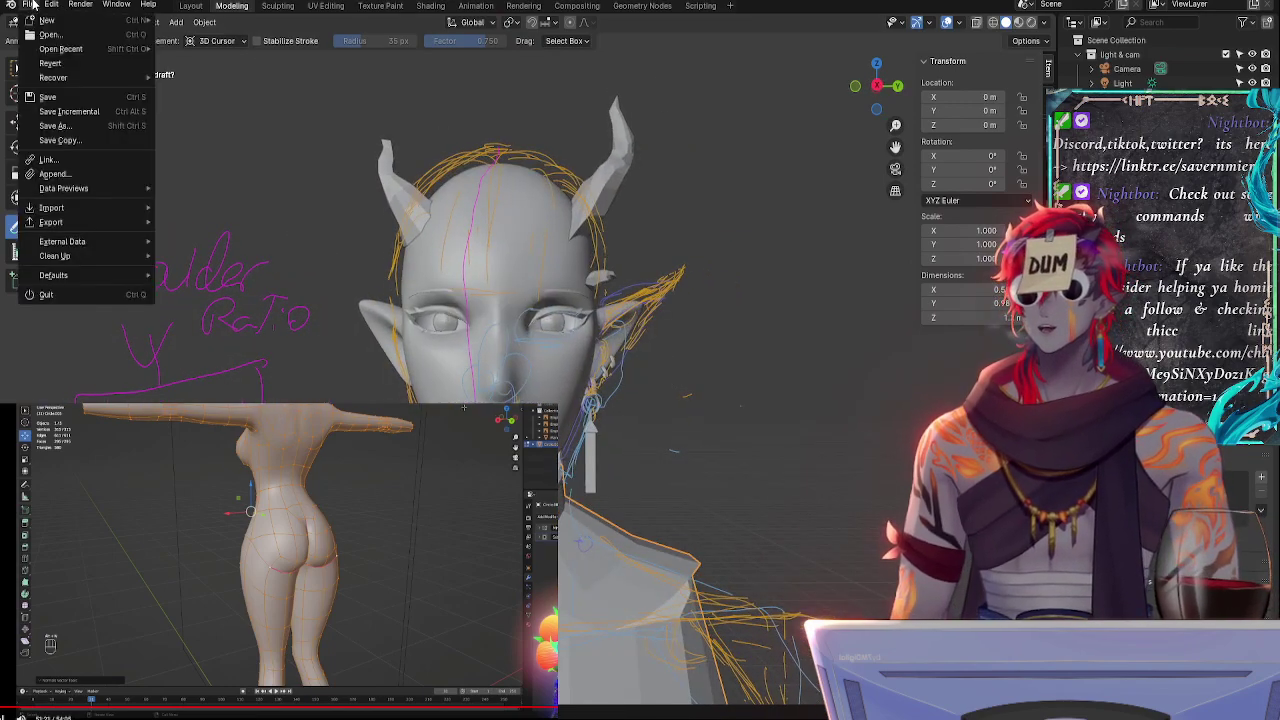
pyautogui.click(49, 36)
pyautogui.click(648, 388)
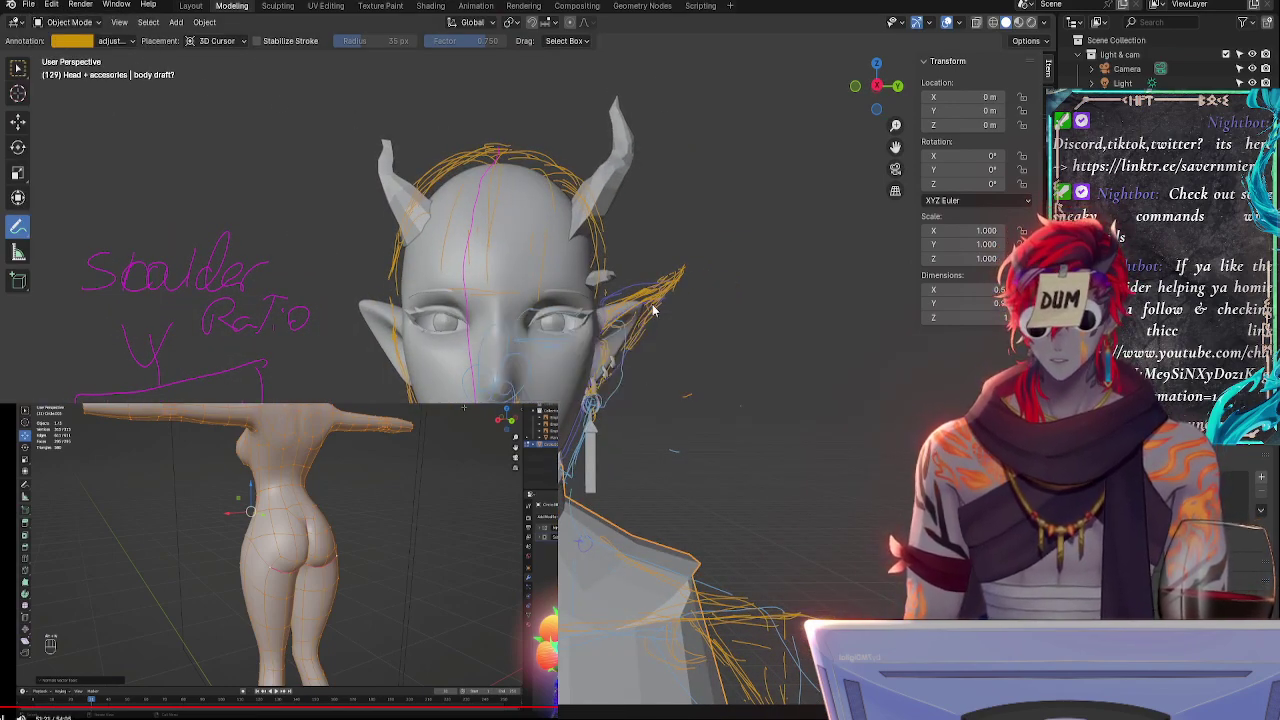
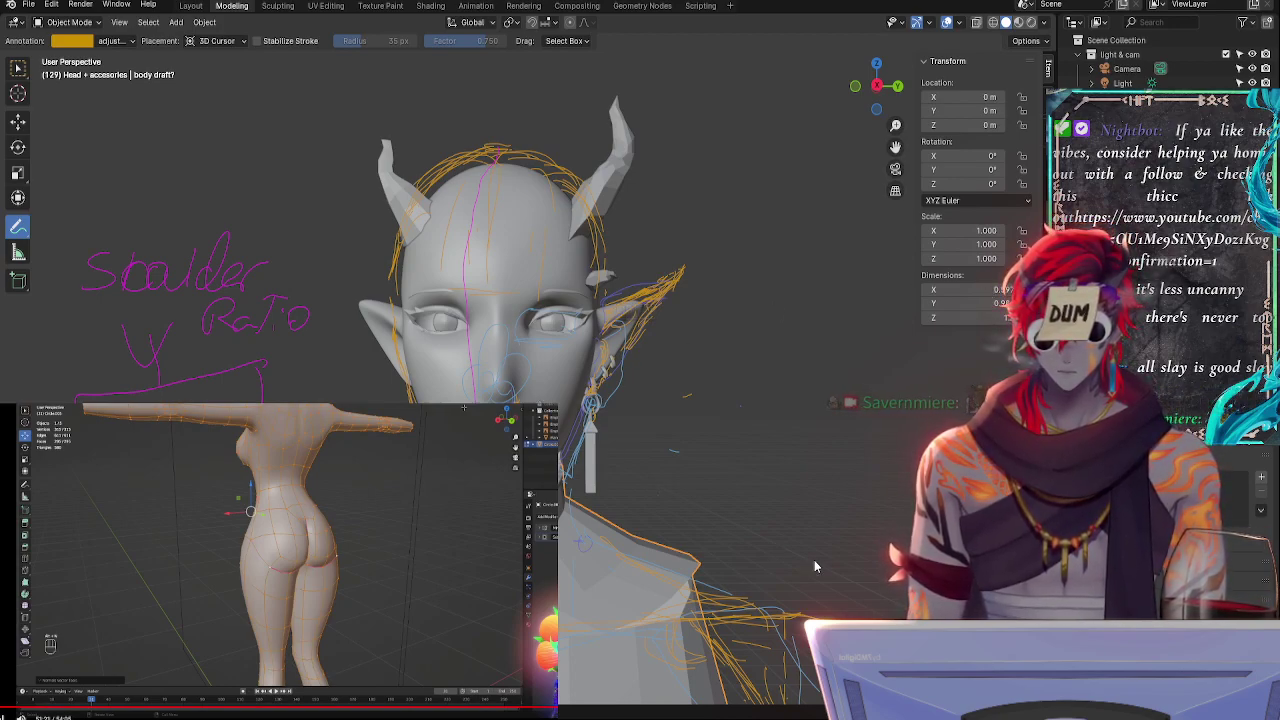
# - Switch to the smooth horned bust file and orbit around its sides and full back
pyautogui.hotkey('alt', 'Tab')
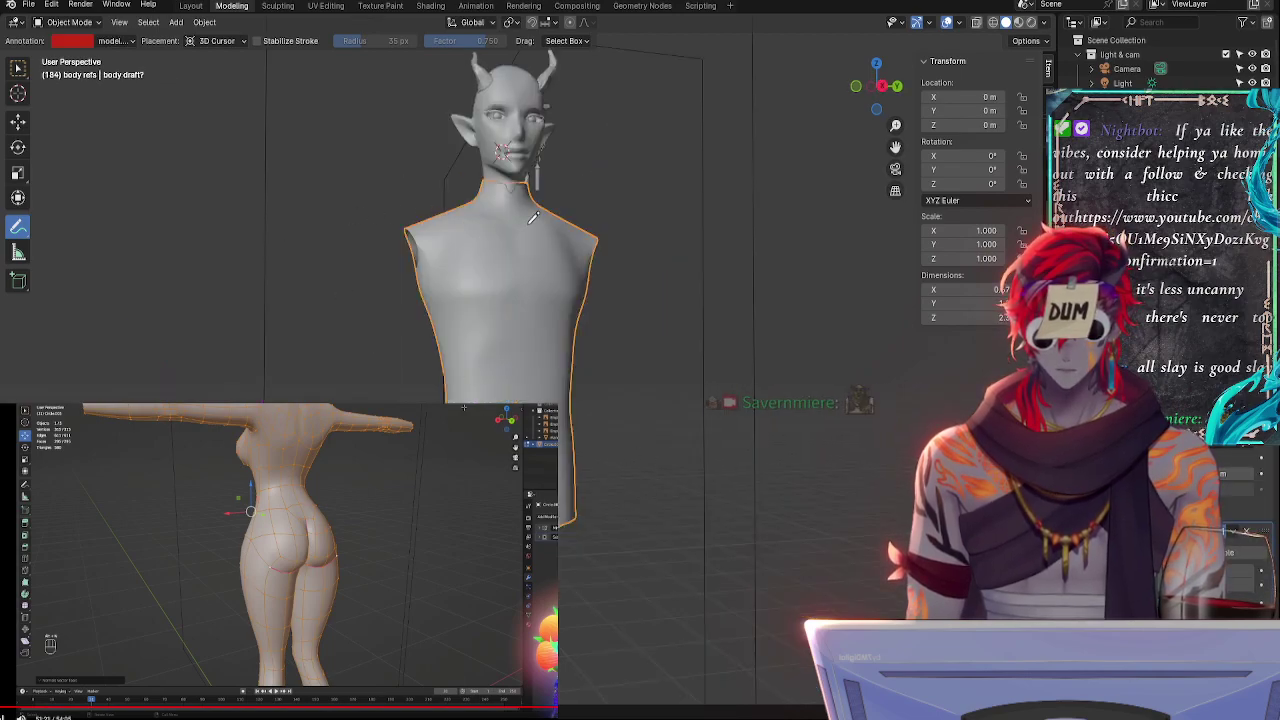
pyautogui.keyDown('shift'); pyautogui.moveTo(606, 377); pyautogui.dragTo(672, 470, button='middle'); pyautogui.keyUp('shift')
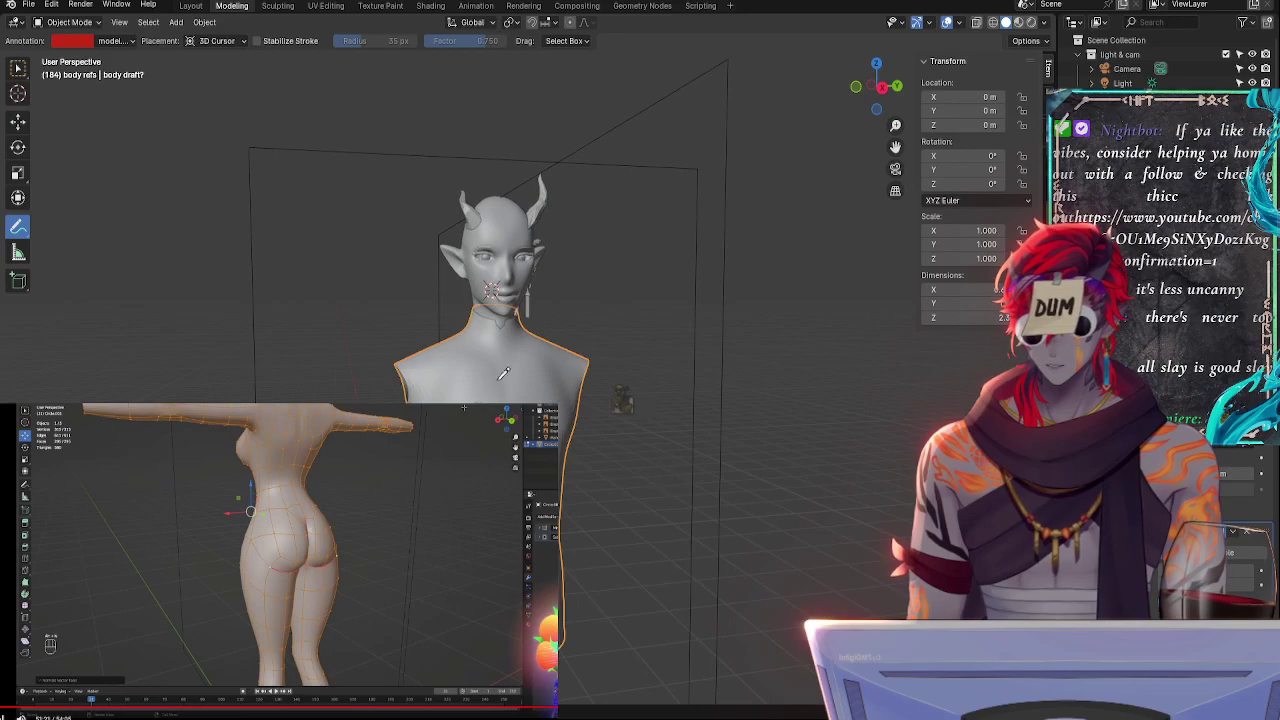
pyautogui.keyDown('shift'); pyautogui.moveTo(565, 464); pyautogui.dragTo(250, 420, button='middle'); pyautogui.keyUp('shift')
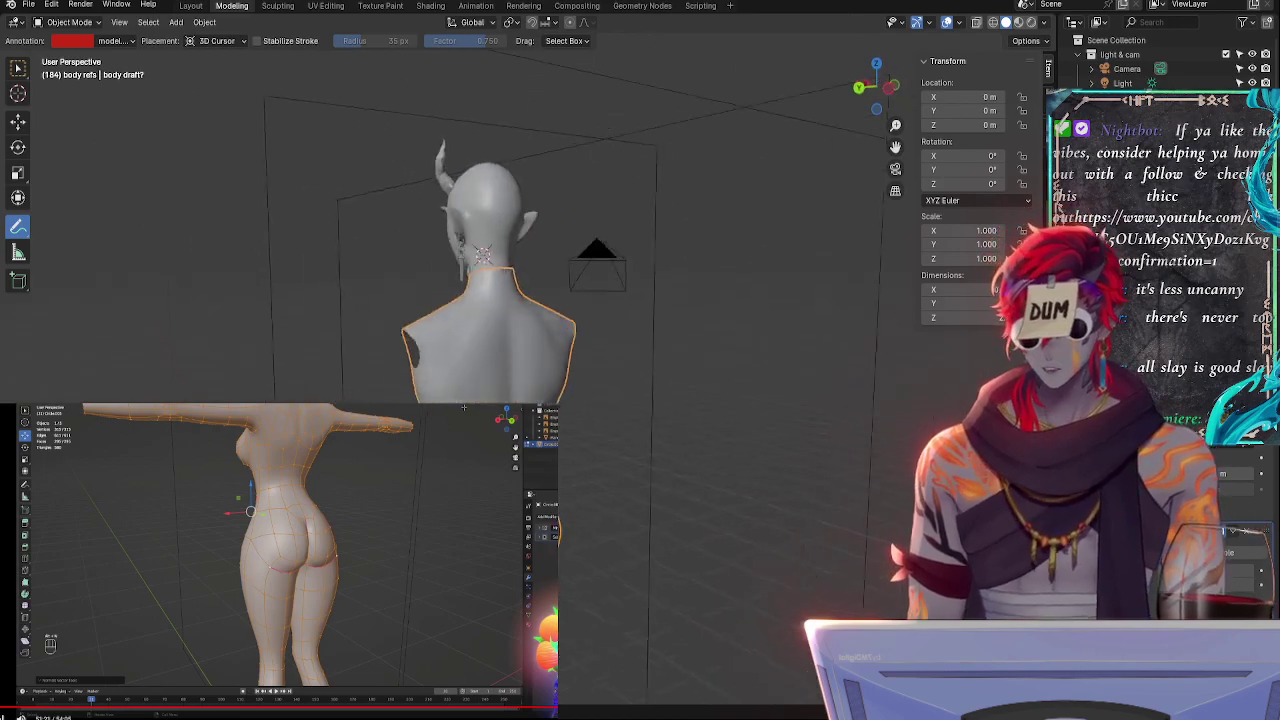
pyautogui.moveTo(370, 450); pyautogui.dragTo(310, 430, button='middle')
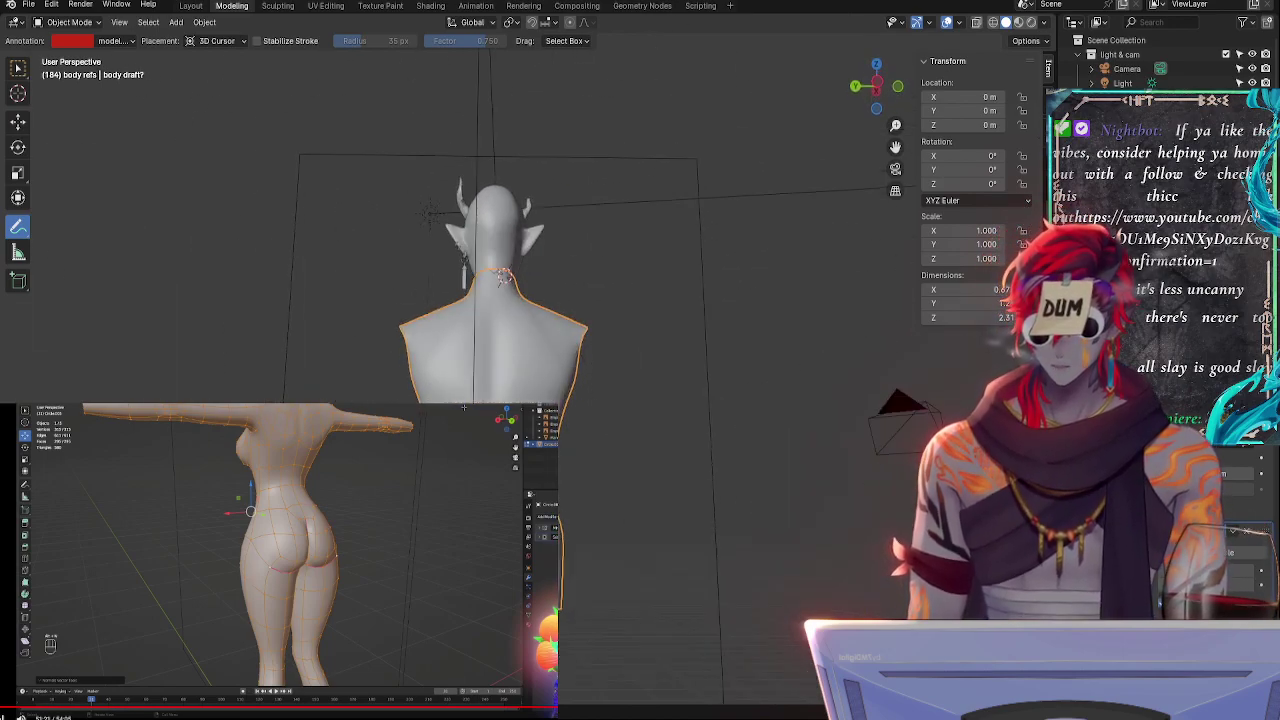
pyautogui.moveTo(615, 430); pyautogui.dragTo(603, 520, button='middle')
pyautogui.moveTo(559, 527); pyautogui.dragTo(432, 518, button='middle')
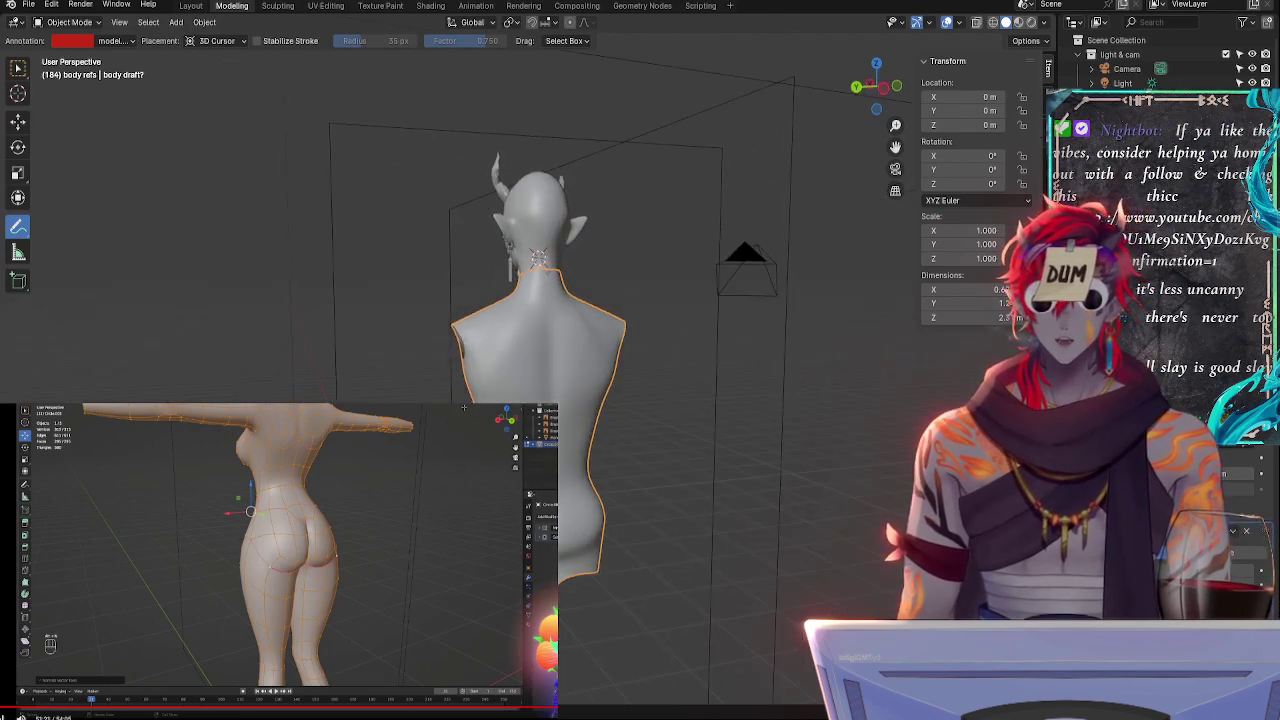
pyautogui.keyDown('shift'); pyautogui.moveTo(707, 512); pyautogui.dragTo(583, 440, button='middle'); pyautogui.keyUp('shift')
pyautogui.keyDown('shift'); pyautogui.moveTo(645, 483); pyautogui.dragTo(731, 487, button='middle'); pyautogui.keyUp('shift')
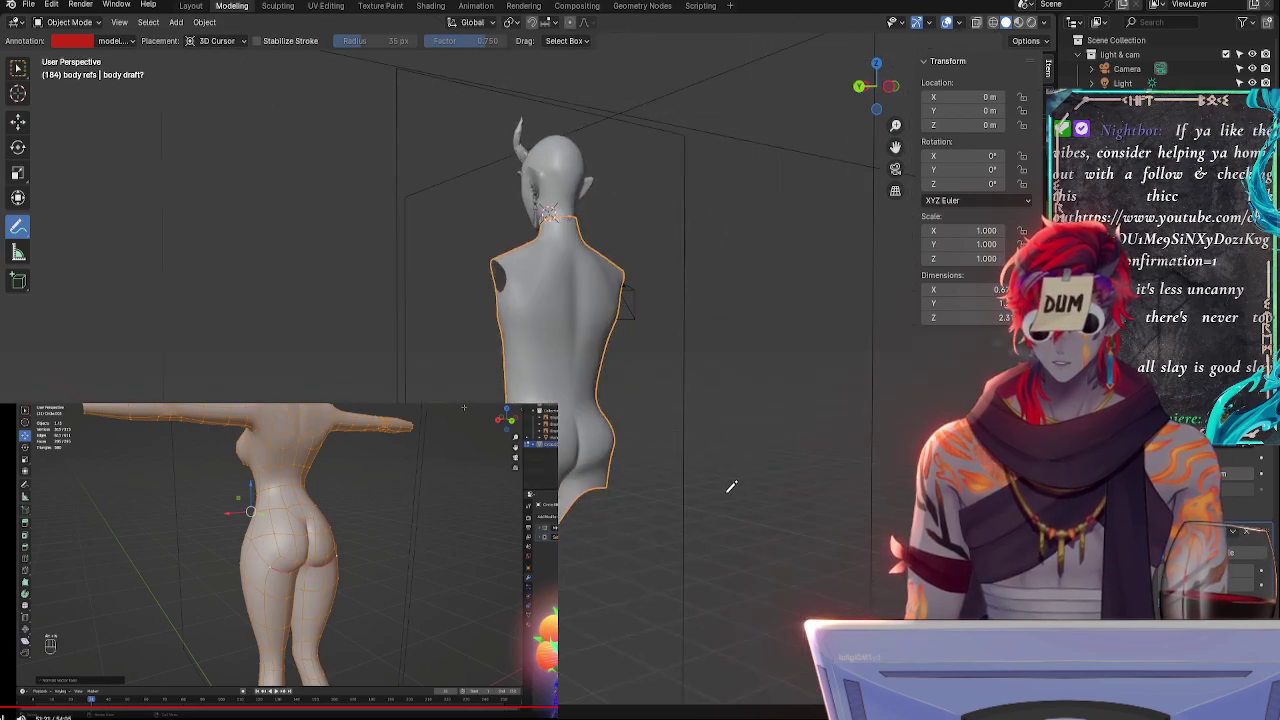
pyautogui.click(29, 4)
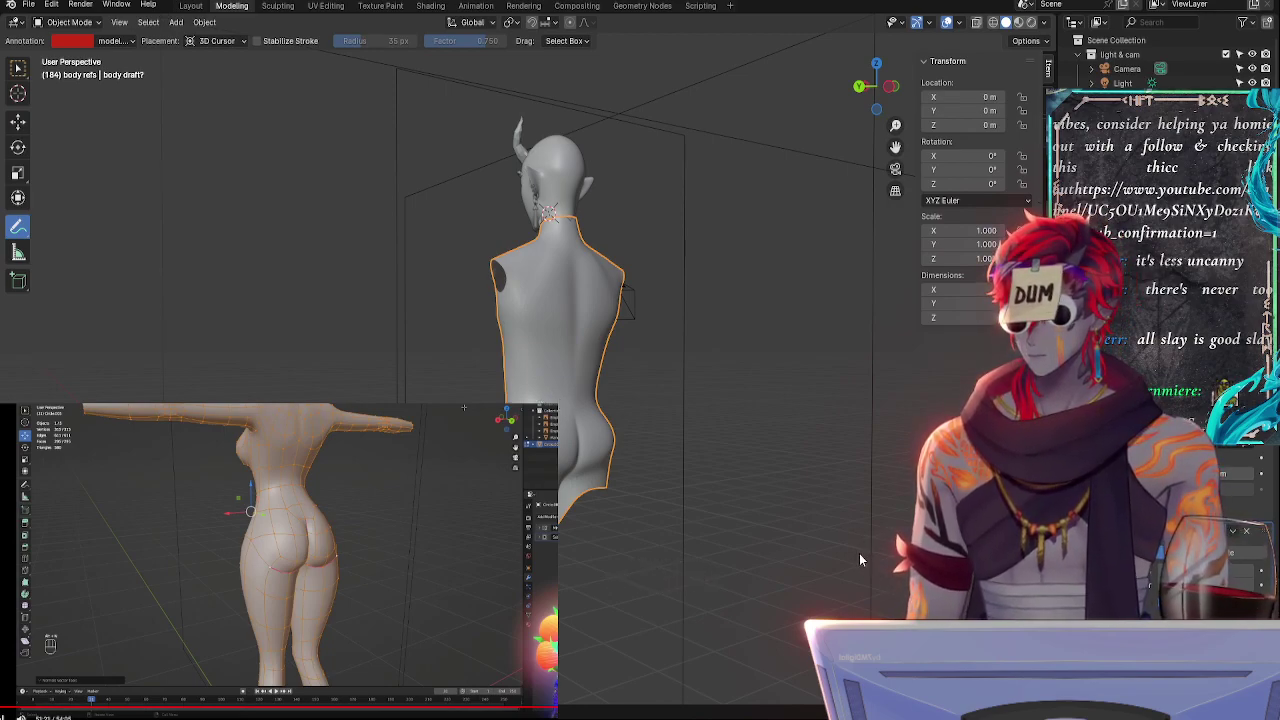
# - In the full-body file, switch to Layout then Modeling, and frame the horned head and torso
pyautogui.hotkey('alt', 'Tab')
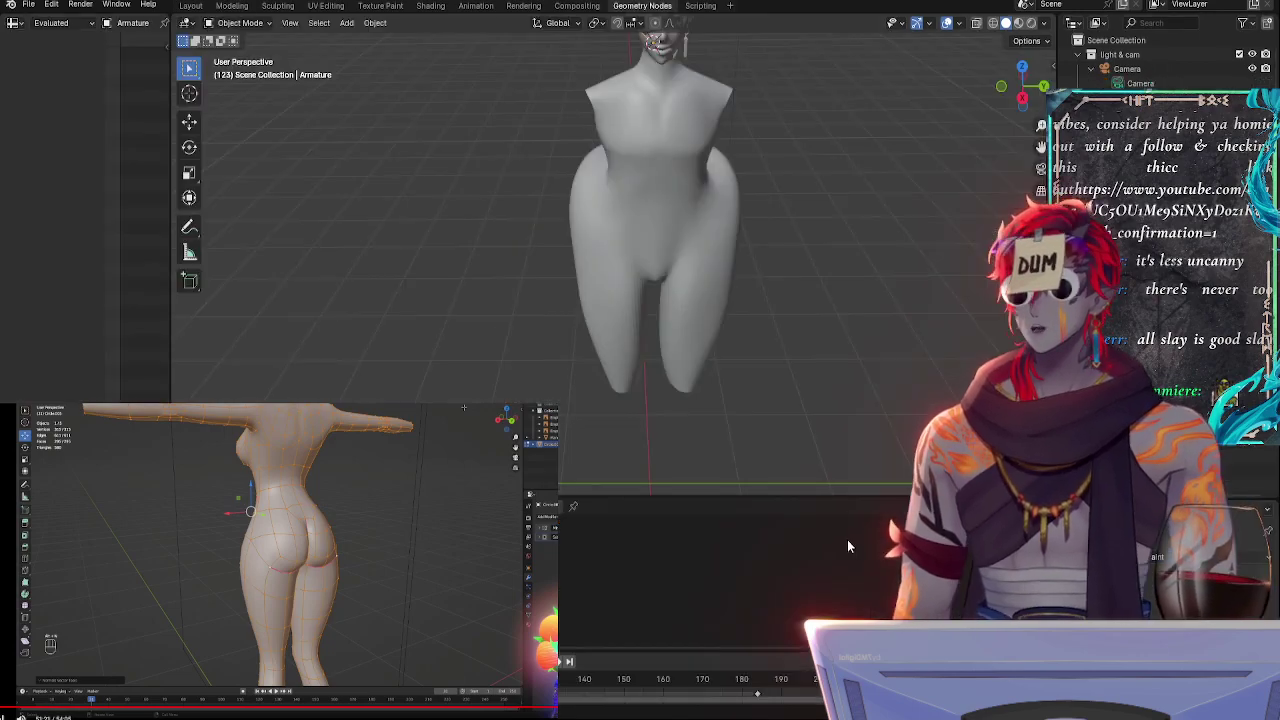
pyautogui.keyDown('shift'); pyautogui.moveTo(775, 219); pyautogui.dragTo(734, 374, button='middle'); pyautogui.keyUp('shift')
pyautogui.click(191, 6)
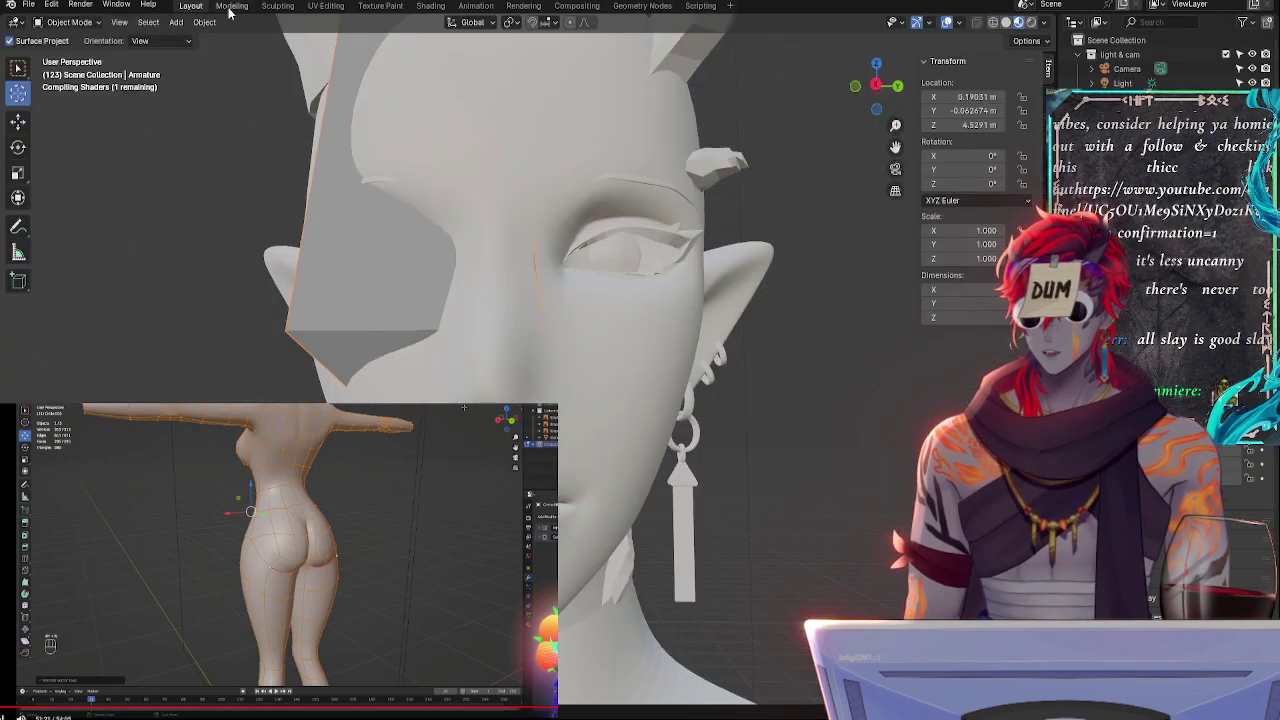
pyautogui.click(231, 6)
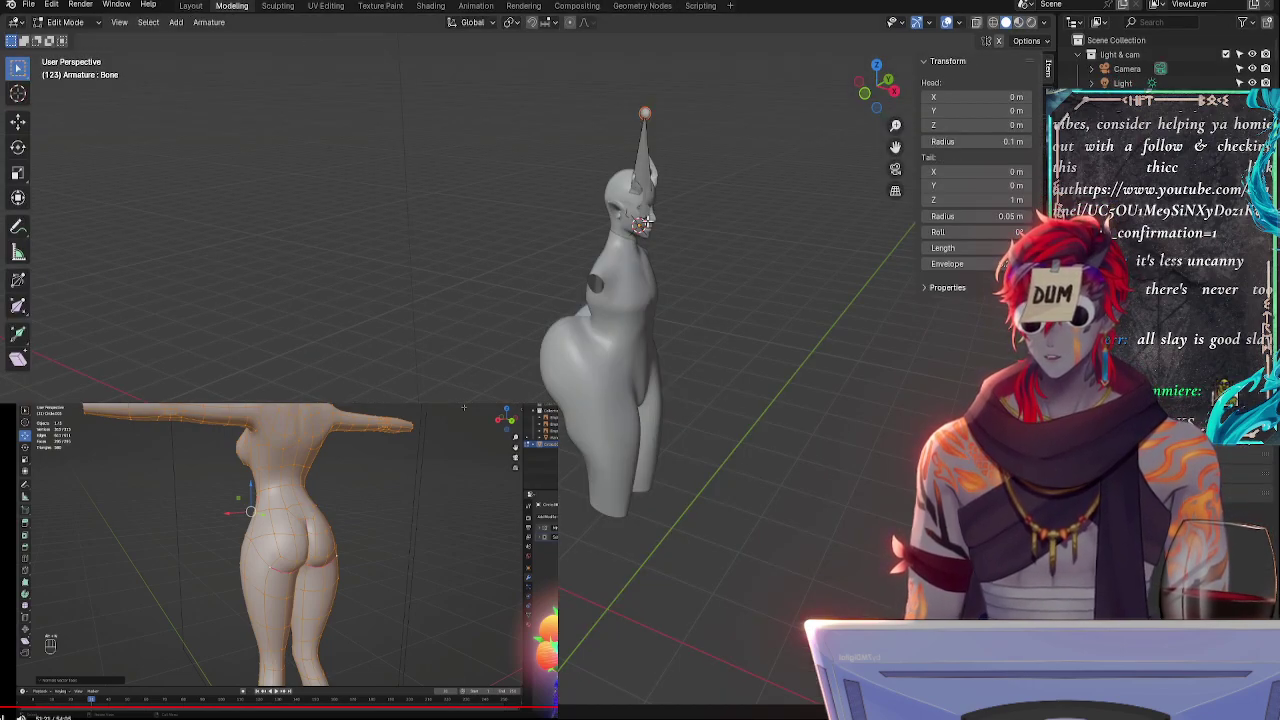
pyautogui.moveTo(647, 223); pyautogui.dragTo(571, 260, button='middle')
pyautogui.scroll(6, 620, 220)
pyautogui.scroll(-1, 640, 240)
pyautogui.moveTo(654, 257)
pyautogui.keyDown('shift'); pyautogui.mouseDown(button='middle')
pyautogui.moveTo(609, 331)
pyautogui.moveTo(661, 280)
pyautogui.mouseUp(button='middle'); pyautogui.keyUp('shift')
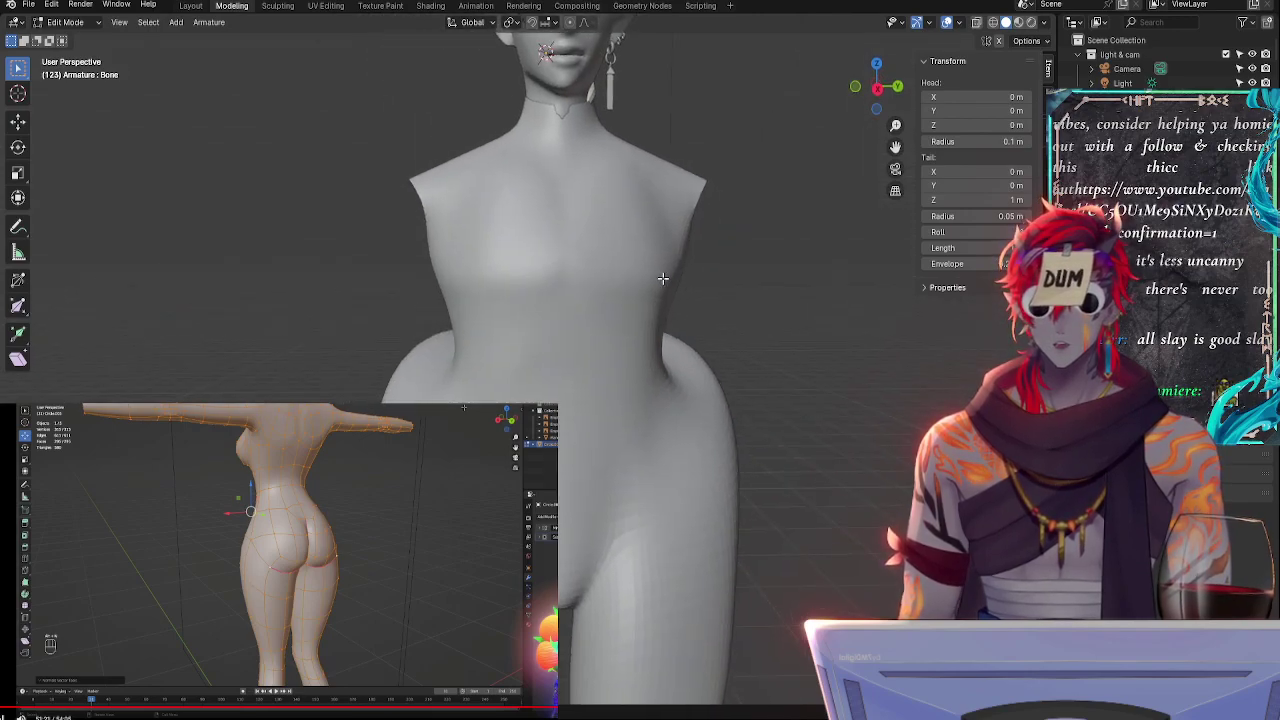
pyautogui.keyDown('shift'); pyautogui.moveTo(713, 260); pyautogui.dragTo(648, 296, button='middle'); pyautogui.keyUp('shift')
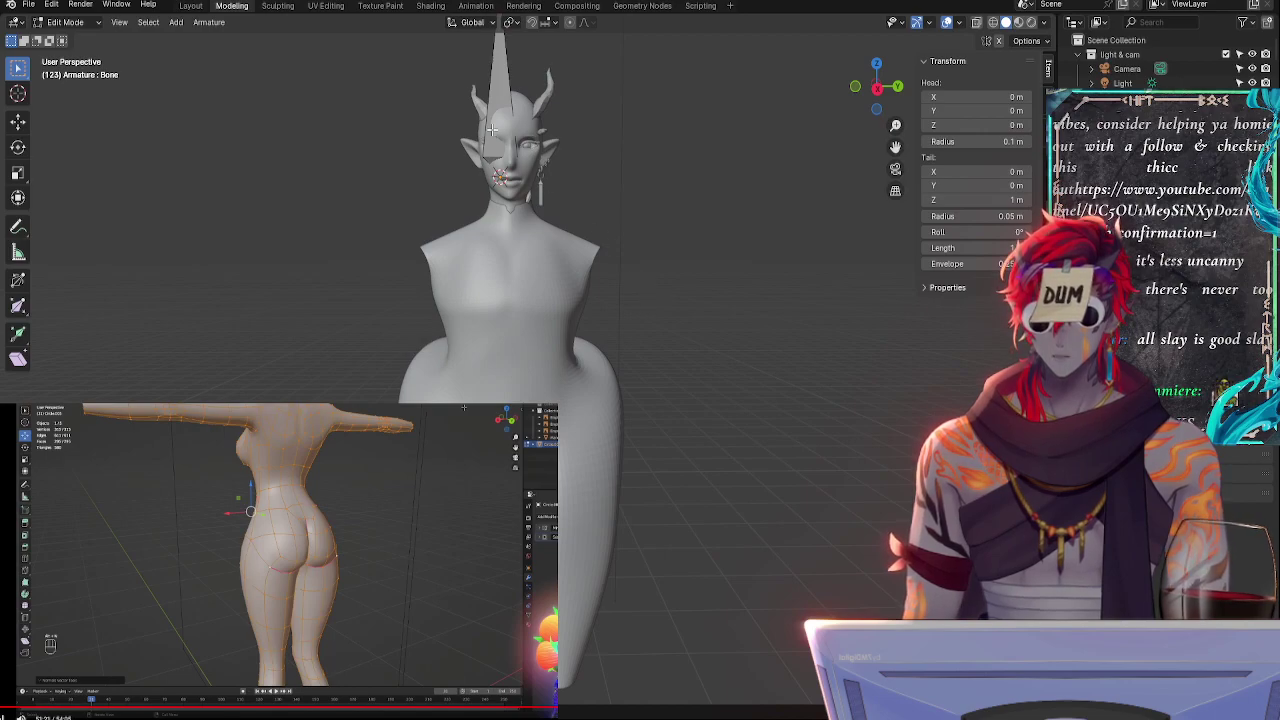
pyautogui.keyDown('shift'); pyautogui.moveTo(607, 129); pyautogui.dragTo(634, 242, button='middle'); pyautogui.keyUp('shift')
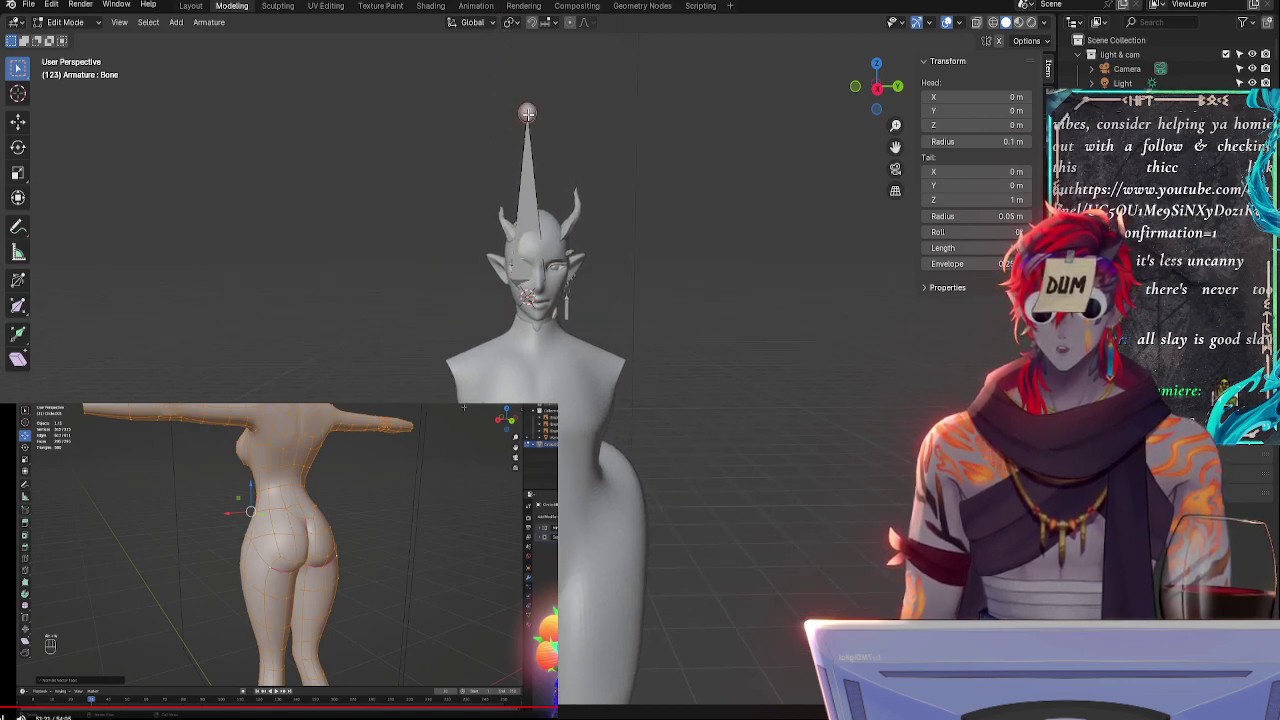
pyautogui.keyDown('shift'); pyautogui.moveTo(657, 287); pyautogui.dragTo(687, 272, button='middle'); pyautogui.keyUp('shift')
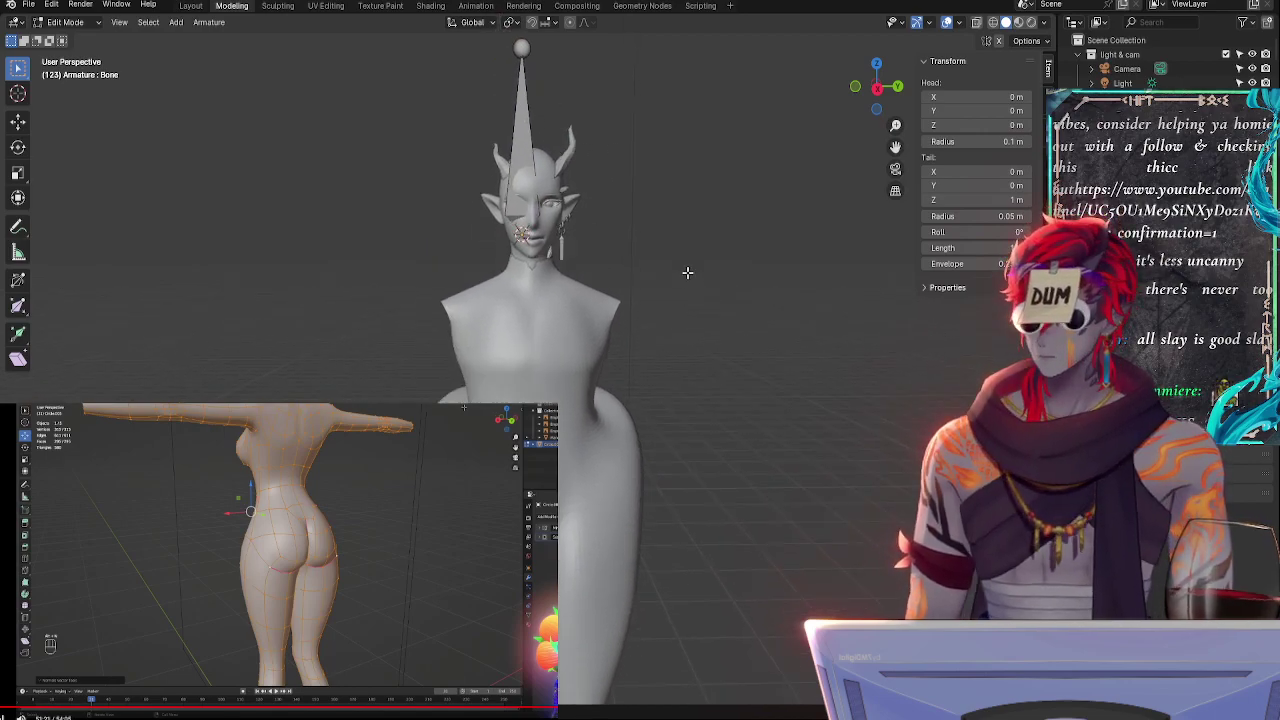
pyautogui.keyDown('shift'); pyautogui.moveTo(688, 323); pyautogui.dragTo(678, 291, button='middle'); pyautogui.keyUp('shift')
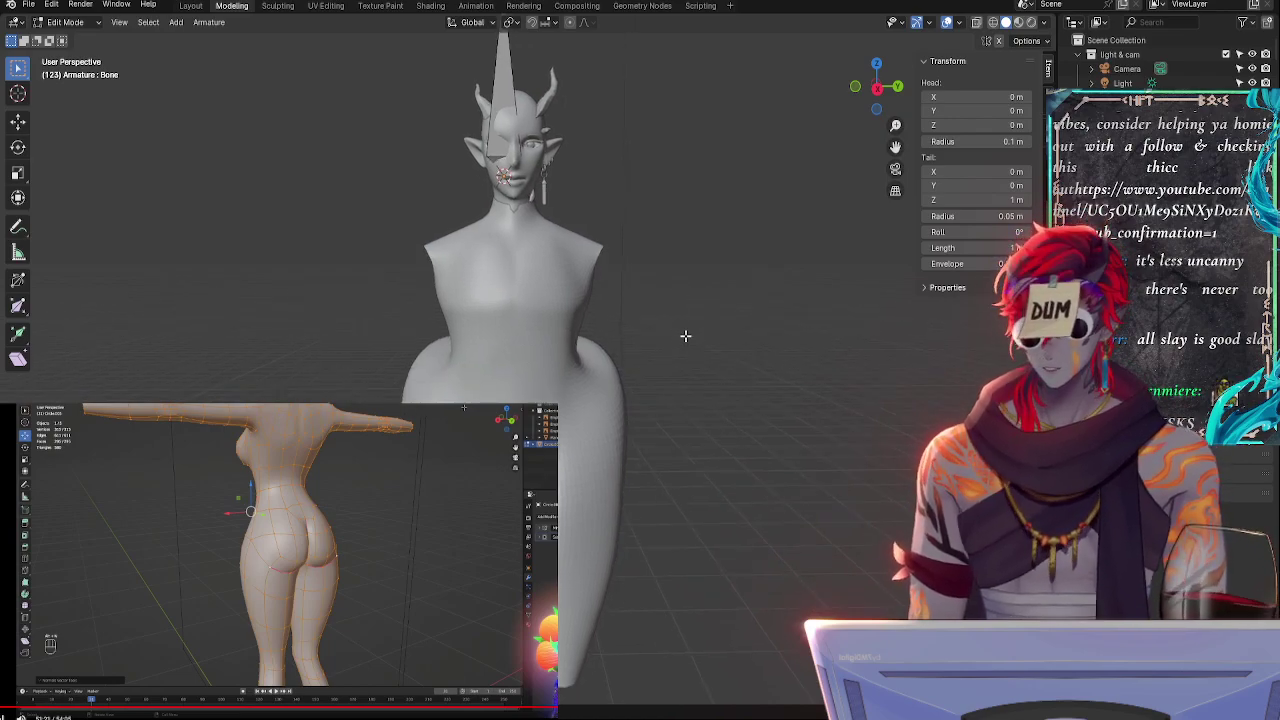
# - Preview the model in Rendered, then Material Preview, then return to Solid shading
pyautogui.press('z')
pyautogui.click(691, 275)
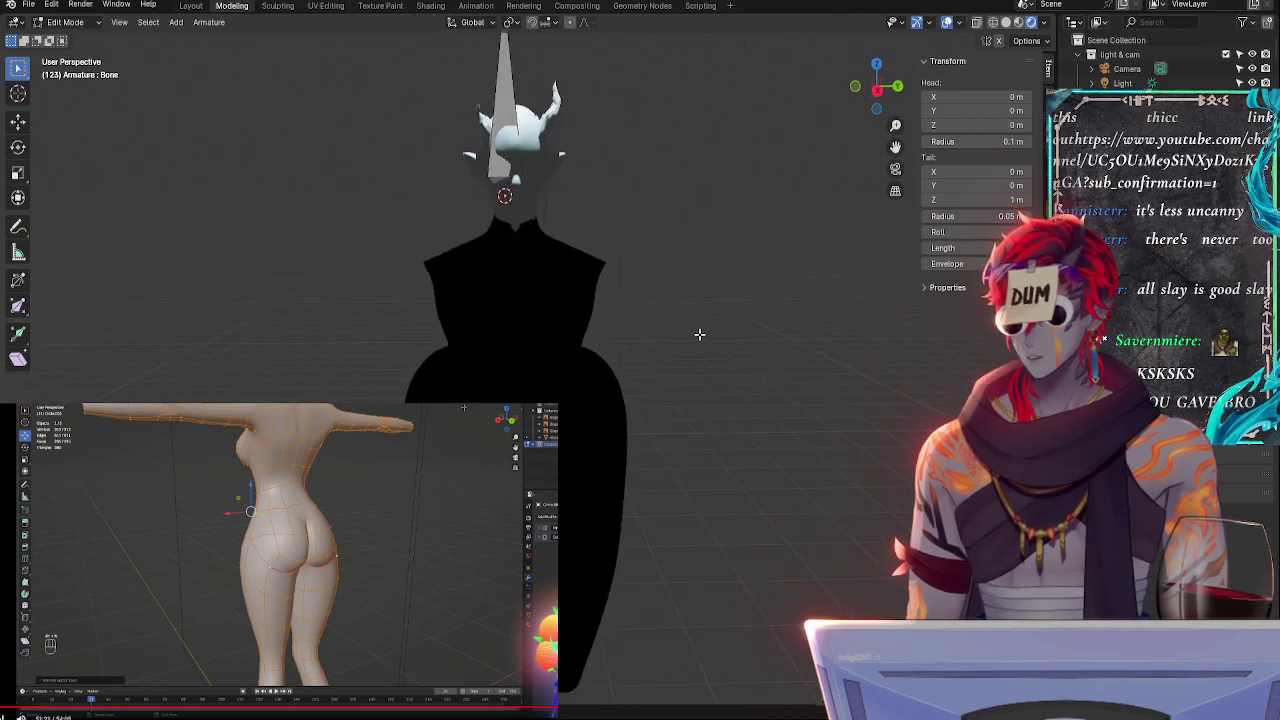
pyautogui.press('z')
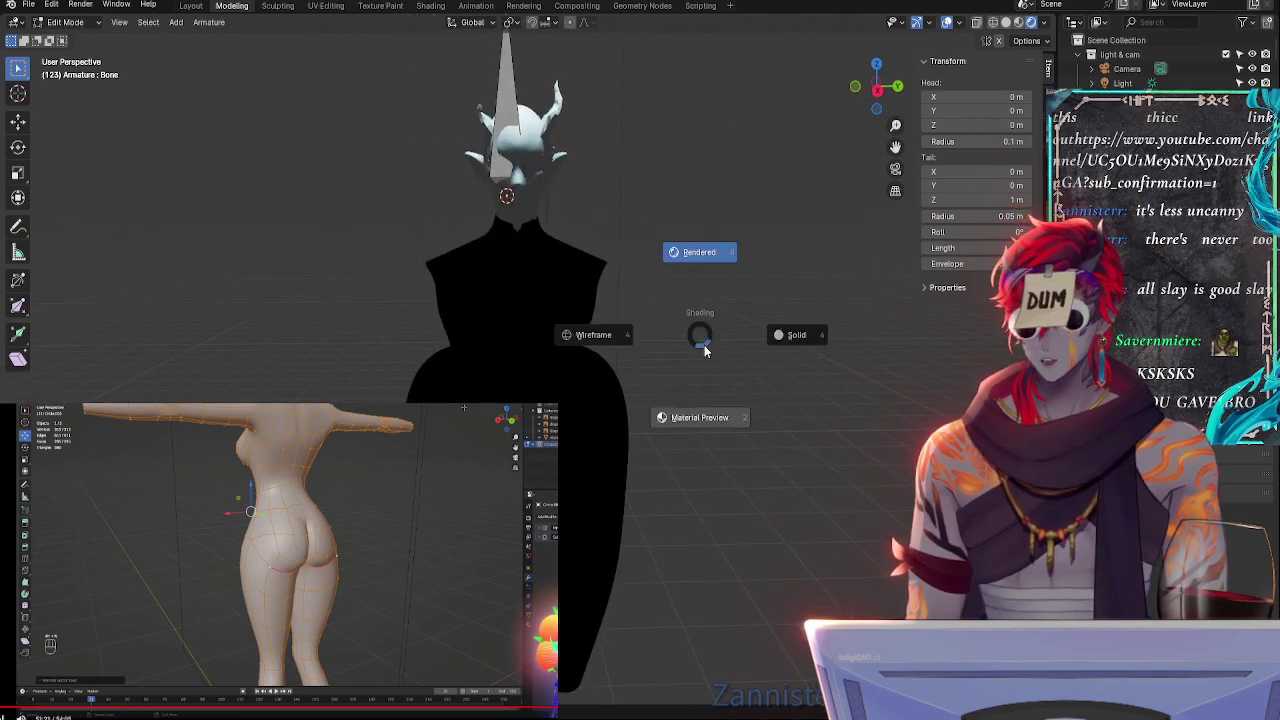
pyautogui.click(717, 420)
pyautogui.press('z')
pyautogui.click(826, 360)
pyautogui.moveTo(826, 360)
pyautogui.mouseDown(button='middle')
pyautogui.moveTo(475, 381)
pyautogui.moveTo(416, 349)
pyautogui.moveTo(584, 400)
pyautogui.moveTo(860, 360)
pyautogui.mouseUp(button='middle')
# - Open the body draft file without saving, and orbit to its front
pyautogui.click(29, 5)
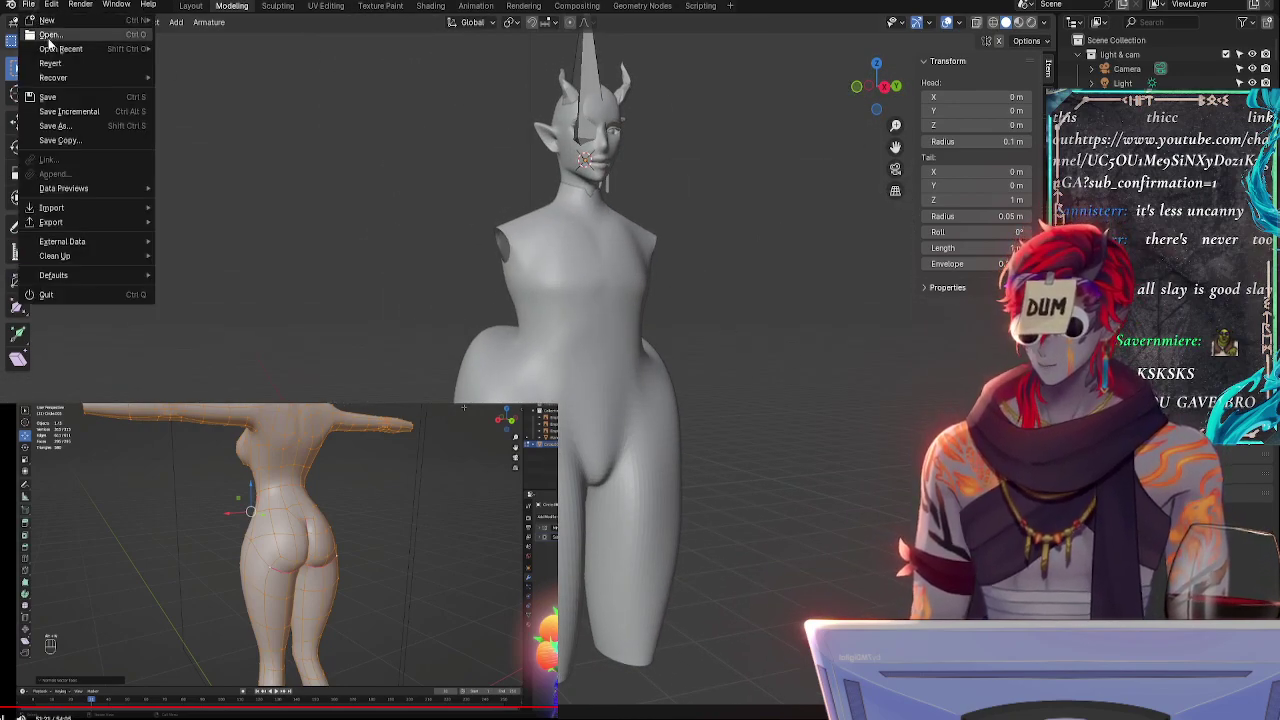
pyautogui.hotkey('ctrl', 'q')
pyautogui.click(667, 387)
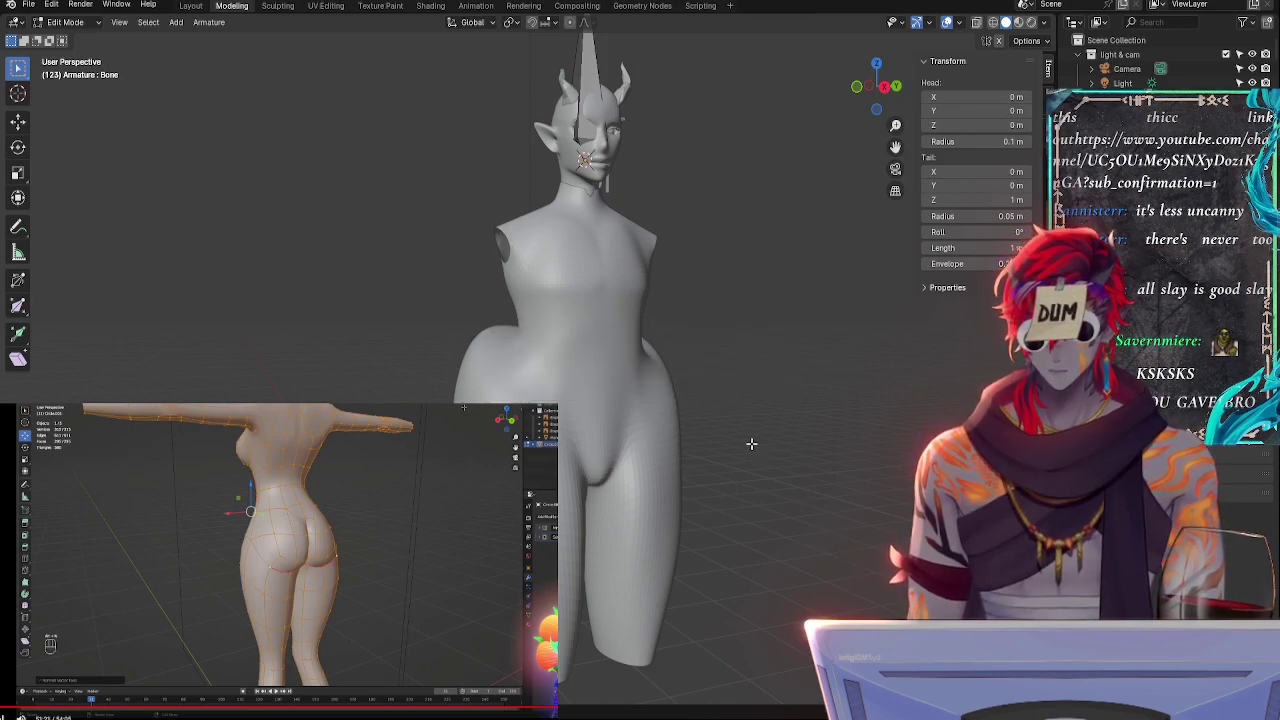
pyautogui.moveTo(739, 399); pyautogui.dragTo(777, 334, button='middle')
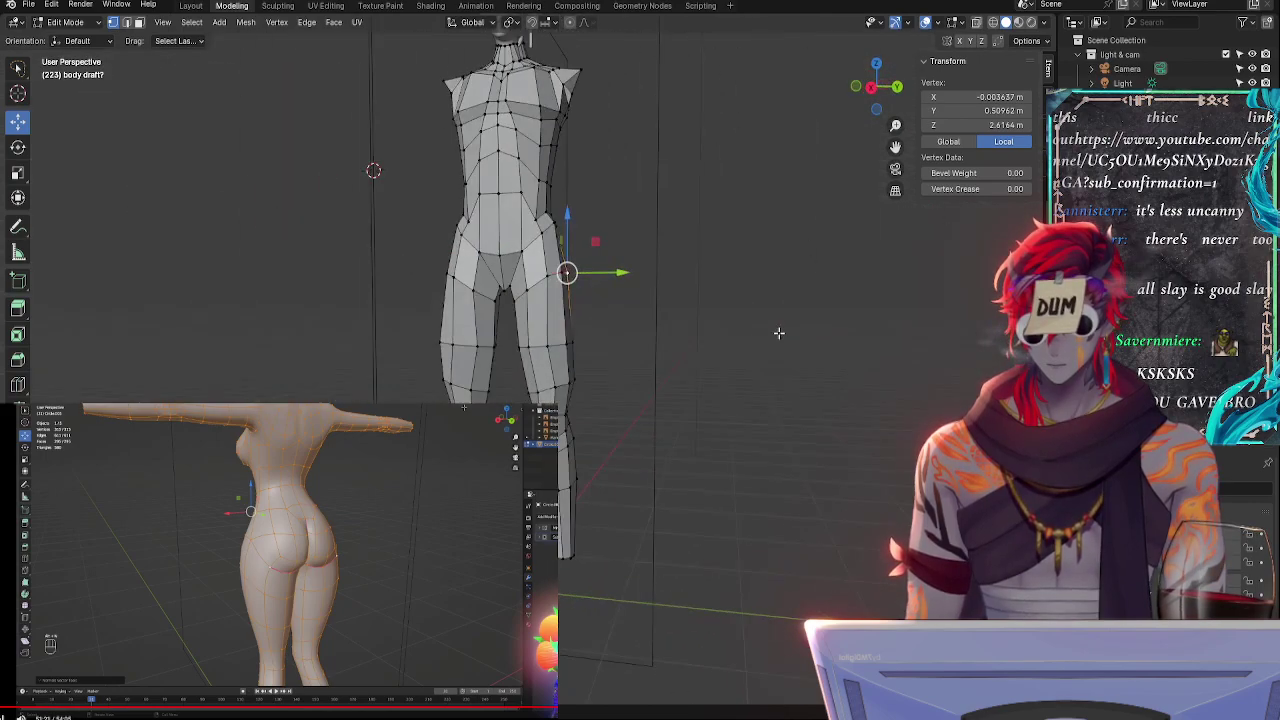
# - Toggle the torso mesh out of and back into Edit Mode, ending in Object Mode
pyautogui.press('Tab')
pyautogui.moveTo(650, 282); pyautogui.dragTo(671, 340, button='middle')
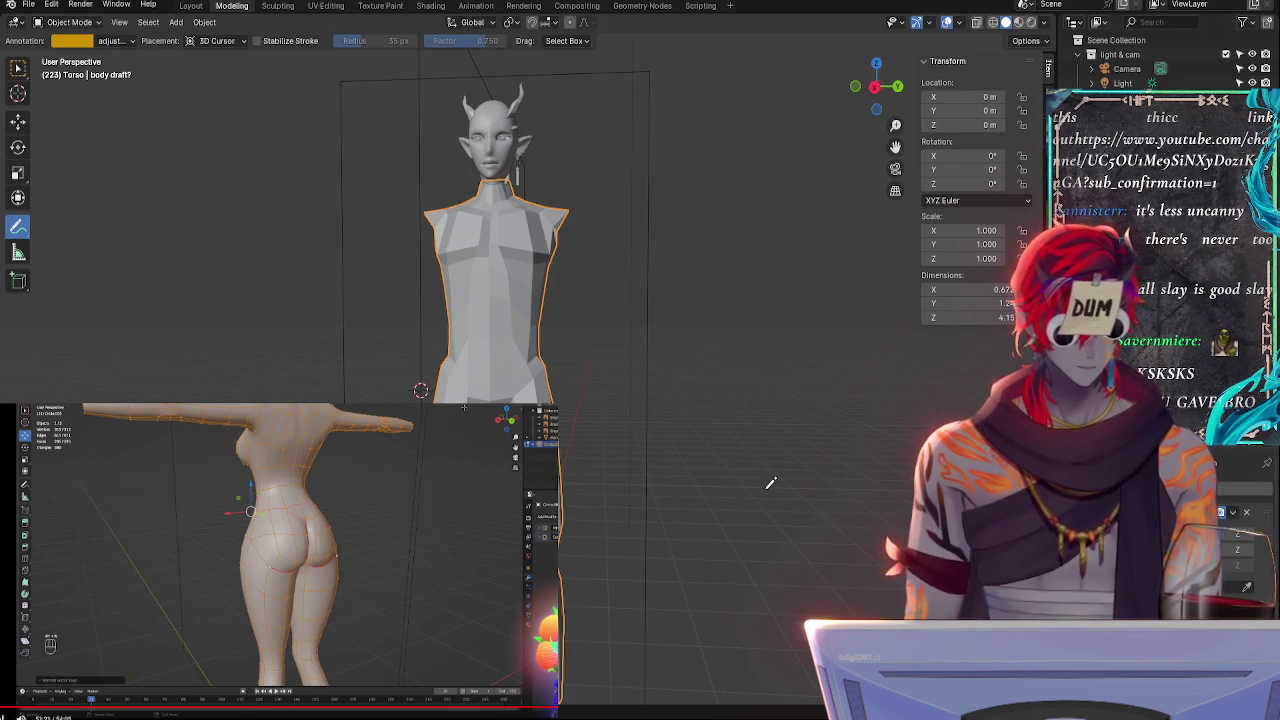
pyautogui.press('Tab')
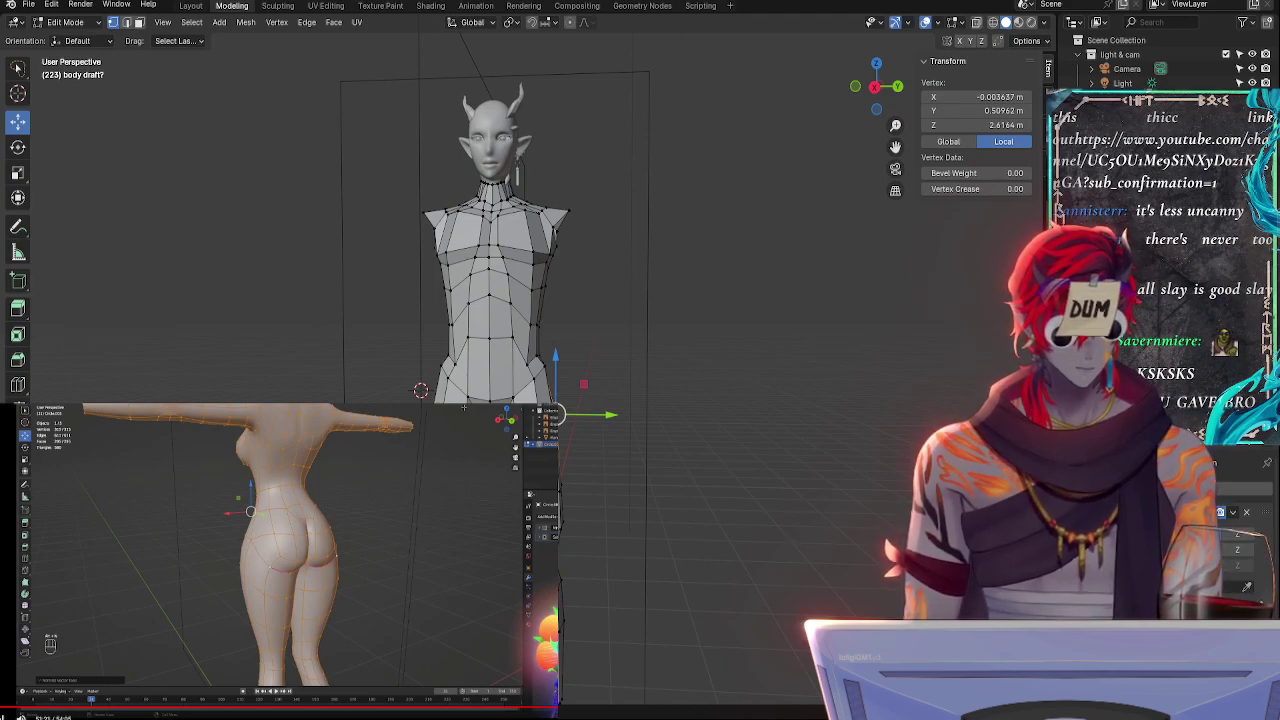
pyautogui.press('Tab')
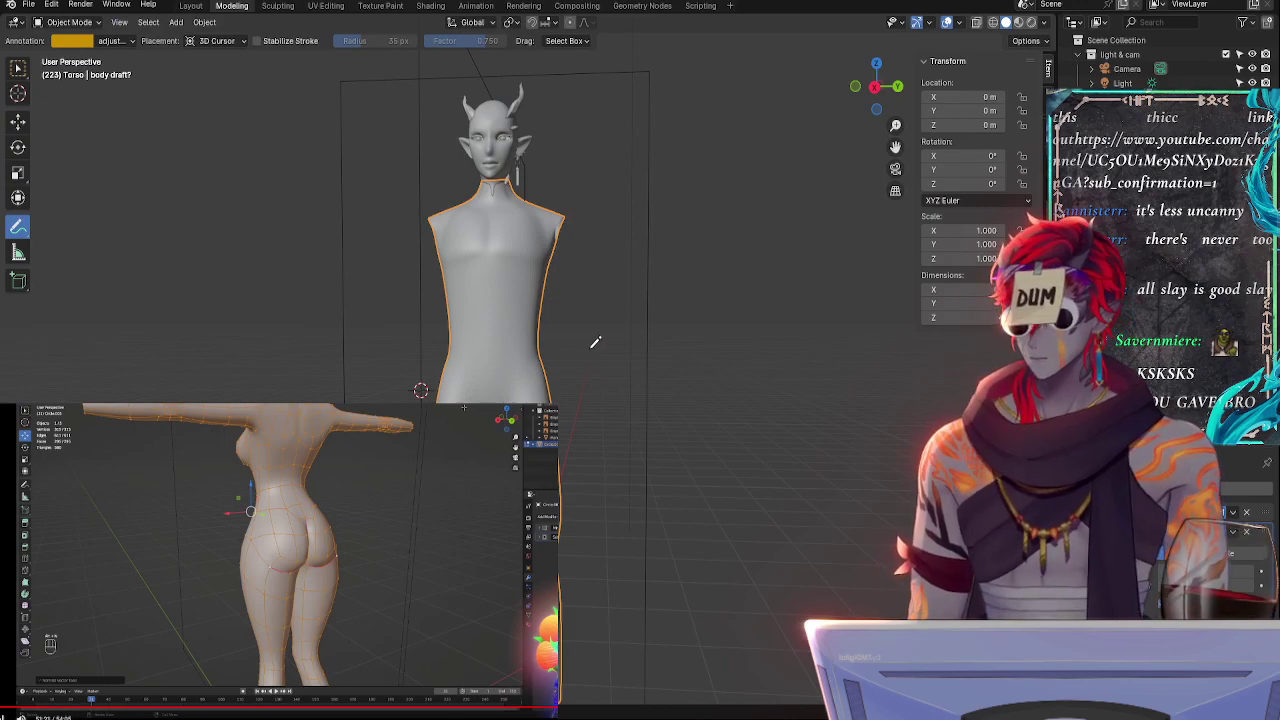
# - Open the T-posed annotated body file without saving, showing legs and green proportion guide
pyautogui.click(29, 4)
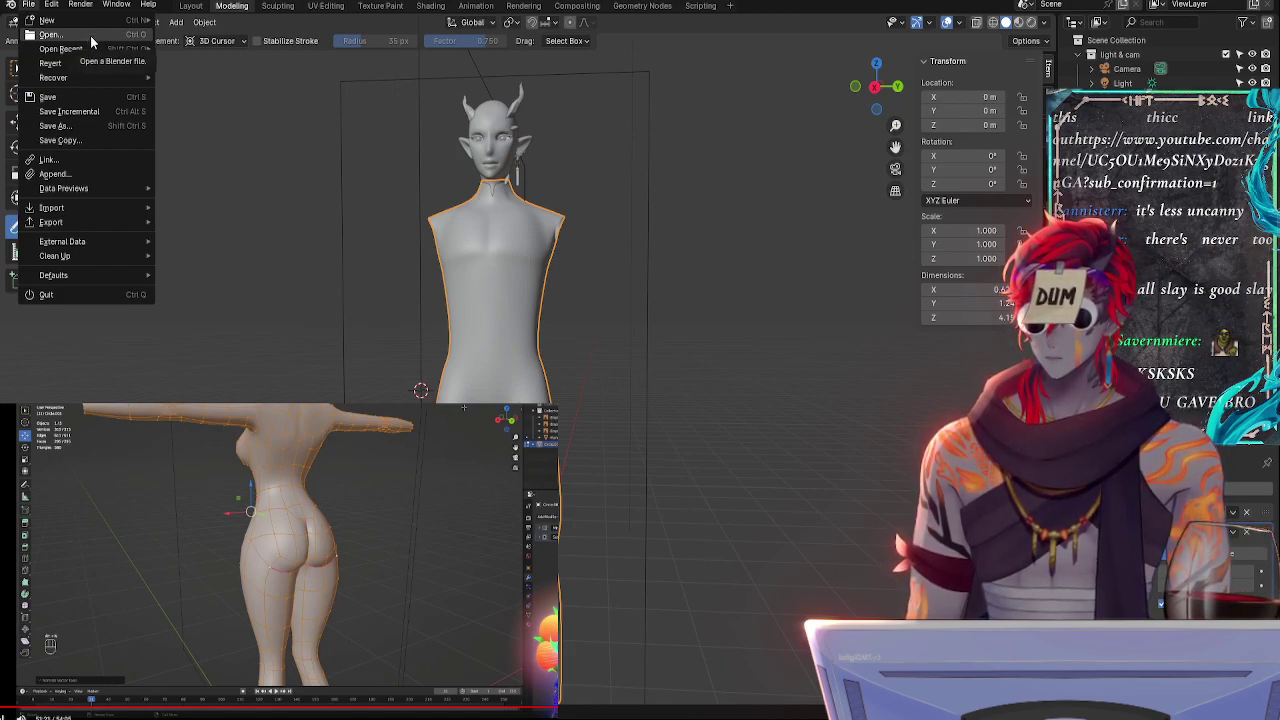
pyautogui.click(90, 35)
pyautogui.click(668, 382)
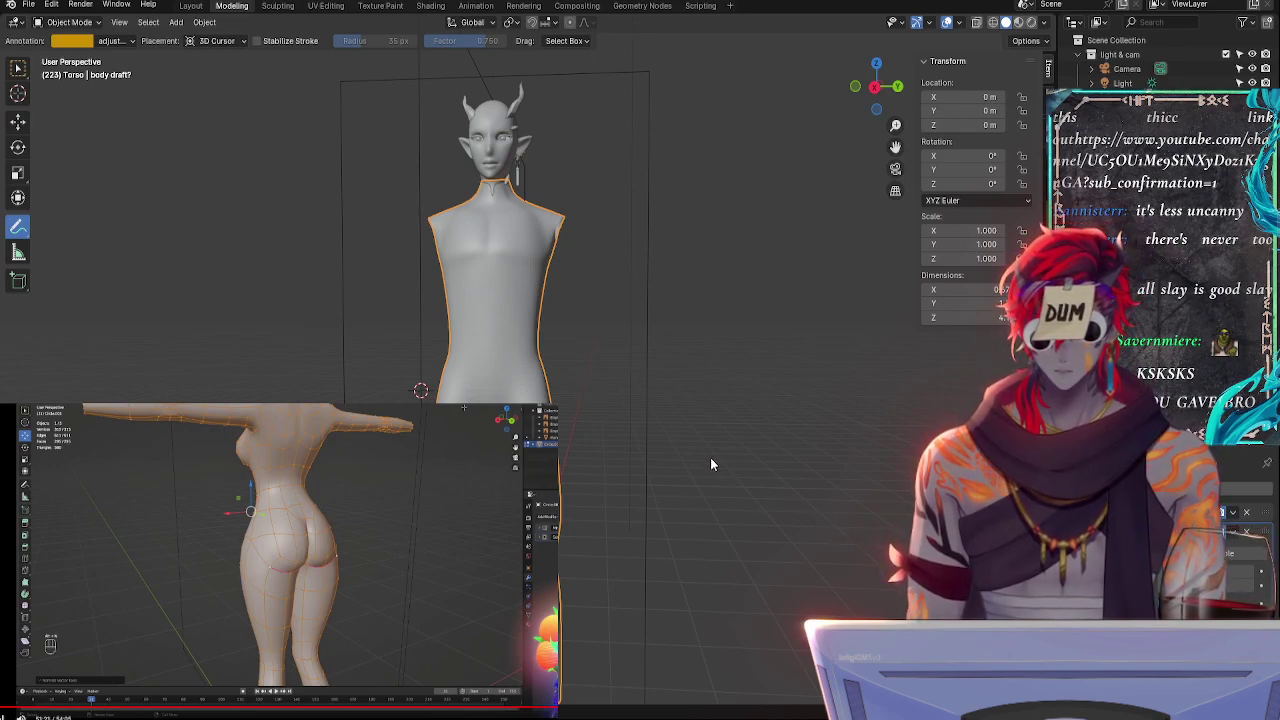
pyautogui.hotkey('alt', 'Tab')
pyautogui.moveTo(652, 473)
pyautogui.keyDown('shift'); pyautogui.mouseDown(button='middle')
pyautogui.moveTo(724, 309)
pyautogui.moveTo(699, 450)
pyautogui.moveTo(699, 311)
pyautogui.moveTo(684, 325)
pyautogui.moveTo(699, 297)
pyautogui.moveTo(654, 480)
pyautogui.mouseUp(button='middle'); pyautogui.keyUp('shift')
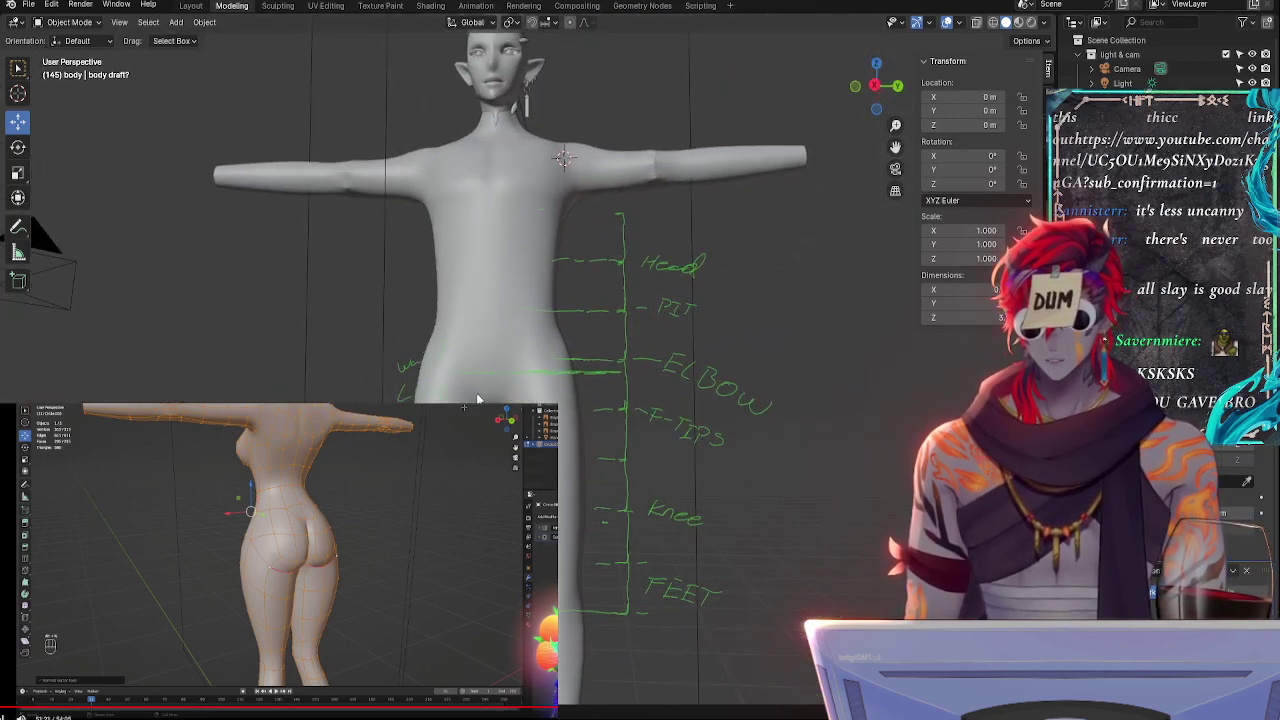
# - Orbit the annotated body, turning Face Orientation overlay on to check normals, then off
pyautogui.moveTo(699, 360)
pyautogui.mouseDown(button='middle')
pyautogui.moveTo(603, 477)
pyautogui.moveTo(615, 481)
pyautogui.mouseUp(button='middle')
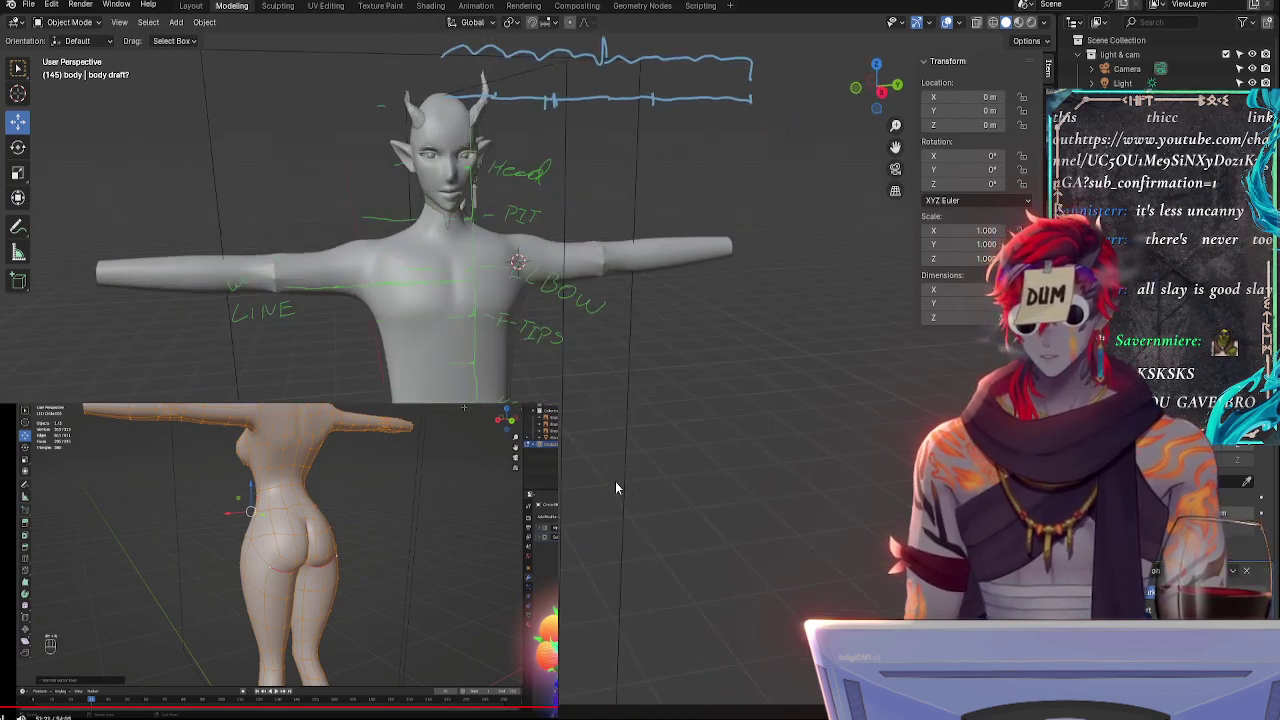
pyautogui.moveTo(615, 313)
pyautogui.mouseDown(button='middle')
pyautogui.moveTo(580, 258)
pyautogui.moveTo(597, 297)
pyautogui.moveTo(671, 284)
pyautogui.moveTo(679, 350)
pyautogui.moveTo(647, 353)
pyautogui.mouseUp(button='middle')
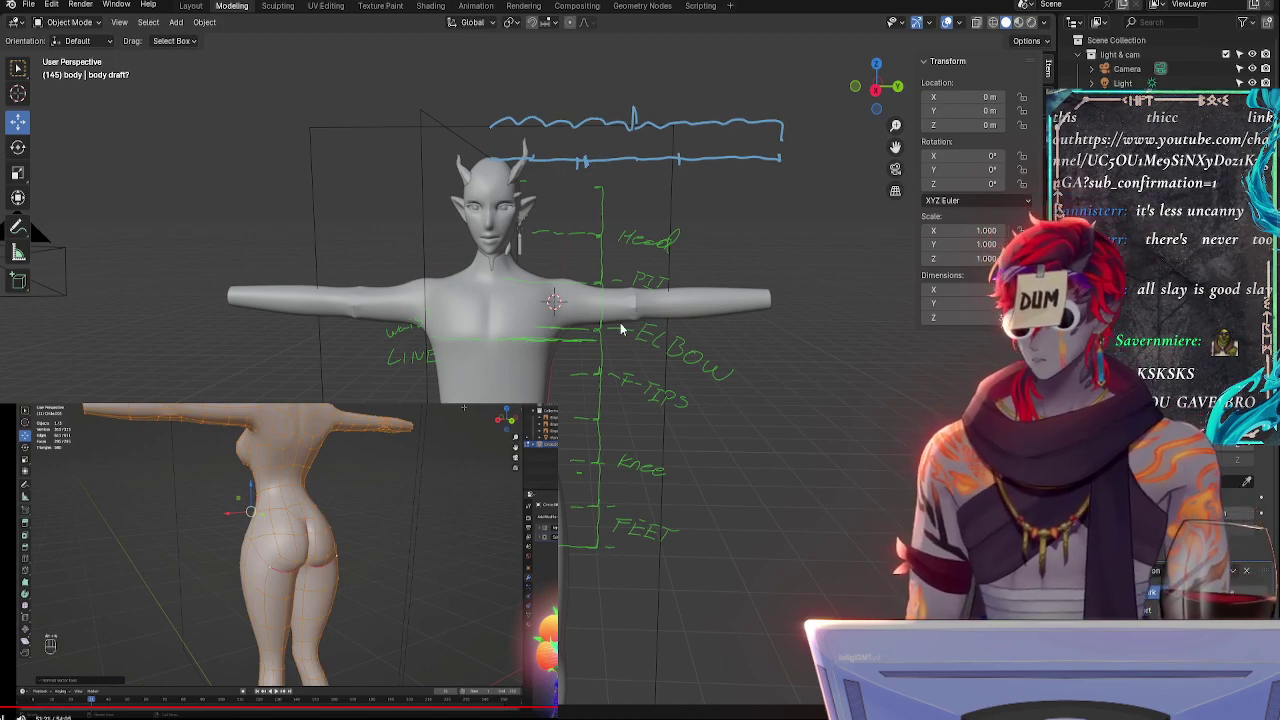
pyautogui.moveTo(632, 345); pyautogui.dragTo(644, 336, button='middle')
pyautogui.click(959, 24)
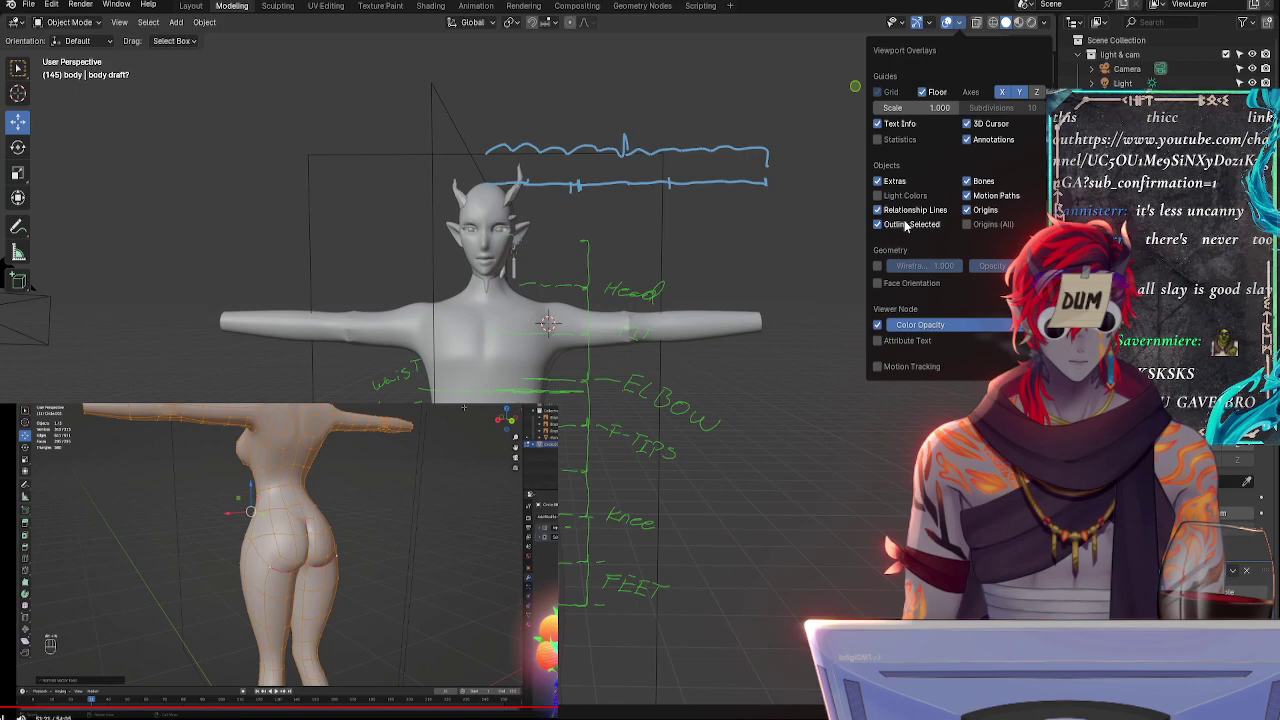
pyautogui.click(888, 283)
pyautogui.moveTo(764, 401)
pyautogui.mouseDown(button='middle')
pyautogui.moveTo(817, 345)
pyautogui.moveTo(840, 345)
pyautogui.moveTo(631, 352)
pyautogui.moveTo(543, 371)
pyautogui.moveTo(606, 234)
pyautogui.moveTo(640, 225)
pyautogui.mouseUp(button='middle')
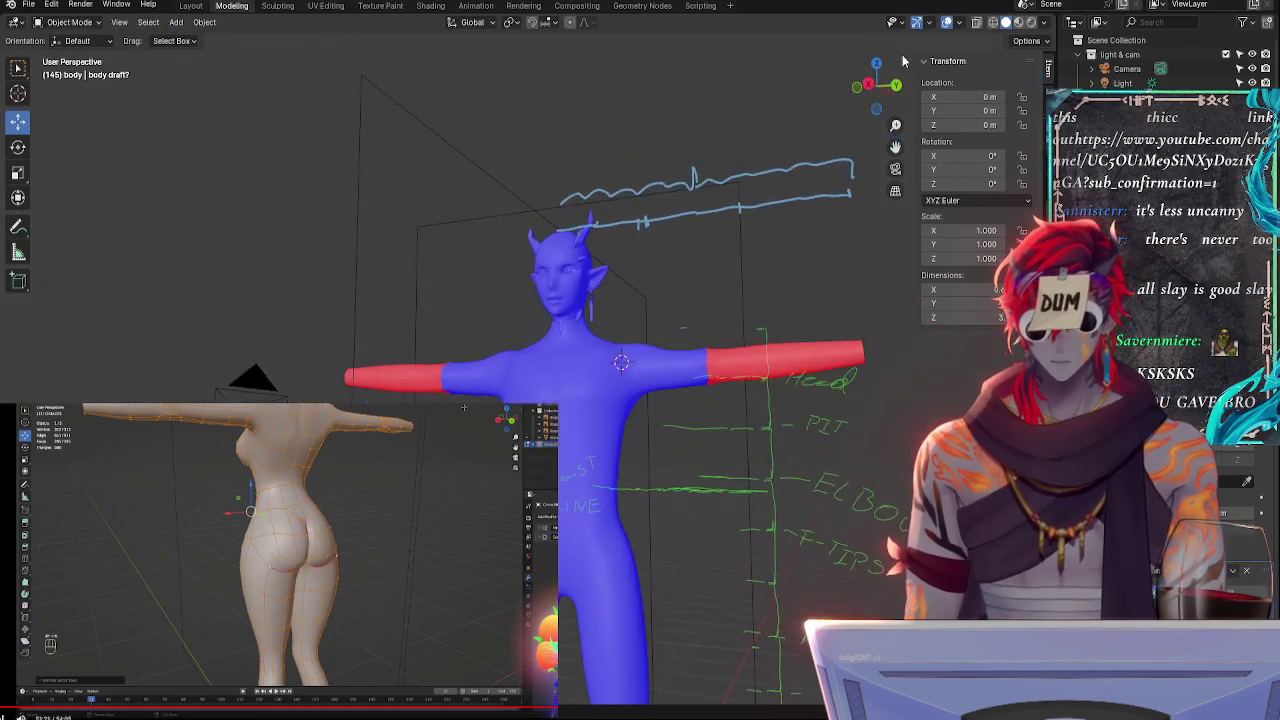
pyautogui.click(958, 22)
pyautogui.click(886, 284)
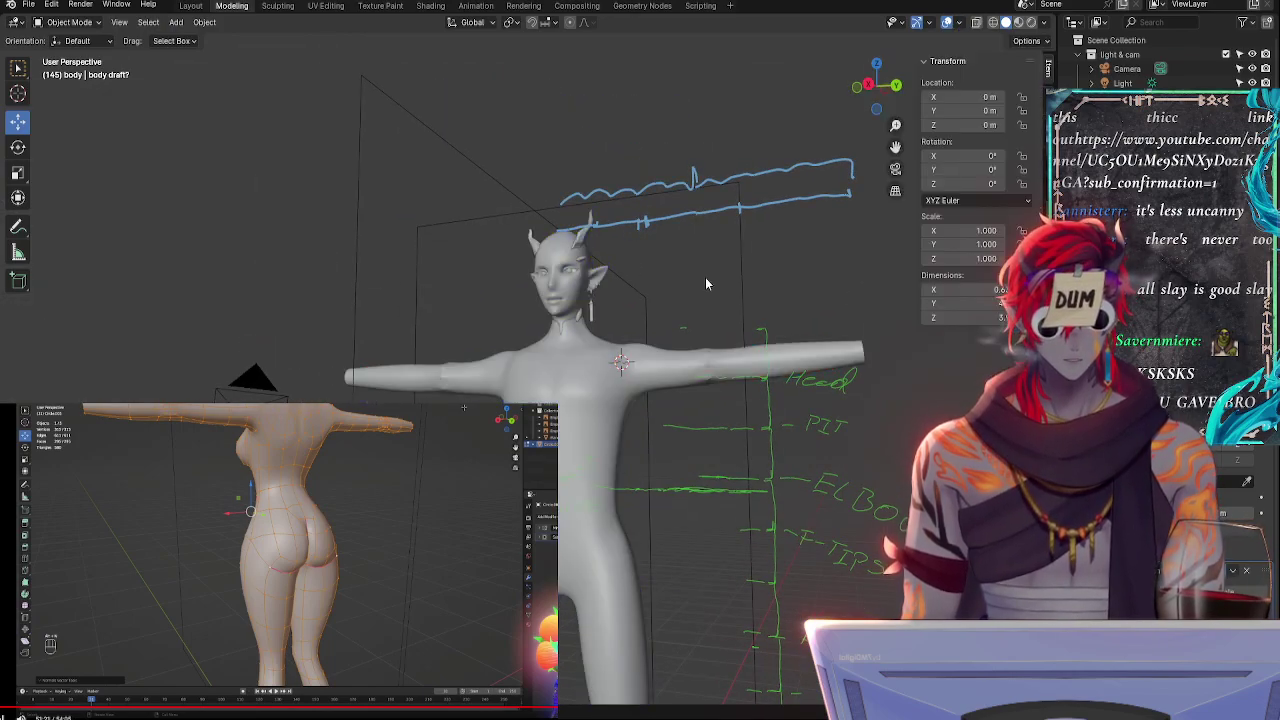
pyautogui.moveTo(705, 277); pyautogui.dragTo(732, 268, button='middle')
# - Switch to the fuller torso draft and orbit to a front view
pyautogui.click(30, 5)
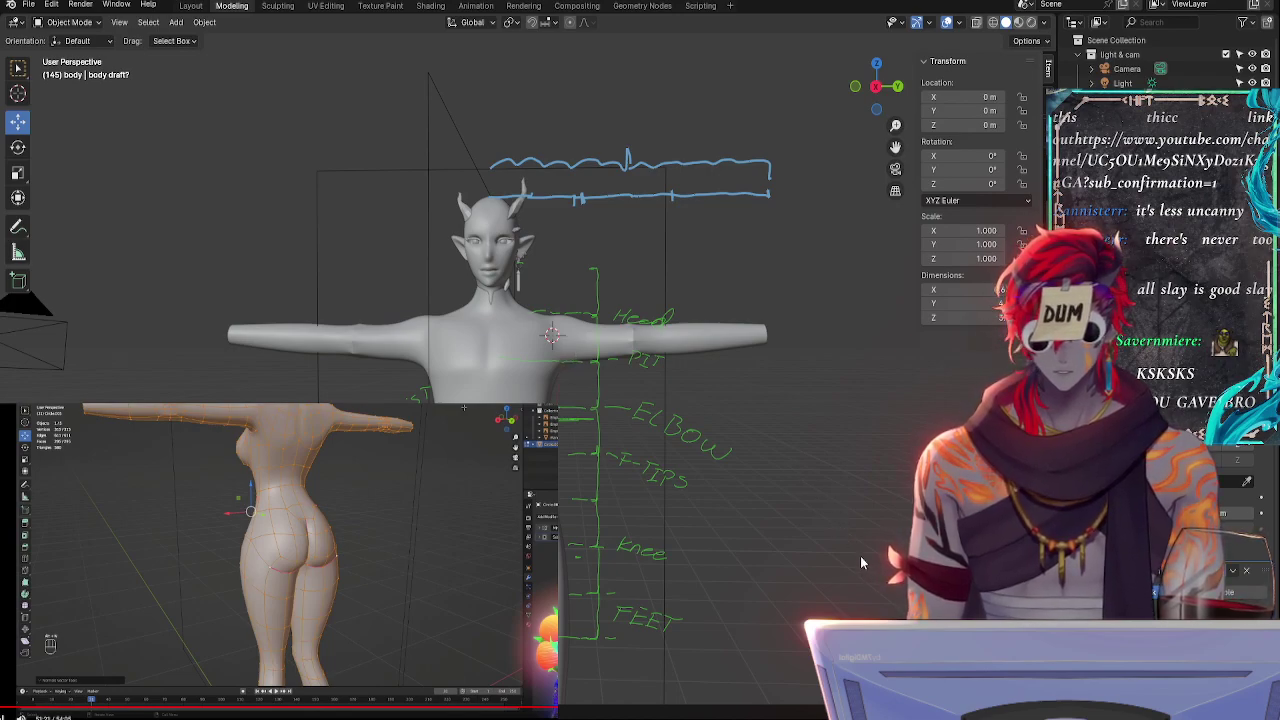
pyautogui.hotkey('alt', 'Tab')
pyautogui.moveTo(738, 393)
pyautogui.mouseDown(button='middle')
pyautogui.moveTo(674, 371)
pyautogui.moveTo(740, 417)
pyautogui.moveTo(726, 411)
pyautogui.mouseUp(button='middle')
# - Browse the File menu's Open and Recover options without opening anything
pyautogui.click(30, 4)
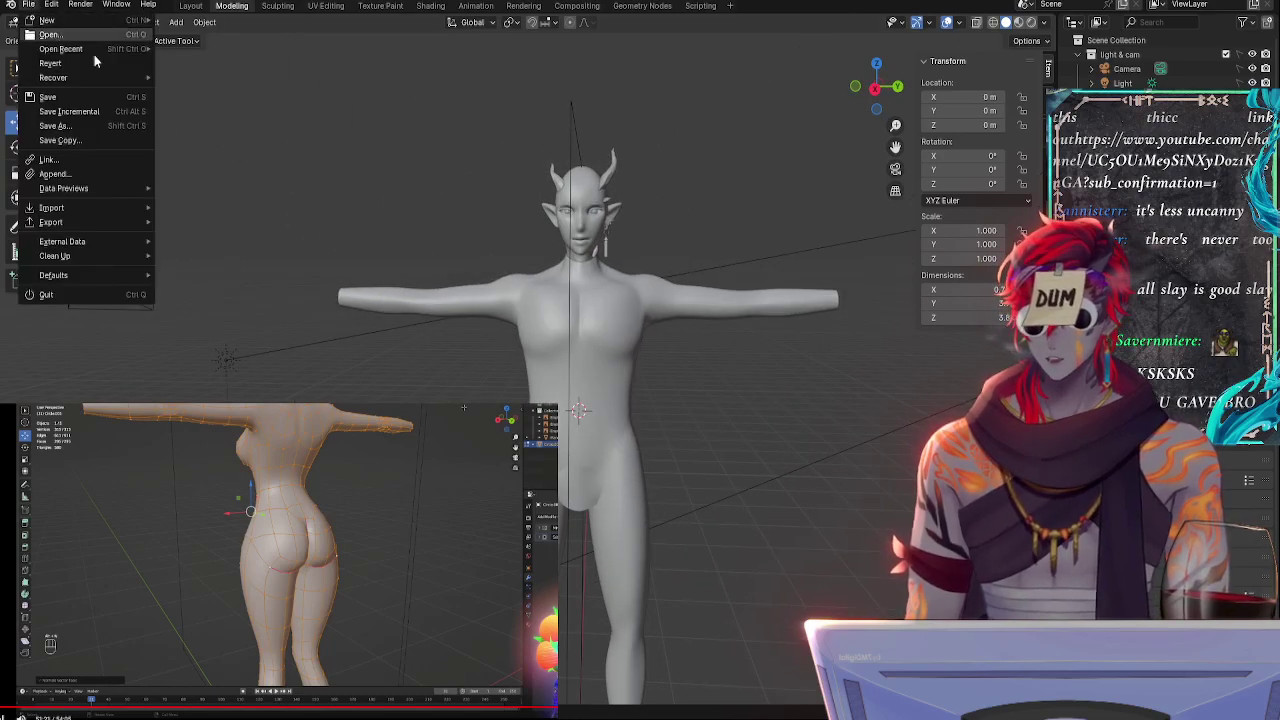
pyautogui.click(31, 4)
pyautogui.click(32, 3)
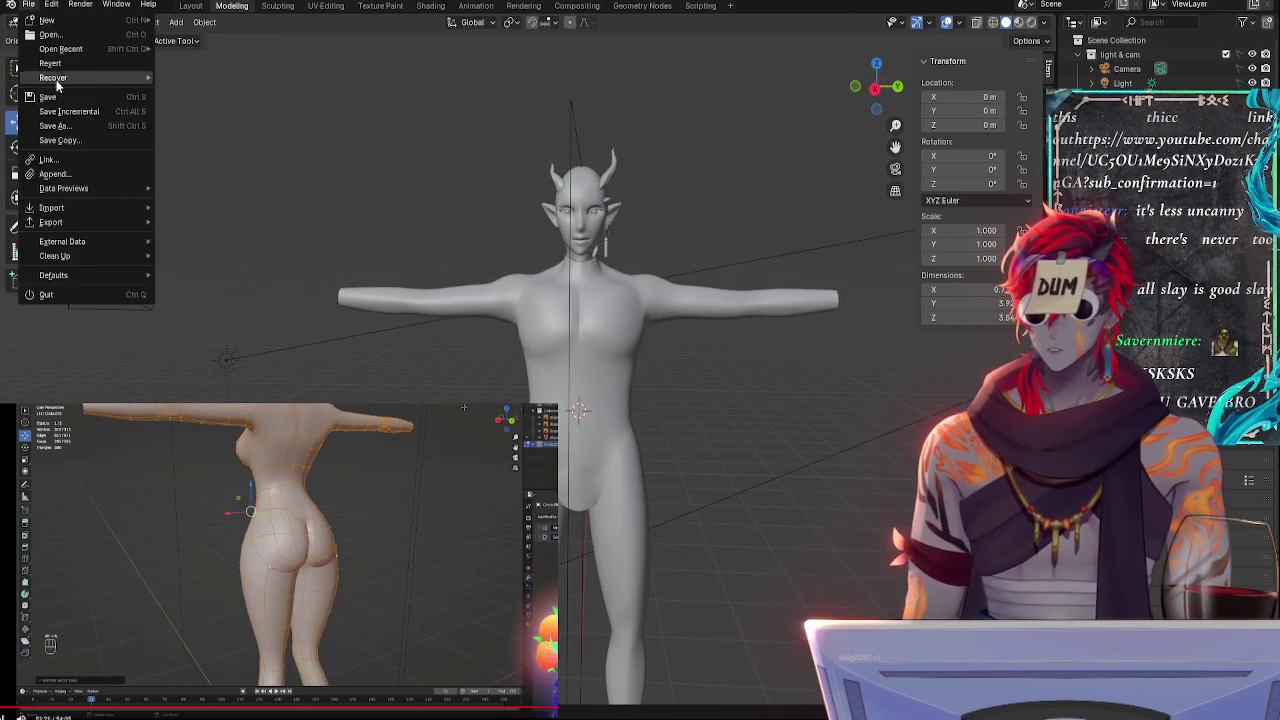
pyautogui.click(68, 38)
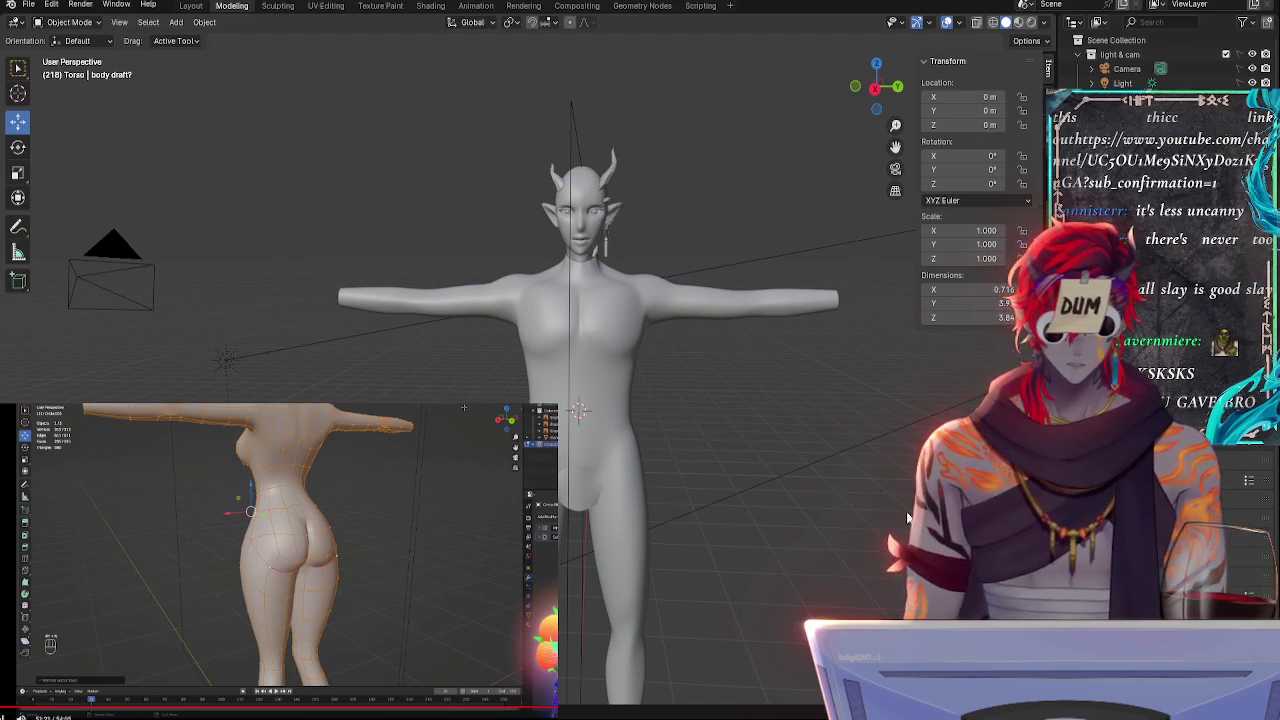
# - Switch to the draft with separate limb pieces and frame the horned head and shoulder
pyautogui.hotkey('alt', 'Tab')
pyautogui.moveTo(721, 336); pyautogui.dragTo(681, 531, button='middle')
pyautogui.scroll(3, 636, 438)
pyautogui.keyDown('shift'); pyautogui.moveTo(636, 438); pyautogui.dragTo(619, 376, button='middle'); pyautogui.keyUp('shift')
# - Look over the earring, head, torso, arms and legs, ending on a front view of the hips
pyautogui.scroll(-3, 655, 349)
pyautogui.scroll(5, 592, 274)
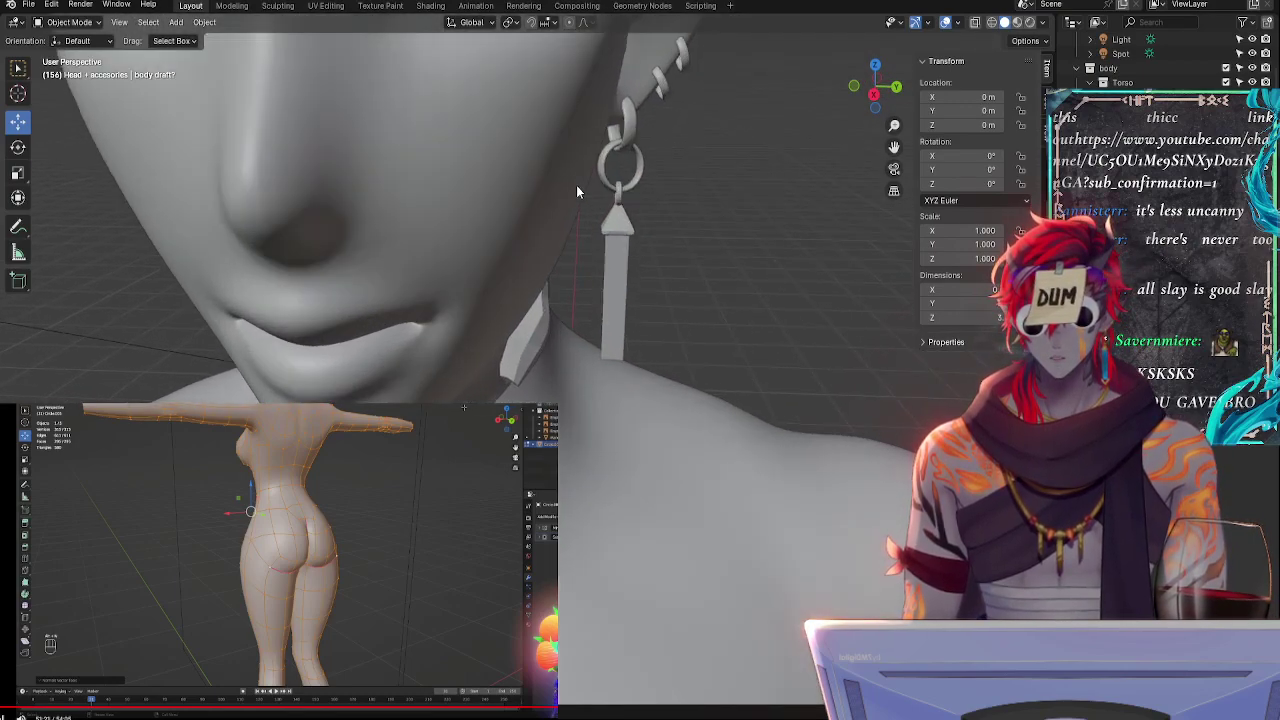
pyautogui.moveTo(576, 185); pyautogui.dragTo(663, 495, button='middle')
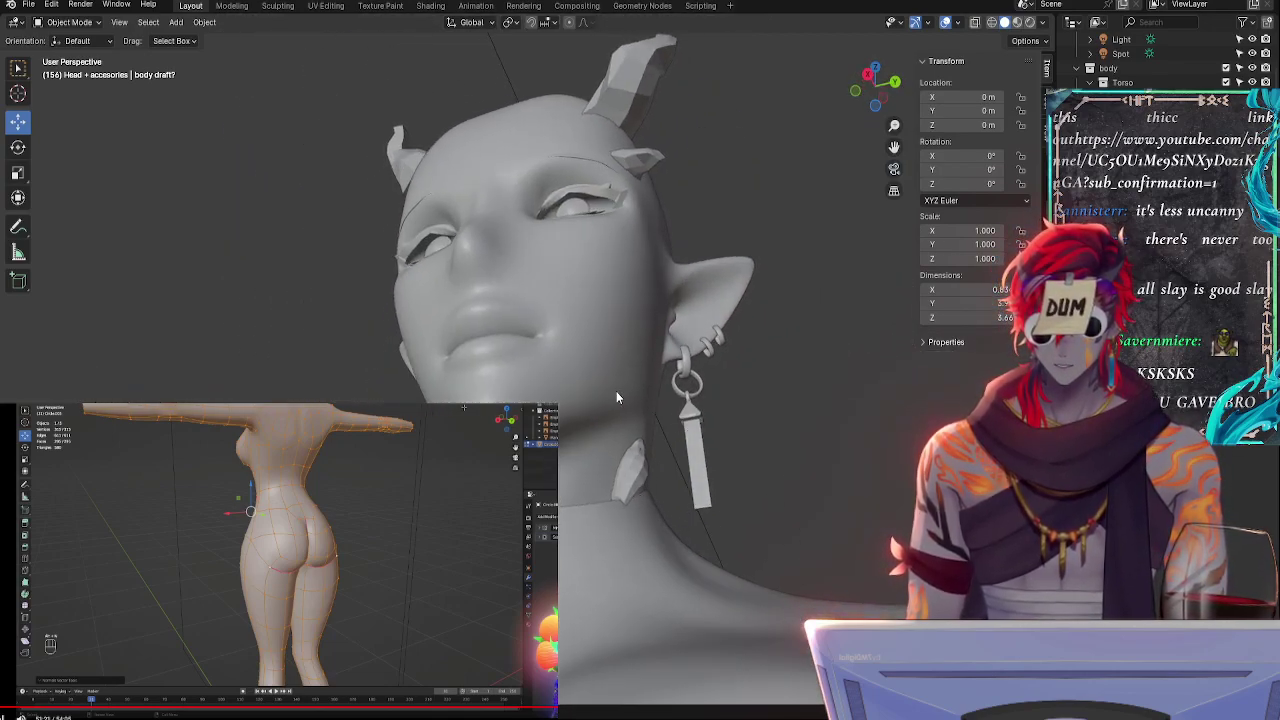
pyautogui.moveTo(616, 398); pyautogui.dragTo(631, 434, button='middle')
pyautogui.moveTo(646, 179); pyautogui.dragTo(467, 295, button='middle')
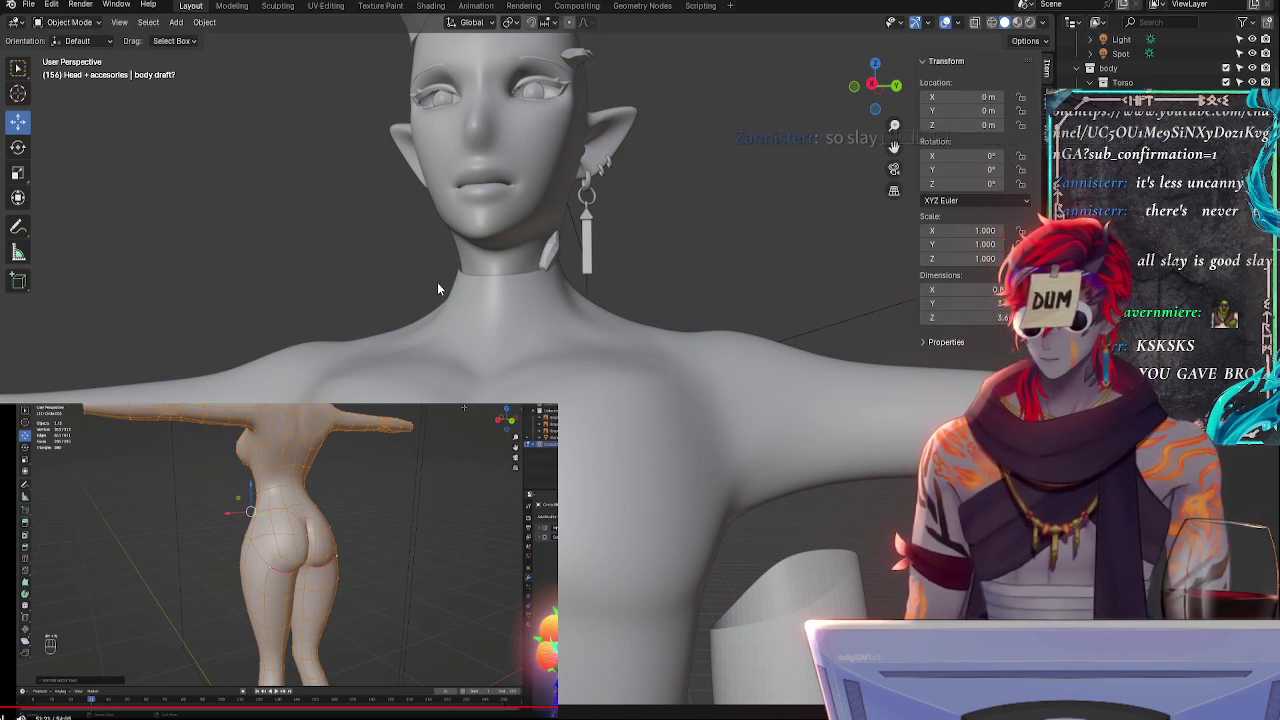
pyautogui.keyDown('shift'); pyautogui.moveTo(683, 320); pyautogui.dragTo(614, 97, button='middle'); pyautogui.keyUp('shift')
pyautogui.scroll(-5, 637, 422)
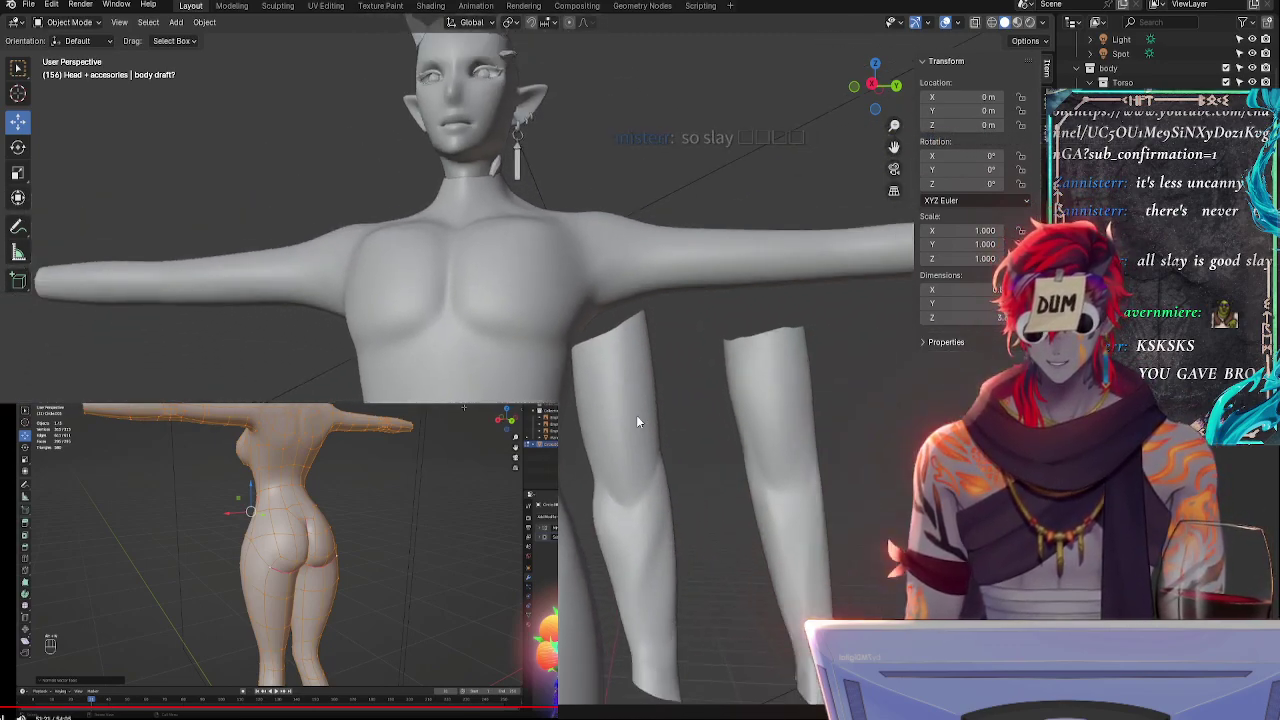
pyautogui.keyDown('shift'); pyautogui.moveTo(605, 463); pyautogui.dragTo(593, 349, button='middle'); pyautogui.keyUp('shift')
pyautogui.scroll(1, 622, 412)
pyautogui.scroll(-1, 570, 399)
pyautogui.keyDown('shift'); pyautogui.moveTo(570, 399); pyautogui.dragTo(340, 408, button='middle'); pyautogui.keyUp('shift')
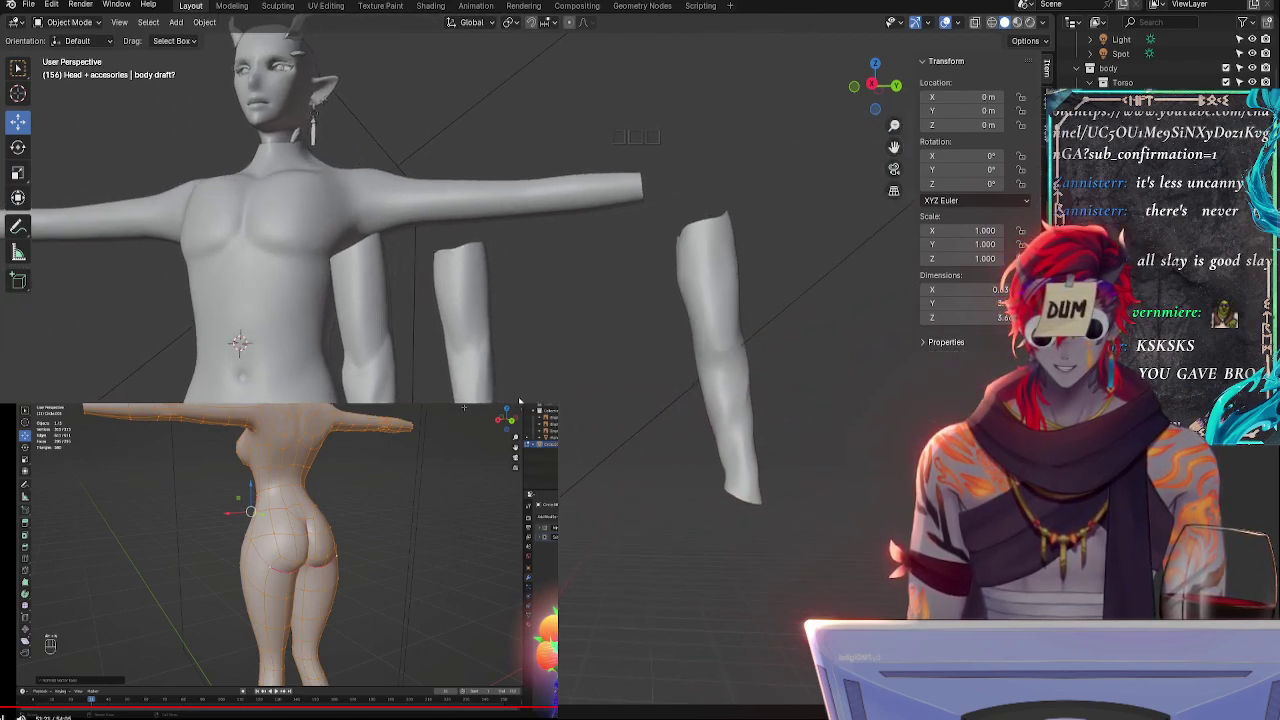
pyautogui.scroll(1, 622, 378)
pyautogui.moveTo(622, 378); pyautogui.dragTo(491, 251, button='middle')
pyautogui.keyDown('shift'); pyautogui.moveTo(634, 407); pyautogui.dragTo(565, 250, button='middle'); pyautogui.keyUp('shift')
pyautogui.scroll(1, 637, 416)
pyautogui.scroll(3, 635, 414)
pyautogui.scroll(2, 624, 286)
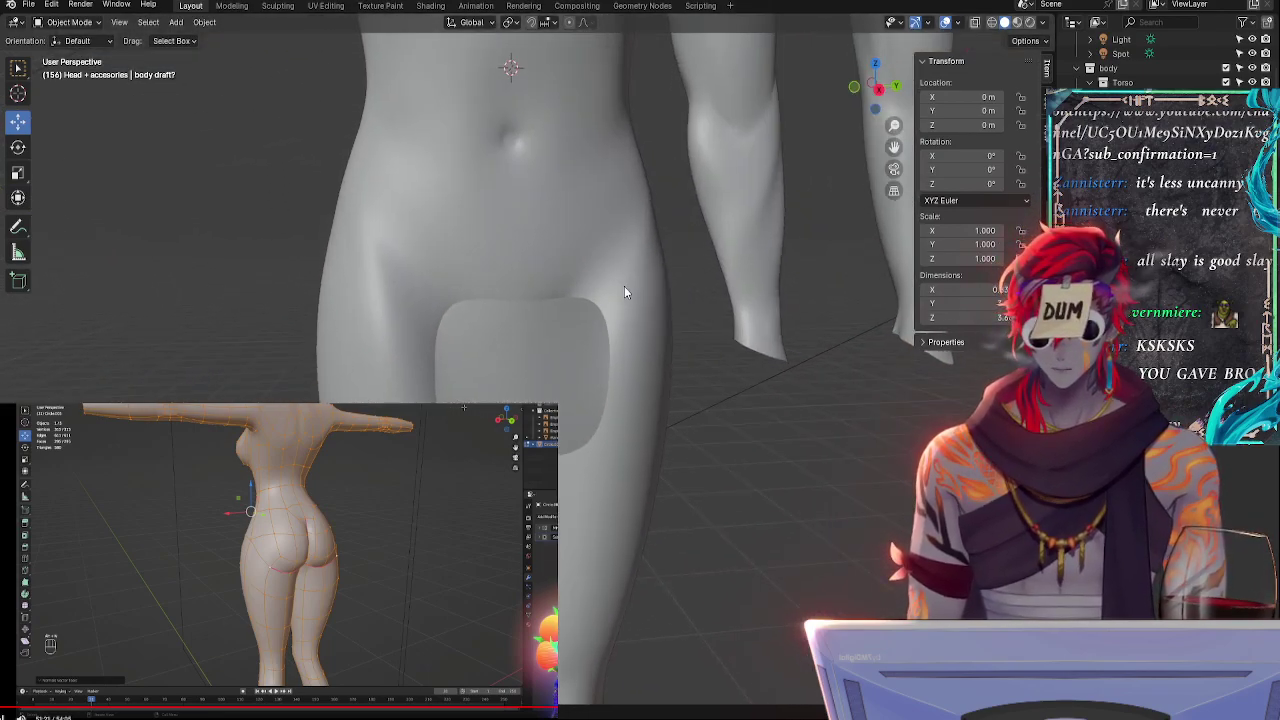
pyautogui.moveTo(668, 232); pyautogui.dragTo(519, 404, button='middle')
# - Enter Edit Mode on the body mesh and orbit behind the legs toward the knees
pyautogui.press('Tab')
pyautogui.press('Tab')
pyautogui.scroll(-3, 519, 403)
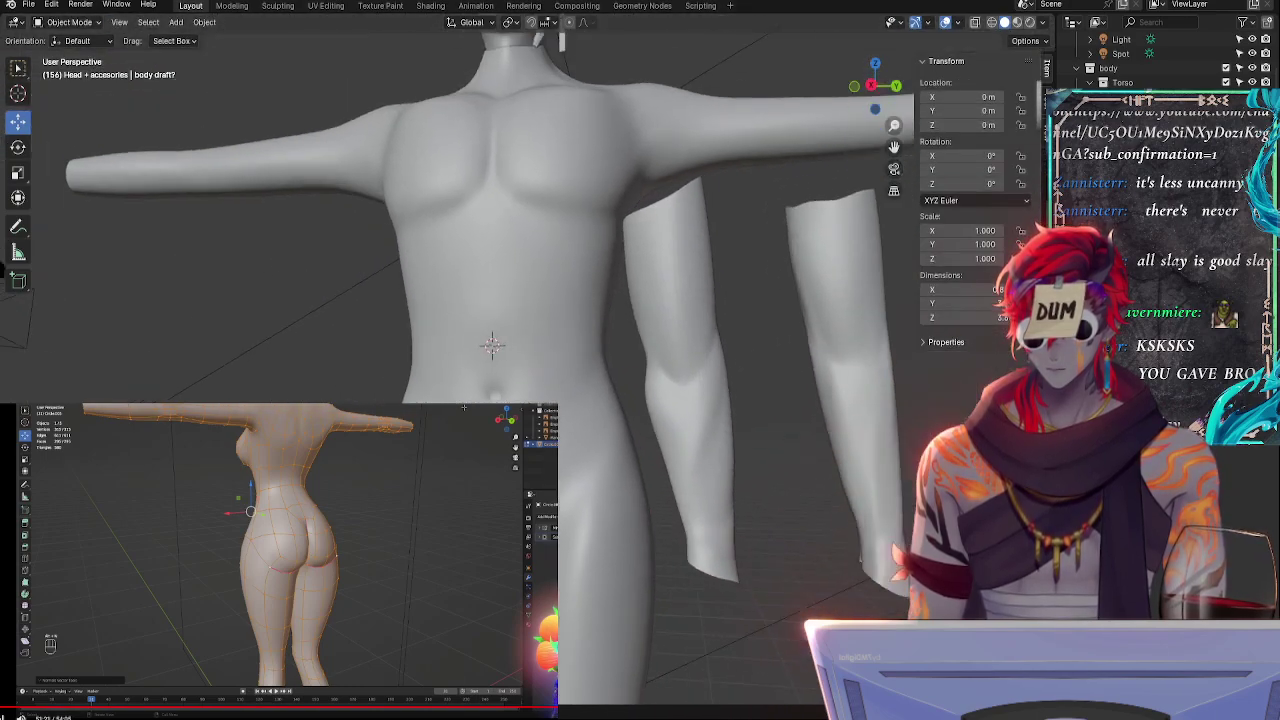
pyautogui.keyDown('shift'); pyautogui.moveTo(549, 500); pyautogui.dragTo(533, 281, button='middle'); pyautogui.keyUp('shift')
pyautogui.scroll(-1, 533, 281)
pyautogui.moveTo(540, 390); pyautogui.dragTo(850, 217, button='middle')
pyautogui.press('Tab')
# - Select vertices at the back of the knee and try rotating them, then cancel and undo
pyautogui.scroll(6, 695, 364)
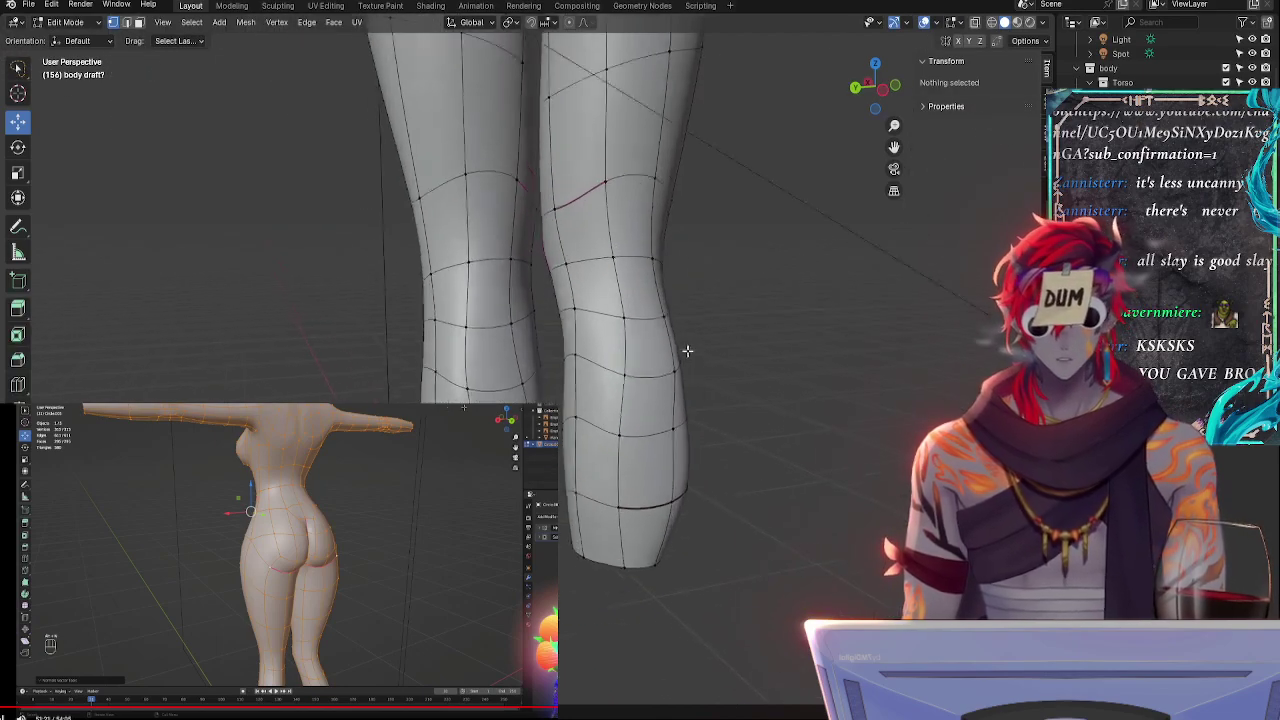
pyautogui.click(300, 470)
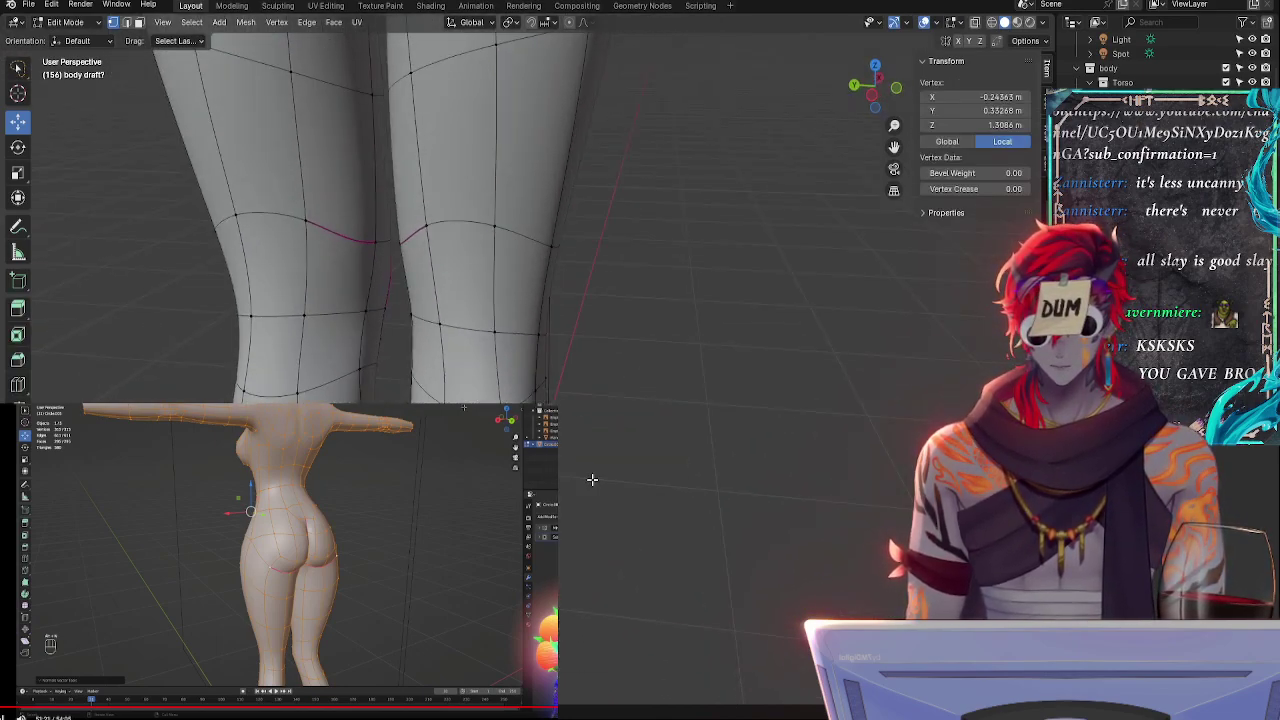
pyautogui.moveTo(591, 480); pyautogui.dragTo(390, 500, button='middle')
pyautogui.moveTo(490, 474); pyautogui.dragTo(574, 525, button='middle')
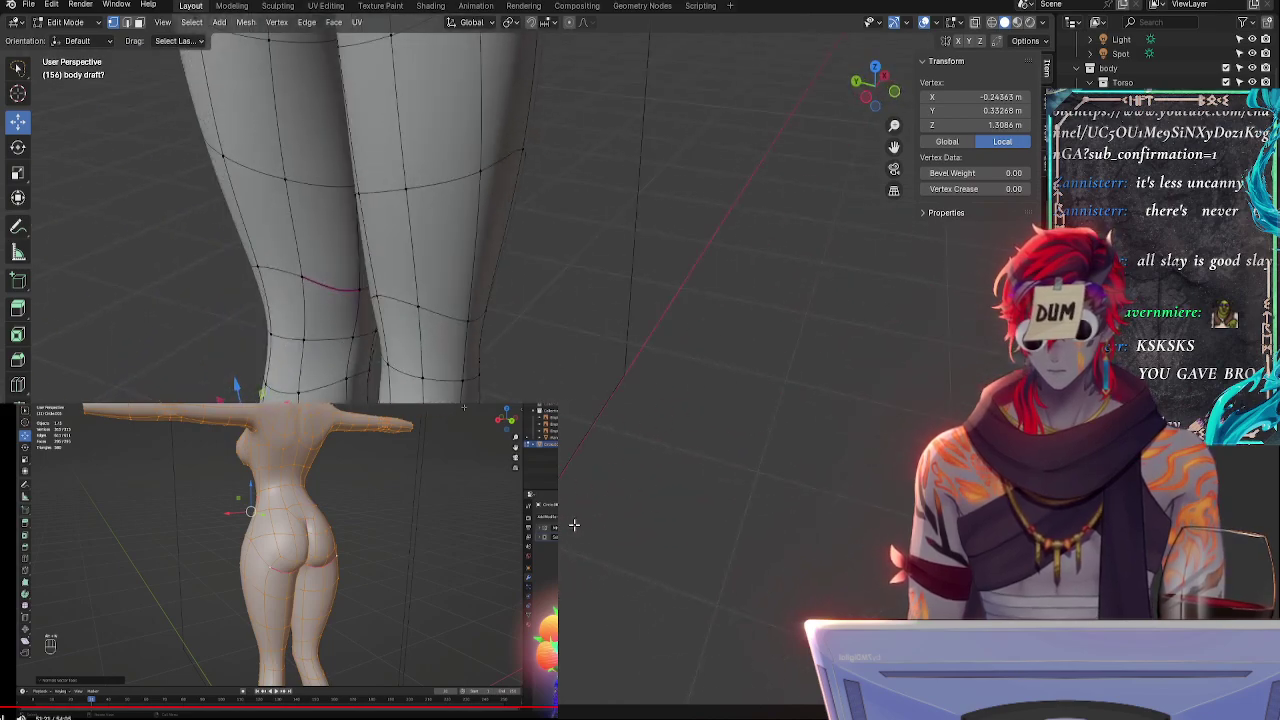
pyautogui.keyDown('shift'); pyautogui.click(255, 420); pyautogui.keyUp('shift')
pyautogui.keyDown('shift'); pyautogui.click(265, 384); pyautogui.keyUp('shift')
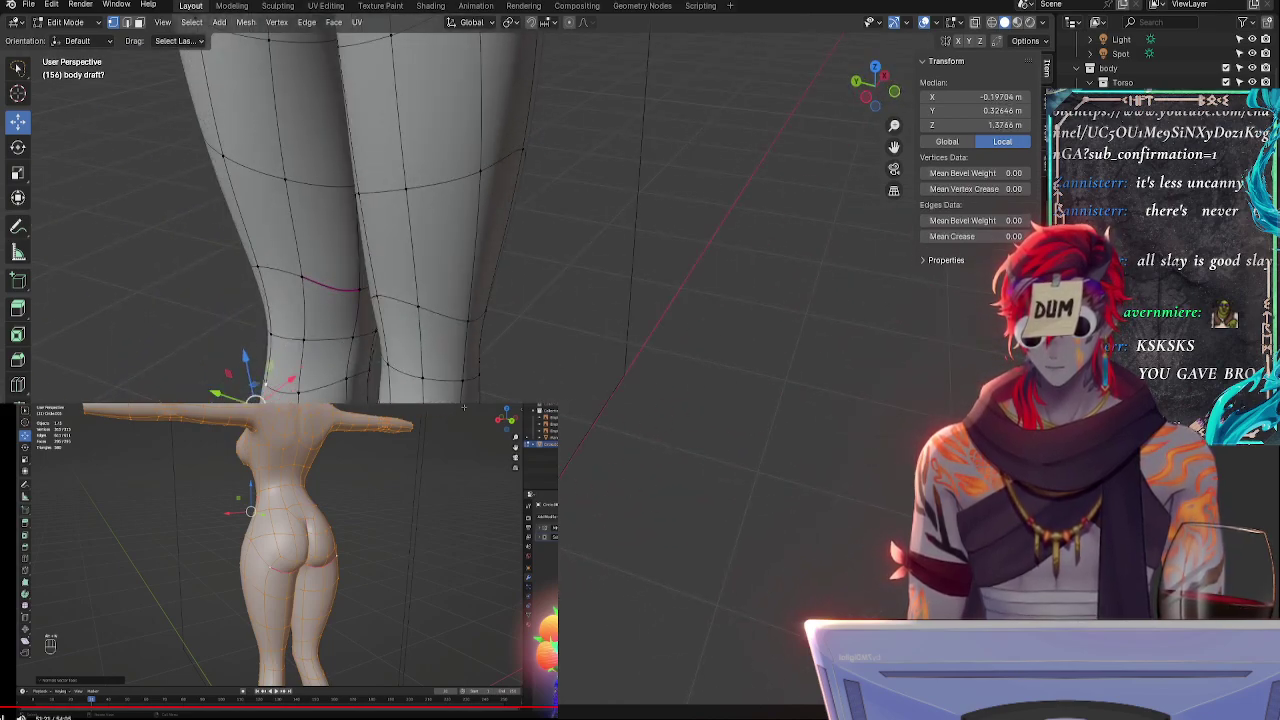
pyautogui.press('r')
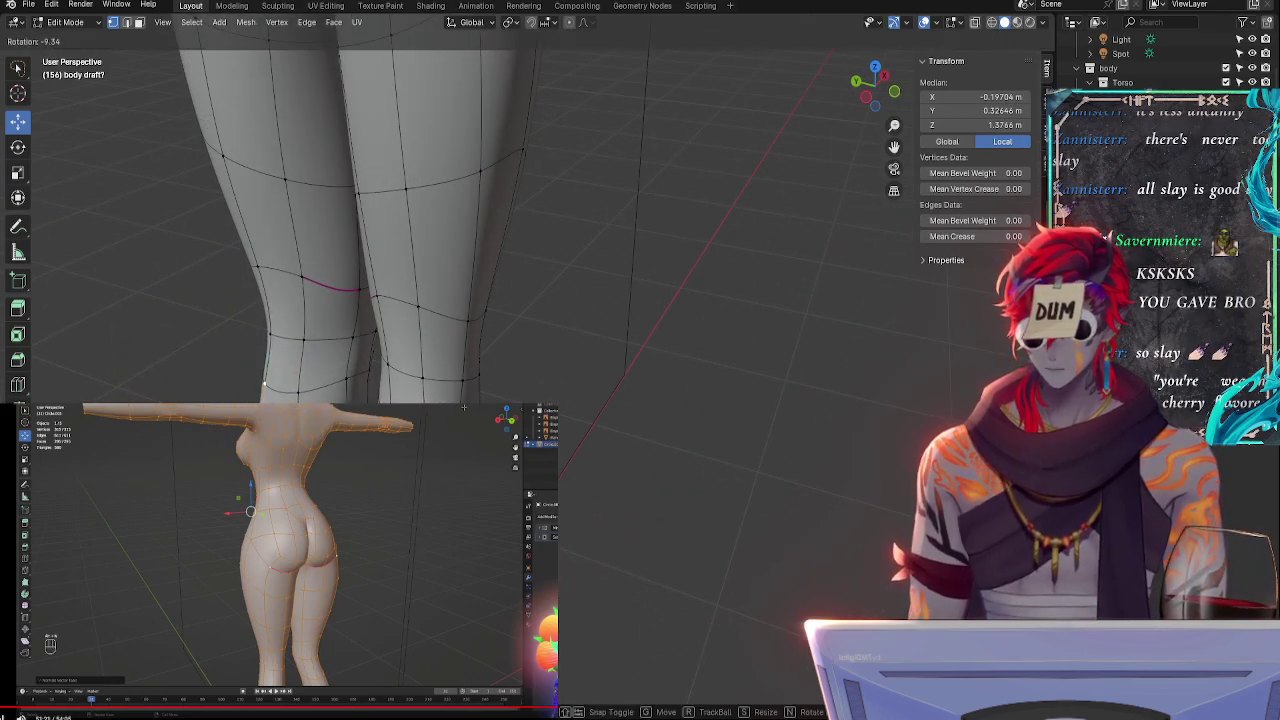
pyautogui.press('Escape')
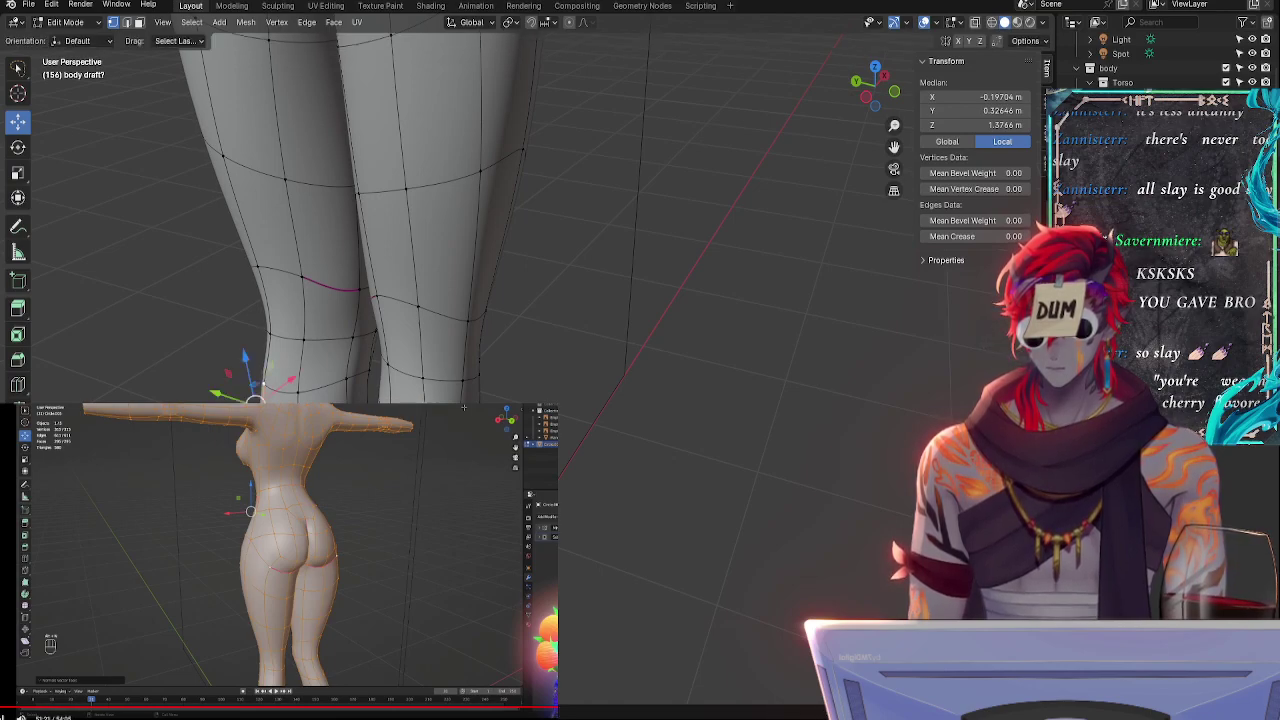
pyautogui.hotkey('ctrl', 'z')
# - Fatten a knee vertex with Alt+S, move it upward, then shrink it back in
pyautogui.hotkey('alt', 's')
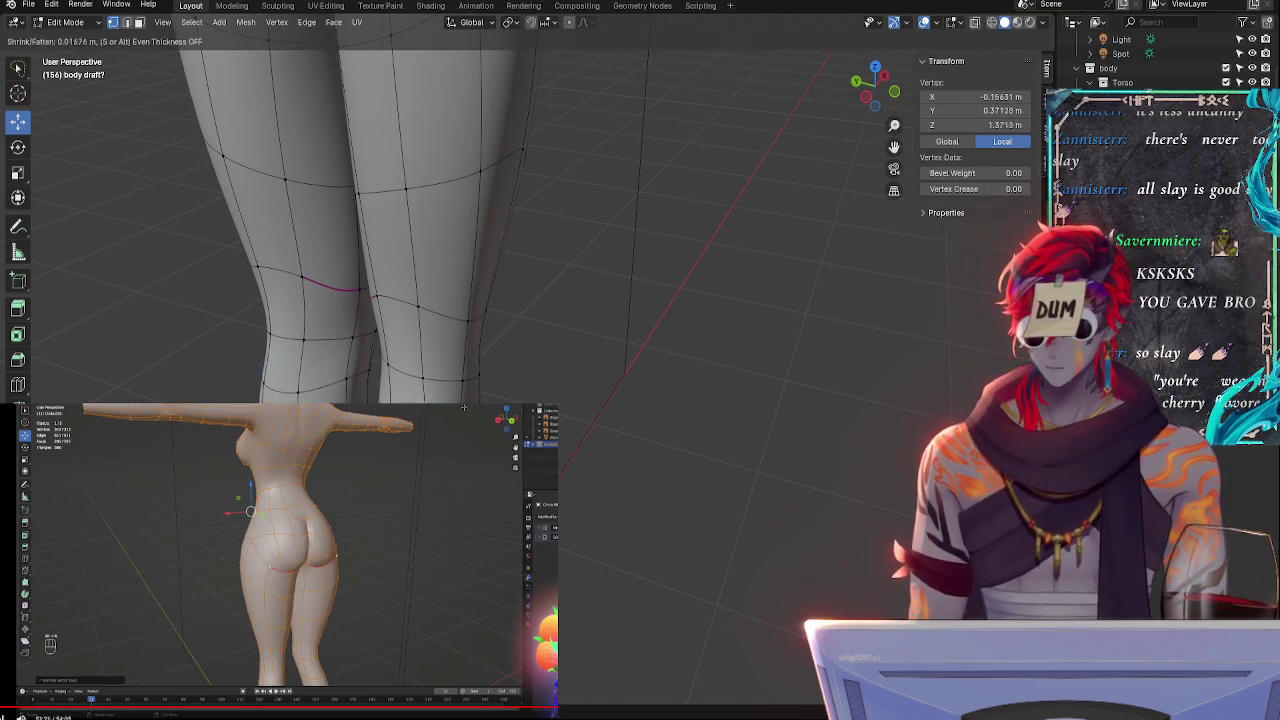
pyautogui.click(550, 455)
pyautogui.moveTo(587, 456); pyautogui.dragTo(631, 449, button='middle')
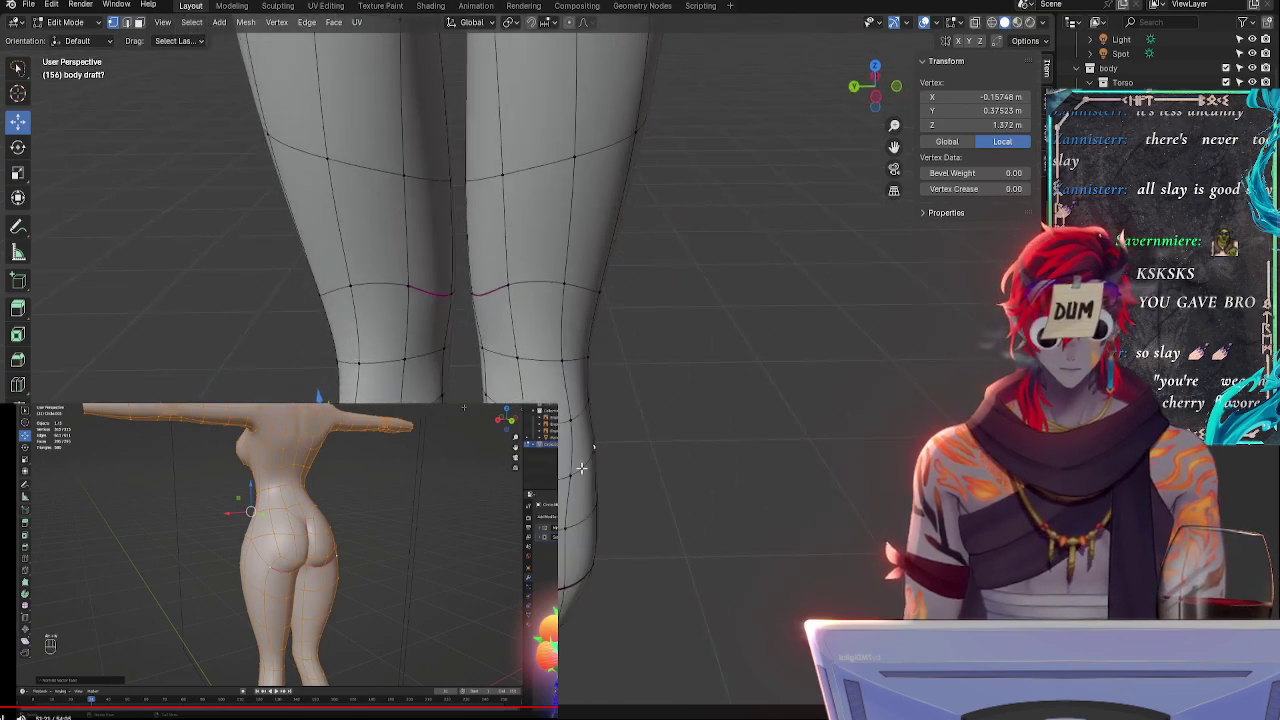
pyautogui.moveTo(586, 465); pyautogui.dragTo(585, 444)
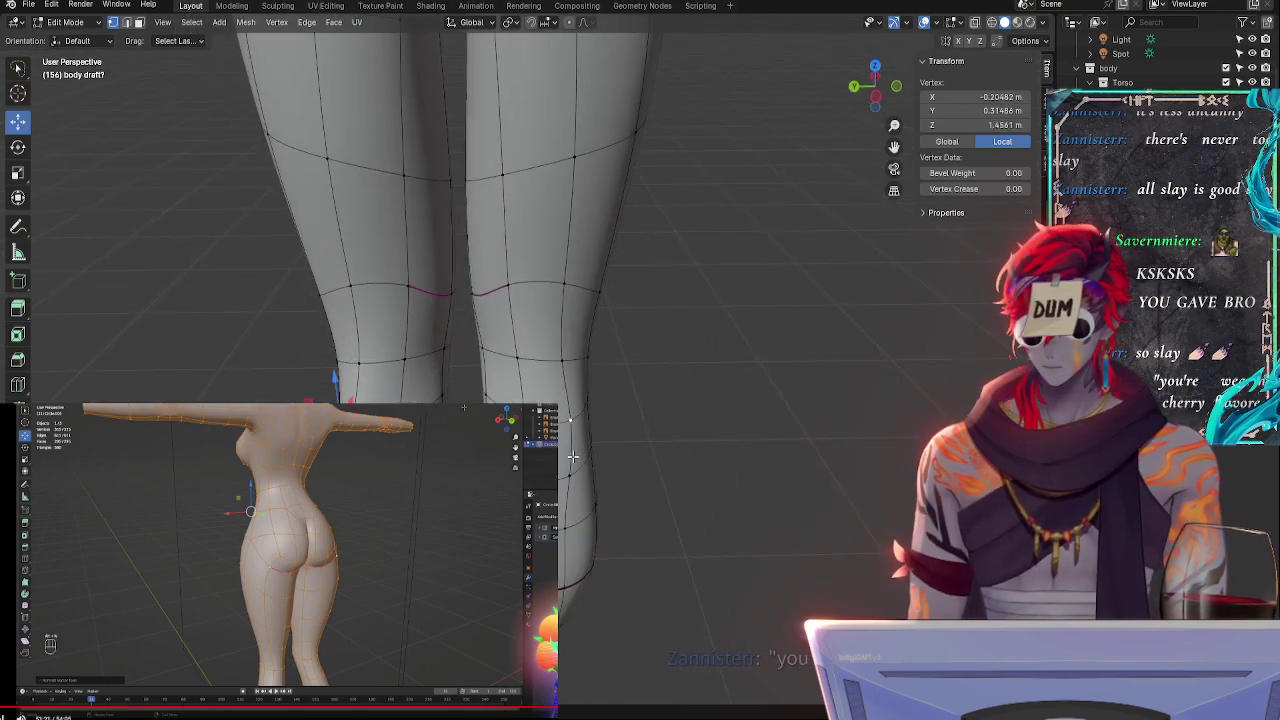
pyautogui.hotkey('alt', 's')
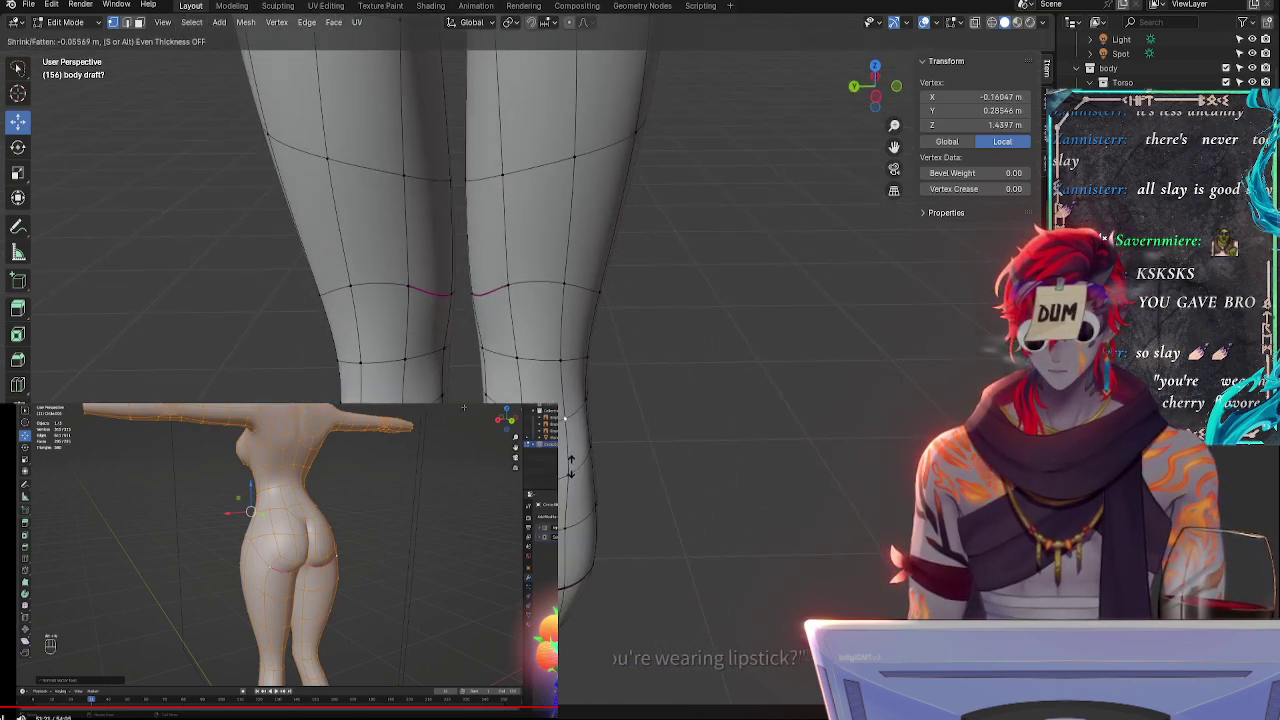
pyautogui.click(569, 472)
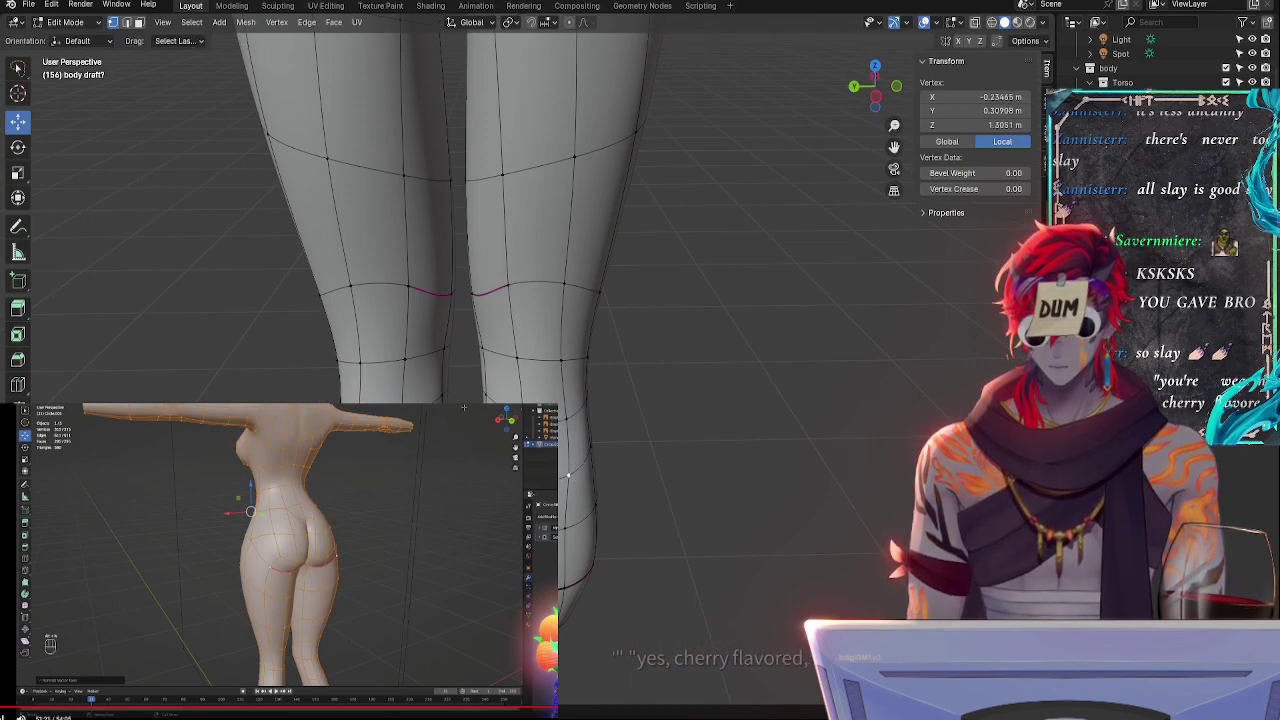
pyautogui.hotkey('alt', 's')
pyautogui.click(589, 548)
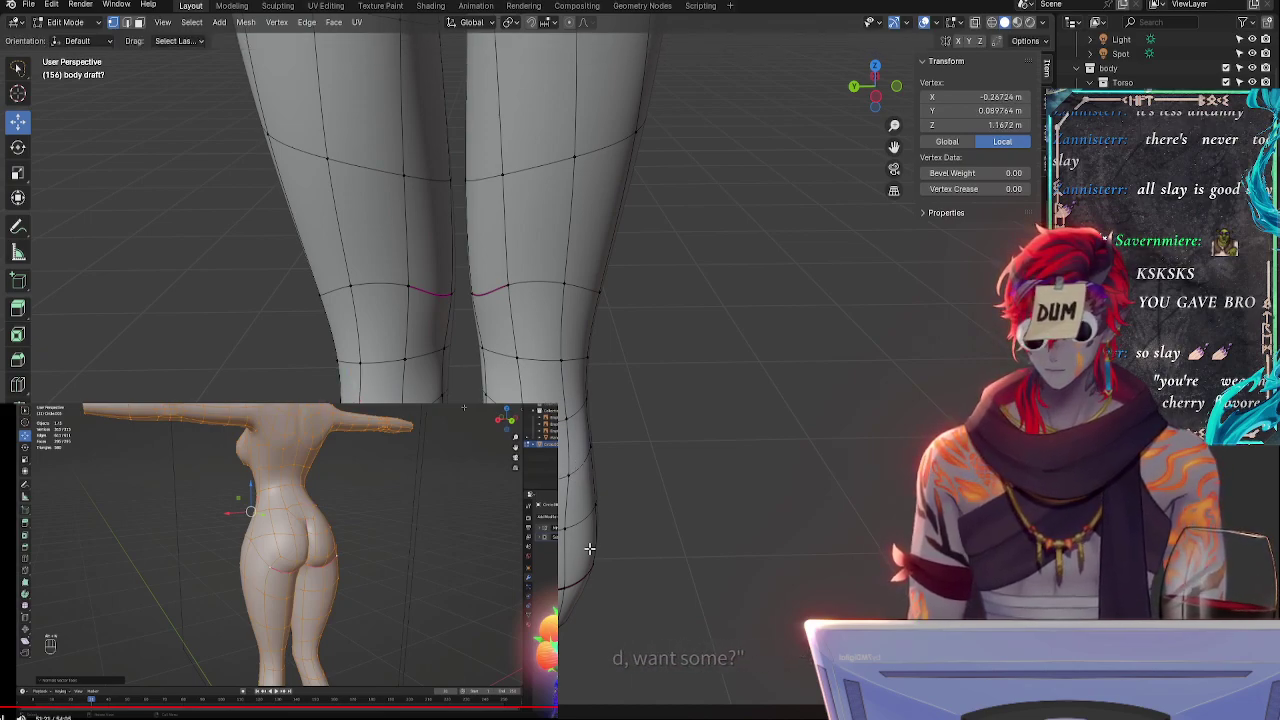
# - From a more level view, undo and retry the knee vertex's shrink/fatten, then expand the selection
pyautogui.moveTo(637, 597); pyautogui.dragTo(632, 575, button='middle')
pyautogui.hotkey('ctrl', 'z')
pyautogui.hotkey('ctrl', 'z')
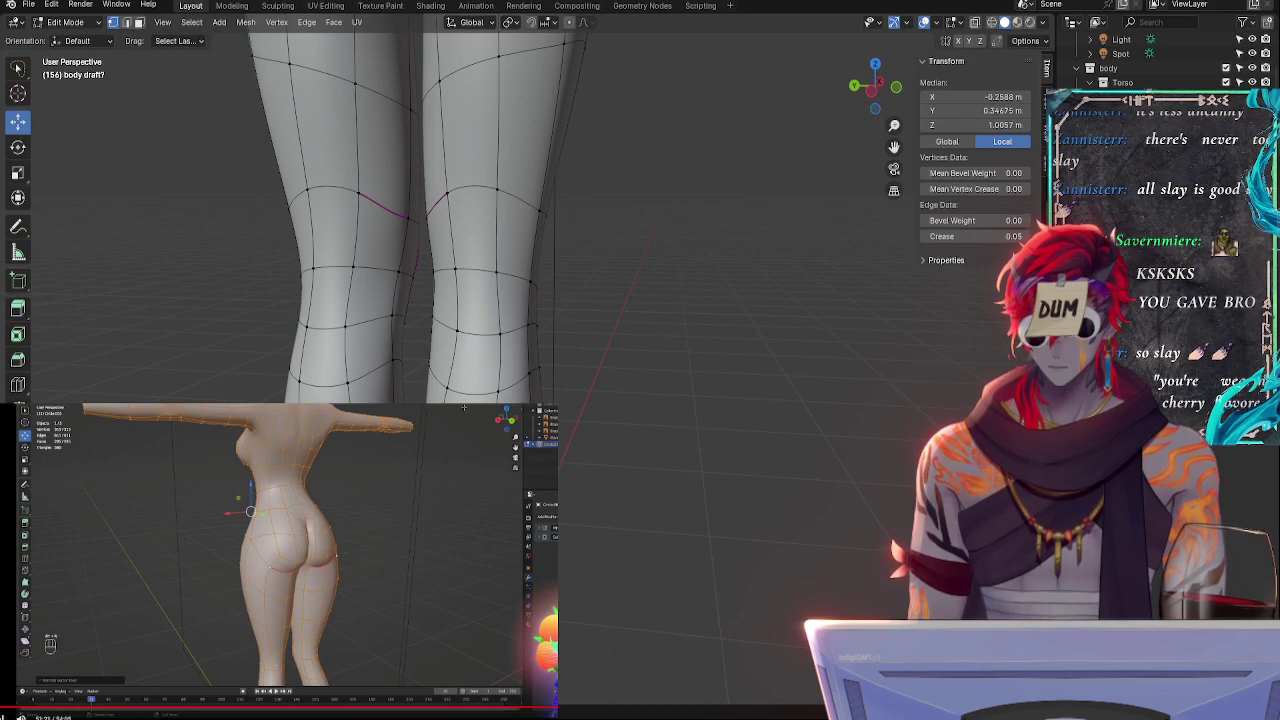
pyautogui.hotkey('alt', 's')
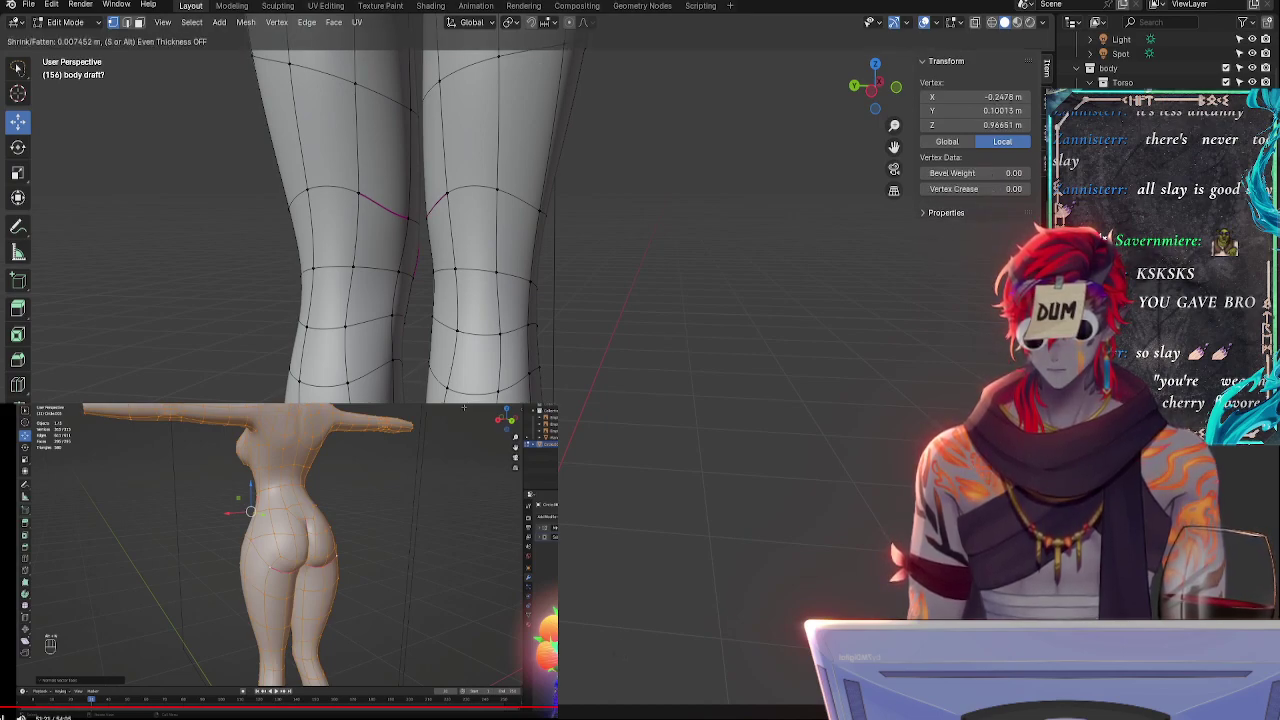
pyautogui.click(614, 654)
pyautogui.hotkey('ctrl', 'z')
pyautogui.hotkey('ctrl', 'z')
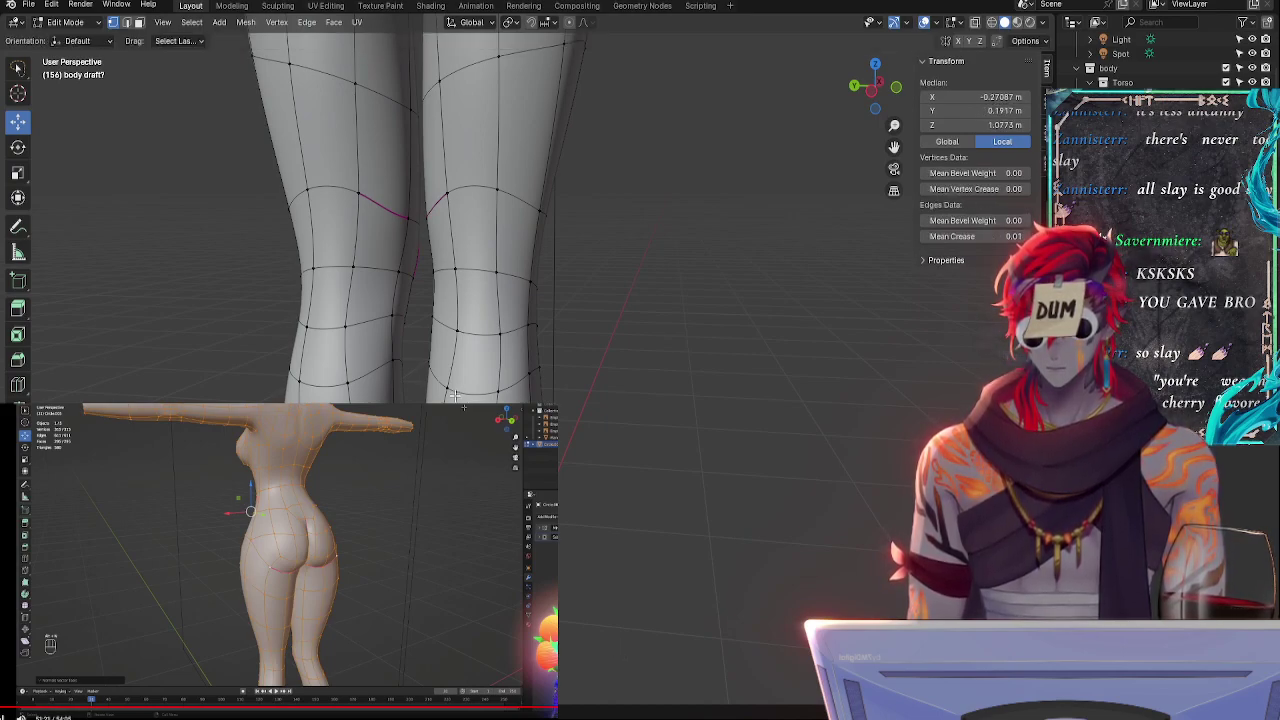
# - Slide the lower-leg vertices along their edges, then slide an edge below the knee down the leg
pyautogui.press('g')
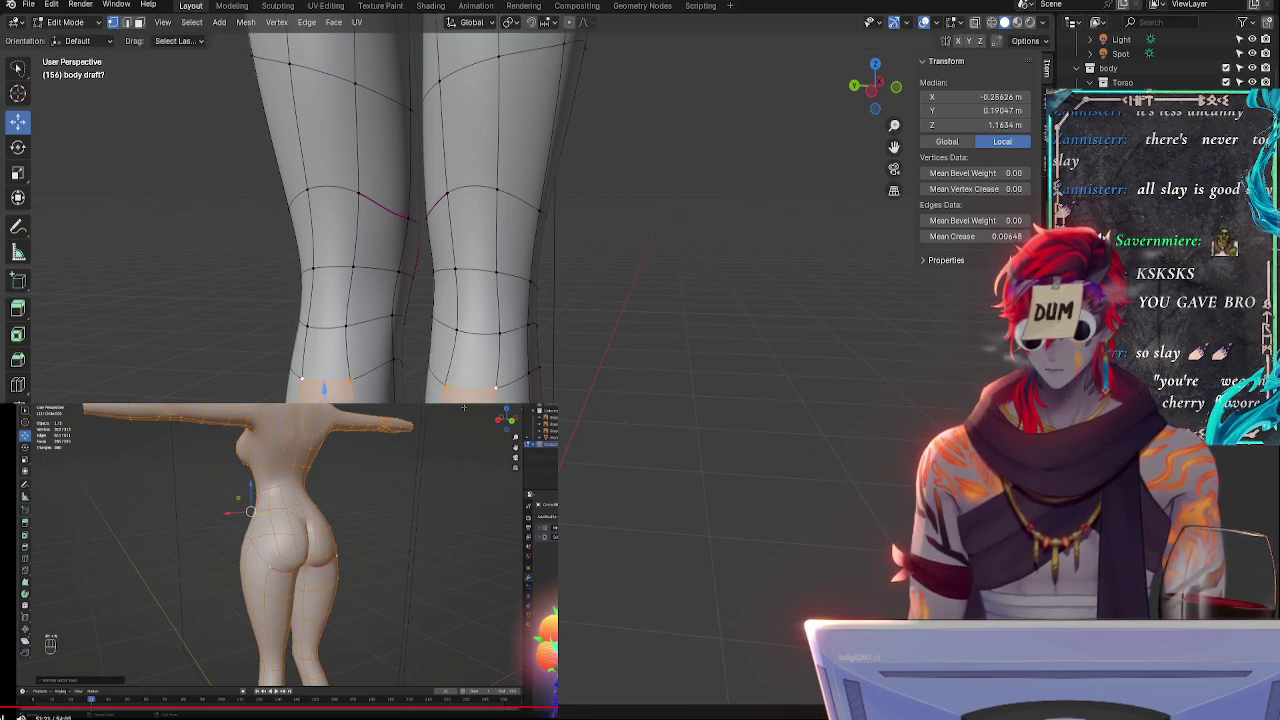
pyautogui.press('g')
pyautogui.click(305, 420)
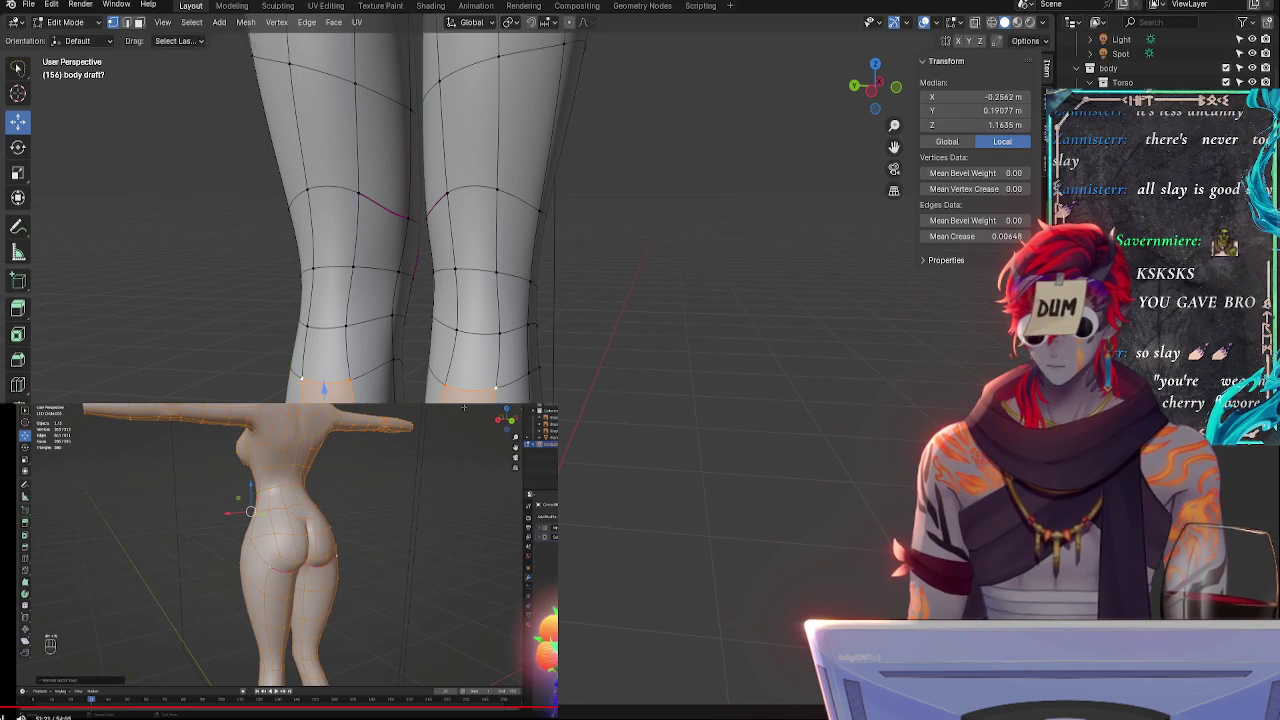
pyautogui.click(305, 450)
pyautogui.keyDown('shift'); pyautogui.click(350, 452); pyautogui.keyUp('shift')
pyautogui.press('g')
pyautogui.press('g')
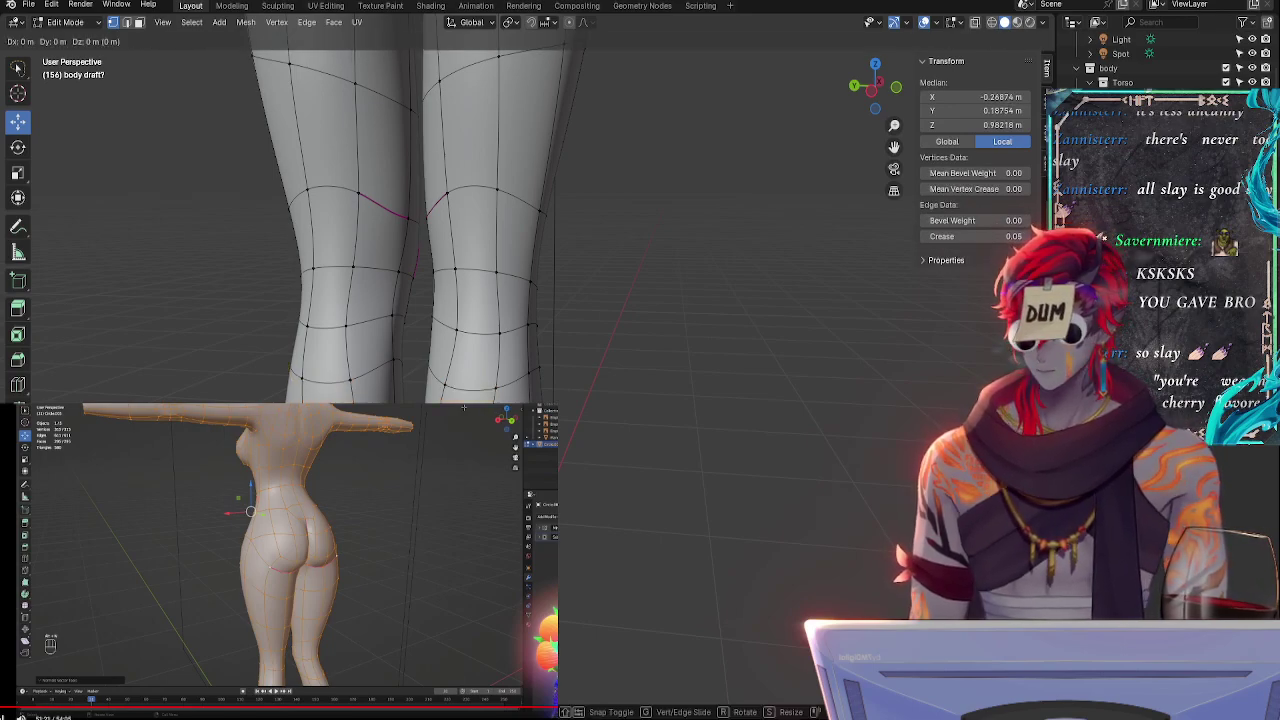
pyautogui.click(500, 545)
# - Try a Shift+V vertex slide on a left-leg vertex, then cancel it
pyautogui.moveTo(500, 545); pyautogui.dragTo(548, 544, button='middle')
pyautogui.click(432, 401)
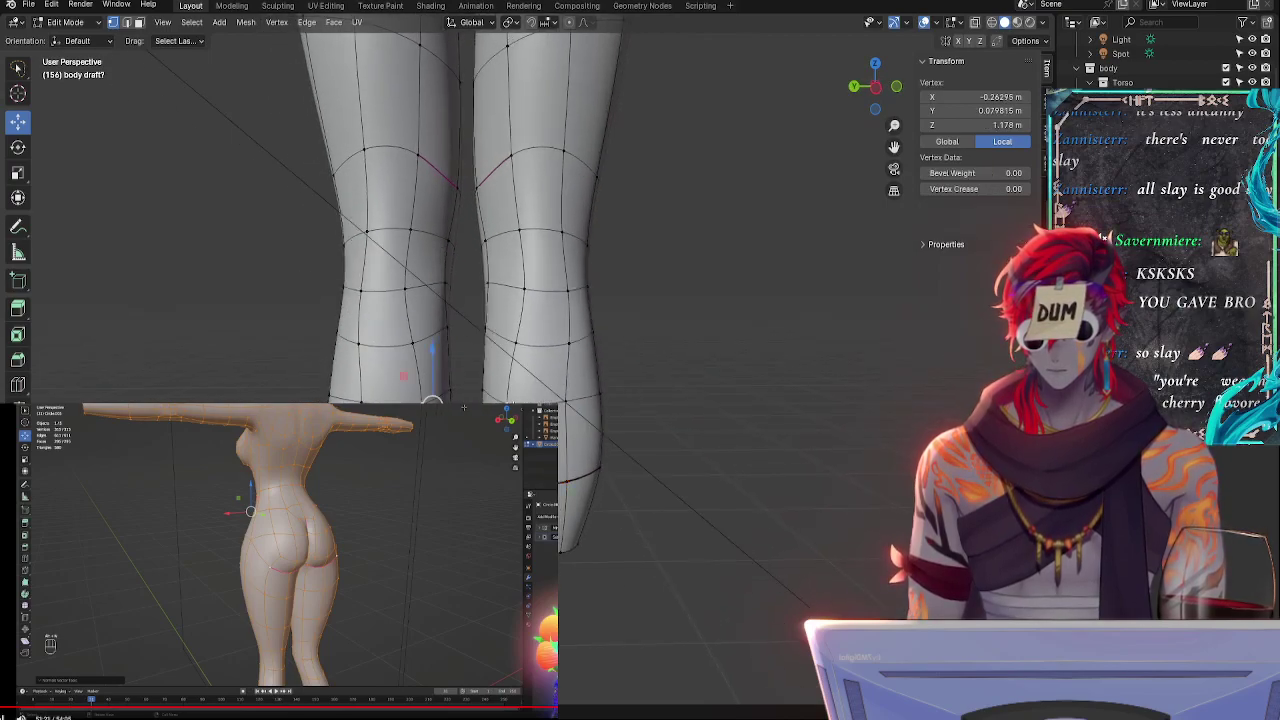
pyautogui.hotkey('shift', 'v')
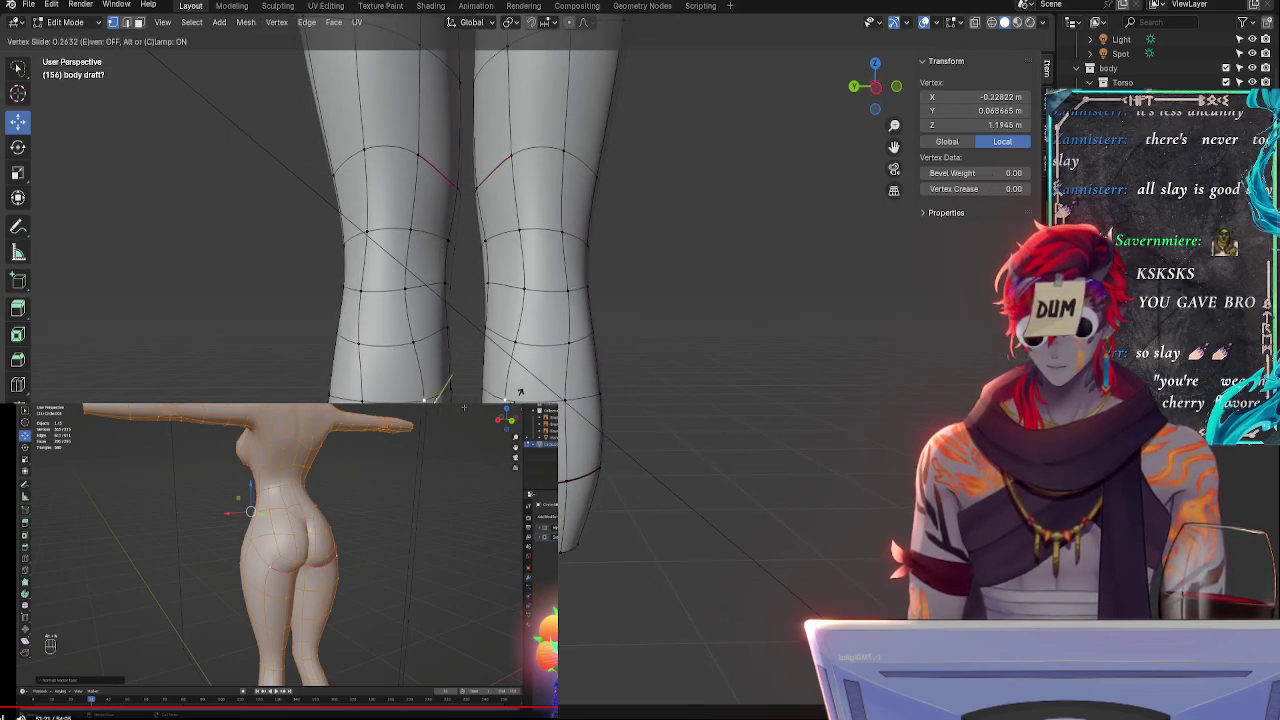
pyautogui.rightClick(498, 398)
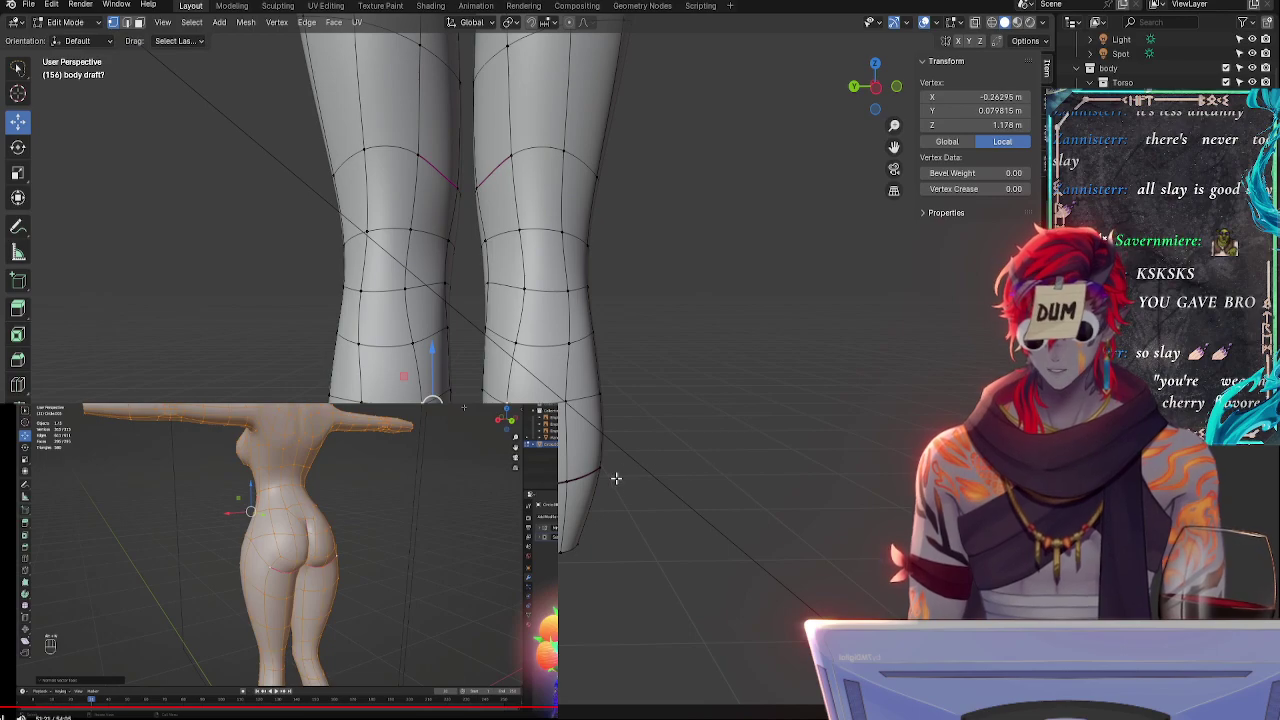
pyautogui.moveTo(616, 479); pyautogui.dragTo(430, 484, button='middle')
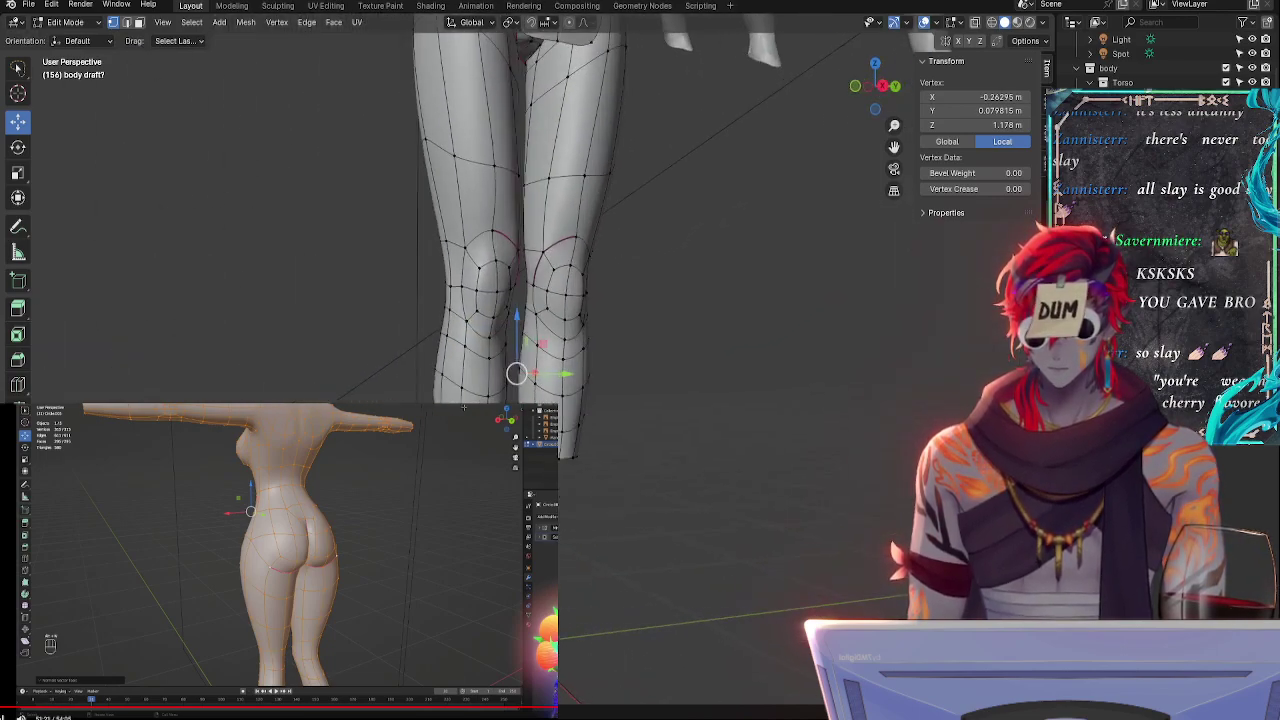
# - Review the knees, then inspect the whole figure in Object Mode from Front Ortho, zoomed on the leg
pyautogui.moveTo(464, 407); pyautogui.dragTo(672, 116, button='middle')
pyautogui.moveTo(656, 556); pyautogui.dragTo(634, 485, button='middle')
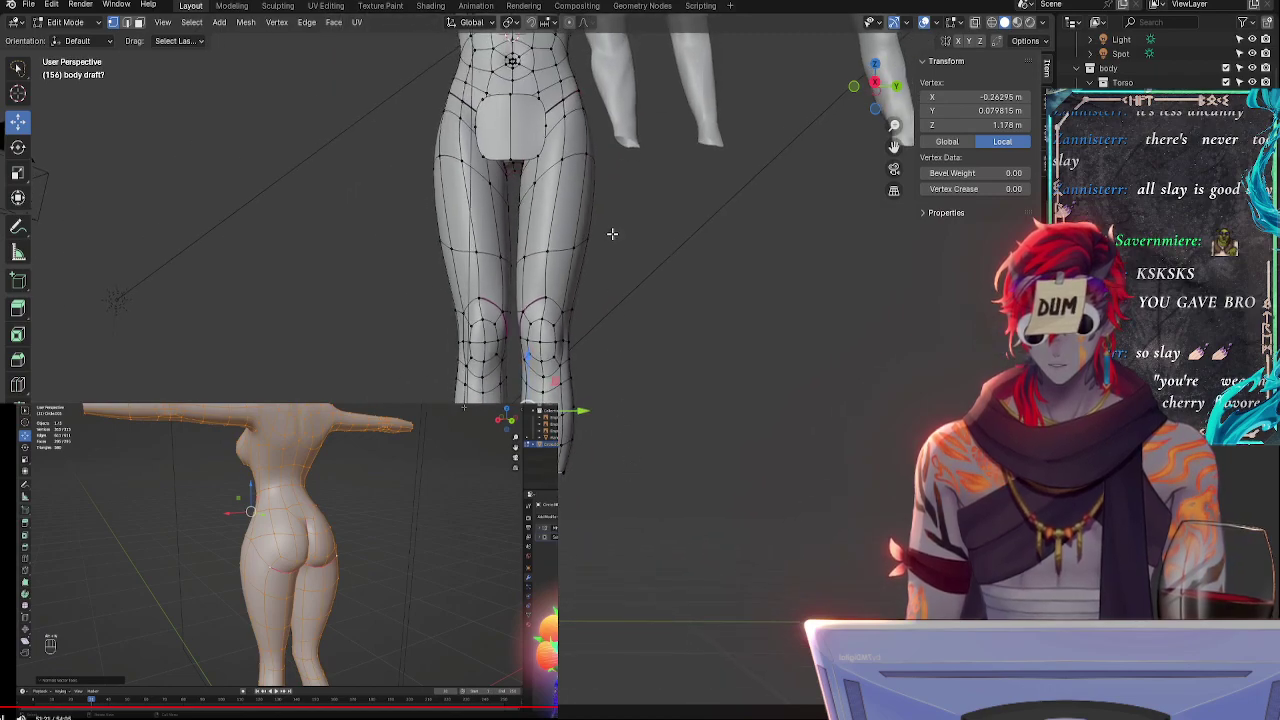
pyautogui.keyDown('shift'); pyautogui.moveTo(612, 283); pyautogui.dragTo(630, 605, button='middle'); pyautogui.keyUp('shift')
pyautogui.moveTo(613, 376); pyautogui.dragTo(596, 249, button='middle')
pyautogui.press('Tab')
pyautogui.keyDown('shift'); pyautogui.moveTo(616, 364); pyautogui.dragTo(370, 470, button='middle'); pyautogui.keyUp('shift')
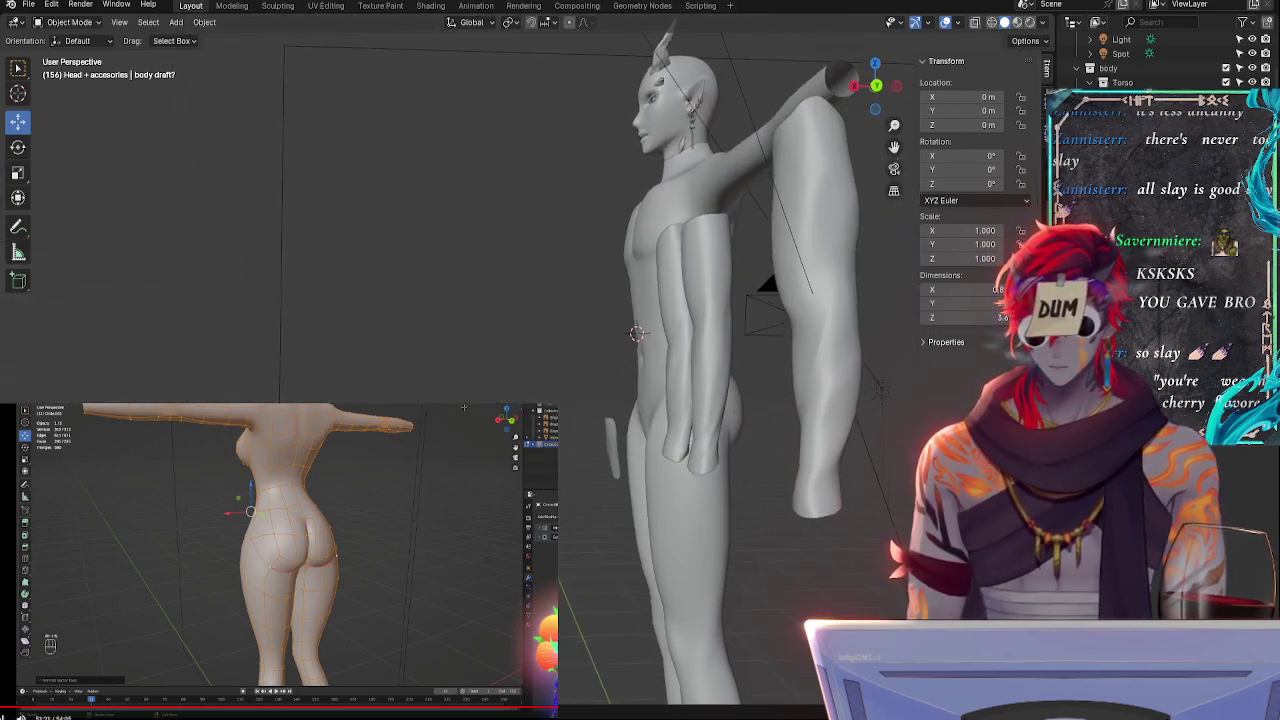
pyautogui.keyDown('shift'); pyautogui.moveTo(519, 414); pyautogui.dragTo(406, 250, button='middle'); pyautogui.keyUp('shift')
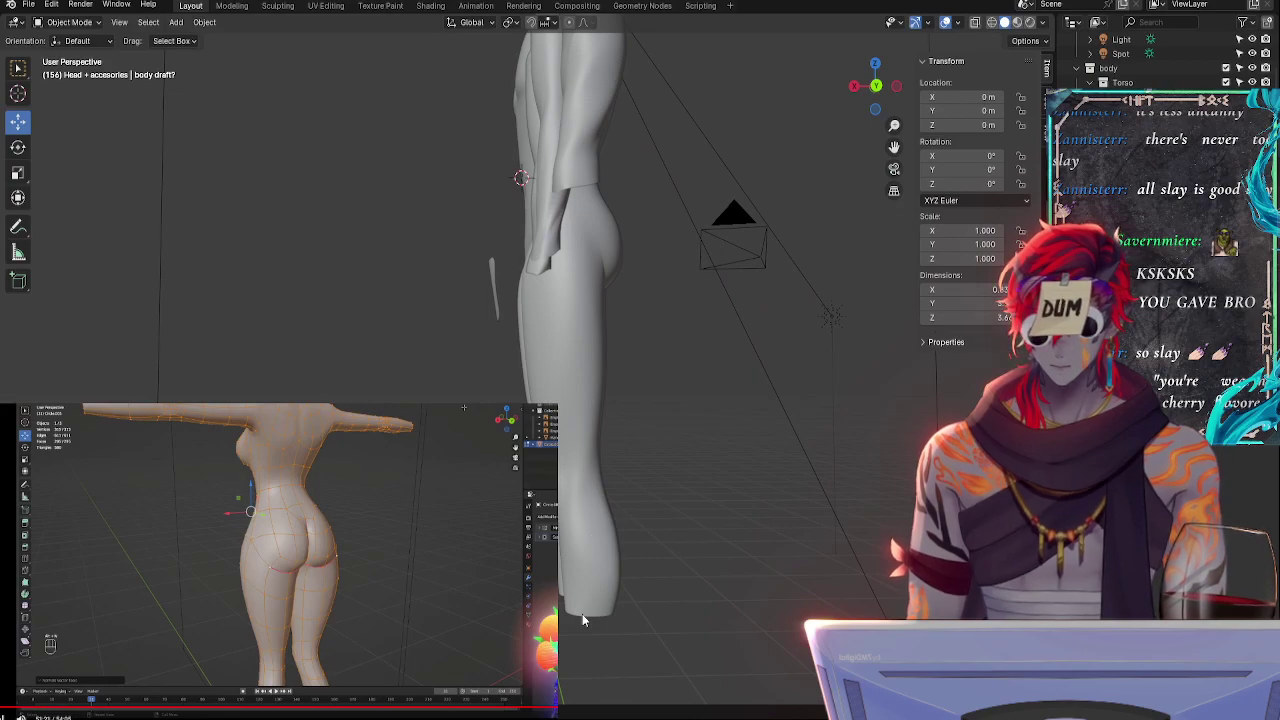
pyautogui.click(867, 88)
pyautogui.keyDown('shift'); pyautogui.moveTo(613, 449); pyautogui.dragTo(662, 303, button='middle'); pyautogui.keyUp('shift')
pyautogui.keyDown('shift'); pyautogui.moveTo(588, 468); pyautogui.dragTo(651, 298, button='middle'); pyautogui.keyUp('shift')
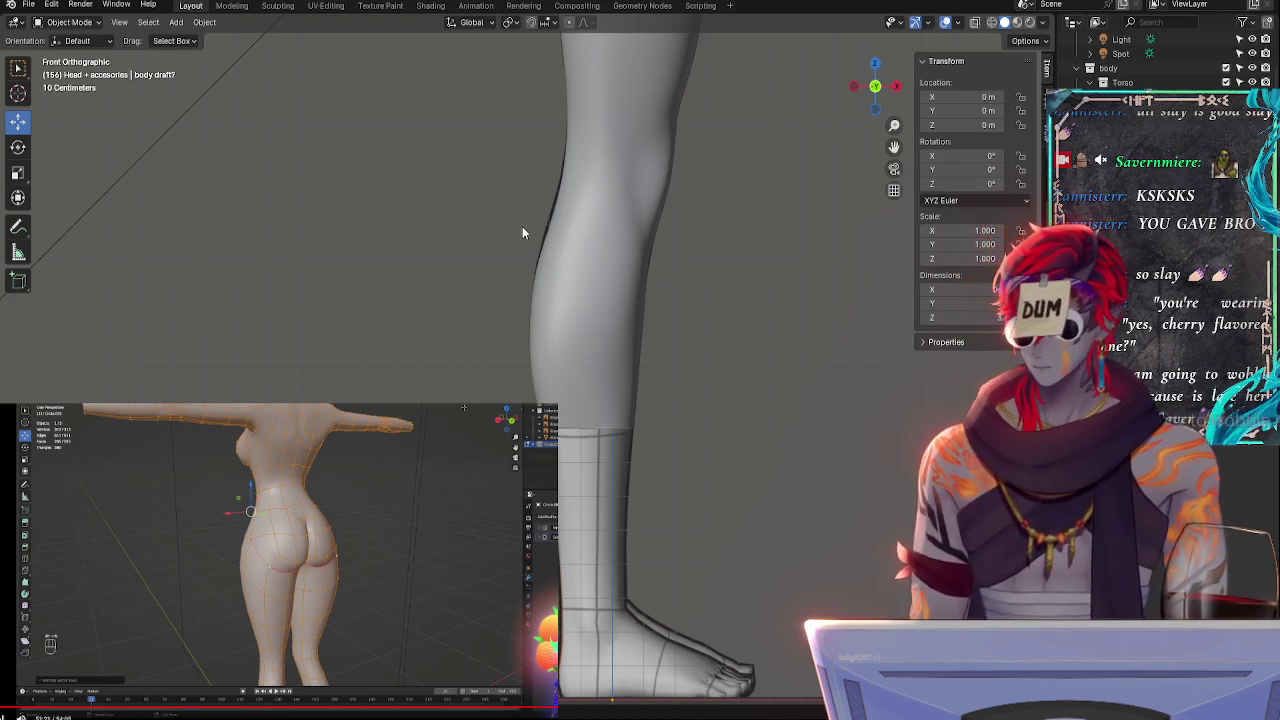
# - In Edit Mode with X-ray, nudge an outer thigh vertex about 0.01 m along X
pyautogui.press('Tab')
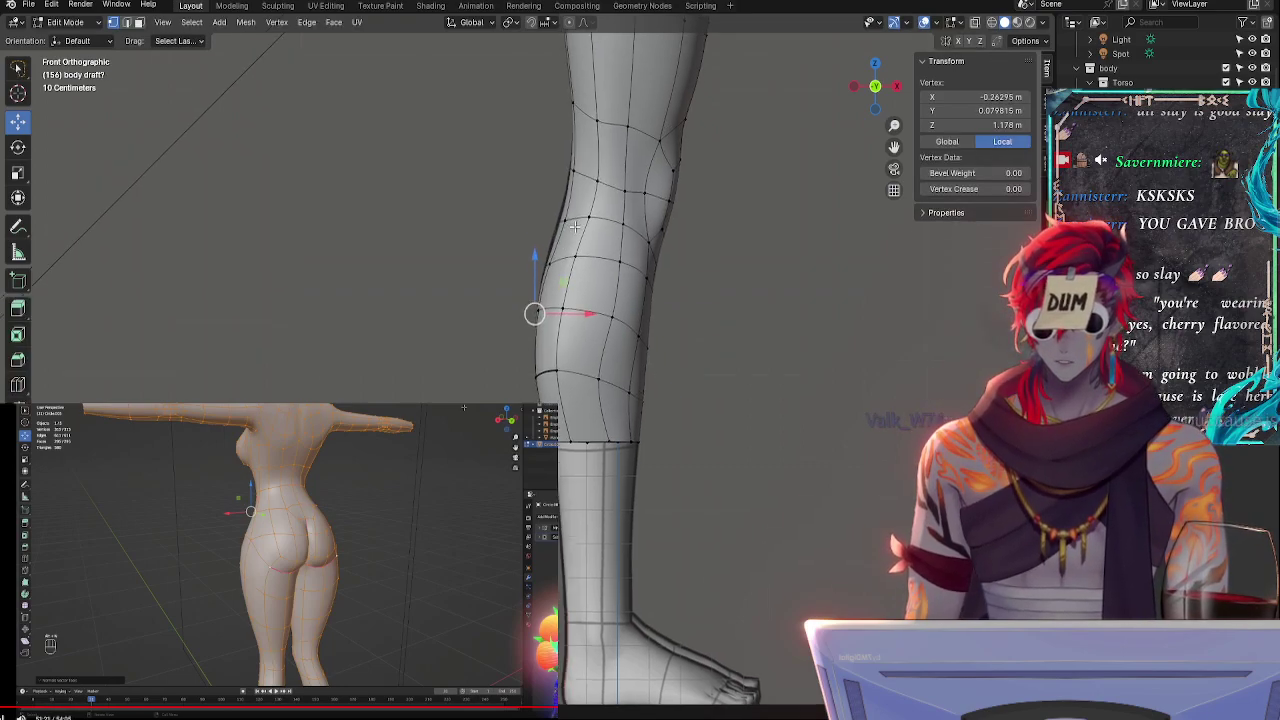
pyautogui.scroll(1, 583, 231)
pyautogui.hotkey('alt', 'z')
pyautogui.keyDown('shift'); pyautogui.moveTo(518, 184); pyautogui.dragTo(432, 417, button='middle'); pyautogui.keyUp('shift')
pyautogui.hotkey('alt', 'z')
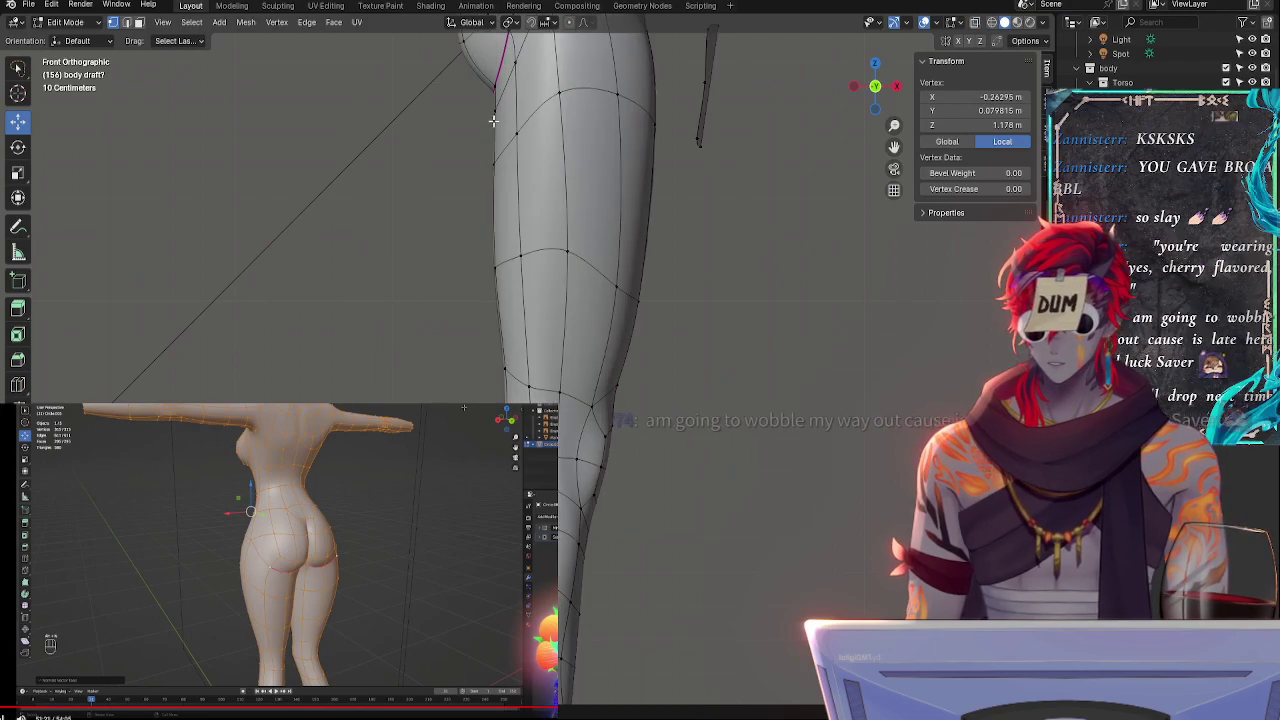
pyautogui.hotkey('alt', 'z')
pyautogui.click(490, 117)
pyautogui.moveTo(544, 118); pyautogui.dragTo(547, 118)
pyautogui.keyDown('shift'); pyautogui.moveTo(579, 272); pyautogui.dragTo(584, 520, button='middle'); pyautogui.keyUp('shift')
pyautogui.keyDown('shift'); pyautogui.moveTo(698, 214); pyautogui.dragTo(660, 353, button='middle'); pyautogui.keyUp('shift')
pyautogui.hotkey('alt', 'z')
# - Select the vertices around and below the navel on both sides
pyautogui.click(629, 325)
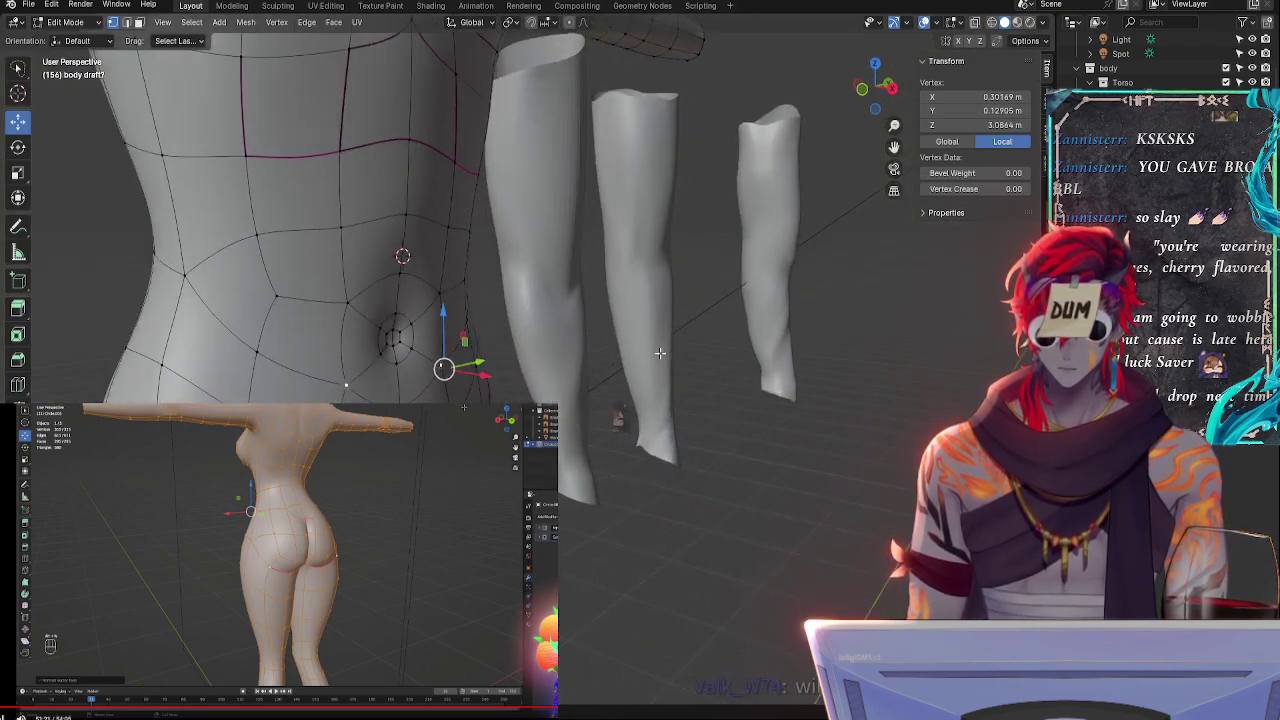
pyautogui.keyDown('shift'); pyautogui.click(399, 408); pyautogui.keyUp('shift')
pyautogui.keyDown('shift'); pyautogui.click(411, 349); pyautogui.keyUp('shift')
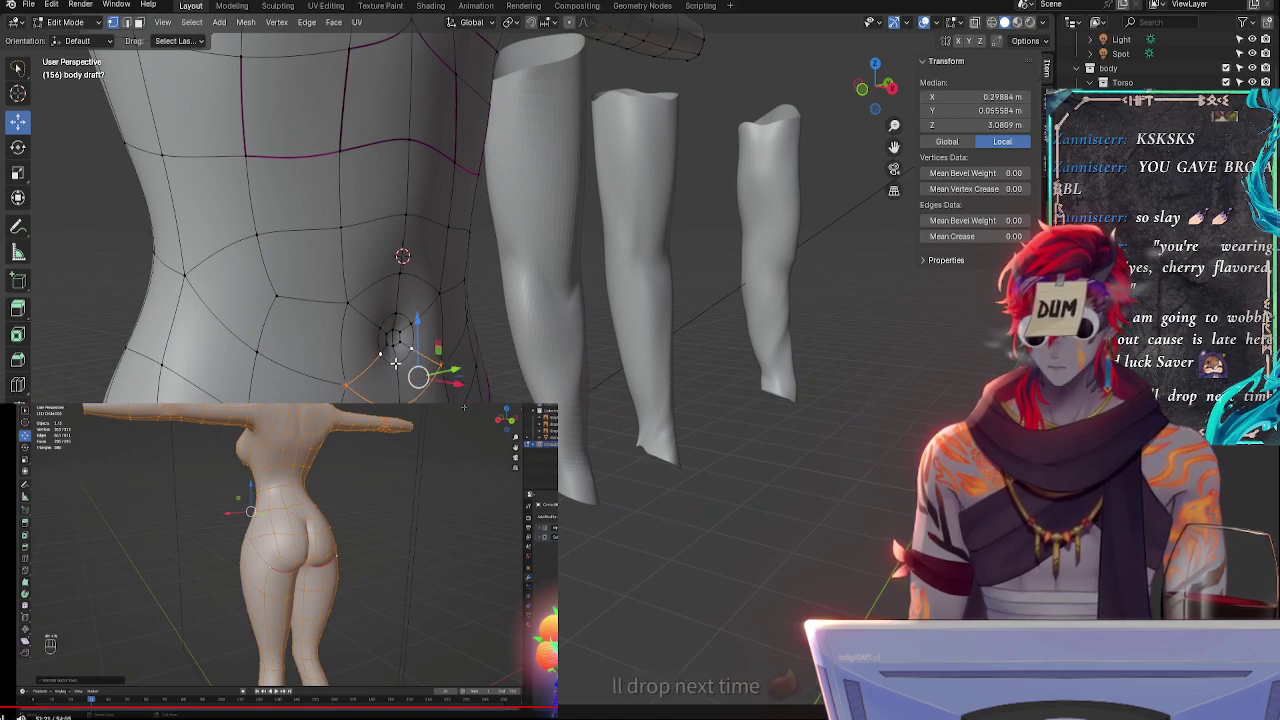
pyautogui.keyDown('shift'); pyautogui.click(396, 364); pyautogui.keyUp('shift')
pyautogui.keyDown('shift'); pyautogui.click(420, 353); pyautogui.keyUp('shift')
pyautogui.keyDown('shift'); pyautogui.click(398, 366); pyautogui.keyUp('shift')
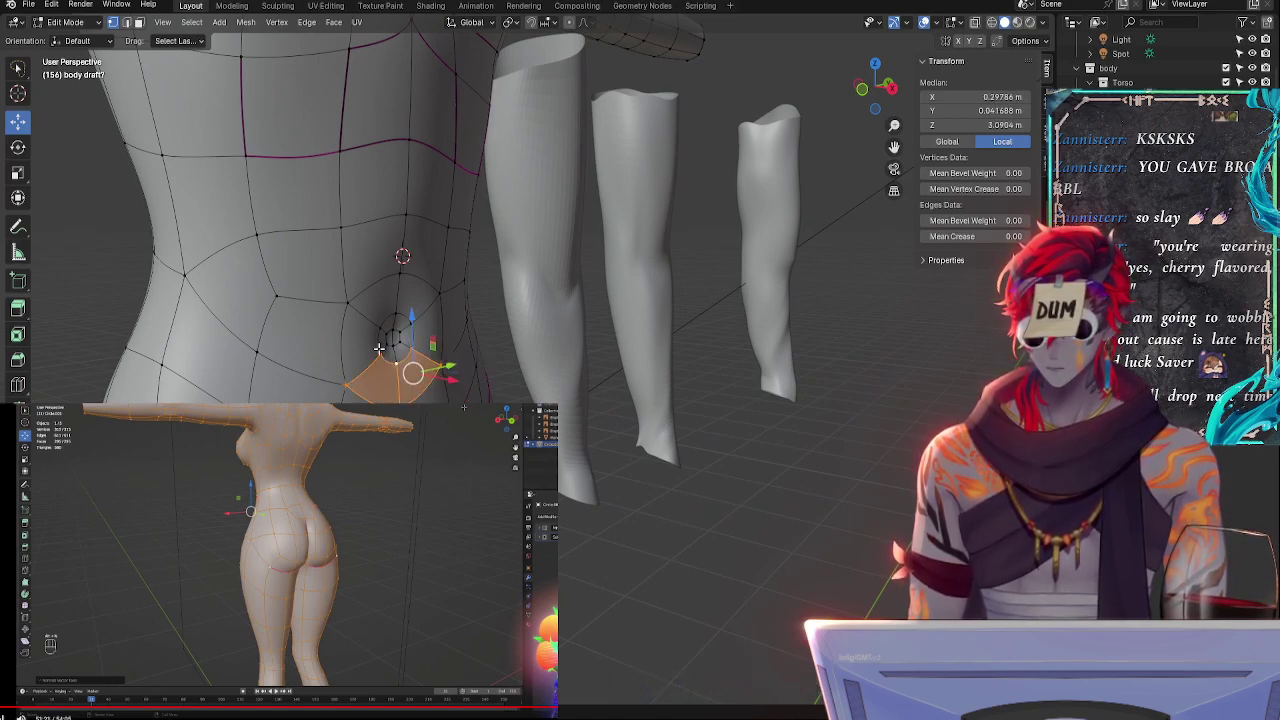
pyautogui.keyDown('shift'); pyautogui.click(351, 302); pyautogui.keyUp('shift')
pyautogui.keyDown('shift'); pyautogui.click(256, 352); pyautogui.keyUp('shift')
pyautogui.keyDown('shift'); pyautogui.click(277, 297); pyautogui.keyUp('shift')
pyautogui.keyDown('shift'); pyautogui.click(249, 410); pyautogui.keyUp('shift')
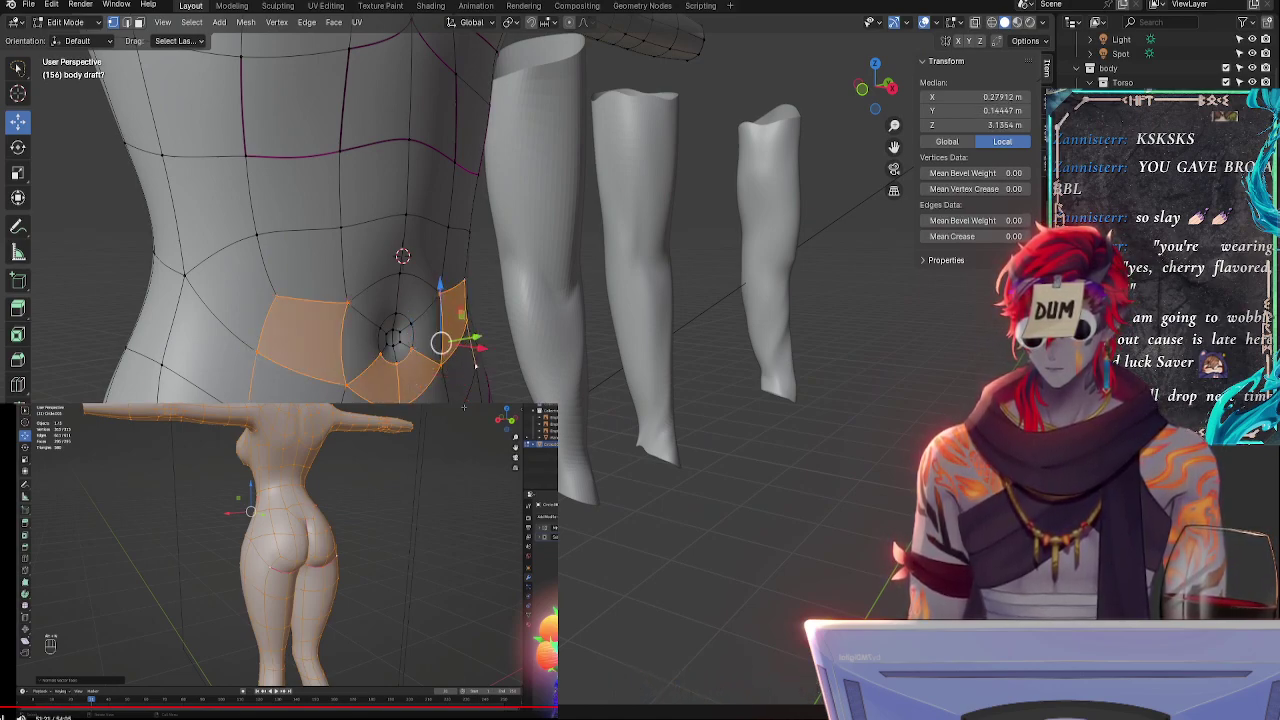
pyautogui.keyDown('shift'); pyautogui.click(344, 432); pyautogui.keyUp('shift')
pyautogui.keyDown('shift'); pyautogui.click(398, 436); pyautogui.keyUp('shift')
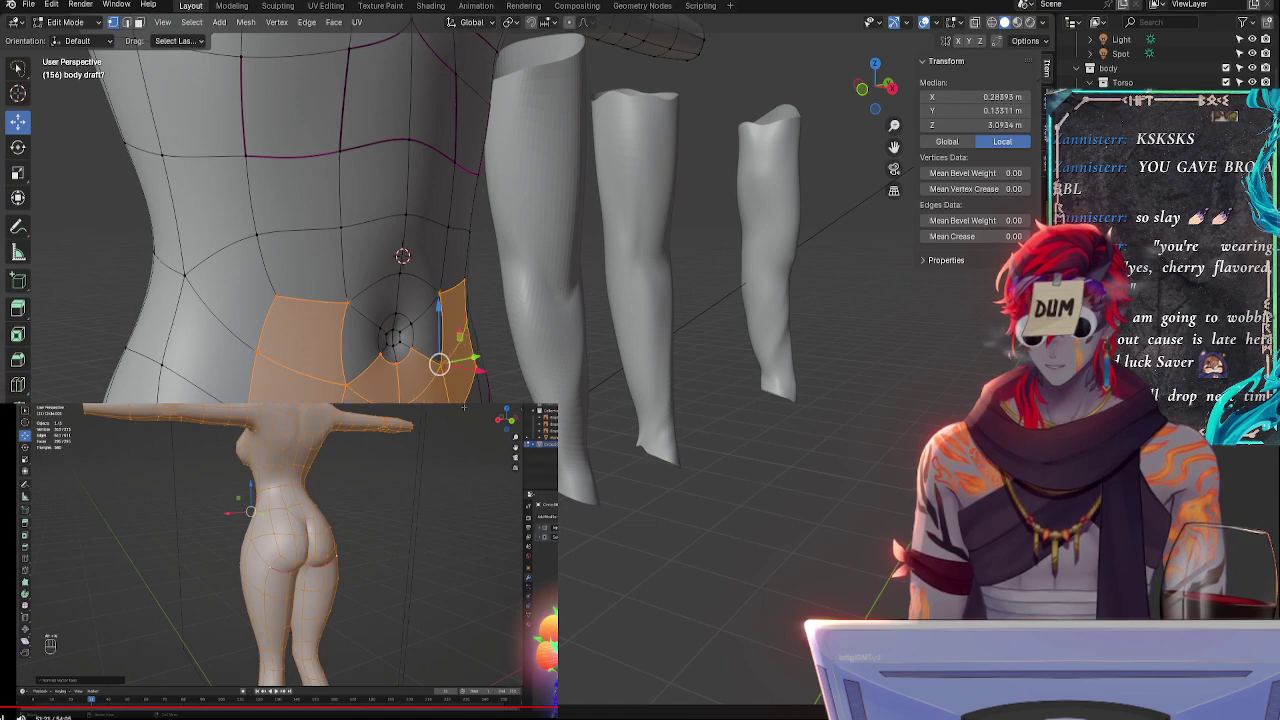
# - In front orthographic view, rotate the selection and shift it with soft falloff
pyautogui.click(862, 89)
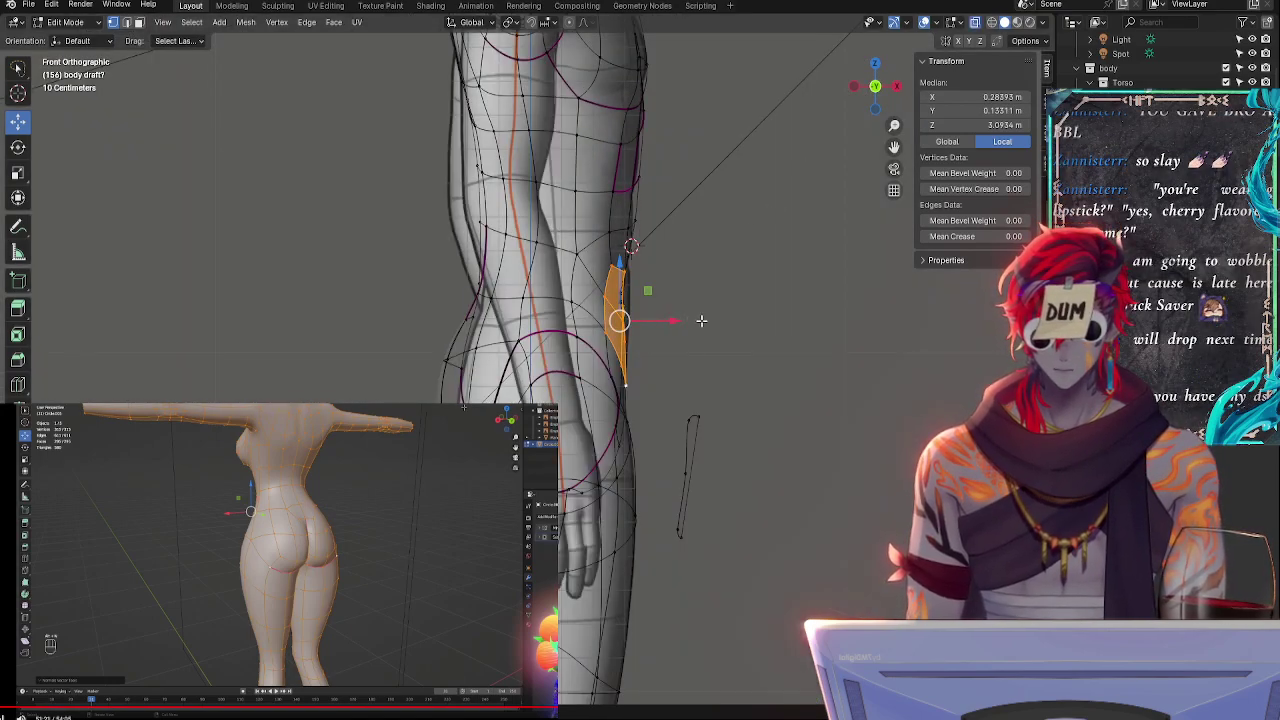
pyautogui.press('r')
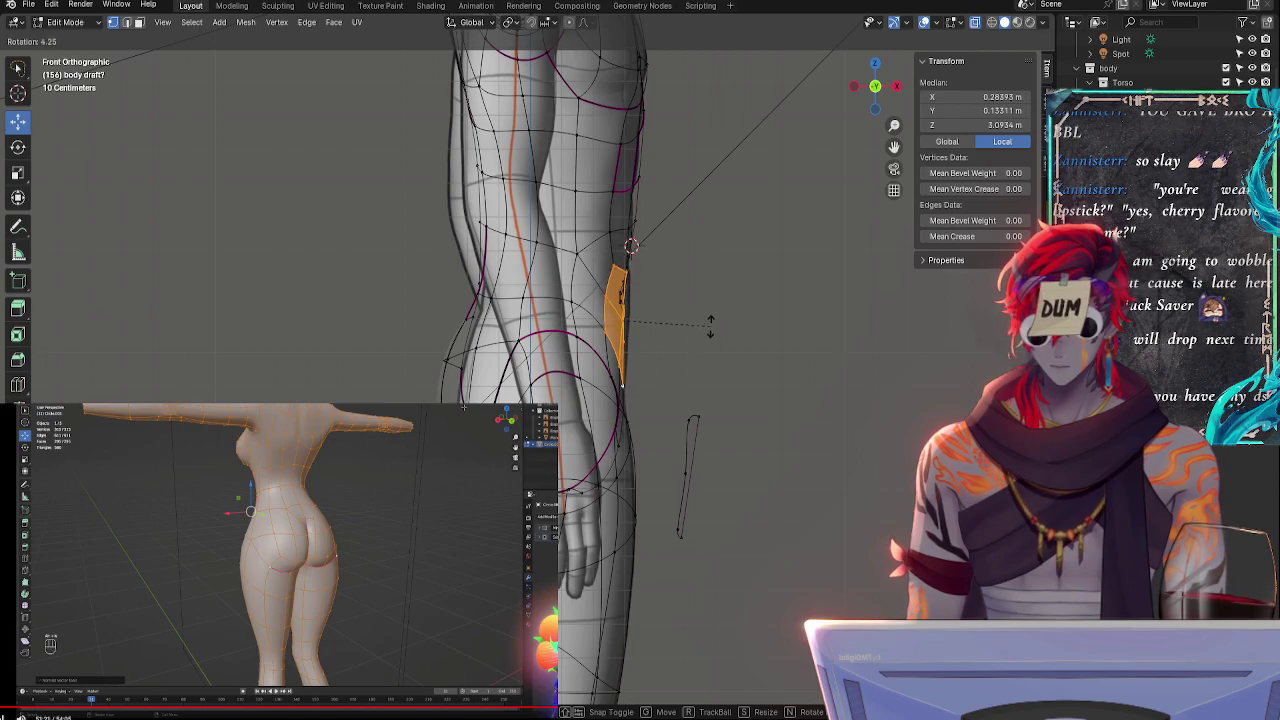
pyautogui.click(711, 323)
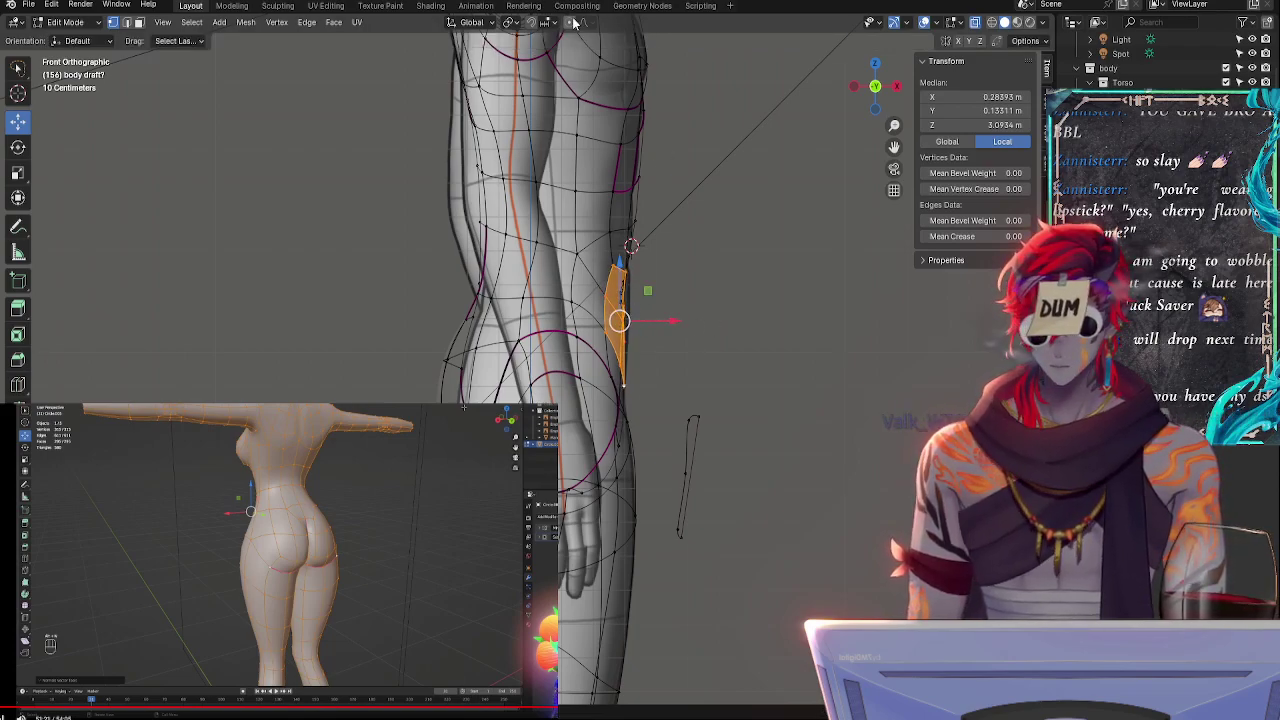
pyautogui.press('g')
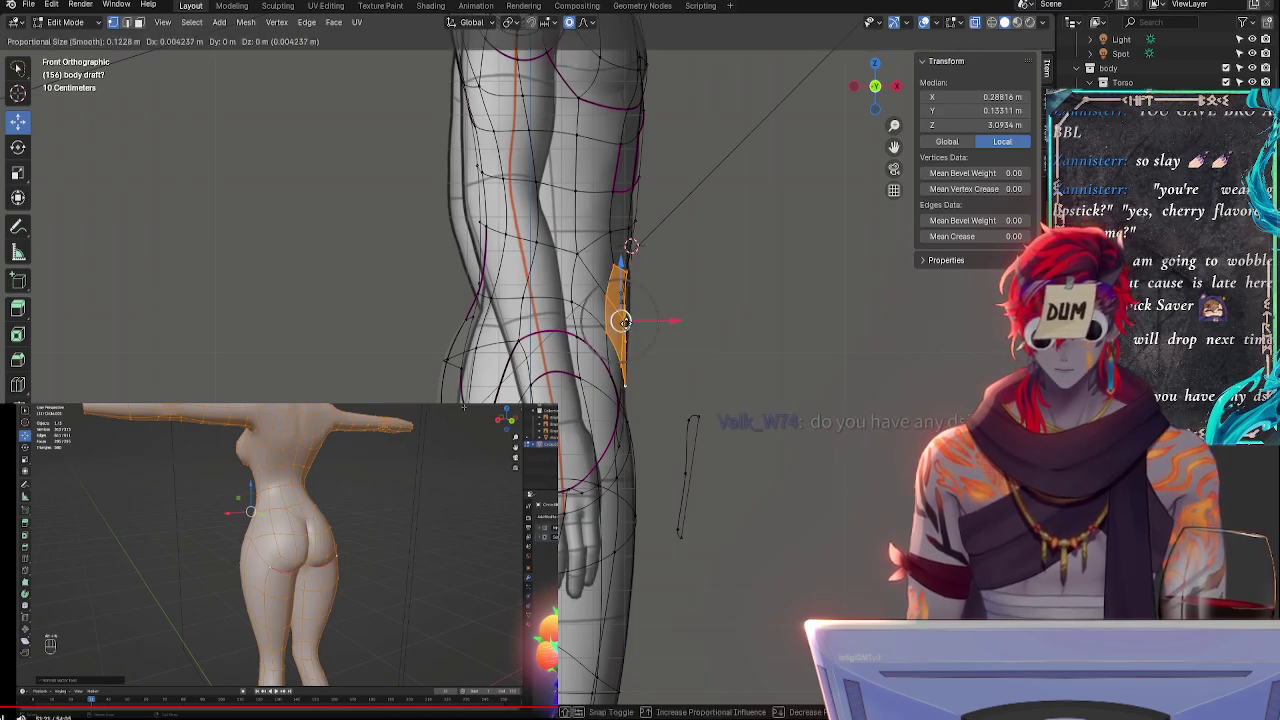
pyautogui.click(703, 357)
# - Select a single leg vertex and nudge it slightly along X in front view
pyautogui.click(774, 386)
pyautogui.moveTo(774, 386); pyautogui.dragTo(655, 391, button='middle')
pyautogui.click(191, 371)
pyautogui.moveTo(191, 371); pyautogui.dragTo(350, 390, button='middle')
pyautogui.moveTo(708, 420); pyautogui.dragTo(635, 420, button='middle')
pyautogui.click(875, 89)
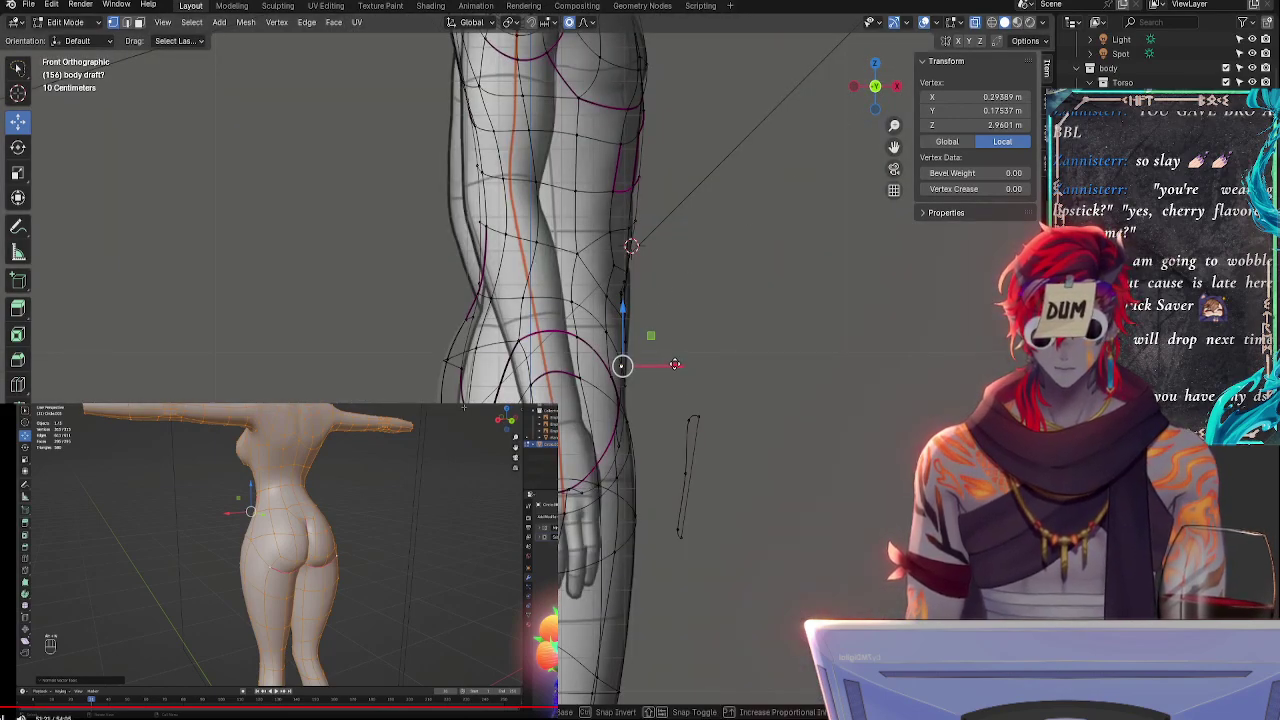
pyautogui.moveTo(673, 366); pyautogui.dragTo(679, 360)
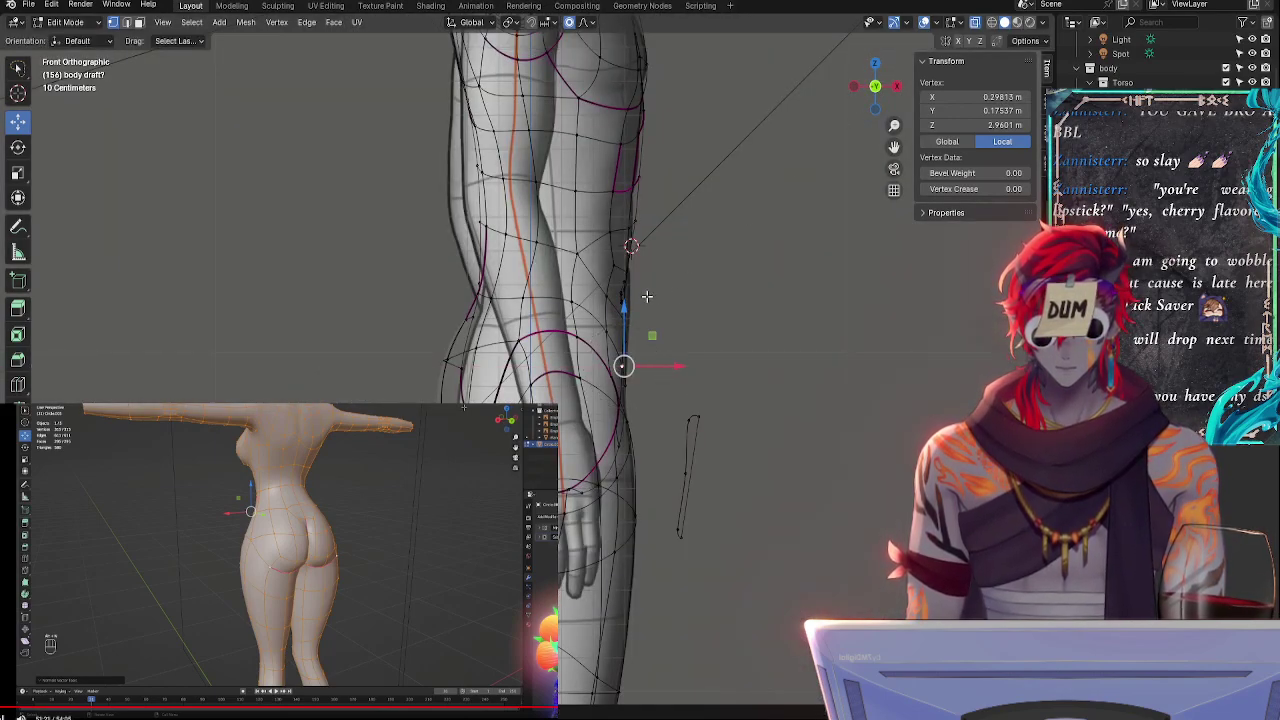
# - Turn off see-through, try moving a leg vertex vertically, then undo the move
pyautogui.hotkey('alt', 'z')
pyautogui.hotkey('alt', 'z')
pyautogui.click(720, 385)
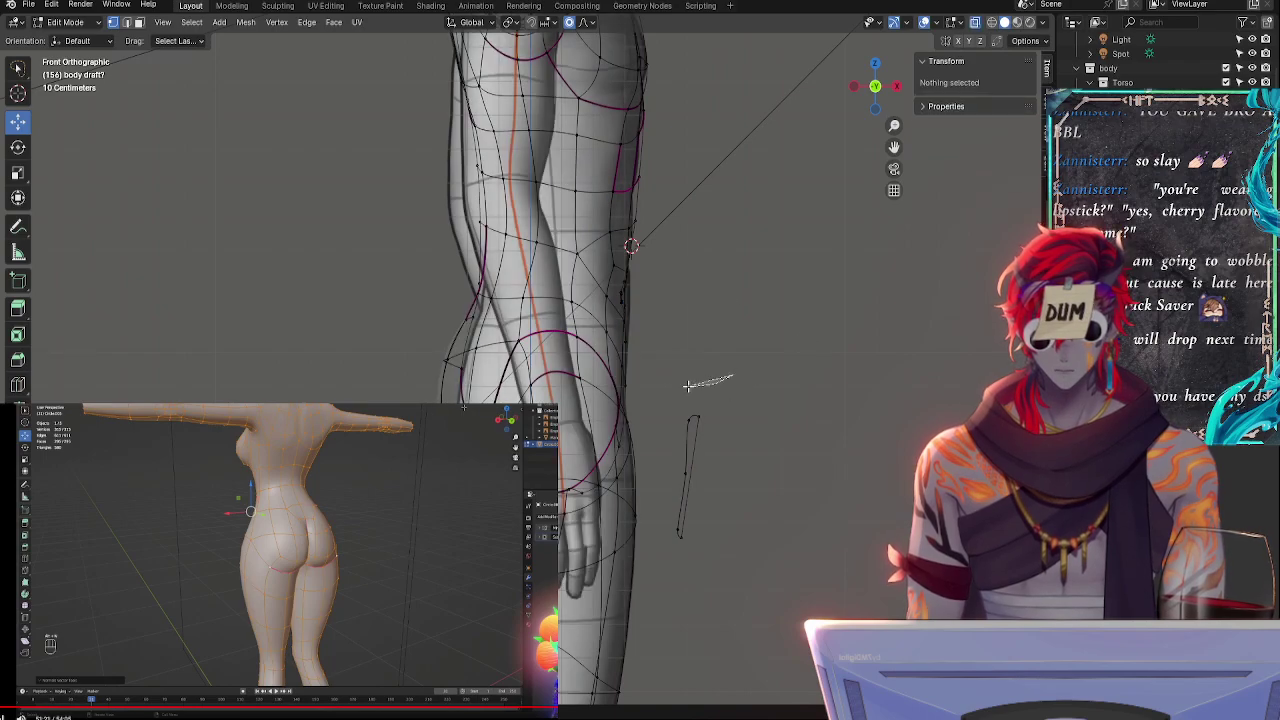
pyautogui.moveTo(700, 377)
pyautogui.mouseDown()
pyautogui.moveTo(600, 262)
pyautogui.moveTo(707, 299)
pyautogui.mouseUp()
pyautogui.click(698, 414)
pyautogui.press('g')
pyautogui.press('z')
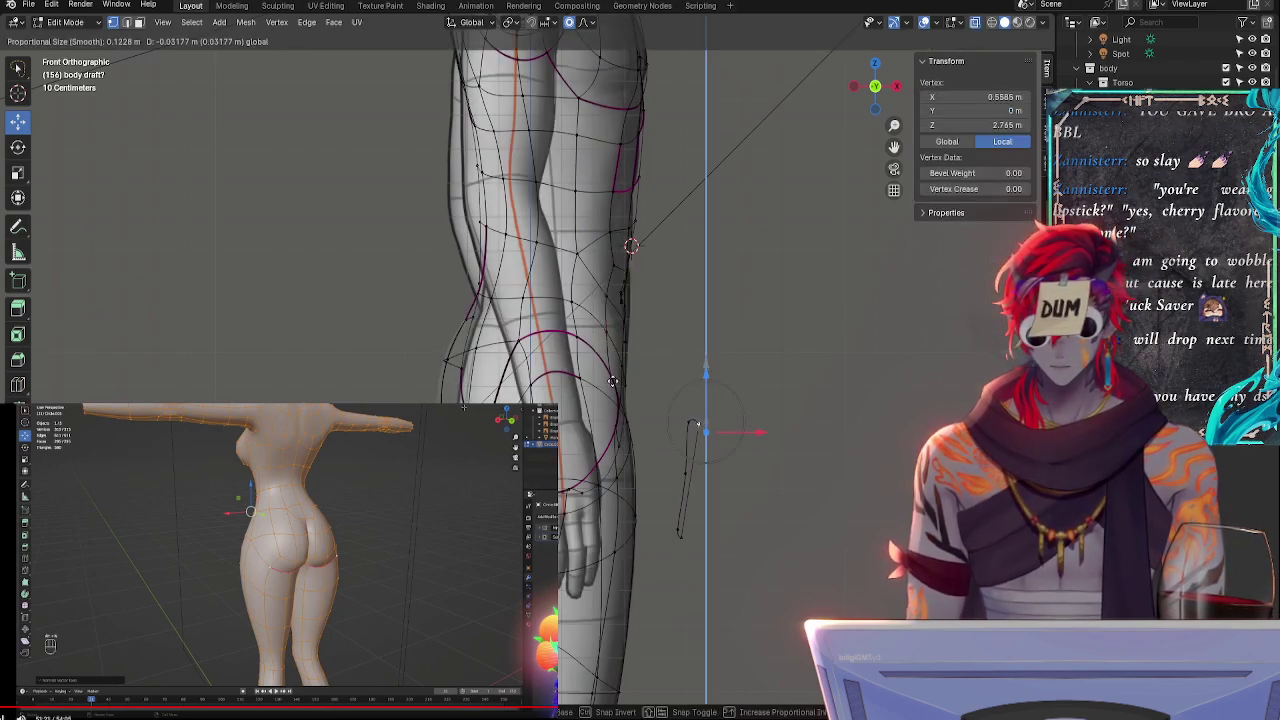
pyautogui.click(687, 324)
pyautogui.hotkey('ctrl', 'z')
# - Select the edges along the leg's side plus the faces below the waist
pyautogui.moveTo(668, 390)
pyautogui.mouseDown()
pyautogui.moveTo(625, 365)
pyautogui.moveTo(635, 240)
pyautogui.moveTo(684, 312)
pyautogui.moveTo(690, 275)
pyautogui.moveTo(705, 309)
pyautogui.mouseUp()
pyautogui.moveTo(654, 404)
pyautogui.keyDown('shift'); pyautogui.mouseDown()
pyautogui.moveTo(606, 340)
pyautogui.moveTo(668, 331)
pyautogui.mouseUp(); pyautogui.keyUp('shift')
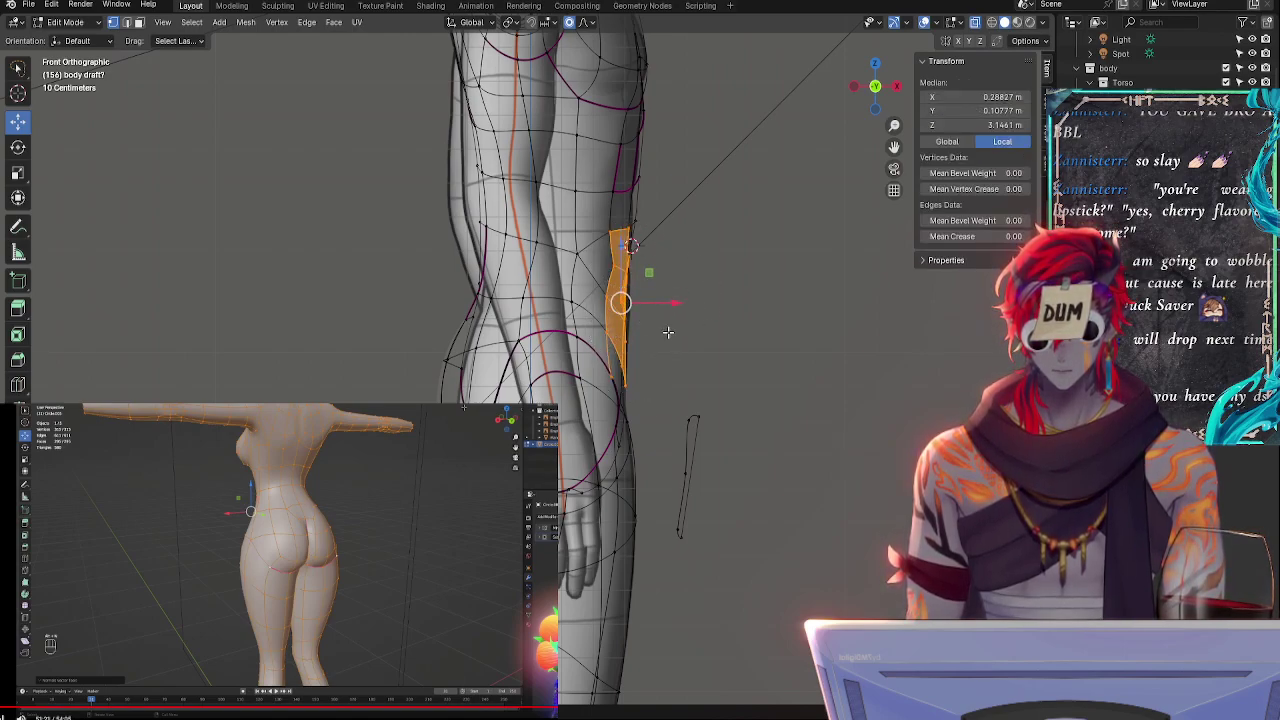
pyautogui.keyDown('shift'); pyautogui.click(622, 362); pyautogui.keyUp('shift')
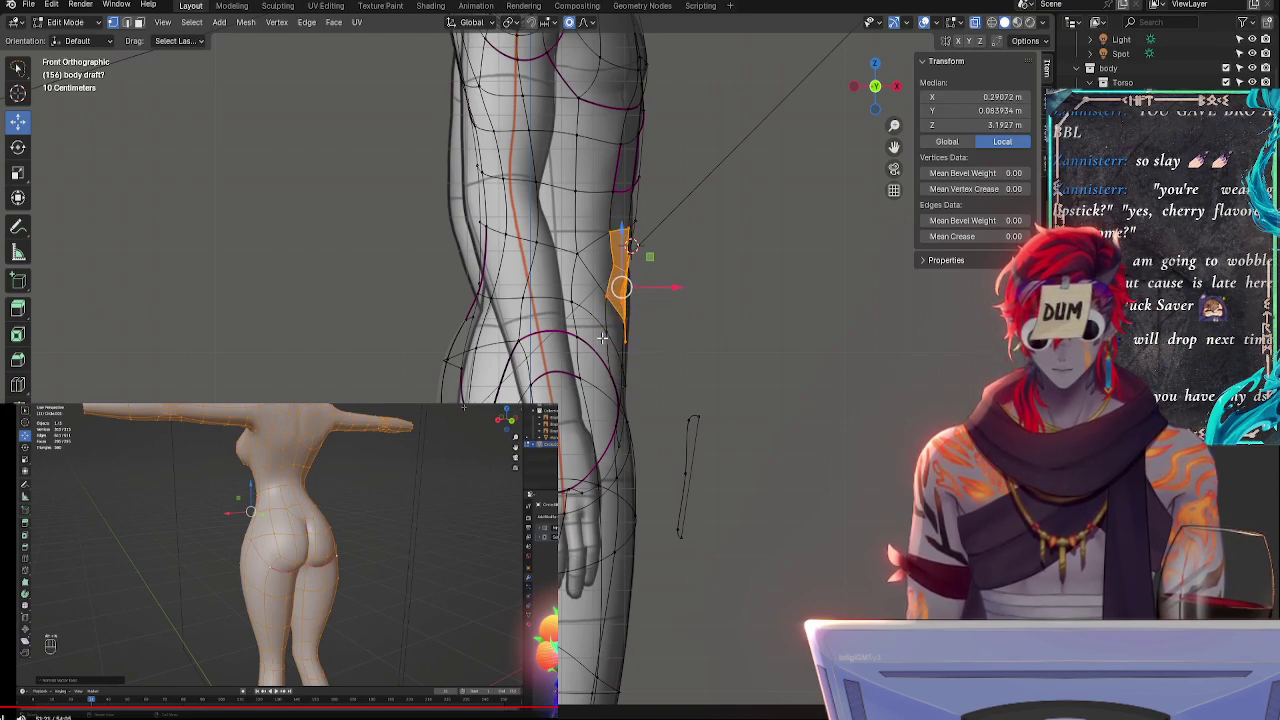
pyautogui.moveTo(692, 365); pyautogui.dragTo(632, 371, button='middle')
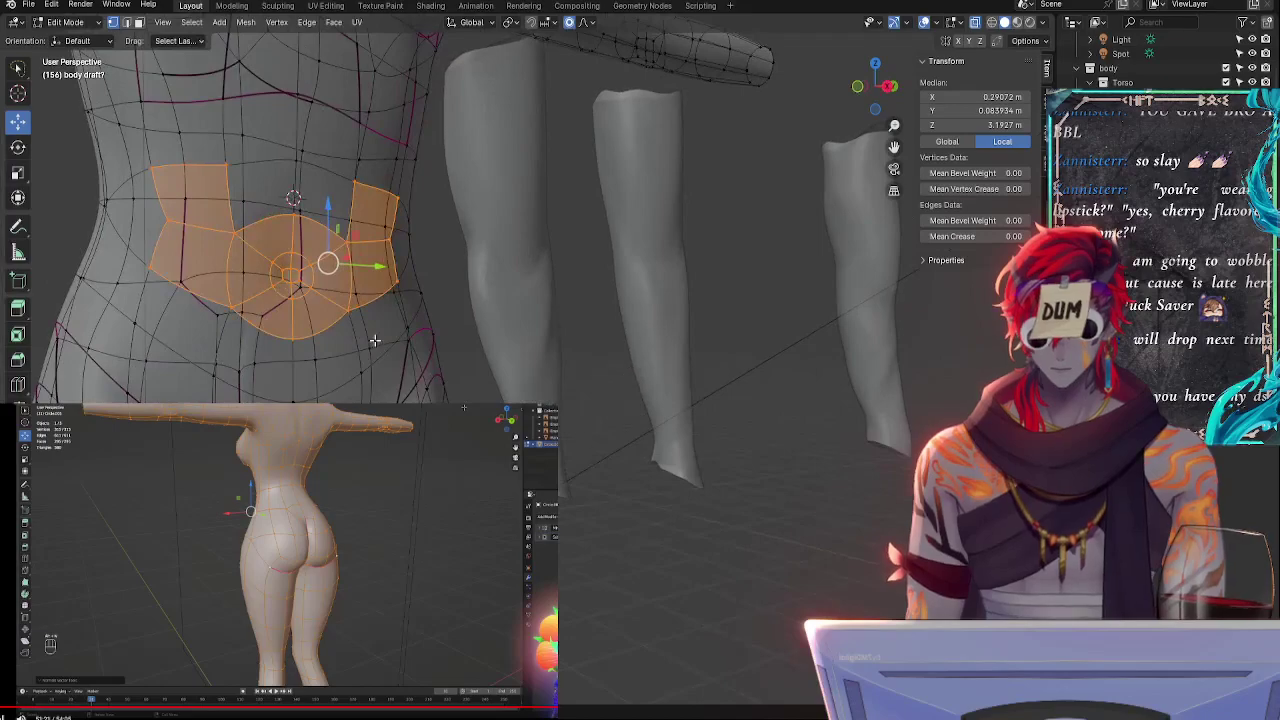
pyautogui.keyDown('shift'); pyautogui.moveTo(198, 351); pyautogui.dragTo(377, 374); pyautogui.keyUp('shift')
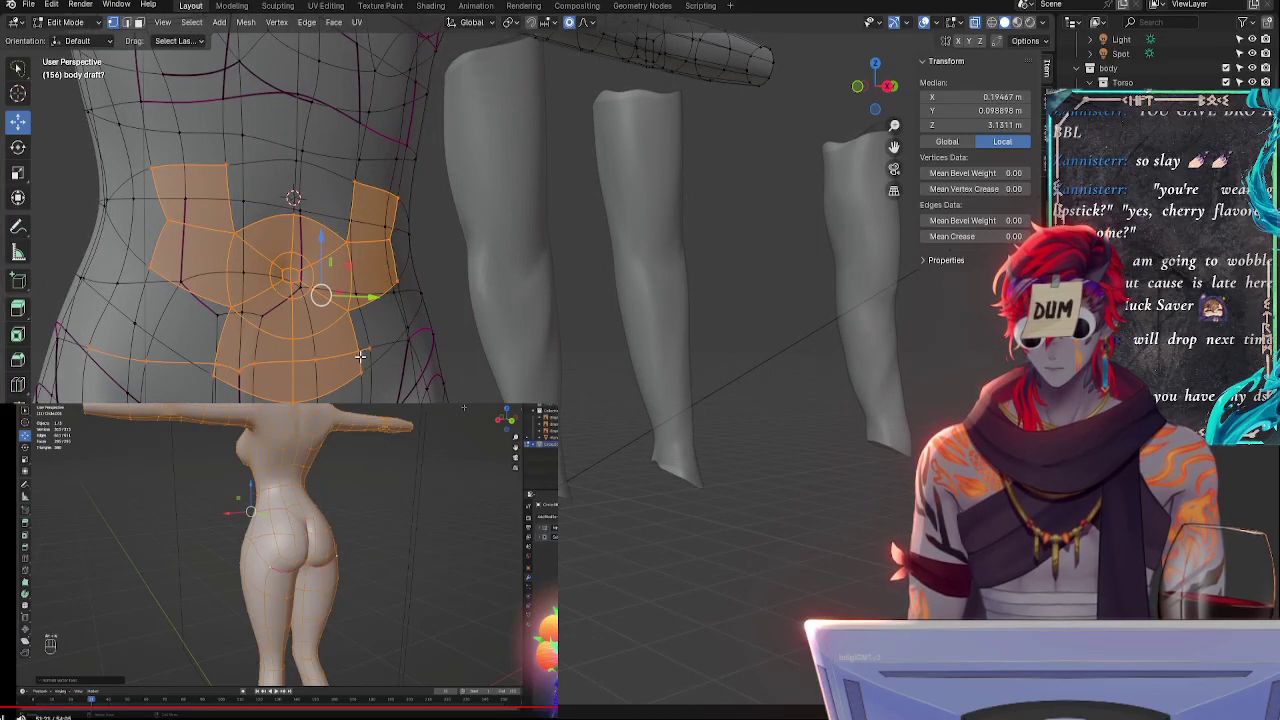
pyautogui.hotkey('ctrl', 'z')
pyautogui.hotkey('alt', 'z')
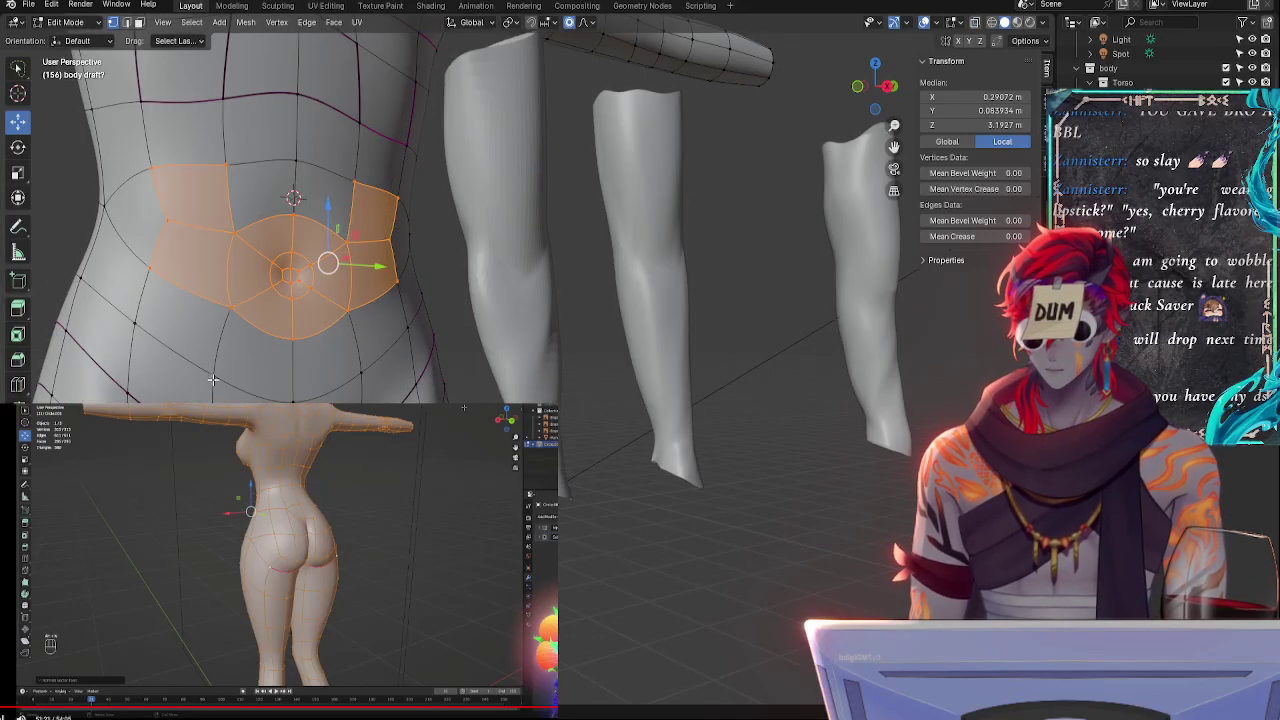
pyautogui.keyDown('shift'); pyautogui.moveTo(212, 380); pyautogui.dragTo(352, 381); pyautogui.keyUp('shift')
pyautogui.hotkey('alt', 'z')
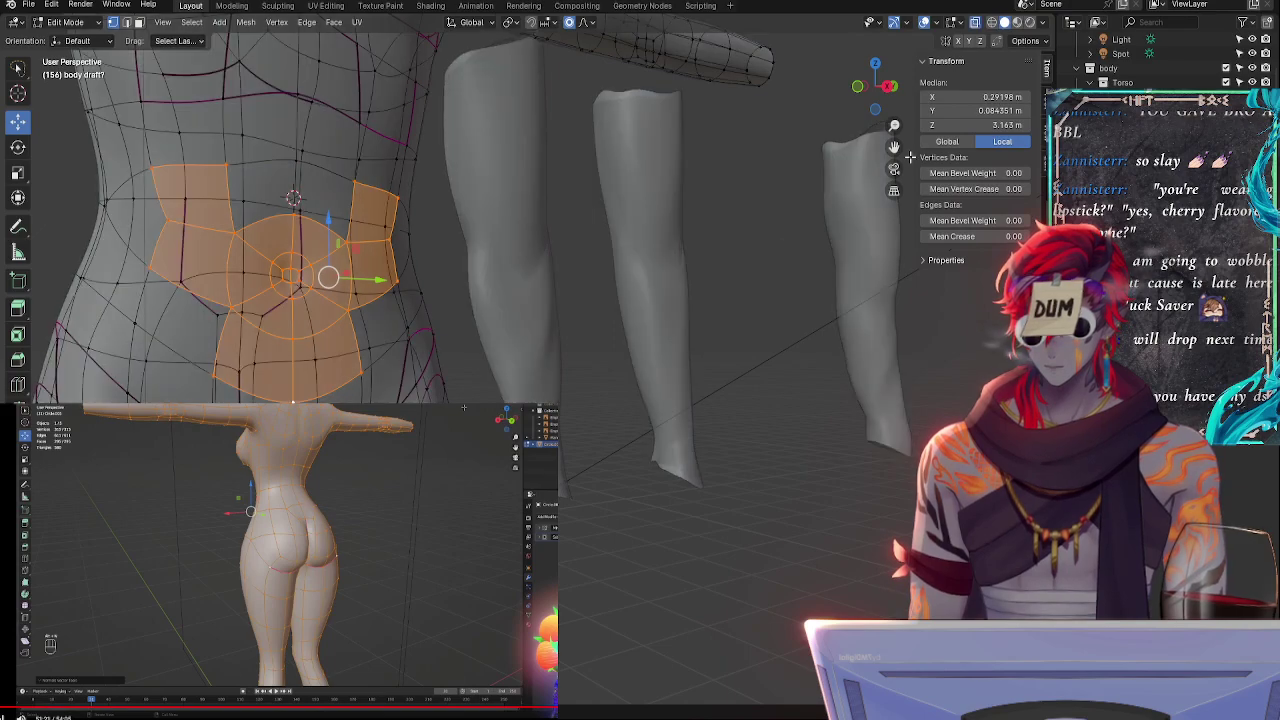
# - Move and rotate the selected leg and waist faces with soft falloff in front view
pyautogui.click(857, 88)
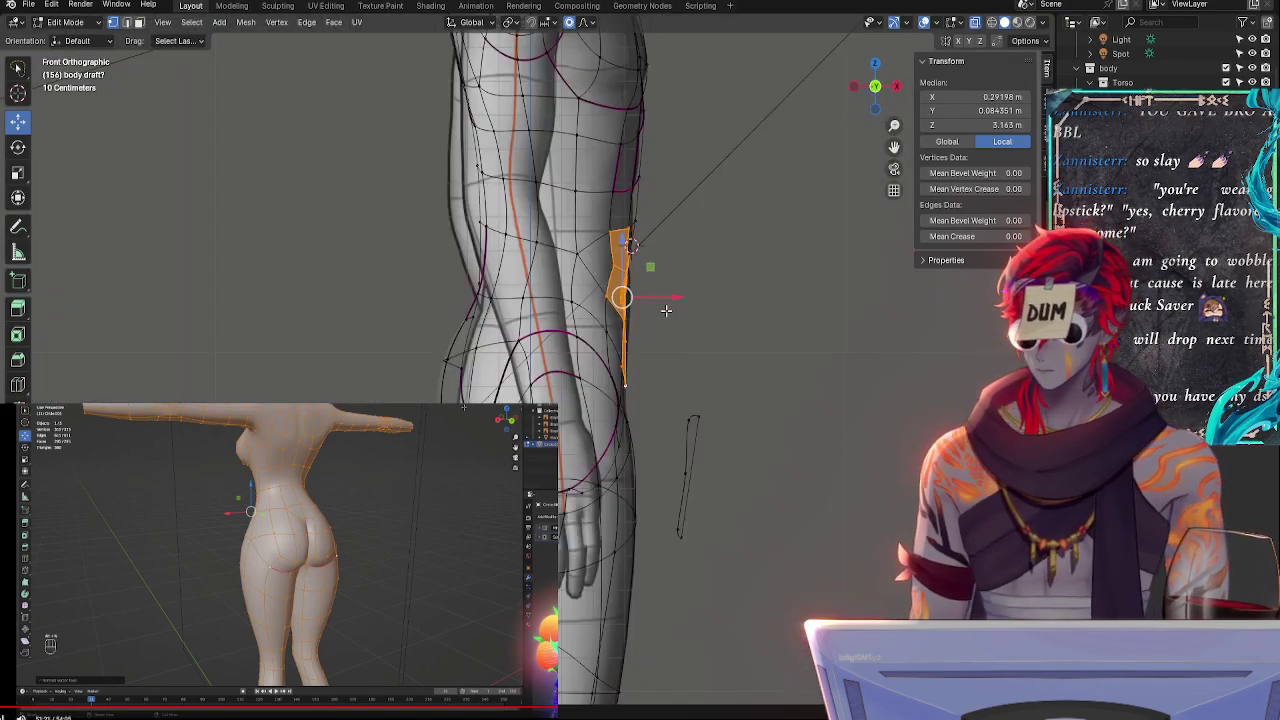
pyautogui.press('g')
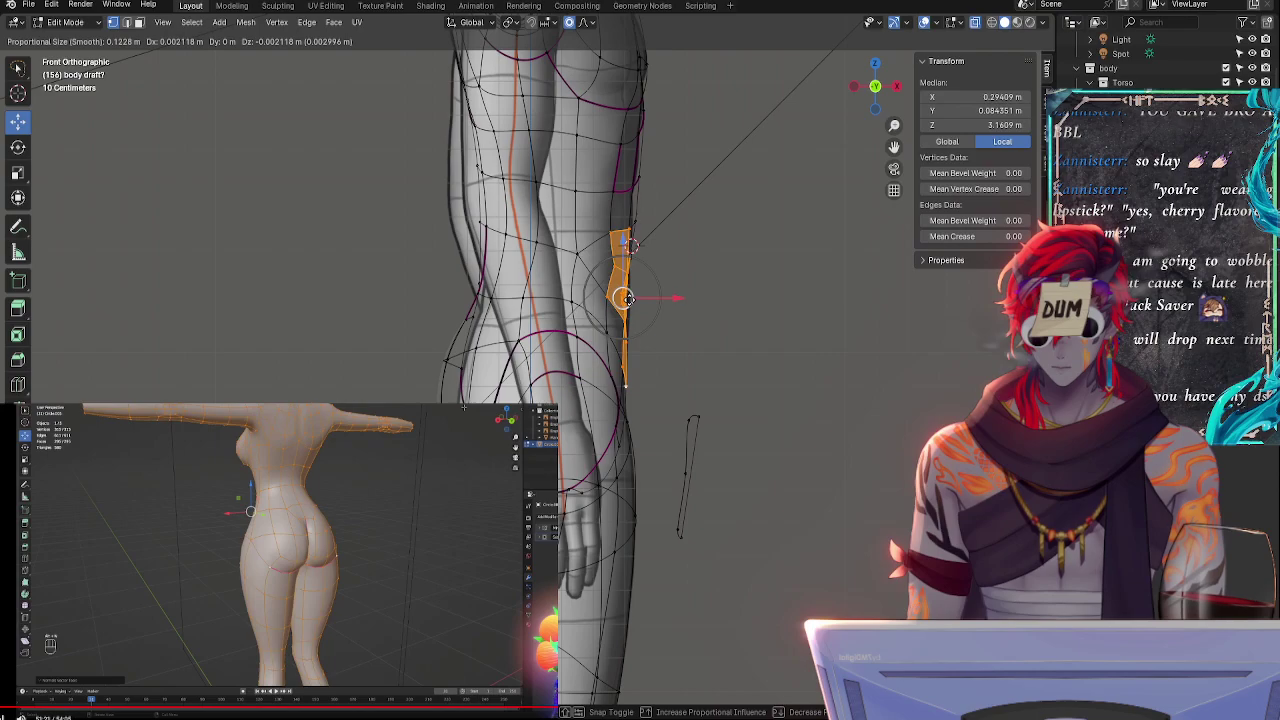
pyautogui.click(624, 298)
pyautogui.press('r')
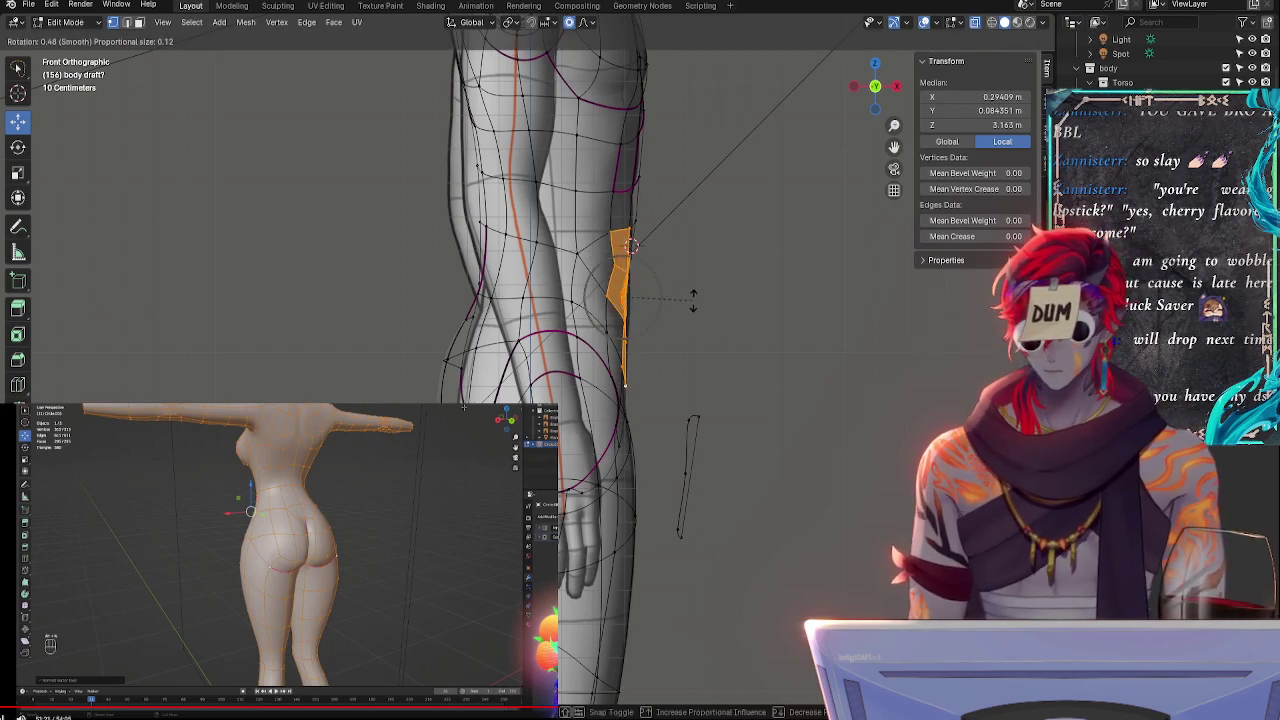
pyautogui.click(695, 300)
# - Soft-move a small hip face, then rotate a face on the leg's side
pyautogui.moveTo(702, 343)
pyautogui.mouseDown()
pyautogui.moveTo(654, 341)
pyautogui.moveTo(628, 248)
pyautogui.moveTo(640, 256)
pyautogui.mouseUp()
pyautogui.press('g')
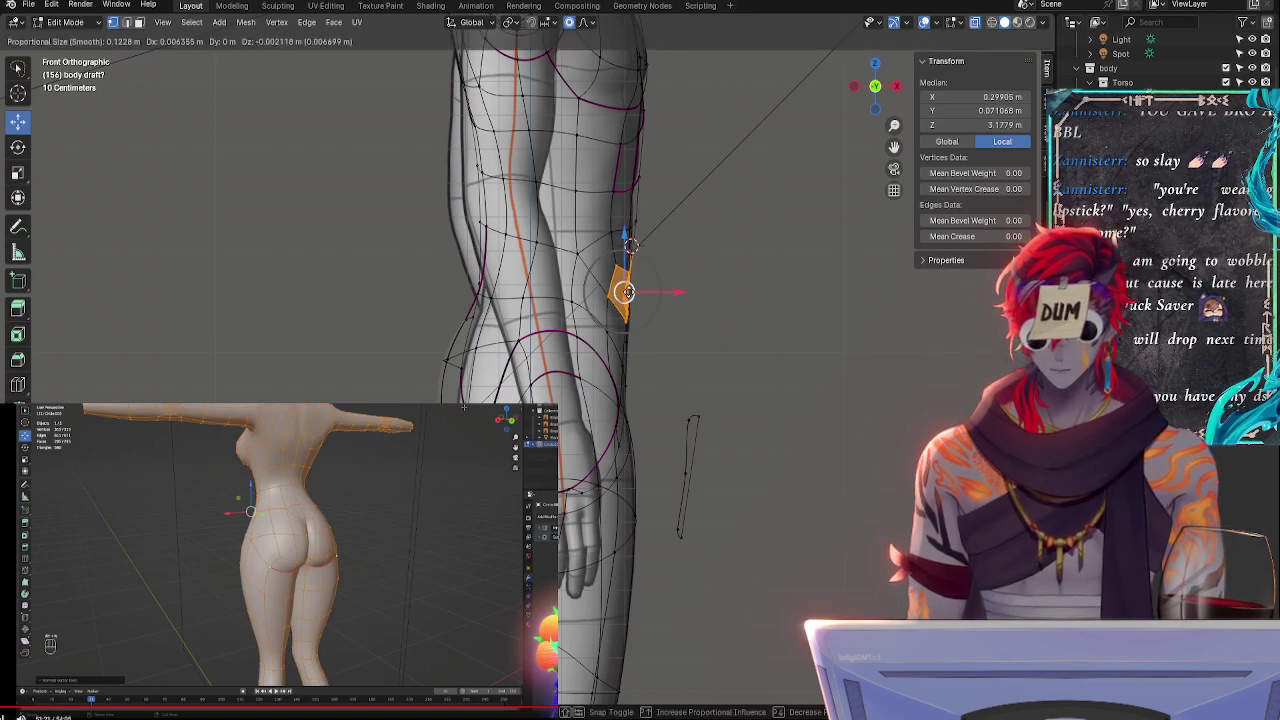
pyautogui.click(625, 292)
pyautogui.moveTo(665, 343); pyautogui.dragTo(652, 348)
pyautogui.moveTo(615, 289); pyautogui.dragTo(697, 277)
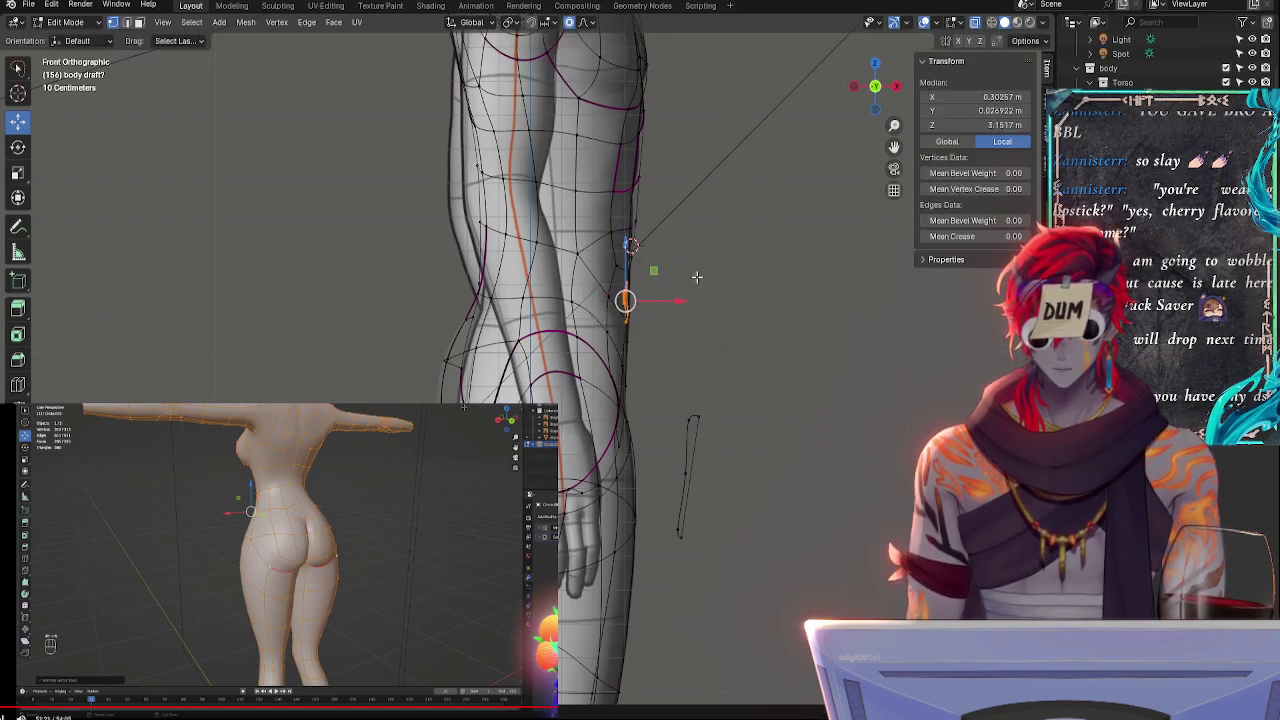
pyautogui.moveTo(658, 354)
pyautogui.mouseDown()
pyautogui.moveTo(605, 262)
pyautogui.moveTo(624, 312)
pyautogui.mouseUp()
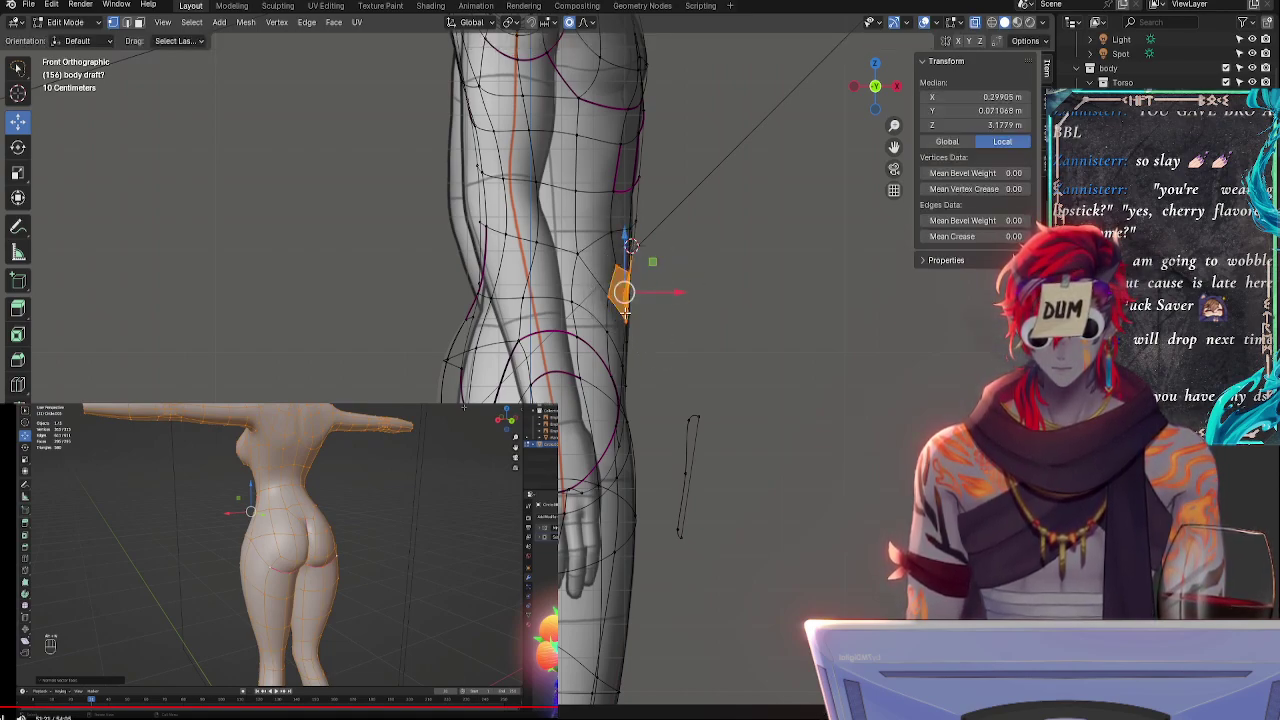
pyautogui.press('r')
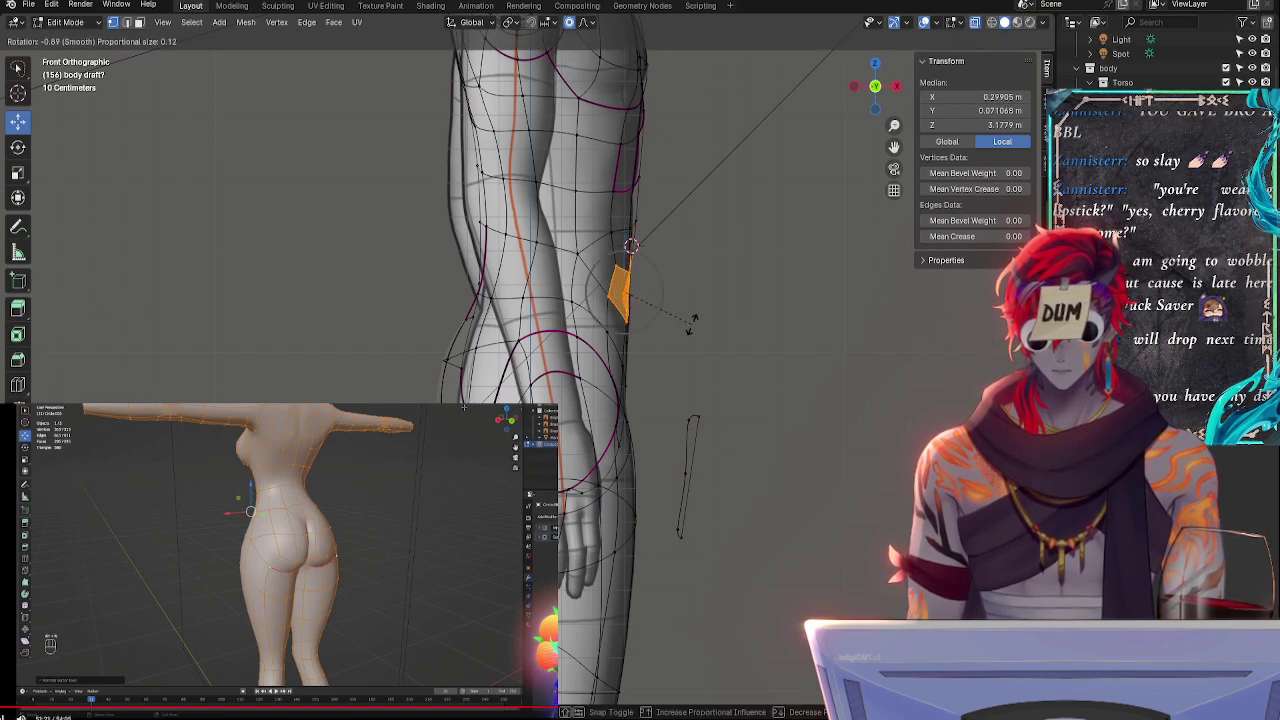
pyautogui.click(692, 322)
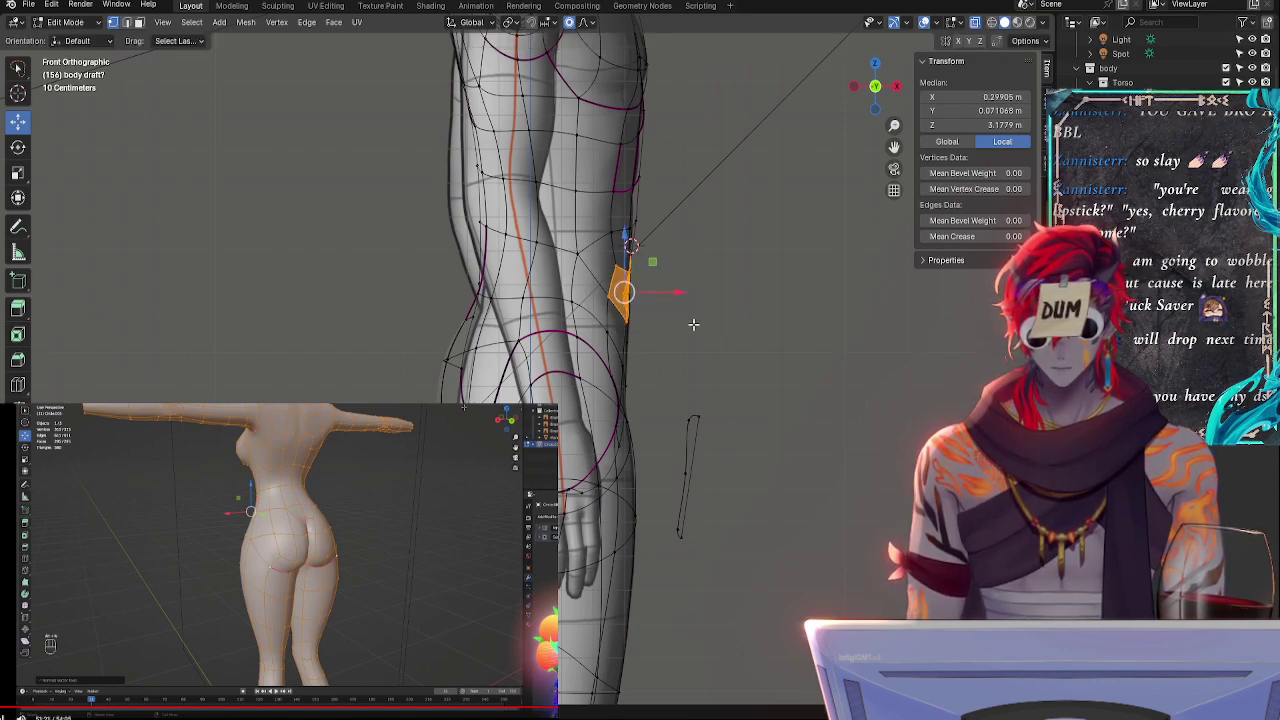
# - Pull a group of outer-thigh vertices about 0.01 m inward along X, then pan up to the shoulder
pyautogui.click(626, 306)
pyautogui.click(665, 365)
pyautogui.moveTo(628, 349); pyautogui.dragTo(630, 350)
pyautogui.moveTo(708, 373)
pyautogui.mouseDown()
pyautogui.moveTo(640, 357)
pyautogui.moveTo(654, 306)
pyautogui.mouseUp()
pyautogui.click(674, 264)
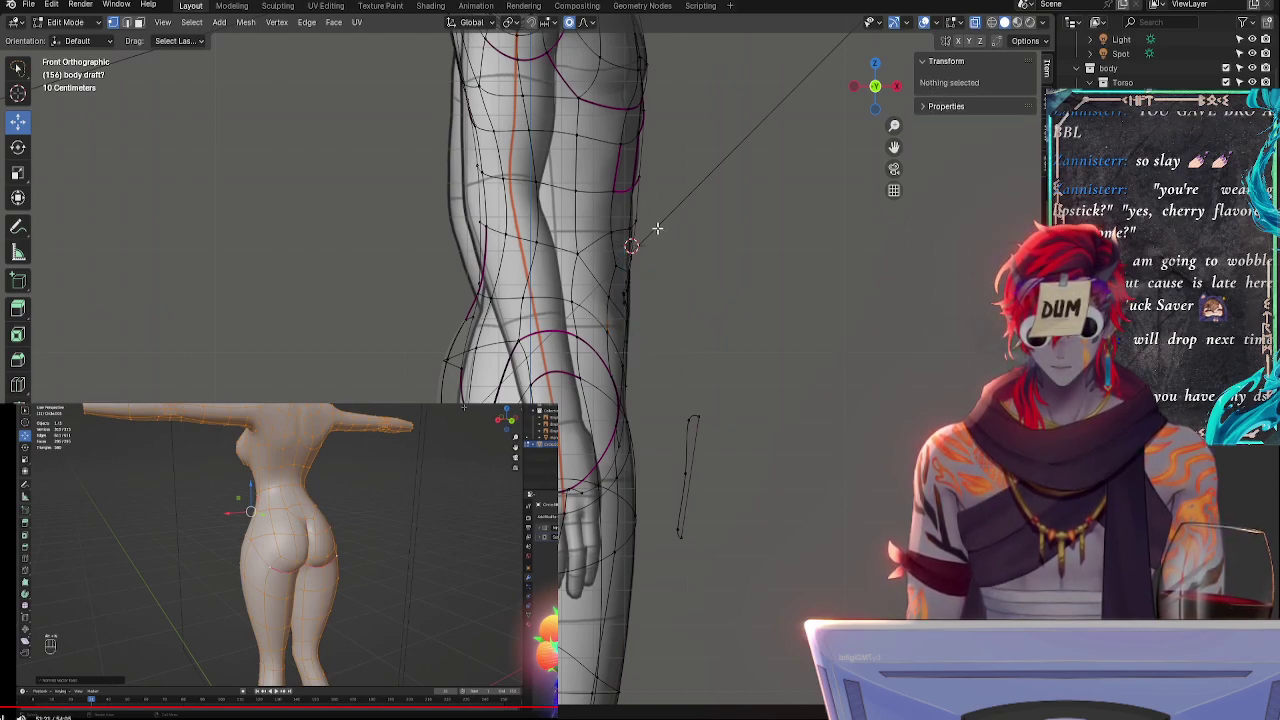
pyautogui.moveTo(675, 160)
pyautogui.mouseDown()
pyautogui.moveTo(656, 230)
pyautogui.moveTo(682, 207)
pyautogui.mouseUp()
pyautogui.click(724, 258)
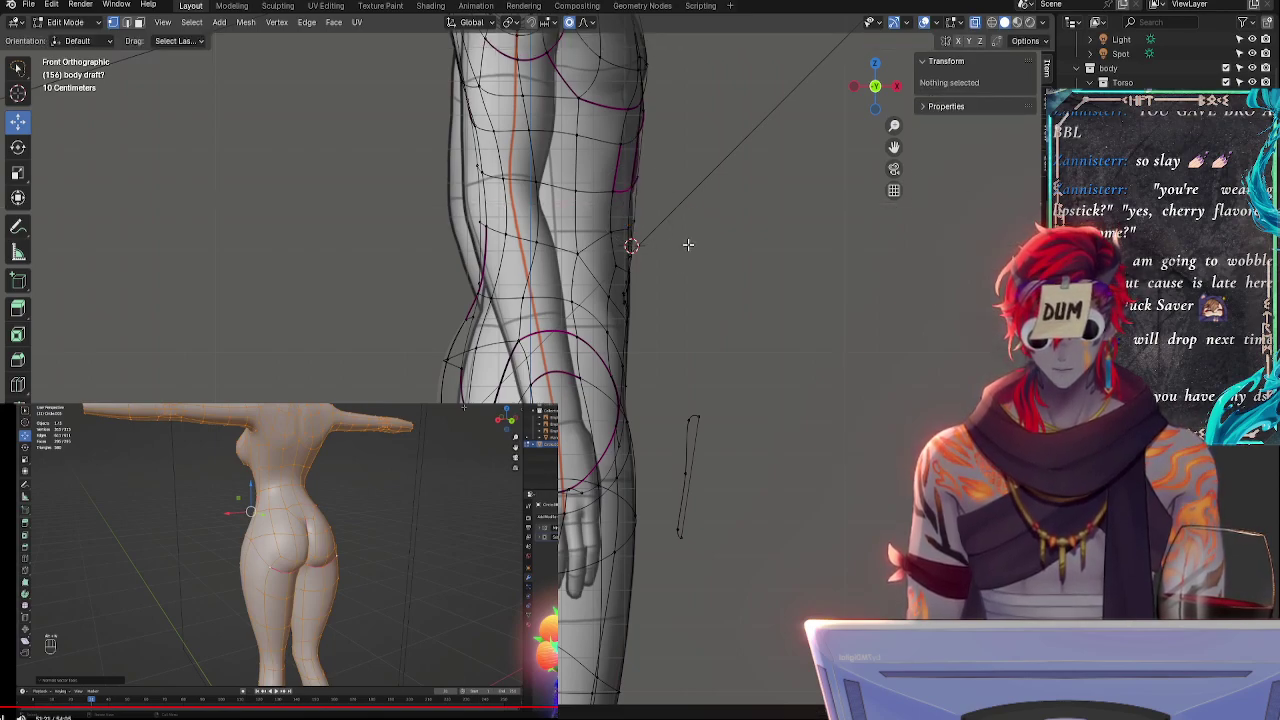
pyautogui.keyDown('shift'); pyautogui.moveTo(706, 225); pyautogui.dragTo(741, 415, button='middle'); pyautogui.keyUp('shift')
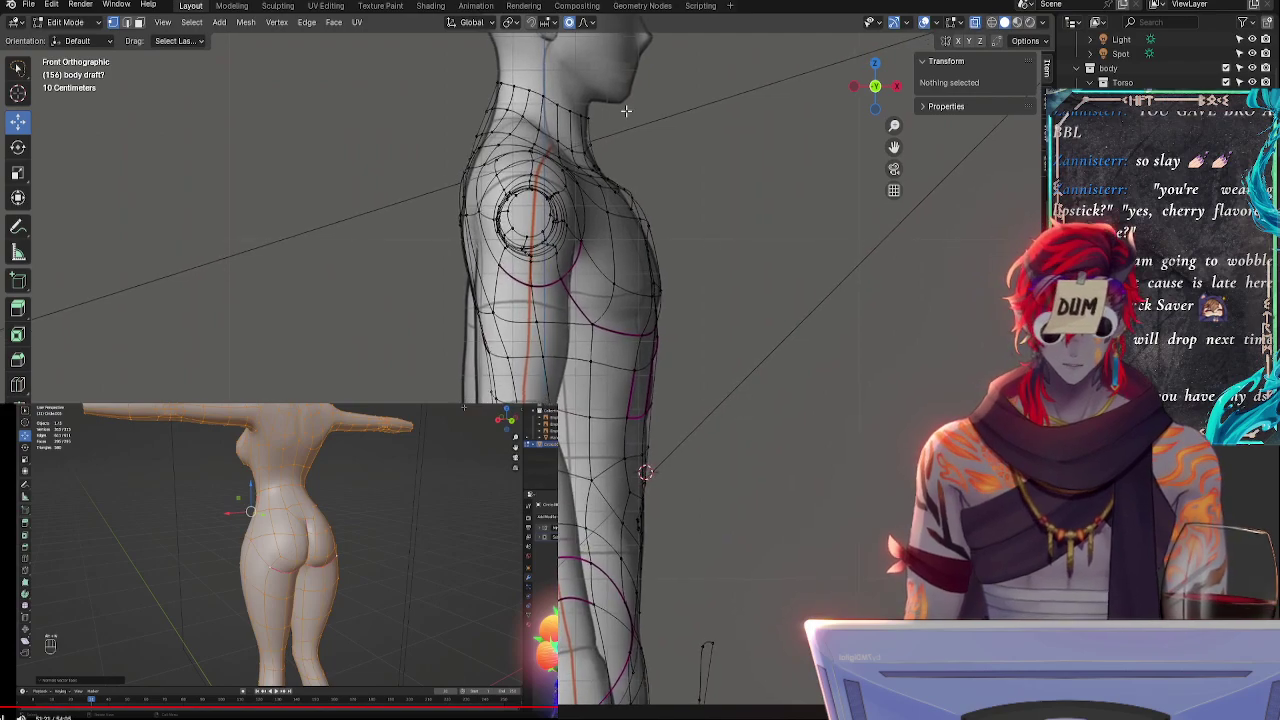
# - Select three back-of-neck vertices, rotate them, nudge them along X and rotate again
pyautogui.keyDown('shift'); pyautogui.moveTo(715, 286); pyautogui.dragTo(774, 340, button='middle'); pyautogui.keyUp('shift')
pyautogui.click(520, 153)
pyautogui.keyDown('shift'); pyautogui.click(509, 178); pyautogui.keyUp('shift')
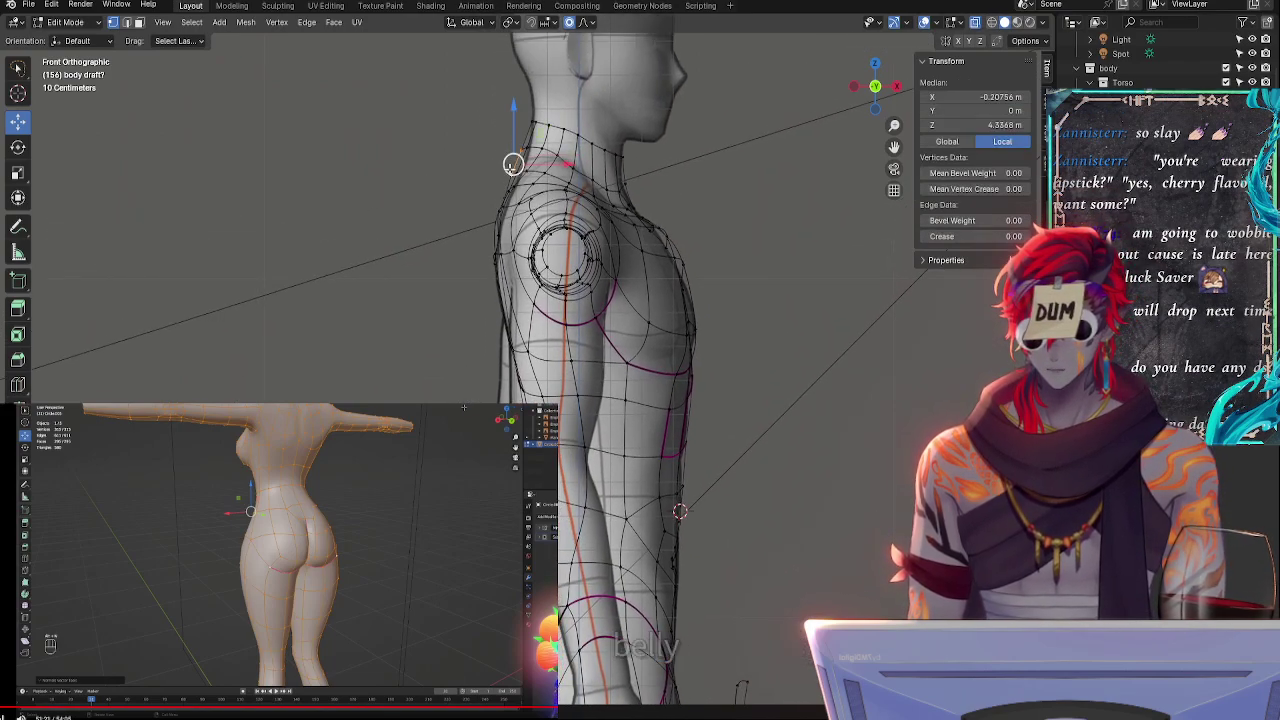
pyautogui.keyDown('shift'); pyautogui.click(515, 172); pyautogui.keyUp('shift')
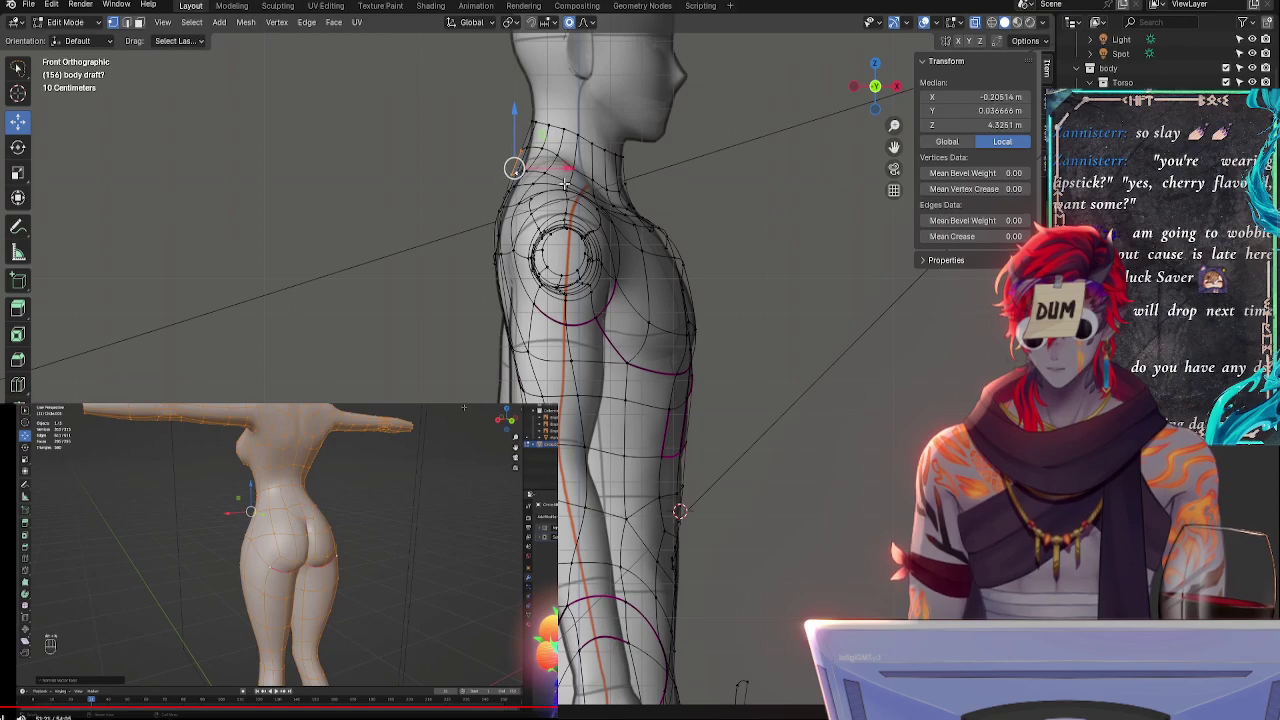
pyautogui.click(508, 173)
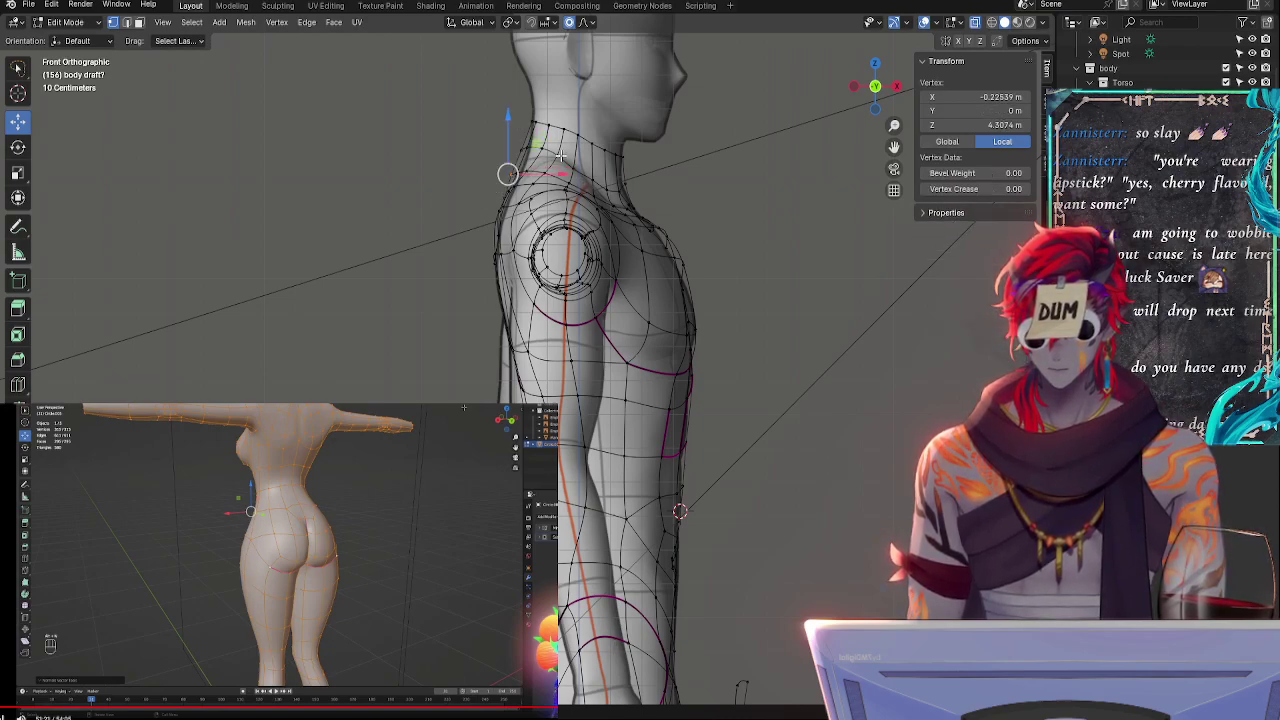
pyautogui.keyDown('shift'); pyautogui.click(508, 173); pyautogui.keyUp('shift')
pyautogui.keyDown('shift'); pyautogui.click(524, 148); pyautogui.keyUp('shift')
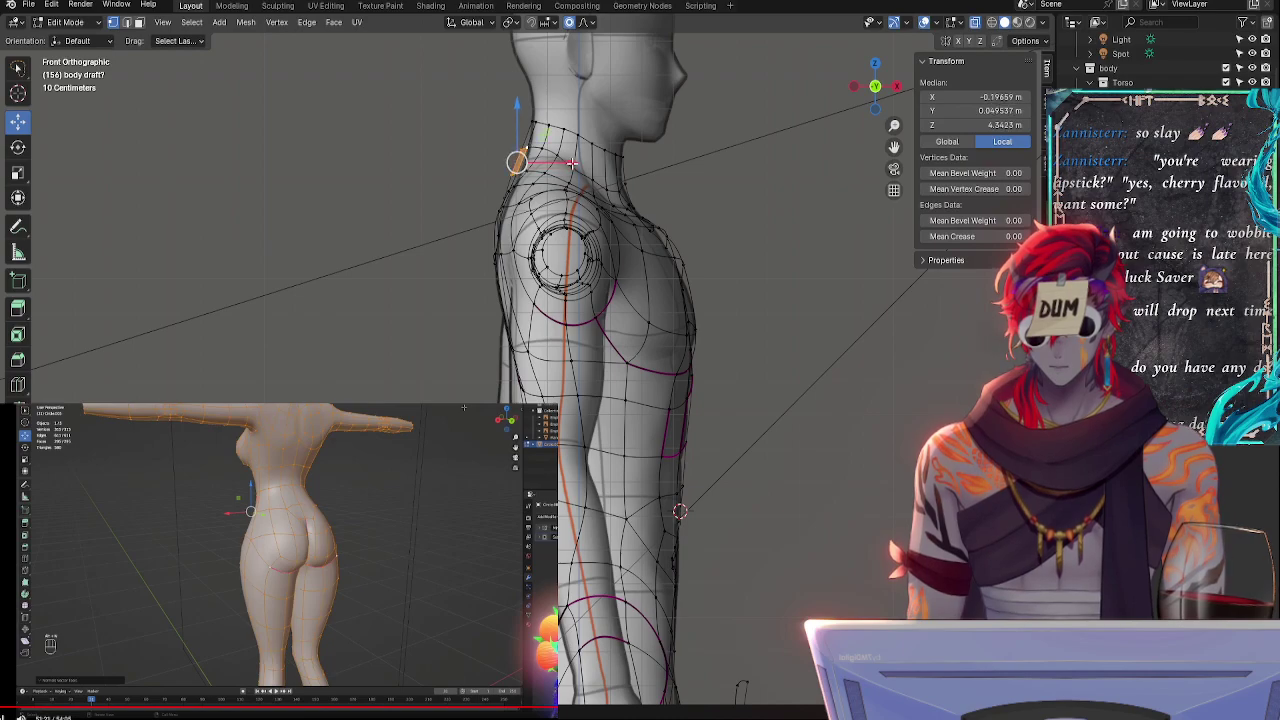
pyautogui.press('r')
pyautogui.click(595, 174)
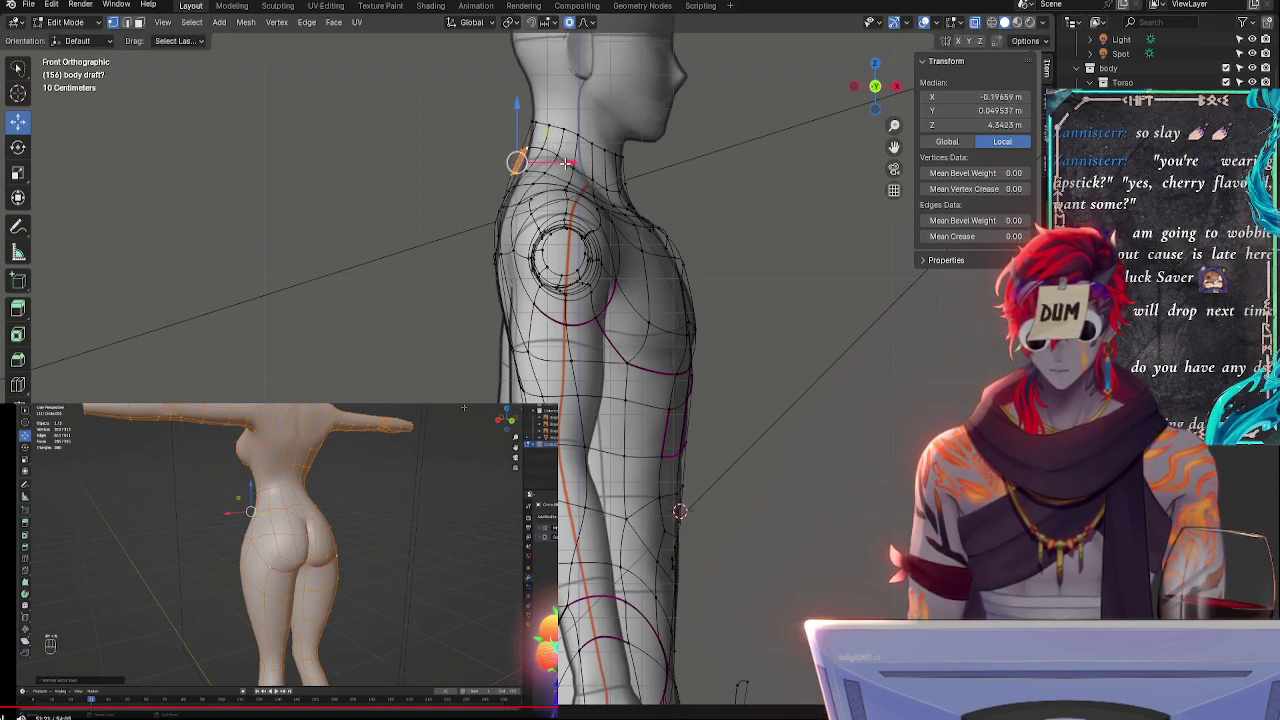
pyautogui.moveTo(566, 164); pyautogui.dragTo(569, 164)
pyautogui.press('r')
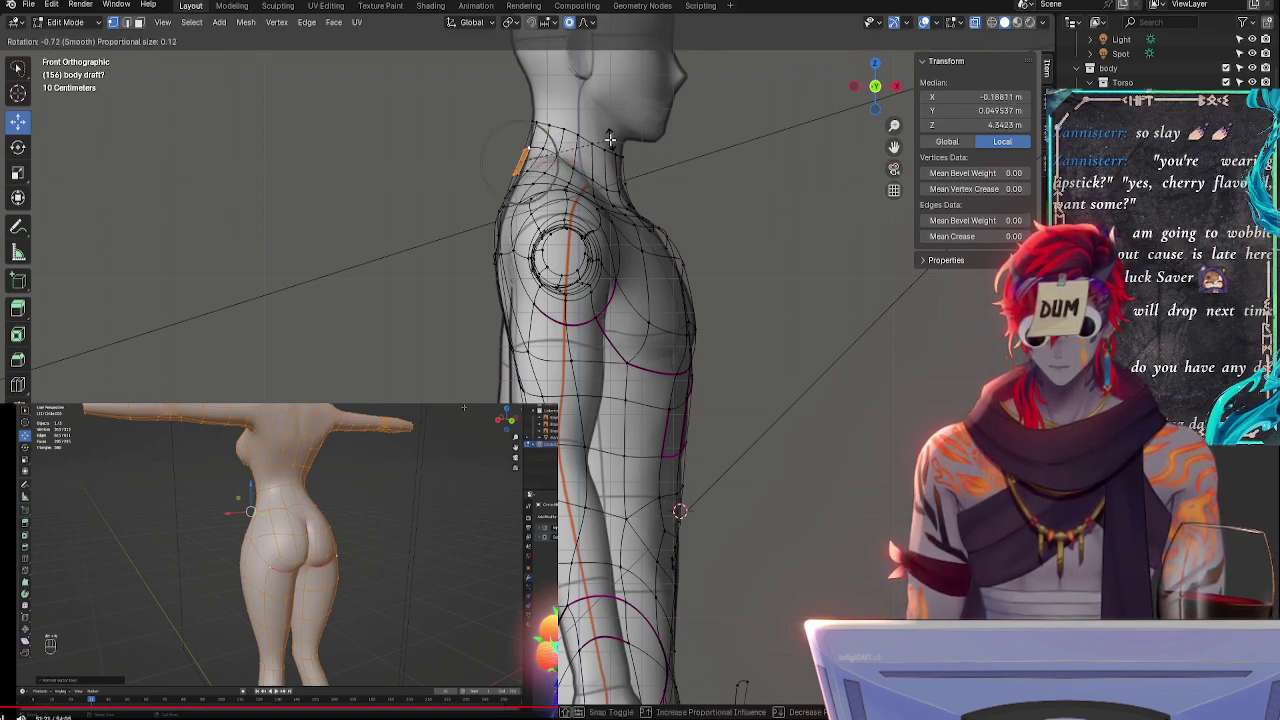
pyautogui.click(610, 140)
# - Reselect the back-of-neck edge, give it two small rotations and an X nudge, then pan down to the arm
pyautogui.click(519, 152)
pyautogui.moveTo(536, 108); pyautogui.dragTo(543, 140)
pyautogui.press('r')
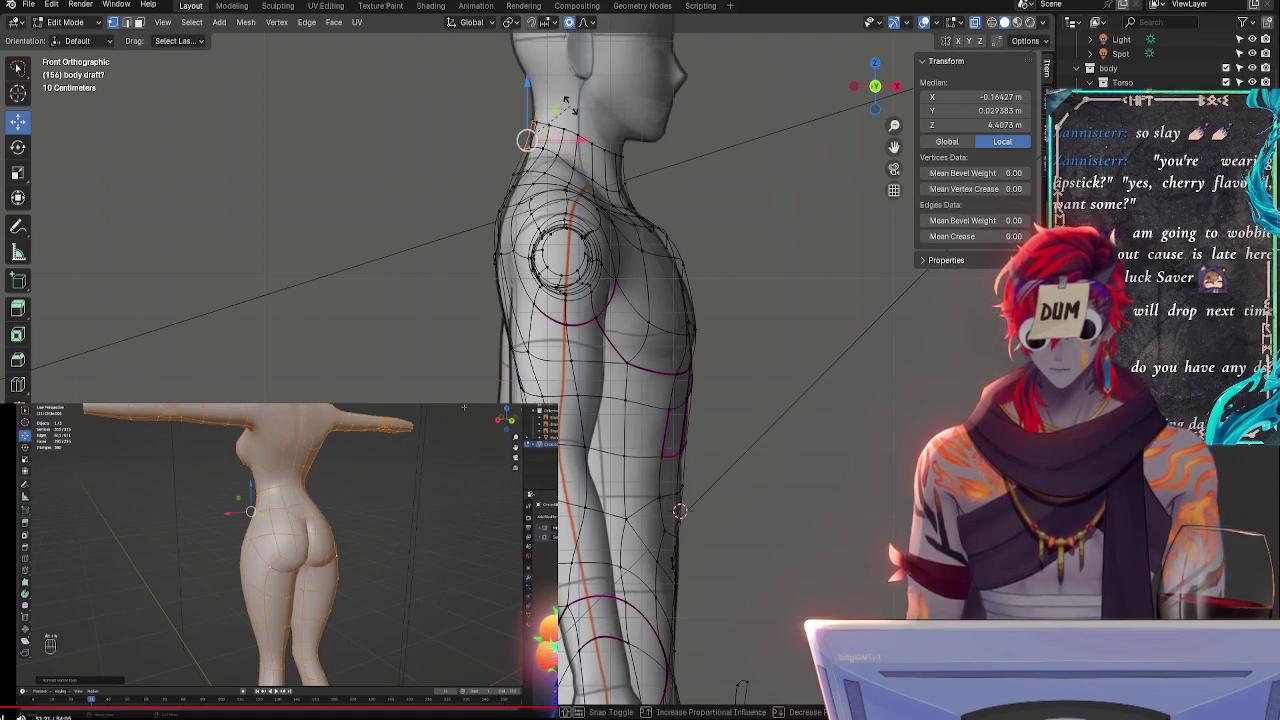
pyautogui.click(582, 142)
pyautogui.press('r')
pyautogui.click(606, 106)
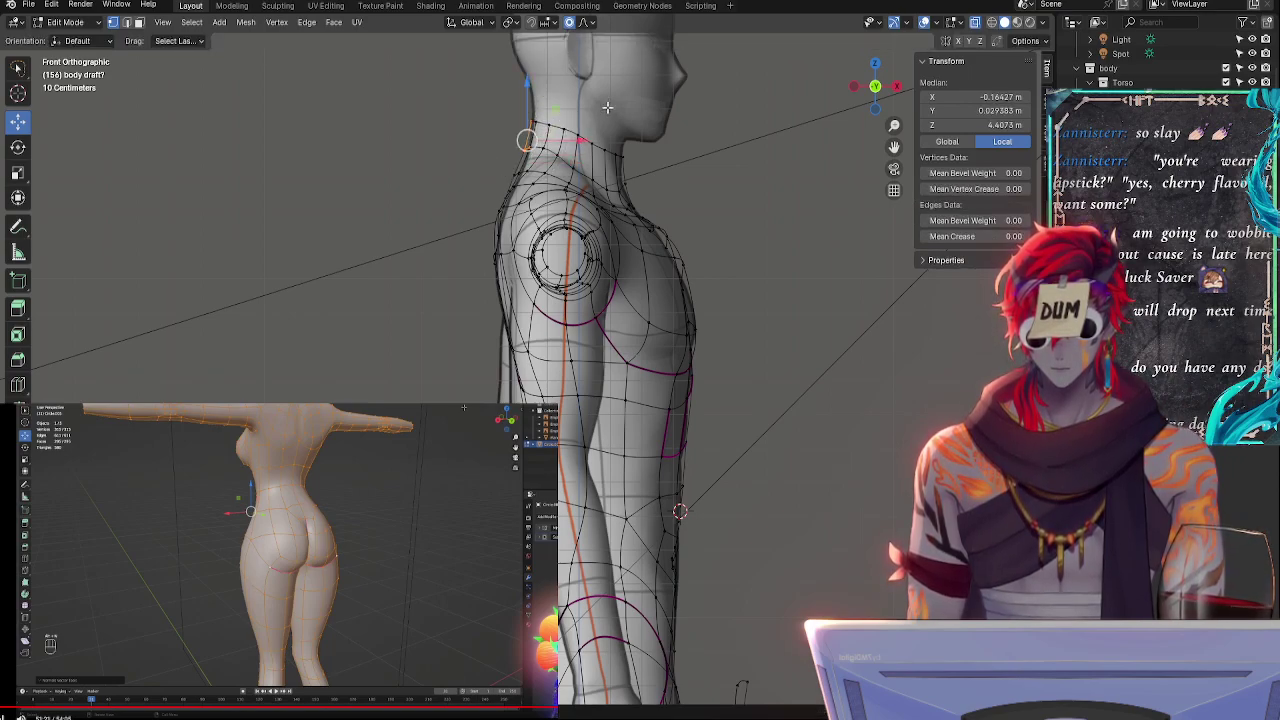
pyautogui.moveTo(582, 138); pyautogui.dragTo(577, 139)
pyautogui.click(677, 172)
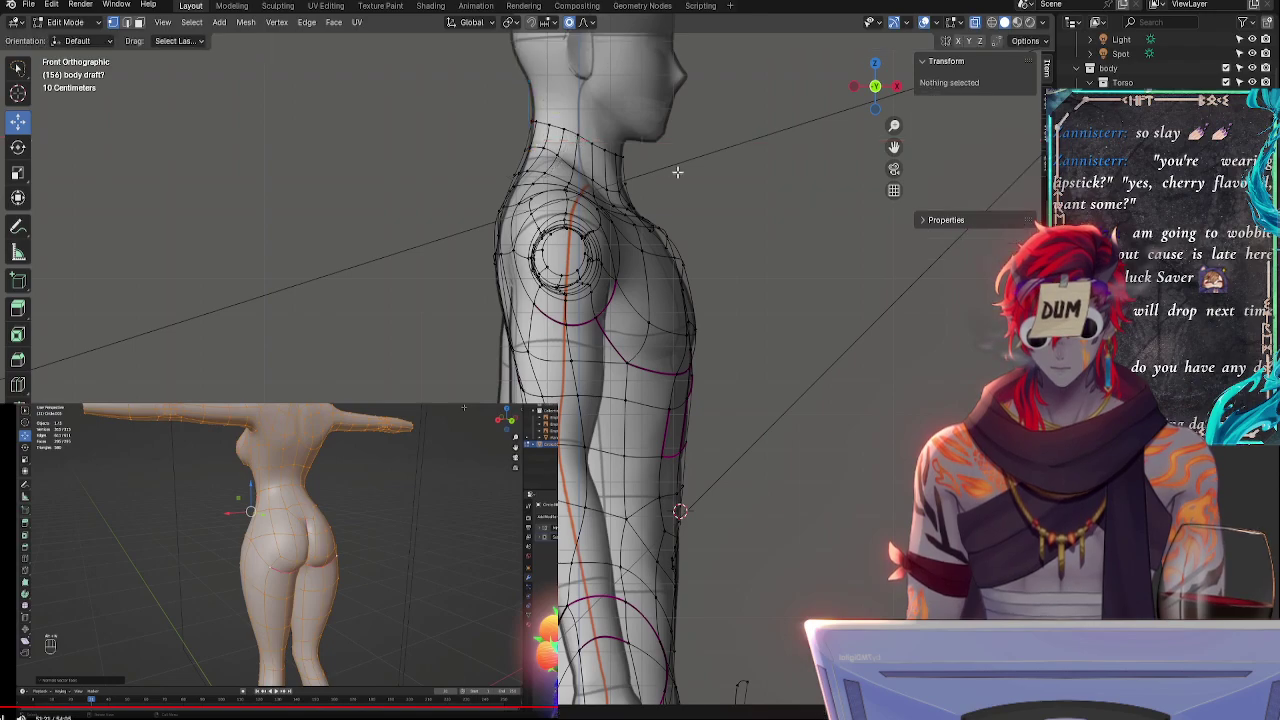
pyautogui.keyDown('shift'); pyautogui.moveTo(805, 298); pyautogui.dragTo(794, 100, button='middle'); pyautogui.keyUp('shift')
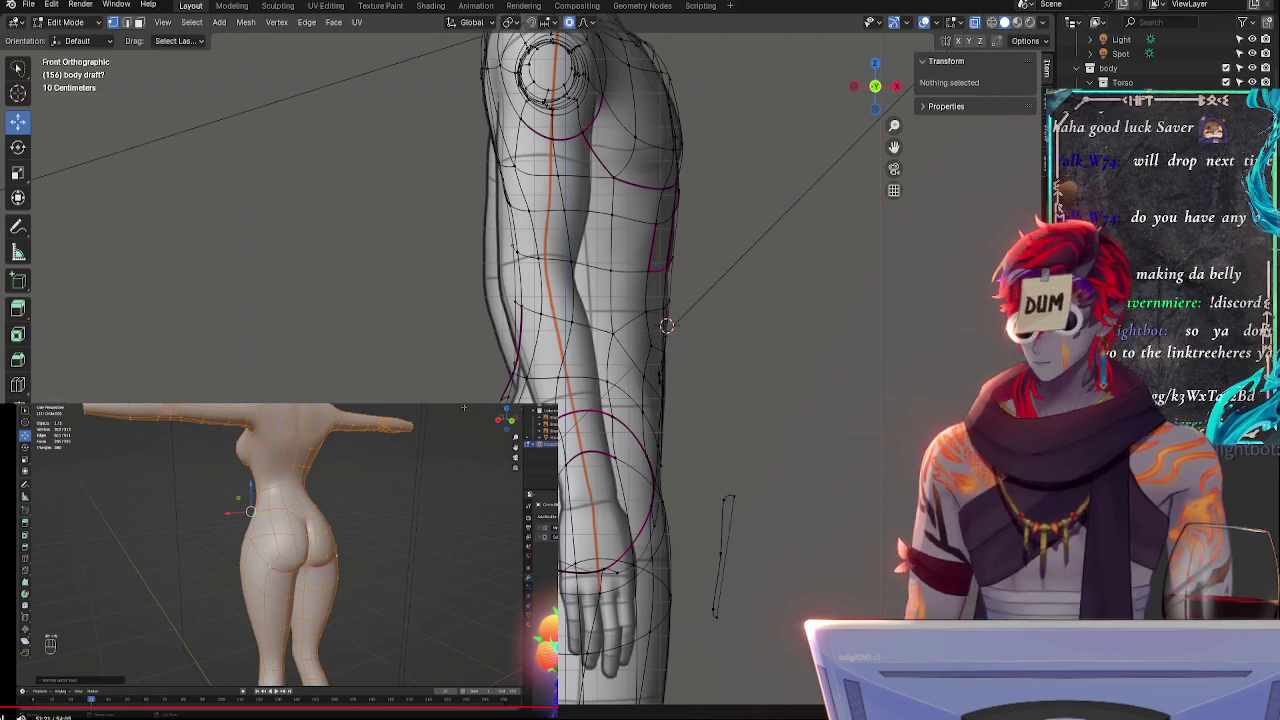
# - Slide a vertex beside the forearm along its edge in front orthographic view
pyautogui.keyDown('shift'); pyautogui.moveTo(735, 497); pyautogui.dragTo(752, 398, button='middle'); pyautogui.keyUp('shift')
pyautogui.click(517, 297)
pyautogui.click(535, 275)
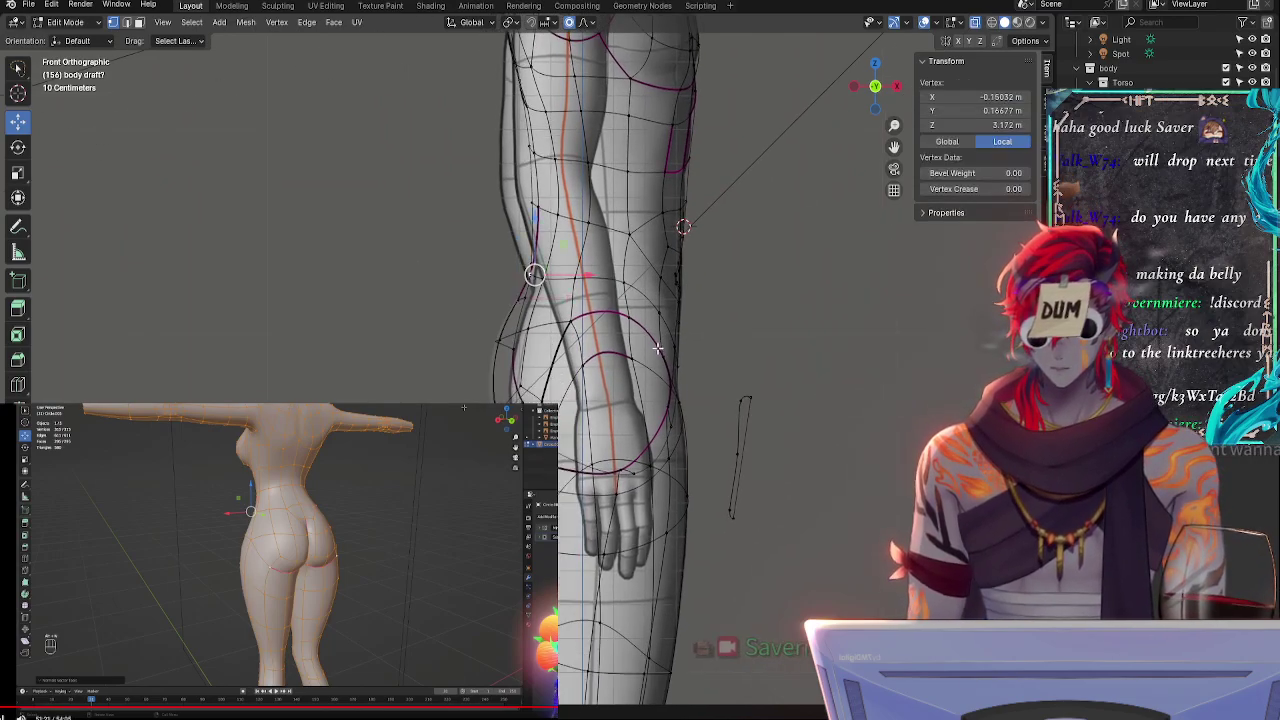
pyautogui.moveTo(657, 348); pyautogui.dragTo(612, 380, button='middle')
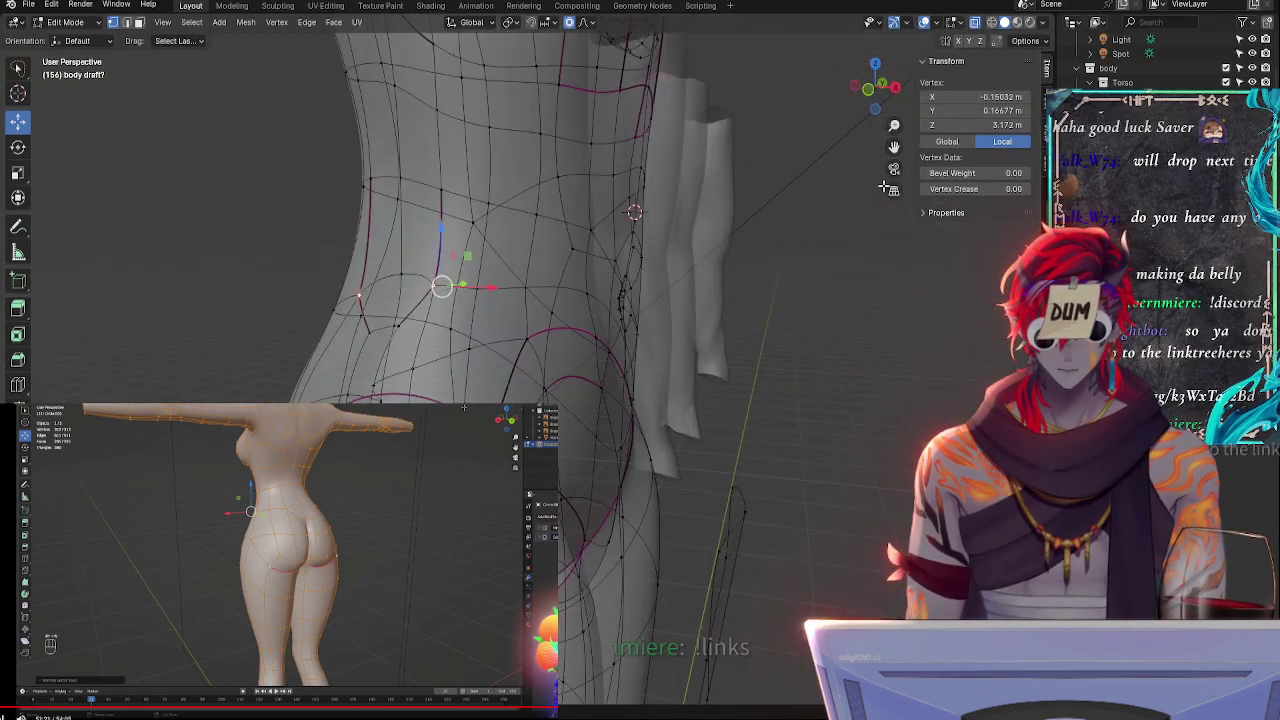
pyautogui.click(867, 98)
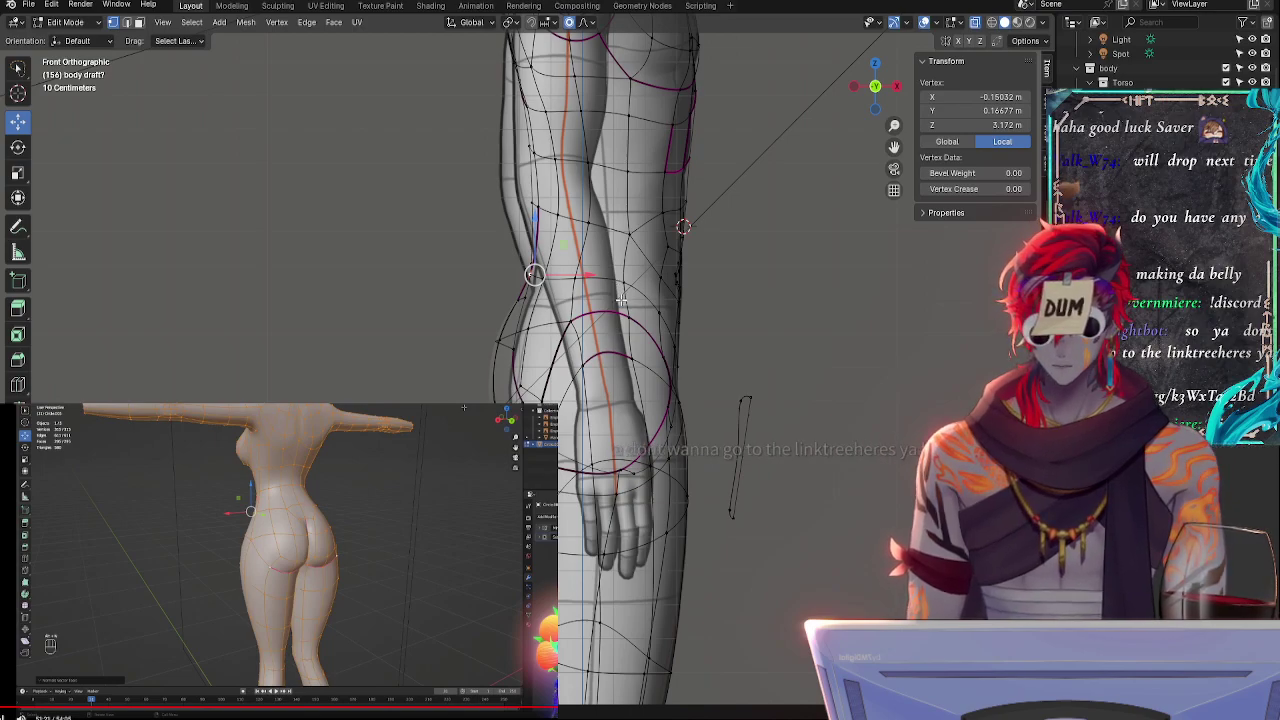
pyautogui.moveTo(755, 270)
pyautogui.keyDown('shift'); pyautogui.mouseDown(button='middle')
pyautogui.moveTo(771, 286)
pyautogui.moveTo(743, 288)
pyautogui.mouseUp(button='middle'); pyautogui.keyUp('shift')
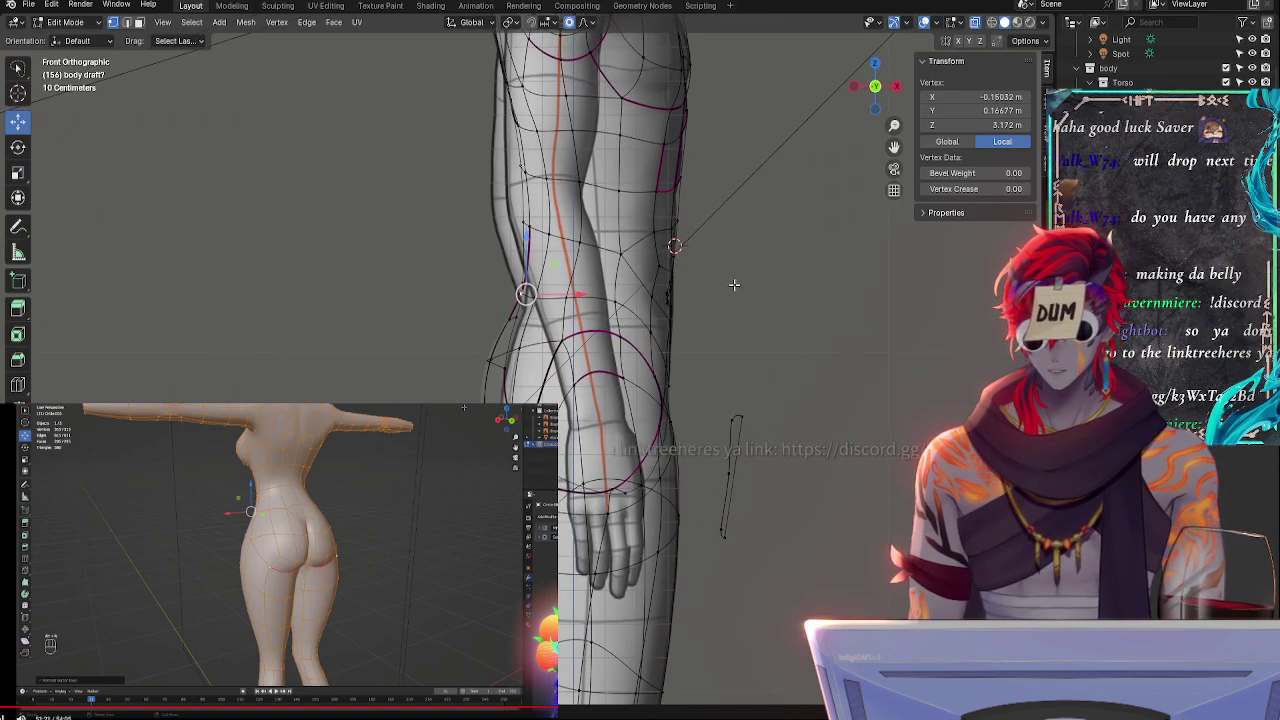
pyautogui.hotkey('shift', 'v')
pyautogui.click(683, 326)
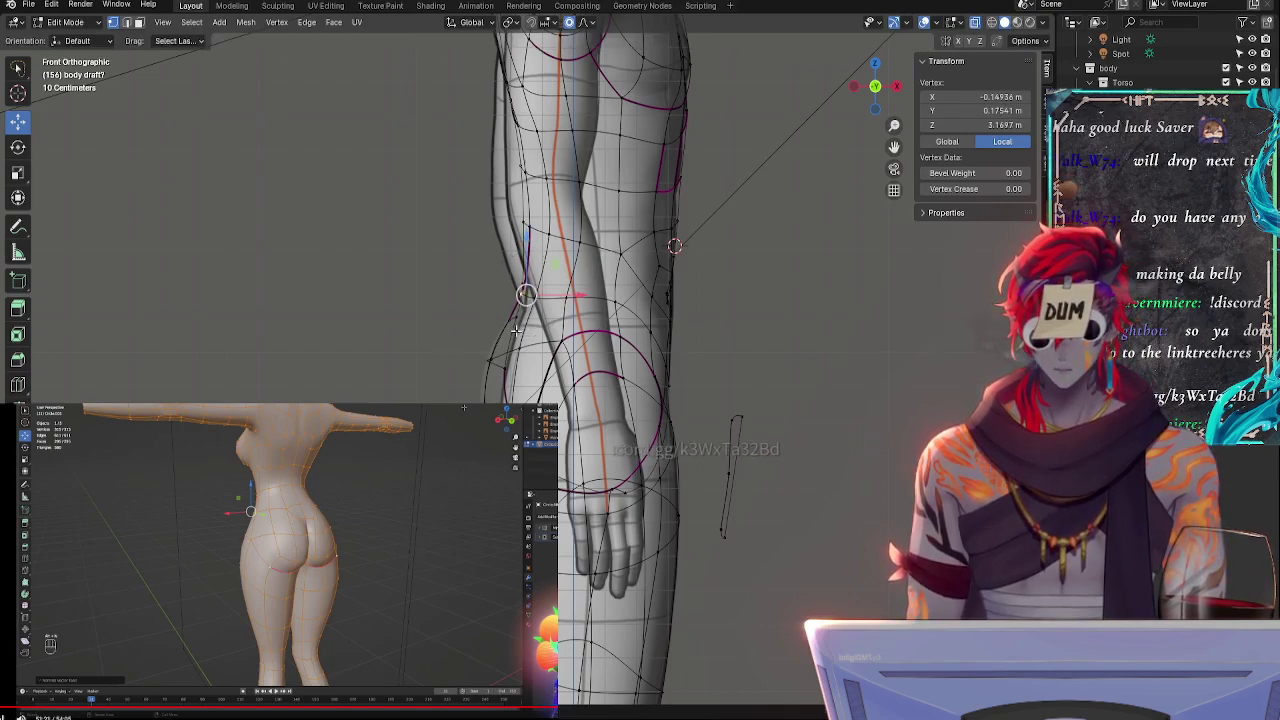
# - Pull the elbow vertex left and down, then pan to the lower leg
pyautogui.click(394, 318)
pyautogui.click(508, 317)
pyautogui.click(531, 306)
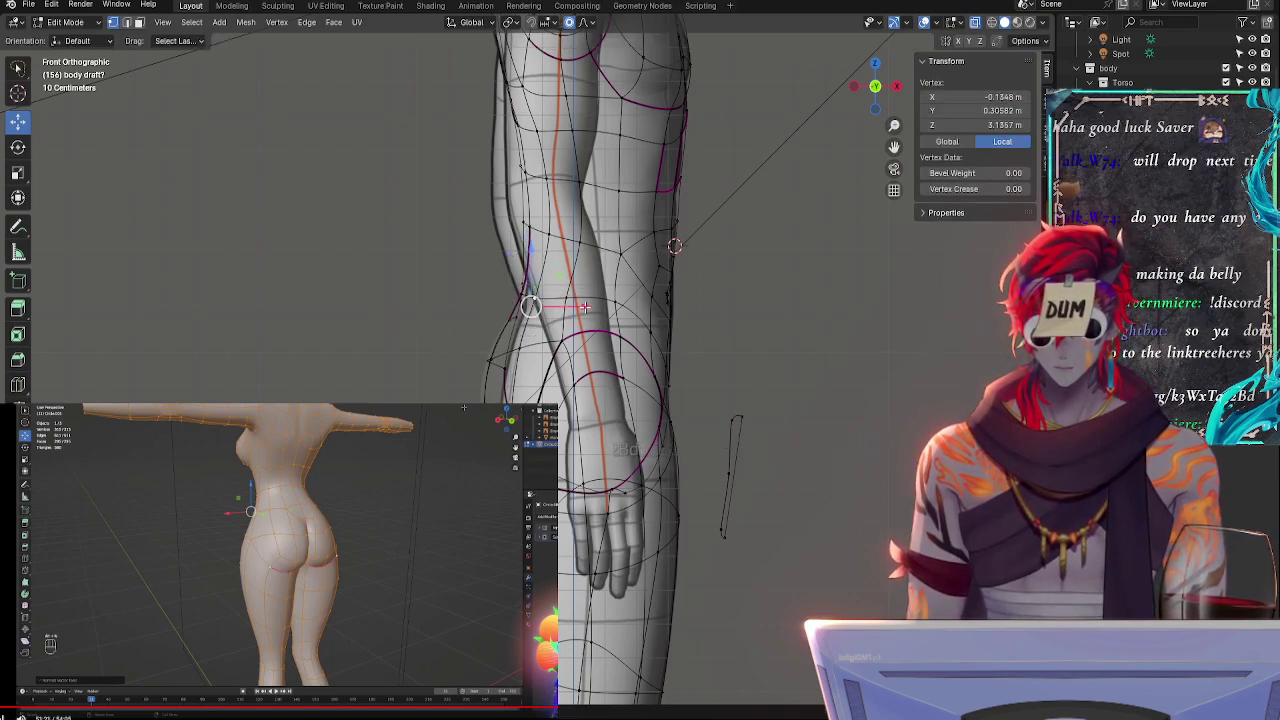
pyautogui.moveTo(584, 310); pyautogui.dragTo(465, 316)
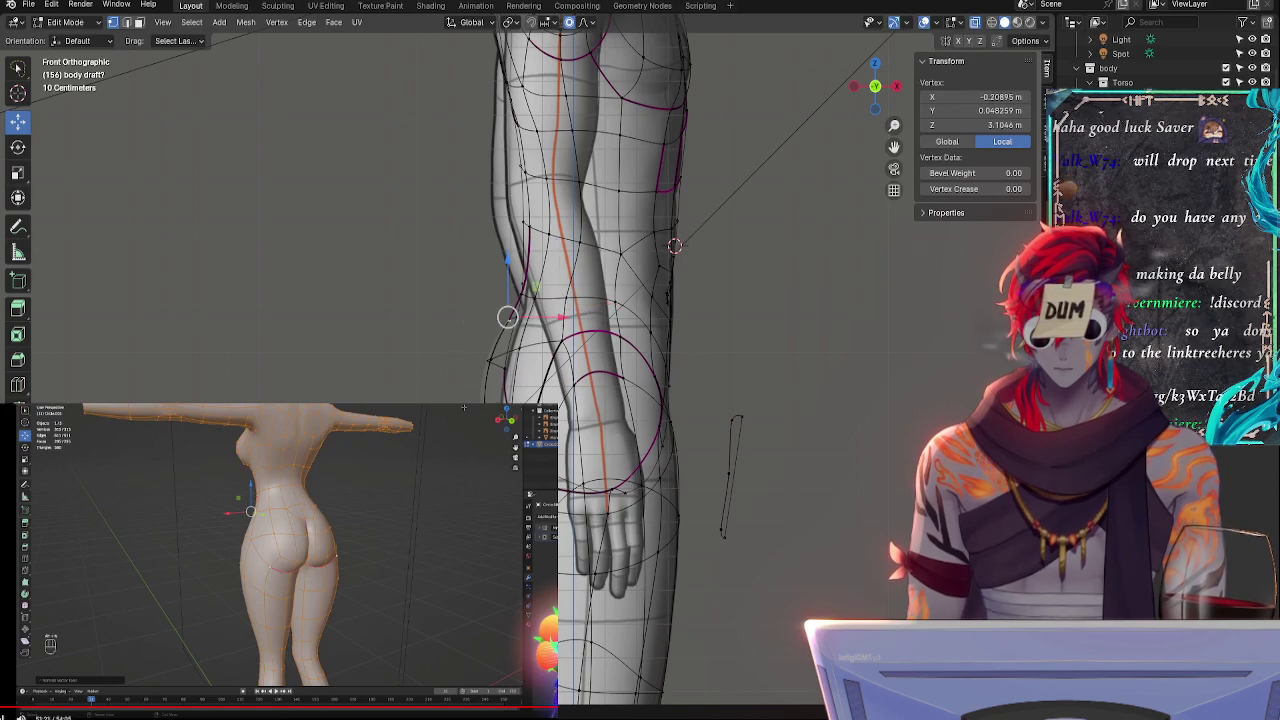
pyautogui.click(751, 470)
pyautogui.moveTo(751, 472)
pyautogui.keyDown('shift'); pyautogui.mouseDown(button='middle')
pyautogui.moveTo(721, 377)
pyautogui.moveTo(708, 160)
pyautogui.mouseUp(button='middle'); pyautogui.keyUp('shift')
pyautogui.keyDown('shift'); pyautogui.moveTo(734, 356); pyautogui.dragTo(752, 206, button='middle'); pyautogui.keyUp('shift')
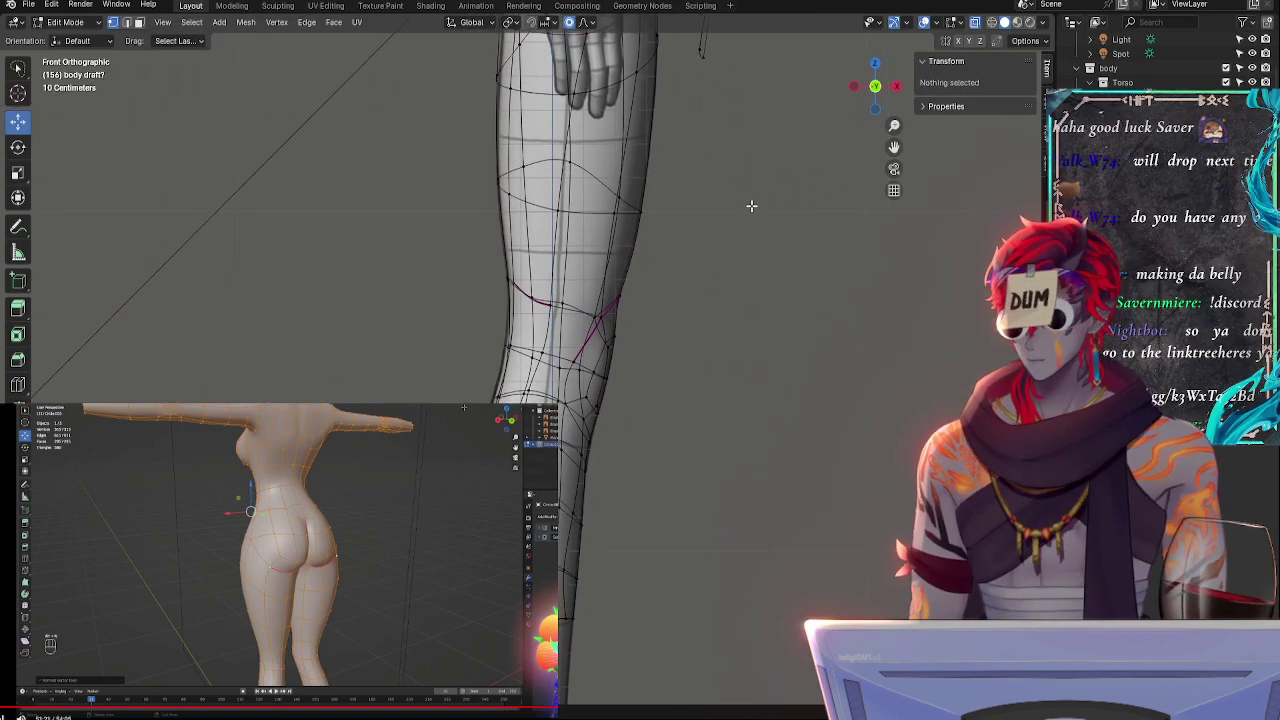
# - Zoom in on the knee, select and clear left-edge leg vertices, then orbit into perspective
pyautogui.keyDown('shift'); pyautogui.scroll(-5, 732, 325); pyautogui.keyUp('shift')
pyautogui.keyDown('shift'); pyautogui.moveTo(789, 385); pyautogui.dragTo(788, 284, button='middle'); pyautogui.keyUp('shift')
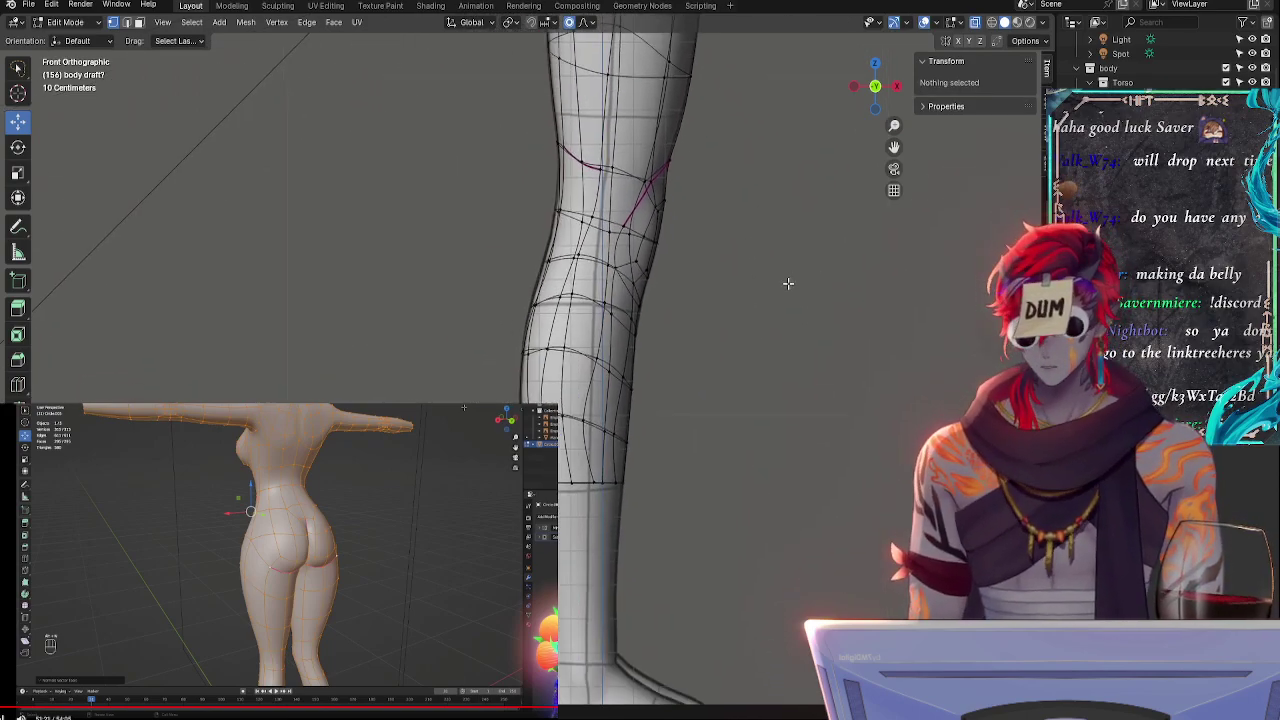
pyautogui.scroll(4, 714, 300)
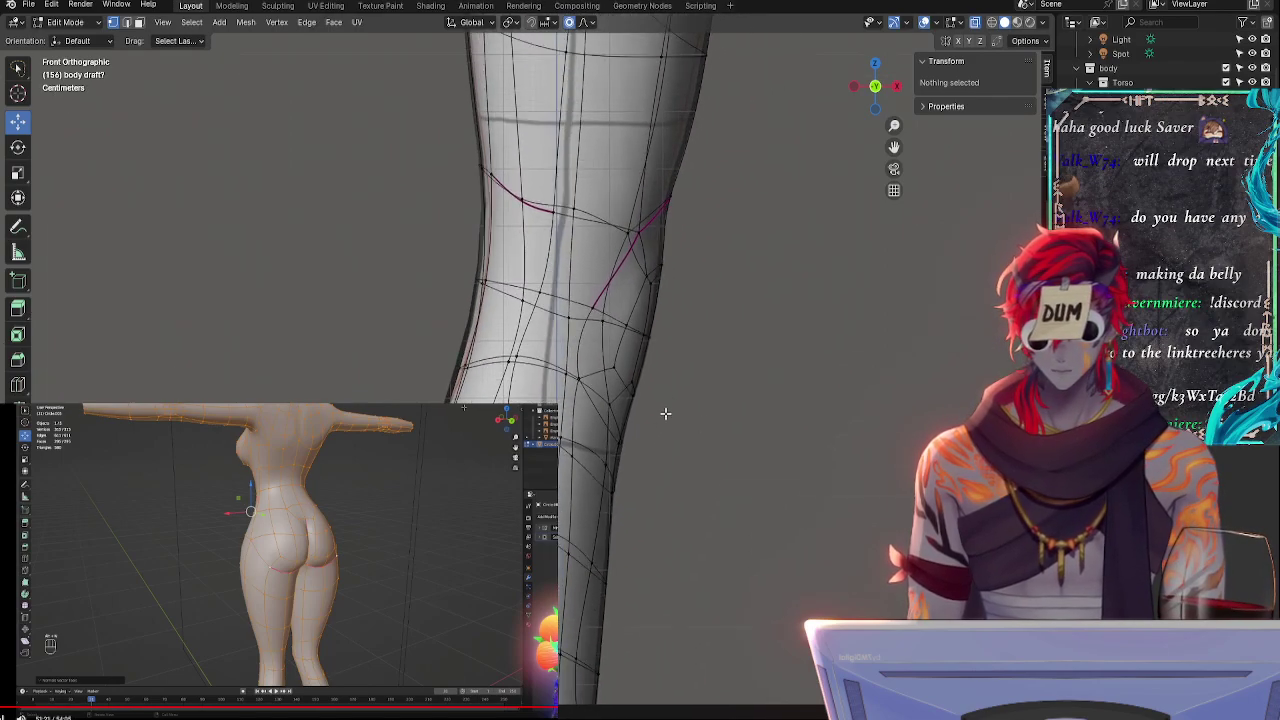
pyautogui.scroll(1, 723, 351)
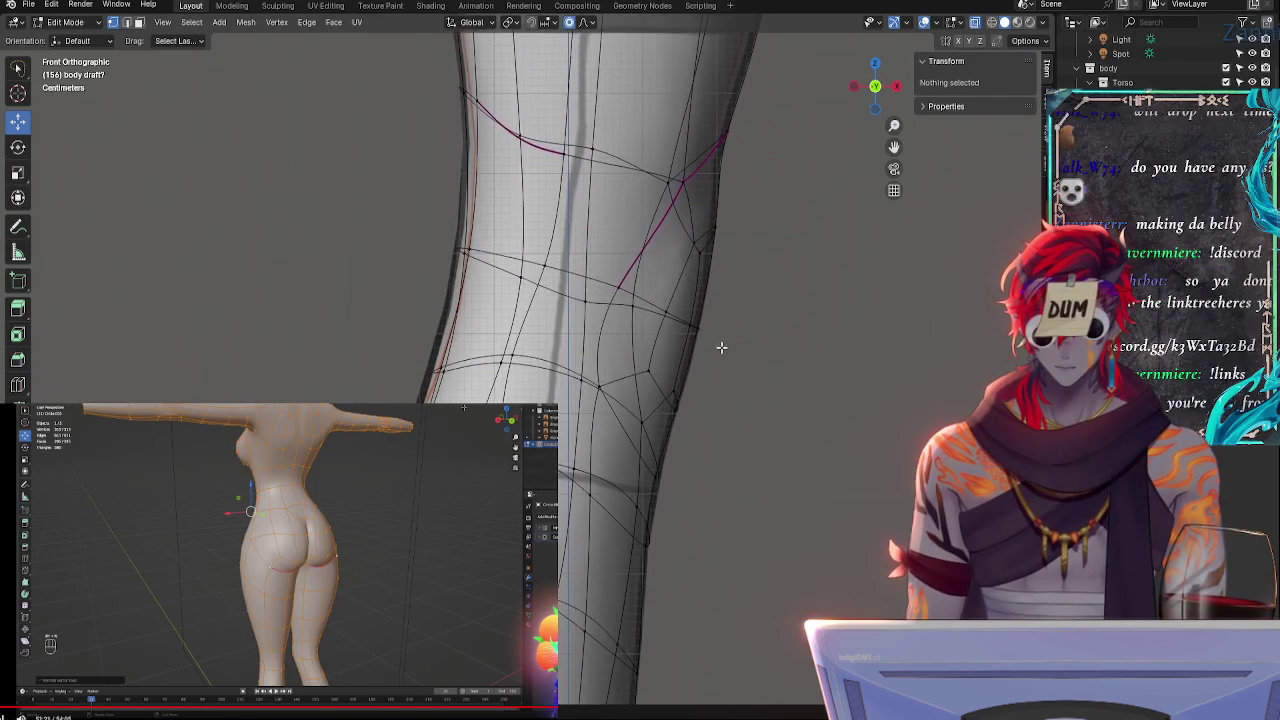
pyautogui.click(457, 252)
pyautogui.click(397, 252)
pyautogui.moveTo(482, 207)
pyautogui.mouseDown()
pyautogui.moveTo(366, 294)
pyautogui.moveTo(488, 354)
pyautogui.moveTo(497, 315)
pyautogui.moveTo(483, 314)
pyautogui.mouseUp()
pyautogui.click(339, 356)
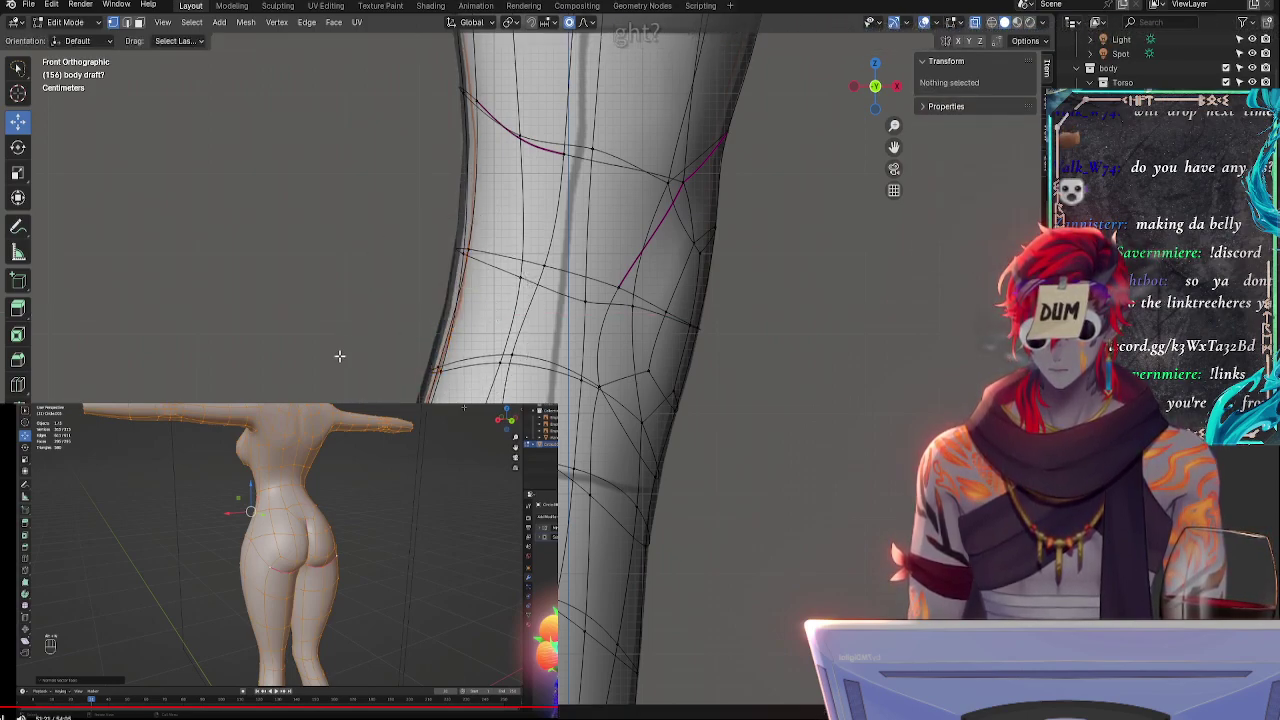
pyautogui.moveTo(550, 406)
pyautogui.mouseDown()
pyautogui.moveTo(434, 295)
pyautogui.moveTo(539, 370)
pyautogui.mouseUp()
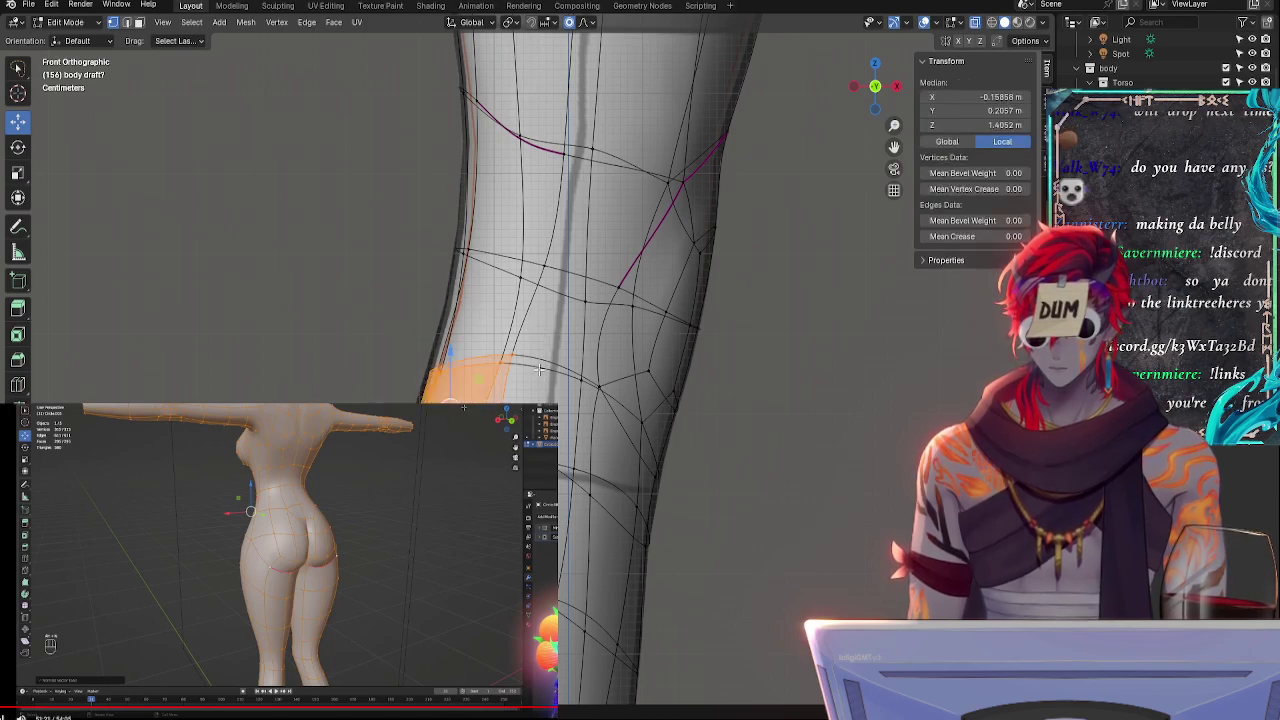
pyautogui.hotkey('alt', 'a')
pyautogui.click(464, 440)
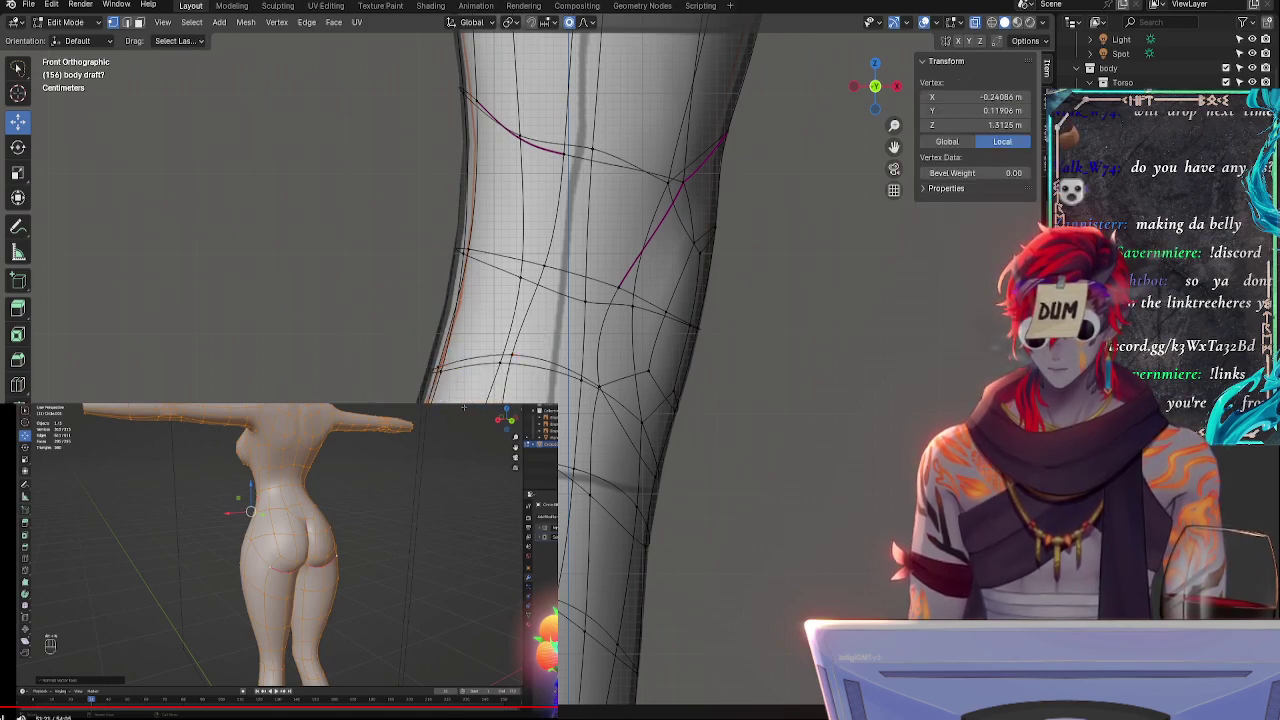
pyautogui.moveTo(464, 440); pyautogui.dragTo(452, 384, button='middle')
# - In solid view, select three leg vertices so the faces between them are selected
pyautogui.hotkey('alt', 'z')
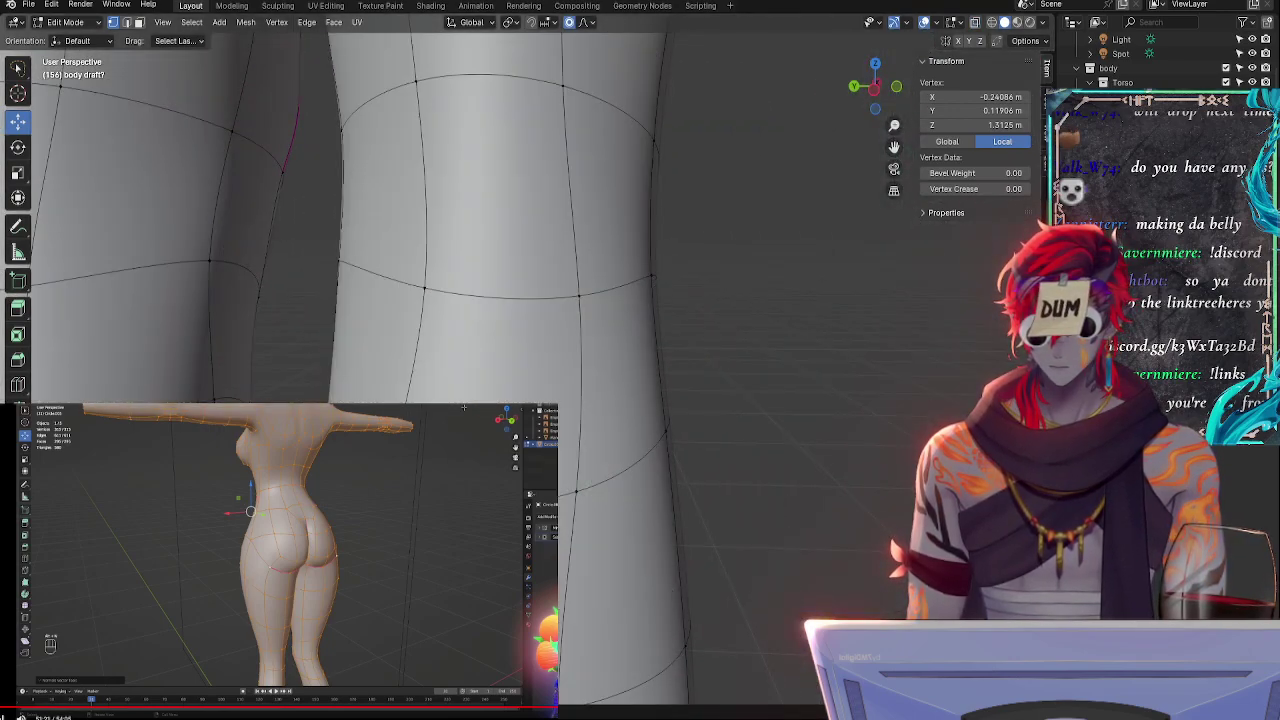
pyautogui.keyDown('shift'); pyautogui.click(365, 290); pyautogui.keyUp('shift')
pyautogui.keyDown('shift'); pyautogui.click(214, 402); pyautogui.keyUp('shift')
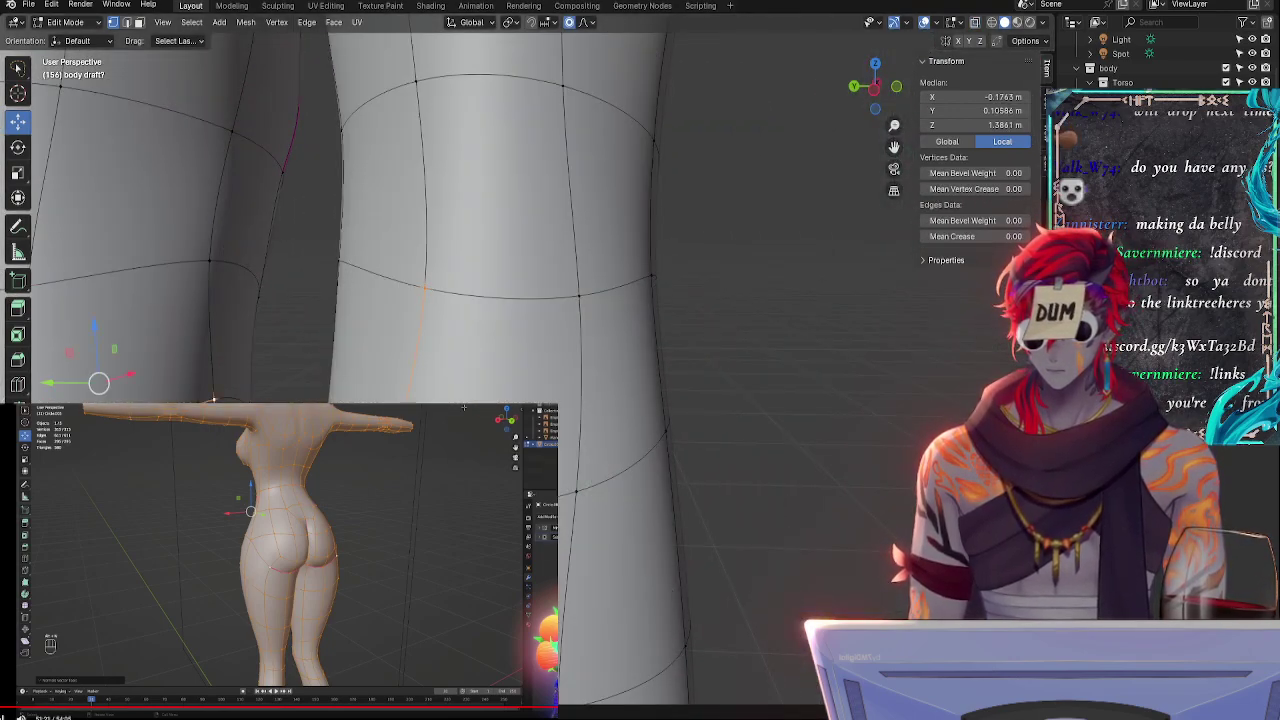
pyautogui.keyDown('shift'); pyautogui.click(352, 268); pyautogui.keyUp('shift')
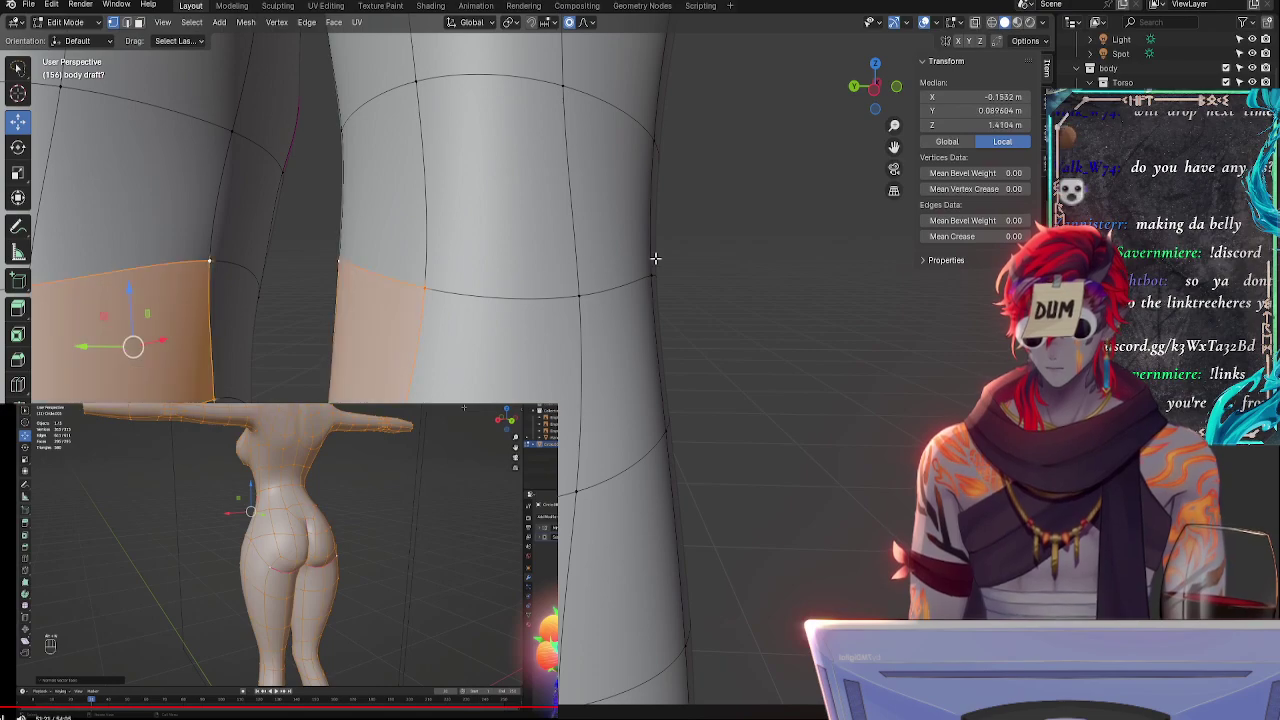
# - In front X-ray view, tilt the selected leg faces slightly twice with soft falloff
pyautogui.click(899, 97)
pyautogui.hotkey('alt', 'z')
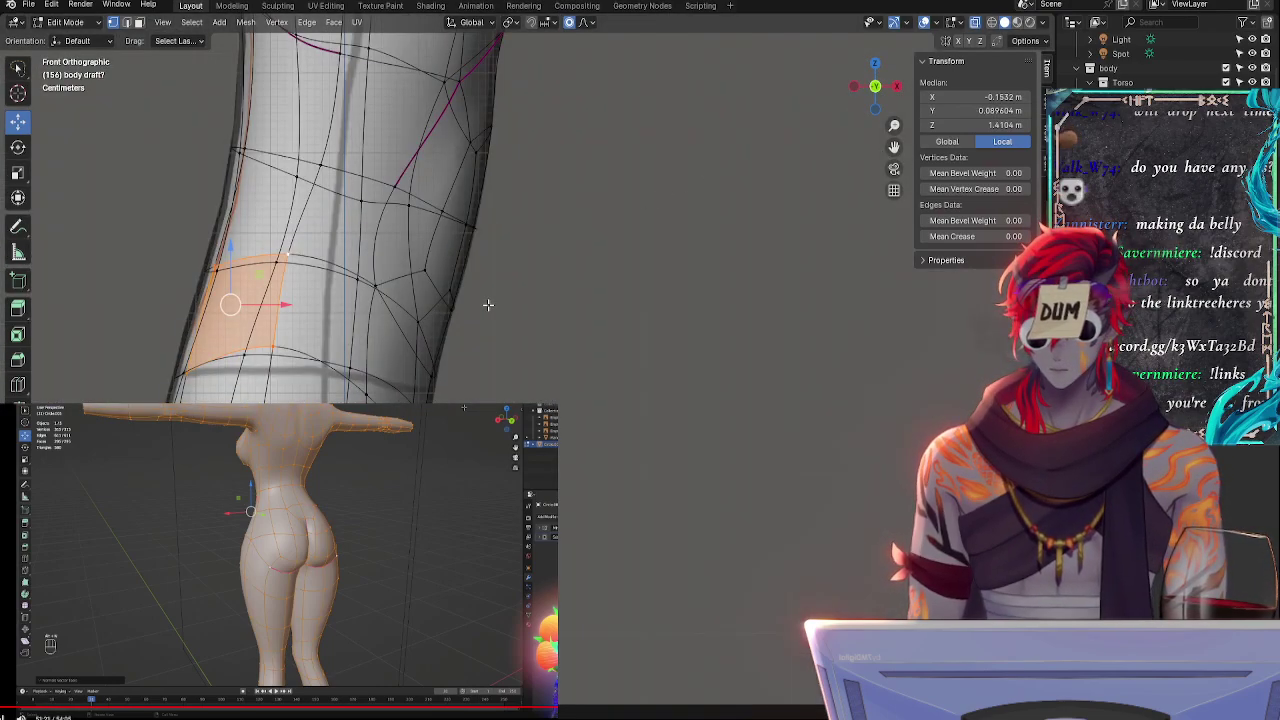
pyautogui.press('r')
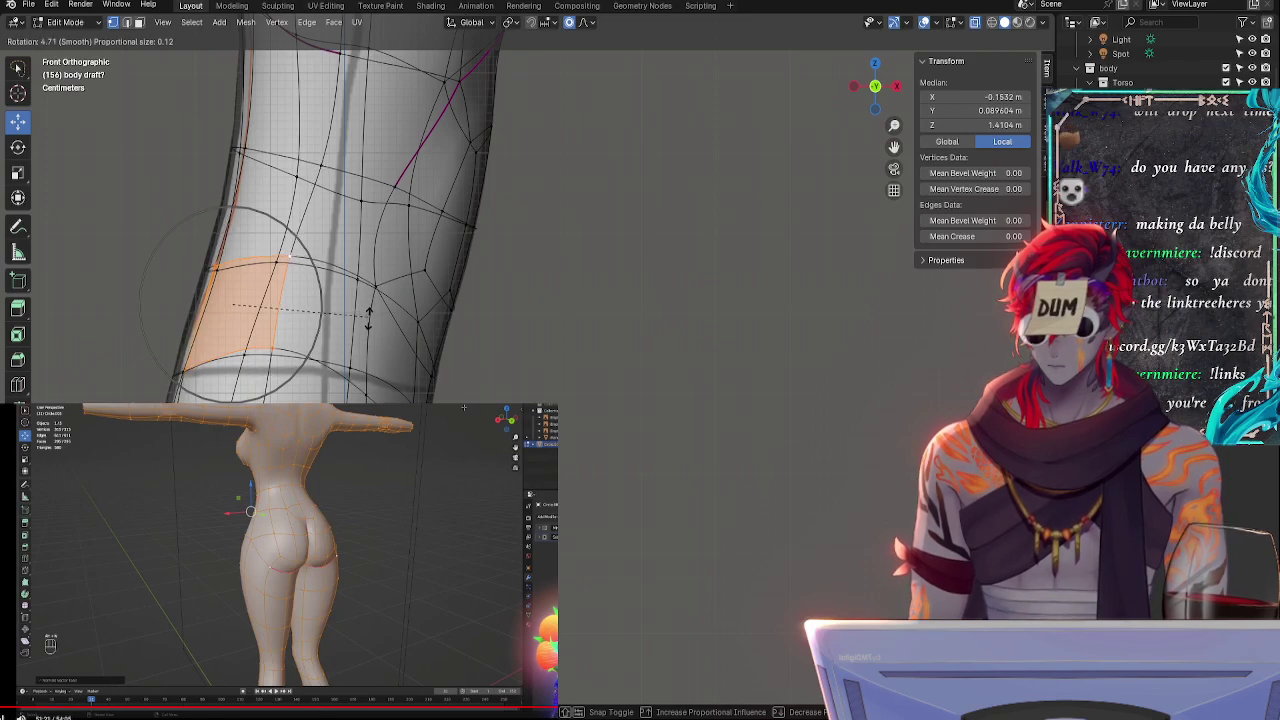
pyautogui.click(368, 319)
pyautogui.press('r')
pyautogui.click(402, 314)
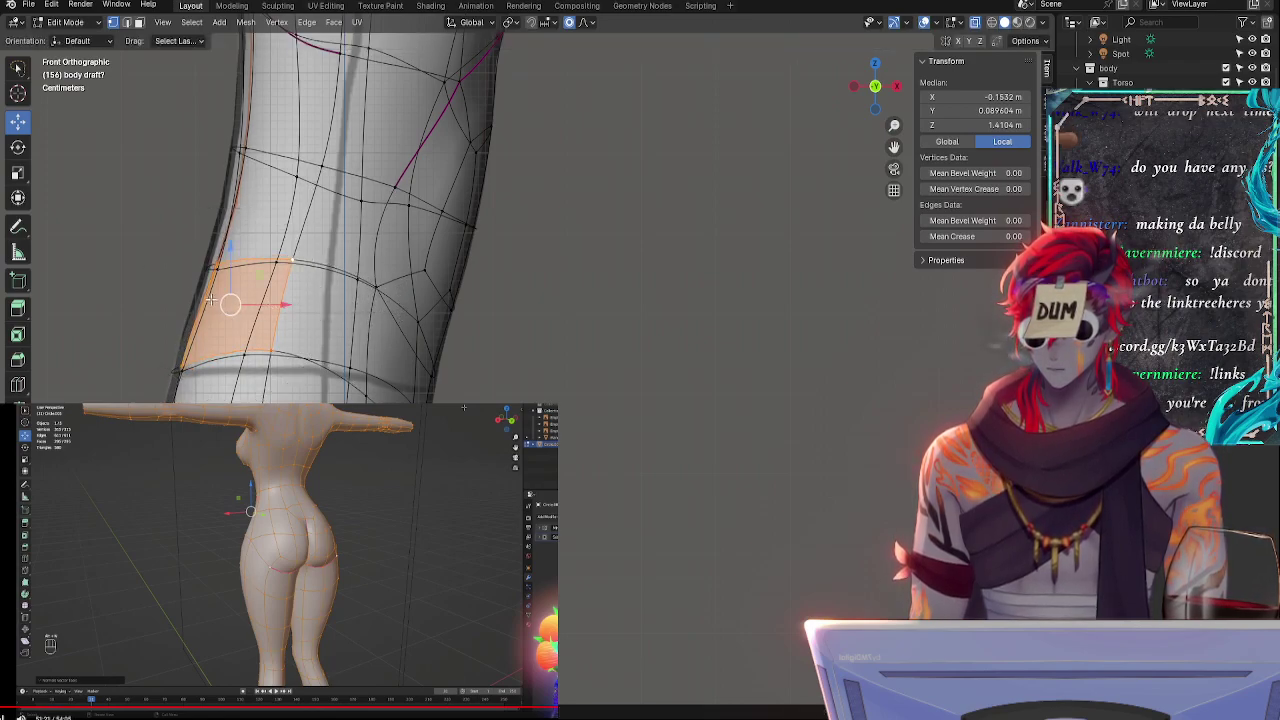
pyautogui.press('g')
pyautogui.press('Escape')
# - From a side angle, slide a single vertex near the knee along its edge
pyautogui.hotkey('alt', 'a')
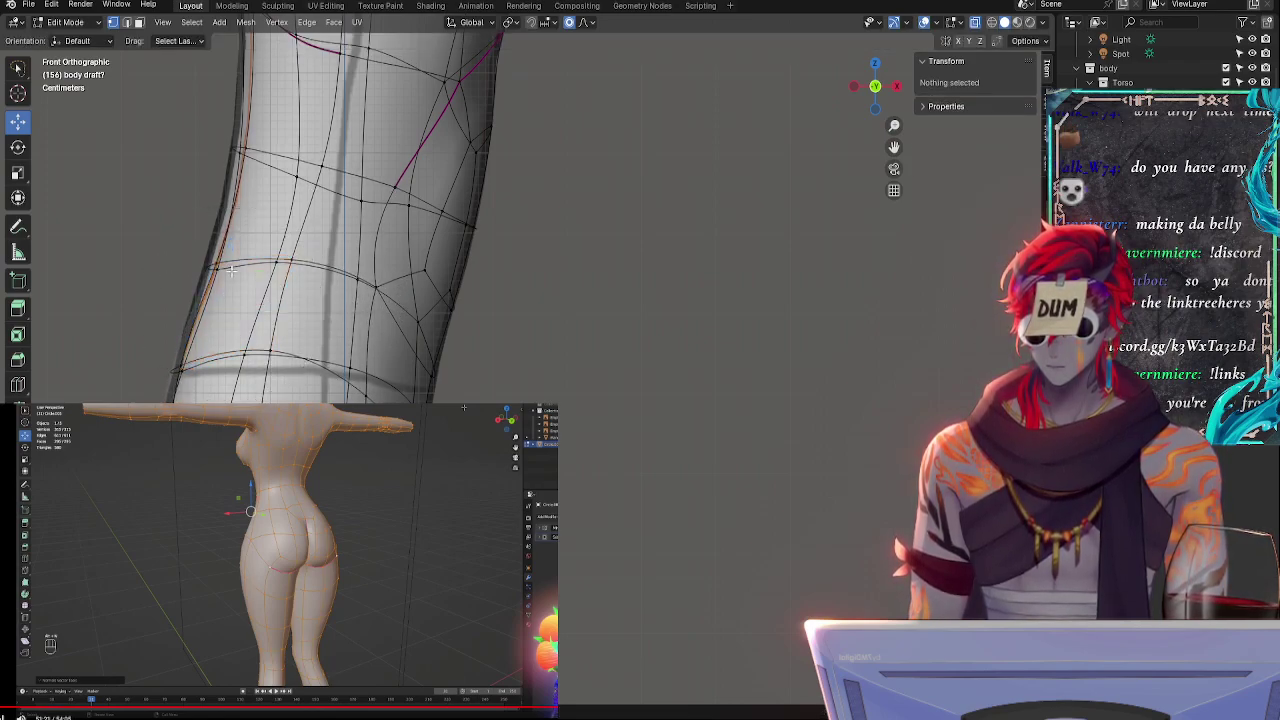
pyautogui.moveTo(96, 315); pyautogui.dragTo(296, 341, button='middle')
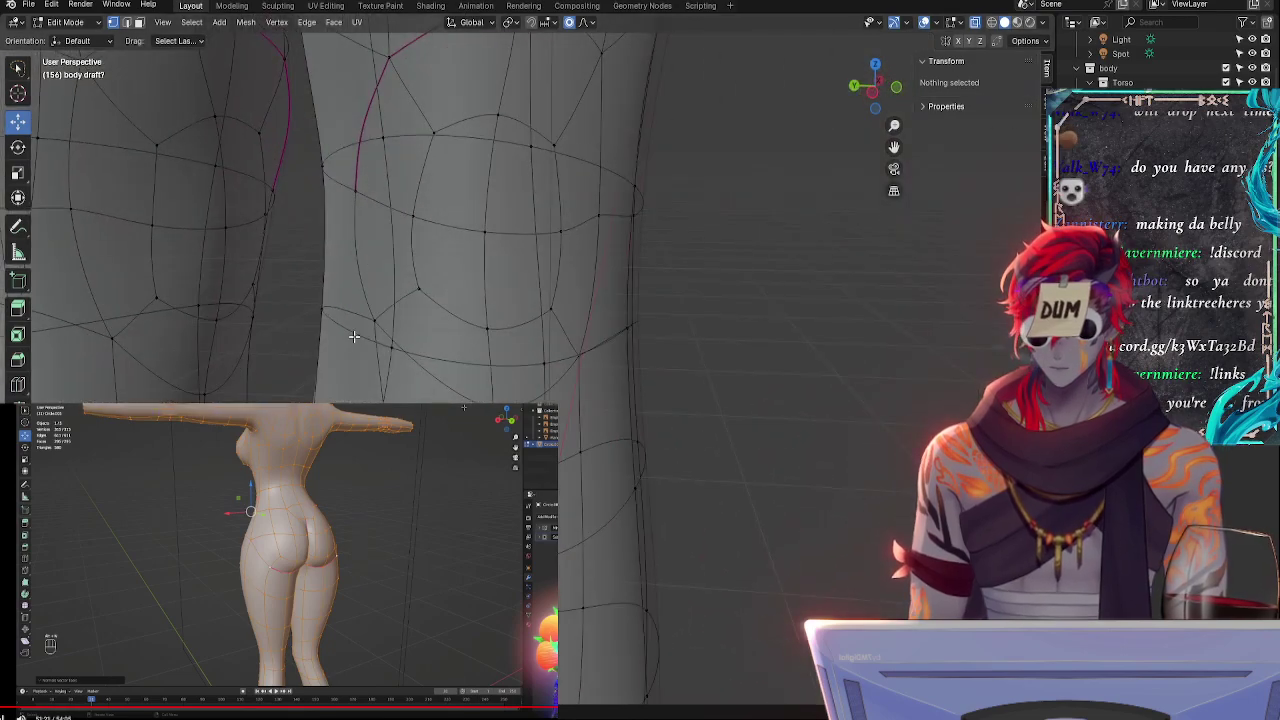
pyautogui.click(378, 335)
pyautogui.press('g')
pyautogui.press('g')
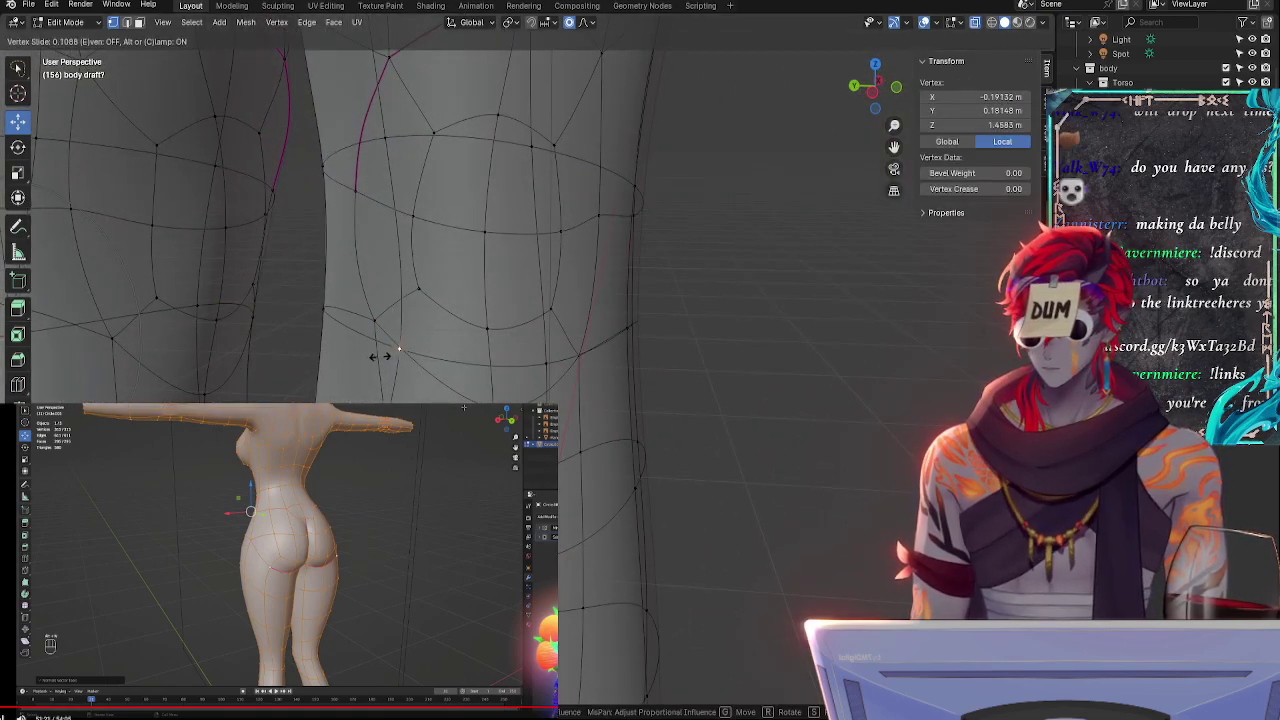
pyautogui.click(411, 354)
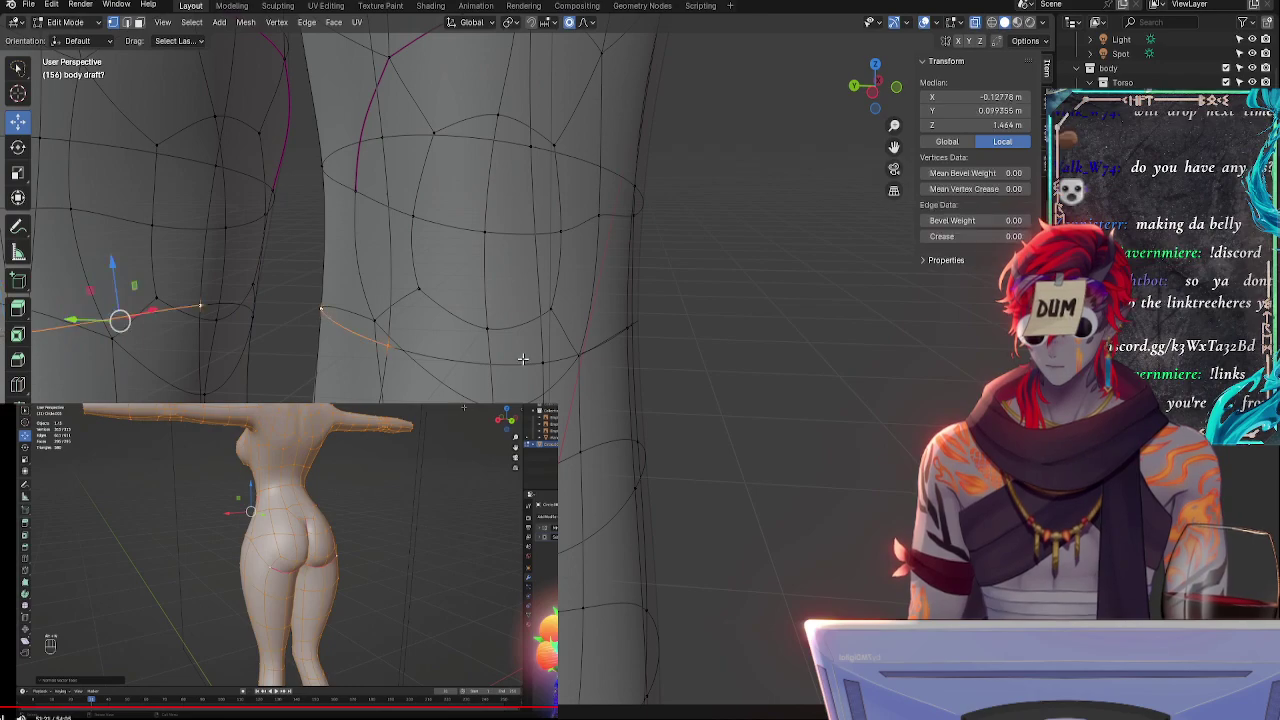
# - Select the knee edge loop plus a band of faces below it around the leg
pyautogui.keyDown('alt'); pyautogui.click(120, 314); pyautogui.keyUp('alt')
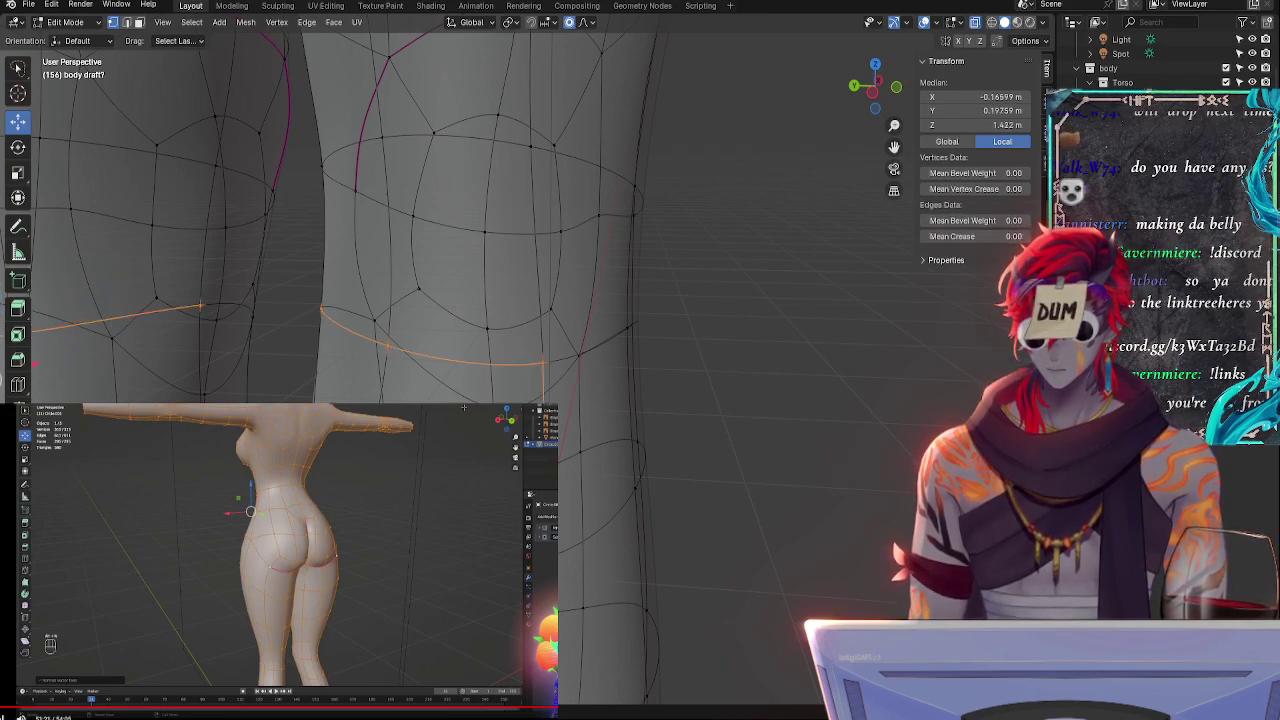
pyautogui.keyDown('shift'); pyautogui.click(383, 408); pyautogui.keyUp('shift')
pyautogui.keyDown('shift'); pyautogui.click(314, 408); pyautogui.keyUp('shift')
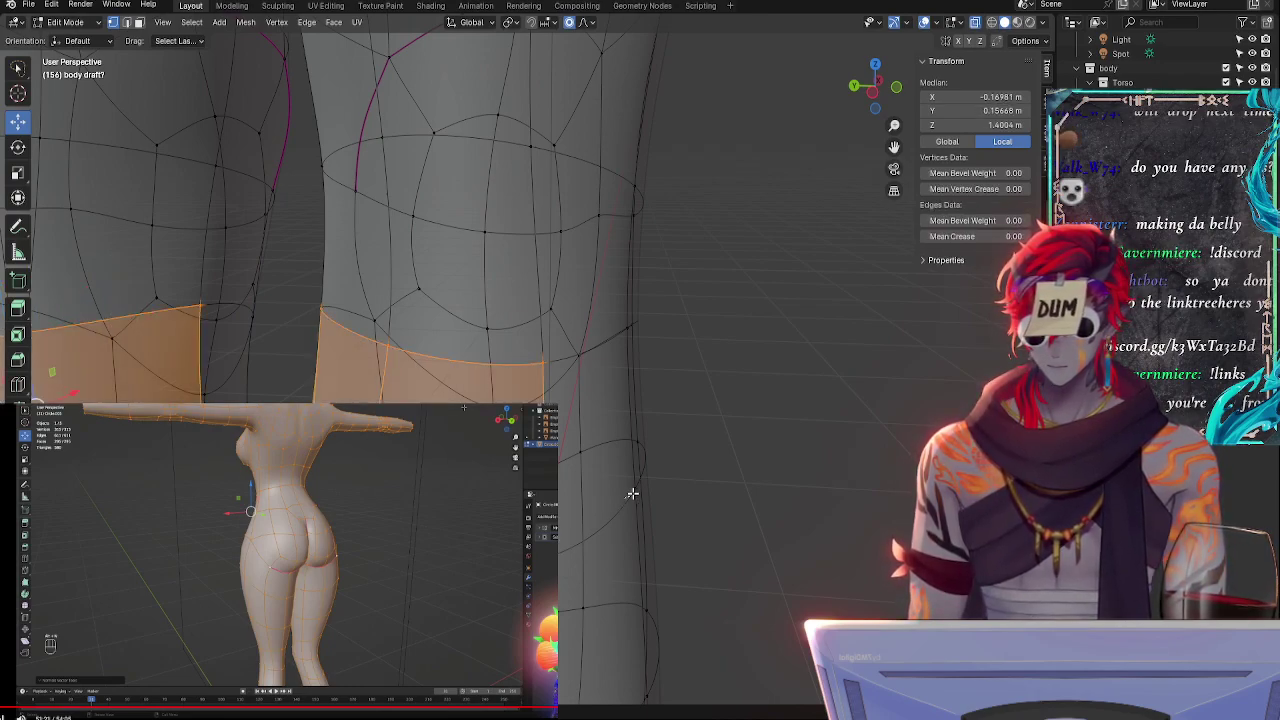
pyautogui.keyDown('ctrl'); pyautogui.click(622, 330); pyautogui.keyUp('ctrl')
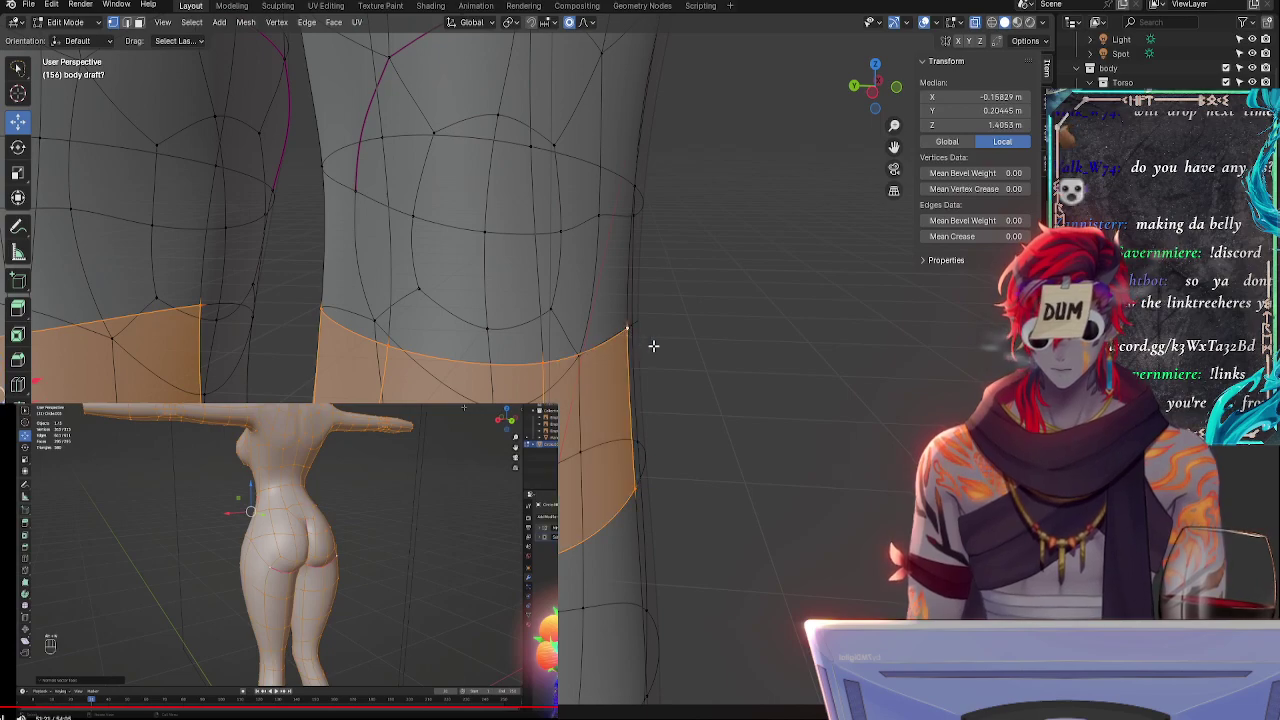
pyautogui.click(895, 90)
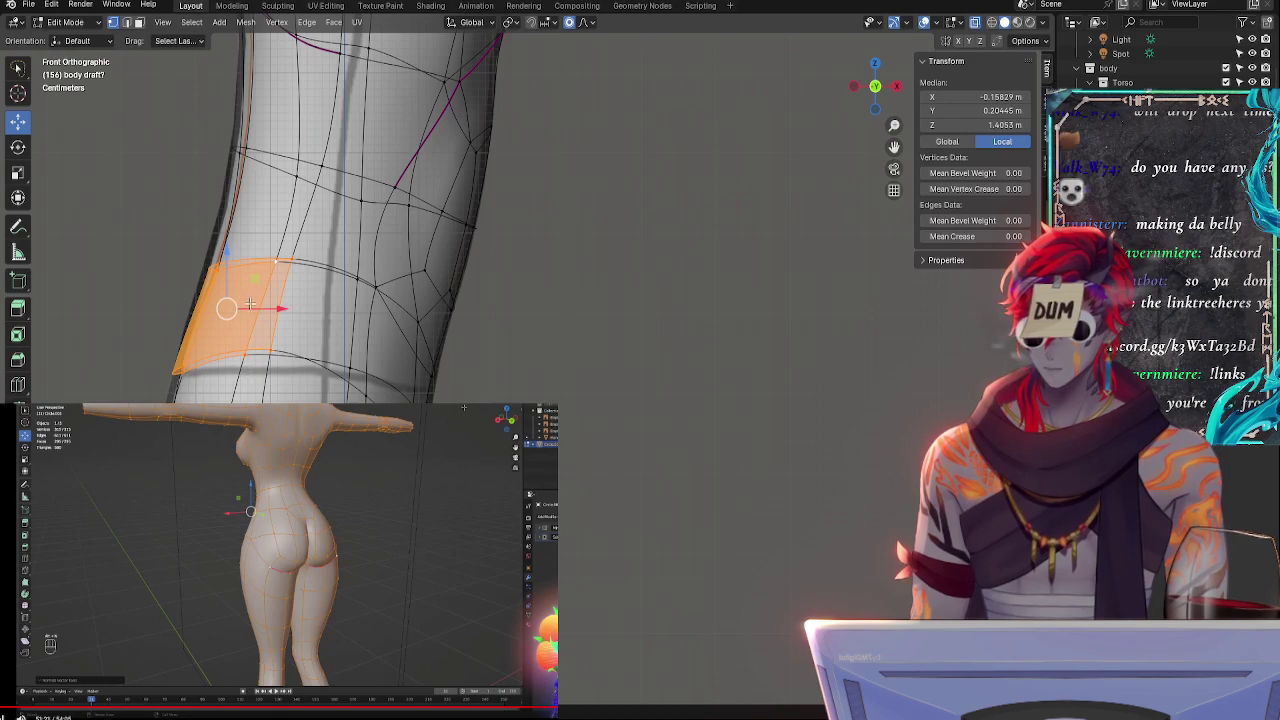
# - Shift the face band slightly up-left and stretch it vertically along Z
pyautogui.moveTo(228, 307); pyautogui.dragTo(223, 300)
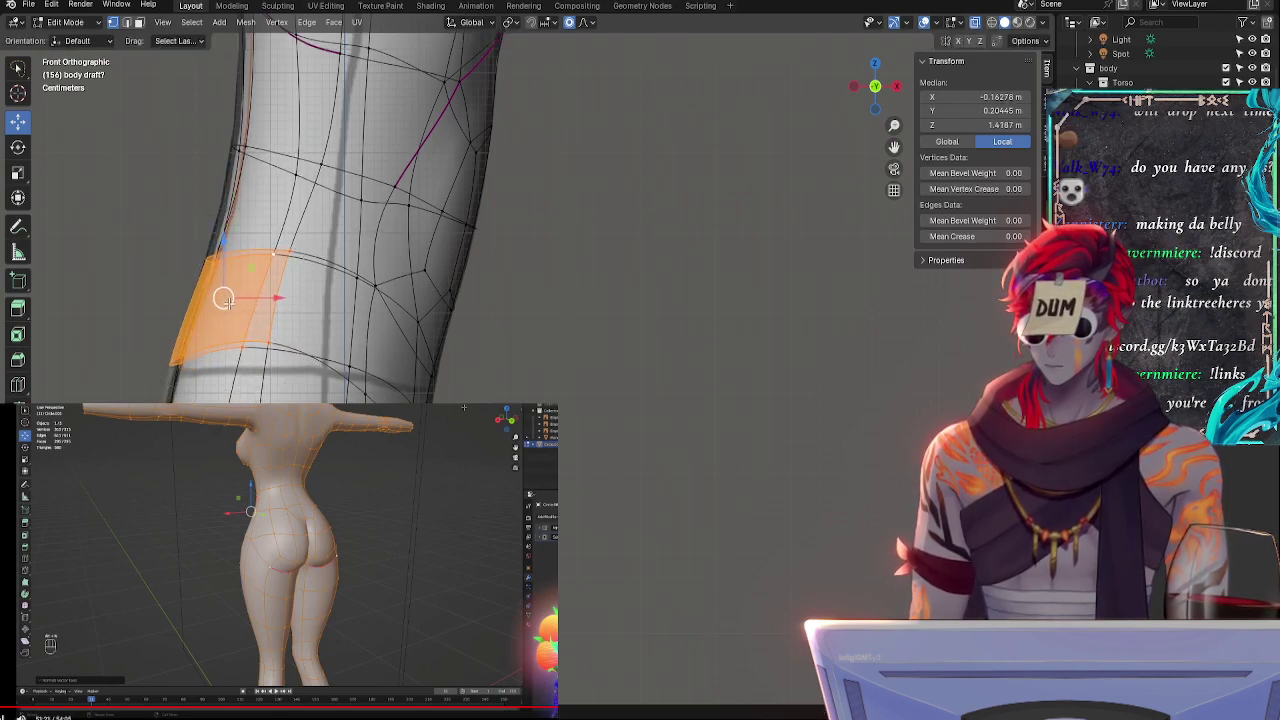
pyautogui.press('s')
pyautogui.press('z')
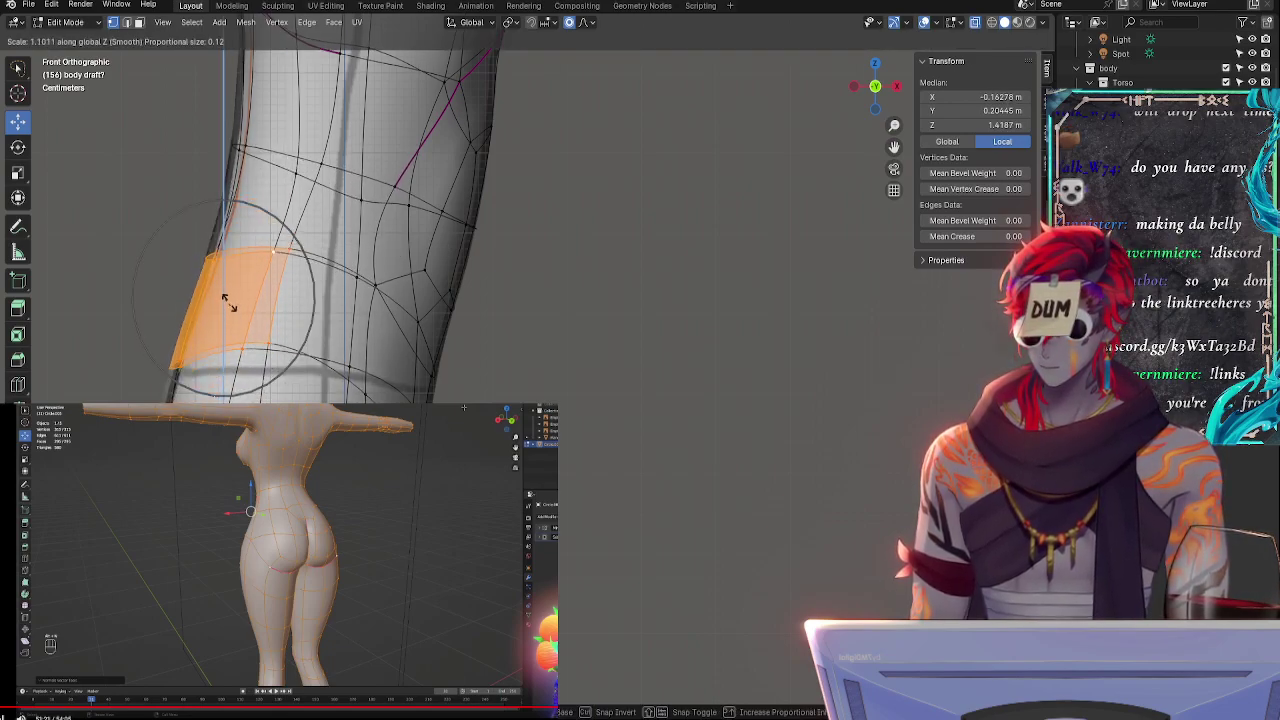
pyautogui.click(251, 286)
# - Tilt the face band twice, then raise it with proportional editing
pyautogui.press('r')
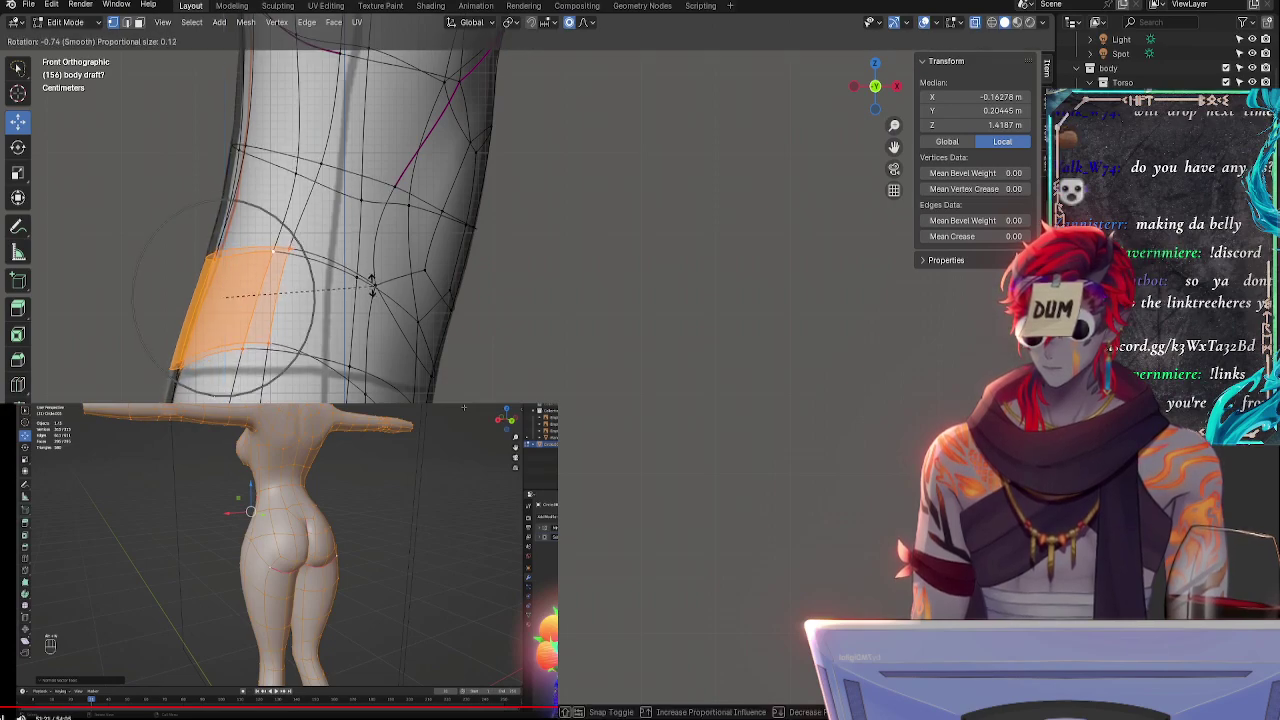
pyautogui.click(370, 284)
pyautogui.hotkey('alt', 'z')
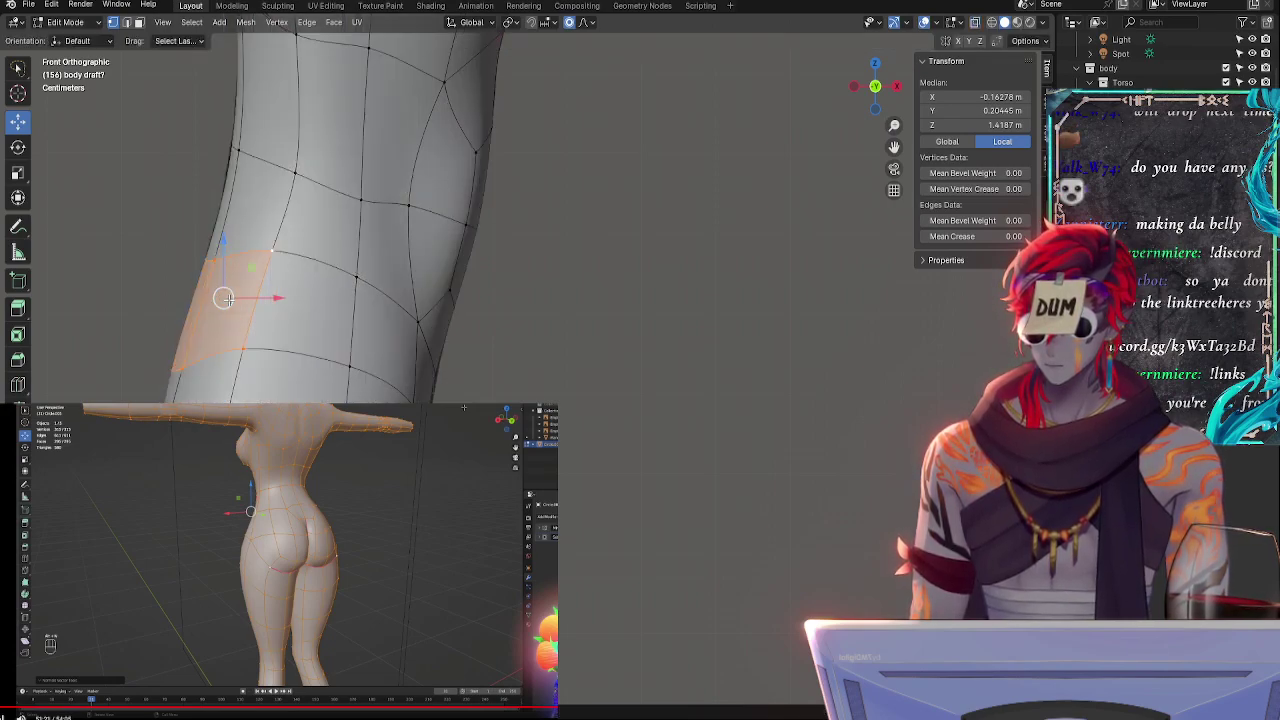
pyautogui.press('r')
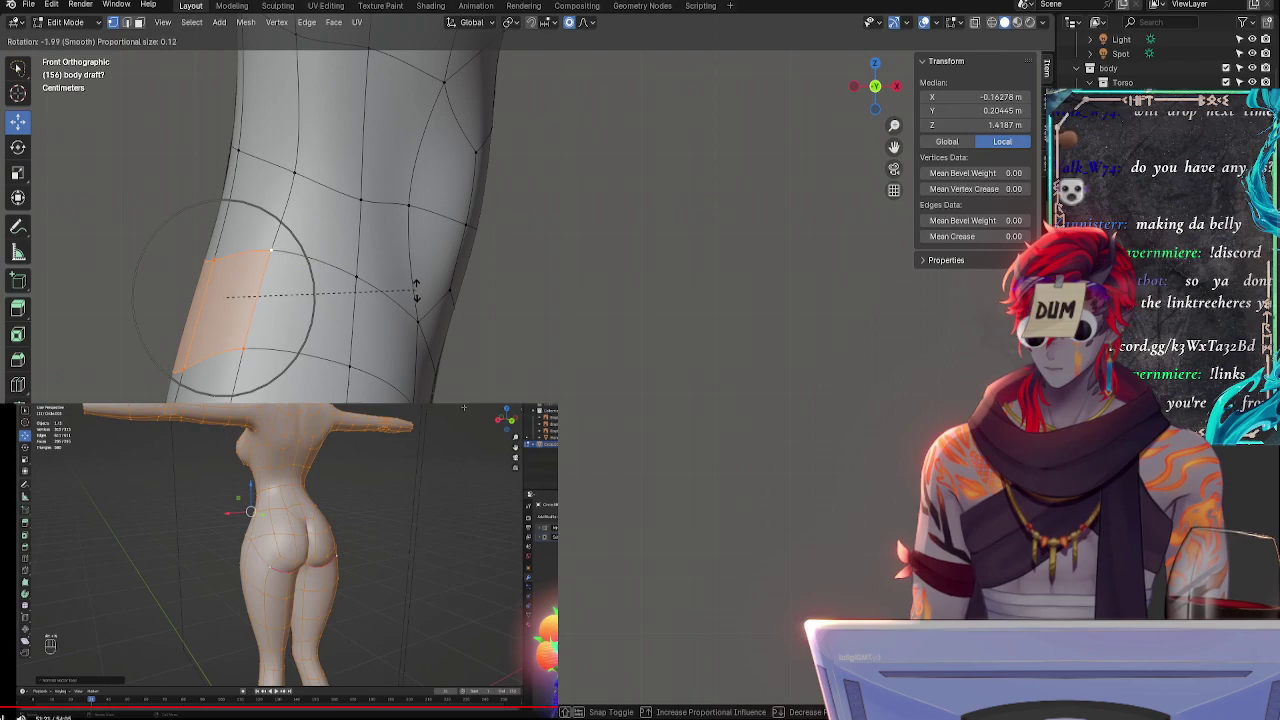
pyautogui.click(416, 287)
pyautogui.moveTo(224, 297); pyautogui.dragTo(246, 234)
# - Select the thigh's left-edge vertices, rotate them slightly, raise them and nudge them right
pyautogui.click(174, 249)
pyautogui.hotkey('alt', 'z')
pyautogui.moveTo(211, 277); pyautogui.dragTo(215, 262)
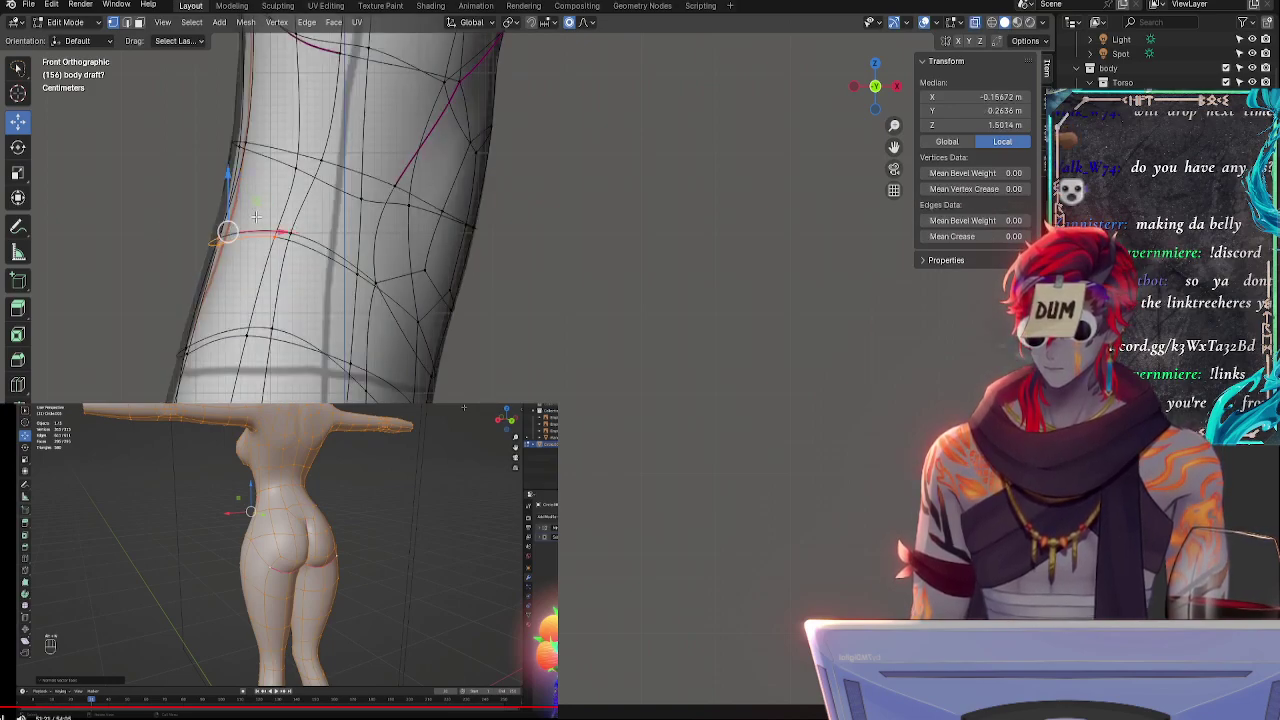
pyautogui.hotkey('alt', 'z')
pyautogui.press('r')
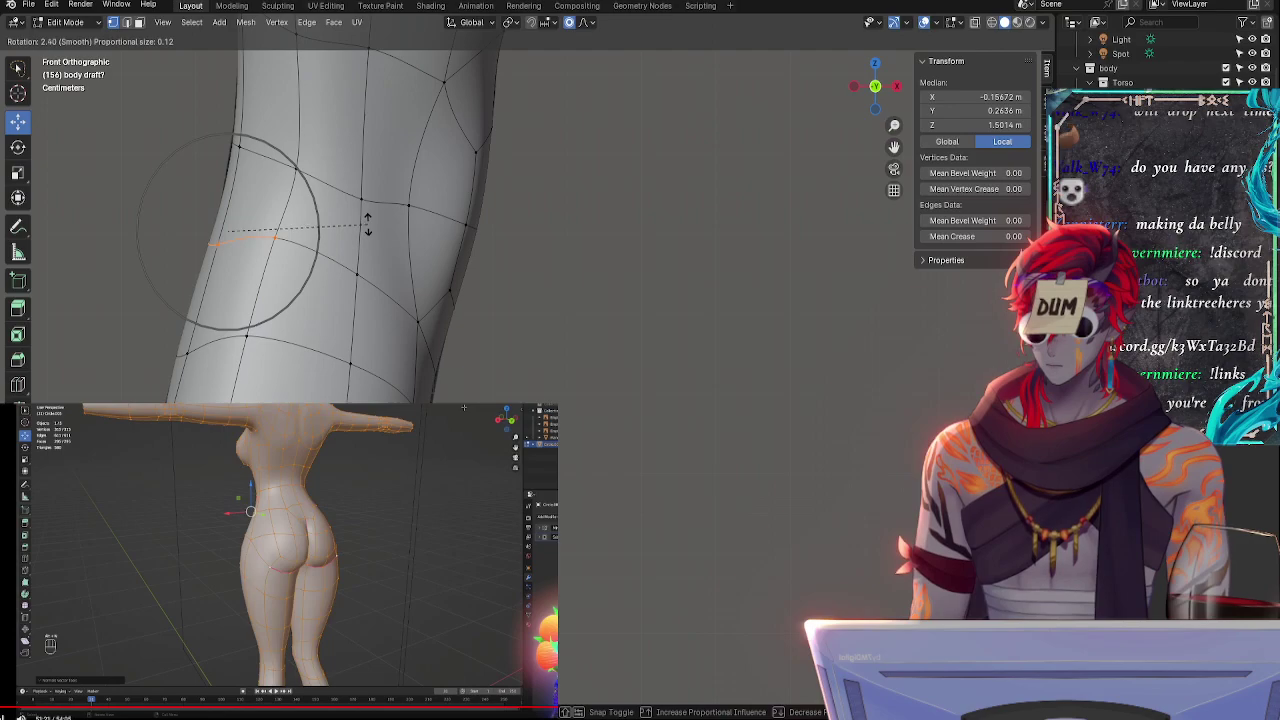
pyautogui.click(367, 224)
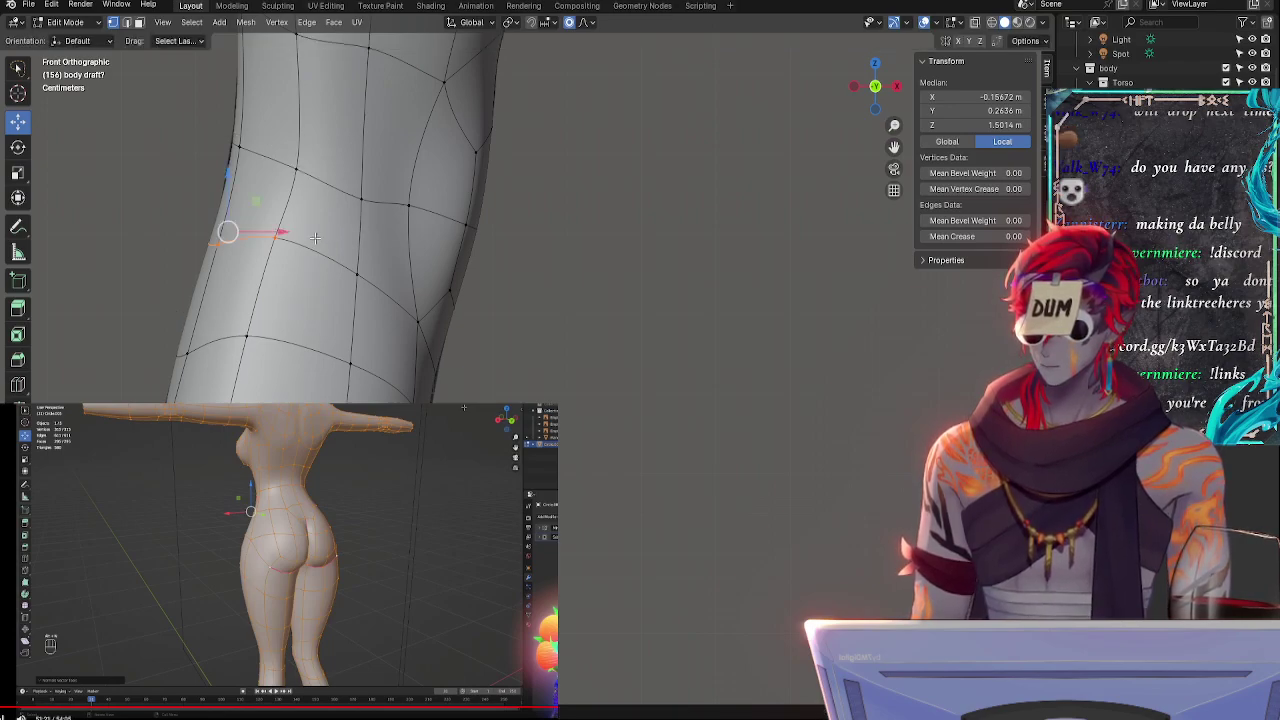
pyautogui.press('g')
pyautogui.click(313, 224)
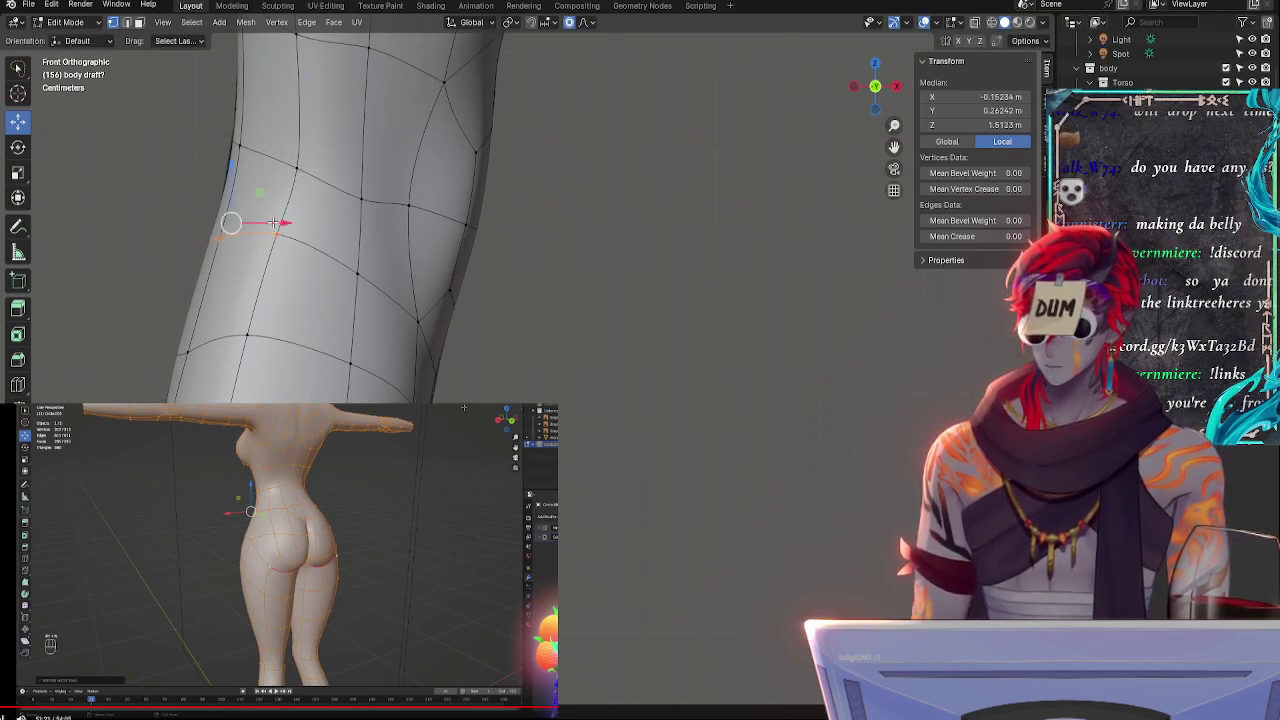
pyautogui.moveTo(273, 222); pyautogui.dragTo(278, 222)
# - Vertex-slide two neighbouring thigh outline vertices along their edges
pyautogui.click(213, 234)
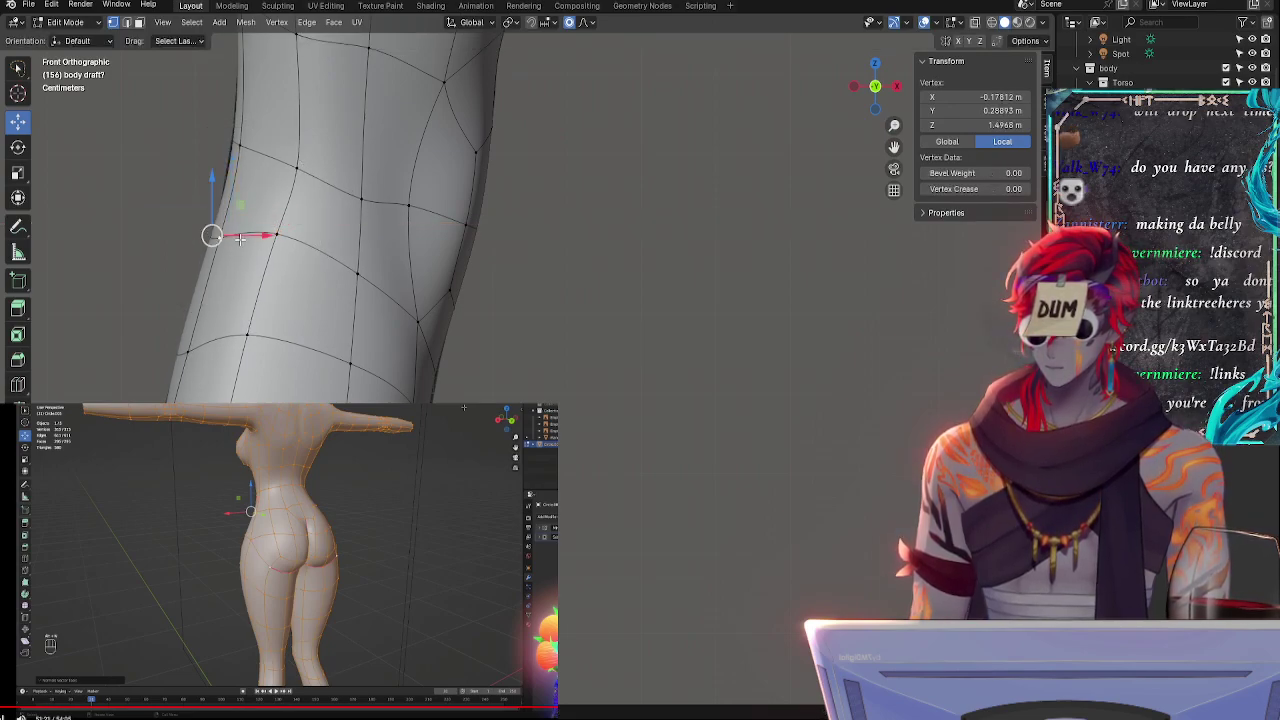
pyautogui.hotkey('shift', 'v')
pyautogui.click(245, 241)
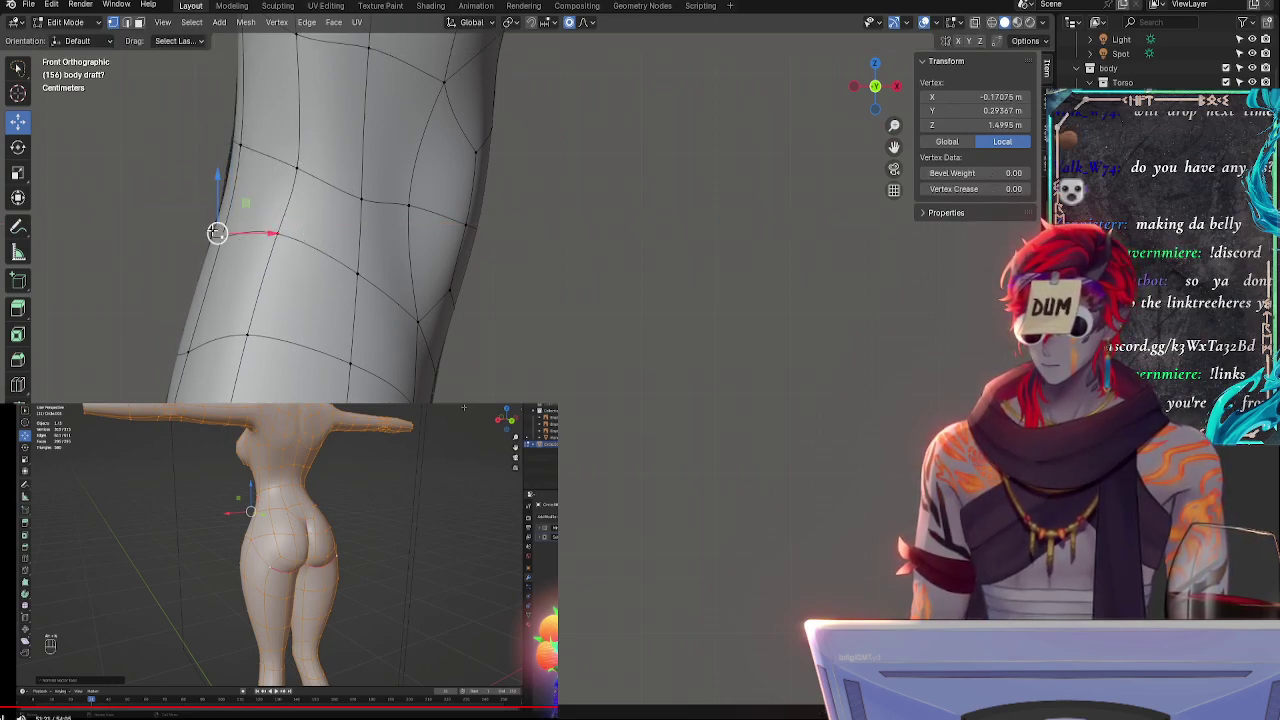
pyautogui.hotkey('shift', 'v')
pyautogui.click(253, 174)
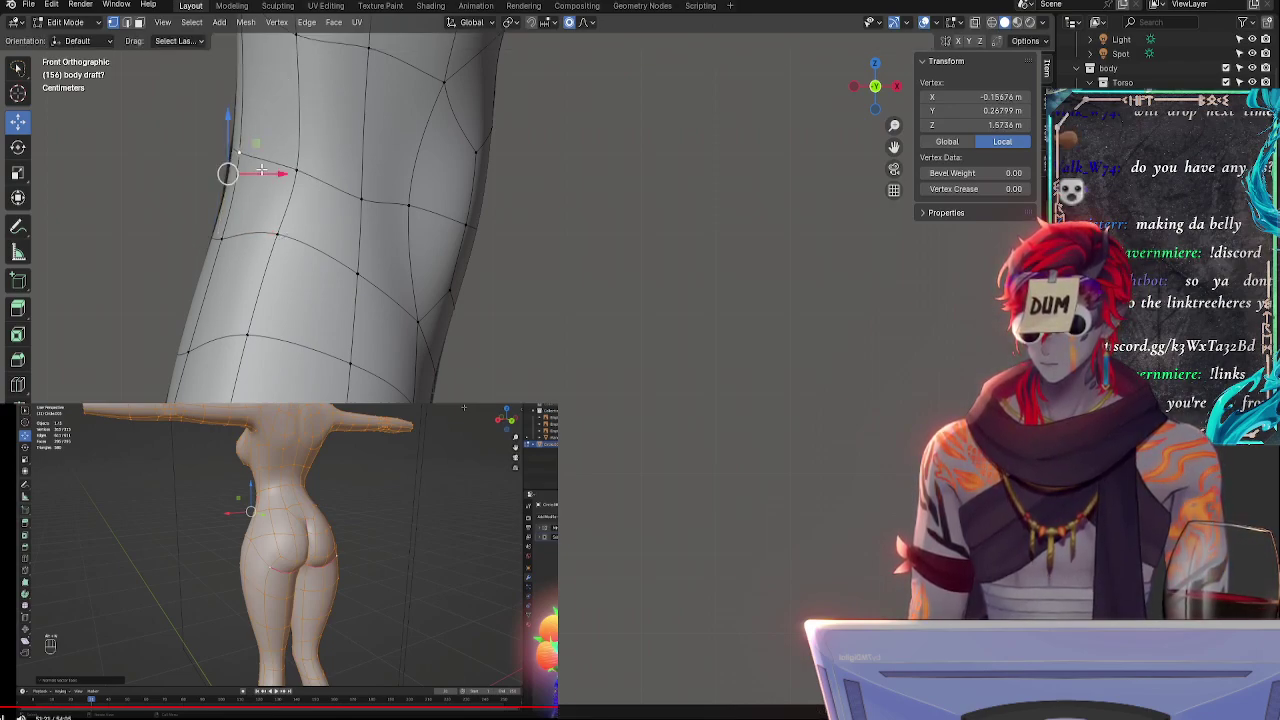
pyautogui.hotkey('shift', 'v')
pyautogui.click(263, 169)
pyautogui.click(300, 170)
pyautogui.hotkey('shift', 'v')
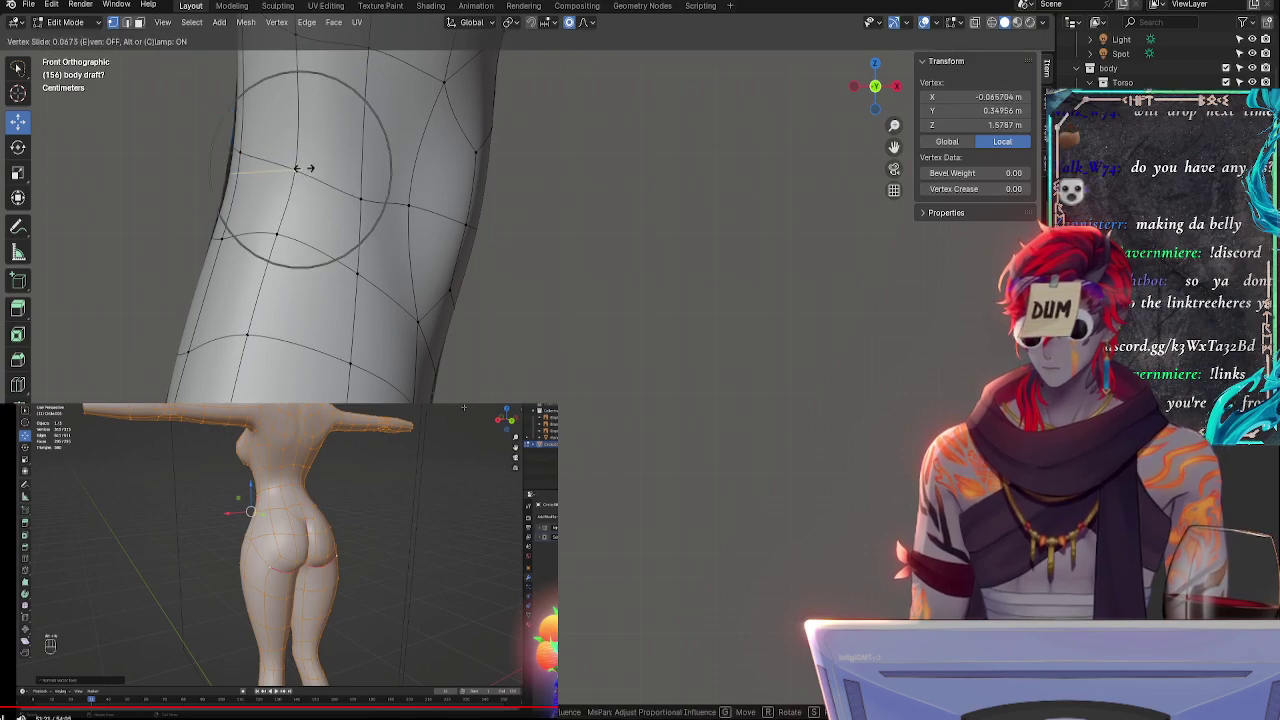
pyautogui.click(296, 166)
# - Select a vertex on the leg's left outline and slide it twice along the surface
pyautogui.click(189, 125)
pyautogui.hotkey('alt', 'z')
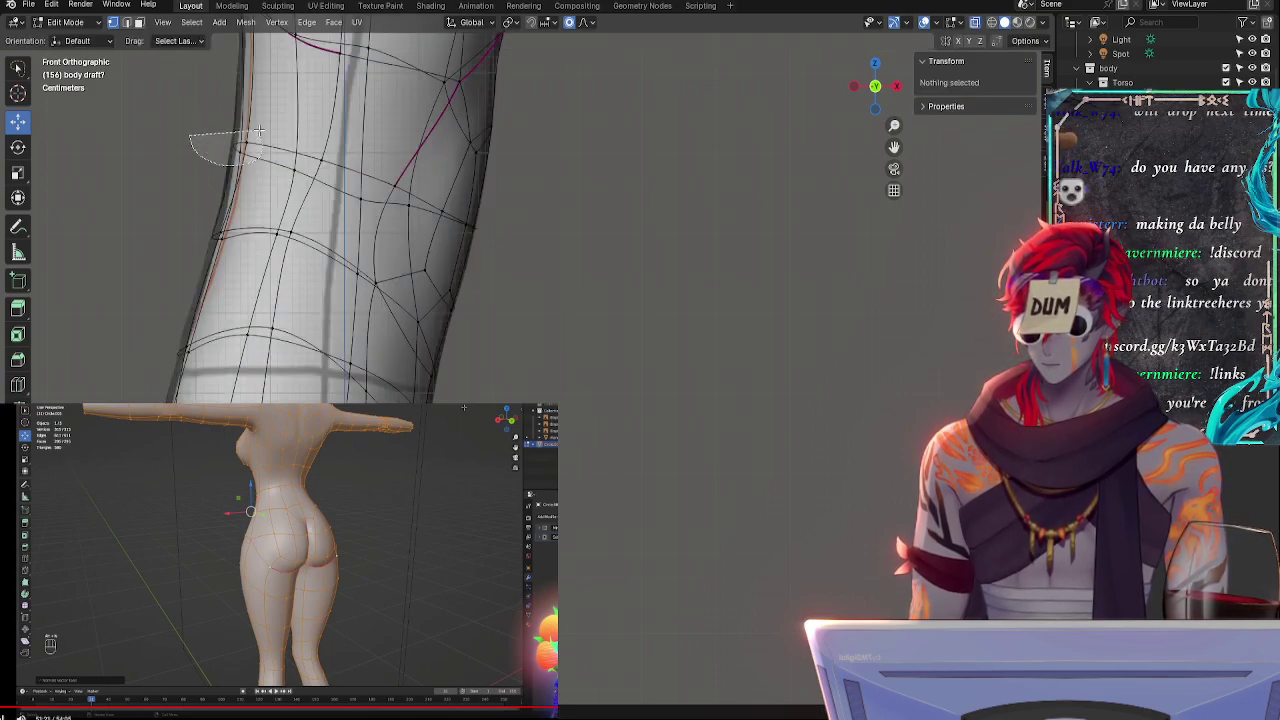
pyautogui.moveTo(258, 130); pyautogui.dragTo(262, 140)
pyautogui.hotkey('alt', 'z')
pyautogui.press('g')
pyautogui.press('g')
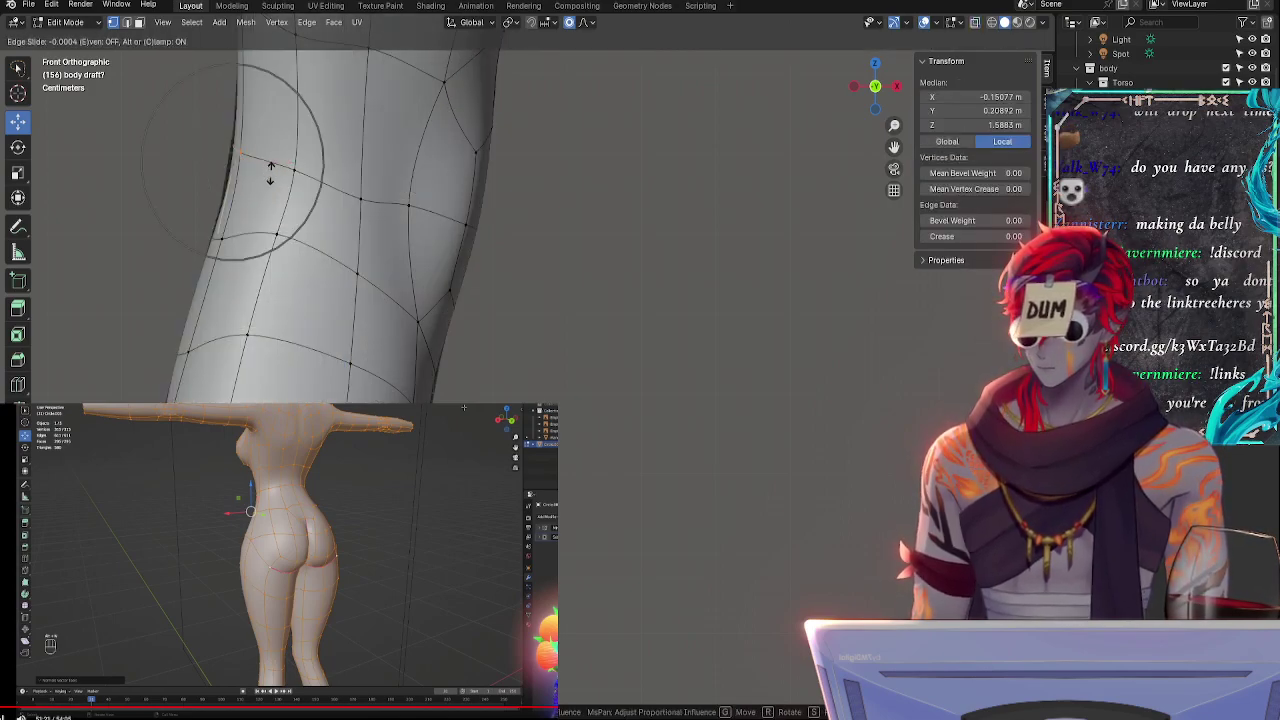
pyautogui.click(271, 174)
pyautogui.press('g')
pyautogui.press('g')
pyautogui.click(268, 174)
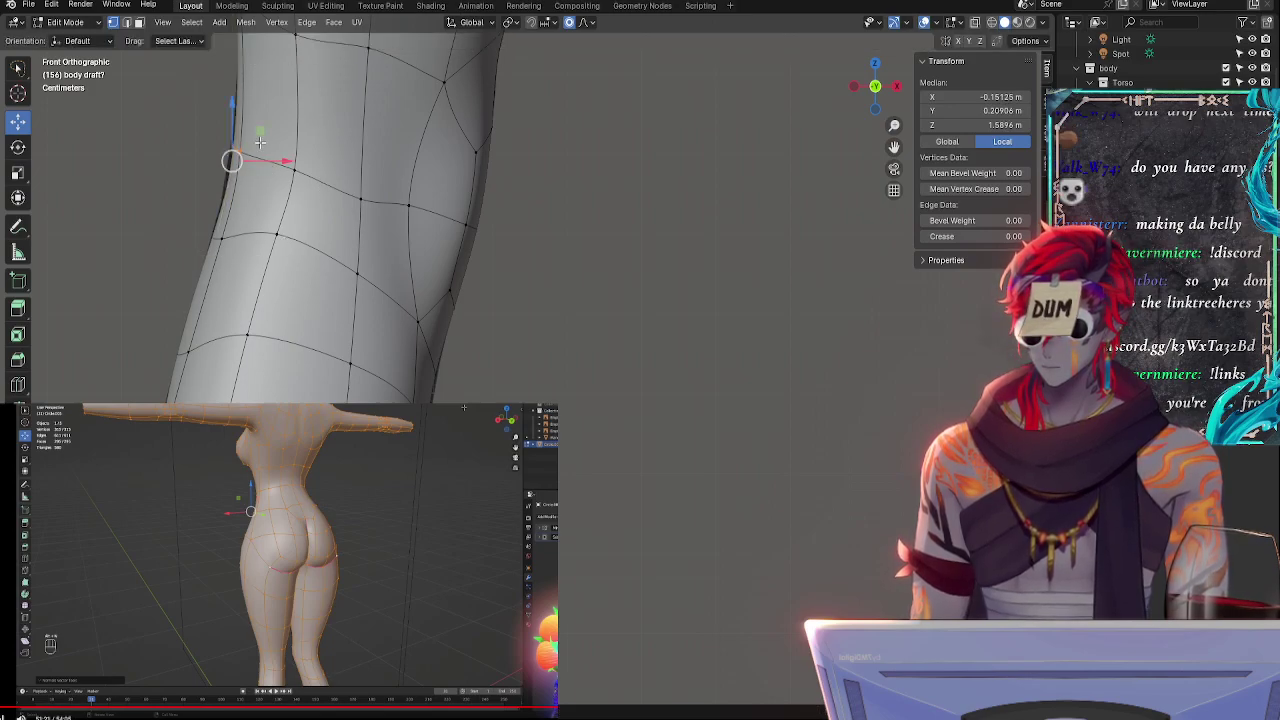
# - Rotate the outer thigh vertices about -7.5° on X with smooth falloff, then shift them sideways
pyautogui.press('r')
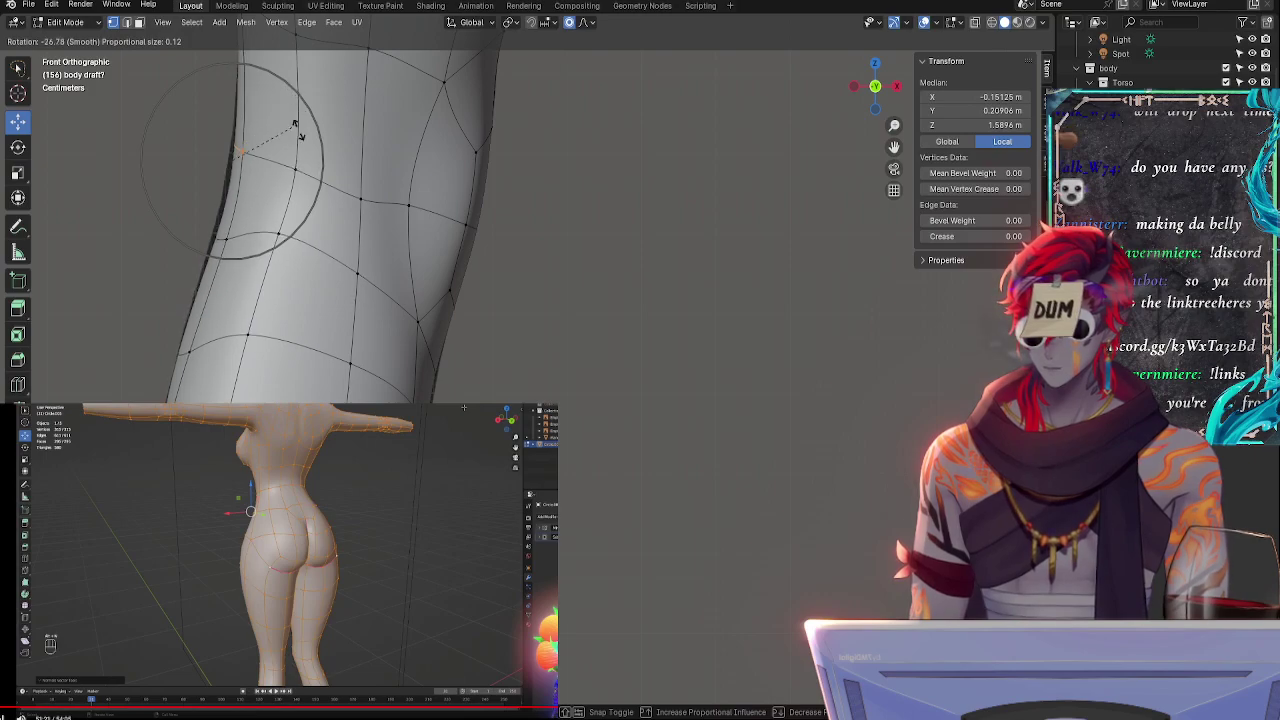
pyautogui.click(295, 148)
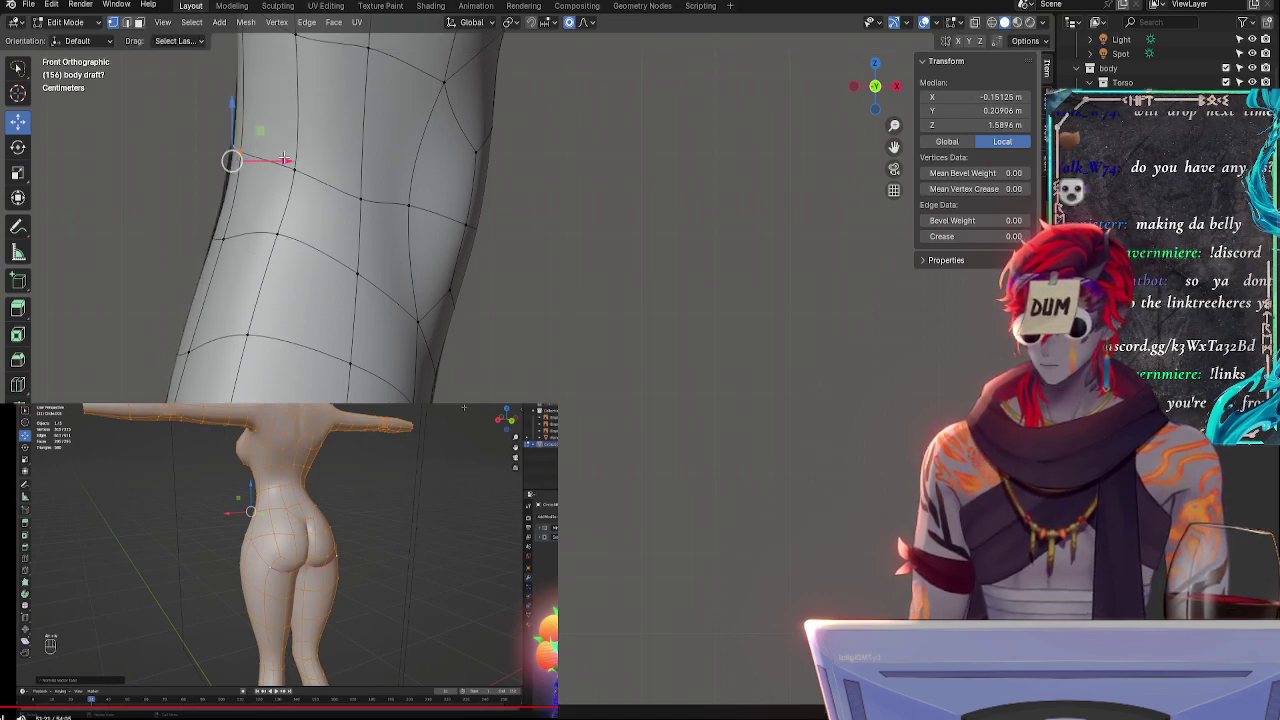
pyautogui.press('r')
pyautogui.rightClick(283, 158)
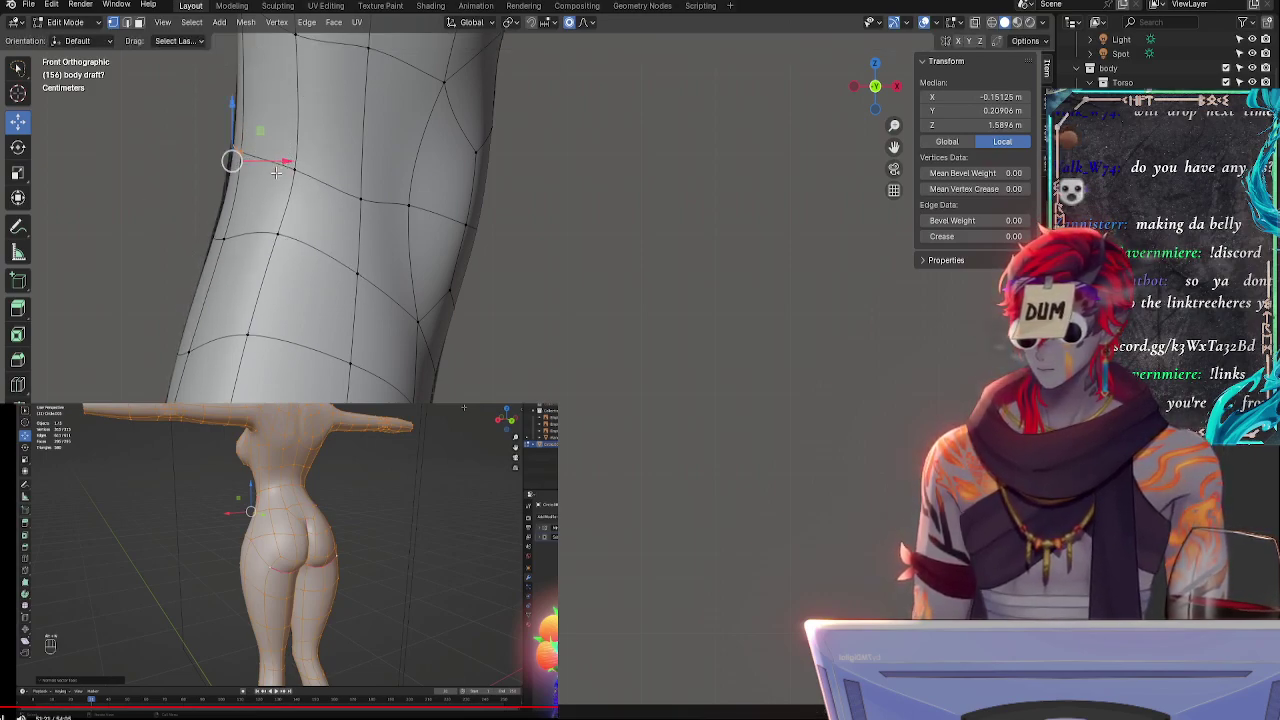
pyautogui.press('g')
pyautogui.press('Escape')
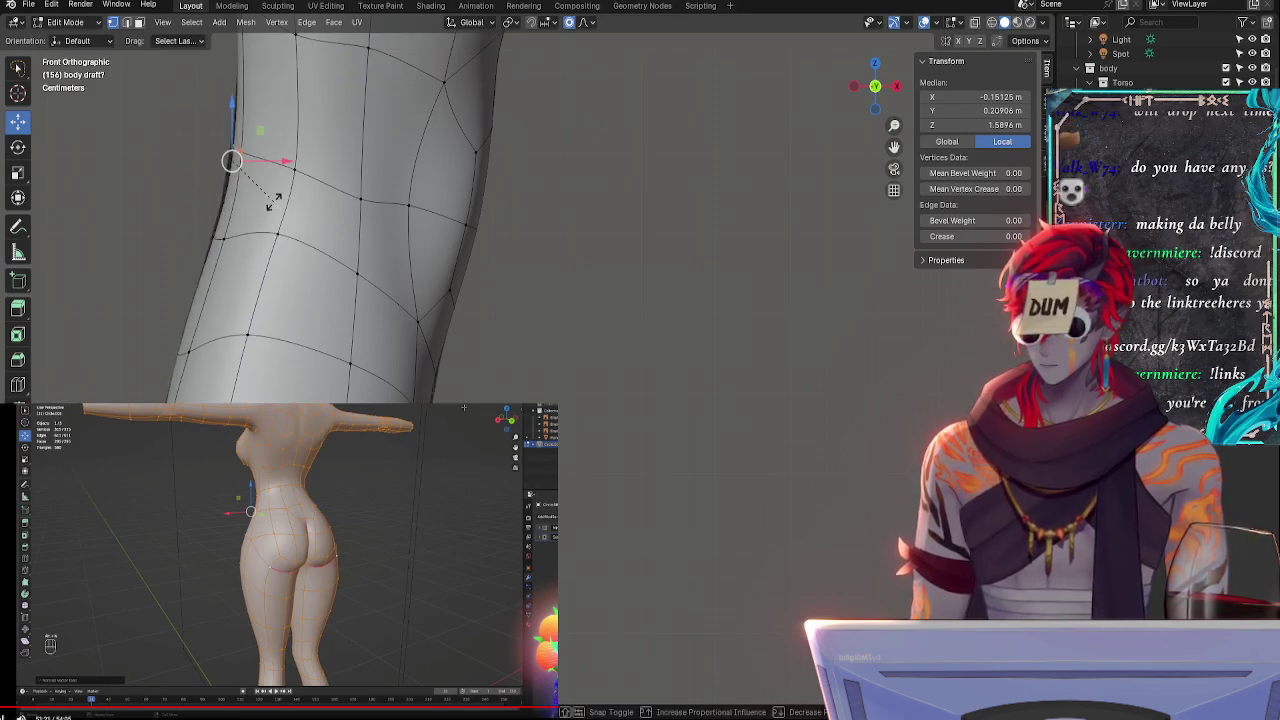
pyautogui.press('r')
pyautogui.press('x')
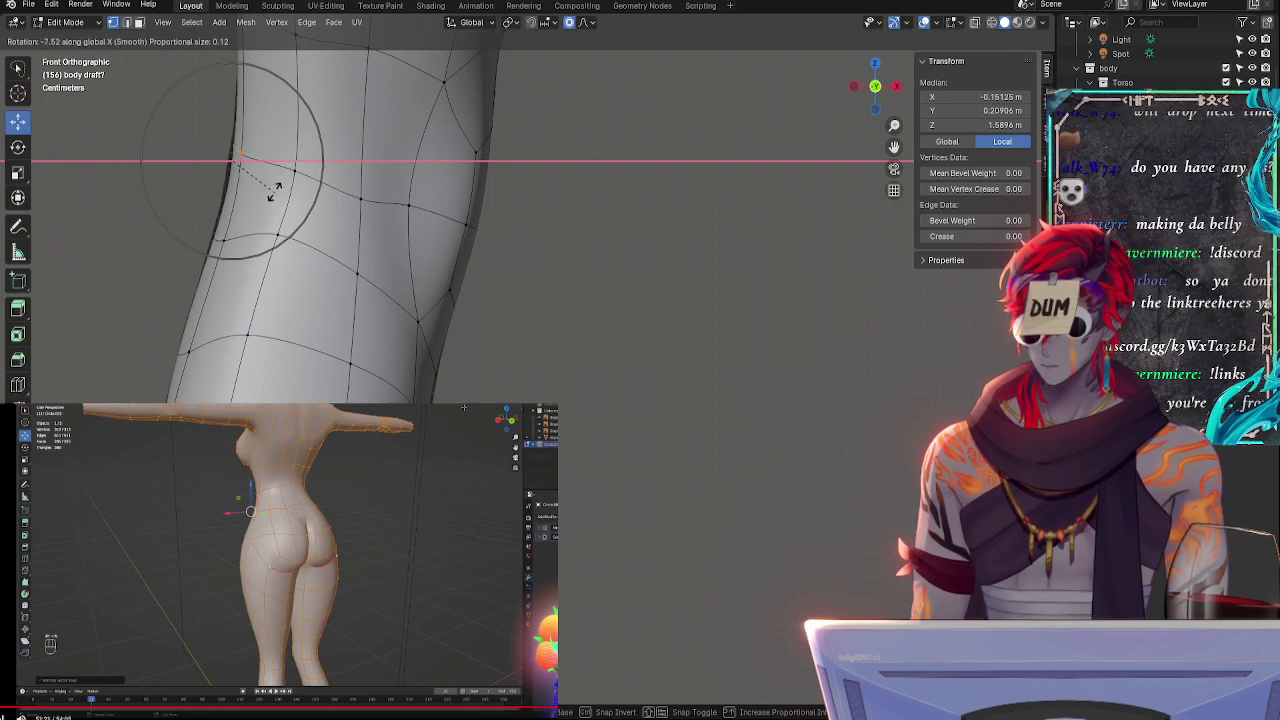
pyautogui.rightClick(274, 201)
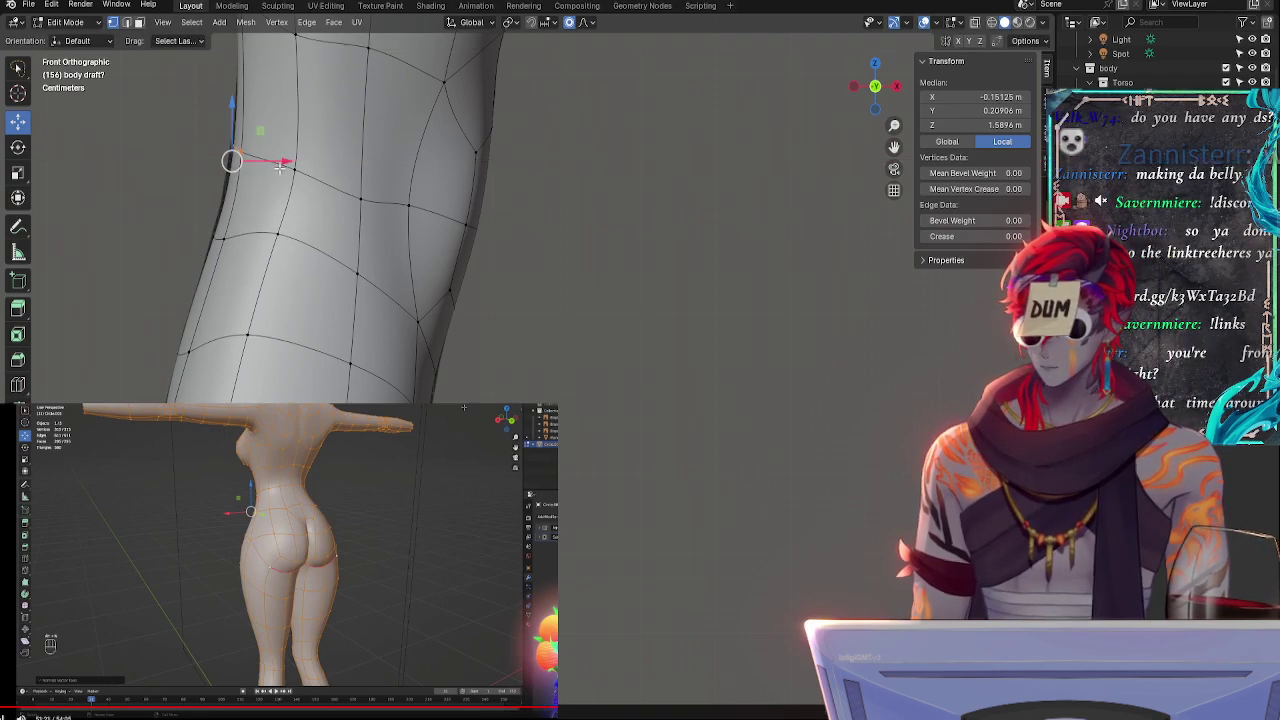
pyautogui.moveTo(279, 160); pyautogui.dragTo(275, 160)
pyautogui.click(275, 160)
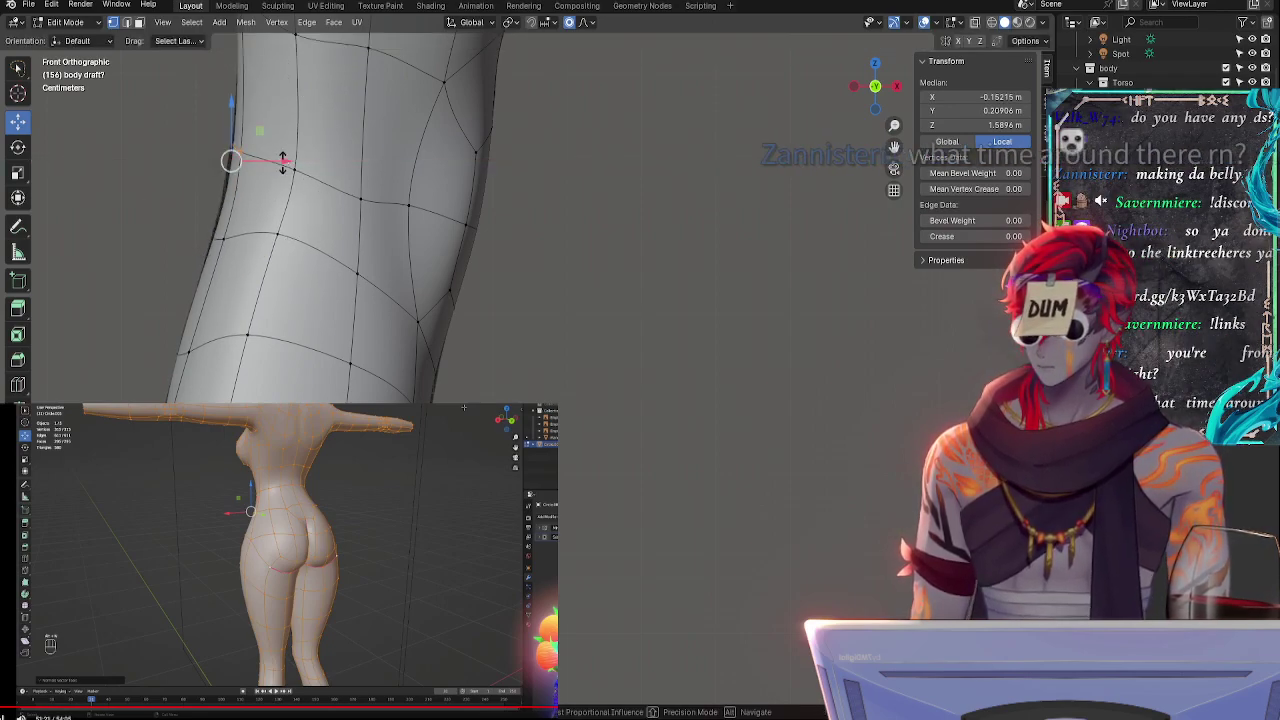
# - Shrink the thigh area slightly along its normals and turn proportional editing off
pyautogui.hotkey('alt', 's')
pyautogui.click(273, 158)
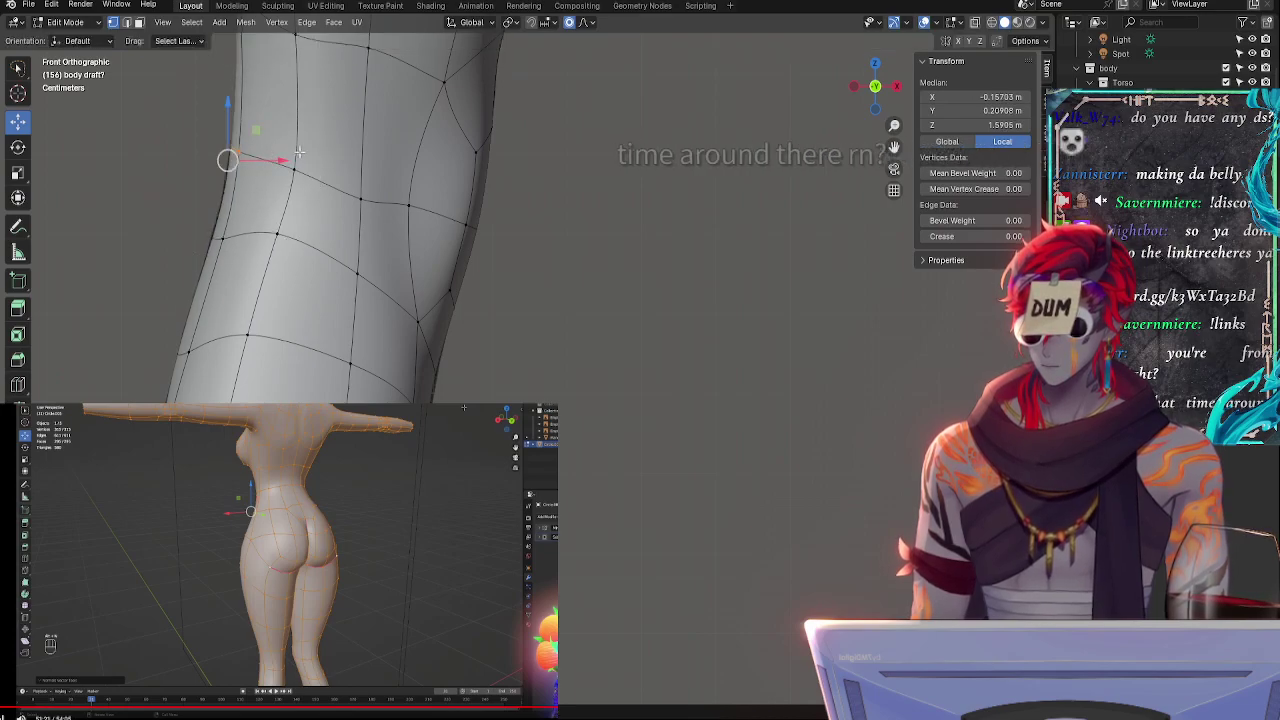
pyautogui.click(568, 24)
pyautogui.click(240, 162)
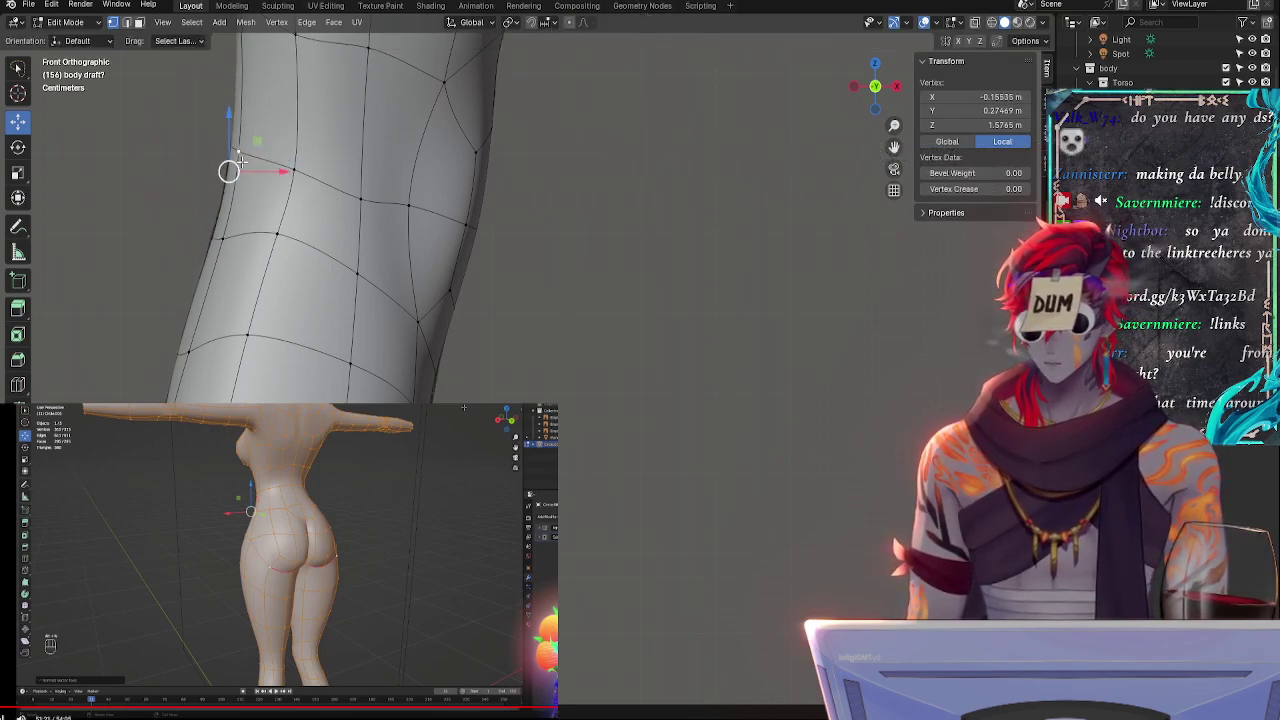
pyautogui.moveTo(166, 175); pyautogui.dragTo(246, 135)
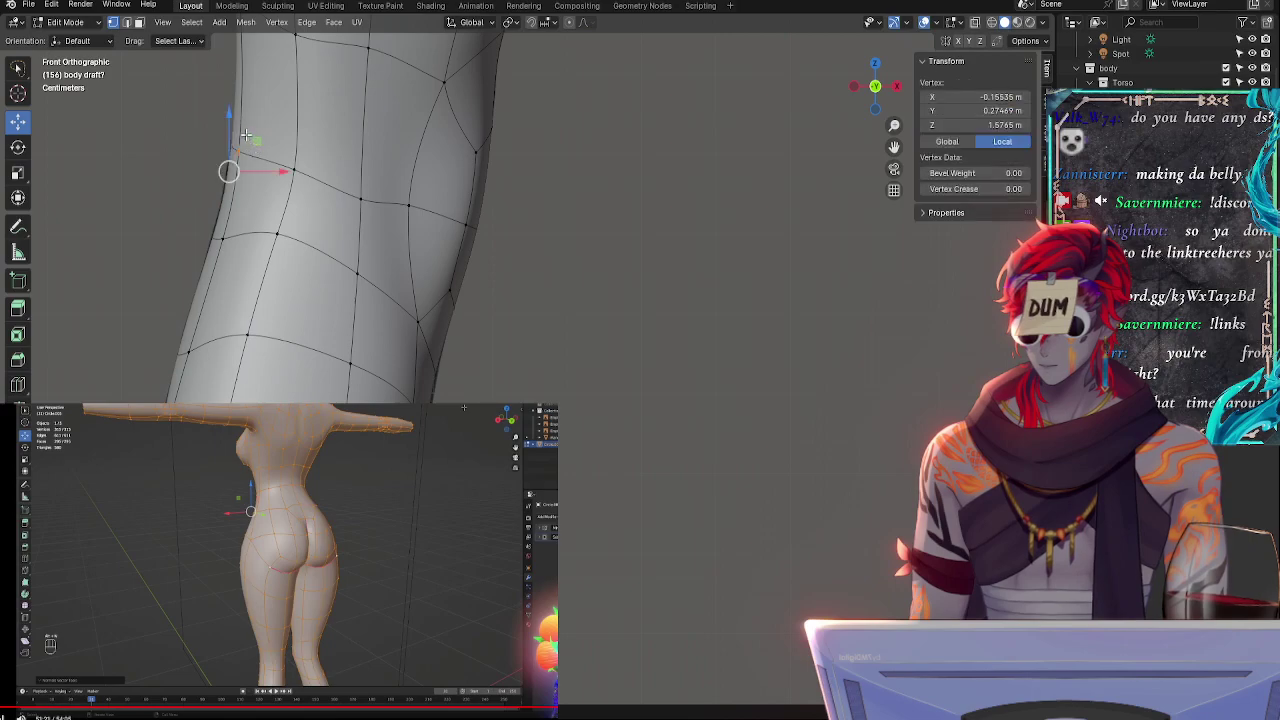
pyautogui.moveTo(119, 199); pyautogui.dragTo(274, 238, button='middle')
# - Slide the right-hand knee vertex upward along its edge by about 0.0328
pyautogui.scroll(-3, 412, 211)
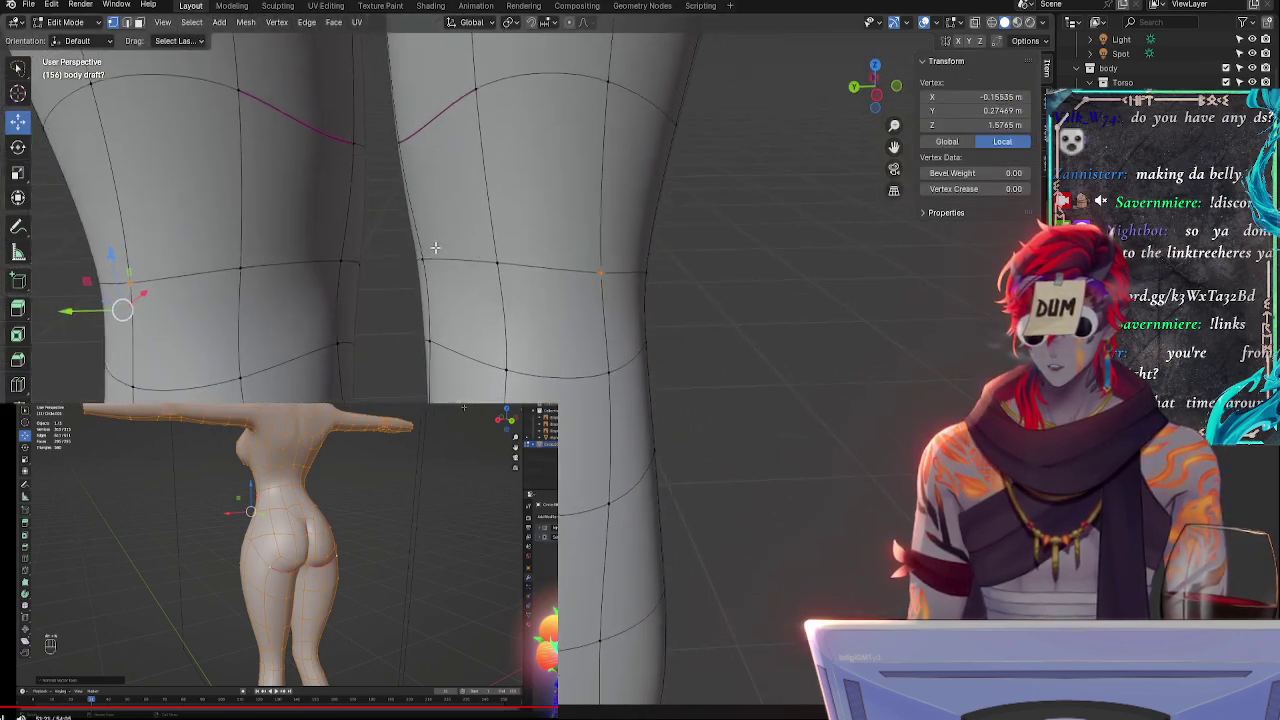
pyautogui.click(503, 262)
pyautogui.keyDown('shift'); pyautogui.click(599, 272); pyautogui.keyUp('shift')
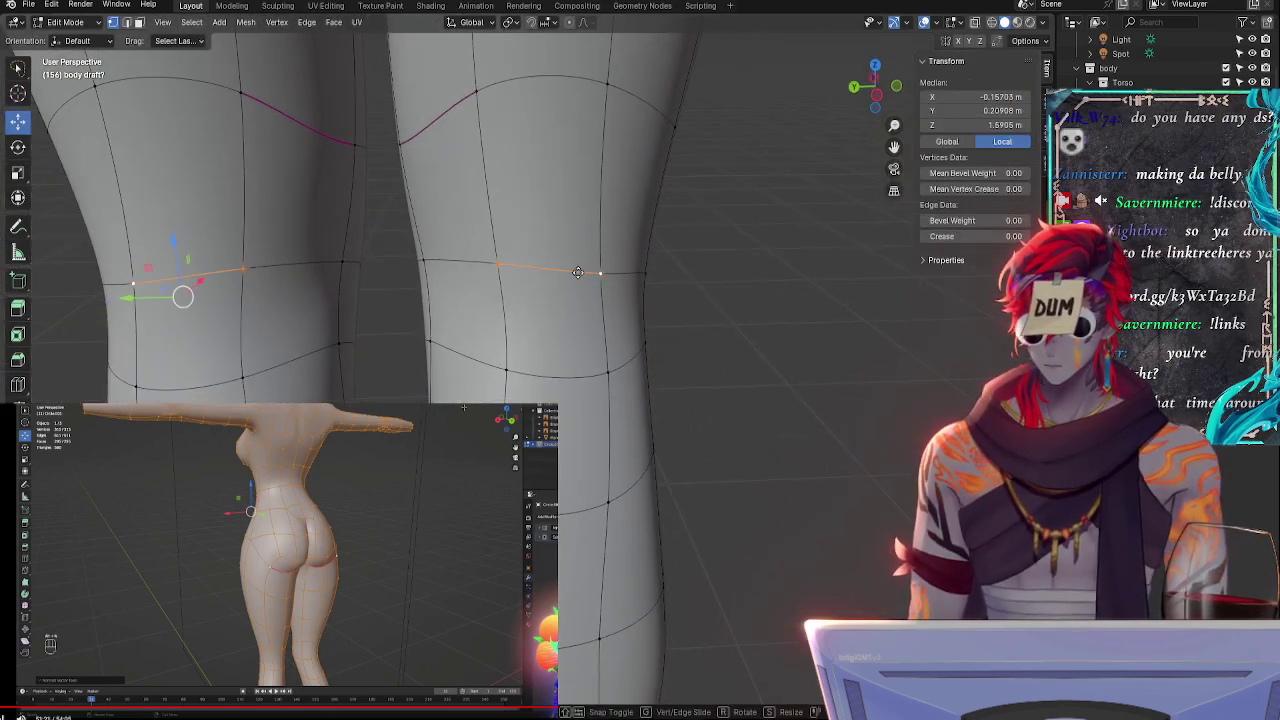
pyautogui.click(602, 275)
pyautogui.press('g')
pyautogui.press('g')
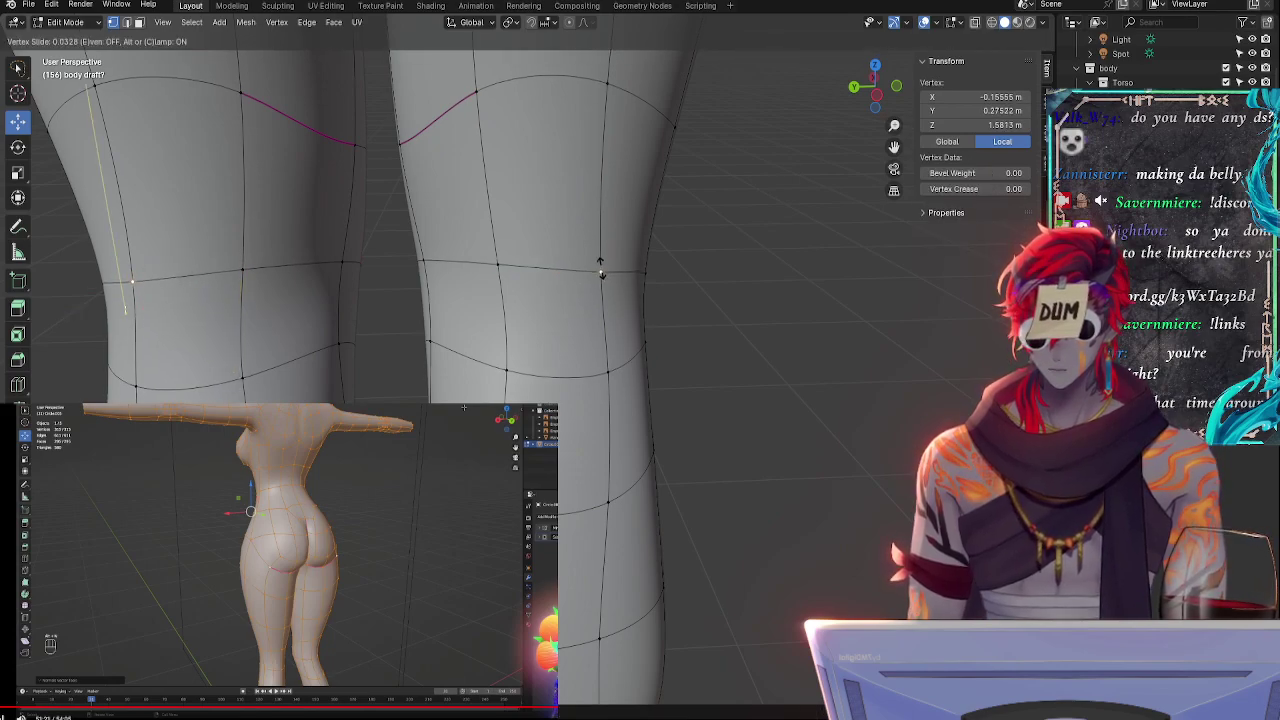
pyautogui.click(602, 267)
# - Move the inner knee vertex, then select the knee face in front view
pyautogui.click(486, 269)
pyautogui.press('g')
pyautogui.click(488, 282)
pyautogui.keyDown('shift'); pyautogui.click(599, 273); pyautogui.keyUp('shift')
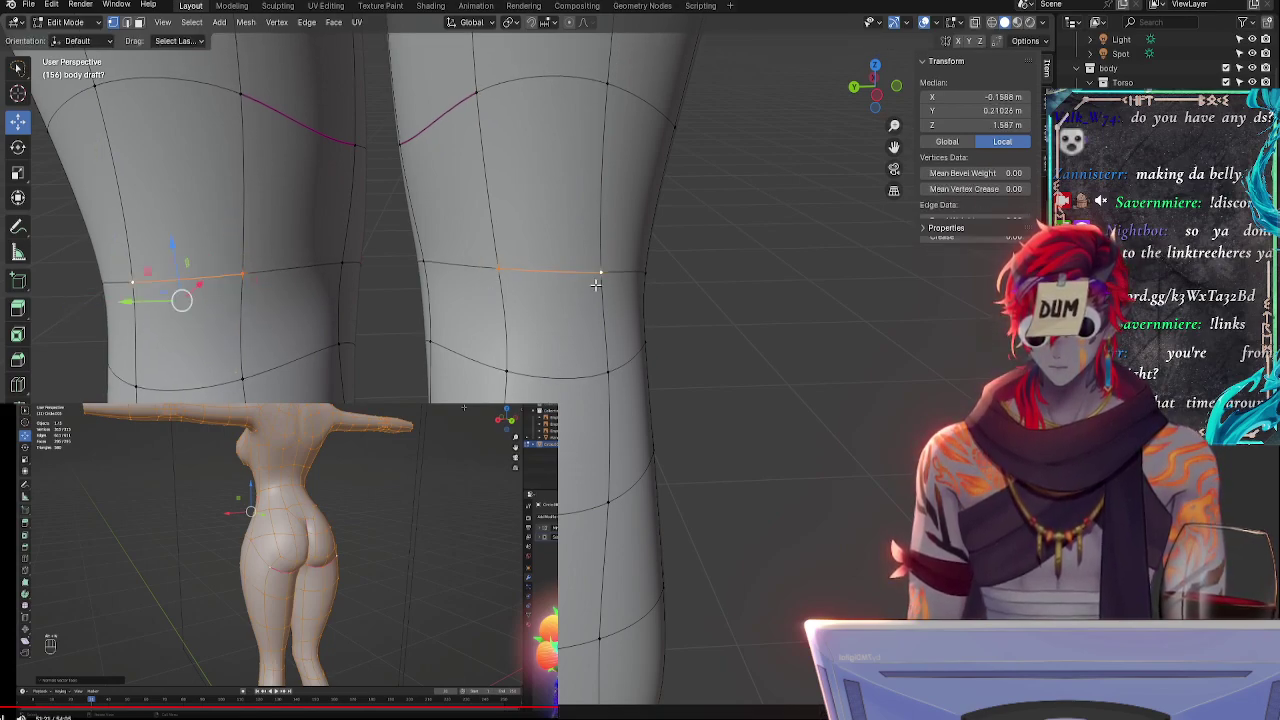
pyautogui.keyDown('shift'); pyautogui.click(608, 373); pyautogui.keyUp('shift')
pyautogui.keyDown('shift'); pyautogui.click(507, 371); pyautogui.keyUp('shift')
pyautogui.click(896, 86)
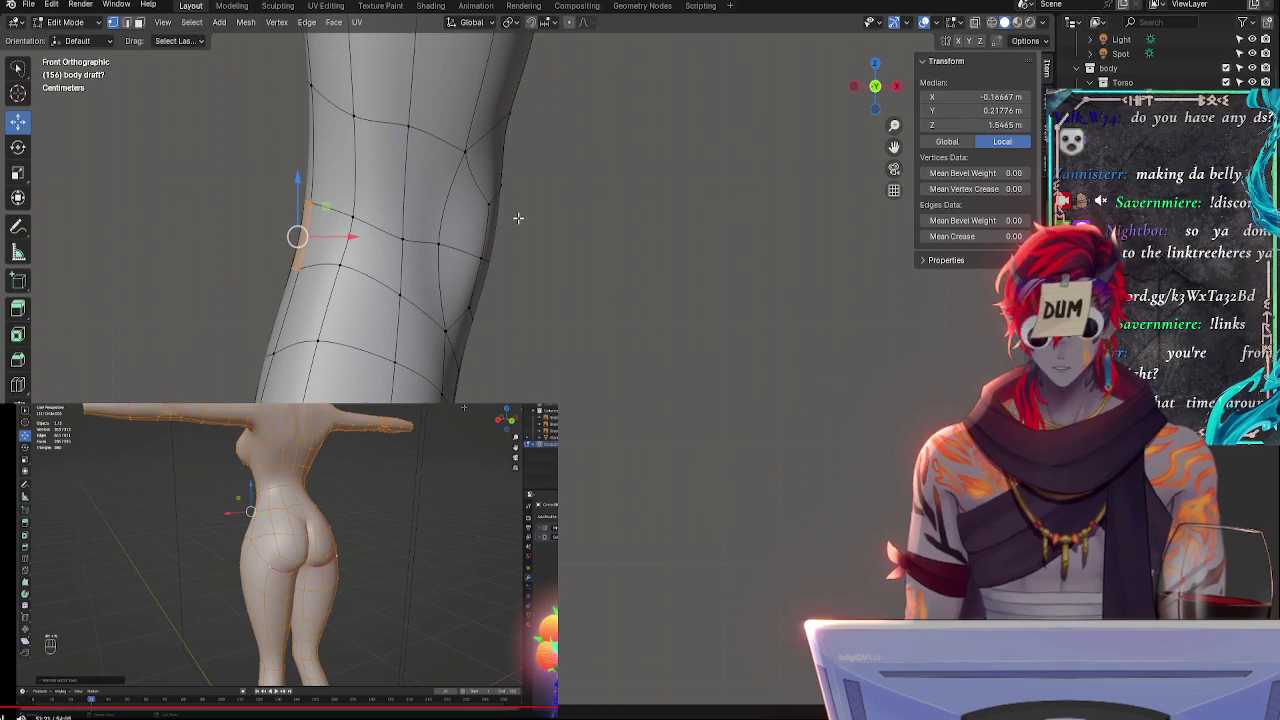
# - In X-ray, raise the outer knee edge, stretch it vertically along Z and tilt it slightly
pyautogui.hotkey('alt', 'z')
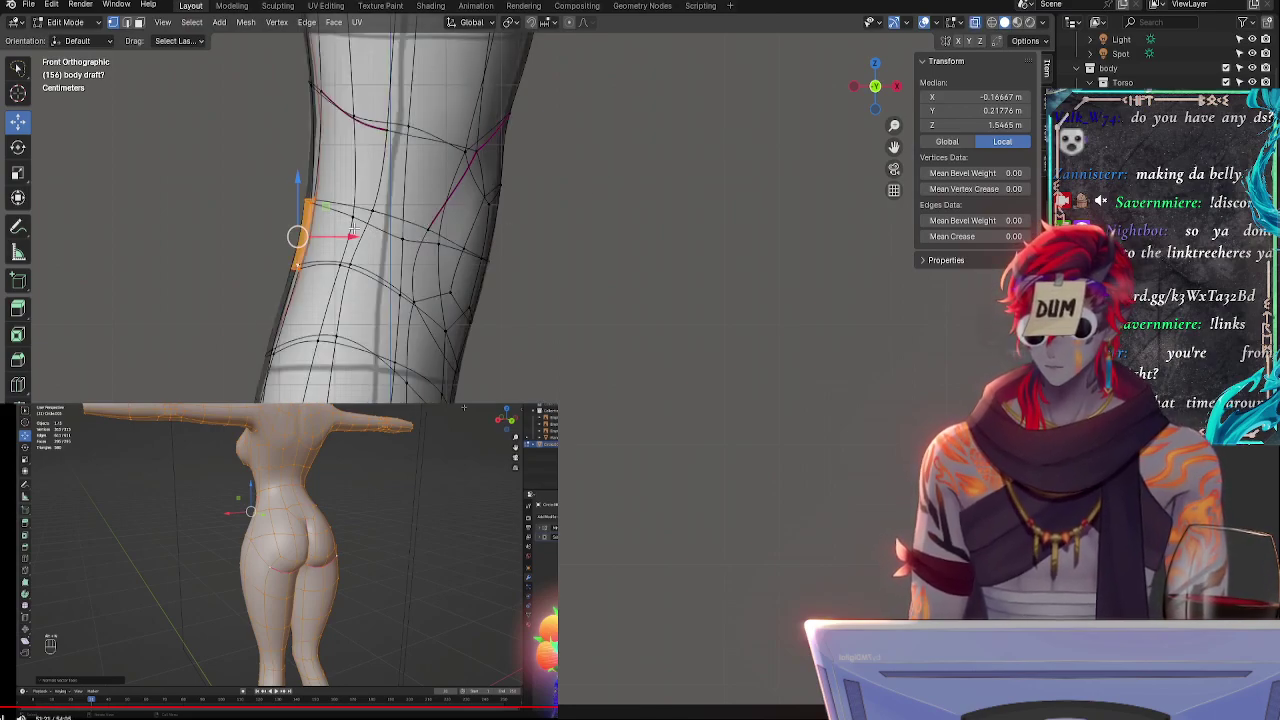
pyautogui.press('g')
pyautogui.press('Escape')
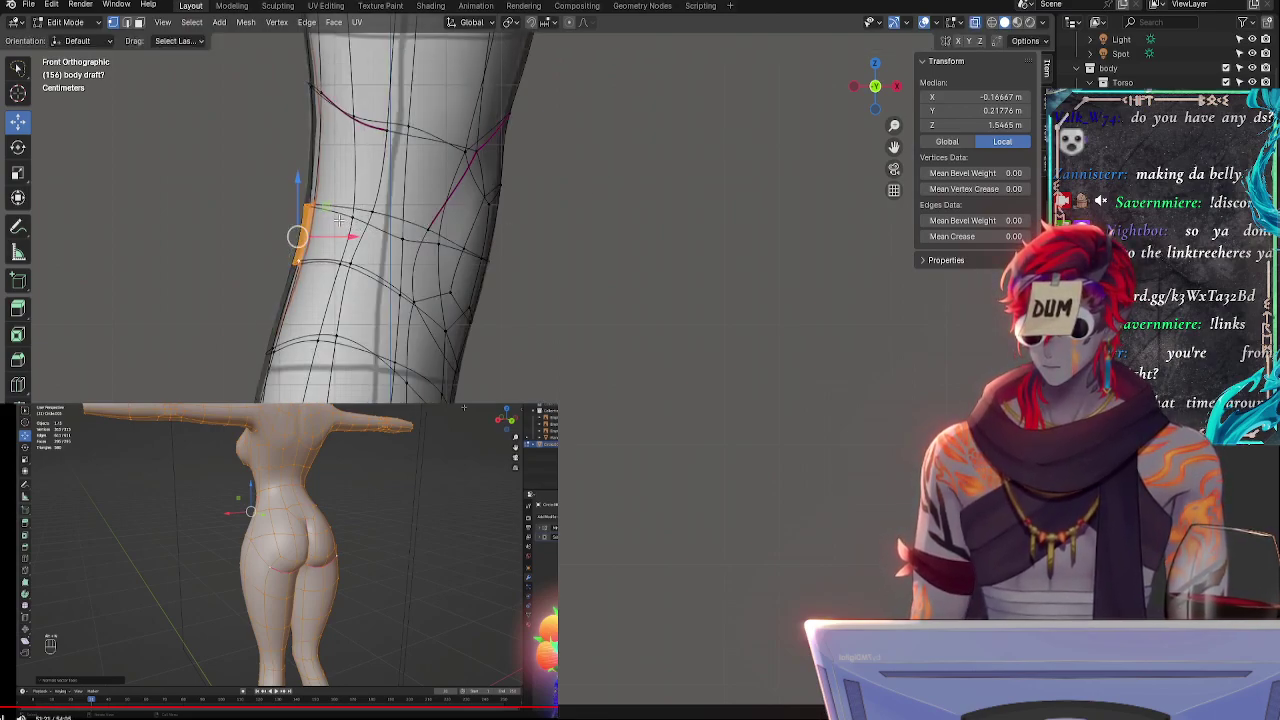
pyautogui.press('g')
pyautogui.press('Escape')
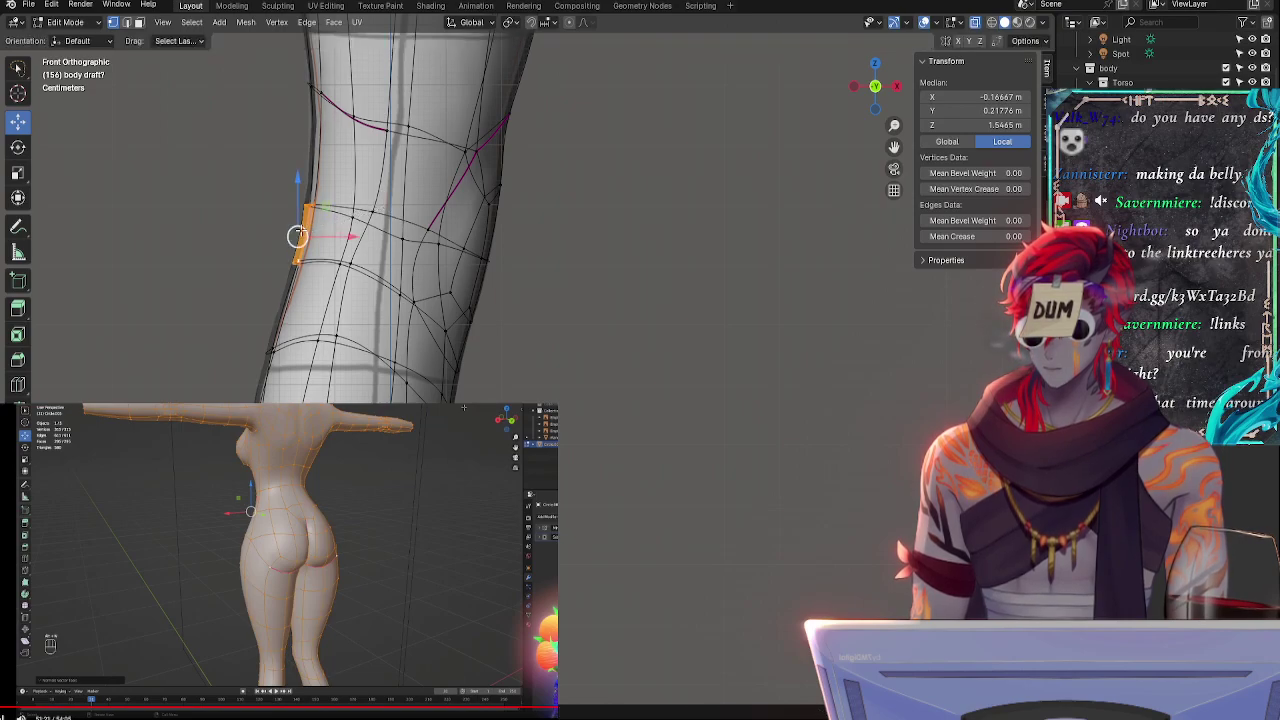
pyautogui.press('g')
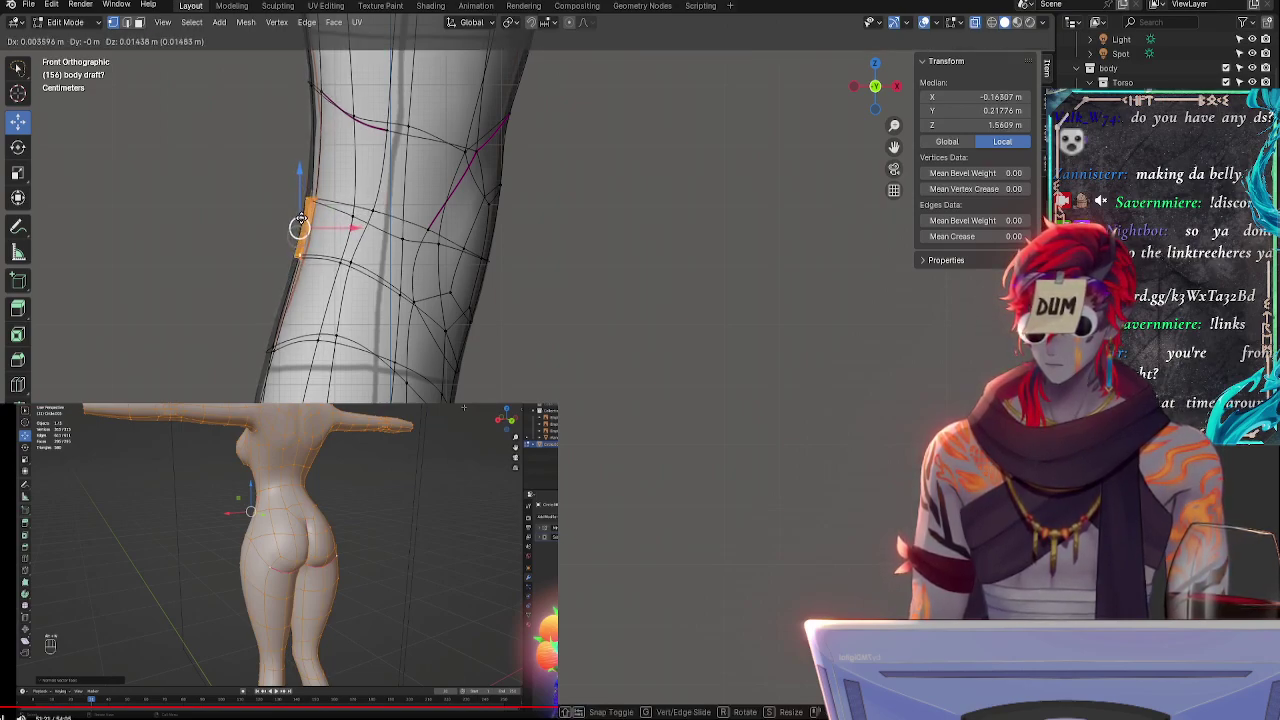
pyautogui.click(298, 226)
pyautogui.press('s')
pyautogui.press('z')
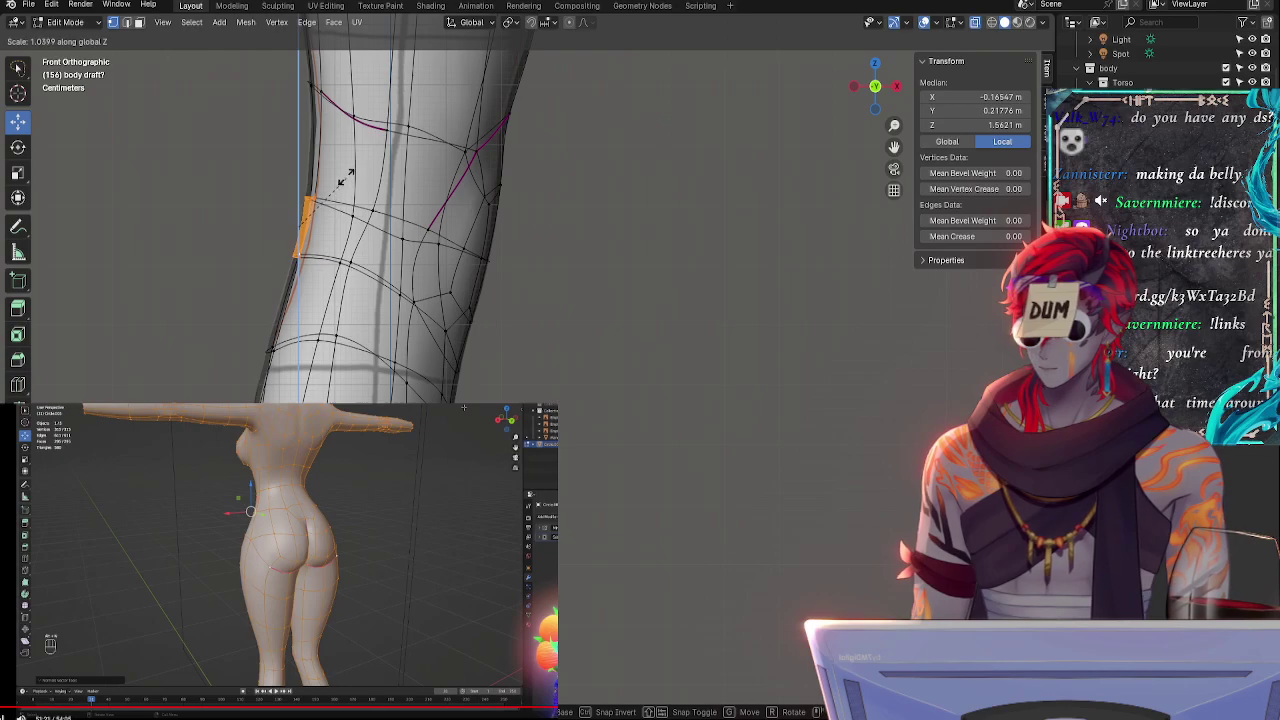
pyautogui.click(364, 161)
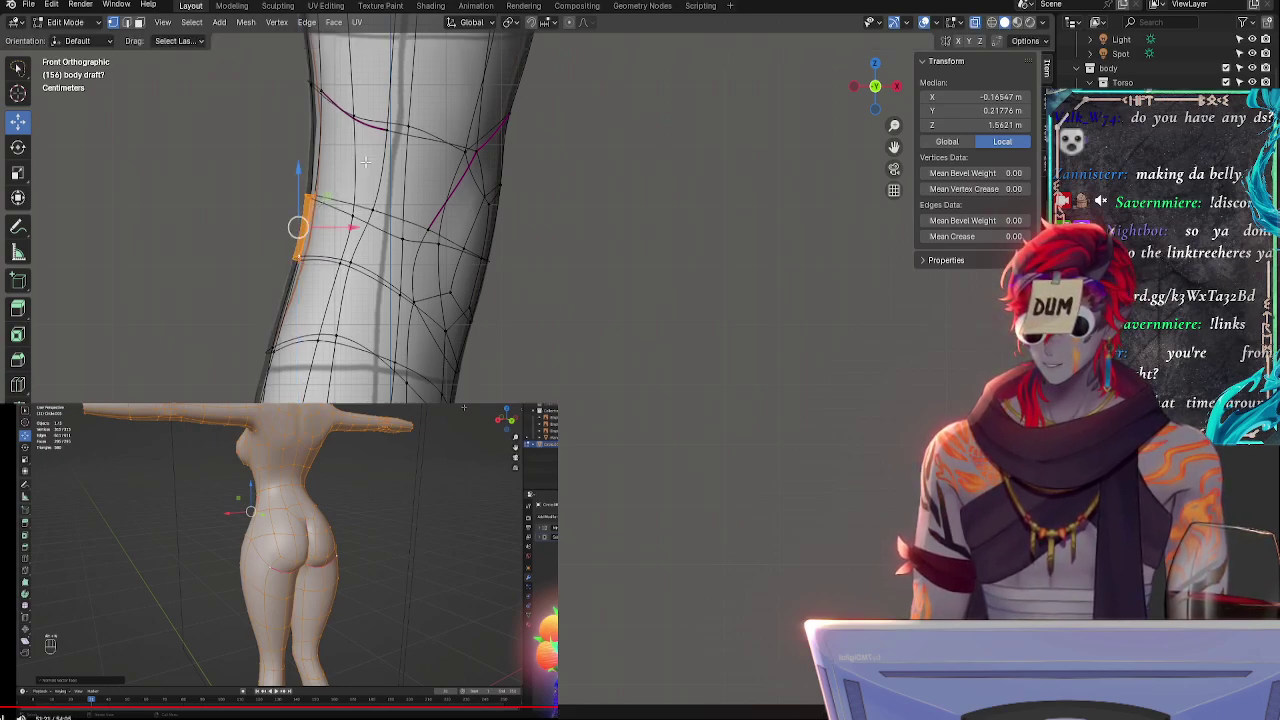
pyautogui.press('r')
pyautogui.click(370, 160)
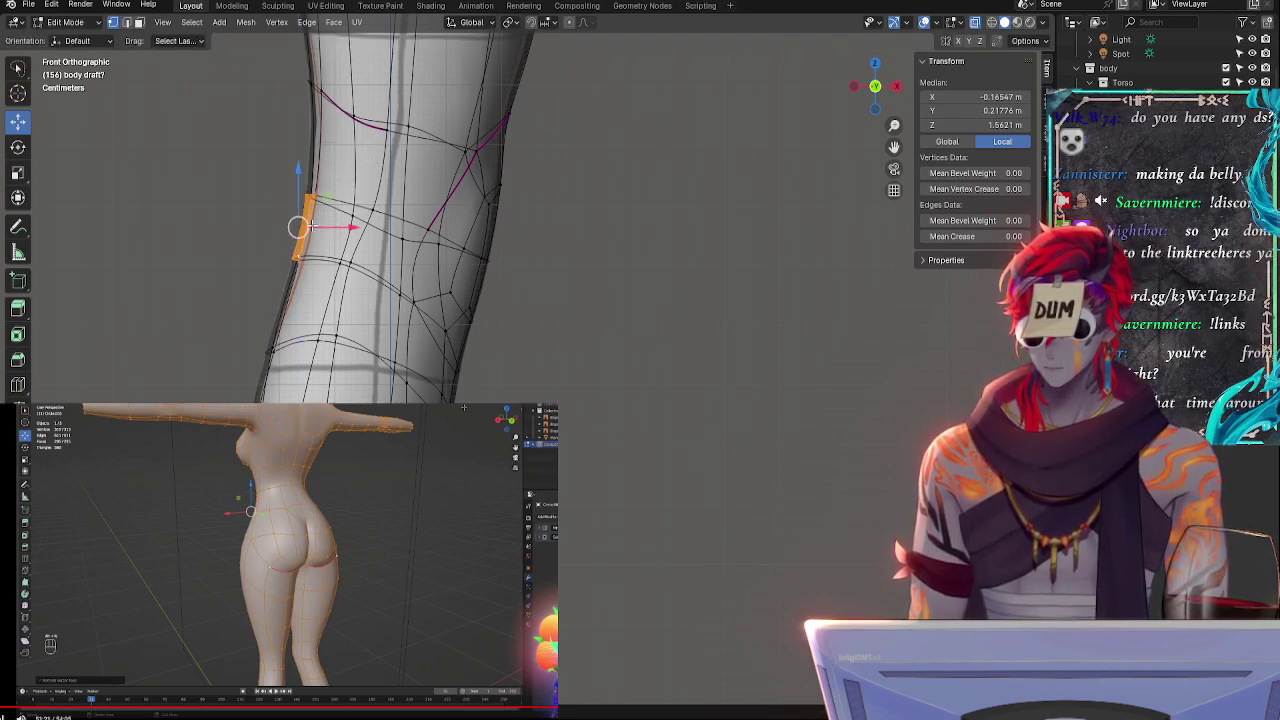
# - Reposition and rescale the outer knee edge, checking it in perspective and front view
pyautogui.press('g')
pyautogui.press('g')
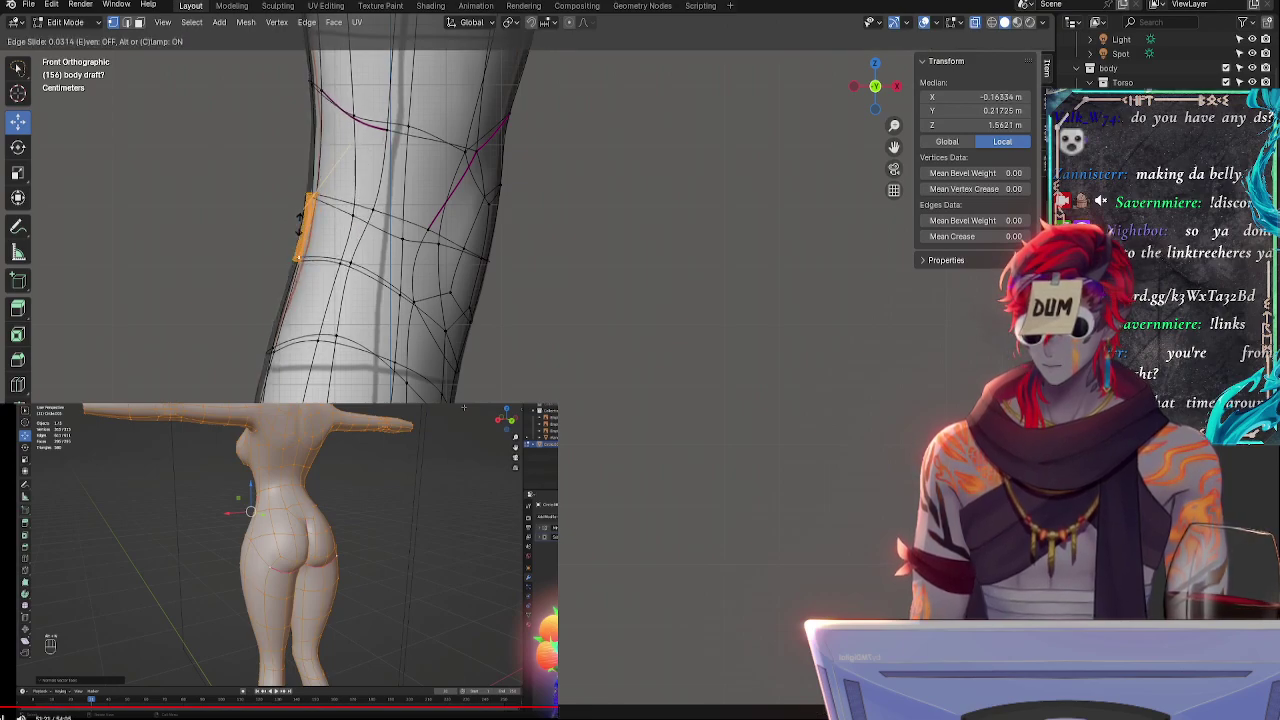
pyautogui.rightClick(299, 225)
pyautogui.press('g')
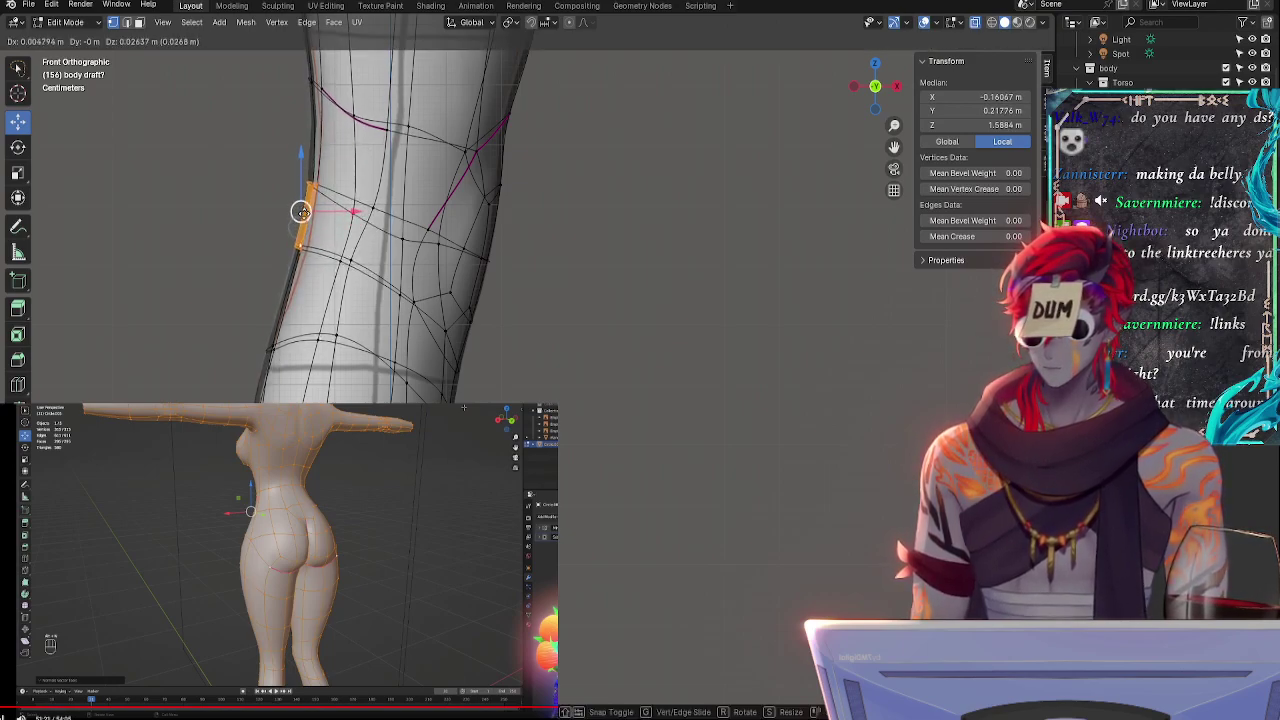
pyautogui.click(302, 218)
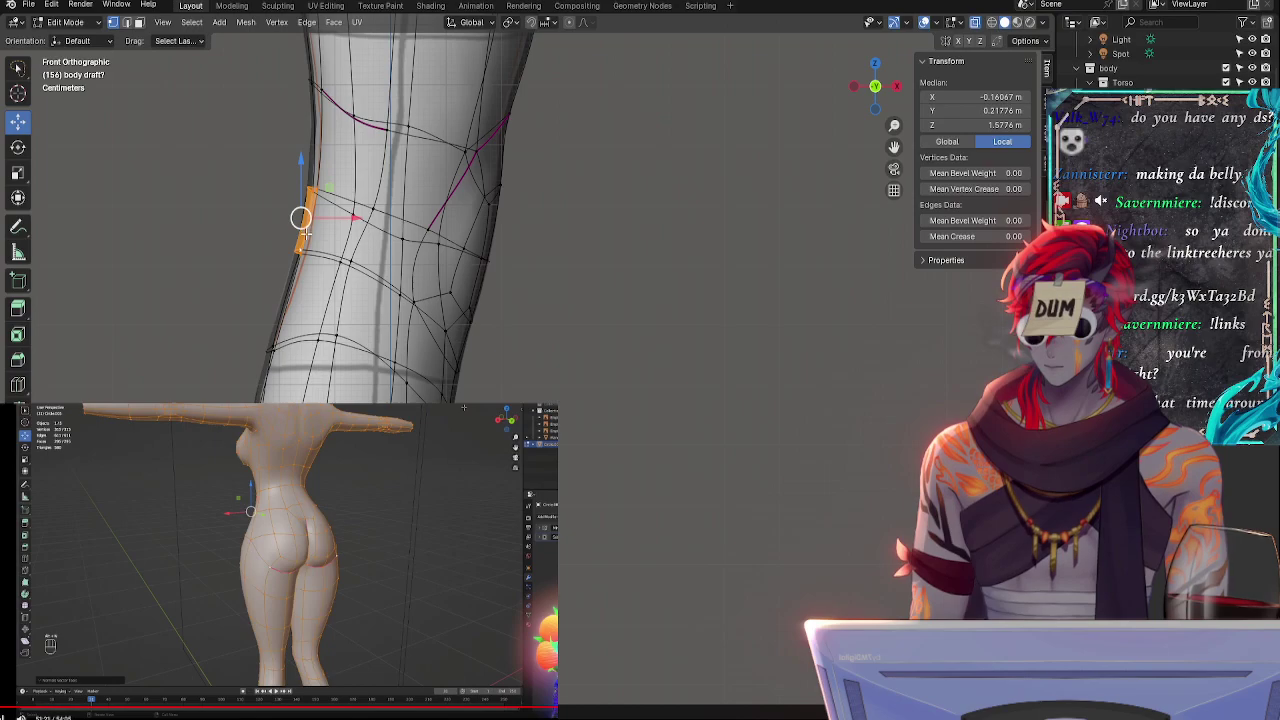
pyautogui.press('s')
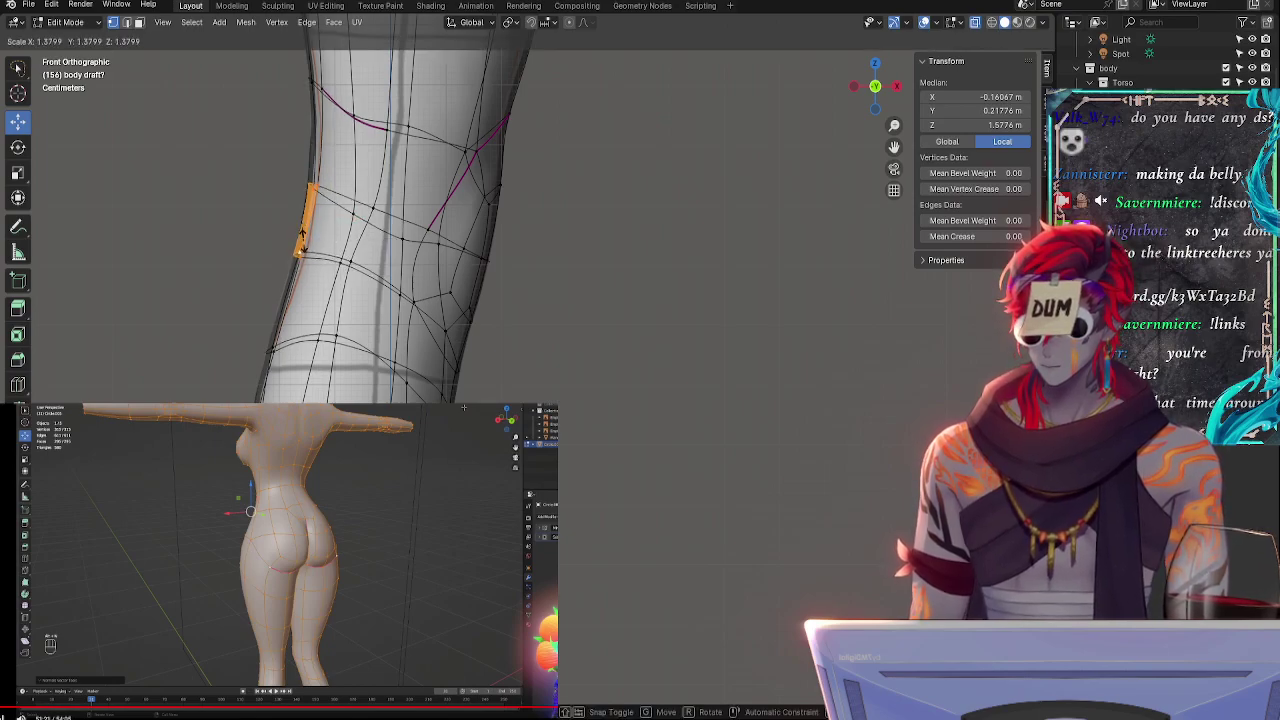
pyautogui.click(304, 240)
pyautogui.moveTo(219, 269); pyautogui.dragTo(237, 279, button='middle')
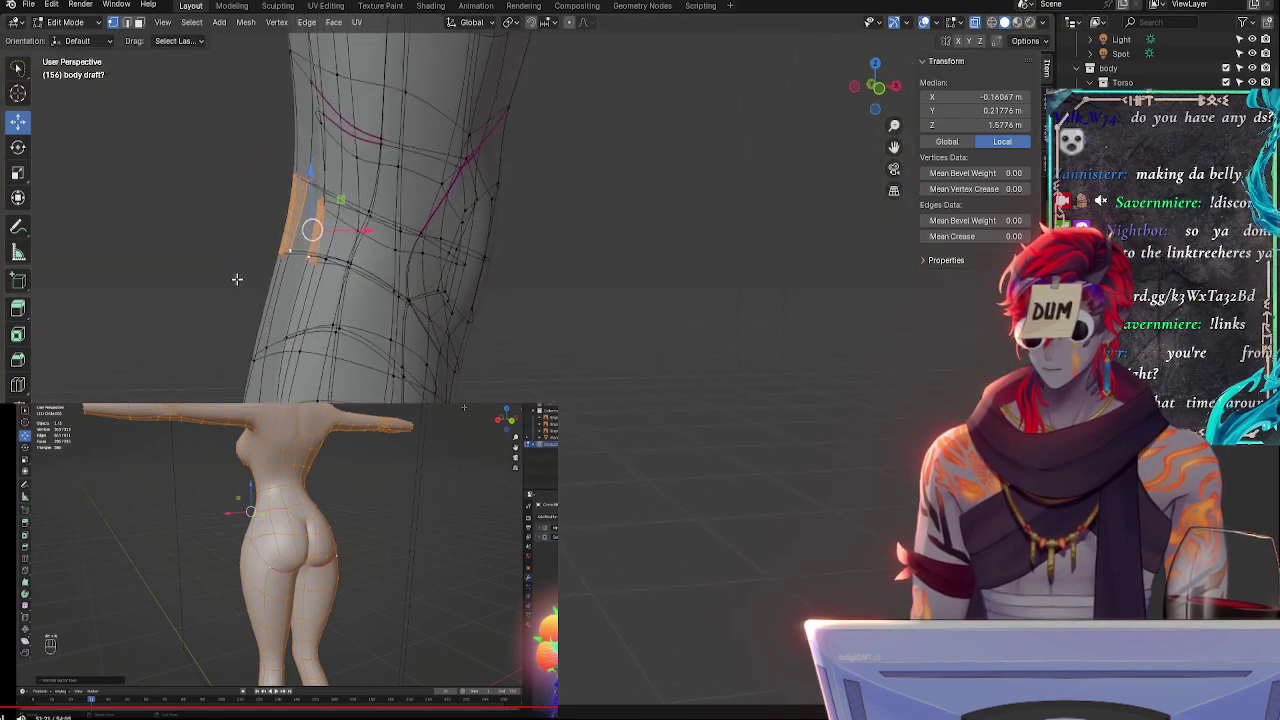
pyautogui.click(563, 259)
# - Select the cluster of outer-knee vertices and try moving them along X
pyautogui.click(885, 95)
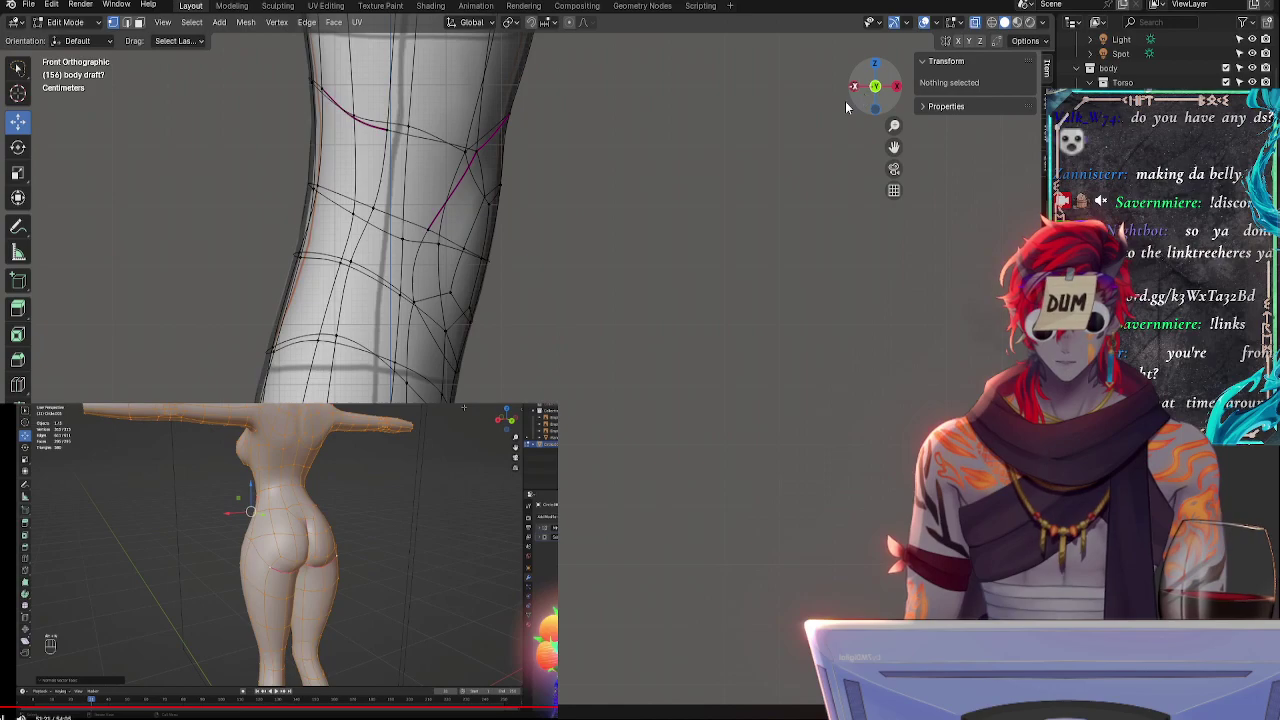
pyautogui.click(380, 210)
pyautogui.hotkey('alt', 'z')
pyautogui.keyDown('shift'); pyautogui.moveTo(585, 289); pyautogui.dragTo(690, 304, button='middle'); pyautogui.keyUp('shift')
pyautogui.hotkey('alt', 'z')
pyautogui.click(413, 208)
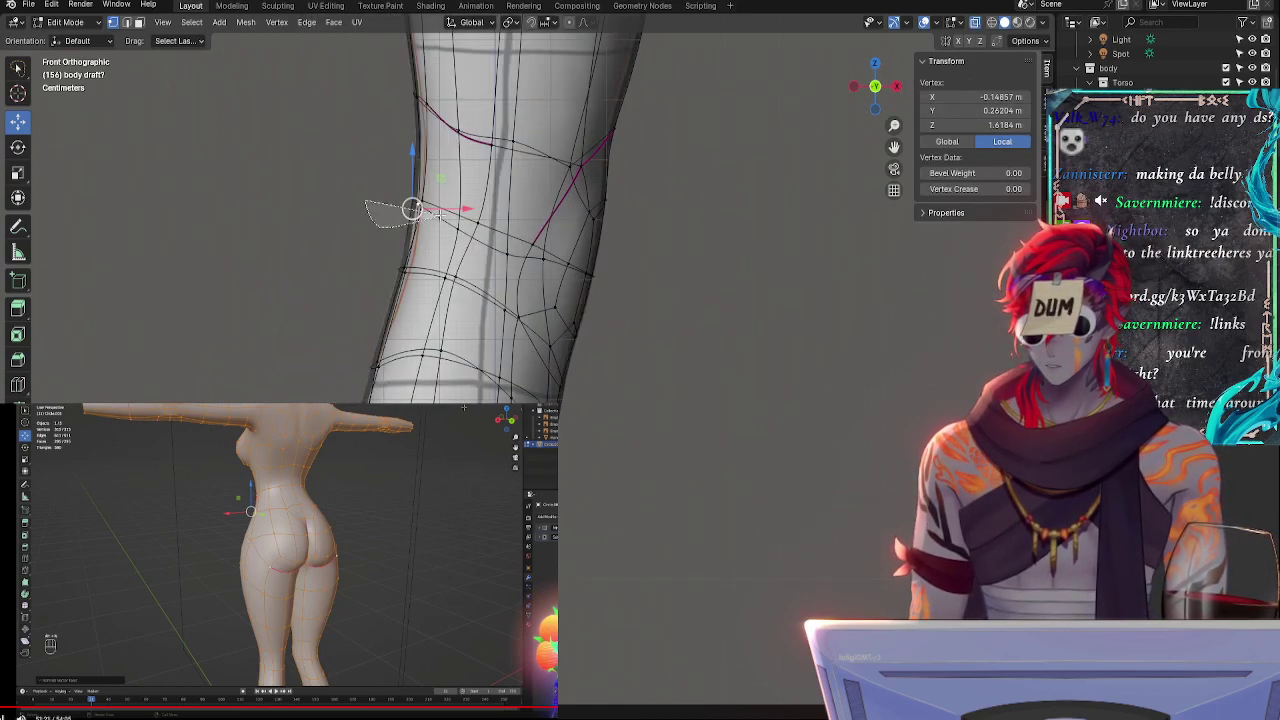
pyautogui.moveTo(412, 208); pyautogui.dragTo(413, 207)
pyautogui.press('g')
pyautogui.press('x')
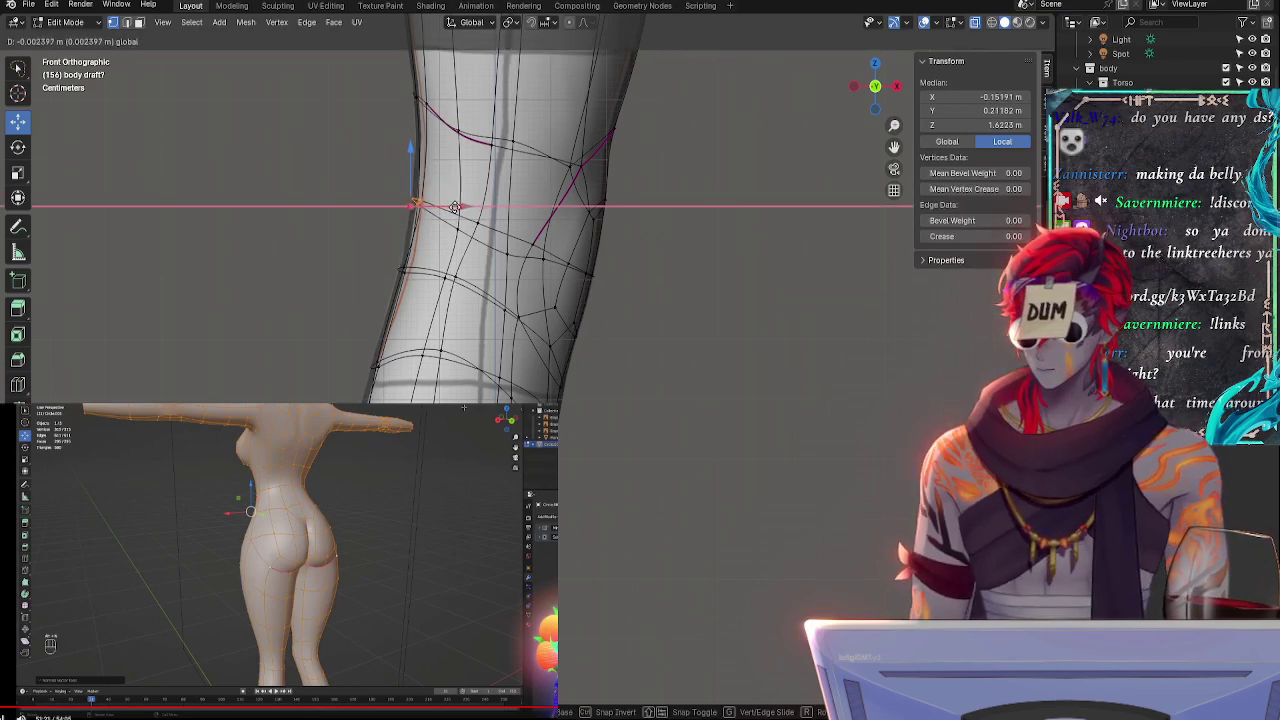
pyautogui.press('Escape')
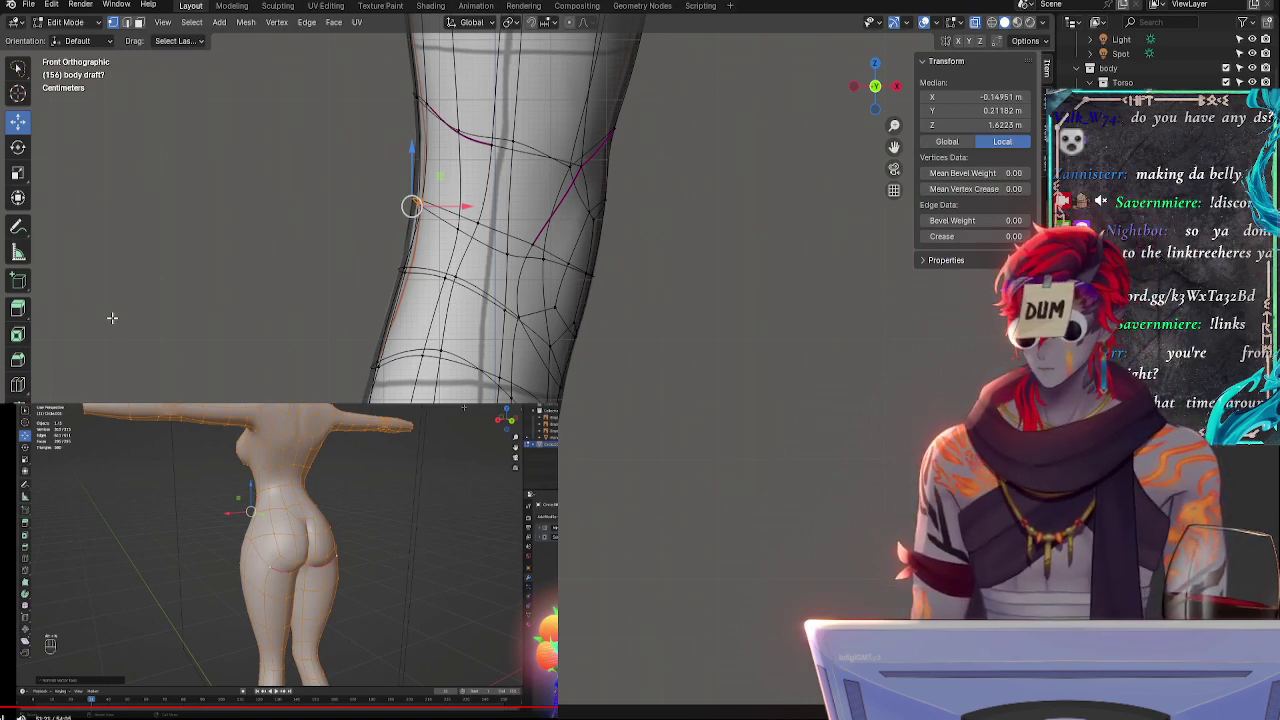
pyautogui.keyDown('shift'); pyautogui.moveTo(666, 314); pyautogui.dragTo(824, 362, button='middle'); pyautogui.keyUp('shift')
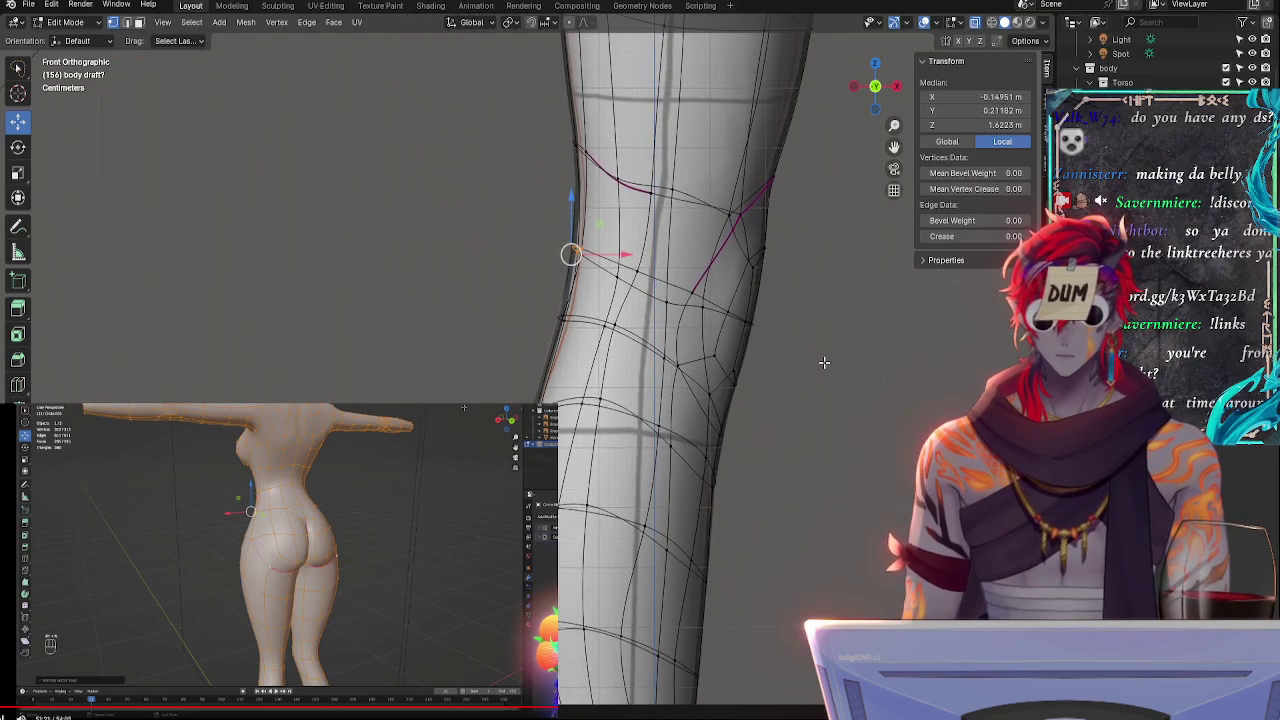
pyautogui.hotkey('alt', 'z')
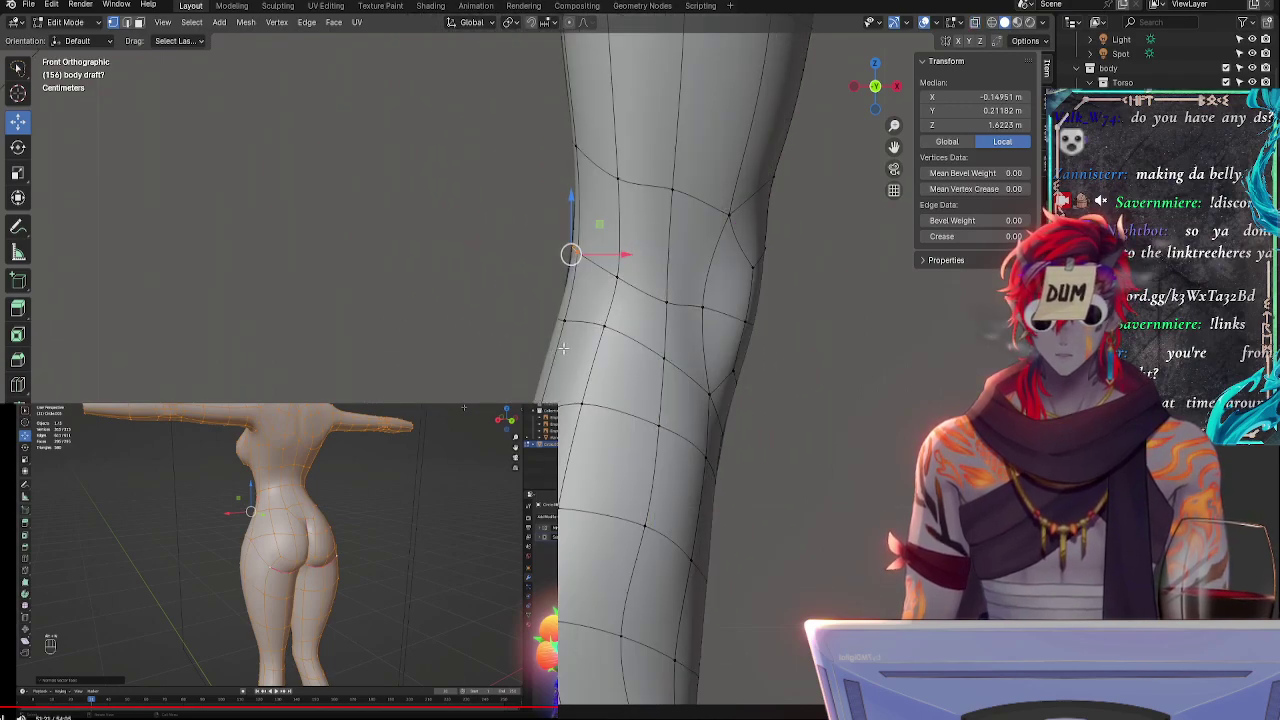
pyautogui.click(581, 256)
pyautogui.hotkey('shift', 'v')
pyautogui.click(604, 258)
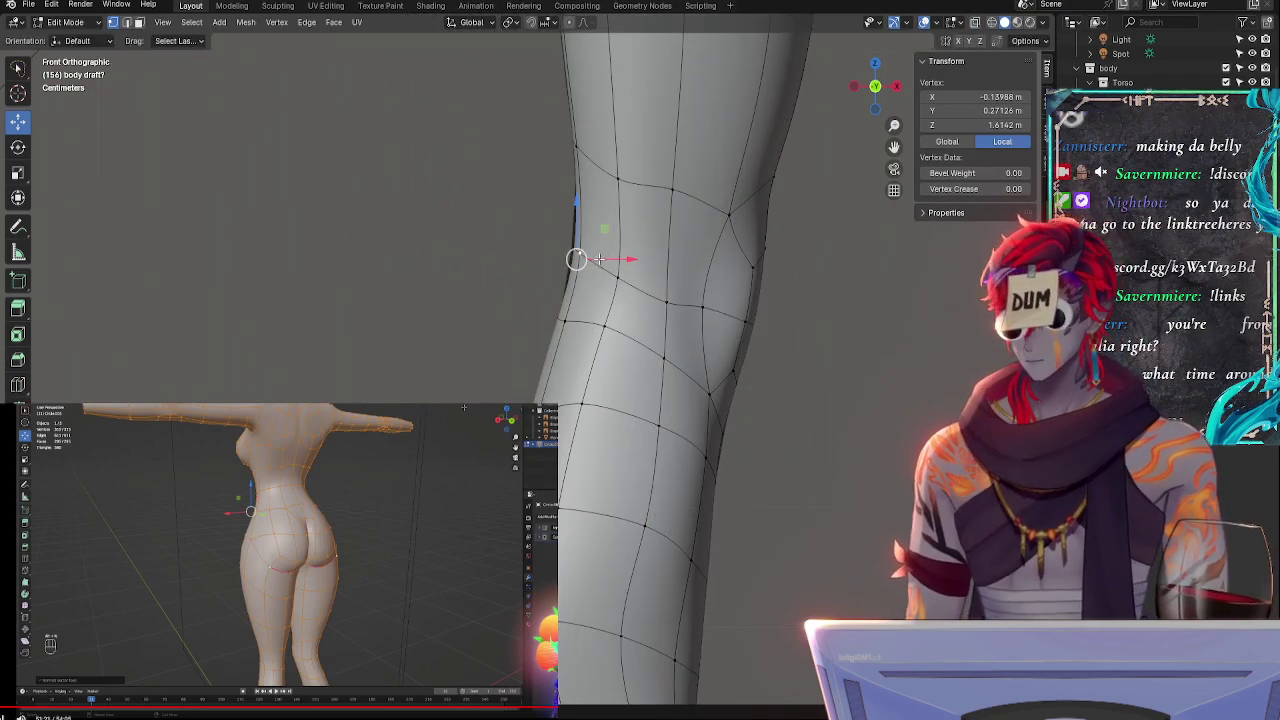
pyautogui.hotkey('alt', 'z')
pyautogui.hotkey('alt', 'z')
pyautogui.hotkey('ctrl', 'z')
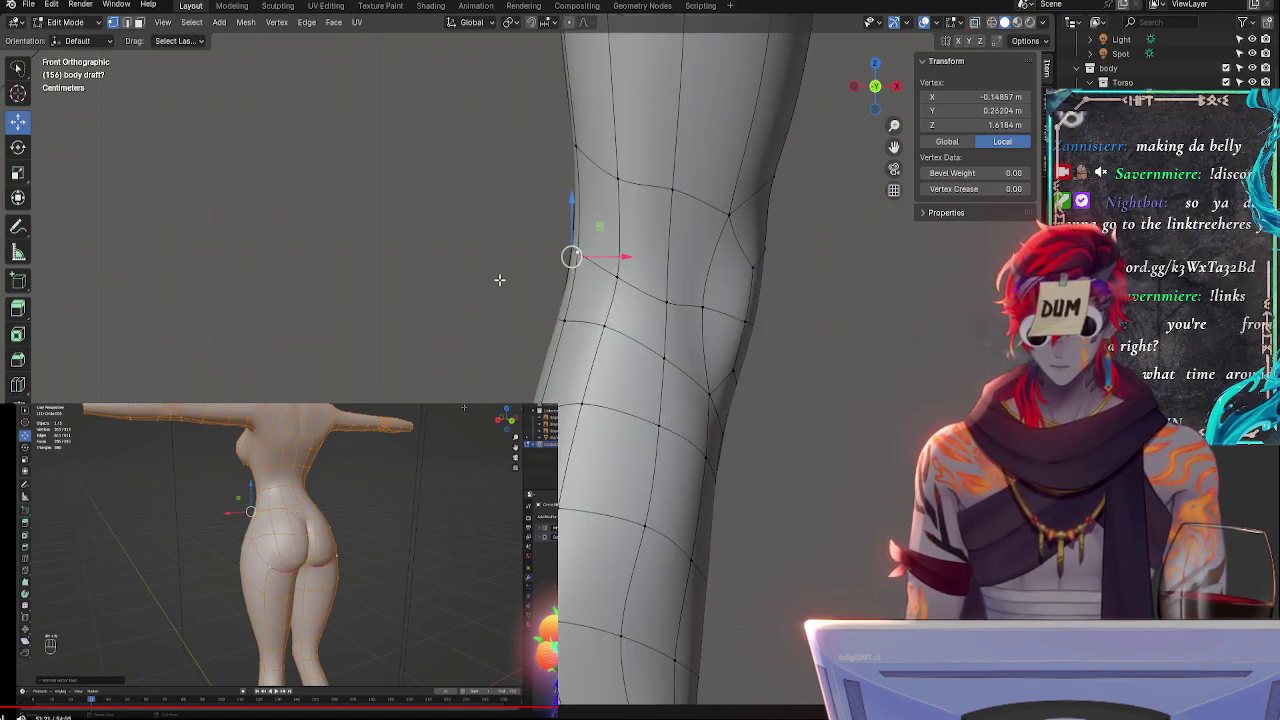
pyautogui.moveTo(500, 280); pyautogui.dragTo(715, 292, button='middle')
pyautogui.keyDown('shift'); pyautogui.moveTo(652, 250); pyautogui.dragTo(481, 198, button='middle'); pyautogui.keyUp('shift')
# - Select the two-vertex knee edge, lower its crease and rotate the edge chain
pyautogui.keyDown('shift'); pyautogui.click(476, 159); pyautogui.keyUp('shift')
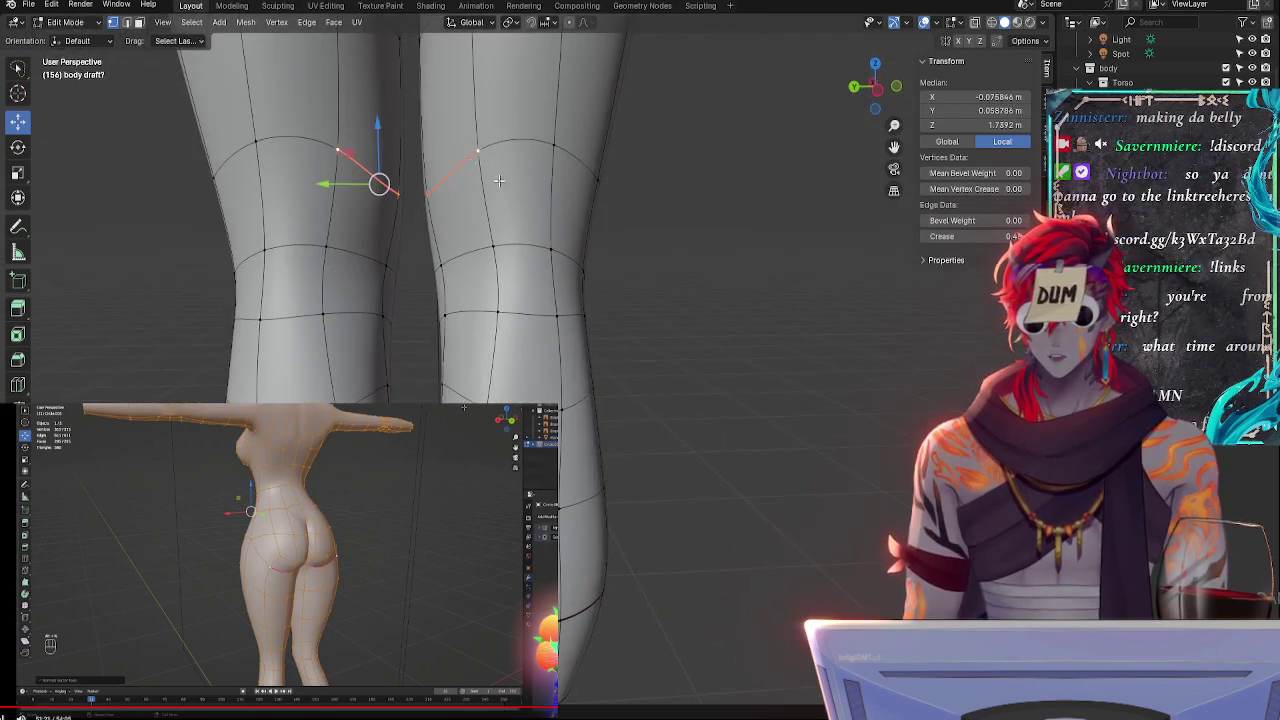
pyautogui.hotkey('shift', 'e')
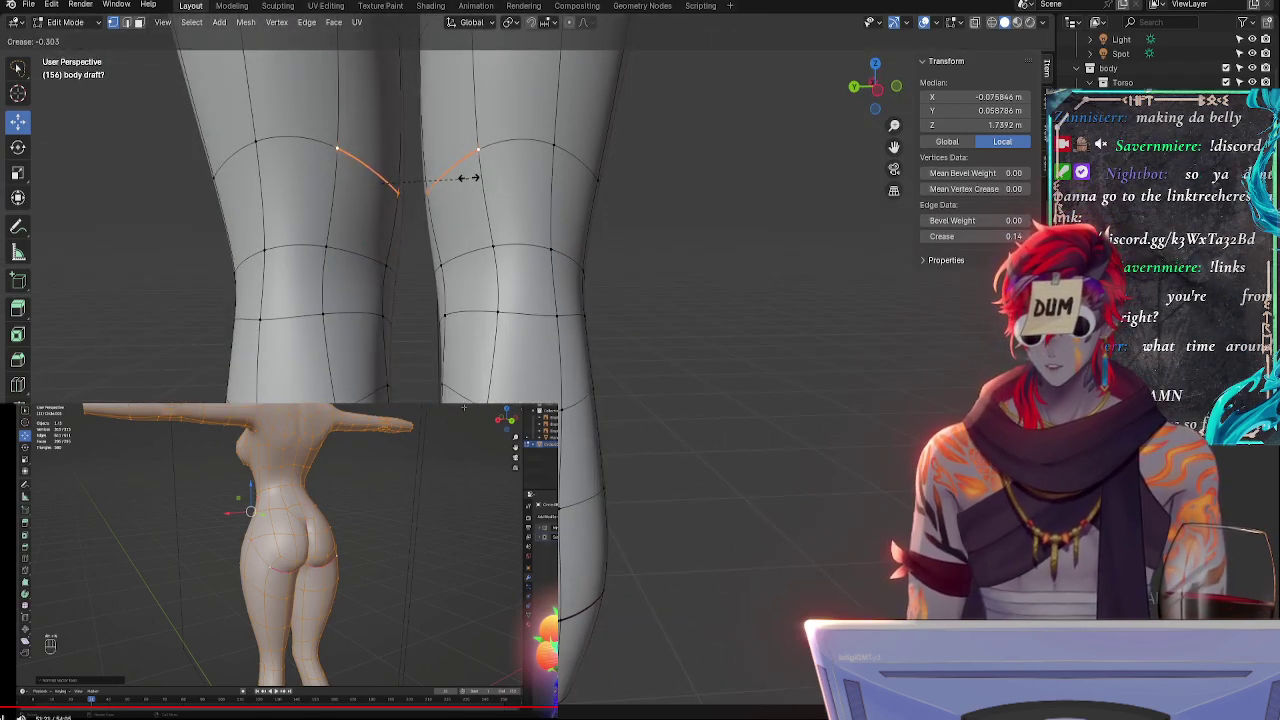
pyautogui.click(527, 168)
pyautogui.press('r')
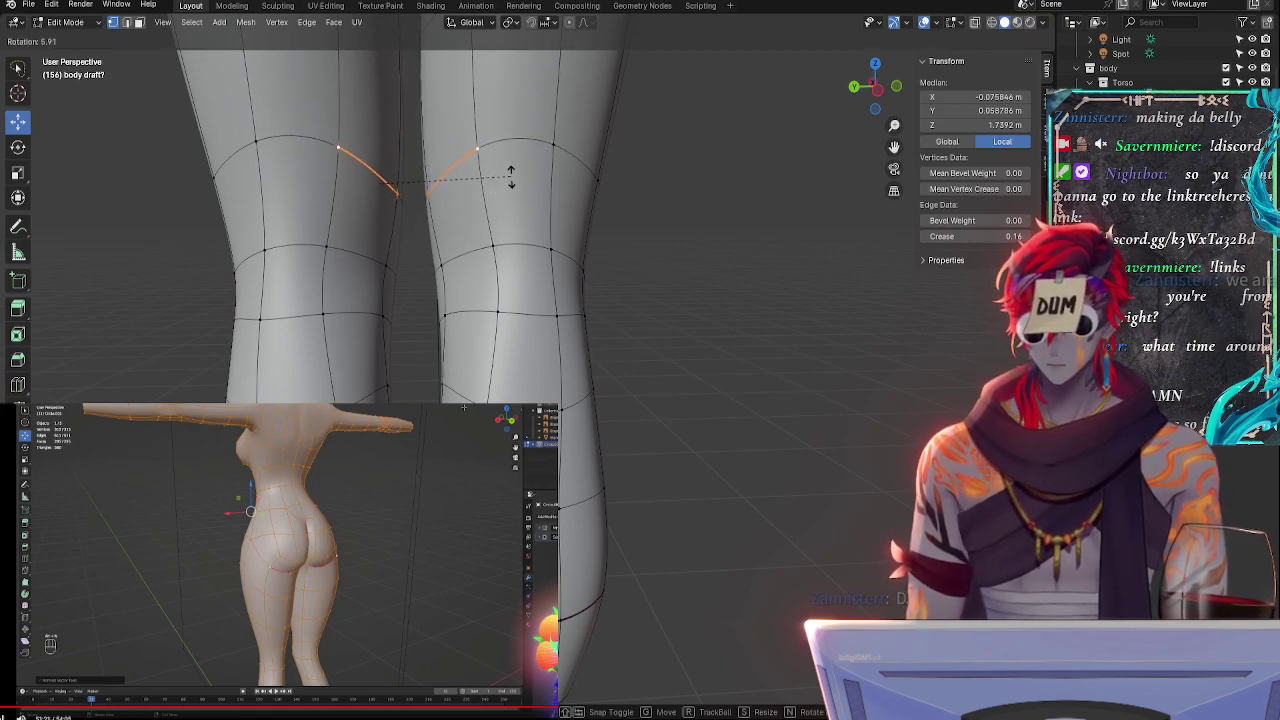
pyautogui.click(506, 170)
# - Switch to the faceted cage view, hide the other leg and raise the inner vertex between the legs
pyautogui.hotkey('ctrl', '0')
pyautogui.moveTo(708, 291); pyautogui.dragTo(676, 298, button='middle')
pyautogui.click(472, 222)
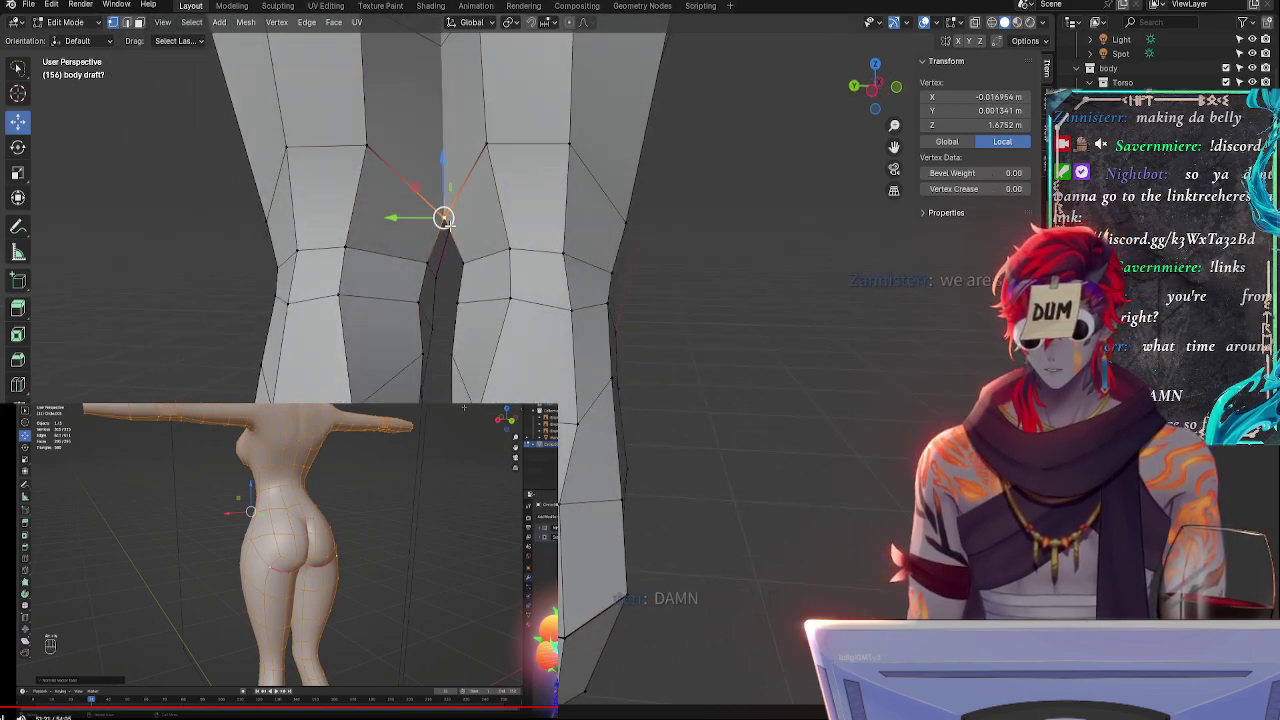
pyautogui.press('h')
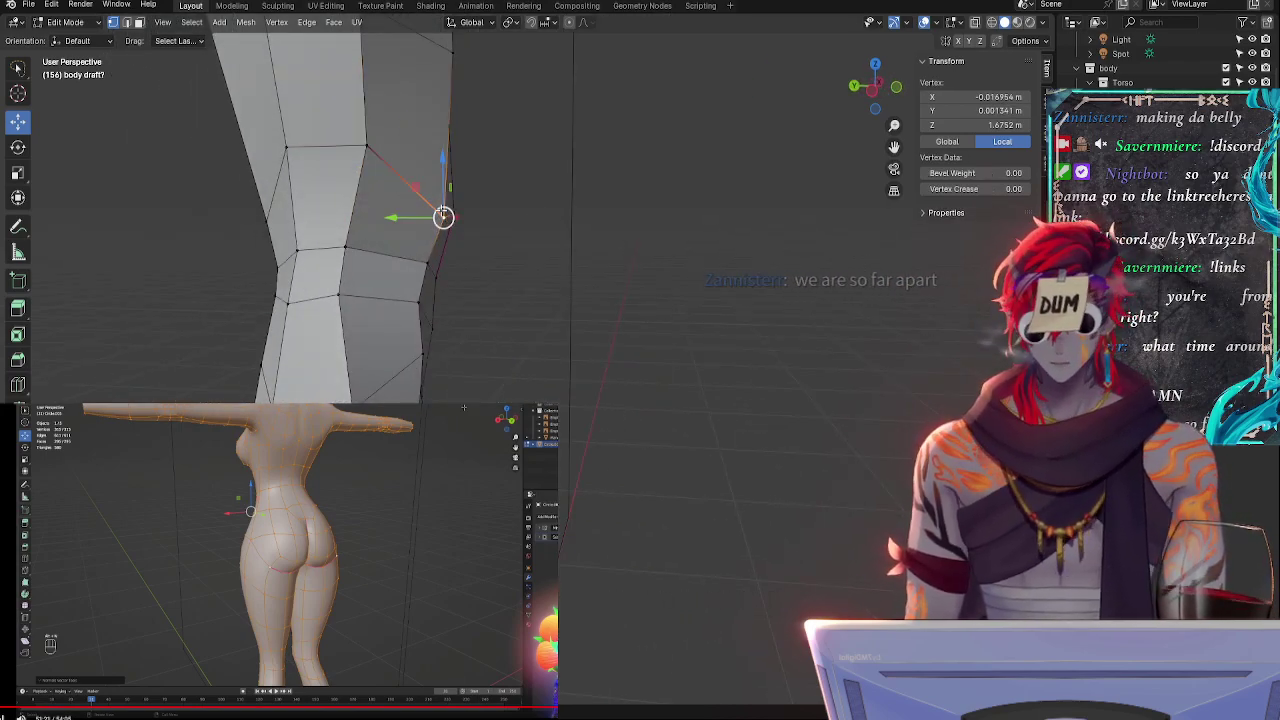
pyautogui.moveTo(555, 249); pyautogui.dragTo(483, 251, button='middle')
pyautogui.press('g')
pyautogui.click(481, 234)
# - Slide the inner vertex and the upper and lower knee vertices slightly along their edges
pyautogui.moveTo(594, 240); pyautogui.dragTo(678, 247, button='middle')
pyautogui.press('g')
pyautogui.press('g')
pyautogui.click(654, 239)
pyautogui.click(365, 142)
pyautogui.press('g')
pyautogui.press('g')
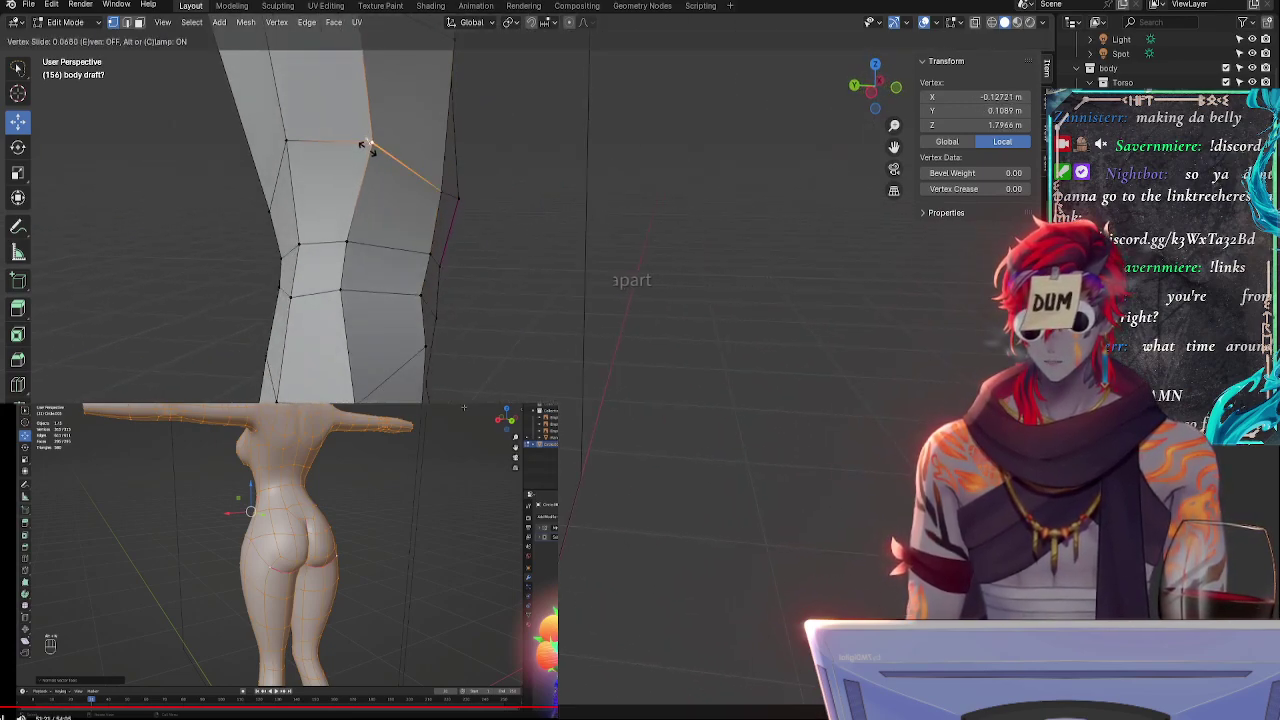
pyautogui.click(372, 147)
pyautogui.moveTo(373, 151); pyautogui.dragTo(418, 152, button='middle')
pyautogui.click(303, 257)
pyautogui.press('g')
# - Slide the vertex below and the vertex above it slightly to the right along their edges
pyautogui.press('g')
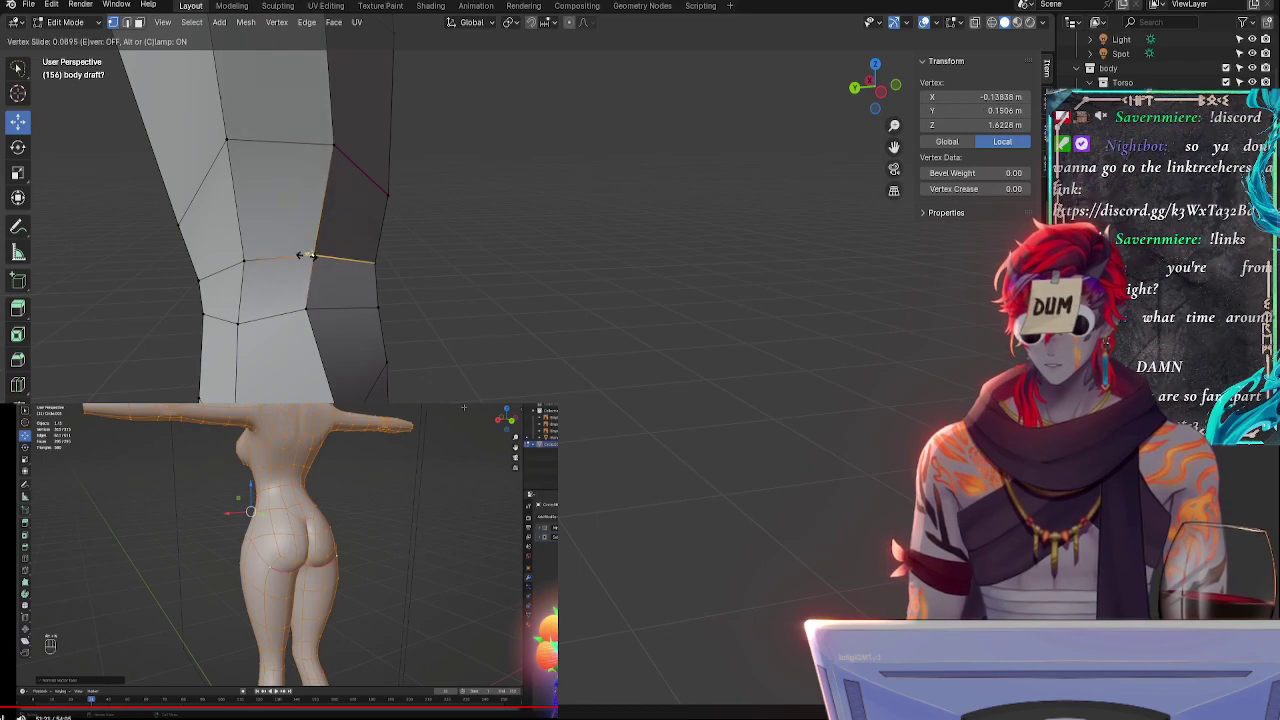
pyautogui.click(306, 251)
pyautogui.click(307, 305)
pyautogui.press('g')
pyautogui.press('g')
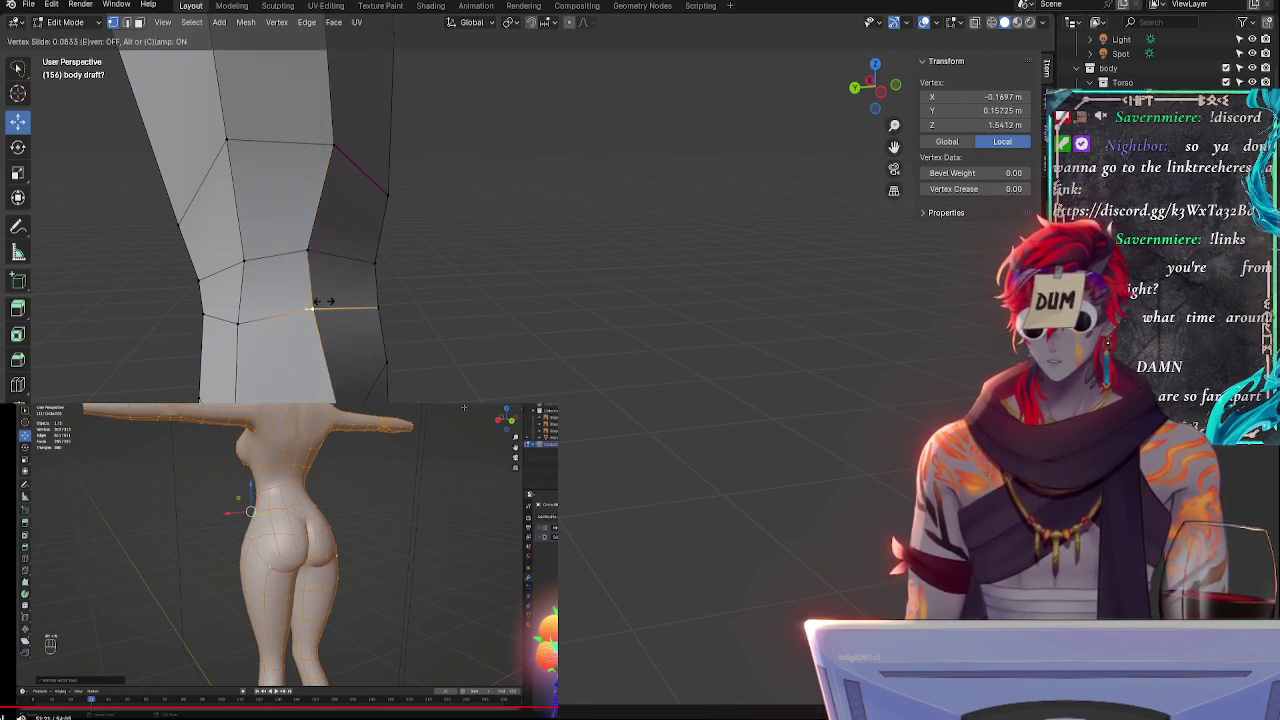
pyautogui.click(321, 300)
pyautogui.click(309, 254)
pyautogui.press('g')
pyautogui.press('g')
pyautogui.click(314, 253)
pyautogui.moveTo(314, 253); pyautogui.dragTo(188, 321, button='middle')
# - Pull the upper knee vertex slightly left and down, then try rotating the knee edge and cancel
pyautogui.click(555, 164)
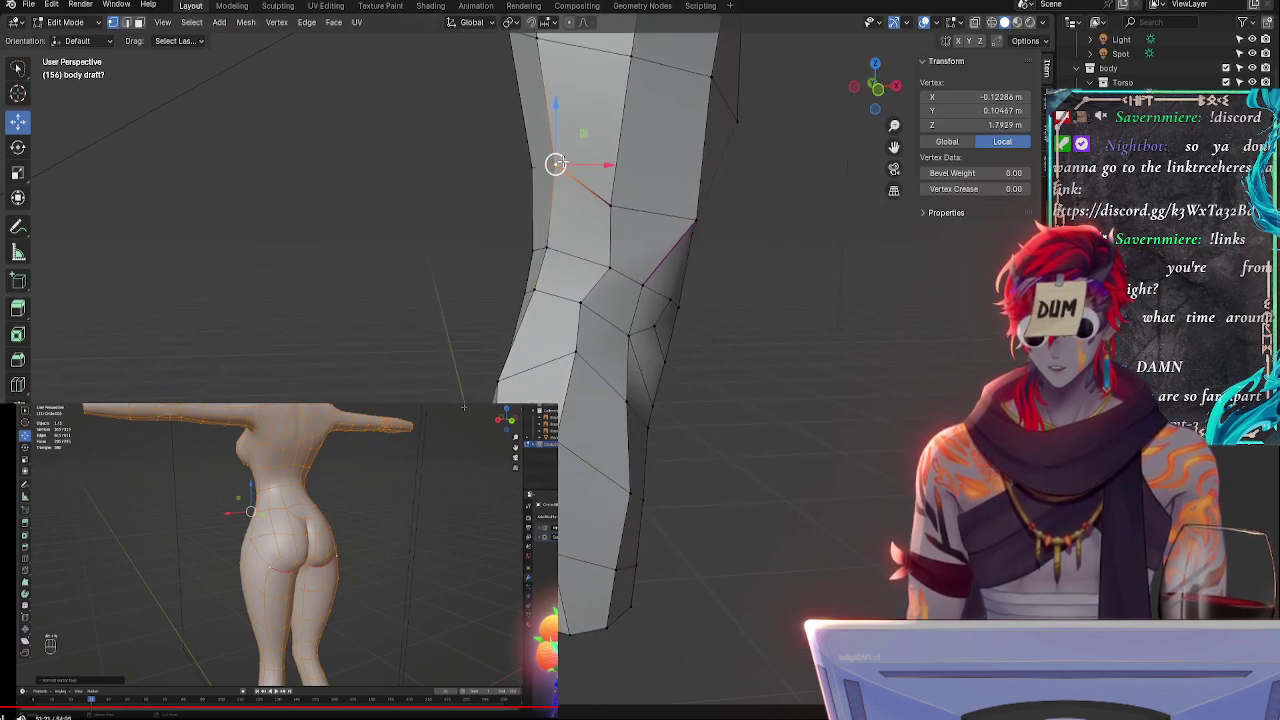
pyautogui.moveTo(590, 164); pyautogui.dragTo(582, 164)
pyautogui.moveTo(548, 118); pyautogui.dragTo(548, 125)
pyautogui.moveTo(550, 200); pyautogui.dragTo(715, 227, button='middle')
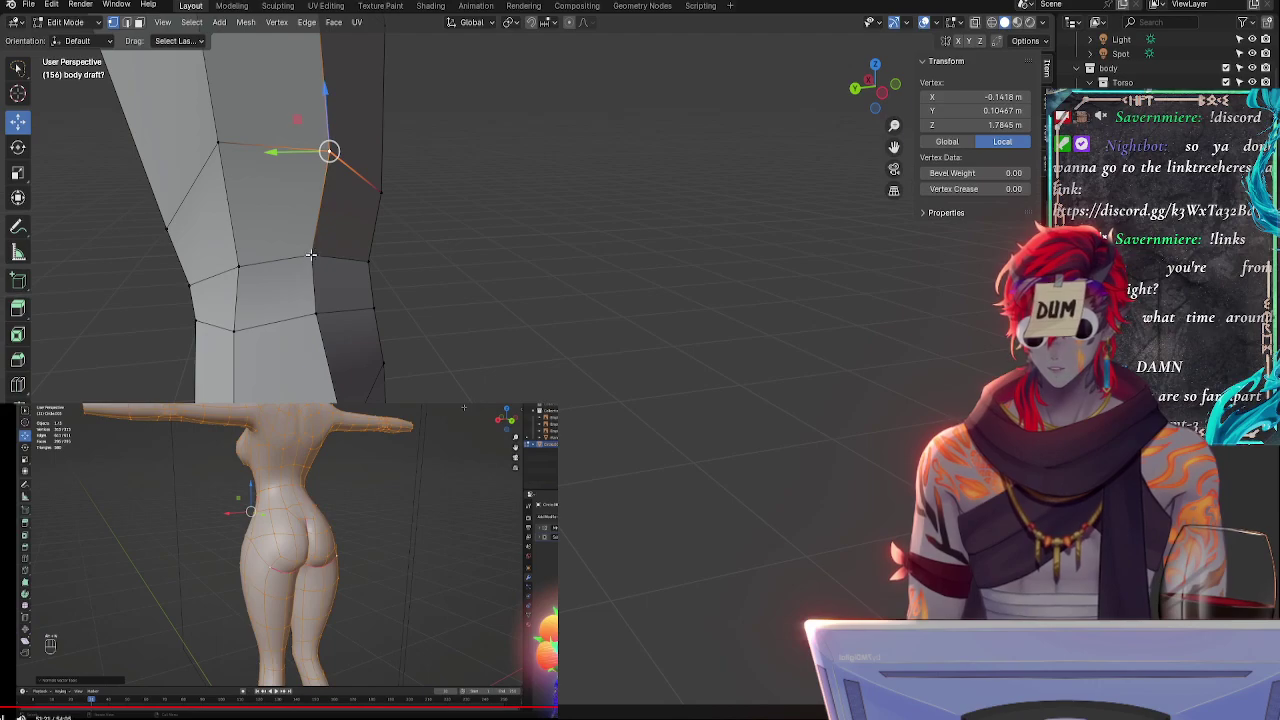
pyautogui.keyDown('shift'); pyautogui.click(311, 256); pyautogui.keyUp('shift')
pyautogui.press('r')
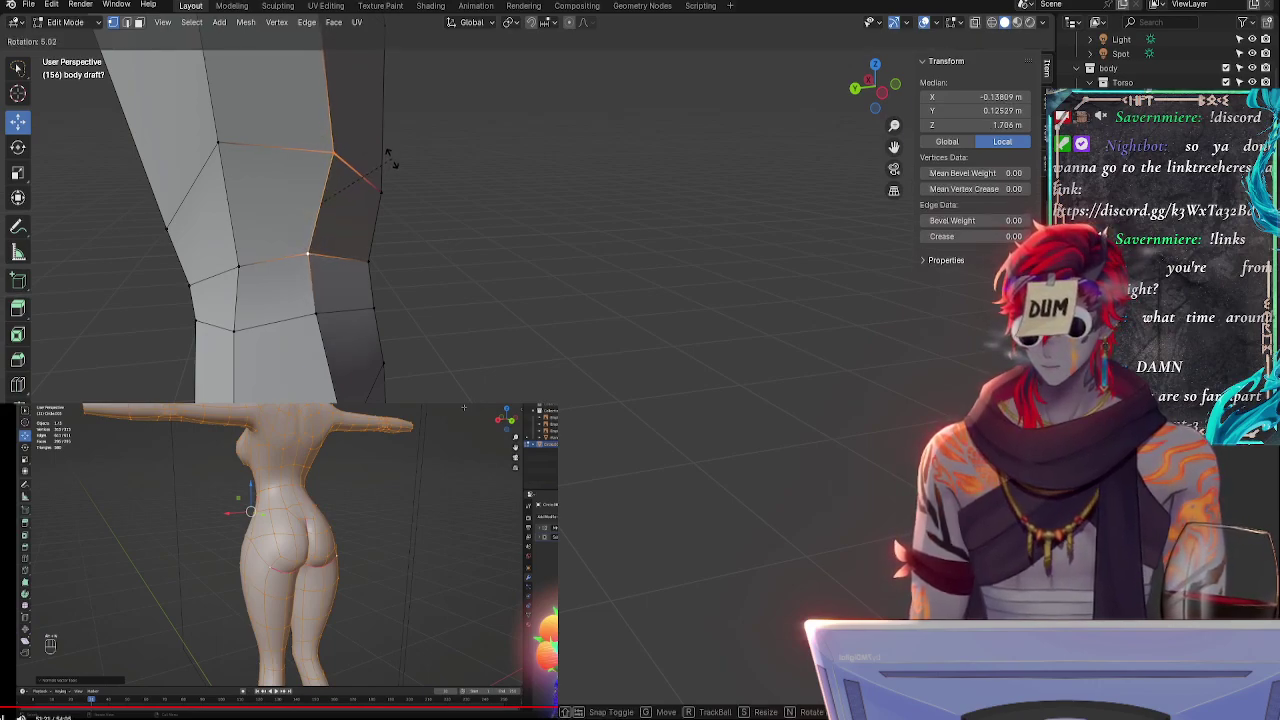
pyautogui.click(392, 159)
pyautogui.click(307, 259)
# - Vertex-slide the higher knee vertex, the vertex on the left and the lower front vertex
pyautogui.click(333, 153)
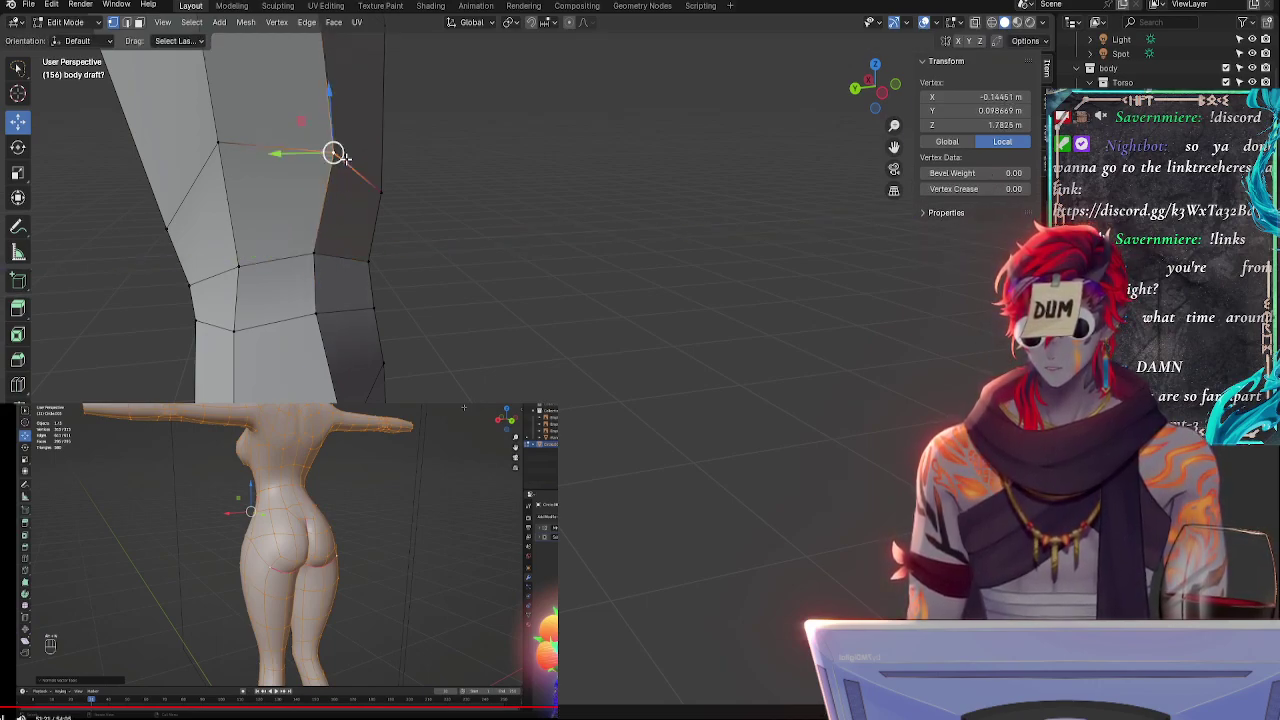
pyautogui.hotkey('shift', 'v')
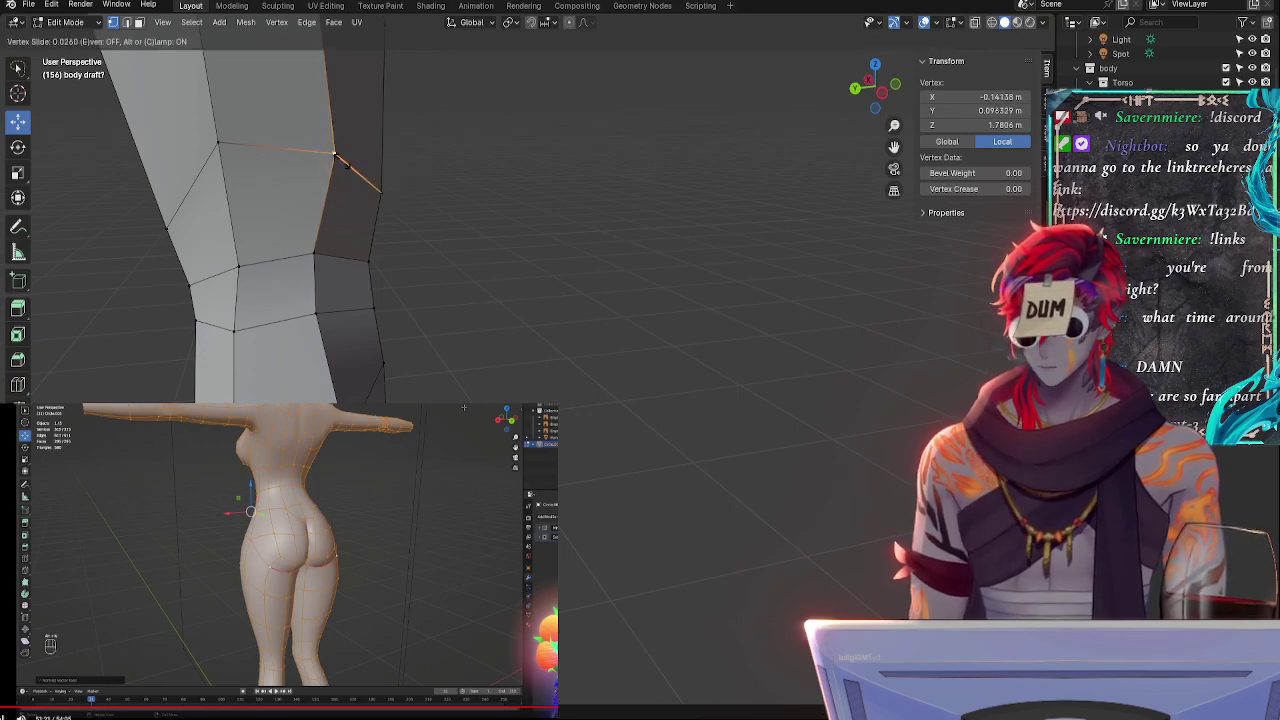
pyautogui.click(345, 164)
pyautogui.click(222, 152)
pyautogui.hotkey('shift', 'v')
pyautogui.click(223, 158)
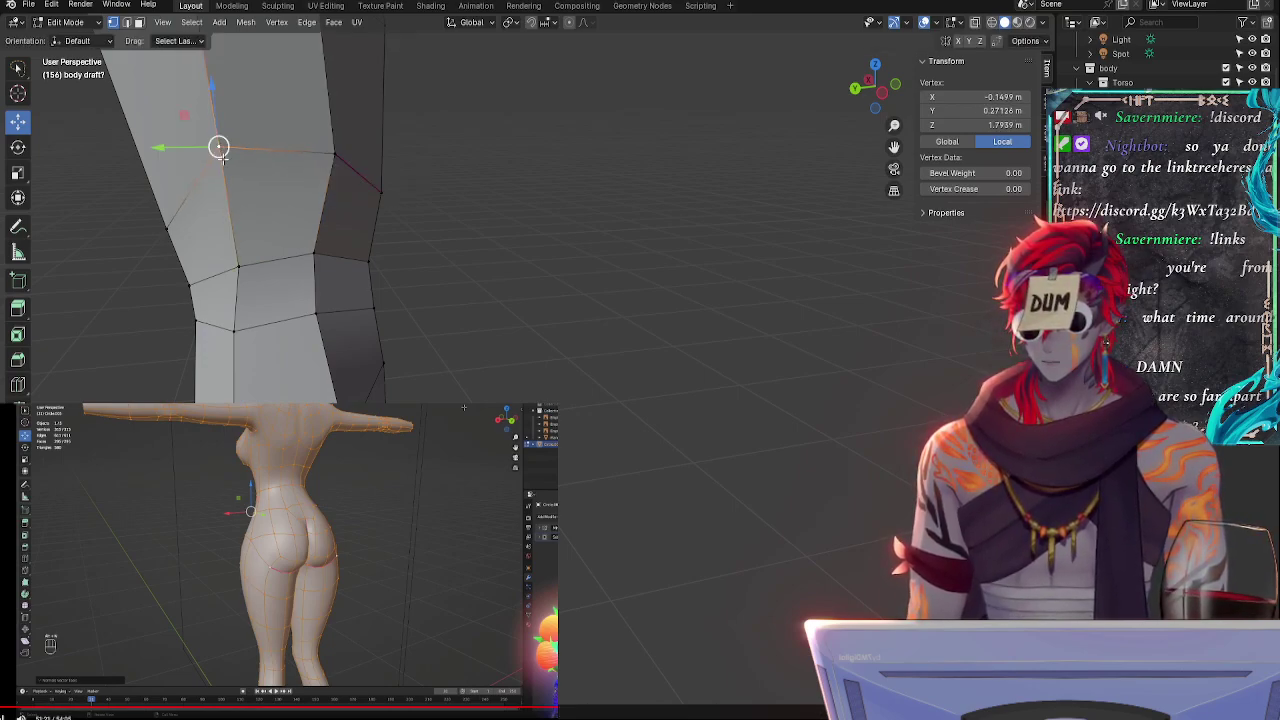
pyautogui.click(315, 253)
pyautogui.click(322, 316)
pyautogui.hotkey('shift', 'v')
pyautogui.click(323, 312)
# - Slide the upper front knee vertex to the right and slide the lower vertex twice along its edge
pyautogui.click(314, 252)
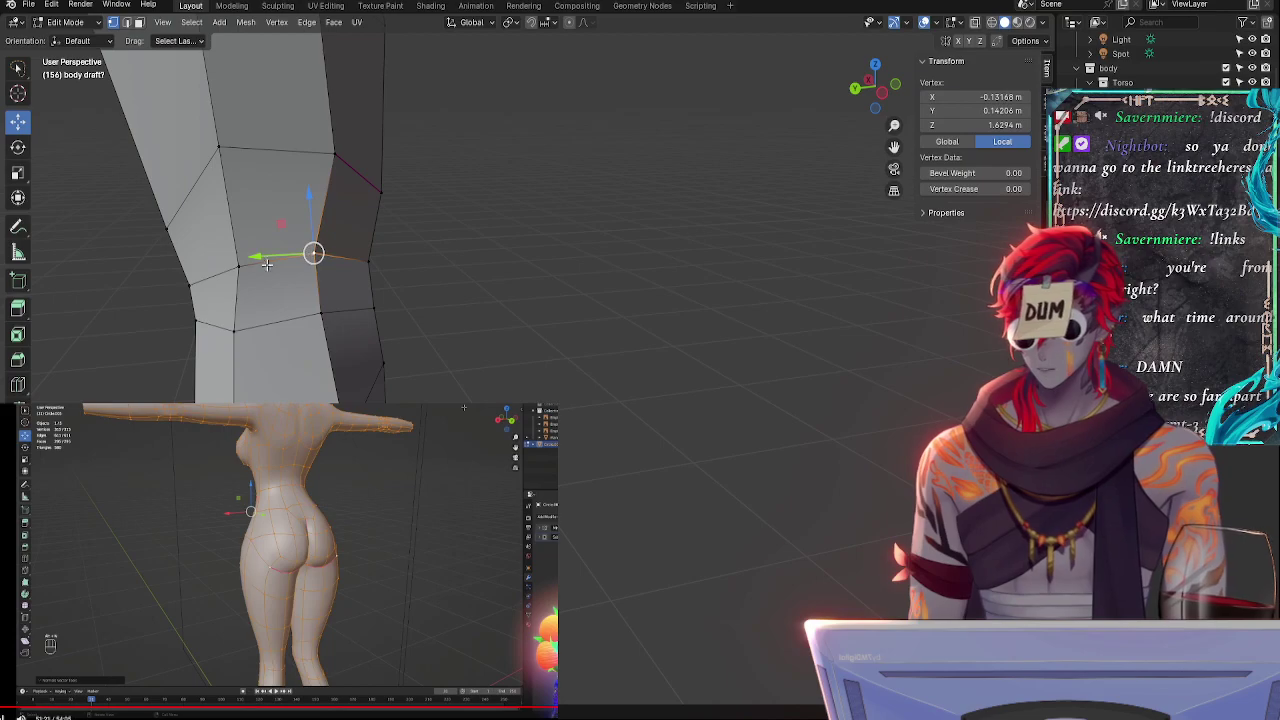
pyautogui.hotkey('shift', 'v')
pyautogui.click(349, 259)
pyautogui.click(313, 312)
pyautogui.hotkey('shift', 'v')
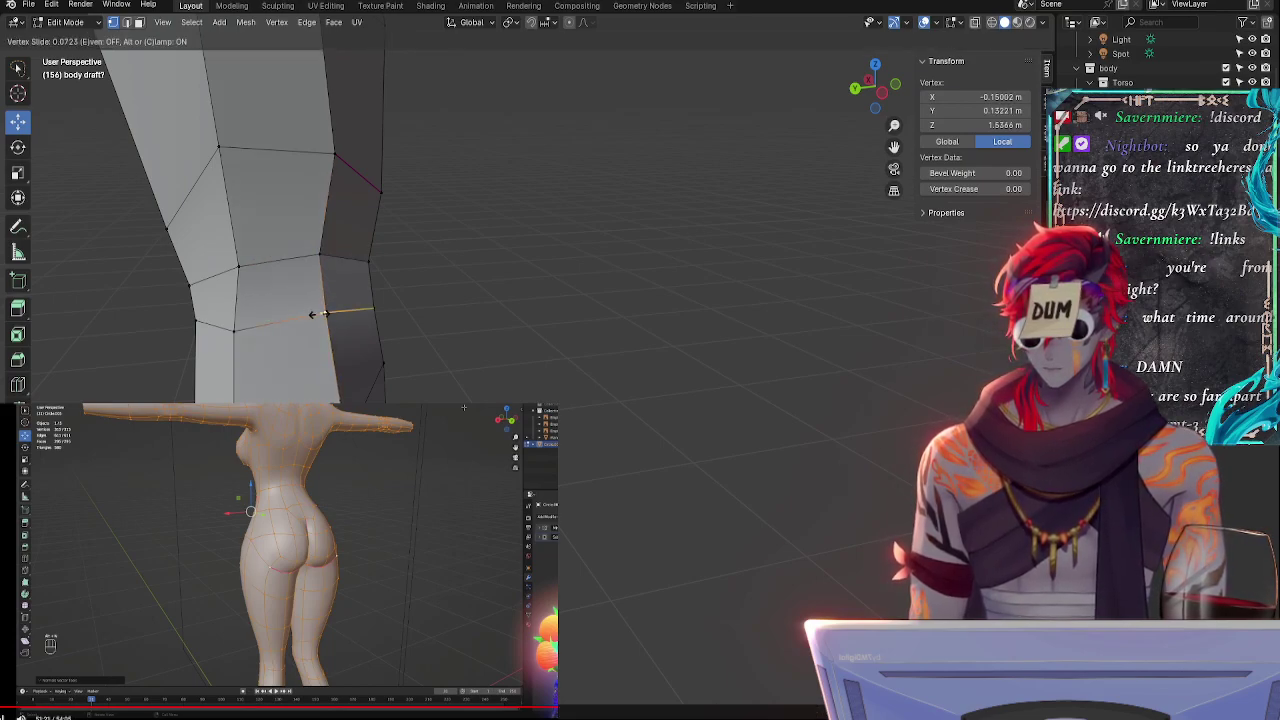
pyautogui.click(318, 314)
pyautogui.hotkey('shift', 'v')
pyautogui.click(343, 420)
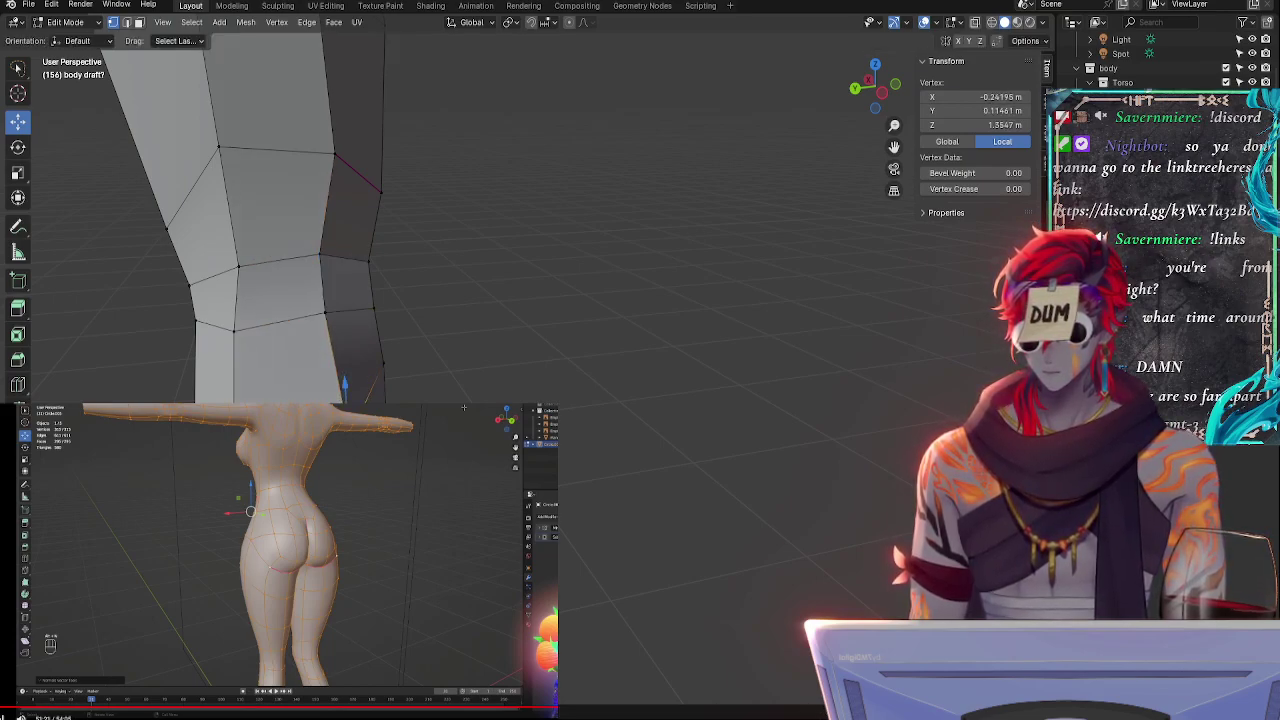
# - From the side of the leg, slide a knee vertex, nudge it up, and slide it again
pyautogui.moveTo(420, 430); pyautogui.dragTo(170, 410, button='middle')
pyautogui.moveTo(523, 366); pyautogui.dragTo(668, 362, button='middle')
pyautogui.click(294, 311)
pyautogui.moveTo(294, 311); pyautogui.dragTo(255, 338, button='middle')
pyautogui.hotkey('shift', 'v')
pyautogui.click(486, 314)
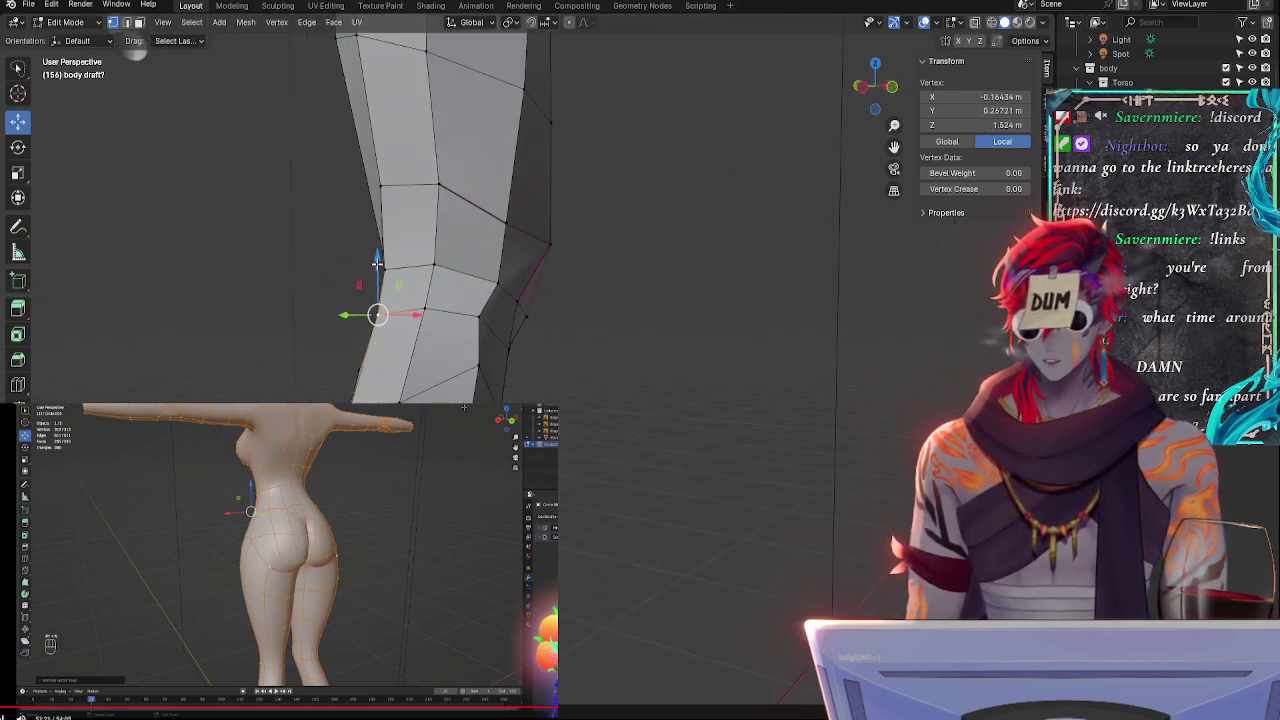
pyautogui.moveTo(377, 264); pyautogui.dragTo(377, 256)
pyautogui.moveTo(436, 299); pyautogui.dragTo(526, 300, button='middle')
pyautogui.hotkey('shift', 'v')
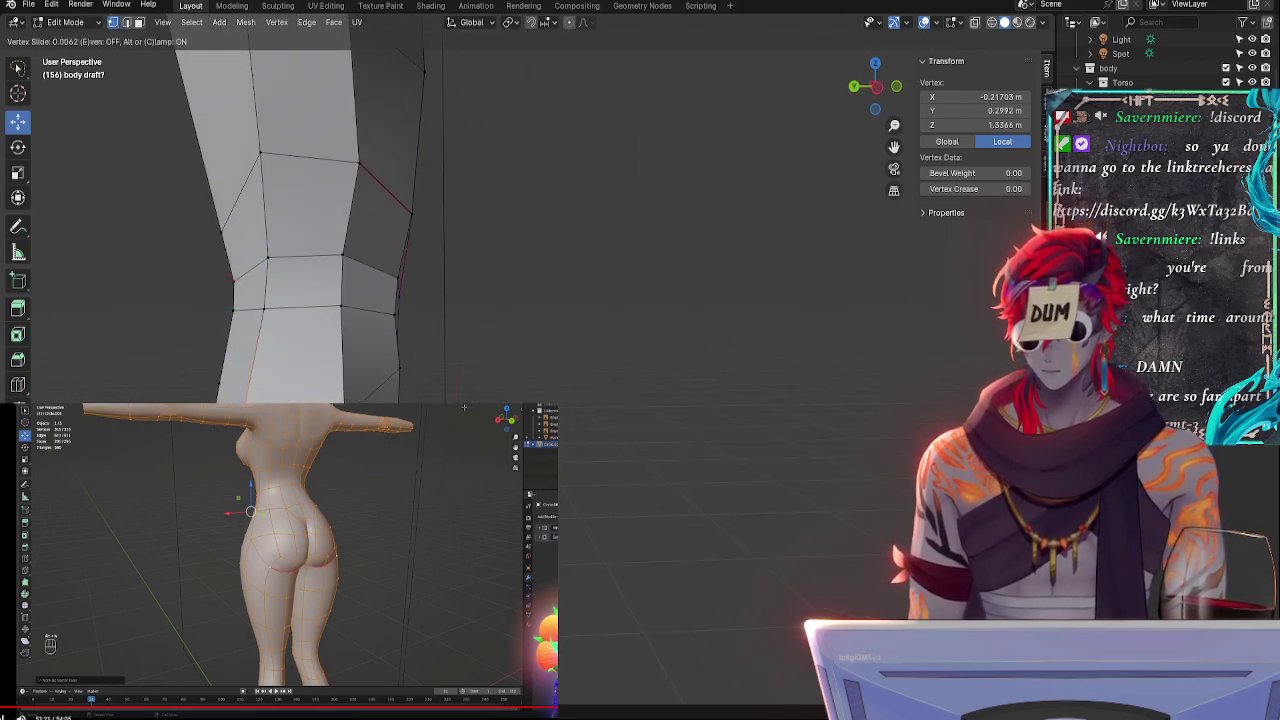
pyautogui.click(464, 407)
# - Repeat small slides of the knee vertex along its edge, checking from several angles
pyautogui.moveTo(464, 407)
pyautogui.mouseDown(button='middle')
pyautogui.moveTo(690, 420)
pyautogui.moveTo(464, 407)
pyautogui.mouseUp(button='middle')
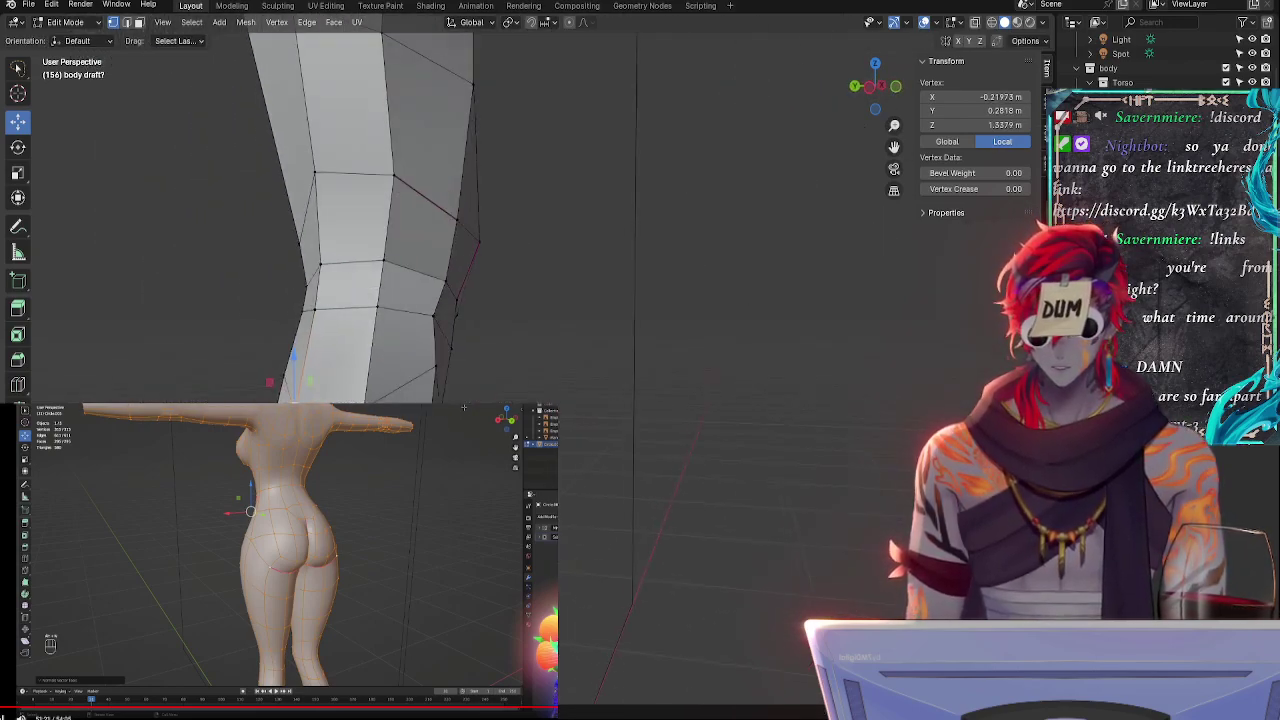
pyautogui.hotkey('shift', 'v')
pyautogui.click(310, 380)
pyautogui.moveTo(310, 380); pyautogui.dragTo(400, 380, button='middle')
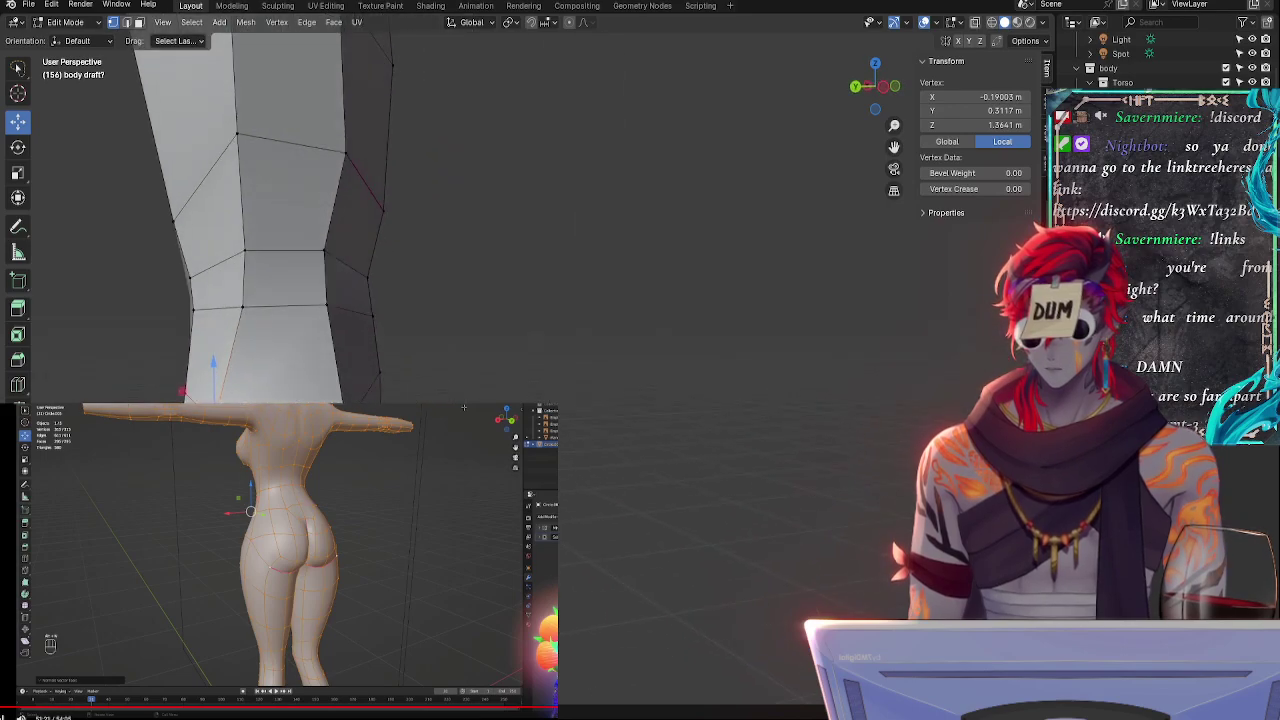
pyautogui.hotkey('shift', 'v')
pyautogui.click(240, 385)
pyautogui.moveTo(240, 385); pyautogui.dragTo(390, 385, button='middle')
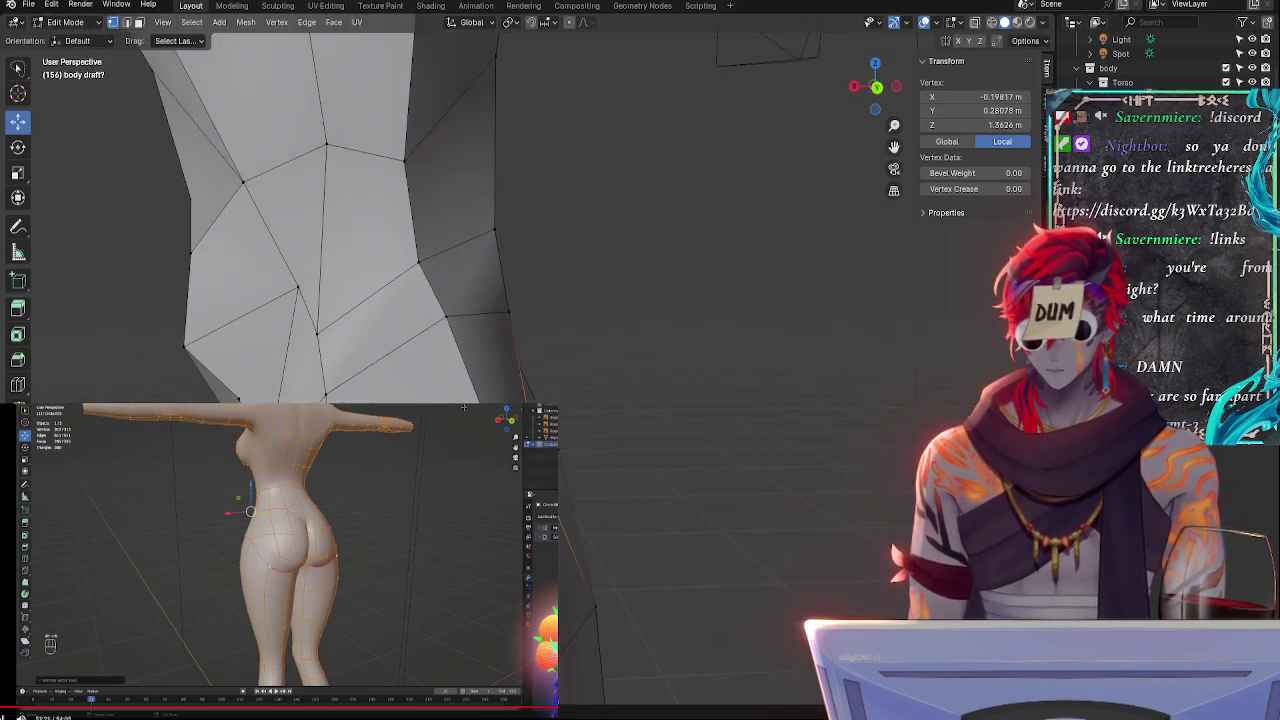
pyautogui.press('g')
pyautogui.press('g')
pyautogui.press('Return')
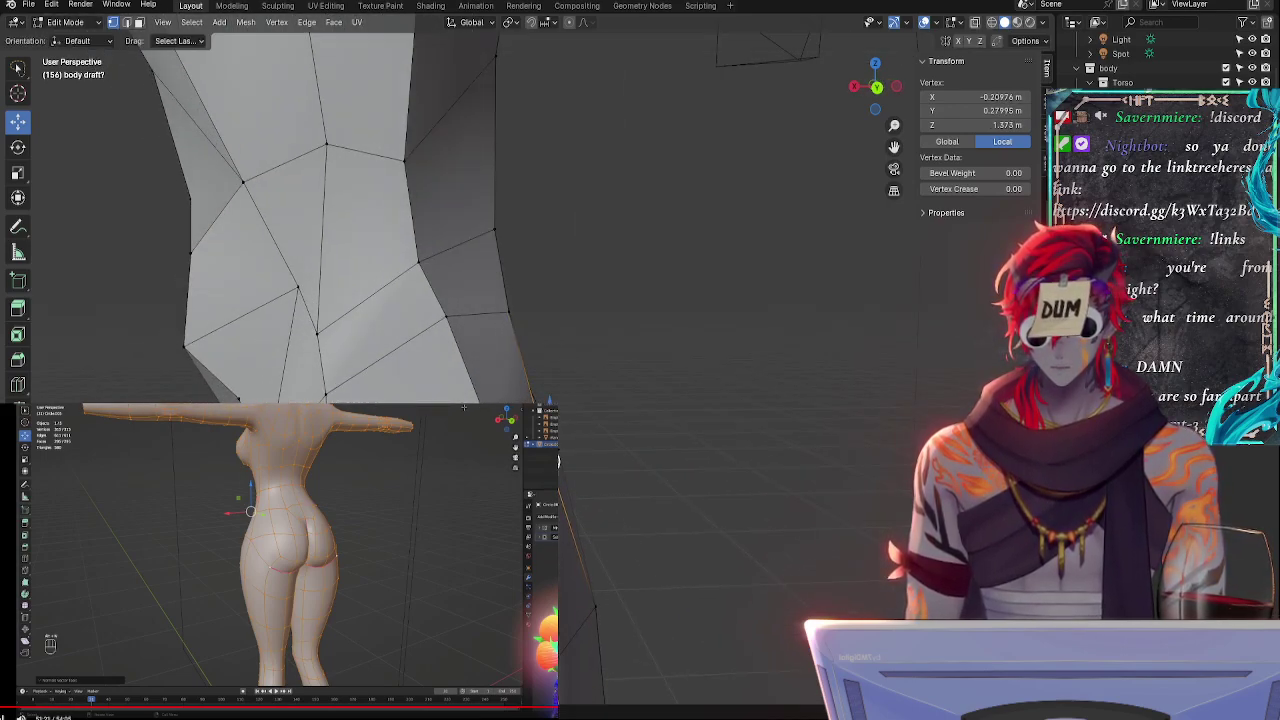
# - Shift the vertex along the X axis and move it twice more into place
pyautogui.moveTo(560, 390); pyautogui.dragTo(405, 394, button='middle')
pyautogui.moveTo(405, 394); pyautogui.dragTo(394, 393)
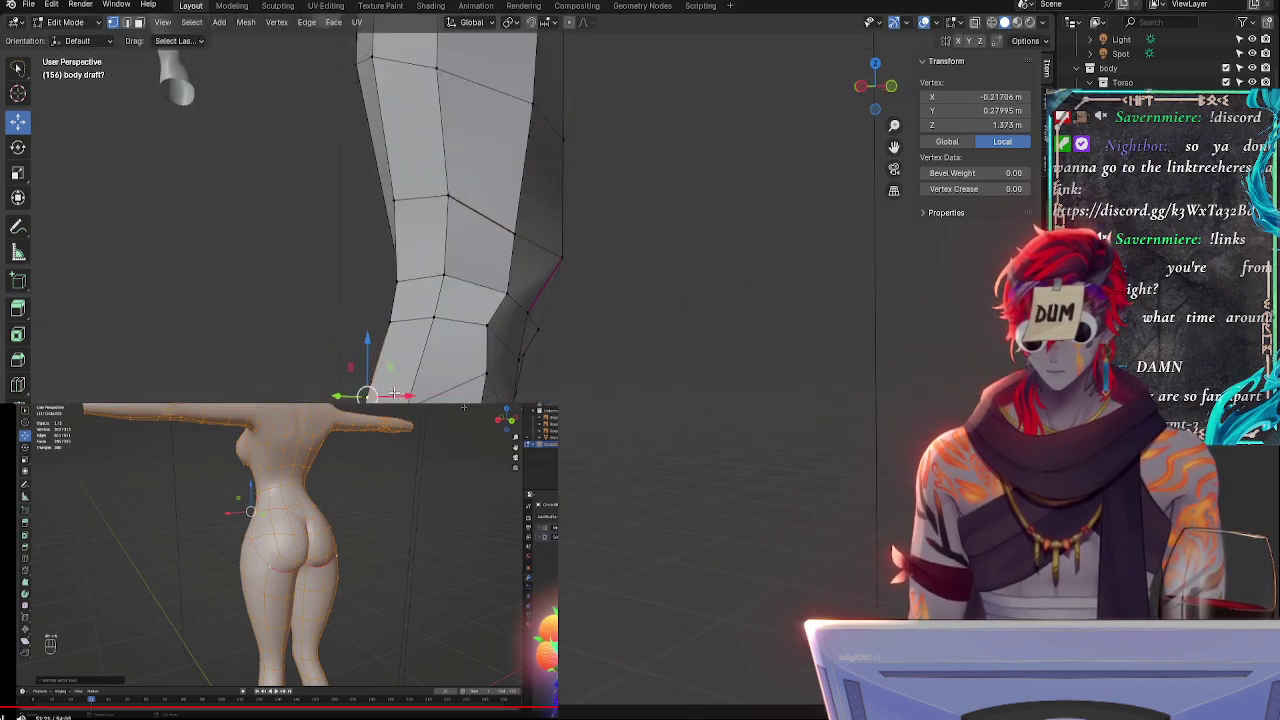
pyautogui.press('g')
pyautogui.click(640, 423)
pyautogui.moveTo(640, 423); pyautogui.dragTo(563, 425, button='middle')
pyautogui.press('g')
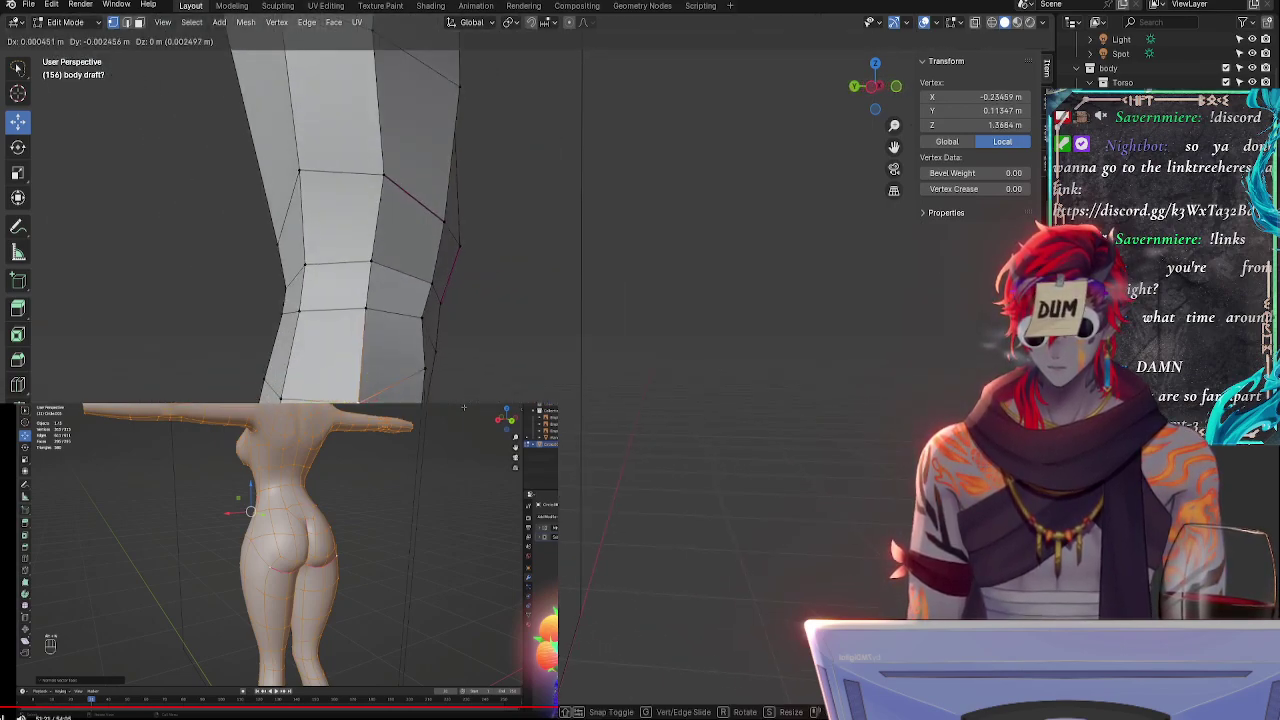
pyautogui.click(559, 425)
# - Slide a pair of knee vertices, then nudge the vertex behind the knee about 0.0025 m
pyautogui.keyDown('shift'); pyautogui.click(274, 402); pyautogui.keyUp('shift')
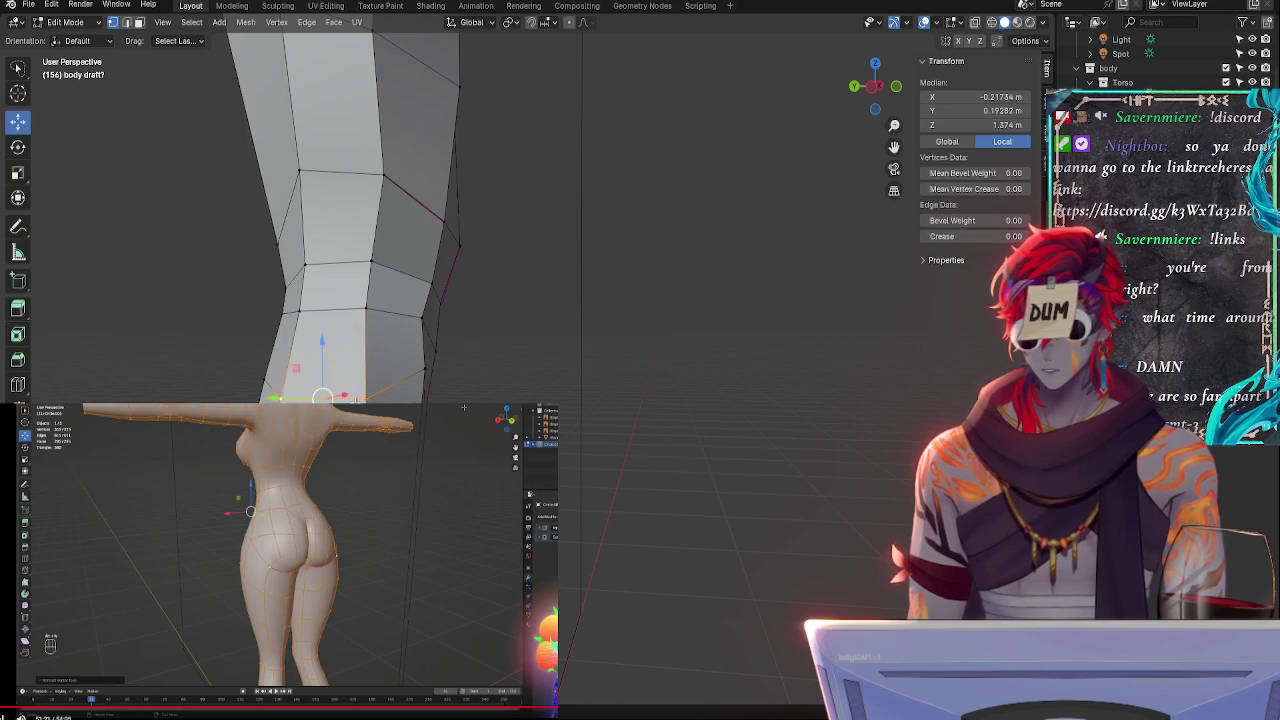
pyautogui.press('g')
pyautogui.press('g')
pyautogui.click(274, 402)
pyautogui.moveTo(274, 402); pyautogui.dragTo(410, 402, button='middle')
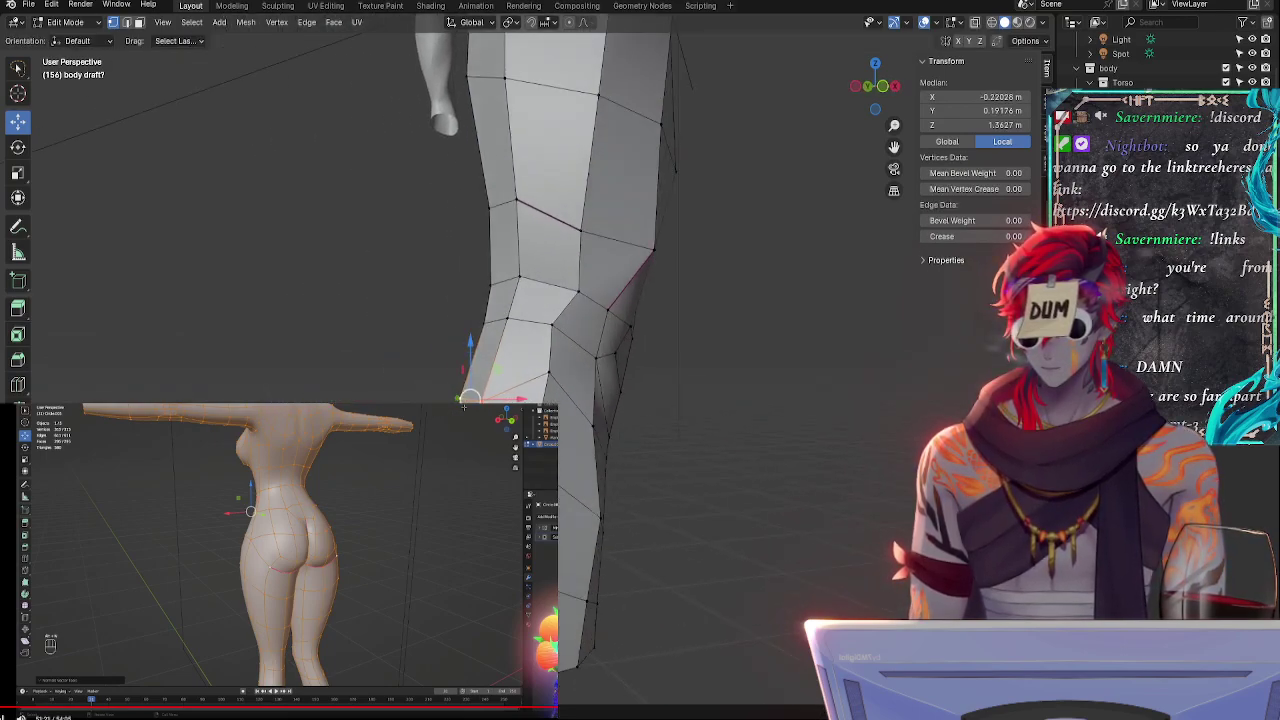
pyautogui.click(464, 407)
pyautogui.press('g')
pyautogui.press('g')
pyautogui.press('Return')
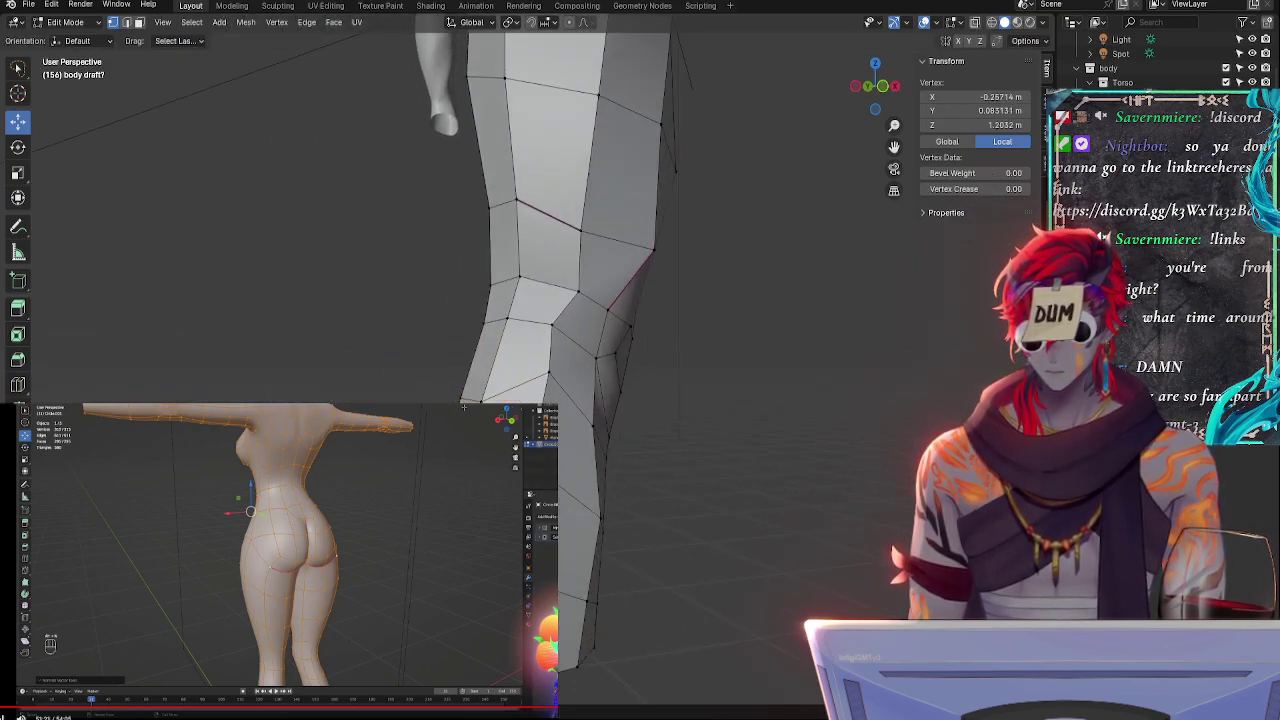
pyautogui.click(548, 391)
pyautogui.press('g')
pyautogui.press('g')
pyautogui.click(550, 398)
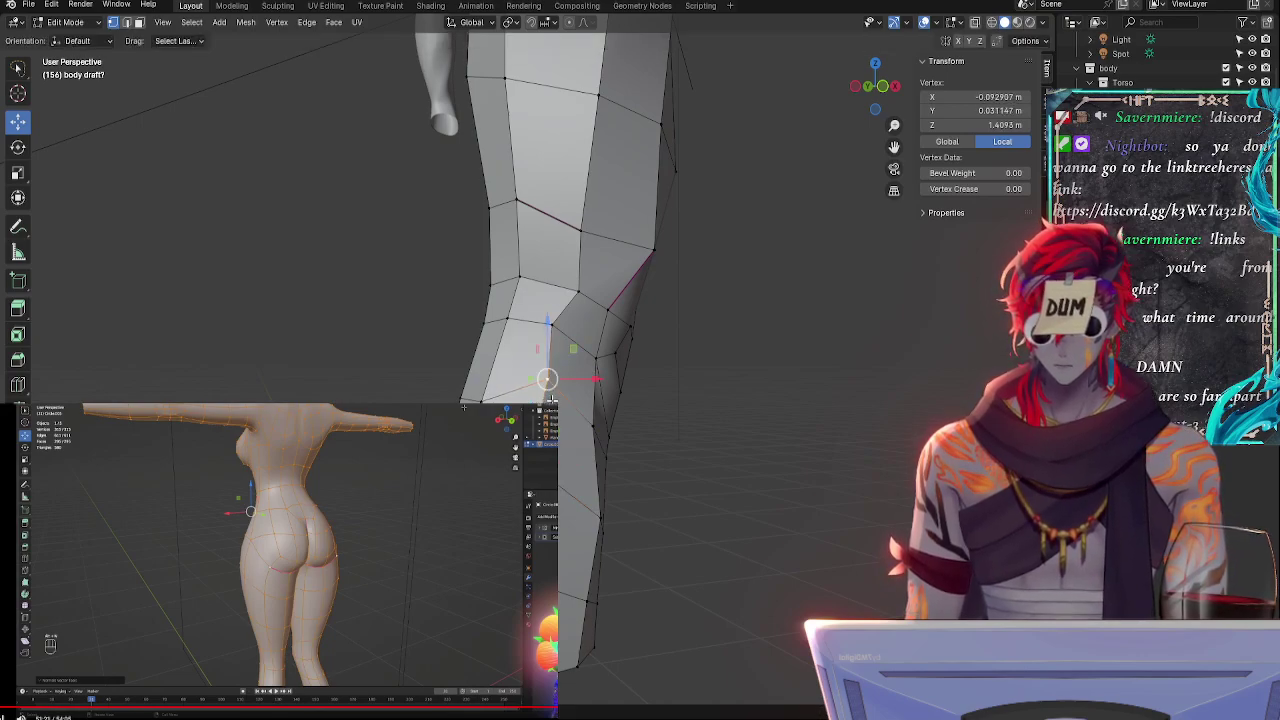
# - Pull a leg vertex slightly along Y and lower the vertex above it
pyautogui.moveTo(614, 441); pyautogui.dragTo(484, 444, button='middle')
pyautogui.moveTo(596, 449); pyautogui.dragTo(611, 463, button='middle')
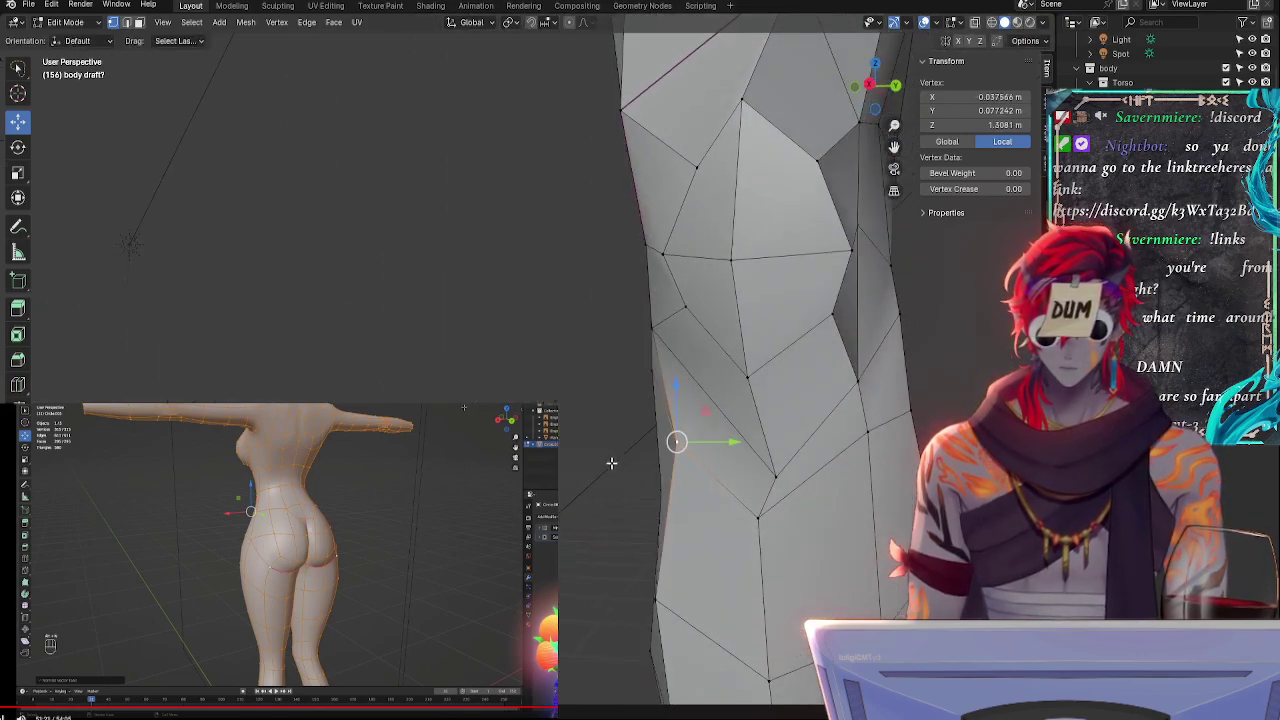
pyautogui.moveTo(735, 445); pyautogui.dragTo(712, 443)
pyautogui.moveTo(710, 421); pyautogui.dragTo(805, 462, button='middle')
pyautogui.click(736, 368)
pyautogui.moveTo(760, 410); pyautogui.dragTo(683, 398, button='middle')
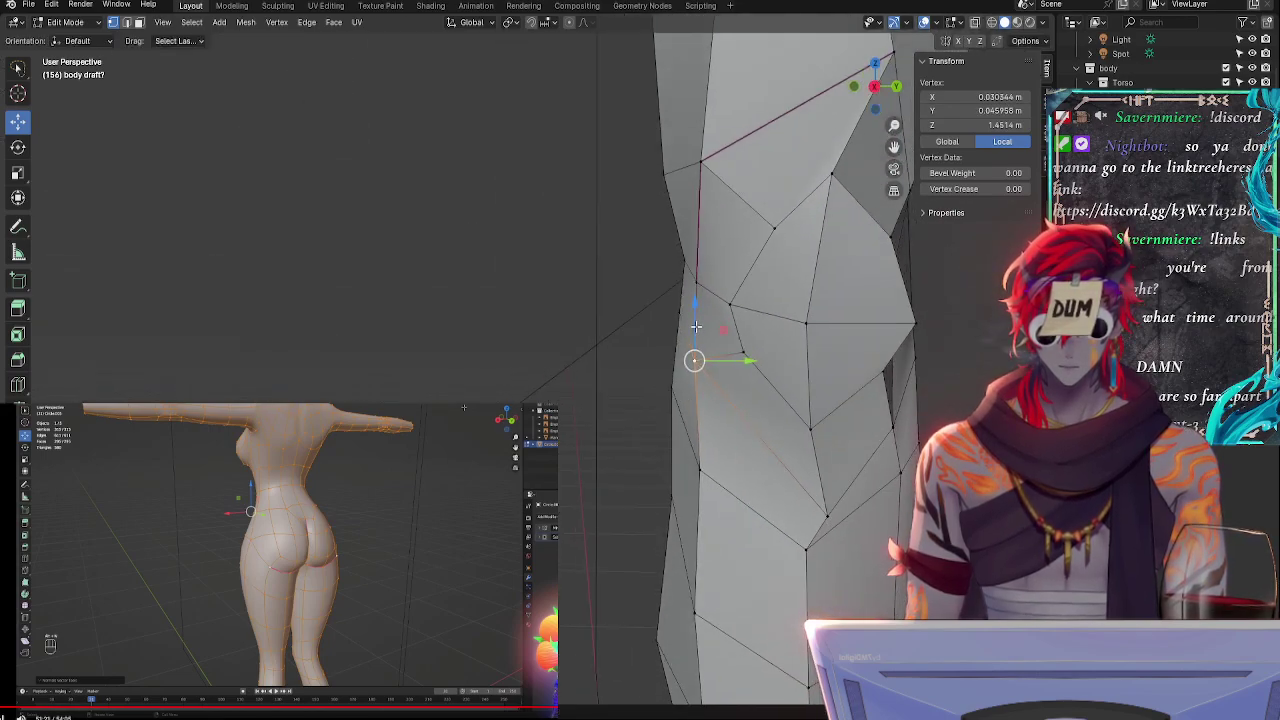
pyautogui.moveTo(696, 327); pyautogui.dragTo(725, 357)
# - Nudge the lower vertex along Y, then X, then Y again with the gizmo arrows
pyautogui.click(706, 478)
pyautogui.moveTo(736, 474); pyautogui.dragTo(725, 474)
pyautogui.moveTo(725, 474); pyautogui.dragTo(898, 476, button='middle')
pyautogui.moveTo(660, 408); pyautogui.dragTo(656, 408)
pyautogui.moveTo(722, 455); pyautogui.dragTo(562, 461, button='middle')
pyautogui.moveTo(760, 490); pyautogui.dragTo(752, 489)
# - Slide the upper vertex and shift it along X, then slide the upper-left vertex and pull it in along Y
pyautogui.click(718, 405)
pyautogui.moveTo(800, 425); pyautogui.dragTo(841, 470, button='middle')
pyautogui.press('g')
pyautogui.press('g')
pyautogui.click(751, 415)
pyautogui.moveTo(772, 382); pyautogui.dragTo(779, 384)
pyautogui.click(679, 327)
pyautogui.moveTo(785, 350); pyautogui.dragTo(722, 356, button='middle')
pyautogui.press('g')
pyautogui.press('g')
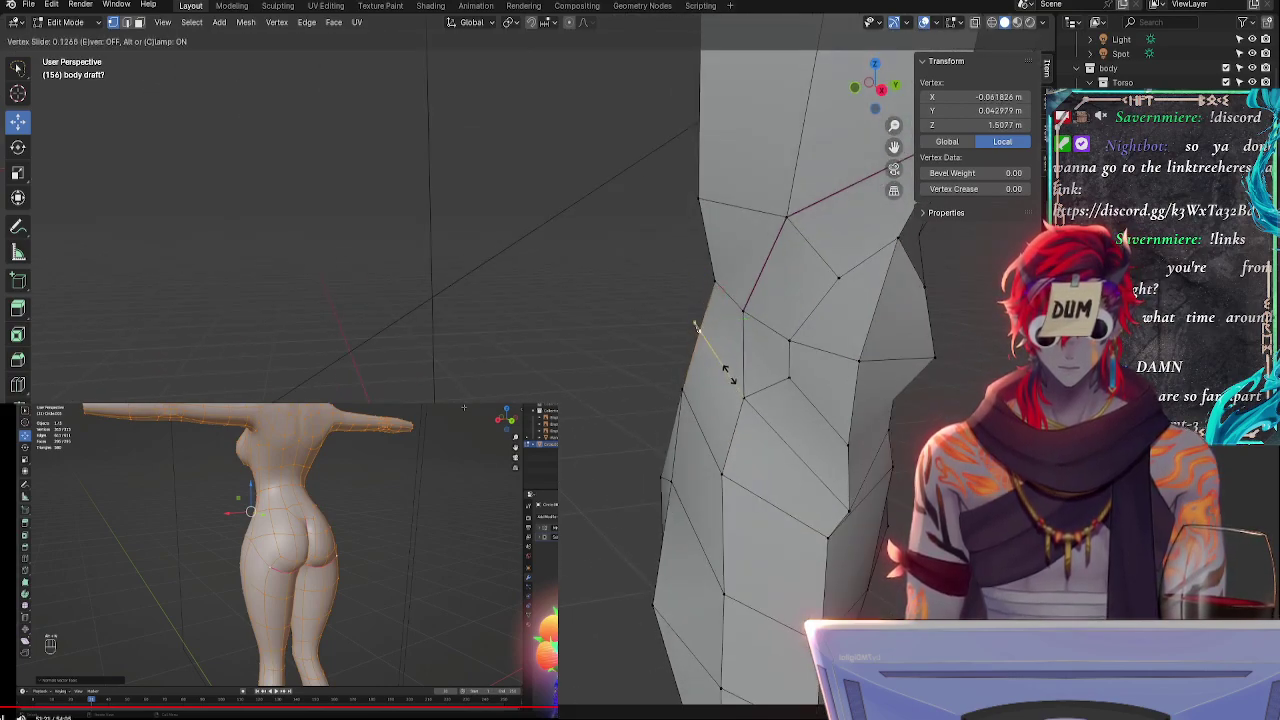
pyautogui.click(737, 387)
pyautogui.moveTo(740, 335); pyautogui.dragTo(718, 337)
# - On the leg's other side, push several knee vertices and a lower vertex outward along Y
pyautogui.moveTo(743, 349); pyautogui.dragTo(1000, 368, button='middle')
pyautogui.moveTo(485, 312); pyautogui.dragTo(686, 350, button='middle')
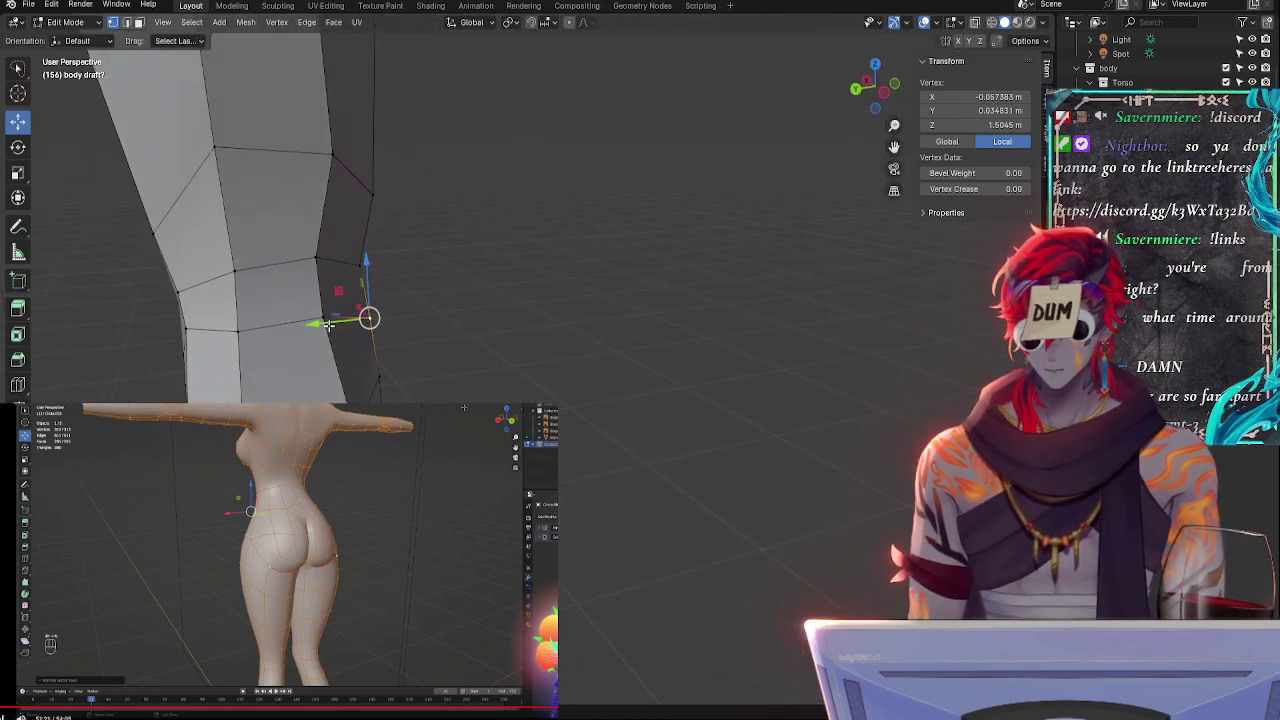
pyautogui.moveTo(323, 325); pyautogui.dragTo(312, 327)
pyautogui.click(350, 269)
pyautogui.moveTo(315, 272); pyautogui.dragTo(318, 272)
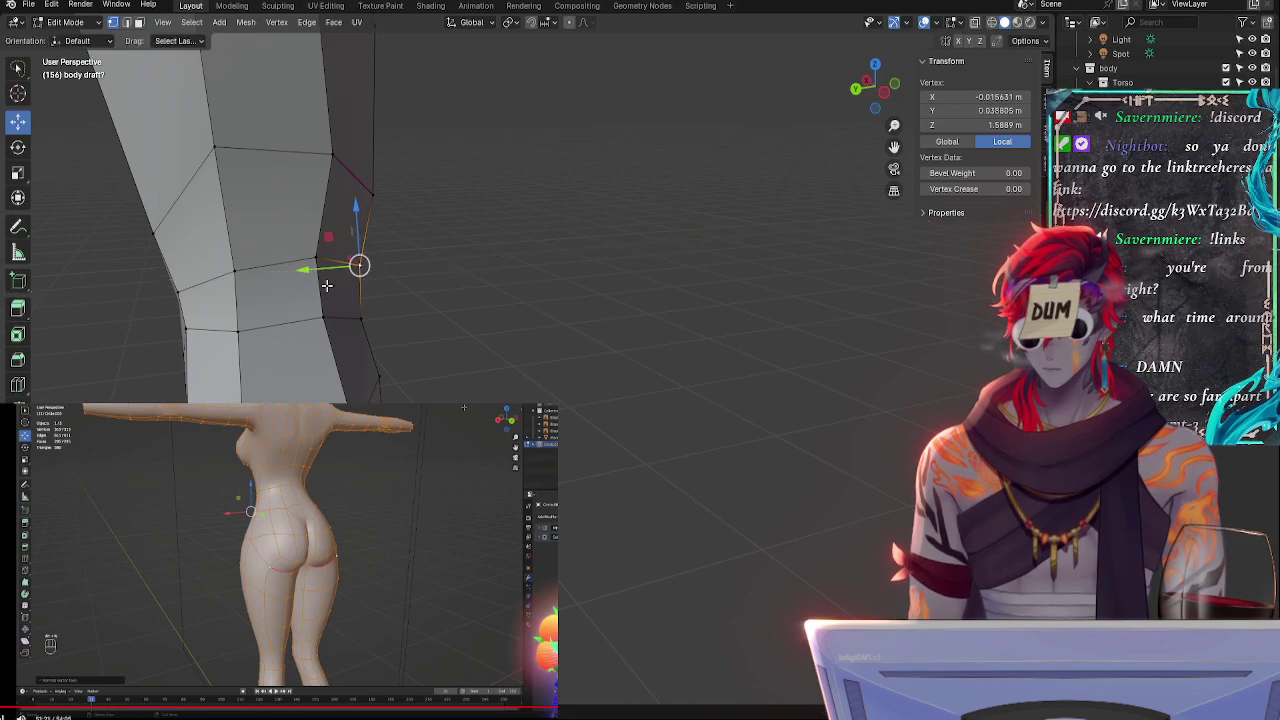
pyautogui.click(377, 381)
pyautogui.moveTo(338, 385); pyautogui.dragTo(344, 385)
pyautogui.moveTo(344, 385); pyautogui.dragTo(284, 376, button='middle')
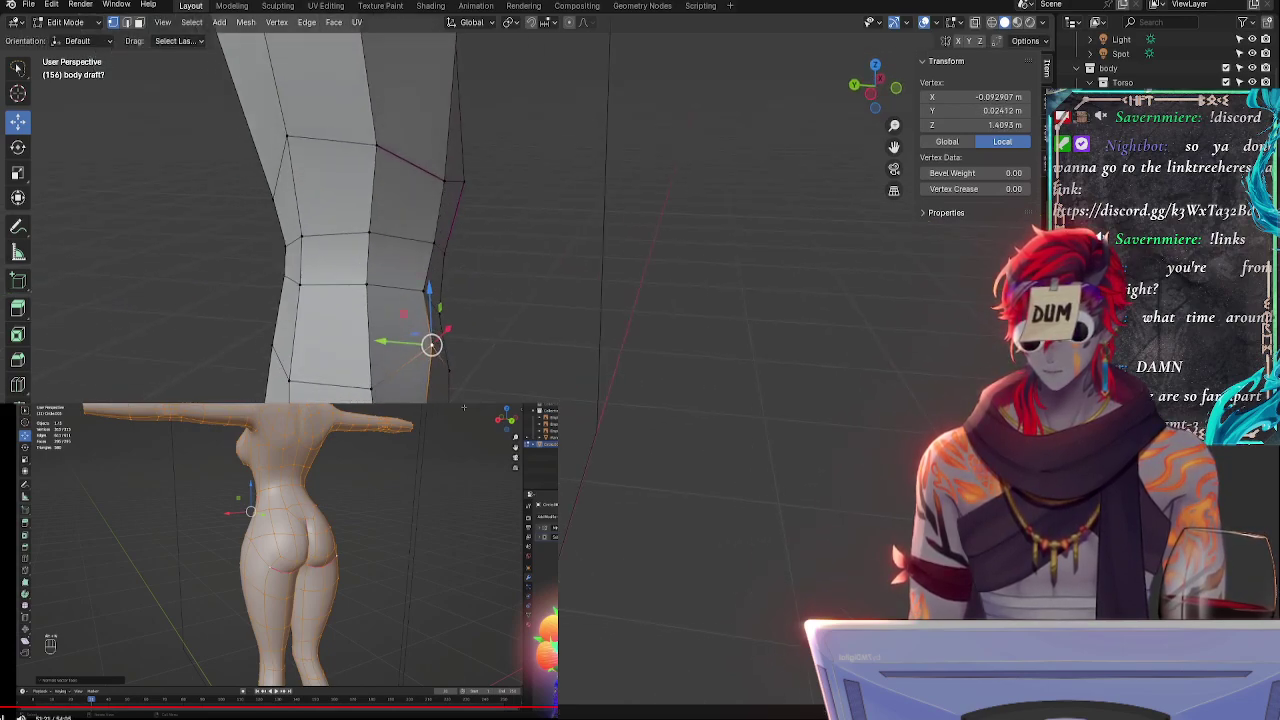
pyautogui.click(428, 410)
pyautogui.moveTo(376, 411); pyautogui.dragTo(382, 411)
# - Move a knee vertex along Y, lift the vertex below, and nudge the next lower vertex
pyautogui.moveTo(430, 345); pyautogui.dragTo(213, 356, button='middle')
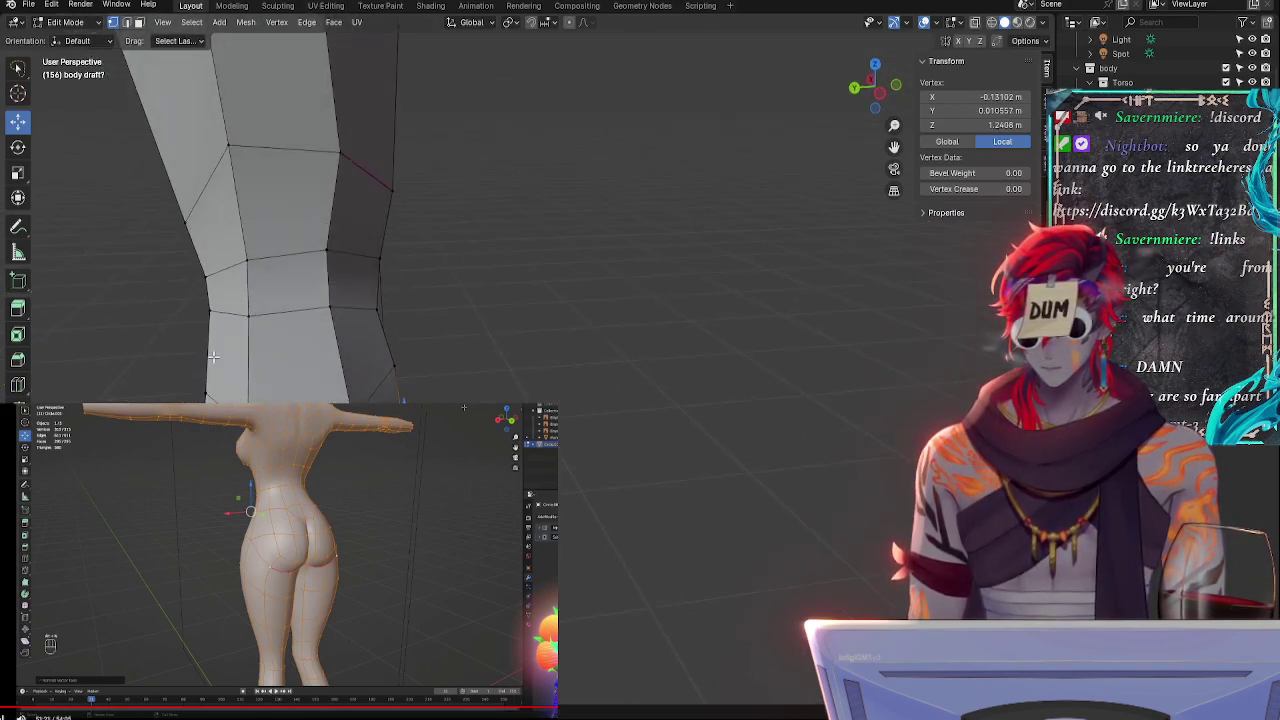
pyautogui.moveTo(161, 309); pyautogui.dragTo(168, 309)
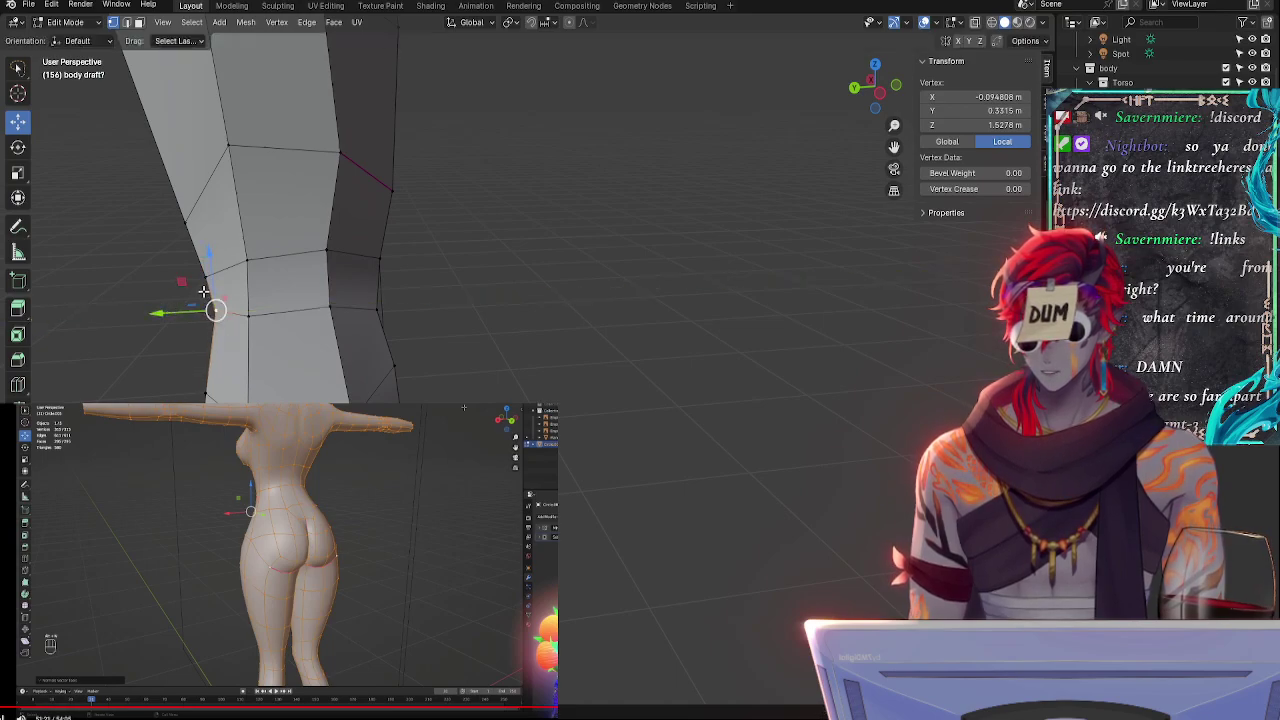
pyautogui.click(198, 389)
pyautogui.moveTo(205, 383); pyautogui.dragTo(207, 376)
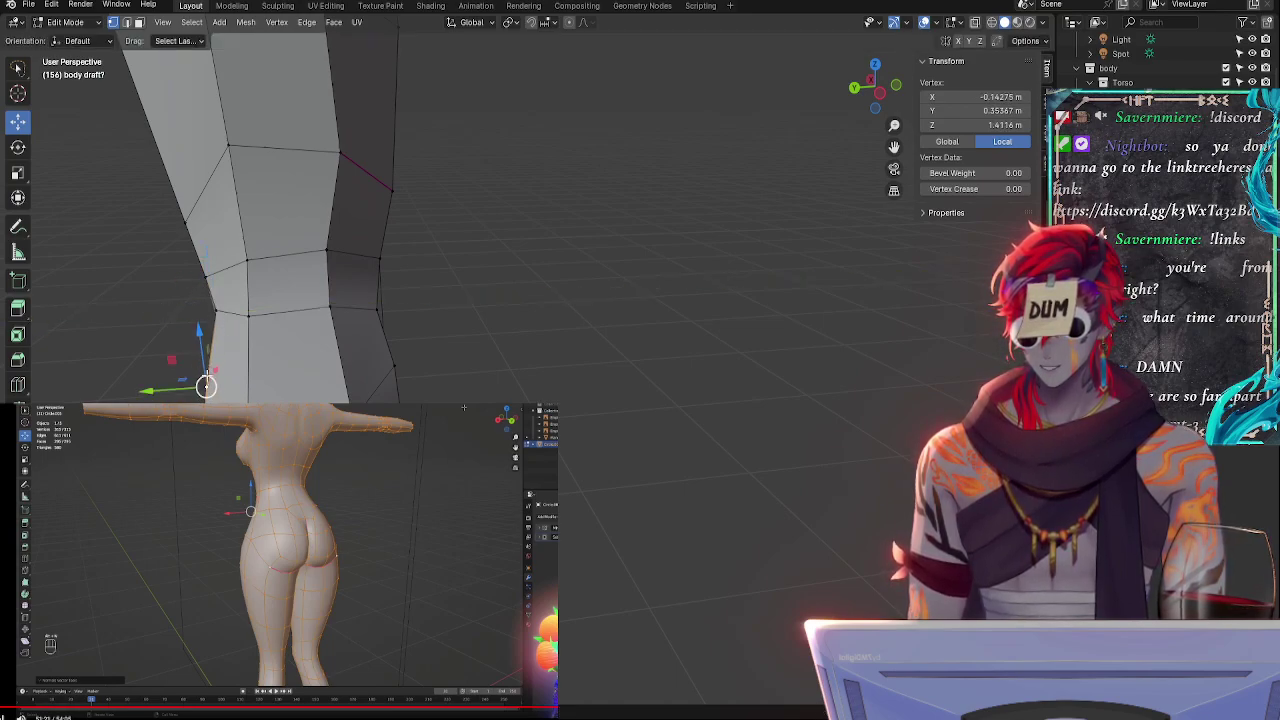
pyautogui.click(195, 490)
pyautogui.moveTo(145, 492); pyautogui.dragTo(137, 492)
pyautogui.moveTo(250, 350); pyautogui.dragTo(690, 355, button='middle')
# - Raise one thigh vertex slightly and lower the thigh vertex below it
pyautogui.click(551, 345)
pyautogui.moveTo(525, 410); pyautogui.dragTo(588, 450, button='middle')
pyautogui.press('g')
pyautogui.click(563, 406)
pyautogui.click(593, 432)
pyautogui.press('g')
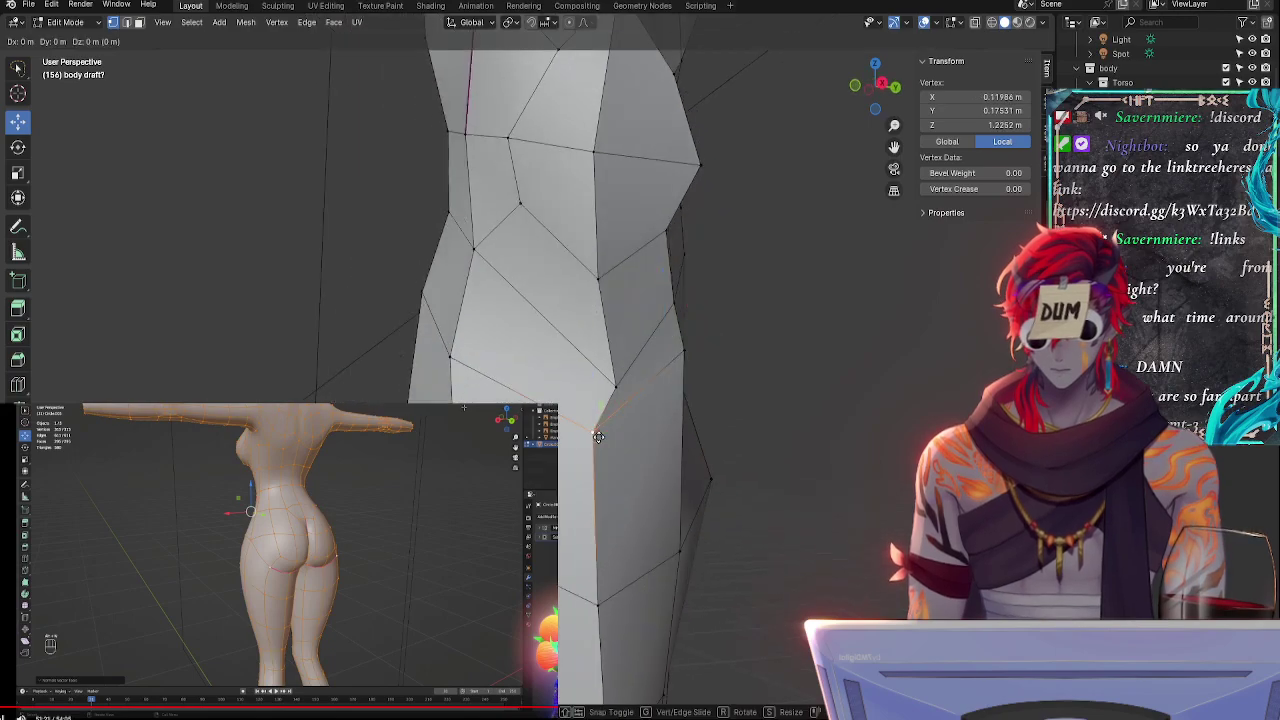
pyautogui.click(601, 444)
# - Reposition the vertex above it twice to smooth the thigh curve
pyautogui.click(618, 388)
pyautogui.press('g')
pyautogui.click(600, 370)
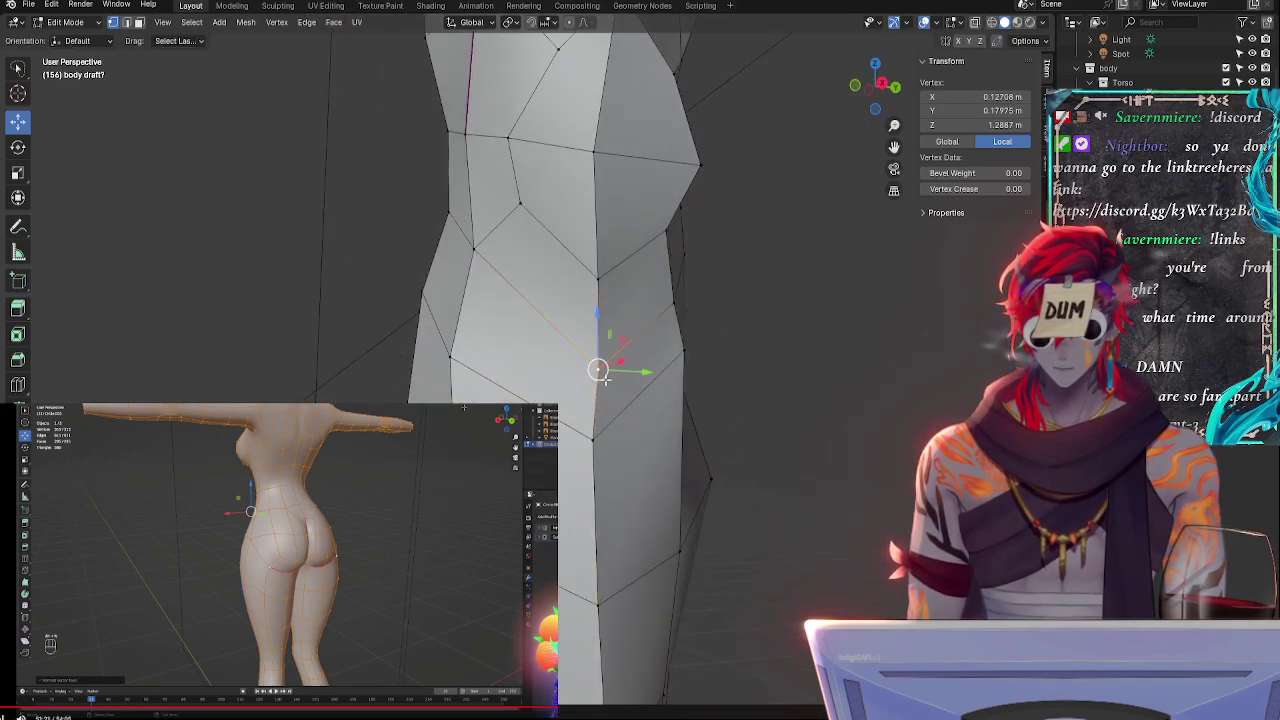
pyautogui.moveTo(600, 370); pyautogui.dragTo(604, 397, button='middle')
pyautogui.press('g')
pyautogui.click(601, 413)
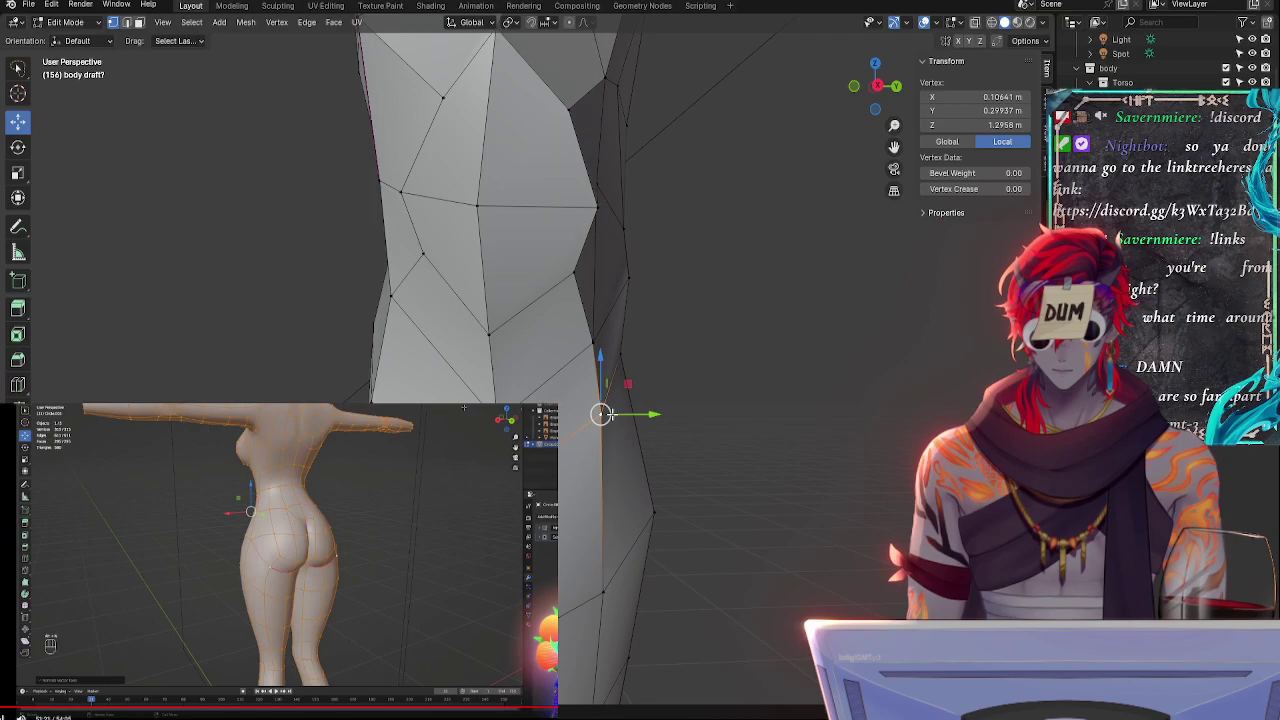
# - Shift an outline vertex outward along Y and adjust the vertex above, leaving a third unchanged
pyautogui.click(622, 354)
pyautogui.moveTo(668, 354); pyautogui.dragTo(683, 354)
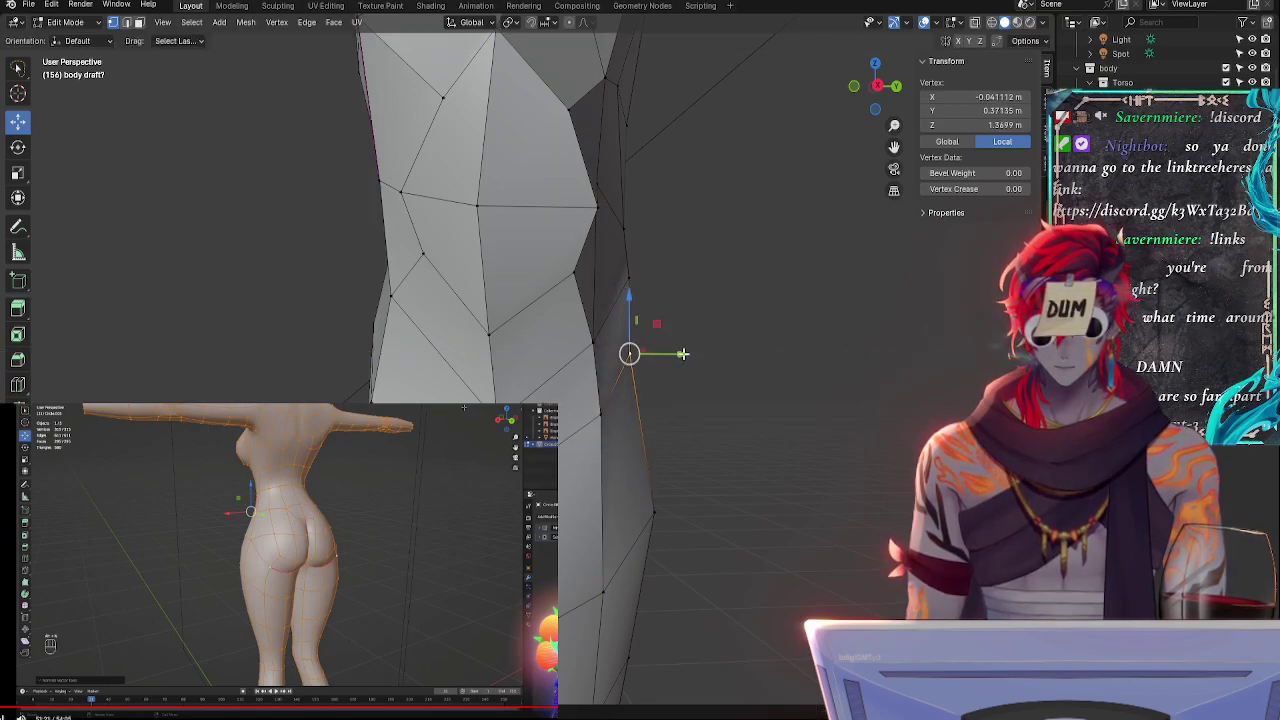
pyautogui.click(632, 291)
pyautogui.press('g')
pyautogui.click(617, 291)
pyautogui.click(594, 342)
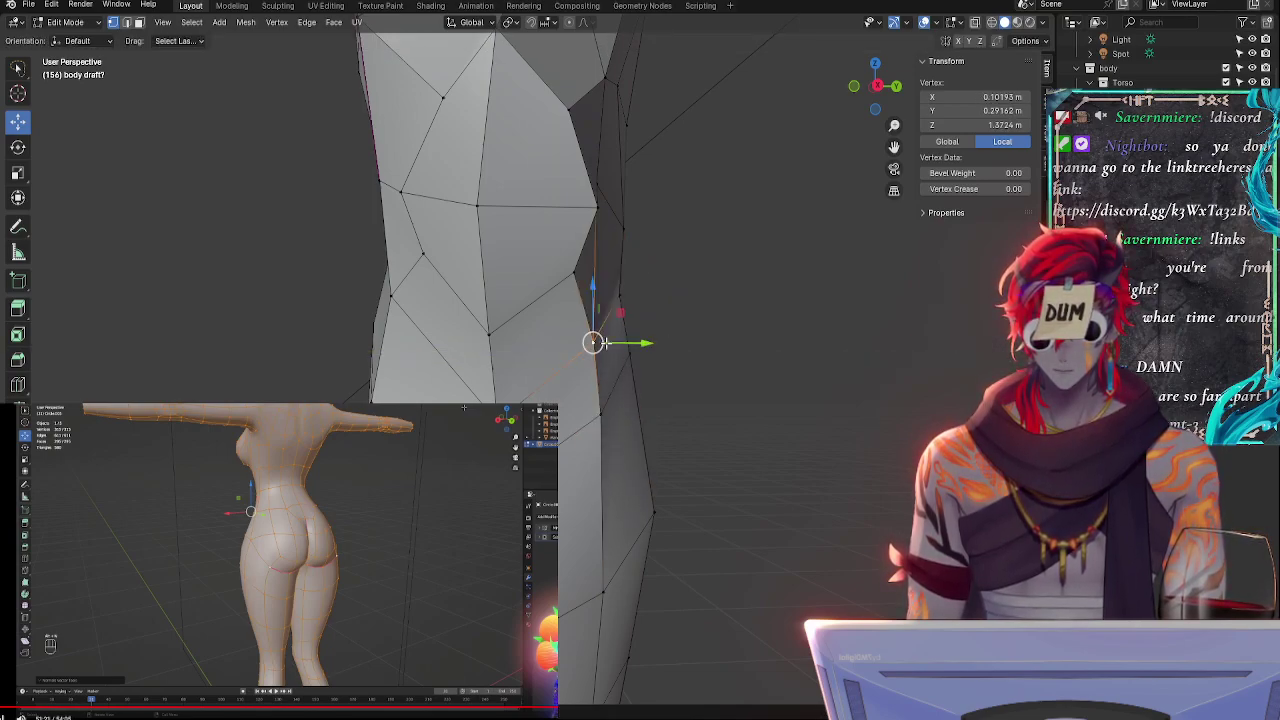
pyautogui.press('g')
pyautogui.press('g')
pyautogui.press('Escape')
# - From a new angle, nudge a vertex along Y and edge-slide the lower-right and upper-right vertices
pyautogui.moveTo(594, 343); pyautogui.dragTo(593, 274, button='middle')
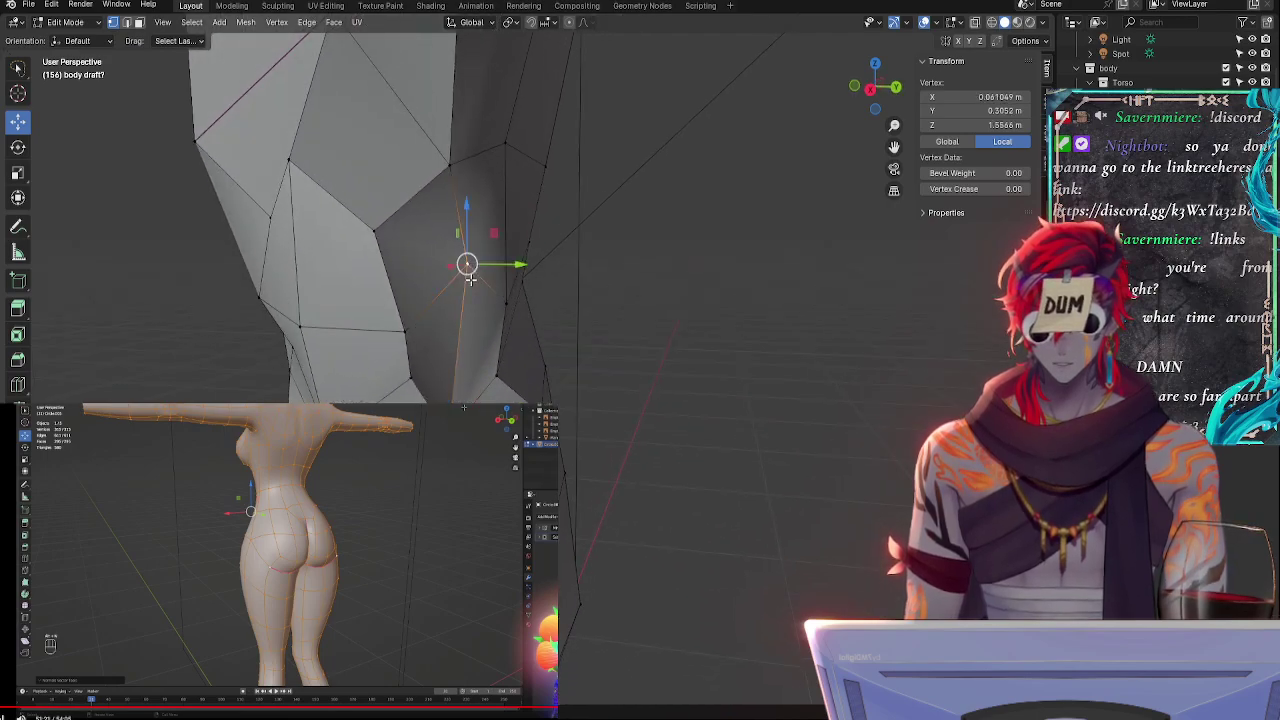
pyautogui.moveTo(522, 267); pyautogui.dragTo(549, 297)
pyautogui.click(506, 303)
pyautogui.press('g')
pyautogui.press('g')
pyautogui.click(548, 276)
pyautogui.click(530, 246)
pyautogui.press('g')
pyautogui.press('g')
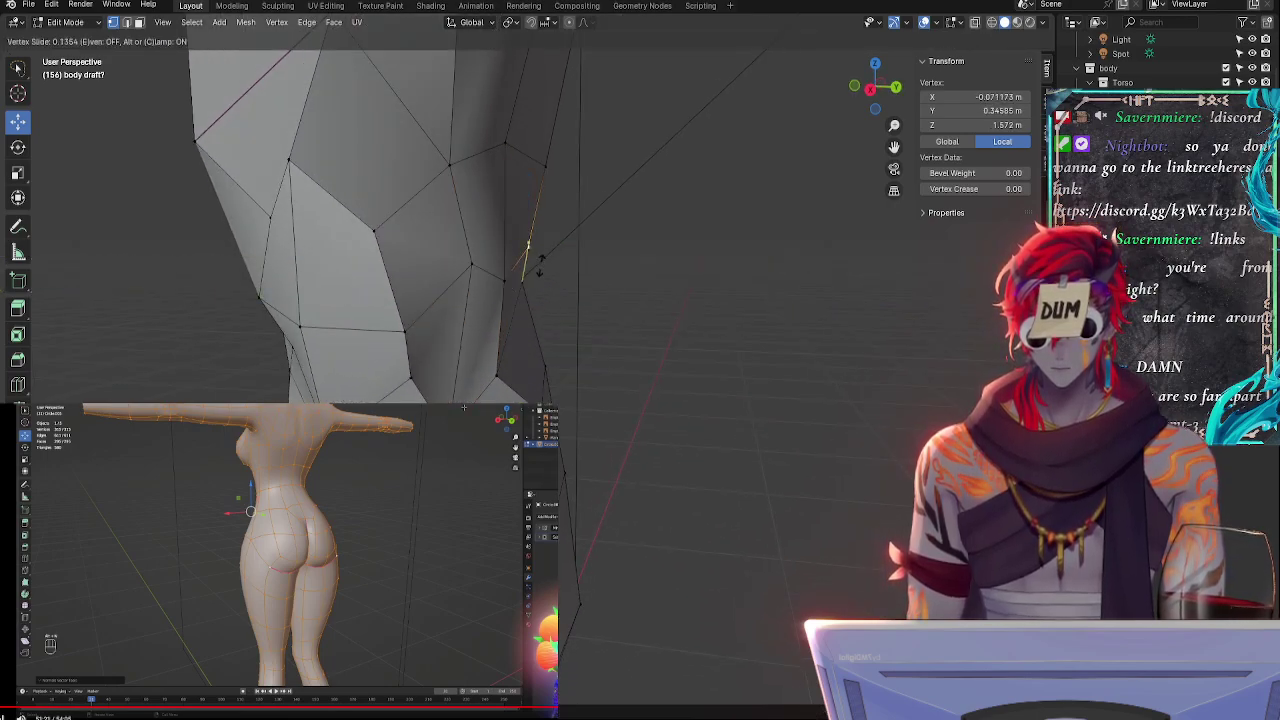
pyautogui.click(537, 297)
# - Slide two vertices near the knee along their edges
pyautogui.click(493, 371)
pyautogui.moveTo(615, 409); pyautogui.dragTo(631, 383, button='middle')
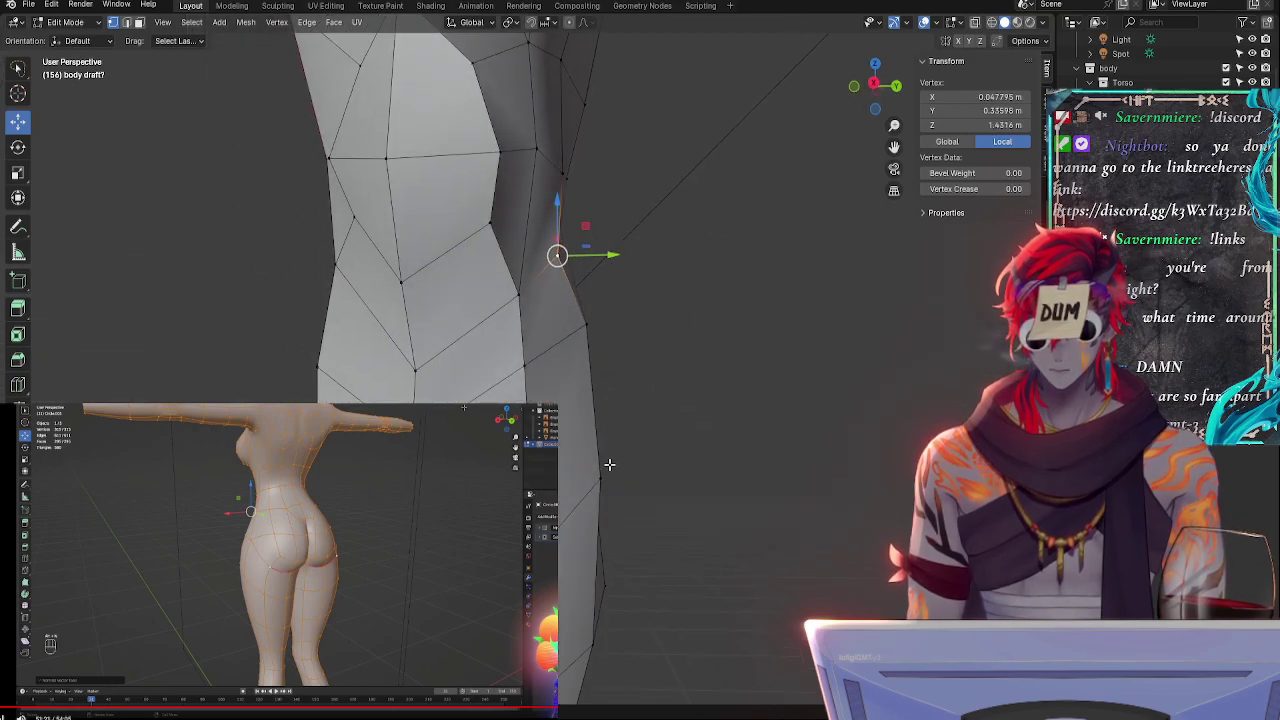
pyautogui.click(606, 465)
pyautogui.moveTo(672, 446); pyautogui.dragTo(565, 460, button='middle')
pyautogui.click(340, 374)
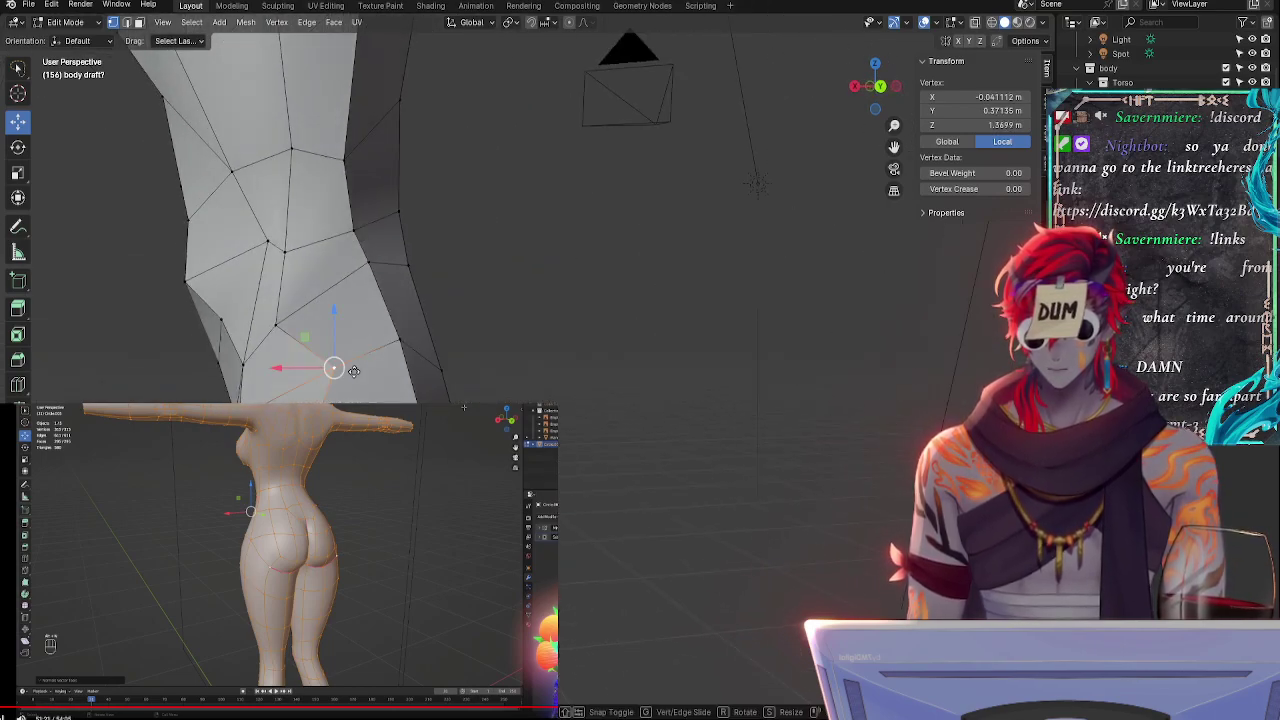
pyautogui.press('g')
pyautogui.press('g')
pyautogui.click(336, 390)
pyautogui.click(330, 480)
pyautogui.click(325, 510)
pyautogui.press('g')
pyautogui.press('g')
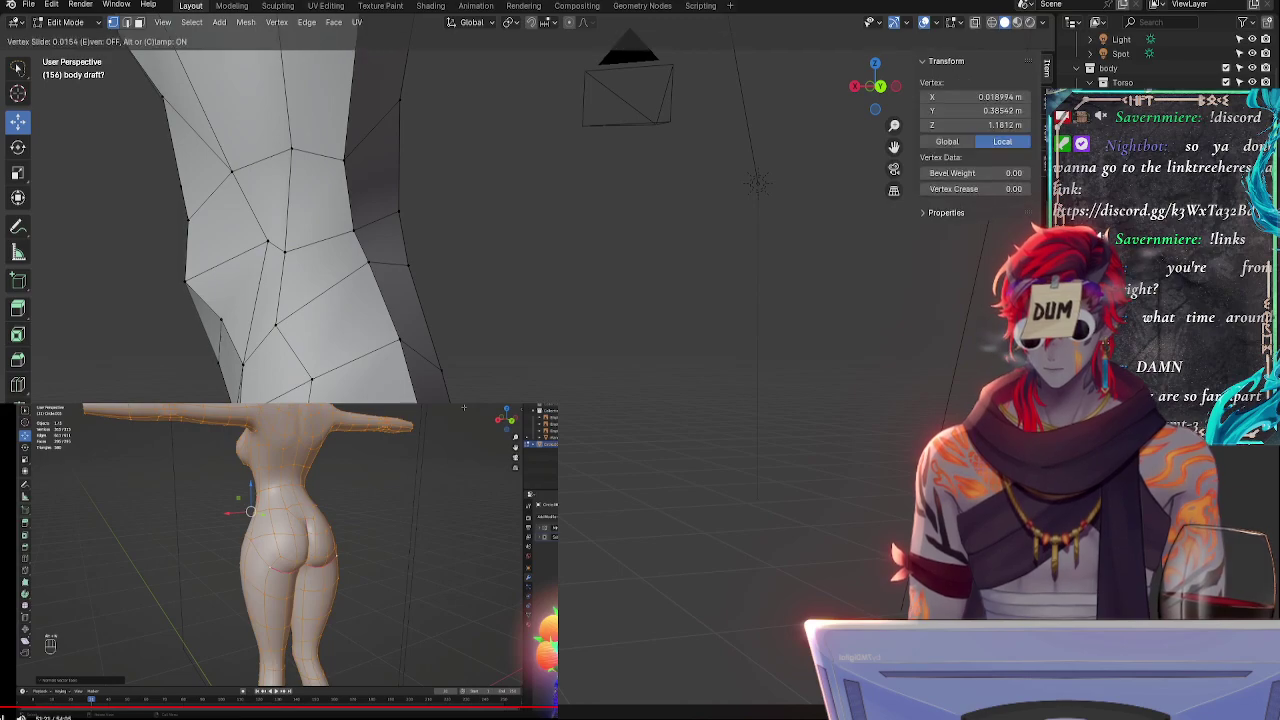
pyautogui.click(400, 450)
# - In side view, slide one leg vertex twice along its edge, then slide a higher vertex
pyautogui.moveTo(470, 410); pyautogui.dragTo(455, 283, button='middle')
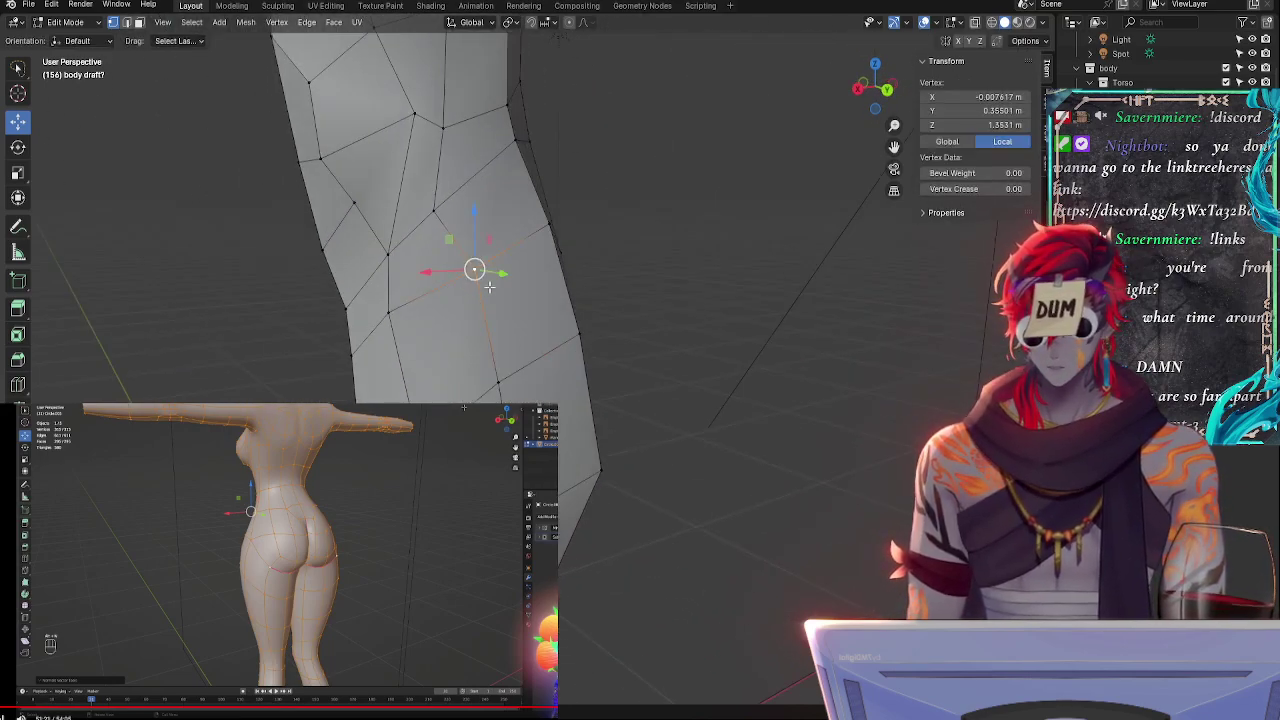
pyautogui.press('g')
pyautogui.press('g')
pyautogui.click(488, 302)
pyautogui.press('g')
pyautogui.press('g')
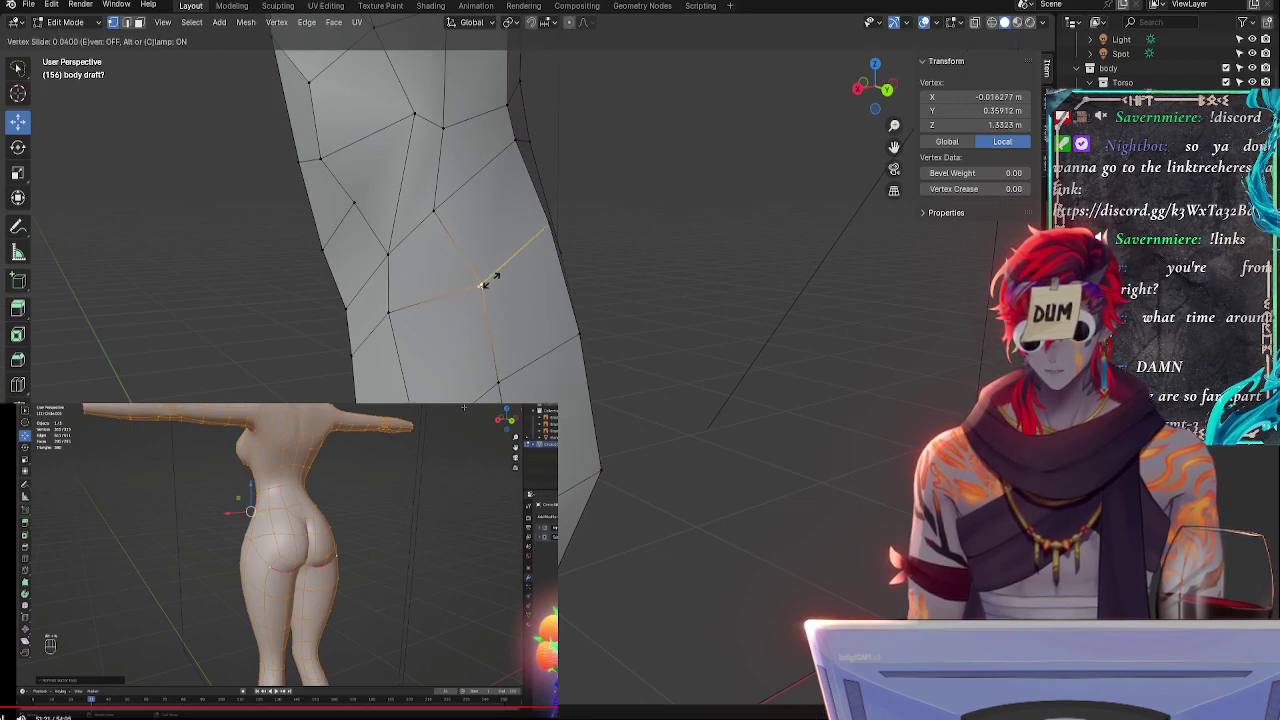
pyautogui.click(470, 290)
pyautogui.click(434, 206)
pyautogui.press('g')
pyautogui.press('g')
pyautogui.click(463, 213)
# - Slide a vertex down its edge, then slide and freely reposition another leg vertex
pyautogui.moveTo(476, 216); pyautogui.dragTo(565, 292, button='middle')
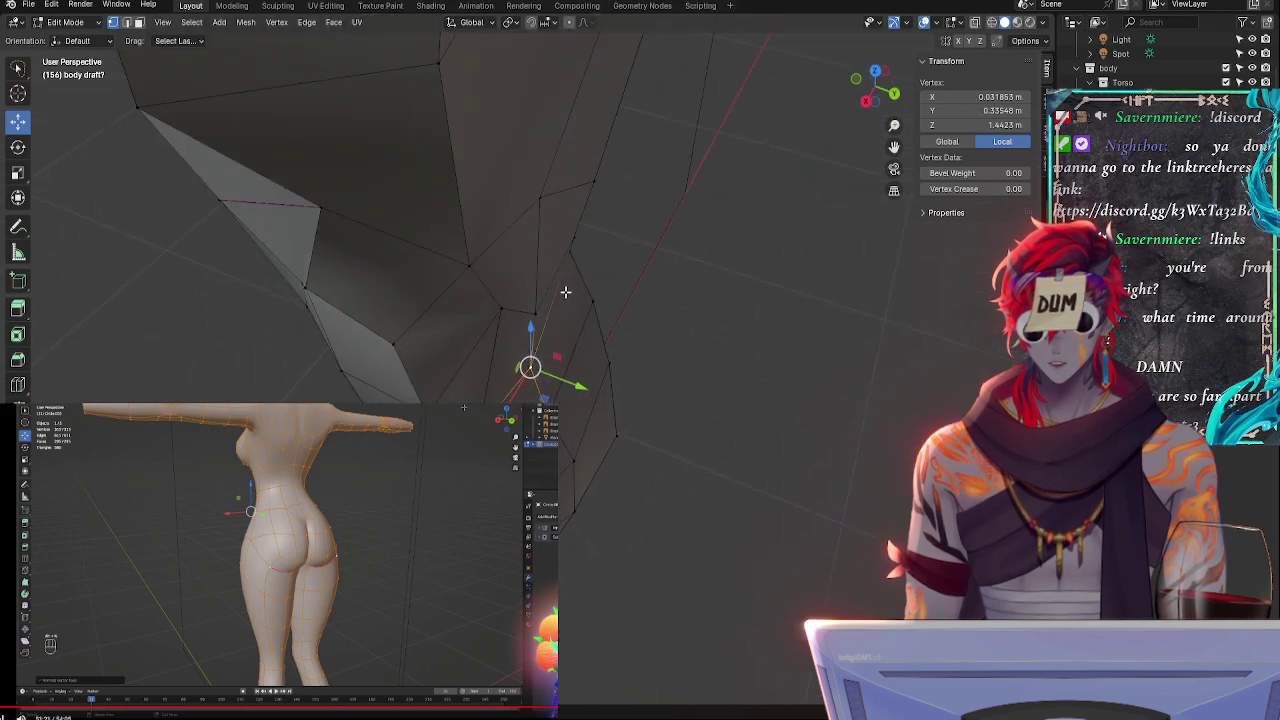
pyautogui.moveTo(498, 340); pyautogui.dragTo(532, 343, button='middle')
pyautogui.press('g')
pyautogui.press('g')
pyautogui.click(538, 392)
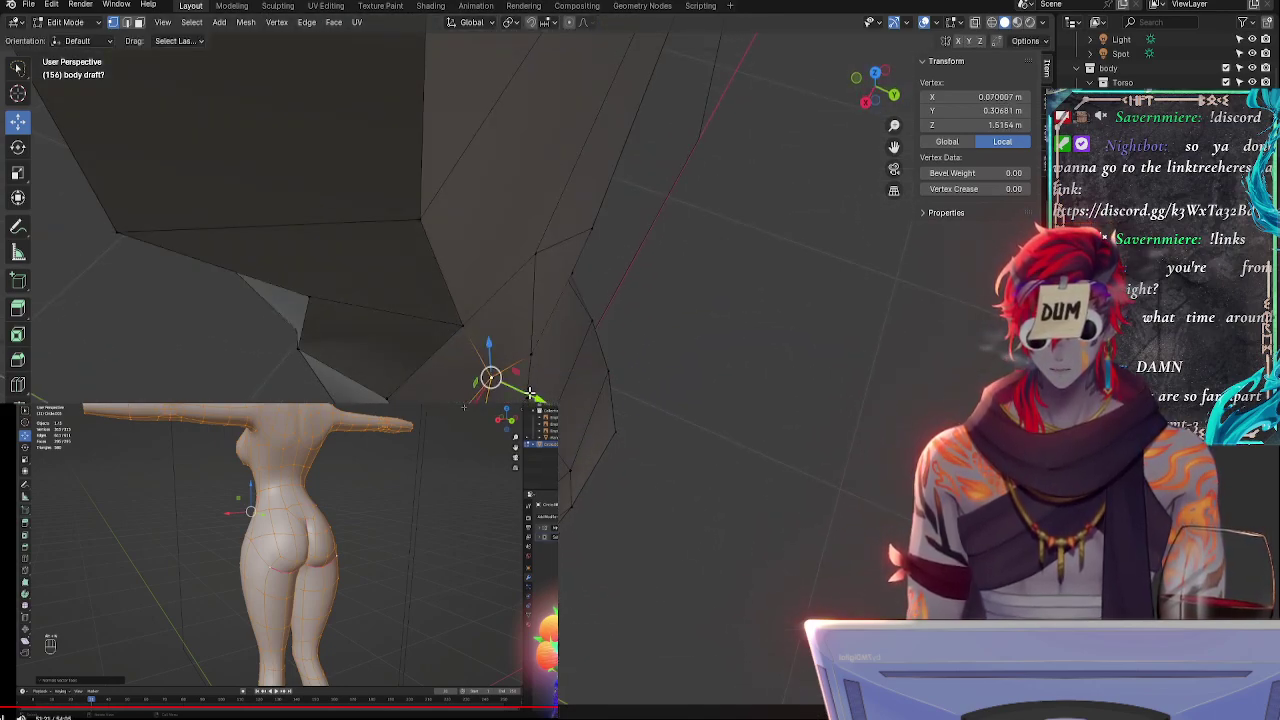
pyautogui.moveTo(540, 398); pyautogui.dragTo(582, 352, button='middle')
pyautogui.click(569, 262)
pyautogui.moveTo(569, 262); pyautogui.dragTo(613, 298, button='middle')
pyautogui.press('g')
pyautogui.press('g')
pyautogui.click(537, 371)
pyautogui.press('g')
pyautogui.click(540, 359)
# - Slide the vertex above, then move vertices up-right, along Y, and slightly along X
pyautogui.click(578, 100)
pyautogui.scroll(-1, 636, 156)
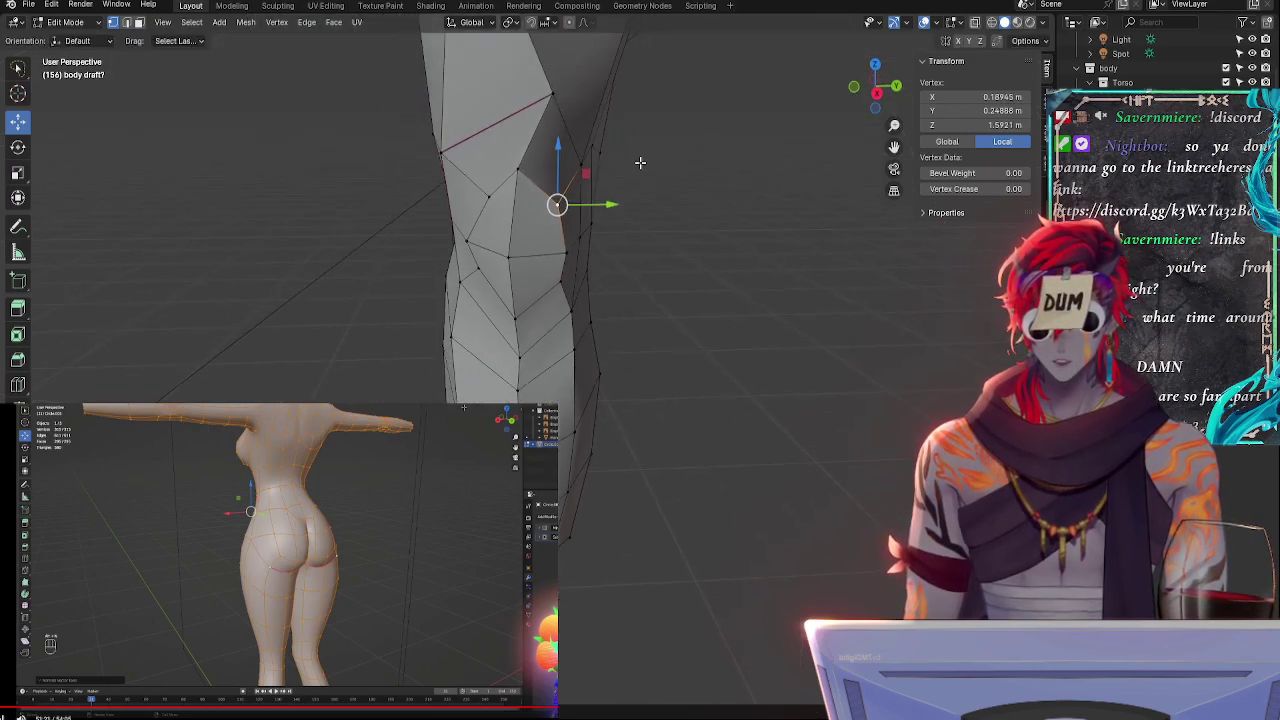
pyautogui.keyDown('shift'); pyautogui.moveTo(640, 163); pyautogui.dragTo(636, 200, button='middle'); pyautogui.keyUp('shift')
pyautogui.click(521, 283)
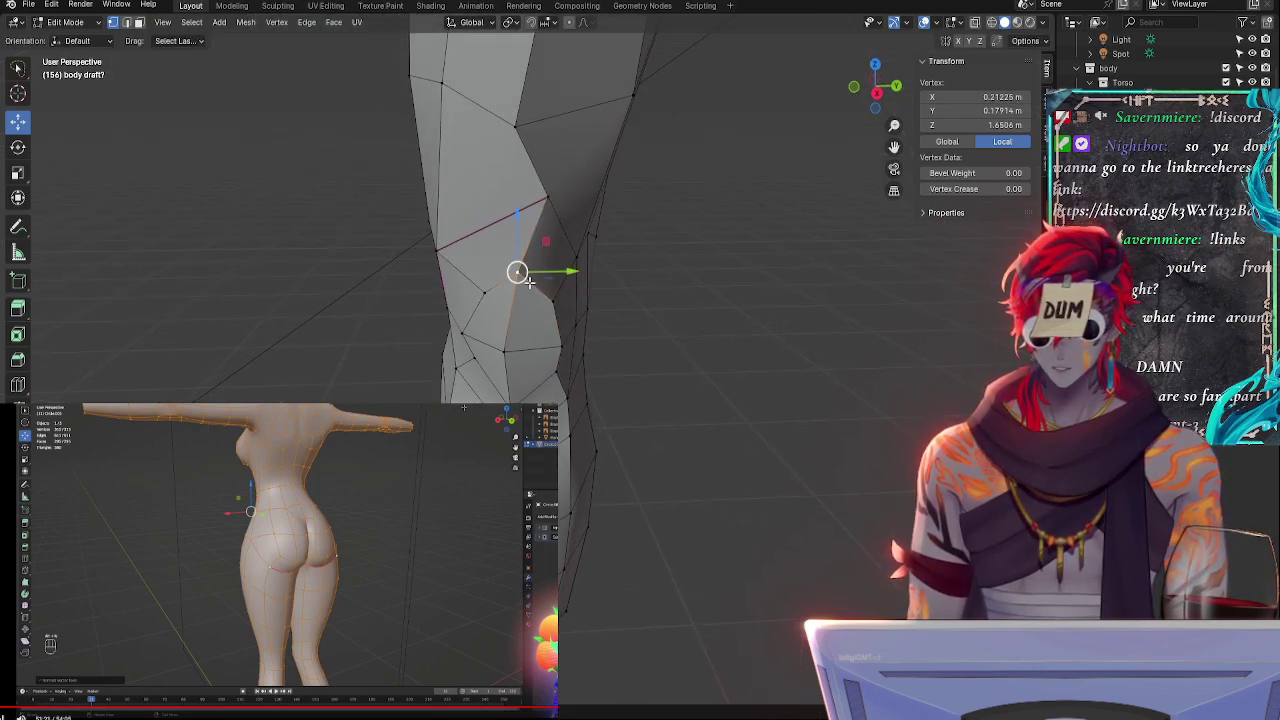
pyautogui.moveTo(517, 271); pyautogui.dragTo(575, 198)
pyautogui.moveTo(575, 198); pyautogui.dragTo(497, 260, button='middle')
pyautogui.moveTo(270, 246); pyautogui.dragTo(260, 250)
pyautogui.click(259, 250)
# - Vertex-slide one vertex slightly right with Shift+V and try an X-constrained move on the next
pyautogui.moveTo(259, 250); pyautogui.dragTo(489, 179, button='middle')
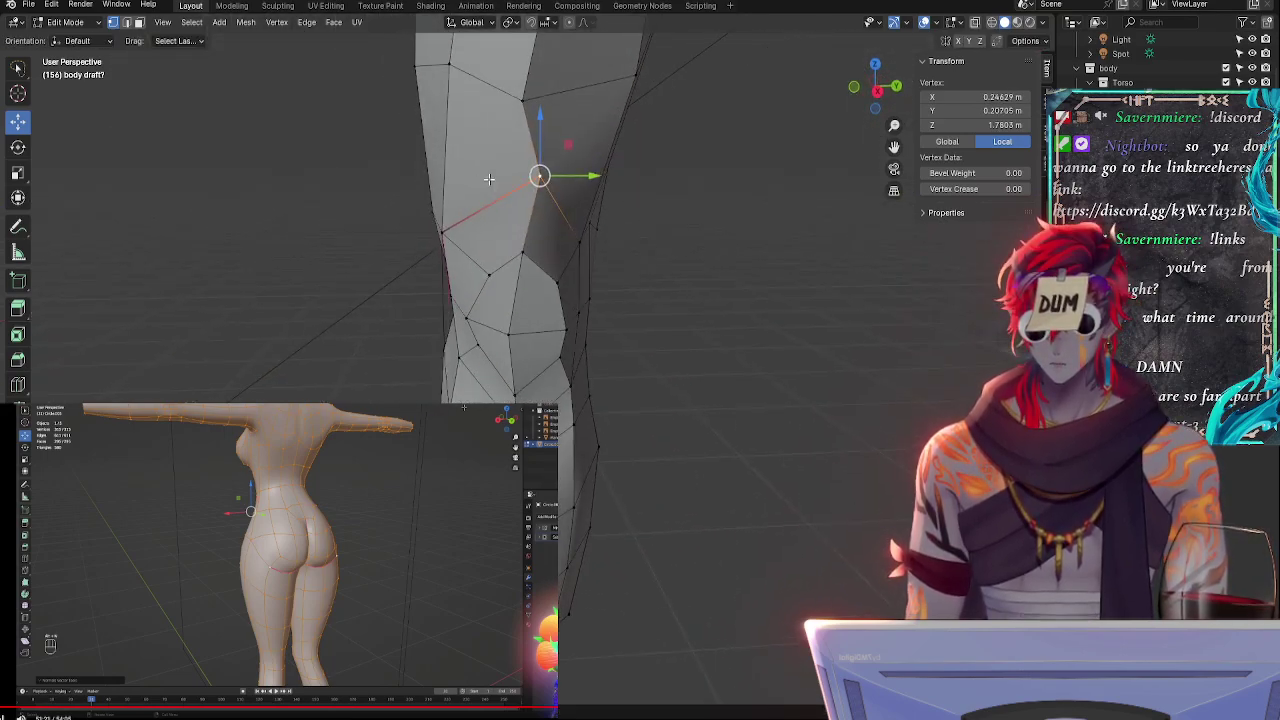
pyautogui.moveTo(557, 131); pyautogui.dragTo(524, 172, button='middle')
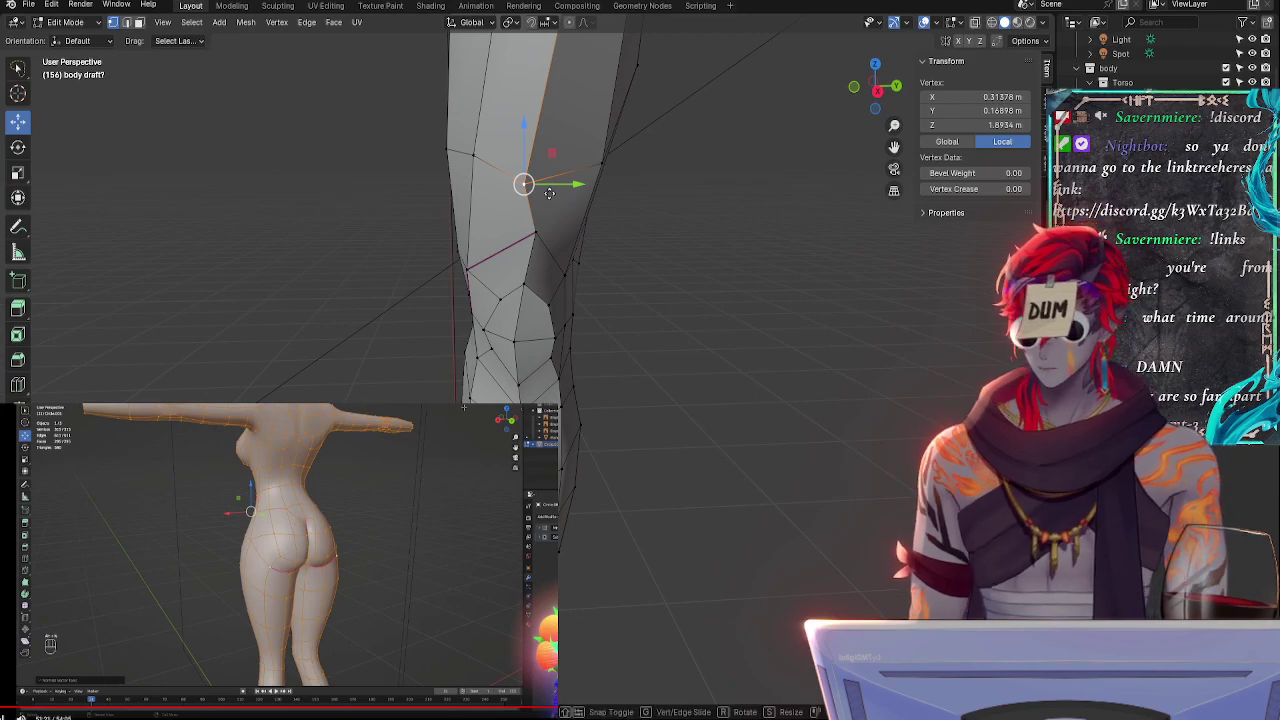
pyautogui.hotkey('shift', 'v')
pyautogui.click(555, 194)
pyautogui.click(474, 159)
pyautogui.hotkey('shift', 'v')
pyautogui.press('Escape')
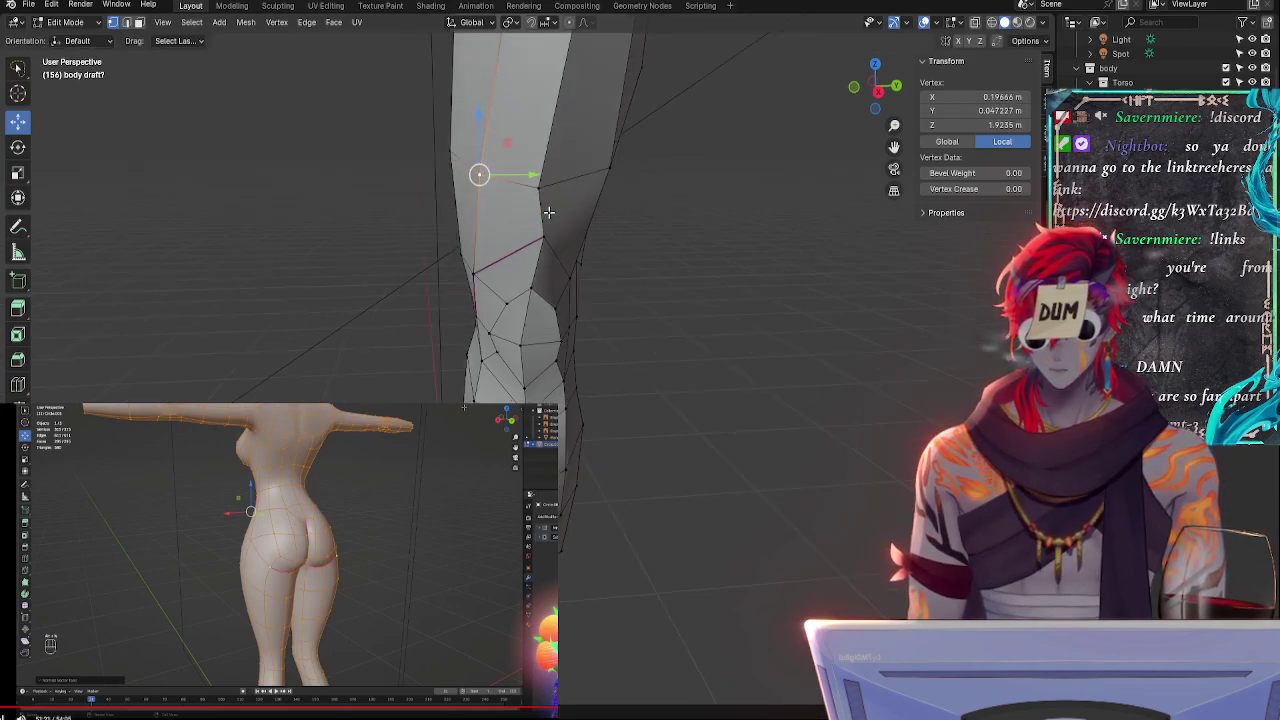
pyautogui.moveTo(480, 174); pyautogui.dragTo(503, 130, button='middle')
pyautogui.press('g')
pyautogui.press('x')
pyautogui.press('Escape')
# - Slide knee-loop vertices along their edges, move one along Y, then select a higher vertex
pyautogui.press('g')
pyautogui.press('g')
pyautogui.click(503, 222)
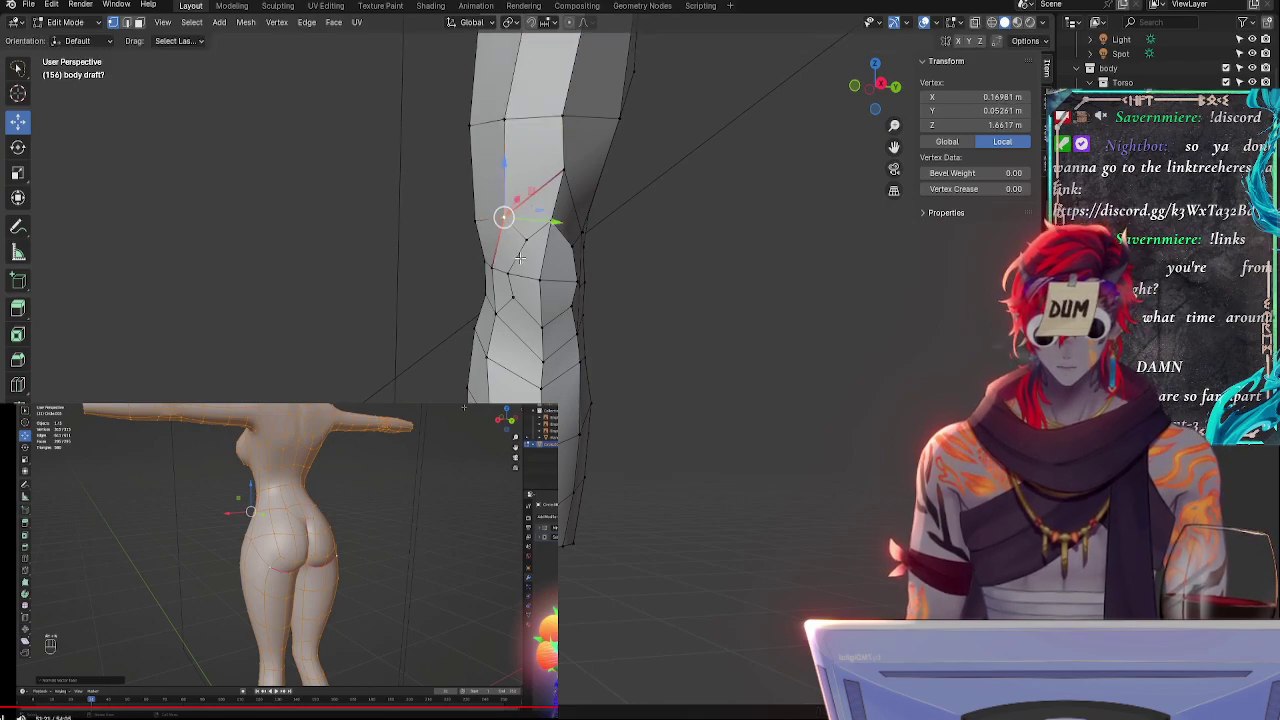
pyautogui.moveTo(508, 209); pyautogui.dragTo(577, 366, button='middle')
pyautogui.press('g')
pyautogui.press('g')
pyautogui.click(556, 305)
pyautogui.press('g')
pyautogui.press('g')
pyautogui.click(691, 292)
pyautogui.press('g')
pyautogui.press('y')
pyautogui.click(513, 285)
pyautogui.click(485, 206)
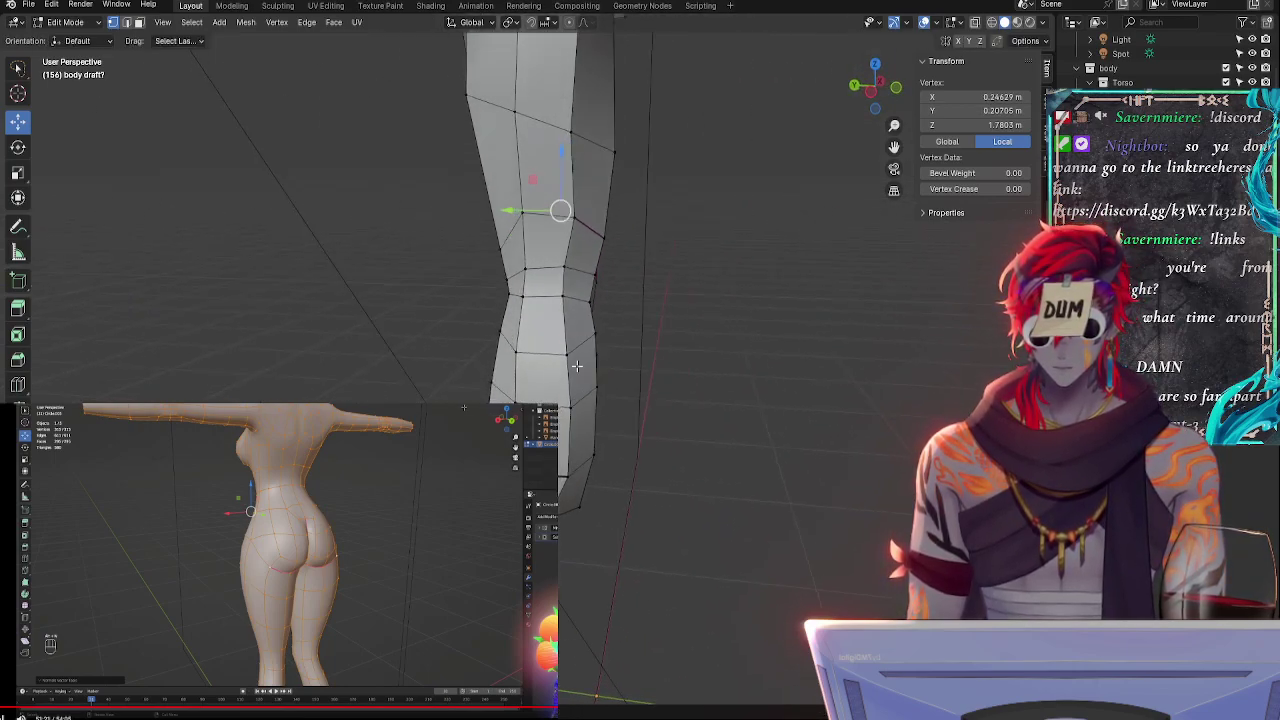
# - Raise a lower-leg vertex slightly and fine-tune its position
pyautogui.click(567, 479)
pyautogui.moveTo(572, 481); pyautogui.dragTo(565, 459)
pyautogui.click(515, 459)
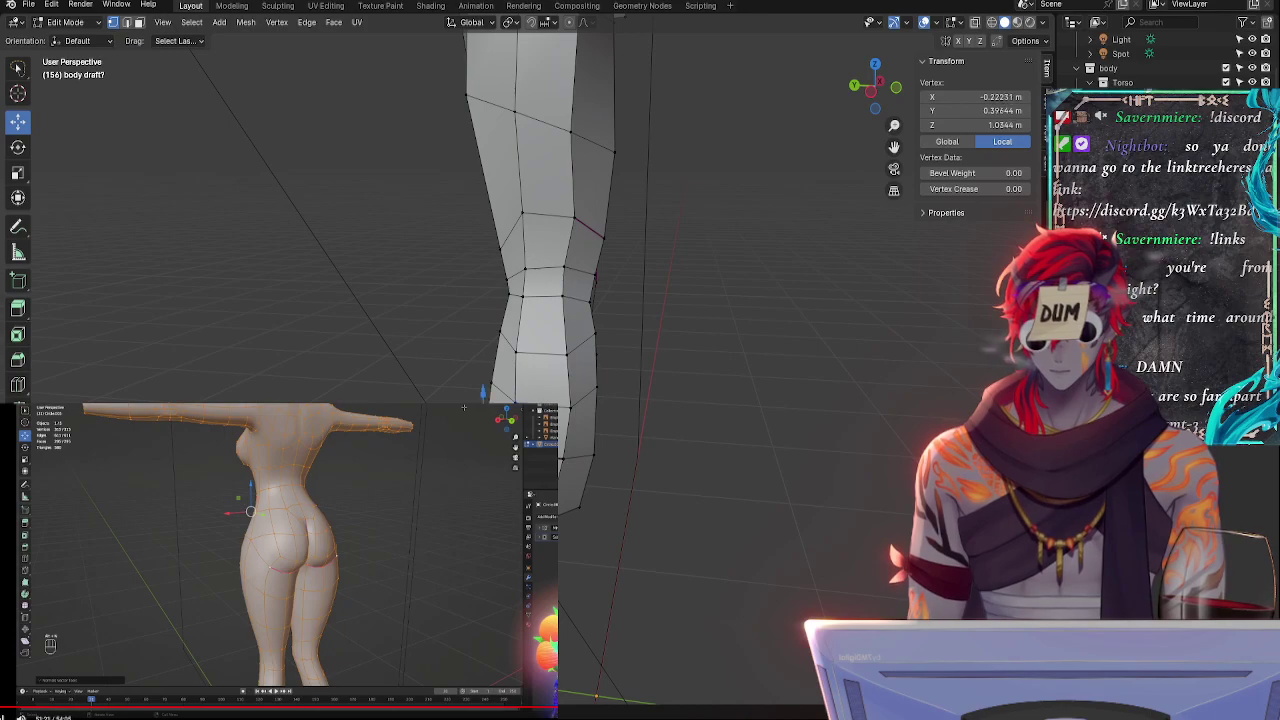
pyautogui.press('g')
pyautogui.press('g')
pyautogui.click(515, 459)
pyautogui.moveTo(515, 459); pyautogui.dragTo(532, 447, button='middle')
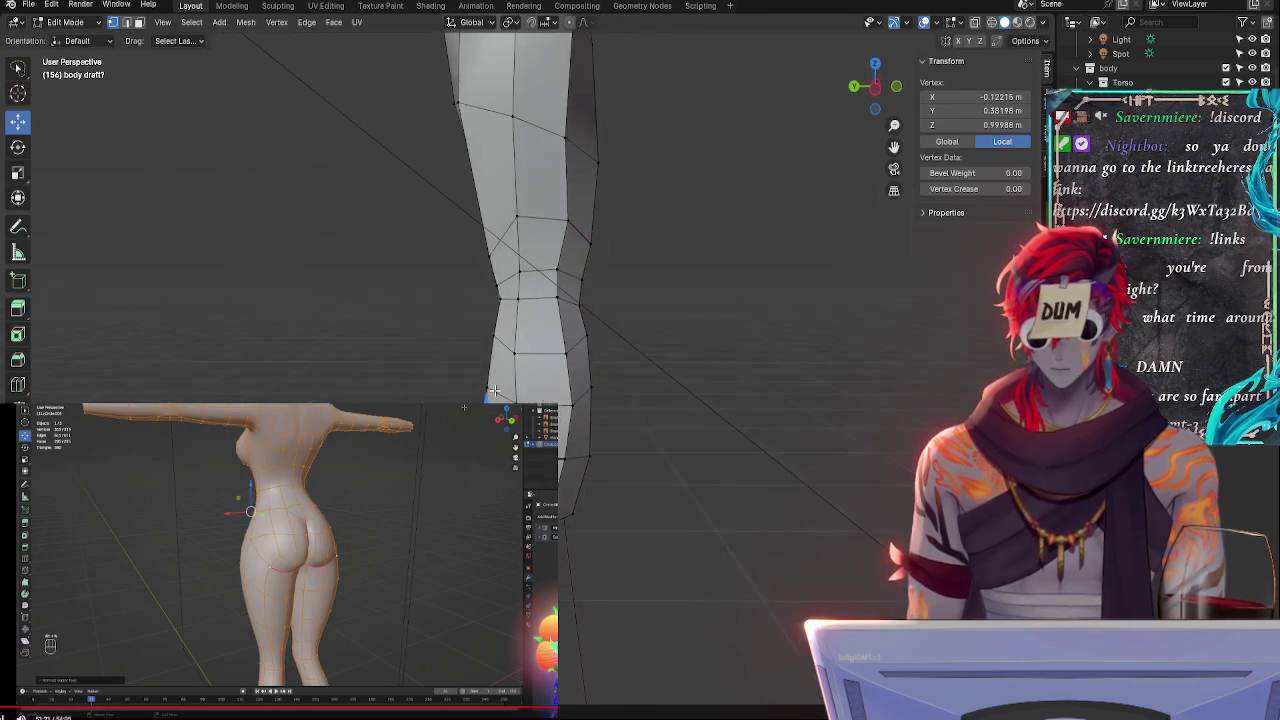
# - Shift a lower-left knee vertex slightly along Y
pyautogui.click(481, 393)
pyautogui.press('g')
pyautogui.press('g')
pyautogui.click(486, 390)
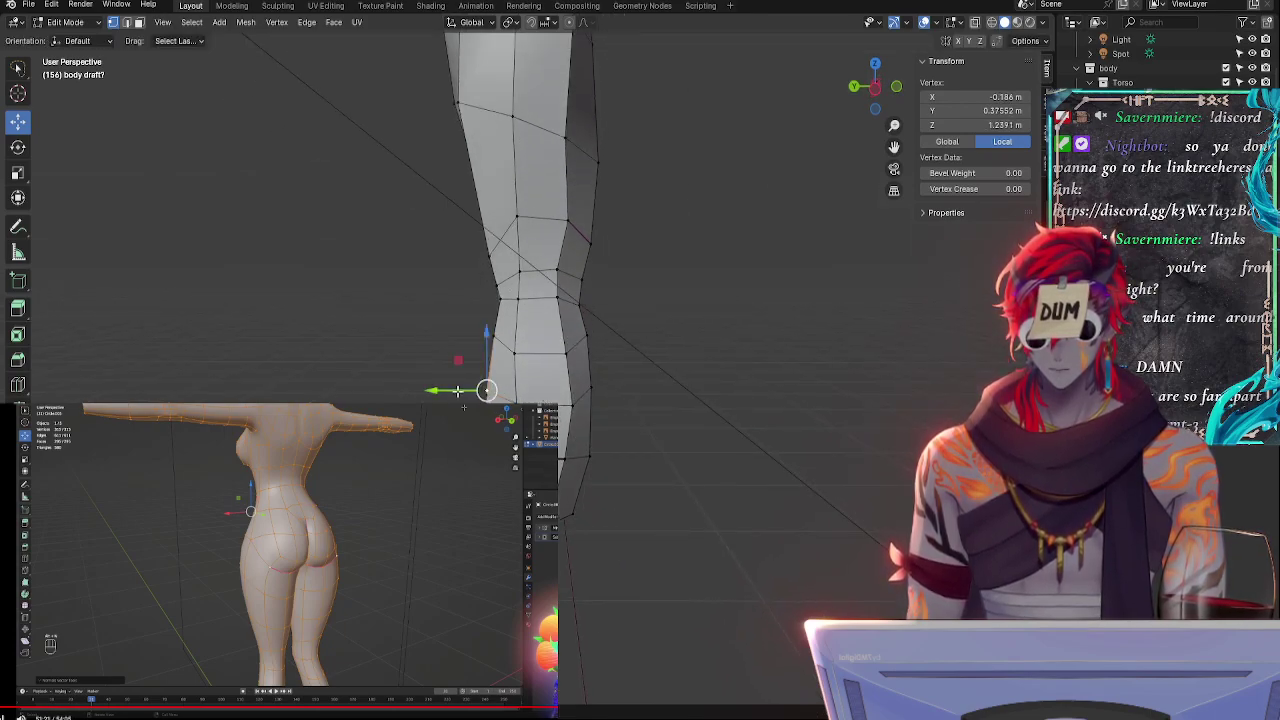
pyautogui.moveTo(454, 391); pyautogui.dragTo(448, 391)
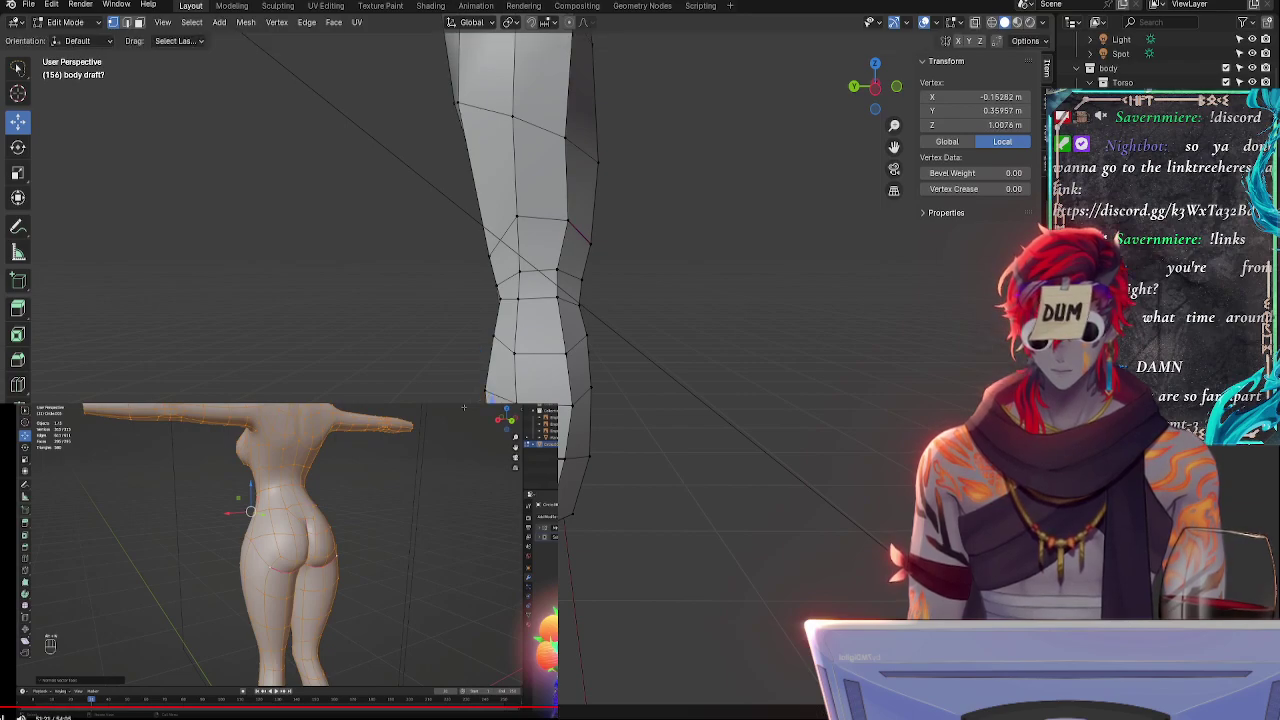
# - Vertex-slide a calf vertex and the one below it along their edges
pyautogui.click(585, 457)
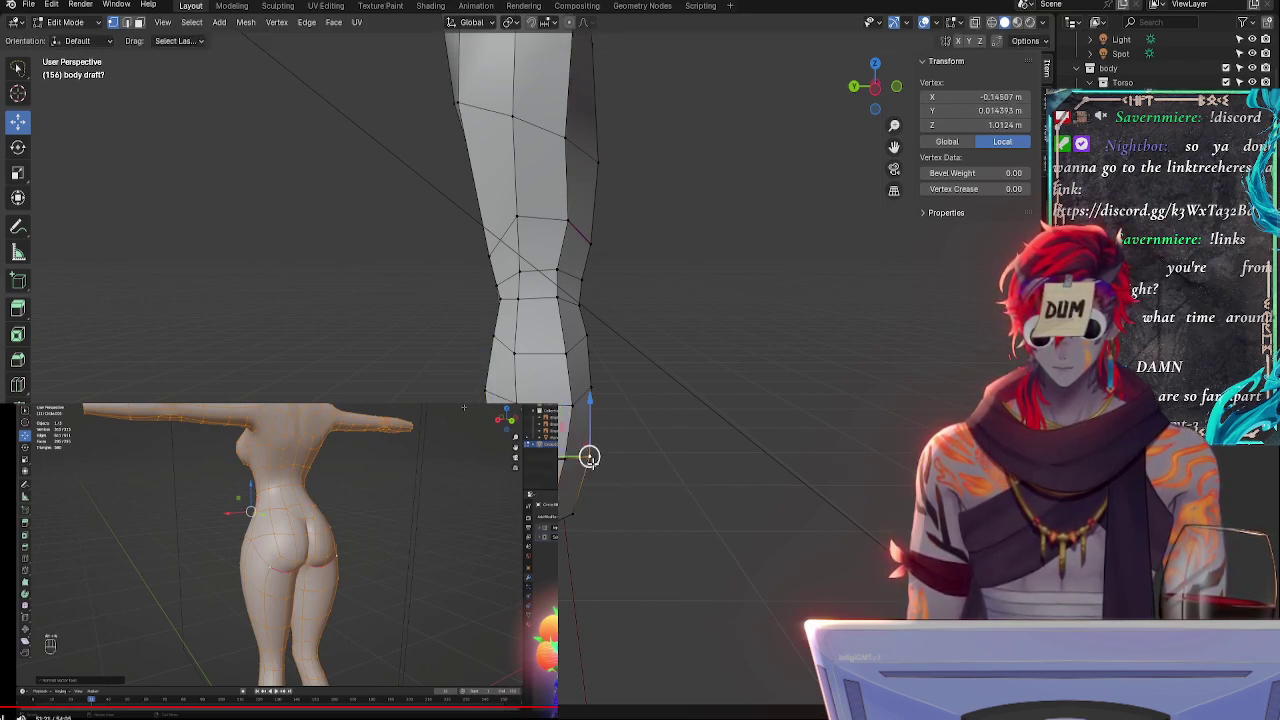
pyautogui.press('g')
pyautogui.press('Return')
pyautogui.moveTo(586, 457); pyautogui.dragTo(556, 474, button='middle')
pyautogui.press('g')
pyautogui.press('g')
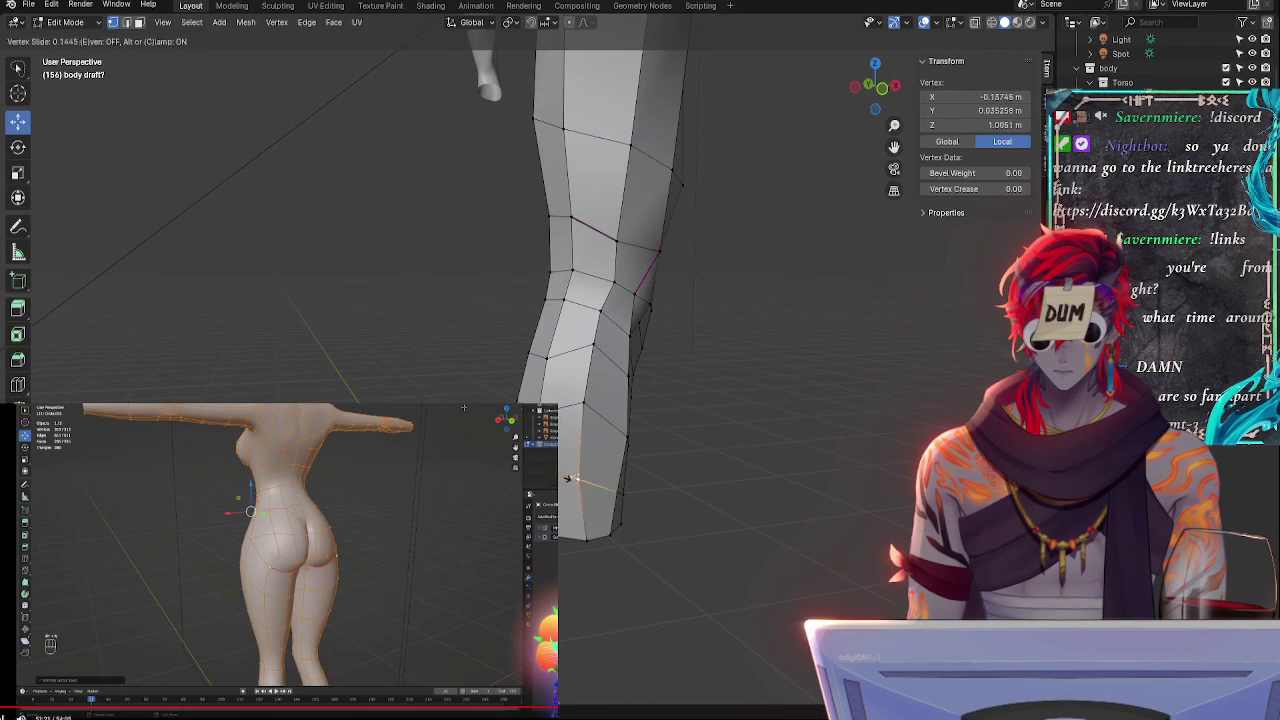
pyautogui.click(563, 465)
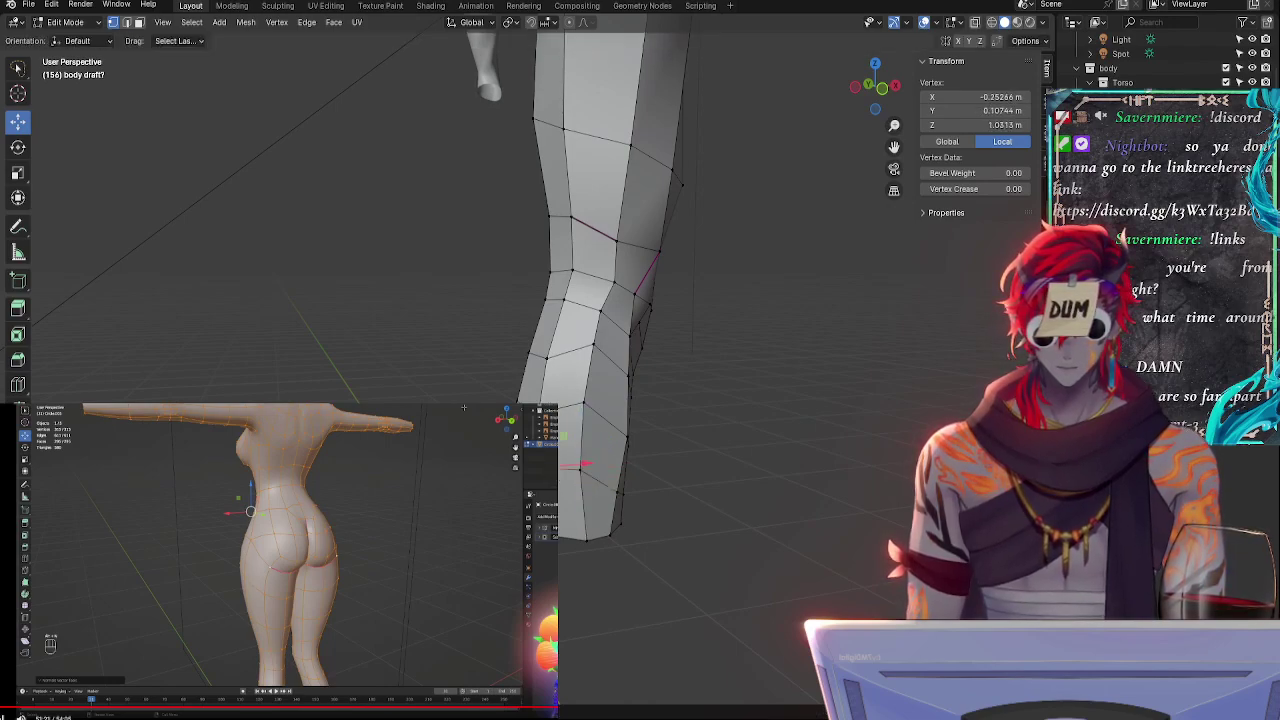
pyautogui.press('g')
pyautogui.press('g')
pyautogui.press('Return')
pyautogui.click(539, 456)
pyautogui.press('g')
pyautogui.press('g')
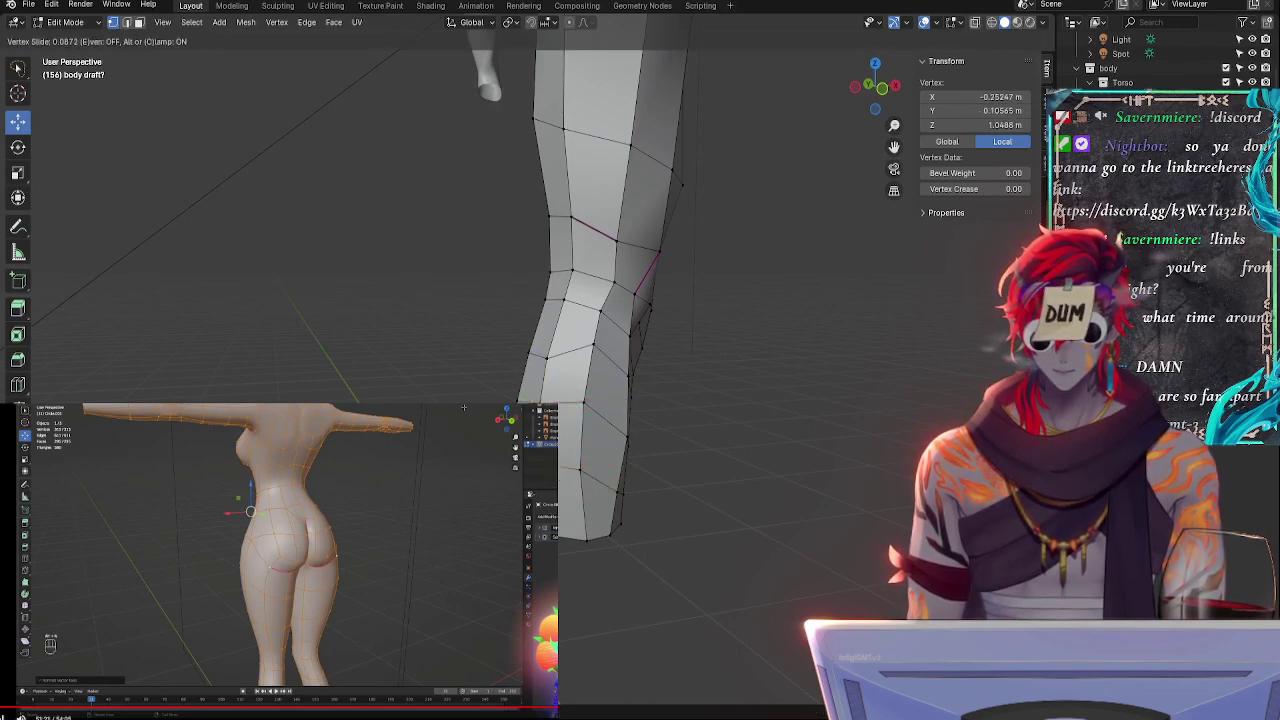
pyautogui.press('Return')
pyautogui.press('g')
pyautogui.press('g')
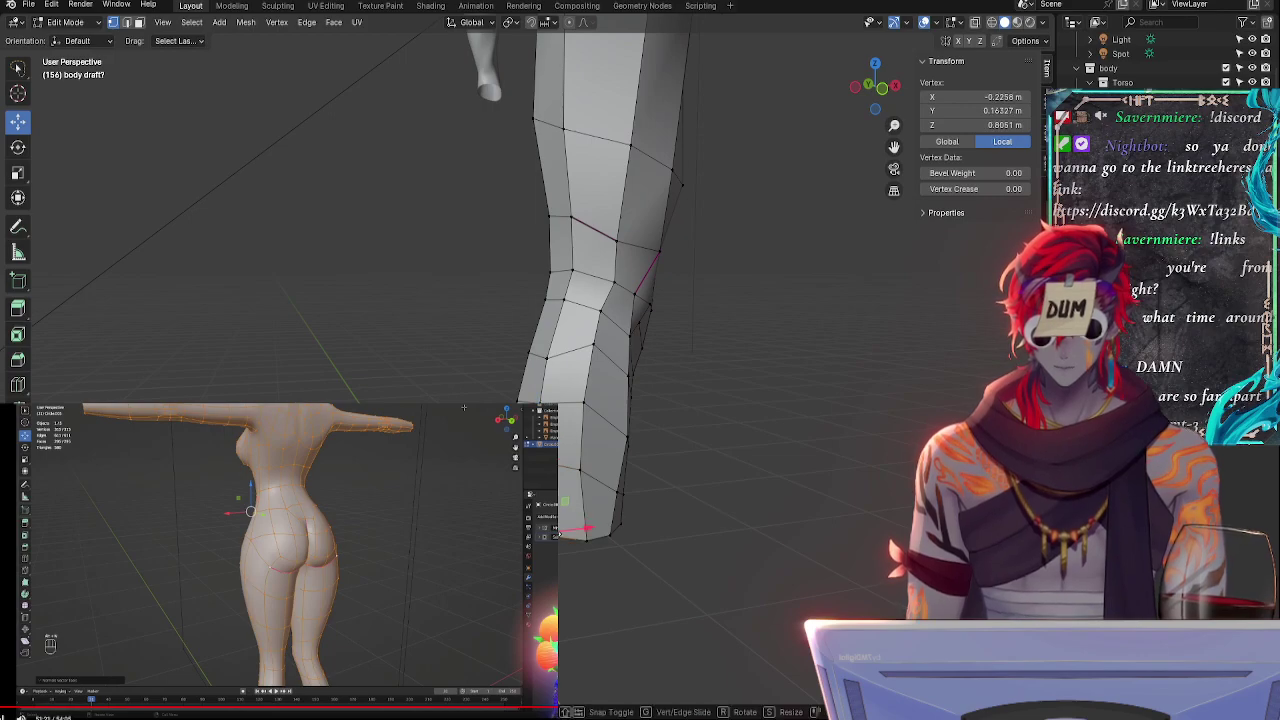
# - Reposition the leg's bottom vertex and nudge the vertex just above it
pyautogui.click(566, 532)
pyautogui.click(586, 539)
pyautogui.press('g')
pyautogui.click(582, 536)
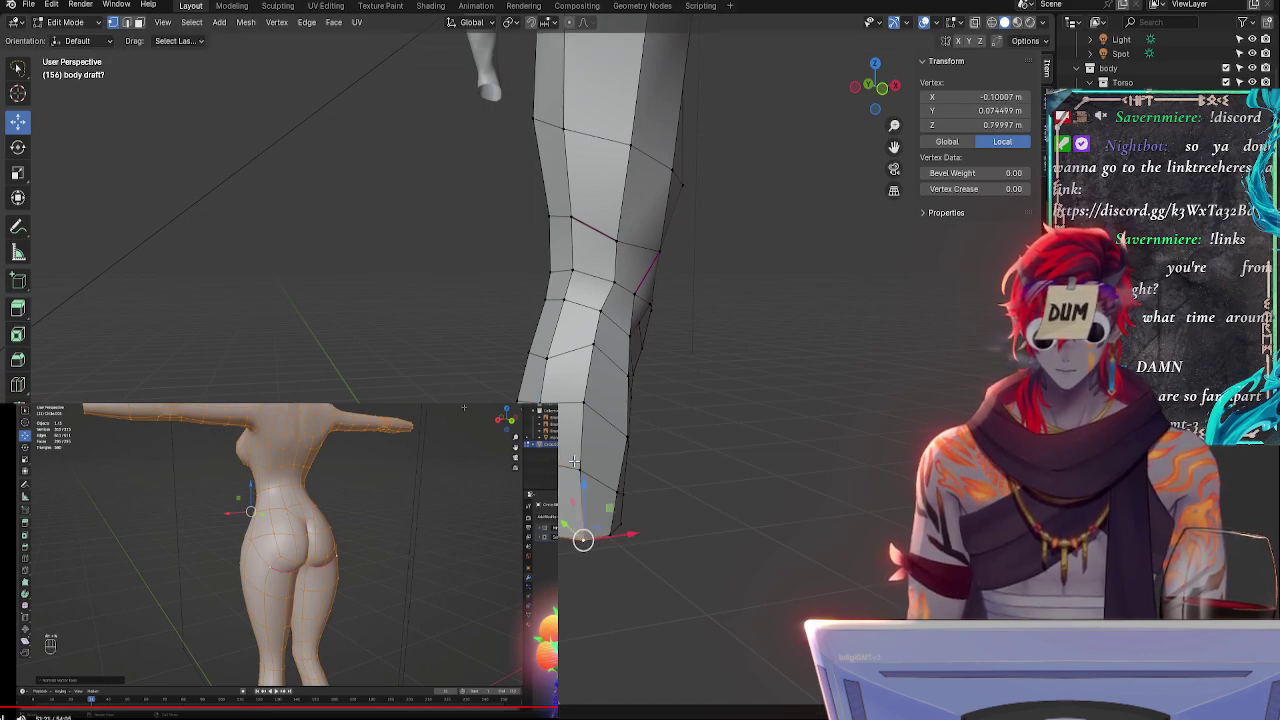
pyautogui.click(580, 470)
pyautogui.press('g')
pyautogui.click(579, 467)
pyautogui.moveTo(640, 489); pyautogui.dragTo(600, 483, button='middle')
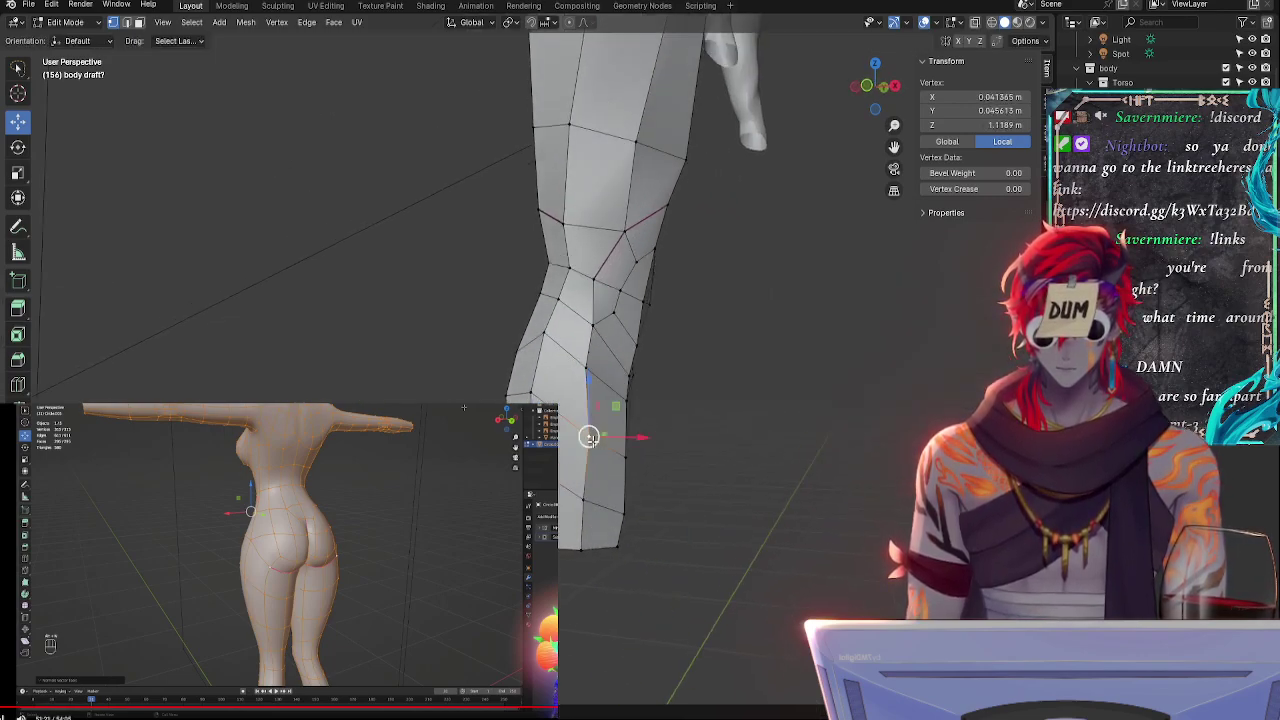
# - Slide two calf outline vertices along their edges to smooth the silhouette
pyautogui.click(531, 392)
pyautogui.press('g')
pyautogui.press('g')
pyautogui.click(543, 400)
pyautogui.press('g')
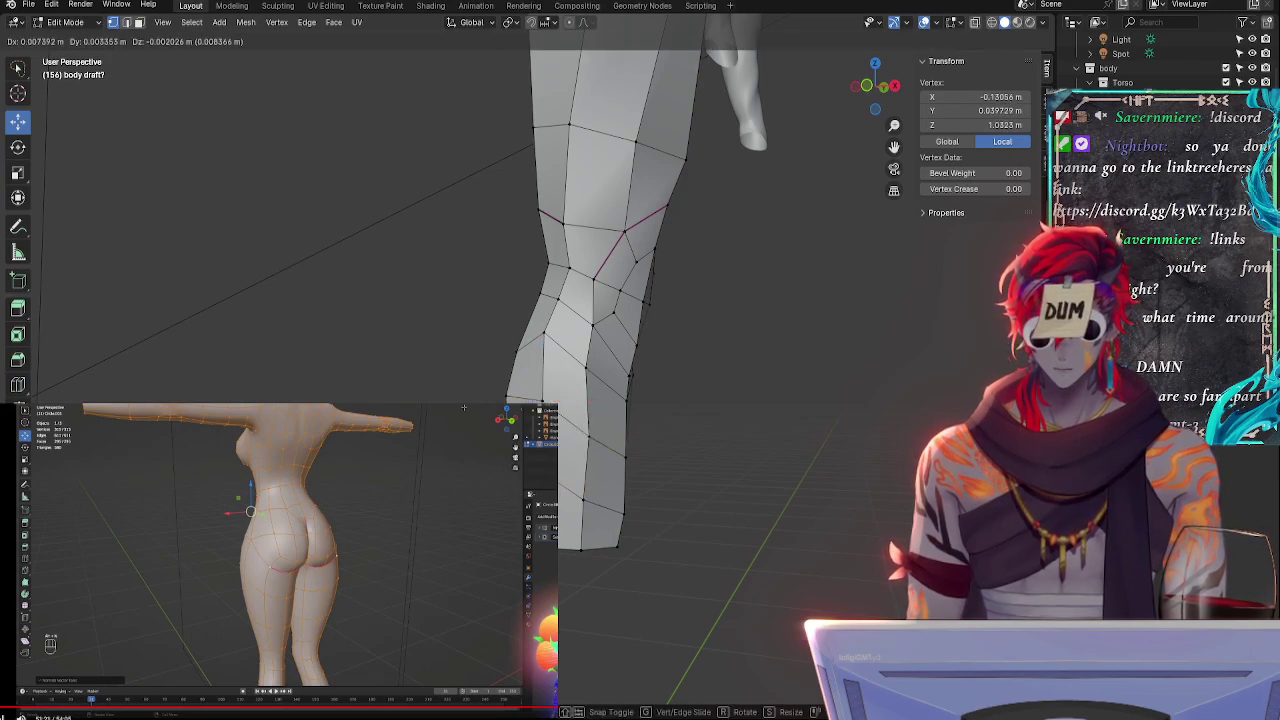
pyautogui.press('g')
pyautogui.click(586, 480)
pyautogui.moveTo(600, 510); pyautogui.dragTo(775, 500, button='middle')
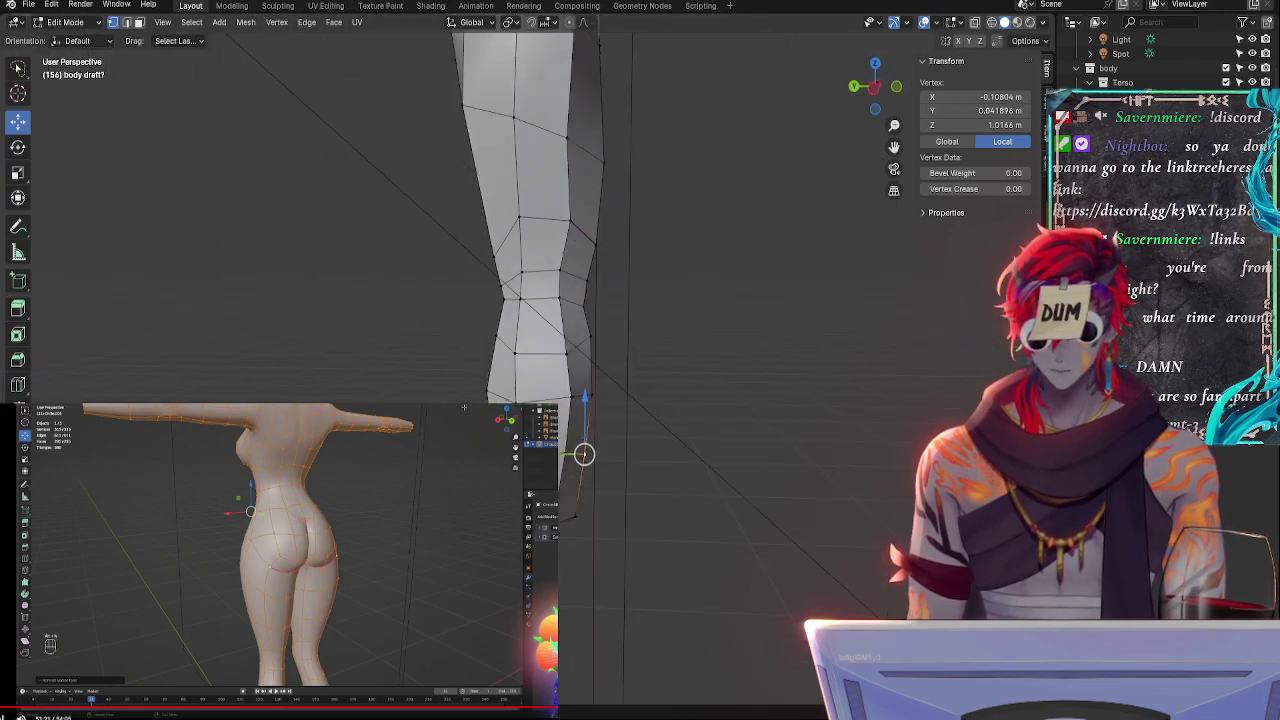
# - Slide three vertices down the leg's side outline along their edges
pyautogui.click(571, 397)
pyautogui.press('g')
pyautogui.press('g')
pyautogui.click(580, 402)
pyautogui.click(568, 454)
pyautogui.press('g')
pyautogui.press('g')
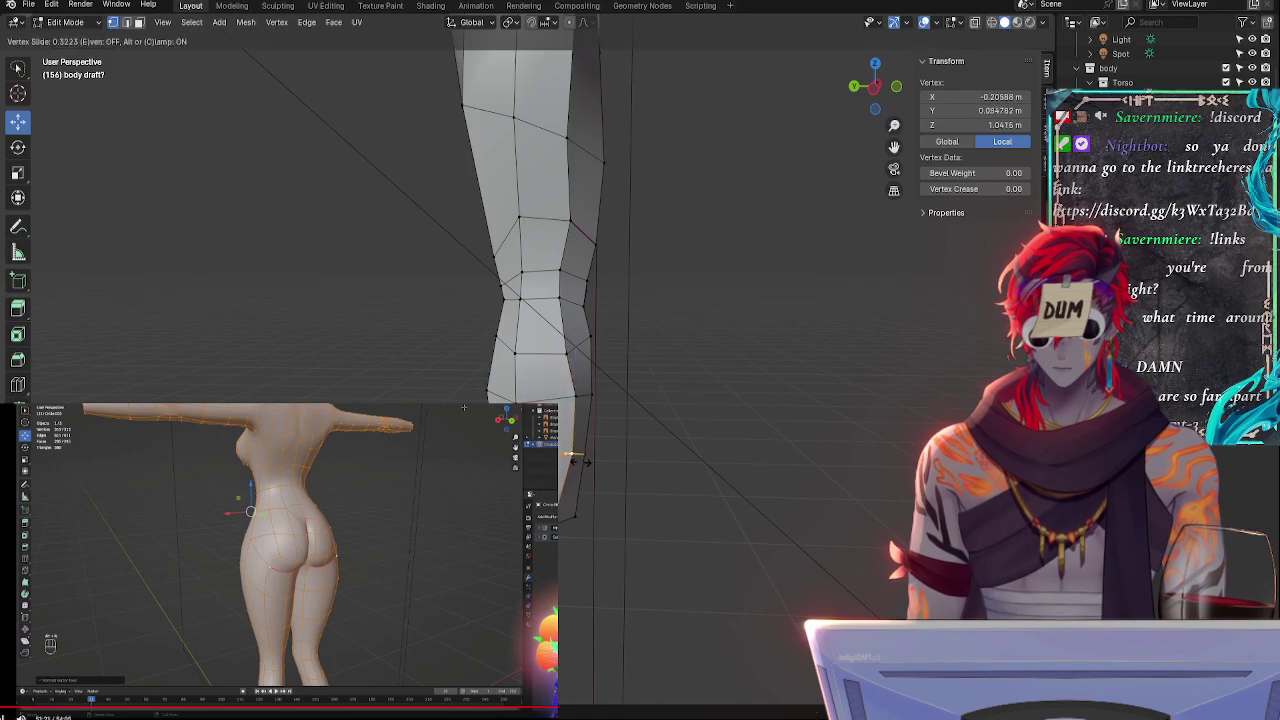
pyautogui.click(580, 462)
pyautogui.click(561, 515)
pyautogui.press('g')
pyautogui.press('g')
pyautogui.click(563, 523)
pyautogui.moveTo(480, 525); pyautogui.dragTo(559, 530, button='middle')
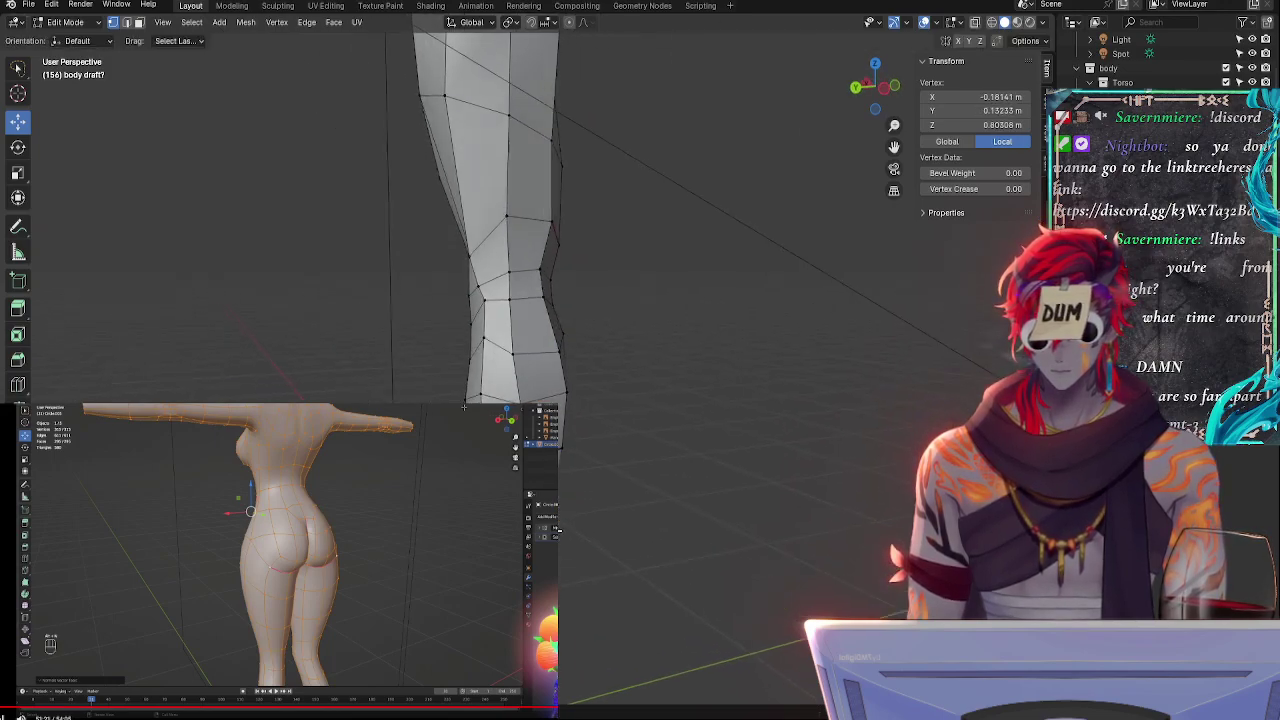
# - Slide another leg vertex and the one further down along their edges
pyautogui.click(571, 483)
pyautogui.moveTo(571, 483); pyautogui.dragTo(506, 483, button='middle')
pyautogui.press('g')
pyautogui.press('g')
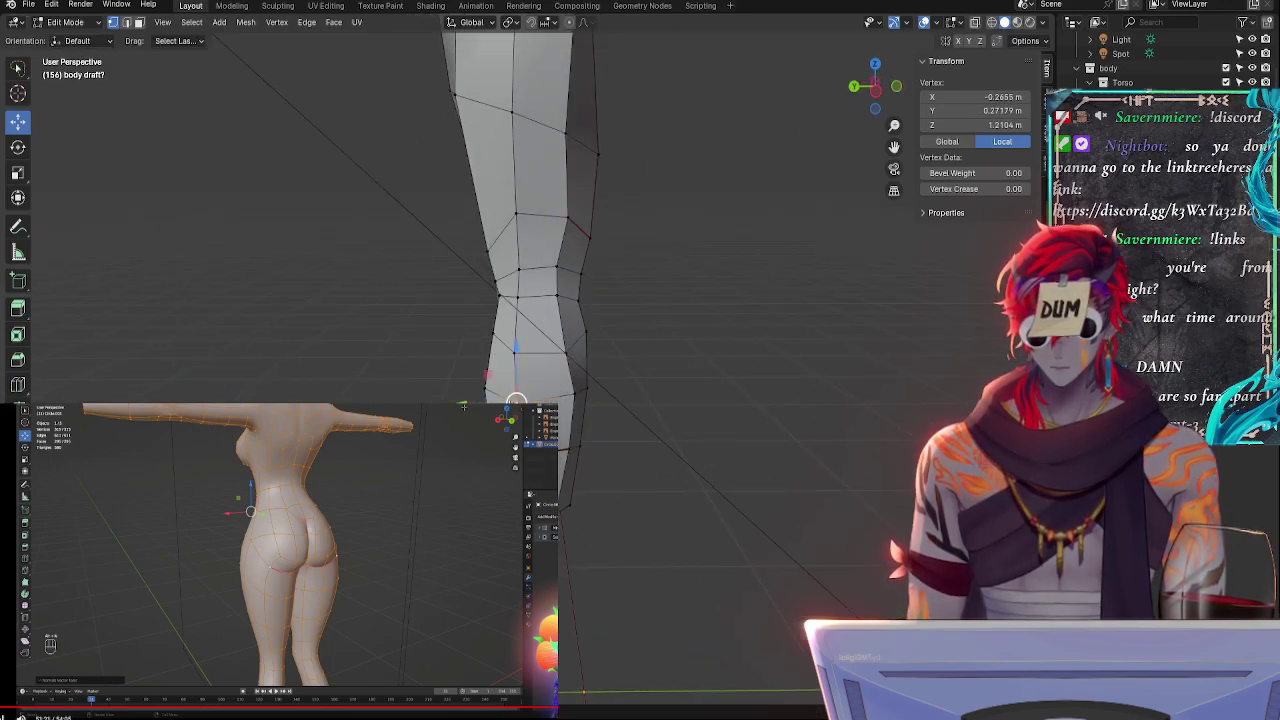
pyautogui.press('g')
pyautogui.press('g')
pyautogui.click(523, 402)
pyautogui.click(520, 500)
pyautogui.press('g')
pyautogui.press('g')
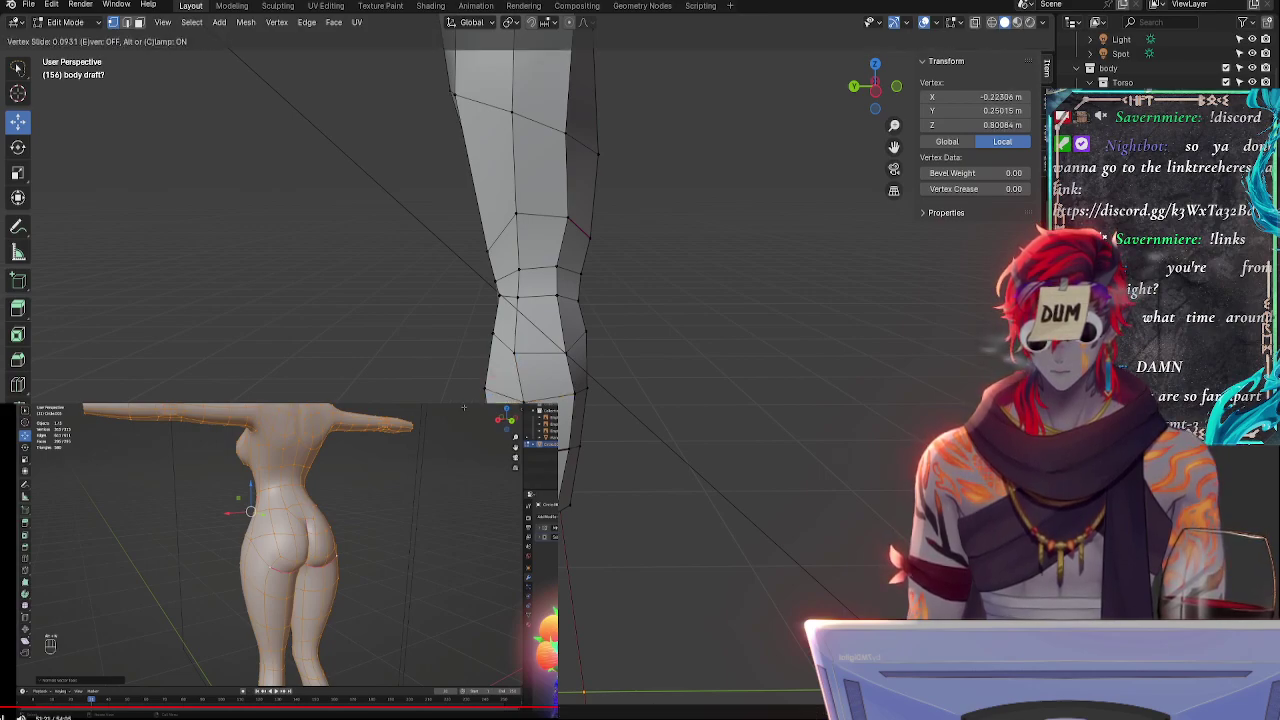
pyautogui.click(520, 500)
pyautogui.moveTo(440, 490); pyautogui.dragTo(556, 470, button='middle')
# - Refine the outline with a vertex slide, then slide a vertex near the knee
pyautogui.press('g')
pyautogui.press('g')
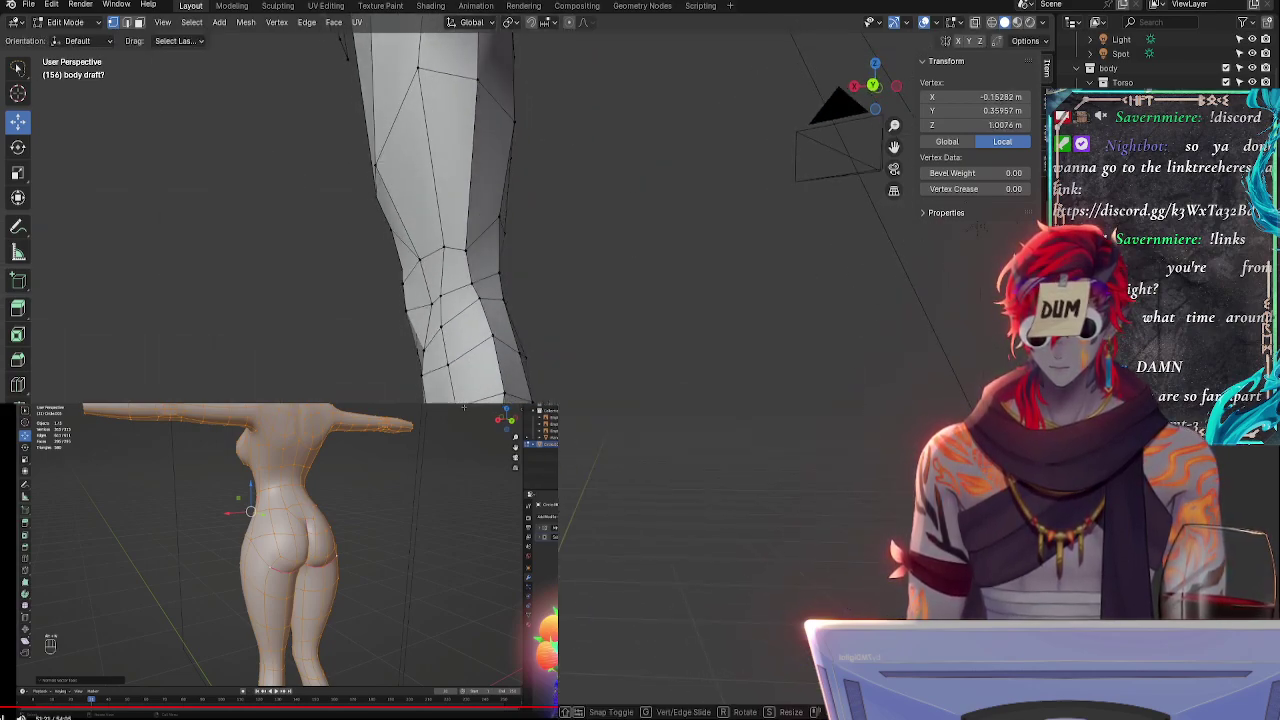
pyautogui.click(556, 470)
pyautogui.moveTo(440, 530)
pyautogui.mouseDown(button='middle')
pyautogui.moveTo(591, 549)
pyautogui.moveTo(587, 523)
pyautogui.moveTo(455, 518)
pyautogui.mouseUp(button='middle')
pyautogui.click(566, 532)
pyautogui.click(455, 518)
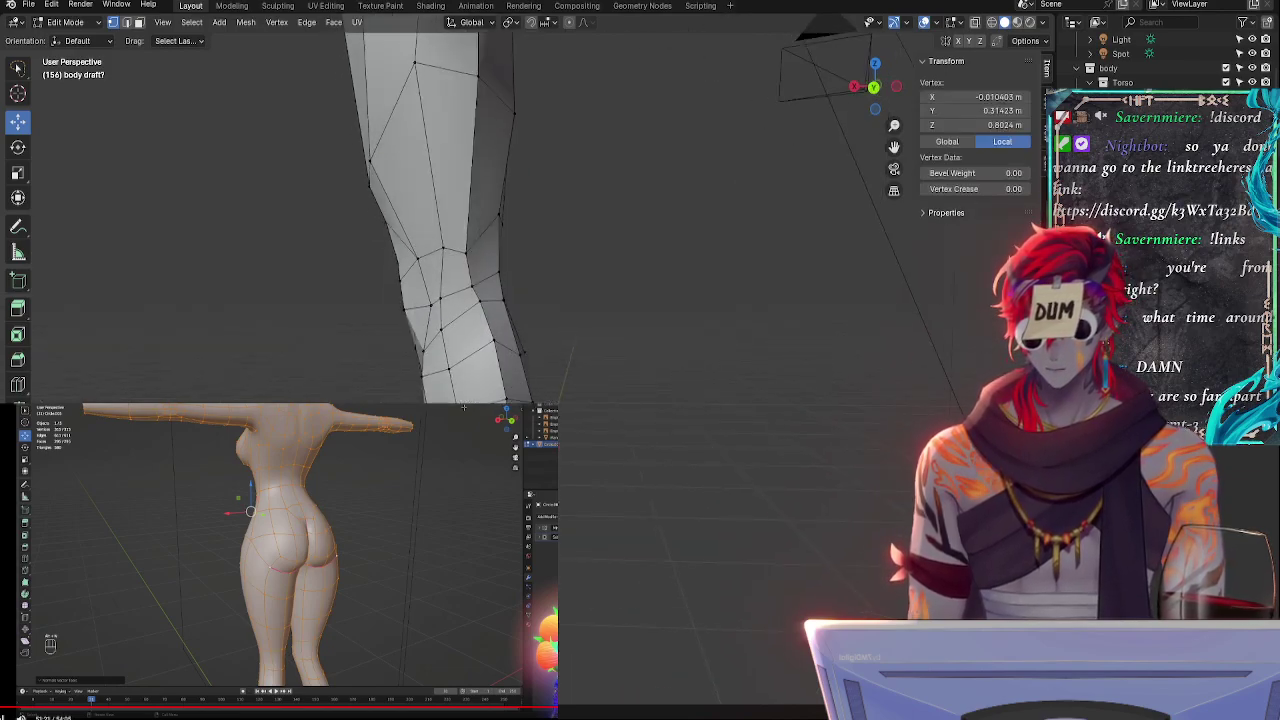
pyautogui.press('g')
pyautogui.press('g')
pyautogui.click(485, 518)
pyautogui.press('g')
pyautogui.press('g')
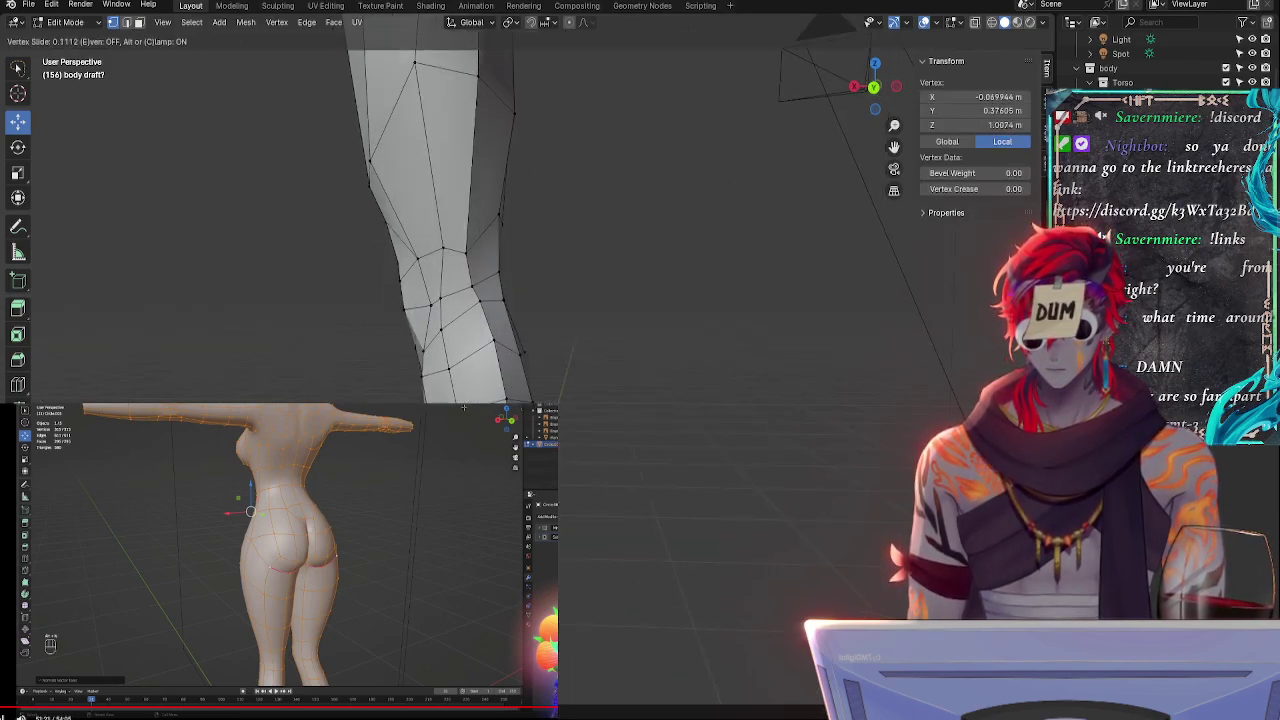
pyautogui.click(485, 518)
# - Slide the next knee-area vertex, undoing a failed repositioning attempt
pyautogui.click(480, 505)
pyautogui.press('g')
pyautogui.press('g')
pyautogui.click(485, 510)
pyautogui.moveTo(485, 510); pyautogui.dragTo(498, 510, button='middle')
pyautogui.moveTo(585, 500); pyautogui.dragTo(602, 515, button='middle')
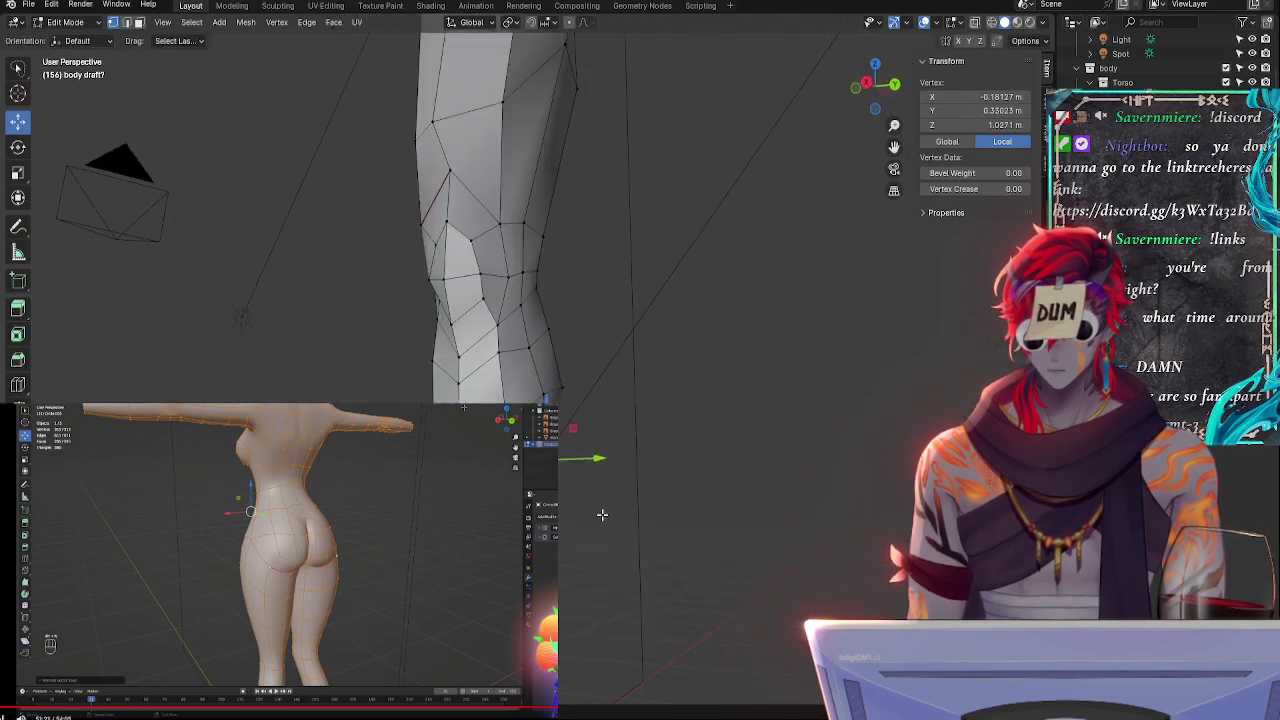
pyautogui.press('g')
pyautogui.click(581, 569)
pyautogui.hotkey('ctrl', 'z')
pyautogui.moveTo(646, 568); pyautogui.dragTo(520, 595, button='middle')
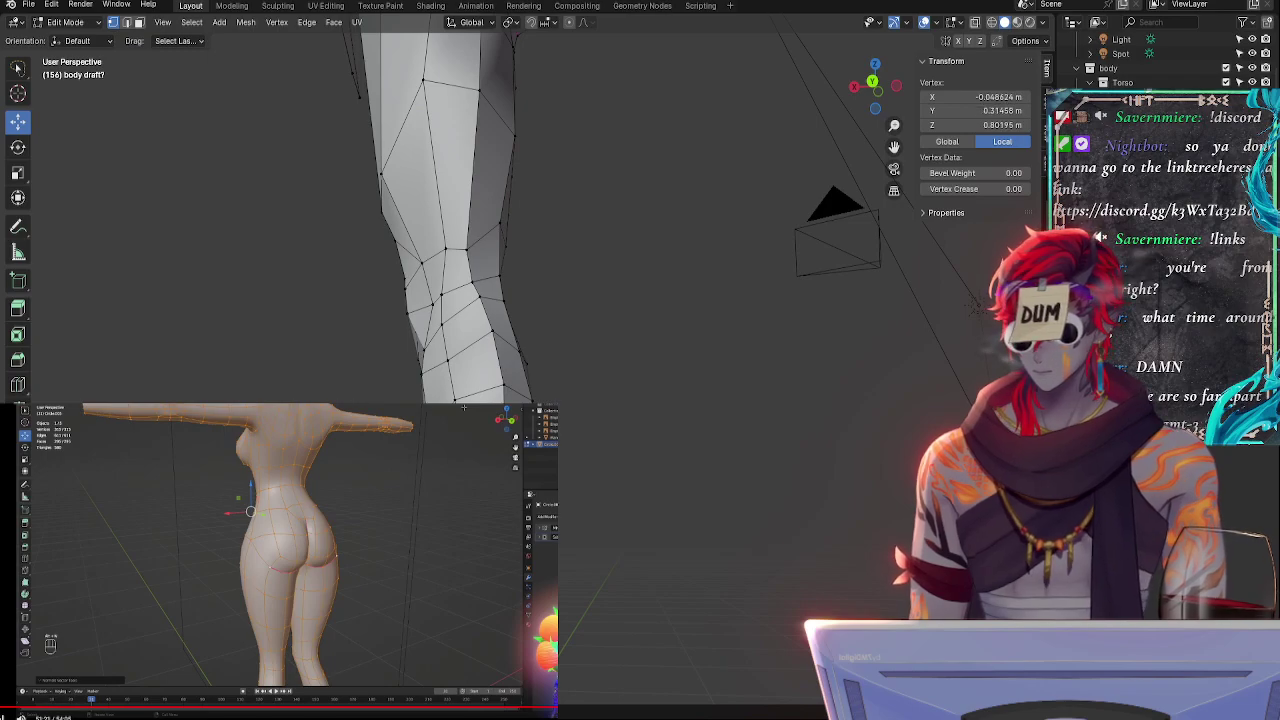
# - Slide a vertex inward, then nudge another leg vertex up slightly
pyautogui.press('g')
pyautogui.click(440, 560)
pyautogui.moveTo(440, 560); pyautogui.dragTo(550, 560, button='middle')
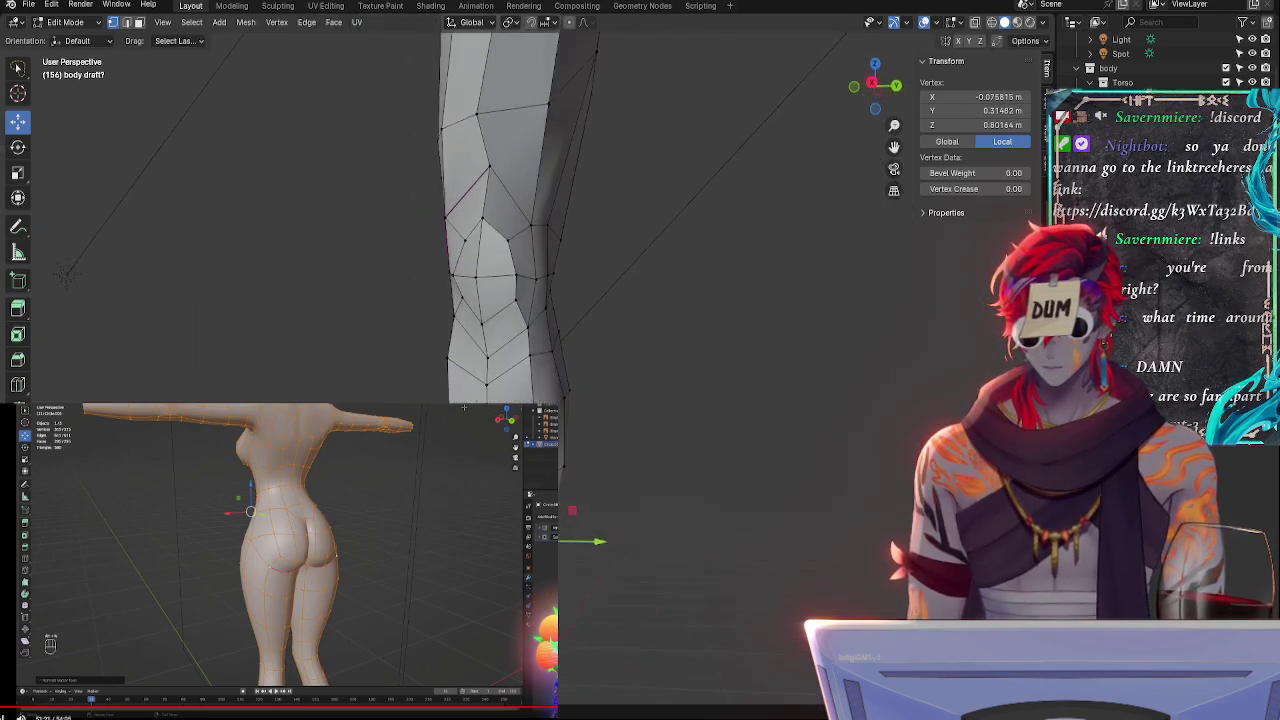
pyautogui.press('g')
pyautogui.click(515, 543)
pyautogui.click(490, 515)
pyautogui.moveTo(500, 510); pyautogui.dragTo(610, 519, button='middle')
pyautogui.press('g')
pyautogui.click(464, 407)
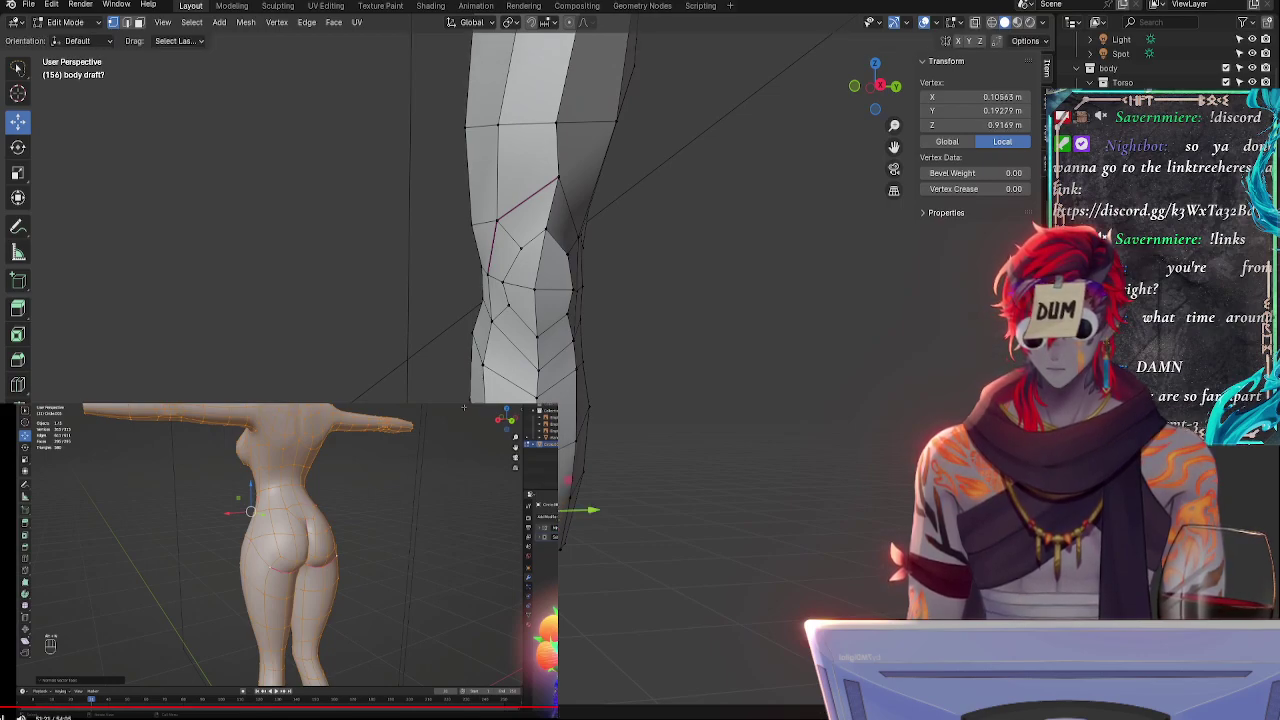
# - Adjust a vertex below the knee and the bottom vertex of the leg
pyautogui.click(571, 501)
pyautogui.press('g')
pyautogui.click(500, 480)
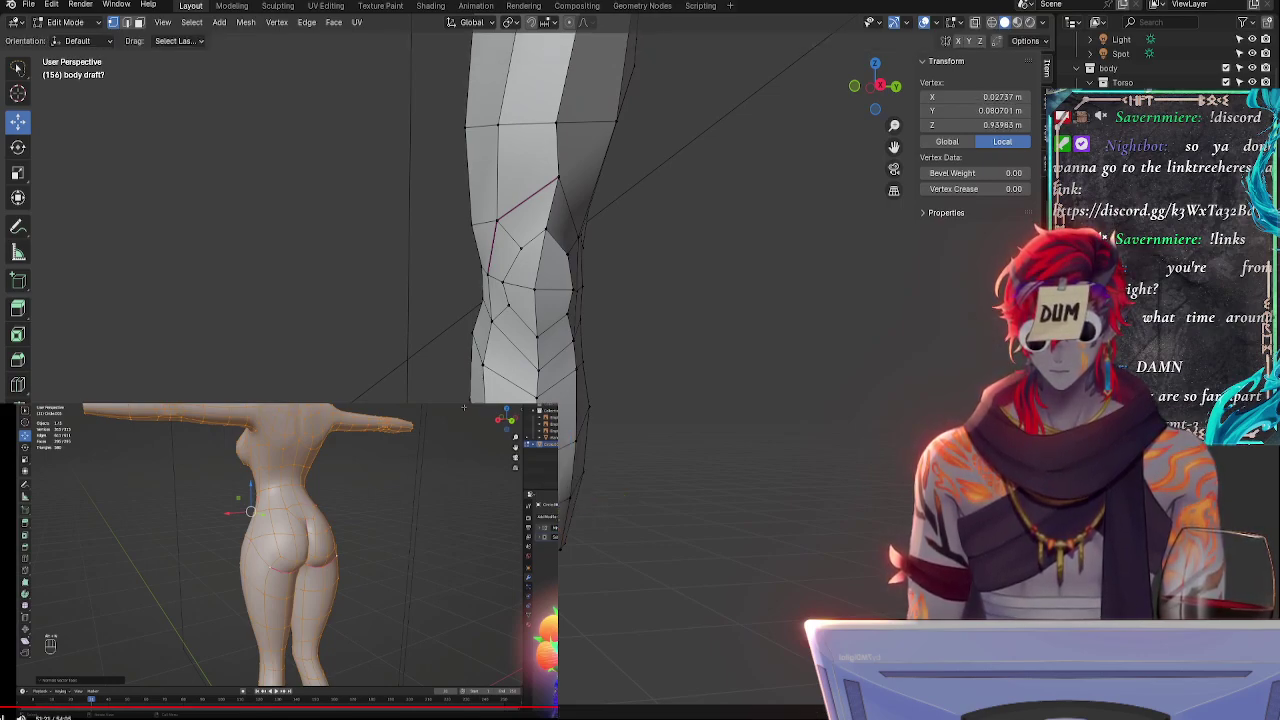
pyautogui.click(560, 549)
pyautogui.press('g')
pyautogui.click(554, 561)
pyautogui.moveTo(768, 392); pyautogui.dragTo(746, 382, button='middle')
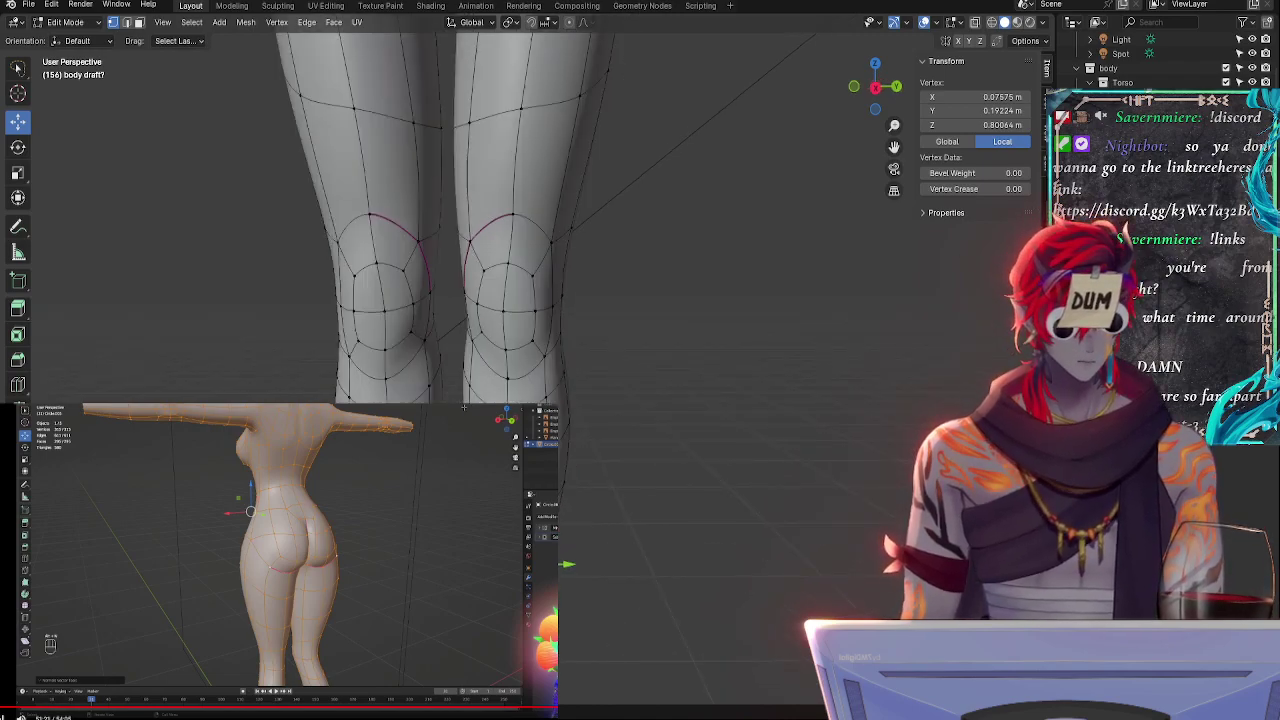
# - Compare the smooth legs in Object Mode against the Edit Mode mesh
pyautogui.click(810, 398)
pyautogui.moveTo(755, 420); pyautogui.dragTo(447, 388, button='middle')
pyautogui.scroll(-2, 754, 383)
pyautogui.press('Tab')
pyautogui.press('Tab')
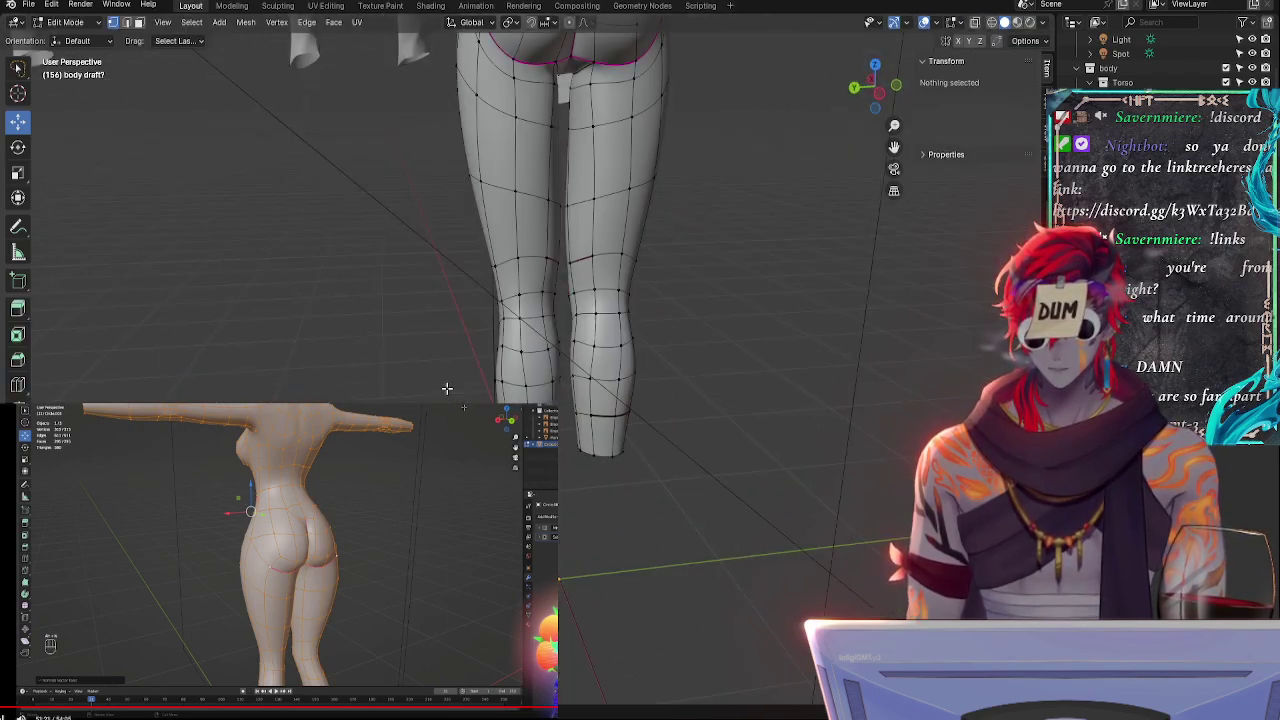
pyautogui.press('Tab')
pyautogui.moveTo(584, 402); pyautogui.dragTo(269, 369, button='middle')
pyautogui.press('Tab')
pyautogui.press('Tab')
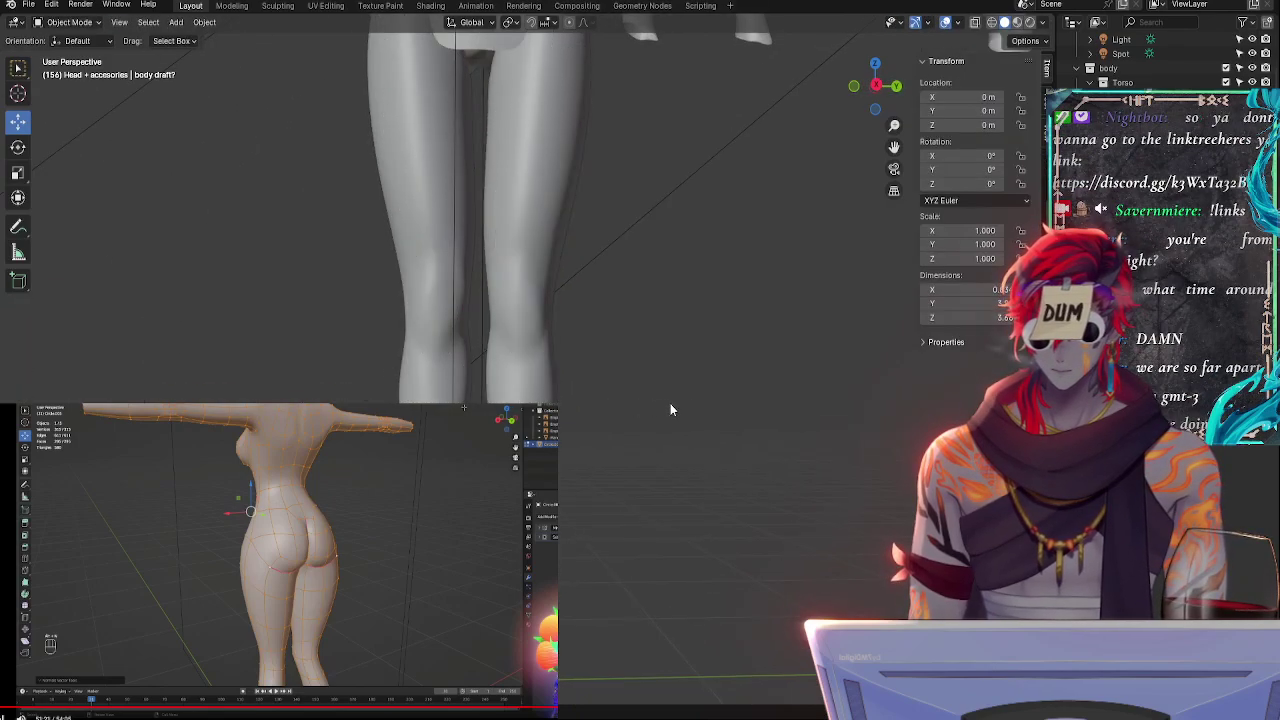
pyautogui.press('Tab')
pyautogui.moveTo(755, 405); pyautogui.dragTo(580, 395, button='middle')
# - Rotate and shrink/fatten three knee-loop vertices along their normals
pyautogui.click(489, 364)
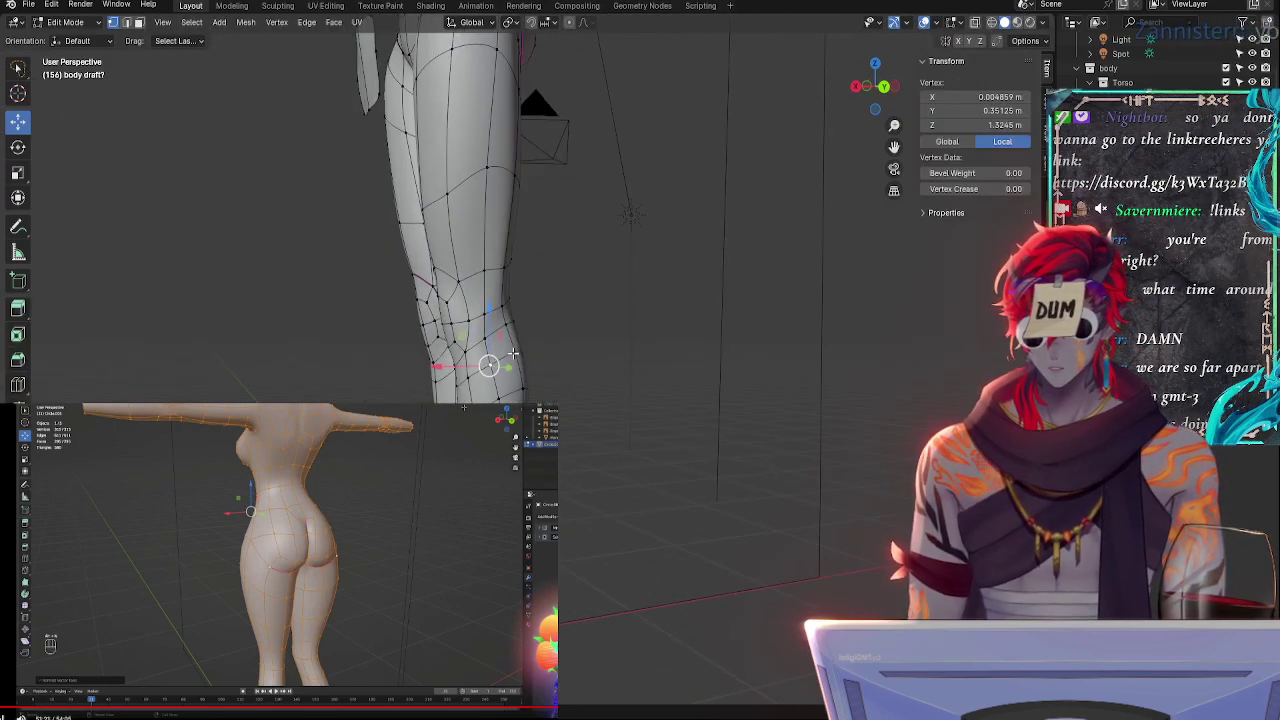
pyautogui.keyDown('shift'); pyautogui.click(516, 352); pyautogui.keyUp('shift')
pyautogui.keyDown('shift'); pyautogui.click(498, 398); pyautogui.keyUp('shift')
pyautogui.press('r')
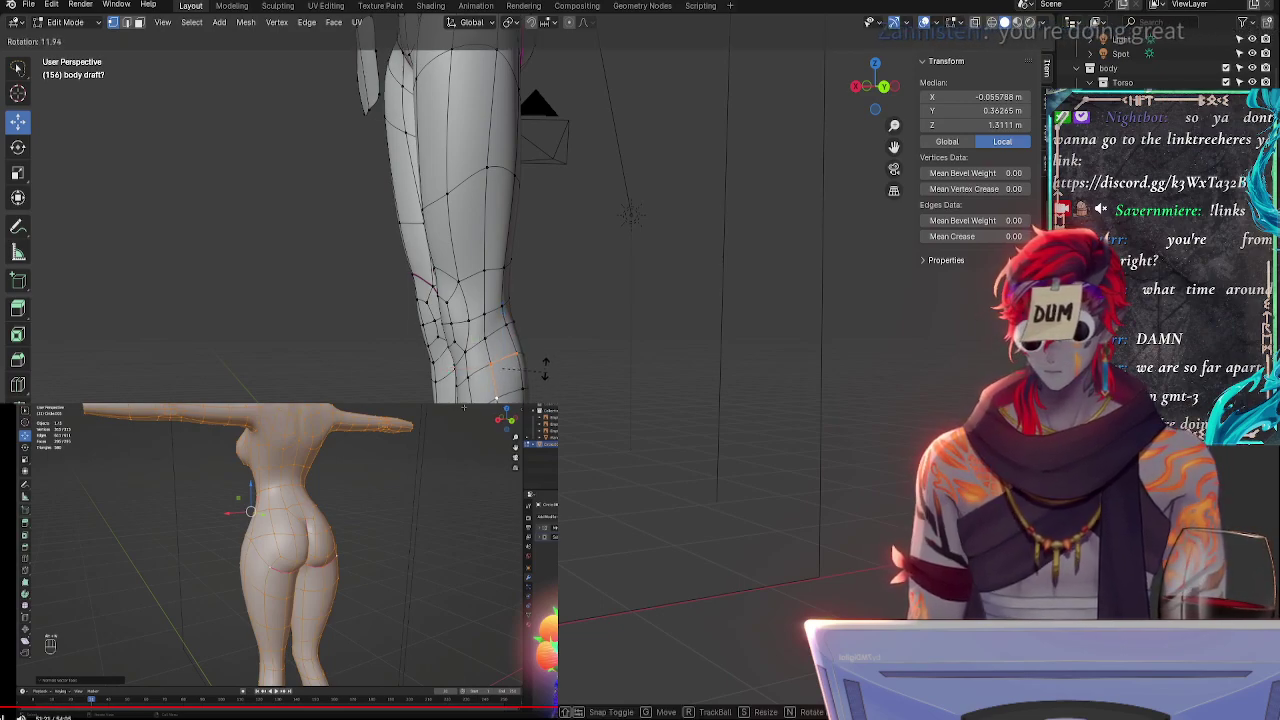
pyautogui.press('Escape')
pyautogui.hotkey('alt', 's')
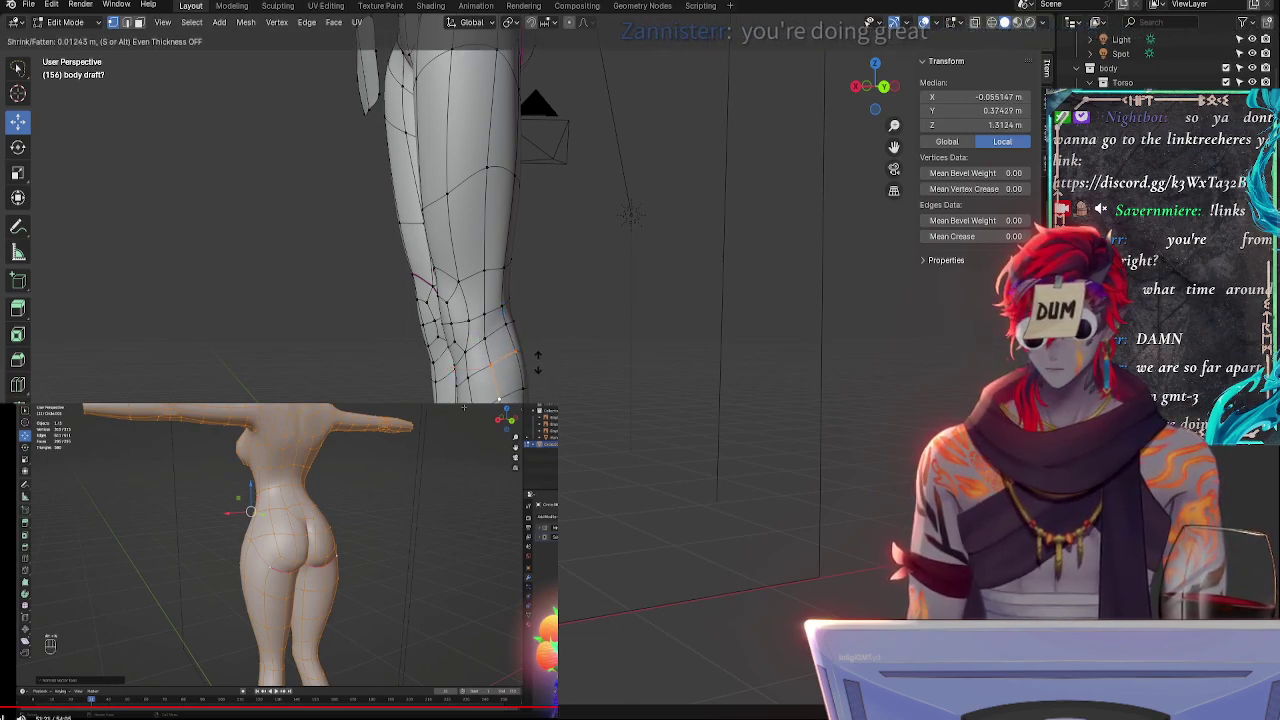
pyautogui.press('Escape')
# - Pick individual knee vertices and turn the view to face both knees
pyautogui.click(489, 365)
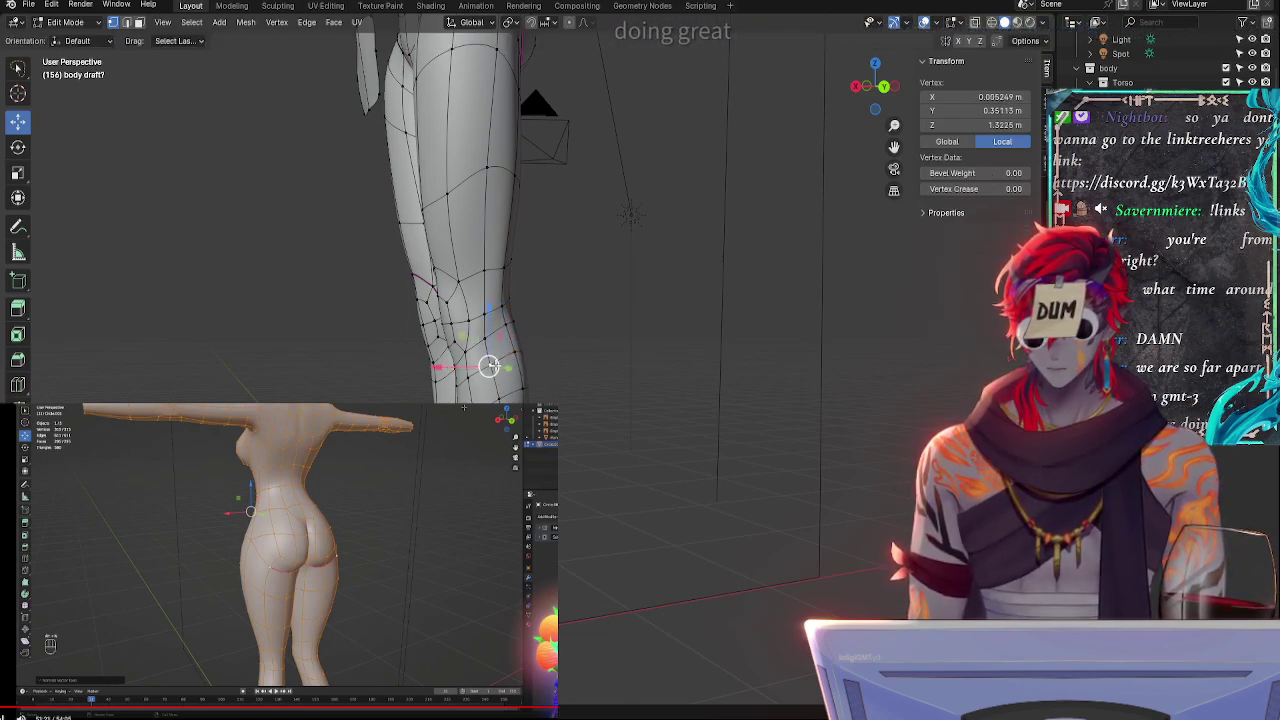
pyautogui.moveTo(539, 352); pyautogui.dragTo(470, 334, button='middle')
pyautogui.click(490, 325)
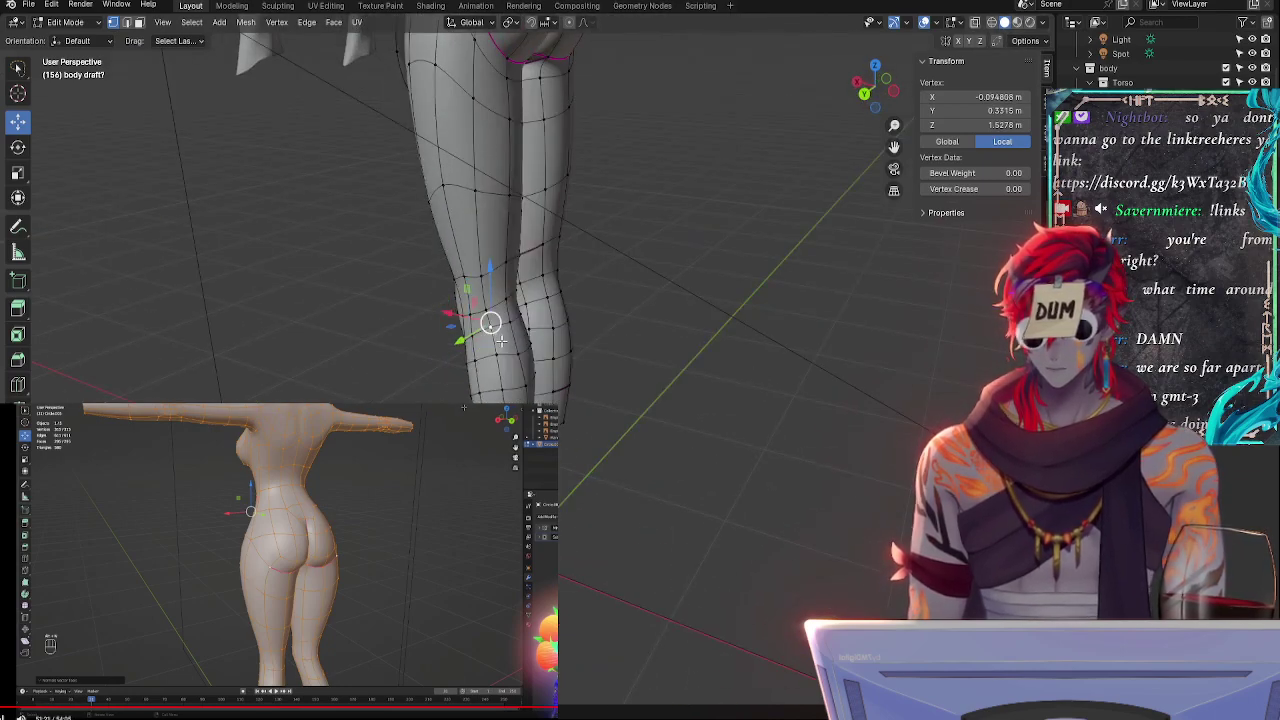
pyautogui.moveTo(502, 341); pyautogui.dragTo(748, 301, button='middle')
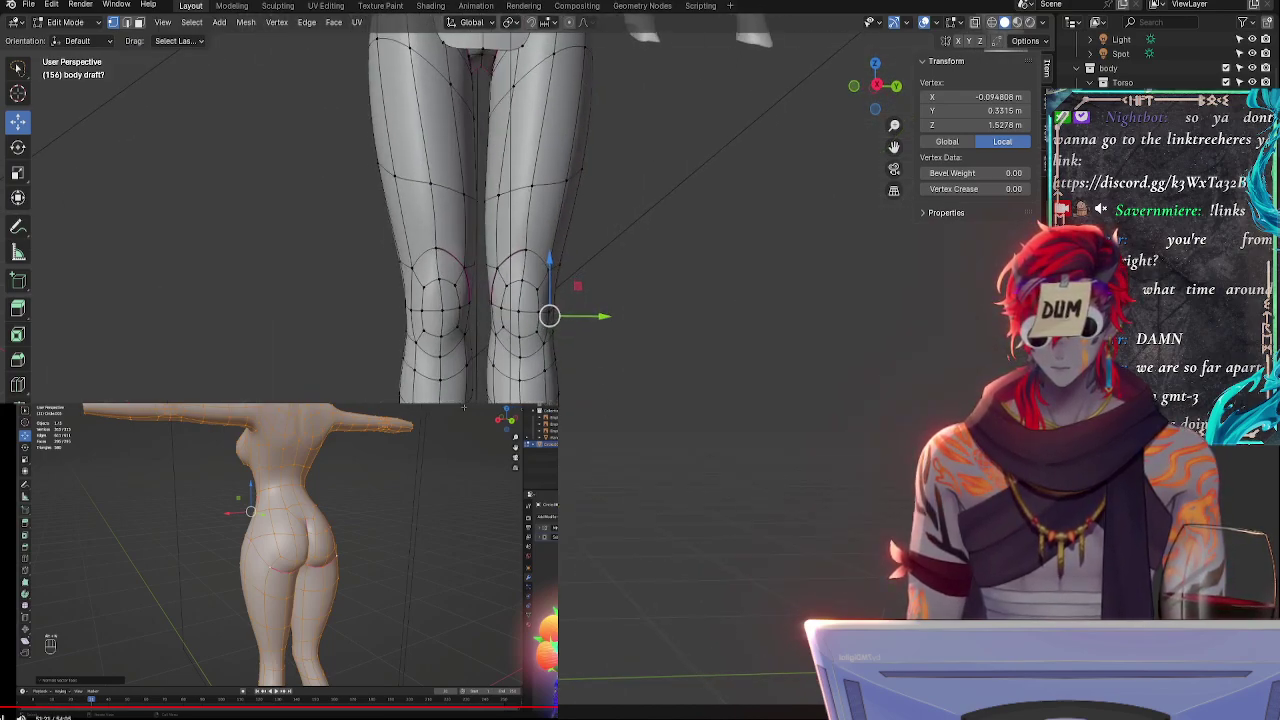
# - Push the upper knee-loop edge about 0.0058 m along its normals with Alt+S
pyautogui.click(549, 265)
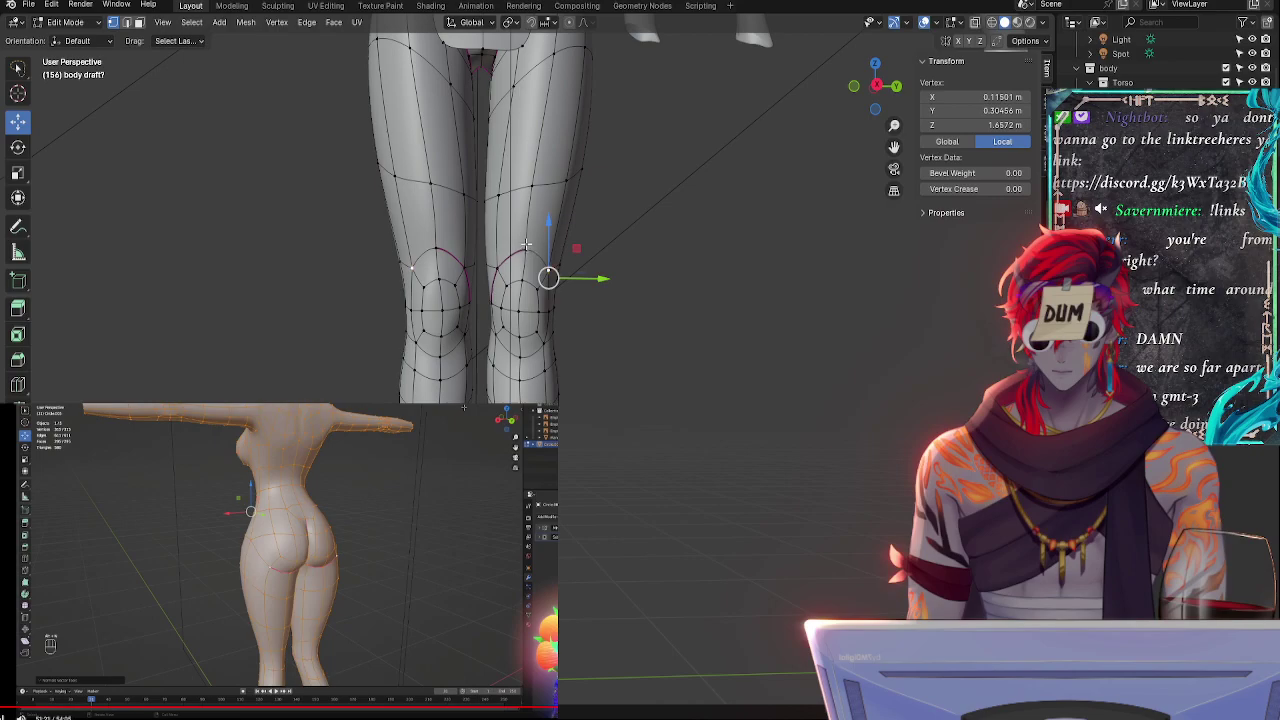
pyautogui.keyDown('shift'); pyautogui.click(526, 248); pyautogui.keyUp('shift')
pyautogui.keyDown('shift'); pyautogui.click(565, 182); pyautogui.keyUp('shift')
pyautogui.hotkey('alt', 's')
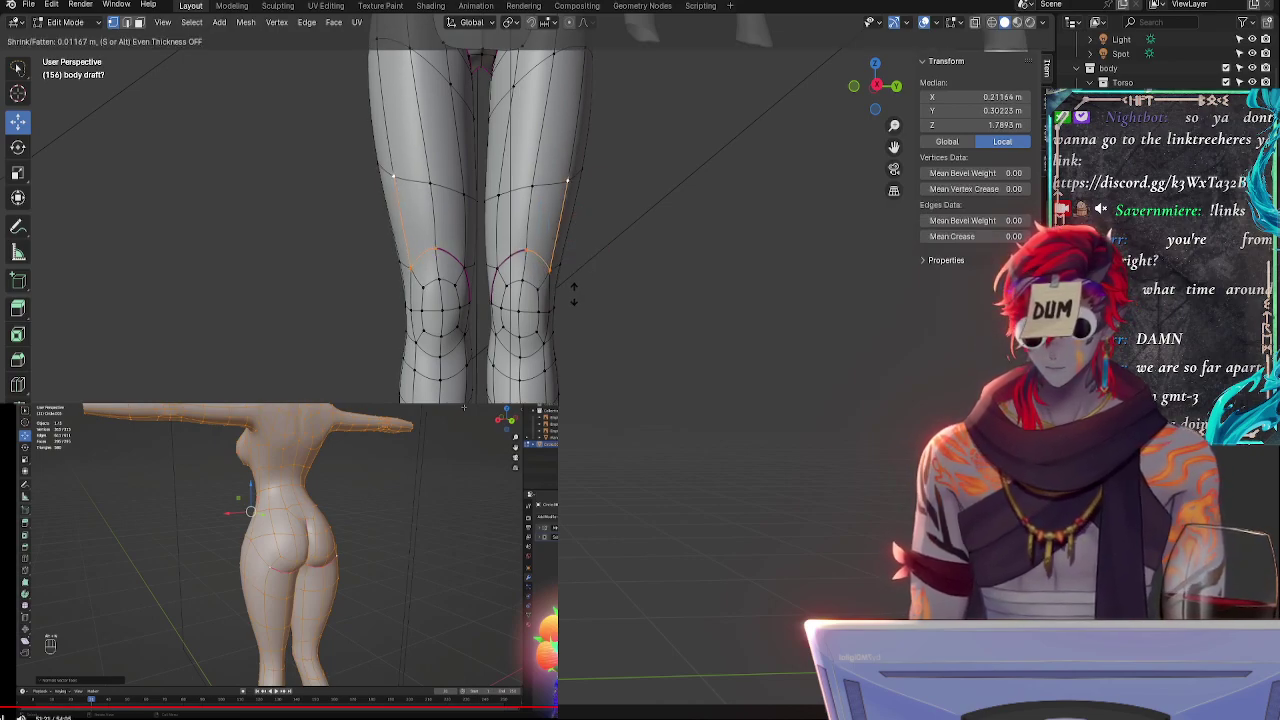
pyautogui.rightClick(539, 290)
pyautogui.click(538, 289)
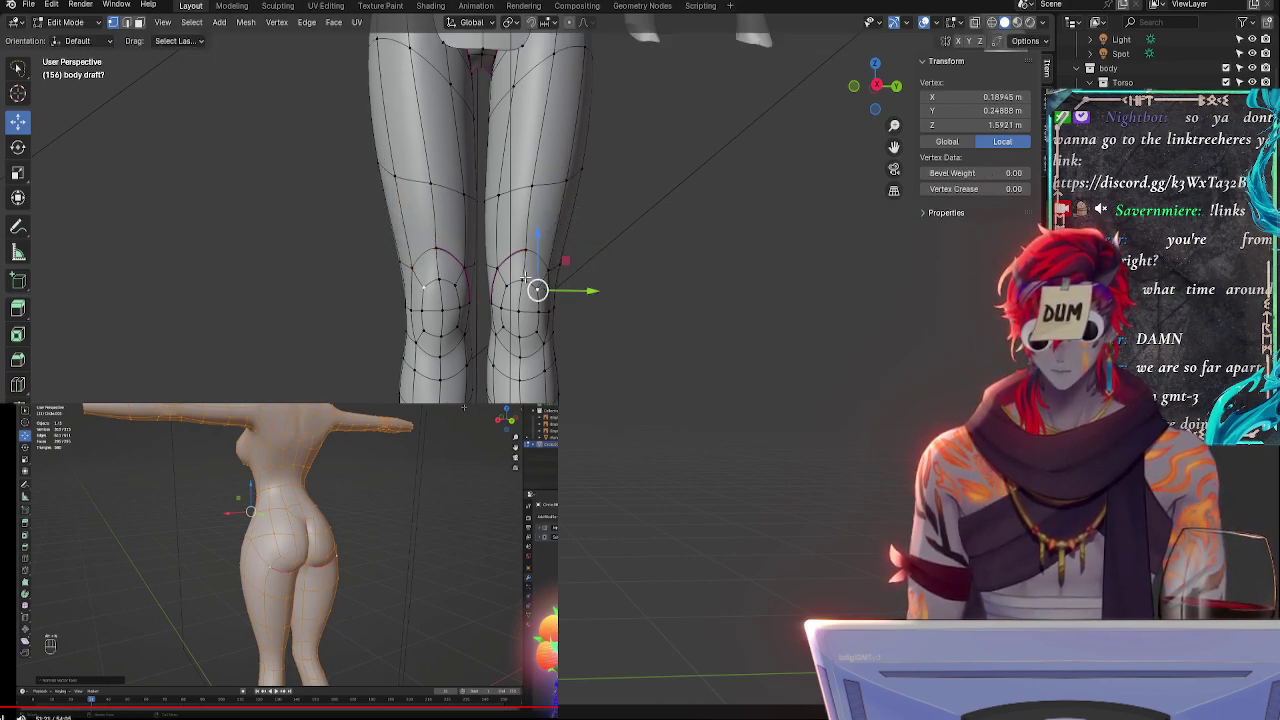
pyautogui.hotkey('alt', 's')
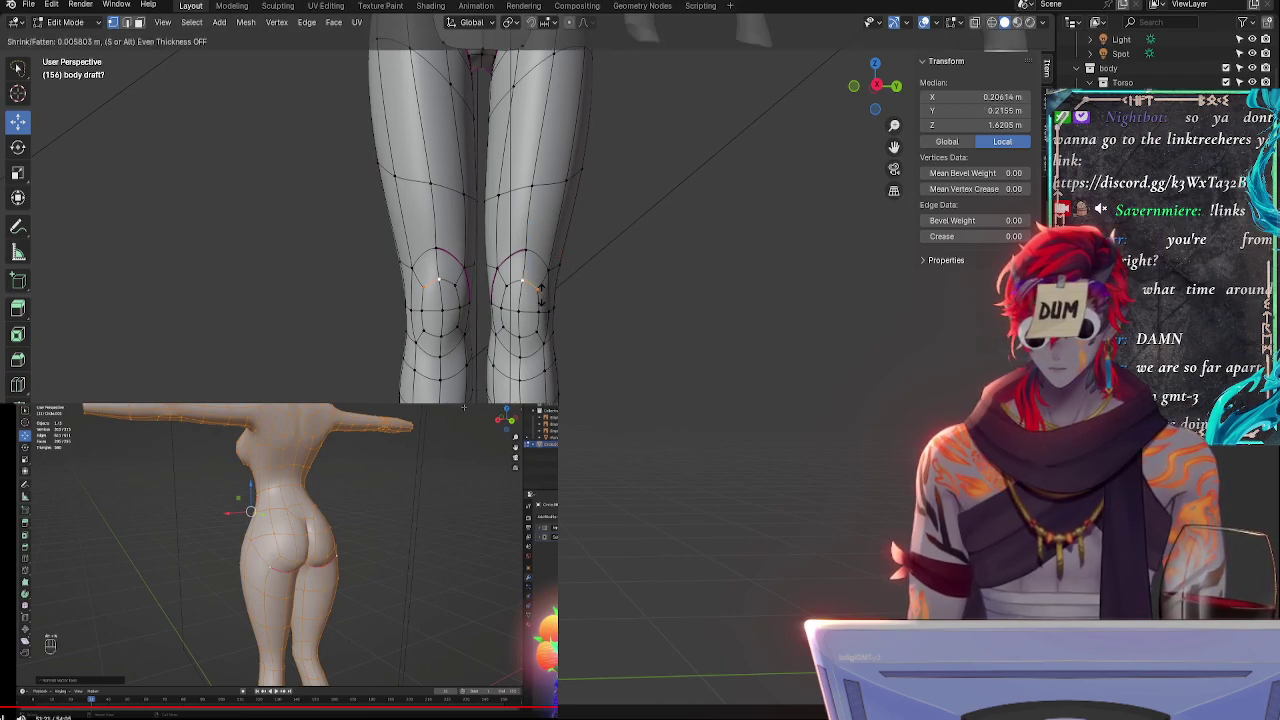
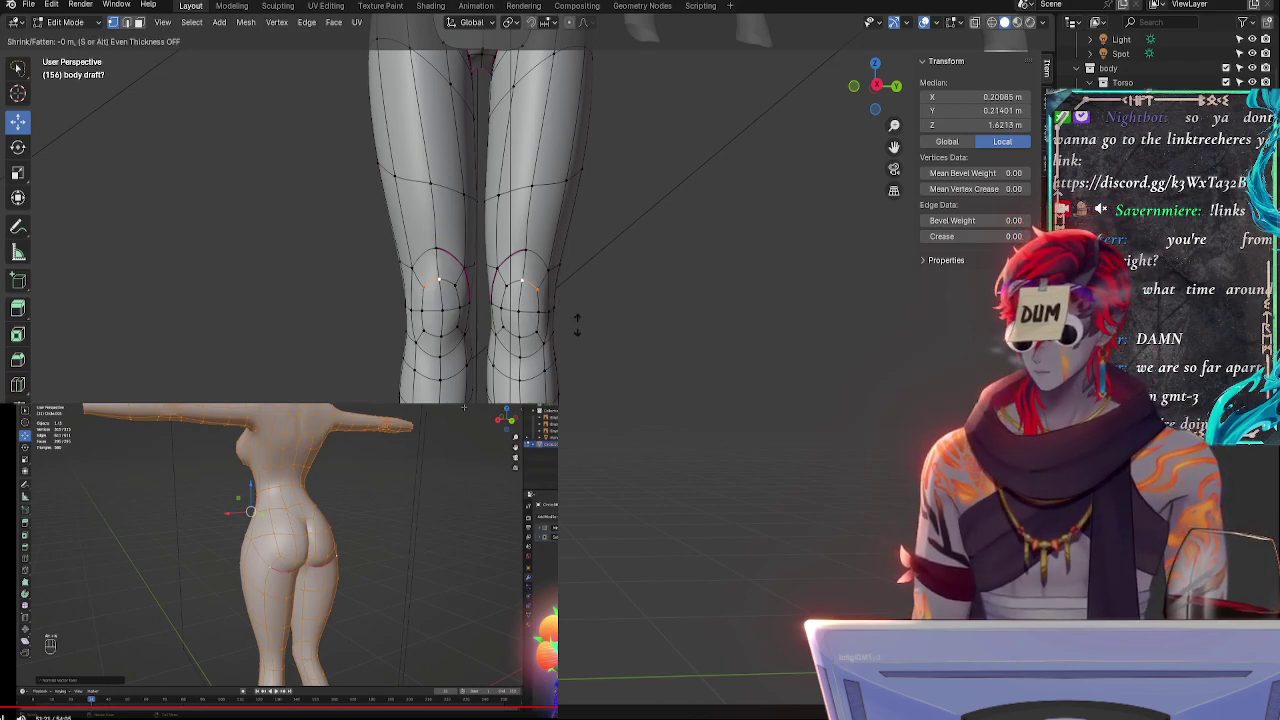
# - Give the selected knee edges a 0.25 crease and shrink the knee vertices inward
pyautogui.click(553, 325)
pyautogui.click(540, 335)
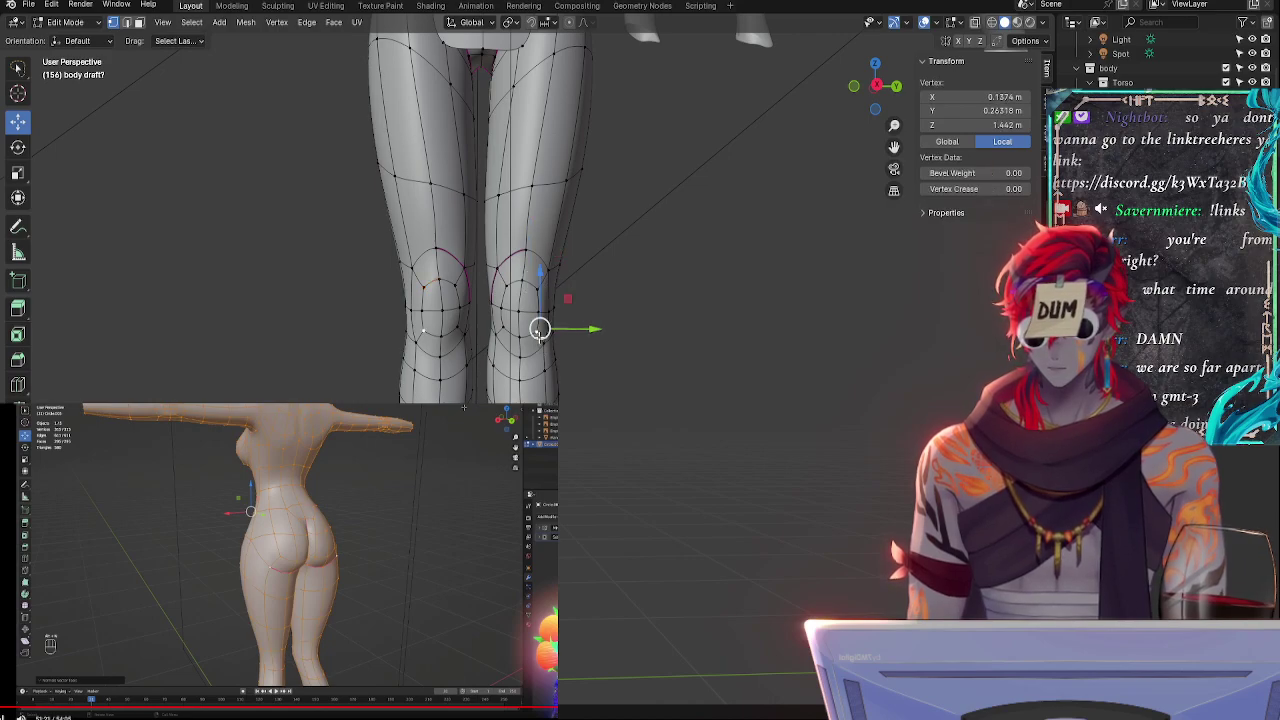
pyautogui.click(543, 344)
pyautogui.click(520, 338)
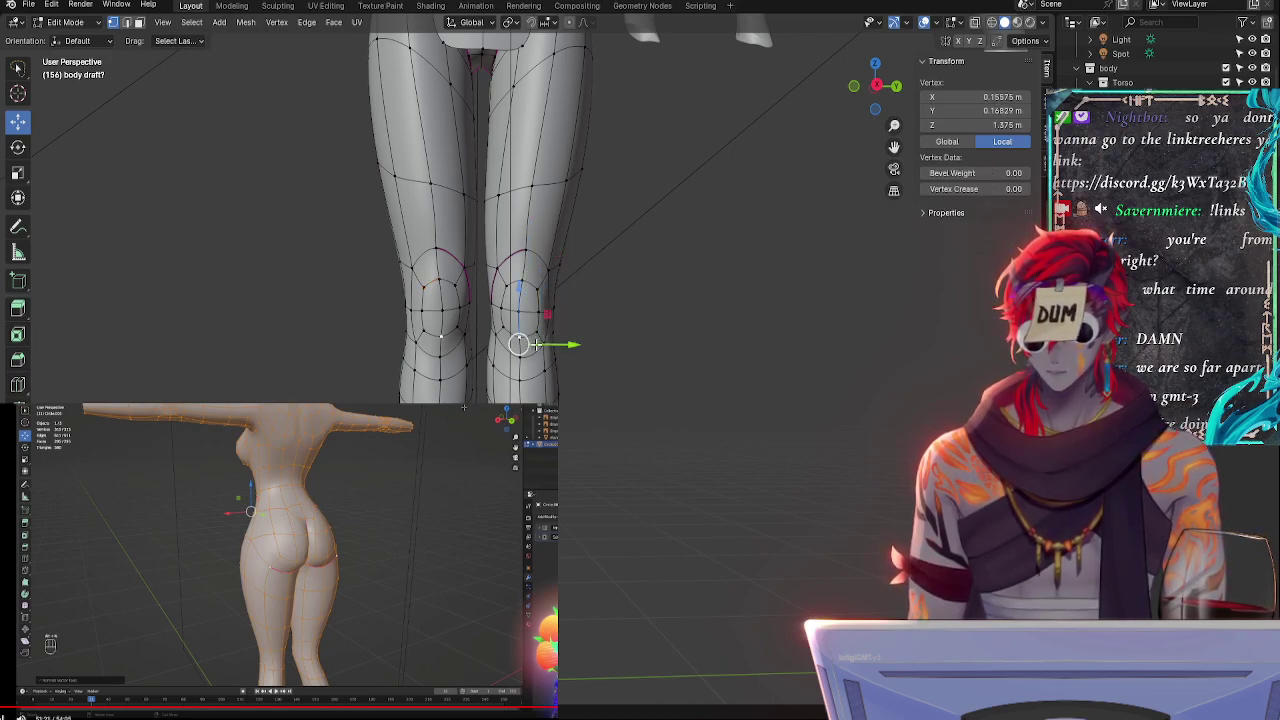
pyautogui.keyDown('shift'); pyautogui.click(536, 334); pyautogui.keyUp('shift')
pyautogui.keyDown('shift'); pyautogui.click(542, 344); pyautogui.keyUp('shift')
pyautogui.hotkey('shift', 'e')
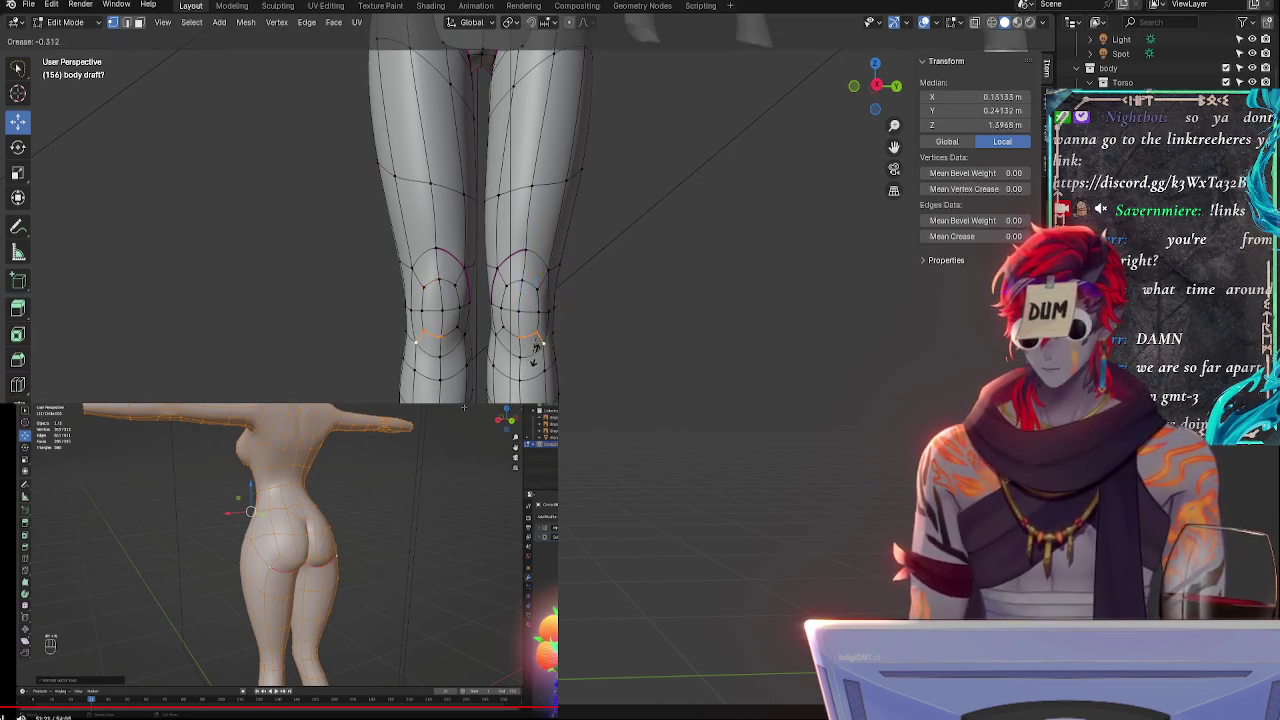
pyautogui.click(540, 362)
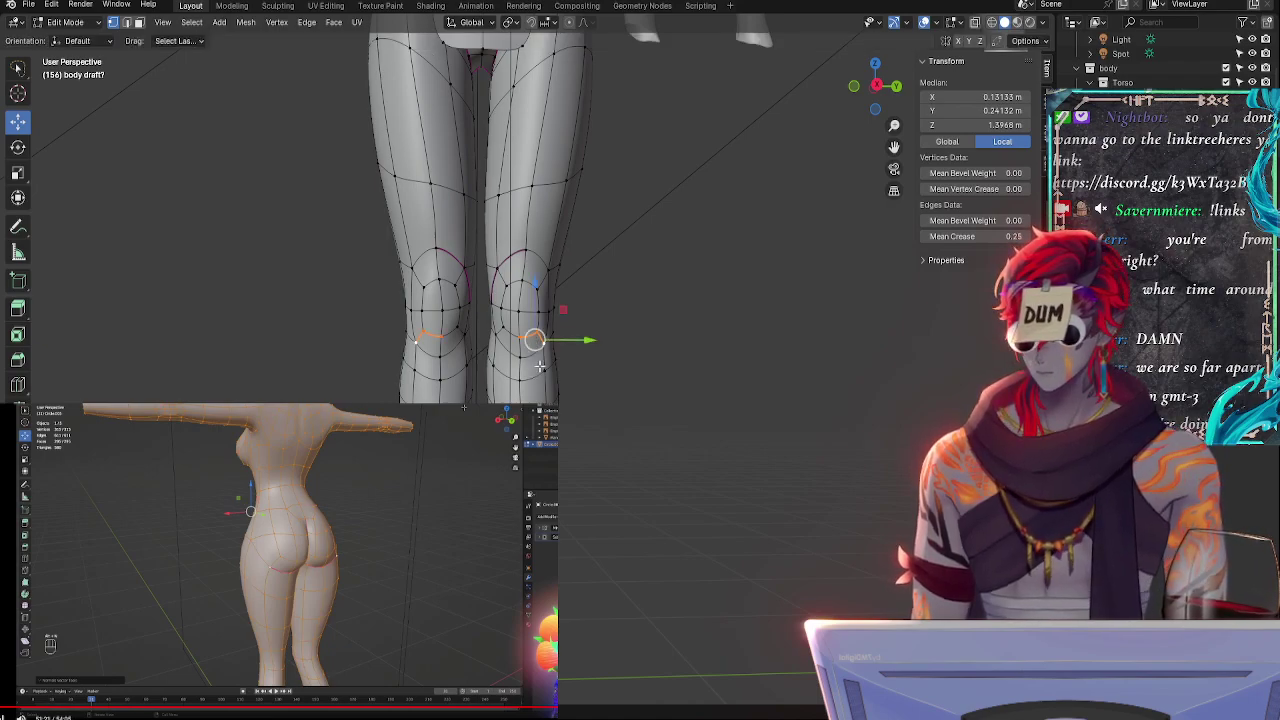
pyautogui.hotkey('alt', 's')
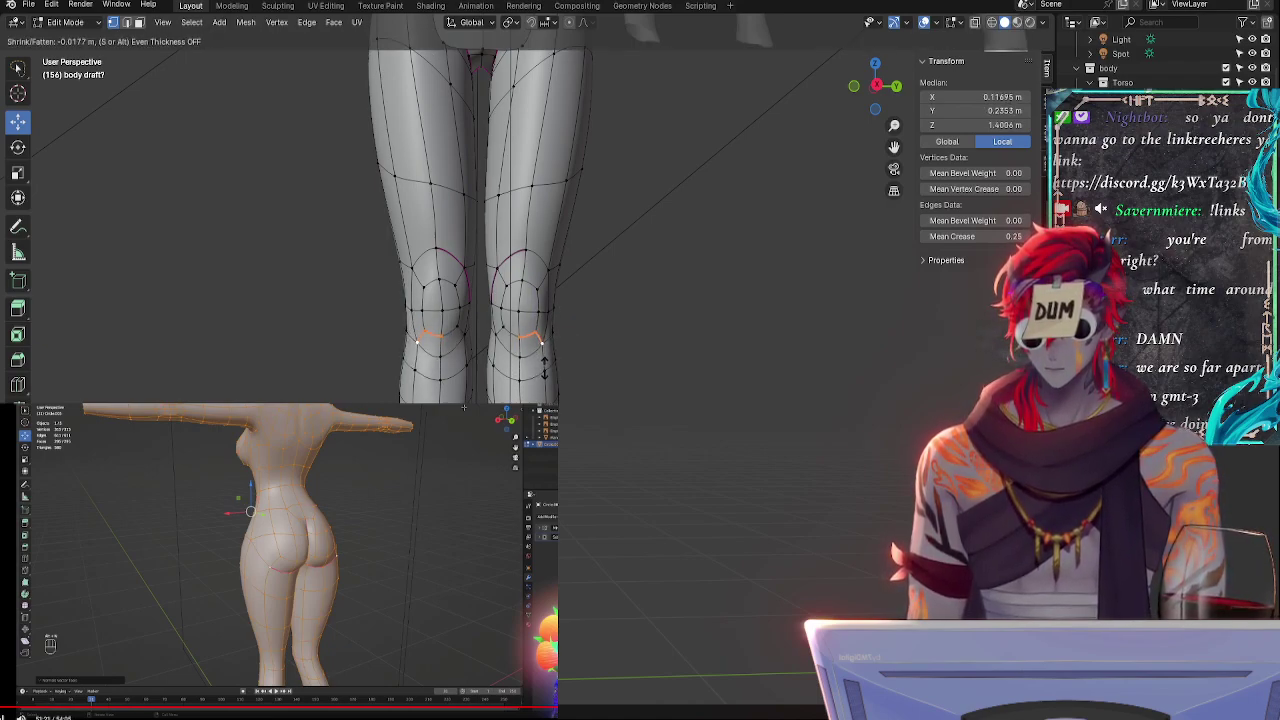
pyautogui.click(545, 370)
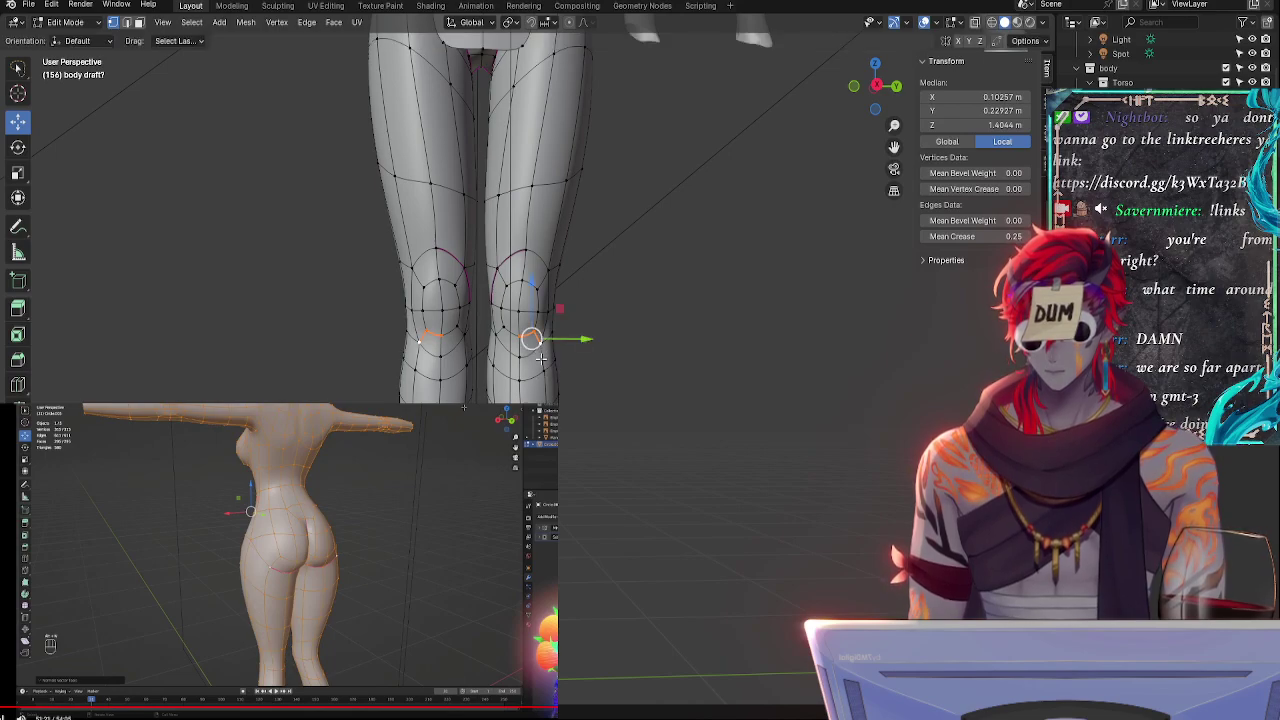
# - Nudge an upper and a lower knee vertex outward along Y
pyautogui.click(649, 372)
pyautogui.click(553, 334)
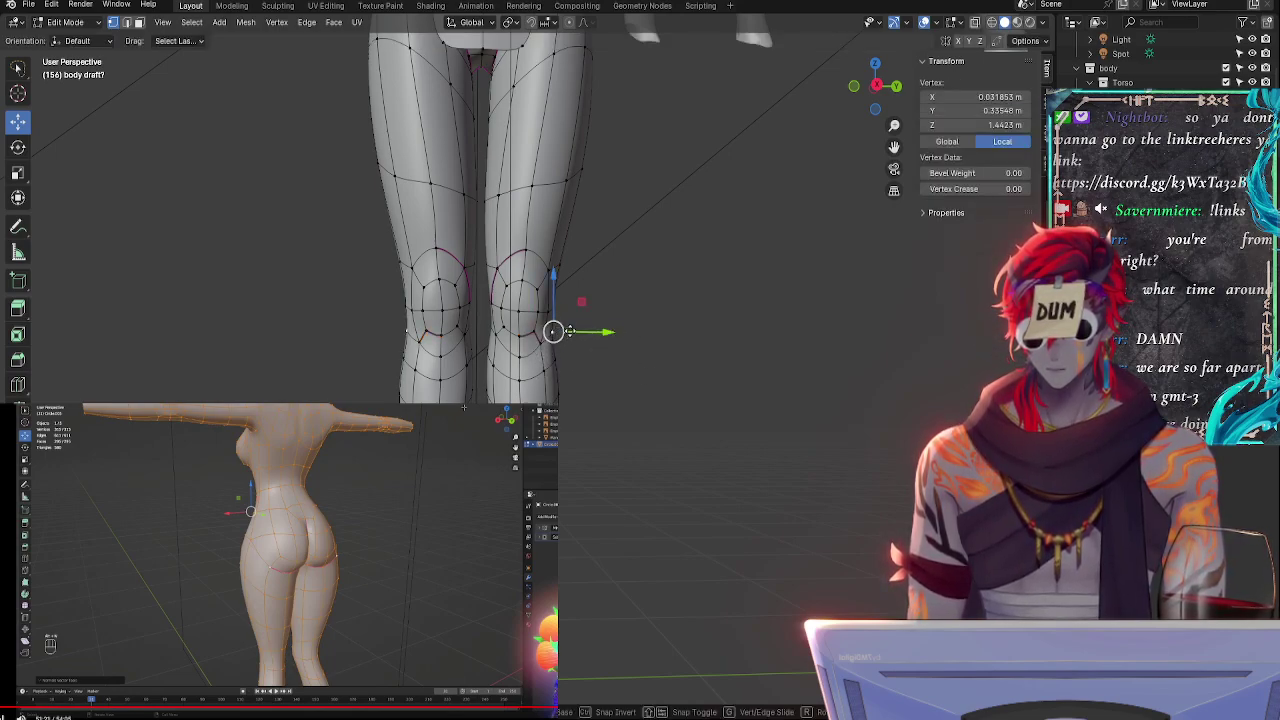
pyautogui.press('g')
pyautogui.press('y')
pyautogui.click(572, 333)
pyautogui.click(556, 361)
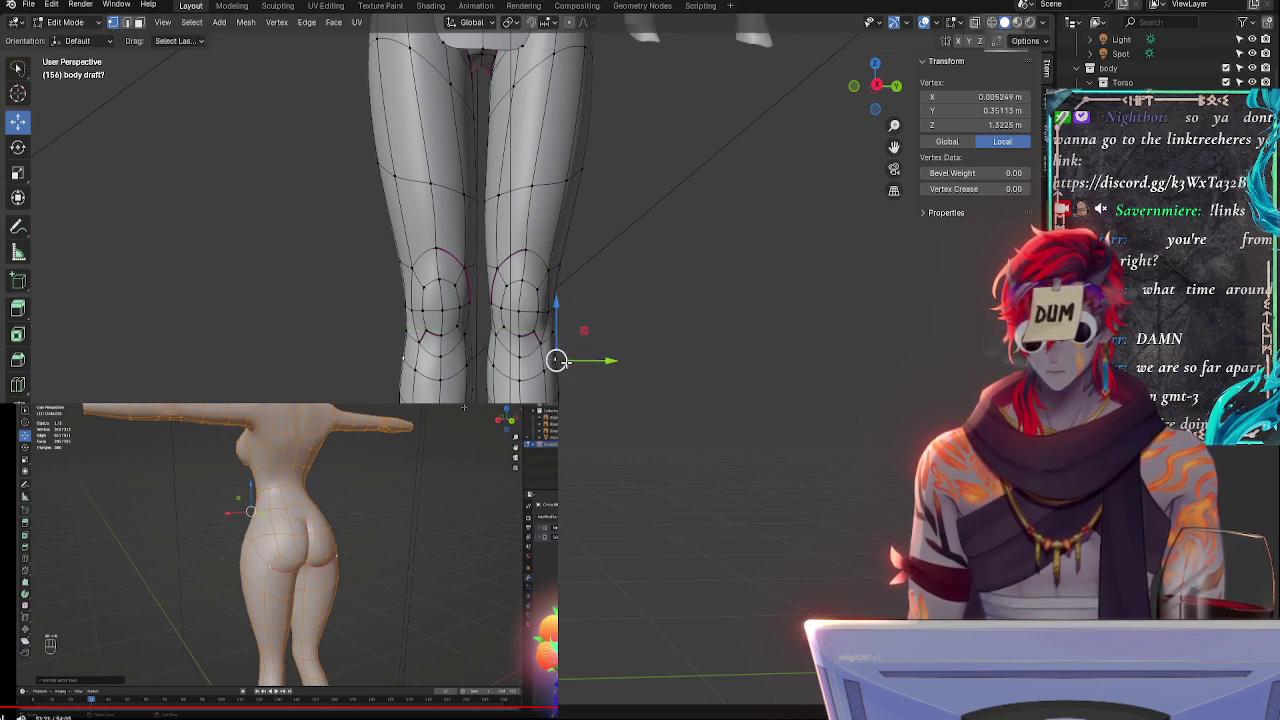
pyautogui.press('g')
pyautogui.press('y')
pyautogui.click(585, 359)
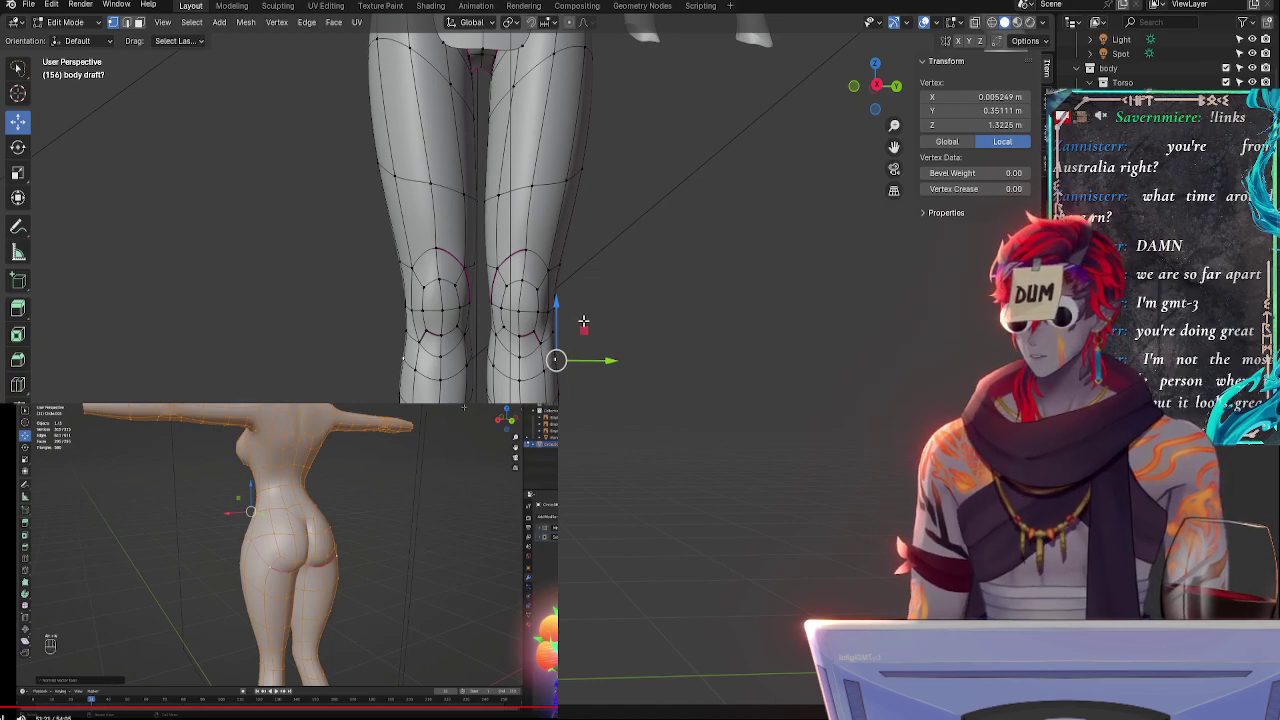
# - Check the smoothed knees, then frame the legs in the right orthographic view in Edit Mode
pyautogui.press('Tab')
pyautogui.scroll(4, 650, 407)
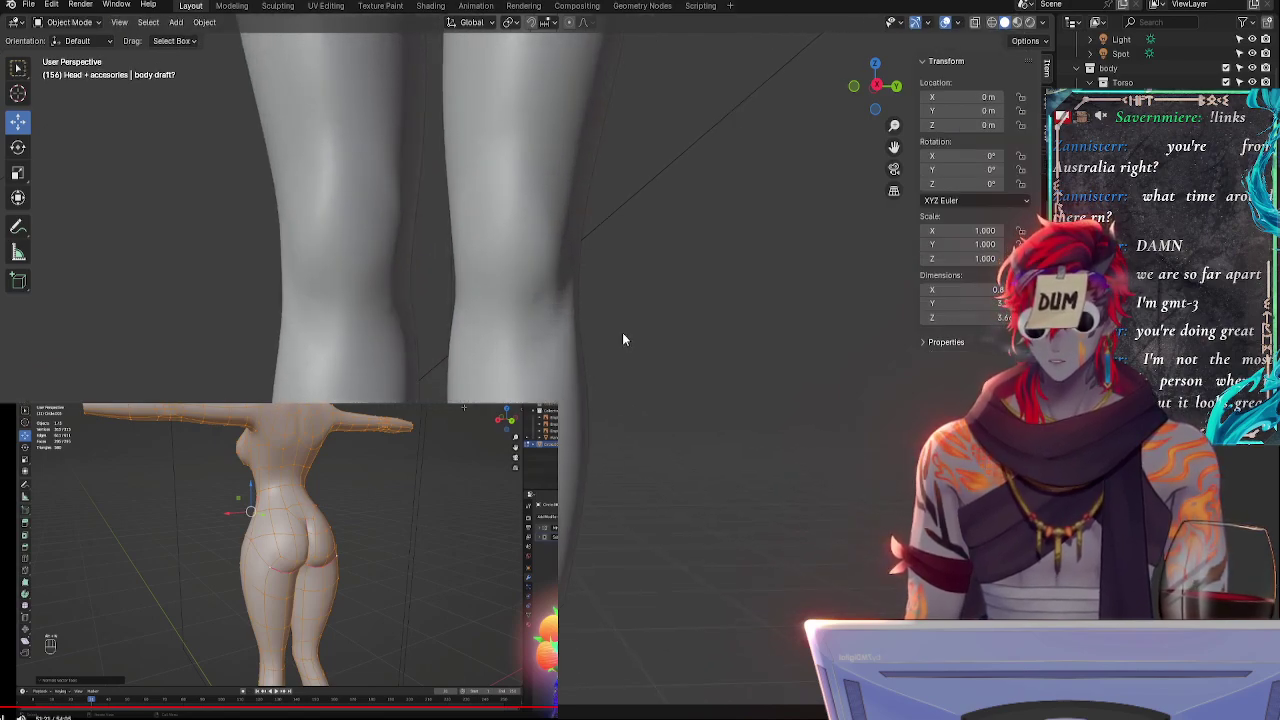
pyautogui.moveTo(700, 388)
pyautogui.mouseDown(button='middle')
pyautogui.moveTo(566, 419)
pyautogui.moveTo(381, 328)
pyautogui.moveTo(480, 317)
pyautogui.moveTo(564, 463)
pyautogui.moveTo(603, 437)
pyautogui.mouseUp(button='middle')
pyautogui.scroll(-4, 480, 317)
pyautogui.scroll(-2, 592, 476)
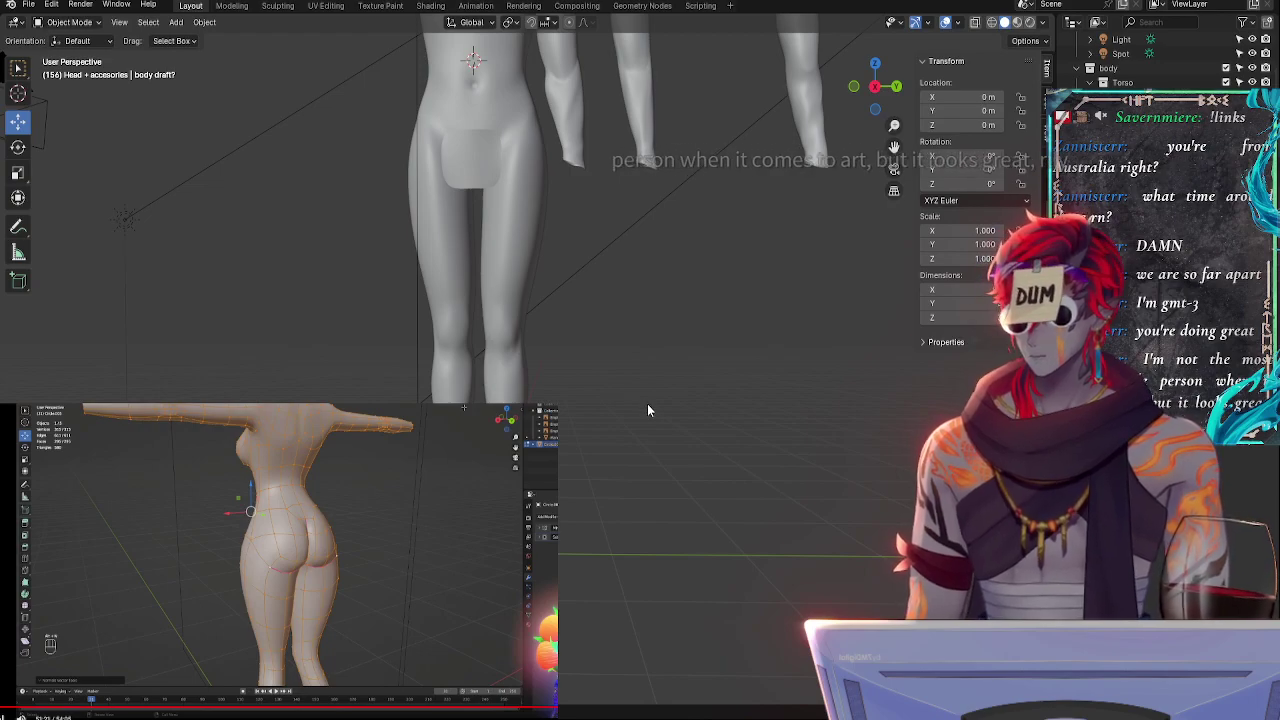
pyautogui.moveTo(638, 397)
pyautogui.mouseDown(button='middle')
pyautogui.moveTo(641, 416)
pyautogui.moveTo(645, 400)
pyautogui.mouseUp(button='middle')
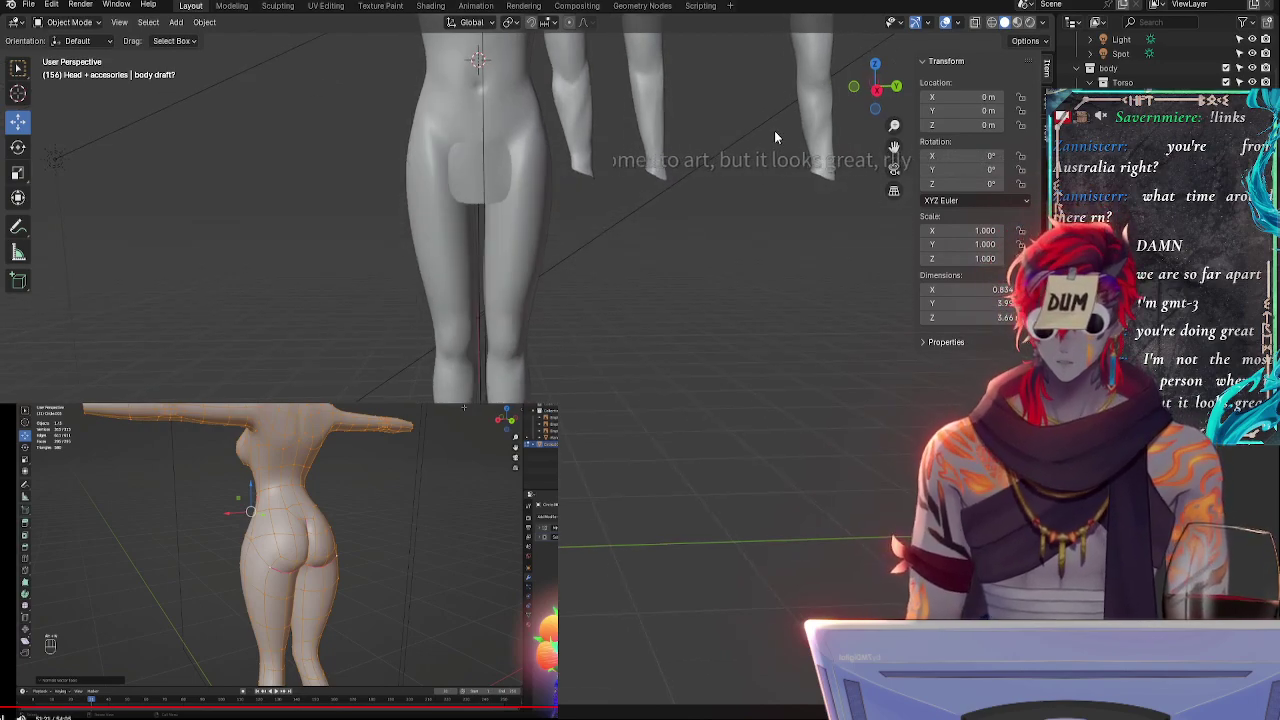
pyautogui.click(875, 91)
pyautogui.keyDown('shift'); pyautogui.moveTo(636, 280); pyautogui.dragTo(670, 408, button='middle'); pyautogui.keyUp('shift')
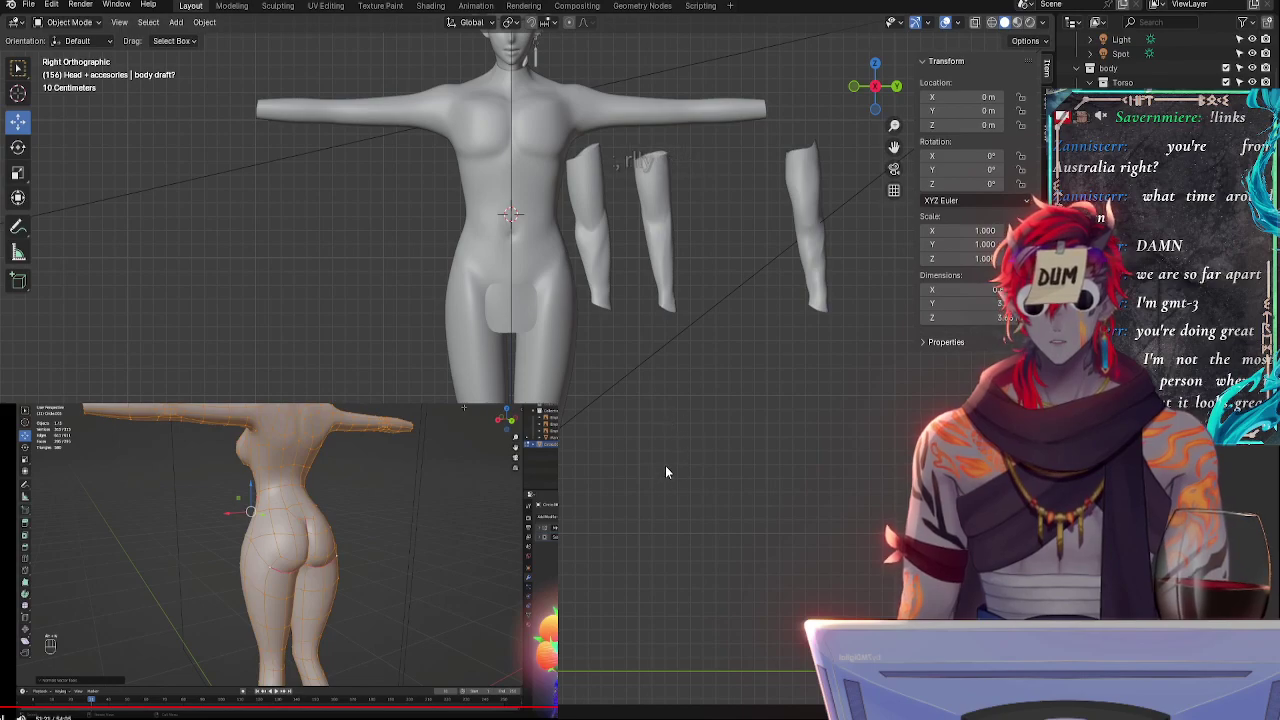
pyautogui.keyDown('ctrl'); pyautogui.moveTo(666, 466); pyautogui.dragTo(651, 404, button='middle'); pyautogui.keyUp('ctrl')
pyautogui.press('Tab')
pyautogui.keyDown('shift'); pyautogui.moveTo(648, 468); pyautogui.dragTo(690, 425, button='middle'); pyautogui.keyUp('shift')
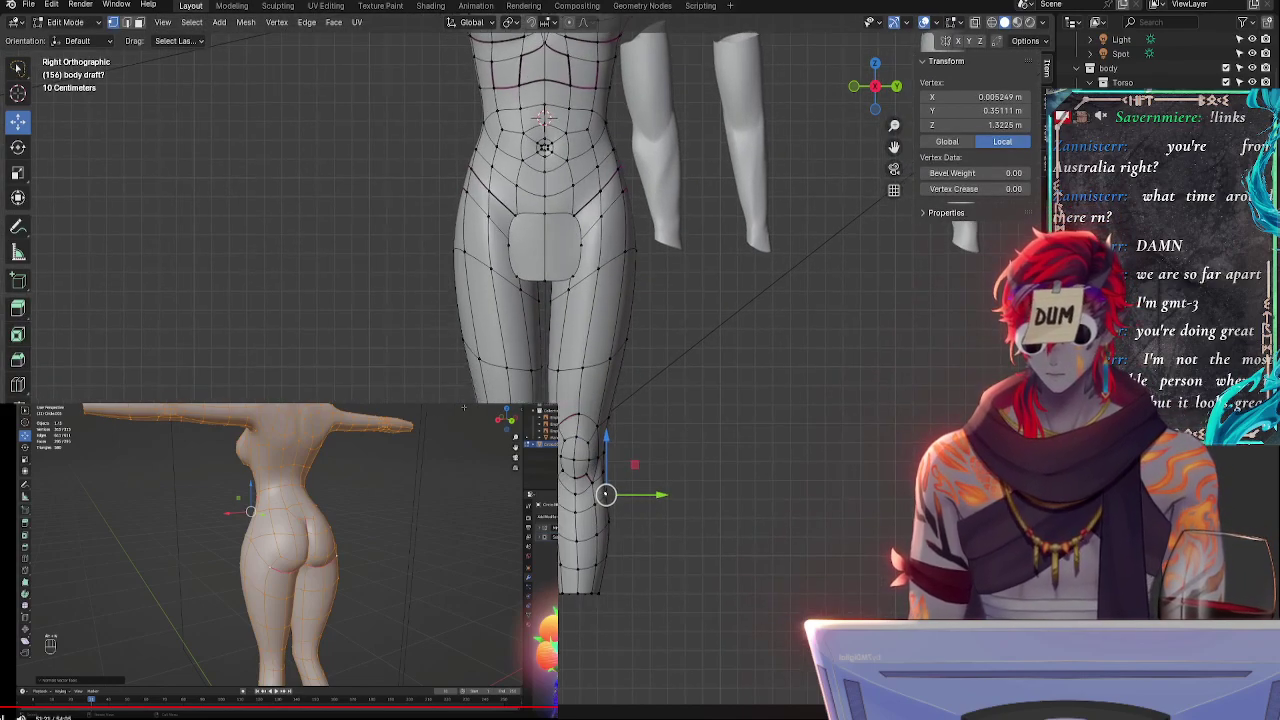
pyautogui.scroll(2, 660, 500)
# - Lower the six front kneecap vertices about 0.015 m along Z
pyautogui.keyDown('shift'); pyautogui.click(574, 501); pyautogui.keyUp('shift')
pyautogui.keyDown('shift'); pyautogui.click(590, 510); pyautogui.keyUp('shift')
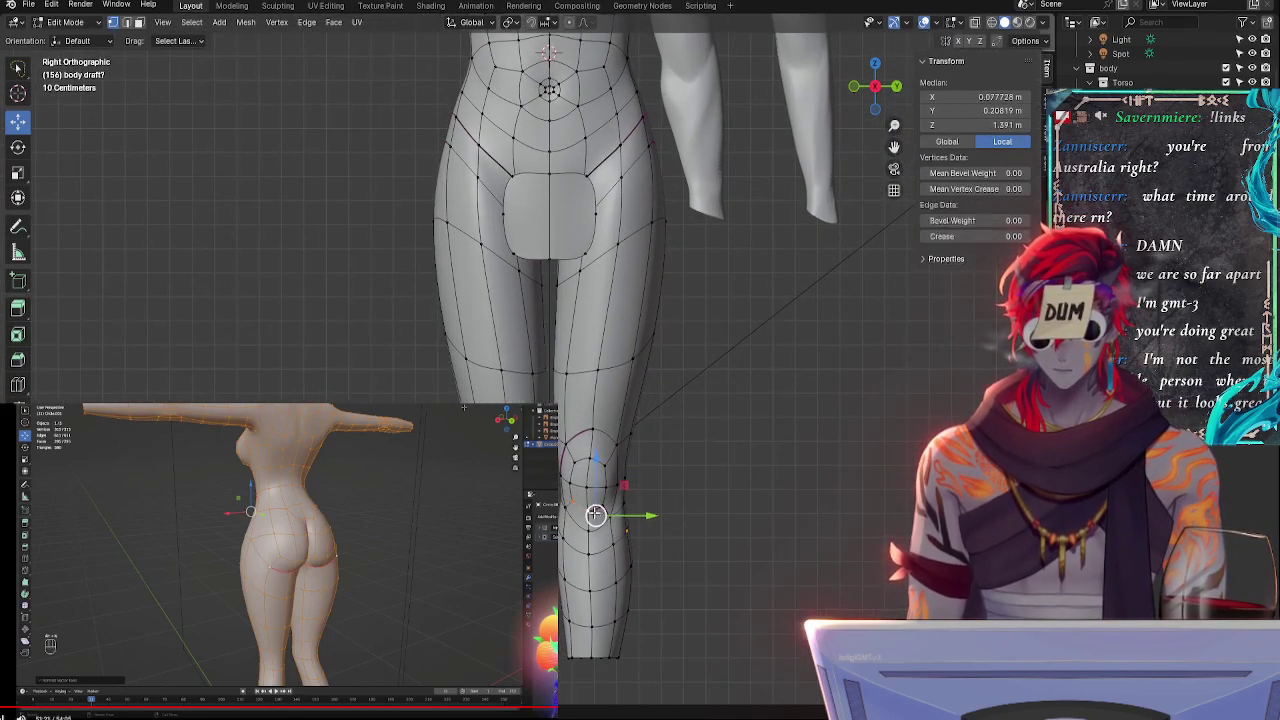
pyautogui.keyDown('shift'); pyautogui.click(602, 489); pyautogui.keyUp('shift')
pyautogui.keyDown('shift'); pyautogui.click(584, 488); pyautogui.keyUp('shift')
pyautogui.keyDown('shift'); pyautogui.click(588, 462); pyautogui.keyUp('shift')
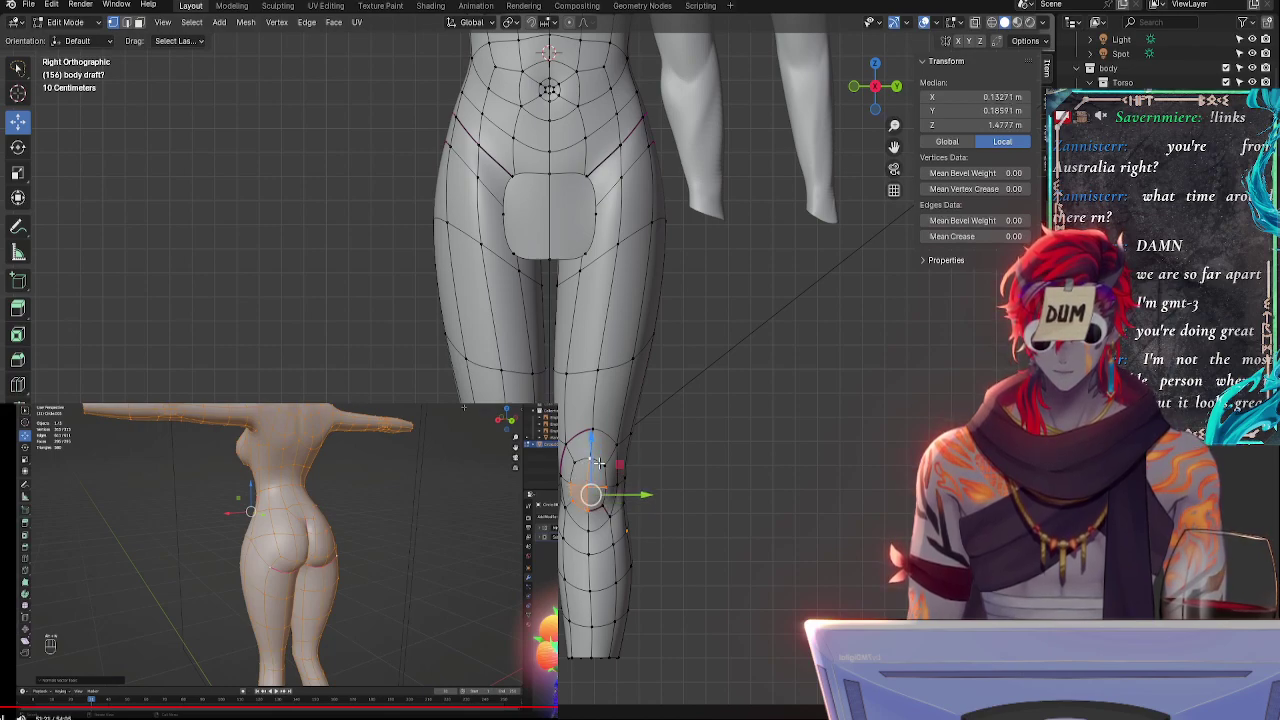
pyautogui.keyDown('shift'); pyautogui.click(574, 462); pyautogui.keyUp('shift')
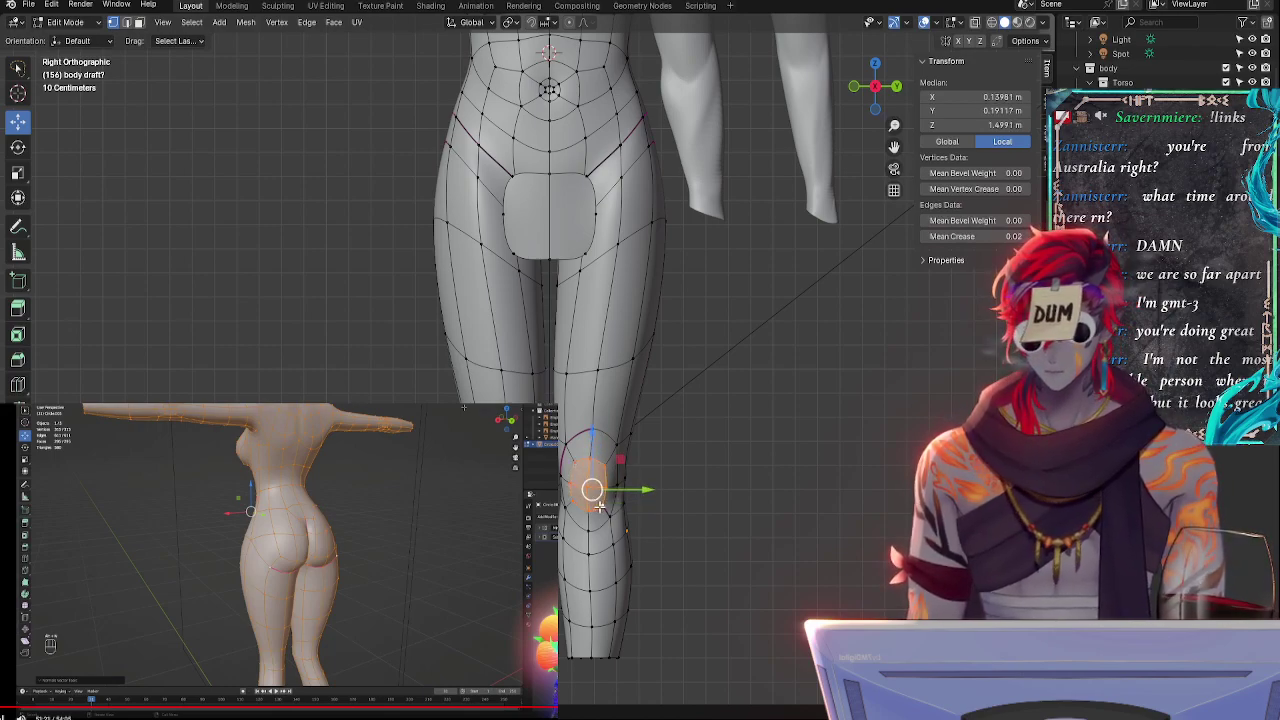
pyautogui.press('g')
pyautogui.press('z')
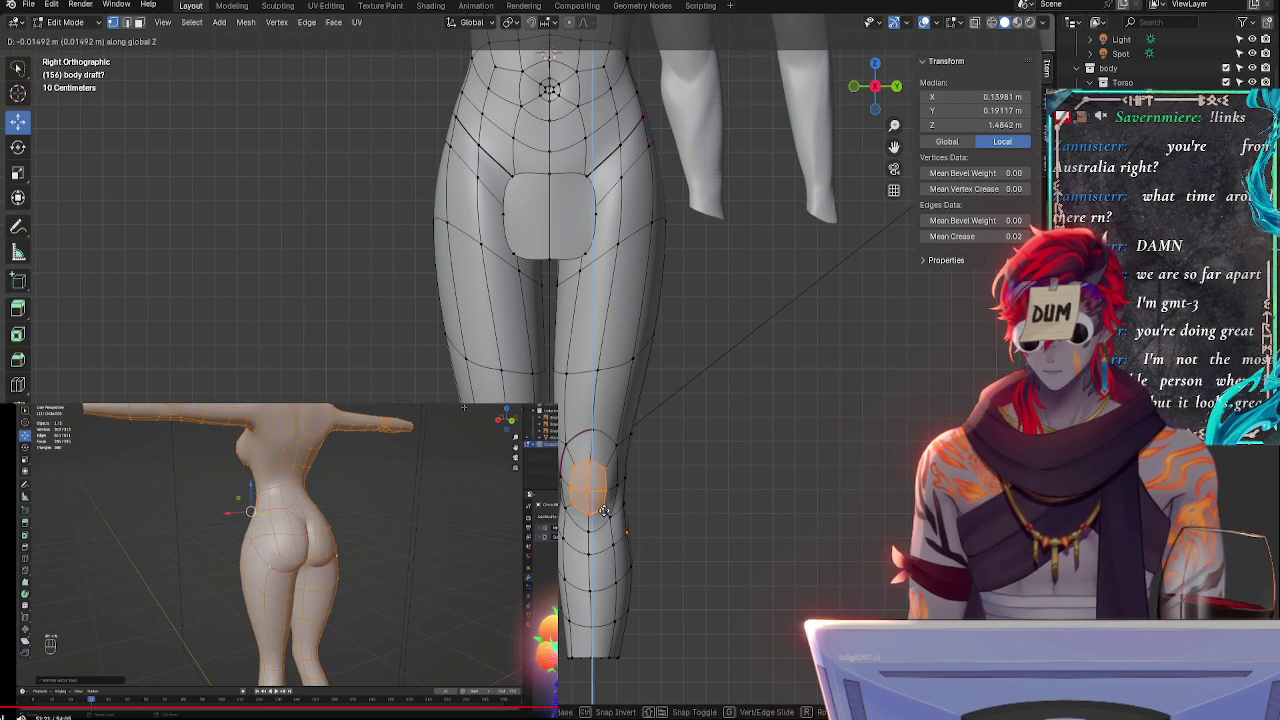
pyautogui.click(605, 510)
# - Deselect and toggle between Object and Edit Mode to inspect the smoothed legs
pyautogui.hotkey('alt', 'a')
pyautogui.press('Tab')
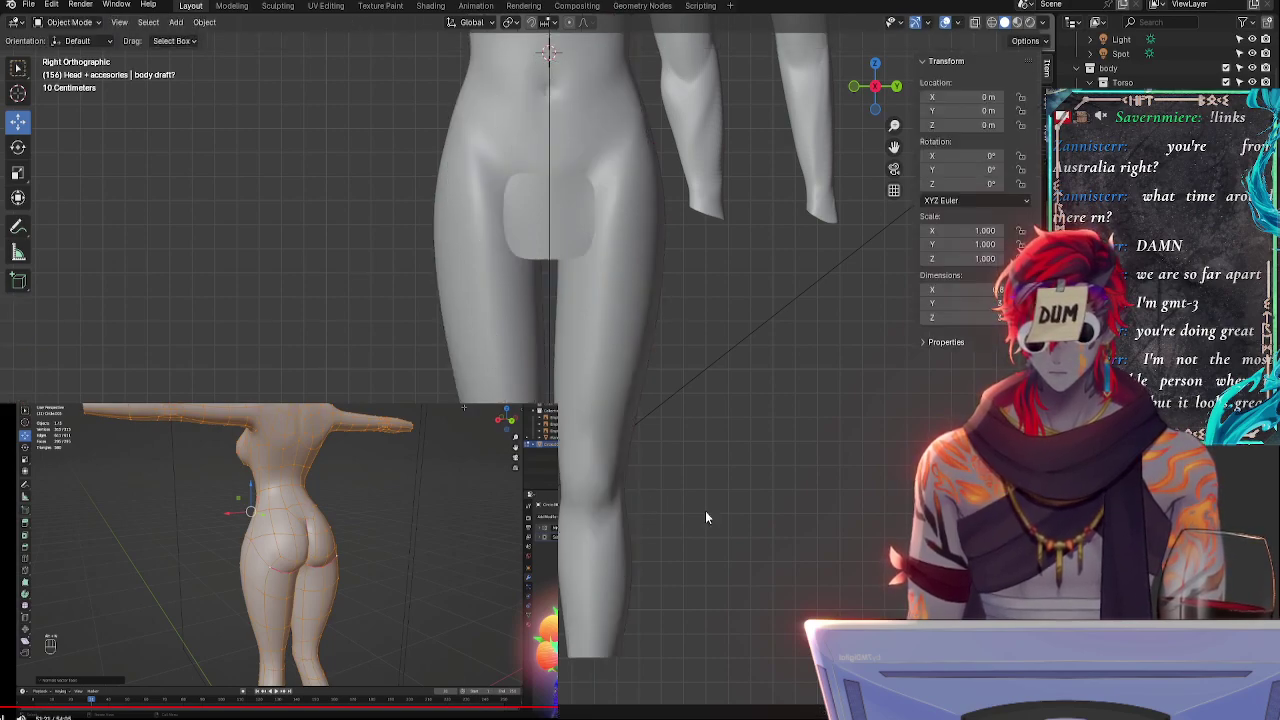
pyautogui.keyDown('shift'); pyautogui.moveTo(733, 516); pyautogui.dragTo(714, 496, button='middle'); pyautogui.keyUp('shift')
pyautogui.keyDown('shift'); pyautogui.moveTo(714, 496); pyautogui.dragTo(702, 484, button='middle'); pyautogui.keyUp('shift')
pyautogui.scroll(-2, 709, 515)
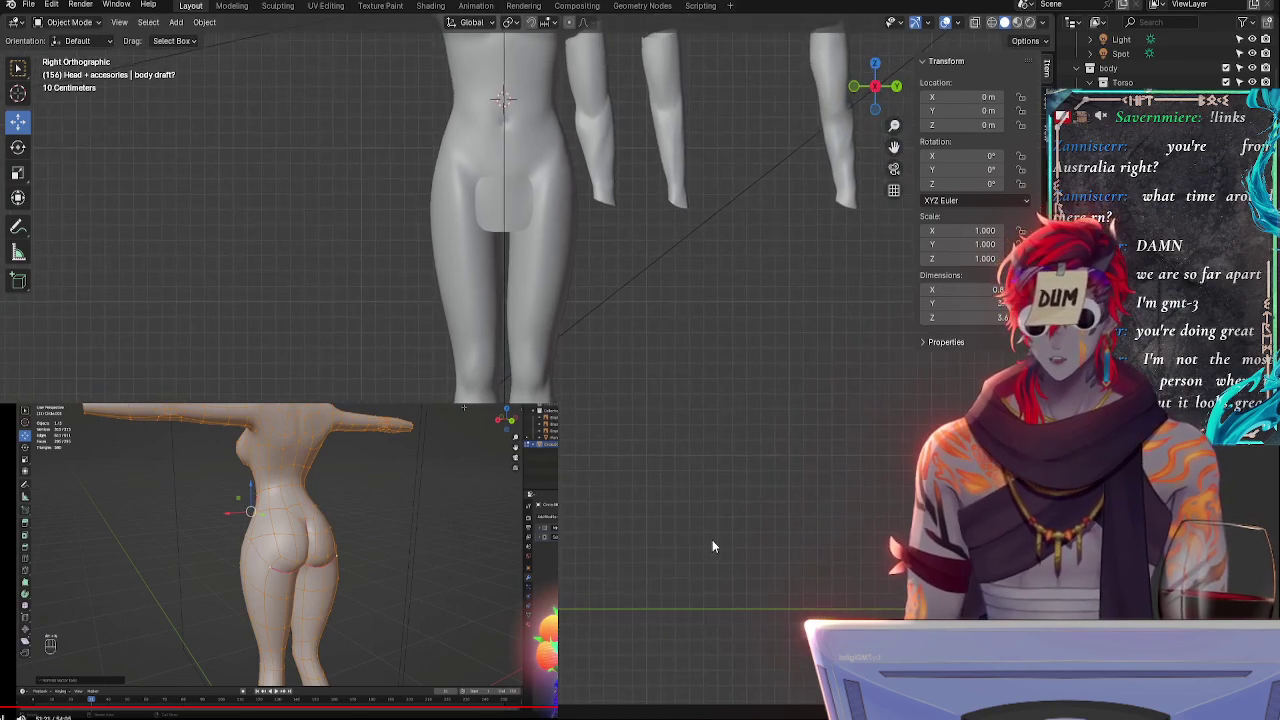
pyautogui.press('Tab')
pyautogui.press('Tab')
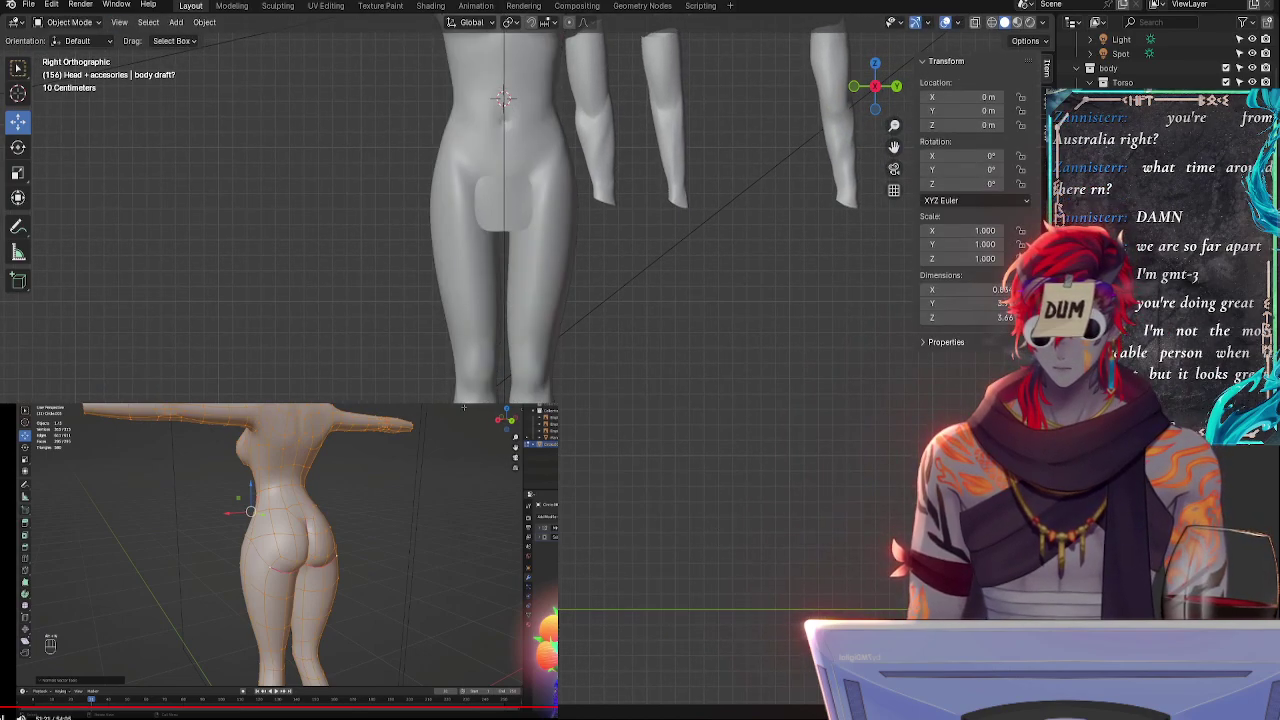
pyautogui.press('Tab')
pyautogui.hotkey('ctrl', 'z')
pyautogui.hotkey('ctrl', 'z')
pyautogui.hotkey('ctrl', 'z')
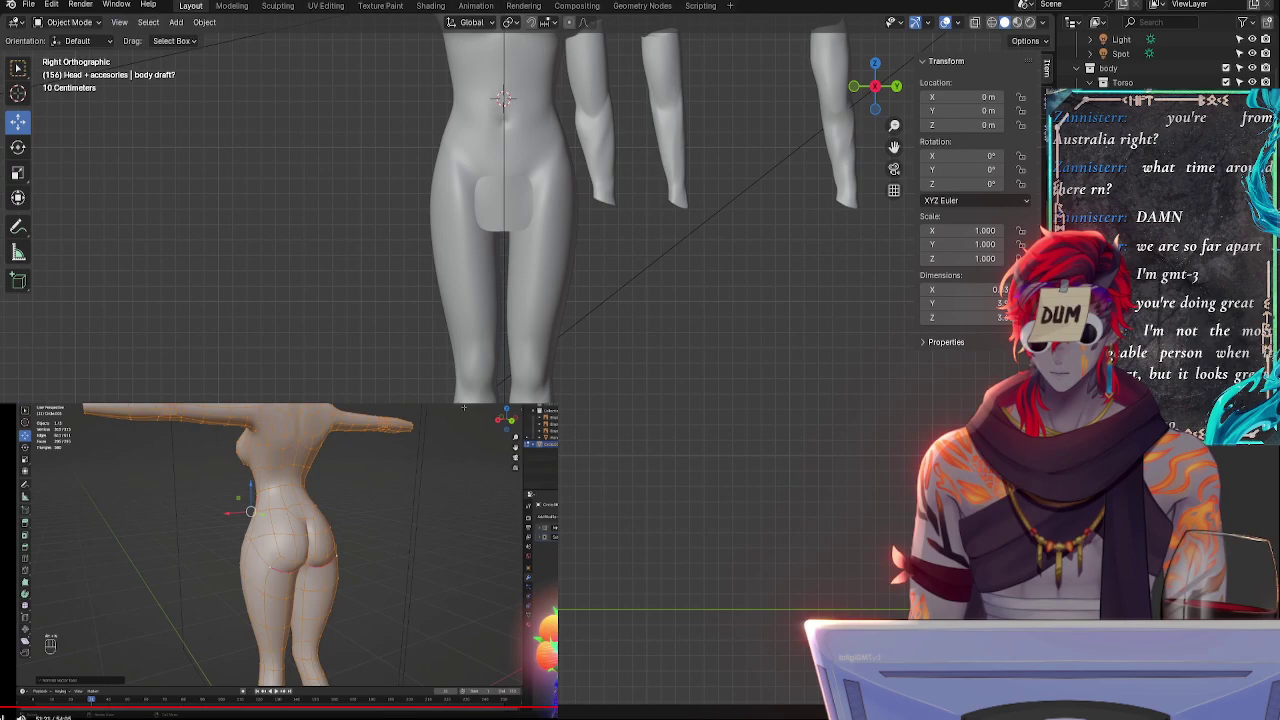
# - Try rotating and sliding knee vertices, then undo back to the earlier state
pyautogui.hotkey('ctrl', 'z')
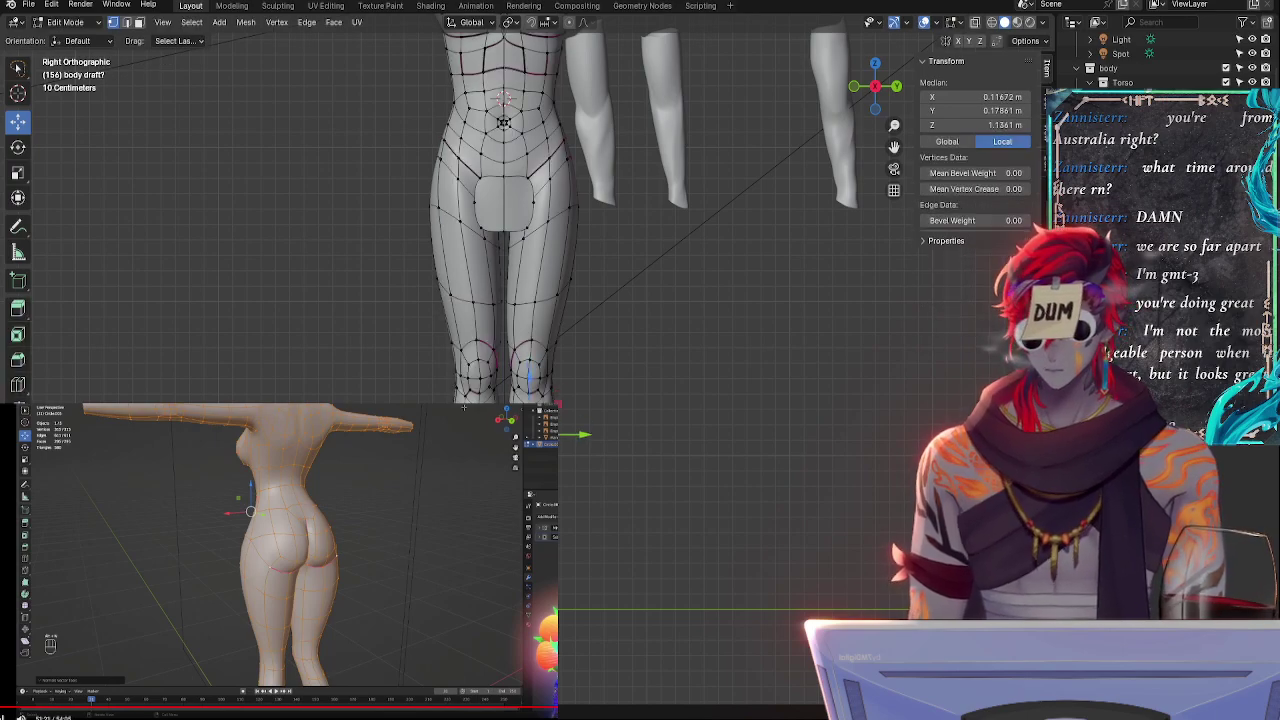
pyautogui.press('r')
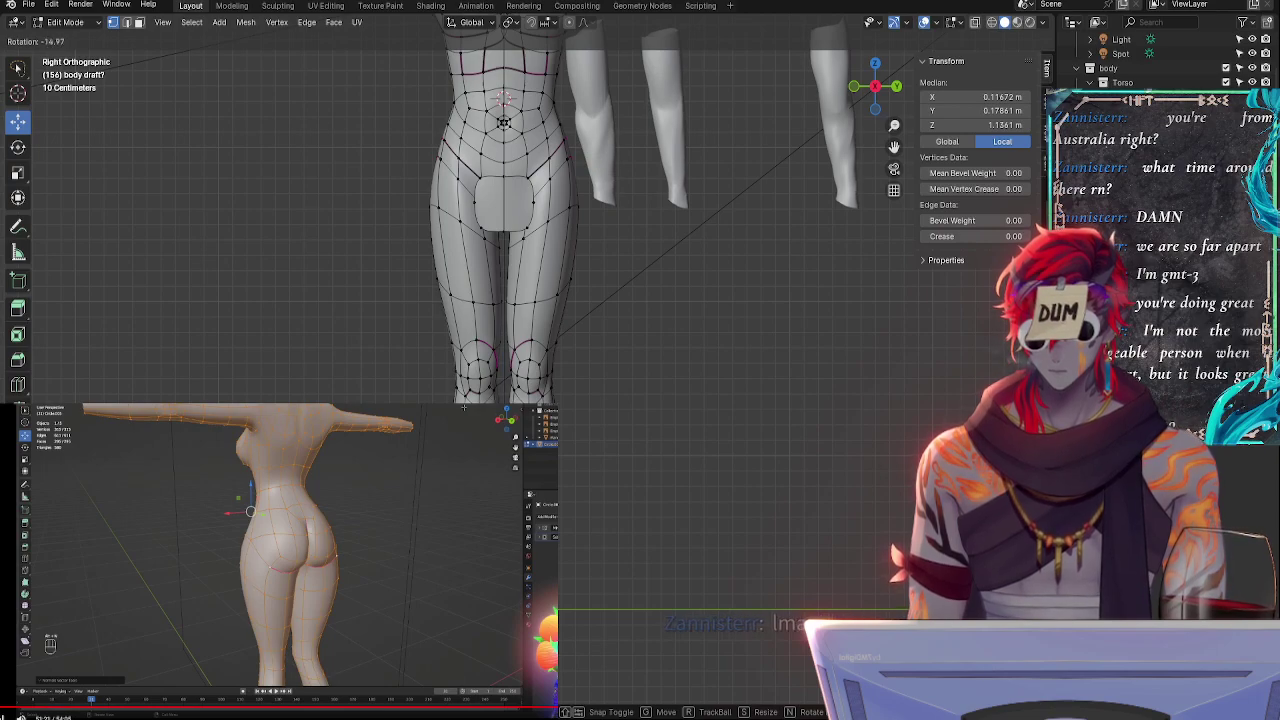
pyautogui.press('Escape')
pyautogui.hotkey('ctrl', 'z')
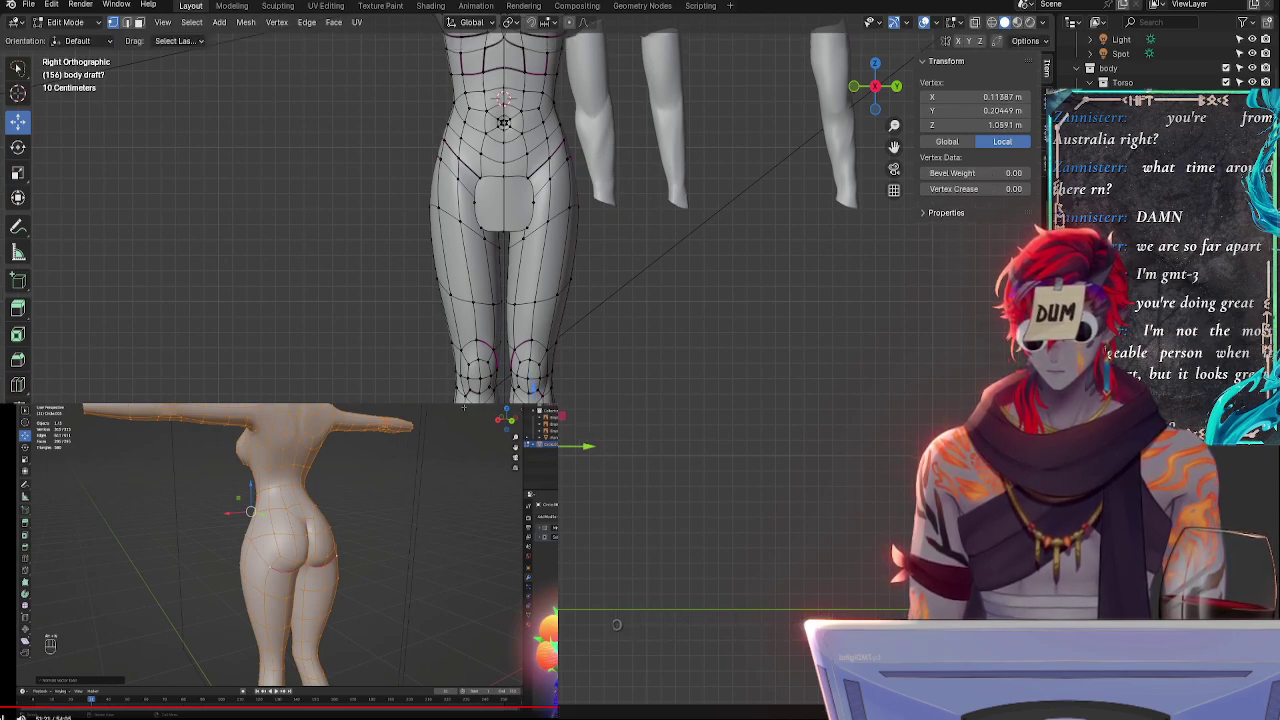
pyautogui.press('g')
pyautogui.press('g')
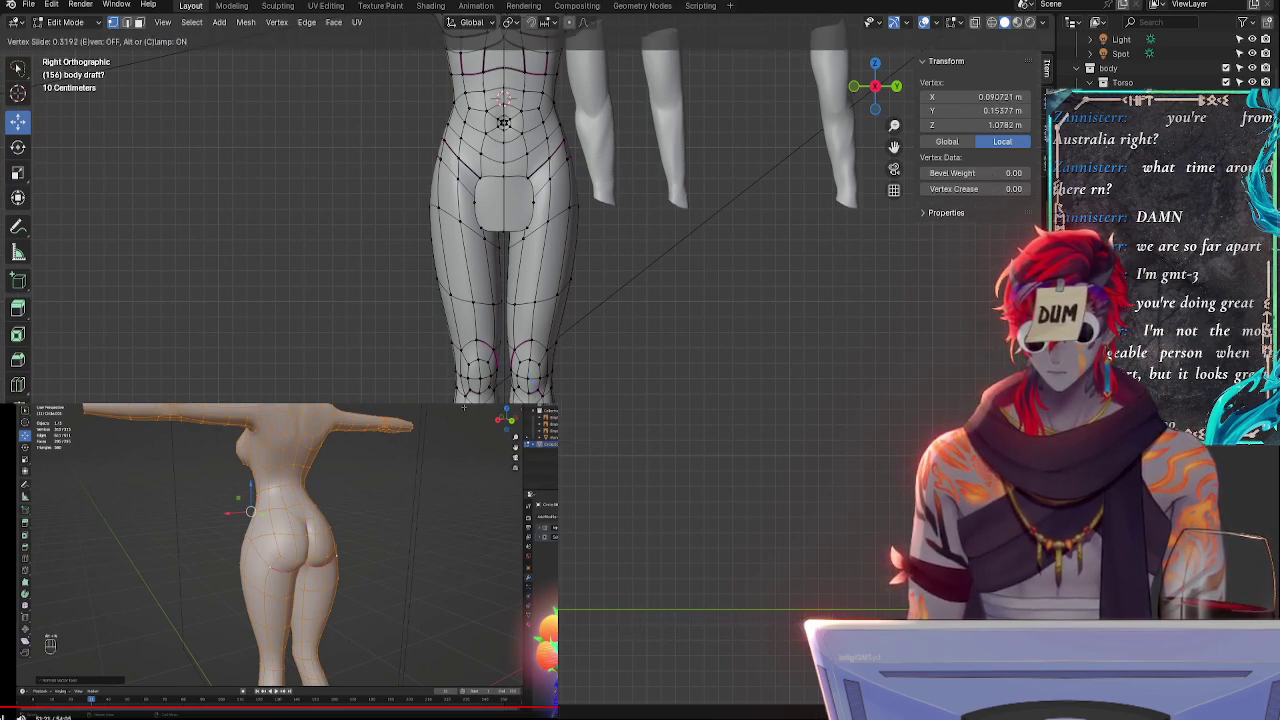
pyautogui.click(464, 407)
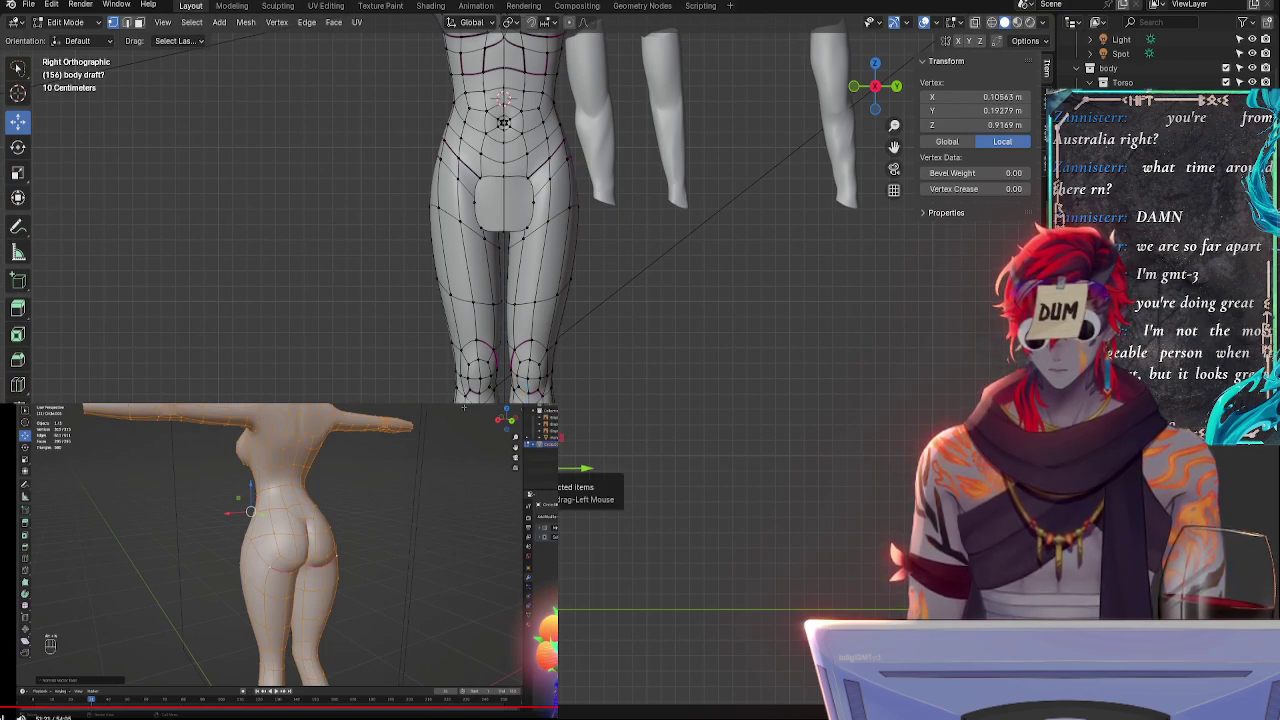
pyautogui.hotkey('ctrl', 'z')
pyautogui.hotkey('ctrl', 'z')
pyautogui.hotkey('ctrl', 'z')
pyautogui.hotkey('ctrl', 'z')
pyautogui.hotkey('ctrl', 'z')
pyautogui.hotkey('ctrl', 'z')
pyautogui.hotkey('ctrl', 'z')
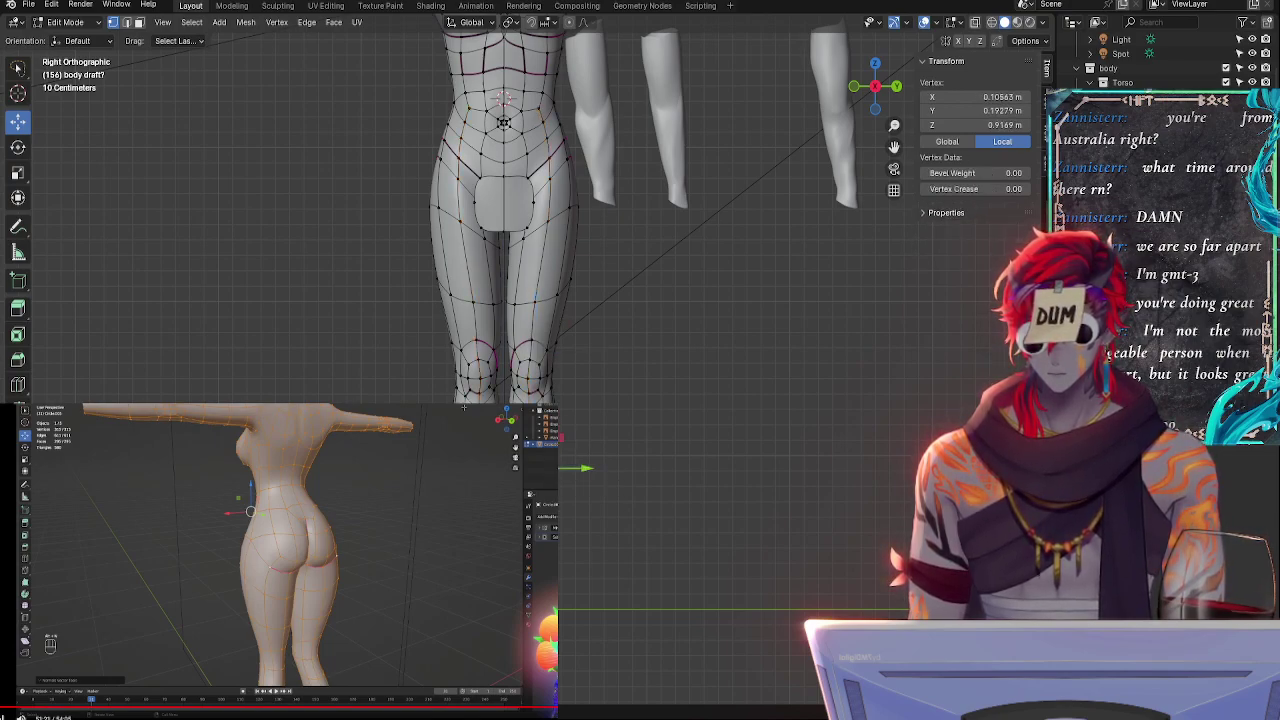
pyautogui.hotkey('ctrl', 'z')
pyautogui.hotkey('ctrl', 'z')
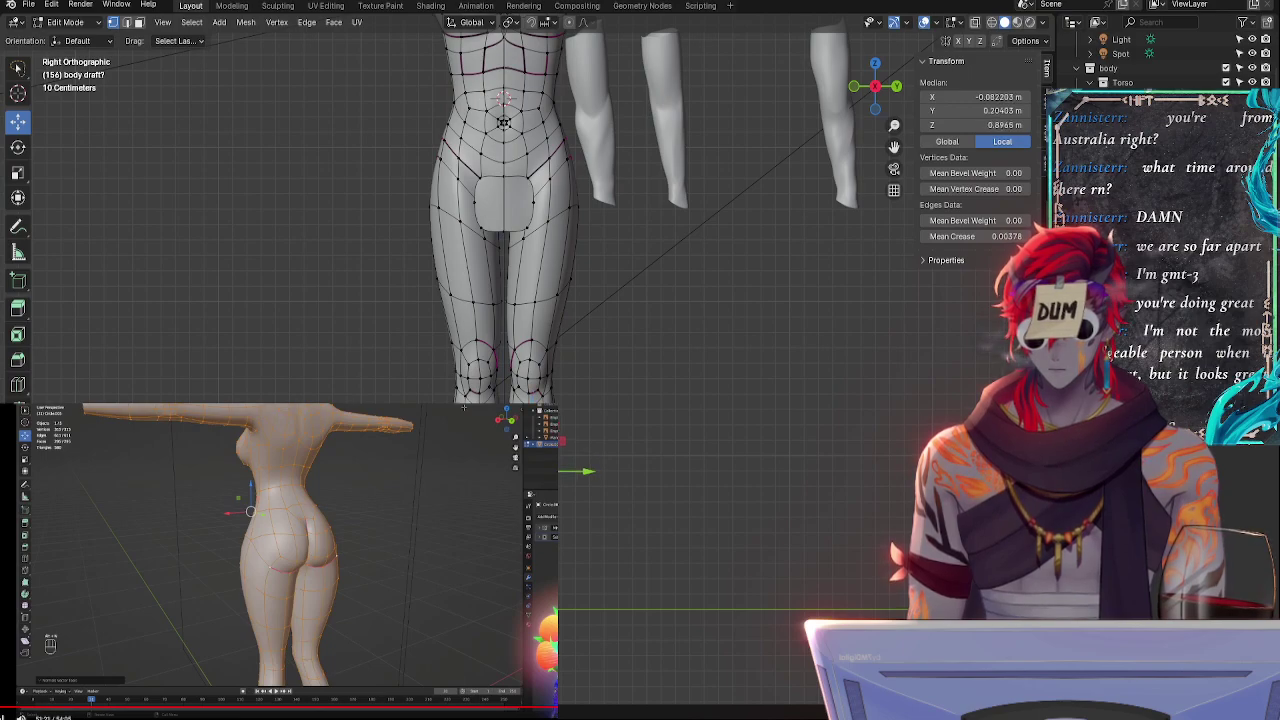
# - Rotate two knee vertex selections slightly around the Z axis
pyautogui.press('r')
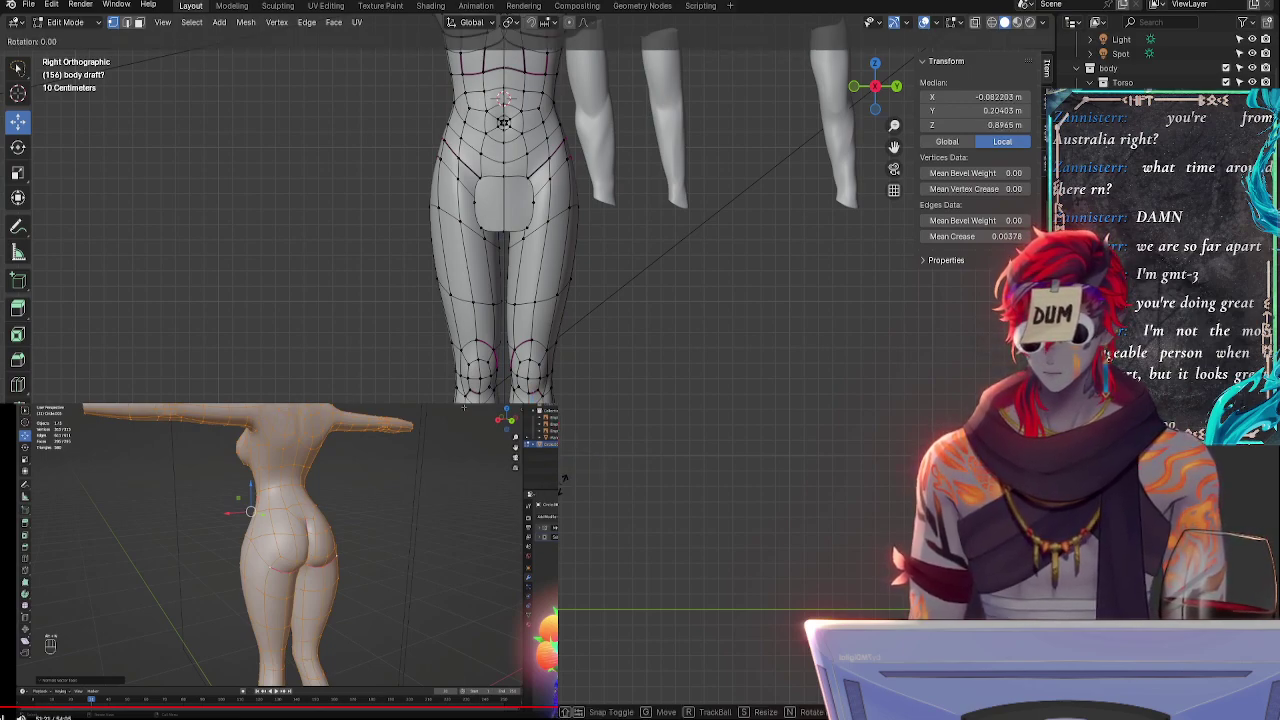
pyautogui.press('z')
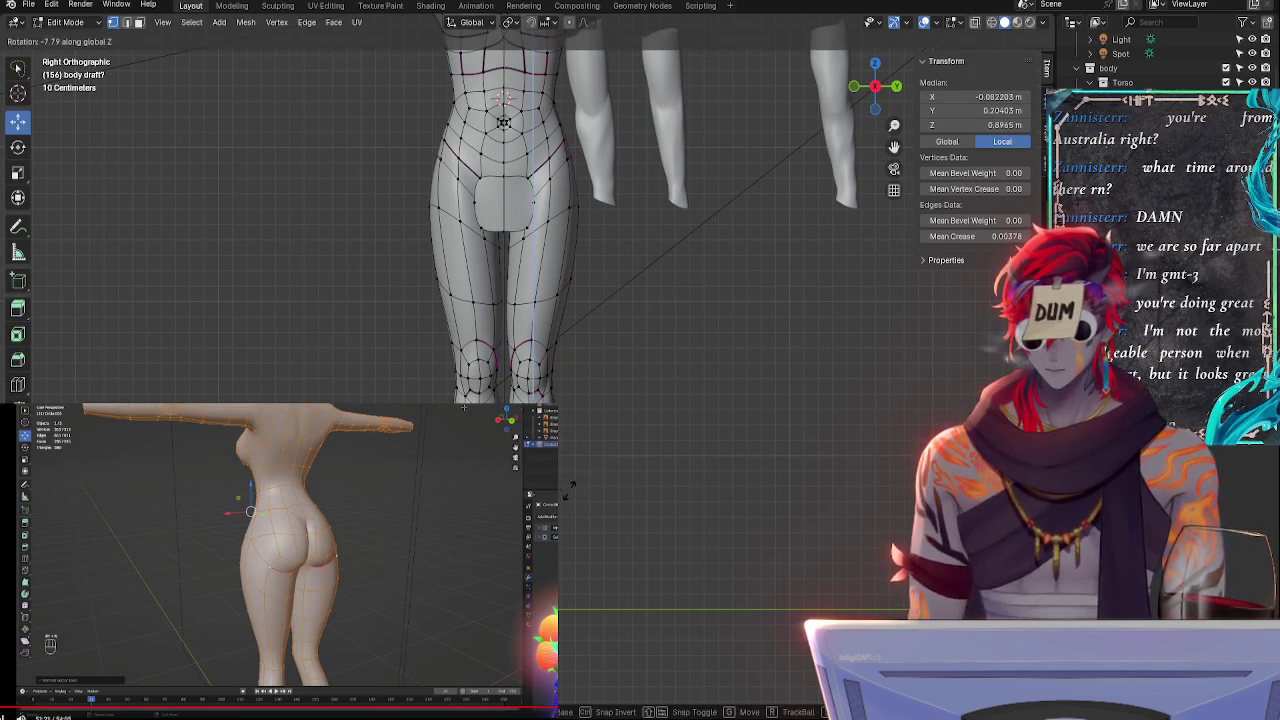
pyautogui.click(565, 484)
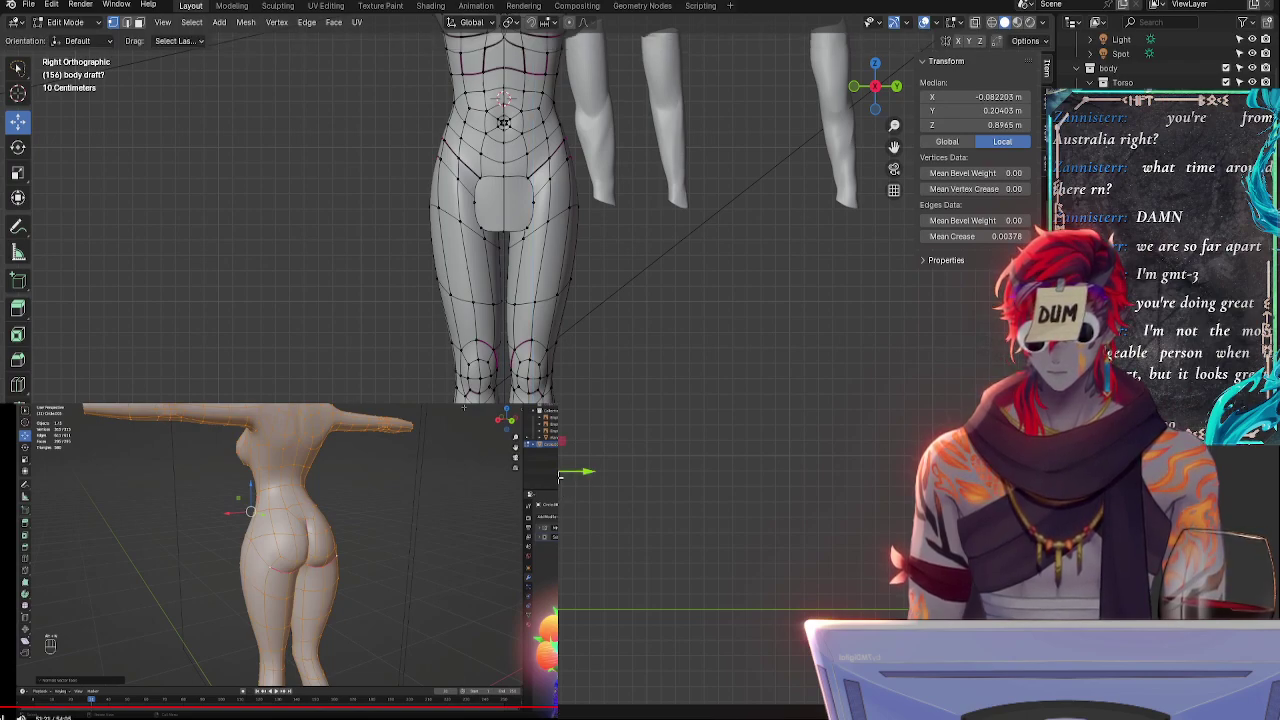
pyautogui.press('ctrl+KP_Add')
pyautogui.keyDown('shift'); pyautogui.click(590, 443); pyautogui.keyUp('shift')
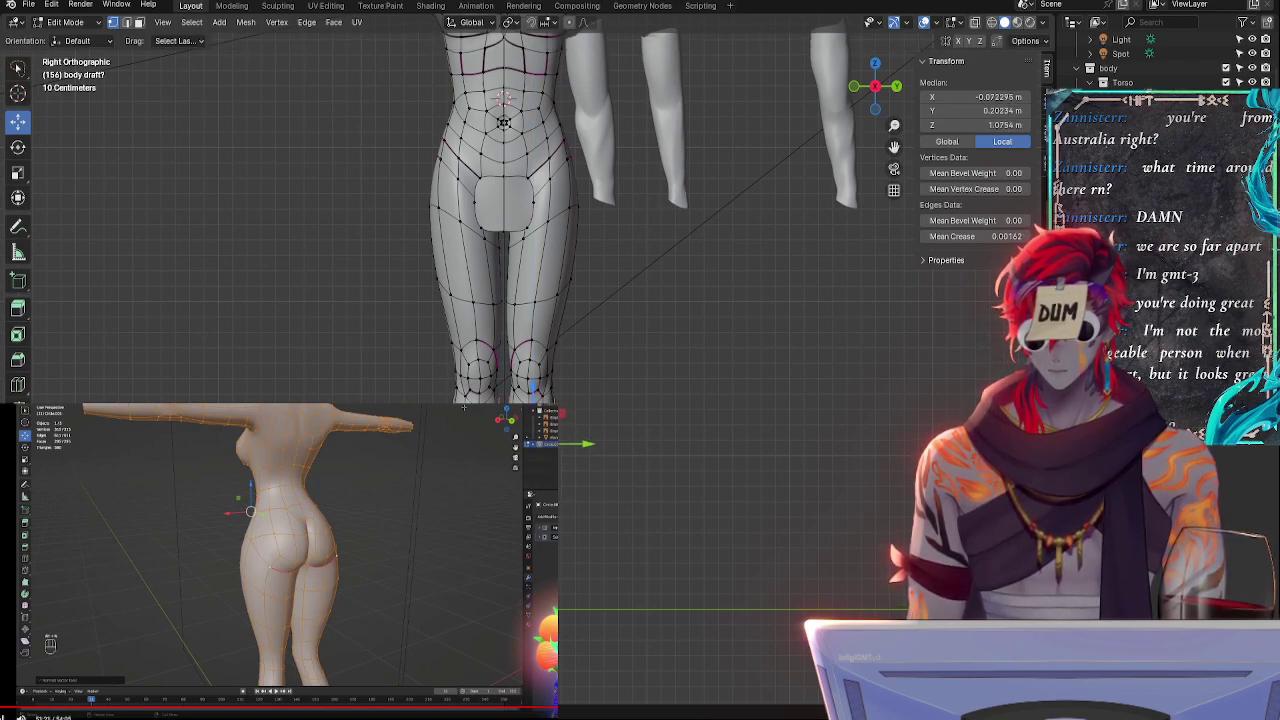
pyautogui.press('r')
pyautogui.press('z')
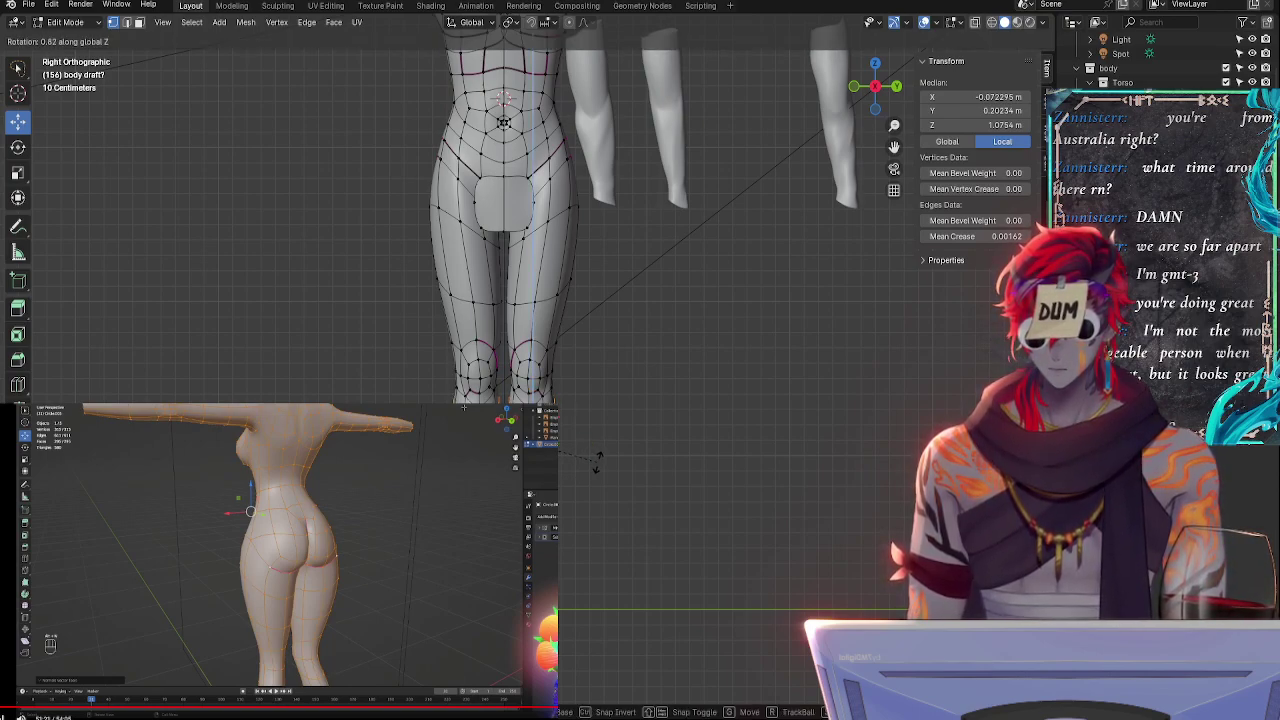
pyautogui.click(597, 461)
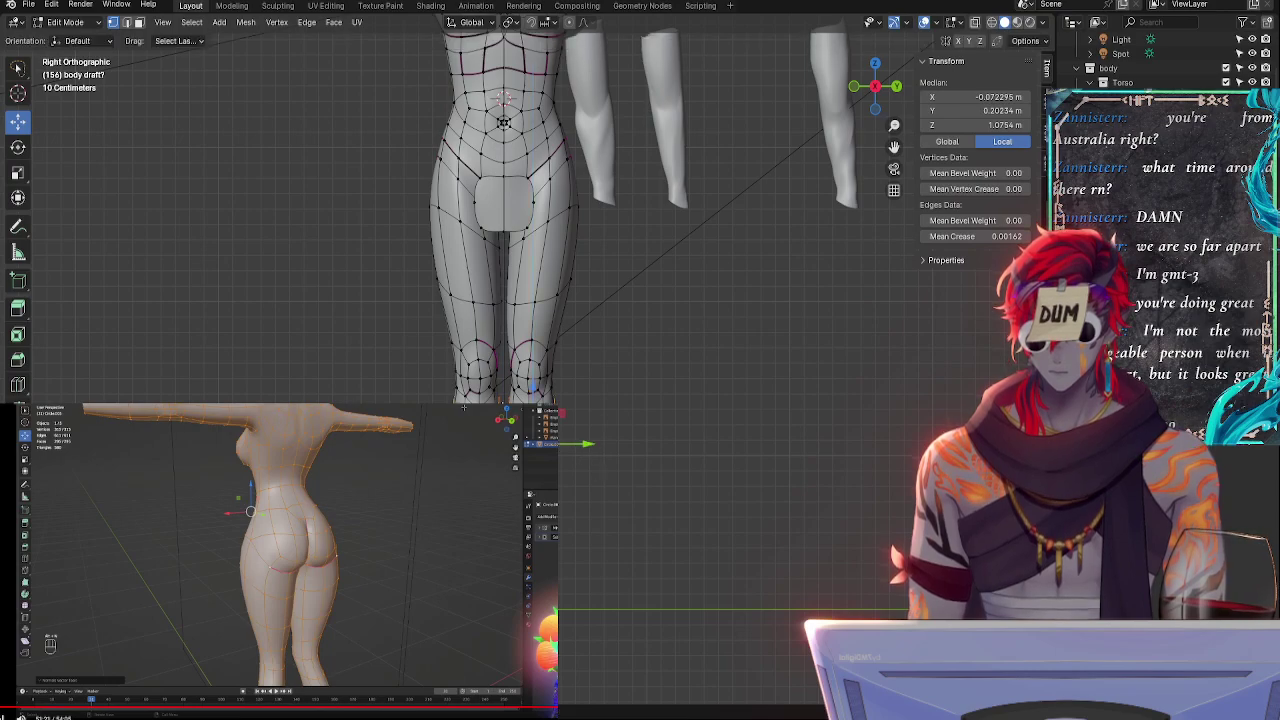
# - Select the edge loops around both knees, checking them from behind
pyautogui.keyDown('shift'); pyautogui.click(523, 376); pyautogui.keyUp('shift')
pyautogui.keyDown('alt'); pyautogui.keyDown('shift'); pyautogui.click(523, 376); pyautogui.keyUp('shift'); pyautogui.keyUp('alt')
pyautogui.hotkey('ctrl', 'z')
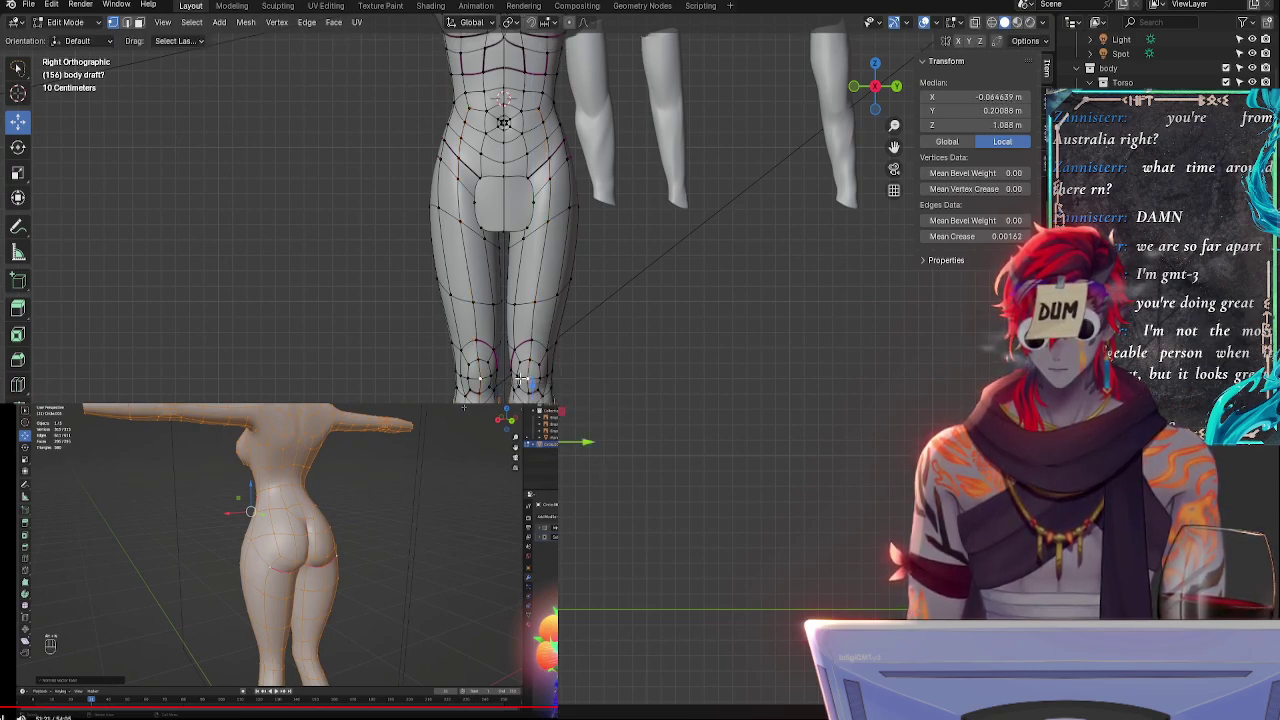
pyautogui.keyDown('alt'); pyautogui.keyDown('shift'); pyautogui.click(519, 377); pyautogui.keyUp('shift'); pyautogui.keyUp('alt')
pyautogui.keyDown('alt'); pyautogui.keyDown('shift'); pyautogui.click(519, 390); pyautogui.keyUp('shift'); pyautogui.keyUp('alt')
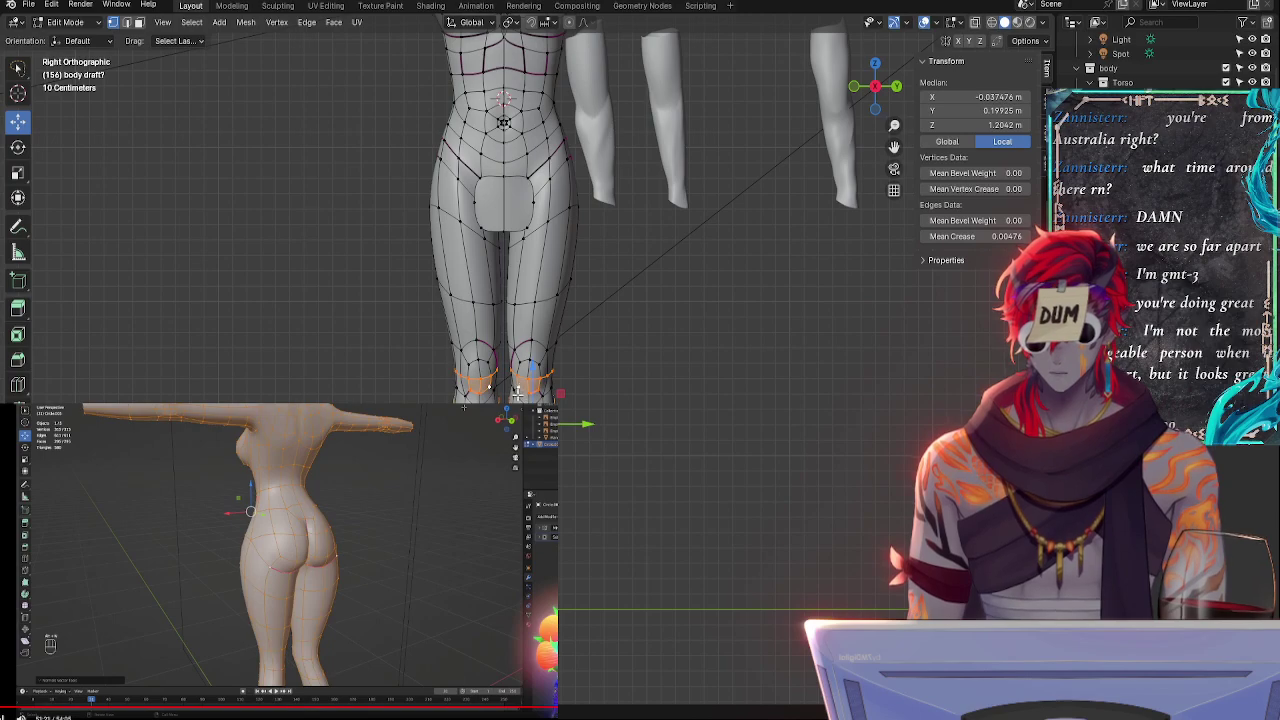
pyautogui.keyDown('alt'); pyautogui.keyDown('shift'); pyautogui.click(518, 393); pyautogui.keyUp('shift'); pyautogui.keyUp('alt')
pyautogui.keyDown('alt'); pyautogui.keyDown('shift'); pyautogui.click(550, 392); pyautogui.keyUp('shift'); pyautogui.keyUp('alt')
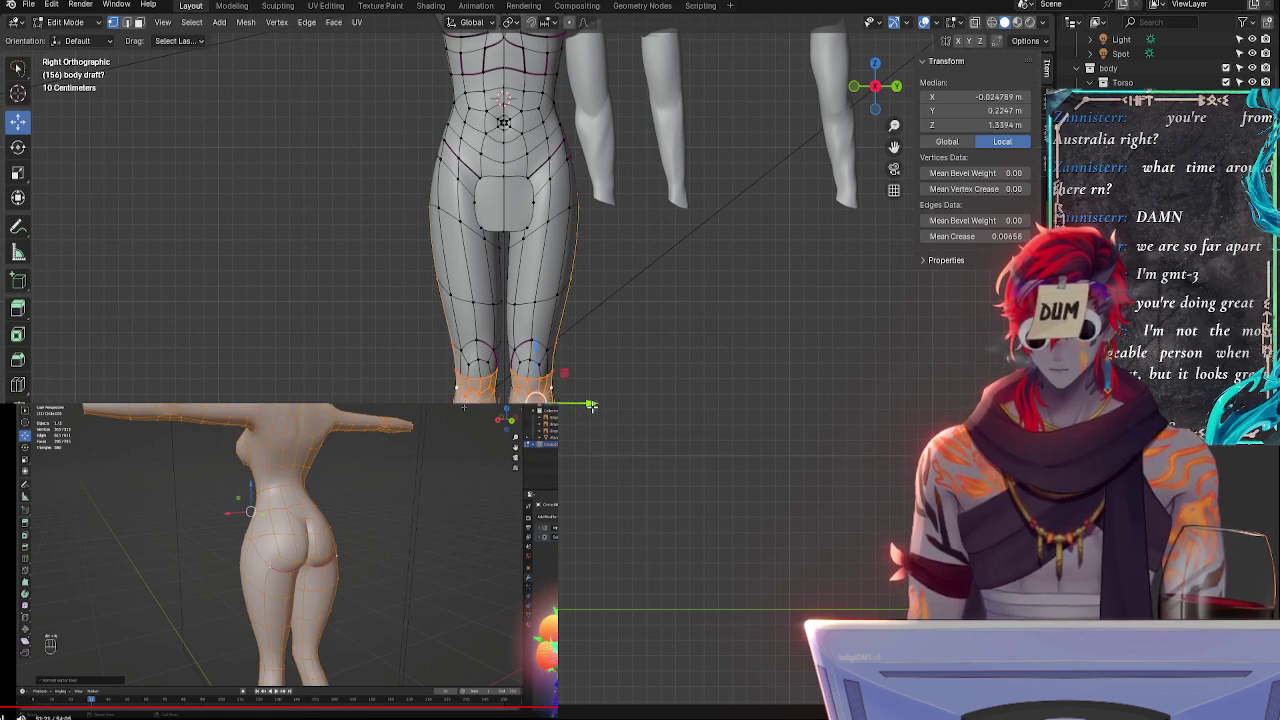
pyautogui.hotkey('ctrl', 'z')
pyautogui.moveTo(643, 431); pyautogui.dragTo(335, 458, button='middle')
pyautogui.keyDown('alt'); pyautogui.keyDown('shift'); pyautogui.click(500, 378); pyautogui.keyUp('shift'); pyautogui.keyUp('alt')
pyautogui.moveTo(500, 378); pyautogui.dragTo(703, 405, button='middle')
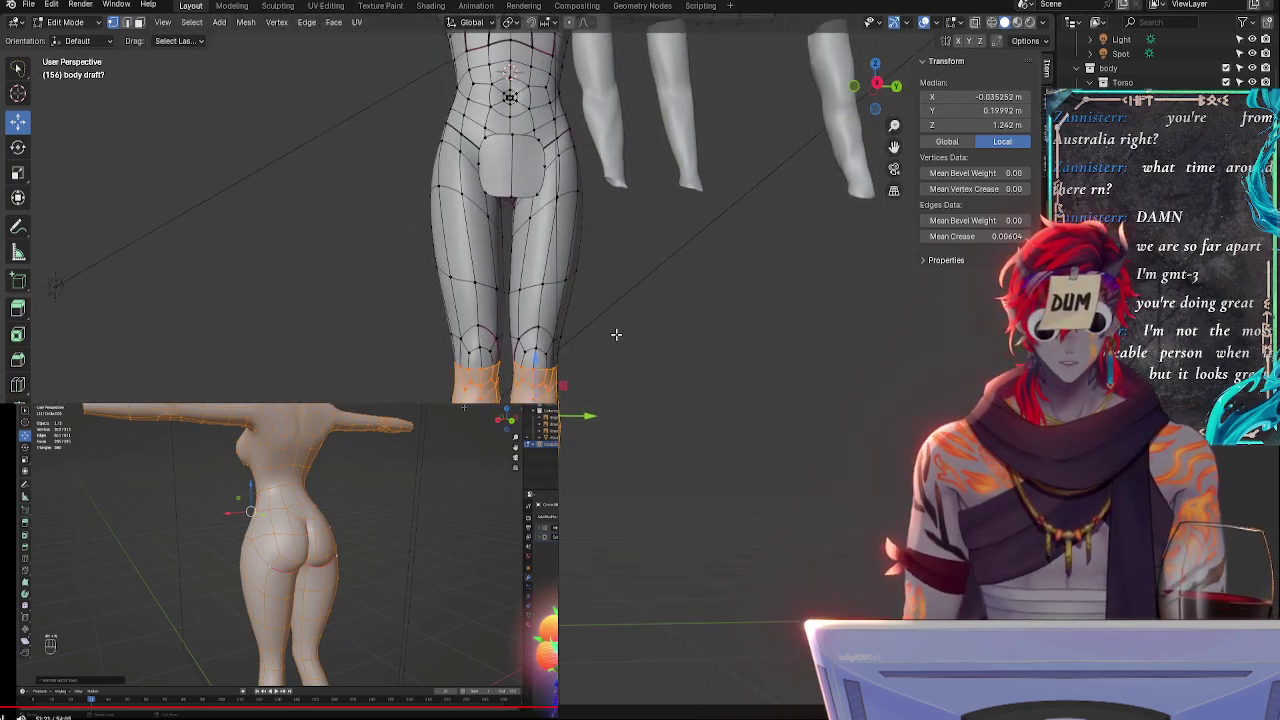
# - Rotate the knee loops around Z, recheck the side view, and rotate them again
pyautogui.press('r')
pyautogui.press('z')
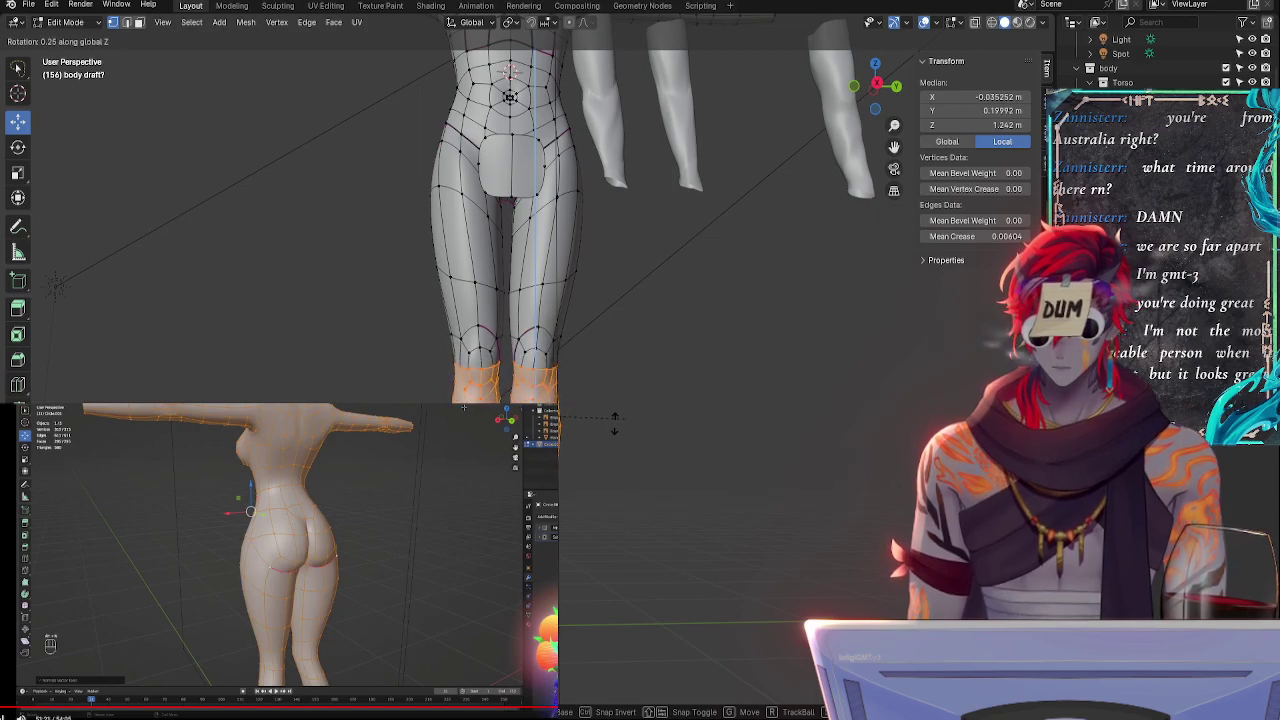
pyautogui.click(603, 425)
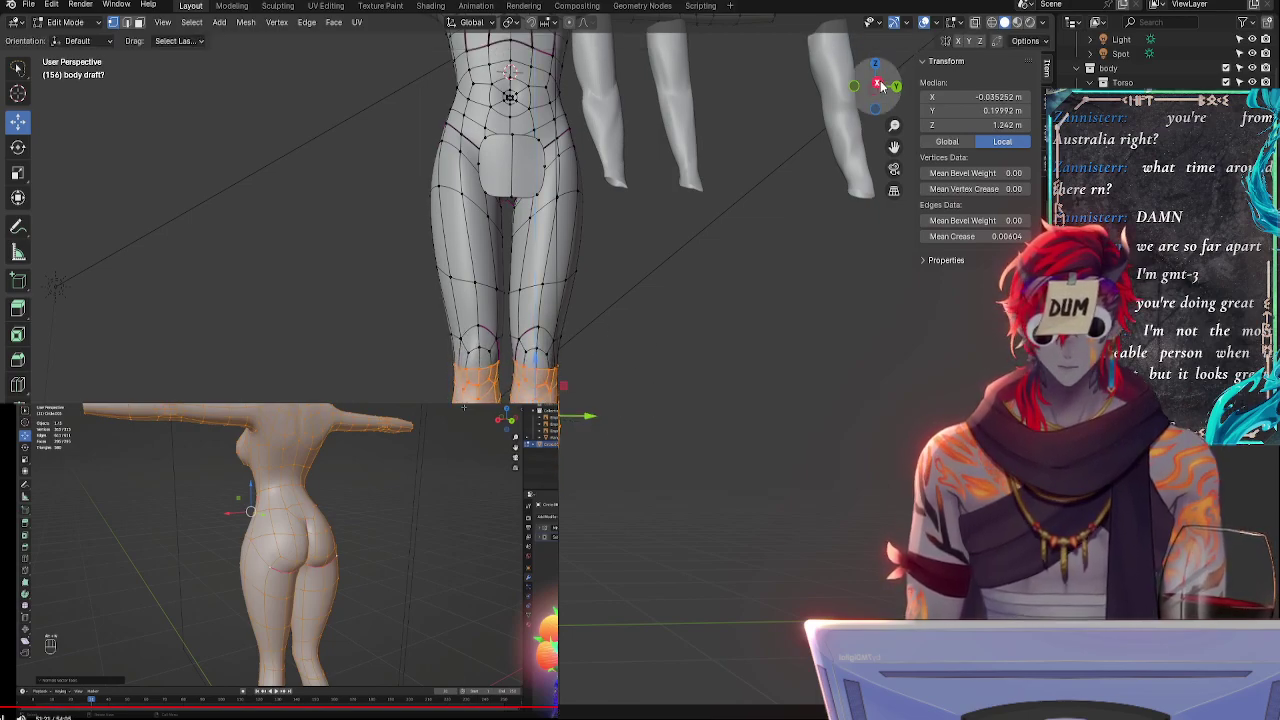
pyautogui.click(877, 84)
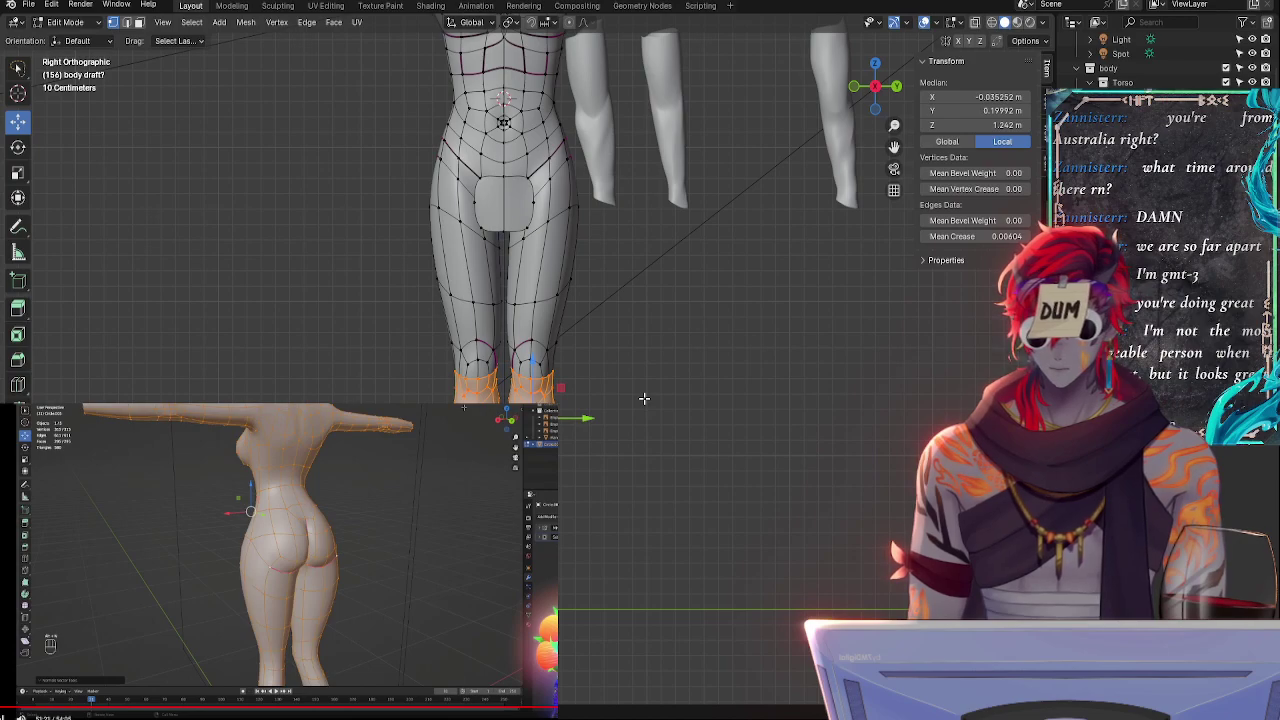
pyautogui.press('r')
pyautogui.press('z')
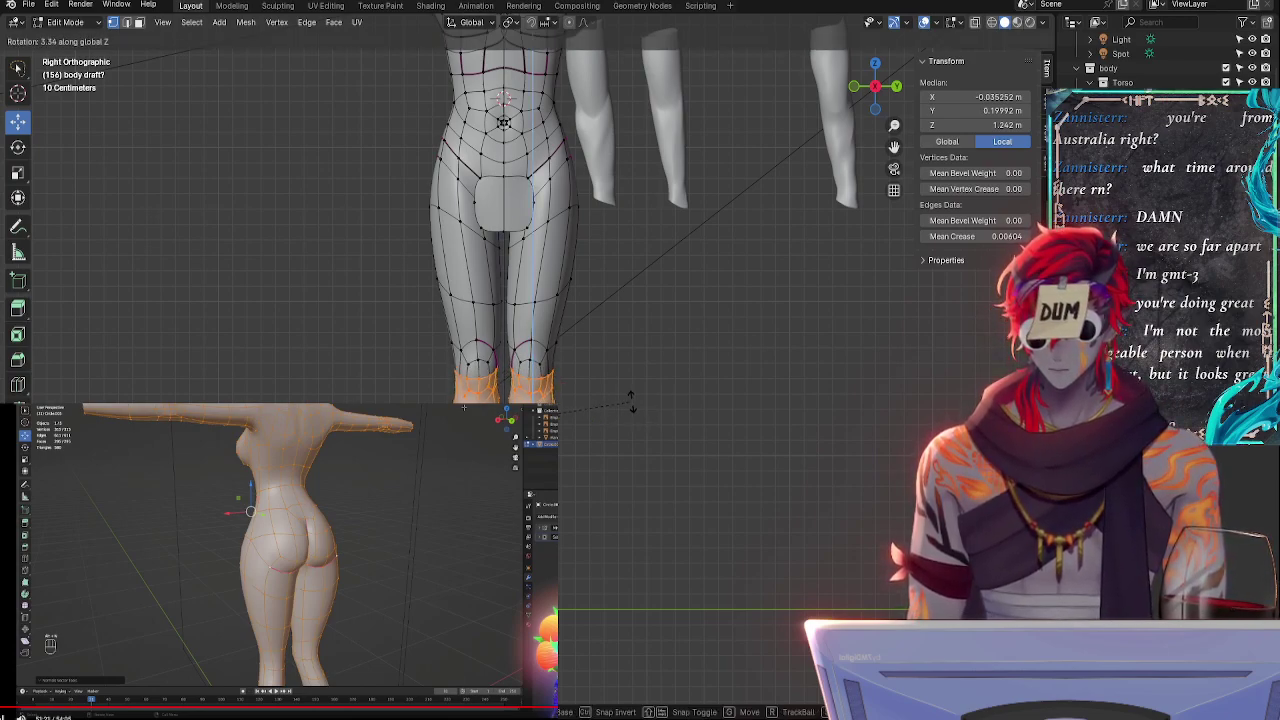
pyautogui.click(630, 401)
# - Nudge a thigh vertex along Y after trying and cancelling a shrink/fatten
pyautogui.press('Tab')
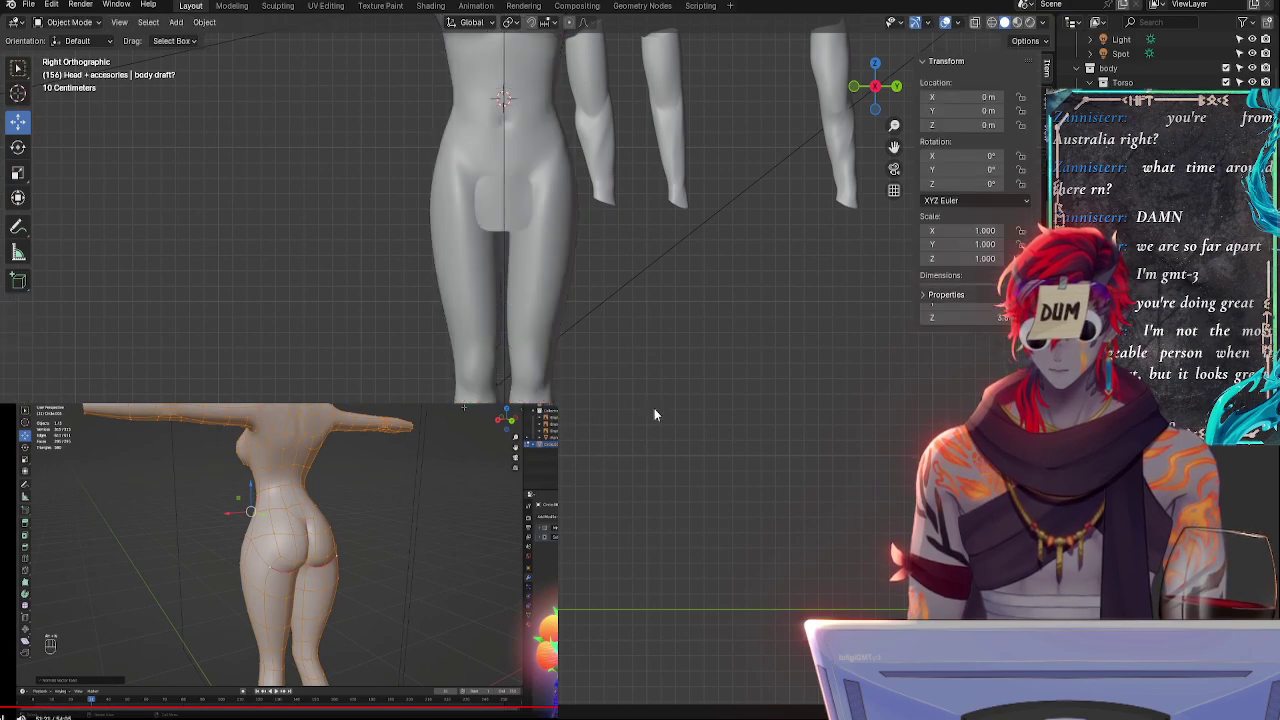
pyautogui.scroll(-4, 650, 440)
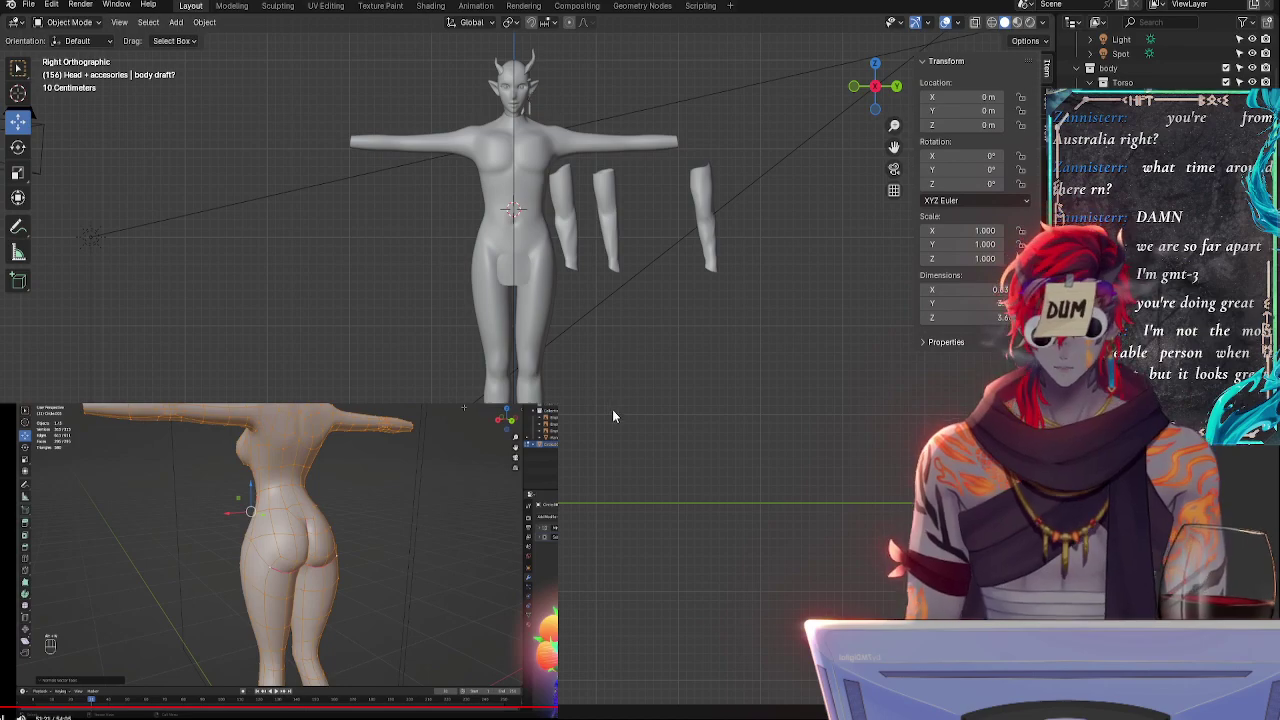
pyautogui.keyDown('ctrl'); pyautogui.moveTo(613, 410); pyautogui.dragTo(612, 310, button='middle'); pyautogui.keyUp('ctrl')
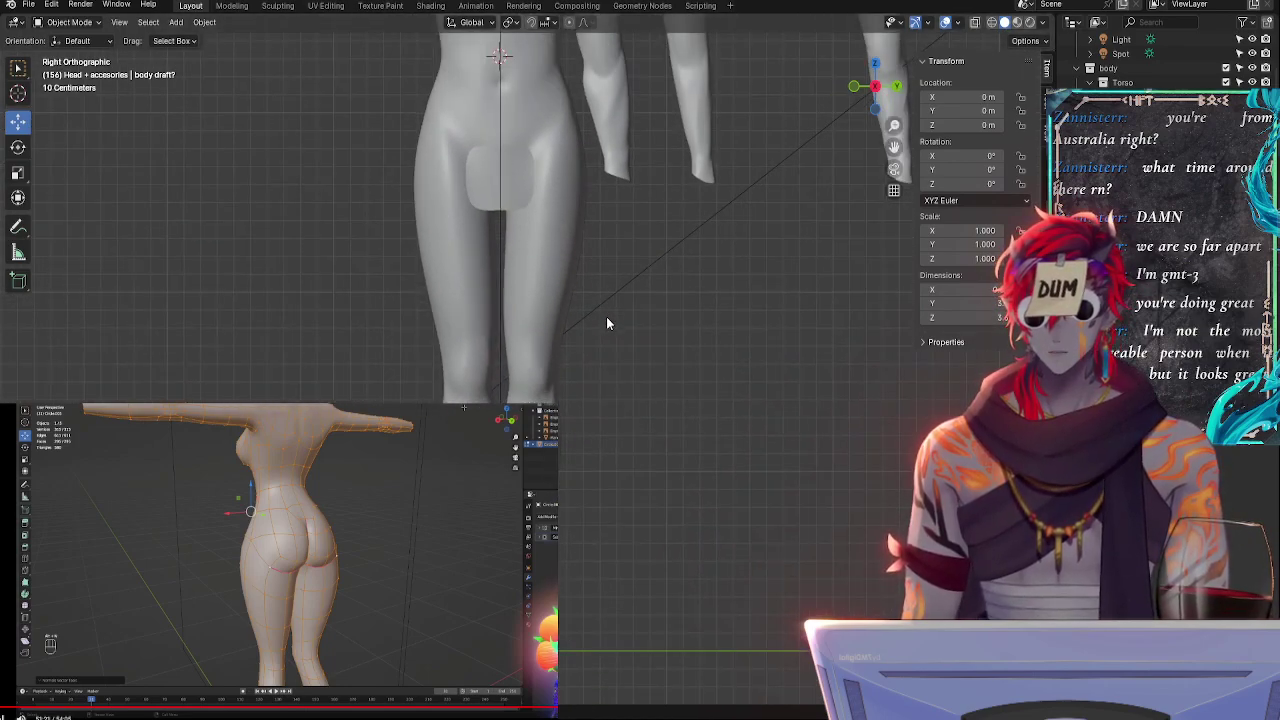
pyautogui.press('Tab')
pyautogui.click(551, 346)
pyautogui.click(561, 290)
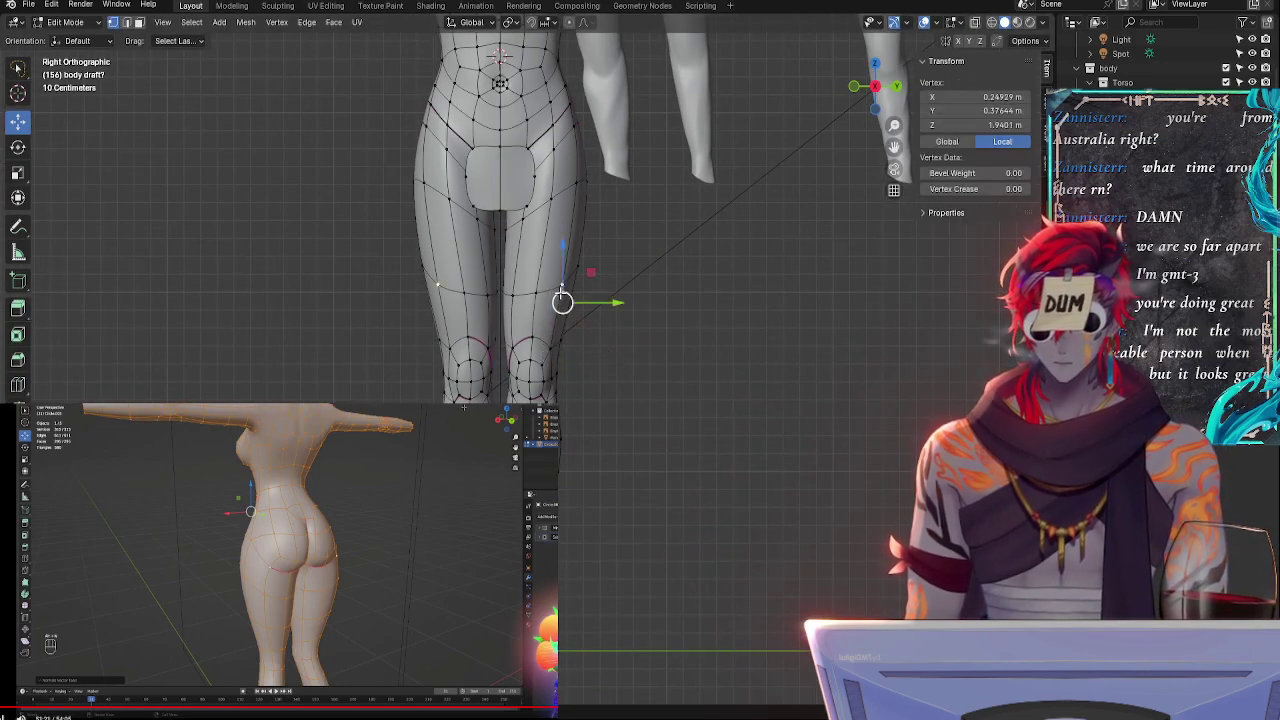
pyautogui.hotkey('alt', 's')
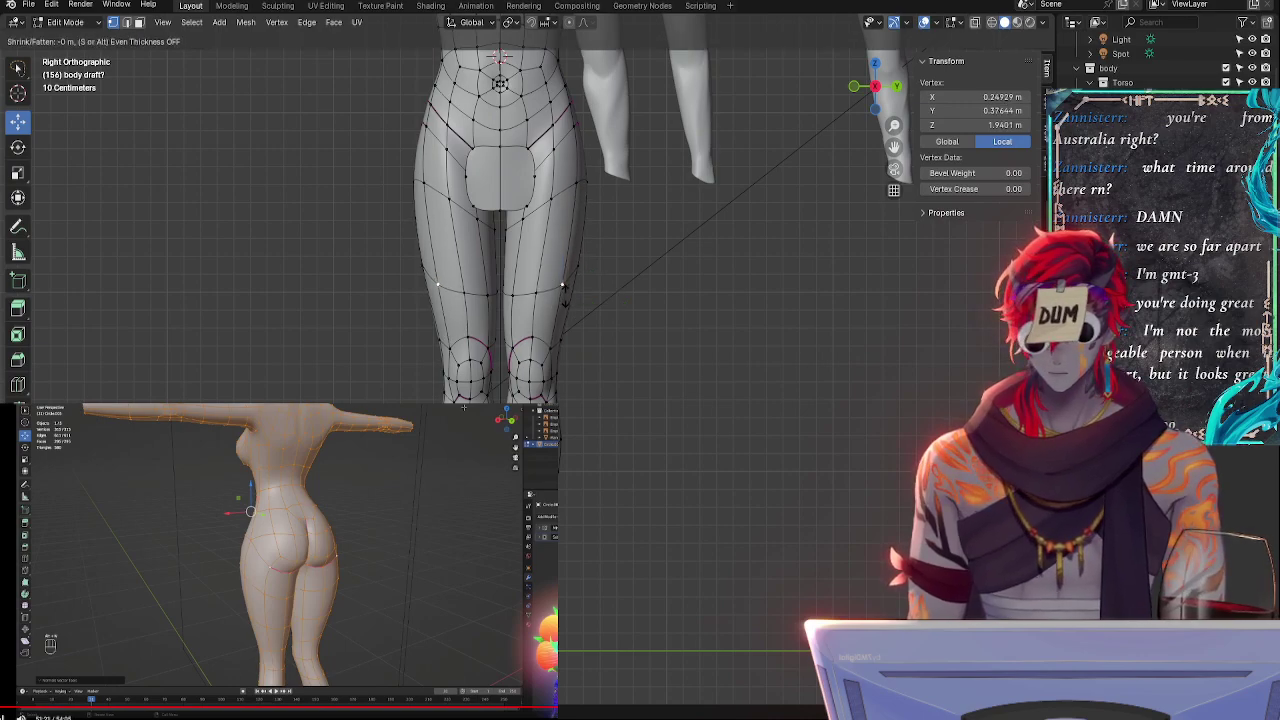
pyautogui.rightClick(565, 298)
pyautogui.moveTo(610, 305); pyautogui.dragTo(617, 285)
pyautogui.click(656, 299)
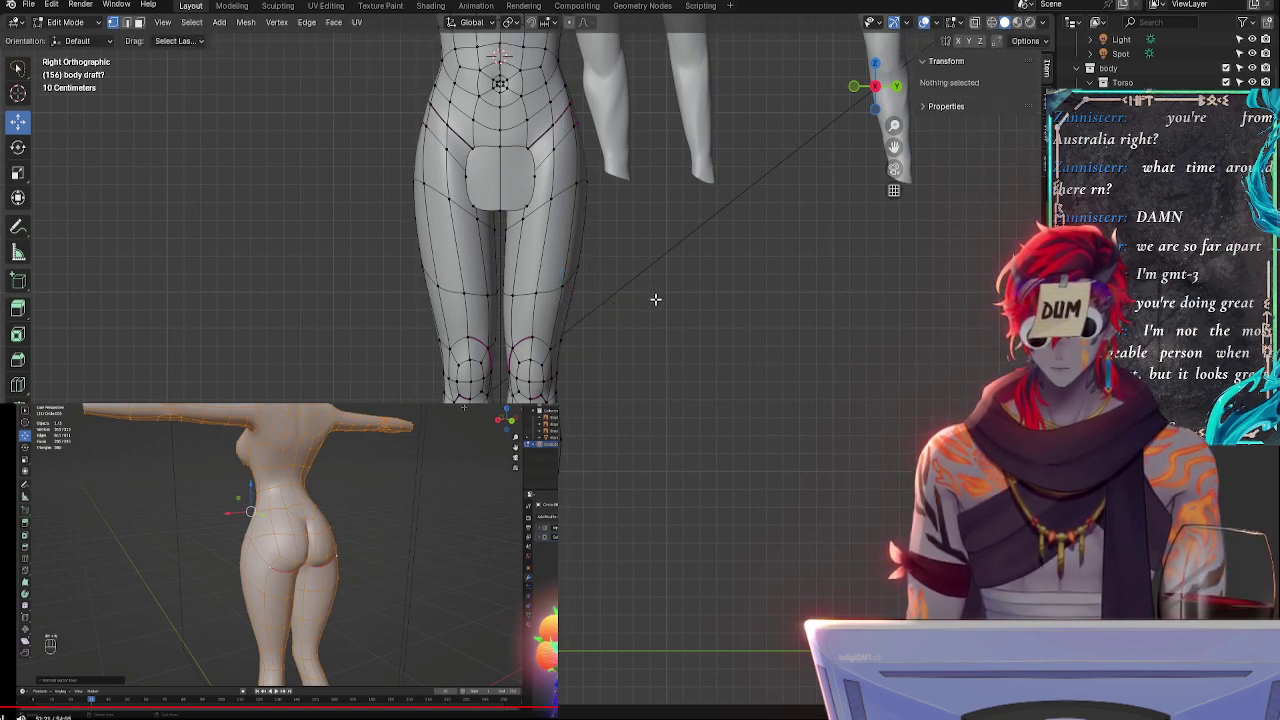
pyautogui.press('Tab')
pyautogui.press('Tab')
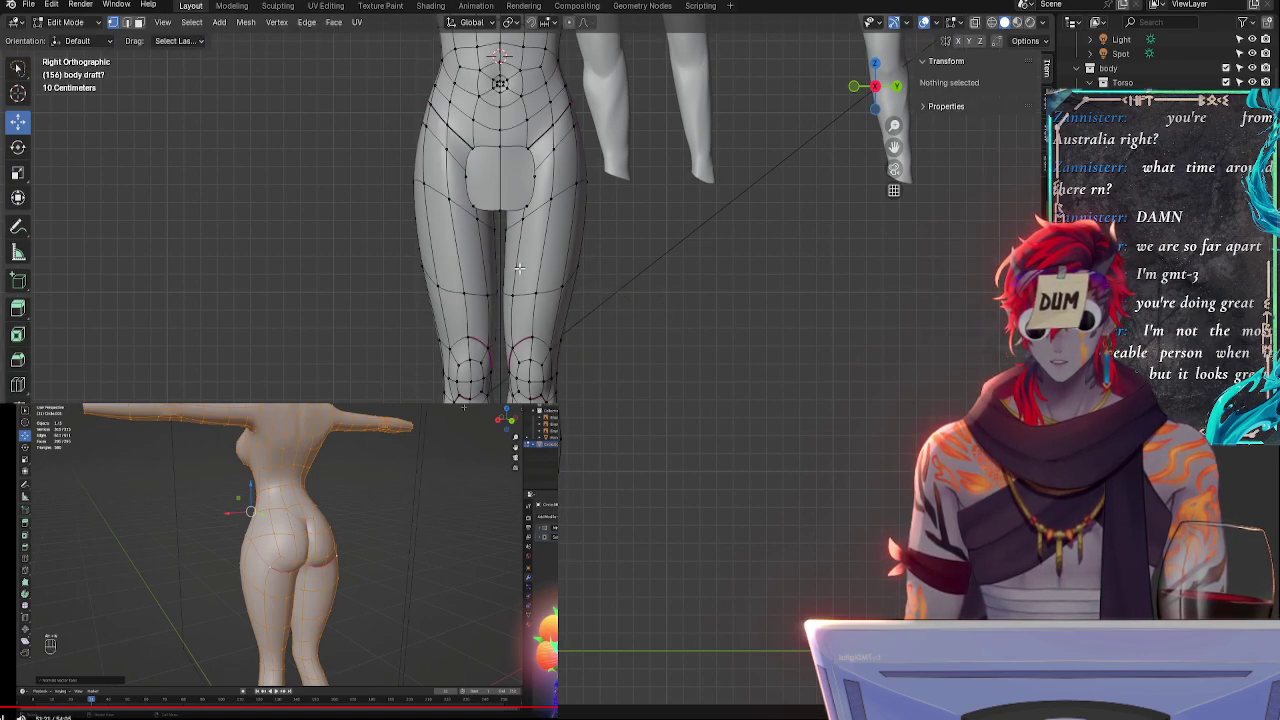
# - Nudge the crotch and inner-thigh vertices along Y and raise them about 0.02 m
pyautogui.click(528, 218)
pyautogui.moveTo(569, 212); pyautogui.dragTo(563, 222)
pyautogui.click(509, 303)
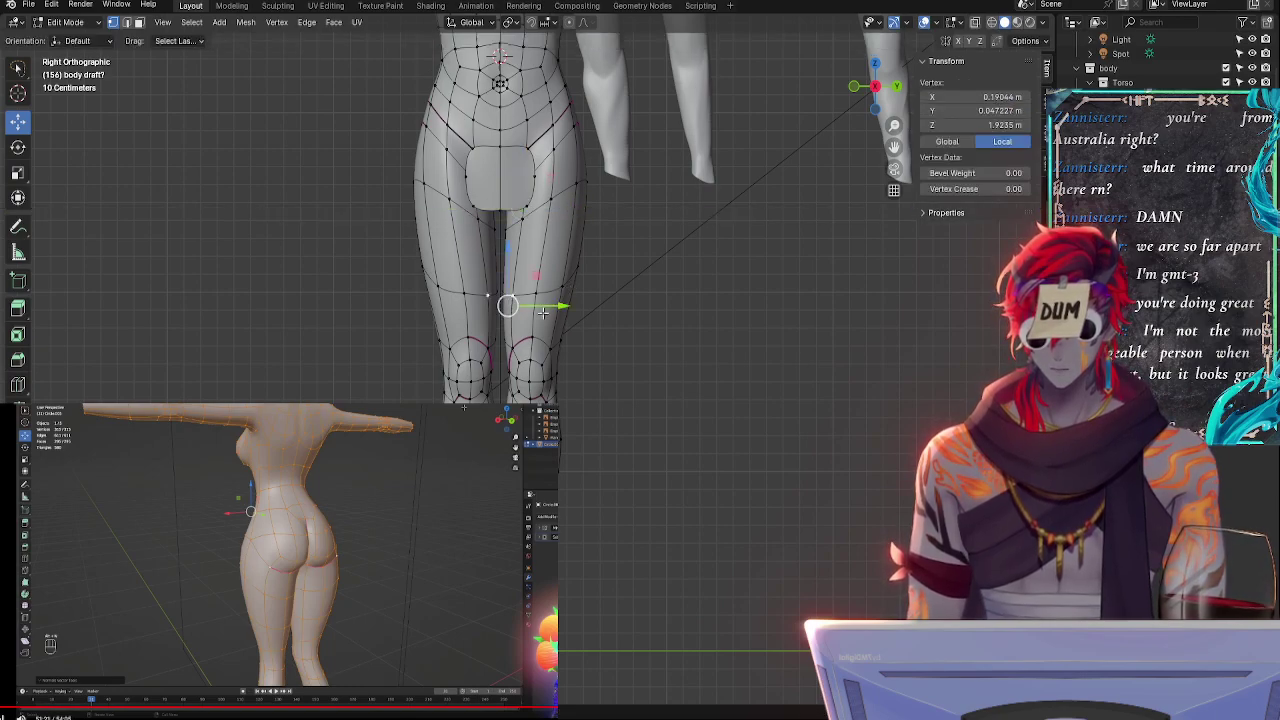
pyautogui.moveTo(554, 303); pyautogui.dragTo(559, 302)
pyautogui.moveTo(506, 253); pyautogui.dragTo(507, 248)
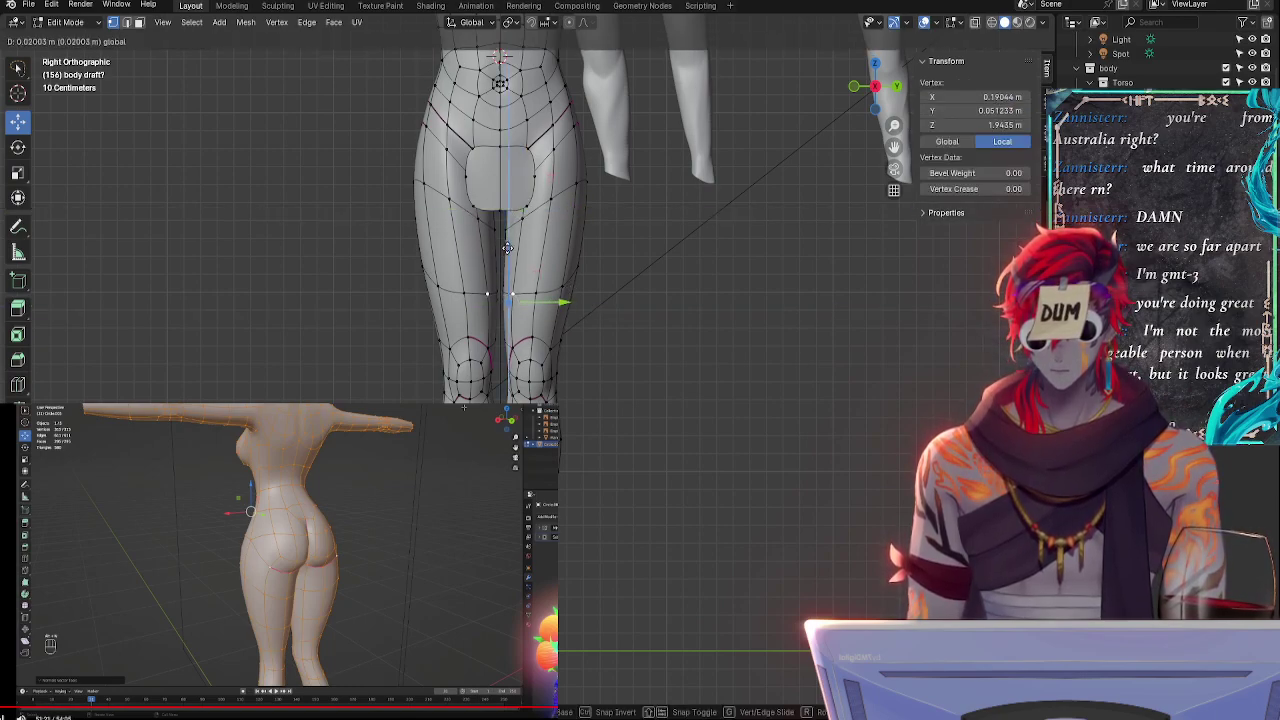
pyautogui.click(507, 248)
pyautogui.press('Tab')
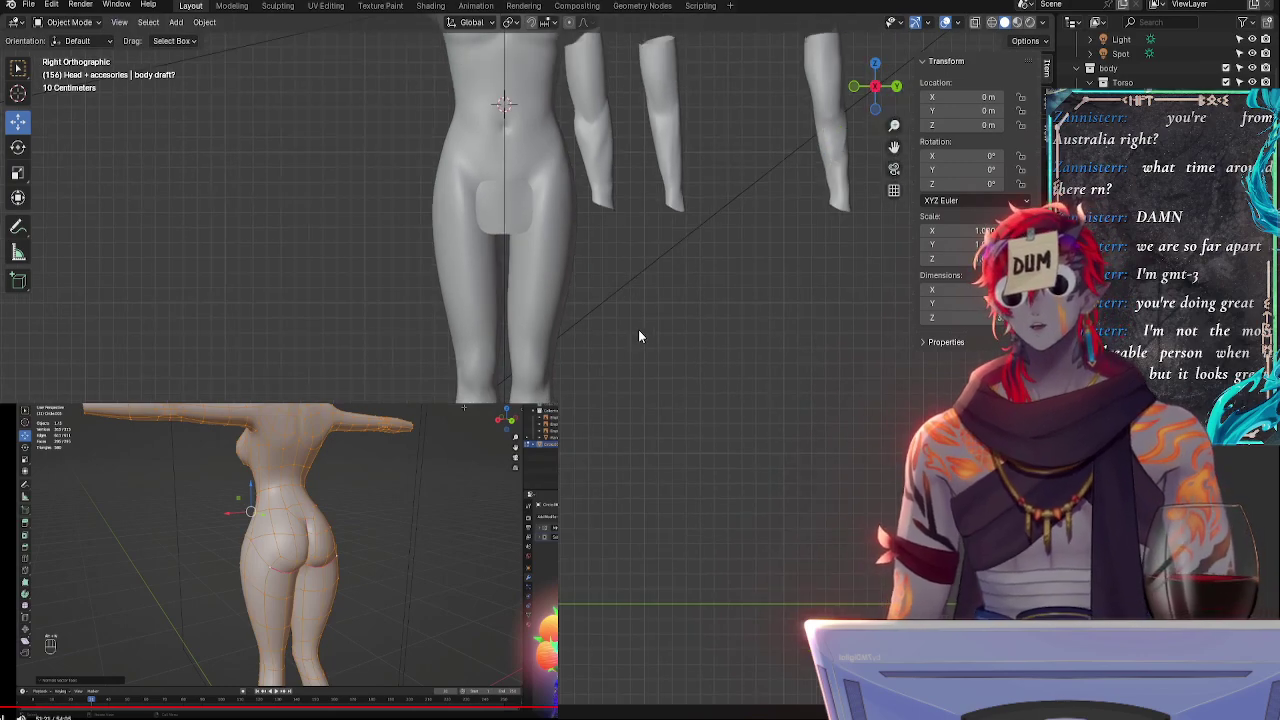
# - Inspect a knee vertex, then return to Object Mode to view the full figure
pyautogui.press('Tab')
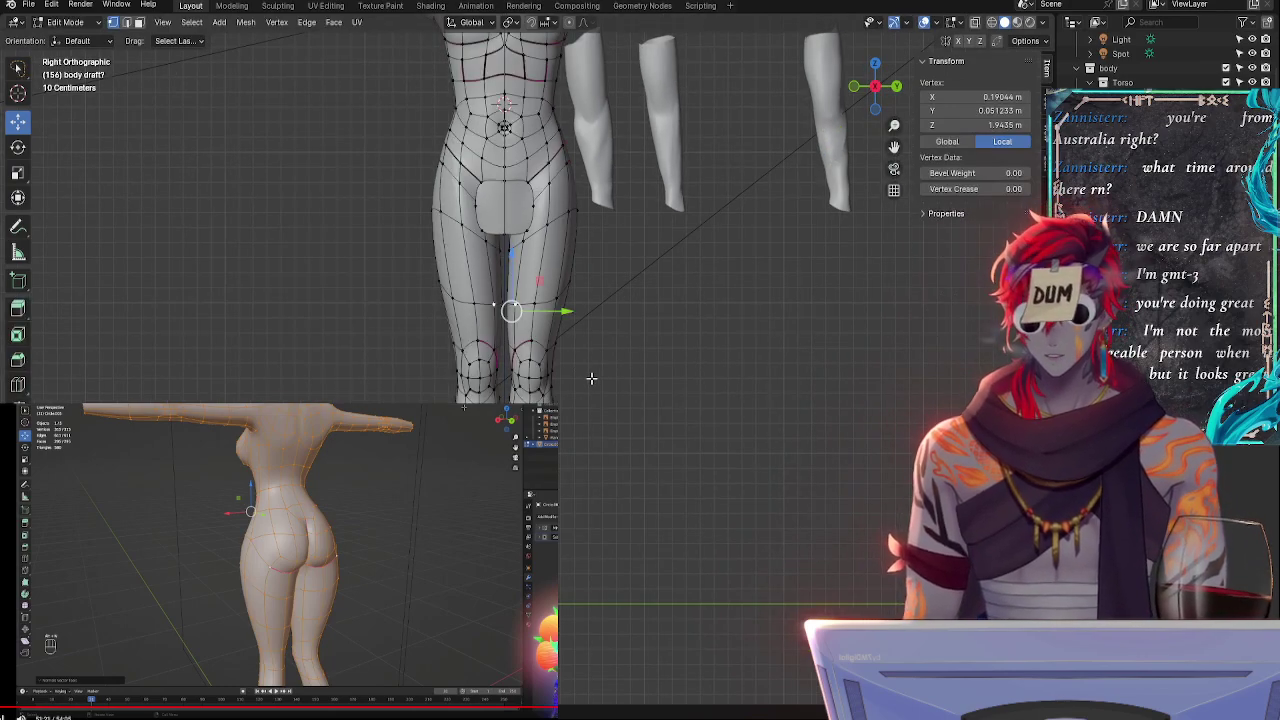
pyautogui.click(539, 345)
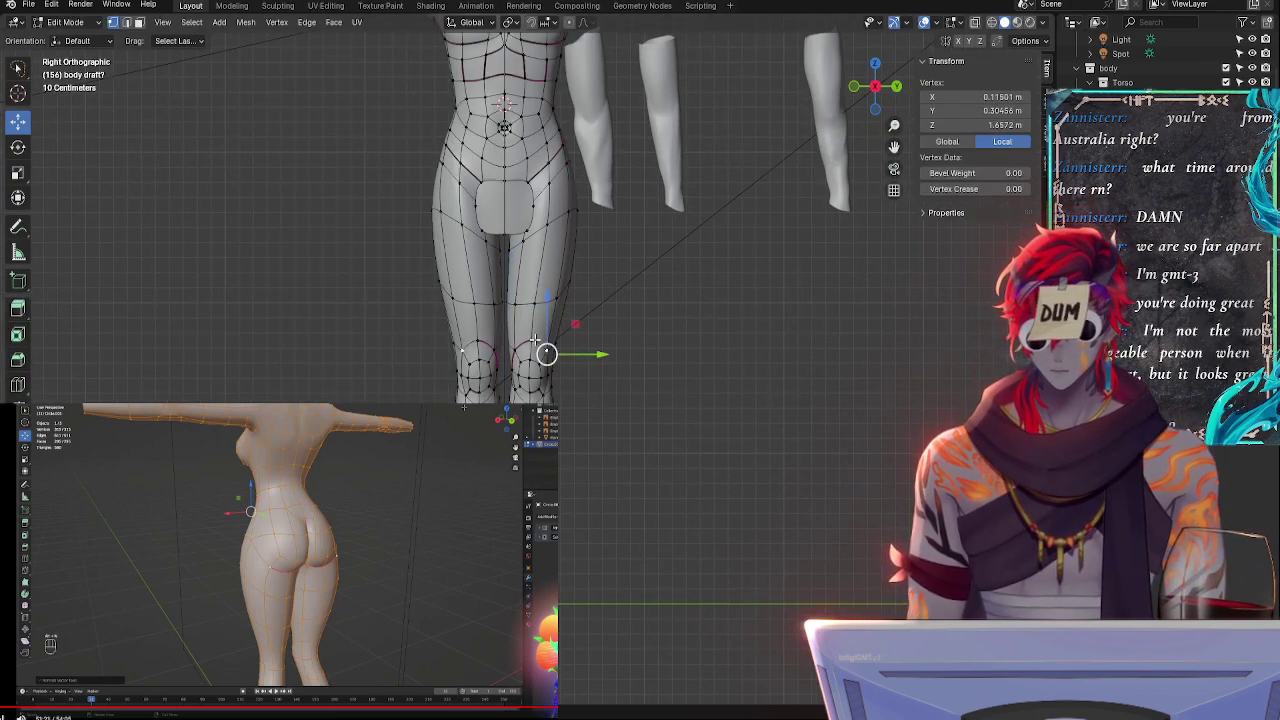
pyautogui.click(652, 355)
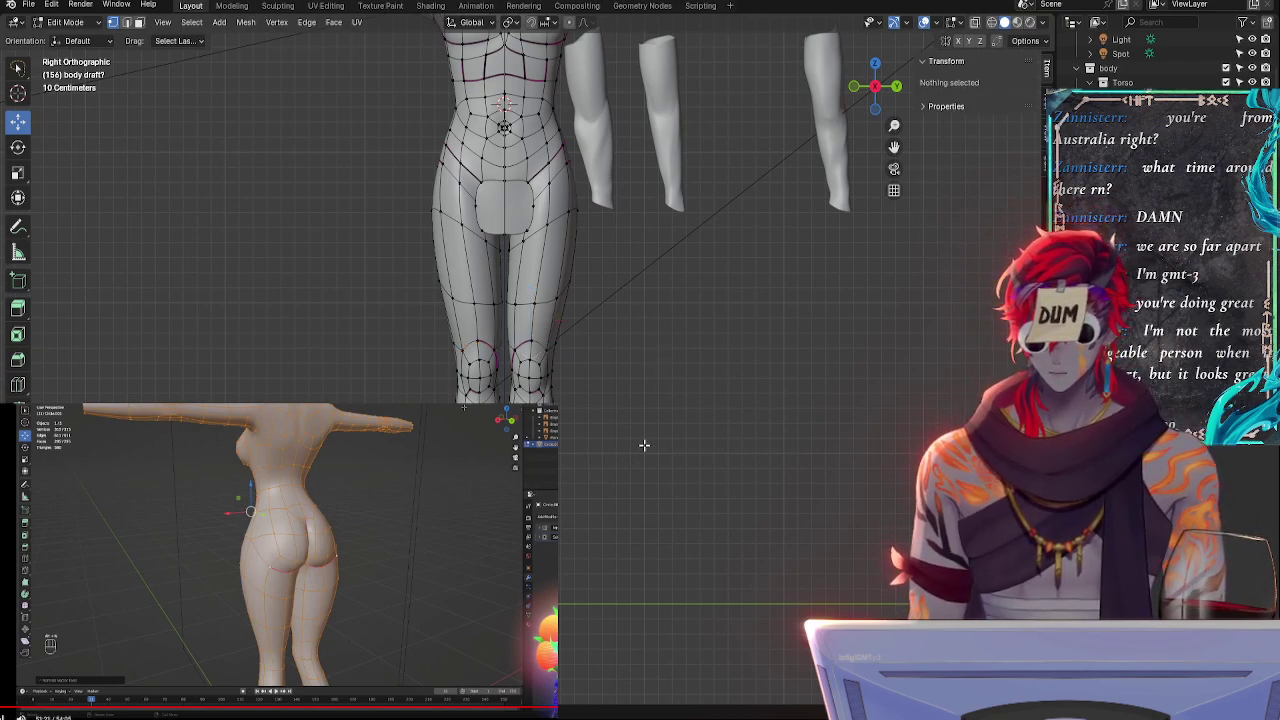
pyautogui.scroll(-4, 650, 420)
pyautogui.press('Tab')
pyautogui.keyDown('shift'); pyautogui.moveTo(660, 307); pyautogui.dragTo(661, 455, button='middle'); pyautogui.keyUp('shift')
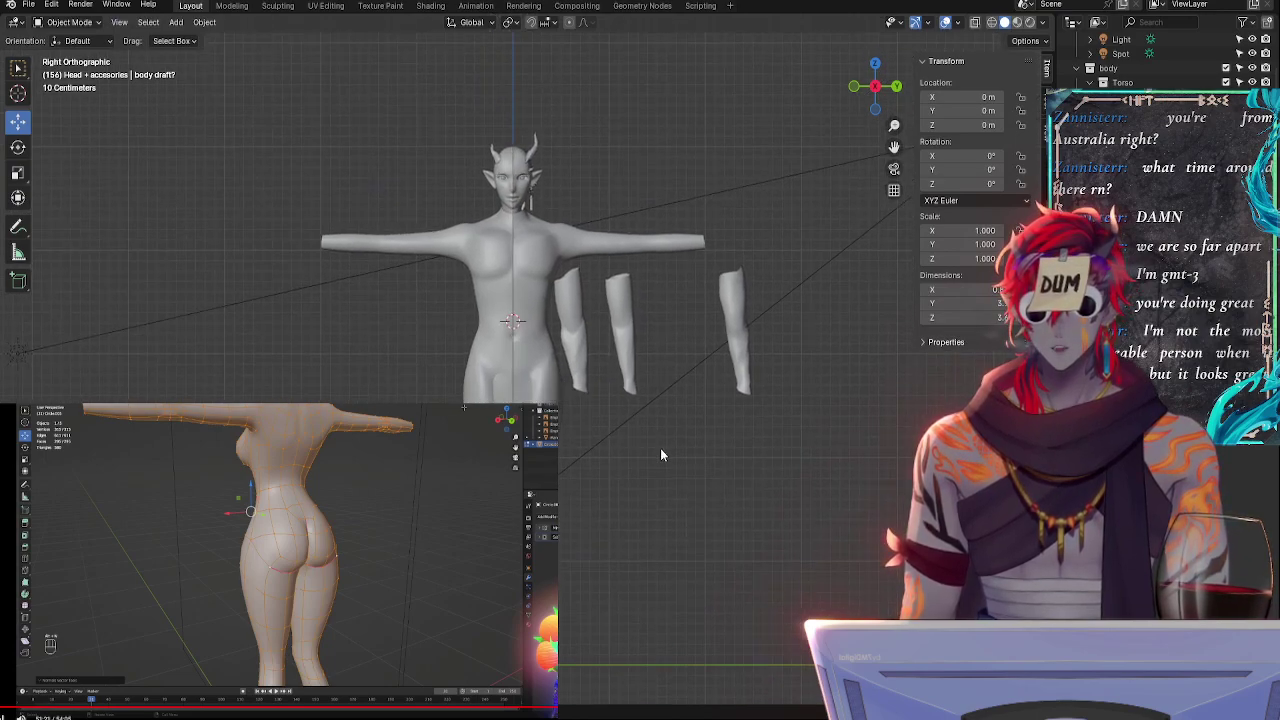
# - Save a copy from the File menu as bellyadded_kneefix_pre-resetvector.blend
pyautogui.click(29, 5)
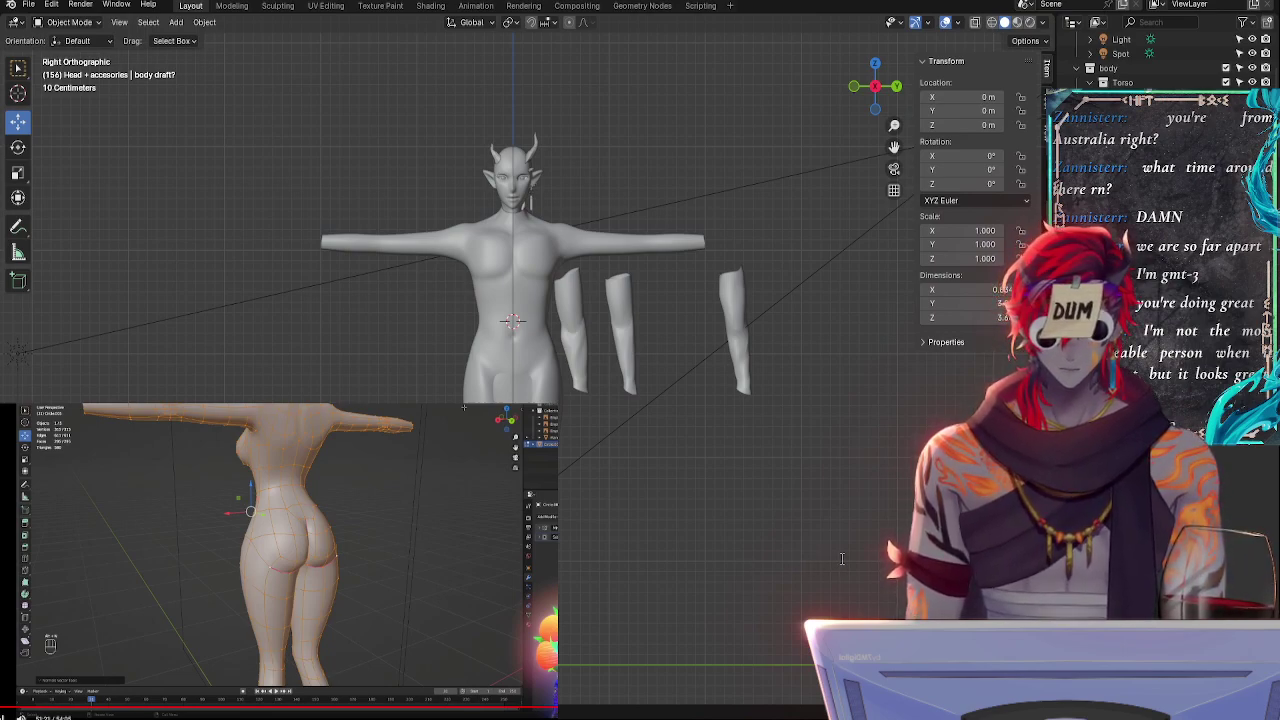
pyautogui.hotkey('ctrl', 's')
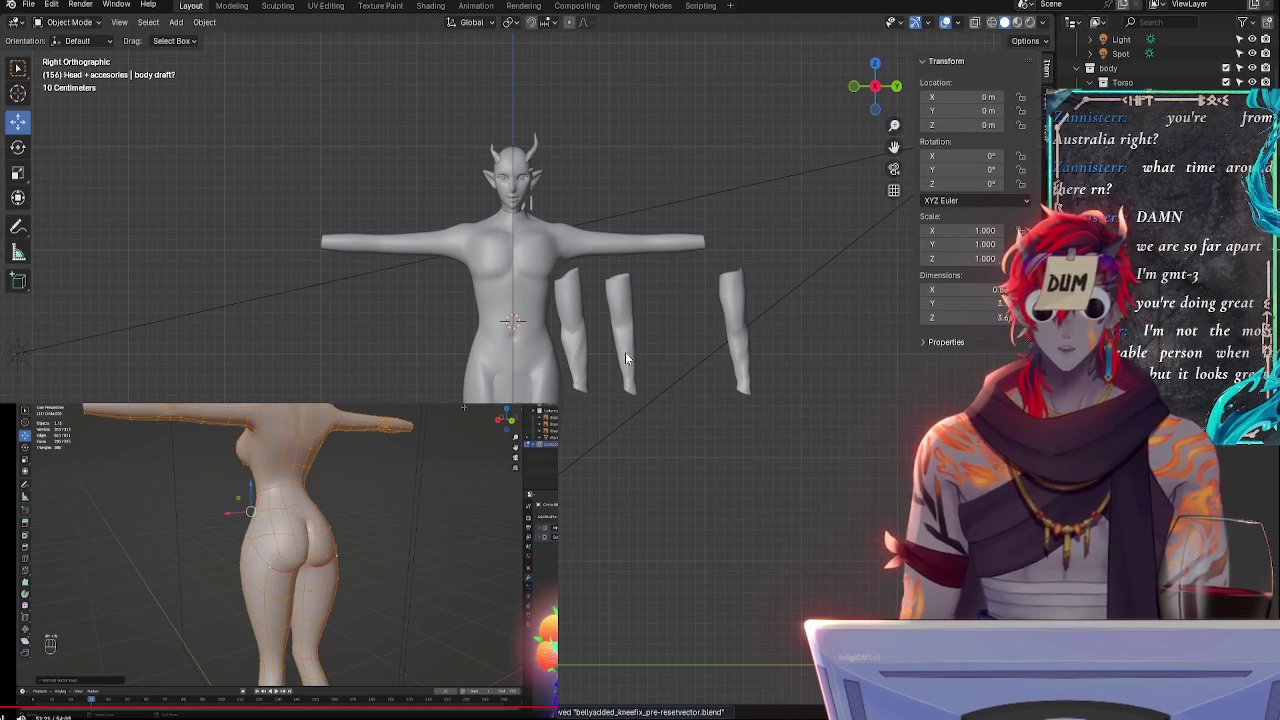
# - Select every body vertex and apply Reset Vectors from the Alt+N normals menu
pyautogui.press('Tab')
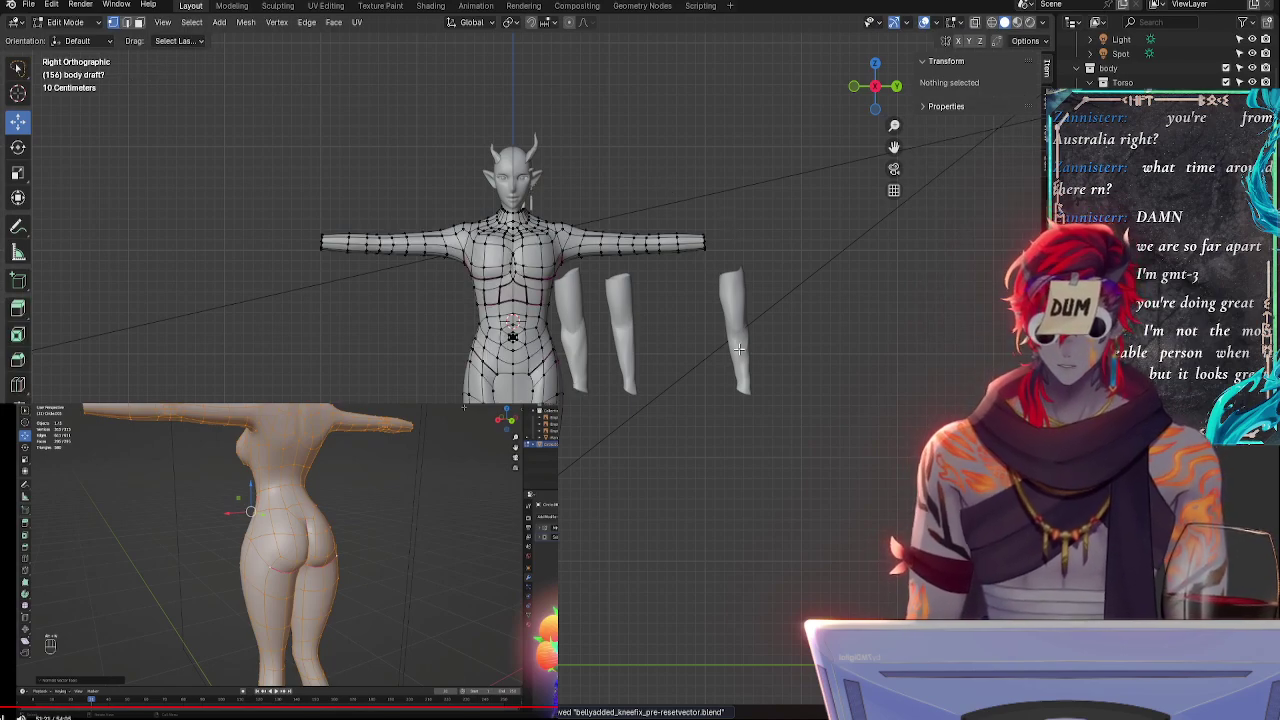
pyautogui.press('a')
pyautogui.scroll(1, 694, 424)
pyautogui.scroll(3, 694, 424)
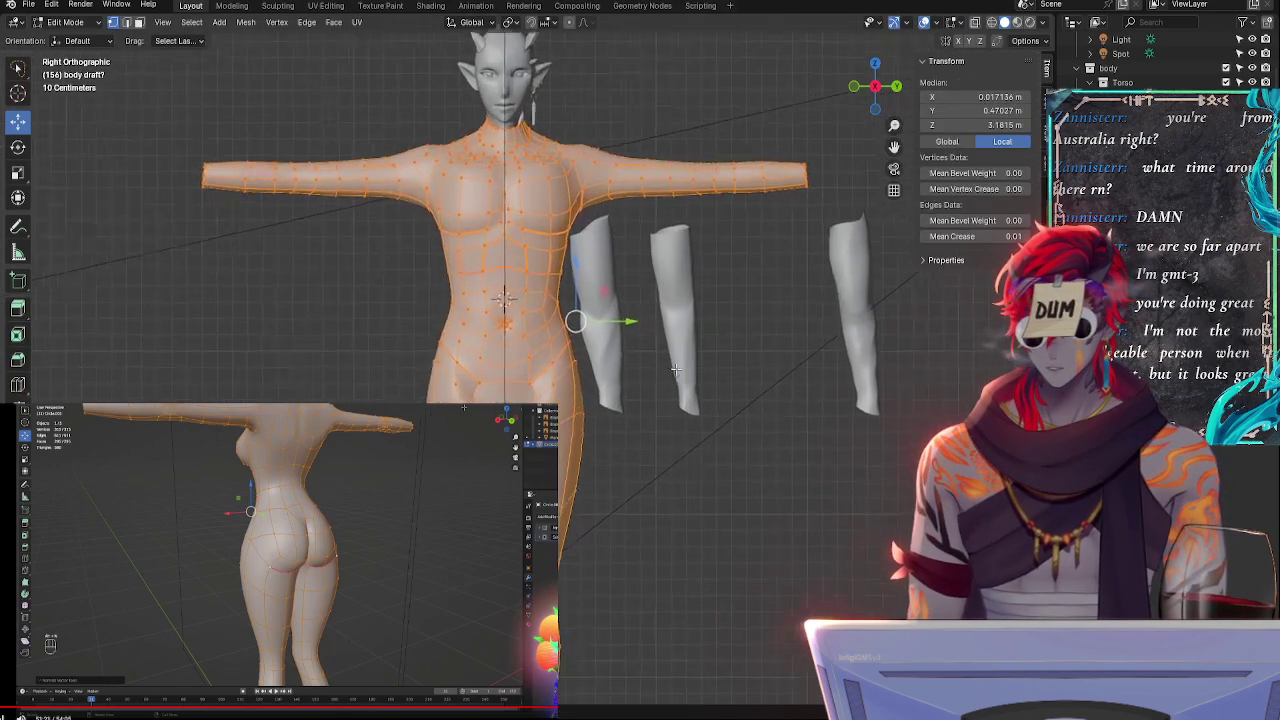
pyautogui.scroll(1, 804, 304)
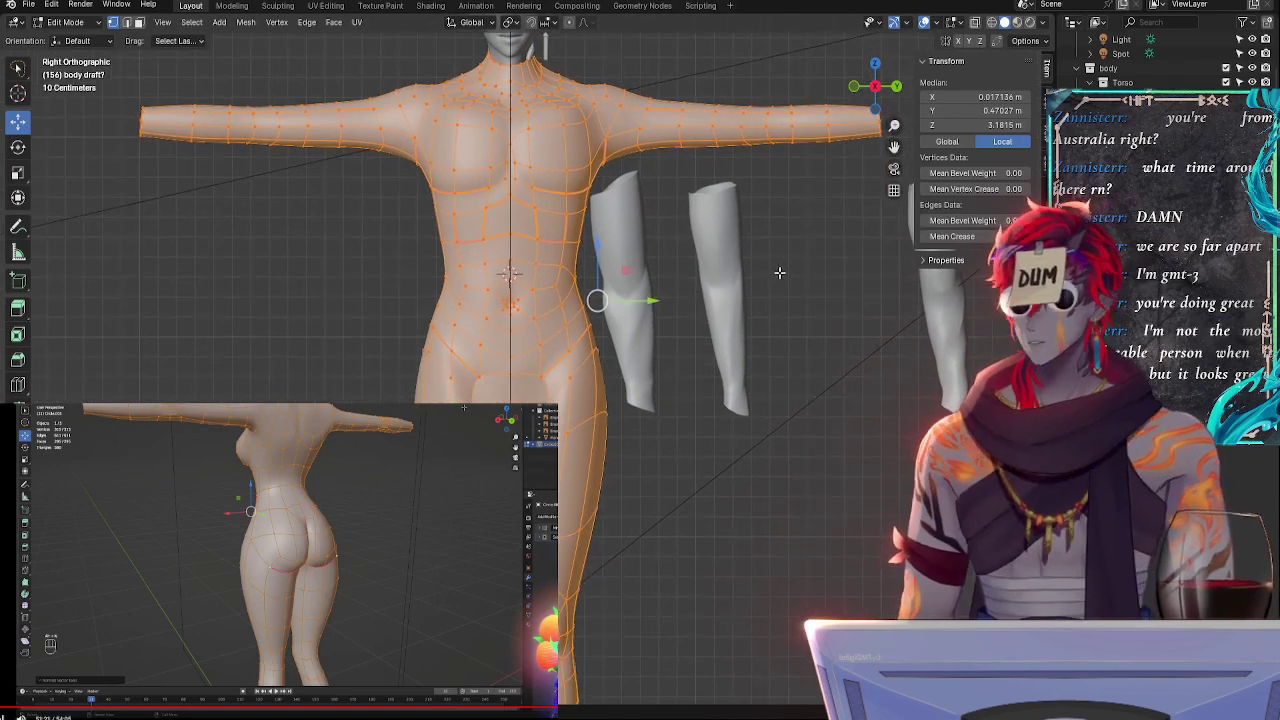
pyautogui.scroll(-3, 800, 300)
pyautogui.scroll(1, 815, 327)
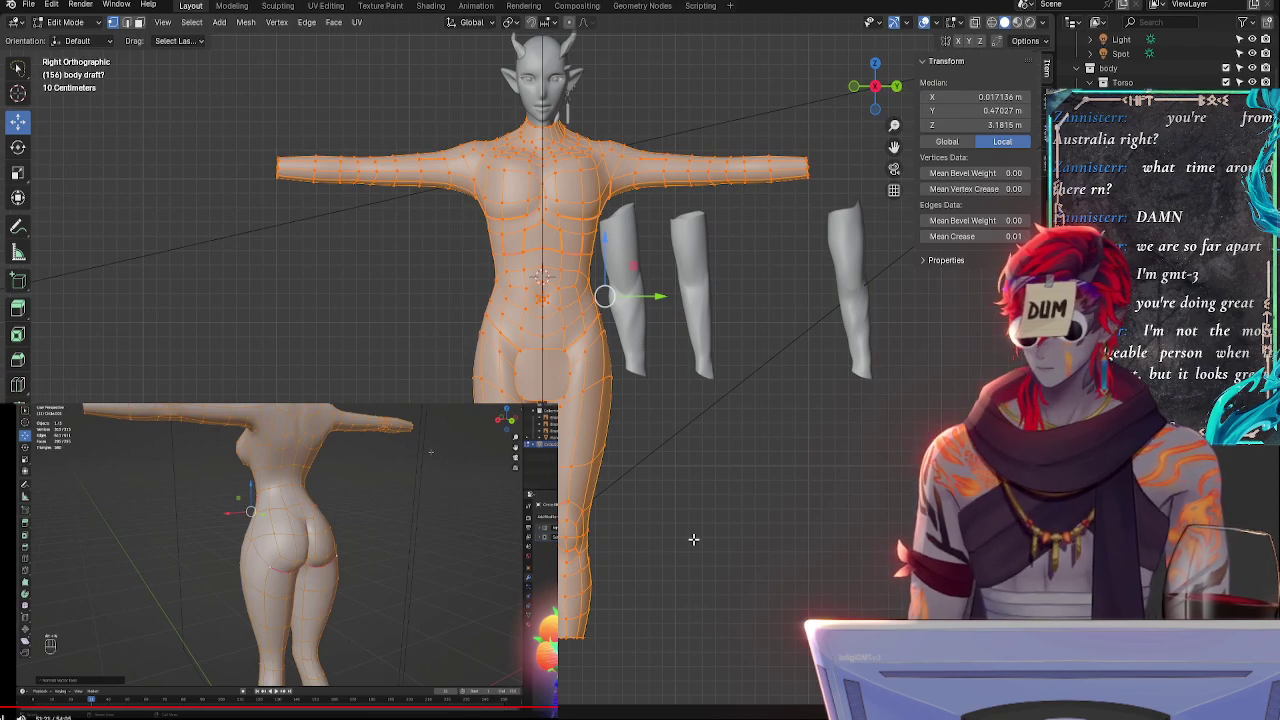
pyautogui.hotkey('alt', 'n')
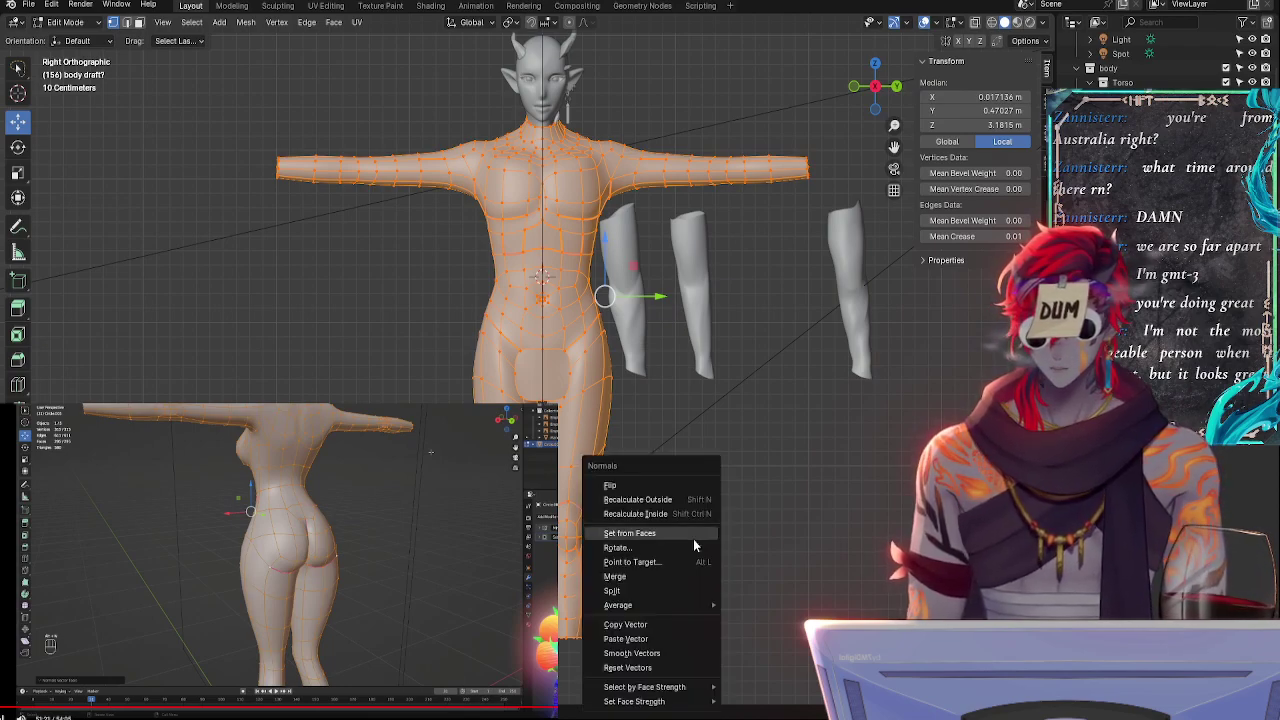
pyautogui.click(656, 664)
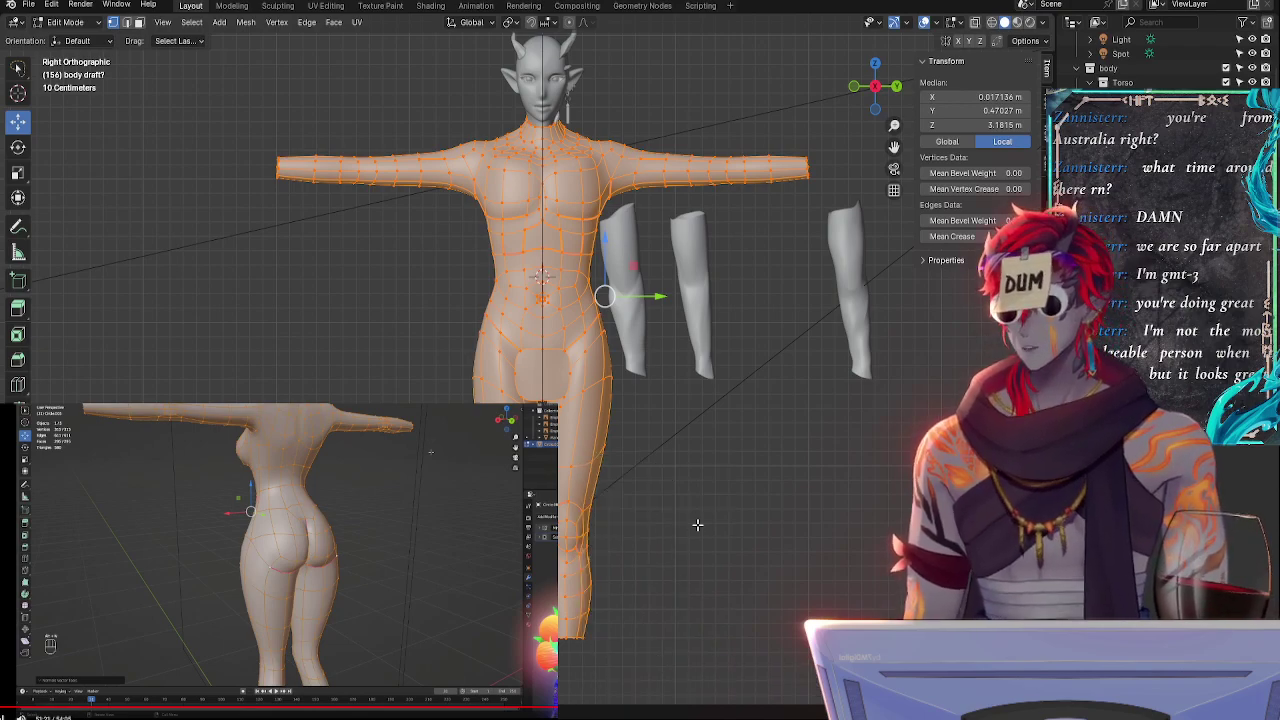
pyautogui.press('Tab')
pyautogui.moveTo(703, 467); pyautogui.dragTo(420, 500, button='middle')
# - Look over the hips in Edit Mode, then check back and front orthographic views in Object Mode
pyautogui.press('Tab')
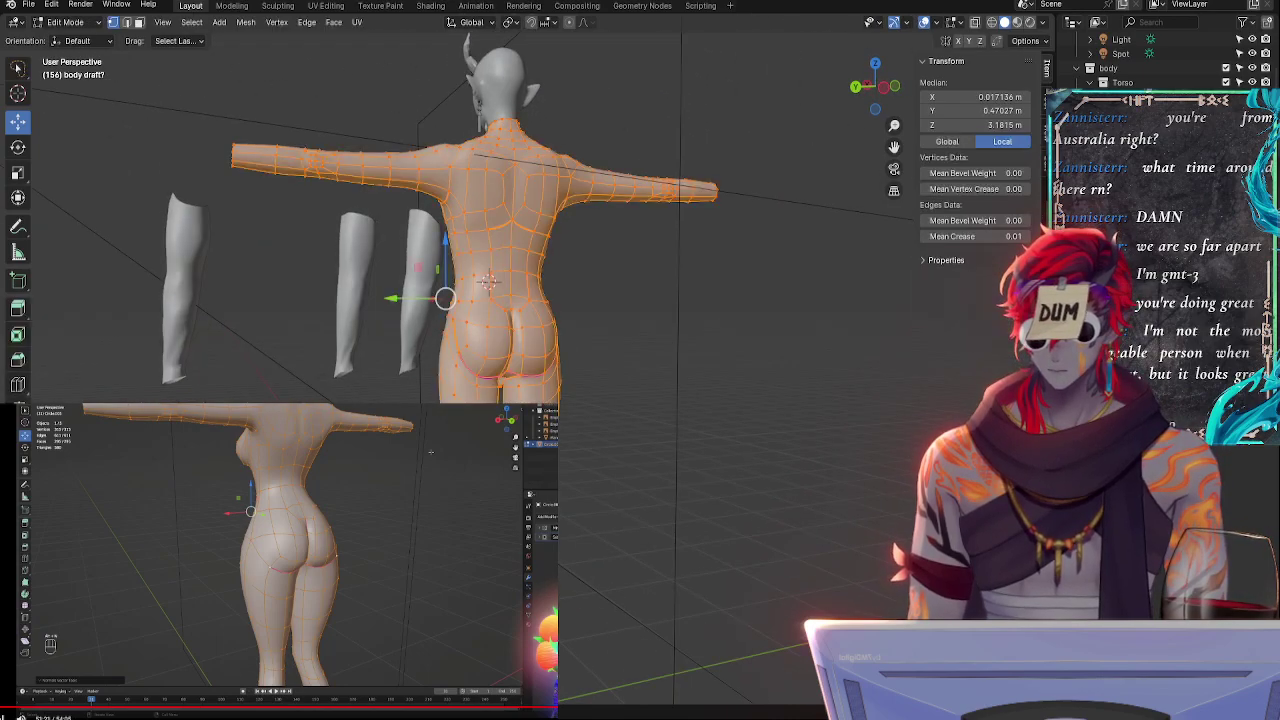
pyautogui.scroll(8, 600, 365)
pyautogui.moveTo(559, 381); pyautogui.dragTo(697, 397, button='middle')
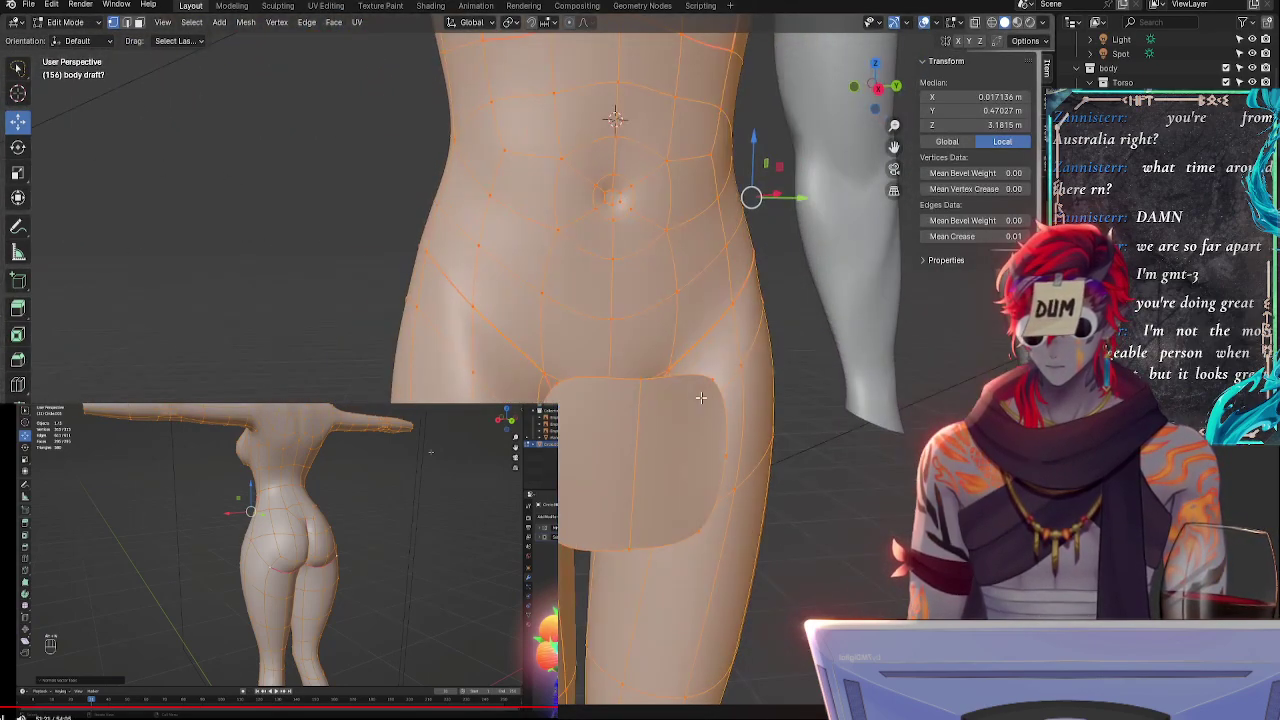
pyautogui.press('Tab')
pyautogui.scroll(-4, 784, 416)
pyautogui.scroll(-6, 748, 515)
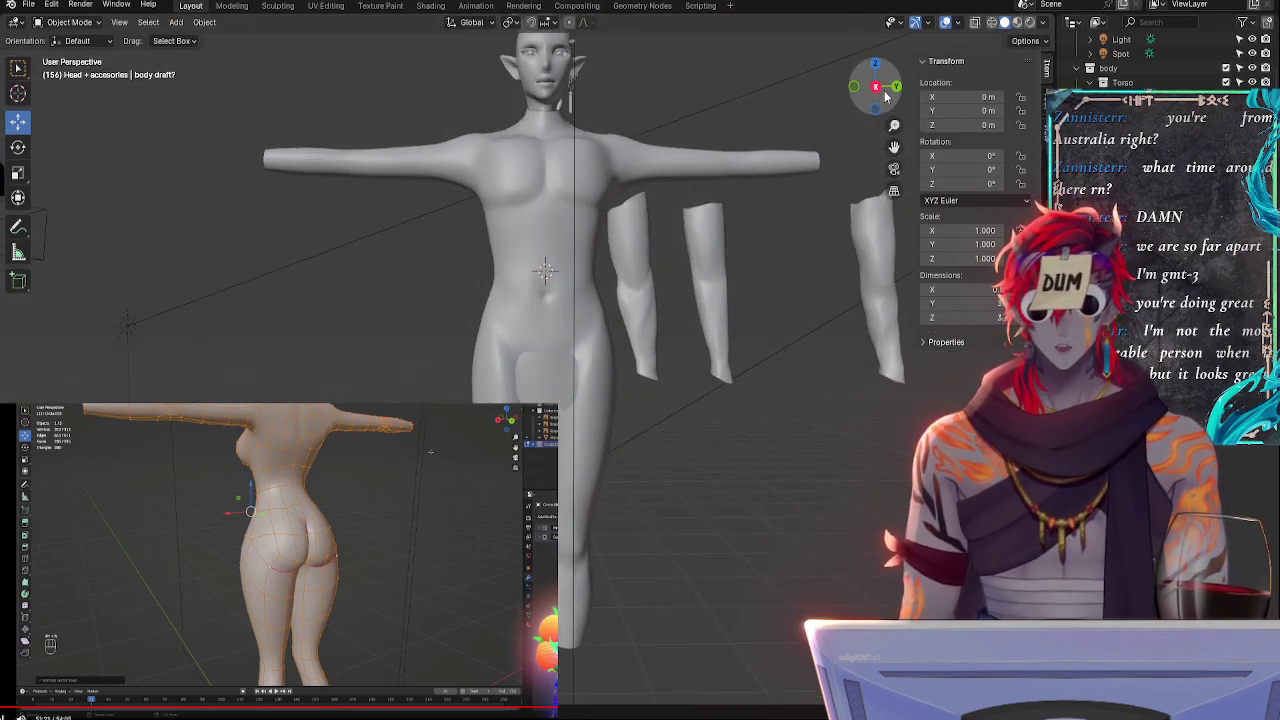
pyautogui.click(875, 88)
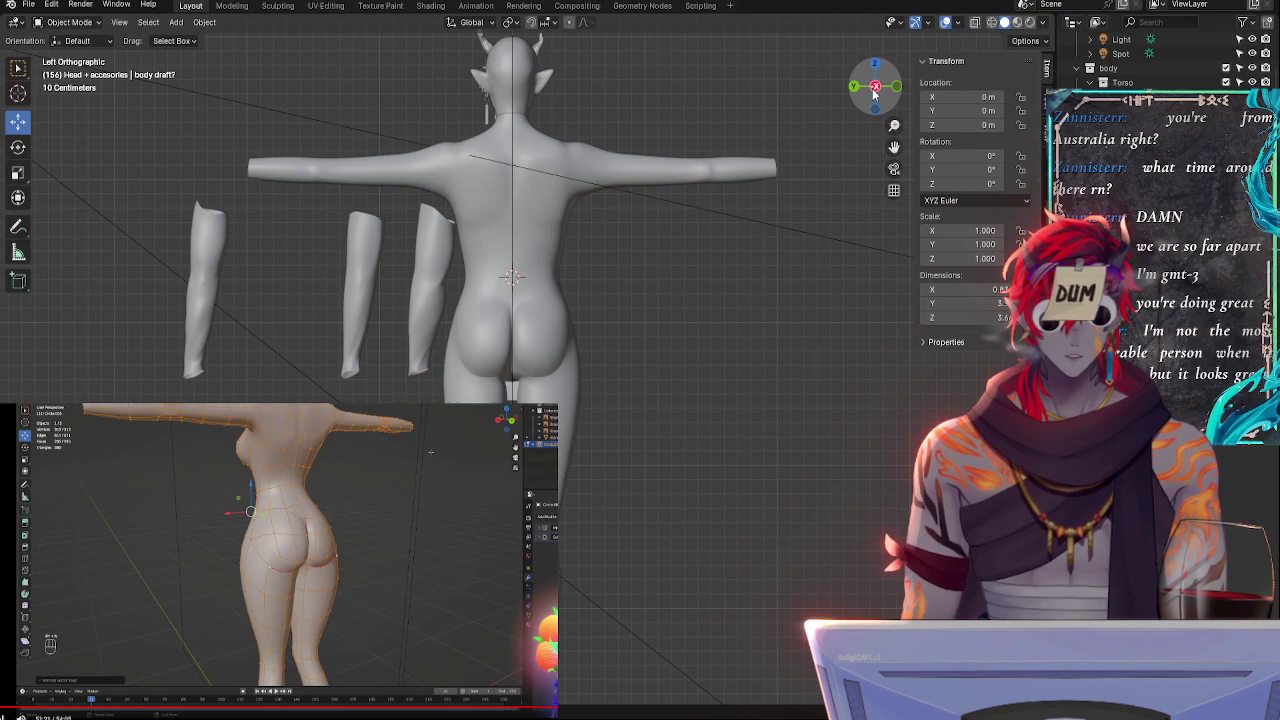
pyautogui.click(875, 86)
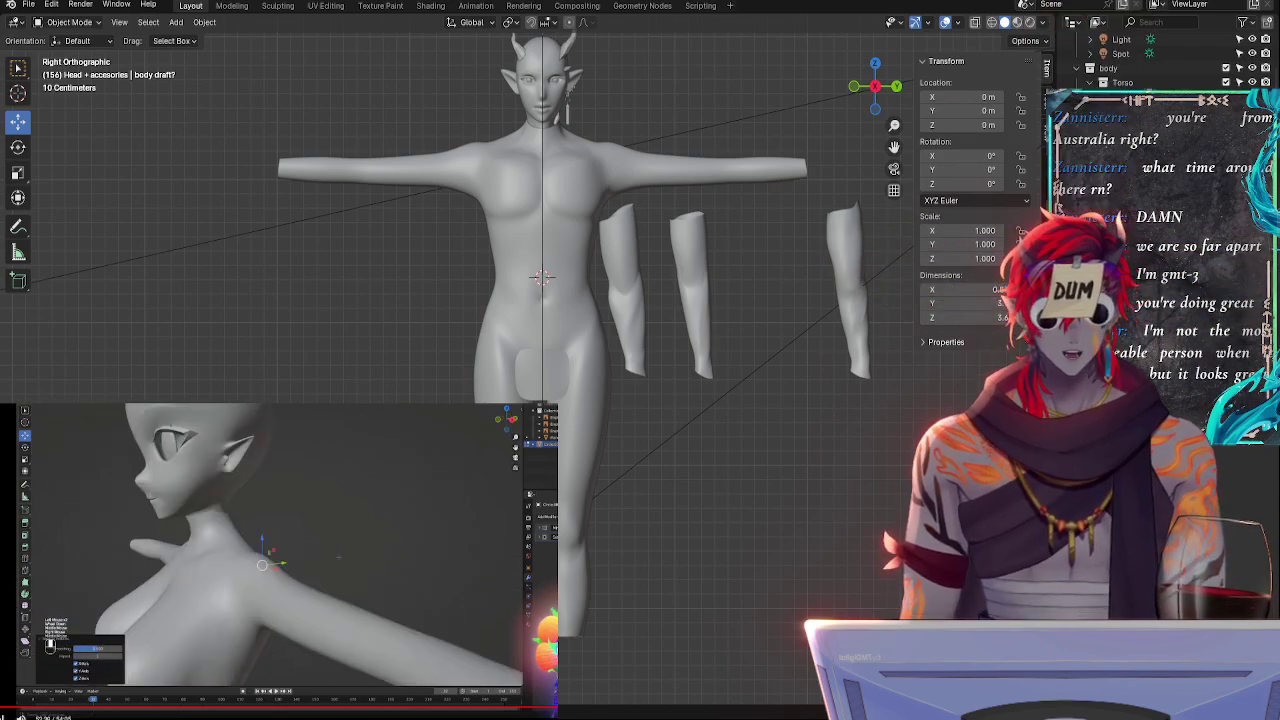
# - Enter Edit Mode on the body and select the shoulder faces in face select mode
pyautogui.keyDown('shift'); pyautogui.moveTo(710, 317); pyautogui.dragTo(684, 488, button='middle'); pyautogui.keyUp('shift')
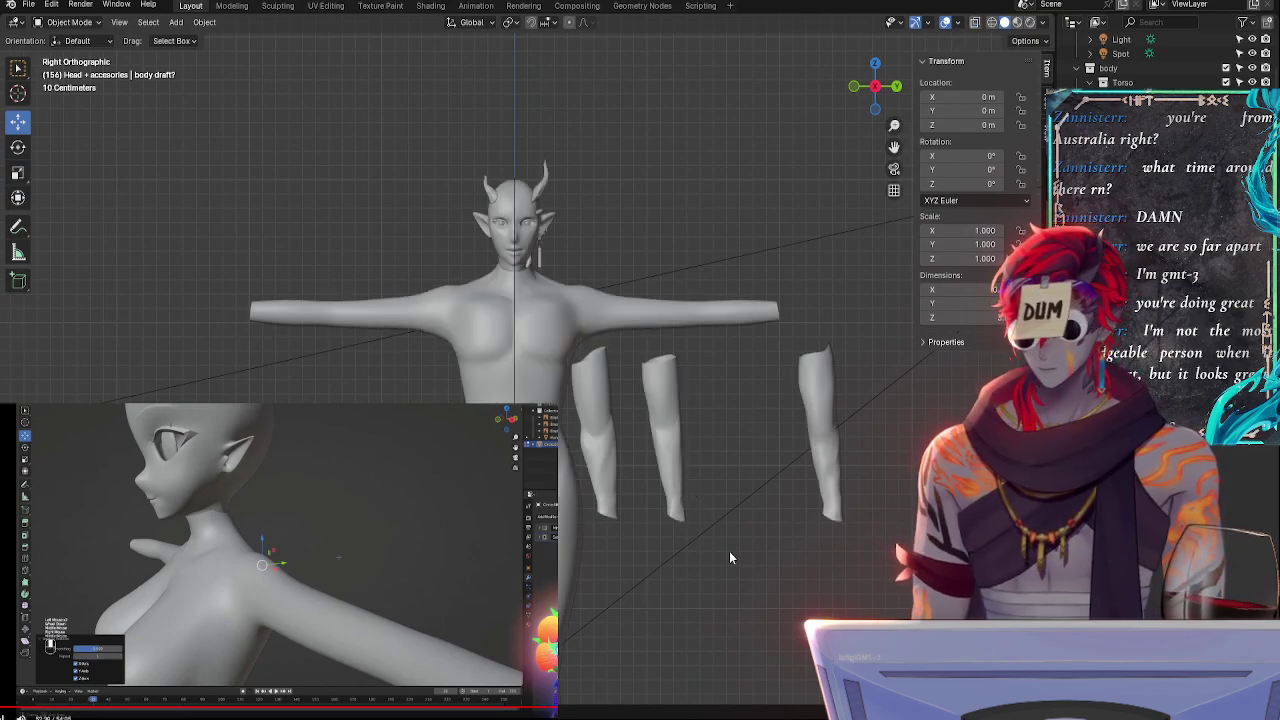
pyautogui.keyDown('ctrl'); pyautogui.moveTo(729, 551); pyautogui.dragTo(694, 451, button='middle'); pyautogui.keyUp('ctrl')
pyautogui.press('Tab')
pyautogui.keyDown('shift'); pyautogui.moveTo(764, 356); pyautogui.dragTo(686, 489, button='middle'); pyautogui.keyUp('shift')
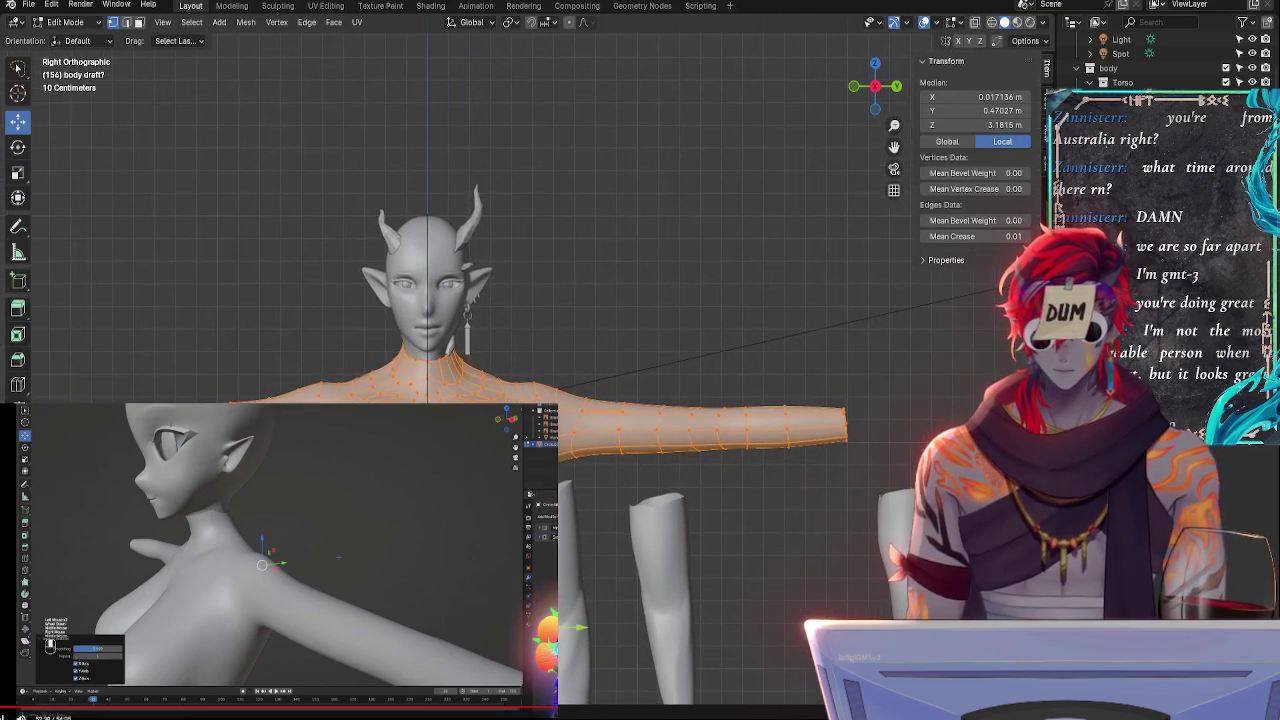
pyautogui.click(660, 329)
pyautogui.moveTo(666, 329)
pyautogui.mouseDown(button='middle')
pyautogui.moveTo(616, 422)
pyautogui.moveTo(689, 371)
pyautogui.moveTo(677, 346)
pyautogui.mouseUp(button='middle')
pyautogui.scroll(3, 677, 346)
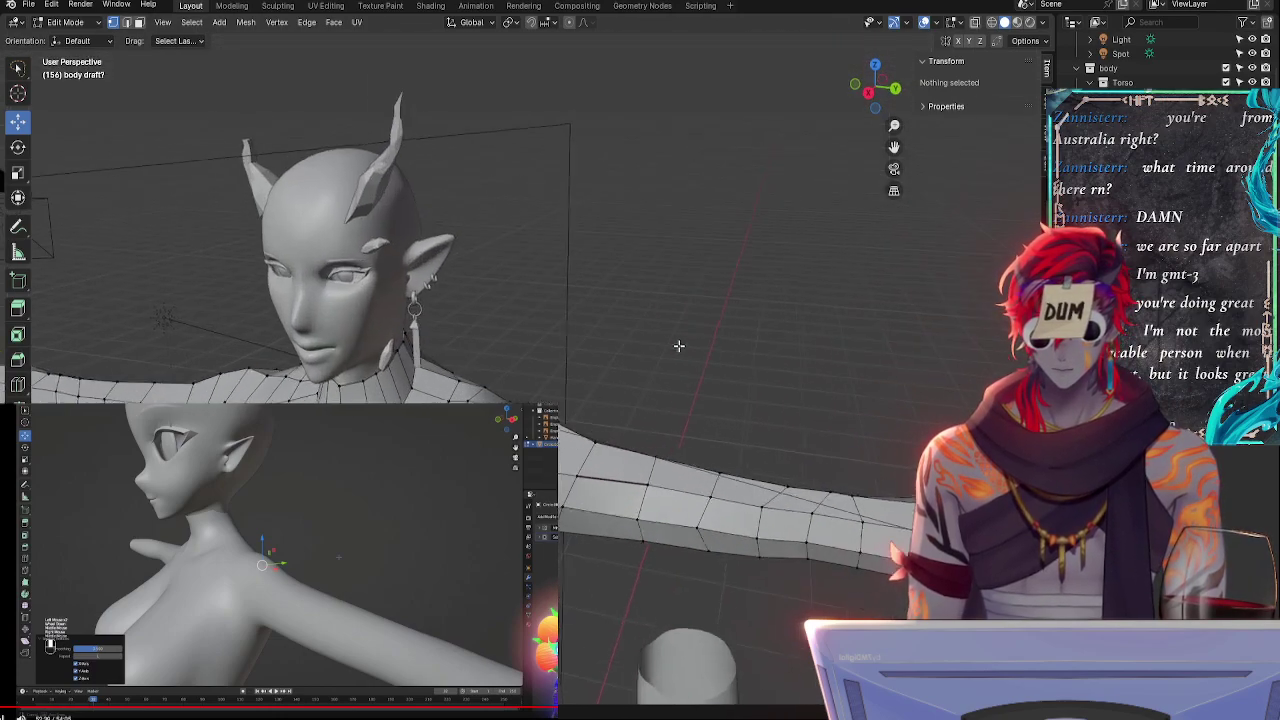
pyautogui.click(510, 467)
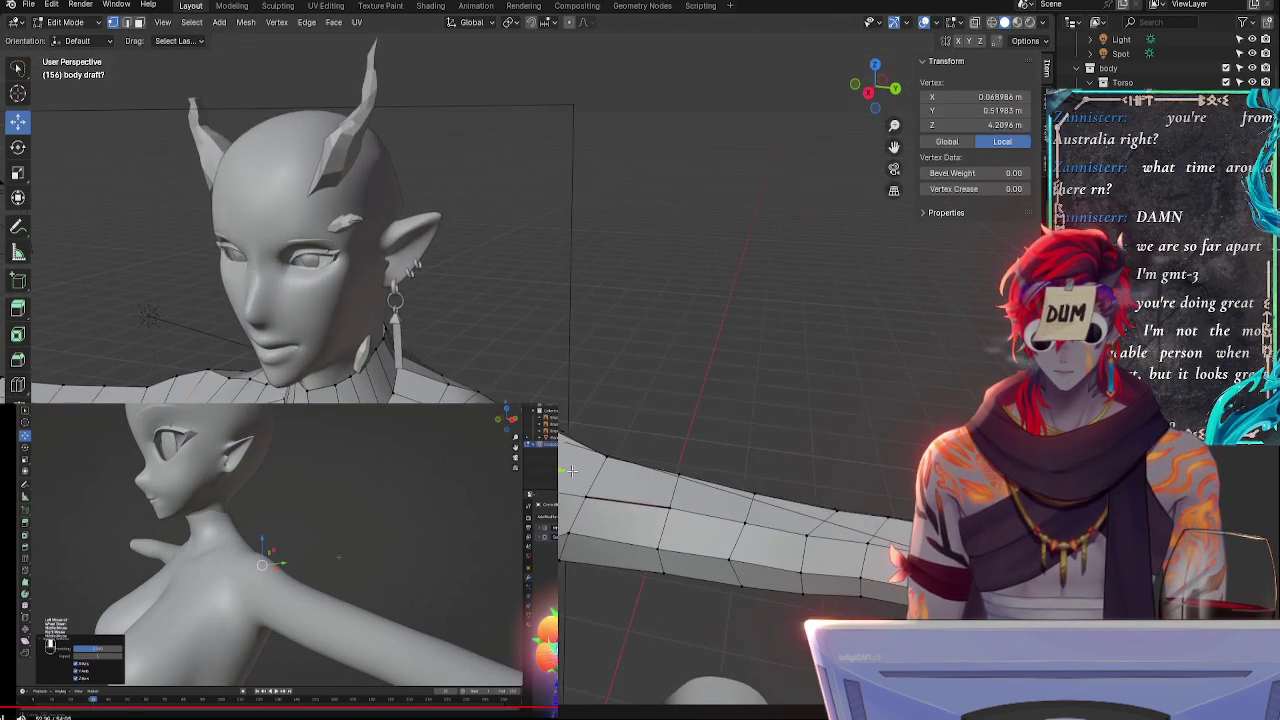
pyautogui.click(138, 22)
pyautogui.moveTo(678, 297); pyautogui.dragTo(598, 349, button='middle')
pyautogui.click(475, 450)
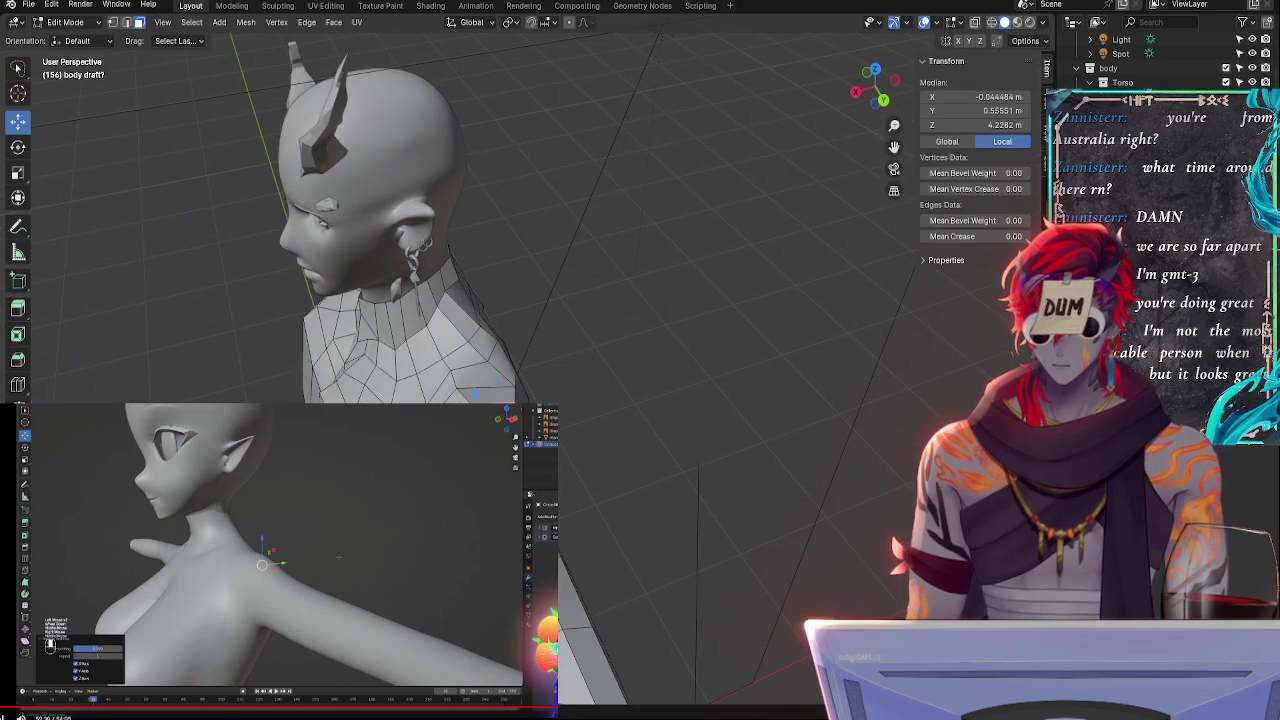
pyautogui.keyDown('shift'); pyautogui.click(475, 450); pyautogui.keyUp('shift')
# - Switch to vertex select and give the body mesh smooth shading
pyautogui.moveTo(485, 449); pyautogui.dragTo(683, 460, button='middle')
pyautogui.scroll(-5, 683, 460)
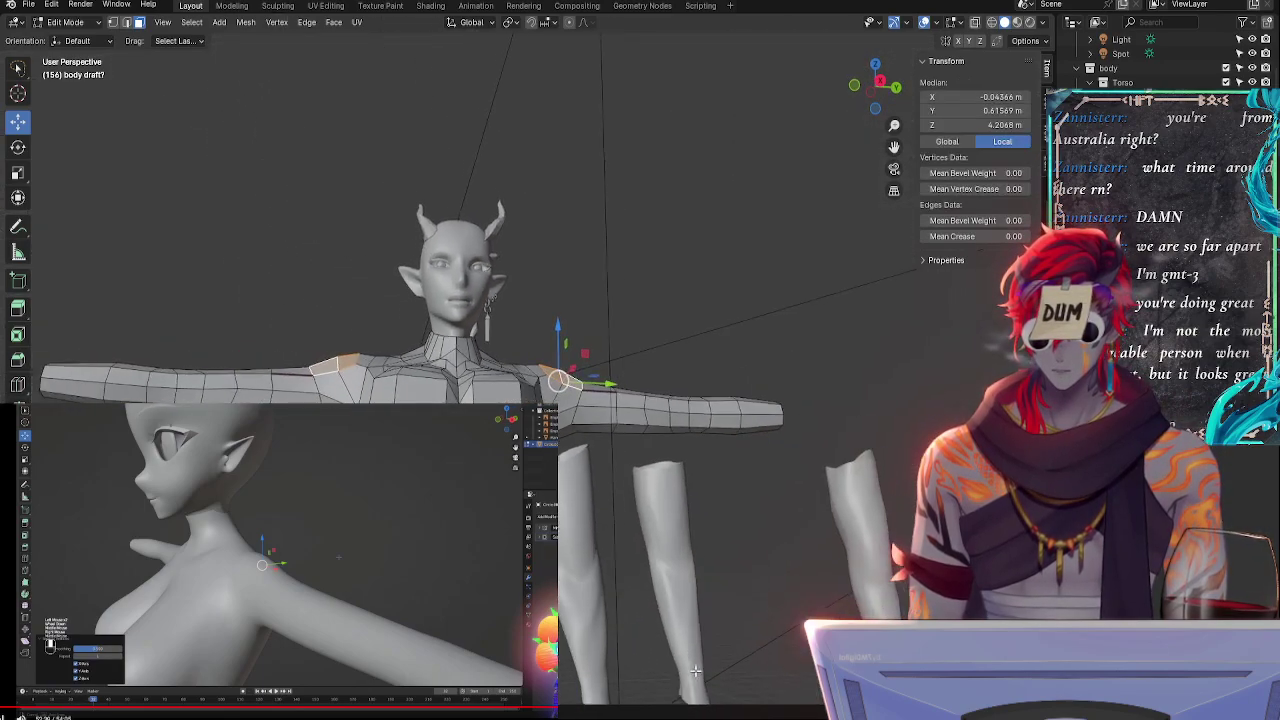
pyautogui.moveTo(720, 620); pyautogui.dragTo(680, 672, button='middle')
pyautogui.scroll(6, 680, 660)
pyautogui.moveTo(694, 326); pyautogui.dragTo(604, 476, button='middle')
pyautogui.scroll(1, 615, 472)
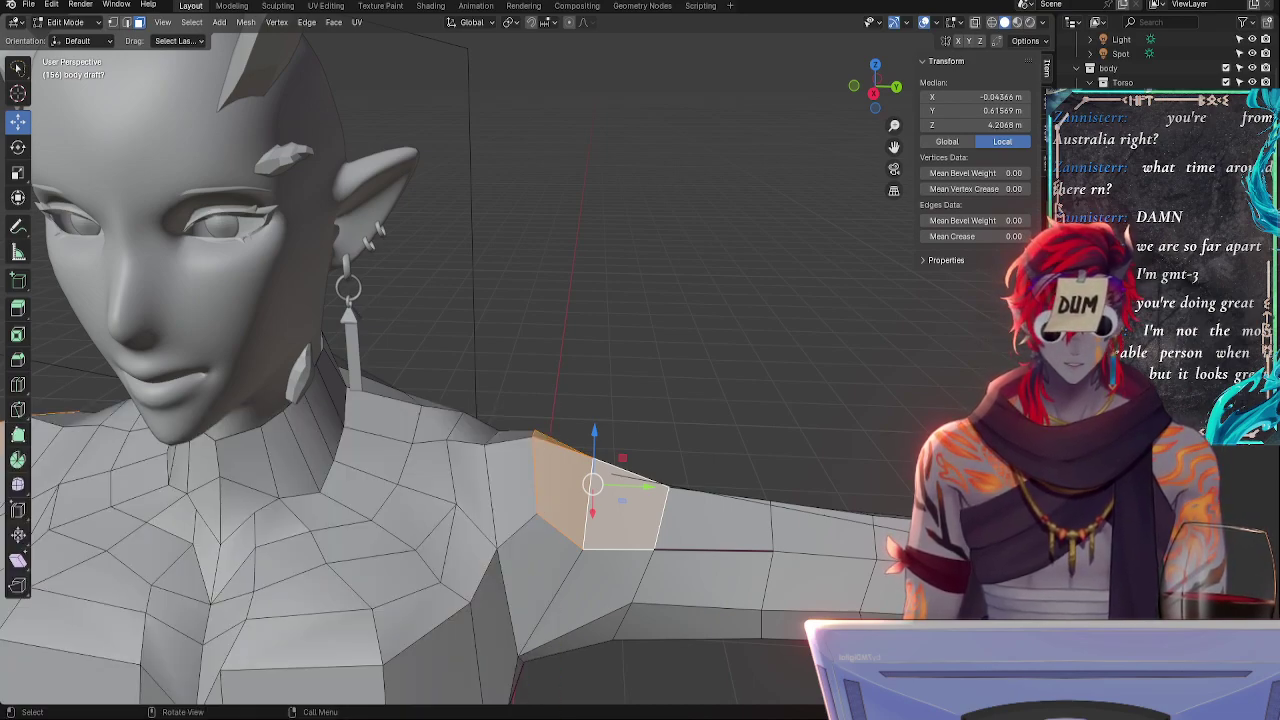
pyautogui.click(113, 22)
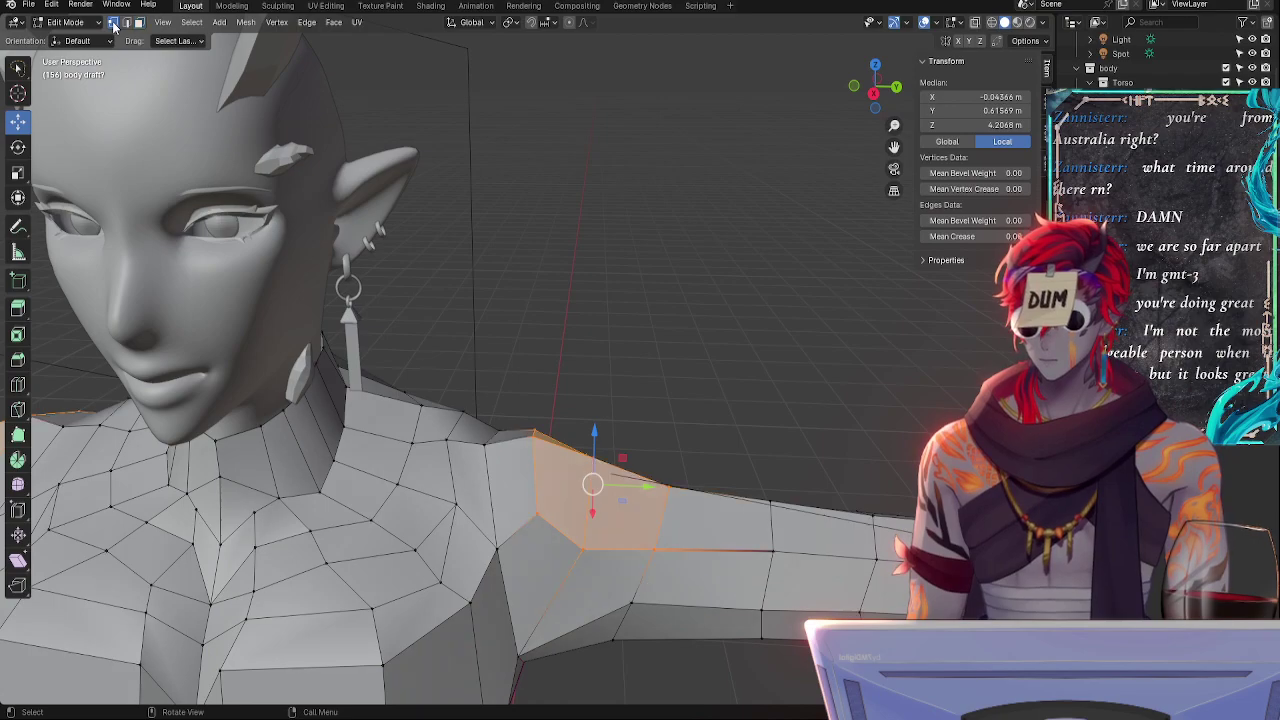
pyautogui.rightClick(569, 534)
pyautogui.click(566, 493)
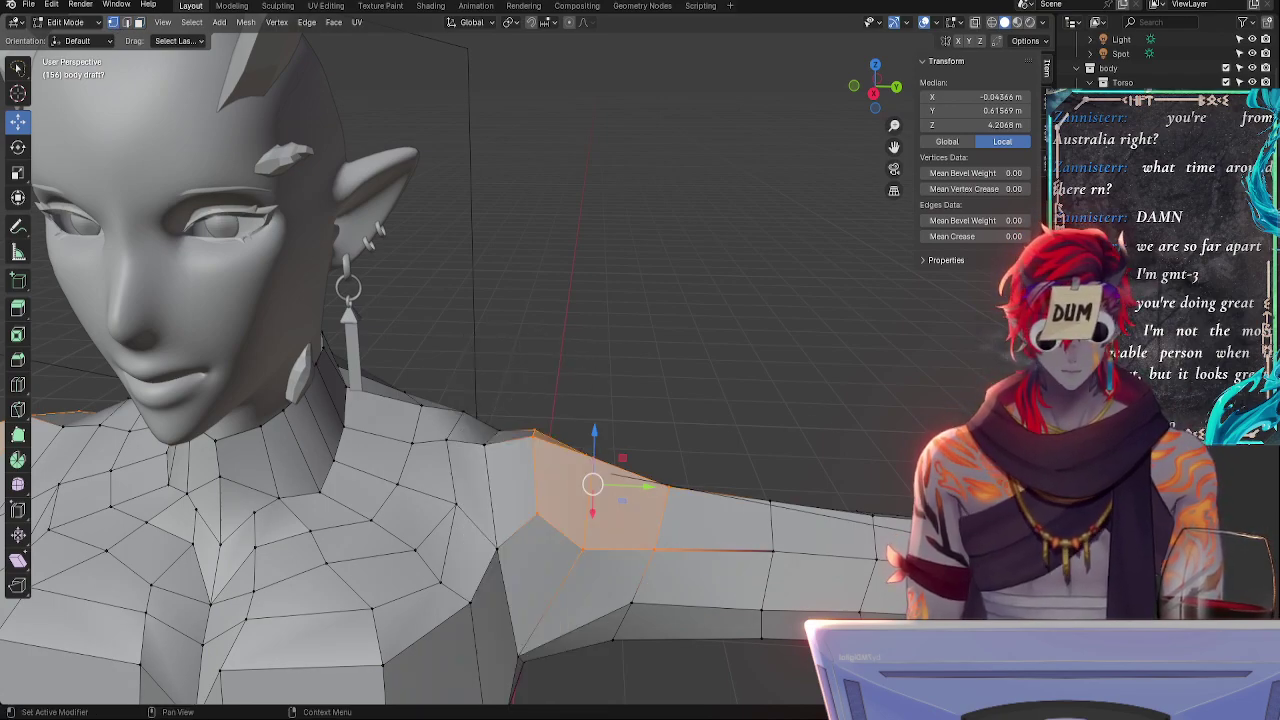
# - Apply Smooth Vertices to the shoulder selection, then deselect and snap to Right view
pyautogui.rightClick(641, 476)
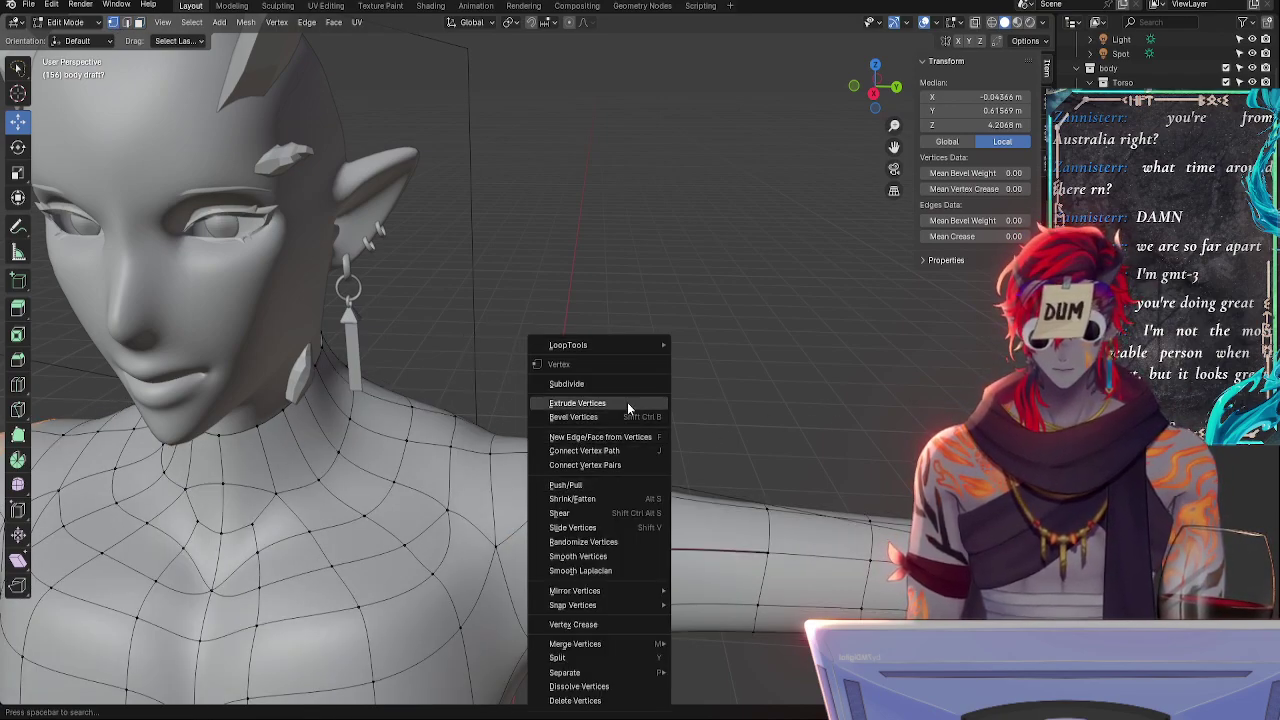
pyautogui.click(609, 557)
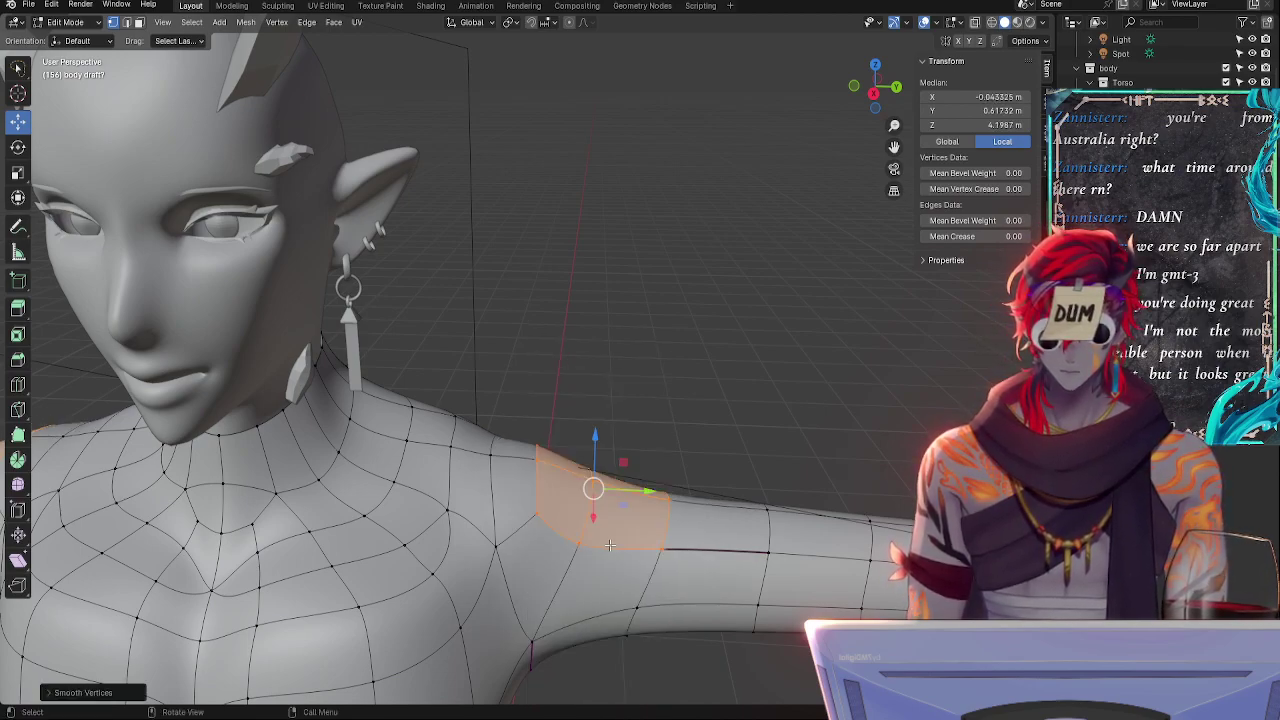
pyautogui.click(672, 436)
pyautogui.click(875, 94)
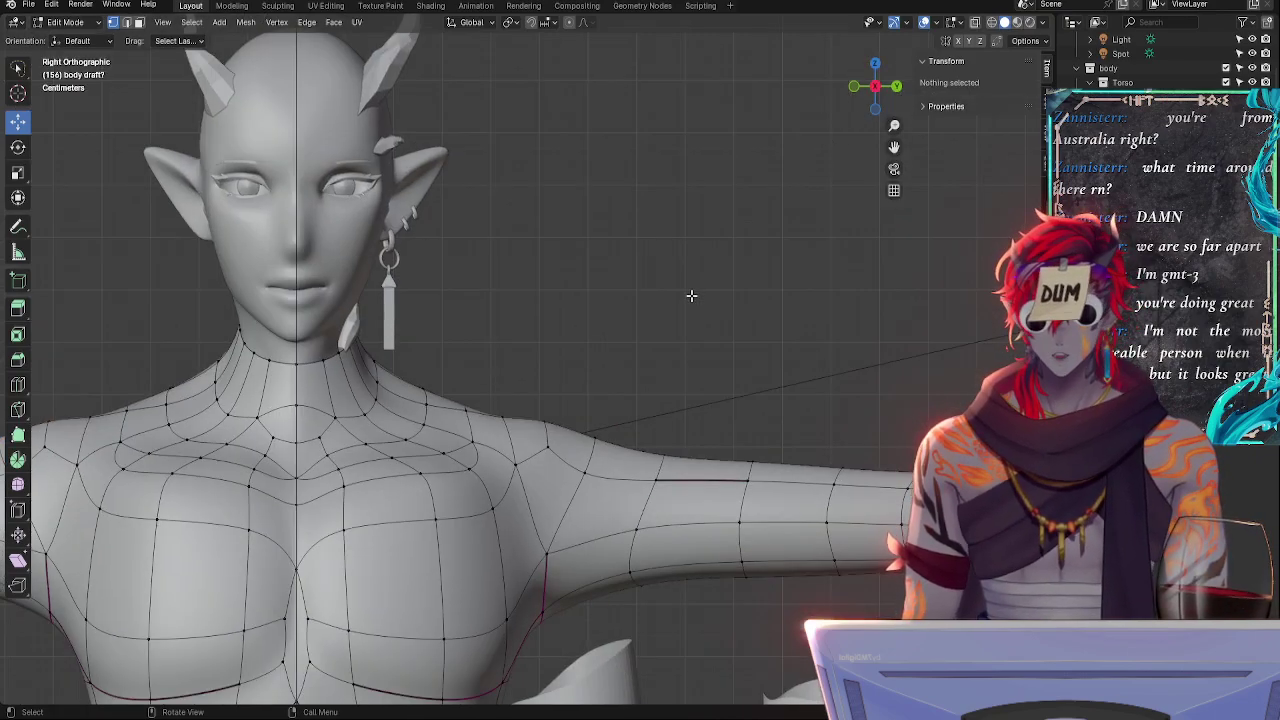
# - Return to Object Mode and inspect the T-pose body from head to feet
pyautogui.press('Tab')
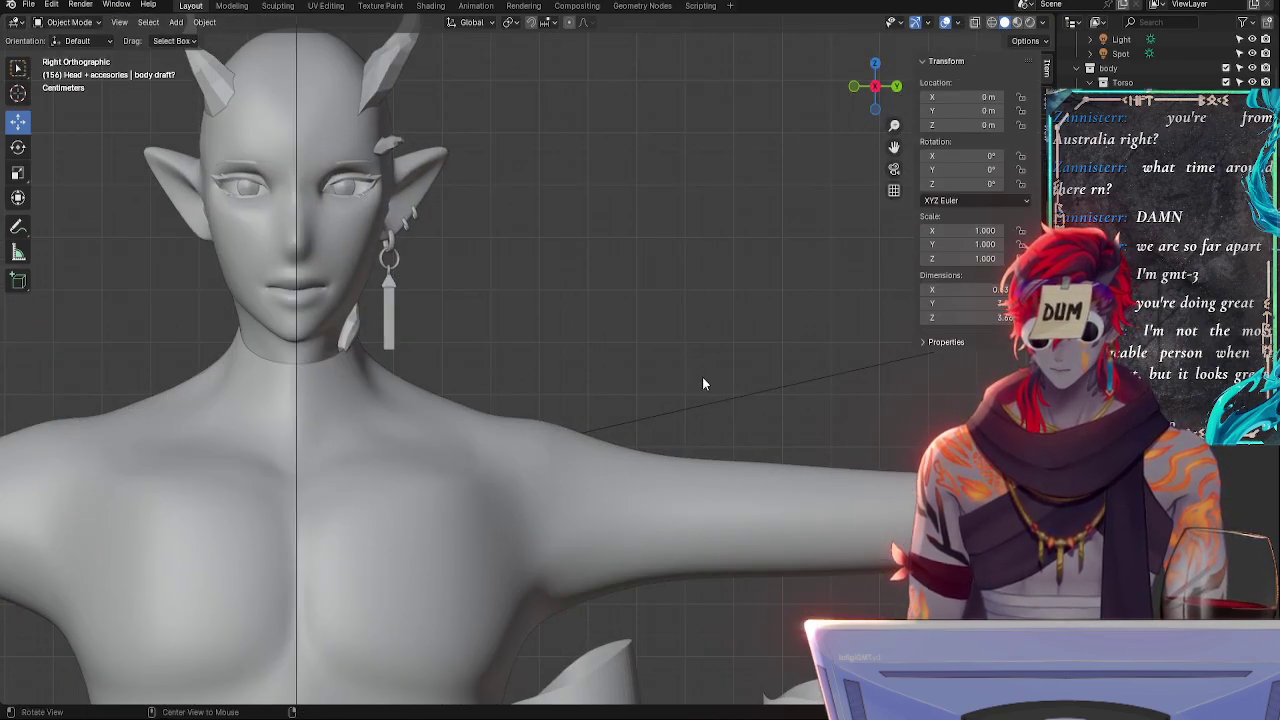
pyautogui.scroll(-5, 674, 593)
pyautogui.moveTo(697, 560); pyautogui.dragTo(672, 507, button='middle')
pyautogui.press('KP_3')
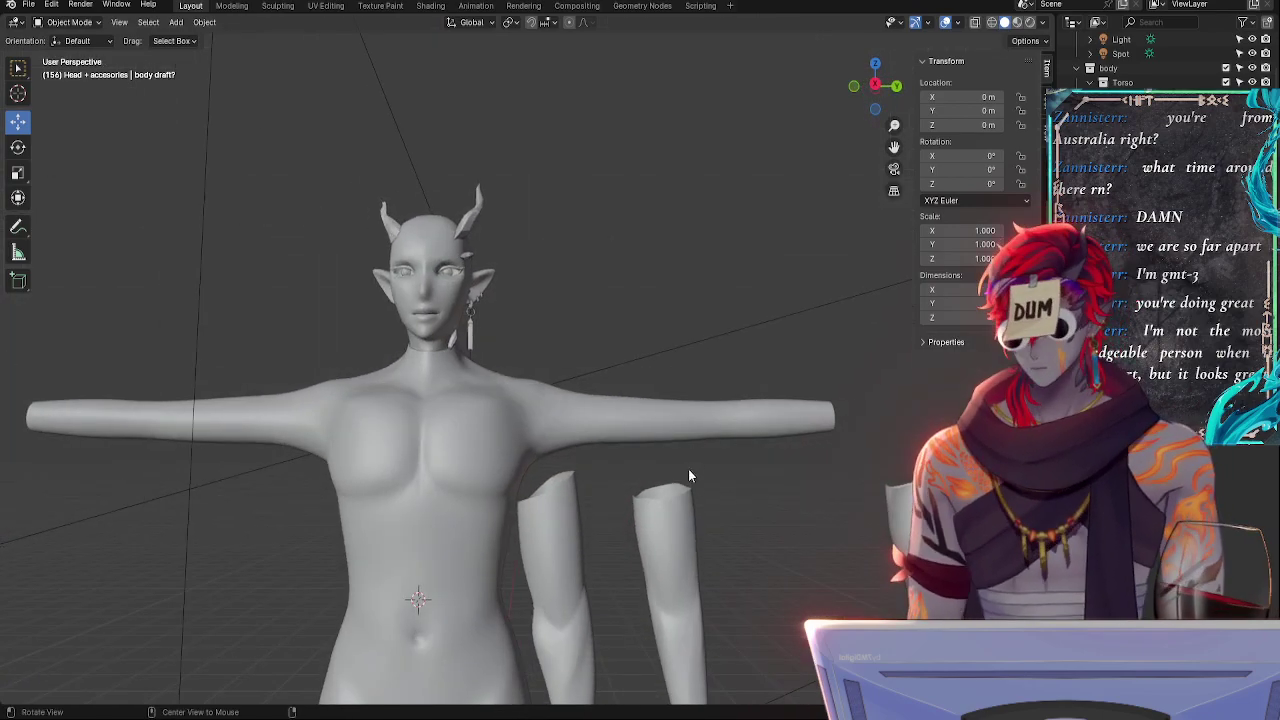
pyautogui.scroll(-1, 785, 253)
pyautogui.moveTo(692, 470)
pyautogui.keyDown('shift'); pyautogui.mouseDown(button='middle')
pyautogui.moveTo(726, 275)
pyautogui.moveTo(725, 153)
pyautogui.mouseUp(button='middle'); pyautogui.keyUp('shift')
pyautogui.keyDown('shift'); pyautogui.moveTo(651, 479); pyautogui.dragTo(688, 188, button='middle'); pyautogui.keyUp('shift')
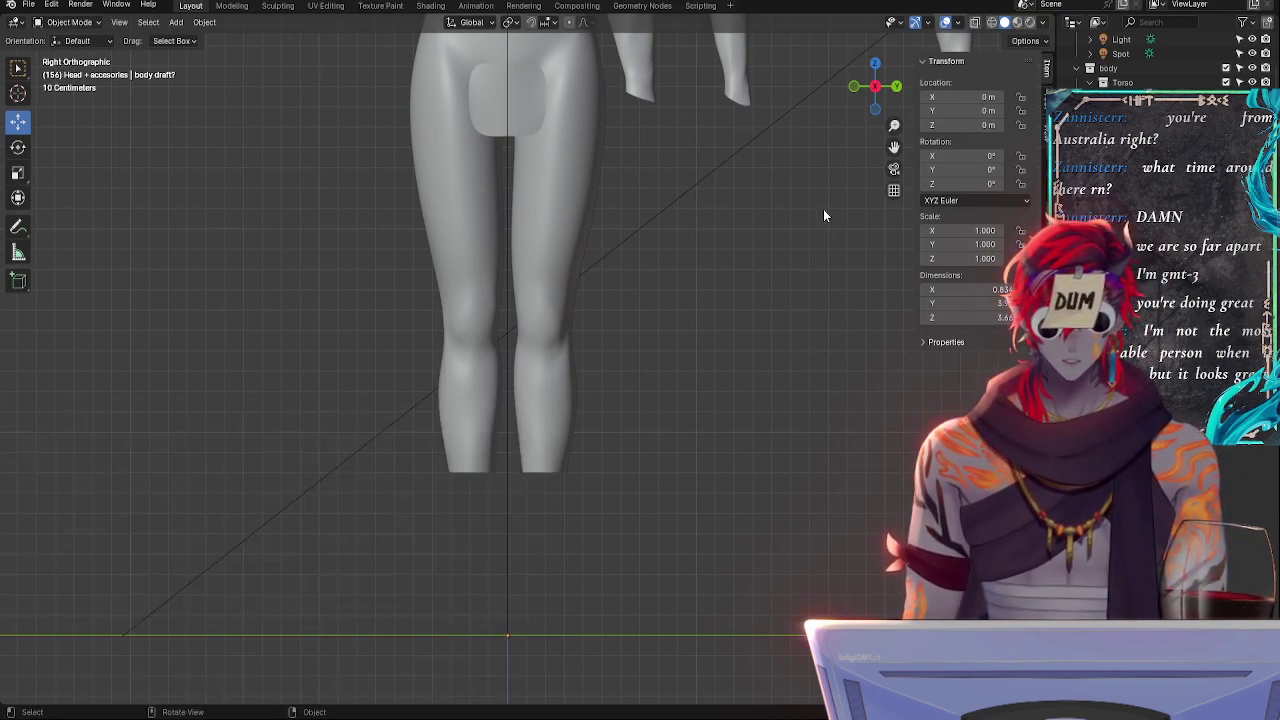
pyautogui.keyDown('shift'); pyautogui.moveTo(701, 216); pyautogui.dragTo(580, 700, button='middle'); pyautogui.keyUp('shift')
pyautogui.keyDown('shift'); pyautogui.moveTo(586, 240); pyautogui.dragTo(690, 315, button='middle'); pyautogui.keyUp('shift')
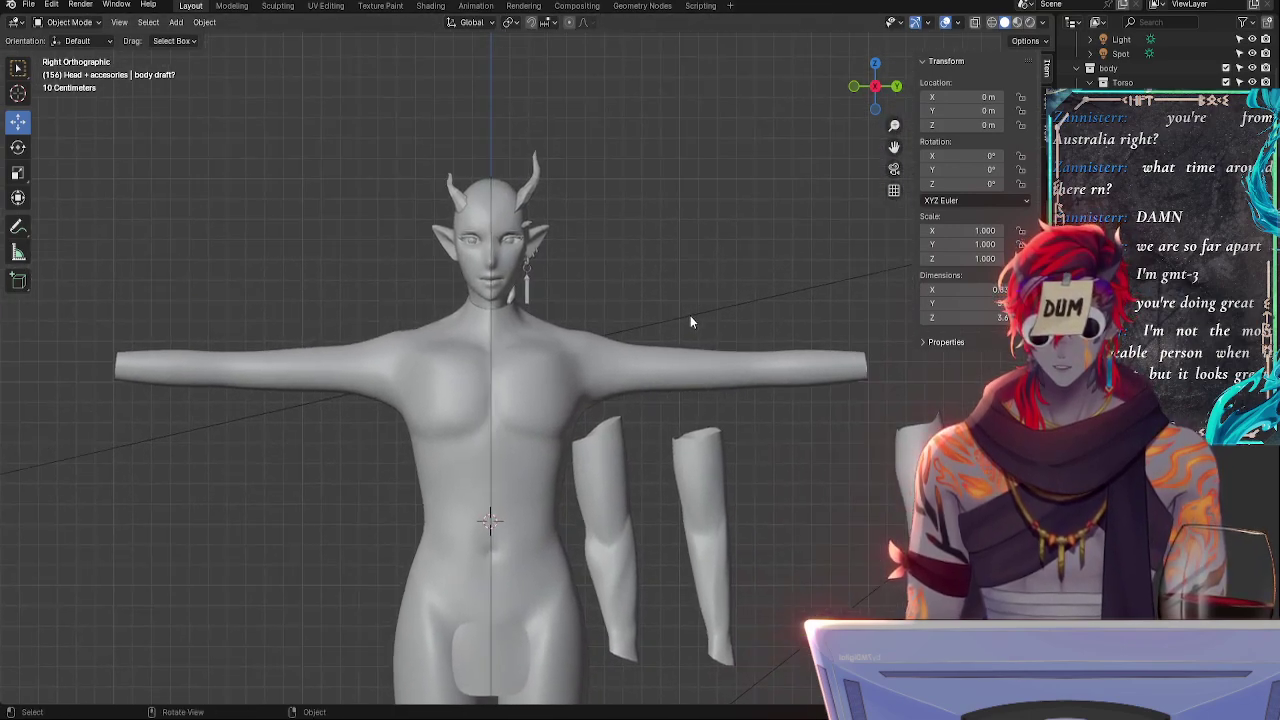
# - Select and deselect the spot light, then select the body and re-enter Edit Mode
pyautogui.click(650, 323)
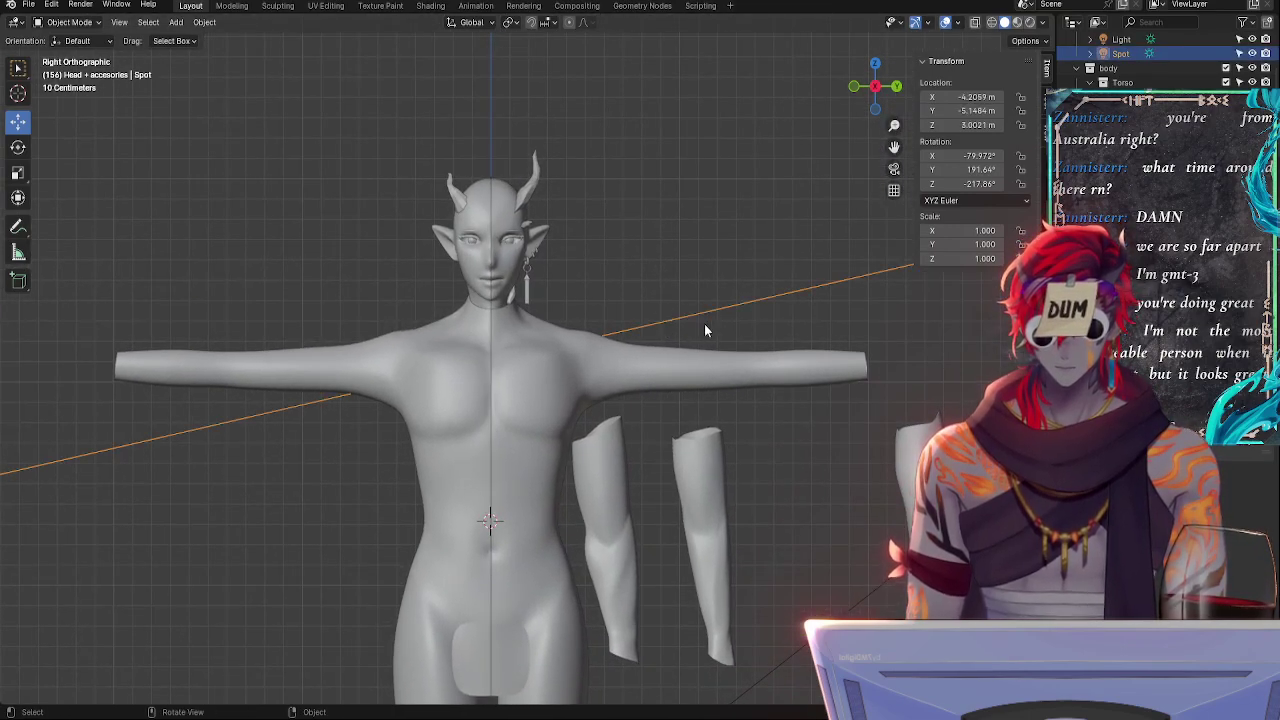
pyautogui.click(704, 330)
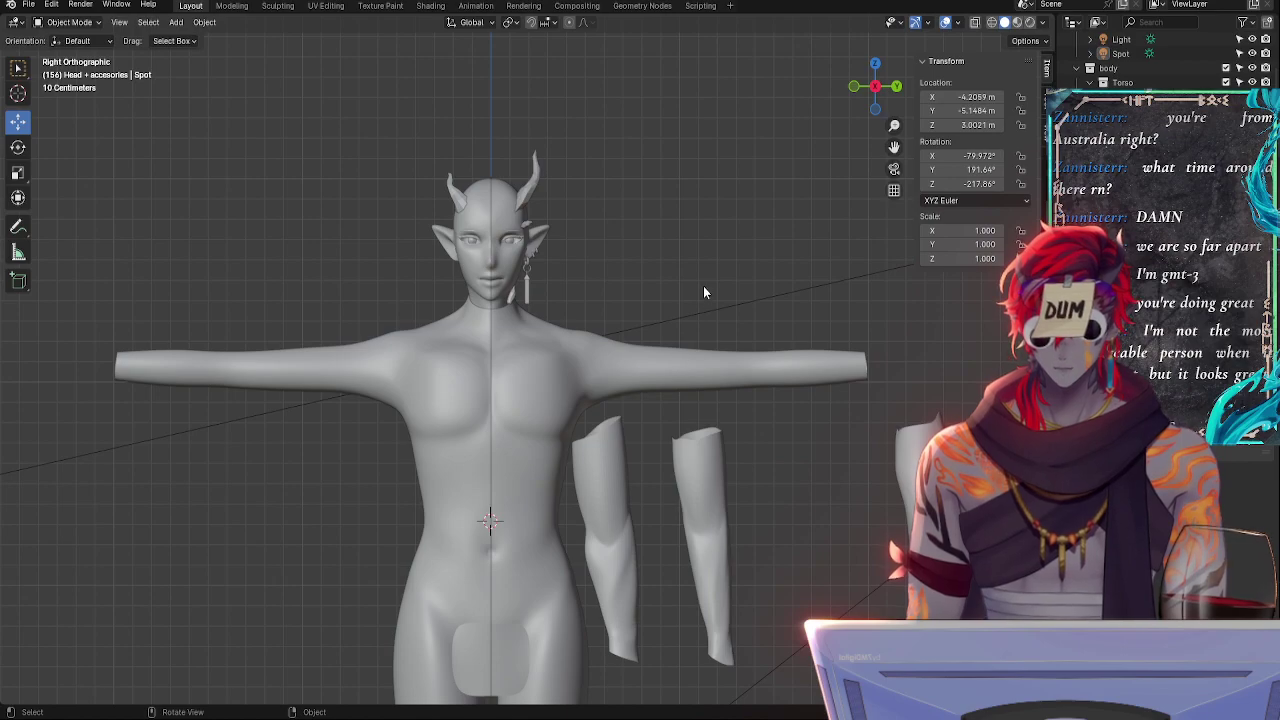
pyautogui.moveTo(702, 288); pyautogui.dragTo(946, 247, button='middle')
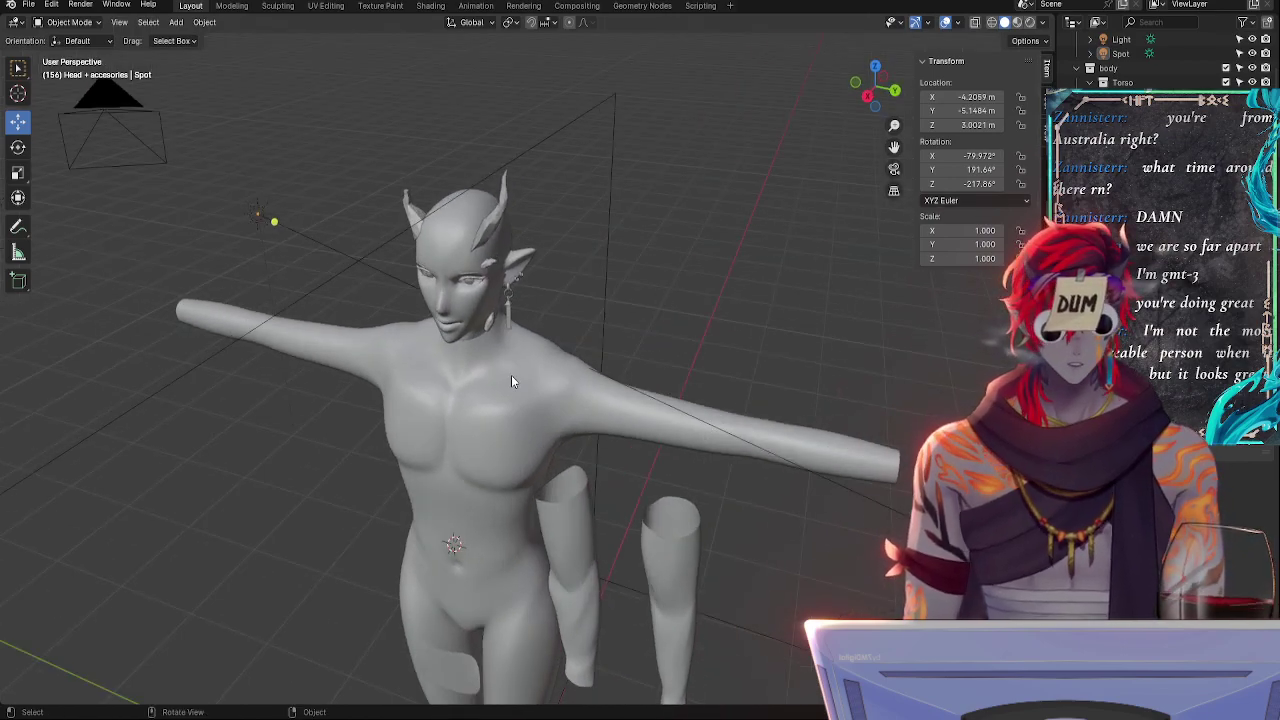
pyautogui.click(493, 397)
pyautogui.press('Tab')
# - Reselect the body mesh and go back into Edit Mode on it
pyautogui.moveTo(690, 358); pyautogui.dragTo(696, 330, button='middle')
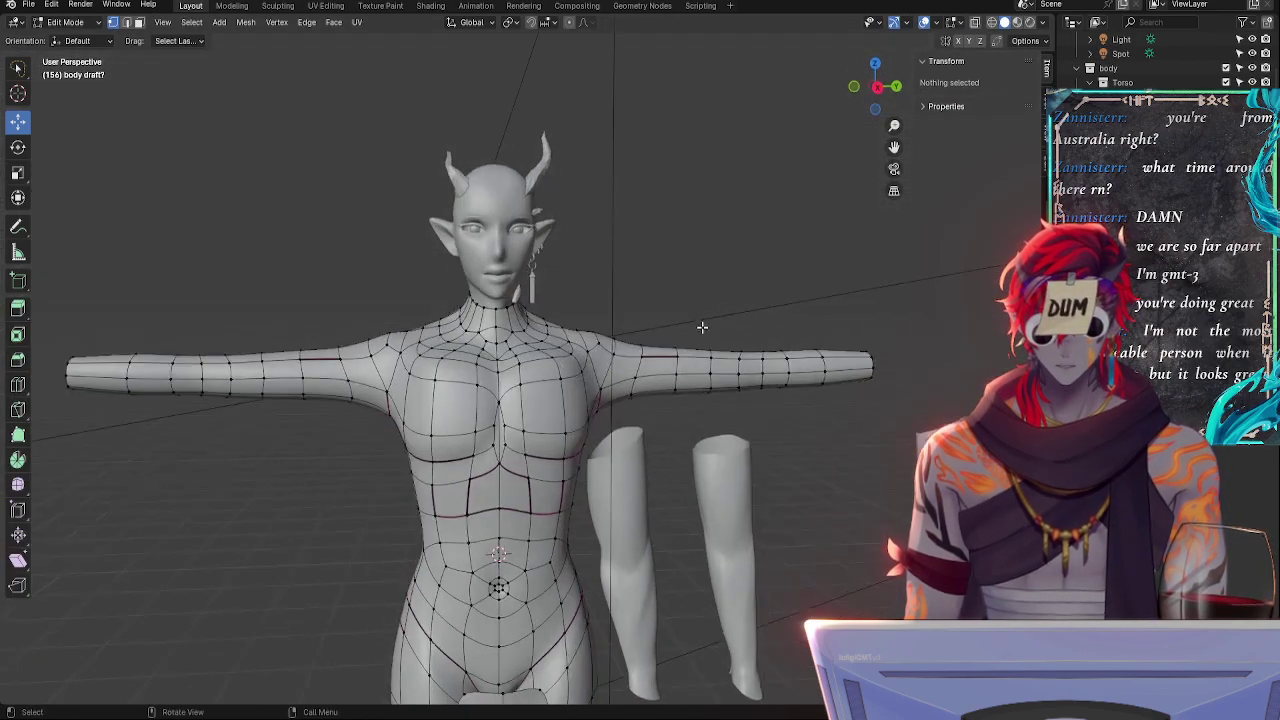
pyautogui.press('Tab')
pyautogui.click(697, 334)
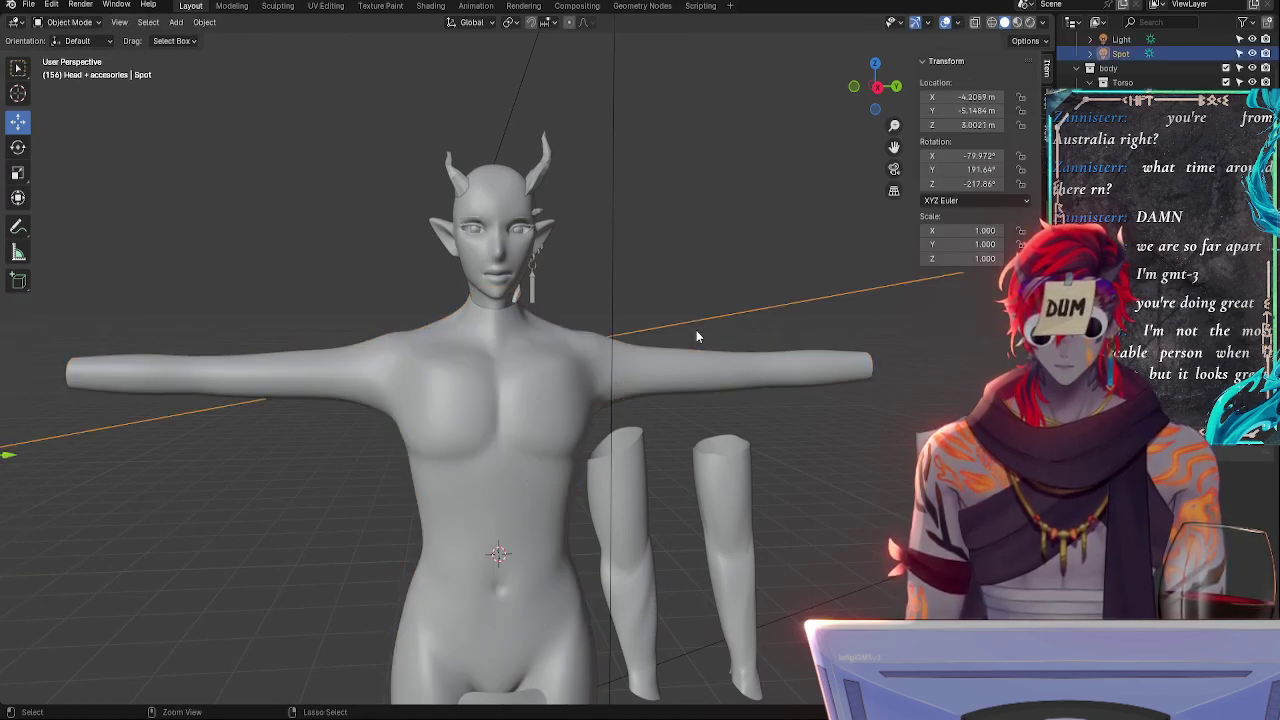
pyautogui.click(696, 330)
pyautogui.press('Tab')
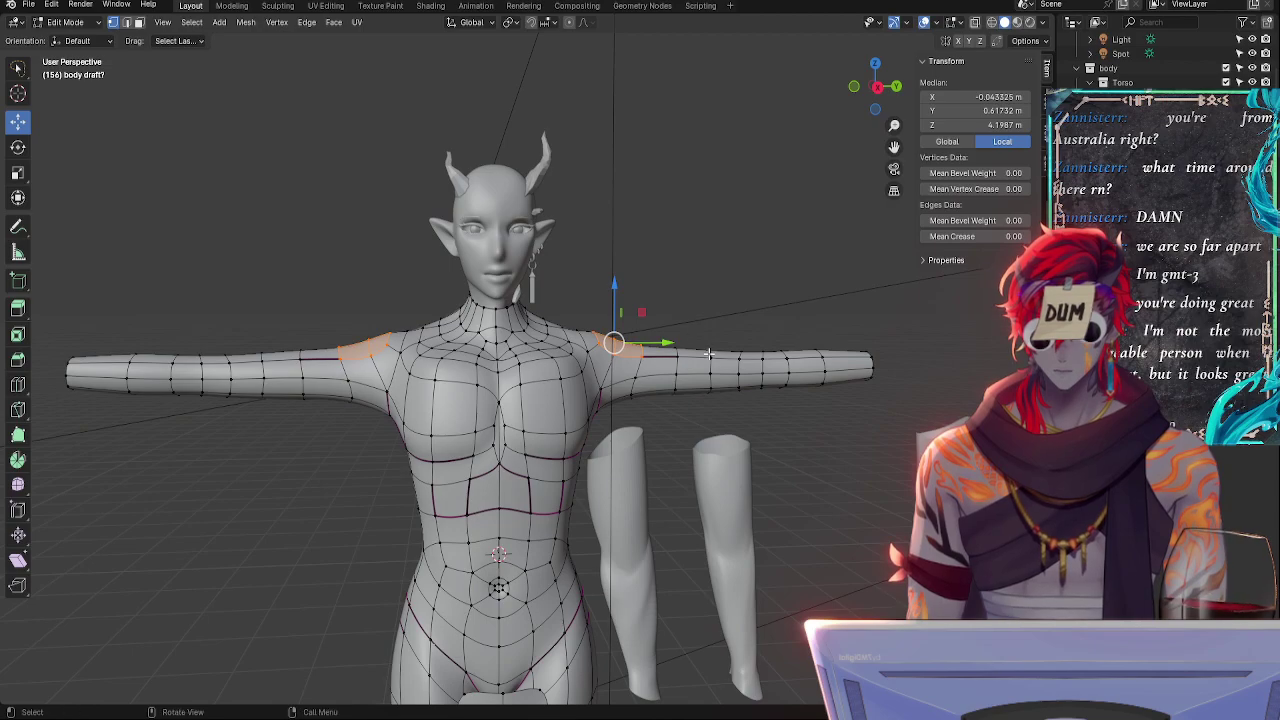
pyautogui.press('Tab')
pyautogui.press('Tab')
pyautogui.moveTo(766, 423); pyautogui.dragTo(703, 412, button='middle')
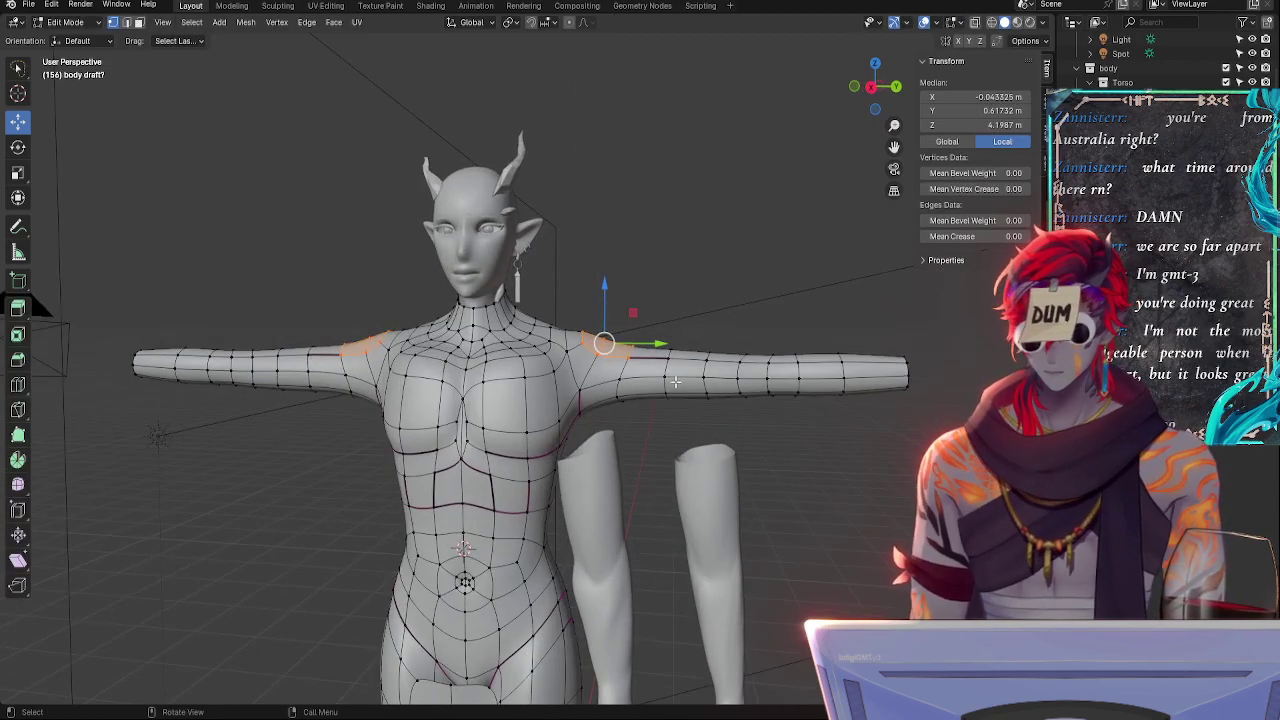
# - Scale, nudge along Y and rotate the selected shoulder vertices
pyautogui.press('s')
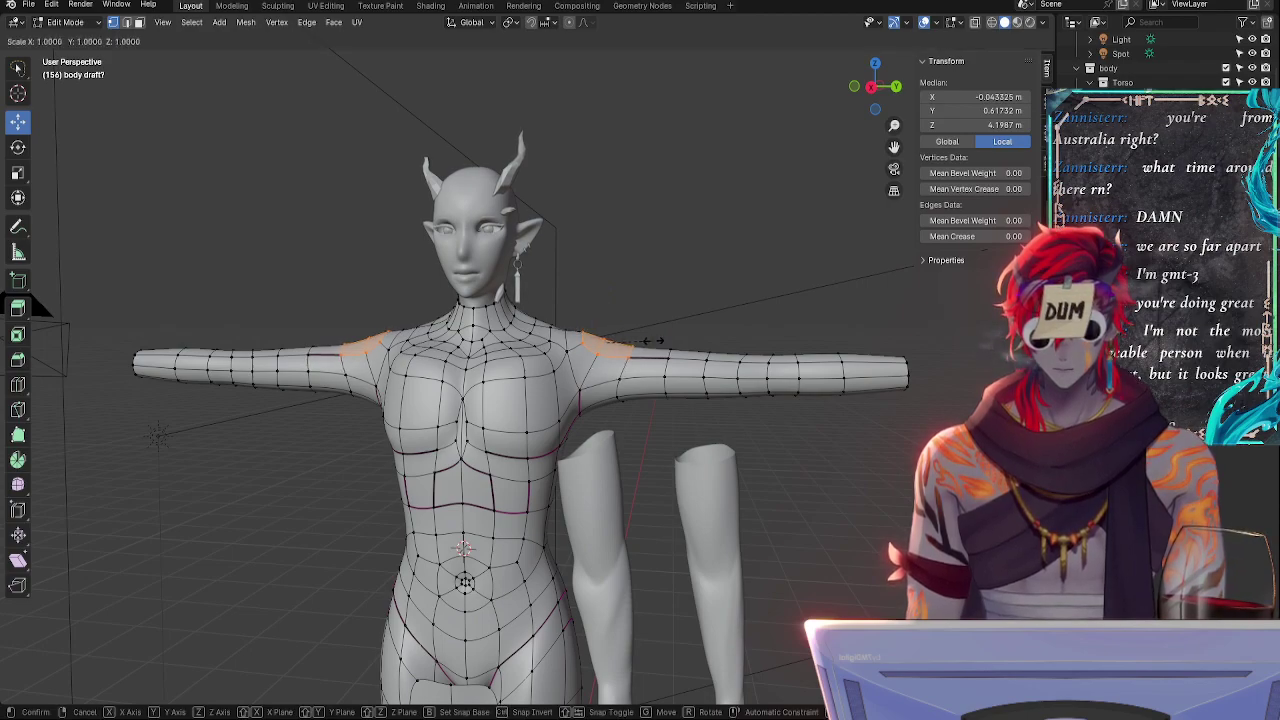
pyautogui.click(652, 343)
pyautogui.moveTo(655, 343); pyautogui.dragTo(649, 325)
pyautogui.press('r')
pyautogui.click(648, 310)
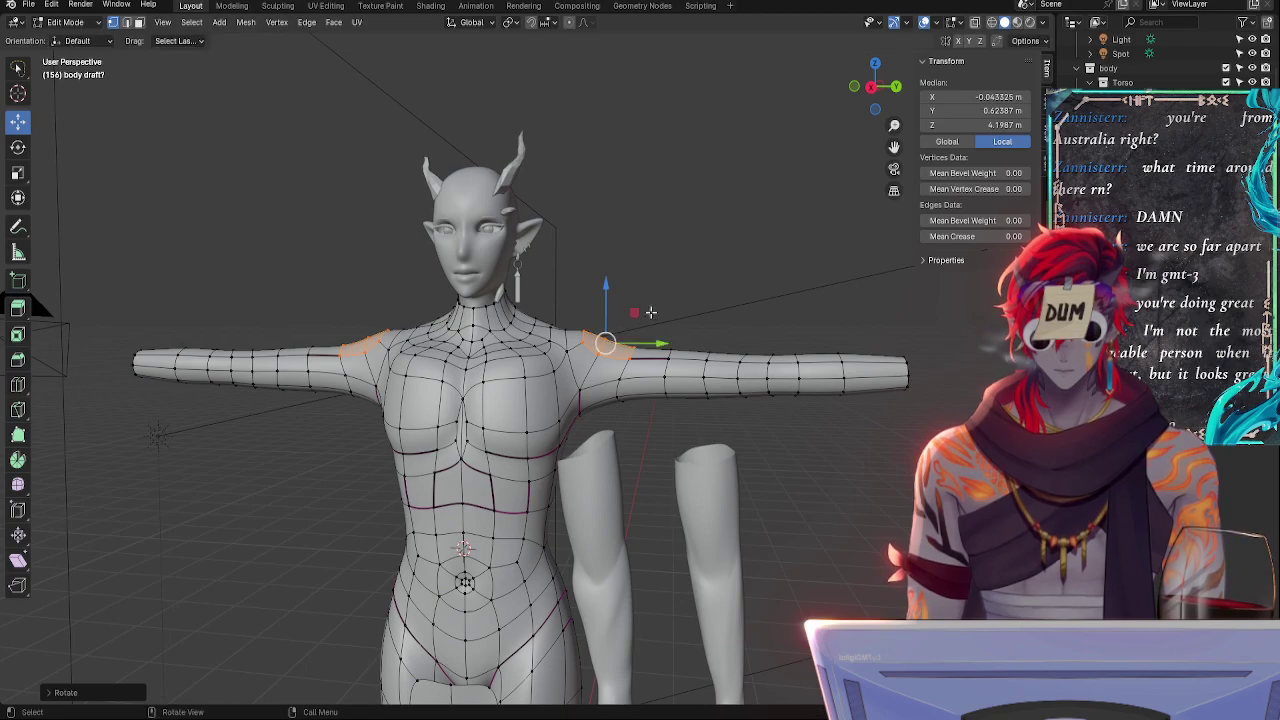
# - Select a few shoulder vertices and shift them slightly, lowering them a touch
pyautogui.click(605, 335)
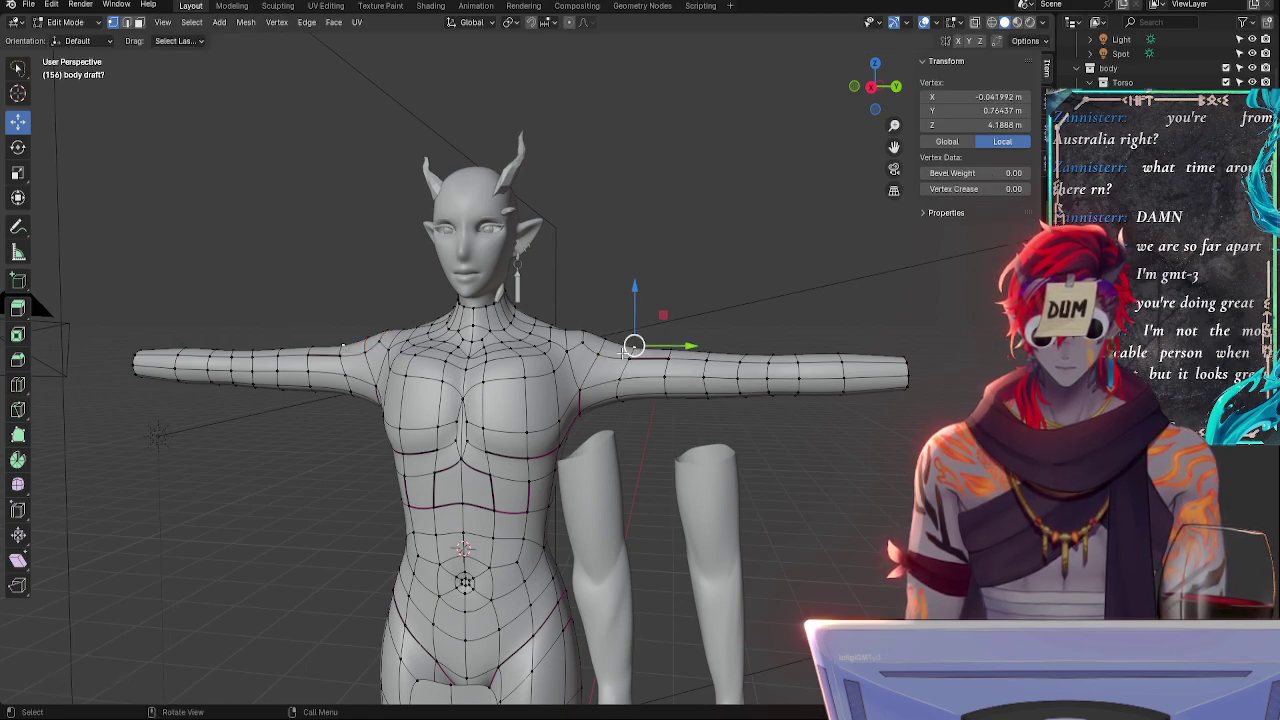
pyautogui.moveTo(605, 335); pyautogui.dragTo(582, 386, button='middle')
pyautogui.keyDown('shift'); pyautogui.click(580, 383); pyautogui.keyUp('shift')
pyautogui.keyDown('shift'); pyautogui.click(582, 364); pyautogui.keyUp('shift')
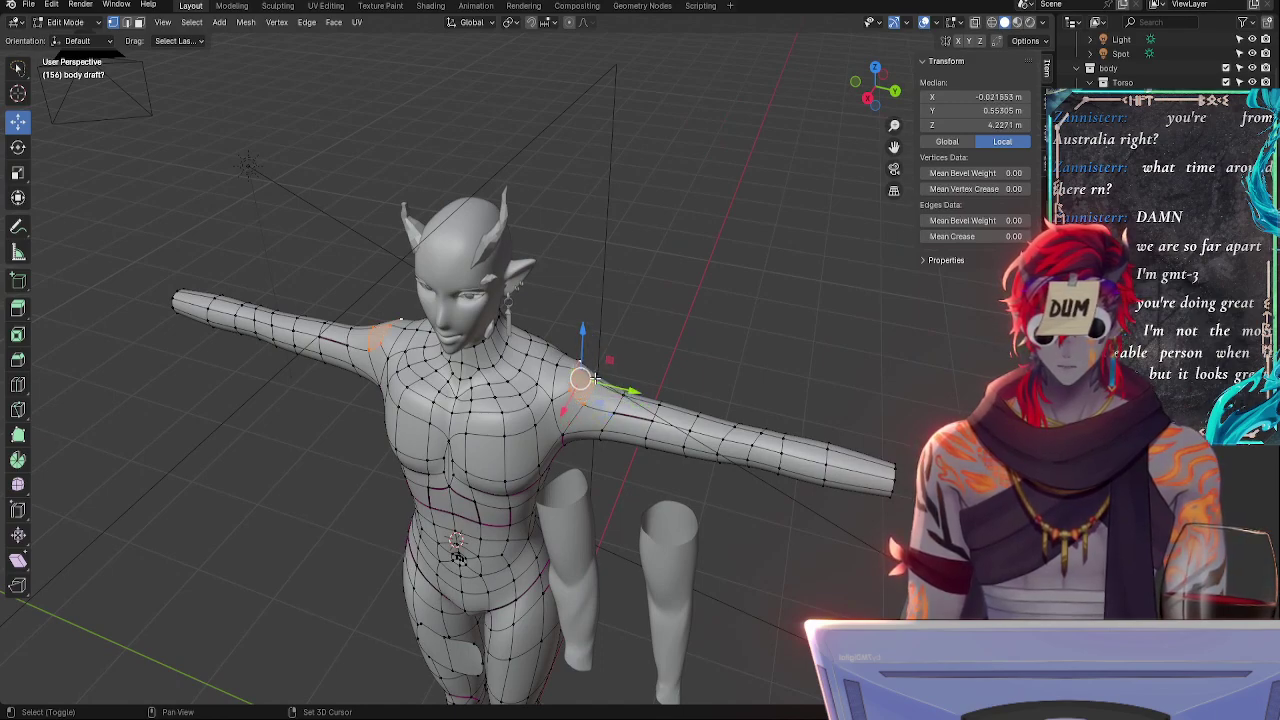
pyautogui.keyDown('shift'); pyautogui.click(596, 378); pyautogui.keyUp('shift')
pyautogui.keyDown('shift'); pyautogui.click(596, 381); pyautogui.keyUp('shift')
pyautogui.keyDown('shift'); pyautogui.click(590, 381); pyautogui.keyUp('shift')
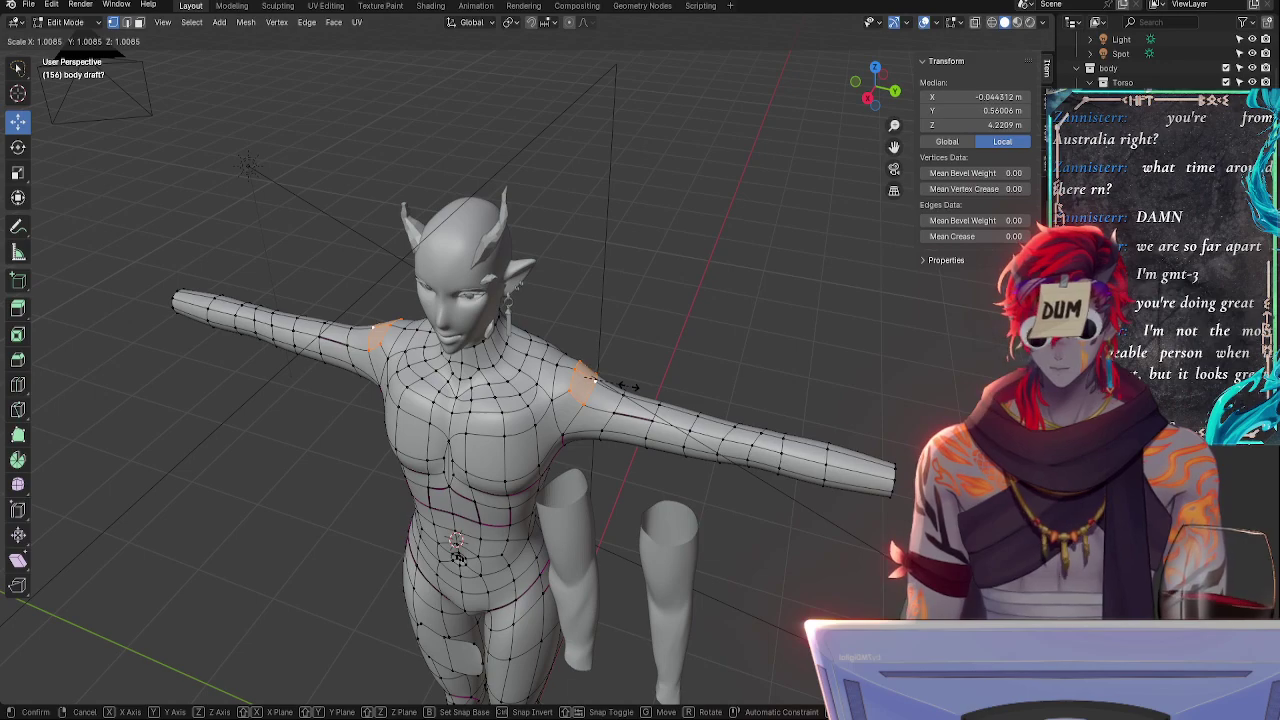
pyautogui.moveTo(628, 388); pyautogui.dragTo(638, 388)
pyautogui.press('r')
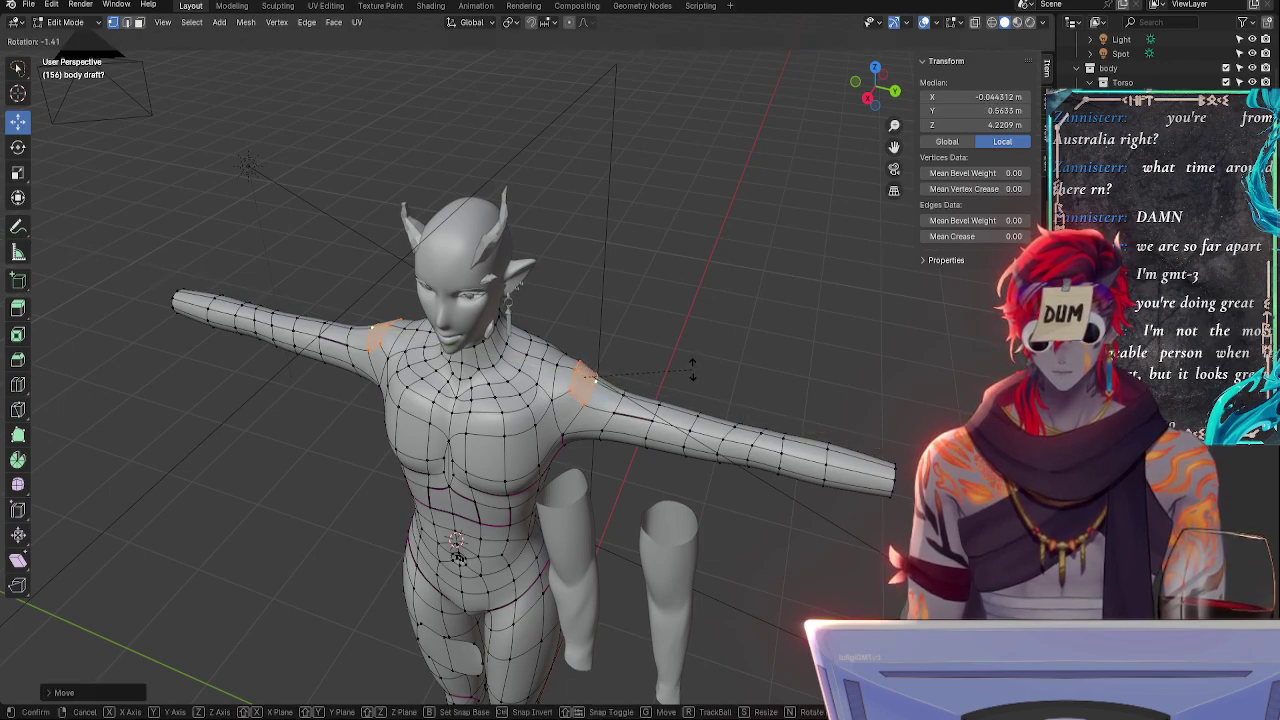
pyautogui.press('Escape')
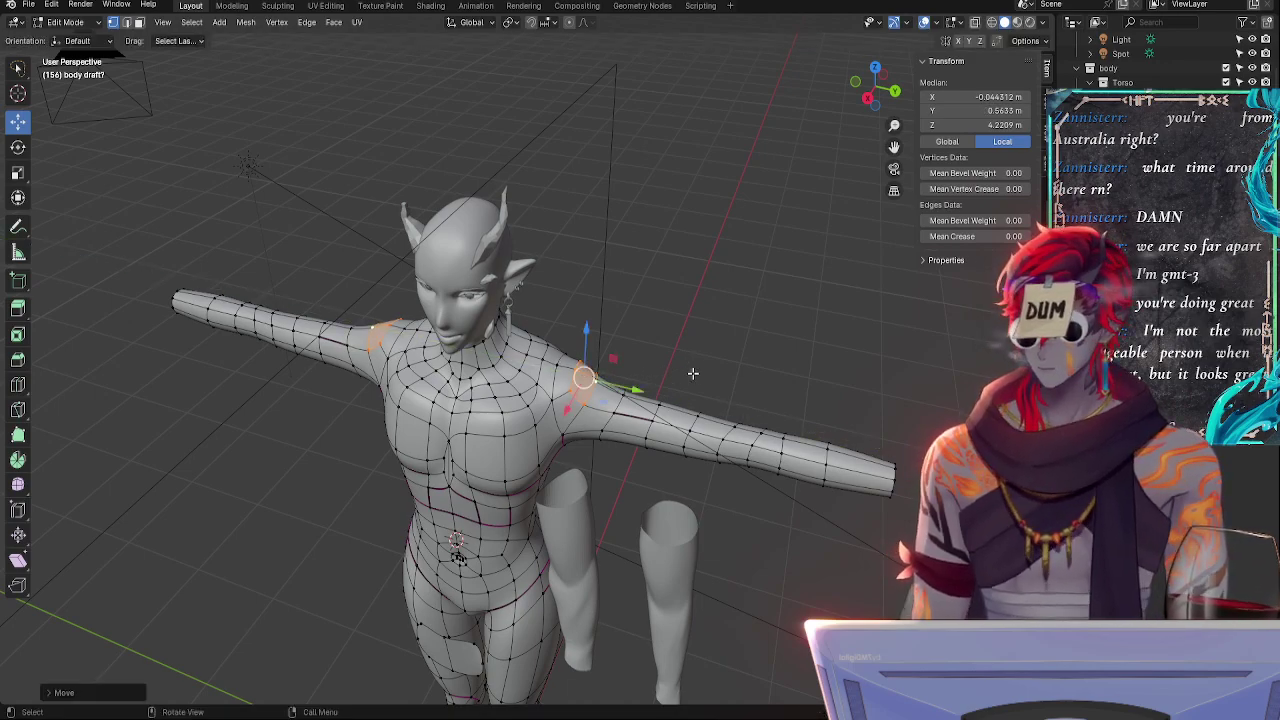
pyautogui.moveTo(692, 372); pyautogui.dragTo(617, 327, button='middle')
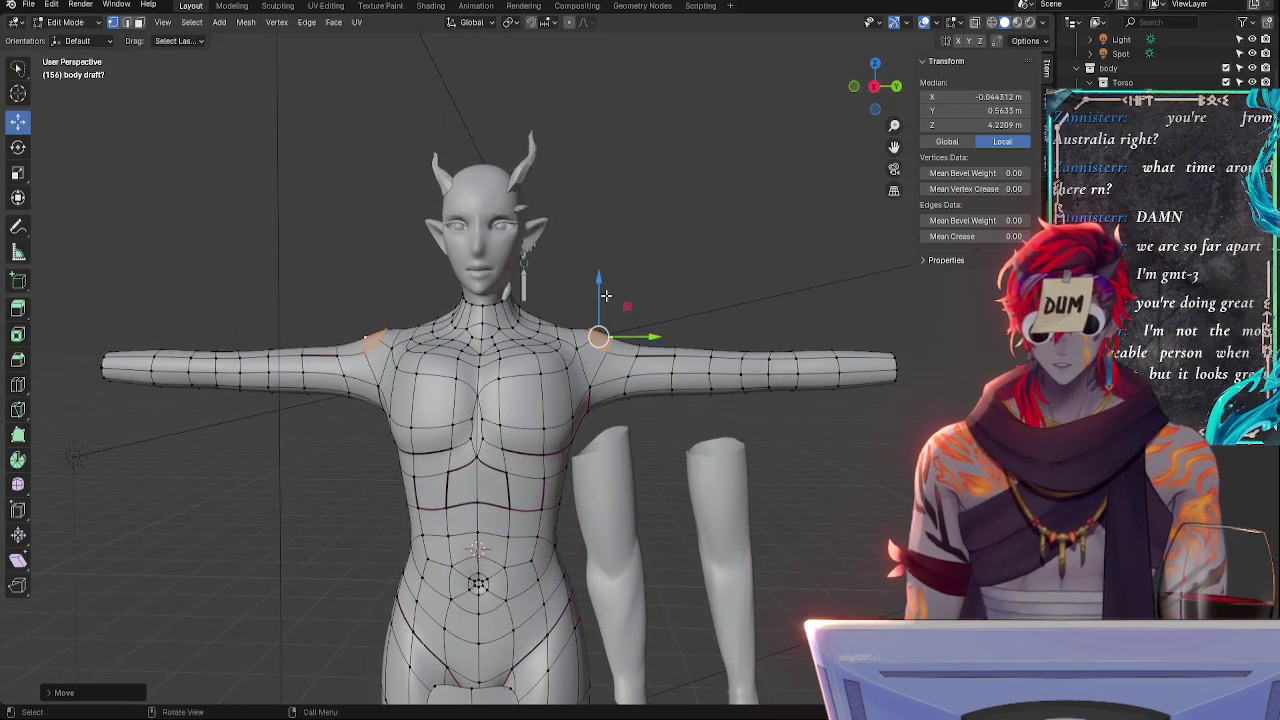
pyautogui.moveTo(601, 284); pyautogui.dragTo(601, 281)
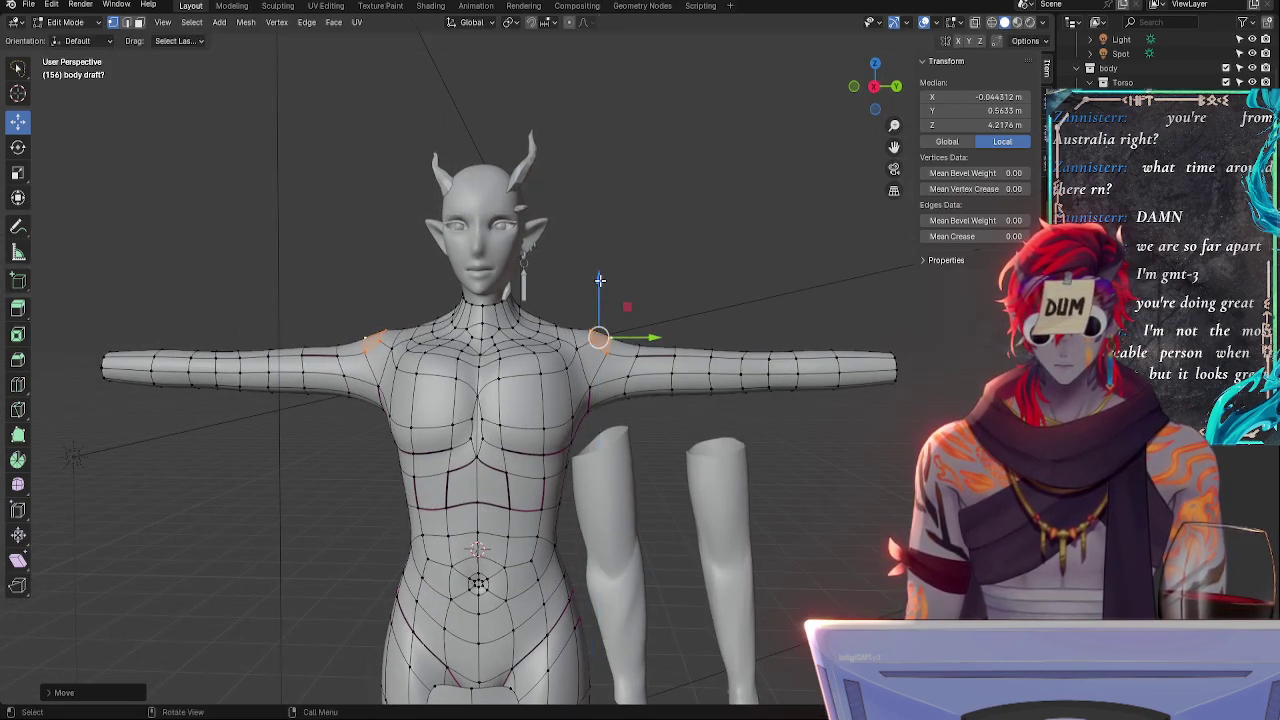
# - Select more shoulder vertices and vertex-slide one along its edge
pyautogui.click(636, 345)
pyautogui.keyDown('shift'); pyautogui.click(596, 338); pyautogui.keyUp('shift')
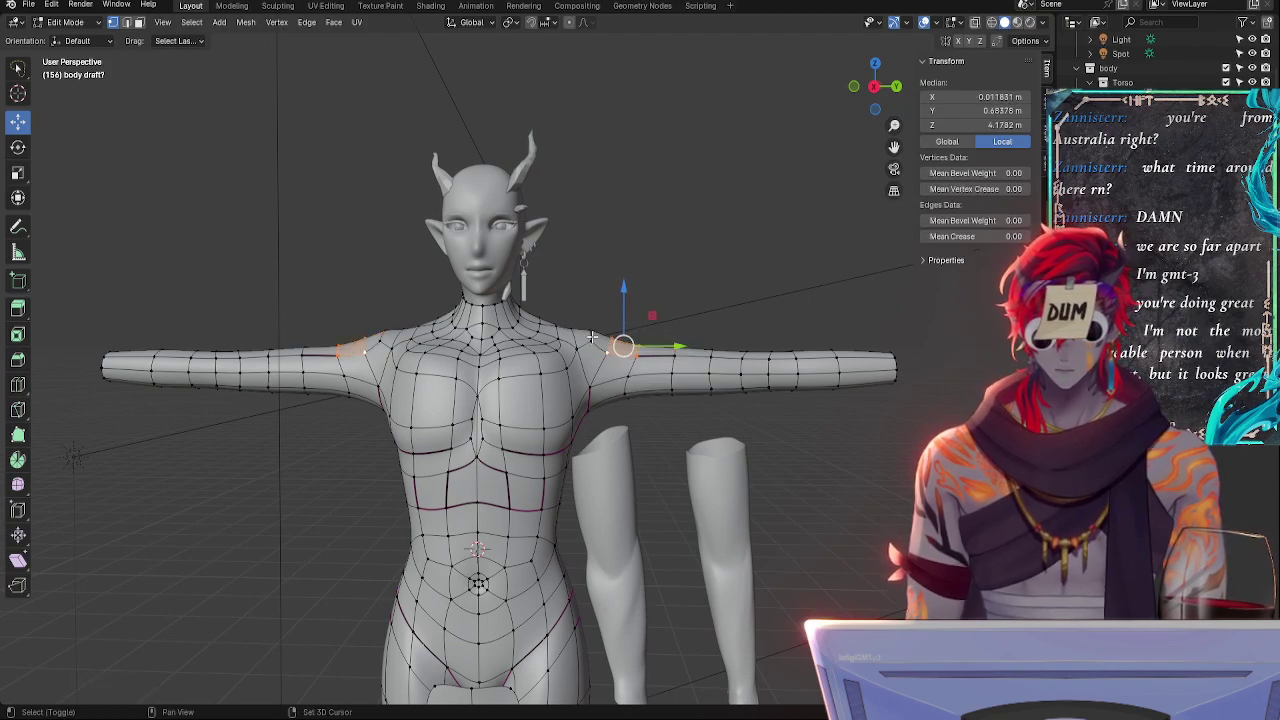
pyautogui.moveTo(593, 338); pyautogui.dragTo(563, 443, button='middle')
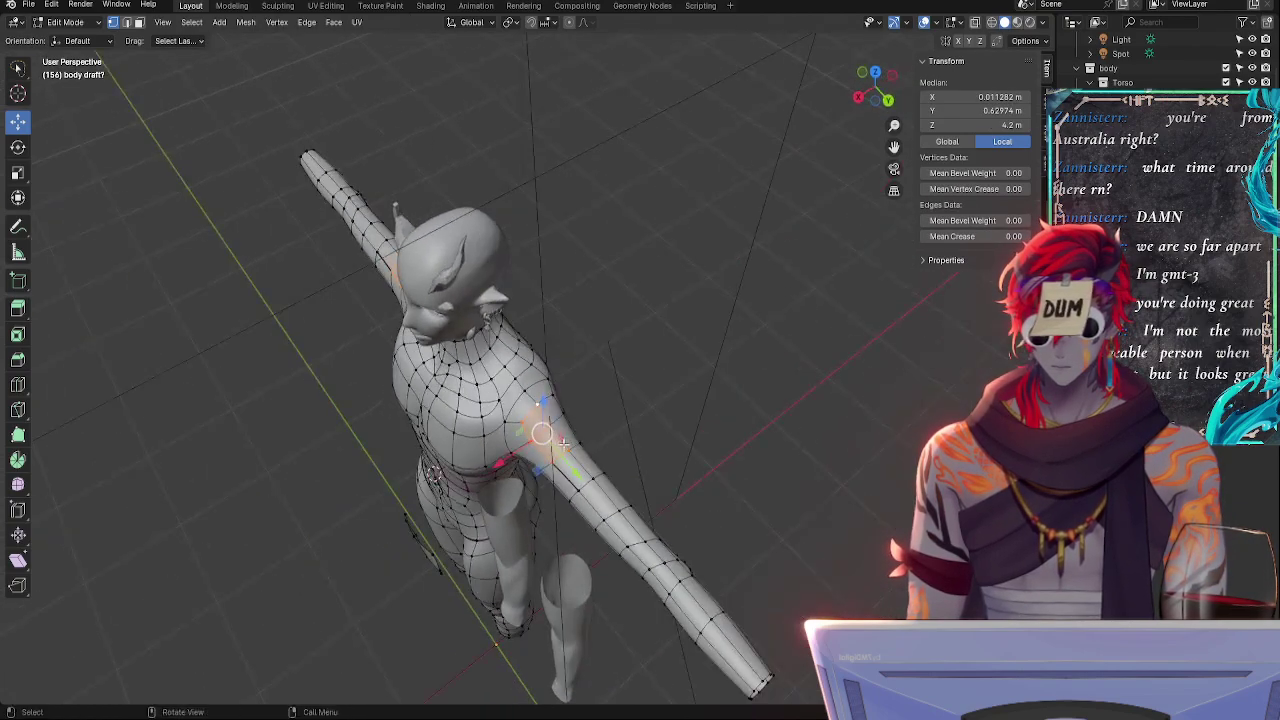
pyautogui.keyDown('shift'); pyautogui.click(564, 440); pyautogui.keyUp('shift')
pyautogui.keyDown('shift'); pyautogui.click(566, 418); pyautogui.keyUp('shift')
pyautogui.keyDown('shift'); pyautogui.click(550, 398); pyautogui.keyUp('shift')
pyautogui.keyDown('alt'); pyautogui.moveTo(623, 393); pyautogui.dragTo(706, 316); pyautogui.keyUp('alt')
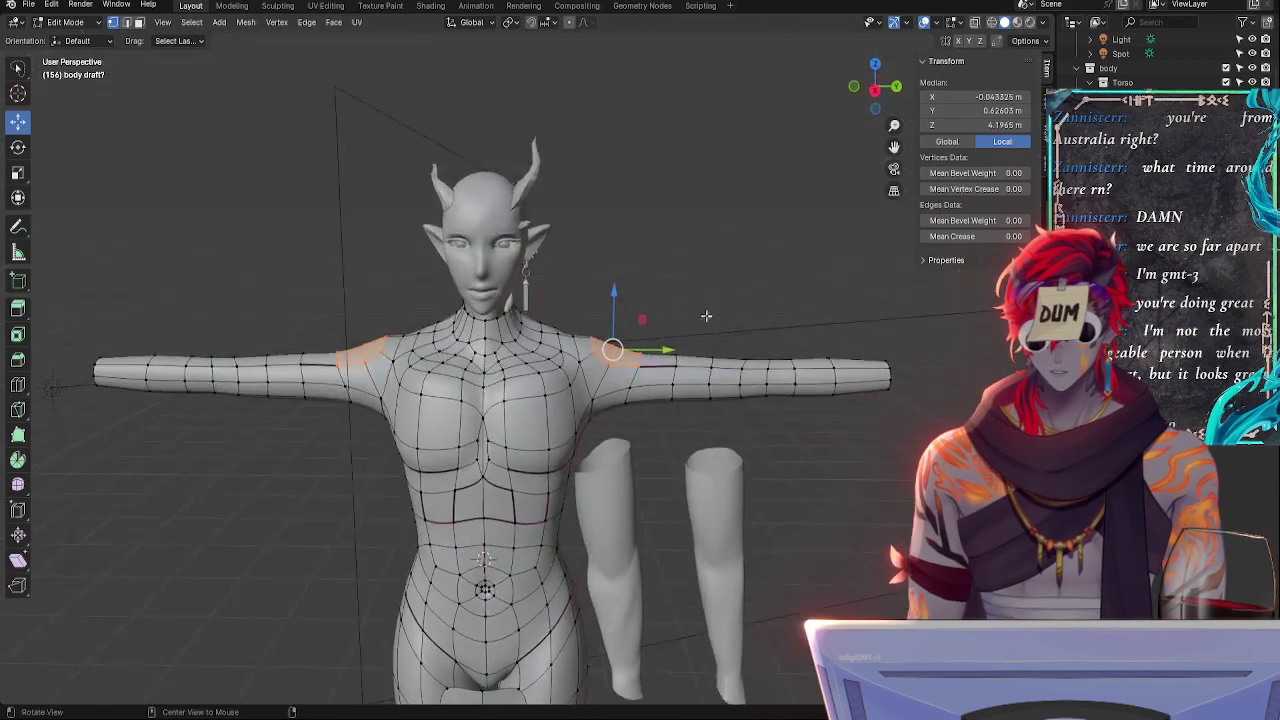
pyautogui.click(631, 355)
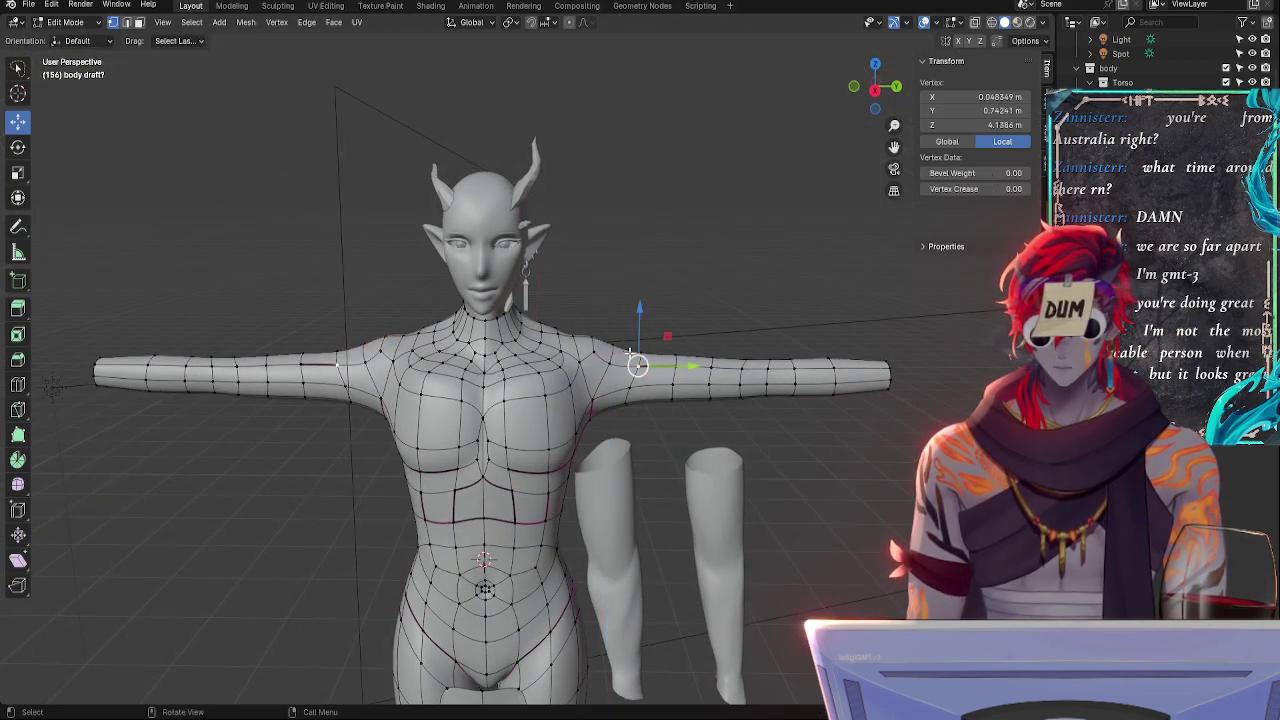
pyautogui.hotkey('shift', 'v')
pyautogui.click(636, 367)
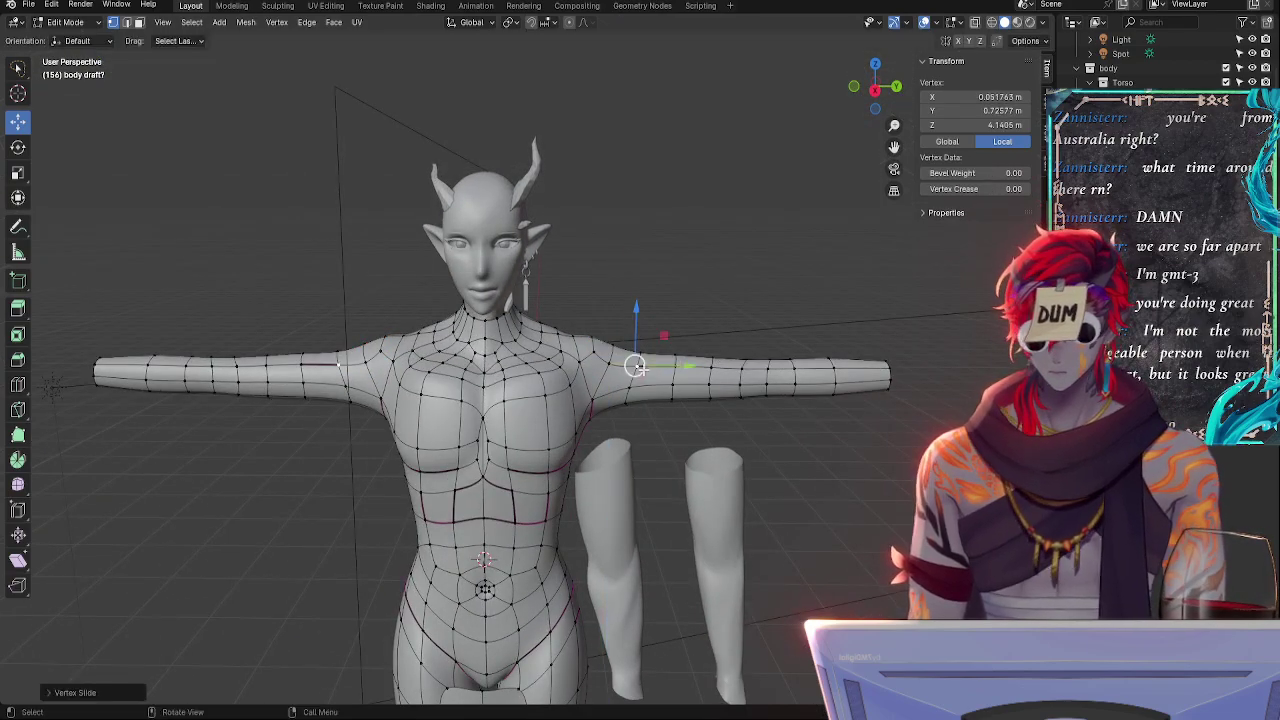
# - Deselect all vertices and snap to the Right orthographic view
pyautogui.click(687, 449)
pyautogui.moveTo(687, 449); pyautogui.dragTo(719, 423, button='middle')
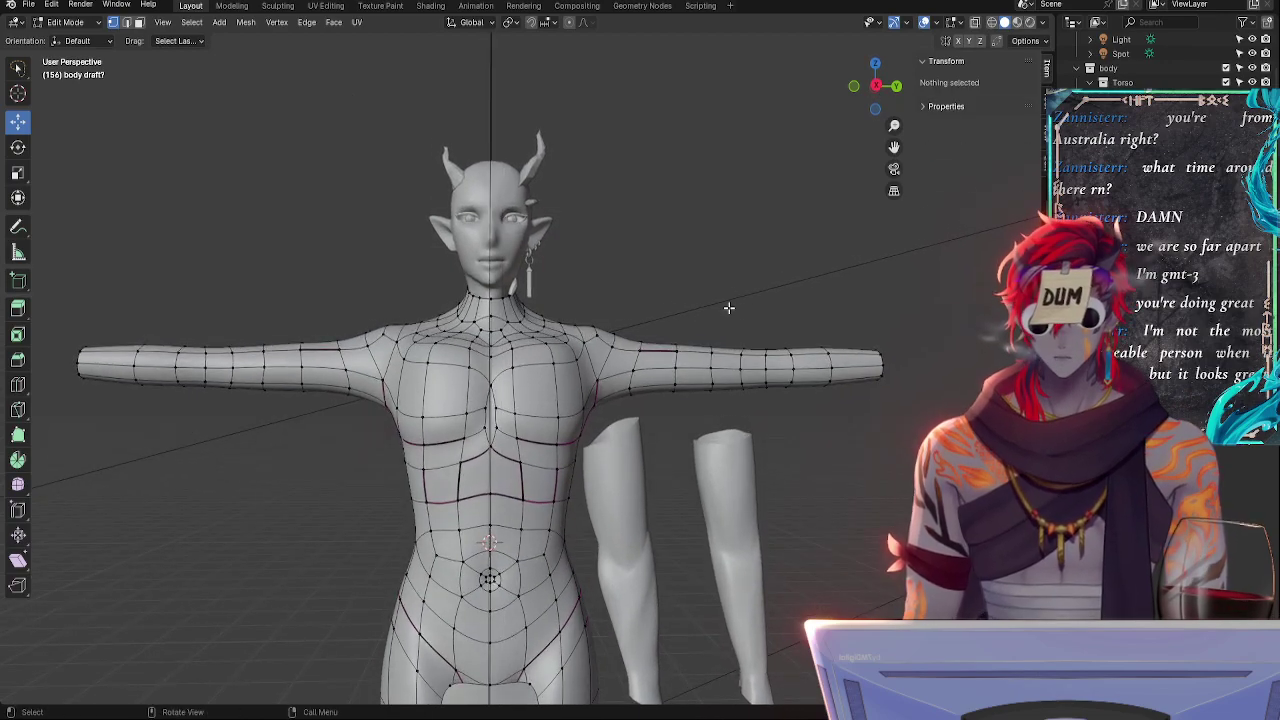
pyautogui.click(879, 86)
pyautogui.keyDown('shift'); pyautogui.moveTo(733, 389); pyautogui.dragTo(742, 217, button='middle'); pyautogui.keyUp('shift')
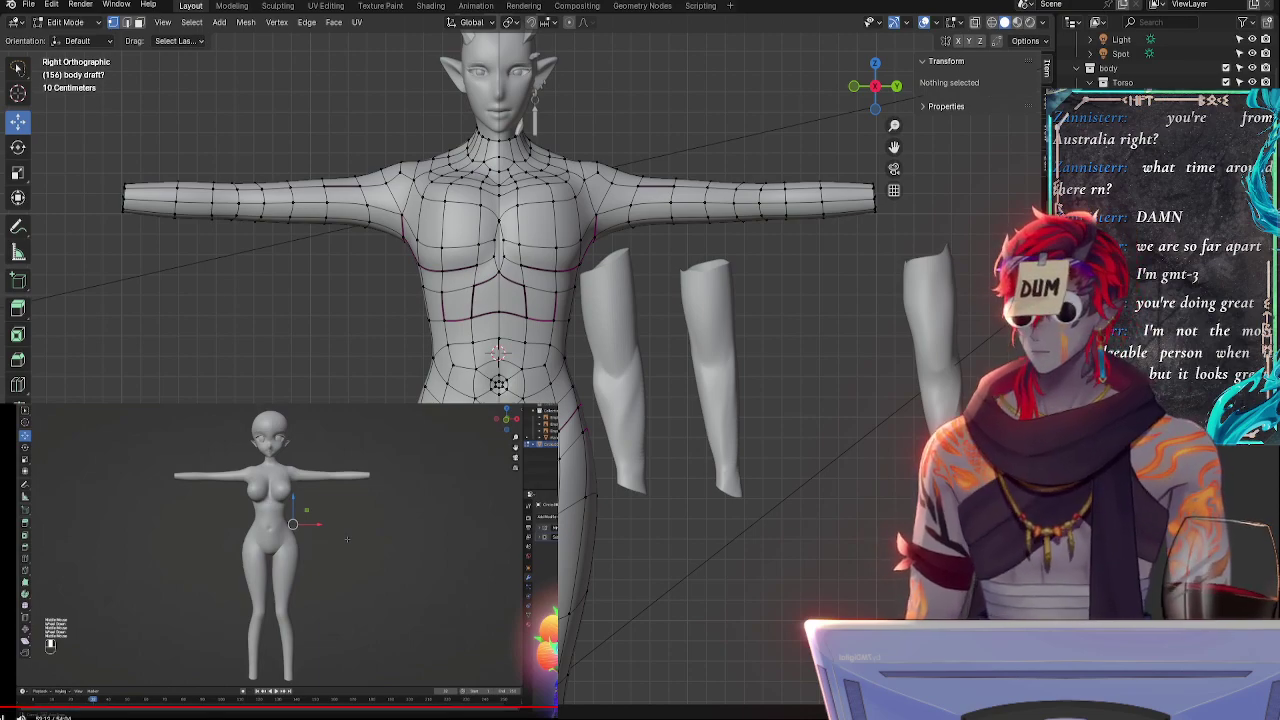
# - Return to Object Mode and orbit around the body to inspect the reshaped shoulders and limbs
pyautogui.press('Tab')
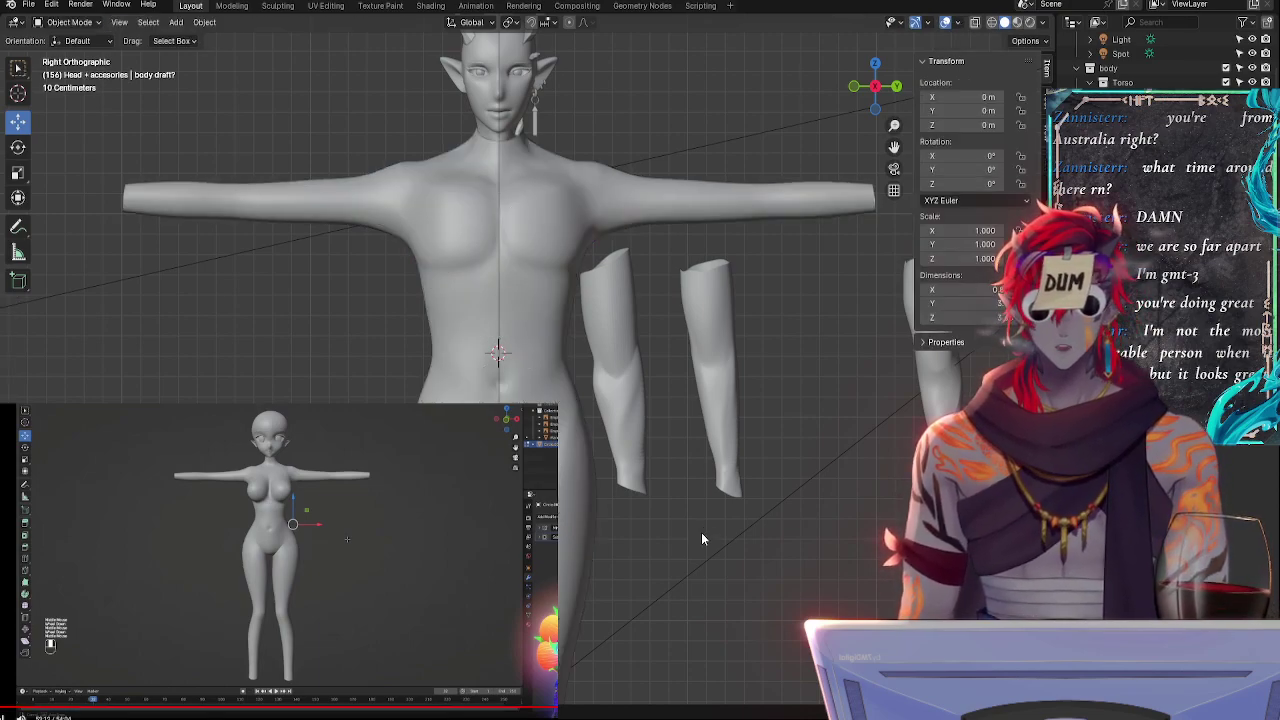
pyautogui.keyDown('ctrl'); pyautogui.moveTo(701, 532); pyautogui.dragTo(724, 544, button='middle'); pyautogui.keyUp('ctrl')
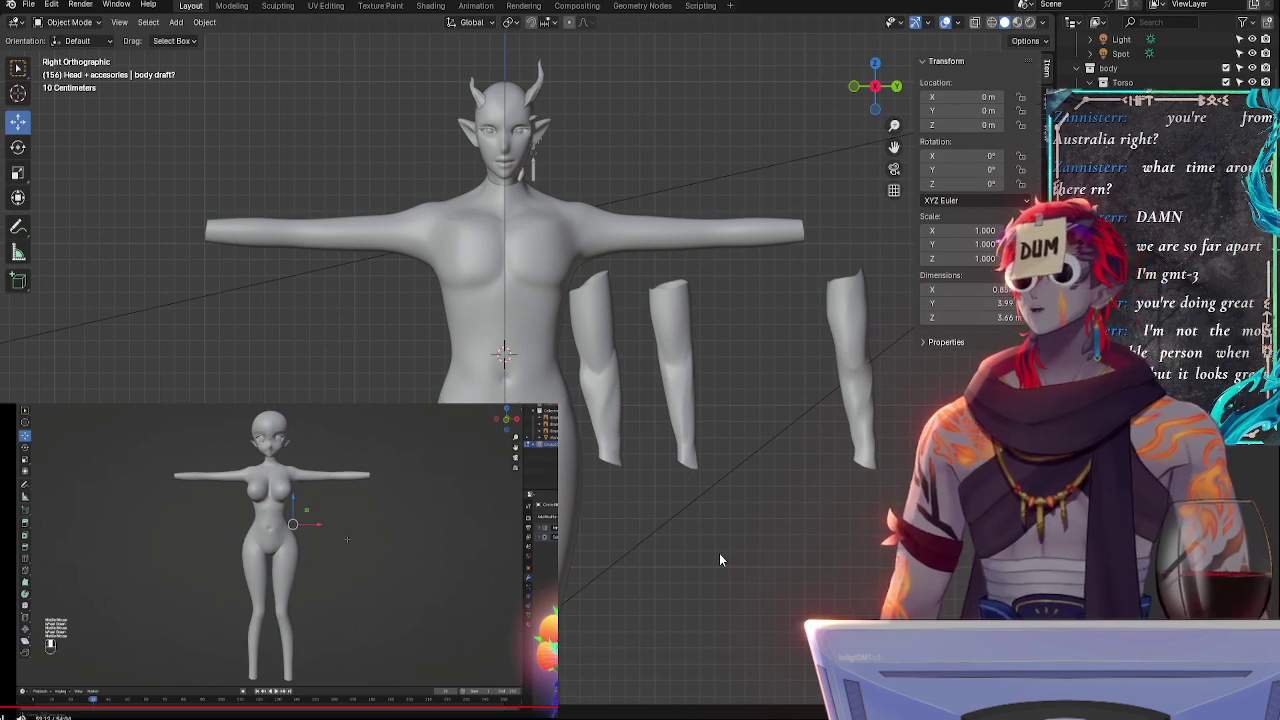
pyautogui.moveTo(728, 529); pyautogui.dragTo(5, 588, button='middle')
pyautogui.keyDown('shift'); pyautogui.moveTo(558, 523); pyautogui.dragTo(654, 399, button='middle'); pyautogui.keyUp('shift')
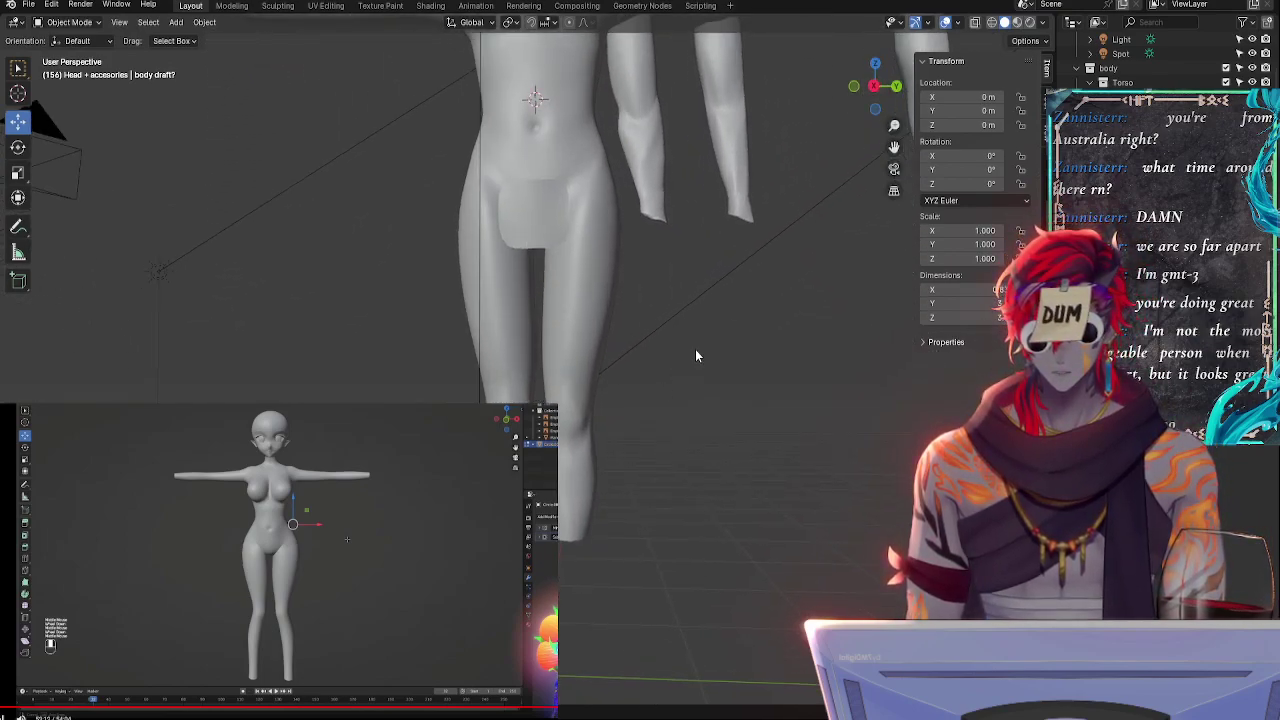
pyautogui.keyDown('shift'); pyautogui.moveTo(690, 312); pyautogui.dragTo(668, 511, button='middle'); pyautogui.keyUp('shift')
pyautogui.scroll(-6, 702, 440)
pyautogui.scroll(2, 706, 395)
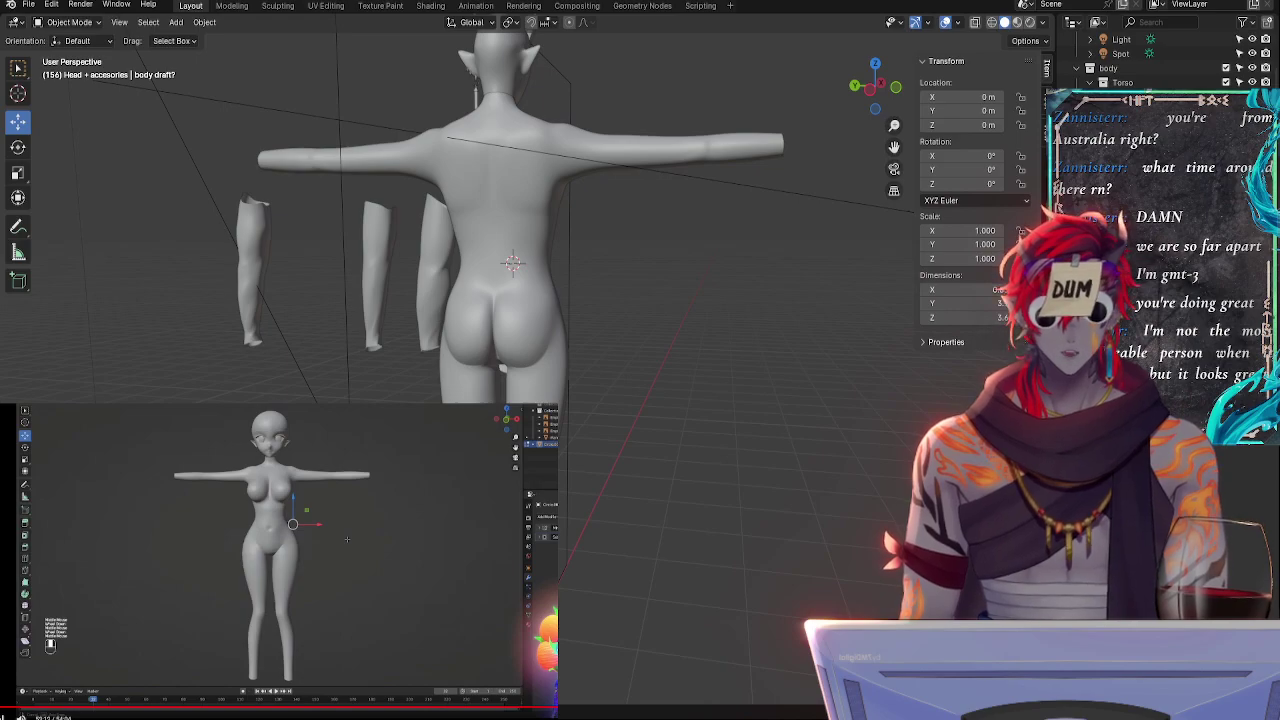
pyautogui.moveTo(680, 380); pyautogui.dragTo(742, 374, button='middle')
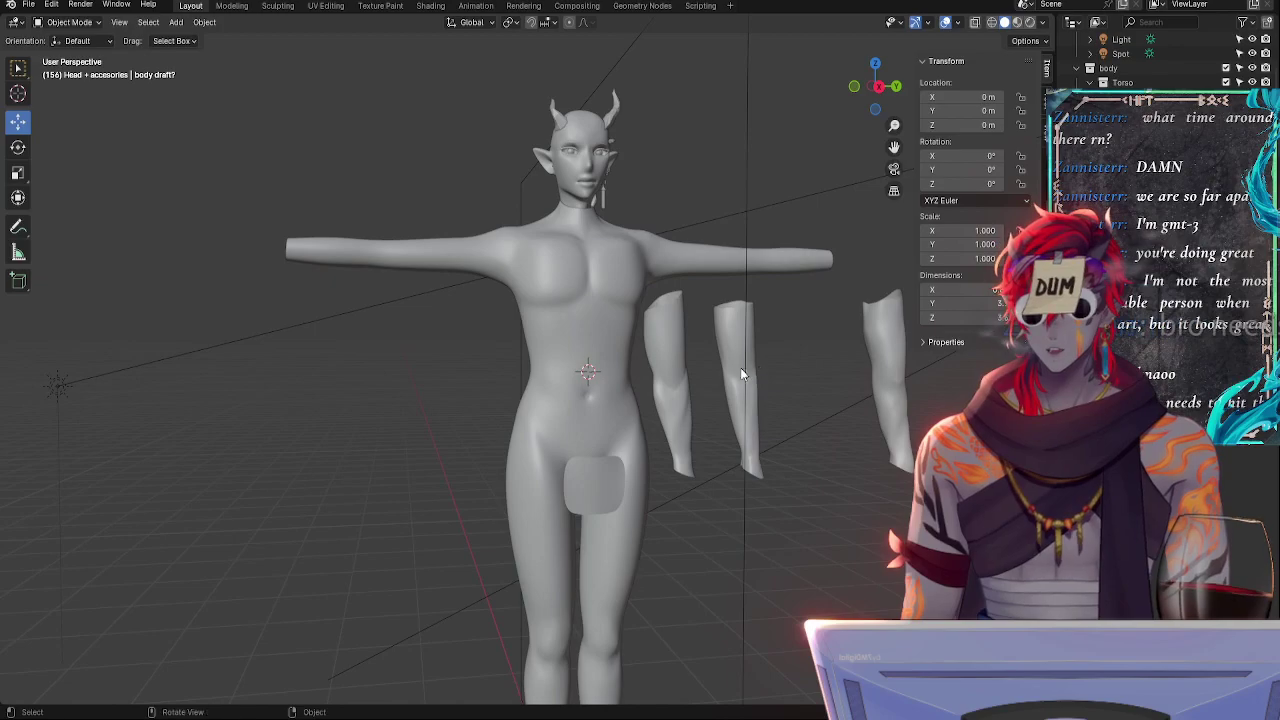
pyautogui.moveTo(734, 312); pyautogui.dragTo(731, 414, button='middle')
pyautogui.scroll(5, 706, 349)
pyautogui.moveTo(706, 349); pyautogui.dragTo(666, 352, button='middle')
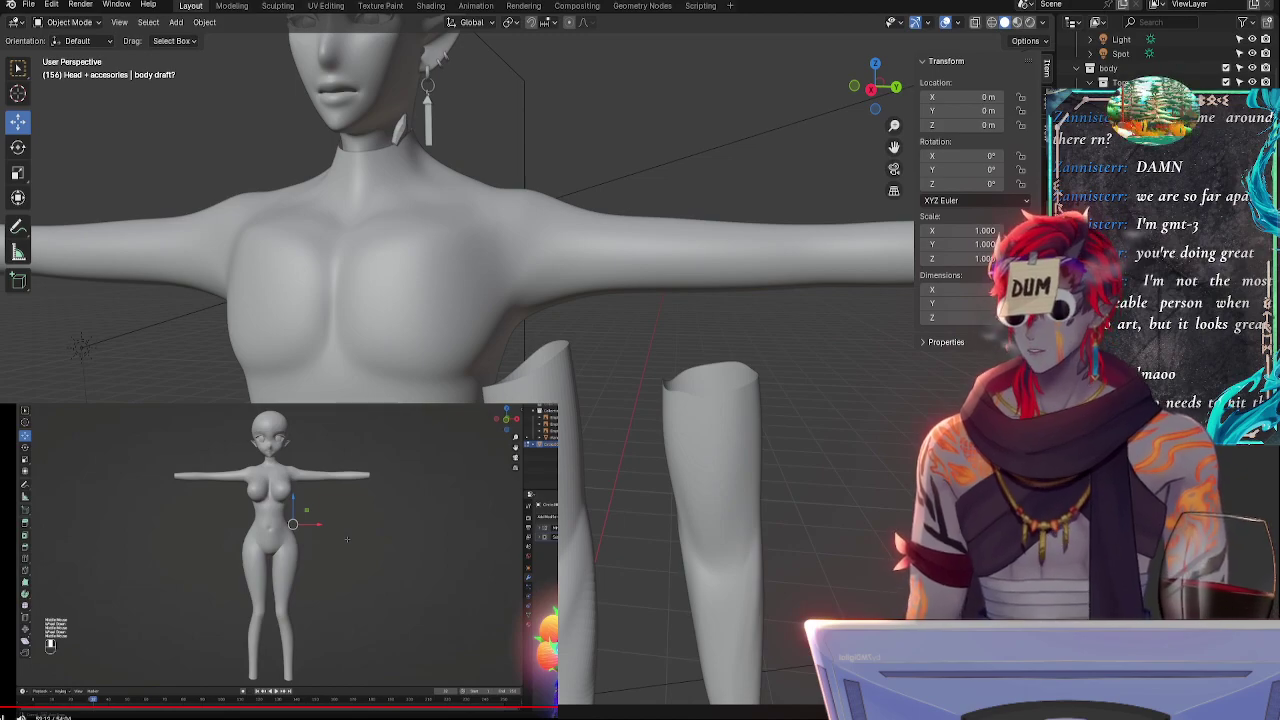
pyautogui.scroll(-4, 814, 434)
pyautogui.moveTo(814, 434); pyautogui.dragTo(697, 260, button='middle')
pyautogui.scroll(-2, 712, 440)
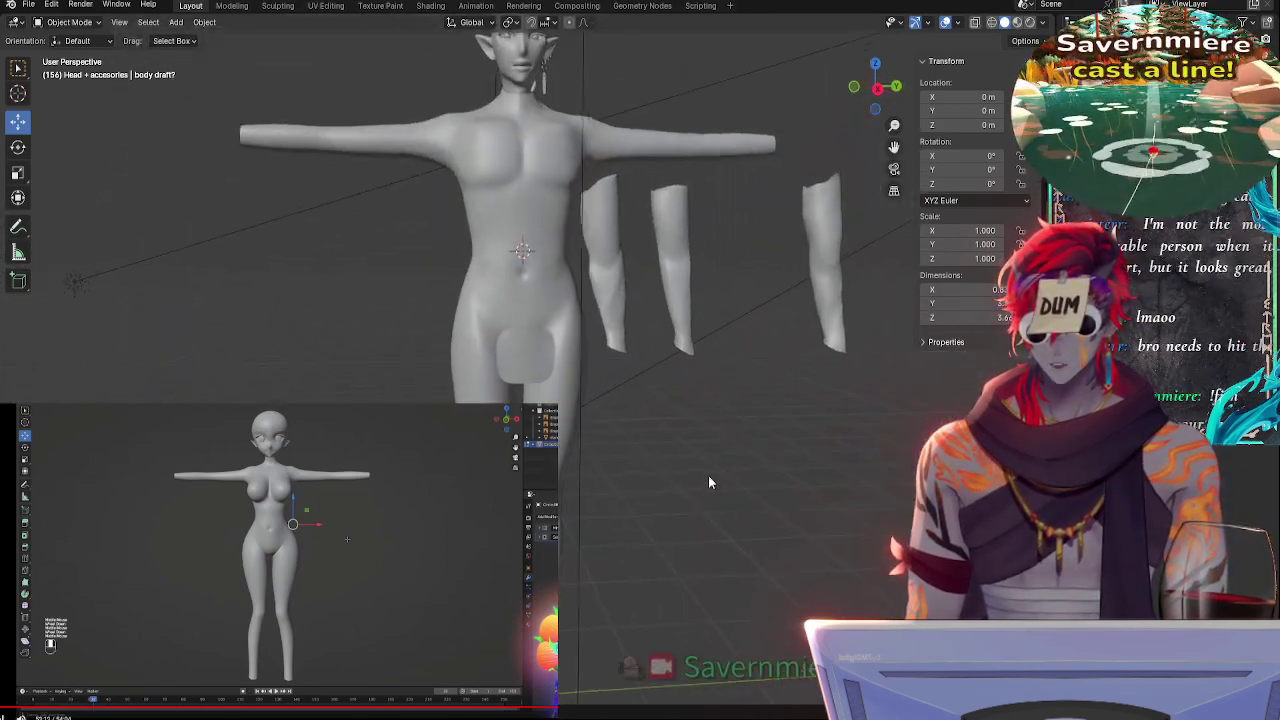
pyautogui.moveTo(708, 475); pyautogui.dragTo(686, 460, button='middle')
# - Open and close the File menu, then view the body from below and above
pyautogui.click(29, 4)
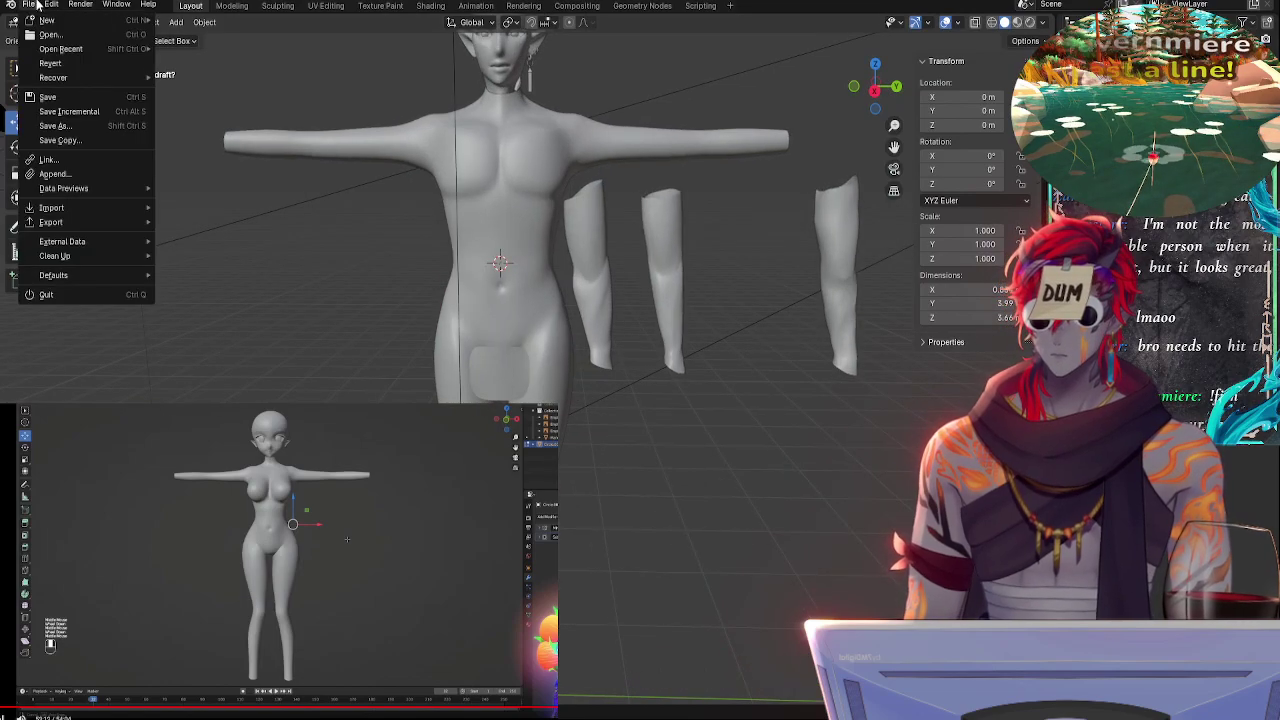
pyautogui.click(66, 128)
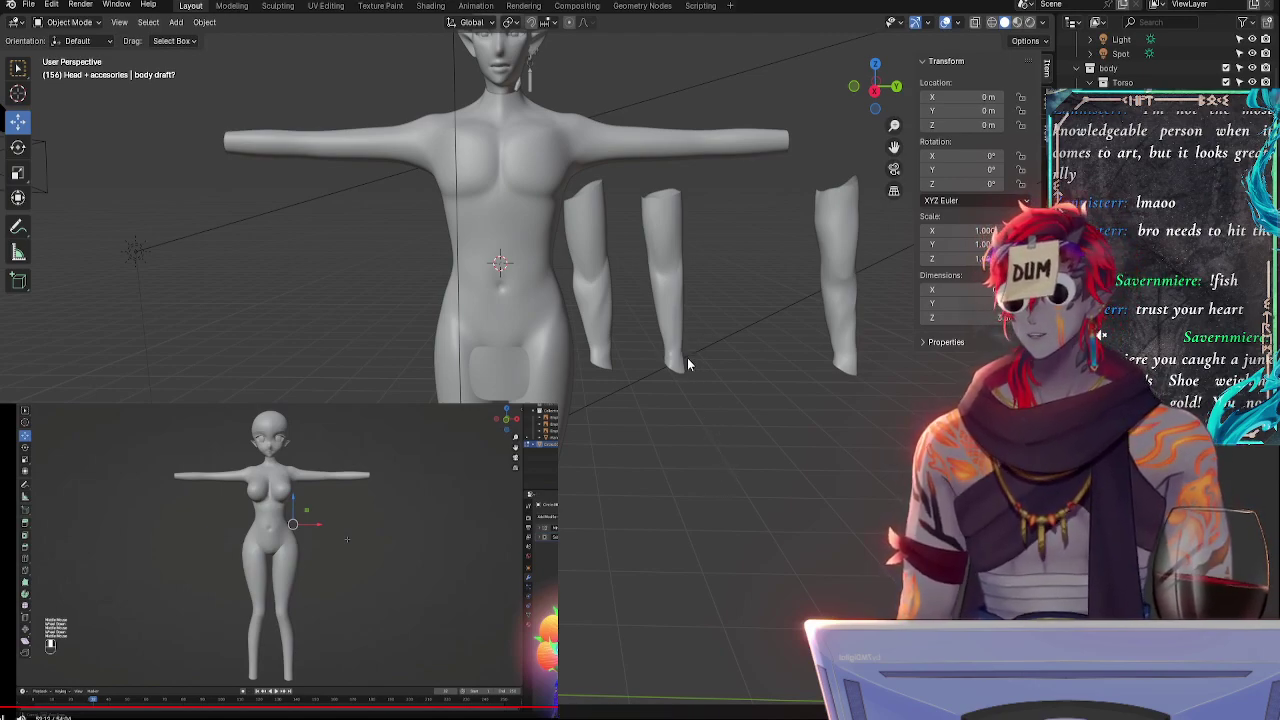
pyautogui.moveTo(648, 448); pyautogui.dragTo(674, 536, button='middle')
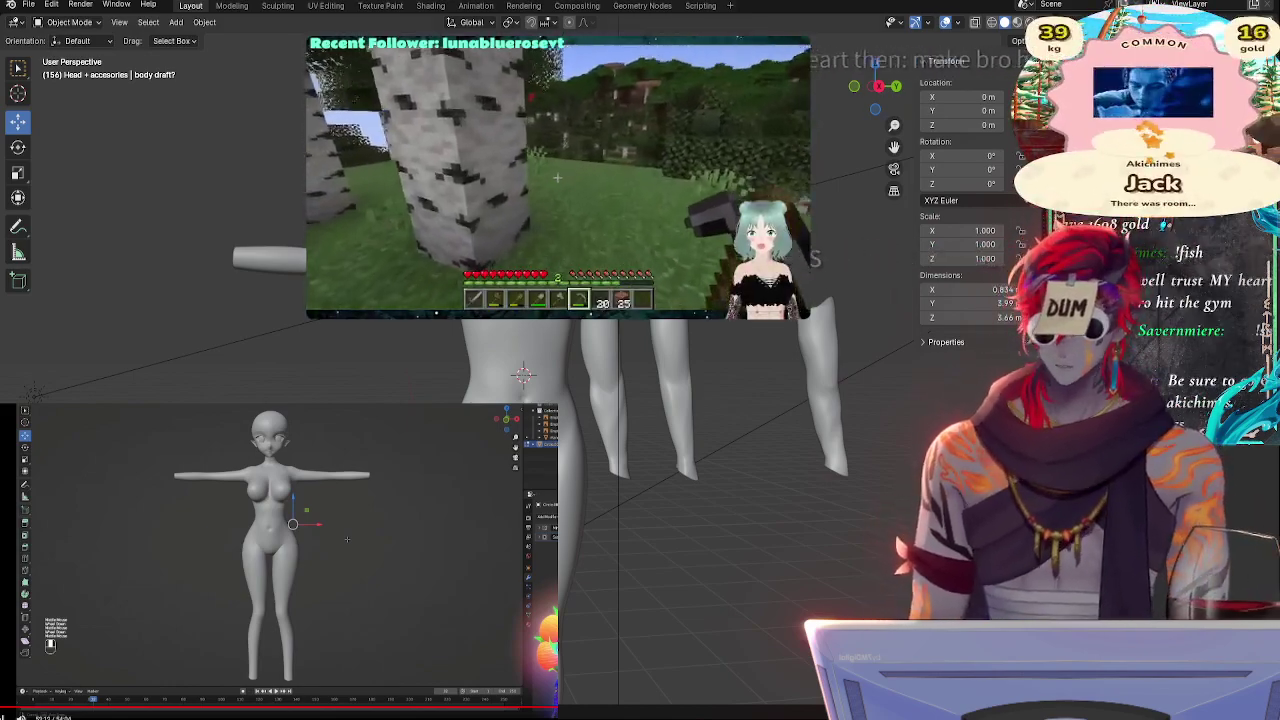
pyautogui.keyDown('shift'); pyautogui.moveTo(817, 540); pyautogui.dragTo(652, 386, button='middle'); pyautogui.keyUp('shift')
pyautogui.moveTo(844, 452); pyautogui.dragTo(676, 424, button='middle')
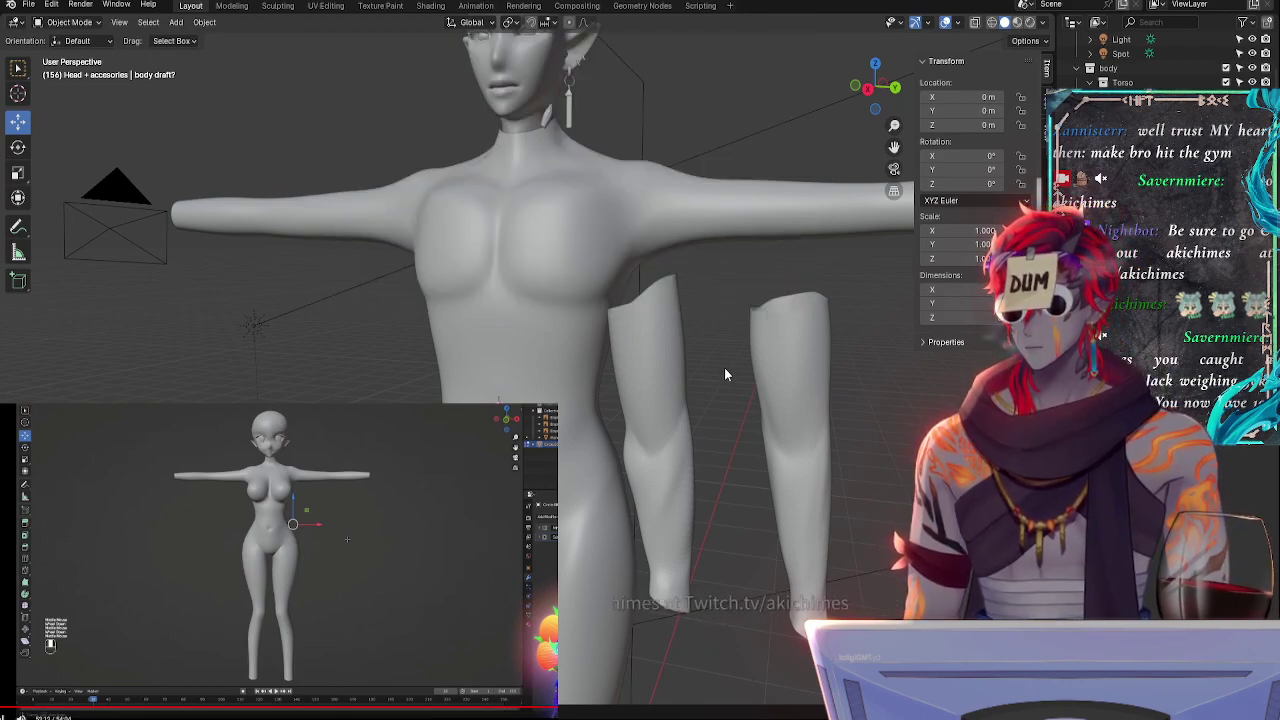
pyautogui.moveTo(749, 278); pyautogui.dragTo(754, 418, button='middle')
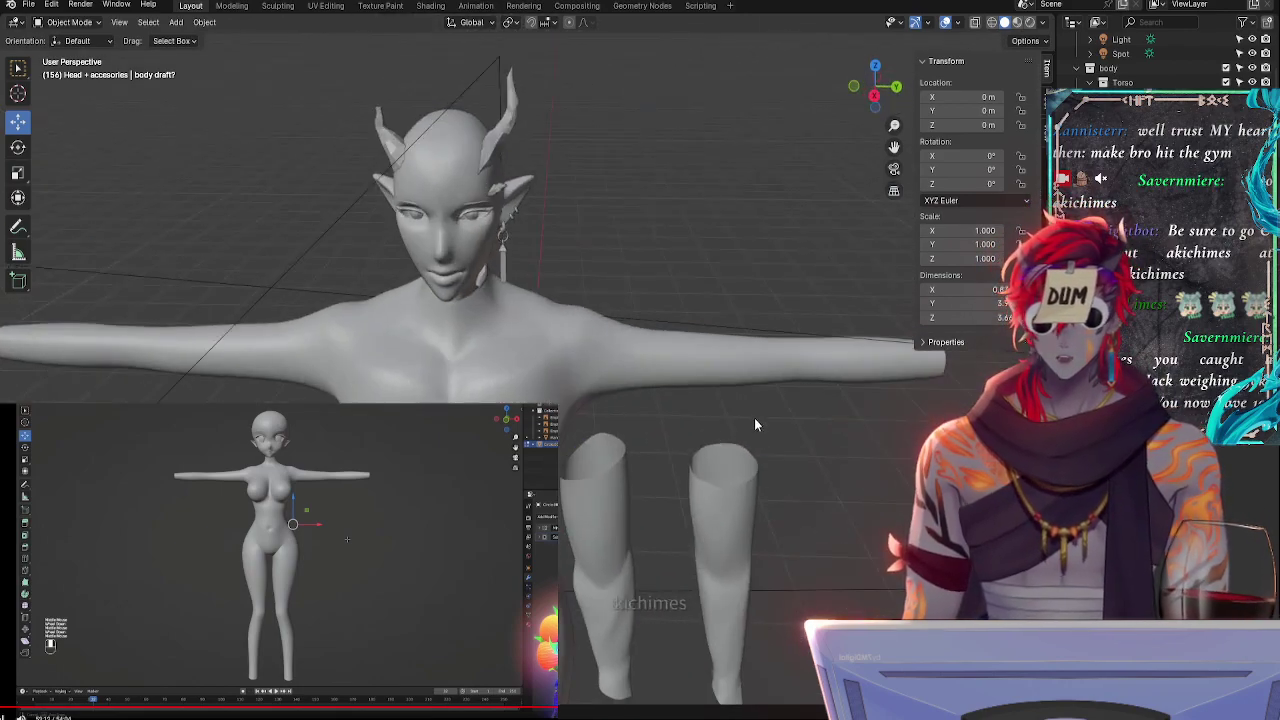
# - Toggle between Object and Edit Mode and pick a vertex on the arm
pyautogui.press('Tab')
pyautogui.press('Tab')
pyautogui.moveTo(784, 465); pyautogui.dragTo(703, 484, button='middle')
pyautogui.press('Tab')
pyautogui.press('Tab')
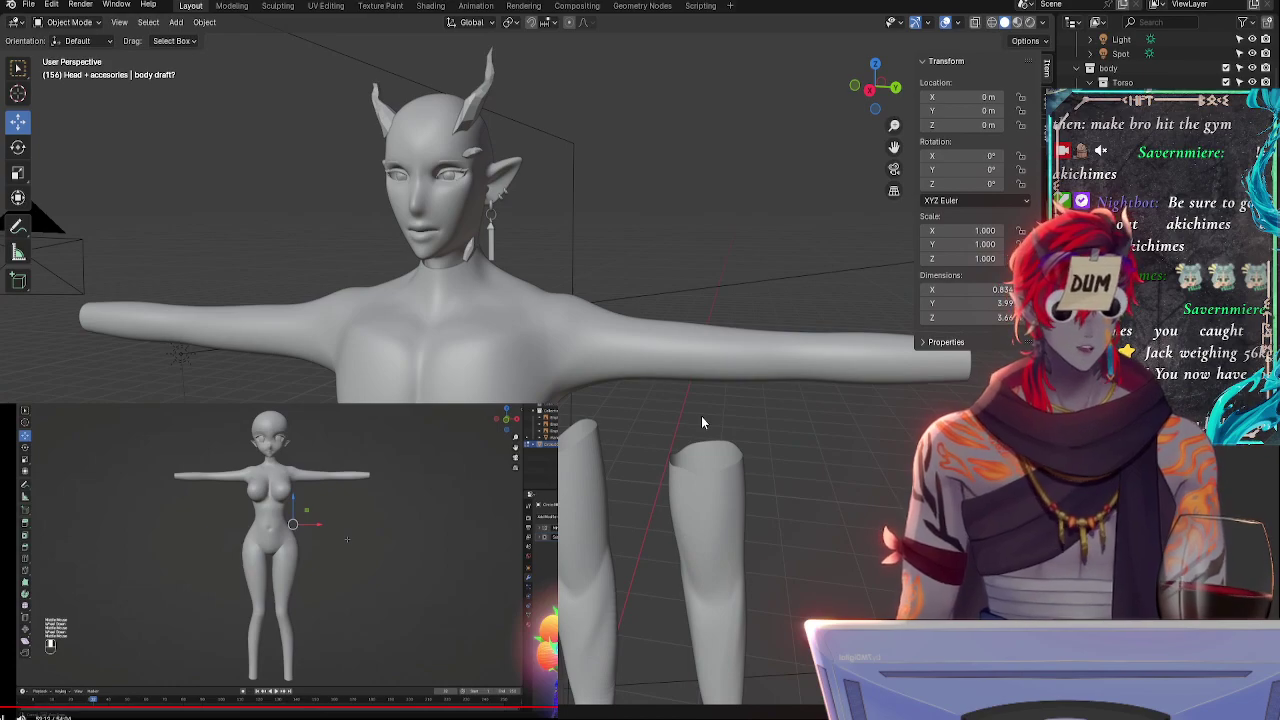
pyautogui.press('Tab')
pyautogui.press('Tab')
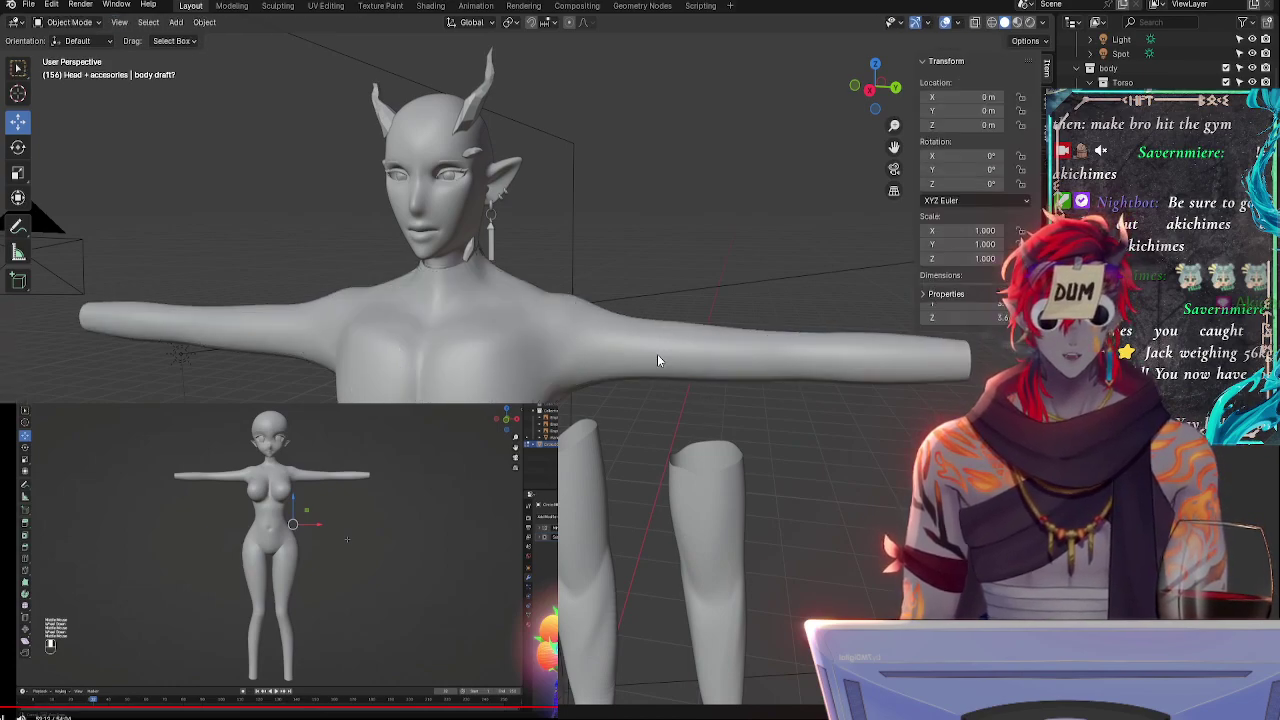
pyautogui.press('Tab')
pyautogui.click(620, 344)
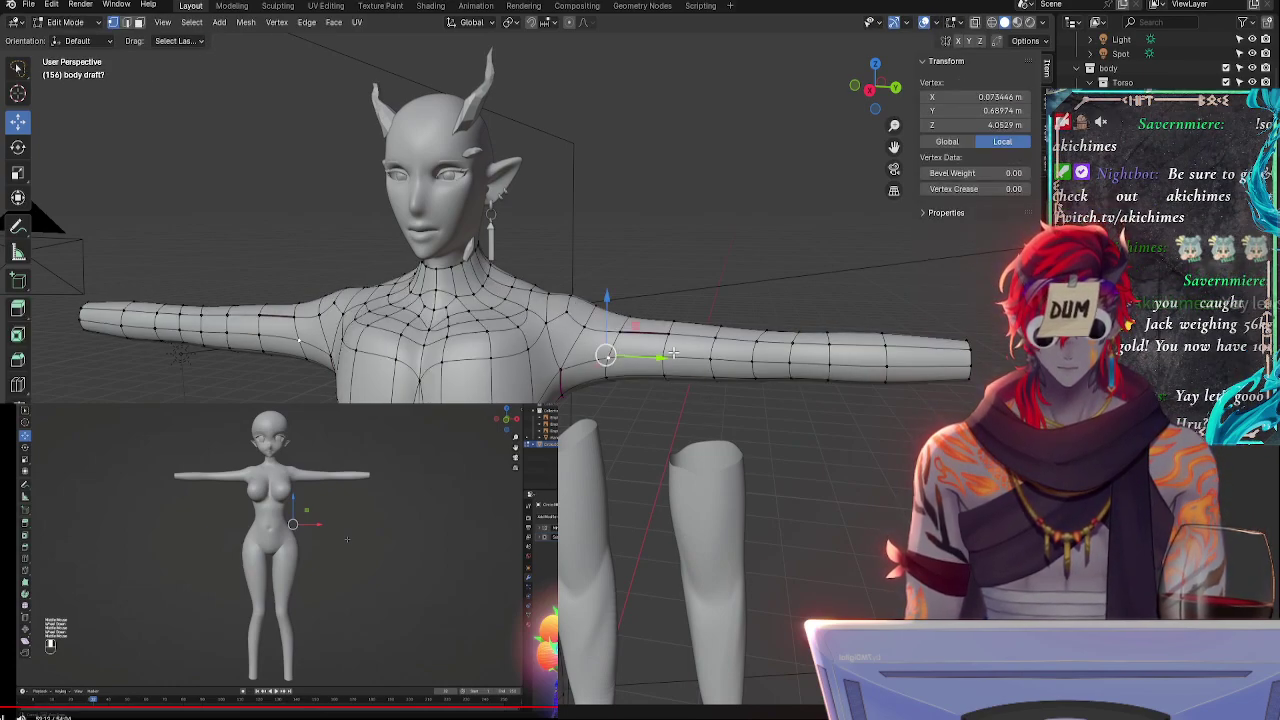
# - Select an upper-arm edge loop and preview the smooth body before returning to Edit Mode
pyautogui.keyDown('shift'); pyautogui.click(620, 332); pyautogui.keyUp('shift')
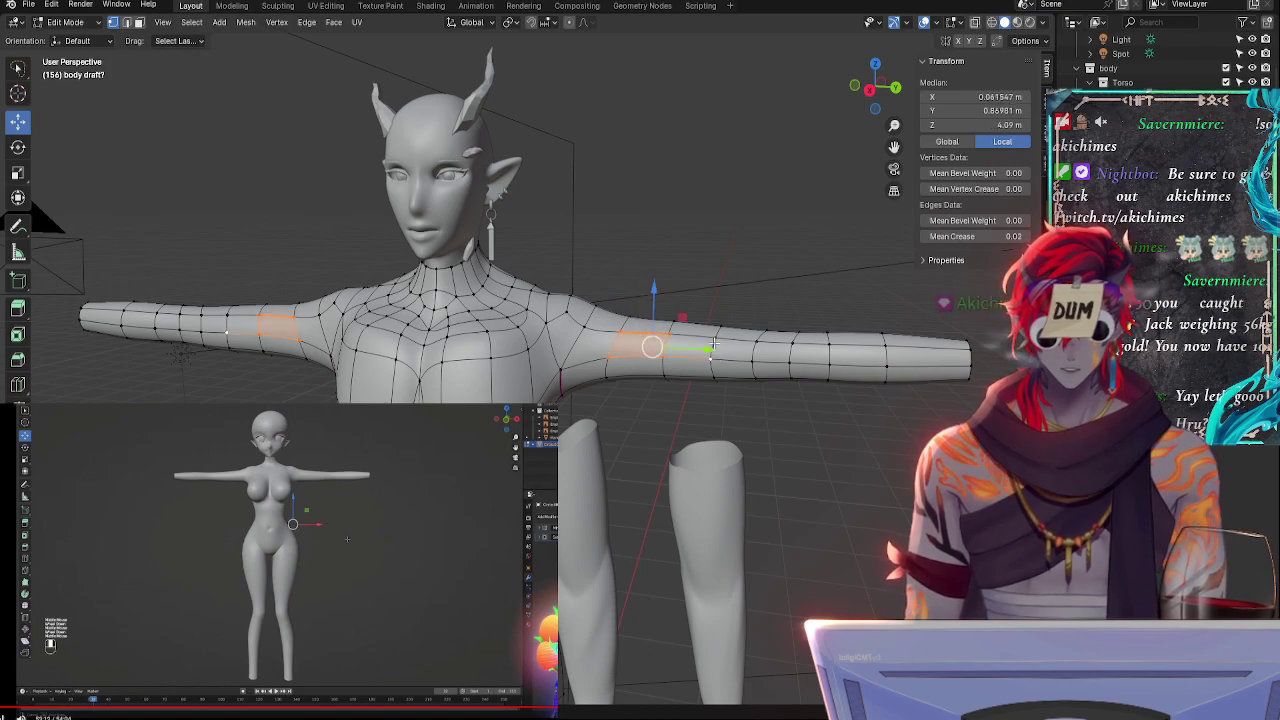
pyautogui.moveTo(693, 355); pyautogui.dragTo(687, 422, button='middle')
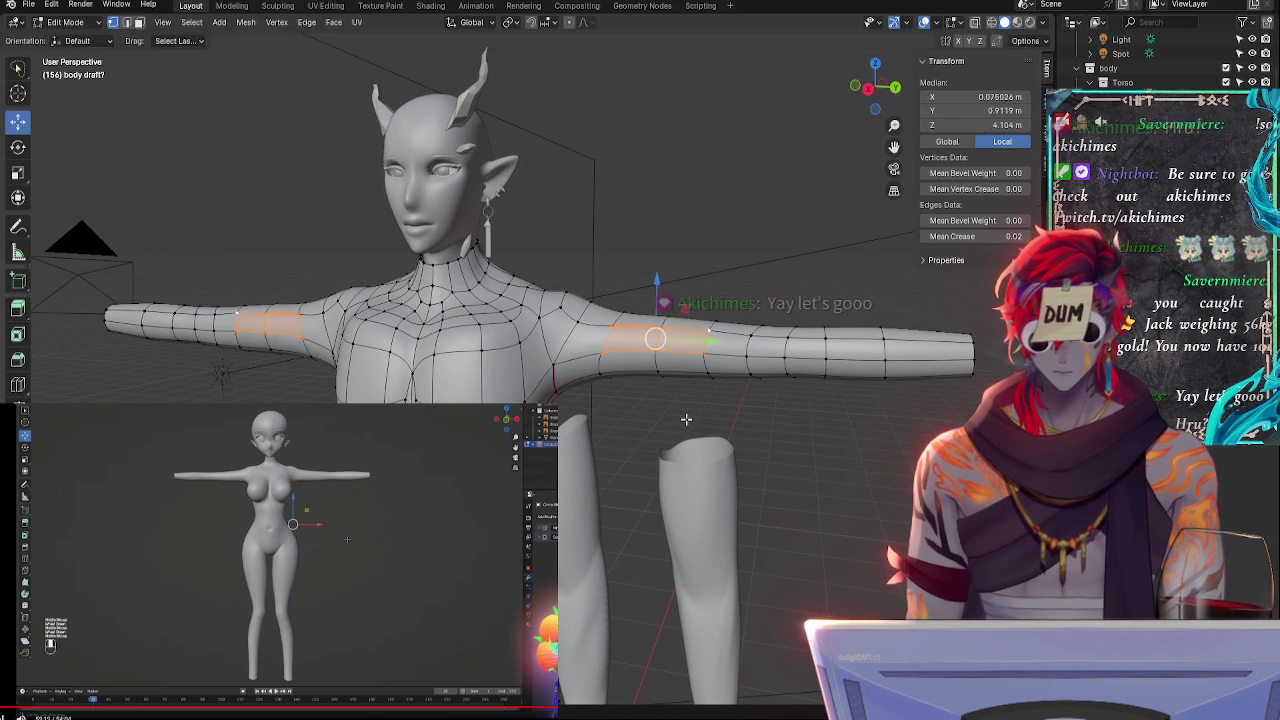
pyautogui.press('Tab')
pyautogui.moveTo(686, 426); pyautogui.dragTo(717, 429, button='middle')
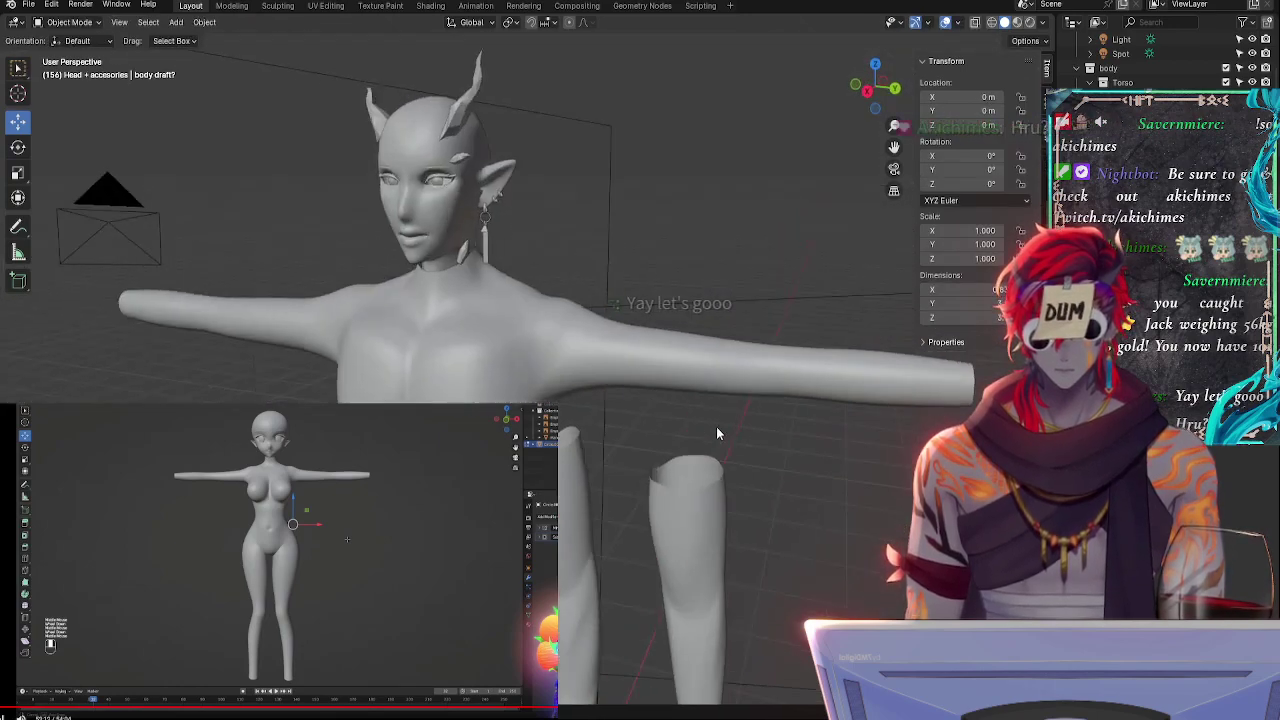
pyautogui.press('Tab')
pyautogui.click(740, 365)
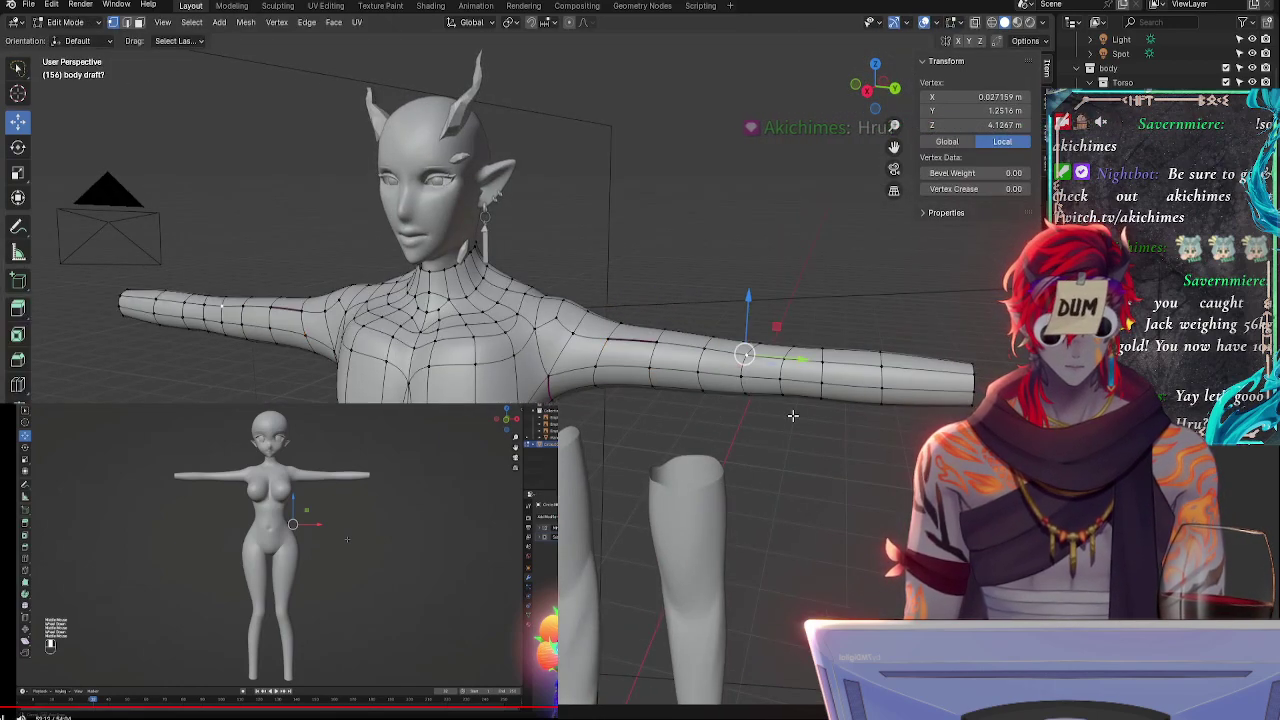
pyautogui.moveTo(740, 365); pyautogui.dragTo(623, 483, button='middle')
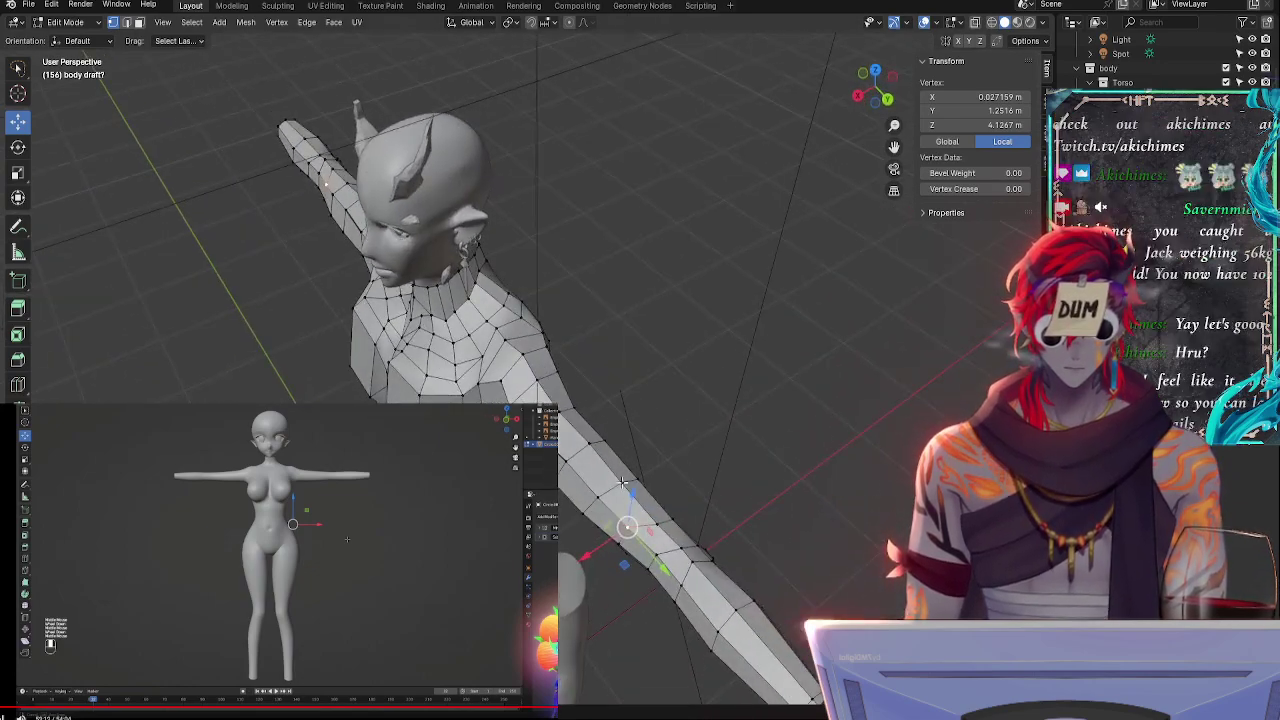
# - Select two upper-arm edge loops and fatten them slightly with Alt+S
pyautogui.click(567, 468)
pyautogui.keyDown('alt'); pyautogui.click(582, 482); pyautogui.keyUp('alt')
pyautogui.click(589, 444)
pyautogui.keyDown('alt'); pyautogui.click(596, 443); pyautogui.keyUp('alt')
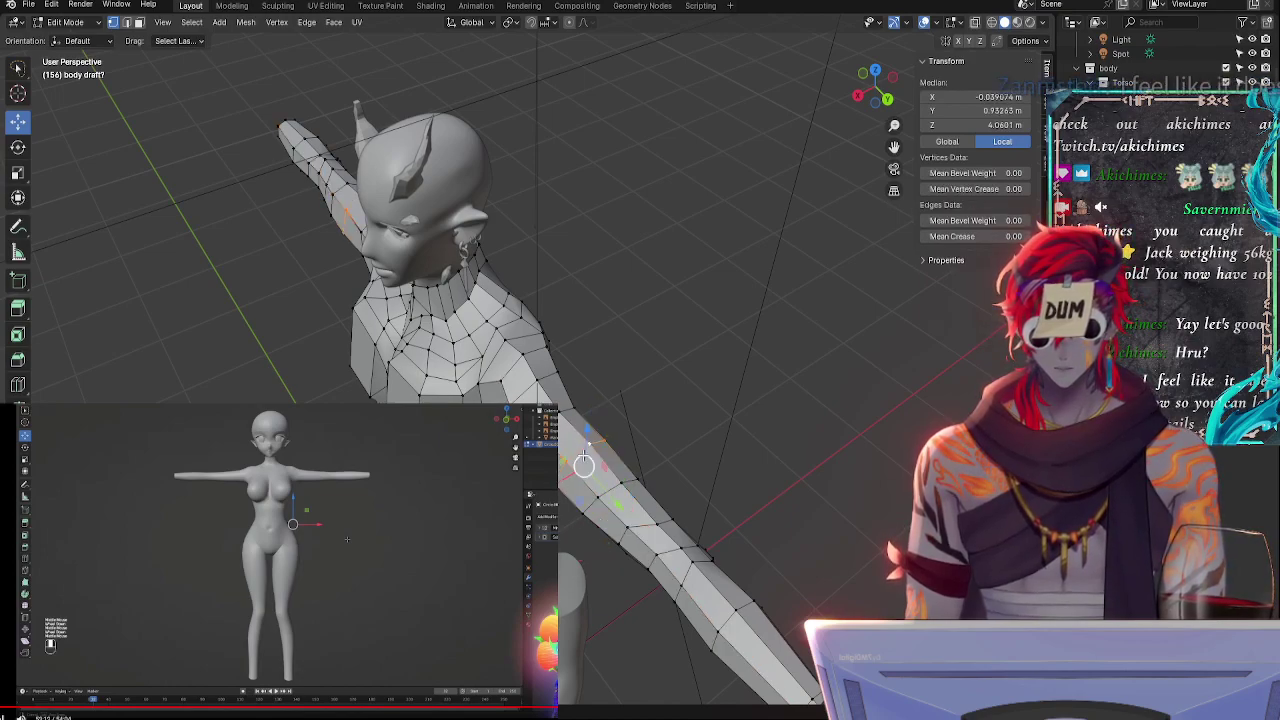
pyautogui.keyDown('alt'); pyautogui.keyDown('shift'); pyautogui.click(607, 493); pyautogui.keyUp('shift'); pyautogui.keyUp('alt')
pyautogui.hotkey('alt', 's')
pyautogui.click(607, 492)
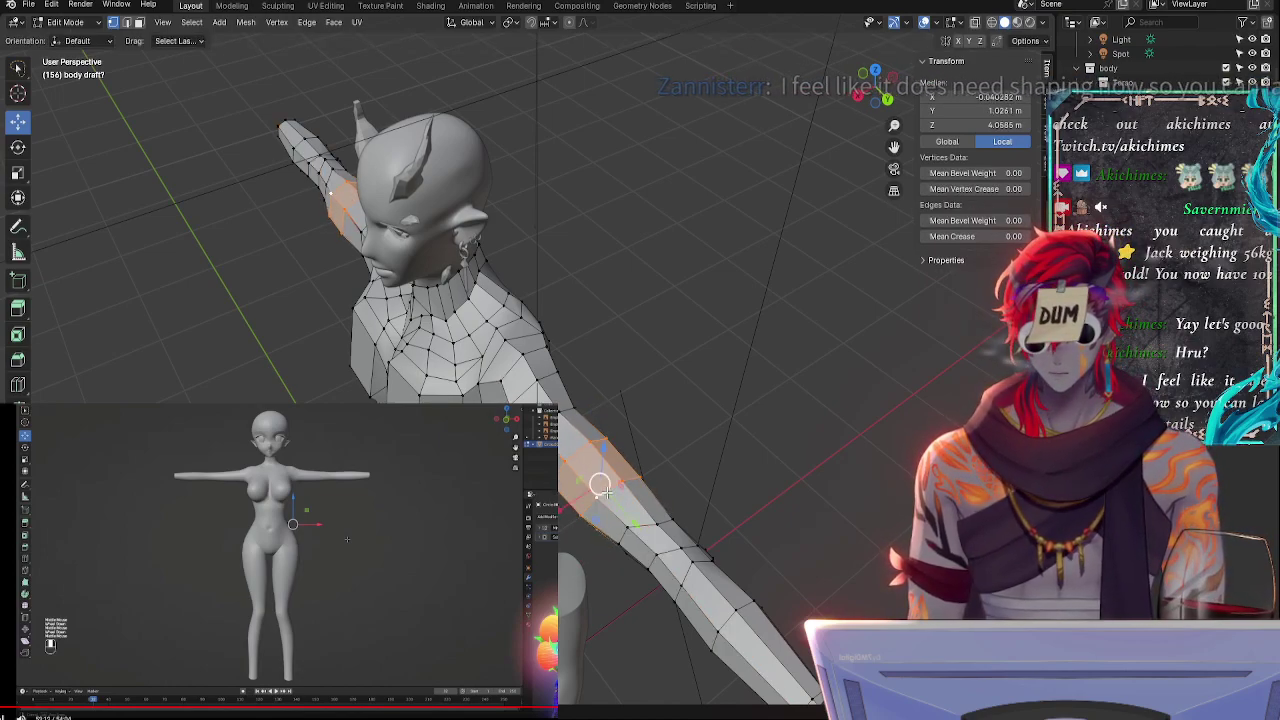
# - Select the edge loop near the shoulder and give it a small Alt+S fatten
pyautogui.click(566, 462)
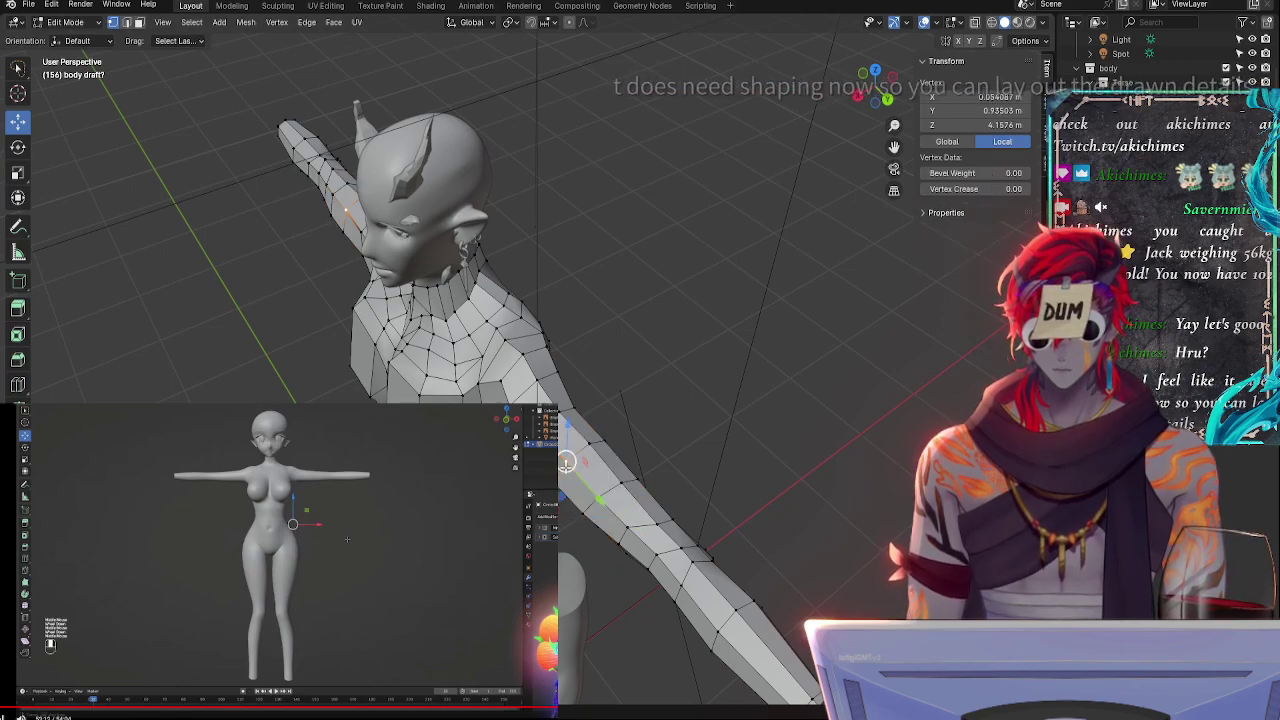
pyautogui.keyDown('alt'); pyautogui.click(566, 462); pyautogui.keyUp('alt')
pyautogui.hotkey('alt', 's')
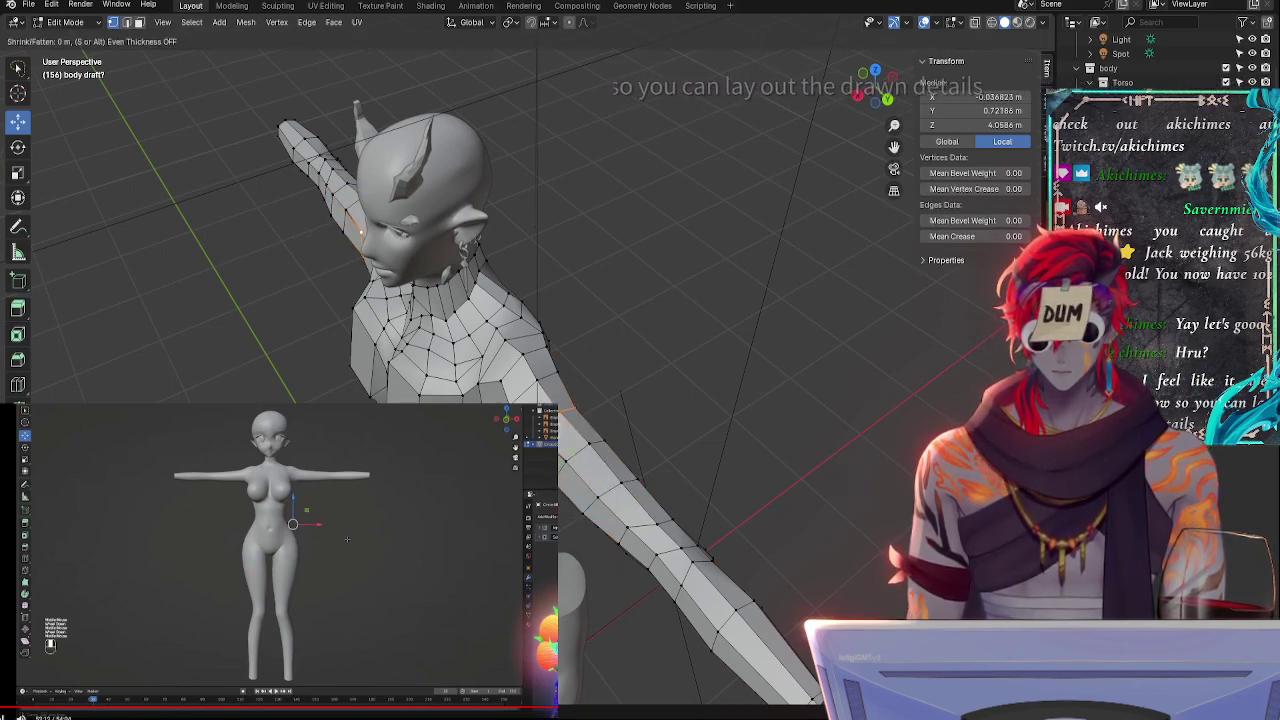
pyautogui.click(358, 231)
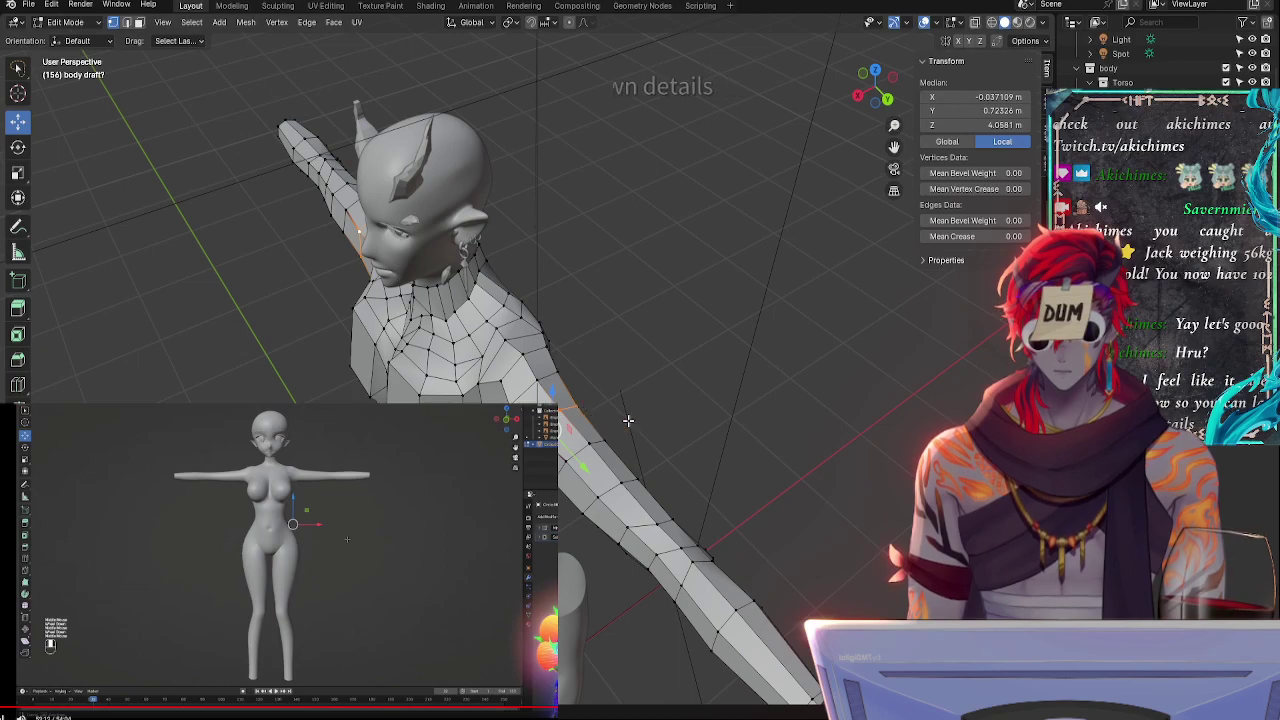
pyautogui.moveTo(628, 420); pyautogui.dragTo(749, 432, button='middle')
pyautogui.scroll(2, 745, 425)
# - Try sliding three upper-arm vertices, cancelling each slide to keep them in place
pyautogui.click(645, 356)
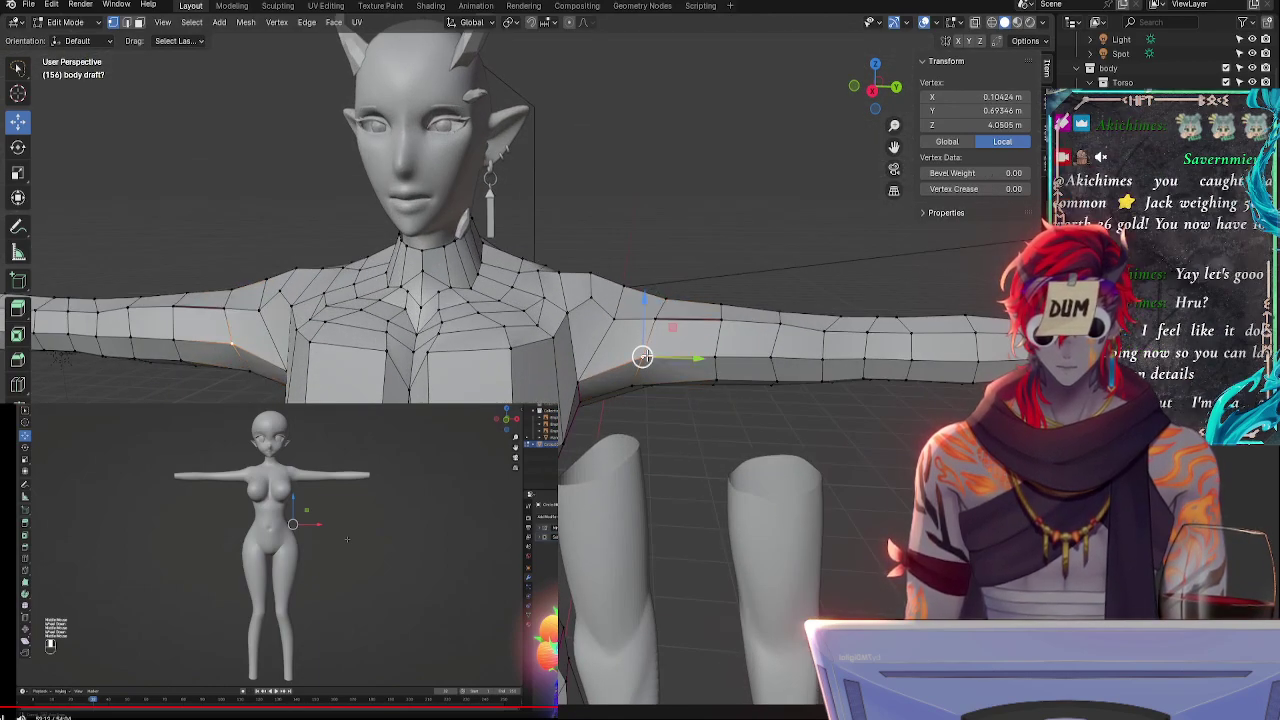
pyautogui.press('g')
pyautogui.press('g')
pyautogui.rightClick(648, 354)
pyautogui.click(656, 319)
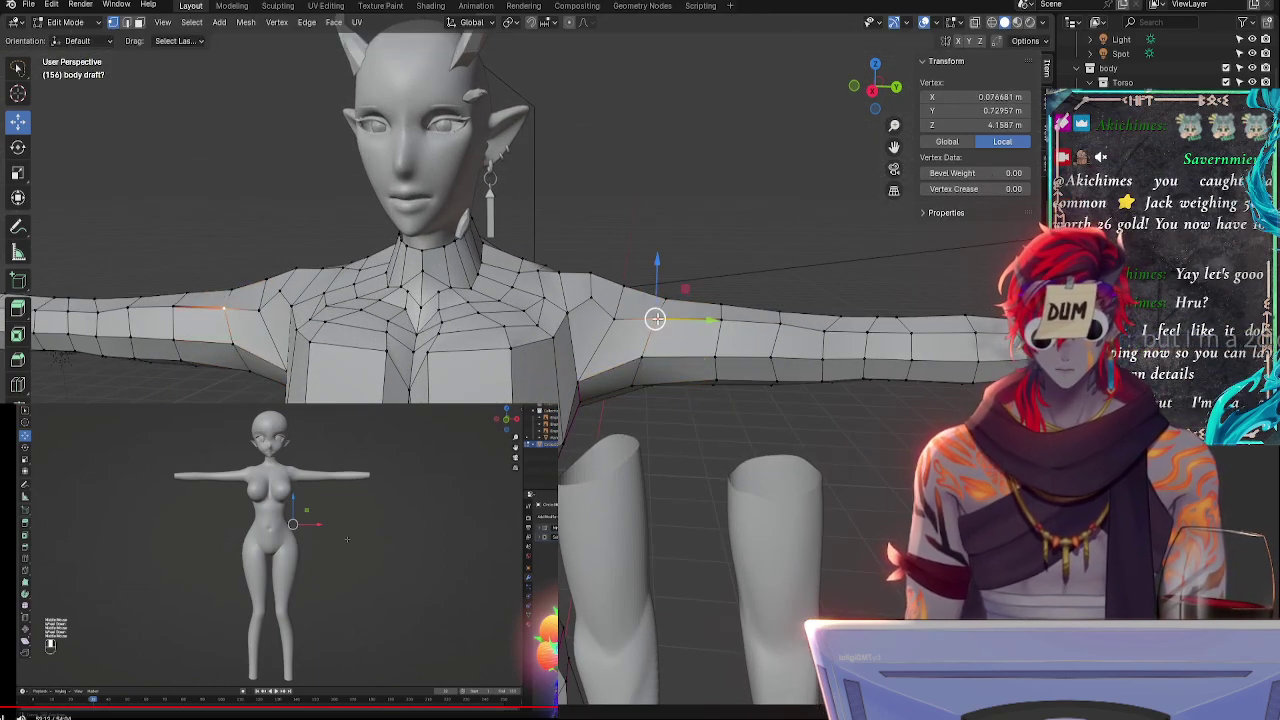
pyautogui.press('g')
pyautogui.press('g')
pyautogui.rightClick(660, 322)
pyautogui.click(720, 321)
pyautogui.press('g')
pyautogui.press('g')
pyautogui.rightClick(727, 324)
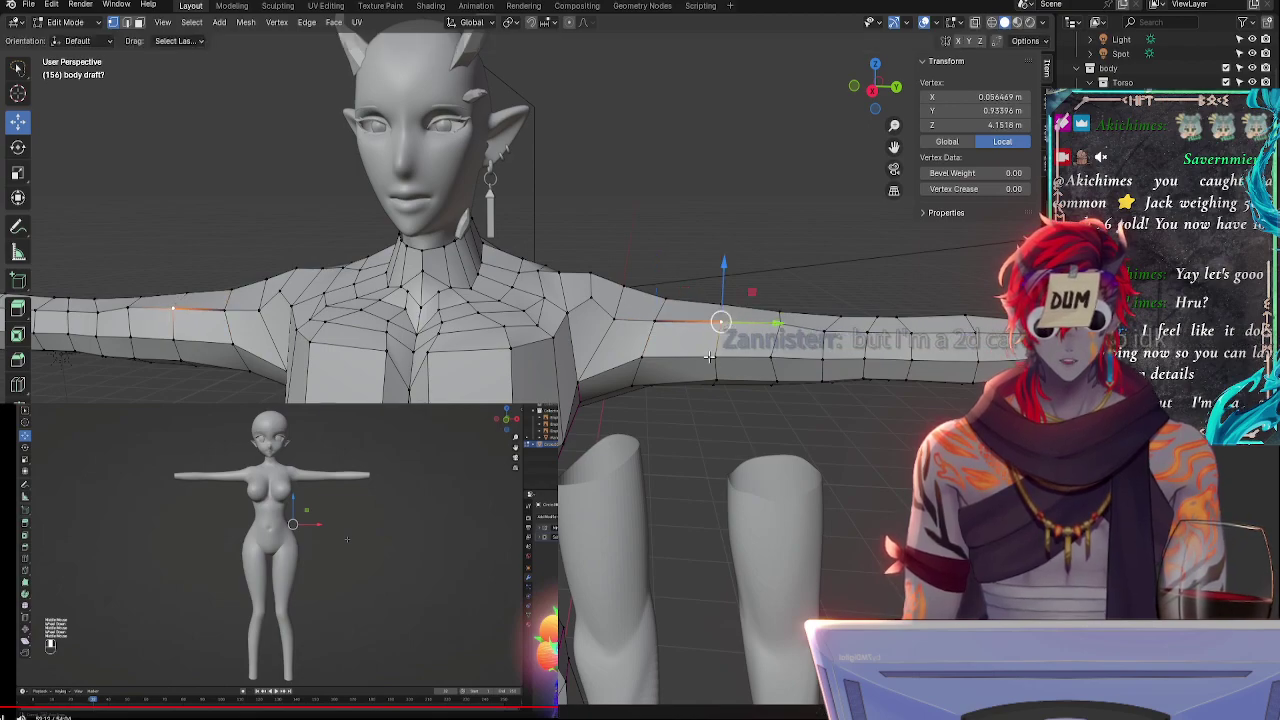
# - Slide a lower-arm vertex slightly, then slide and reposition the shoulder vertex
pyautogui.click(710, 357)
pyautogui.press('g')
pyautogui.press('g')
pyautogui.click(714, 360)
pyautogui.click(721, 322)
pyautogui.press('g')
pyautogui.press('g')
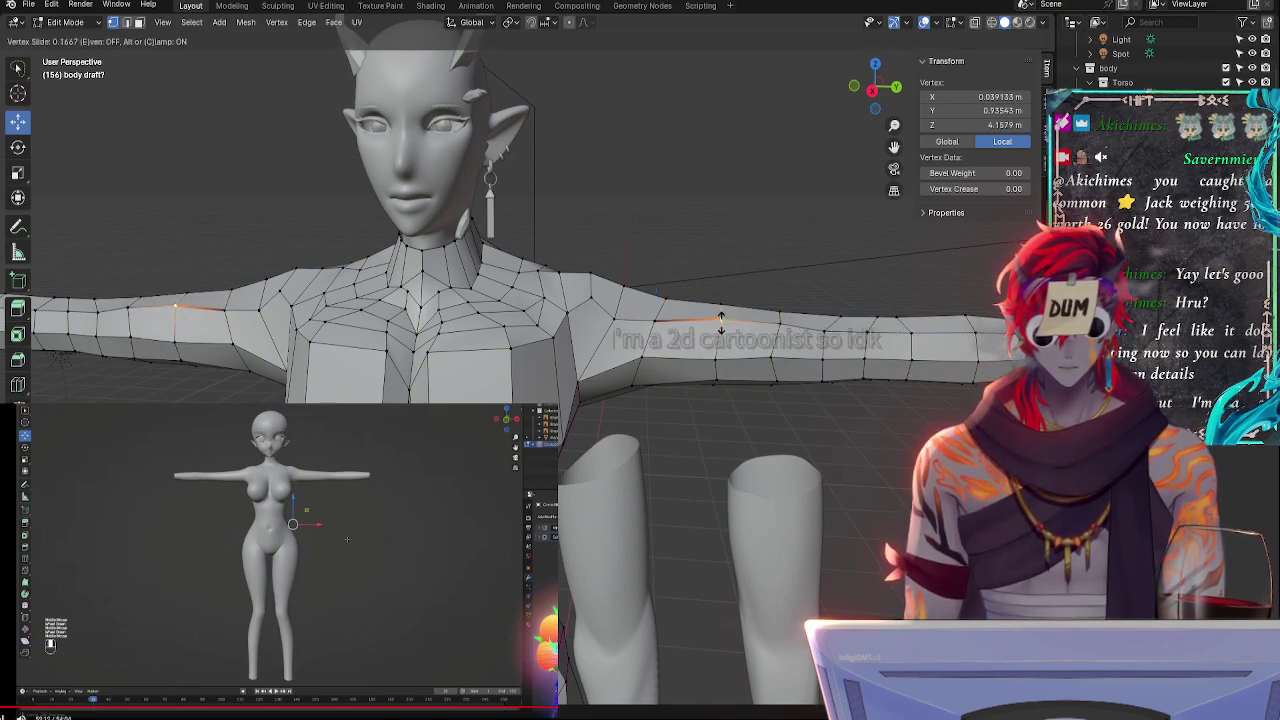
pyautogui.click(720, 318)
pyautogui.press('g')
pyautogui.press('g')
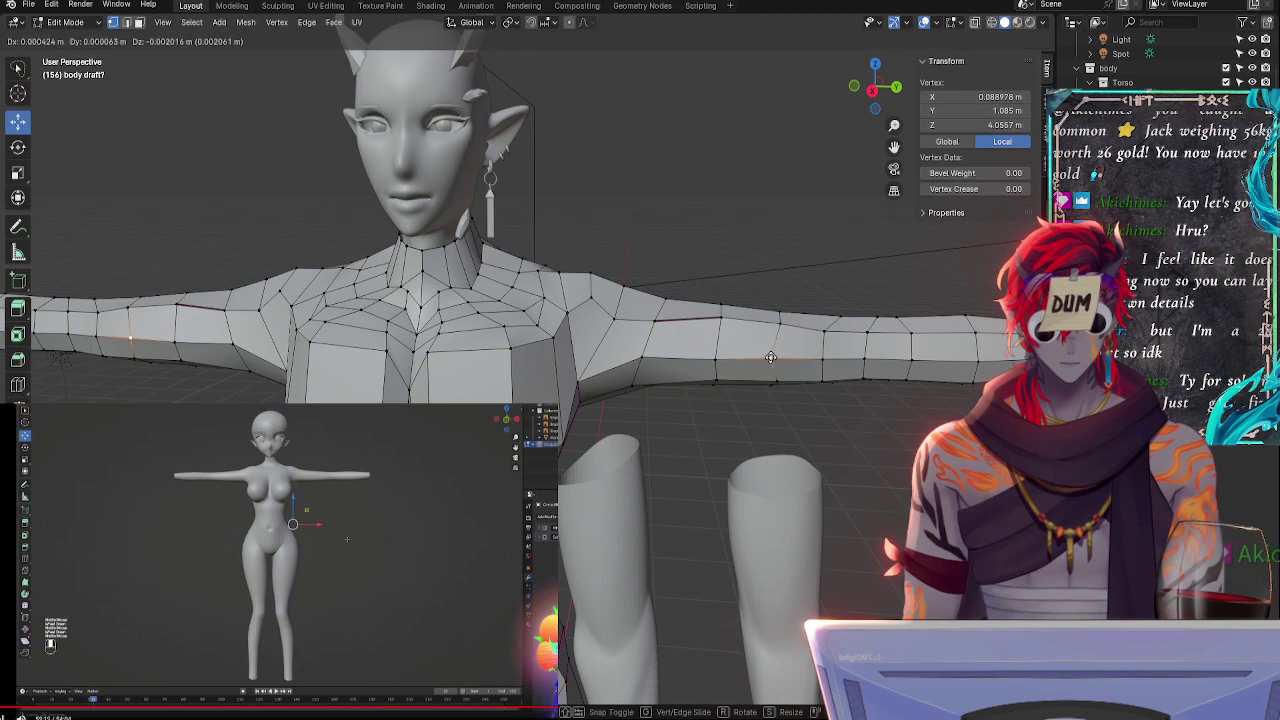
pyautogui.click(825, 327)
pyautogui.press('g')
pyautogui.press('g')
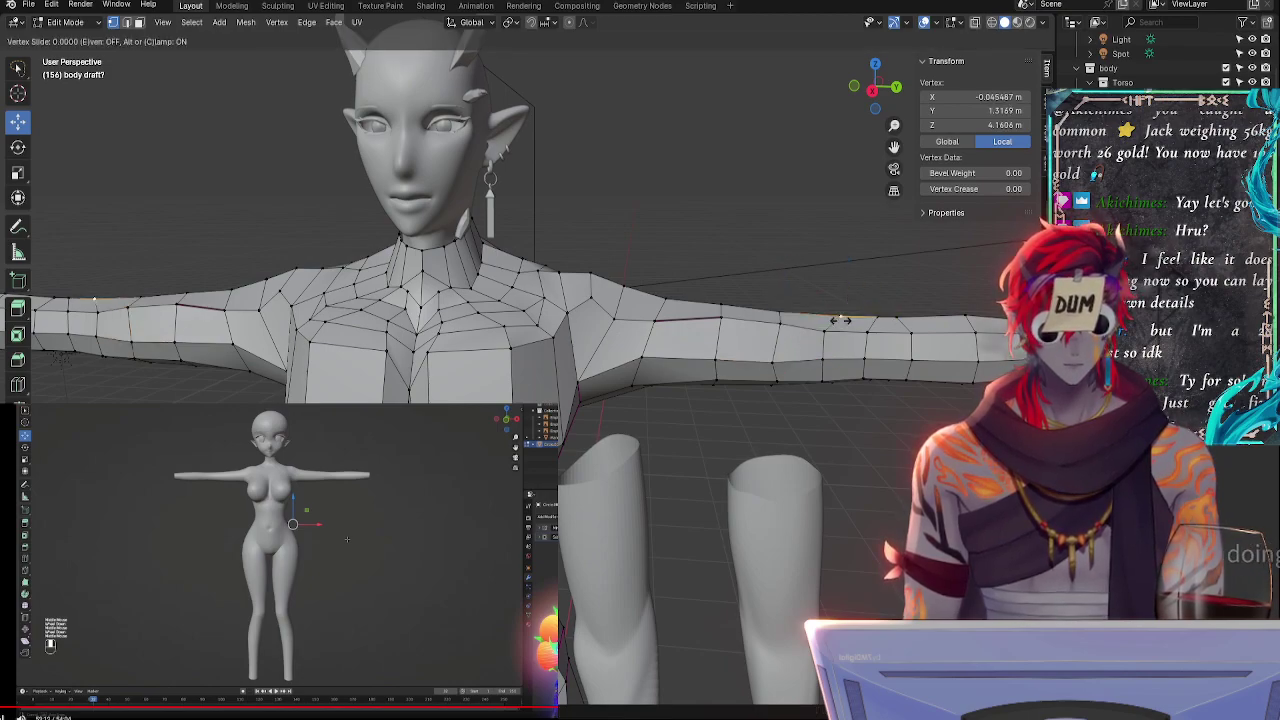
pyautogui.click(720, 308)
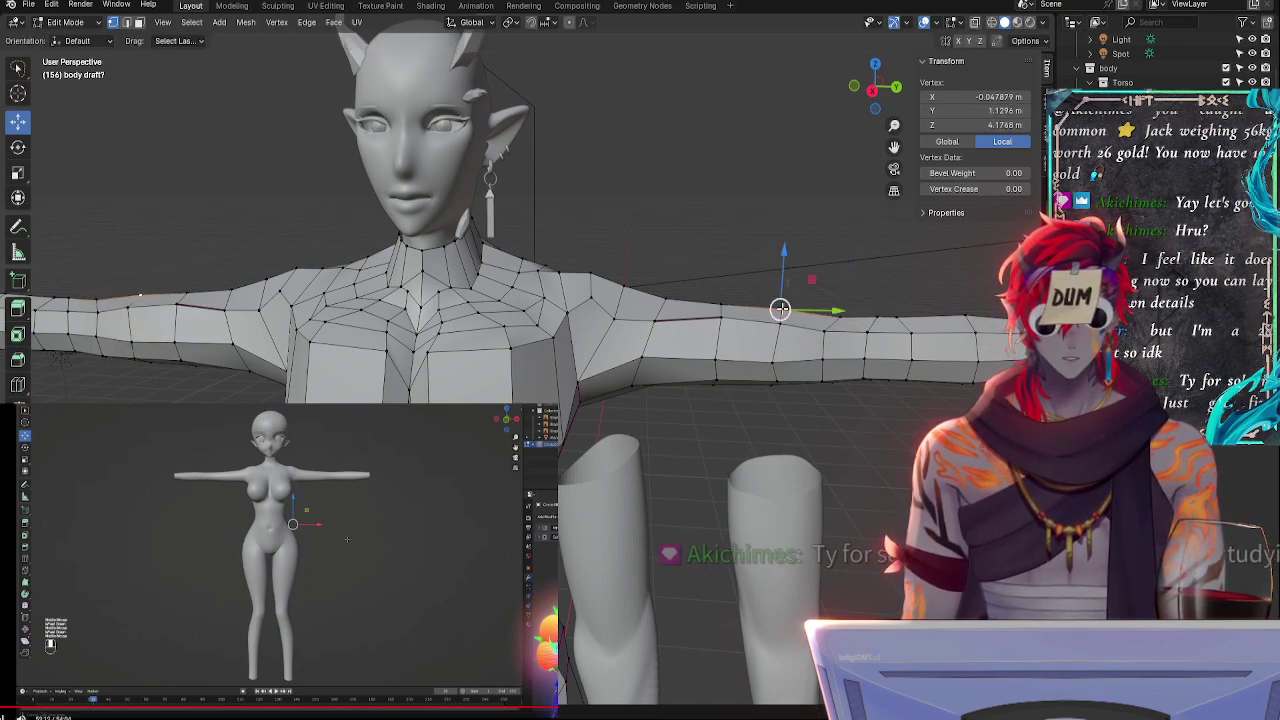
pyautogui.press('g')
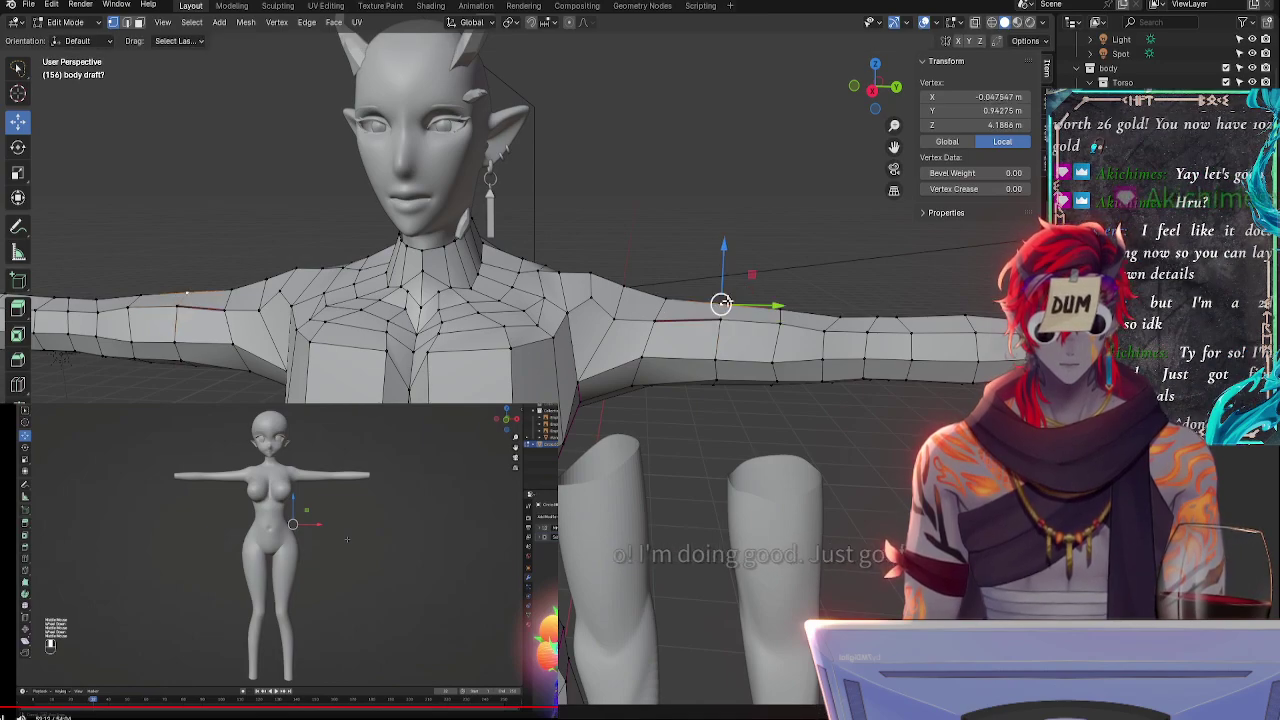
pyautogui.click(735, 297)
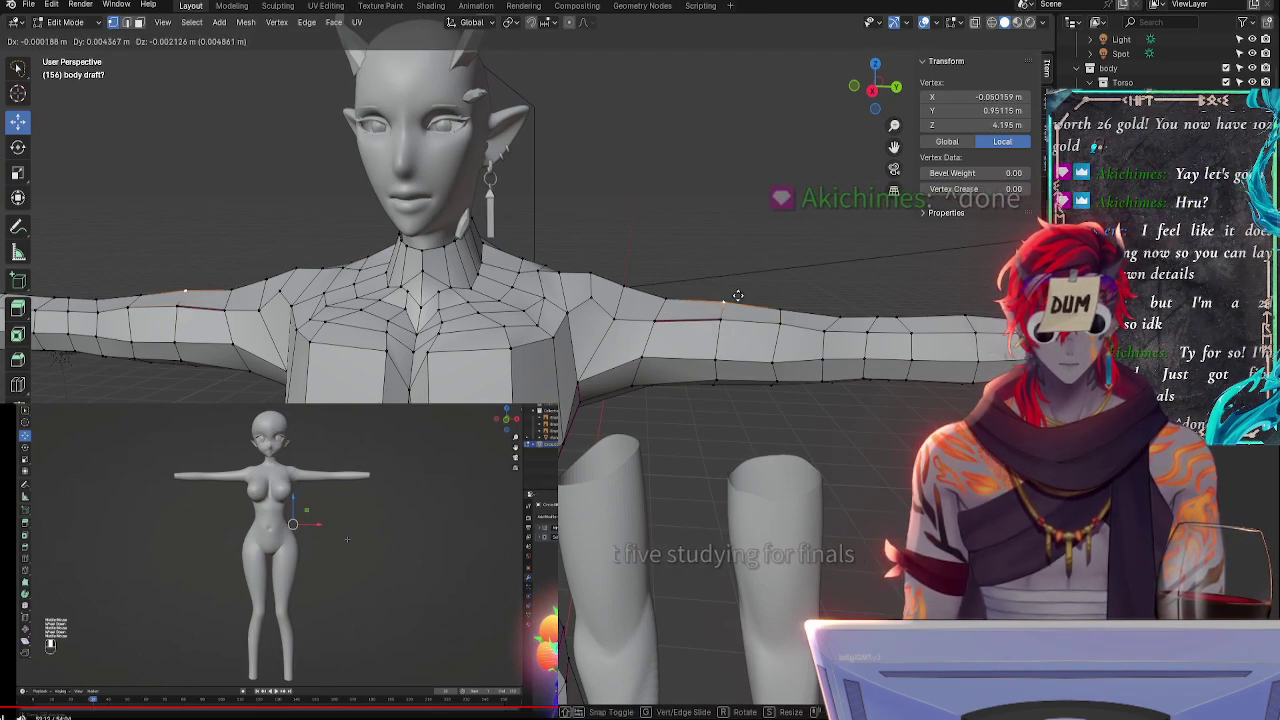
# - Vertex-slide two more shoulder-line vertices along the arm edge
pyautogui.click(795, 309)
pyautogui.hotkey('shift', 'v')
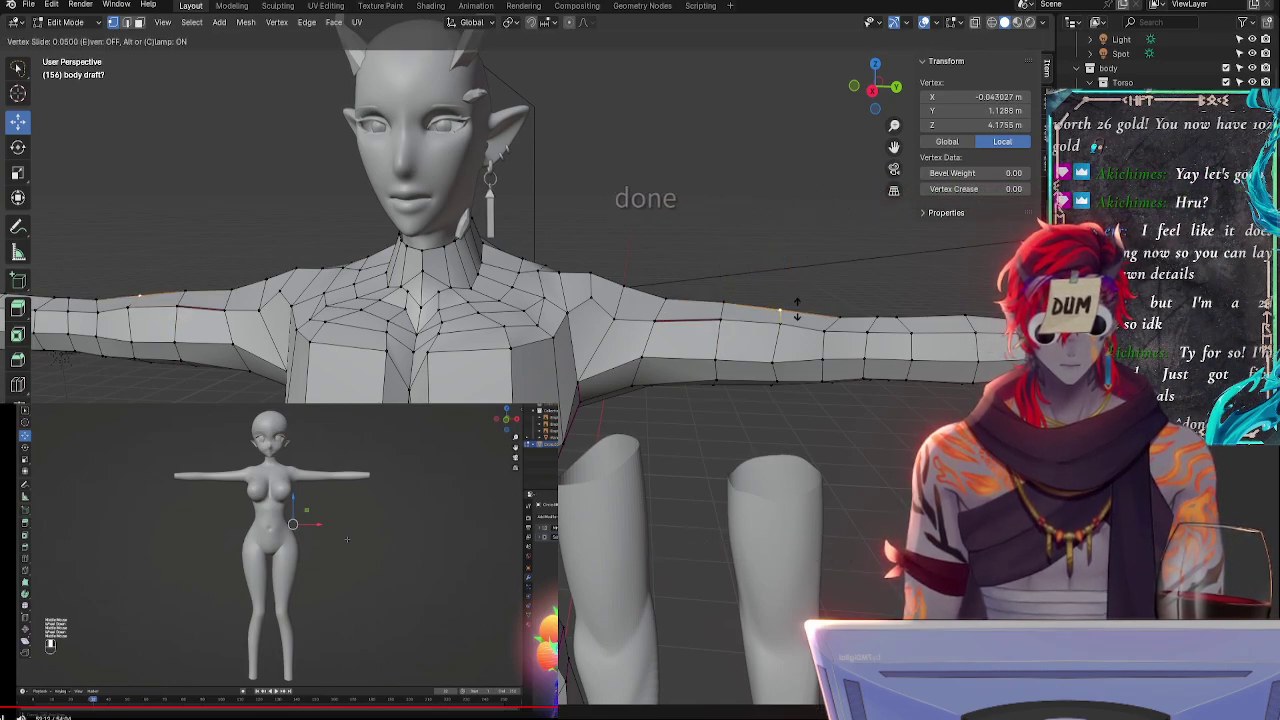
pyautogui.click(795, 308)
pyautogui.click(779, 310)
pyautogui.hotkey('shift', 'v')
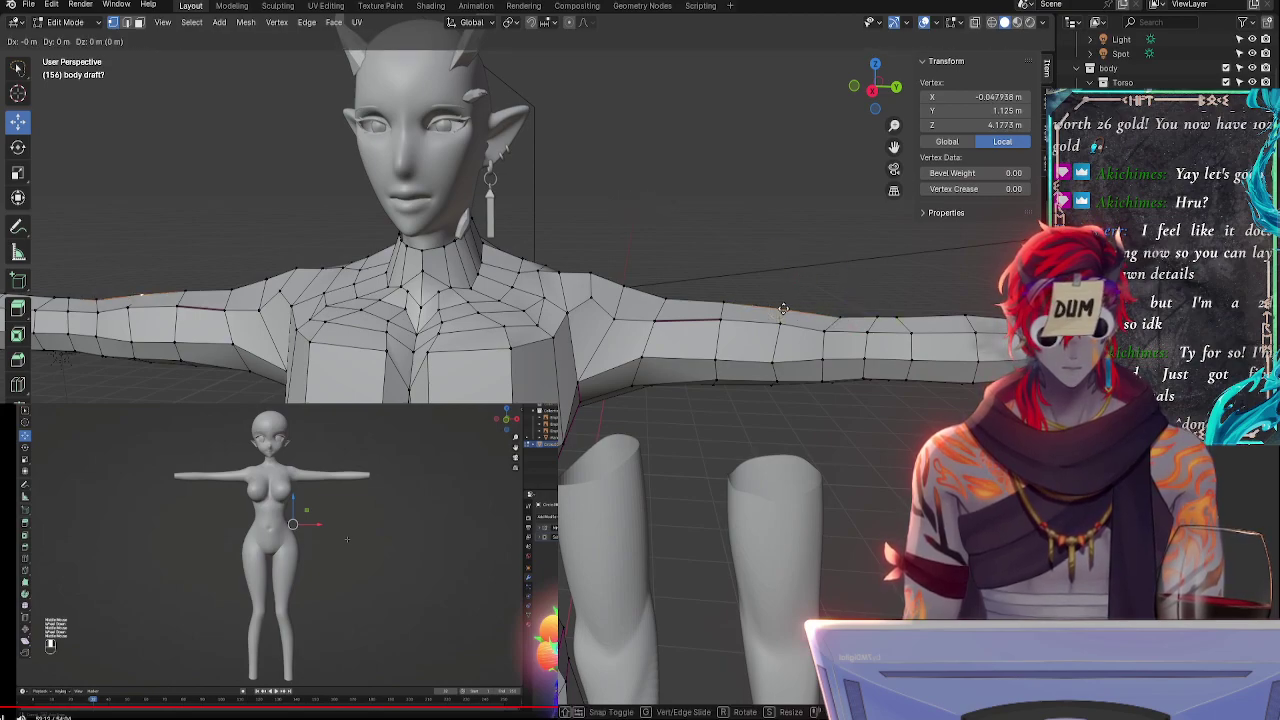
pyautogui.click(736, 304)
# - Reframe to a close side view and slide the vertex on the arm's top edge
pyautogui.keyDown('shift'); pyautogui.moveTo(875, 446); pyautogui.dragTo(717, 237, button='middle'); pyautogui.keyUp('shift')
pyautogui.moveTo(734, 379); pyautogui.dragTo(686, 316, button='middle')
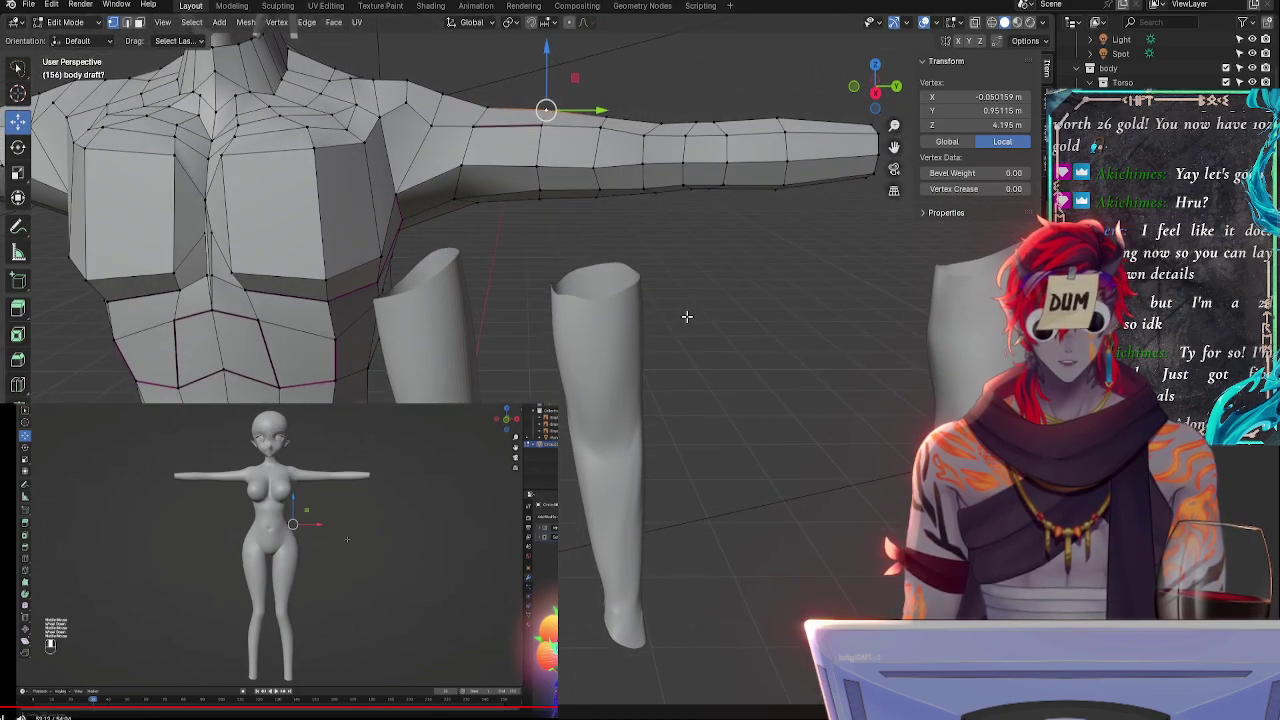
pyautogui.moveTo(720, 234); pyautogui.dragTo(735, 336, button='middle')
pyautogui.keyDown('shift'); pyautogui.click(719, 243); pyautogui.keyUp('shift')
pyautogui.keyDown('shift'); pyautogui.click(709, 216); pyautogui.keyUp('shift')
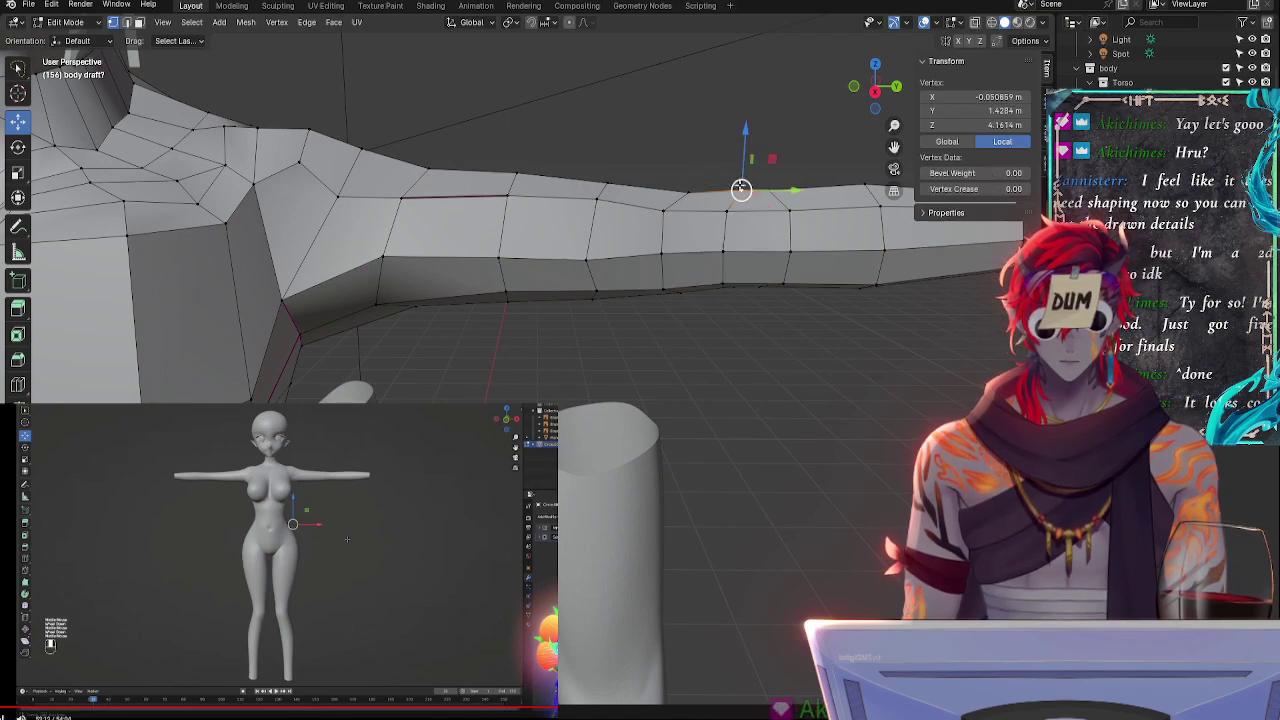
pyautogui.click(677, 374)
pyautogui.click(663, 210)
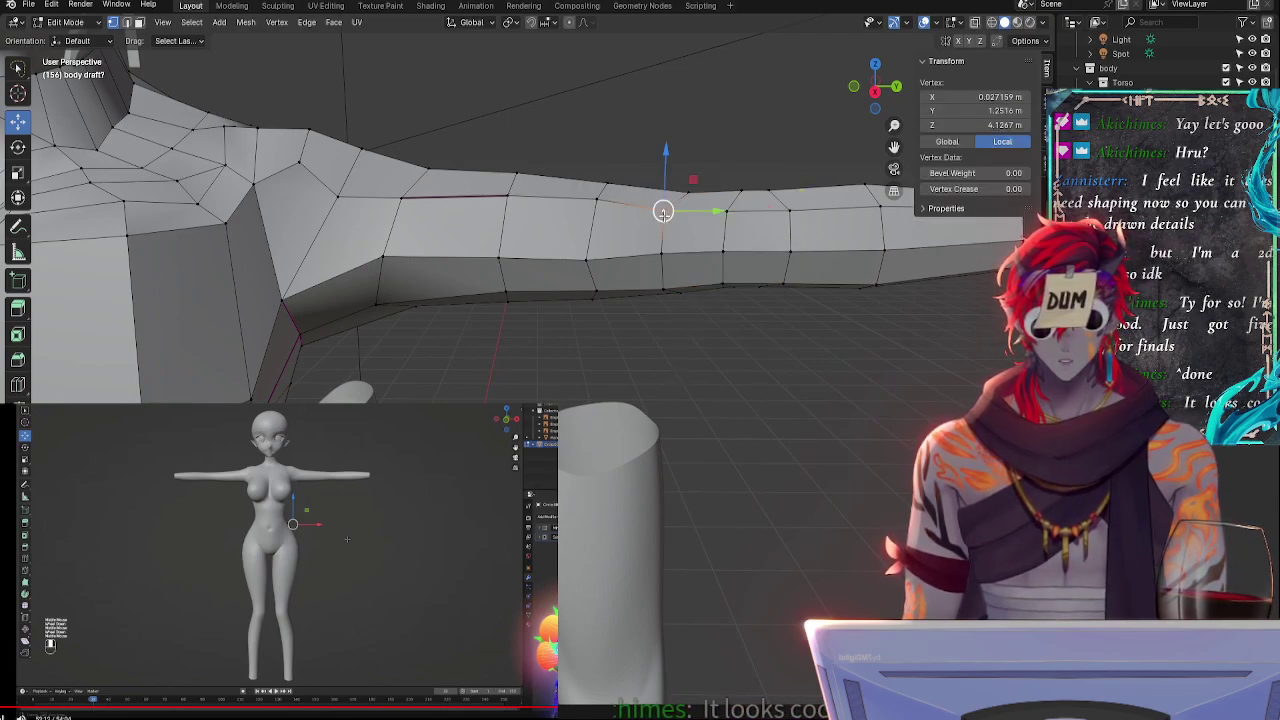
pyautogui.click(664, 288)
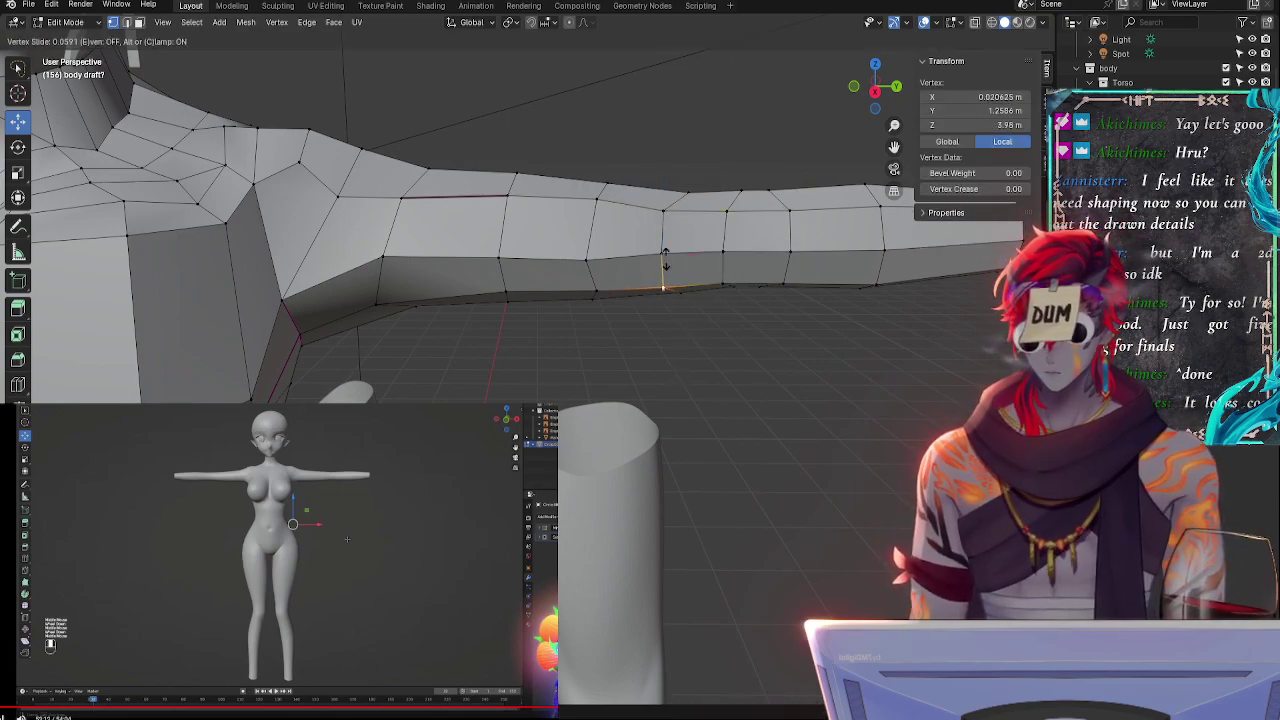
pyautogui.click(665, 210)
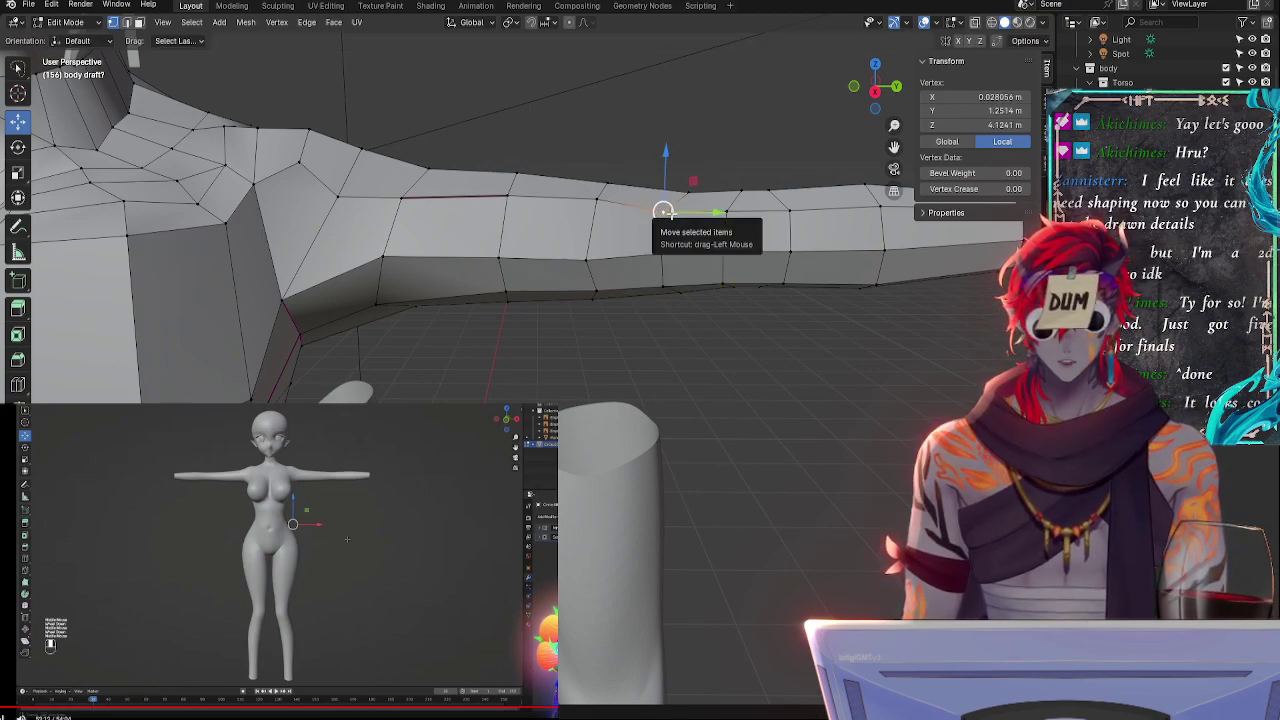
pyautogui.moveTo(665, 210); pyautogui.dragTo(665, 211)
pyautogui.hotkey('shift', 'v')
pyautogui.click(672, 212)
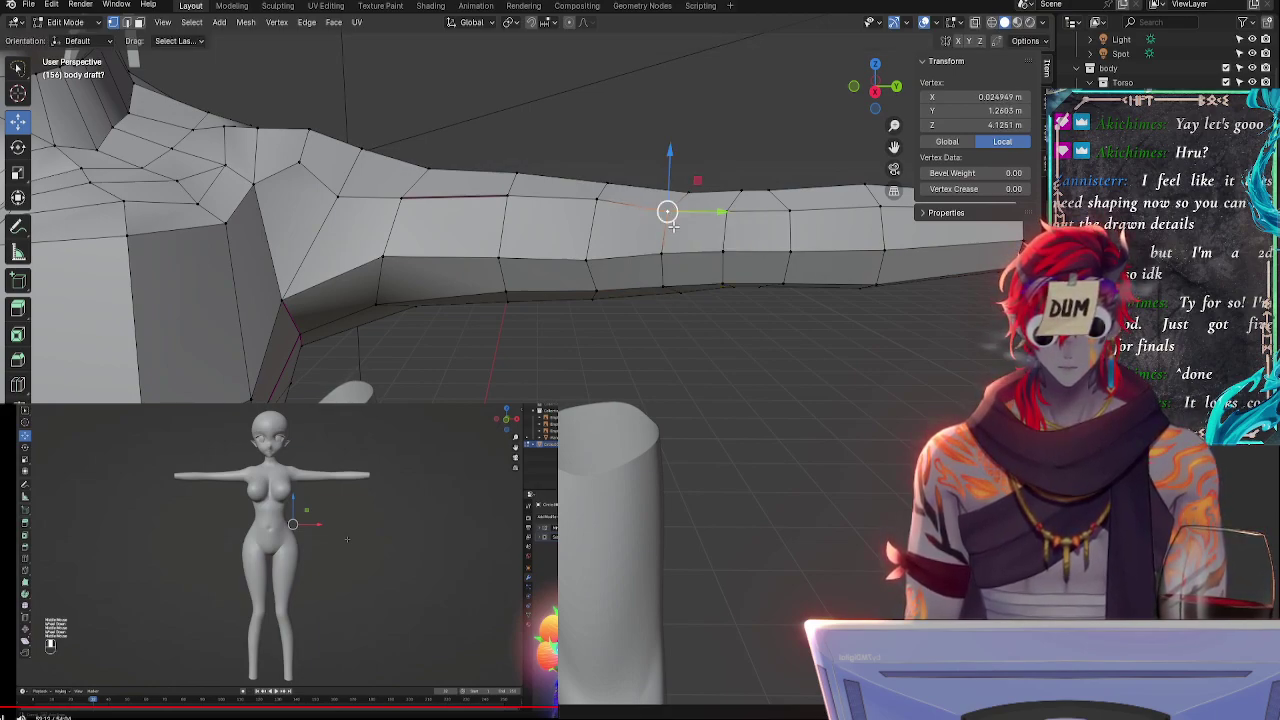
# - Slide the lower arm vertex along its edge several times
pyautogui.click(663, 254)
pyautogui.hotkey('shift', 'v')
pyautogui.click(672, 250)
pyautogui.hotkey('shift', 'v')
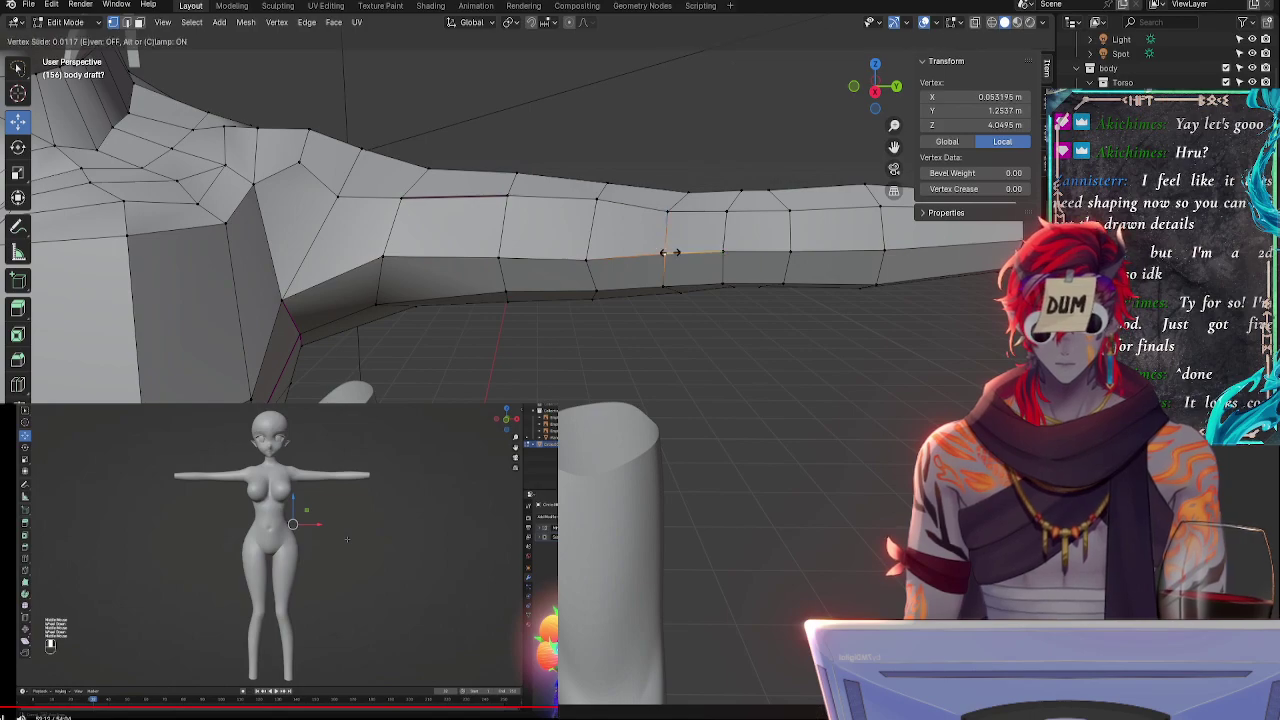
pyautogui.click(668, 251)
pyautogui.scroll(-2, 662, 330)
pyautogui.moveTo(688, 356); pyautogui.dragTo(658, 319, button='middle')
pyautogui.hotkey('shift', 'v')
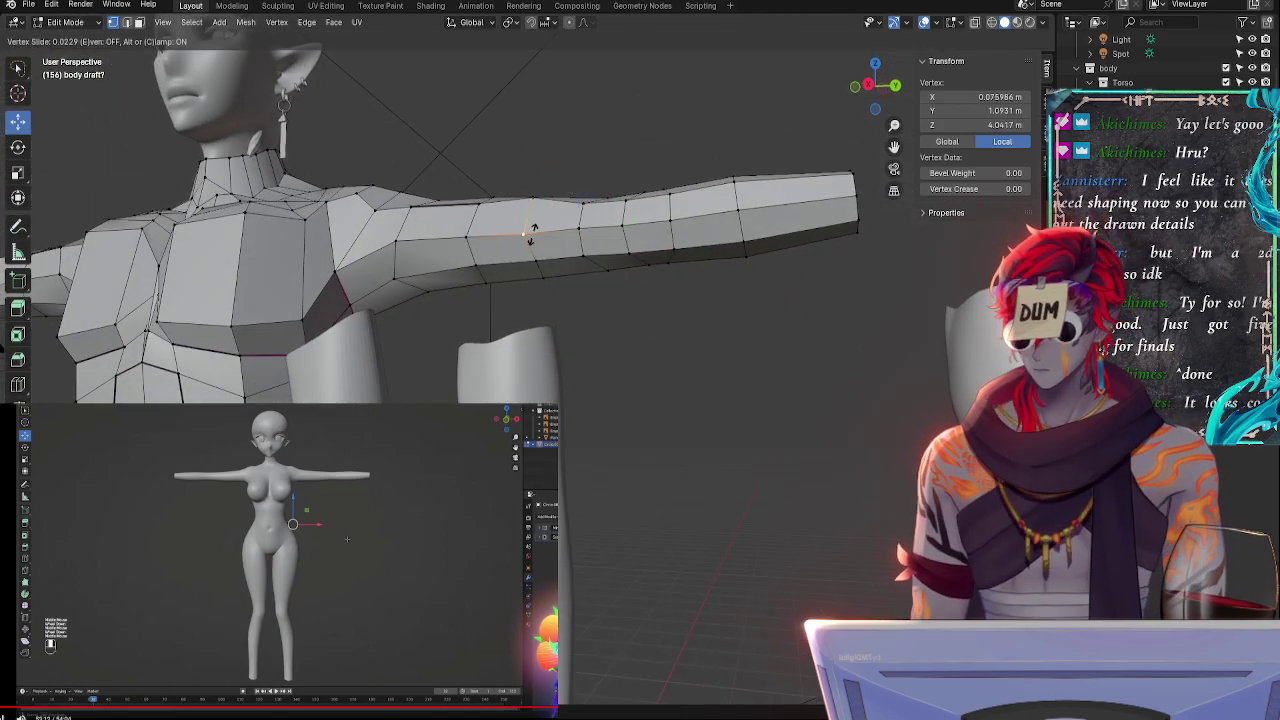
pyautogui.click(531, 231)
# - From a top-down view, select four forearm vertices and shift them slightly sideways
pyautogui.moveTo(669, 259); pyautogui.dragTo(694, 367, button='middle')
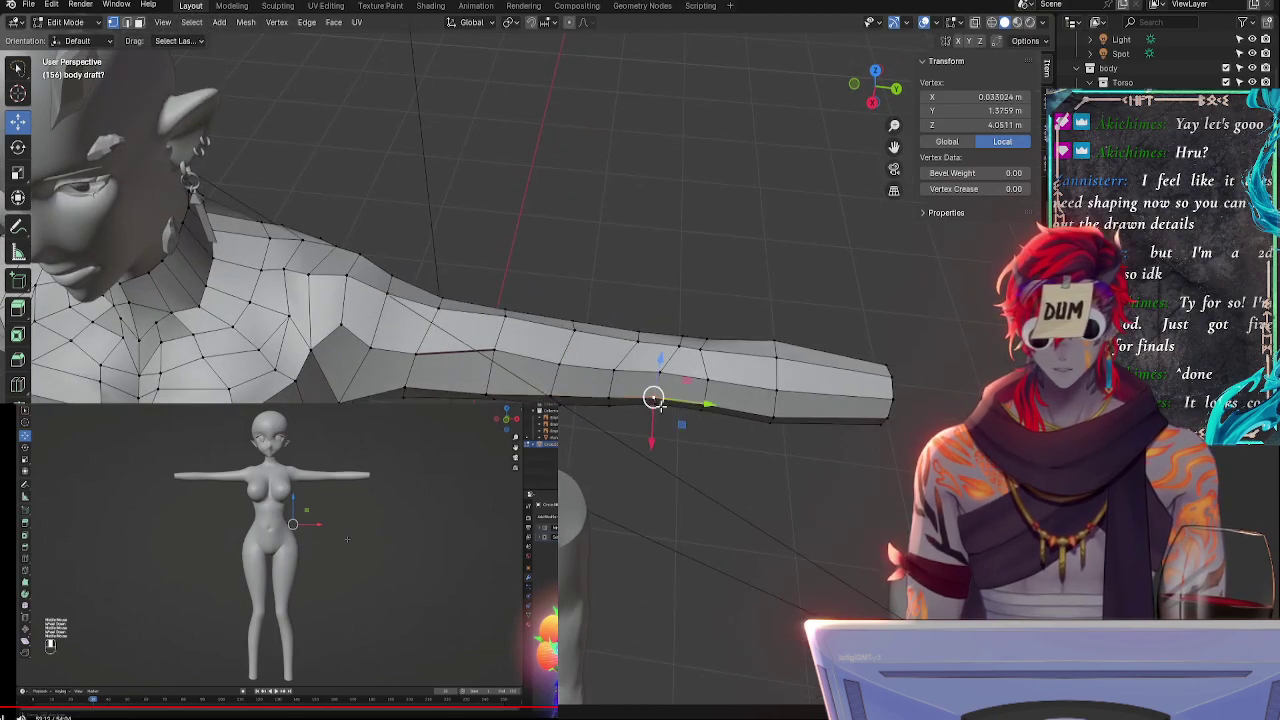
pyautogui.keyDown('shift'); pyautogui.click(708, 408); pyautogui.keyUp('shift')
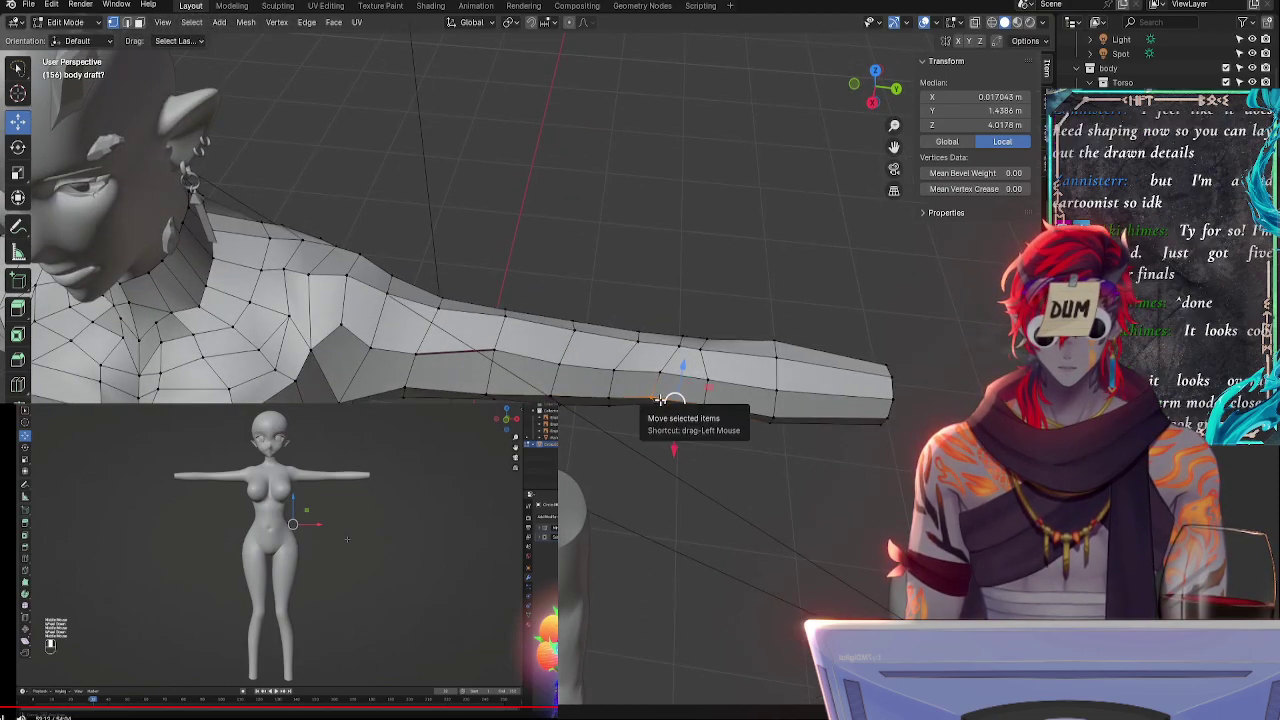
pyautogui.keyDown('shift'); pyautogui.click(654, 404); pyautogui.keyUp('shift')
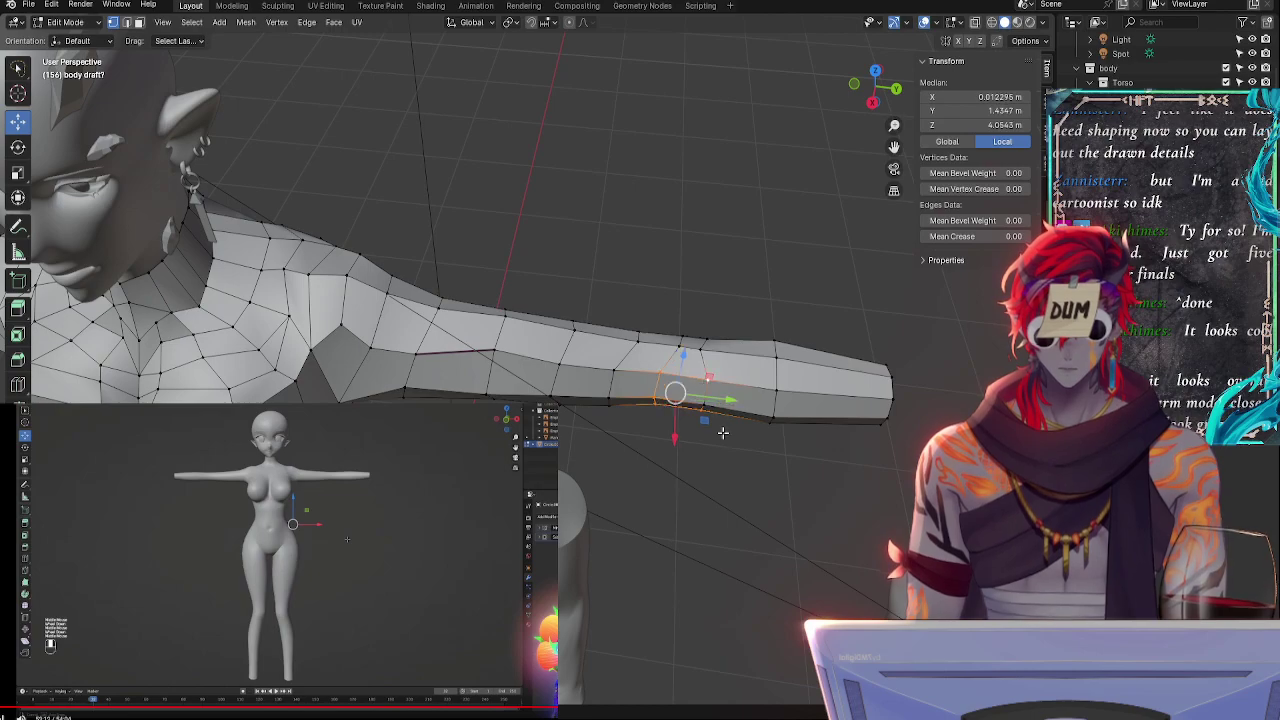
pyautogui.moveTo(722, 432); pyautogui.dragTo(709, 374, button='middle')
pyautogui.moveTo(678, 320); pyautogui.dragTo(601, 319, button='middle')
pyautogui.click(647, 472)
pyautogui.click(605, 333)
pyautogui.keyDown('shift'); pyautogui.click(556, 334); pyautogui.keyUp('shift')
pyautogui.keyDown('shift'); pyautogui.click(547, 312); pyautogui.keyUp('shift')
pyautogui.keyDown('shift'); pyautogui.click(604, 313); pyautogui.keyUp('shift')
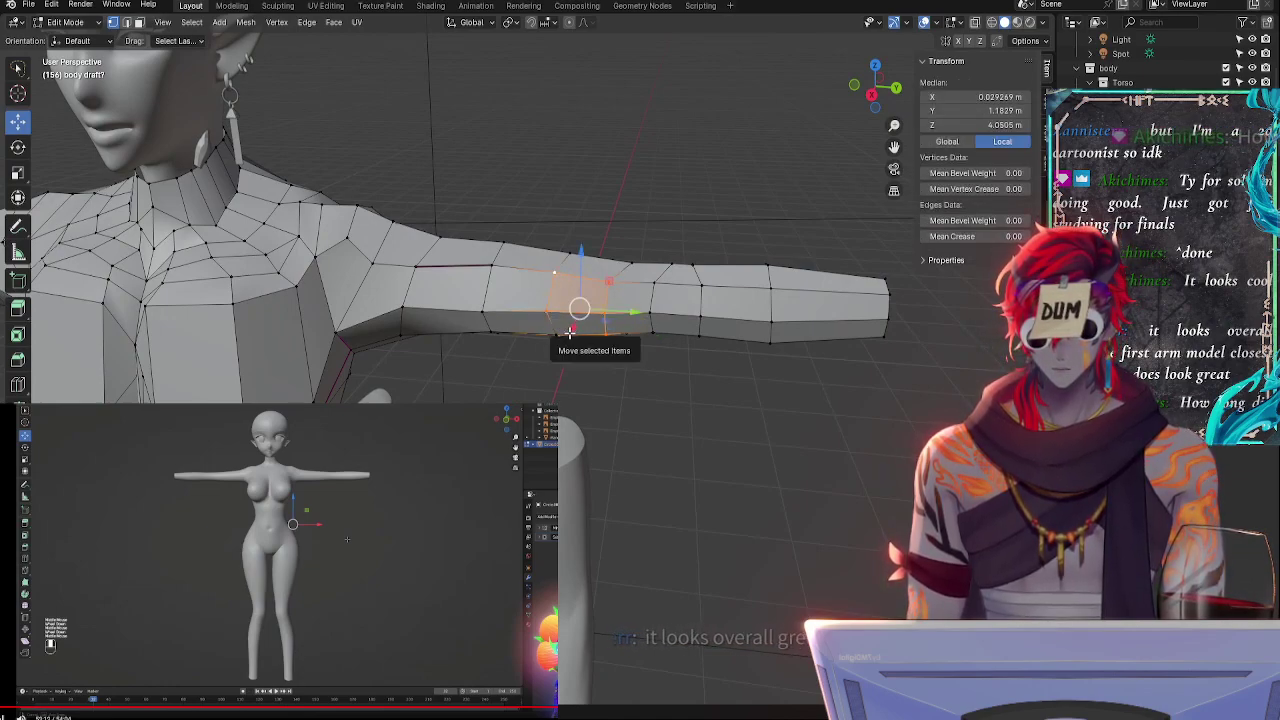
pyautogui.moveTo(571, 330); pyautogui.dragTo(571, 334)
# - Slide individual forearm vertices, including a lower forearm vertex, along their edges
pyautogui.click(607, 283)
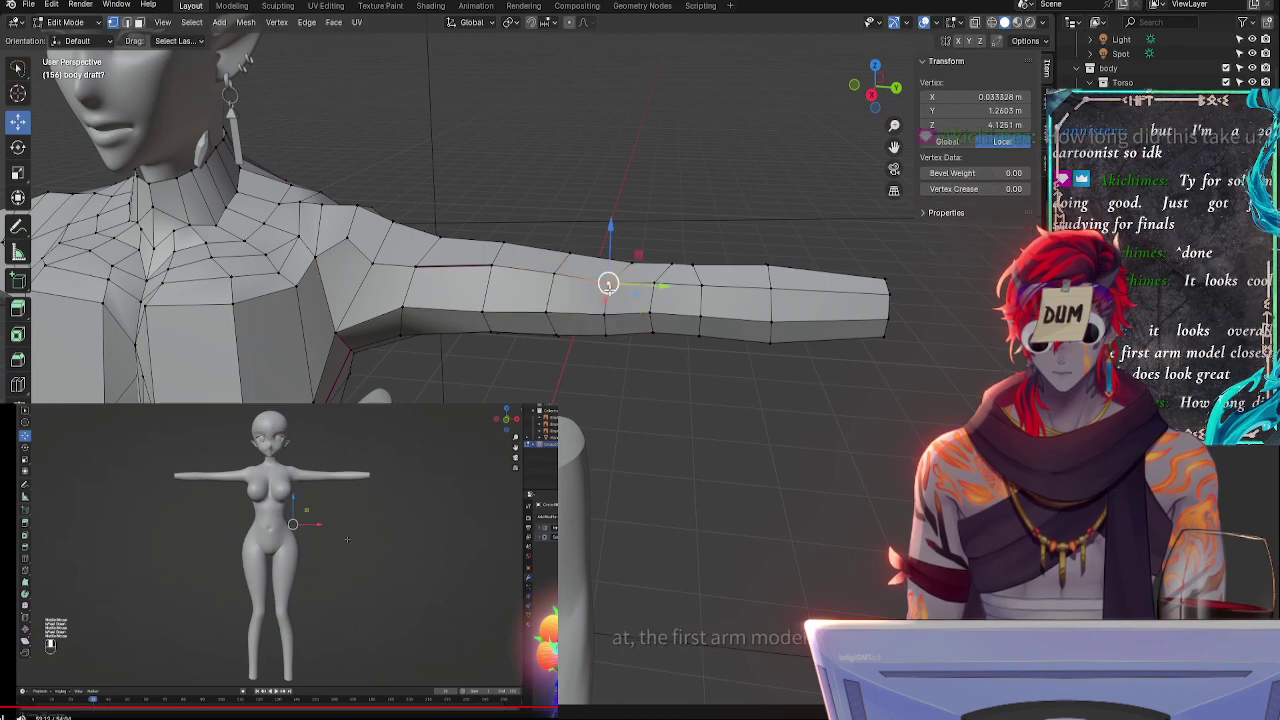
pyautogui.press('g')
pyautogui.press('g')
pyautogui.click(611, 285)
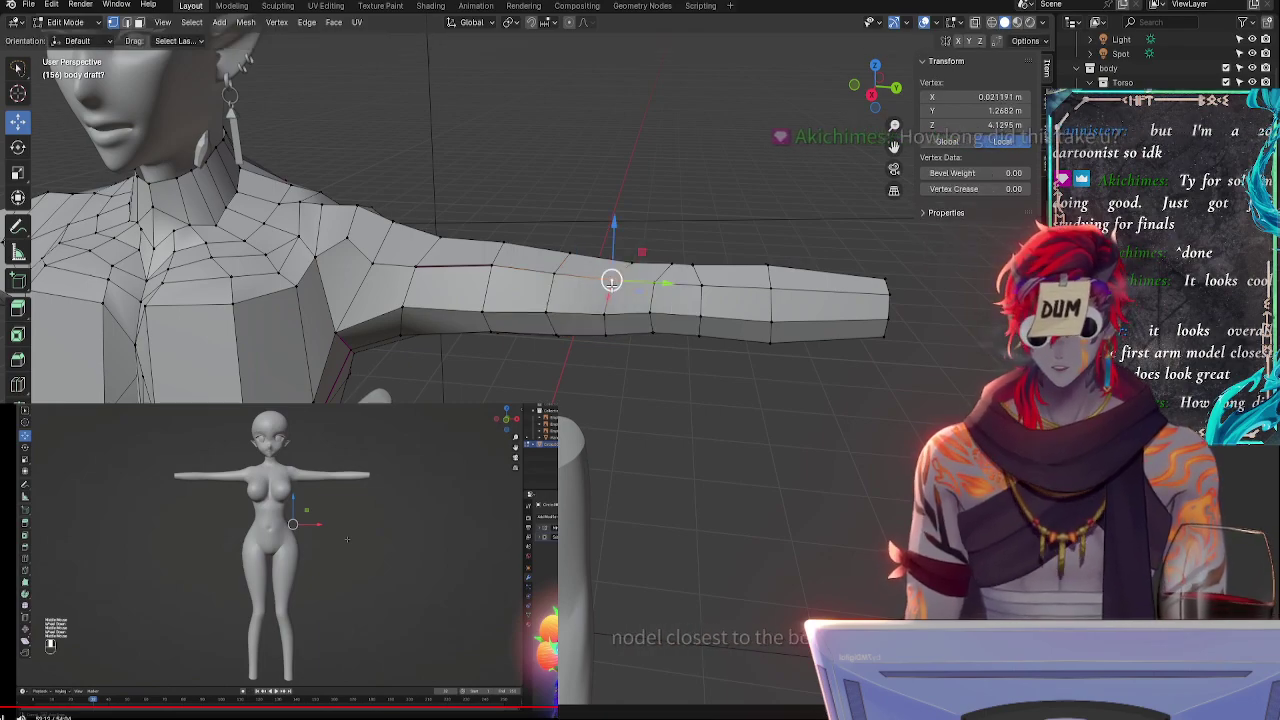
pyautogui.click(557, 274)
pyautogui.moveTo(558, 274); pyautogui.dragTo(558, 274)
pyautogui.moveTo(565, 277); pyautogui.dragTo(651, 309, button='middle')
pyautogui.click(577, 235)
pyautogui.press('g')
pyautogui.press('g')
pyautogui.click(581, 236)
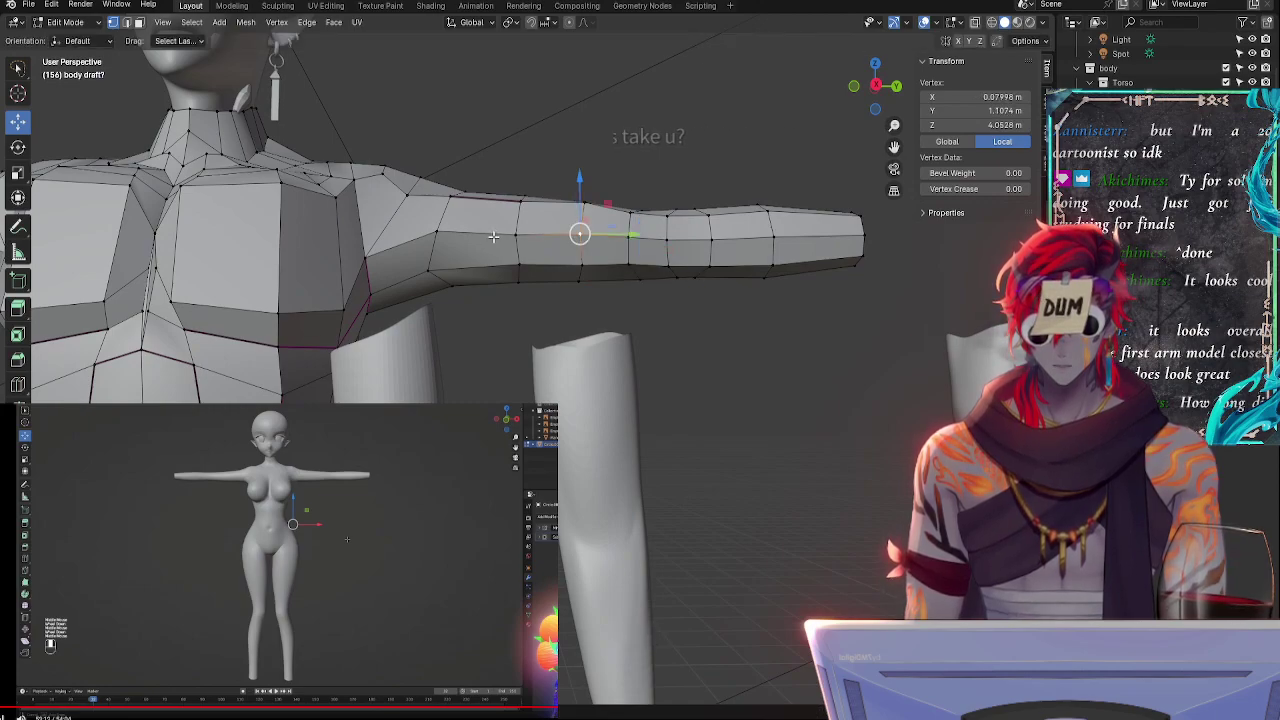
# - Slide the next two forearm vertices along the arm
pyautogui.click(627, 264)
pyautogui.press('g')
pyautogui.press('g')
pyautogui.click(632, 264)
pyautogui.click(668, 266)
pyautogui.press('g')
pyautogui.press('g')
pyautogui.click(671, 263)
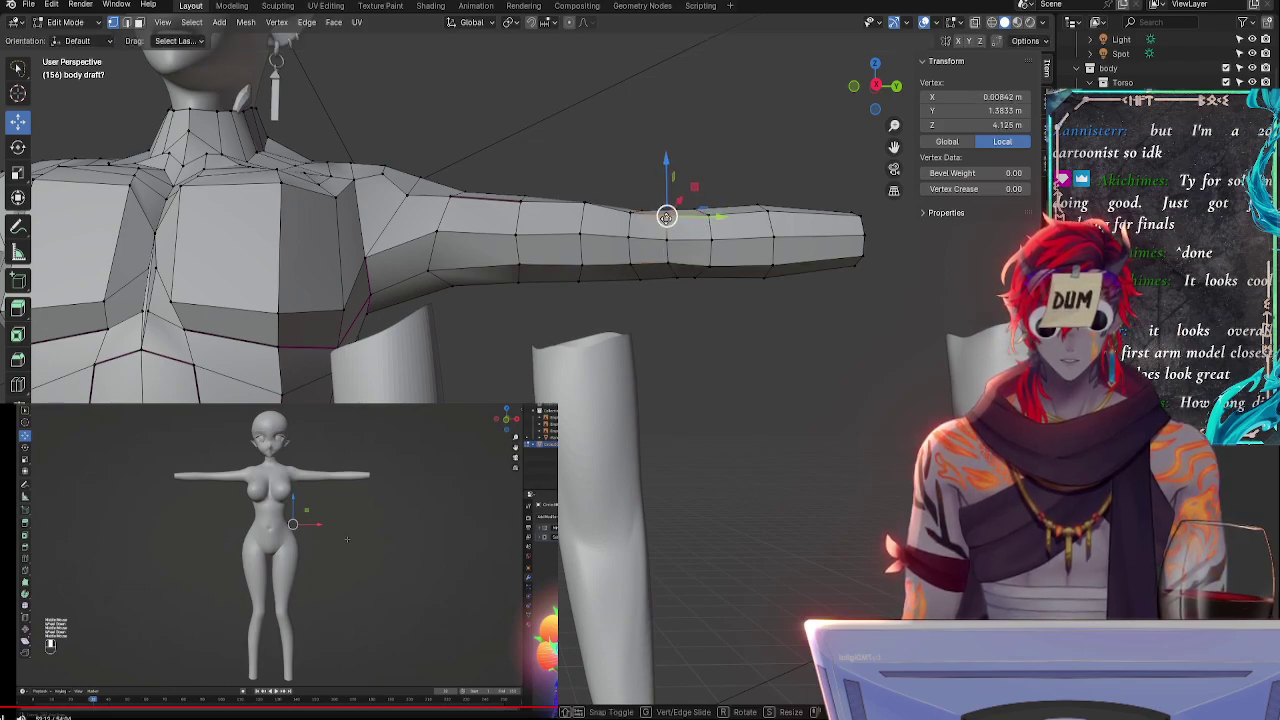
pyautogui.press('g')
pyautogui.click(666, 219)
pyautogui.moveTo(716, 290); pyautogui.dragTo(690, 236, button='middle')
# - Vertex-slide the forearm vertex repeatedly from a level arm view
pyautogui.hotkey('shift', 'v')
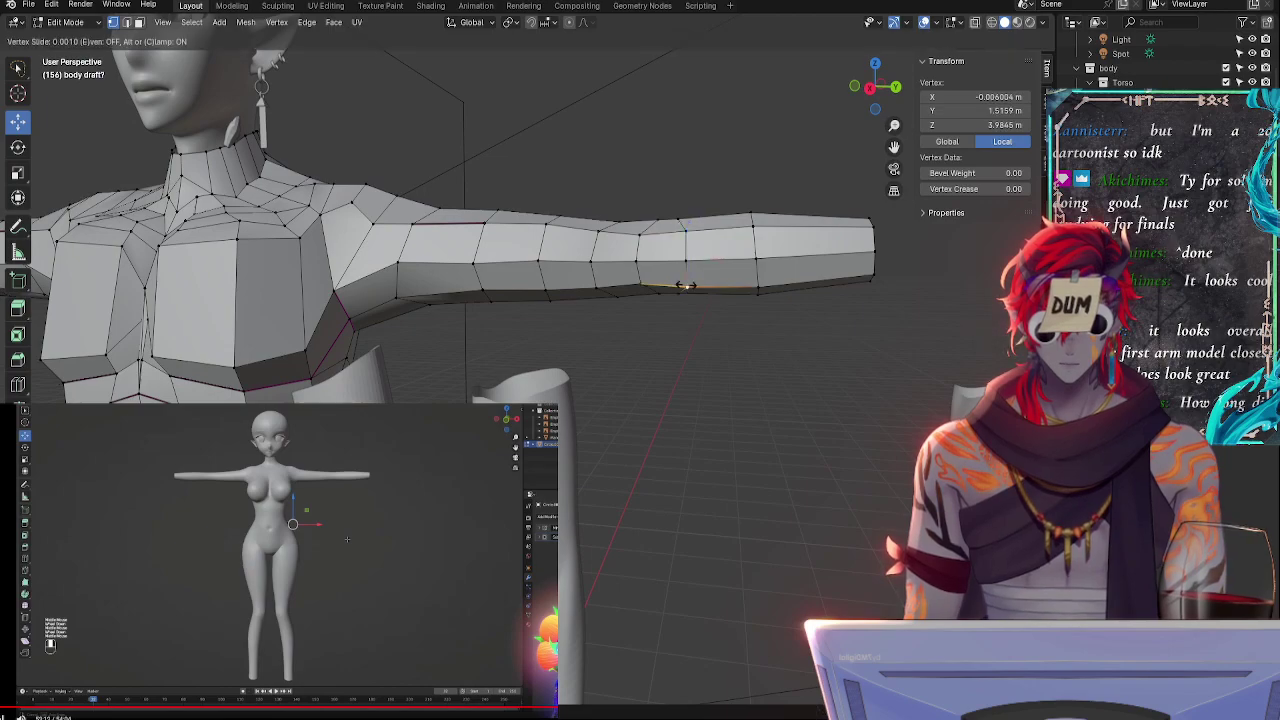
pyautogui.click(683, 286)
pyautogui.moveTo(683, 304); pyautogui.dragTo(699, 342, button='middle')
pyautogui.hotkey('shift', 'v')
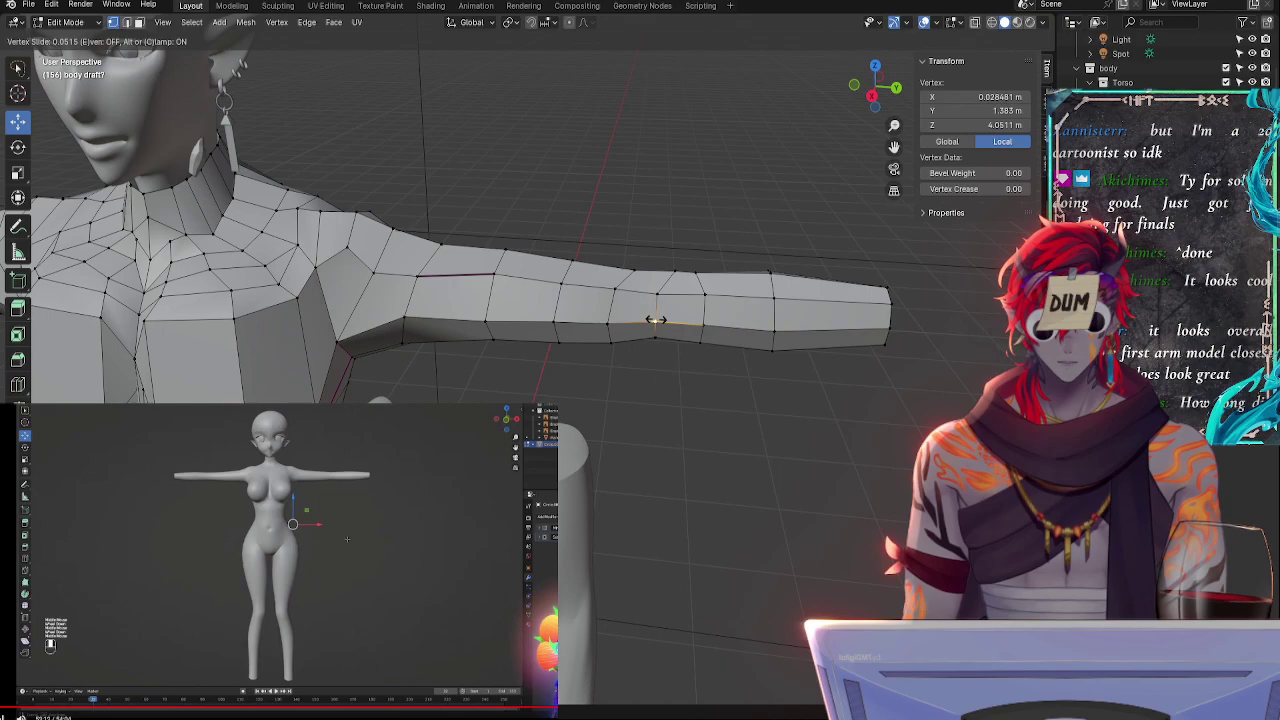
pyautogui.click(652, 320)
pyautogui.hotkey('shift', 'v')
pyautogui.click(651, 318)
pyautogui.hotkey('shift', 'v')
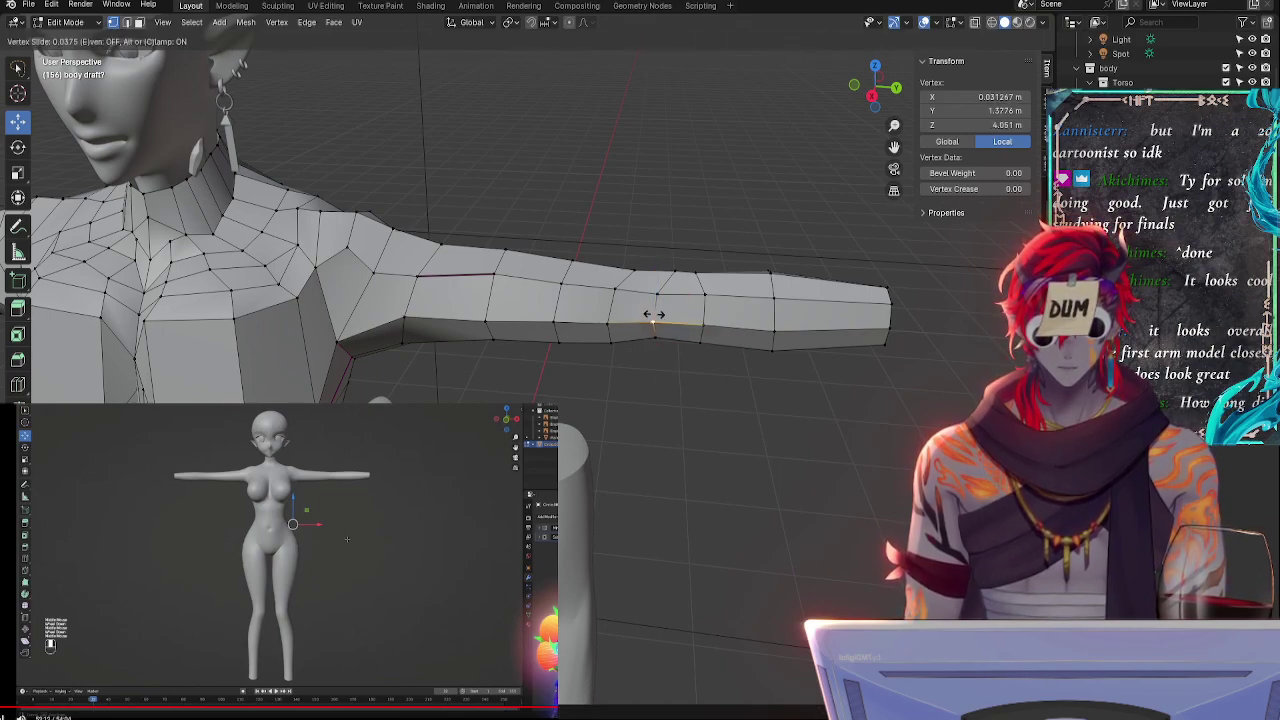
pyautogui.click(652, 321)
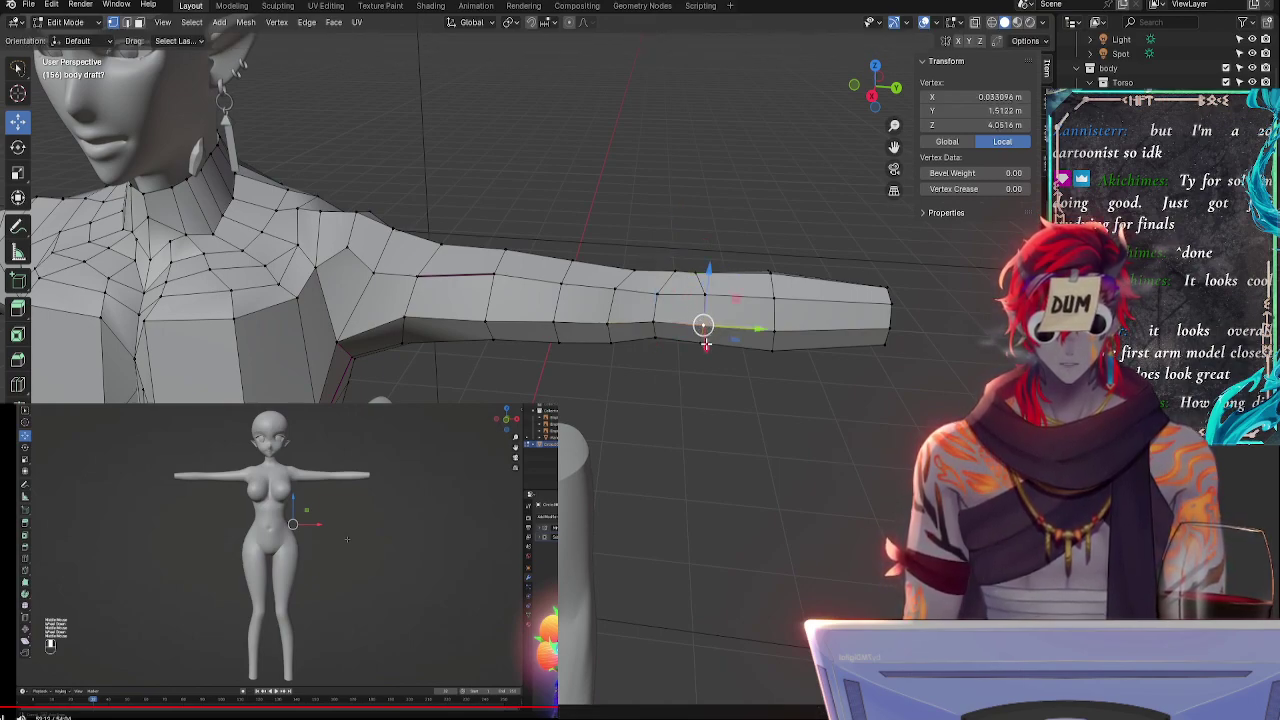
# - Slide the upper wrist vertex and lower the lower wrist vertex slightly
pyautogui.click(702, 343)
pyautogui.click(705, 295)
pyautogui.press('g')
pyautogui.press('g')
pyautogui.click(706, 297)
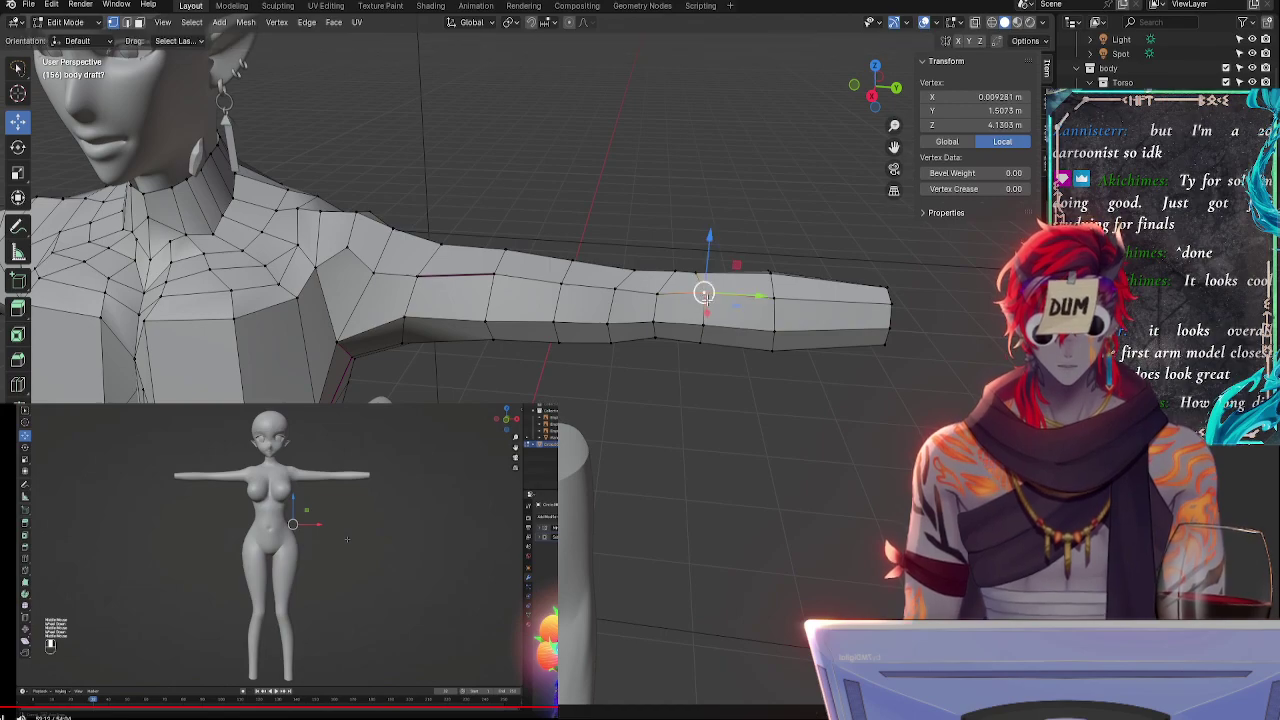
pyautogui.keyDown('shift'); pyautogui.click(704, 339); pyautogui.keyUp('shift')
pyautogui.moveTo(716, 392); pyautogui.dragTo(720, 331, button='middle')
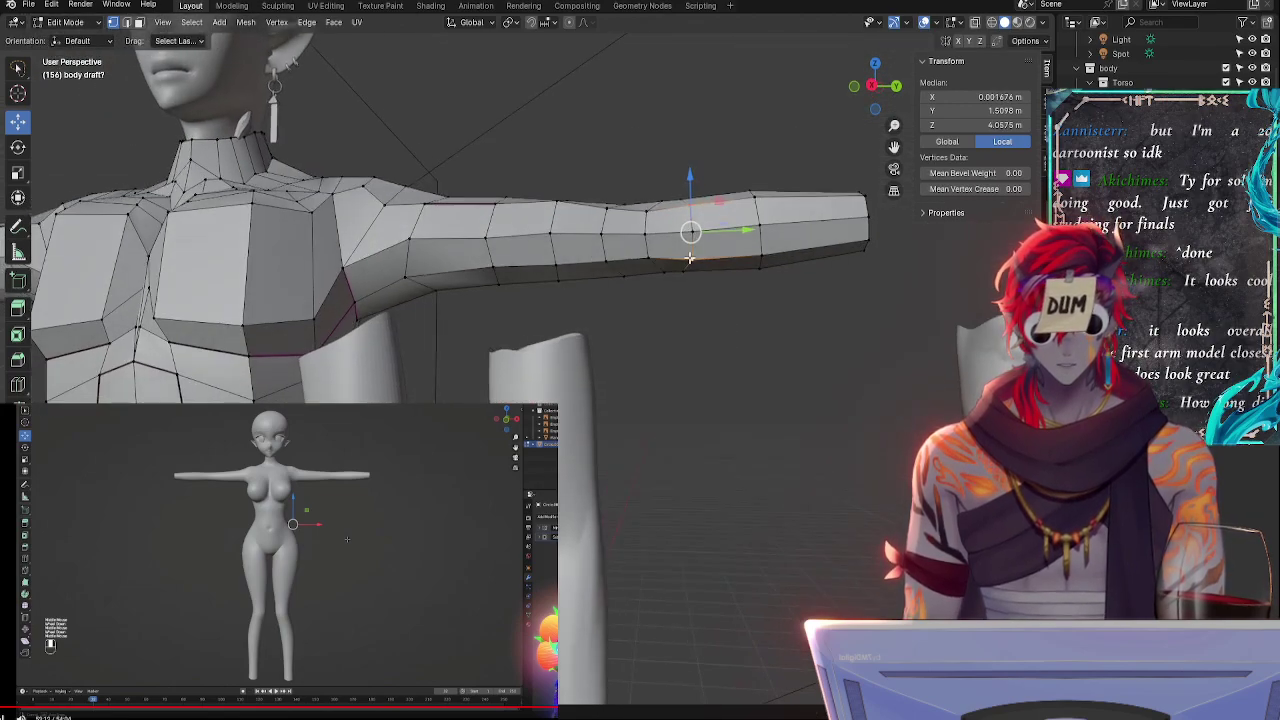
pyautogui.click(691, 259)
pyautogui.moveTo(690, 210); pyautogui.dragTo(690, 214)
pyautogui.click(689, 196)
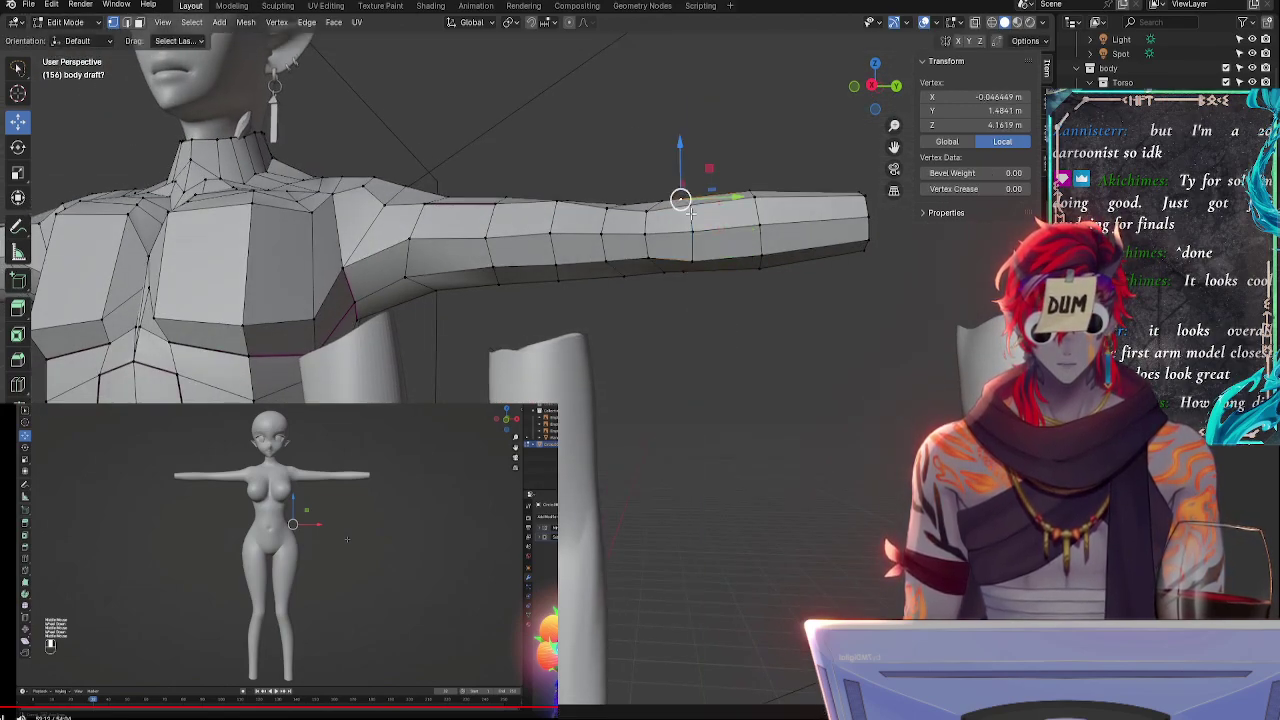
pyautogui.click(681, 272)
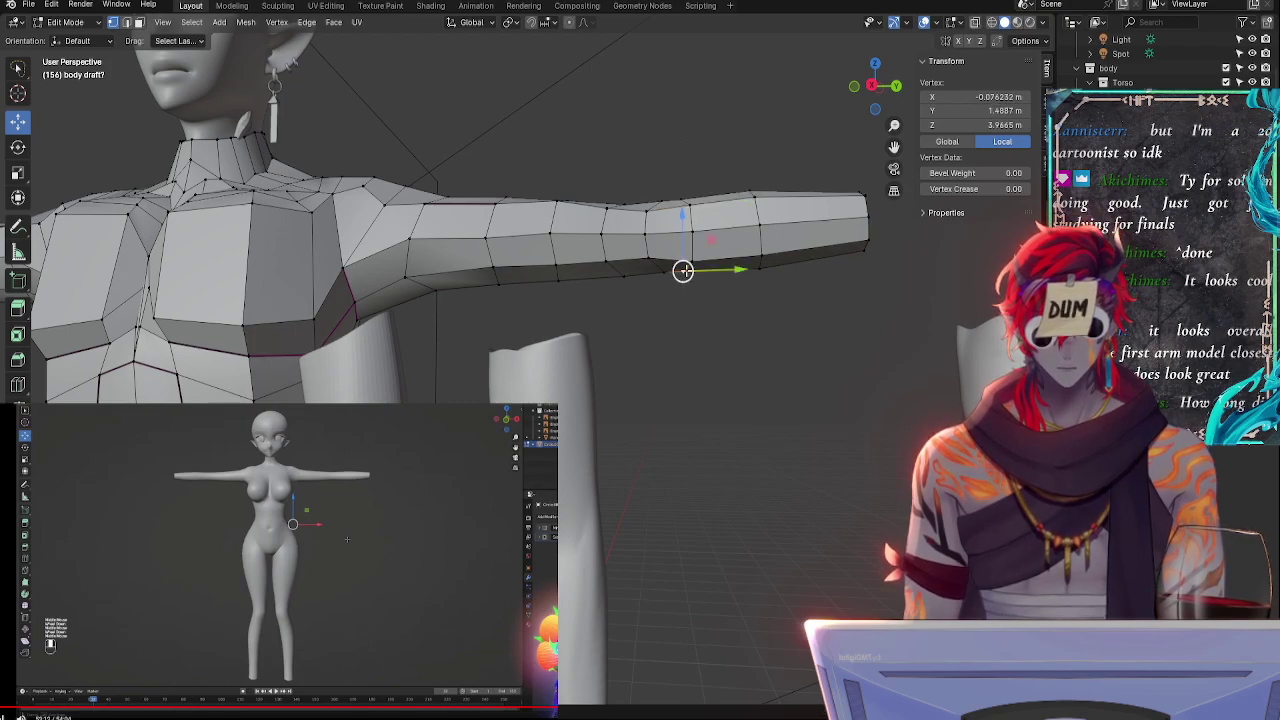
pyautogui.moveTo(757, 339); pyautogui.dragTo(640, 437, button='middle')
# - Nudge the wrist vertex and select forearm vertices and edges near the elbow
pyautogui.moveTo(630, 455); pyautogui.dragTo(625, 448)
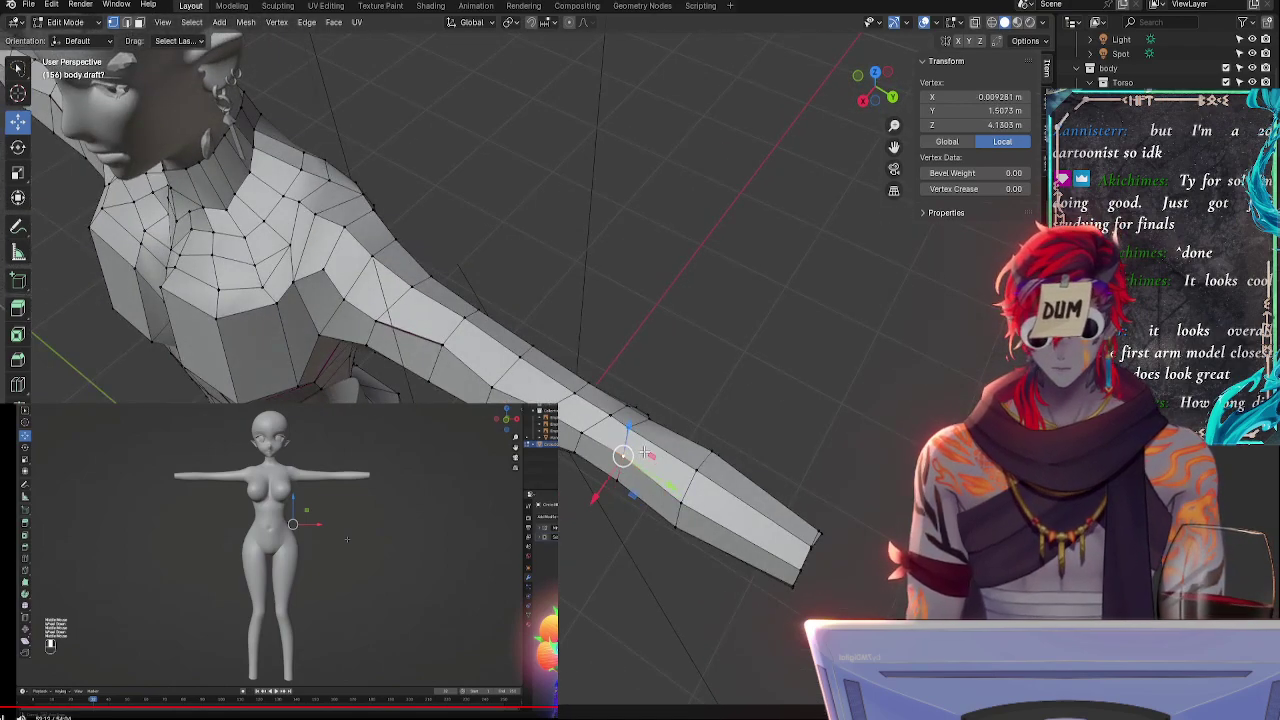
pyautogui.click(697, 469)
pyautogui.keyDown('shift'); pyautogui.click(682, 501); pyautogui.keyUp('shift')
pyautogui.moveTo(686, 498); pyautogui.dragTo(756, 455, button='middle')
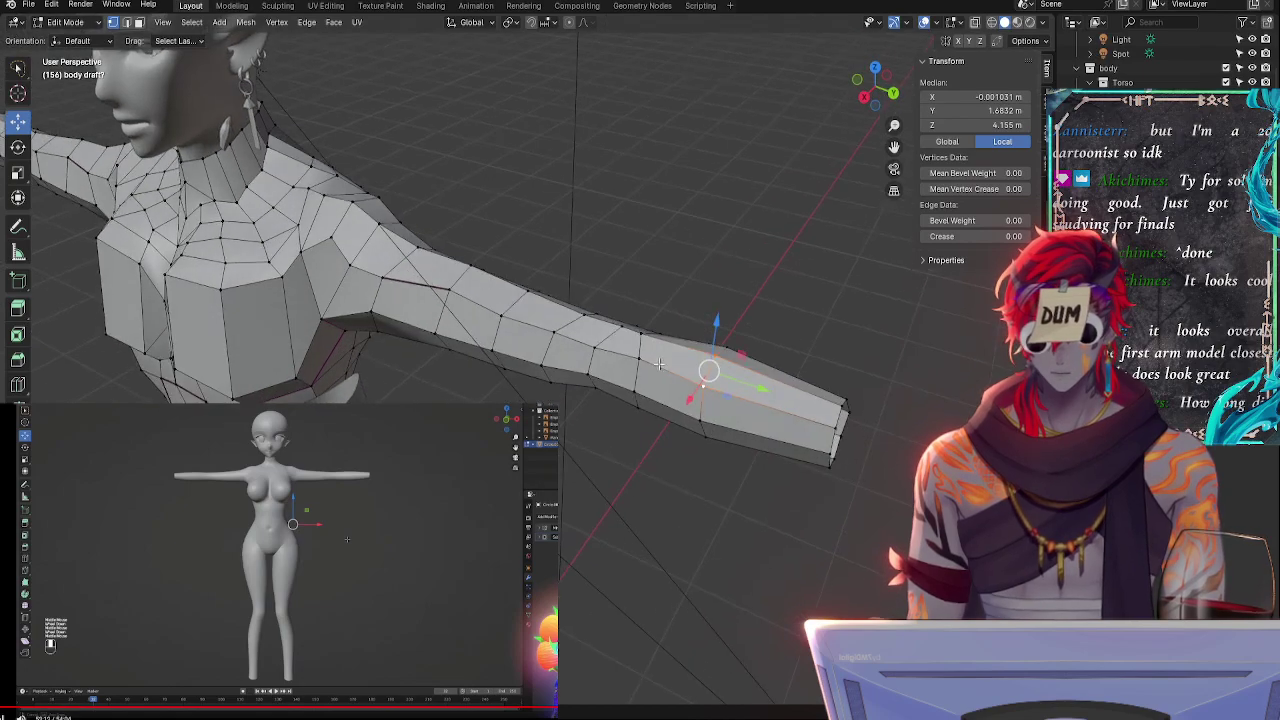
pyautogui.keyDown('shift'); pyautogui.click(647, 344); pyautogui.keyUp('shift')
pyautogui.keyDown('shift'); pyautogui.click(654, 368); pyautogui.keyUp('shift')
pyautogui.keyDown('alt'); pyautogui.click(652, 368); pyautogui.keyUp('alt')
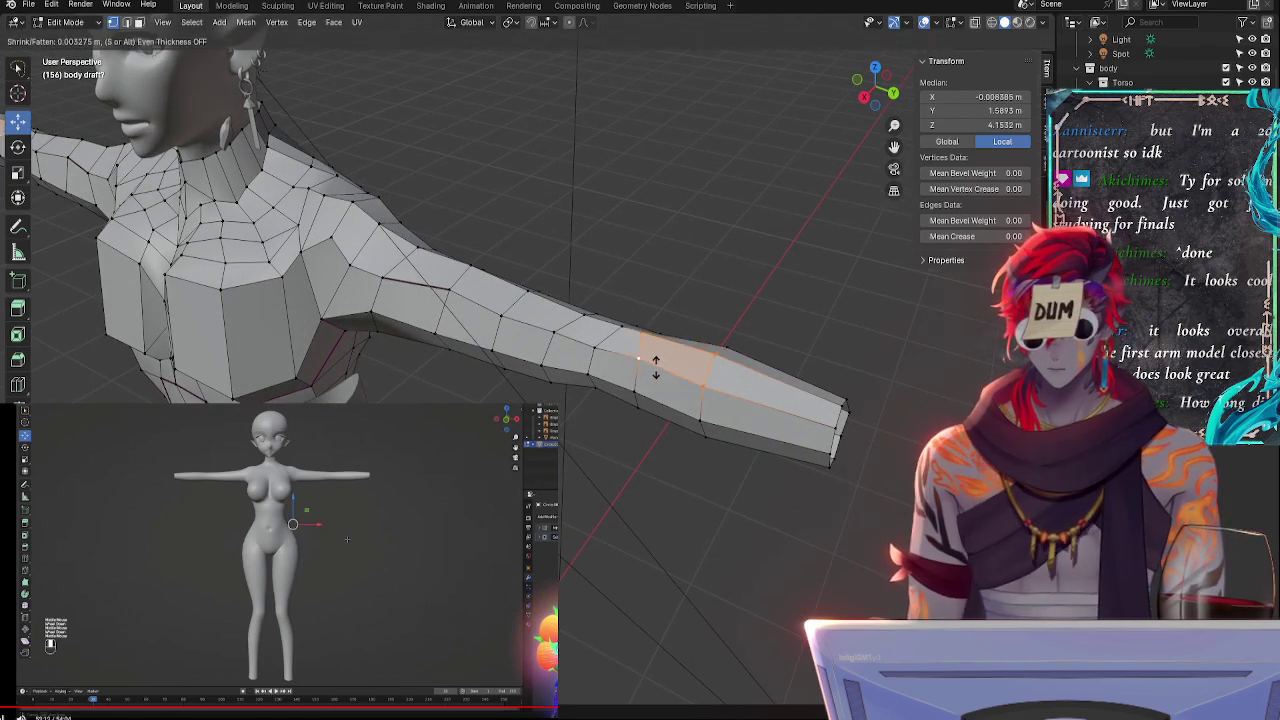
pyautogui.moveTo(660, 366); pyautogui.dragTo(674, 351, button='middle')
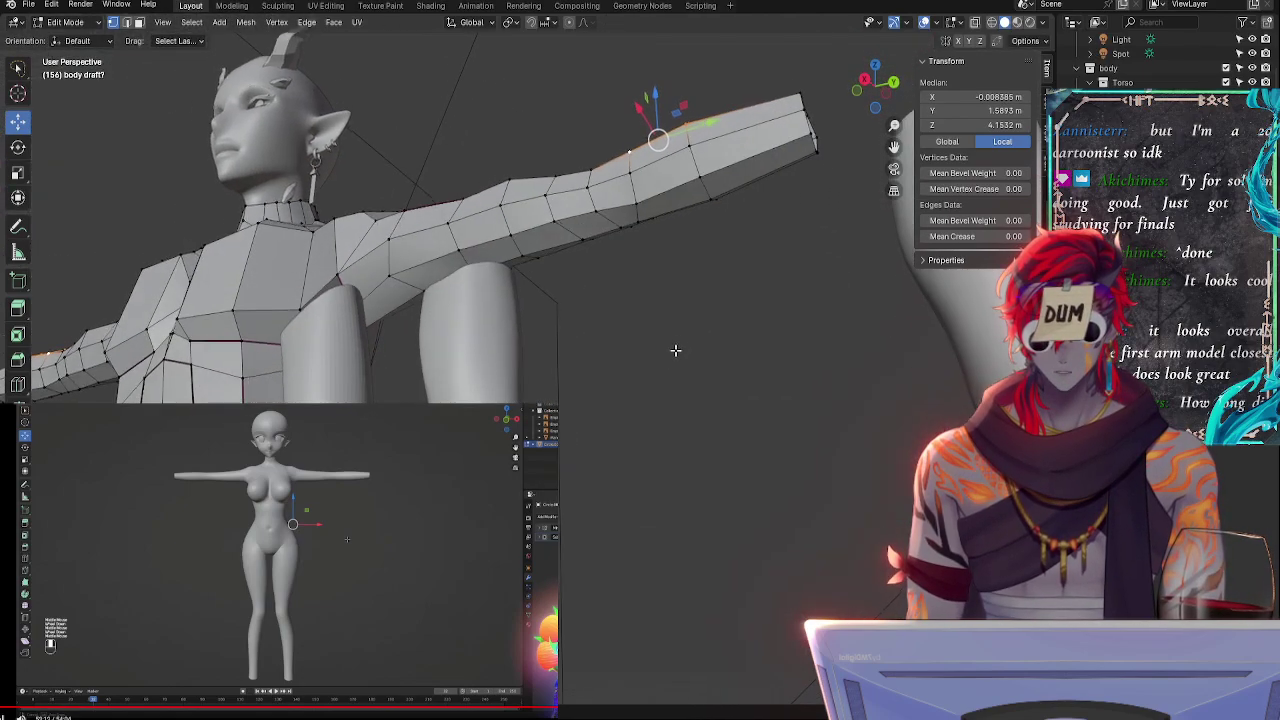
pyautogui.click(635, 205)
pyautogui.keyDown('shift'); pyautogui.click(638, 221); pyautogui.keyUp('shift')
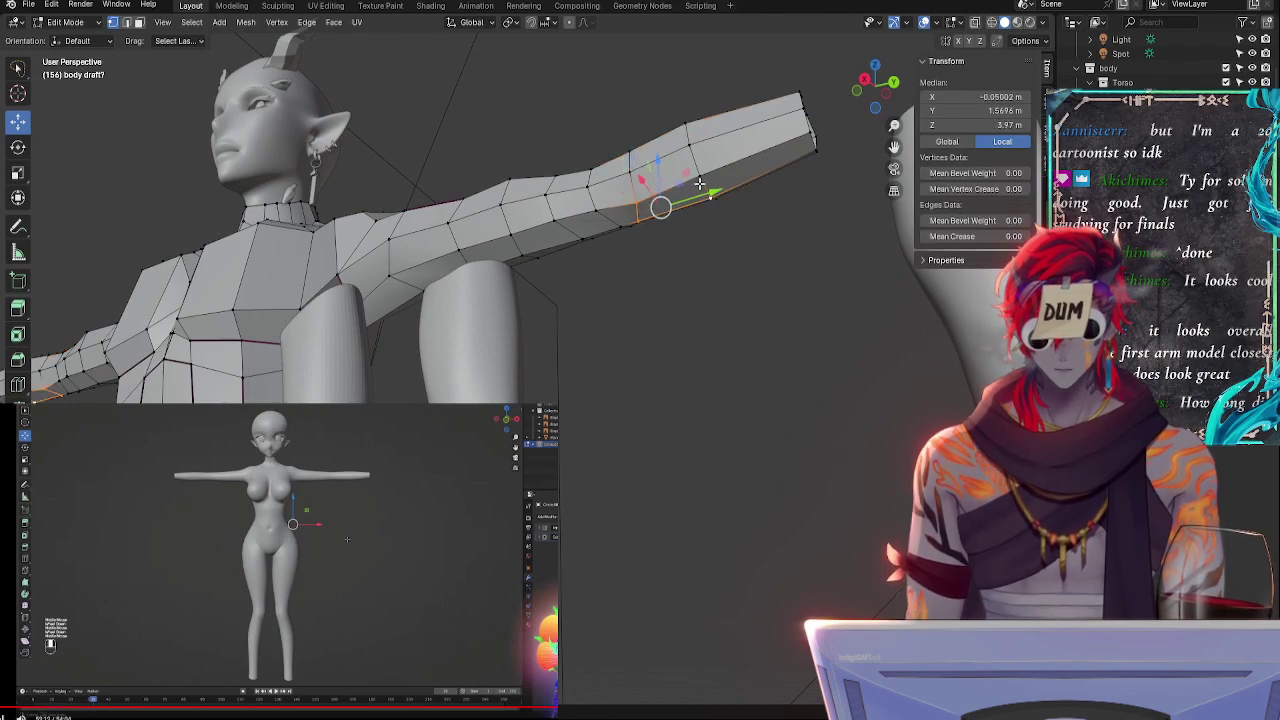
# - Shrink the elbow face with Alt+S, apply level-2 subdivision smoothing, and return to Object Mode
pyautogui.click(672, 203)
pyautogui.hotkey('alt', 's')
pyautogui.click(695, 253)
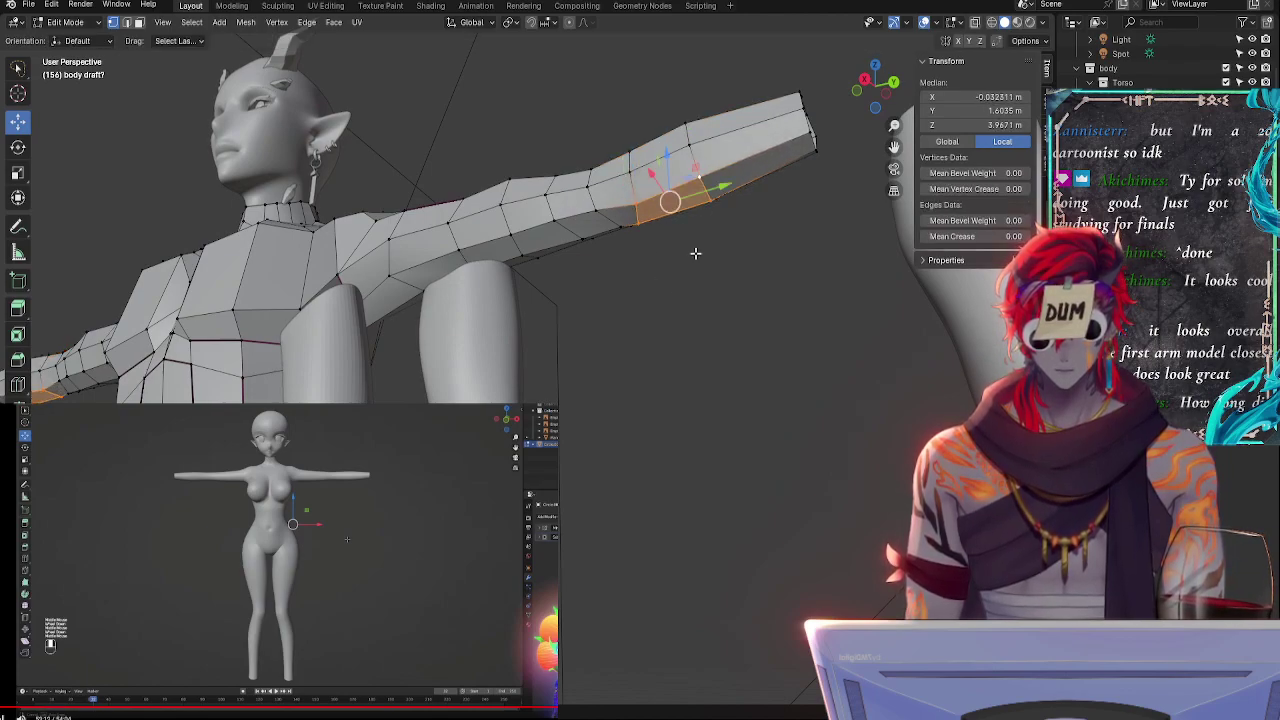
pyautogui.click(714, 280)
pyautogui.moveTo(714, 280); pyautogui.dragTo(868, 355, button='middle')
pyautogui.hotkey('ctrl', '2')
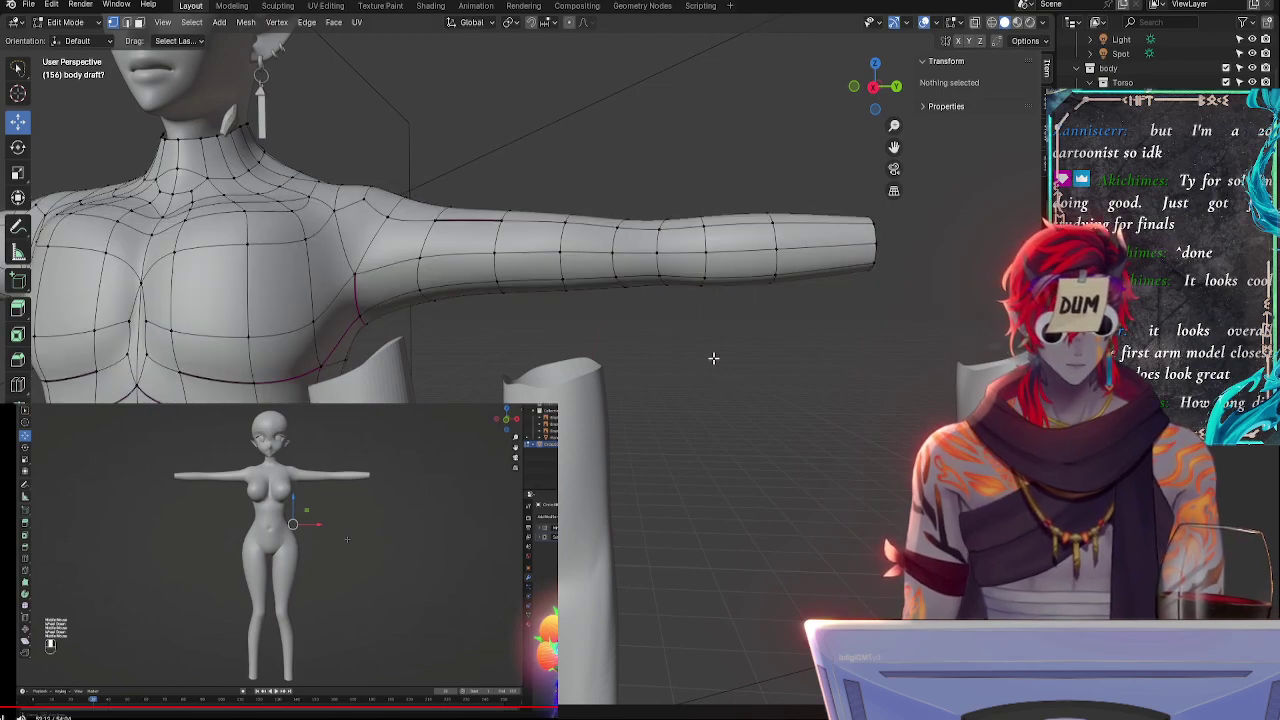
pyautogui.press('Tab')
pyautogui.moveTo(712, 360); pyautogui.dragTo(760, 398, button='middle')
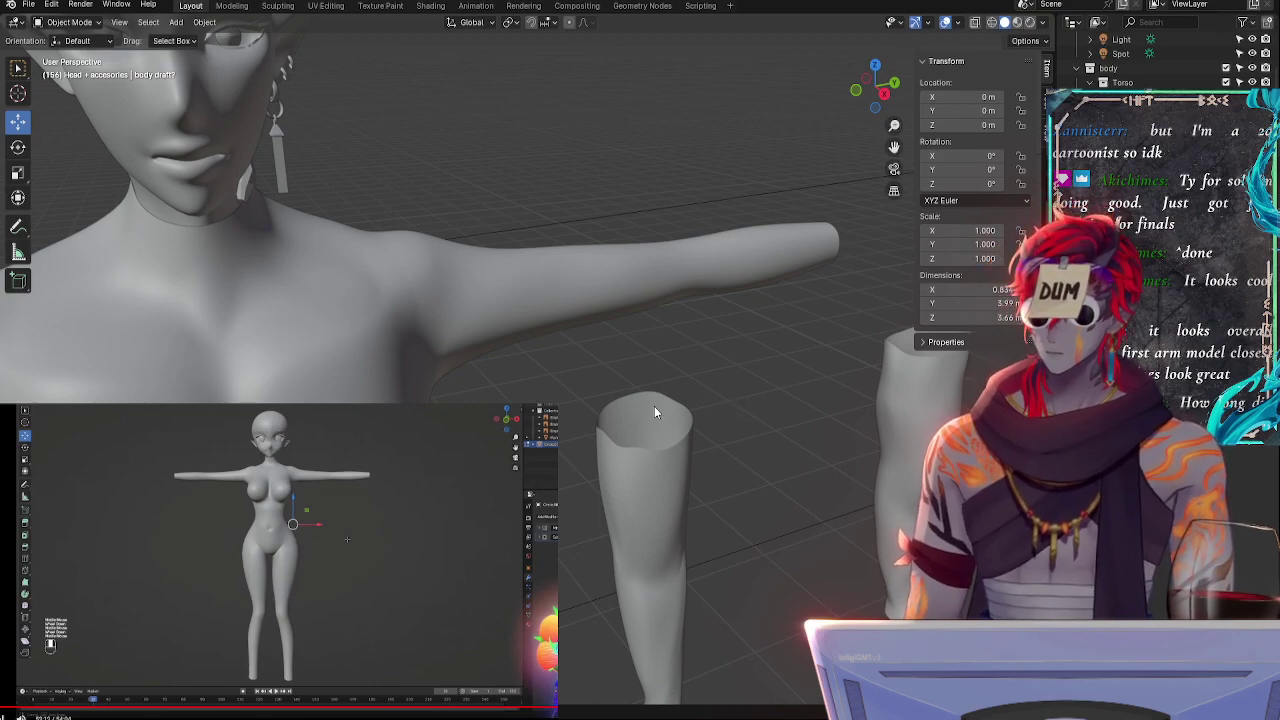
pyautogui.keyDown('shift'); pyautogui.moveTo(654, 406); pyautogui.dragTo(848, 200, button='middle'); pyautogui.keyUp('shift')
pyautogui.moveTo(796, 410); pyautogui.dragTo(691, 535, button='middle')
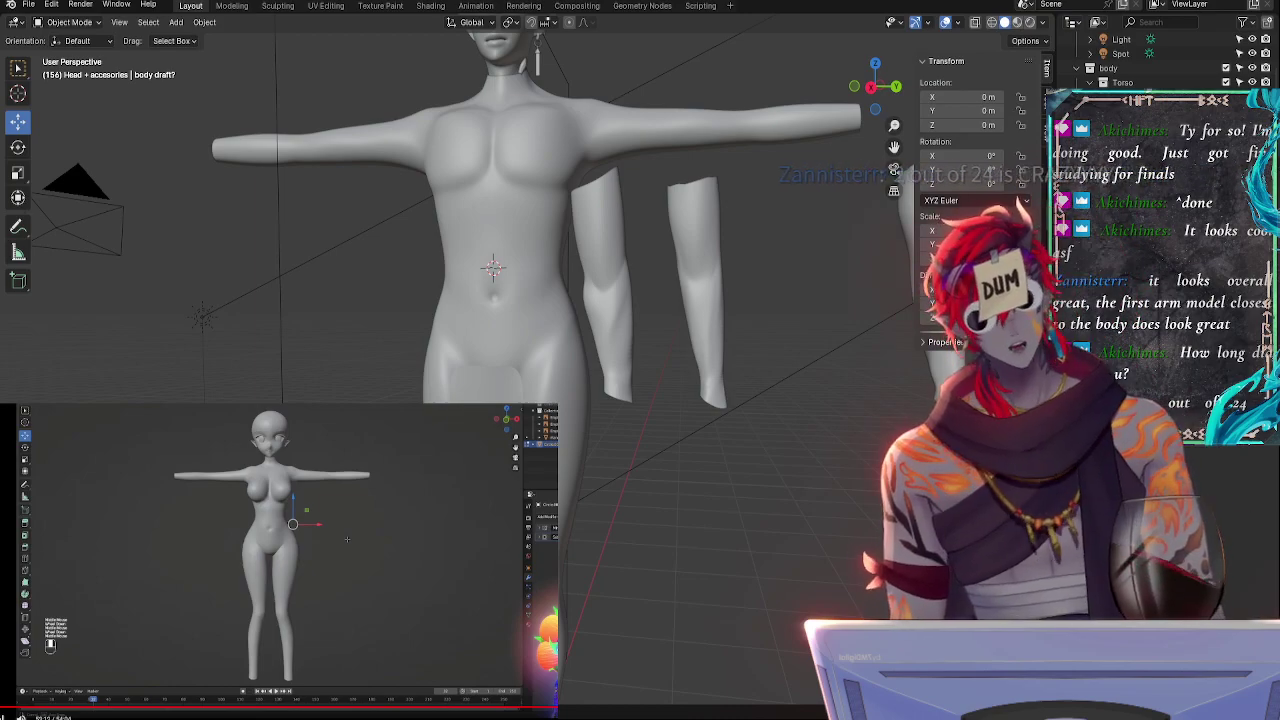
pyautogui.scroll(-5, 280, 560)
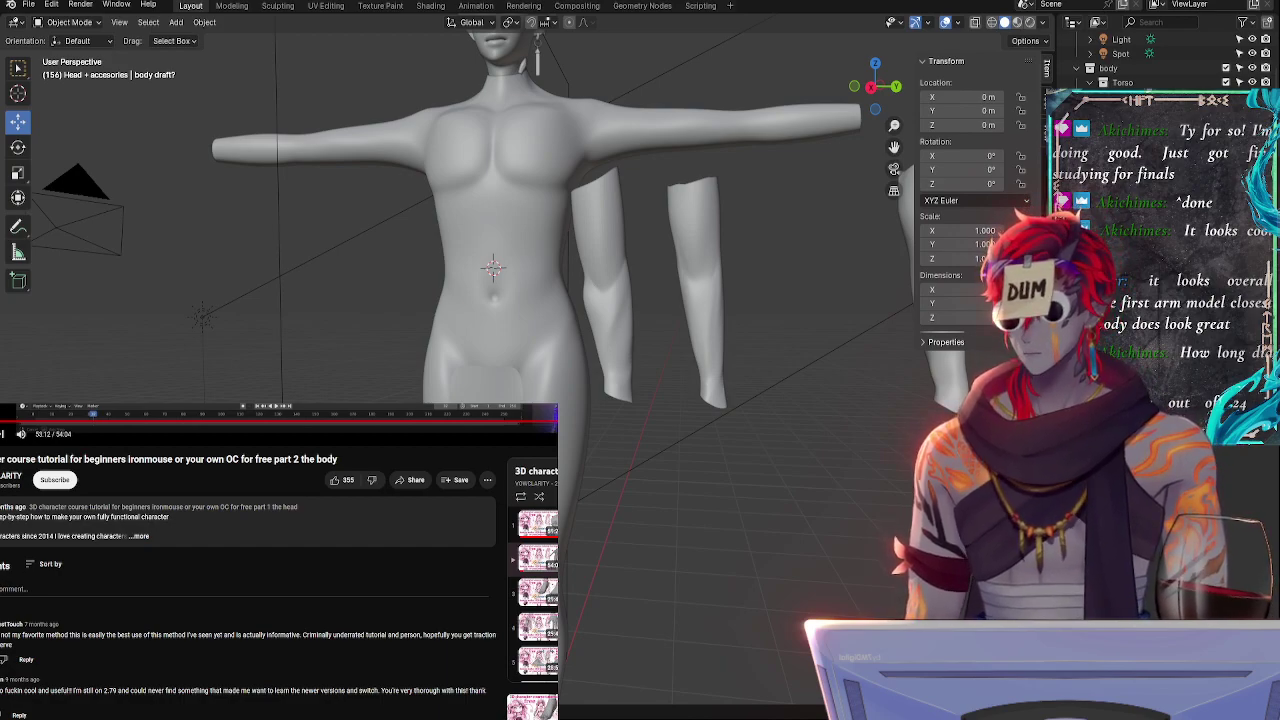
pyautogui.scroll(3, 280, 560)
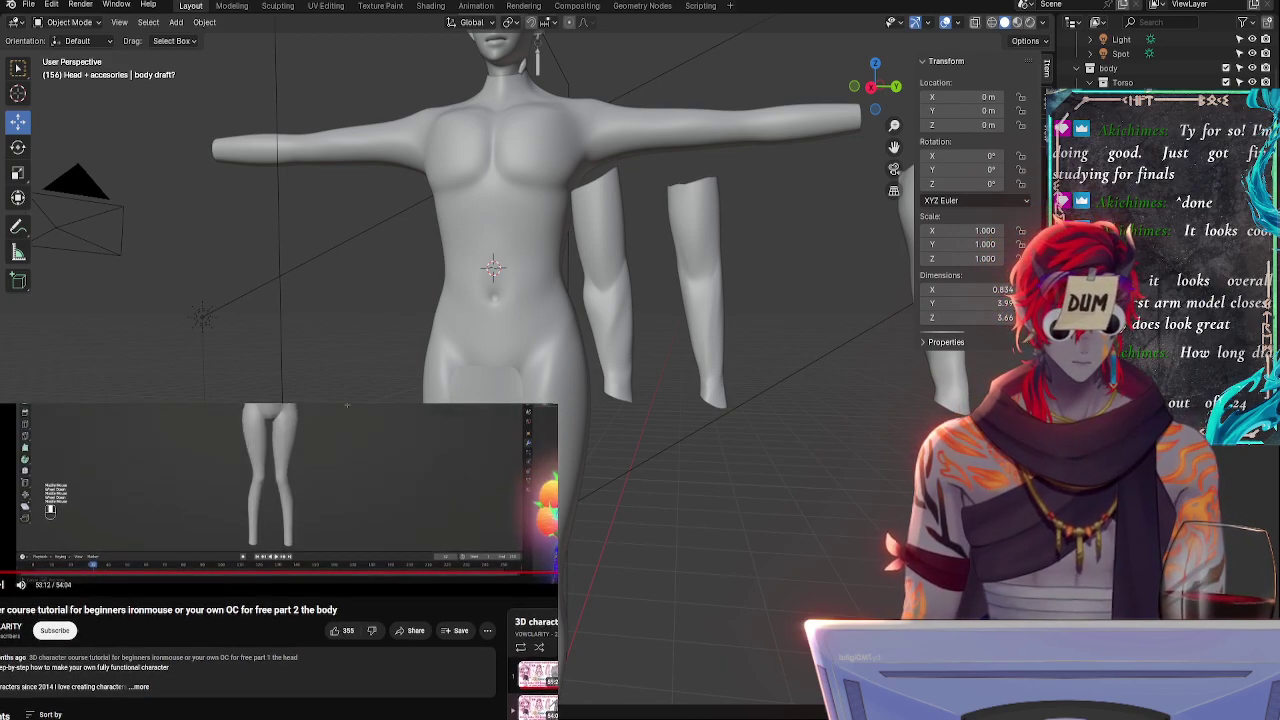
pyautogui.scroll(3, 280, 560)
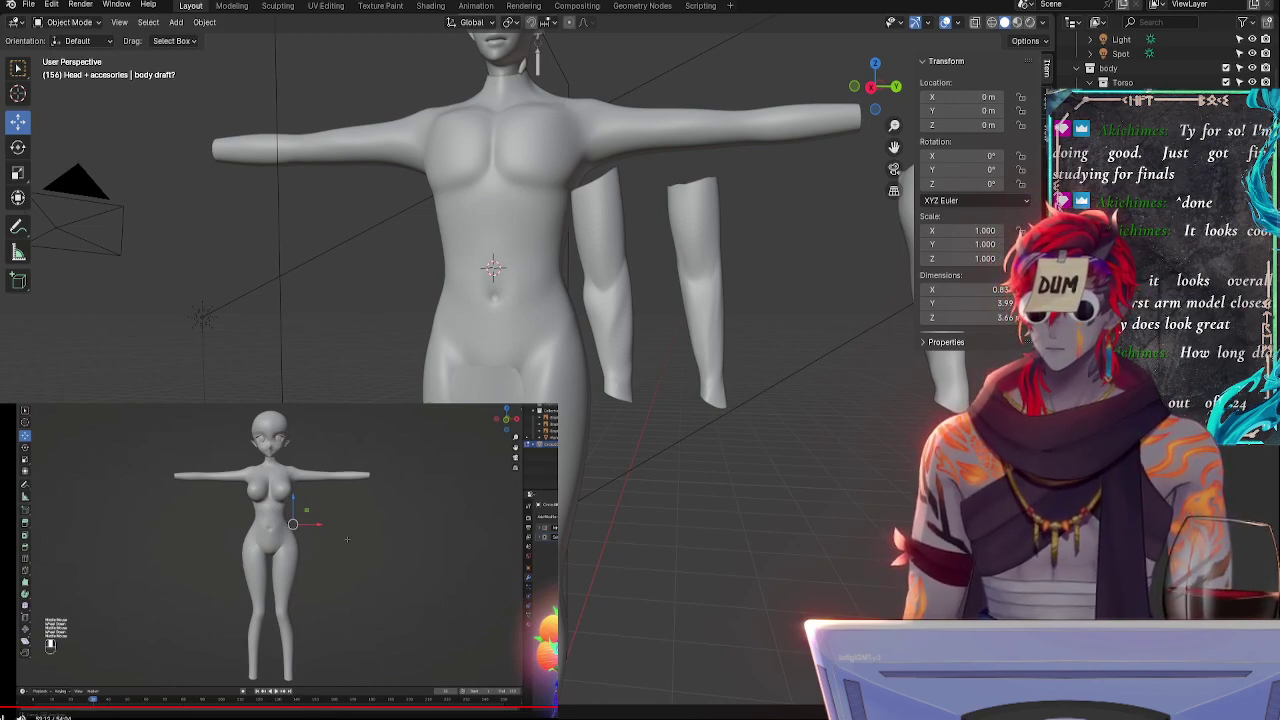
pyautogui.scroll(-3, 280, 560)
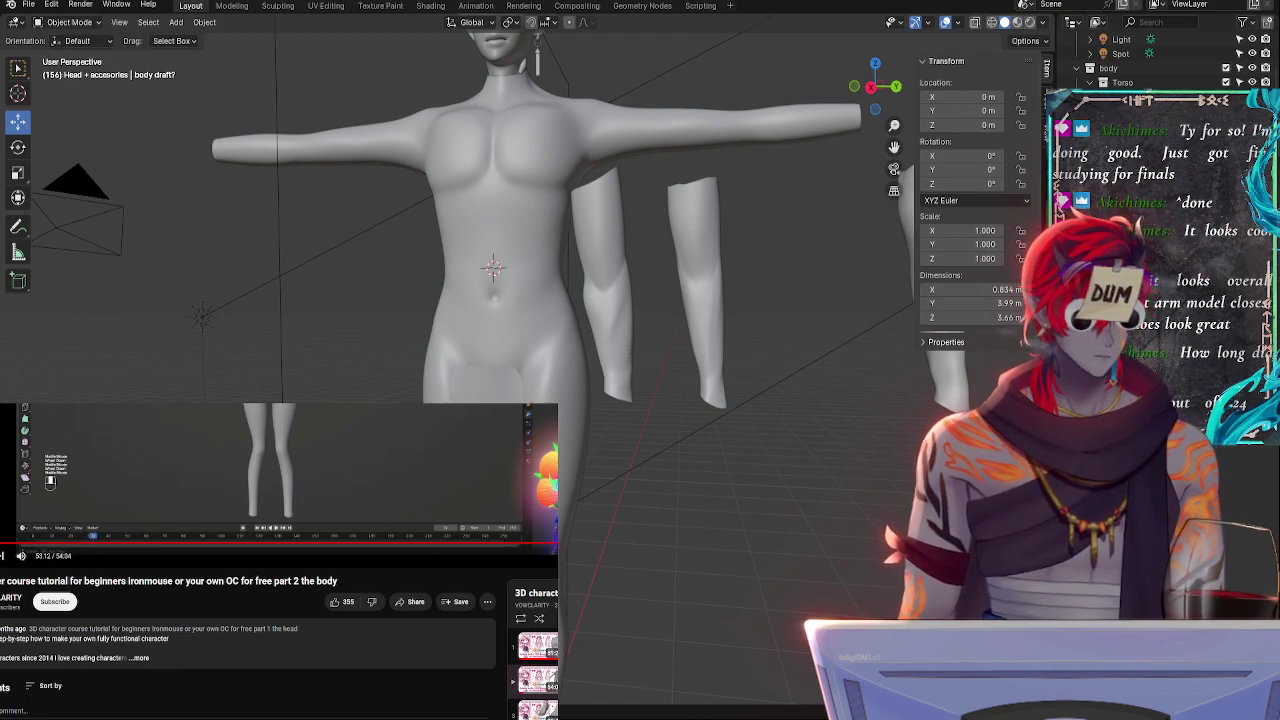
pyautogui.scroll(-1, 280, 560)
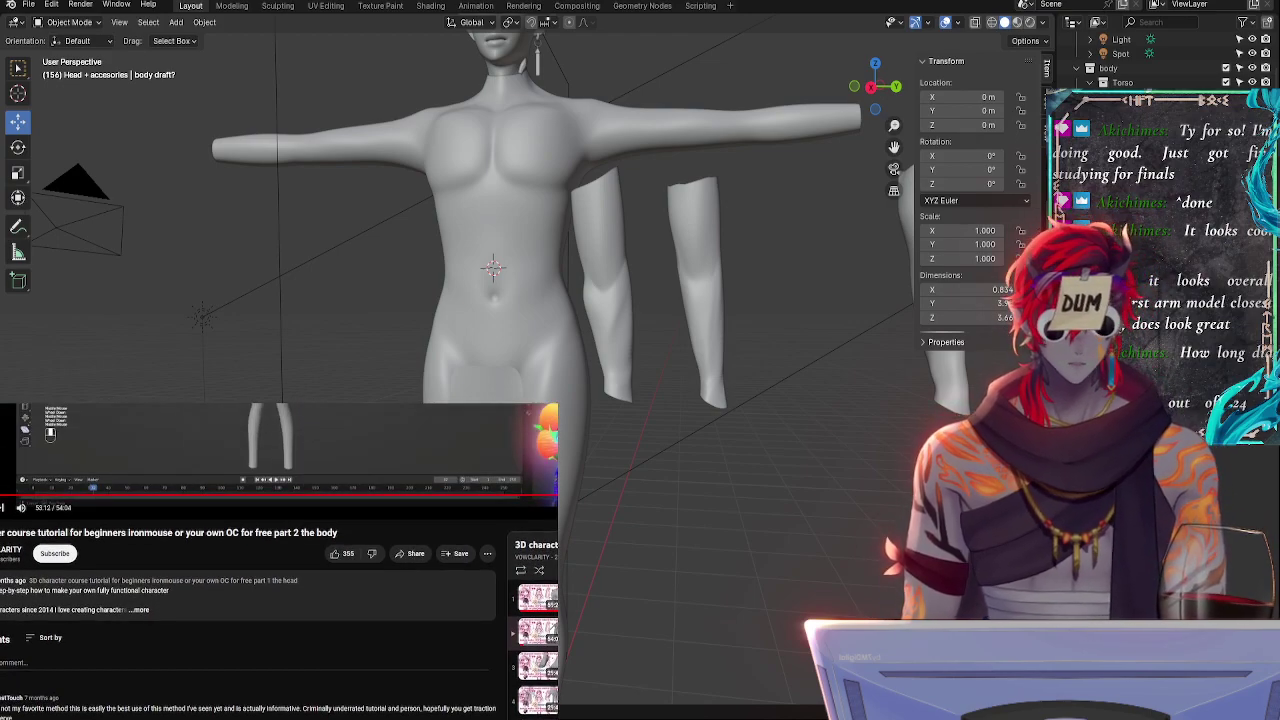
pyautogui.scroll(-2, 280, 560)
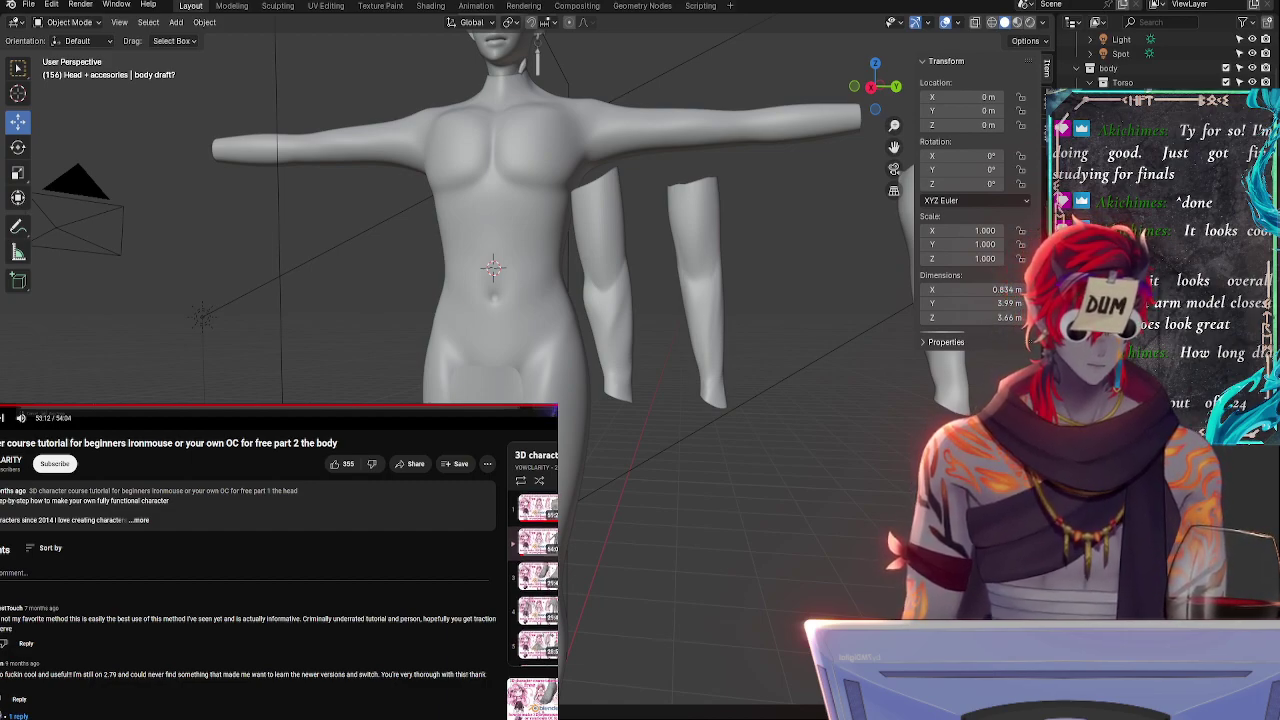
pyautogui.scroll(-1, 279, 561)
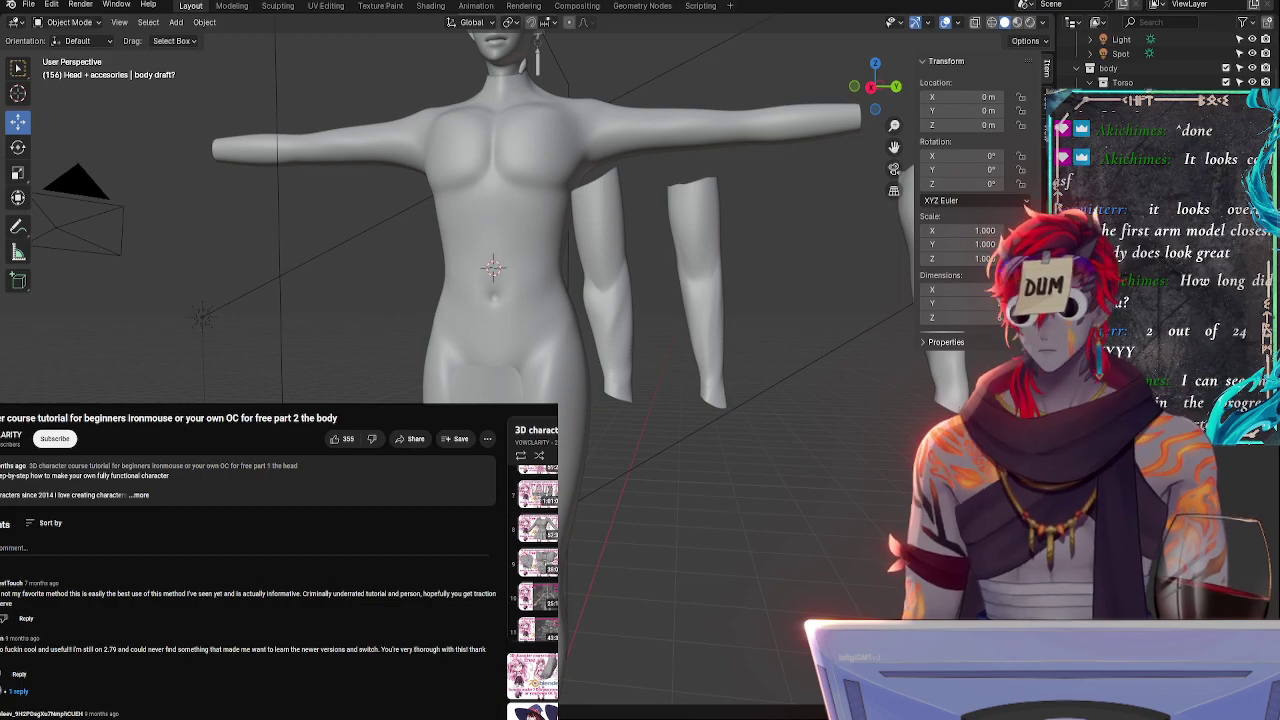
# - Scroll the tutorial page back up to the video
pyautogui.scroll(6, 279, 560)
pyautogui.scroll(-2, 279, 560)
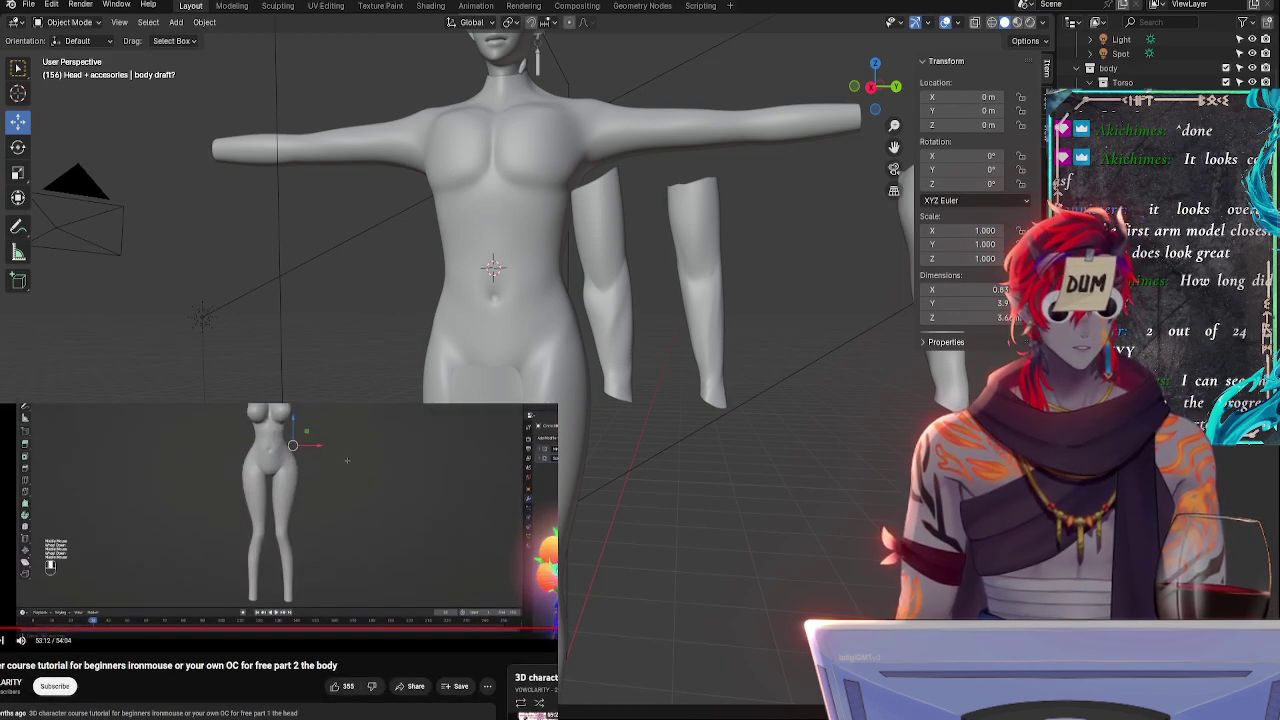
pyautogui.scroll(2, 279, 560)
pyautogui.scroll(1, 280, 560)
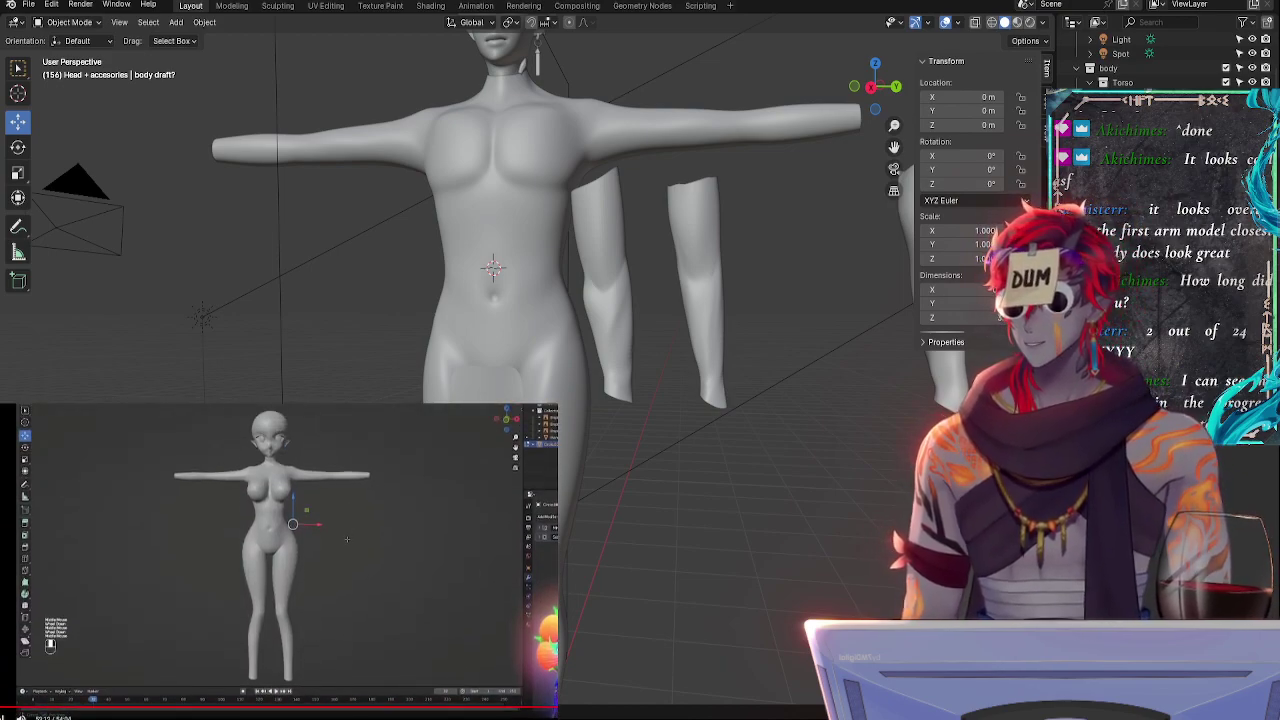
pyautogui.scroll(-5, 280, 560)
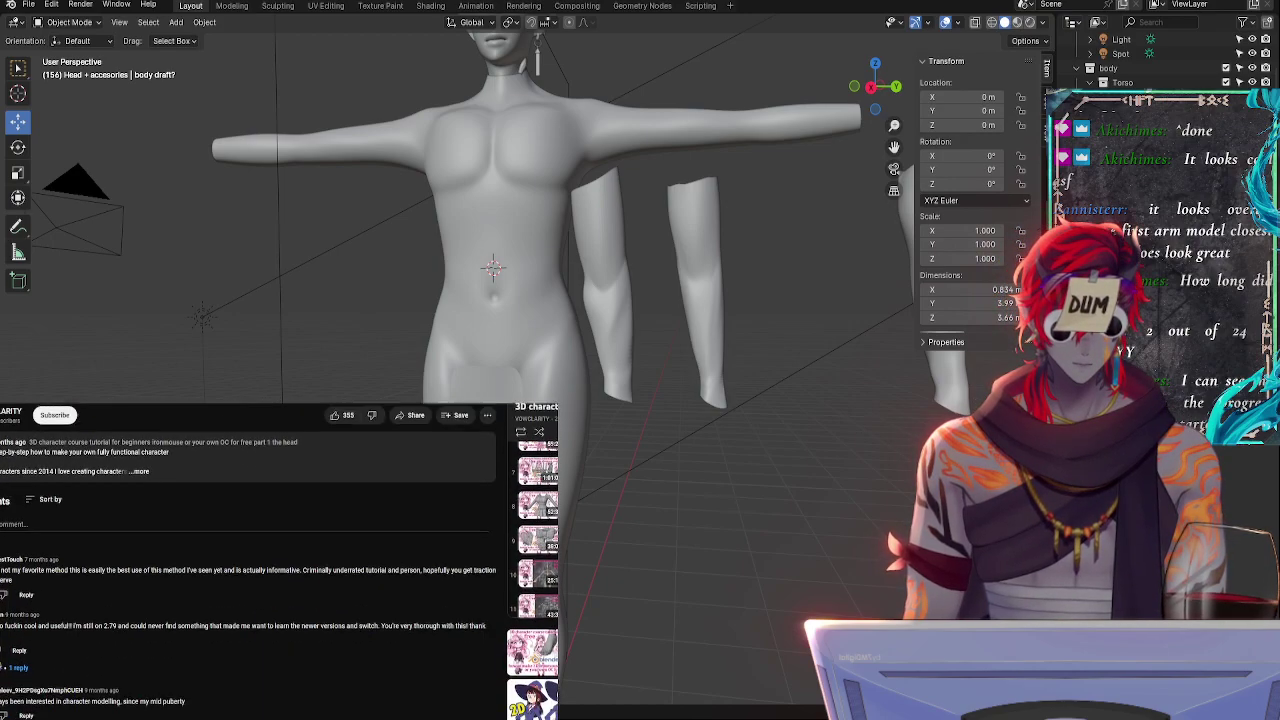
pyautogui.scroll(2, 280, 560)
pyautogui.scroll(5, 537, 645)
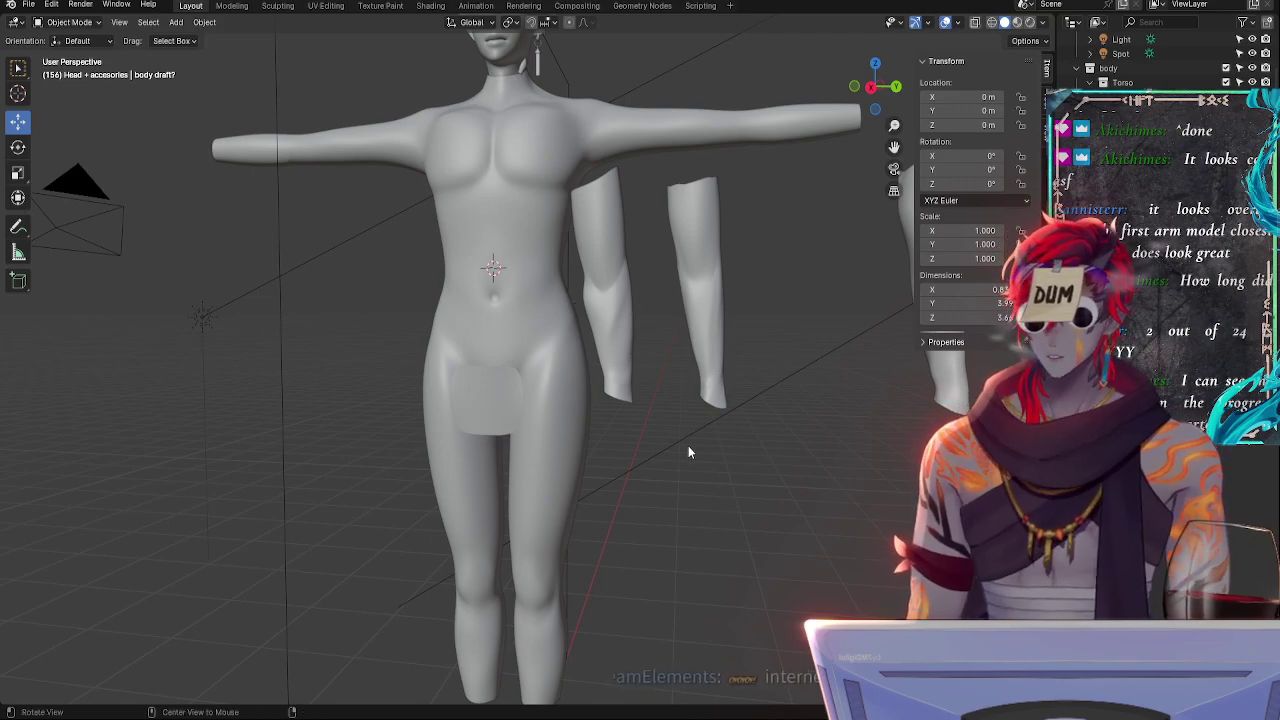
# - Save the body base mesh as prefeet_needadjustmaybe.blend
pyautogui.moveTo(688, 446)
pyautogui.mouseDown(button='middle')
pyautogui.moveTo(722, 462)
pyautogui.moveTo(710, 443)
pyautogui.mouseUp(button='middle')
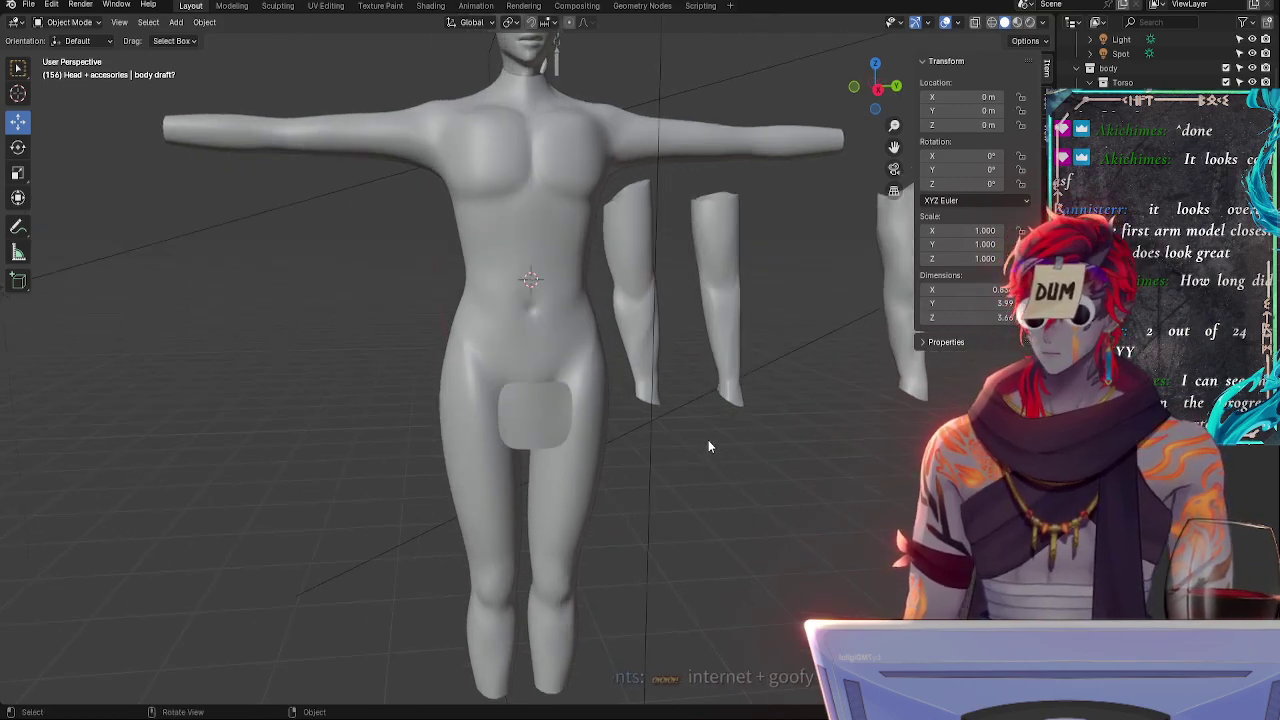
pyautogui.click(29, 5)
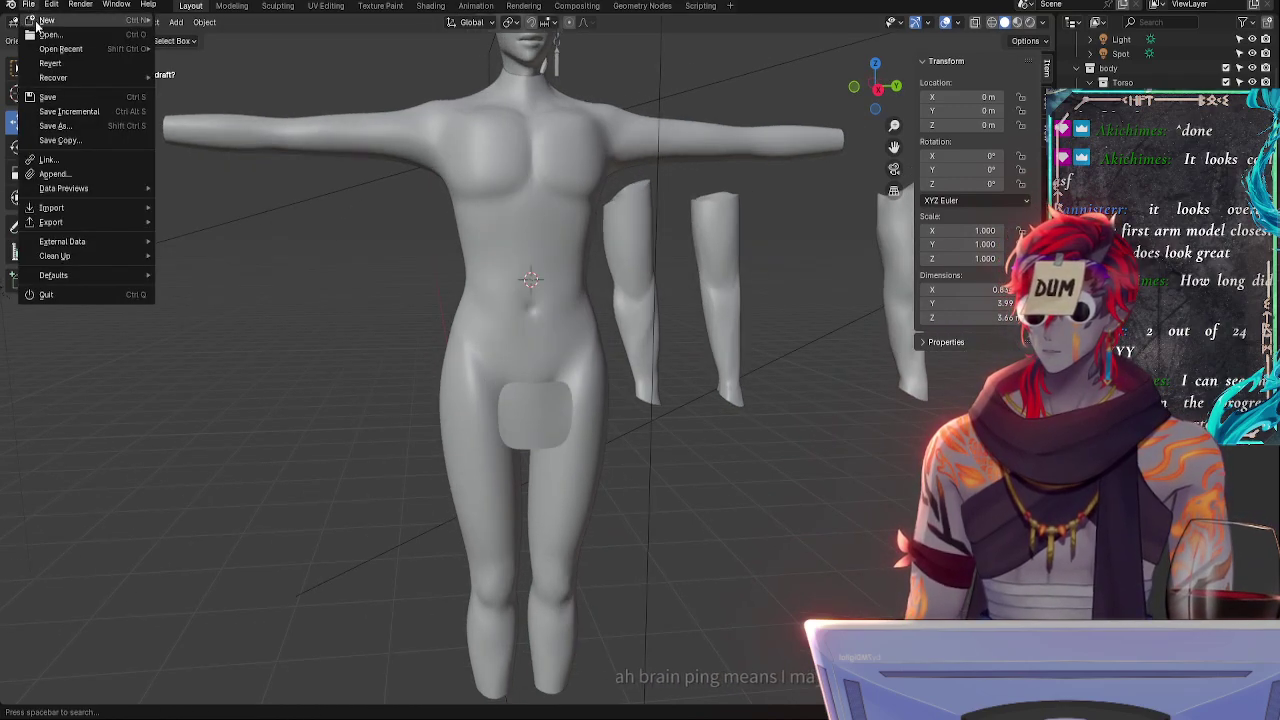
pyautogui.hotkey('ctrl', 's')
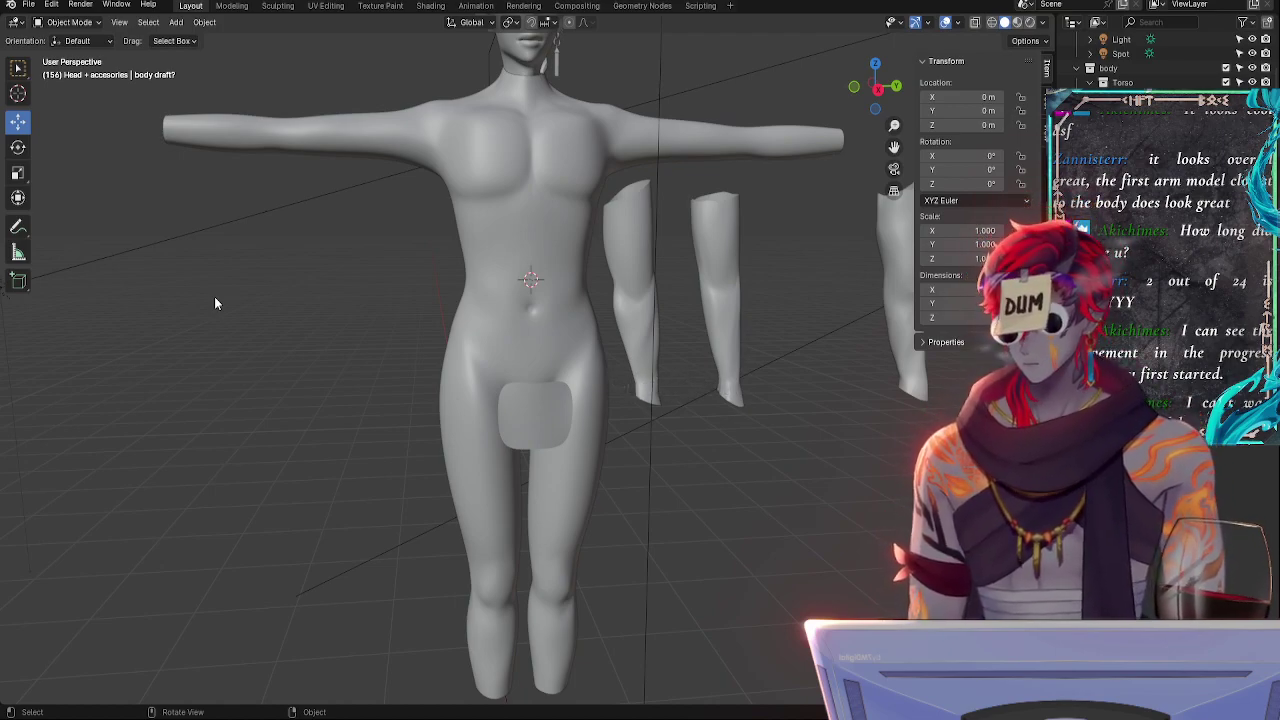
# - Orbit the view to face the body front-on with the head in sight
pyautogui.moveTo(640, 370); pyautogui.dragTo(770, 483, button='middle')
pyautogui.moveTo(770, 477)
pyautogui.keyDown('alt'); pyautogui.mouseDown()
pyautogui.moveTo(737, 487)
pyautogui.moveTo(760, 484)
pyautogui.mouseUp(); pyautogui.keyUp('alt')
pyautogui.keyDown('alt'); pyautogui.keyDown('shift'); pyautogui.moveTo(812, 357); pyautogui.dragTo(797, 294); pyautogui.keyUp('shift'); pyautogui.keyUp('alt')
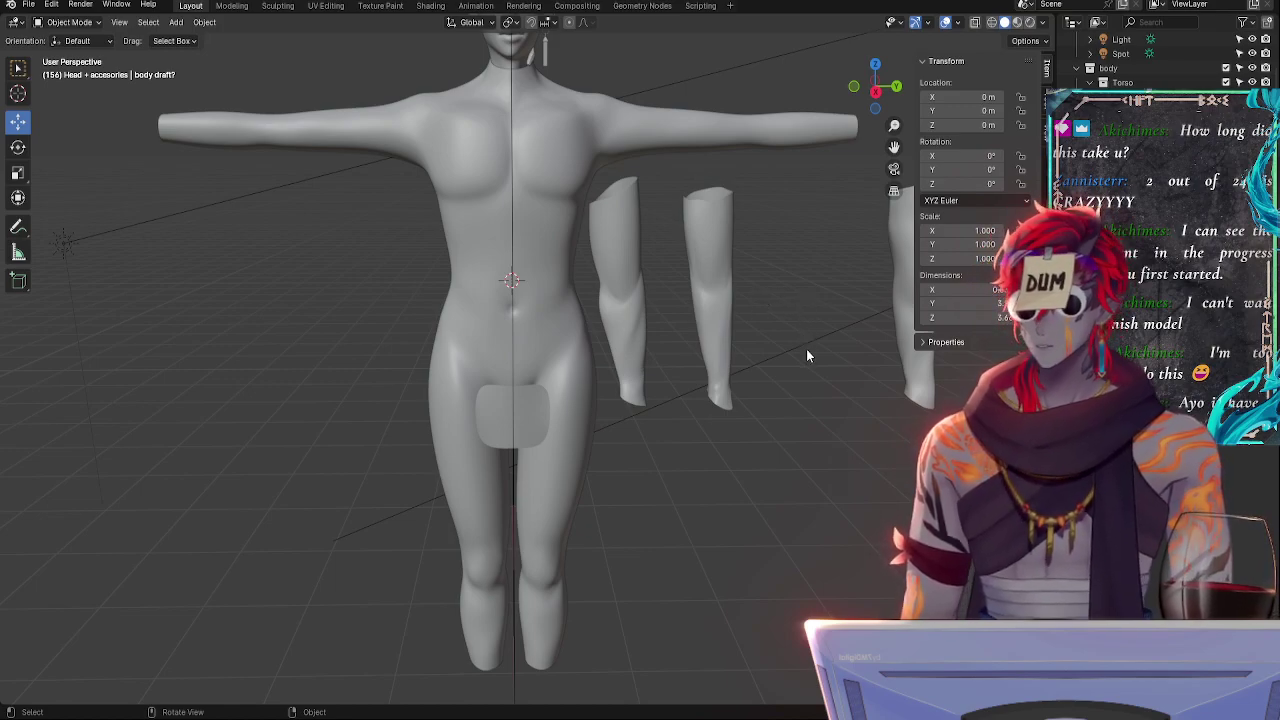
# - Select the body, snap to Right Orthographic view, then deselect everything
pyautogui.moveTo(820, 477); pyautogui.dragTo(613, 550, button='middle')
pyautogui.keyDown('alt'); pyautogui.moveTo(613, 544); pyautogui.dragTo(564, 432); pyautogui.keyUp('alt')
pyautogui.click(564, 433)
pyautogui.keyDown('alt'); pyautogui.moveTo(678, 456); pyautogui.dragTo(642, 443); pyautogui.keyUp('alt')
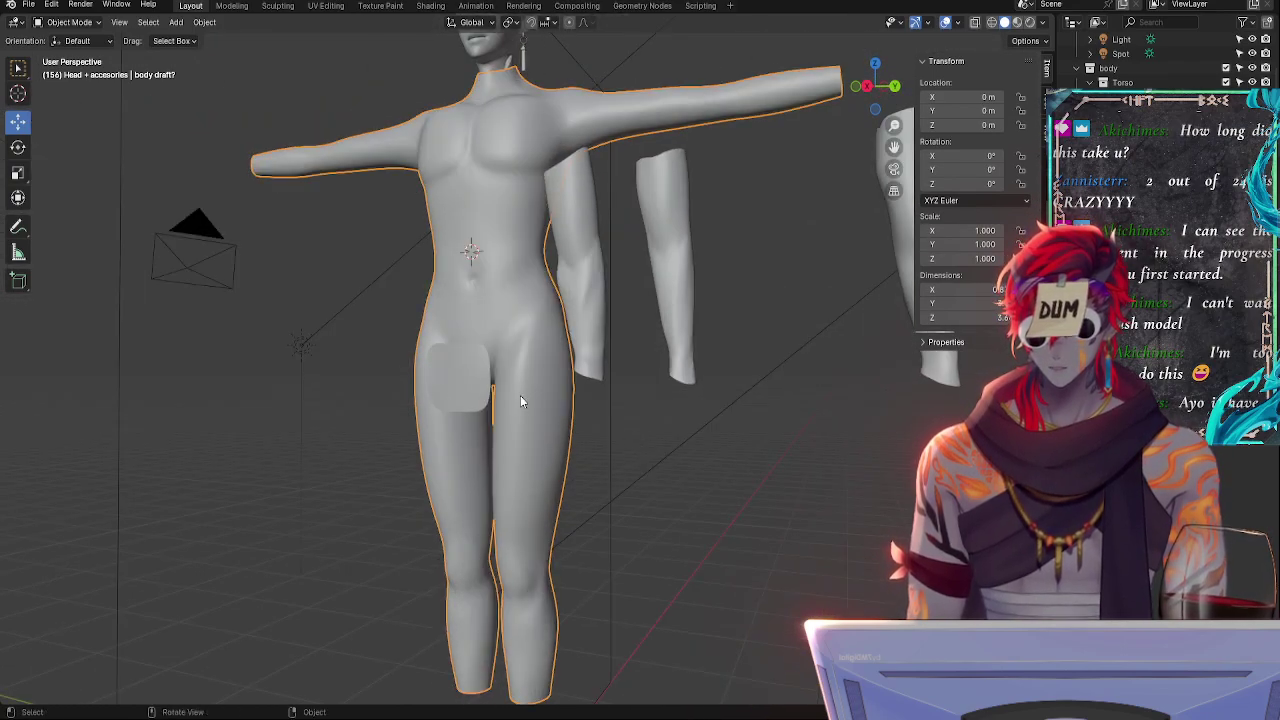
pyautogui.moveTo(520, 395); pyautogui.dragTo(700, 425, button='middle')
pyautogui.click(876, 92)
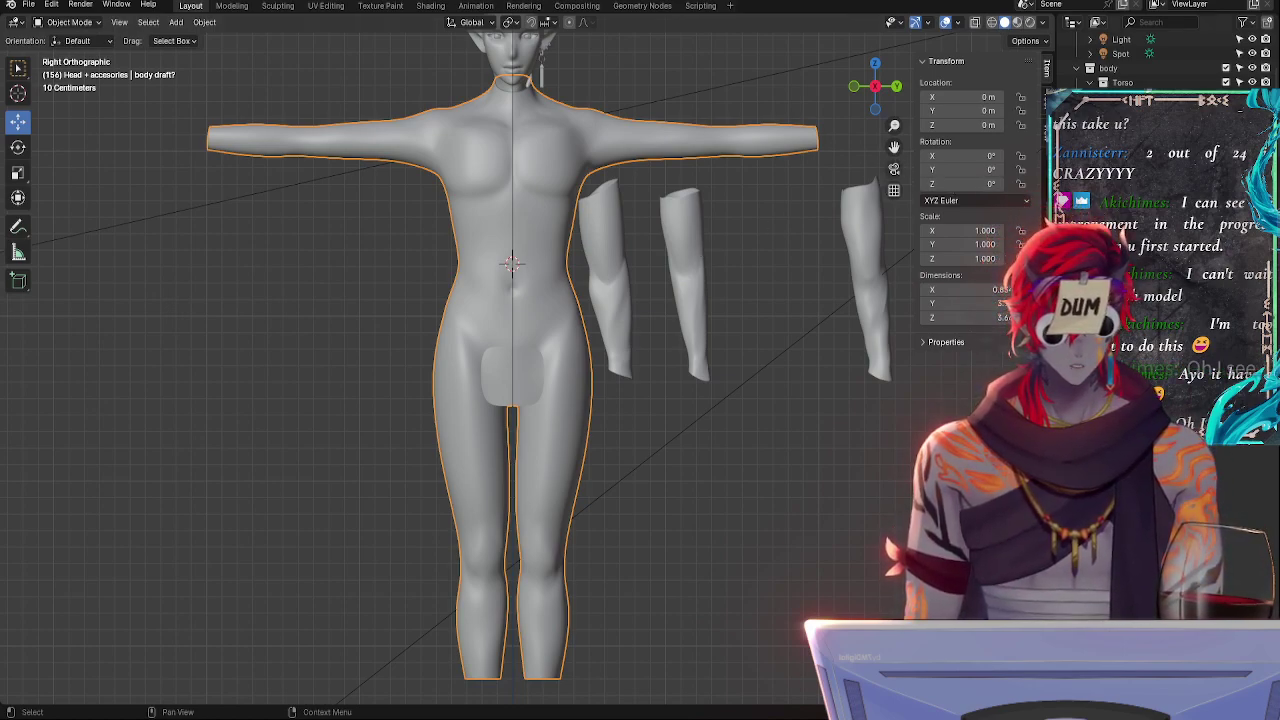
pyautogui.click(724, 426)
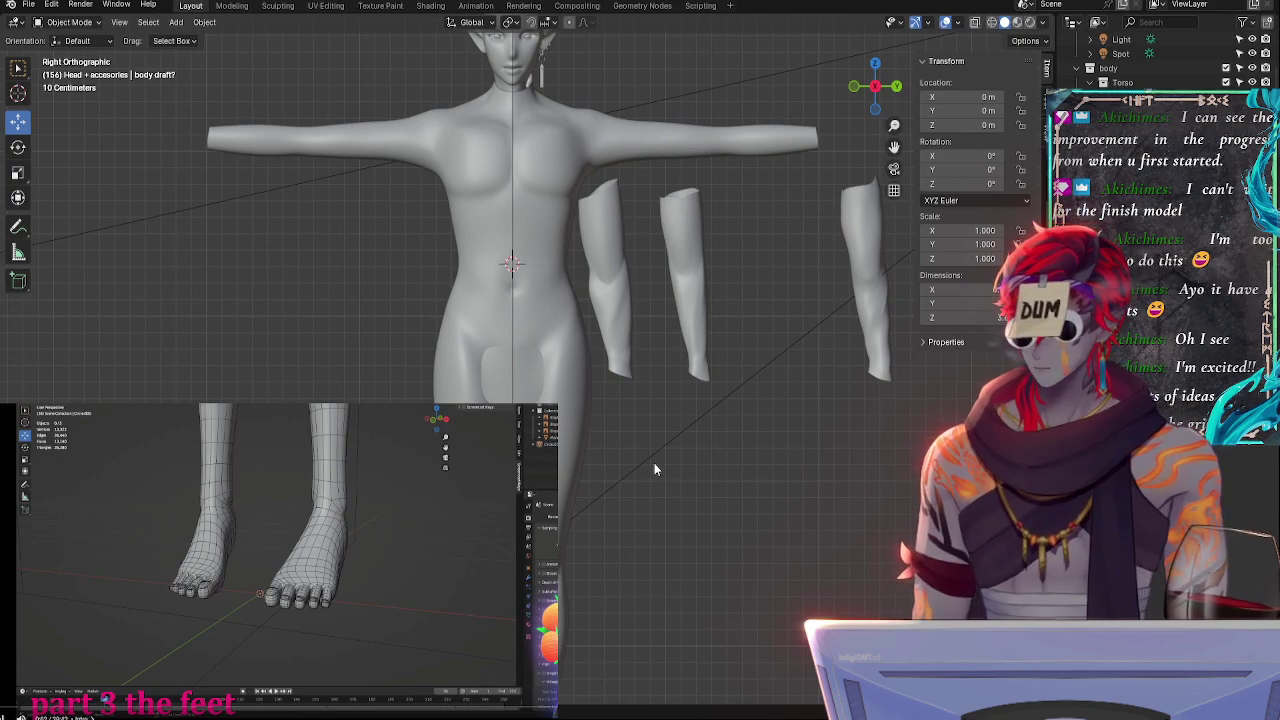
pyautogui.moveTo(654, 463); pyautogui.dragTo(708, 468, button='middle')
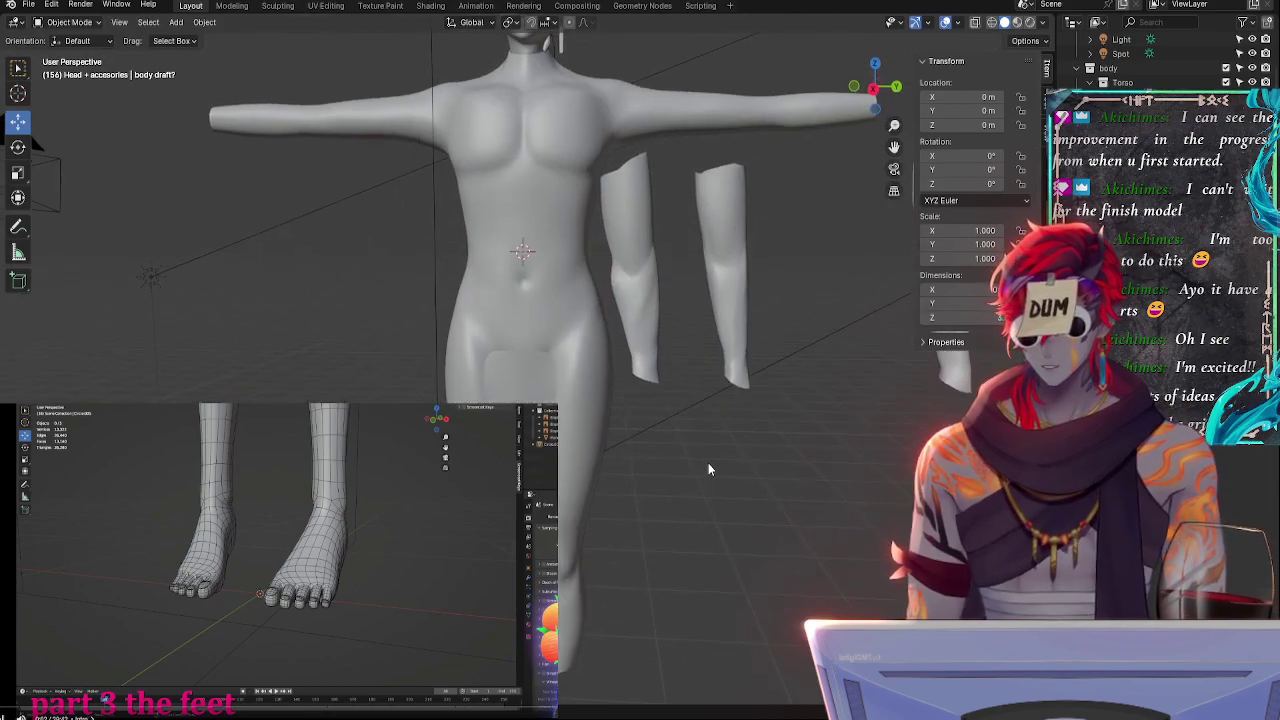
pyautogui.click(873, 88)
pyautogui.keyDown('shift'); pyautogui.moveTo(798, 408); pyautogui.dragTo(697, 427, button='middle'); pyautogui.keyUp('shift')
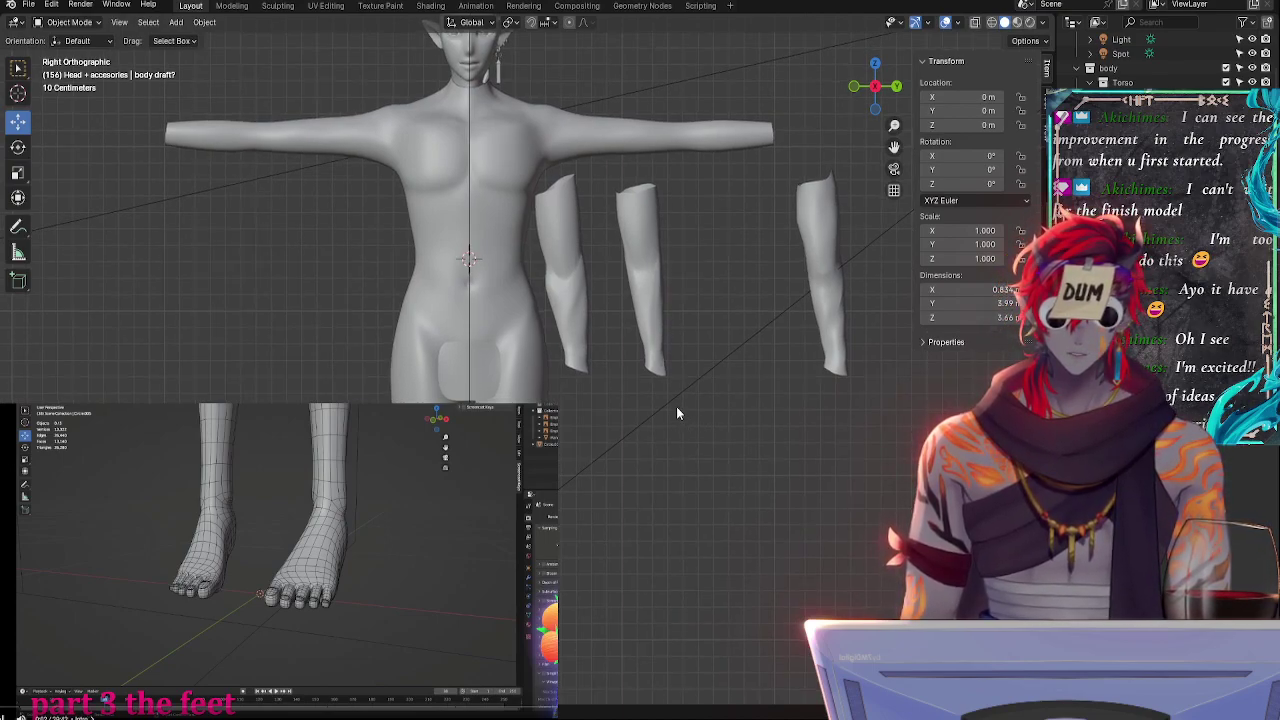
pyautogui.keyDown('shift'); pyautogui.moveTo(694, 396); pyautogui.dragTo(714, 420, button='middle'); pyautogui.keyUp('shift')
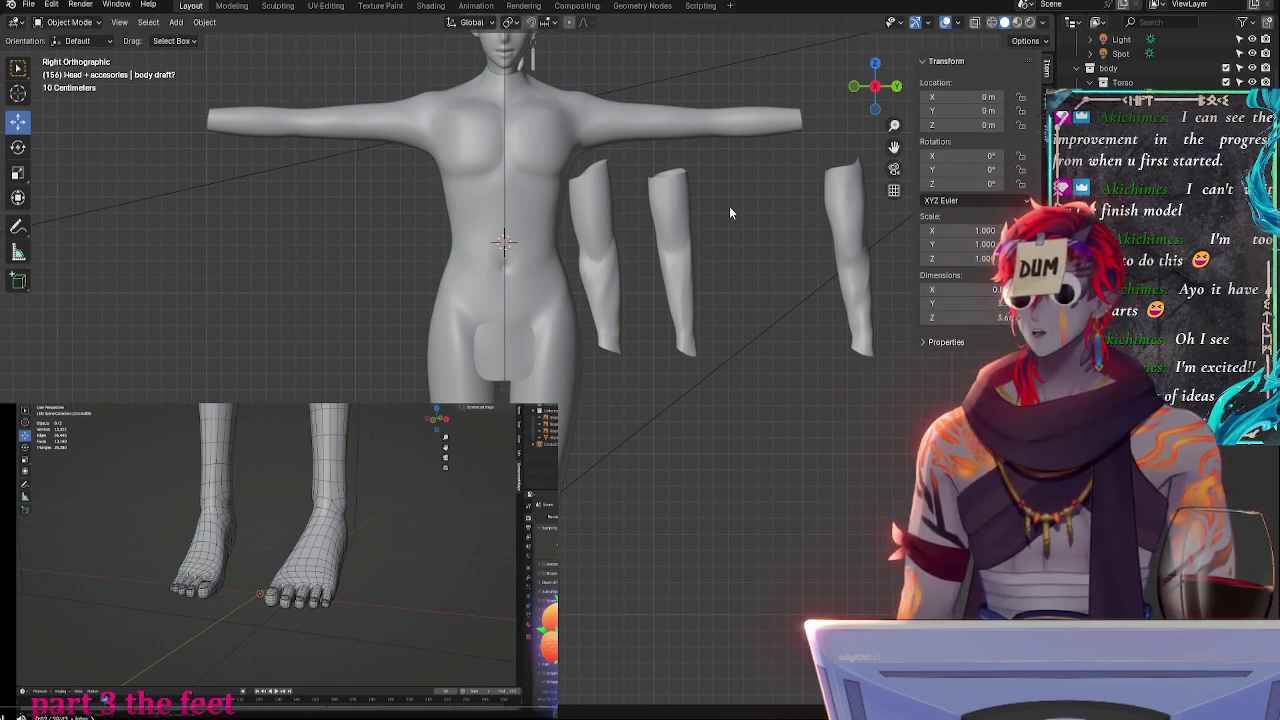
pyautogui.keyDown('shift'); pyautogui.moveTo(750, 412); pyautogui.dragTo(754, 277, button='middle'); pyautogui.keyUp('shift')
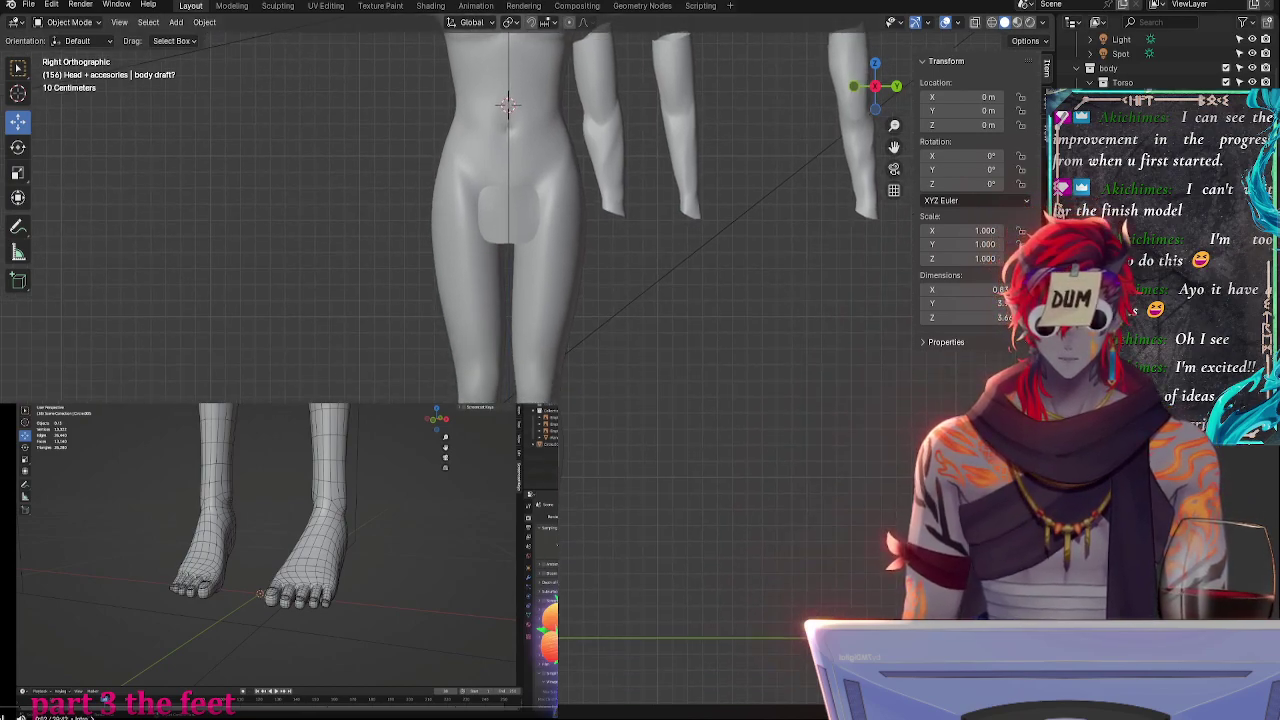
pyautogui.keyDown('shift'); pyautogui.scroll(3, 727, 274); pyautogui.keyUp('shift')
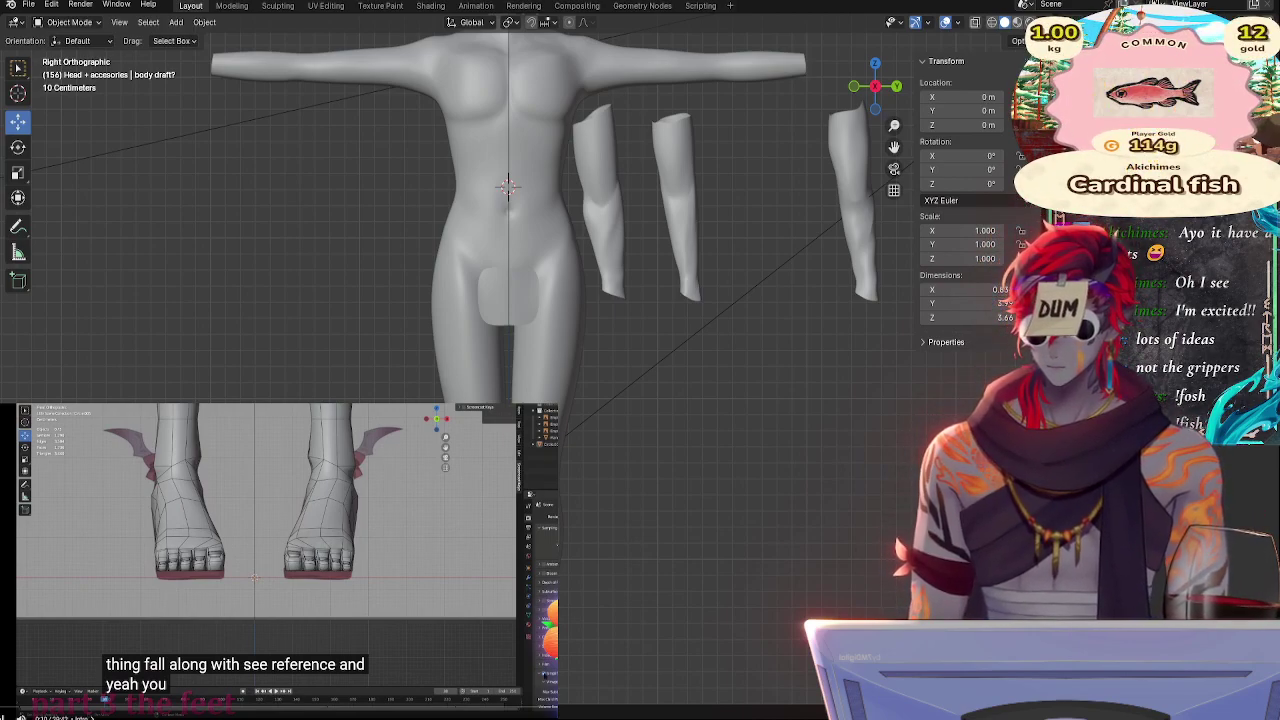
# - Unhide the hands, cloth and boot objects with Alt+H and zoom in on the lower legs and boots
pyautogui.keyDown('shift'); pyautogui.moveTo(753, 525); pyautogui.dragTo(753, 360, button='middle'); pyautogui.keyUp('shift')
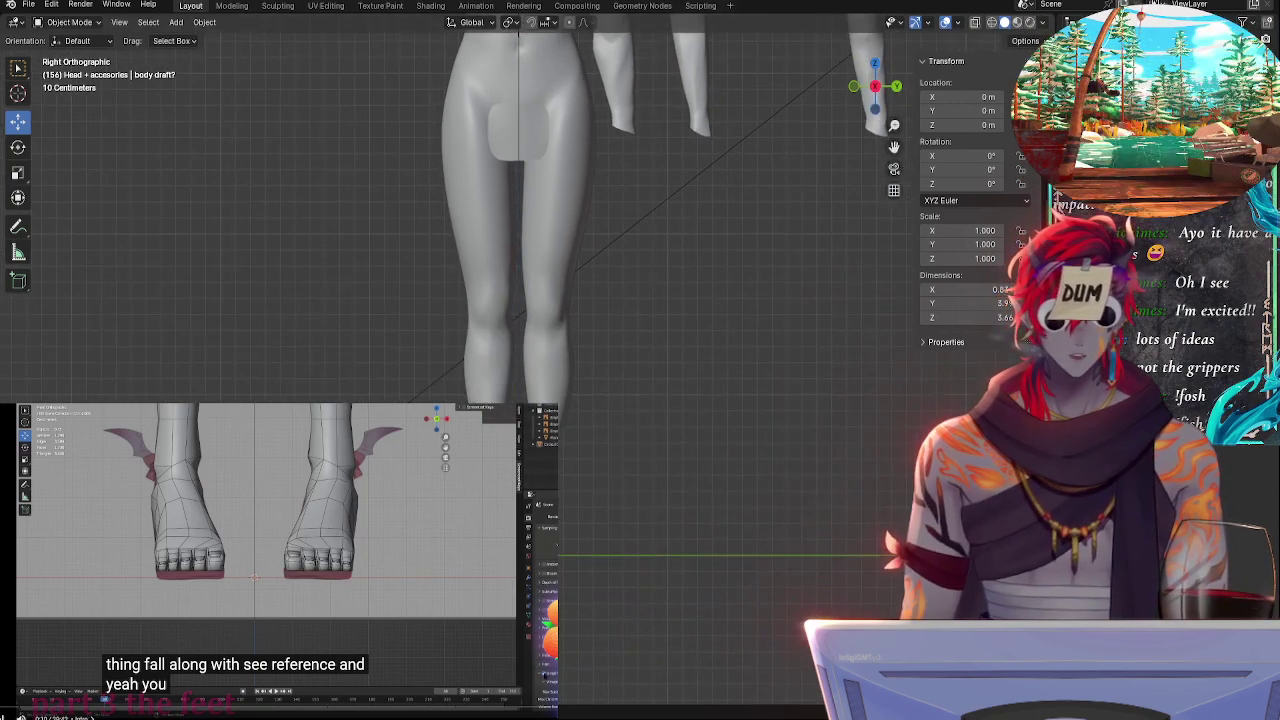
pyautogui.hotkey('alt', 'h')
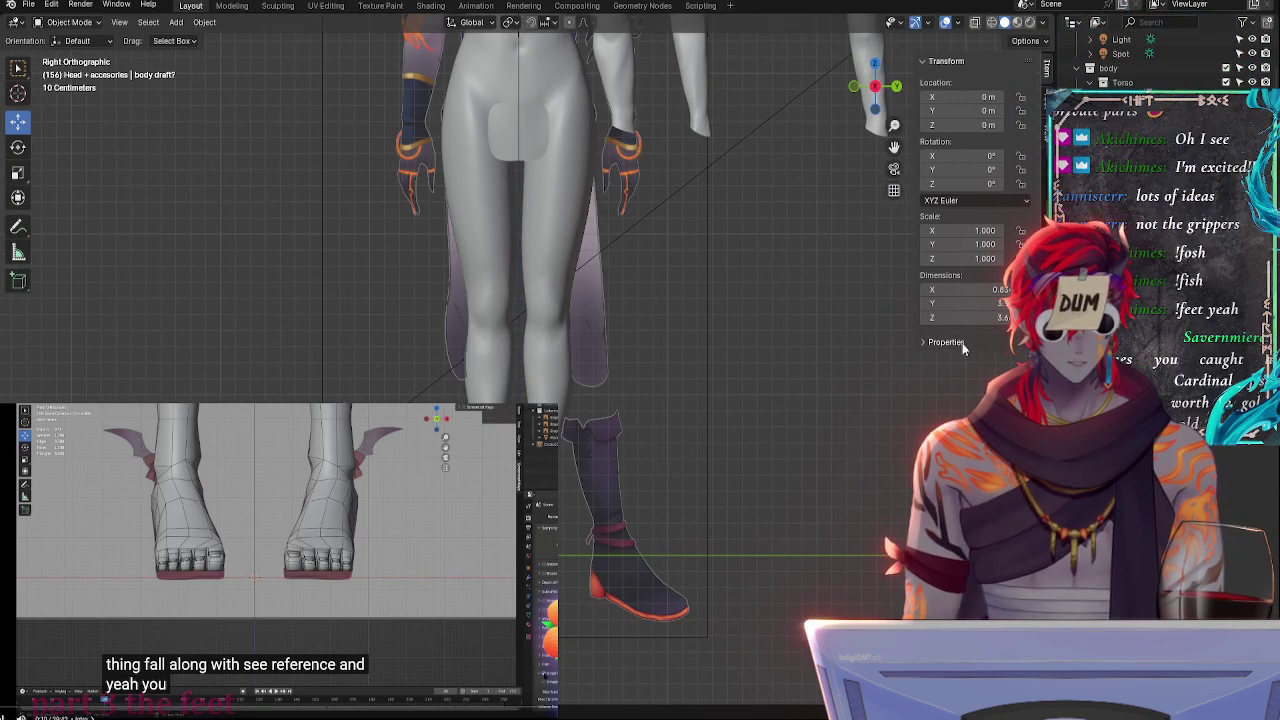
pyautogui.keyDown('shift'); pyautogui.moveTo(712, 524); pyautogui.dragTo(738, 280, button='middle'); pyautogui.keyUp('shift')
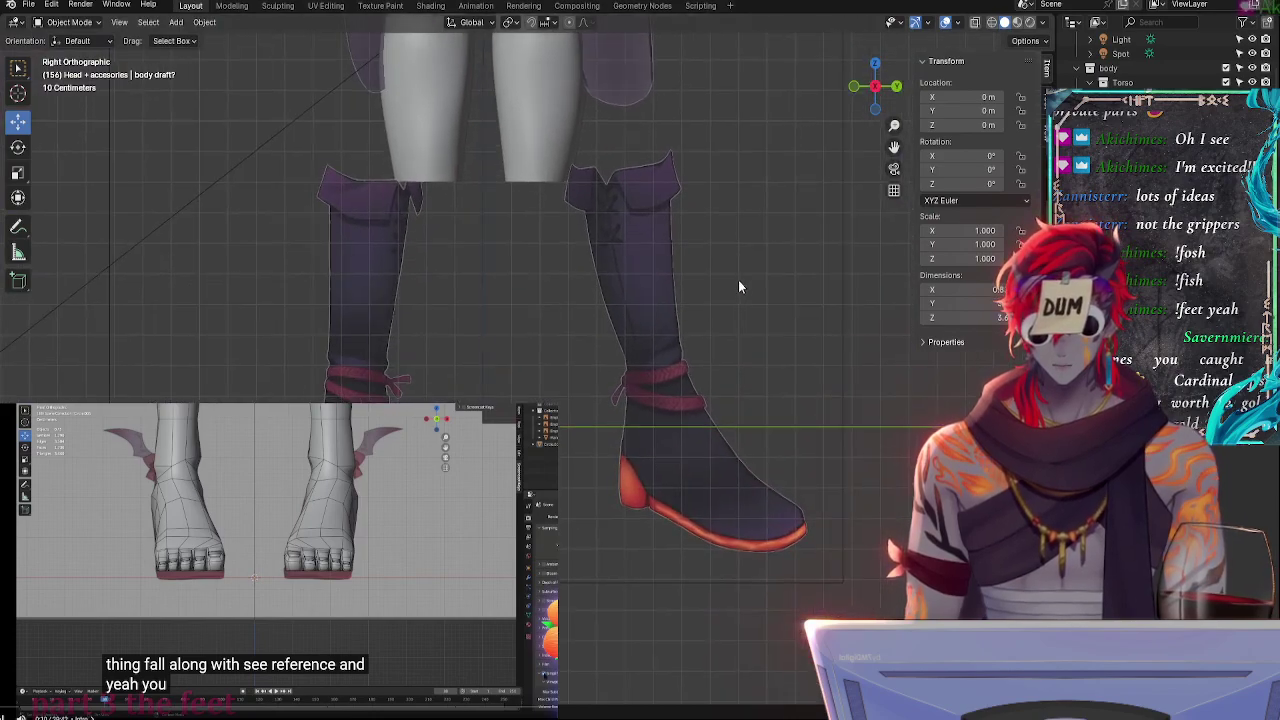
pyautogui.keyDown('ctrl'); pyautogui.moveTo(741, 445); pyautogui.dragTo(740, 384, button='middle'); pyautogui.keyUp('ctrl')
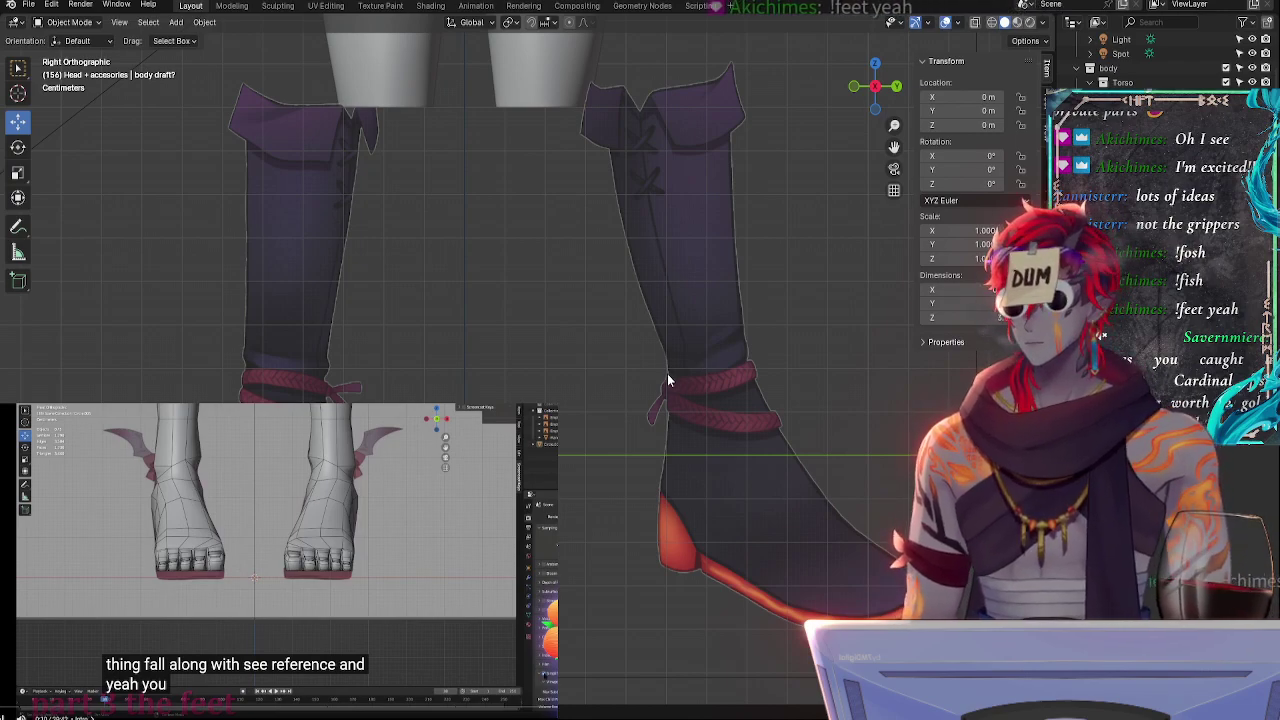
pyautogui.scroll(-2, 662, 437)
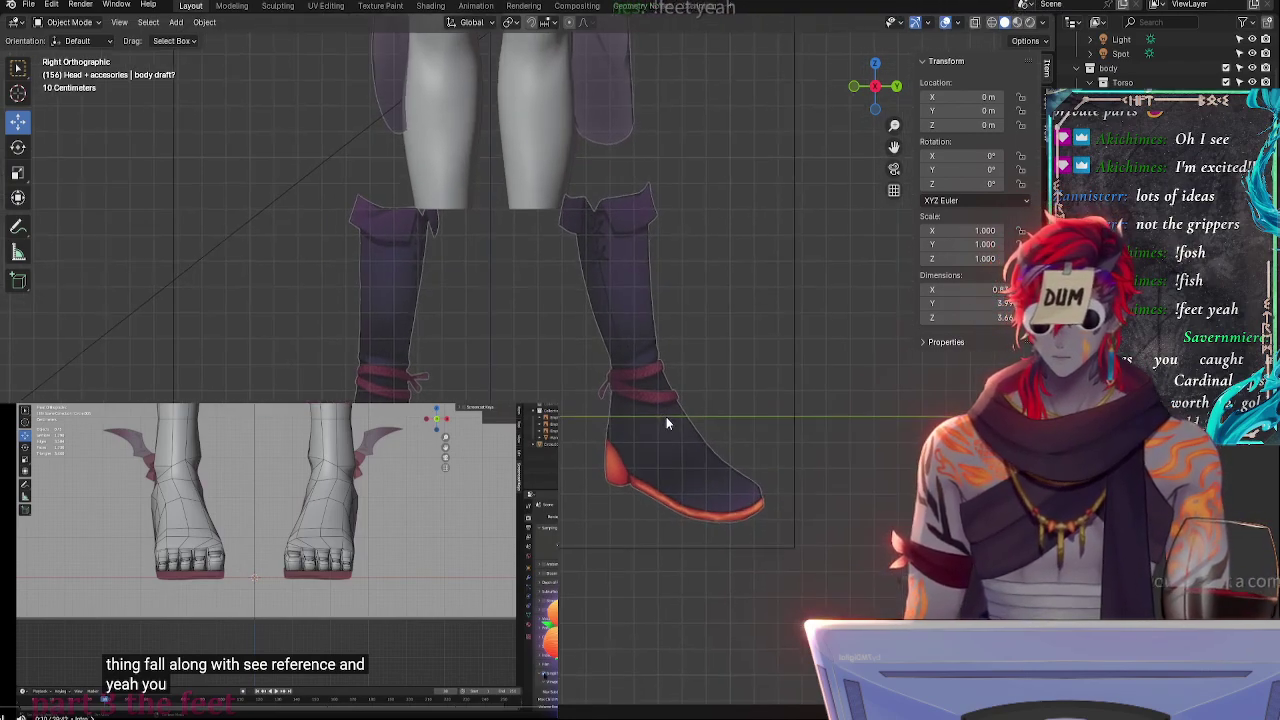
pyautogui.keyDown('shift'); pyautogui.moveTo(655, 375); pyautogui.dragTo(546, 401, button='middle'); pyautogui.keyUp('shift')
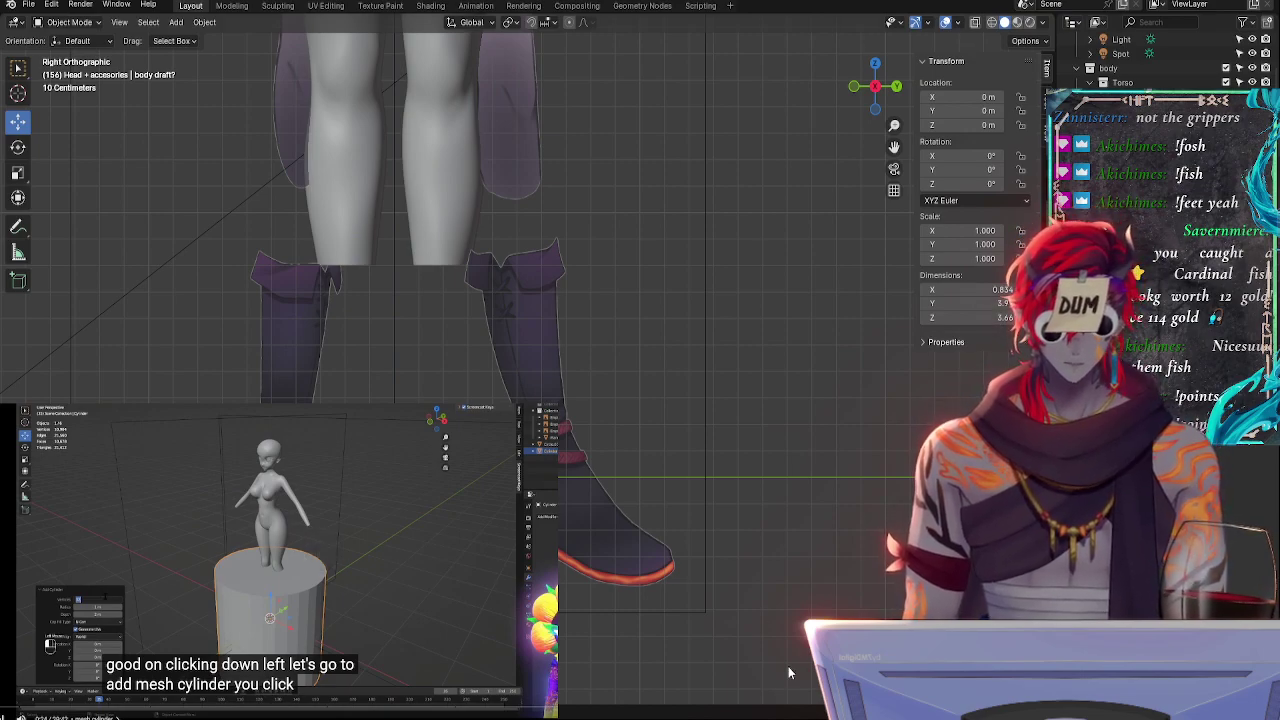
# - Select the body collection, make Torso active, and zoom out to the full character with its forearm pieces
pyautogui.scroll(-3, 732, 436)
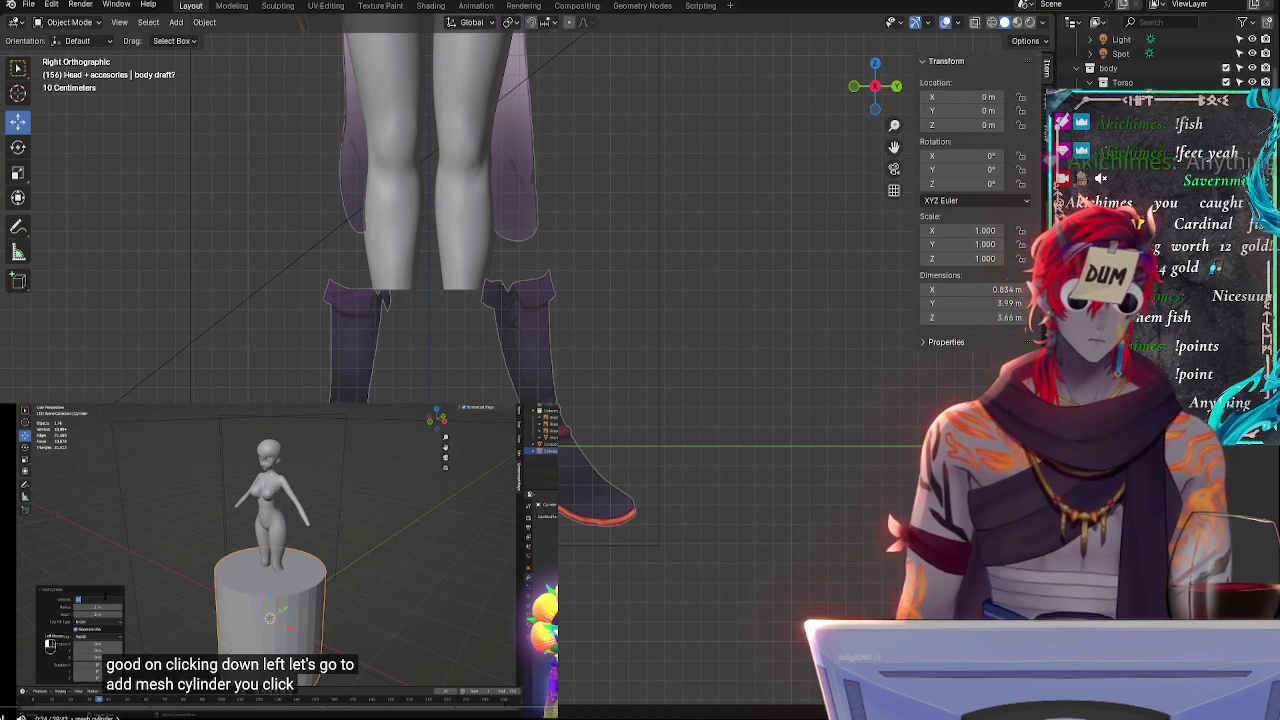
pyautogui.scroll(2, 1264, 77)
pyautogui.scroll(-2, 1262, 73)
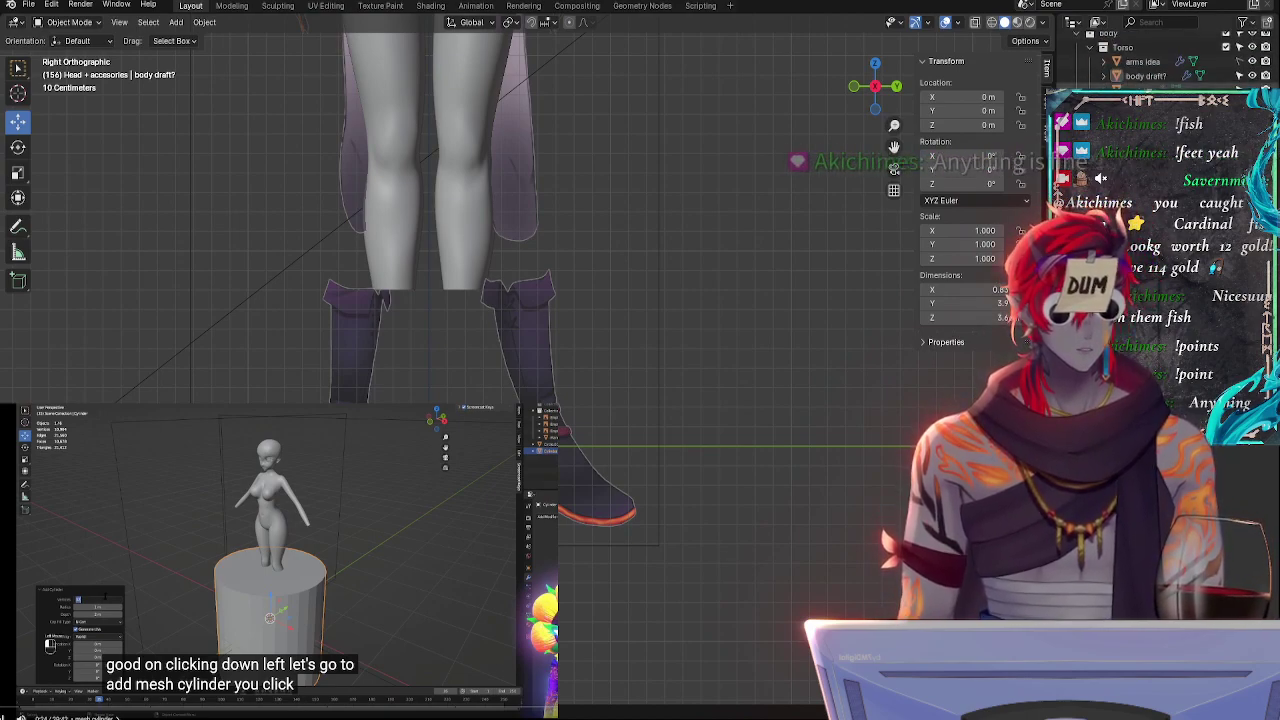
pyautogui.click(1134, 86)
pyautogui.click(1134, 38)
pyautogui.click(1134, 46)
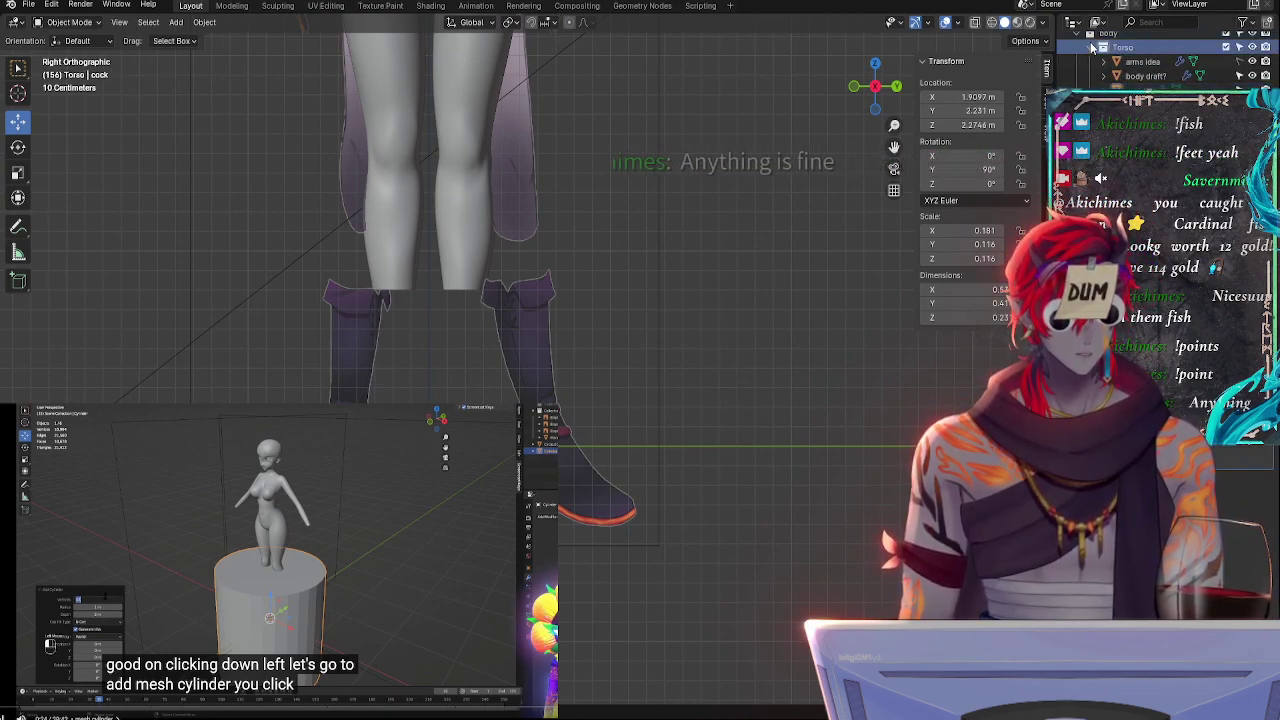
pyautogui.scroll(2, 1134, 50)
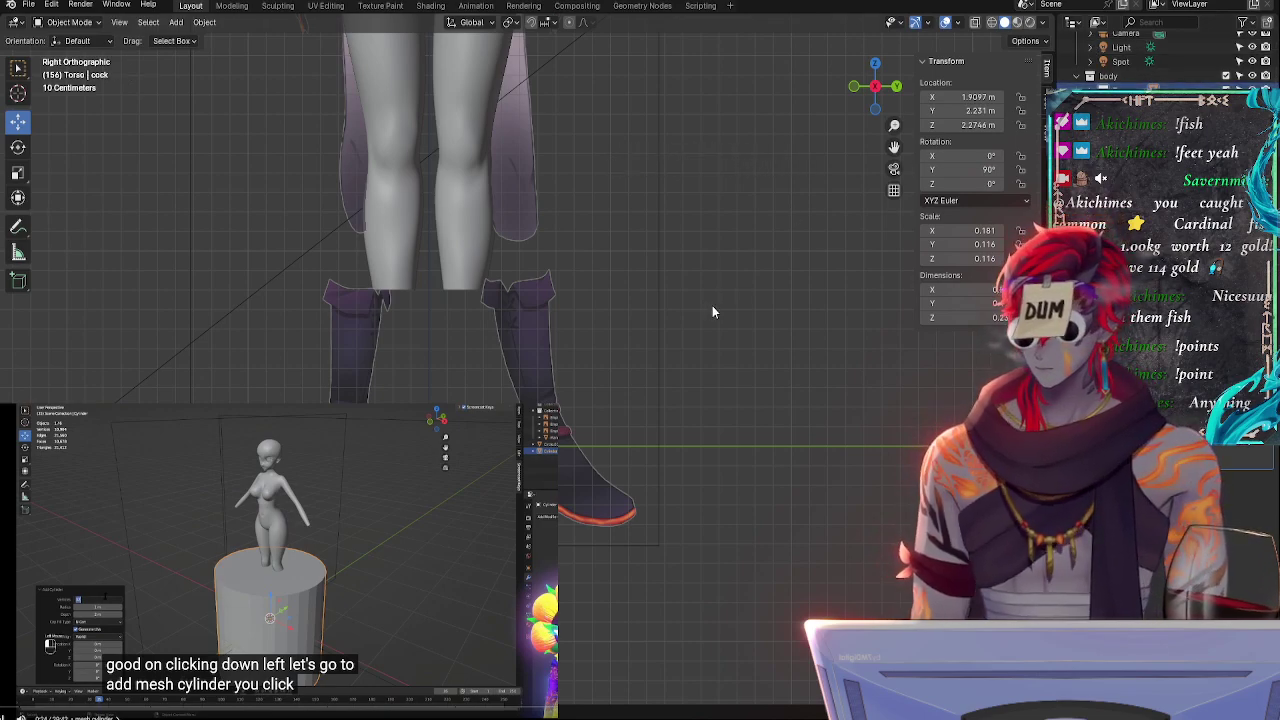
pyautogui.scroll(-5, 728, 300)
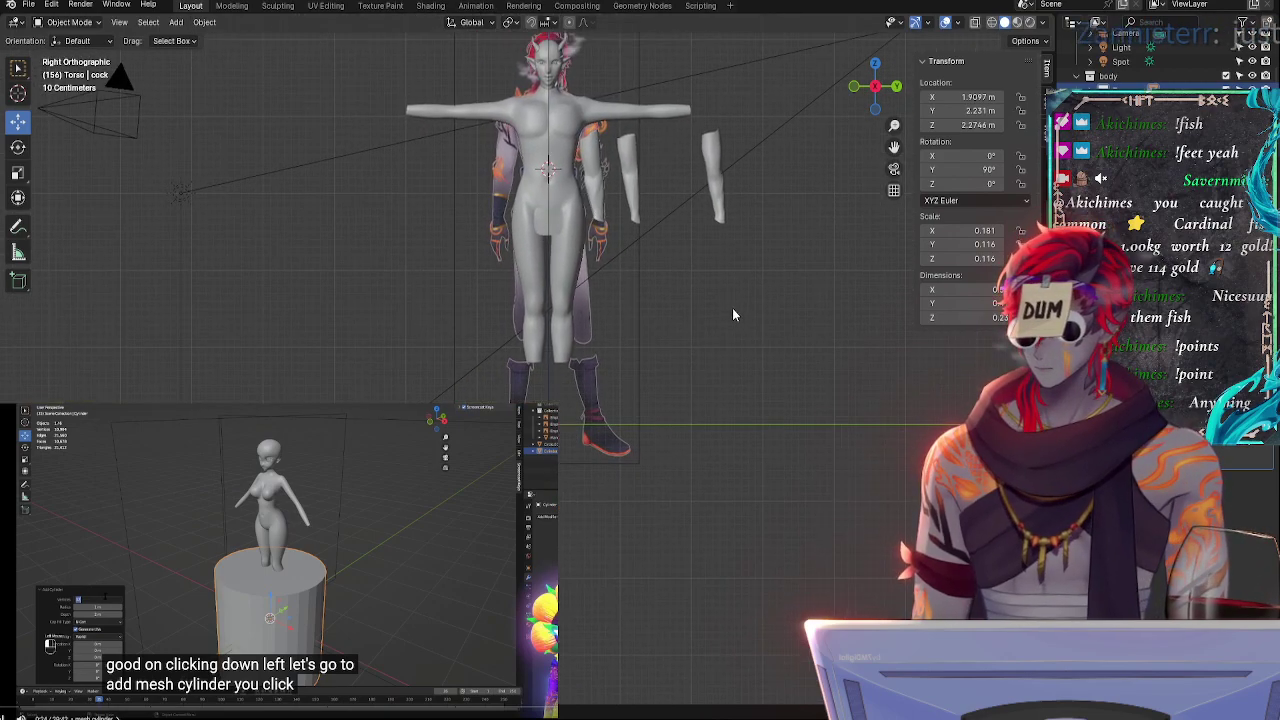
# - Add a cylinder mesh at the torso from the Add menu
pyautogui.hotkey('shift', 'a')
pyautogui.moveTo(683, 367)
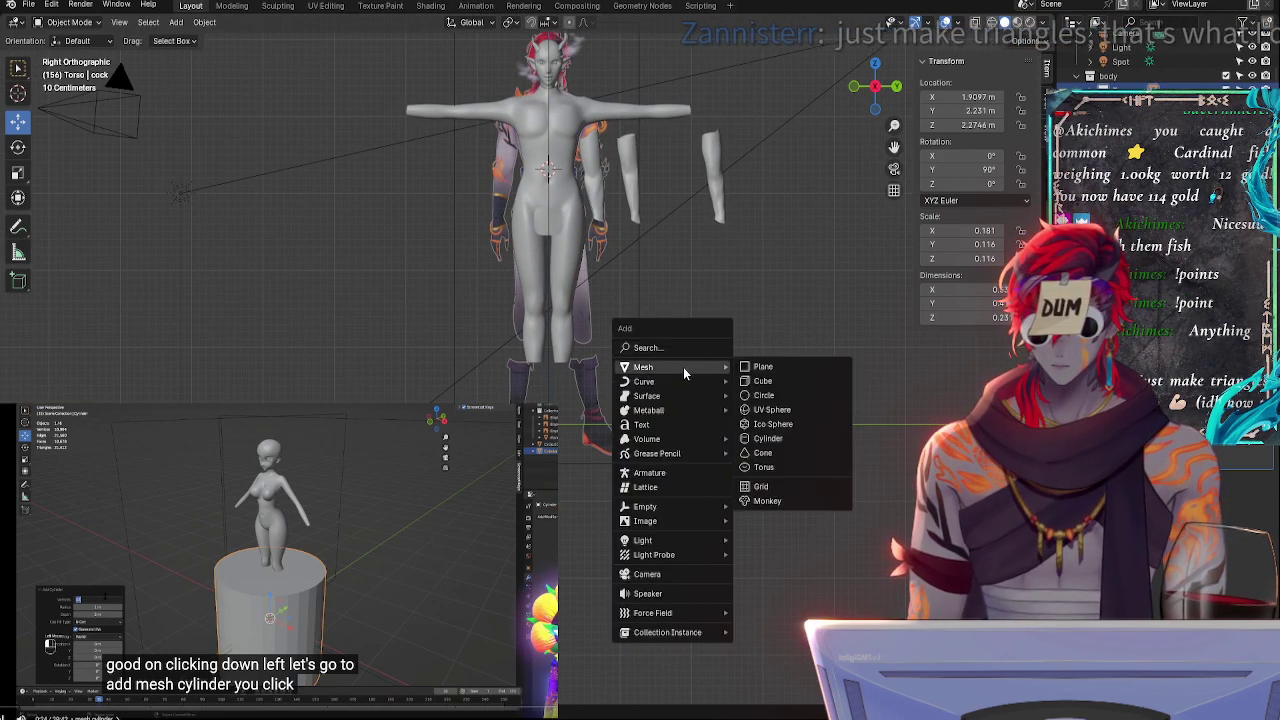
pyautogui.click(789, 438)
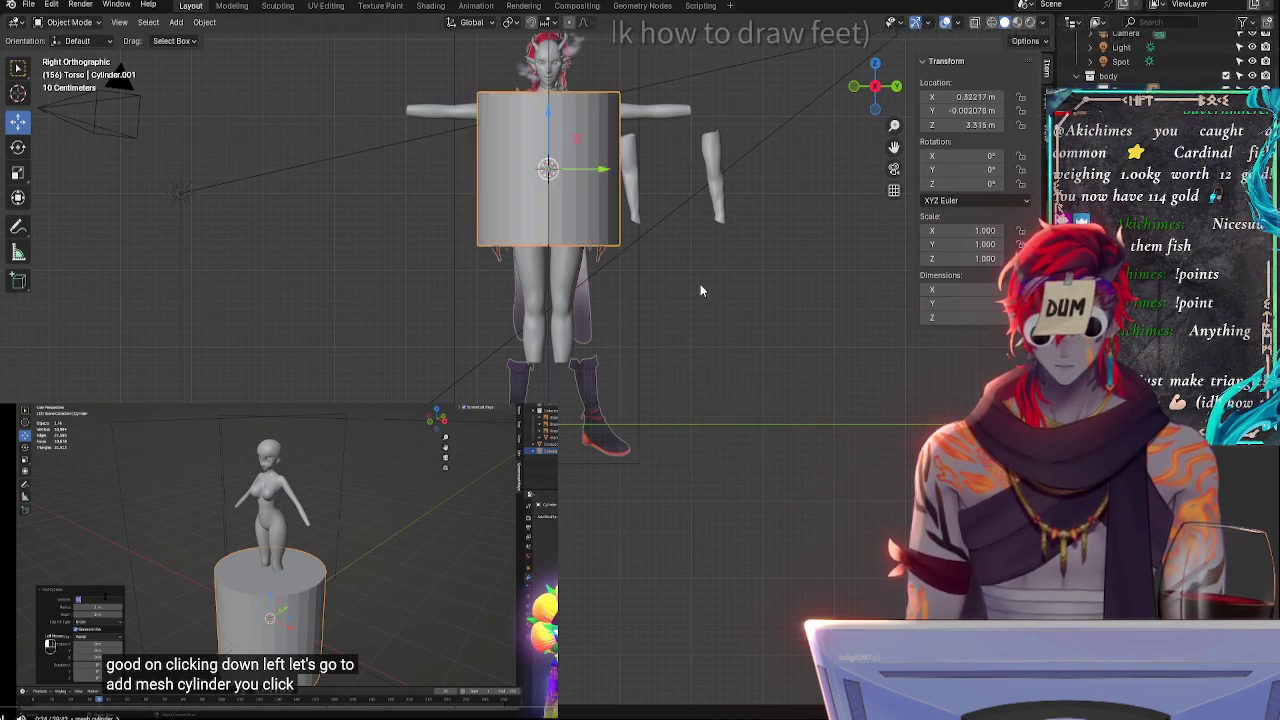
pyautogui.scroll(2, 1160, 60)
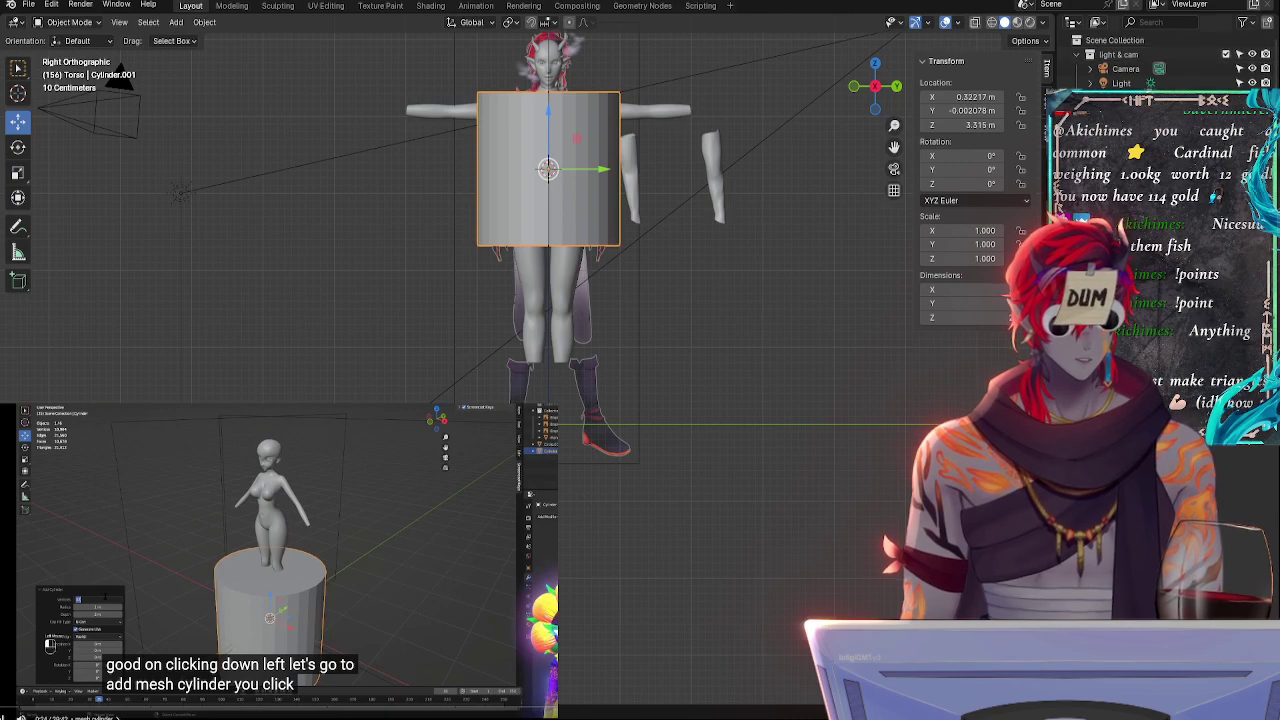
pyautogui.scroll(-2, 1150, 60)
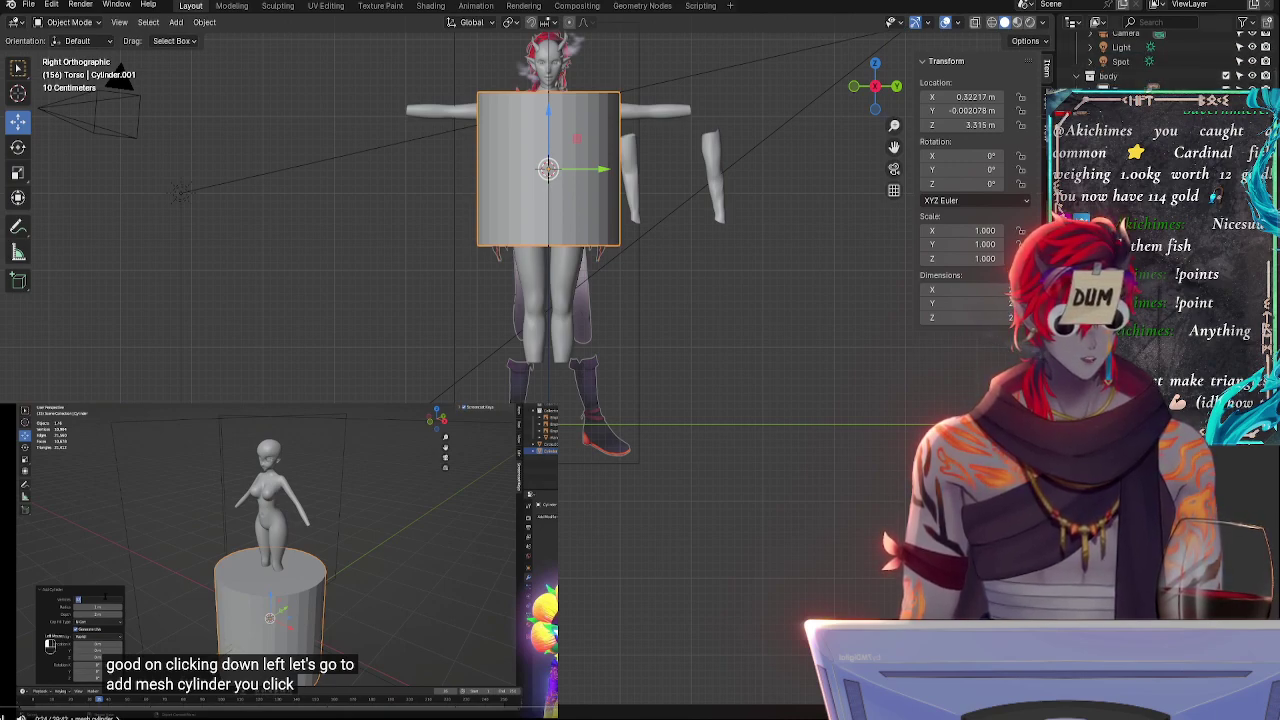
pyautogui.scroll(2, 1150, 60)
# - Reselect the new cylinder, rename it FEET, and centre it with the arms in view
pyautogui.click(1121, 75)
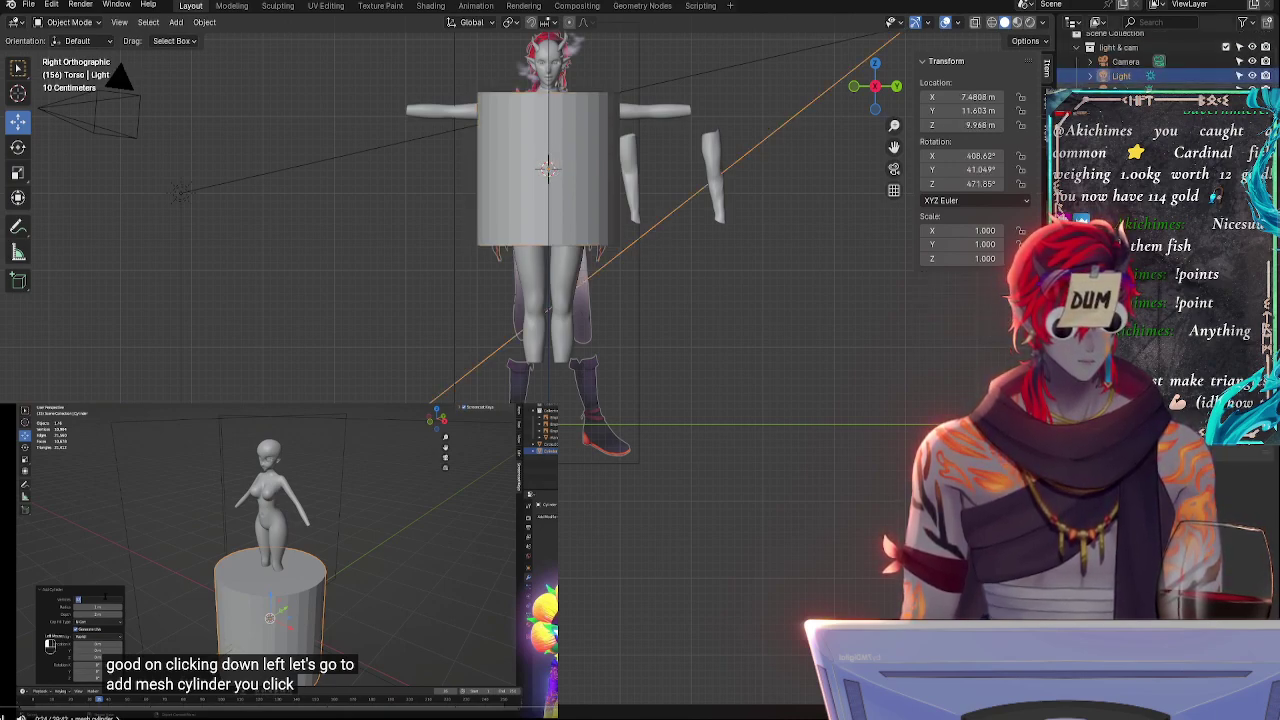
pyautogui.hotkey('ctrl', 'z')
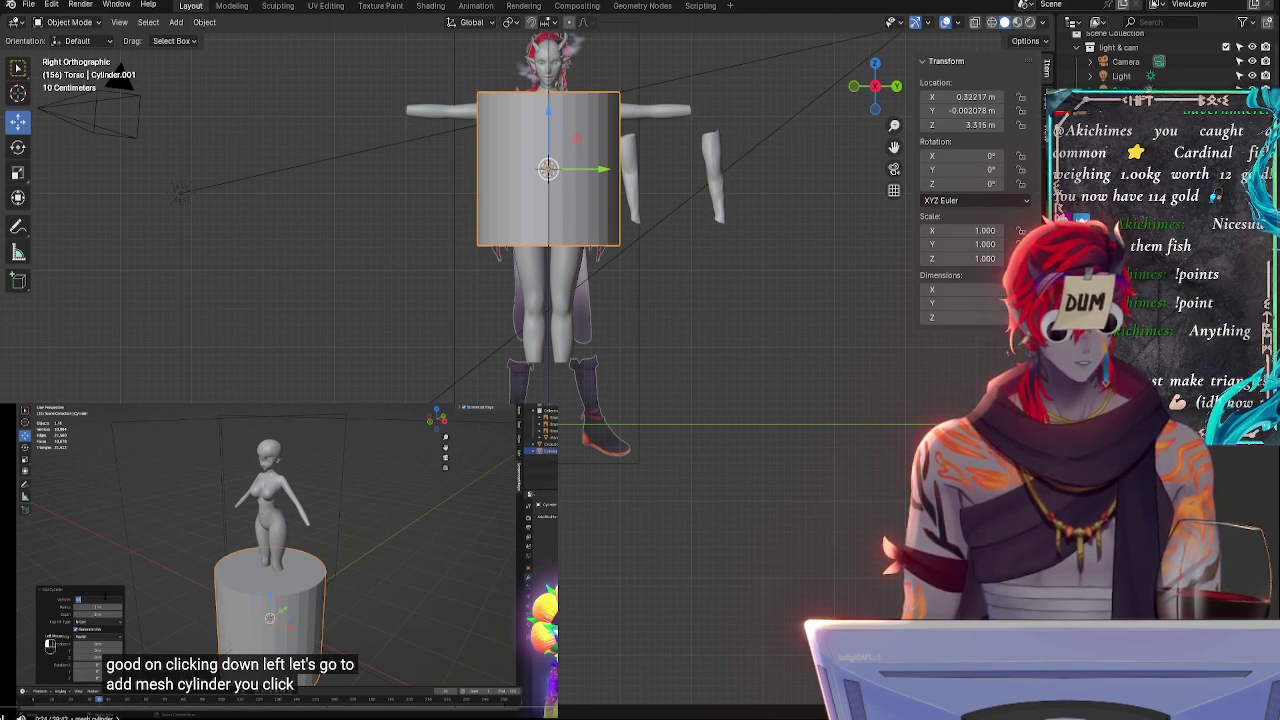
pyautogui.scroll(-5, 1150, 60)
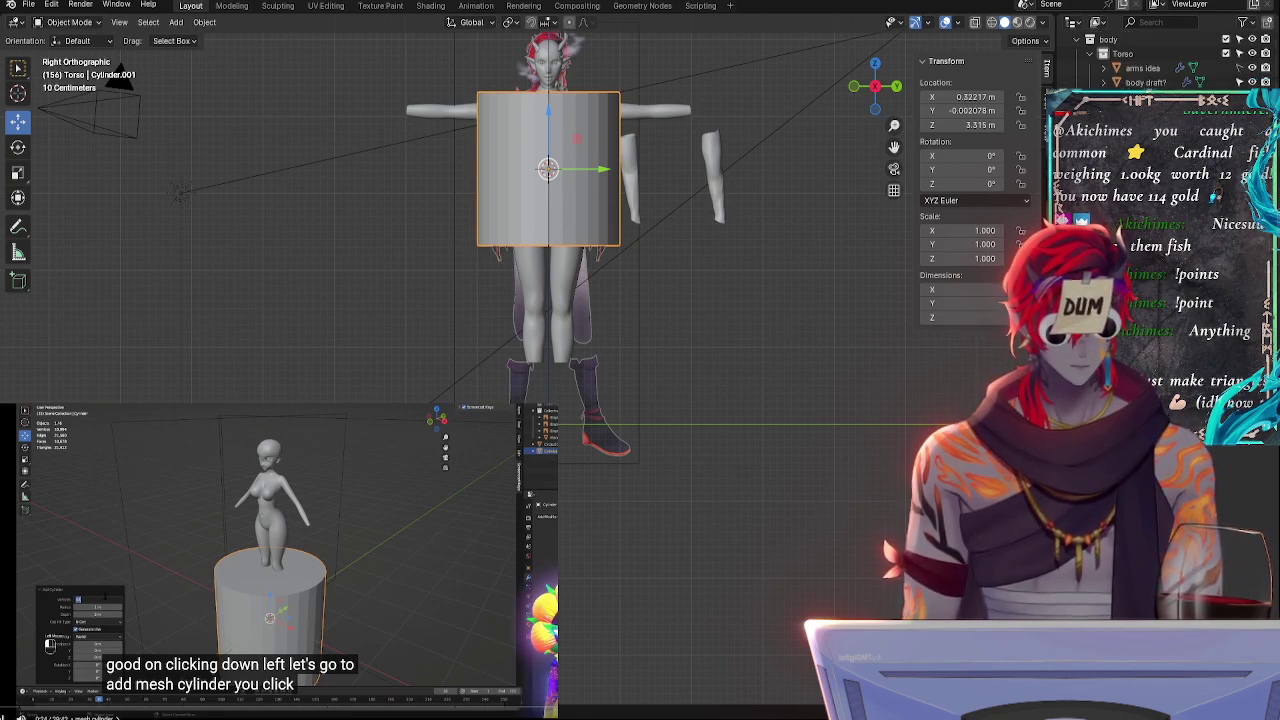
pyautogui.press('Return')
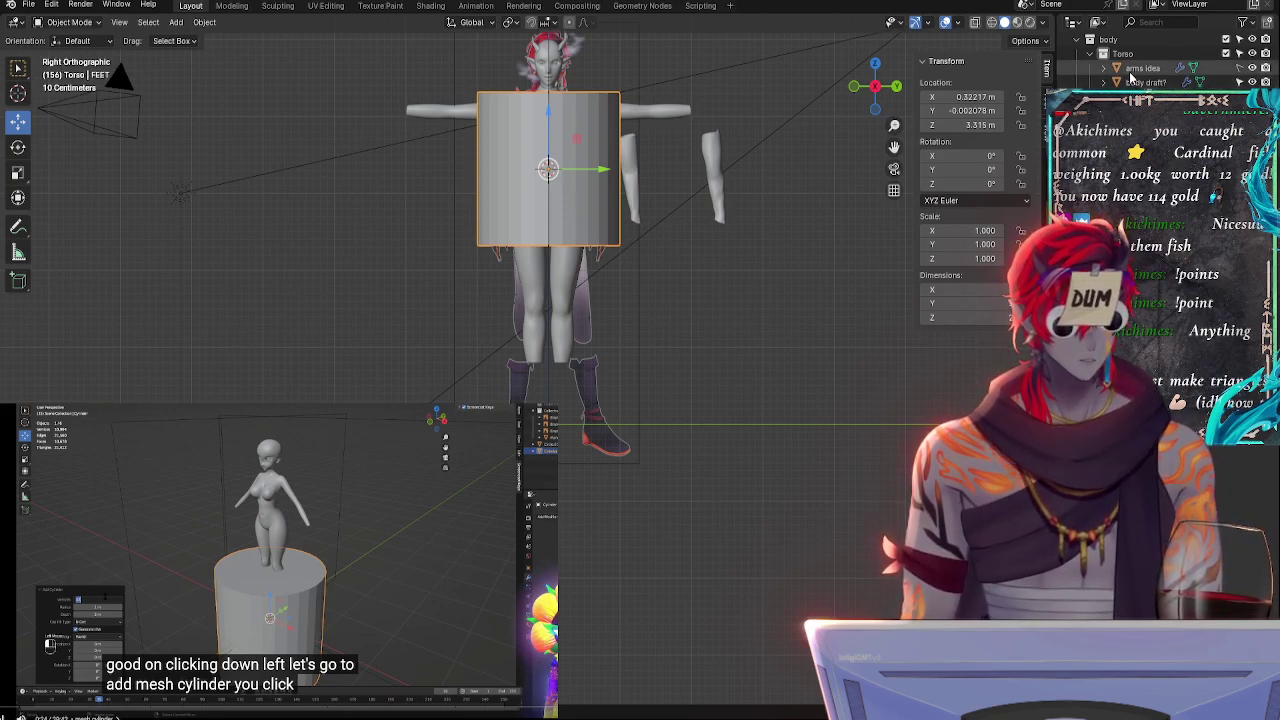
pyautogui.scroll(2, 1092, 57)
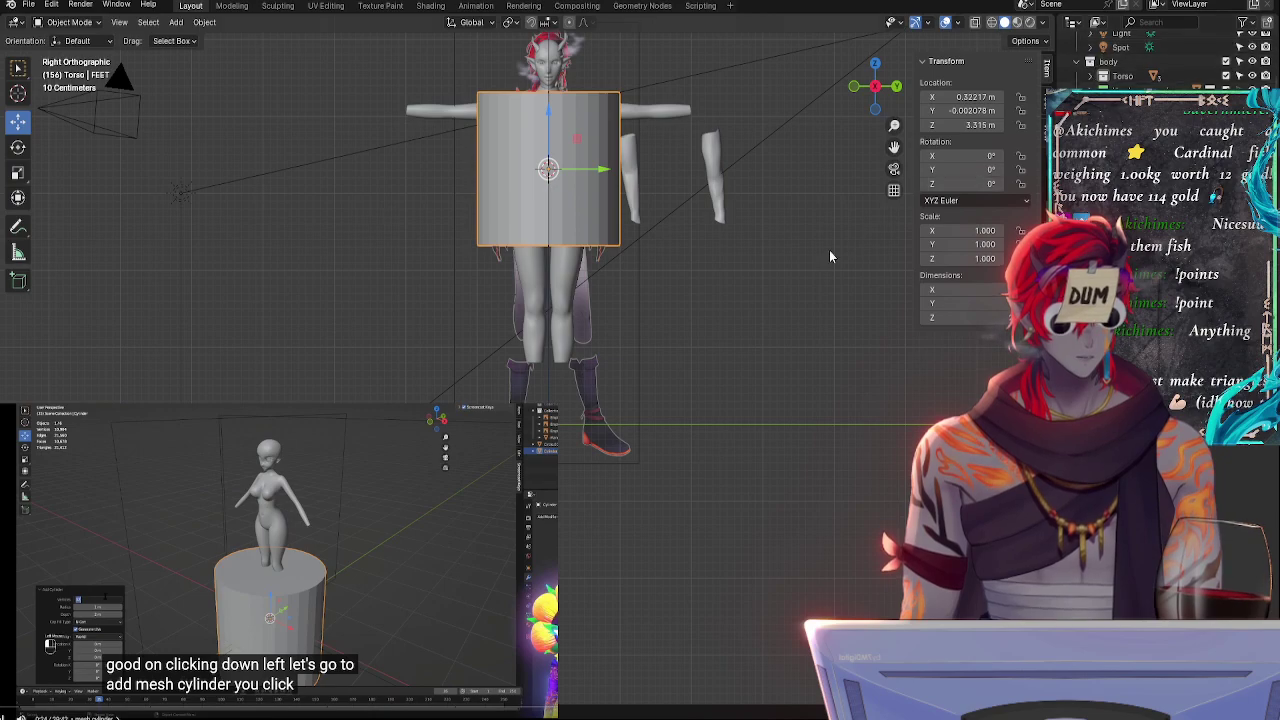
pyautogui.scroll(4, 781, 293)
pyautogui.keyDown('shift'); pyautogui.moveTo(760, 214); pyautogui.dragTo(610, 377, button='middle'); pyautogui.keyUp('shift')
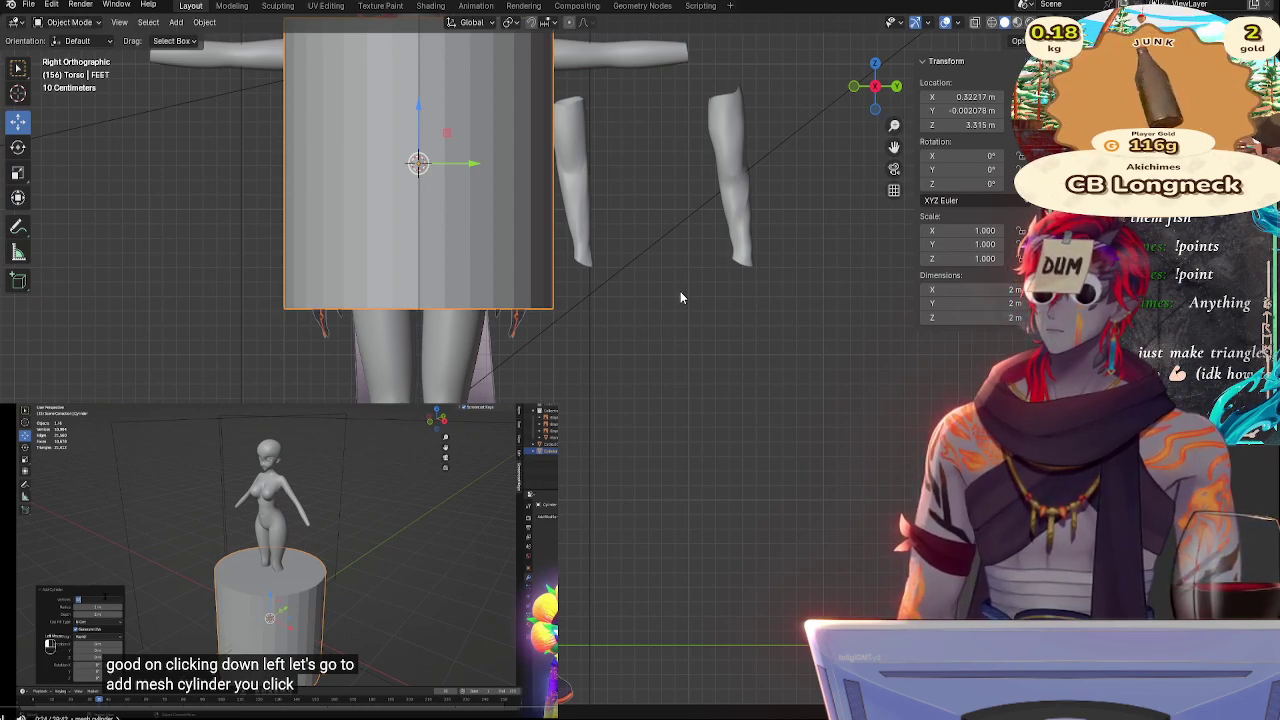
# - Check the sidebar's Tool, View and Item tabs and the cylinder's context menu without changes
pyautogui.scroll(-3, 703, 258)
pyautogui.scroll(2, 700, 383)
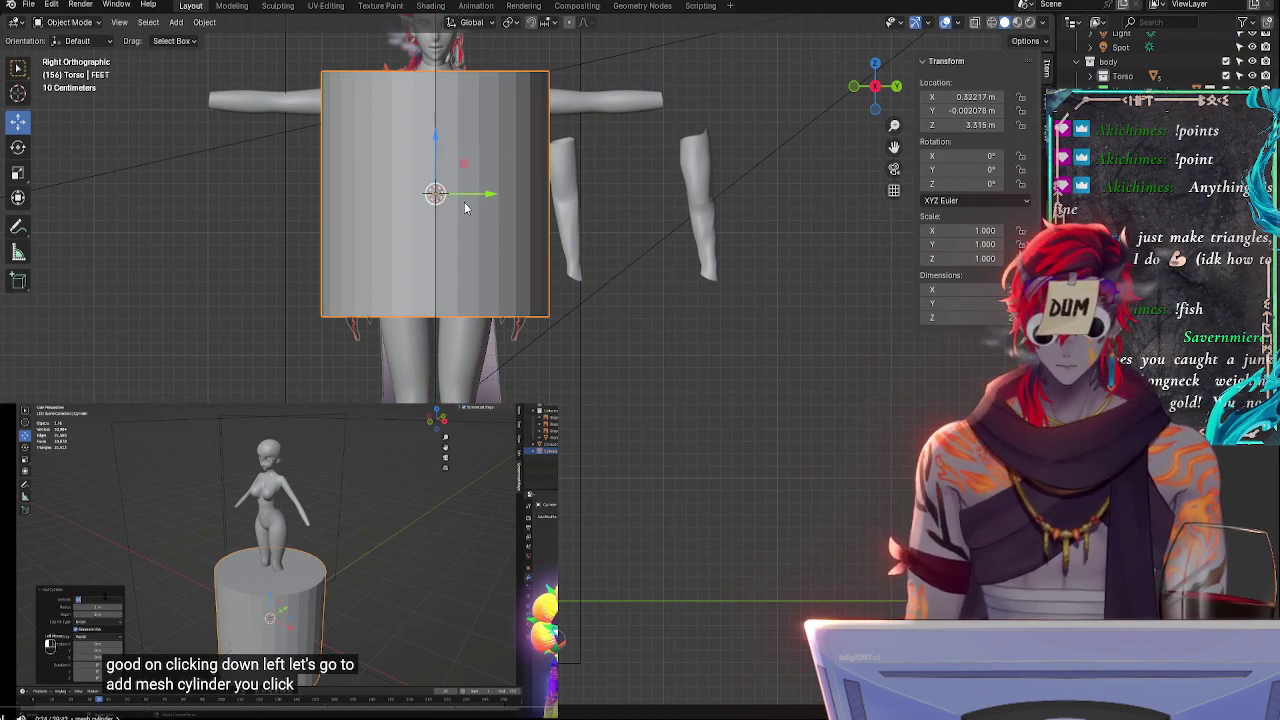
pyautogui.keyDown('shift'); pyautogui.moveTo(590, 362); pyautogui.dragTo(628, 546, button='middle'); pyautogui.keyUp('shift')
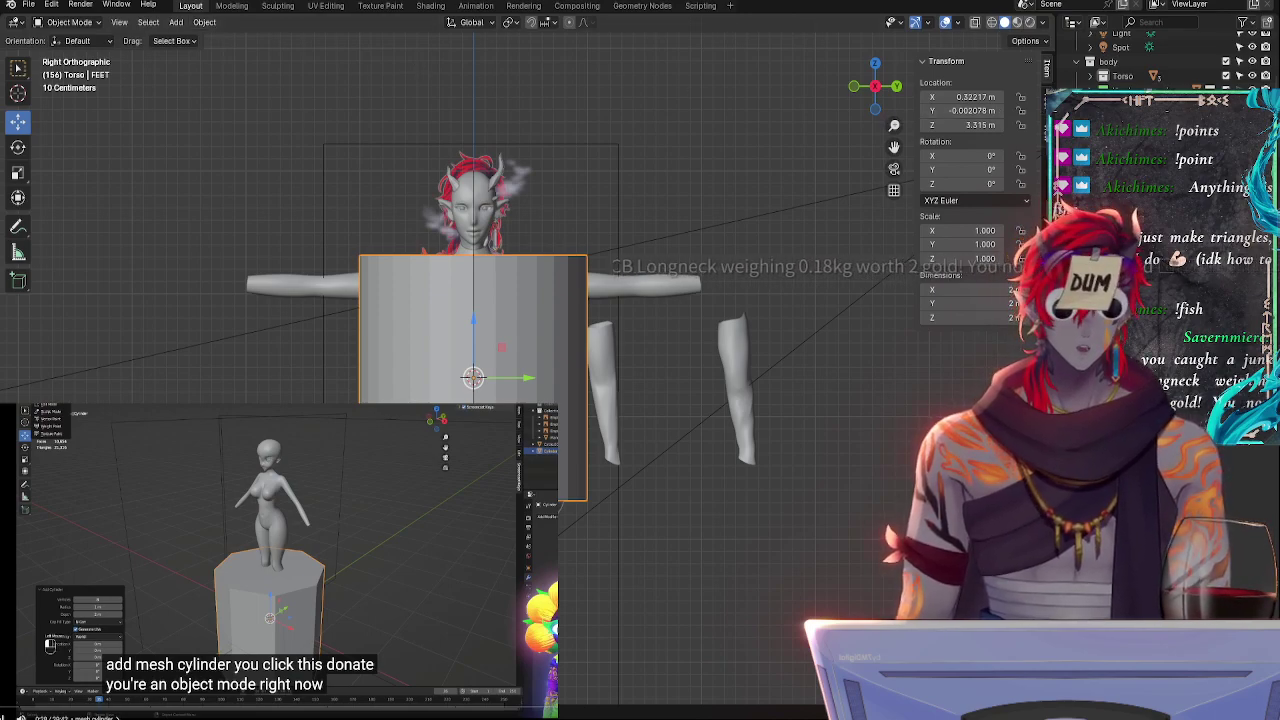
pyautogui.click(1046, 98)
pyautogui.click(1046, 130)
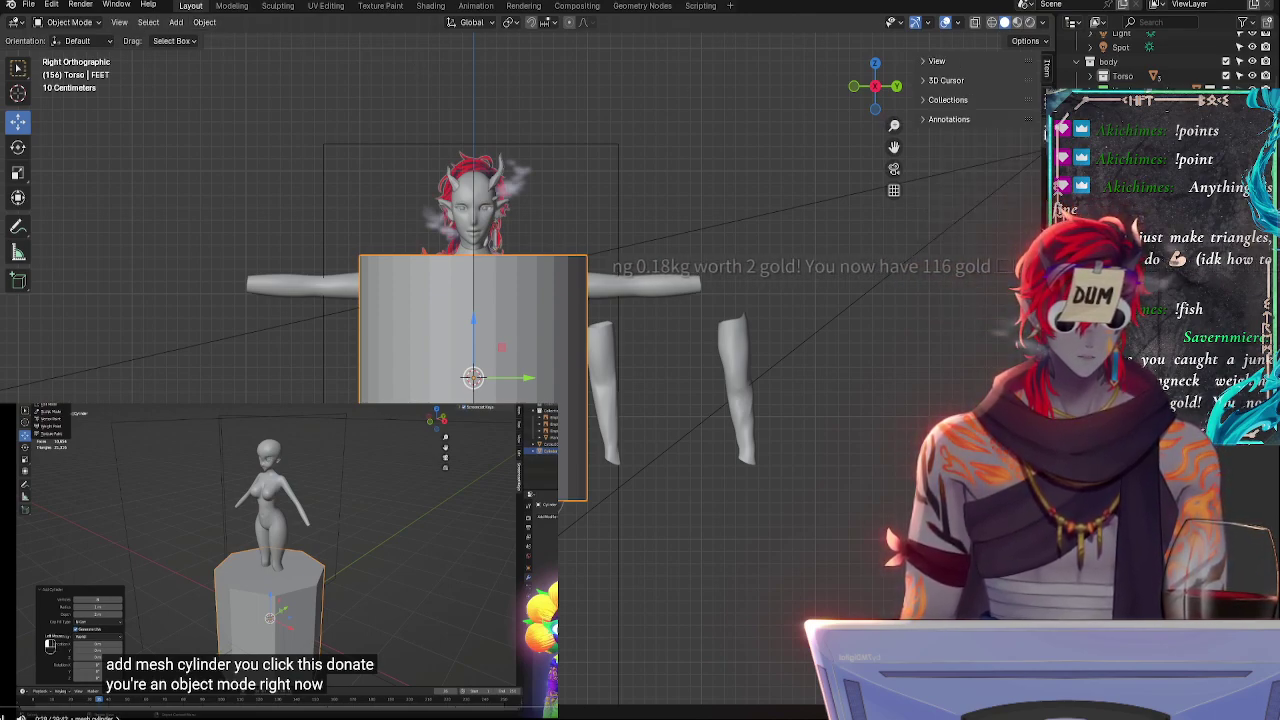
pyautogui.click(1046, 72)
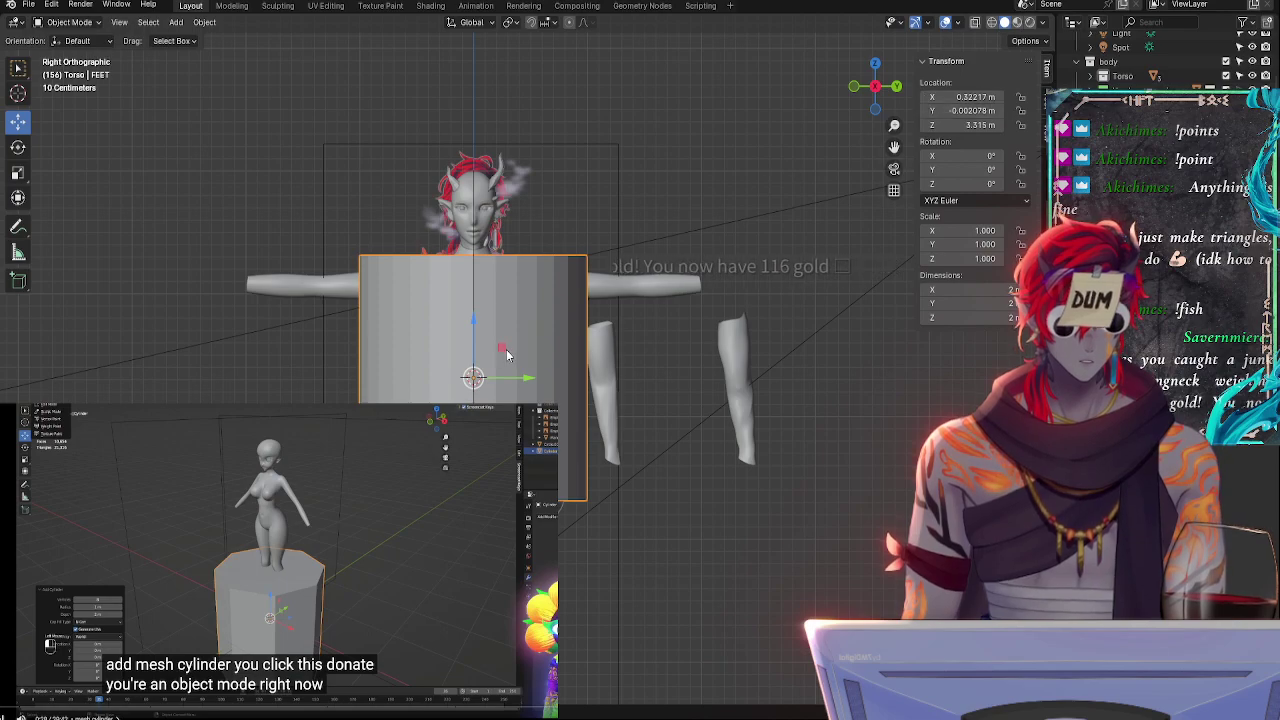
pyautogui.rightClick(506, 349)
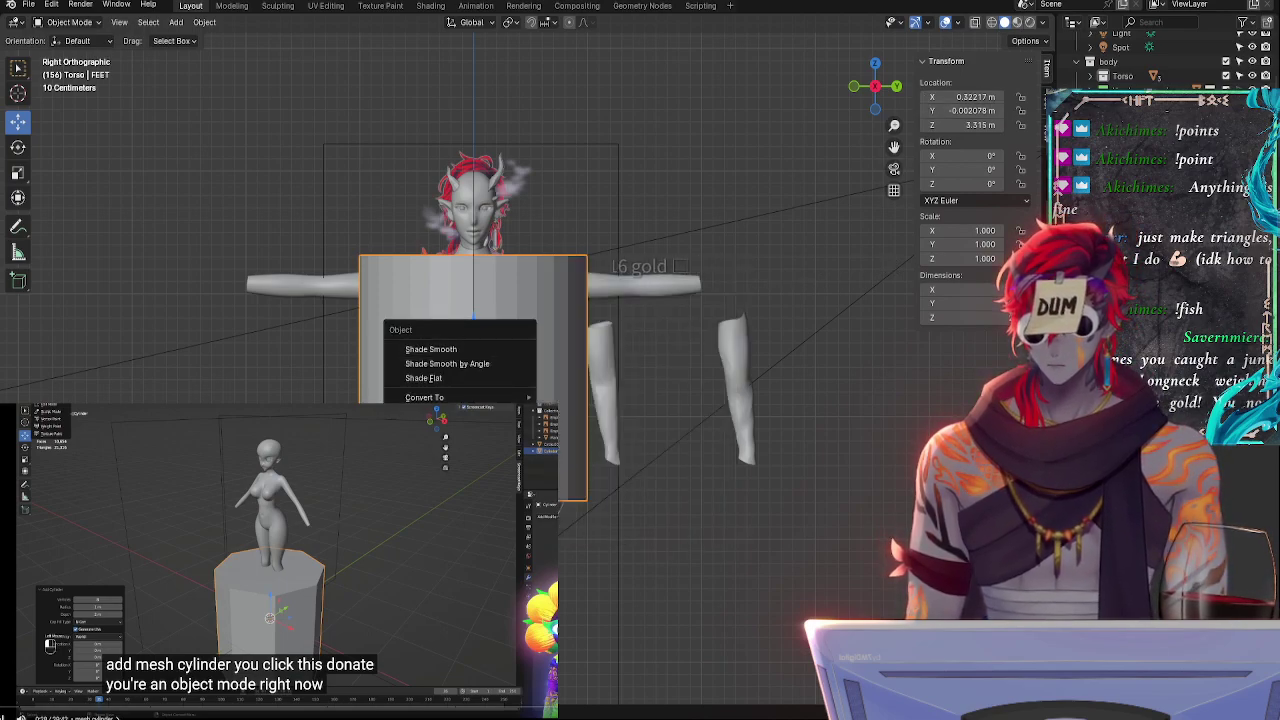
pyautogui.moveTo(500, 517)
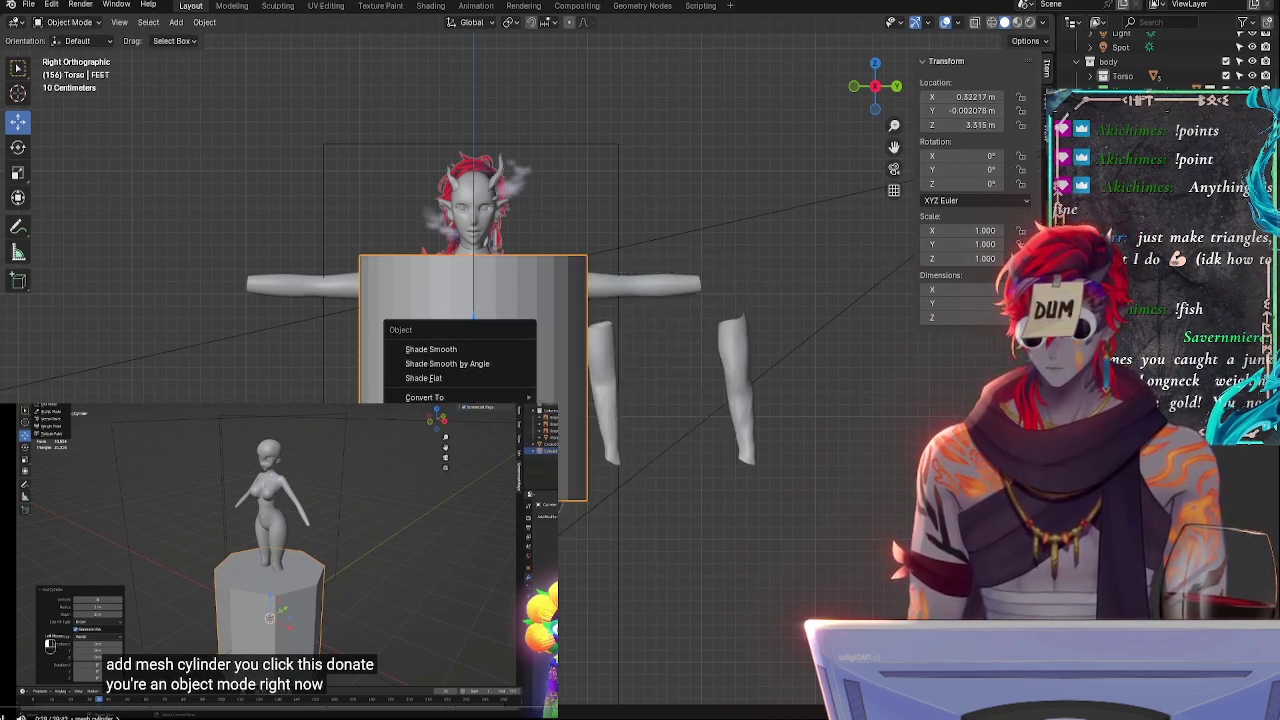
pyautogui.moveTo(449, 399)
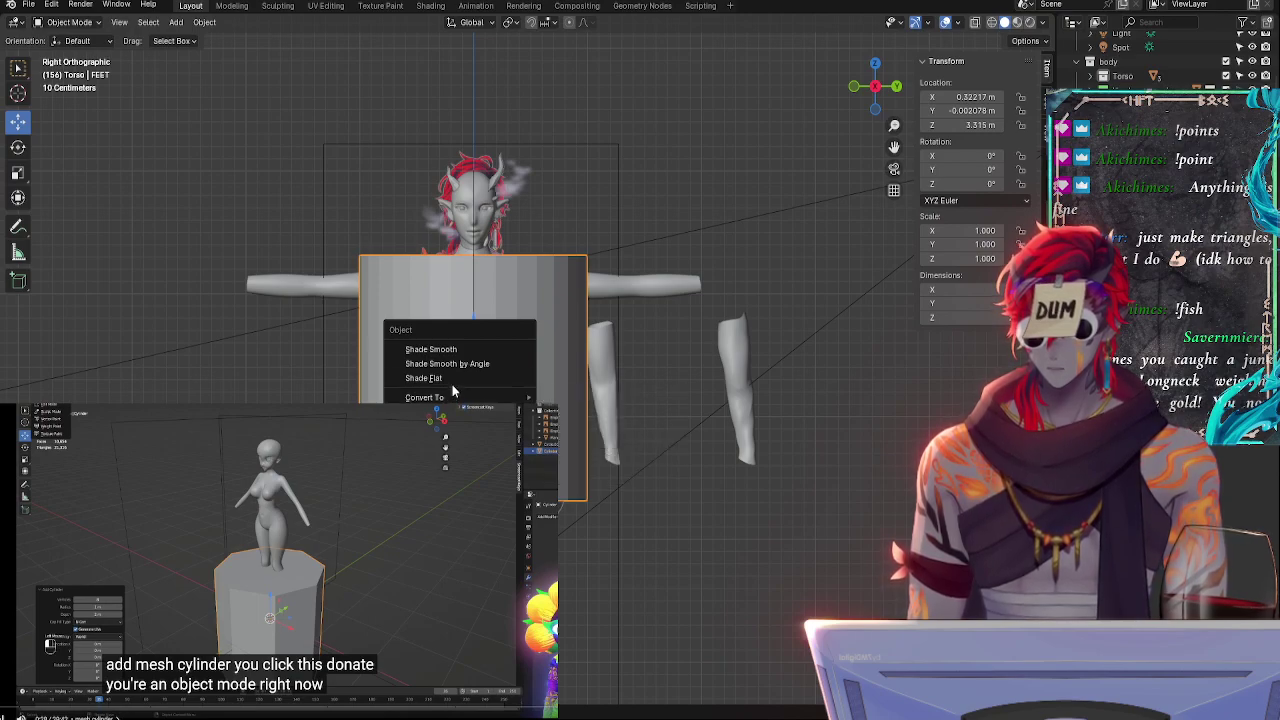
pyautogui.press('Escape')
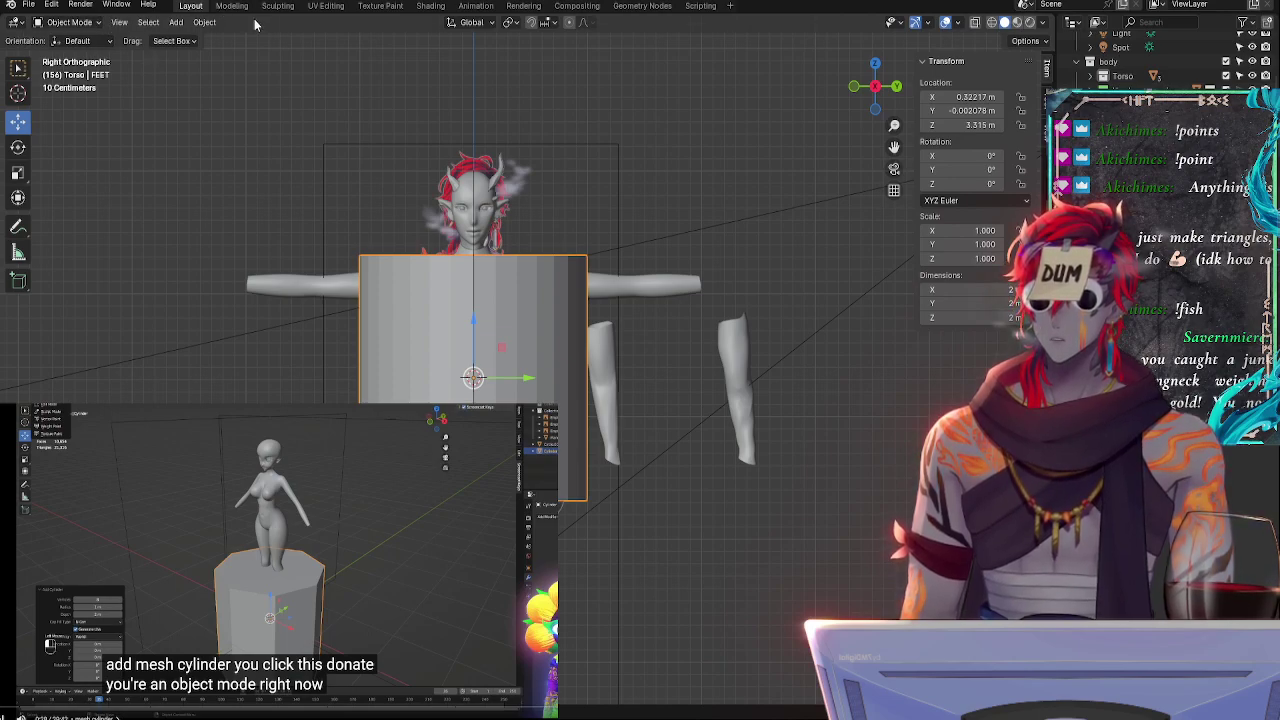
# - Look through the File, Edit and Window menus, then delete the FEET cylinder
pyautogui.click(30, 6)
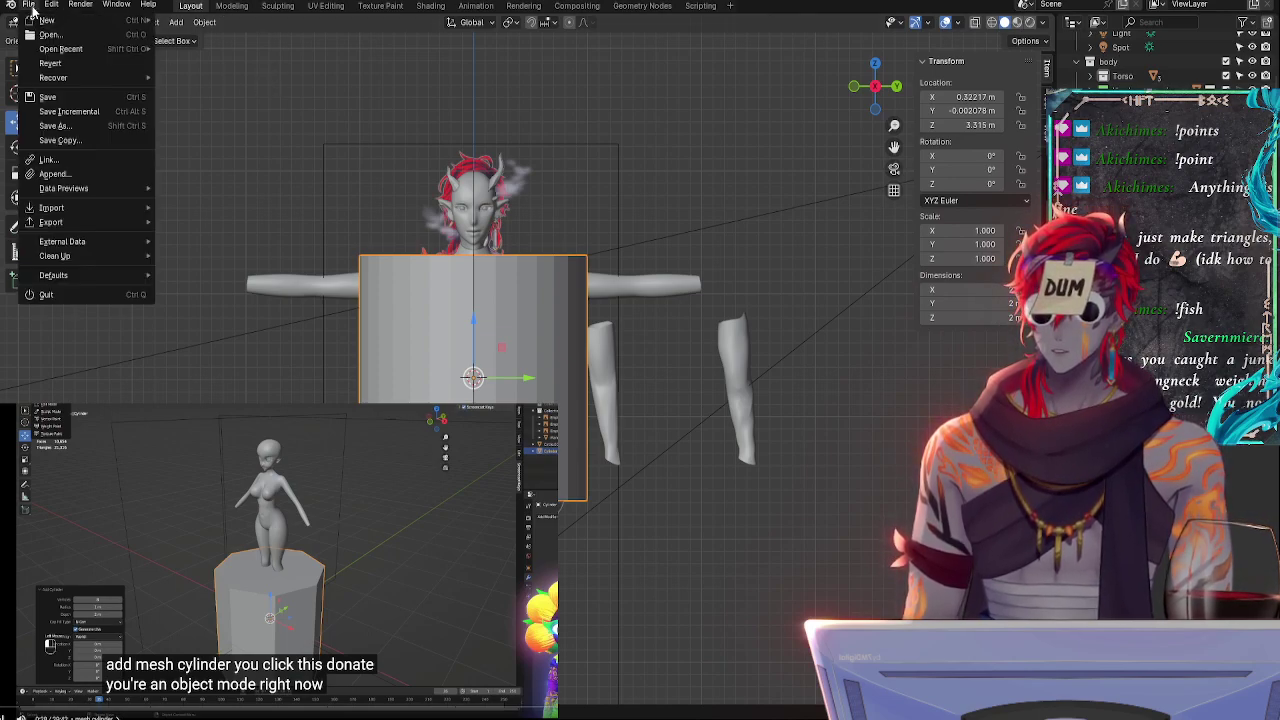
pyautogui.moveTo(62, 6)
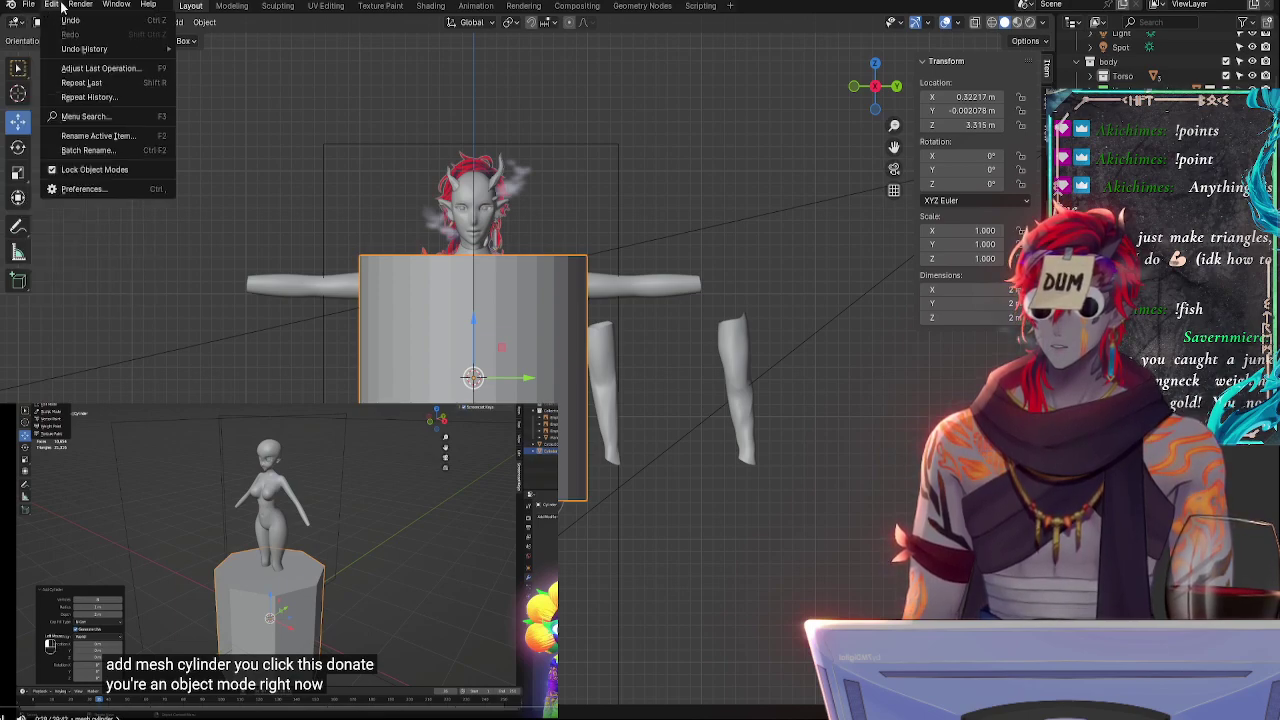
pyautogui.moveTo(118, 7)
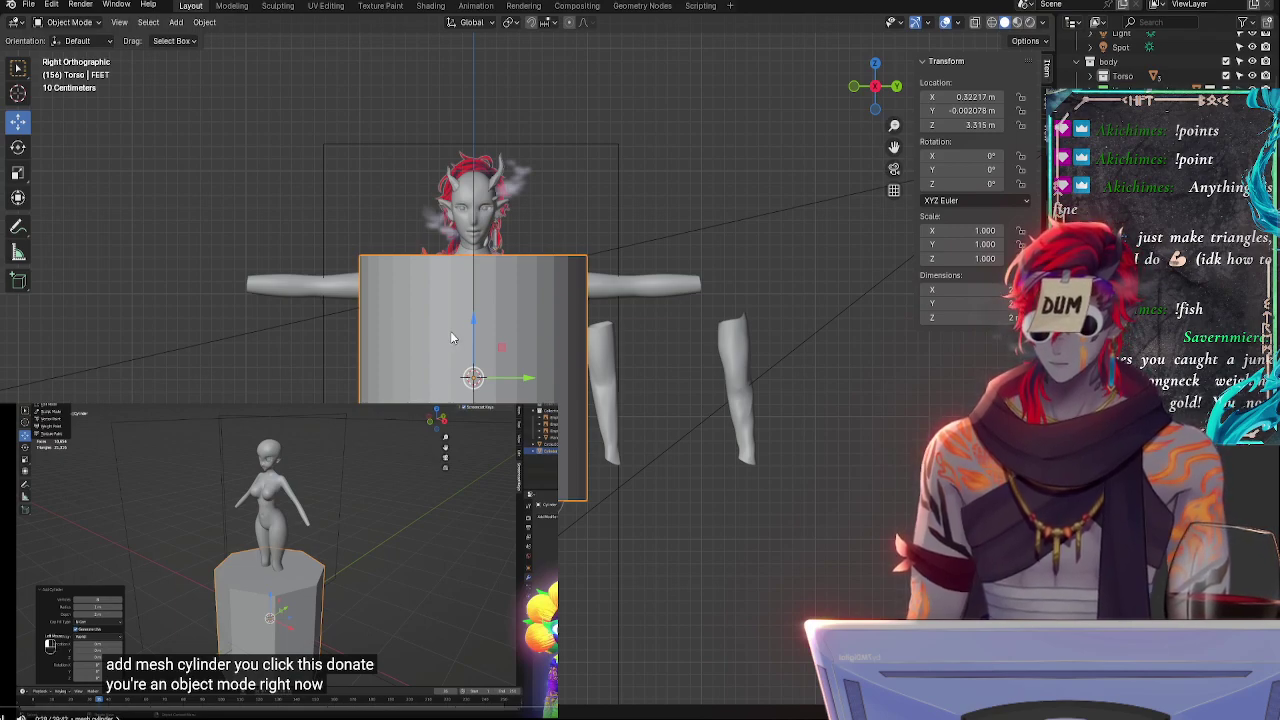
pyautogui.press('Delete')
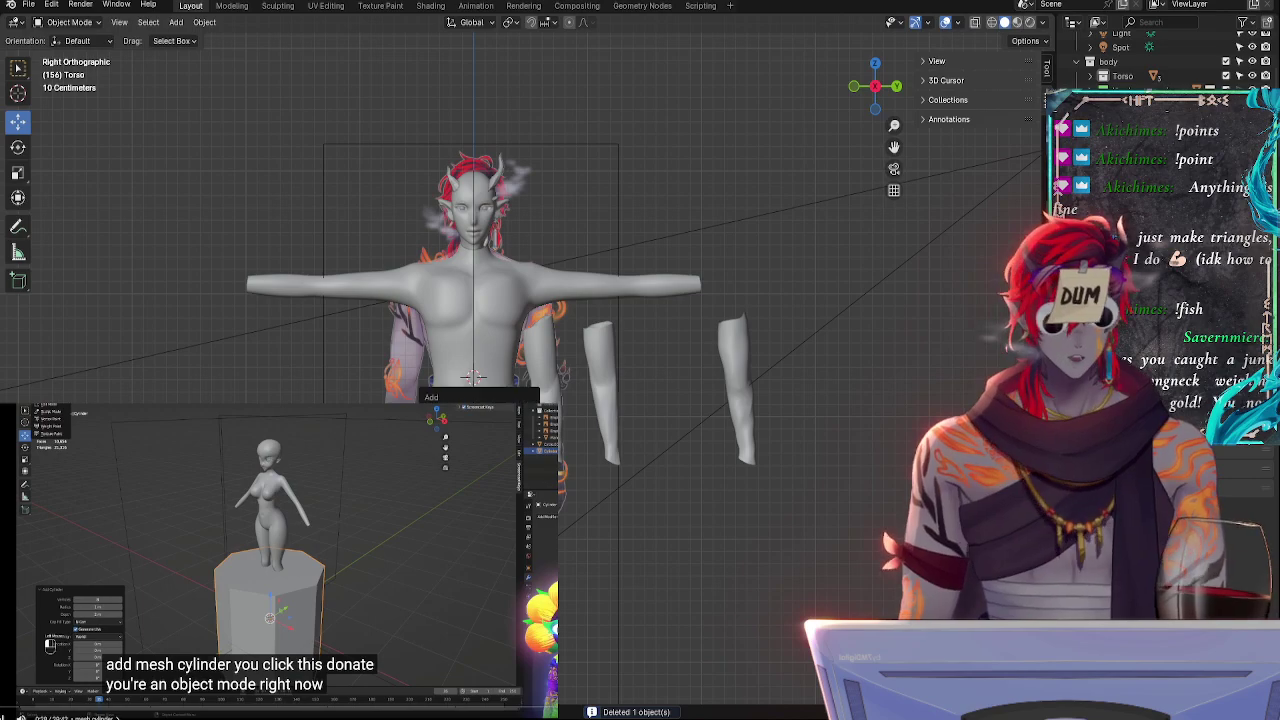
# - Add a cylinder with 8 vertices, radius 1 m and depth 2 m over the torso
pyautogui.hotkey('shift', 'a')
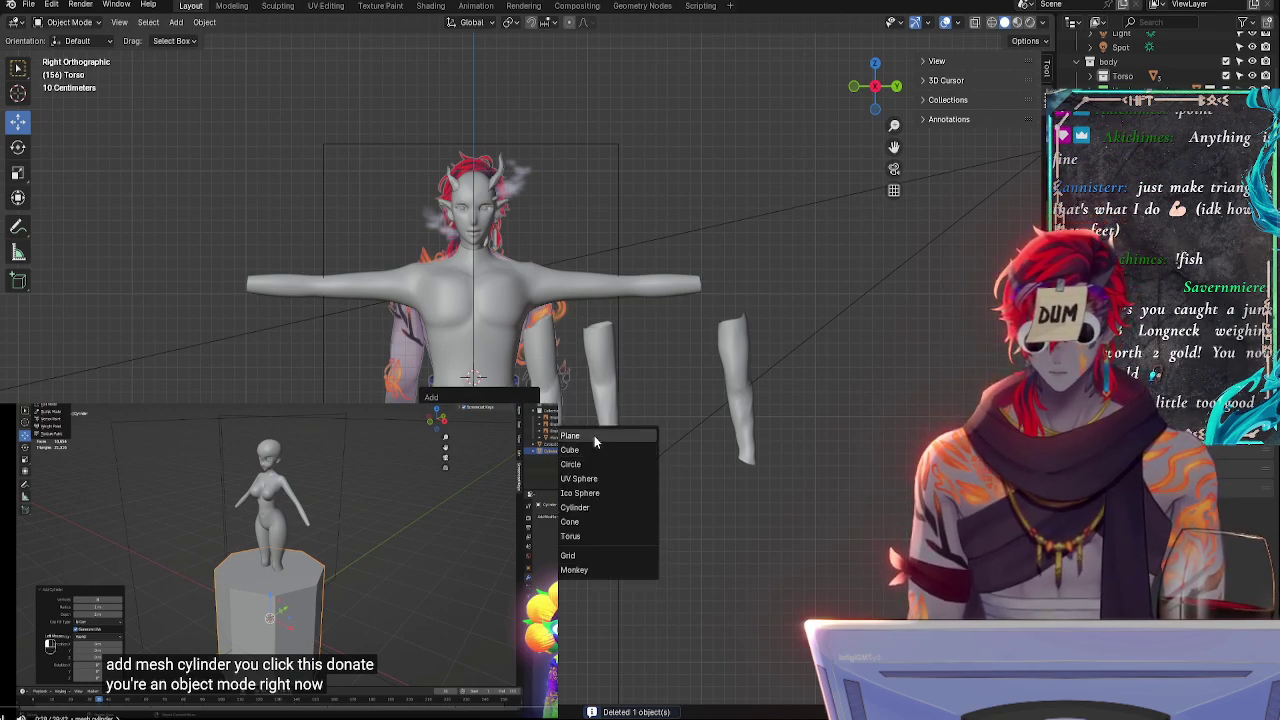
pyautogui.click(589, 509)
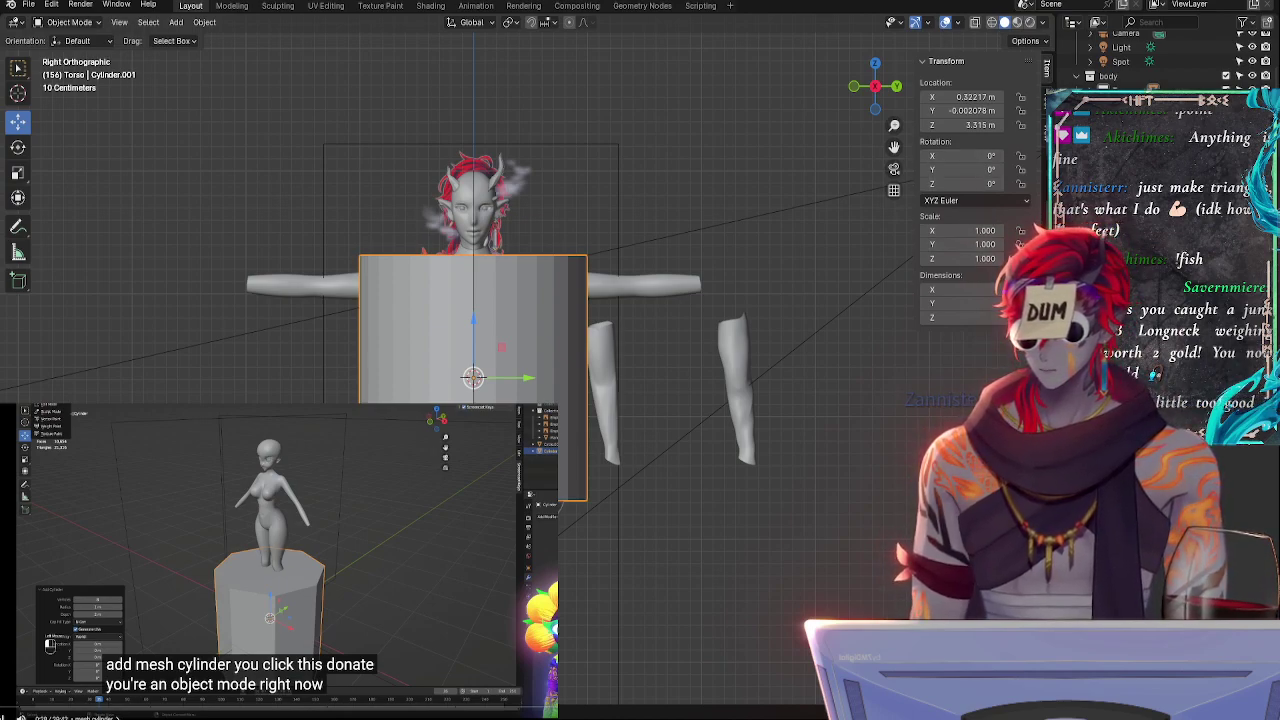
pyautogui.press('Return')
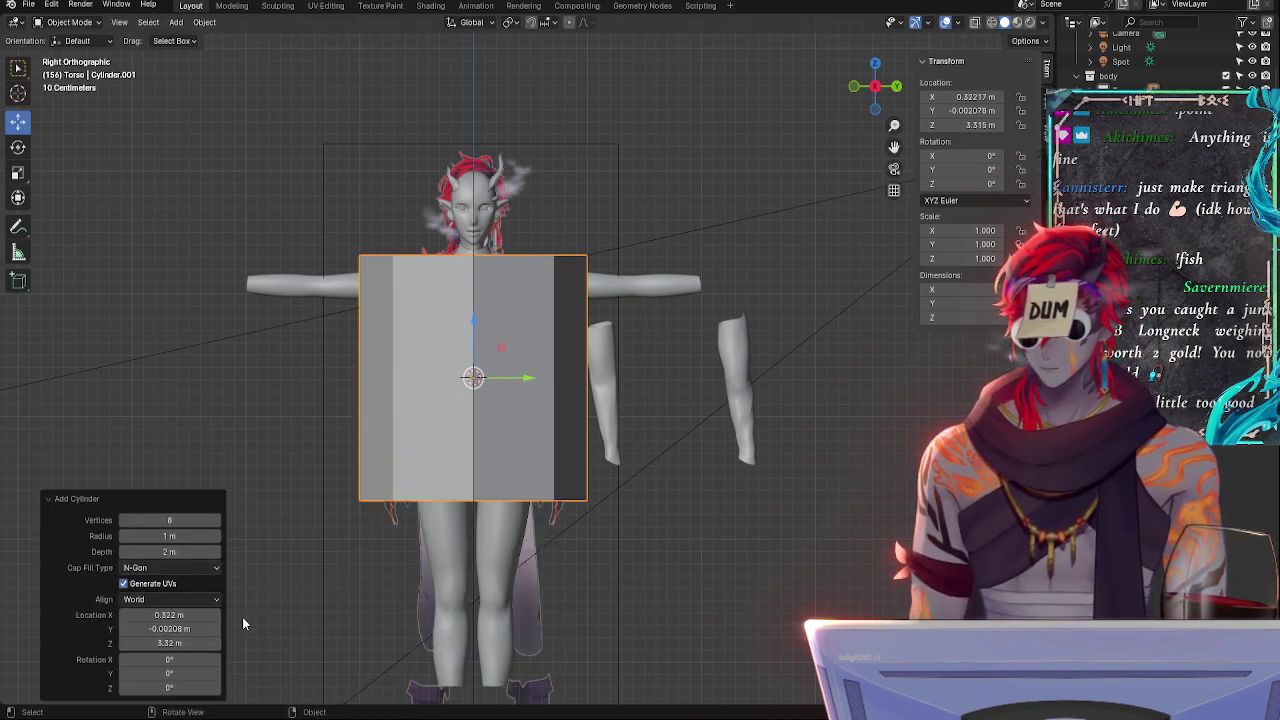
# - Set the new cylinder's location to X 0, Y 0 and Z 0 m
pyautogui.click(171, 615)
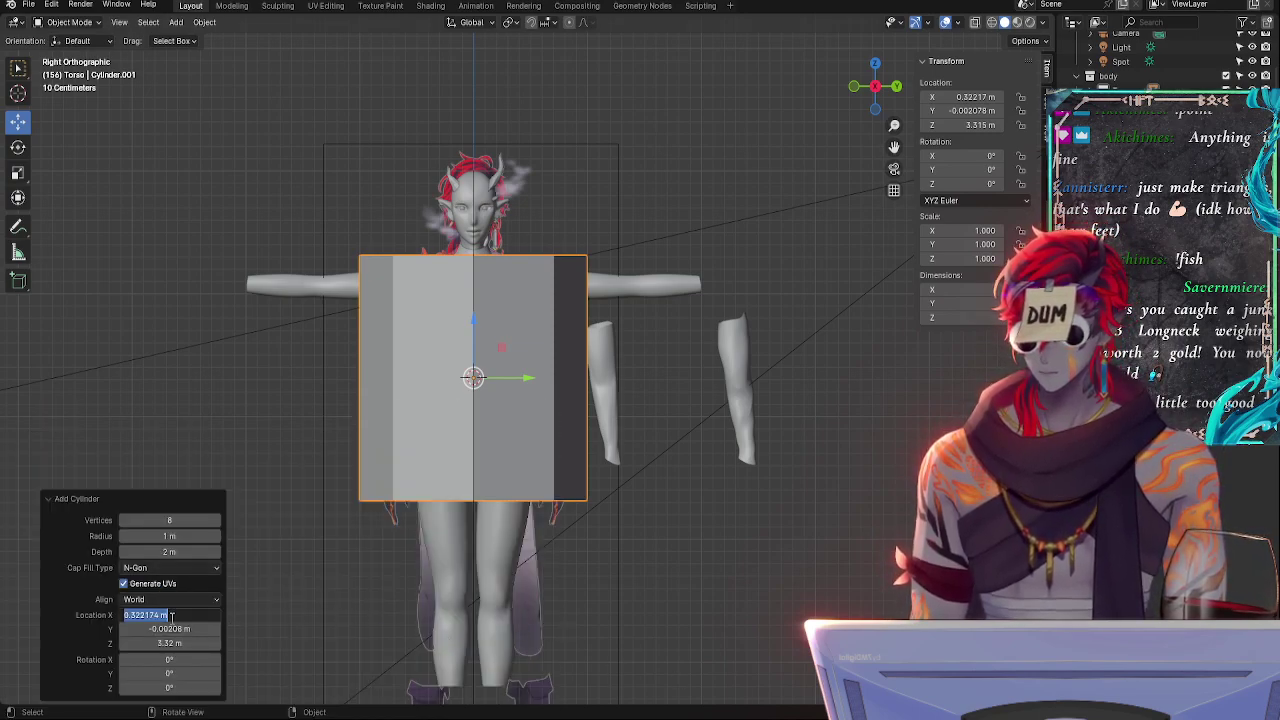
pyautogui.write('0')
pyautogui.press('Return')
pyautogui.click(170, 628)
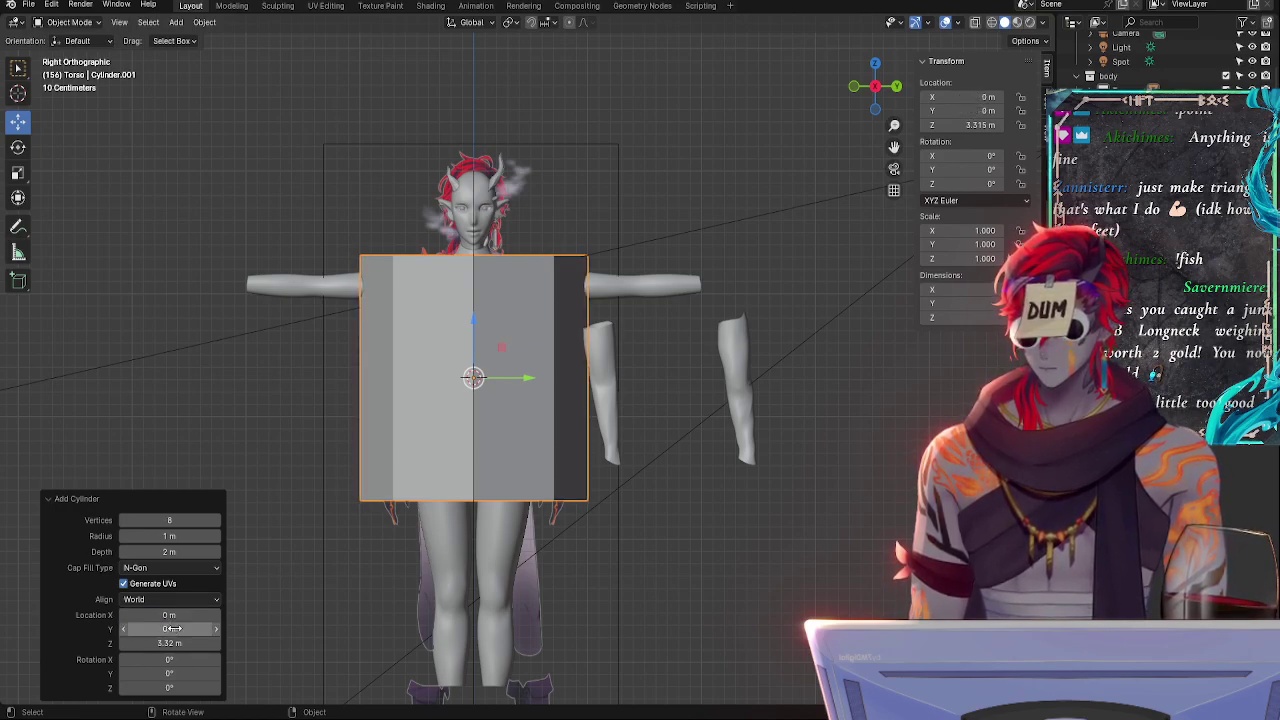
pyautogui.write('0')
pyautogui.press('Return')
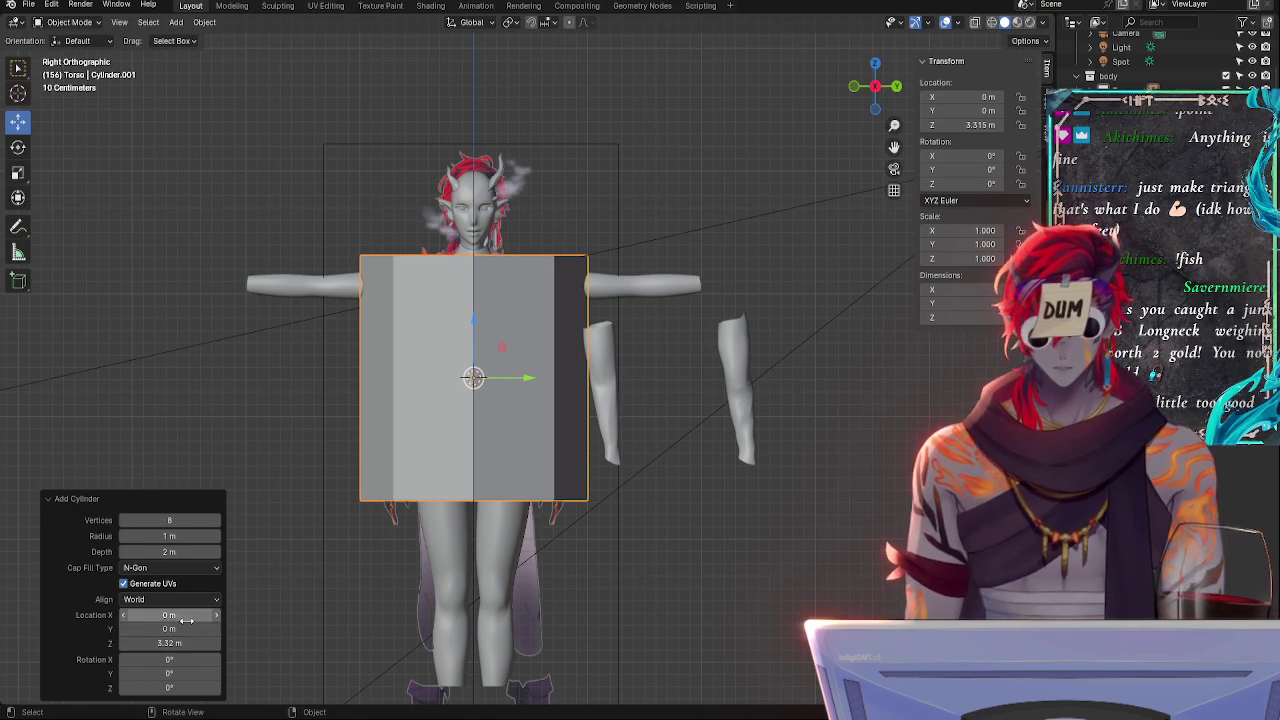
pyautogui.click(180, 643)
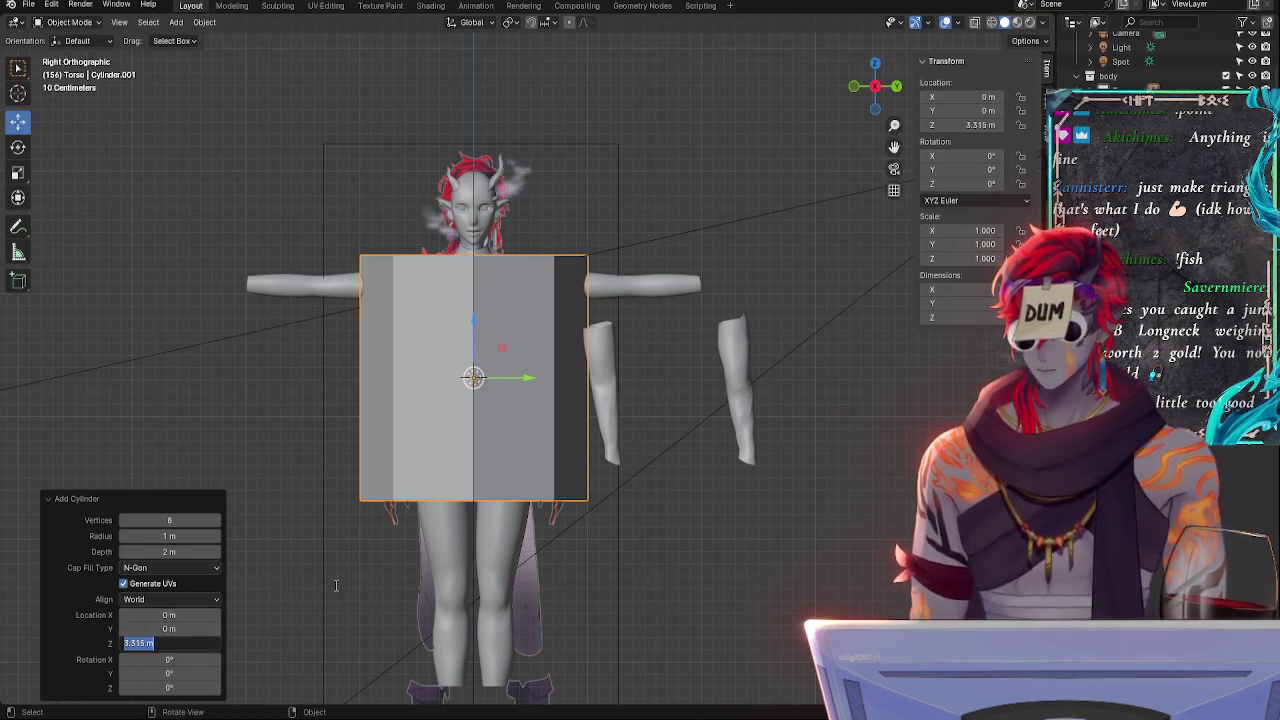
pyautogui.write('0')
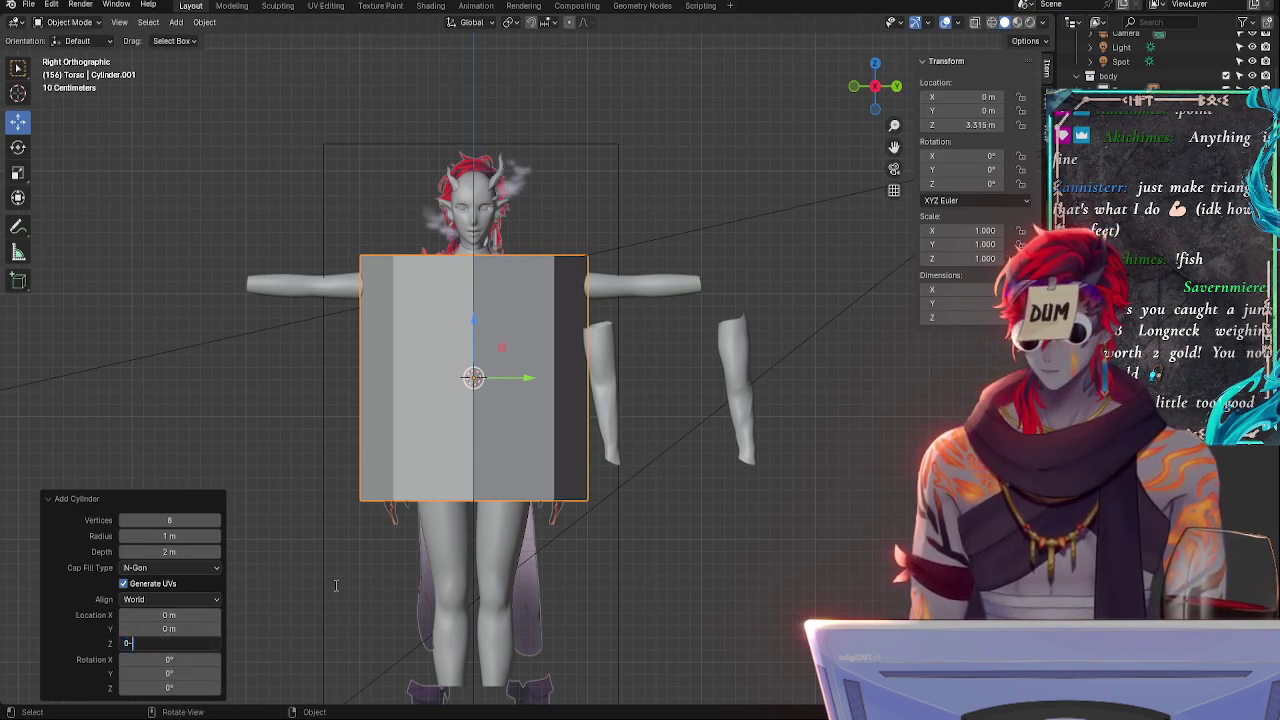
pyautogui.press('Return')
pyautogui.keyDown('ctrl'); pyautogui.moveTo(336, 585); pyautogui.dragTo(671, 420, button='middle'); pyautogui.keyUp('ctrl')
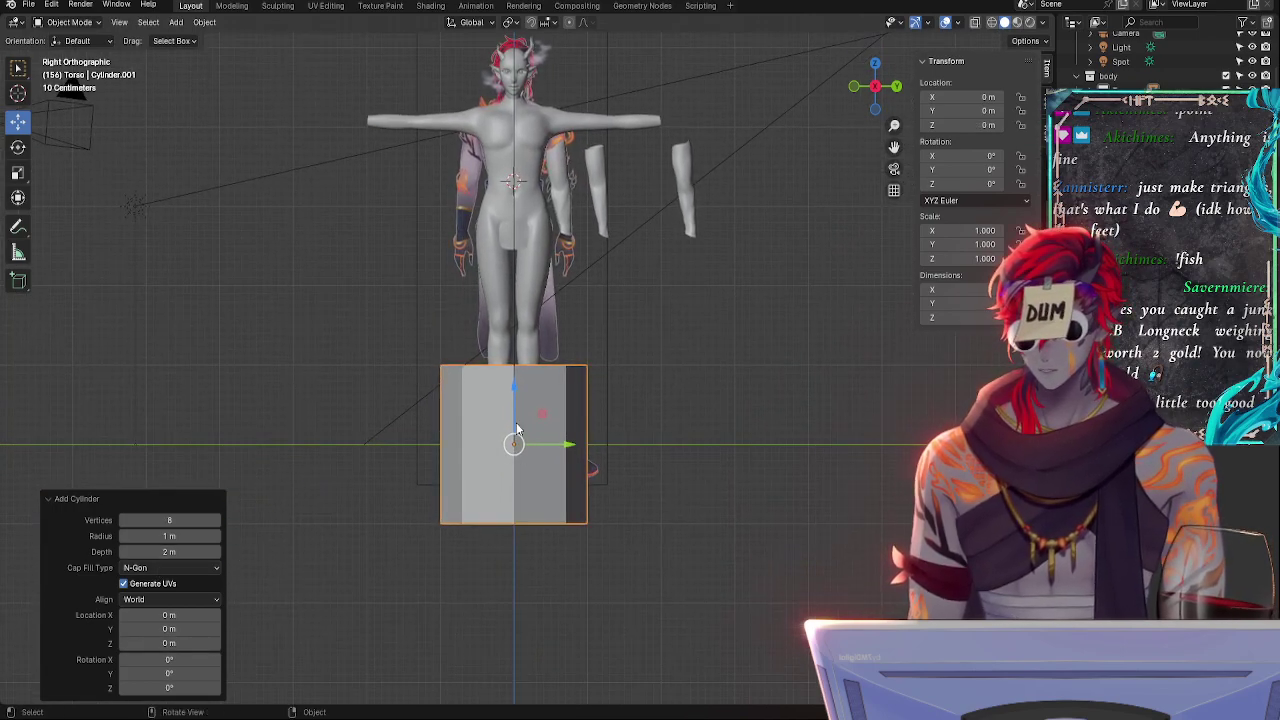
# - Raise the cylinder to Z 1 m around the lower legs
pyautogui.click(169, 643)
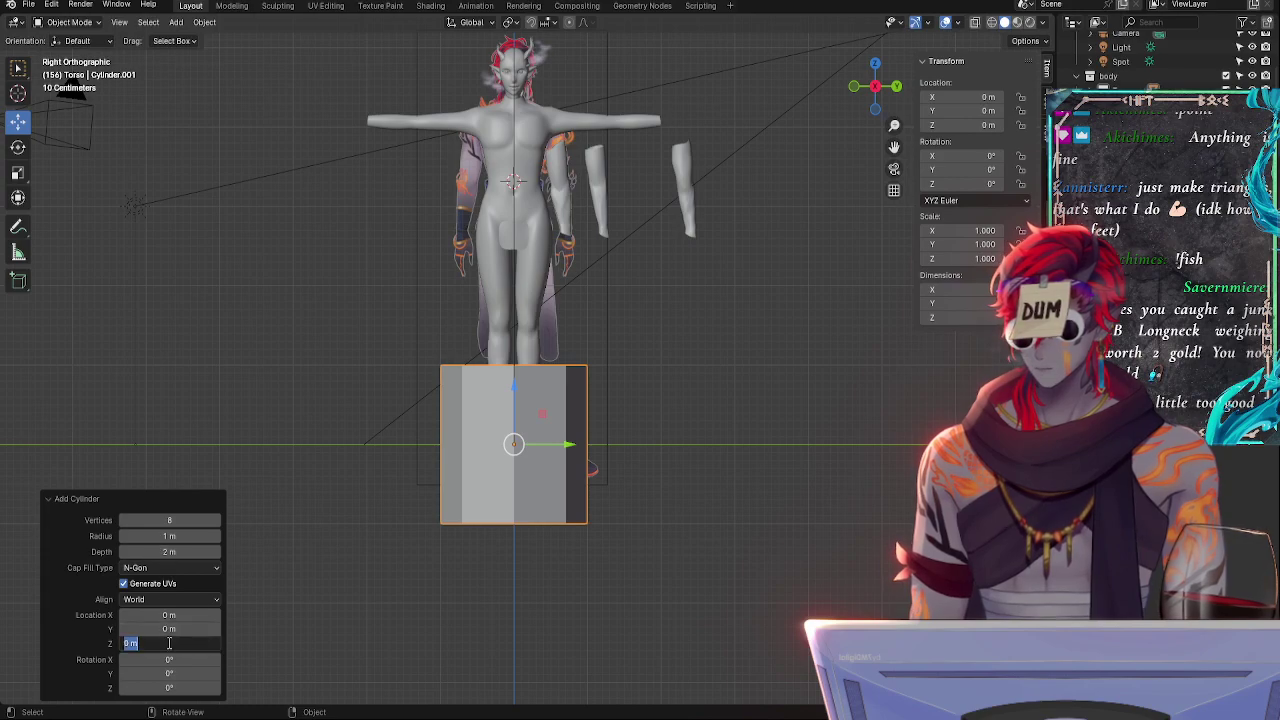
pyautogui.write('1')
pyautogui.press('Return')
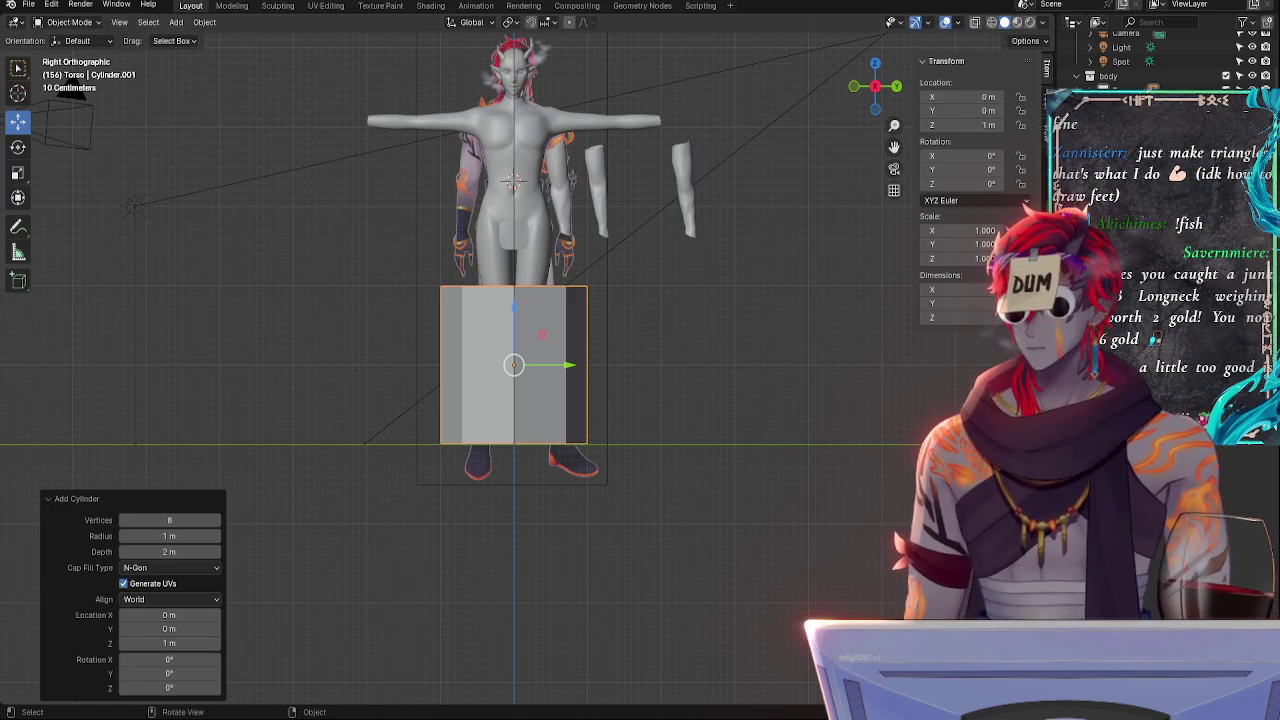
pyautogui.keyDown('shift'); pyautogui.moveTo(613, 313); pyautogui.dragTo(668, 399, button='middle'); pyautogui.keyUp('shift')
# - Pan and zoom to view the reference feet below the cylinder, then the torso and arms
pyautogui.keyDown('shift'); pyautogui.moveTo(661, 457); pyautogui.dragTo(664, 338, button='middle'); pyautogui.keyUp('shift')
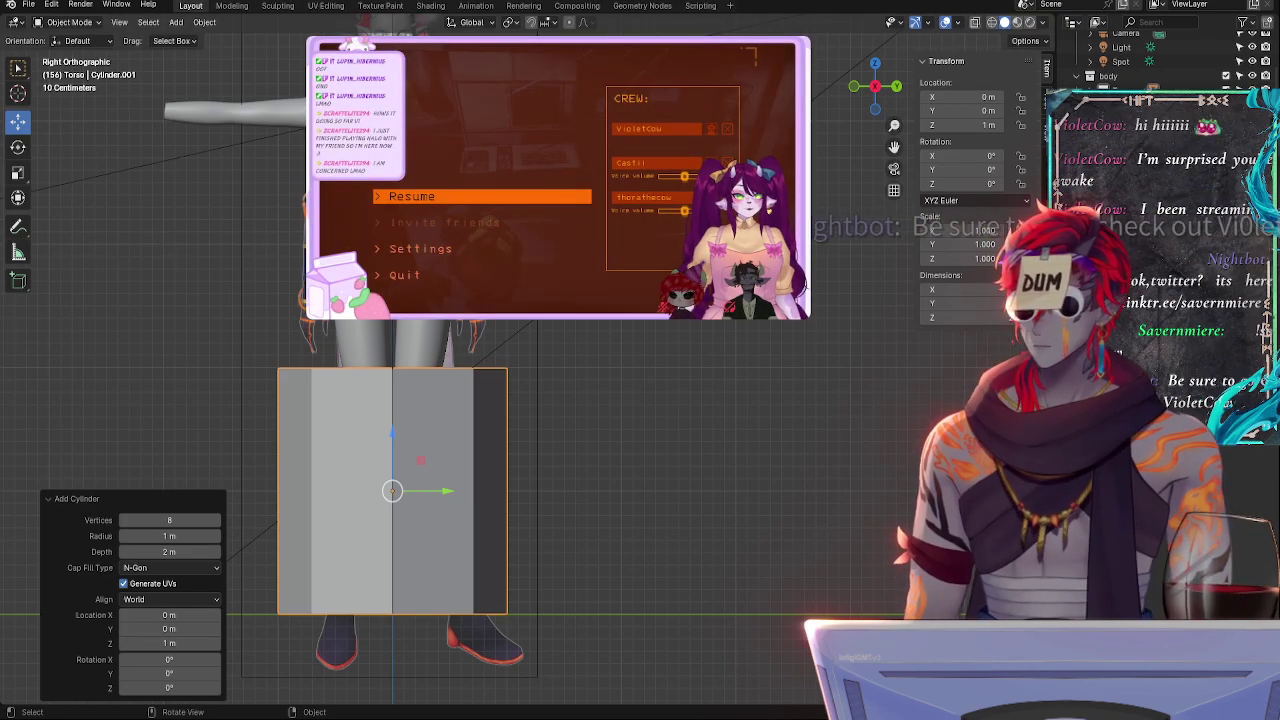
pyautogui.keyDown('alt'); pyautogui.keyDown('shift'); pyautogui.moveTo(698, 340); pyautogui.dragTo(760, 260); pyautogui.keyUp('shift'); pyautogui.keyUp('alt')
pyautogui.scroll(2, 1160, 60)
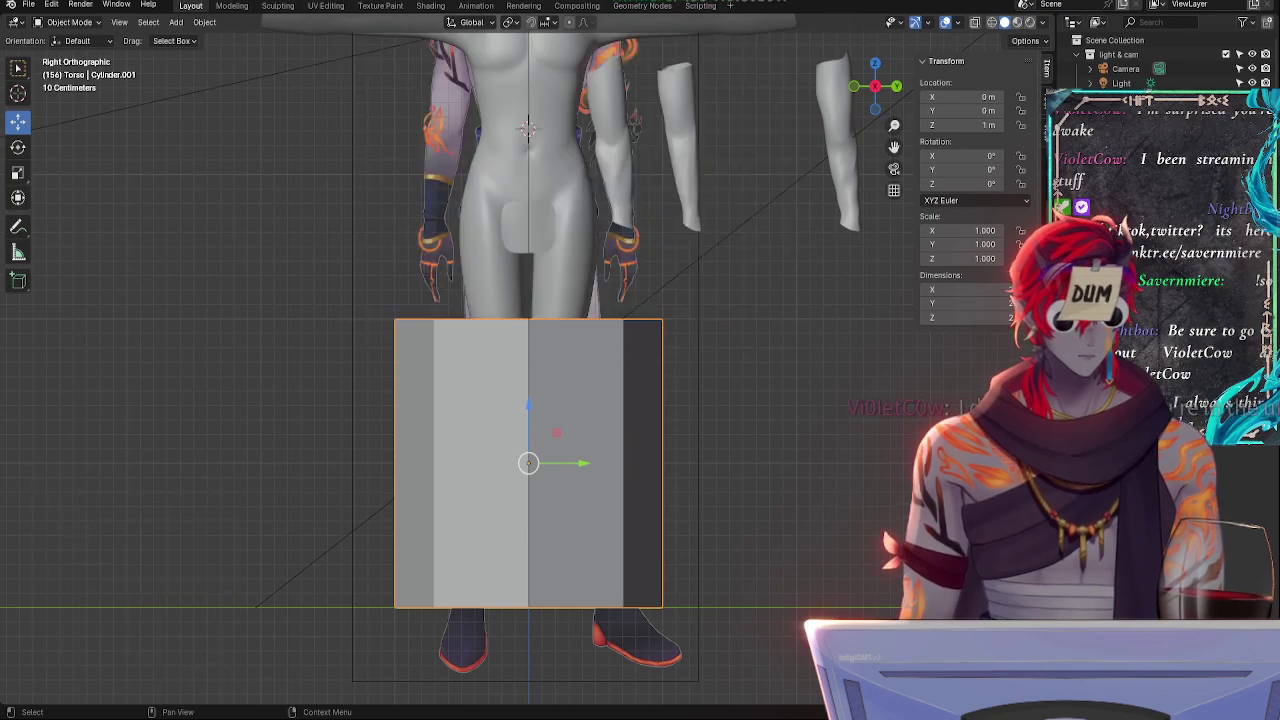
pyautogui.scroll(-3, 1160, 60)
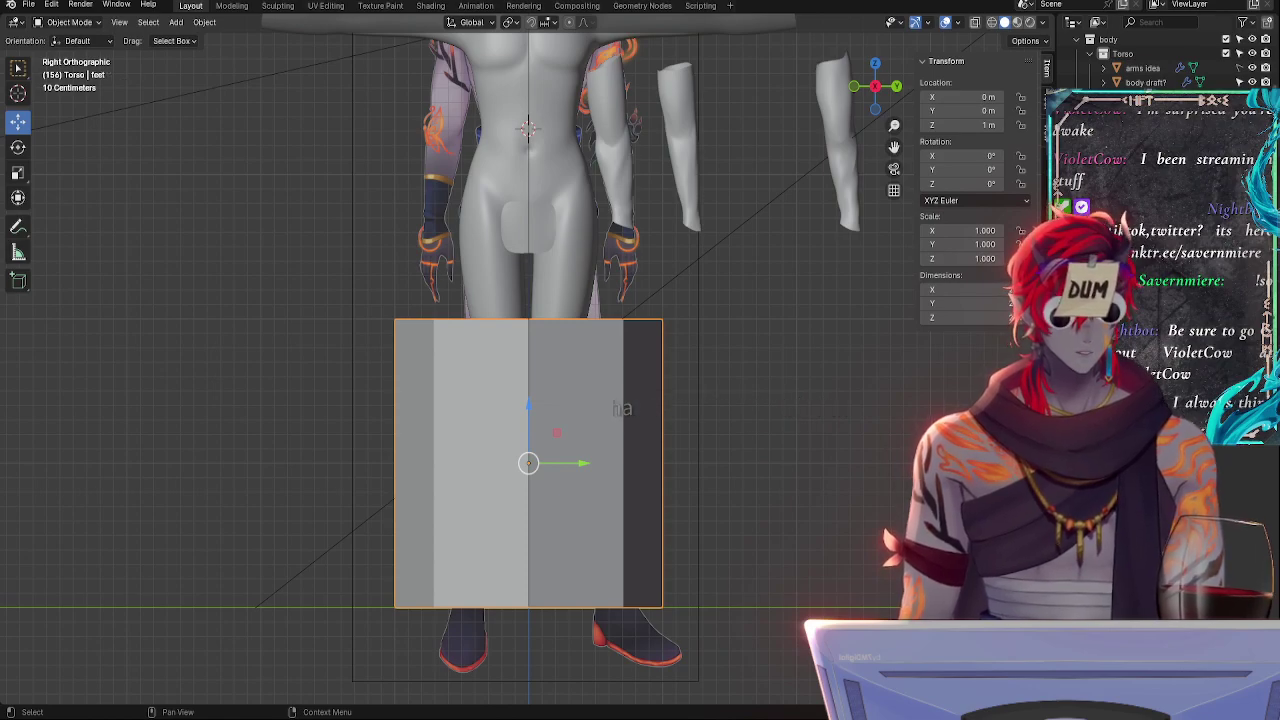
pyautogui.scroll(3, 1160, 60)
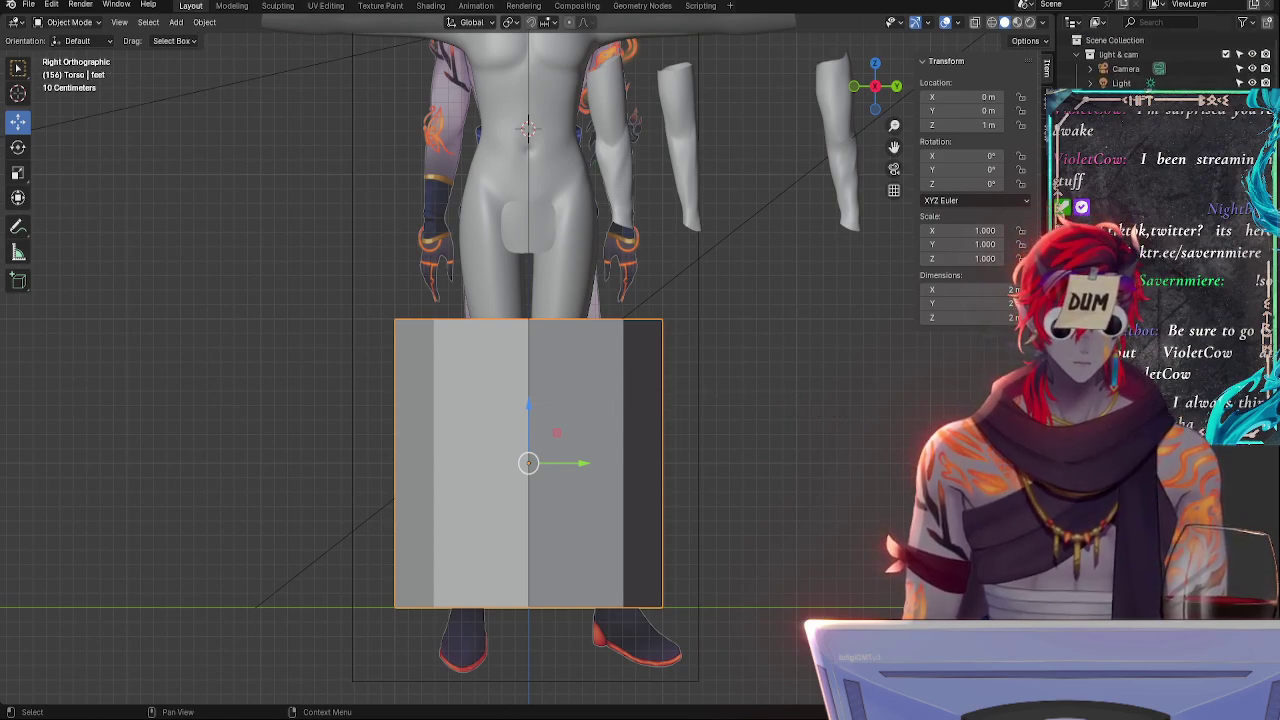
pyautogui.keyDown('ctrl'); pyautogui.moveTo(726, 390); pyautogui.dragTo(654, 385, button='middle'); pyautogui.keyUp('ctrl')
pyautogui.hotkey('alt', 'a')
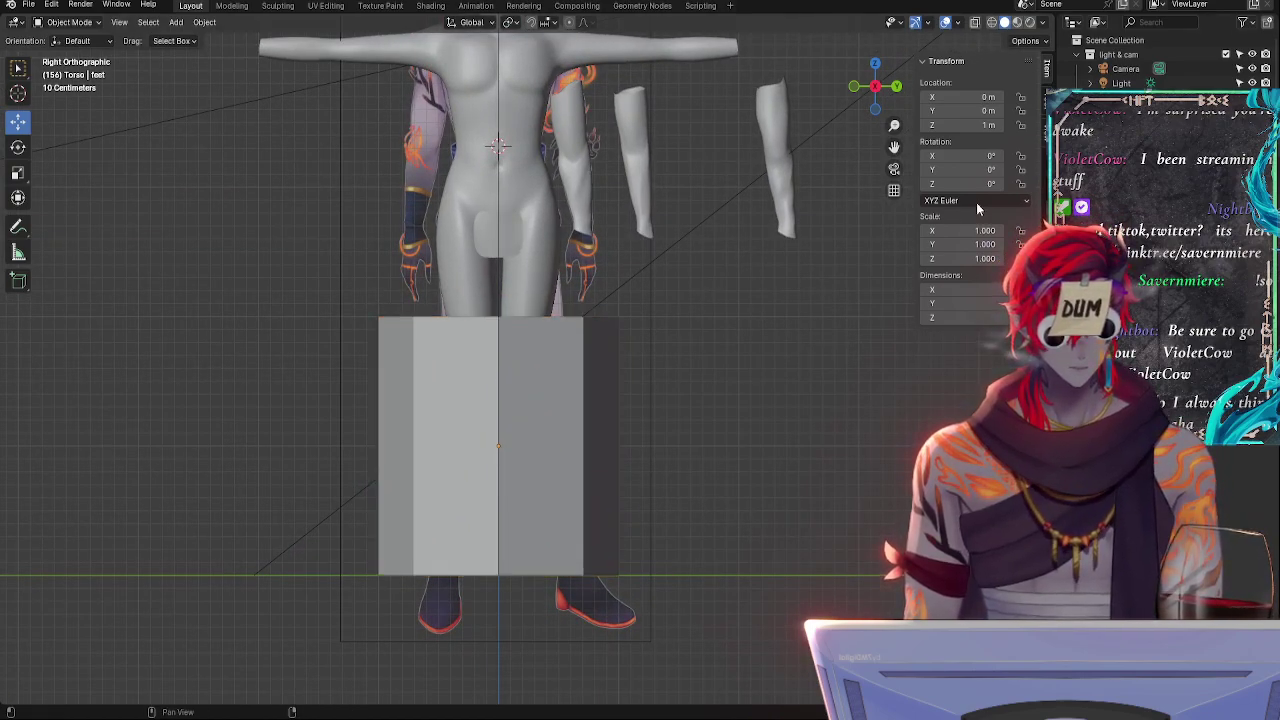
# - Reselect the feet cylinder, hide it with H, and zoom in on the torso
pyautogui.hotkey('ctrl', 'z')
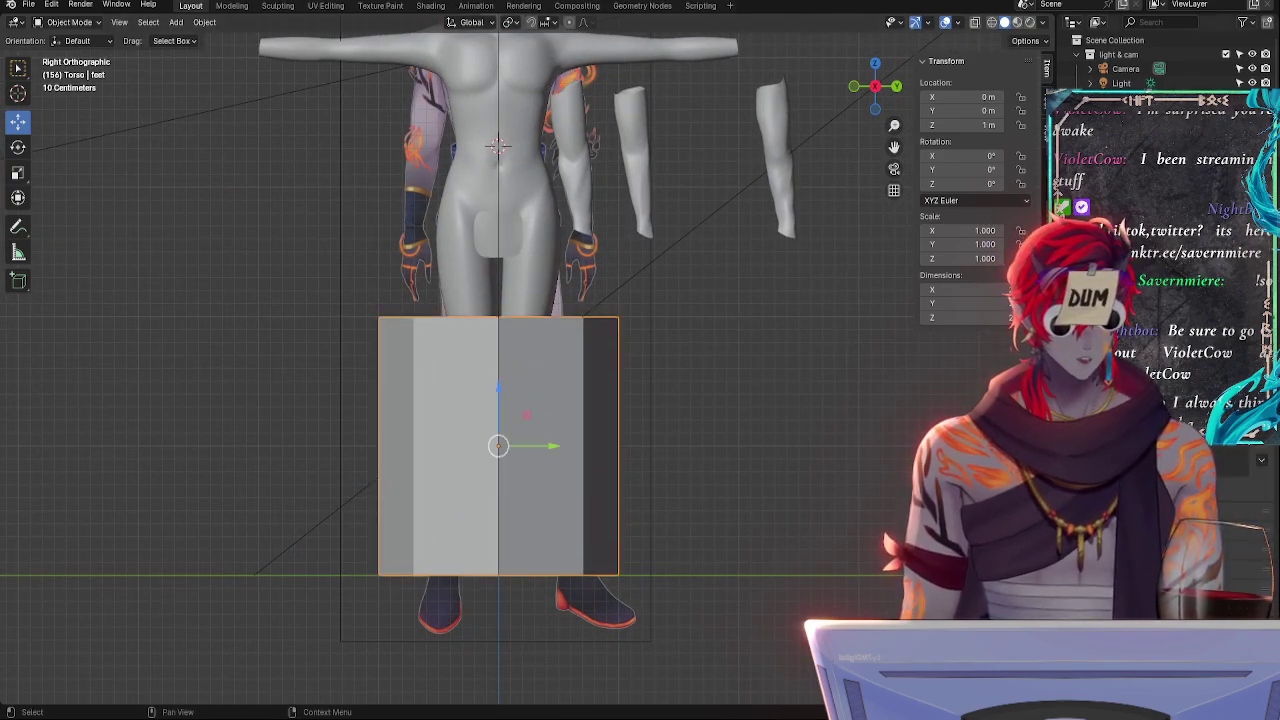
pyautogui.press('h')
pyautogui.keyDown('shift'); pyautogui.moveTo(706, 268); pyautogui.dragTo(775, 401, button='middle'); pyautogui.keyUp('shift')
pyautogui.keyDown('shift'); pyautogui.moveTo(817, 308); pyautogui.dragTo(723, 402, button='middle'); pyautogui.keyUp('shift')
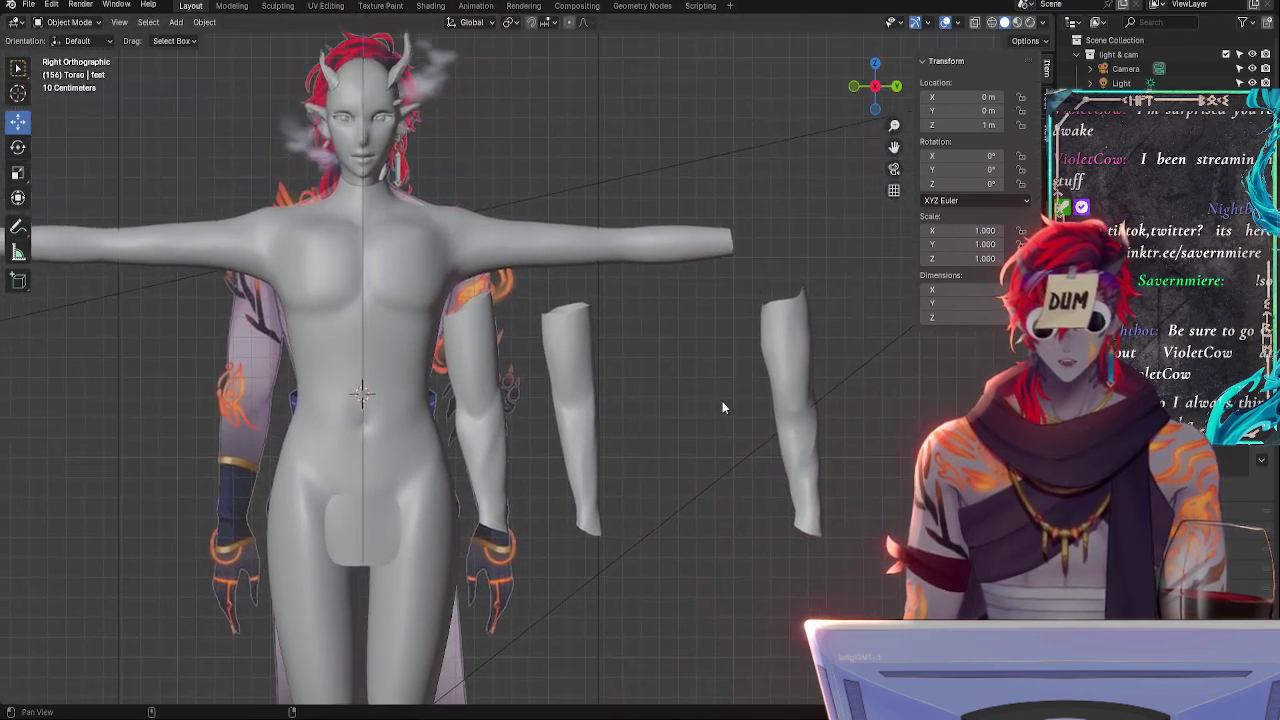
pyautogui.keyDown('ctrl'); pyautogui.moveTo(581, 286); pyautogui.dragTo(627, 289, button='middle'); pyautogui.keyUp('ctrl')
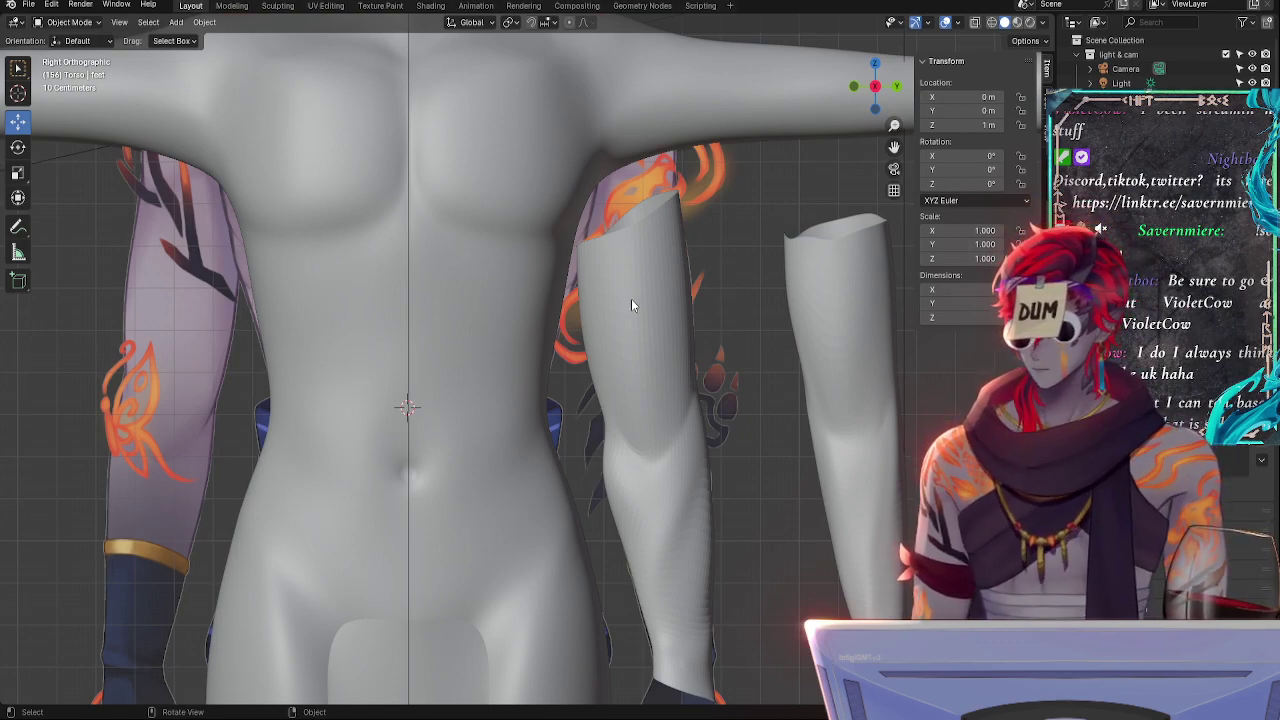
pyautogui.keyDown('ctrl'); pyautogui.keyDown('alt'); pyautogui.moveTo(631, 299); pyautogui.dragTo(662, 376); pyautogui.keyUp('alt'); pyautogui.keyUp('ctrl')
pyautogui.keyDown('alt'); pyautogui.keyDown('shift'); pyautogui.moveTo(363, 486); pyautogui.dragTo(440, 346); pyautogui.keyUp('shift'); pyautogui.keyUp('alt')
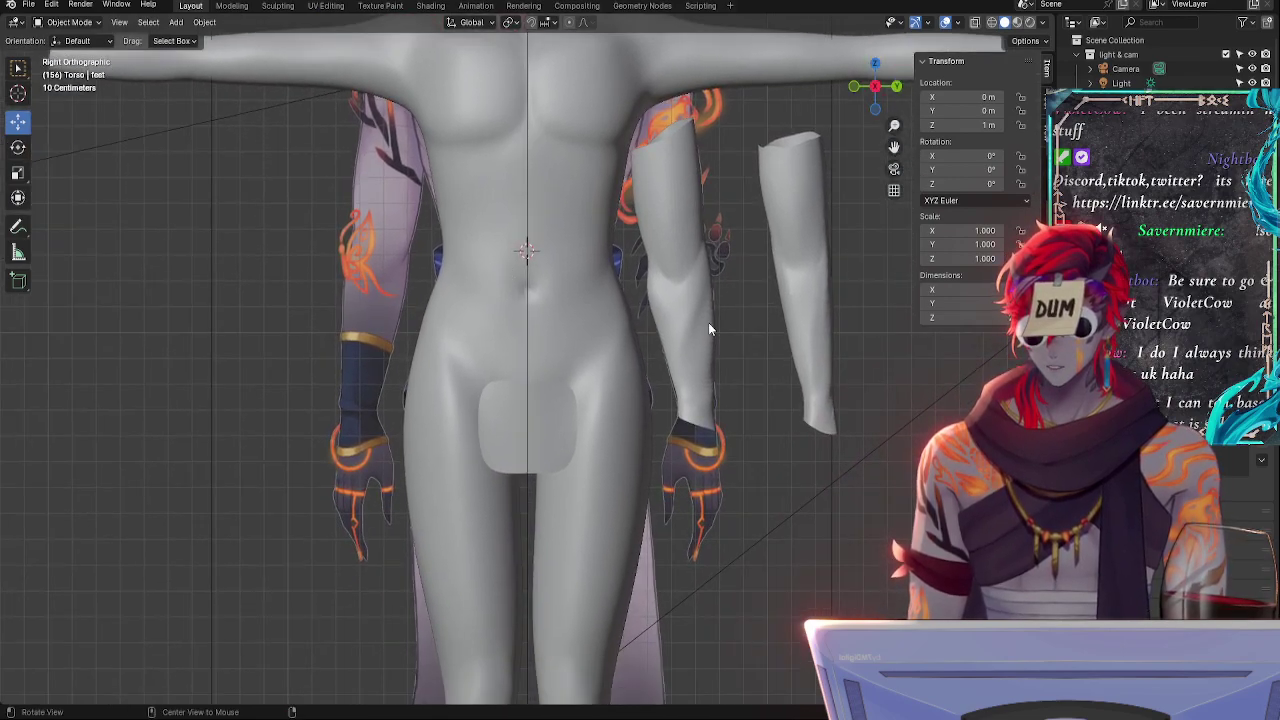
# - Orbit around the bare body from a front three-quarter view to the back and shoulders
pyautogui.moveTo(708, 330); pyautogui.dragTo(595, 561, button='middle')
pyautogui.moveTo(674, 494); pyautogui.dragTo(569, 375, button='middle')
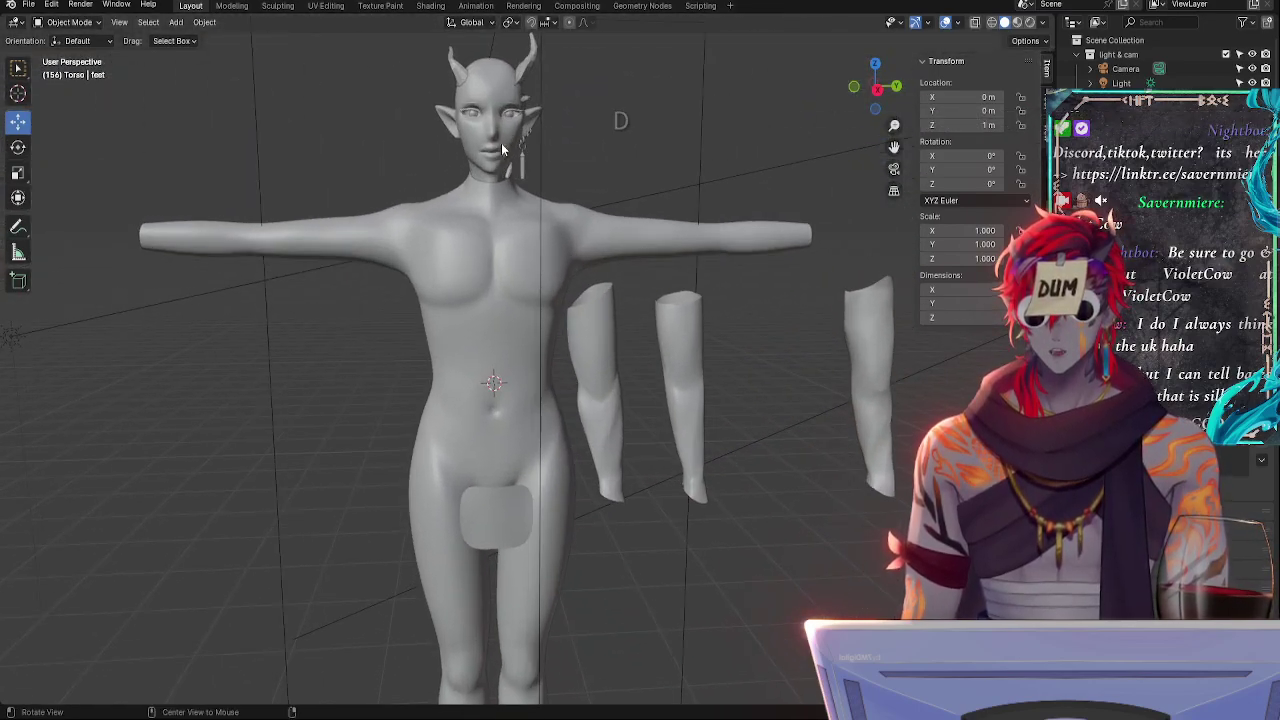
pyautogui.scroll(2, 552, 206)
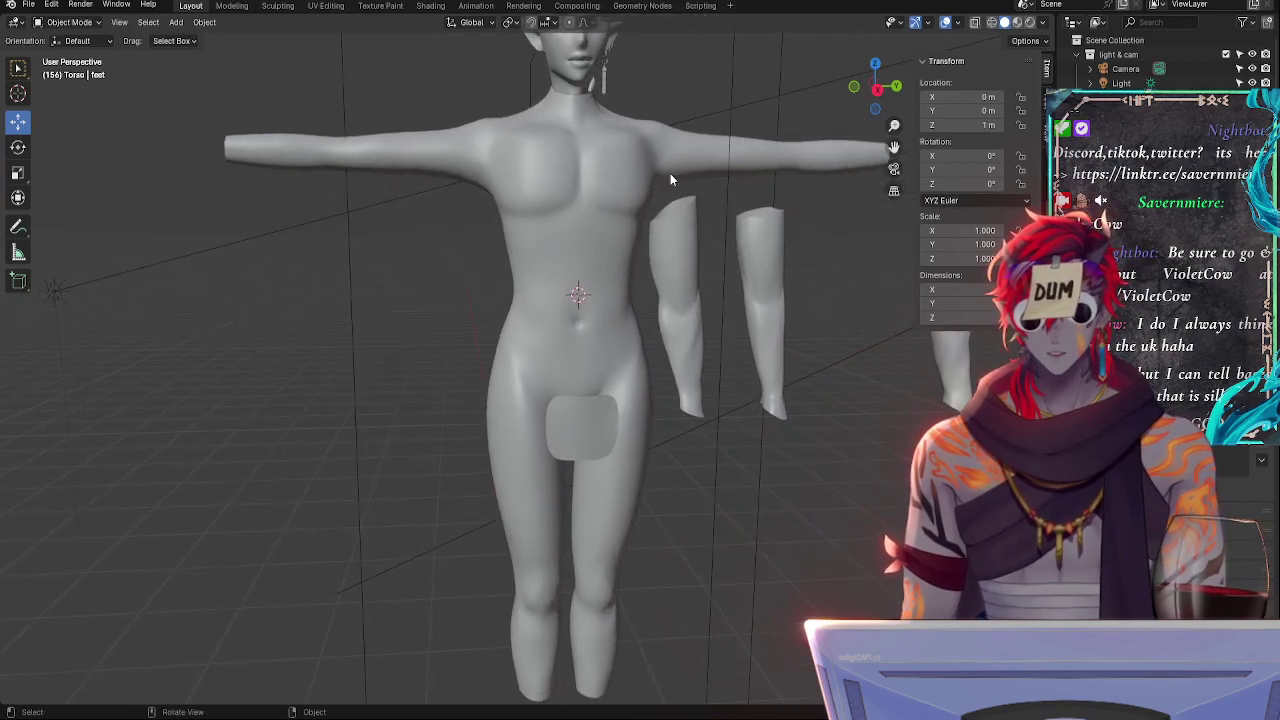
pyautogui.moveTo(664, 237); pyautogui.dragTo(624, 276, button='middle')
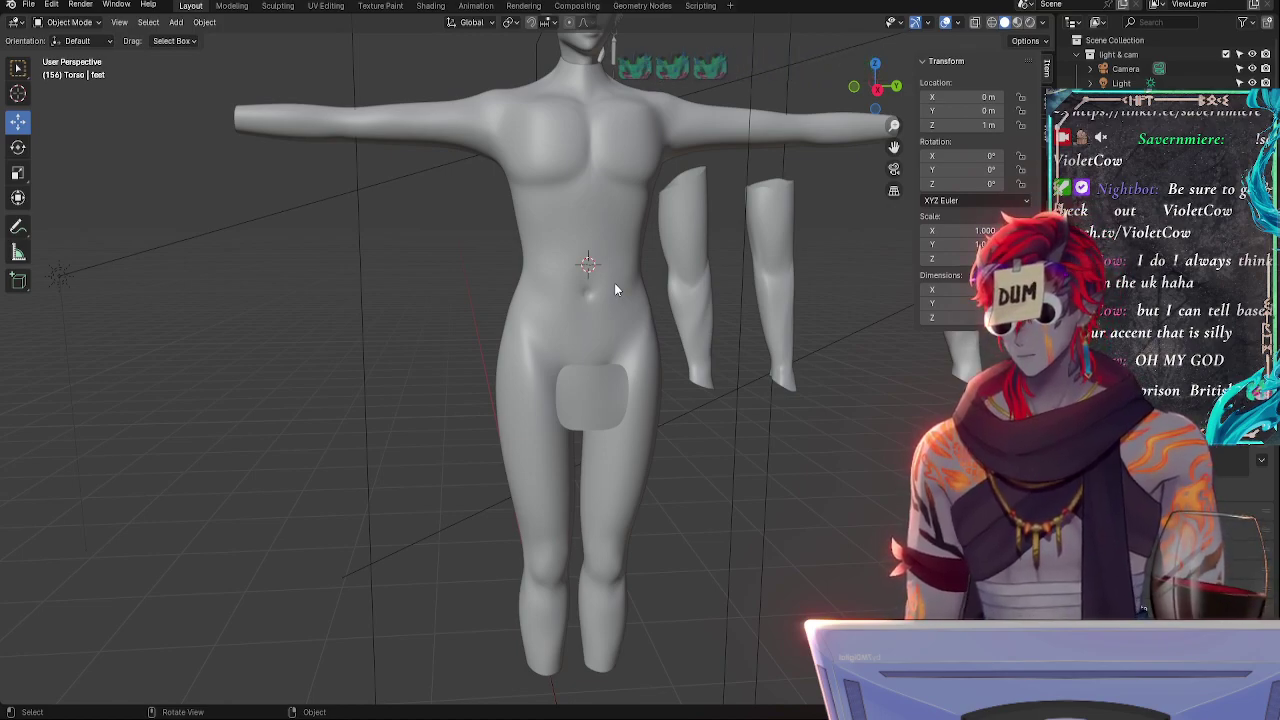
pyautogui.moveTo(632, 467); pyautogui.dragTo(800, 455, button='middle')
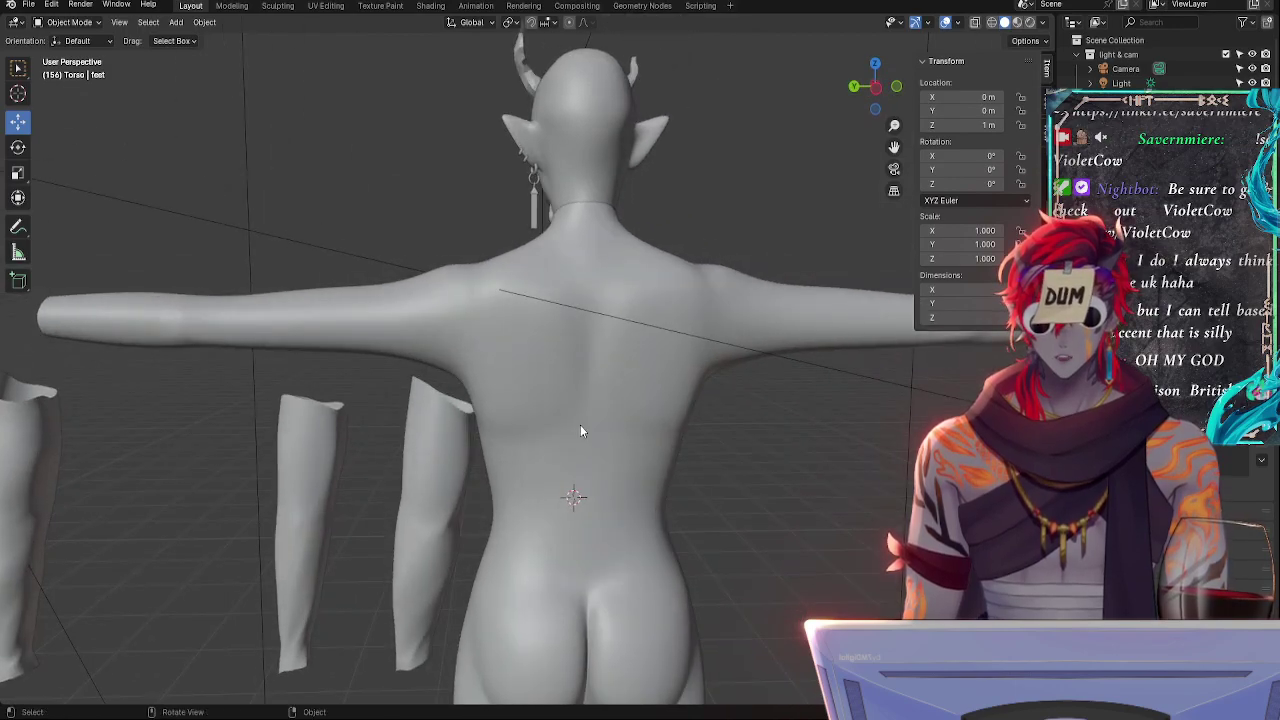
pyautogui.keyDown('ctrl'); pyautogui.moveTo(580, 424); pyautogui.dragTo(625, 208, button='middle'); pyautogui.keyUp('ctrl')
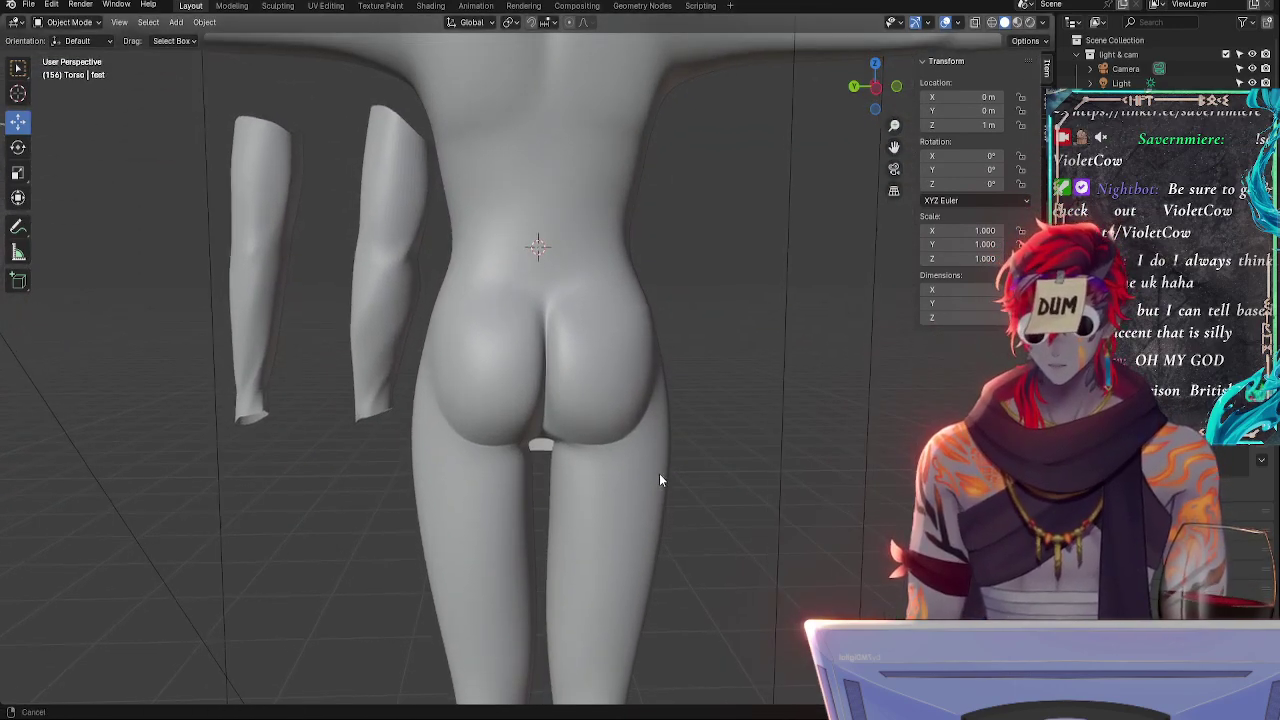
pyautogui.keyDown('ctrl'); pyautogui.moveTo(659, 473); pyautogui.dragTo(521, 497, button='middle'); pyautogui.keyUp('ctrl')
pyautogui.moveTo(677, 275)
pyautogui.keyDown('shift'); pyautogui.mouseDown(button='middle')
pyautogui.moveTo(642, 545)
pyautogui.moveTo(570, 558)
pyautogui.mouseUp(button='middle'); pyautogui.keyUp('shift')
pyautogui.keyDown('shift'); pyautogui.moveTo(640, 304); pyautogui.dragTo(566, 492, button='middle'); pyautogui.keyUp('shift')
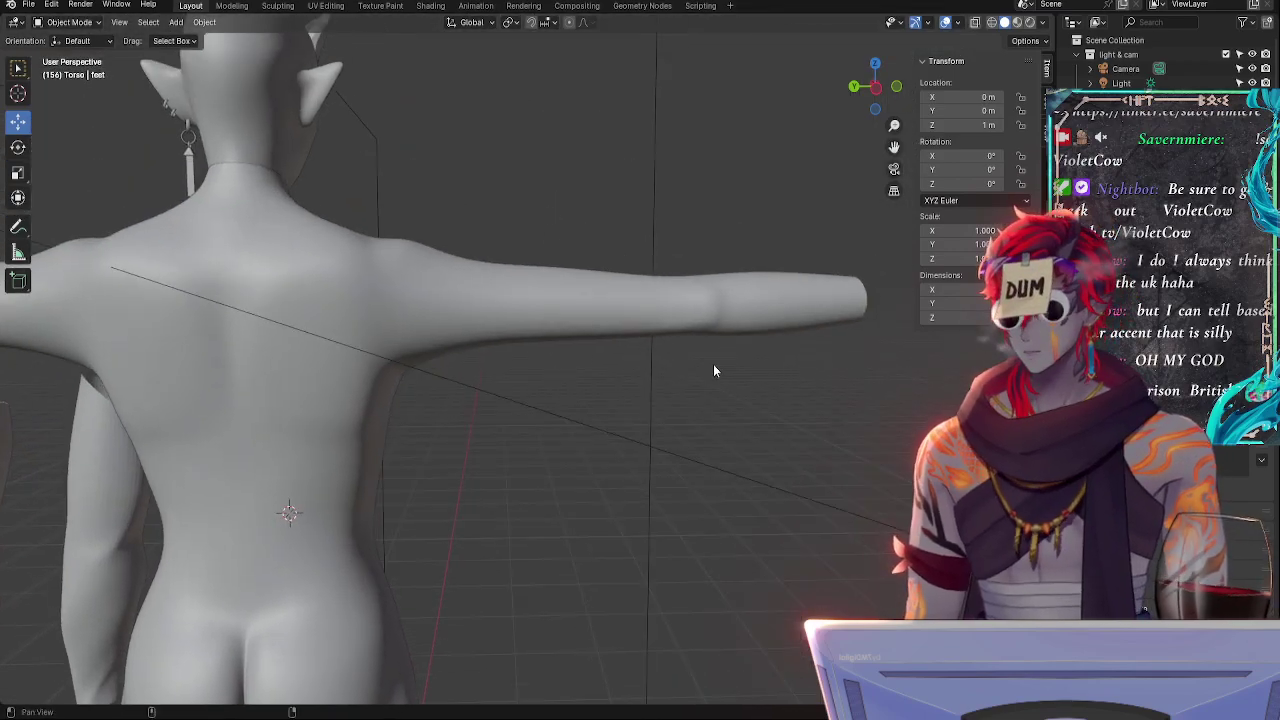
pyautogui.moveTo(714, 366)
pyautogui.keyDown('shift'); pyautogui.mouseDown(button='middle')
pyautogui.moveTo(698, 386)
pyautogui.moveTo(794, 358)
pyautogui.moveTo(686, 386)
pyautogui.moveTo(528, 349)
pyautogui.moveTo(390, 208)
pyautogui.mouseUp(button='middle'); pyautogui.keyUp('shift')
pyautogui.keyDown('shift'); pyautogui.moveTo(629, 365); pyautogui.dragTo(682, 152, button='middle'); pyautogui.keyUp('shift')
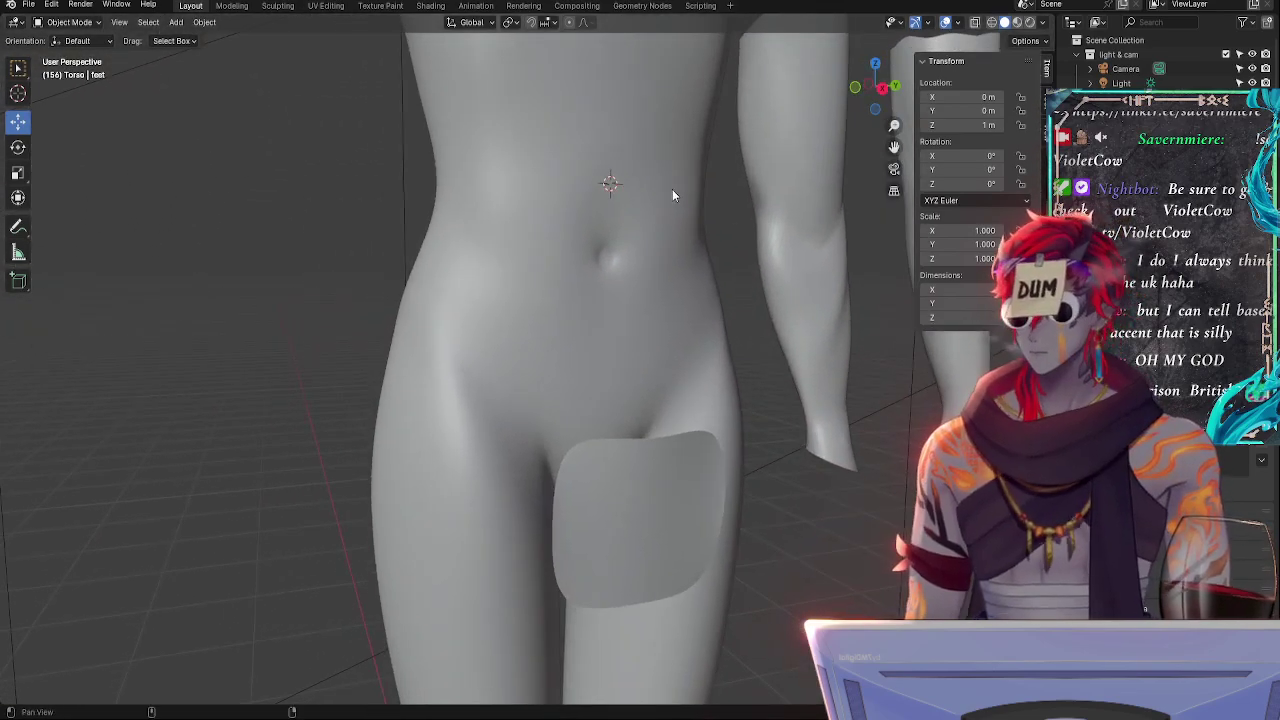
pyautogui.moveTo(762, 328)
pyautogui.keyDown('shift'); pyautogui.mouseDown(button='middle')
pyautogui.moveTo(649, 282)
pyautogui.moveTo(667, 142)
pyautogui.moveTo(663, 297)
pyautogui.moveTo(686, 337)
pyautogui.moveTo(722, 147)
pyautogui.mouseUp(button='middle'); pyautogui.keyUp('shift')
# - Switch to Right Orthographic view framing the hips, legs and boots
pyautogui.click(874, 88)
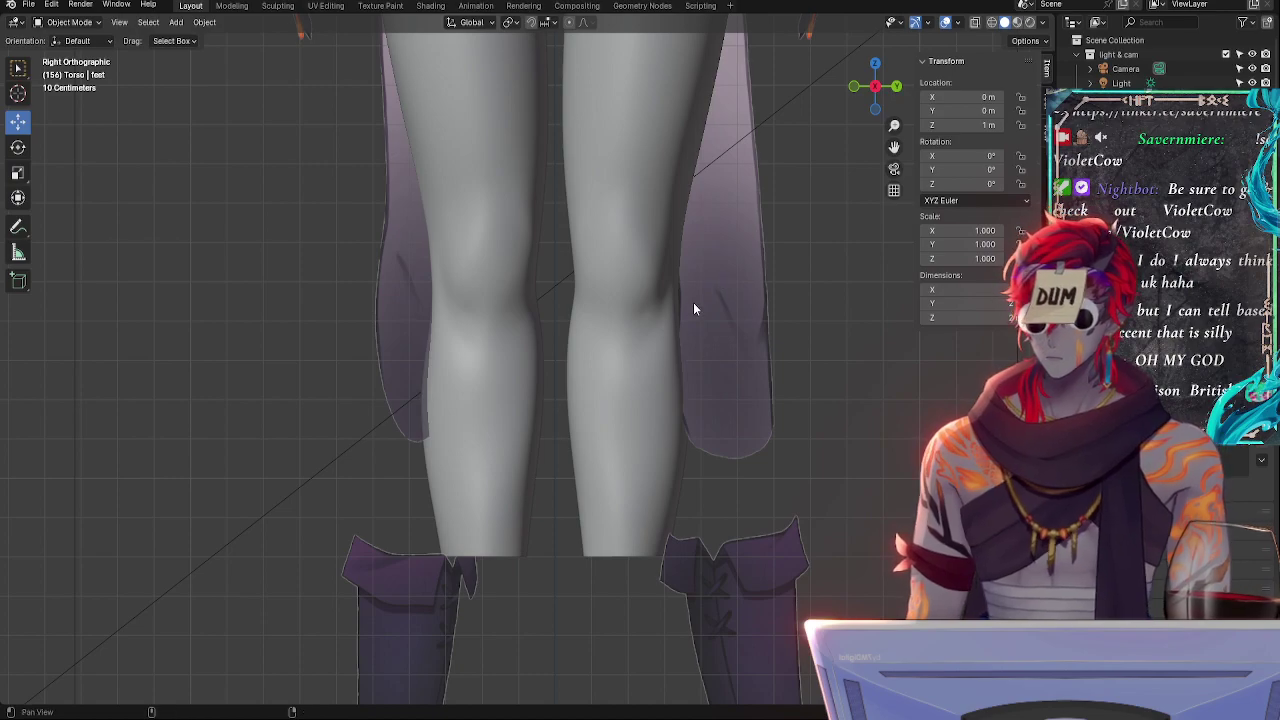
pyautogui.keyDown('shift'); pyautogui.moveTo(695, 276); pyautogui.dragTo(677, 253, button='middle'); pyautogui.keyUp('shift')
pyautogui.keyDown('ctrl'); pyautogui.moveTo(678, 186); pyautogui.dragTo(678, 310, button='middle'); pyautogui.keyUp('ctrl')
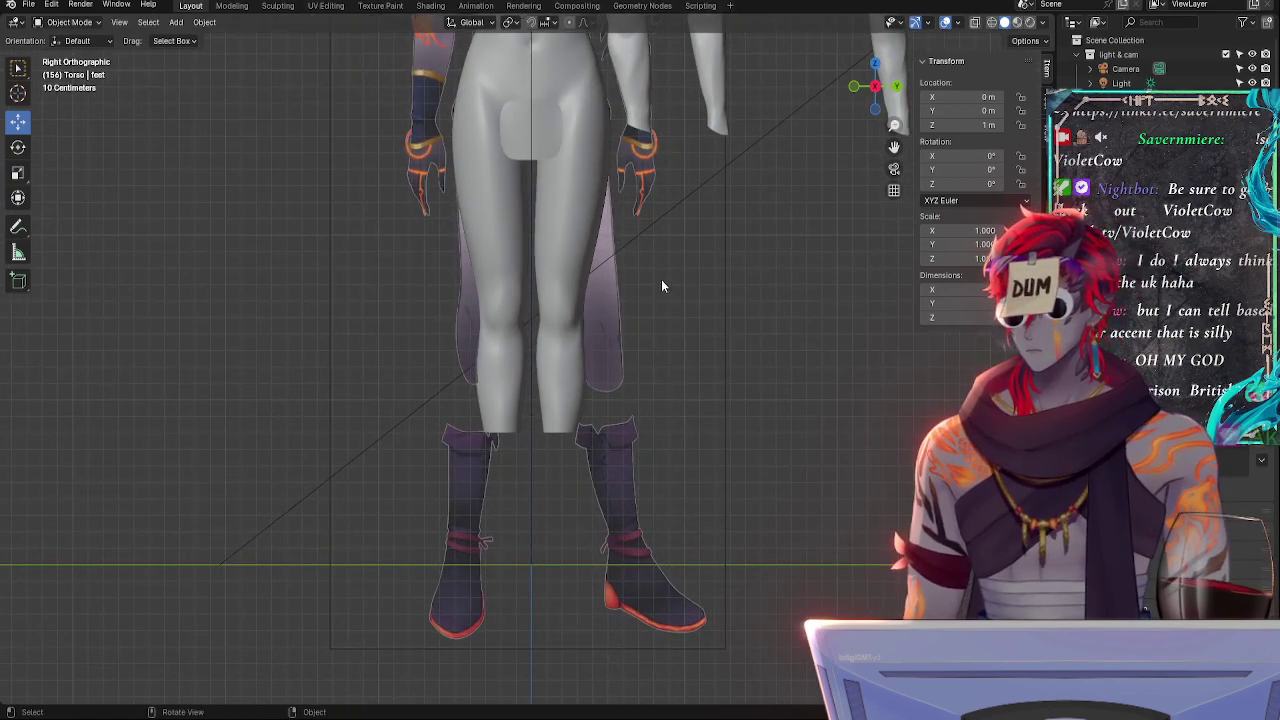
# - Return to the side view of the legs and boots and unhide the feet cylinder with Alt+H
pyautogui.keyDown('ctrl'); pyautogui.moveTo(636, 244); pyautogui.dragTo(542, 376, button='middle'); pyautogui.keyUp('ctrl')
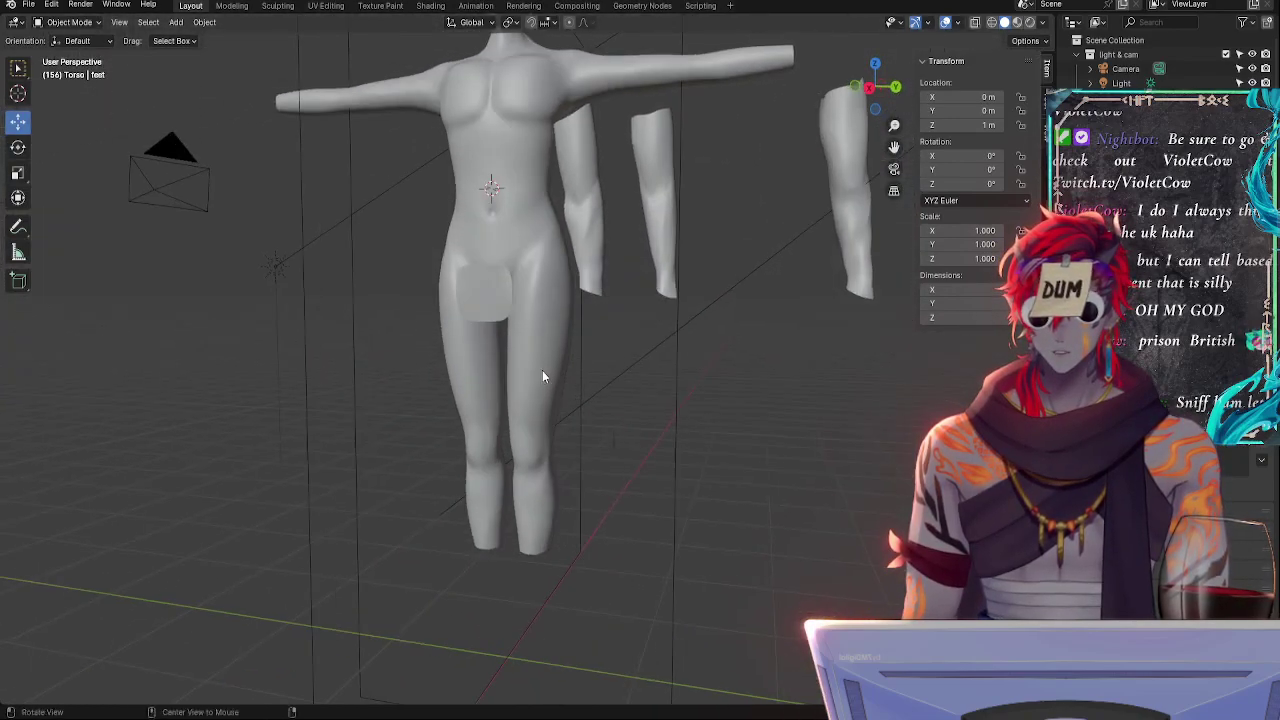
pyautogui.click(870, 89)
pyautogui.keyDown('shift'); pyautogui.moveTo(662, 414); pyautogui.dragTo(722, 176, button='middle'); pyautogui.keyUp('shift')
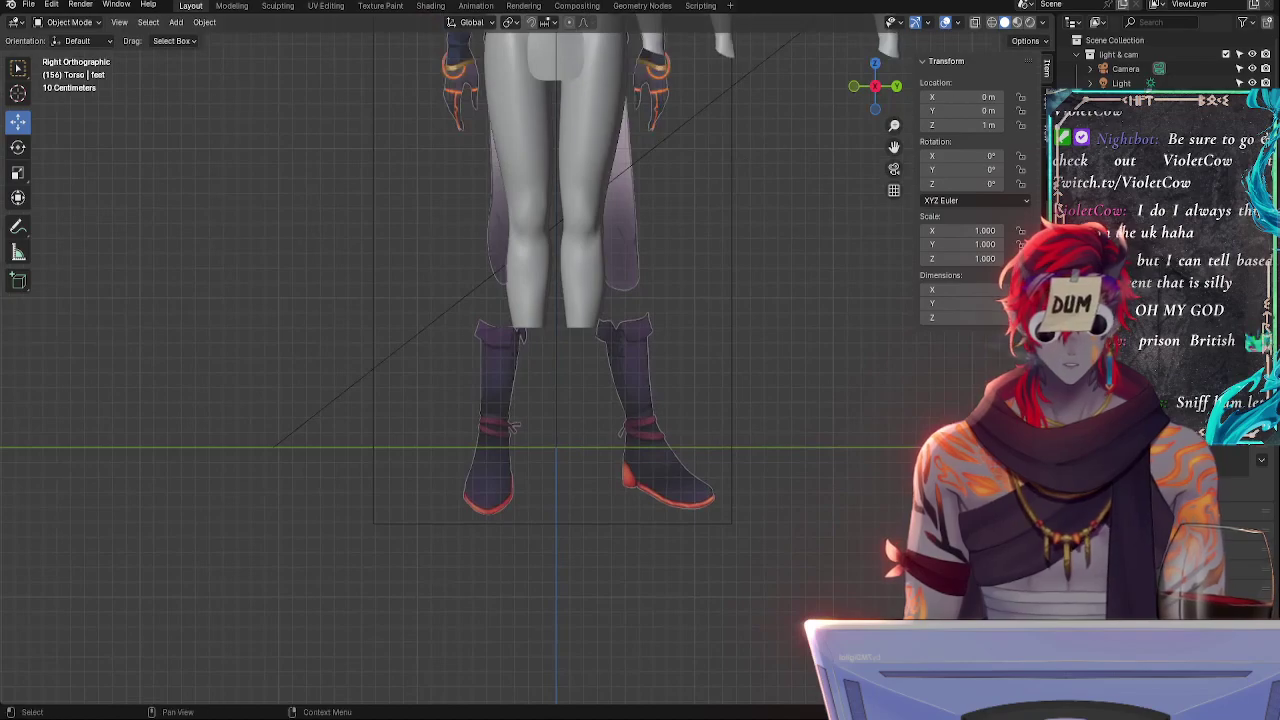
pyautogui.hotkey('alt', 'h')
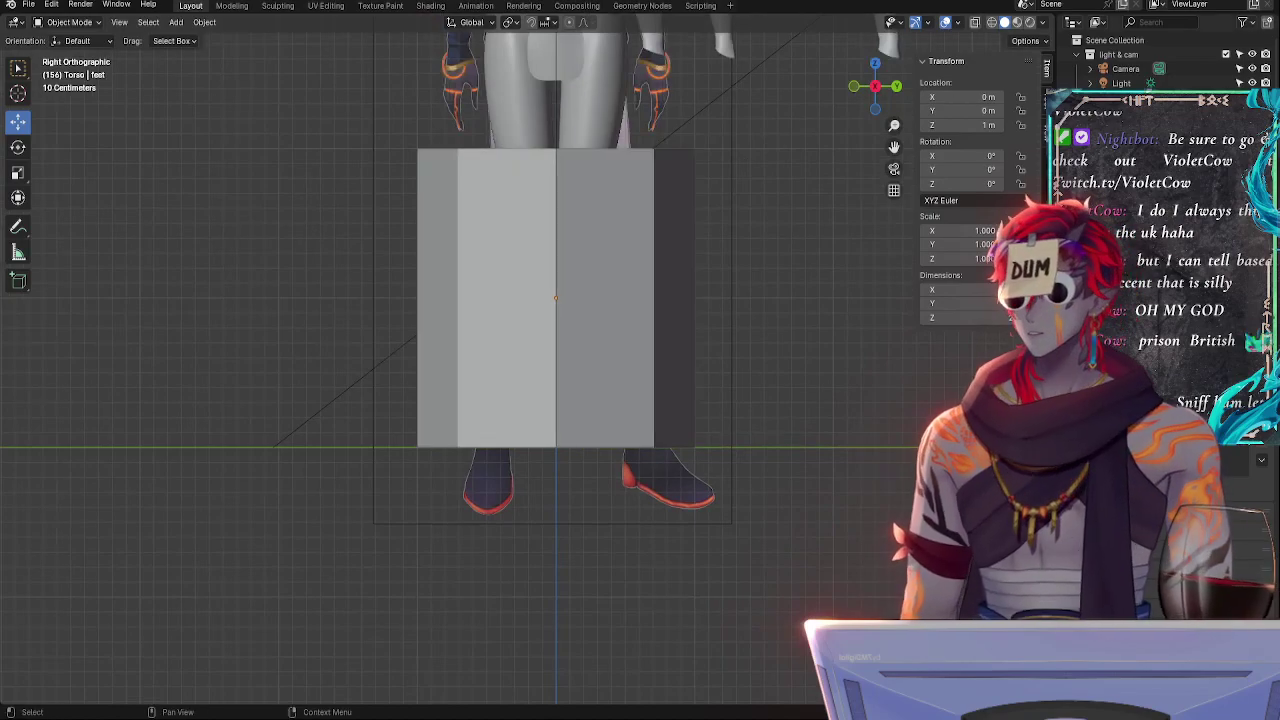
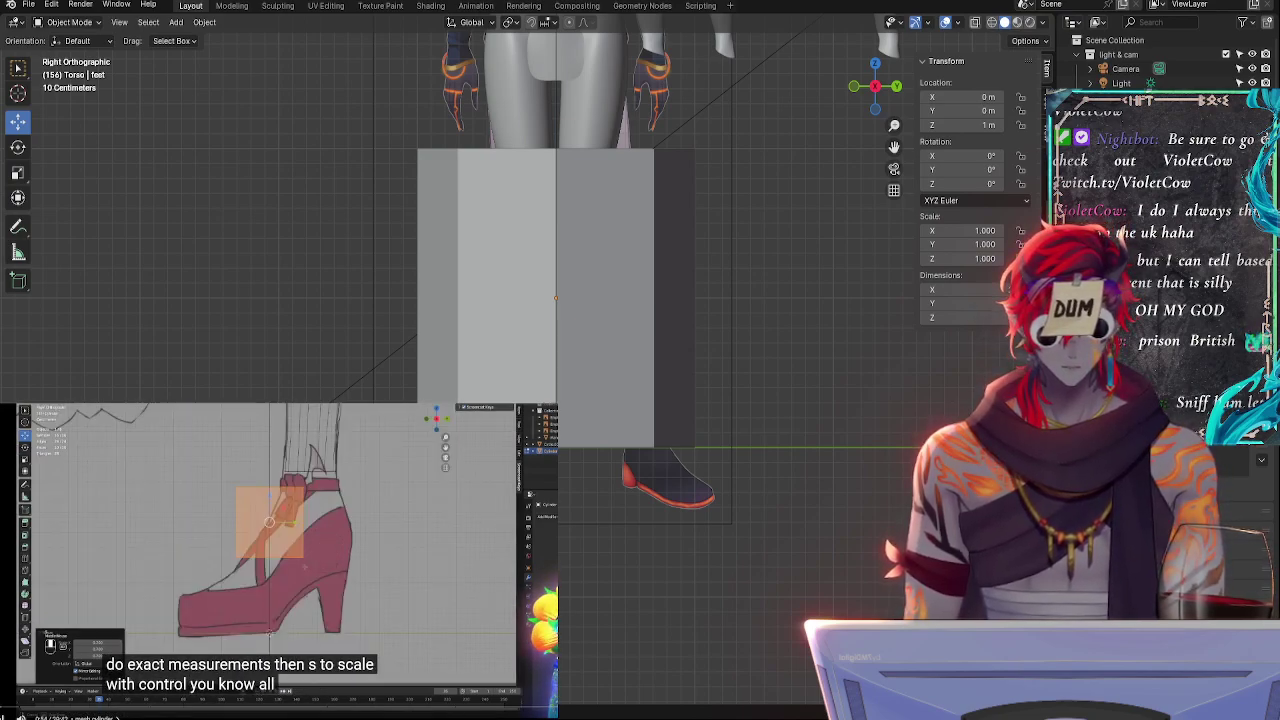
# - Undo the recent selection changes to reselect the cylinder and enter Edit Mode on it
pyautogui.keyDown('ctrl'); pyautogui.moveTo(771, 285); pyautogui.dragTo(738, 300, button='middle'); pyautogui.keyUp('ctrl')
pyautogui.hotkey('ctrl', 'z')
pyautogui.hotkey('ctrl', 'z')
pyautogui.hotkey('ctrl', 'z')
pyautogui.hotkey('ctrl', 'z')
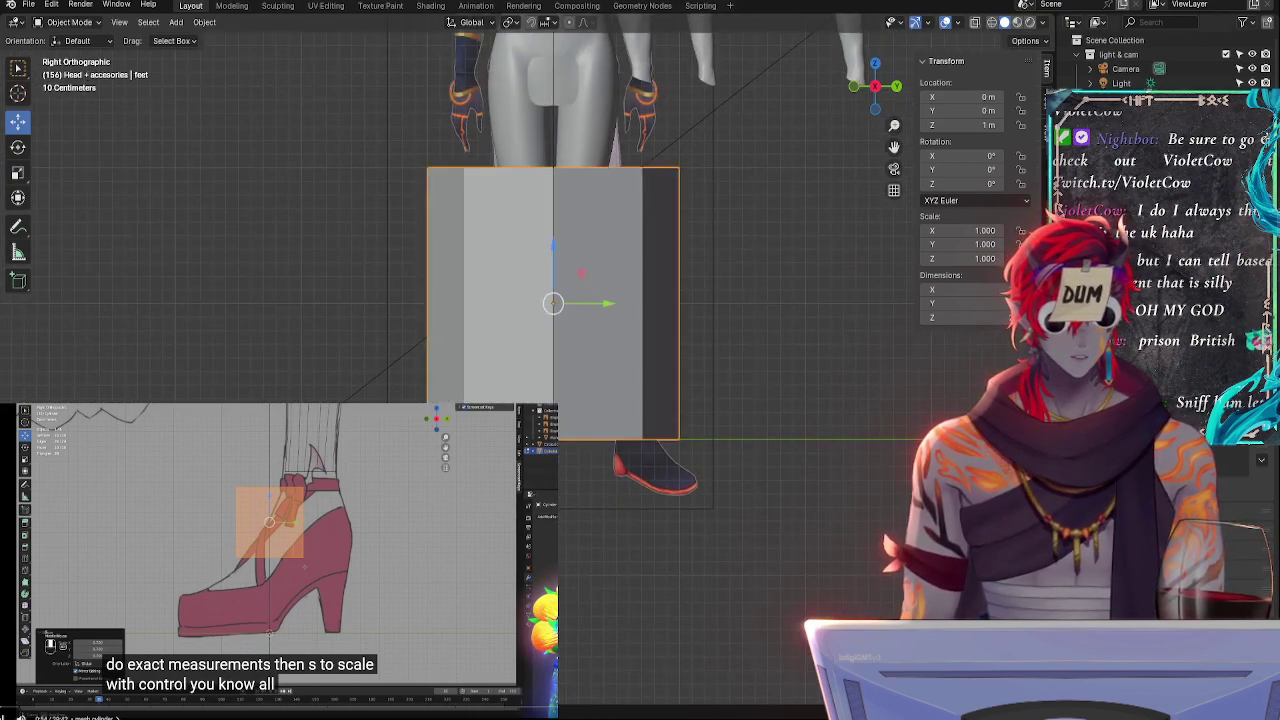
pyautogui.hotkey('ctrl', 'z')
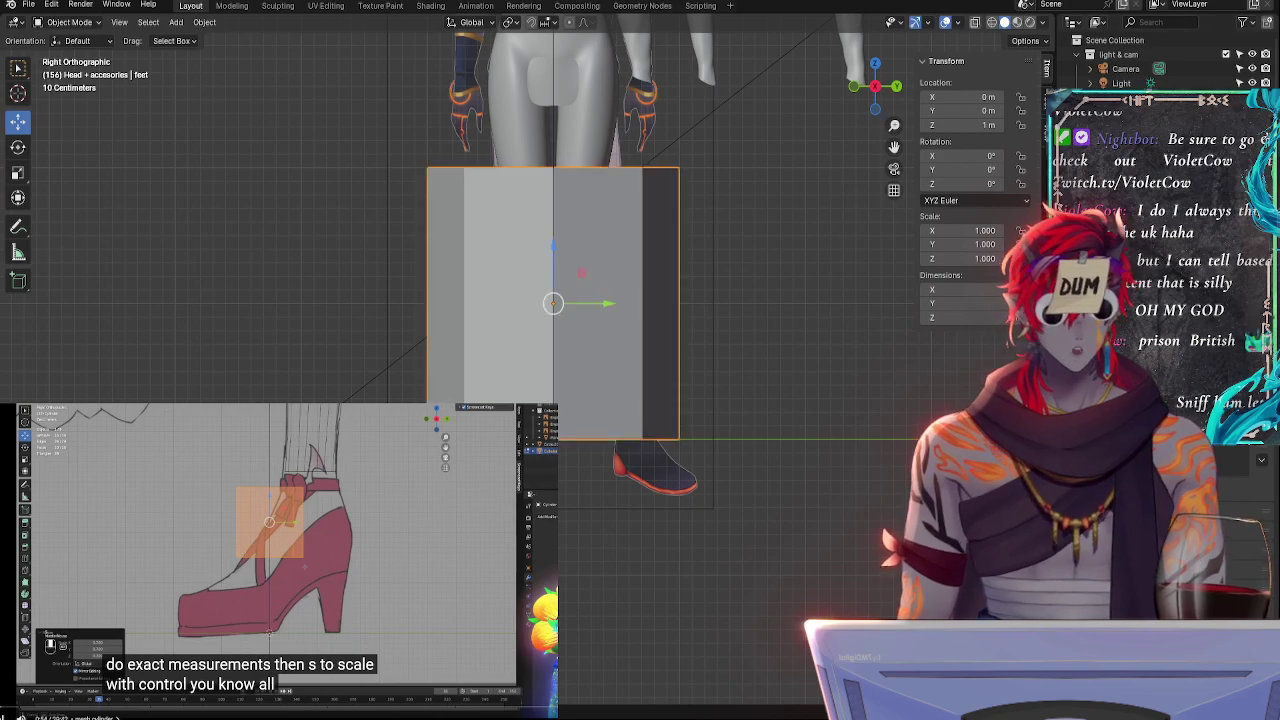
pyautogui.press('Tab')
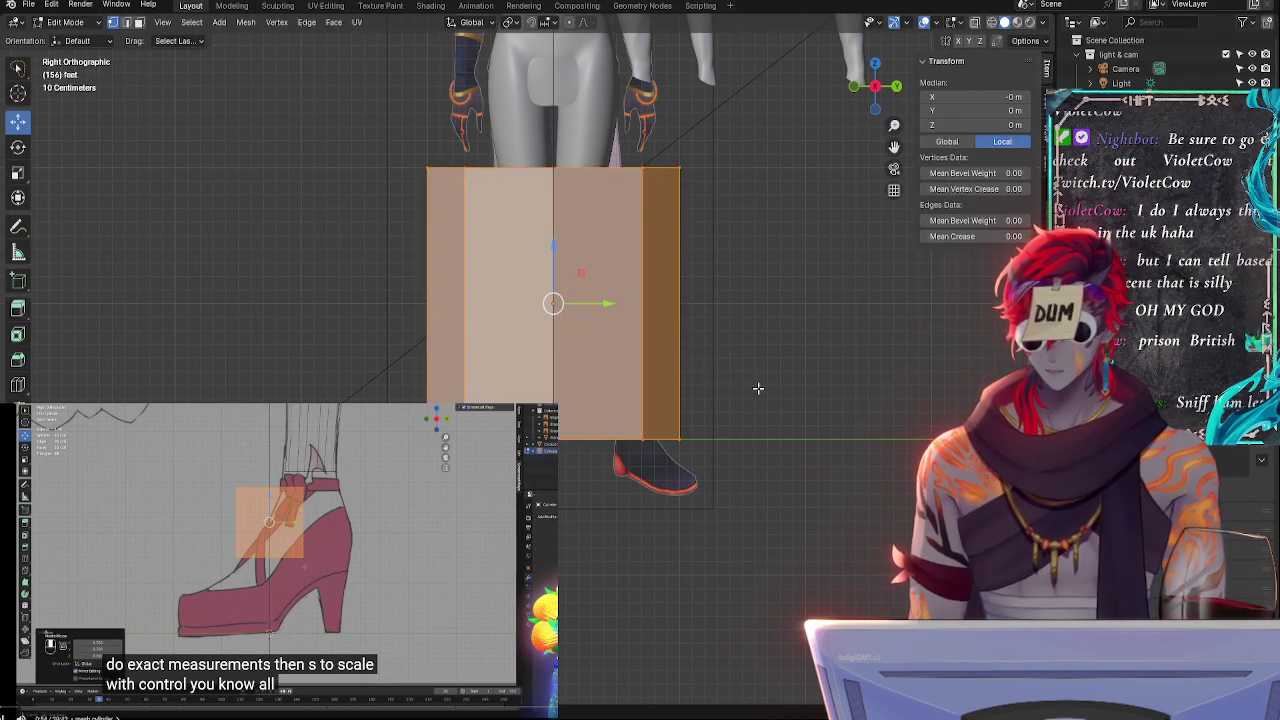
pyautogui.keyDown('ctrl'); pyautogui.moveTo(802, 404); pyautogui.dragTo(780, 354, button='middle'); pyautogui.keyUp('ctrl')
pyautogui.keyDown('shift'); pyautogui.moveTo(871, 376); pyautogui.dragTo(771, 504, button='middle'); pyautogui.keyUp('shift')
# - From a side view, try rotating the cylinder (including Z-locked) and cancel each rotation to keep it upright
pyautogui.press('r')
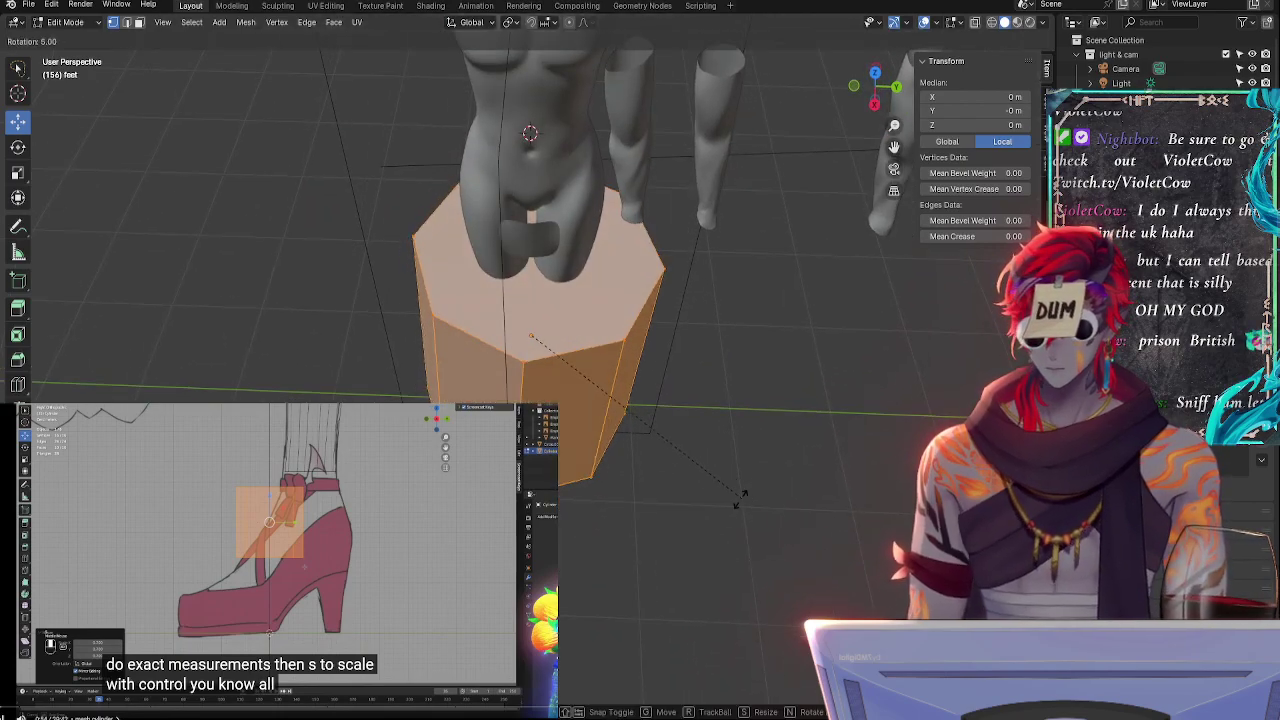
pyautogui.rightClick(826, 282)
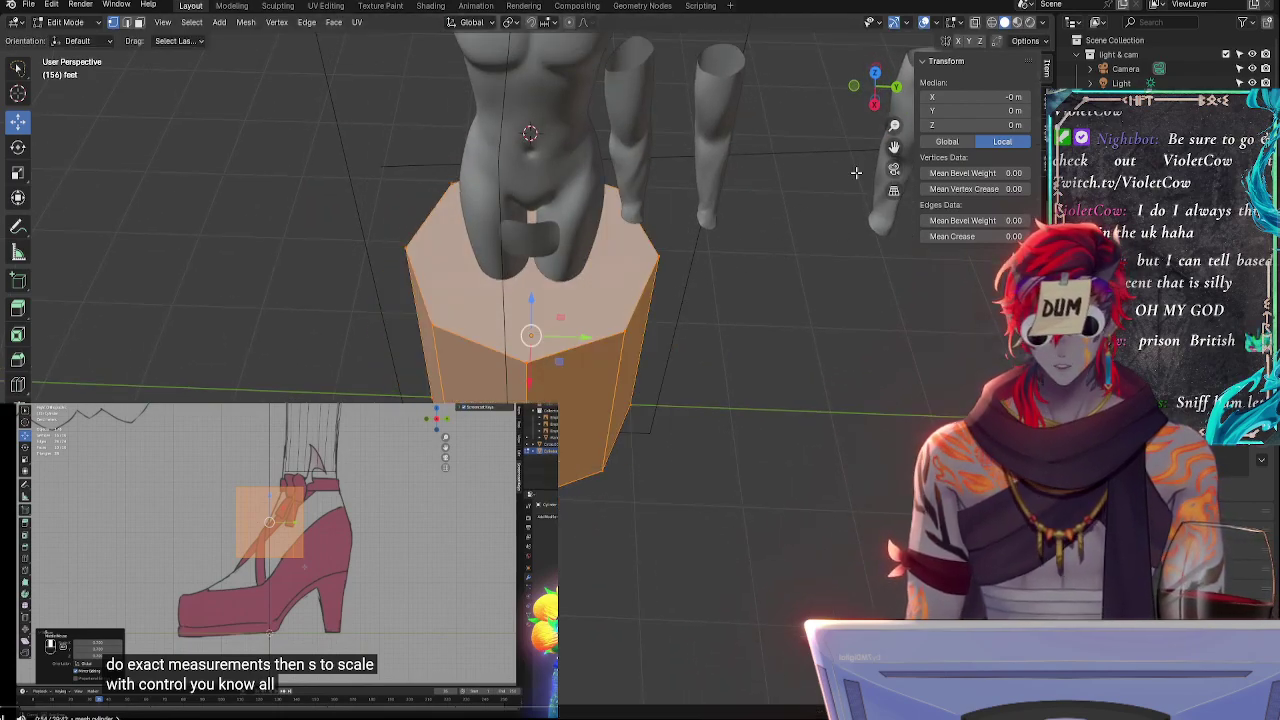
pyautogui.click(876, 100)
pyautogui.click(898, 87)
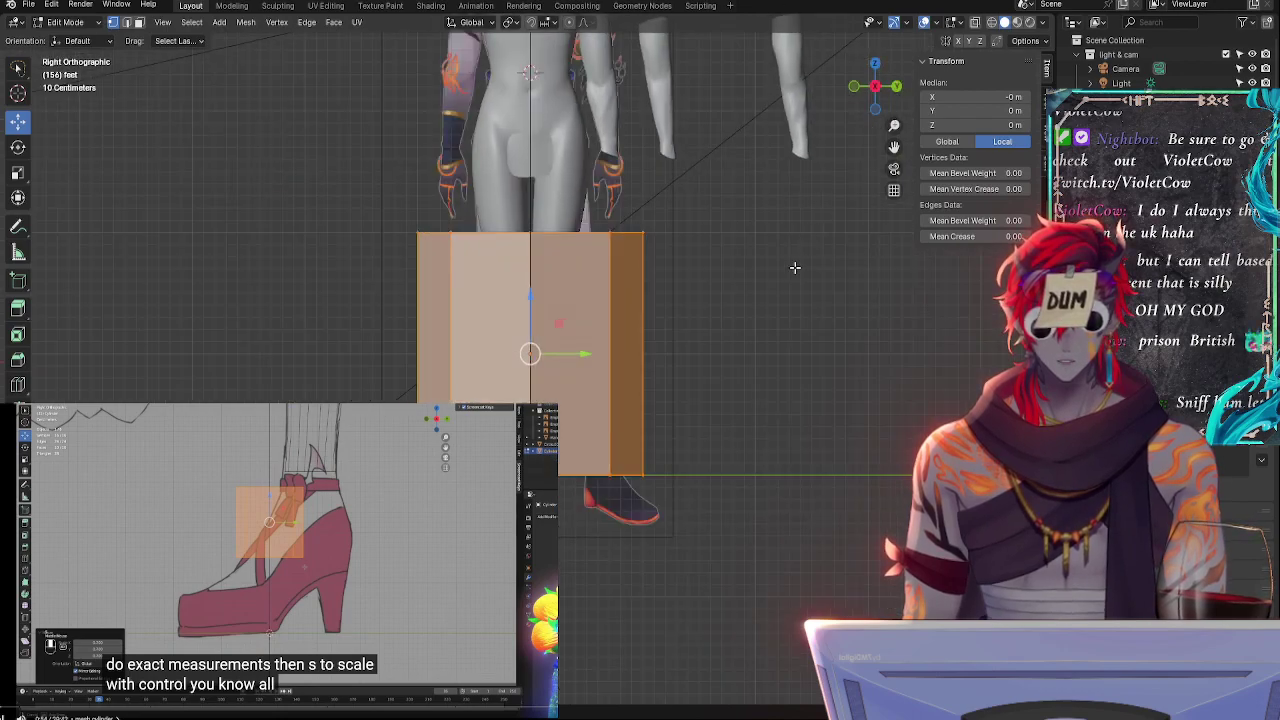
pyautogui.press('r')
pyautogui.rightClick(700, 386)
pyautogui.press('r')
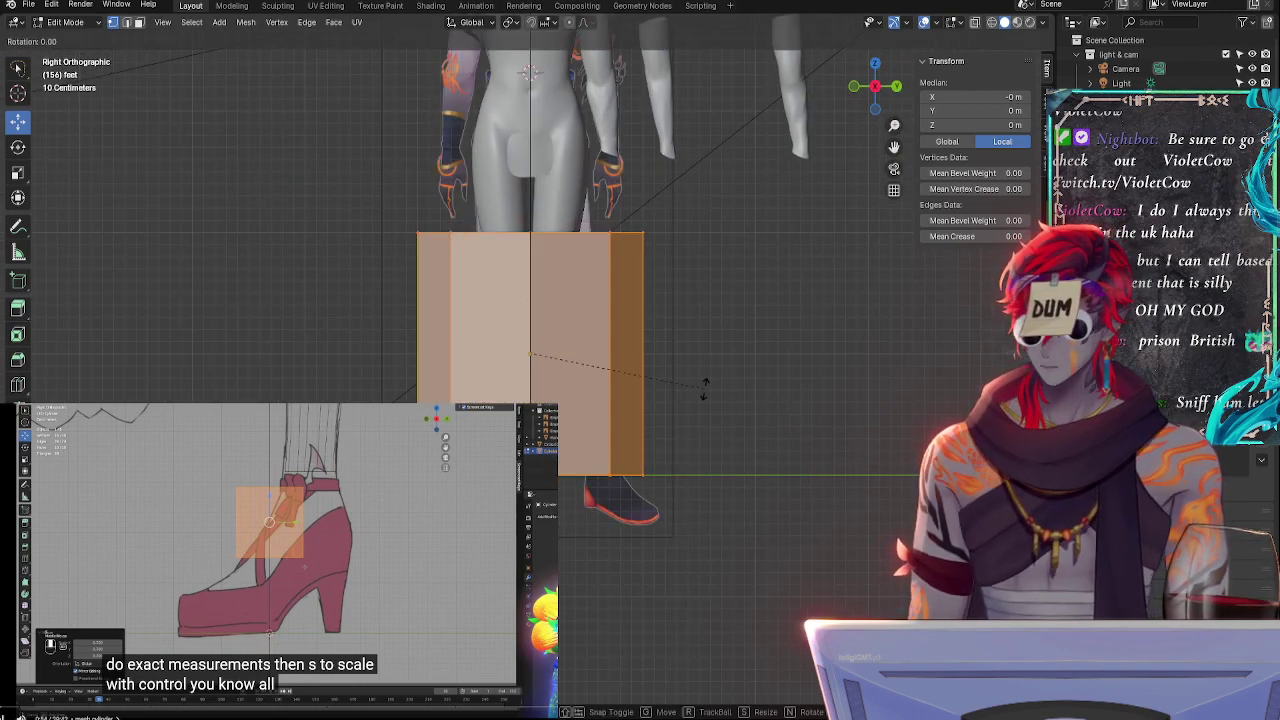
pyautogui.press('z')
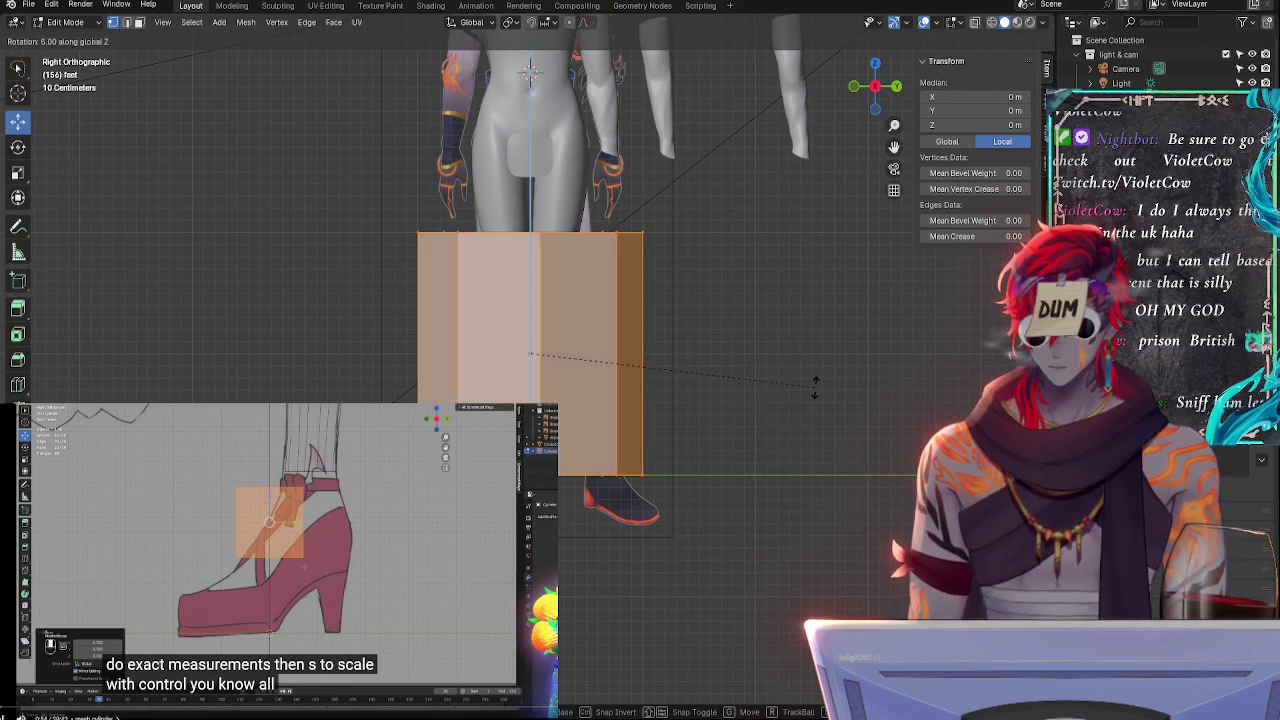
pyautogui.rightClick(805, 404)
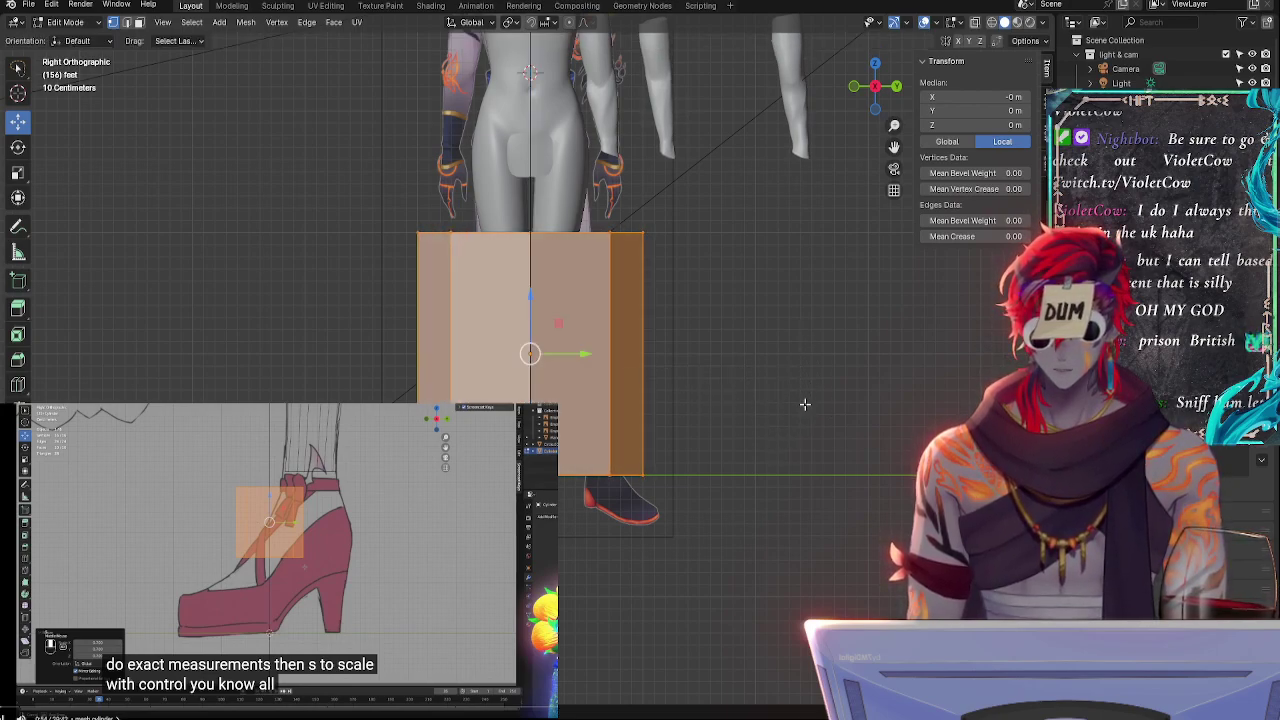
pyautogui.press('s')
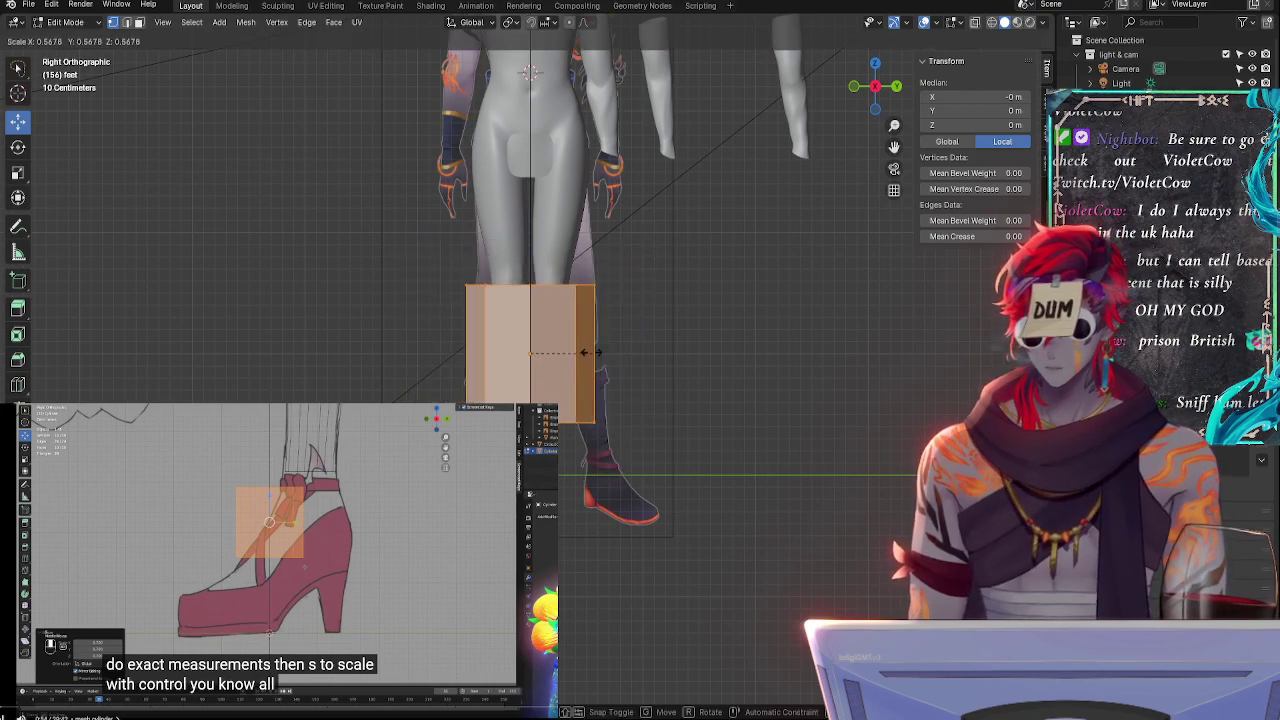
# - Shrink the cylinder to a small block, lower it, and move it across onto the ankle
pyautogui.click(541, 342)
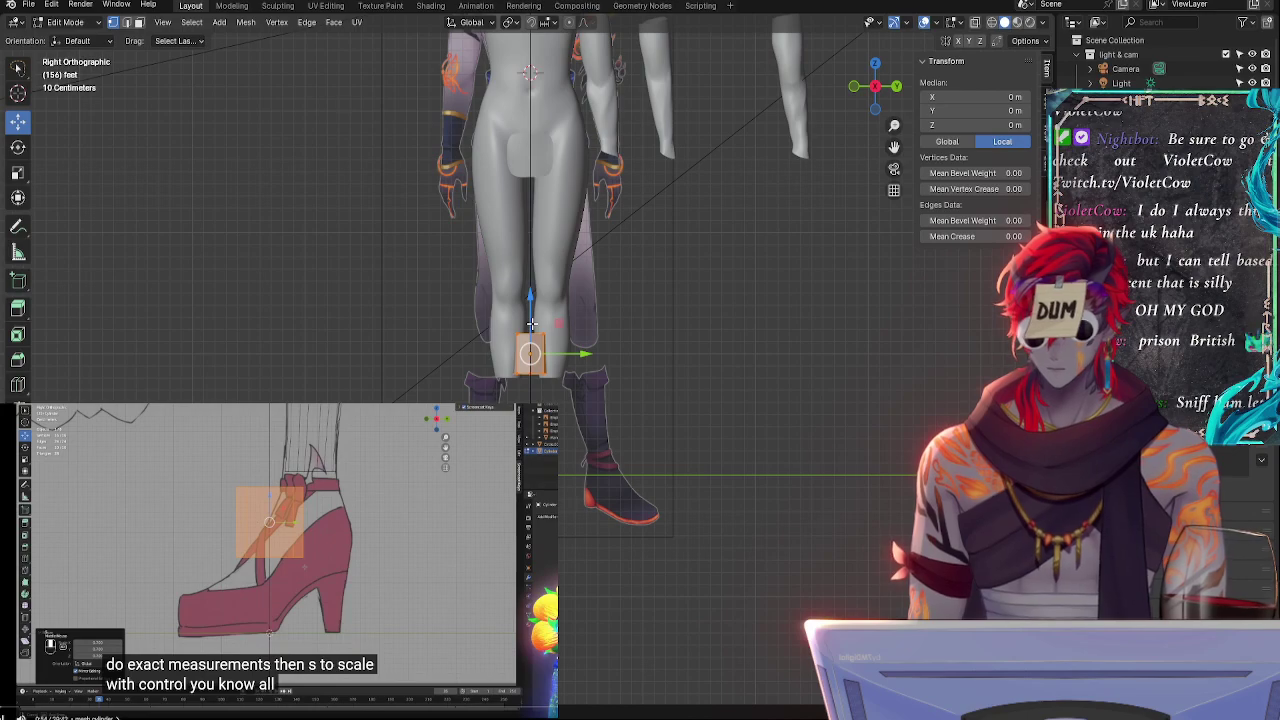
pyautogui.moveTo(531, 323); pyautogui.dragTo(531, 406)
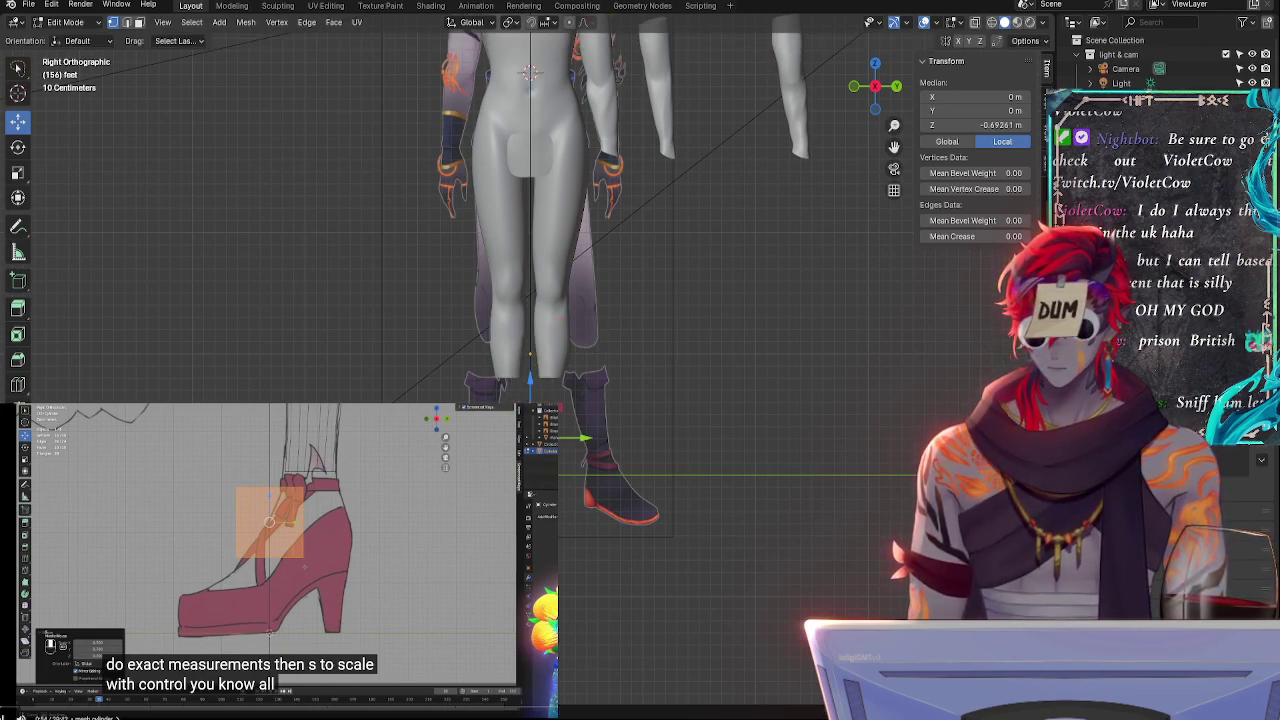
pyautogui.press('g')
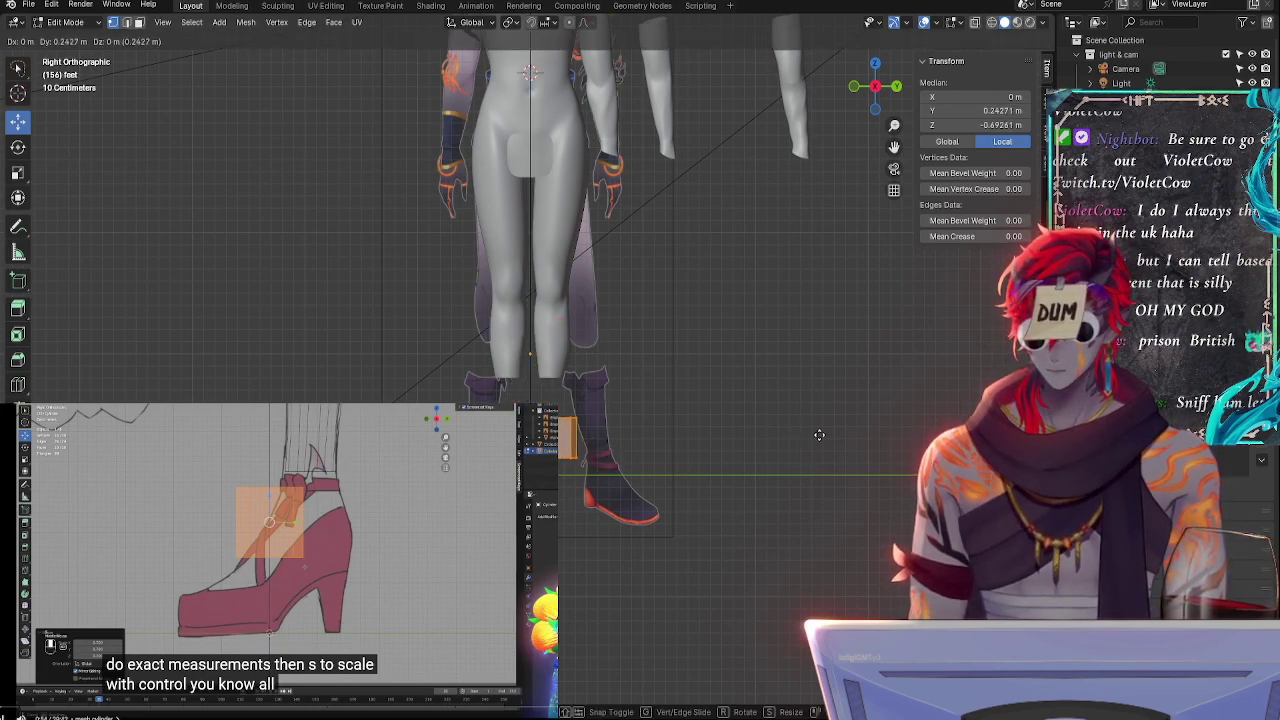
pyautogui.click(841, 423)
# - Inspect the cylinder at the boot from front and side views, then frame the whole character
pyautogui.scroll(3, 673, 411)
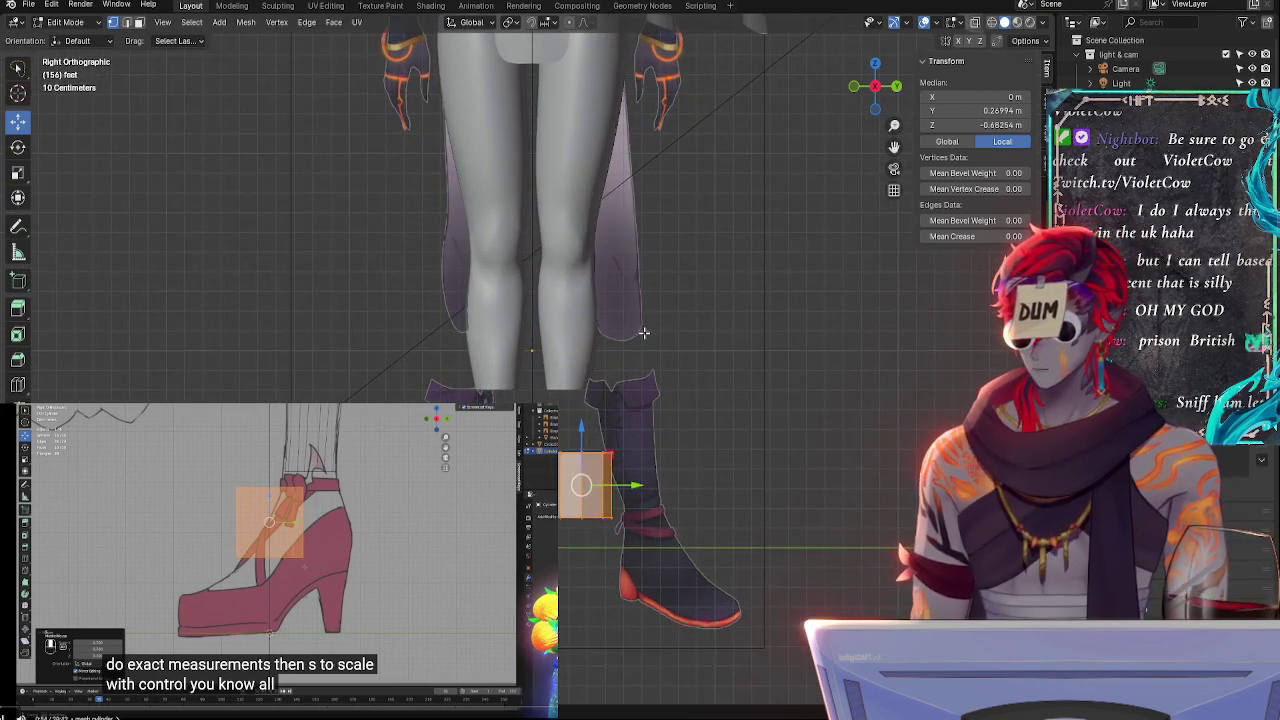
pyautogui.keyDown('ctrl'); pyautogui.moveTo(743, 453); pyautogui.dragTo(657, 377, button='middle'); pyautogui.keyUp('ctrl')
pyautogui.keyDown('shift'); pyautogui.moveTo(732, 424); pyautogui.dragTo(669, 231, button='middle'); pyautogui.keyUp('shift')
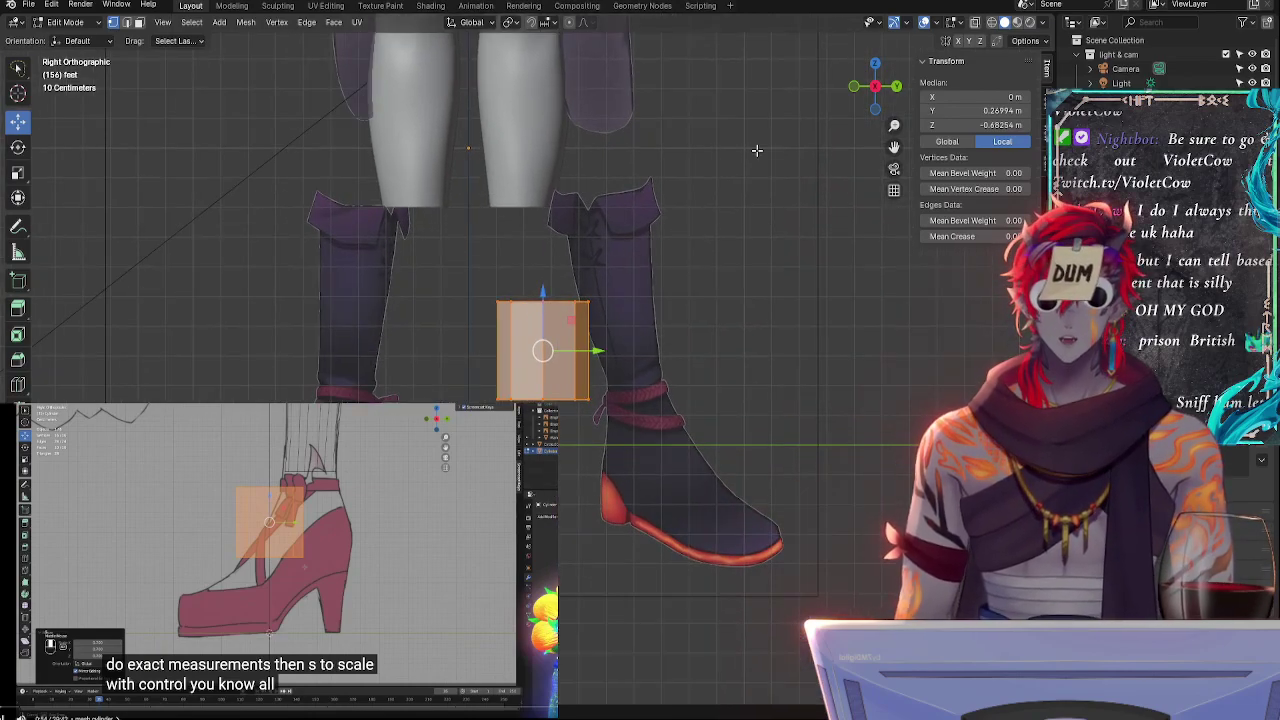
pyautogui.moveTo(858, 106); pyautogui.dragTo(855, 92)
pyautogui.click(856, 89)
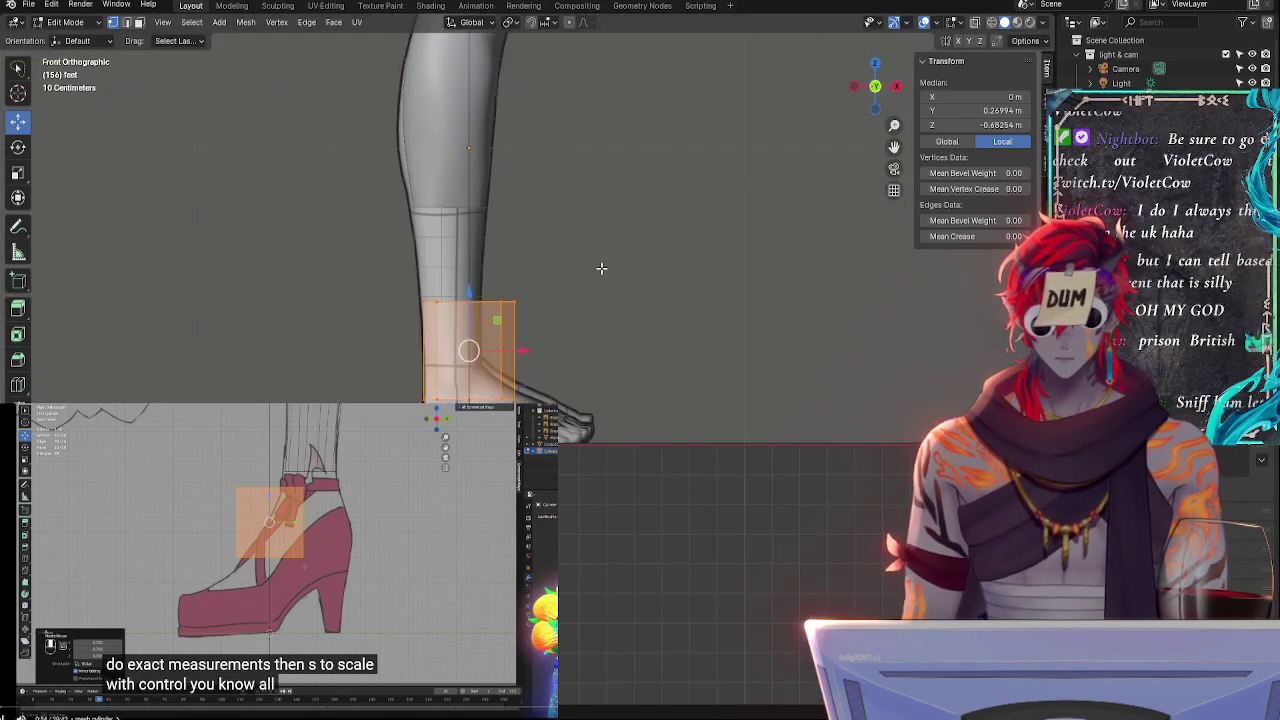
pyautogui.keyDown('shift'); pyautogui.moveTo(601, 268); pyautogui.dragTo(679, 405, button='middle'); pyautogui.keyUp('shift')
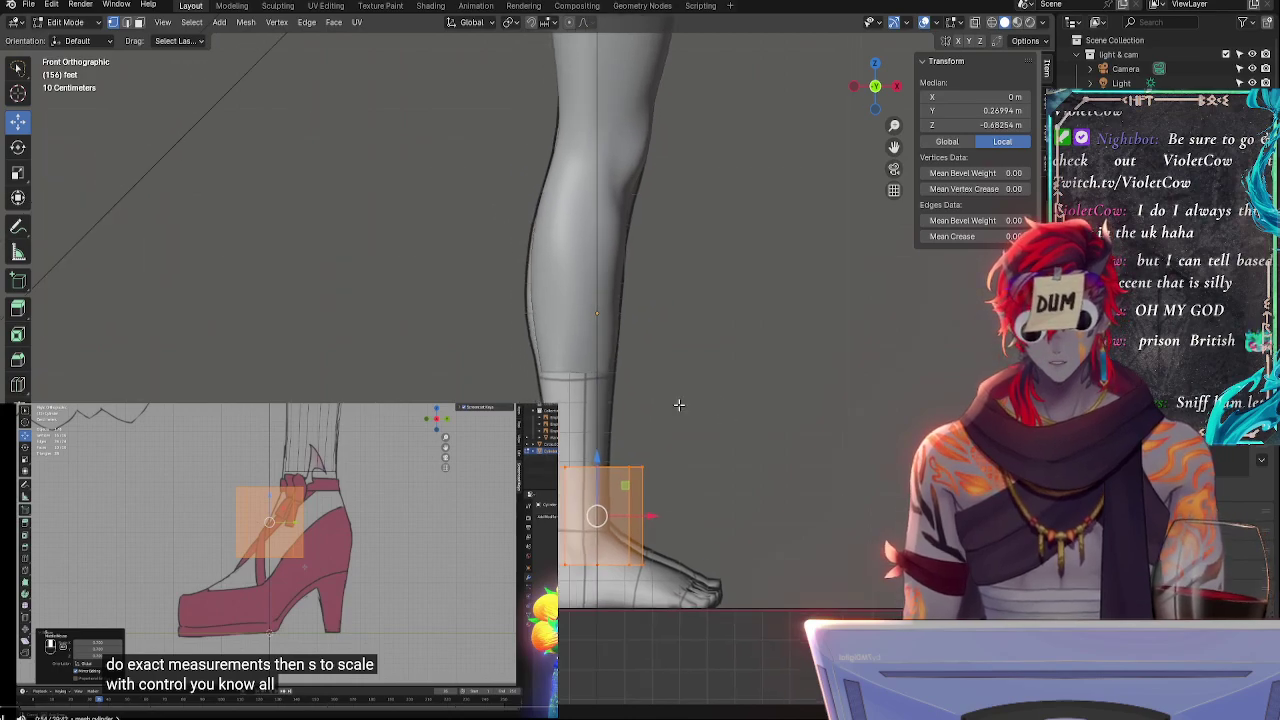
pyautogui.keyDown('shift'); pyautogui.moveTo(598, 446); pyautogui.dragTo(636, 348, button='middle'); pyautogui.keyUp('shift')
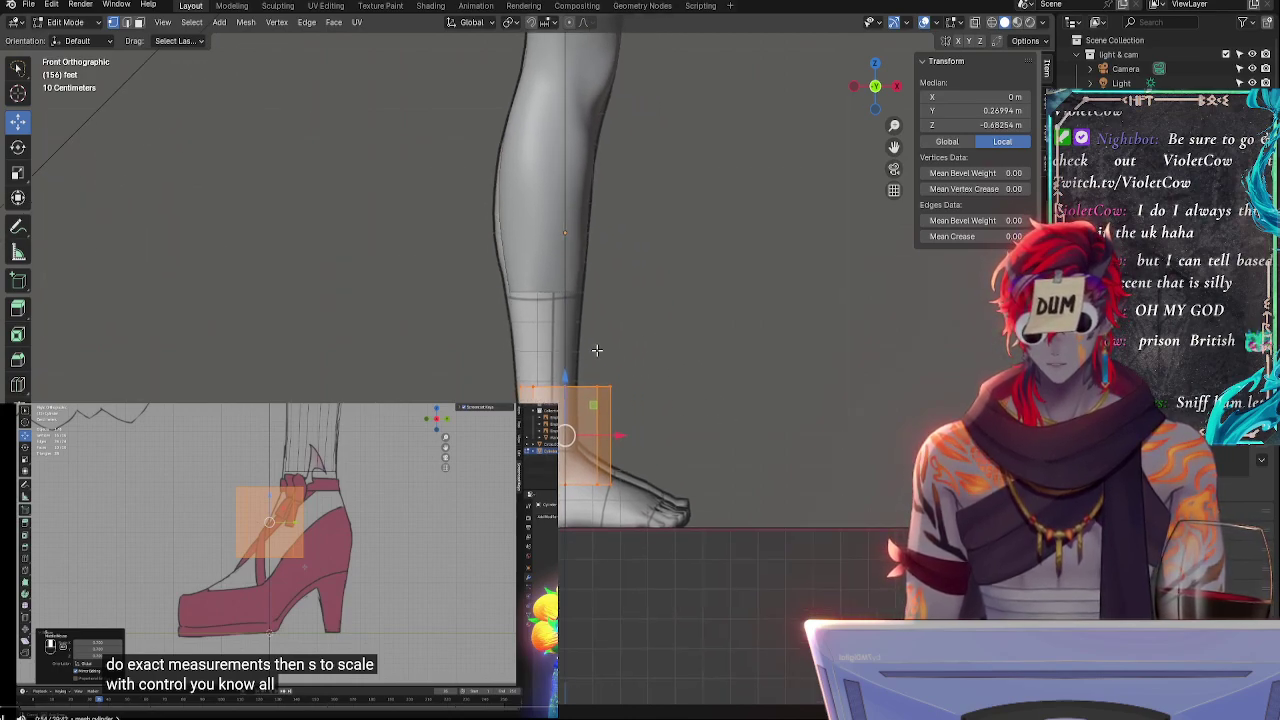
pyautogui.click(897, 86)
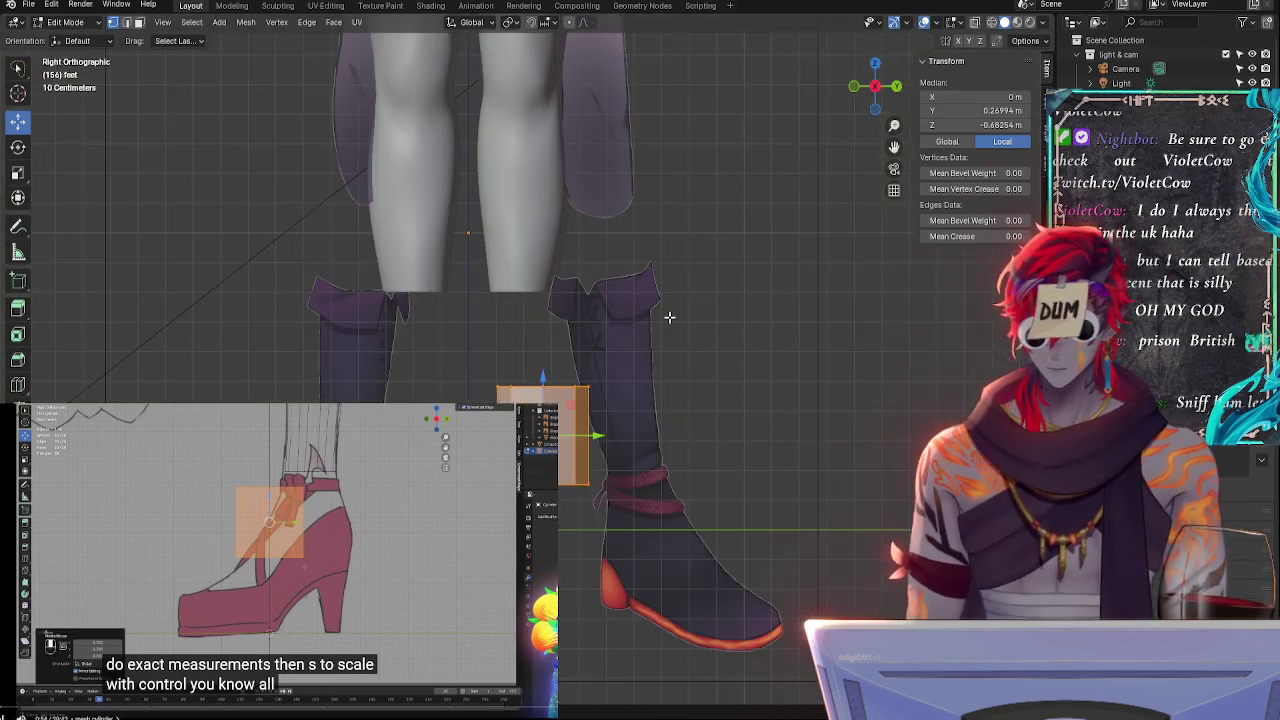
pyautogui.keyDown('ctrl'); pyautogui.moveTo(638, 319); pyautogui.dragTo(599, 363, button='middle'); pyautogui.keyUp('ctrl')
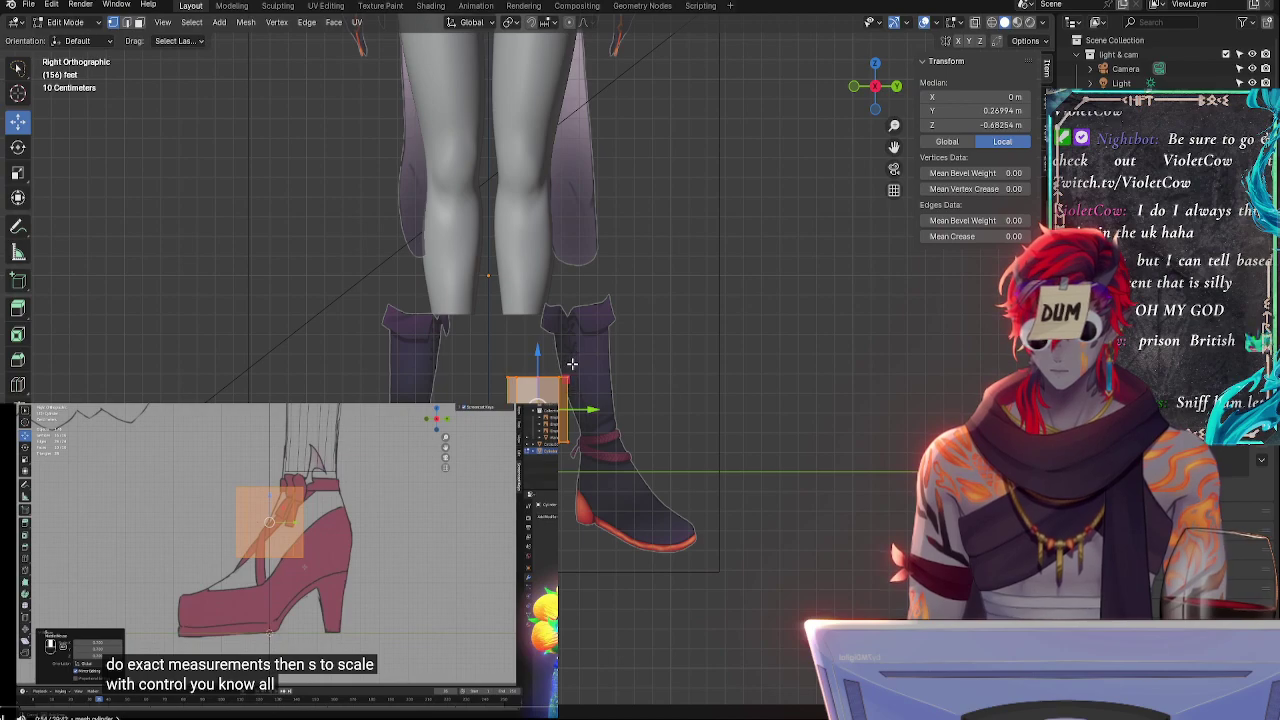
pyautogui.keyDown('ctrl'); pyautogui.moveTo(572, 363); pyautogui.dragTo(567, 505, button='middle'); pyautogui.keyUp('ctrl')
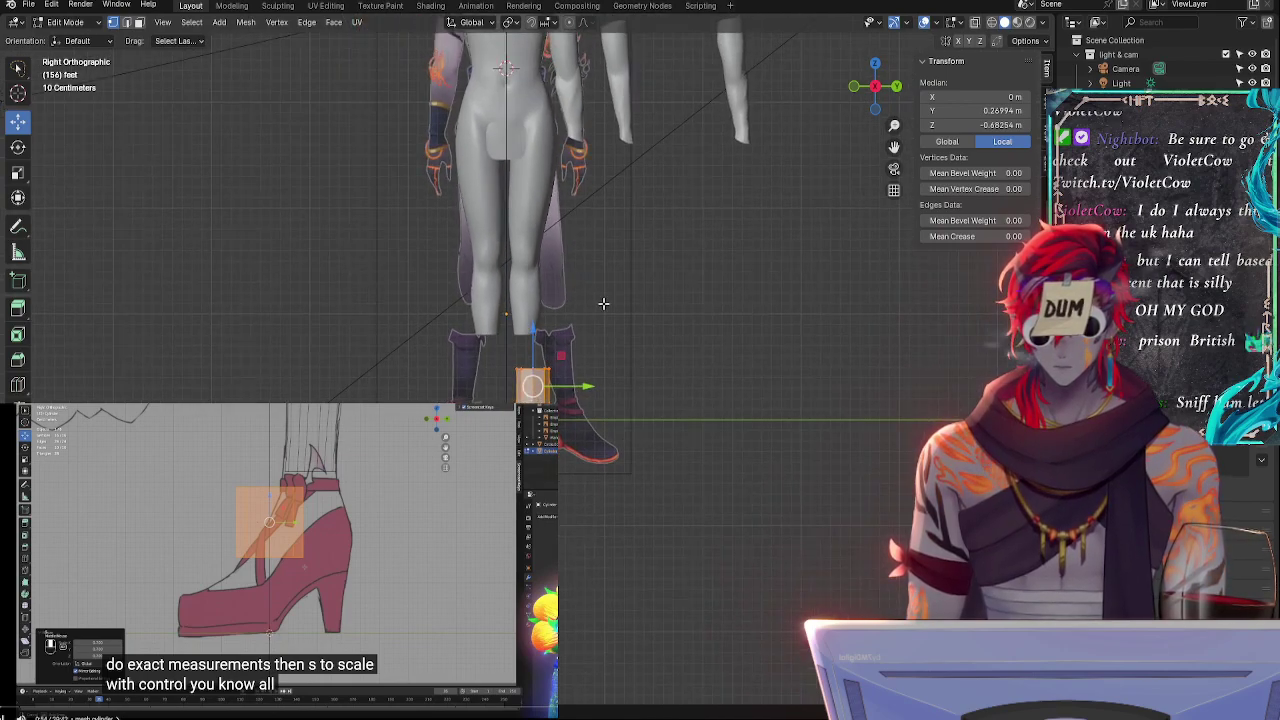
pyautogui.keyDown('shift'); pyautogui.moveTo(622, 340); pyautogui.dragTo(609, 471, button='middle'); pyautogui.keyUp('shift')
pyautogui.scroll(5, 580, 334)
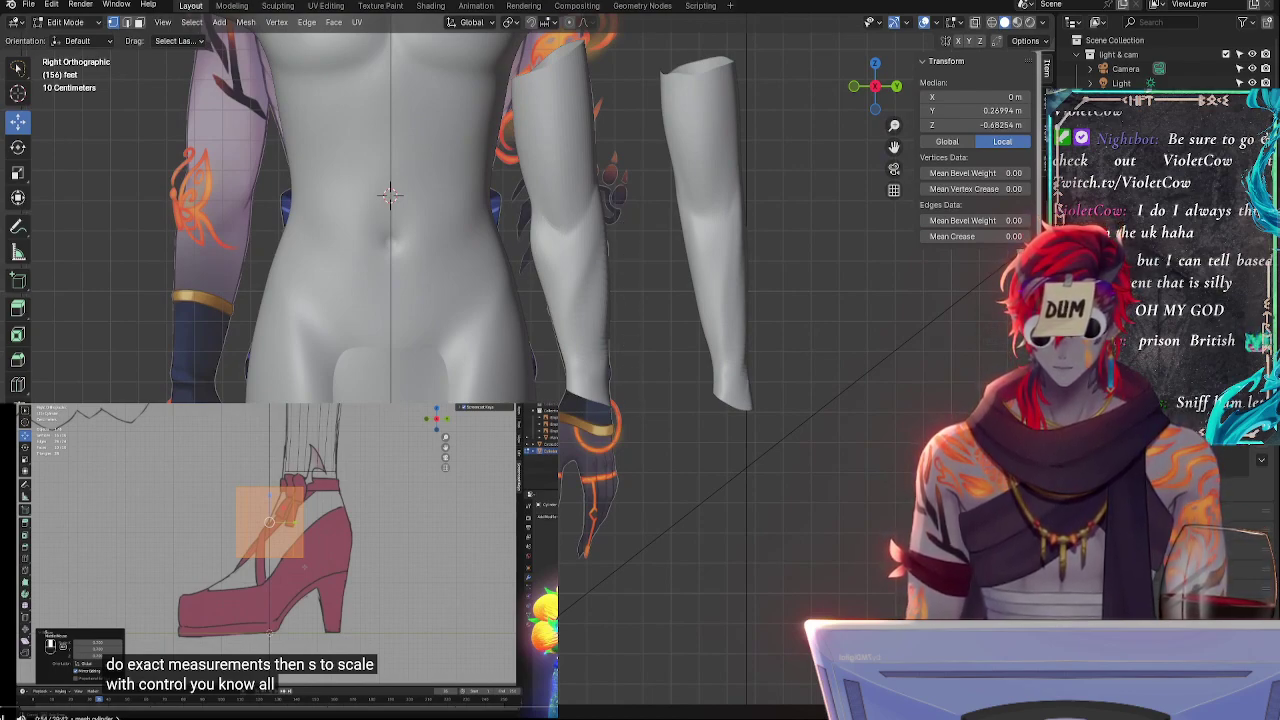
pyautogui.keyDown('shift'); pyautogui.moveTo(638, 425); pyautogui.dragTo(615, 255, button='middle'); pyautogui.keyUp('shift')
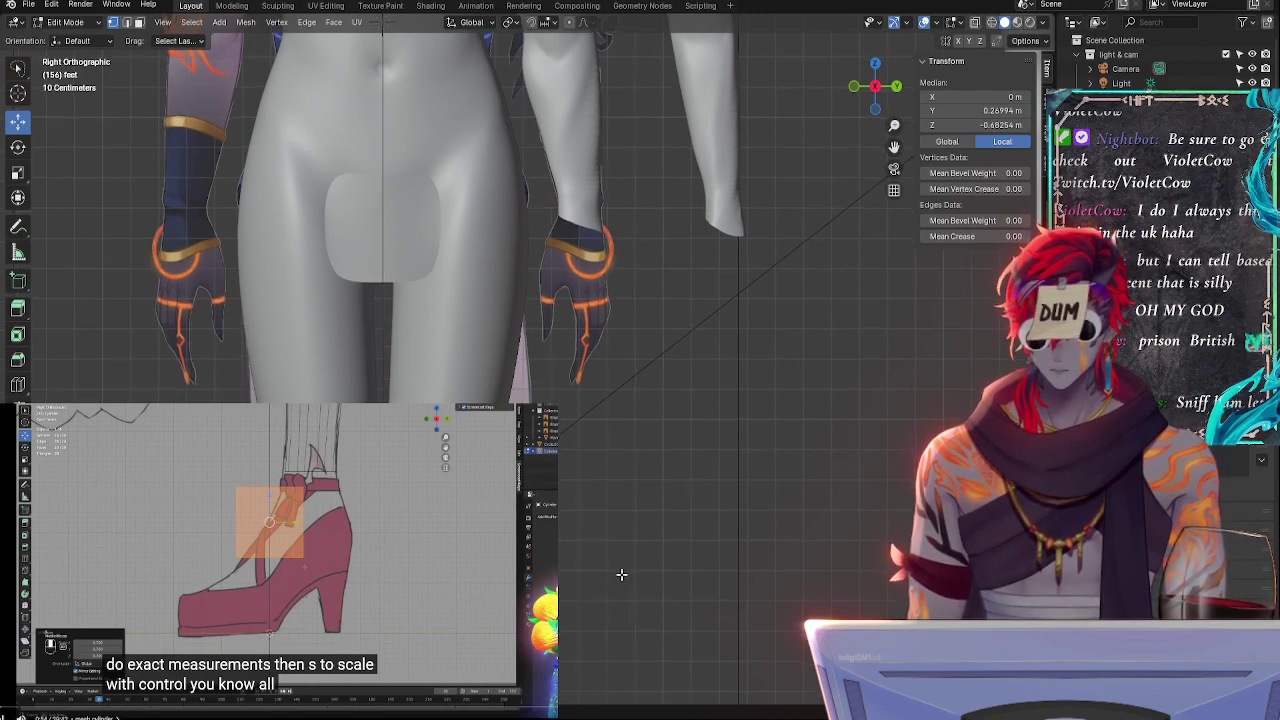
pyautogui.keyDown('shift'); pyautogui.moveTo(620, 574); pyautogui.dragTo(648, 219, button='middle'); pyautogui.keyUp('shift')
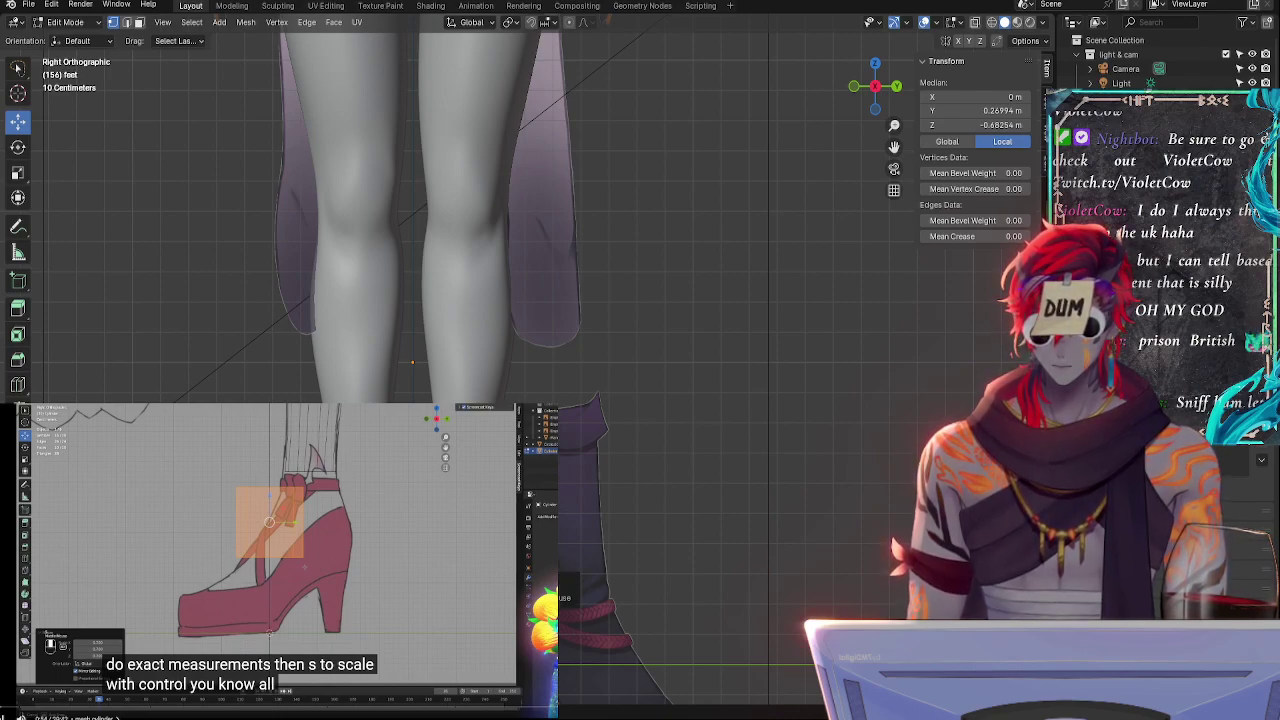
# - Nudge the cylinder's position with several grab moves, cancelling the last Y-axis move
pyautogui.press('g')
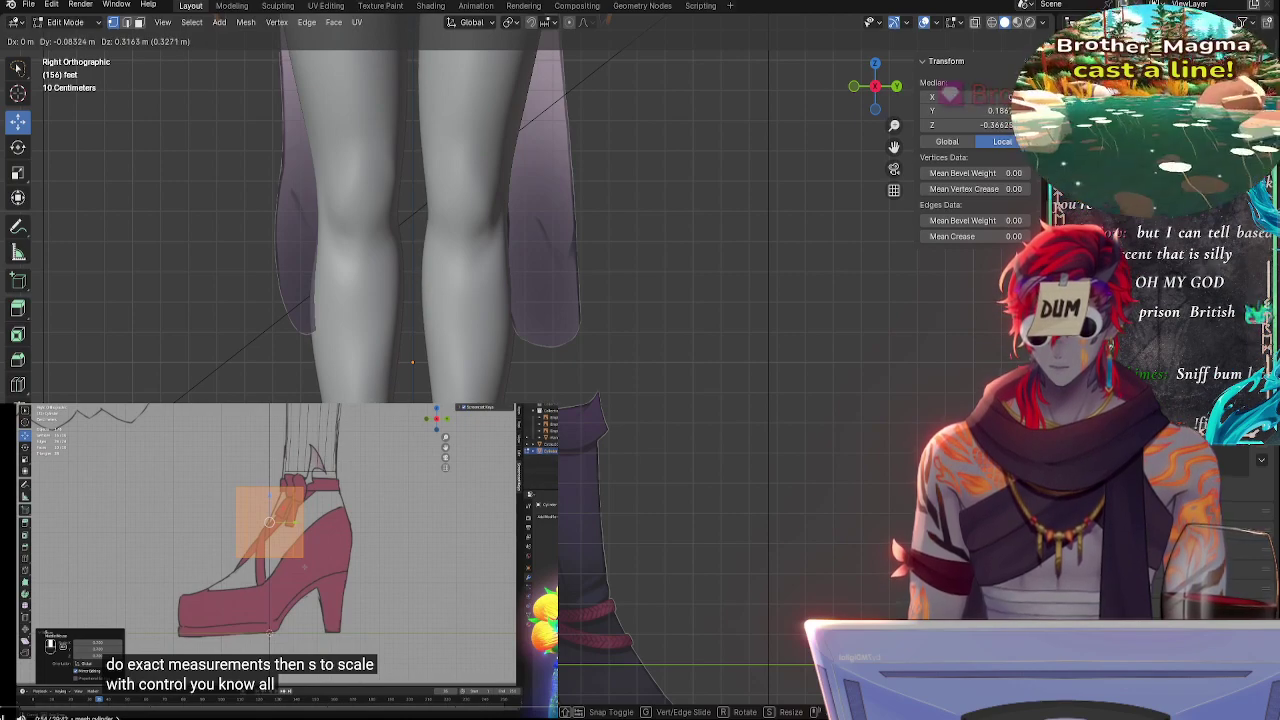
pyautogui.press('Return')
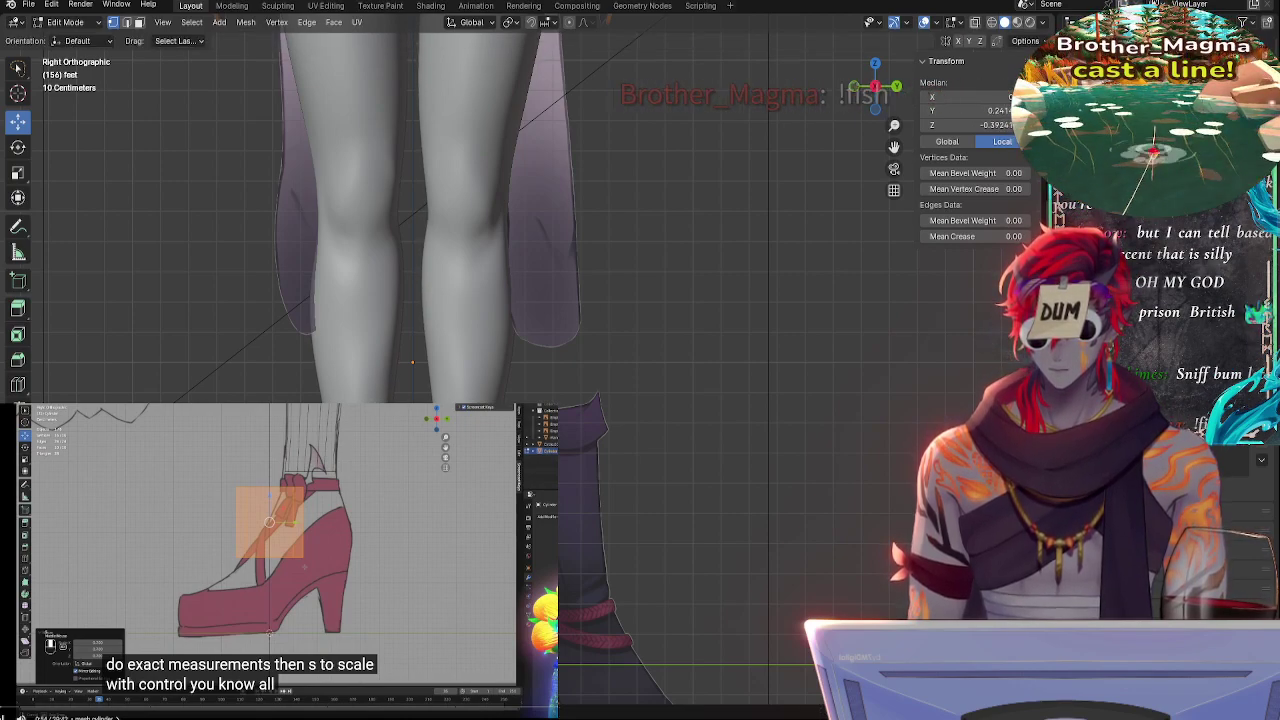
pyautogui.press('g')
pyautogui.press('Return')
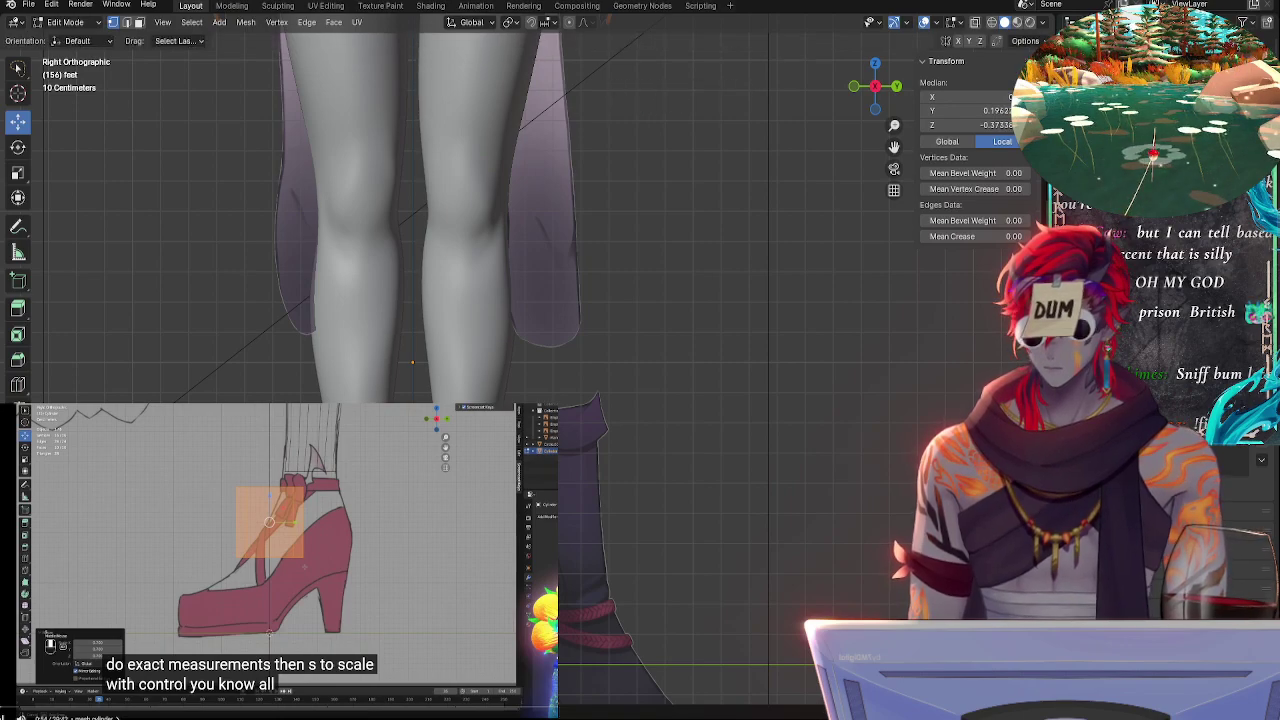
pyautogui.press('g')
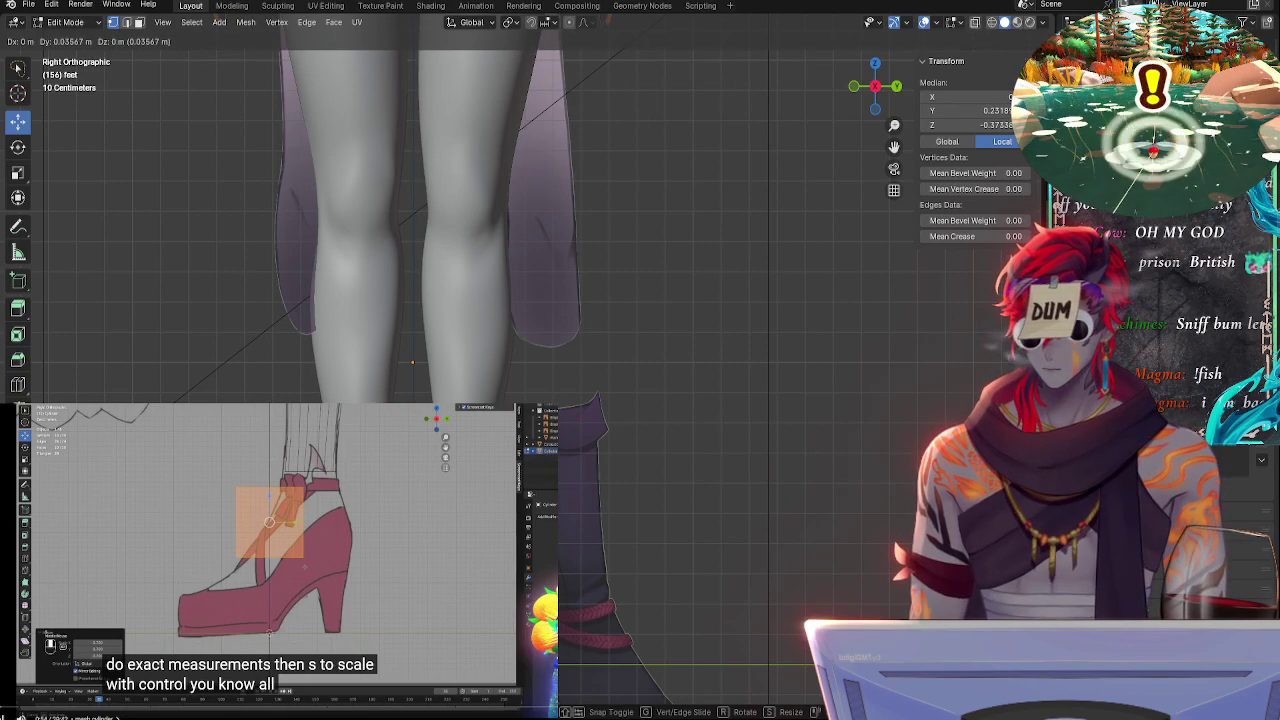
pyautogui.press('y')
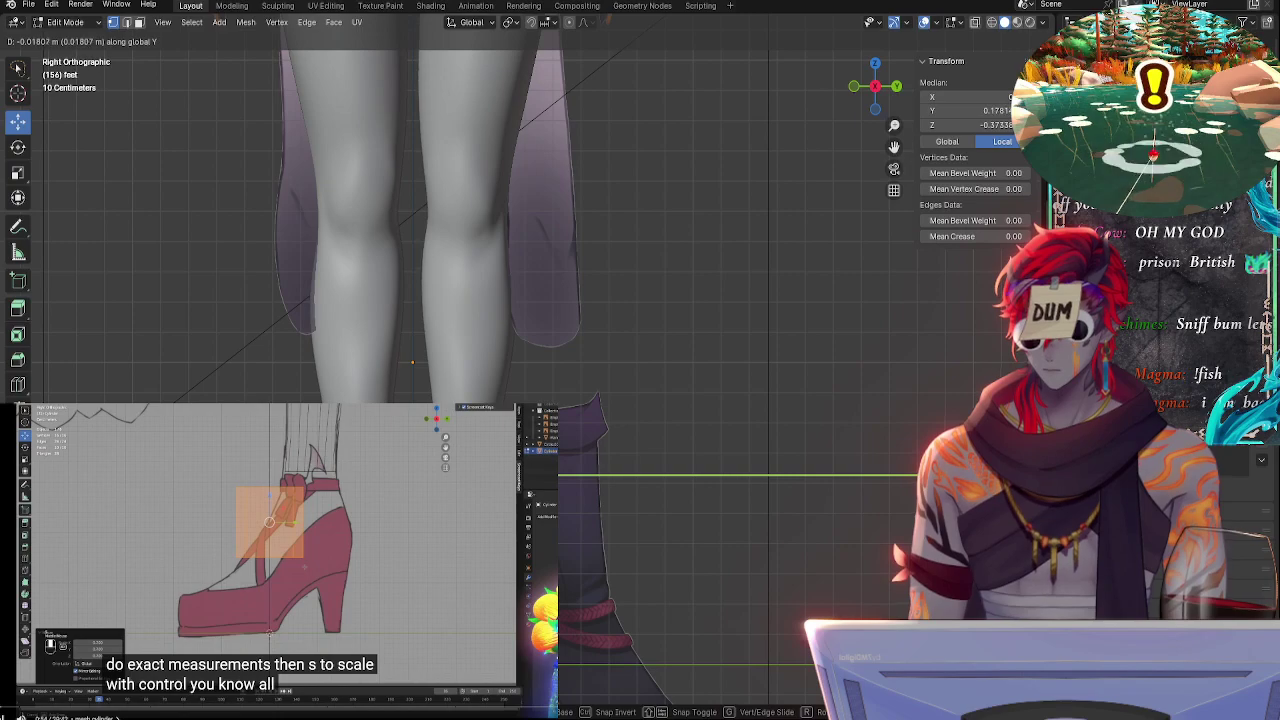
pyautogui.press('Return')
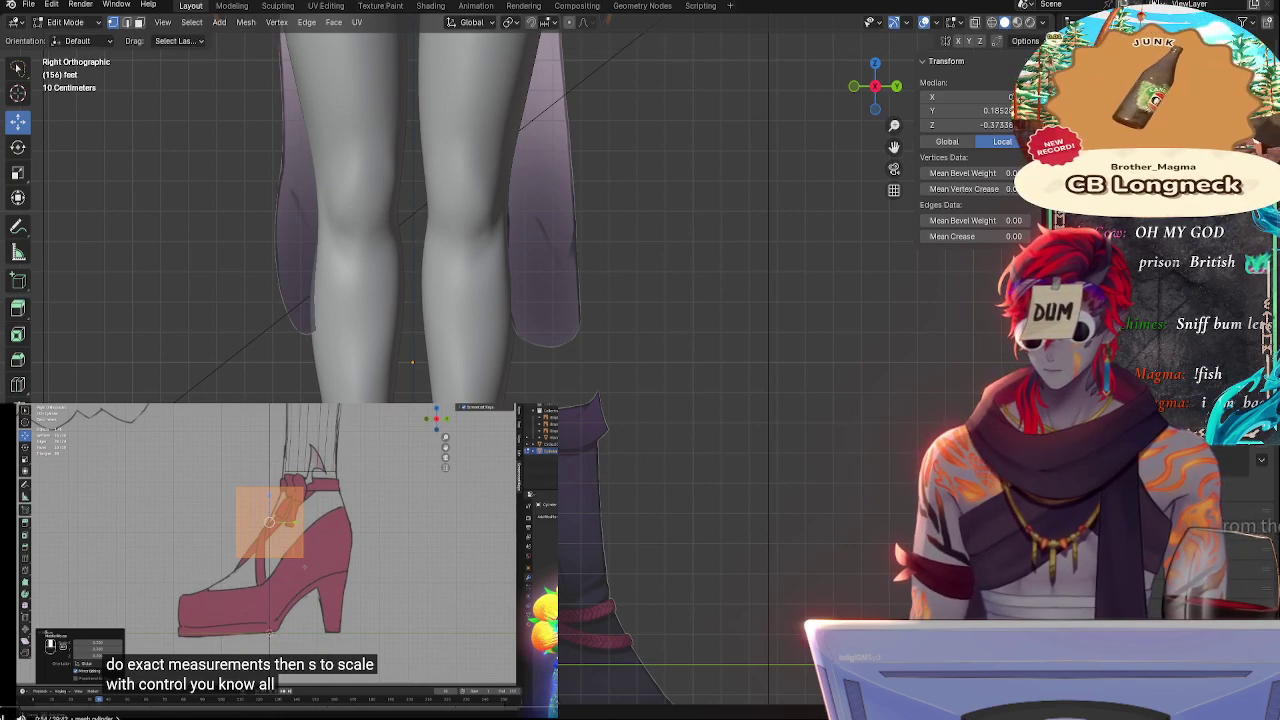
pyautogui.press('g')
pyautogui.press('y')
pyautogui.press('Escape')
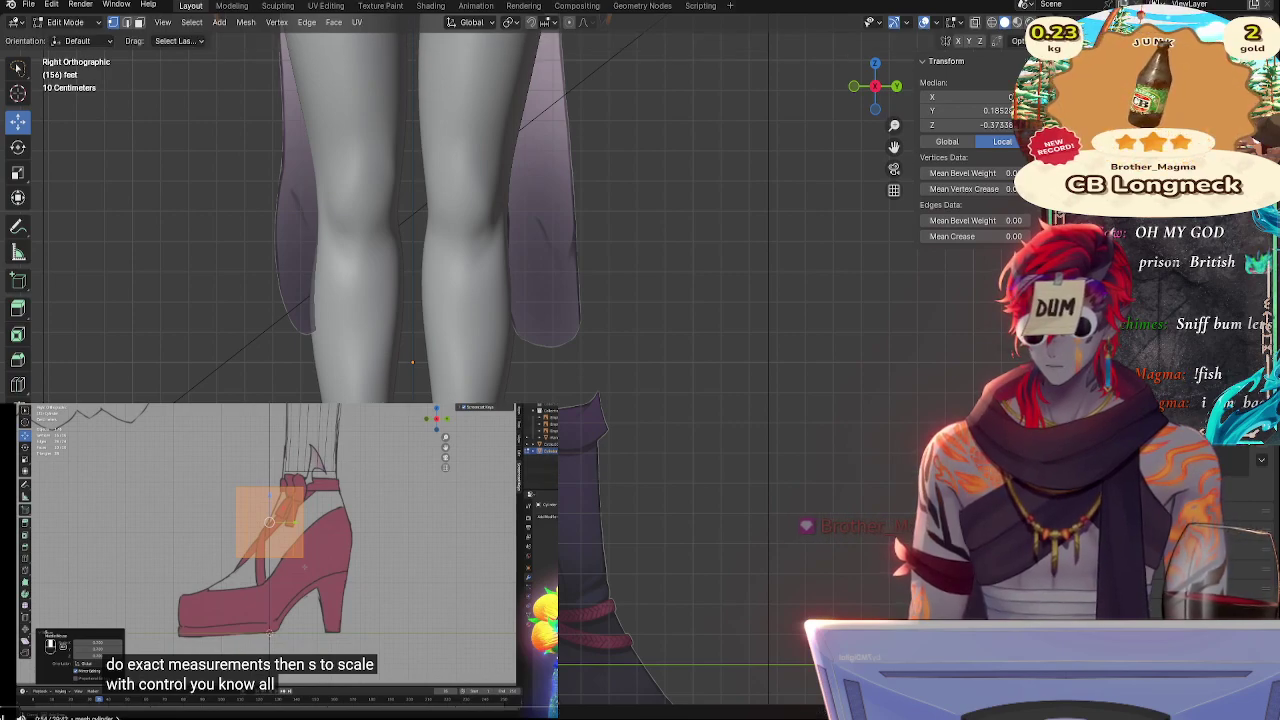
# - Set the cylinder's median Y to 0, then move it 0.2 m along Y
pyautogui.click(976, 111)
pyautogui.write('0')
pyautogui.press('Return')
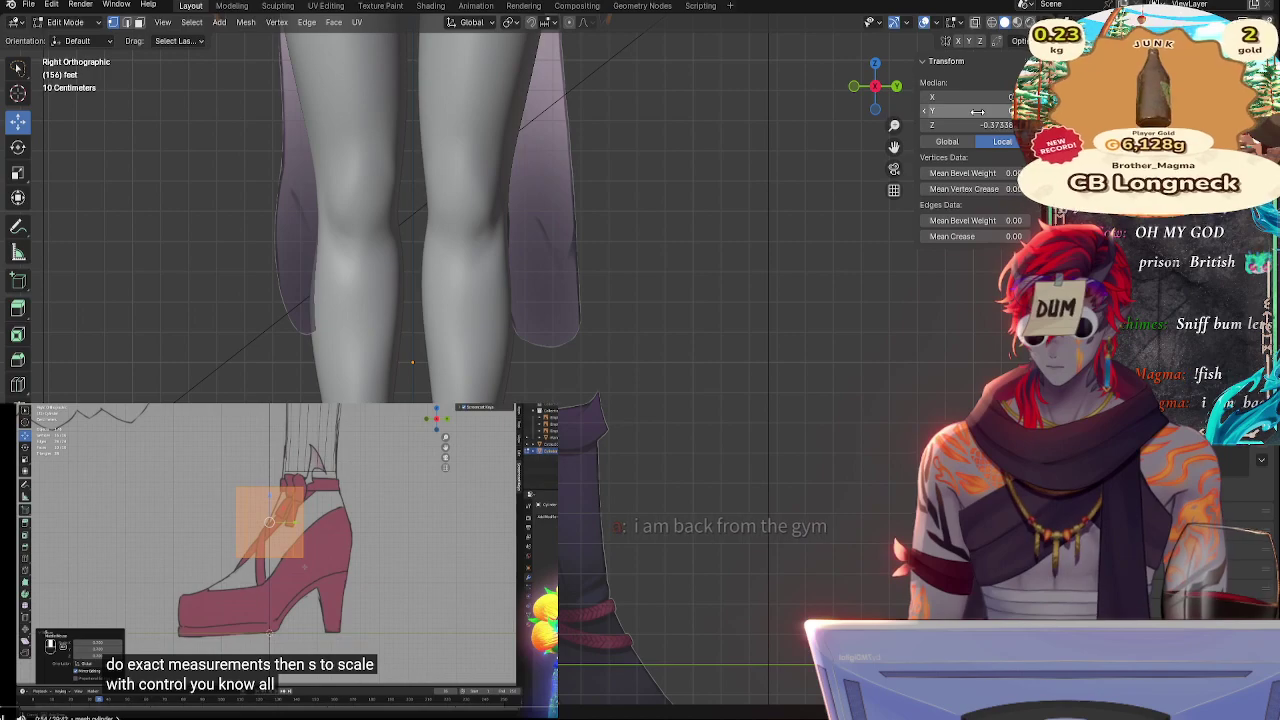
pyautogui.click(972, 111)
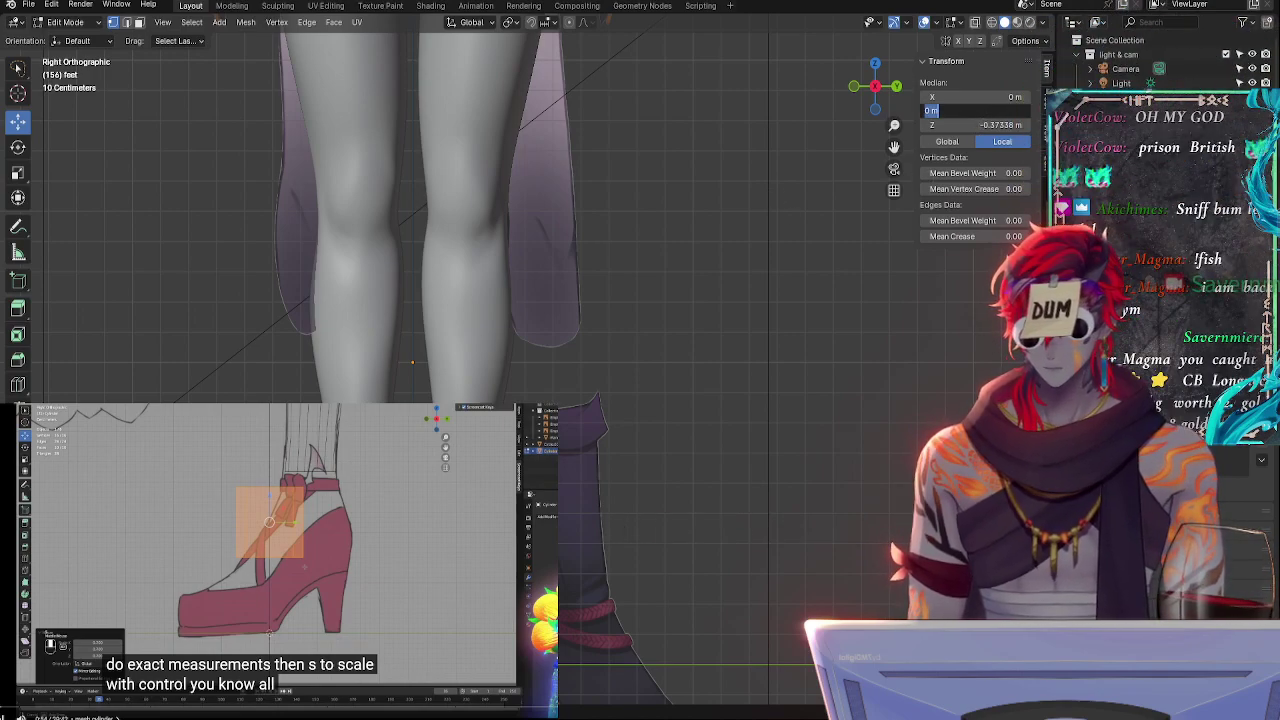
pyautogui.press('Return')
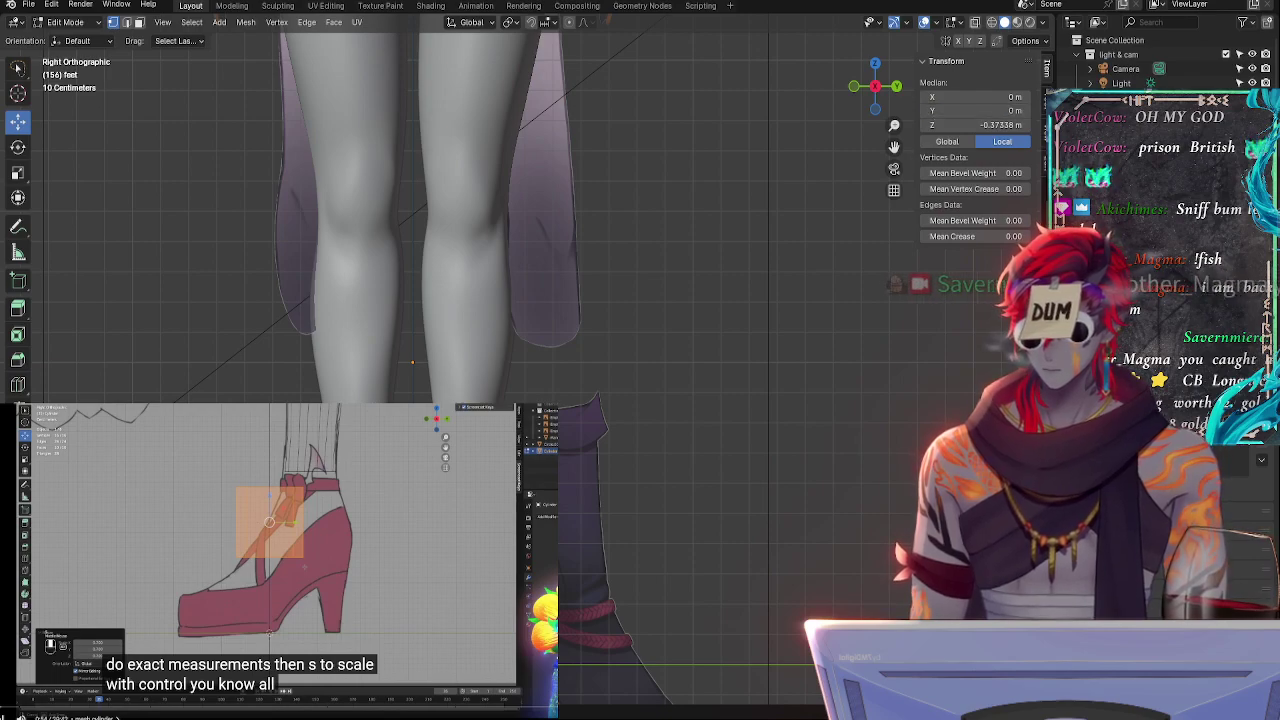
pyautogui.write('g')
pyautogui.write('y0.2')
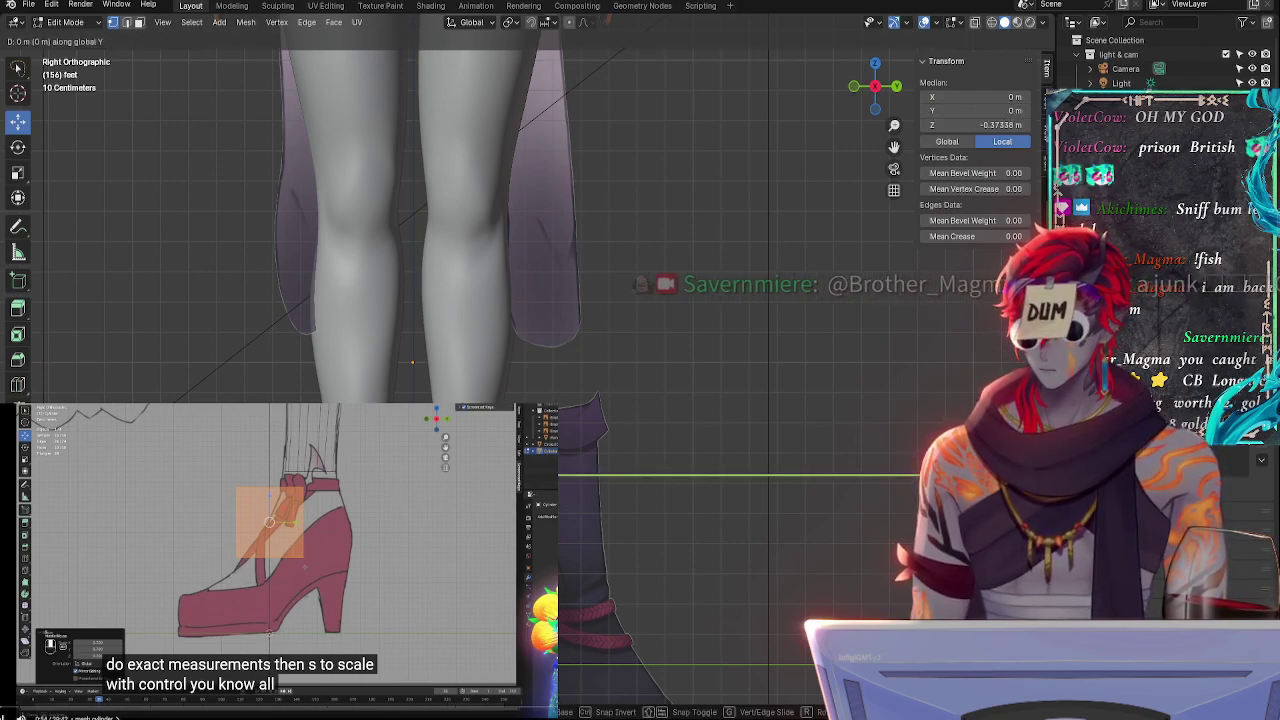
pyautogui.press('Return')
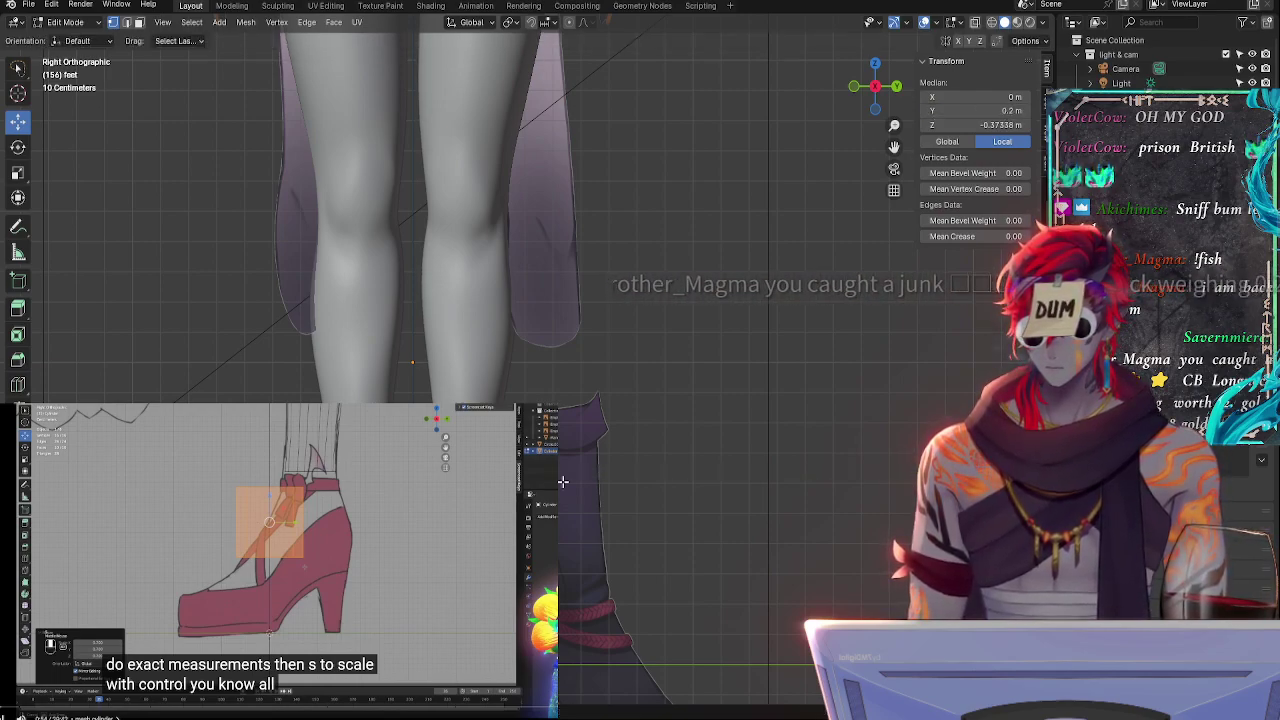
# - Raise the cylinder slightly along Z over the boot and switch to the front view
pyautogui.keyDown('shift'); pyautogui.moveTo(631, 504); pyautogui.dragTo(666, 326, button='middle'); pyautogui.keyUp('shift')
pyautogui.scroll(2, 678, 330)
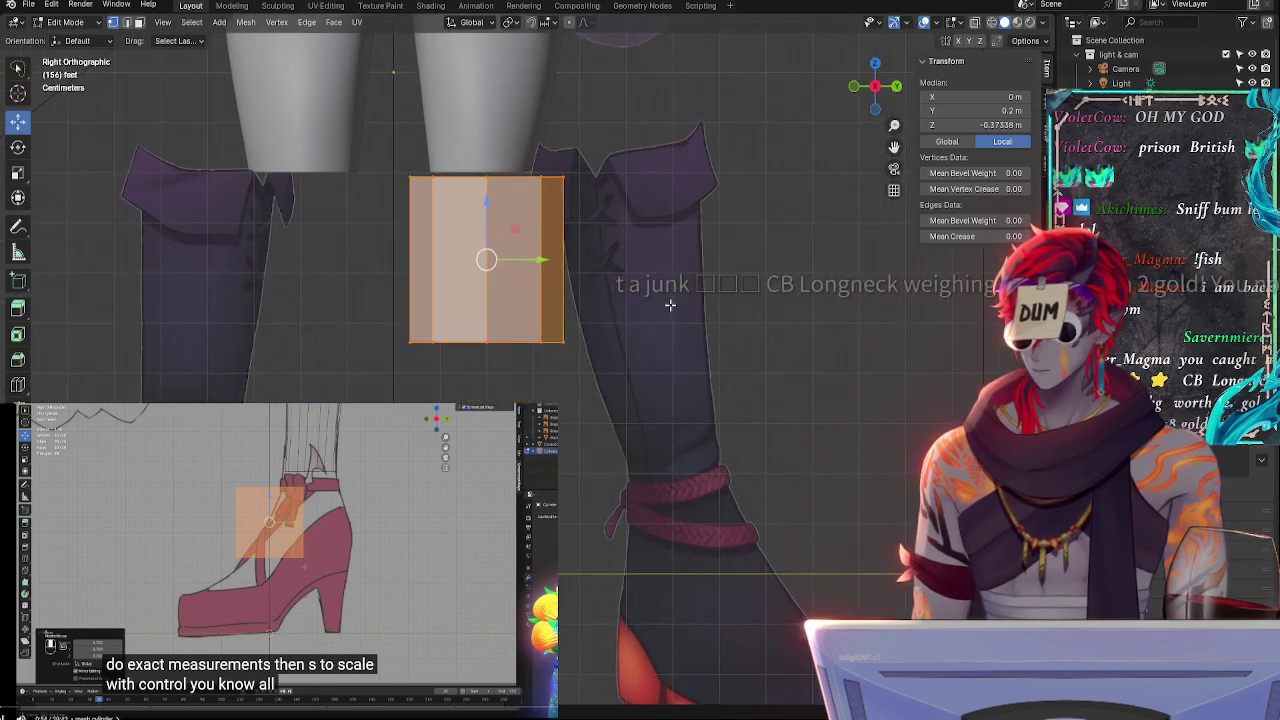
pyautogui.keyDown('shift'); pyautogui.moveTo(688, 330); pyautogui.dragTo(797, 349, button='middle'); pyautogui.keyUp('shift')
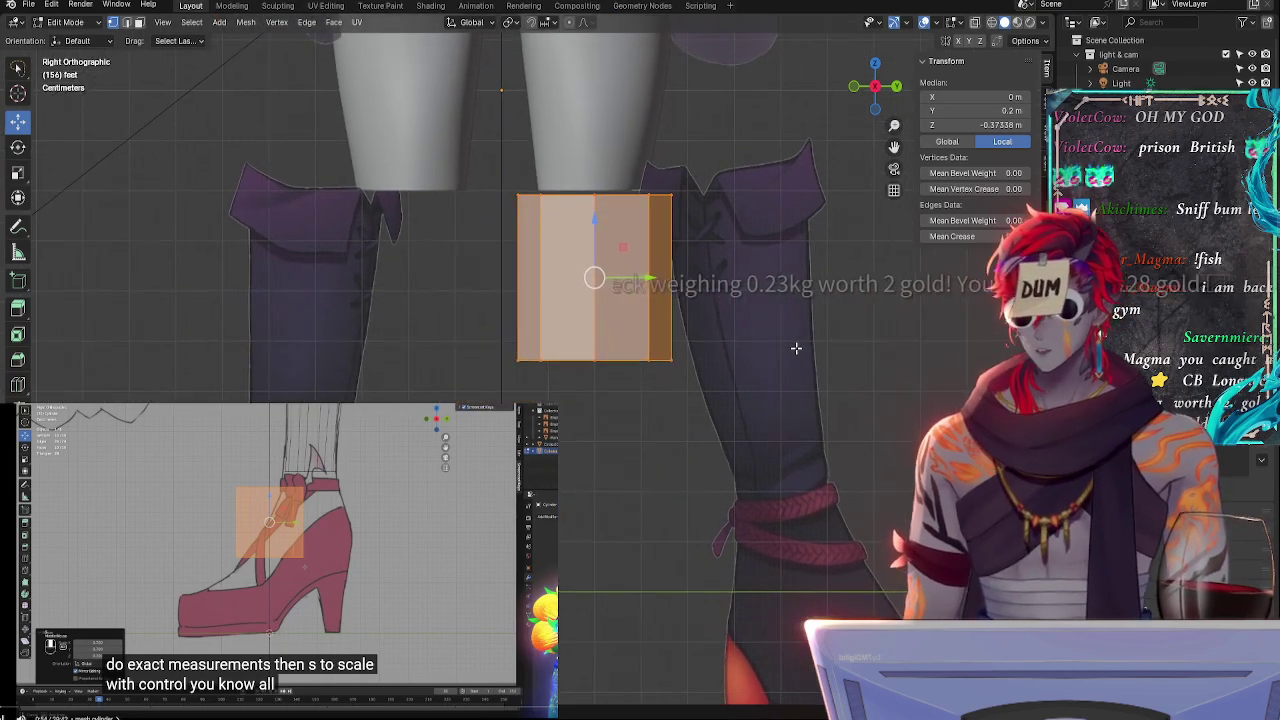
pyautogui.keyDown('ctrl'); pyautogui.moveTo(720, 436); pyautogui.dragTo(720, 400, button='middle'); pyautogui.keyUp('ctrl')
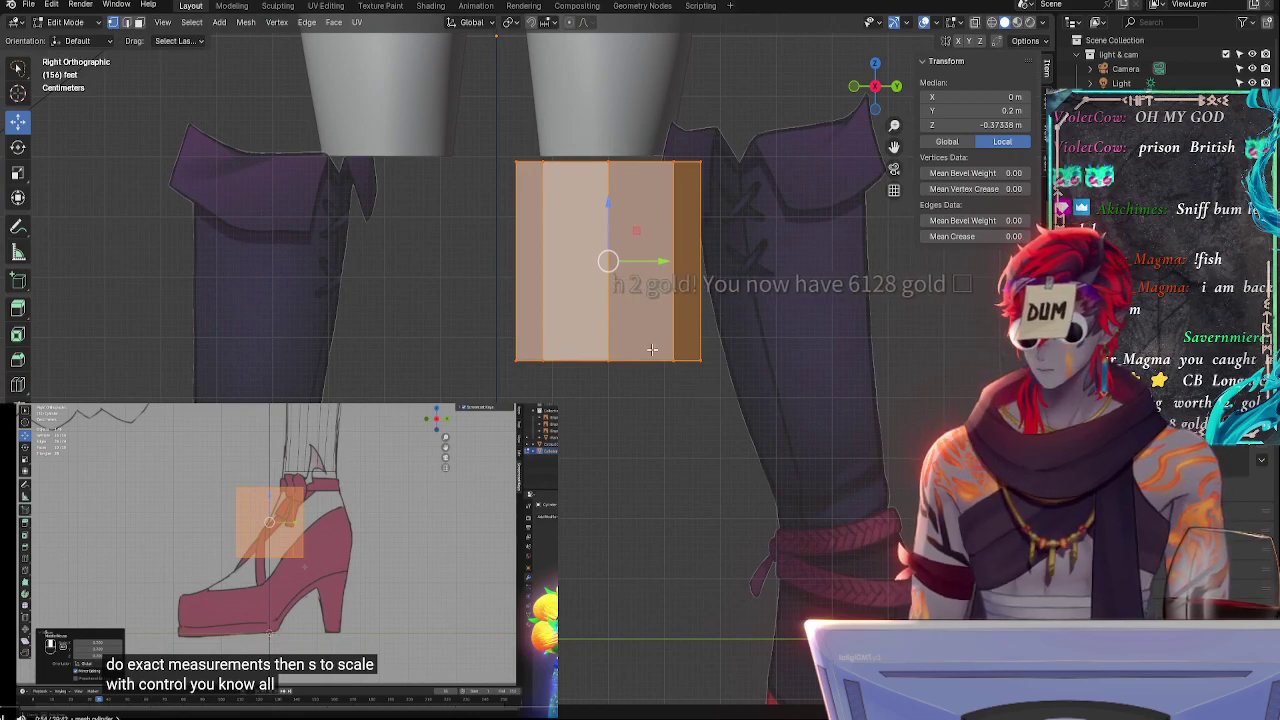
pyautogui.press('g')
pyautogui.press('z')
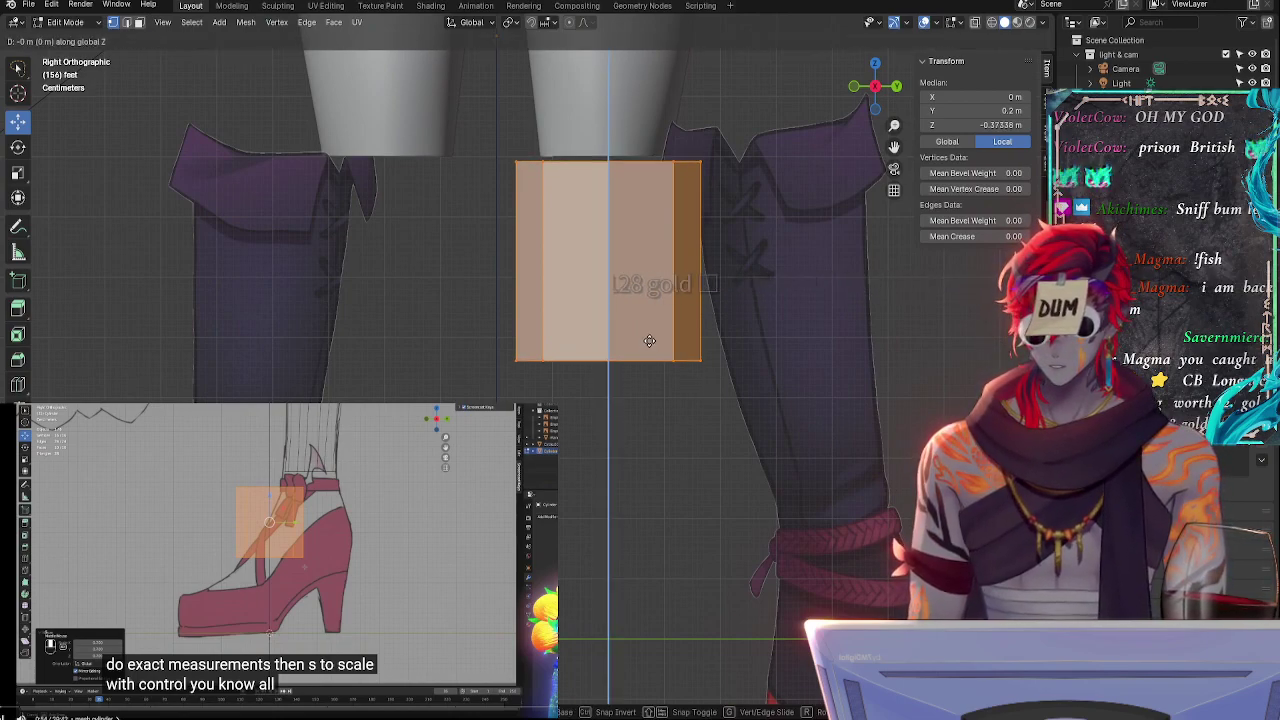
pyautogui.click(649, 339)
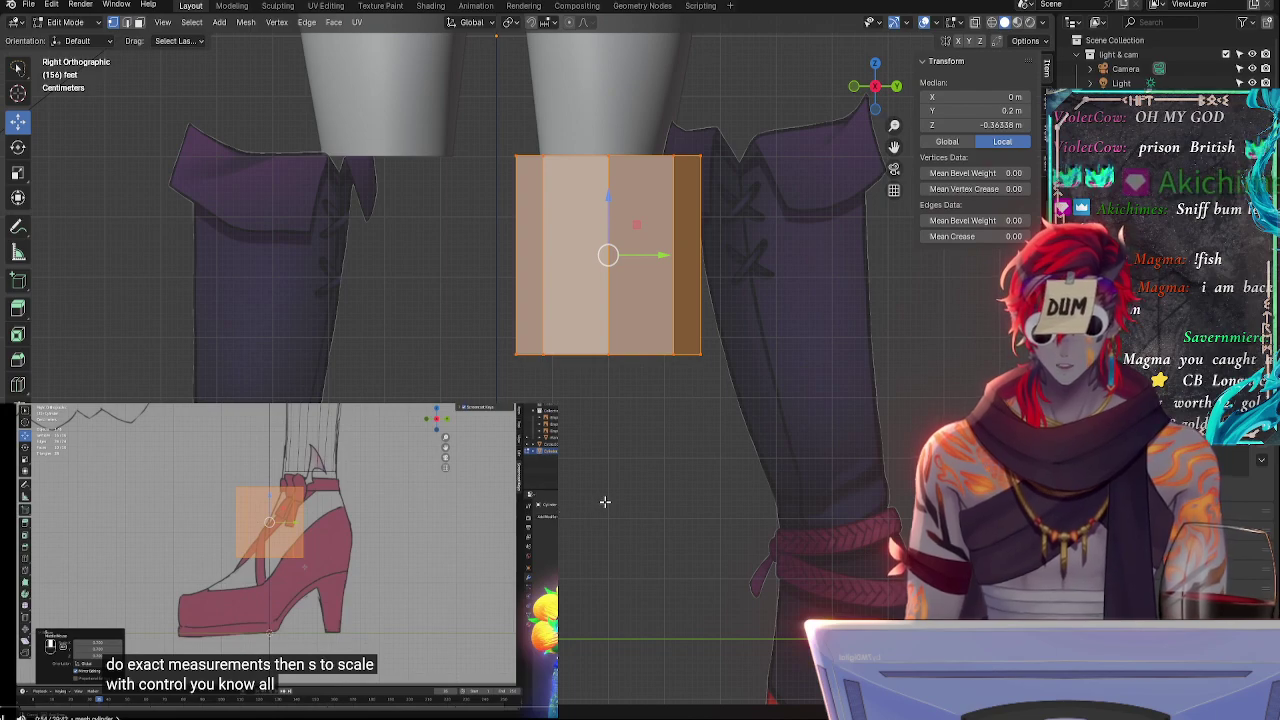
pyautogui.keyDown('ctrl'); pyautogui.moveTo(620, 466); pyautogui.dragTo(611, 460, button='middle'); pyautogui.keyUp('ctrl')
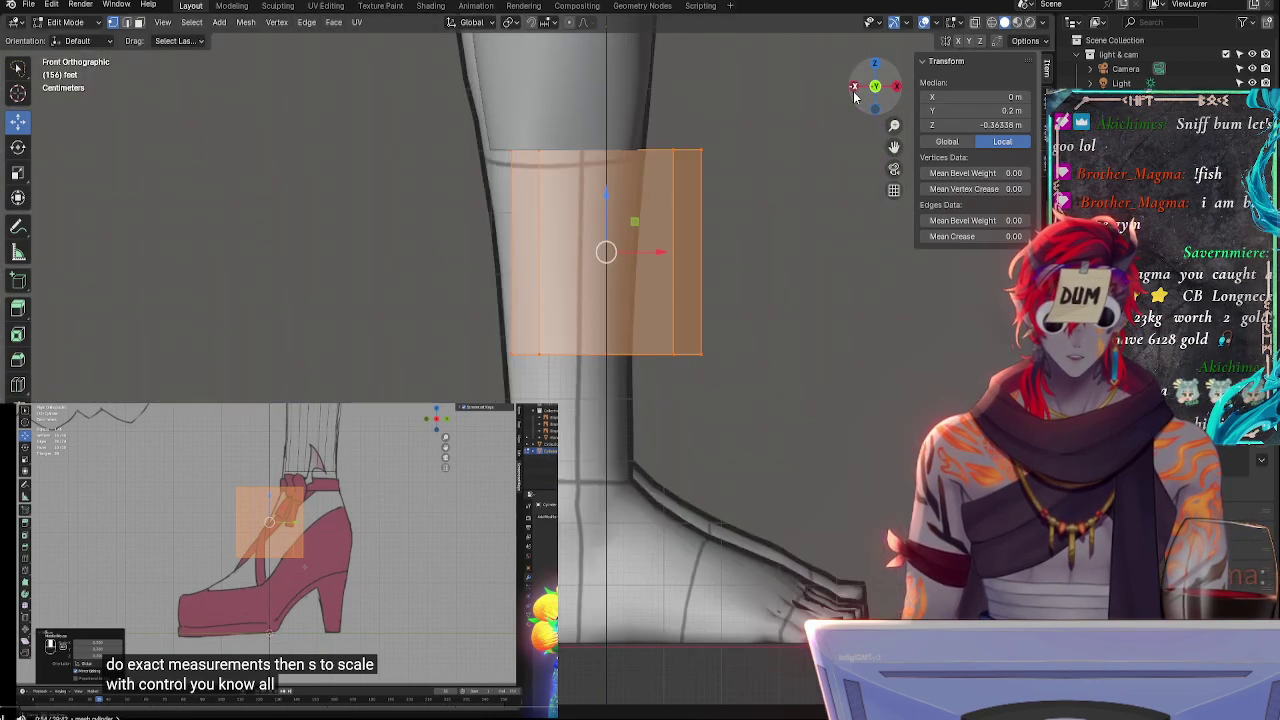
pyautogui.click(854, 89)
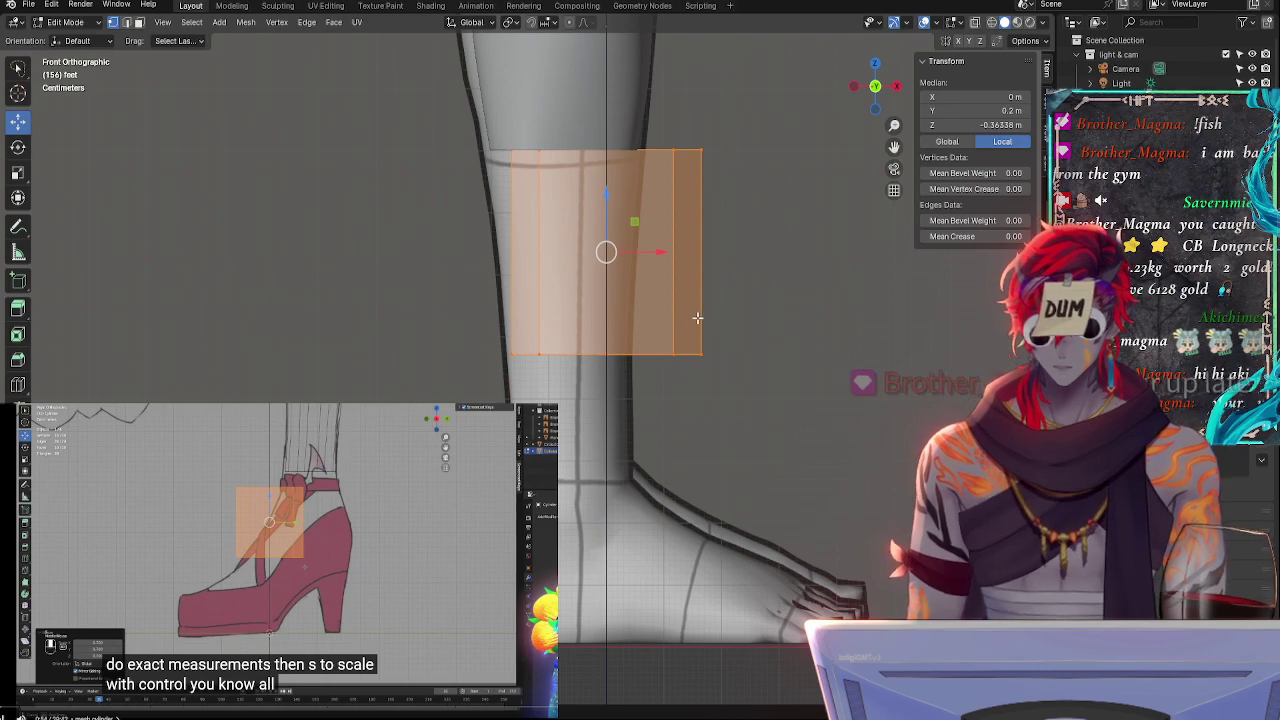
pyautogui.keyDown('shift'); pyautogui.moveTo(752, 281); pyautogui.dragTo(747, 341, button='middle'); pyautogui.keyUp('shift')
pyautogui.scroll(-5, 746, 340)
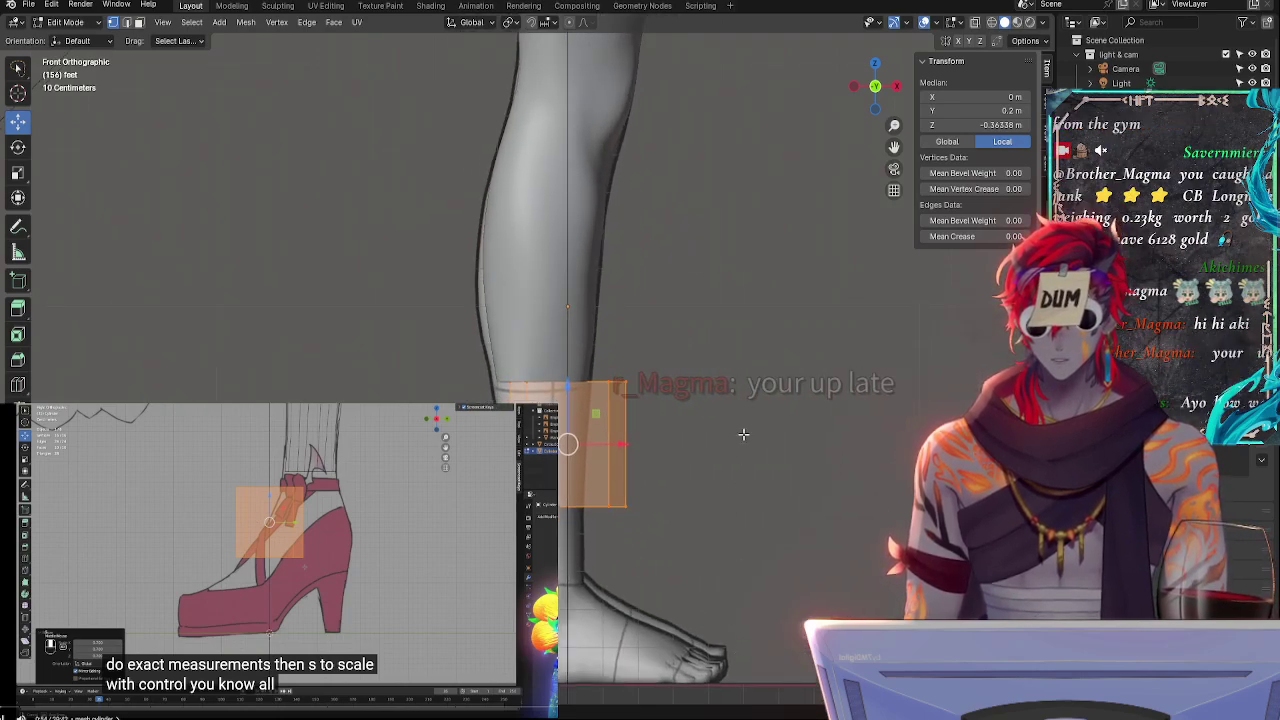
pyautogui.keyDown('ctrl'); pyautogui.moveTo(733, 416); pyautogui.dragTo(733, 403, button='middle'); pyautogui.keyUp('ctrl')
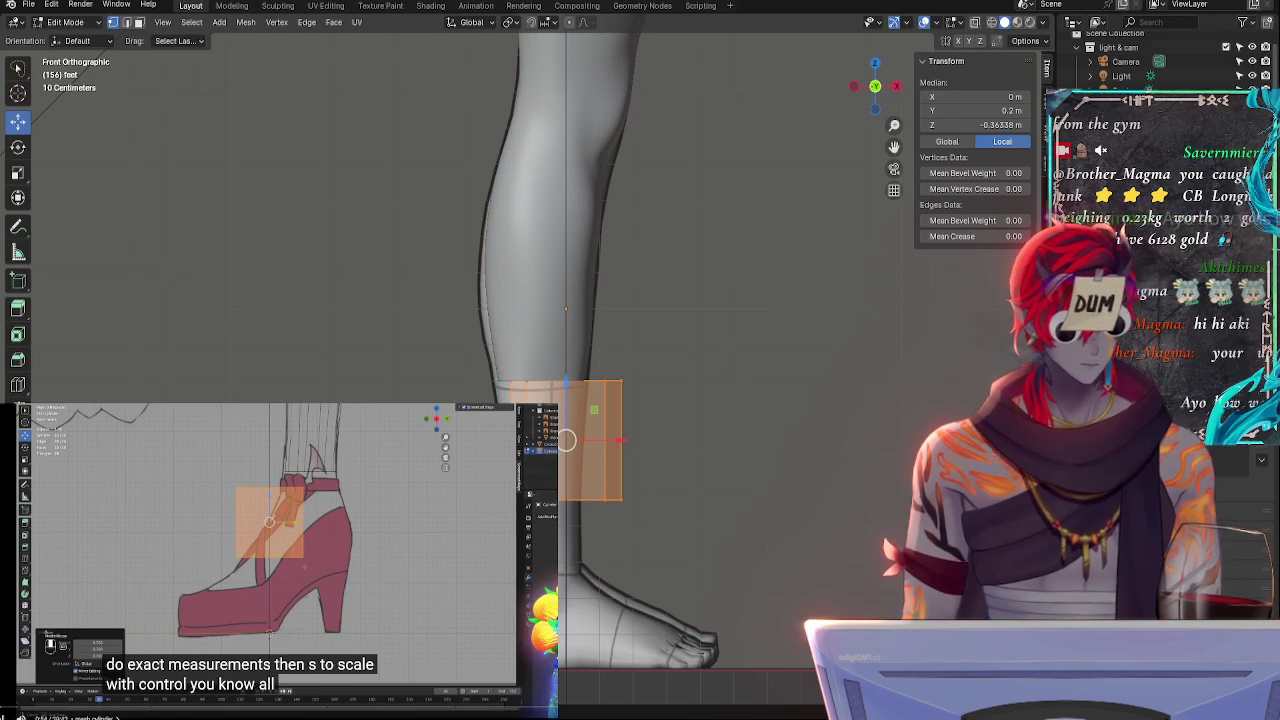
pyautogui.scroll(-3, 1150, 60)
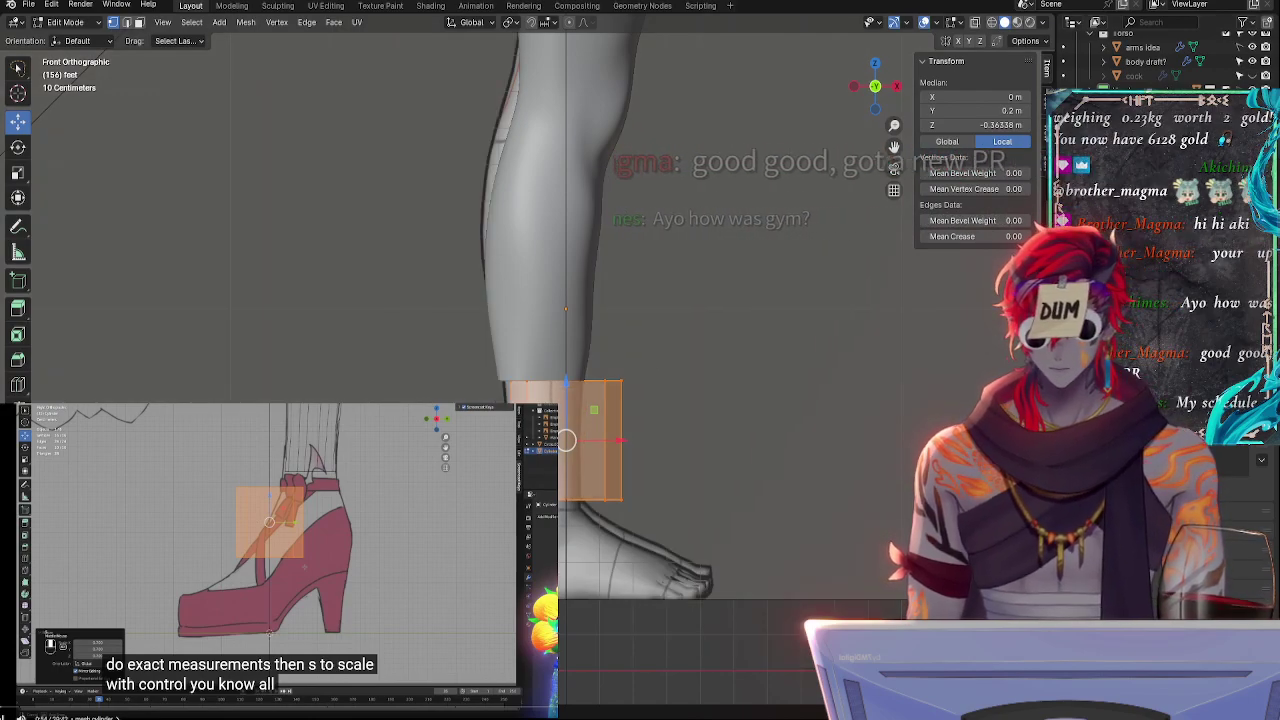
pyautogui.scroll(-6, 709, 468)
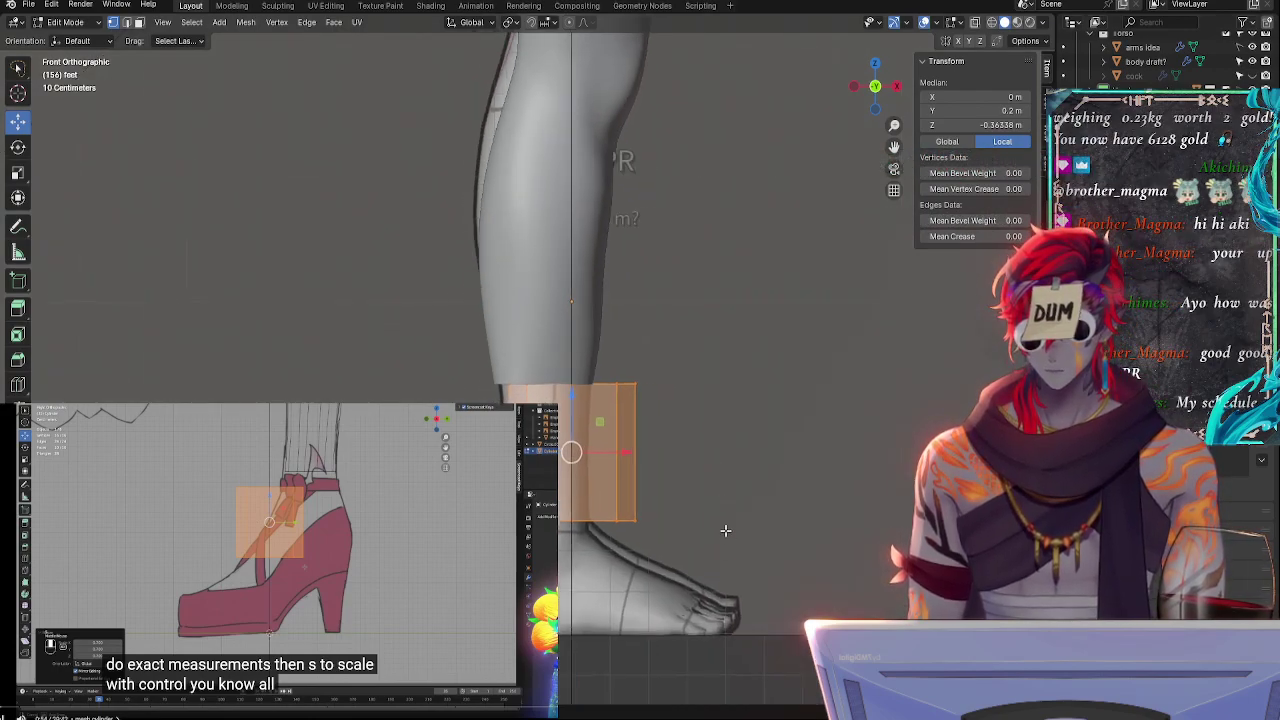
pyautogui.scroll(5, 706, 423)
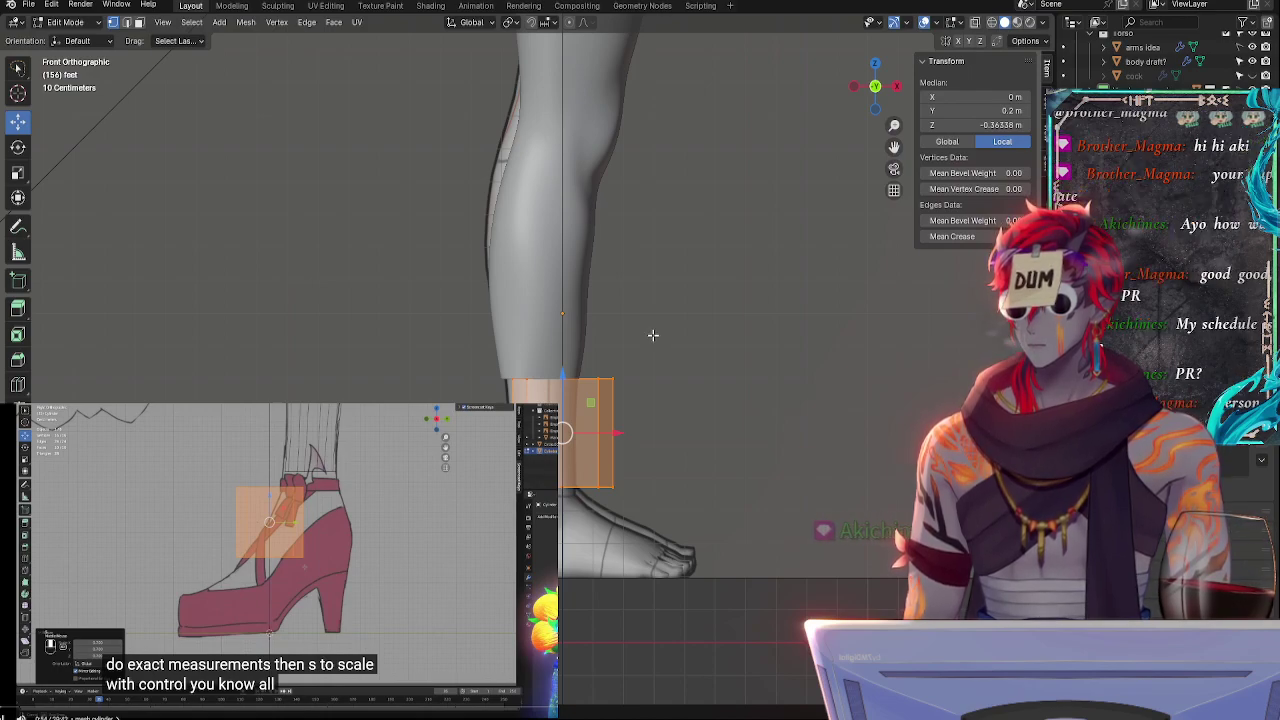
pyautogui.keyDown('ctrl'); pyautogui.moveTo(755, 524); pyautogui.dragTo(706, 374, button='middle'); pyautogui.keyUp('ctrl')
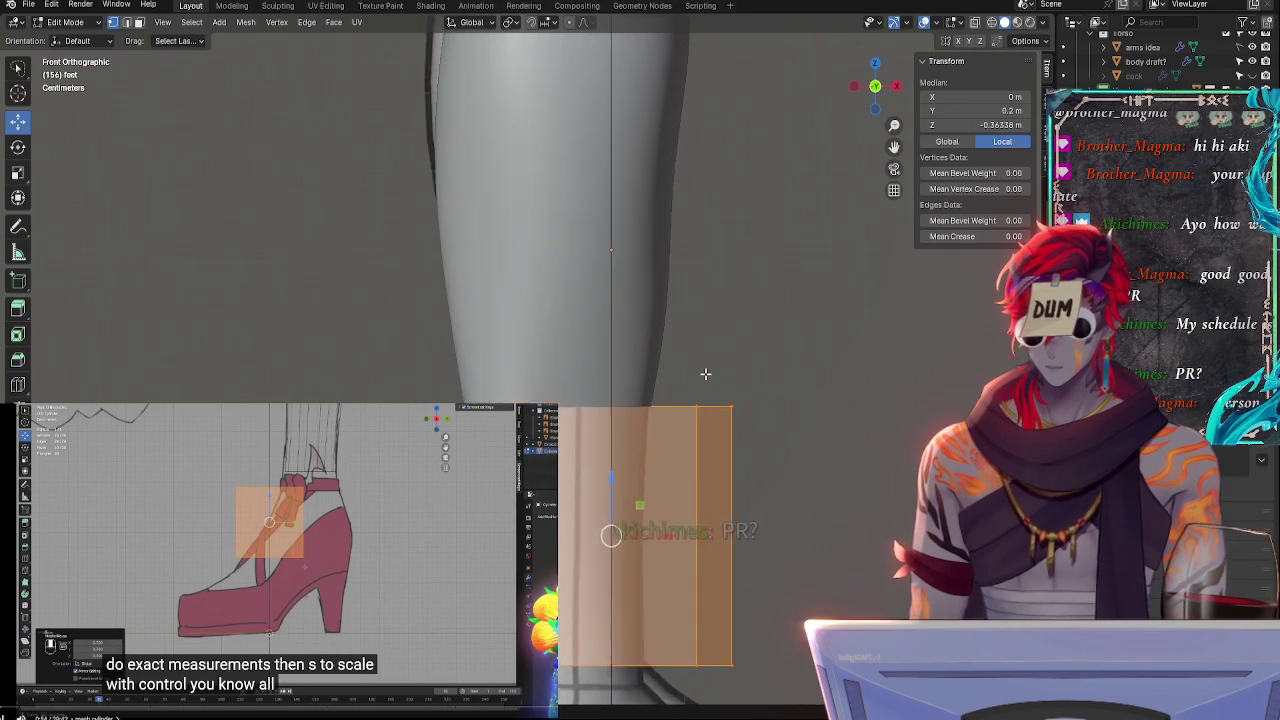
pyautogui.keyDown('shift'); pyautogui.moveTo(780, 468); pyautogui.dragTo(745, 111, button='middle'); pyautogui.keyUp('shift')
pyautogui.keyDown('ctrl'); pyautogui.moveTo(729, 191); pyautogui.dragTo(726, 237, button='middle'); pyautogui.keyUp('ctrl')
pyautogui.keyDown('shift'); pyautogui.moveTo(726, 237); pyautogui.dragTo(749, 349, button='middle'); pyautogui.keyUp('shift')
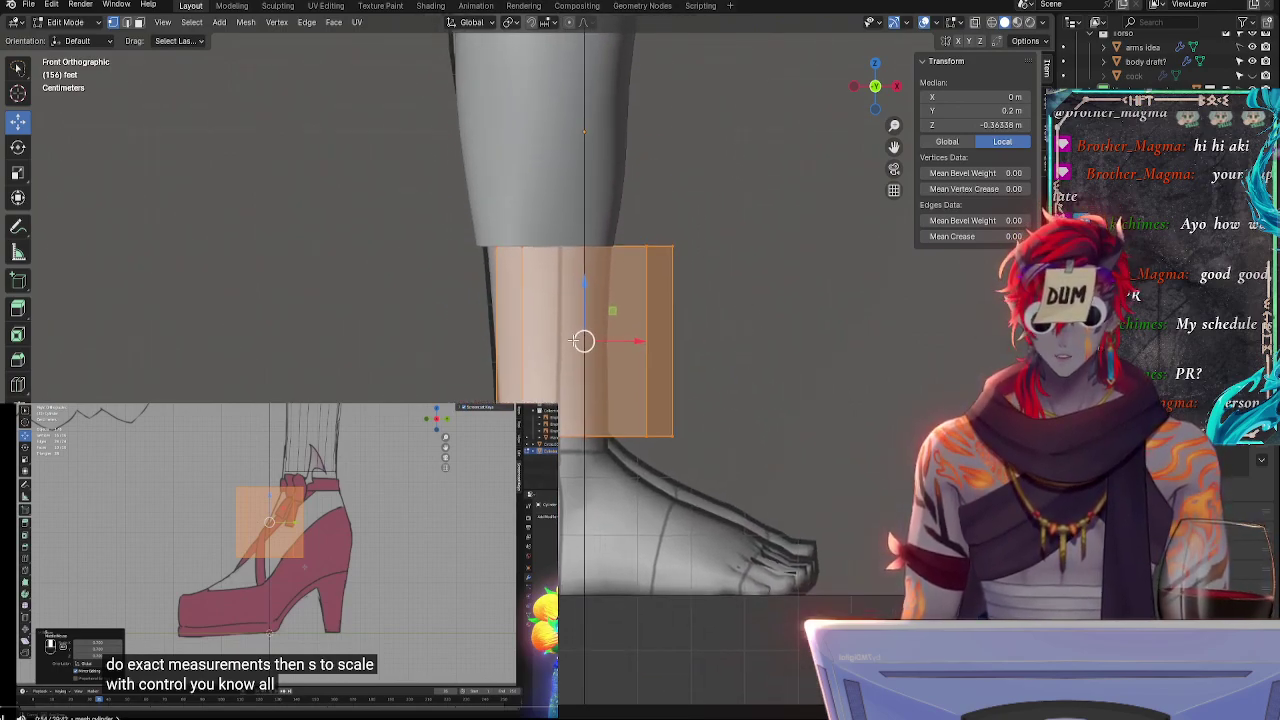
# - Move the cylinder to X -0.07, scale it down slightly, and lift it 0.02 m to Z −0.34338
pyautogui.press('g')
pyautogui.press('x')
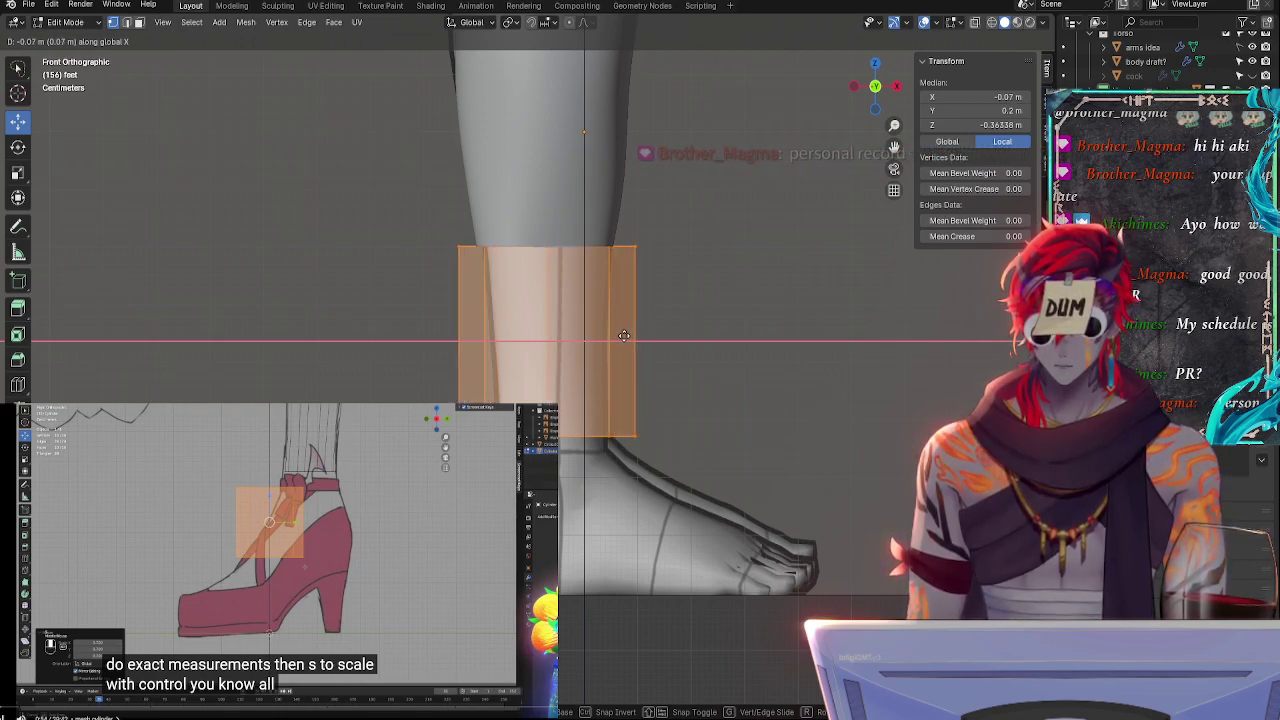
pyautogui.click(625, 336)
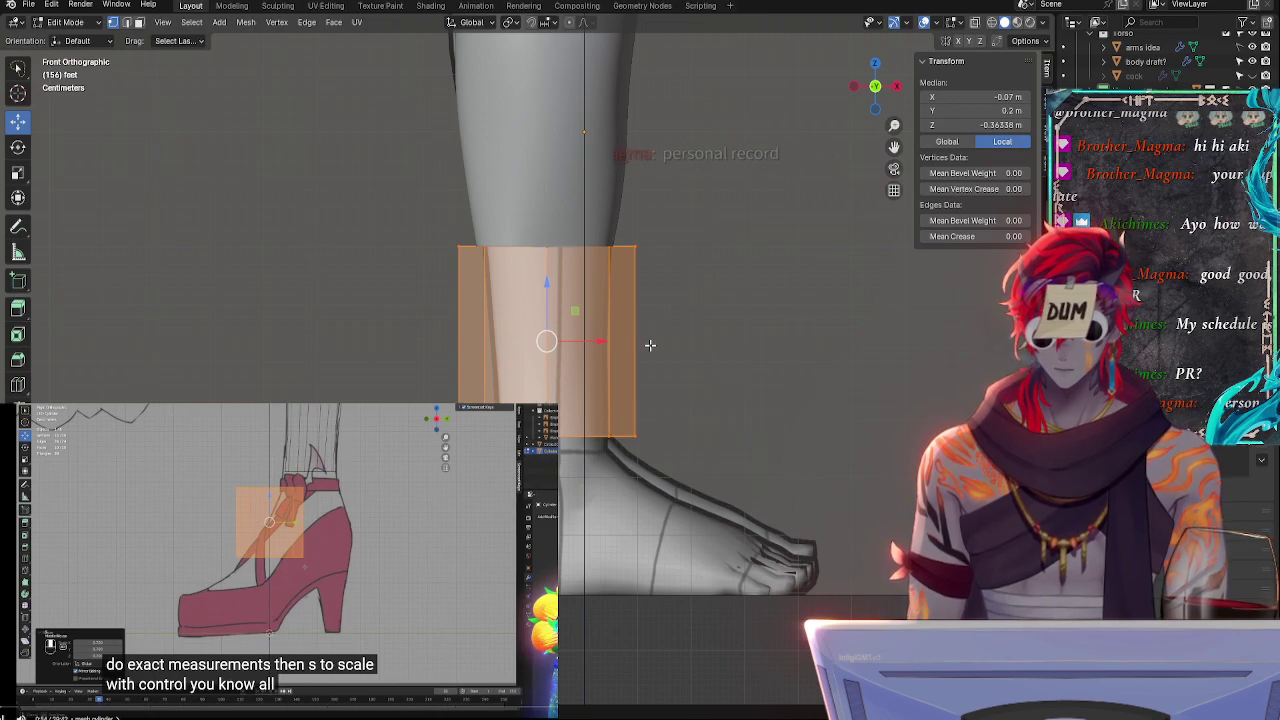
pyautogui.press('s')
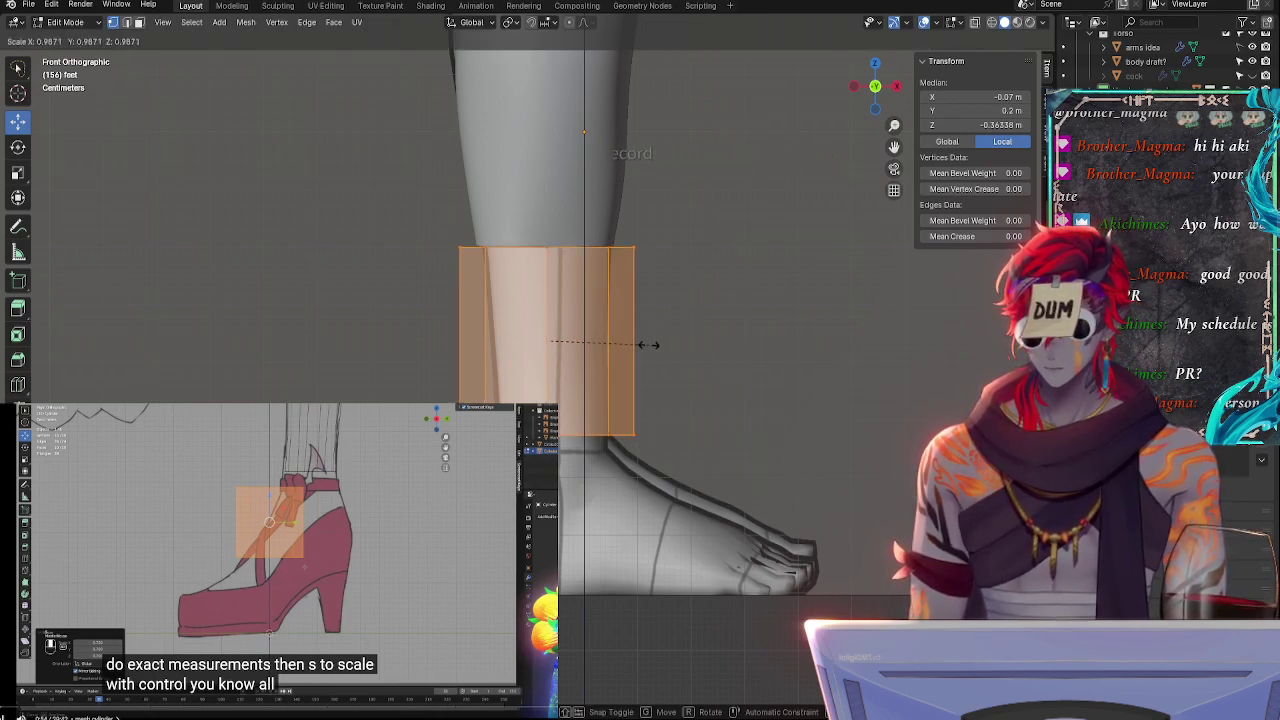
pyautogui.click(638, 345)
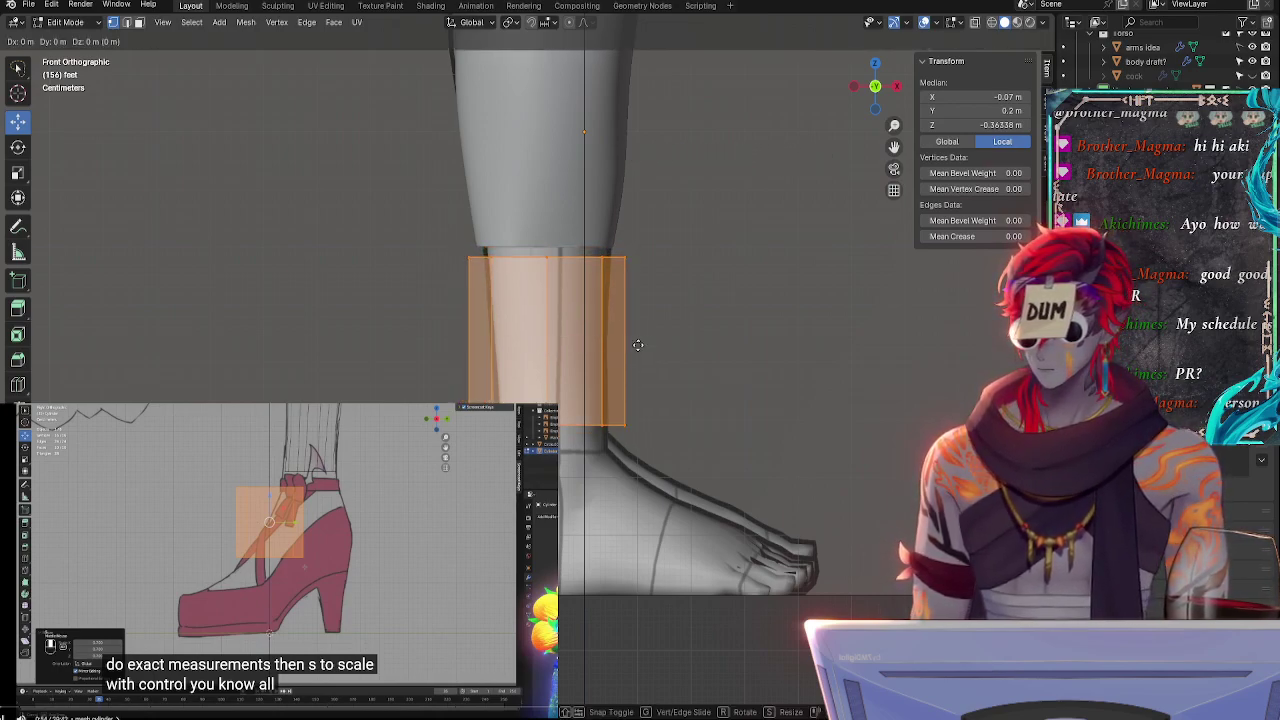
pyautogui.press('g')
pyautogui.press('z')
pyautogui.click(639, 336)
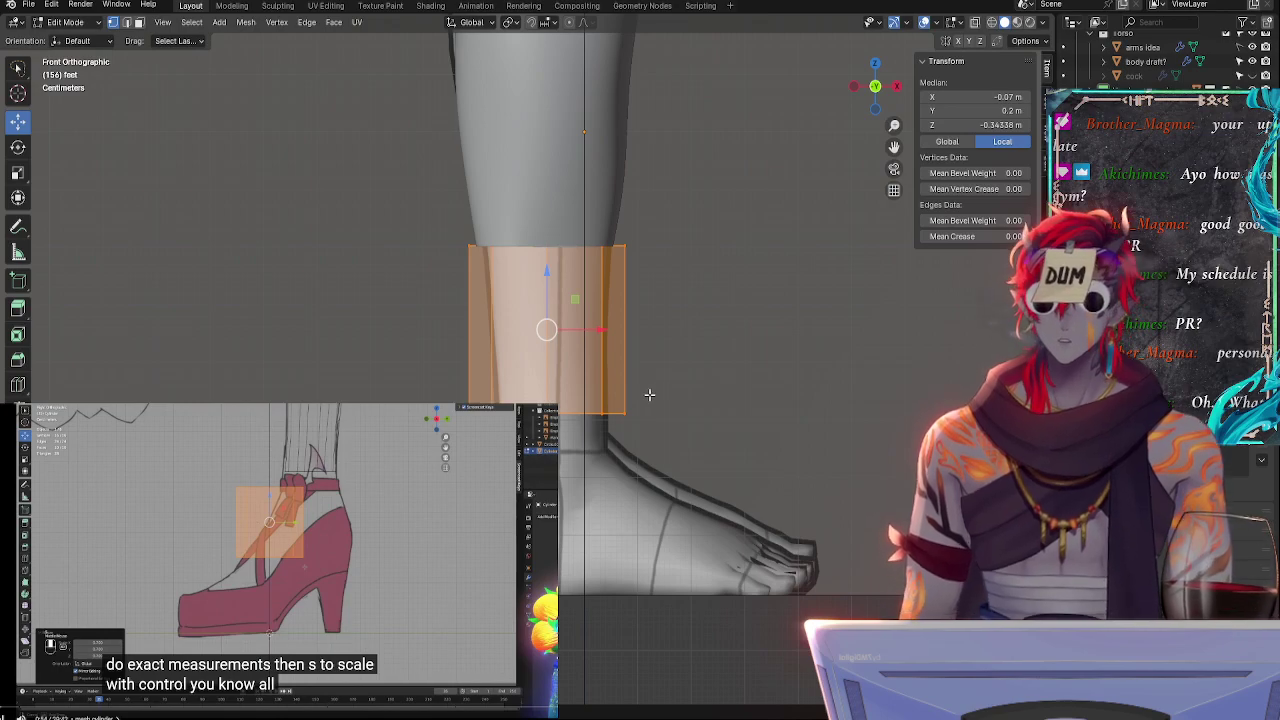
# - Turn on X-ray and lower the cylinder's bottom edge loop by 0.01 m
pyautogui.keyDown('alt'); pyautogui.click(601, 413); pyautogui.keyUp('alt')
pyautogui.hotkey('alt', 'z')
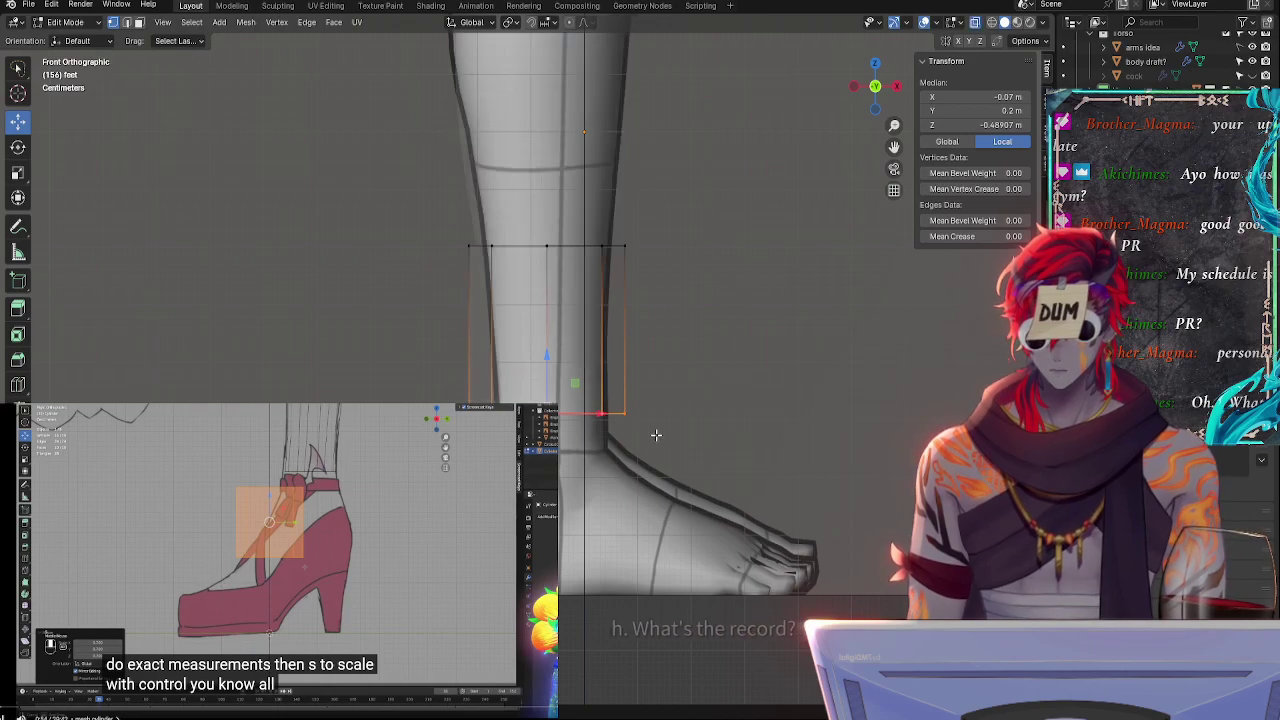
pyautogui.click(645, 424)
pyautogui.keyDown('alt'); pyautogui.click(612, 413); pyautogui.keyUp('alt')
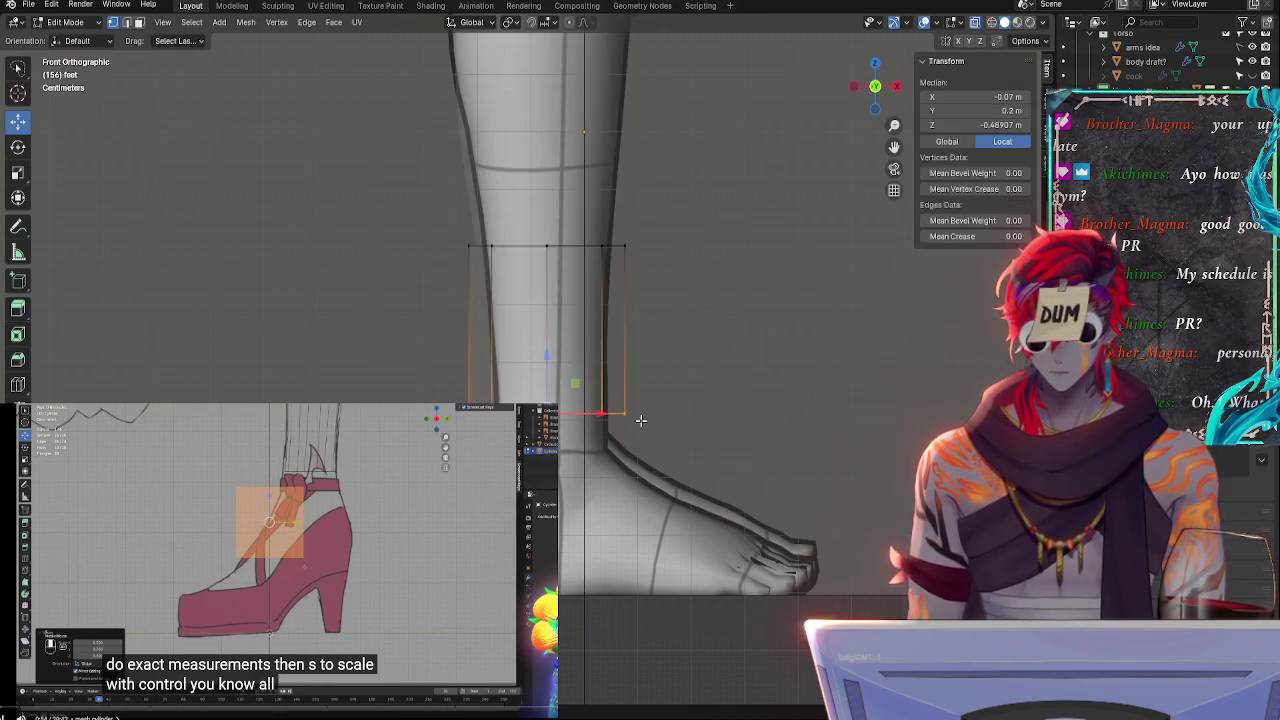
pyautogui.press('g')
pyautogui.press('z')
pyautogui.click(643, 426)
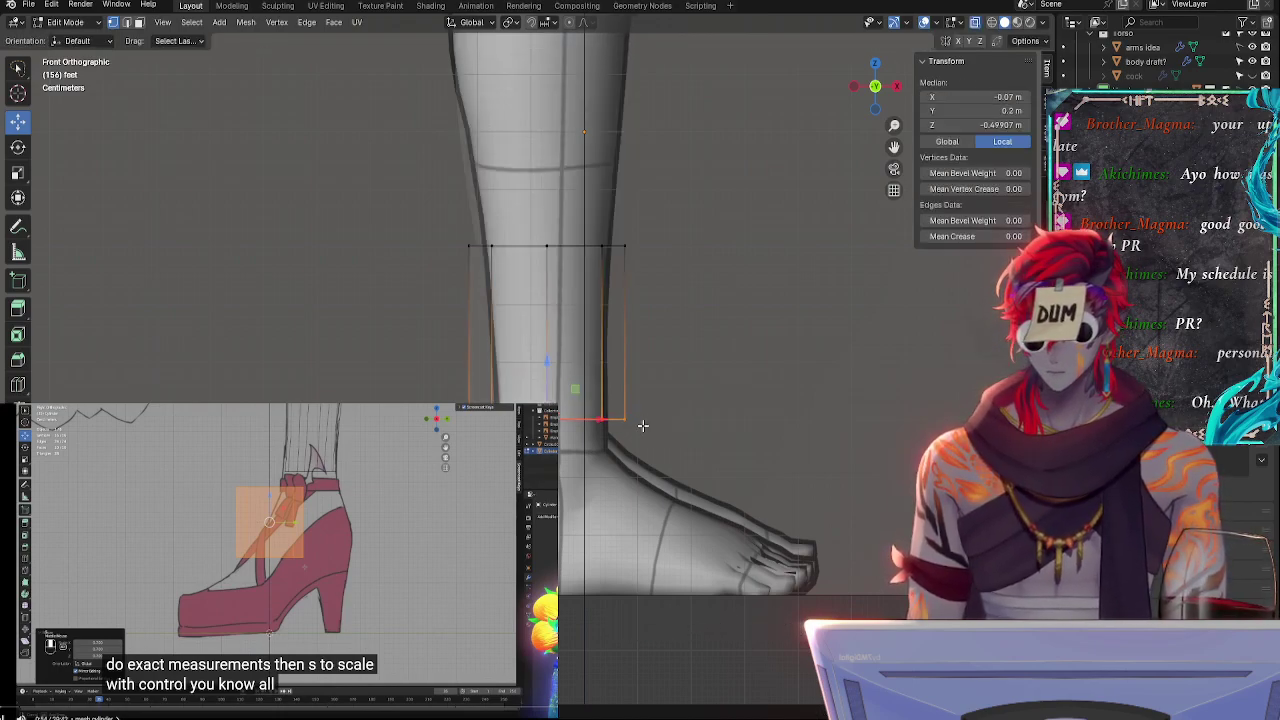
# - Set the cylinder's top edge loop to a height of Z -0.2 m
pyautogui.keyDown('alt'); pyautogui.click(625, 246); pyautogui.keyUp('alt')
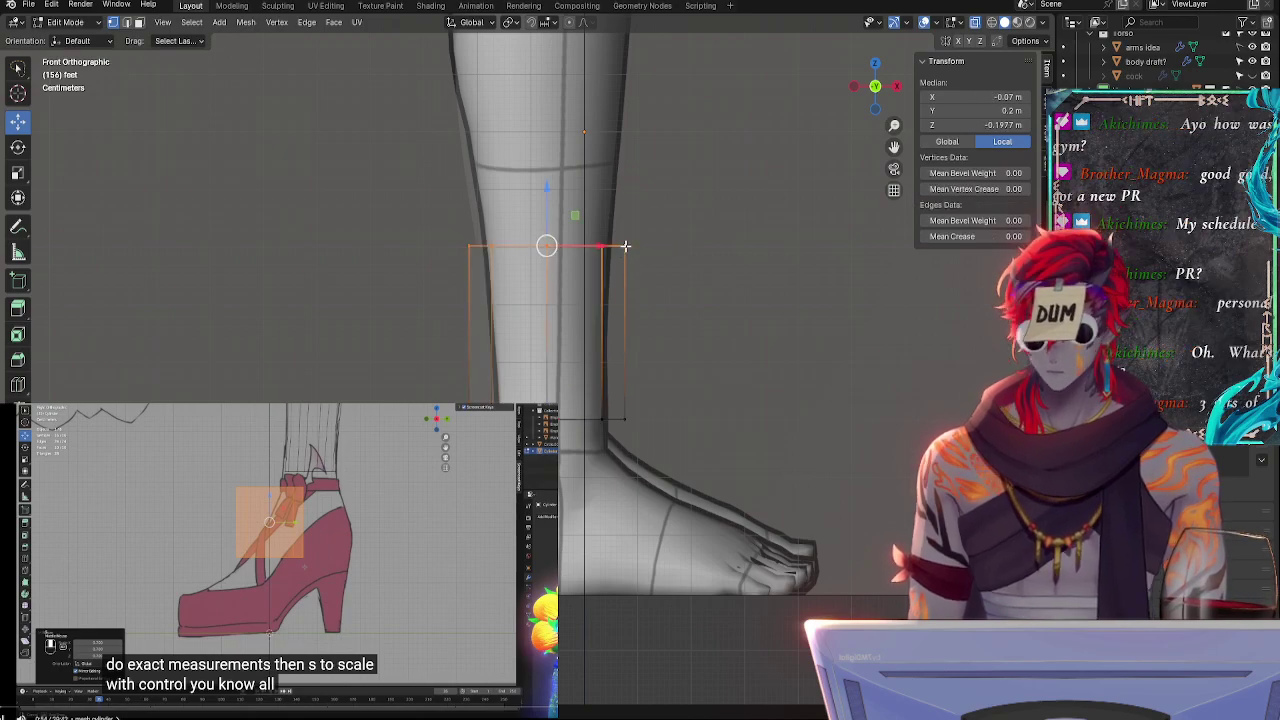
pyautogui.press('g')
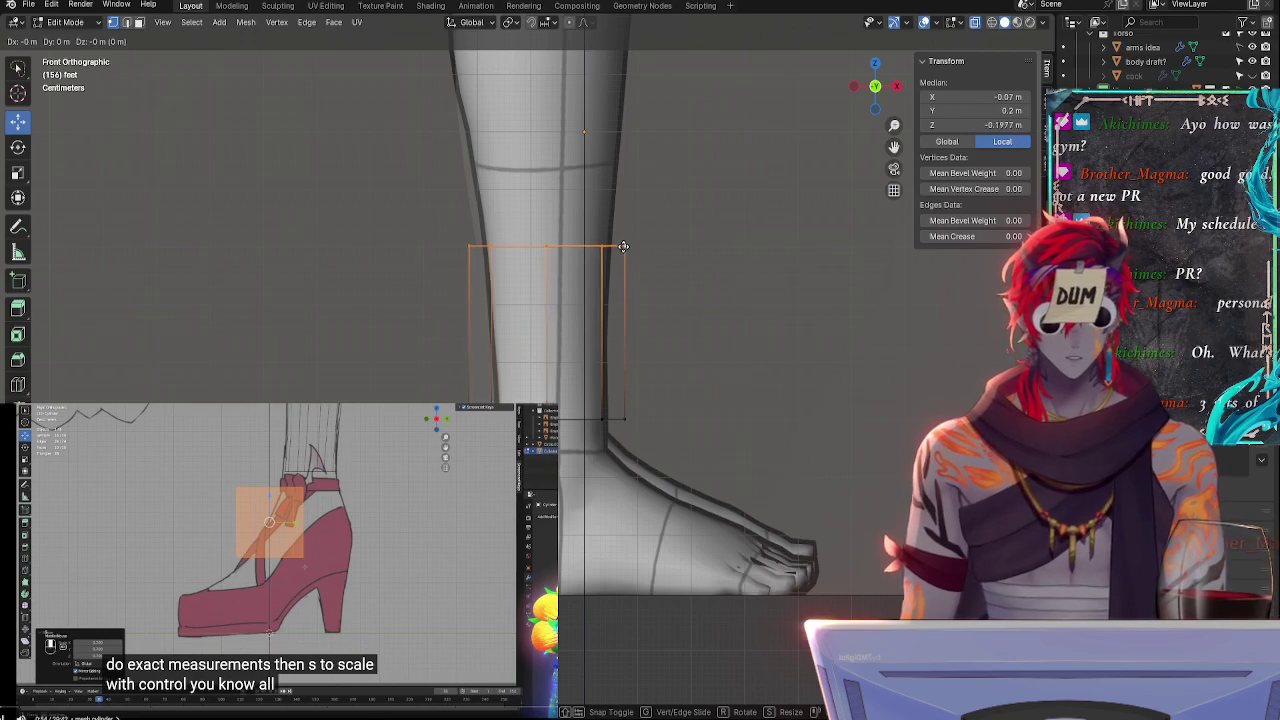
pyautogui.click(624, 246)
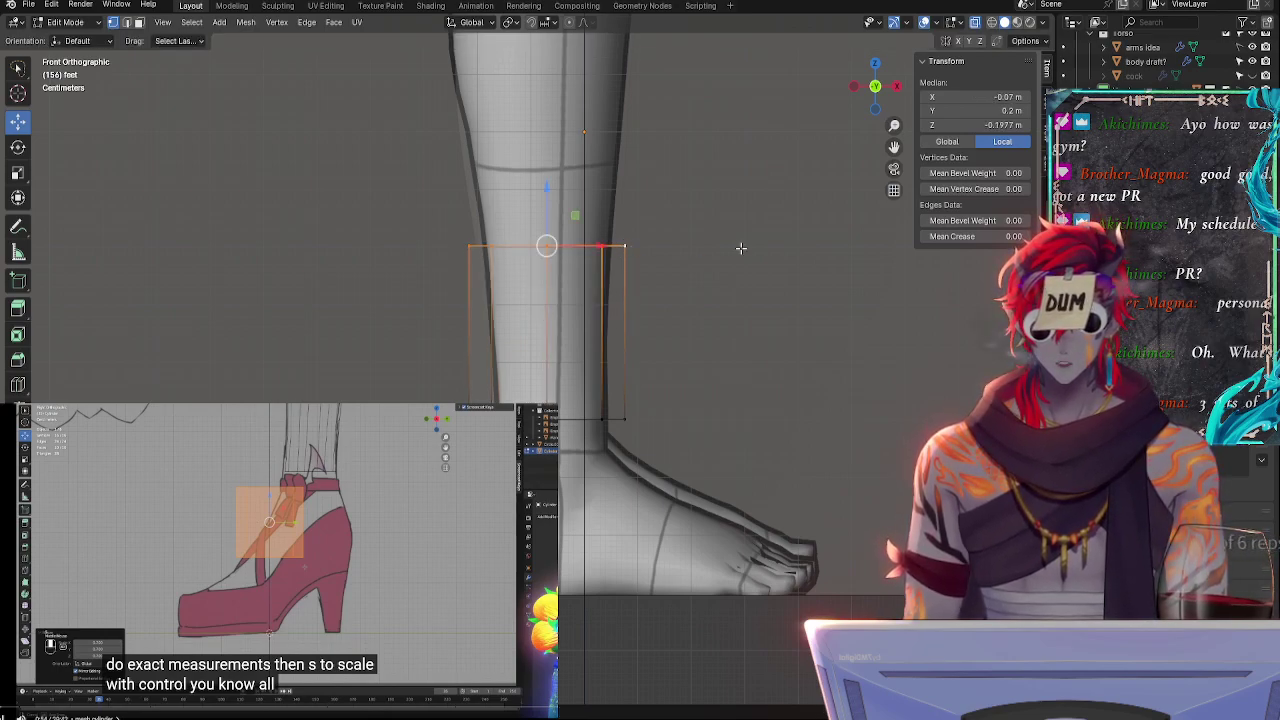
pyautogui.click(1000, 123)
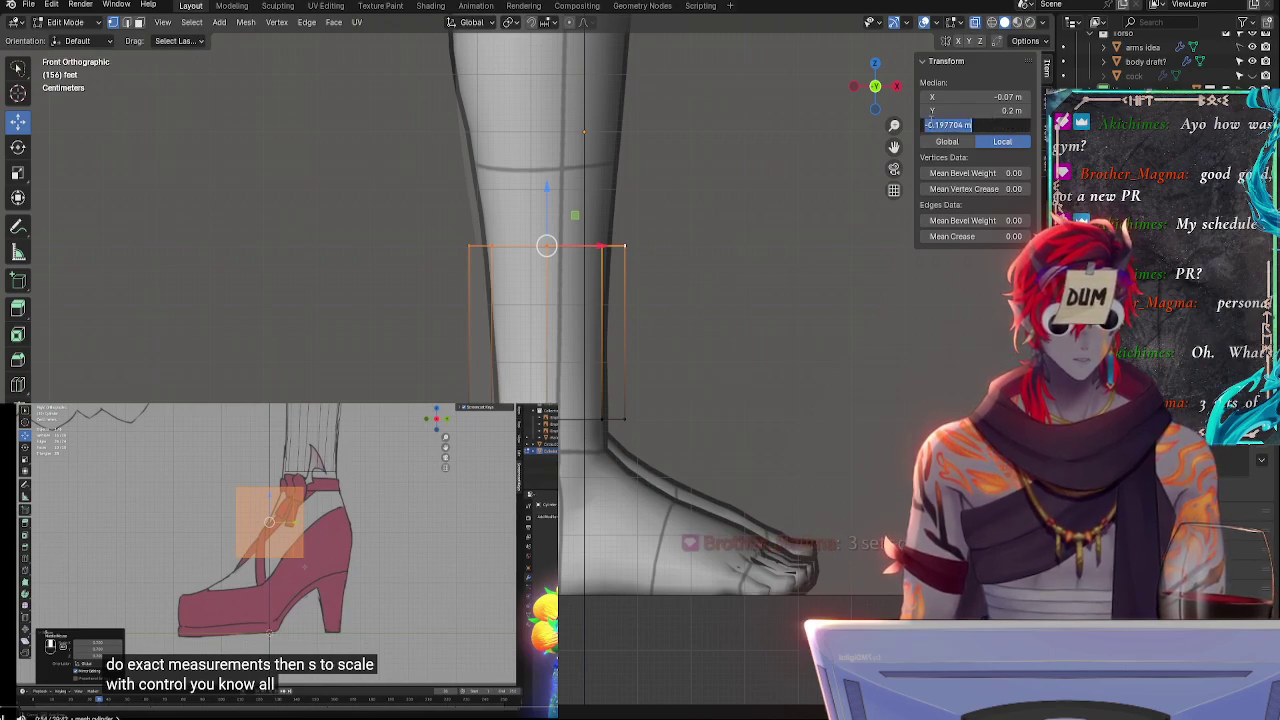
pyautogui.moveTo(944, 124); pyautogui.dragTo(993, 123)
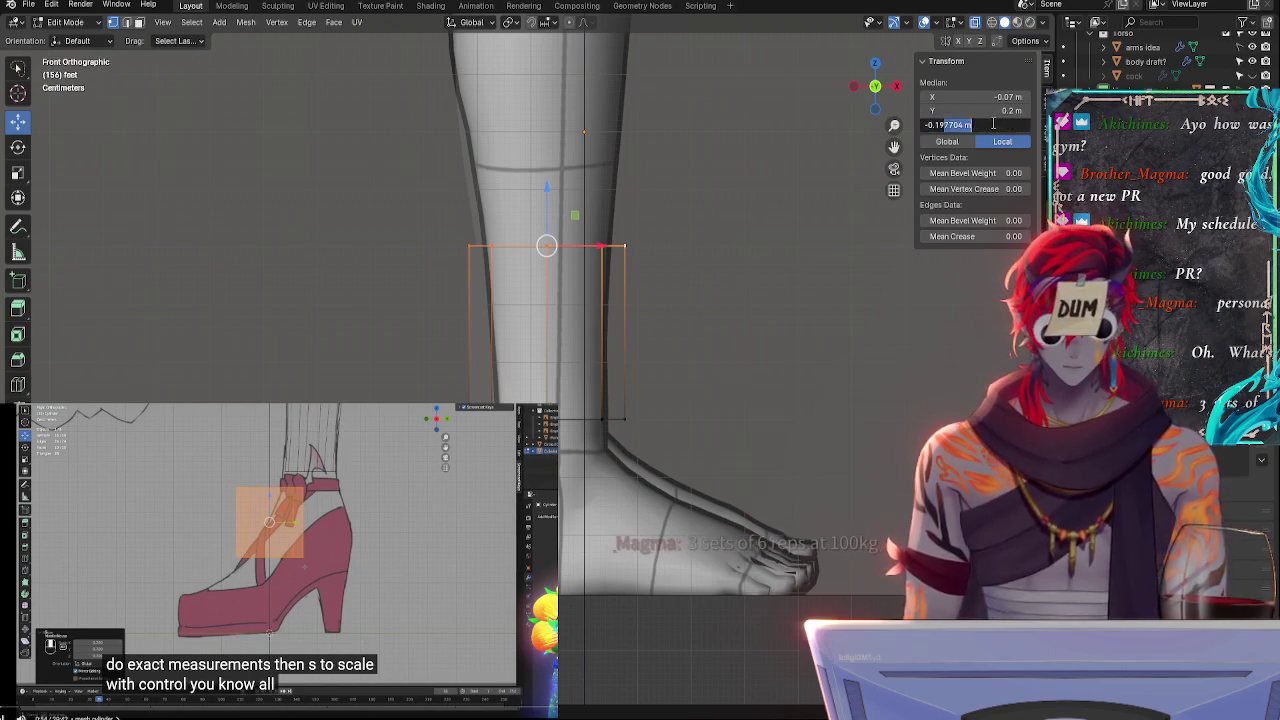
pyautogui.press('BackSpace')
pyautogui.press('Return')
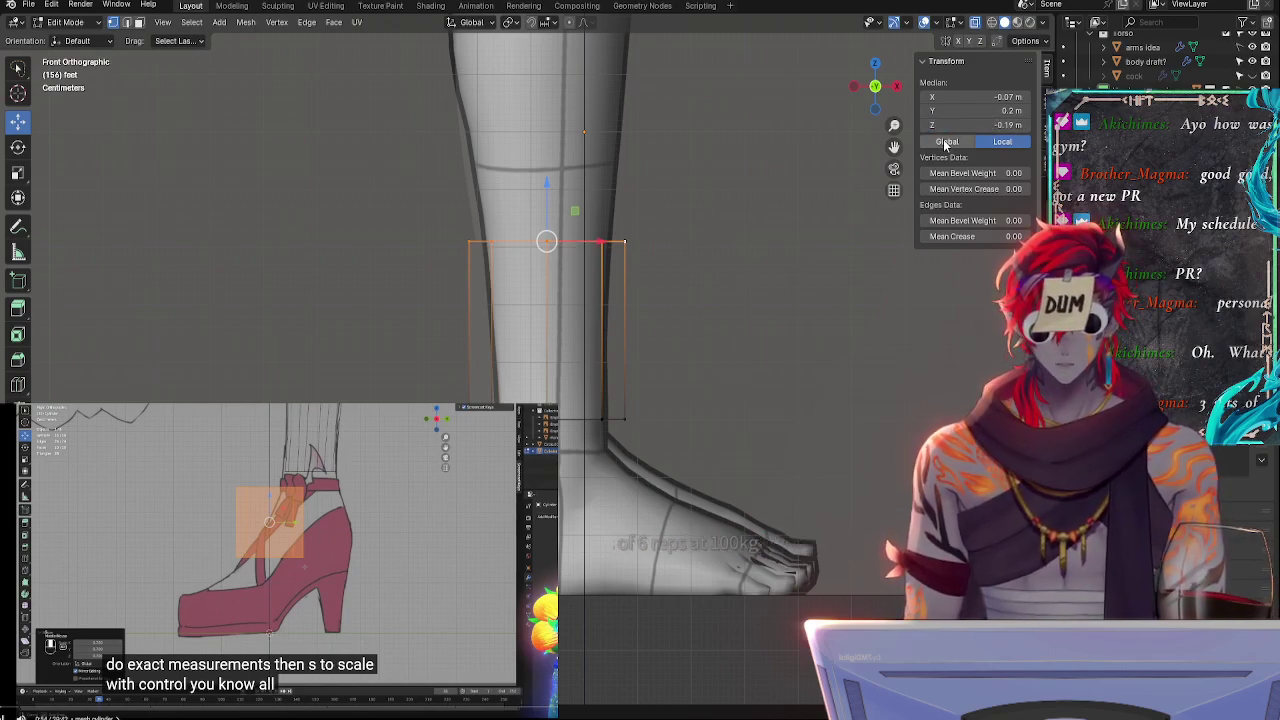
pyautogui.press('g')
pyautogui.click(565, 265)
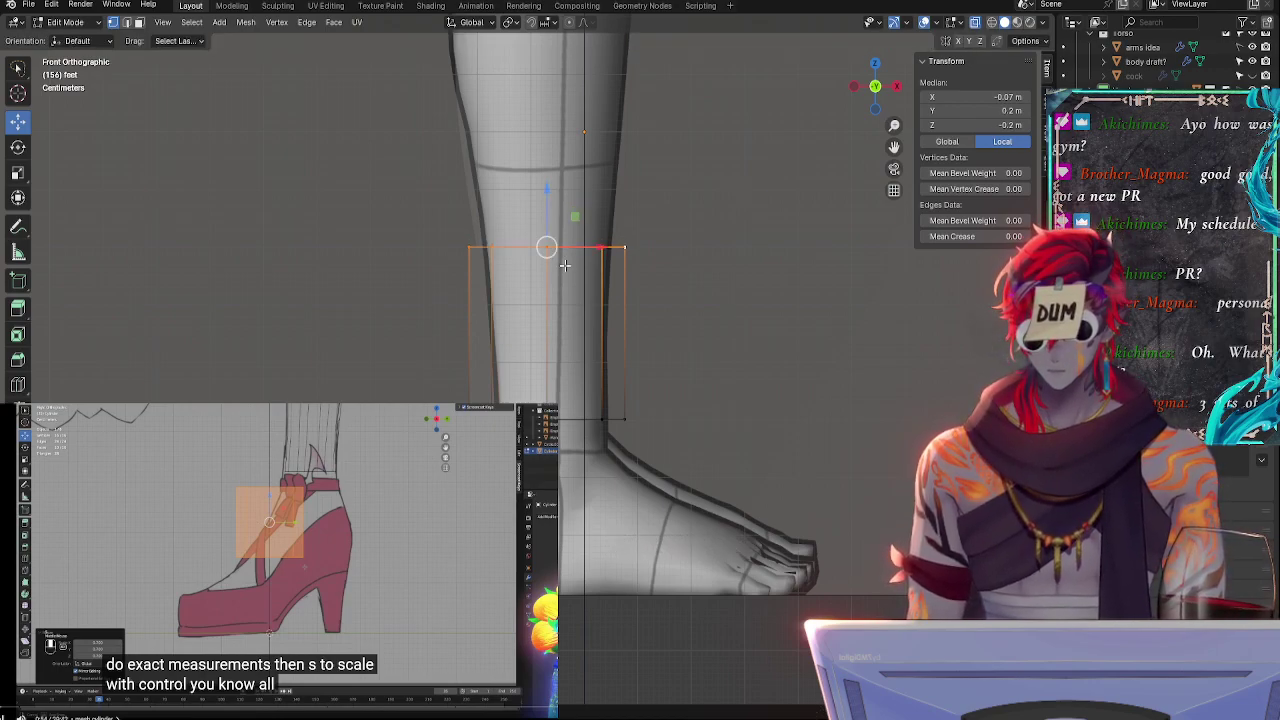
# - Set the bottom edge loop's height to Z -0.5 m and clear the selection
pyautogui.click(565, 422)
pyautogui.click(988, 124)
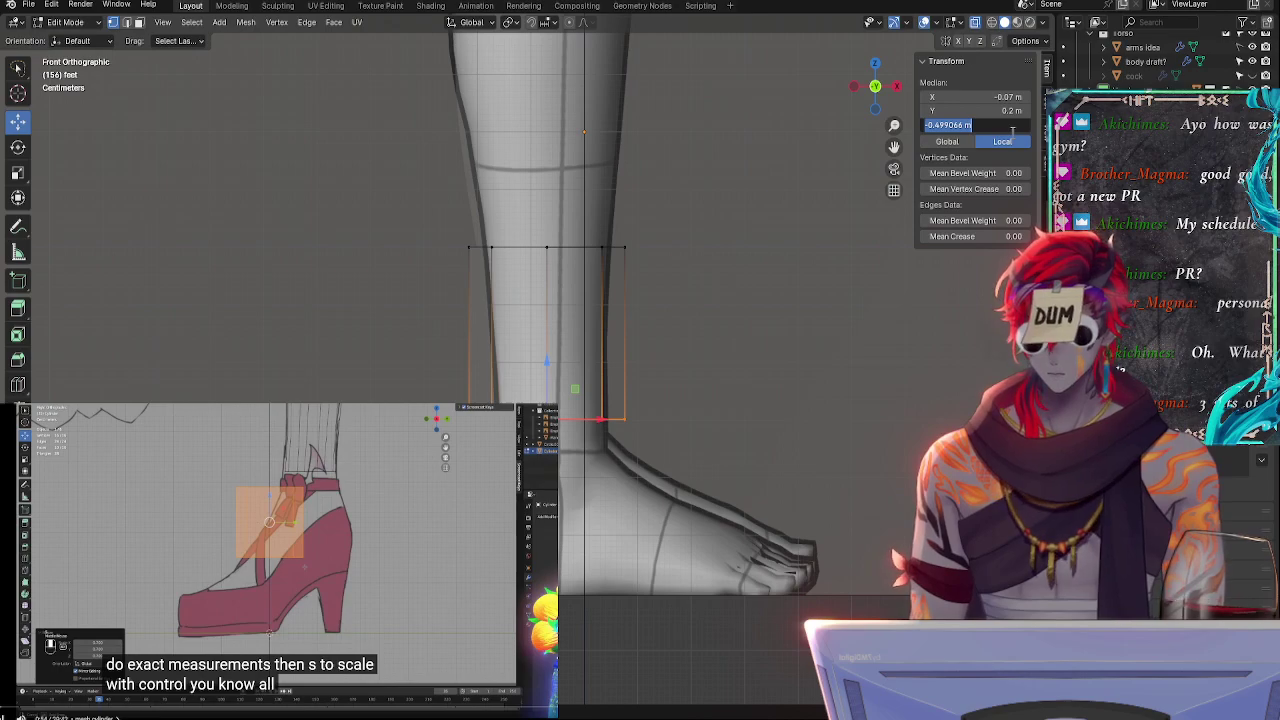
pyautogui.write('-0.5')
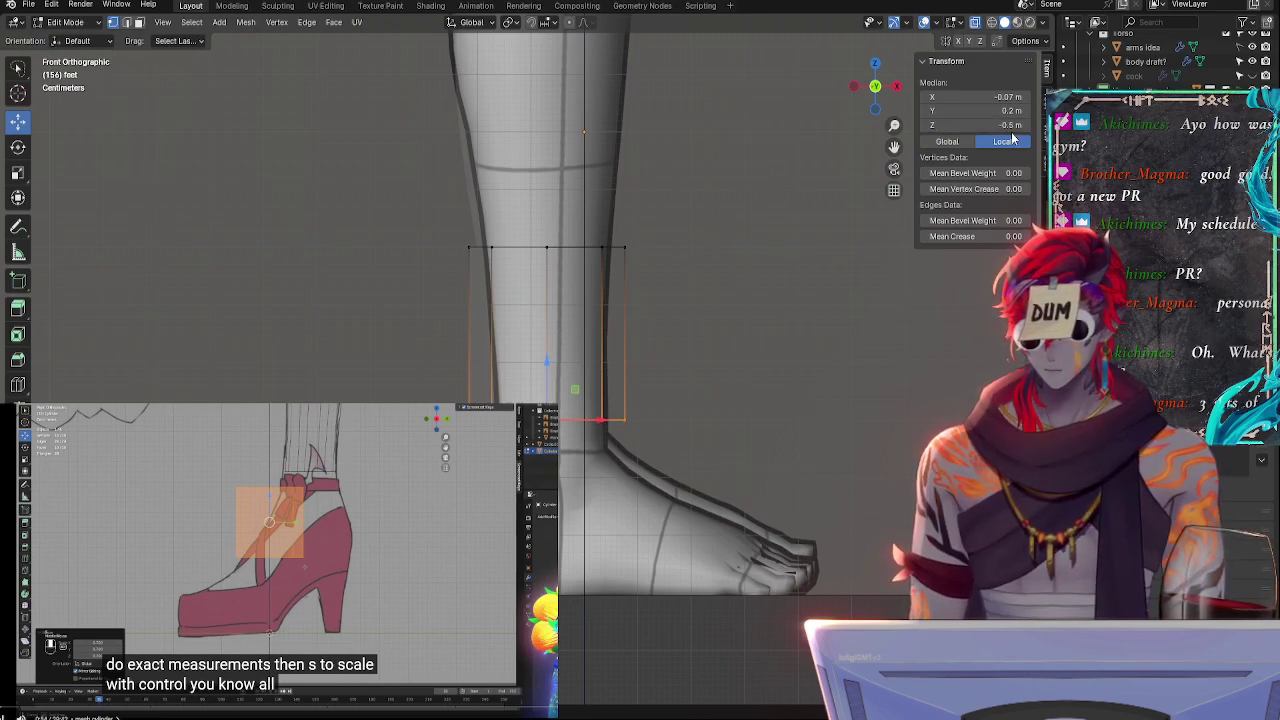
pyautogui.press('Return')
pyautogui.click(654, 362)
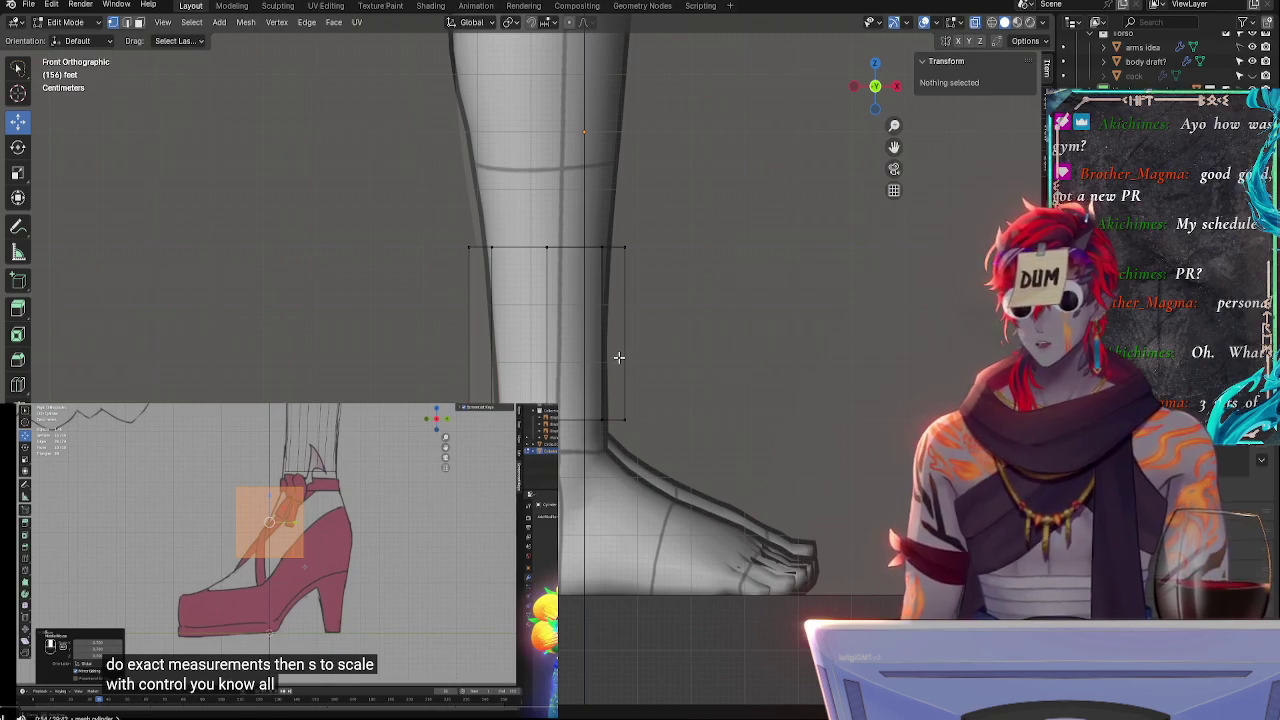
# - Box-select the whole cylinder and scale it narrower along X to about 0.9
pyautogui.click(622, 357)
pyautogui.click(693, 365)
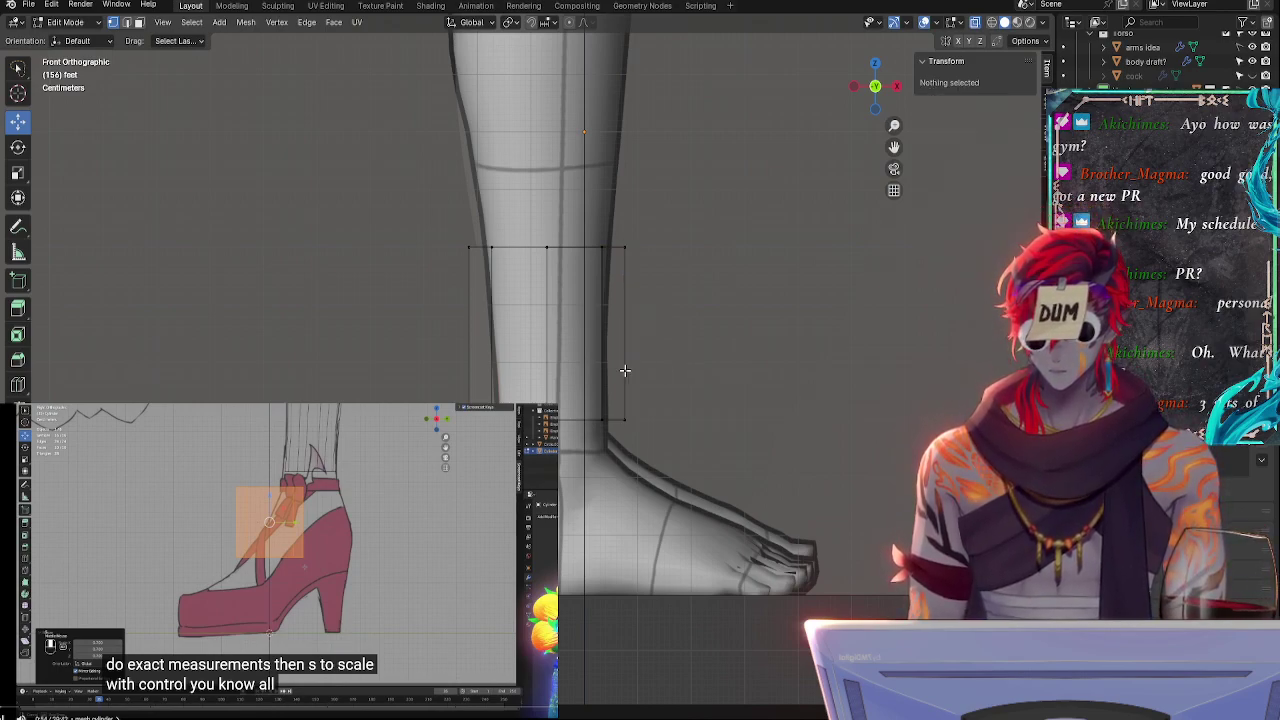
pyautogui.moveTo(676, 475); pyautogui.dragTo(291, 139)
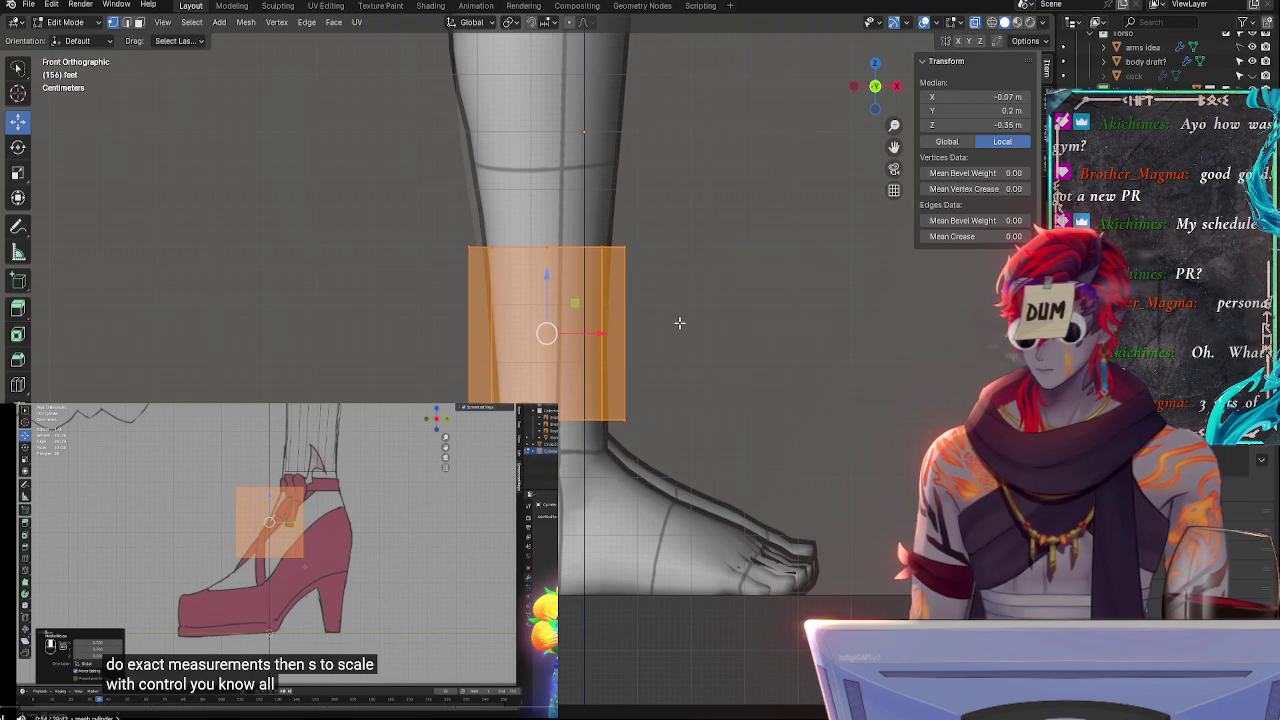
pyautogui.press('s')
pyautogui.press('x')
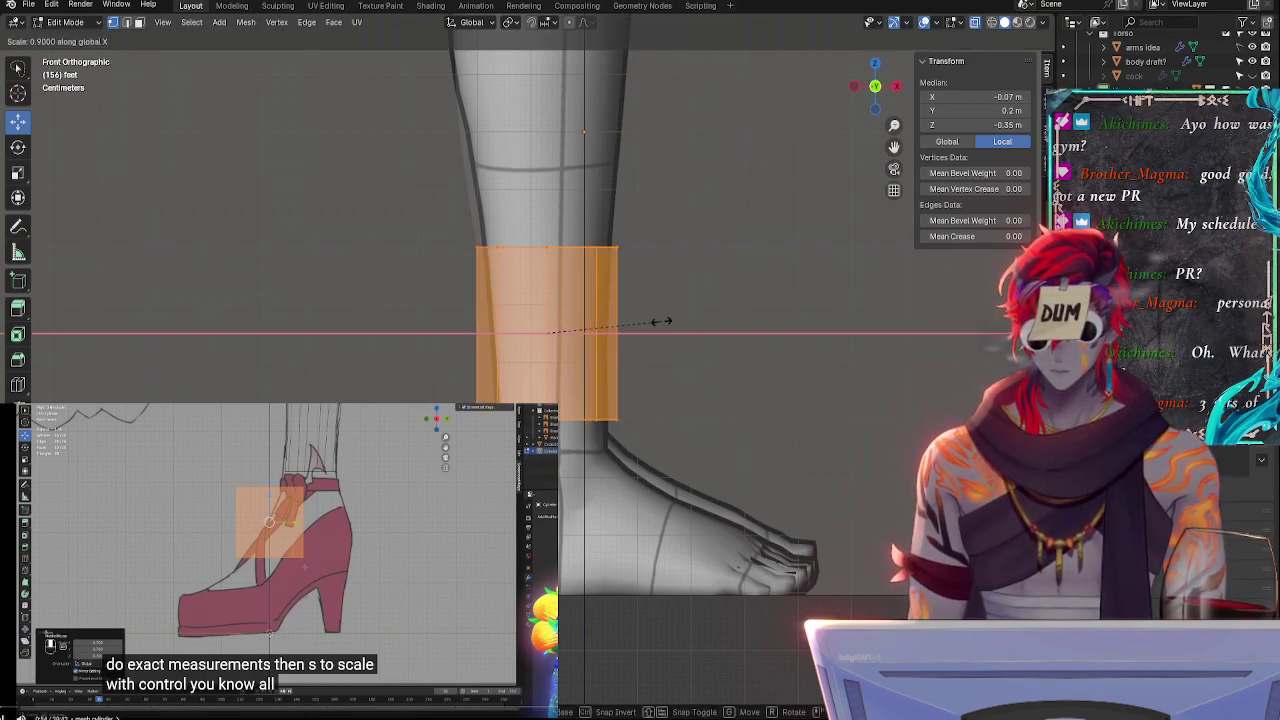
pyautogui.click(661, 321)
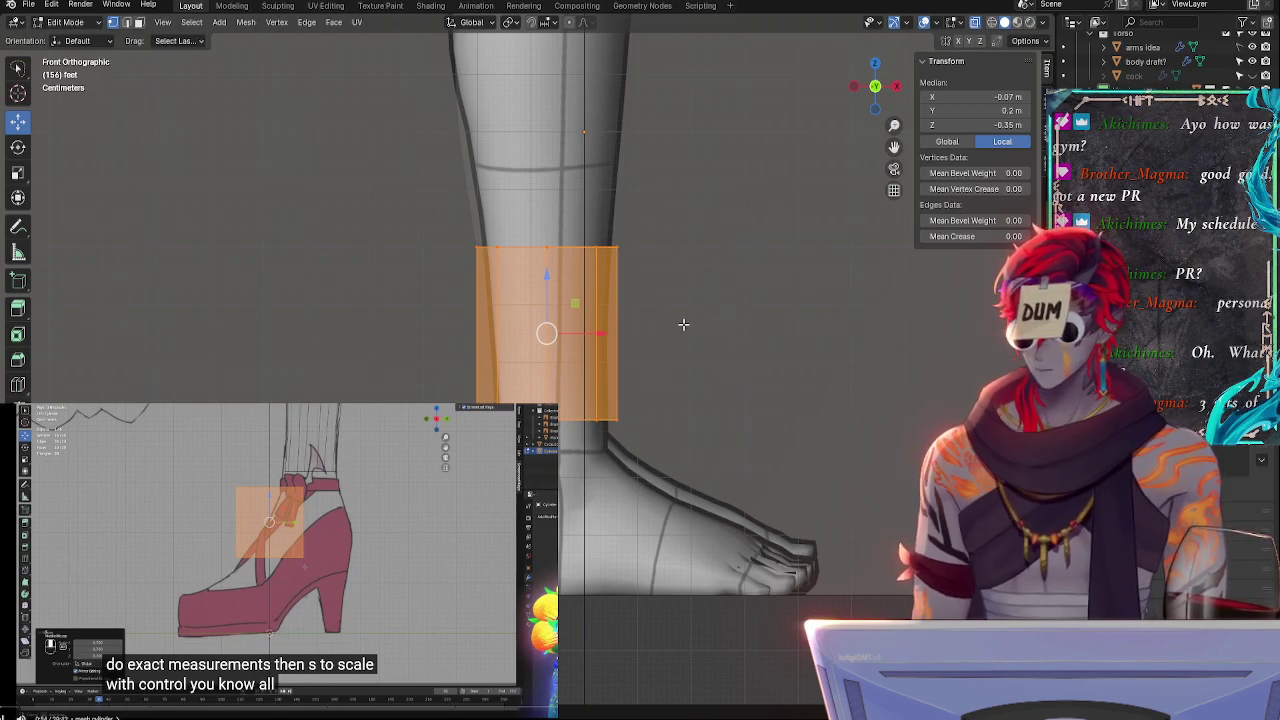
pyautogui.press('s')
pyautogui.press('x')
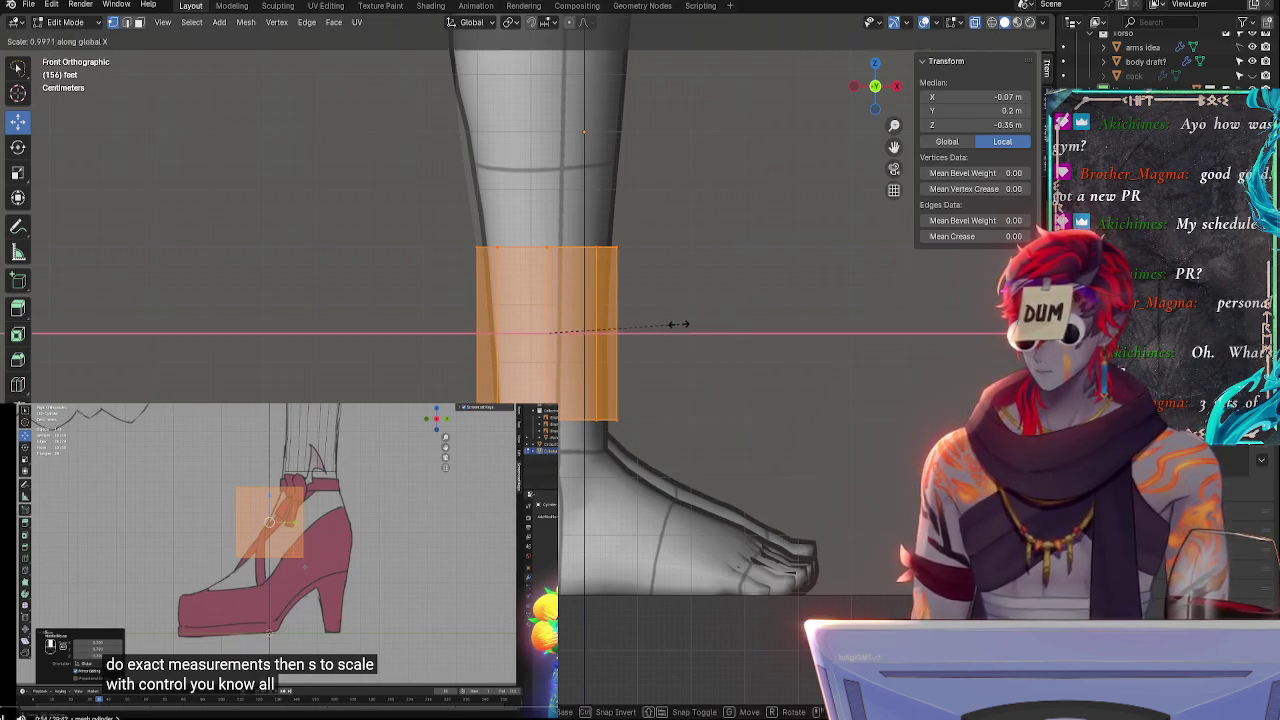
pyautogui.click(638, 321)
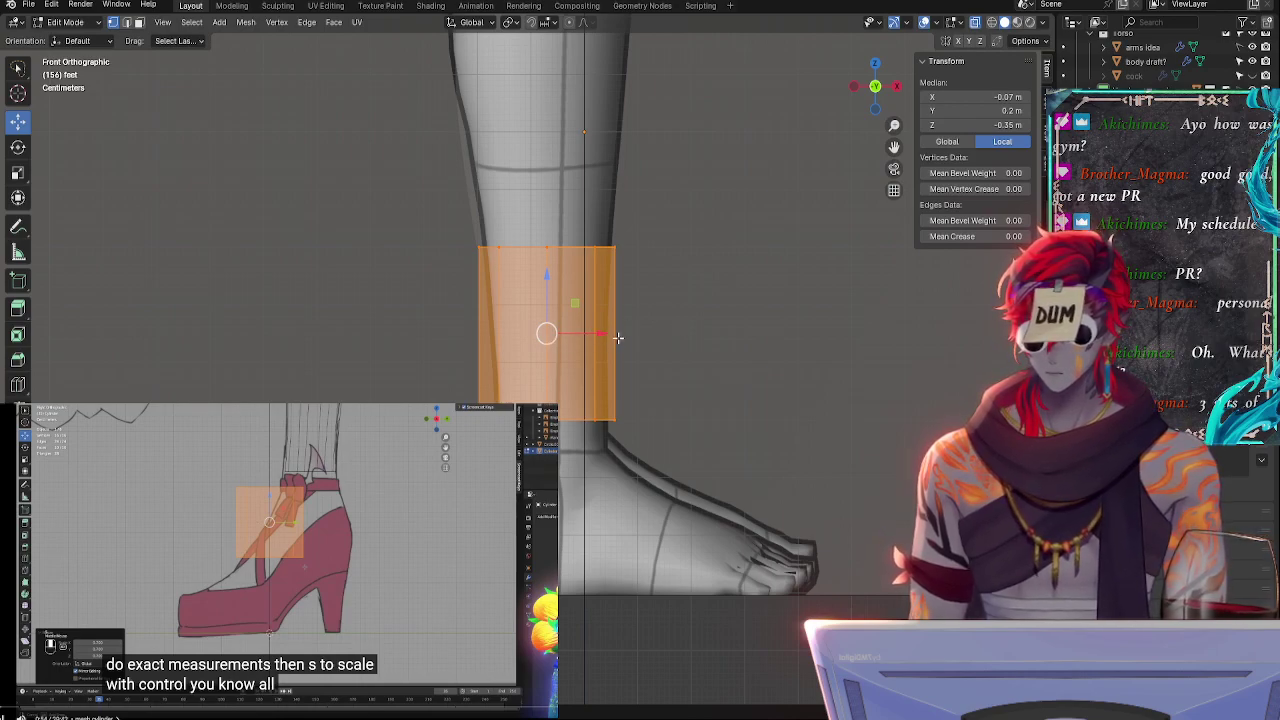
# - Turn off X-ray and slide the cylinder slightly left along X to median −0.074345 m
pyautogui.hotkey('alt', 'z')
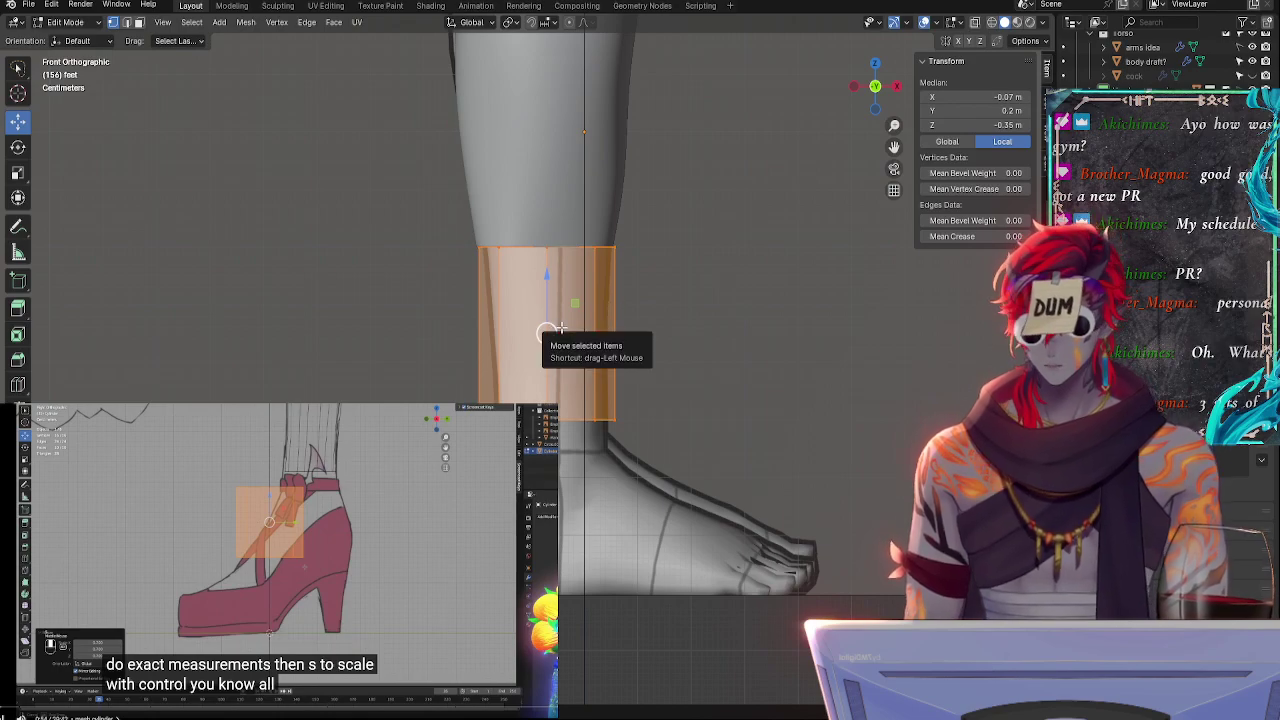
pyautogui.moveTo(547, 333); pyautogui.dragTo(561, 327)
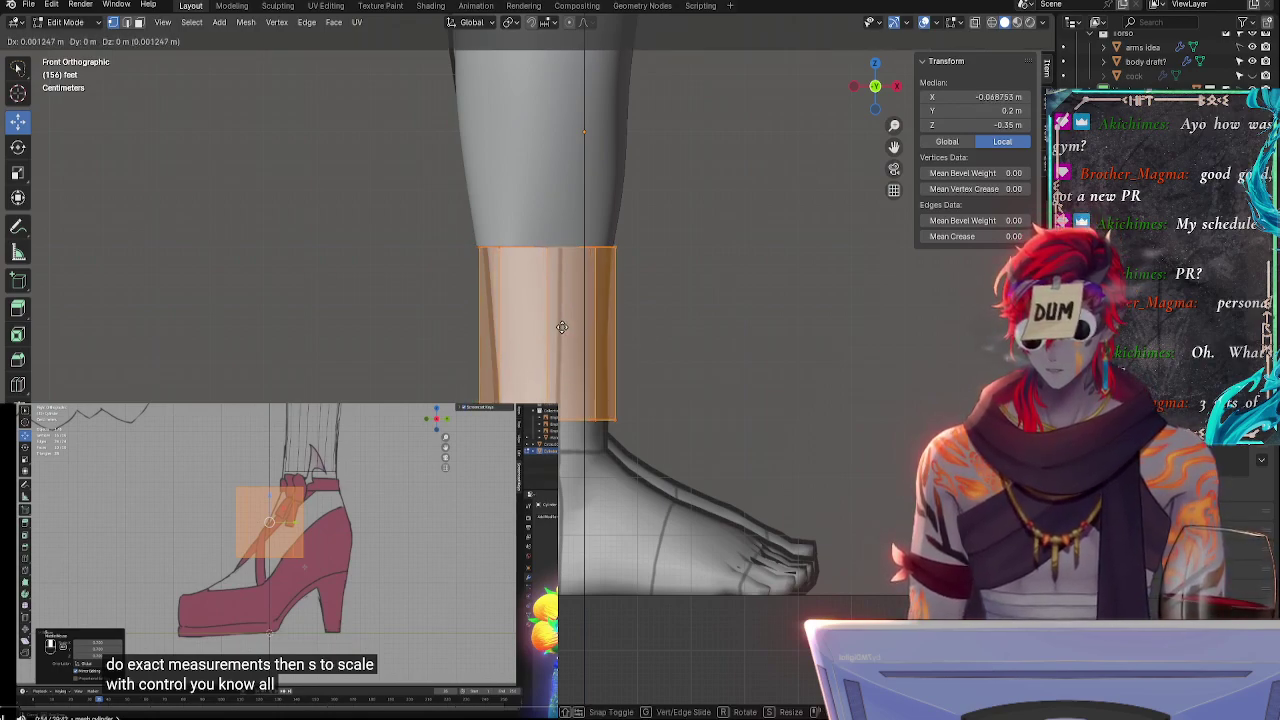
pyautogui.press('x')
pyautogui.moveTo(561, 327); pyautogui.dragTo(544, 323)
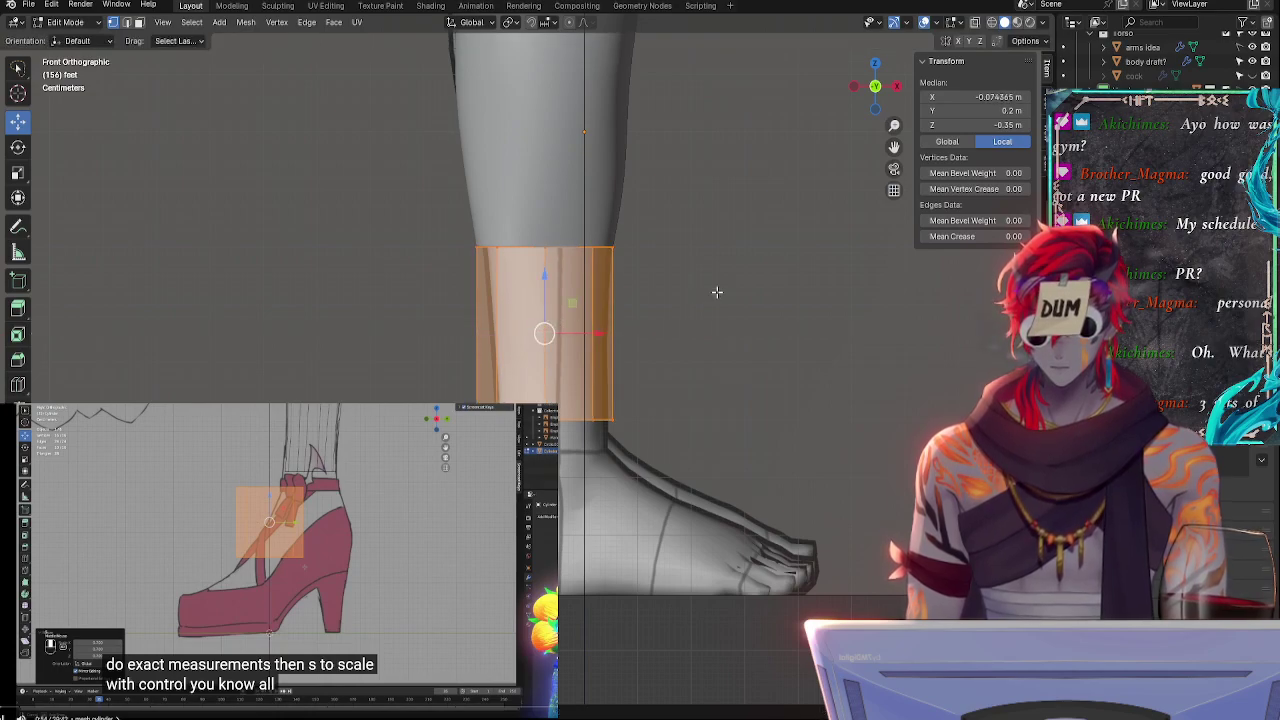
pyautogui.click(717, 292)
# - Select the cylinder's top edge ring
pyautogui.click(593, 250)
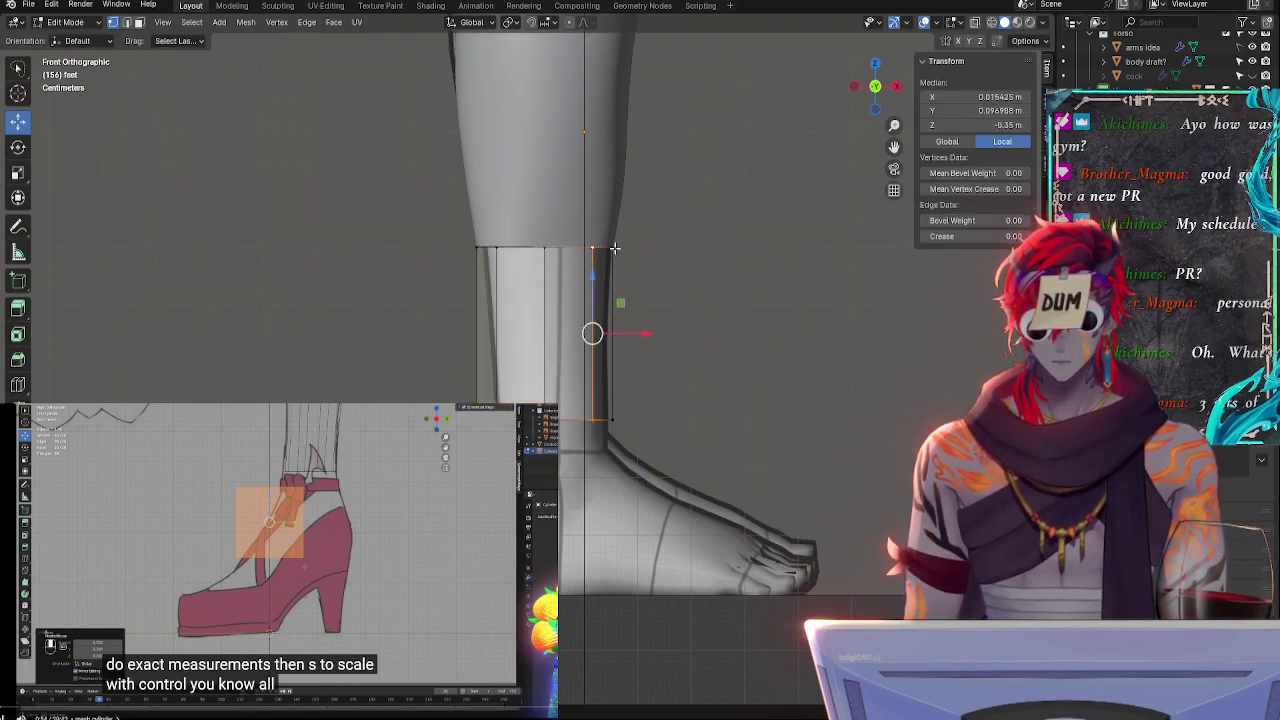
pyautogui.click(625, 331)
pyautogui.keyDown('alt'); pyautogui.click(565, 420); pyautogui.keyUp('alt')
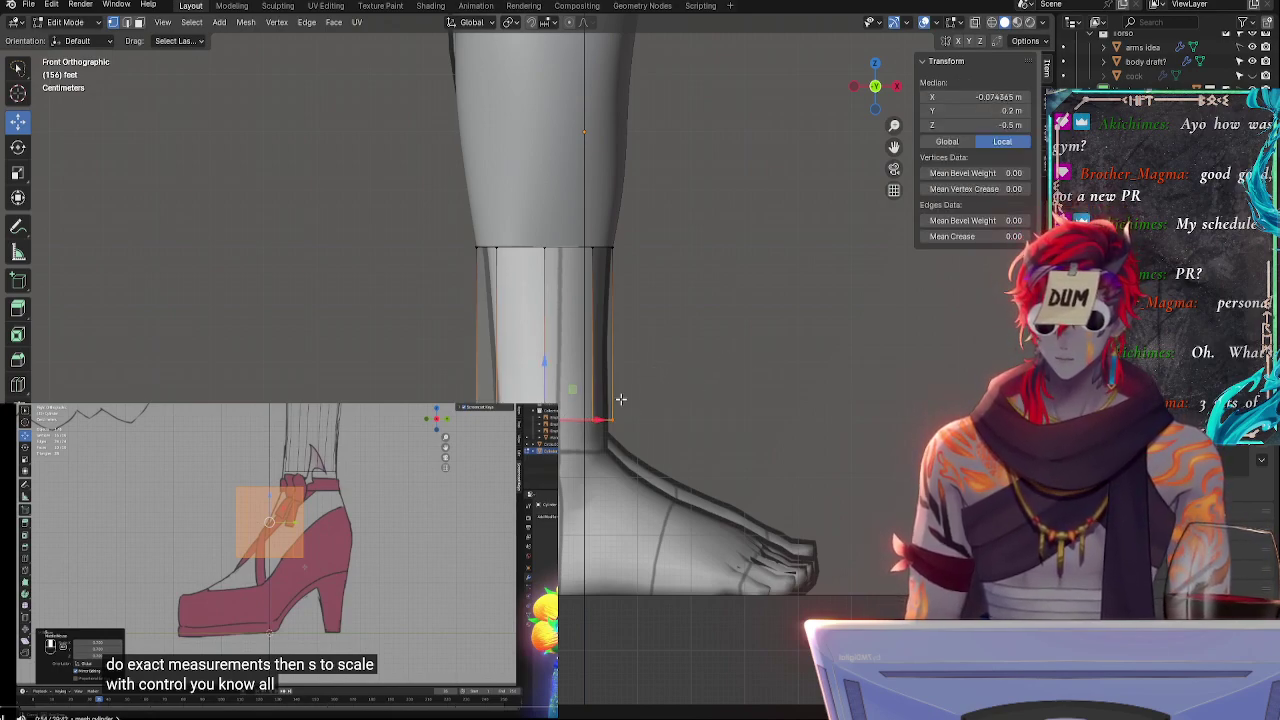
pyautogui.keyDown('alt'); pyautogui.click(564, 260); pyautogui.keyUp('alt')
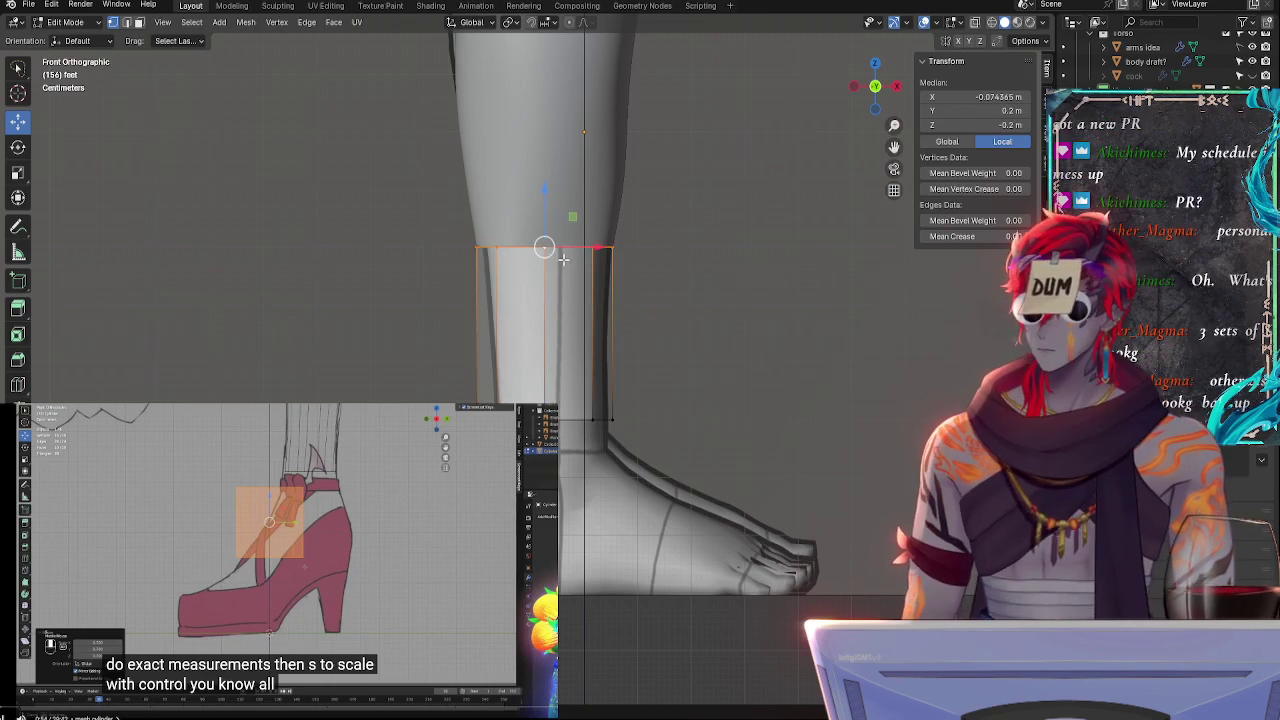
# - Insert 3 evenly spaced loop cuts with Ctrl+R, cancelling the slide, and clear the selection
pyautogui.hotkey('alt', 'a')
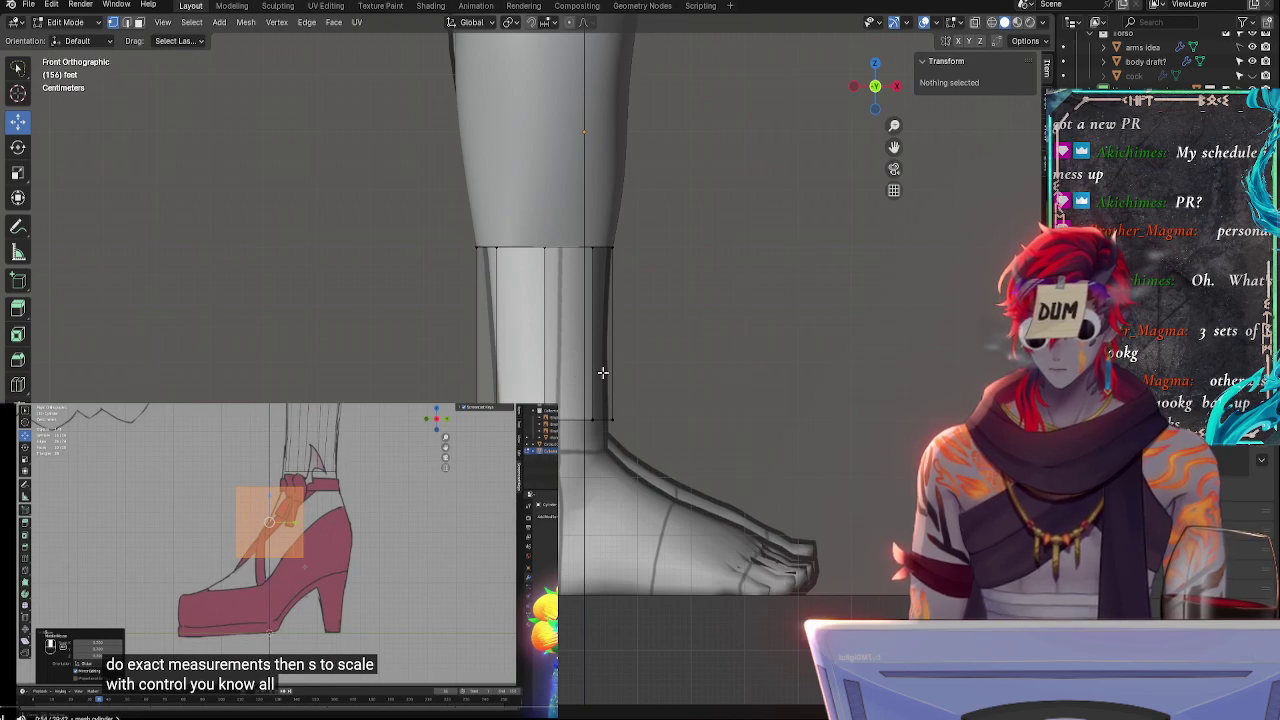
pyautogui.hotkey('ctrl', 'r')
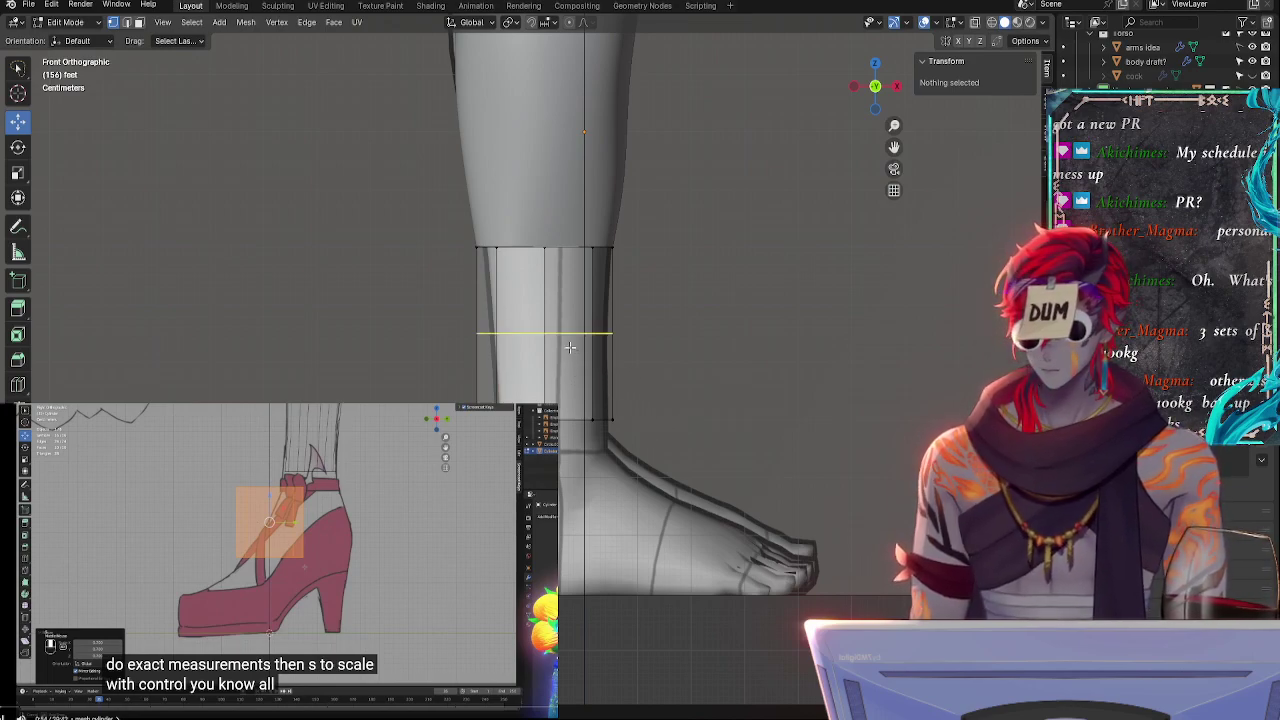
pyautogui.scroll(2, 569, 347)
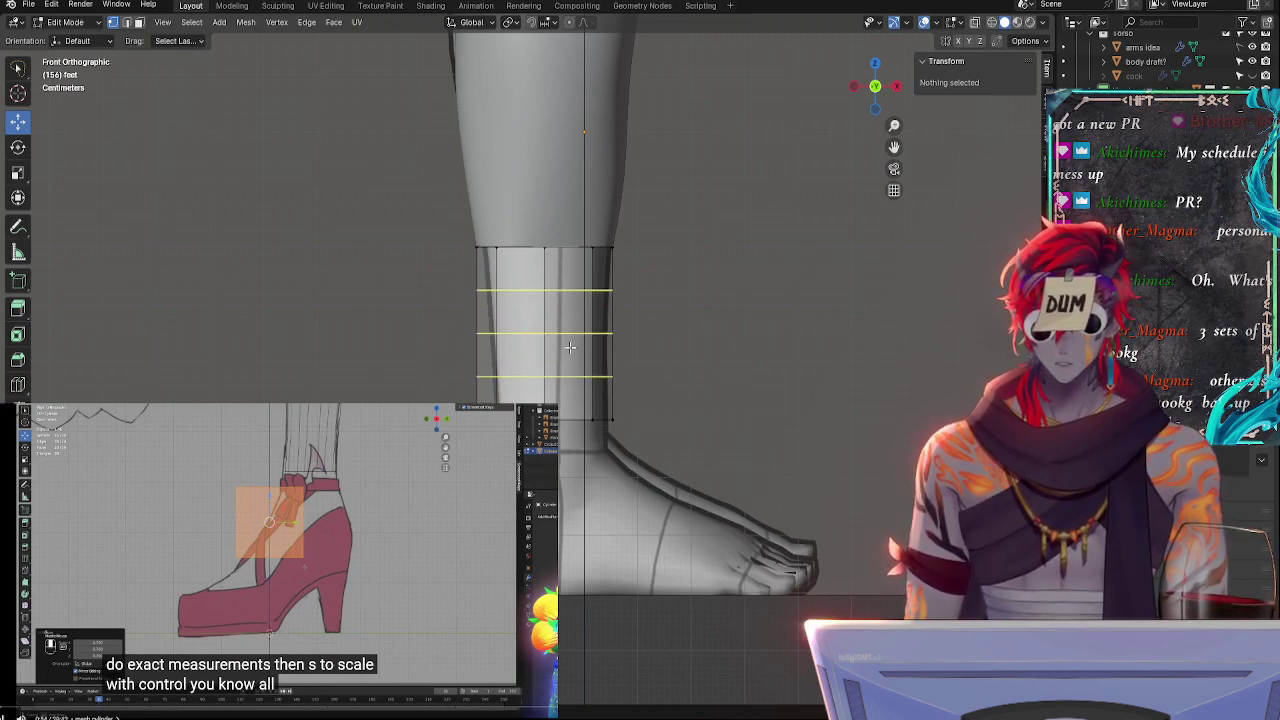
pyautogui.click(569, 347)
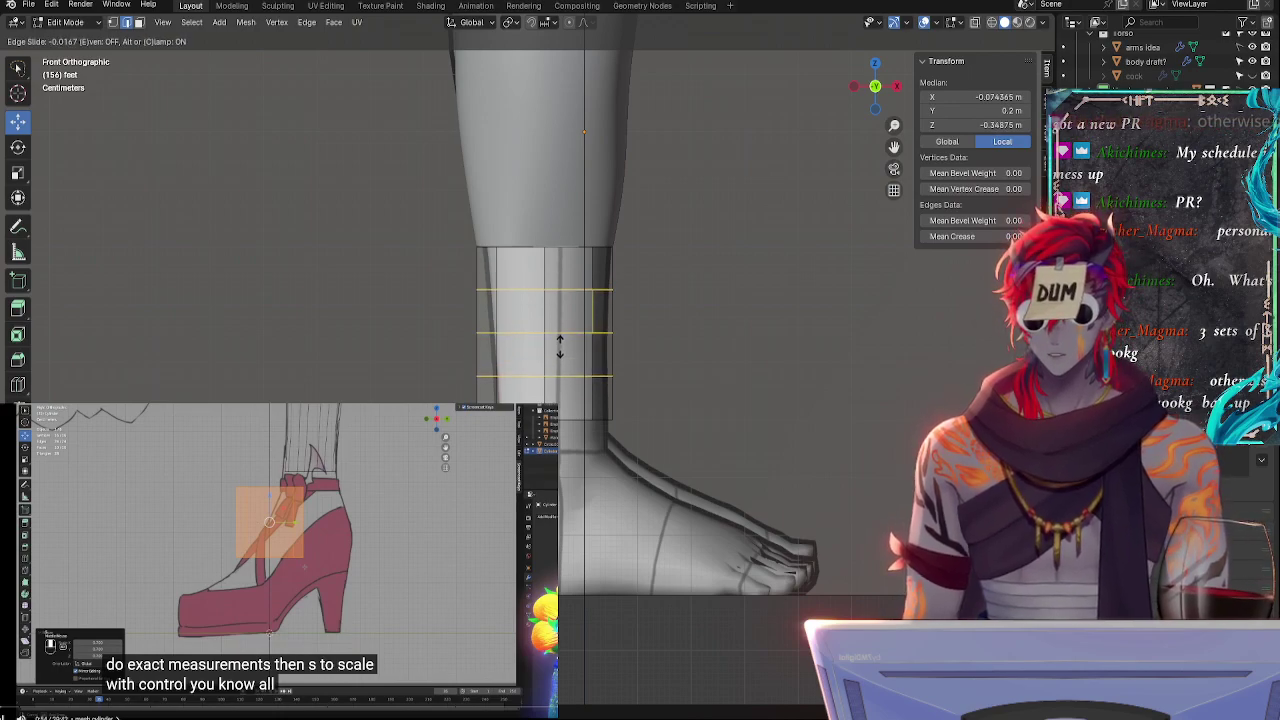
pyautogui.rightClick(560, 347)
pyautogui.press('1')
pyautogui.click(728, 331)
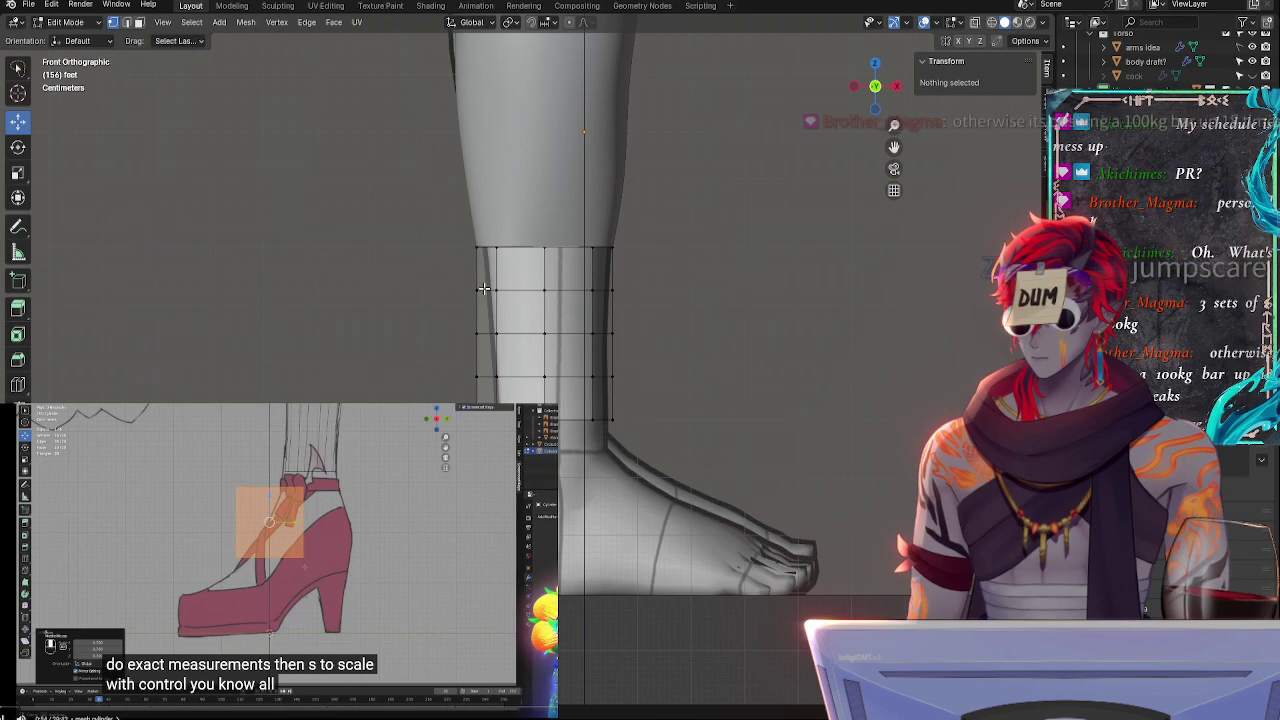
pyautogui.keyDown('alt'); pyautogui.click(613, 421); pyautogui.keyUp('alt')
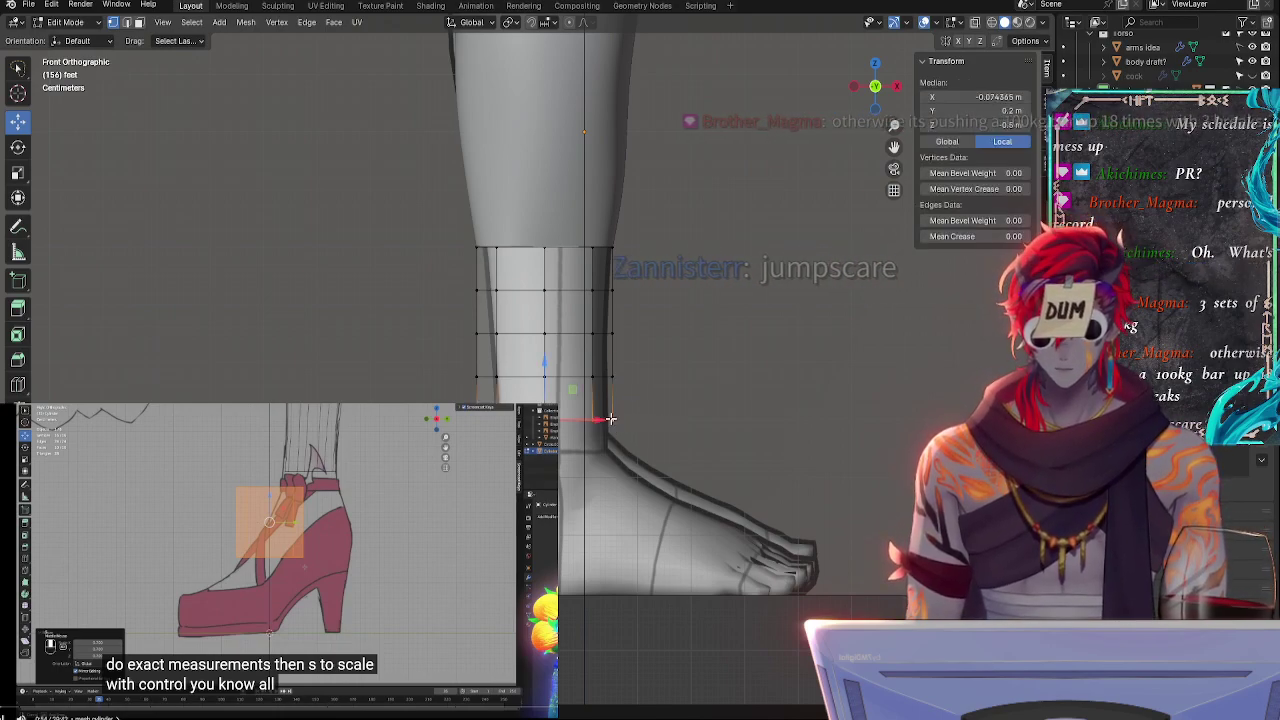
pyautogui.click(718, 470)
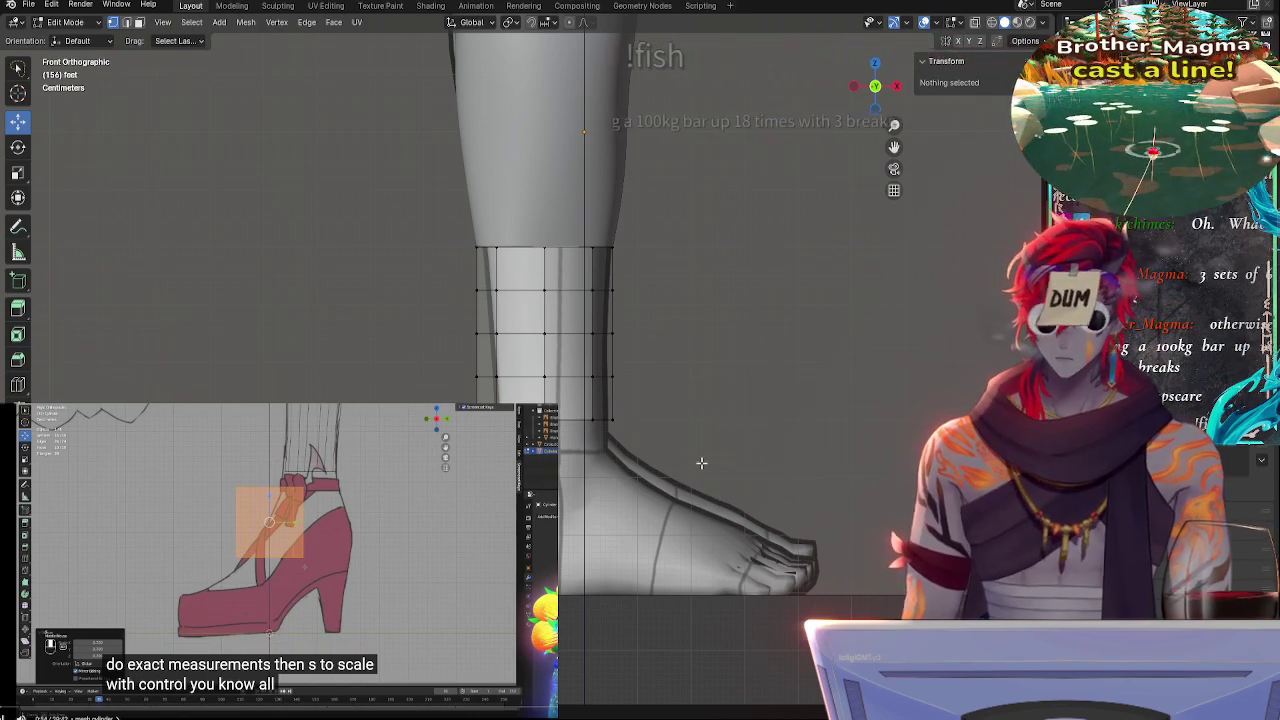
# - In see-through mode, select the lower ankle faces and scale them narrower along X
pyautogui.keyDown('alt'); pyautogui.click(477, 350); pyautogui.keyUp('alt')
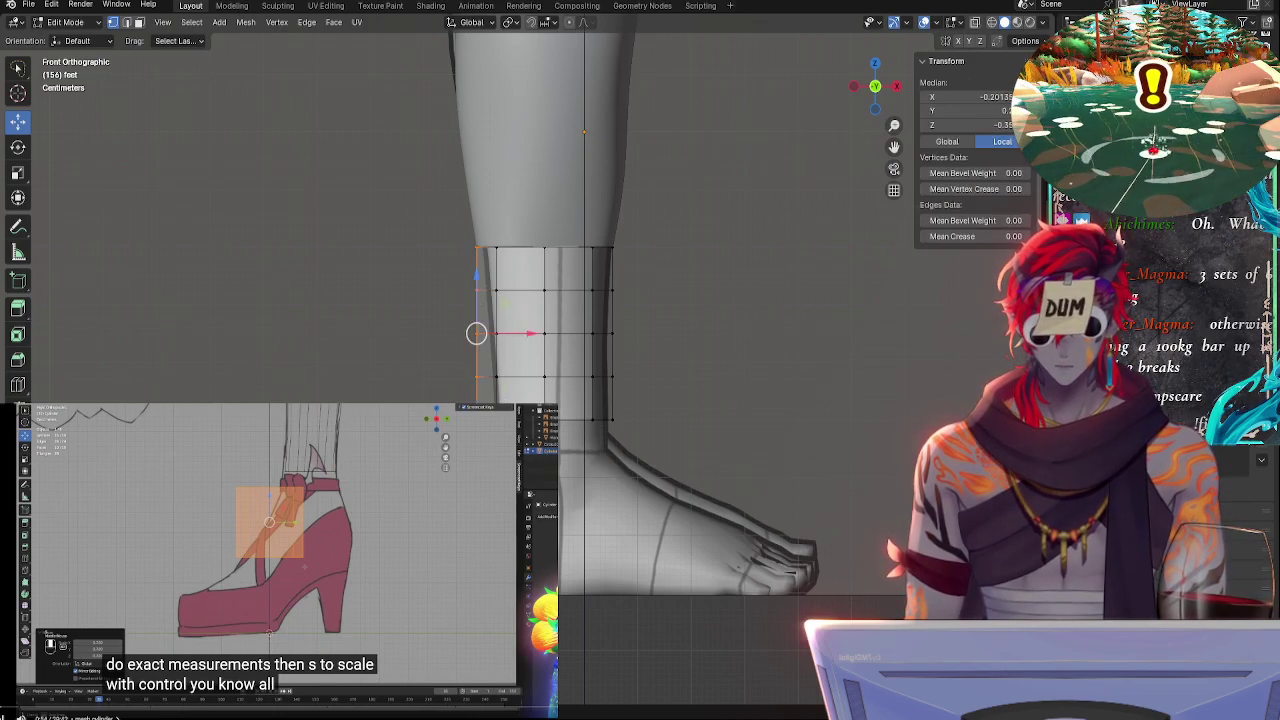
pyautogui.click(730, 332)
pyautogui.moveTo(698, 456)
pyautogui.mouseDown()
pyautogui.moveTo(540, 452)
pyautogui.moveTo(448, 408)
pyautogui.mouseUp()
pyautogui.hotkey('alt', 'z')
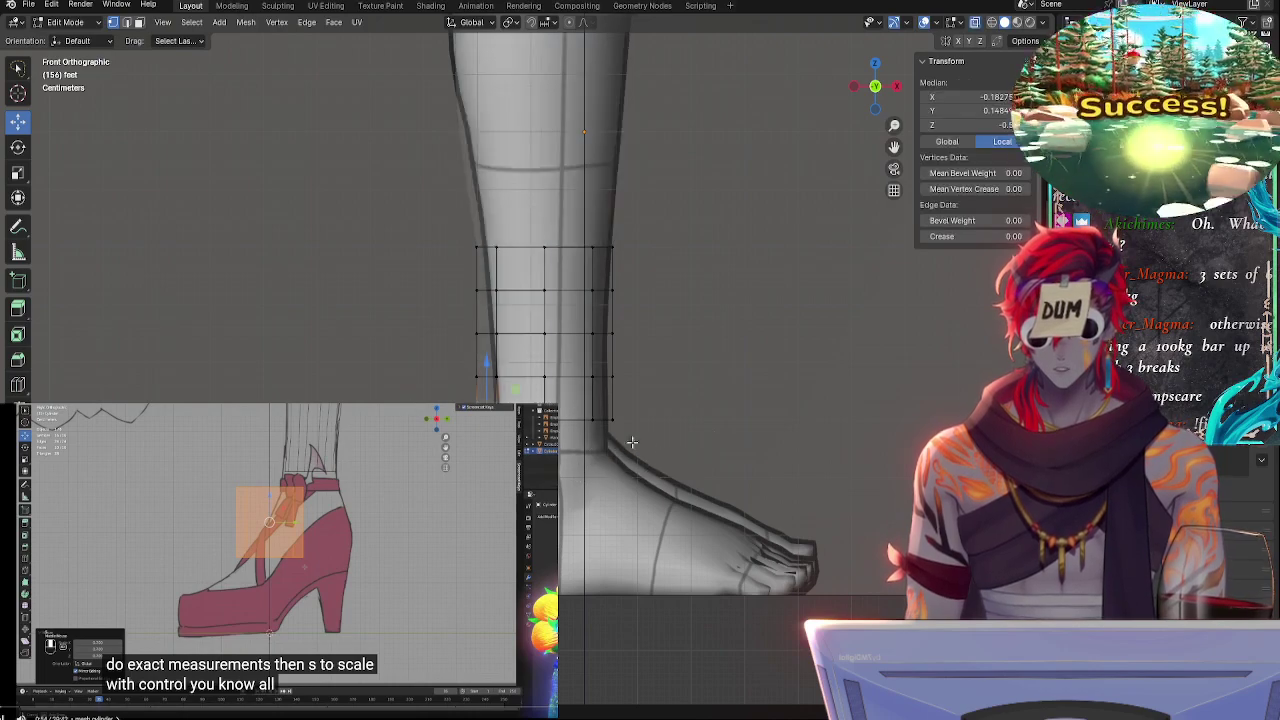
pyautogui.moveTo(649, 448)
pyautogui.mouseDown()
pyautogui.moveTo(420, 332)
pyautogui.moveTo(714, 366)
pyautogui.moveTo(669, 393)
pyautogui.mouseUp()
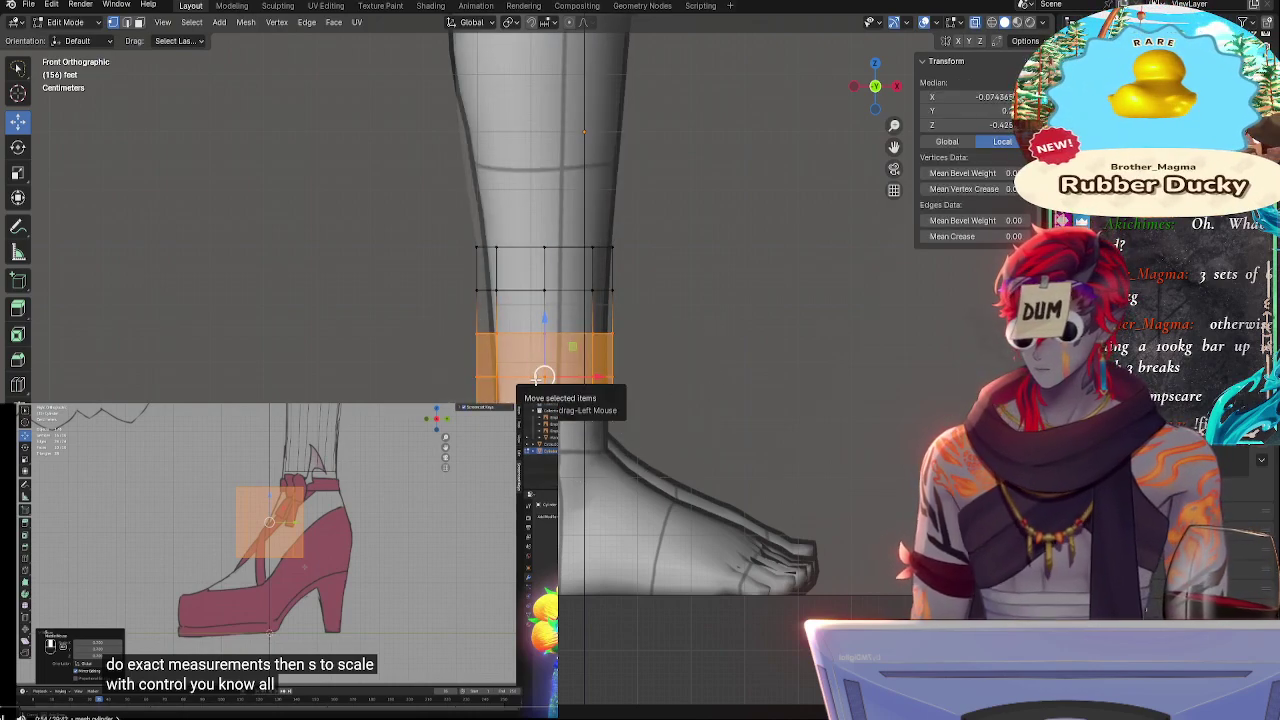
pyautogui.moveTo(665, 455)
pyautogui.mouseDown()
pyautogui.moveTo(440, 285)
pyautogui.moveTo(737, 308)
pyautogui.mouseUp()
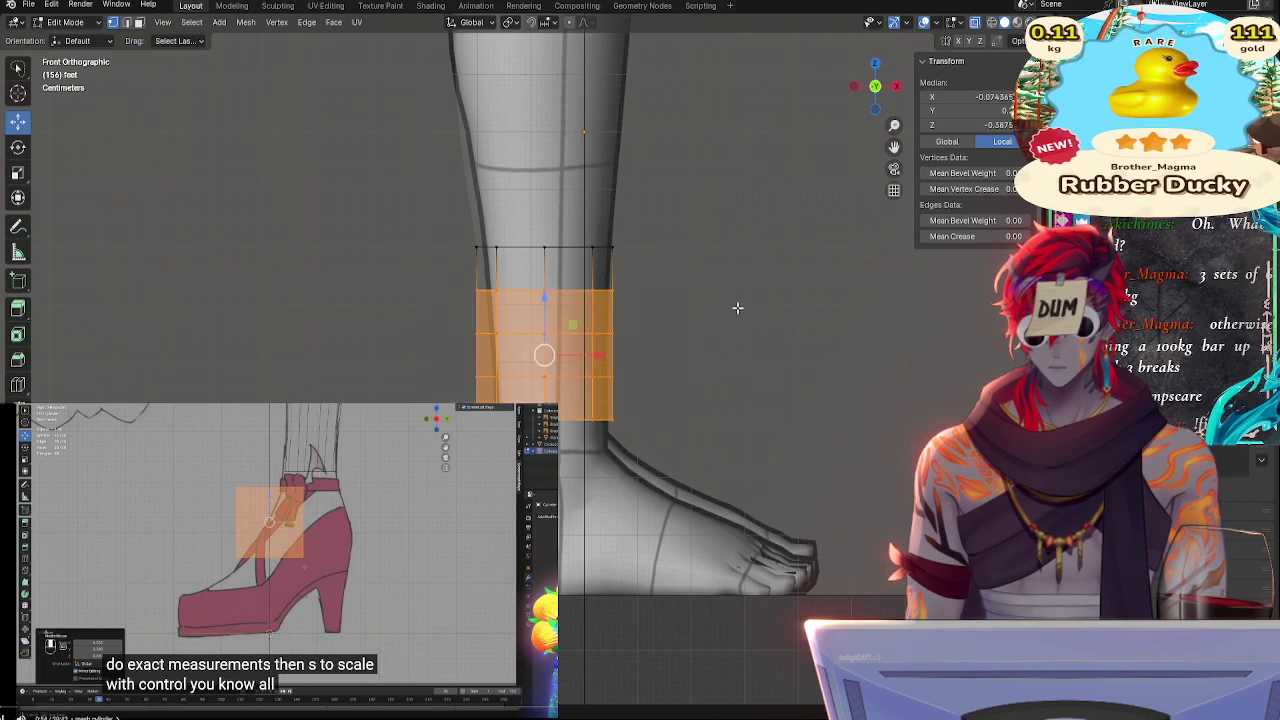
pyautogui.press('s')
pyautogui.press('x')
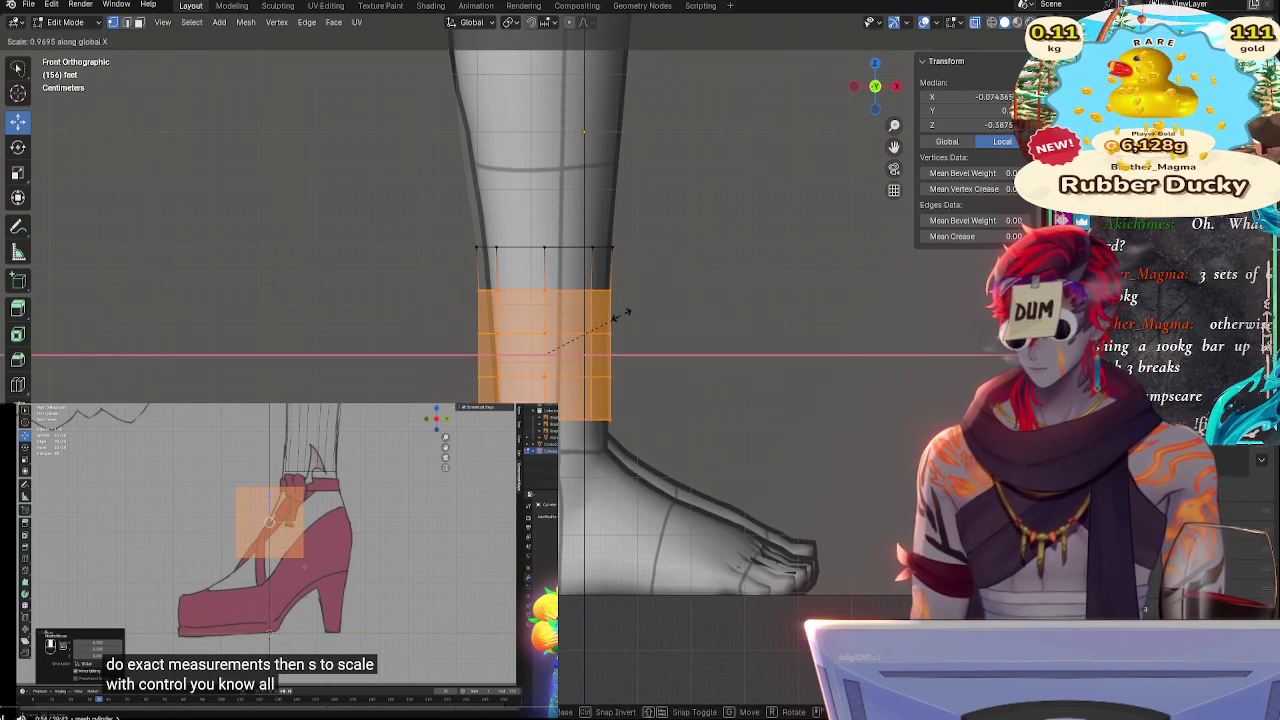
pyautogui.click(617, 314)
# - Narrow the lower three rows of ankle vertices further along X in two passes
pyautogui.click(700, 414)
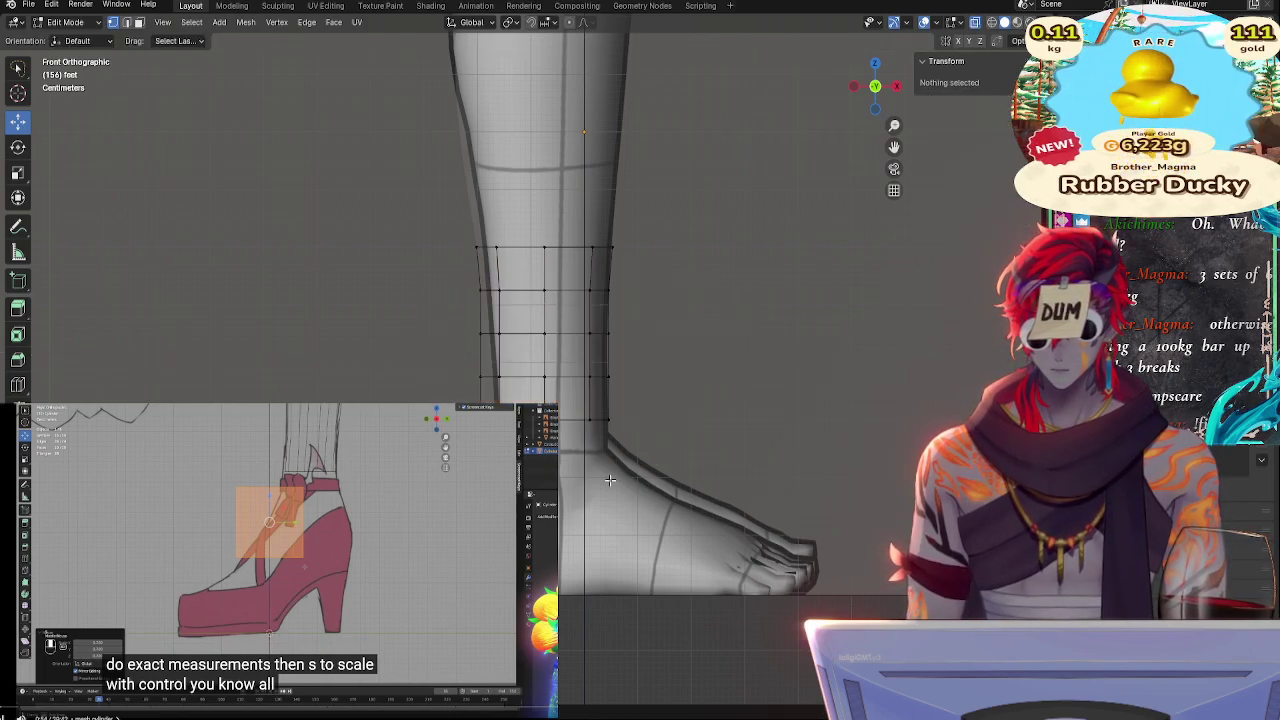
pyautogui.moveTo(609, 480)
pyautogui.mouseDown()
pyautogui.moveTo(466, 323)
pyautogui.moveTo(708, 338)
pyautogui.mouseUp()
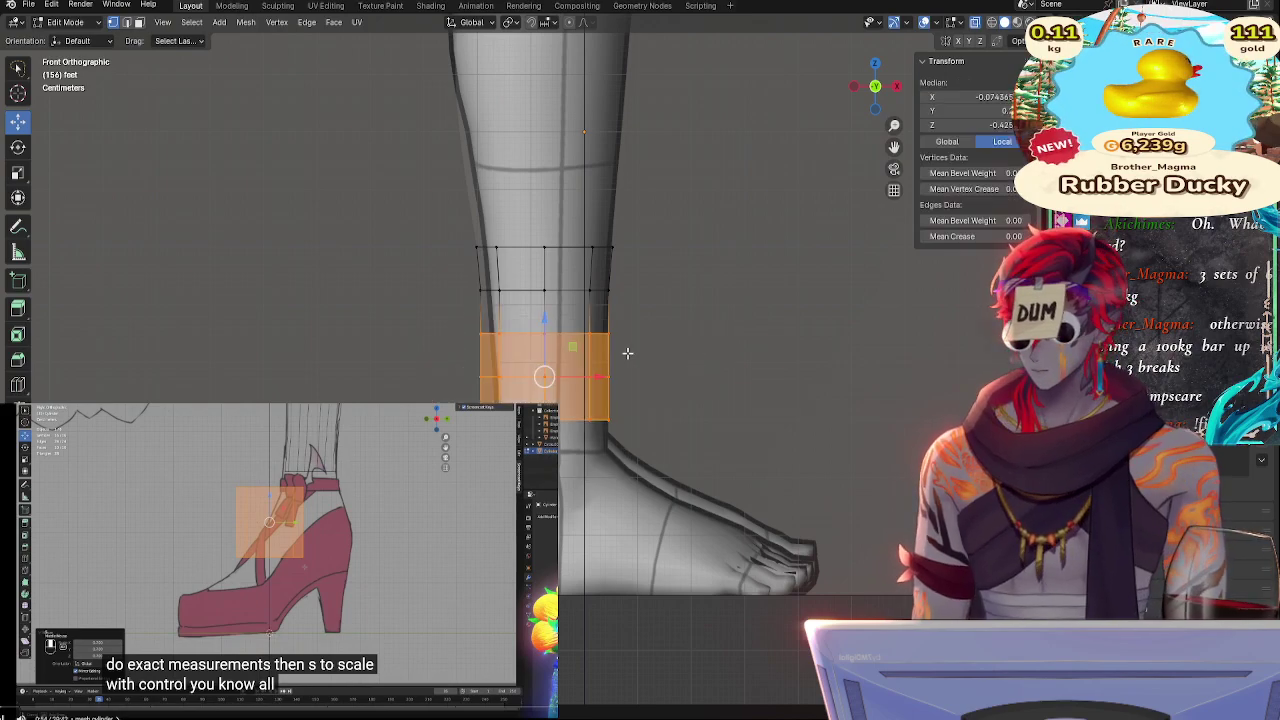
pyautogui.press('s')
pyautogui.press('x')
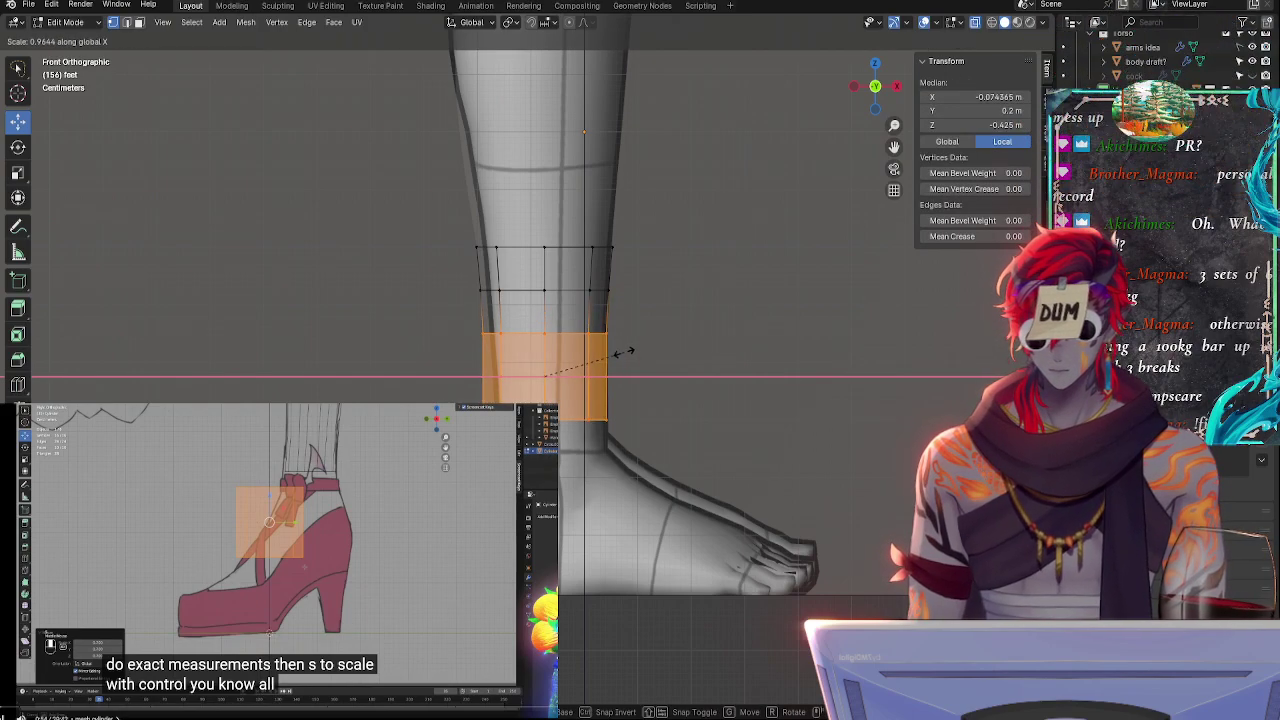
pyautogui.click(622, 352)
pyautogui.hotkey('alt', 'a')
pyautogui.moveTo(605, 495)
pyautogui.mouseDown()
pyautogui.moveTo(452, 357)
pyautogui.moveTo(734, 387)
pyautogui.mouseUp()
pyautogui.press('s')
pyautogui.press('x')
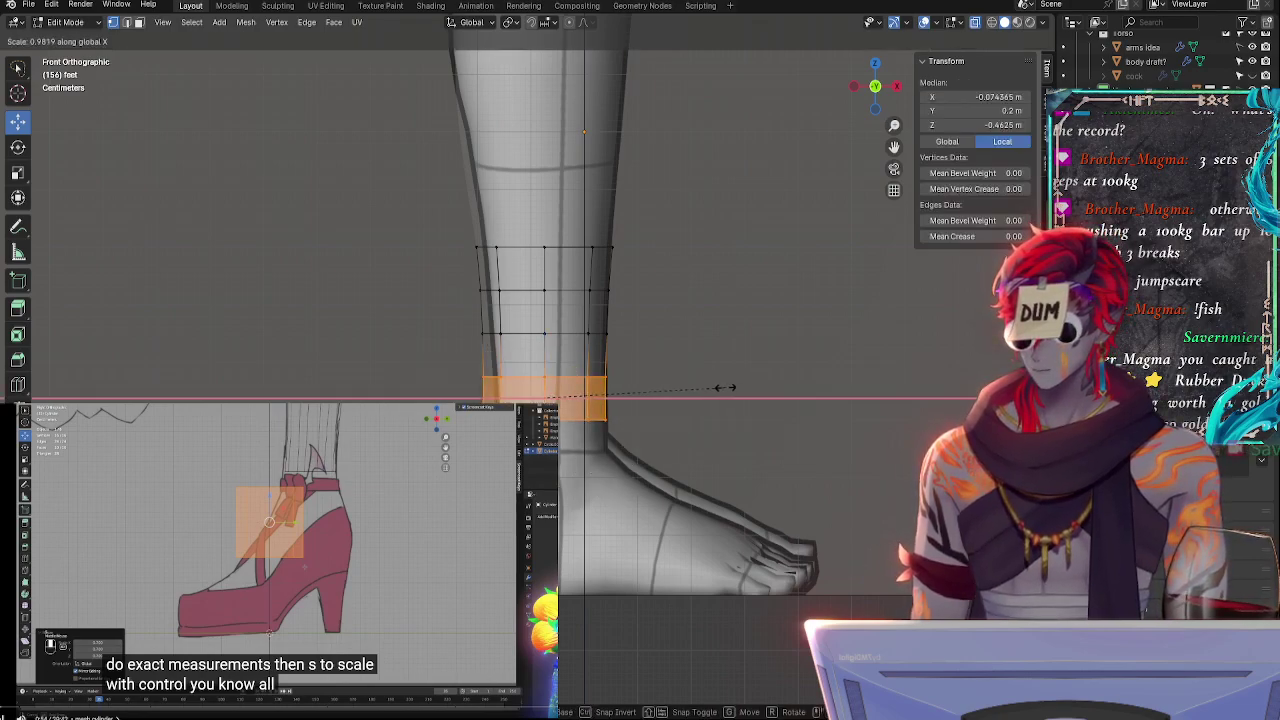
pyautogui.click(729, 388)
# - Scale the lowest ring along X, then clear the vertex selection
pyautogui.hotkey('alt', 'a')
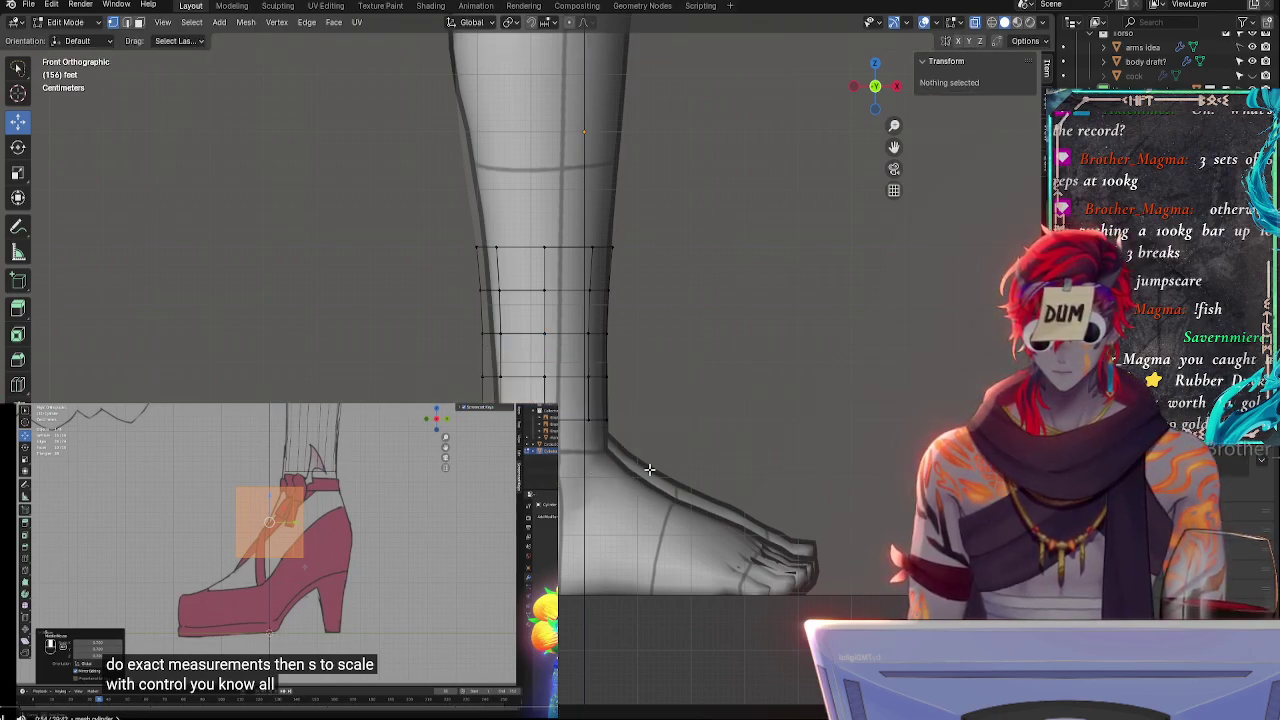
pyautogui.moveTo(651, 469)
pyautogui.mouseDown()
pyautogui.moveTo(542, 392)
pyautogui.moveTo(698, 410)
pyautogui.mouseUp()
pyautogui.press('s')
pyautogui.press('x')
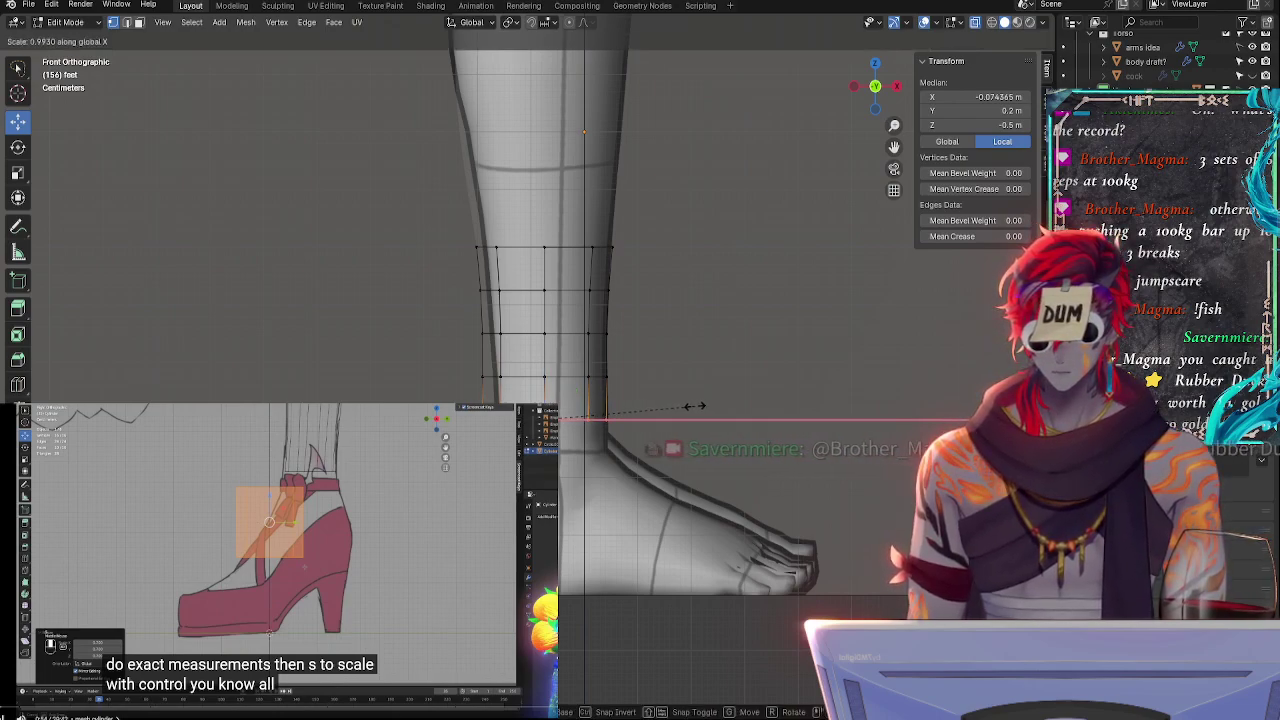
pyautogui.press('Escape')
pyautogui.click(606, 376)
pyautogui.hotkey('alt', 'a')
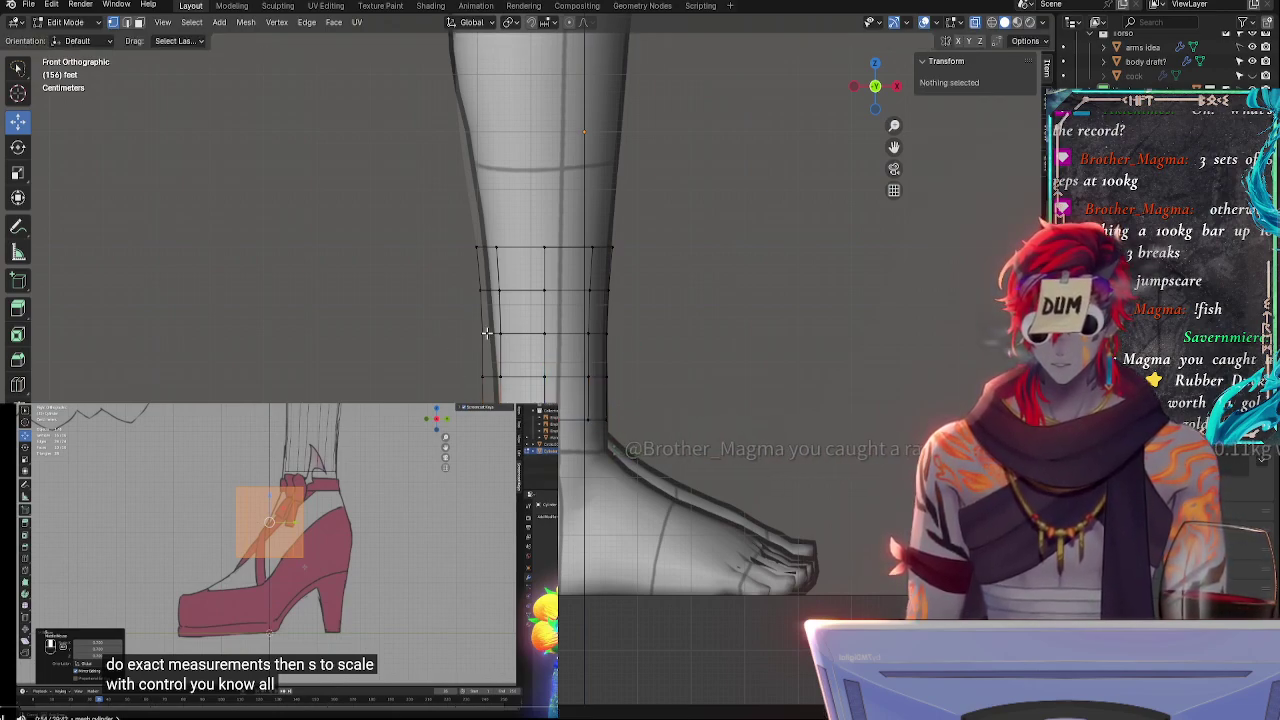
pyautogui.click(480, 291)
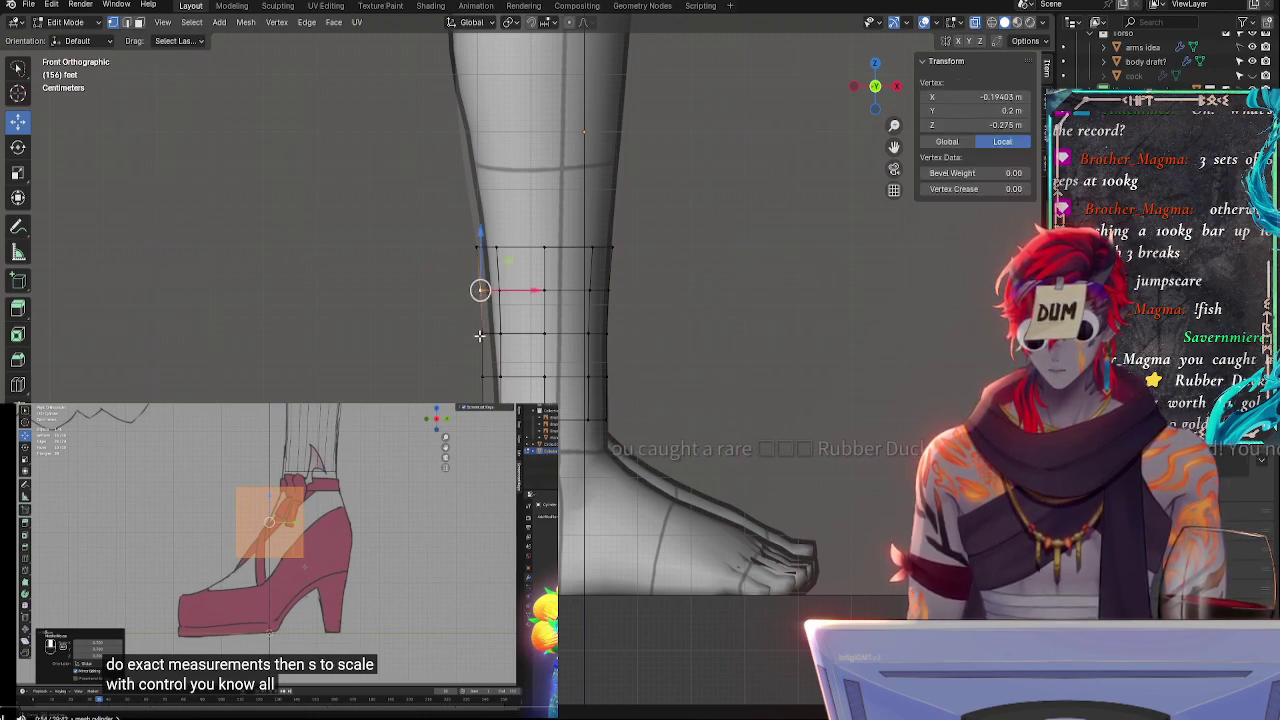
pyautogui.hotkey('alt', 'a')
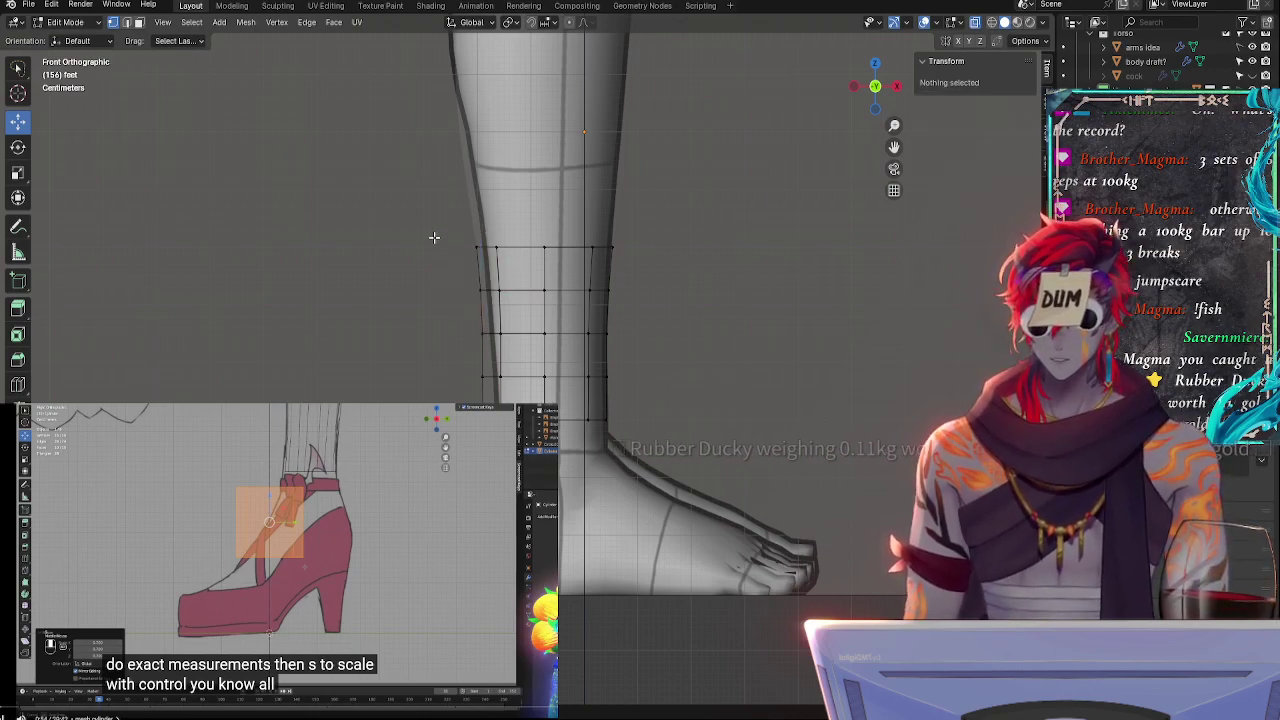
# - Narrow the left-side vertex columns of the leg along X
pyautogui.moveTo(434, 165)
pyautogui.mouseDown()
pyautogui.moveTo(463, 425)
pyautogui.moveTo(528, 350)
pyautogui.mouseUp()
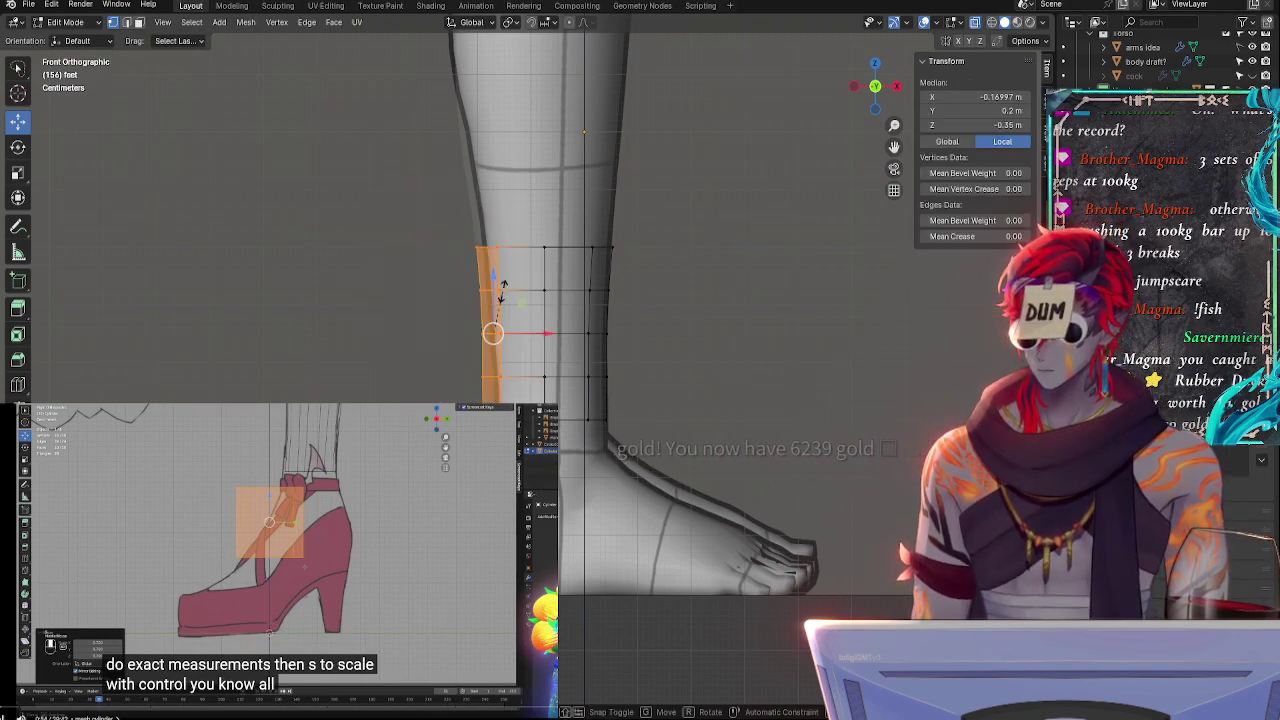
pyautogui.press('s')
pyautogui.press('x')
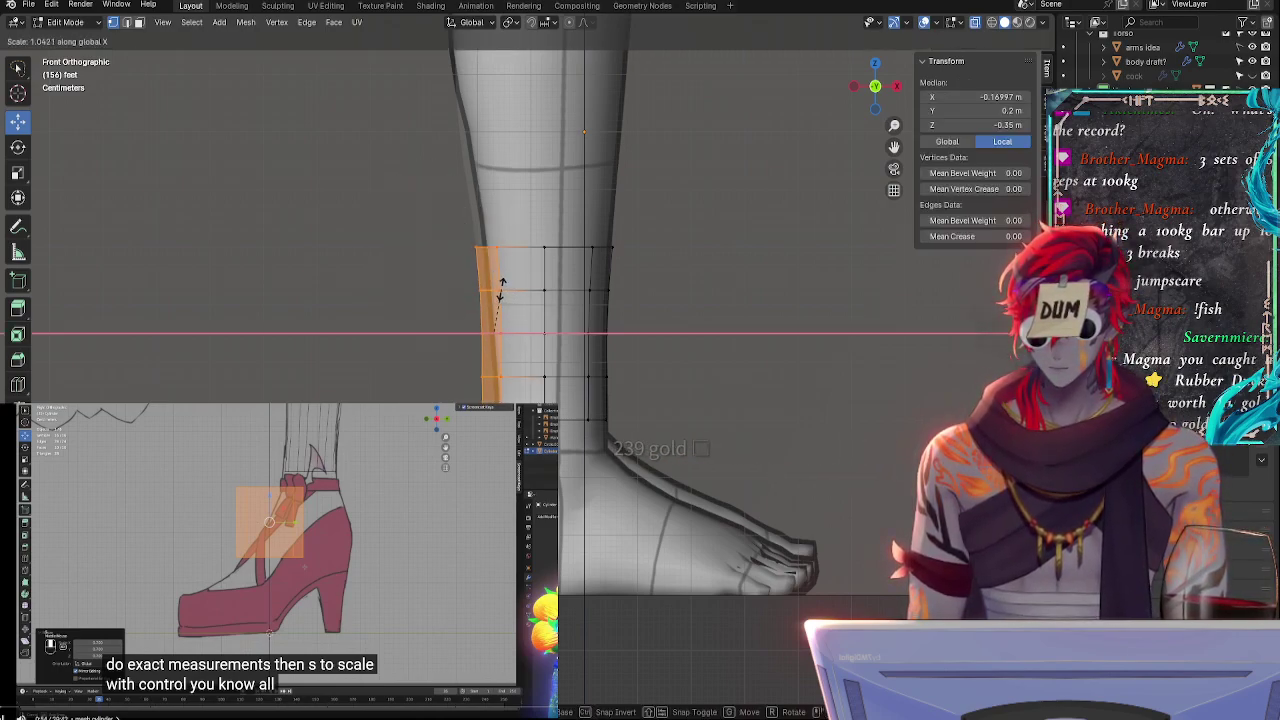
pyautogui.click(500, 287)
pyautogui.moveTo(559, 461)
pyautogui.mouseDown()
pyautogui.moveTo(497, 160)
pyautogui.moveTo(560, 183)
pyautogui.mouseUp()
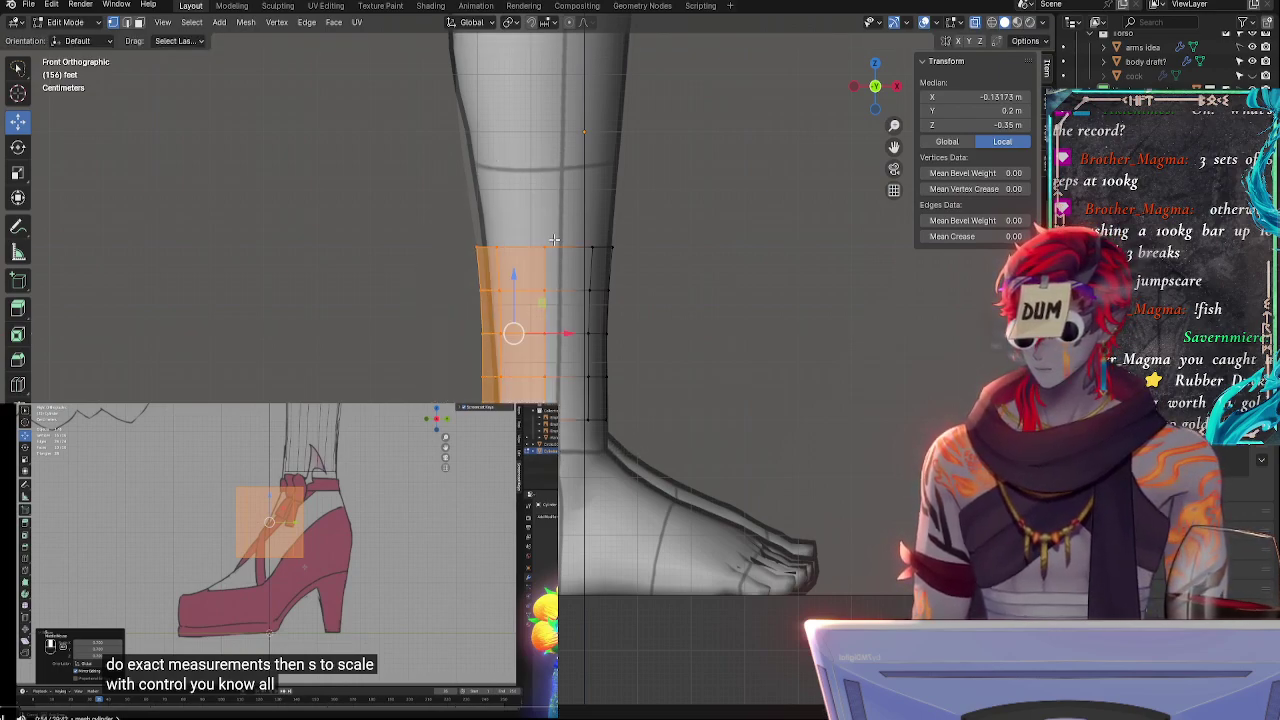
pyautogui.press('s')
pyautogui.press('x')
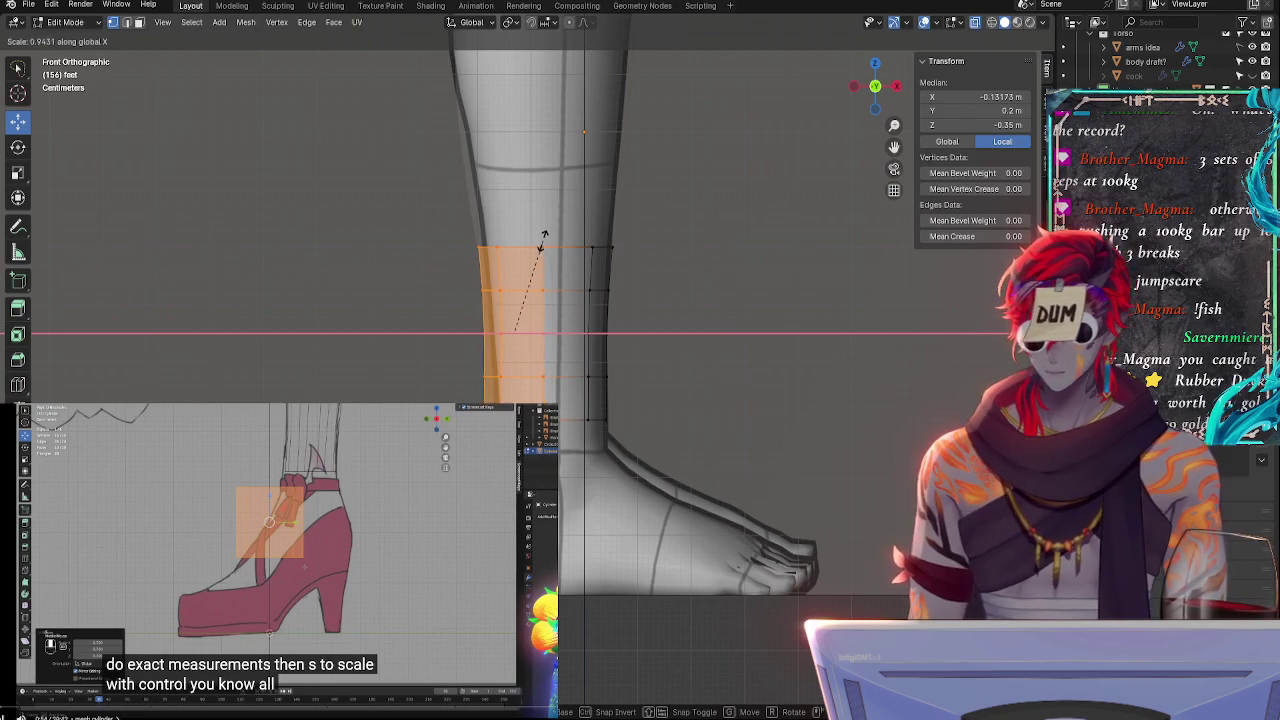
pyautogui.click(540, 240)
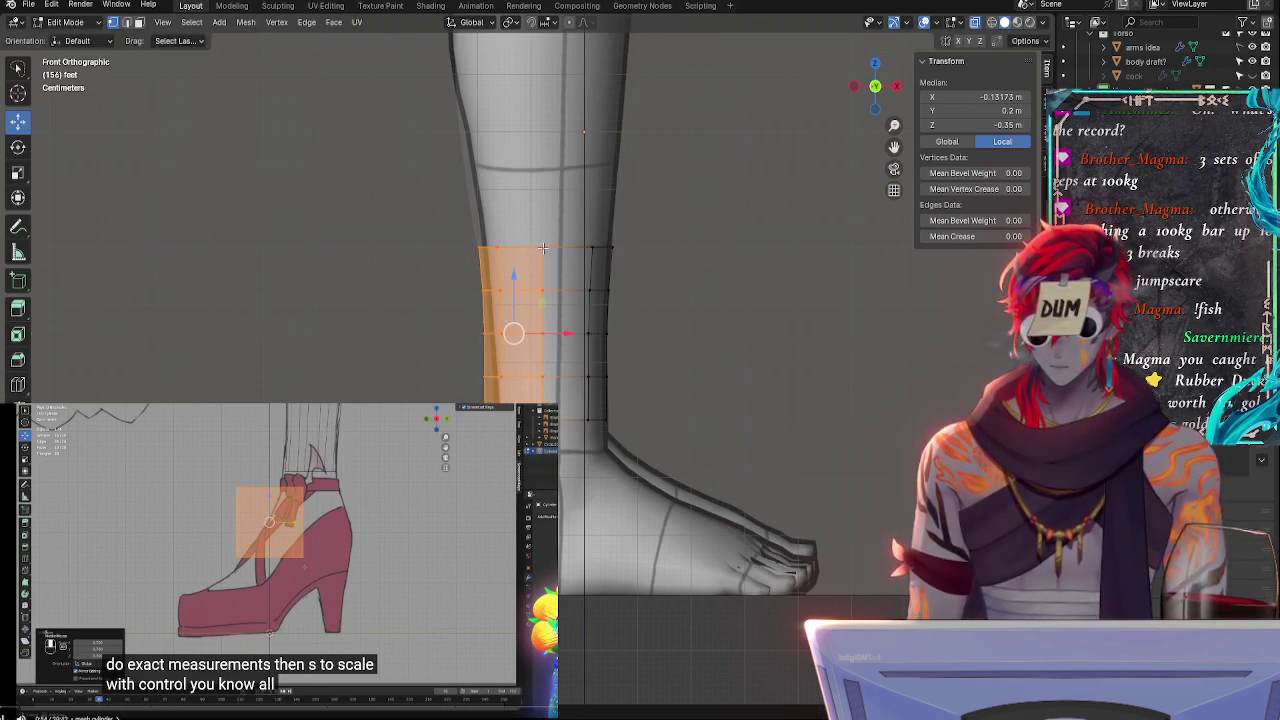
# - Shift those vertices, then the lower left-side ankle vertices, slightly along X
pyautogui.press('g')
pyautogui.press('x')
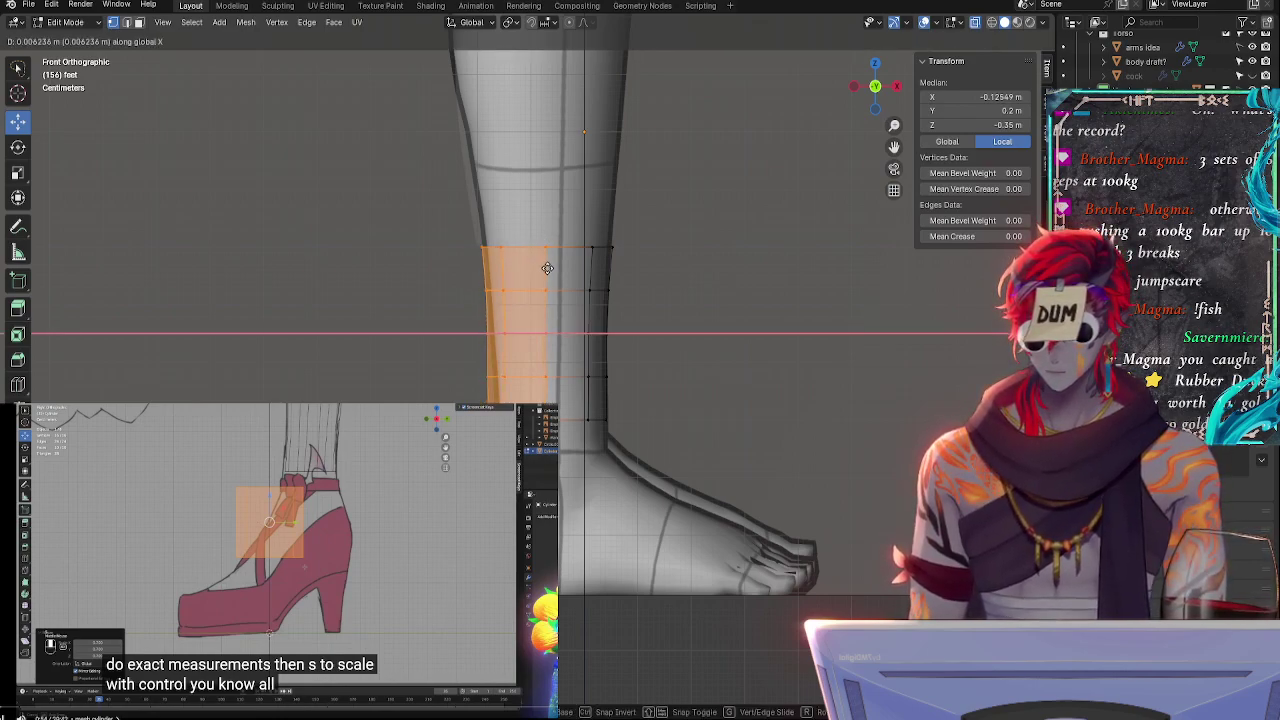
pyautogui.click(547, 268)
pyautogui.click(412, 314)
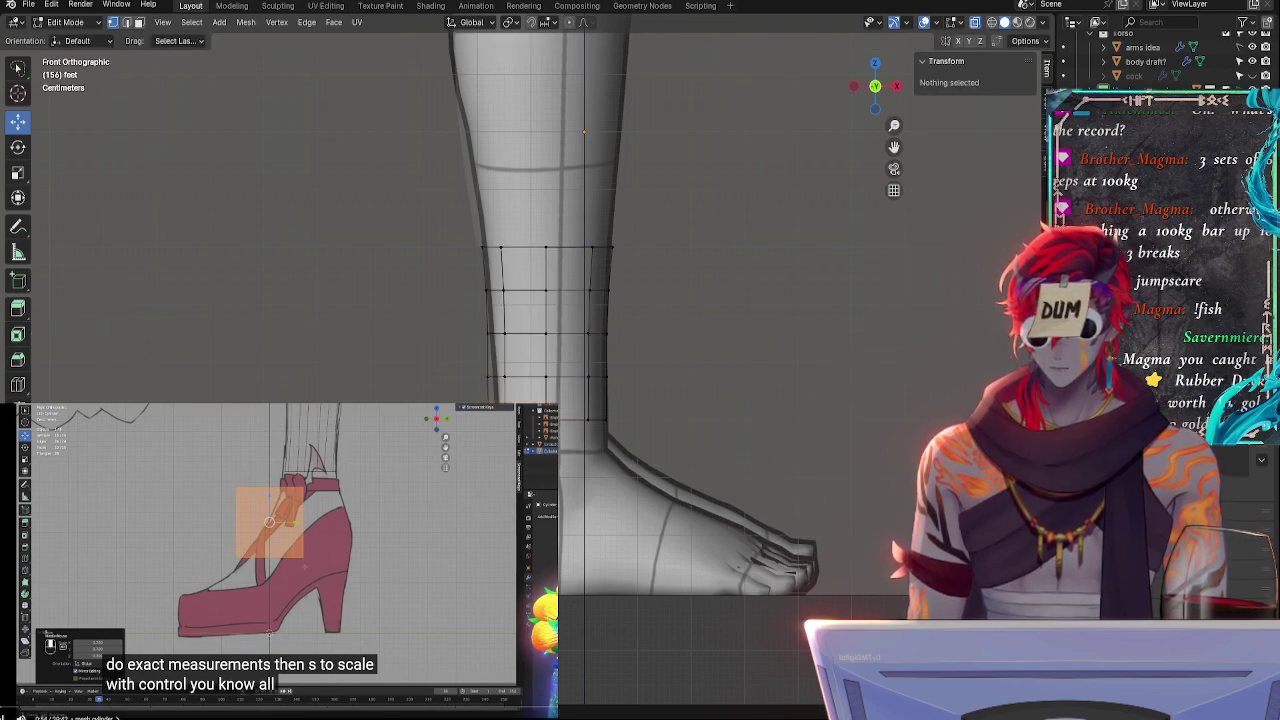
pyautogui.moveTo(482, 437)
pyautogui.mouseDown()
pyautogui.moveTo(491, 303)
pyautogui.moveTo(540, 311)
pyautogui.moveTo(585, 470)
pyautogui.moveTo(570, 470)
pyautogui.mouseUp()
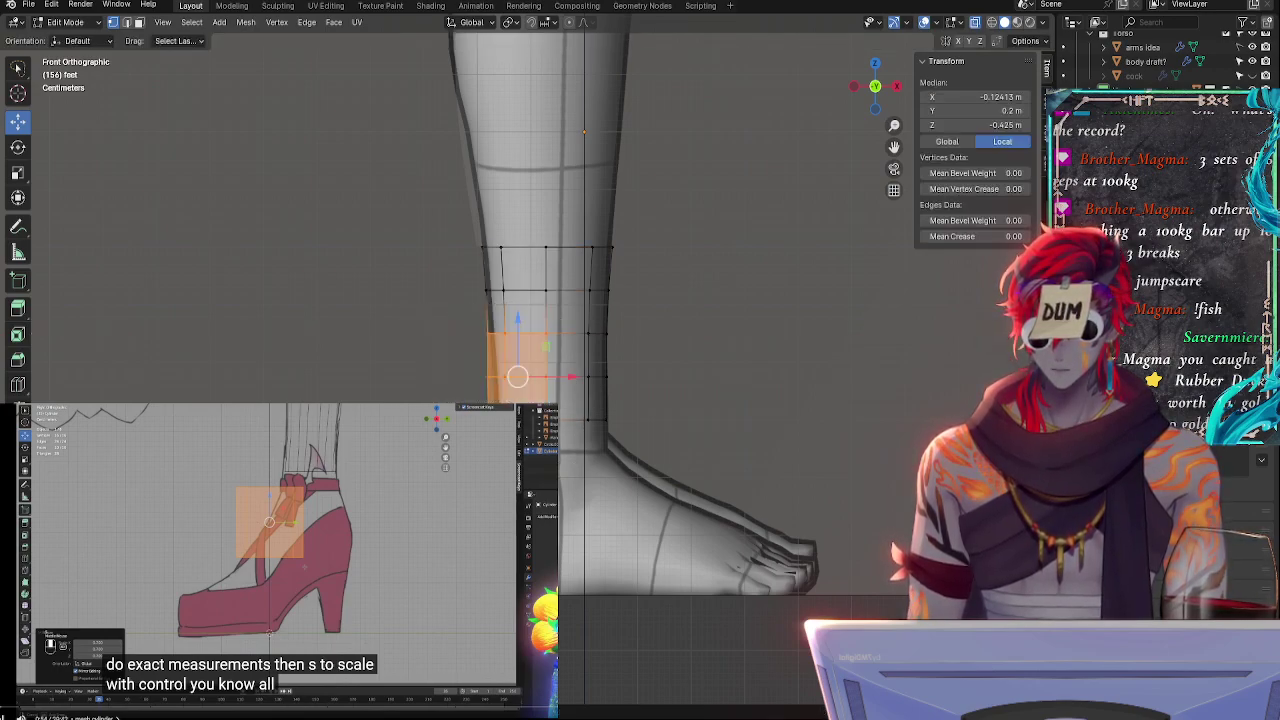
pyautogui.press('g')
pyautogui.press('x')
pyautogui.press('Return')
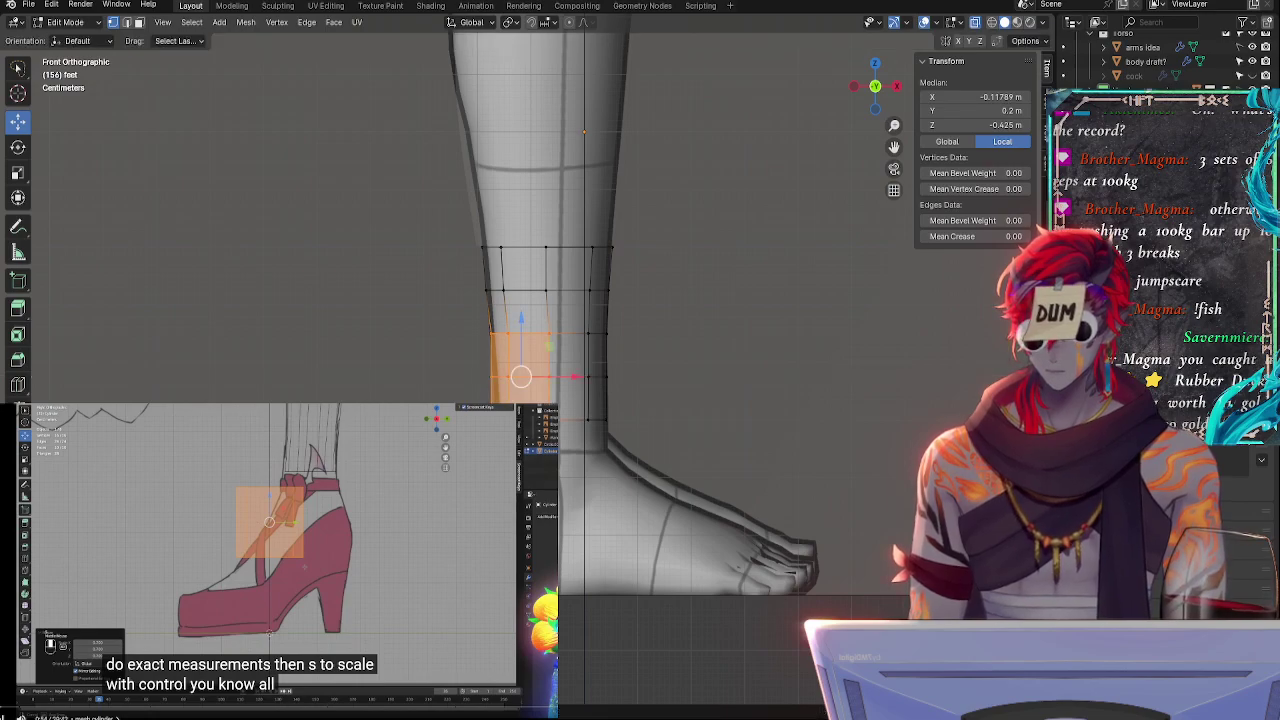
# - Move the two lower ankle rows and another ankle row sideways along X
pyautogui.click(549, 420)
pyautogui.moveTo(479, 358); pyautogui.dragTo(564, 430)
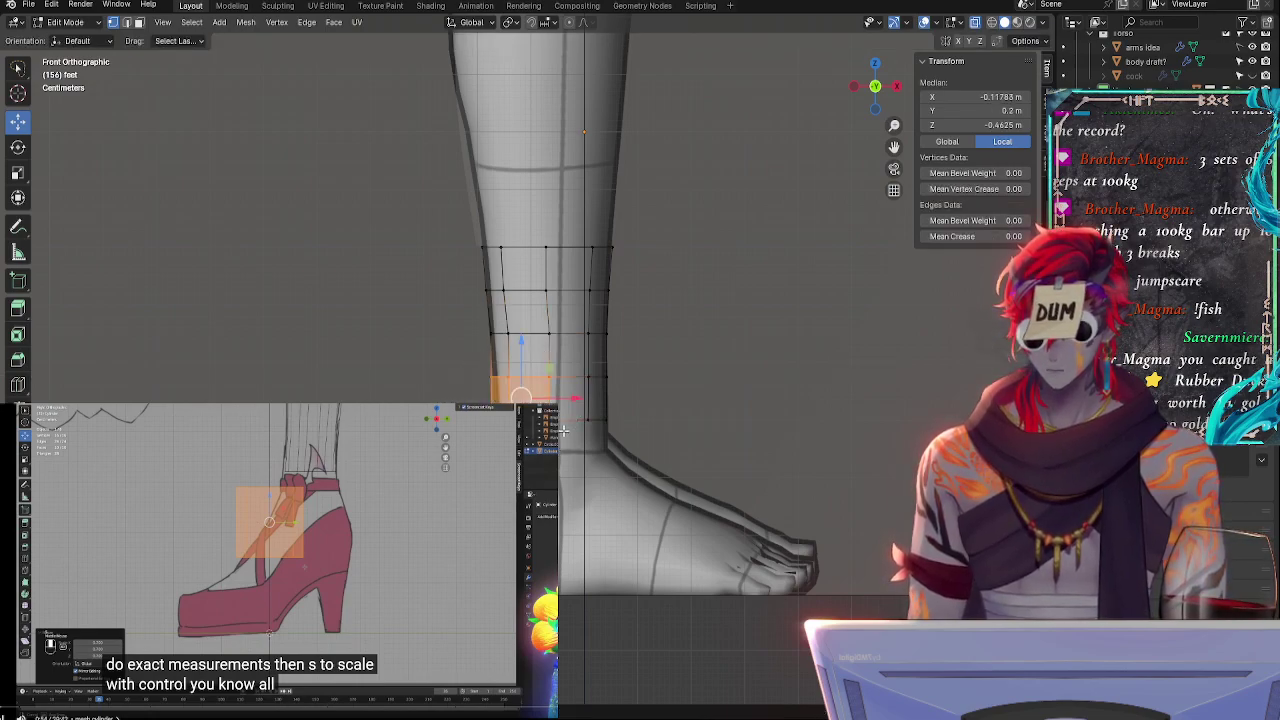
pyautogui.press('g')
pyautogui.press('x')
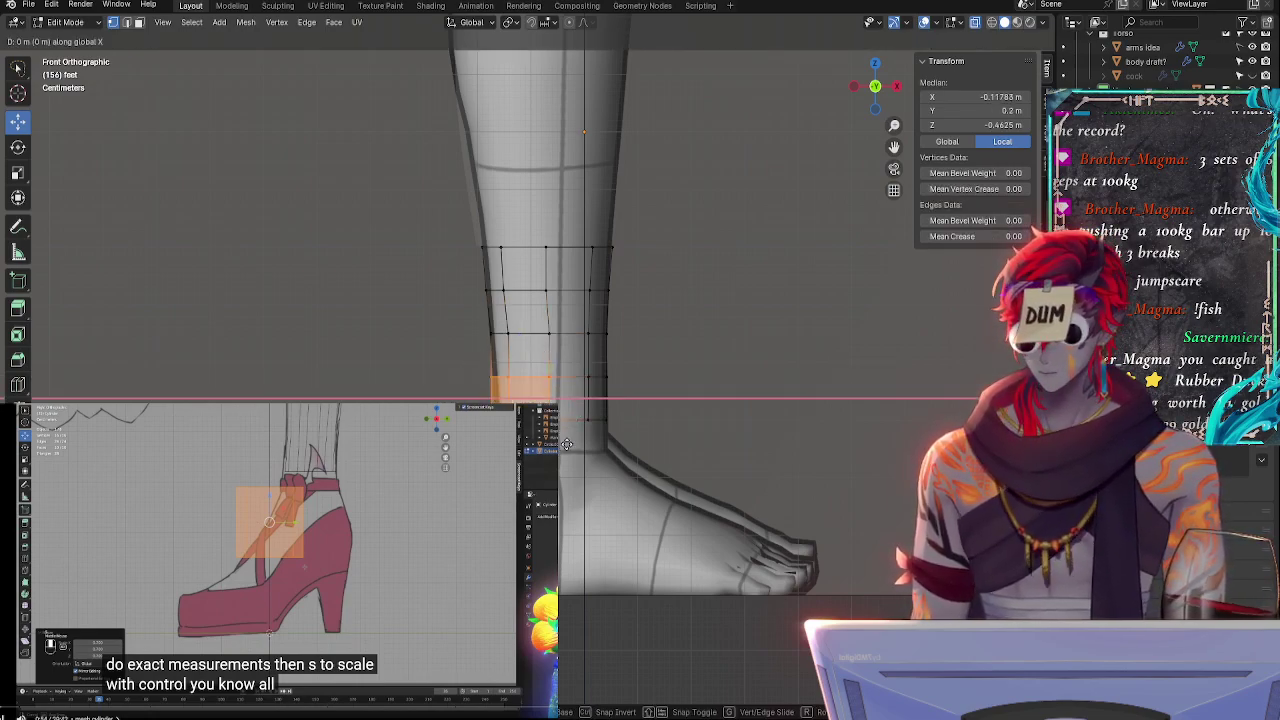
pyautogui.click(569, 444)
pyautogui.click(553, 420)
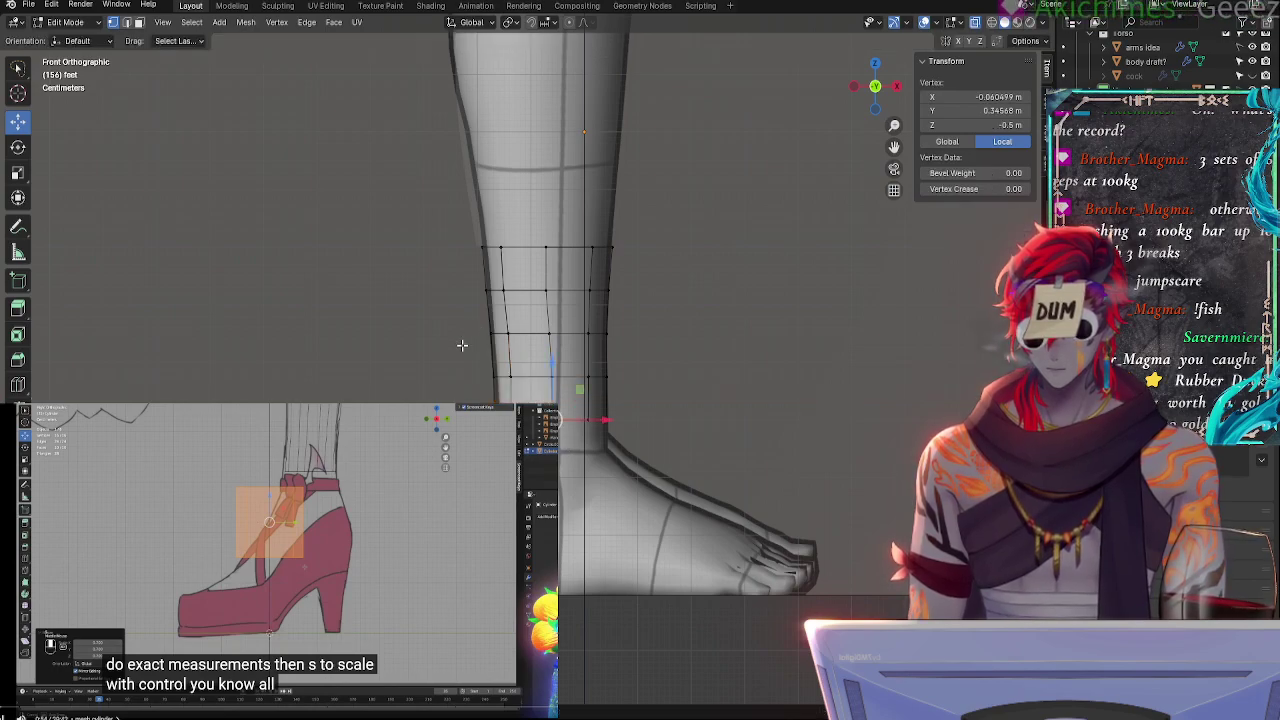
pyautogui.moveTo(463, 346)
pyautogui.mouseDown()
pyautogui.moveTo(565, 325)
pyautogui.moveTo(470, 338)
pyautogui.moveTo(480, 321)
pyautogui.mouseUp()
pyautogui.press('g')
pyautogui.press('x')
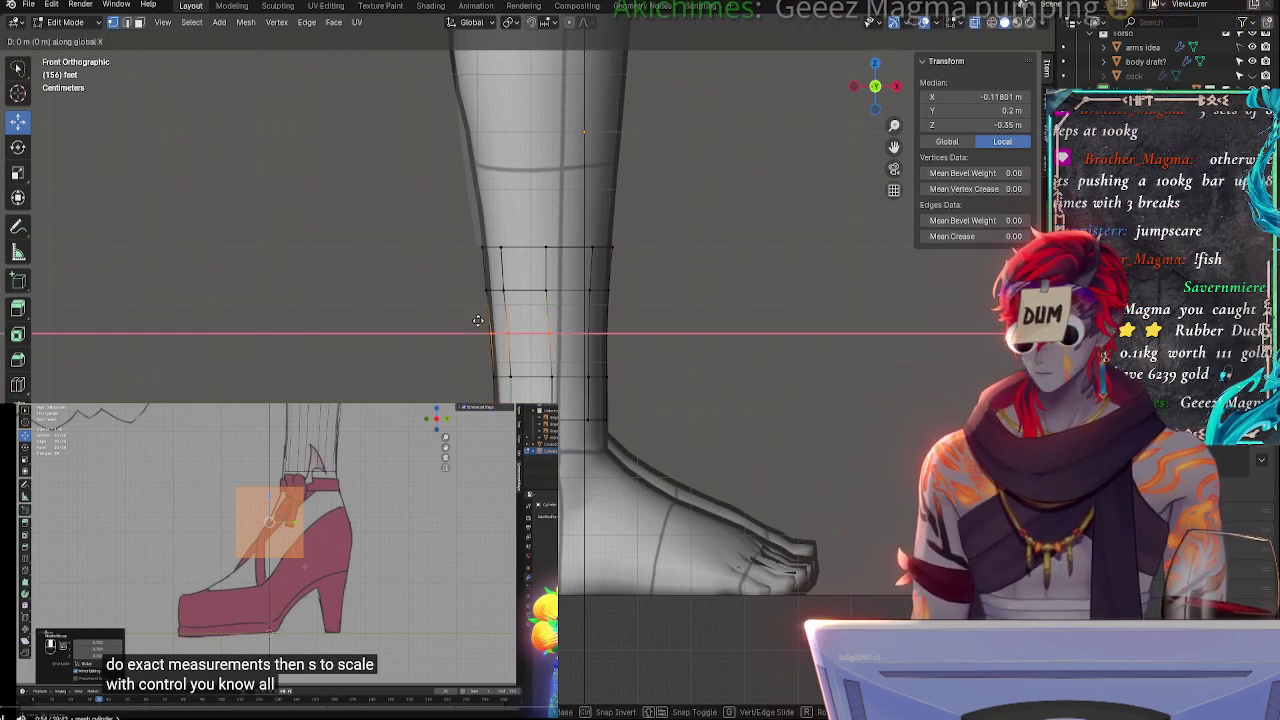
pyautogui.press('Return')
# - Select the ankle's bottom edge loop and move it along X
pyautogui.click(489, 333)
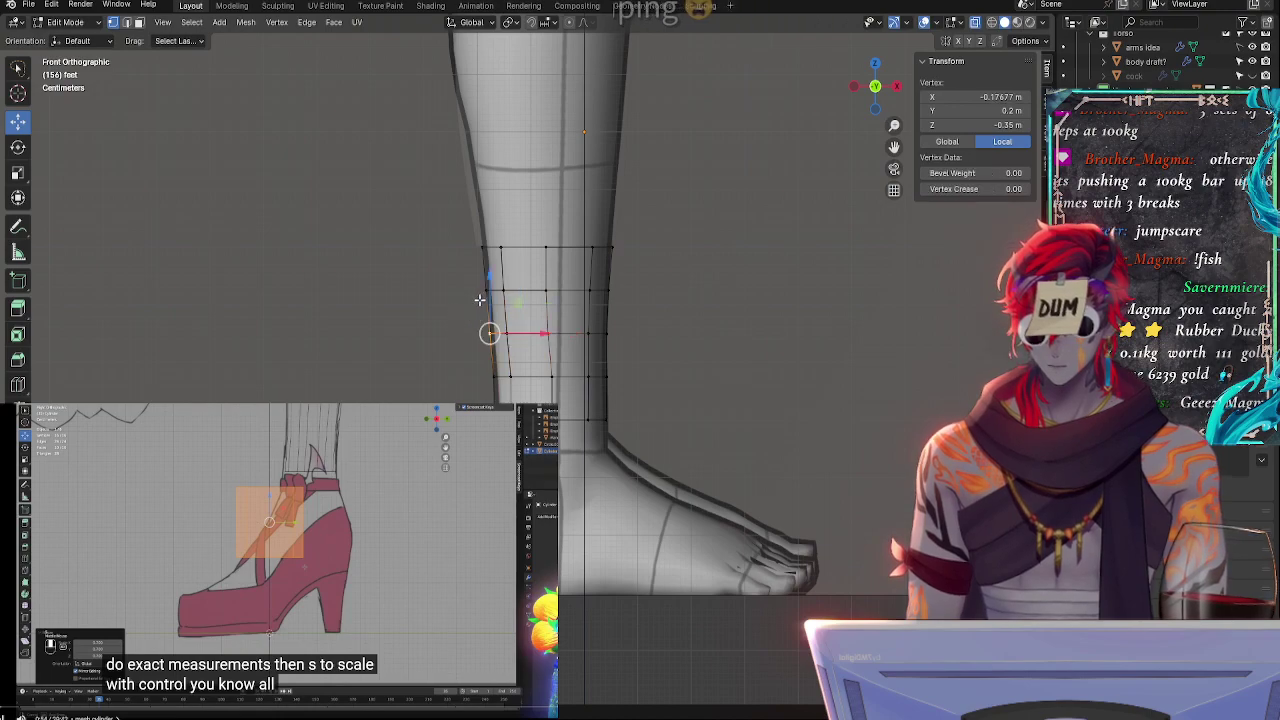
pyautogui.click(392, 296)
pyautogui.keyDown('alt'); pyautogui.click(549, 397); pyautogui.keyUp('alt')
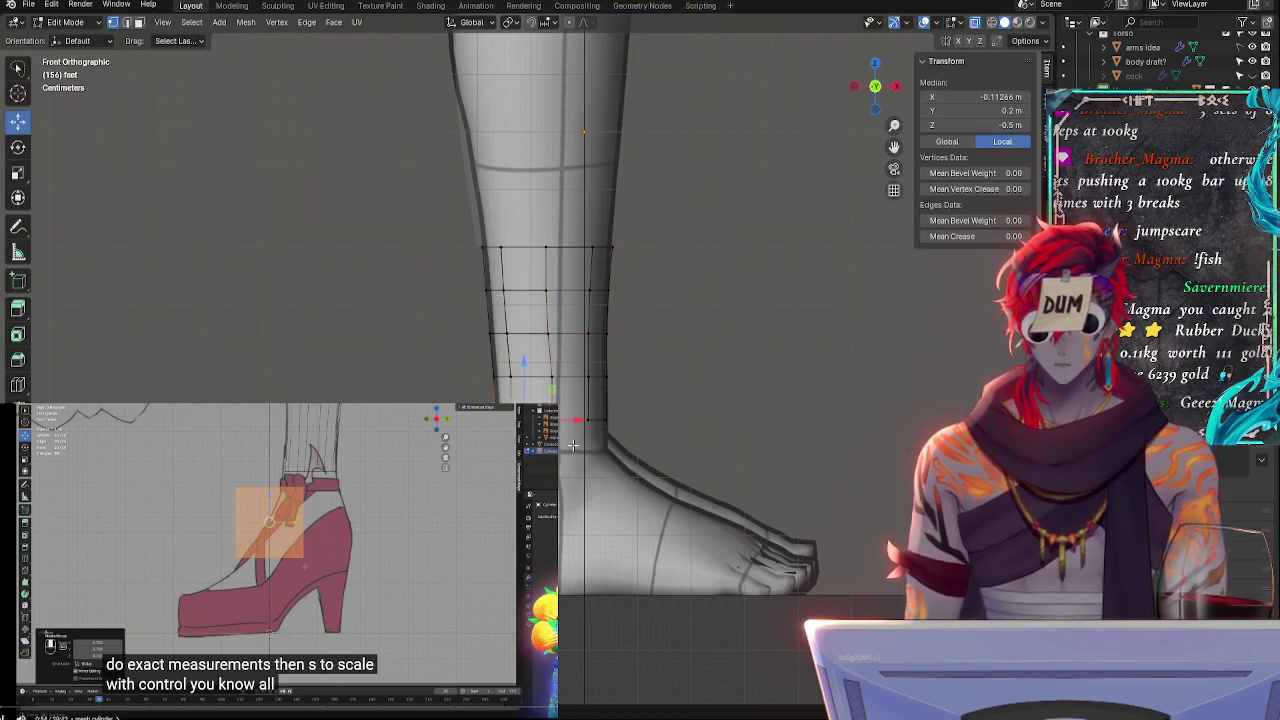
pyautogui.press('g')
pyautogui.press('x')
pyautogui.press('Return')
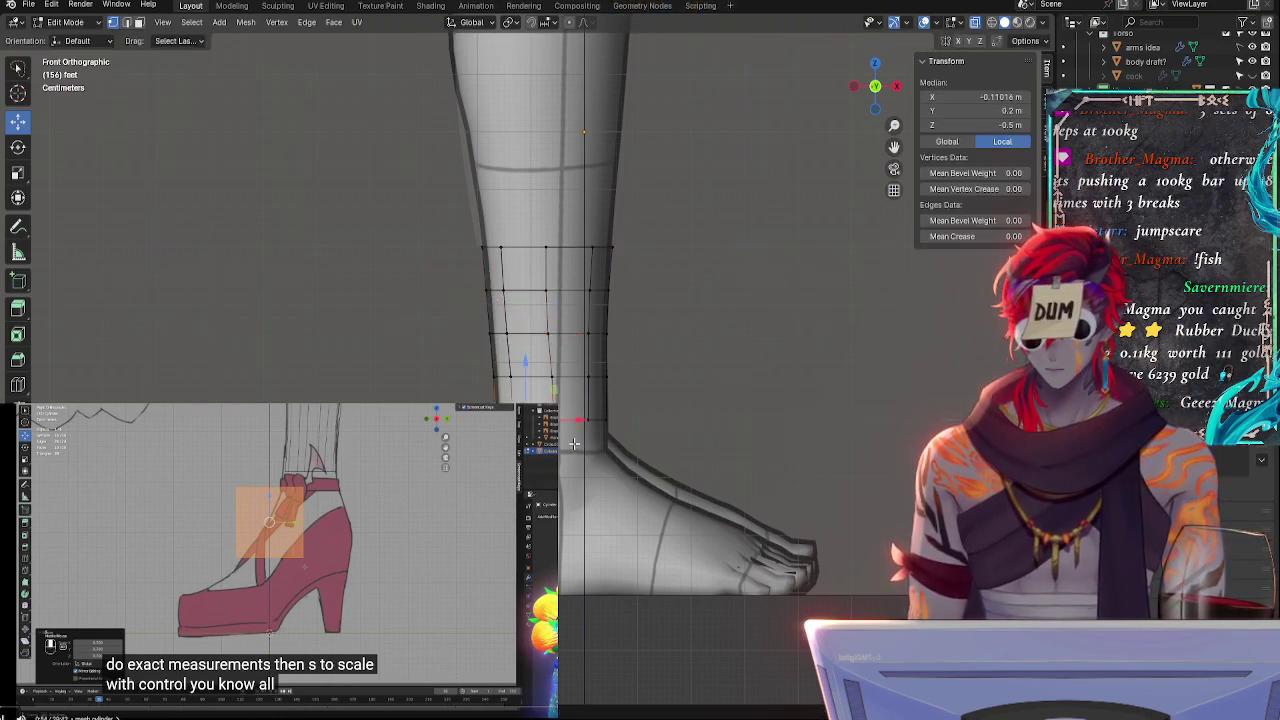
# - Shift the bottom vertex ring along X and rescale it there by about 1.0052
pyautogui.click(596, 463)
pyautogui.click(697, 423)
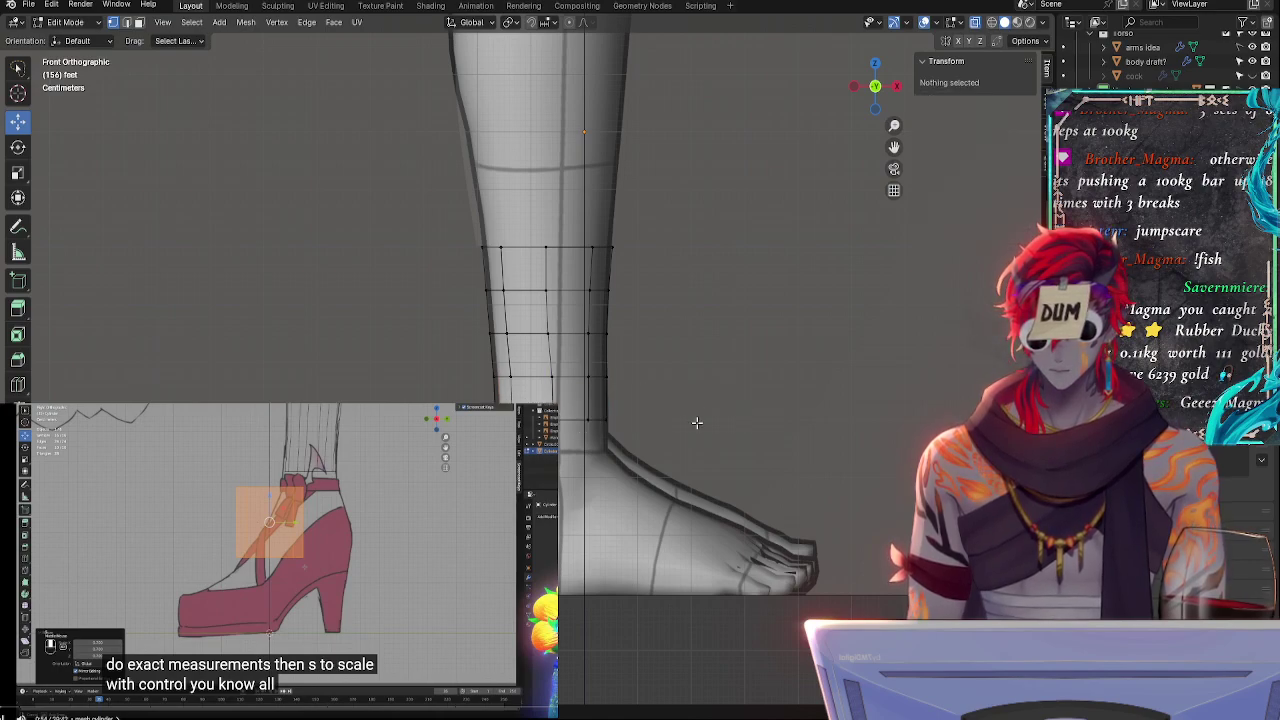
pyautogui.moveTo(572, 464); pyautogui.dragTo(650, 397)
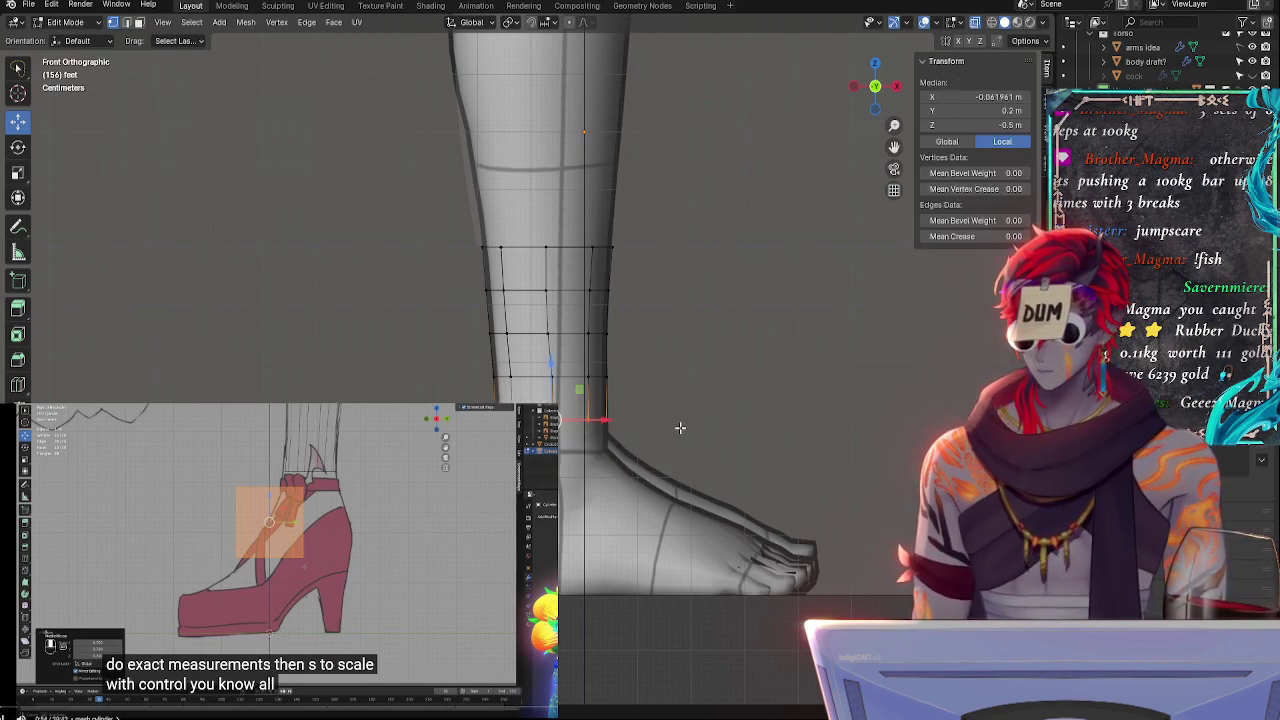
pyautogui.press('g')
pyautogui.press('x')
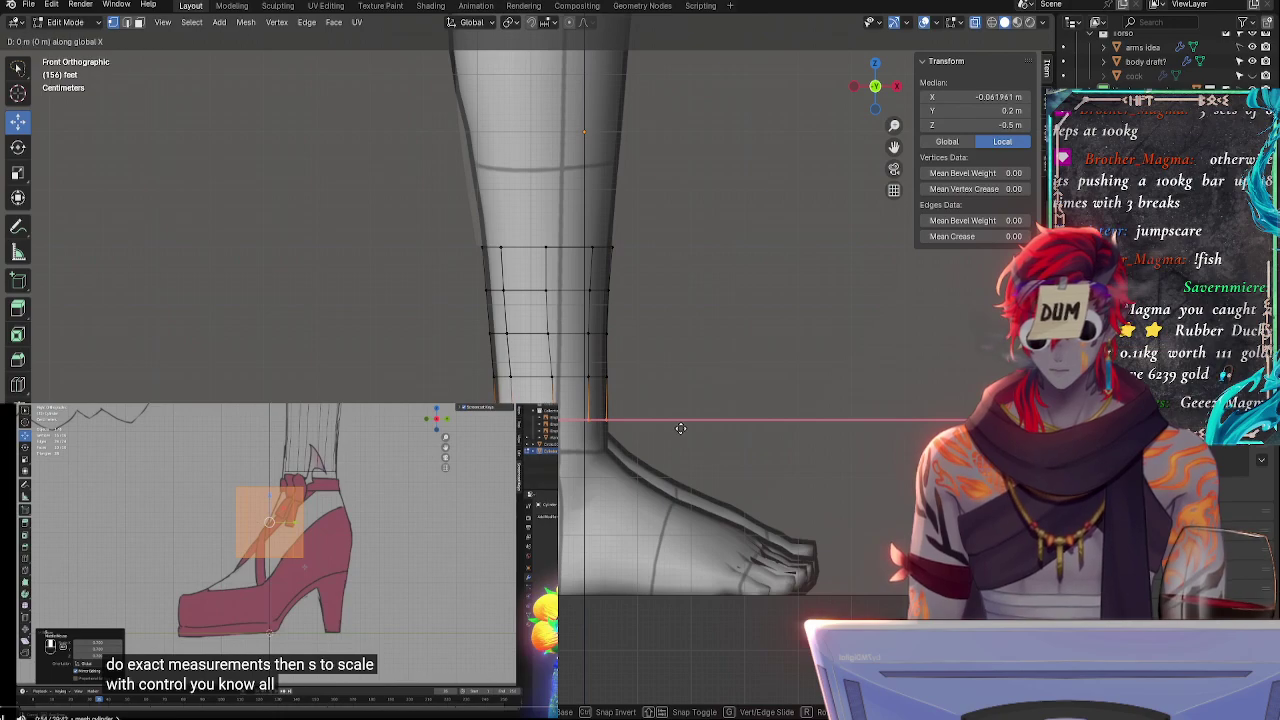
pyautogui.click(681, 429)
pyautogui.press('s')
pyautogui.press('x')
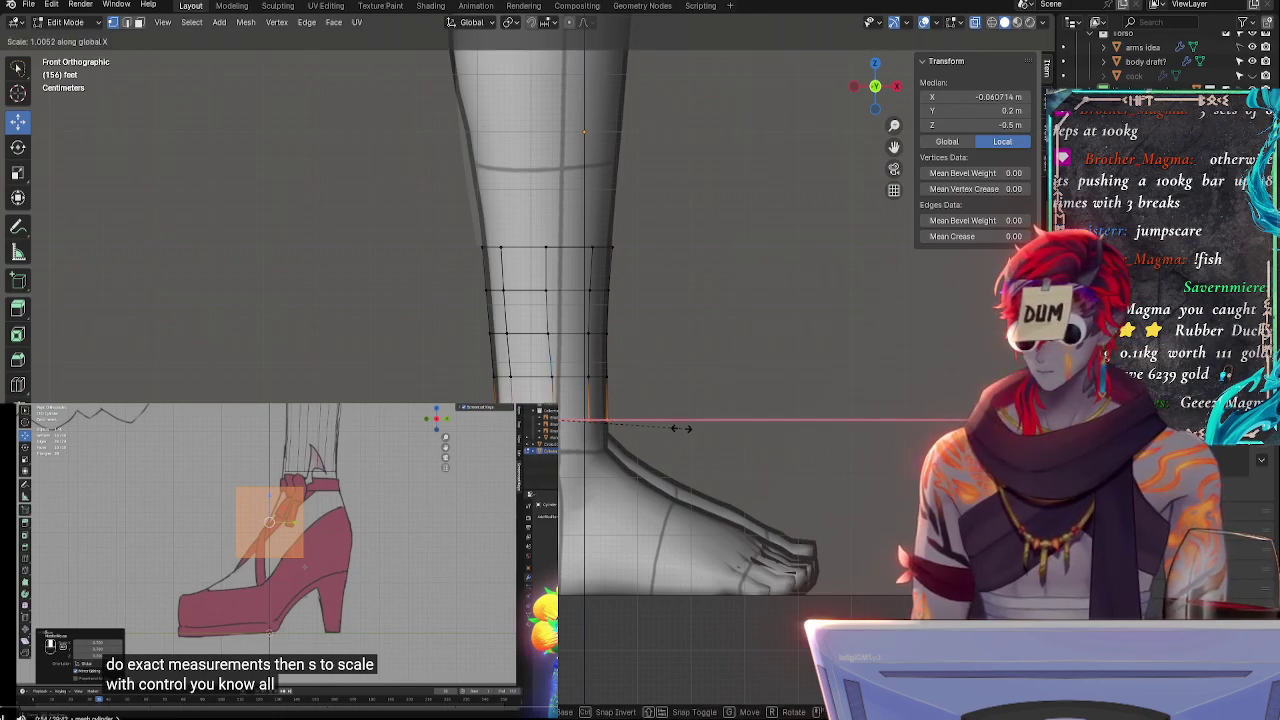
pyautogui.click(680, 428)
# - Deselect, orbit around the ankle, and switch to Right Orthographic
pyautogui.click(683, 356)
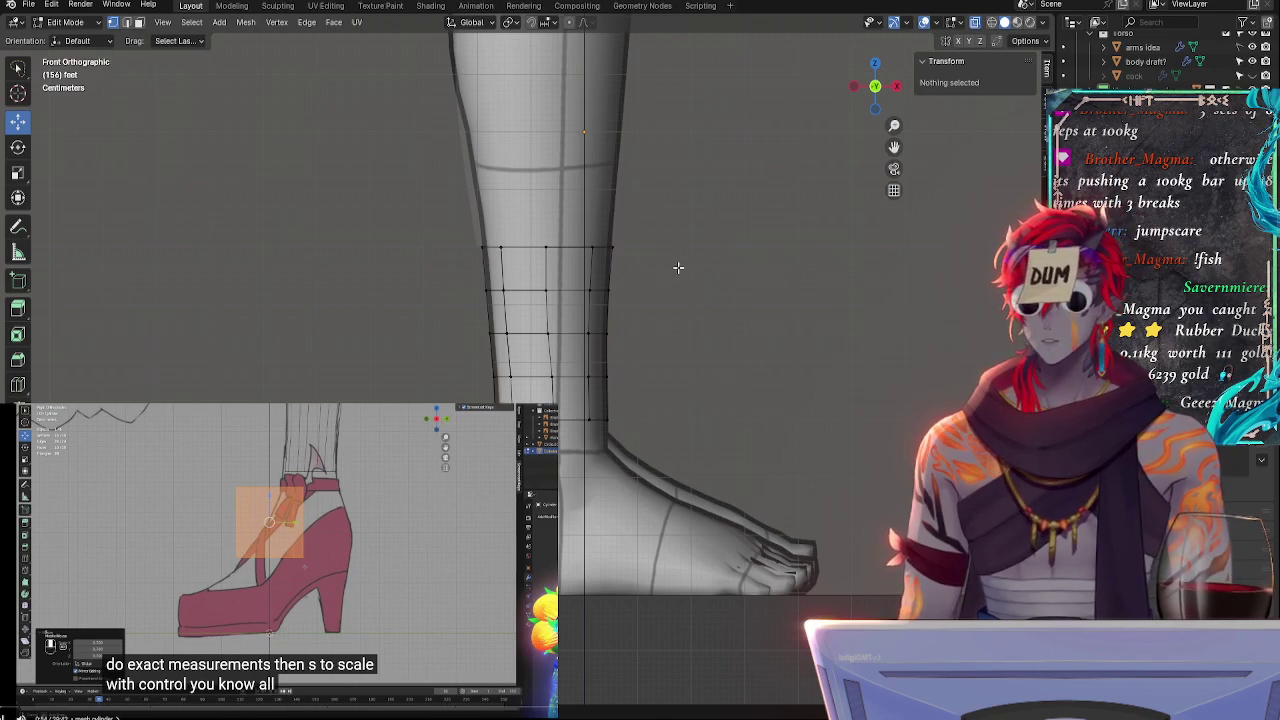
pyautogui.moveTo(803, 311); pyautogui.dragTo(628, 343, button='middle')
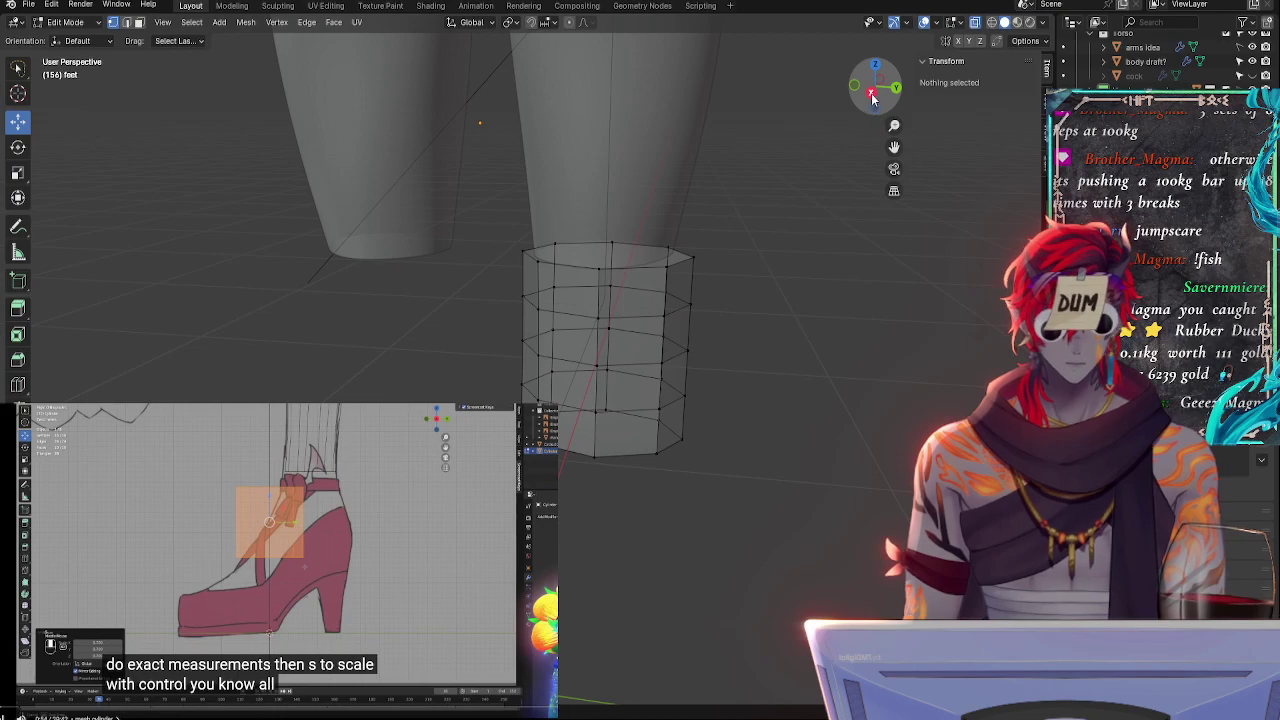
pyautogui.click(872, 94)
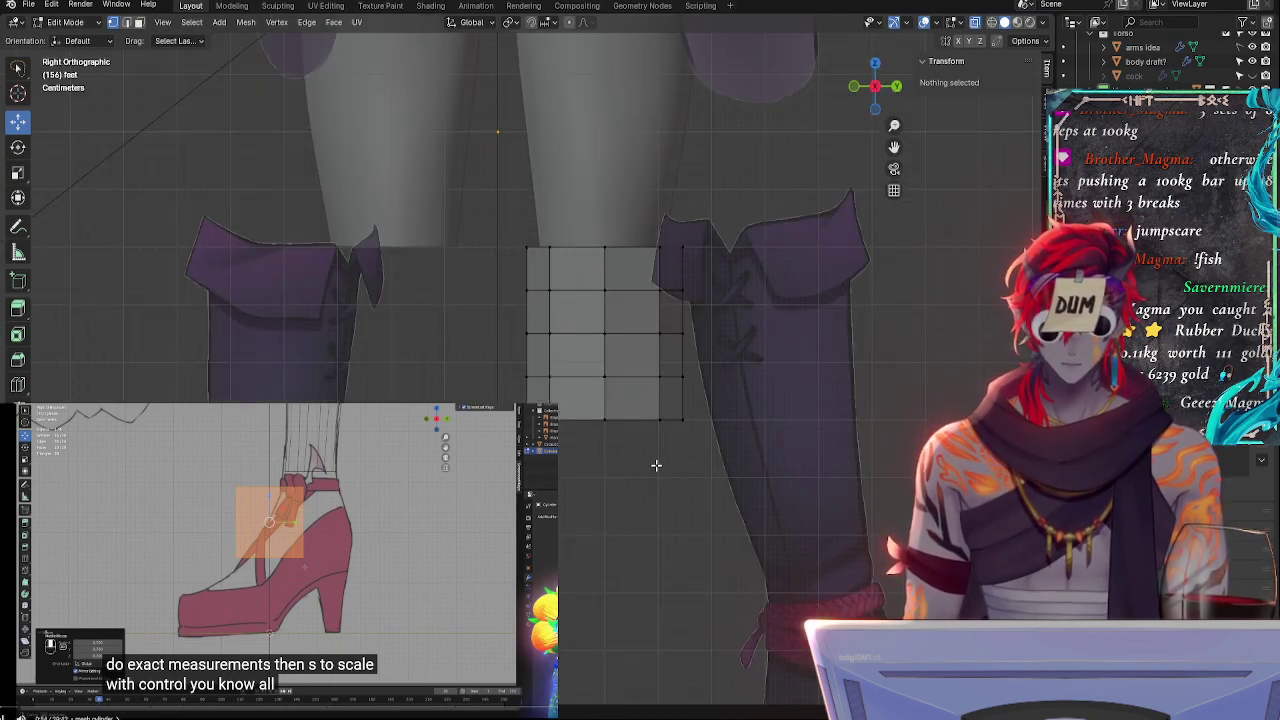
# - Select the whole ankle cylinder and narrow it front-to-back along Y in two scalings
pyautogui.moveTo(656, 465)
pyautogui.mouseDown()
pyautogui.moveTo(412, 400)
pyautogui.moveTo(556, 222)
pyautogui.mouseUp()
pyautogui.click(815, 350)
pyautogui.moveTo(688, 460)
pyautogui.mouseDown()
pyautogui.moveTo(636, 497)
pyautogui.moveTo(837, 291)
pyautogui.moveTo(800, 445)
pyautogui.mouseUp()
pyautogui.hotkey('alt', 'z')
pyautogui.hotkey('alt', 'z')
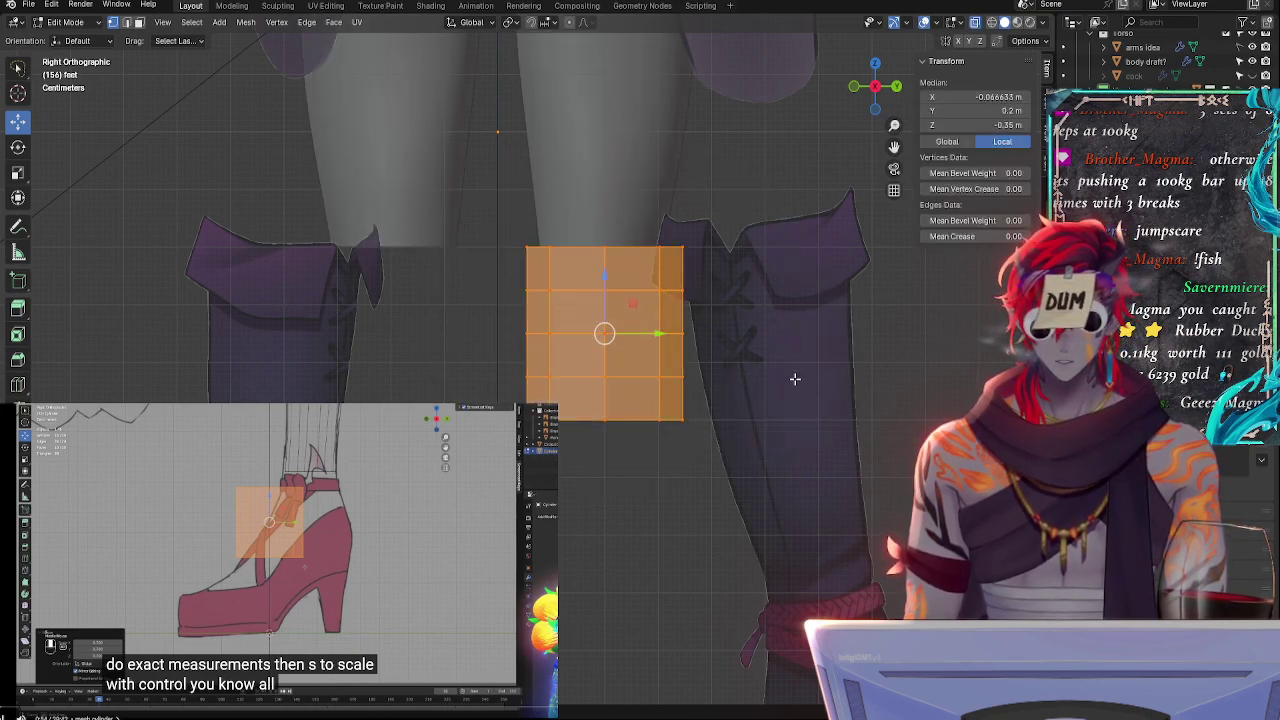
pyautogui.press('s')
pyautogui.press('y')
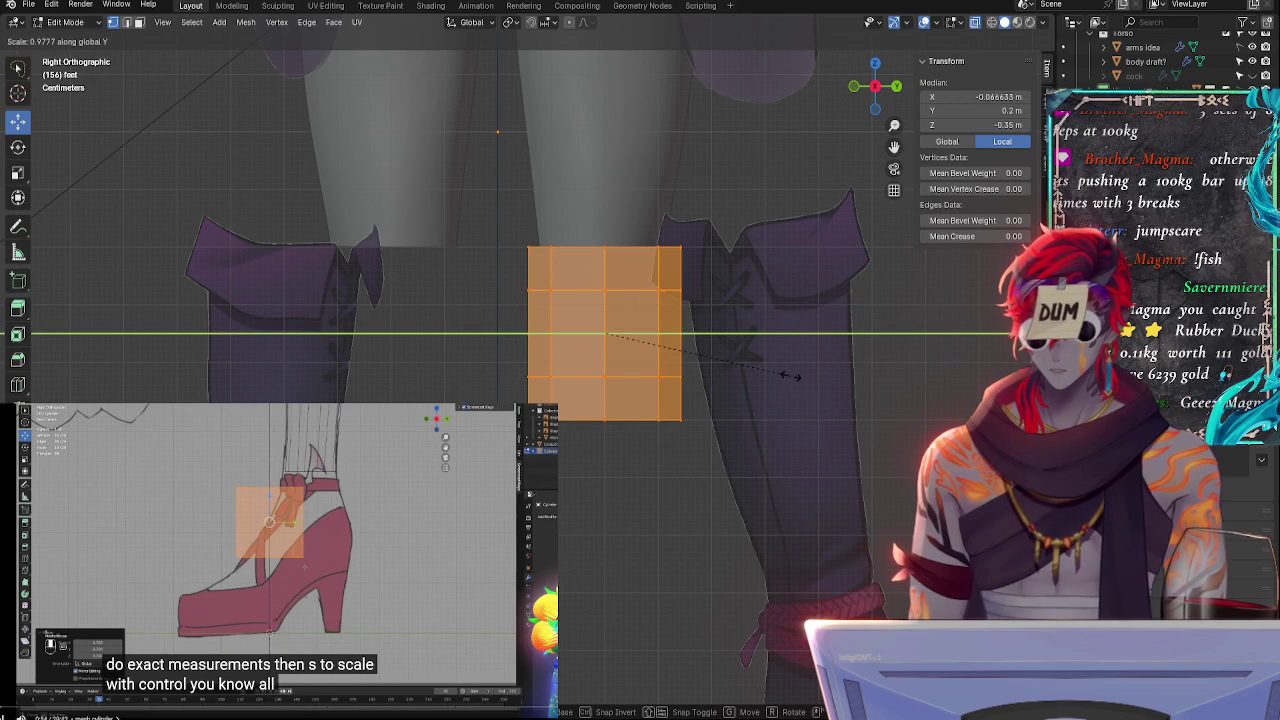
pyautogui.click(704, 364)
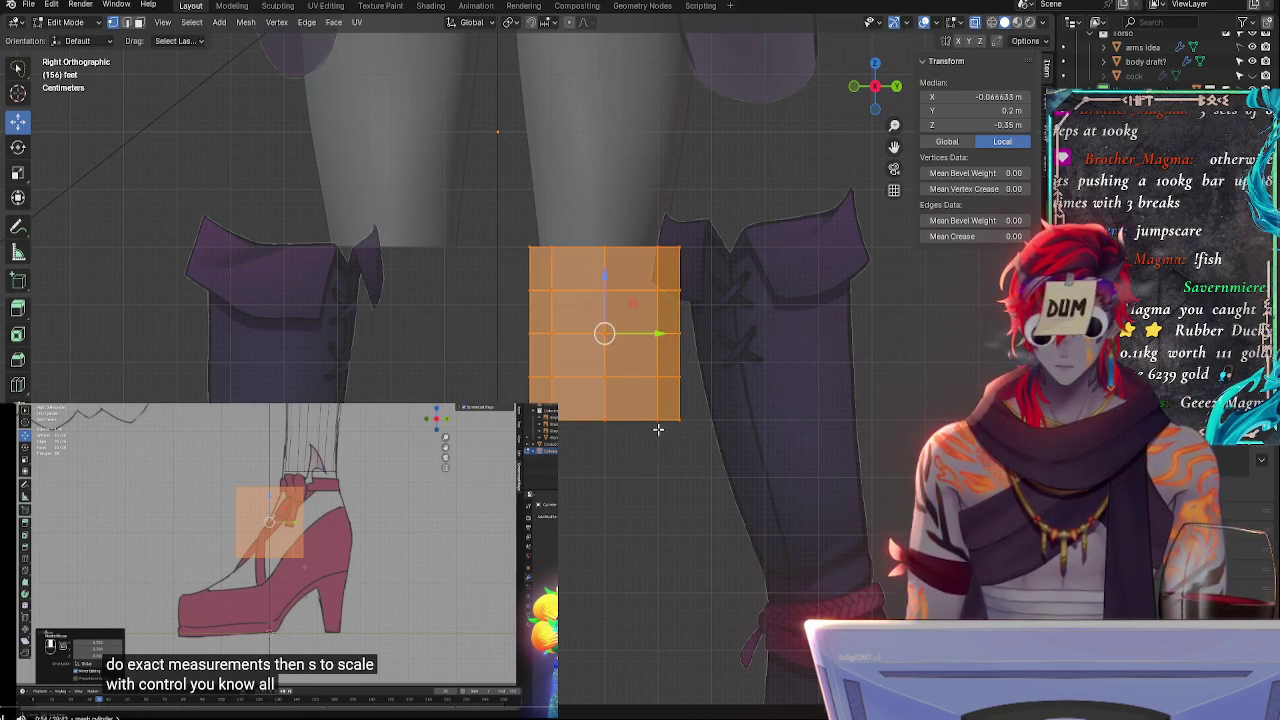
pyautogui.press('s')
pyautogui.press('y')
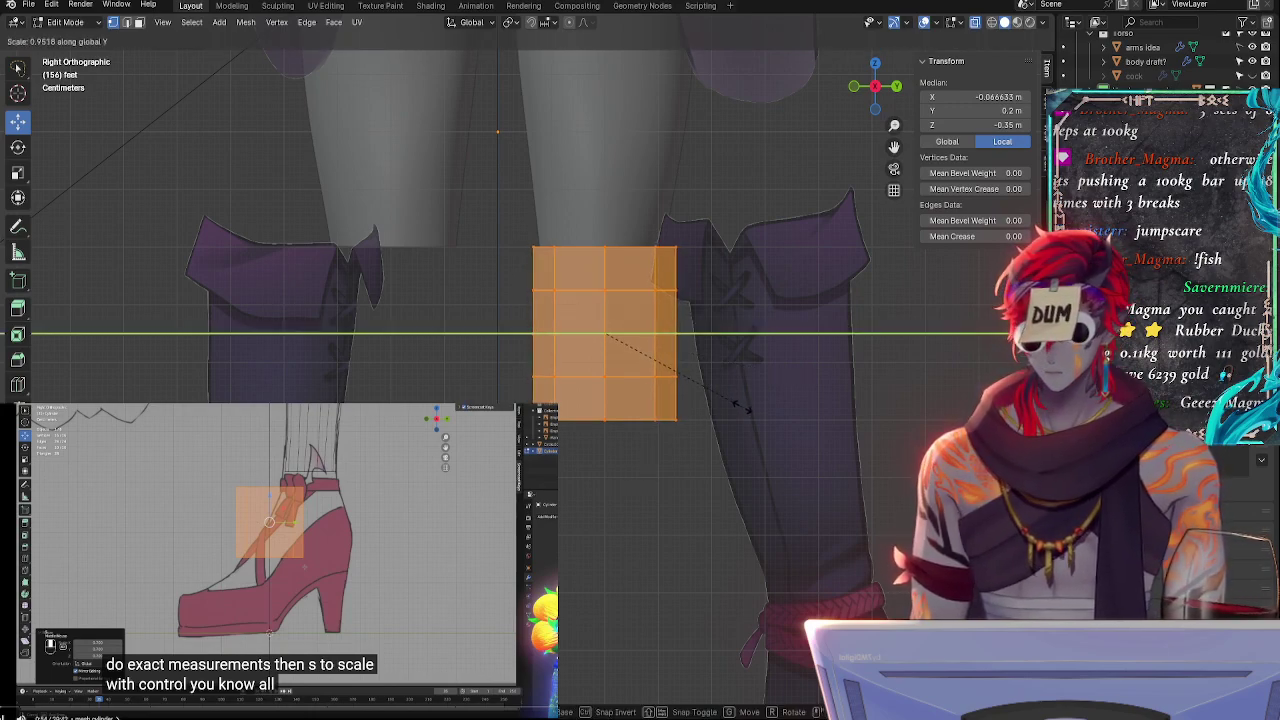
pyautogui.click(722, 403)
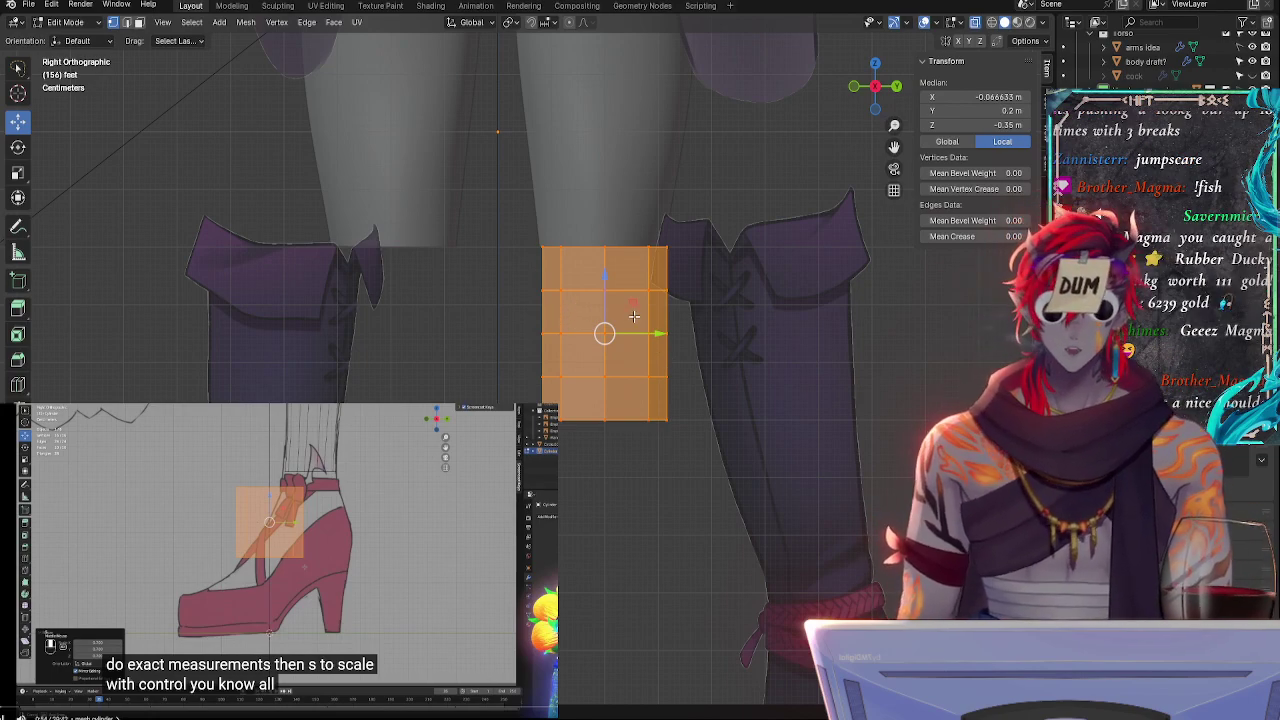
# - Nudge the cylinder along Y to median 0.19127 m, deselect, and return to Front Orthographic
pyautogui.press('g')
pyautogui.press('y')
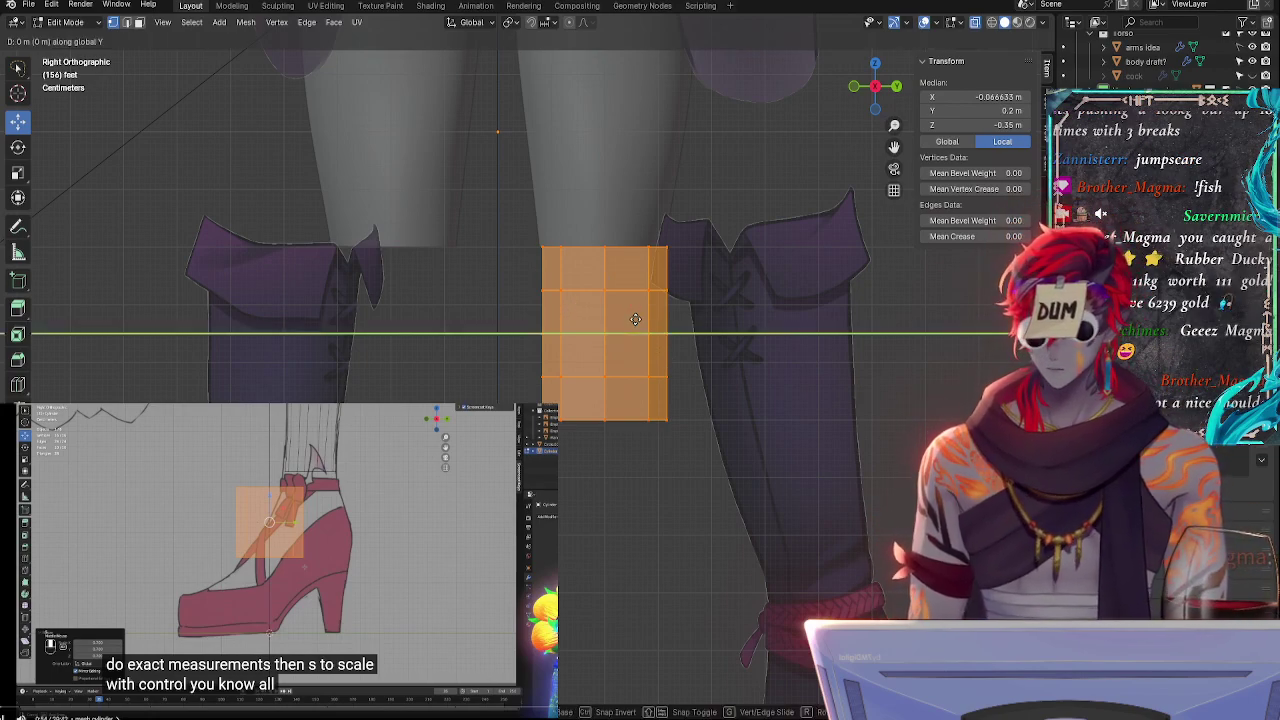
pyautogui.click(629, 318)
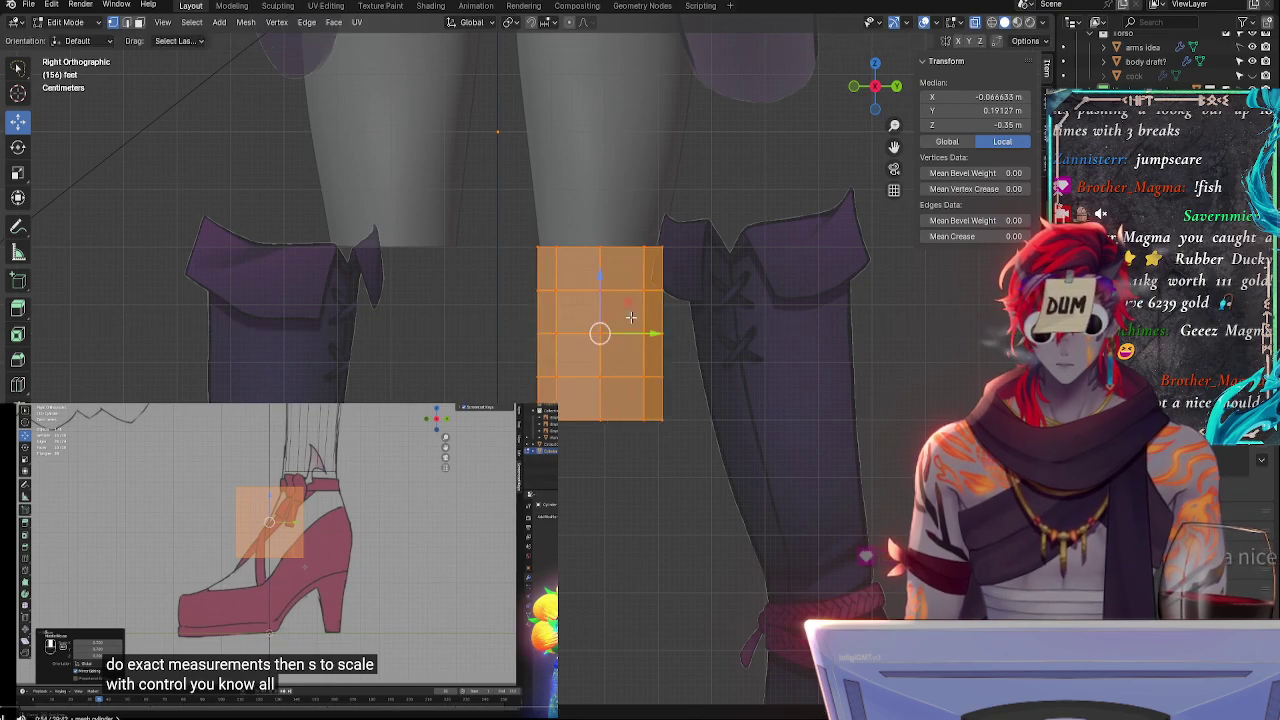
pyautogui.click(767, 384)
pyautogui.click(853, 88)
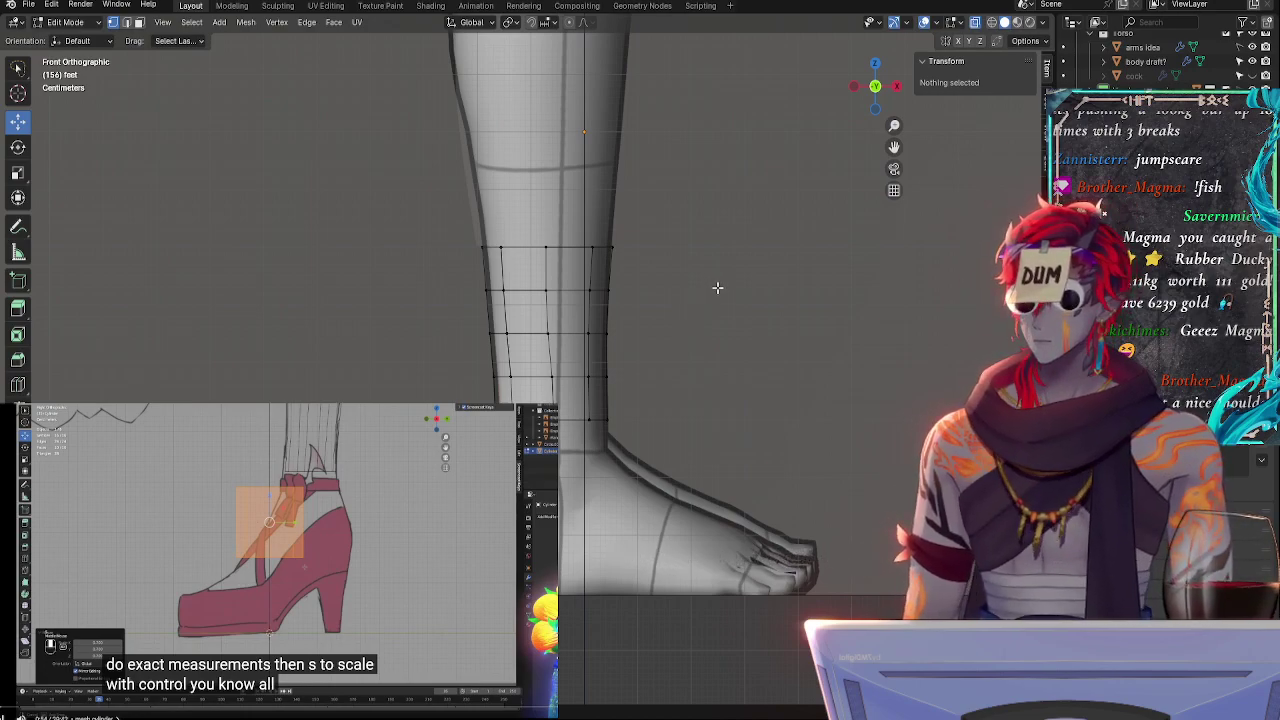
# - Frame the ankle, select the cylinder's bottom edge loop, and view it in Right Orthographic
pyautogui.keyDown('shift'); pyautogui.moveTo(759, 377); pyautogui.dragTo(733, 309, button='middle'); pyautogui.keyUp('shift')
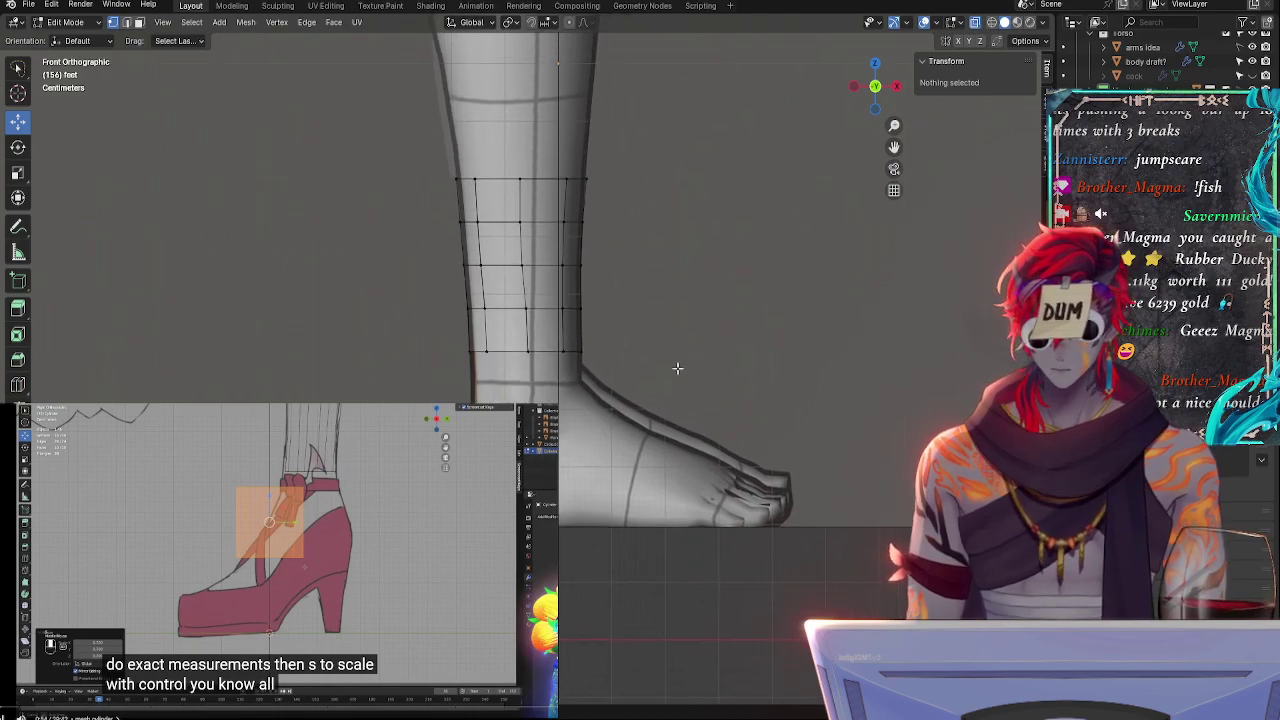
pyautogui.click(563, 351)
pyautogui.keyDown('alt'); pyautogui.click(560, 351); pyautogui.keyUp('alt')
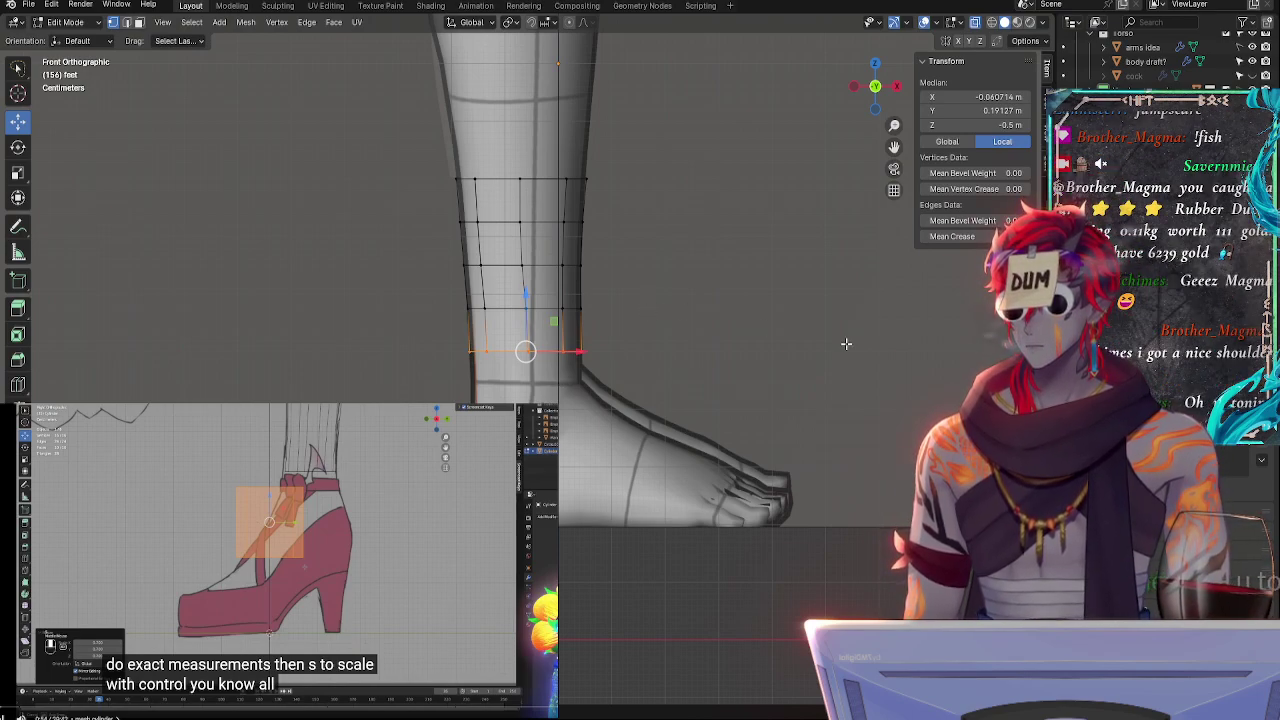
pyautogui.click(896, 86)
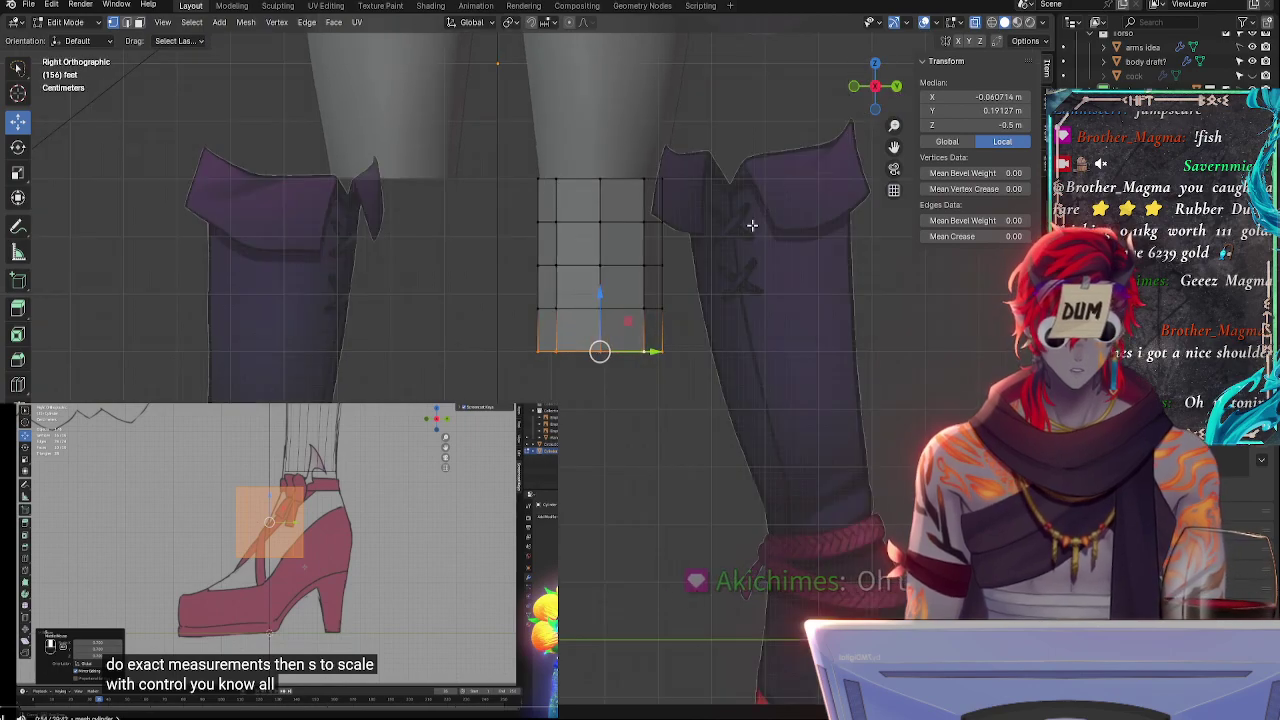
# - Select the front and left vertical edge columns and slide them along the cylinder surface
pyautogui.click(756, 271)
pyautogui.click(644, 309)
pyautogui.keyDown('alt'); pyautogui.click(644, 309); pyautogui.keyUp('alt')
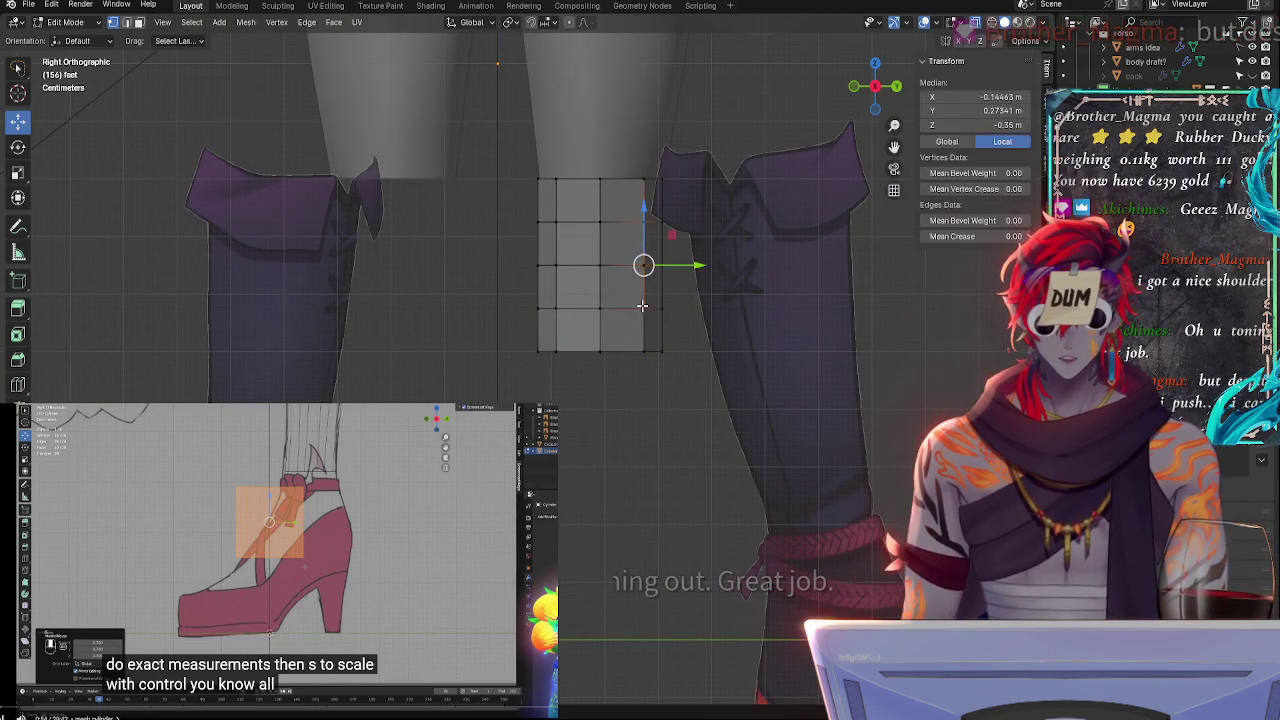
pyautogui.click(645, 349)
pyautogui.hotkey('alt', 'z')
pyautogui.click(662, 354)
pyautogui.keyDown('alt'); pyautogui.click(645, 314); pyautogui.keyUp('alt')
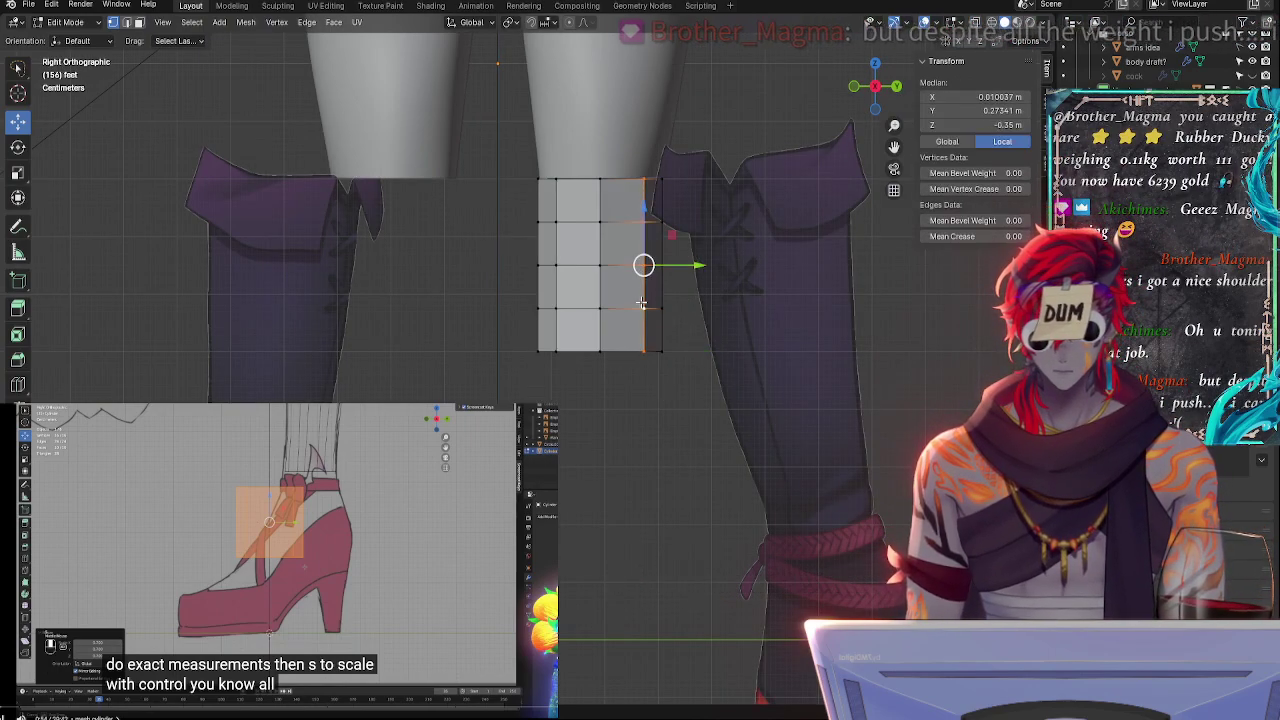
pyautogui.keyDown('alt'); pyautogui.keyDown('shift'); pyautogui.click(557, 306); pyautogui.keyUp('shift'); pyautogui.keyUp('alt')
pyautogui.press('g')
pyautogui.press('g')
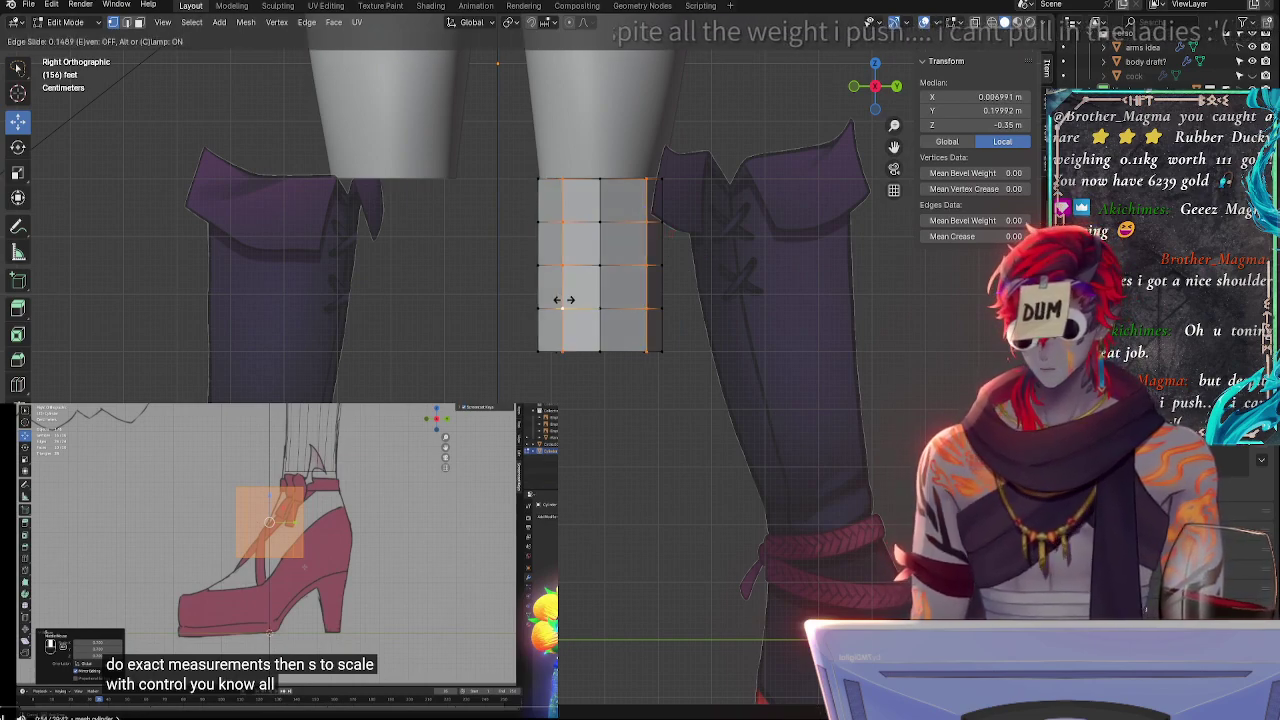
pyautogui.click(640, 302)
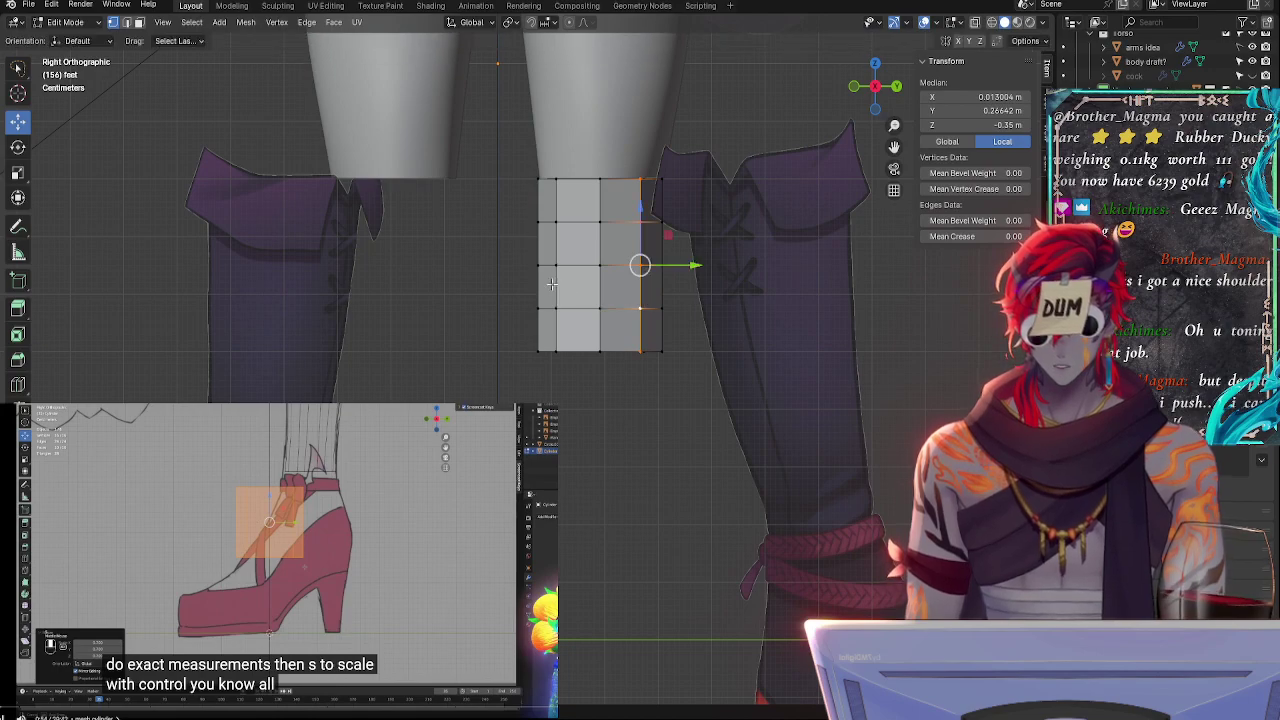
# - Slide the left vertex column, then try sliding the front edge loop
pyautogui.keyDown('alt'); pyautogui.click(557, 268); pyautogui.keyUp('alt')
pyautogui.press('g')
pyautogui.press('g')
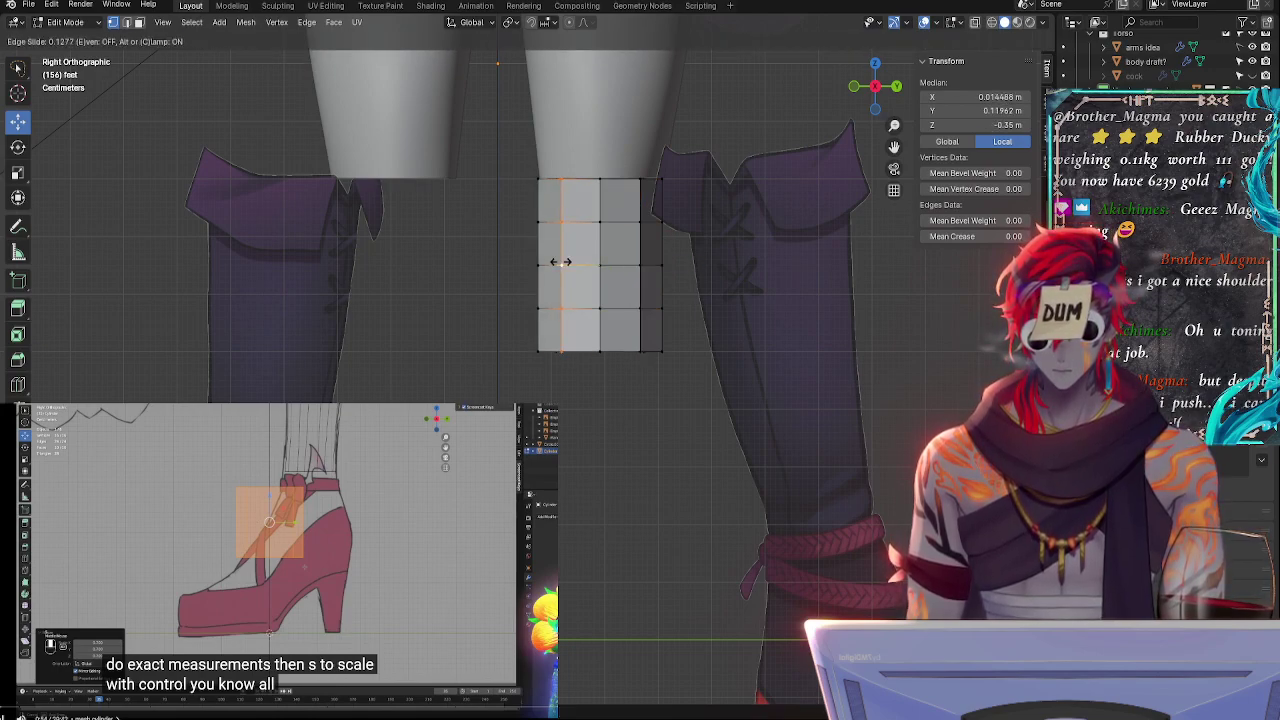
pyautogui.click(561, 262)
pyautogui.keyDown('alt'); pyautogui.click(640, 257); pyautogui.keyUp('alt')
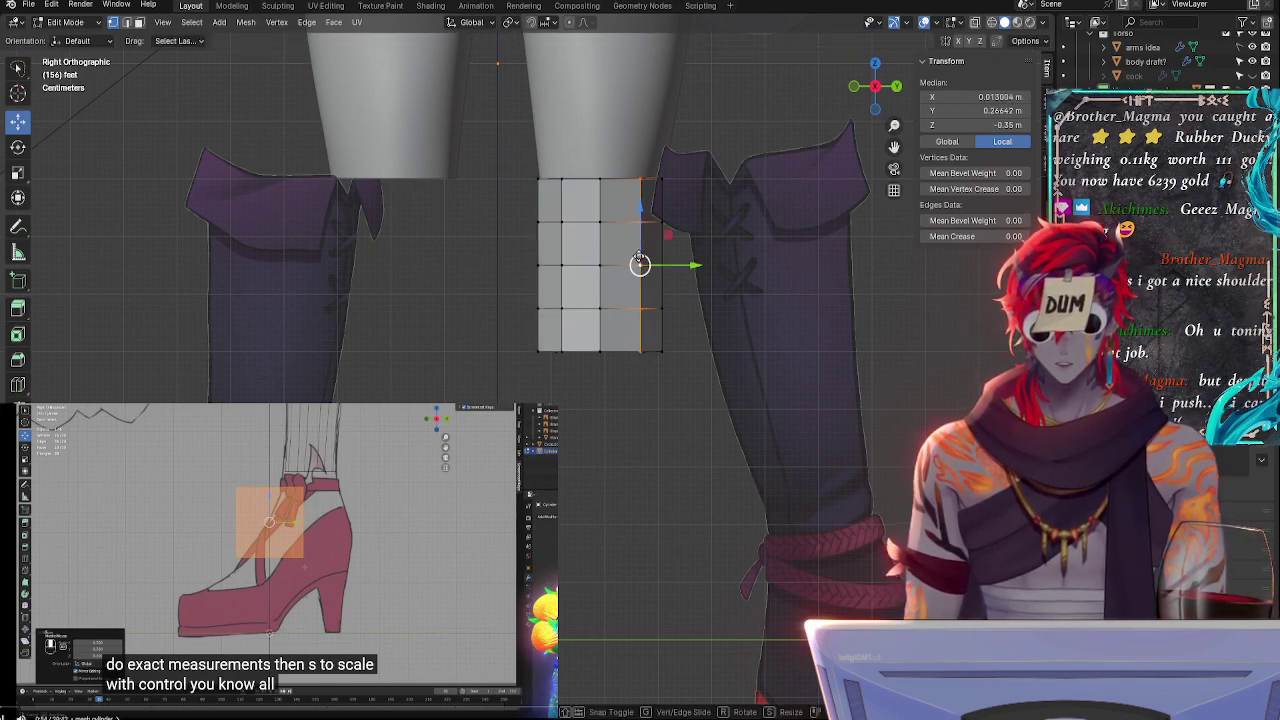
pyautogui.press('g')
pyautogui.press('g')
pyautogui.rightClick(631, 256)
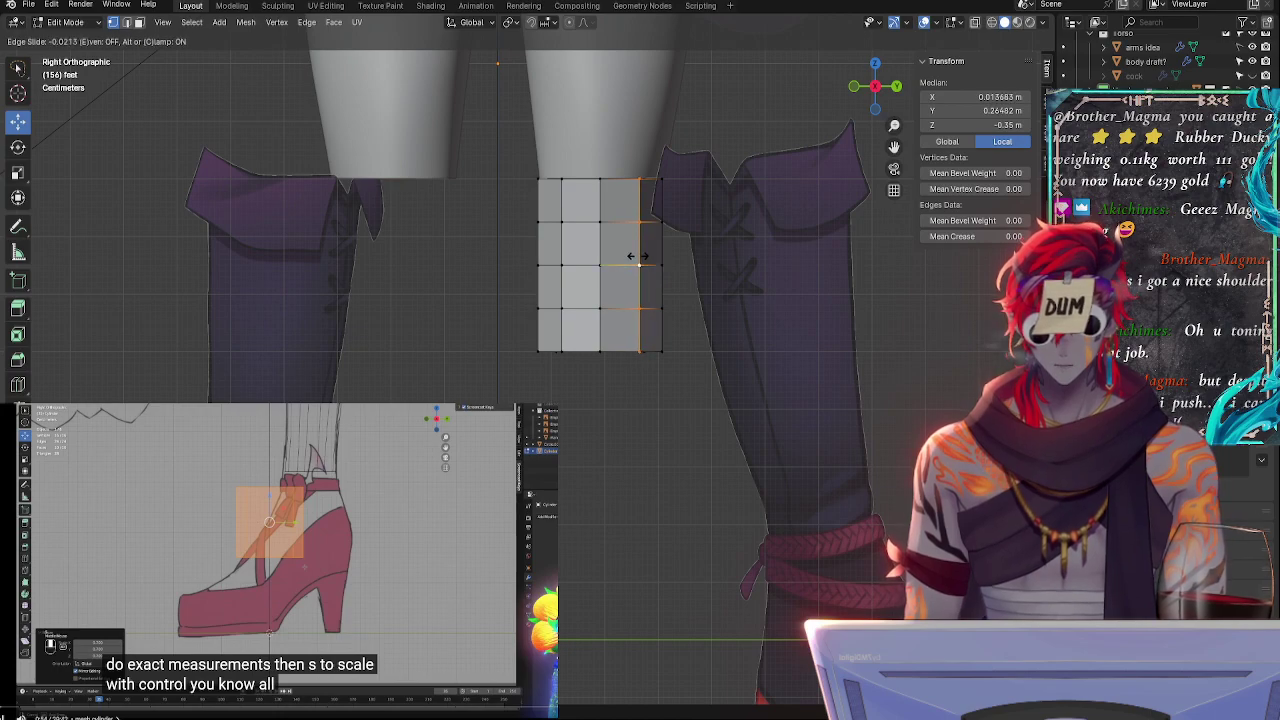
# - Select the whole cylinder and nudge it front-to-back by about 0.0037 m along Y
pyautogui.click(737, 345)
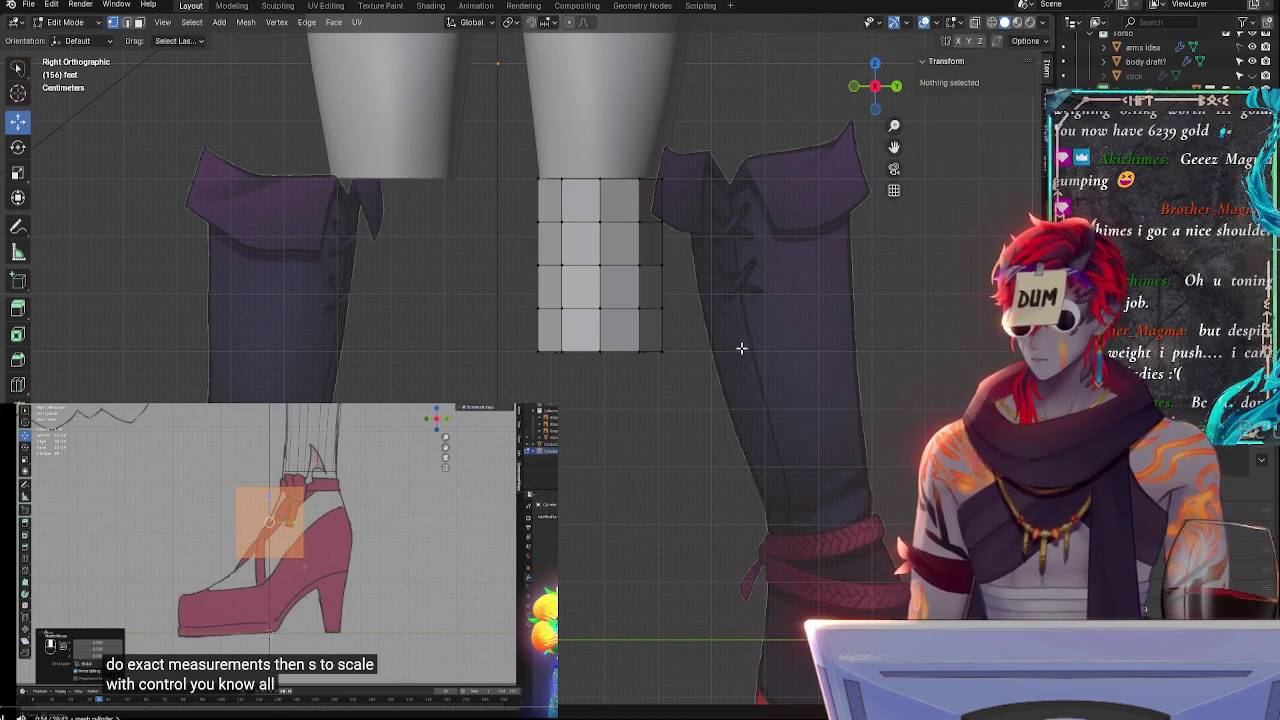
pyautogui.moveTo(705, 410)
pyautogui.mouseDown()
pyautogui.moveTo(472, 257)
pyautogui.moveTo(830, 250)
pyautogui.moveTo(727, 353)
pyautogui.mouseUp()
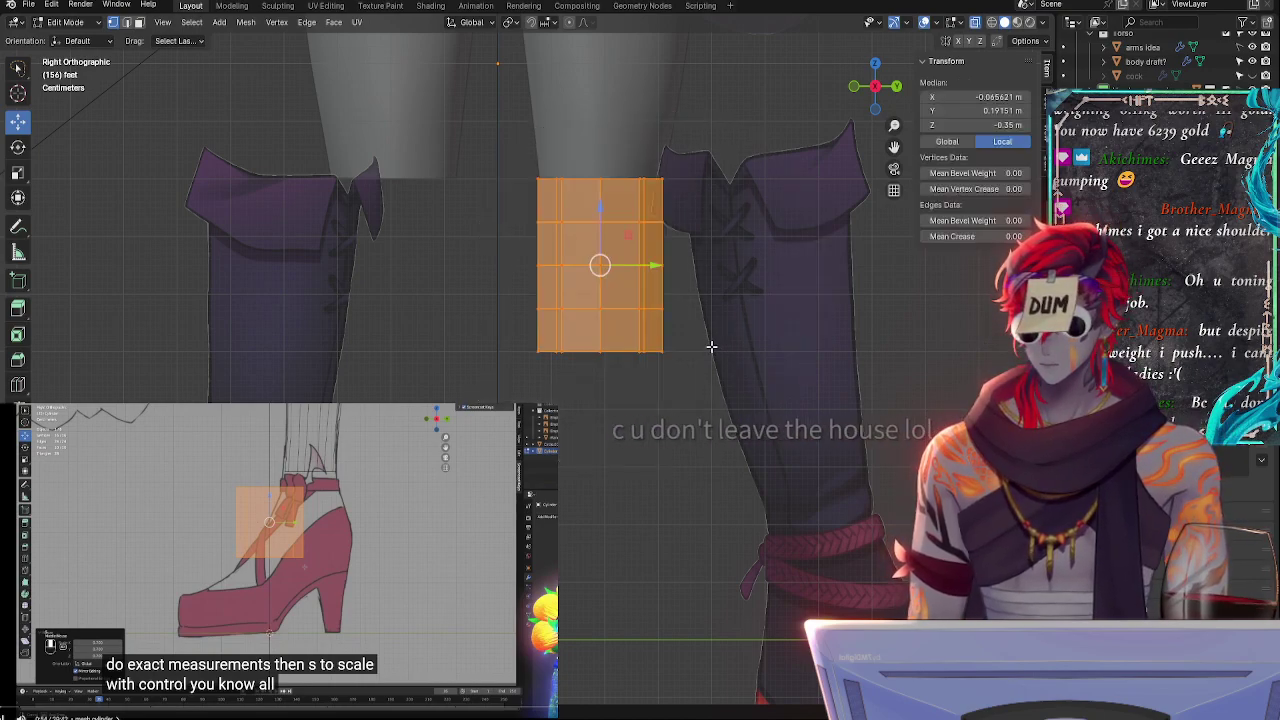
pyautogui.press('g')
pyautogui.press('g')
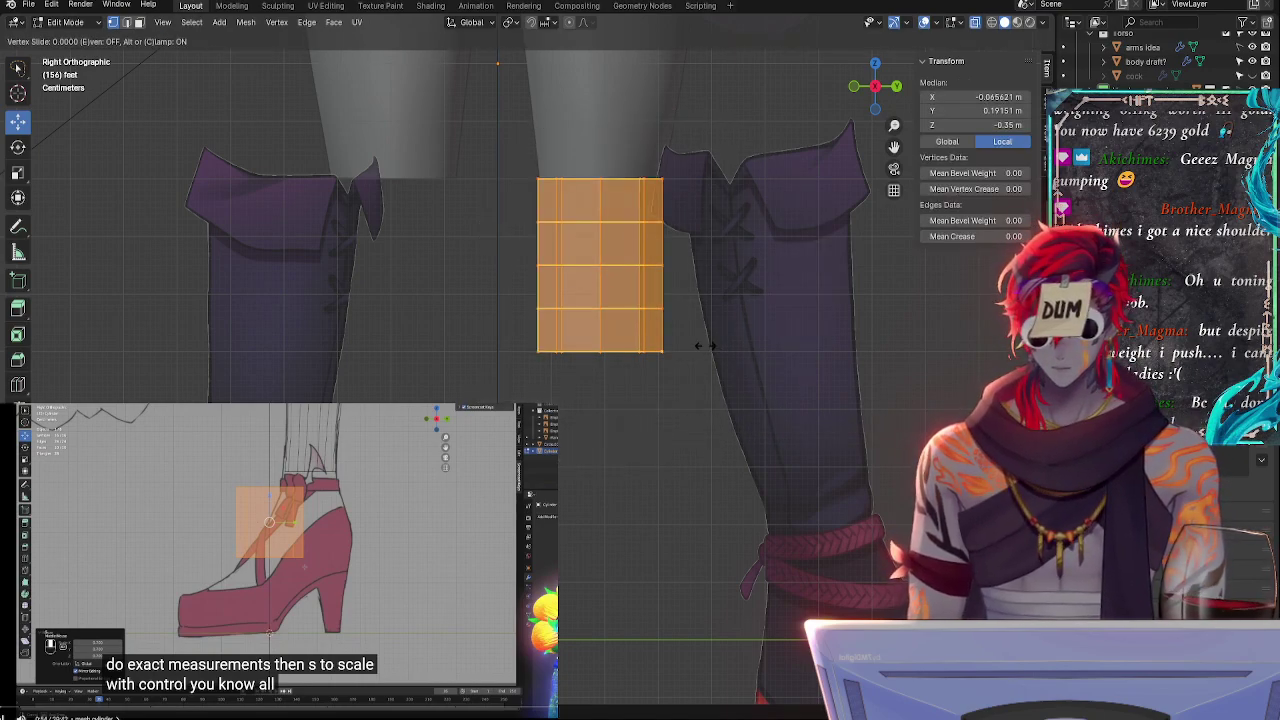
pyautogui.rightClick(706, 346)
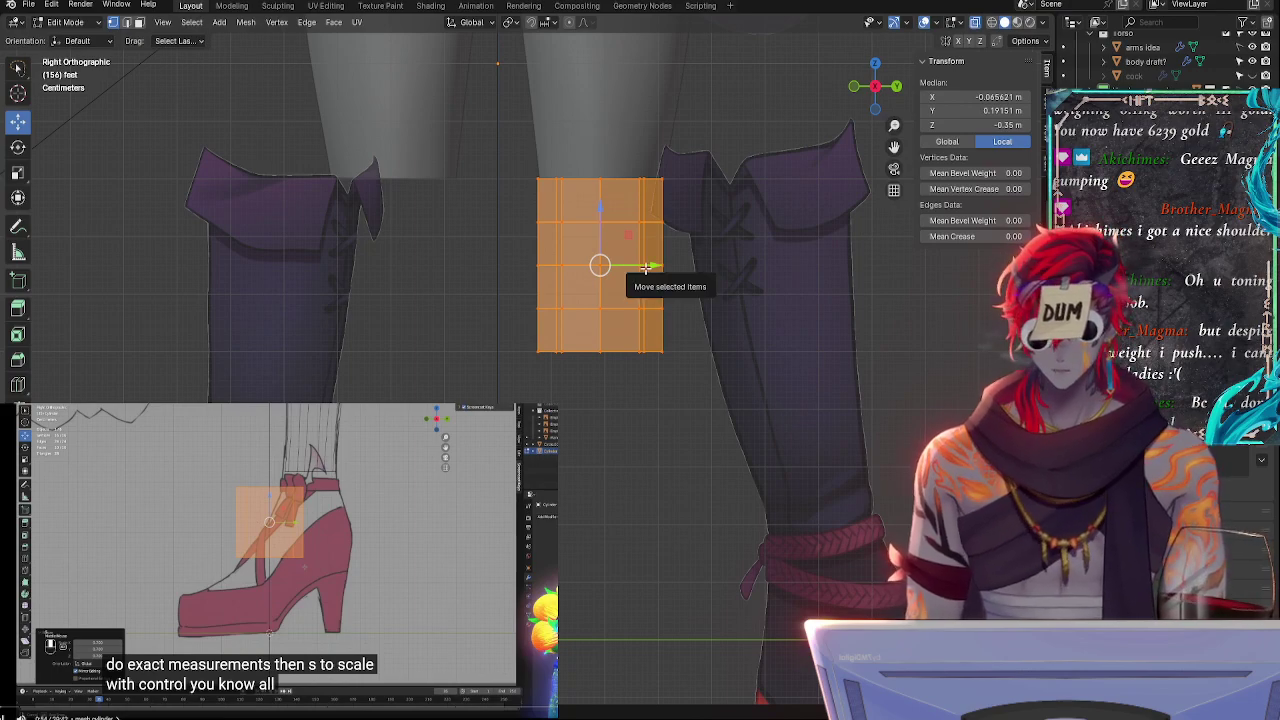
pyautogui.moveTo(644, 272); pyautogui.dragTo(715, 328)
pyautogui.rightClick(742, 349)
# - Deselect, zoom out over the leg, and orbit into User Perspective
pyautogui.hotkey('alt', 'a')
pyautogui.hotkey('alt', 'z')
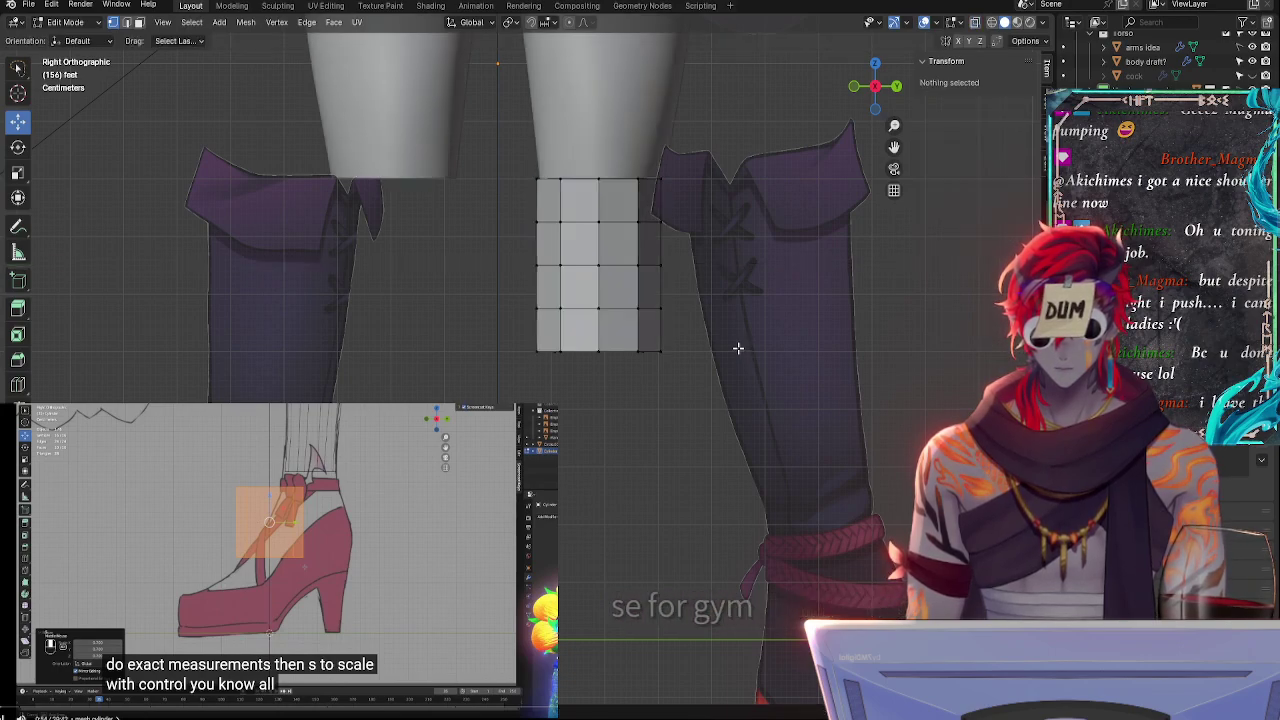
pyautogui.keyDown('ctrl'); pyautogui.moveTo(738, 349); pyautogui.dragTo(722, 385, button='middle'); pyautogui.keyUp('ctrl')
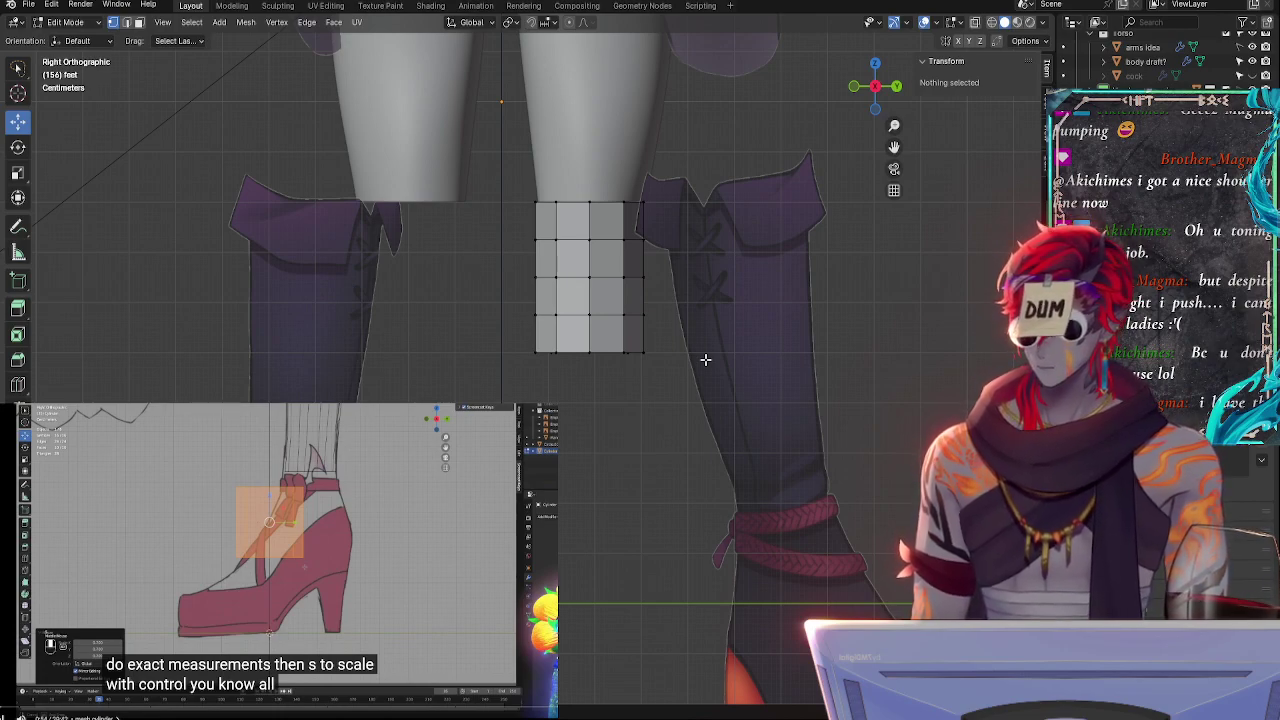
pyautogui.keyDown('ctrl'); pyautogui.moveTo(705, 360); pyautogui.dragTo(734, 300, button='middle'); pyautogui.keyUp('ctrl')
pyautogui.hotkey('alt', 'z')
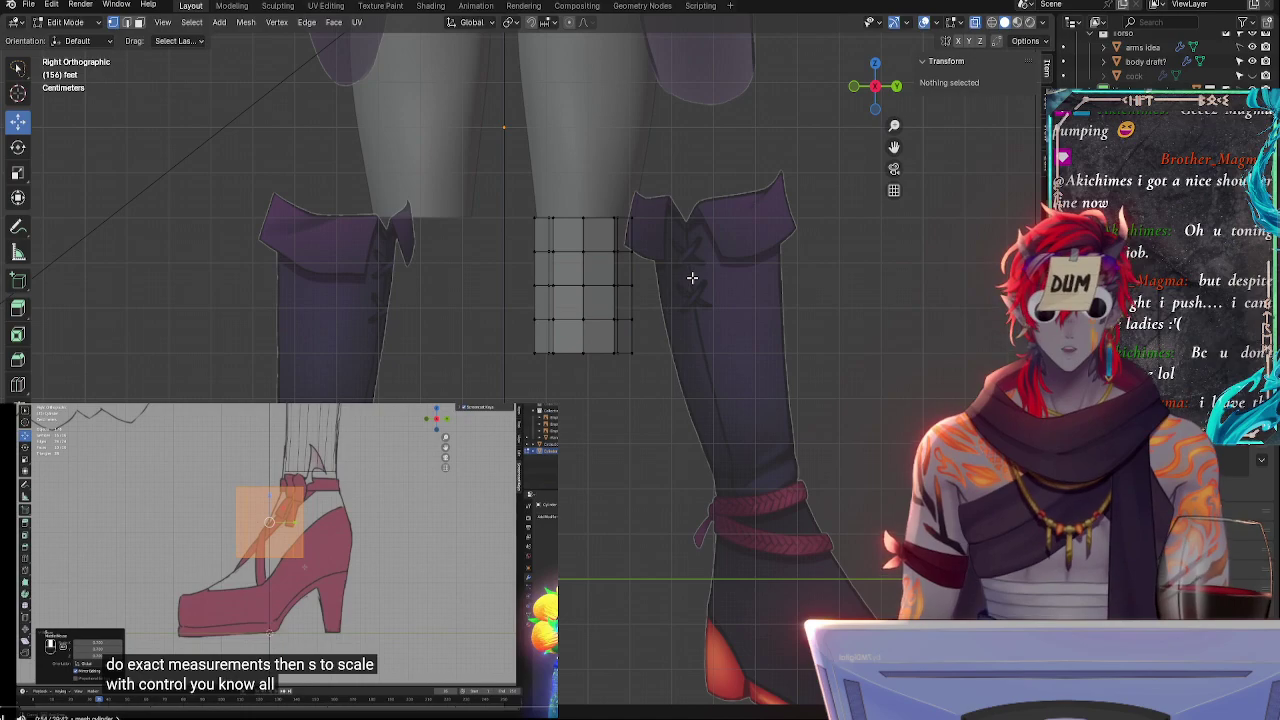
pyautogui.hotkey('alt', 'z')
pyautogui.scroll(-3, 695, 289)
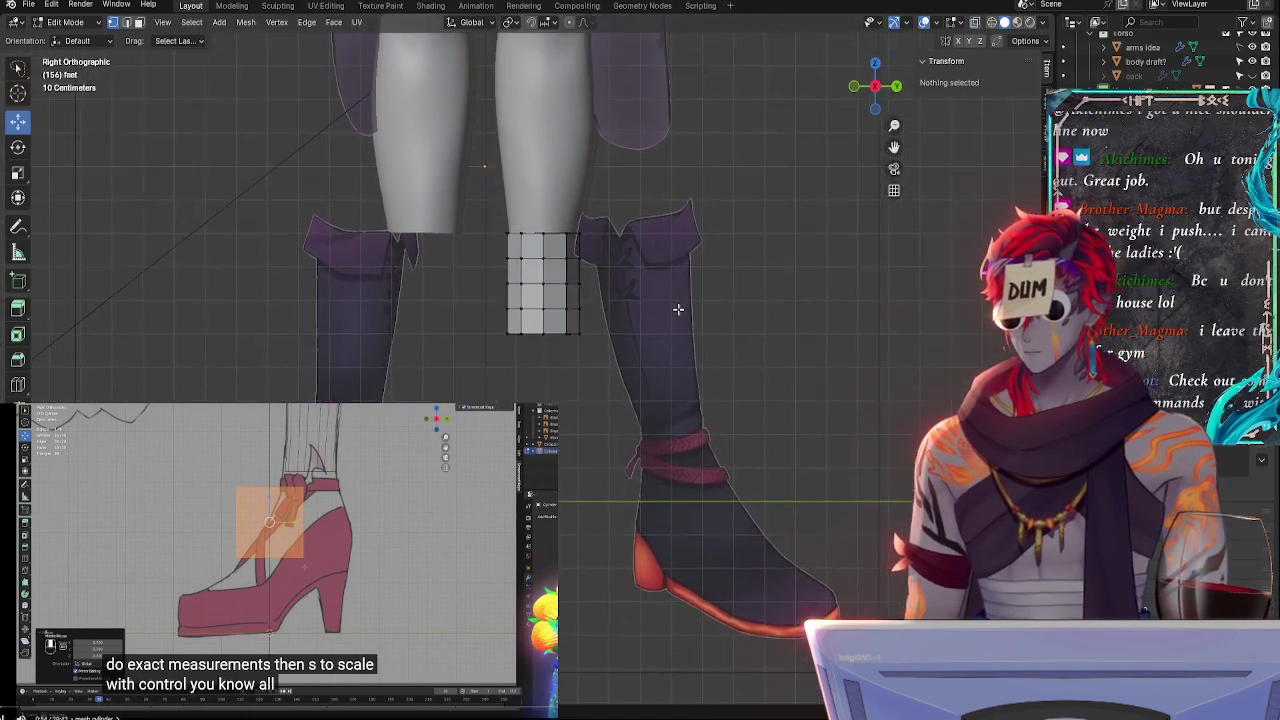
pyautogui.moveTo(707, 312); pyautogui.dragTo(717, 294, button='middle')
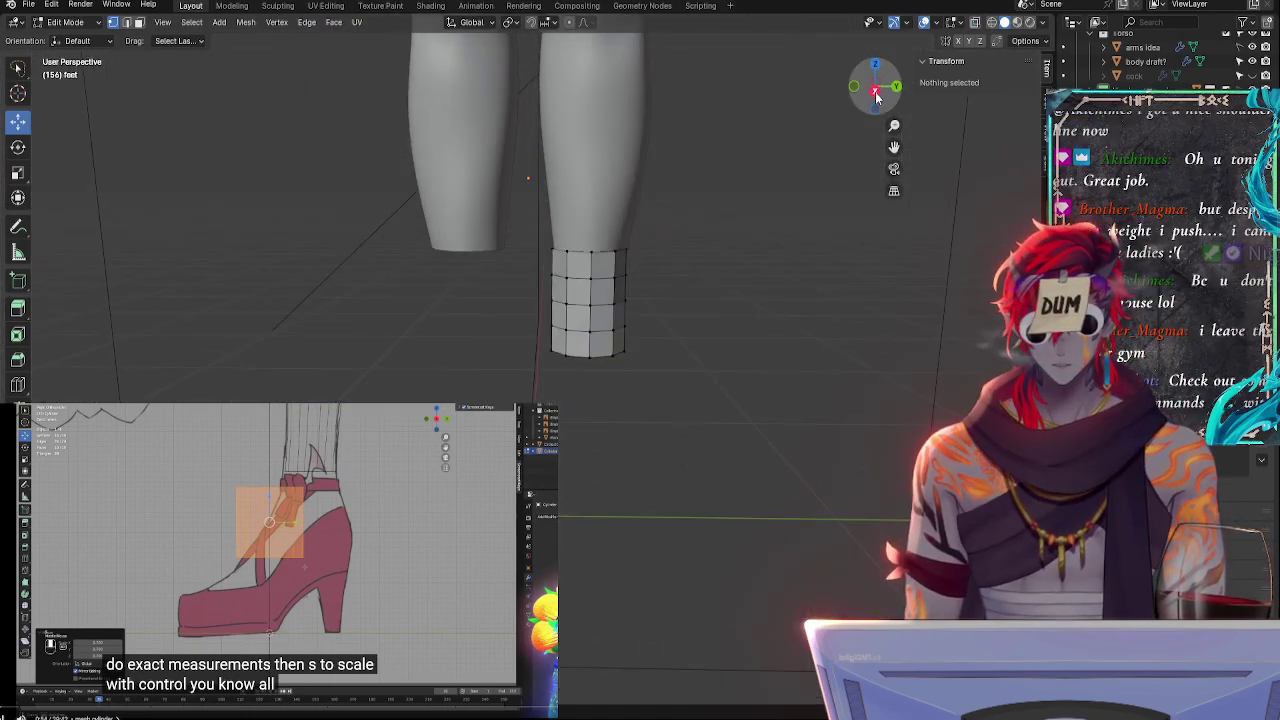
# - Snap to Top, then Right Orthographic, and frame the calves with the cylinder between them
pyautogui.moveTo(877, 95)
pyautogui.mouseDown()
pyautogui.moveTo(717, 177)
pyautogui.moveTo(794, 123)
pyautogui.moveTo(877, 101)
pyautogui.mouseUp()
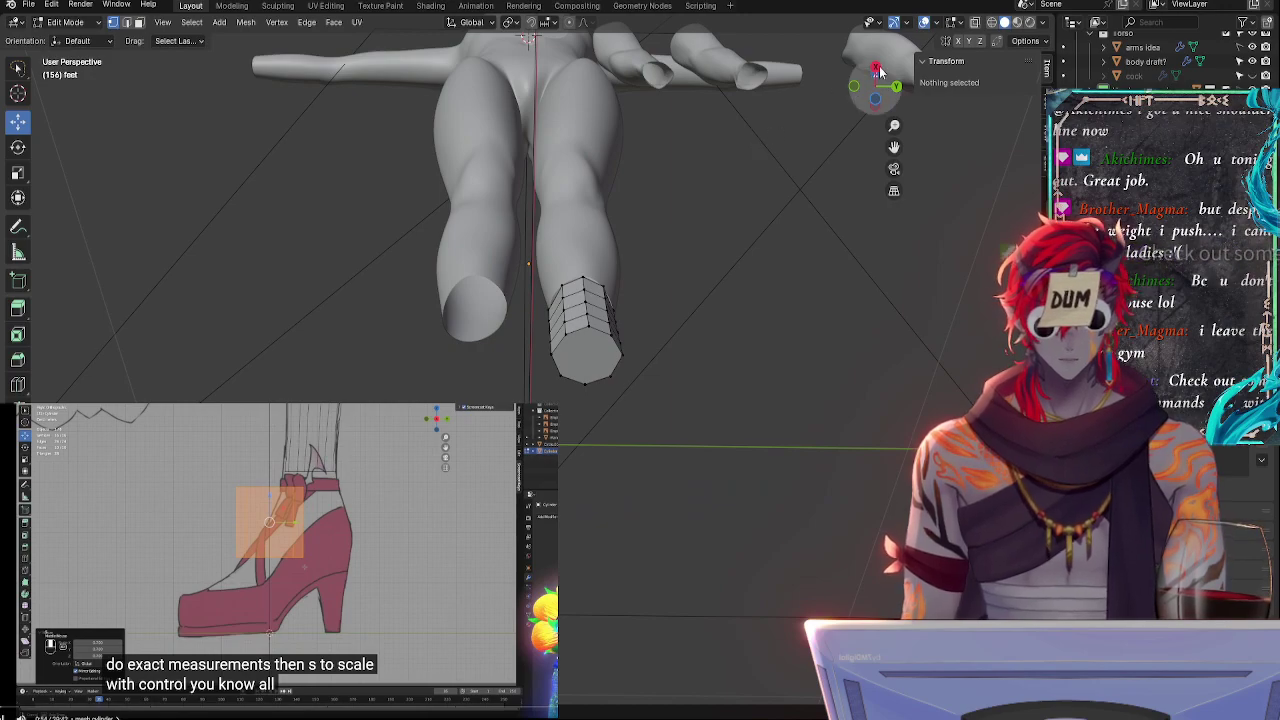
pyautogui.click(879, 73)
pyautogui.click(895, 87)
pyautogui.keyDown('ctrl'); pyautogui.moveTo(737, 169); pyautogui.dragTo(720, 253, button='middle'); pyautogui.keyUp('ctrl')
pyautogui.scroll(6, 672, 300)
pyautogui.keyDown('ctrl'); pyautogui.moveTo(737, 340); pyautogui.dragTo(756, 257, button='middle'); pyautogui.keyUp('ctrl')
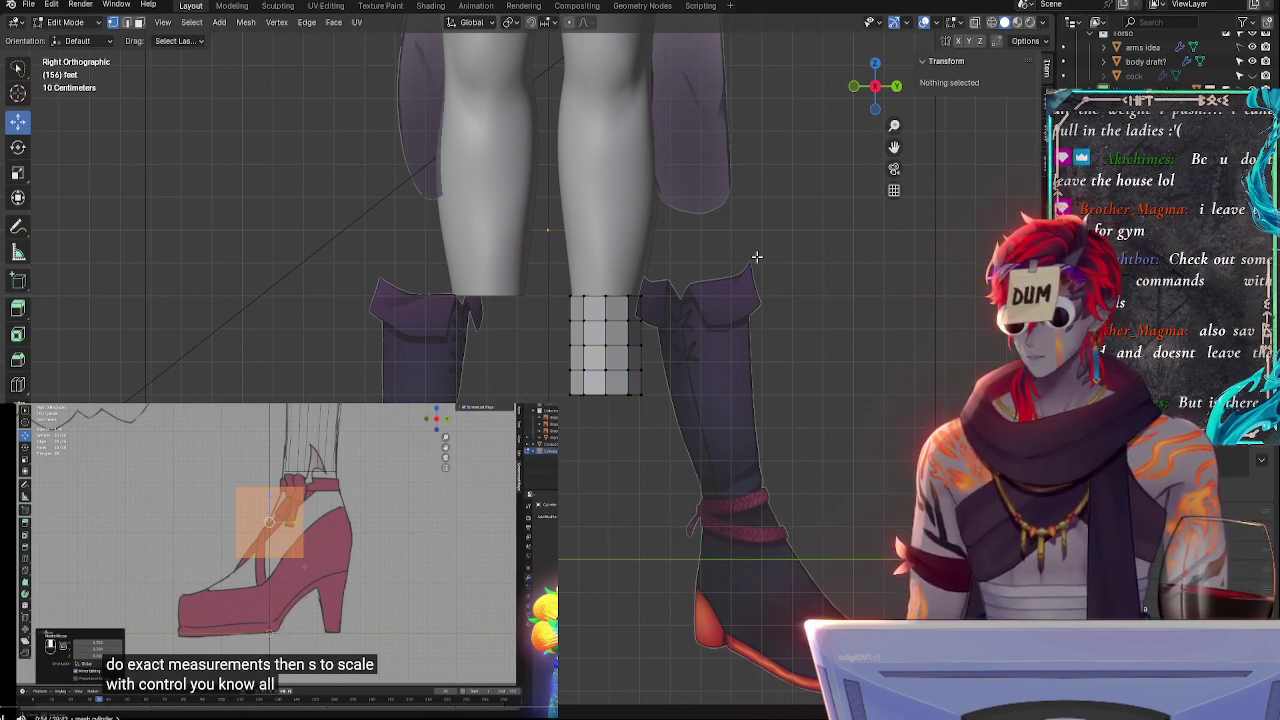
# - Select then deselect the cylinder, and zoom and recentre on the cylinder and boot
pyautogui.moveTo(608, 483)
pyautogui.mouseDown()
pyautogui.moveTo(738, 331)
pyautogui.moveTo(772, 422)
pyautogui.mouseUp()
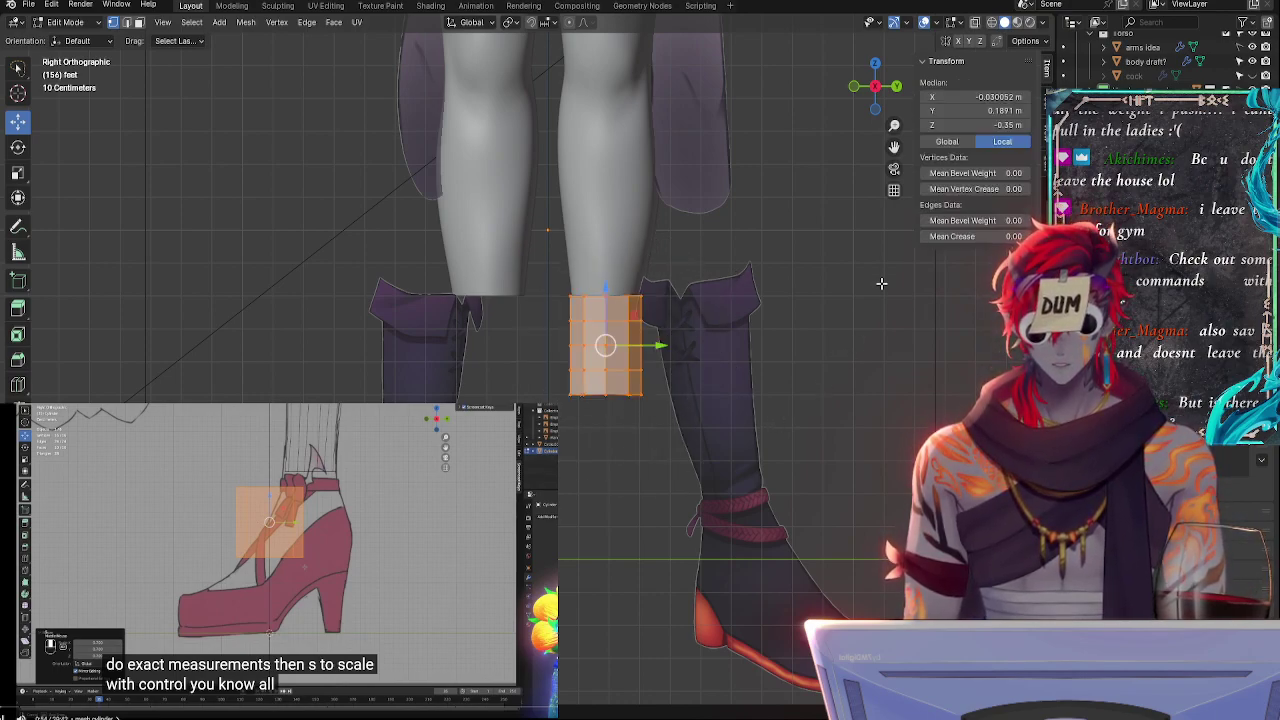
pyautogui.click(803, 384)
pyautogui.scroll(3, 743, 320)
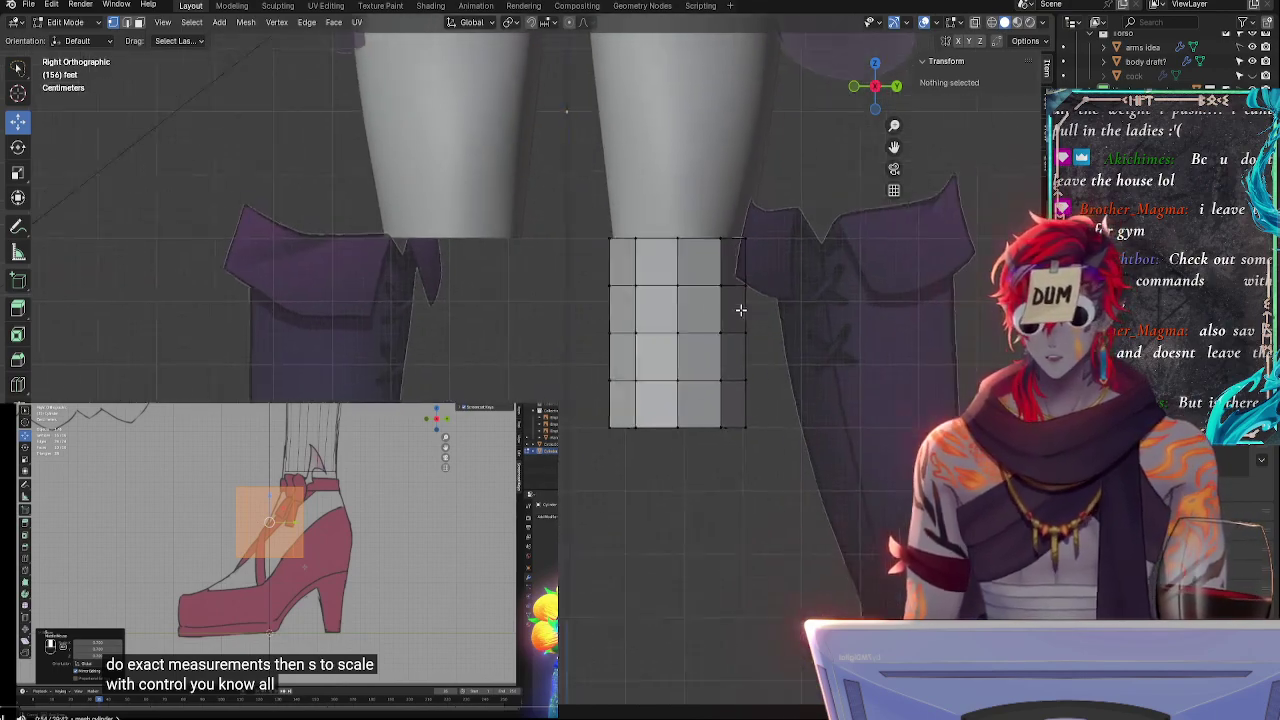
pyautogui.moveTo(830, 400)
pyautogui.keyDown('ctrl'); pyautogui.mouseDown(button='middle')
pyautogui.moveTo(823, 340)
pyautogui.moveTo(834, 382)
pyautogui.mouseUp(button='middle'); pyautogui.keyUp('ctrl')
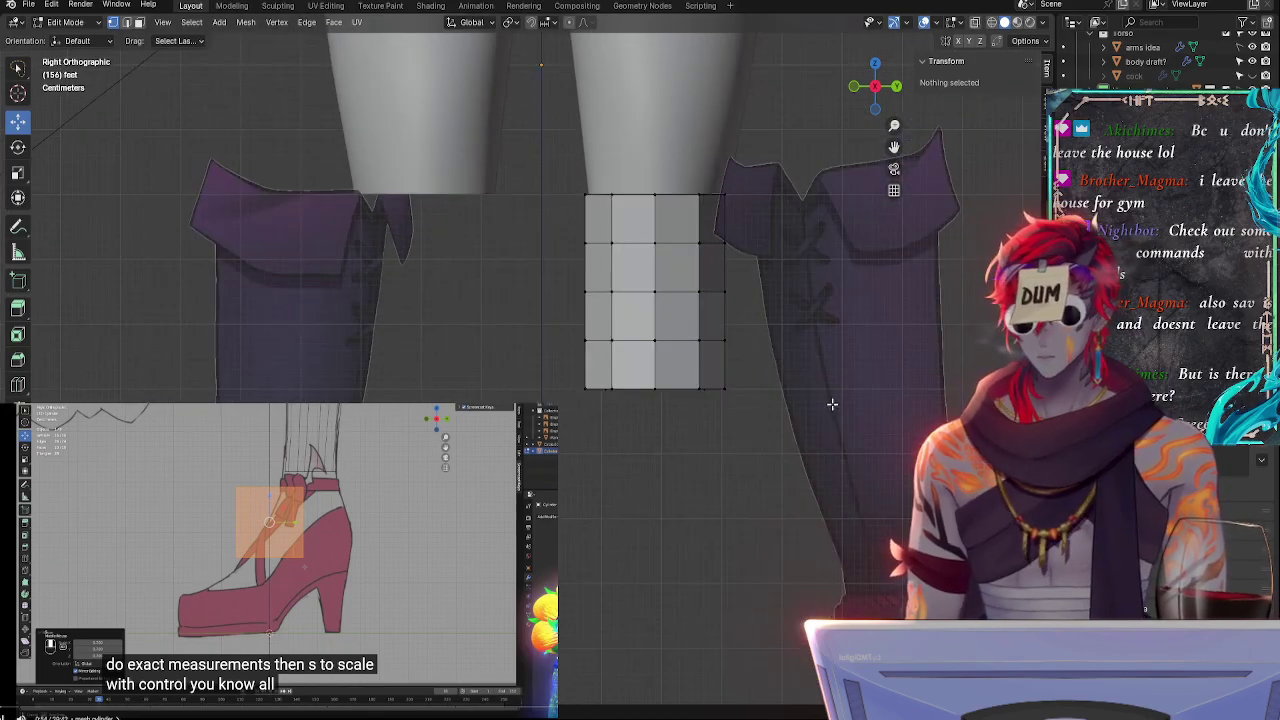
pyautogui.keyDown('shift'); pyautogui.moveTo(837, 461); pyautogui.dragTo(800, 343, button='middle'); pyautogui.keyUp('shift')
pyautogui.keyDown('ctrl'); pyautogui.moveTo(818, 437); pyautogui.dragTo(780, 429, button='middle'); pyautogui.keyUp('ctrl')
pyautogui.scroll(-2, 817, 405)
pyautogui.keyDown('shift'); pyautogui.scroll(2, 790, 430); pyautogui.keyUp('shift')
pyautogui.scroll(-1, 780, 429)
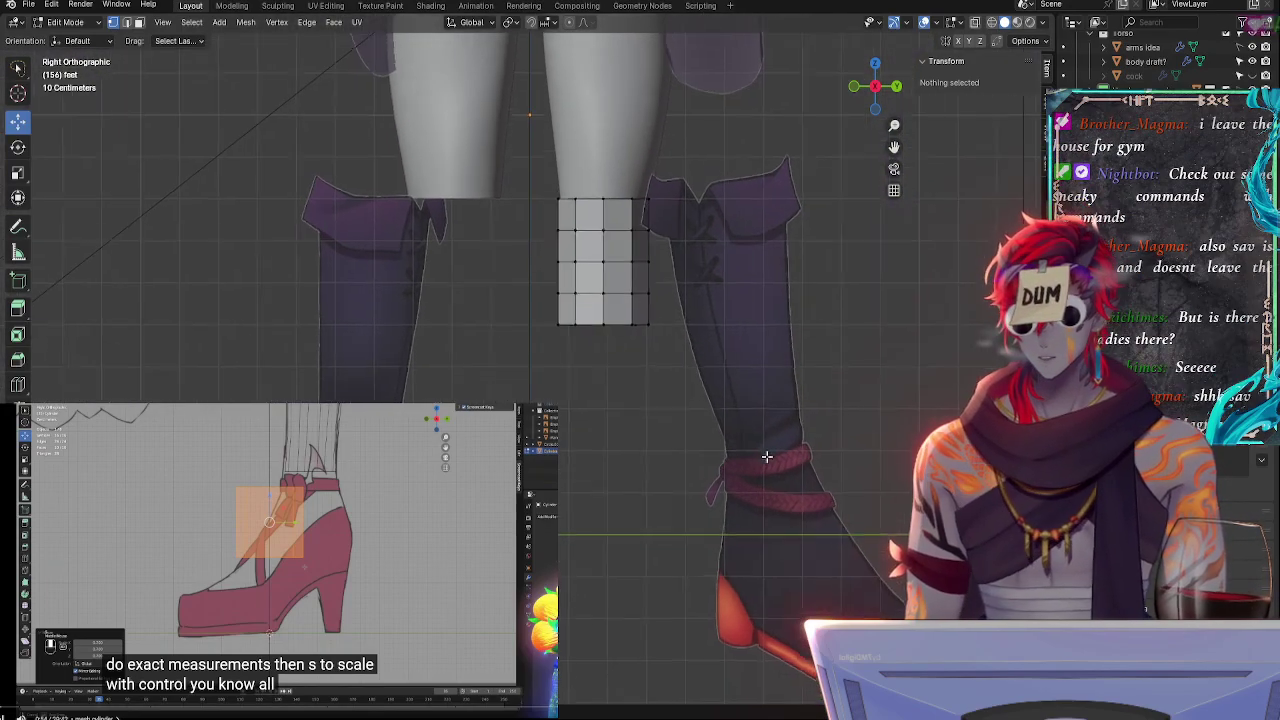
# - Orbit around the legs, then switch to Front Orthographic with X-ray on
pyautogui.moveTo(765, 505); pyautogui.dragTo(673, 521, button='middle')
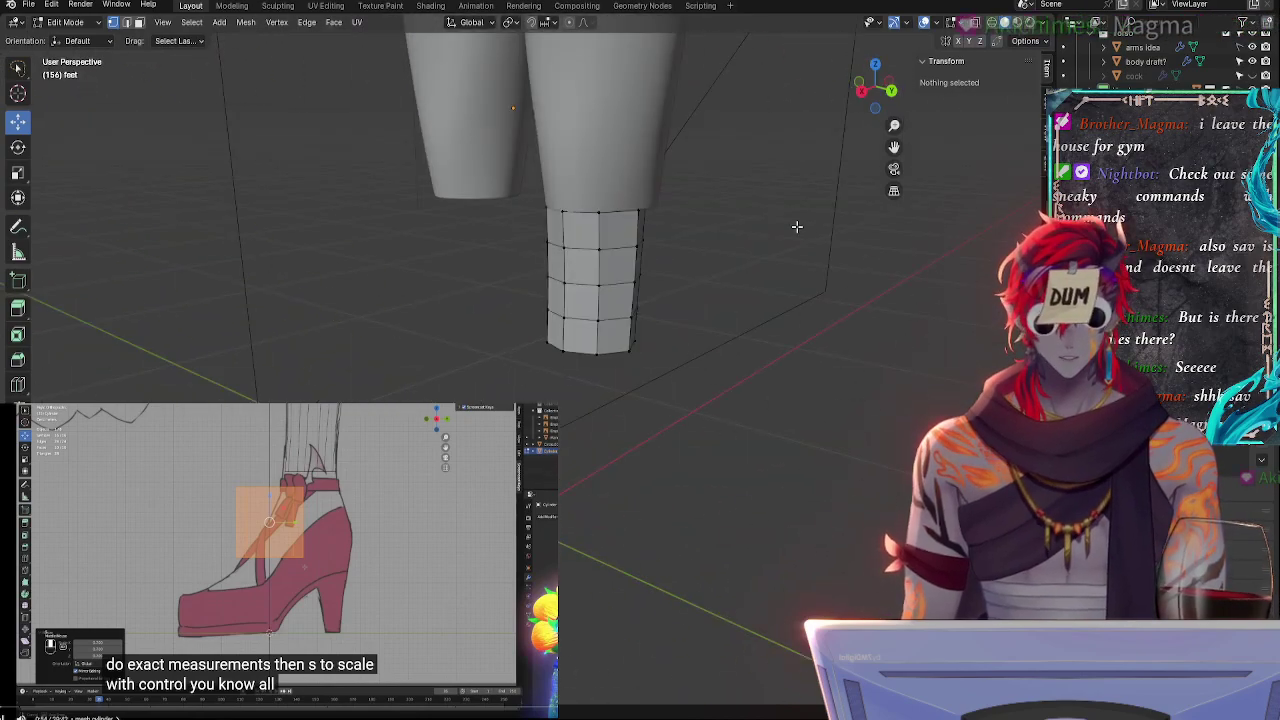
pyautogui.moveTo(797, 226); pyautogui.dragTo(689, 235, button='middle')
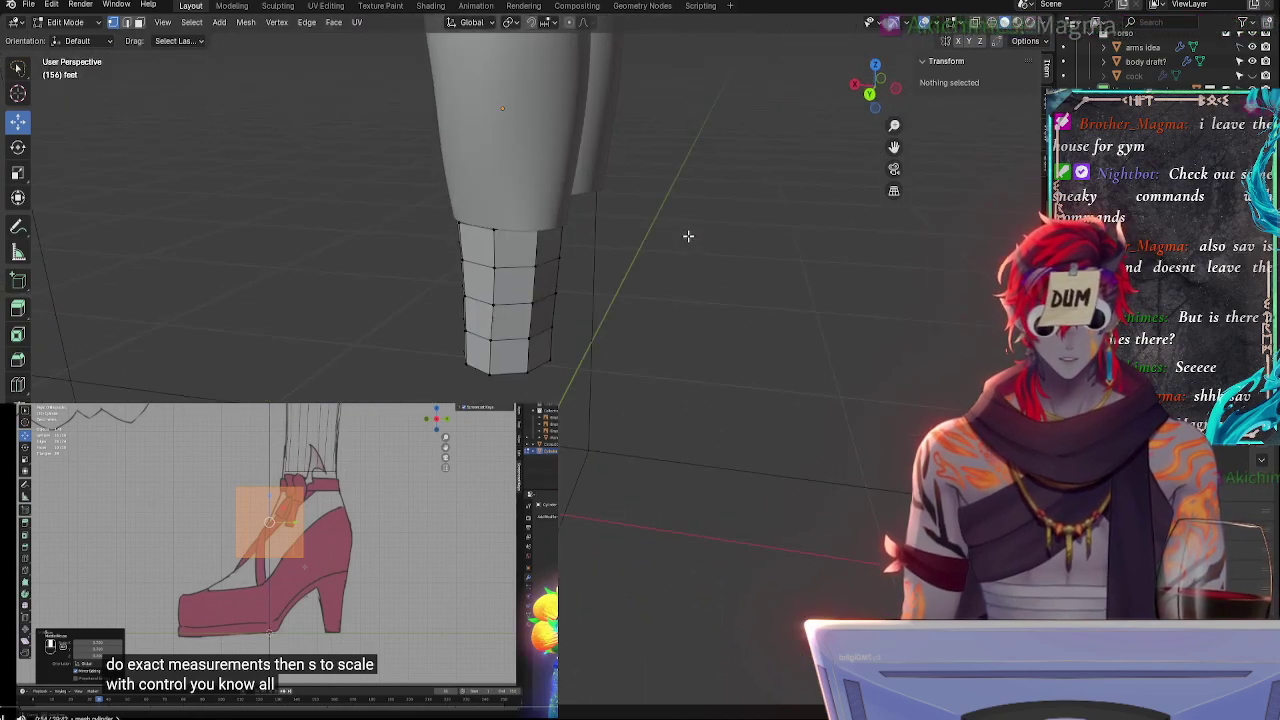
pyautogui.click(881, 79)
pyautogui.hotkey('alt', 'z')
pyautogui.hotkey('alt', 'z')
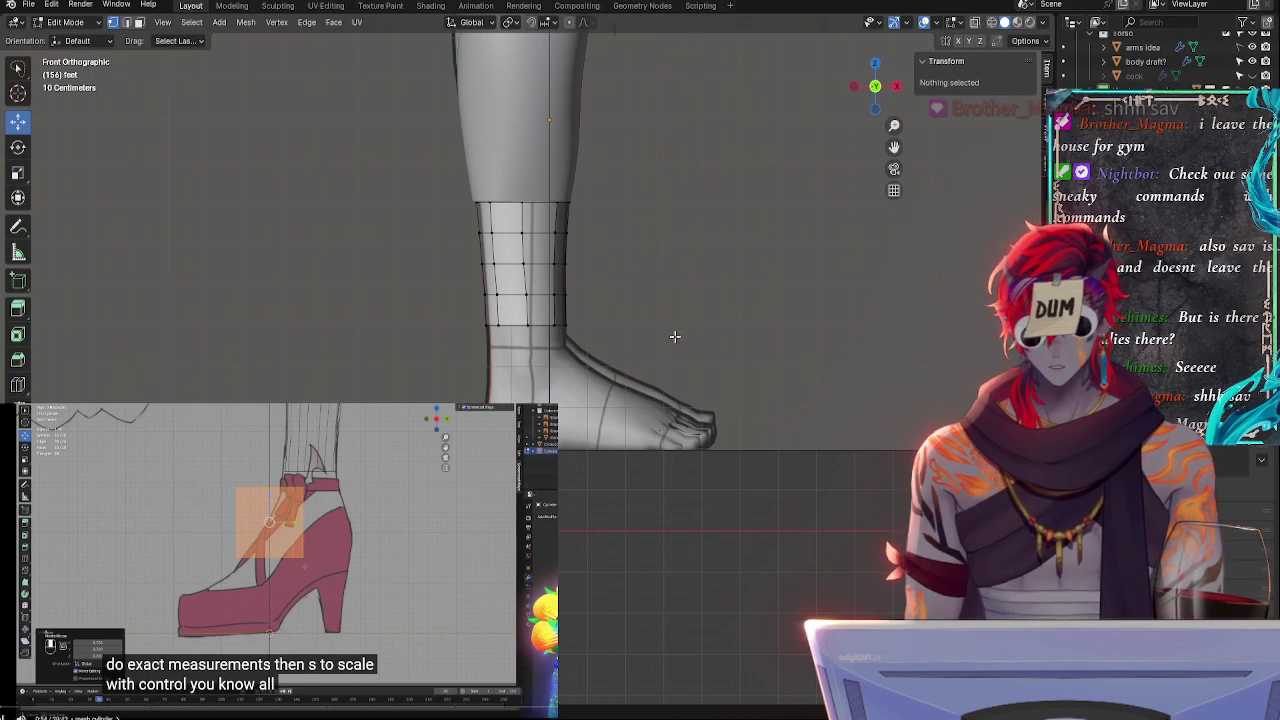
# - Zoom the view, then return to the right side view of the ankle cylinder
pyautogui.keyDown('ctrl'); pyautogui.moveTo(674, 337); pyautogui.dragTo(857, 145, button='middle'); pyautogui.keyUp('ctrl')
pyautogui.click(875, 91)
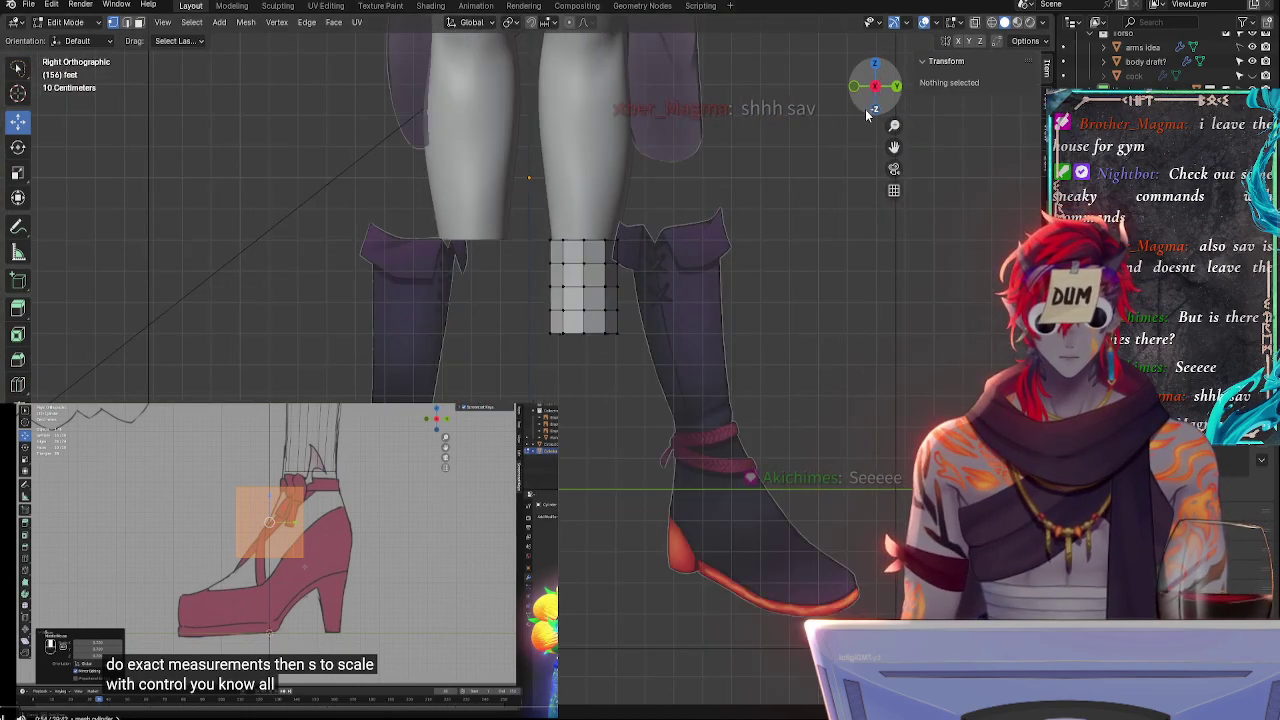
pyautogui.scroll(4, 725, 310)
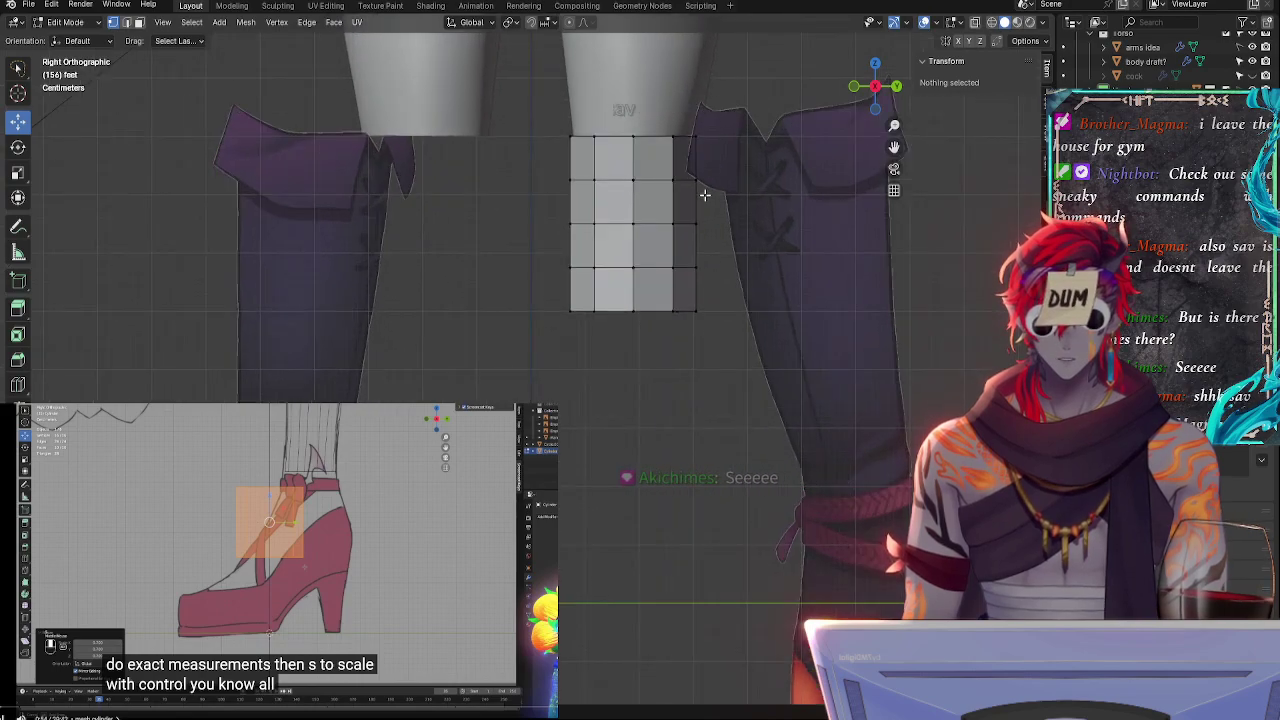
pyautogui.click(695, 180)
pyautogui.click(572, 180)
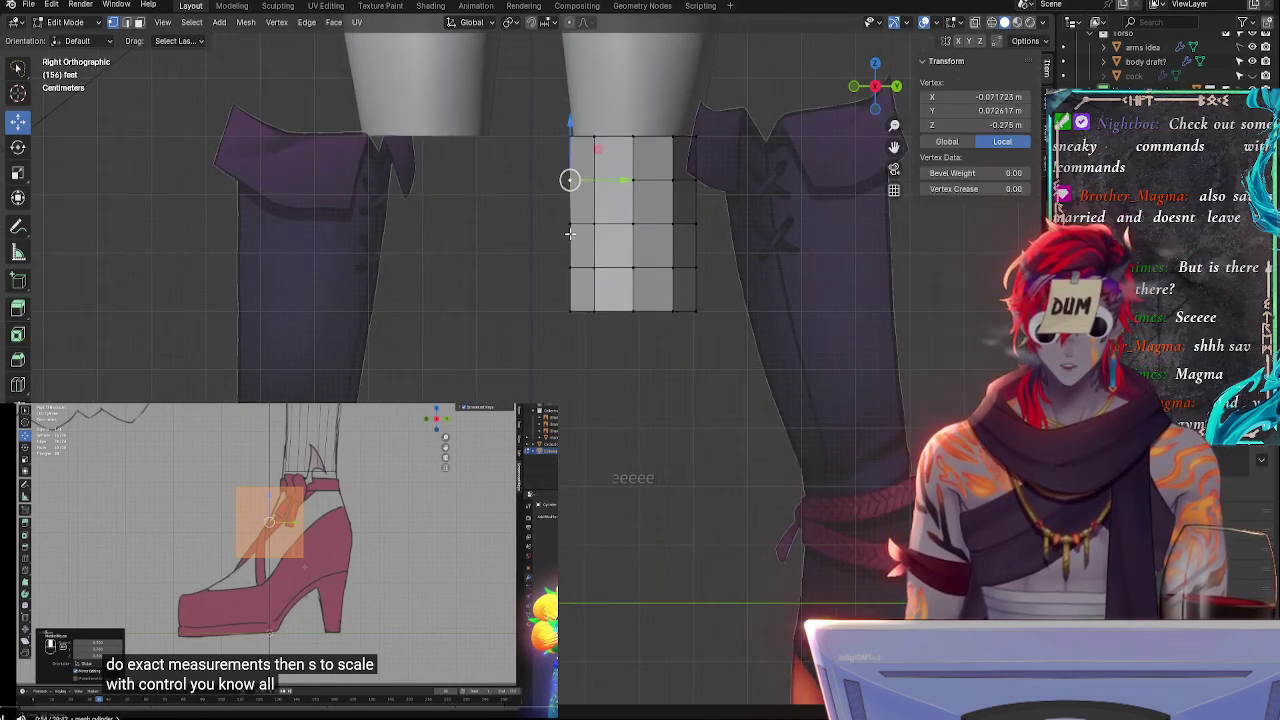
pyautogui.click(875, 86)
pyautogui.click(875, 86)
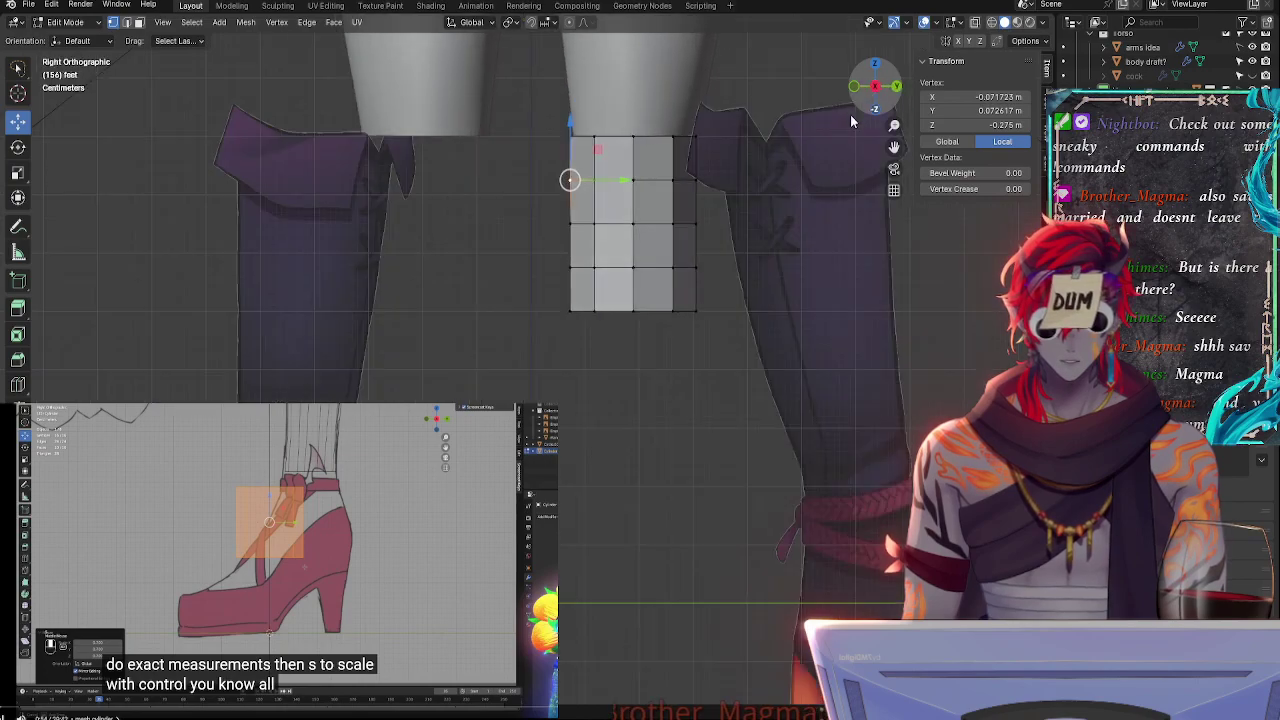
pyautogui.click(768, 290)
# - Shift the upper left-edge vertex of the cylinder slightly along Y
pyautogui.click(571, 180)
pyautogui.keyDown('shift'); pyautogui.click(570, 224); pyautogui.keyUp('shift')
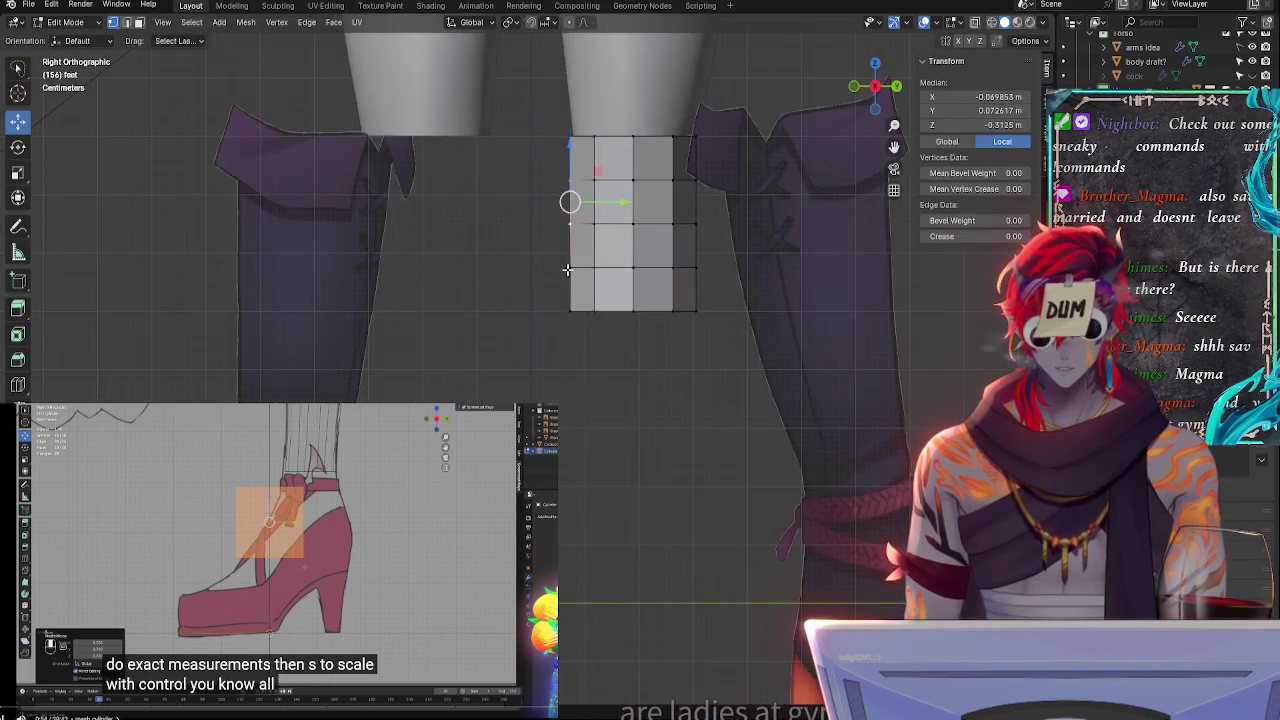
pyautogui.keyDown('shift'); pyautogui.click(569, 268); pyautogui.keyUp('shift')
pyautogui.keyDown('shift'); pyautogui.click(571, 308); pyautogui.keyUp('shift')
pyautogui.click(569, 180)
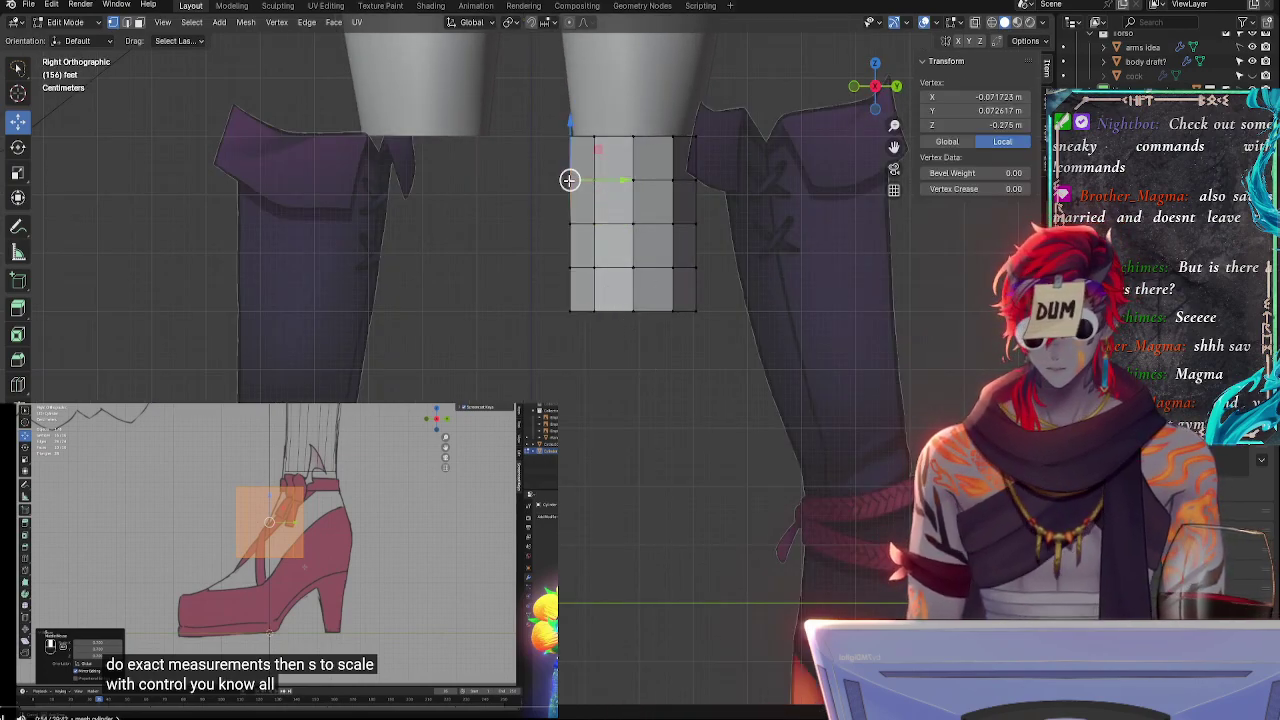
pyautogui.press('g')
pyautogui.press('y')
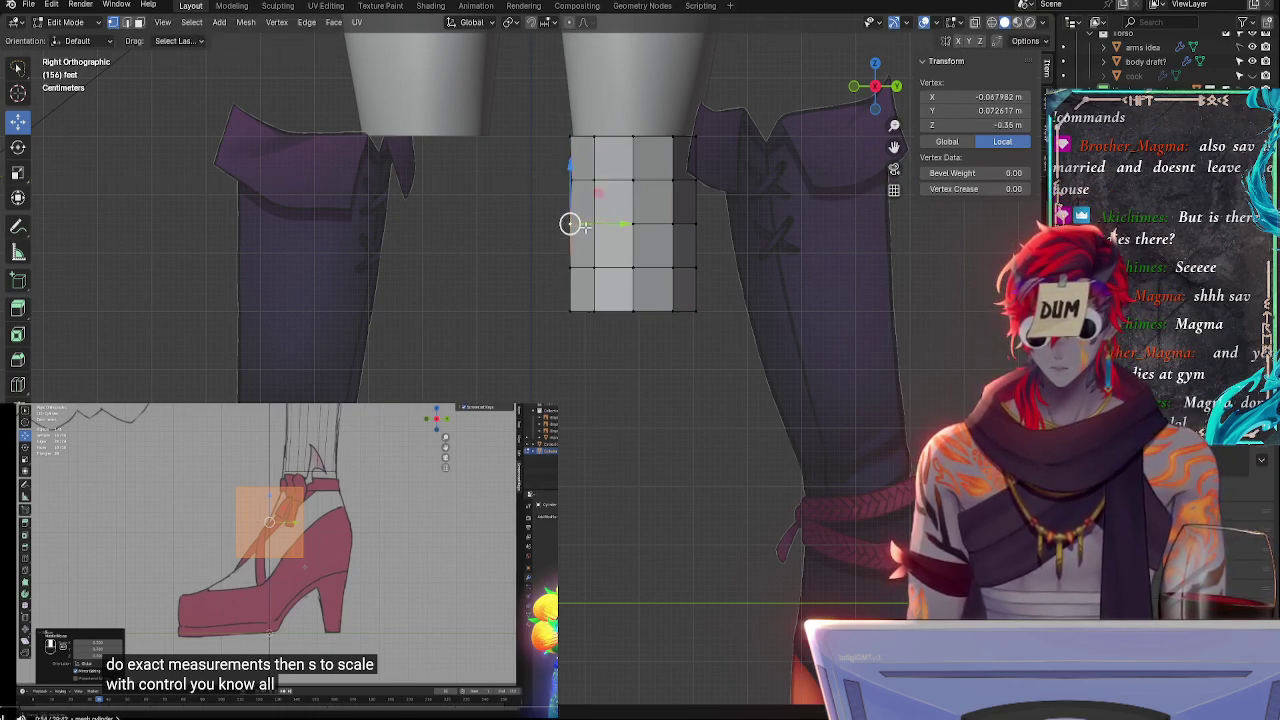
pyautogui.click(599, 231)
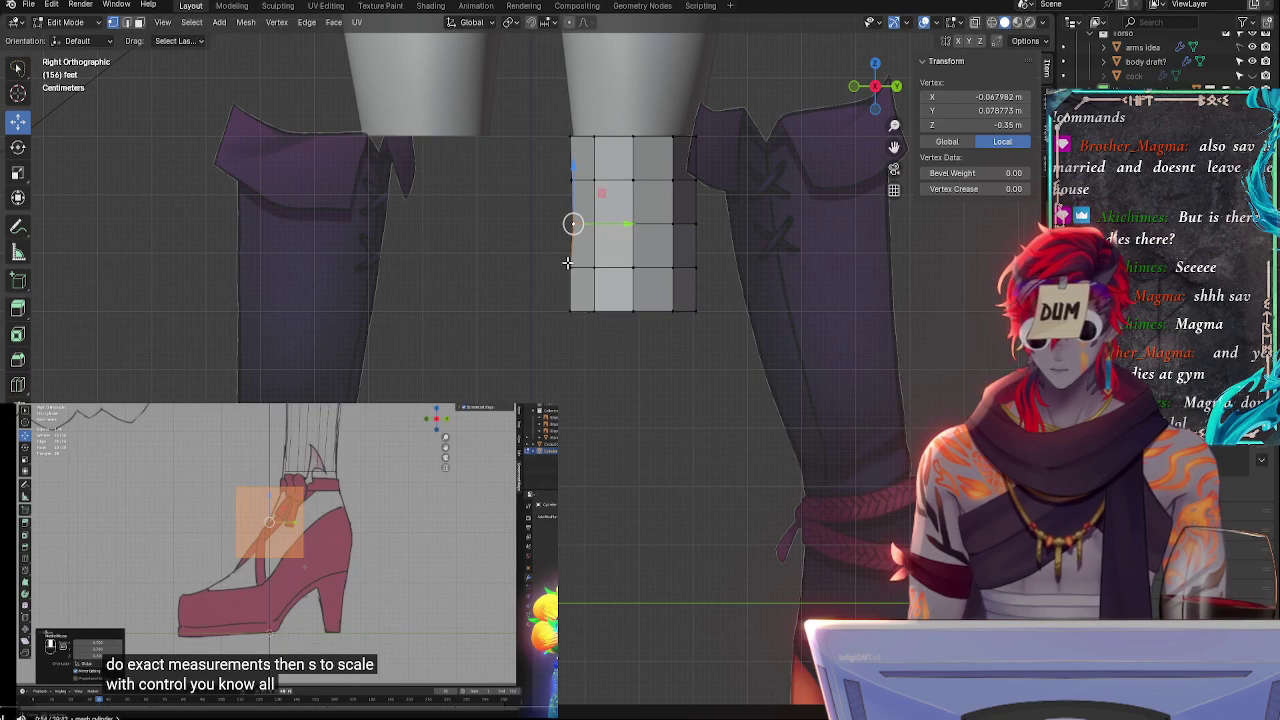
# - Nudge the next left-edge vertex inward along Y, then select the bottom-left vertex
pyautogui.click(567, 262)
pyautogui.press('g')
pyautogui.press('y')
pyautogui.click(614, 273)
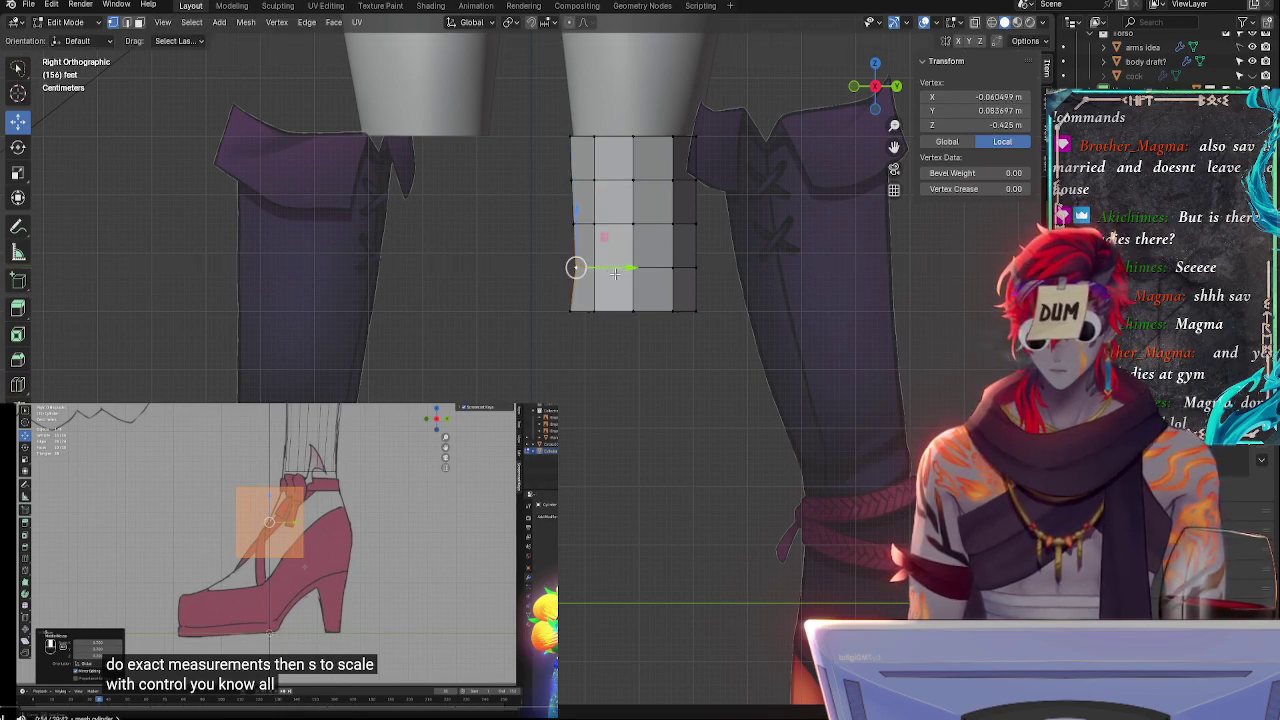
pyautogui.click(564, 308)
# - Pull the bottom-left vertex of the cylinder inward along Y
pyautogui.press('g')
pyautogui.press('y')
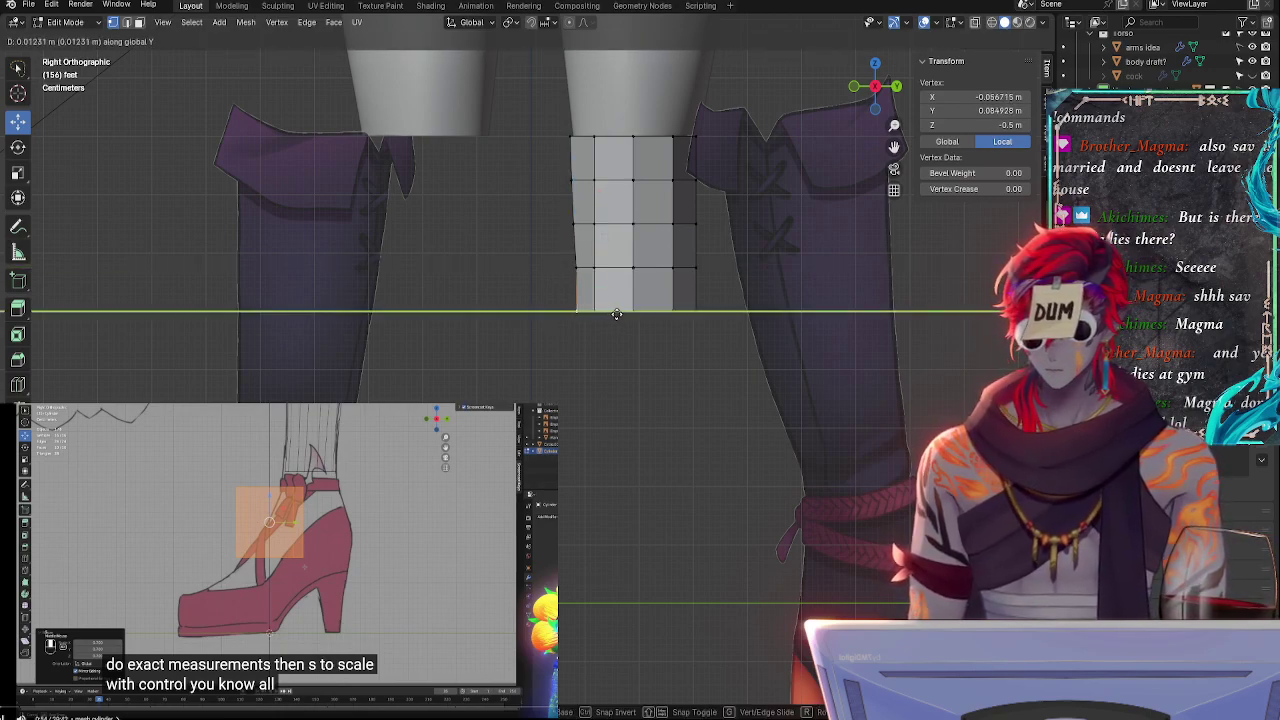
pyautogui.click(619, 313)
# - Move the upper two right-edge vertices slightly inward along Y
pyautogui.click(695, 310)
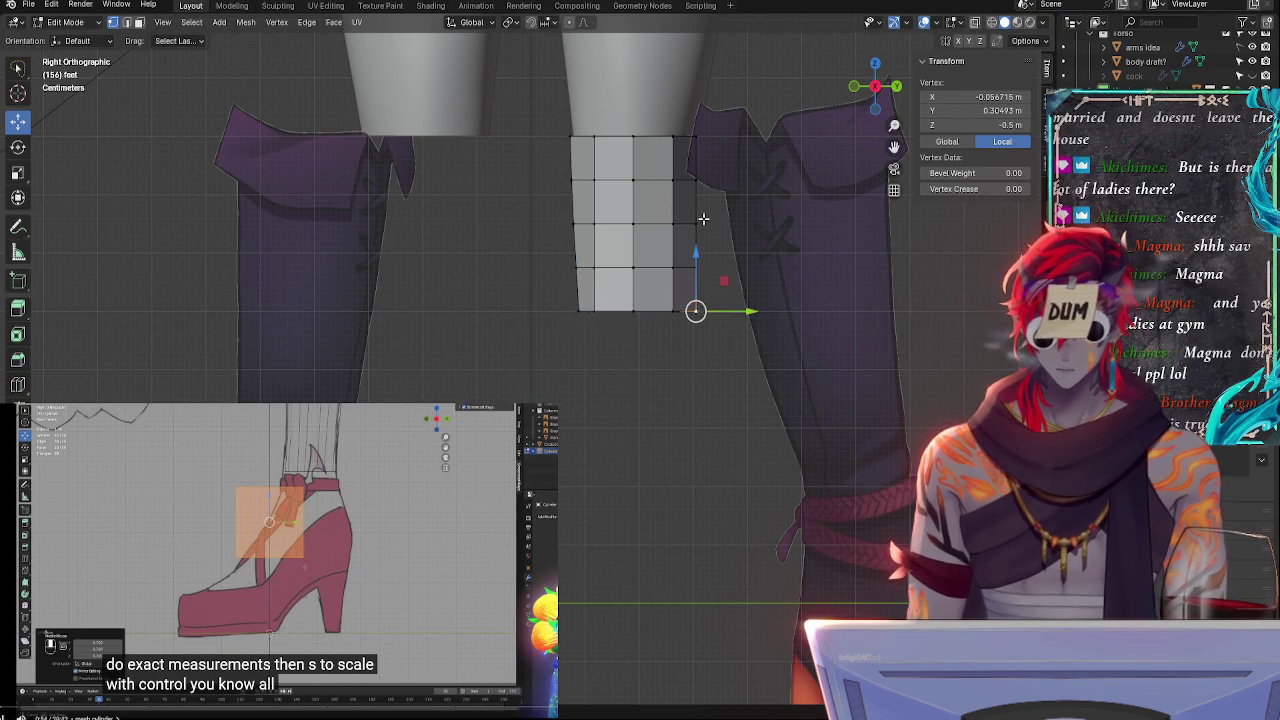
pyautogui.click(694, 181)
pyautogui.press('g')
pyautogui.press('y')
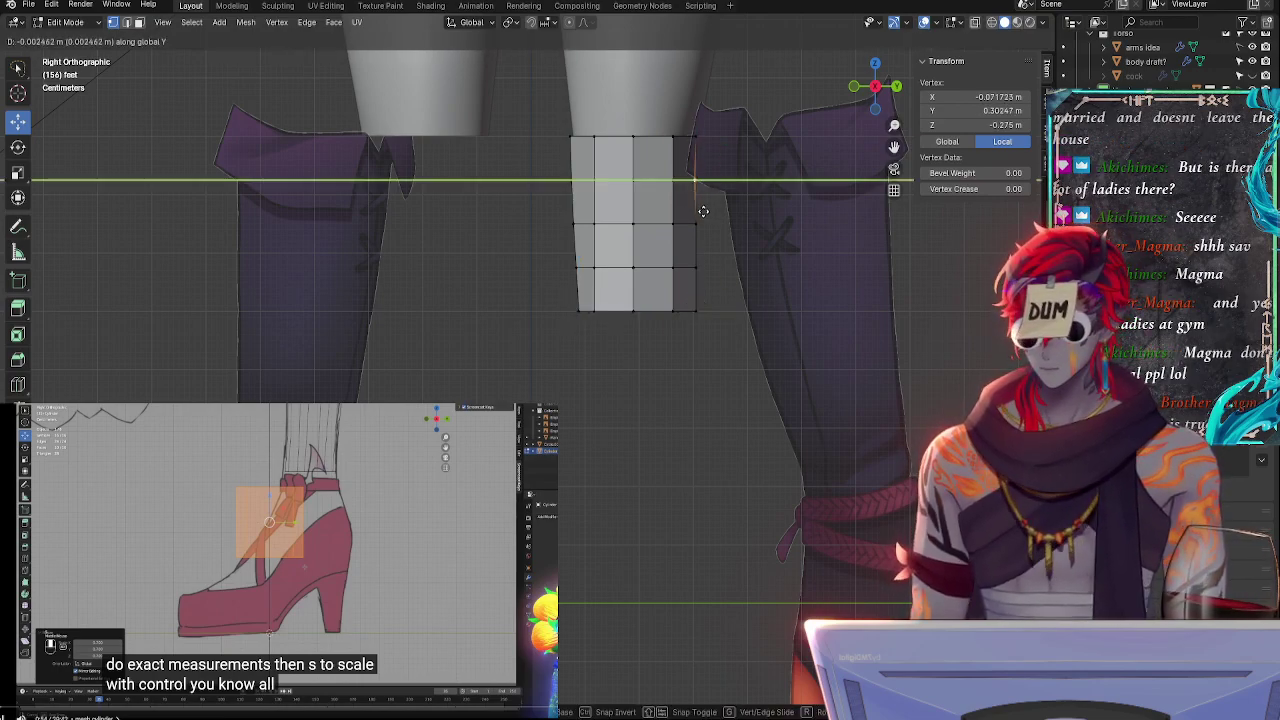
pyautogui.click(702, 210)
pyautogui.click(703, 222)
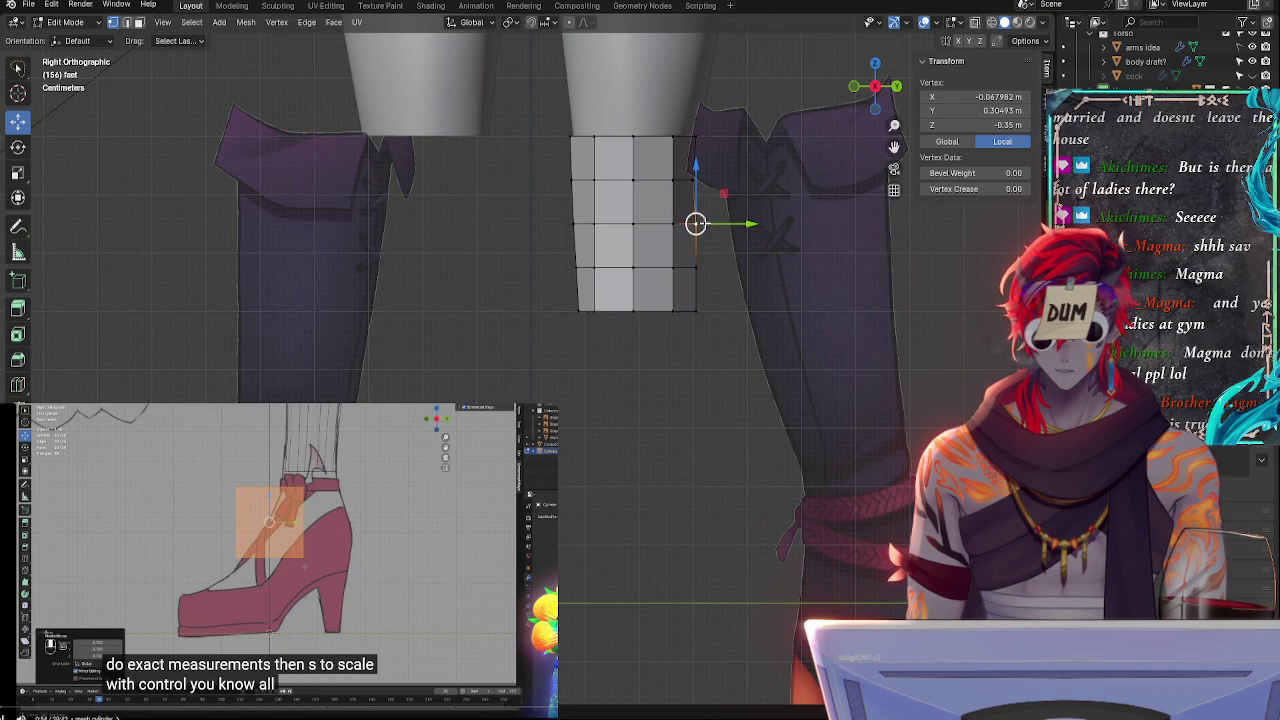
pyautogui.press('g')
pyautogui.press('y')
pyautogui.click(698, 223)
# - Pull the lower and bottom-right vertices inward along Y
pyautogui.click(695, 266)
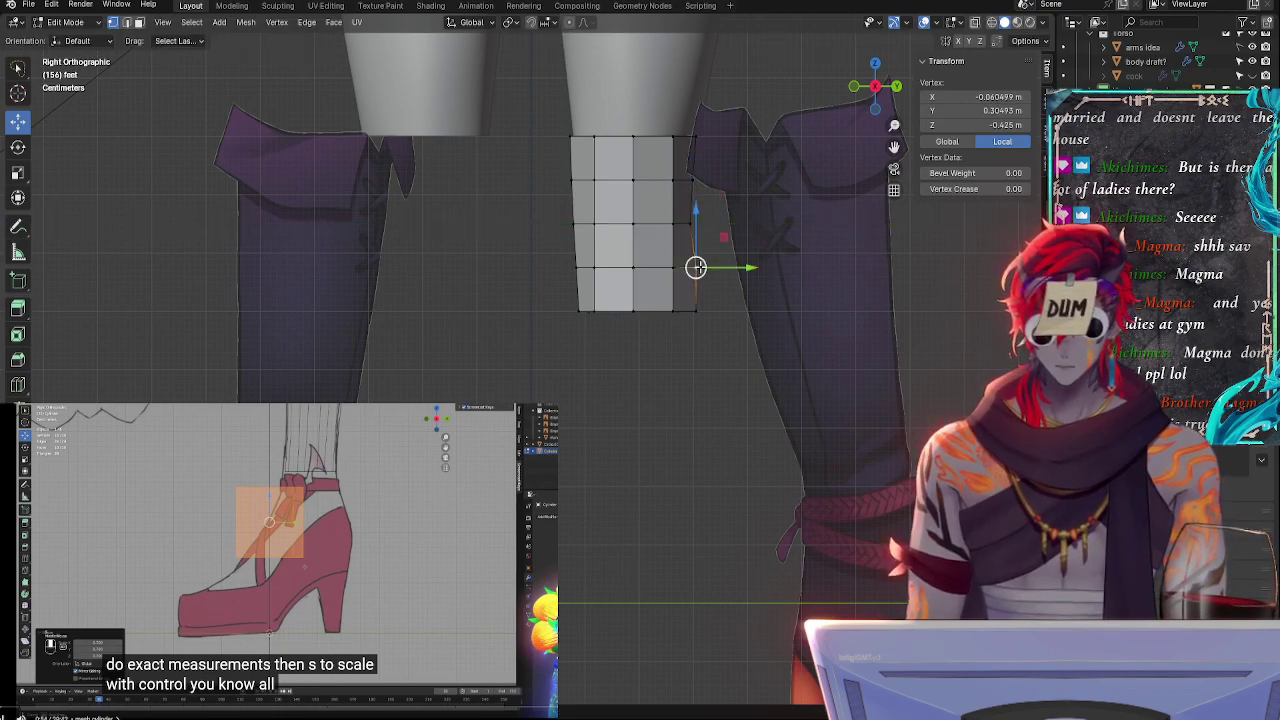
pyautogui.press('g')
pyautogui.press('y')
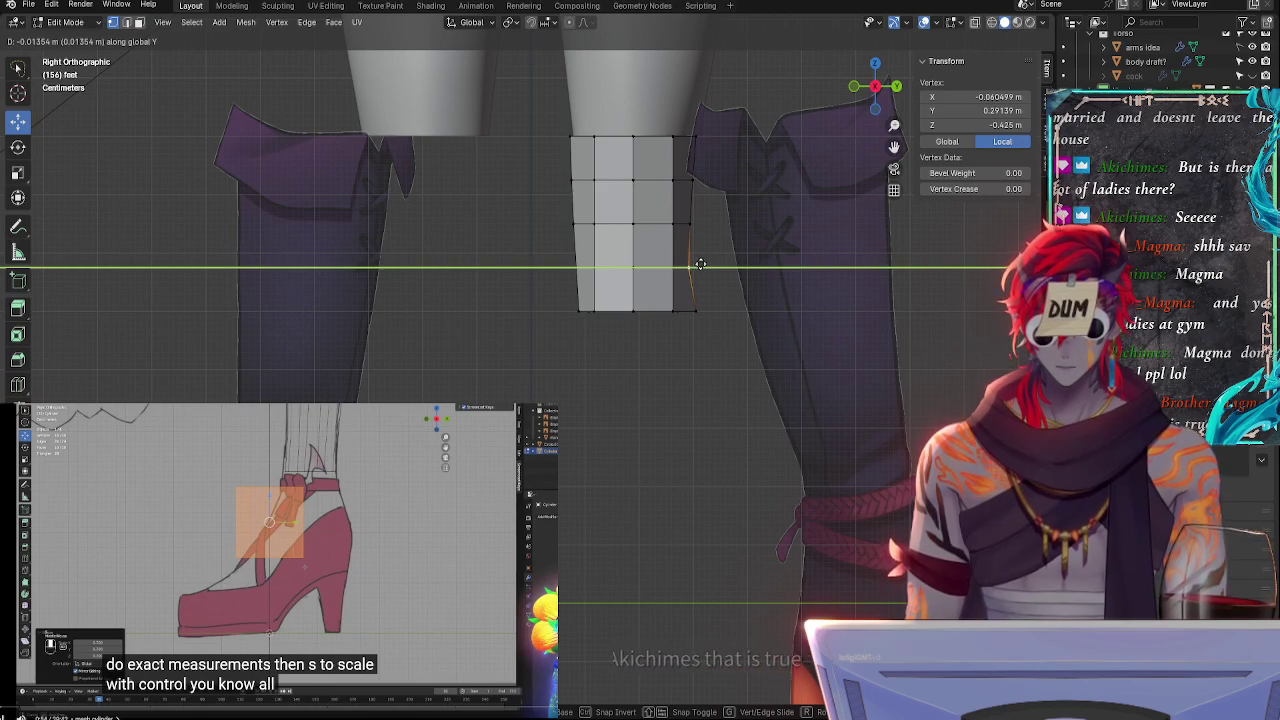
pyautogui.press('g')
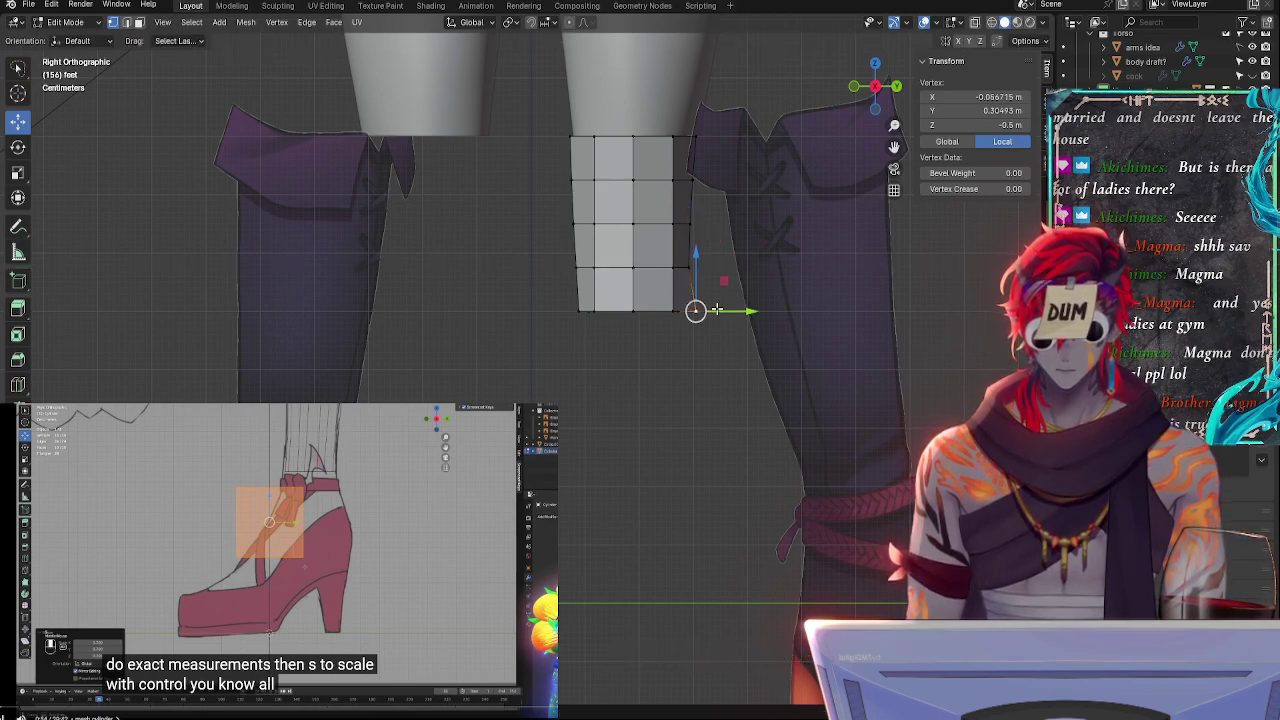
pyautogui.press('y')
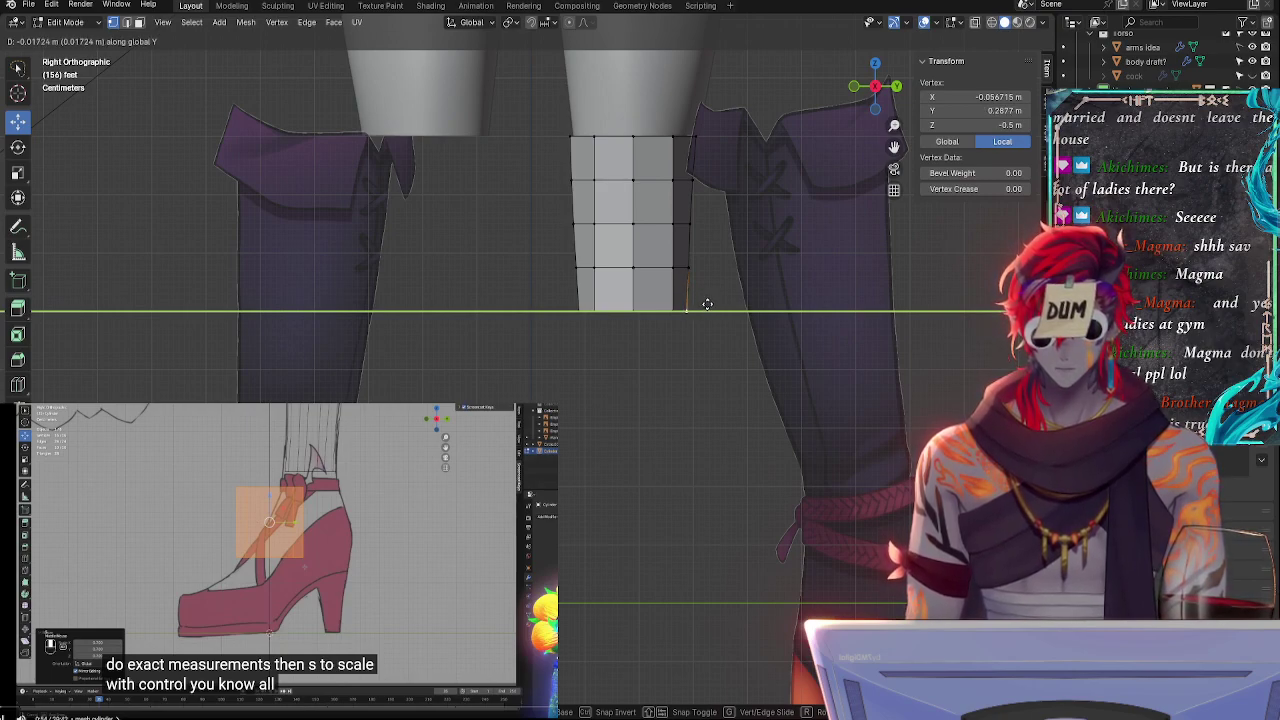
pyautogui.click(708, 303)
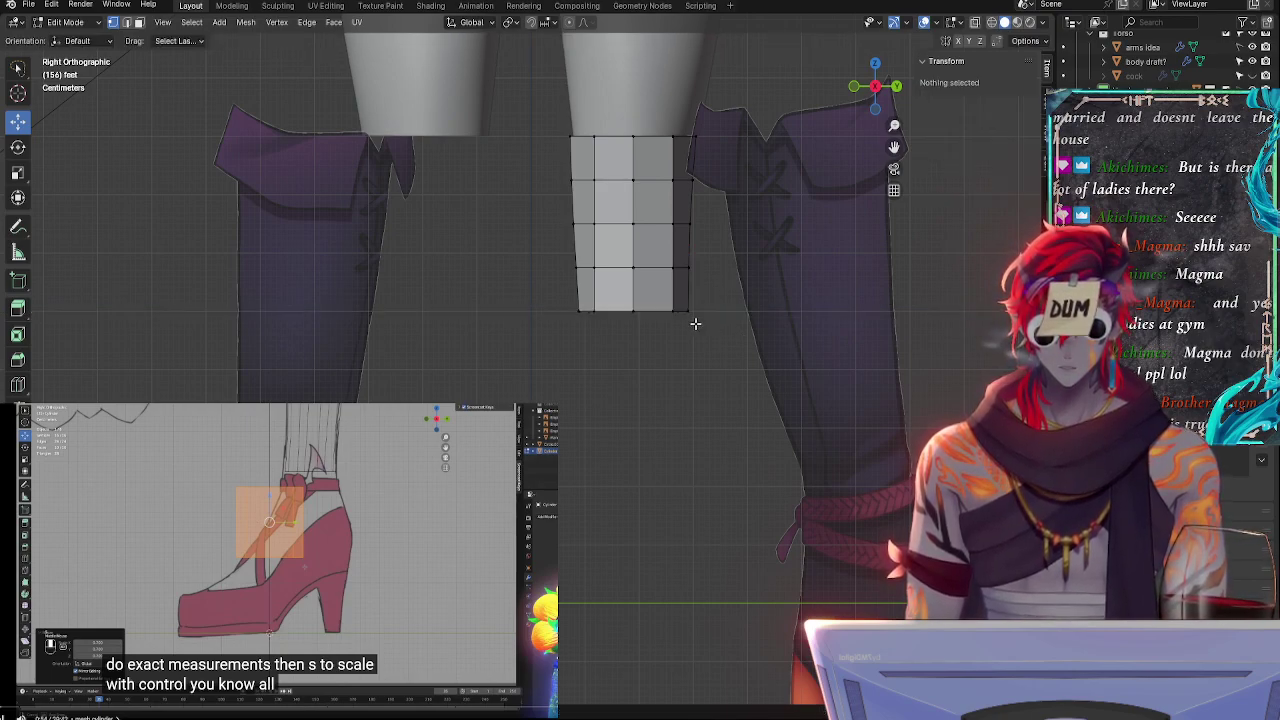
# - Slide the bottom-right and lower right vertices inward along Y
pyautogui.moveTo(719, 313); pyautogui.dragTo(719, 313)
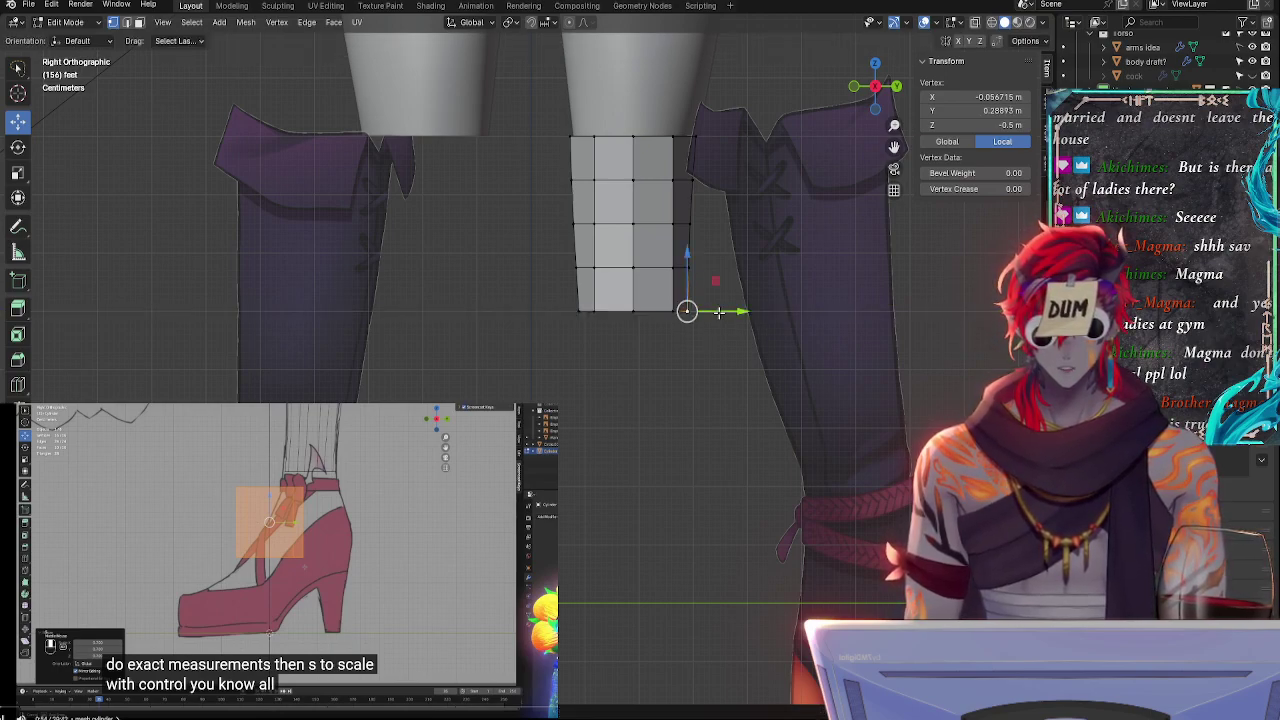
pyautogui.click(775, 301)
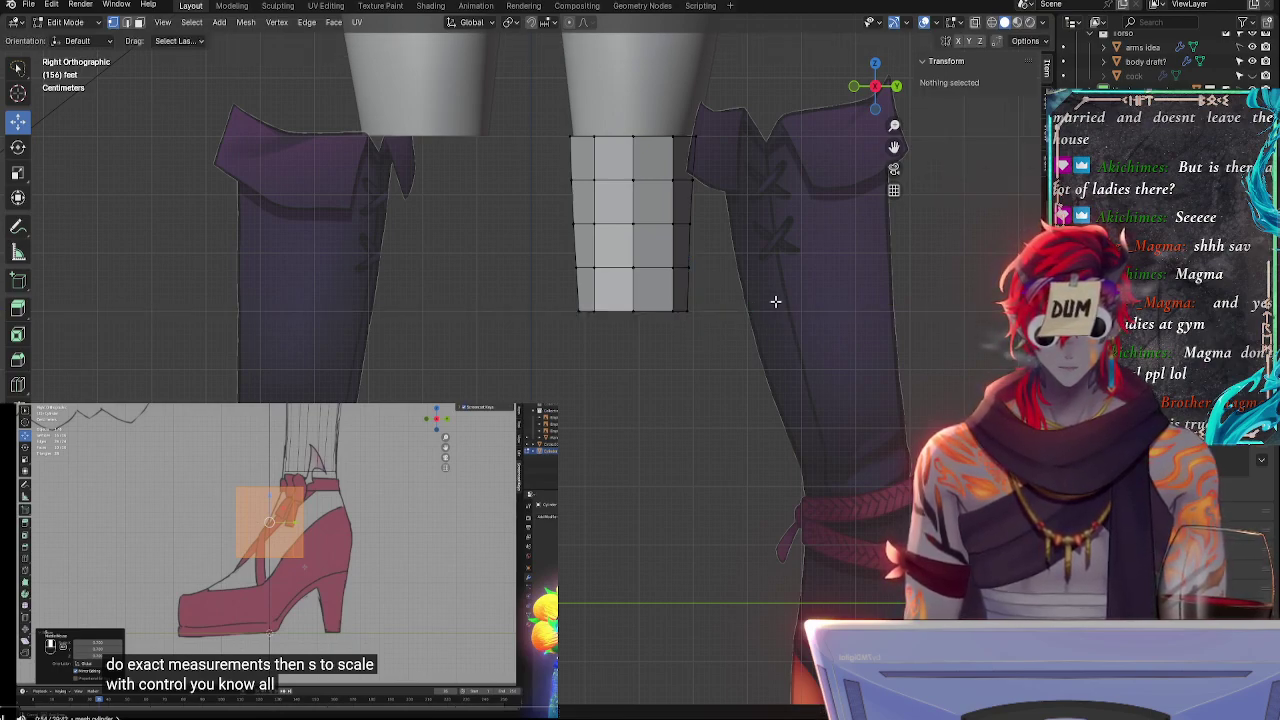
pyautogui.click(686, 310)
pyautogui.moveTo(738, 314); pyautogui.dragTo(738, 314)
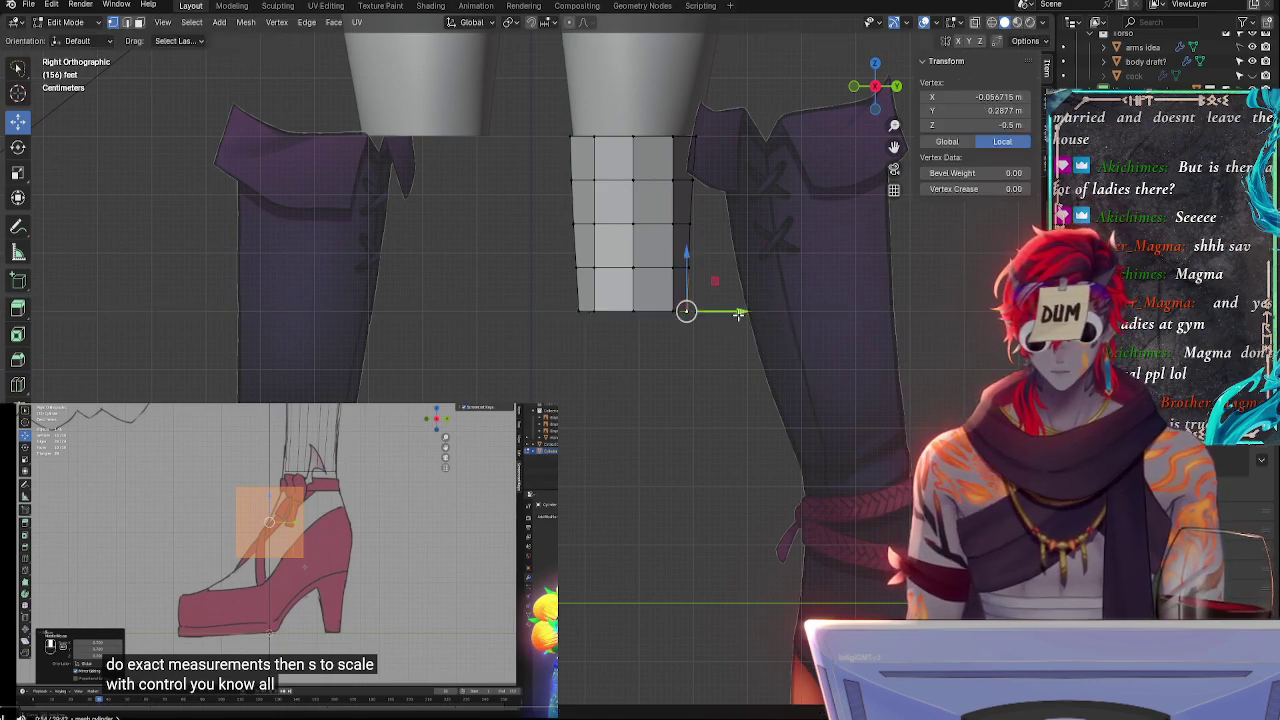
# - Move the vertex just above them along the Y axis
pyautogui.click(689, 266)
pyautogui.moveTo(765, 271); pyautogui.dragTo(731, 255)
pyautogui.press('g')
pyautogui.press('y')
pyautogui.click(781, 333)
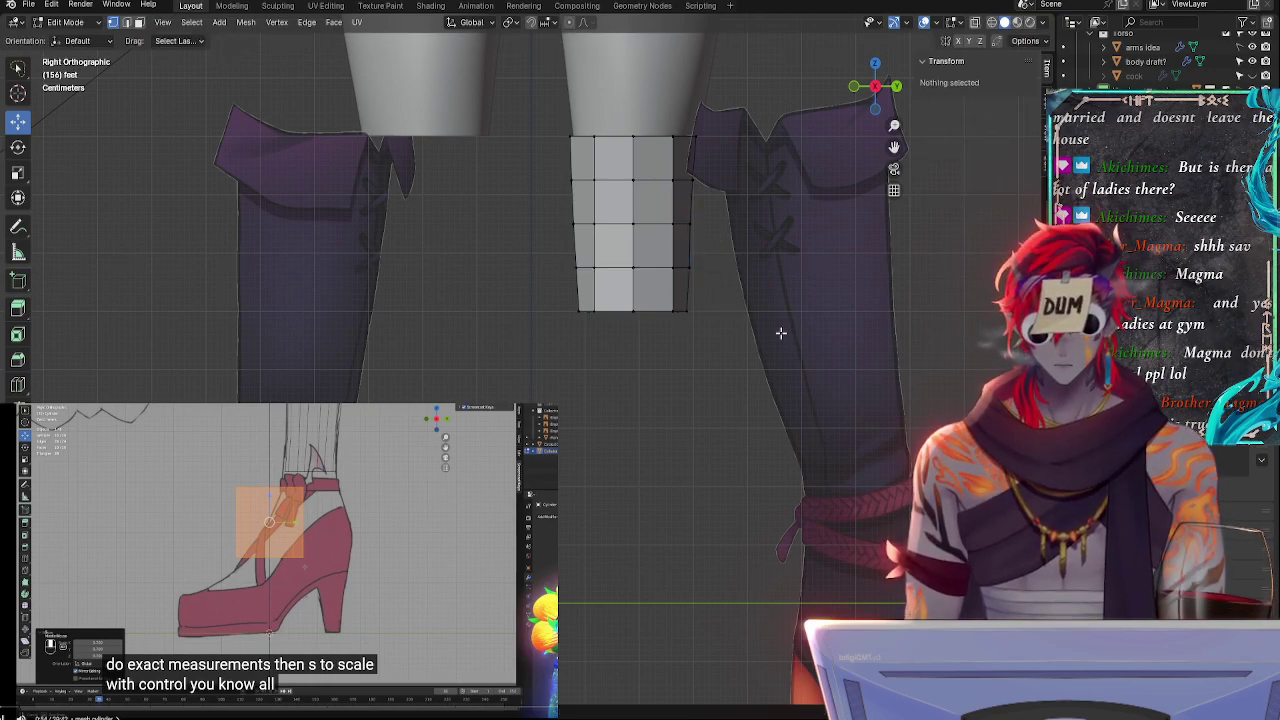
# - Reposition the next right-edge vertex along Y and clear the selection
pyautogui.click(690, 268)
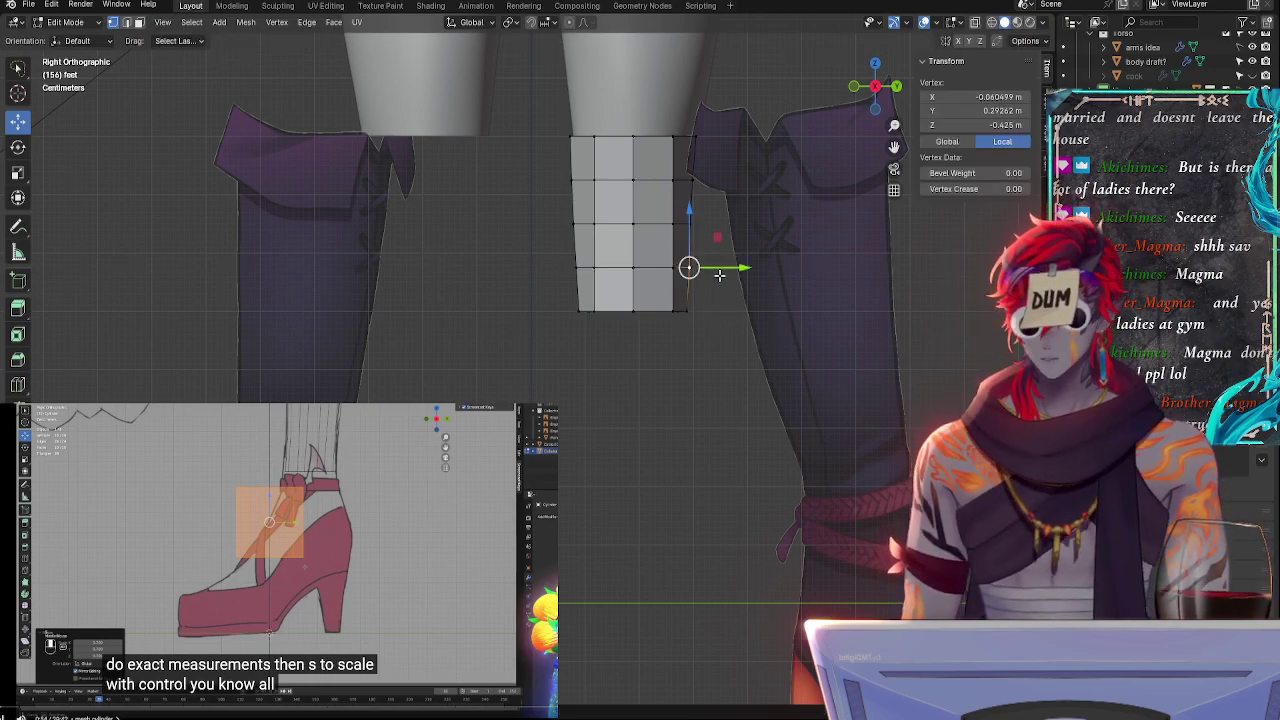
pyautogui.press('g')
pyautogui.press('y')
pyautogui.click(717, 274)
pyautogui.click(693, 223)
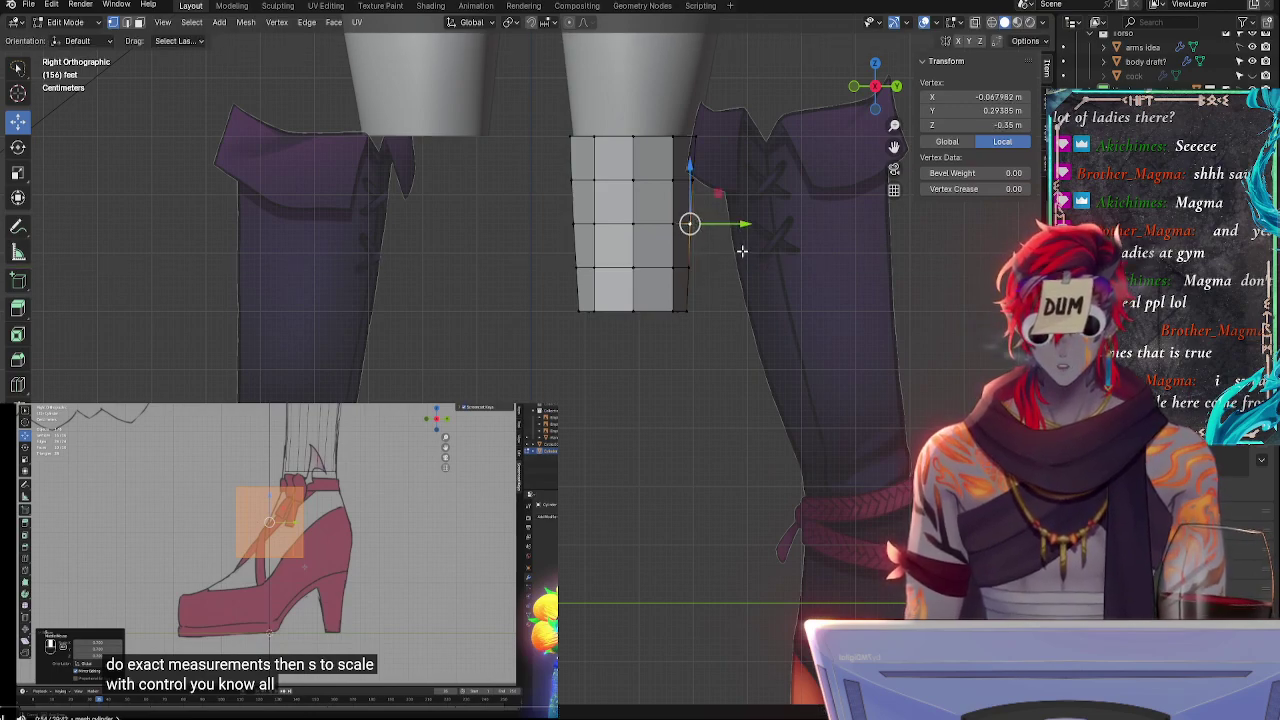
pyautogui.click(772, 257)
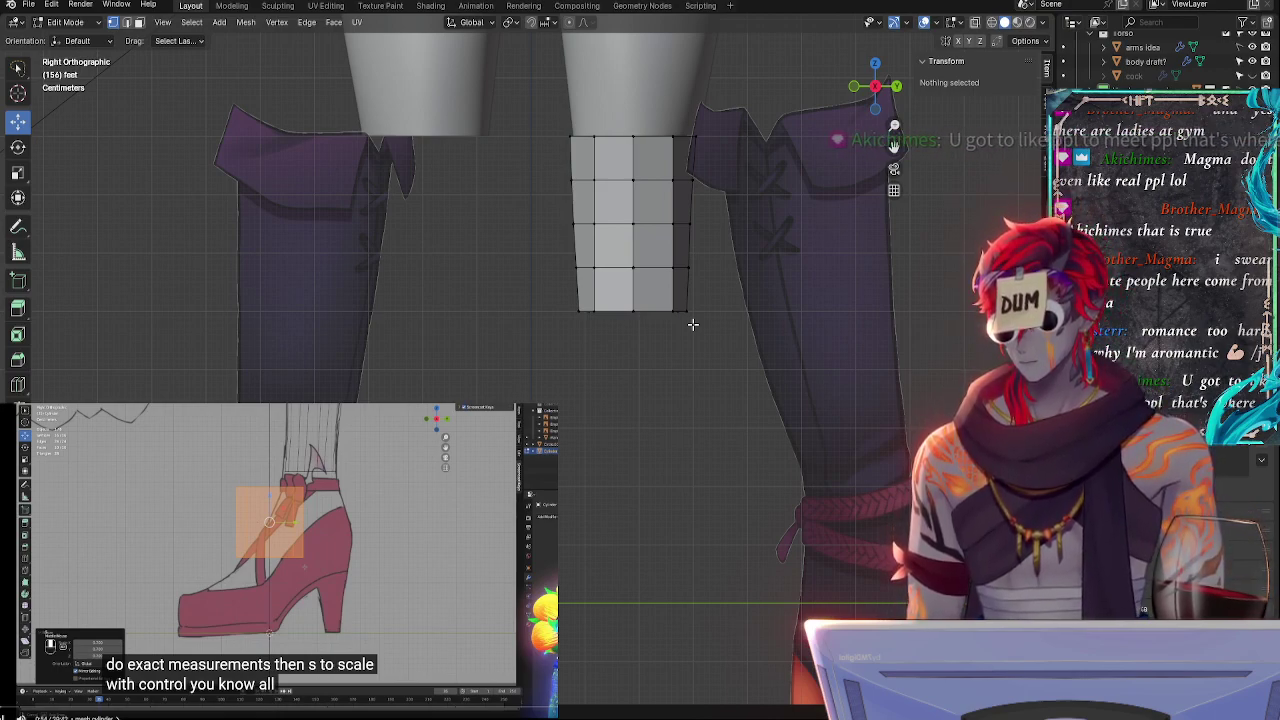
# - In zoomed Front view, slide the cuff's right rim vertex slightly along its edge
pyautogui.click(853, 87)
pyautogui.scroll(5, 774, 269)
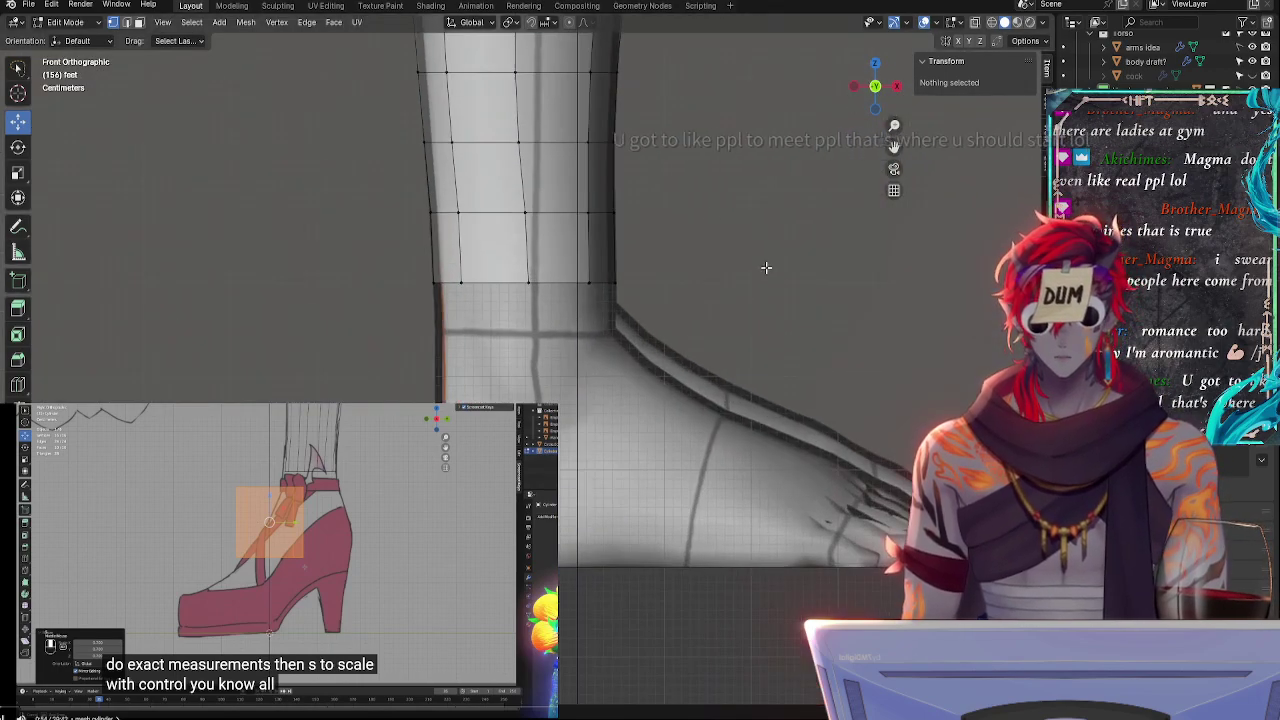
pyautogui.keyDown('shift'); pyautogui.scroll(2, 669, 491); pyautogui.keyUp('shift')
pyautogui.click(575, 318)
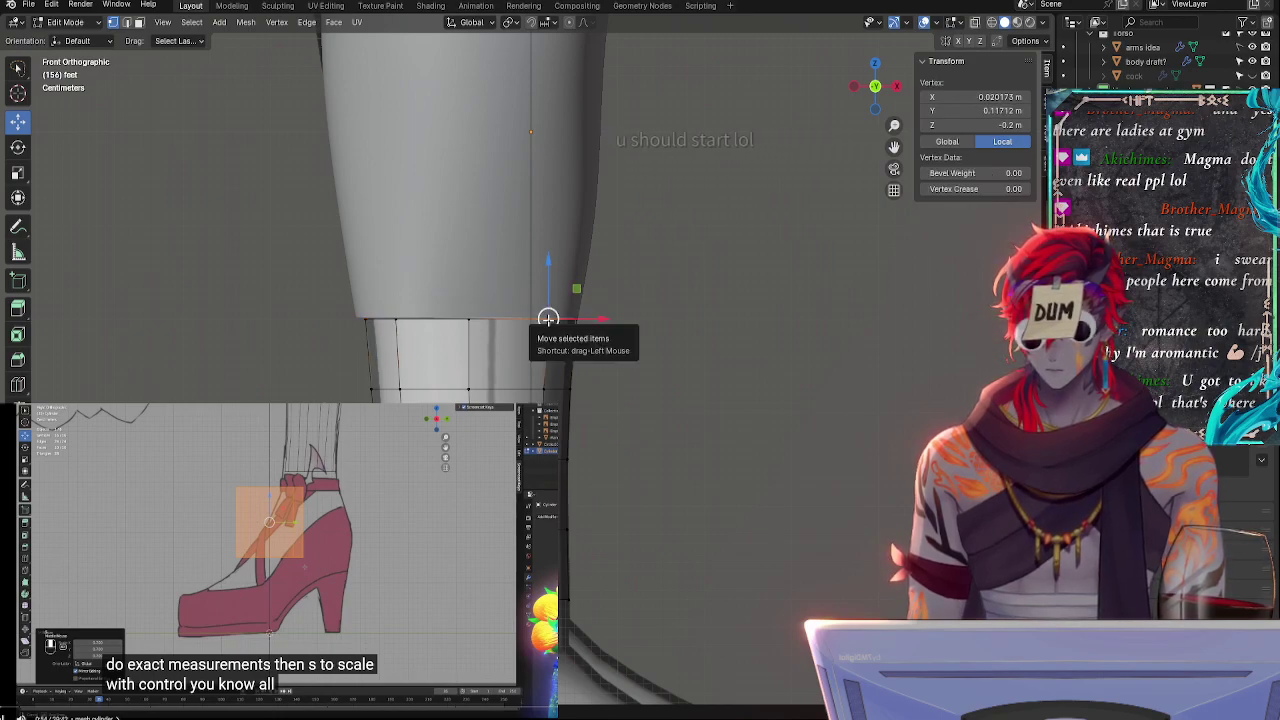
pyautogui.hotkey('shift', 'v')
pyautogui.click(547, 318)
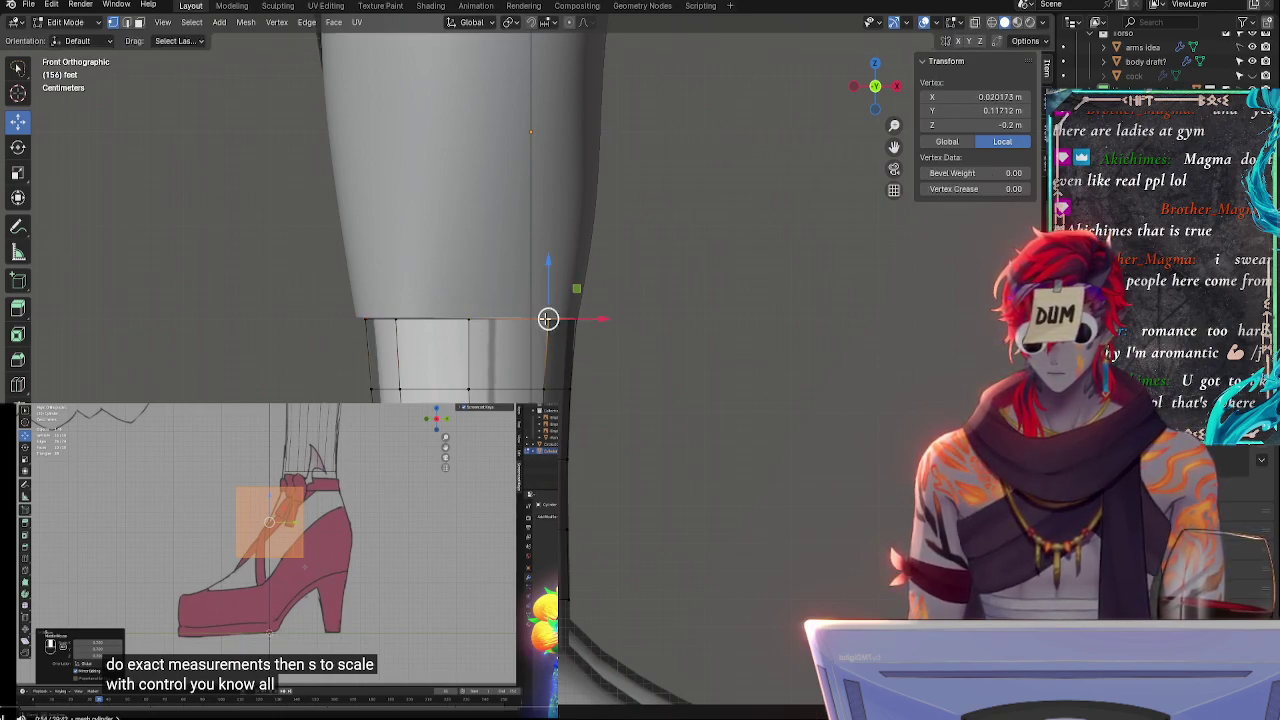
pyautogui.press('g')
pyautogui.press('g')
pyautogui.click(543, 329)
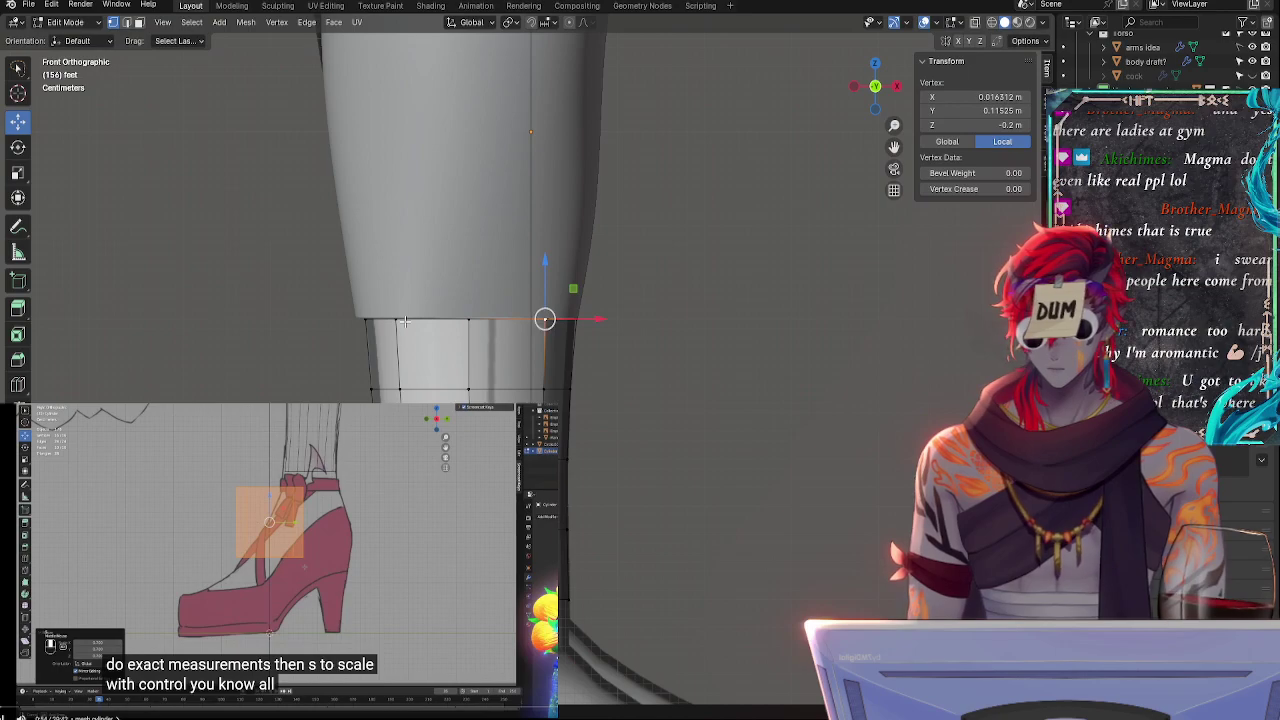
# - Slide the left rim vertex along its edge and pan to show more ankle loops
pyautogui.click(398, 321)
pyautogui.press('g')
pyautogui.press('g')
pyautogui.click(414, 337)
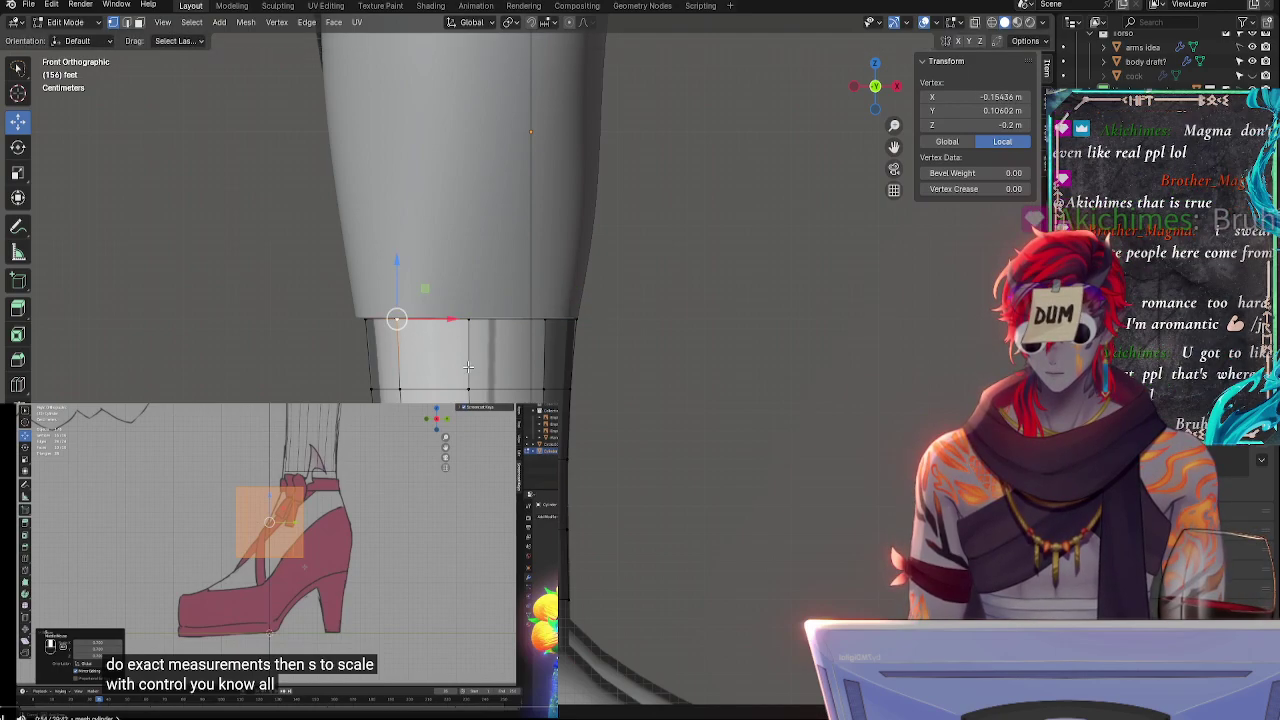
pyautogui.keyDown('shift'); pyautogui.moveTo(676, 517); pyautogui.dragTo(704, 345, button='middle'); pyautogui.keyUp('shift')
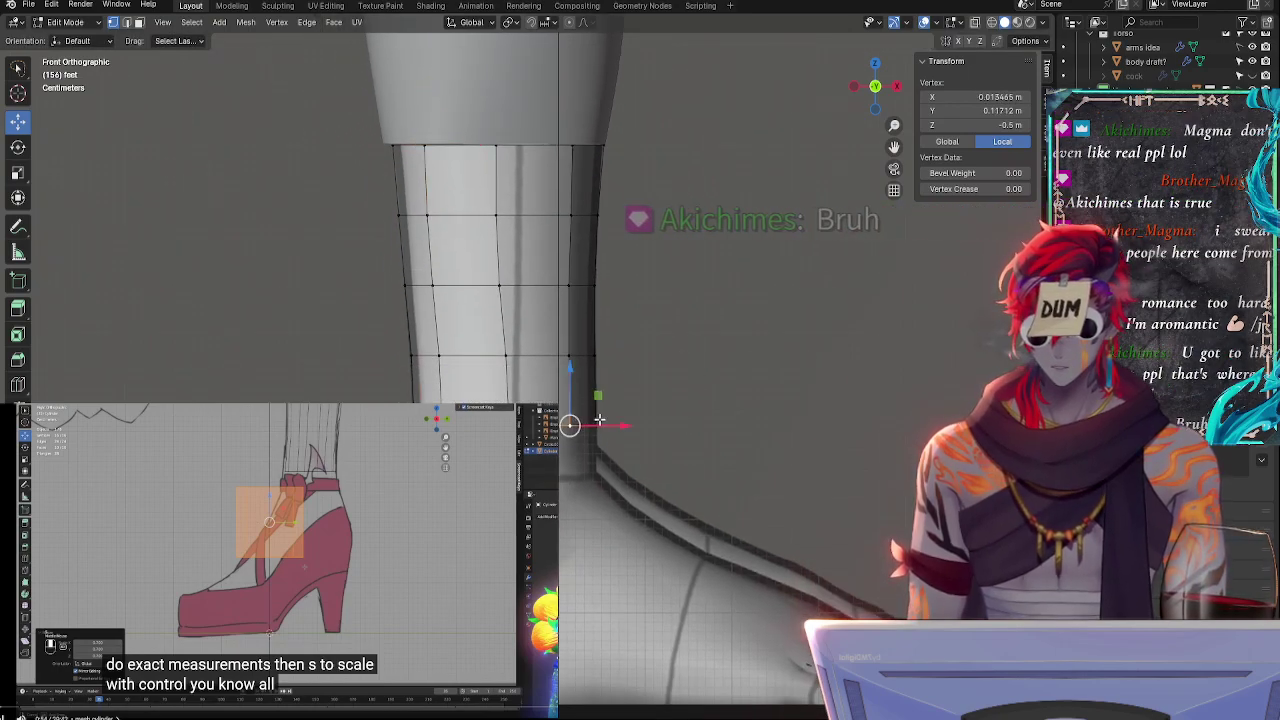
# - Nudge a lower vertex on the cylinder's left side slightly outward along X
pyautogui.click(595, 425)
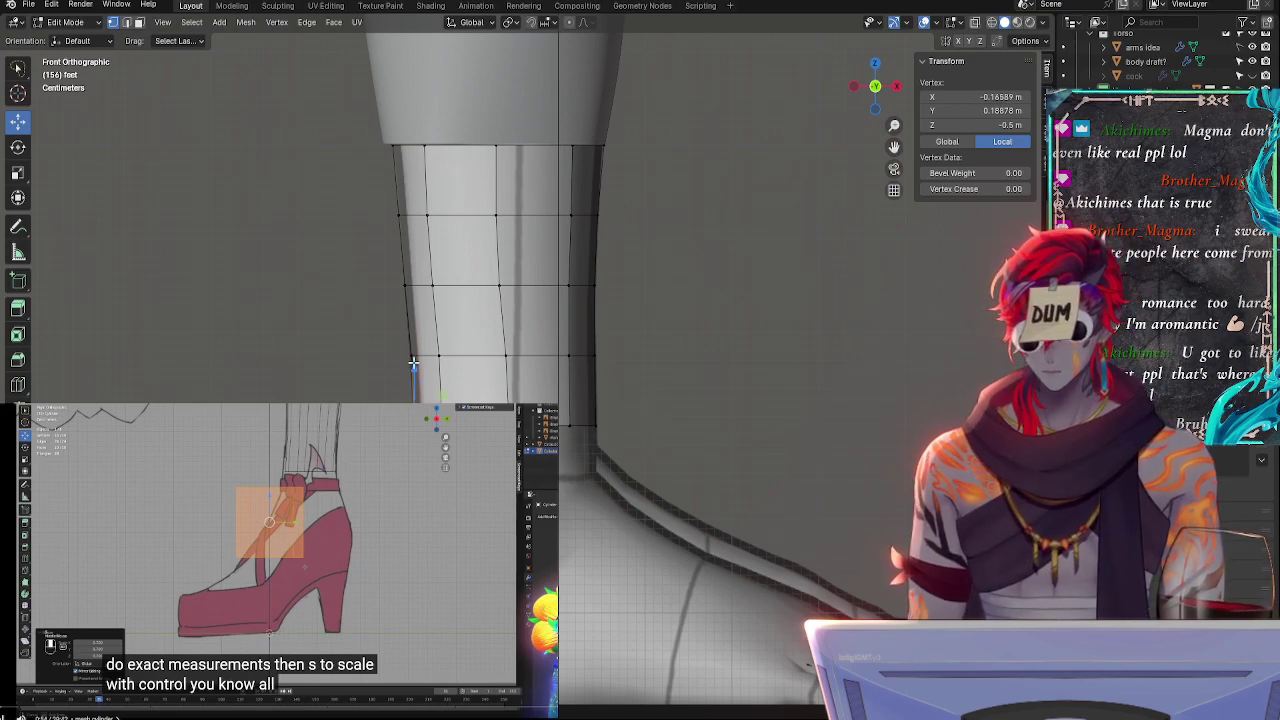
pyautogui.moveTo(462, 355); pyautogui.dragTo(459, 355)
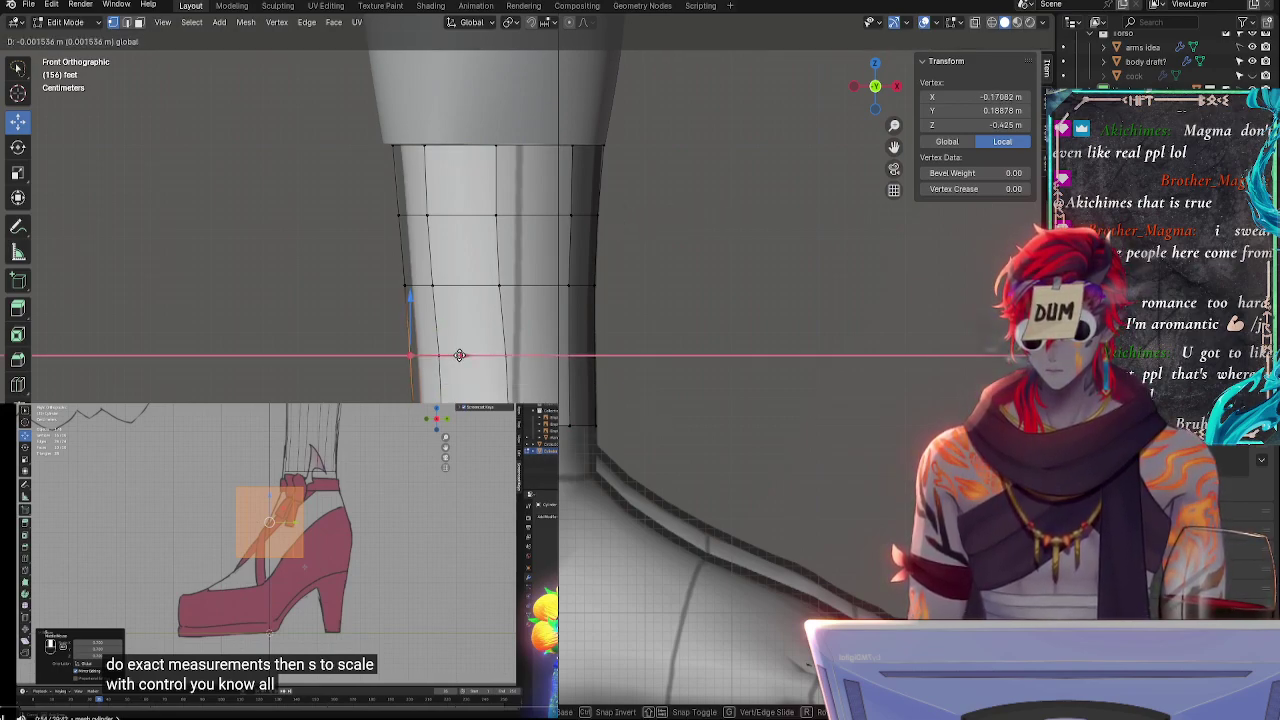
pyautogui.click(460, 355)
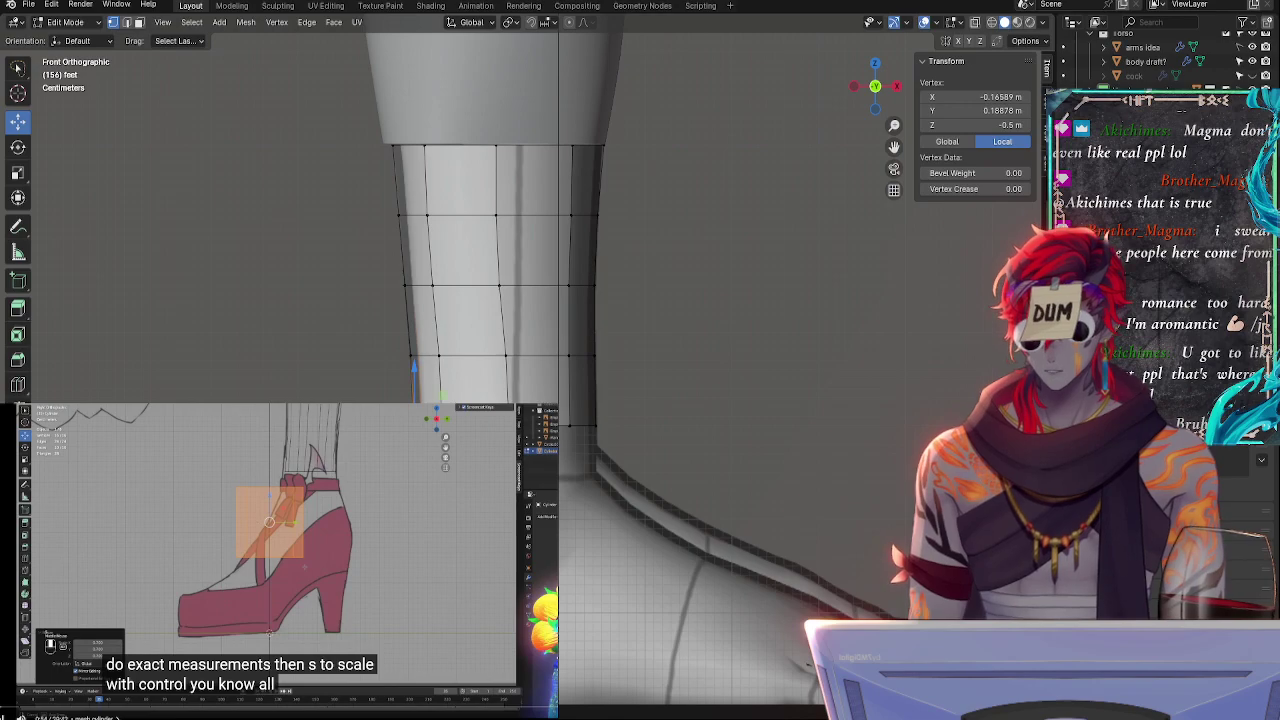
pyautogui.moveTo(462, 425); pyautogui.dragTo(459, 425)
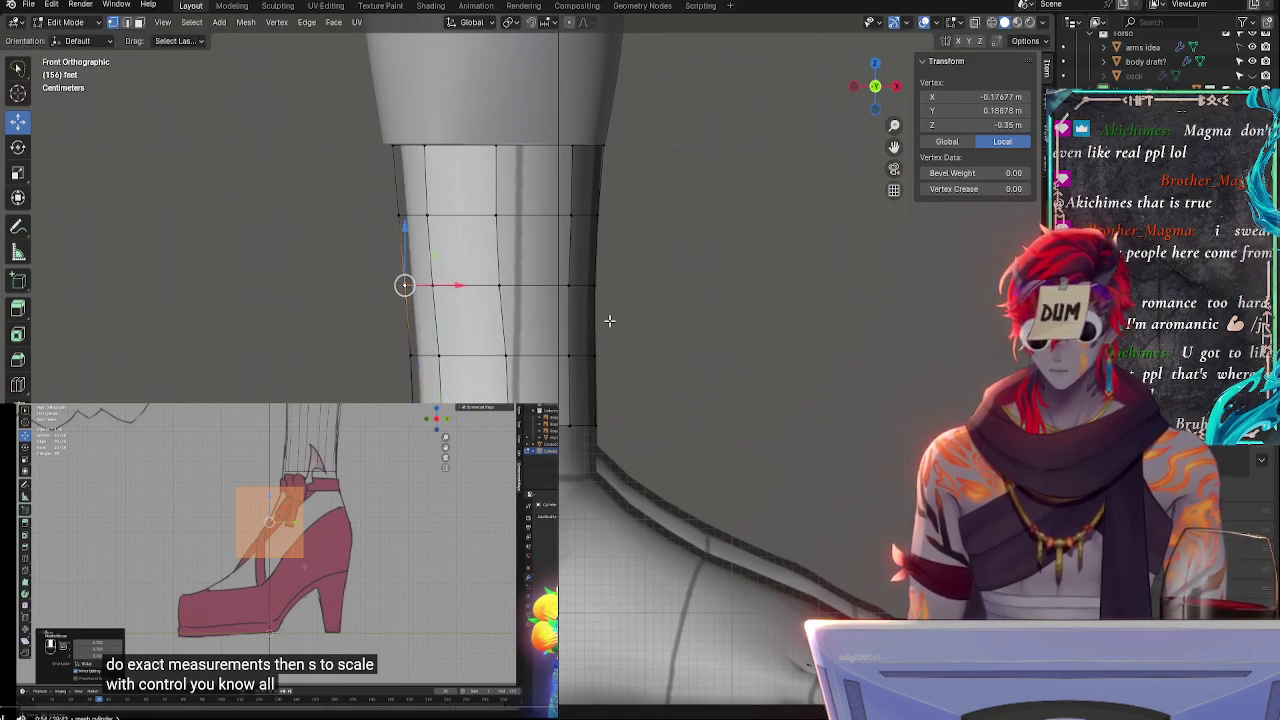
# - Move the middle and bottom right-side vertices along X
pyautogui.click(595, 285)
pyautogui.click(594, 423)
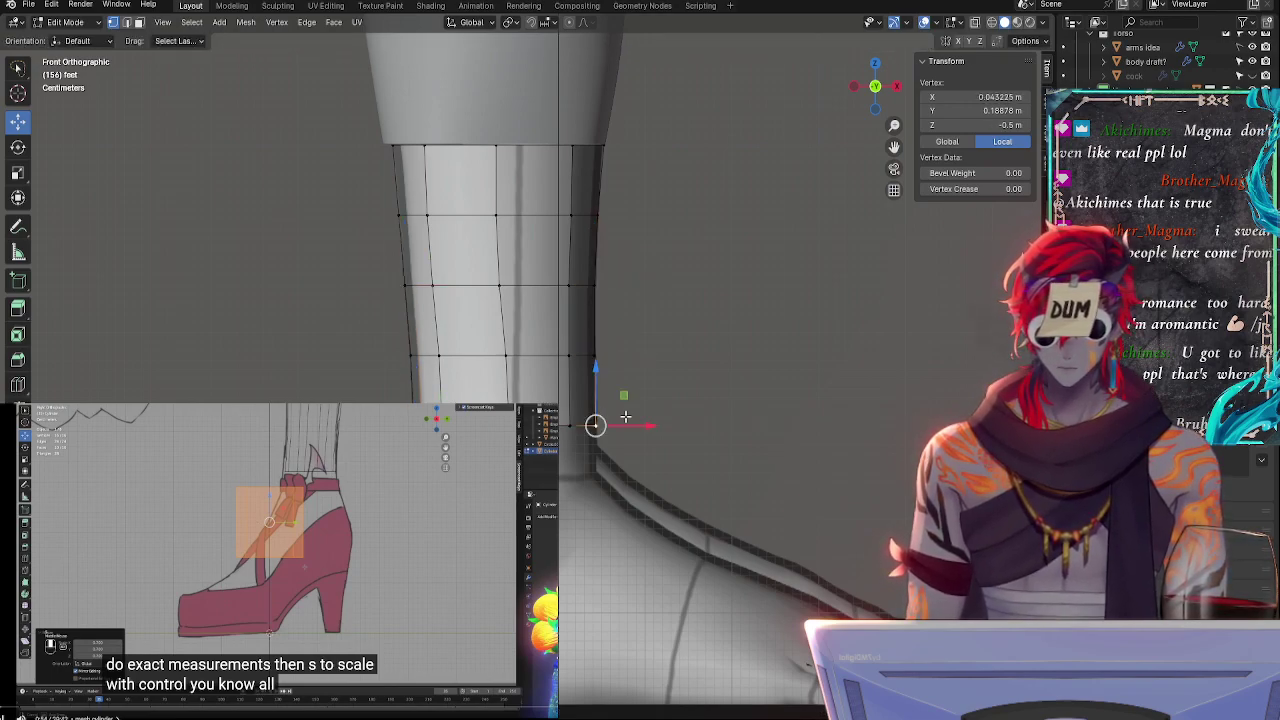
pyautogui.click(593, 354)
pyautogui.press('g')
pyautogui.press('x')
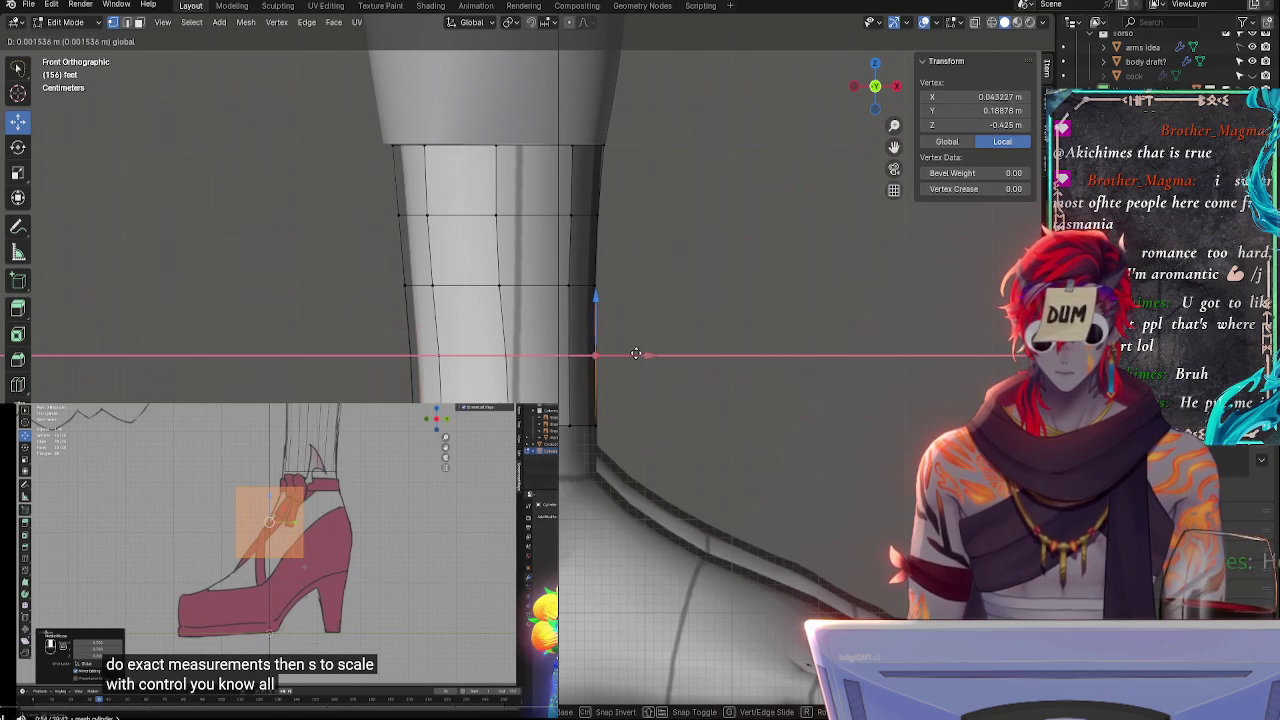
pyautogui.click(636, 354)
pyautogui.click(602, 420)
pyautogui.moveTo(646, 427); pyautogui.dragTo(650, 427)
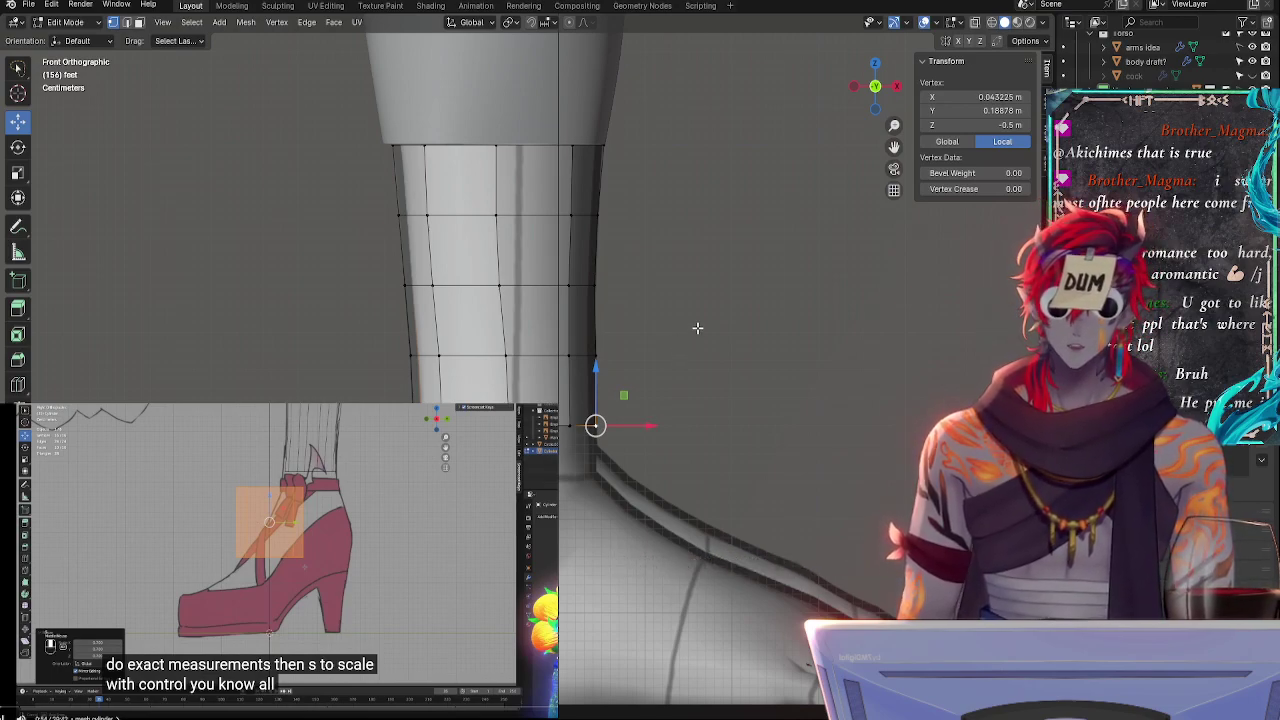
# - Nudge the top-right vertex along X, then clear the selection
pyautogui.click(687, 257)
pyautogui.click(608, 147)
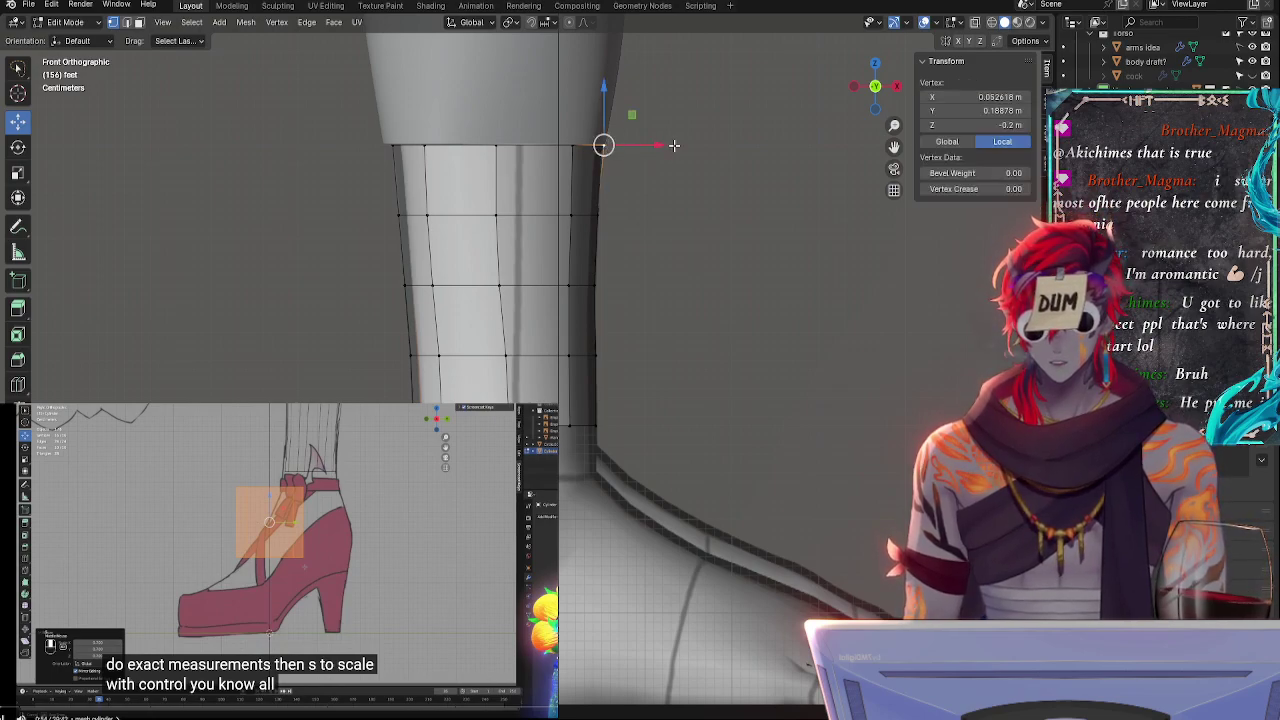
pyautogui.moveTo(672, 145); pyautogui.dragTo(665, 141)
pyautogui.click(711, 169)
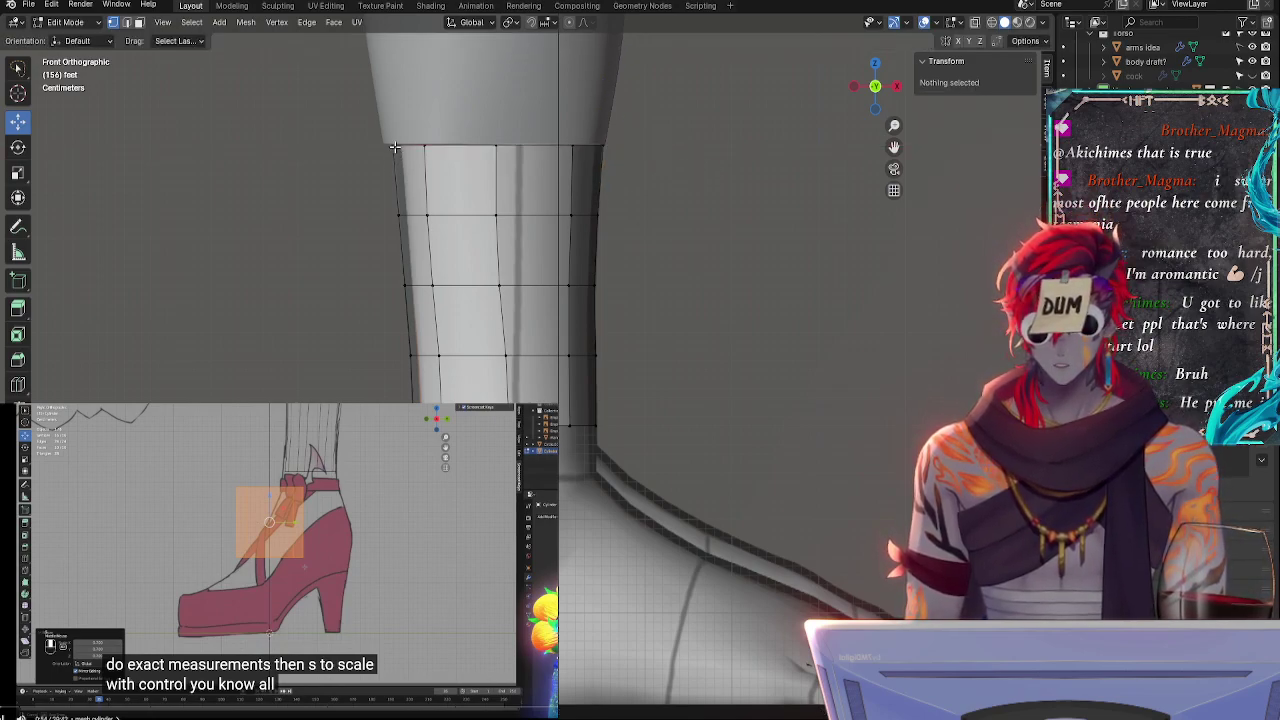
pyautogui.doubleClick(599, 428)
pyautogui.click(681, 447)
pyautogui.moveTo(652, 500)
pyautogui.mouseDown()
pyautogui.moveTo(558, 505)
pyautogui.moveTo(666, 110)
pyautogui.mouseUp()
pyautogui.click(806, 235)
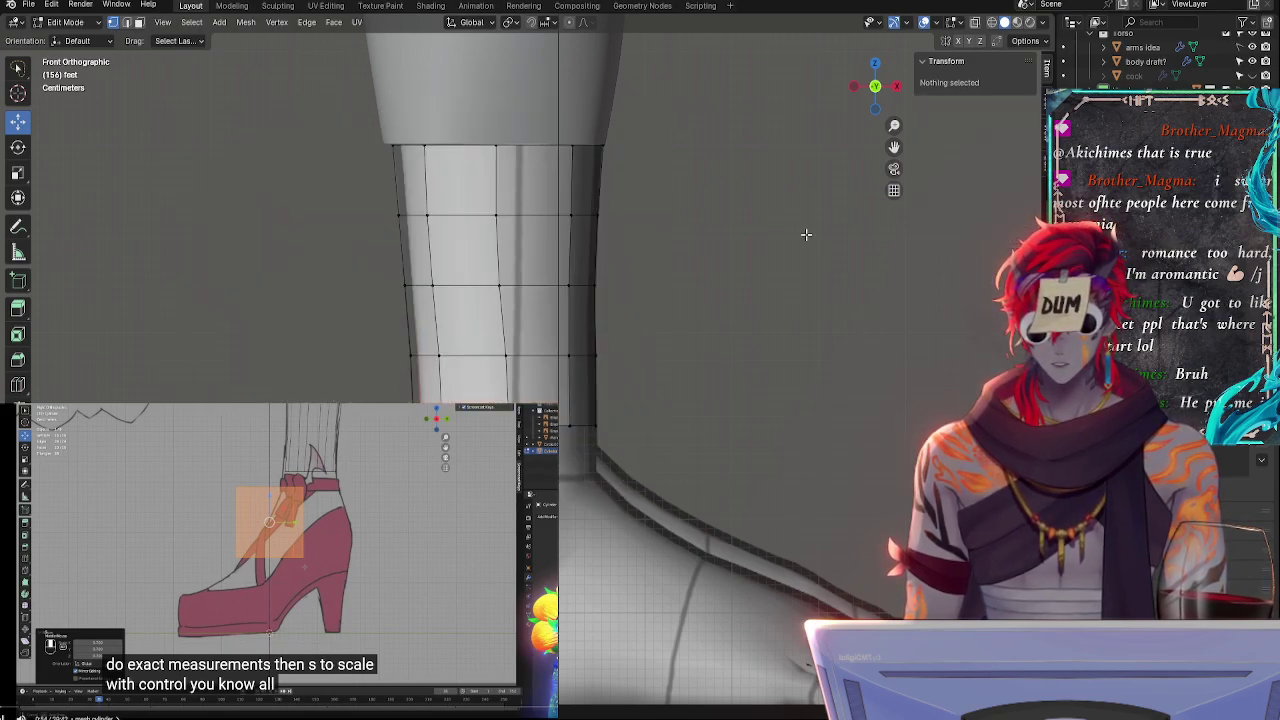
# - Check the tapered cylinder from above, side and front views against the boot
pyautogui.moveTo(806, 234); pyautogui.dragTo(884, 96, button='middle')
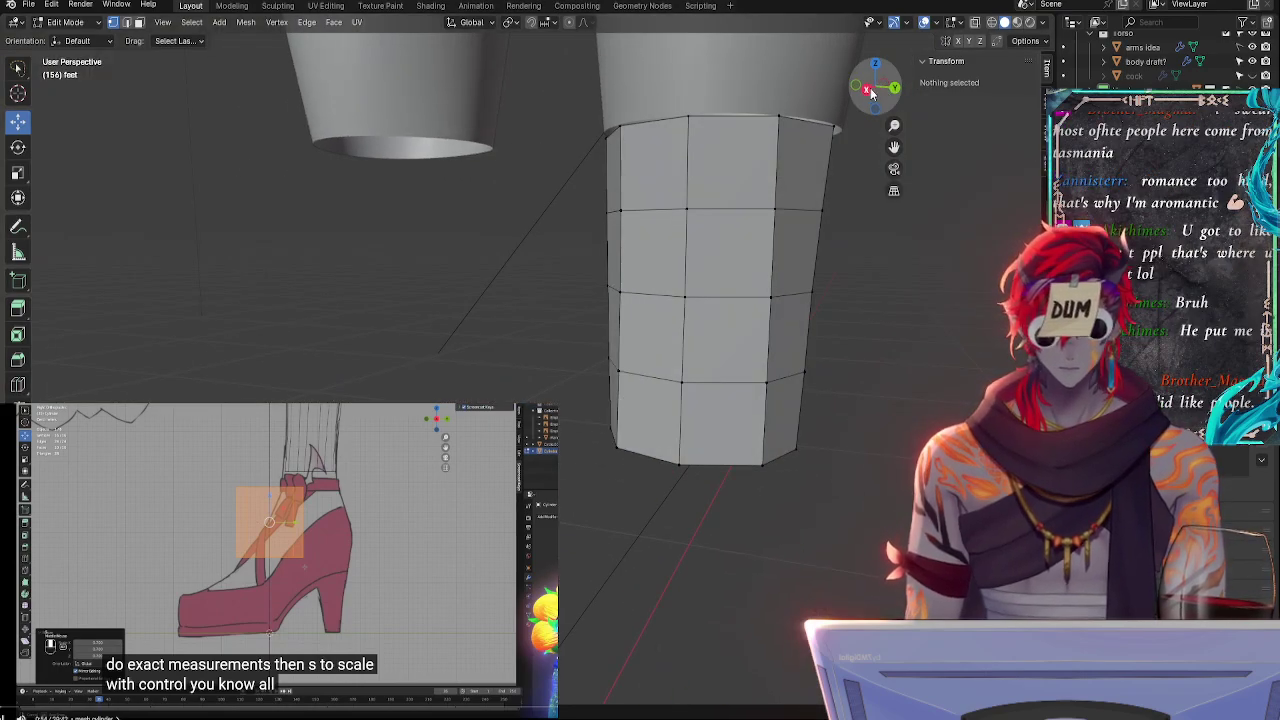
pyautogui.click(869, 90)
pyautogui.keyDown('ctrl'); pyautogui.moveTo(796, 321); pyautogui.dragTo(796, 422, button='middle'); pyautogui.keyUp('ctrl')
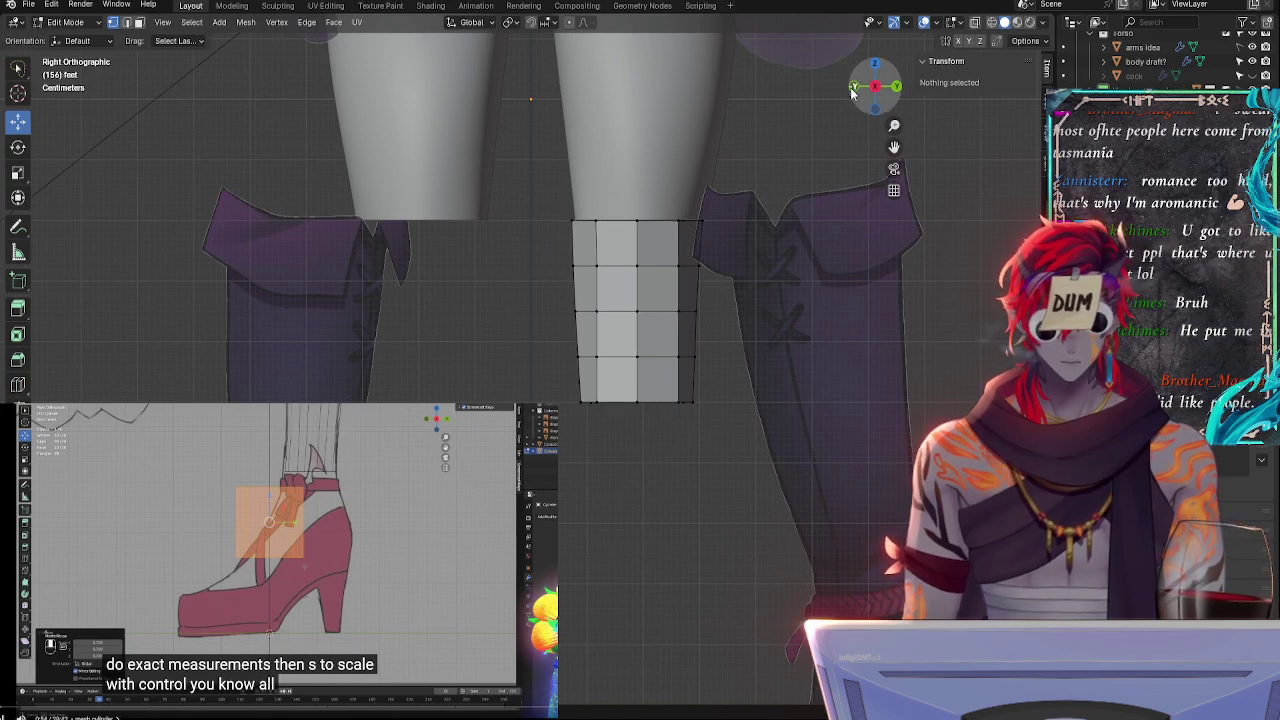
pyautogui.click(853, 88)
pyautogui.scroll(4, 723, 390)
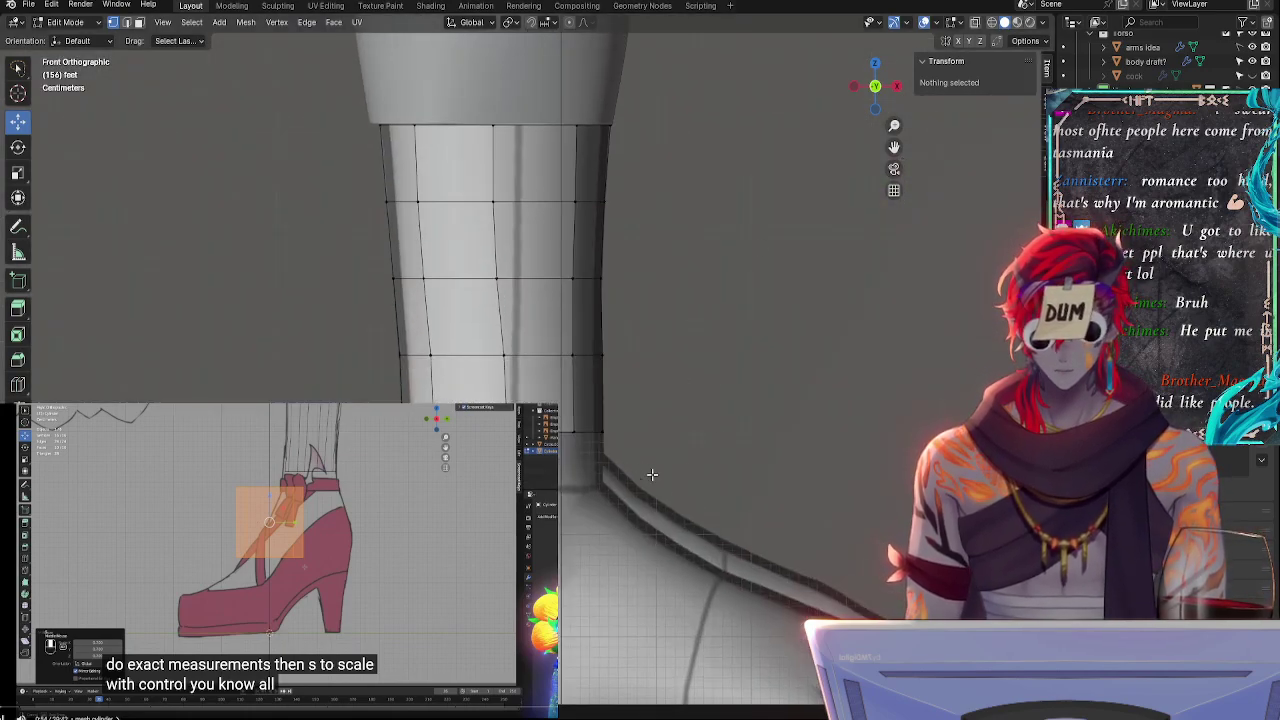
pyautogui.scroll(-6, 651, 474)
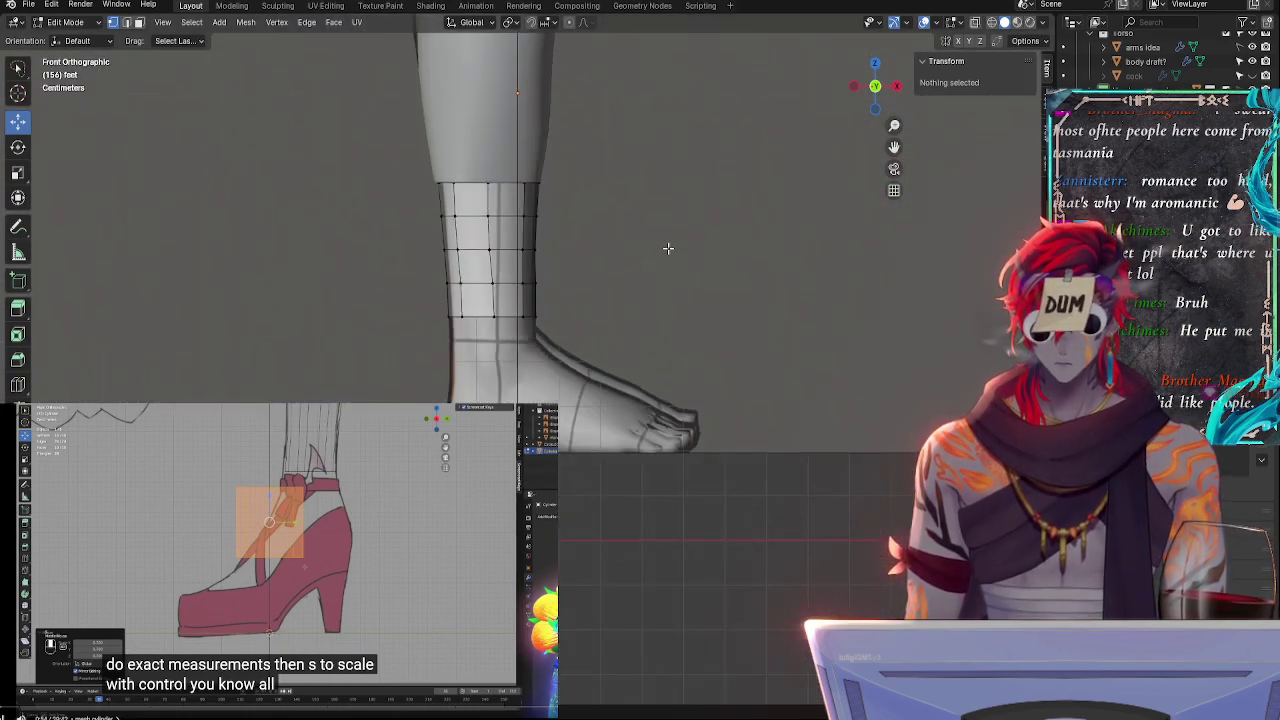
pyautogui.keyDown('shift'); pyautogui.moveTo(668, 248); pyautogui.dragTo(710, 394, button='middle'); pyautogui.keyUp('shift')
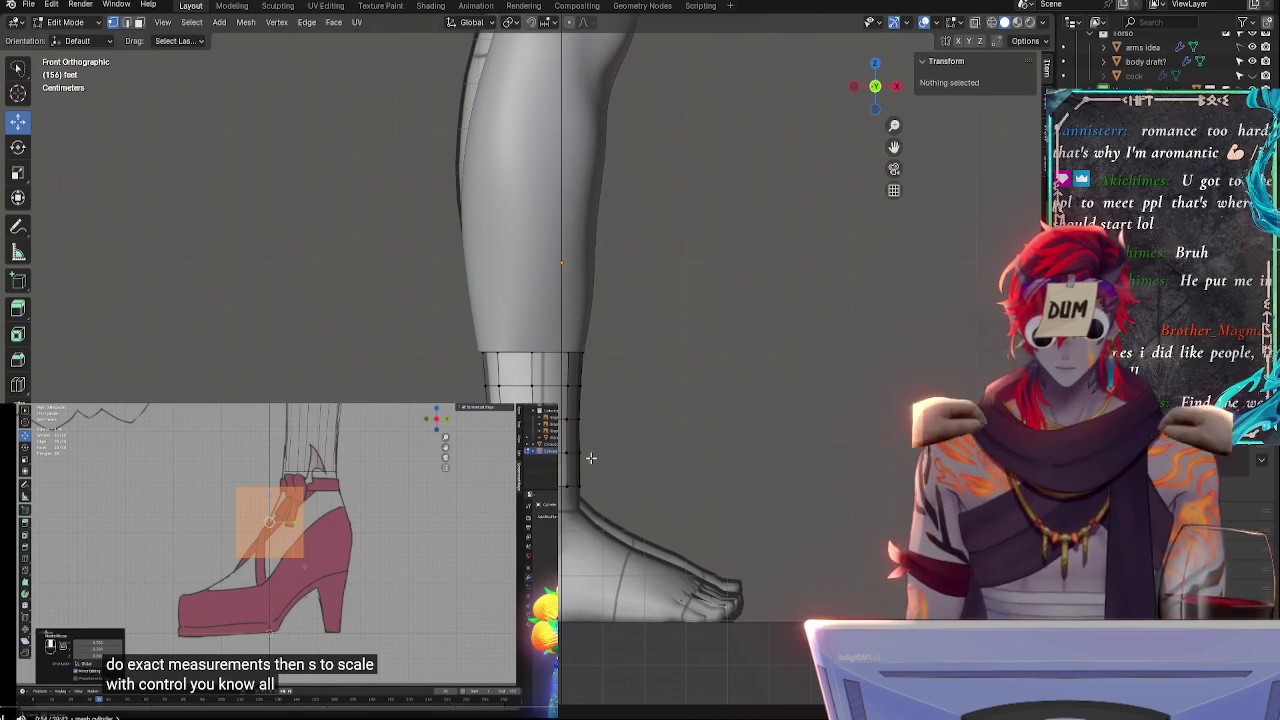
# - Zoom out and save the file as feet beginning.blend with Ctrl+S
pyautogui.scroll(-2, 774, 449)
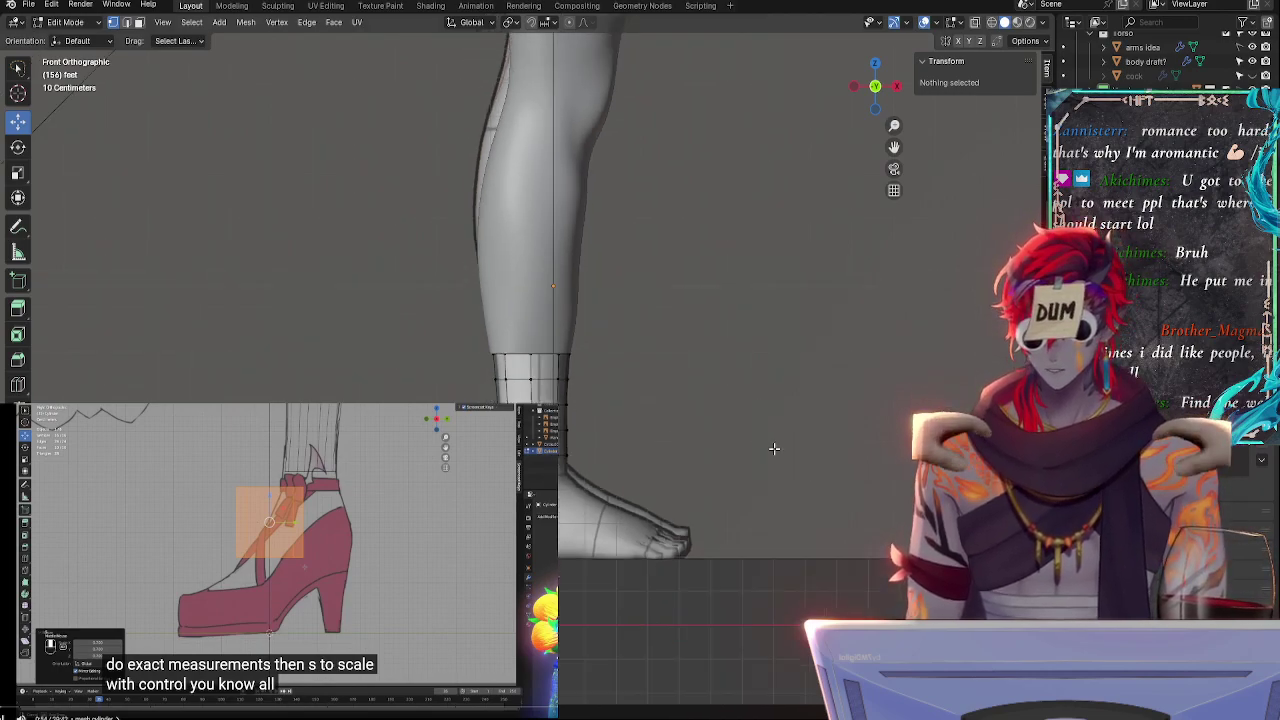
pyautogui.click(31, 6)
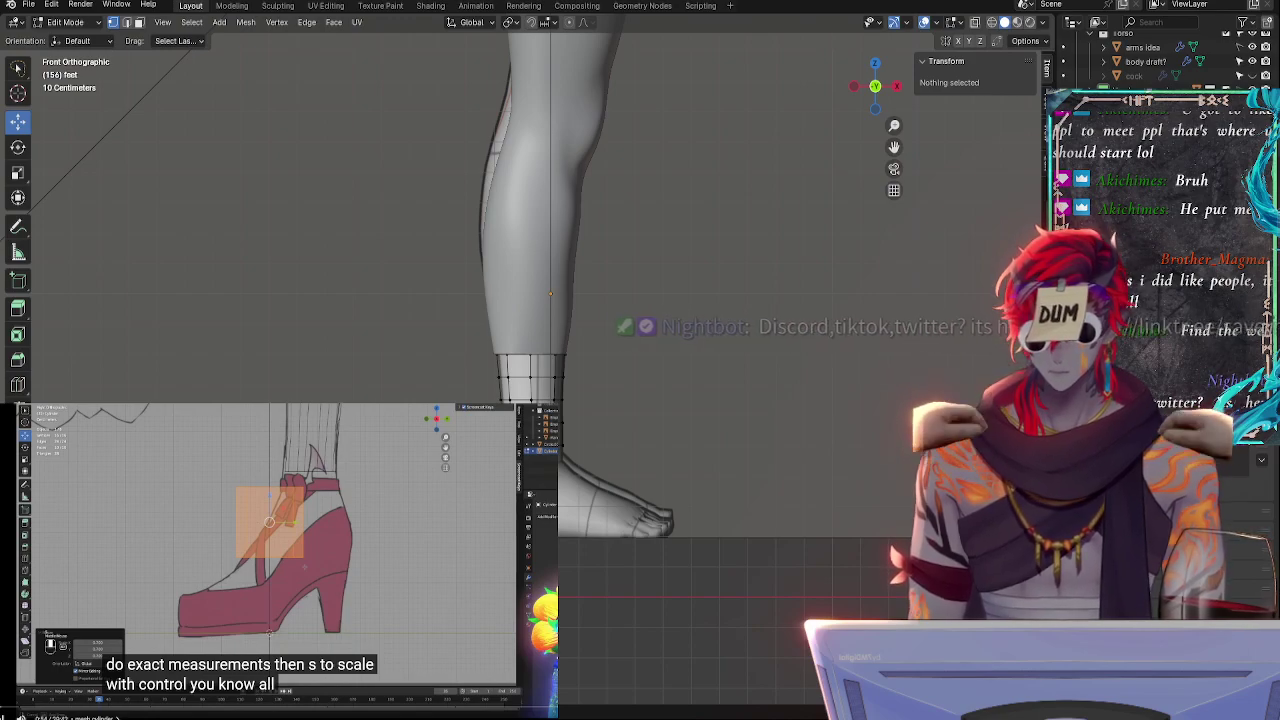
pyautogui.hotkey('ctrl', 's')
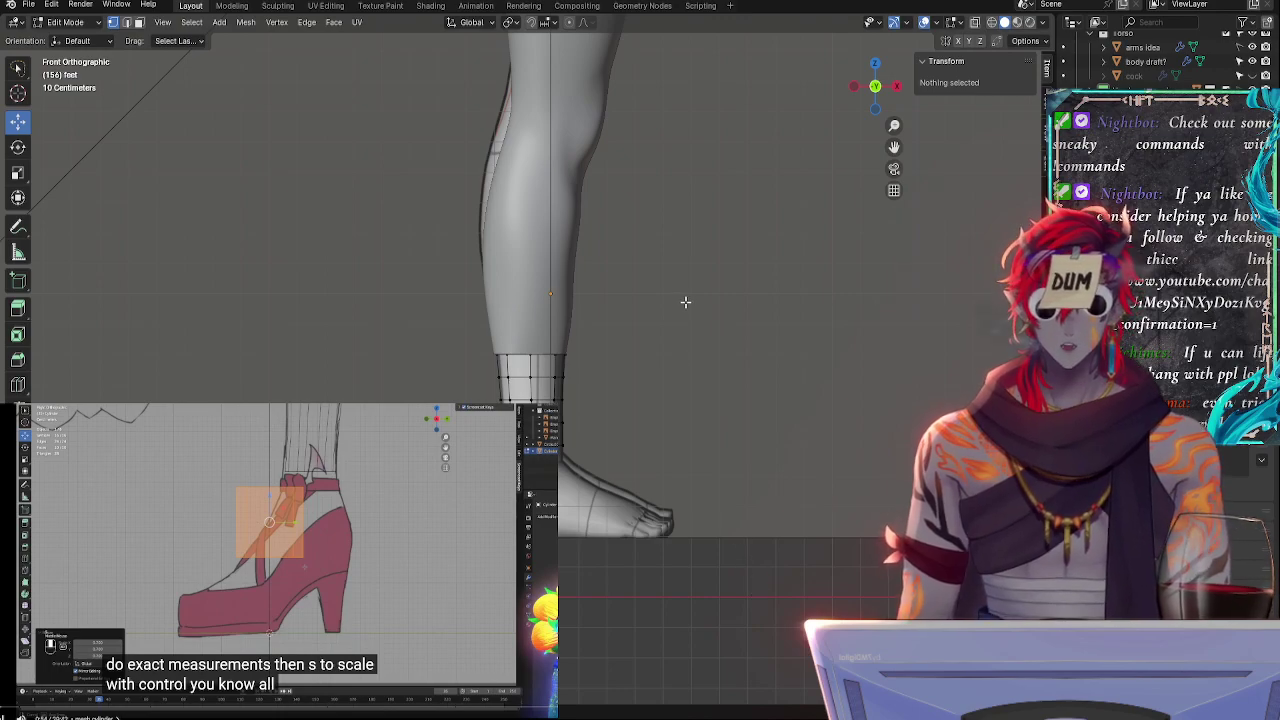
# - Inspect the legs from back, side and front orthographic views, zooming and panning
pyautogui.moveTo(663, 293); pyautogui.dragTo(806, 371, button='middle')
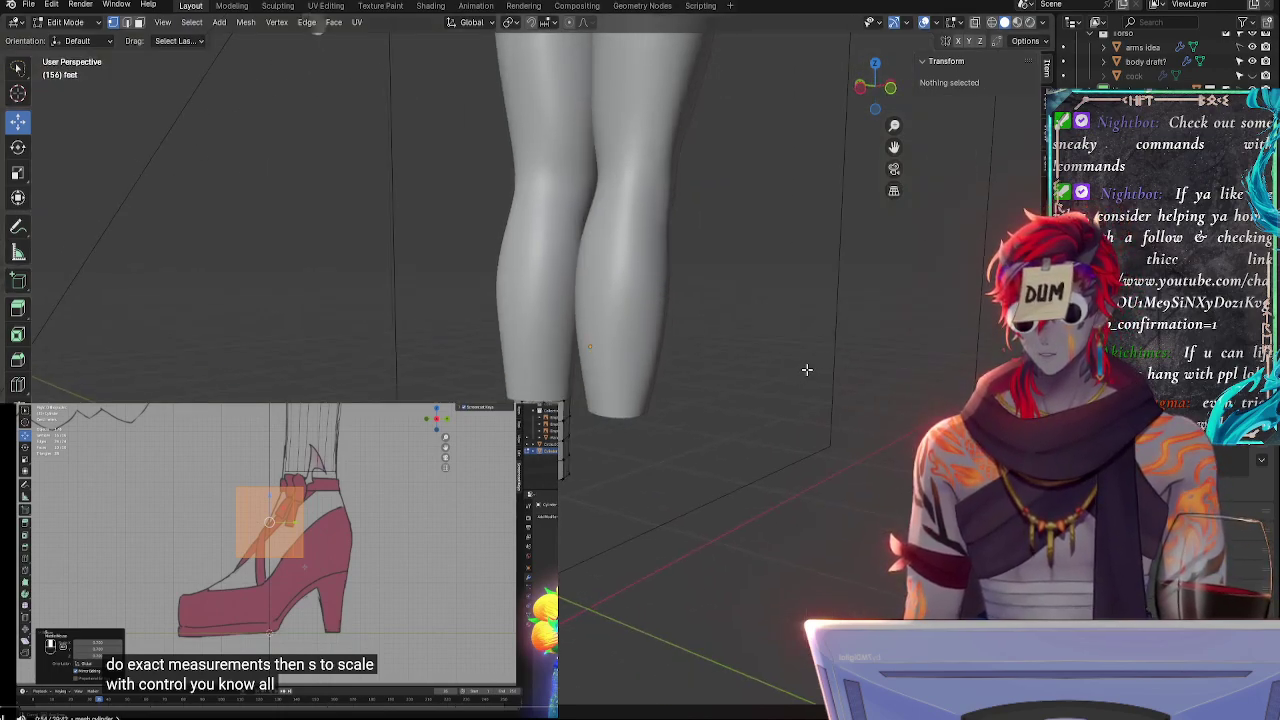
pyautogui.click(858, 87)
pyautogui.click(899, 86)
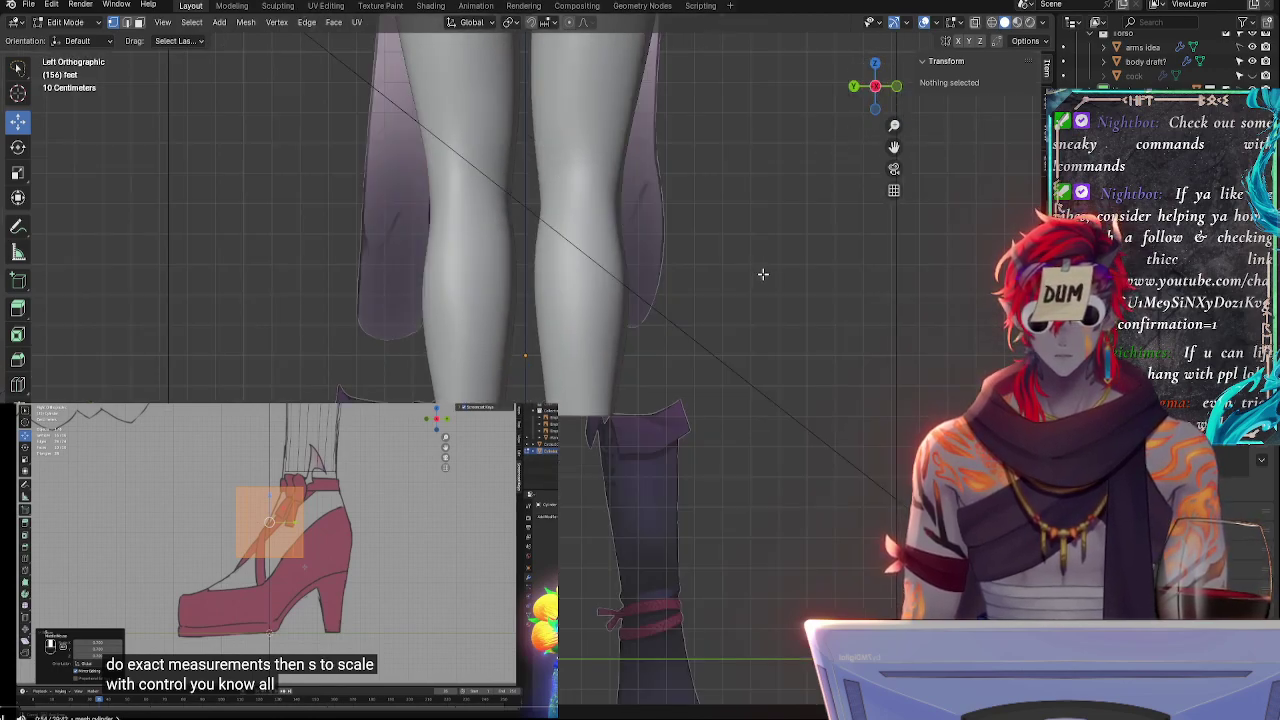
pyautogui.scroll(1, 821, 327)
pyautogui.scroll(3, 807, 354)
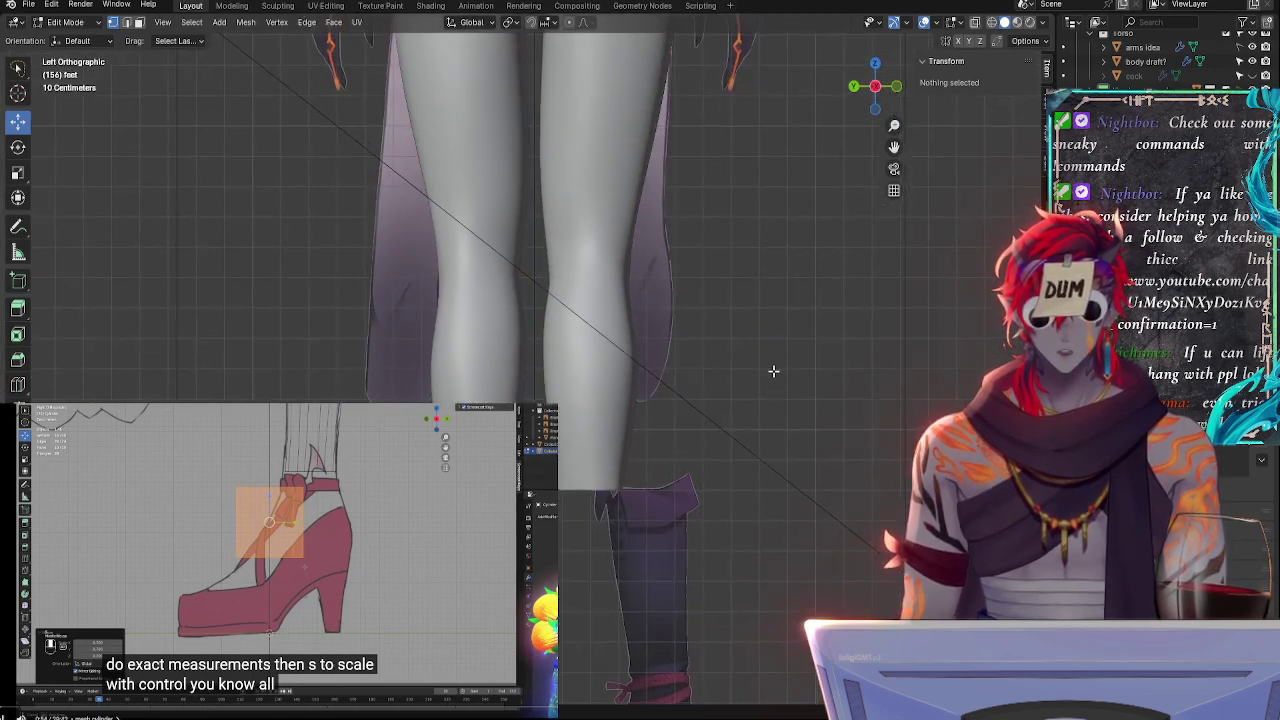
pyautogui.keyDown('shift'); pyautogui.moveTo(807, 354); pyautogui.dragTo(811, 397, button='middle'); pyautogui.keyUp('shift')
pyautogui.click(870, 86)
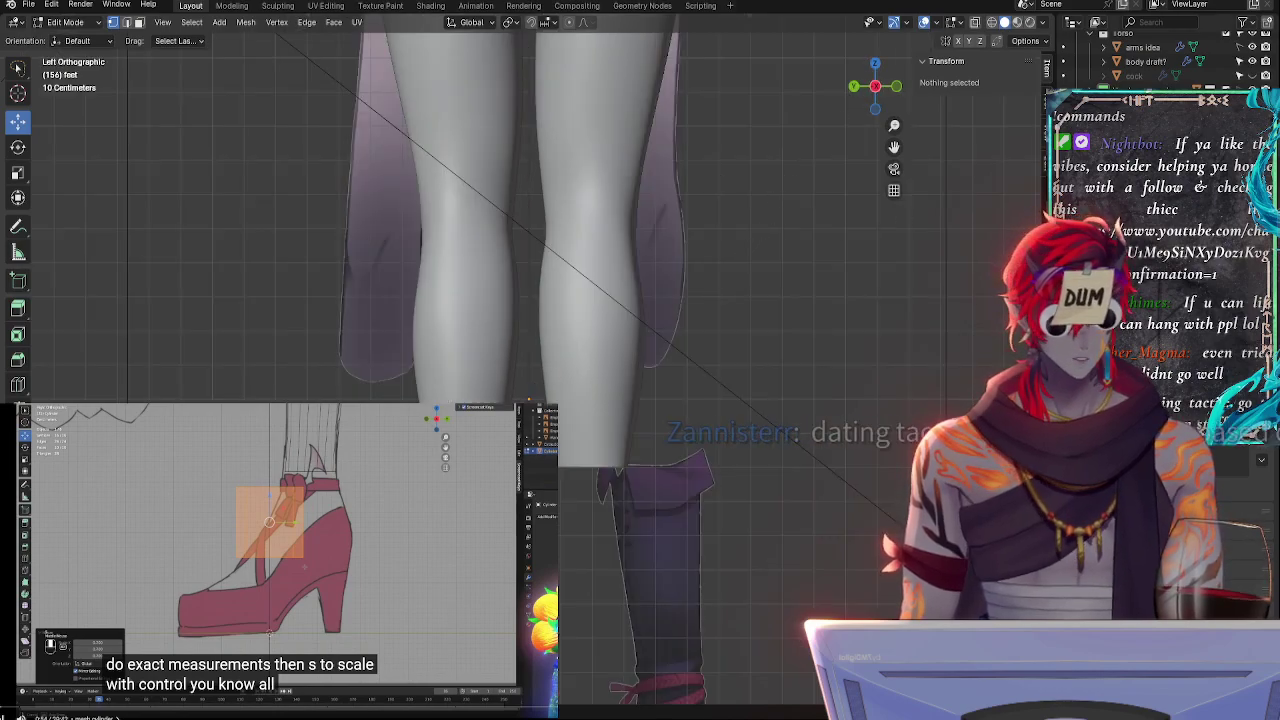
pyautogui.click(897, 86)
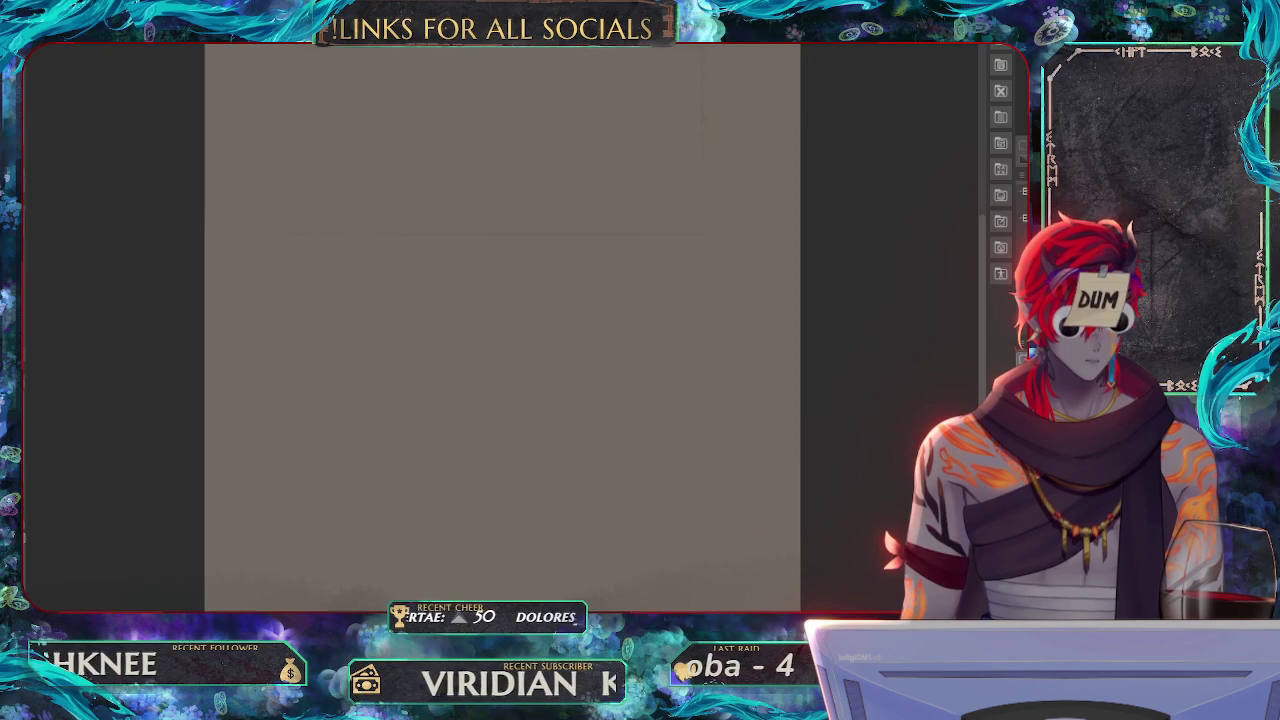
# - Open the 3D pose materials library and browse it, trying a keyword search
pyautogui.click(999, 276)
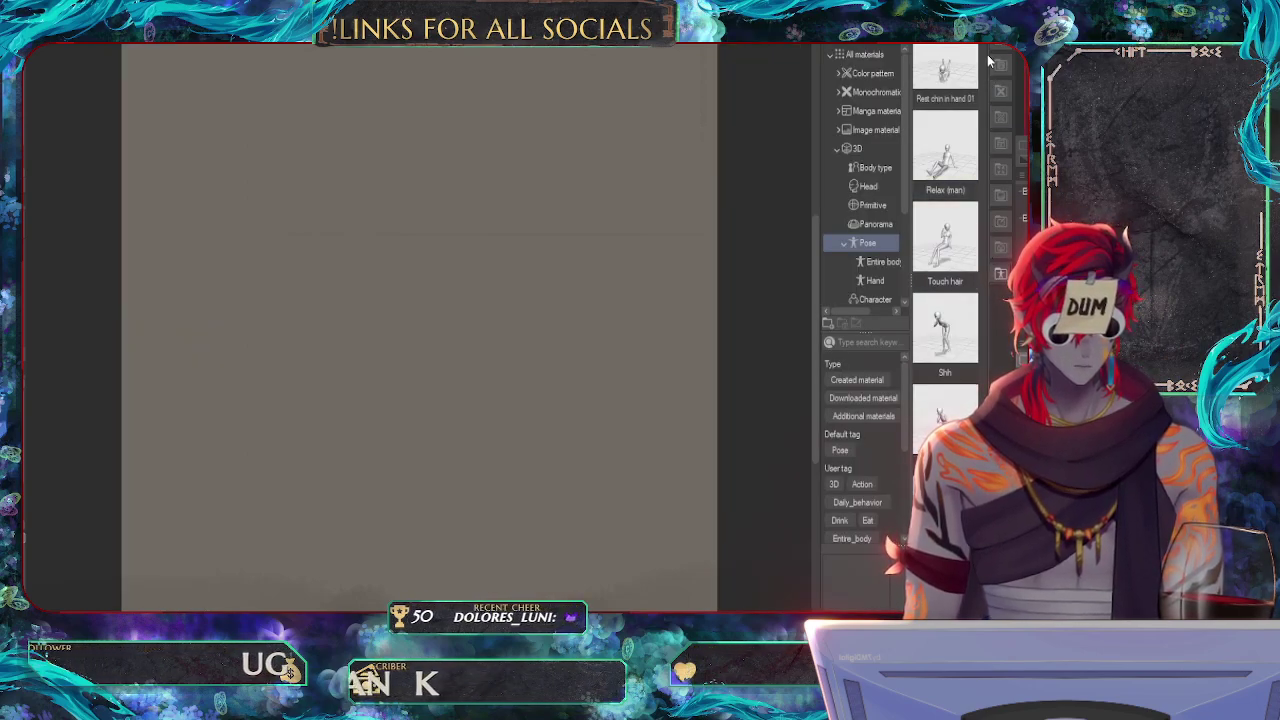
pyautogui.scroll(-10, 986, 60)
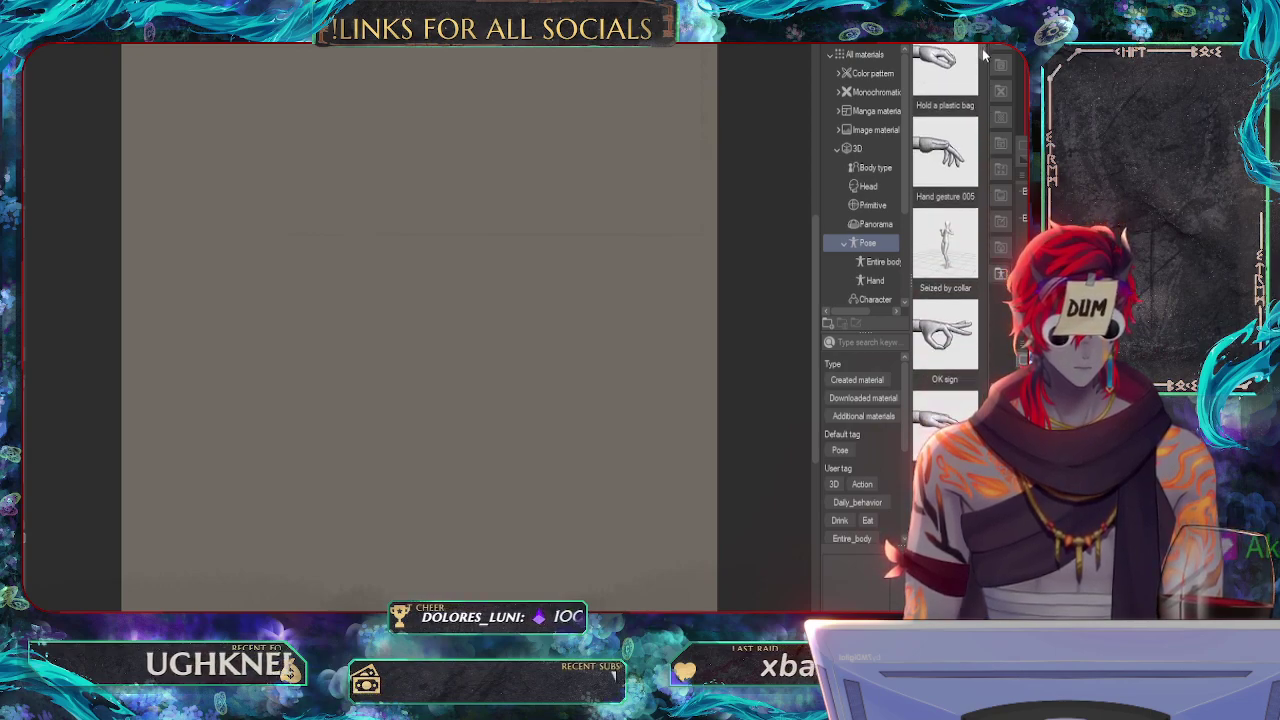
pyautogui.scroll(-10, 984, 60)
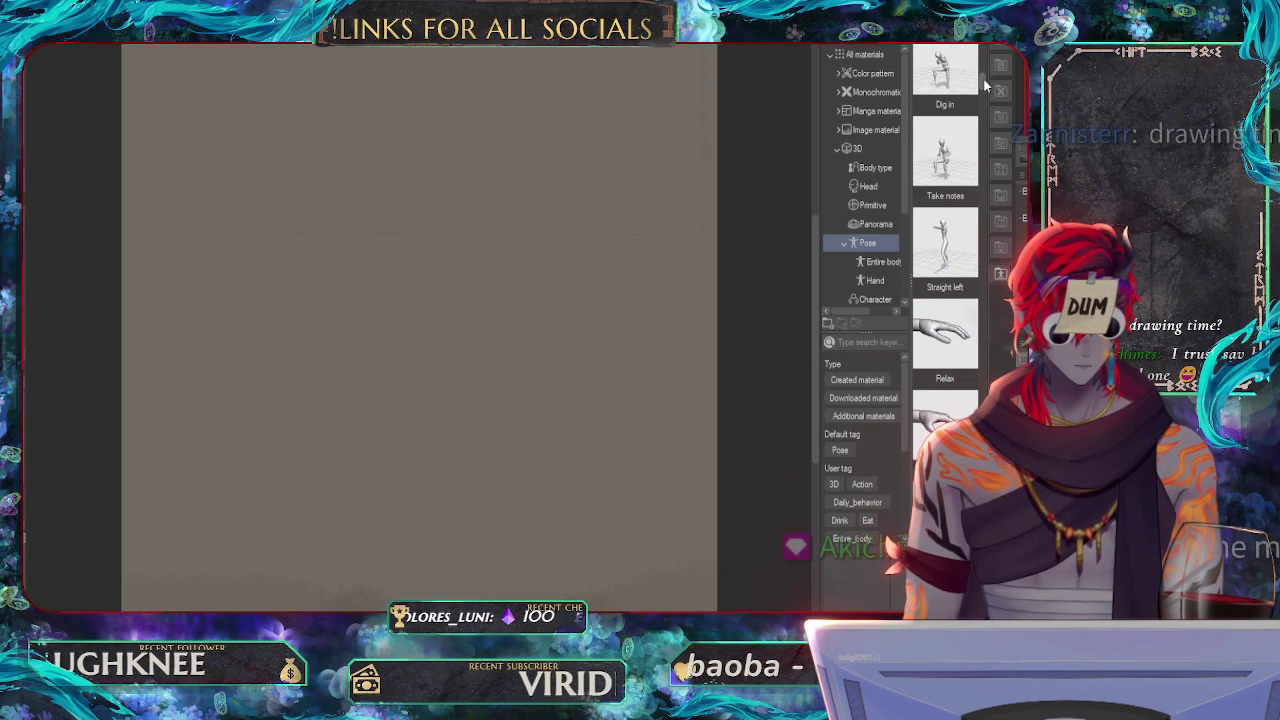
pyautogui.scroll(-3, 984, 90)
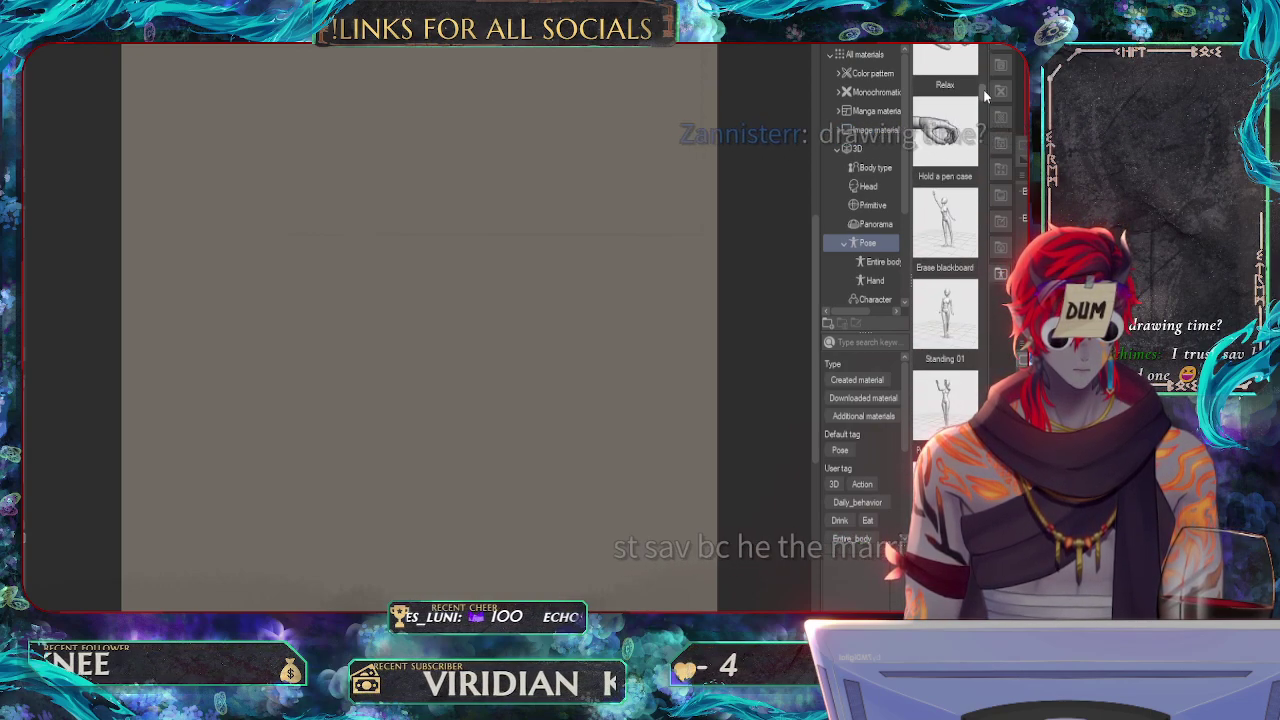
pyautogui.scroll(-10, 986, 110)
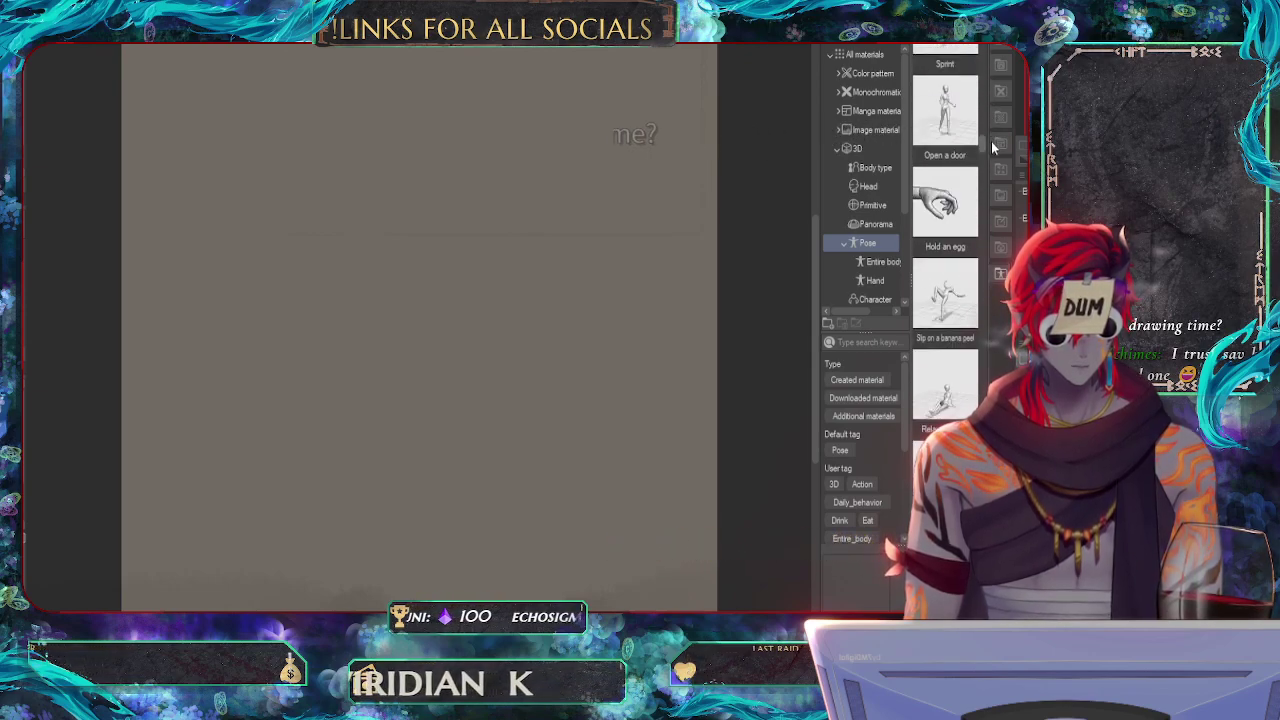
pyautogui.scroll(-3, 990, 155)
pyautogui.scroll(-3, 988, 171)
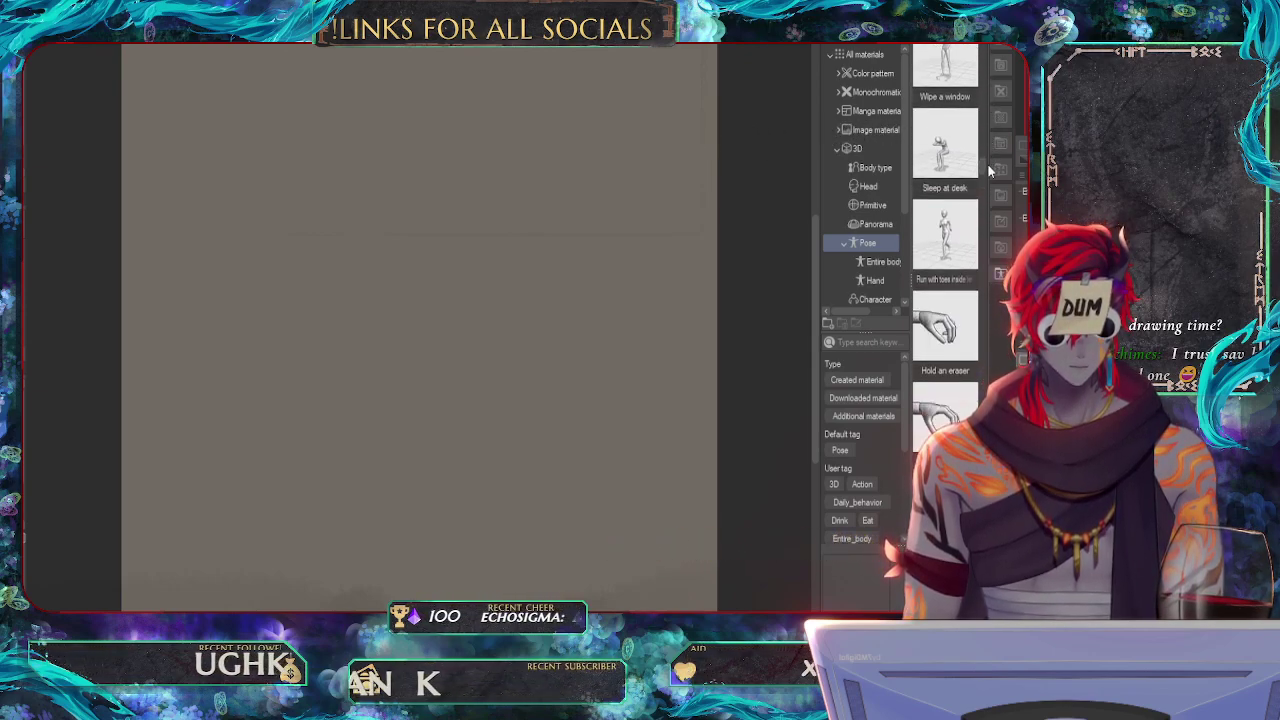
pyautogui.click(856, 341)
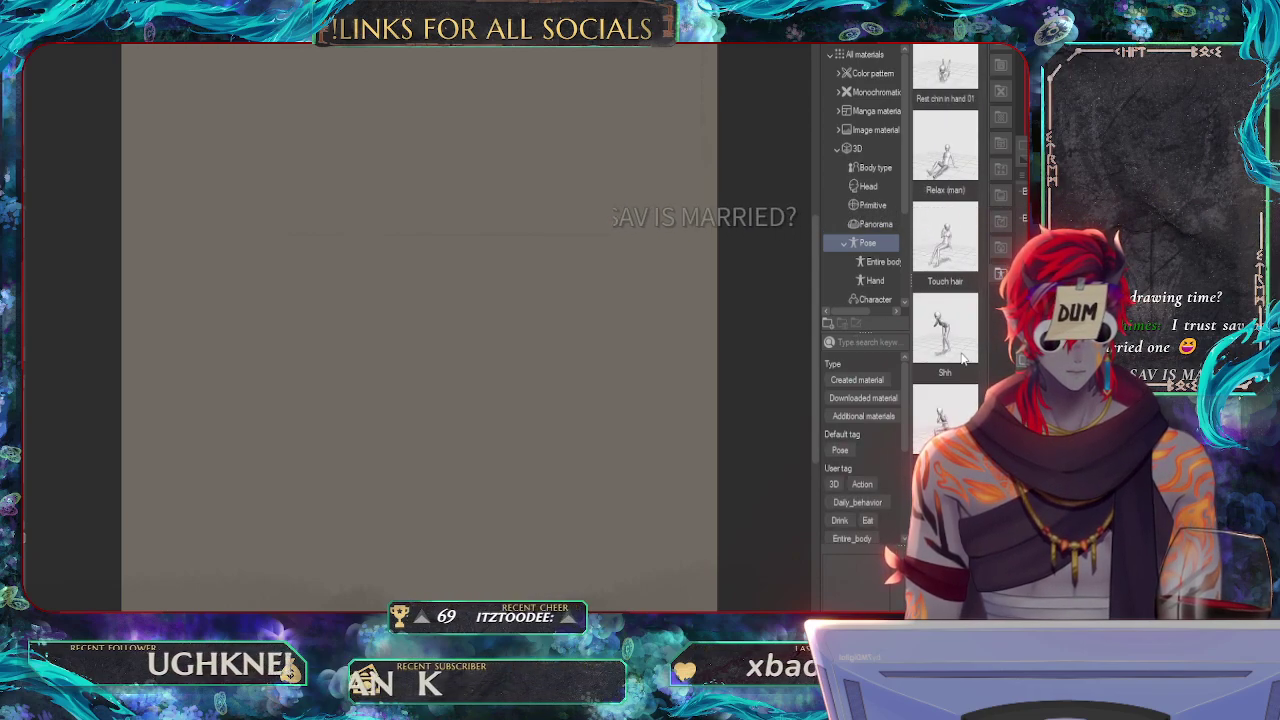
pyautogui.scroll(-2, 905, 431)
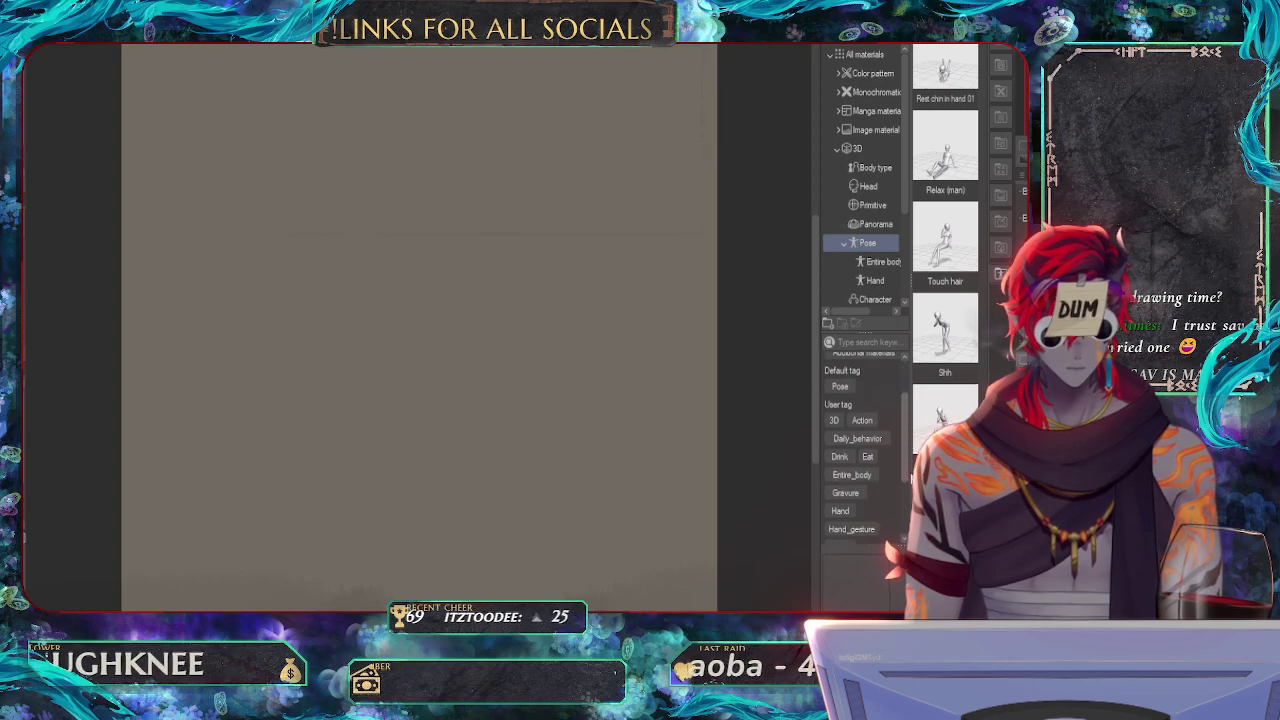
pyautogui.scroll(-3, 865, 450)
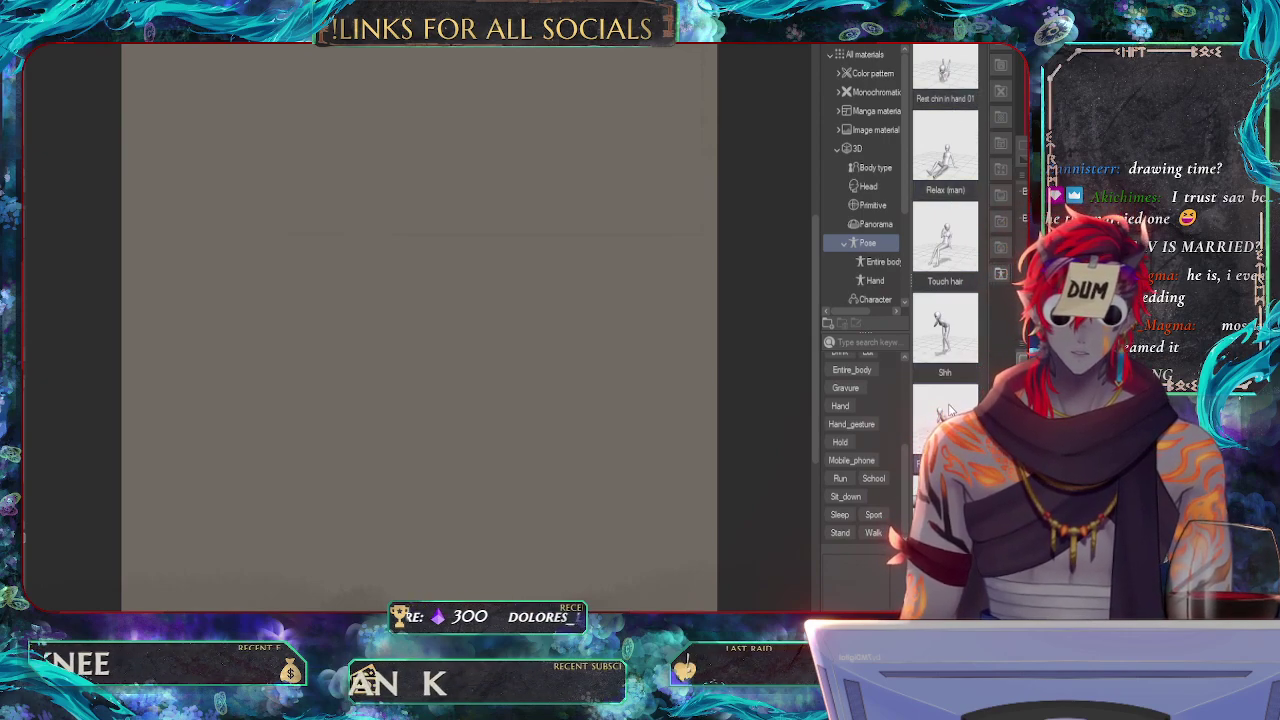
pyautogui.scroll(-5, 984, 60)
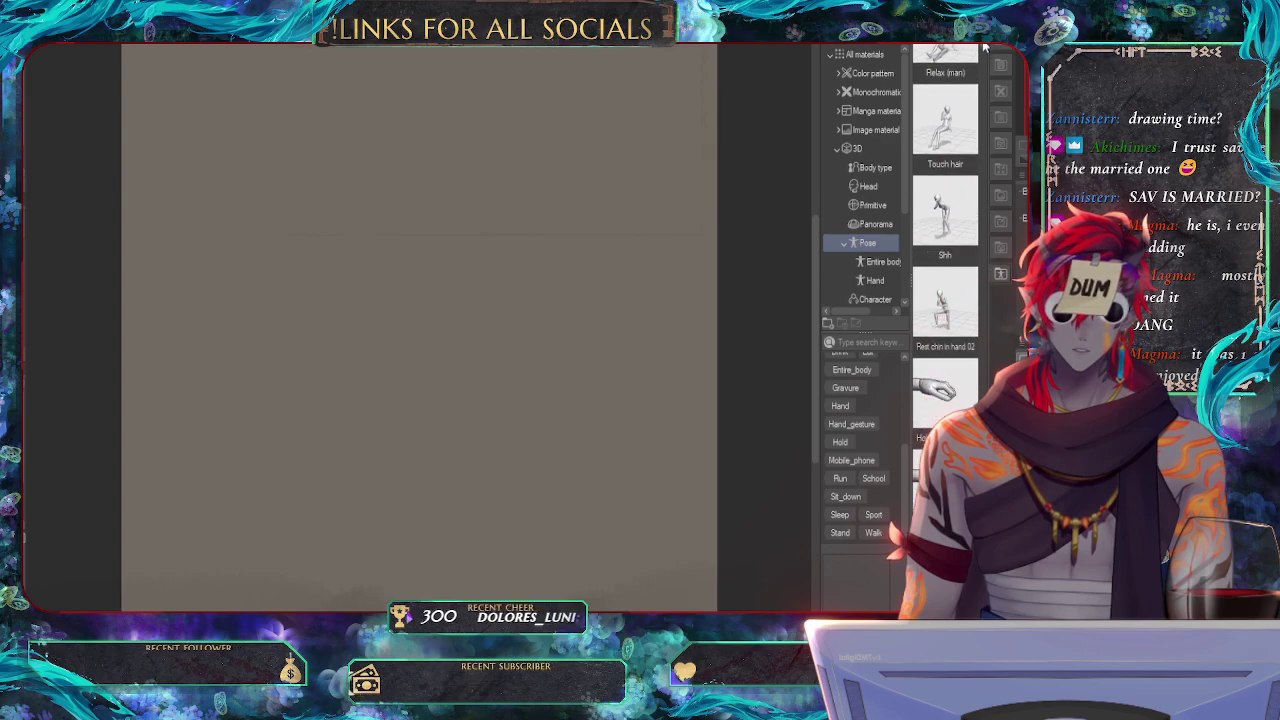
pyautogui.moveTo(982, 48); pyautogui.dragTo(984, 96)
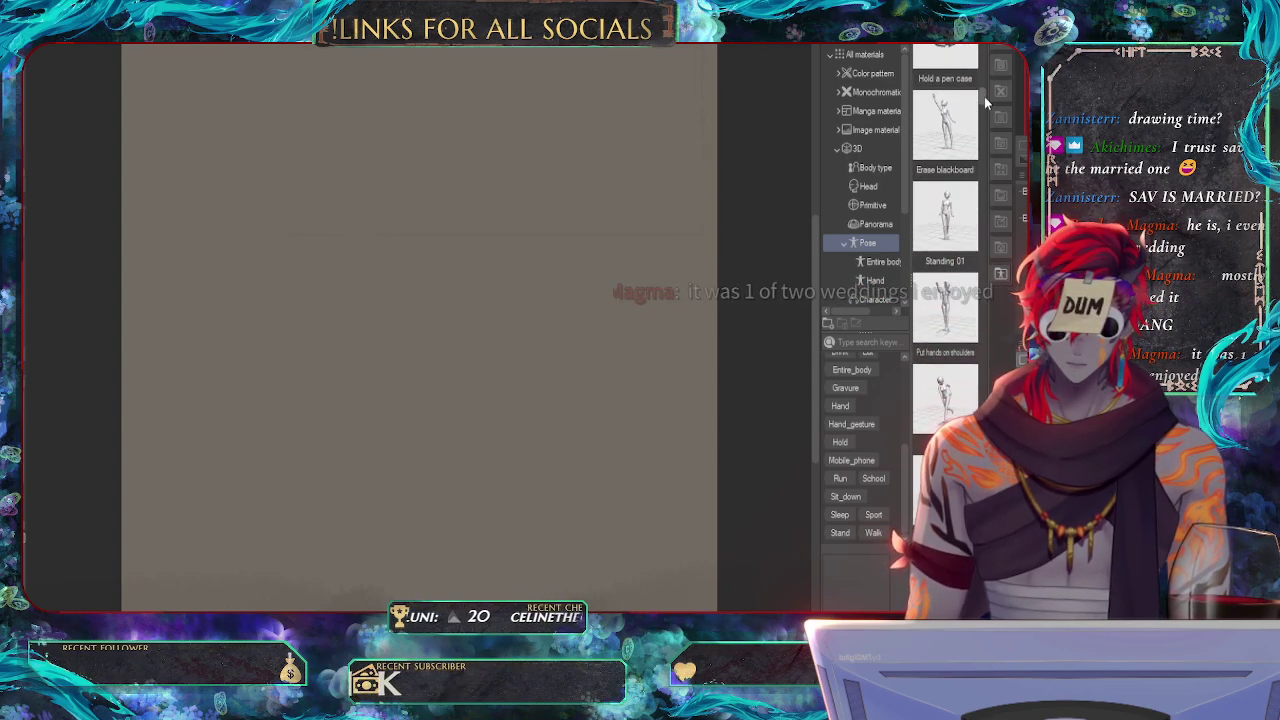
# - Filter to Entire body poses and preview Lay down and Facepalm
pyautogui.click(881, 262)
pyautogui.click(857, 299)
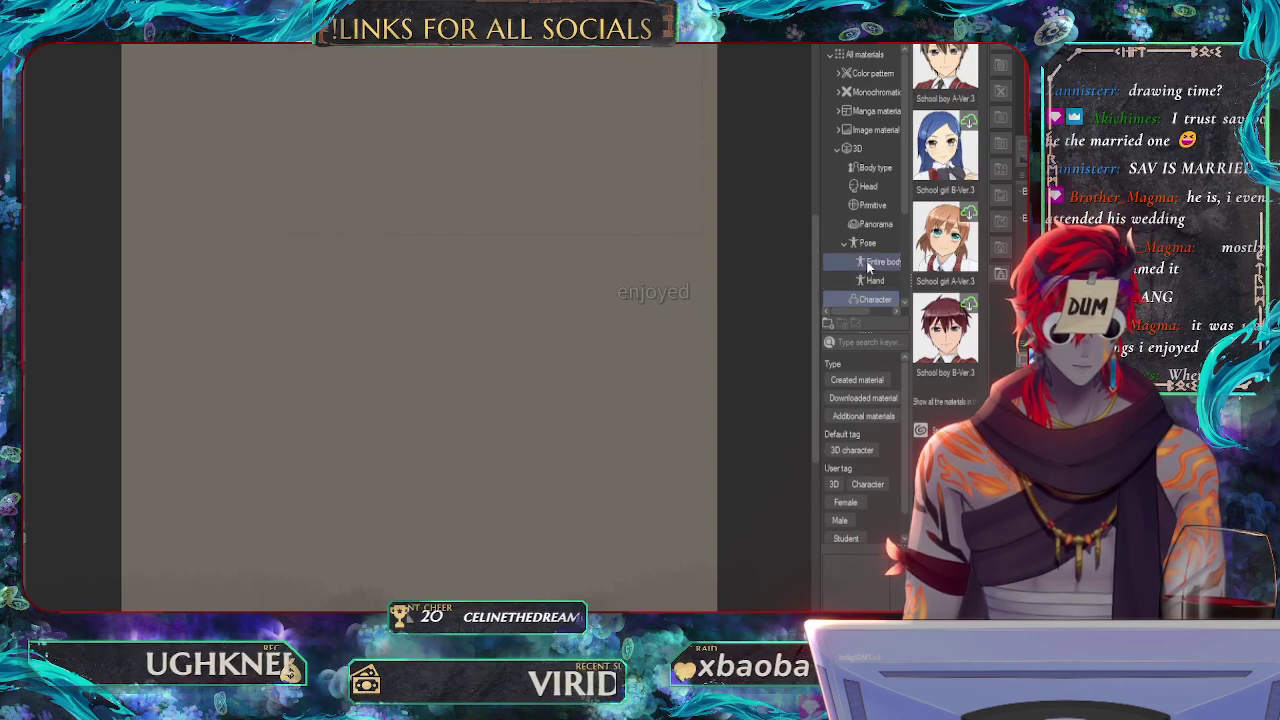
pyautogui.click(866, 263)
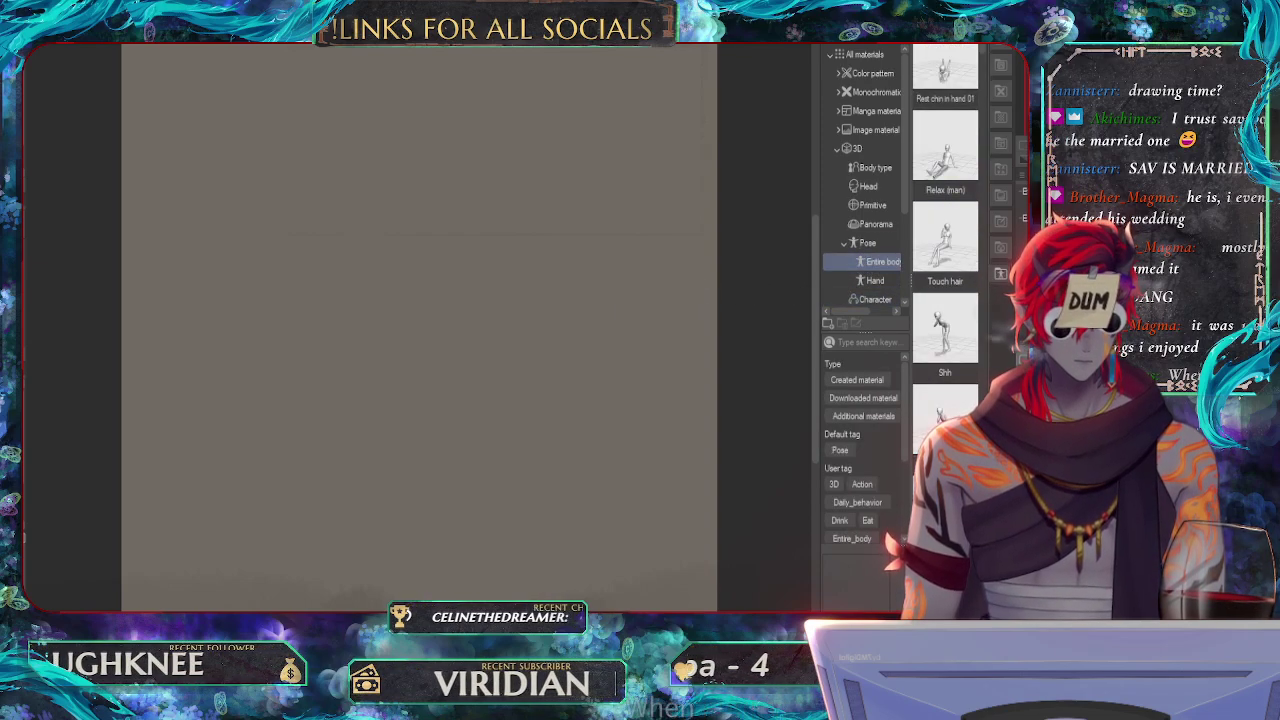
pyautogui.moveTo(982, 47); pyautogui.dragTo(986, 120)
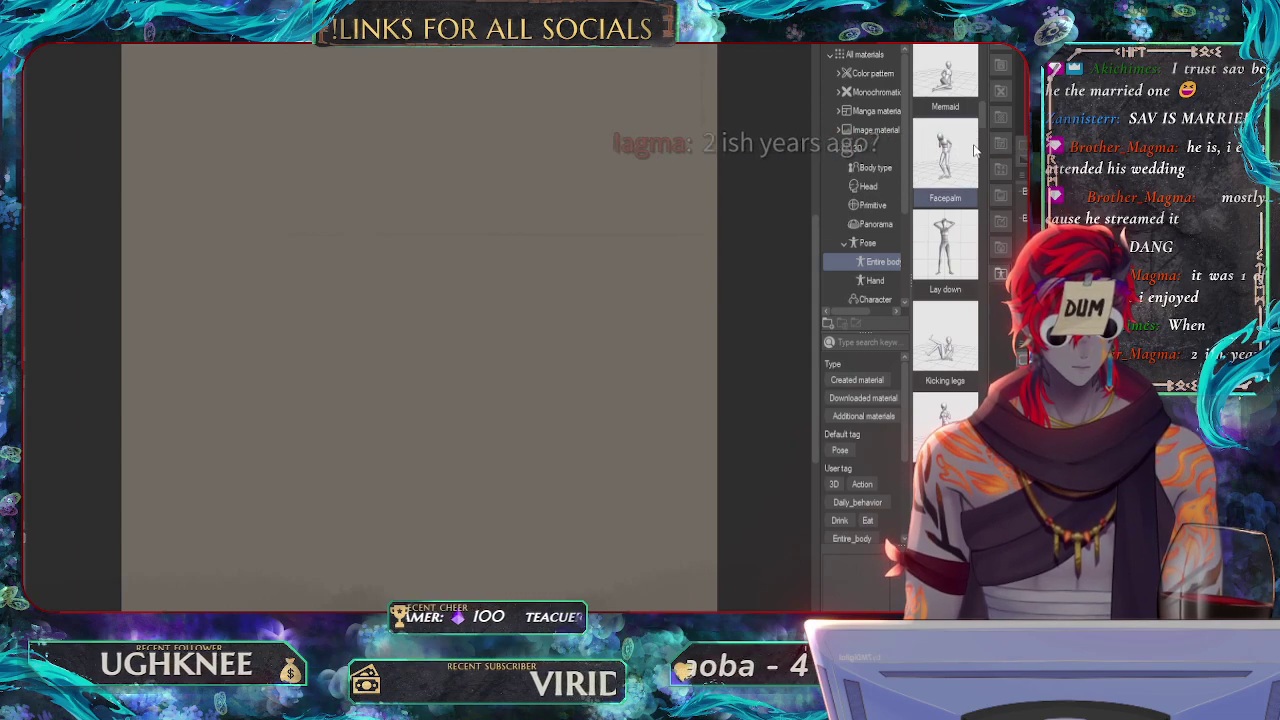
pyautogui.scroll(-1, 984, 121)
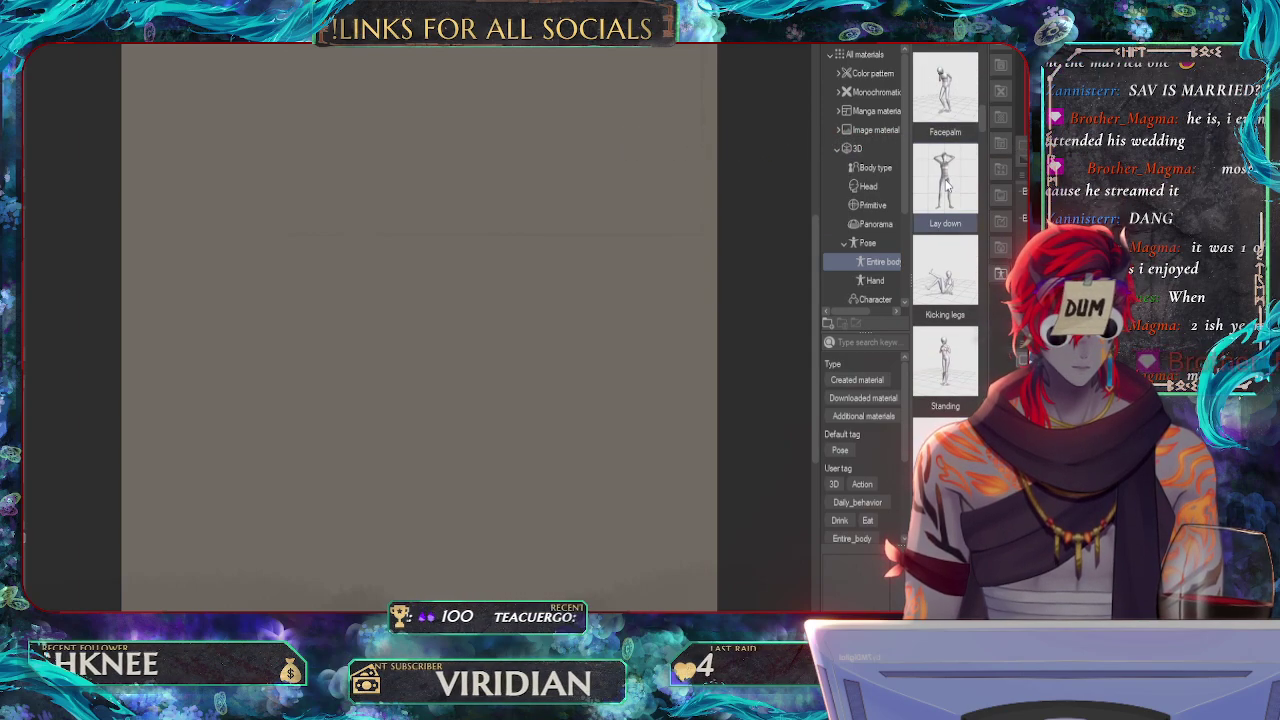
pyautogui.click(945, 185)
pyautogui.click(962, 108)
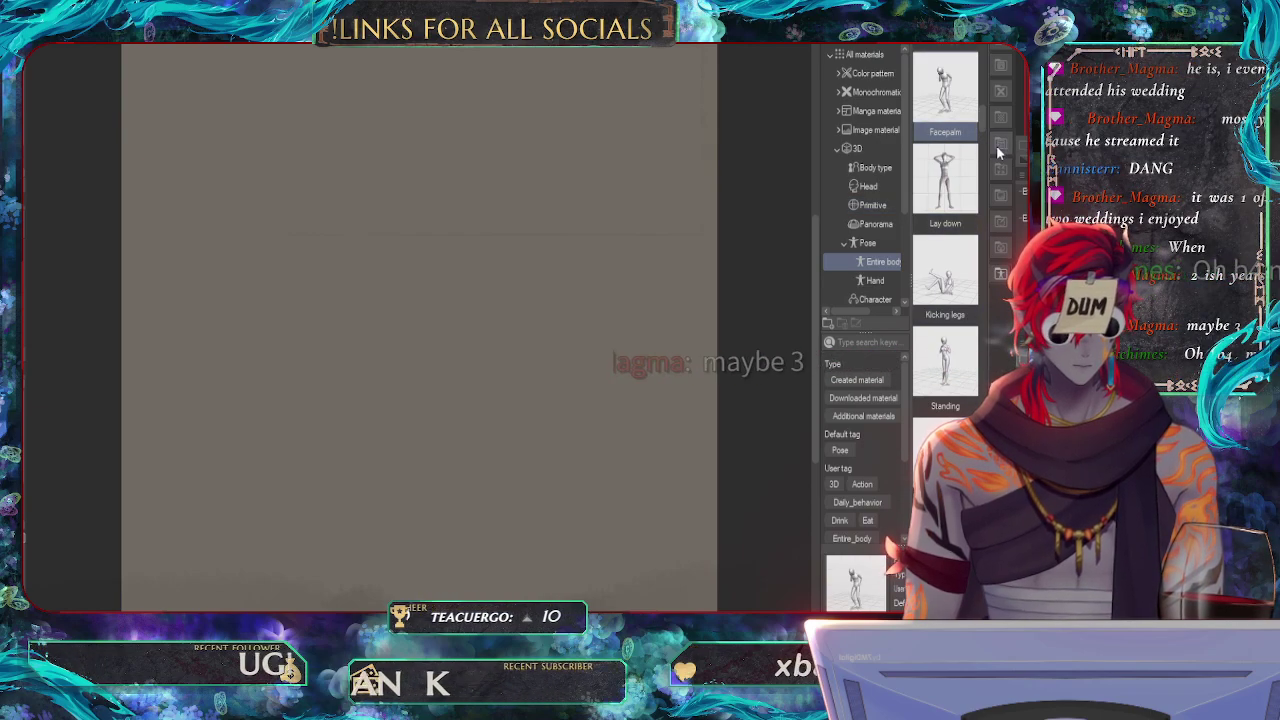
# - Find the Uppercut pose and drag it onto the canvas
pyautogui.scroll(-4, 983, 148)
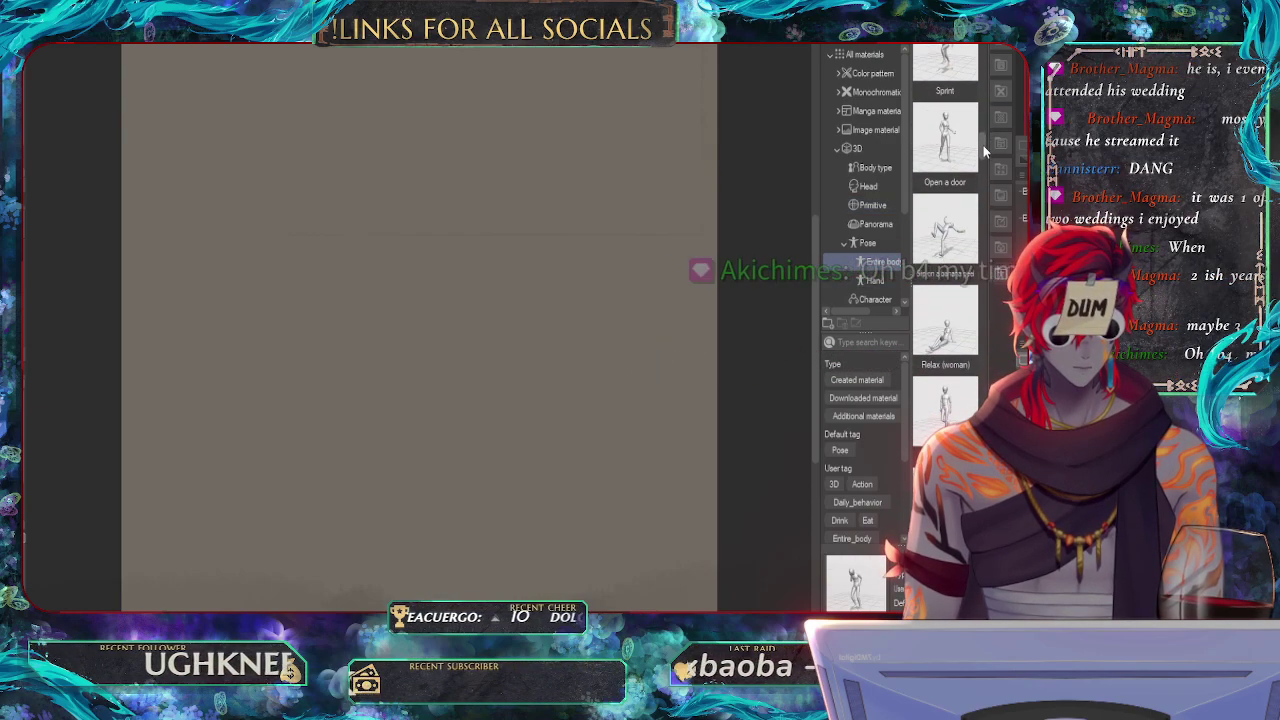
pyautogui.scroll(-1, 983, 148)
pyautogui.scroll(2, 980, 148)
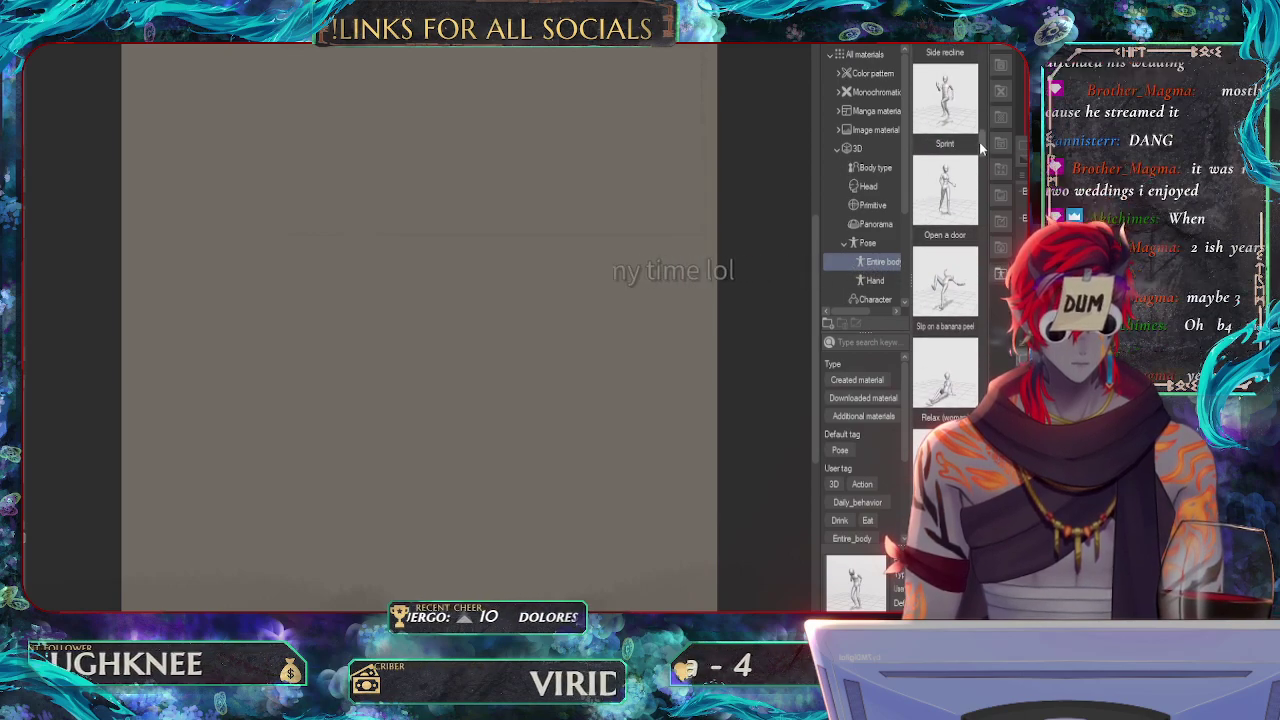
pyautogui.scroll(-2, 979, 145)
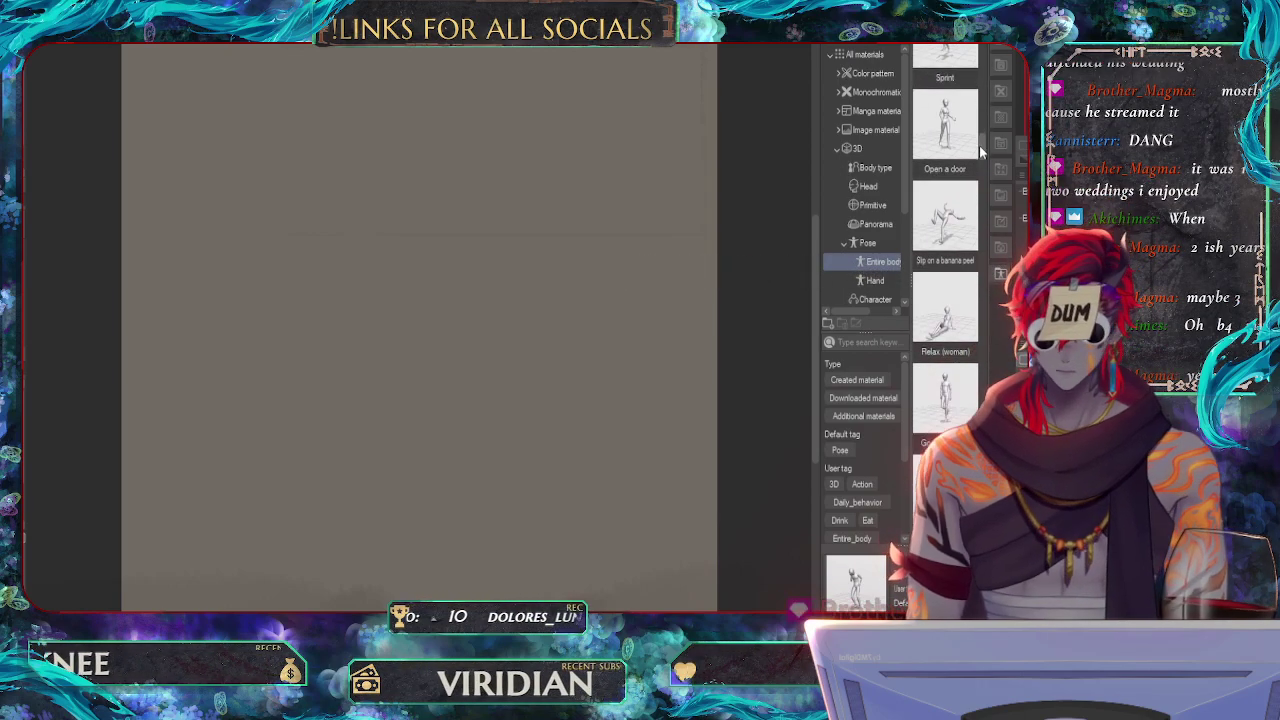
pyautogui.scroll(-3, 979, 160)
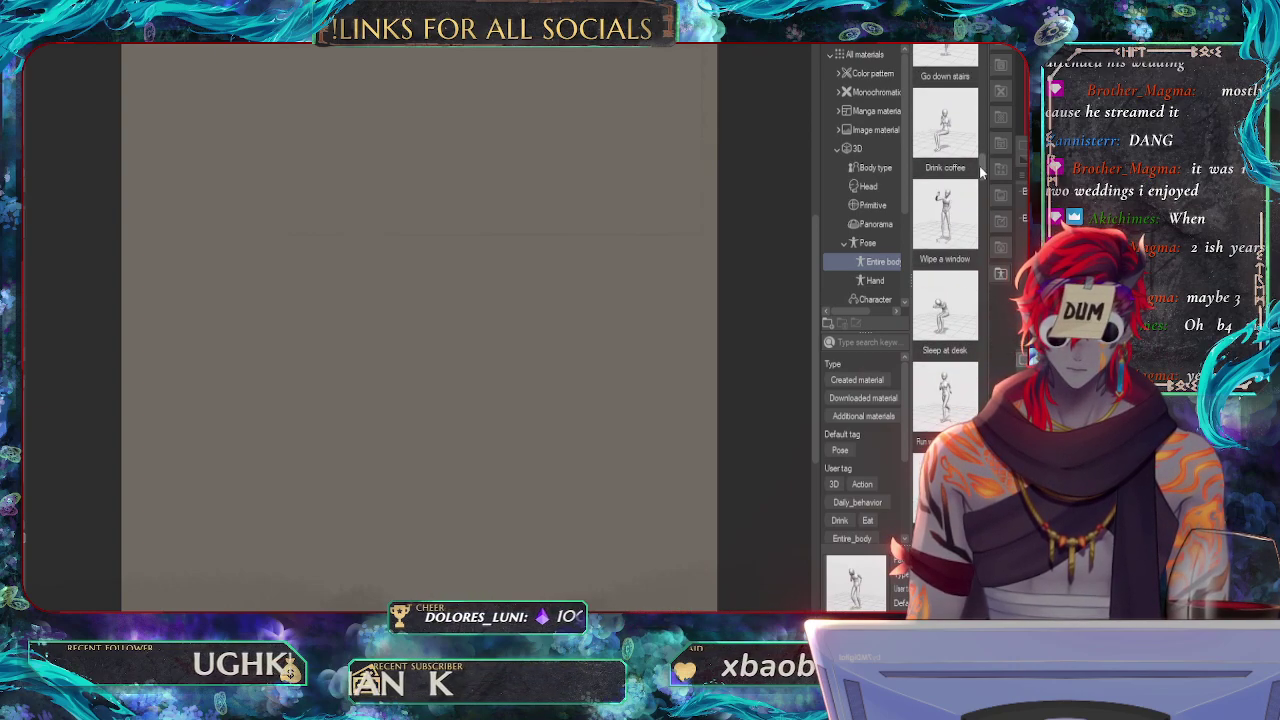
pyautogui.scroll(-4, 979, 165)
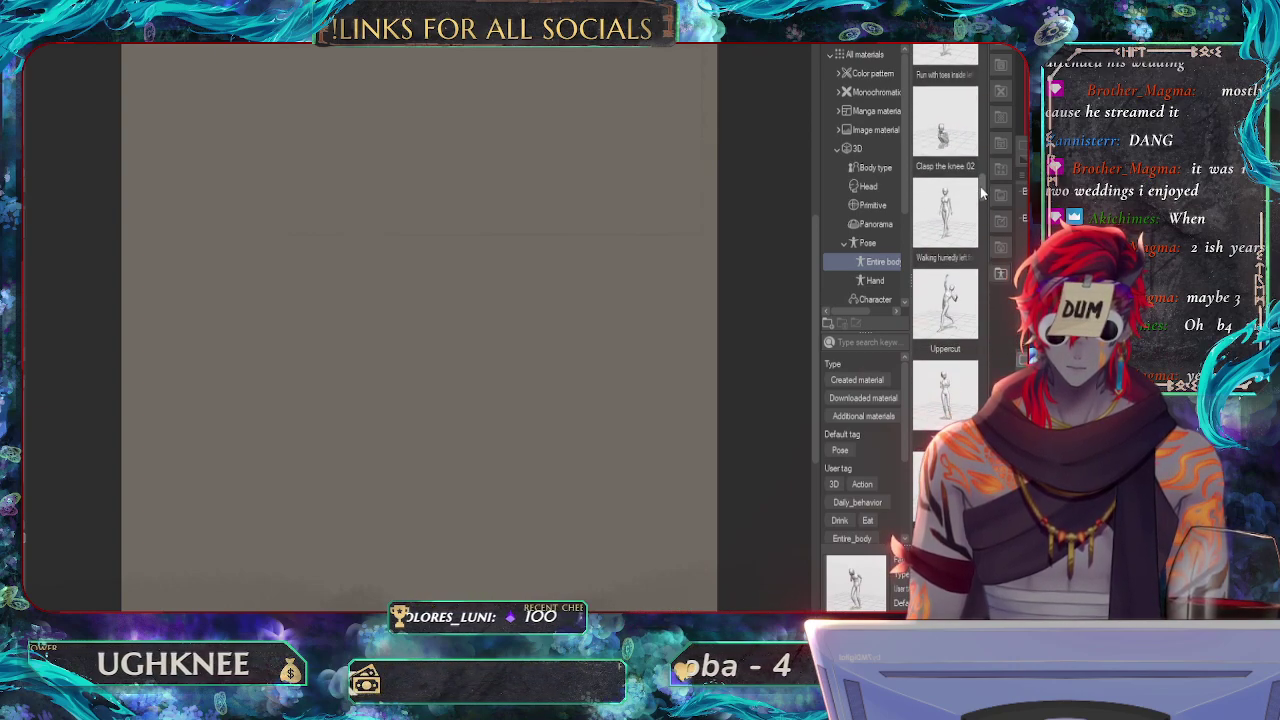
pyautogui.click(948, 298)
pyautogui.moveTo(945, 305); pyautogui.dragTo(526, 297)
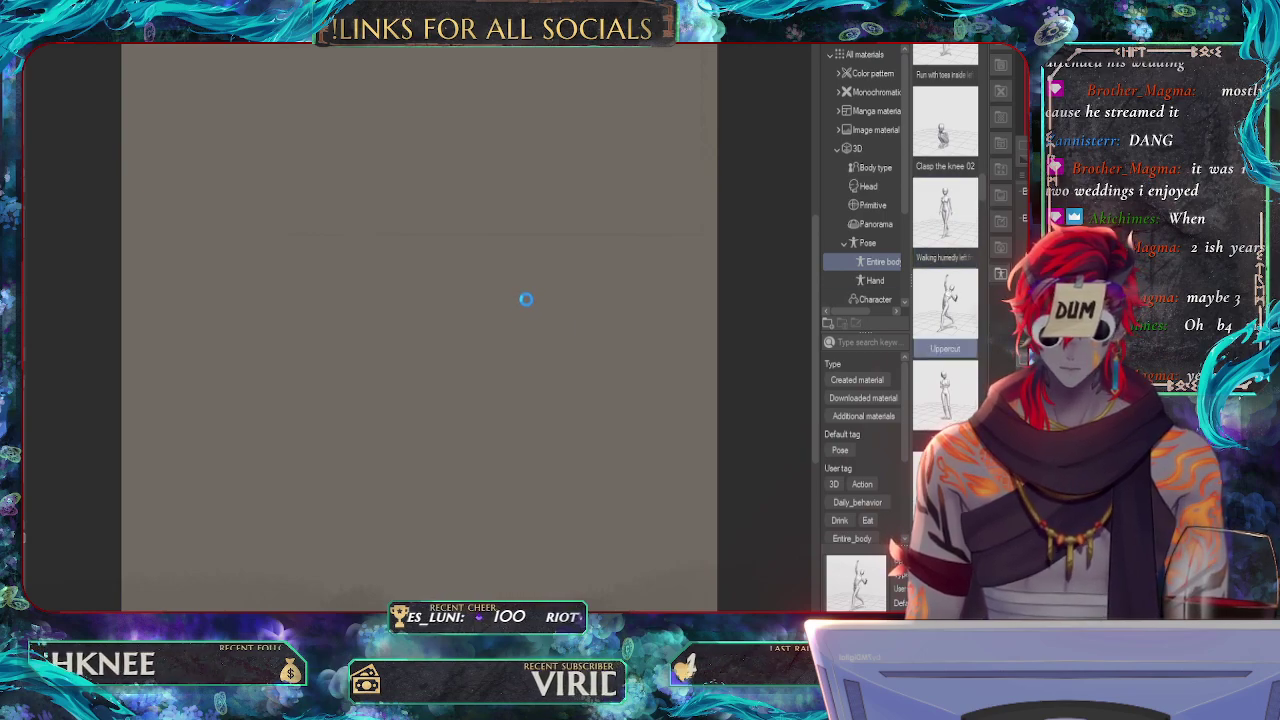
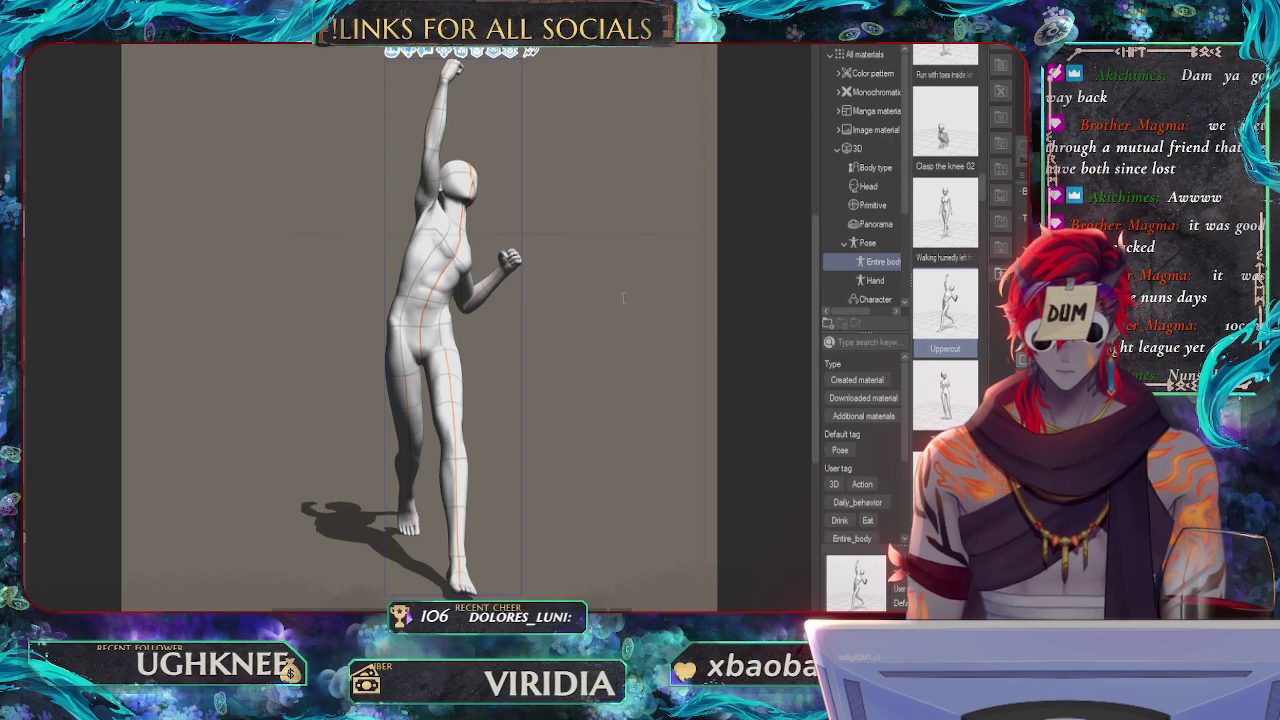
# - Switch the 3D figure to a male body and reset the uppercut pose to default standing
pyautogui.click(578, 290)
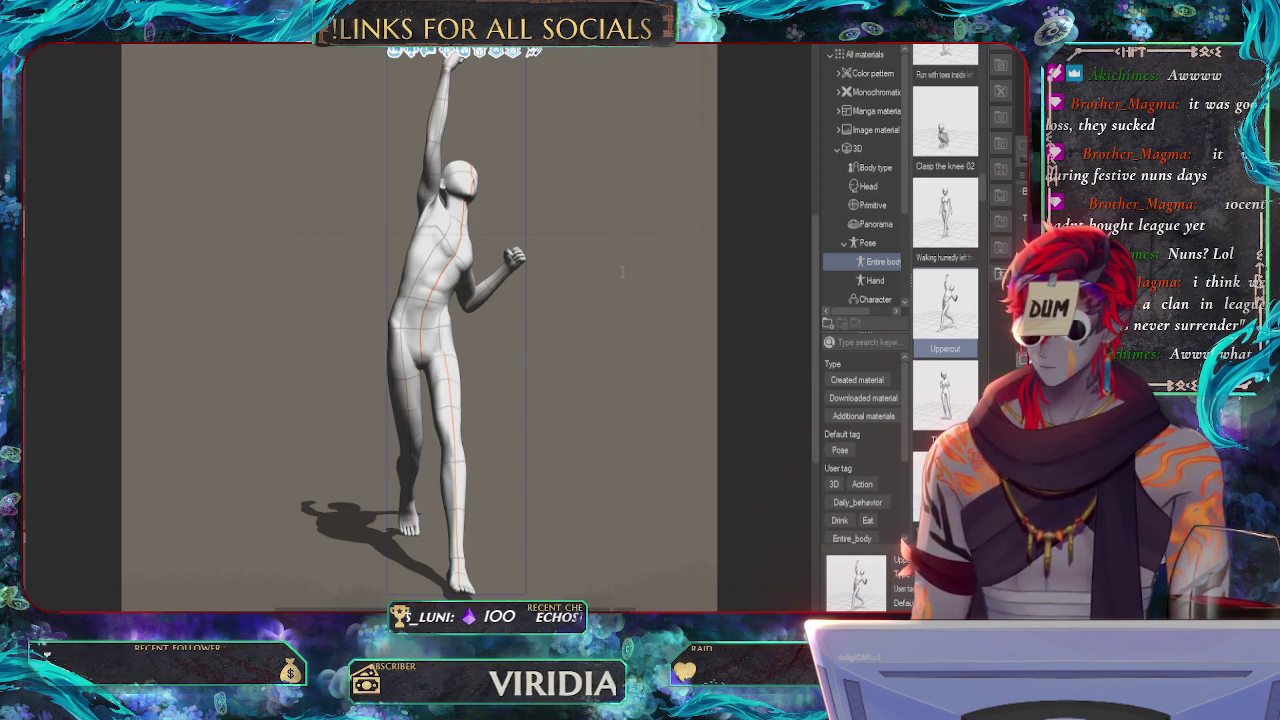
pyautogui.scroll(2, 650, 285)
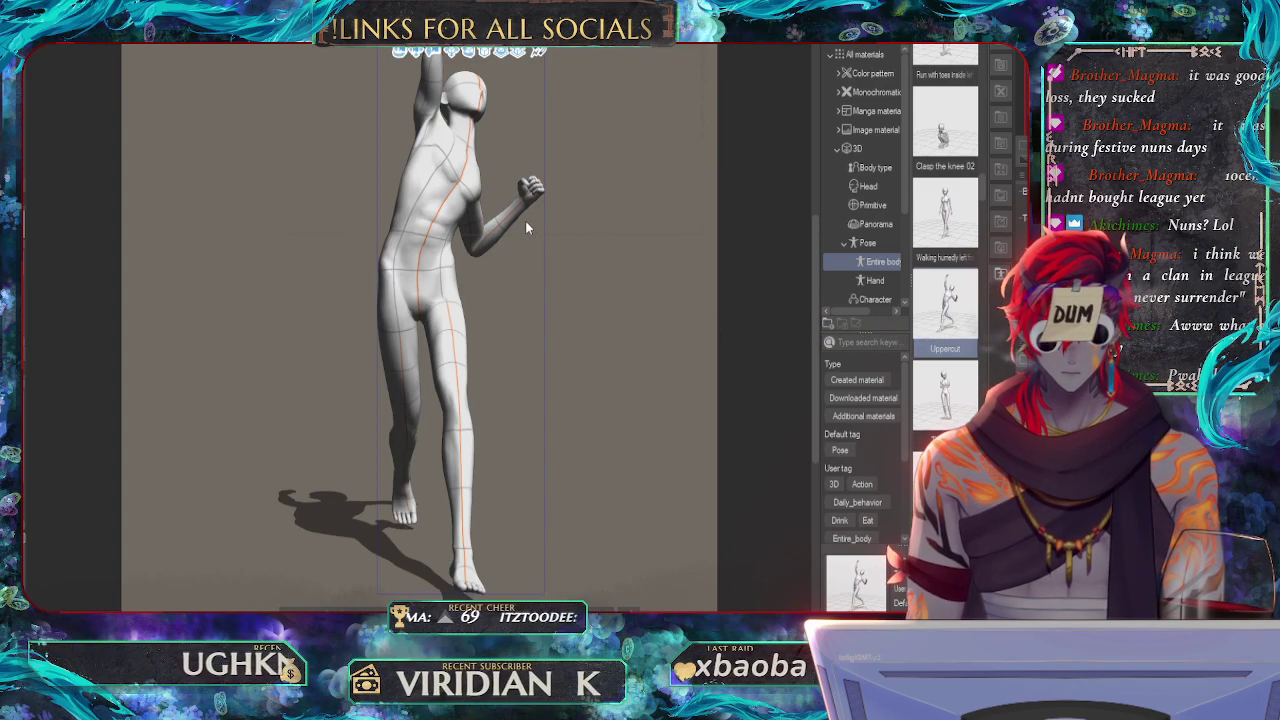
pyautogui.hotkey('ctrl', 'z')
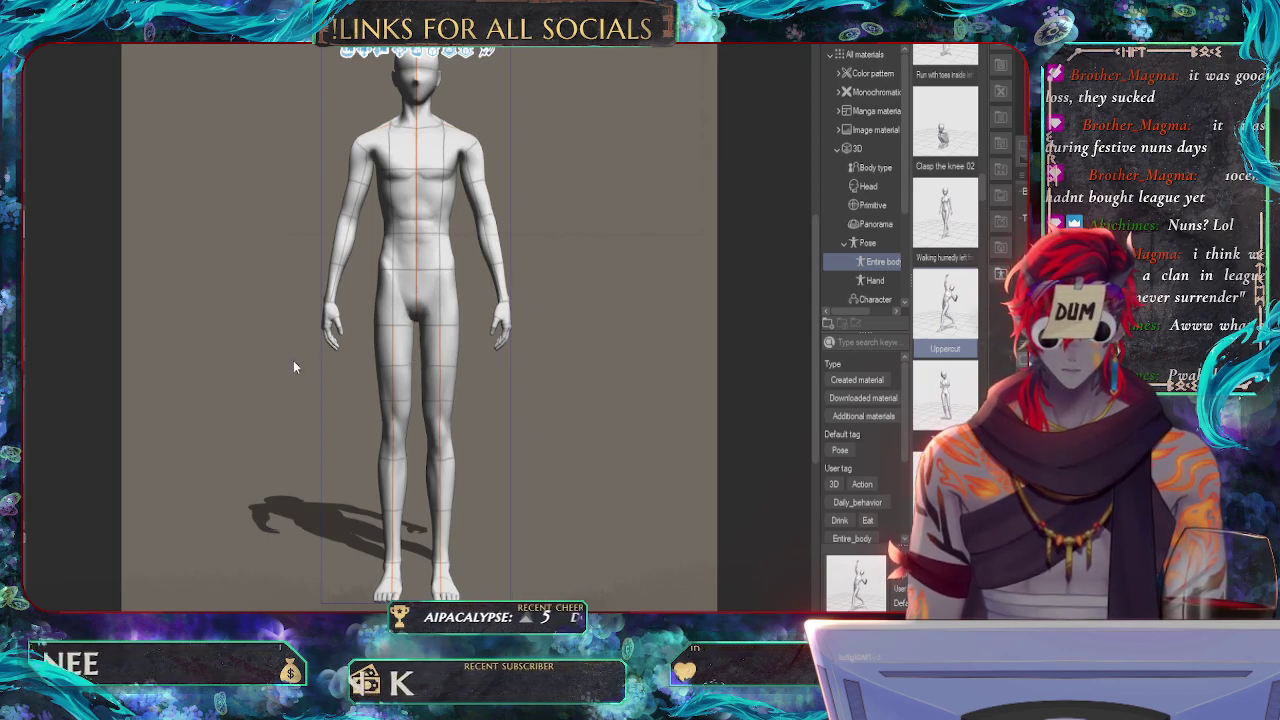
# - Lift the male figure's right arm level with the shoulder and broaden its body shape
pyautogui.click(329, 310)
pyautogui.click(329, 303)
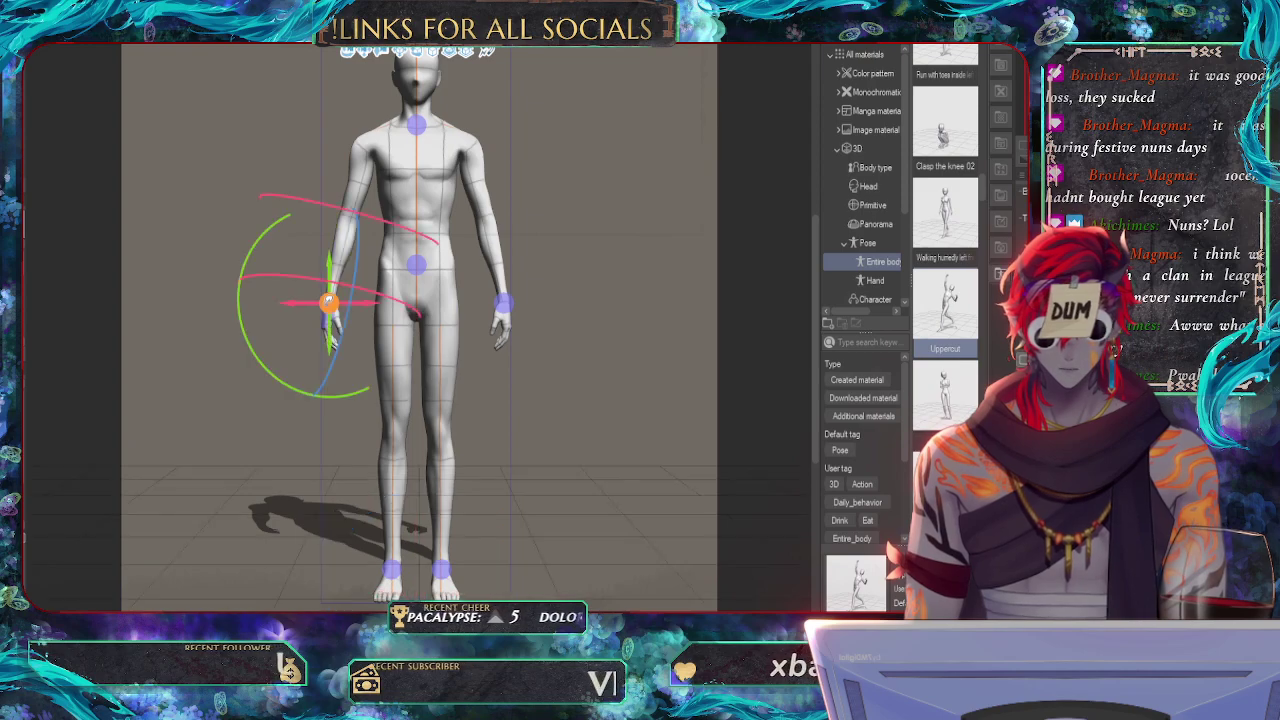
pyautogui.click(362, 150)
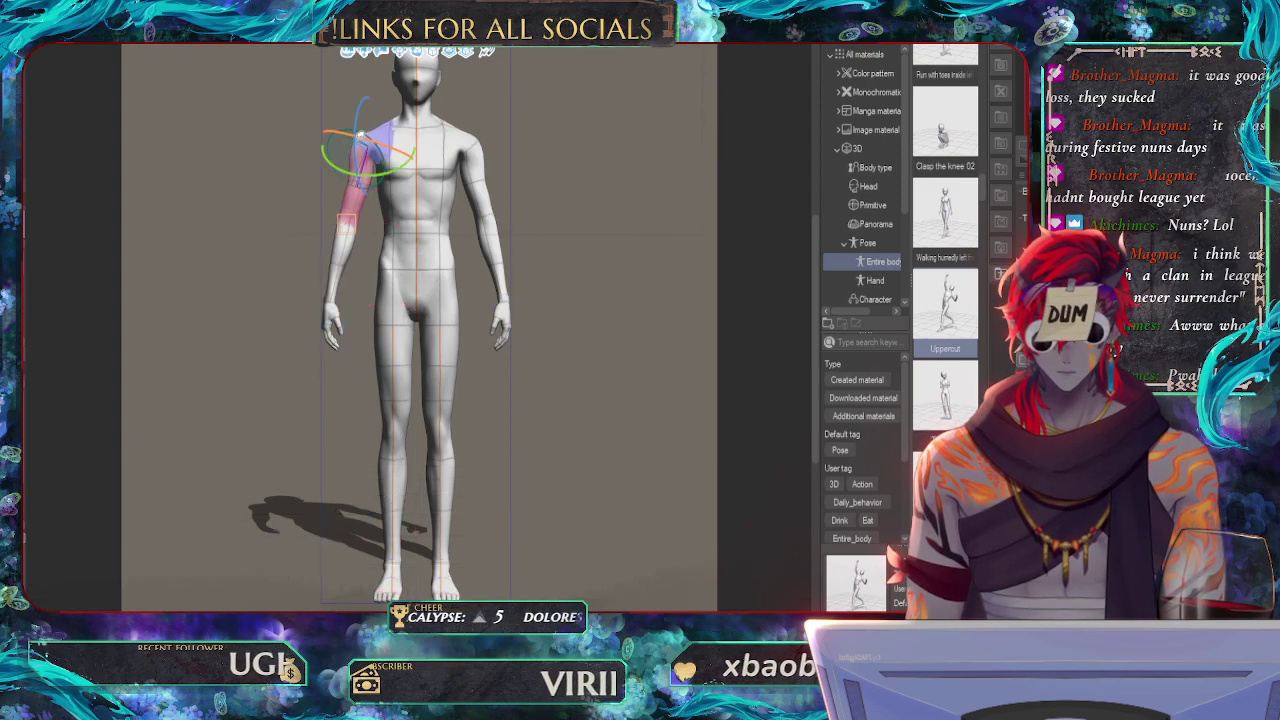
pyautogui.click(367, 150)
pyautogui.click(358, 178)
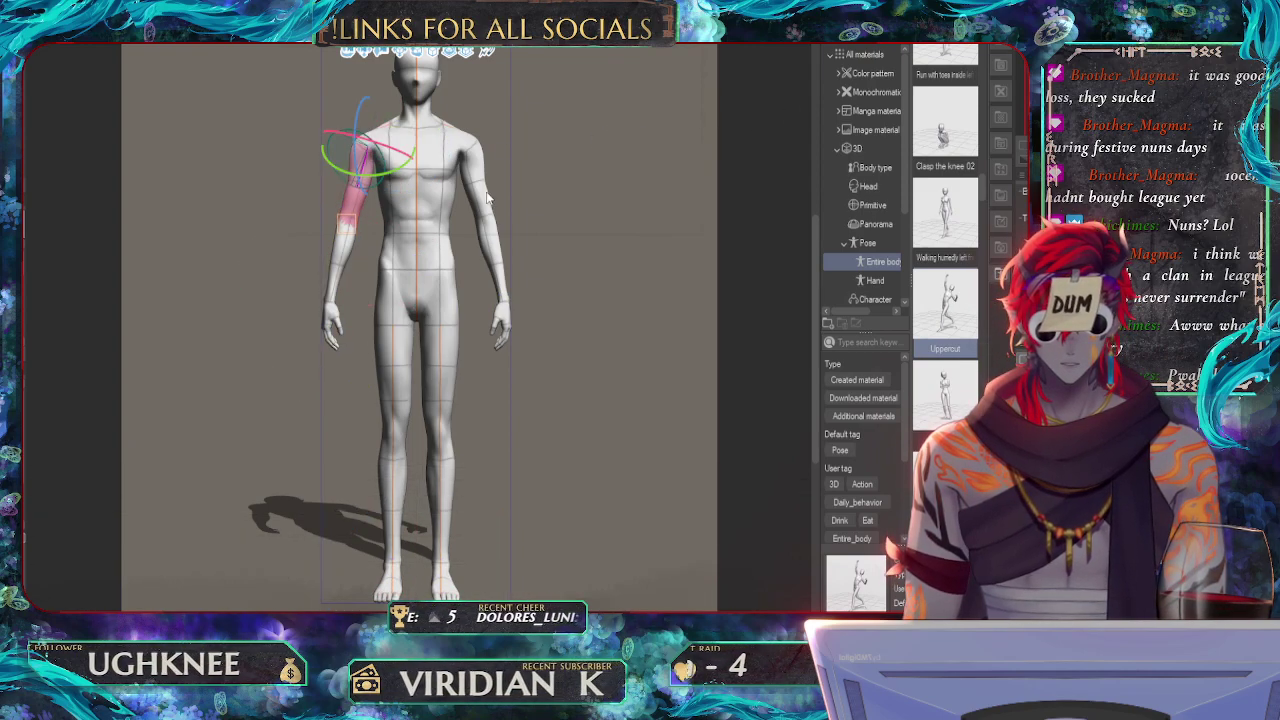
pyautogui.click(330, 310)
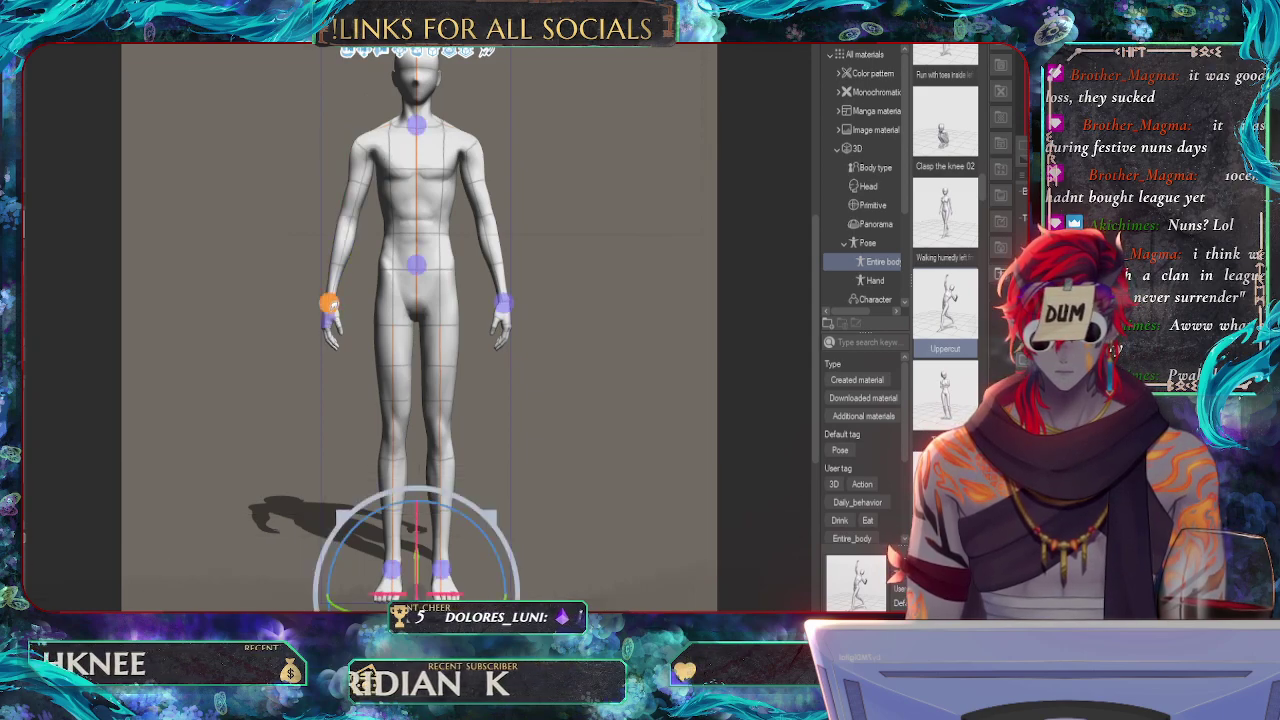
pyautogui.moveTo(329, 303); pyautogui.dragTo(143, 130)
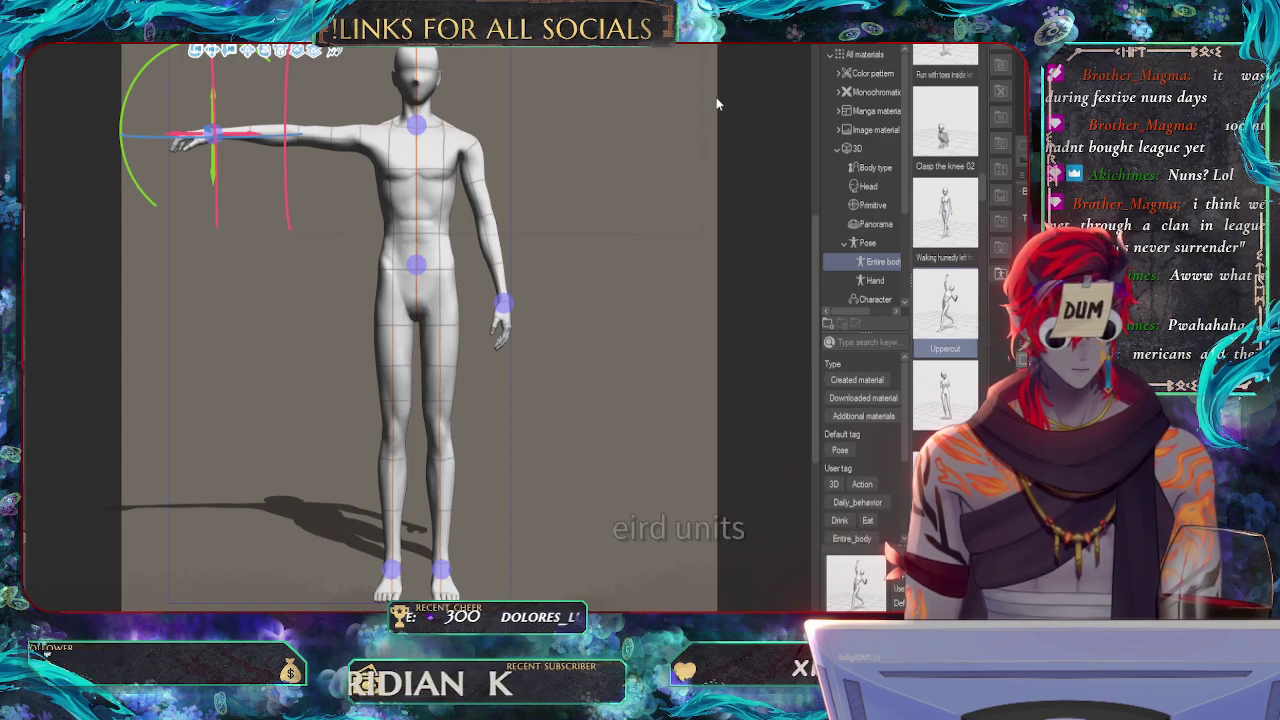
pyautogui.hotkey('ctrl', 'z')
pyautogui.hotkey('ctrl', 'z')
pyautogui.hotkey('ctrl', 'z')
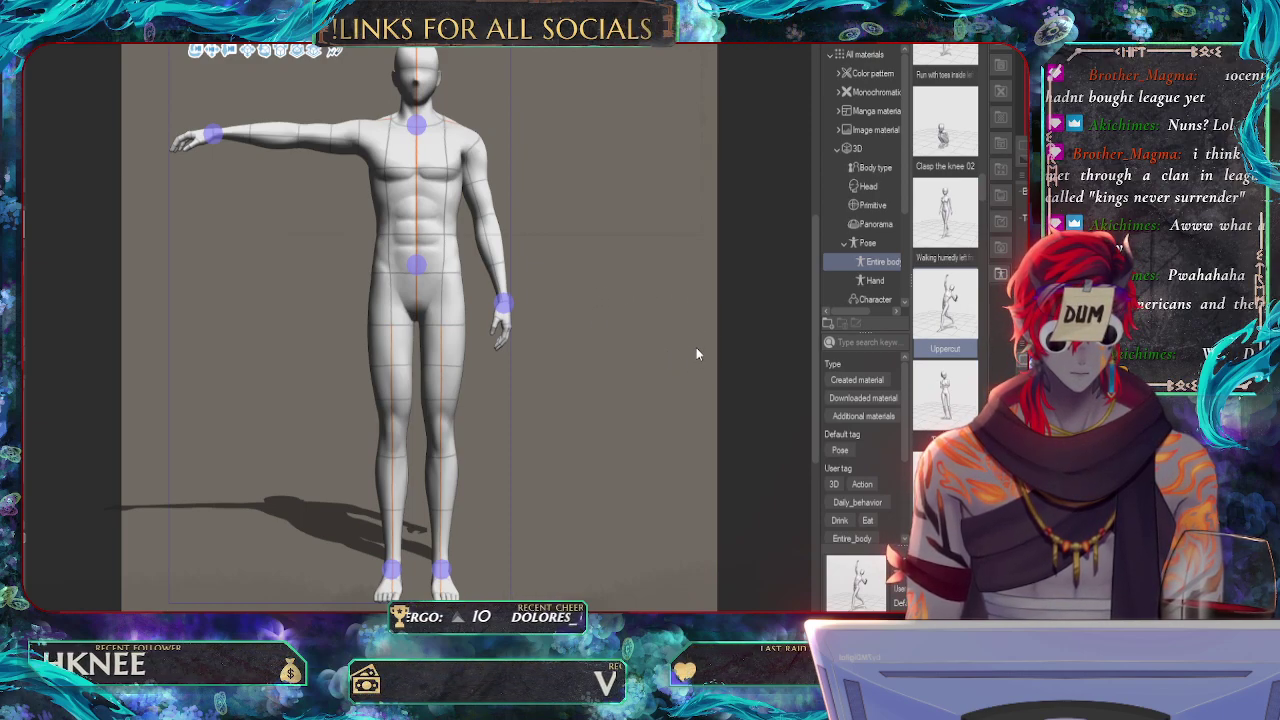
pyautogui.moveTo(760, 349); pyautogui.dragTo(760, 350)
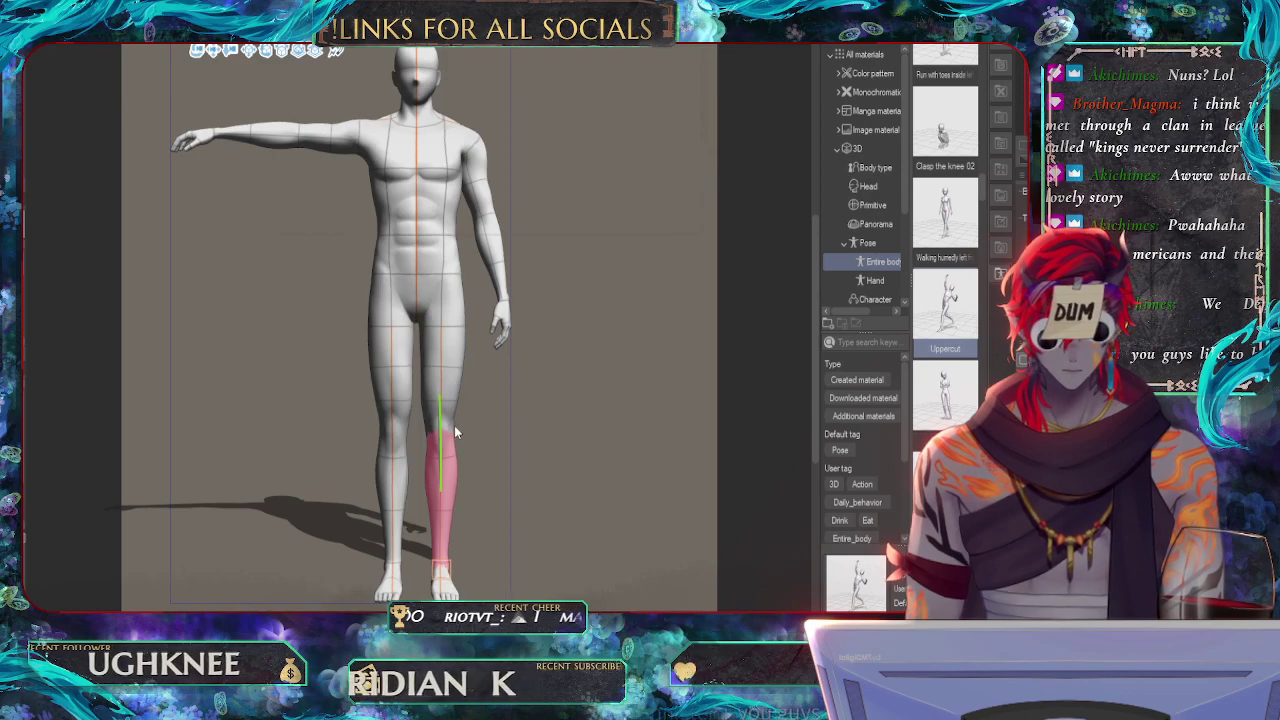
pyautogui.click(488, 190)
pyautogui.click(487, 197)
pyautogui.click(487, 200)
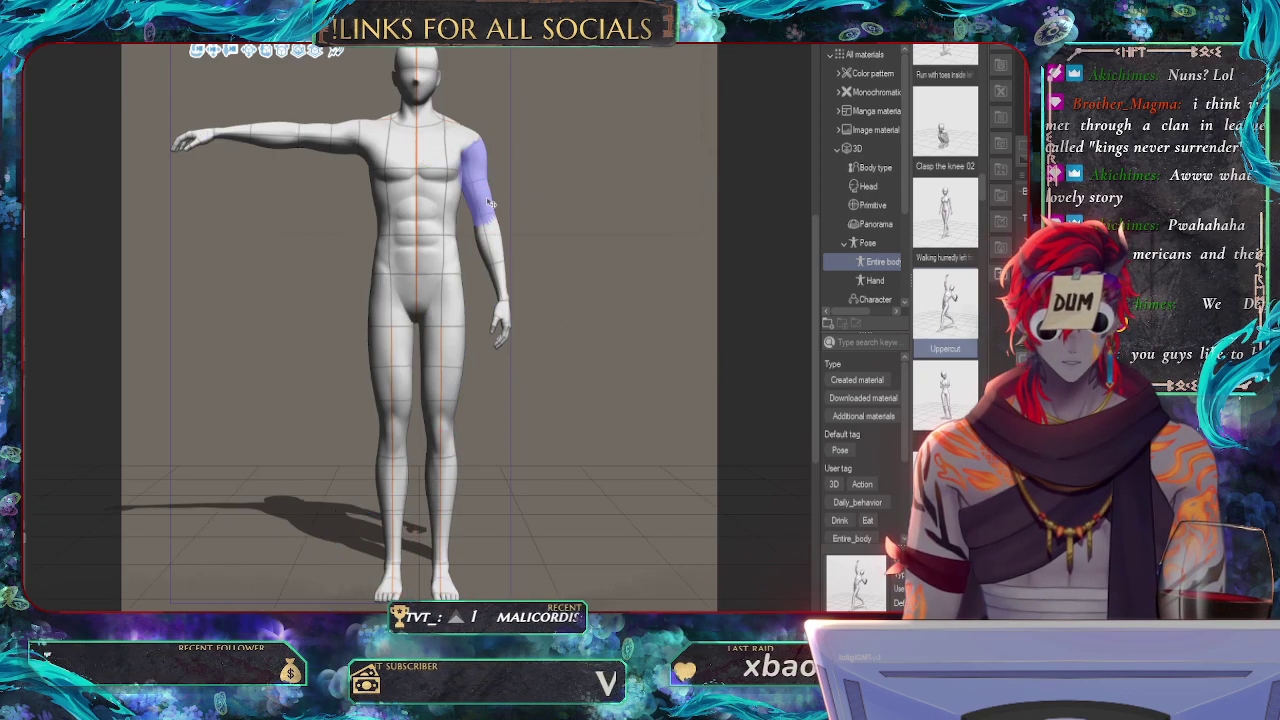
pyautogui.click(490, 203)
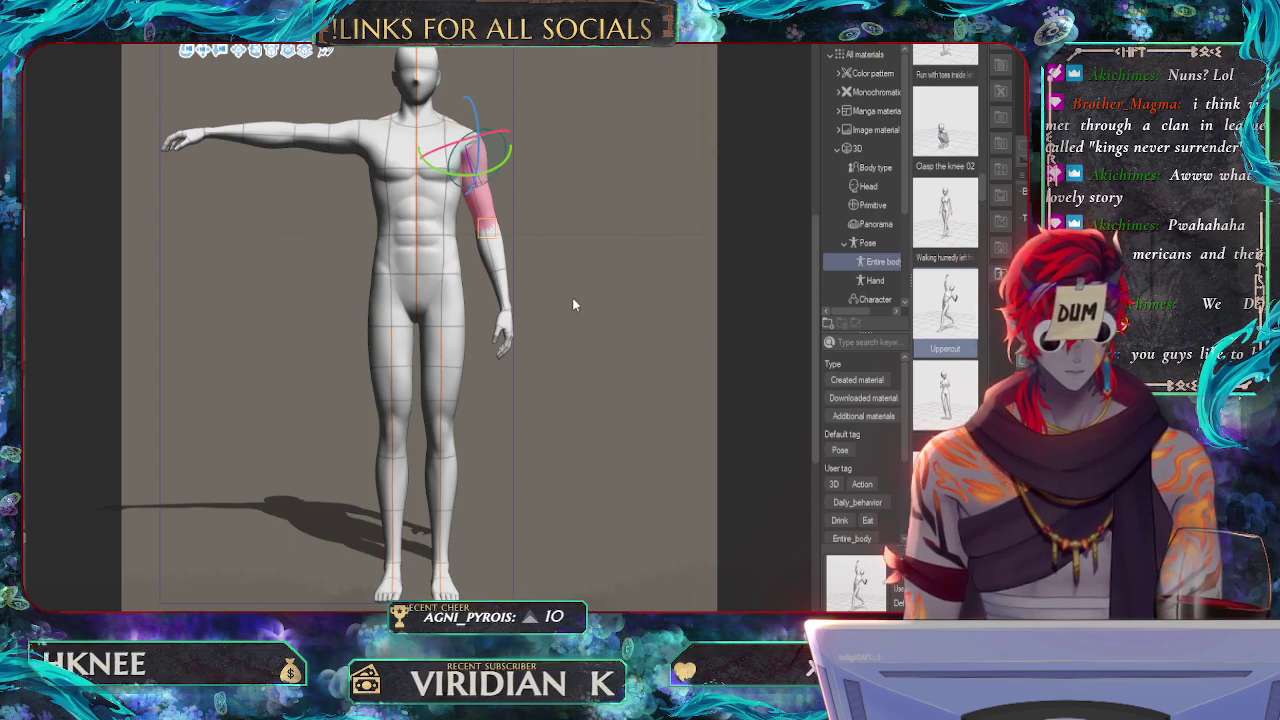
pyautogui.click(203, 257)
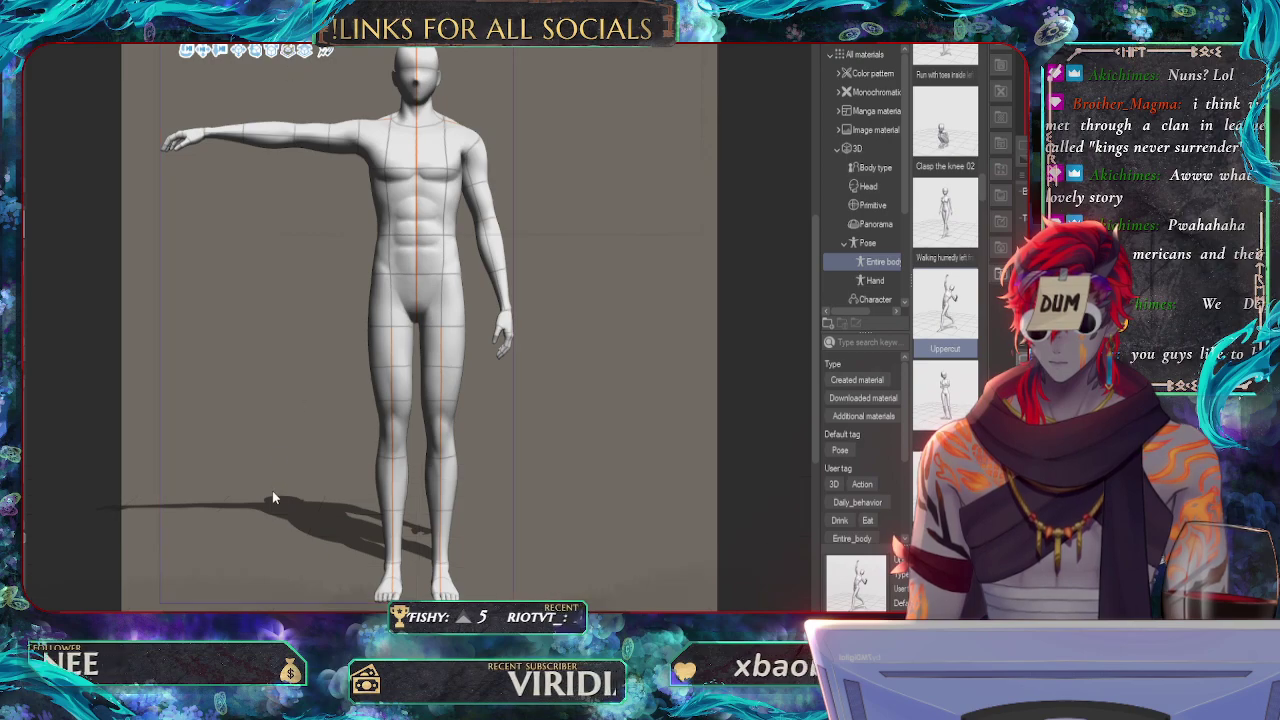
# - Orbit to a side view of the figure, undoing back to the outstretched-arm pose
pyautogui.moveTo(272, 490); pyautogui.dragTo(372, 504)
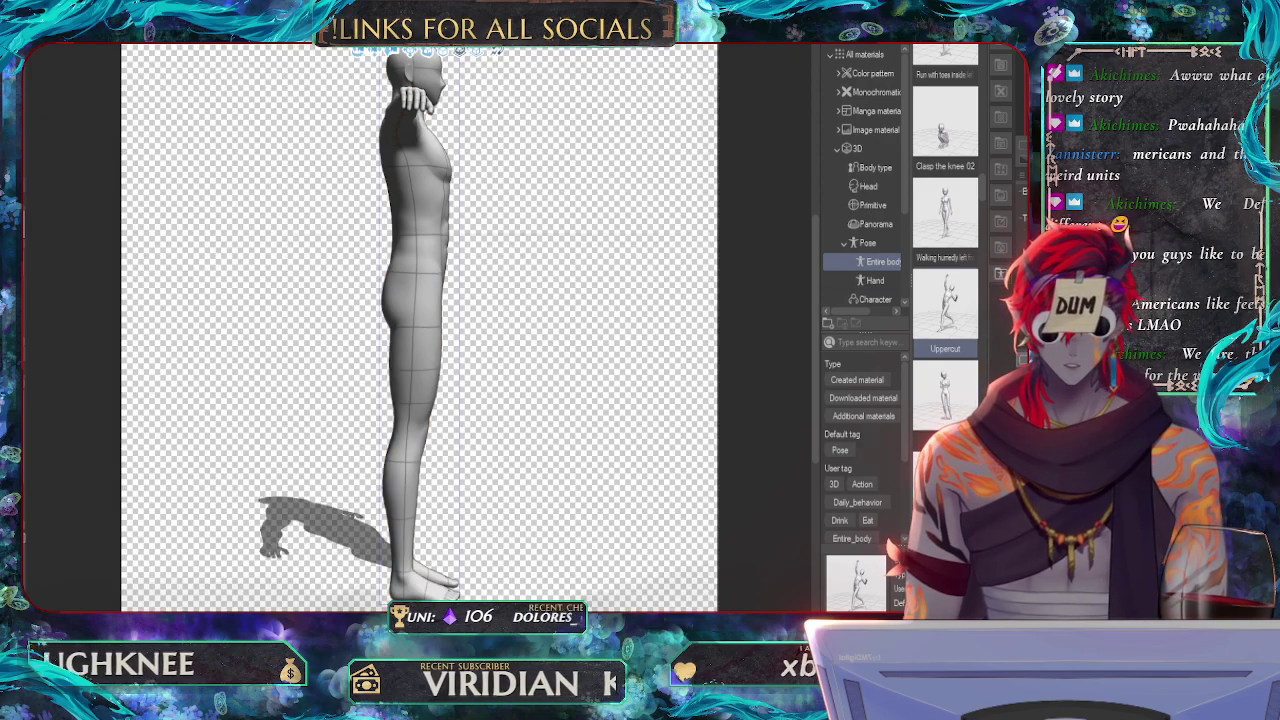
pyautogui.hotkey('ctrl', 'z')
pyautogui.hotkey('ctrl', 'z')
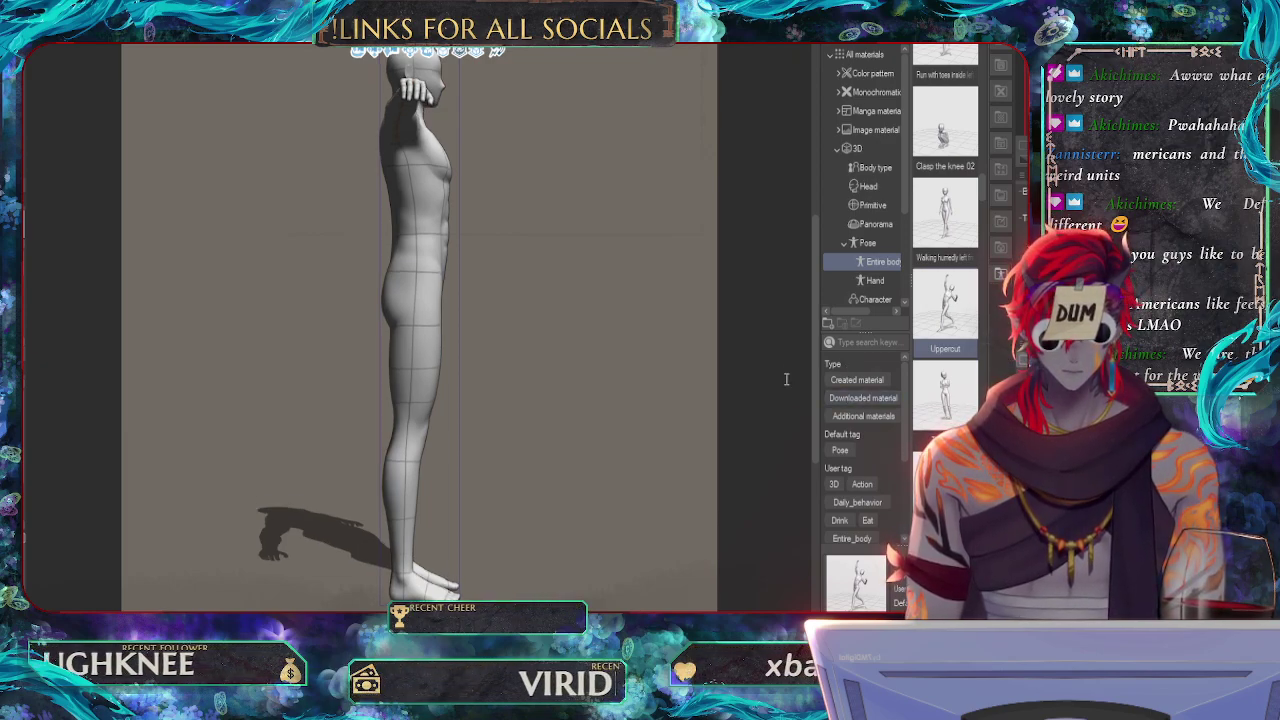
pyautogui.hotkey('ctrl', 'z')
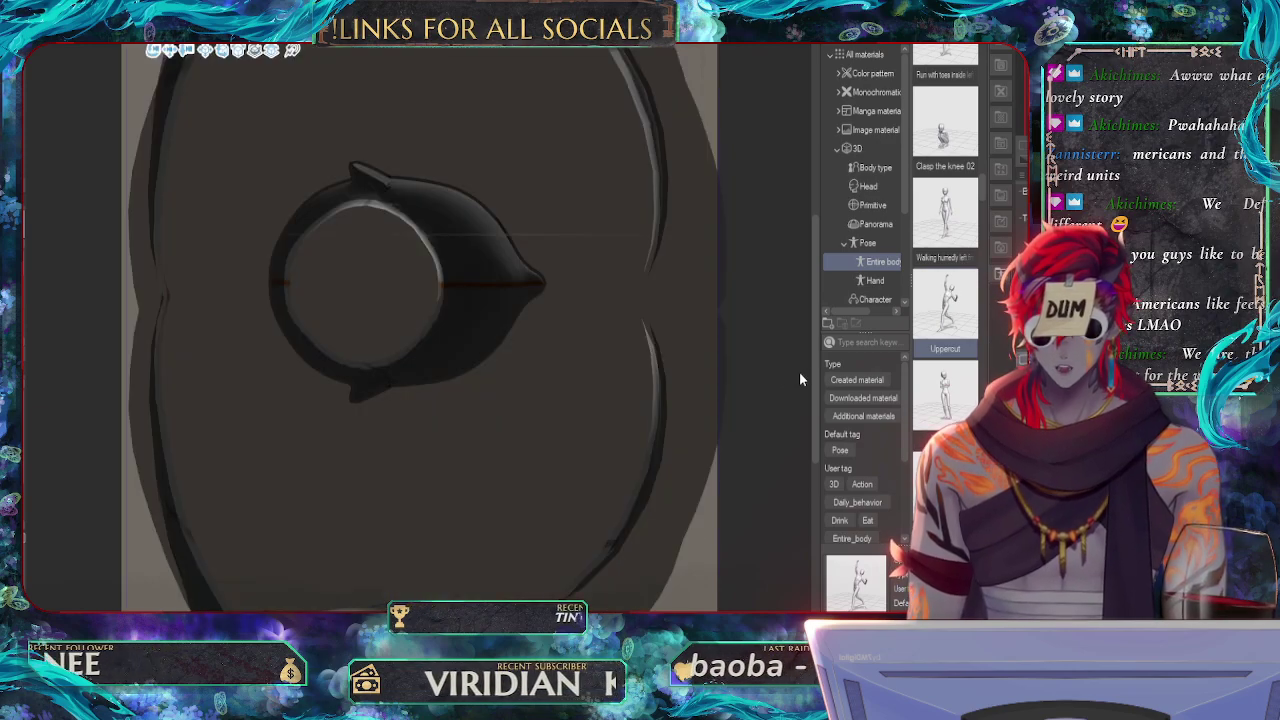
pyautogui.hotkey('ctrl', 'z')
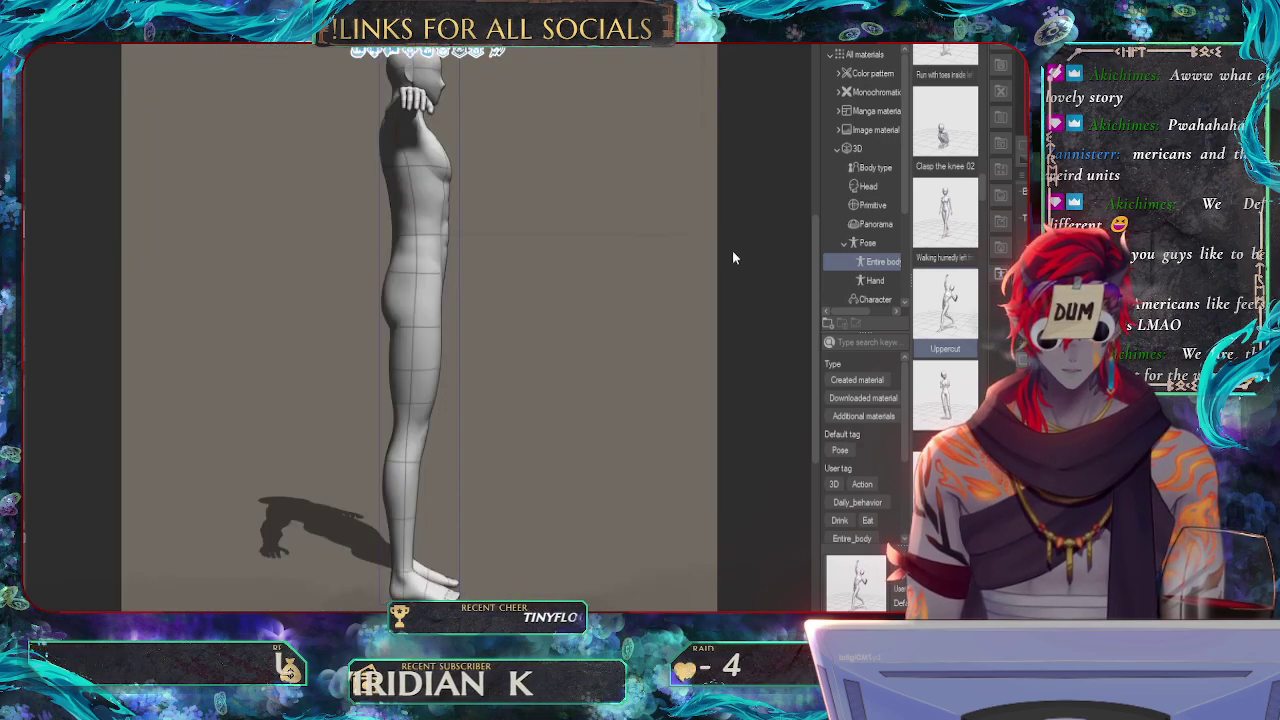
pyautogui.hotkey('ctrl', 'z')
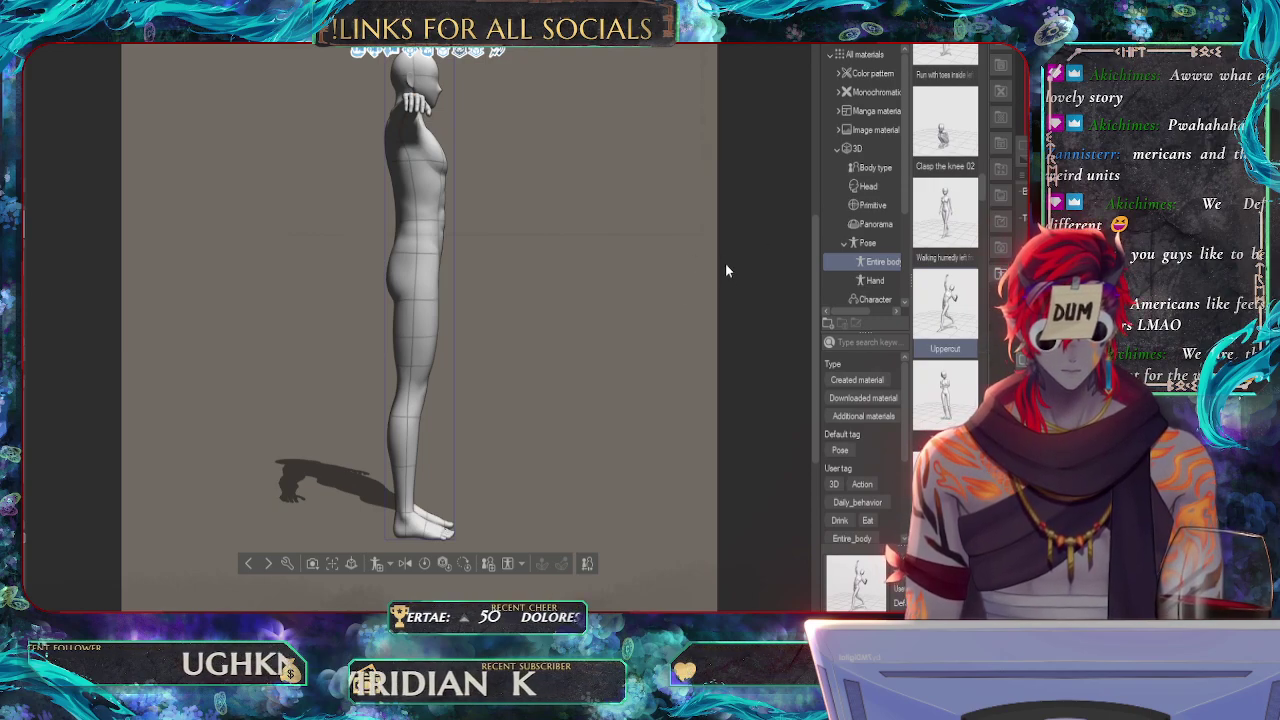
pyautogui.hotkey('ctrl', 'z')
pyautogui.hotkey('ctrl', 'z')
pyautogui.hotkey('ctrl', 'z')
pyautogui.hotkey('ctrl', 'z')
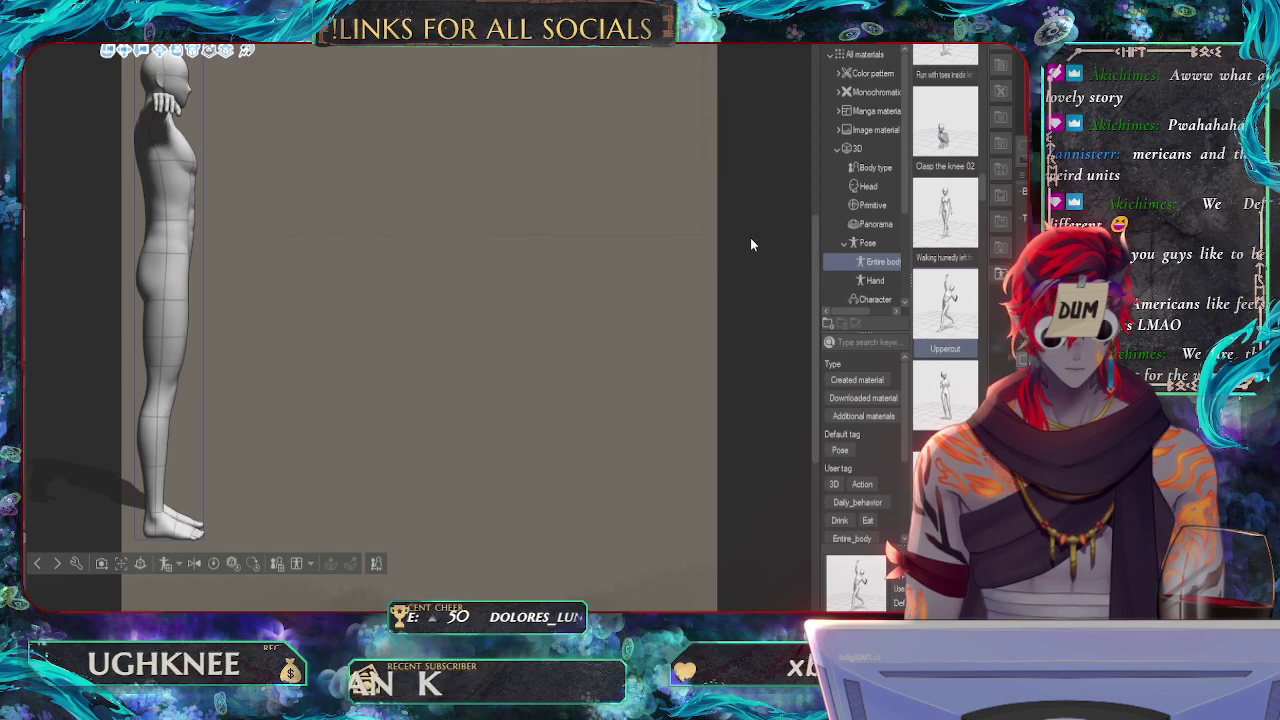
pyautogui.hotkey('ctrl', 'z')
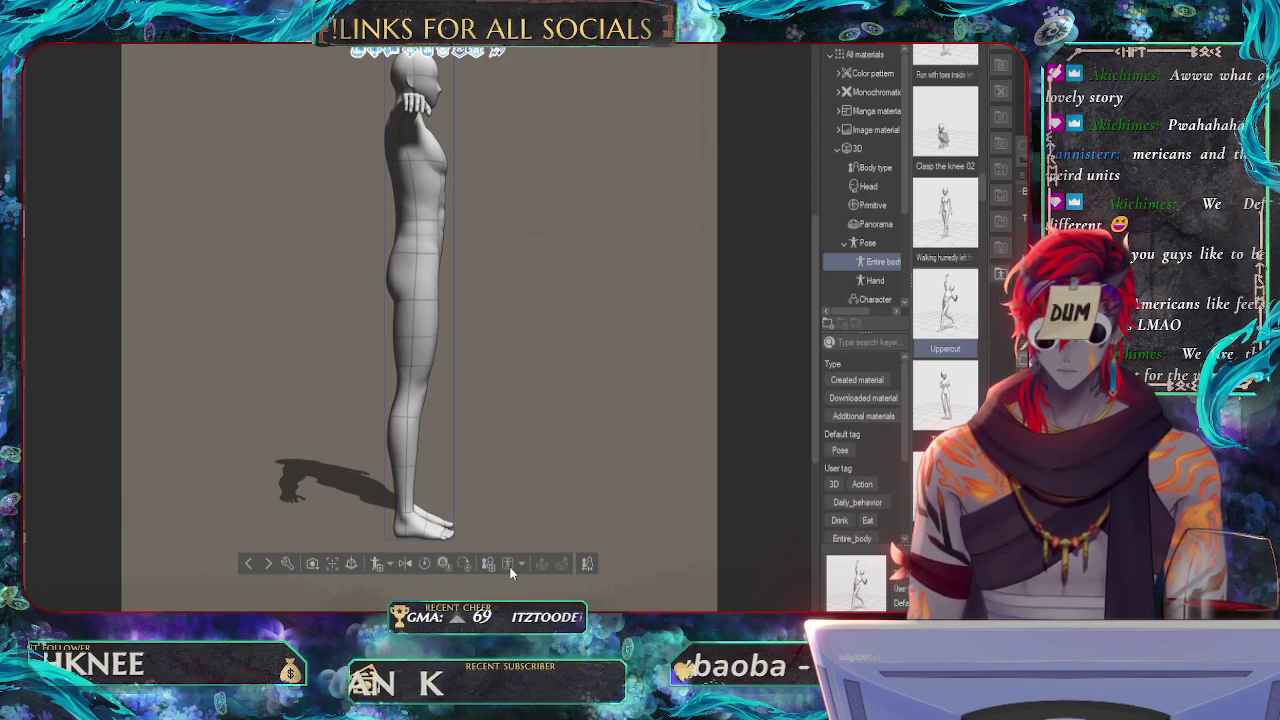
pyautogui.click(355, 568)
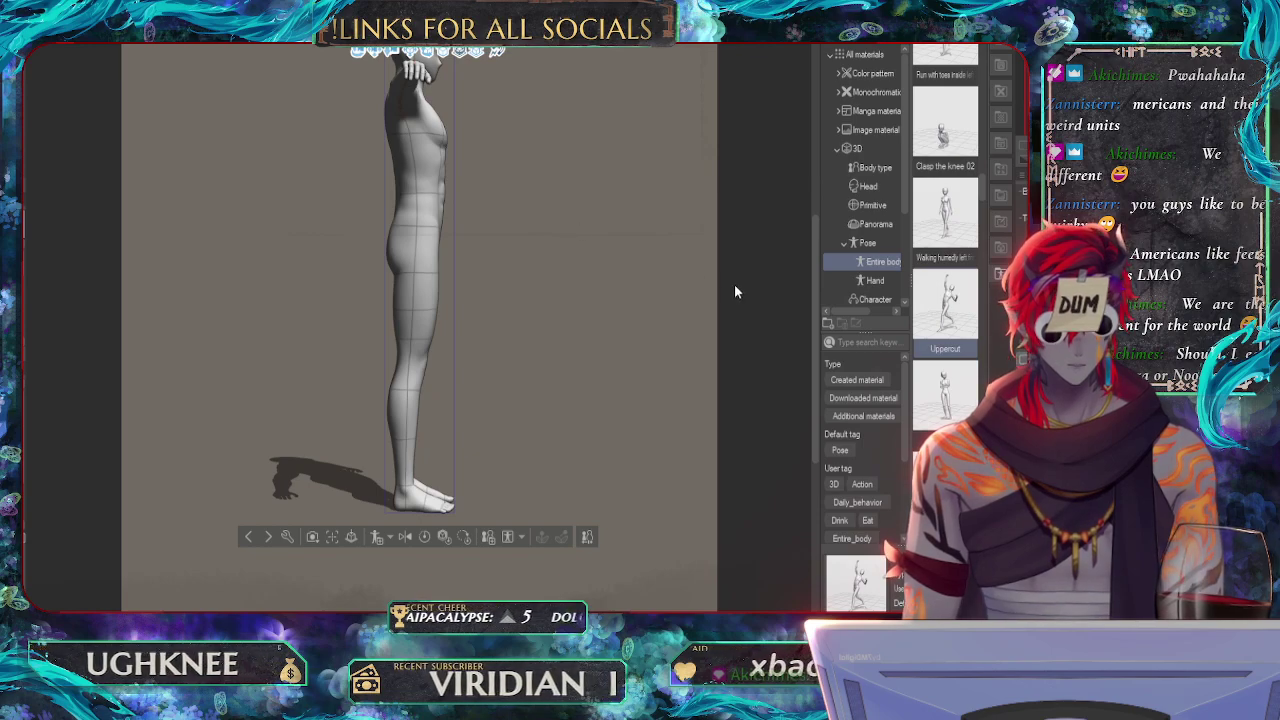
pyautogui.moveTo(707, 289); pyautogui.dragTo(670, 292)
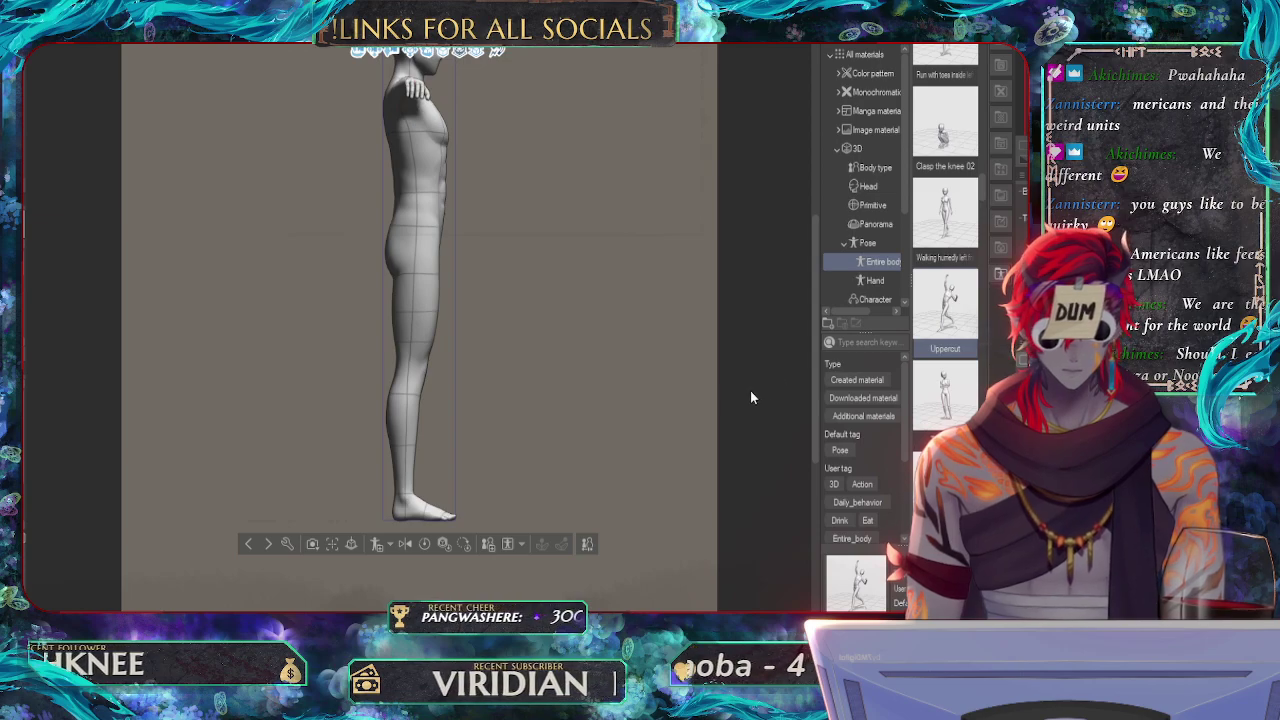
pyautogui.moveTo(744, 379); pyautogui.dragTo(775, 378, button='right')
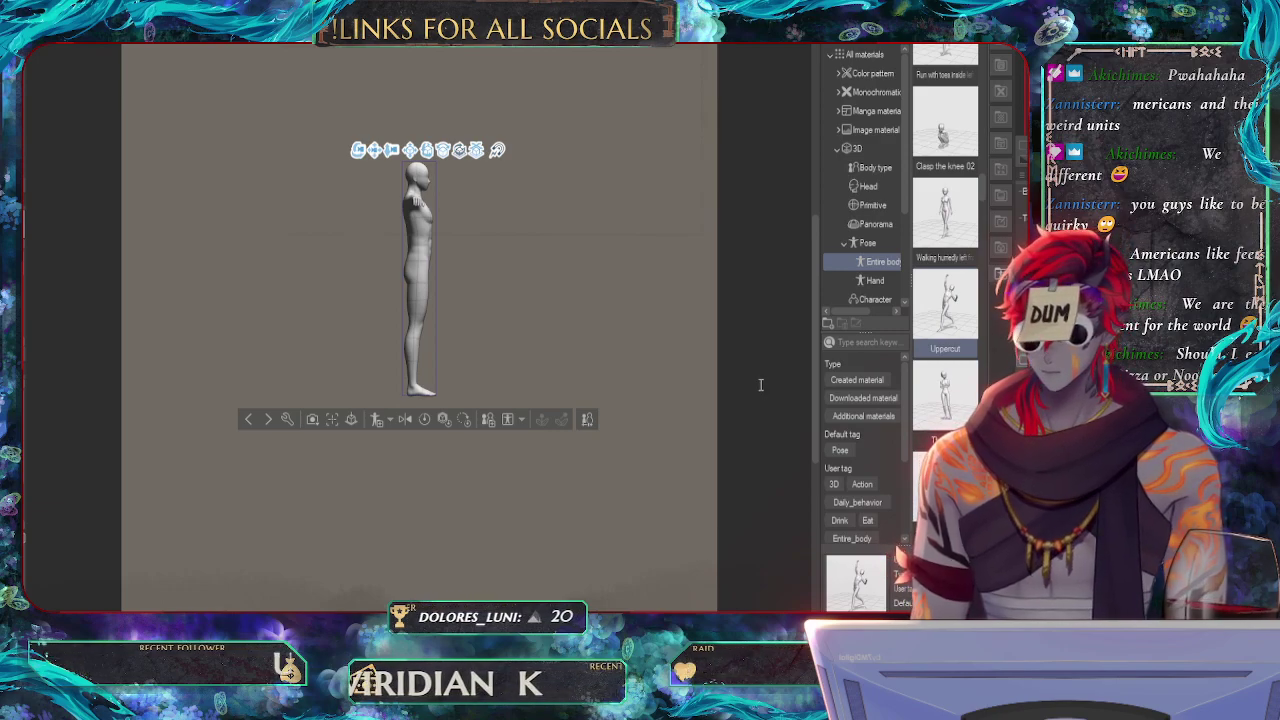
pyautogui.hotkey('ctrl', 'z')
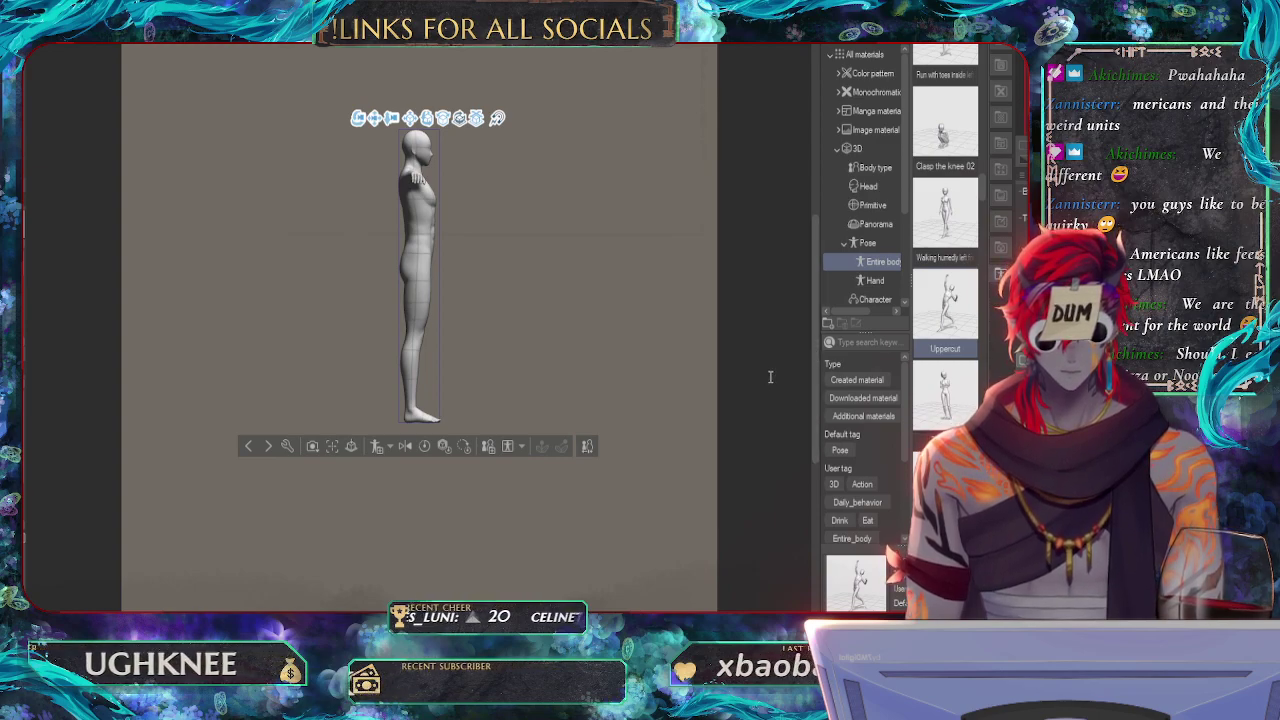
pyautogui.hotkey('ctrl', 'z')
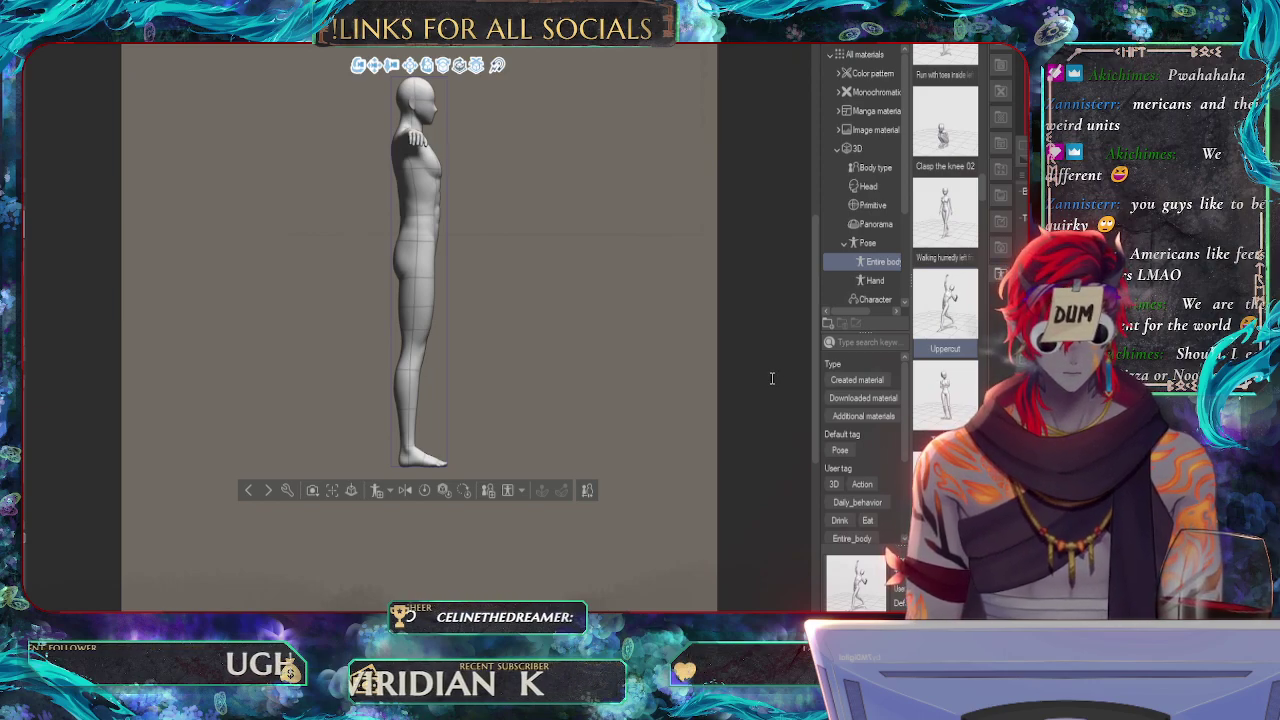
pyautogui.scroll(2, 774, 377)
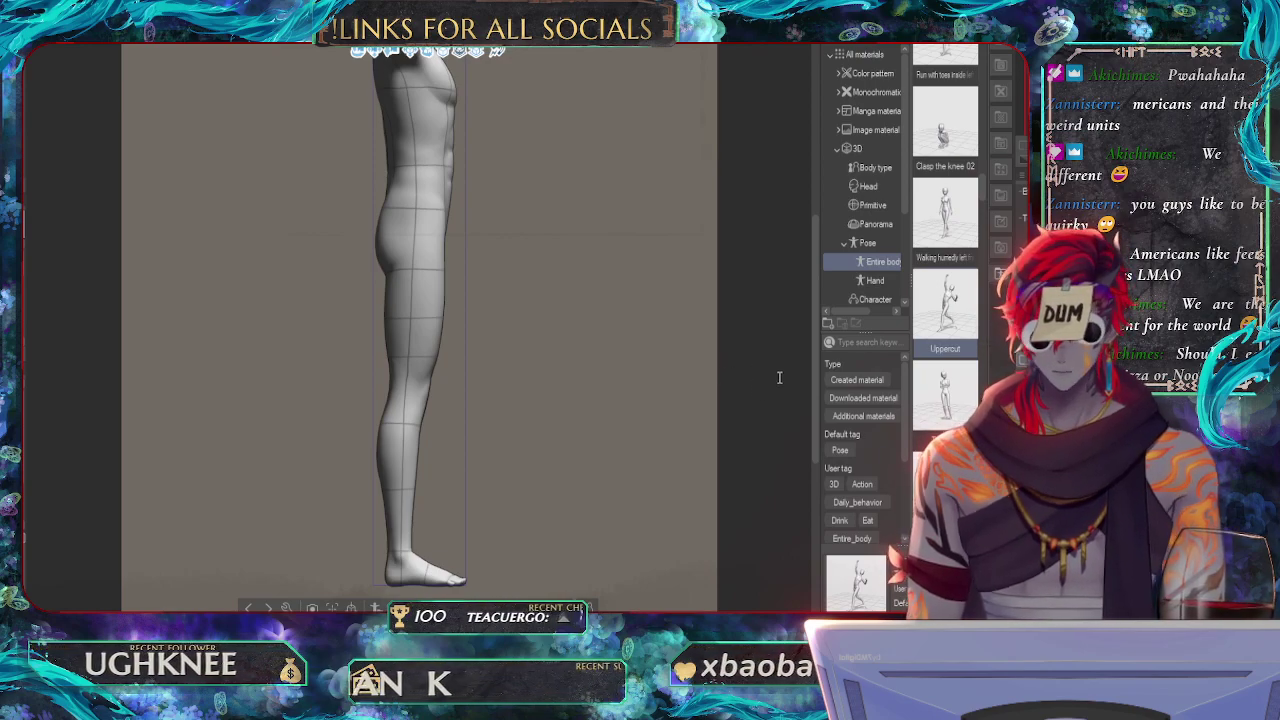
pyautogui.press('Return')
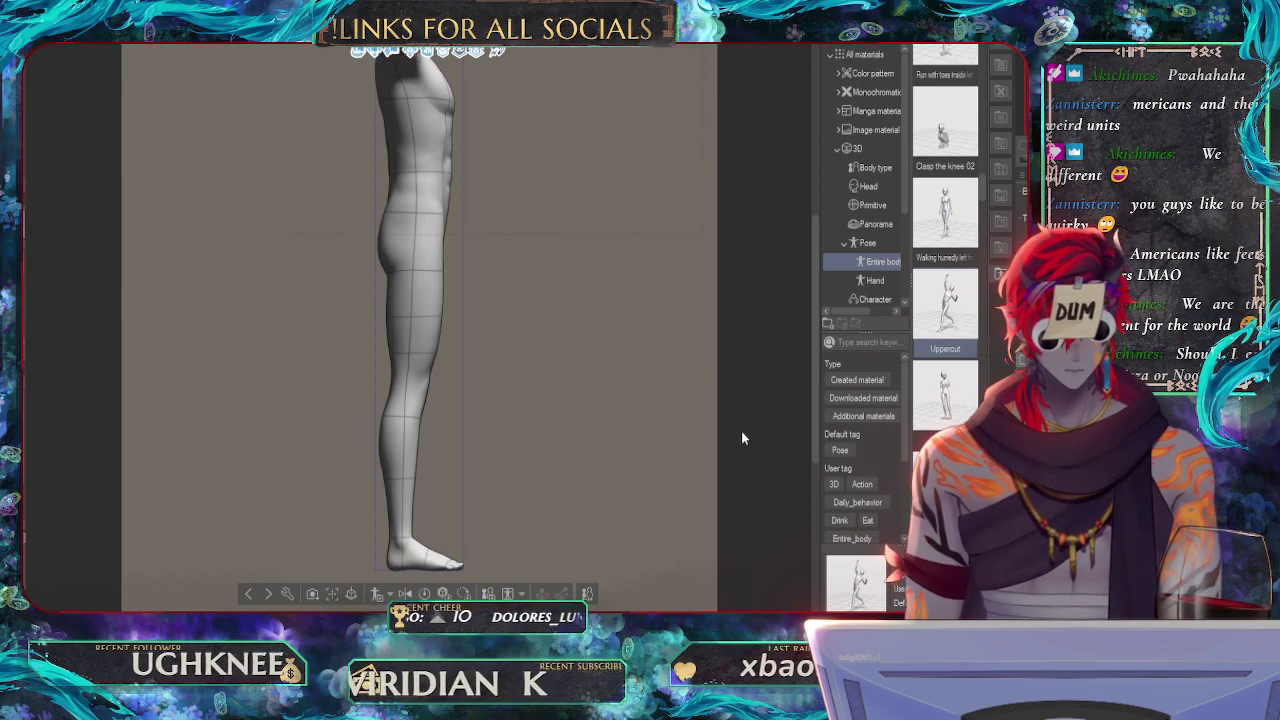
pyautogui.scroll(4, 746, 438)
pyautogui.scroll(-3, 748, 440)
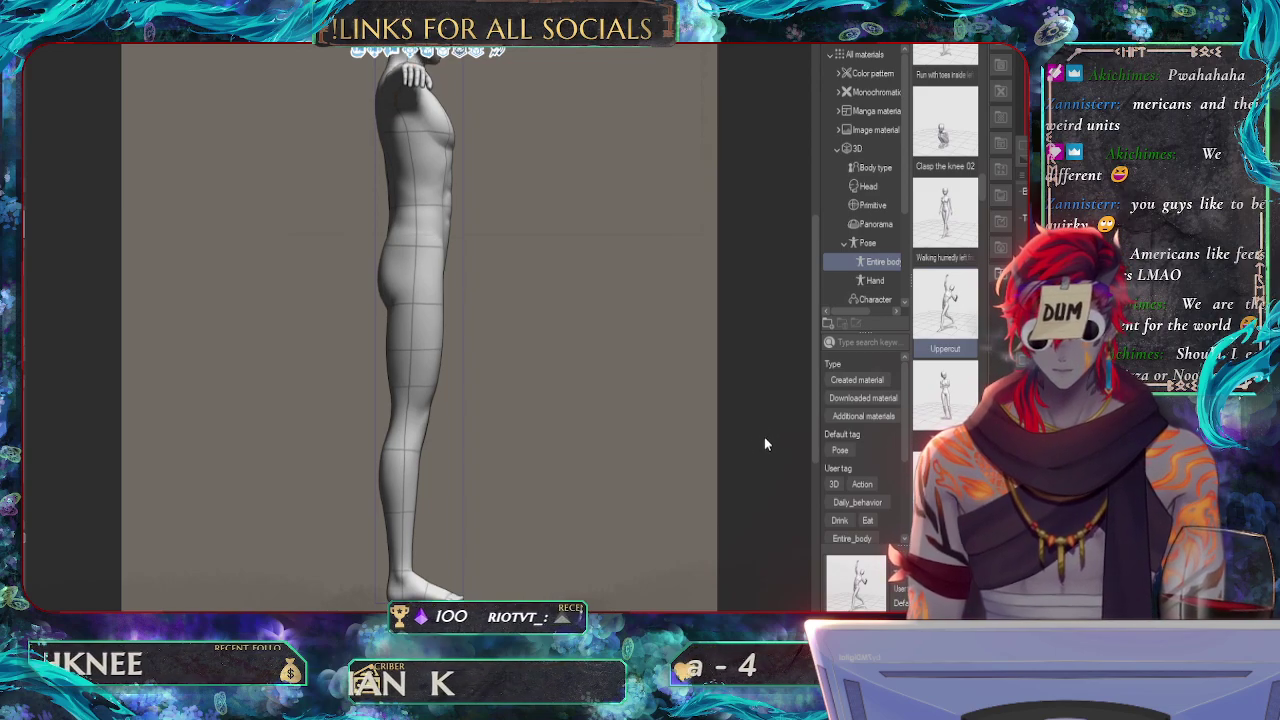
pyautogui.scroll(1, 778, 434)
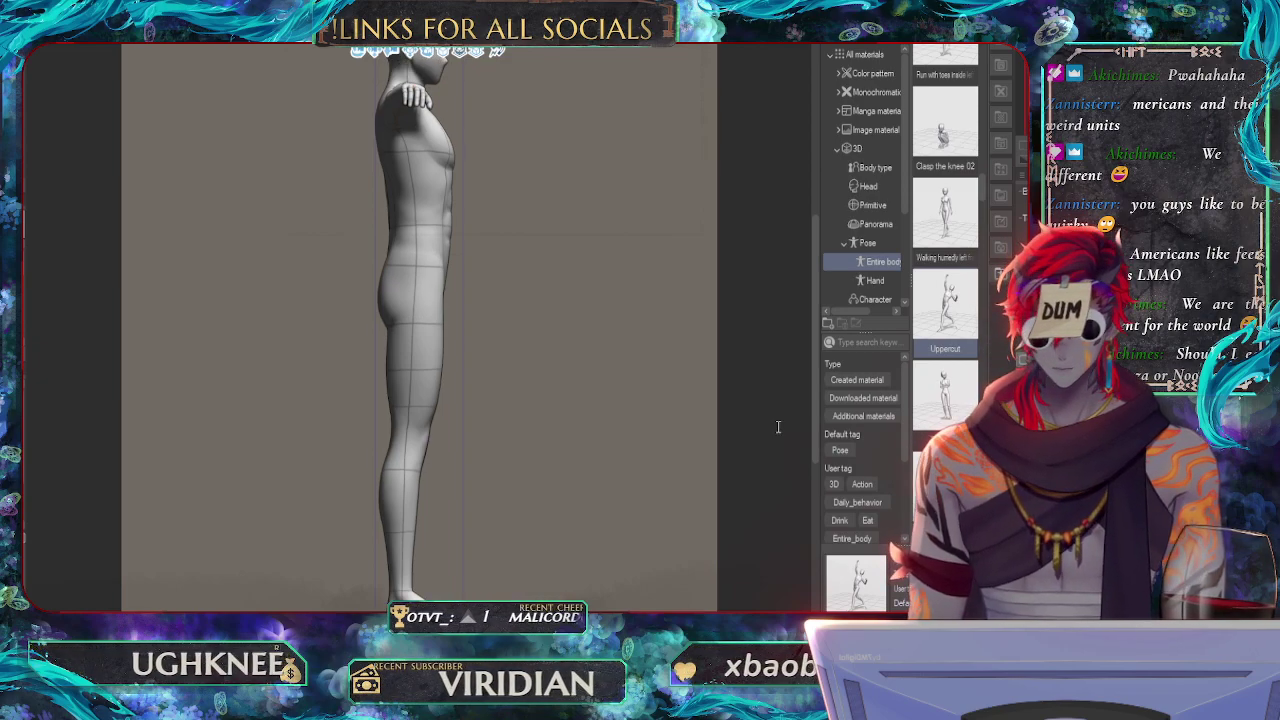
pyautogui.scroll(1, 778, 427)
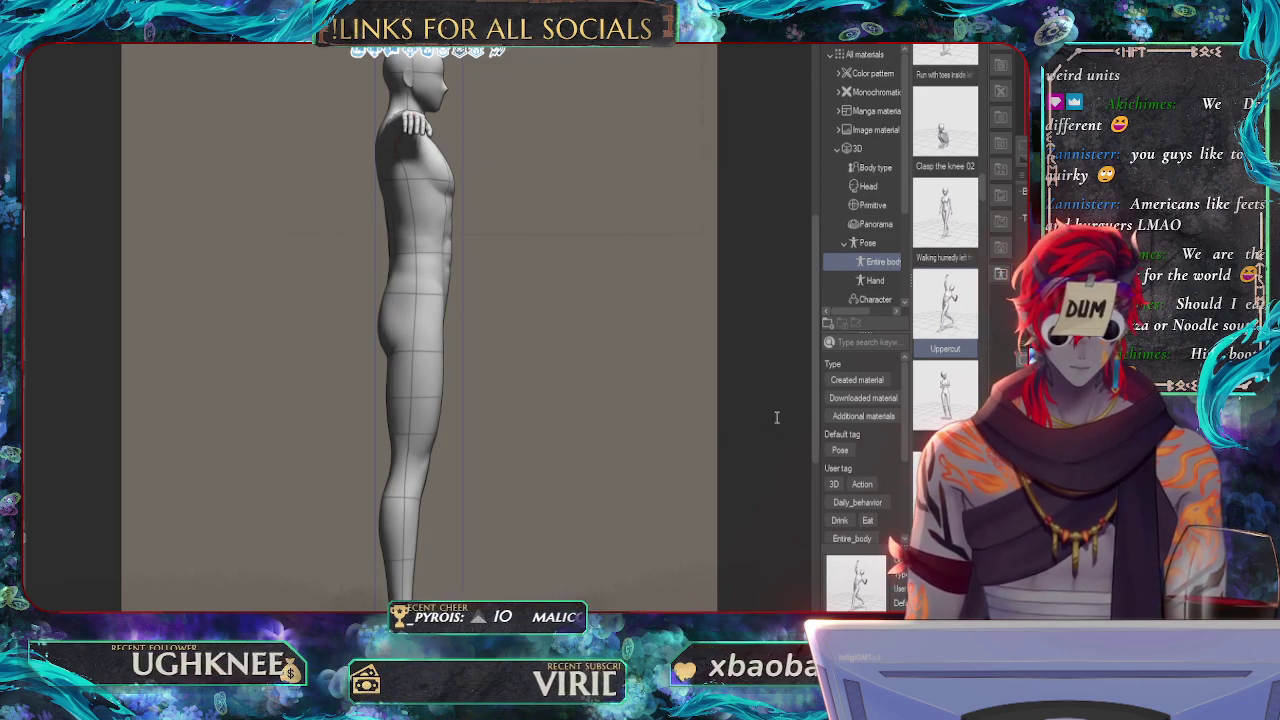
pyautogui.hotkey('ctrl', 'z')
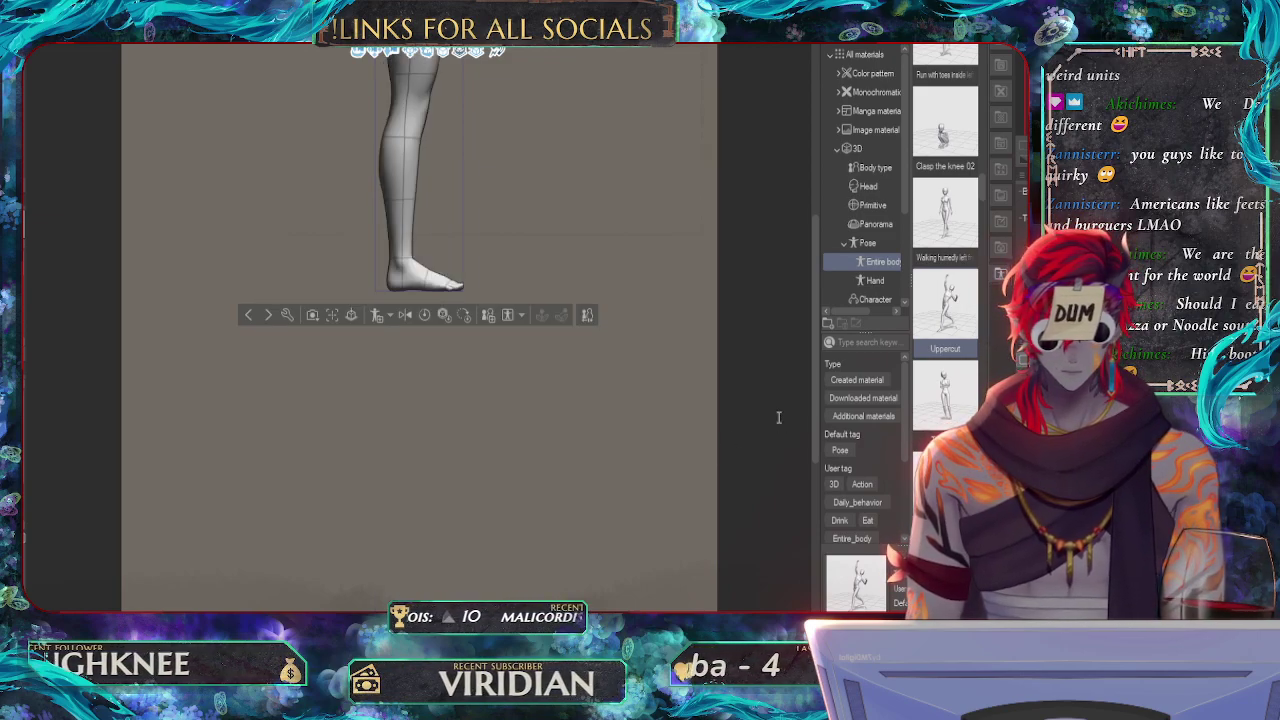
pyautogui.hotkey('ctrl', 'y')
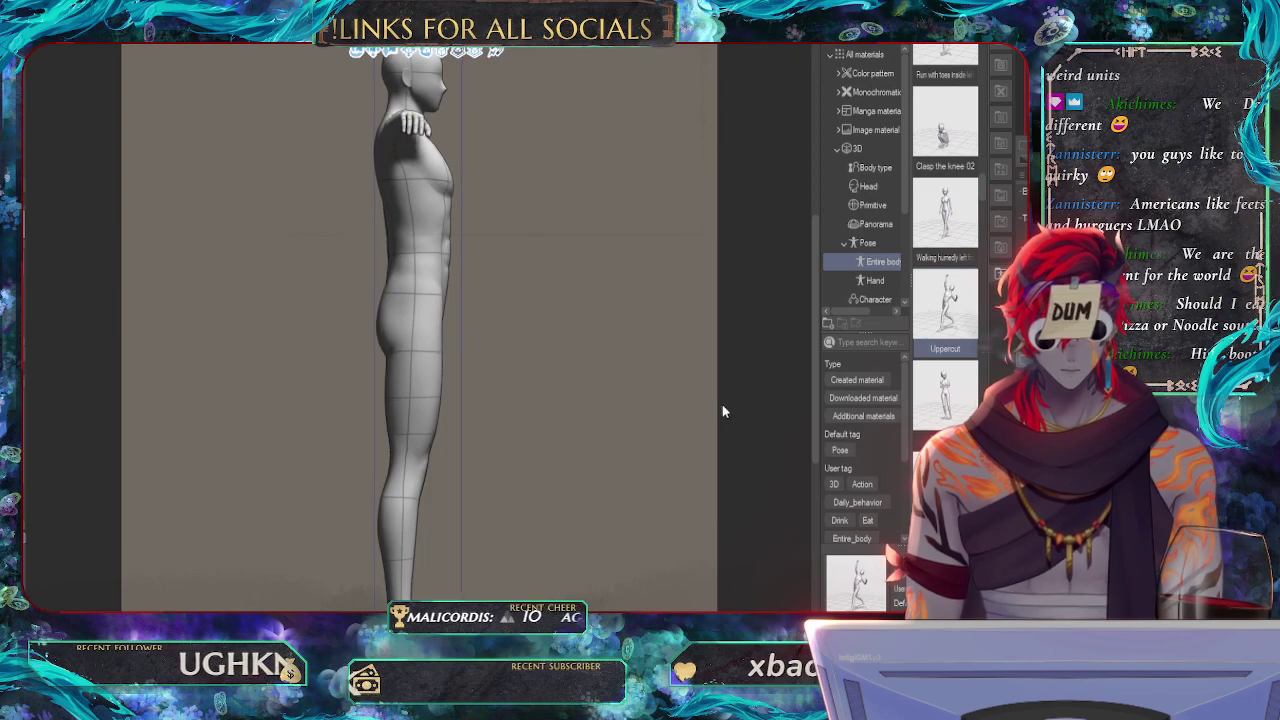
pyautogui.moveTo(722, 404)
pyautogui.mouseDown()
pyautogui.moveTo(699, 403)
pyautogui.moveTo(726, 401)
pyautogui.mouseUp()
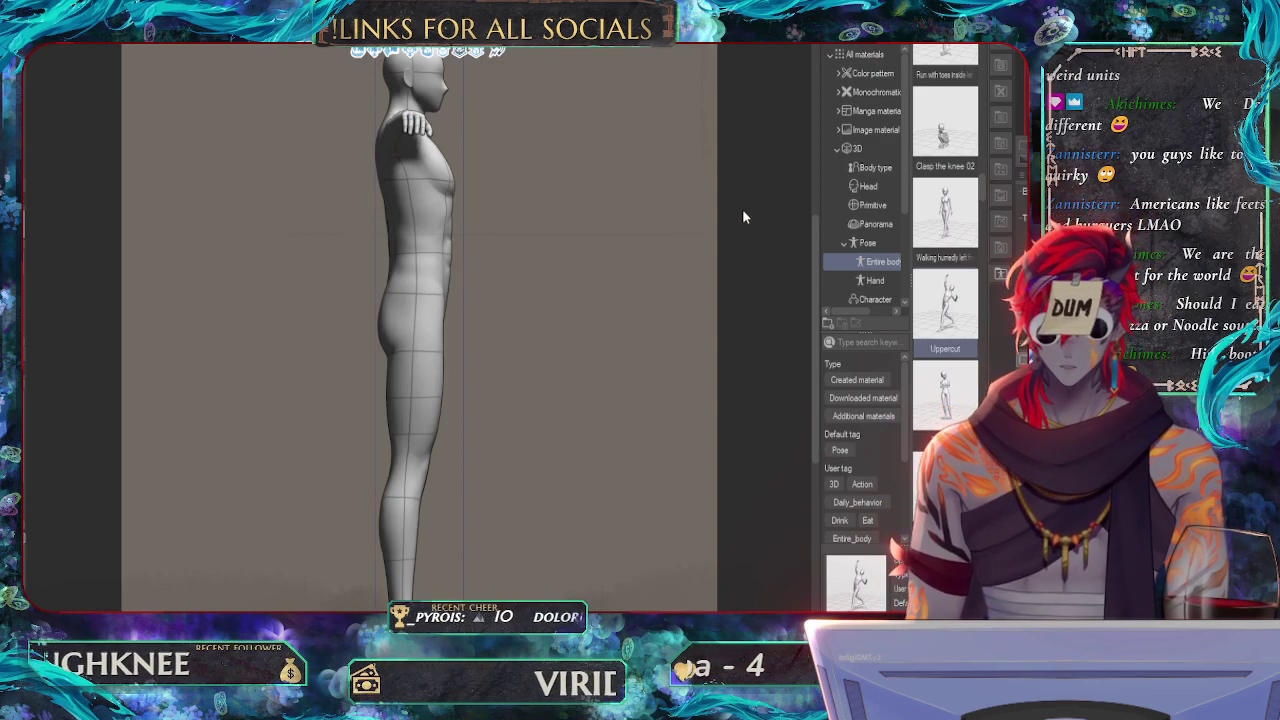
pyautogui.press('Tab')
pyautogui.press('Tab')
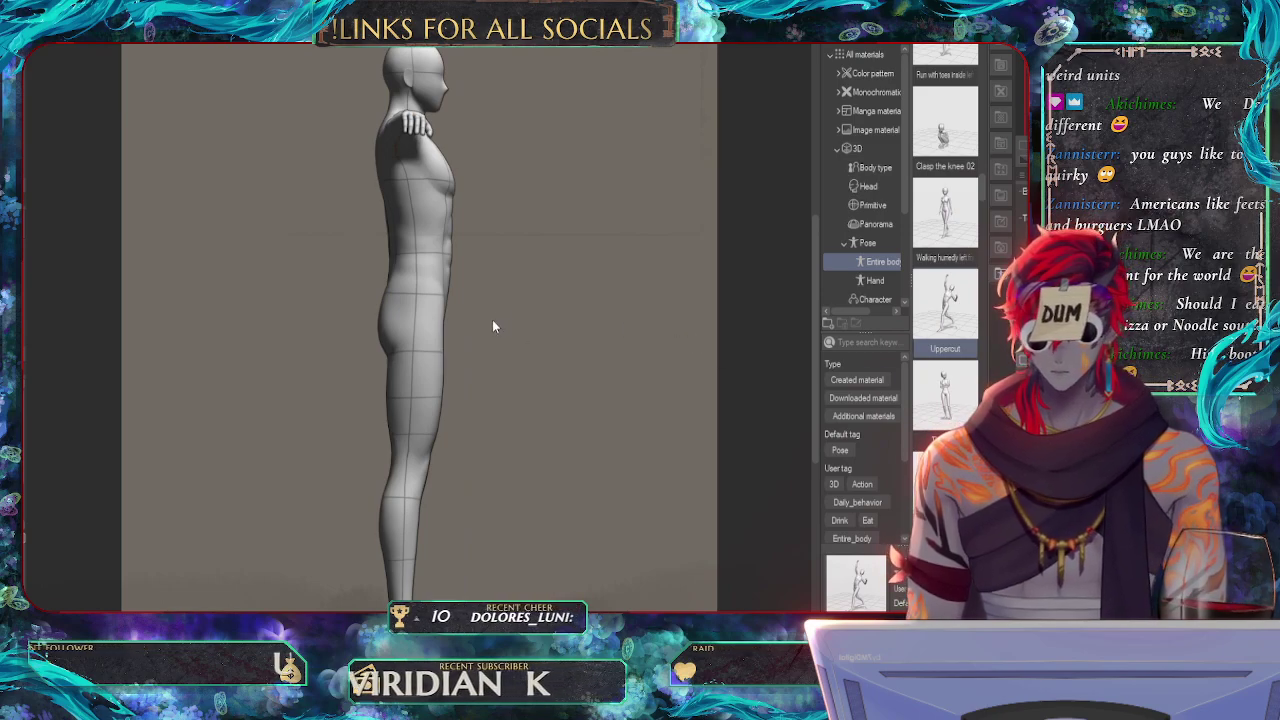
pyautogui.press('o')
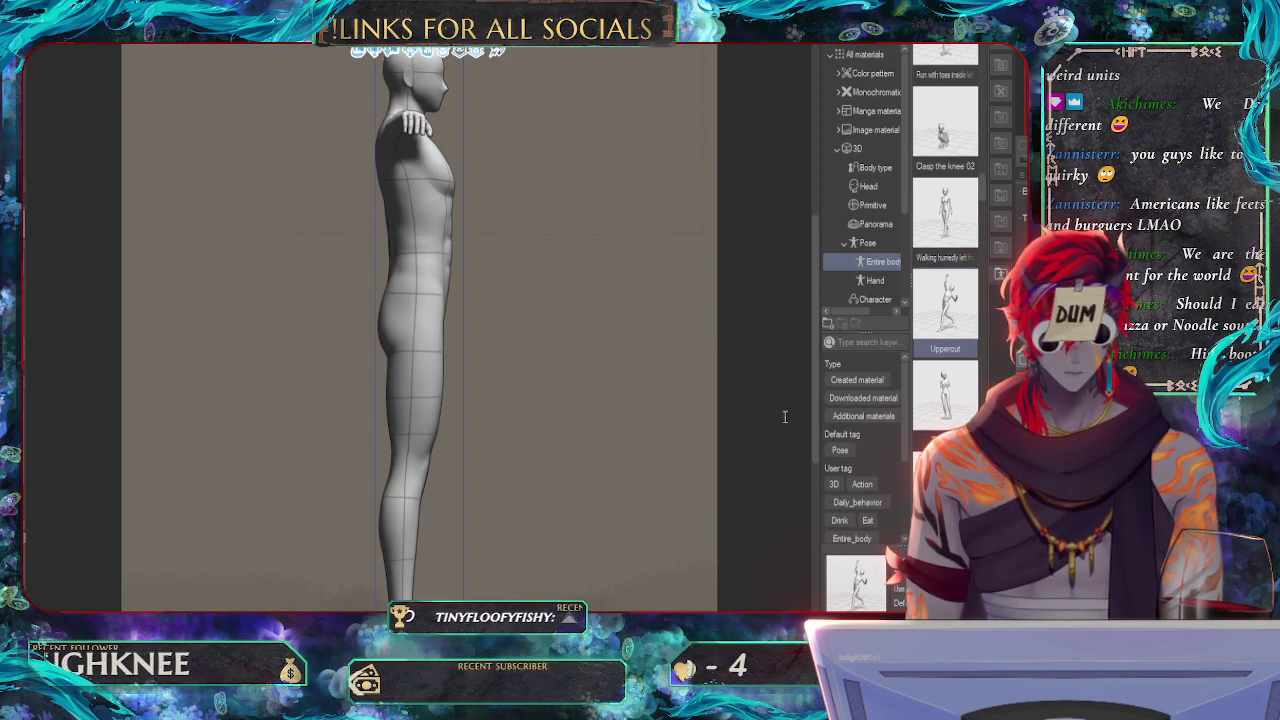
pyautogui.hotkey('ctrl', 'z')
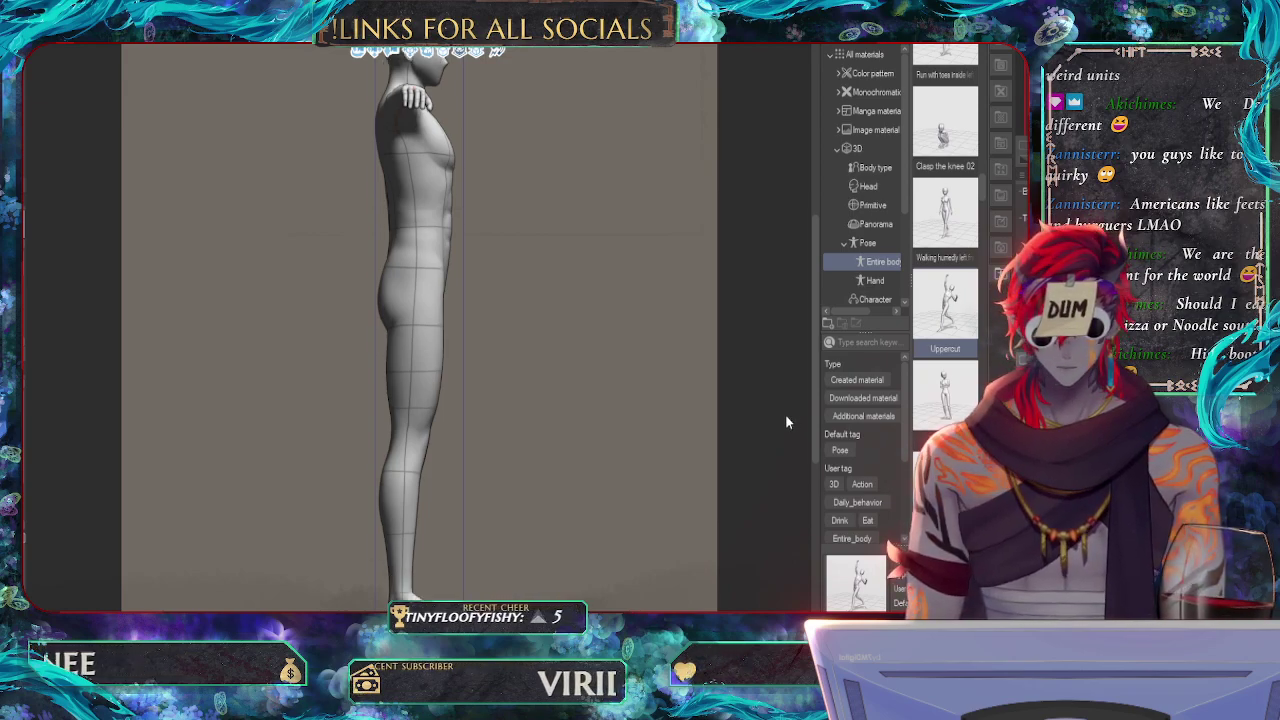
pyautogui.hotkey('ctrl', 'y')
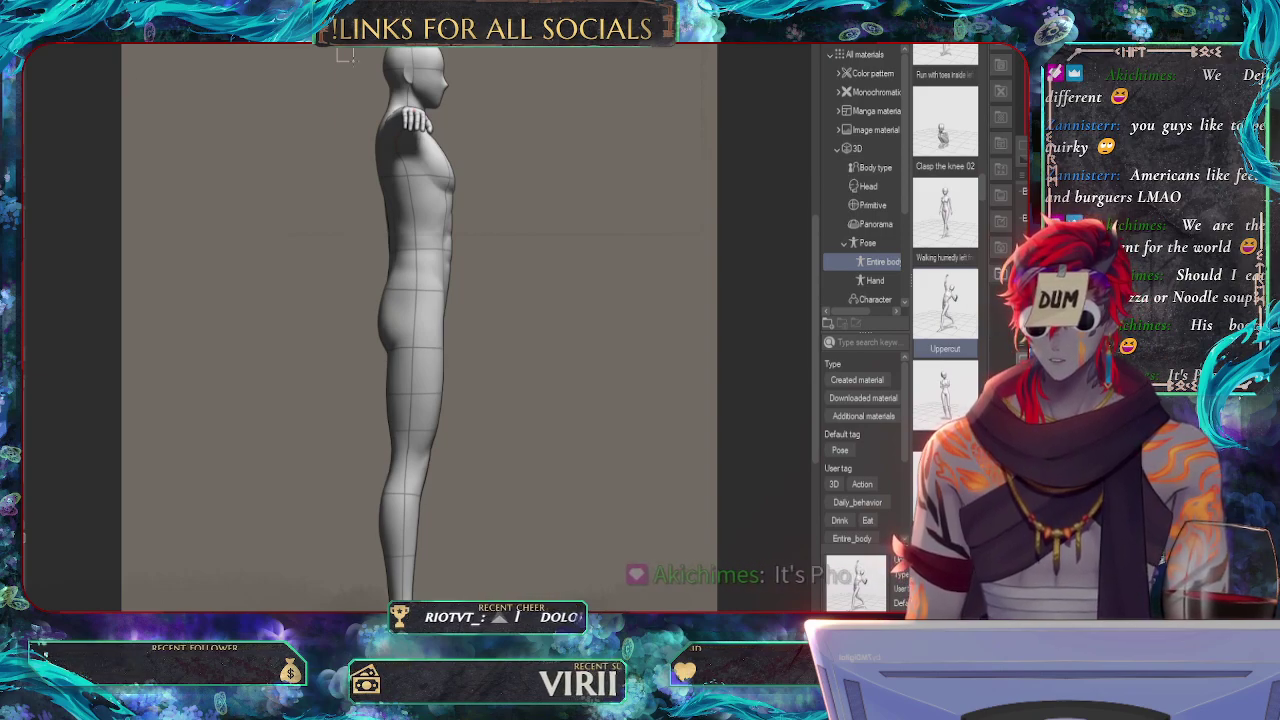
# - Select a tall rectangle from the mannequin's head to its feet and crop the canvas to it
pyautogui.scroll(-3, 421, 283)
pyautogui.moveTo(504, 600); pyautogui.dragTo(509, 600)
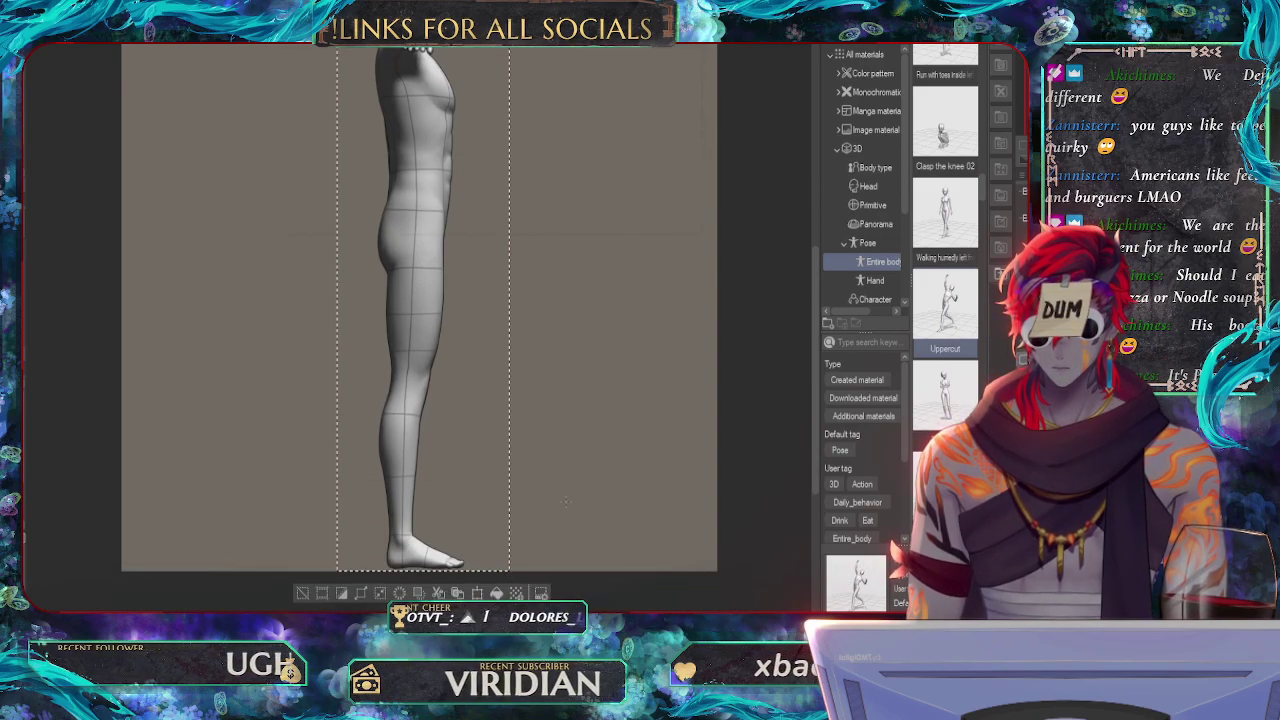
pyautogui.moveTo(754, 131); pyautogui.dragTo(775, 243, button='middle')
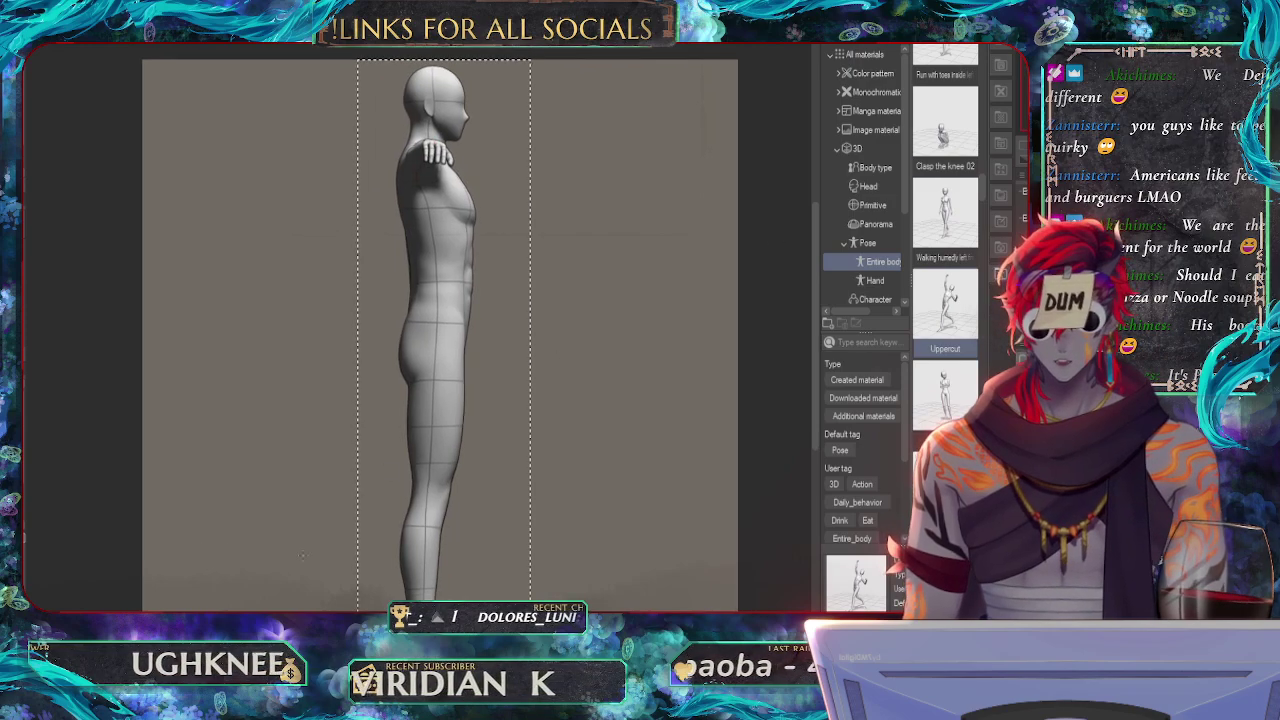
pyautogui.moveTo(276, 52)
pyautogui.mouseDown()
pyautogui.moveTo(529, 606)
pyautogui.moveTo(608, 262)
pyautogui.moveTo(640, 516)
pyautogui.moveTo(608, 152)
pyautogui.moveTo(455, 120)
pyautogui.moveTo(264, 405)
pyautogui.moveTo(226, 436)
pyautogui.mouseUp()
pyautogui.click(699, 507)
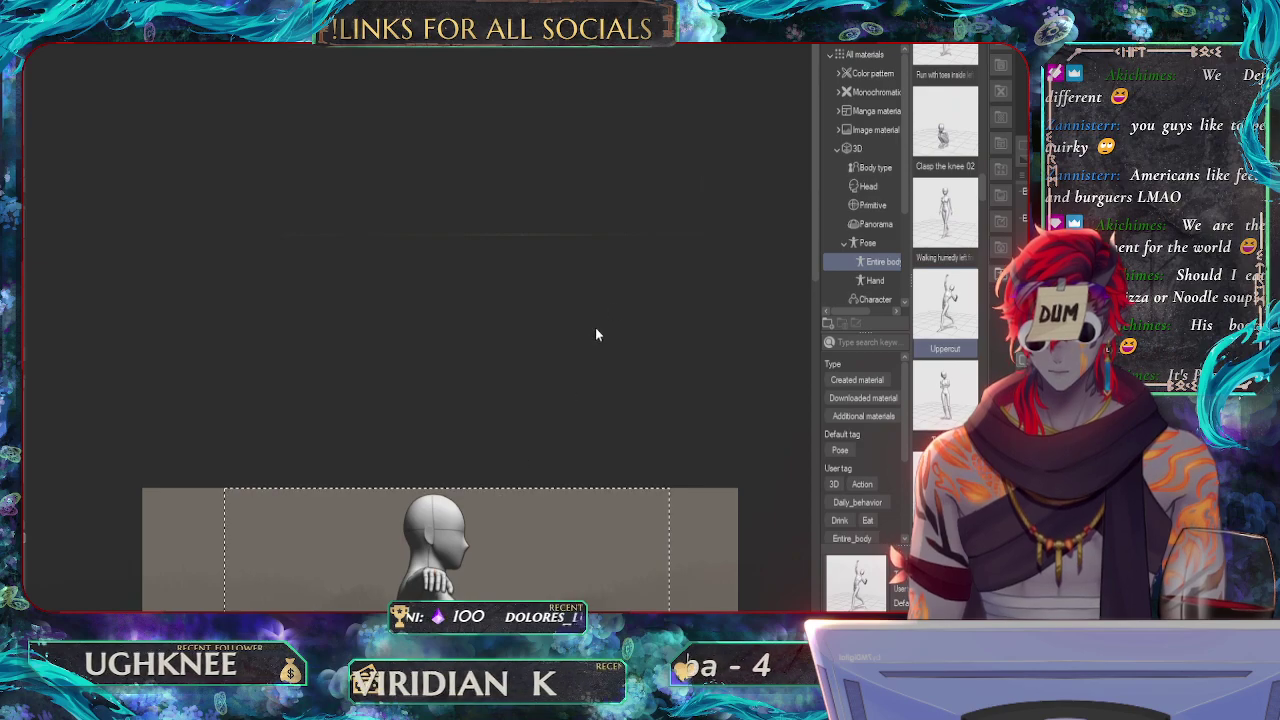
pyautogui.hotkey('ctrl', 'shift', 'x')
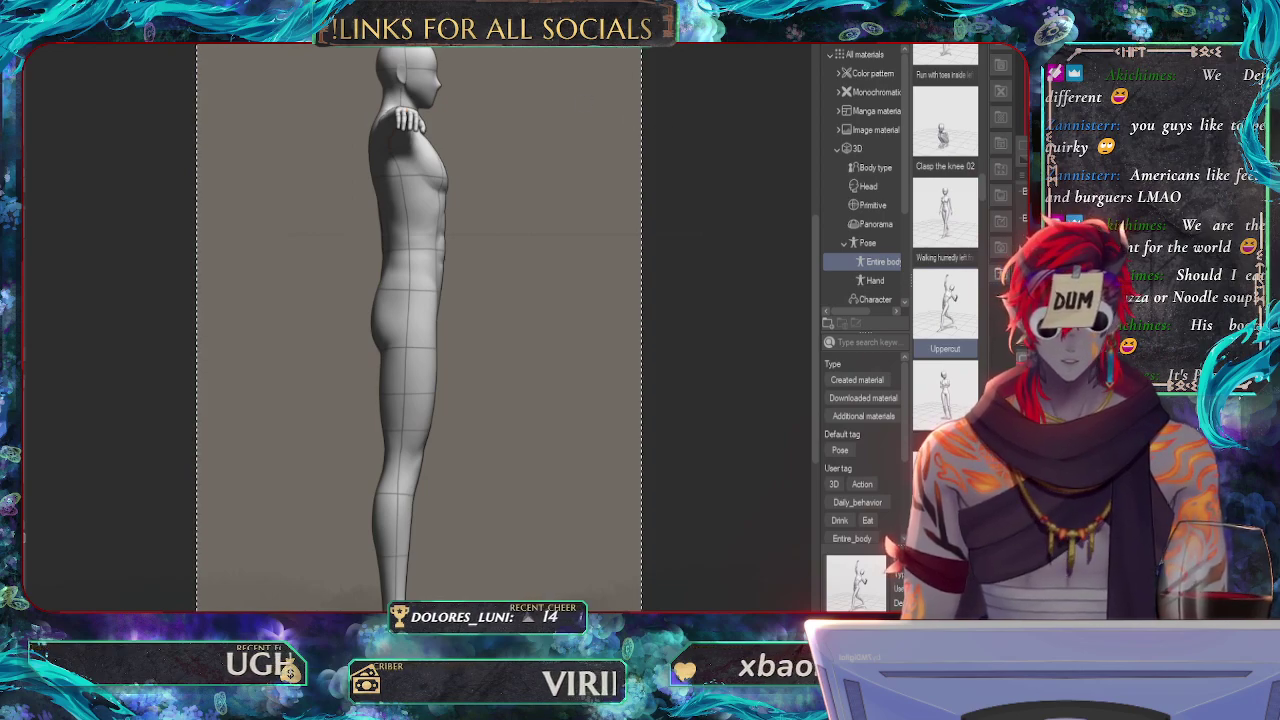
pyautogui.press('Delete')
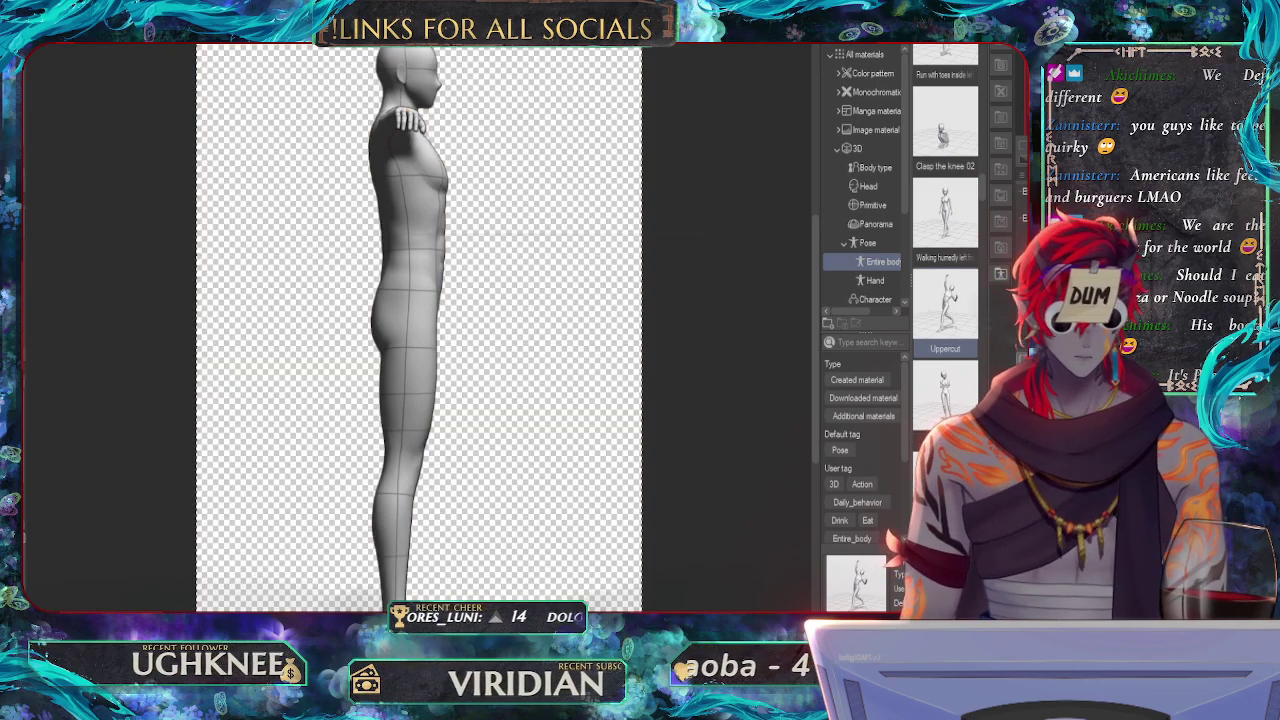
pyautogui.hotkey('ctrl', 'd')
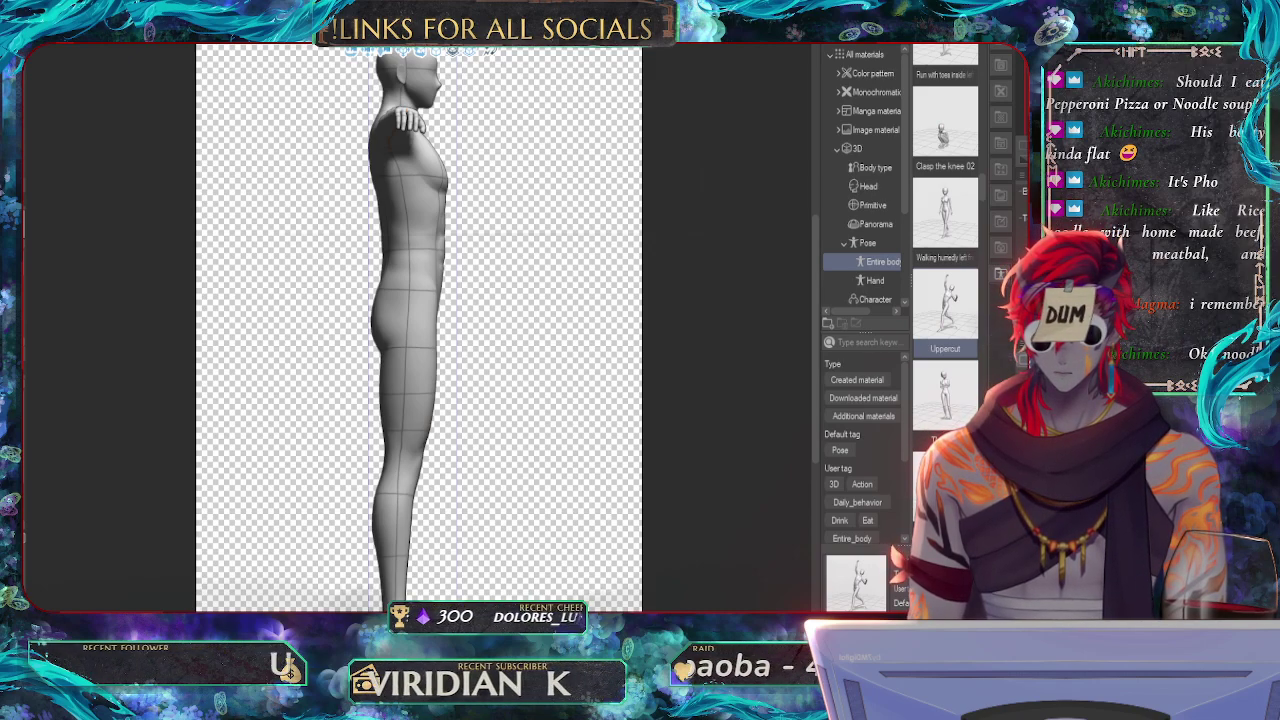
# - Try widening the canvas by dragging its left and right edges, then undo it
pyautogui.hotkey('ctrl', 'z')
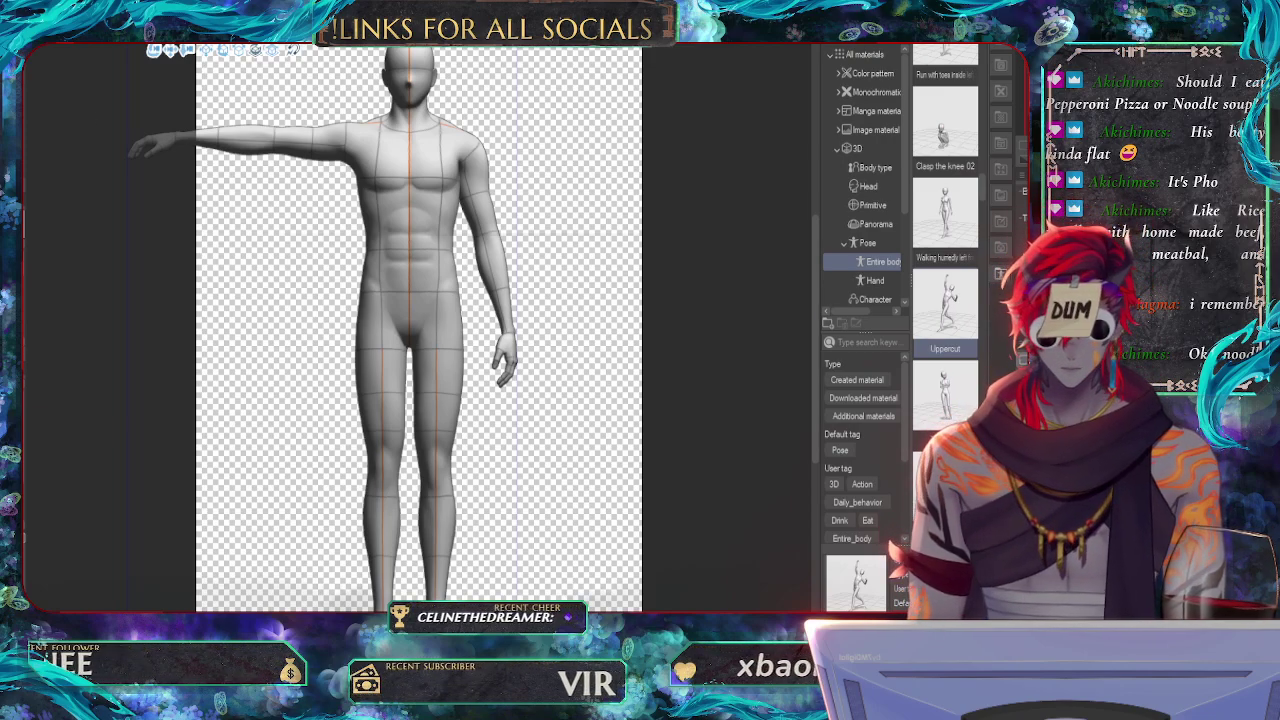
pyautogui.press('p')
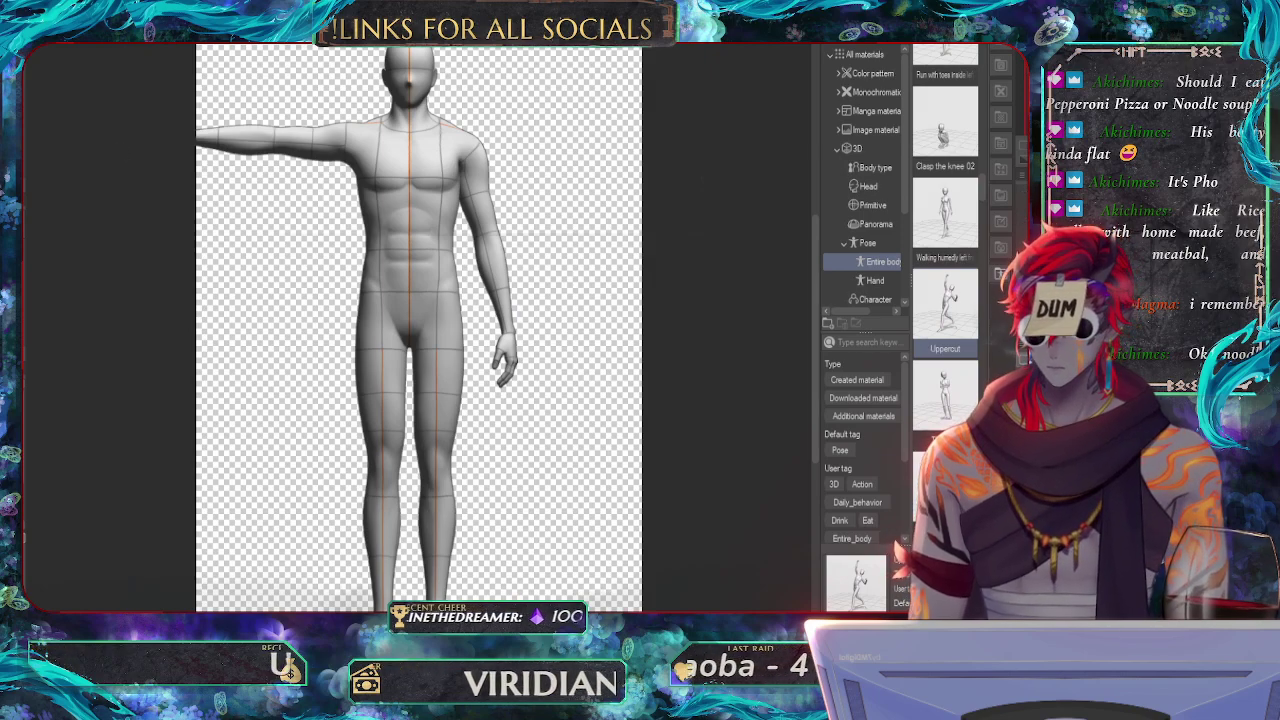
pyautogui.hotkey('ctrl', 'alt', 'c')
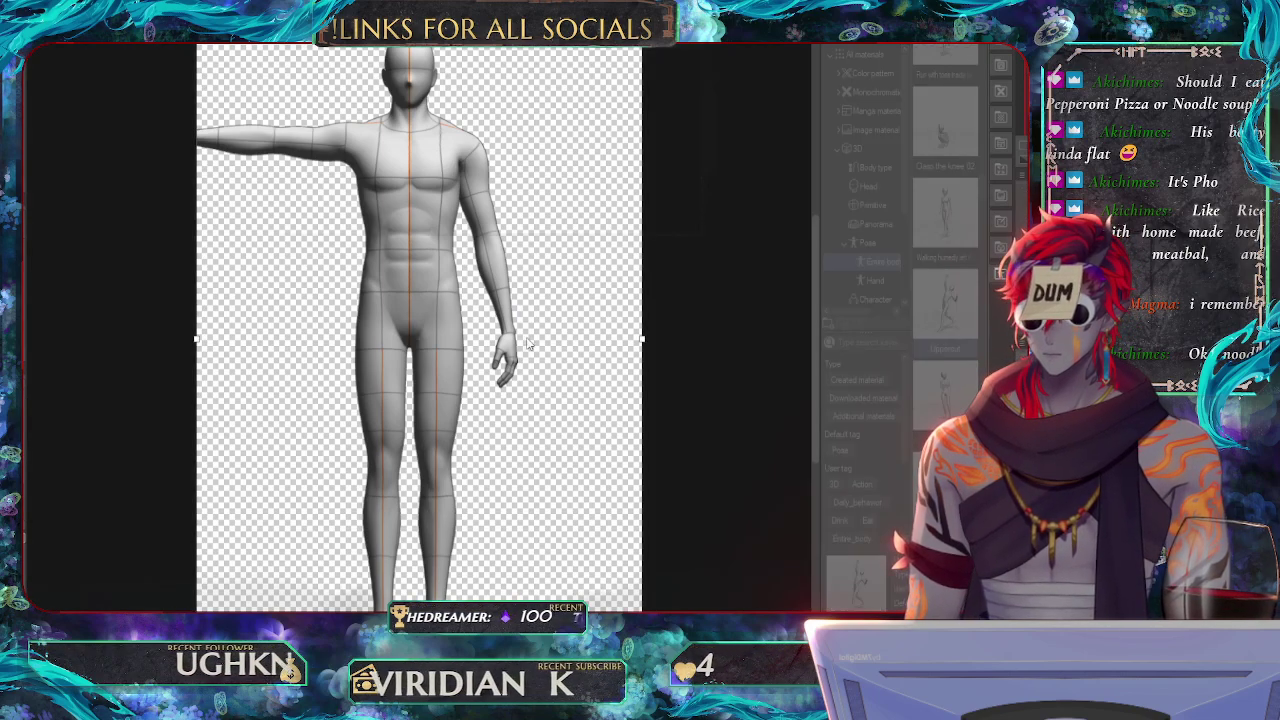
pyautogui.moveTo(196, 340); pyautogui.dragTo(134, 340)
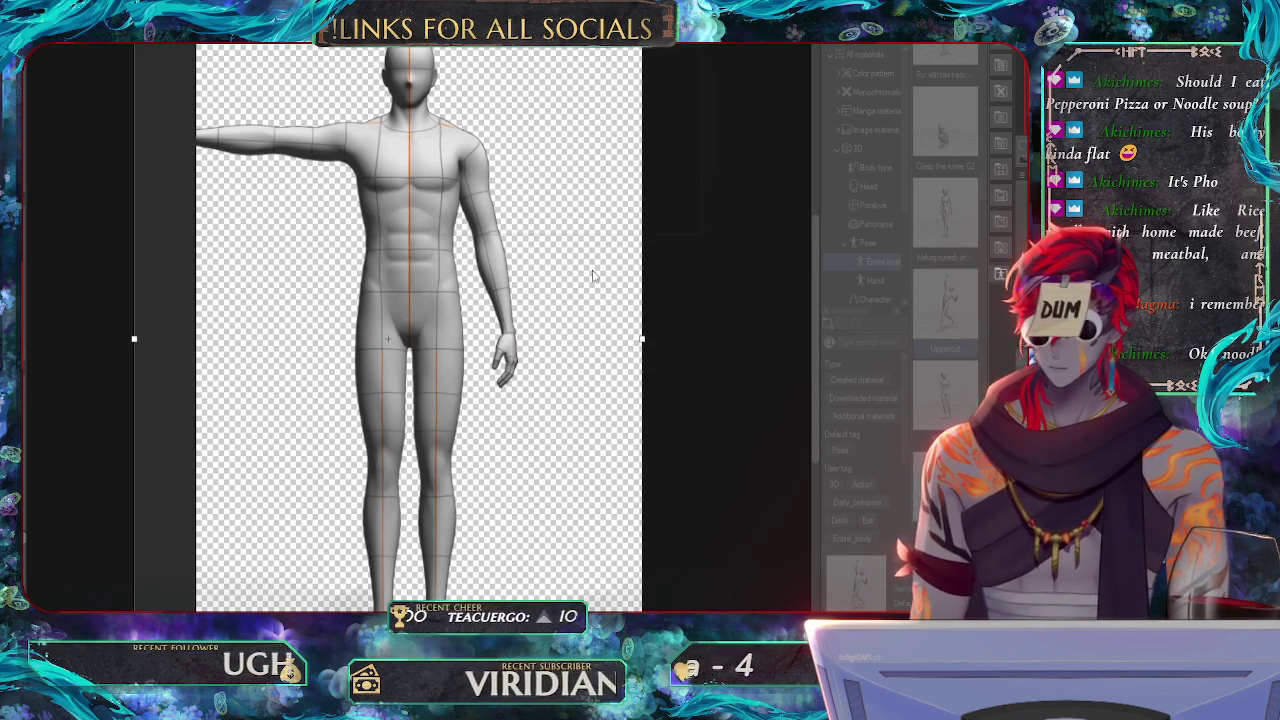
pyautogui.moveTo(641, 340); pyautogui.dragTo(699, 341)
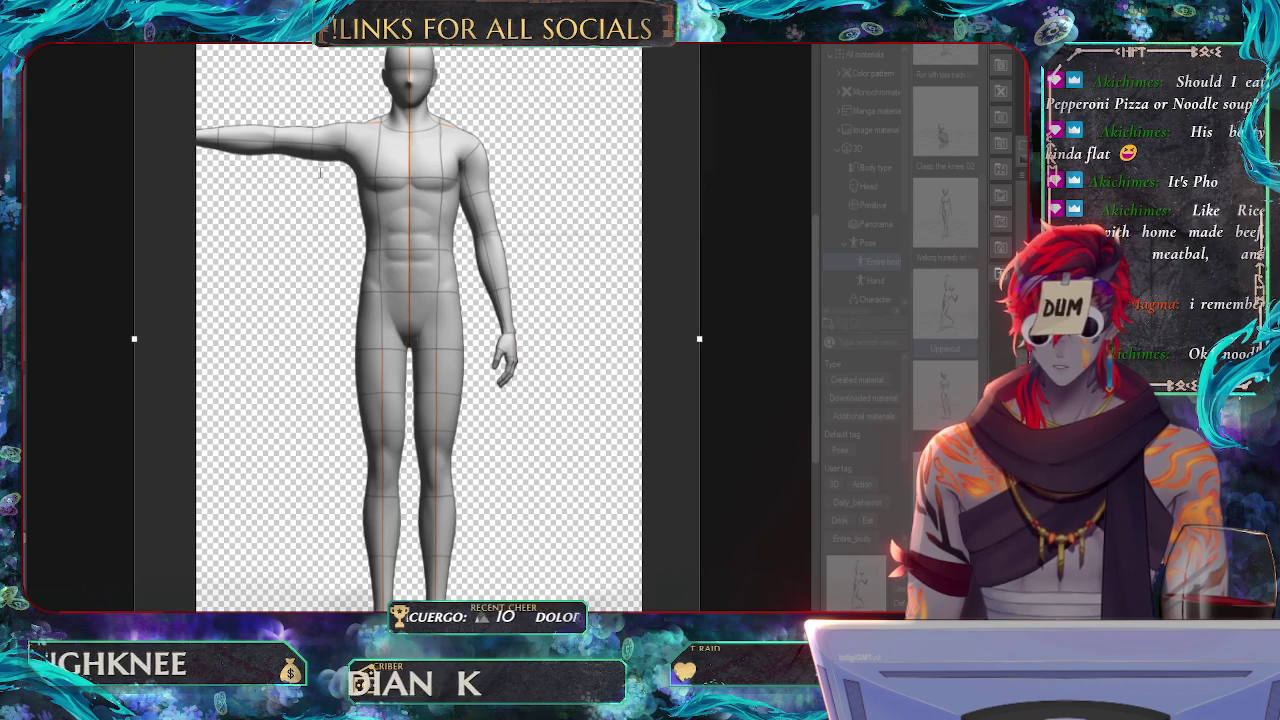
pyautogui.write('40')
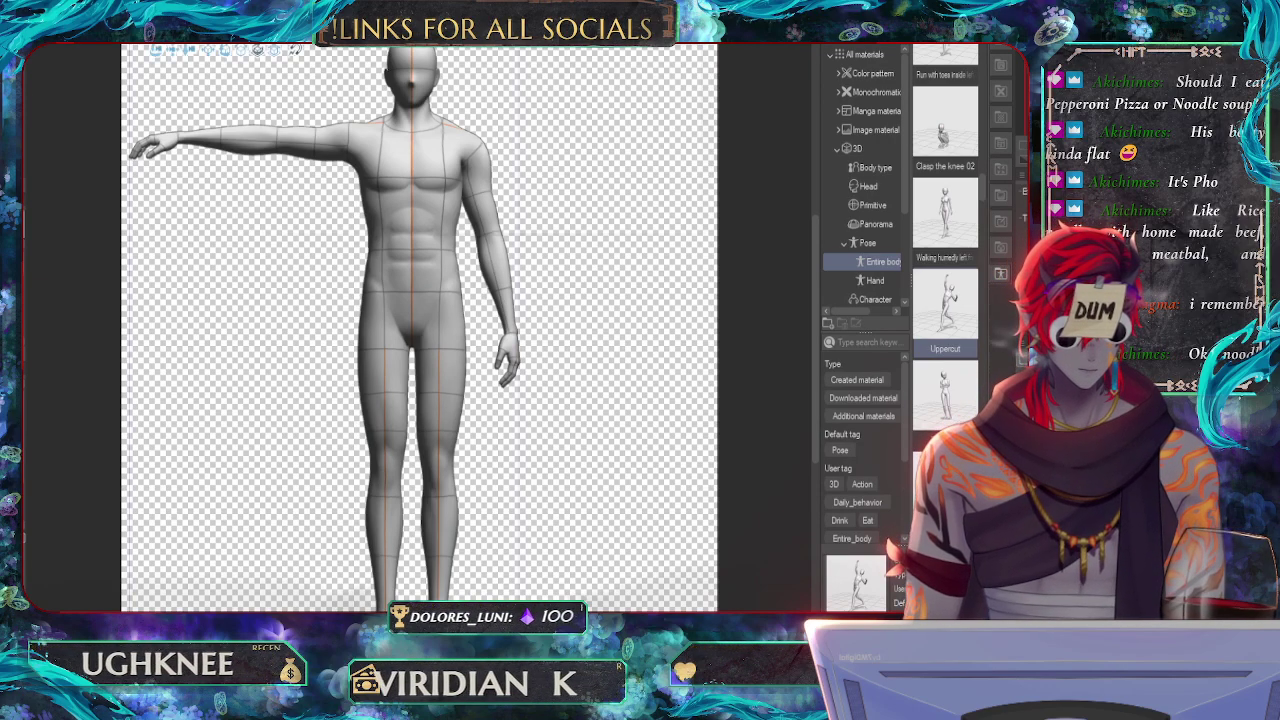
pyautogui.hotkey('ctrl', 'z')
pyautogui.hotkey('ctrl', 'z')
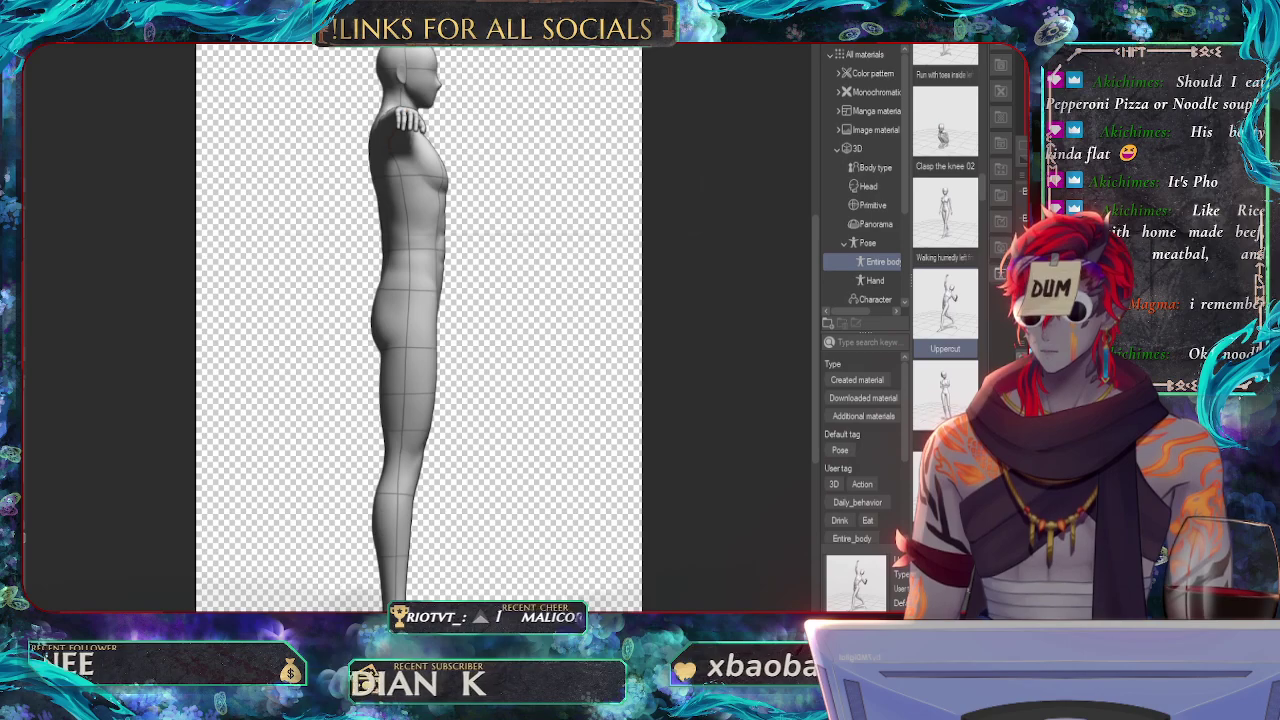
# - Set the canvas width to 4000 and turn the figure to a front view
pyautogui.hotkey('ctrl', 'alt', 'c')
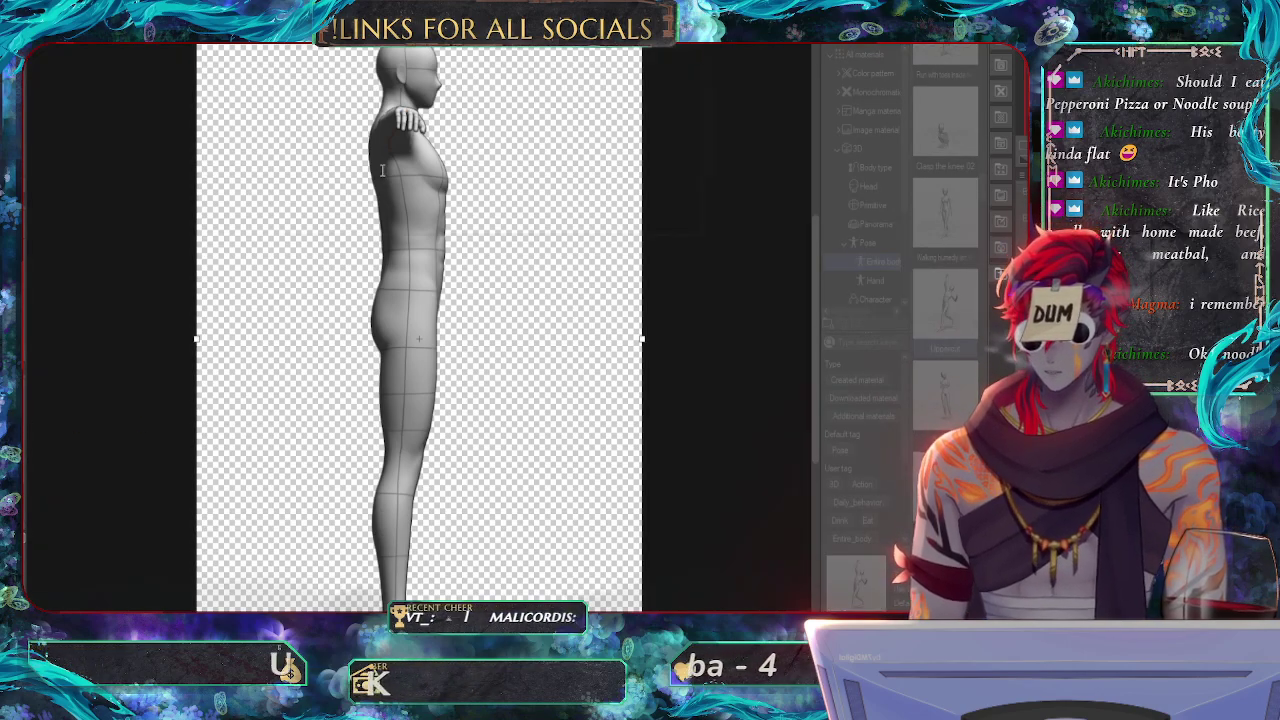
pyautogui.write('4000')
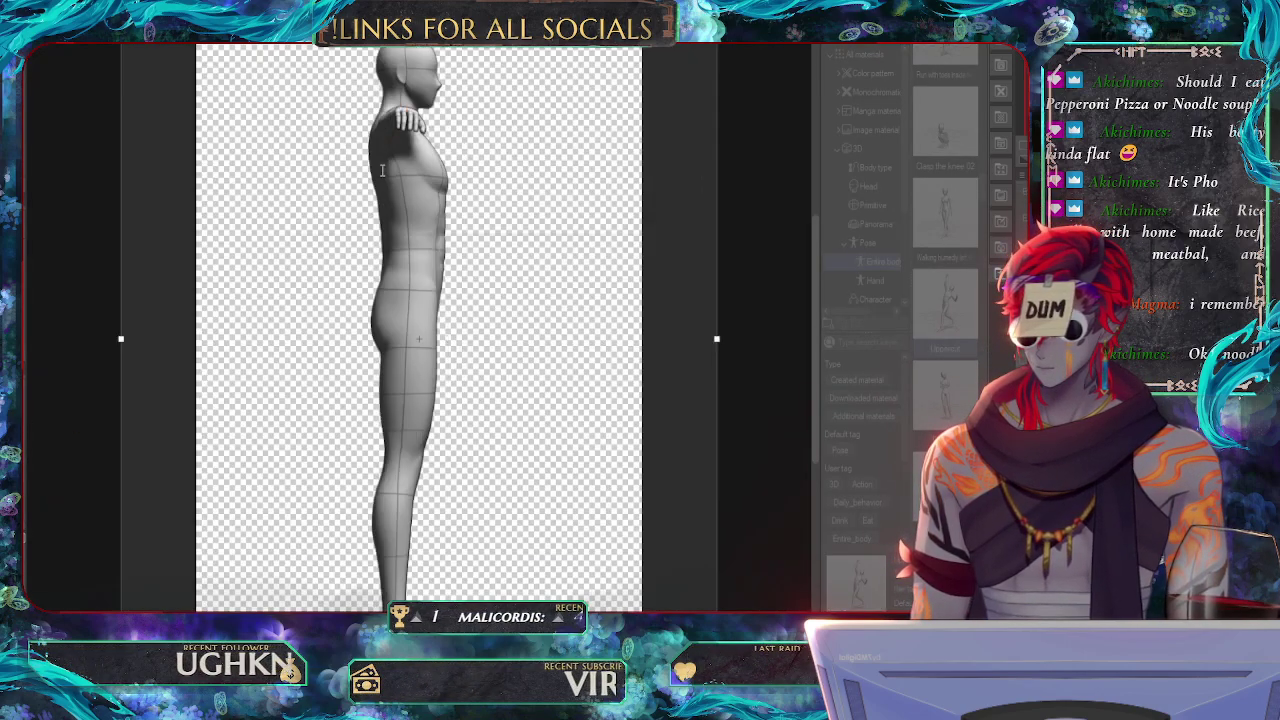
pyautogui.press('Return')
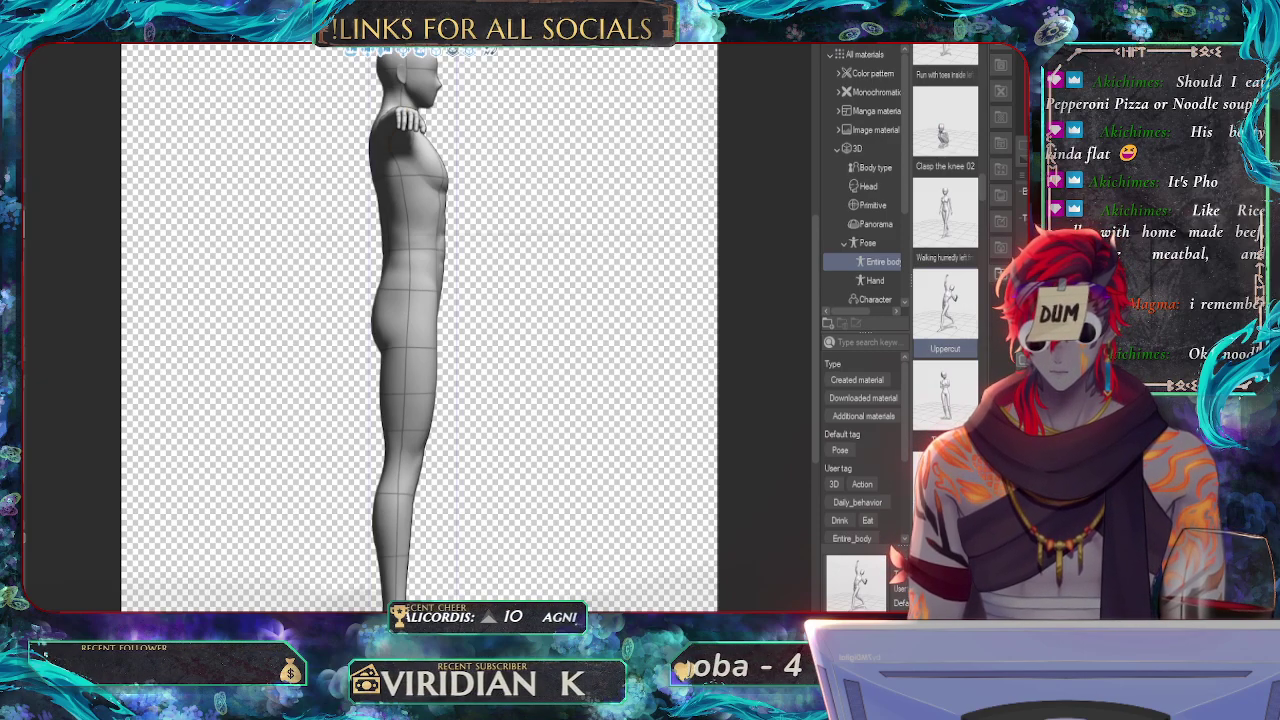
pyautogui.hotkey('ctrl', 'z')
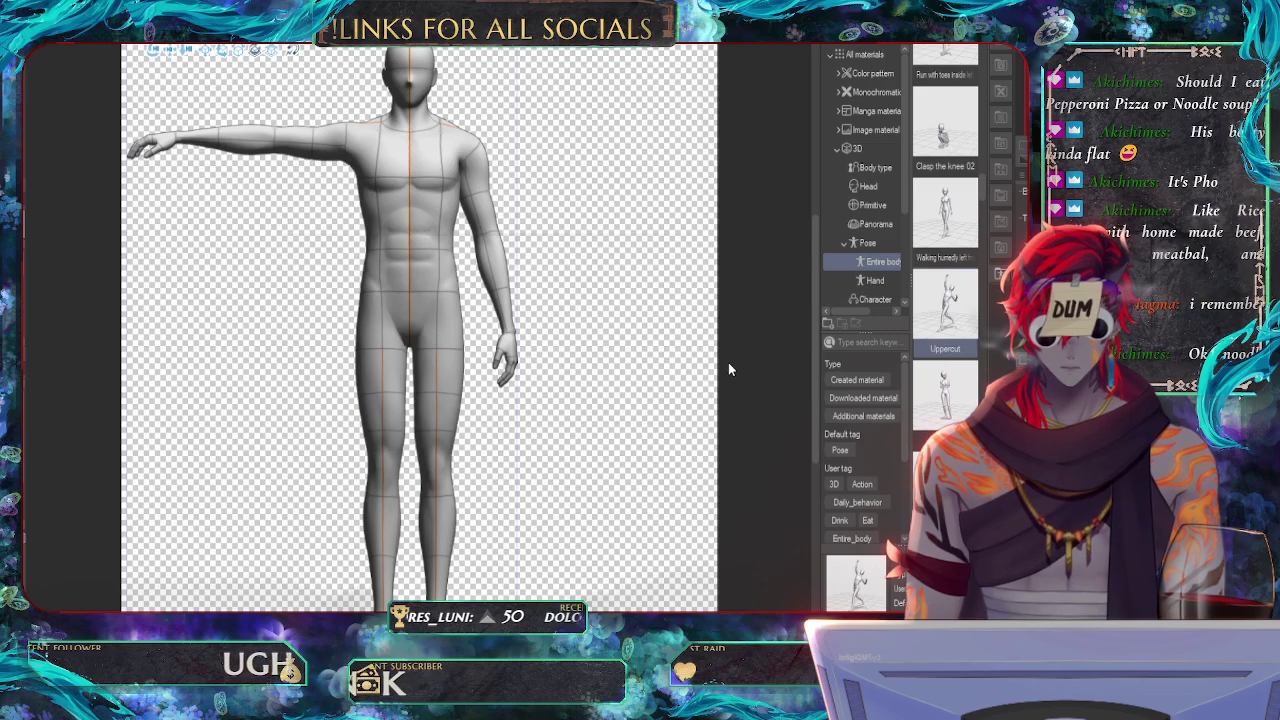
# - Step through the camera angle presets until the view drops to the figure's legs and feet
pyautogui.scroll(-1, 728, 369)
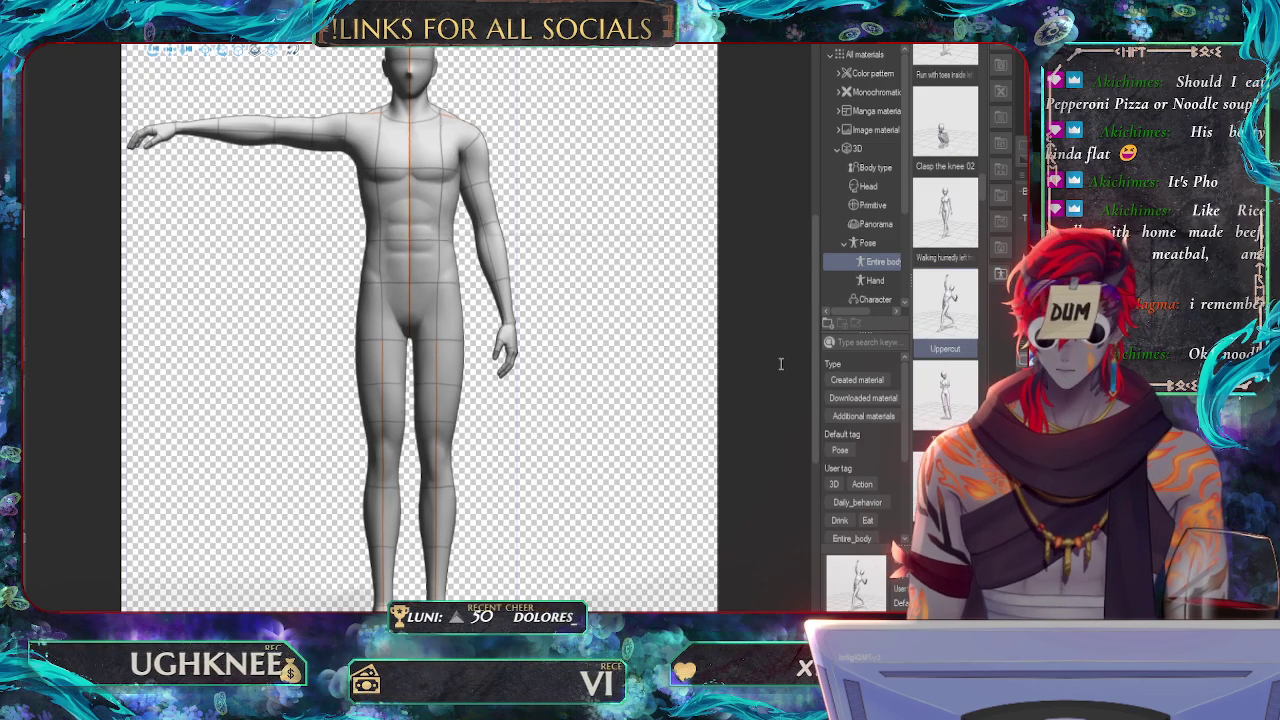
pyautogui.scroll(1, 781, 364)
pyautogui.hotkey('ctrl', 'z')
pyautogui.hotkey('ctrl', 'z')
pyautogui.hotkey('ctrl', 'z')
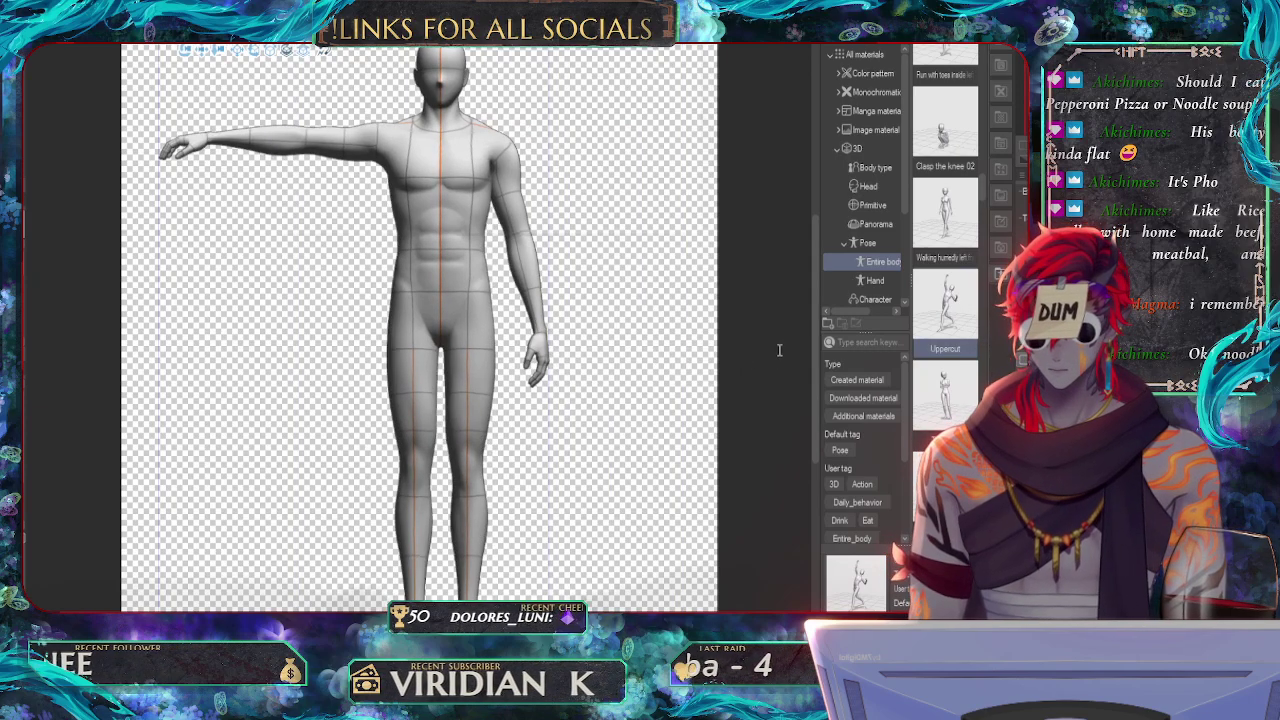
pyautogui.hotkey('ctrl', 'z')
pyautogui.hotkey('ctrl', 'z')
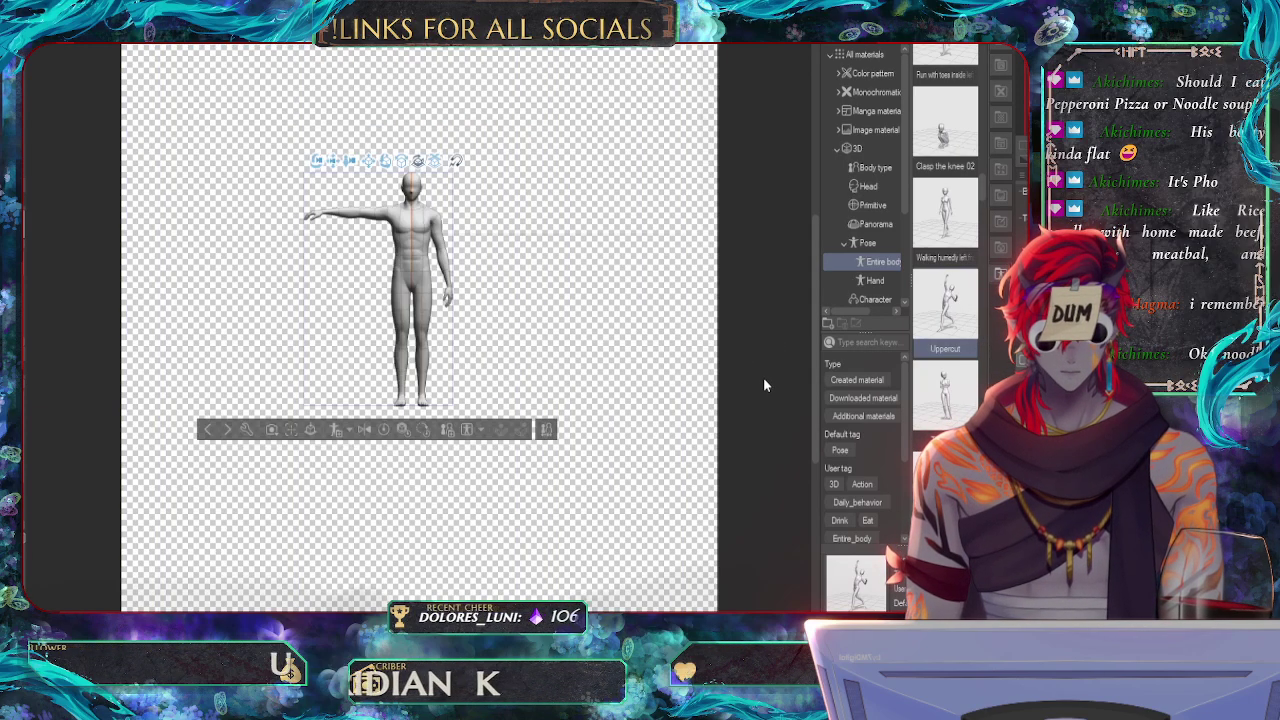
pyautogui.hotkey('ctrl', 'z')
pyautogui.hotkey('ctrl', 'z')
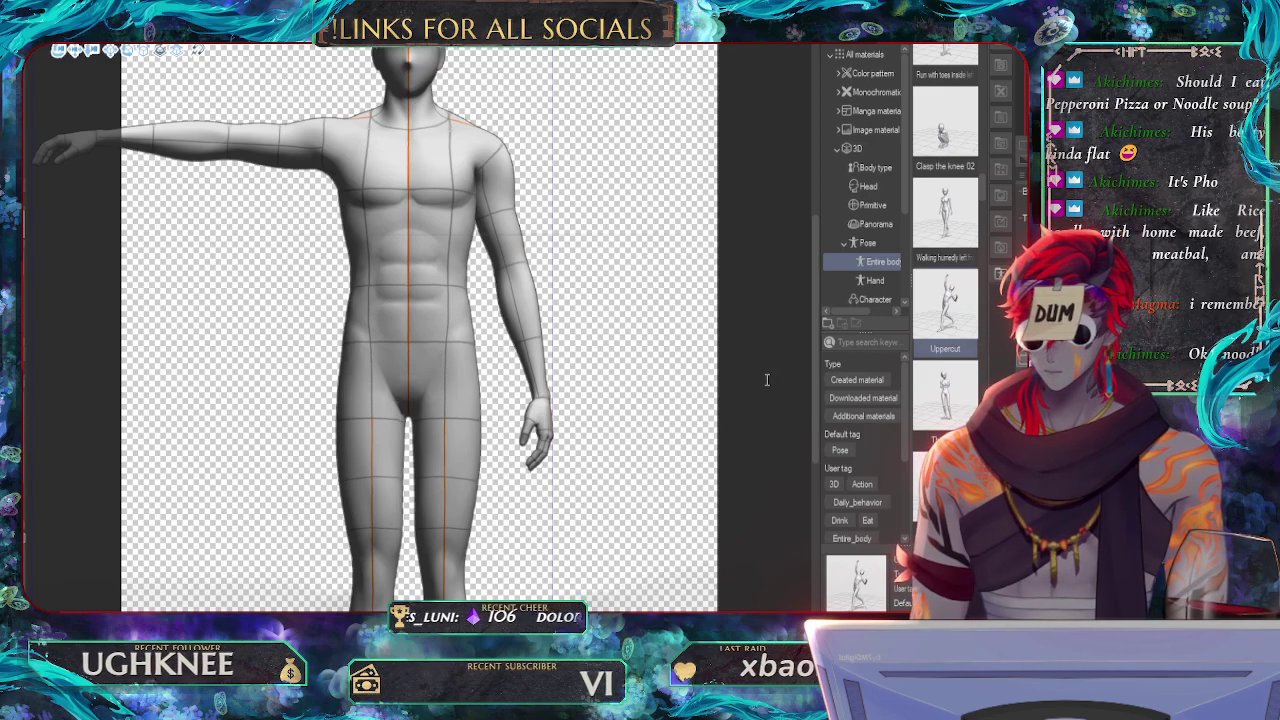
pyautogui.hotkey('ctrl', 'z')
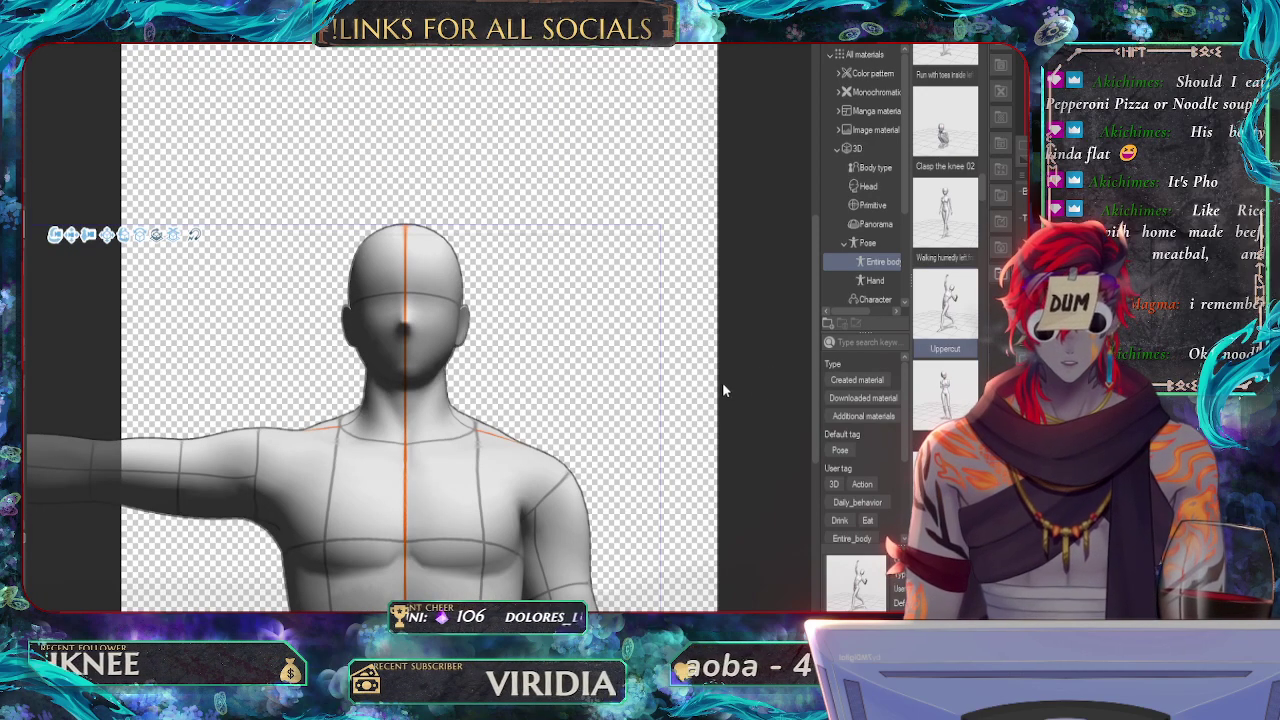
pyautogui.hotkey('ctrl', 'z')
pyautogui.hotkey('ctrl', 'z')
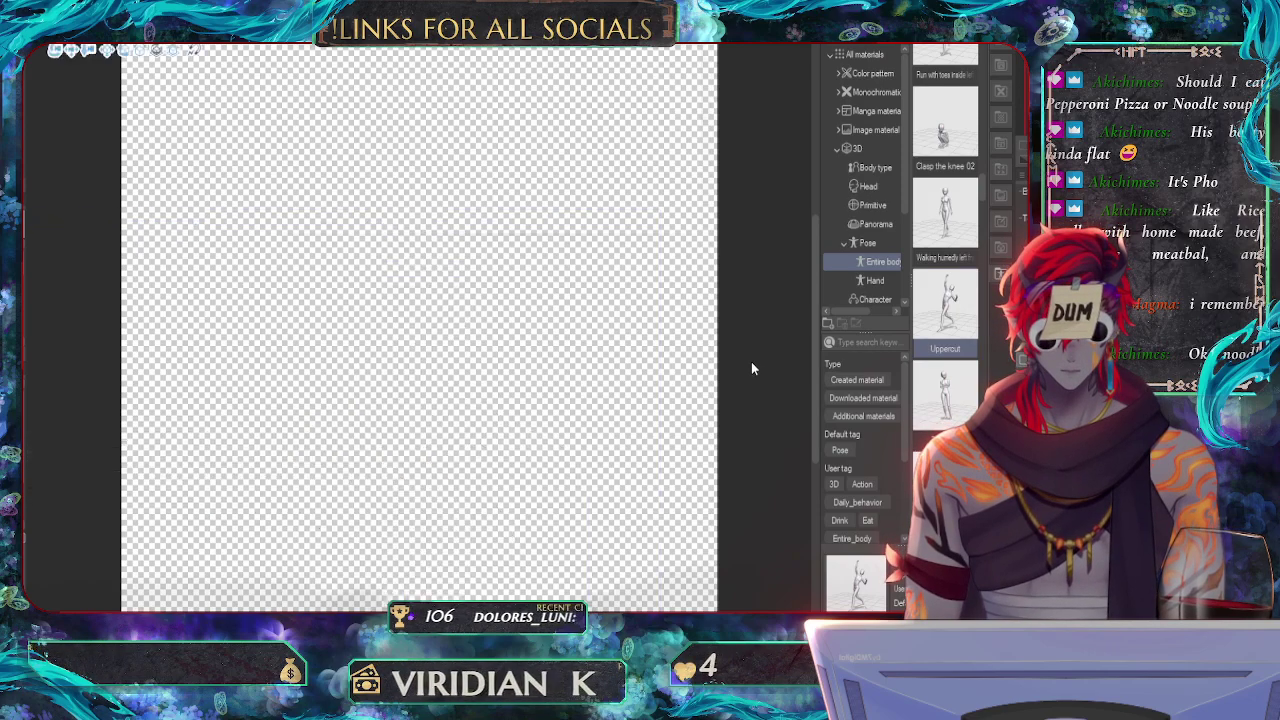
pyautogui.hotkey('ctrl', 'z')
pyautogui.hotkey('ctrl', 'z')
pyautogui.hotkey('ctrl', 'z')
pyautogui.hotkey('ctrl', 'z')
pyautogui.hotkey('ctrl', 'z')
pyautogui.hotkey('ctrl', 'z')
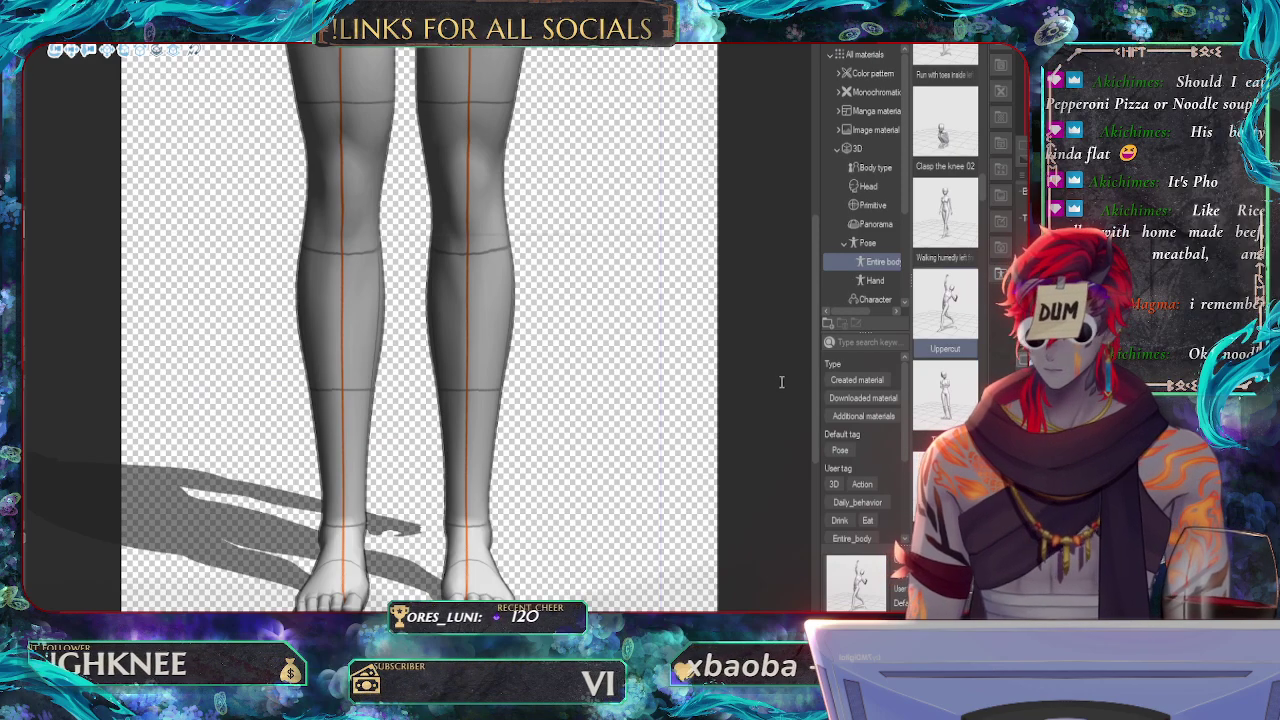
# - Cycle the camera views back and forth to frame the mannequin's lower legs and feet
pyautogui.hotkey('ctrl', 'z')
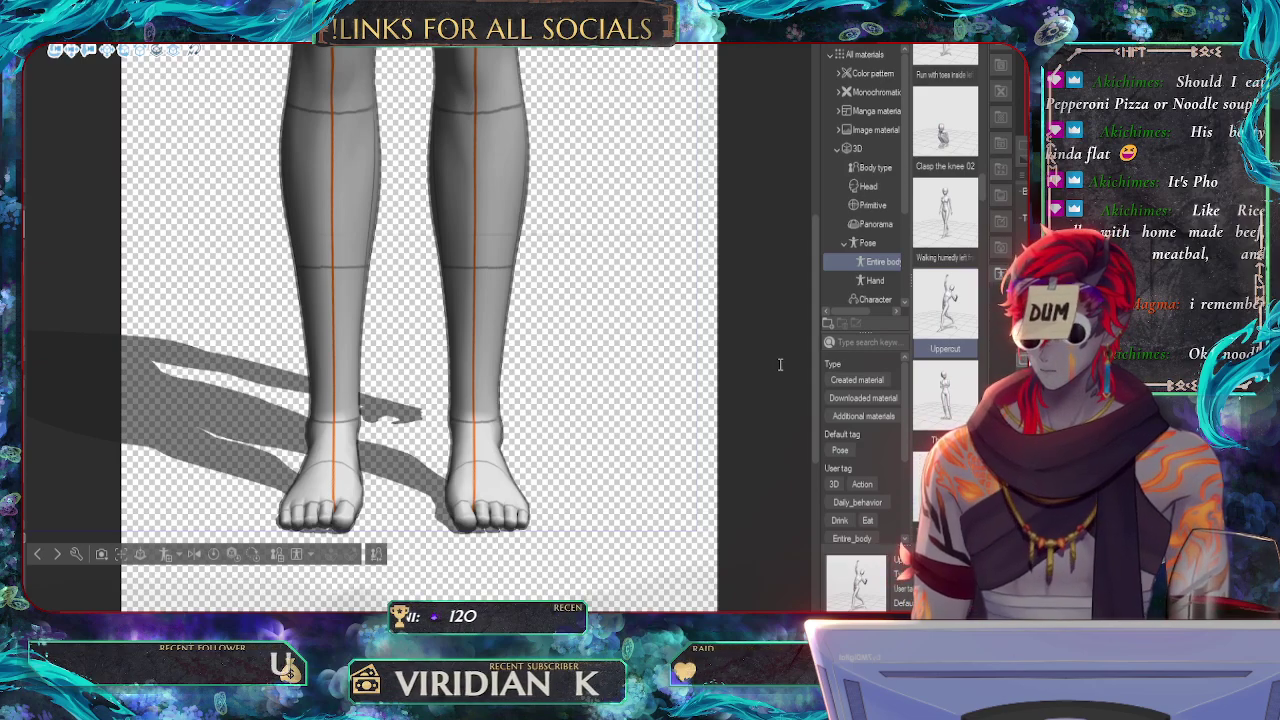
pyautogui.hotkey('ctrl', 'y')
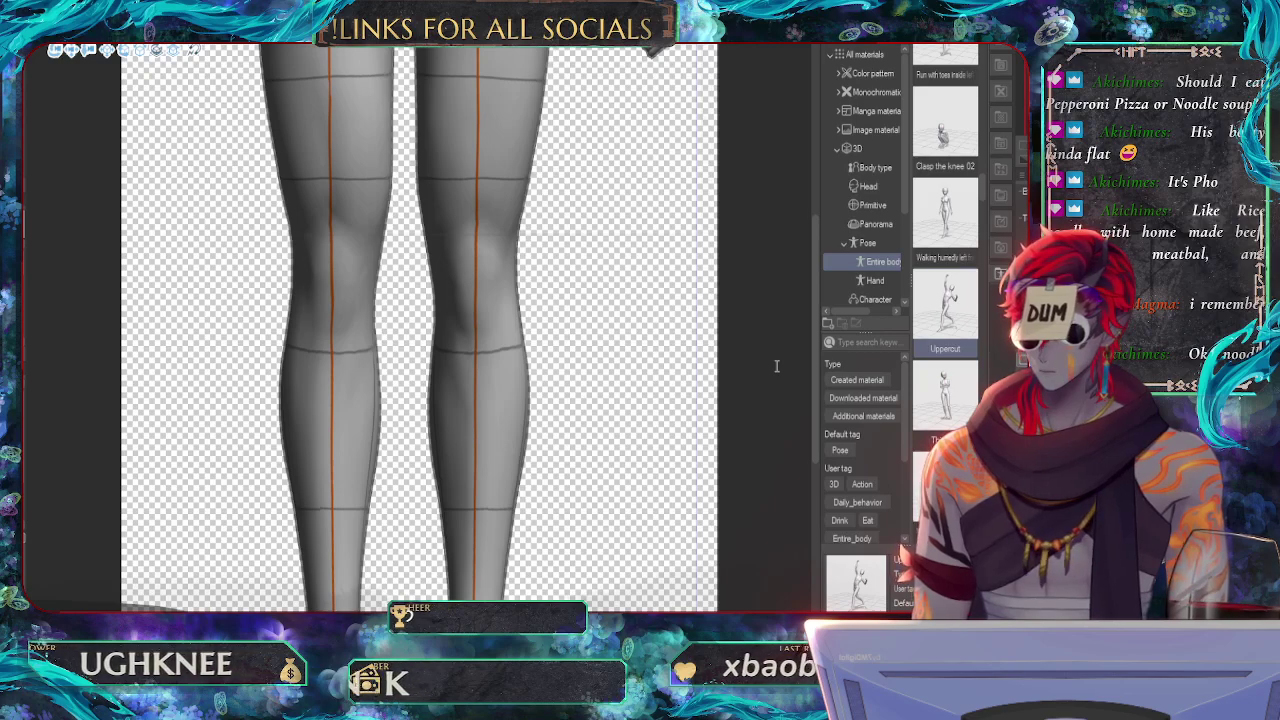
pyautogui.hotkey('ctrl', 'z')
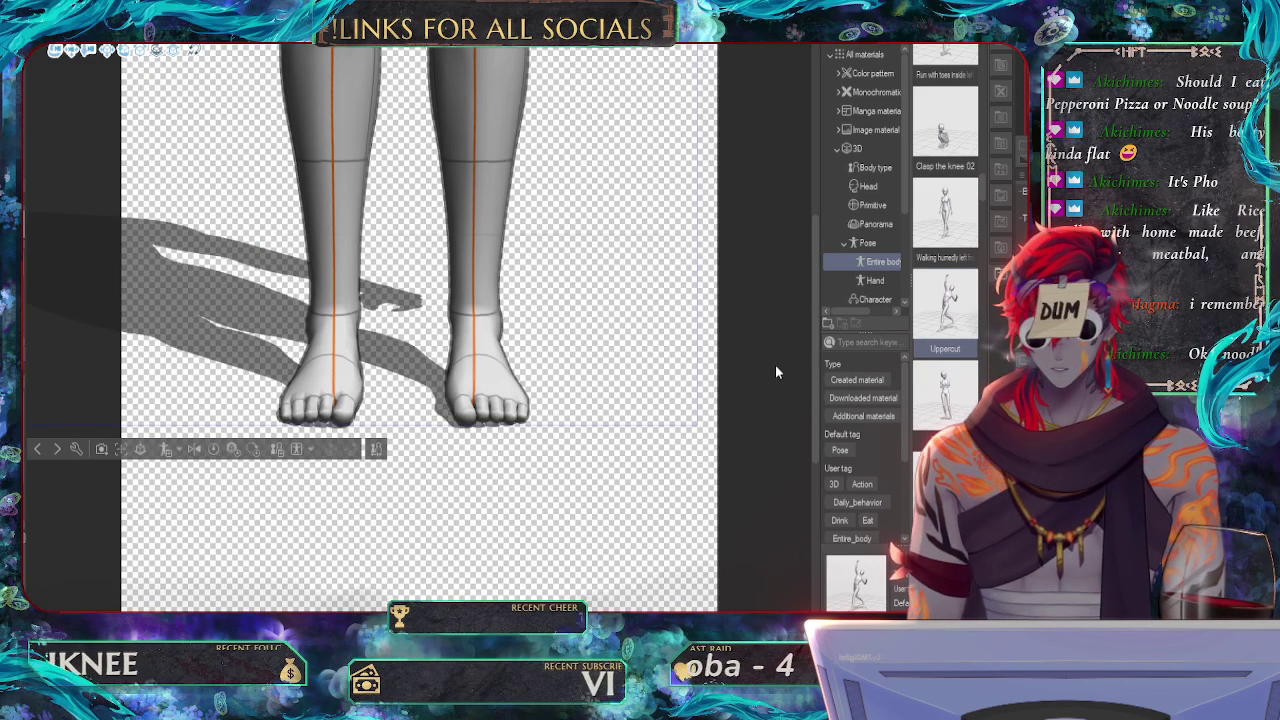
pyautogui.hotkey('ctrl', 'z')
pyautogui.hotkey('ctrl', 'z')
pyautogui.hotkey('ctrl', 'z')
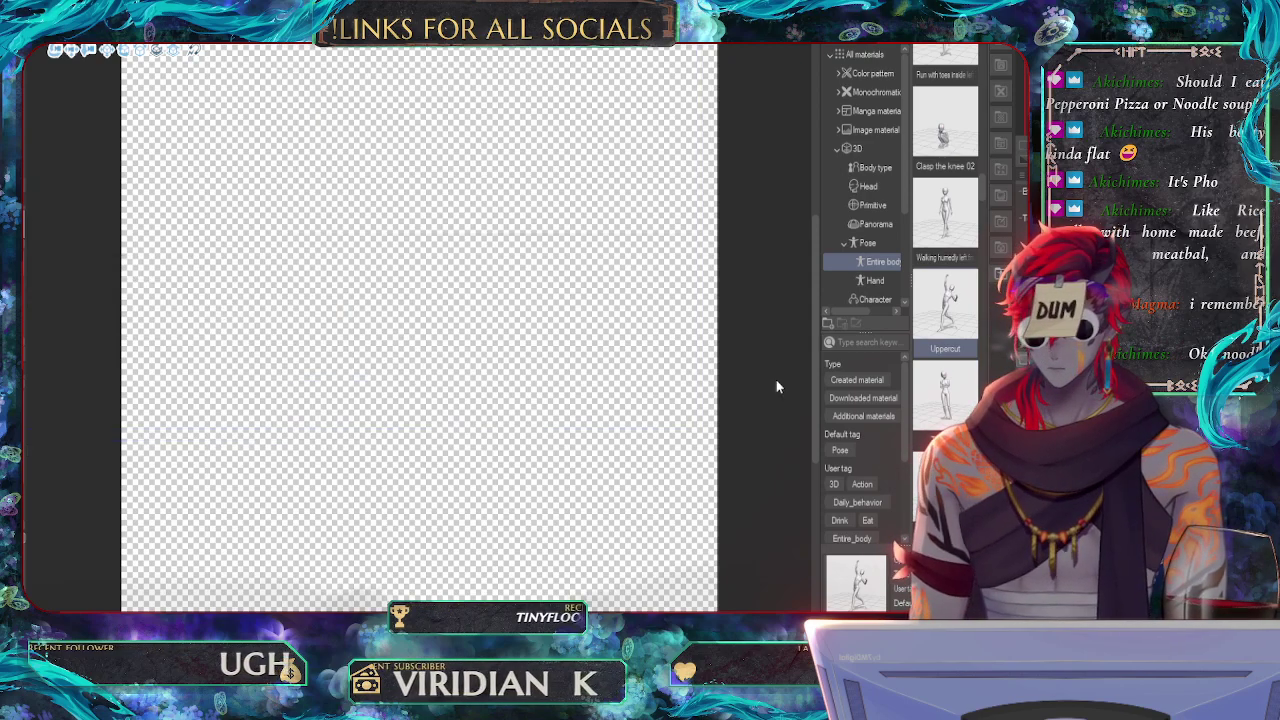
pyautogui.hotkey('ctrl', 'z')
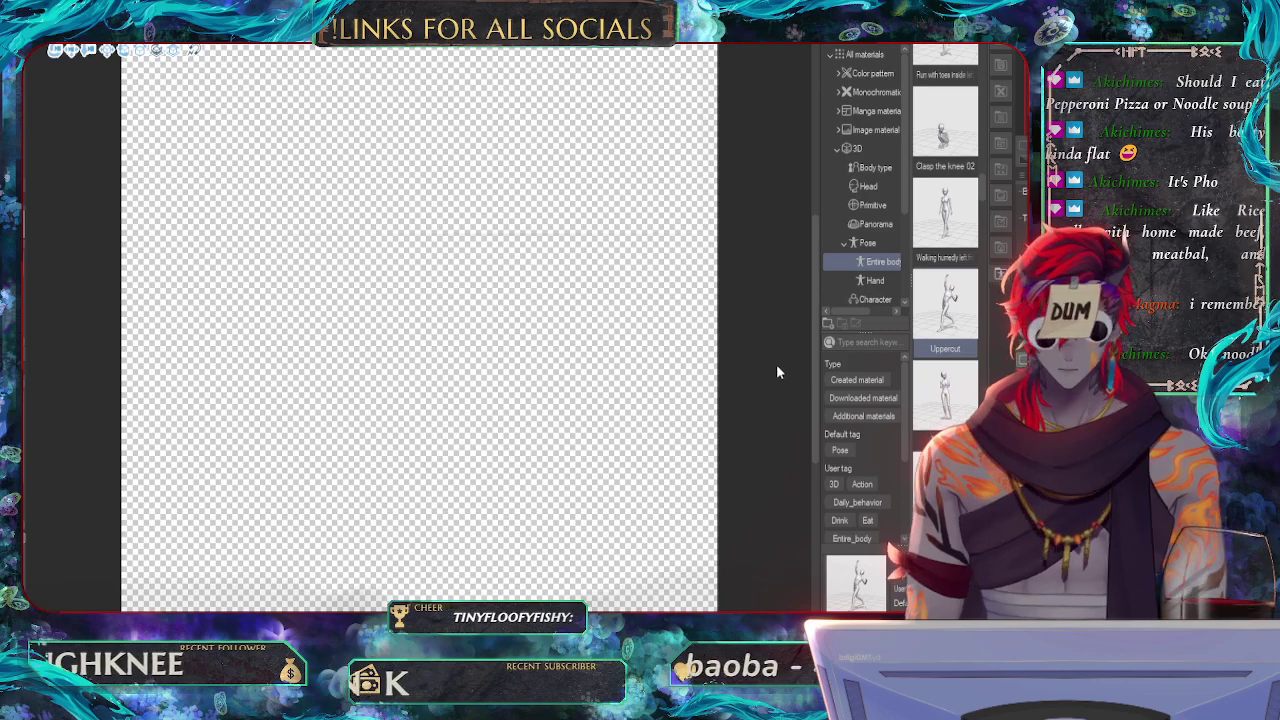
pyautogui.hotkey('ctrl', 'y')
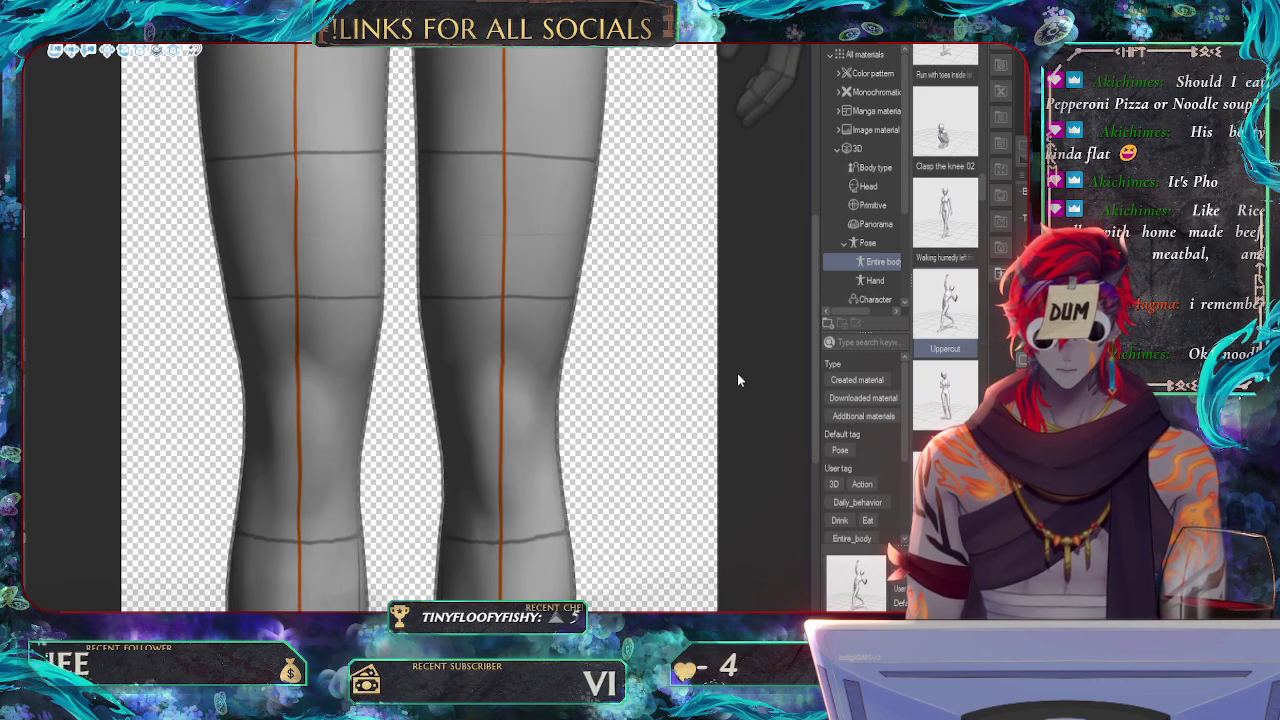
pyautogui.hotkey('ctrl', 'z')
pyautogui.hotkey('ctrl', 'y')
pyautogui.hotkey('ctrl', 'y')
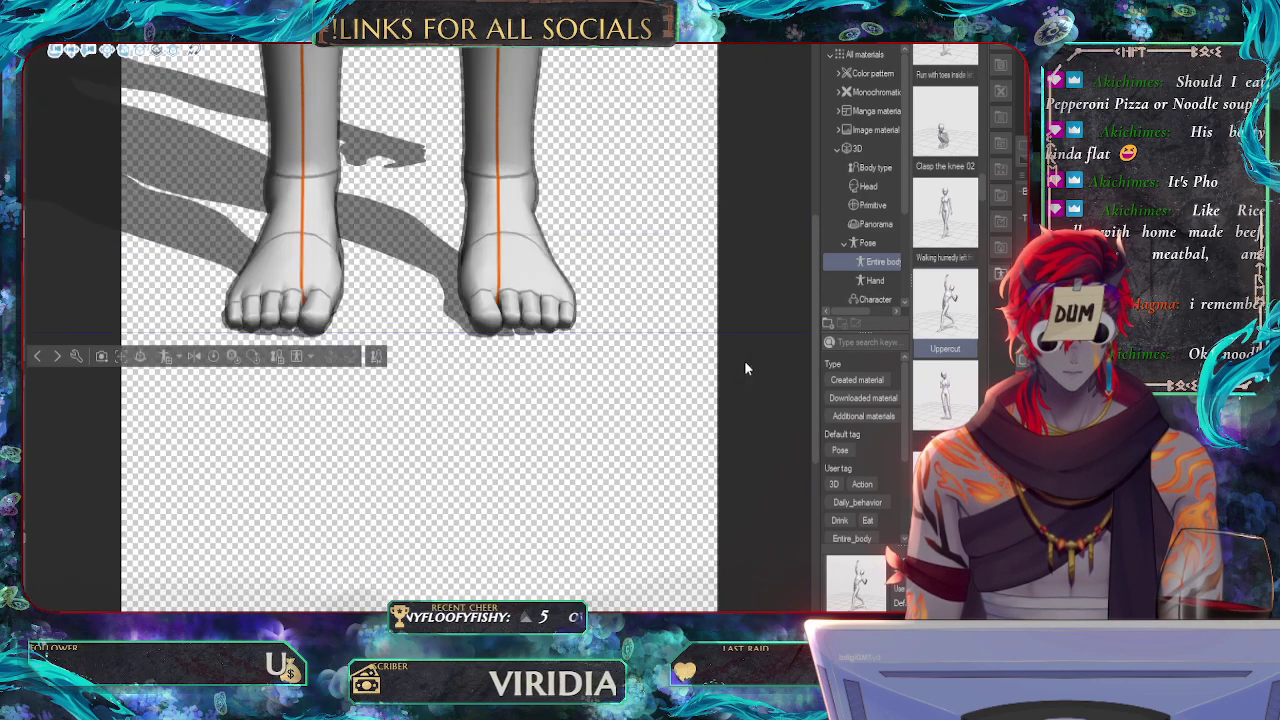
pyautogui.scroll(3, 744, 360)
pyautogui.scroll(-3, 744, 360)
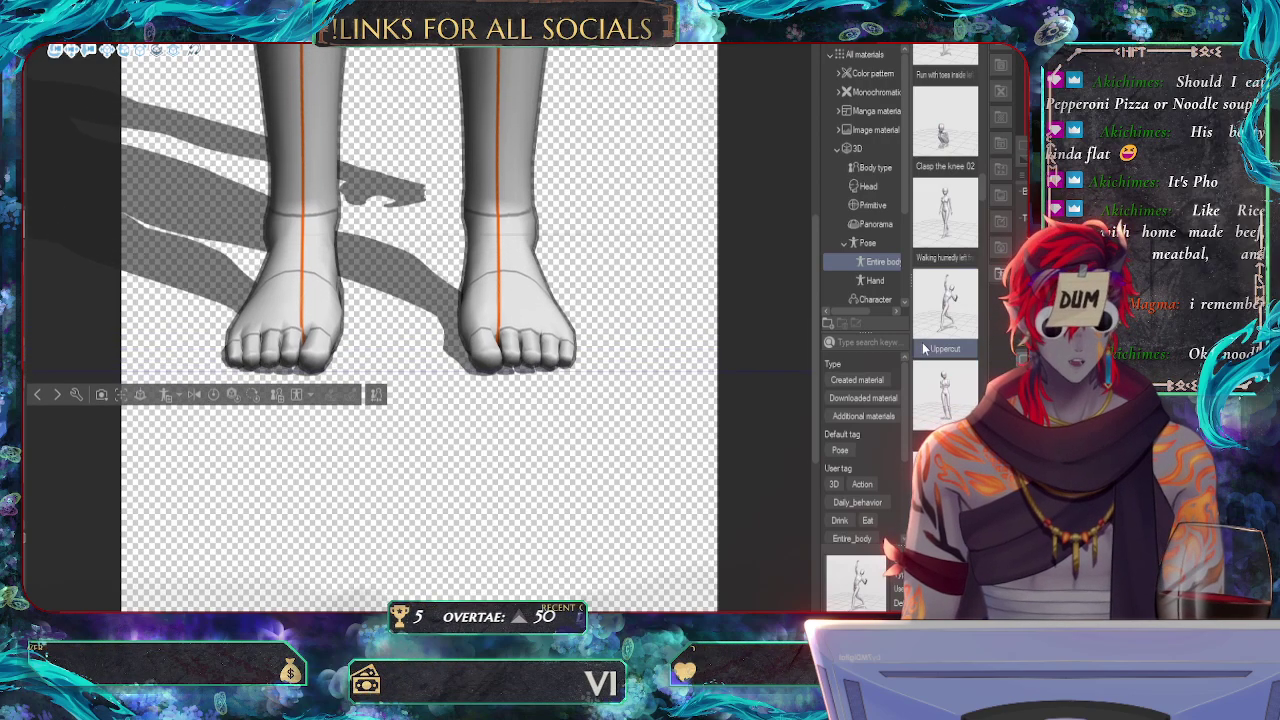
# - Reselect the 3D model and rotate the camera to an angled view of the feet
pyautogui.press('p')
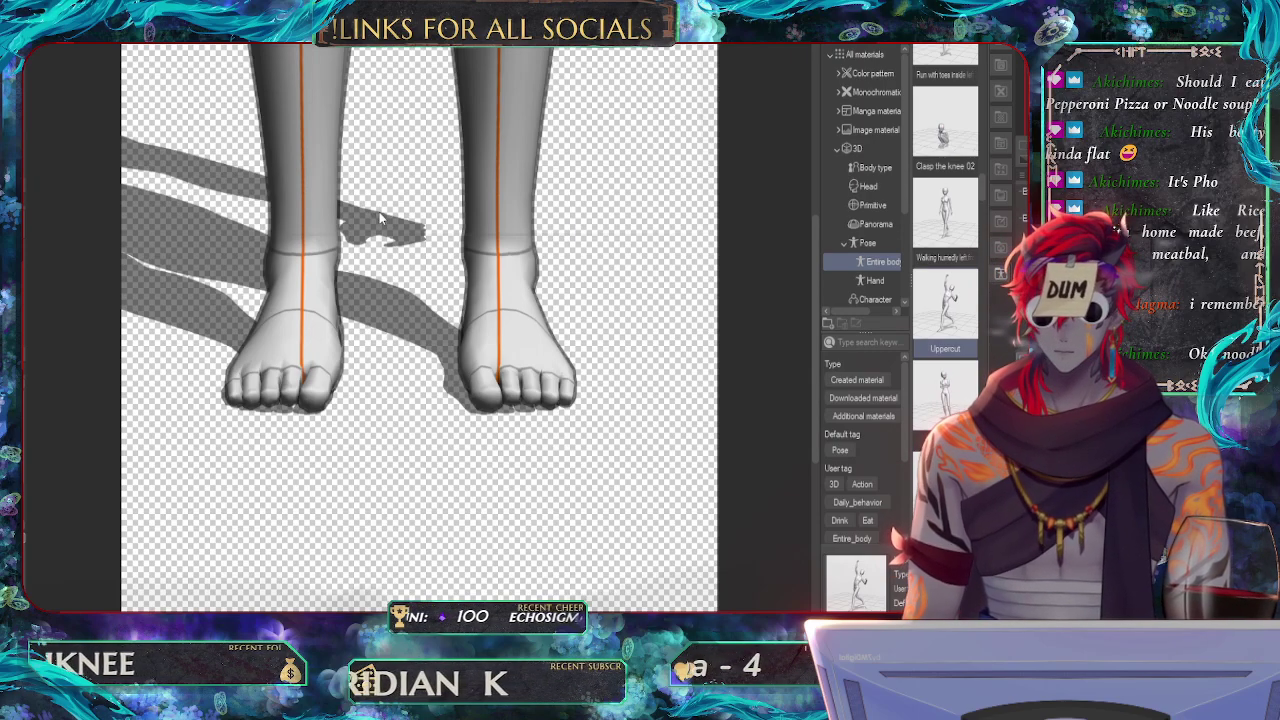
pyautogui.press('o')
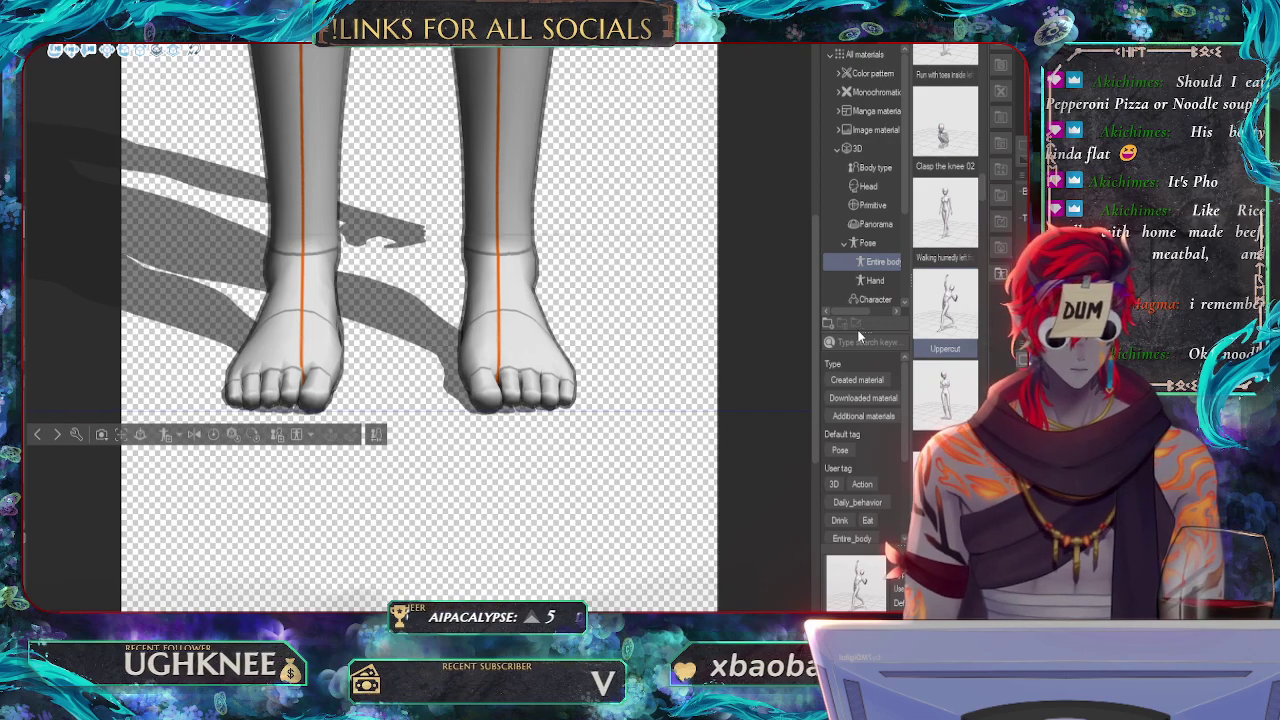
pyautogui.hotkey('ctrl', 'z')
pyautogui.hotkey('ctrl', 'z')
pyautogui.hotkey('ctrl', 'z')
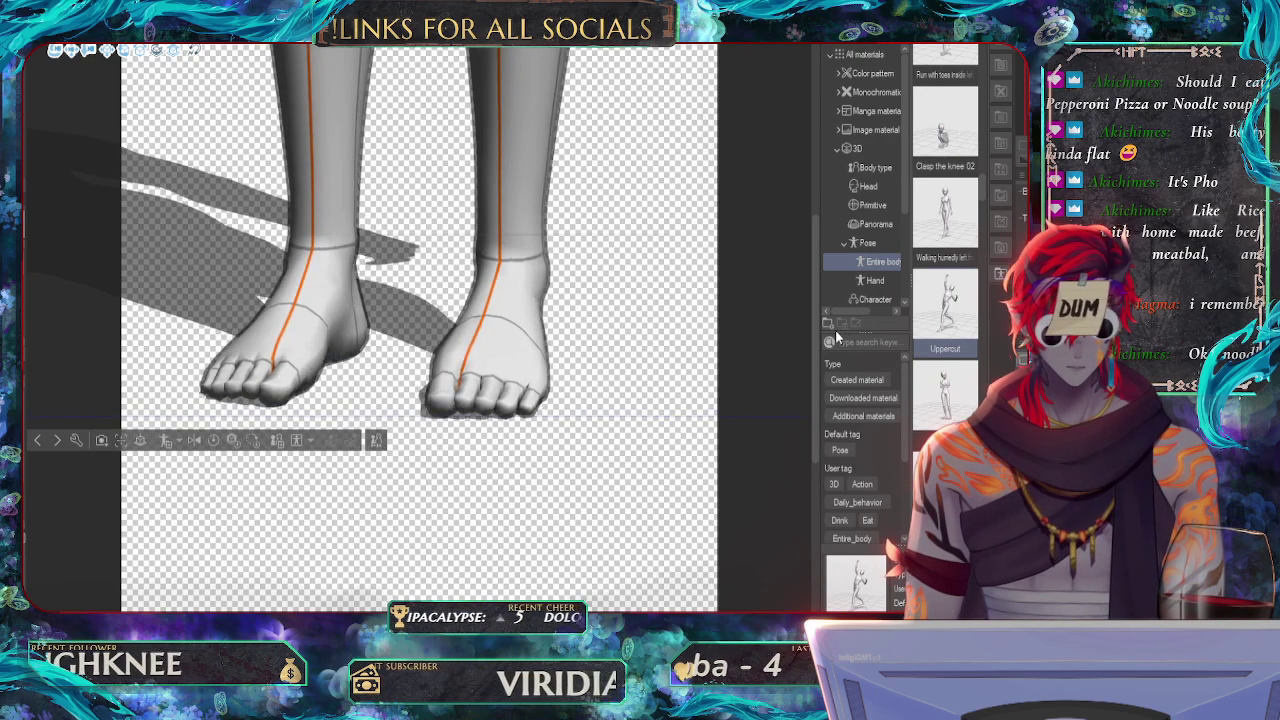
# - Return the feet to a straight front camera view and exit 3D model editing
pyautogui.hotkey('ctrl', 'z')
pyautogui.hotkey('ctrl', 'z')
pyautogui.hotkey('ctrl', 'z')
pyautogui.hotkey('ctrl', 'z')
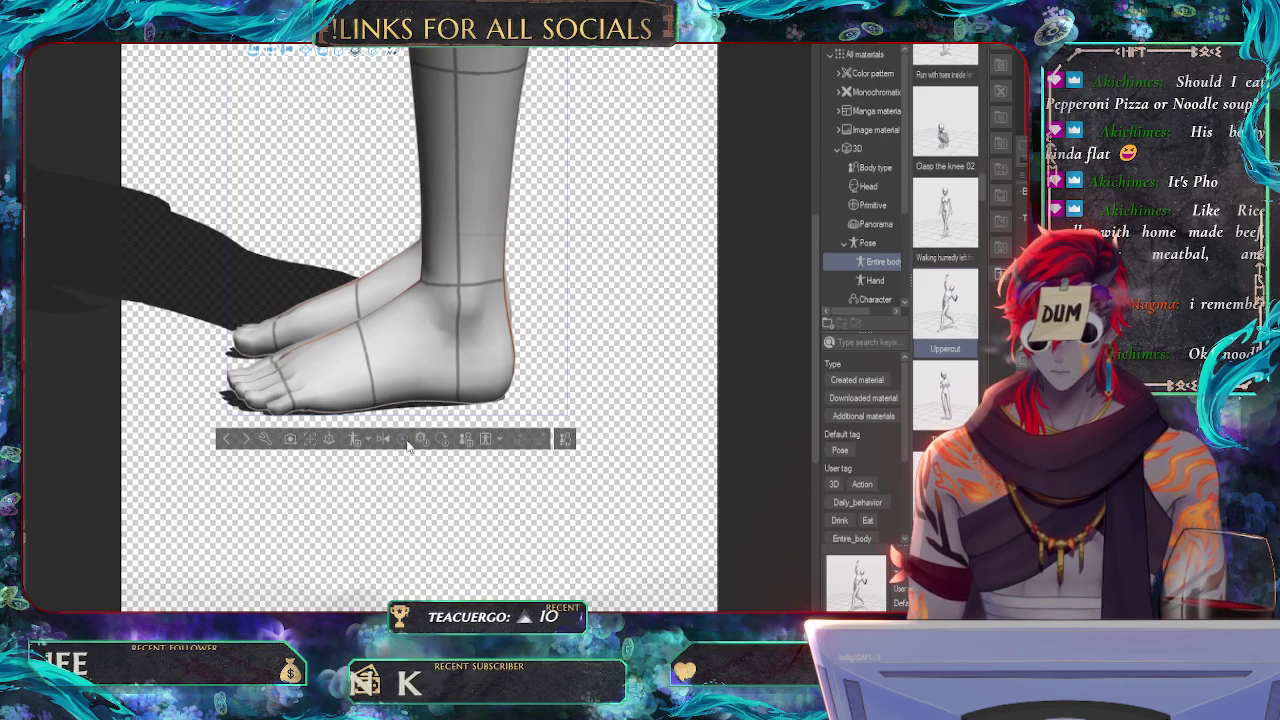
pyautogui.click(447, 440)
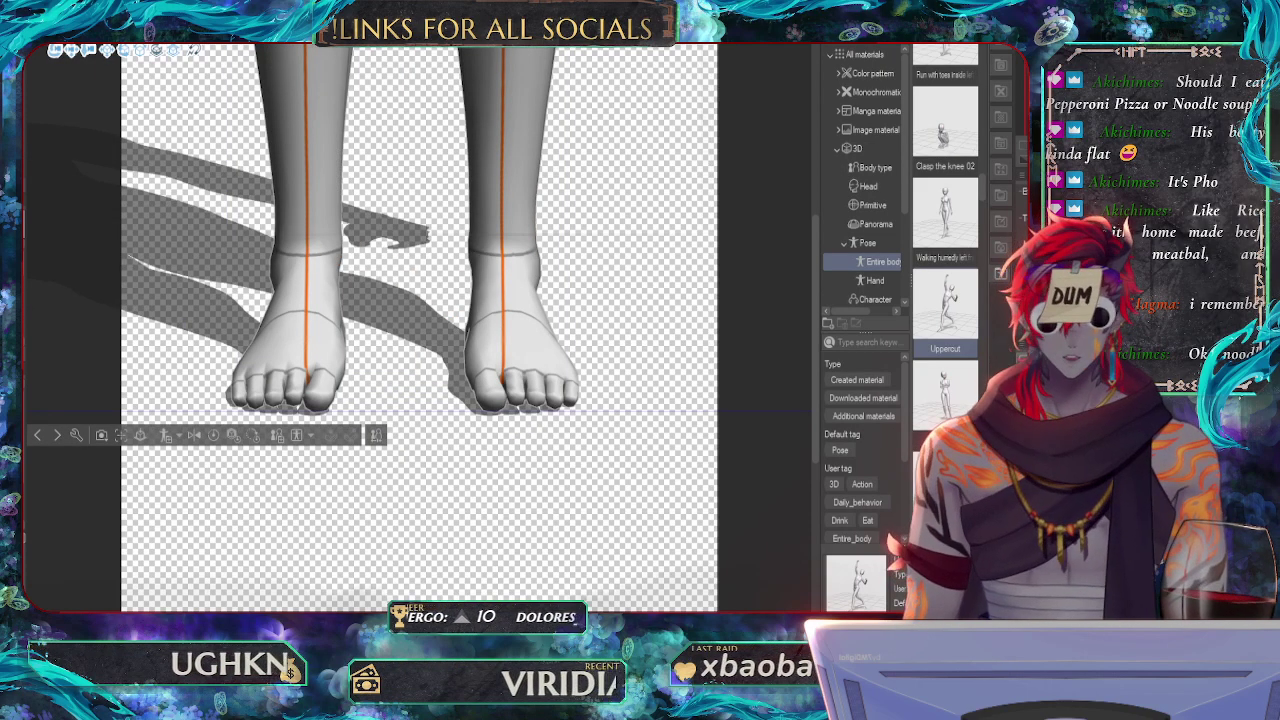
pyautogui.press('p')
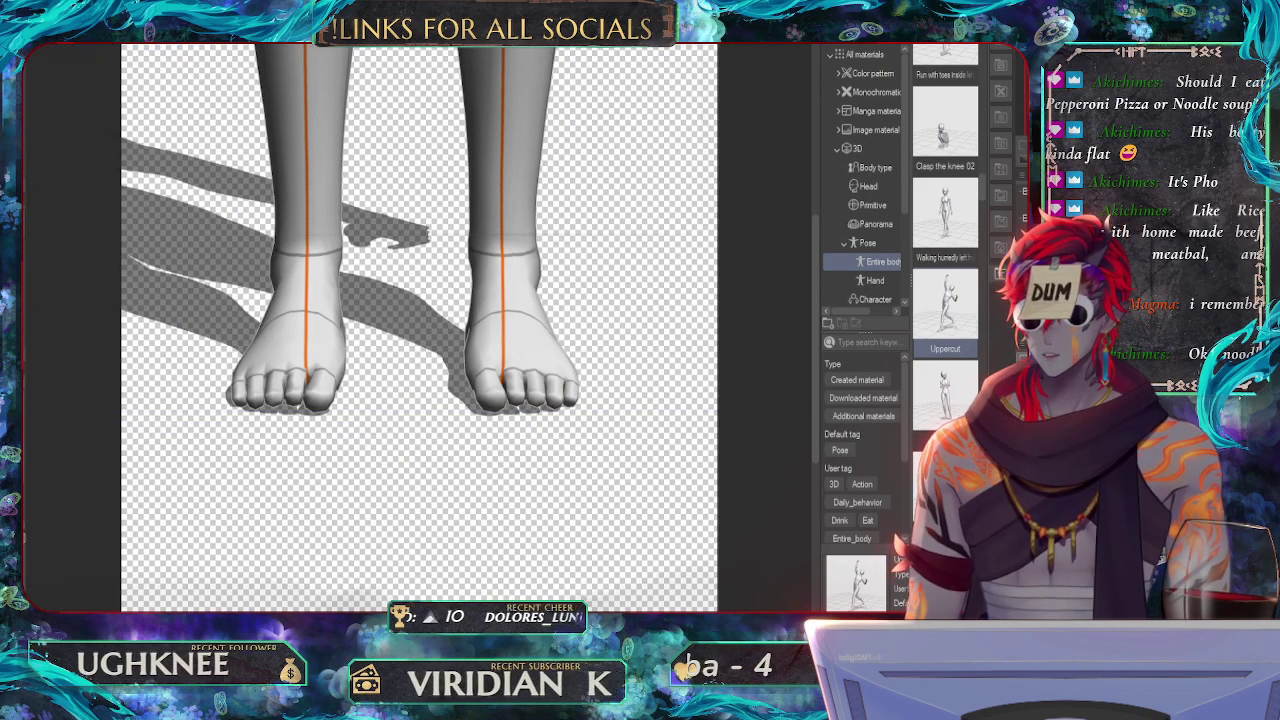